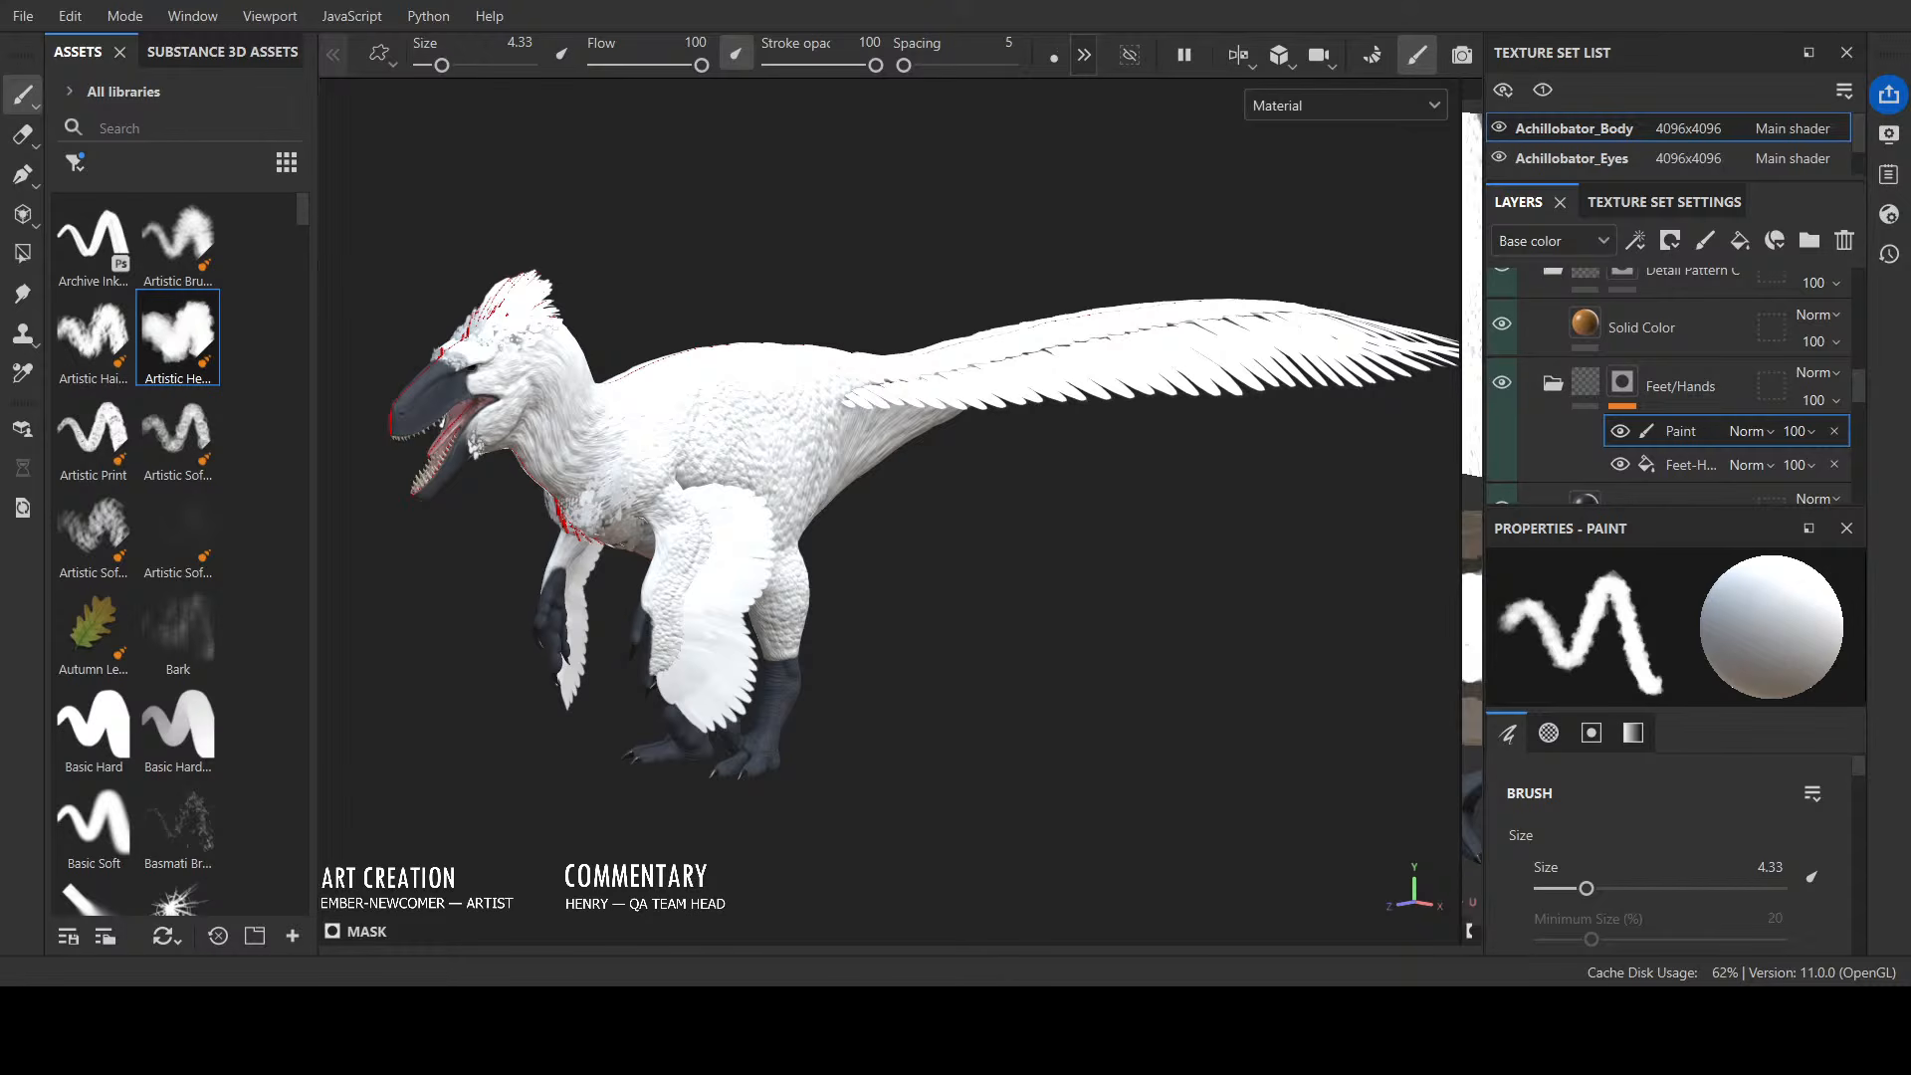
Step: Change the base color of the Underbelly folder's solid color layer to light green
alt+drag(889, 512, 935, 508)
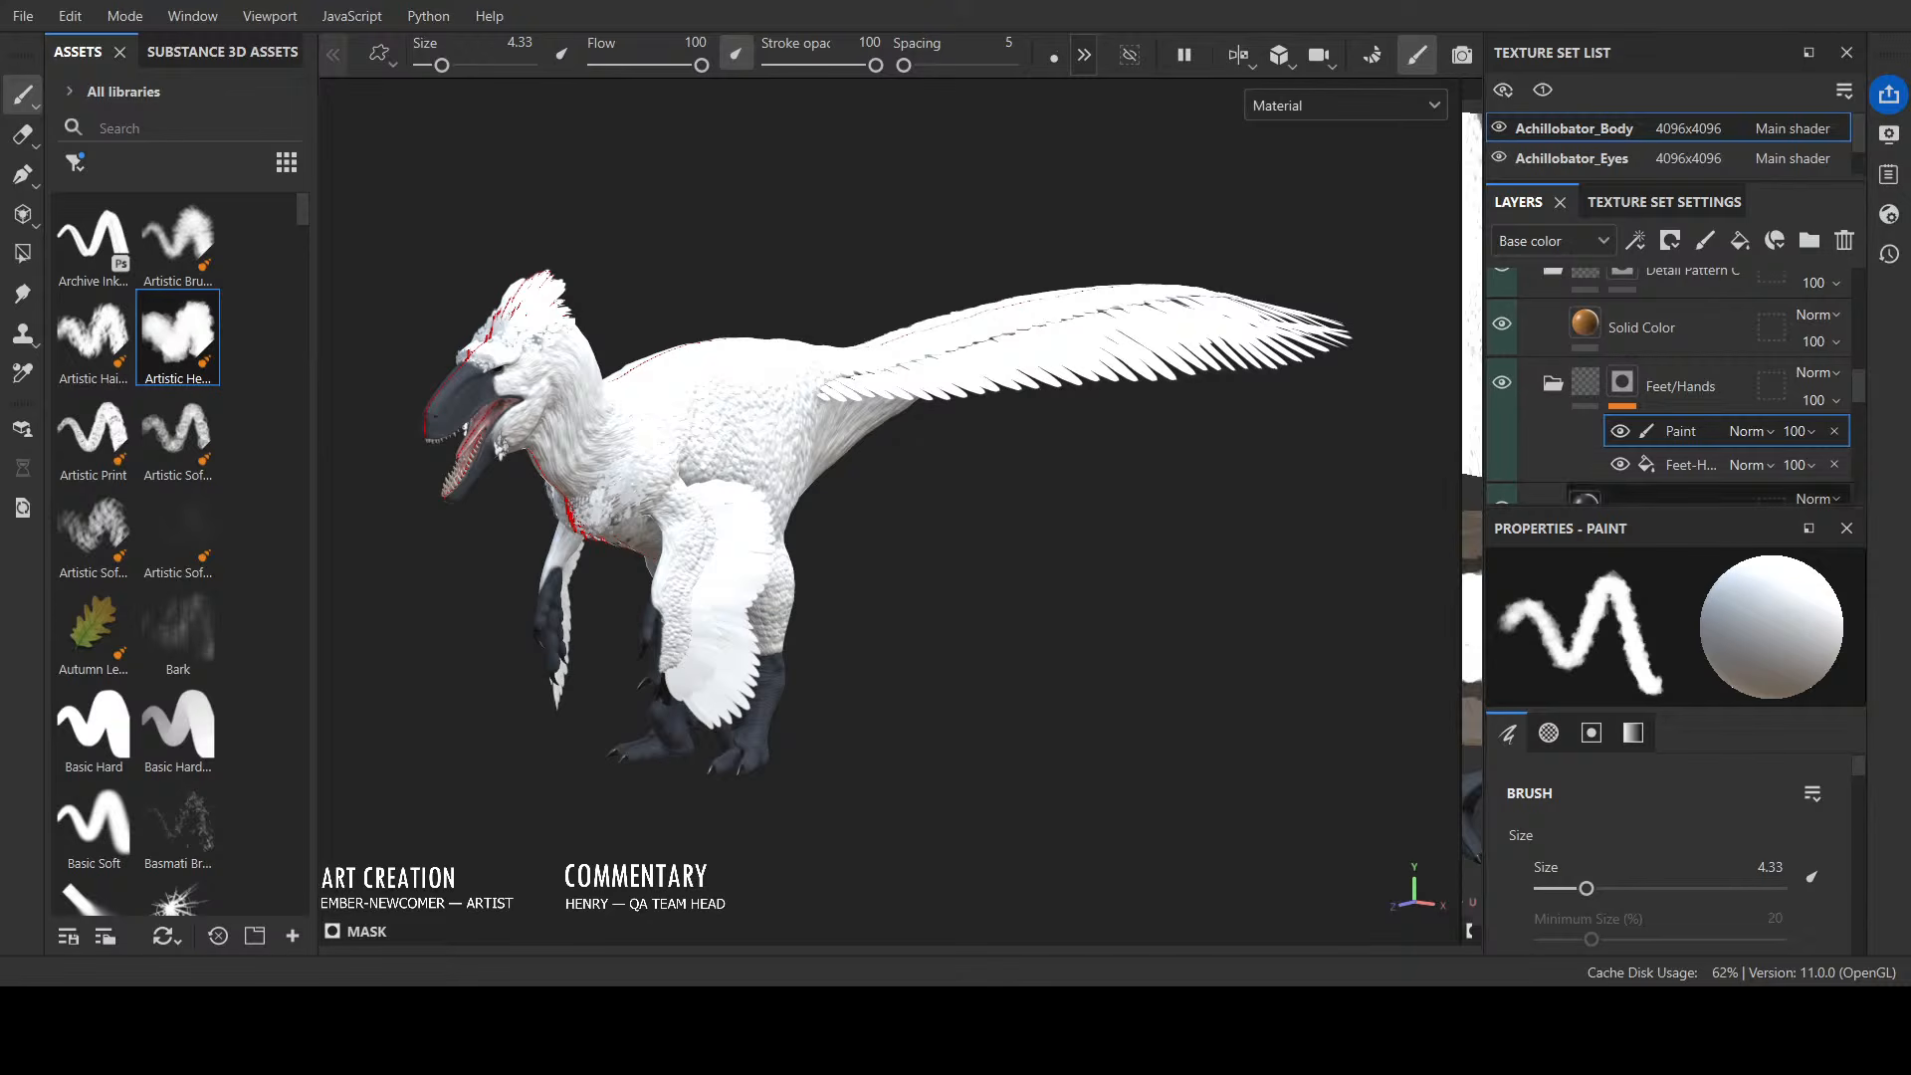
scroll(1622, 407, down, 4)
scroll(1672, 398, down, 3)
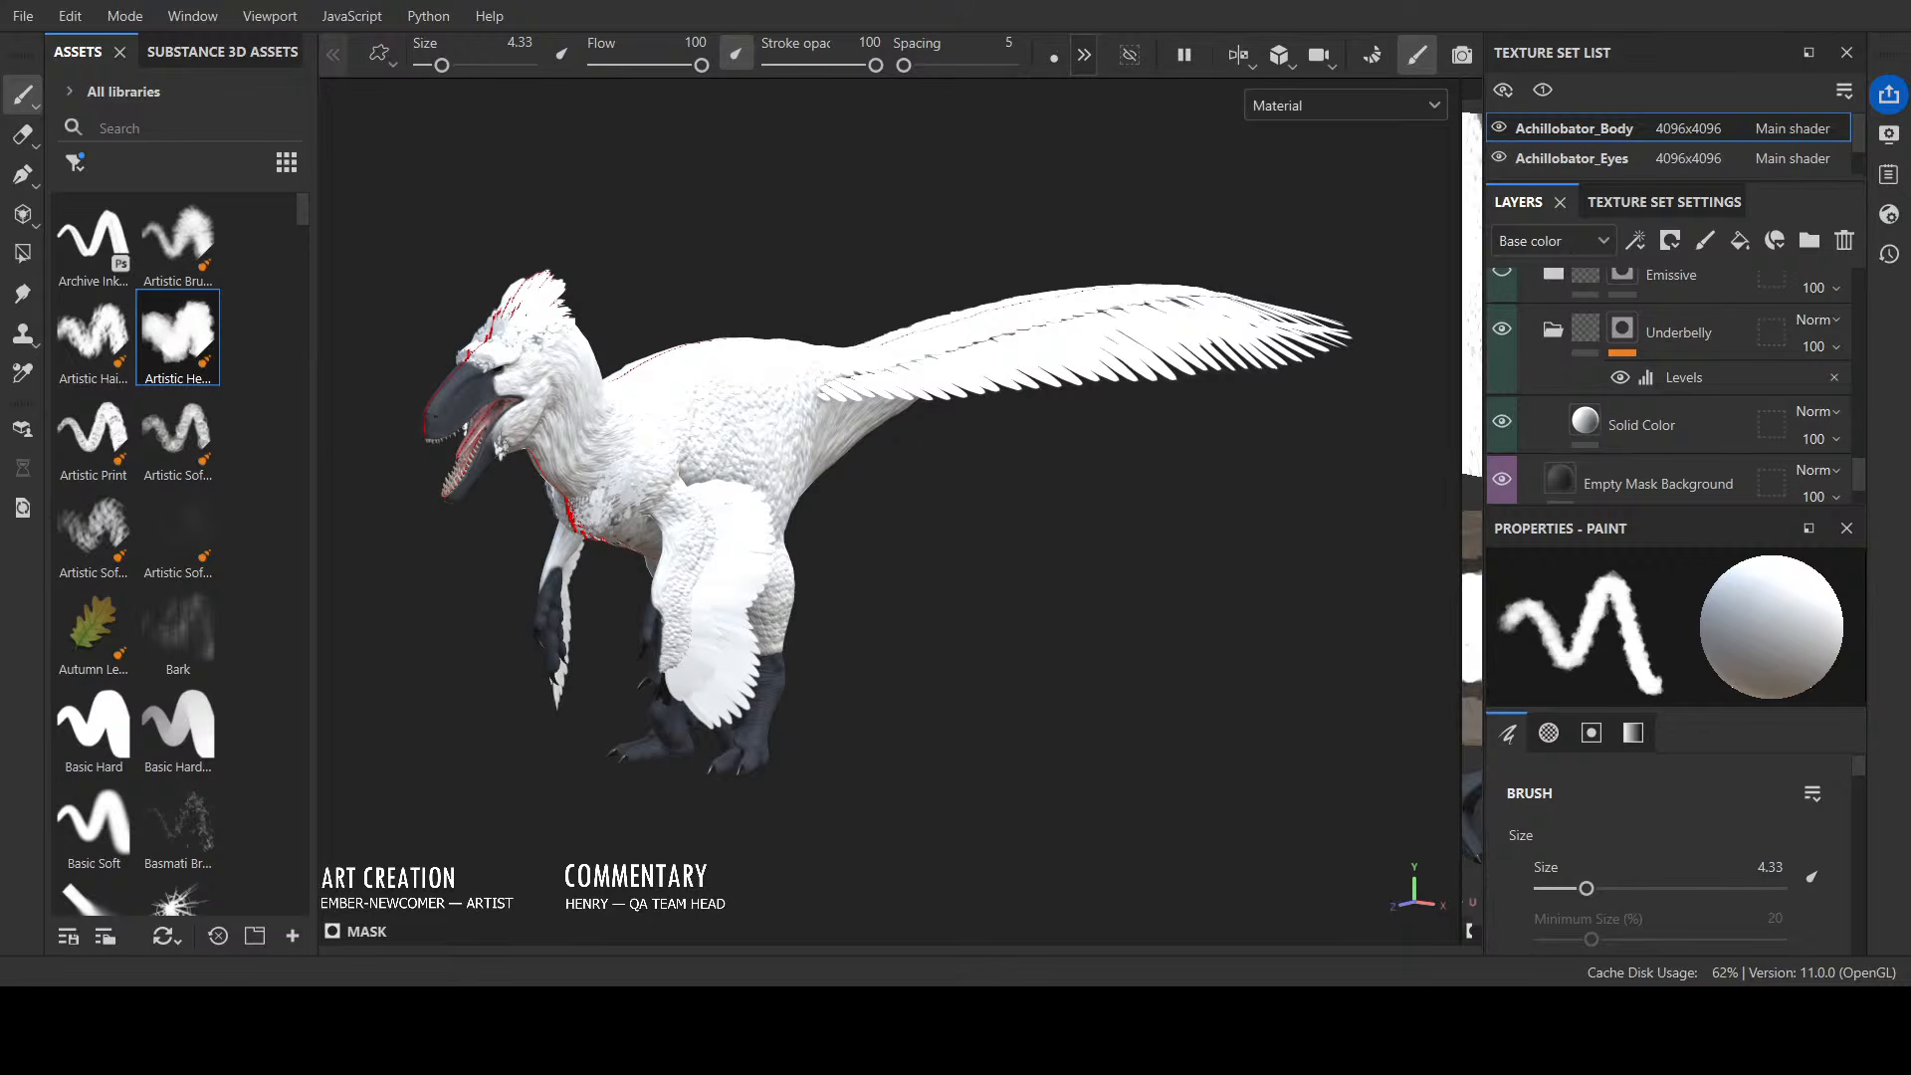
scroll(1672, 422, down, 1)
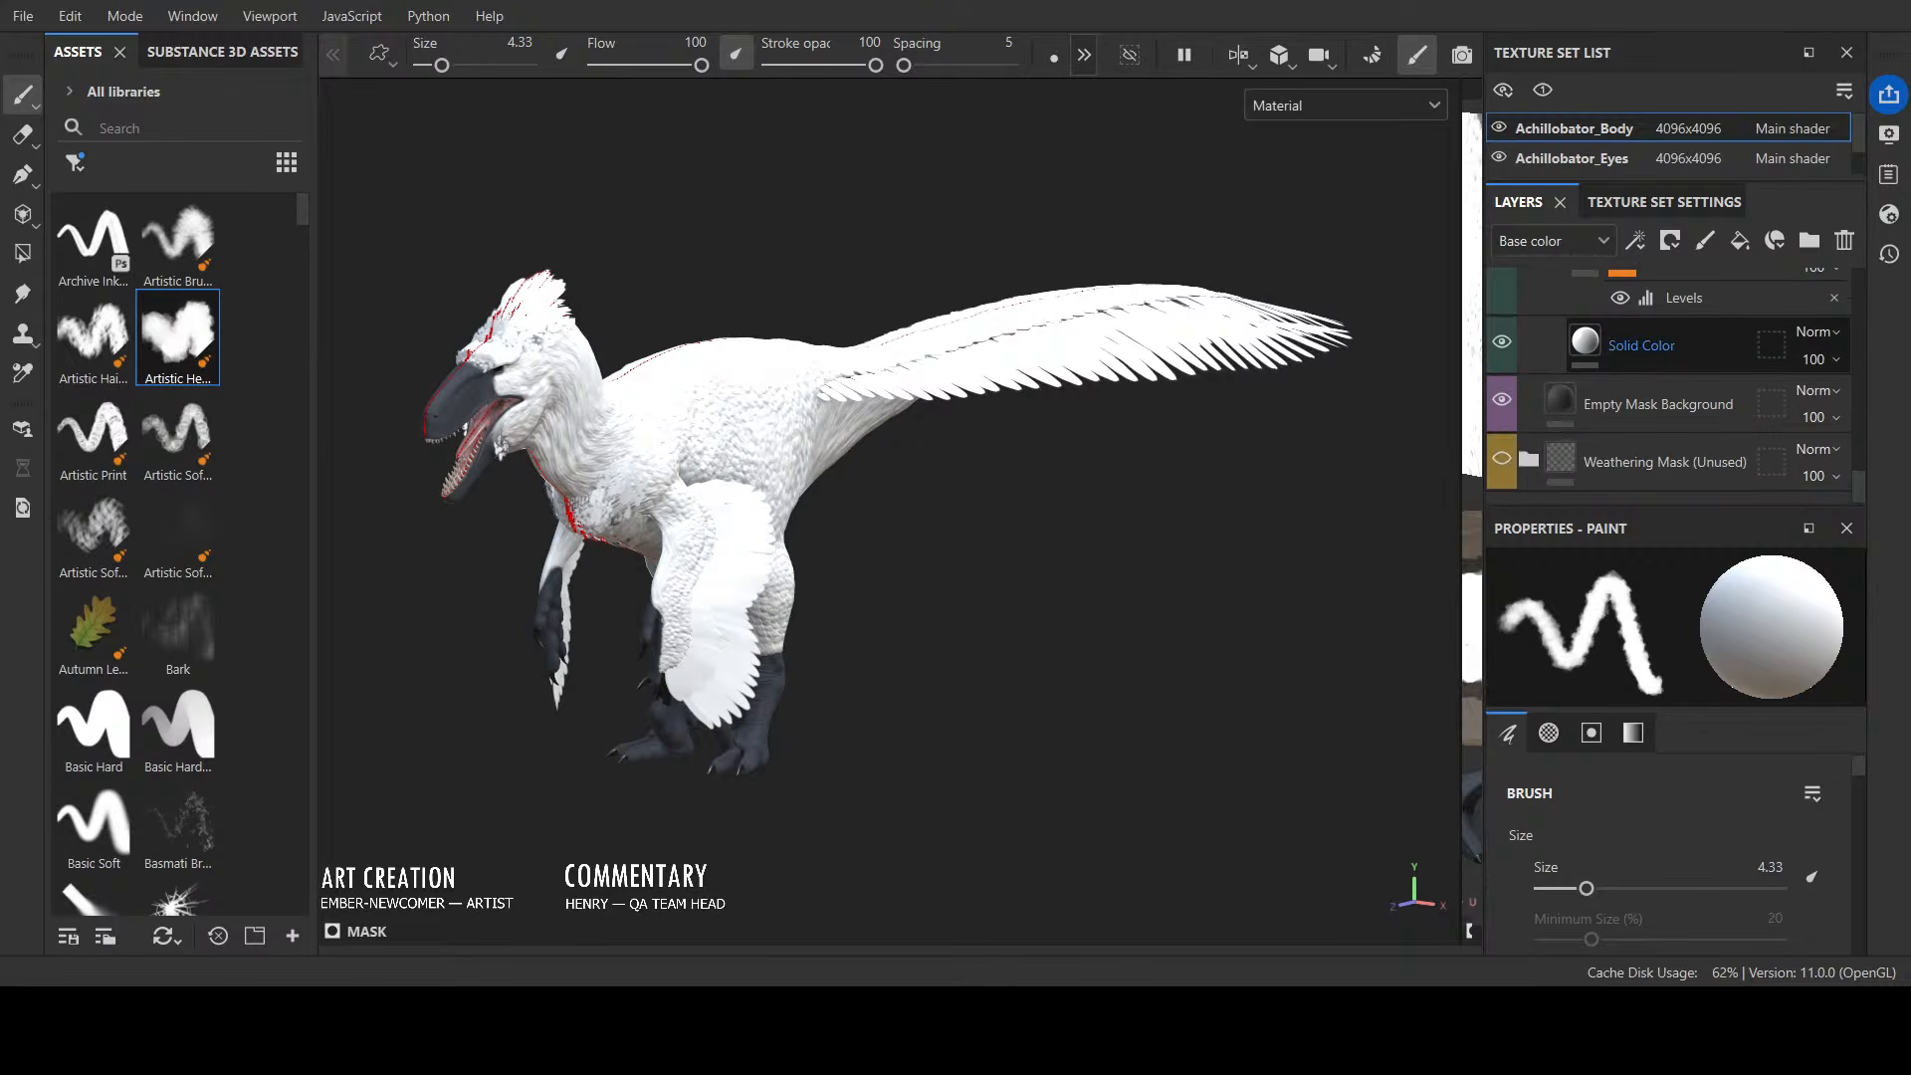
scroll(1672, 422, up, 1)
scroll(1692, 408, up, 1)
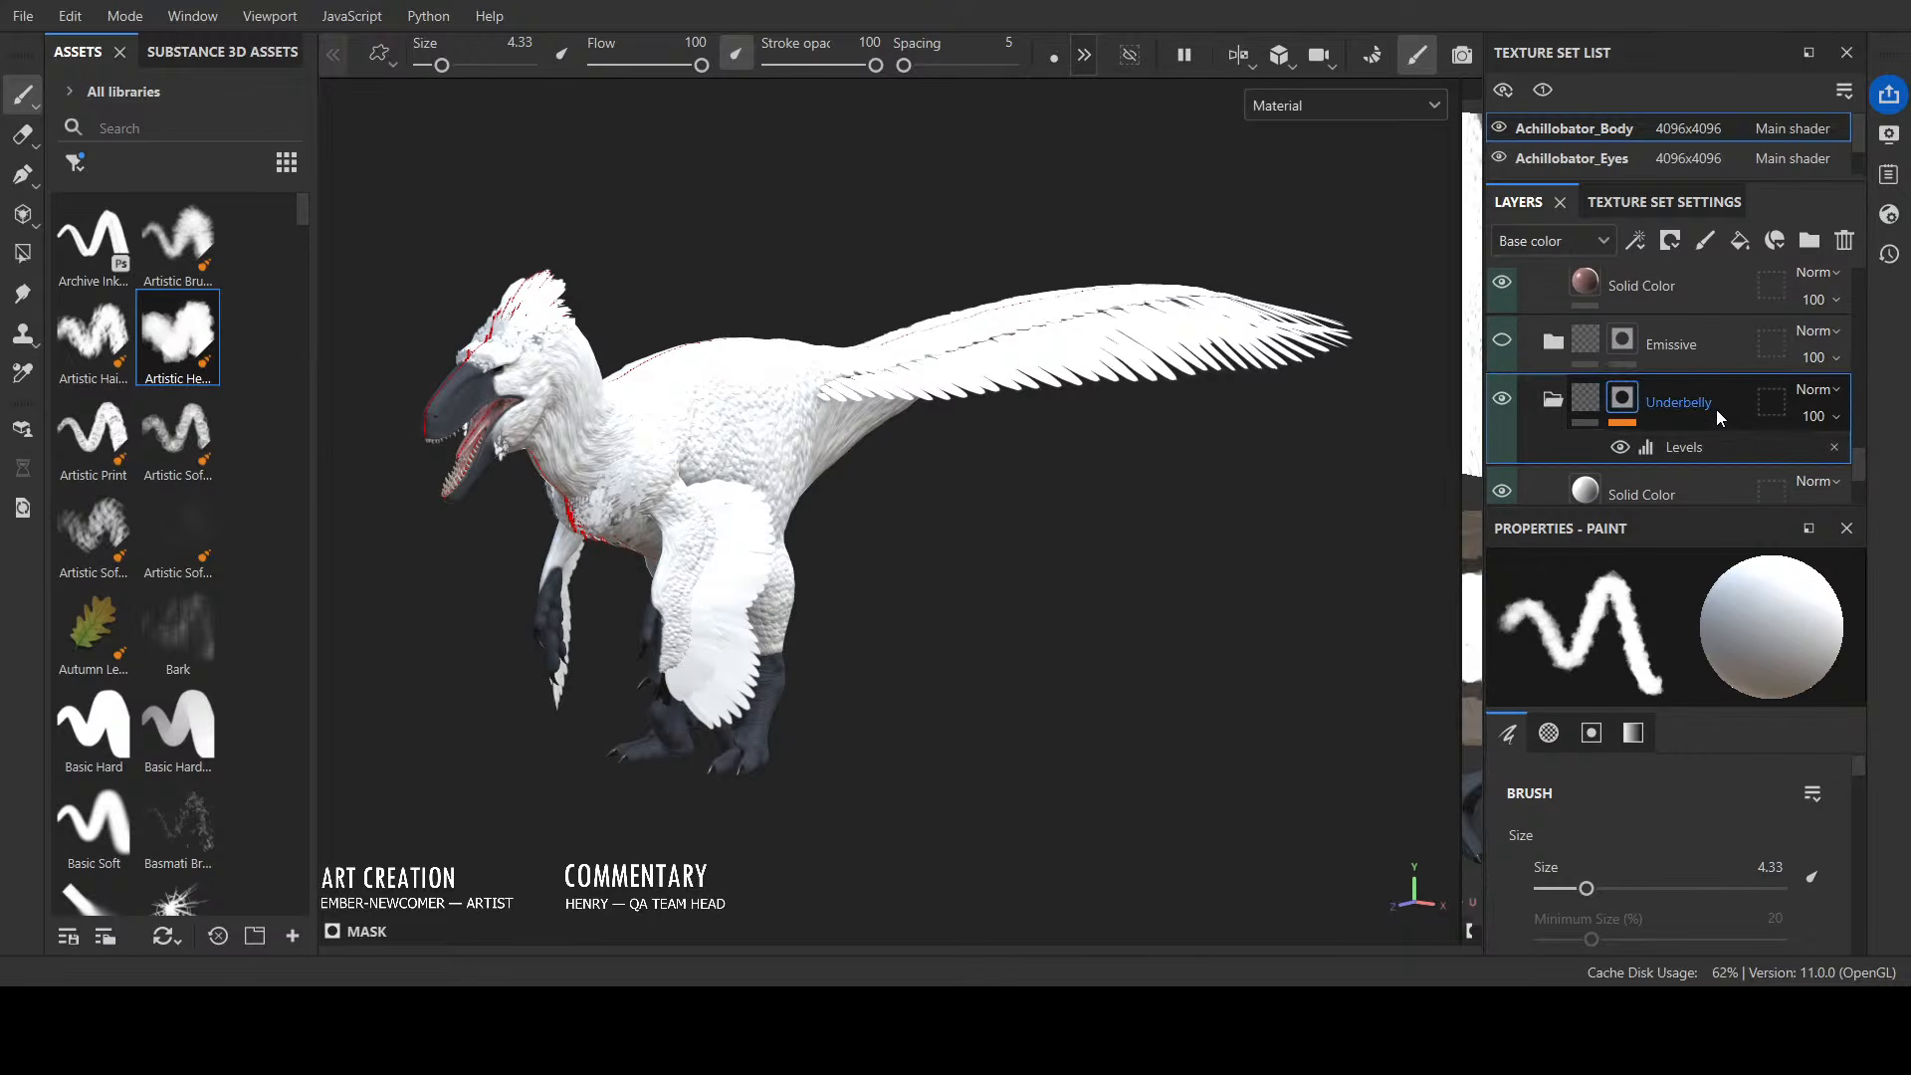
click(1502, 489)
click(1502, 489)
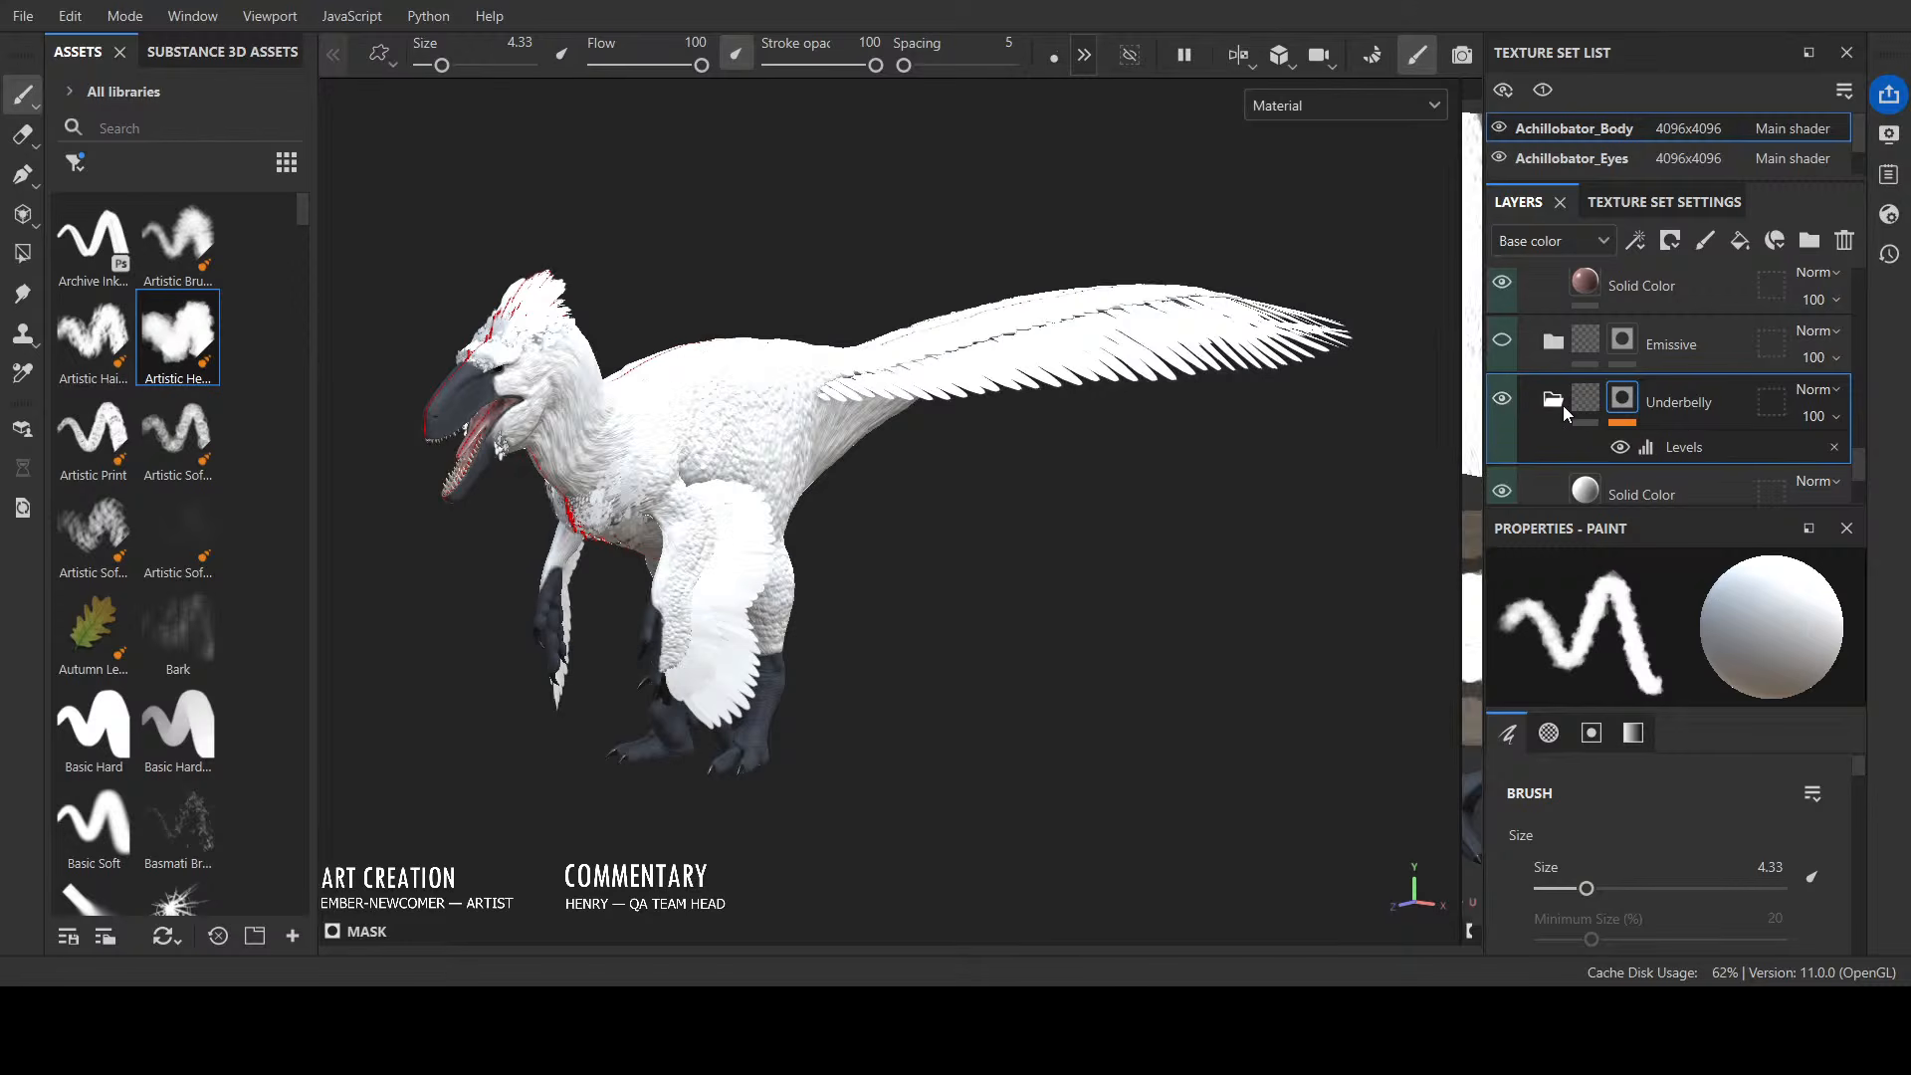
scroll(1640, 397, down, 1)
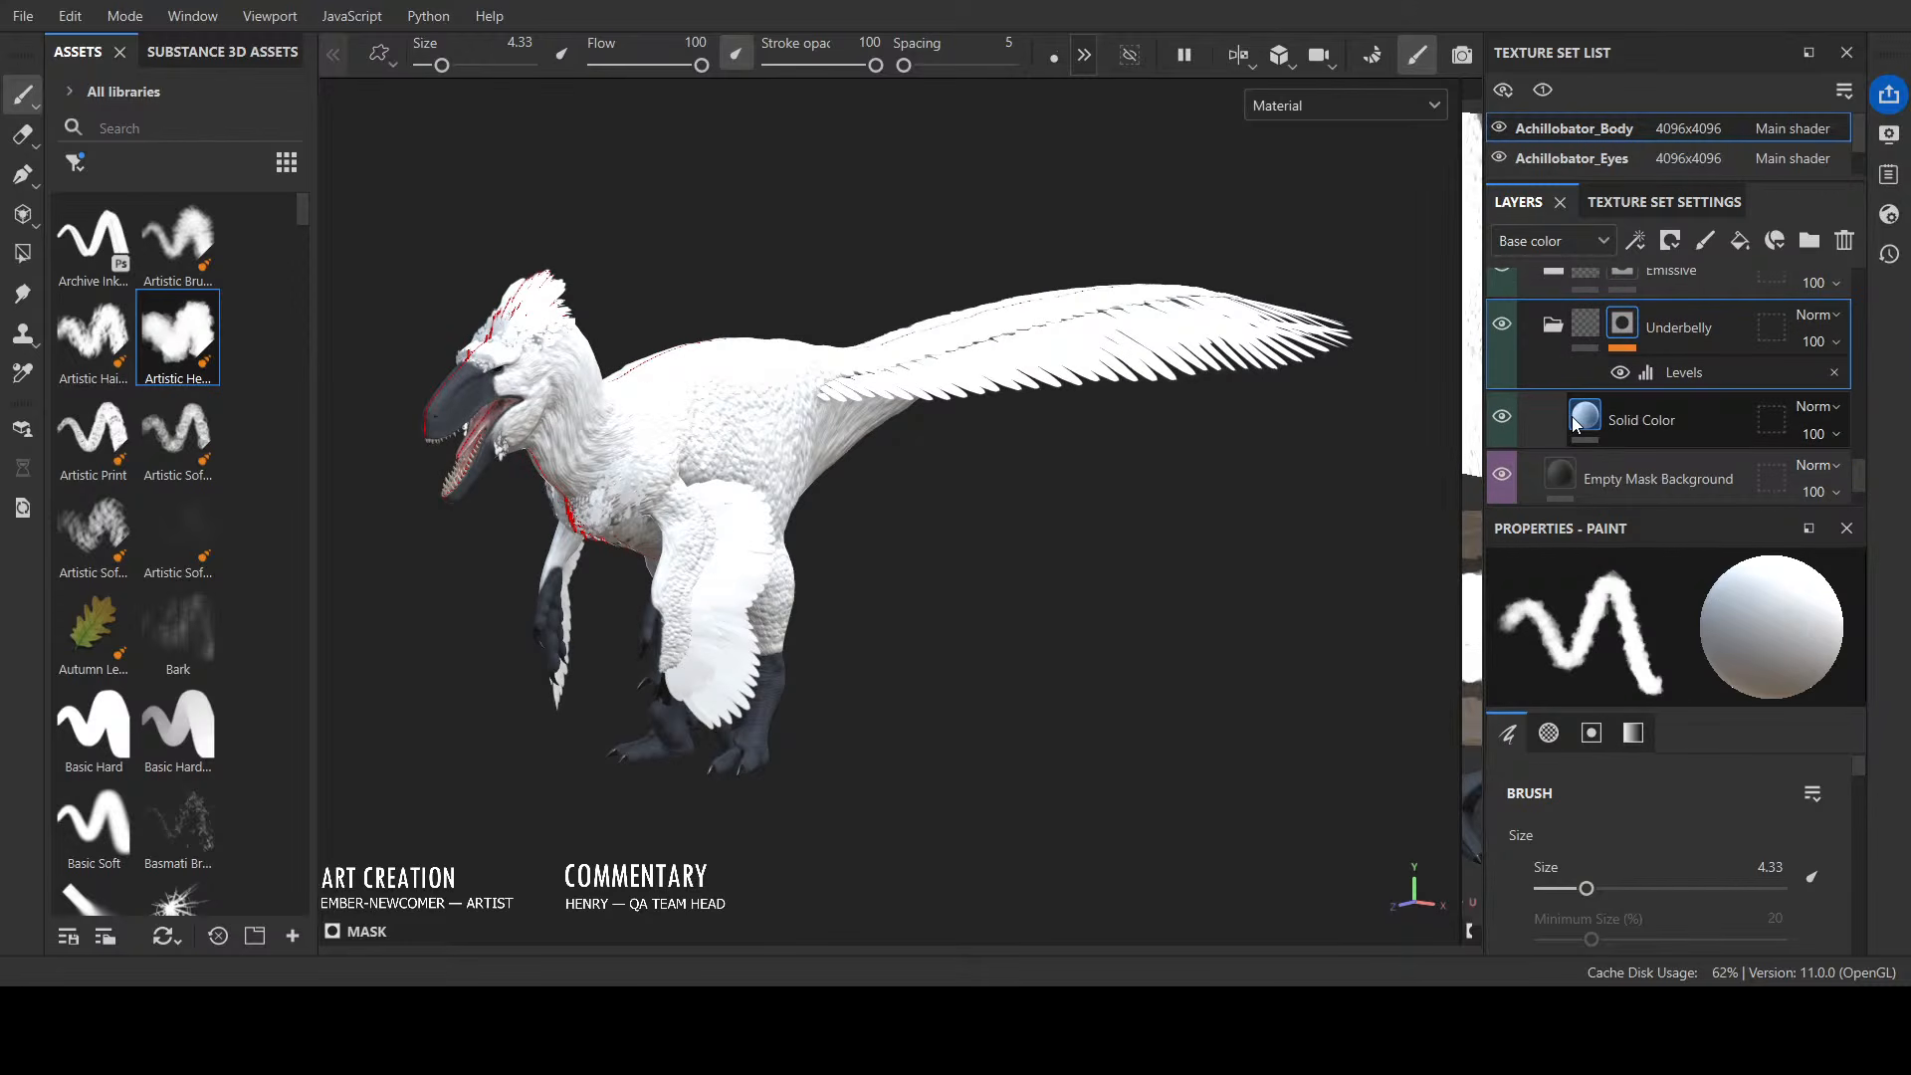
click(1633, 422)
scroll(1700, 808, down, 1)
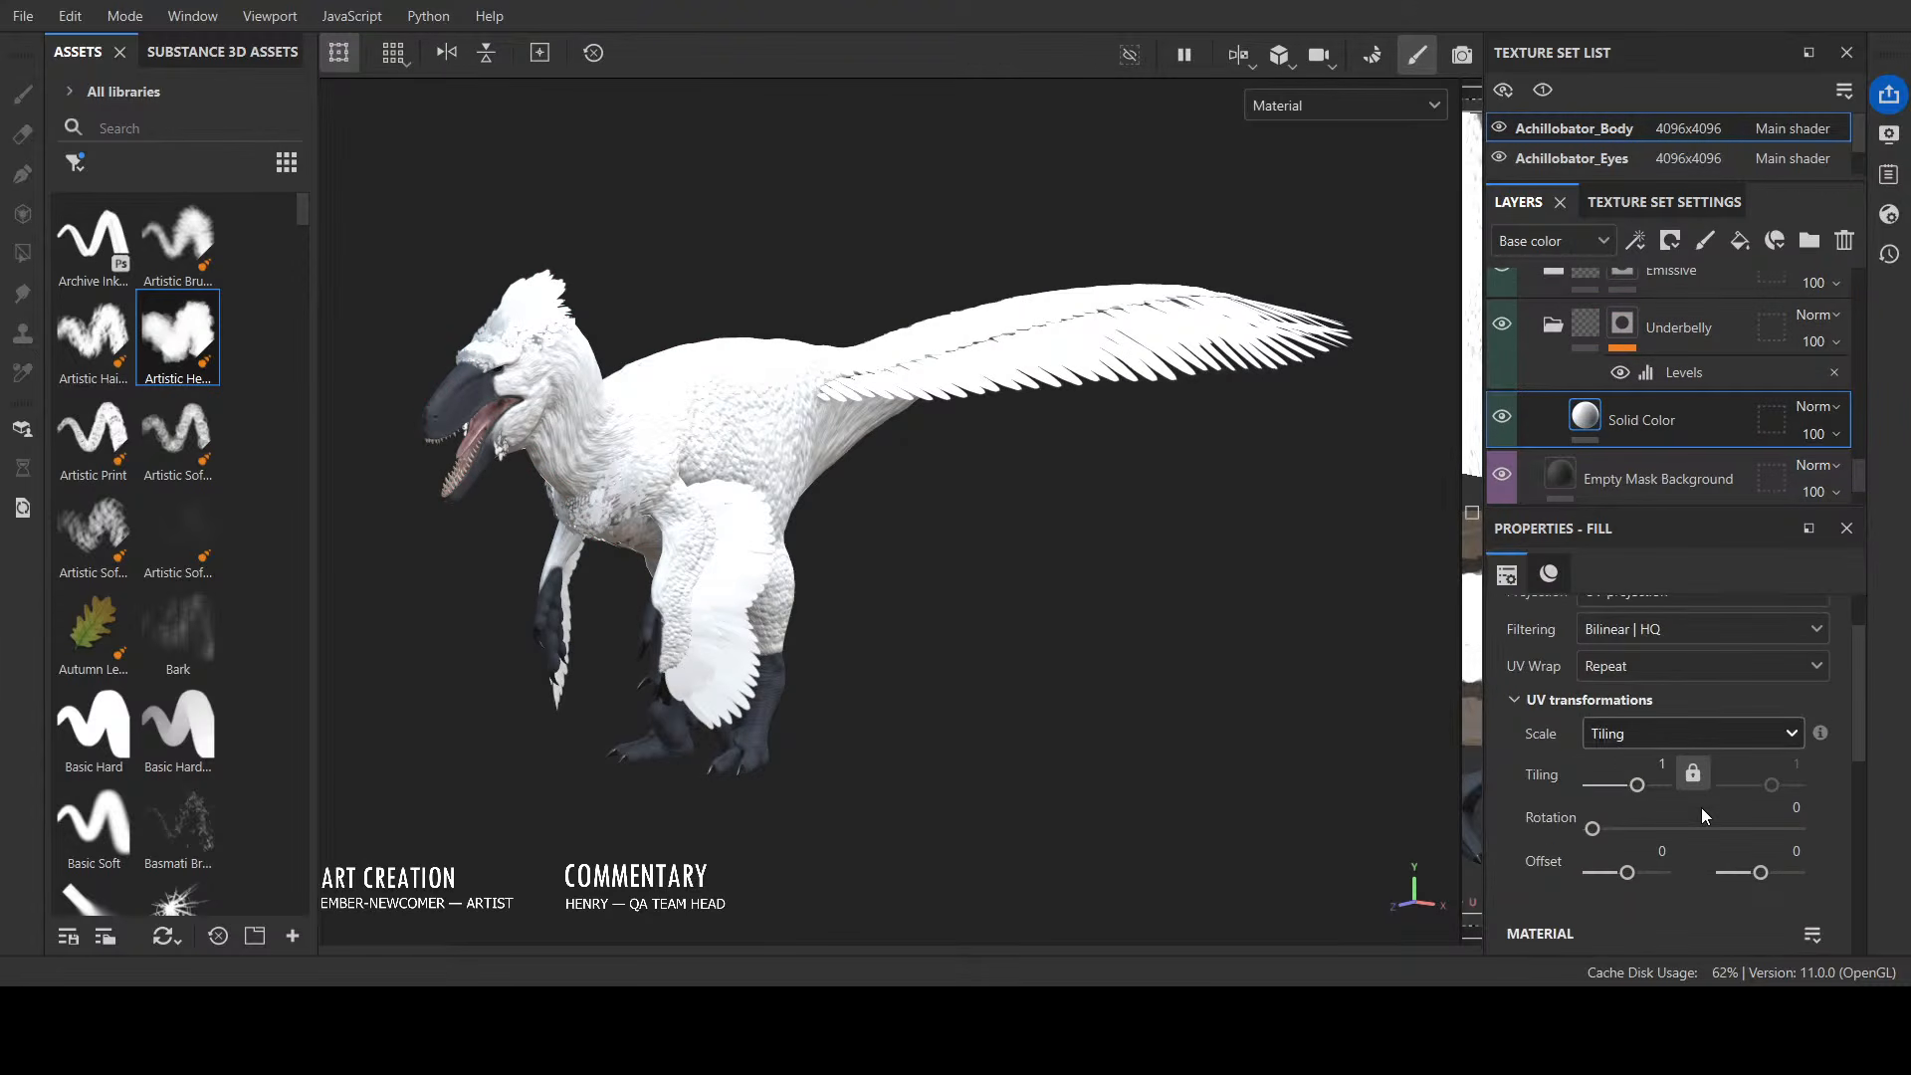
drag(1859, 758, 1865, 929)
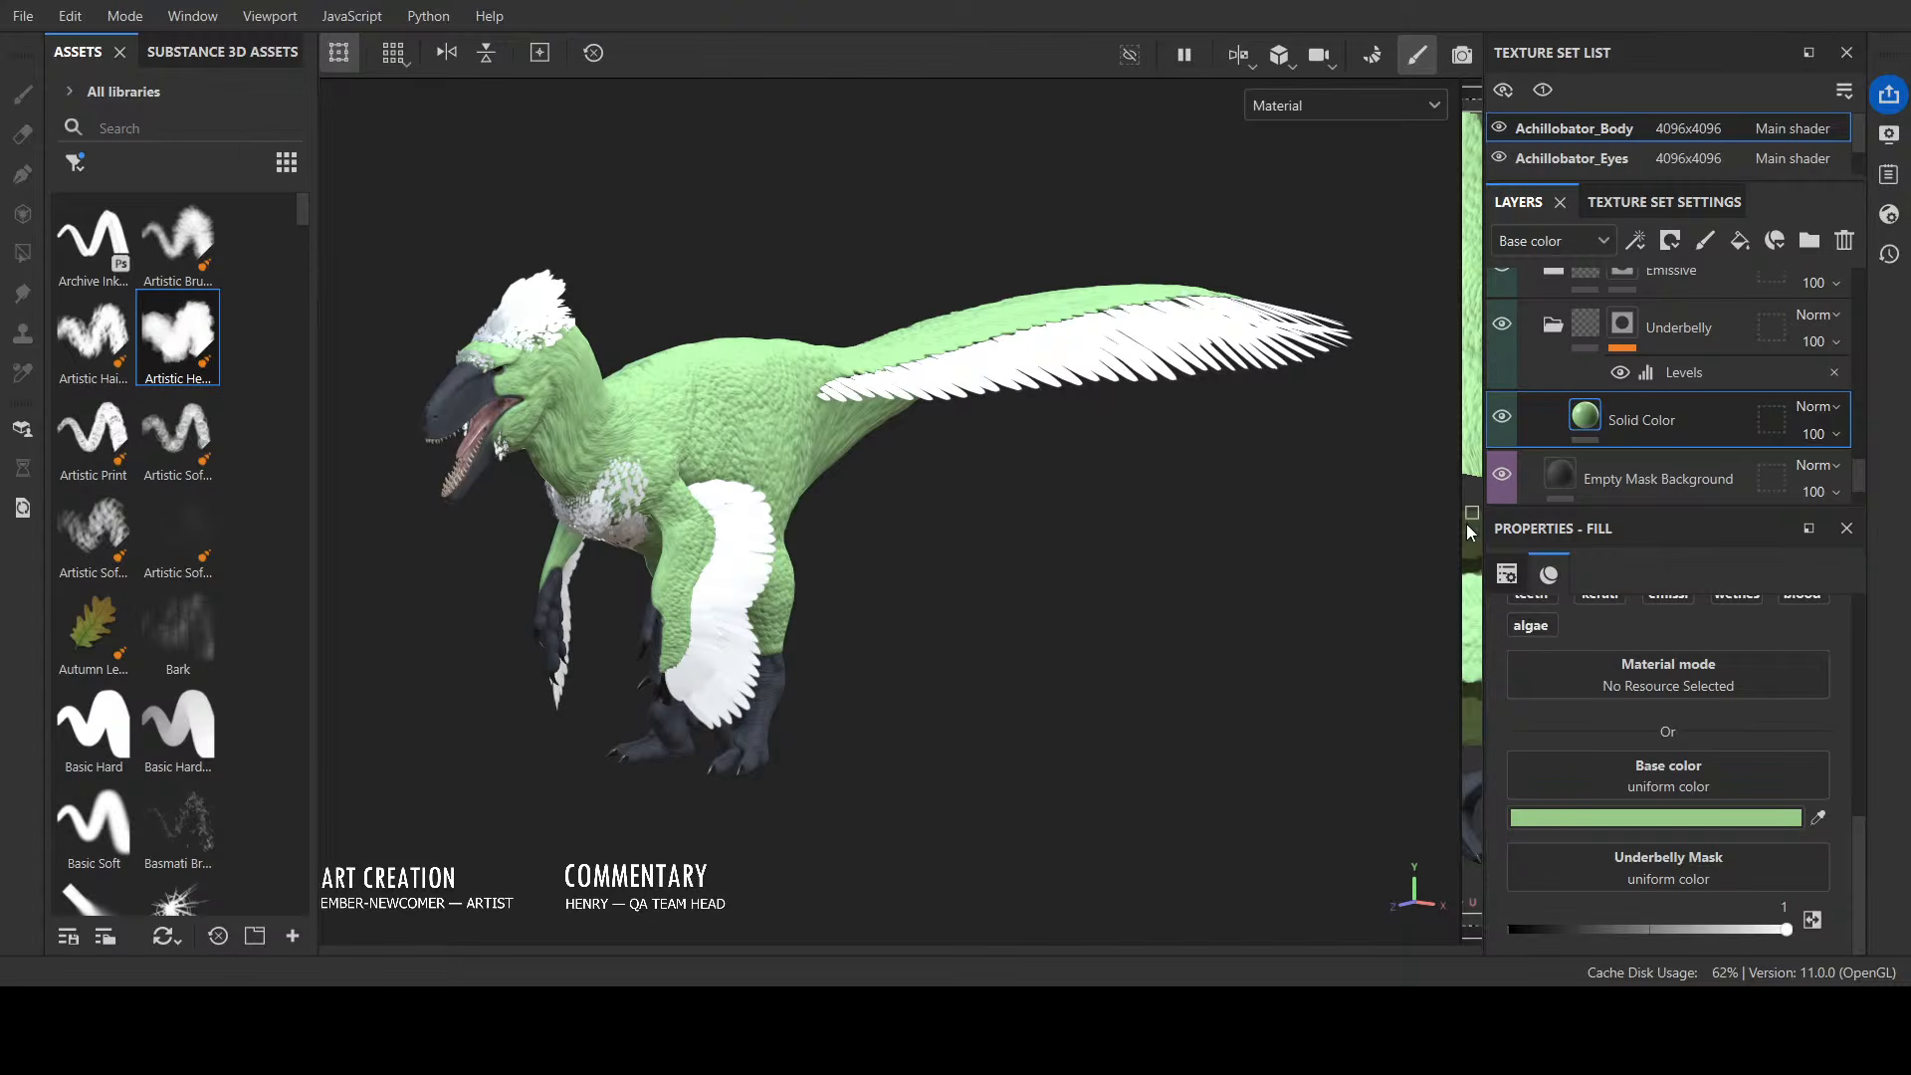
Step: Make the Emissive folder visible and select its mask
scroll(1652, 483, up, 1)
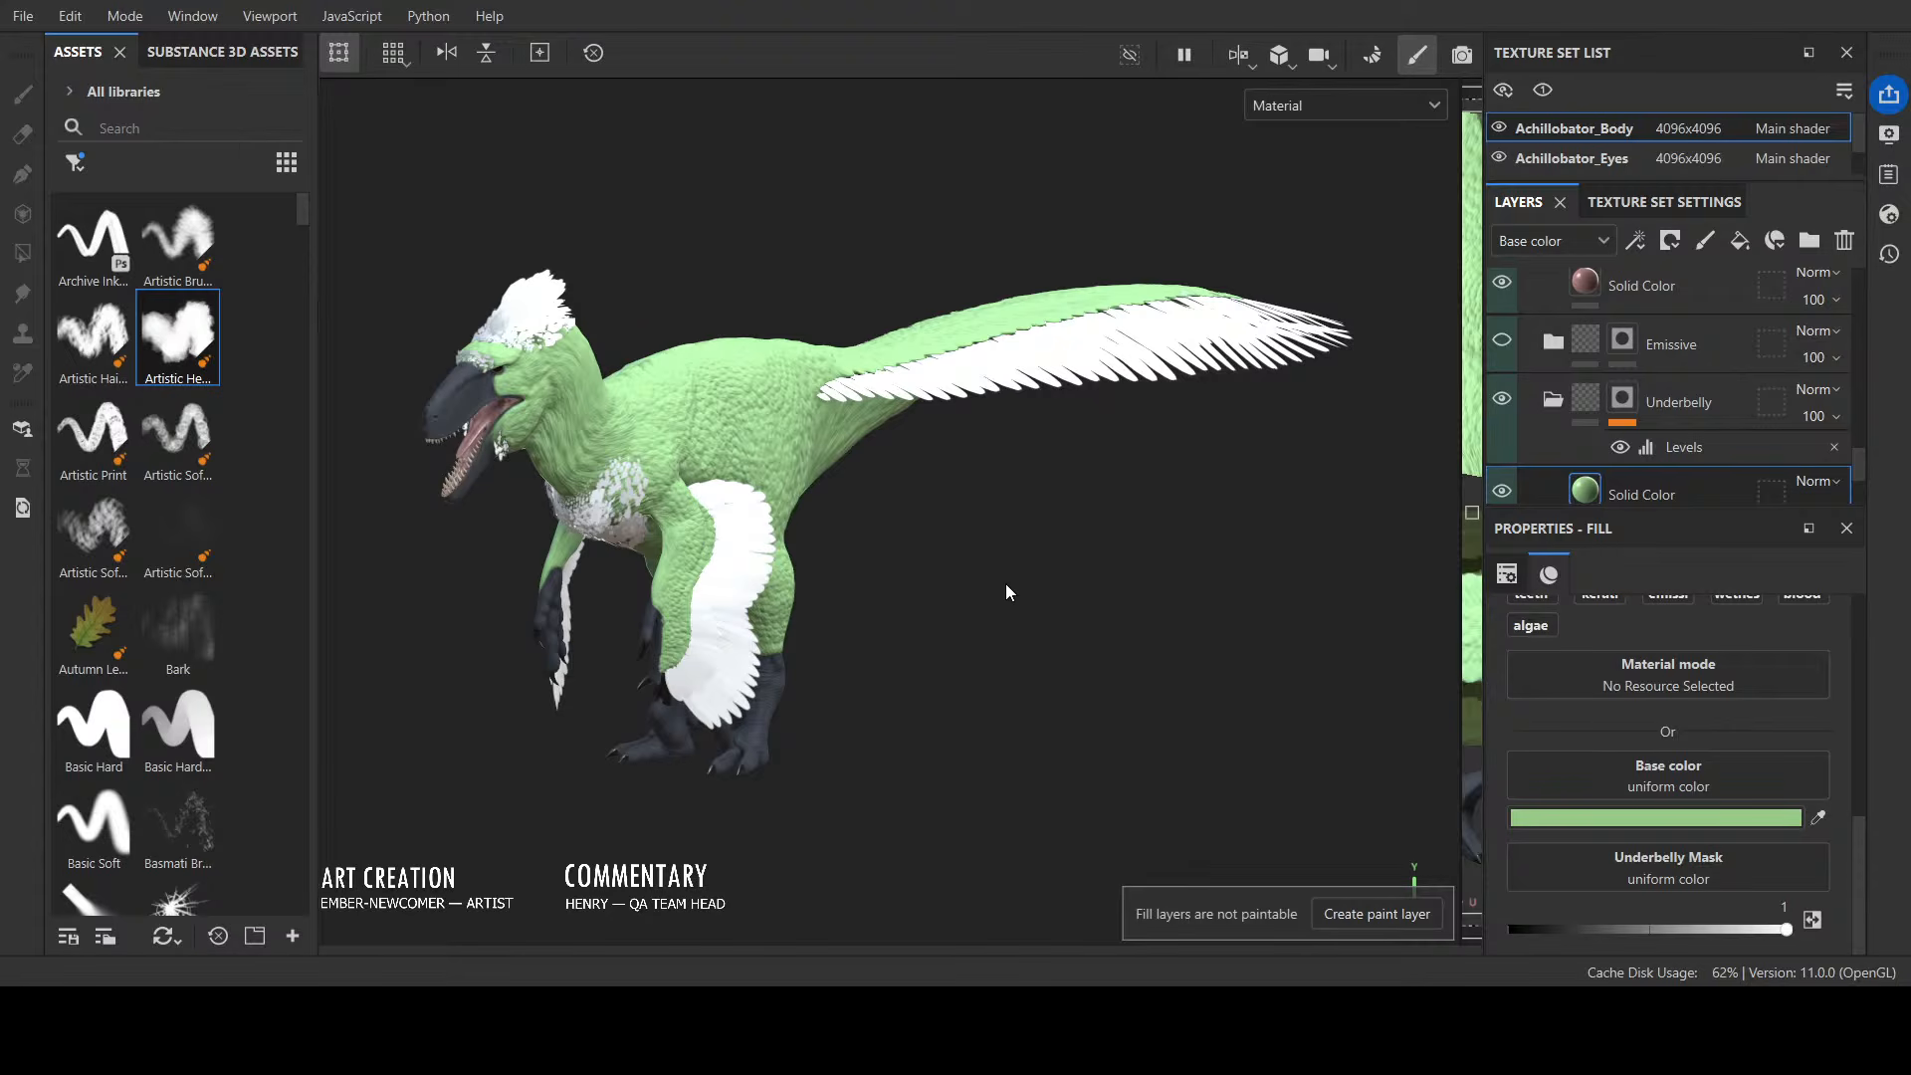
alt+drag(1115, 603, 926, 615)
mouse_move(589, 754)
alt+mouse_down()
mouse_move(750, 729)
mouse_move(619, 633)
mouse_move(649, 713)
mouse_move(756, 683)
mouse_move(631, 717)
alt+mouse_up()
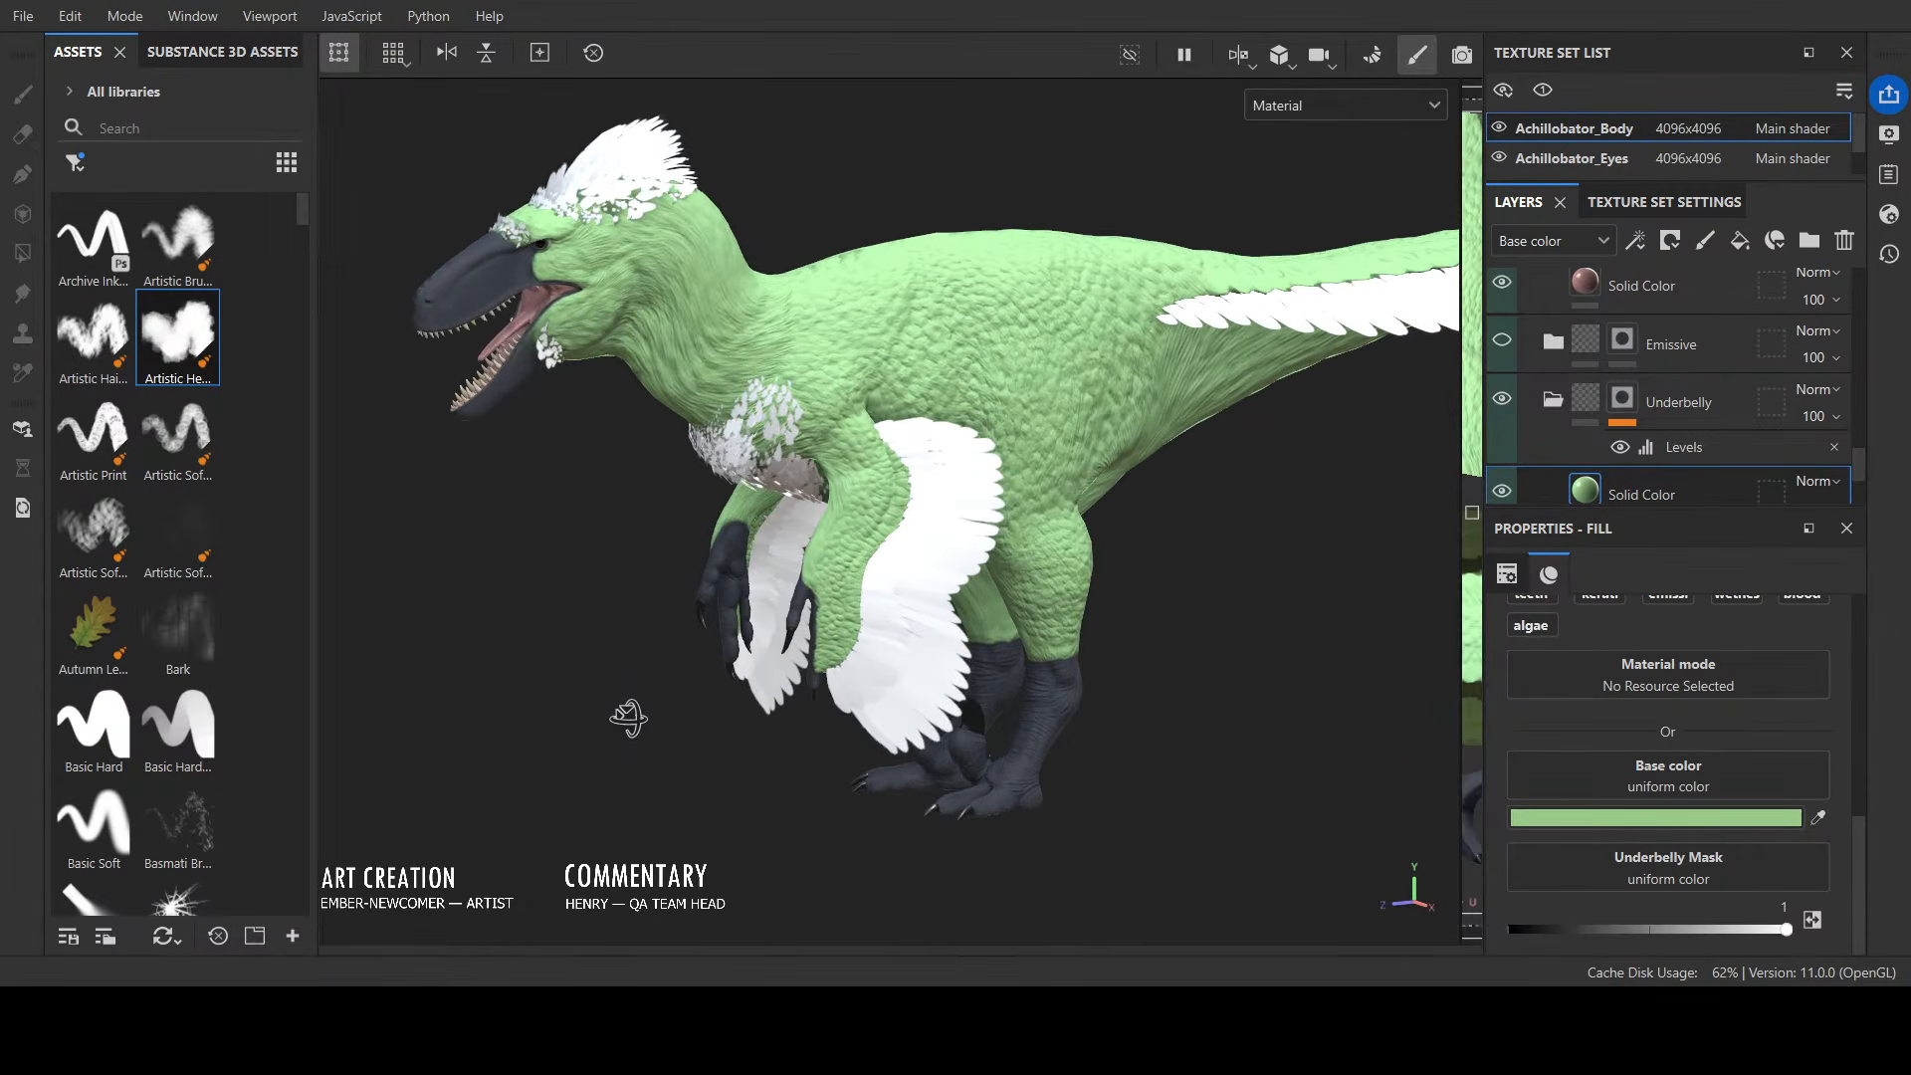
scroll(1666, 404, up, 2)
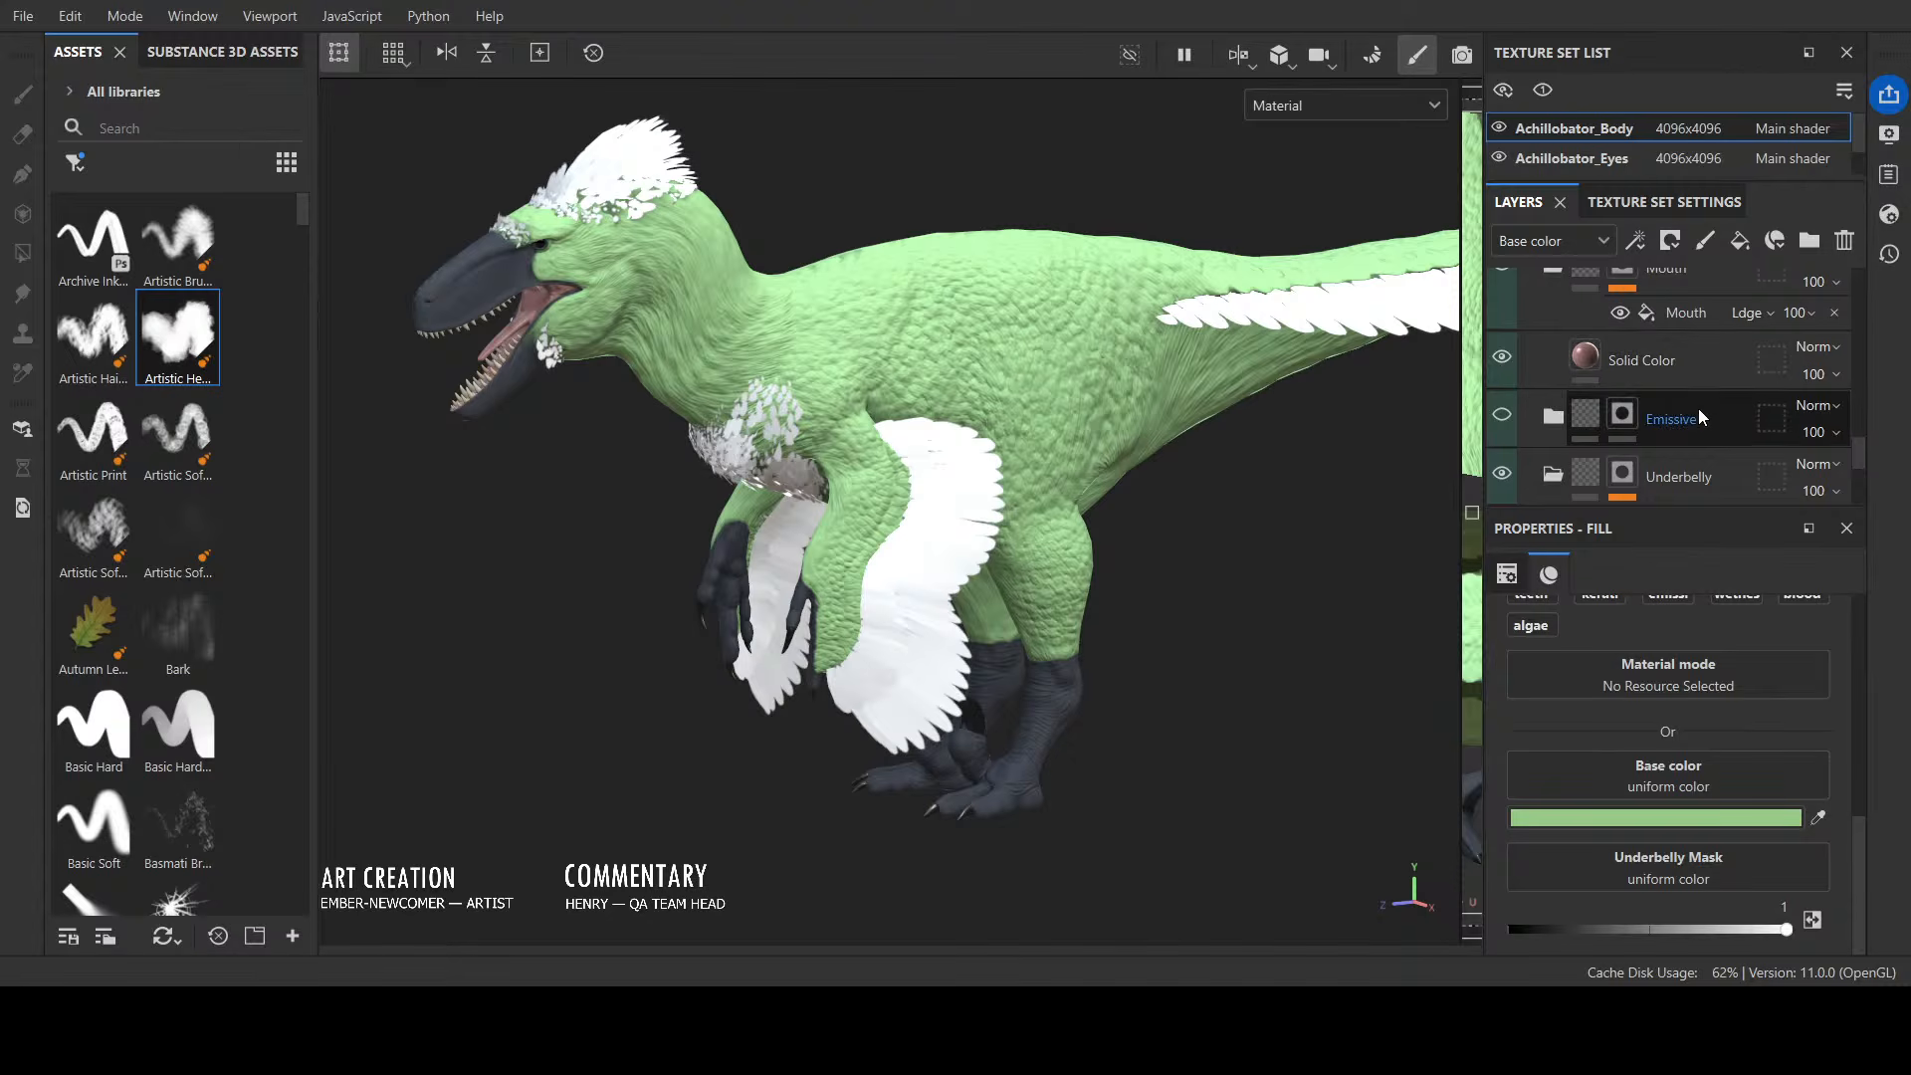
click(1623, 415)
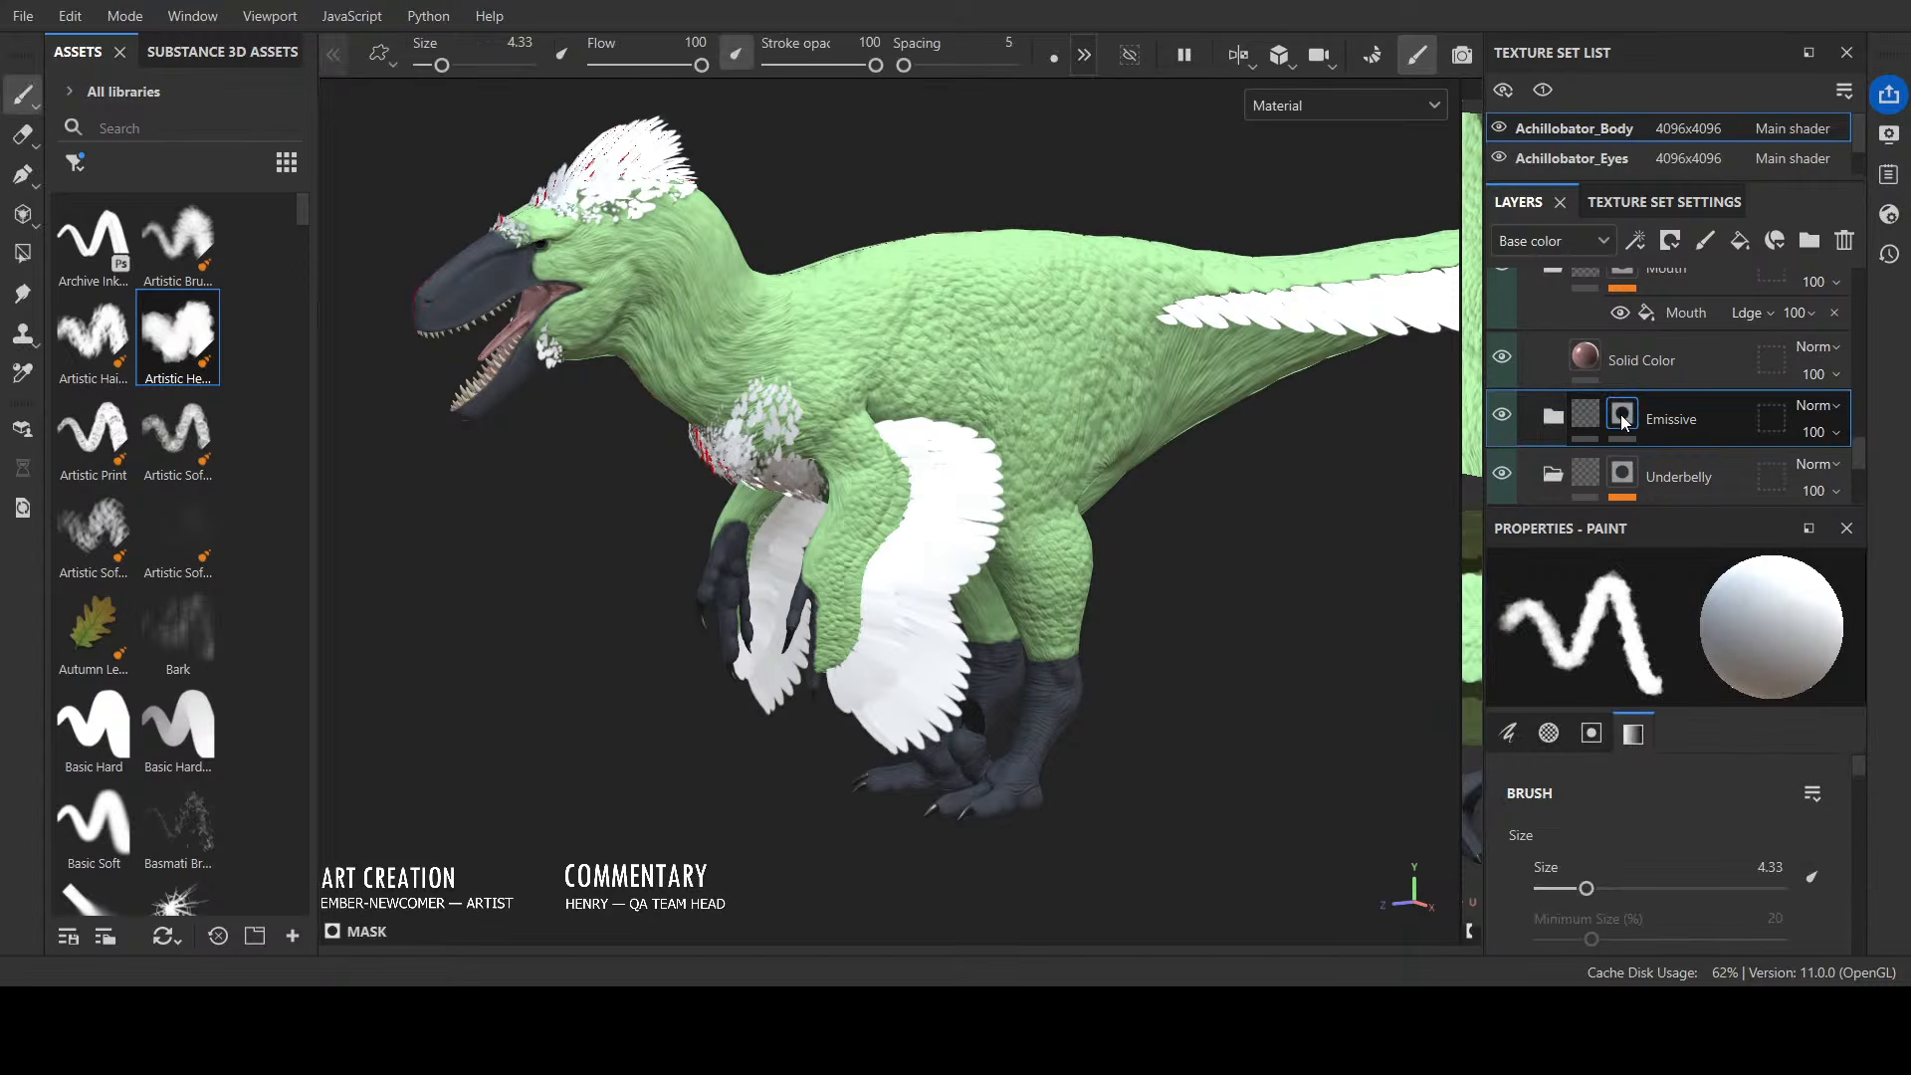
Step: Set the base color of the solid color layer under Feet/Hands to bright orange-red
scroll(1635, 487, up, 2)
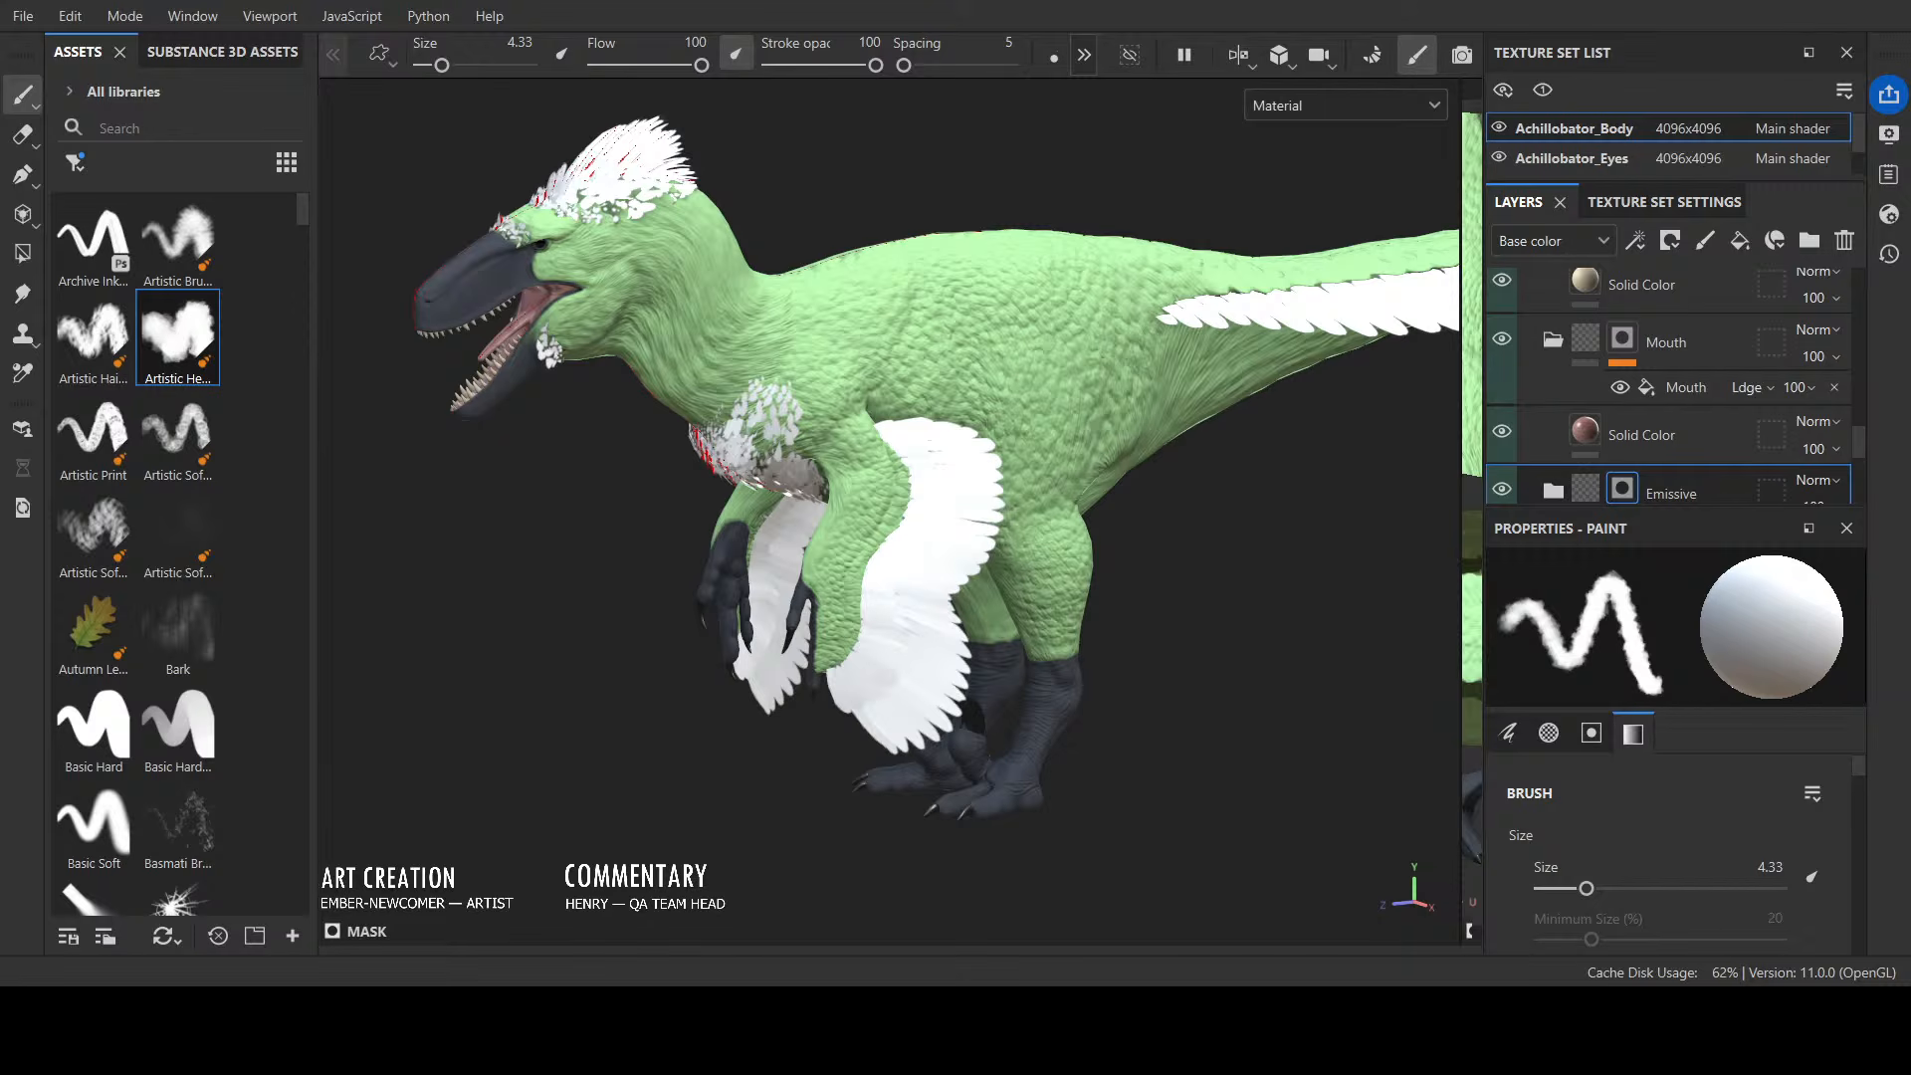
scroll(1676, 385, up, 5)
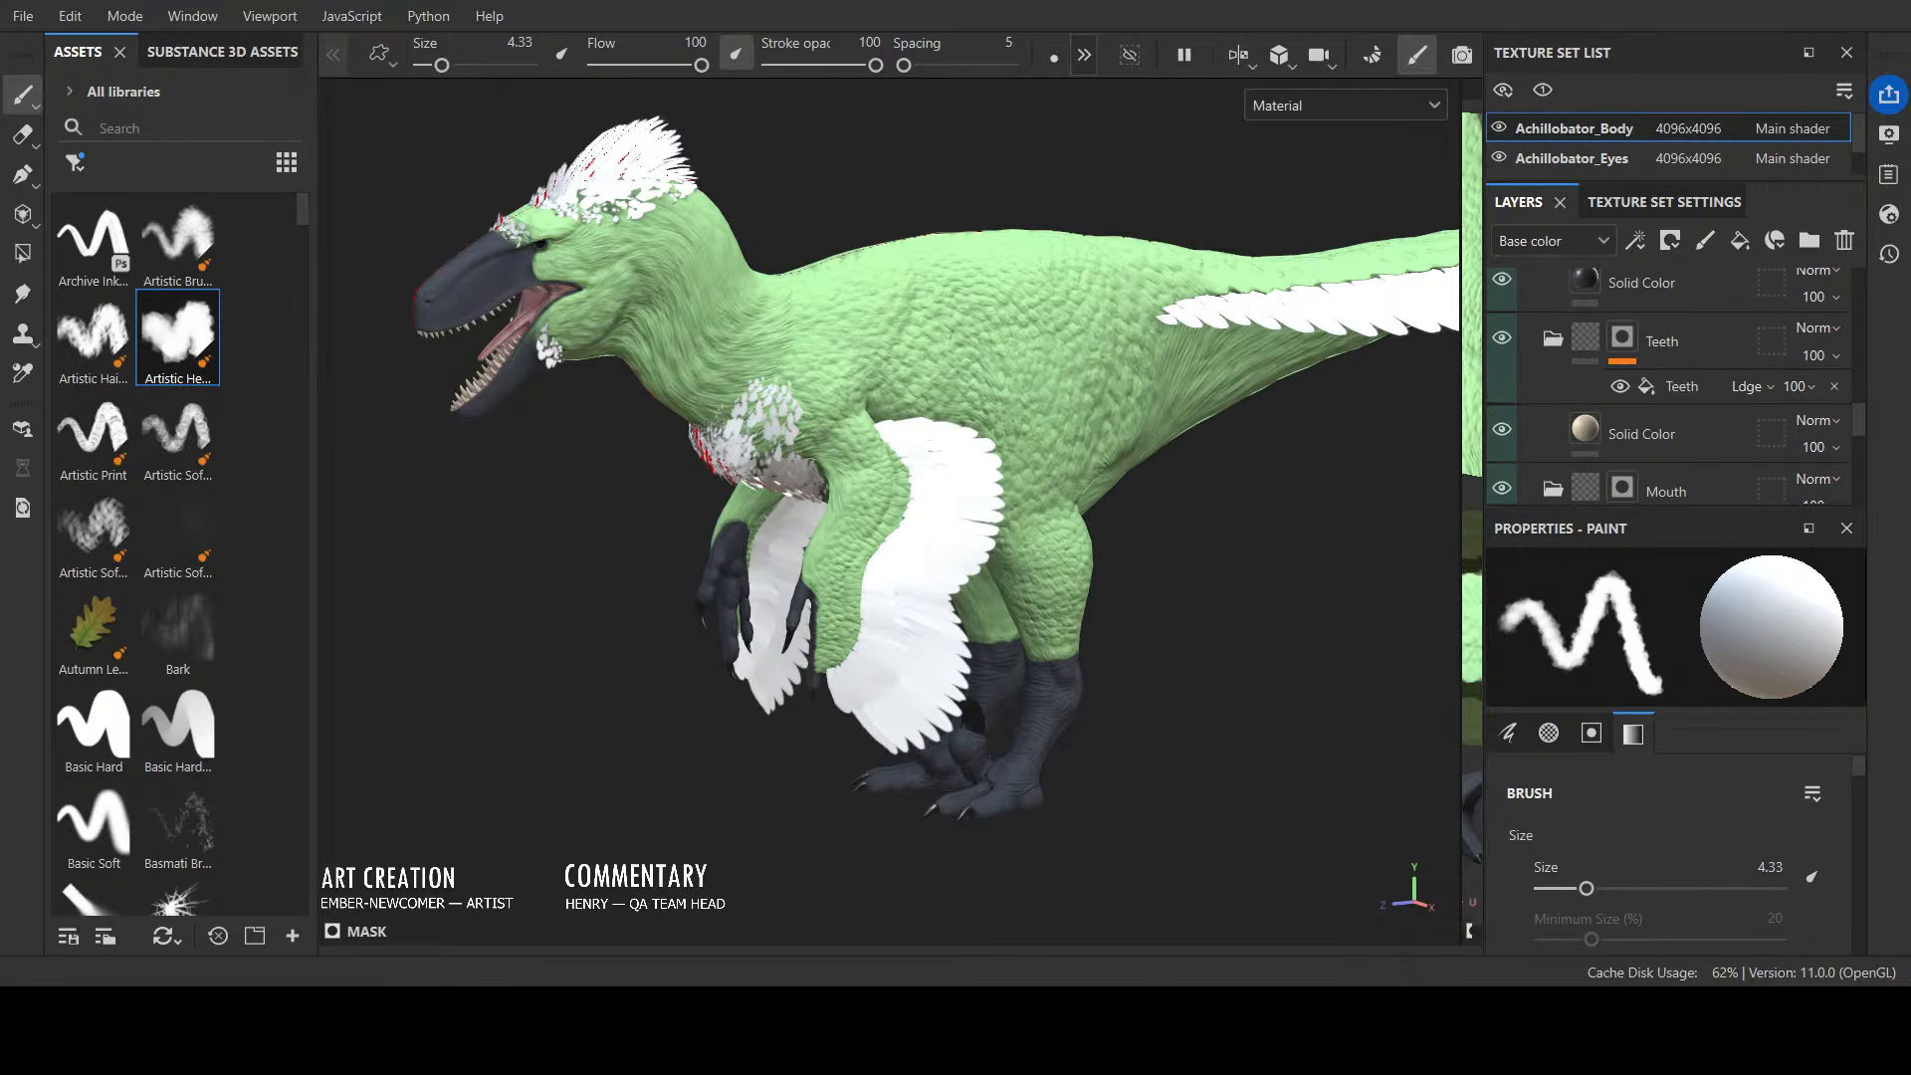
scroll(1676, 385, up, 6)
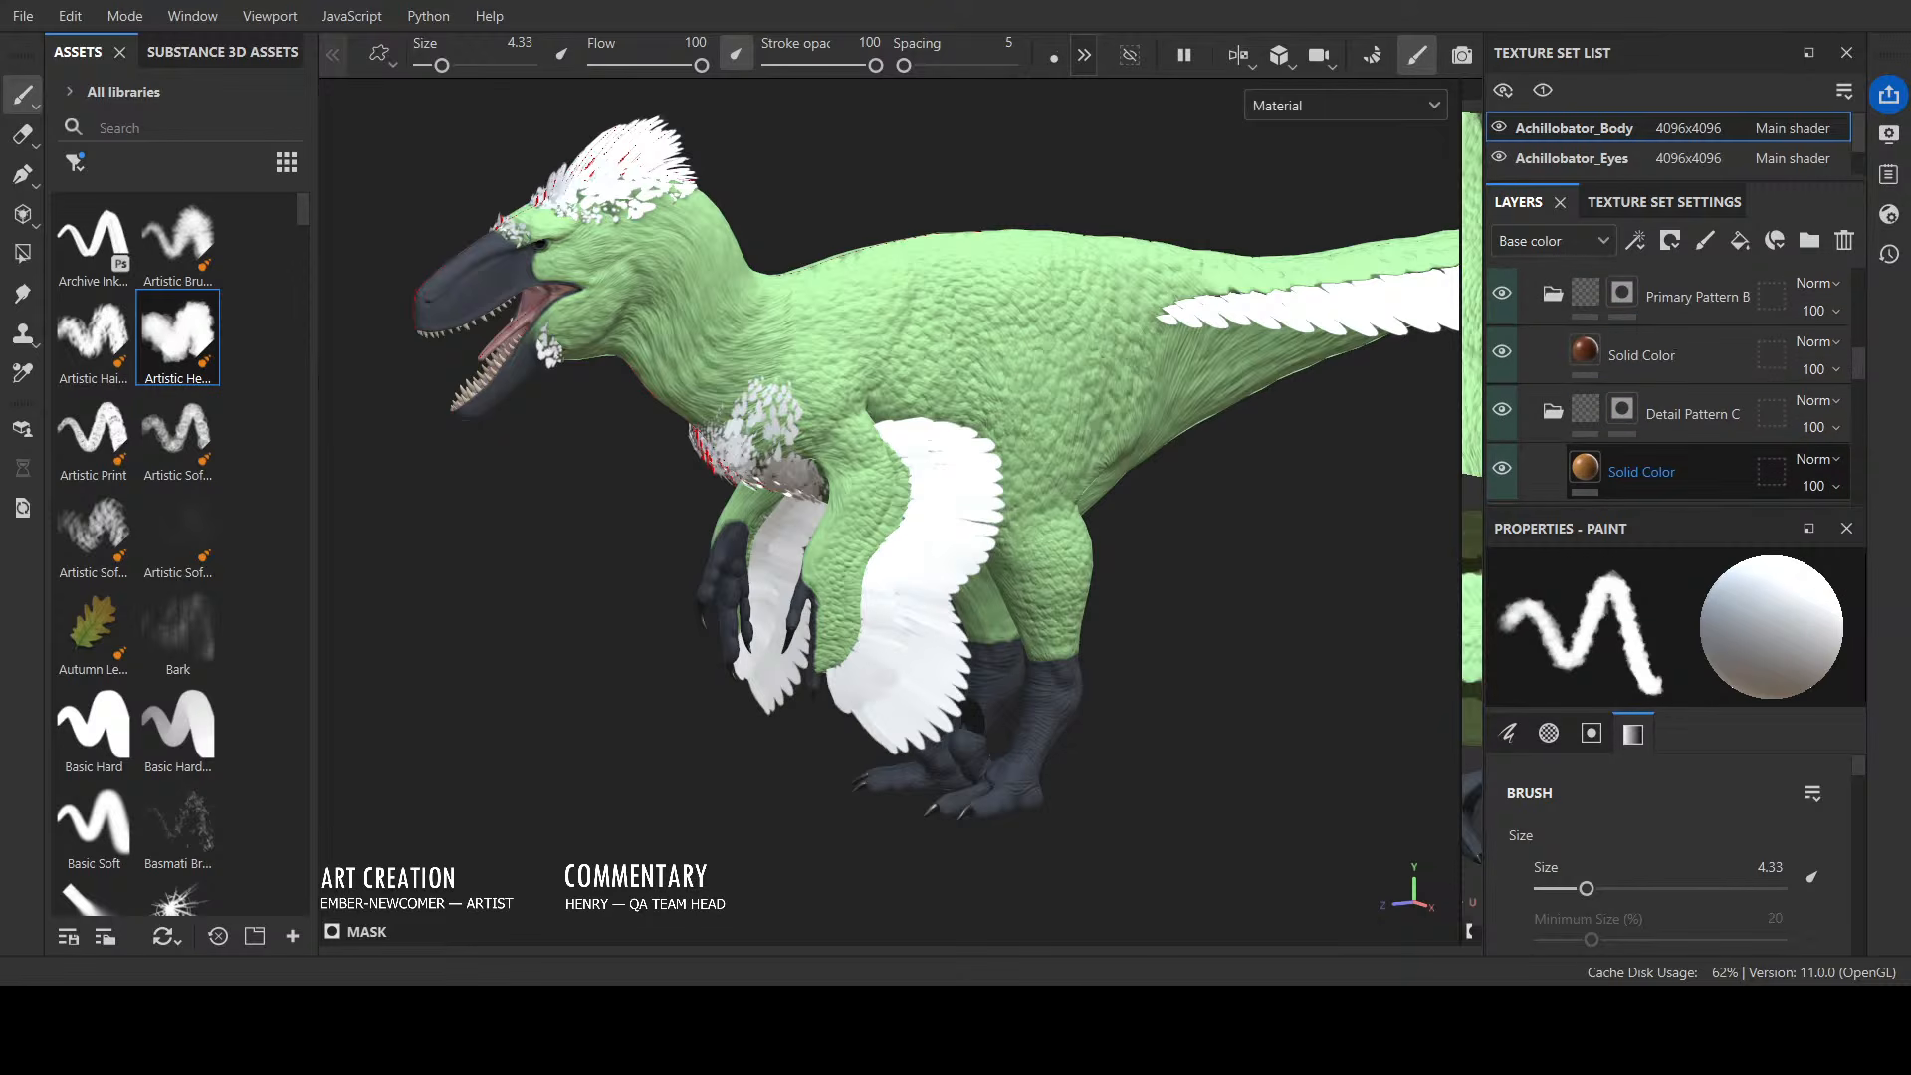
scroll(1676, 385, down, 4)
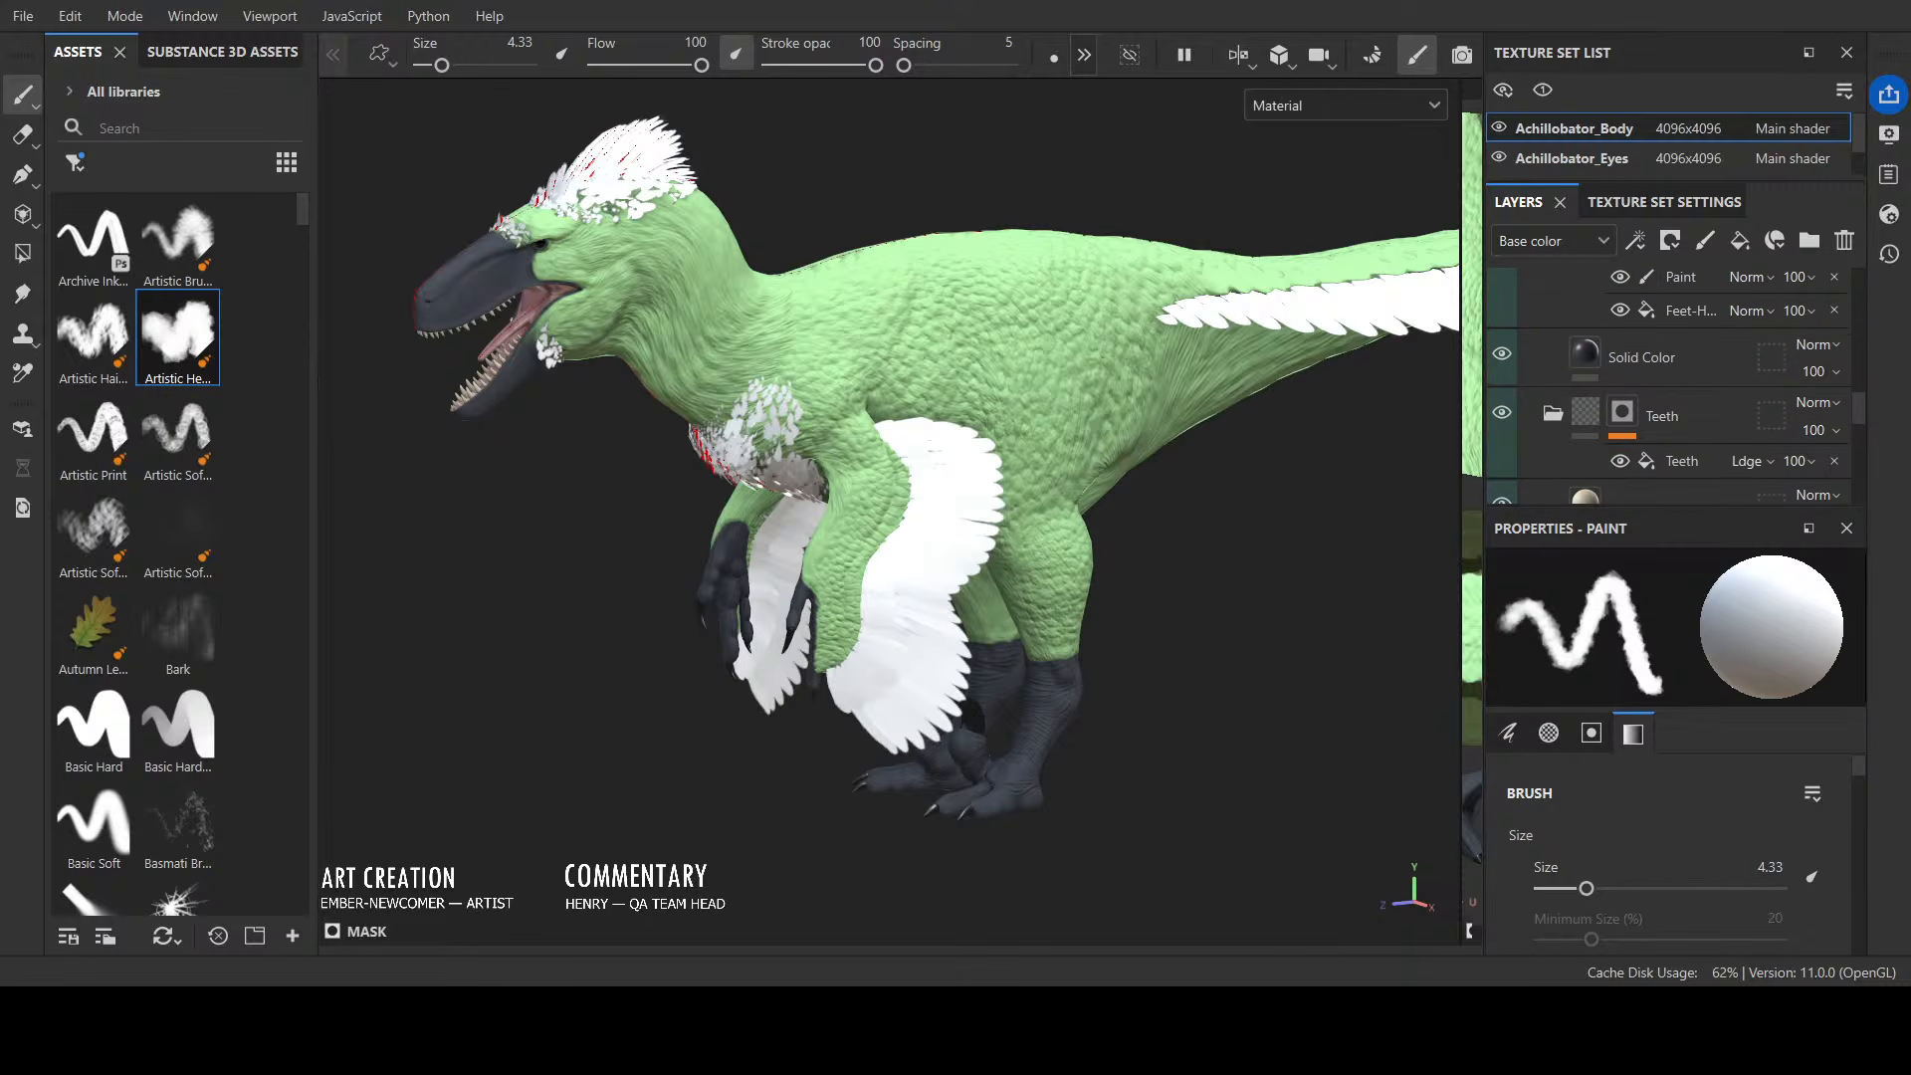
scroll(1592, 418, up, 1)
click(1582, 431)
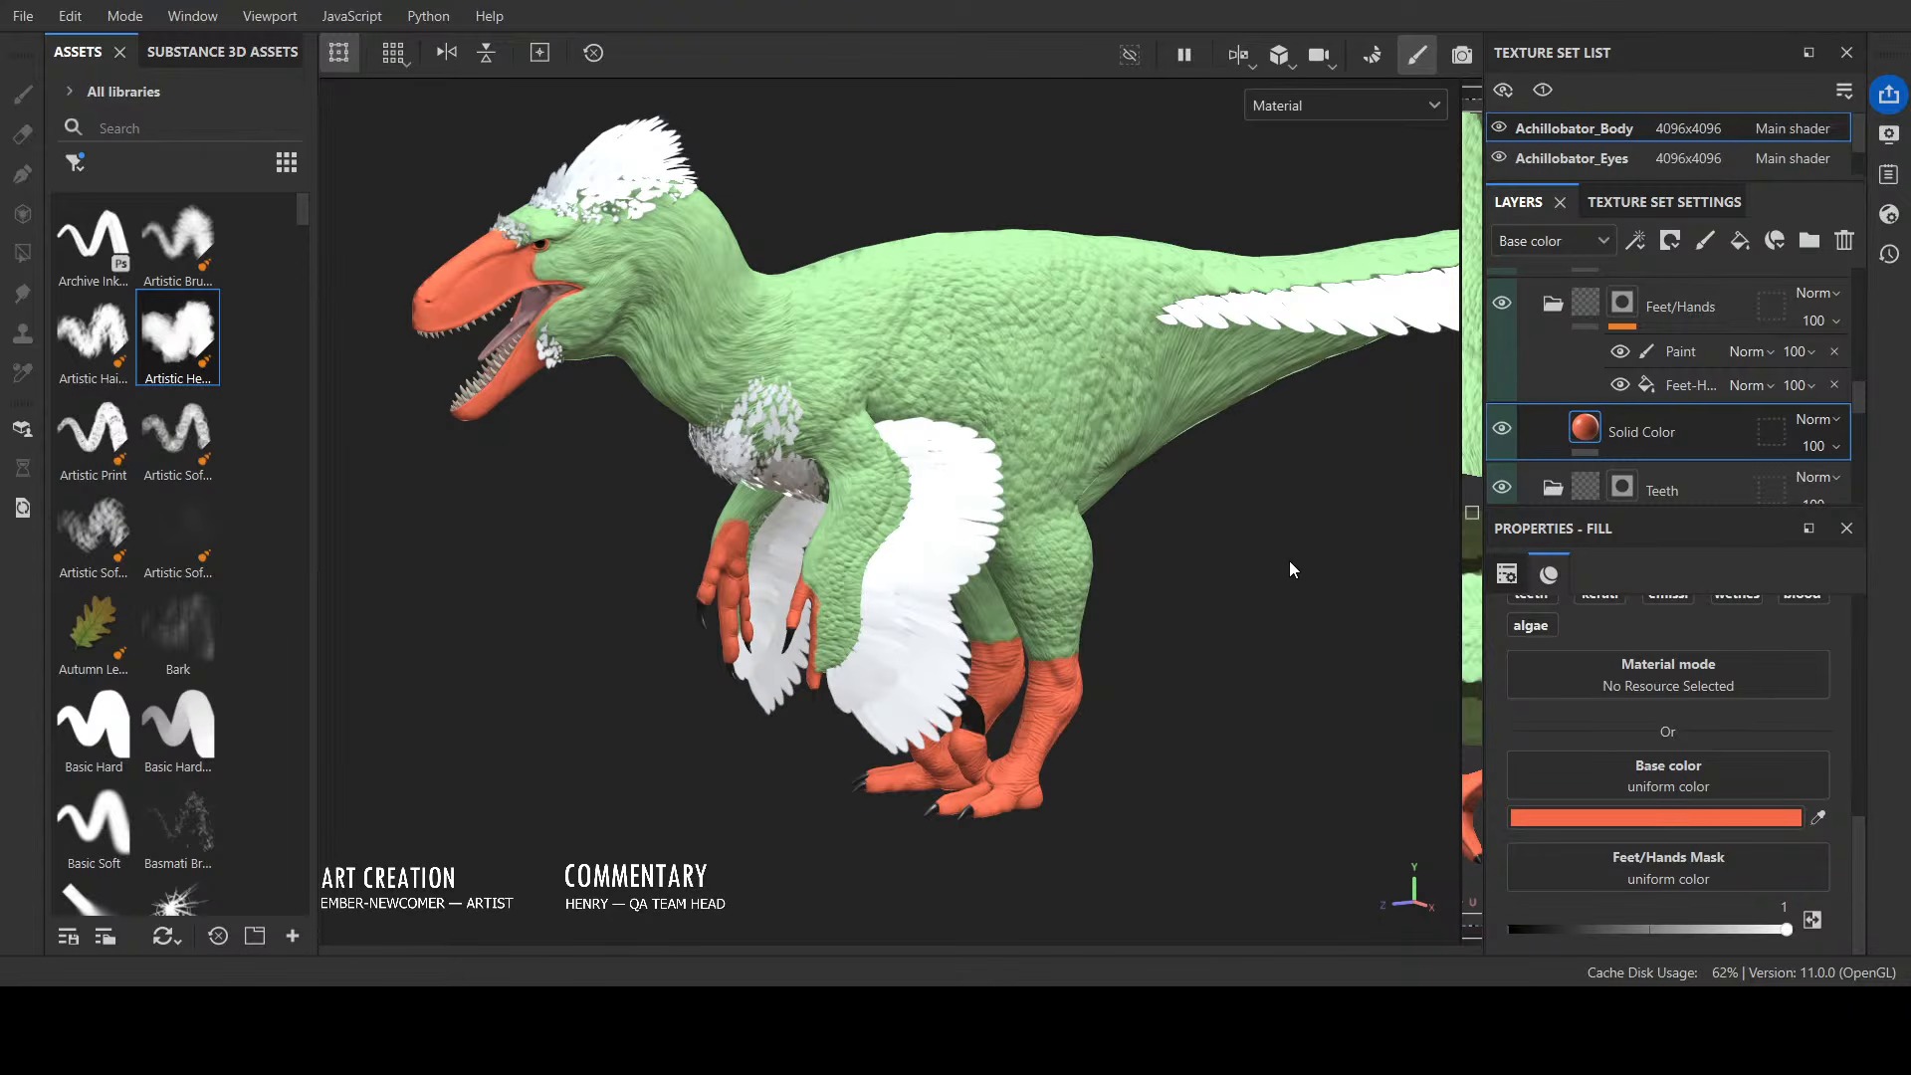
Step: Set the base color of the Detail Pattern C solid color layer to muted teal
scroll(1752, 434, up, 3)
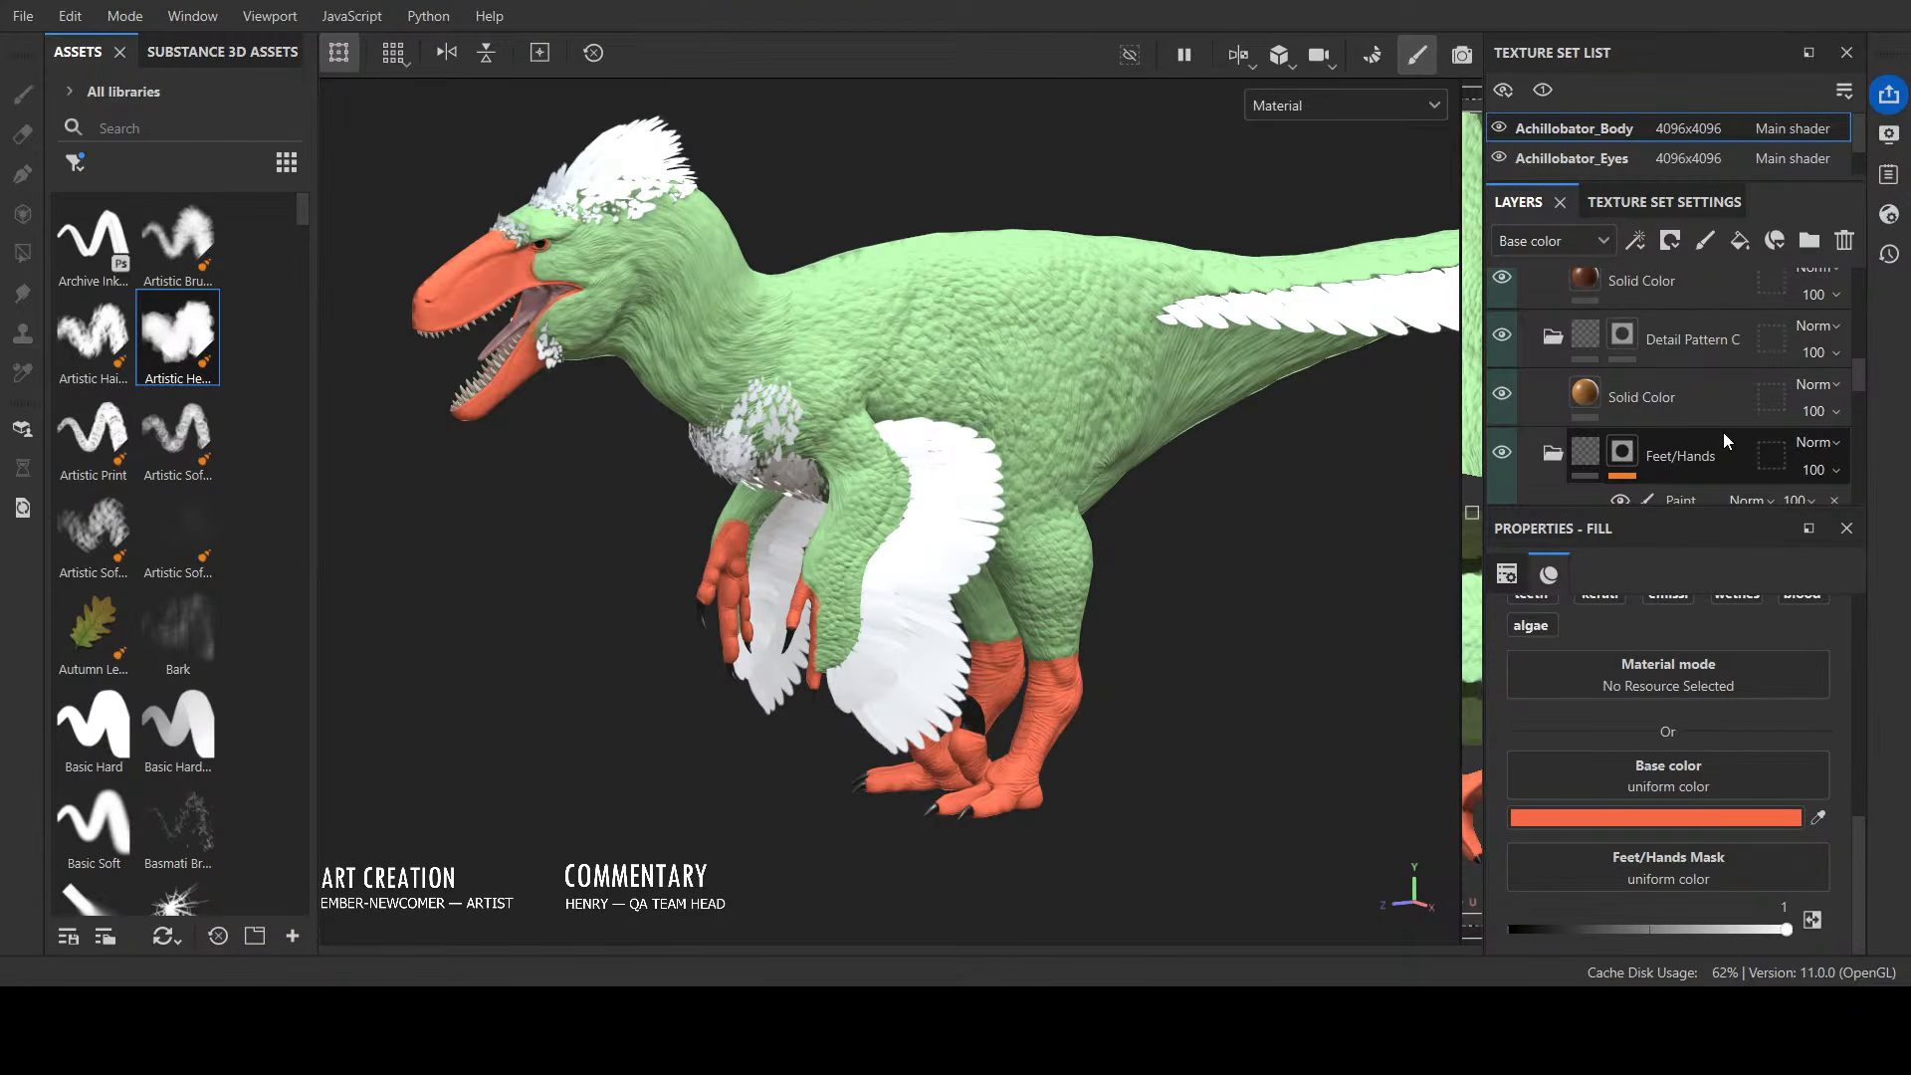
click(1581, 391)
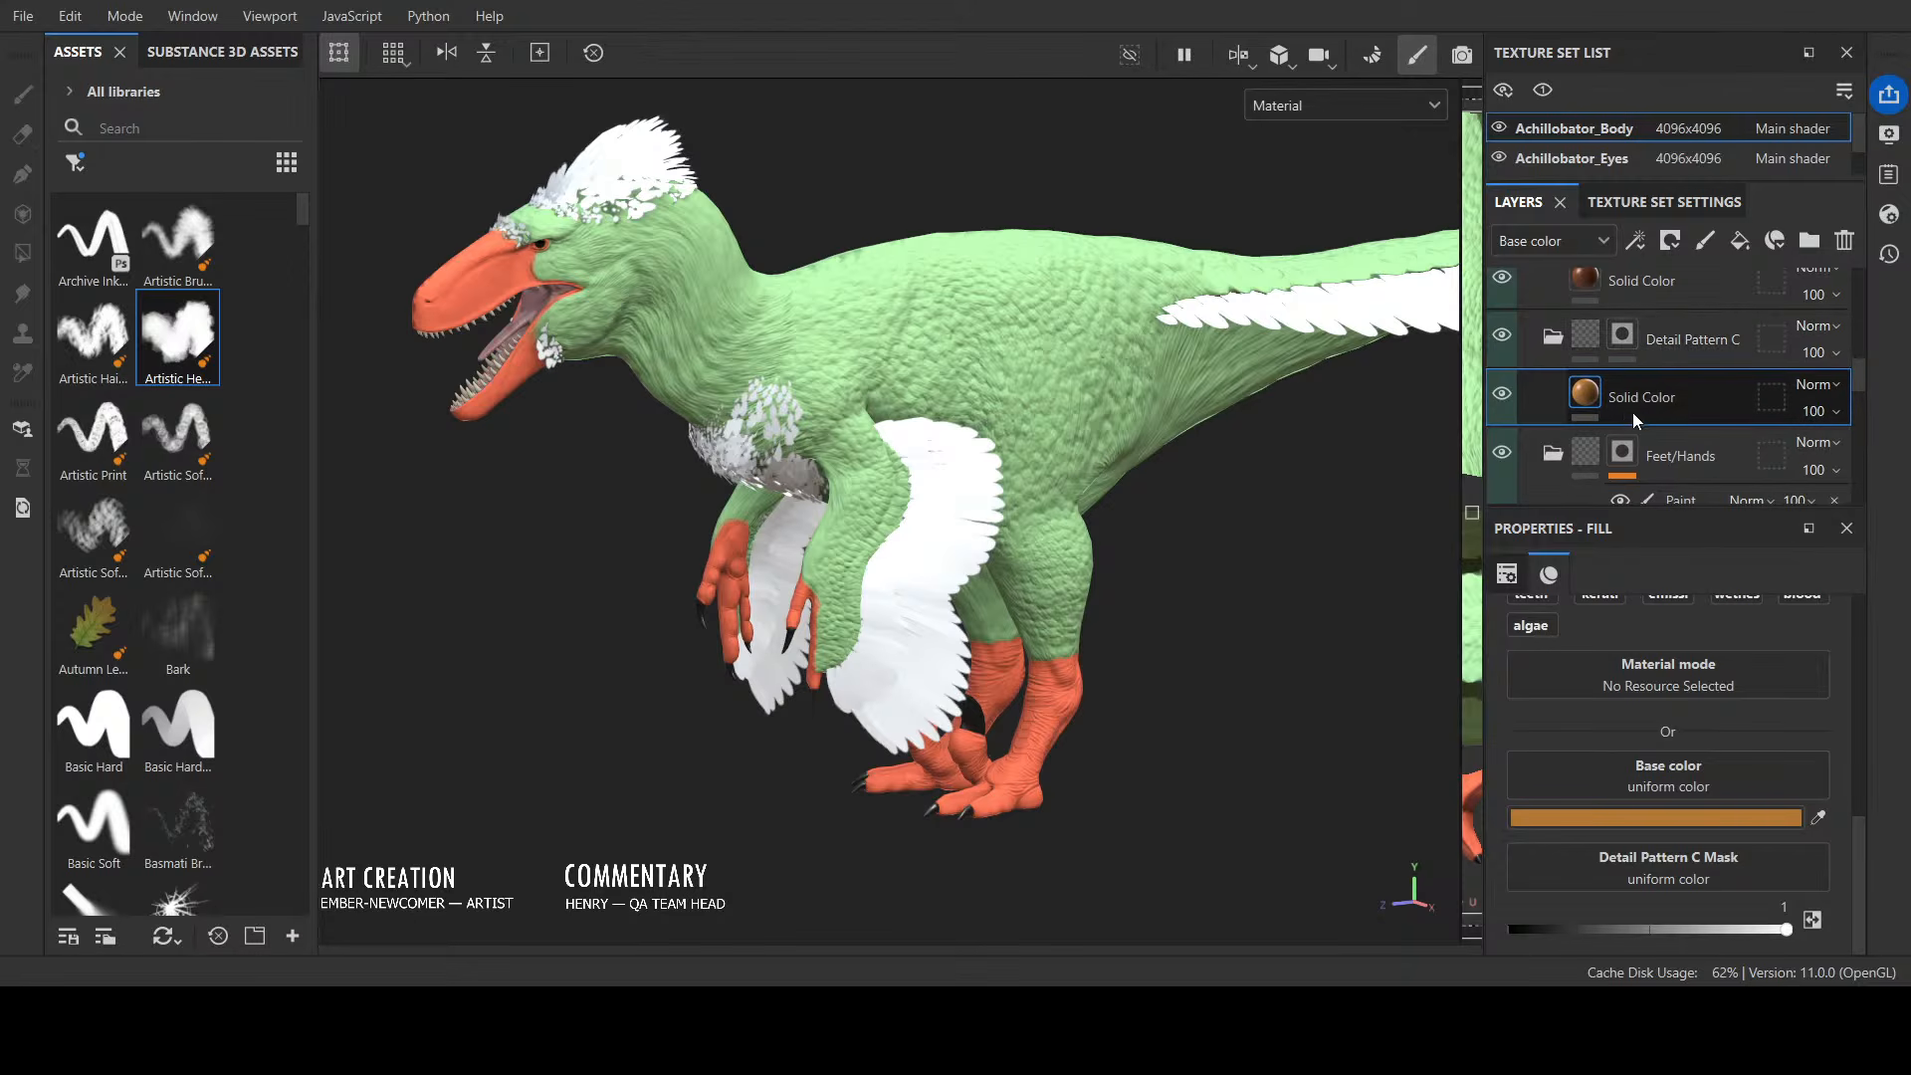
scroll(1728, 377, down, 3)
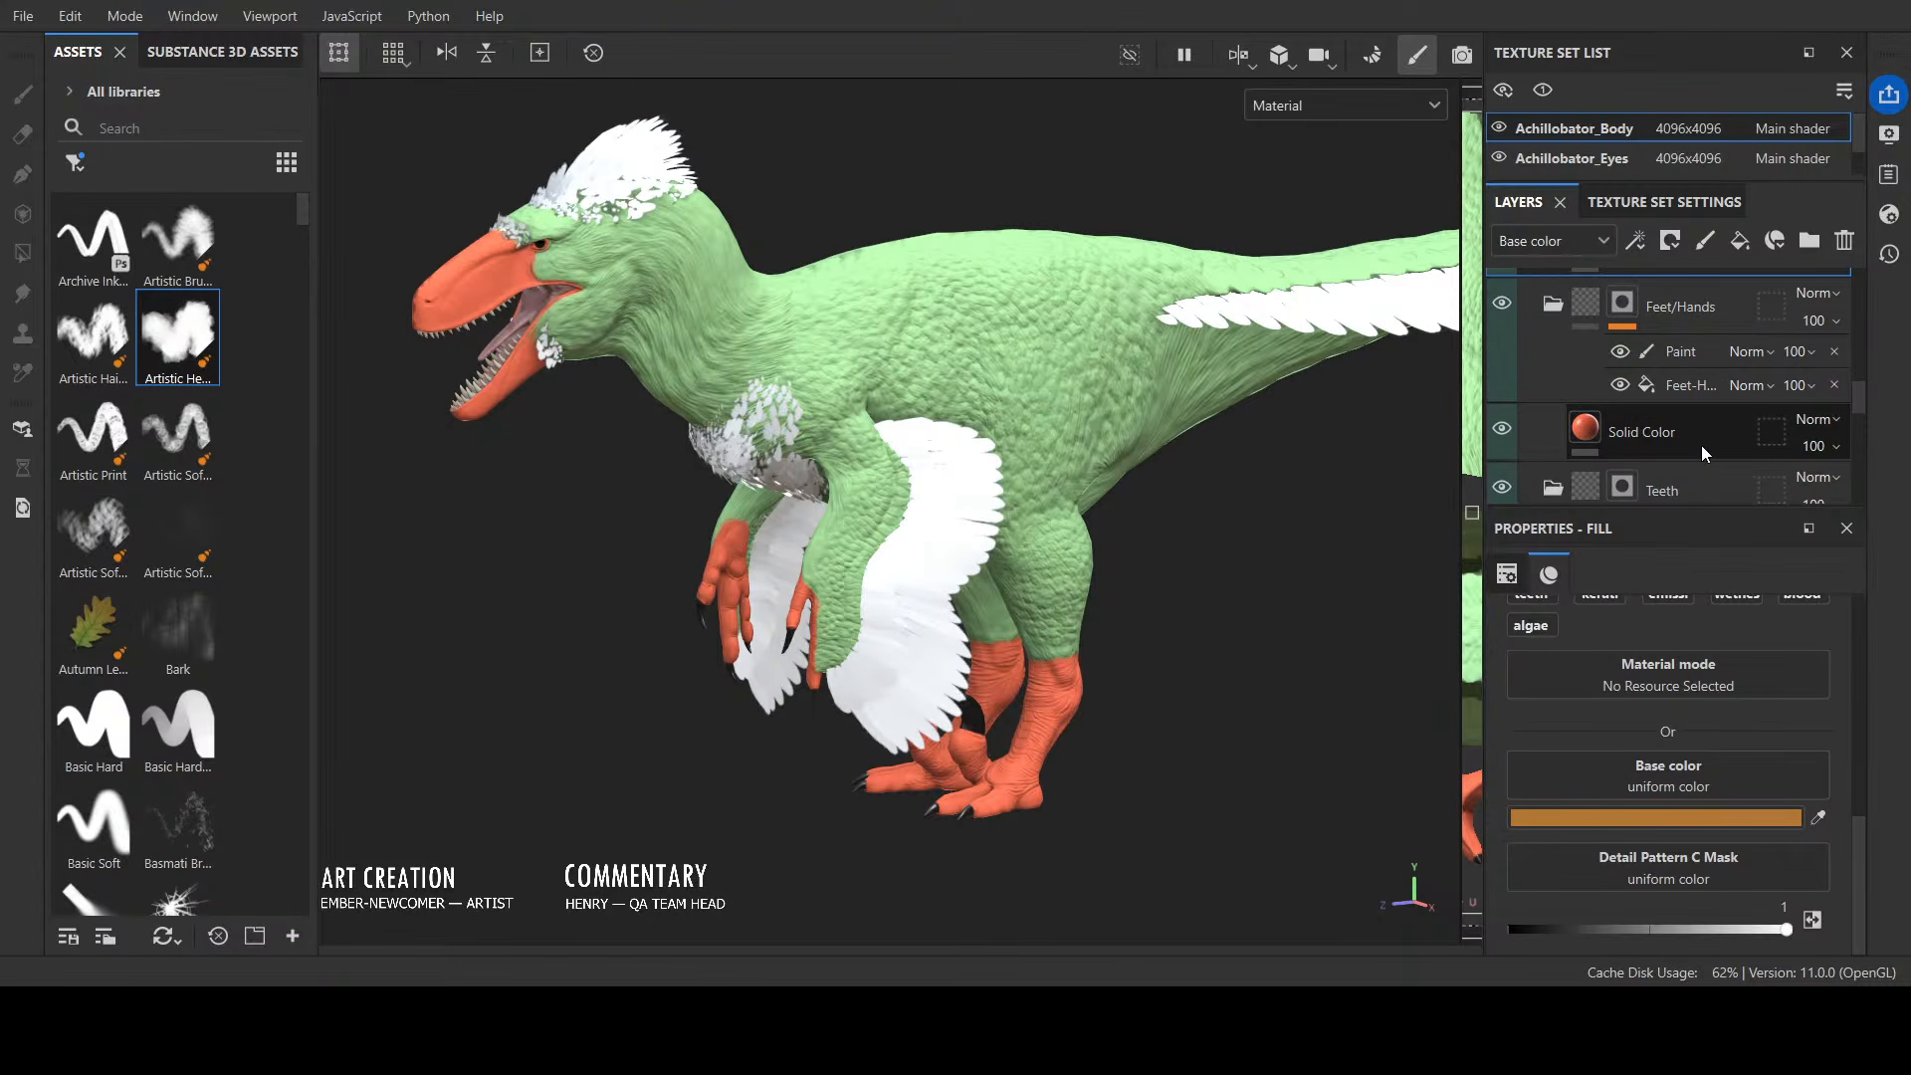
scroll(1700, 445, up, 3)
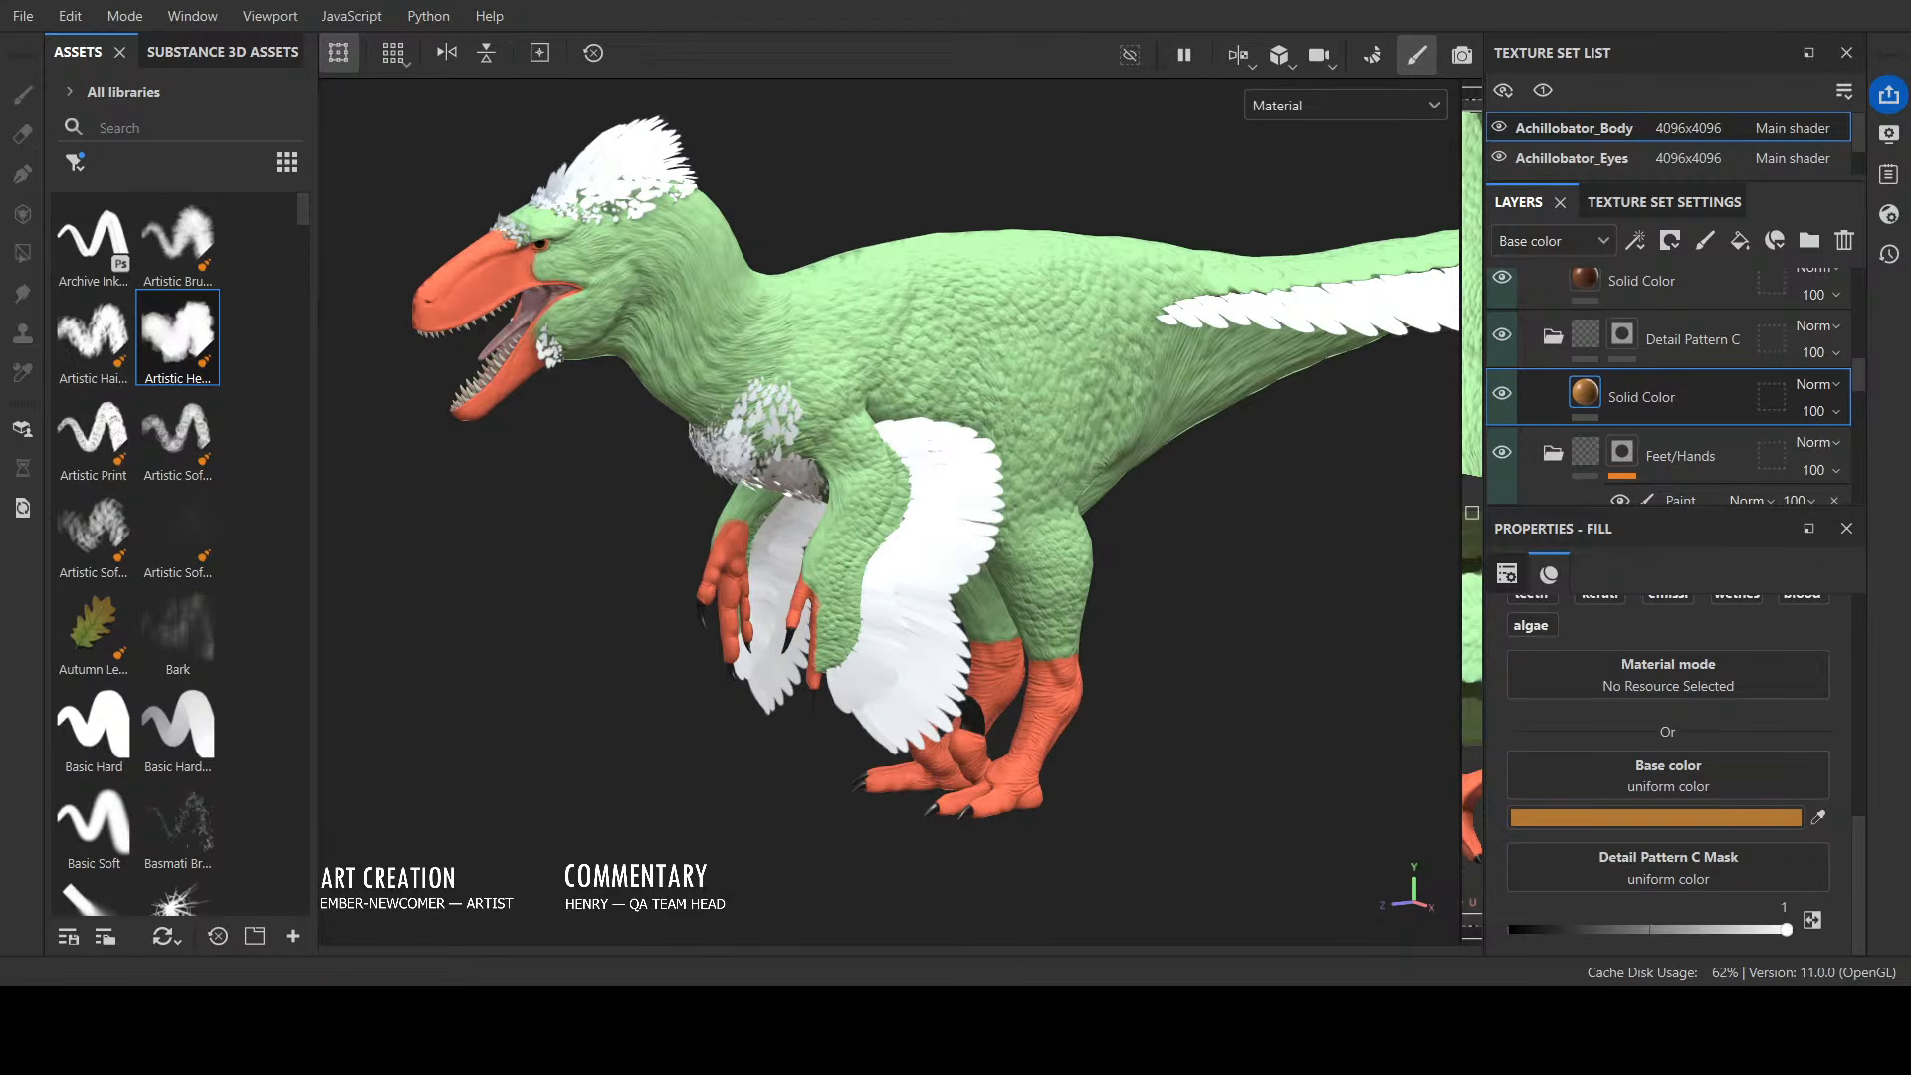
scroll(1718, 406, up, 3)
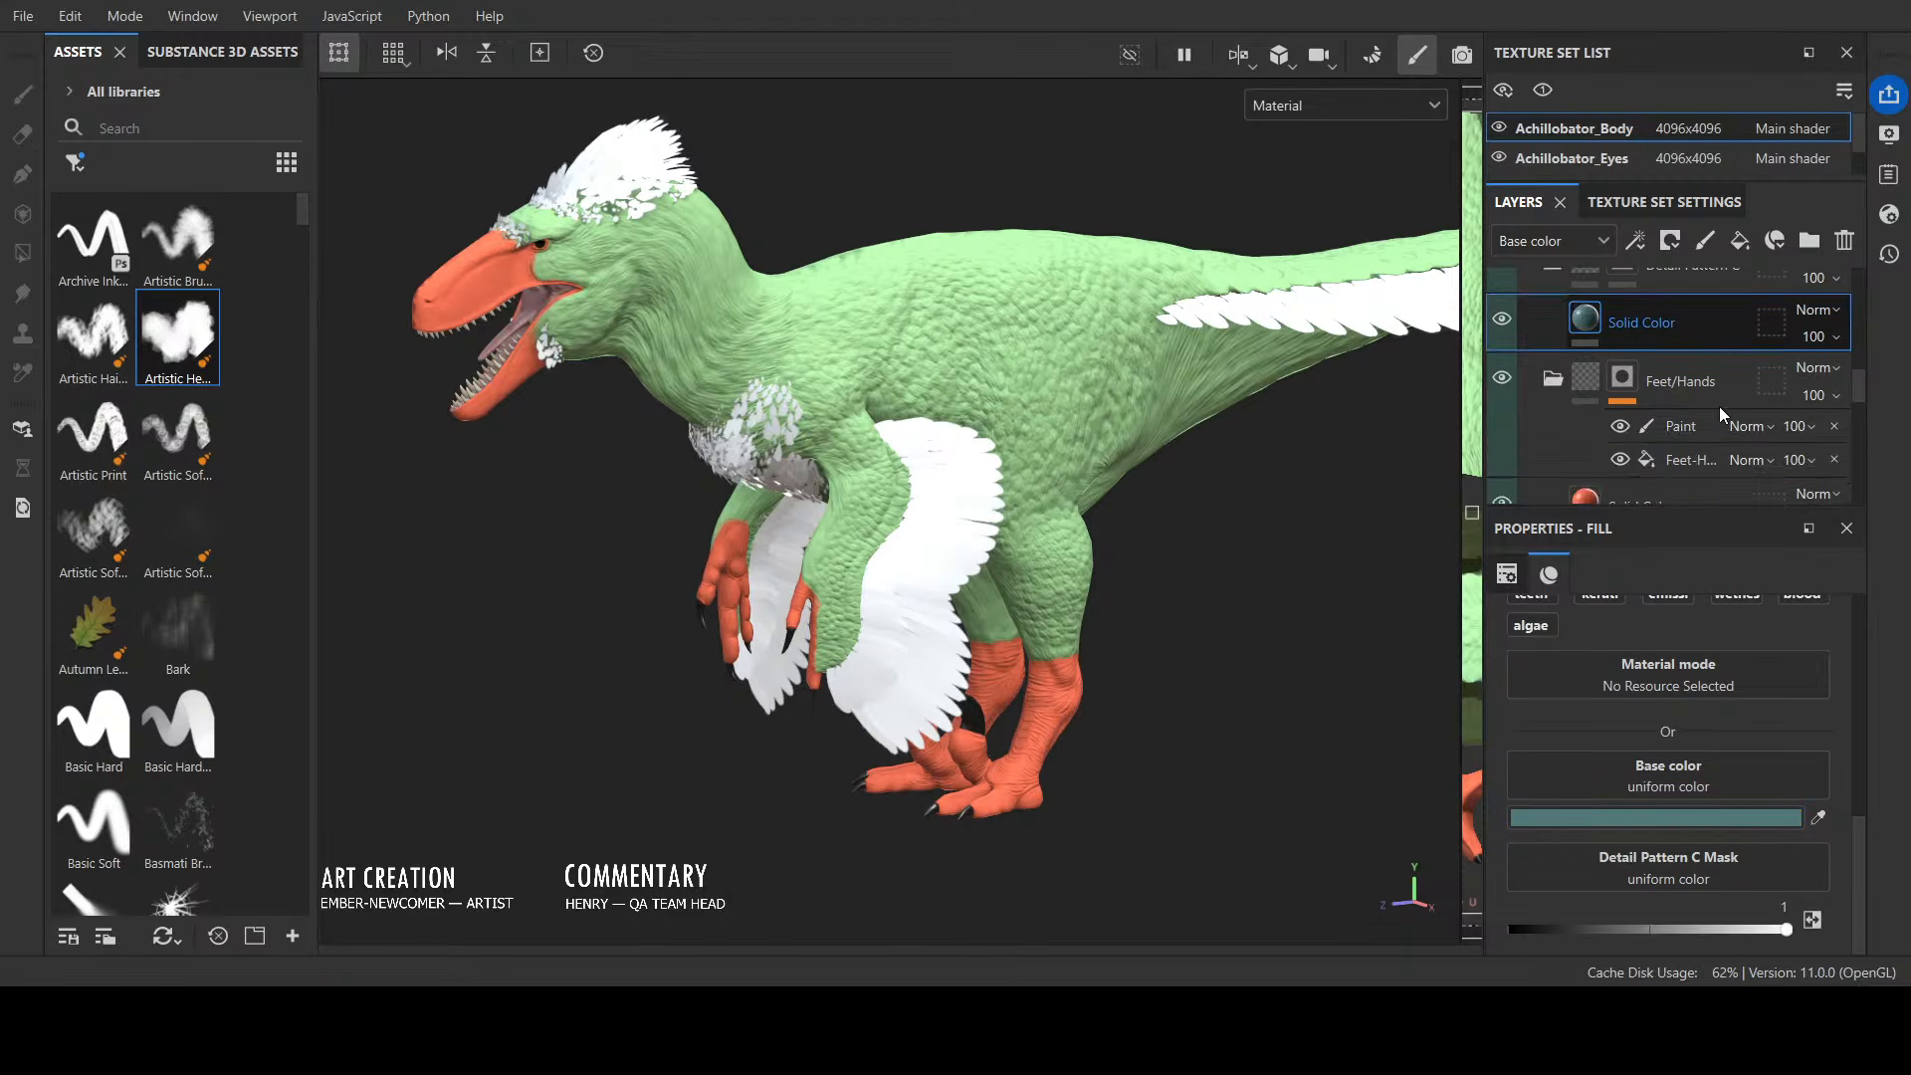
Step: Set the base color of the Primary Pattern B solid color layer to yellow-green
scroll(1720, 410, up, 5)
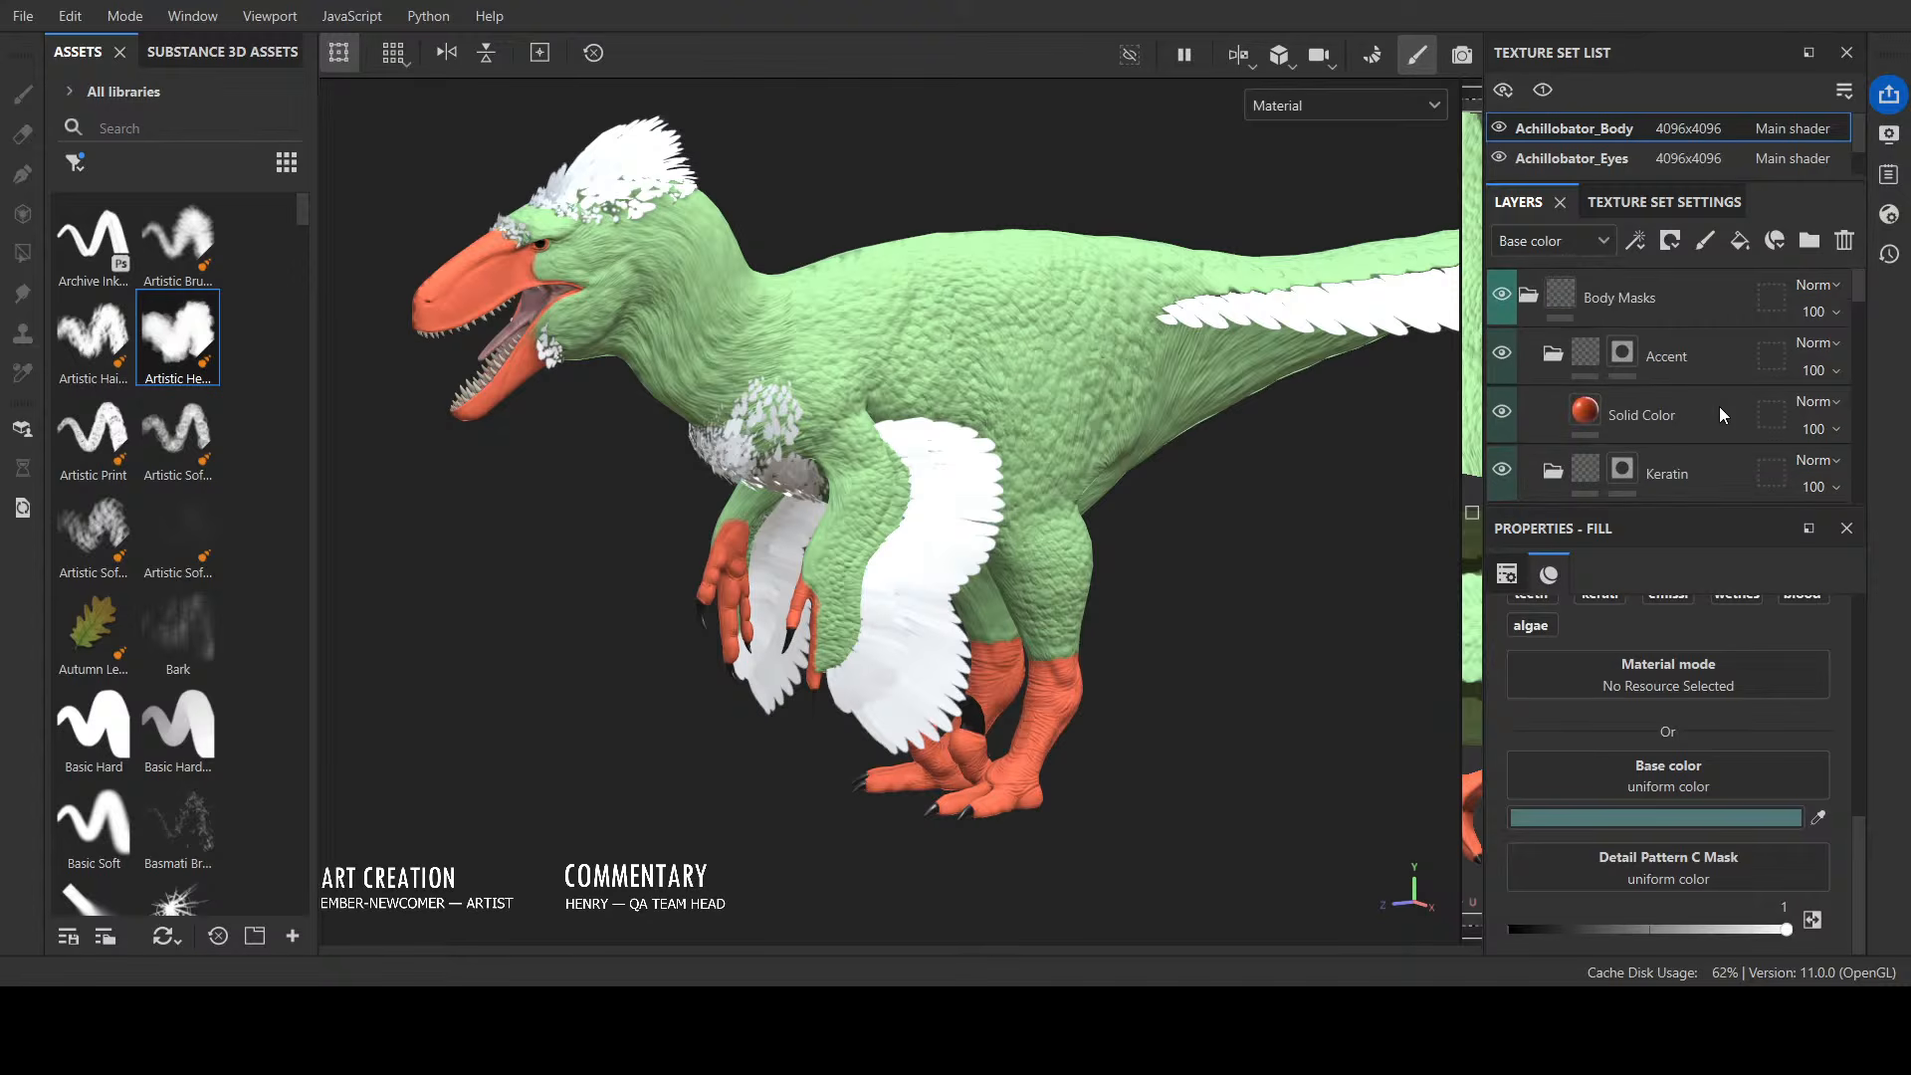
scroll(1718, 406, down, 6)
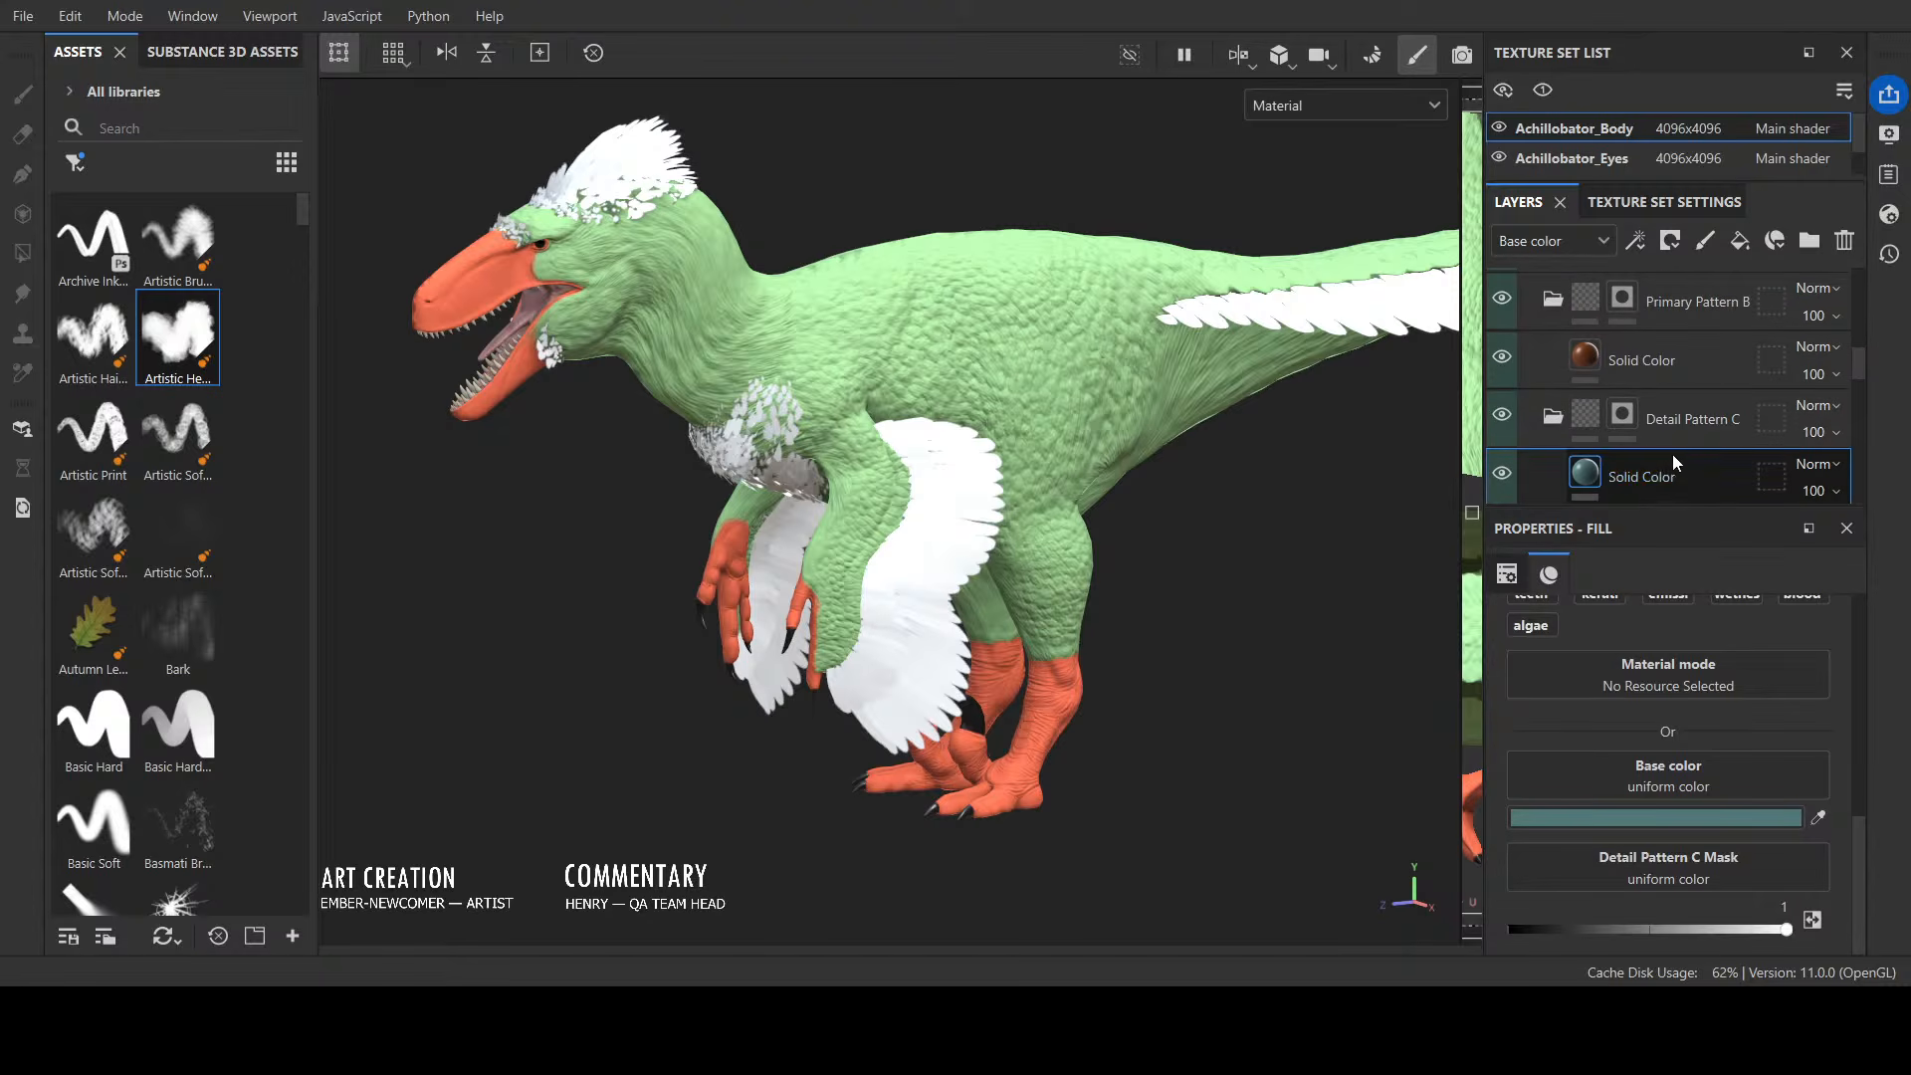
scroll(1649, 480, up, 2)
click(1622, 372)
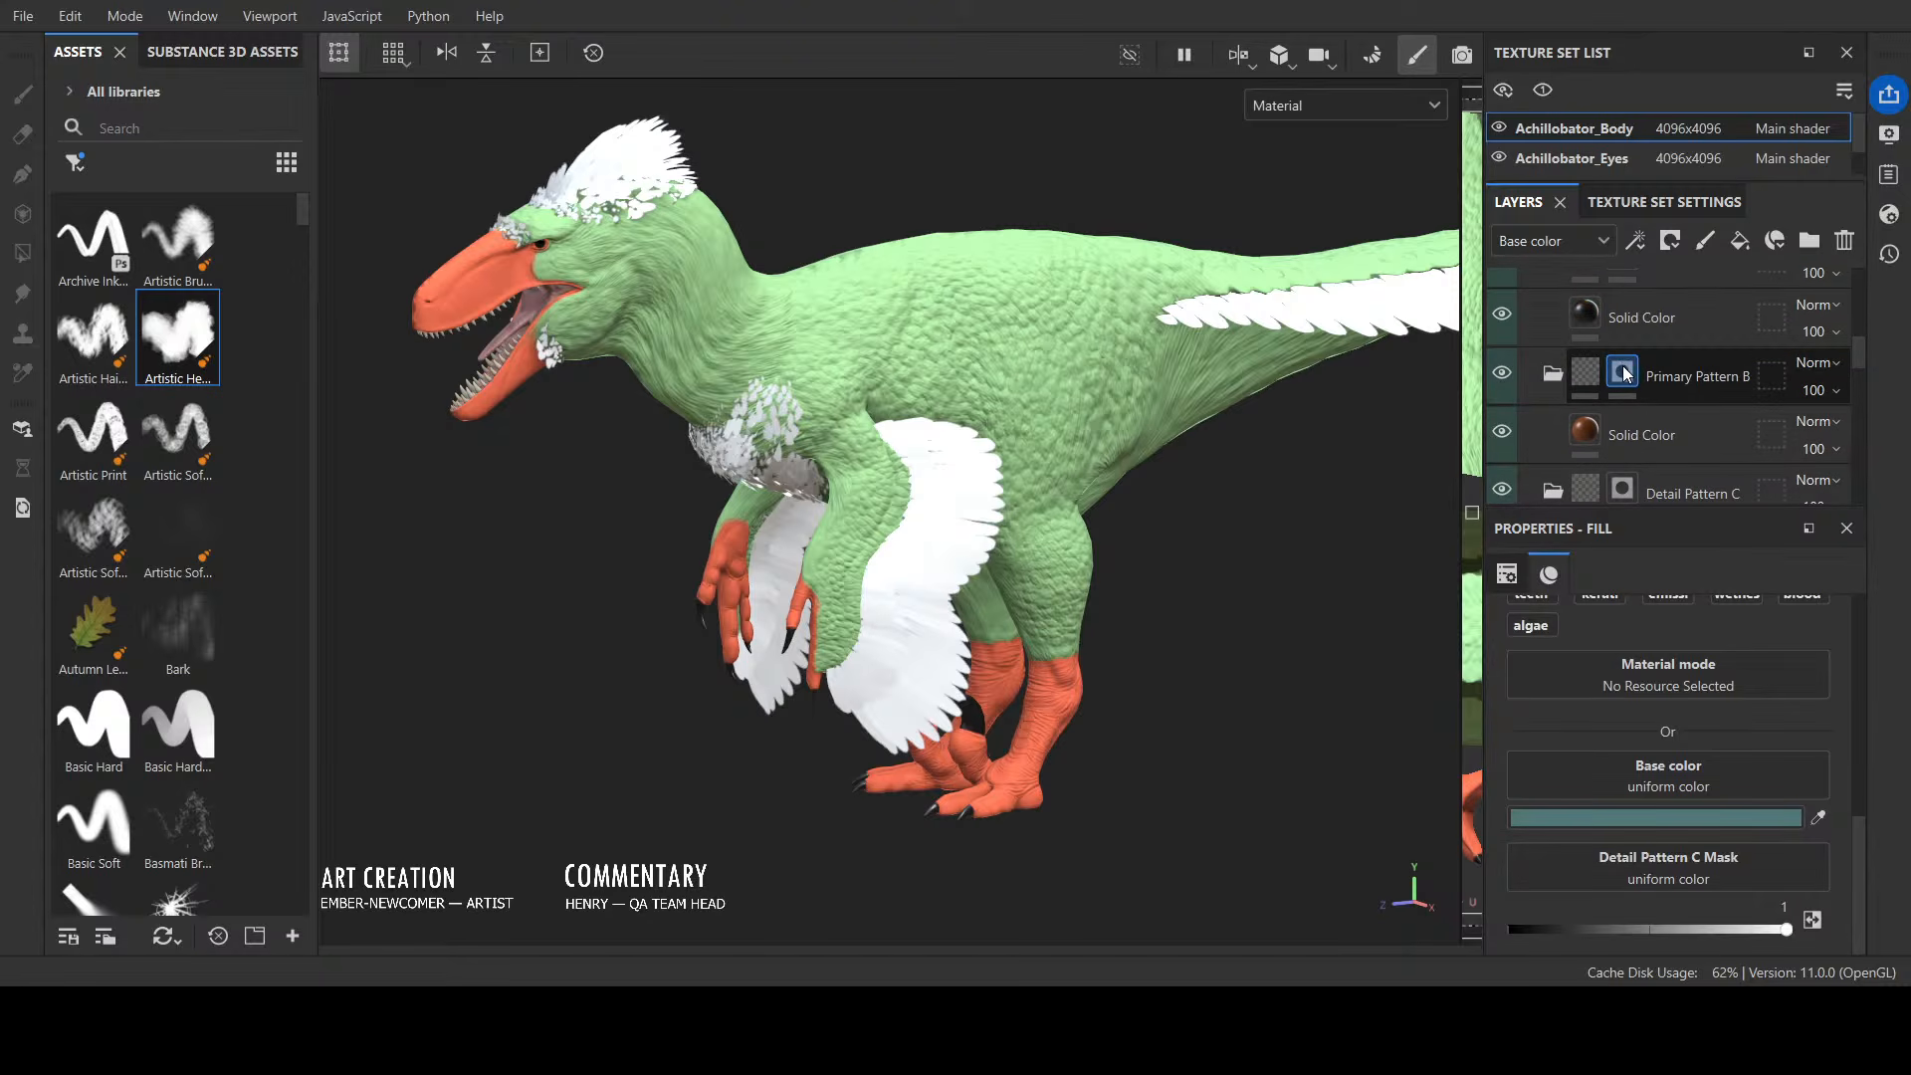
click(1643, 428)
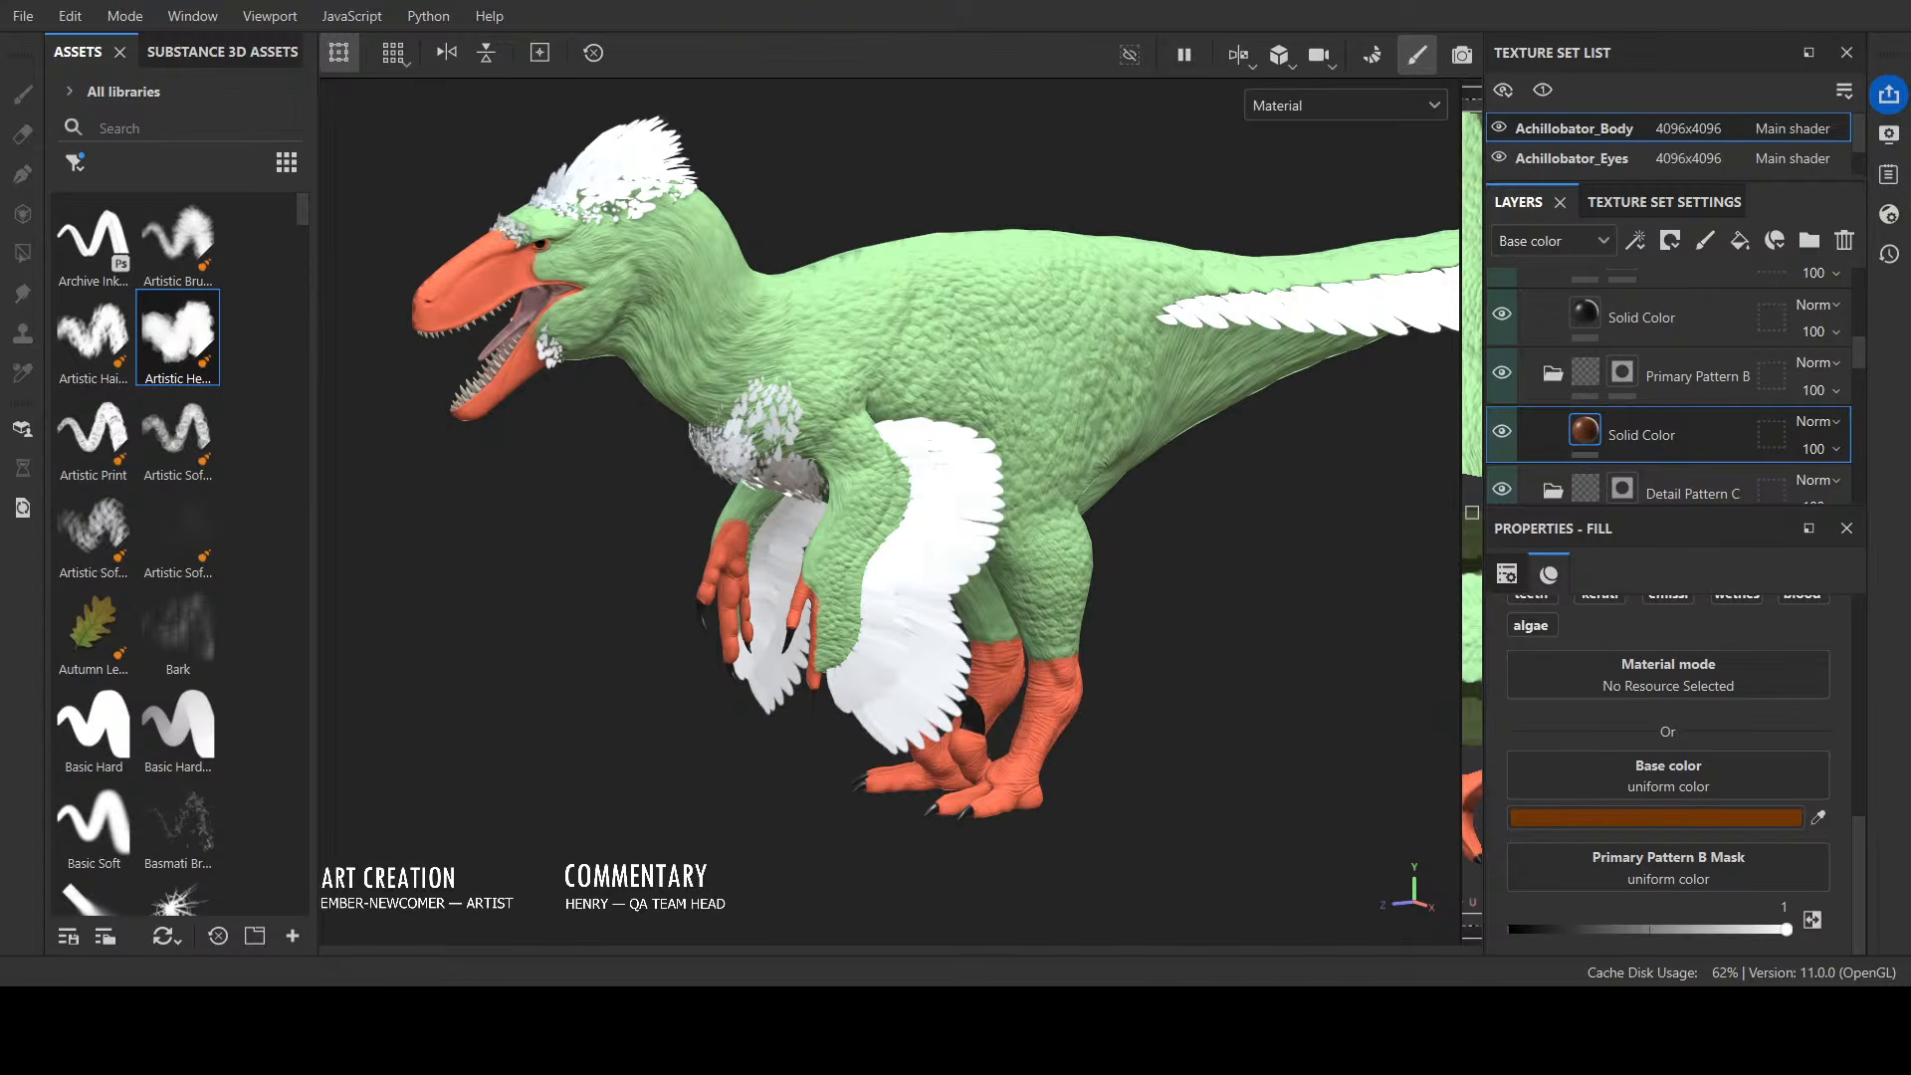
Step: Darken the Underbelly solid color layer's base color to a slightly deeper green
scroll(1701, 444, down, 10)
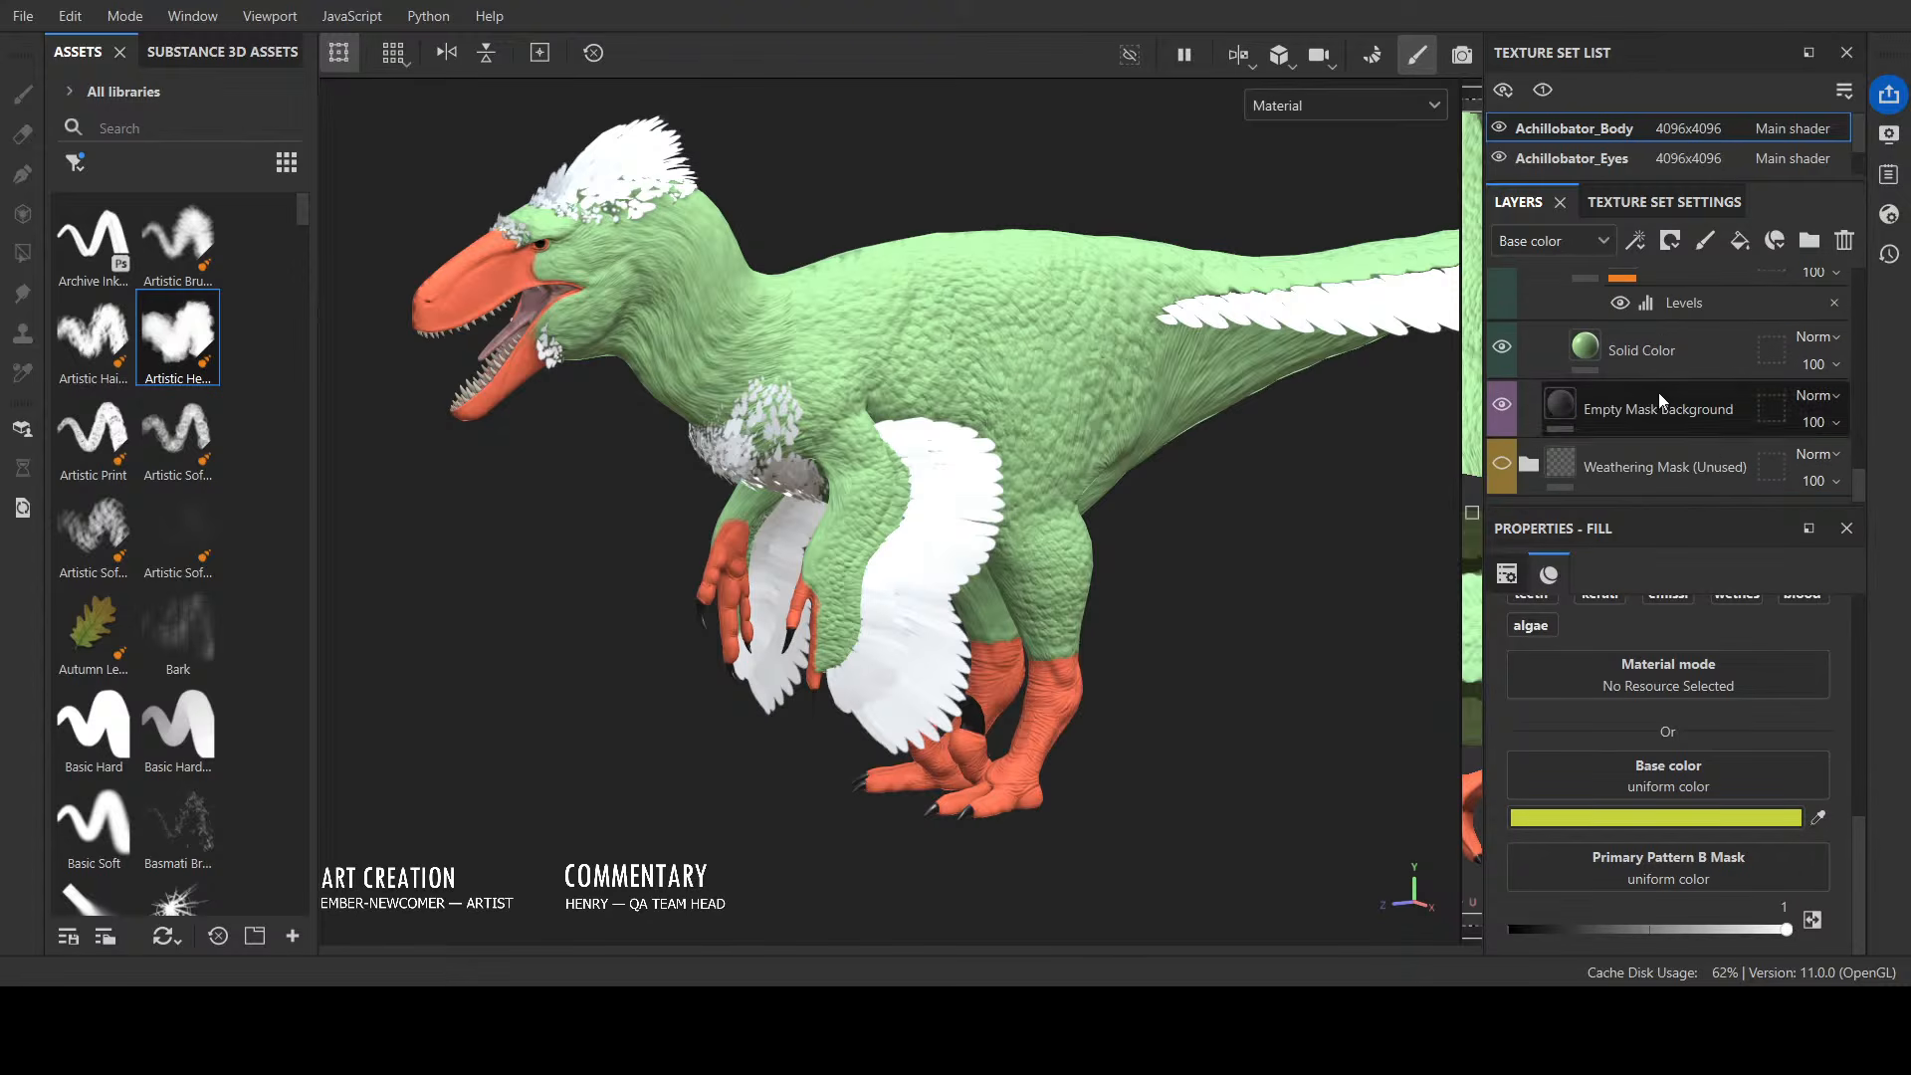
scroll(1632, 408, up, 3)
click(1594, 498)
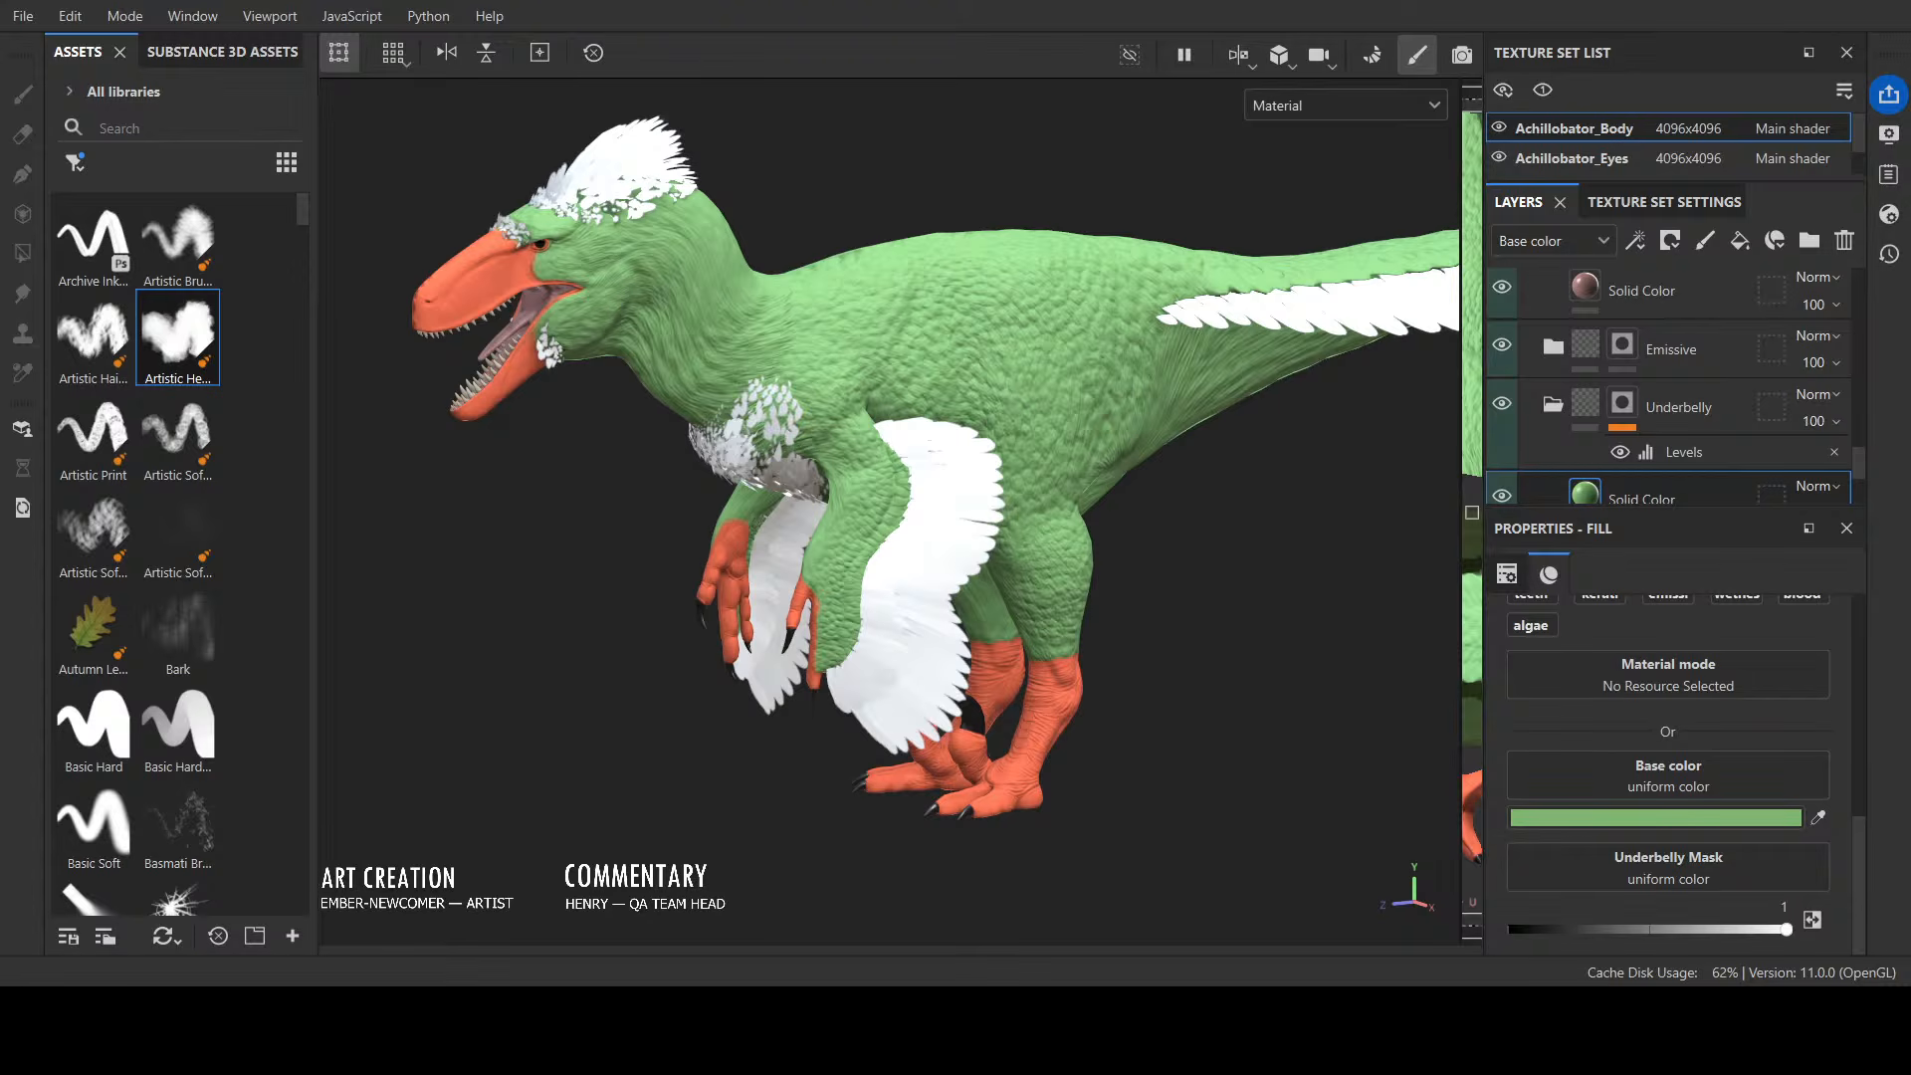
Step: Set the base color of the Accent solid color layer to a near-black tone
scroll(1672, 388, up, 5)
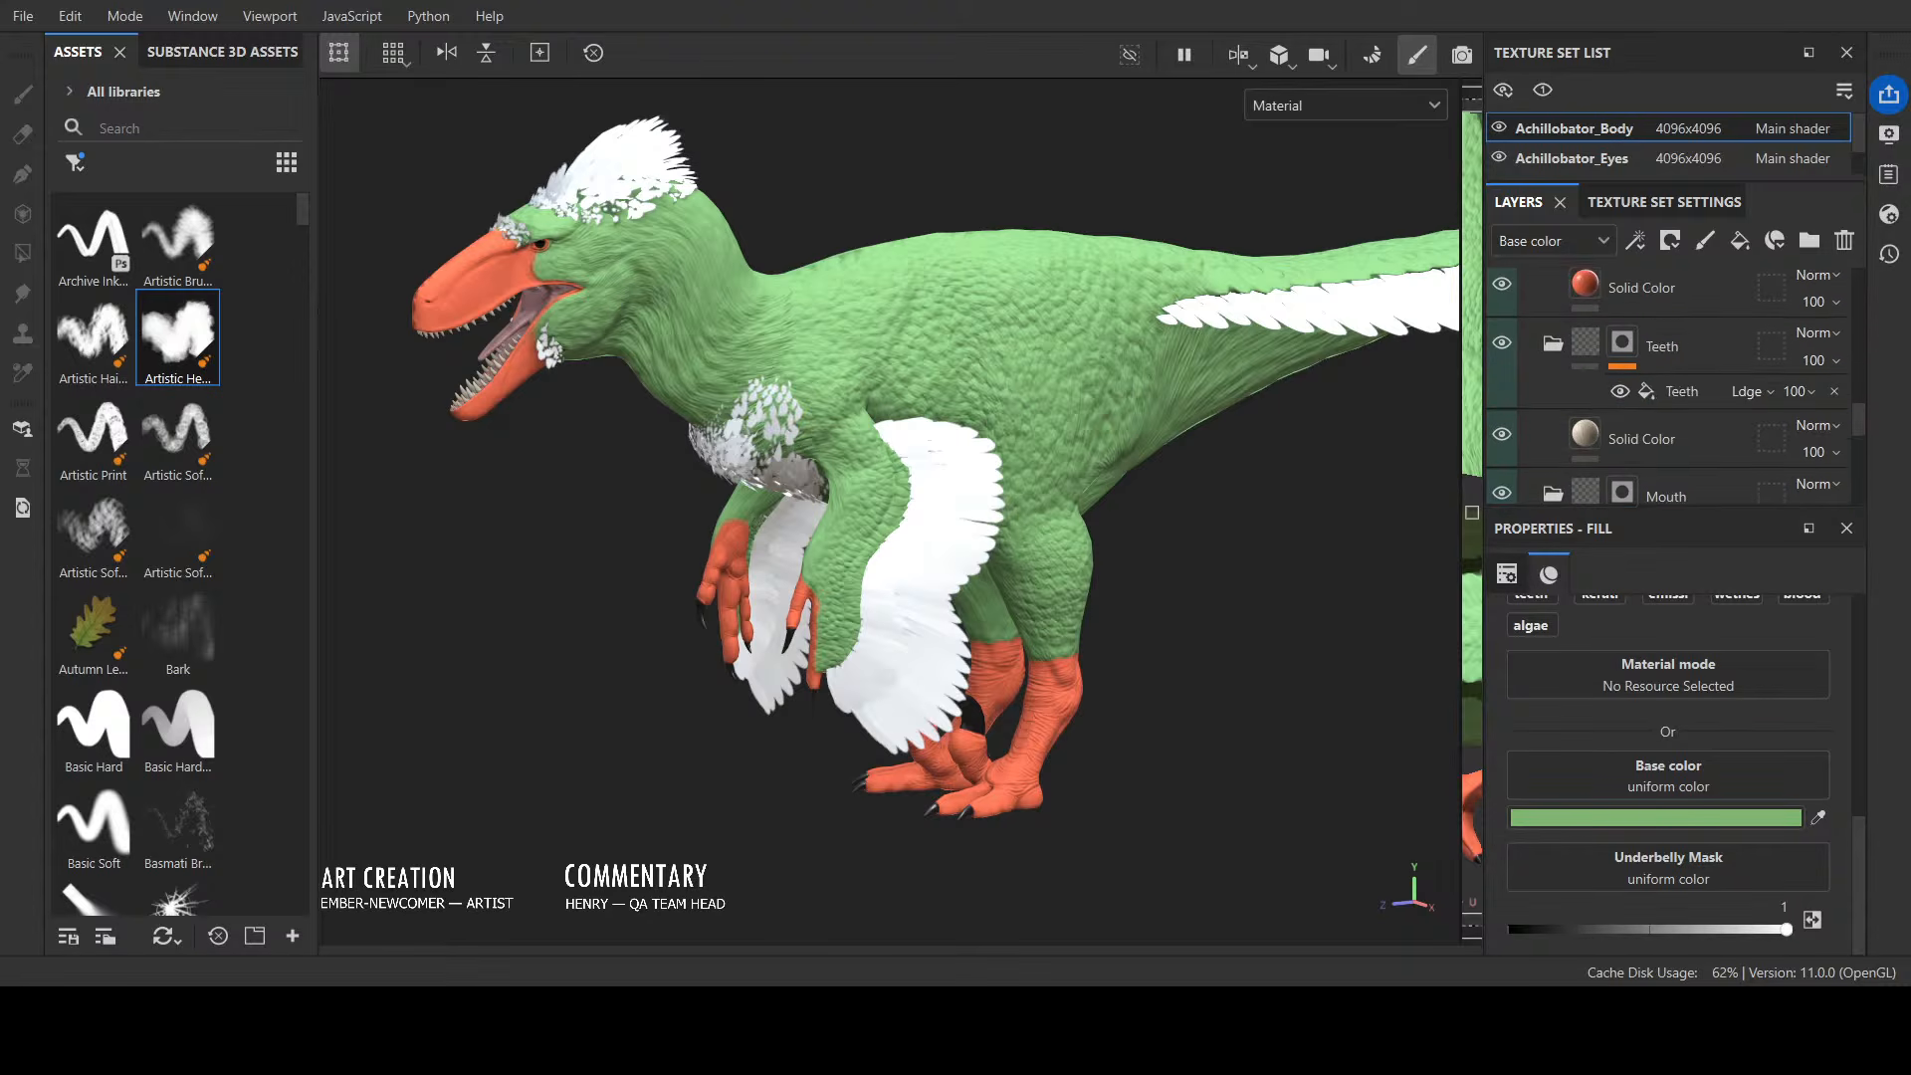
scroll(1672, 388, up, 5)
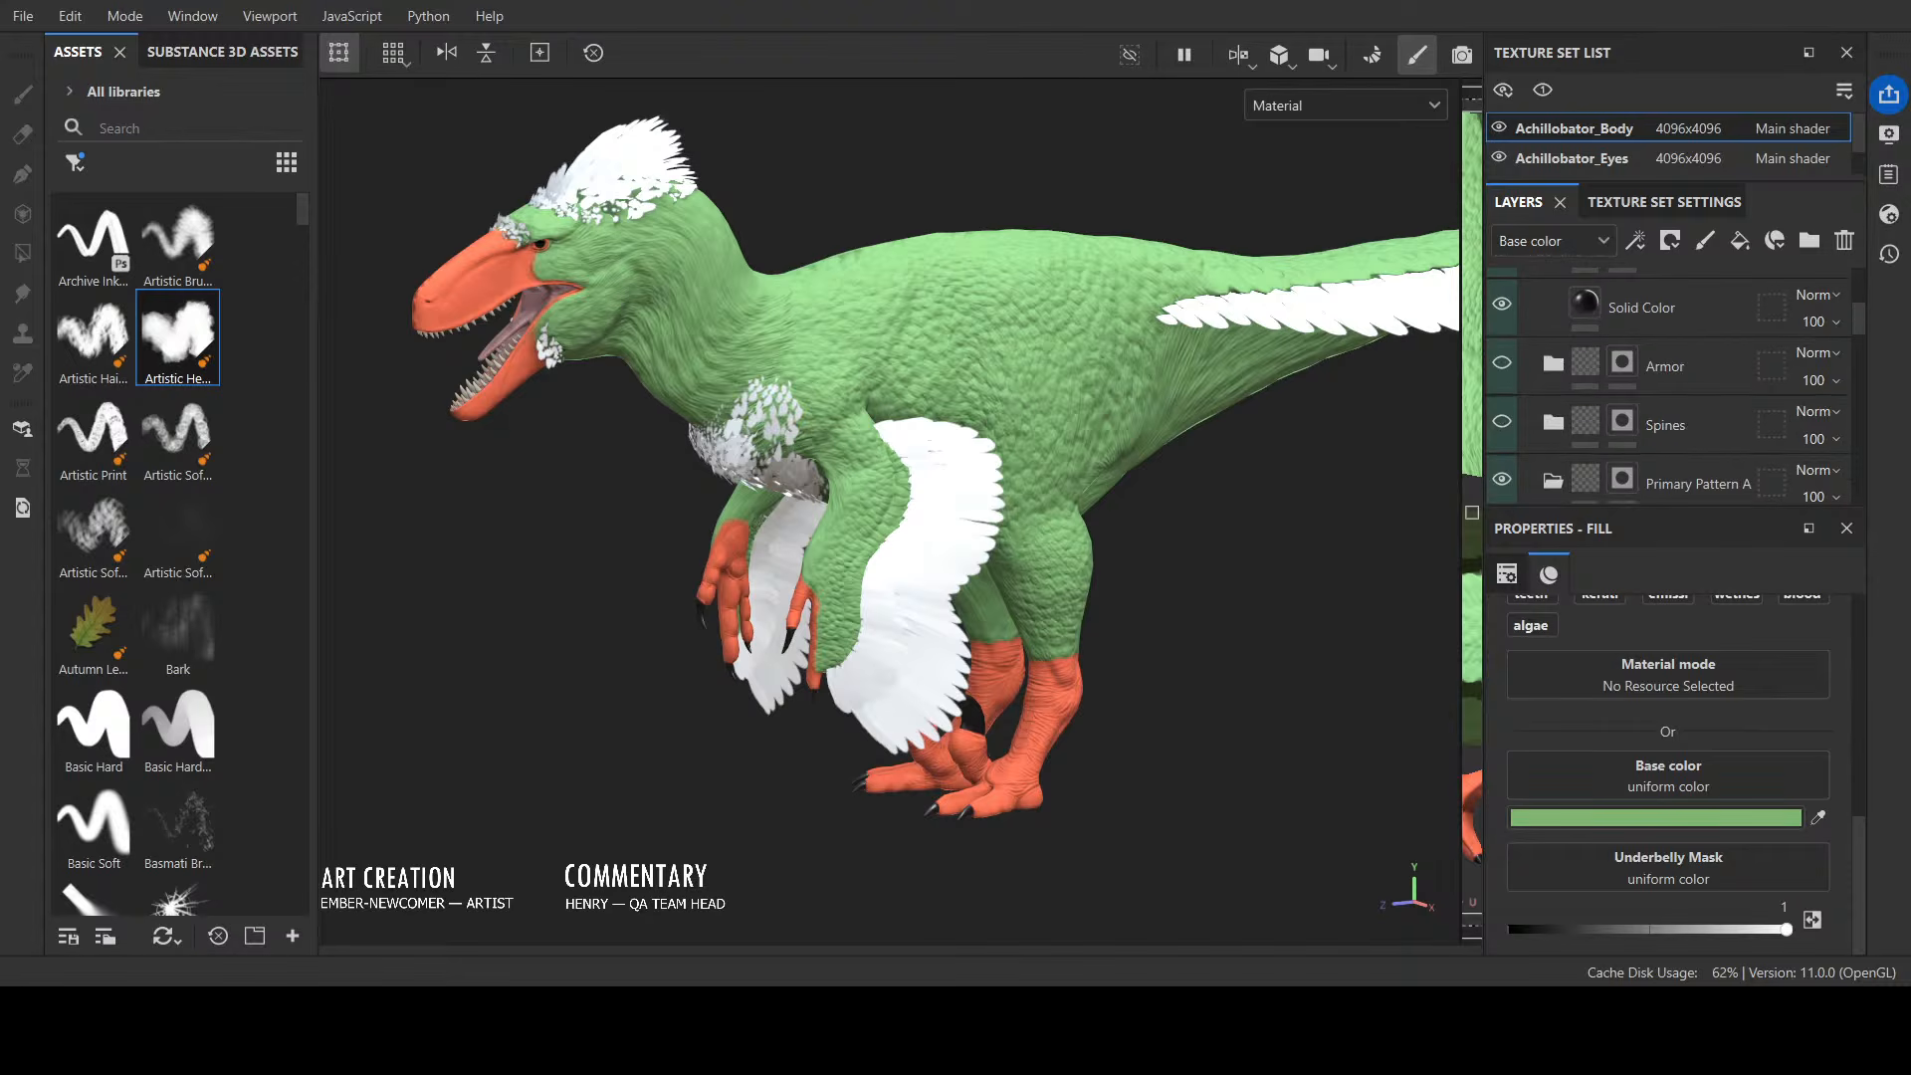
scroll(1672, 389, up, 2)
click(1585, 410)
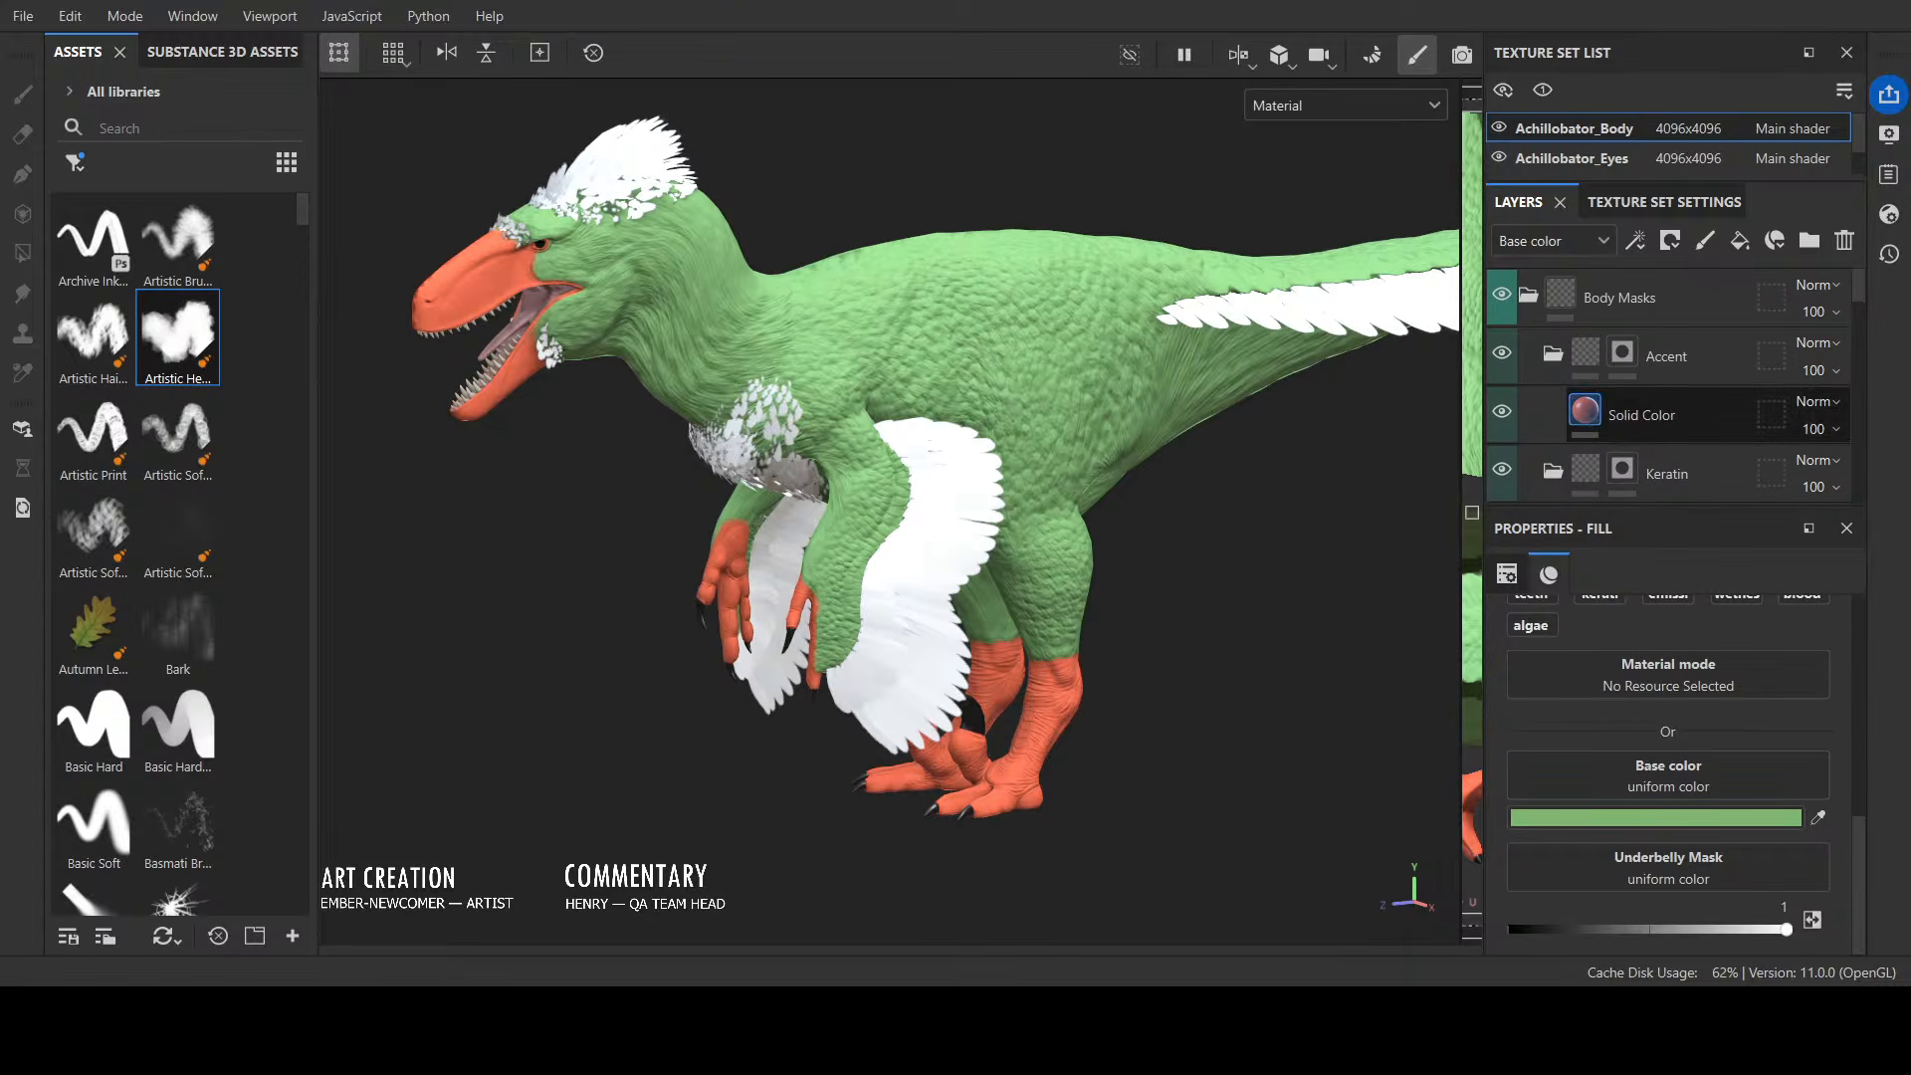
click(1621, 353)
click(1584, 410)
click(1621, 353)
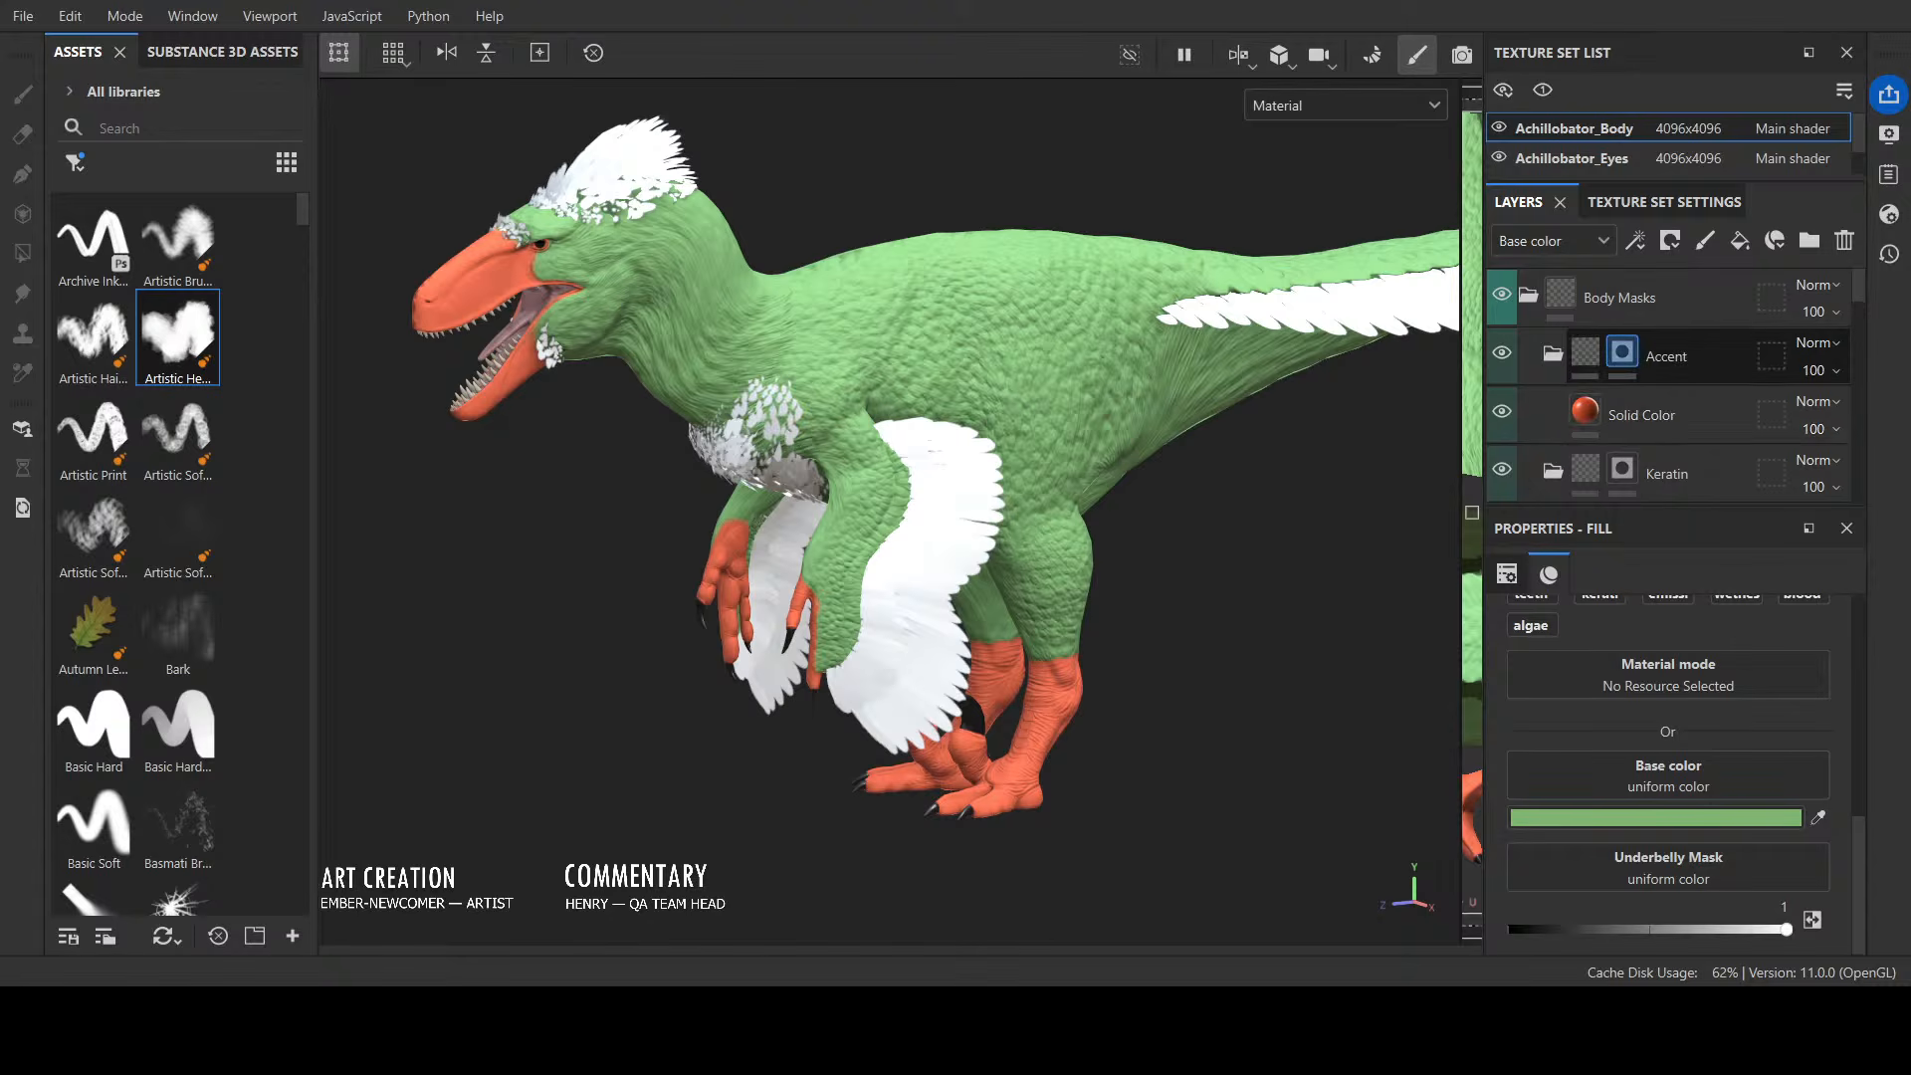
click(1584, 410)
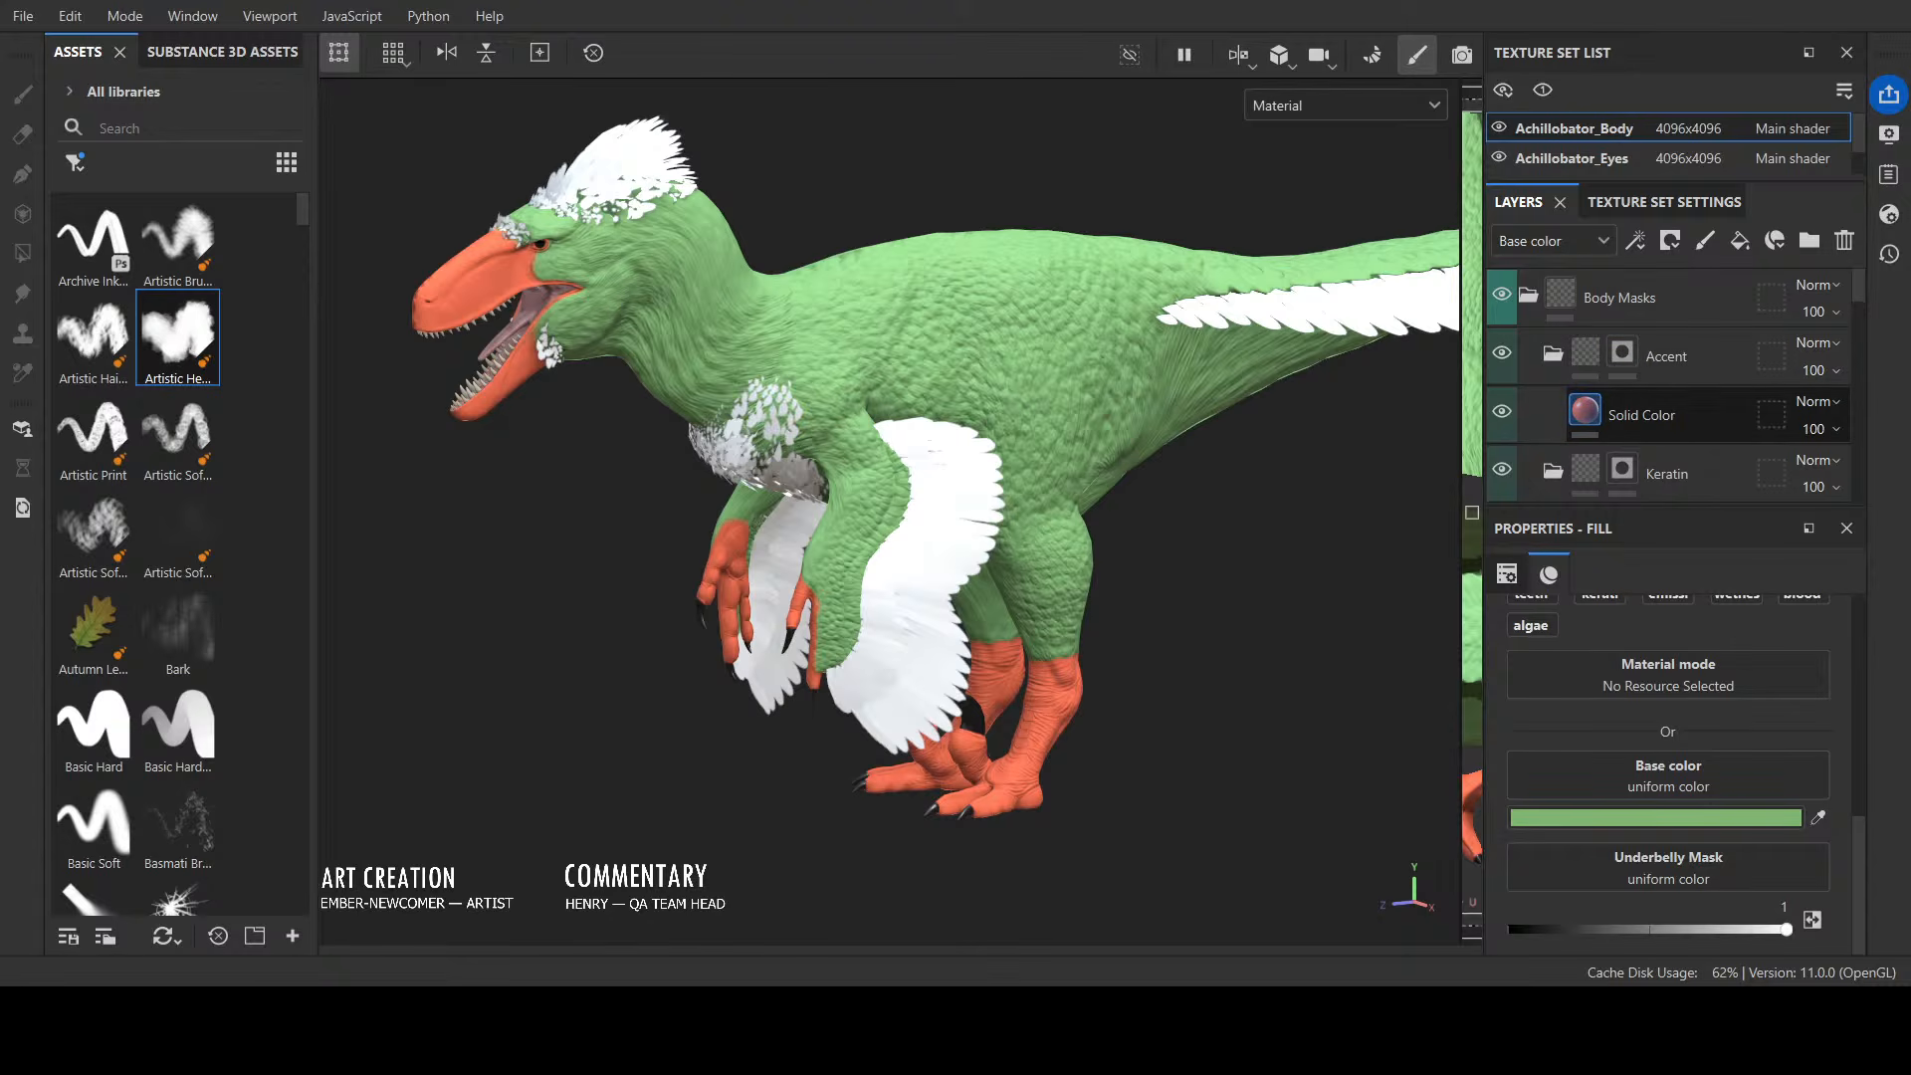
click(1818, 820)
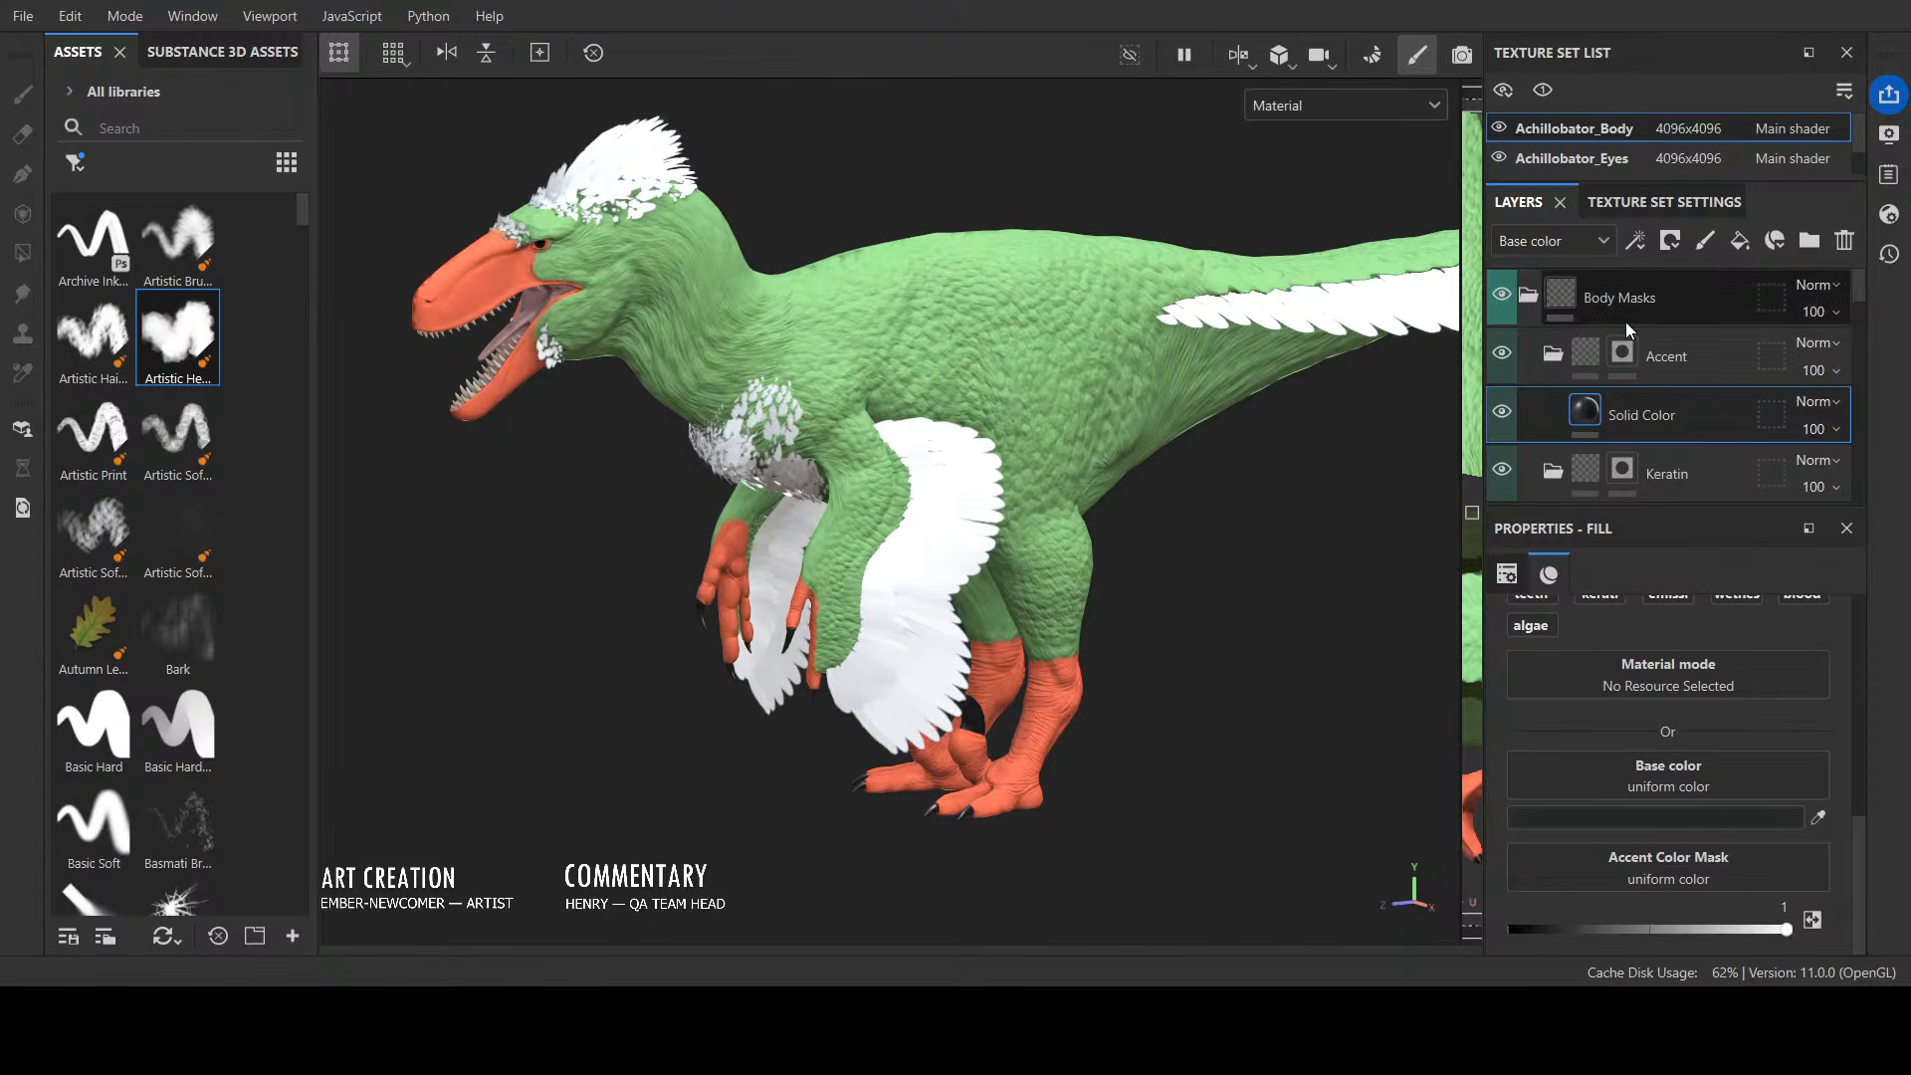
Step: Undo the last base color change on the Accent solid color layer
scroll(1626, 321, down, 3)
scroll(1630, 357, down, 2)
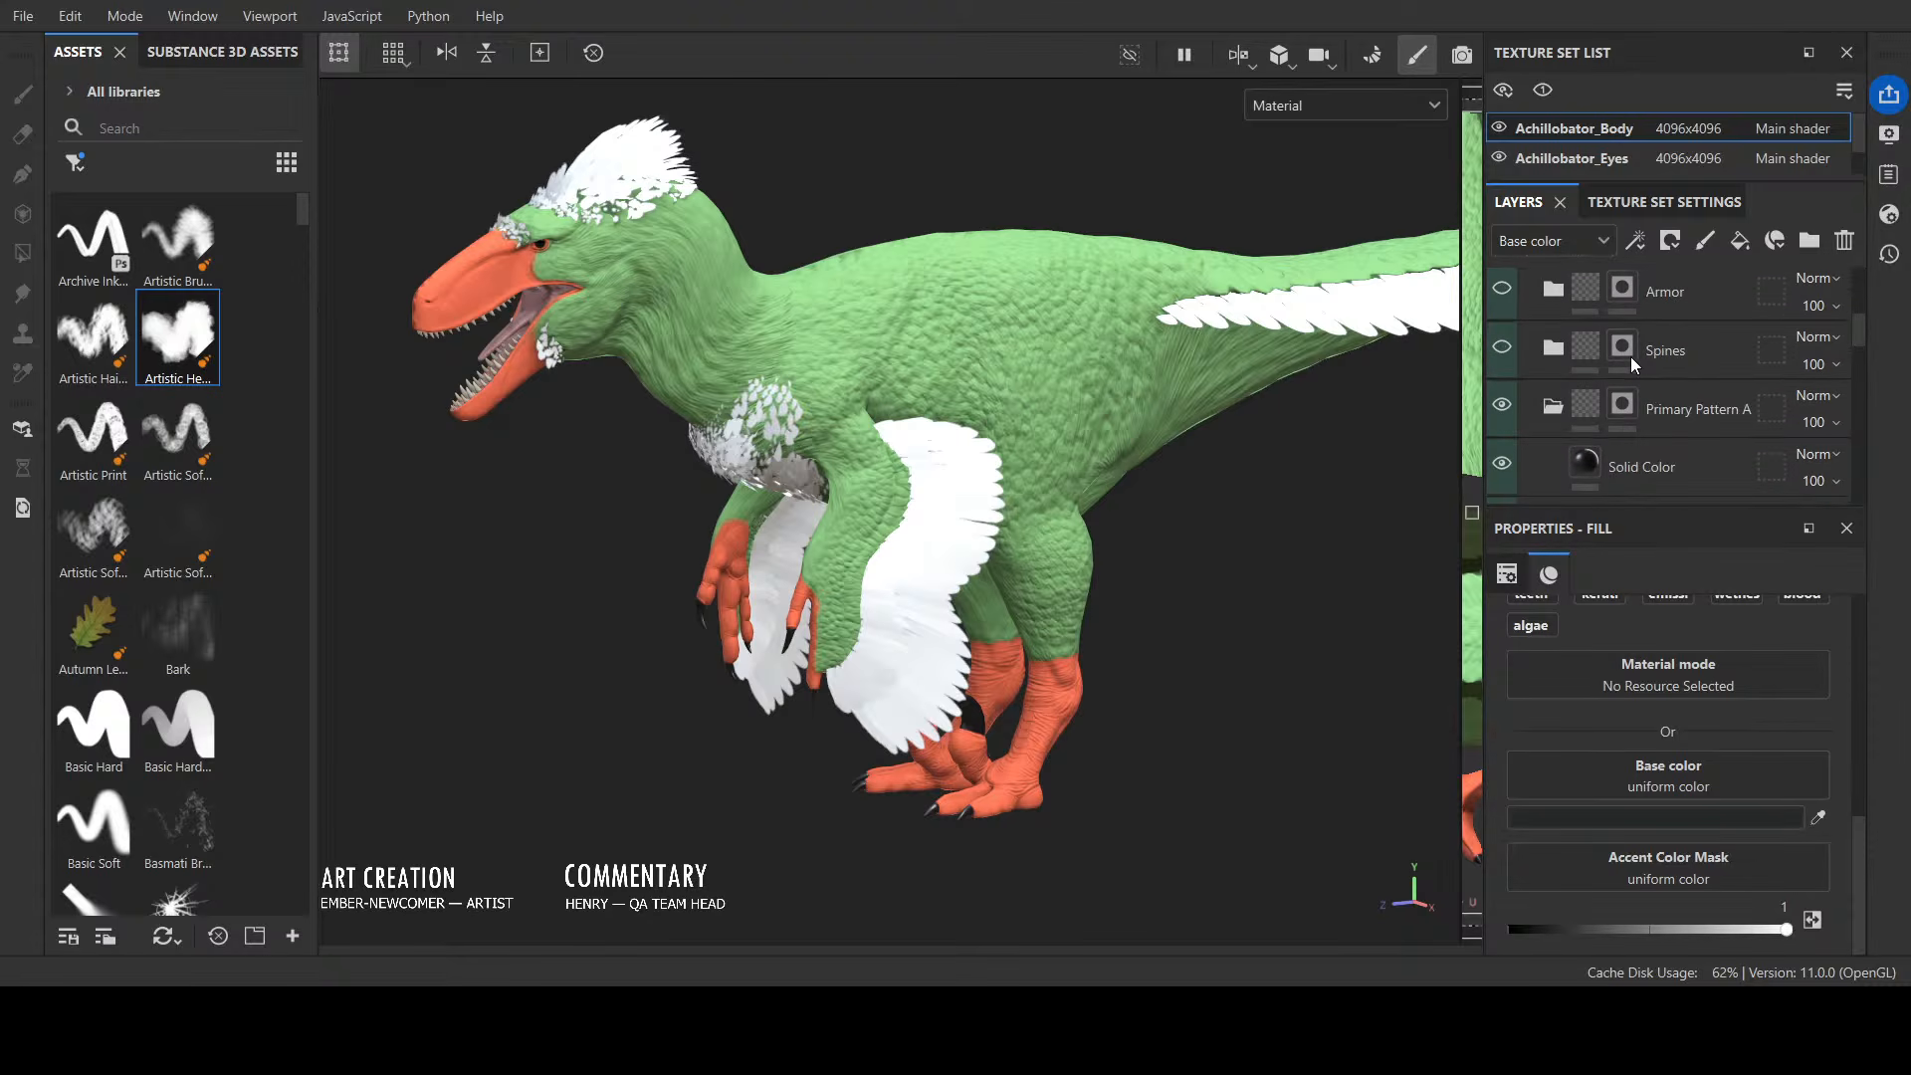
scroll(1646, 432, up, 5)
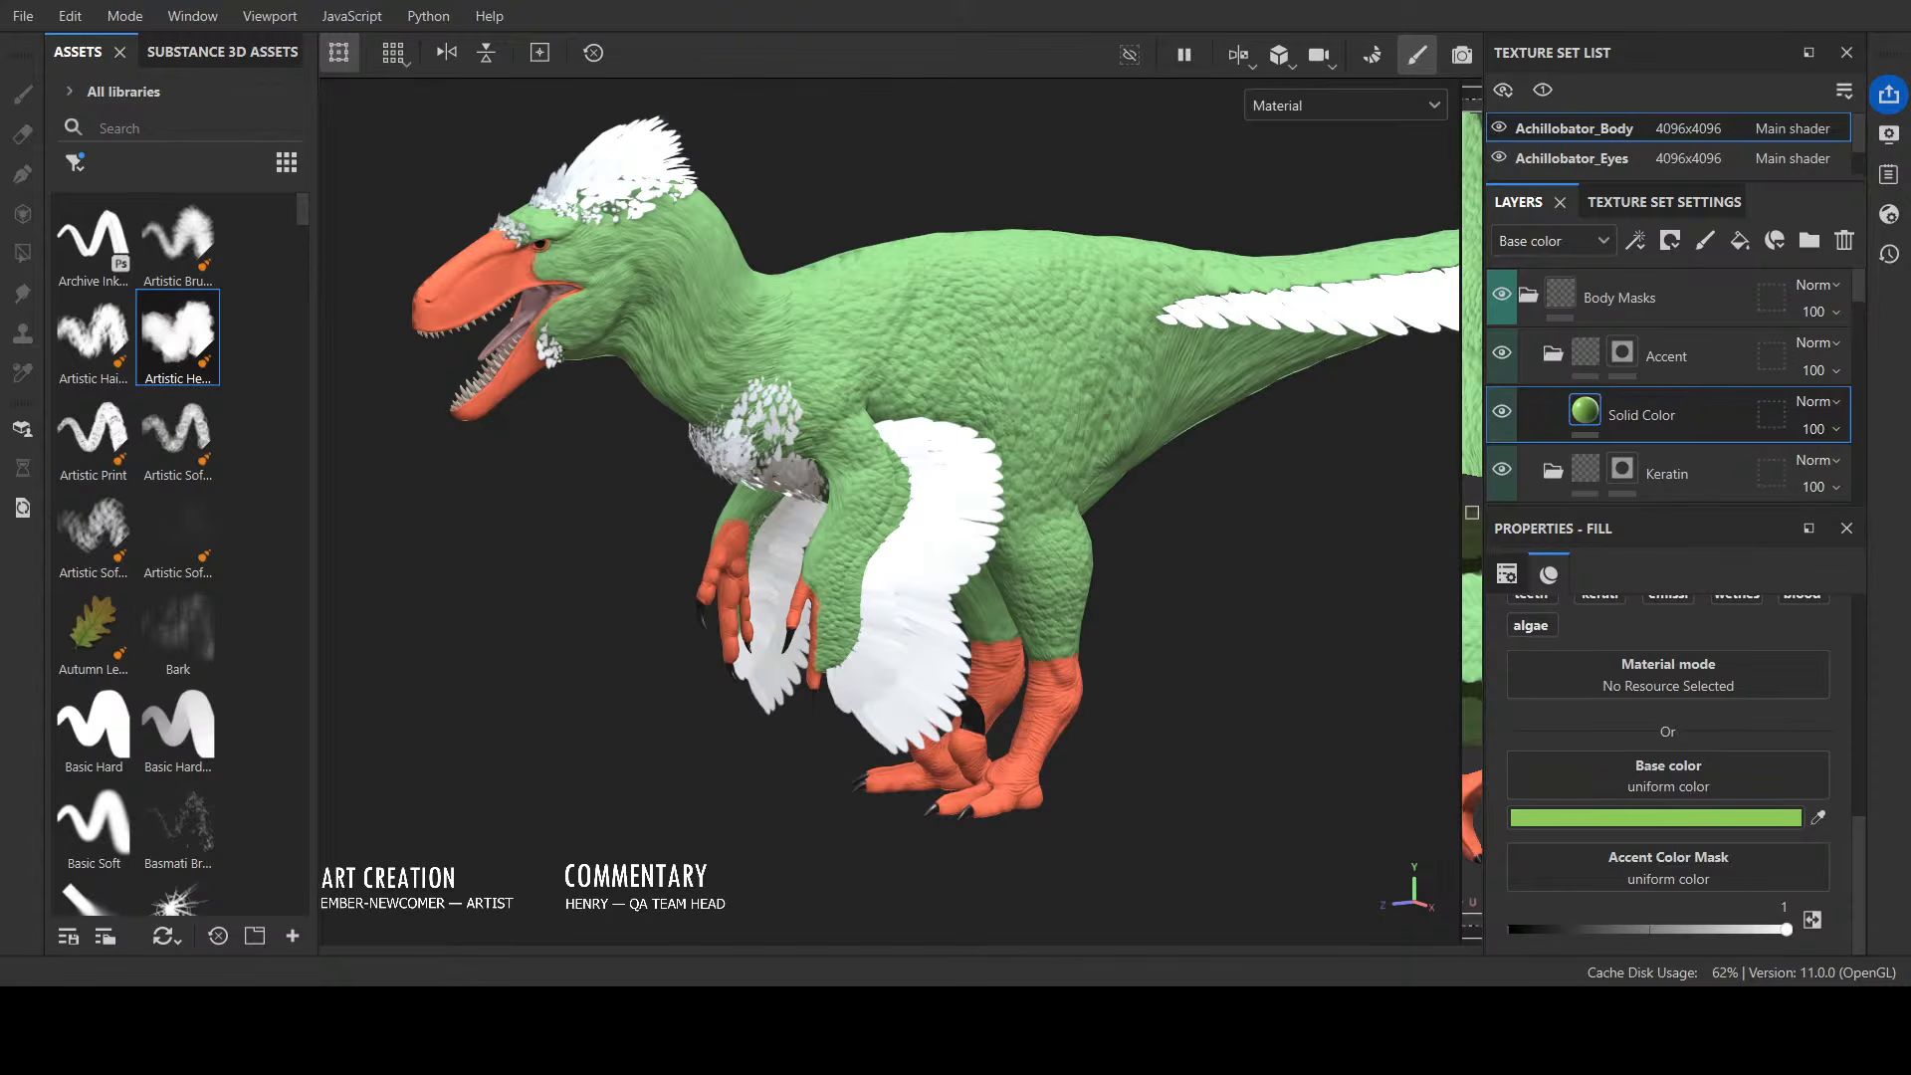
key(ctrl+z)
Step: Set the base color of the Primary Pattern A solid color layer to a soft teal-green
scroll(1624, 428, down, 3)
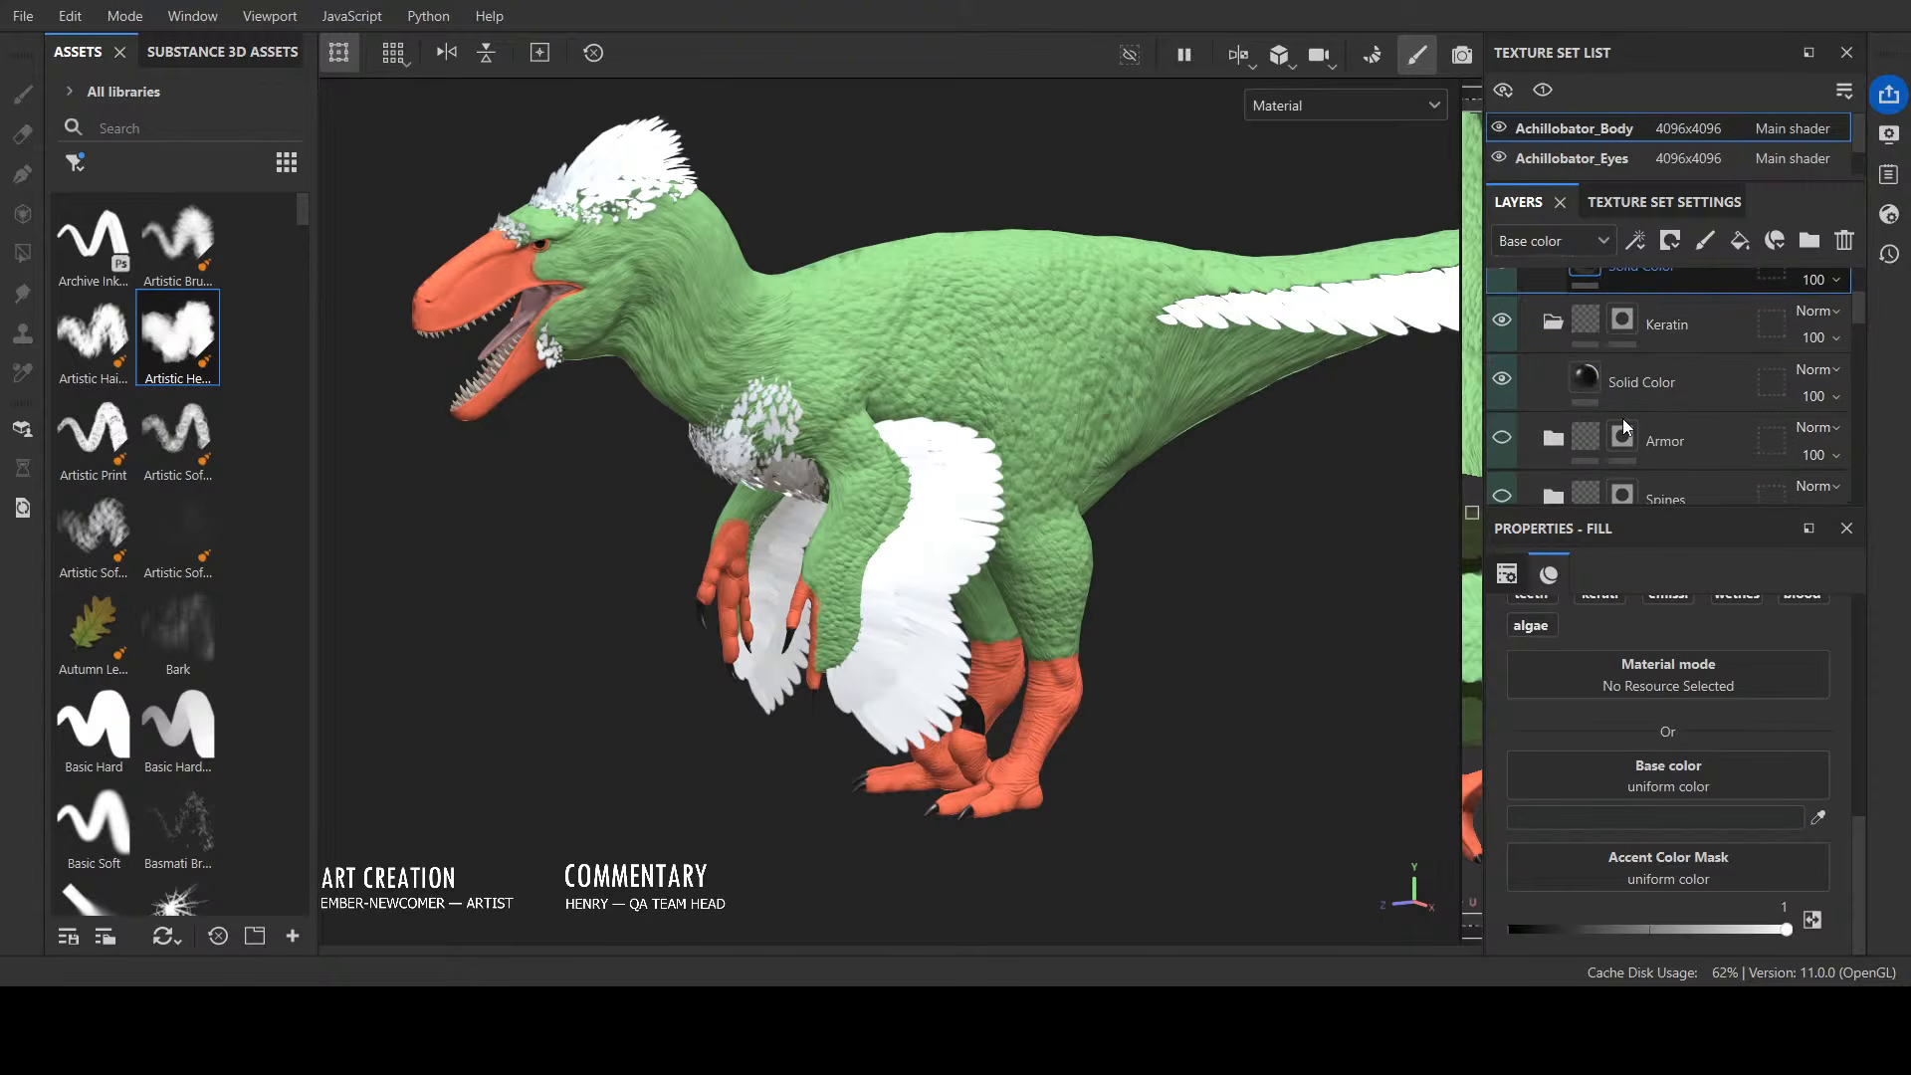
scroll(1622, 423, down, 4)
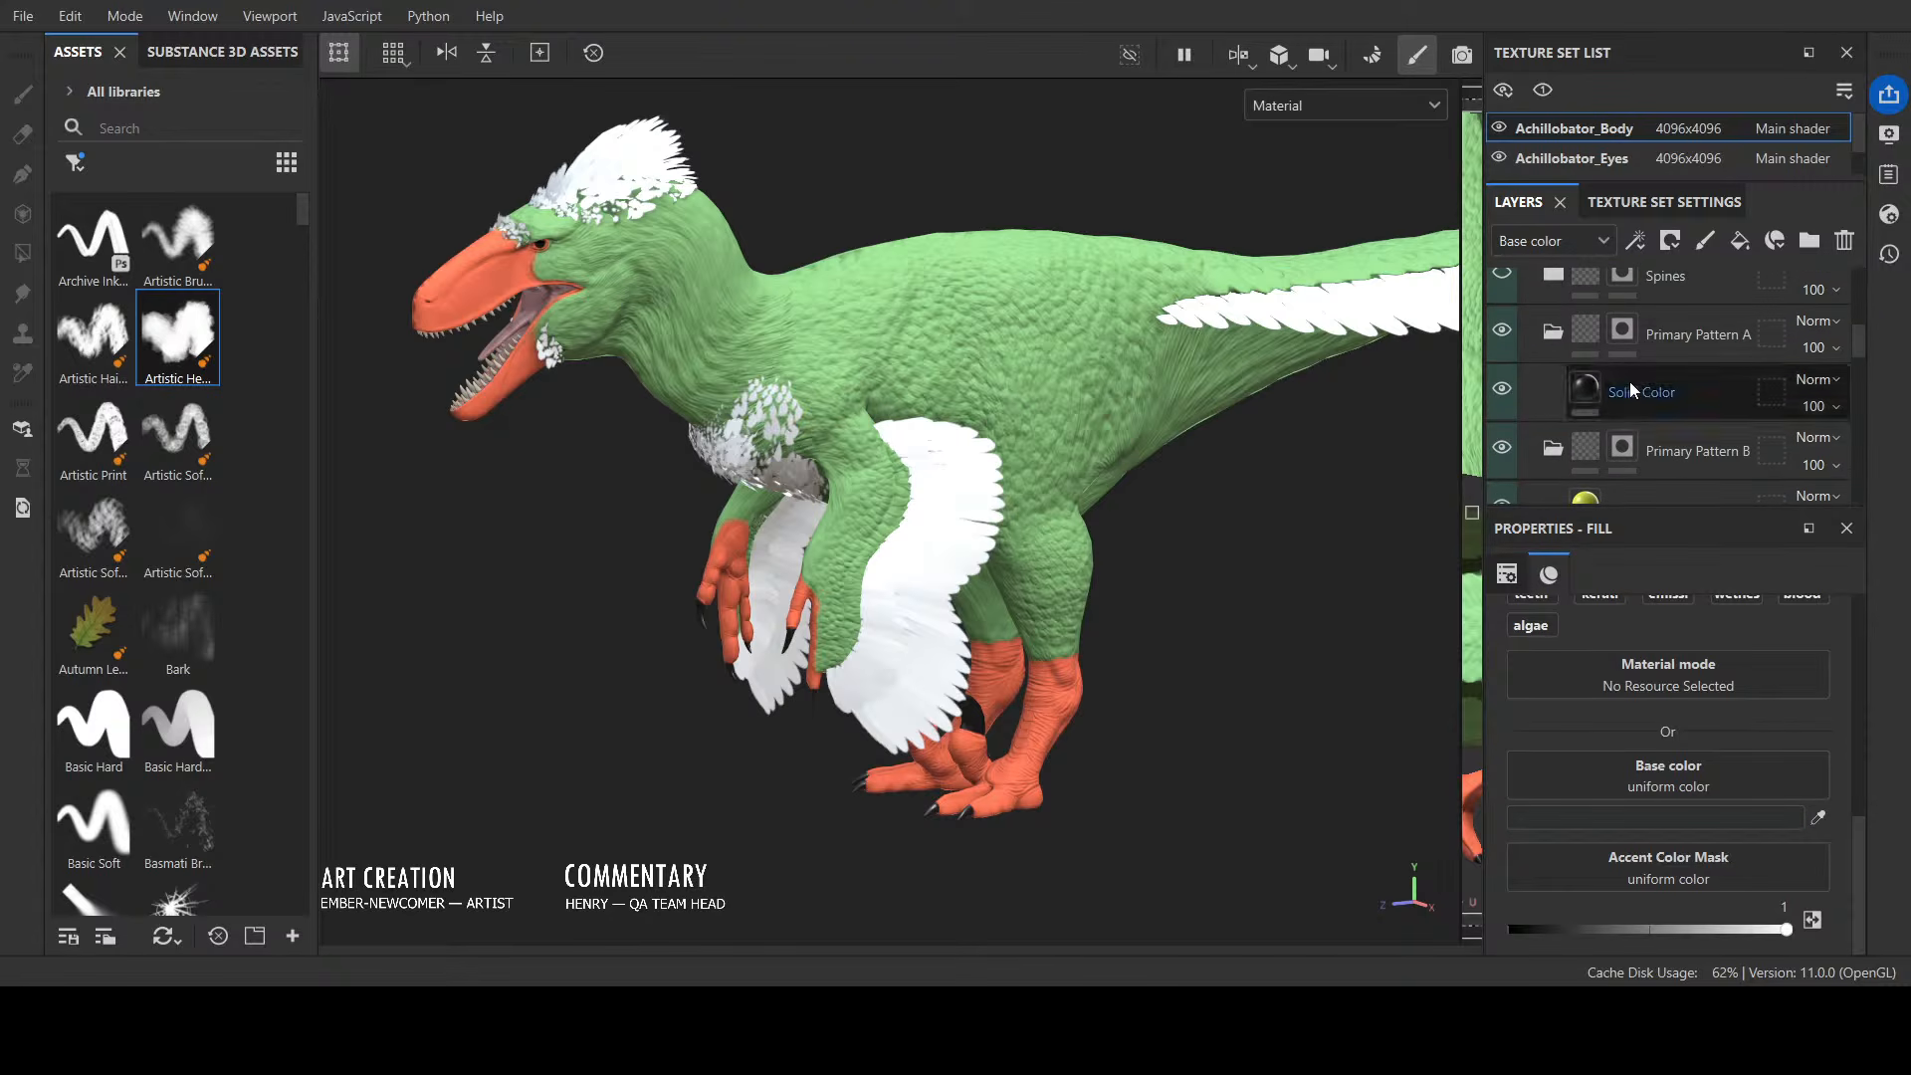
click(1624, 336)
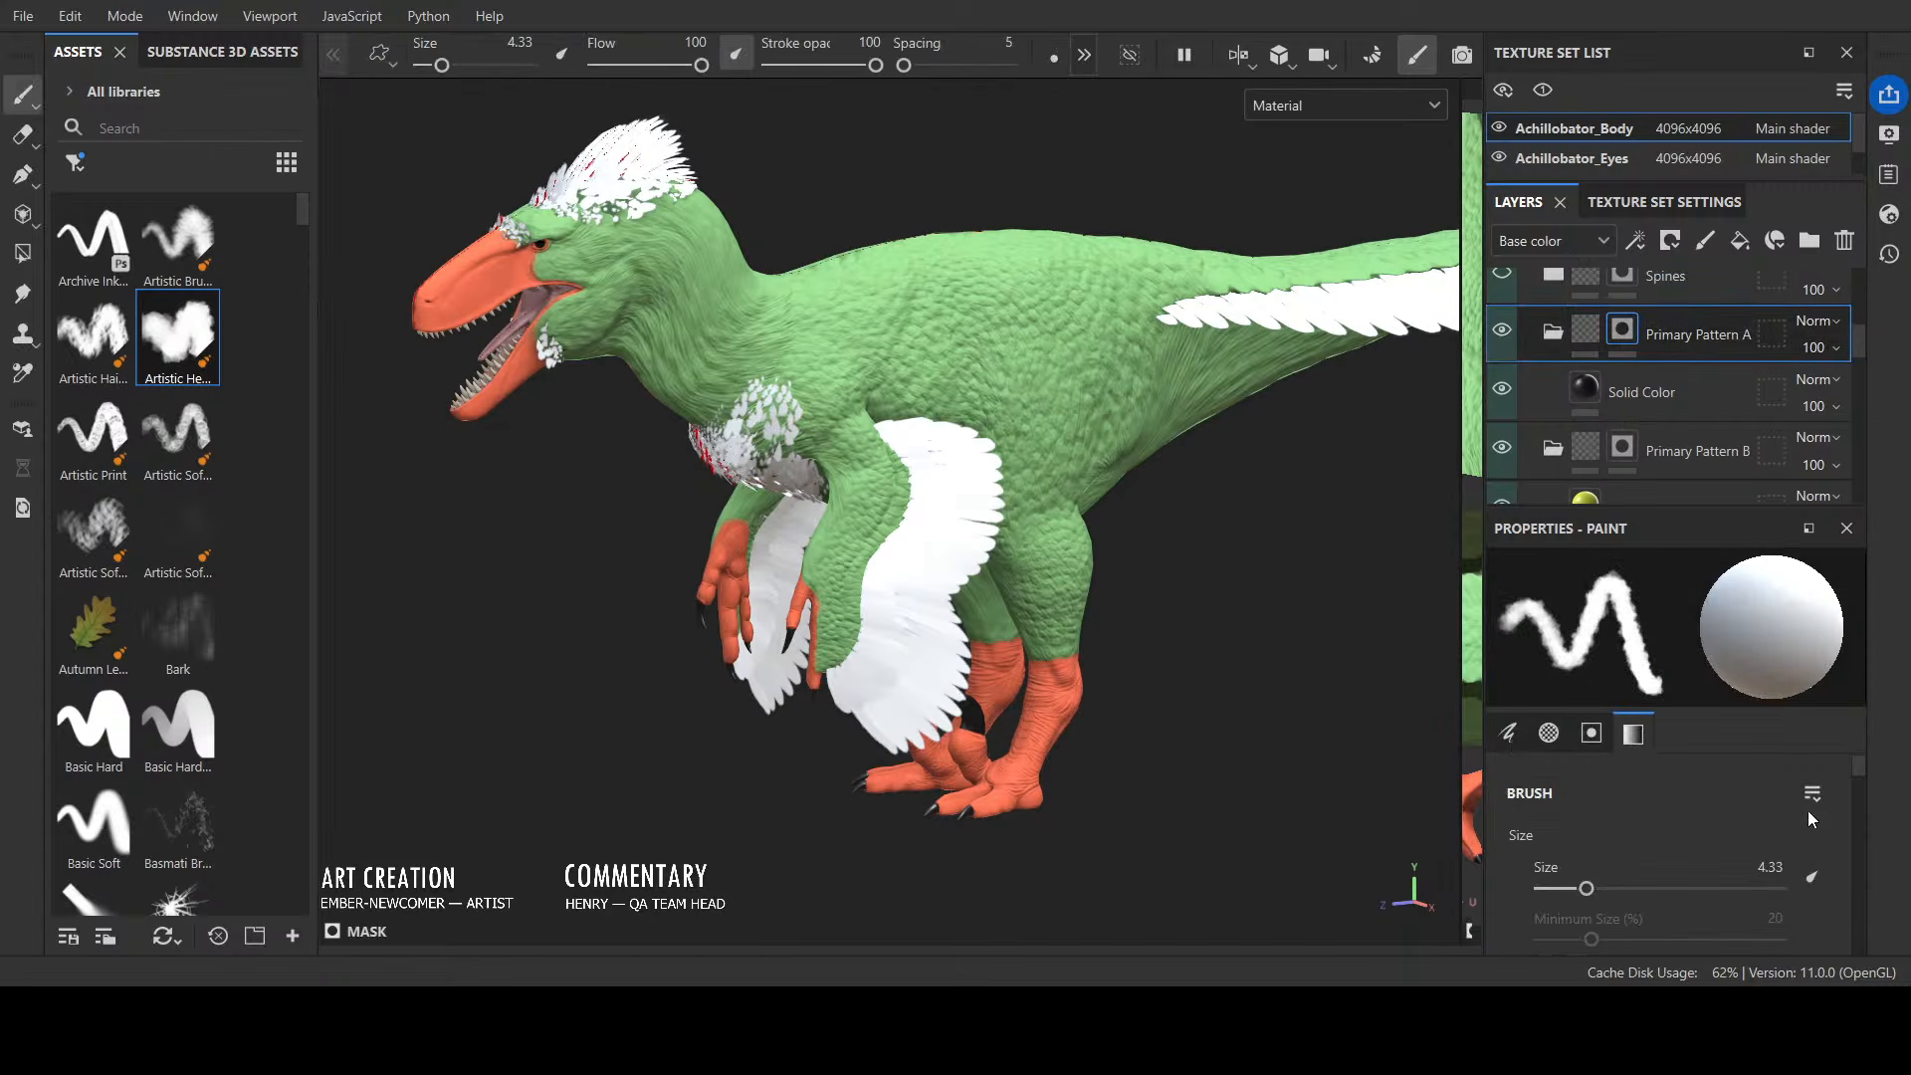
click(1582, 390)
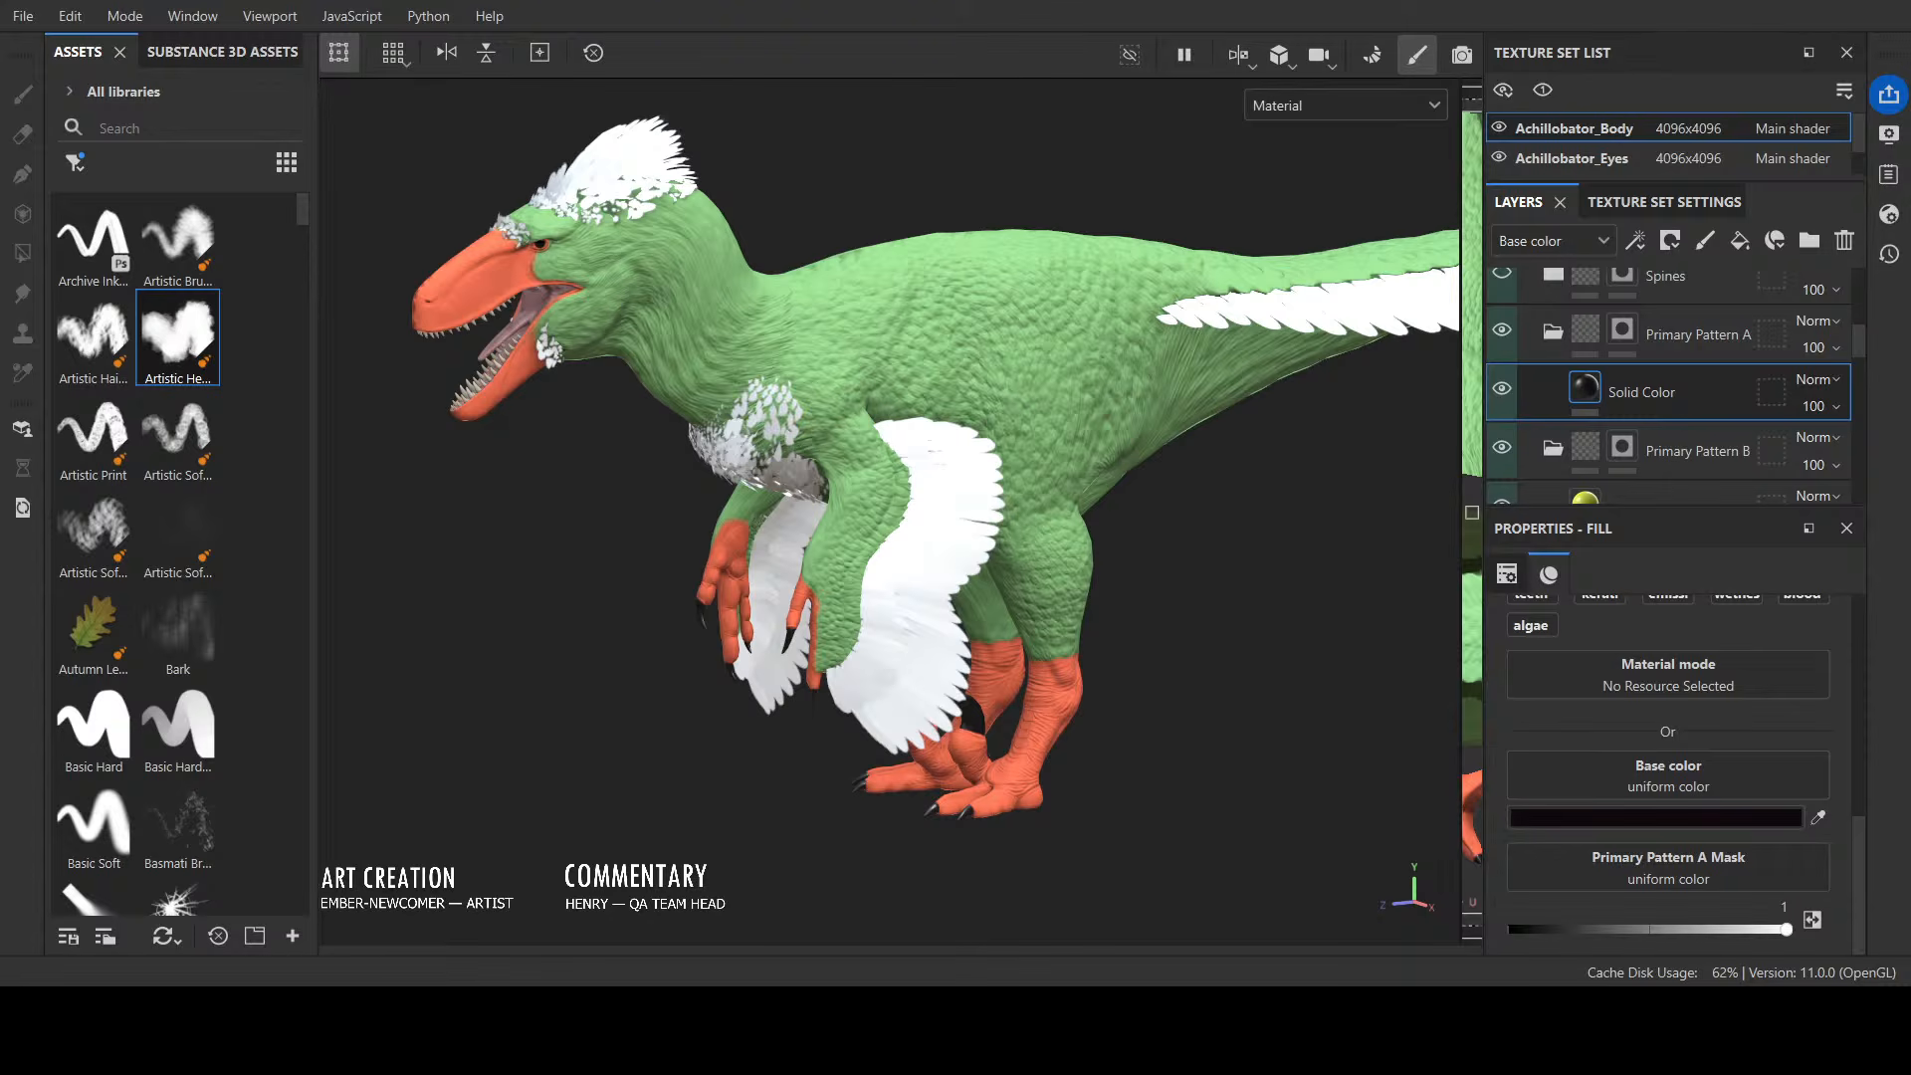
scroll(1710, 442, down, 5)
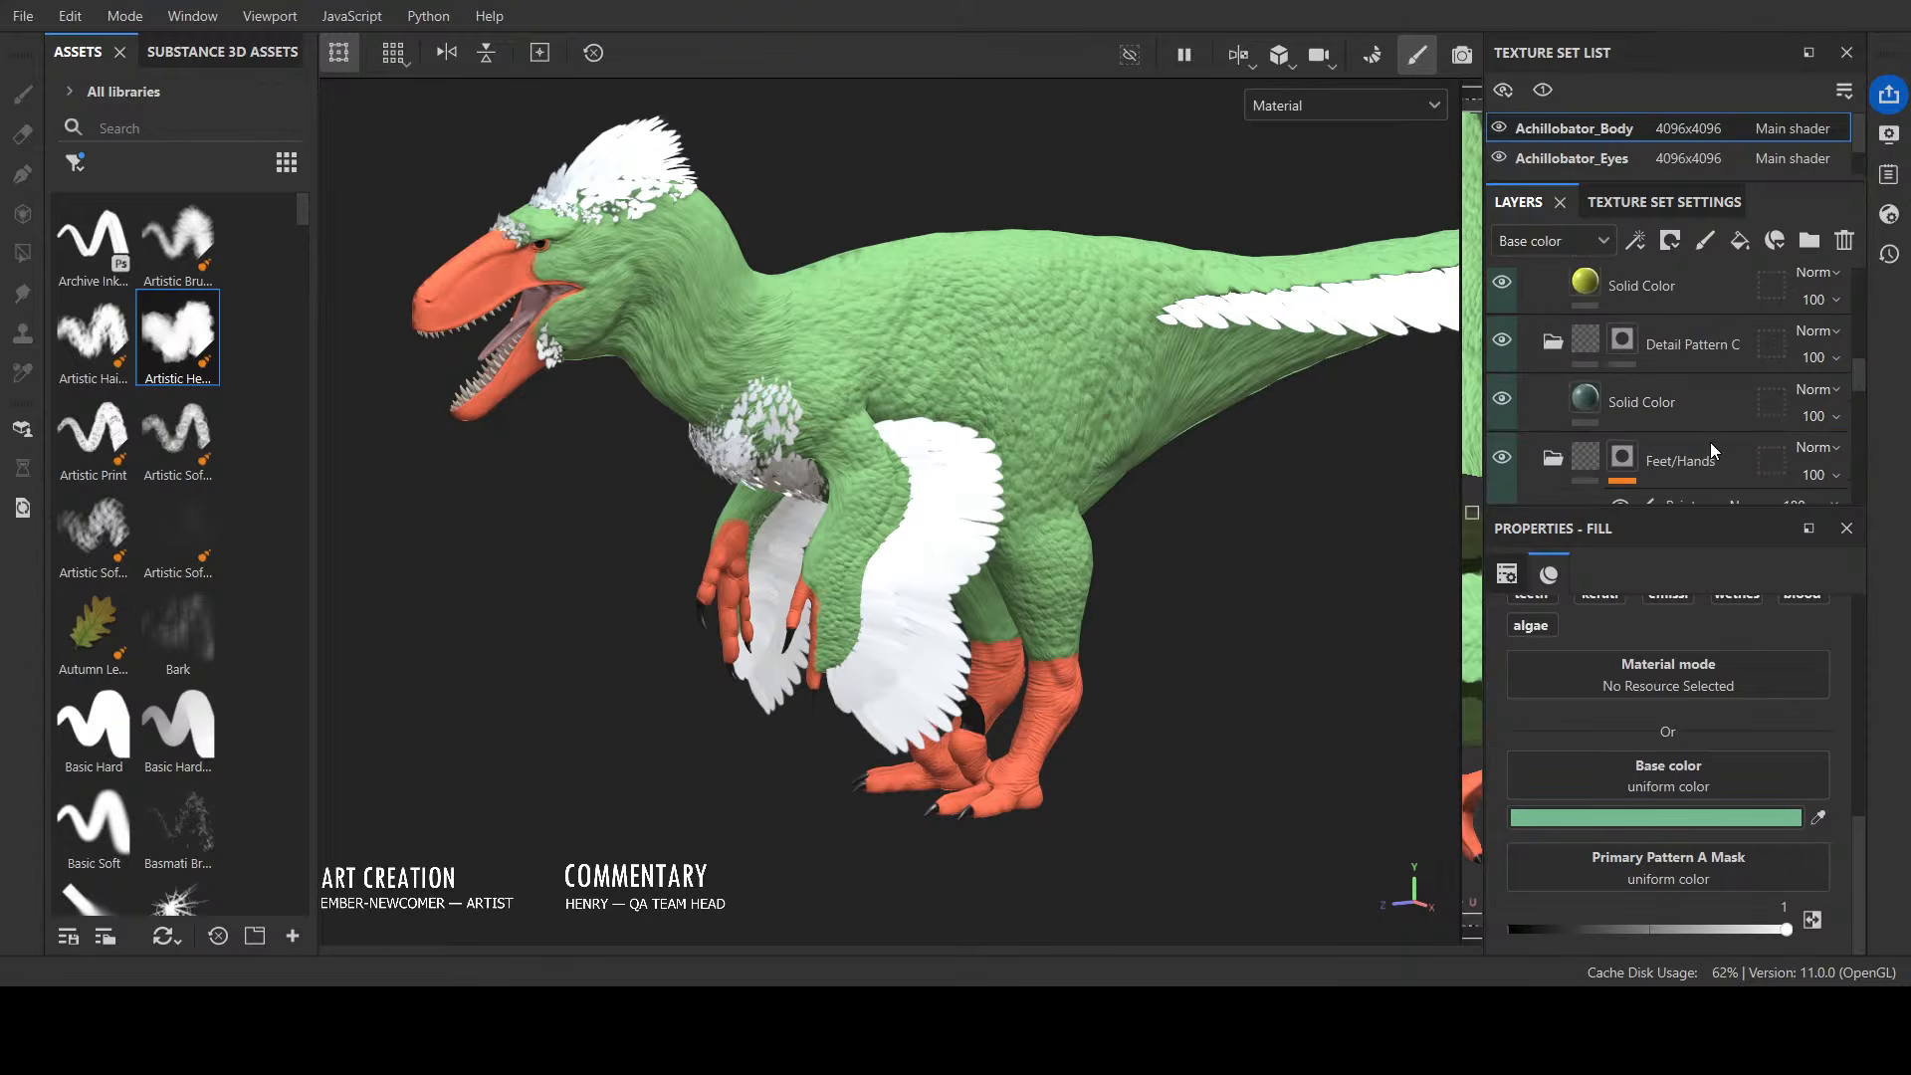
Step: Select the Detail Pattern C mask for painting and choose the Cotton brush
scroll(1710, 441, down, 8)
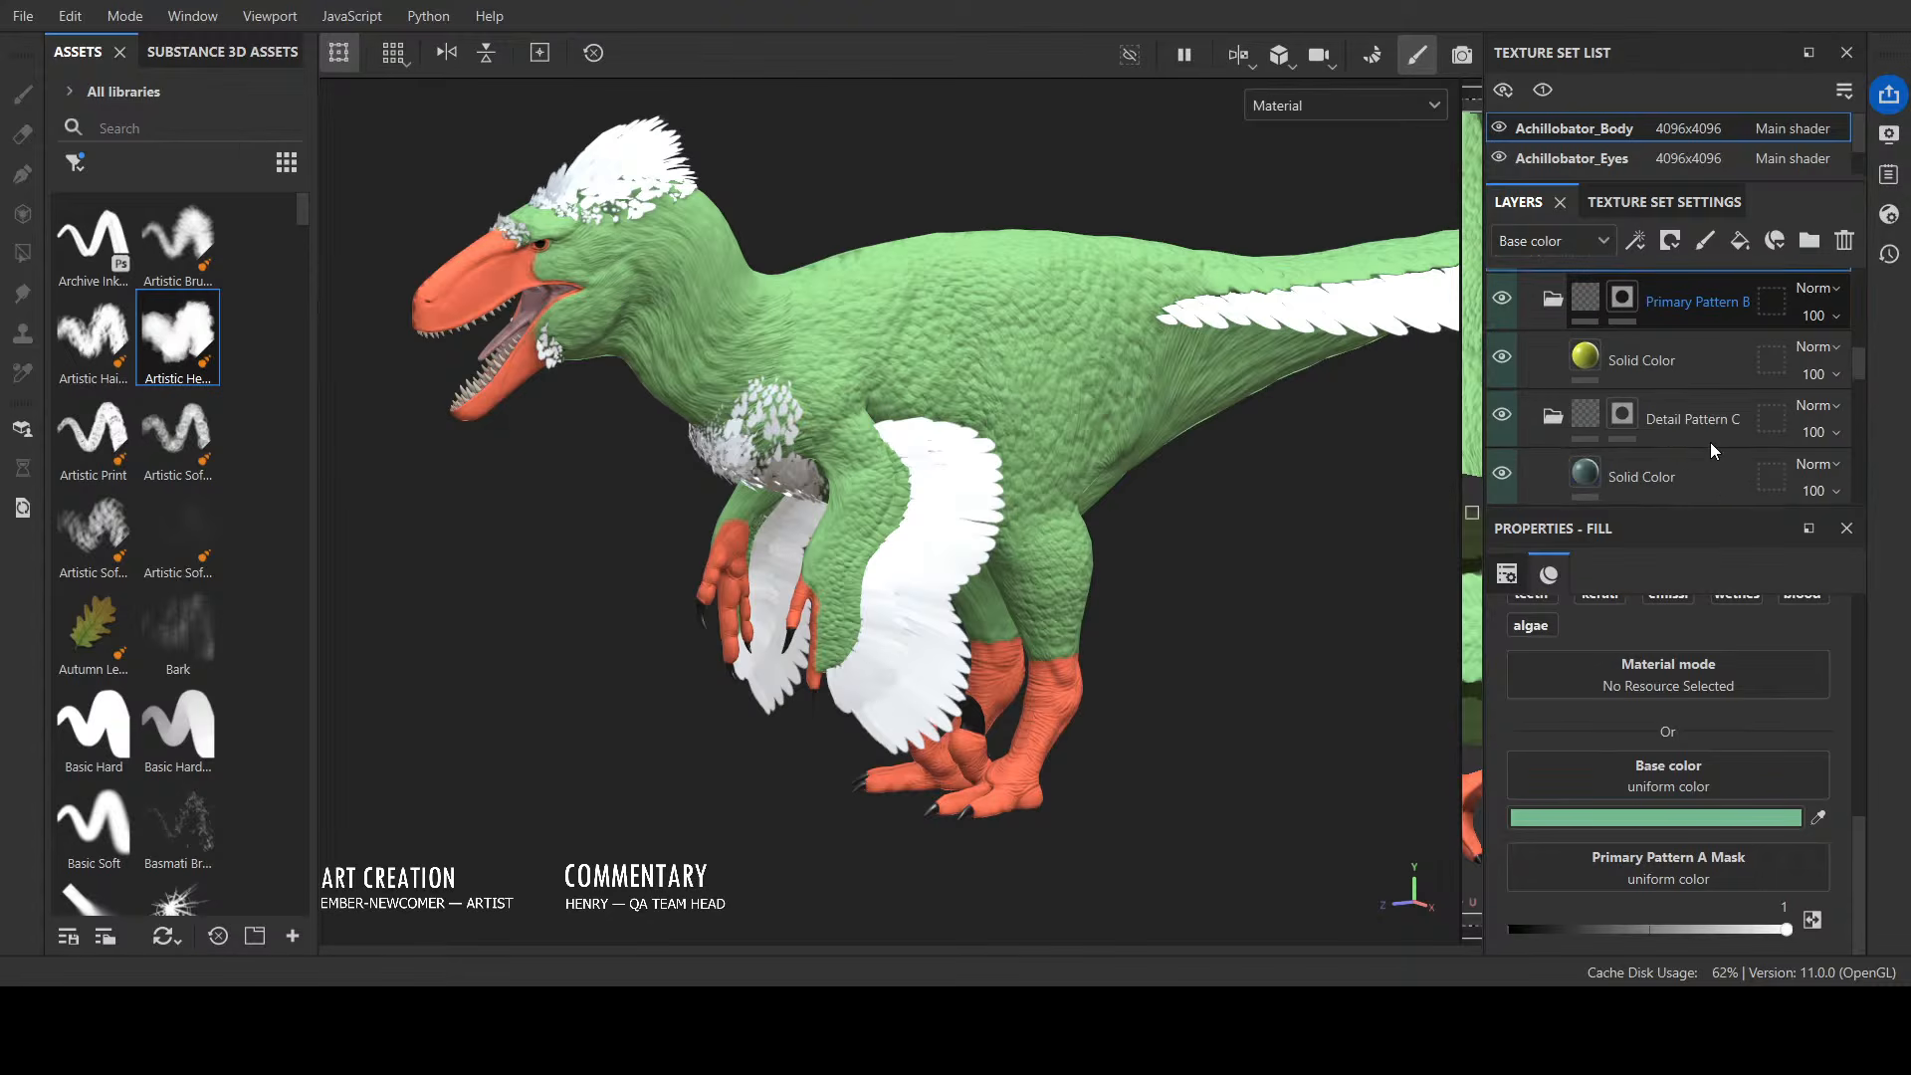
scroll(1709, 441, down, 8)
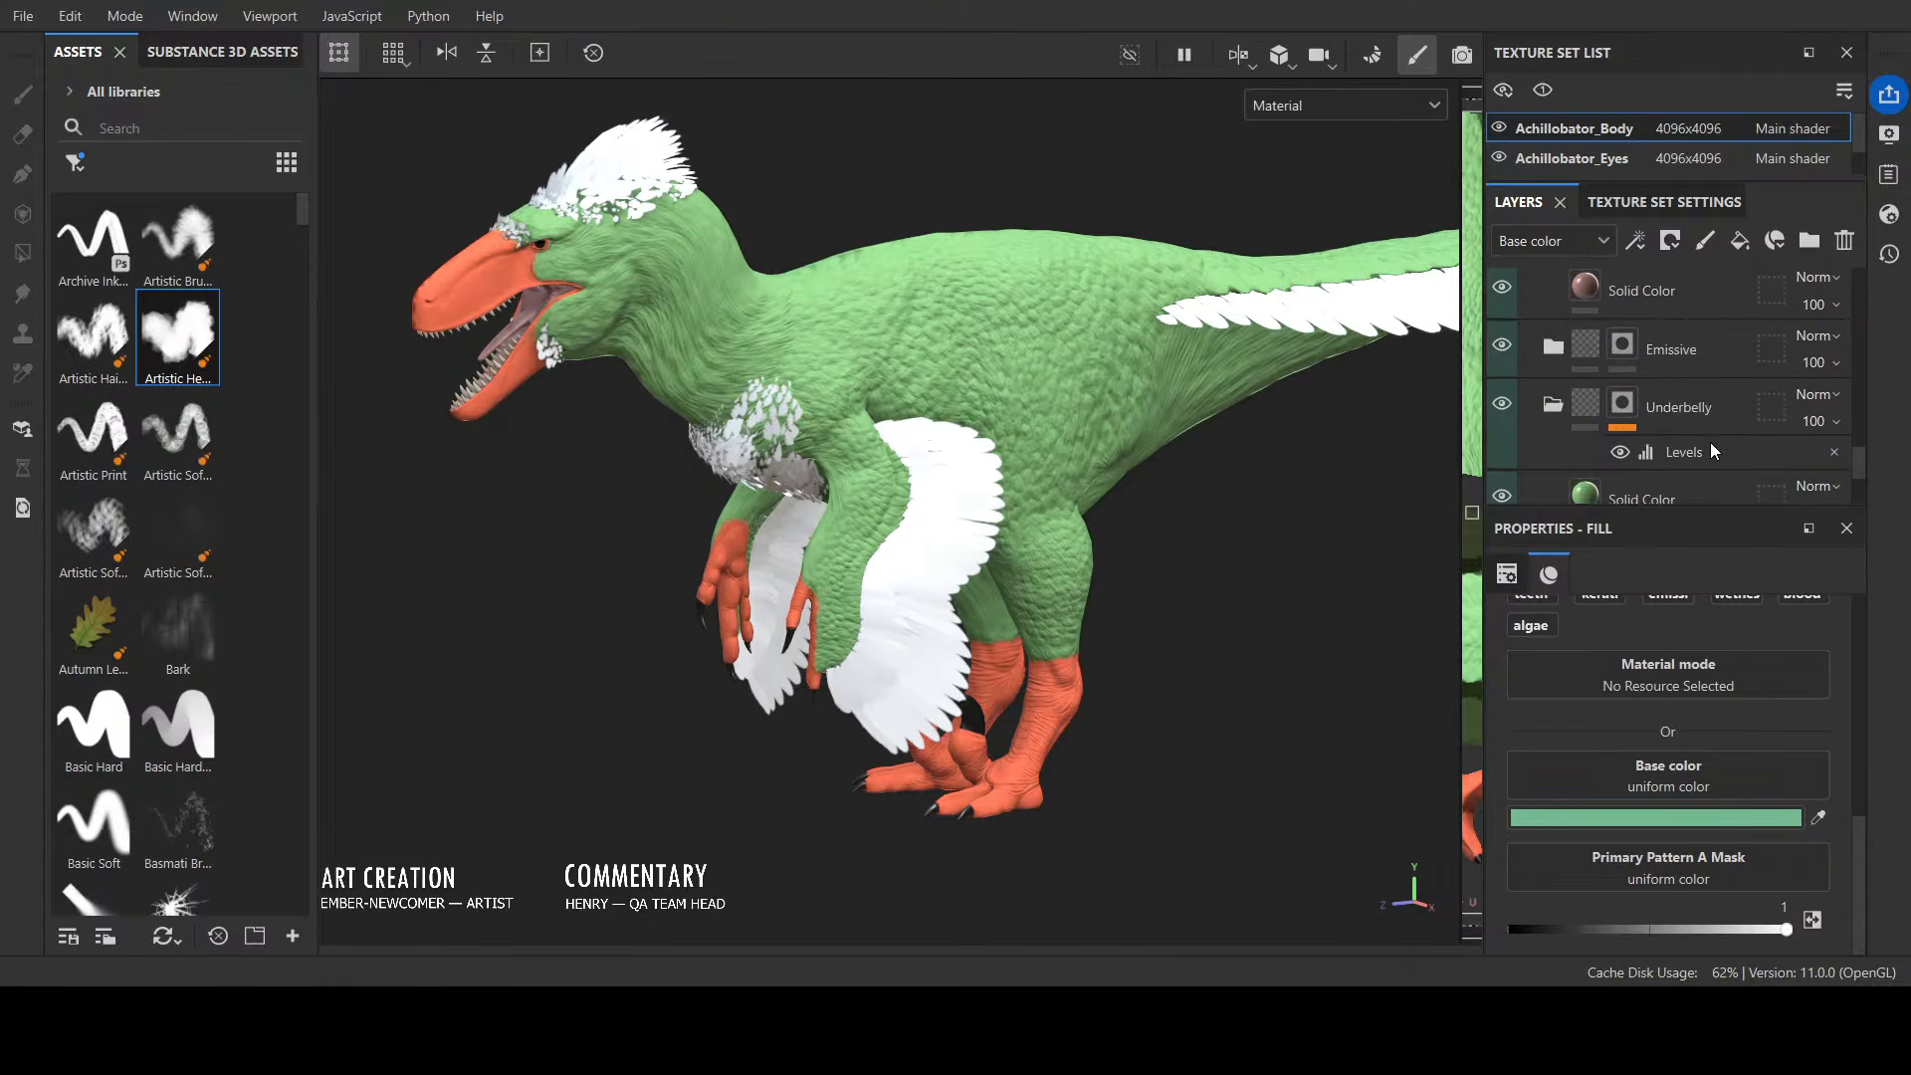
scroll(1694, 431, up, 2)
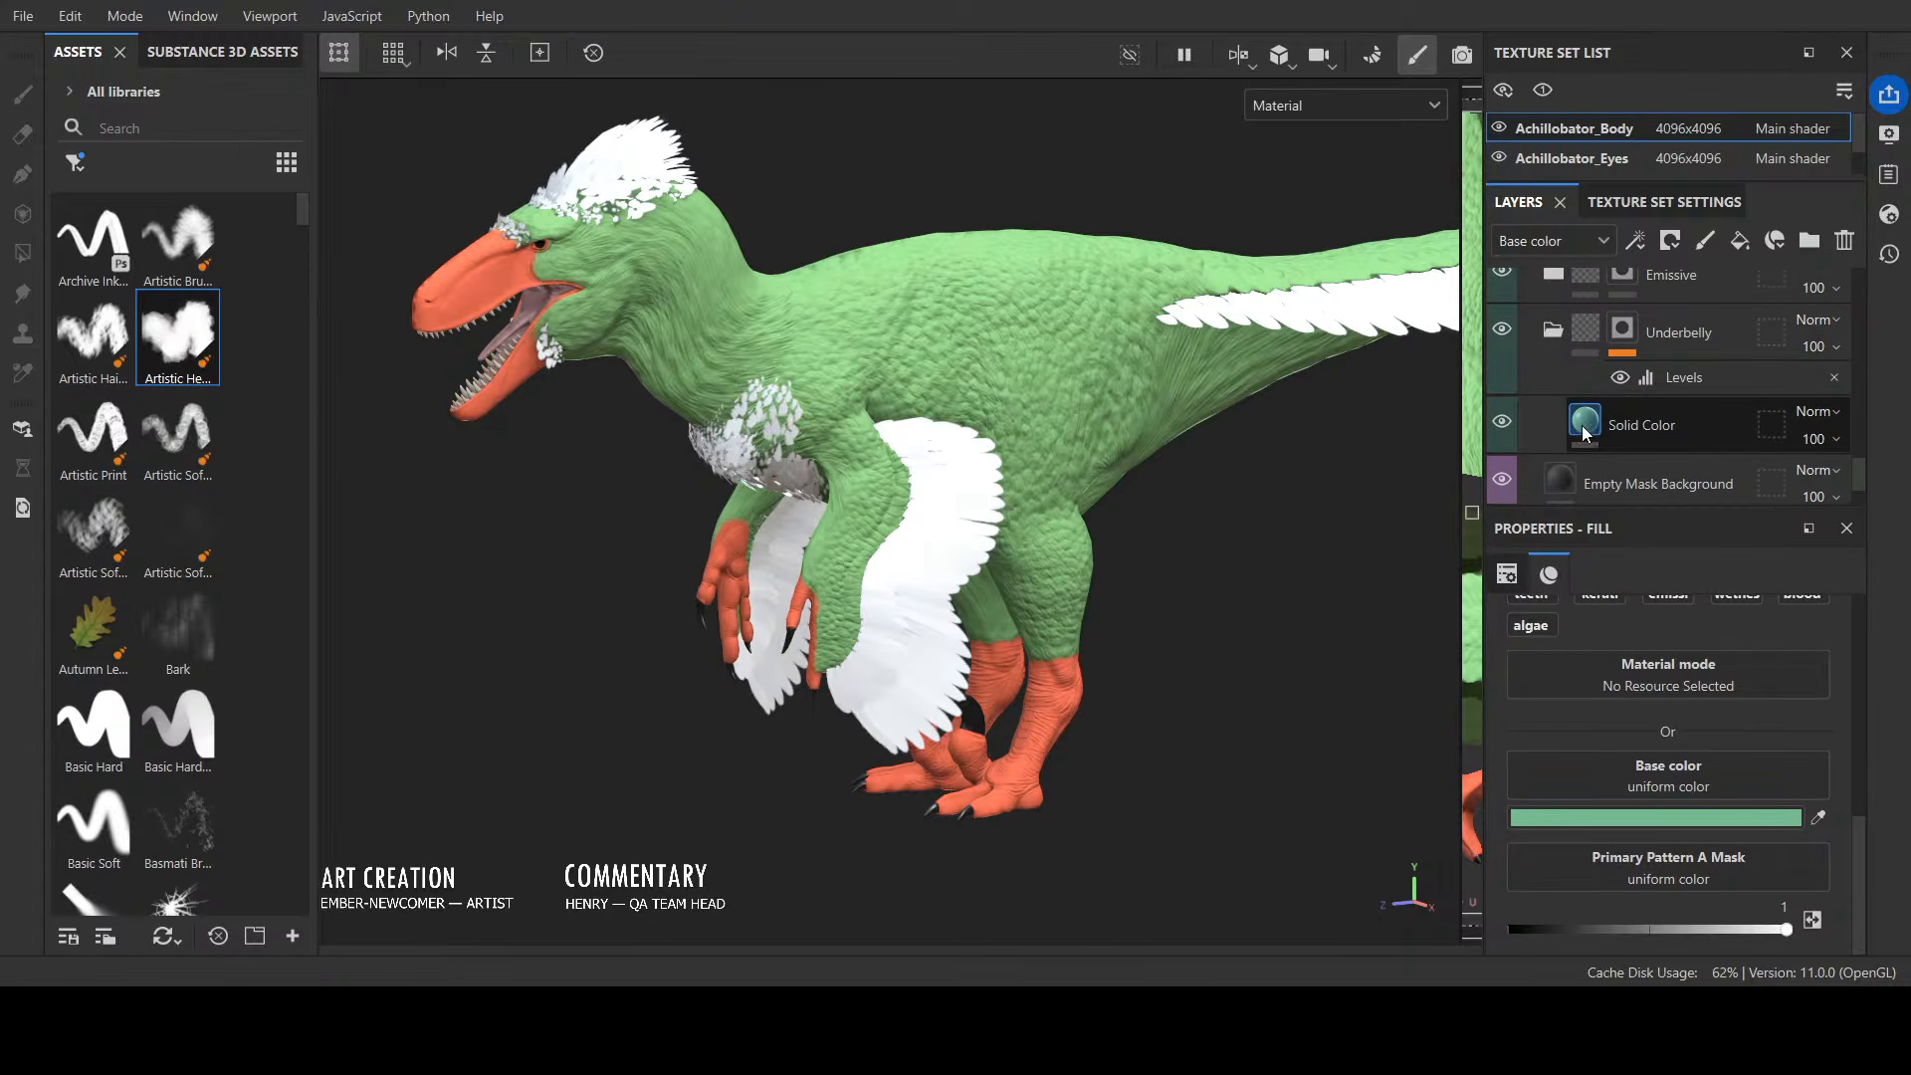
scroll(1645, 445, up, 8)
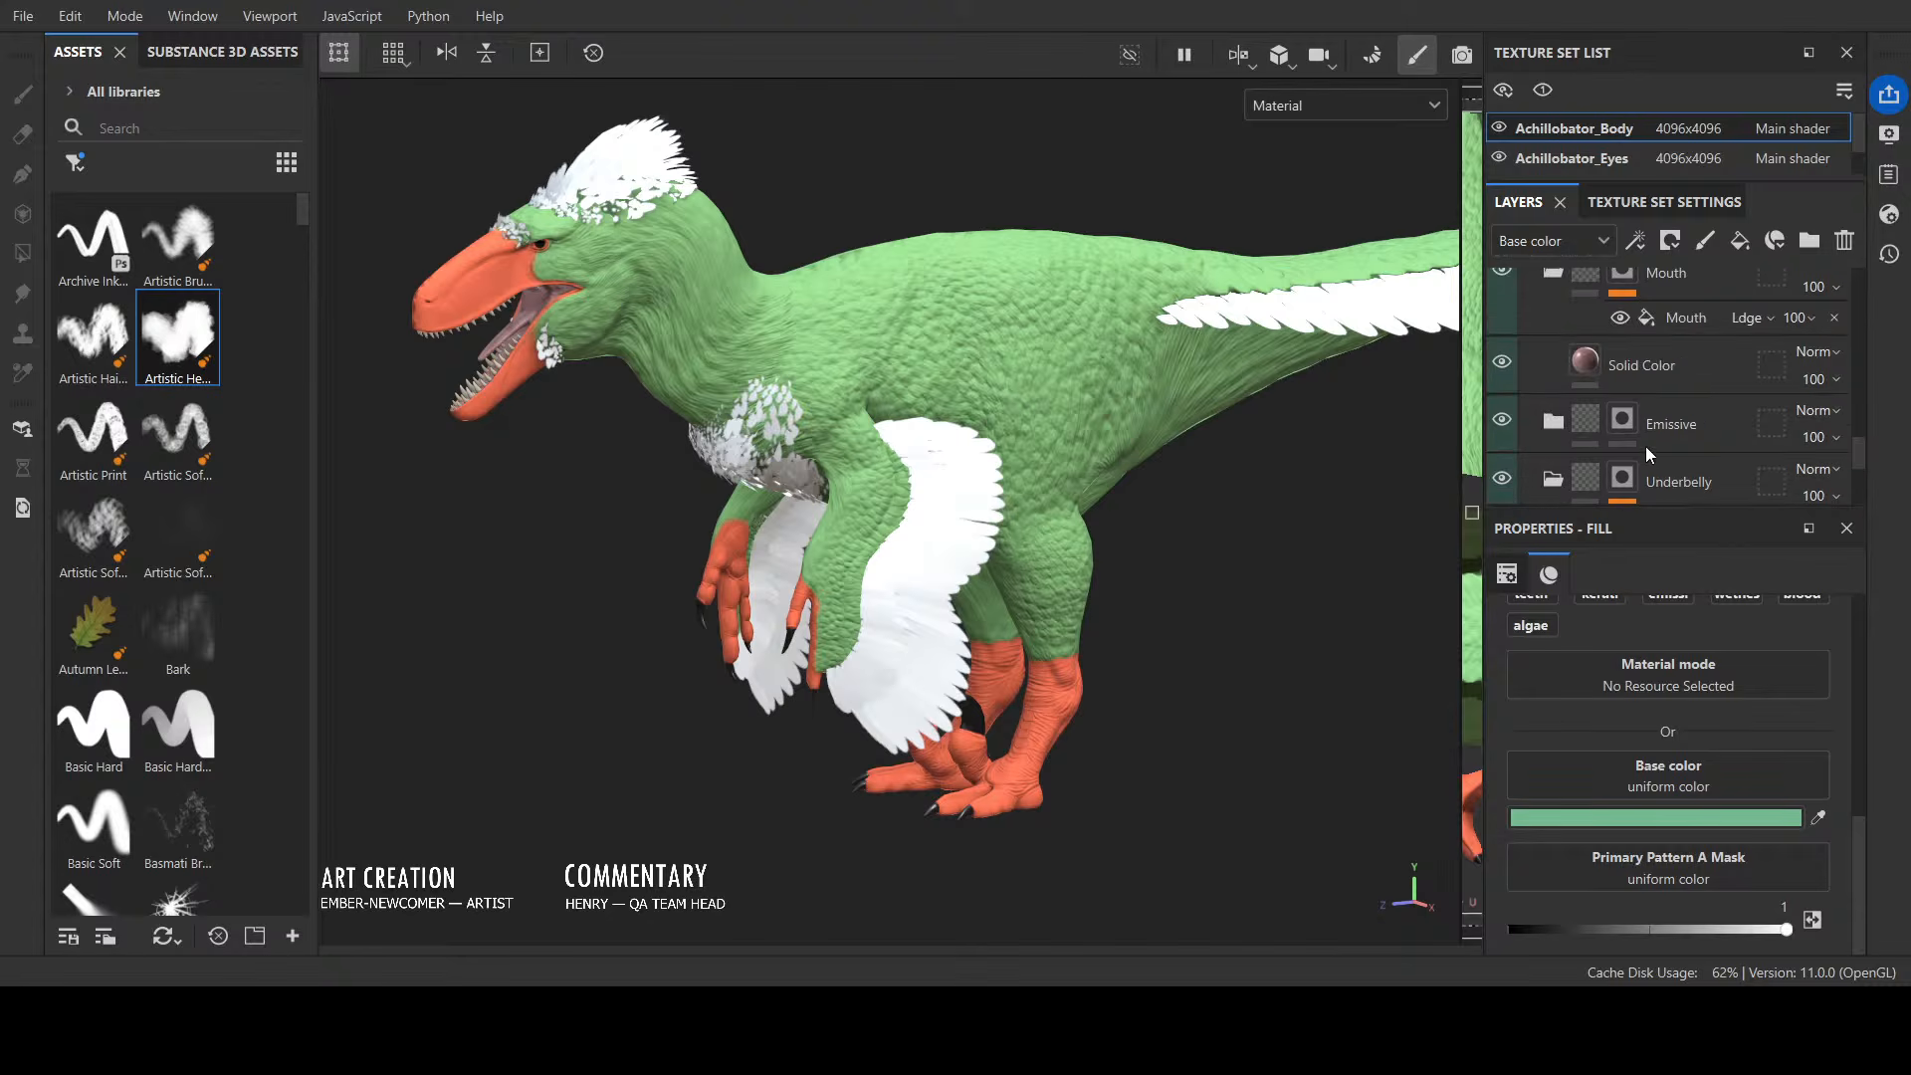
scroll(1663, 398, up, 6)
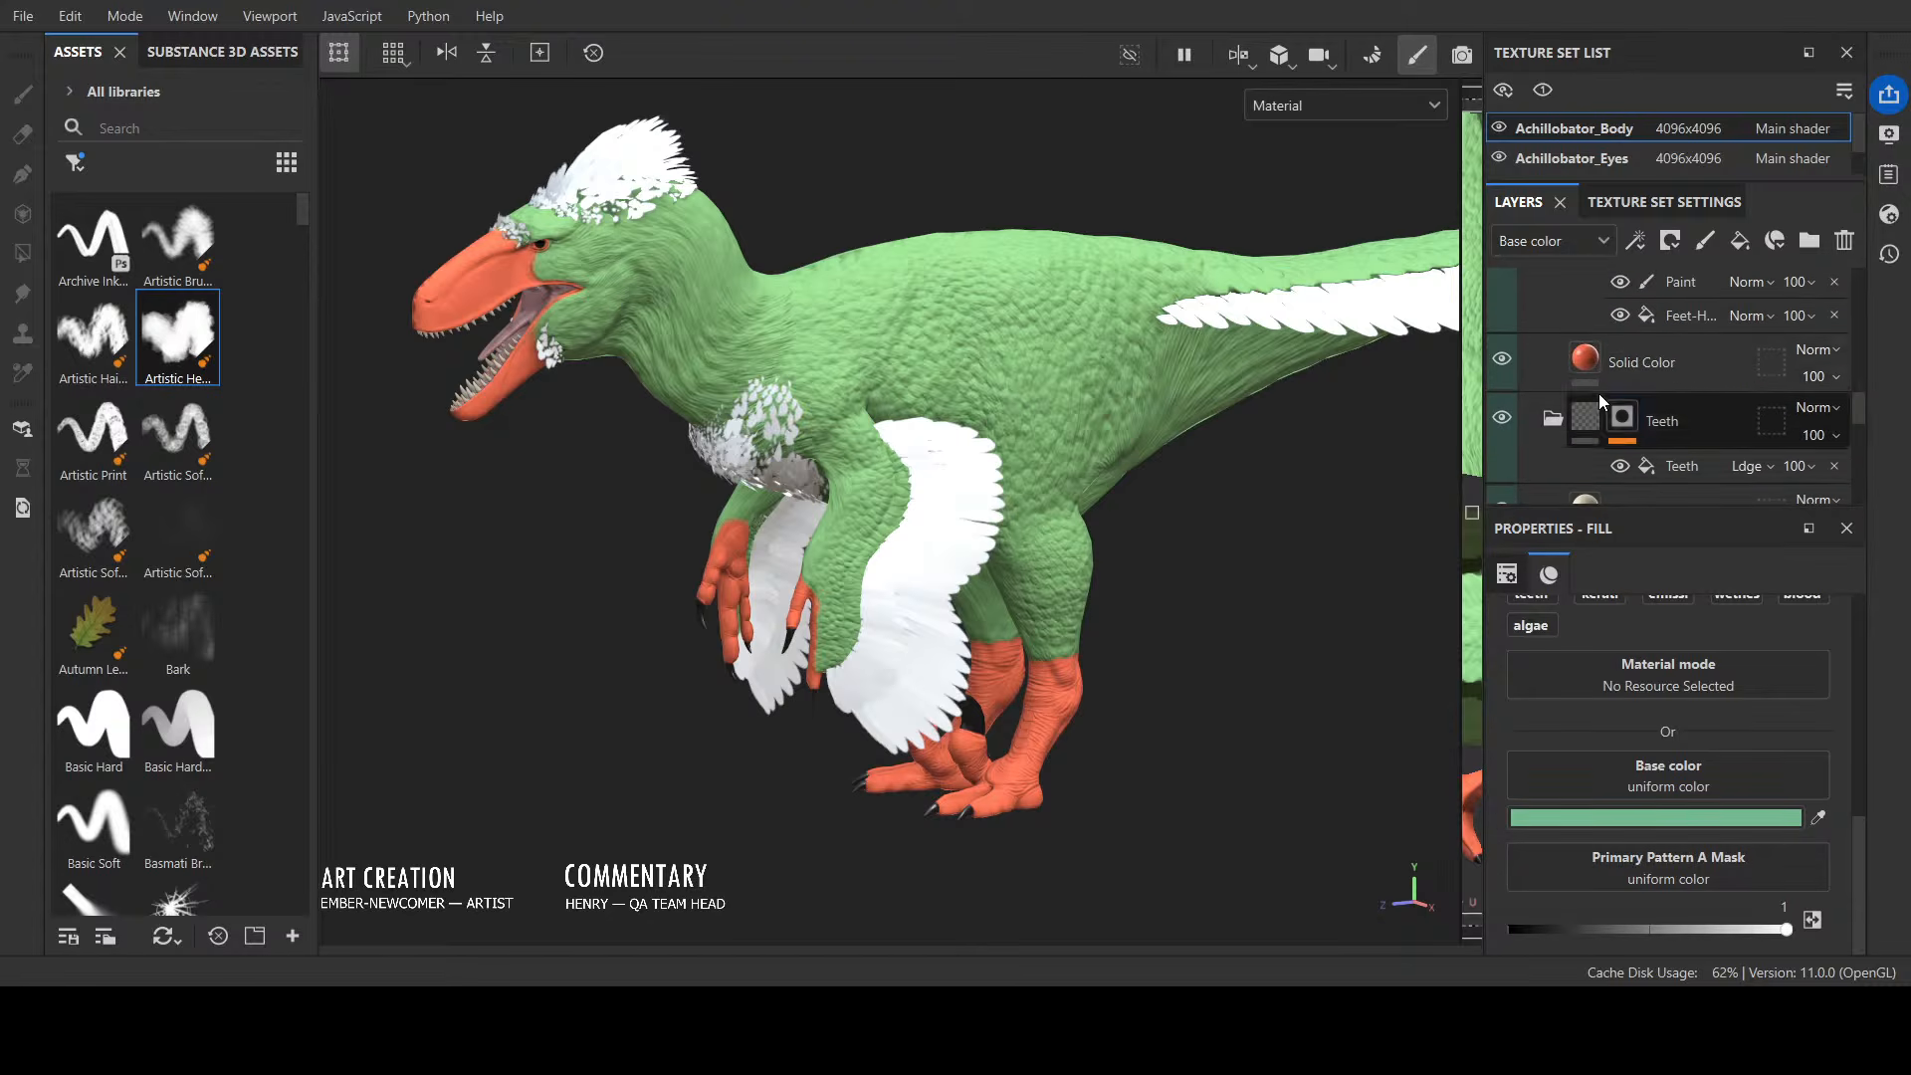
scroll(1586, 440, up, 4)
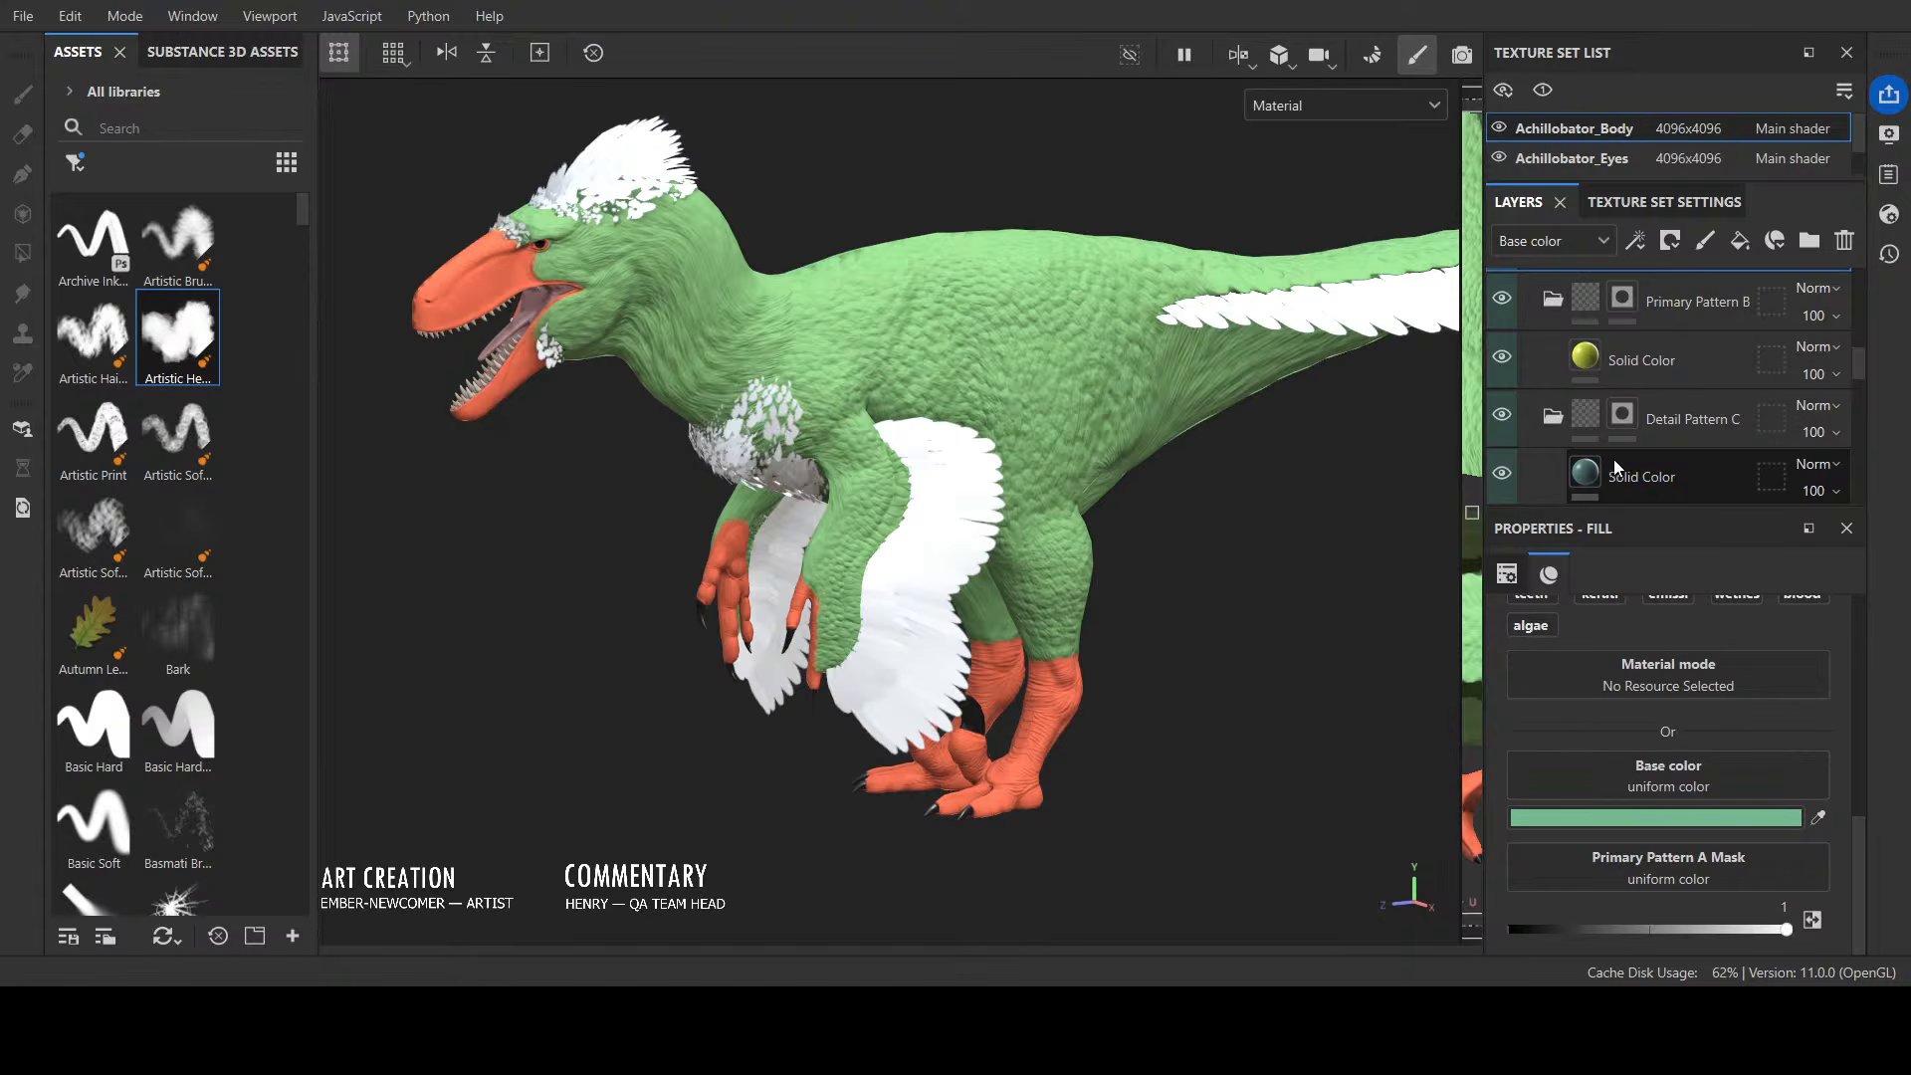
click(1596, 428)
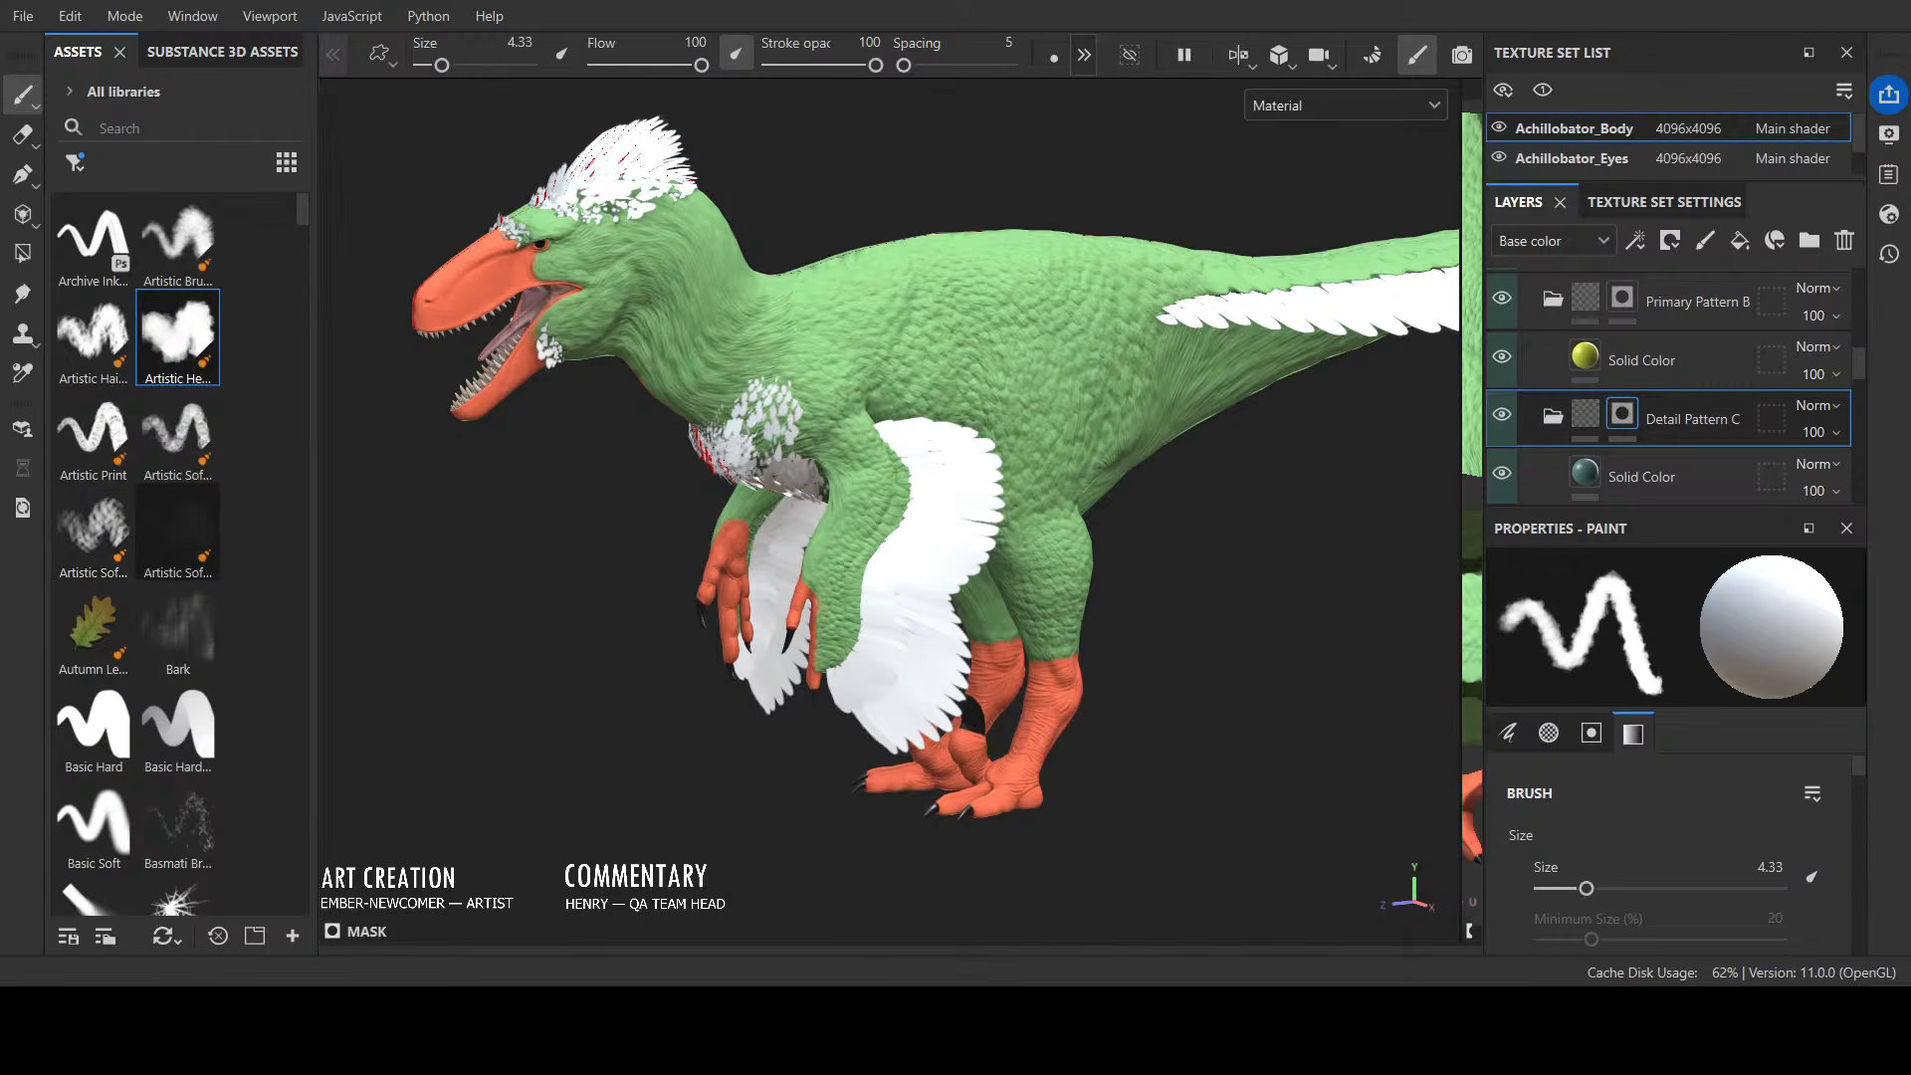
scroll(177, 502, down, 5)
scroll(129, 498, down, 3)
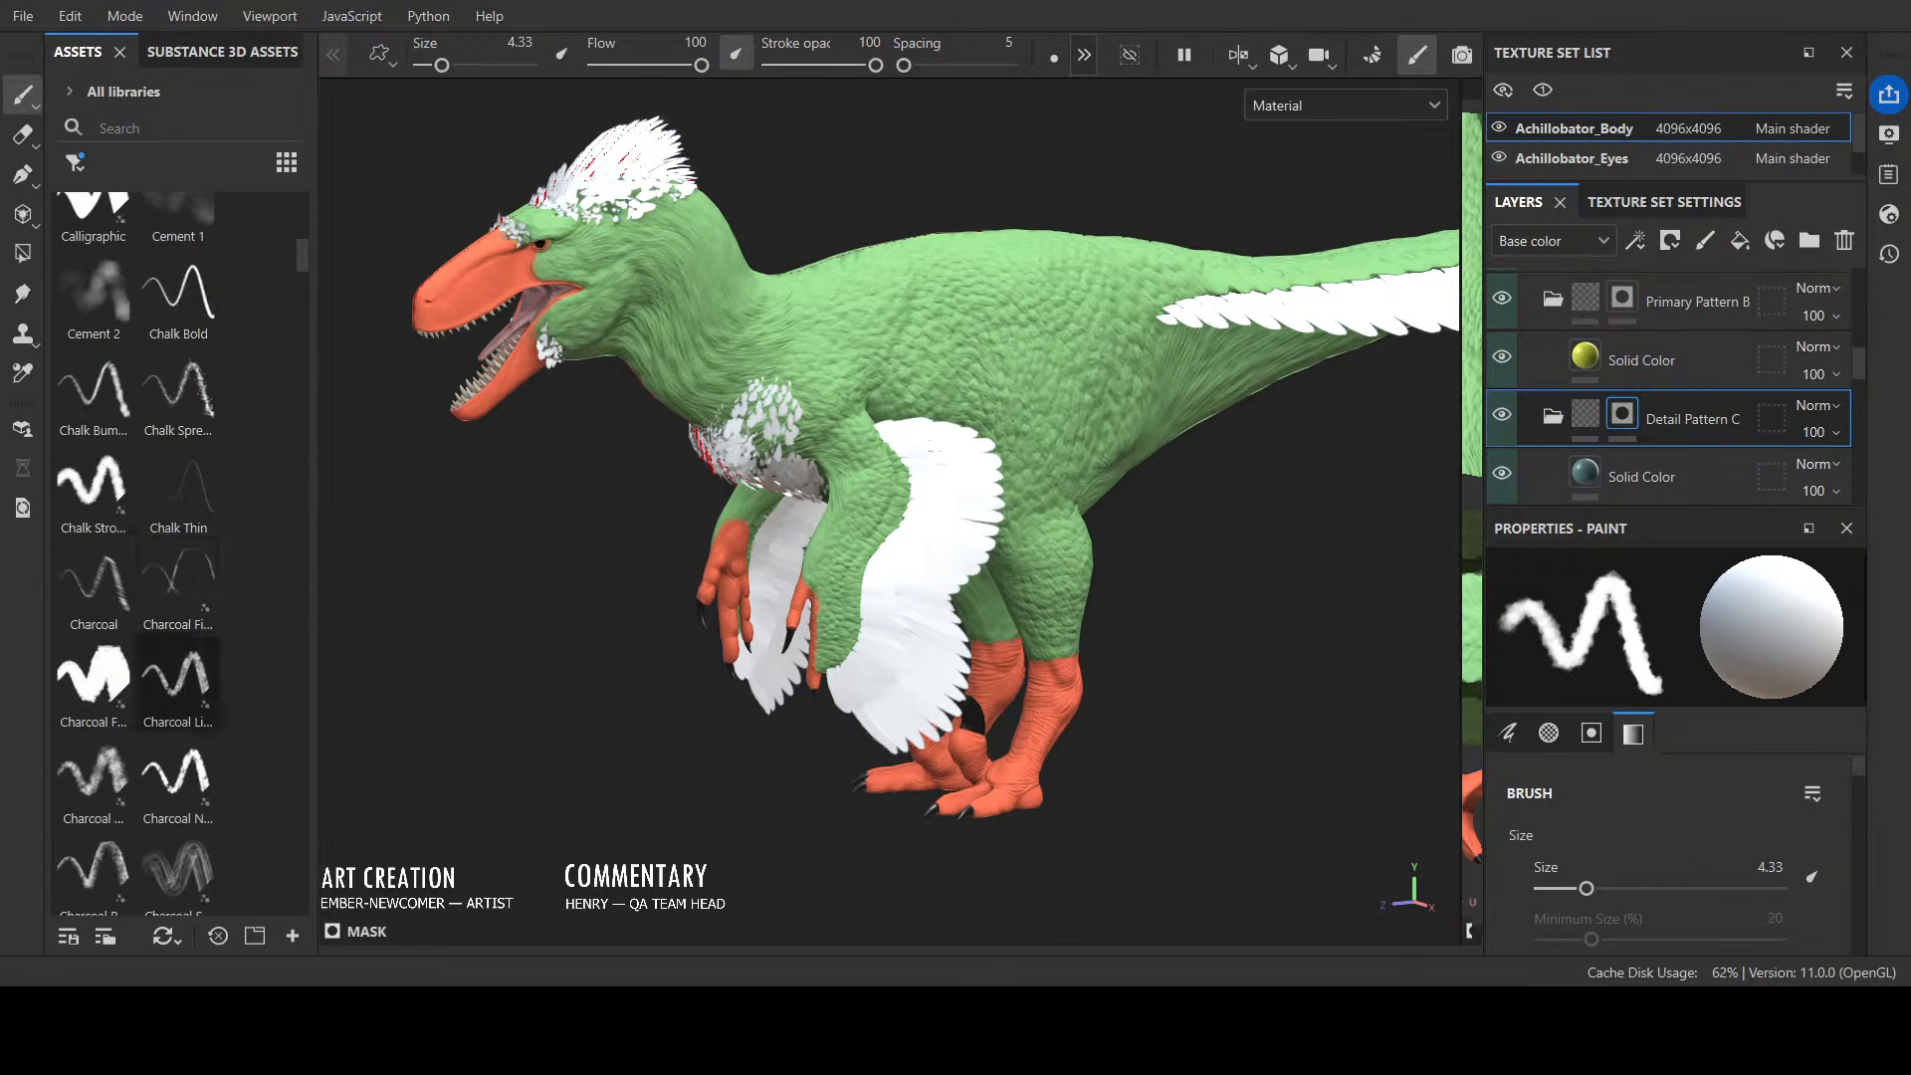
scroll(129, 498, down, 3)
click(178, 761)
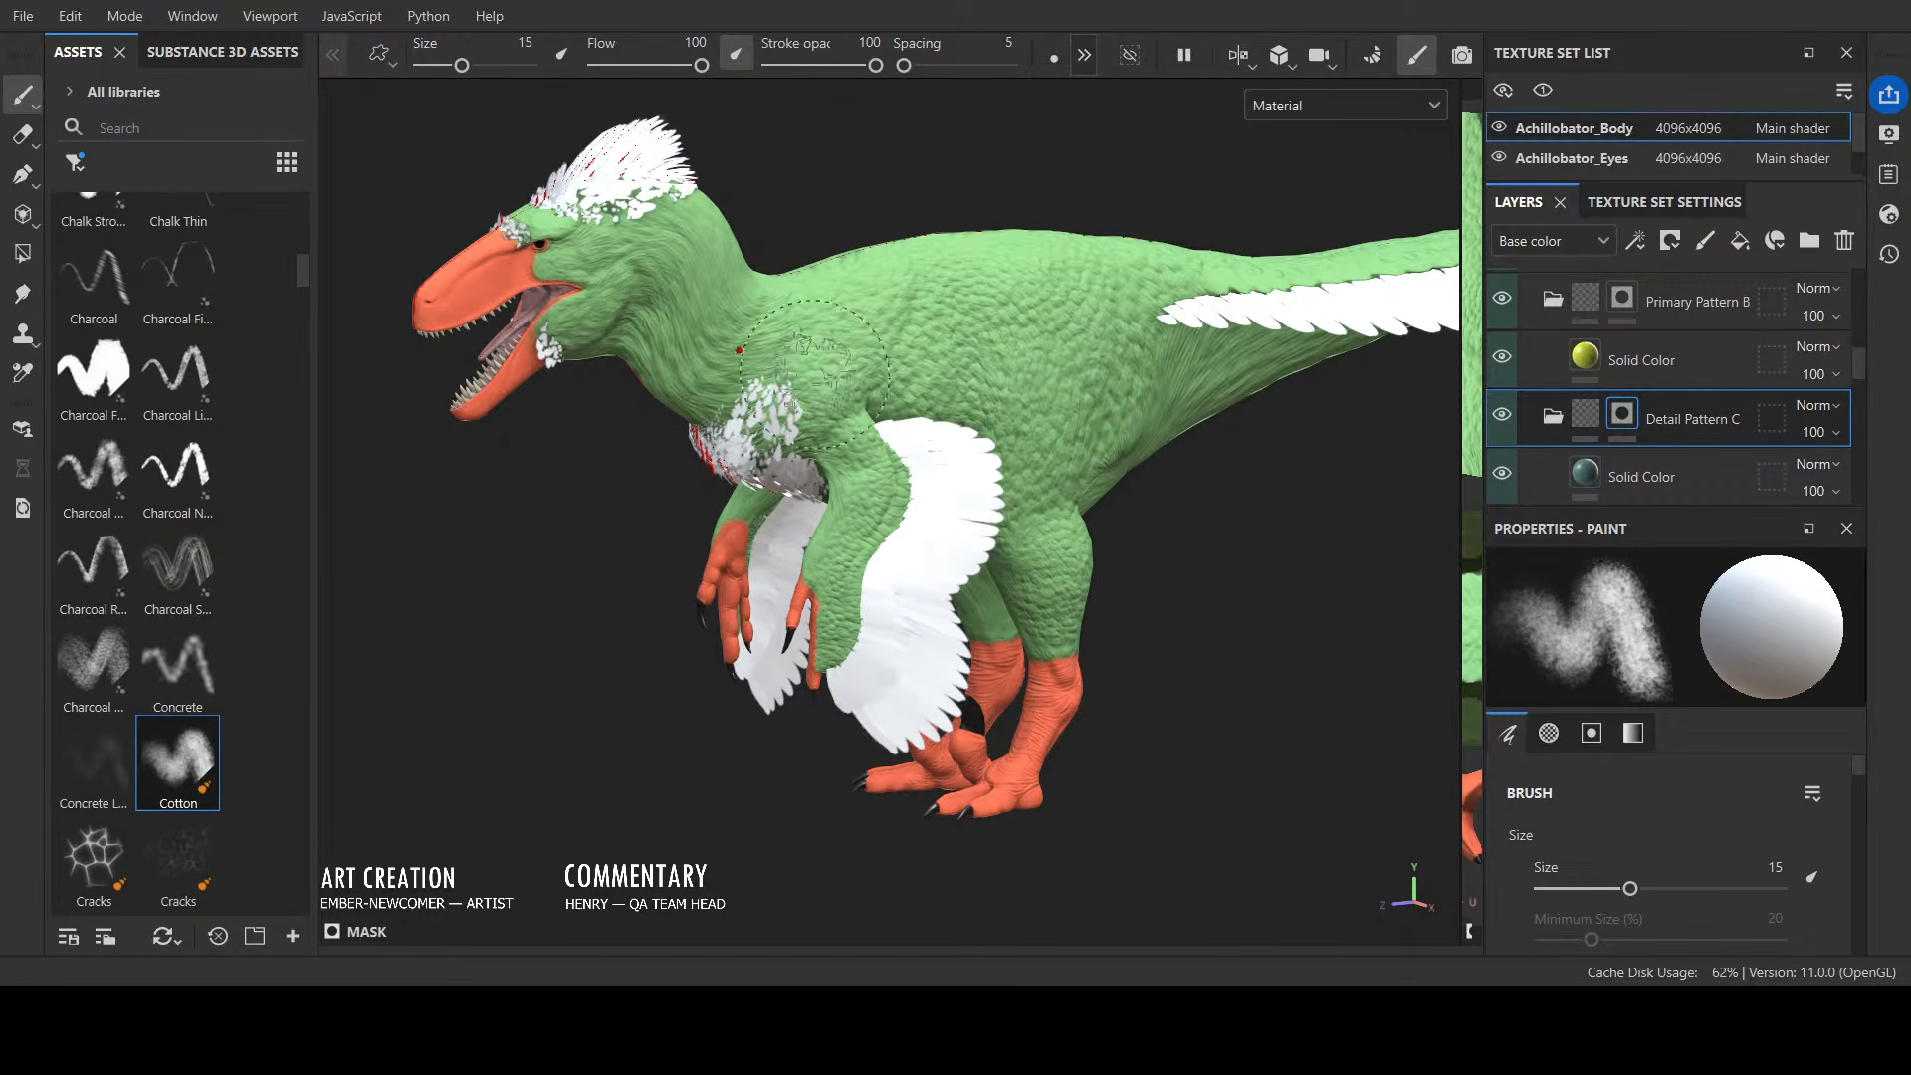
mouse_move(906, 320)
mouse_down()
mouse_move(836, 299)
mouse_move(856, 268)
mouse_move(861, 299)
mouse_up()
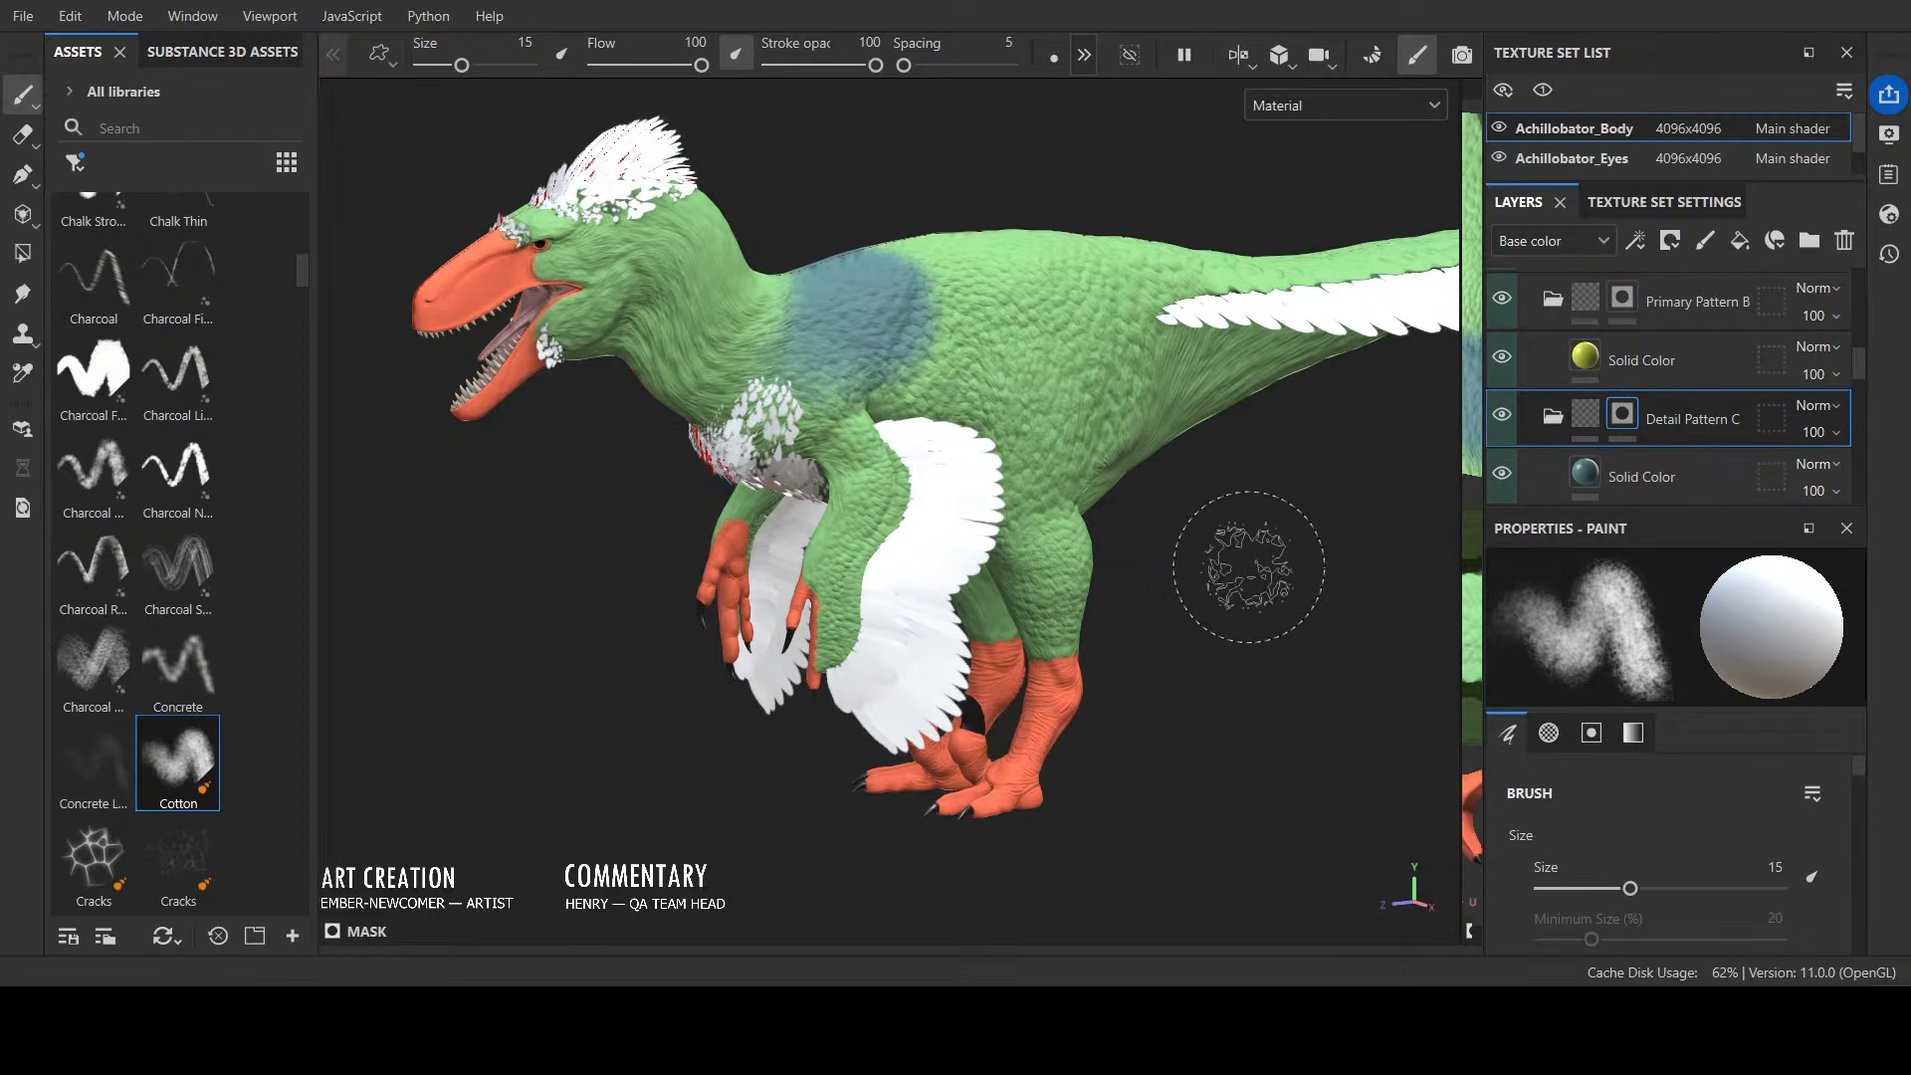
mouse_move(1245, 564)
alt+mouse_down()
mouse_move(1114, 594)
mouse_move(1132, 619)
alt+mouse_up()
key(ctrl+z)
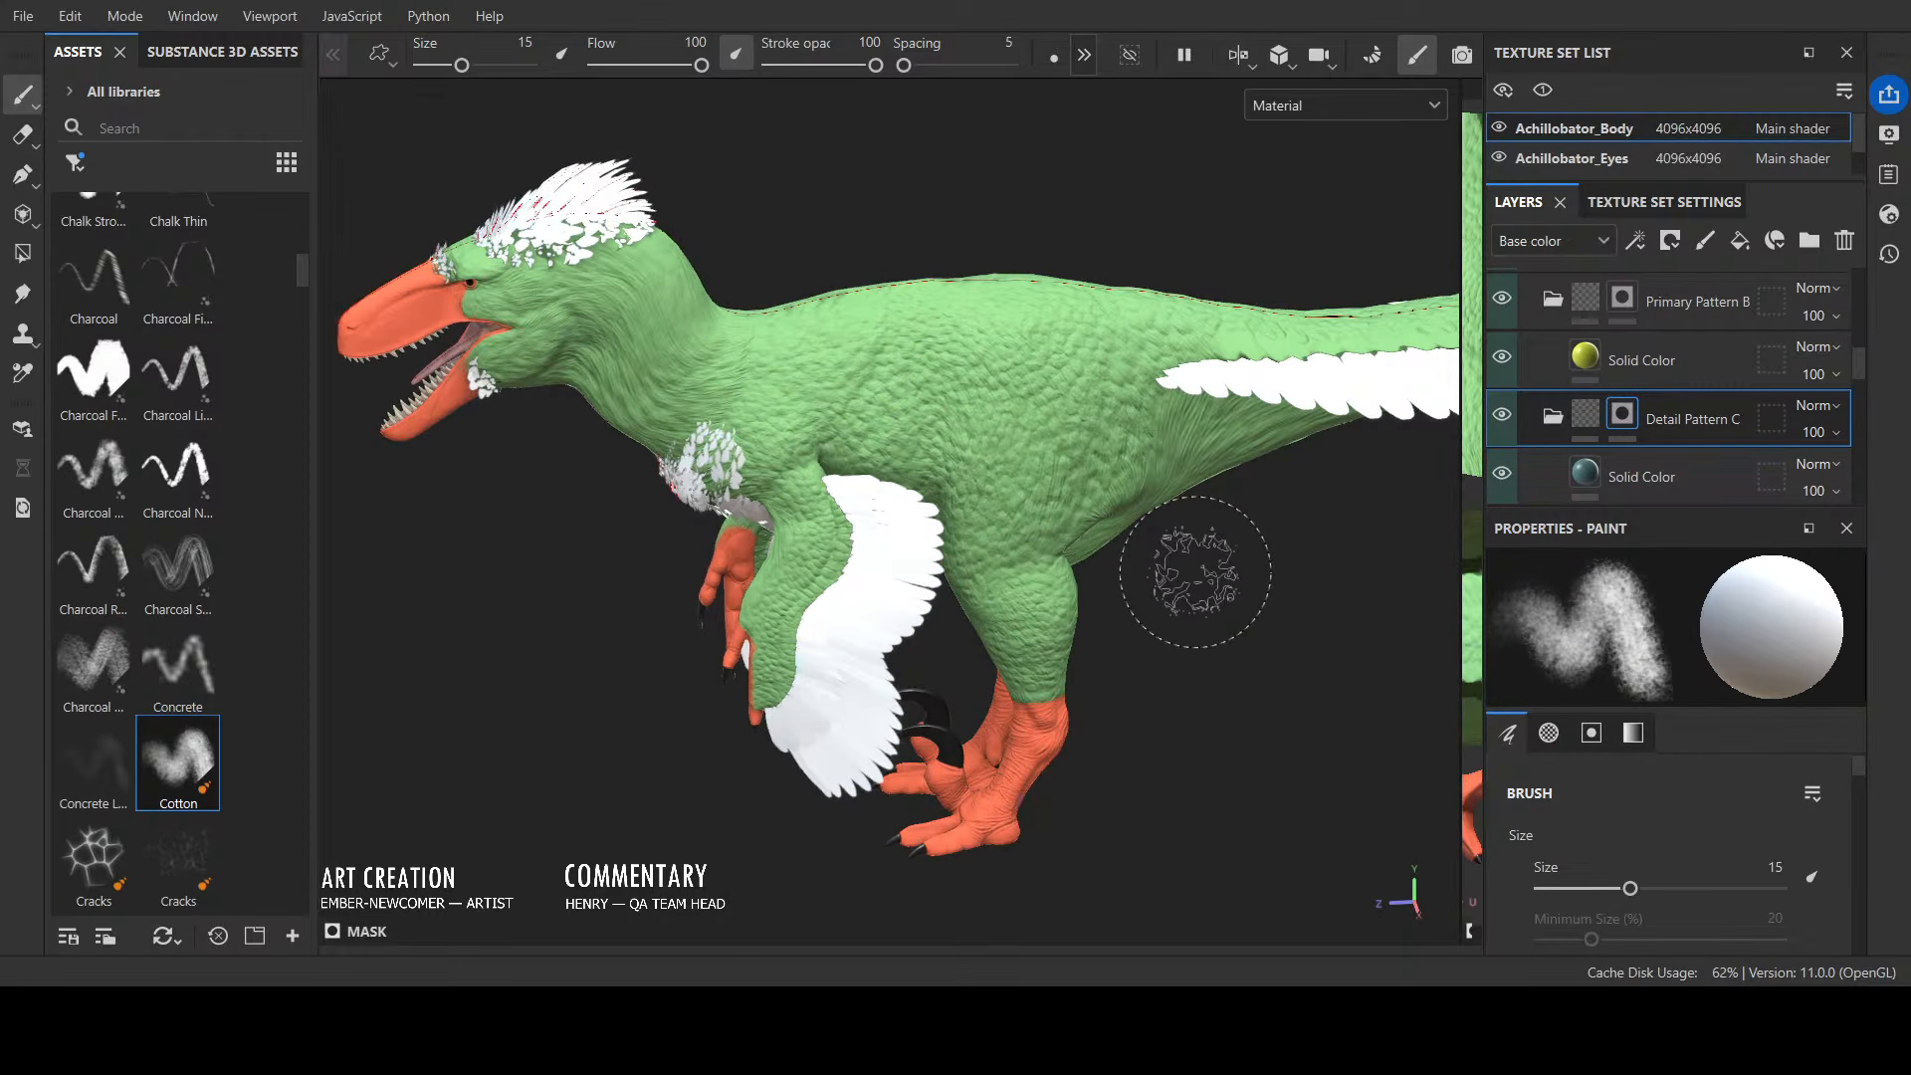
Step: Paint the Detail Pattern C mask across the back from the shoulders to the hip with the Cotton brush
mouse_move(866, 348)
mouse_down()
mouse_move(995, 339)
mouse_move(875, 326)
mouse_move(982, 304)
mouse_move(916, 398)
mouse_move(930, 418)
mouse_move(1007, 350)
mouse_move(1062, 453)
mouse_move(1042, 299)
mouse_move(816, 353)
mouse_move(869, 339)
mouse_move(777, 328)
mouse_move(761, 349)
mouse_move(792, 348)
mouse_up()
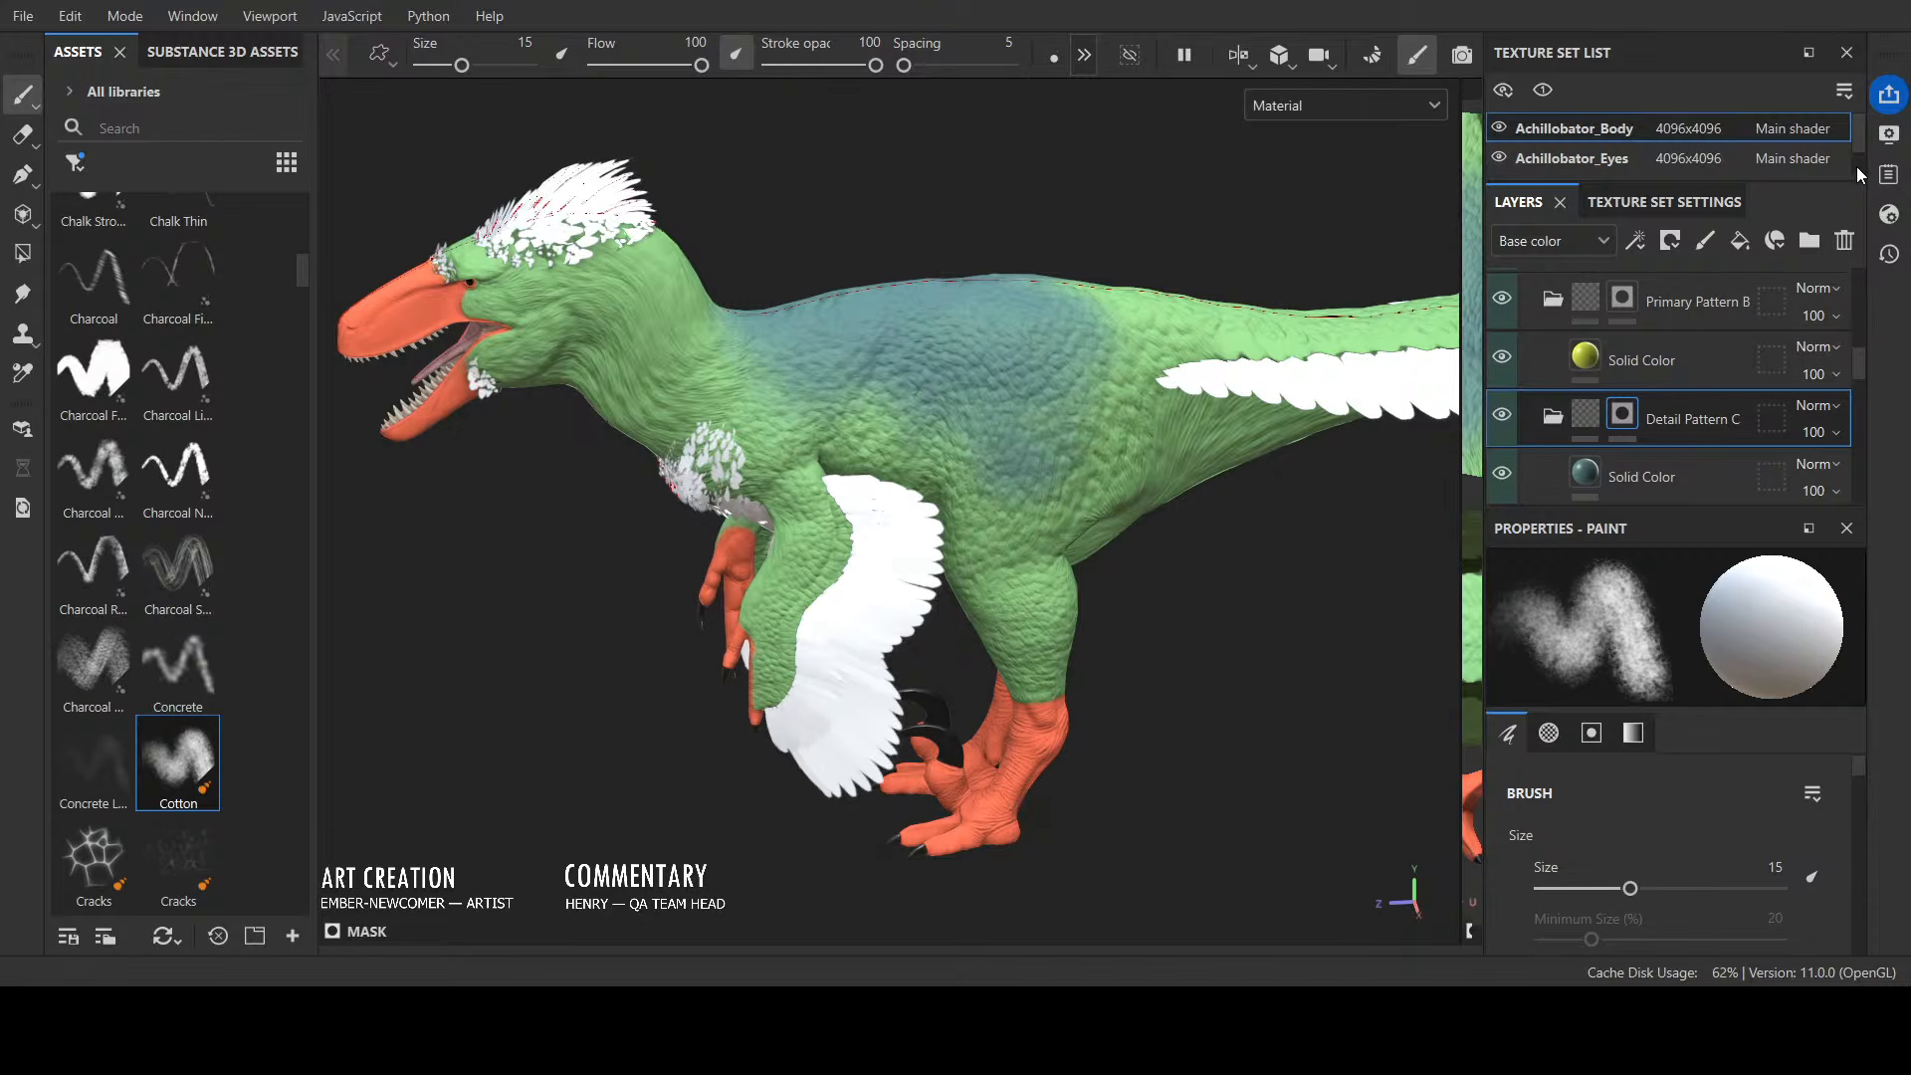
Step: Hide the feathers texture set so the body surface is unobstructed
scroll(1855, 165, down, 1)
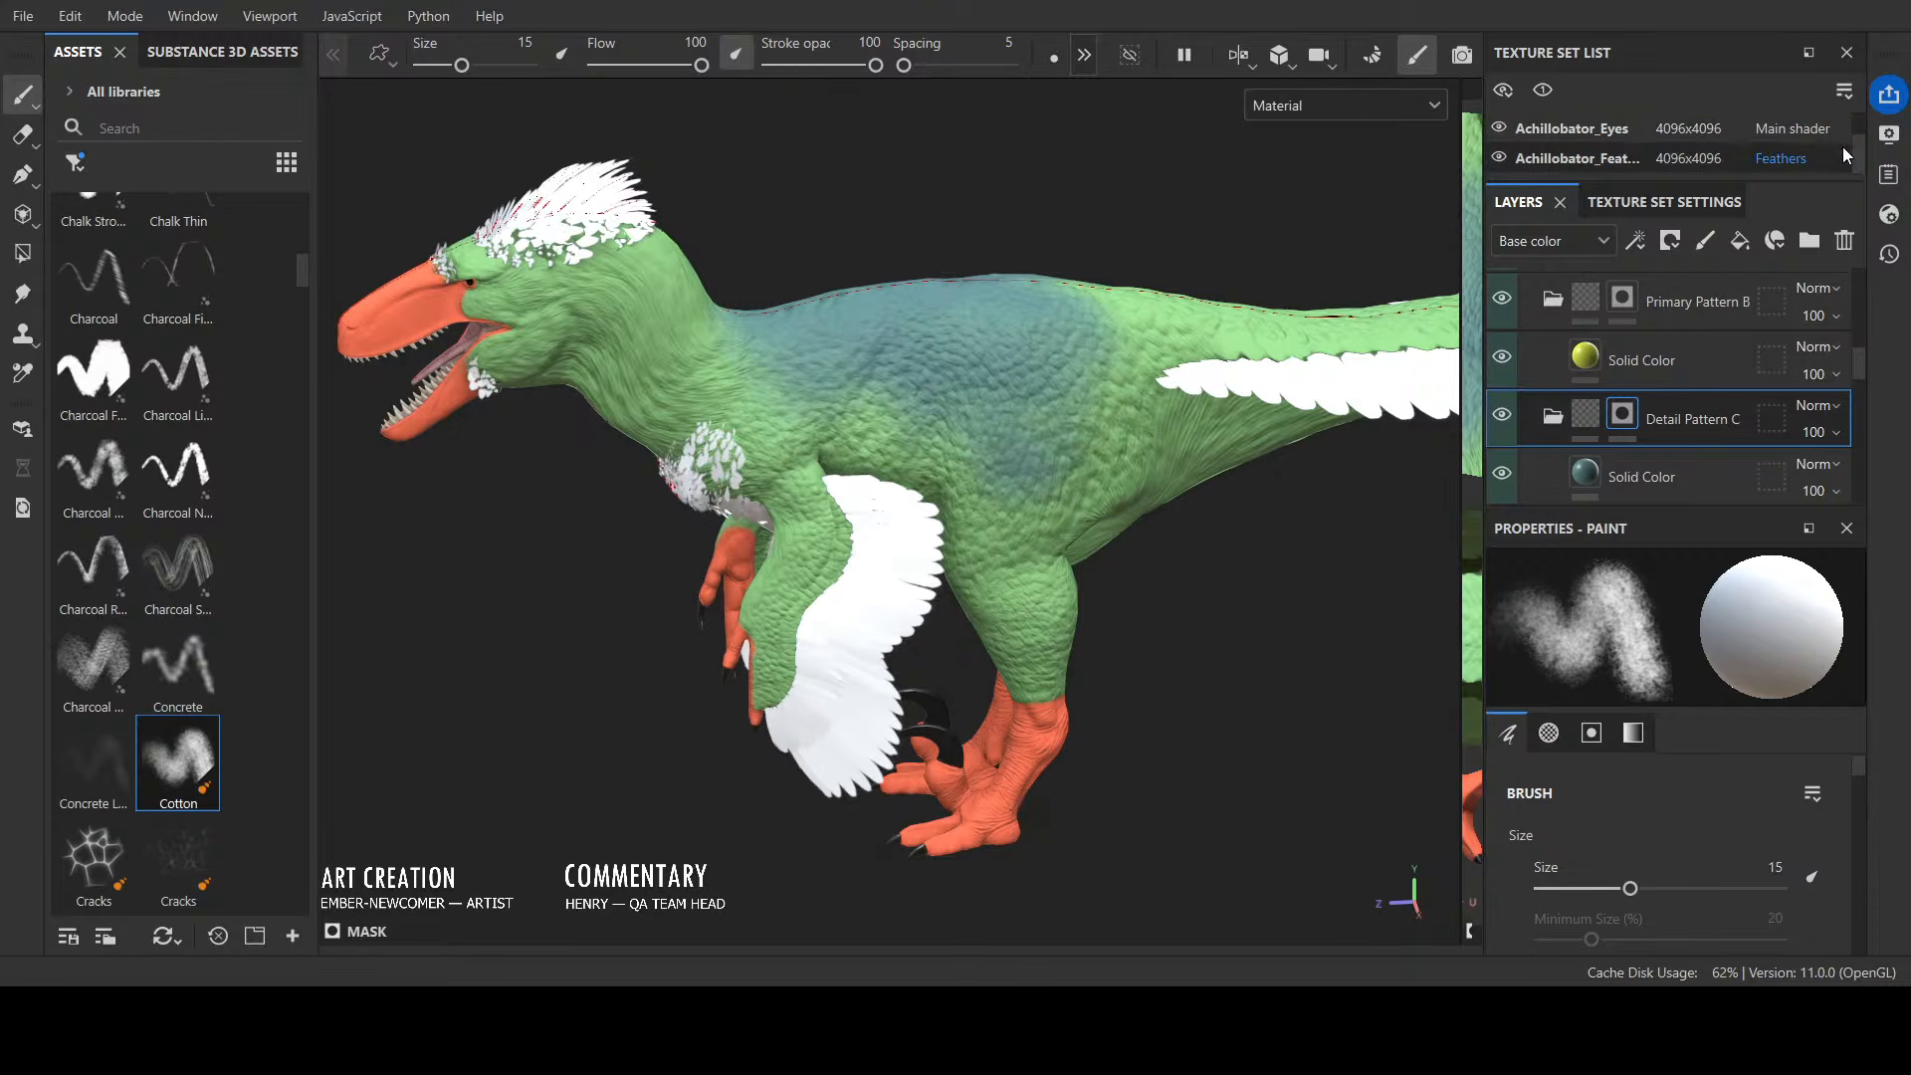
click(1495, 152)
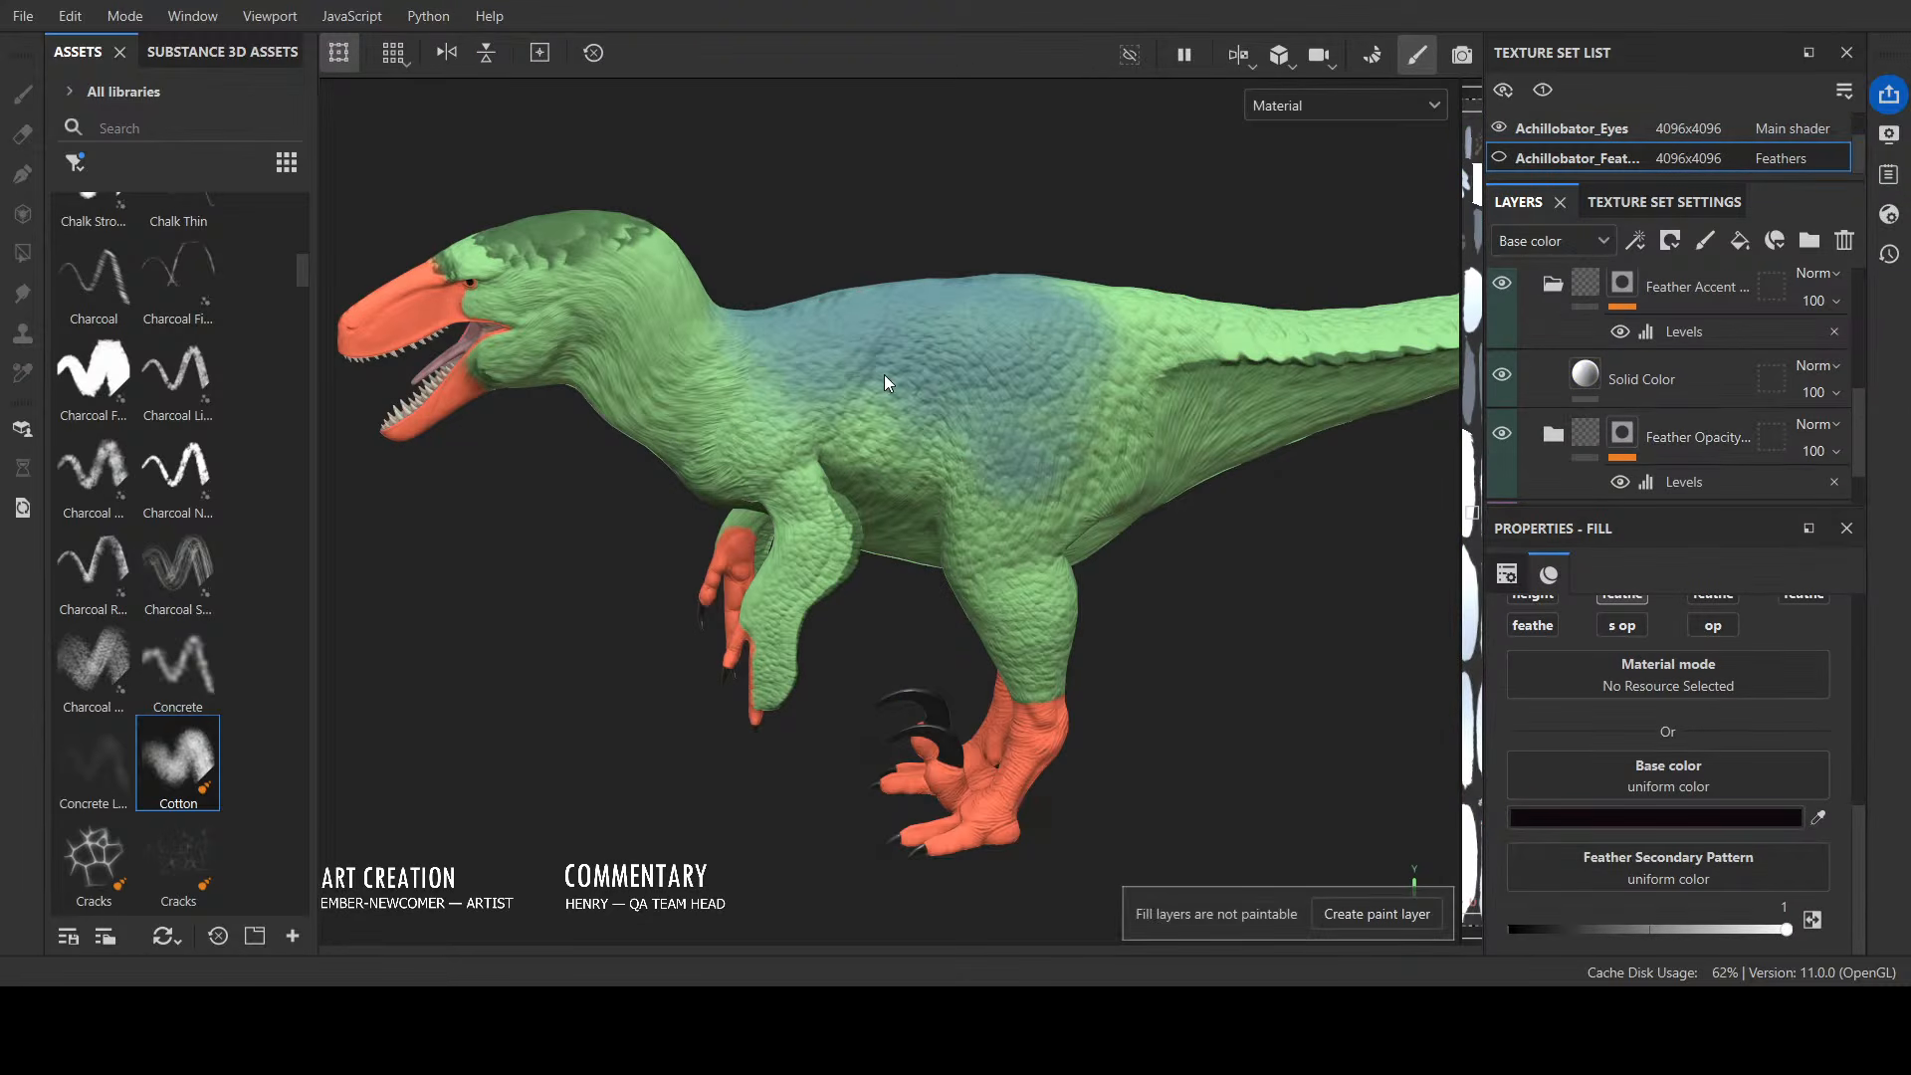
scroll(1634, 326, down, 1)
scroll(1634, 326, up, 3)
scroll(1634, 326, down, 1)
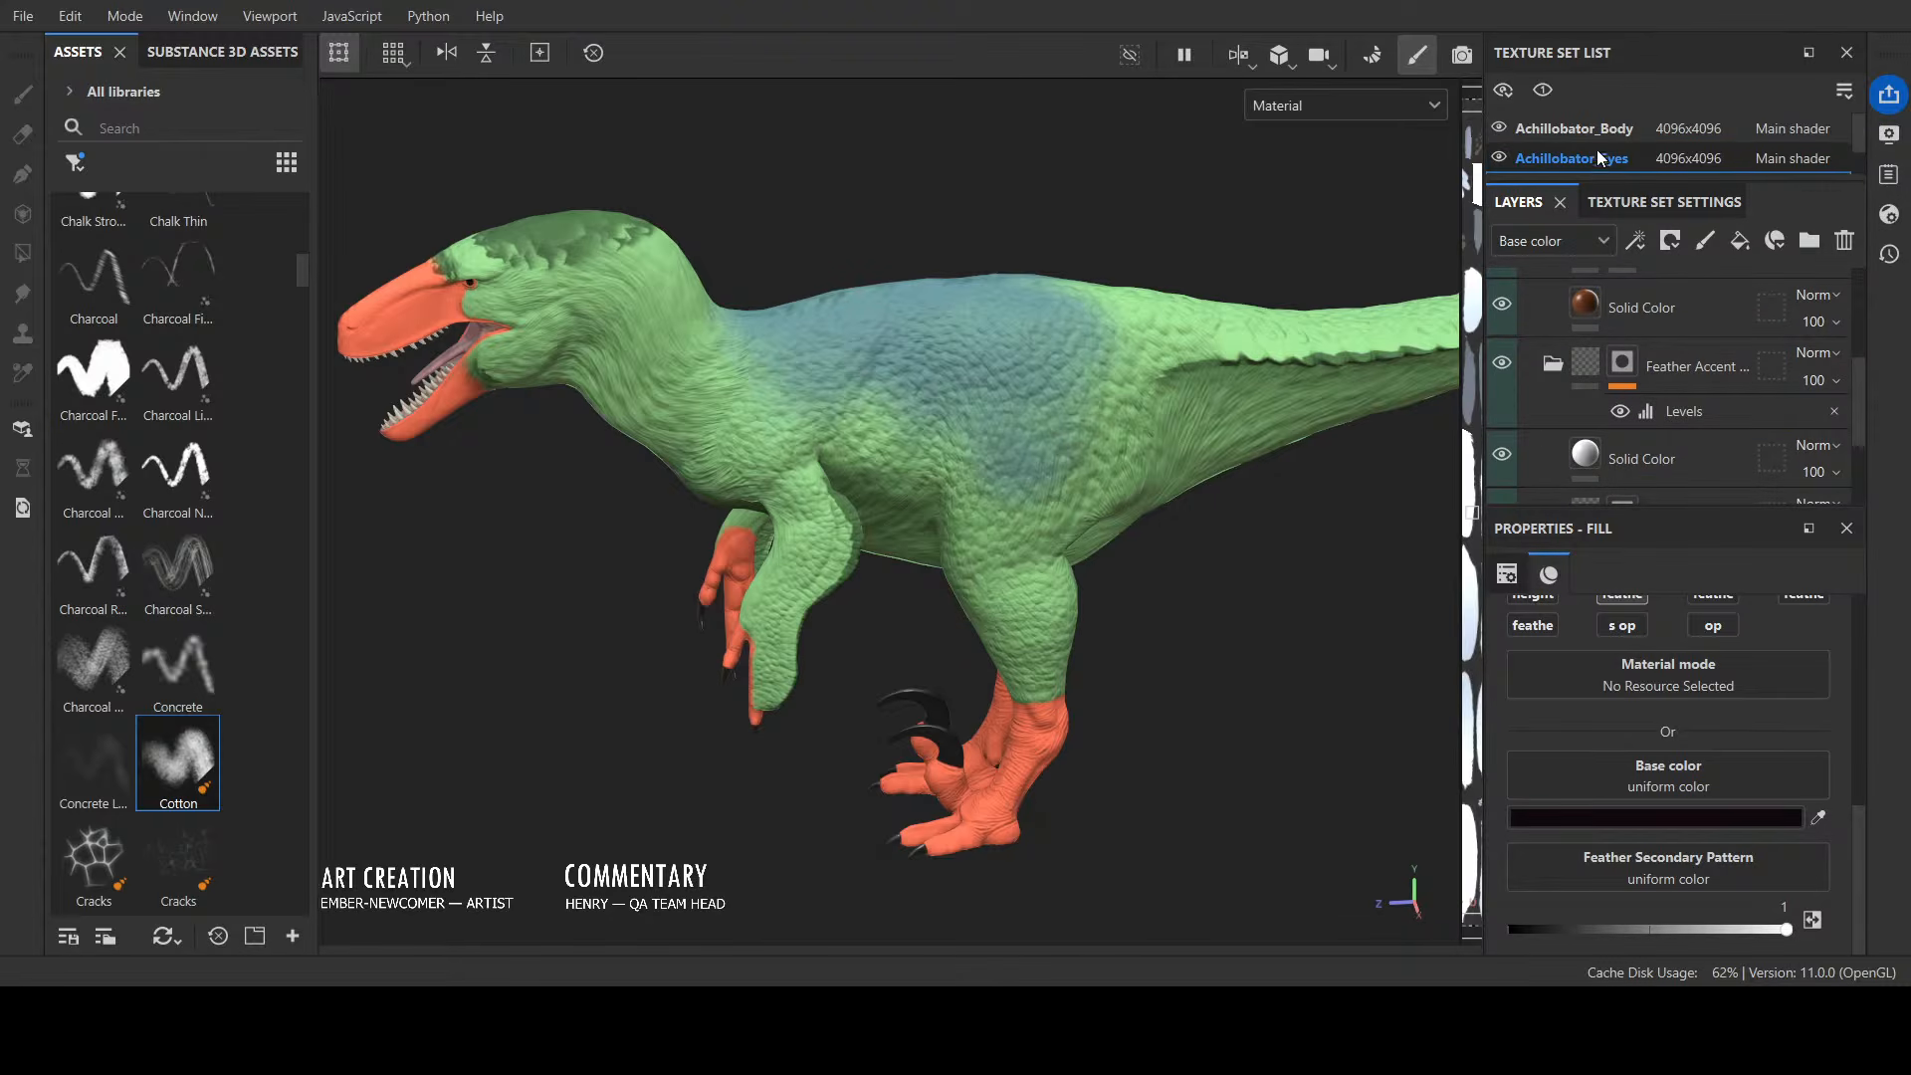
Step: Return to the Achillobator_Body texture set, toggle the Detail Pattern C group's visibility off and on, and select its mask
scroll(1592, 145, up, 1)
click(1644, 135)
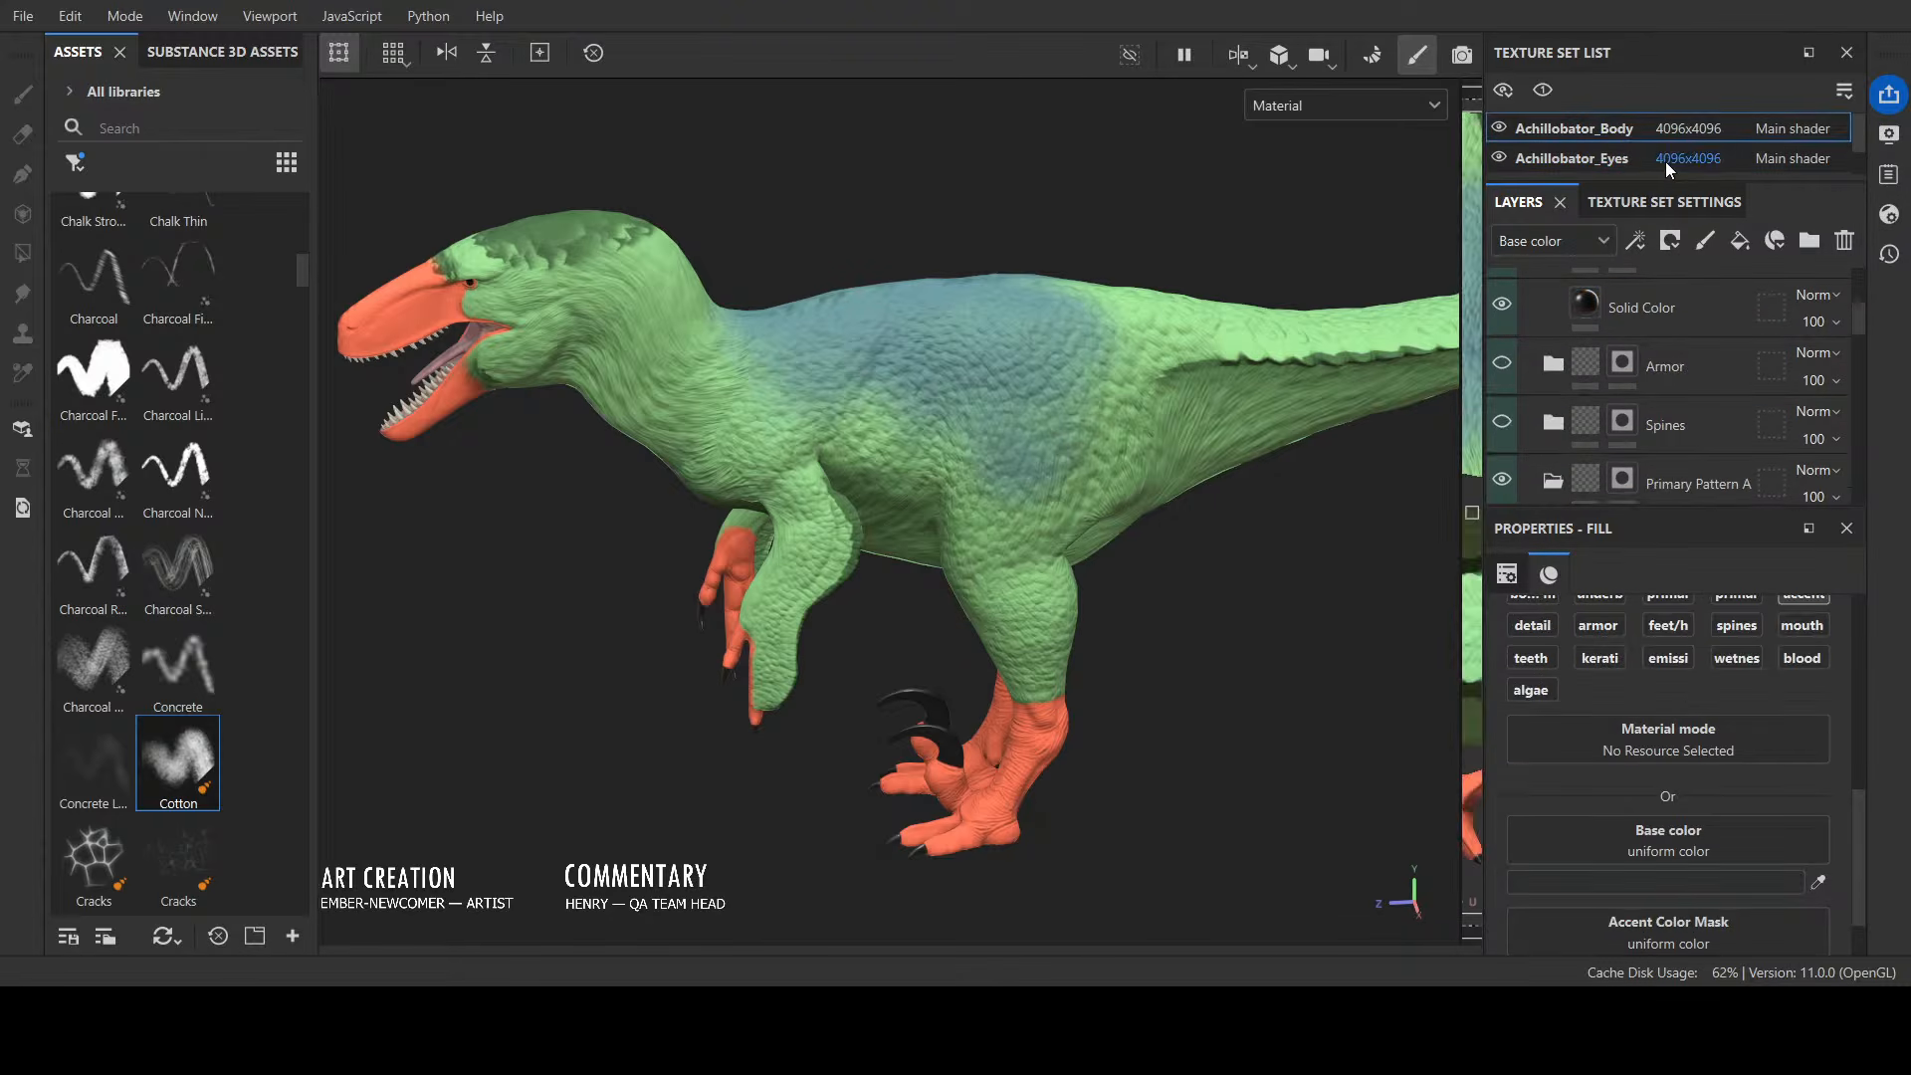
scroll(1622, 403, down, 3)
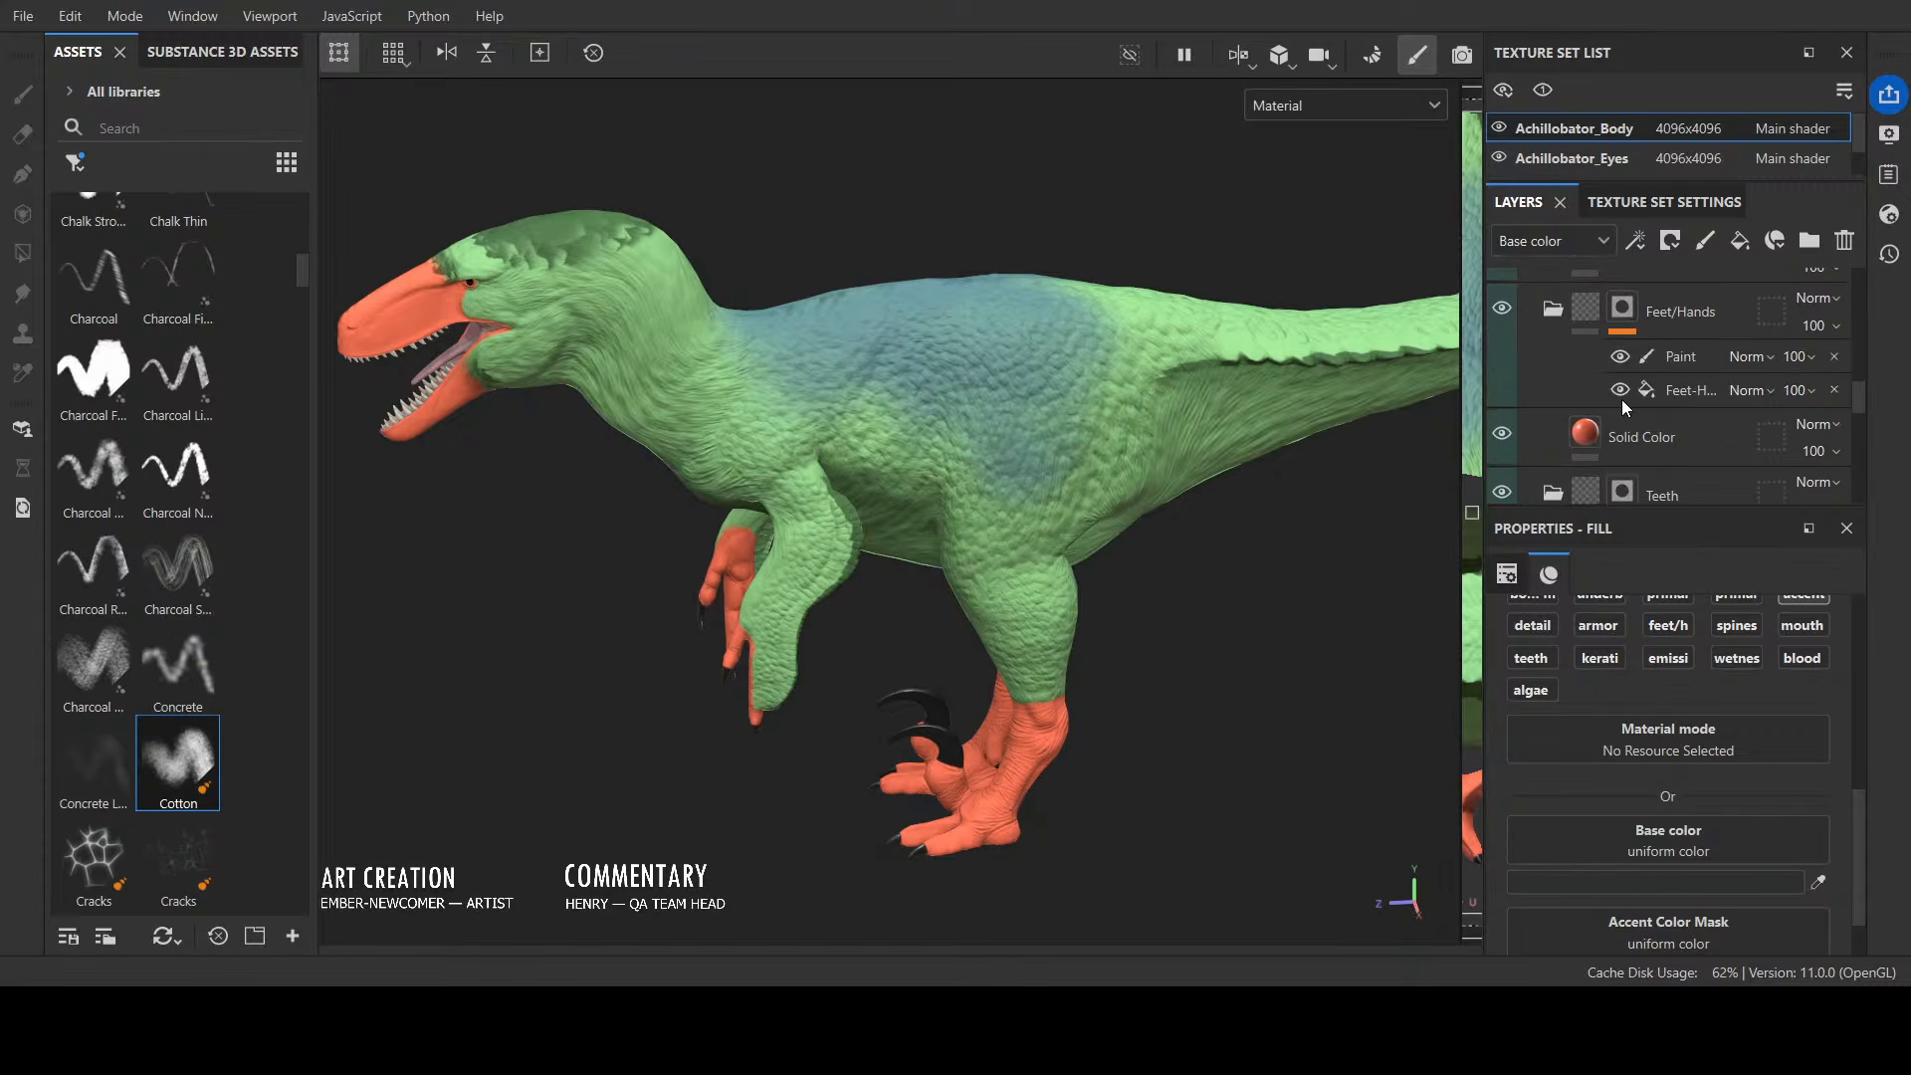
click(1622, 346)
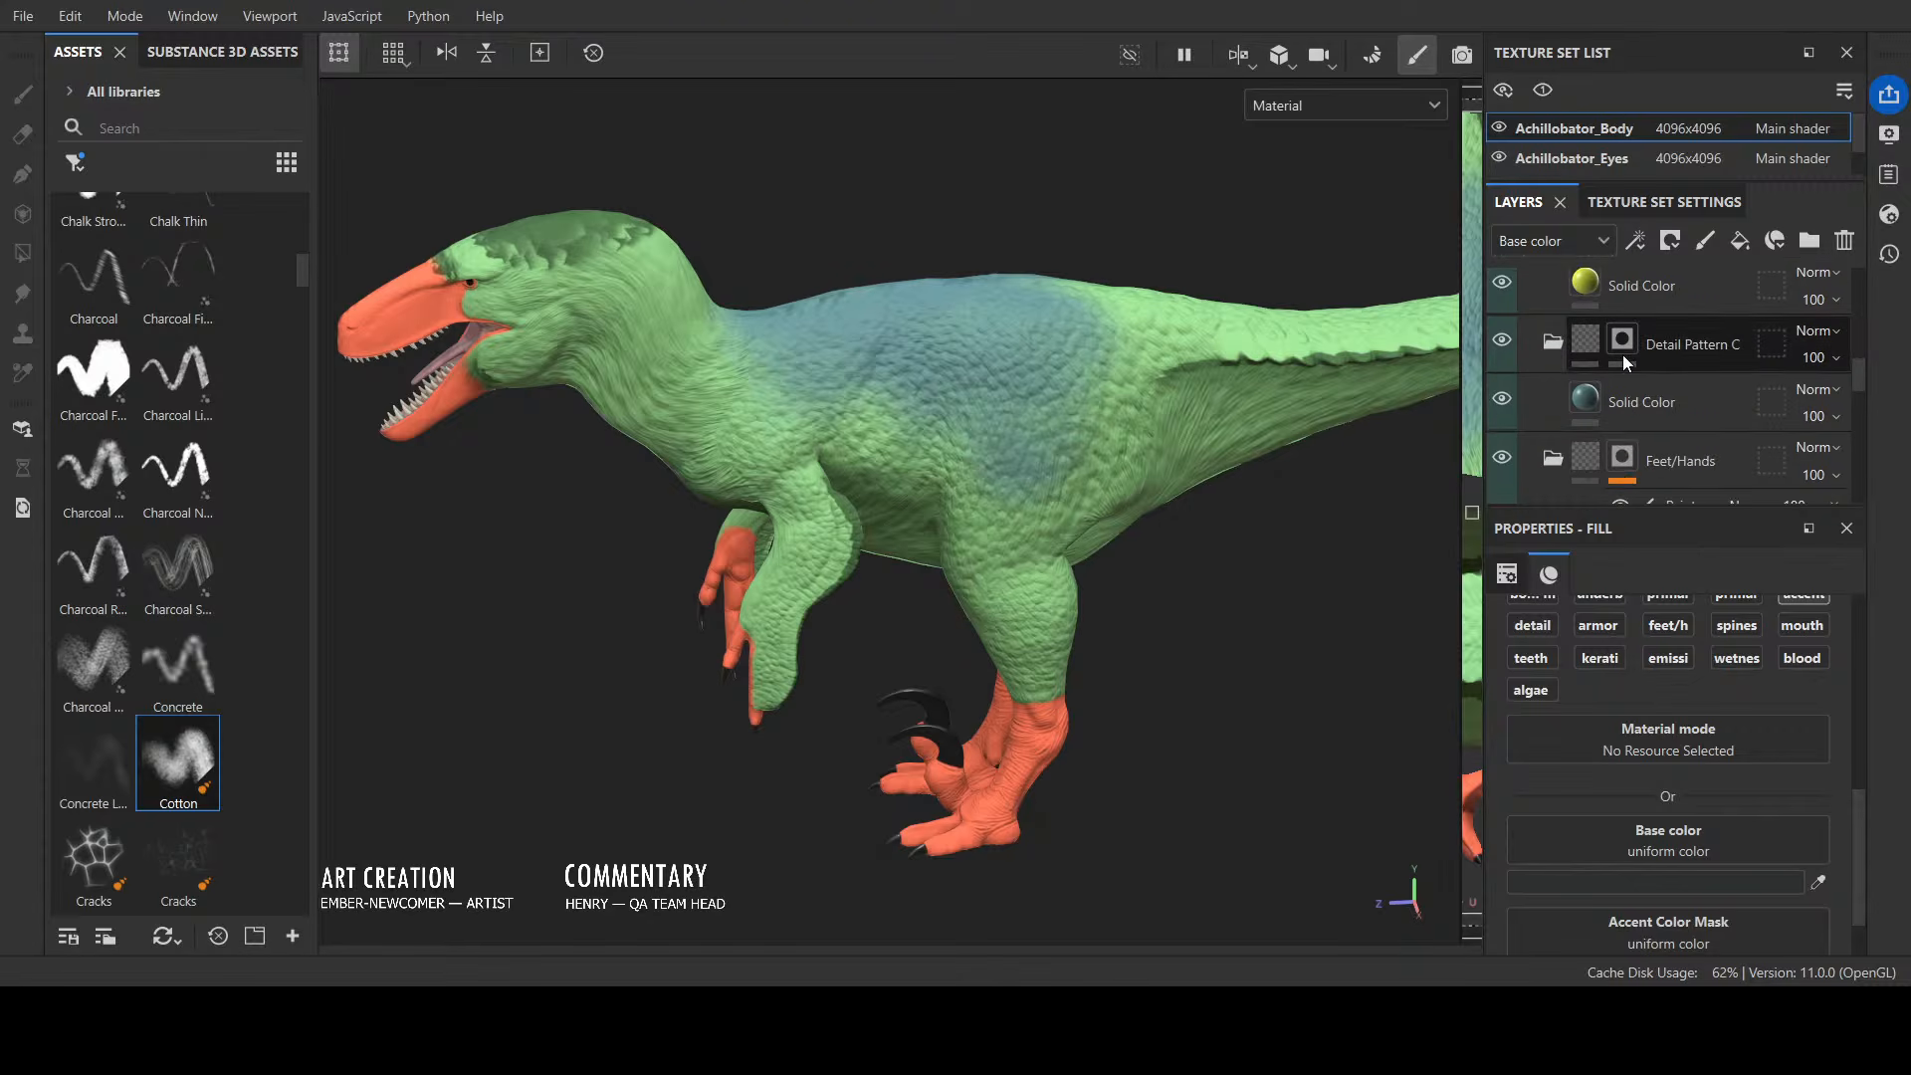
click(1502, 339)
click(1502, 340)
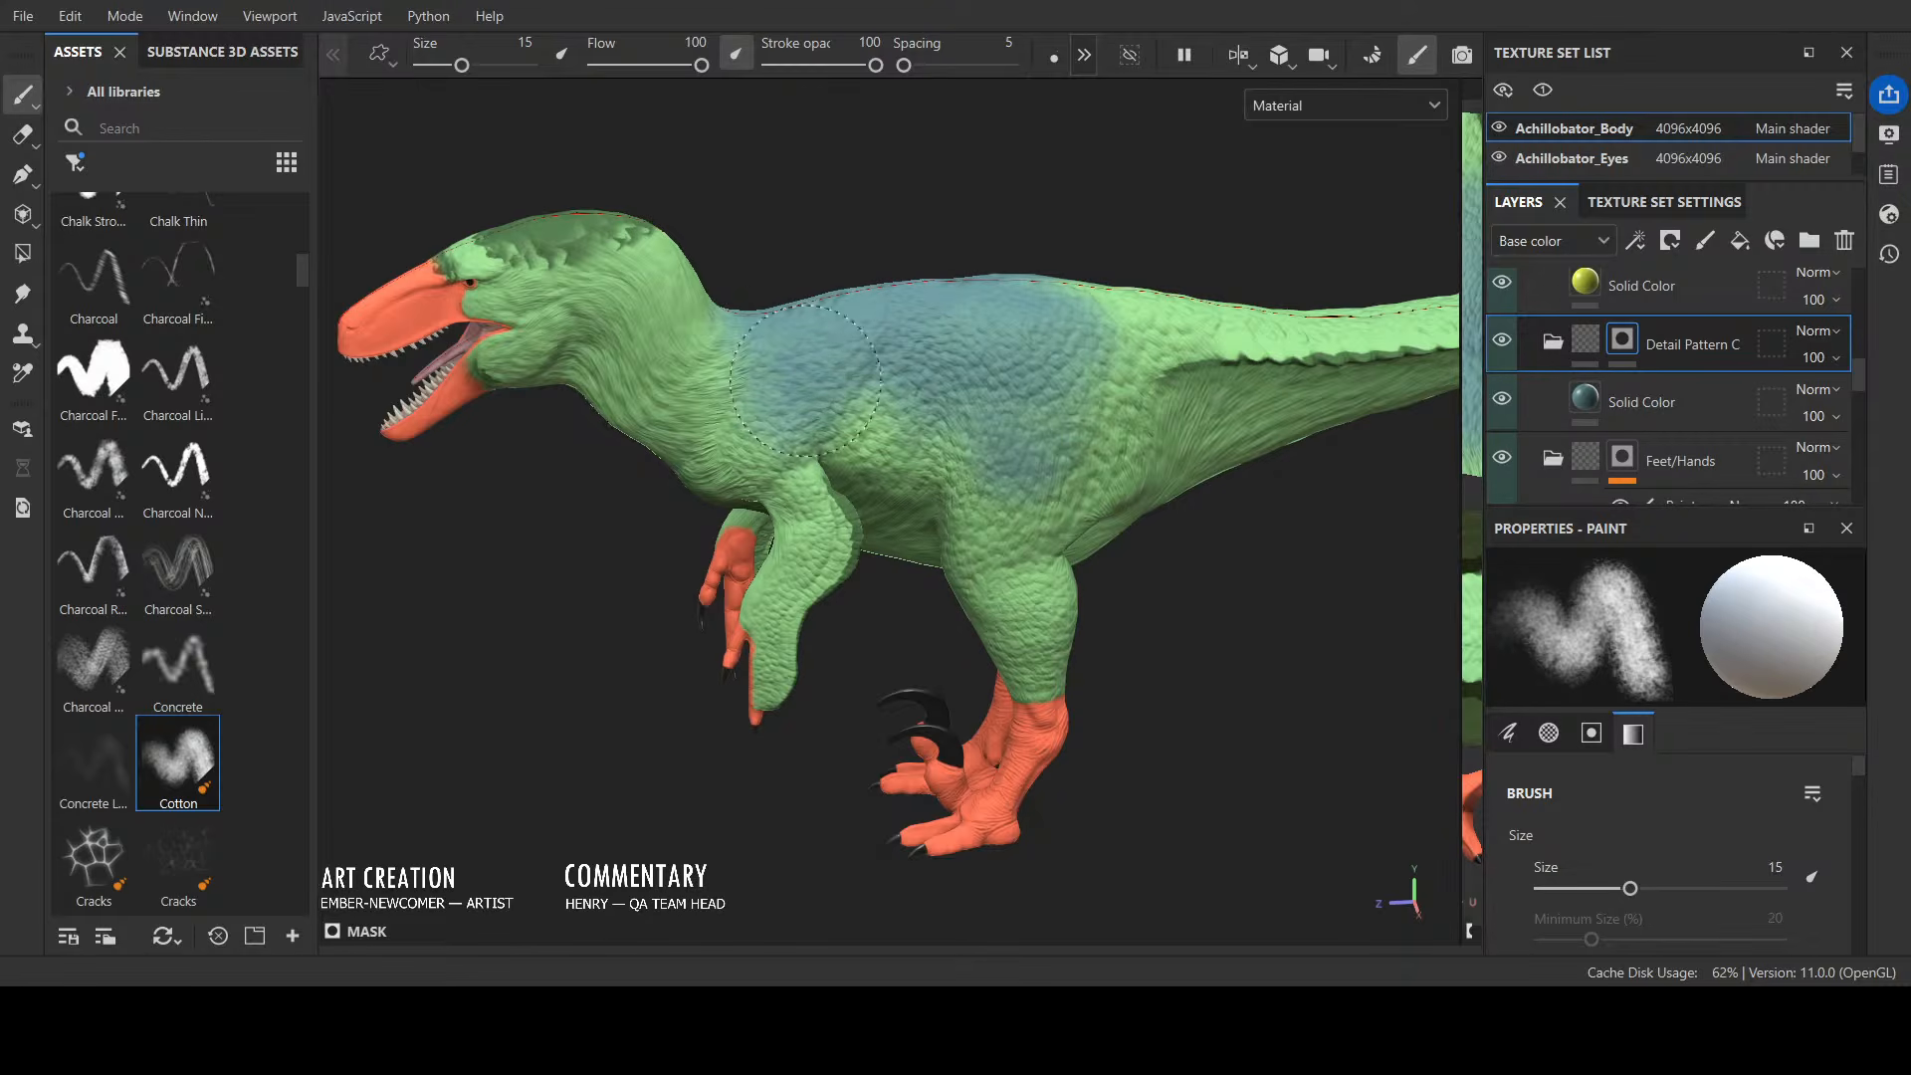
Step: Extend the Detail Pattern C mask over the flank, base of the neck and hip, switching between white and black paint to refine the edge
mouse_move(867, 367)
mouse_down()
mouse_move(1011, 396)
mouse_move(958, 438)
mouse_move(831, 422)
mouse_move(738, 372)
mouse_move(716, 288)
mouse_move(1064, 283)
mouse_move(1140, 318)
mouse_move(1114, 418)
mouse_move(1190, 324)
mouse_up()
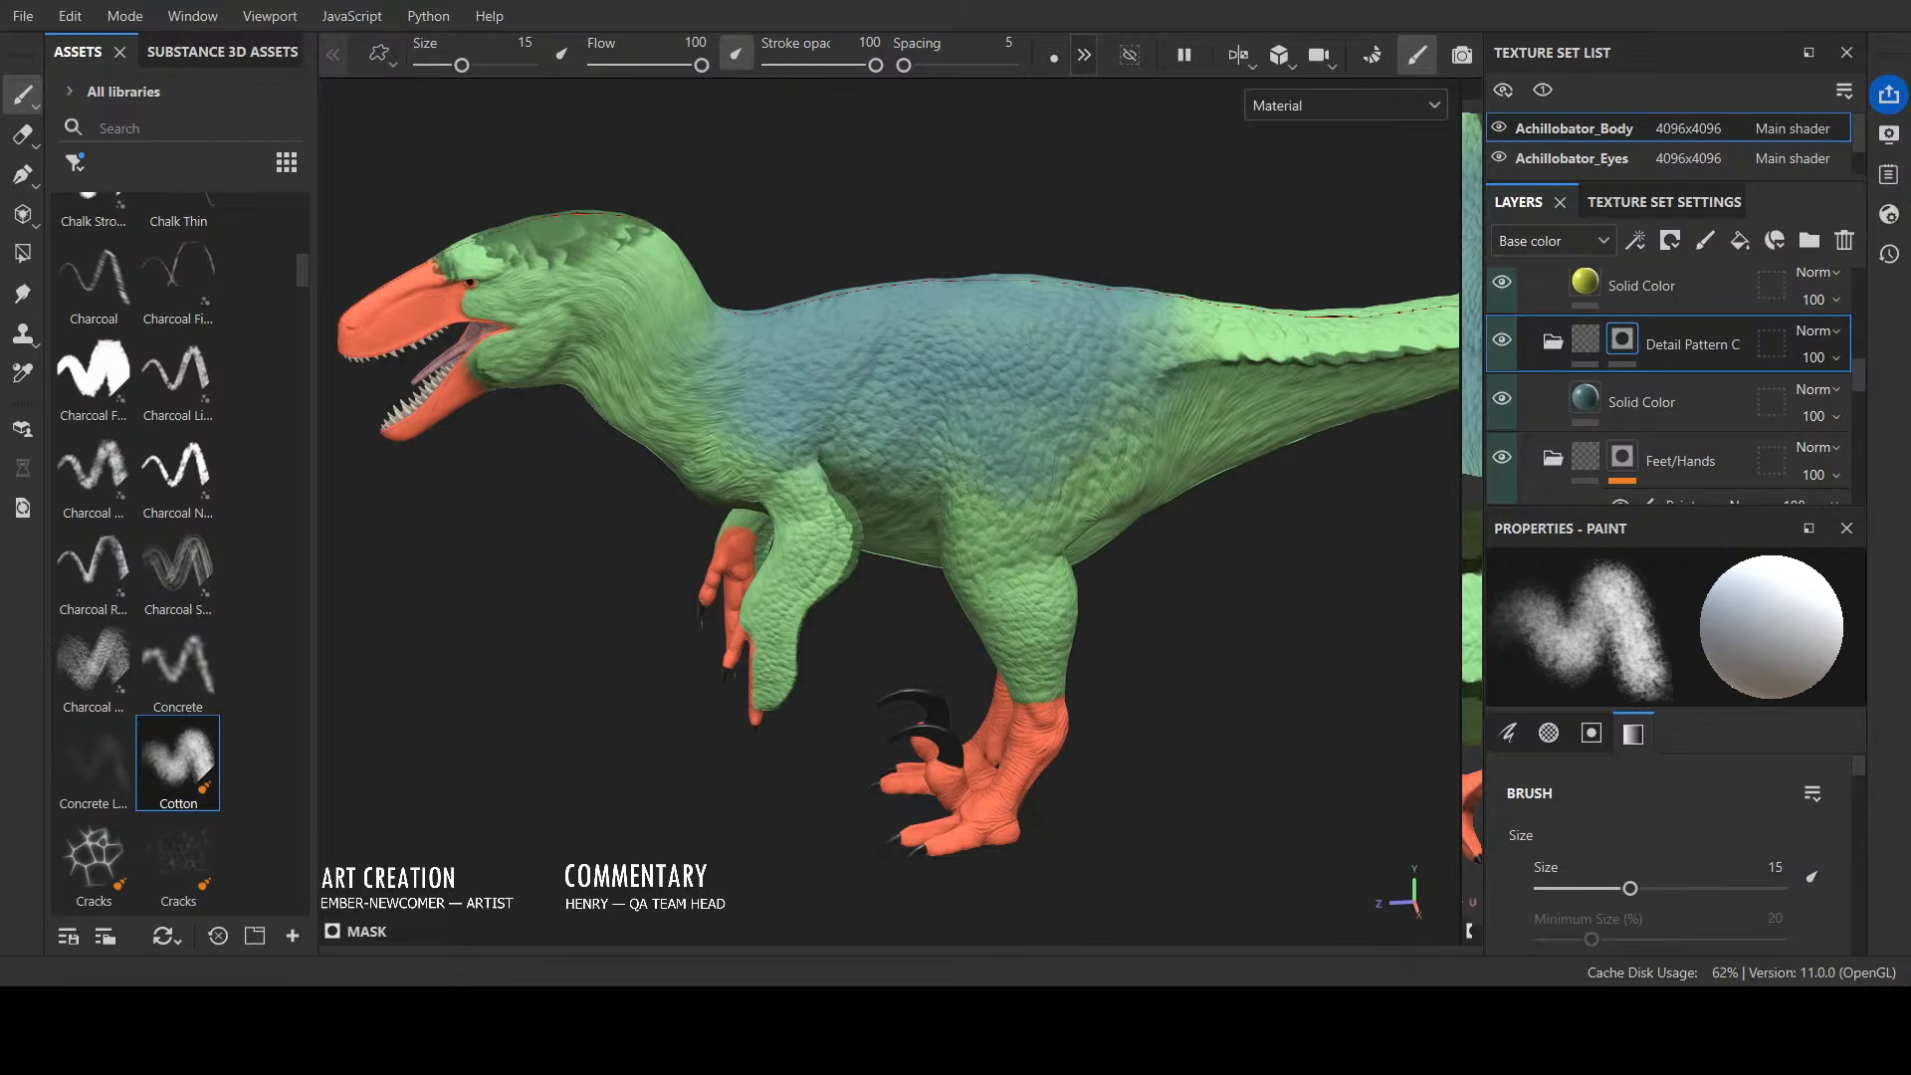
drag(683, 268, 665, 331)
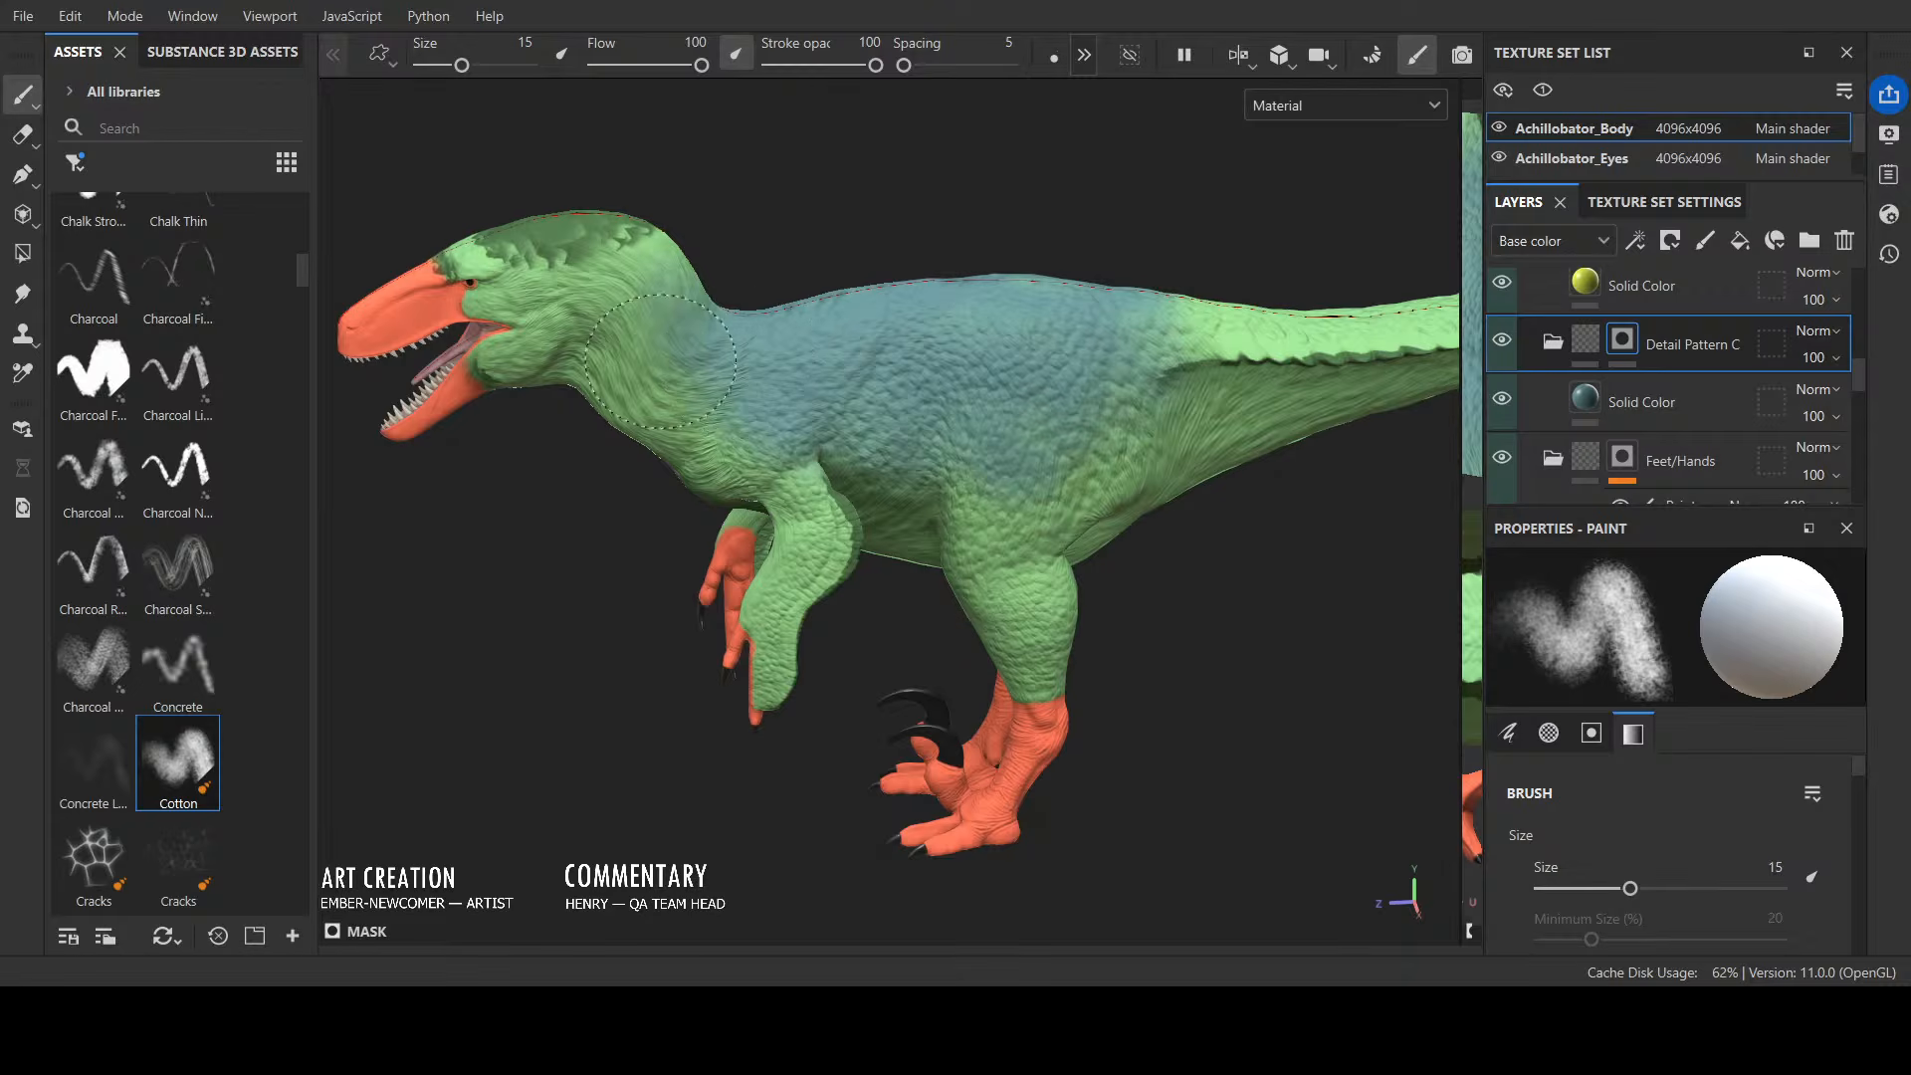
mouse_move(1092, 321)
mouse_down()
mouse_move(1219, 343)
mouse_move(1070, 428)
mouse_move(1135, 368)
mouse_up()
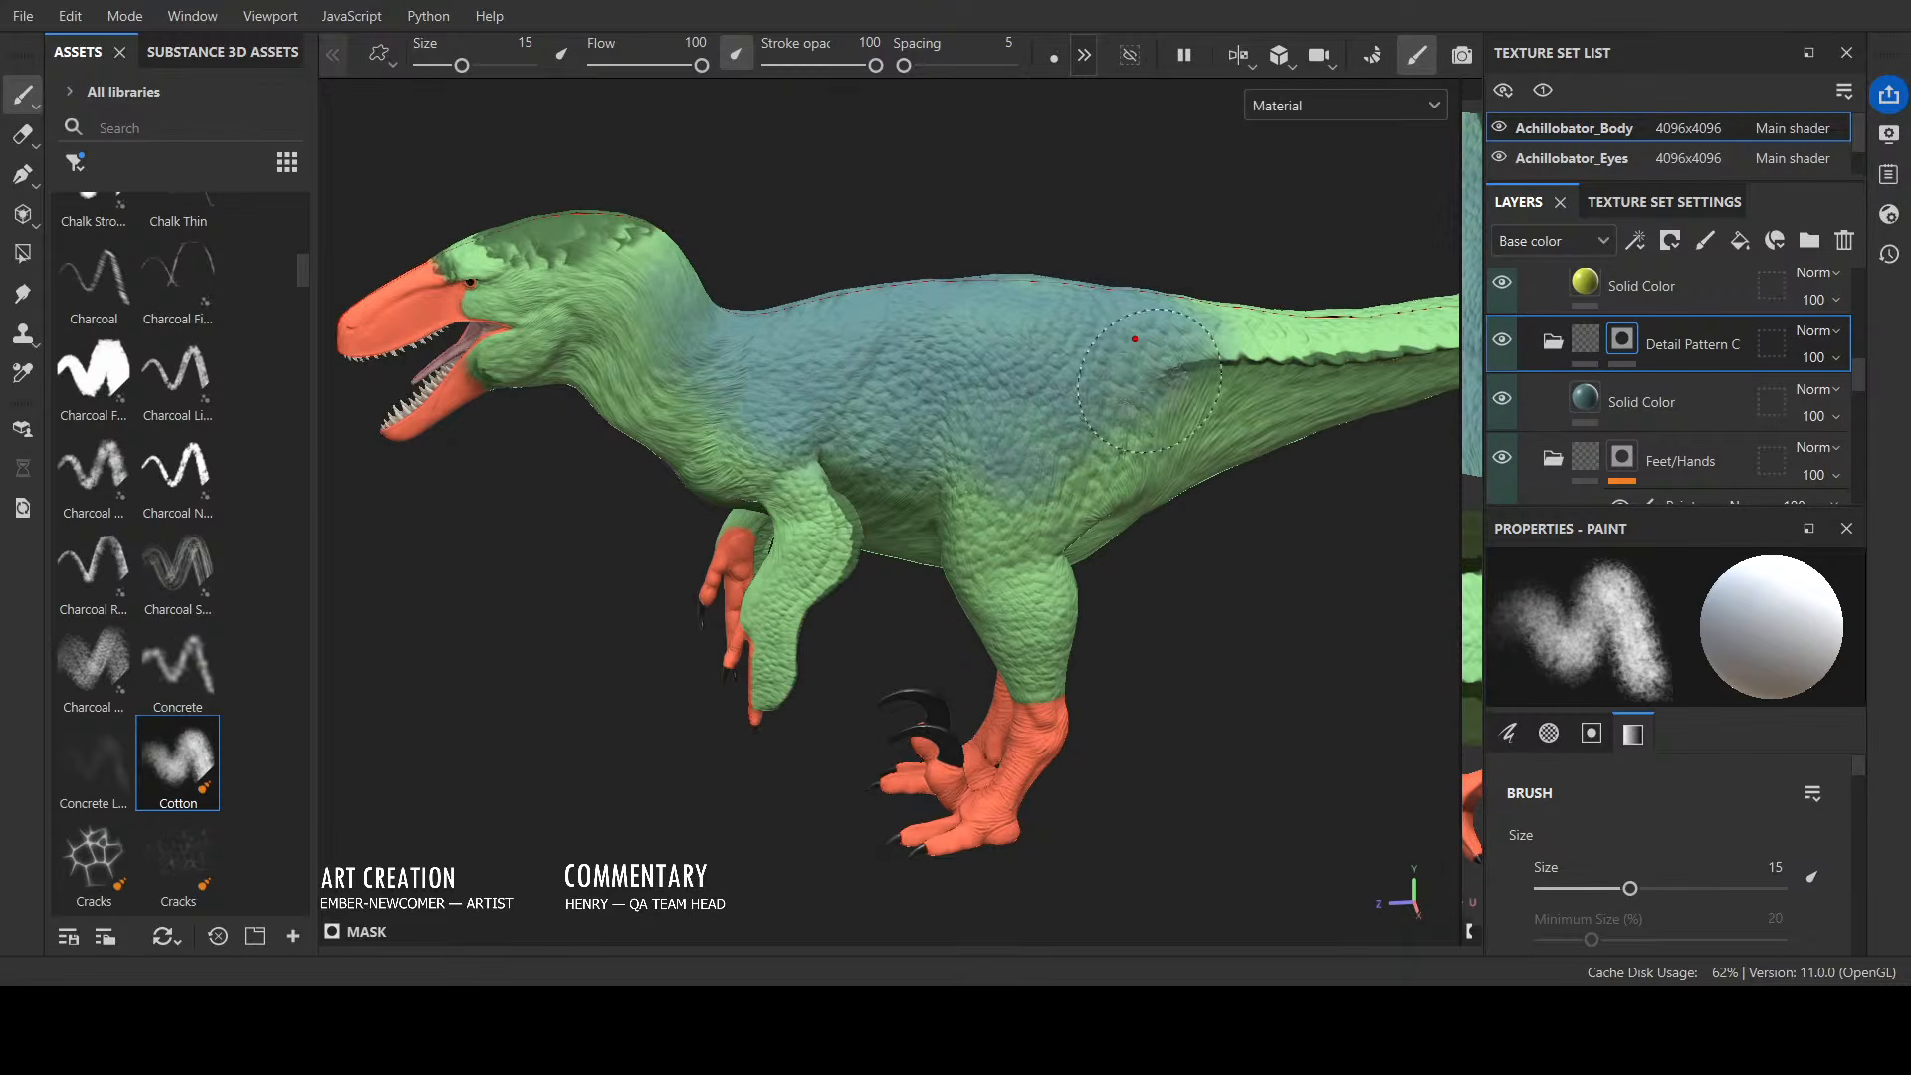
key(x)
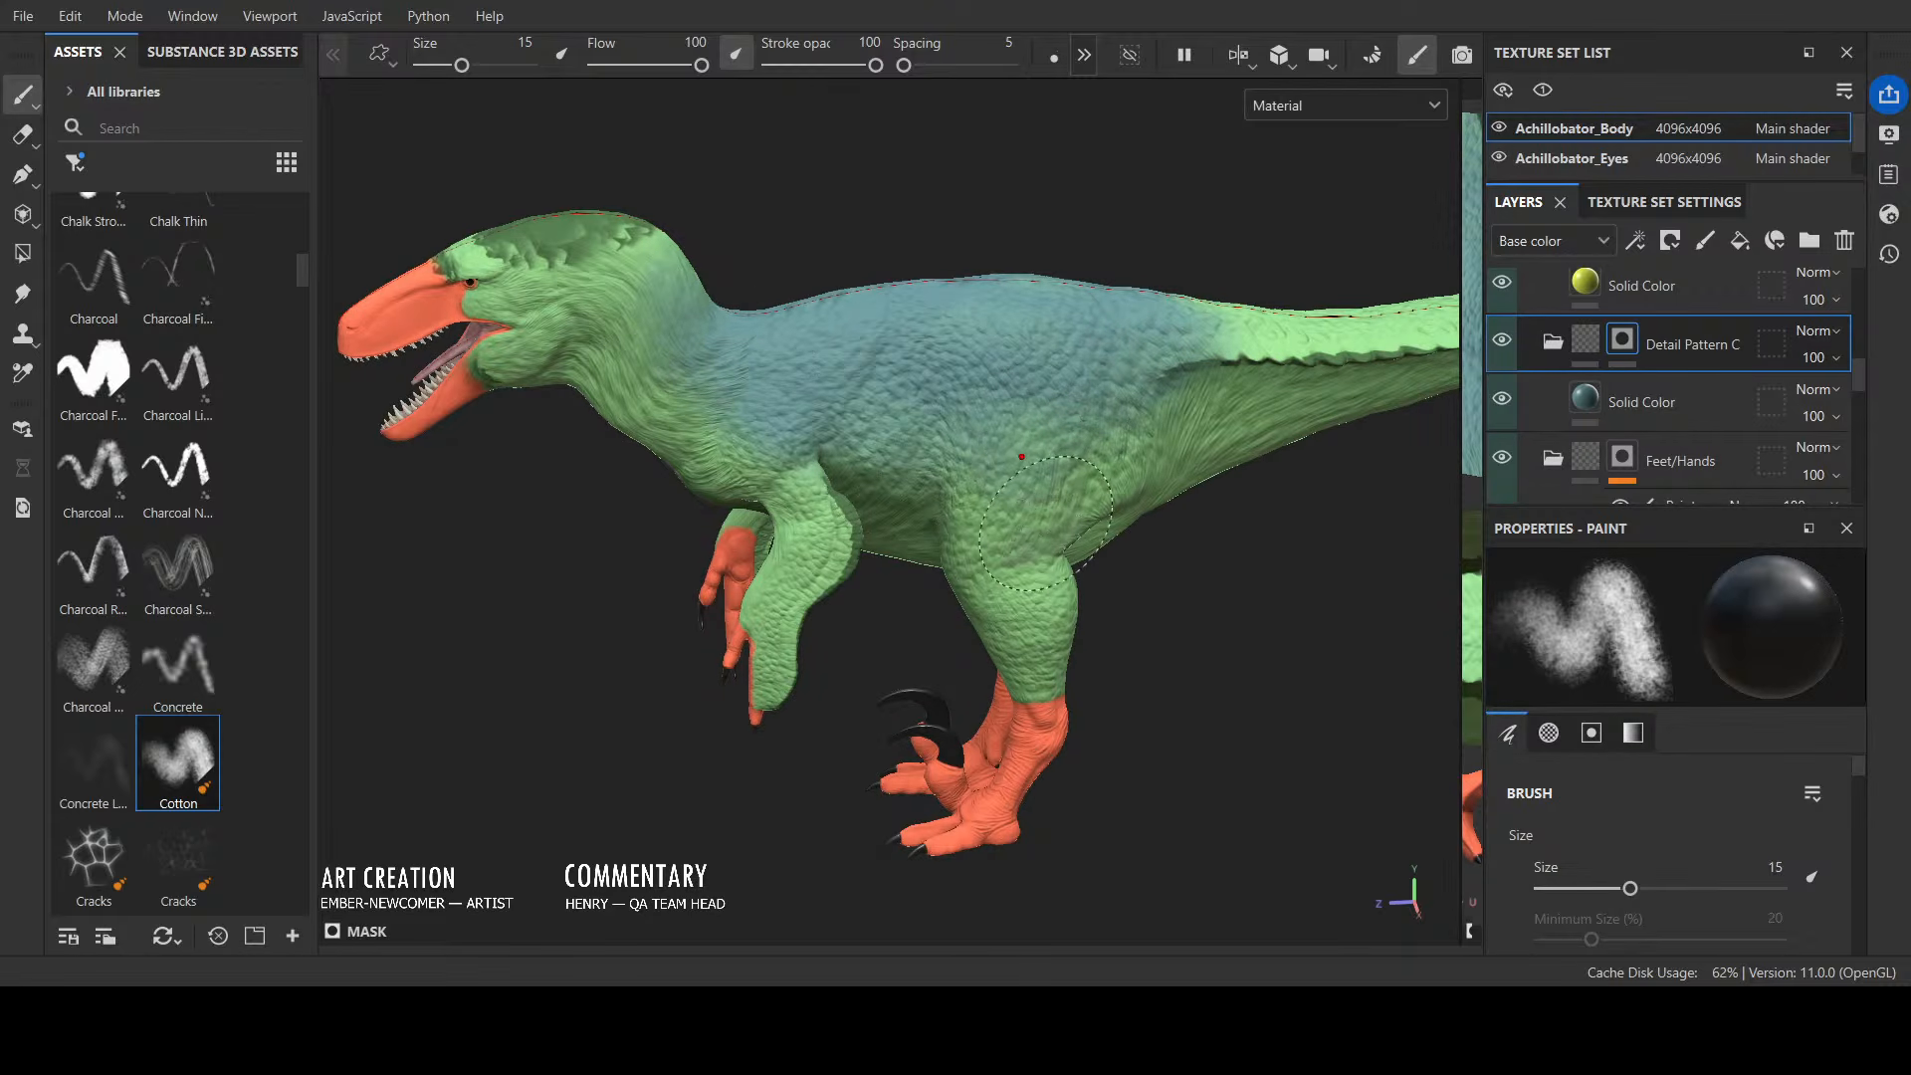
key(x)
mouse_move(1014, 428)
mouse_down()
mouse_move(981, 463)
mouse_move(1020, 433)
mouse_move(999, 316)
mouse_up()
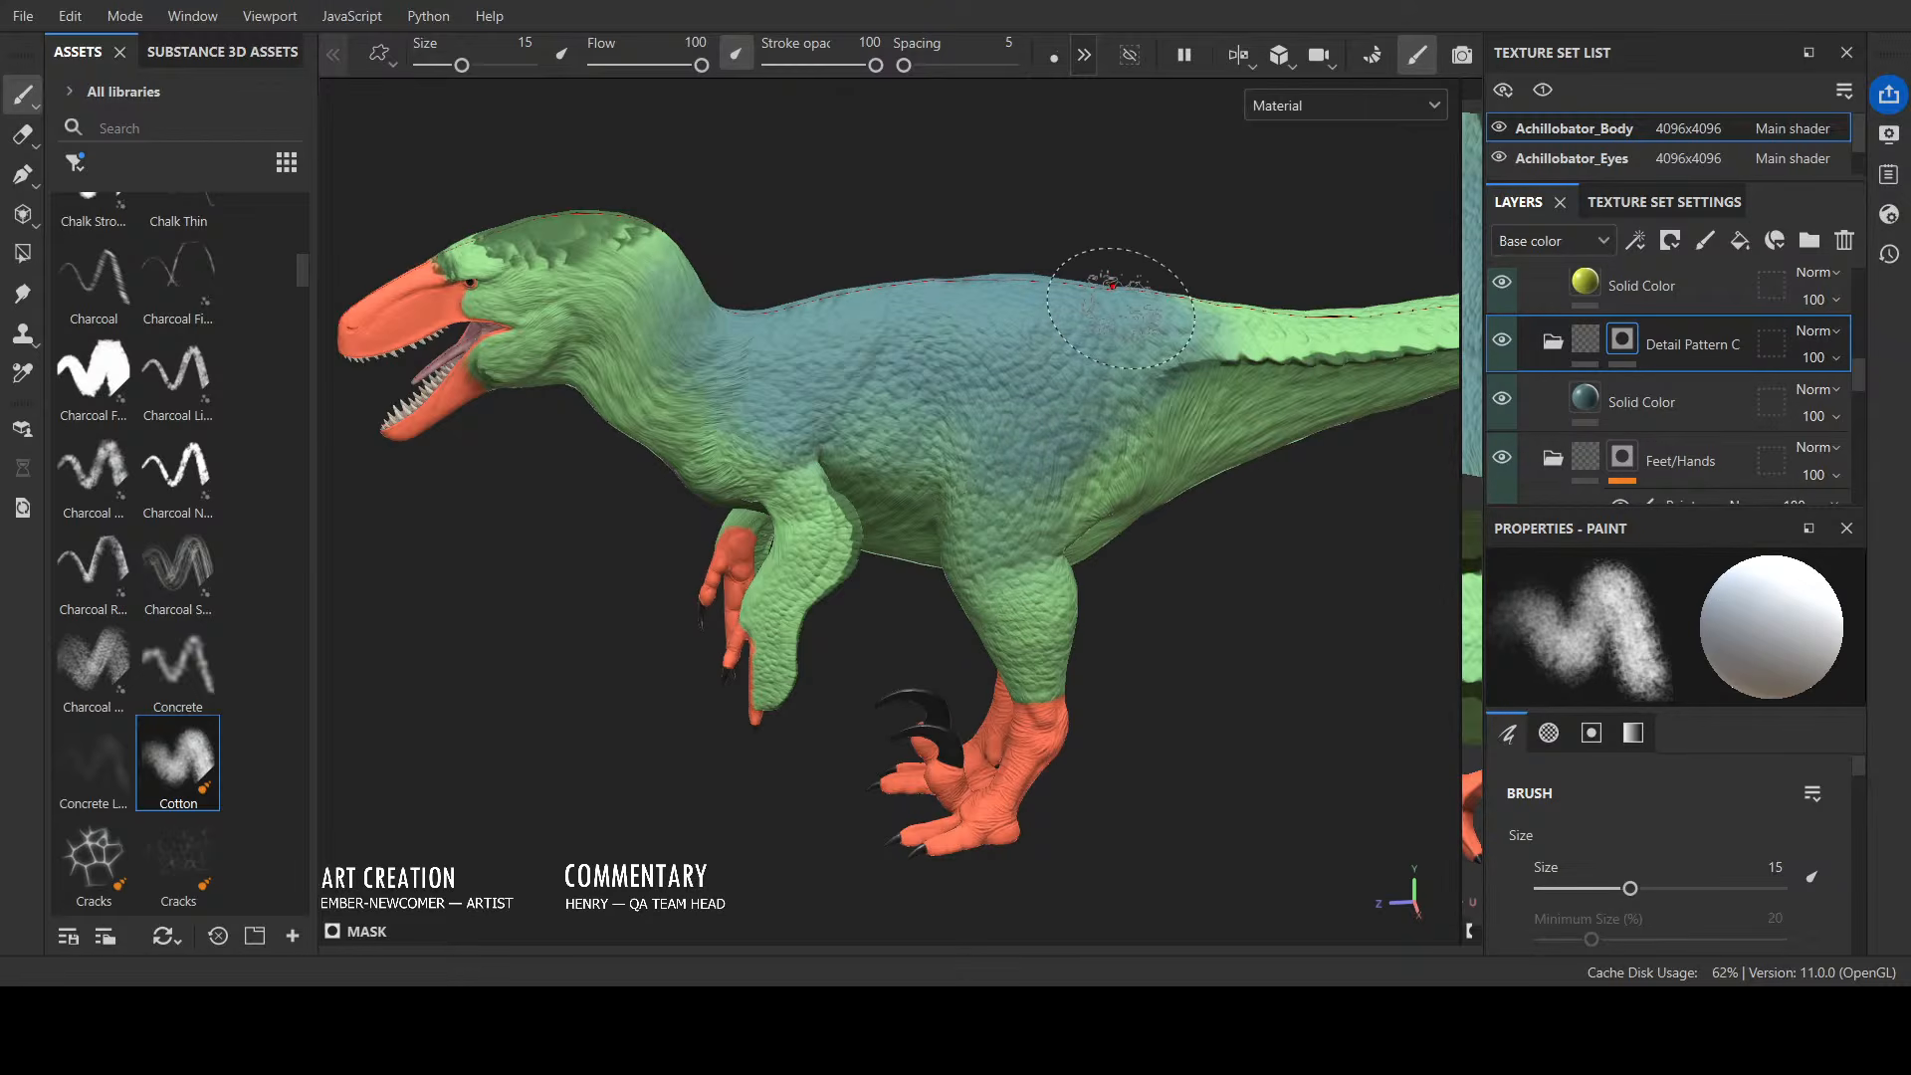
Step: Paint the Detail Pattern C mask from the hips along the upper side of the tail base
scroll(1170, 615, down, 2)
alt+drag(1161, 664, 1022, 752)
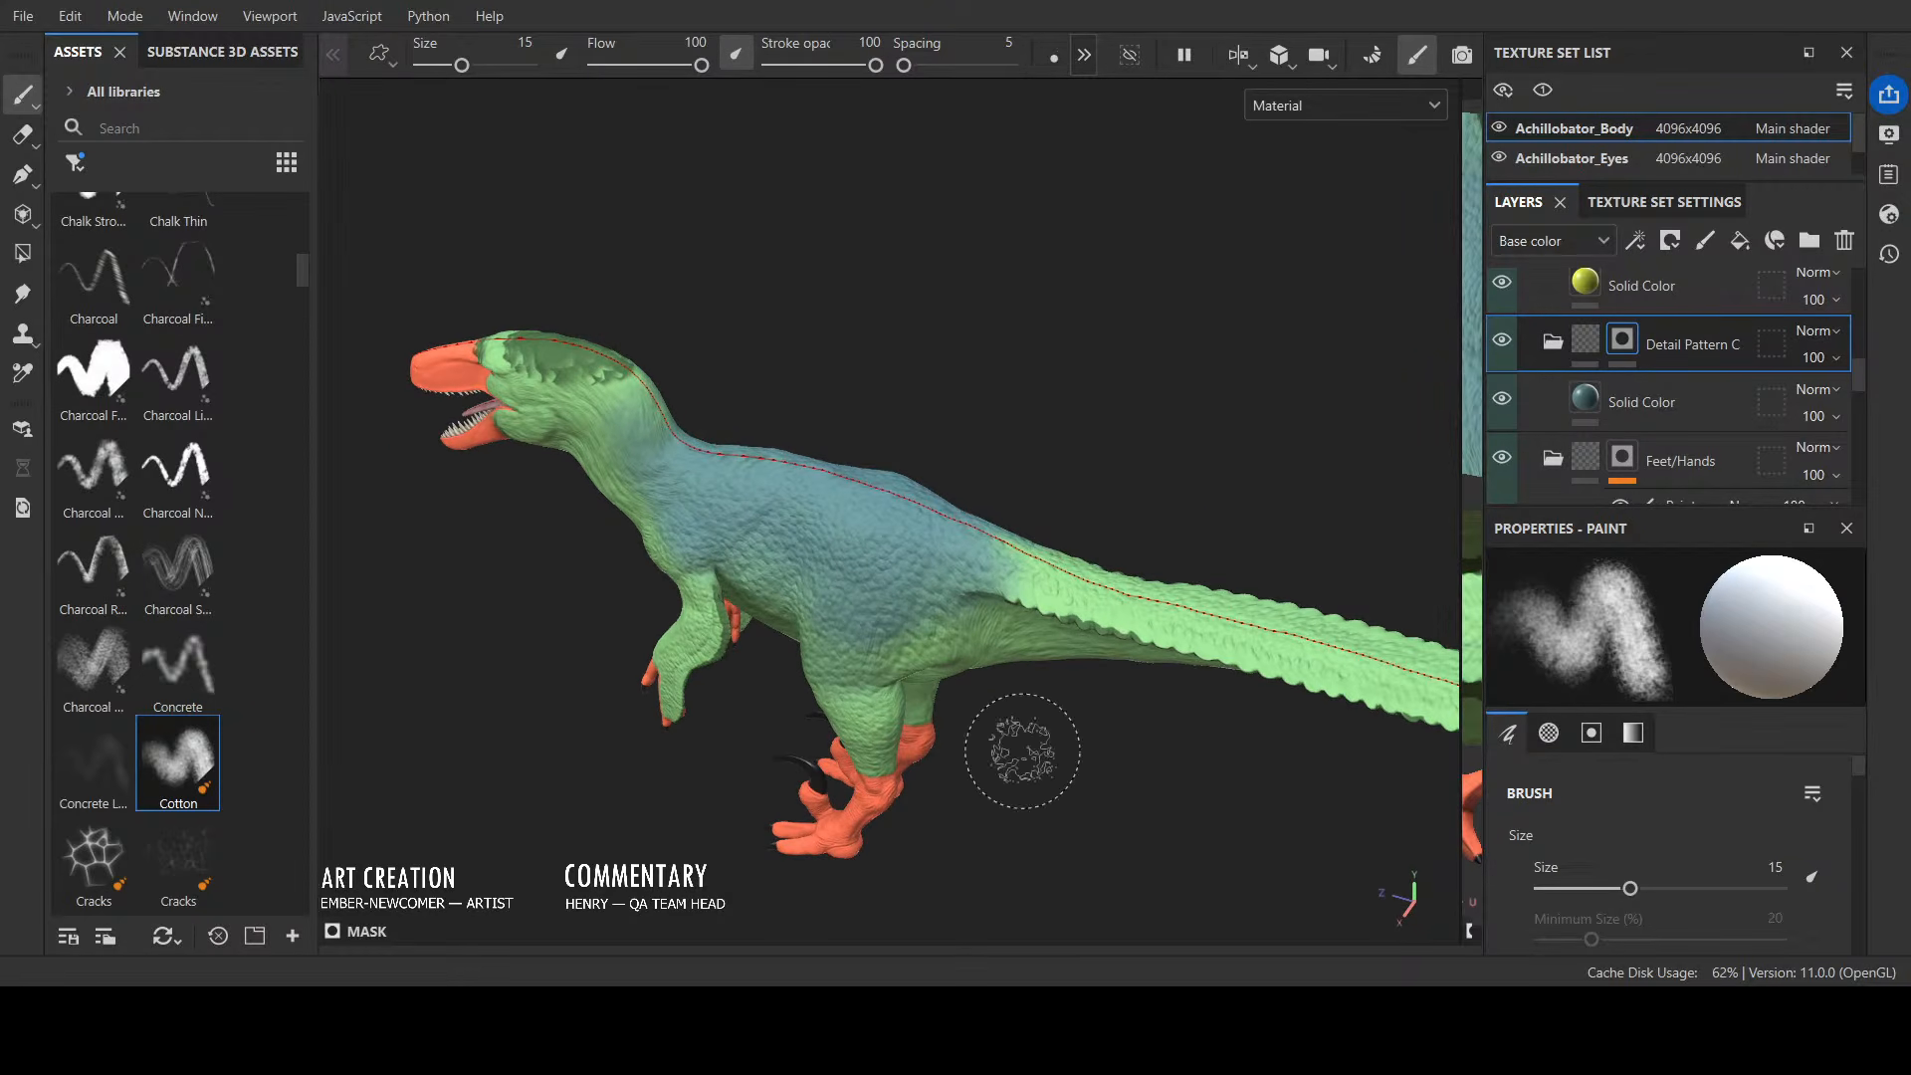
mouse_move(995, 577)
mouse_down()
mouse_move(1165, 612)
mouse_move(995, 609)
mouse_move(1164, 597)
mouse_move(1256, 633)
mouse_up()
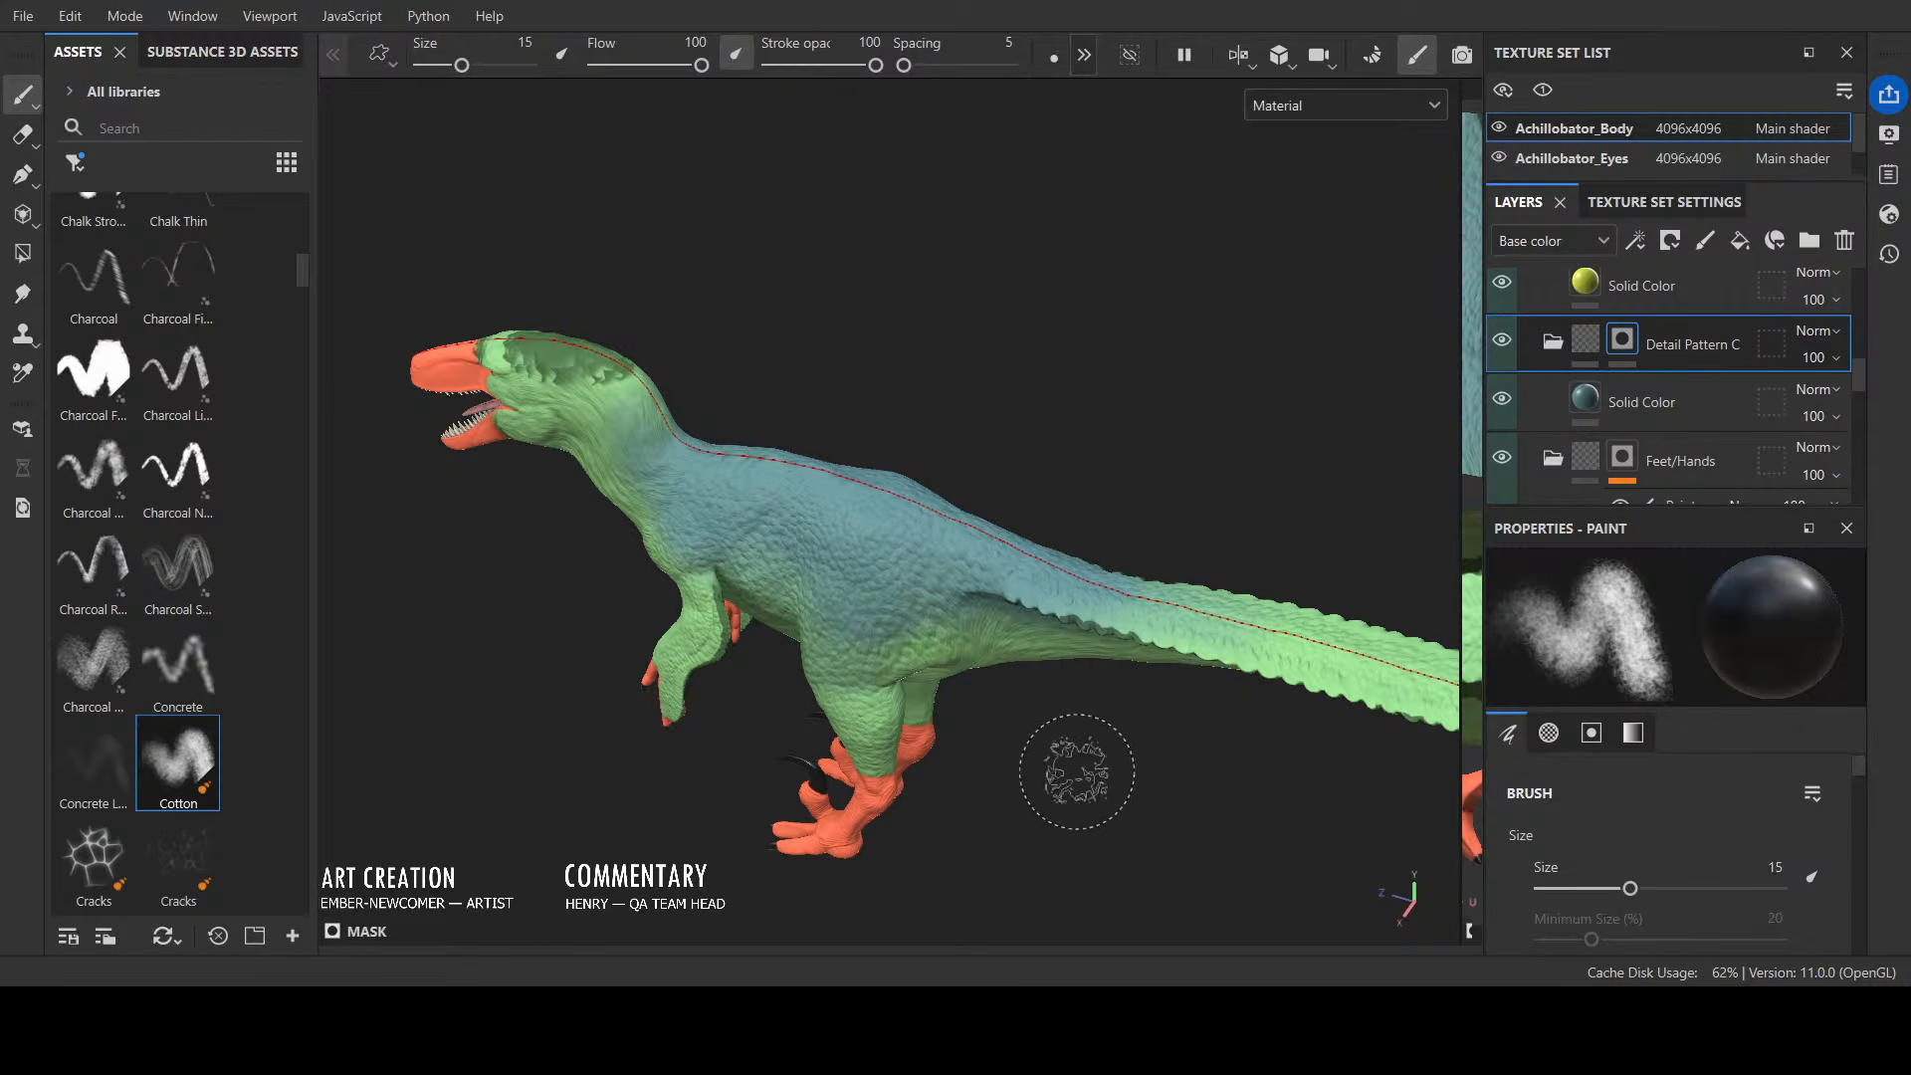
alt+drag(1076, 771, 1184, 674)
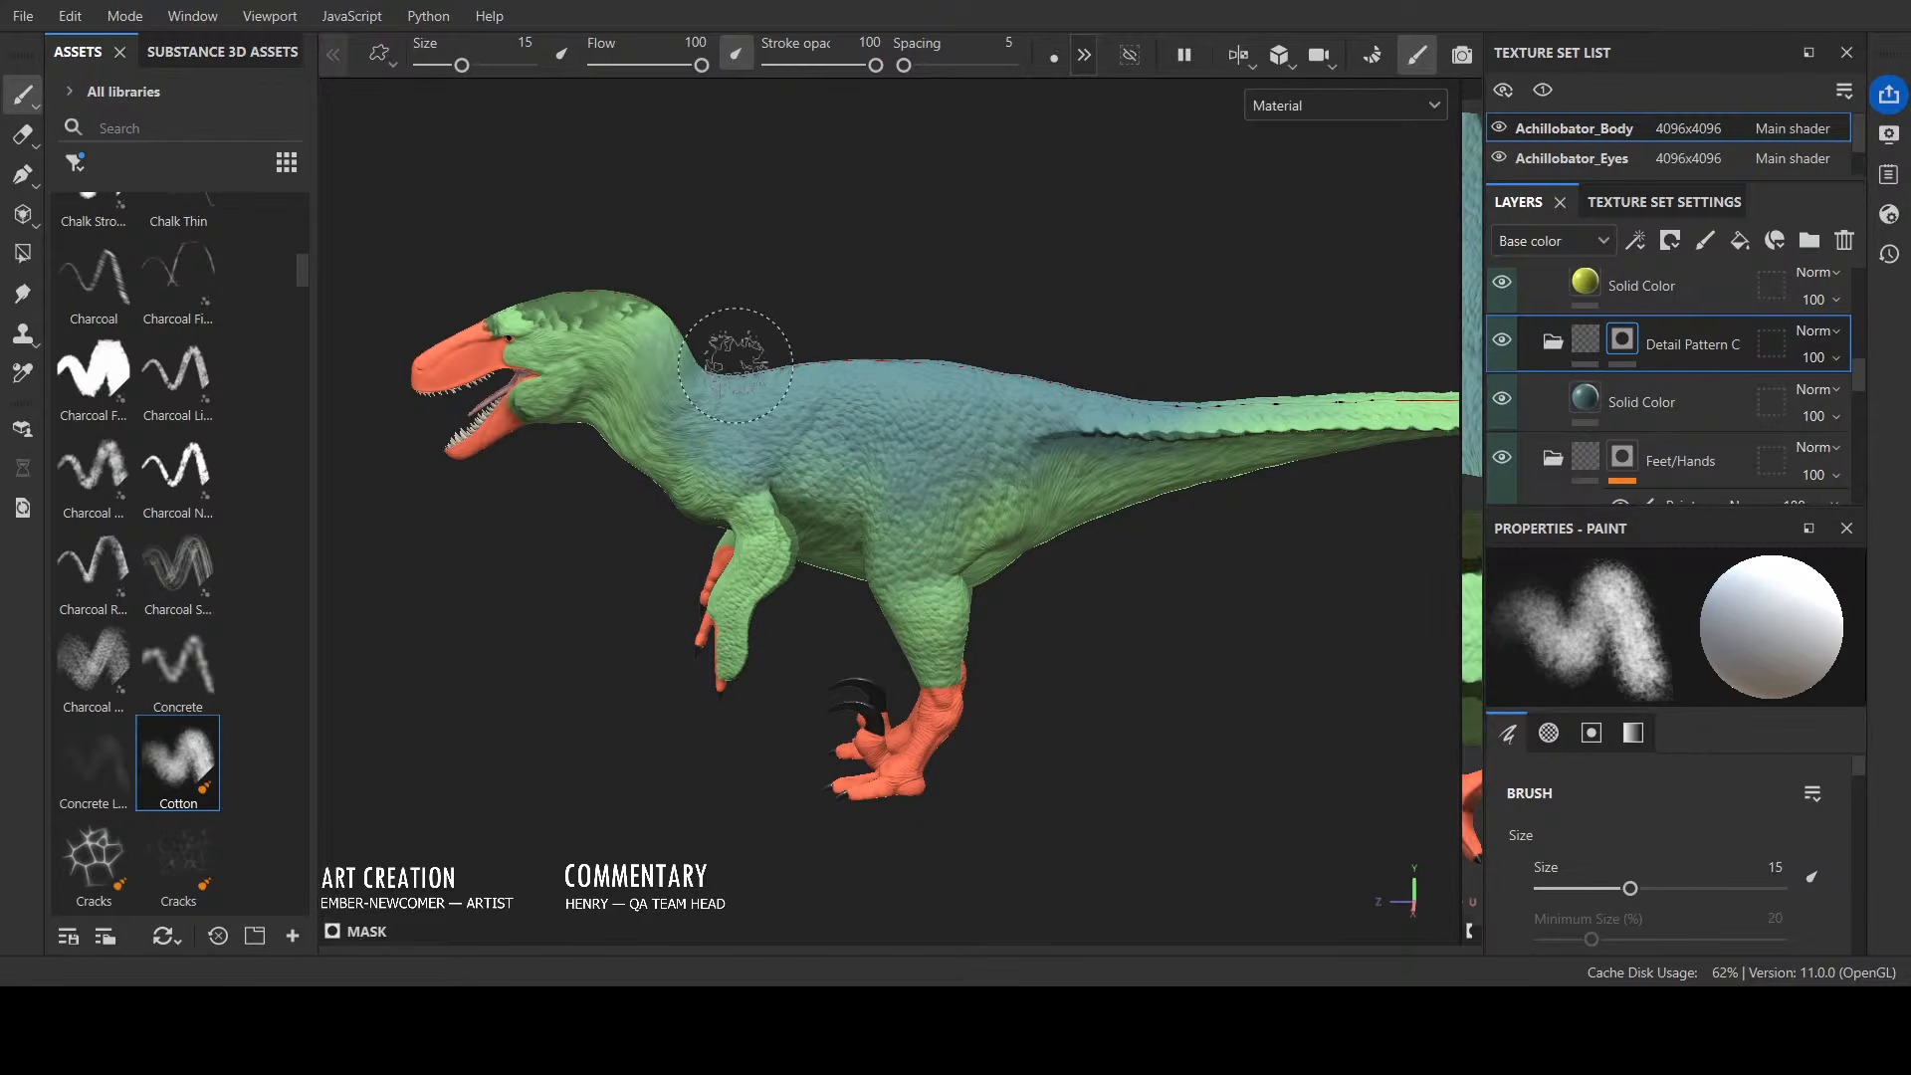
Step: Paint black on the Detail Pattern C mask to clear the pattern from the base and side of the neck
scroll(740, 341, up, 3)
alt+drag(746, 333, 609, 517)
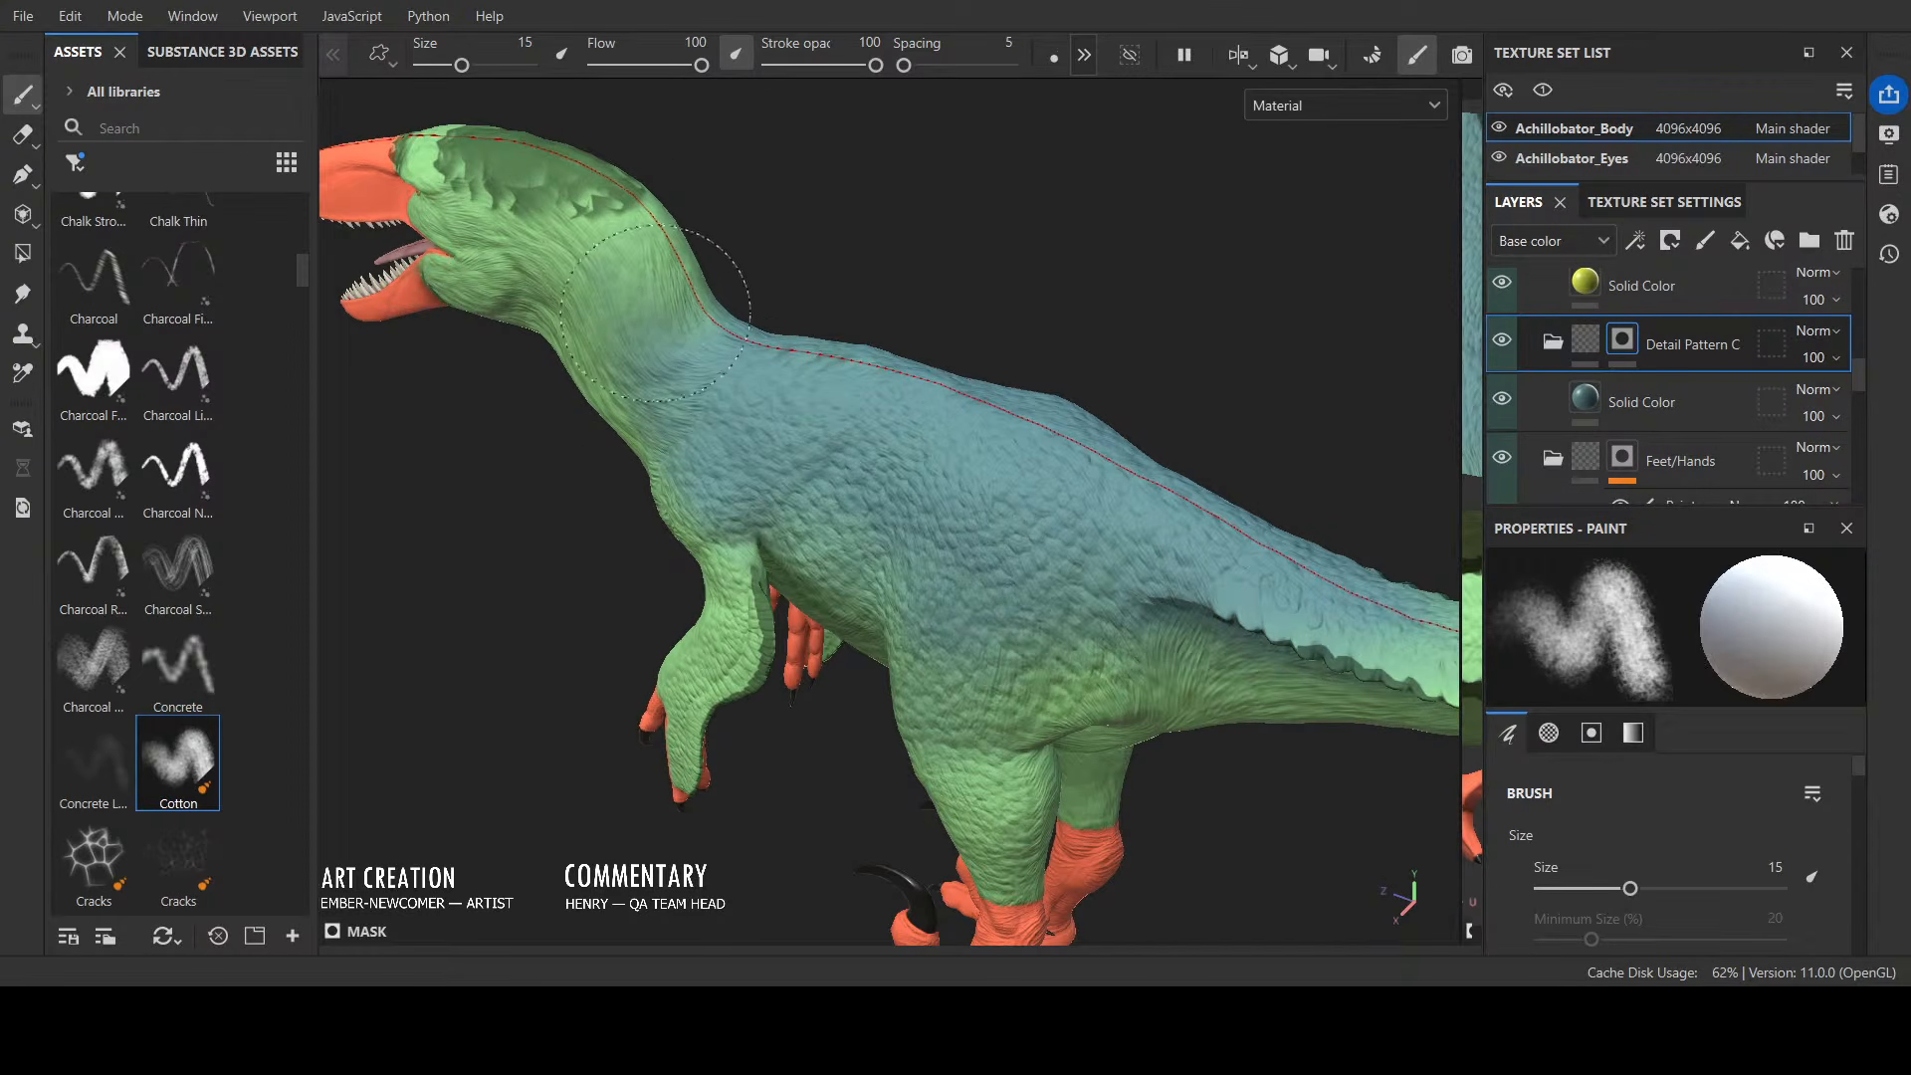
key(x)
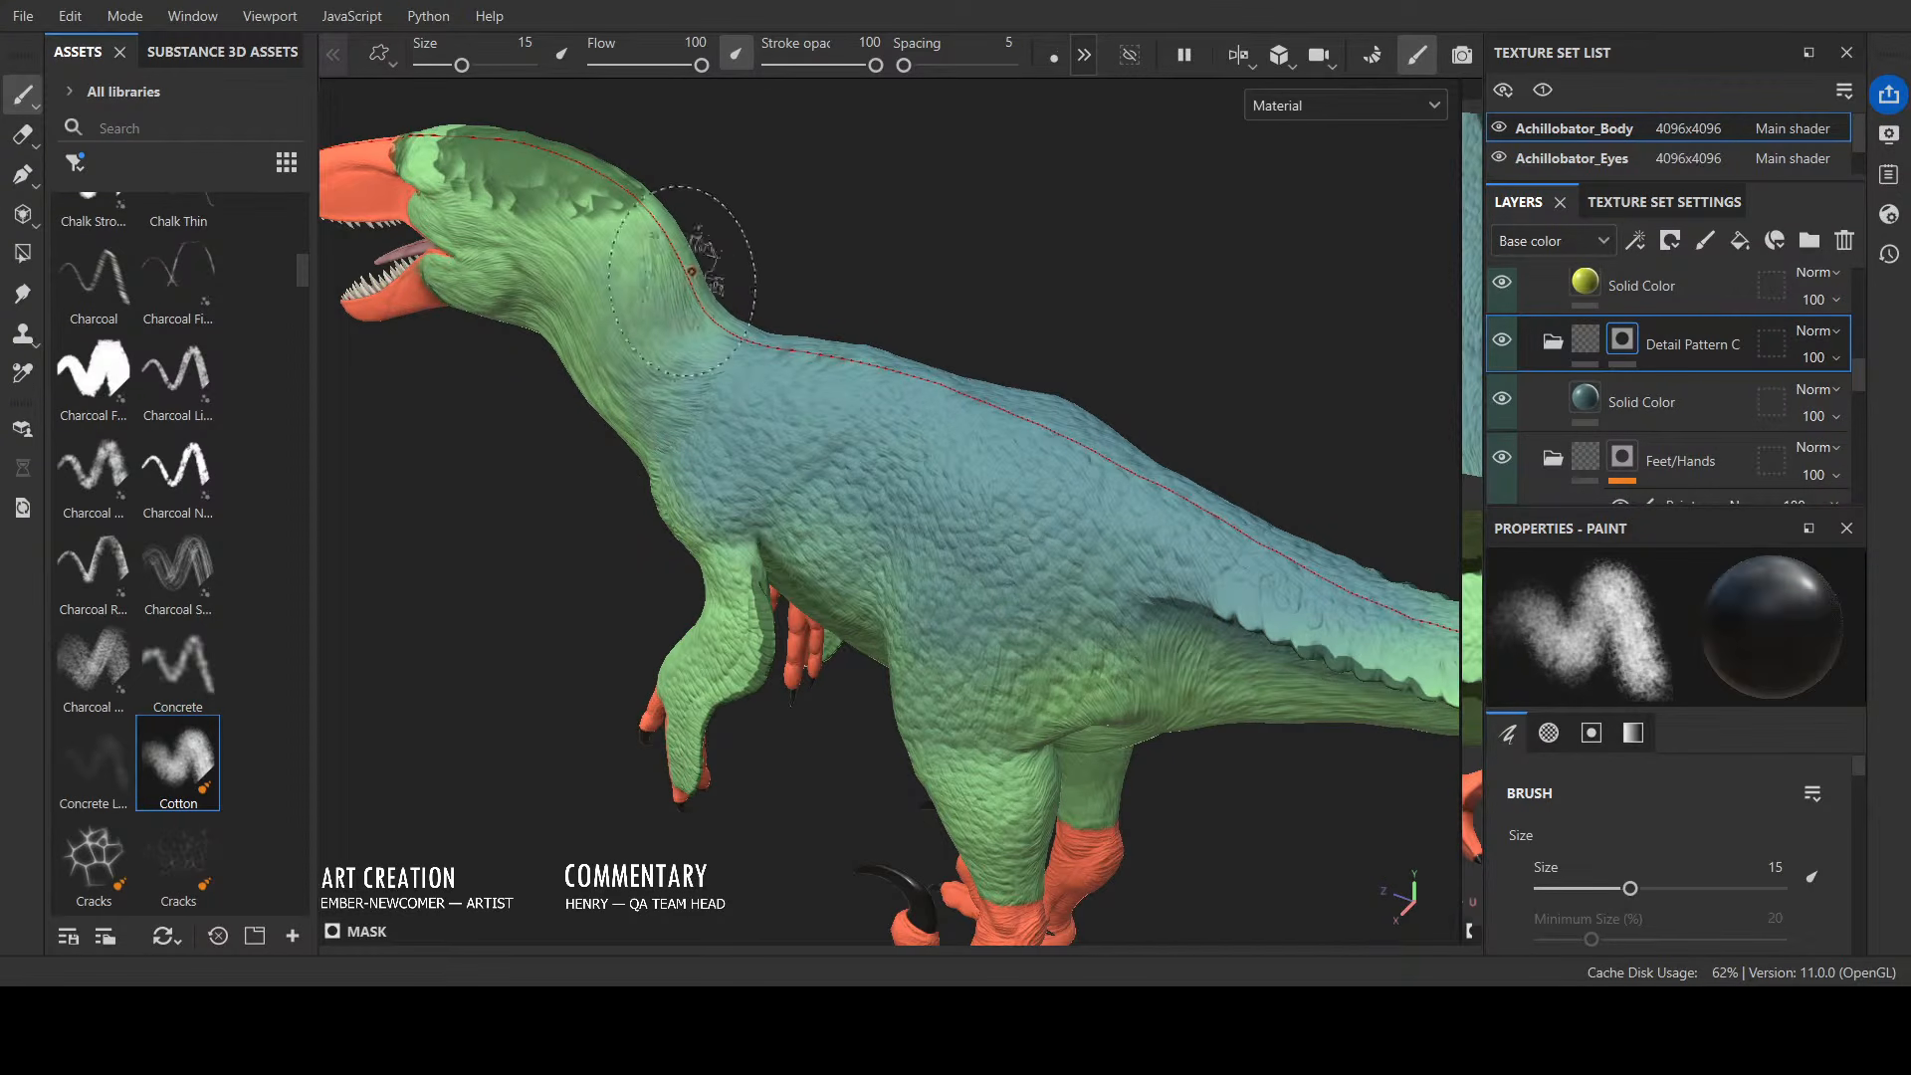
mouse_move(712, 354)
mouse_down()
mouse_move(781, 373)
mouse_move(673, 383)
mouse_up()
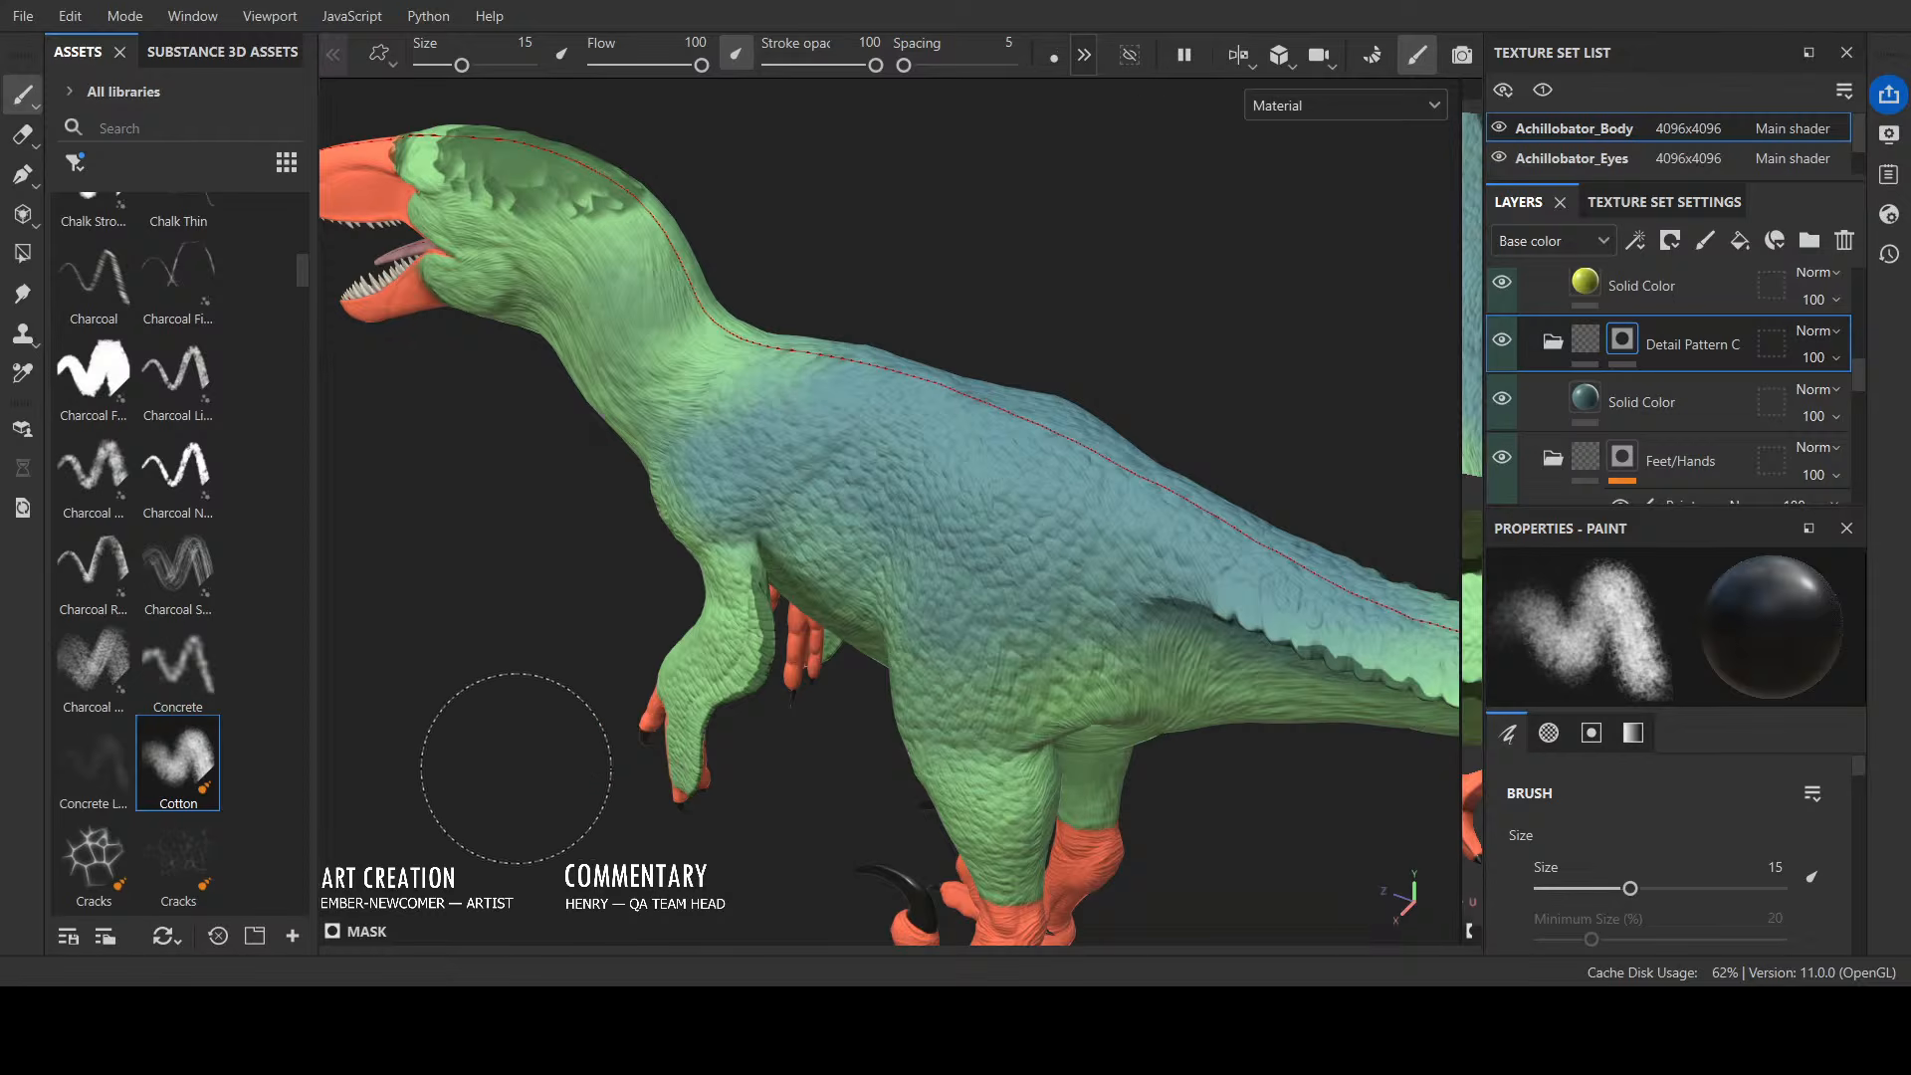
alt+drag(544, 753, 738, 726)
scroll(629, 667, down, 3)
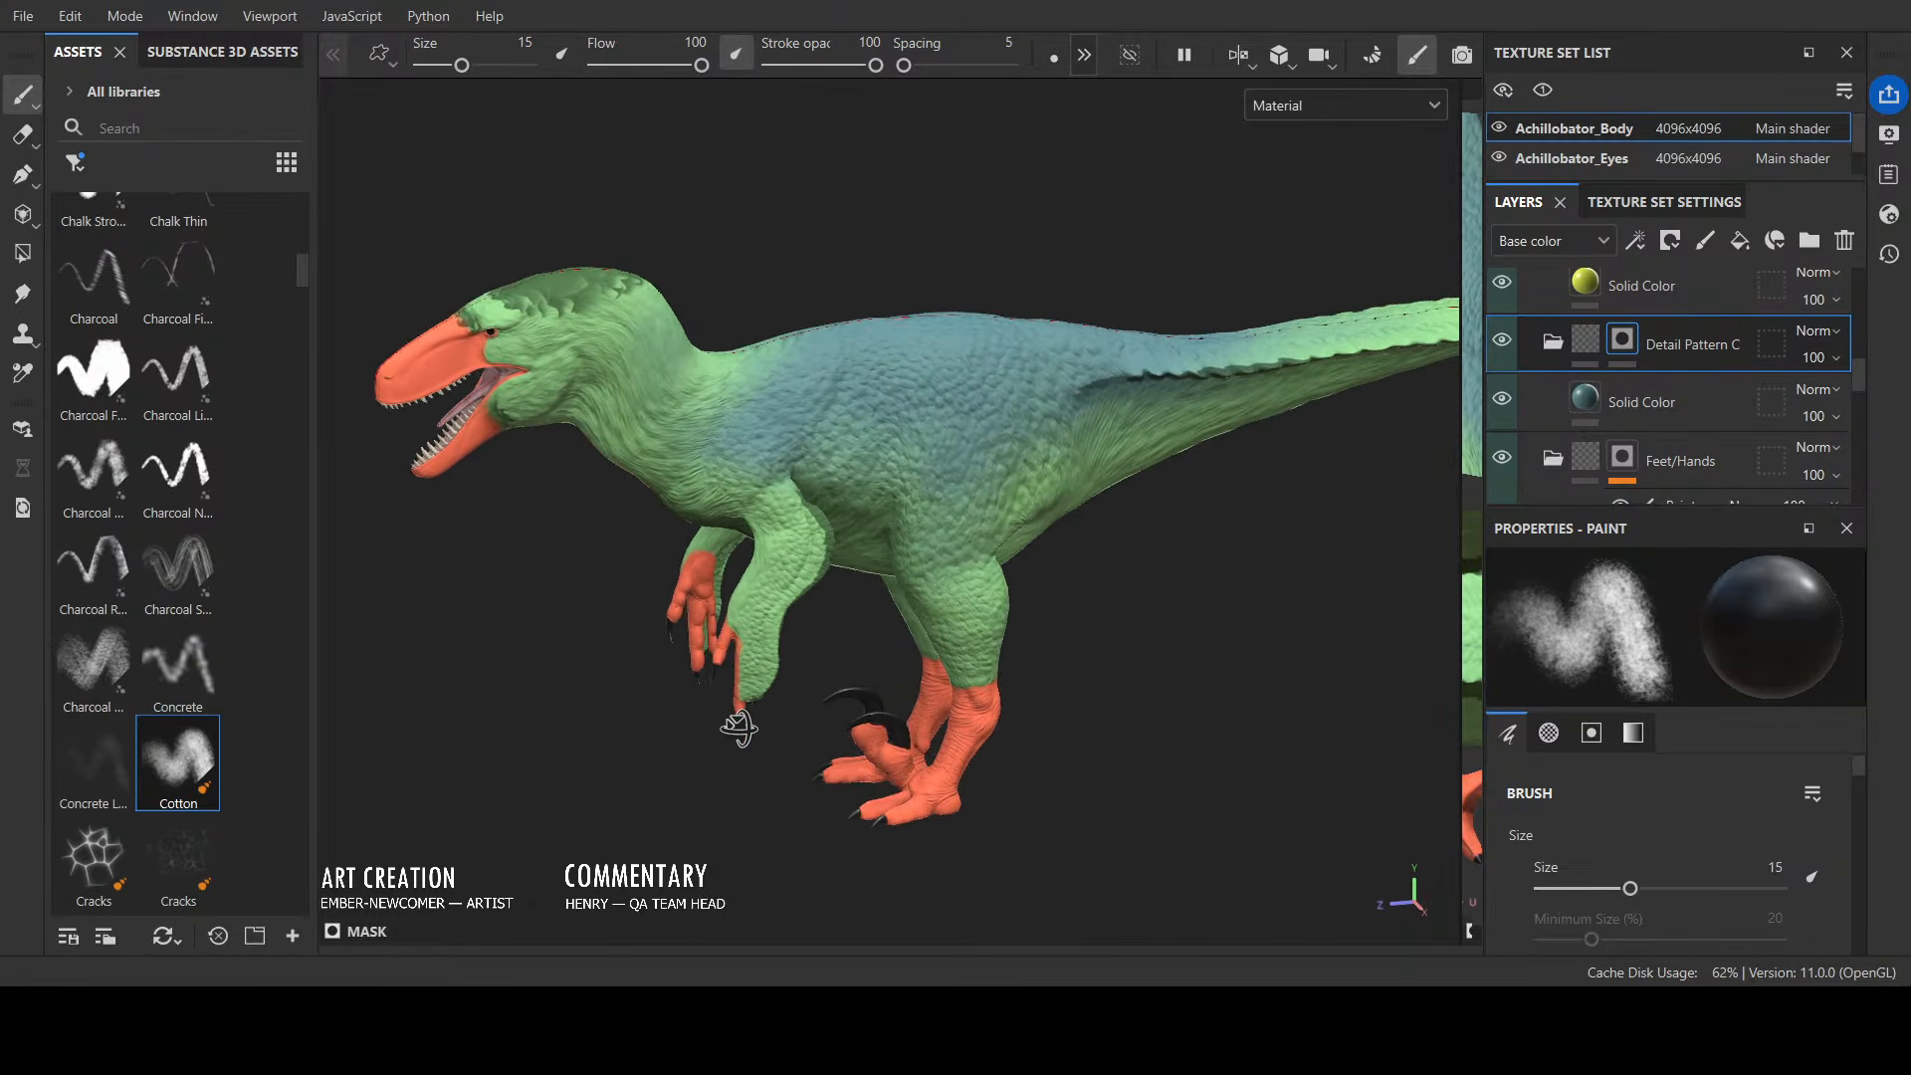
Step: Reduce the brush size to 9.44, display the Detail Pattern C mask by itself, and paint out the leftover grey patch on the neck
scroll(661, 687, up, 3)
alt+middle_drag(594, 738, 691, 699)
scroll(696, 696, up, 3)
ctrl+right_drag(697, 696, 662, 696)
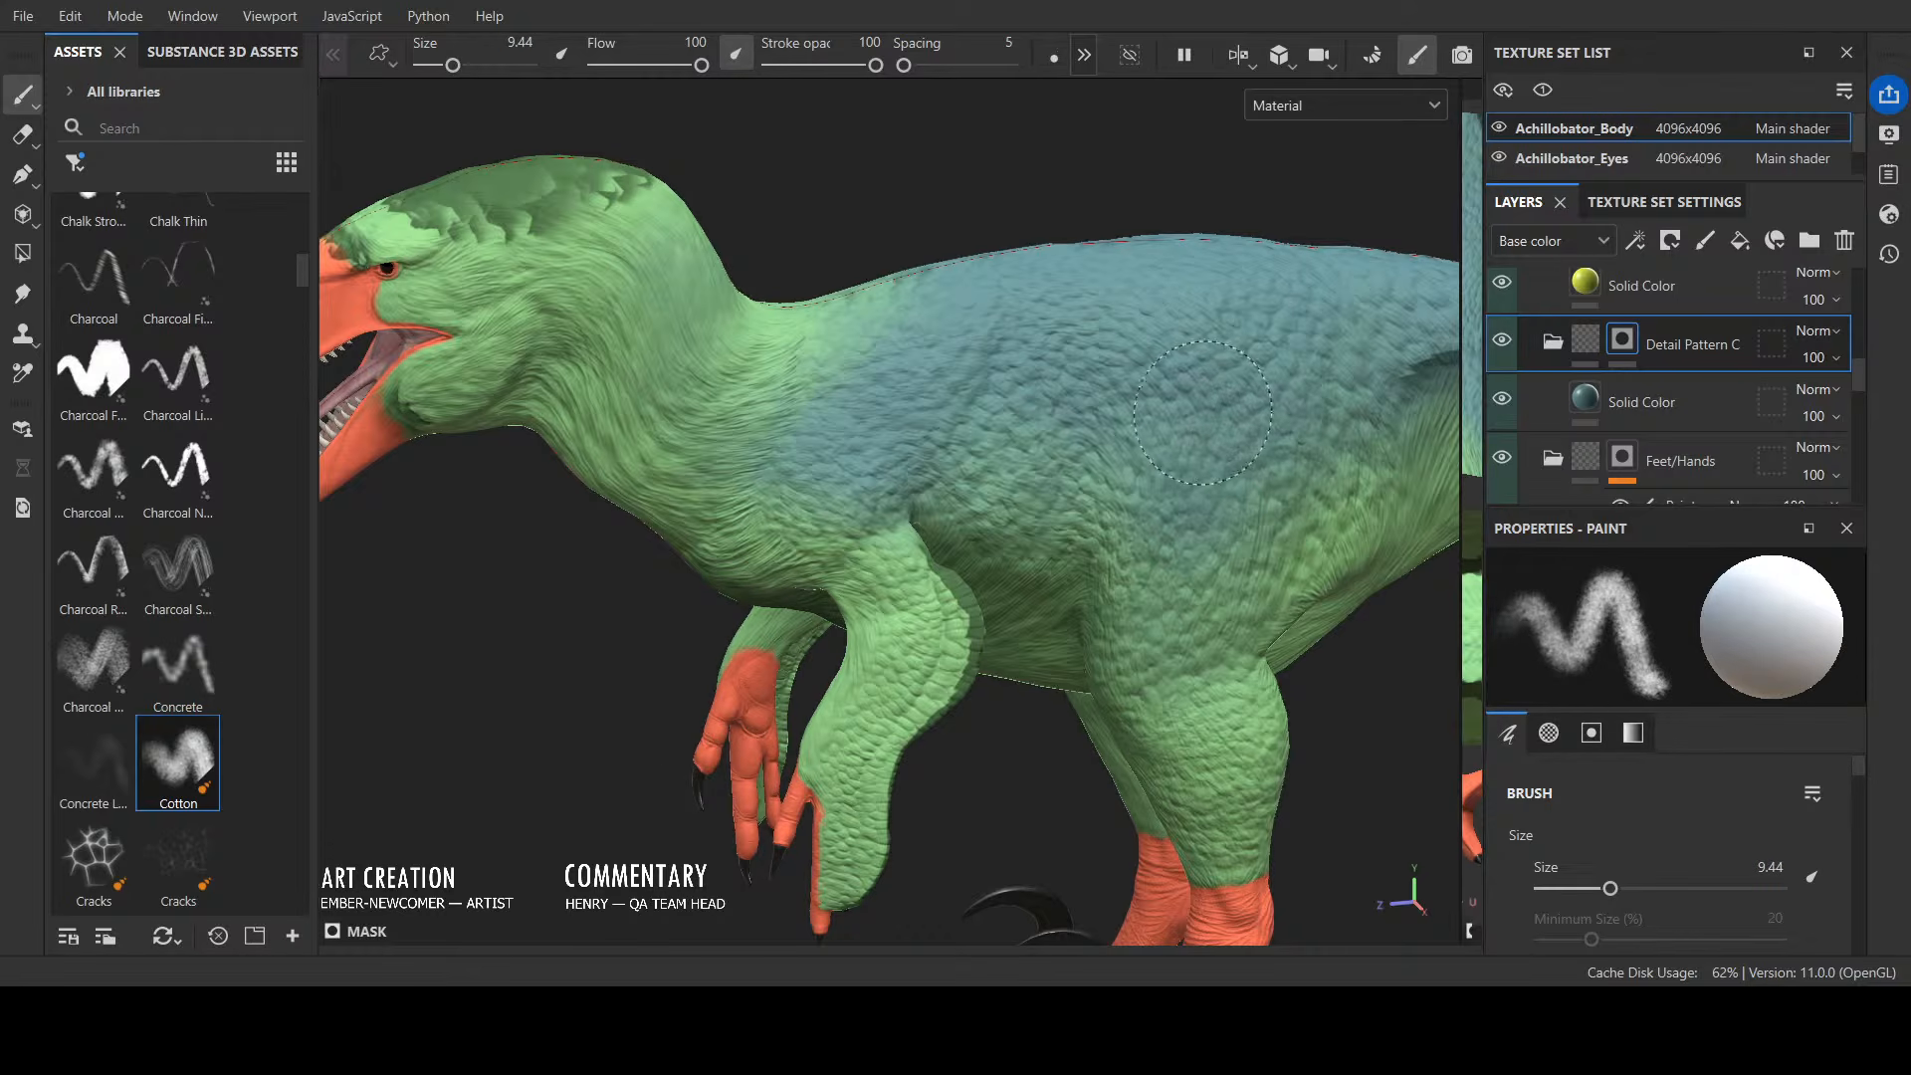
click(1320, 105)
click(1347, 313)
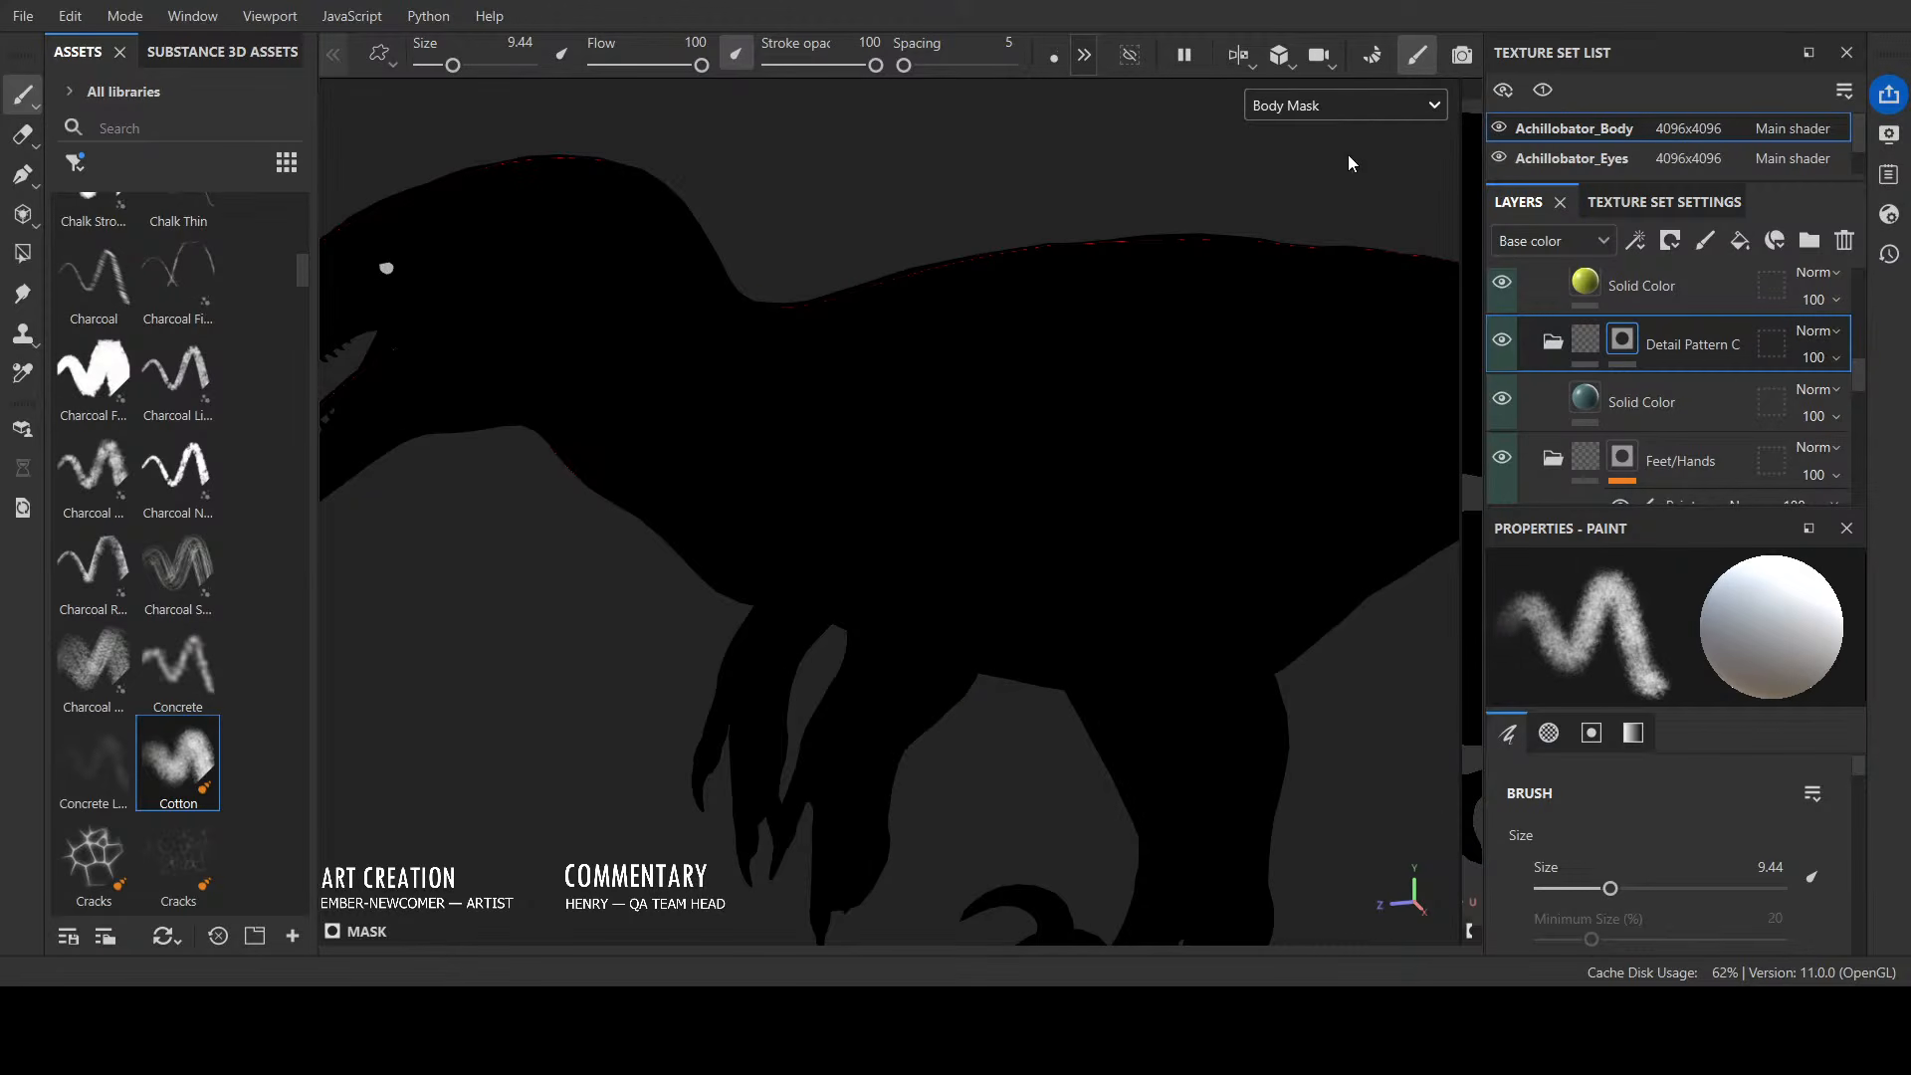
key(c)
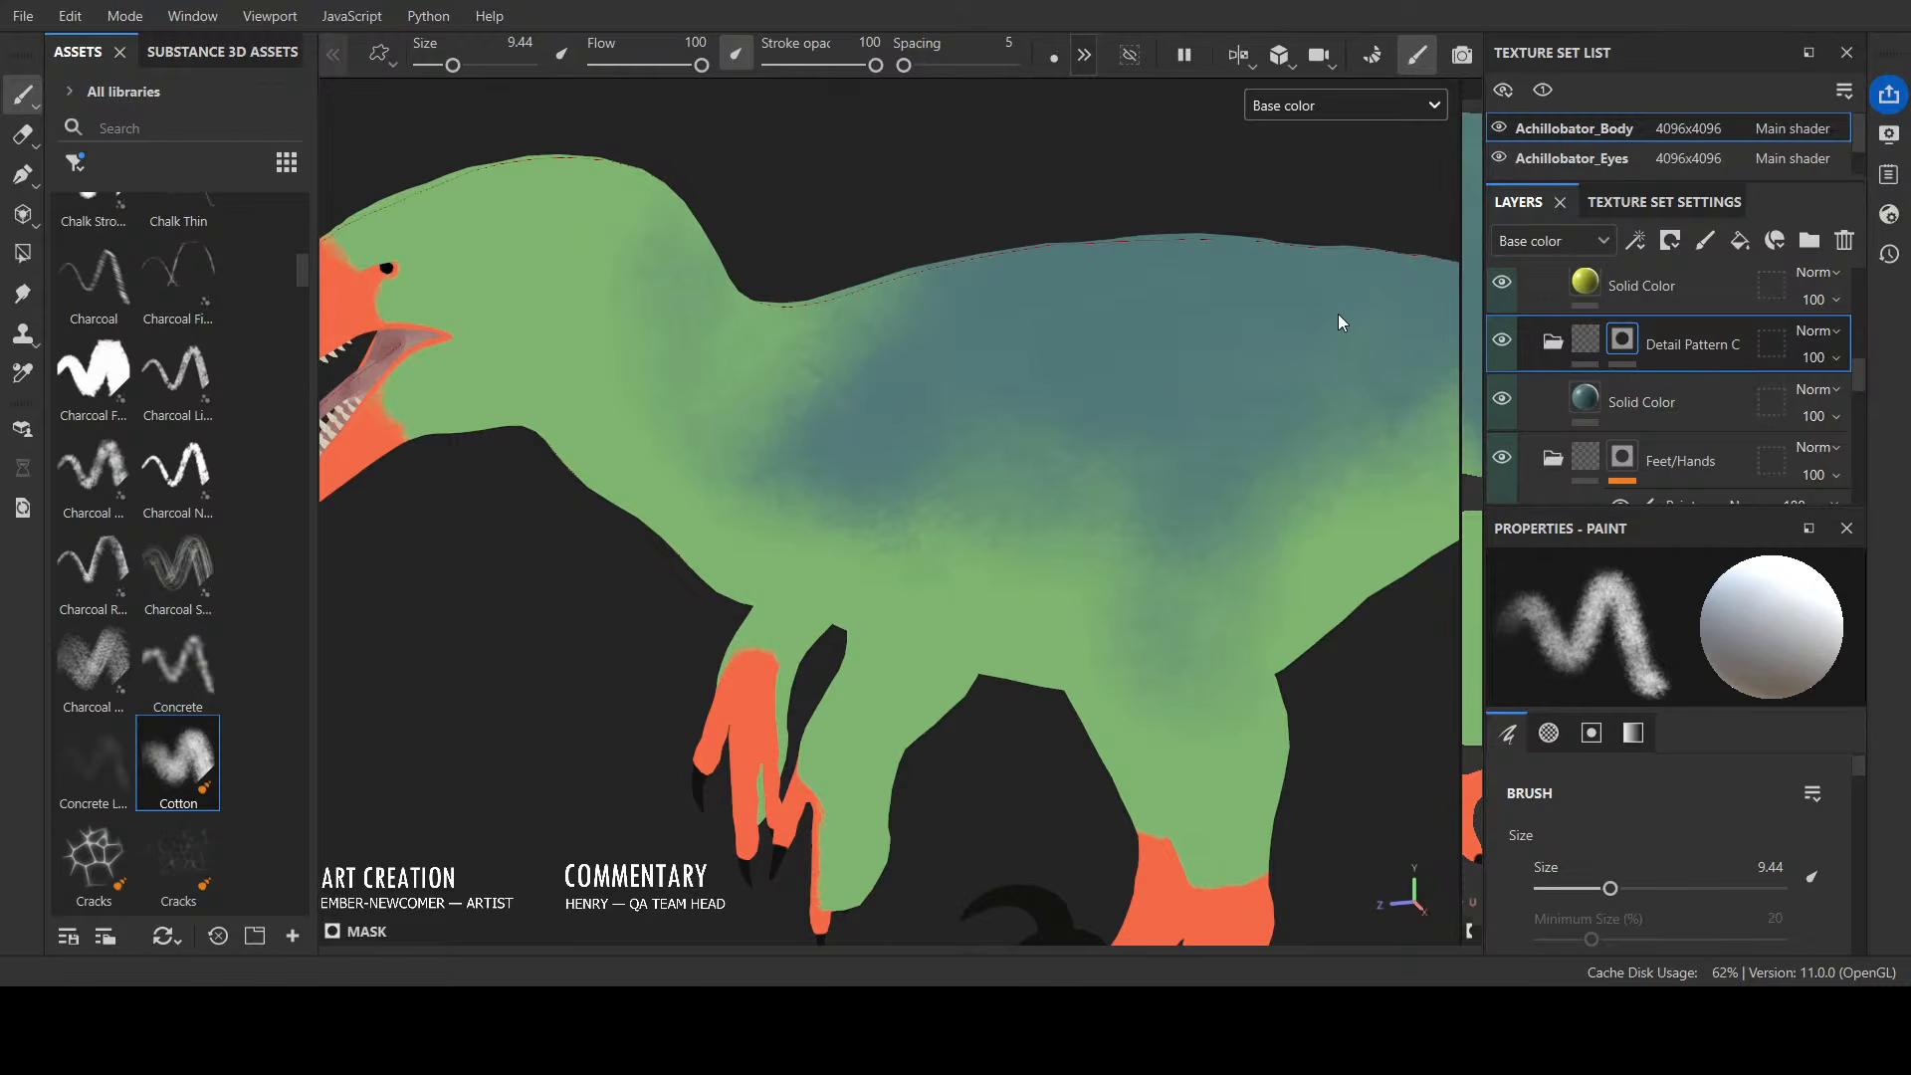
key(m)
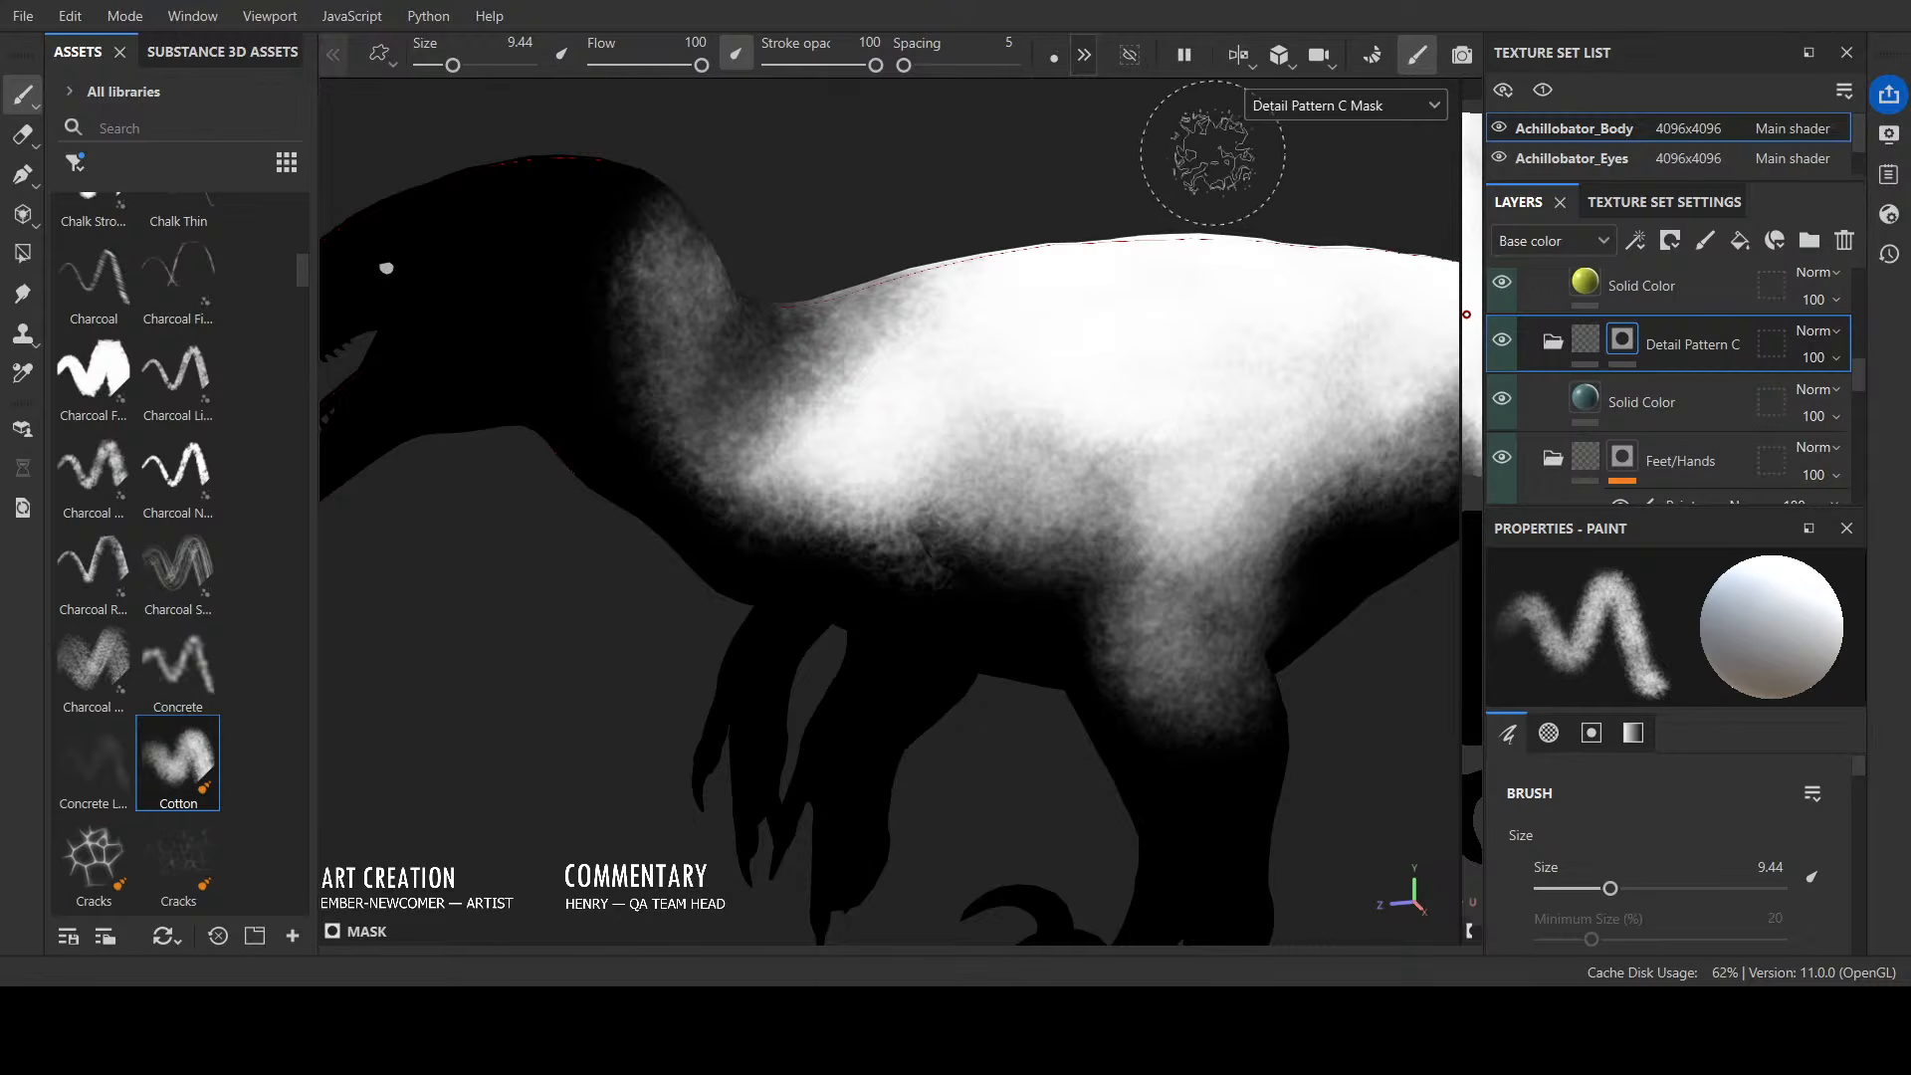
mouse_move(671, 296)
mouse_down()
mouse_move(640, 222)
mouse_move(661, 312)
mouse_move(618, 405)
mouse_move(681, 353)
mouse_move(695, 192)
mouse_up()
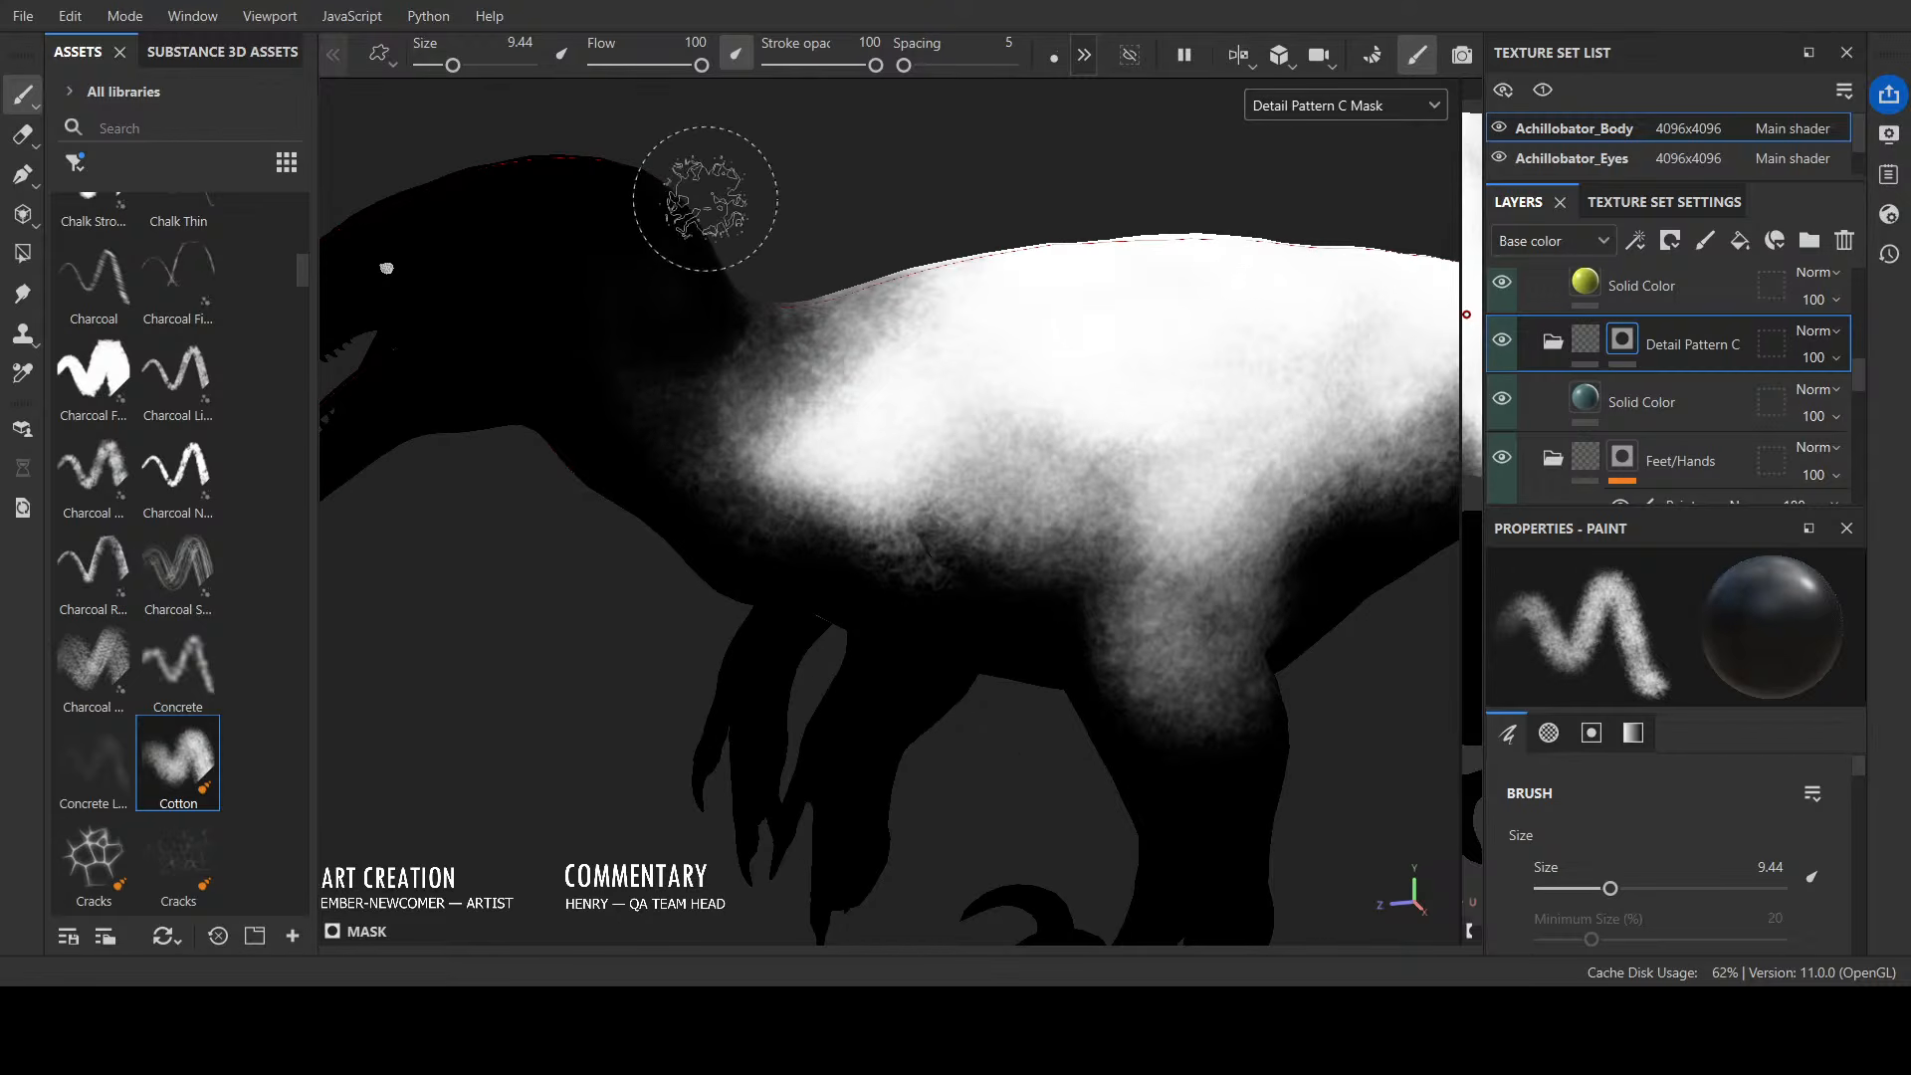
Step: Refine the lower edge of the Detail Pattern C mask over the thigh, belly and shoulder with black and white strokes
scroll(708, 219, down, 3)
mouse_move(668, 496)
alt+mouse_down()
mouse_move(623, 516)
mouse_move(623, 567)
mouse_move(564, 653)
mouse_move(547, 648)
alt+mouse_up()
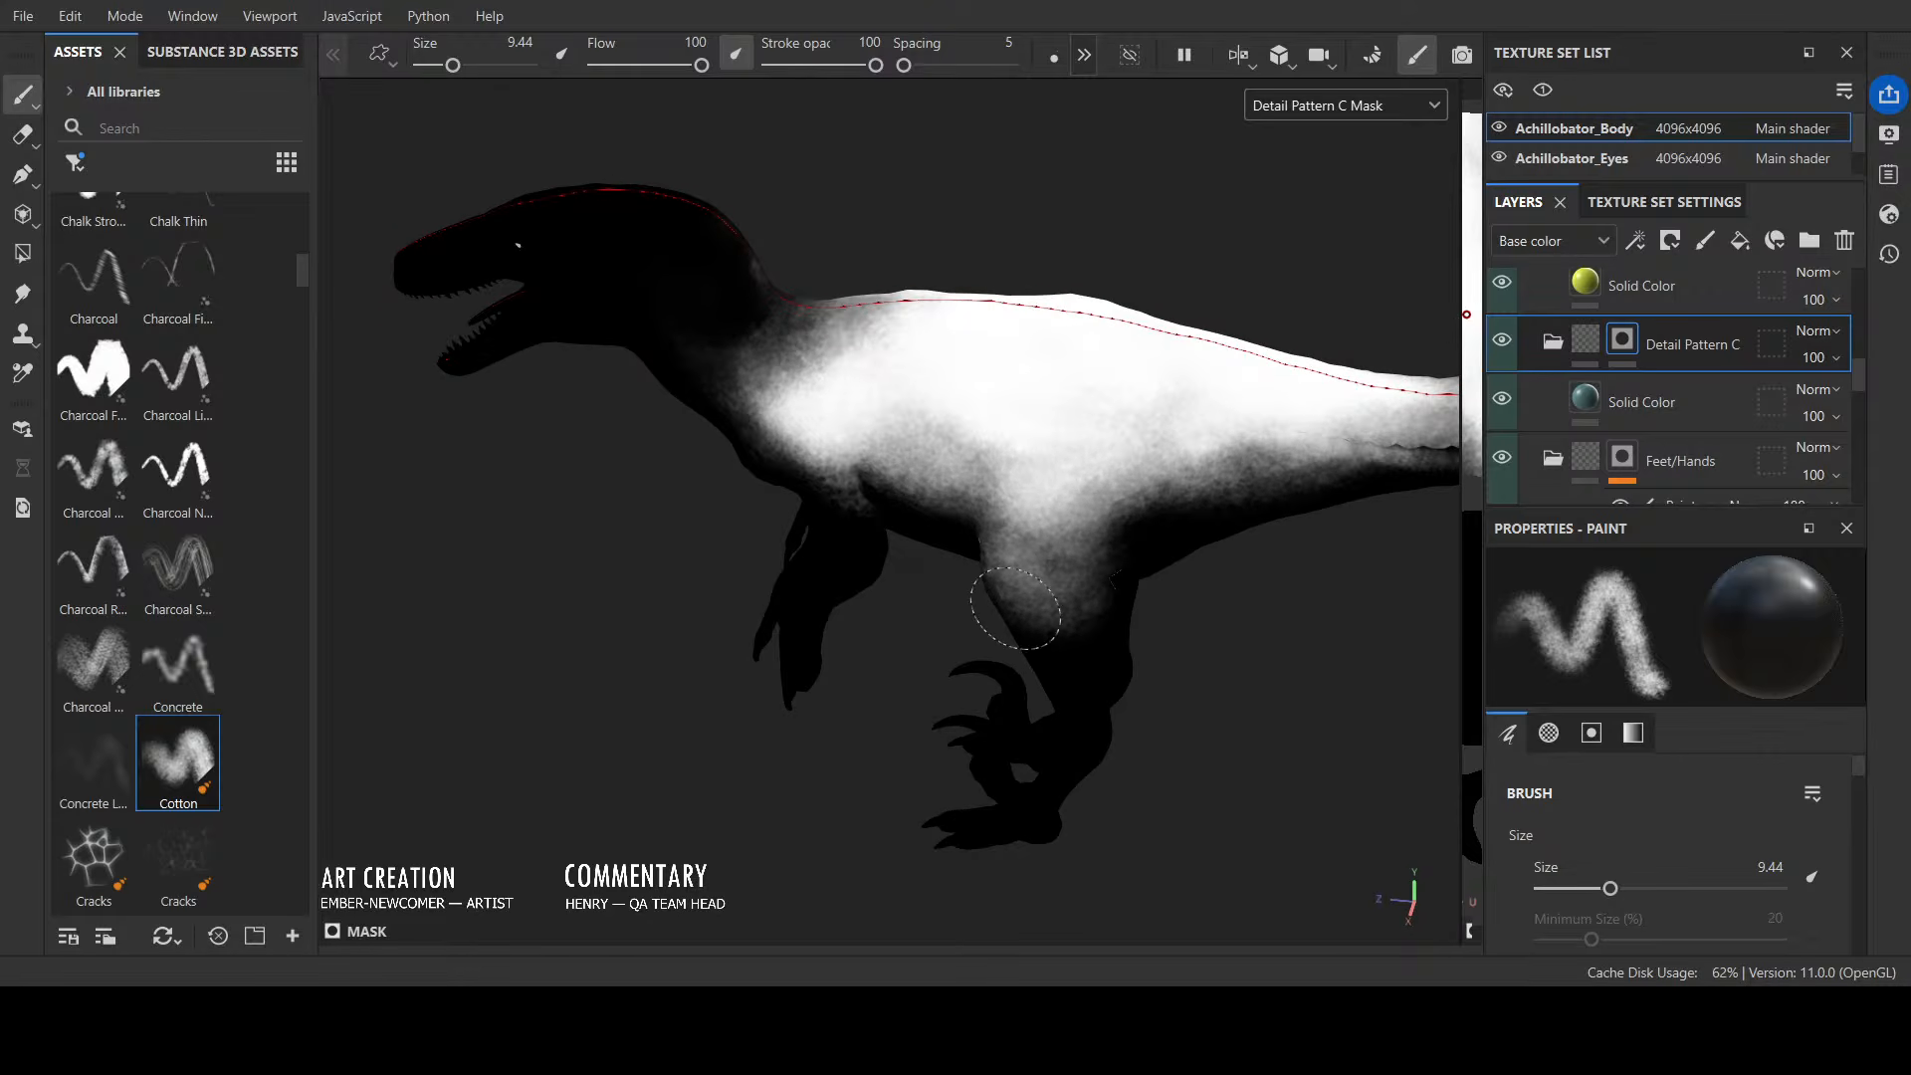
mouse_move(1107, 577)
mouse_down()
mouse_move(1066, 597)
mouse_move(1100, 588)
mouse_move(1117, 653)
mouse_move(812, 477)
mouse_move(832, 533)
mouse_move(961, 523)
mouse_move(905, 481)
mouse_up()
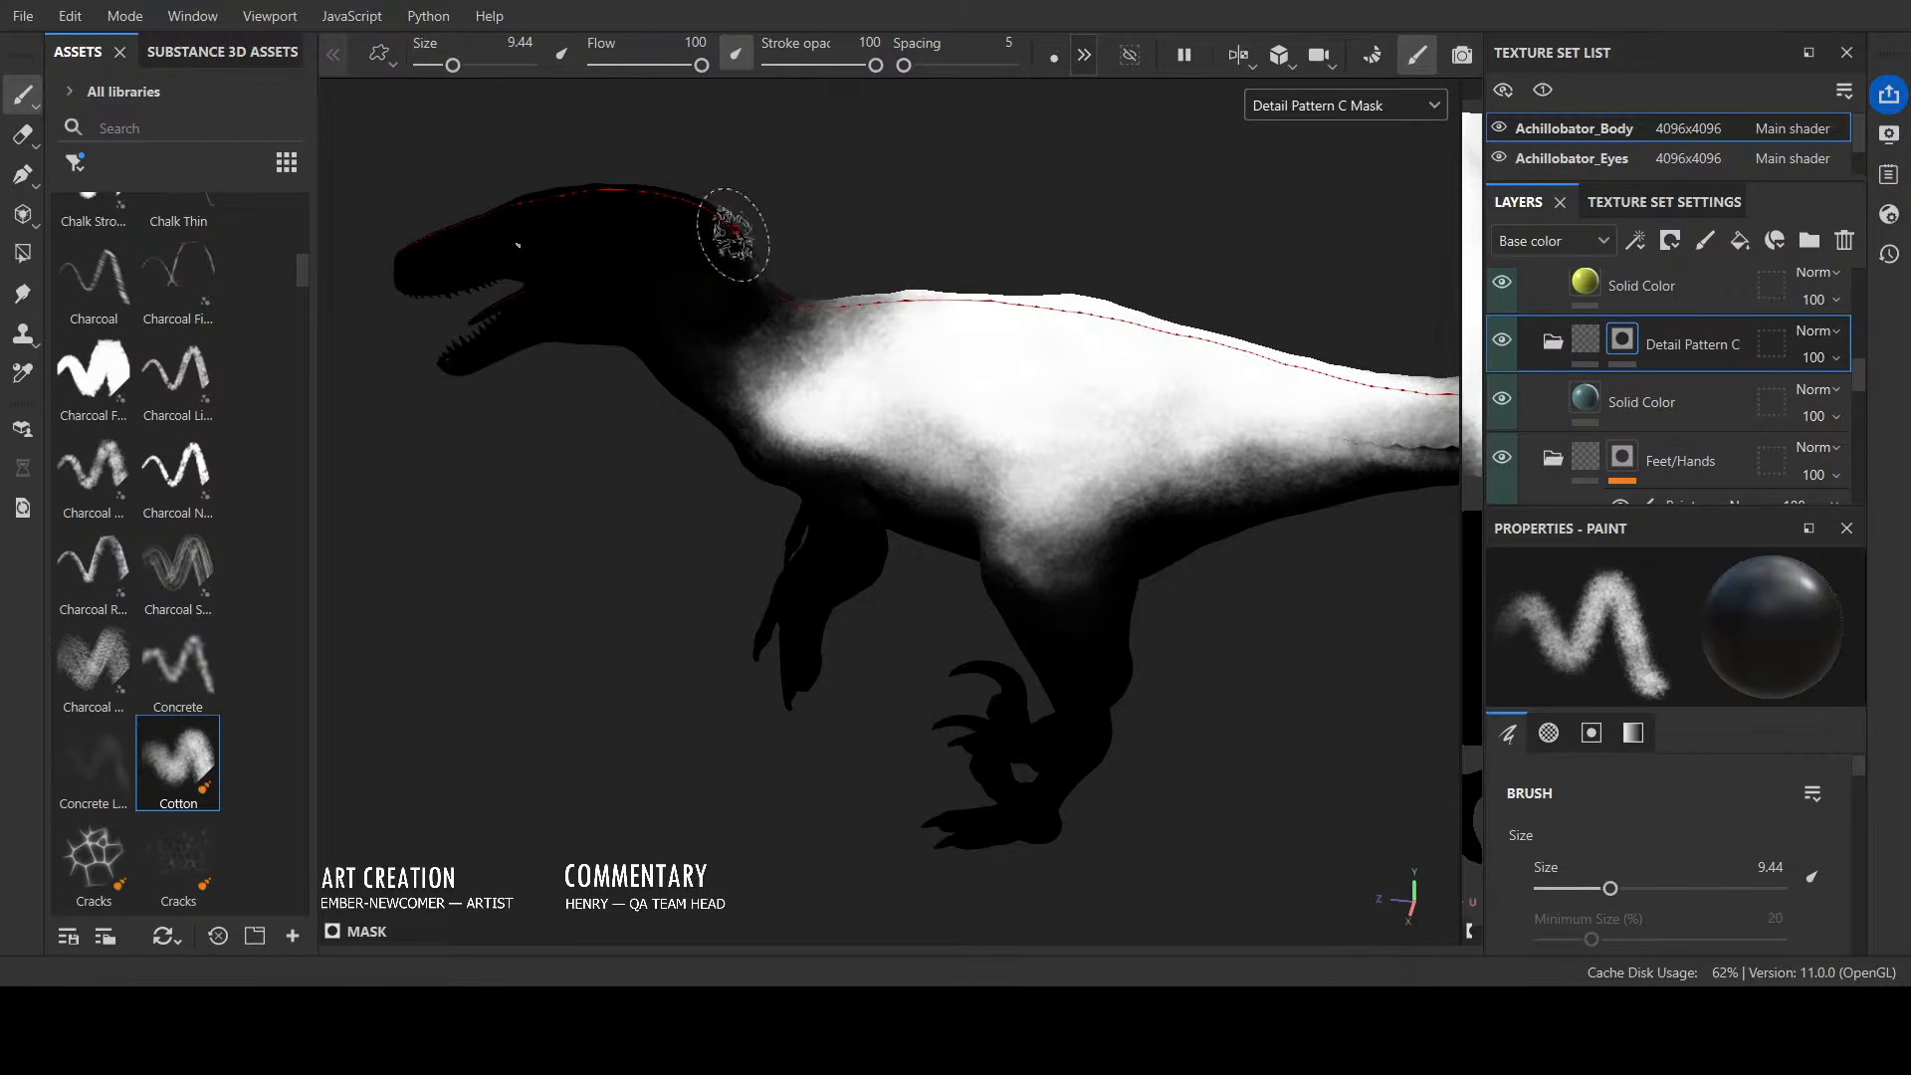
mouse_move(845, 463)
mouse_down()
mouse_move(779, 443)
mouse_move(811, 467)
mouse_up()
key(x)
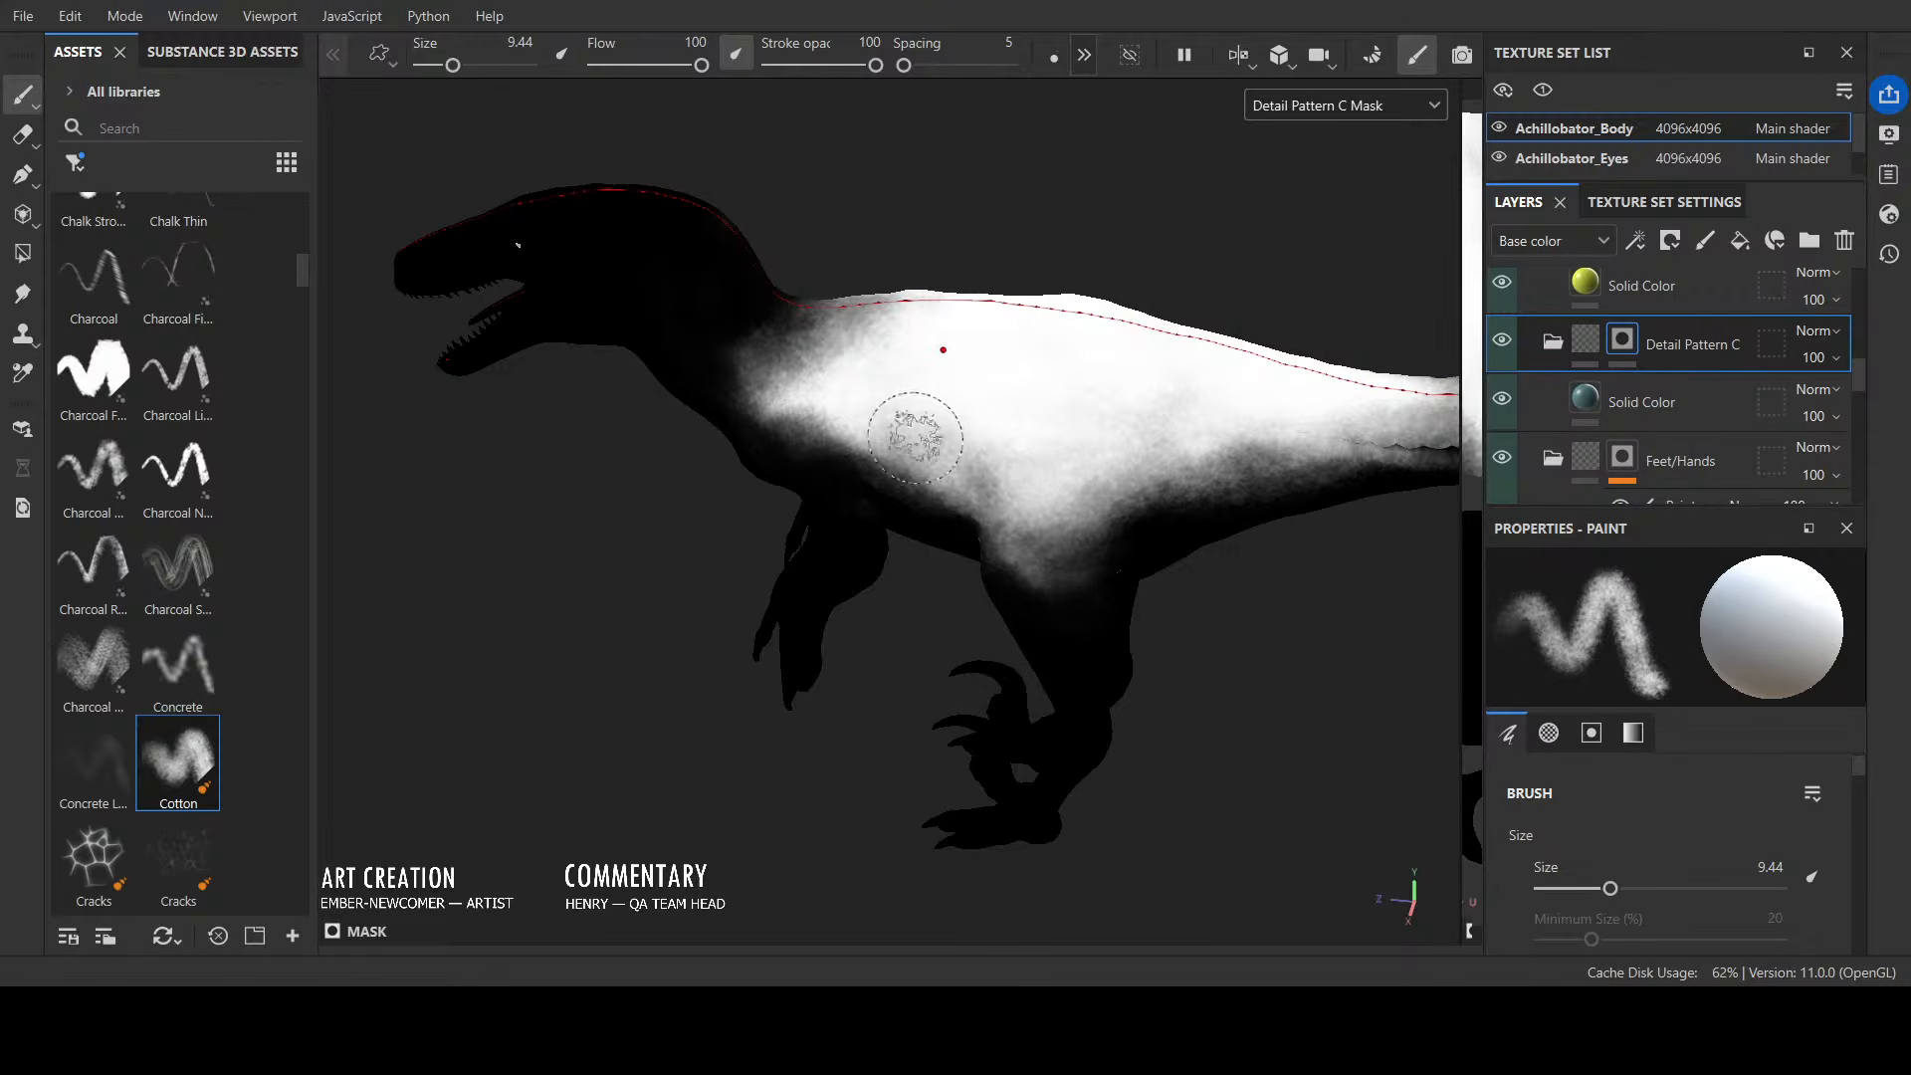
Step: Paint the Detail Pattern C mask white across the rest of the tail's upper surface down to the tip
mouse_move(1331, 631)
alt+mouse_down()
mouse_move(1058, 648)
mouse_move(1144, 786)
mouse_move(995, 697)
mouse_move(995, 667)
mouse_move(945, 659)
mouse_move(1214, 796)
mouse_move(1025, 627)
mouse_move(1101, 772)
mouse_move(1262, 883)
alt+mouse_up()
key(x)
key(x)
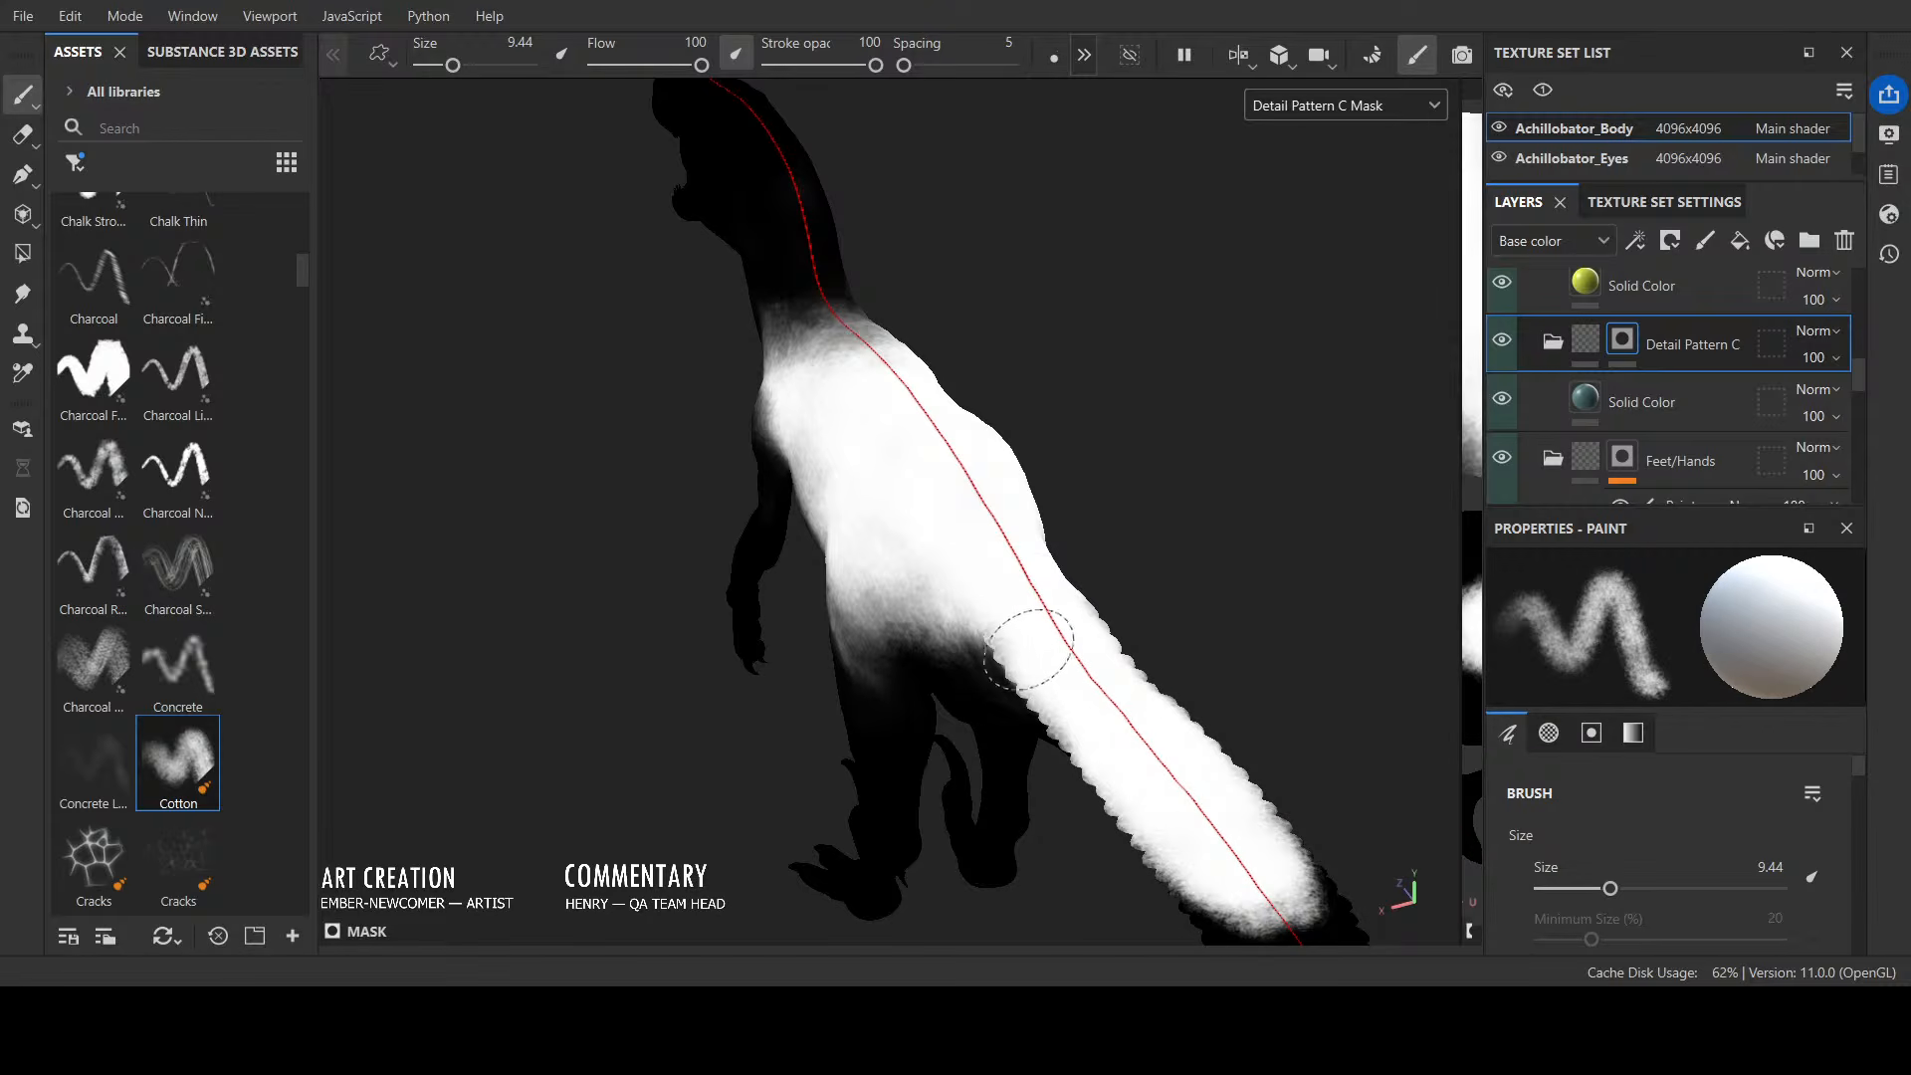
mouse_move(1301, 567)
alt+mouse_down()
mouse_move(1237, 482)
mouse_move(1065, 361)
alt+mouse_up()
alt+right_drag(1066, 360, 1185, 418)
alt+middle_drag(1185, 418, 781, 339)
alt+right_drag(780, 339, 1147, 520)
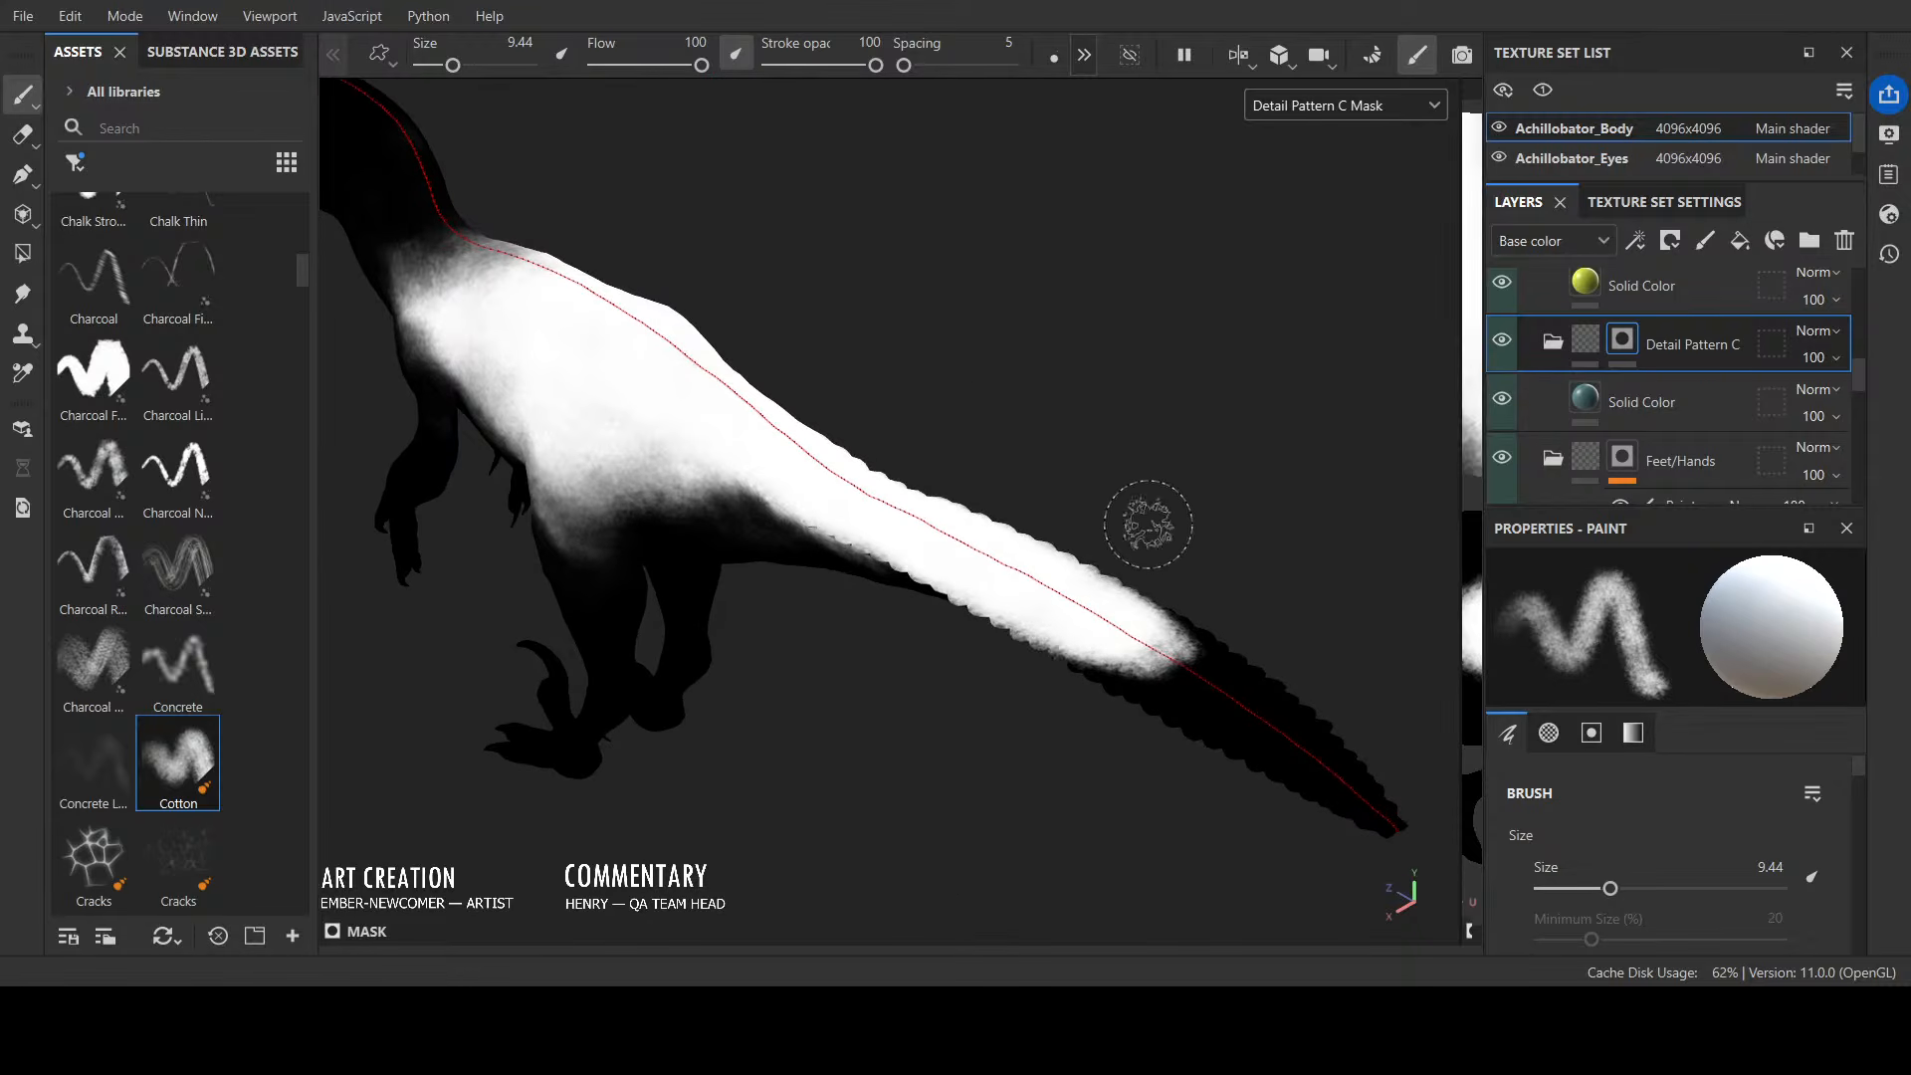
drag(1065, 637, 1164, 697)
mouse_move(1025, 605)
mouse_down()
mouse_move(1388, 821)
mouse_move(1266, 759)
mouse_up()
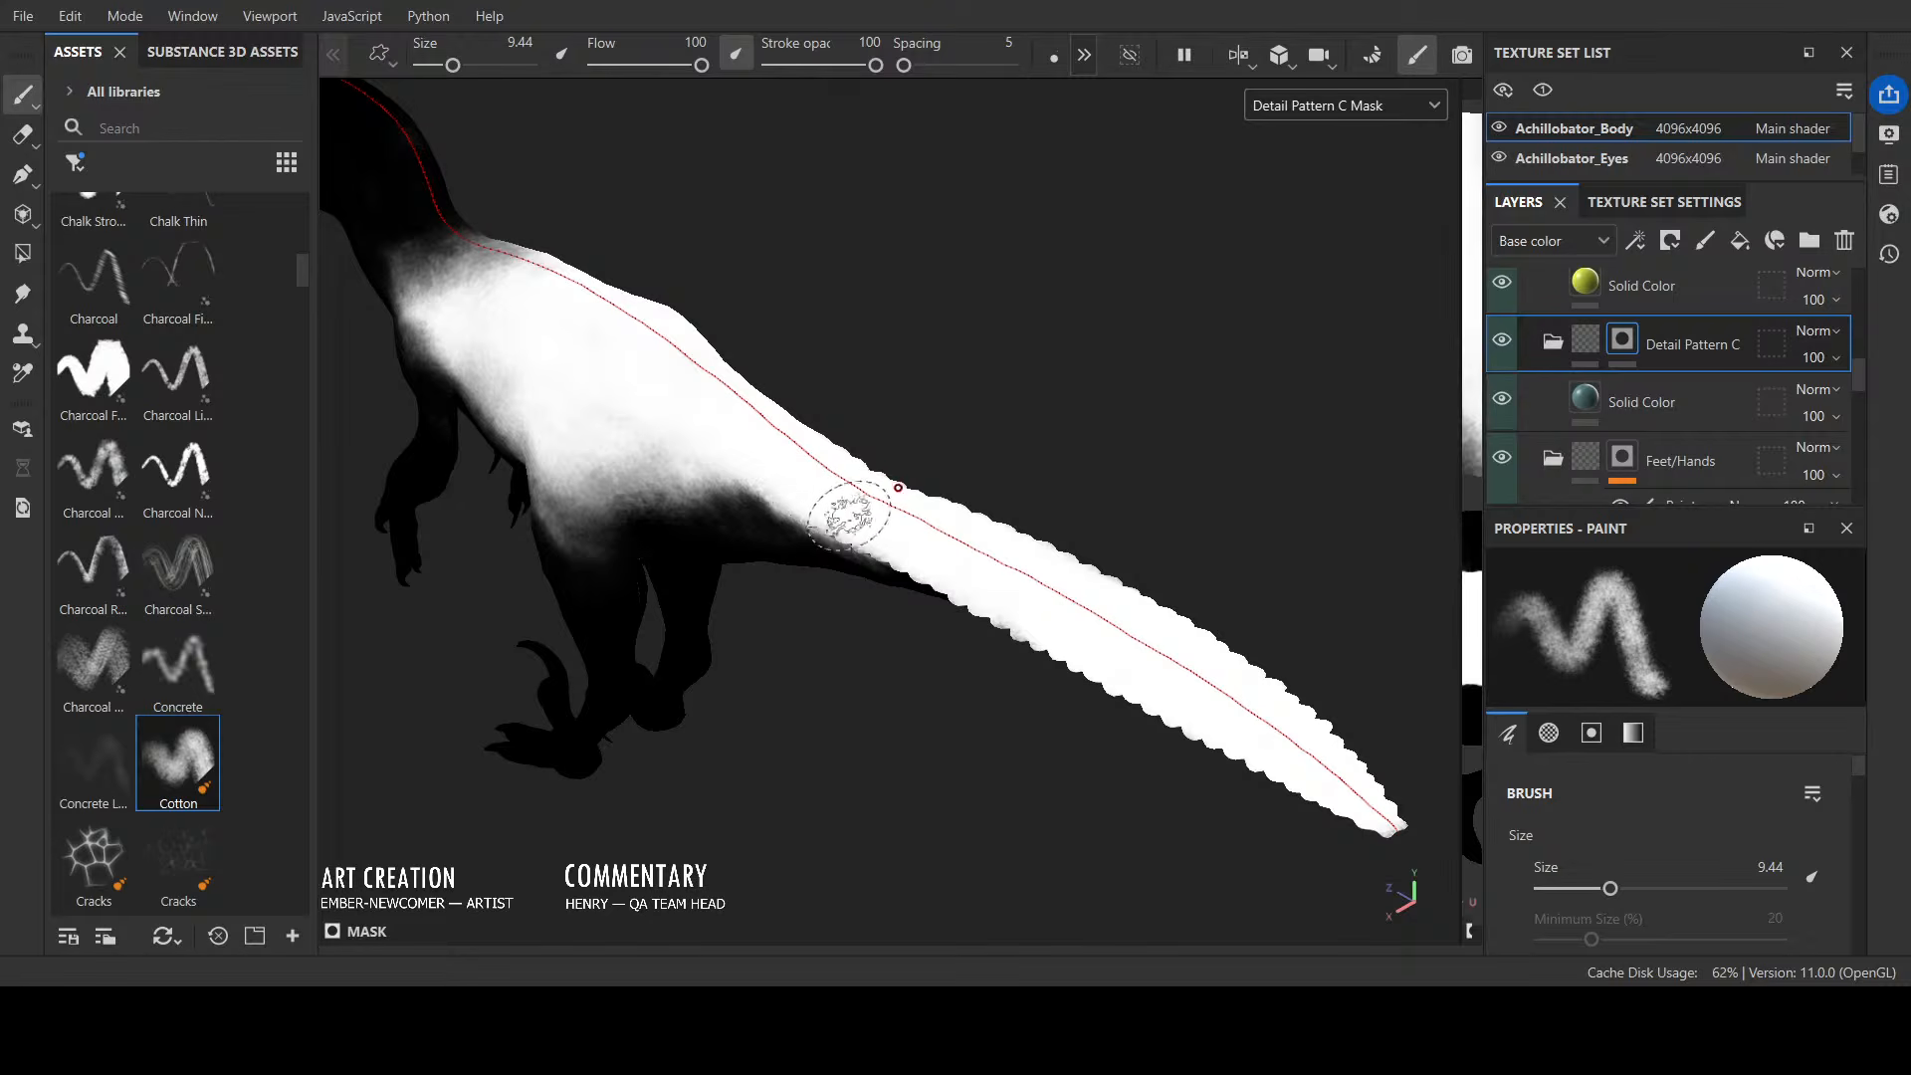
mouse_move(657, 481)
mouse_down()
mouse_move(737, 498)
mouse_move(647, 466)
mouse_up()
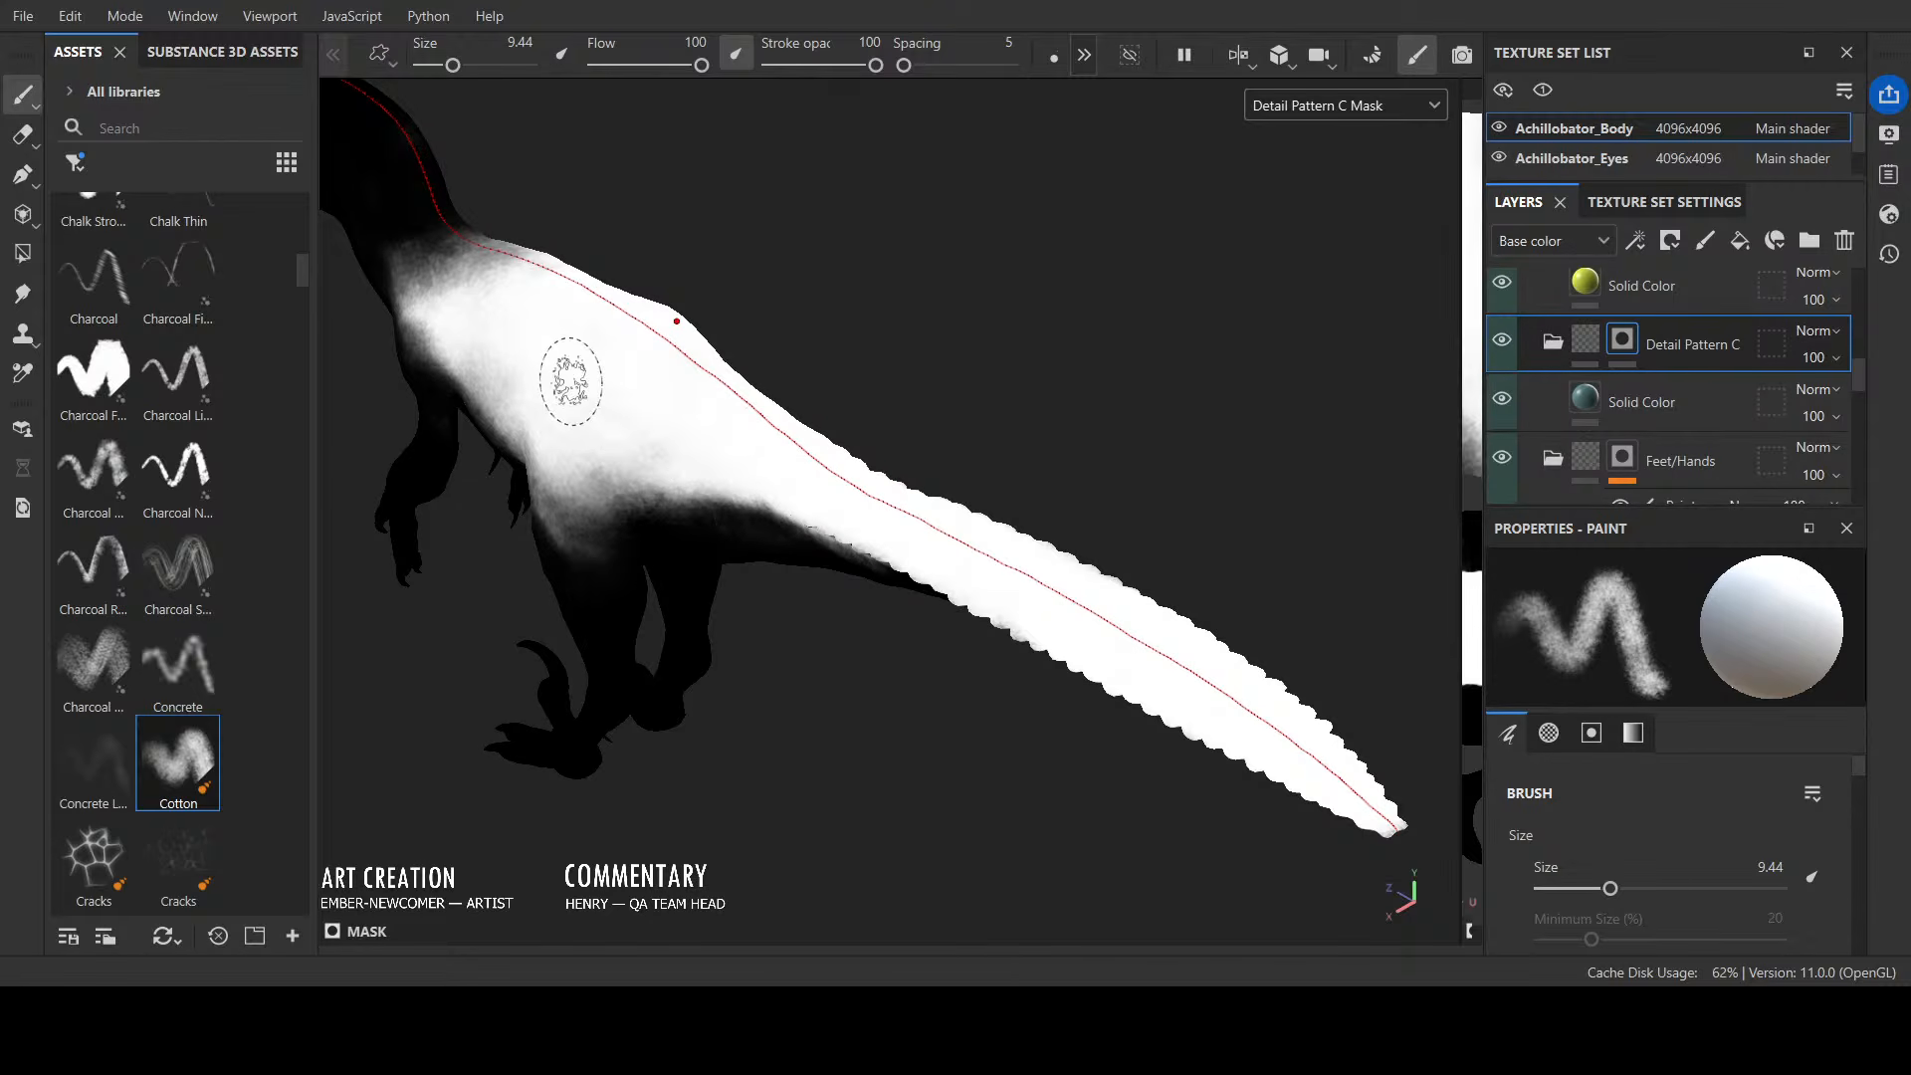
Step: Refine the Detail Pattern C mask edge from hip to tail base, and cut black streaks into it with a 2.16 brush
mouse_move(1017, 436)
alt+mouse_down()
mouse_move(1066, 273)
mouse_move(1109, 281)
alt+mouse_up()
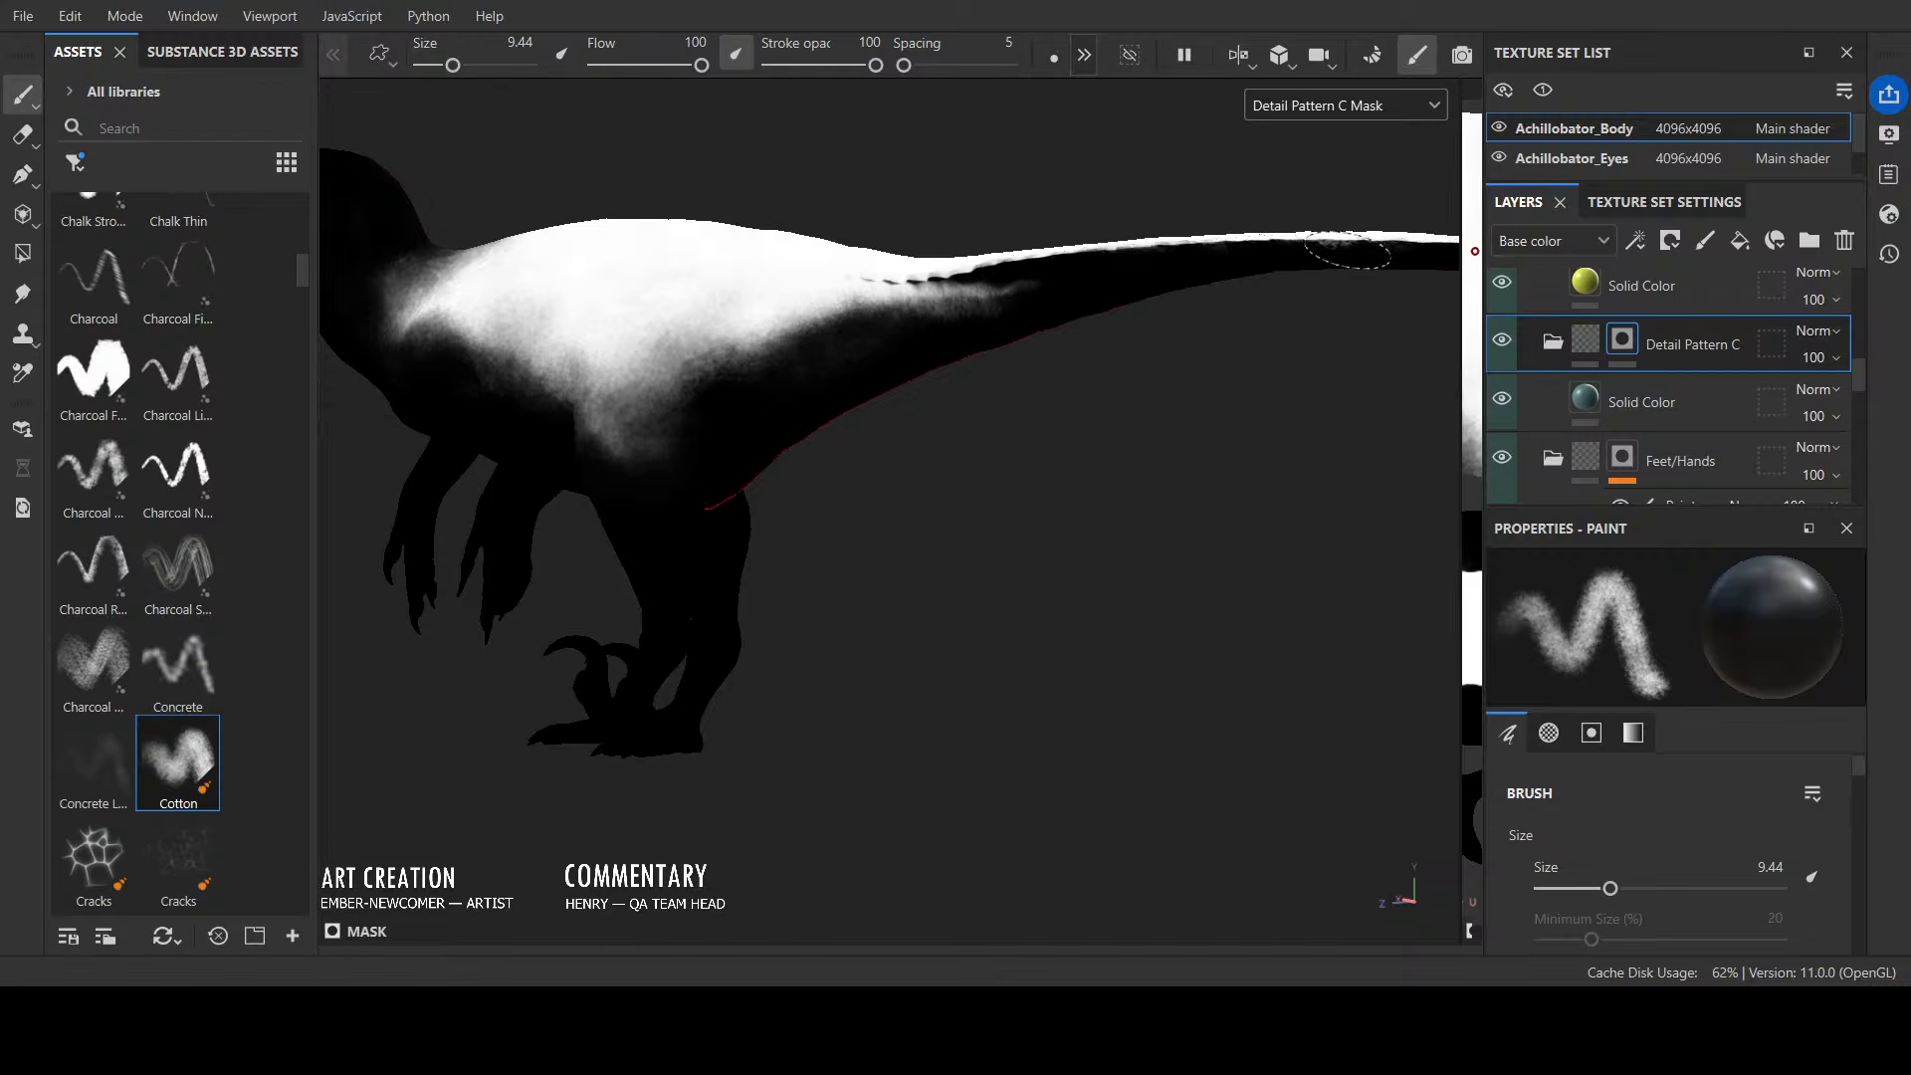
mouse_move(1035, 277)
mouse_down()
mouse_move(875, 306)
mouse_move(1024, 576)
mouse_move(874, 597)
mouse_move(1233, 613)
mouse_move(1120, 493)
mouse_up()
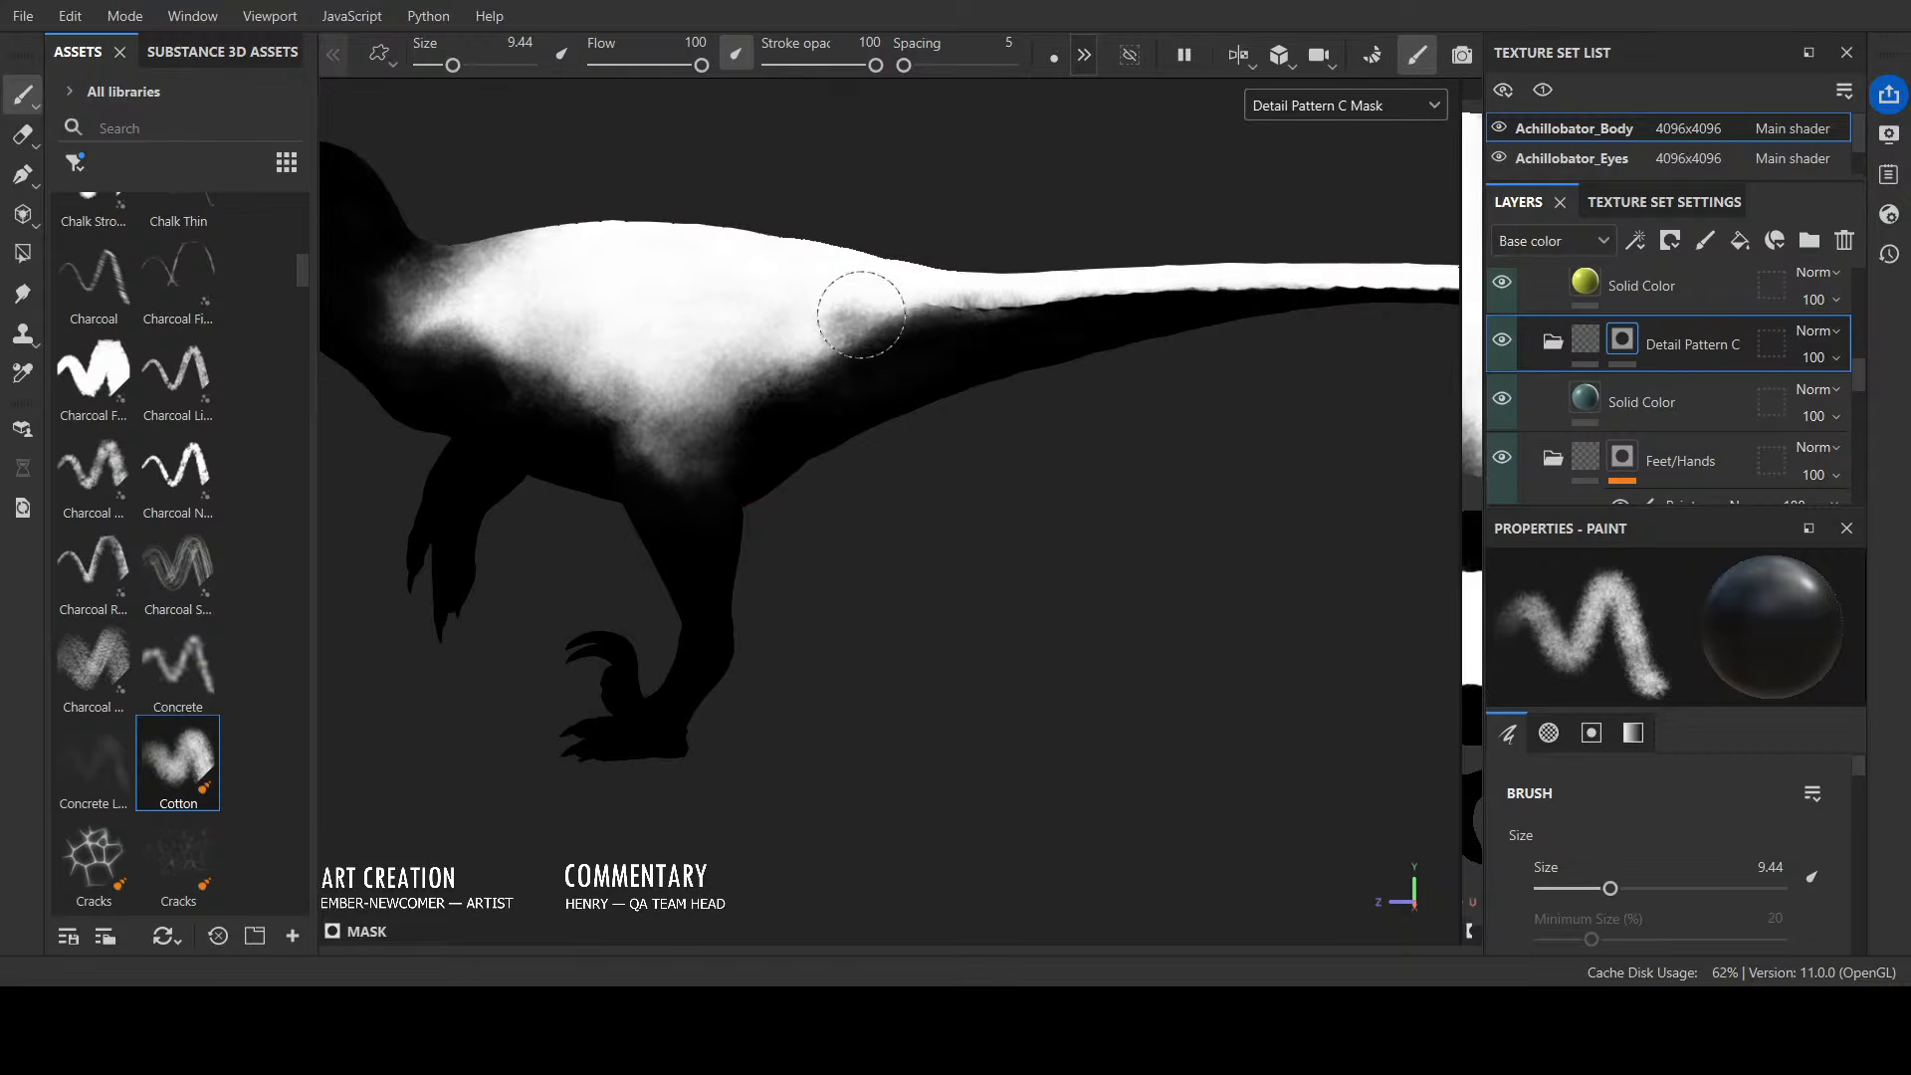
ctrl+right_drag(968, 336, 781, 318)
key(x)
key(x)
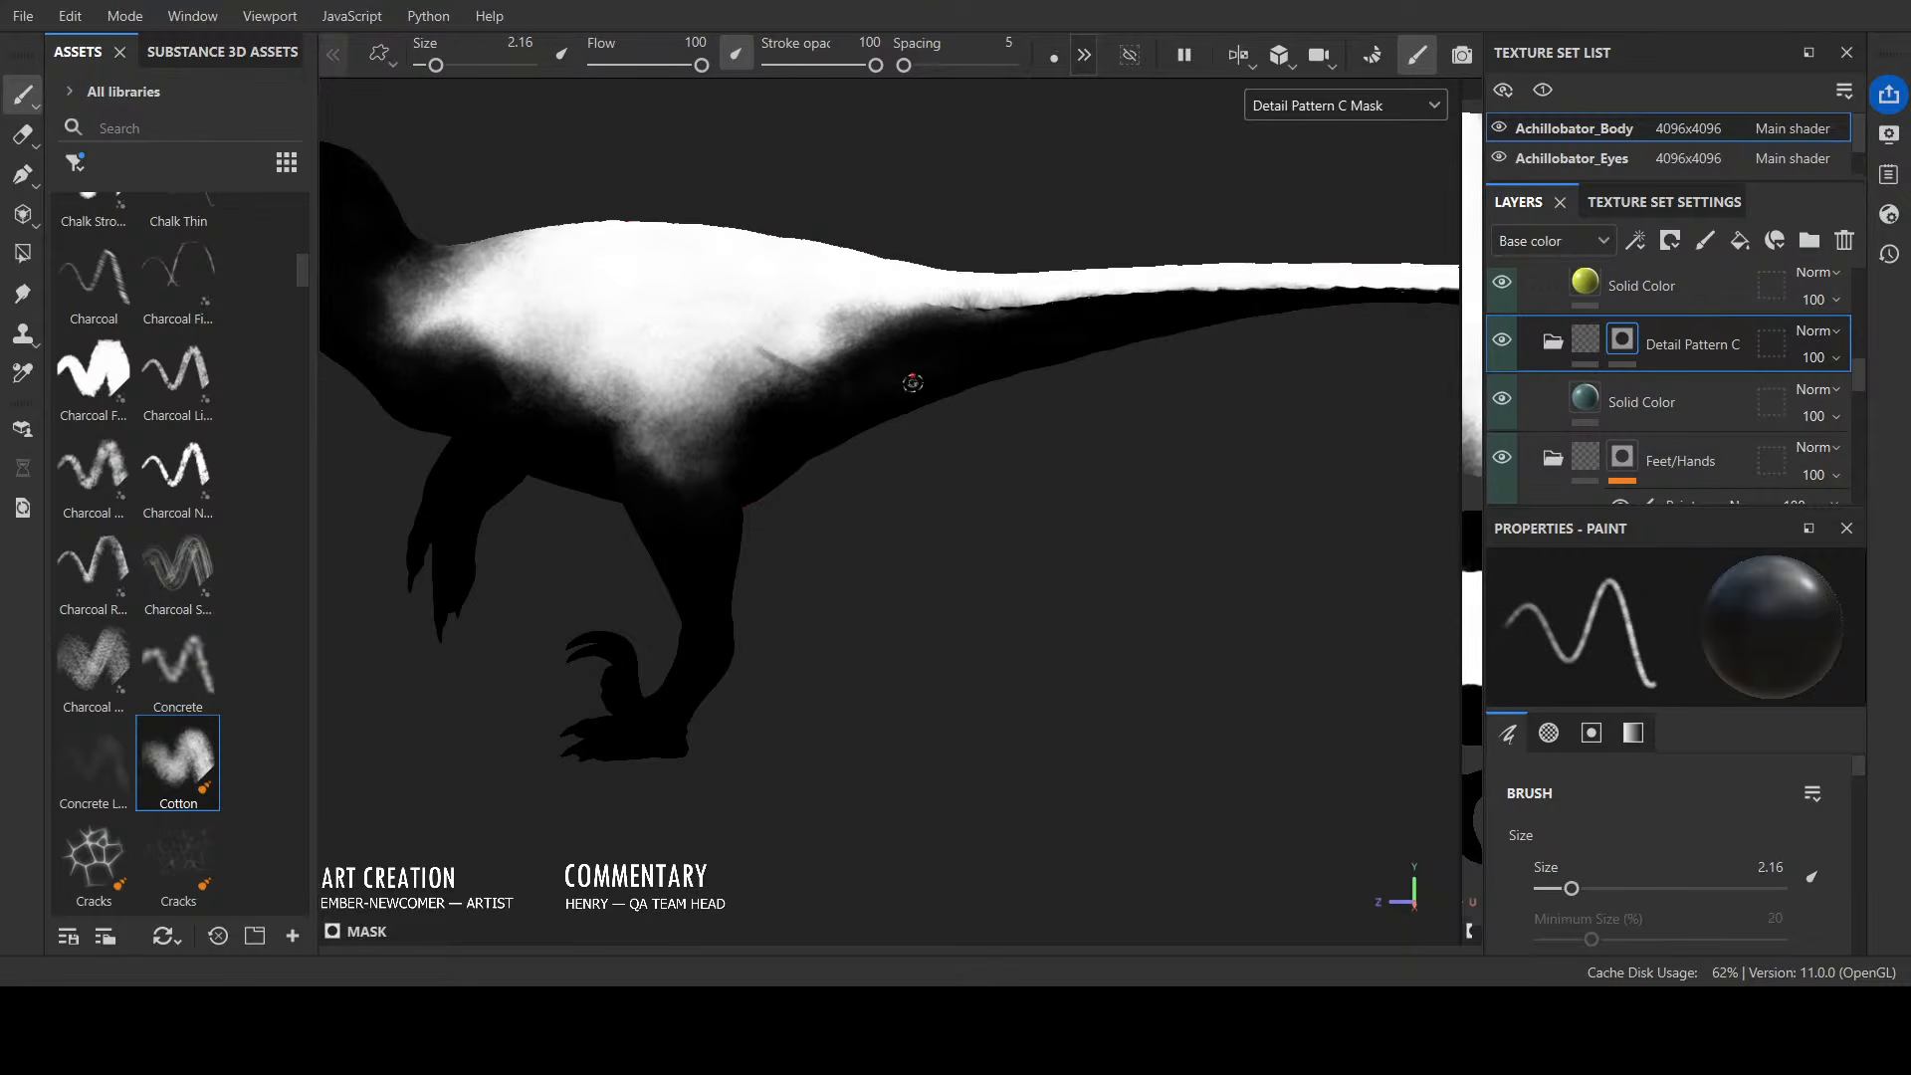
mouse_move(992, 353)
mouse_down()
mouse_move(801, 331)
mouse_move(834, 321)
mouse_up()
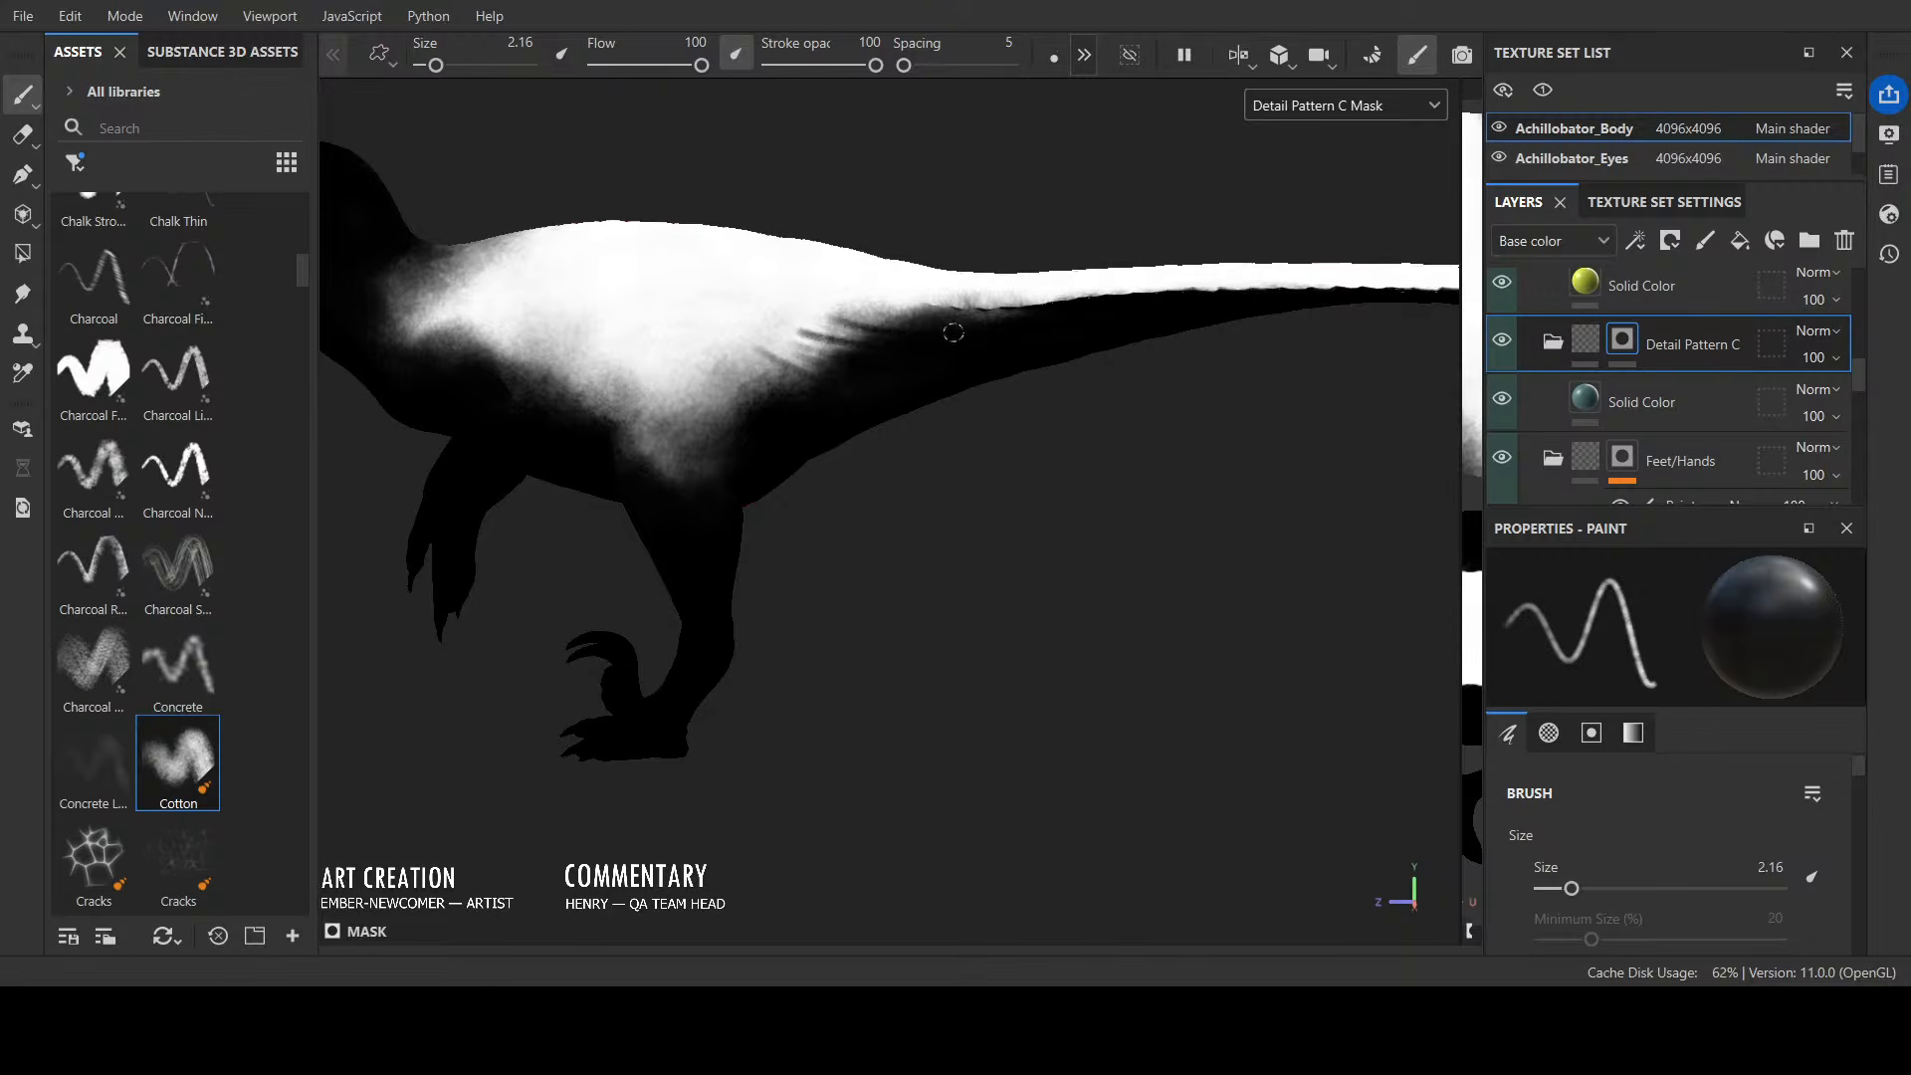
mouse_move(959, 326)
mouse_down()
mouse_move(849, 308)
mouse_move(871, 305)
mouse_up()
key(x)
drag(820, 379, 756, 347)
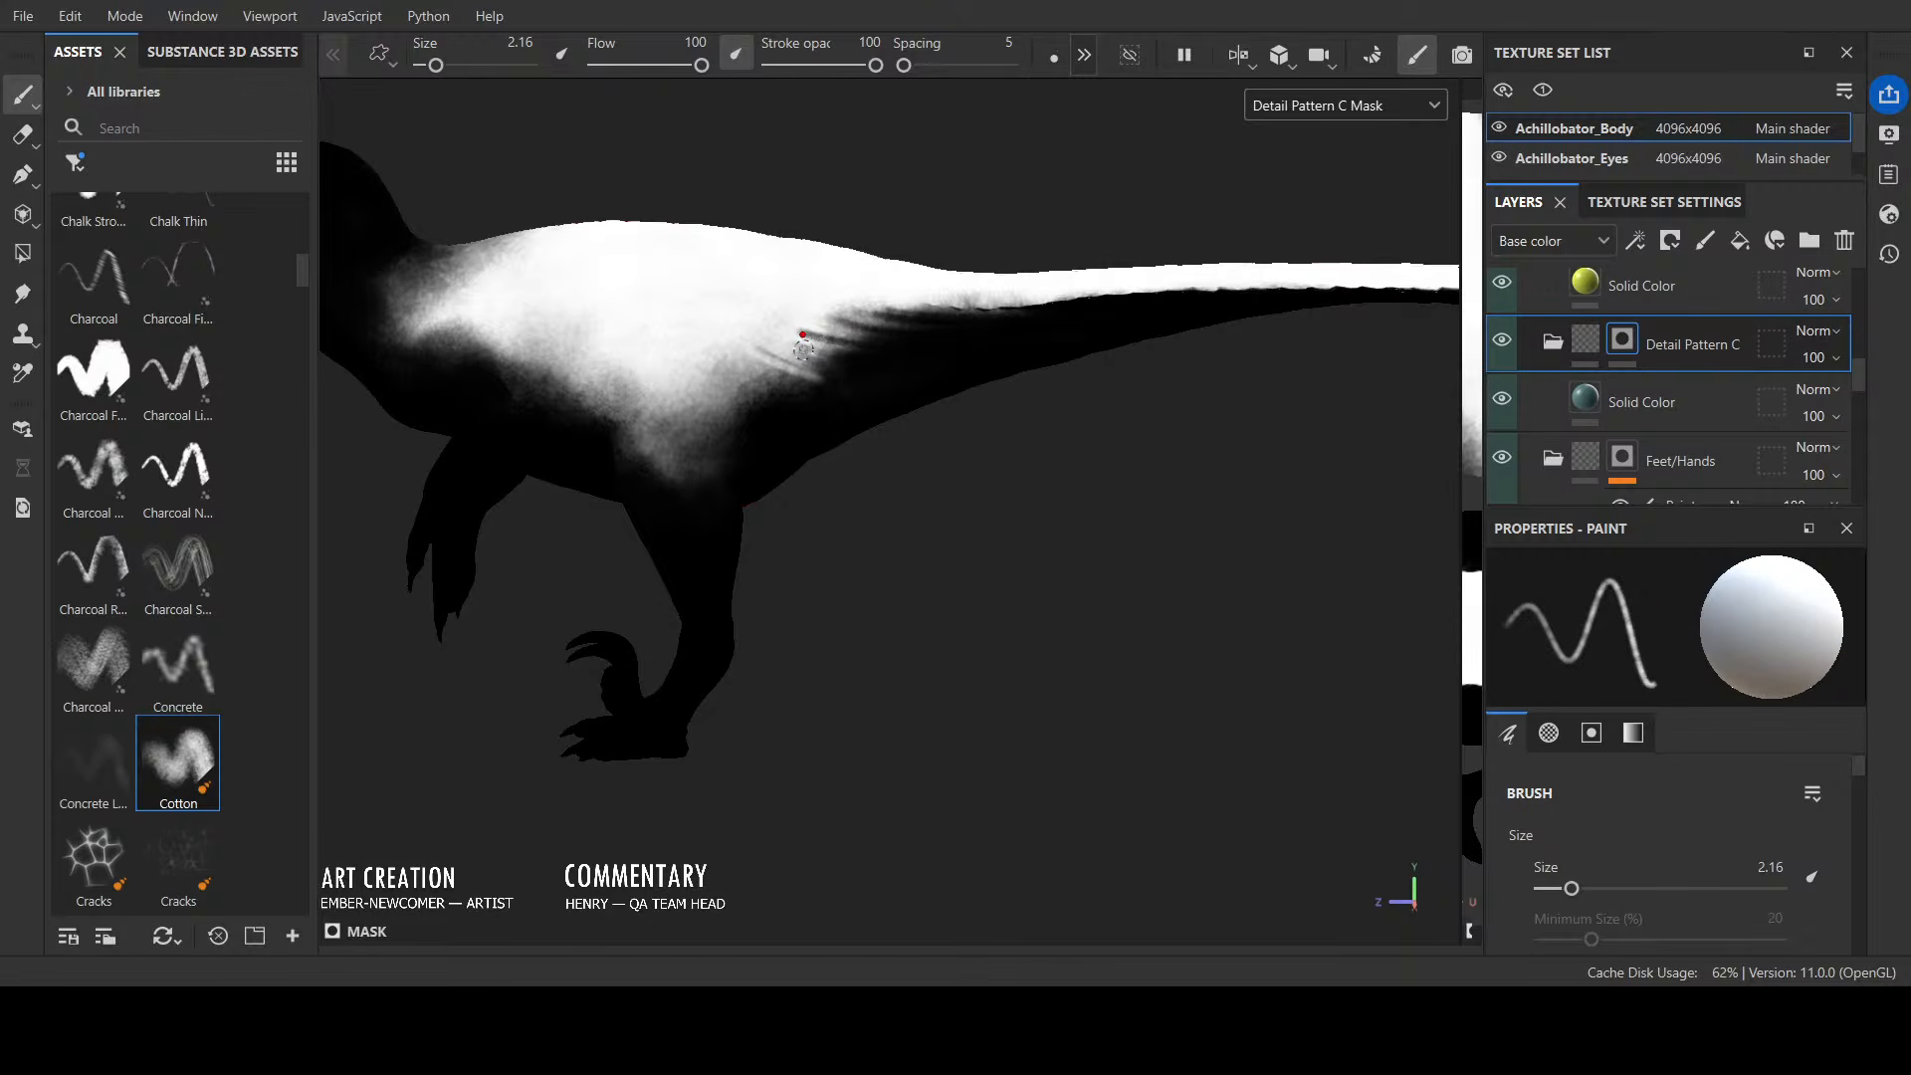
Step: Layer alternating white and black feather-like streaks along the mask edge behind the hip, using brush sizes 0.75 and 2.79
ctrl+right_drag(803, 348, 767, 348)
drag(756, 364, 815, 390)
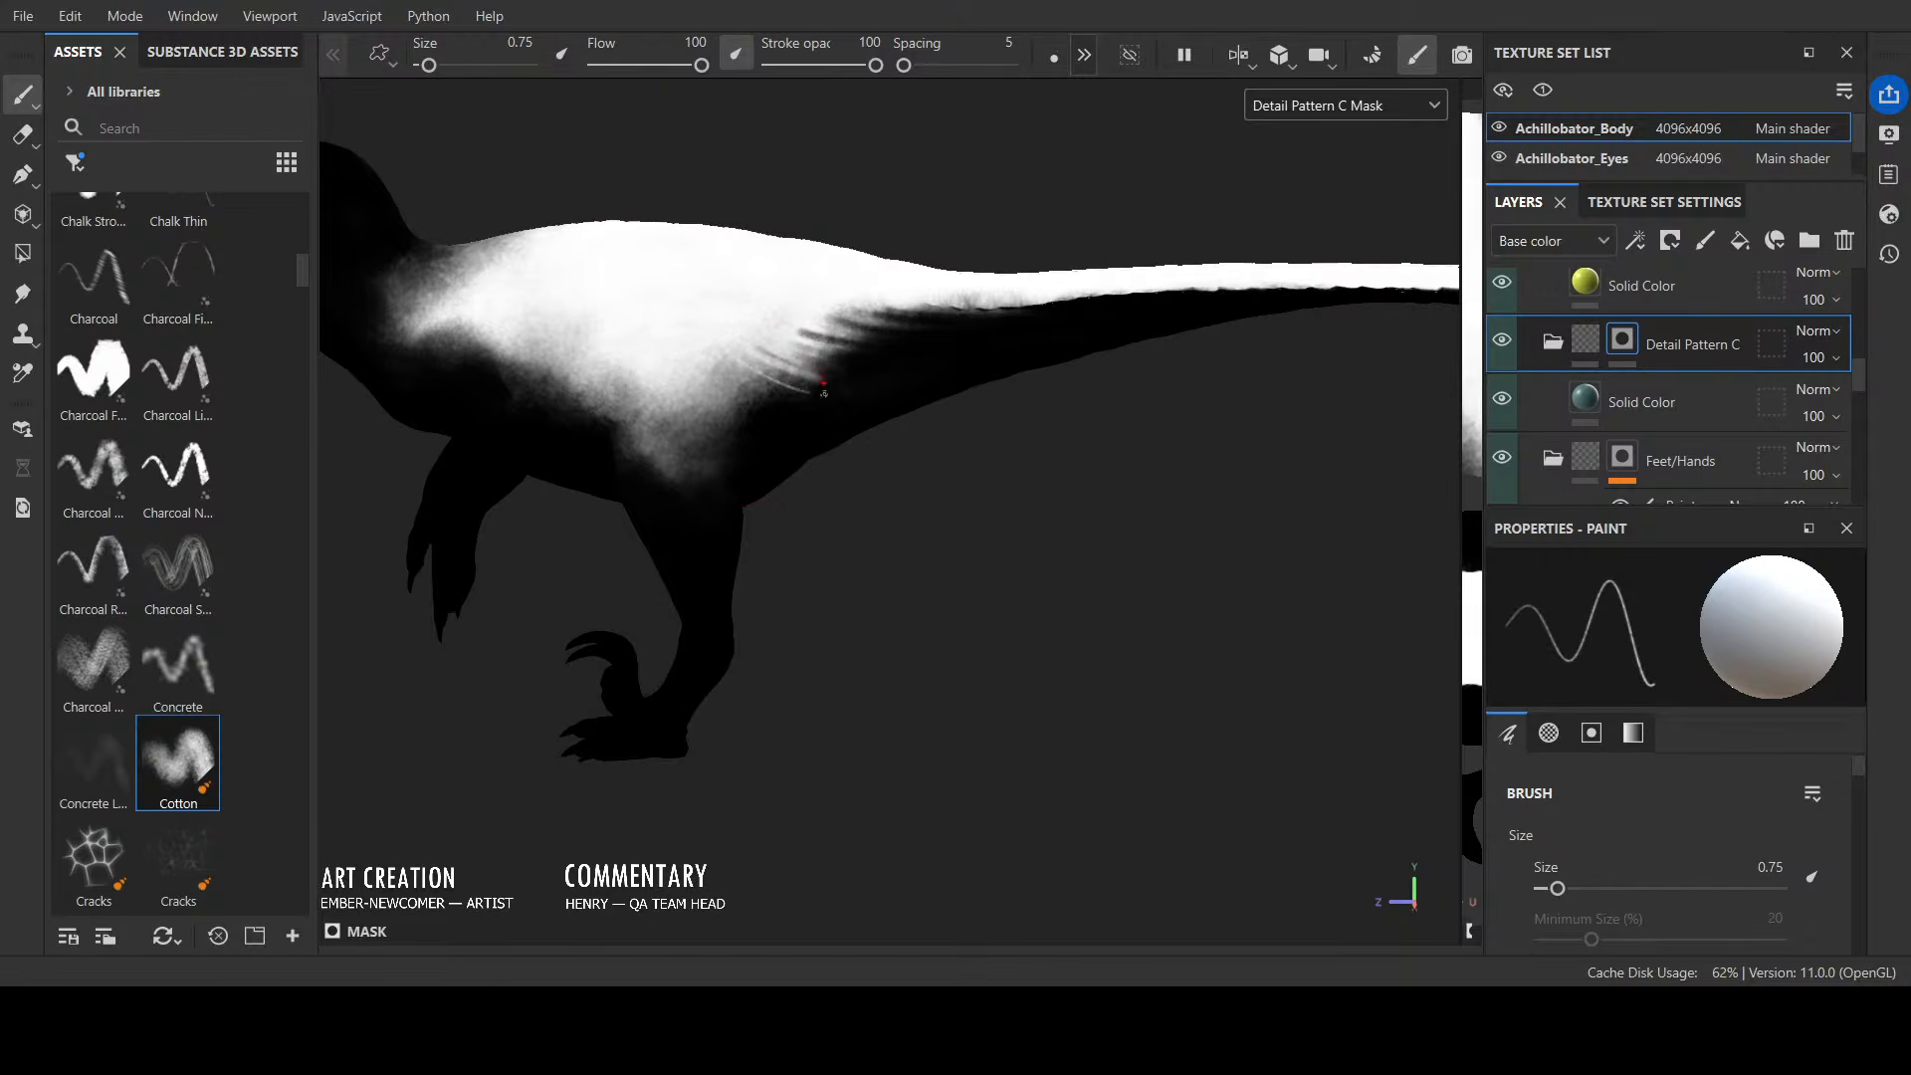
ctrl+right_drag(723, 338, 757, 329)
key(x)
mouse_move(731, 355)
mouse_down()
mouse_move(802, 403)
mouse_move(838, 381)
mouse_up()
key(x)
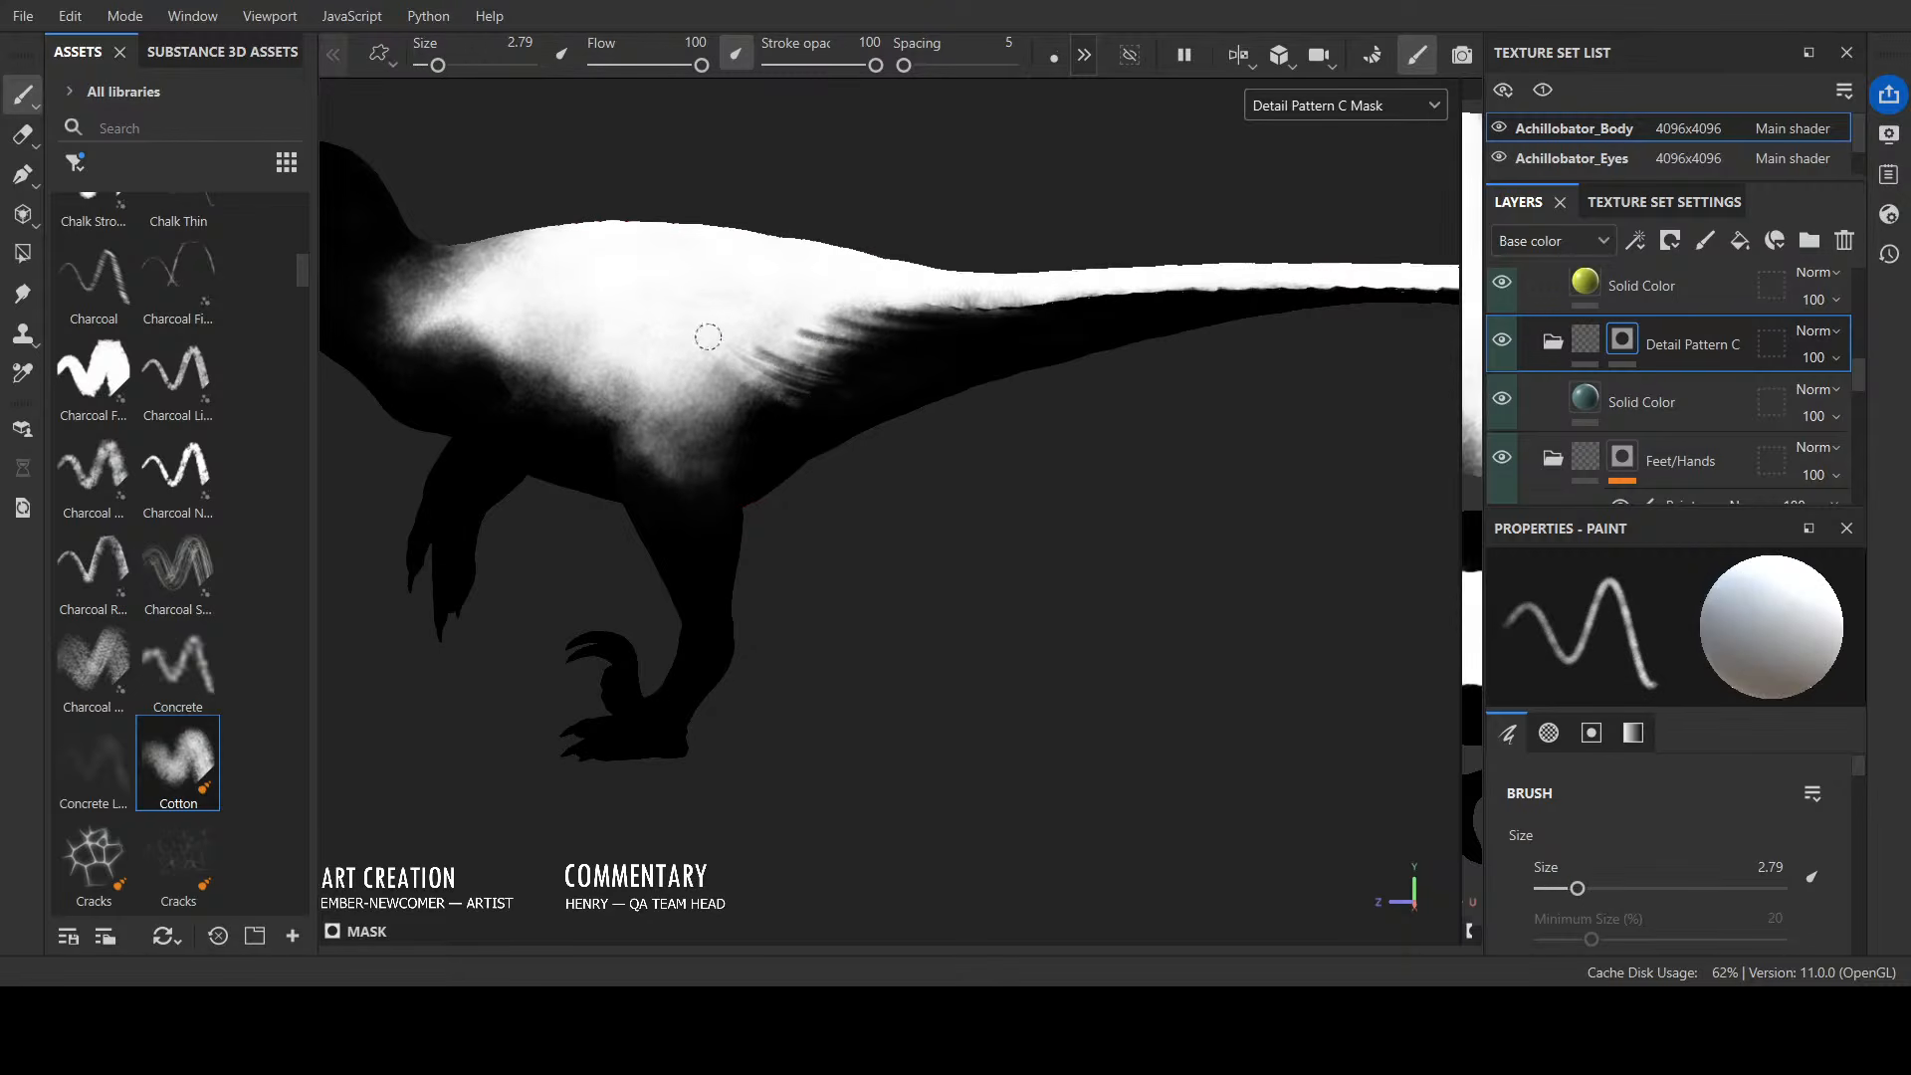
mouse_move(727, 338)
mouse_down()
mouse_move(822, 363)
mouse_move(873, 340)
mouse_move(771, 333)
mouse_move(842, 358)
mouse_move(738, 406)
mouse_move(821, 412)
mouse_up()
key(x)
mouse_move(768, 384)
mouse_down()
mouse_move(836, 405)
mouse_move(848, 389)
mouse_up()
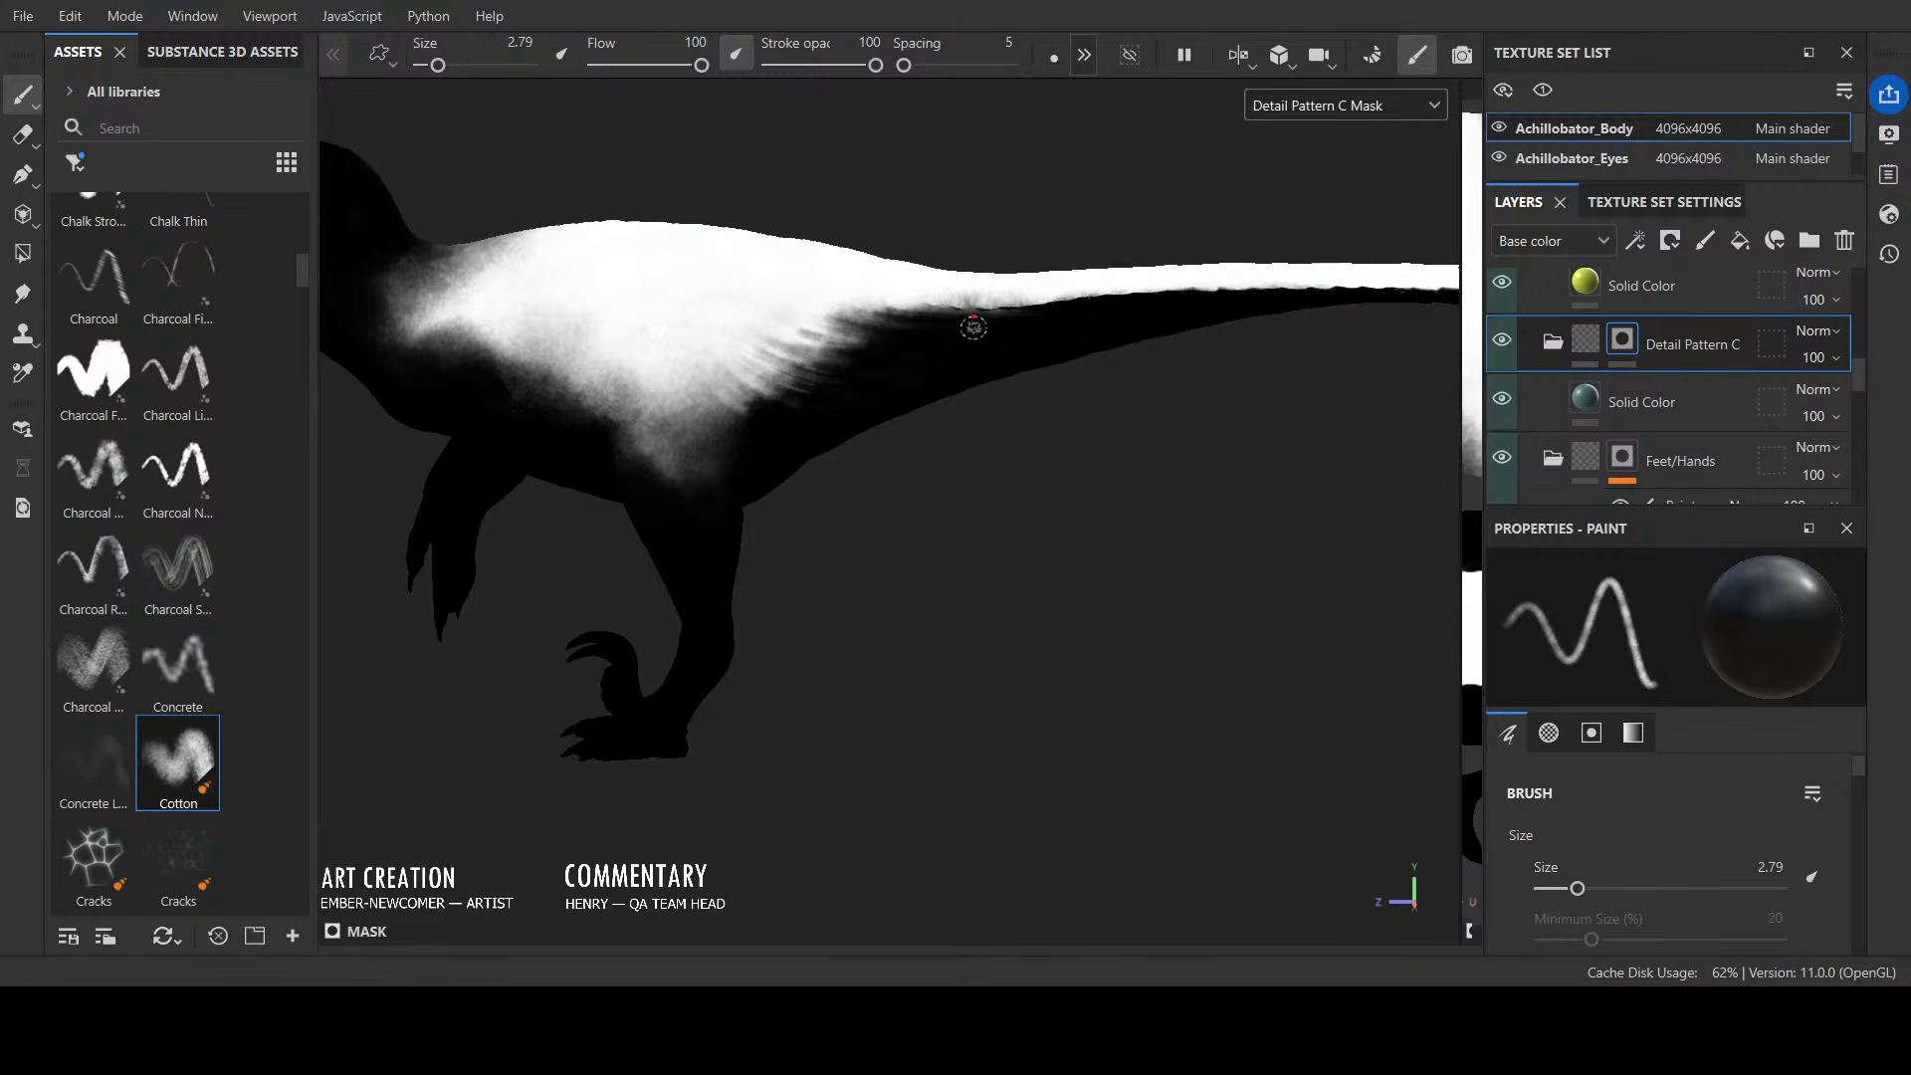
Step: Paint curved black and white bands over the upper thigh on the Detail Pattern C mask to break up its soft edge
key(x)
mouse_move(740, 337)
mouse_down()
mouse_move(689, 457)
mouse_move(721, 438)
mouse_move(652, 453)
mouse_move(718, 414)
mouse_move(701, 383)
mouse_move(662, 403)
mouse_move(723, 379)
mouse_up()
key(x)
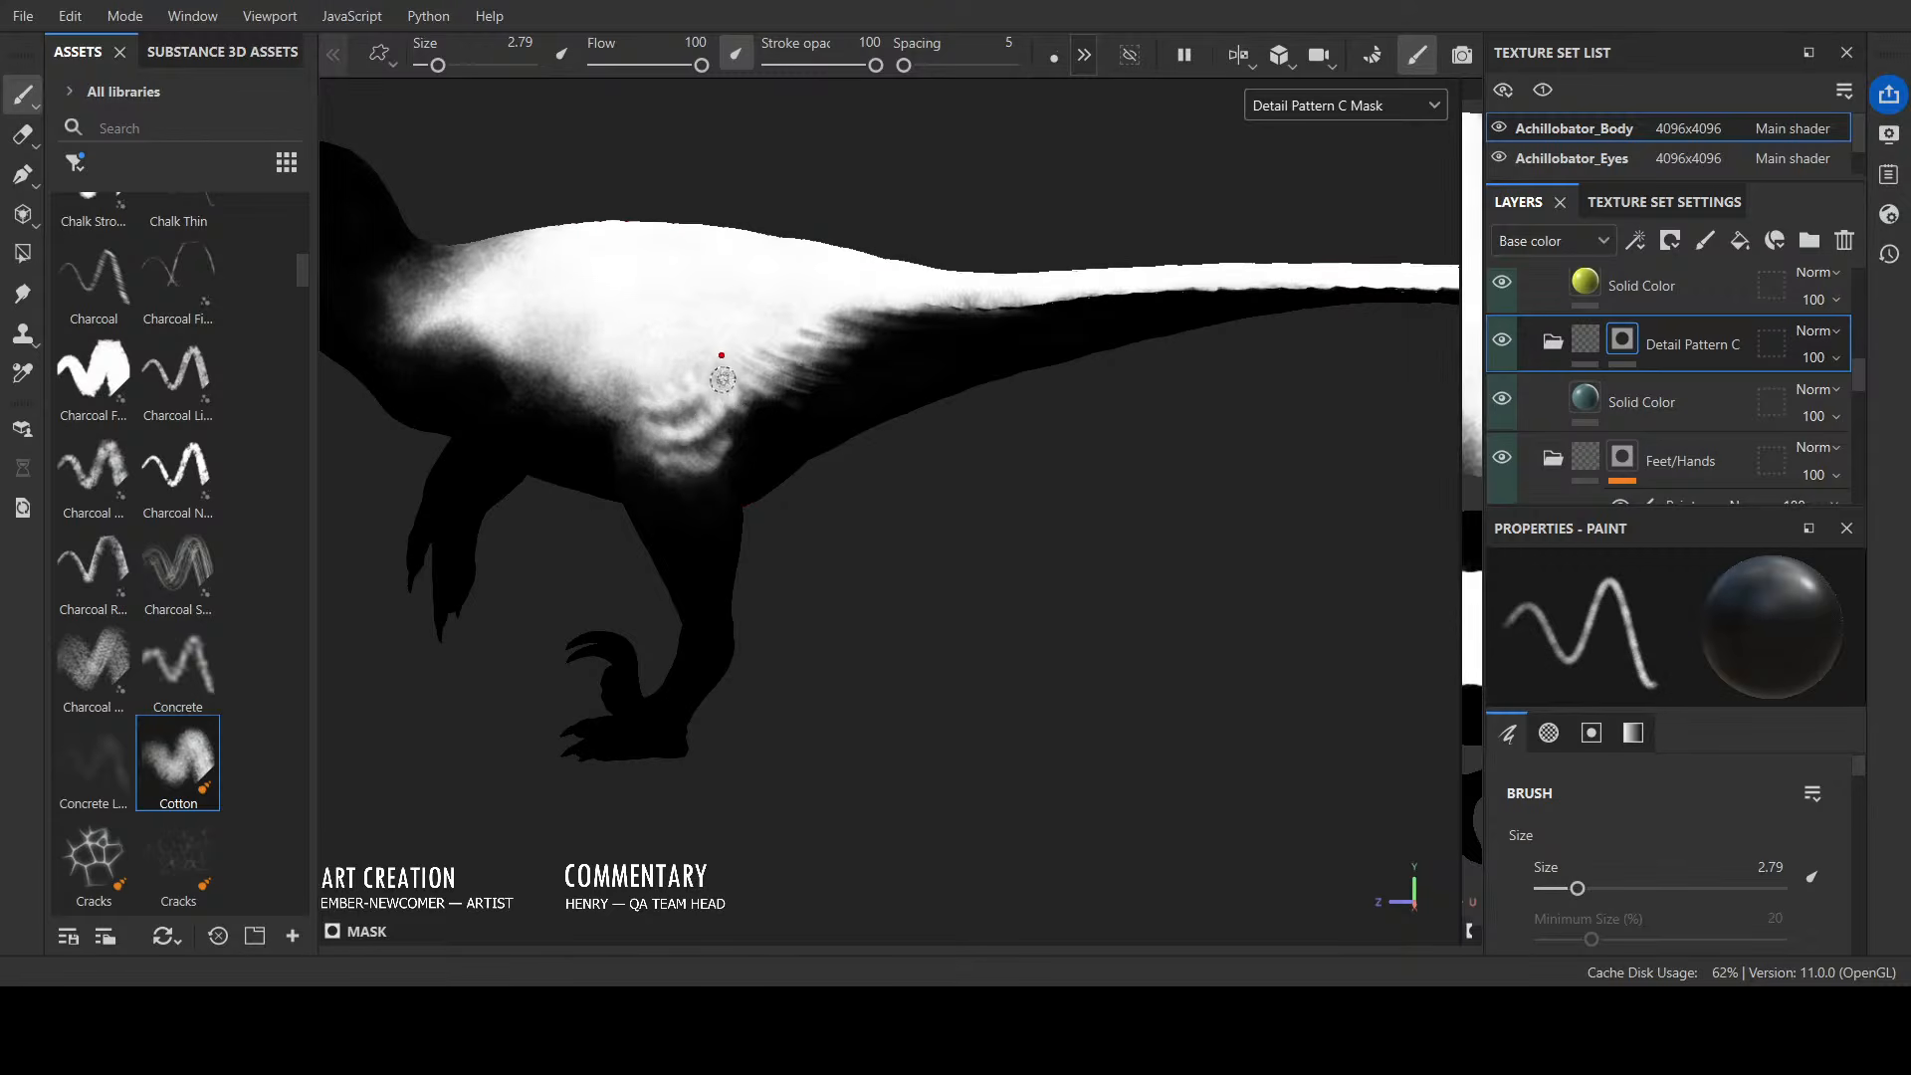
key(x)
drag(679, 455, 723, 438)
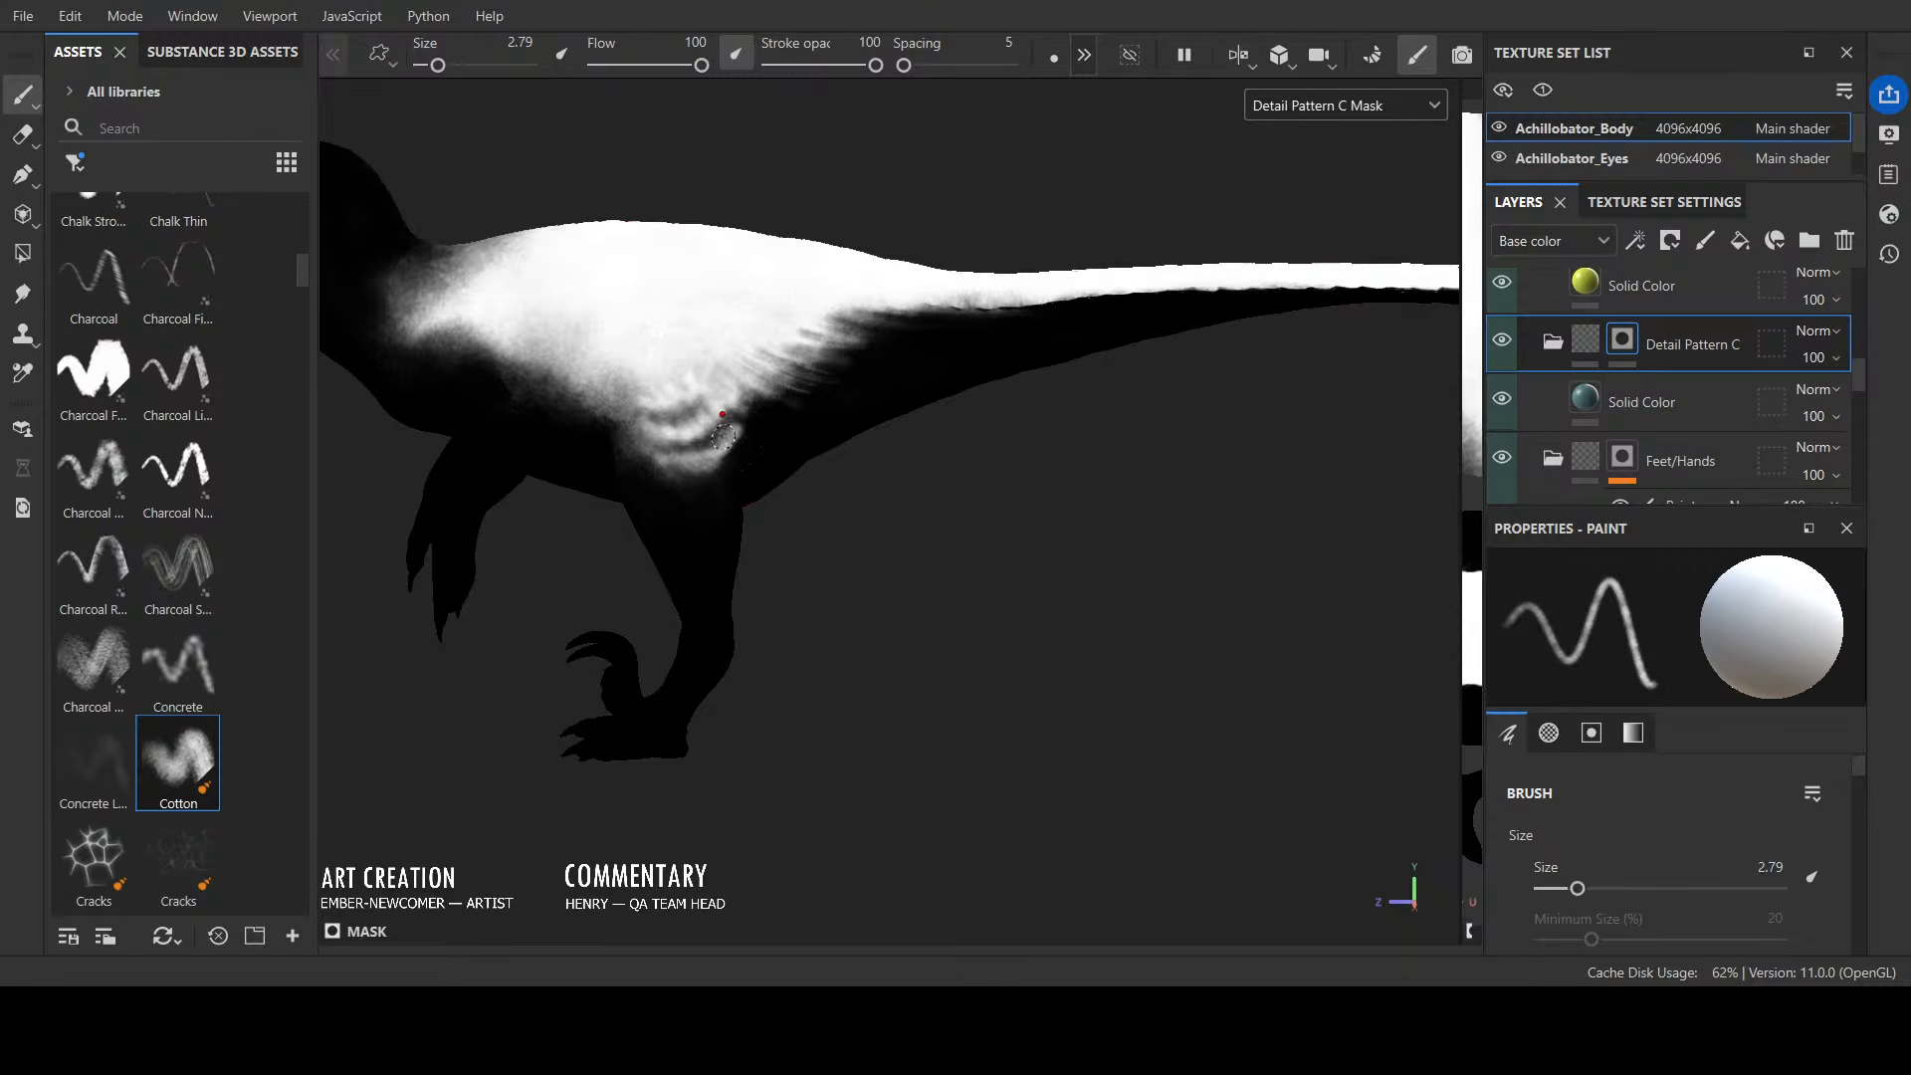
key(x)
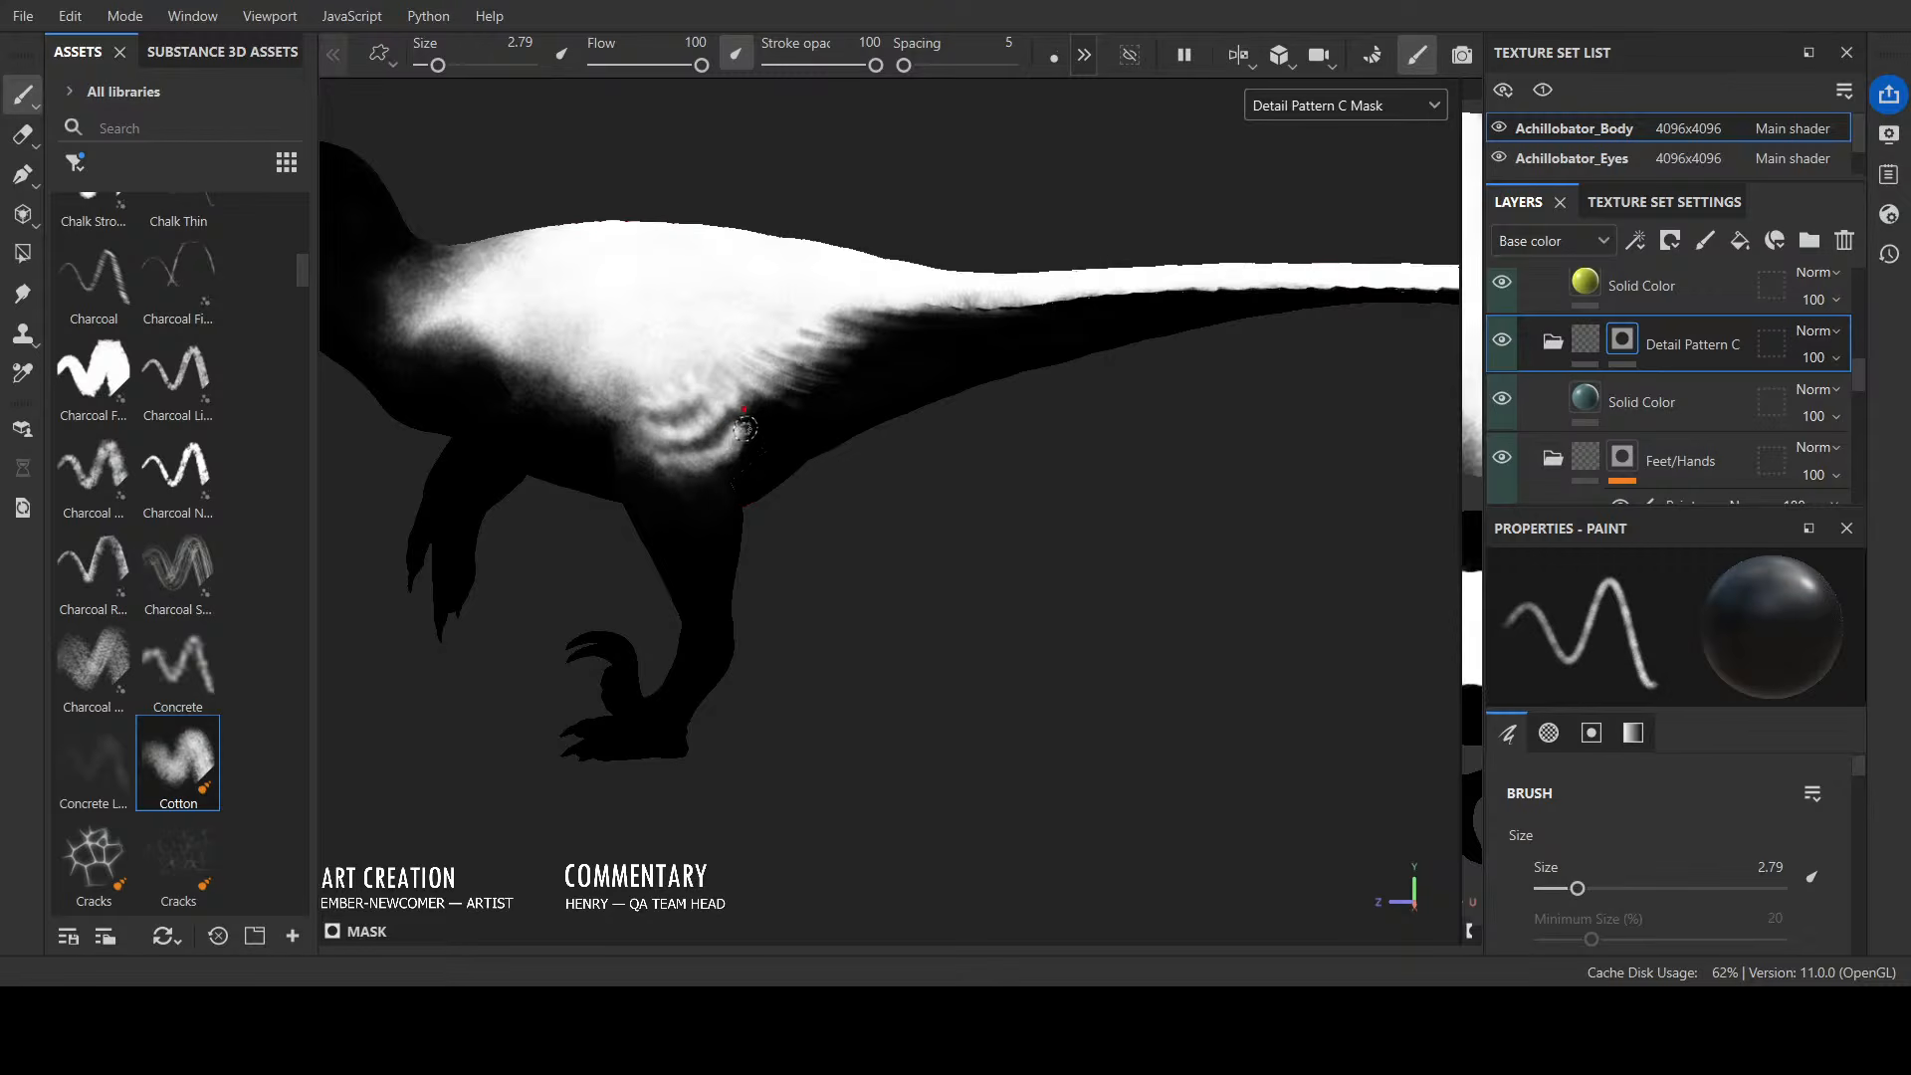
key(x)
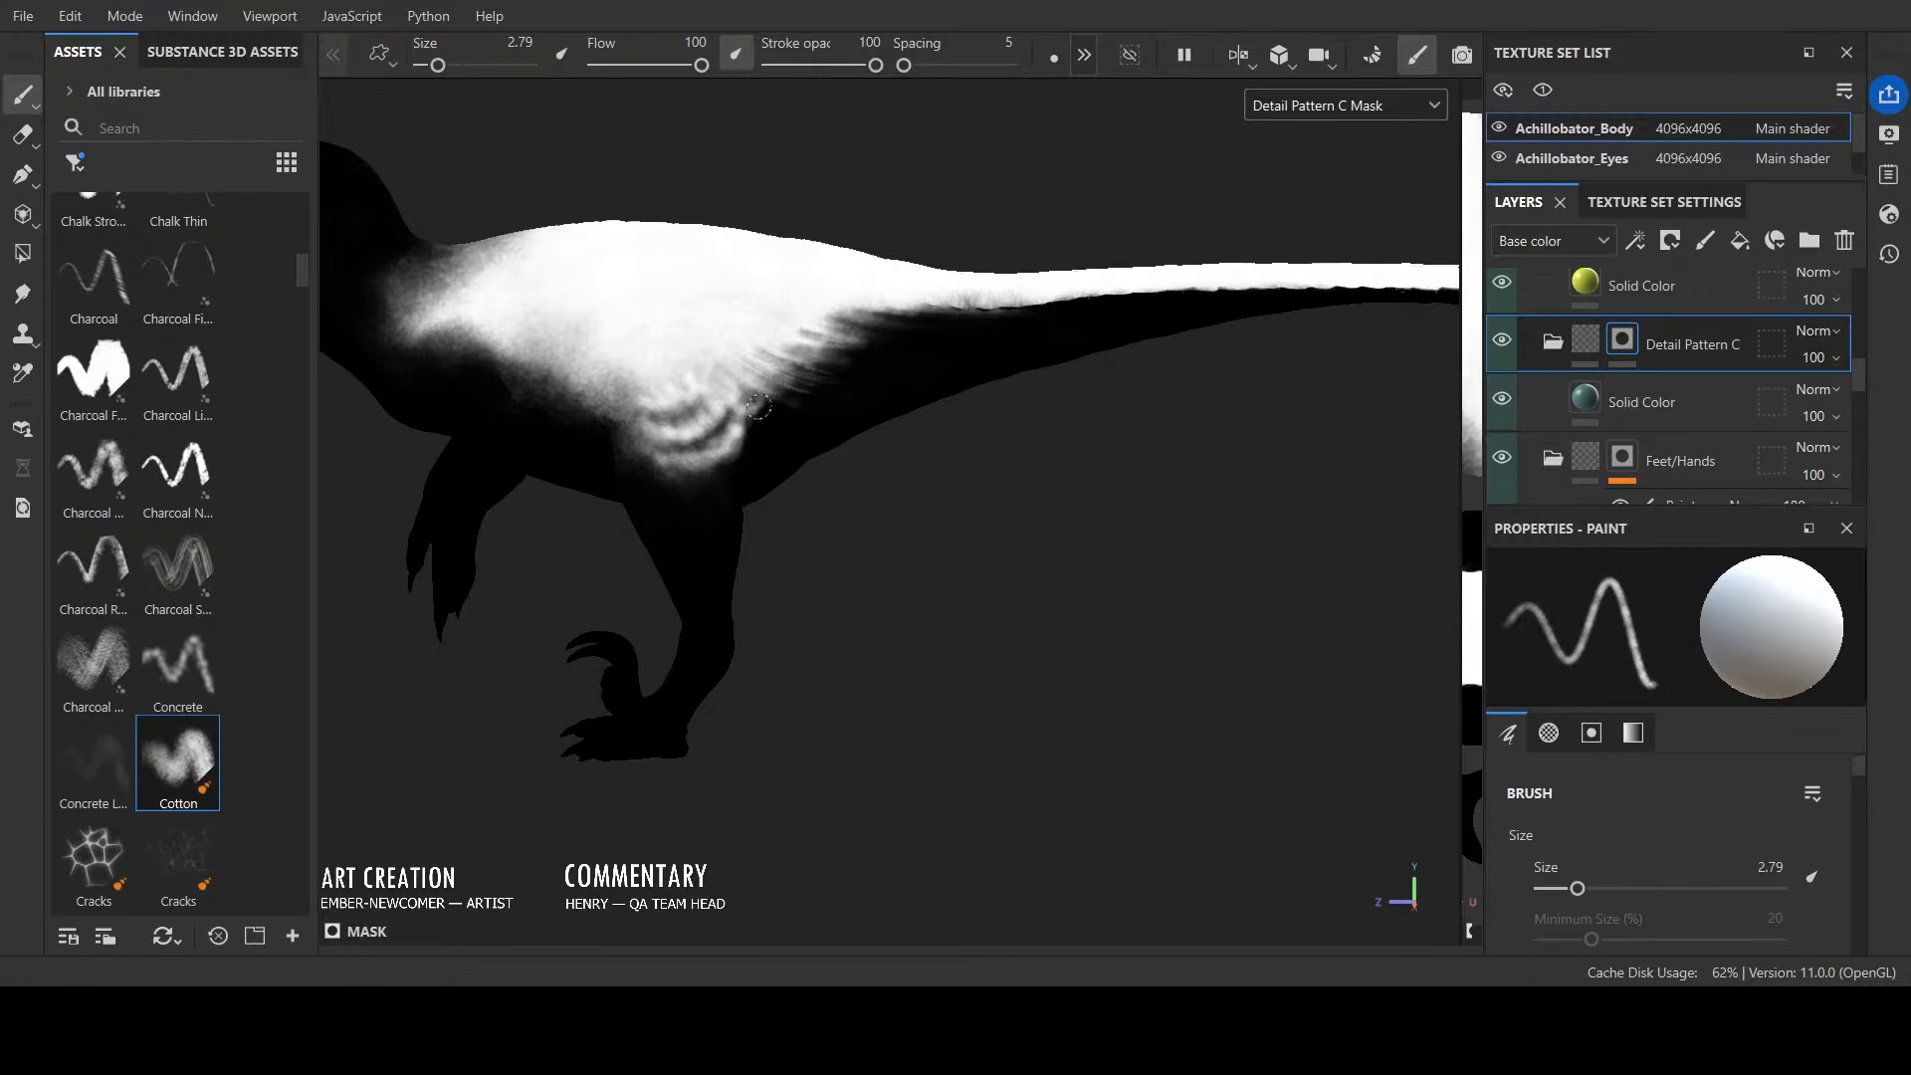
key(x)
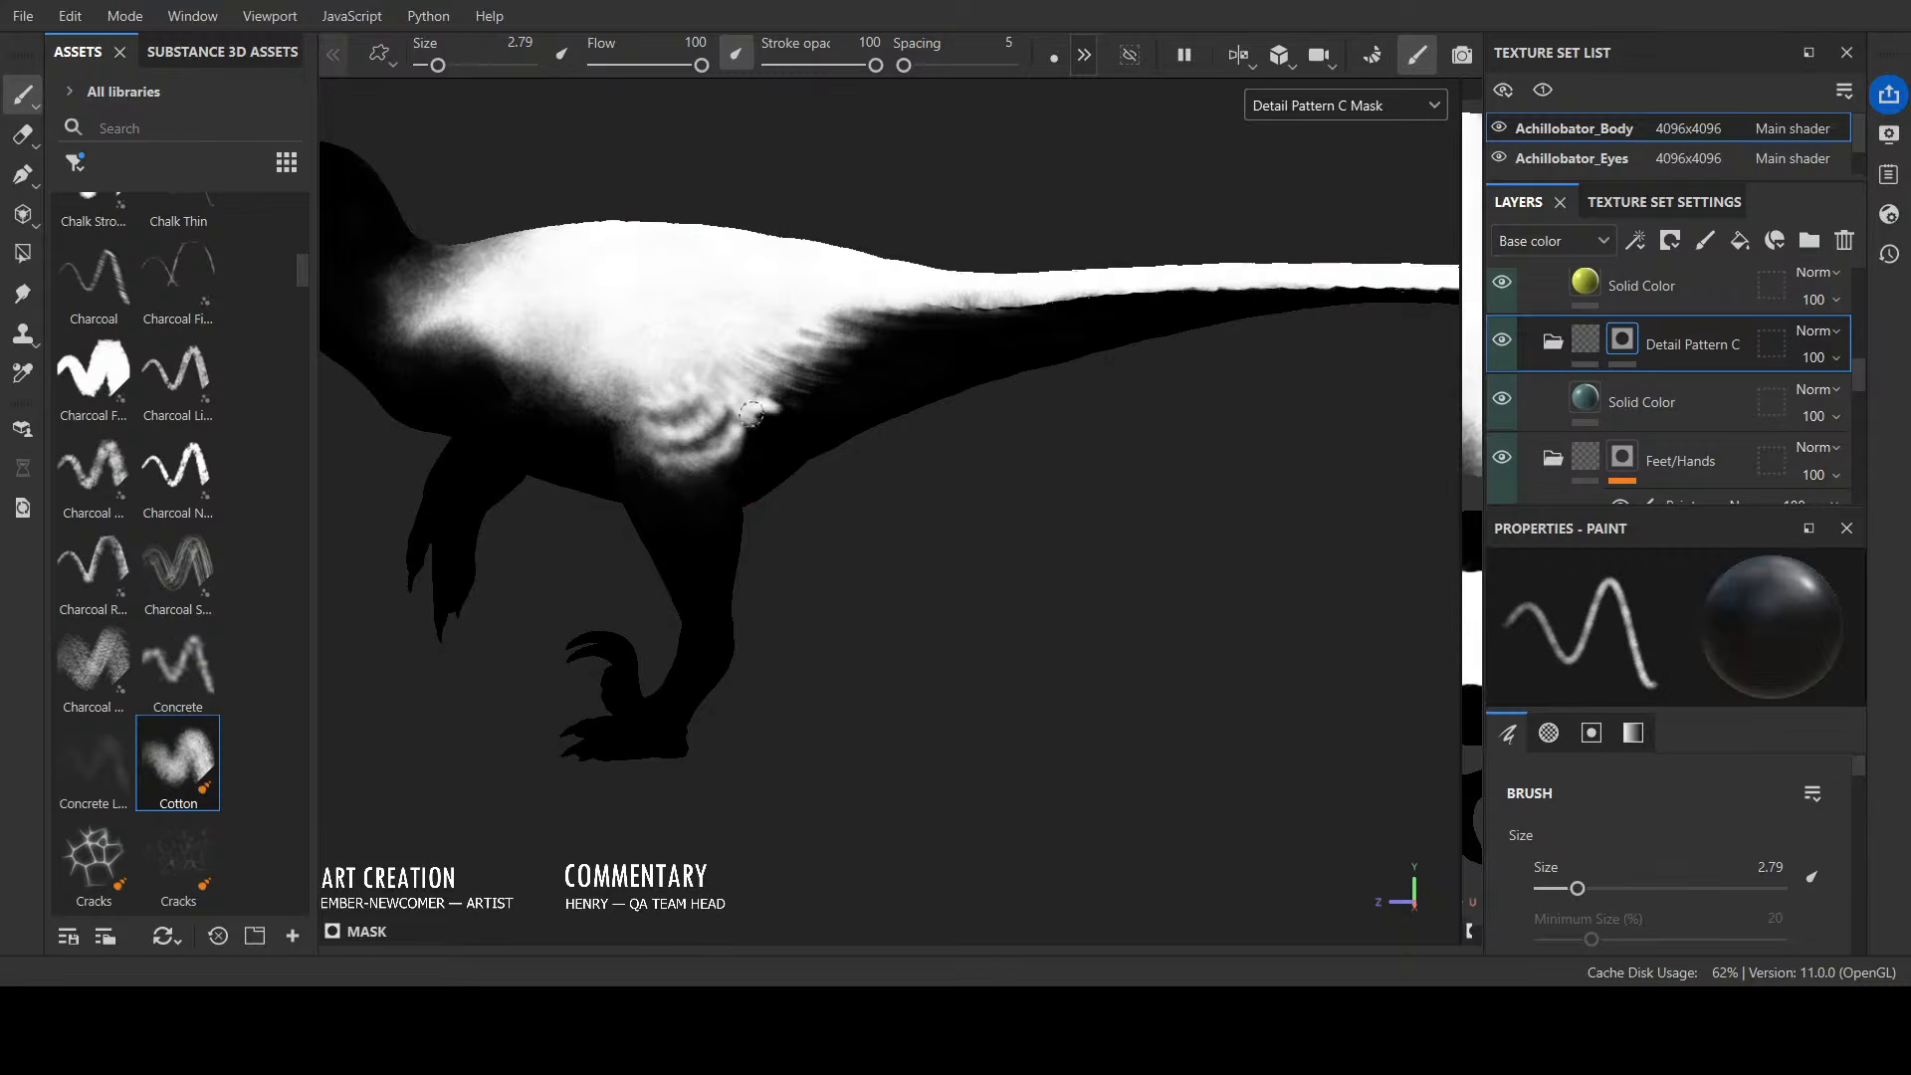
key(x)
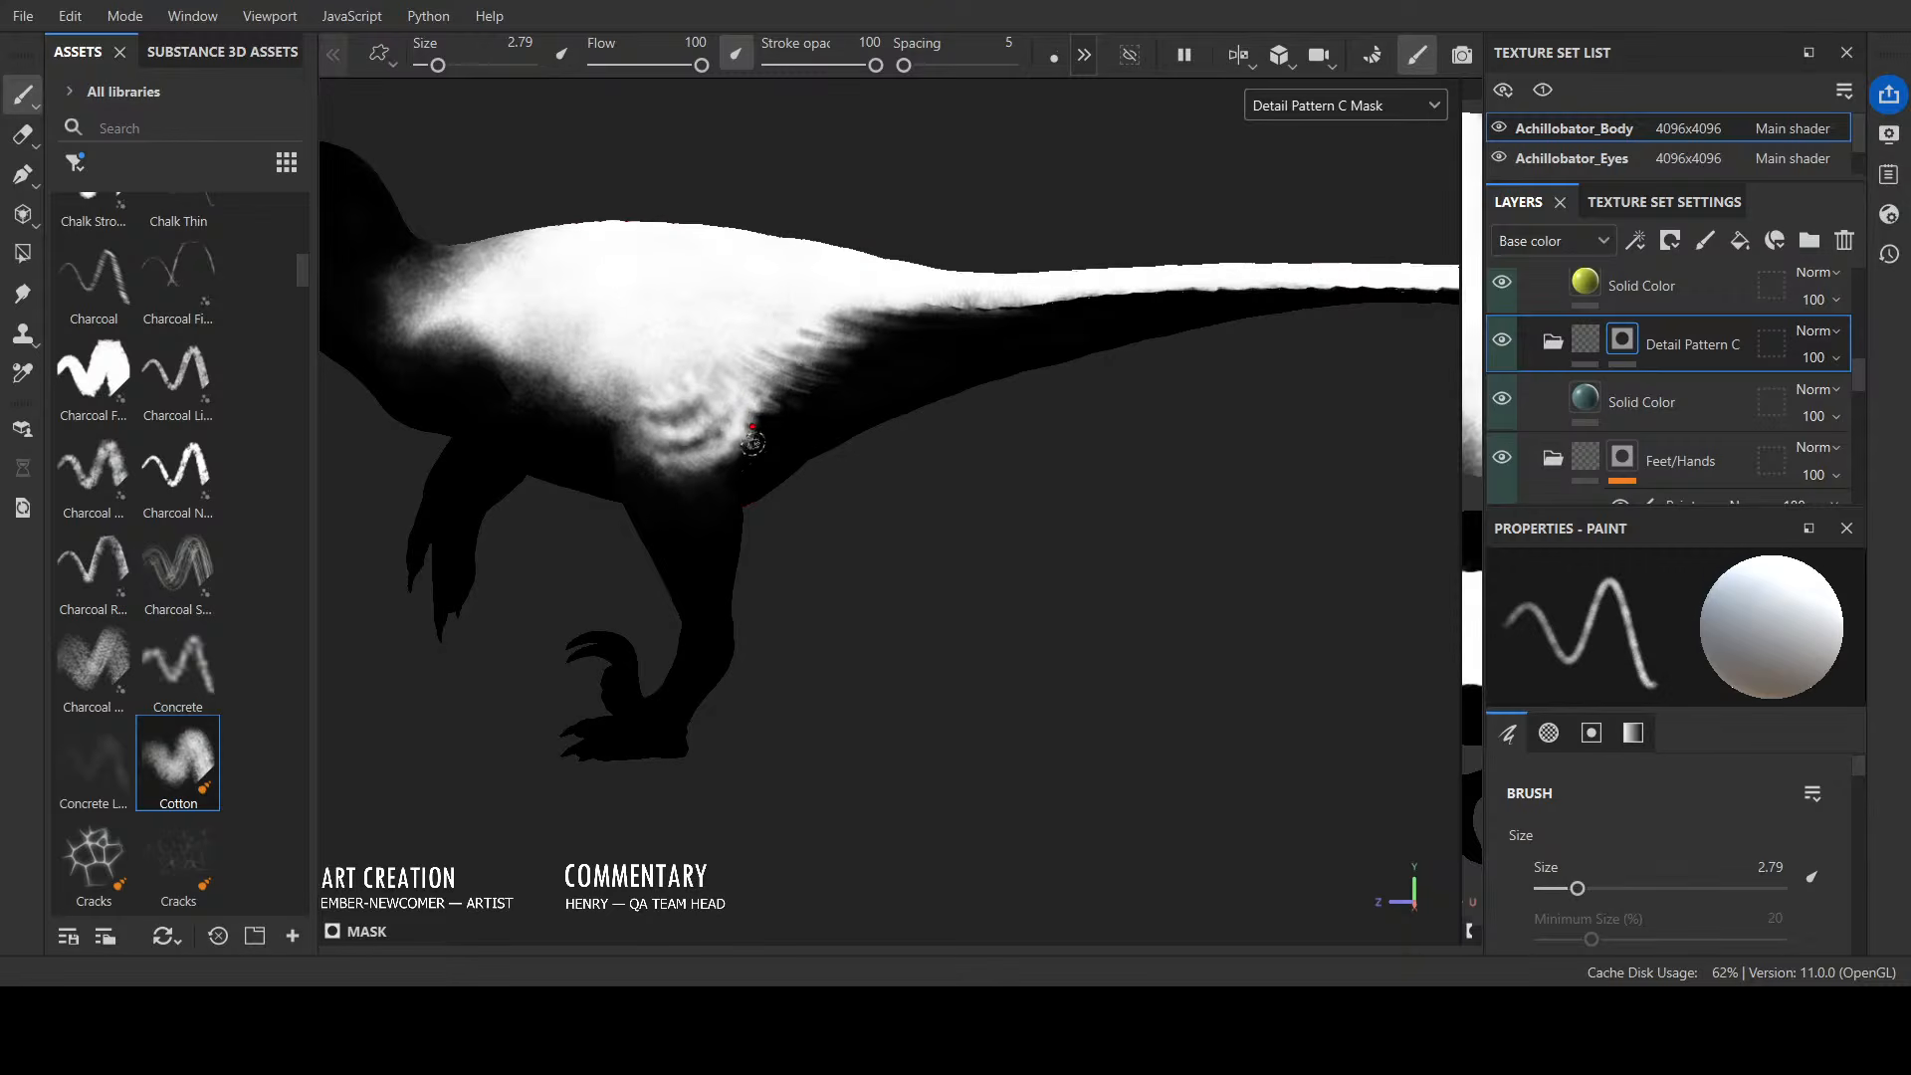
key(x)
Step: Reduce the brush size to 1.14 and add finer feather streaks over the upper thigh and the edge behind the hip
alt+drag(826, 558, 844, 589)
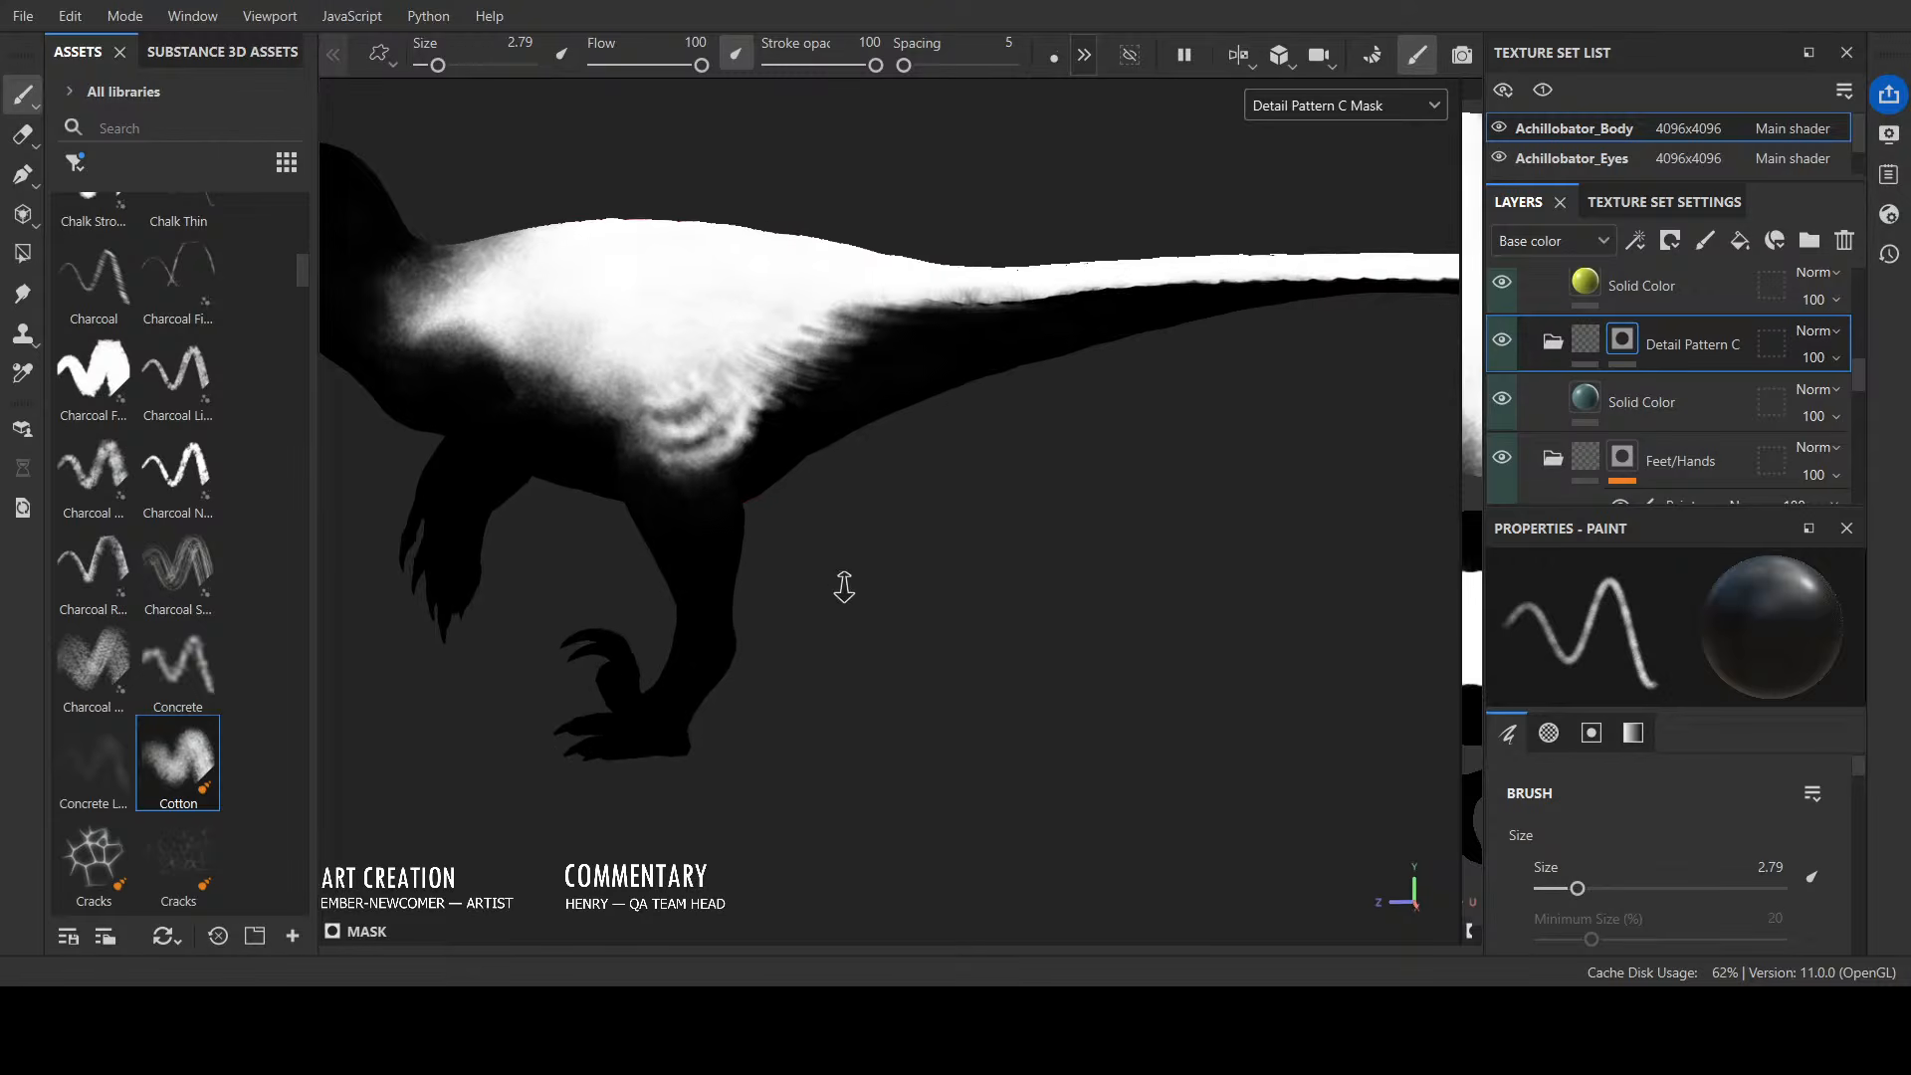
alt+right_drag(845, 588, 956, 588)
alt+middle_drag(934, 561, 1182, 613)
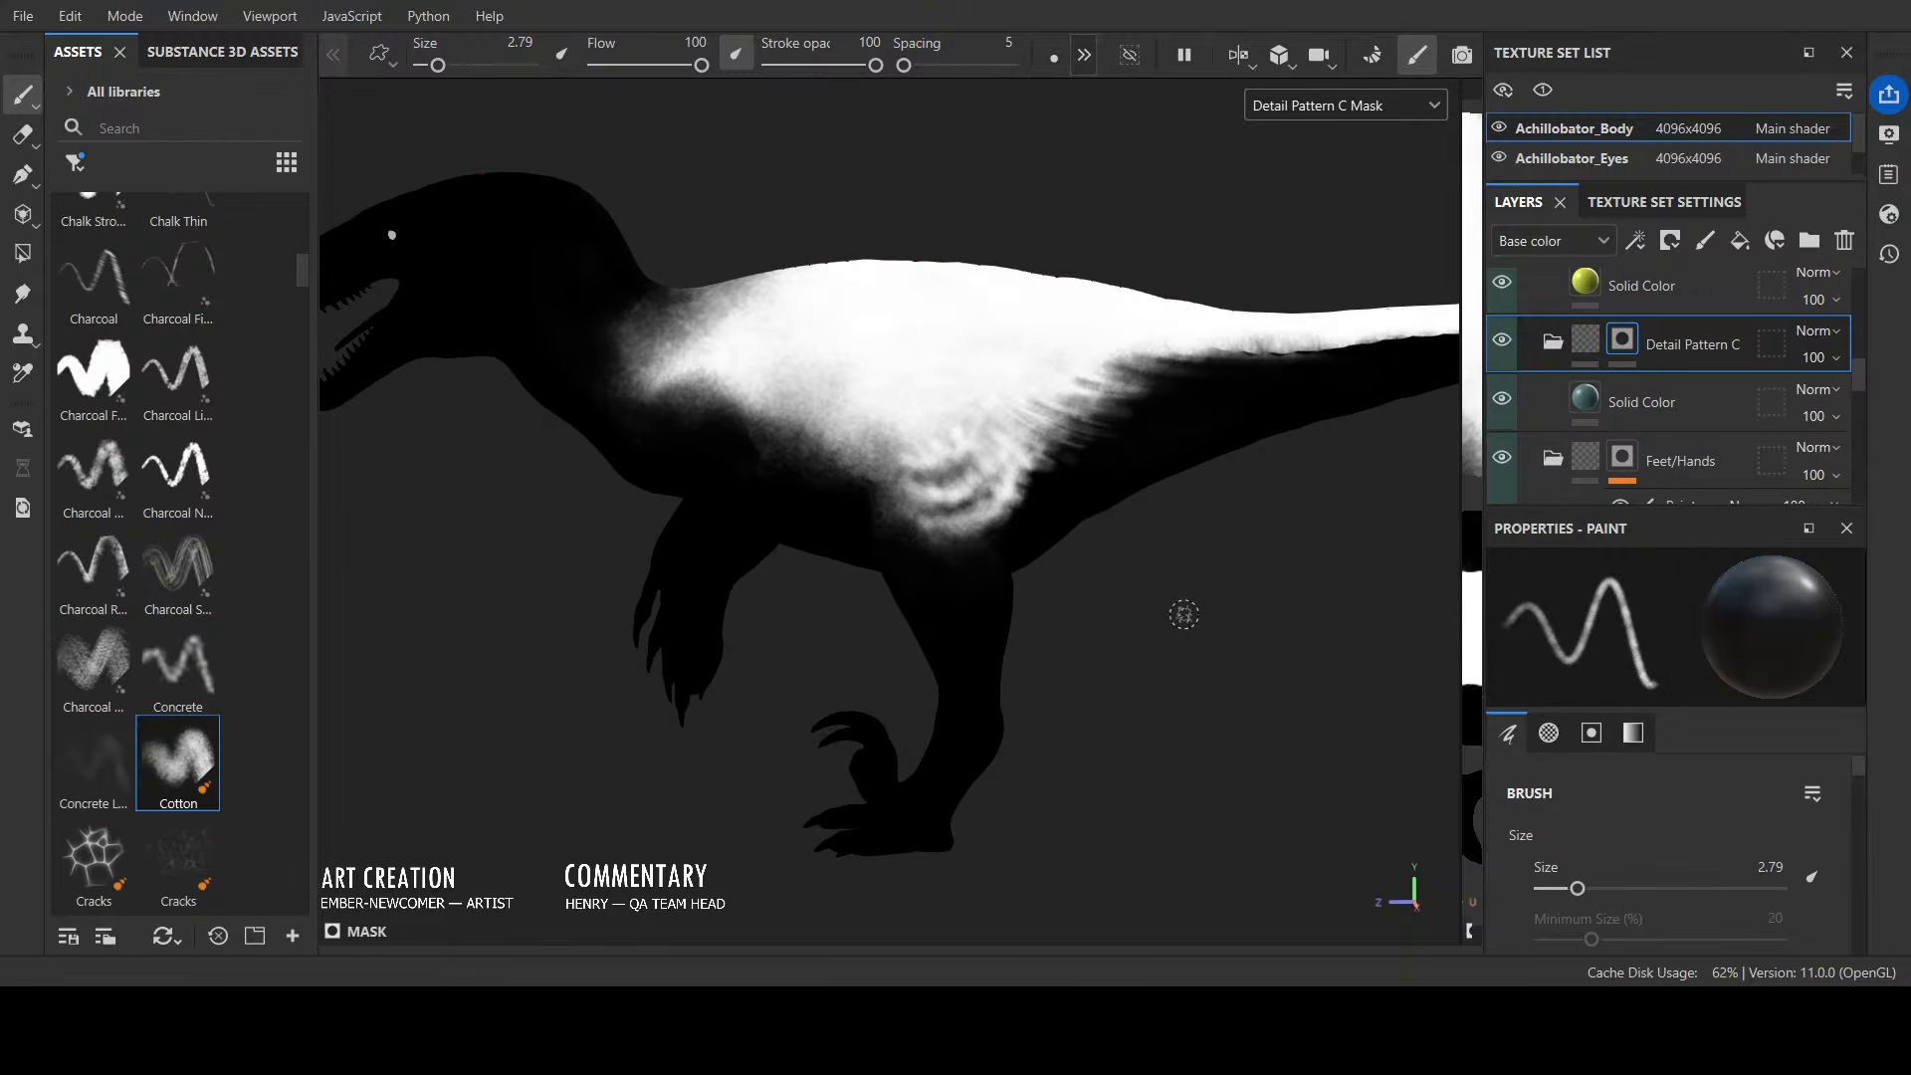
key(bracketleft)
key(bracketleft)
key(bracketleft)
key(bracketleft)
key(x)
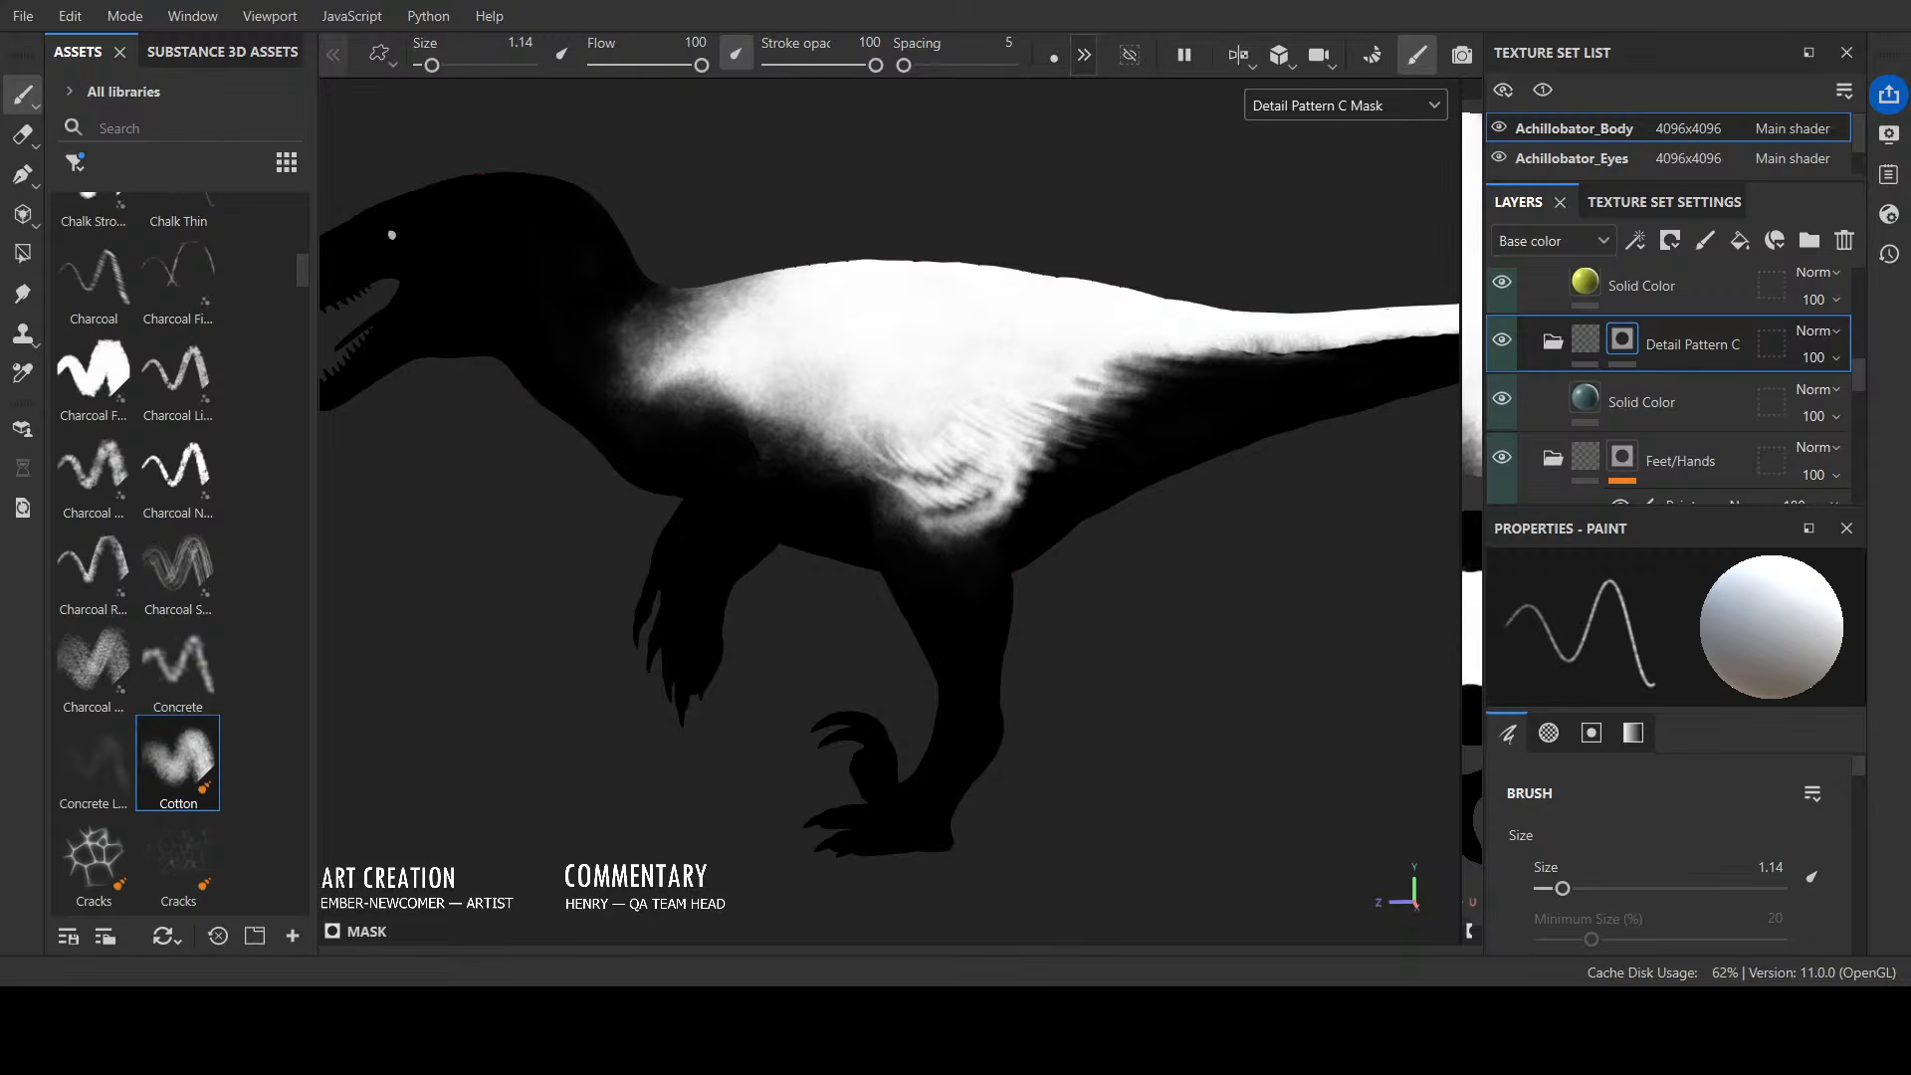
mouse_move(893, 460)
mouse_down()
mouse_move(854, 410)
mouse_move(902, 405)
mouse_up()
mouse_move(1087, 410)
mouse_down()
mouse_move(1061, 398)
mouse_move(1070, 381)
mouse_up()
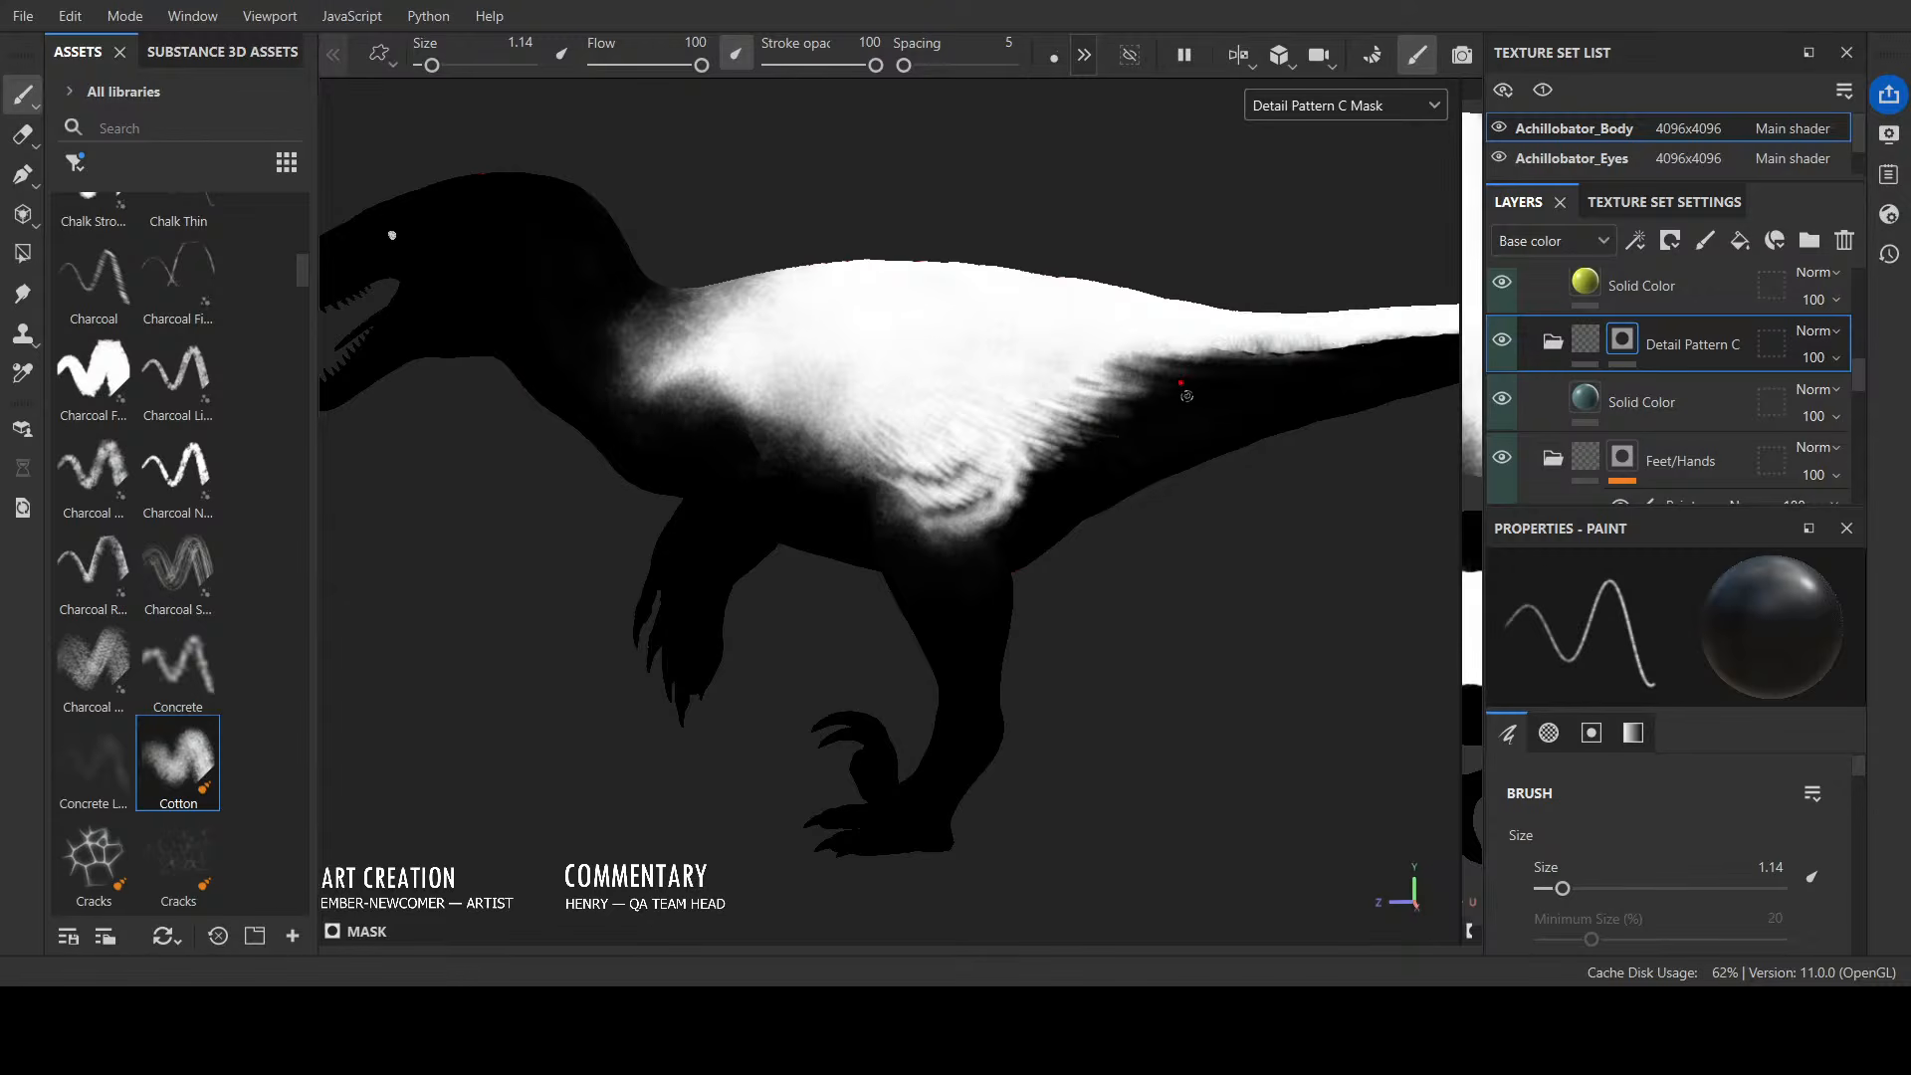
Step: Paint fine feather streaks along the front of the thigh and the rear flank, alternating black and white paint
key(x)
mouse_move(868, 454)
mouse_down()
mouse_move(901, 495)
mouse_move(859, 474)
mouse_move(841, 440)
mouse_move(860, 431)
mouse_move(846, 448)
mouse_move(836, 433)
mouse_move(873, 425)
mouse_move(814, 408)
mouse_move(856, 416)
mouse_move(836, 438)
mouse_move(818, 438)
mouse_move(872, 390)
mouse_up()
key(x)
key(x)
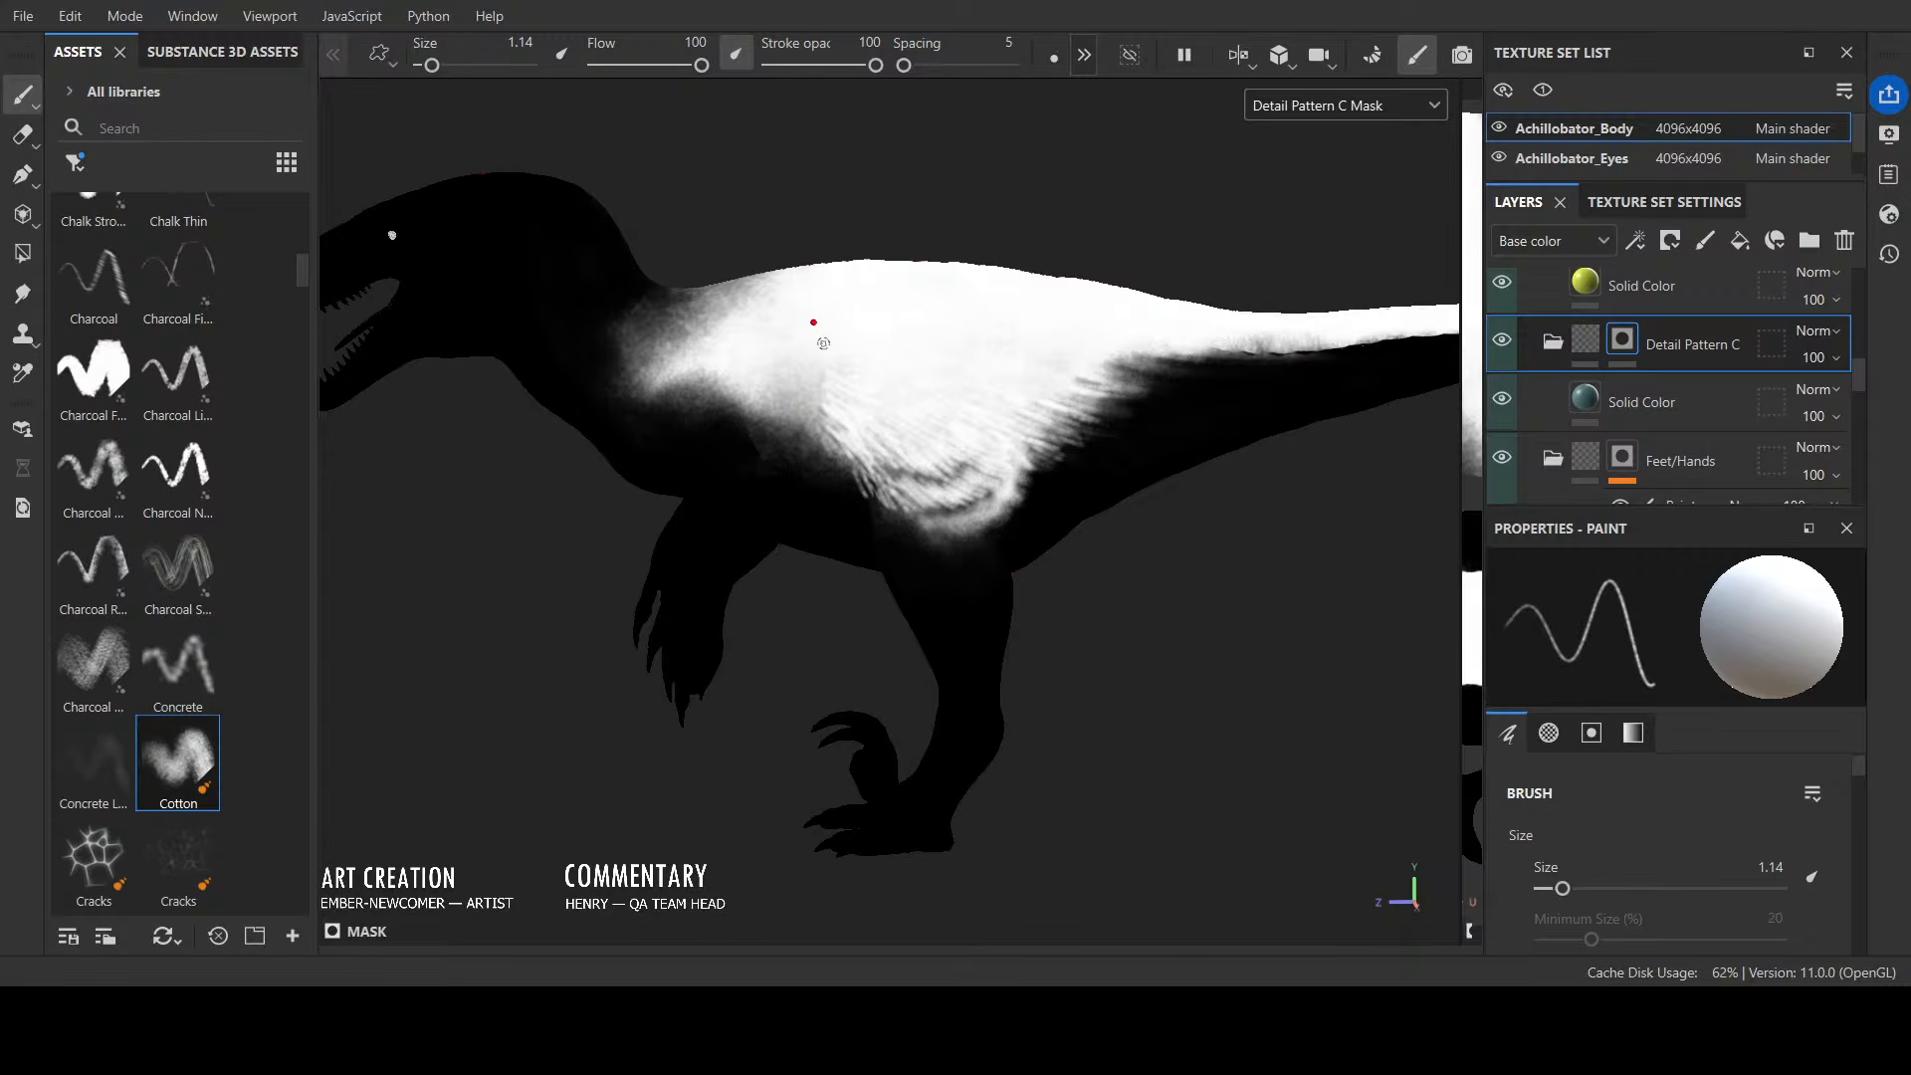
Step: Paint fine white and black feather streaks along the lower flank between the thigh and the shoulder on the Detail Pattern C mask
mouse_move(814, 324)
alt+mouse_down()
mouse_move(461, 742)
mouse_move(773, 700)
mouse_move(693, 705)
alt+mouse_up()
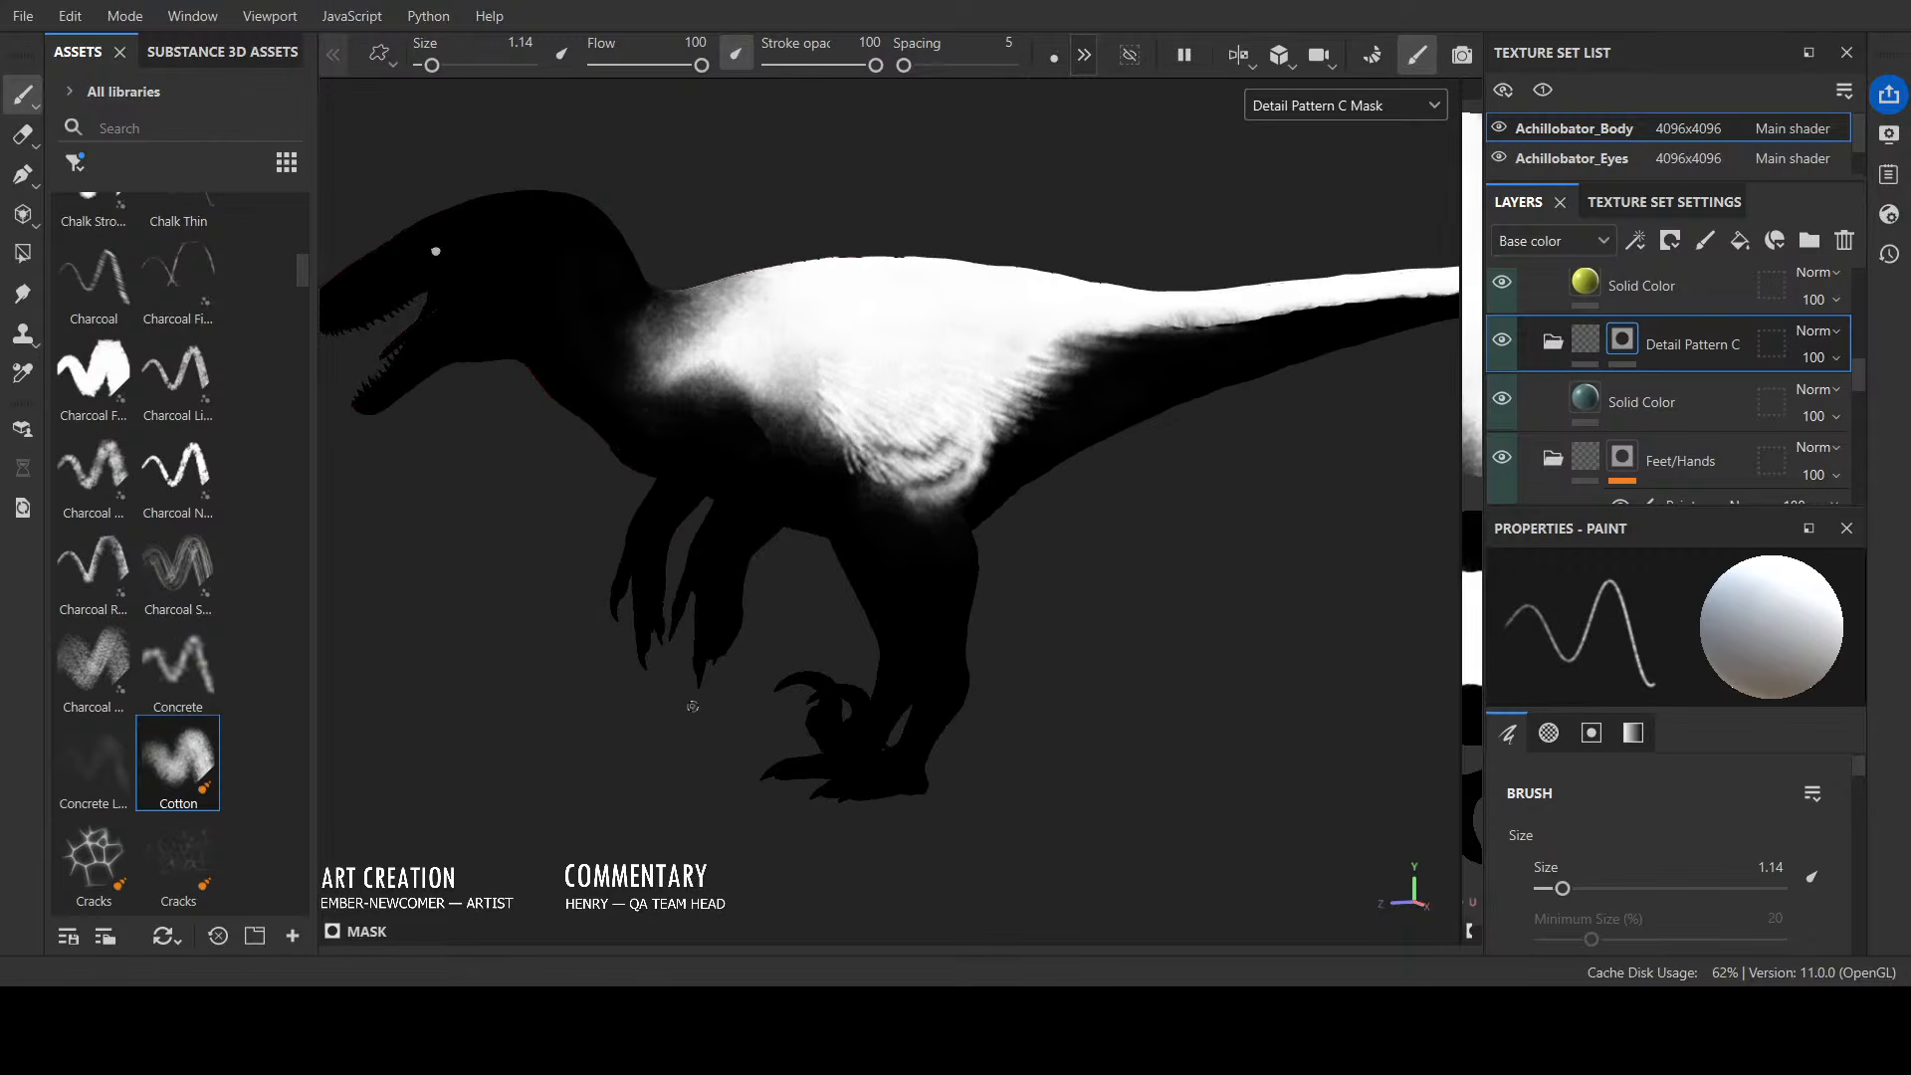
mouse_move(773, 379)
mouse_down()
mouse_move(806, 403)
mouse_move(787, 336)
mouse_up()
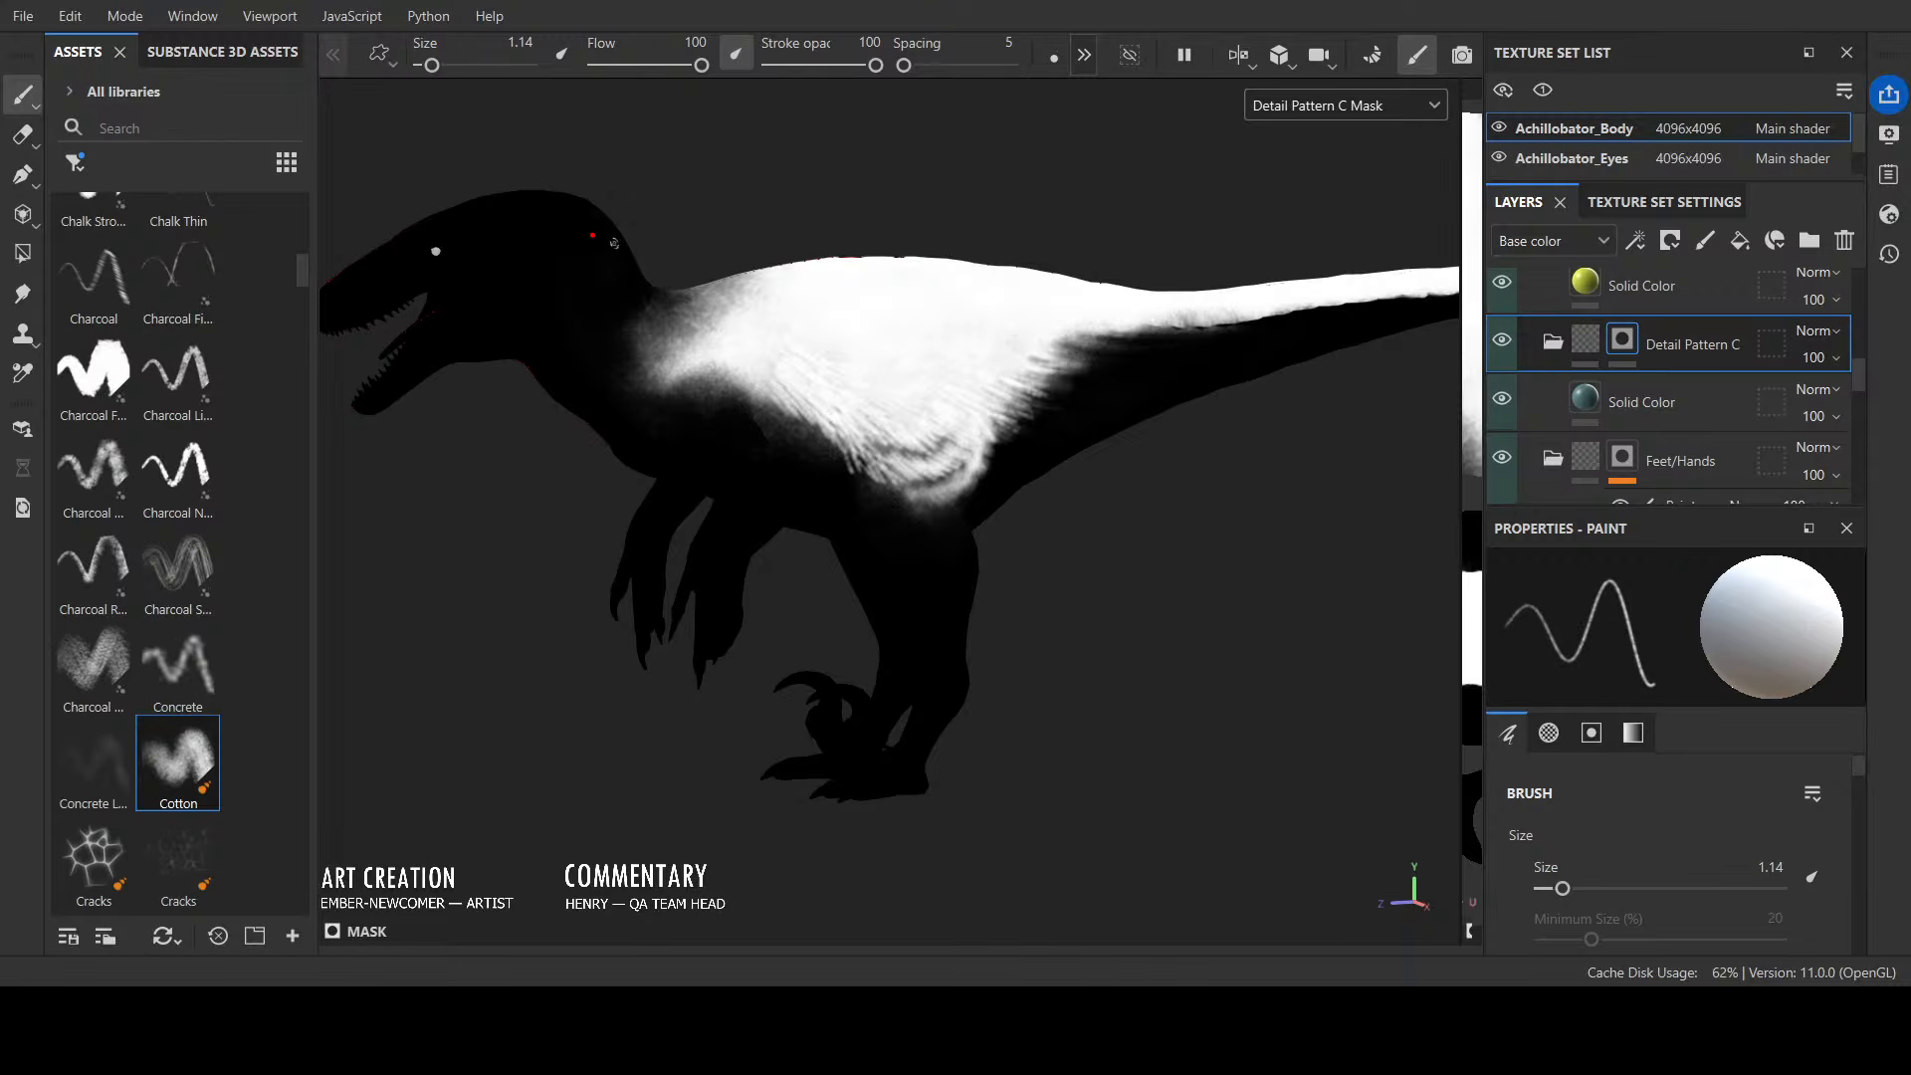
mouse_move(748, 402)
mouse_down()
mouse_move(801, 463)
mouse_move(808, 420)
mouse_move(769, 428)
mouse_move(777, 452)
mouse_move(808, 446)
mouse_up()
key(x)
drag(795, 423, 836, 446)
mouse_move(901, 241)
alt+mouse_down()
mouse_move(827, 259)
mouse_move(750, 218)
alt+mouse_up()
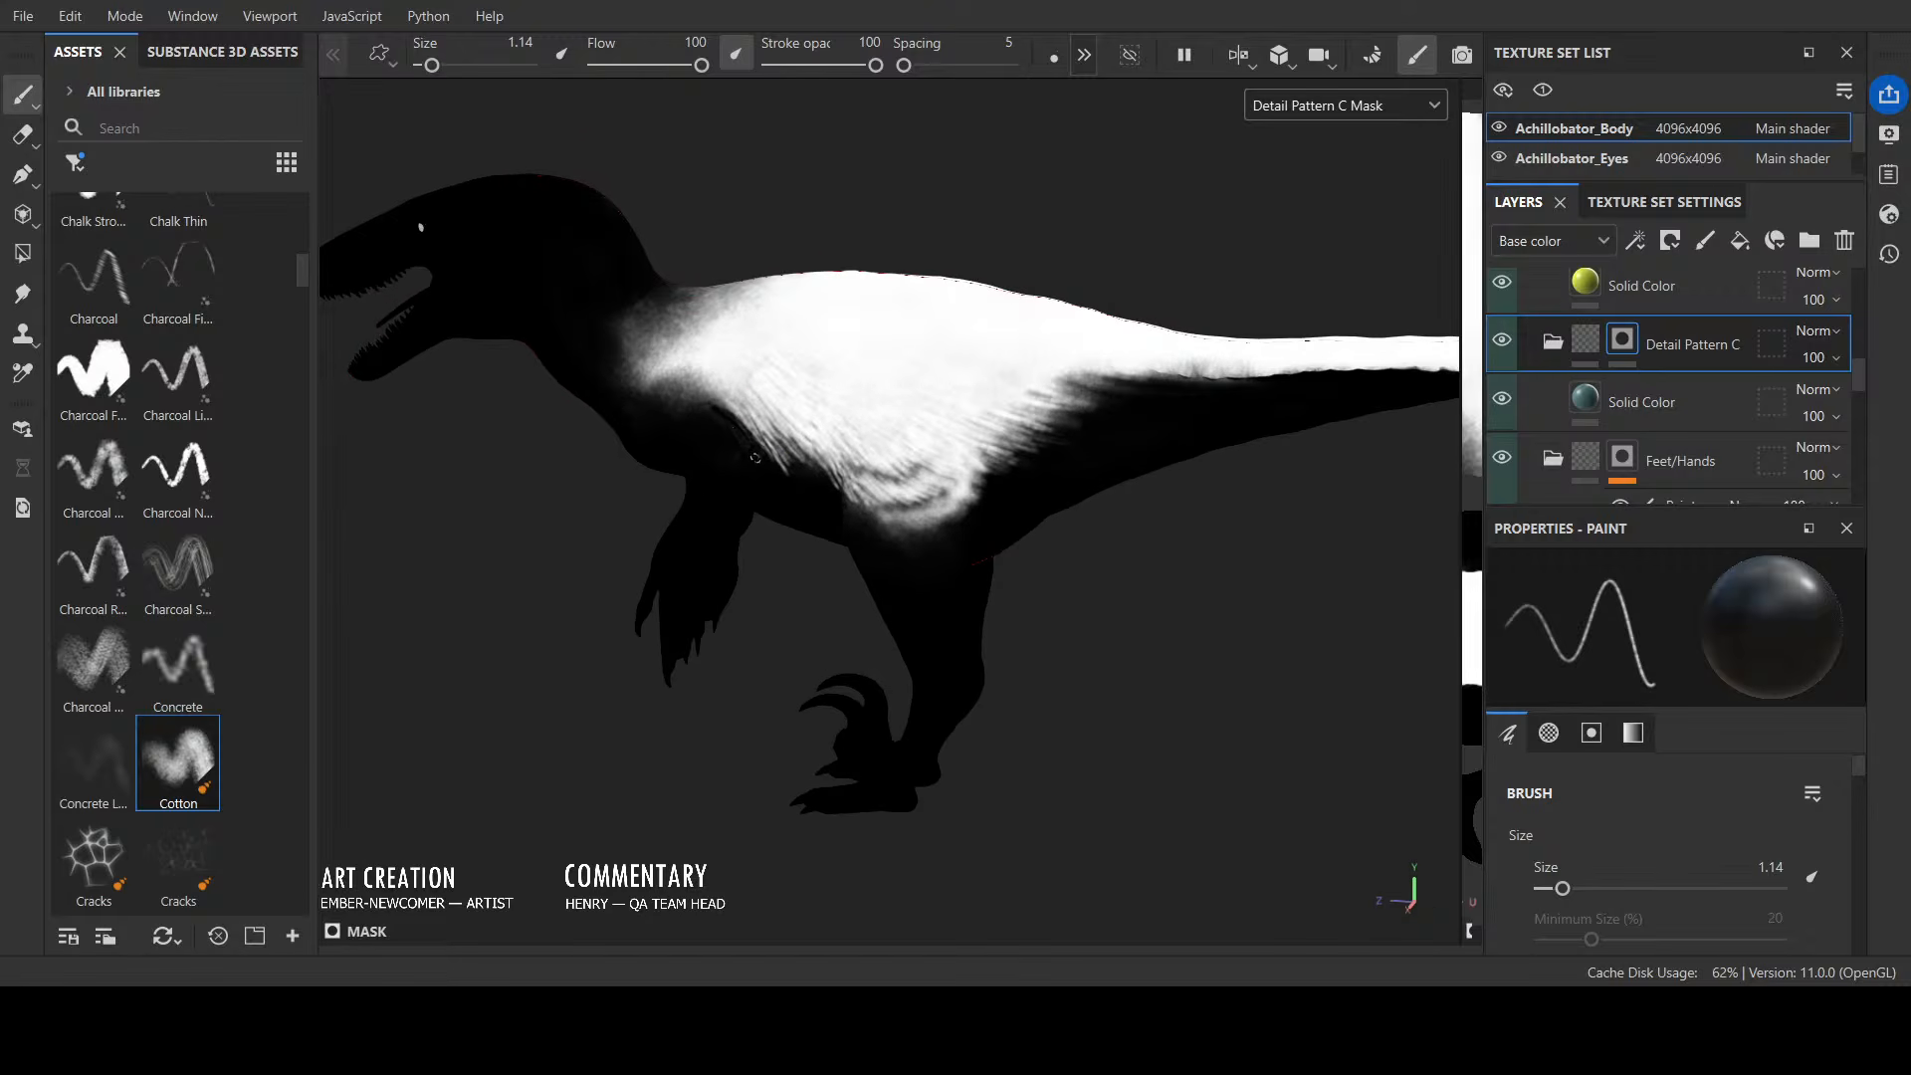
Step: Add curved white feather streaks along the mask edge from above the upper arm back toward the flank
key(x)
drag(657, 398, 748, 432)
drag(675, 388, 753, 422)
drag(687, 376, 768, 418)
drag(725, 377, 780, 414)
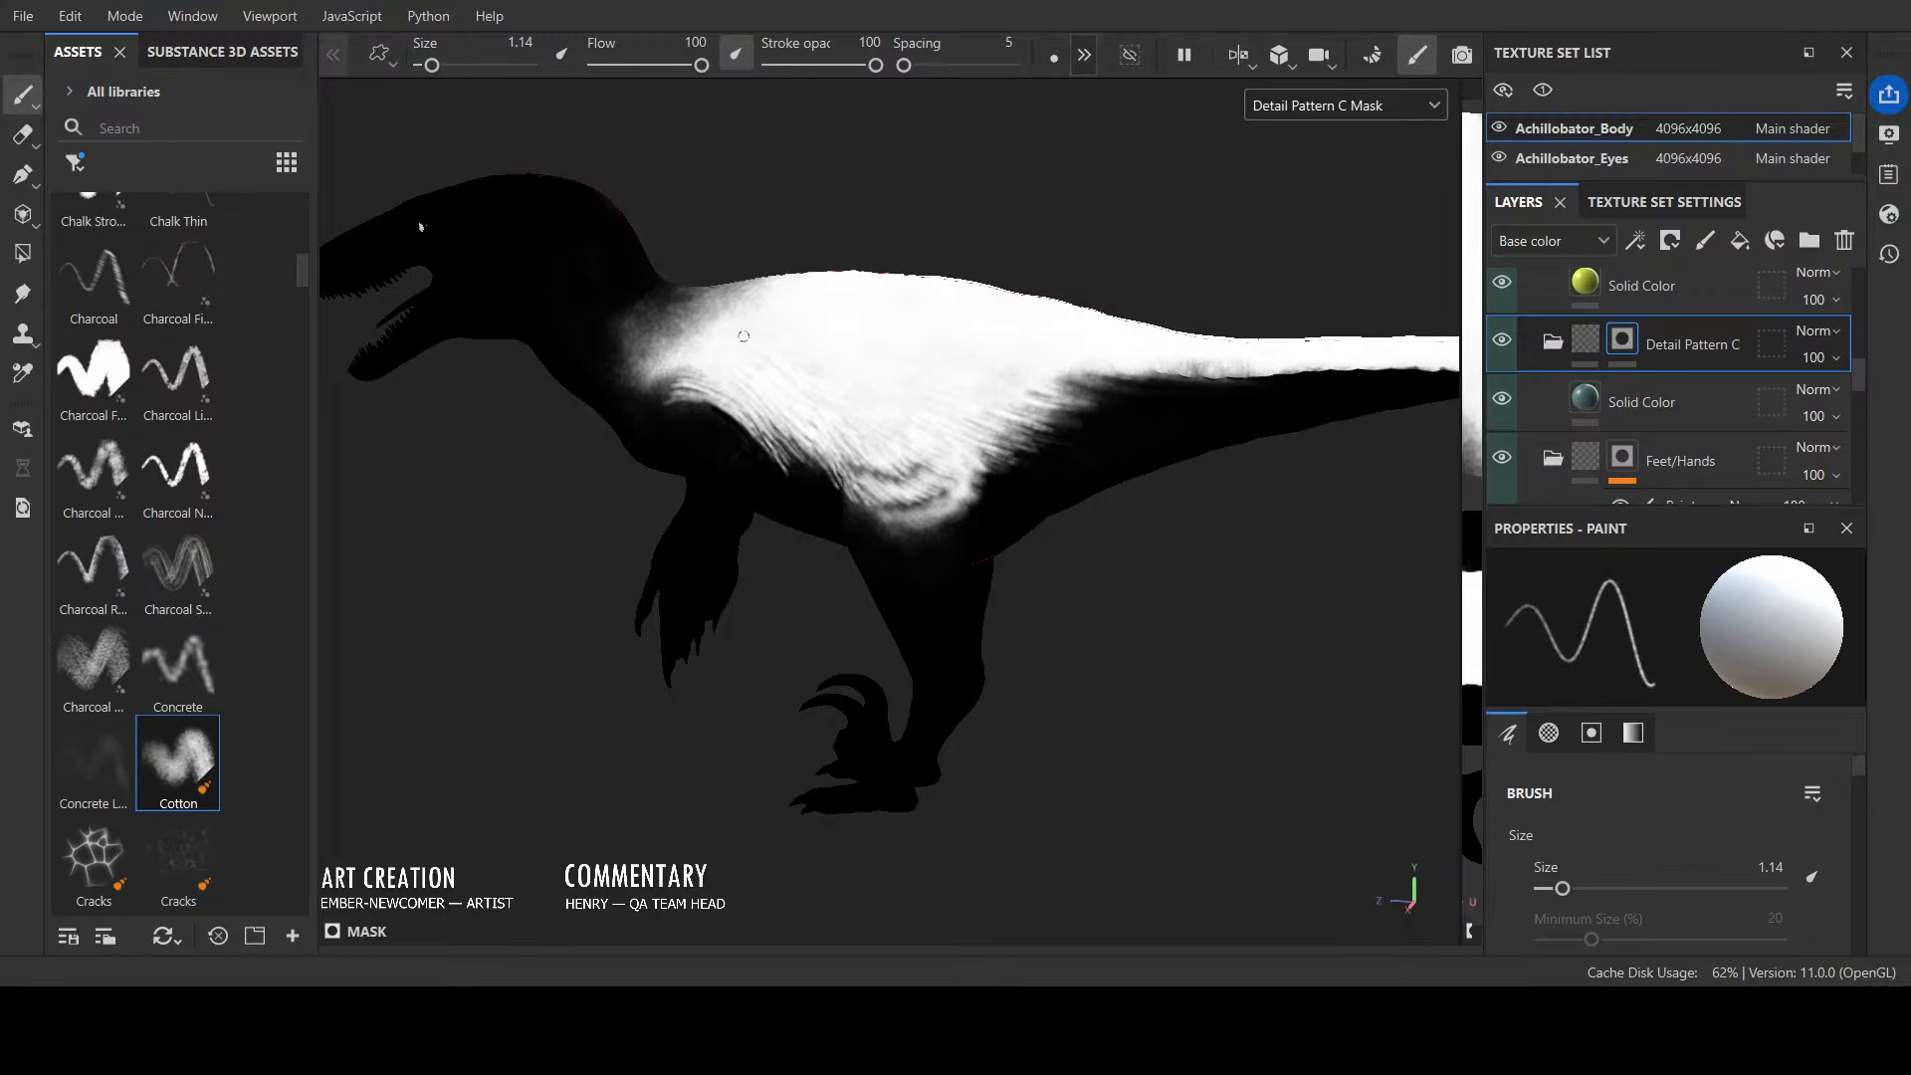
Step: Alternate black and white streaks from the shoulder along the lower flank to the front of the thigh
key(x)
mouse_move(661, 398)
mouse_down()
mouse_move(751, 423)
mouse_move(785, 481)
mouse_move(791, 462)
mouse_move(825, 468)
mouse_move(851, 503)
mouse_up()
key(x)
key(x)
drag(756, 430, 853, 510)
mouse_move(1195, 612)
alt+shift+mouse_down()
mouse_move(1245, 623)
mouse_move(1224, 582)
alt+shift+mouse_up()
key(x)
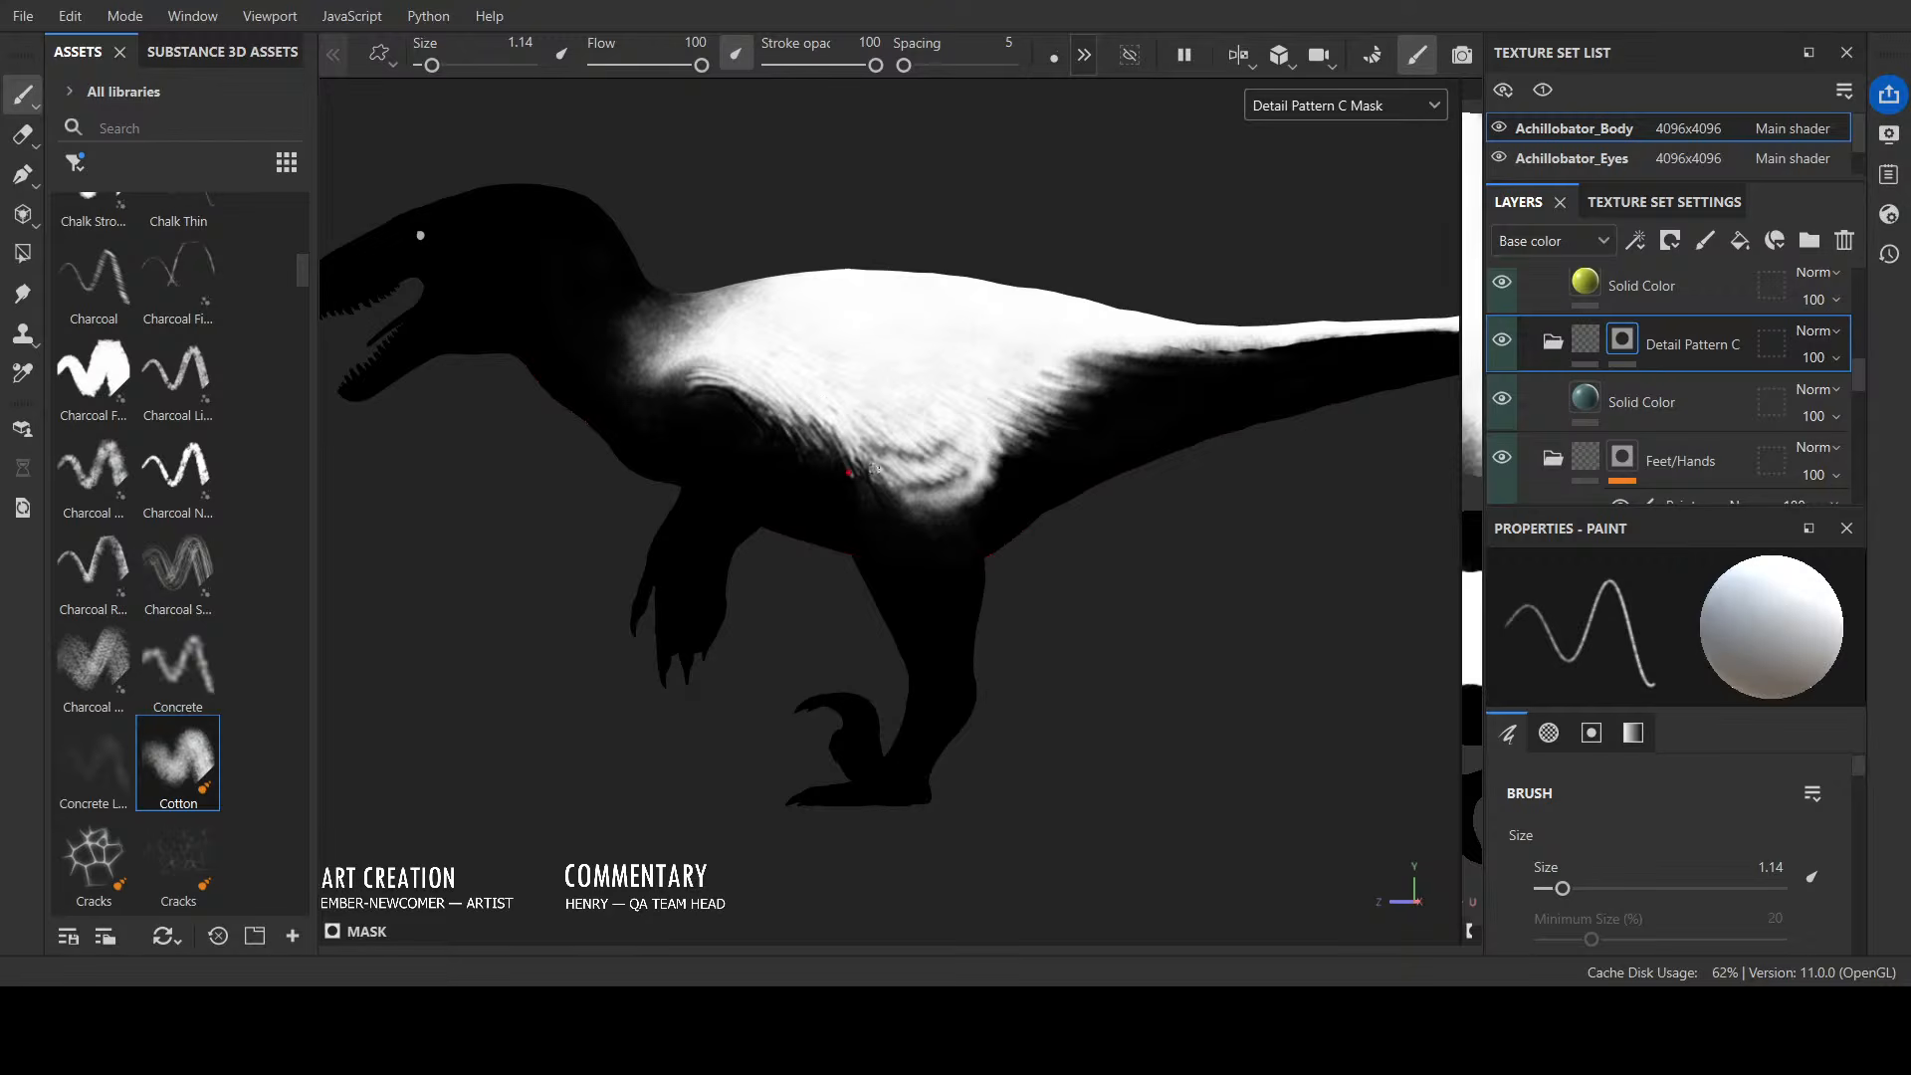
alt+drag(1057, 575, 1122, 563)
mouse_move(858, 459)
mouse_down()
mouse_move(900, 508)
mouse_move(886, 487)
mouse_move(935, 499)
mouse_up()
alt+shift+drag(1239, 613, 1137, 683)
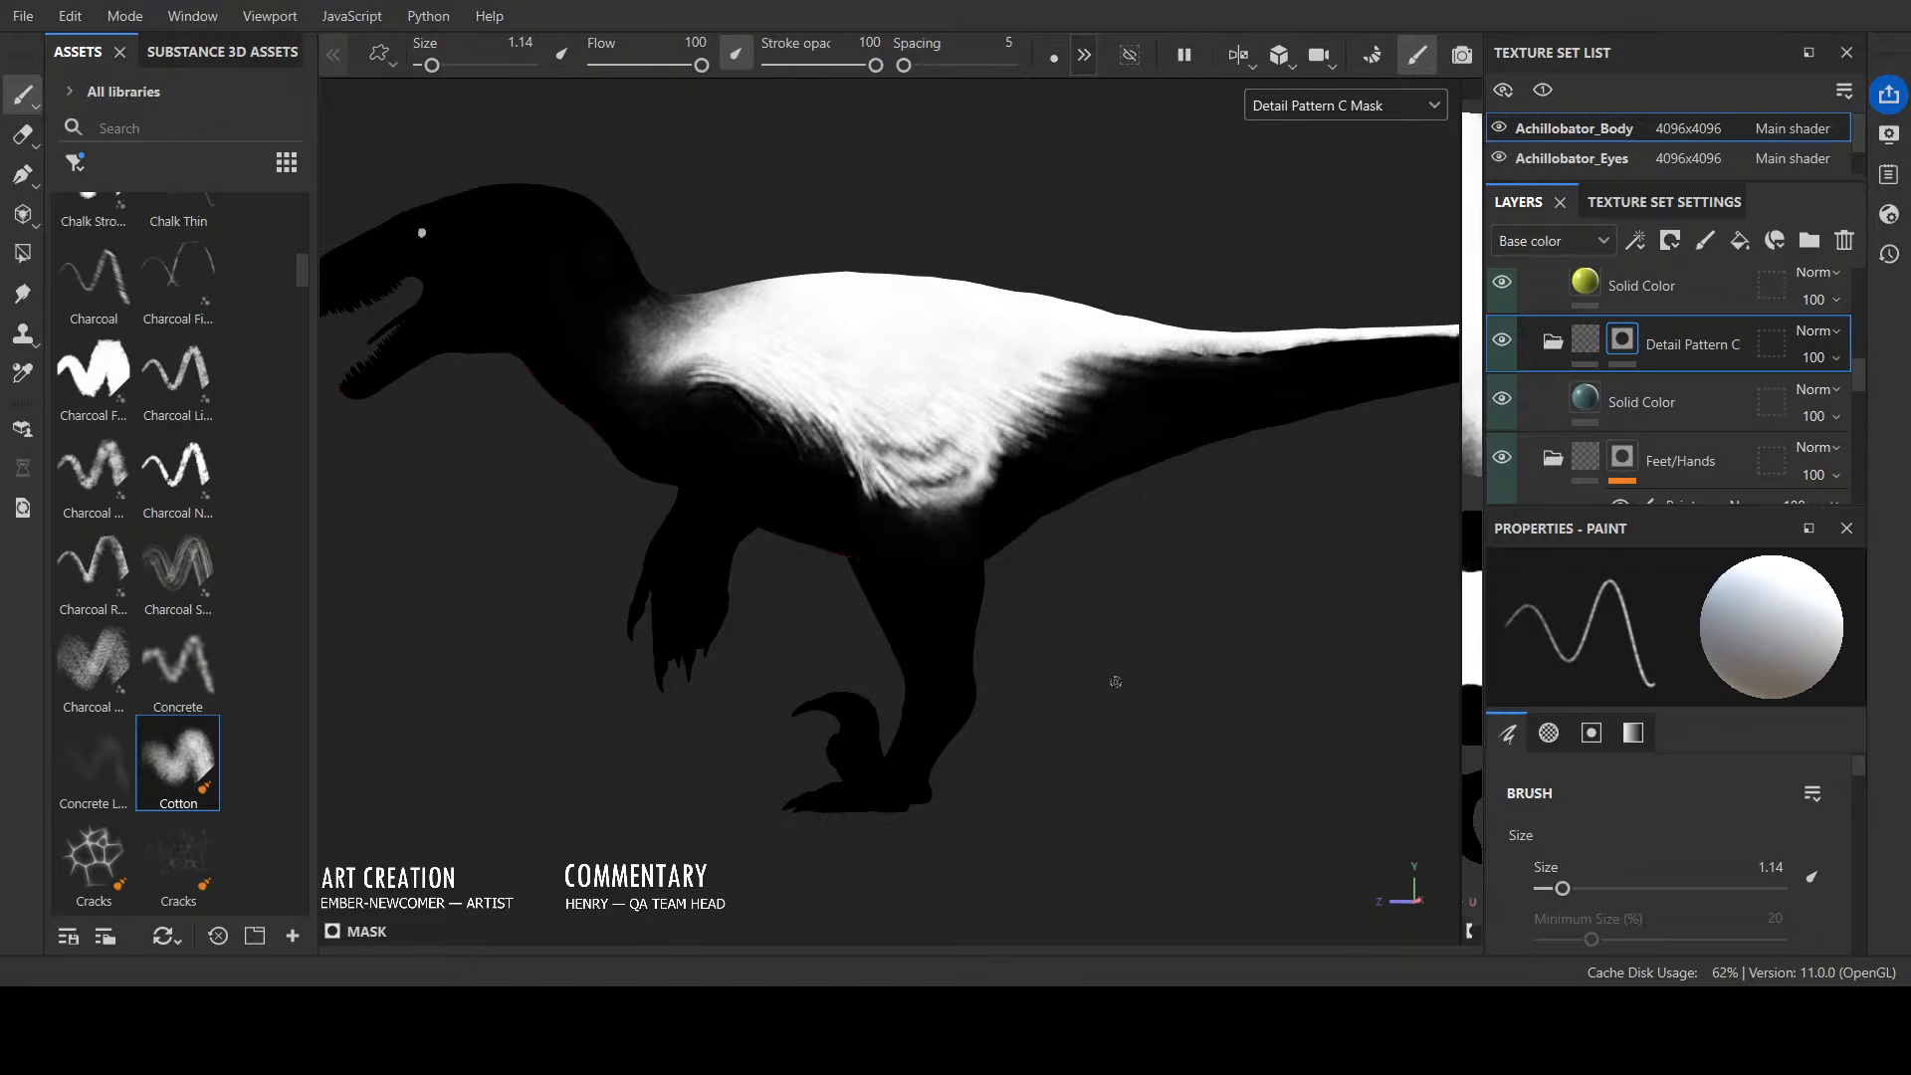
Step: Examine the feathered edge across the flank and thigh in the full Material view, close up and from several angles
alt+drag(1143, 188, 1365, 125)
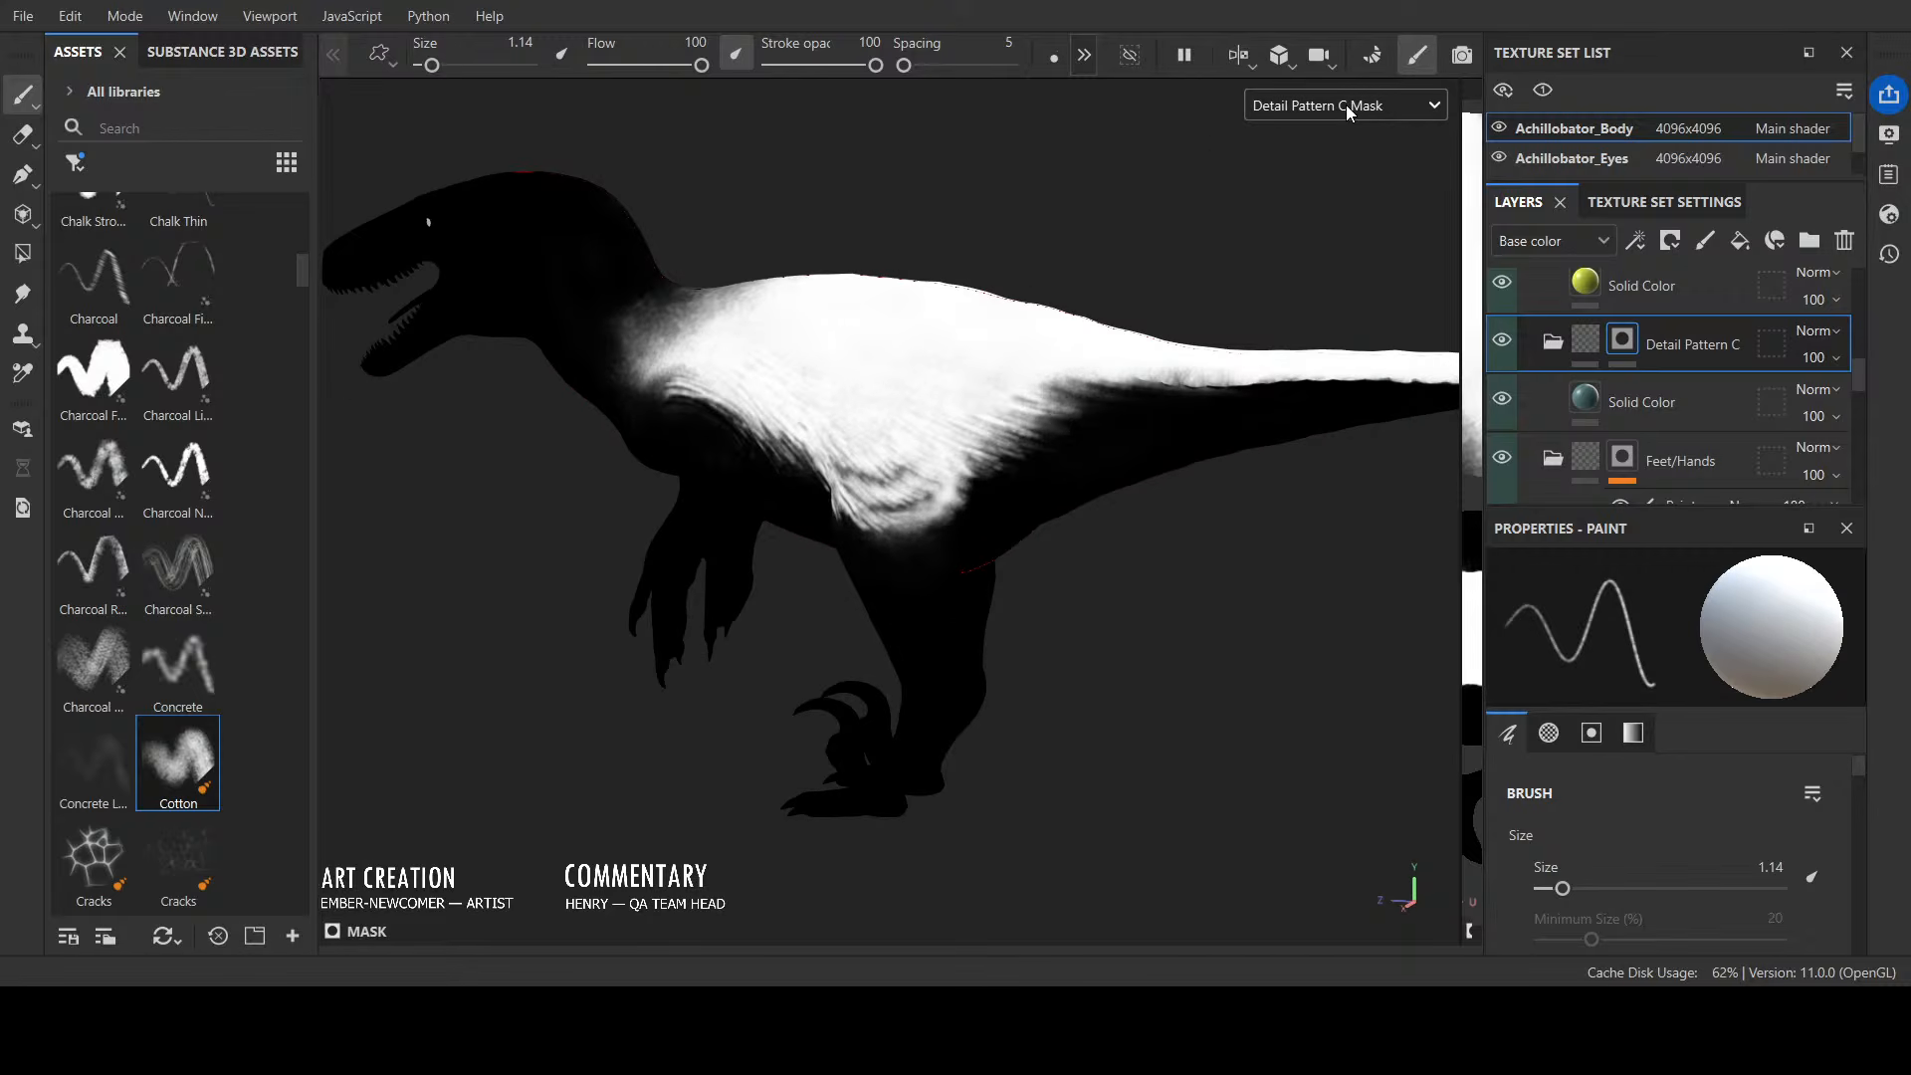
key(m)
alt+drag(1150, 164, 1199, 167)
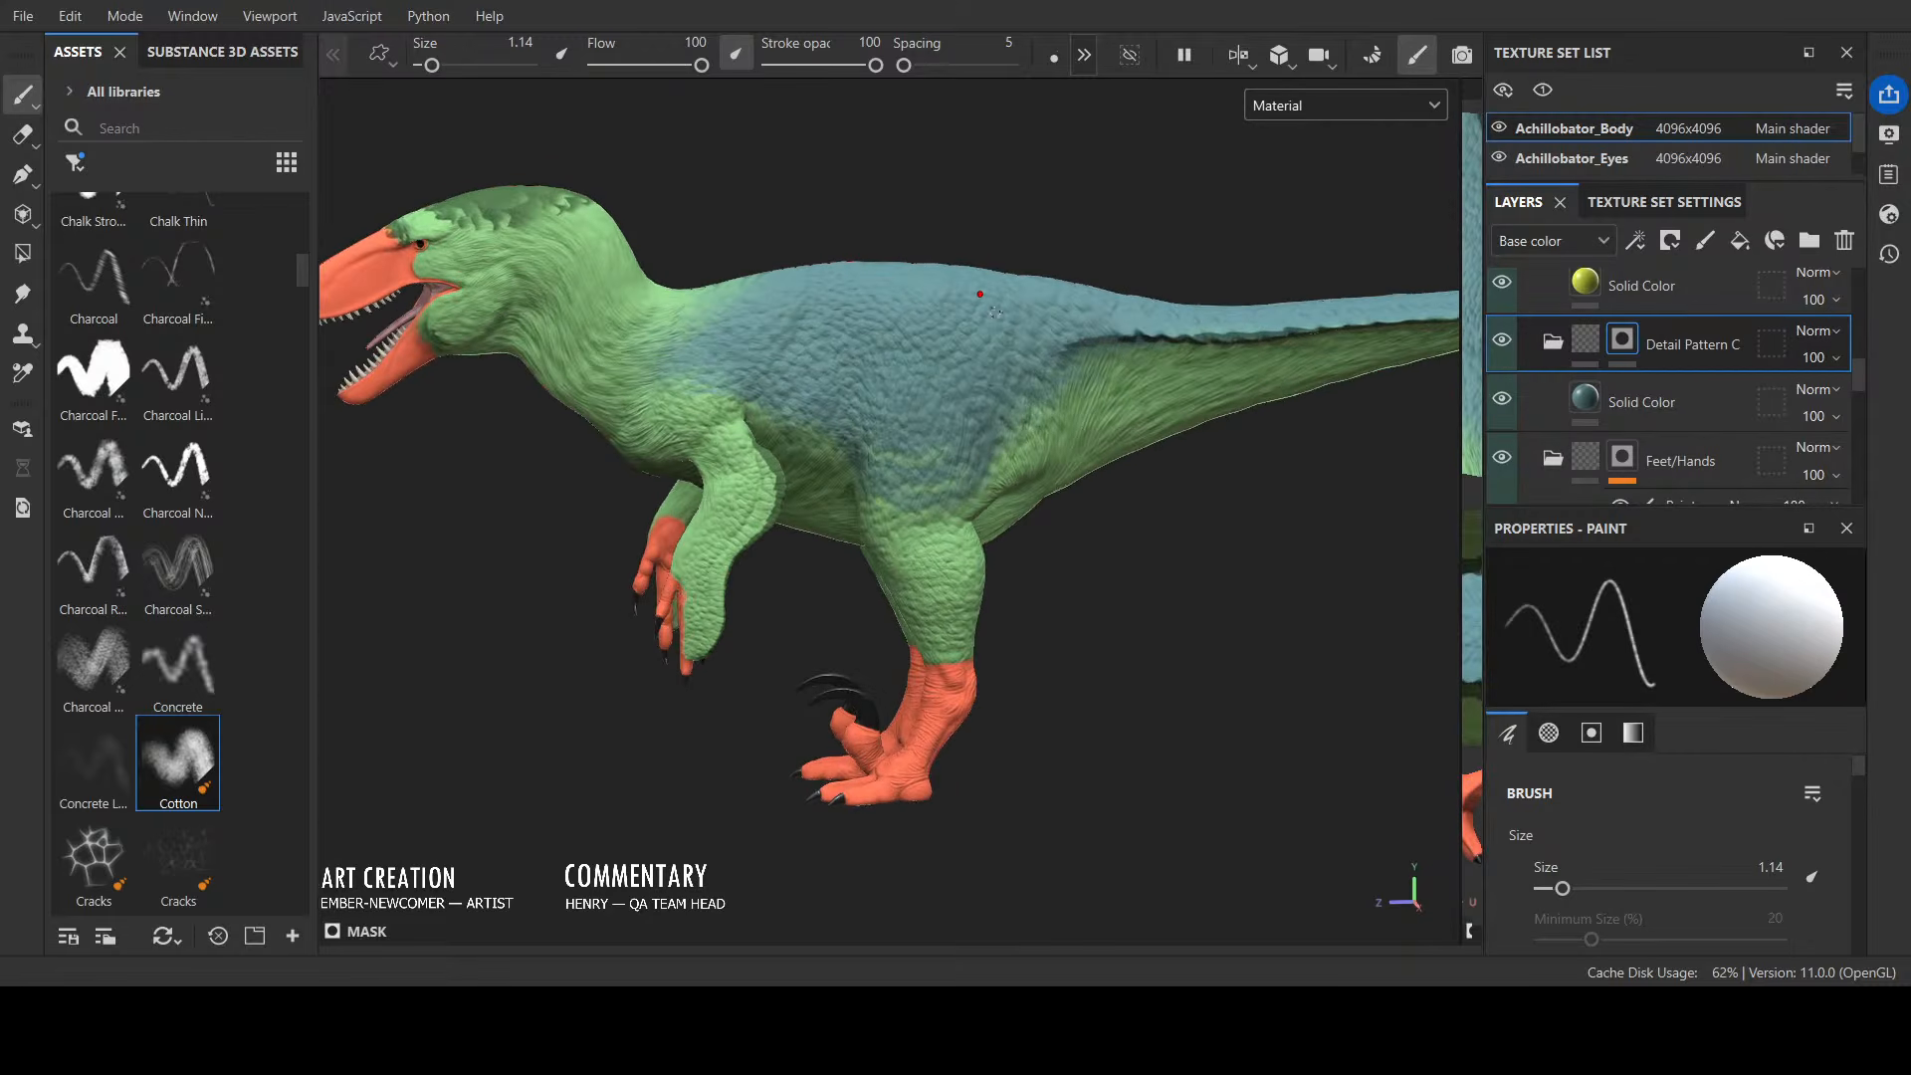
scroll(997, 317, up, 3)
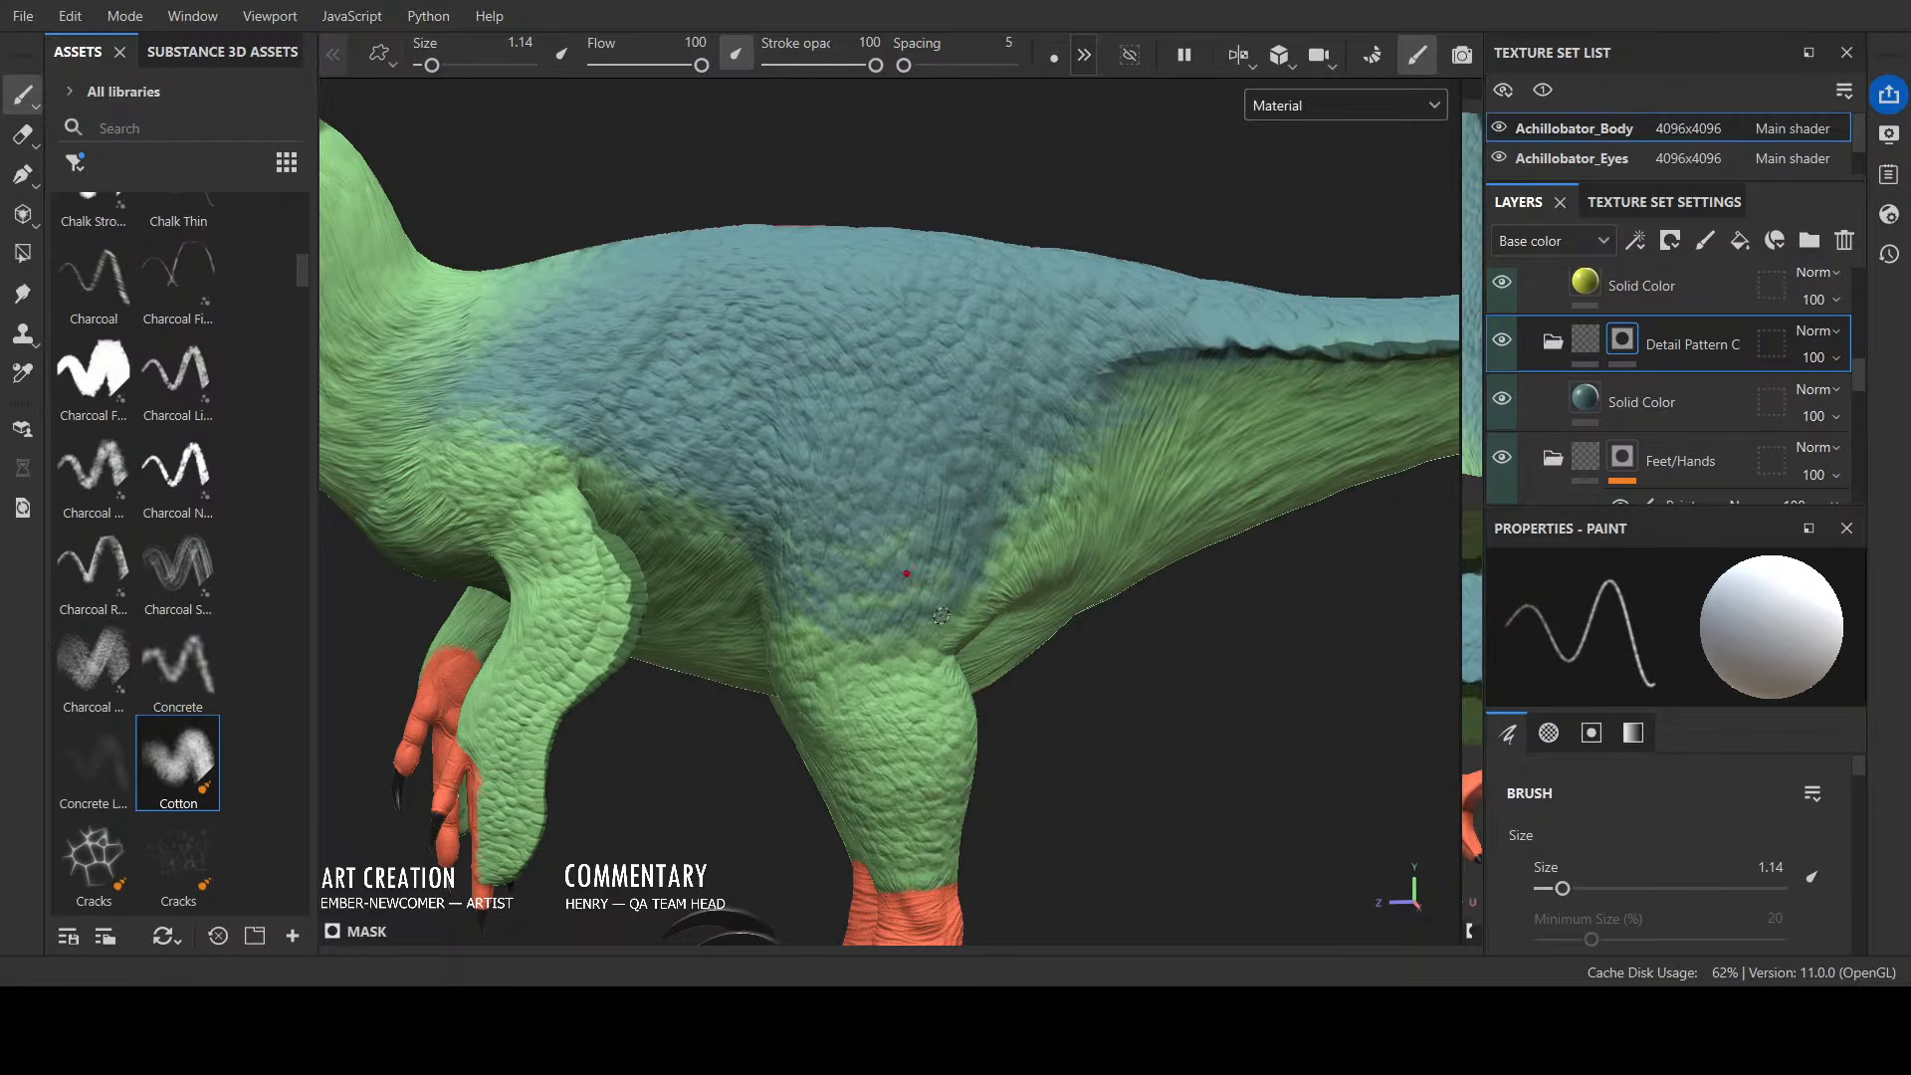
scroll(996, 617, down, 2)
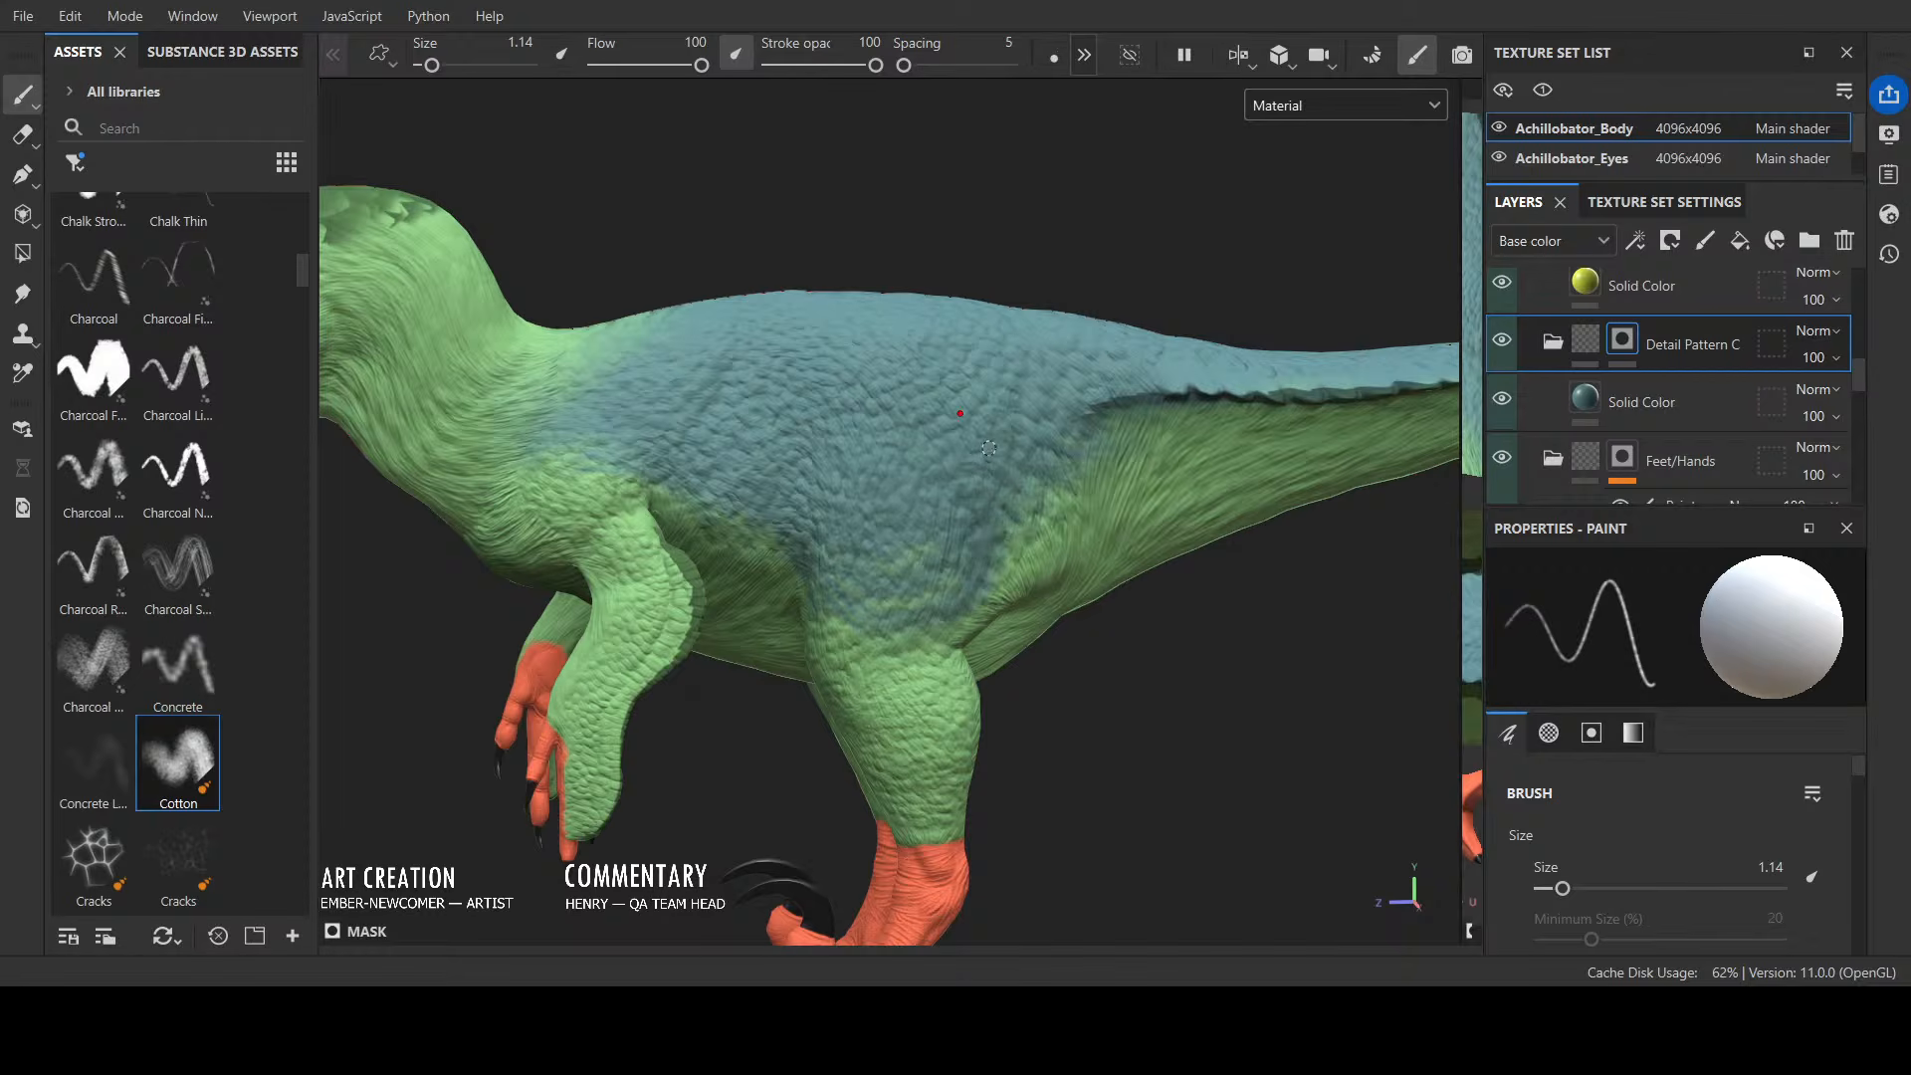
alt+drag(989, 448, 660, 782)
scroll(575, 642, up, 3)
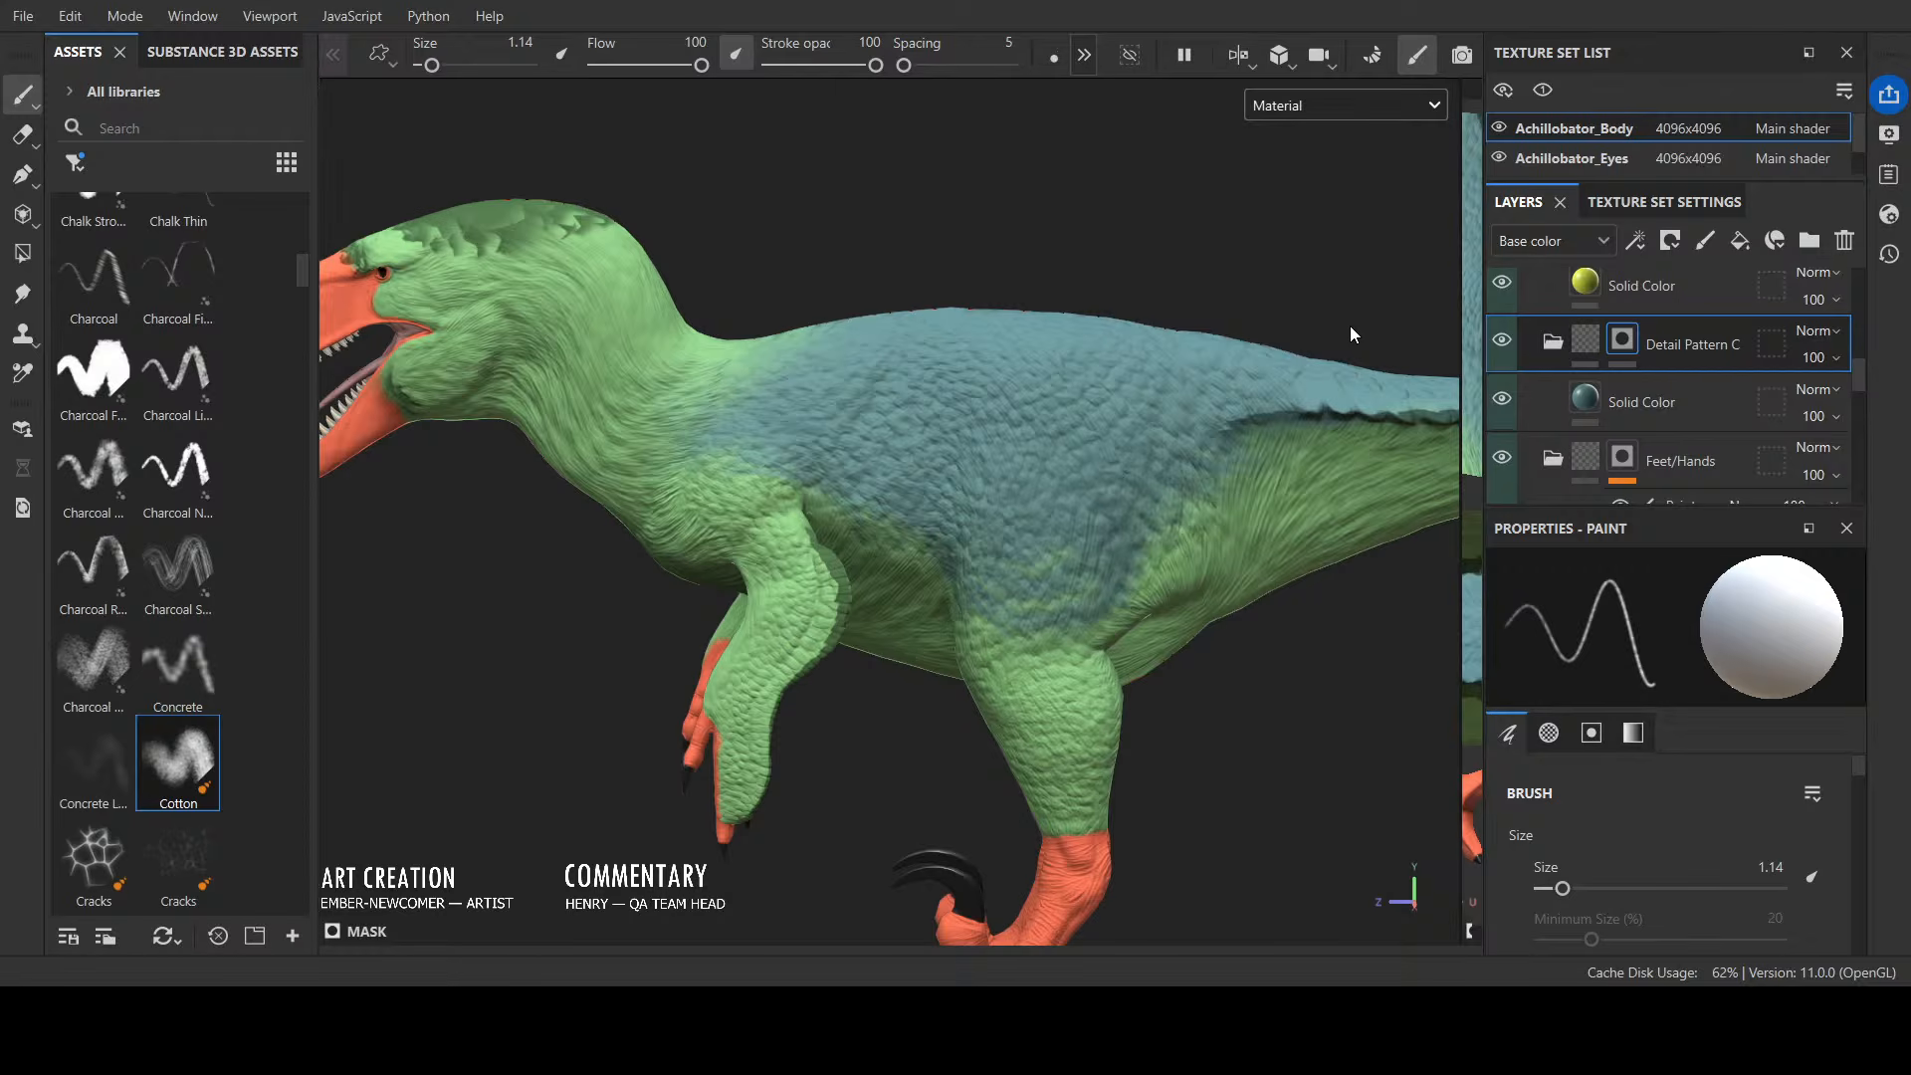
Step: Extend the shoulder edge in white on the mask, darken the neck-base transition with a size 4.29 brush, and reduce the size to 1.61
key(c)
mouse_move(771, 445)
mouse_down()
mouse_move(698, 463)
mouse_move(715, 455)
mouse_move(705, 478)
mouse_move(654, 463)
mouse_up()
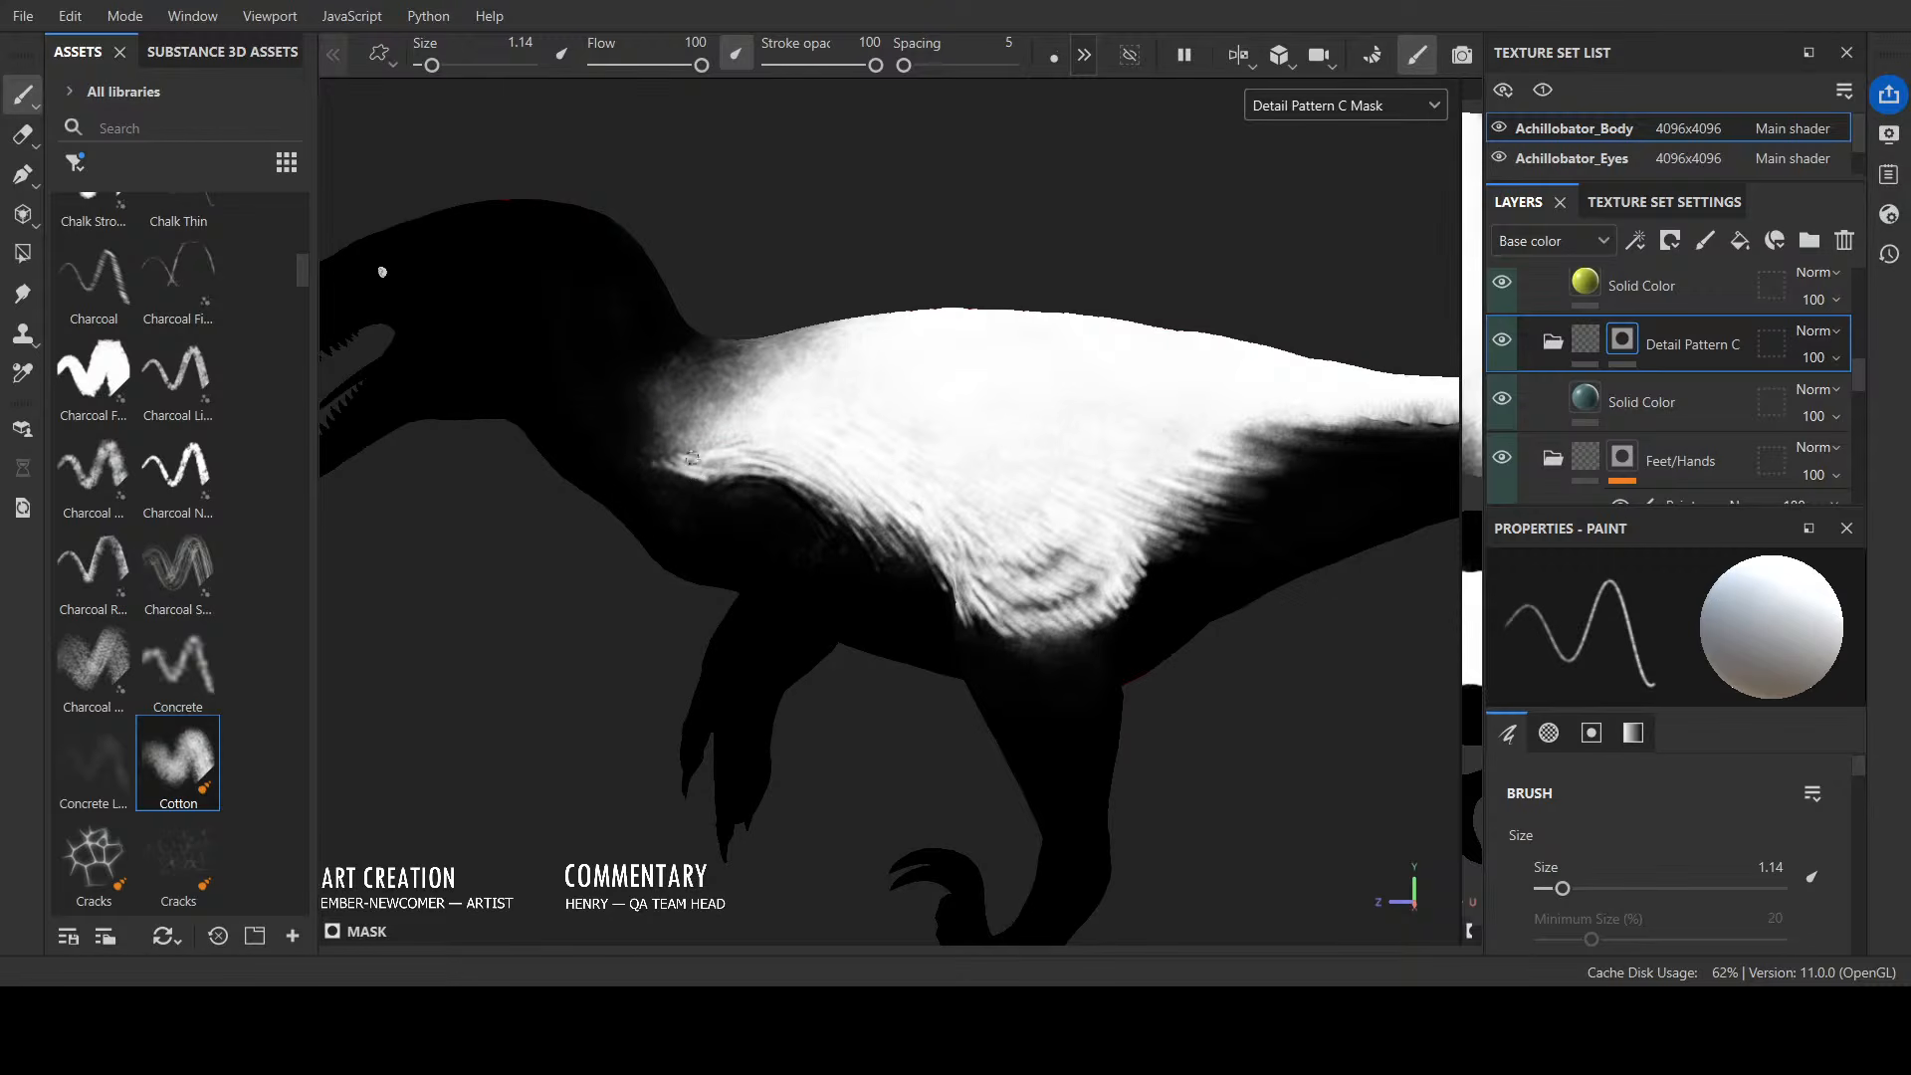
ctrl+right_drag(708, 432, 752, 432)
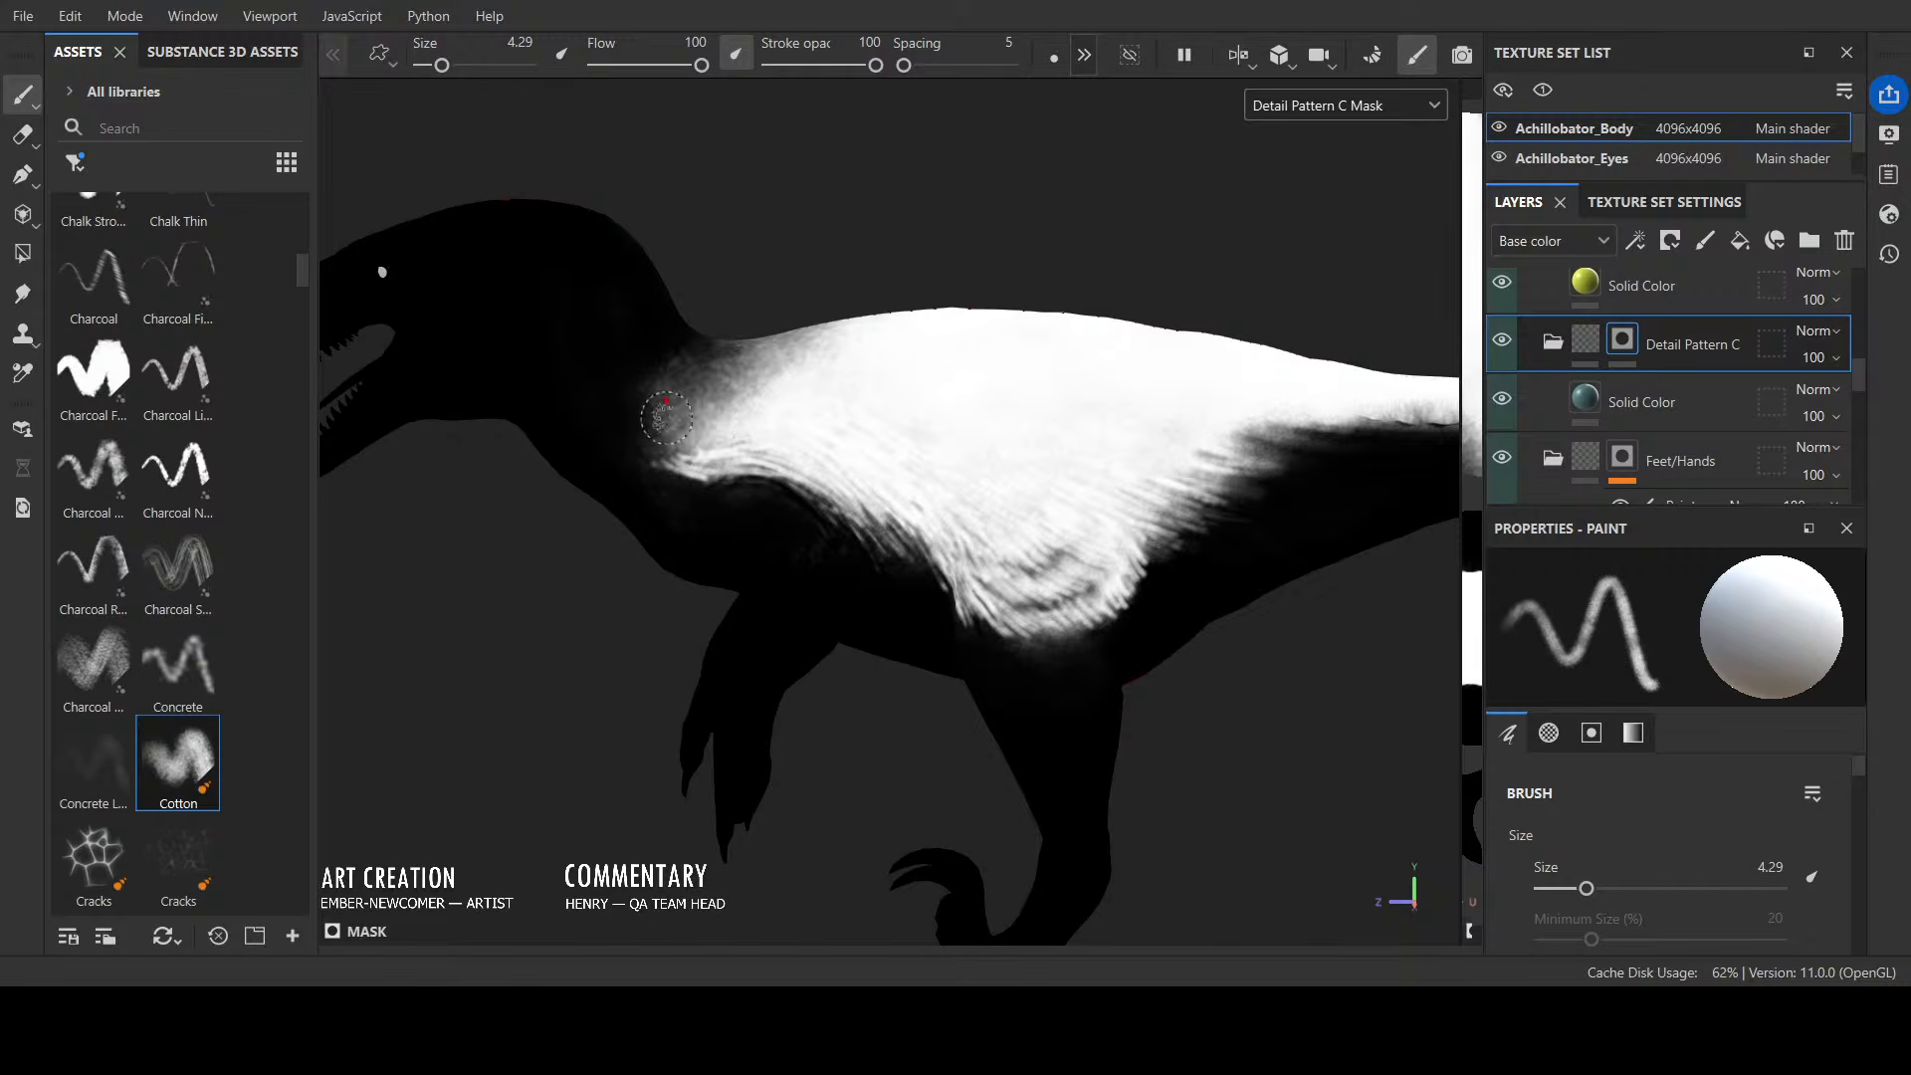
key(x)
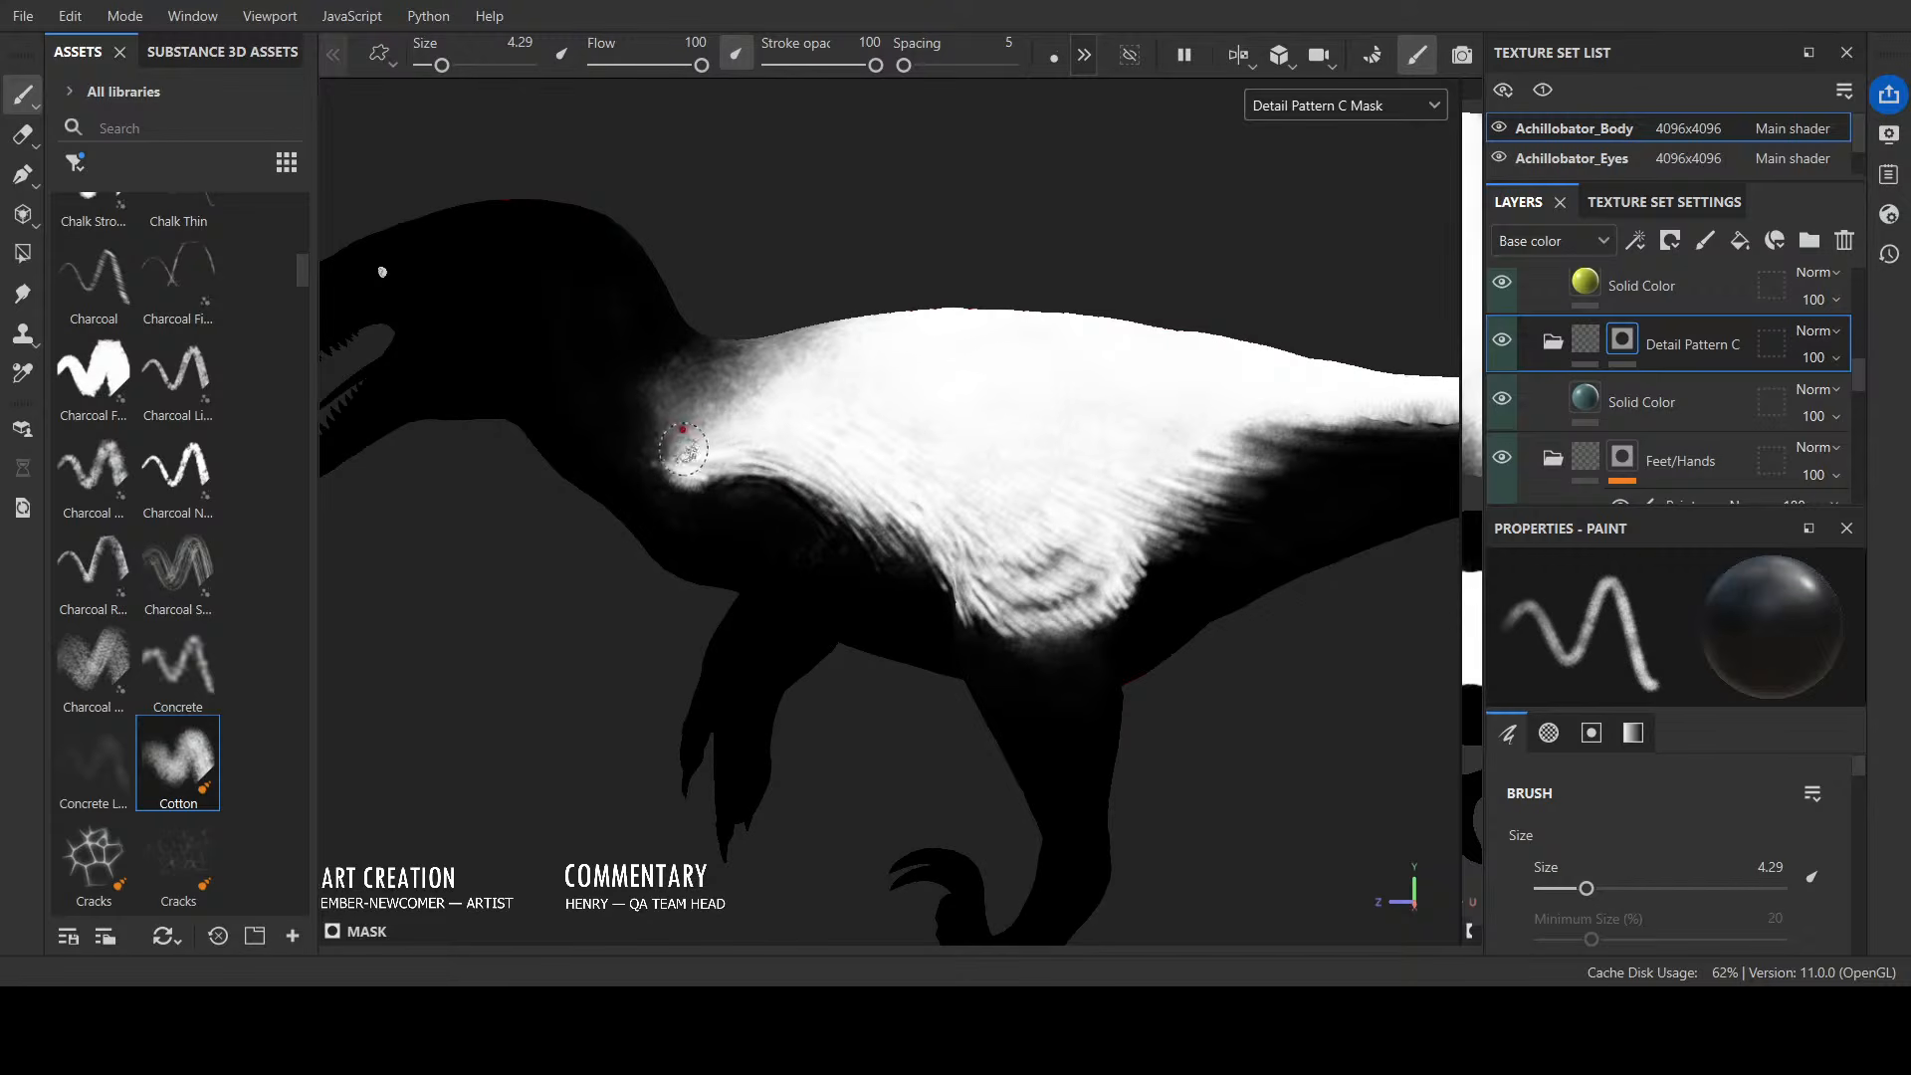
drag(691, 447, 760, 390)
key(x)
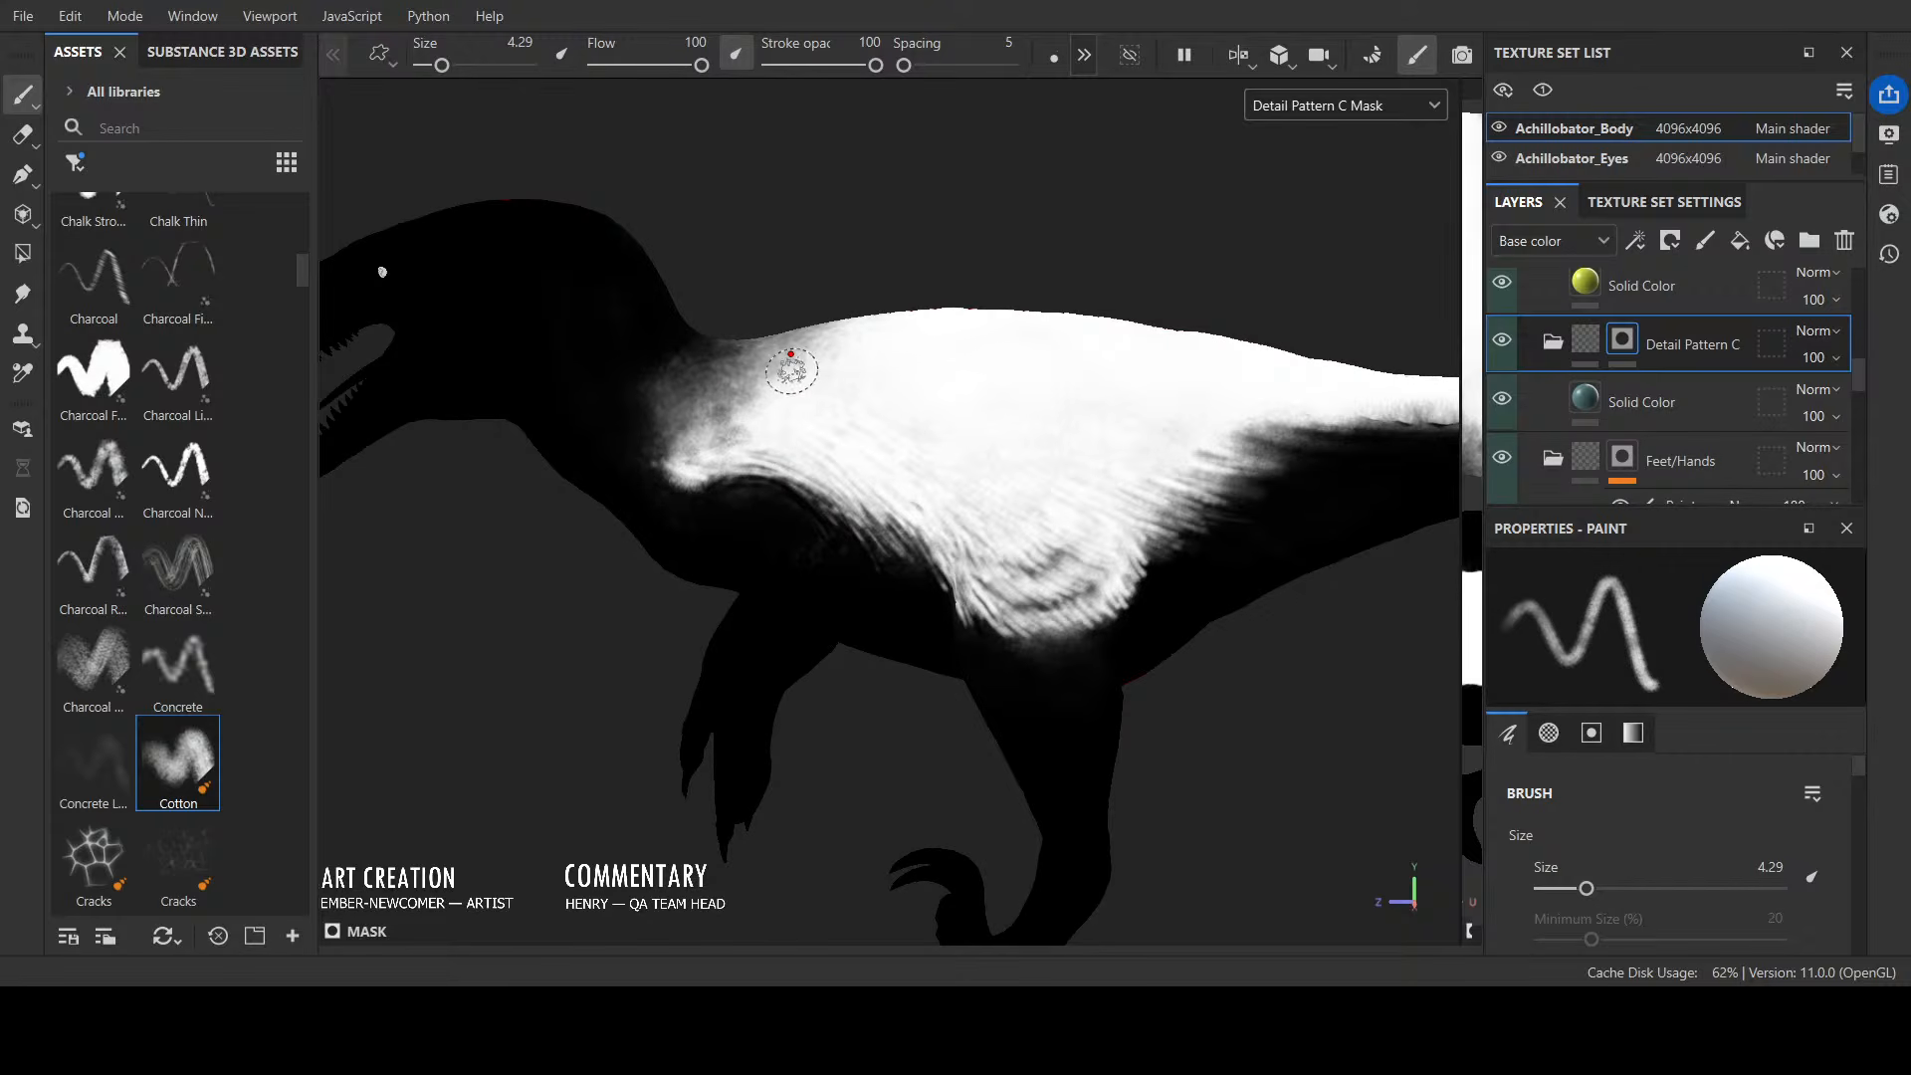
ctrl+right_drag(780, 364, 792, 370)
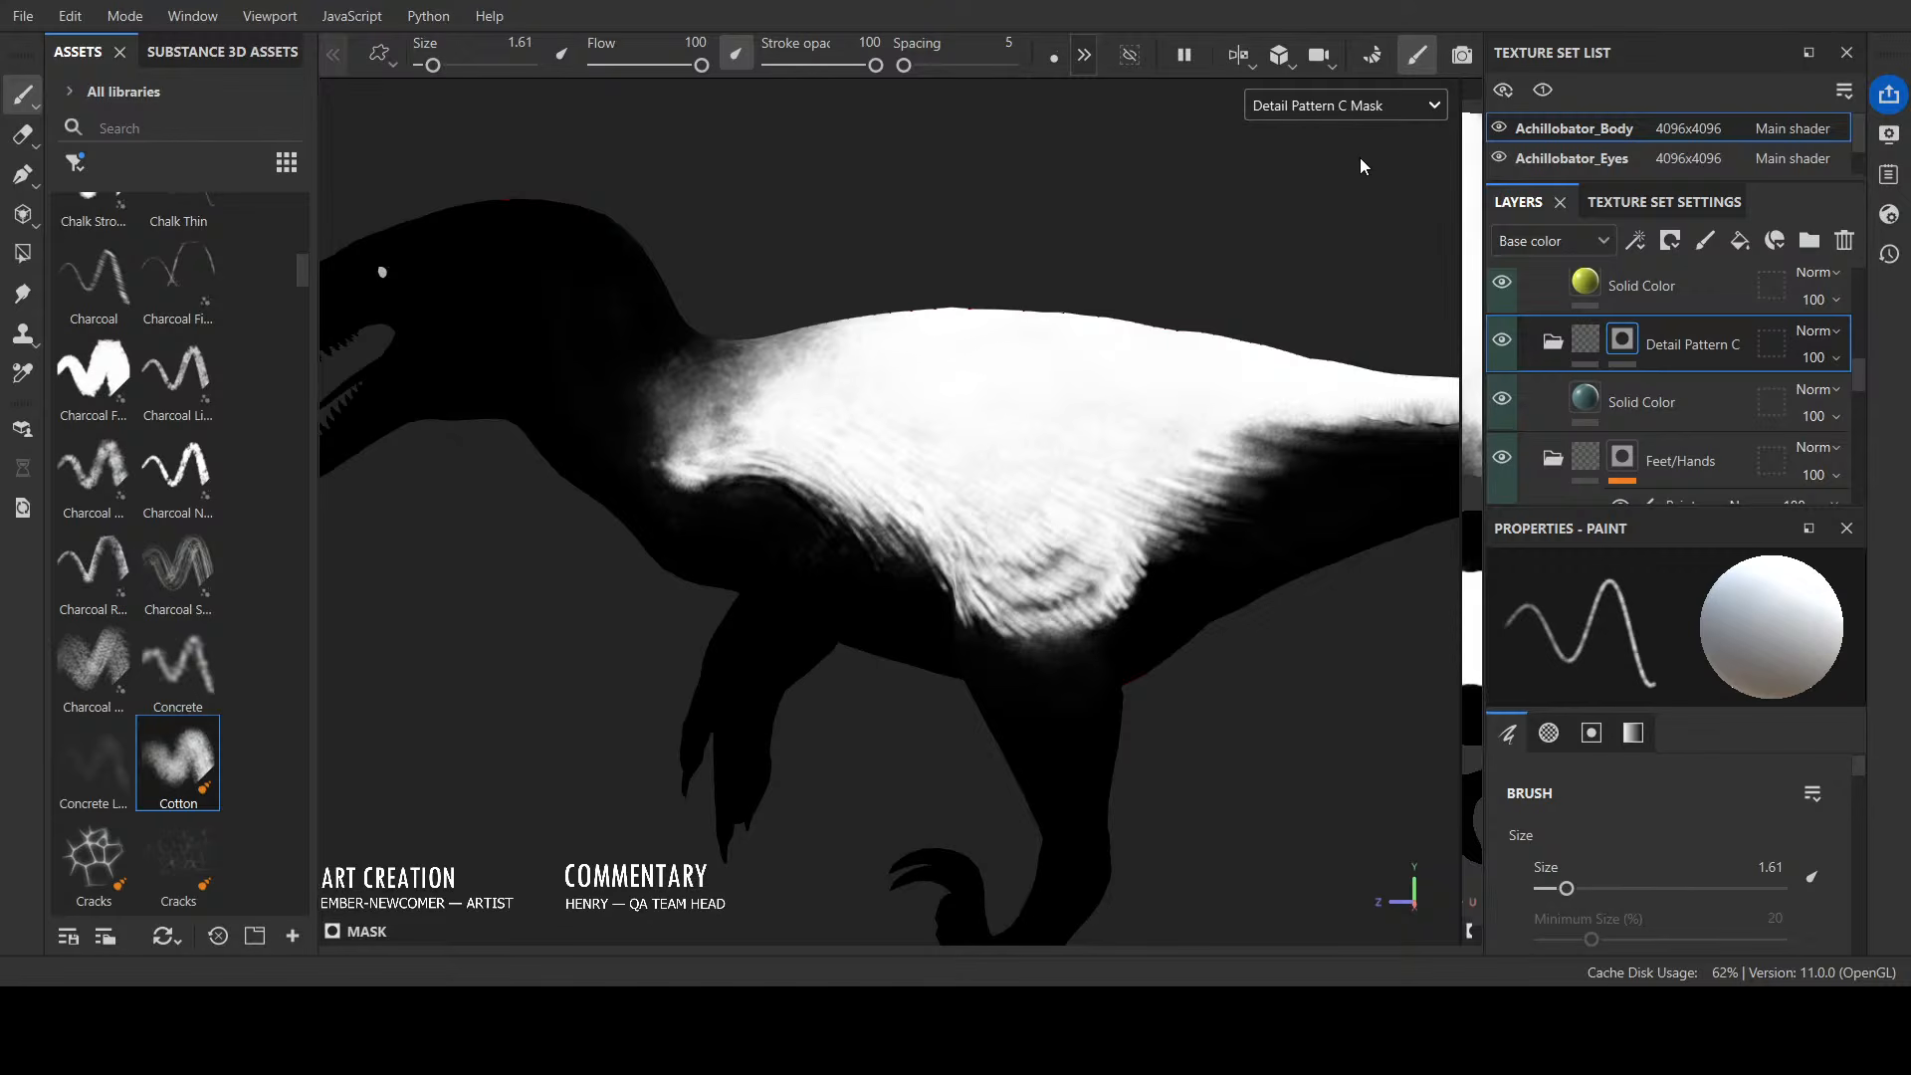
Step: Inspect the transition between the neck base and back in the Material view from different angles
key(m)
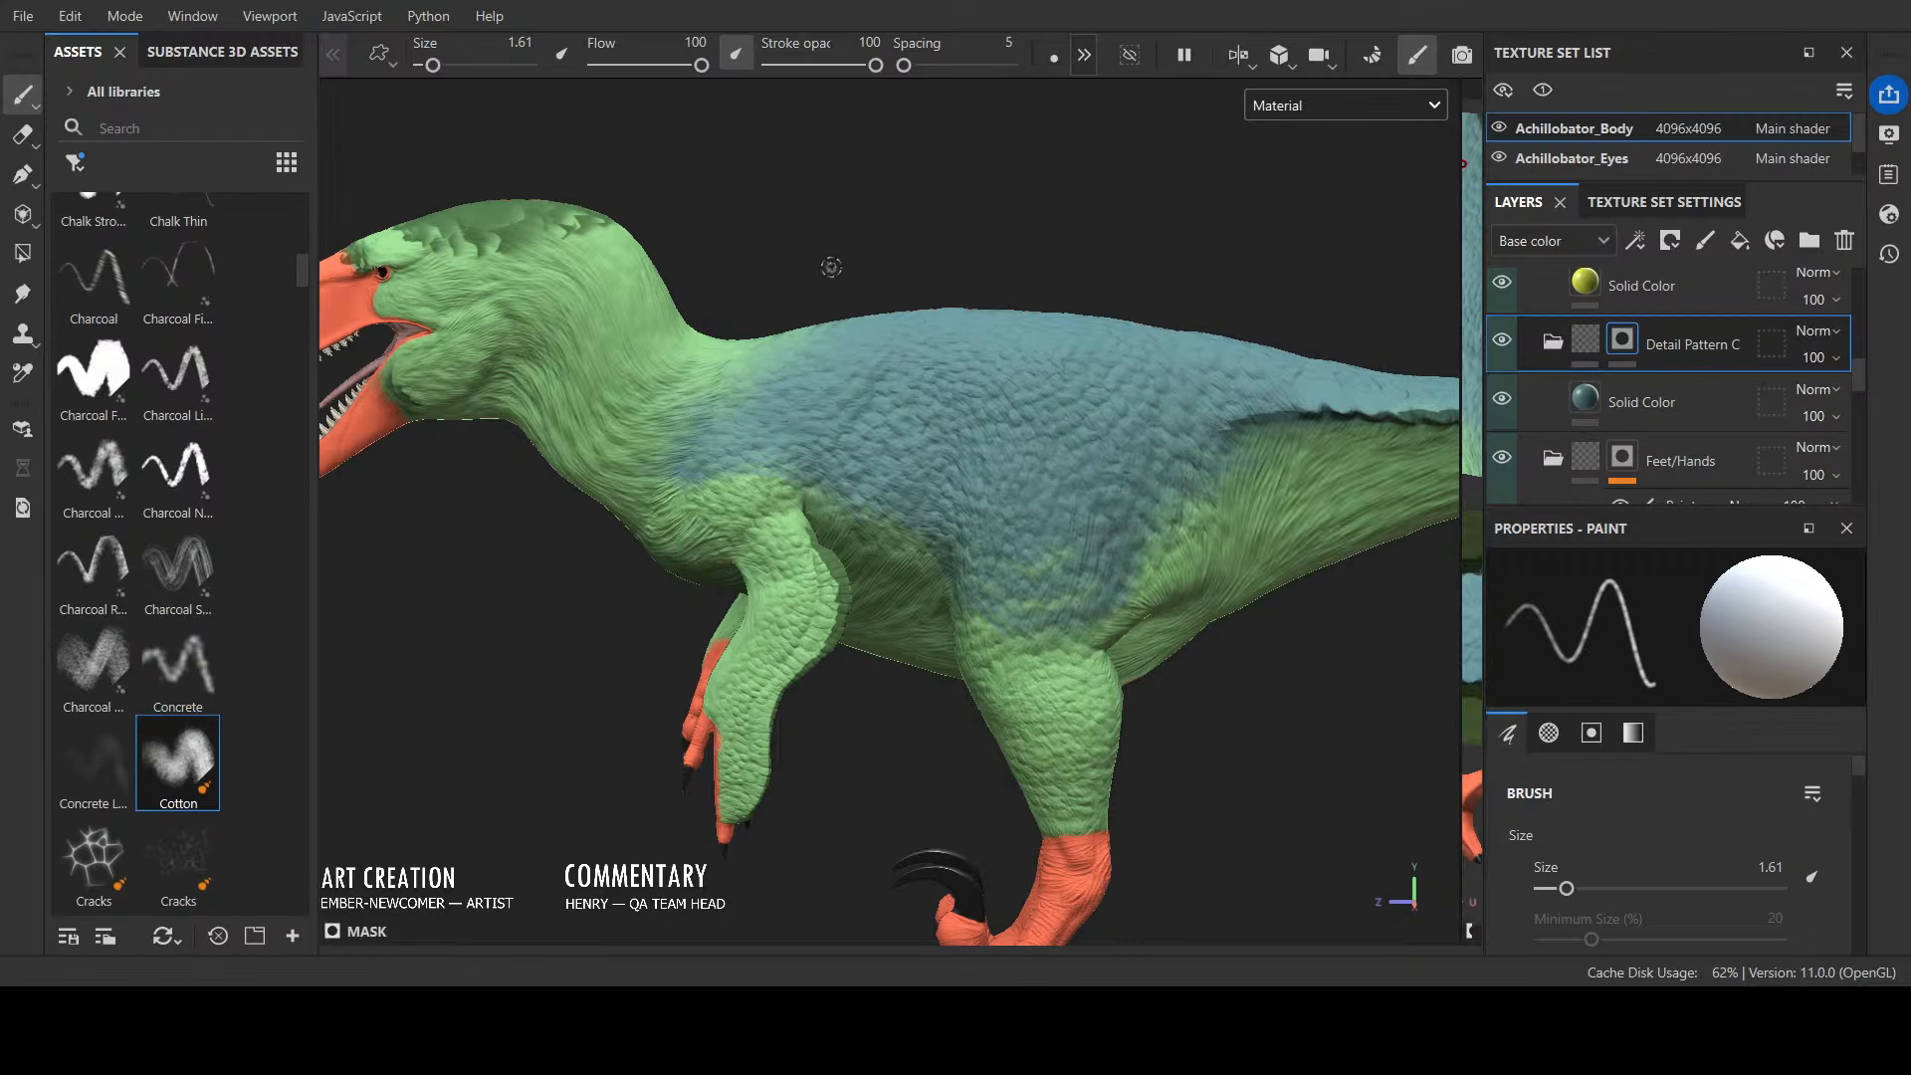
alt+drag(831, 266, 740, 297)
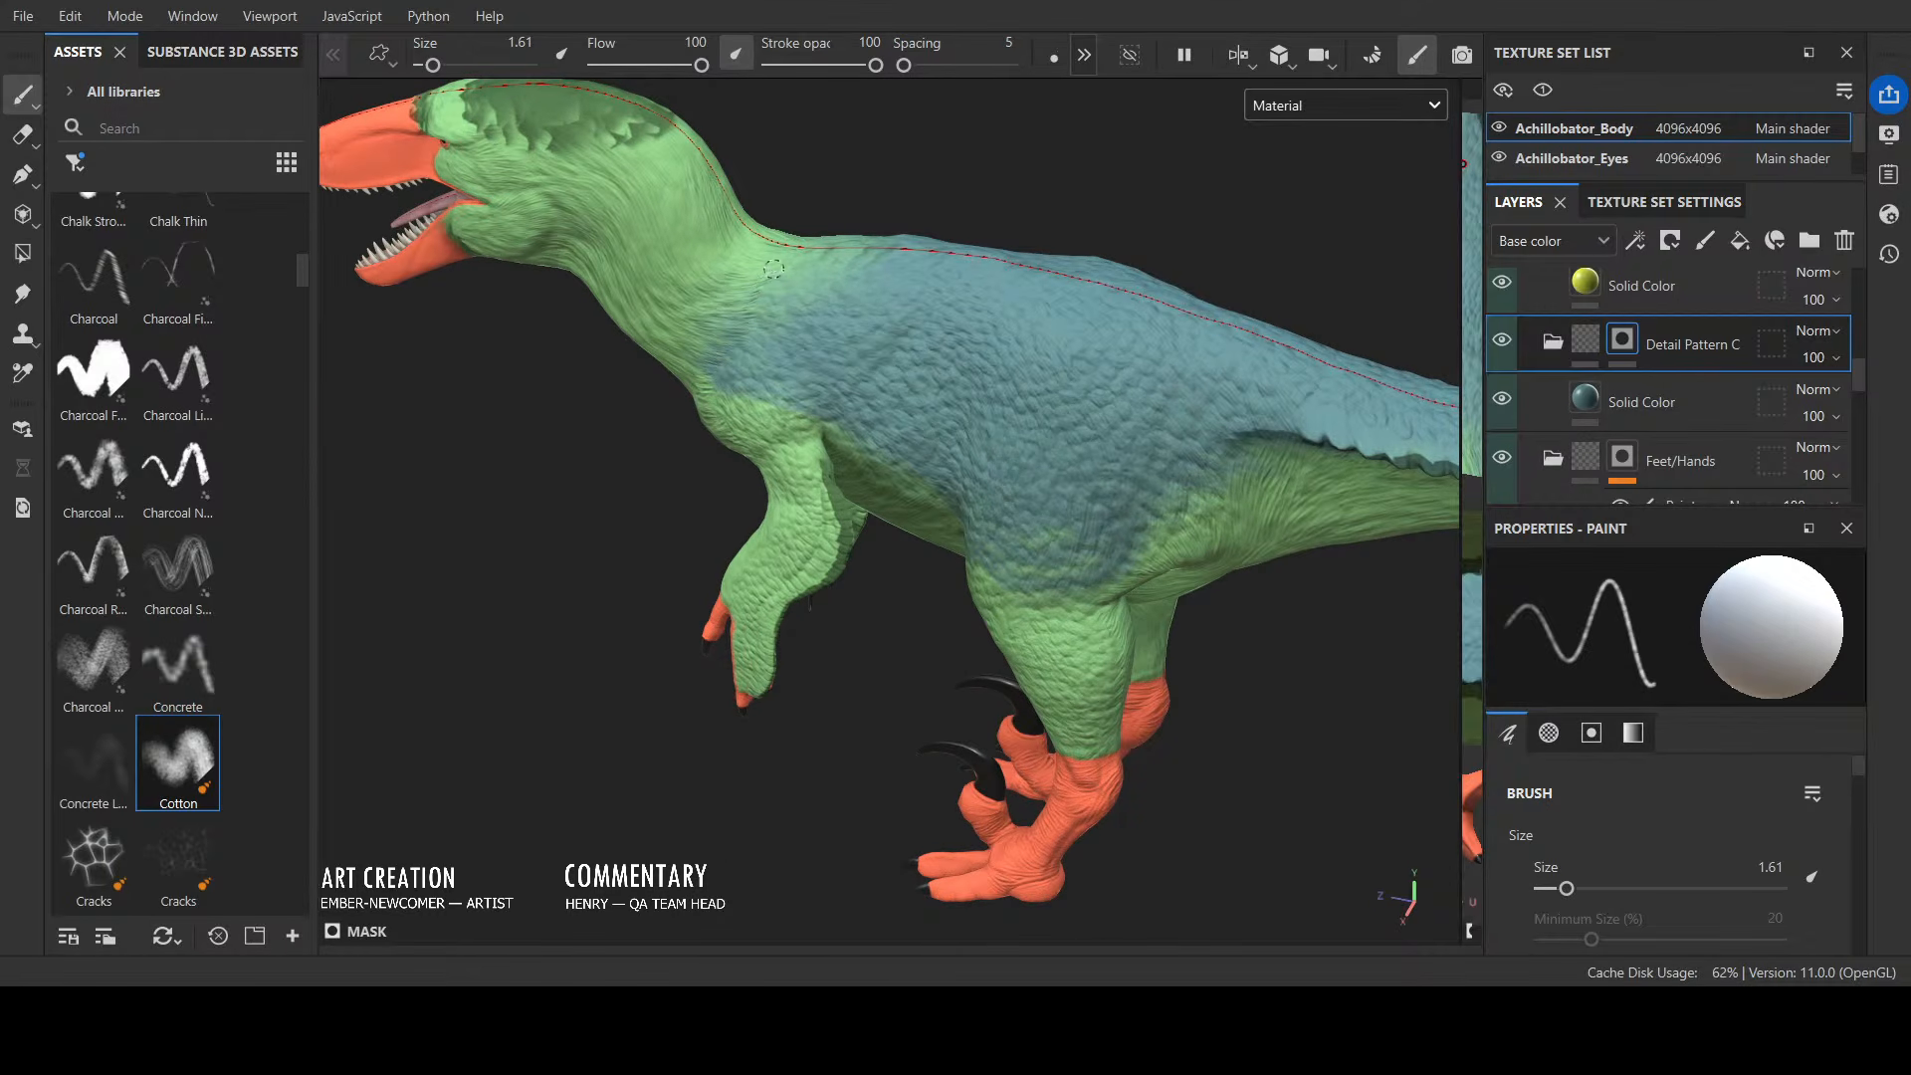
alt+drag(828, 262, 759, 354)
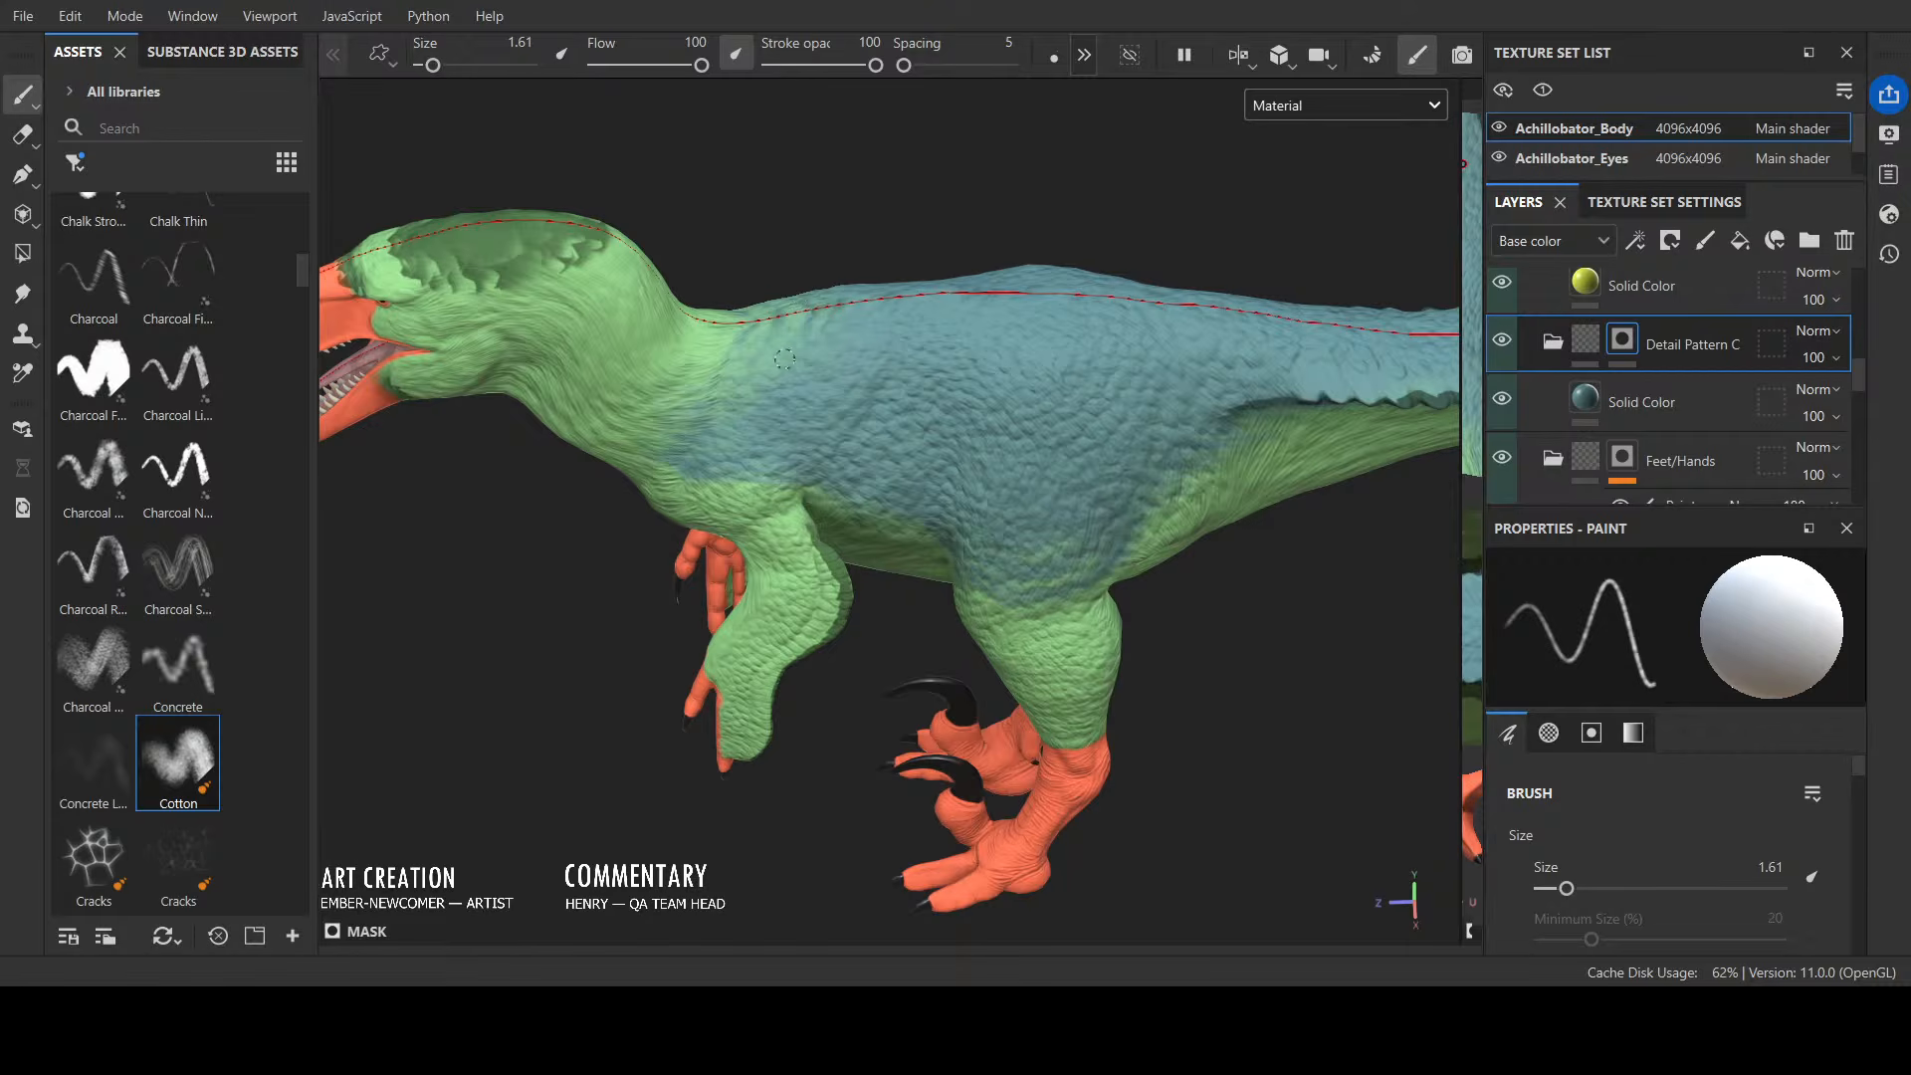
mouse_move(878, 300)
alt+mouse_down()
mouse_move(836, 183)
mouse_move(786, 229)
alt+mouse_up()
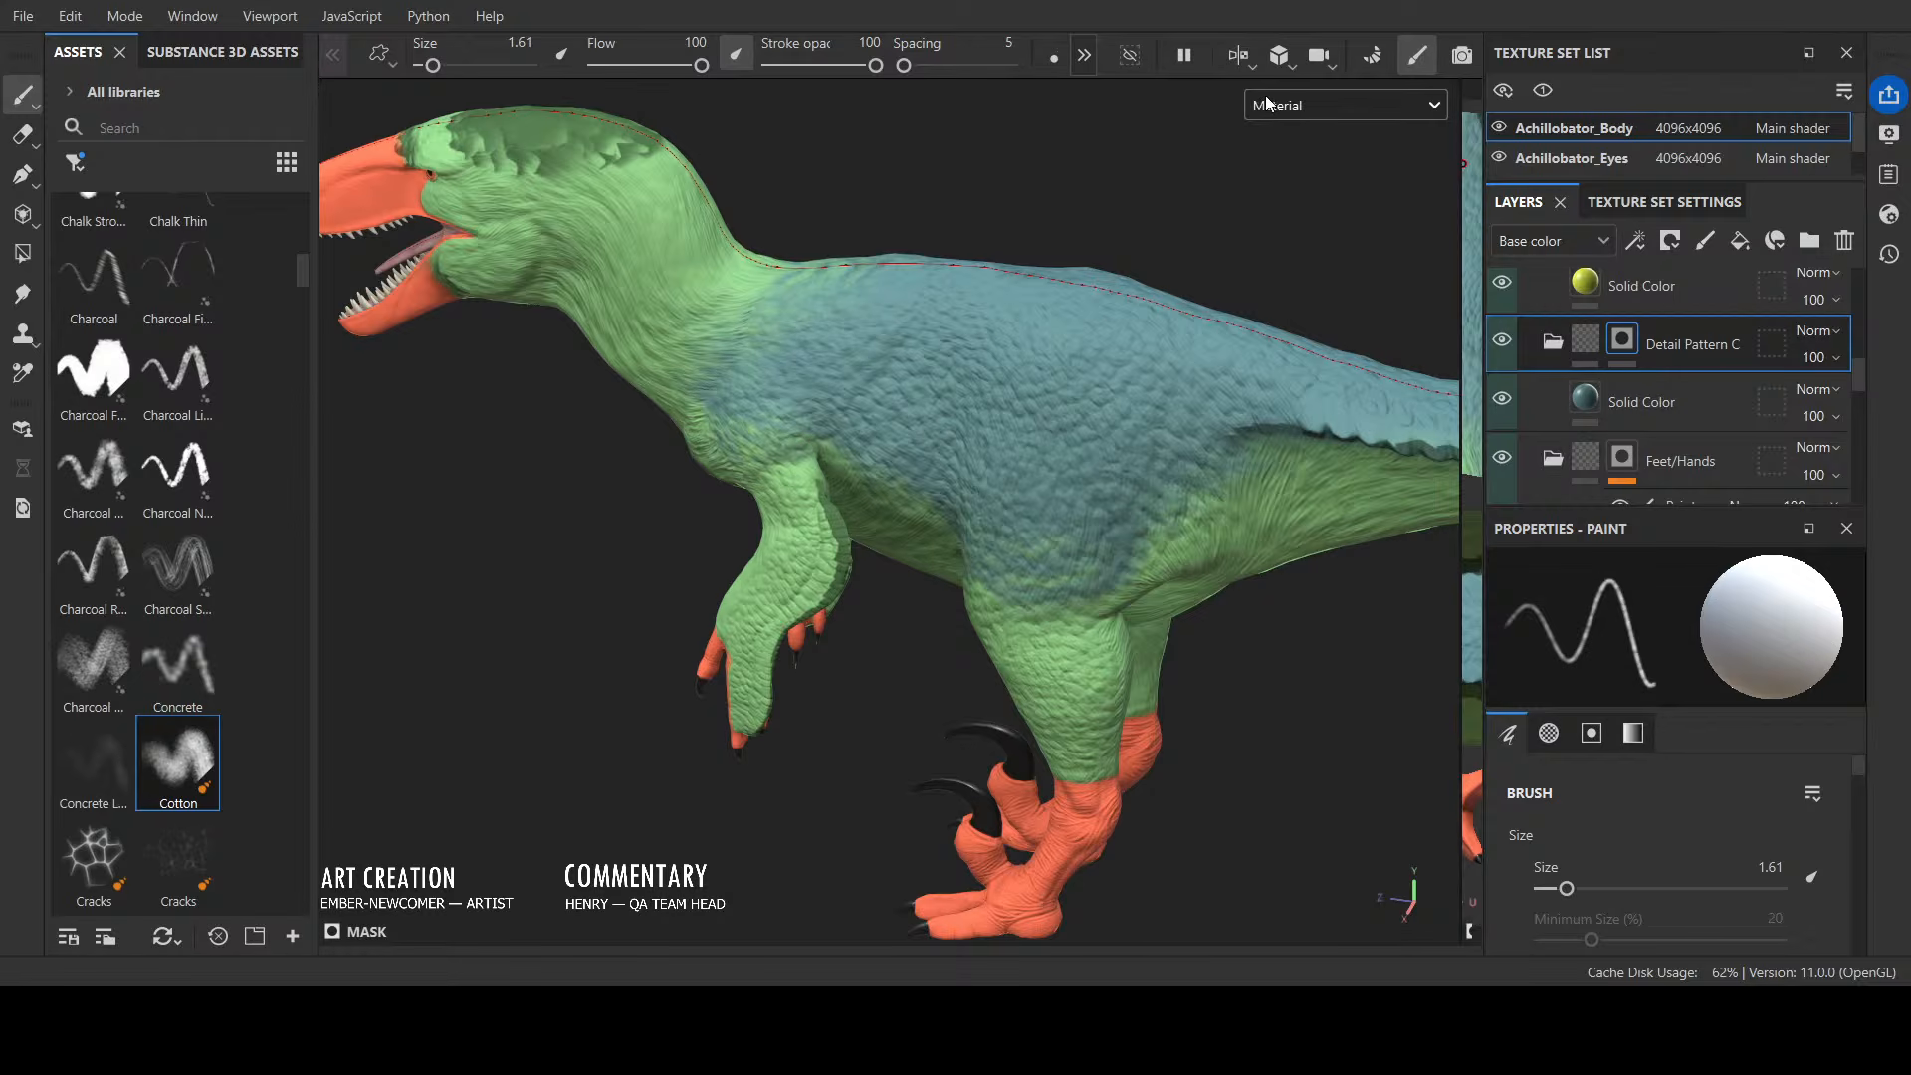
Step: Layer black and white feather streaks over the shoulder on the Detail Pattern C mask with the size 1.61 brush
click(1331, 250)
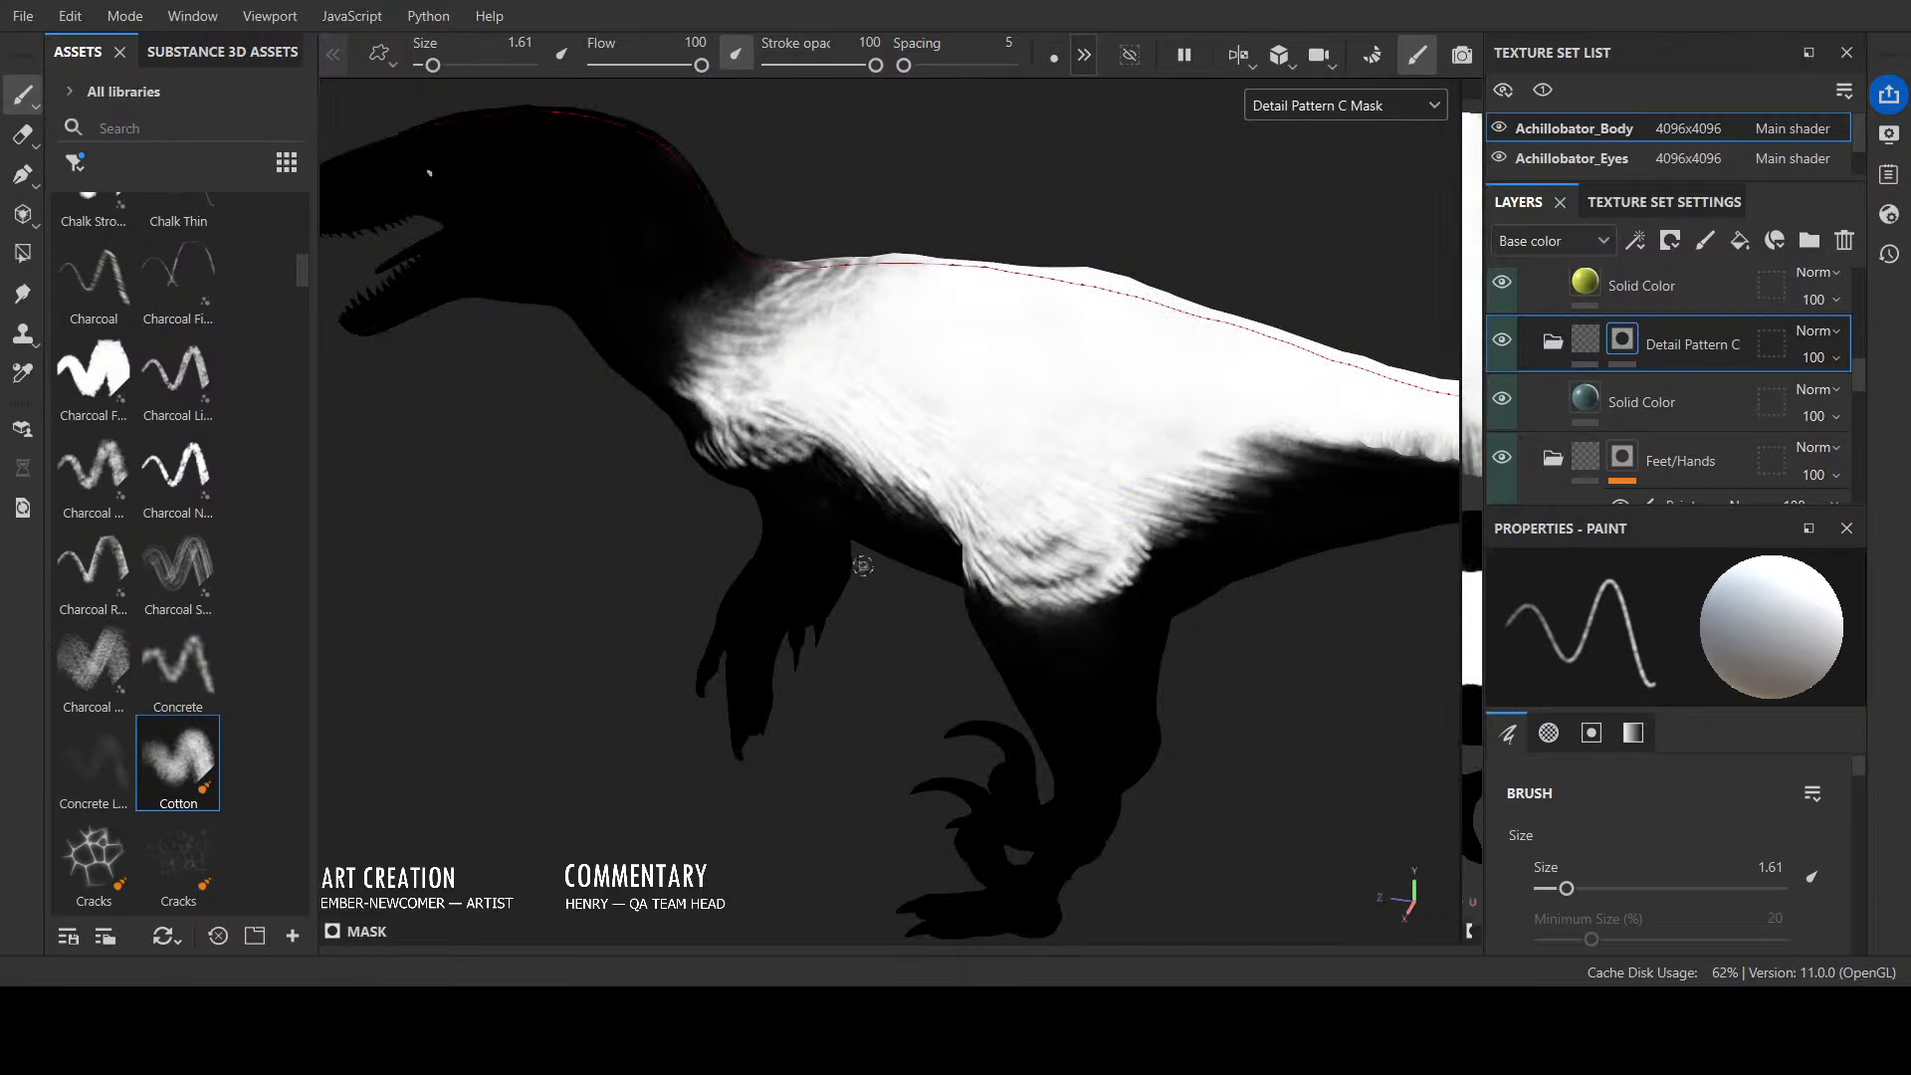
alt+drag(551, 693, 649, 606)
key(x)
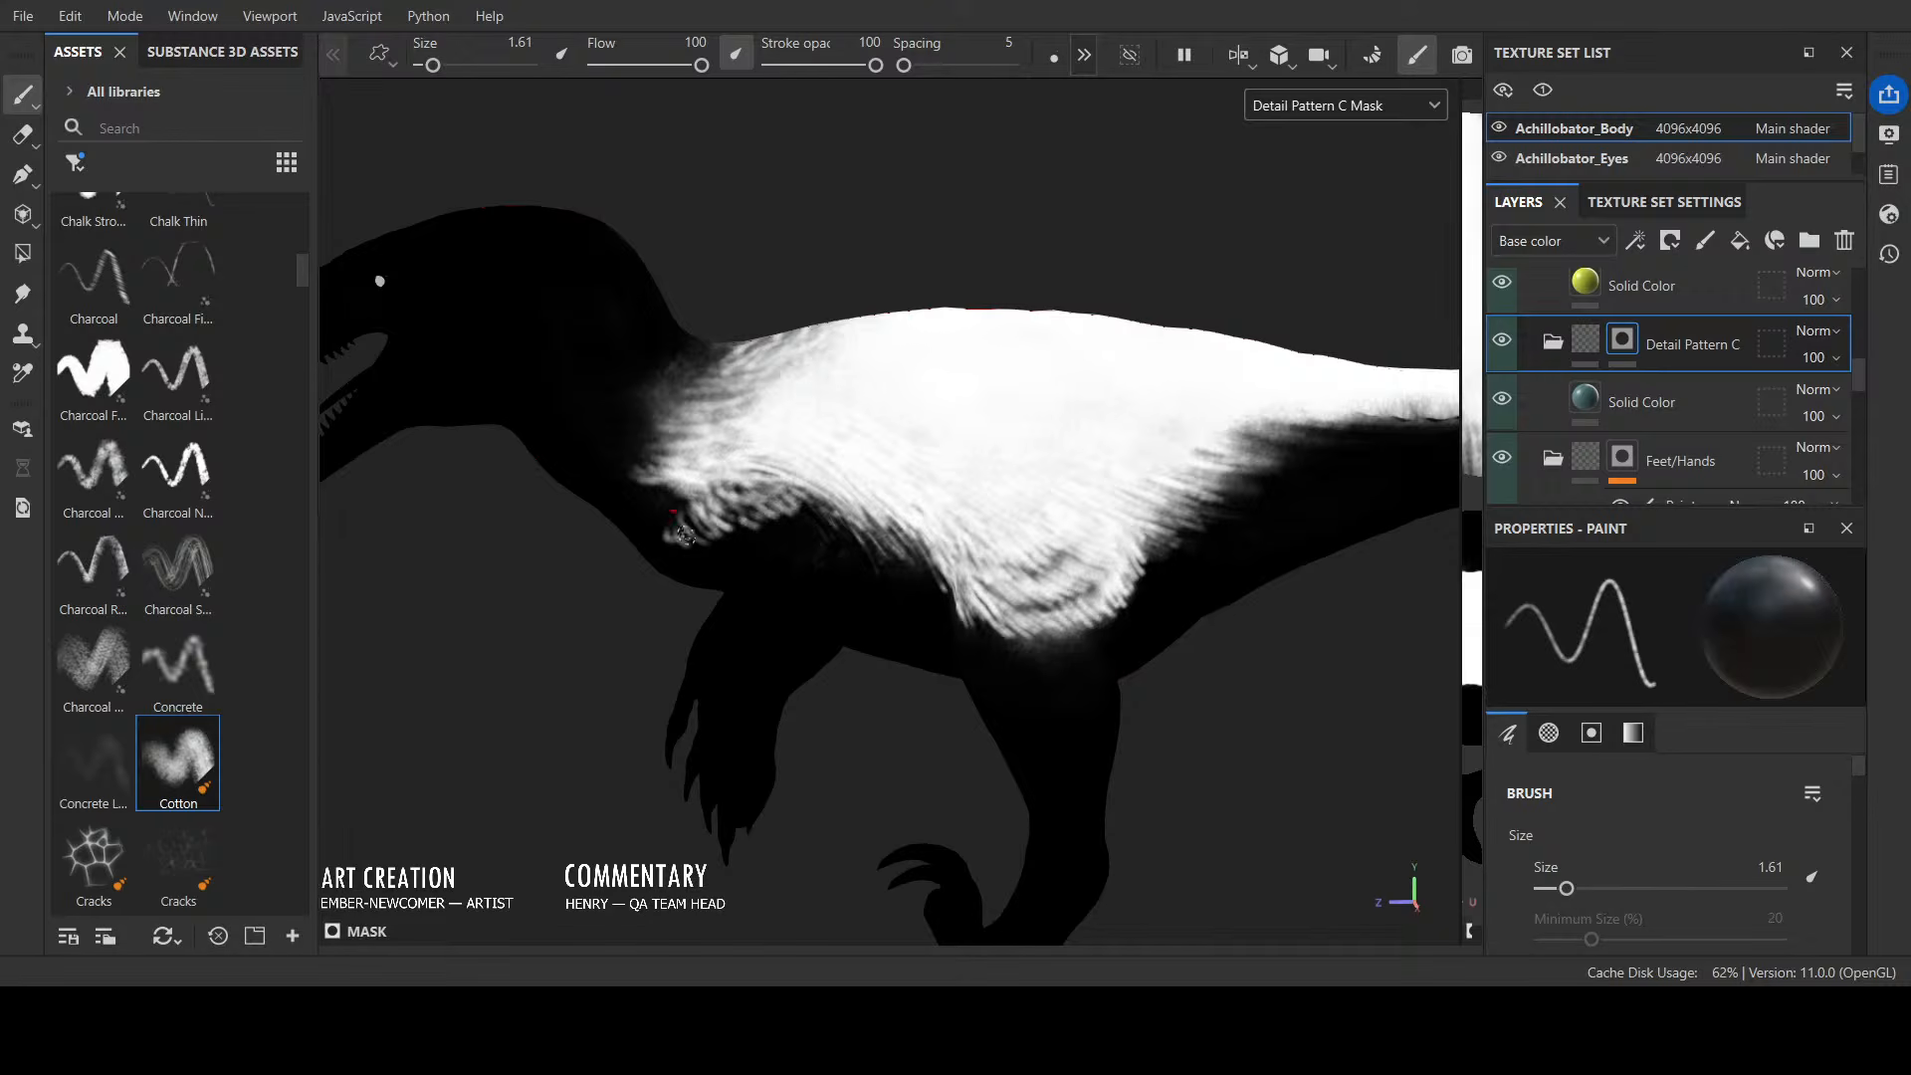
drag(739, 520, 827, 519)
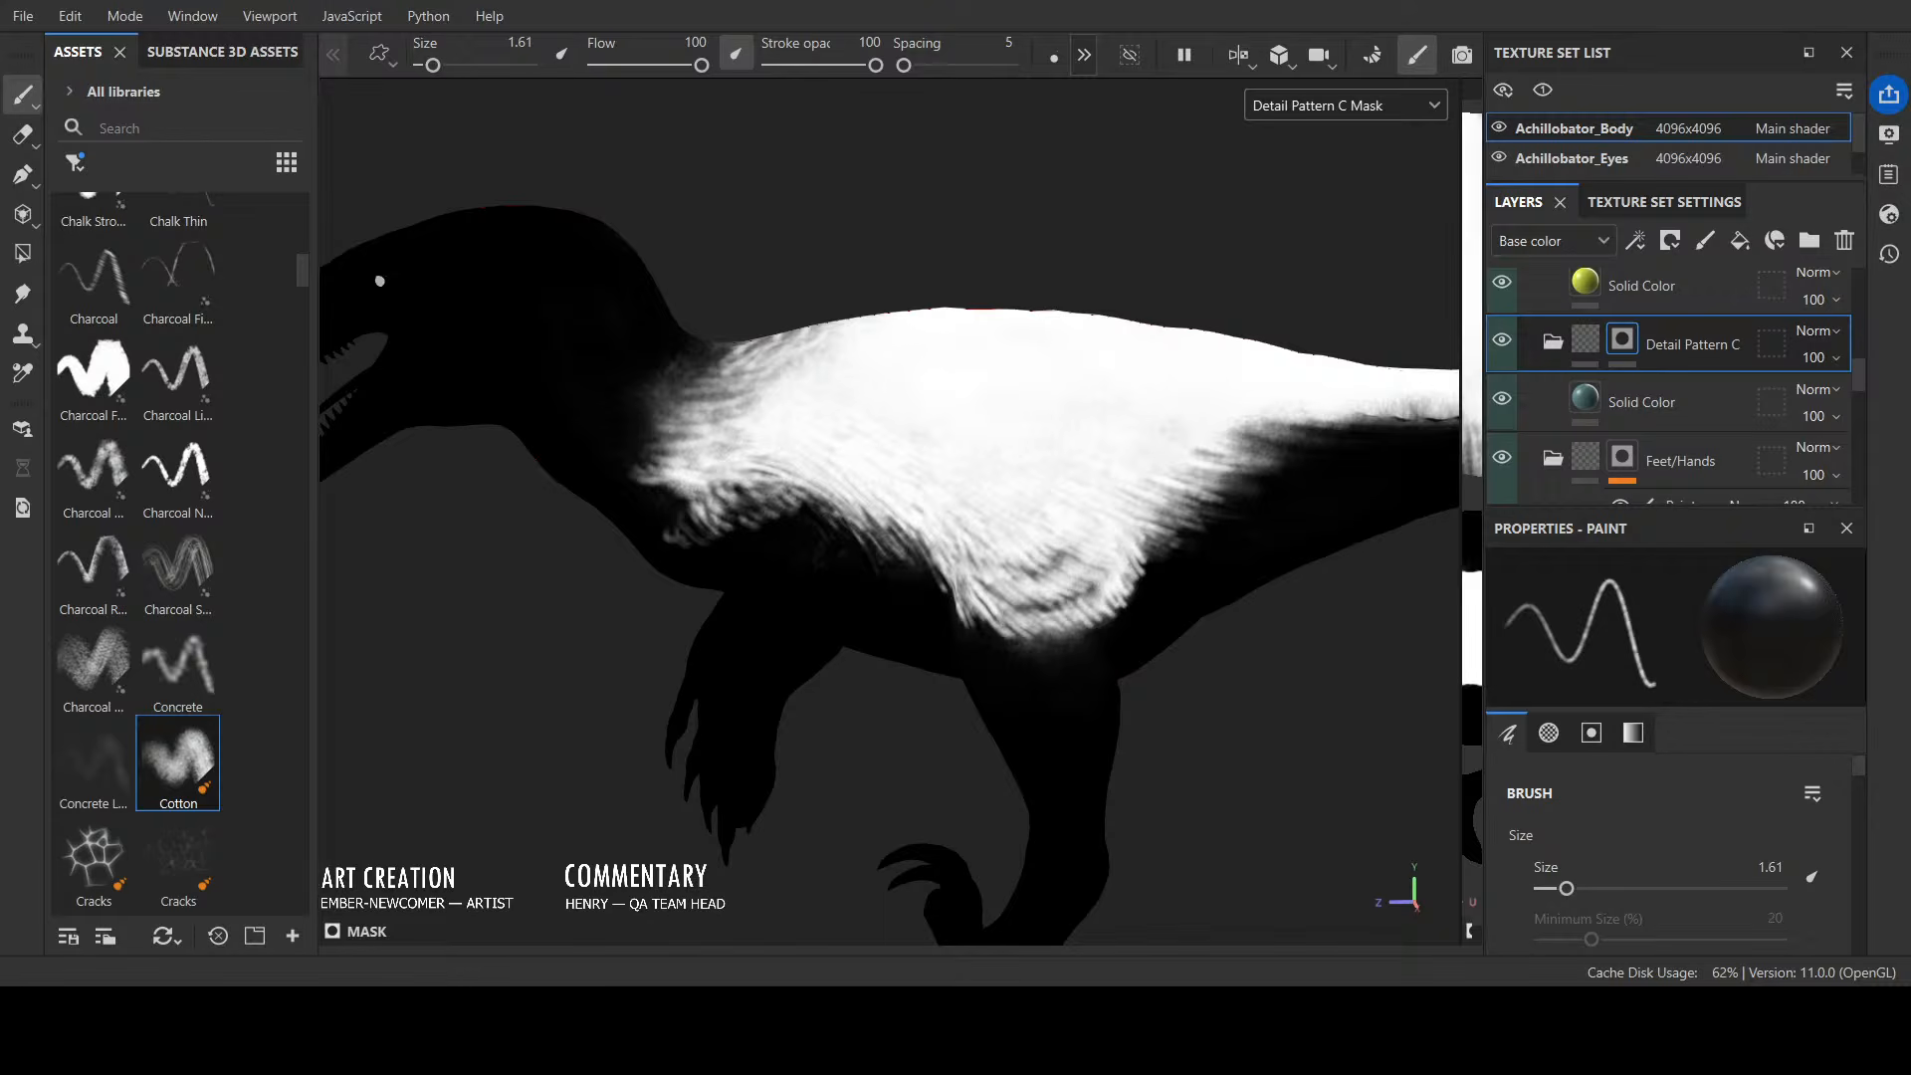
key(x)
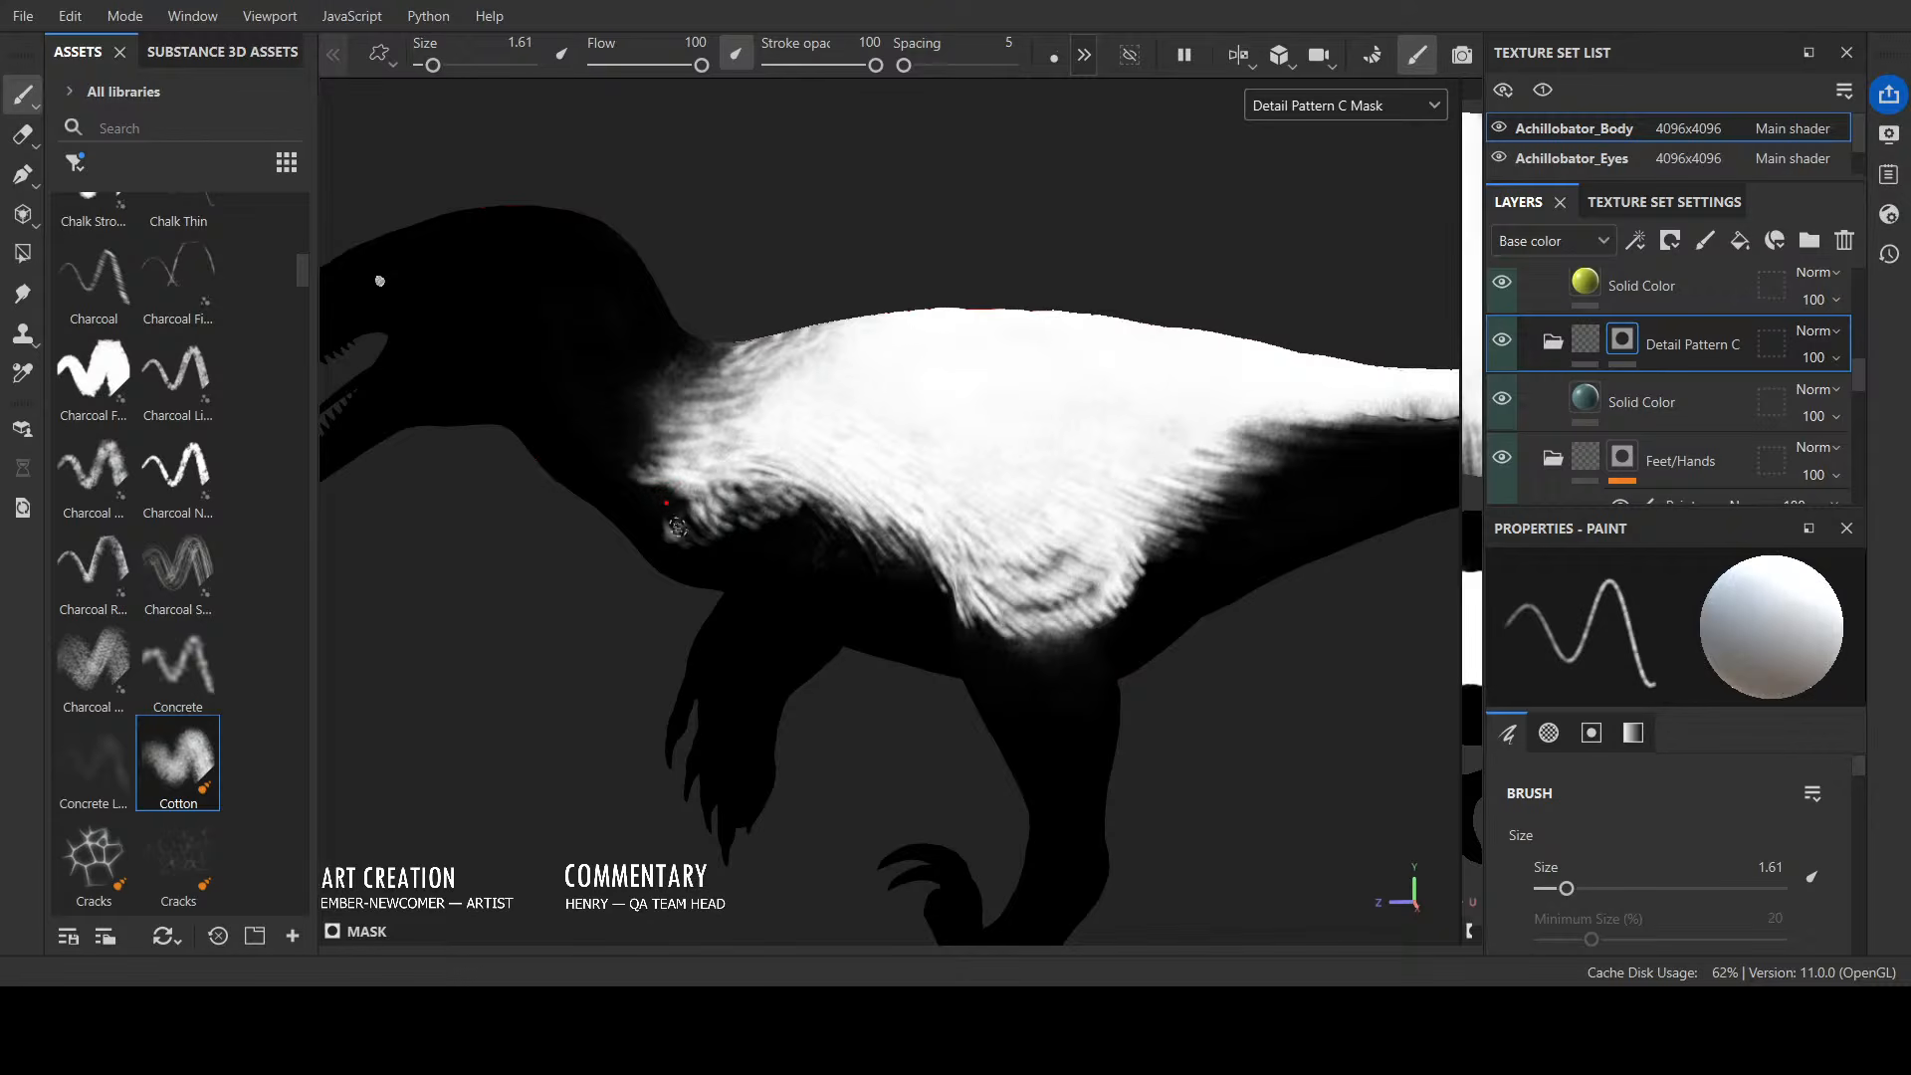
mouse_move(683, 500)
mouse_down()
mouse_move(748, 516)
mouse_move(772, 500)
mouse_move(660, 493)
mouse_move(665, 516)
mouse_move(749, 531)
mouse_up()
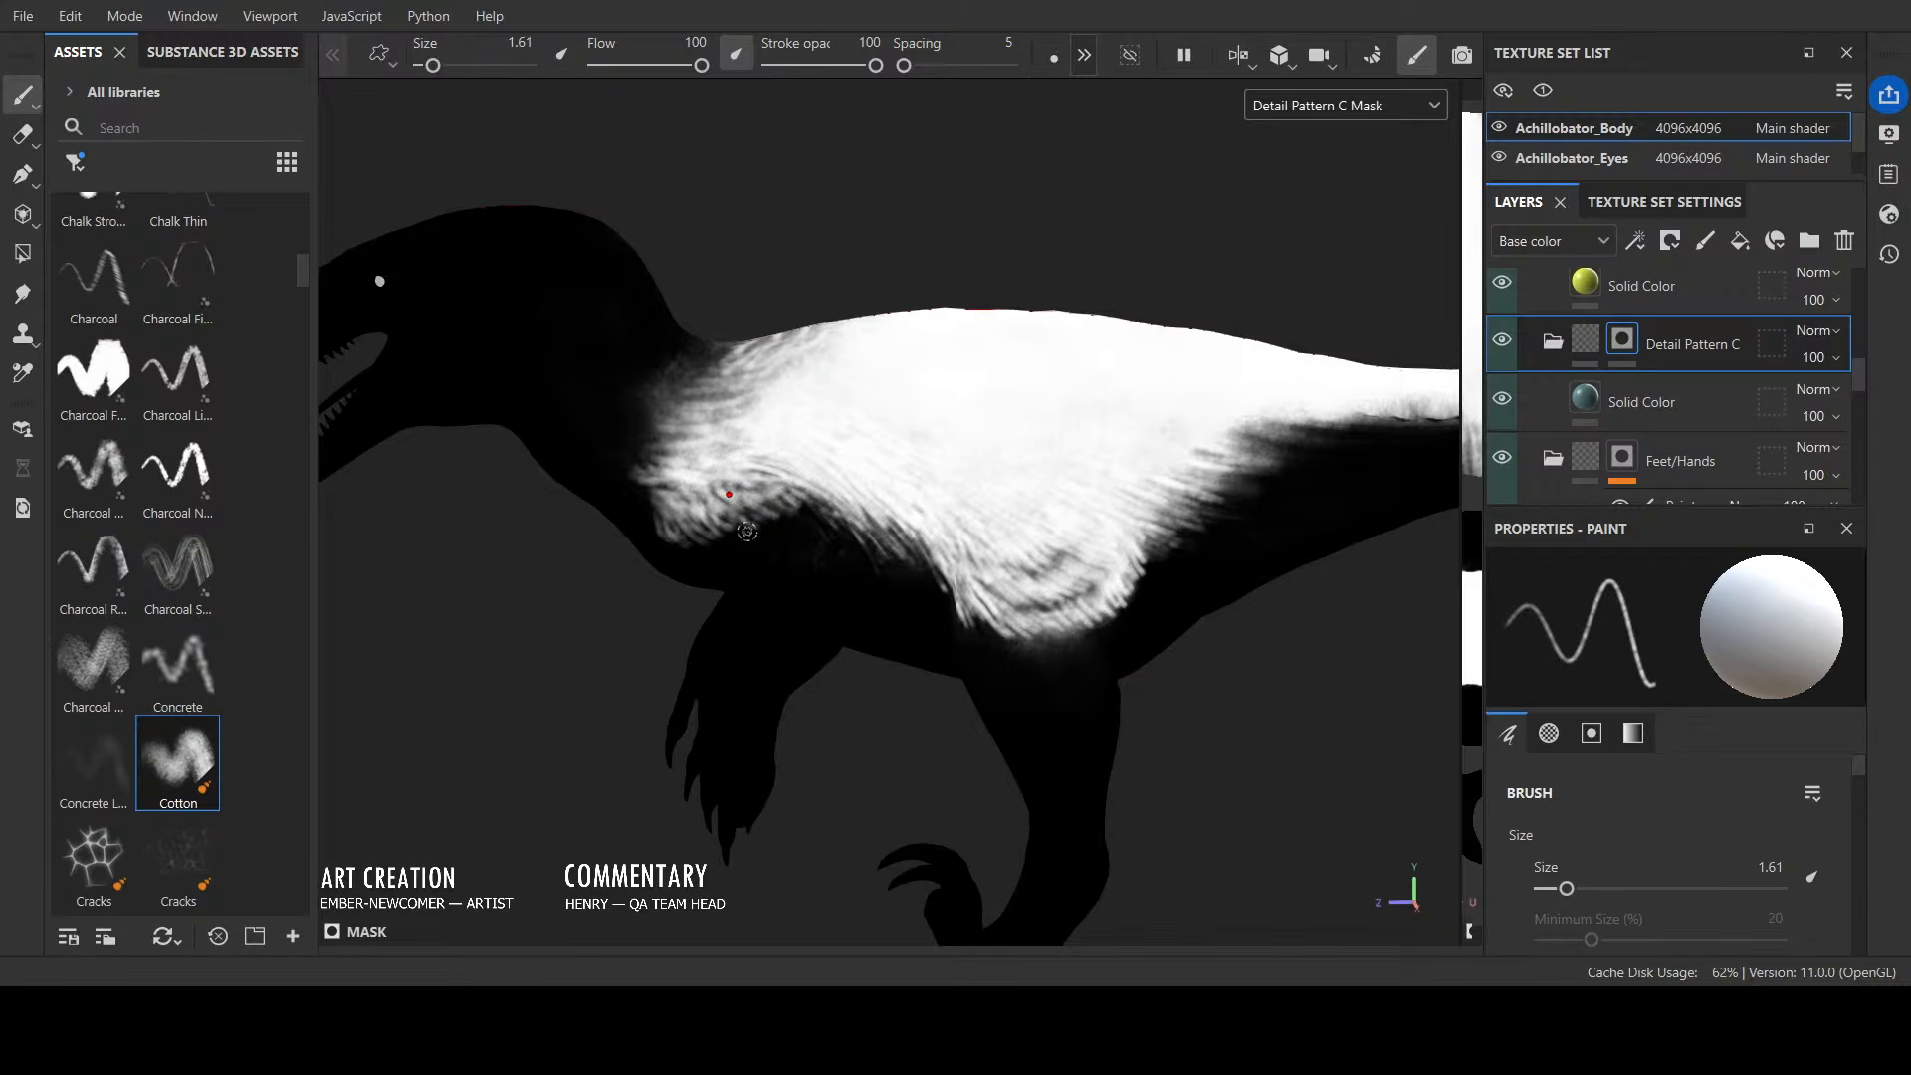
mouse_move(629, 508)
mouse_down()
mouse_move(660, 491)
mouse_move(652, 517)
mouse_move(675, 463)
mouse_move(743, 493)
mouse_move(840, 463)
mouse_up()
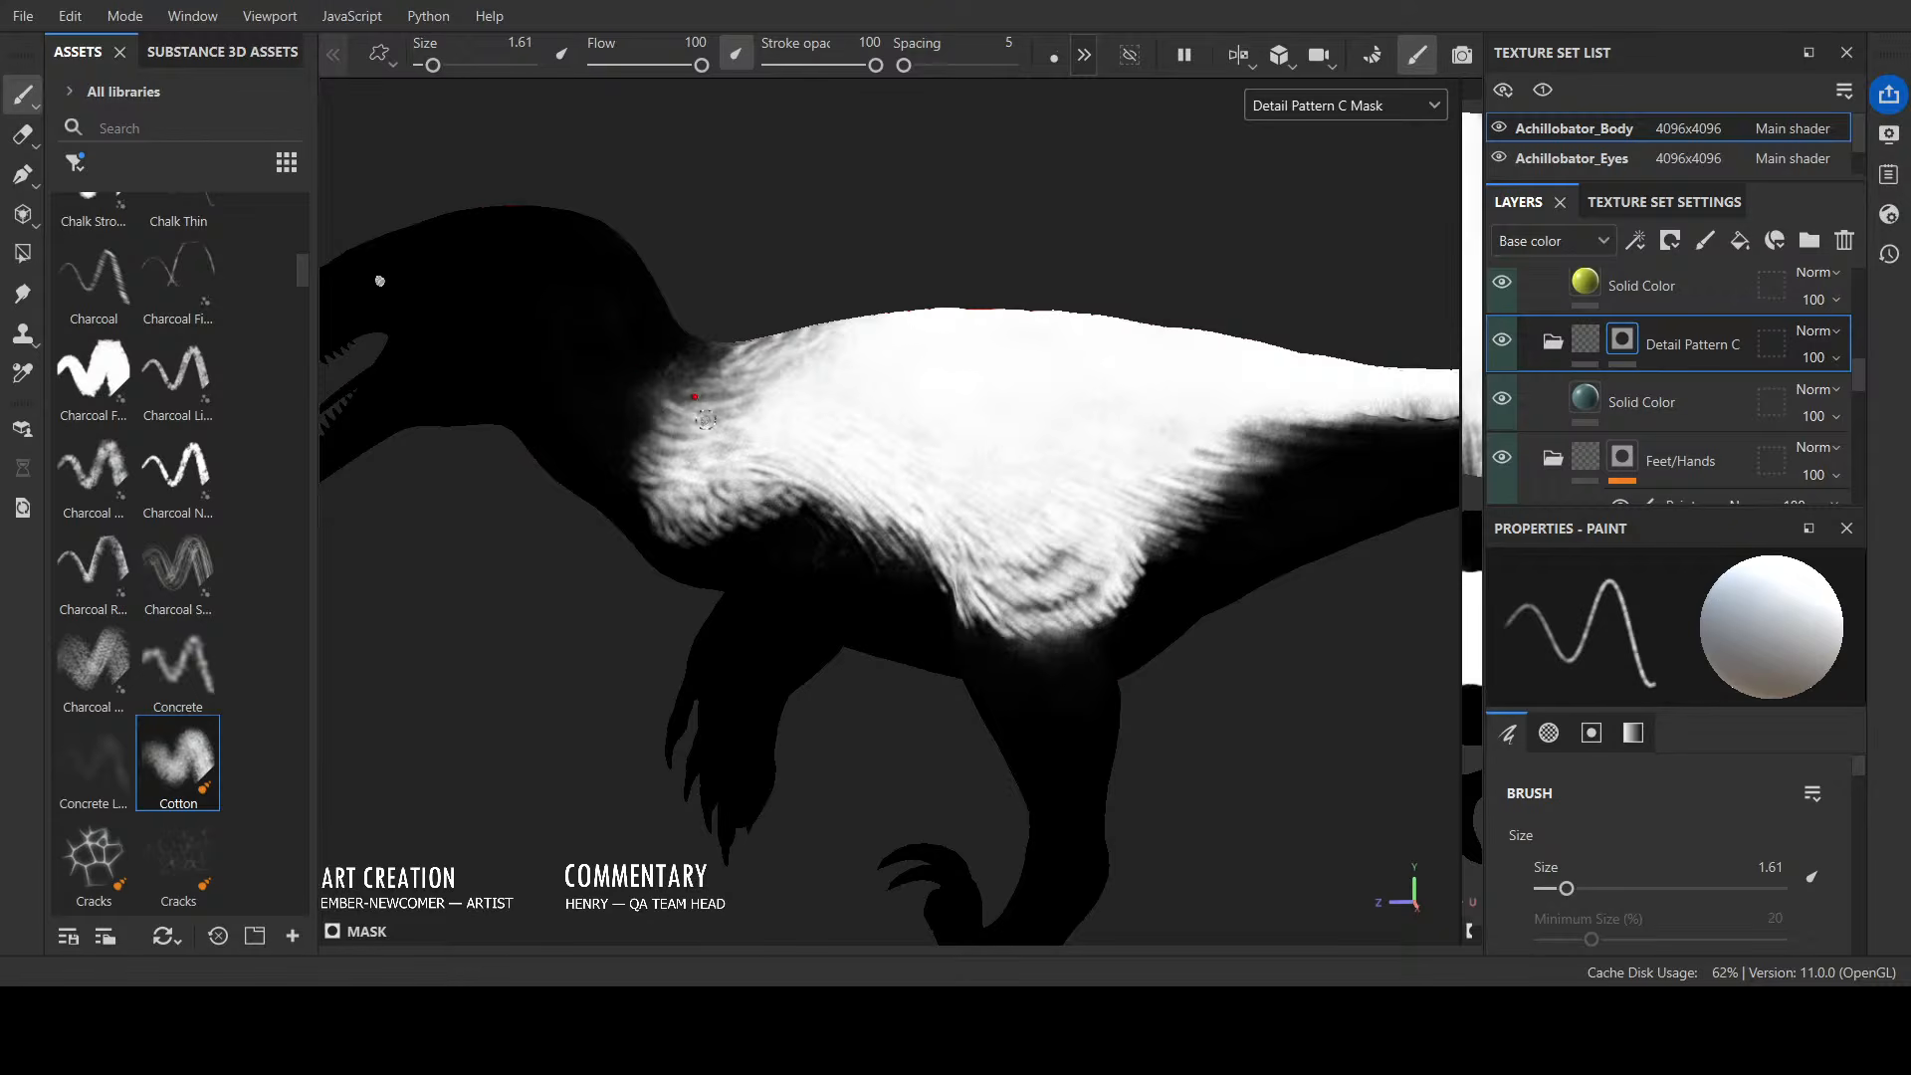
Step: Paint feather streaks over the base of the neck up toward the top of the back
alt+drag(752, 386, 758, 298)
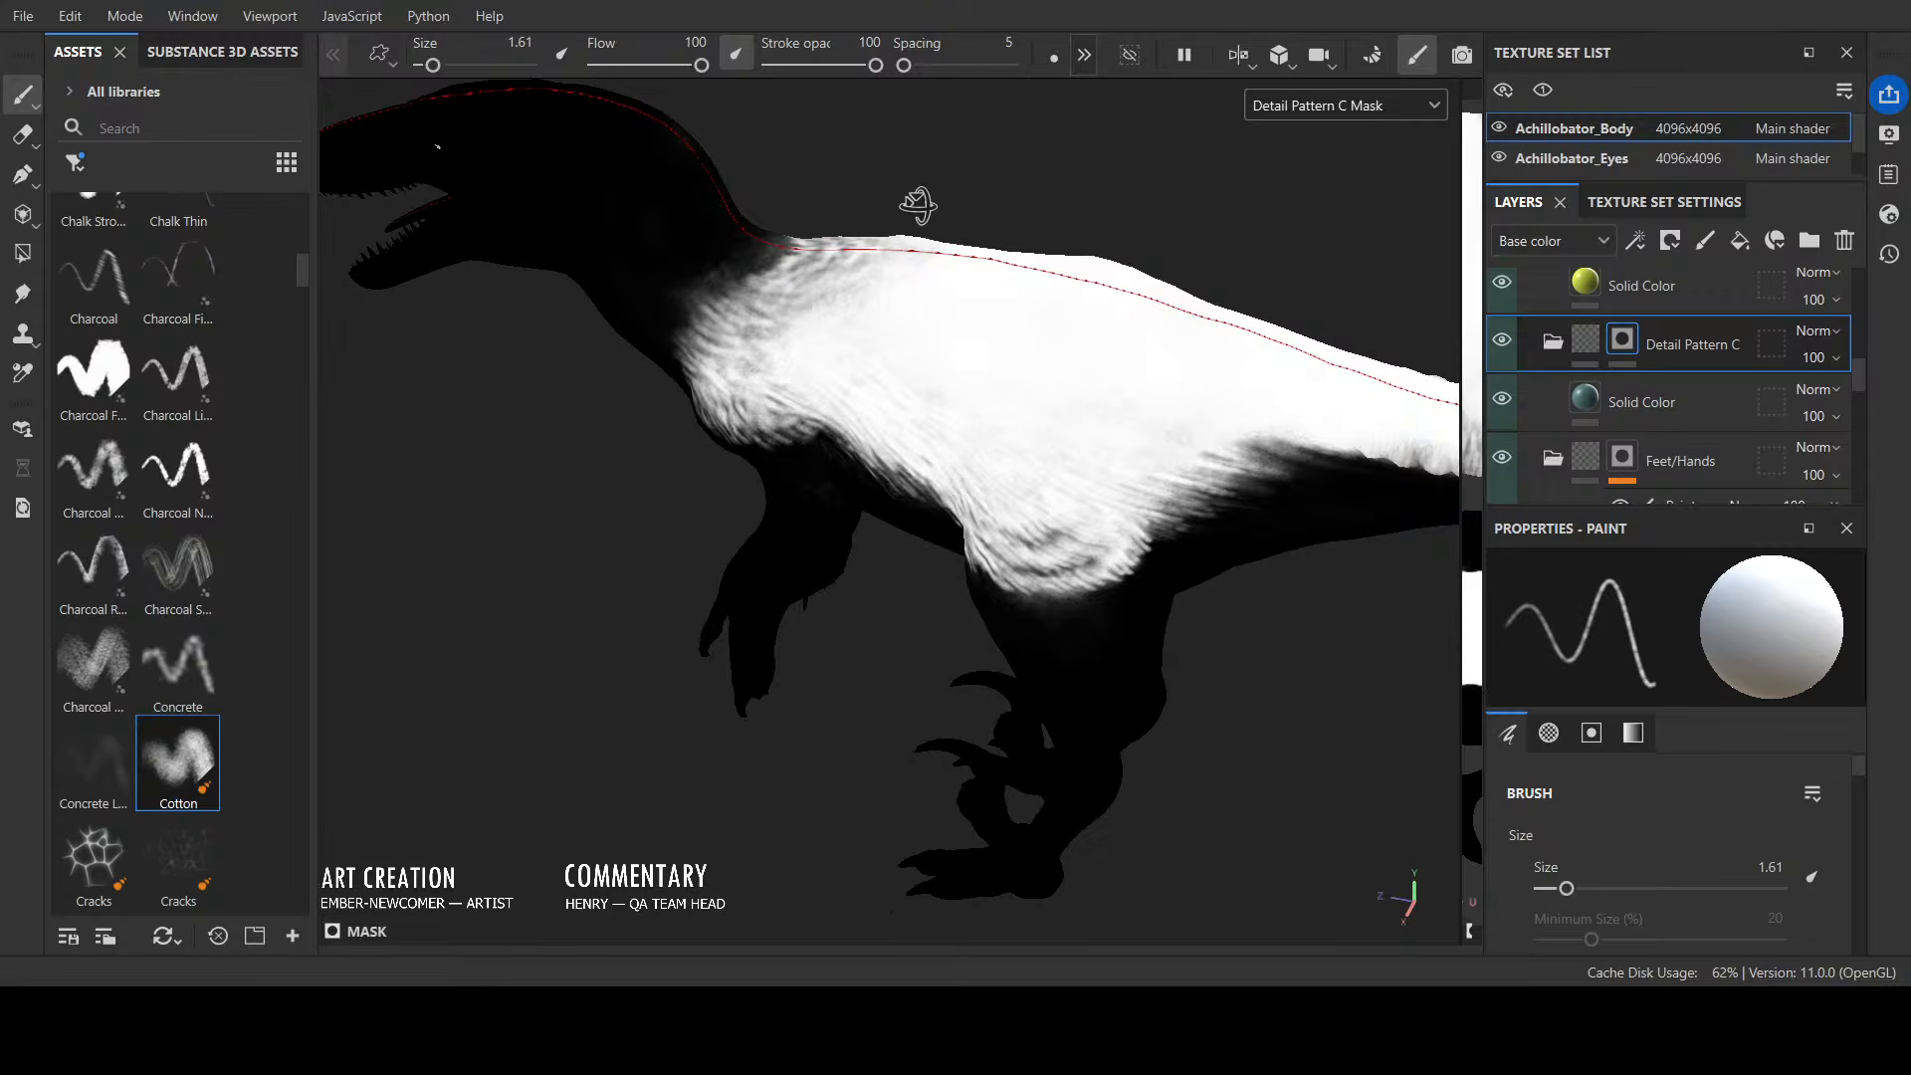
alt+drag(873, 252, 861, 270)
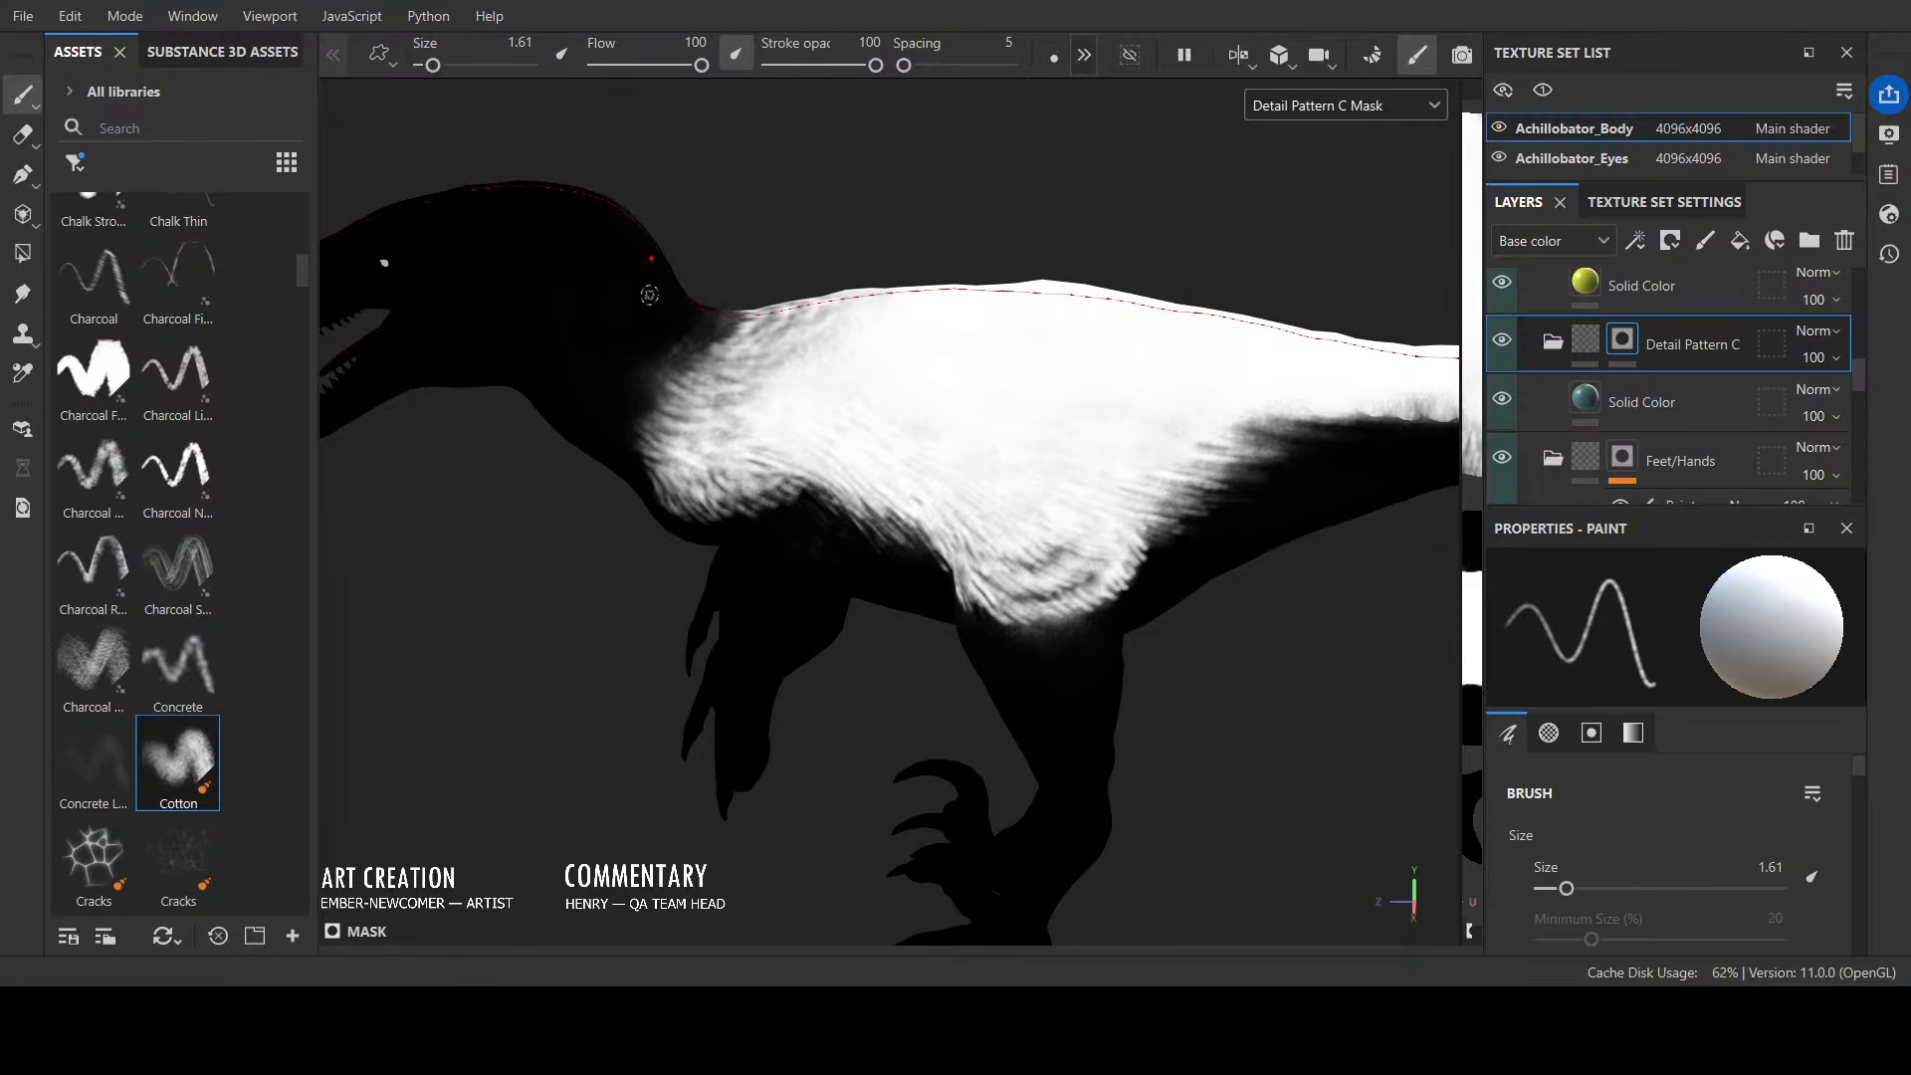
mouse_move(743, 337)
mouse_down()
mouse_move(655, 422)
mouse_move(639, 408)
mouse_move(662, 403)
mouse_move(656, 370)
mouse_move(968, 163)
mouse_up()
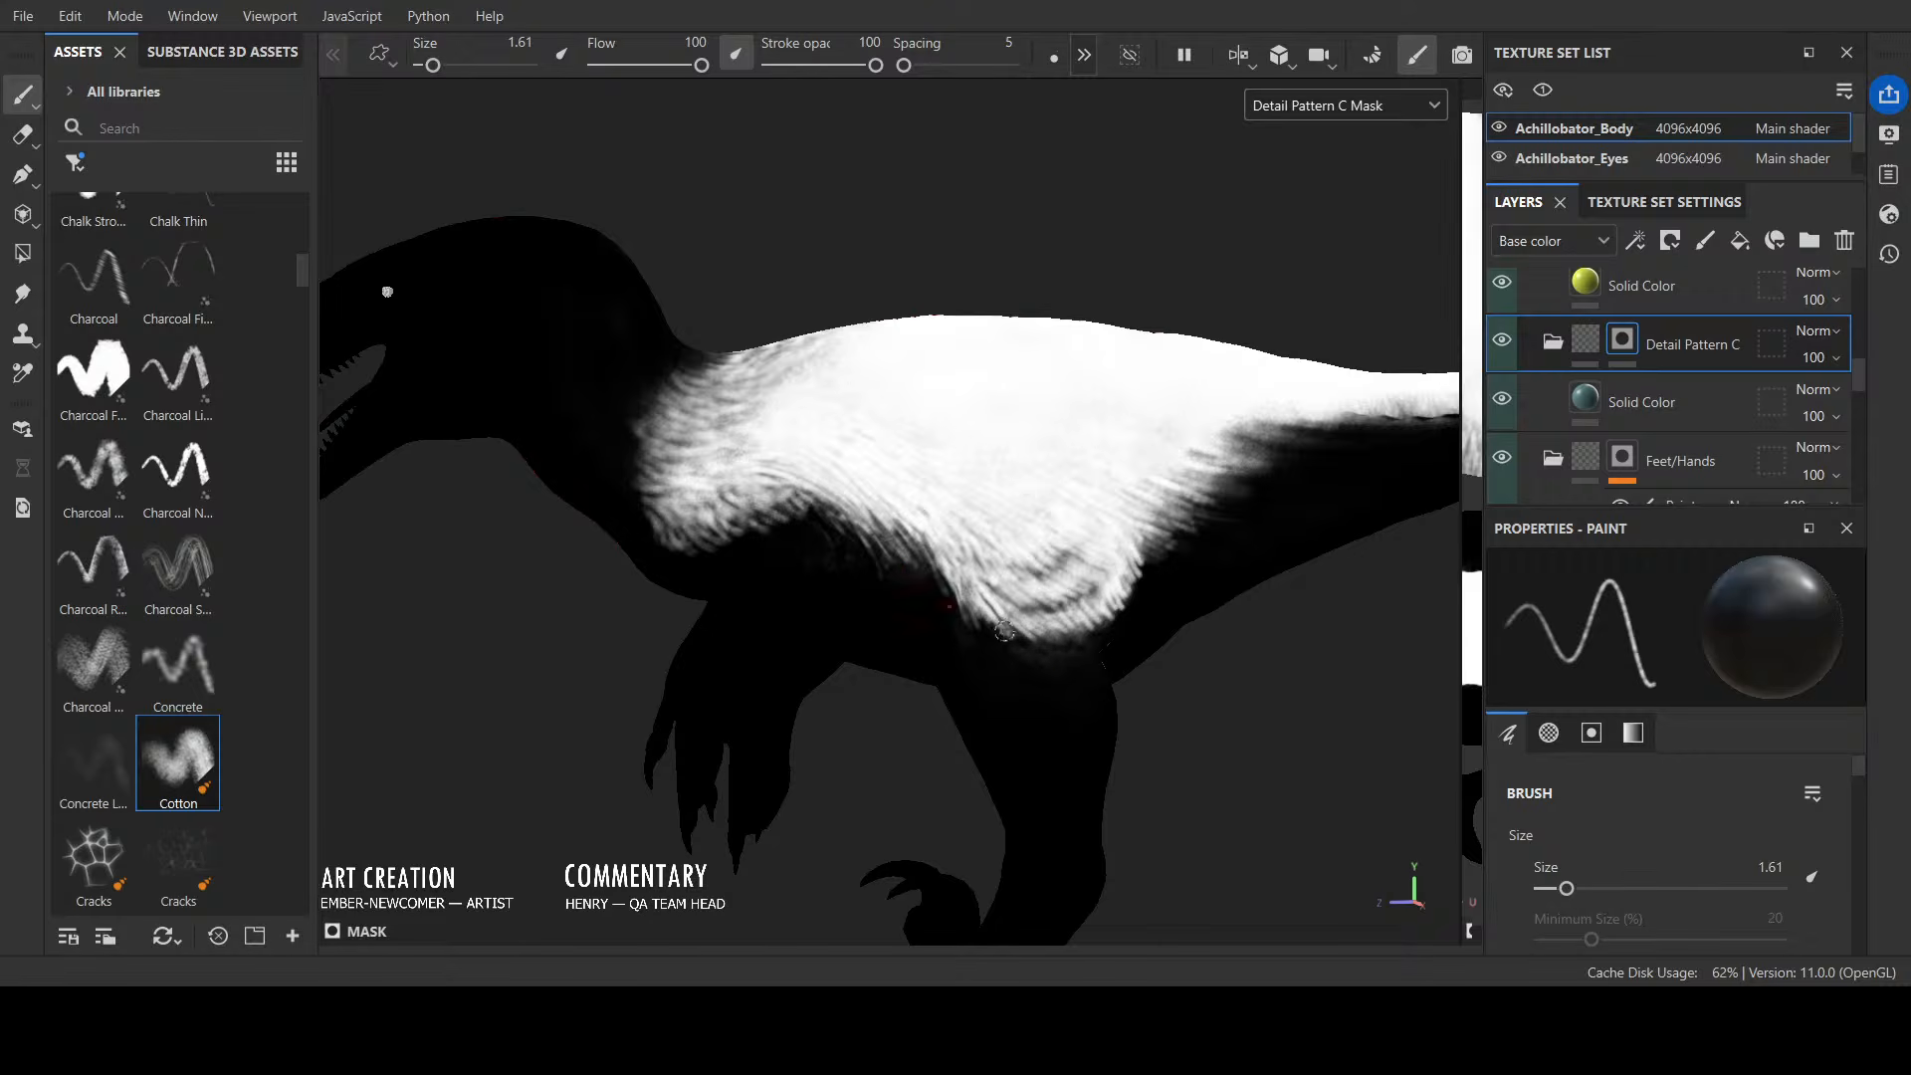
scroll(1178, 665, down, 2)
alt+drag(1178, 665, 1117, 763)
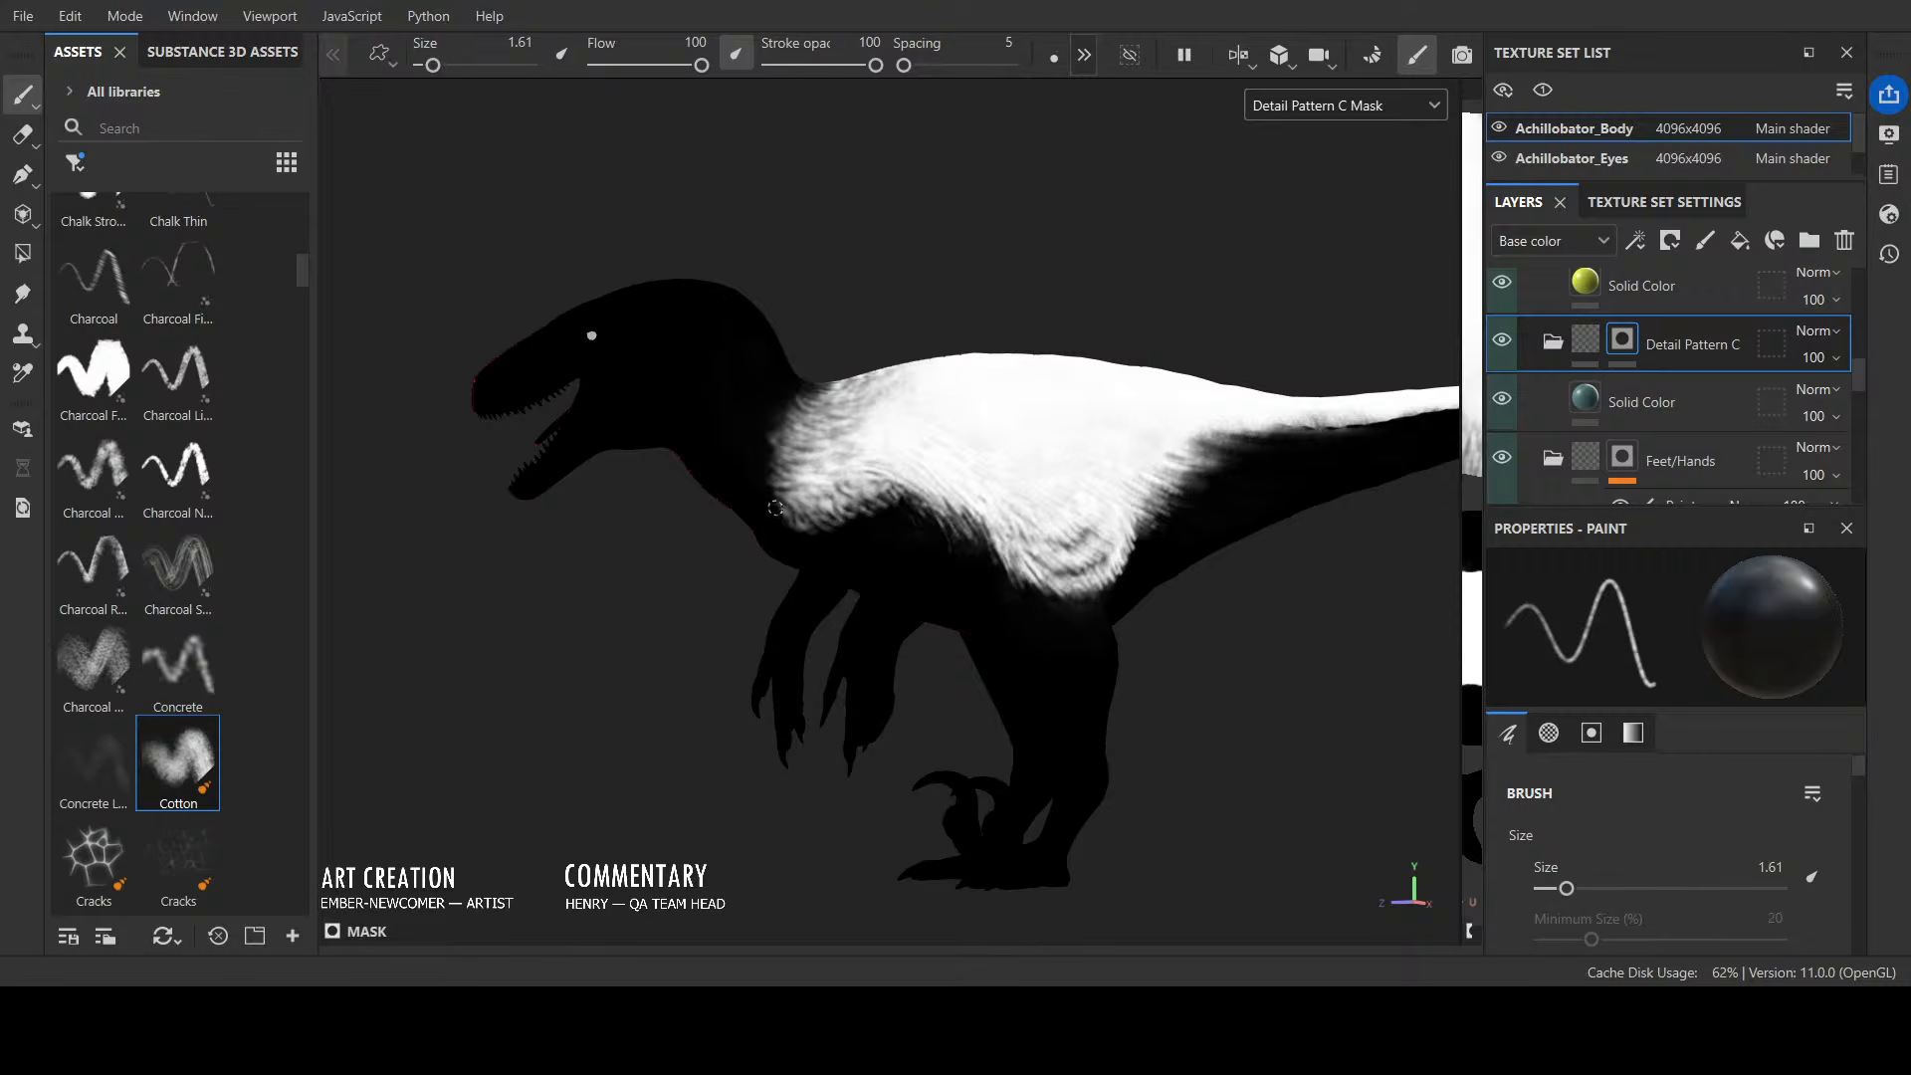
Step: Blend additional fine white streaks from the upper shoulder into the solid area of the back
key(x)
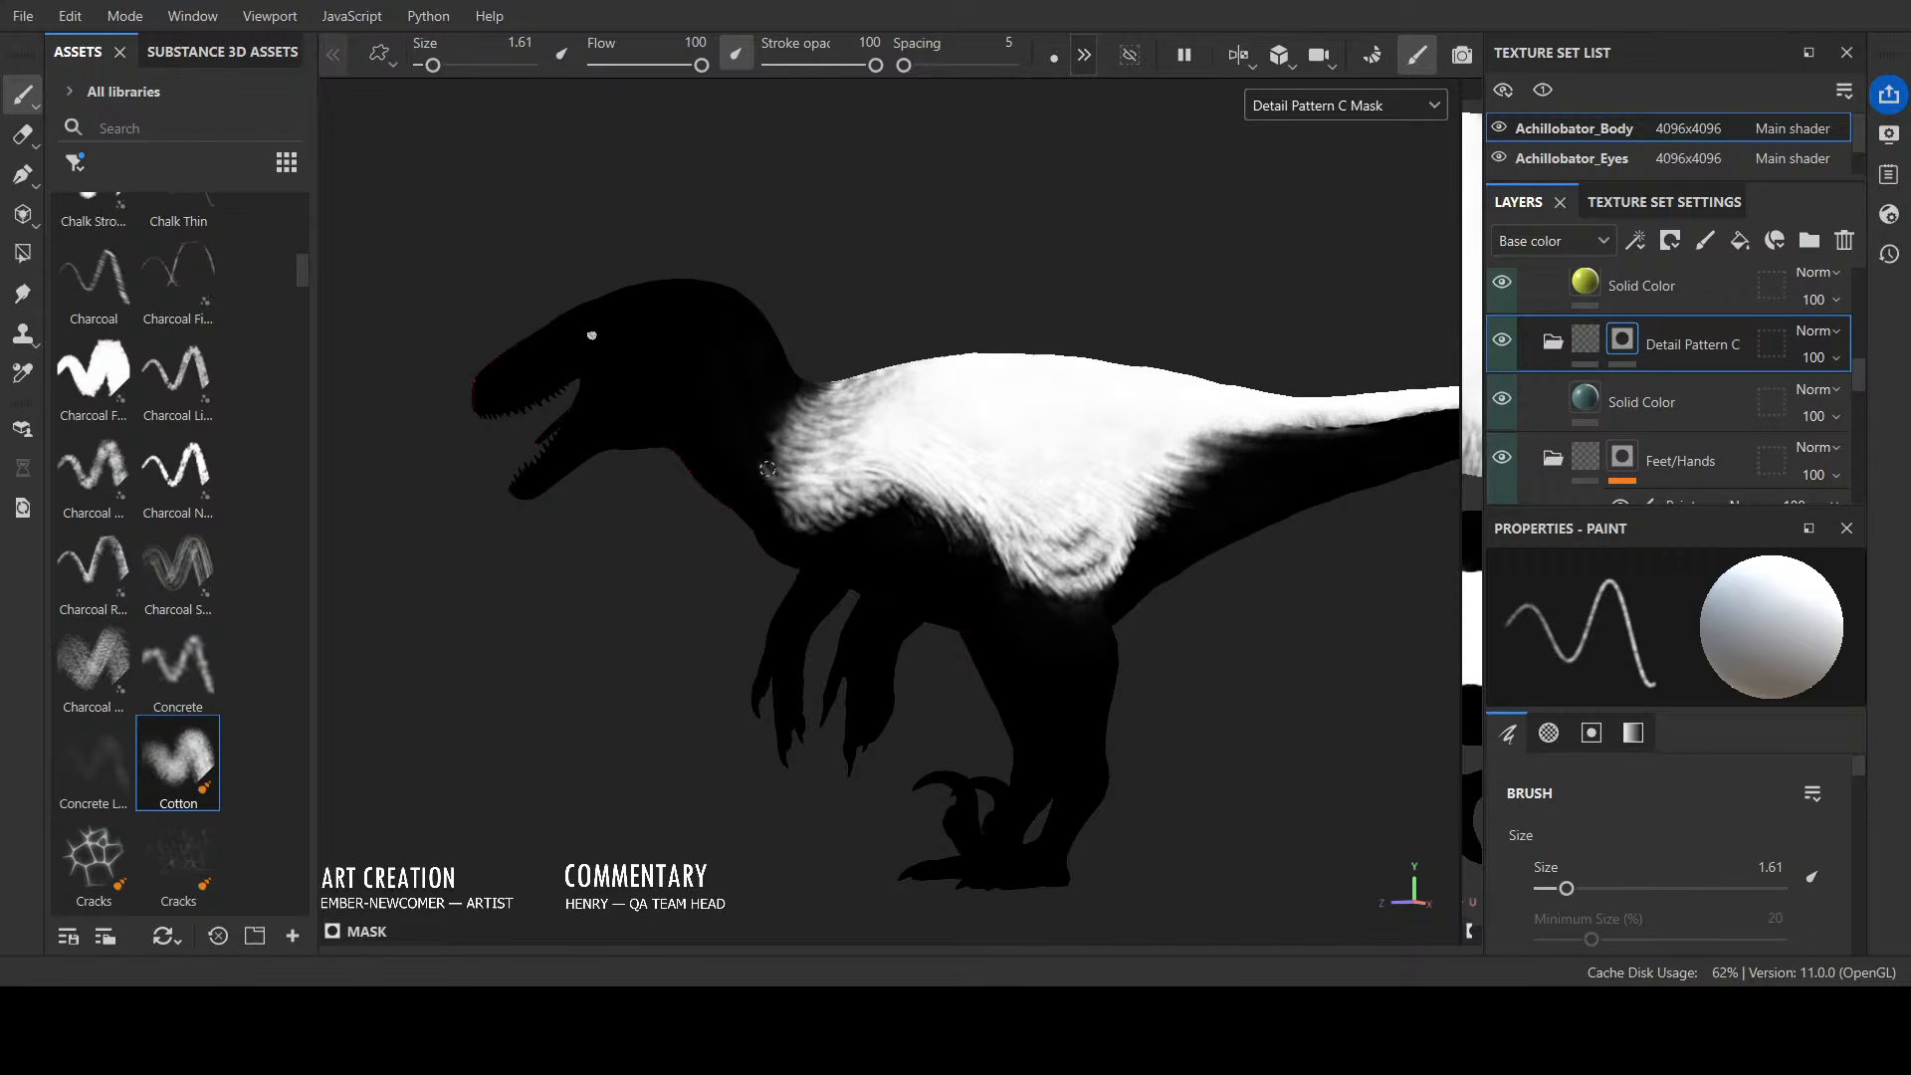
key(x)
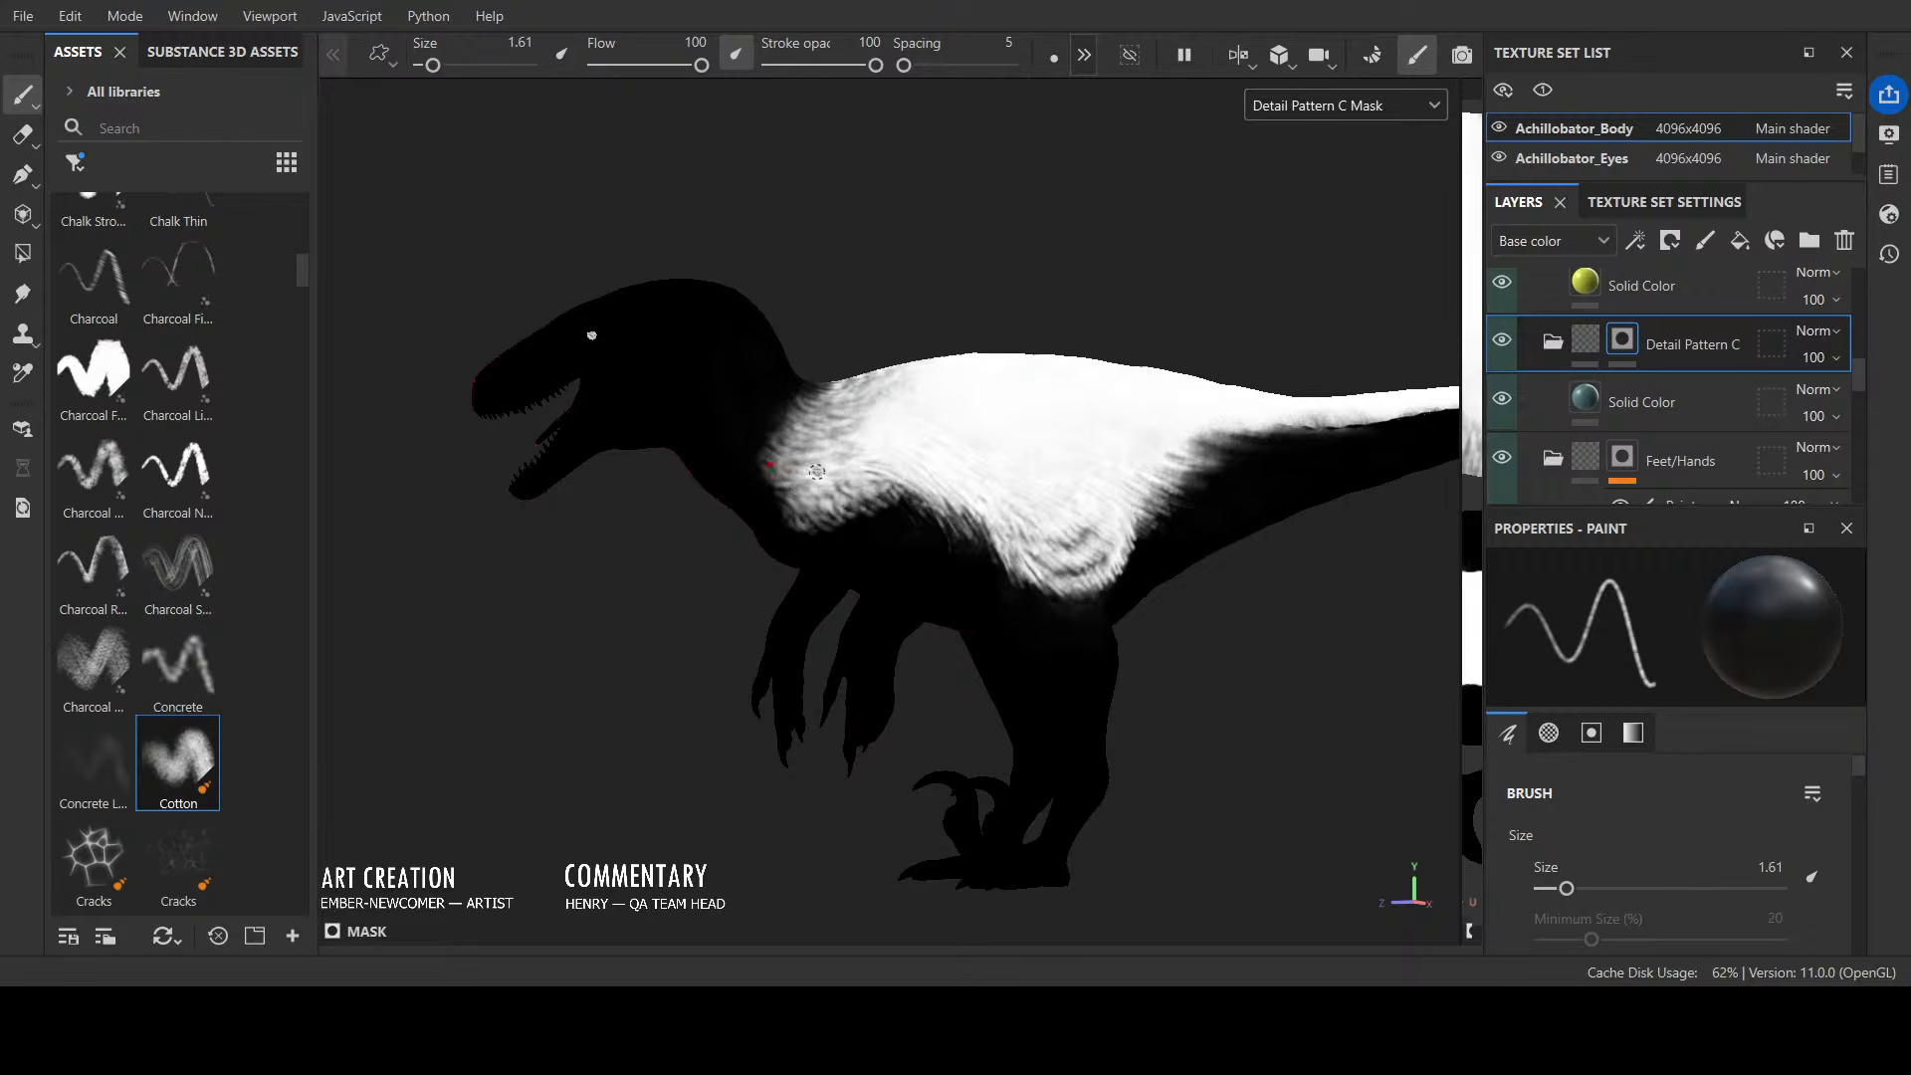
alt+drag(1142, 284, 983, 368)
drag(845, 412, 938, 392)
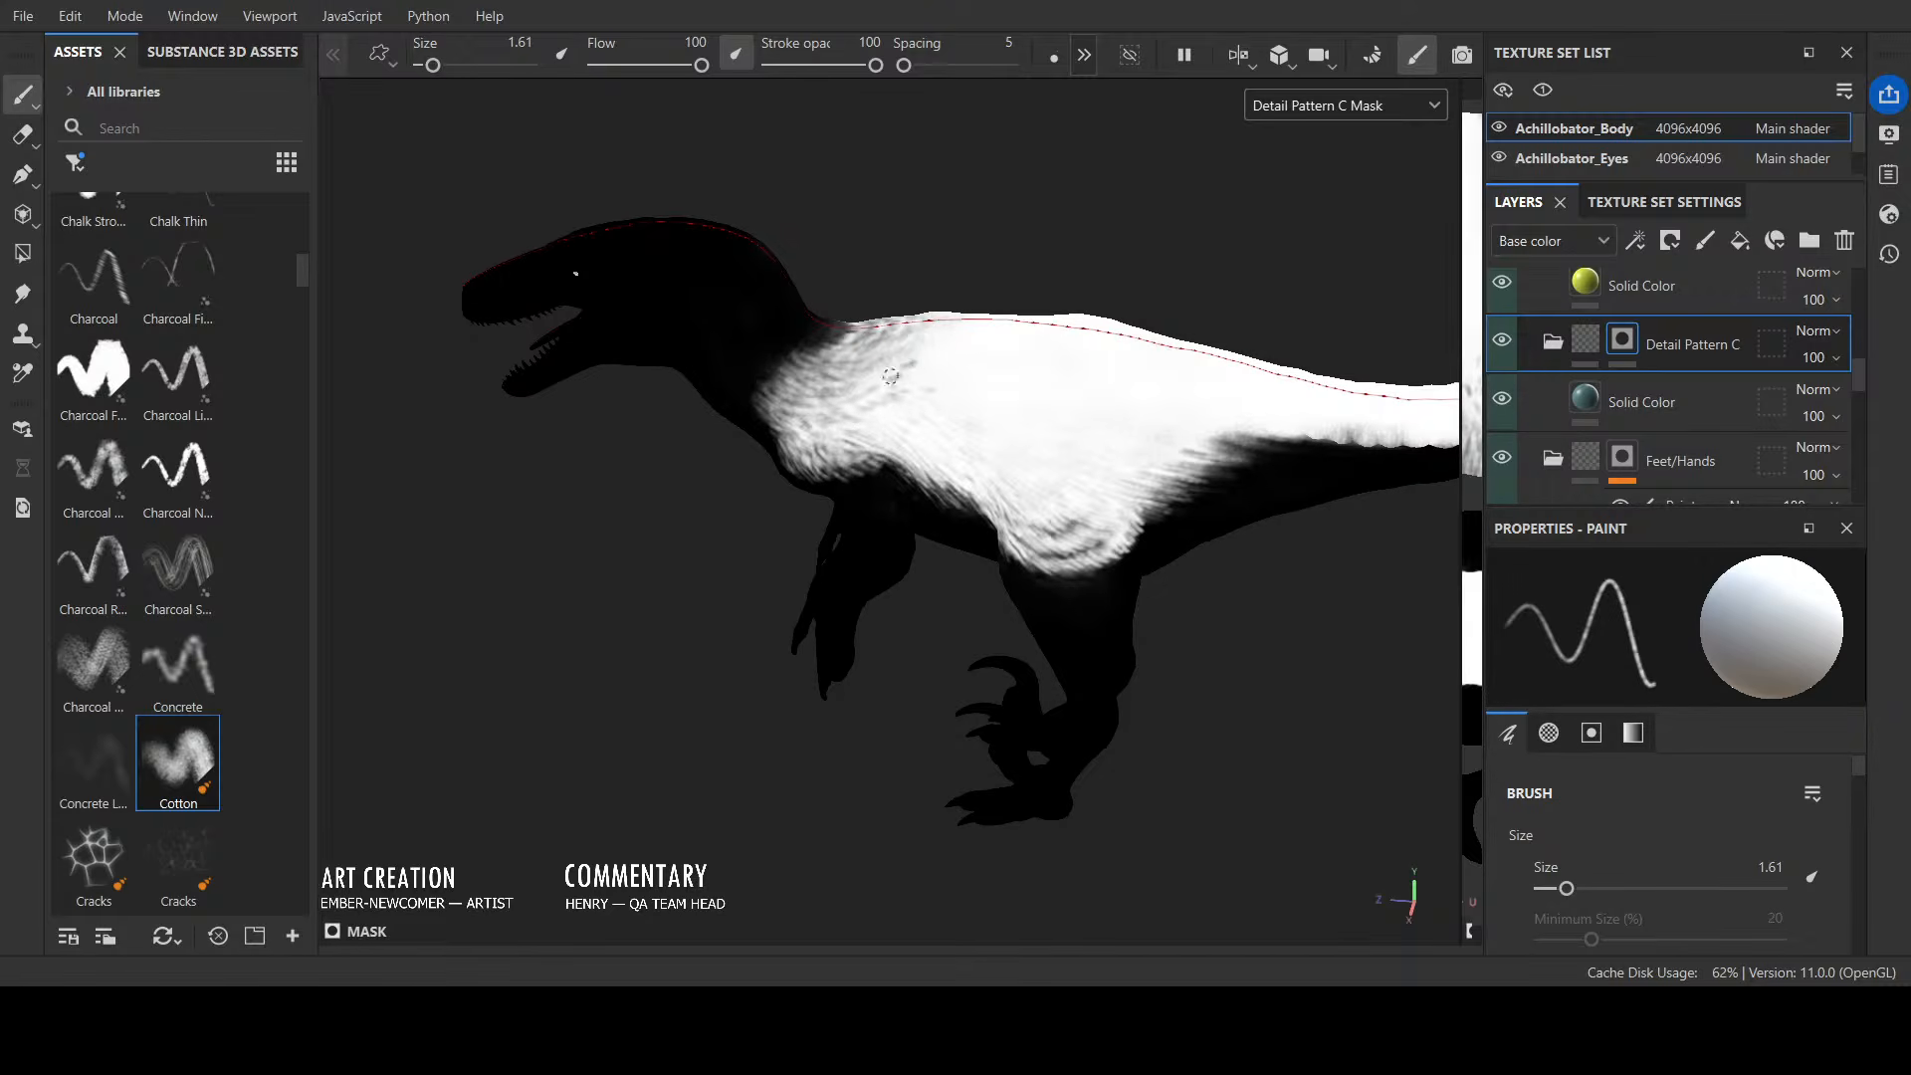
alt+drag(876, 398, 1228, 277)
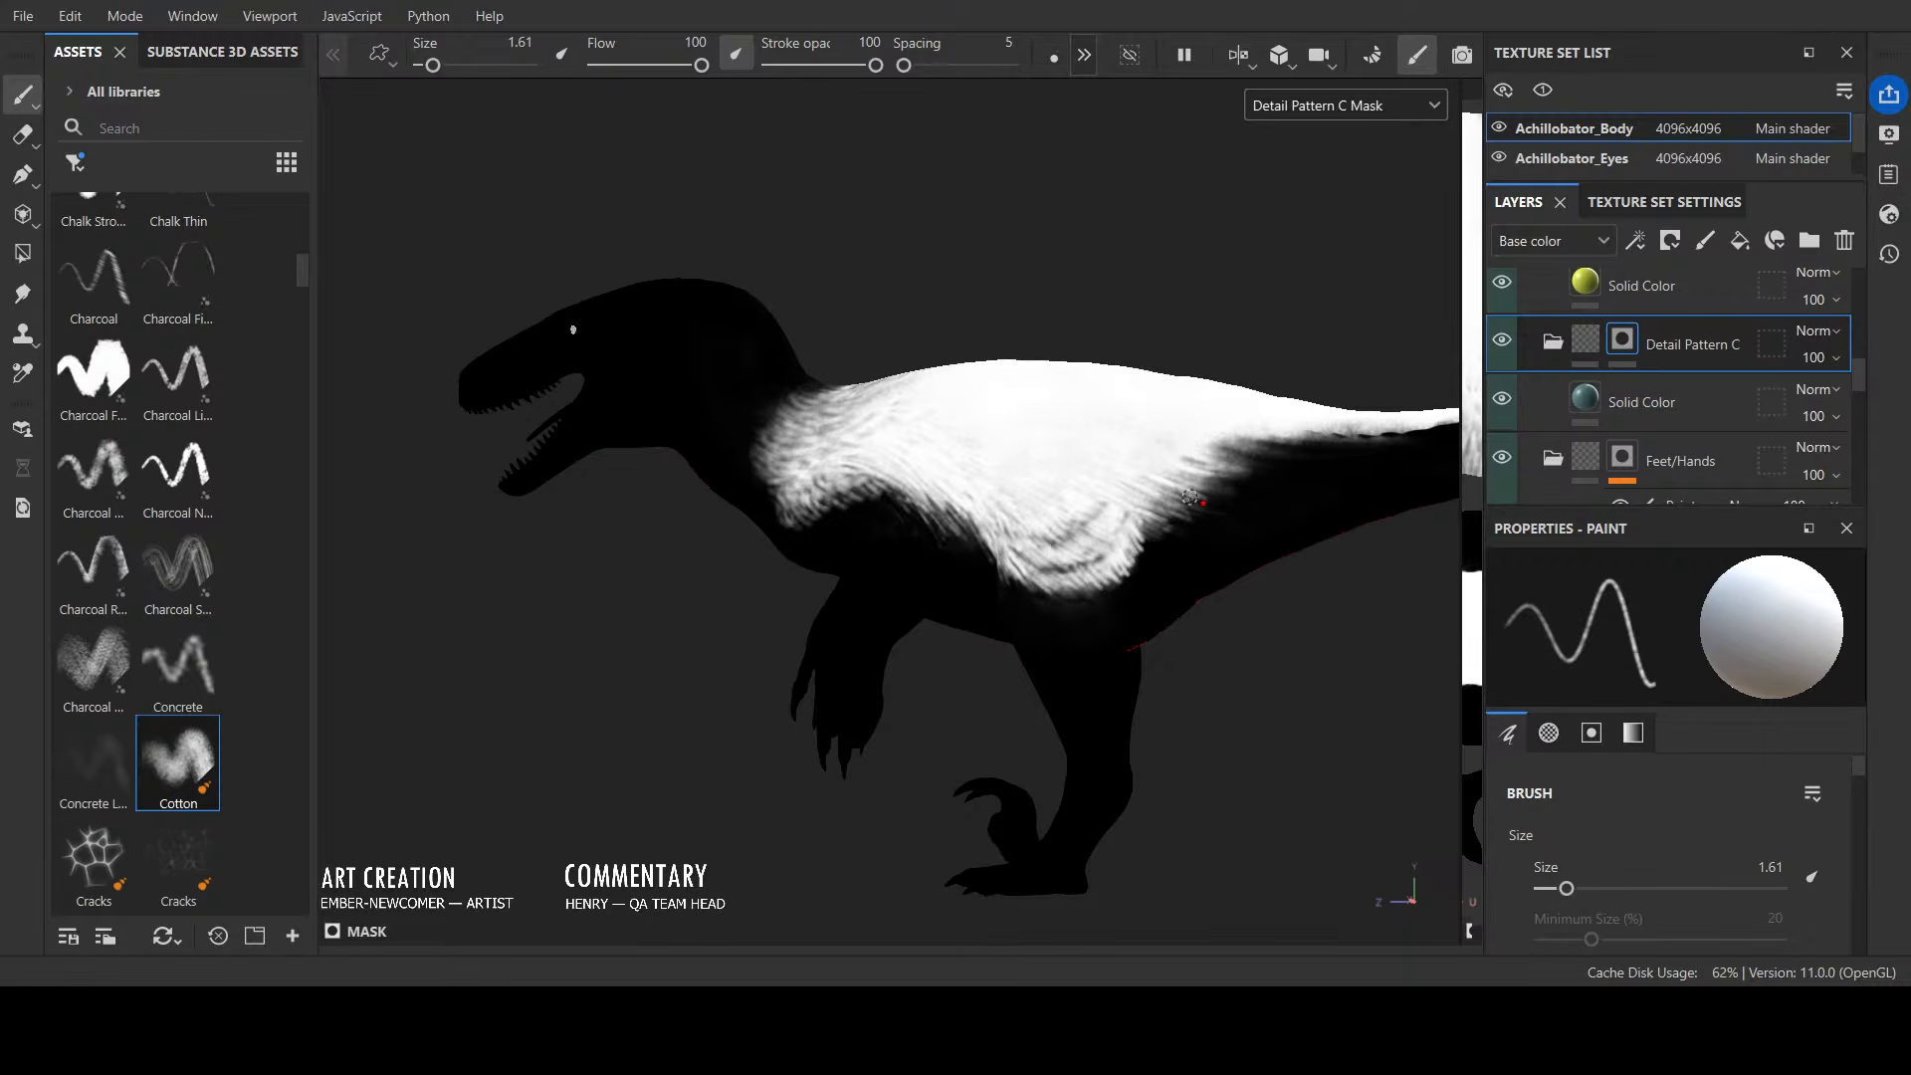
mouse_move(623, 648)
alt+mouse_down()
mouse_move(909, 691)
mouse_move(862, 725)
mouse_move(618, 687)
mouse_move(712, 635)
mouse_move(643, 674)
alt+mouse_up()
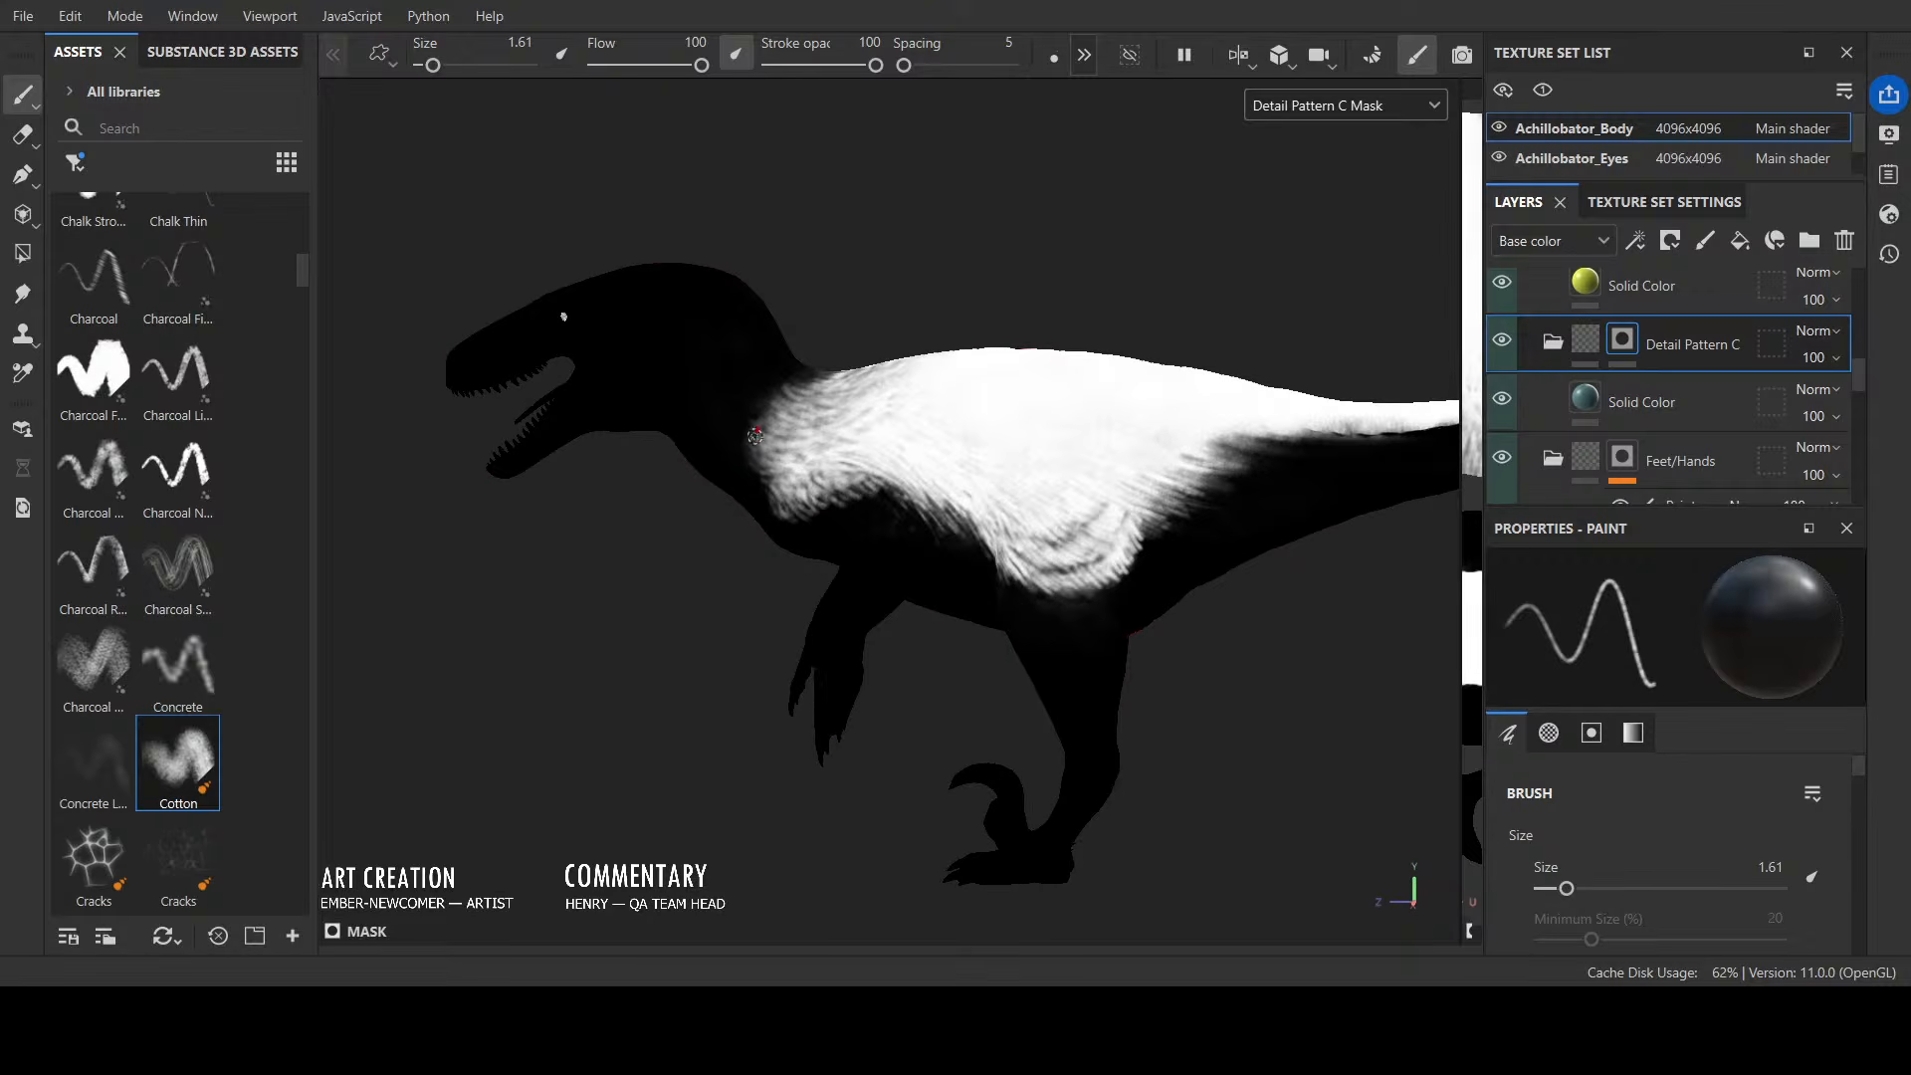
Step: Alternate black and white feather streaks along the front edge of the shoulder and the neck base on the Detail Pattern C mask
key(x)
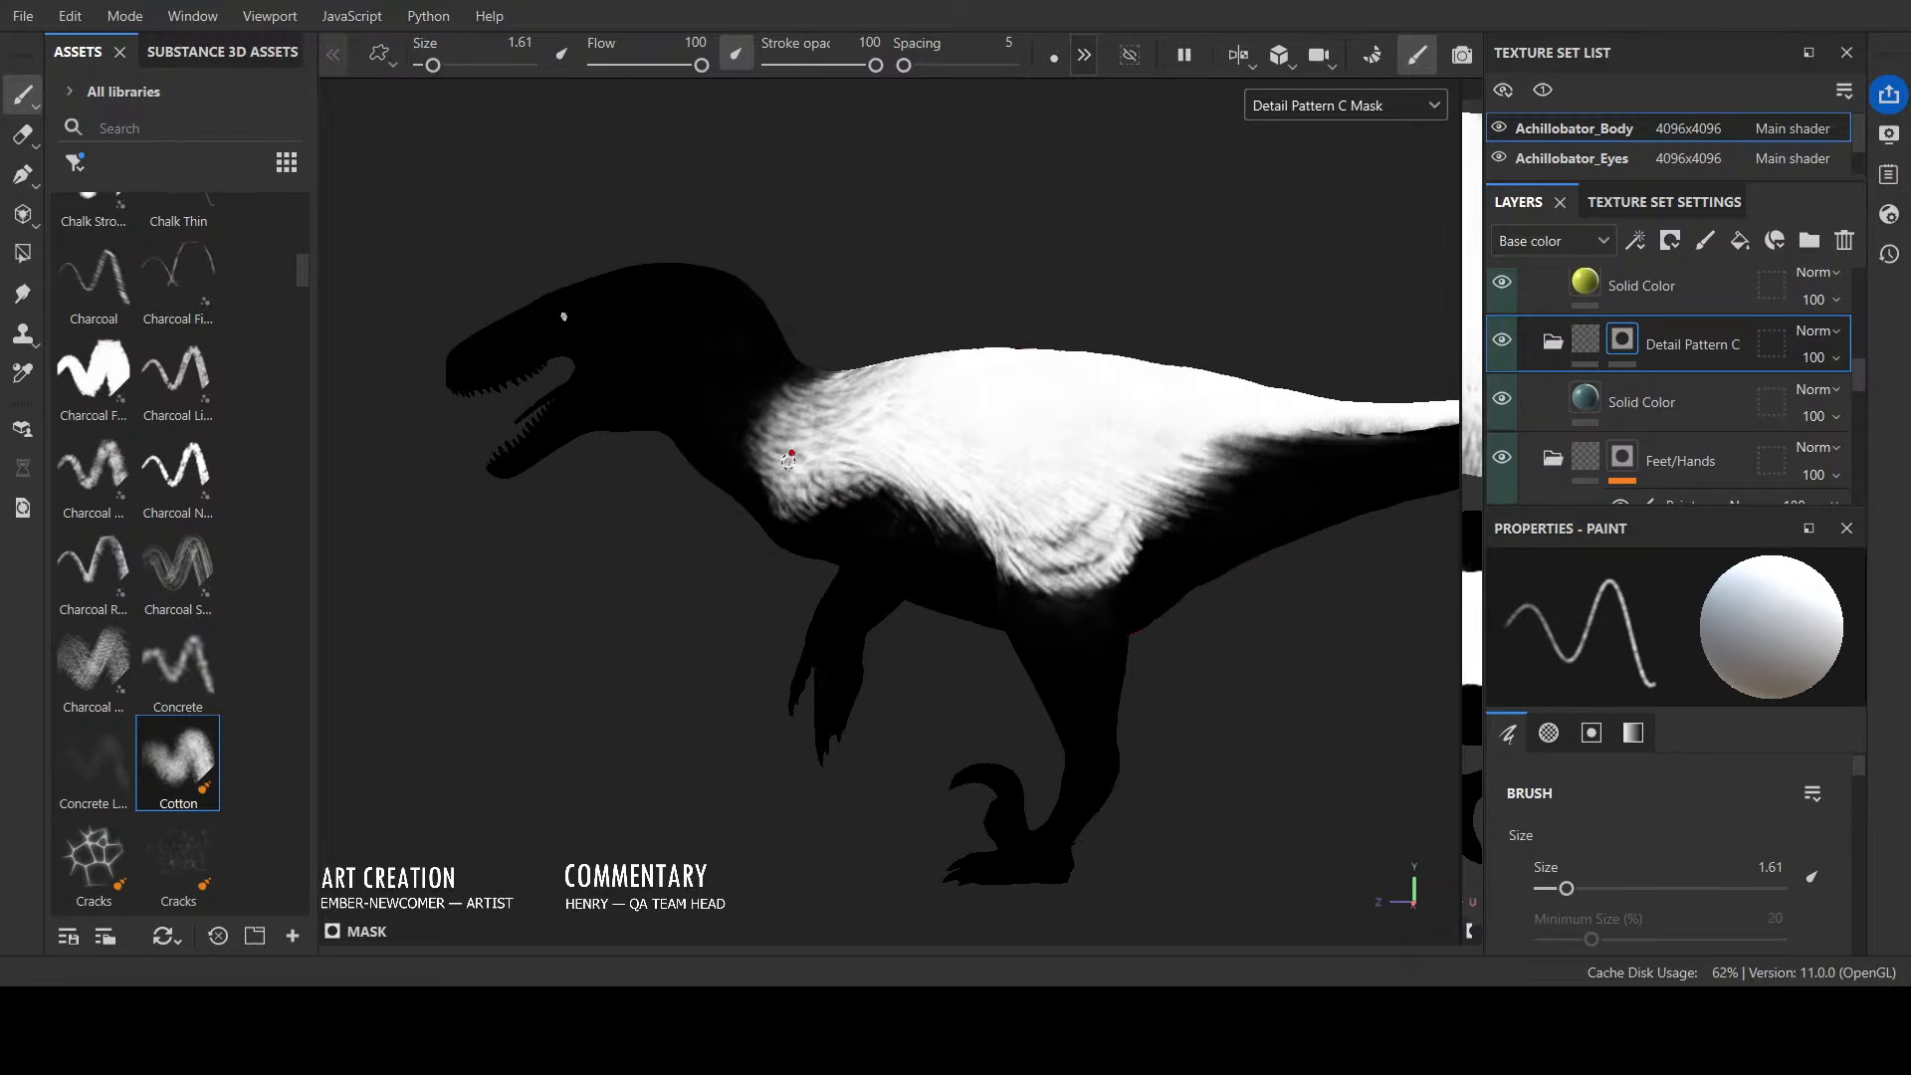
key(x)
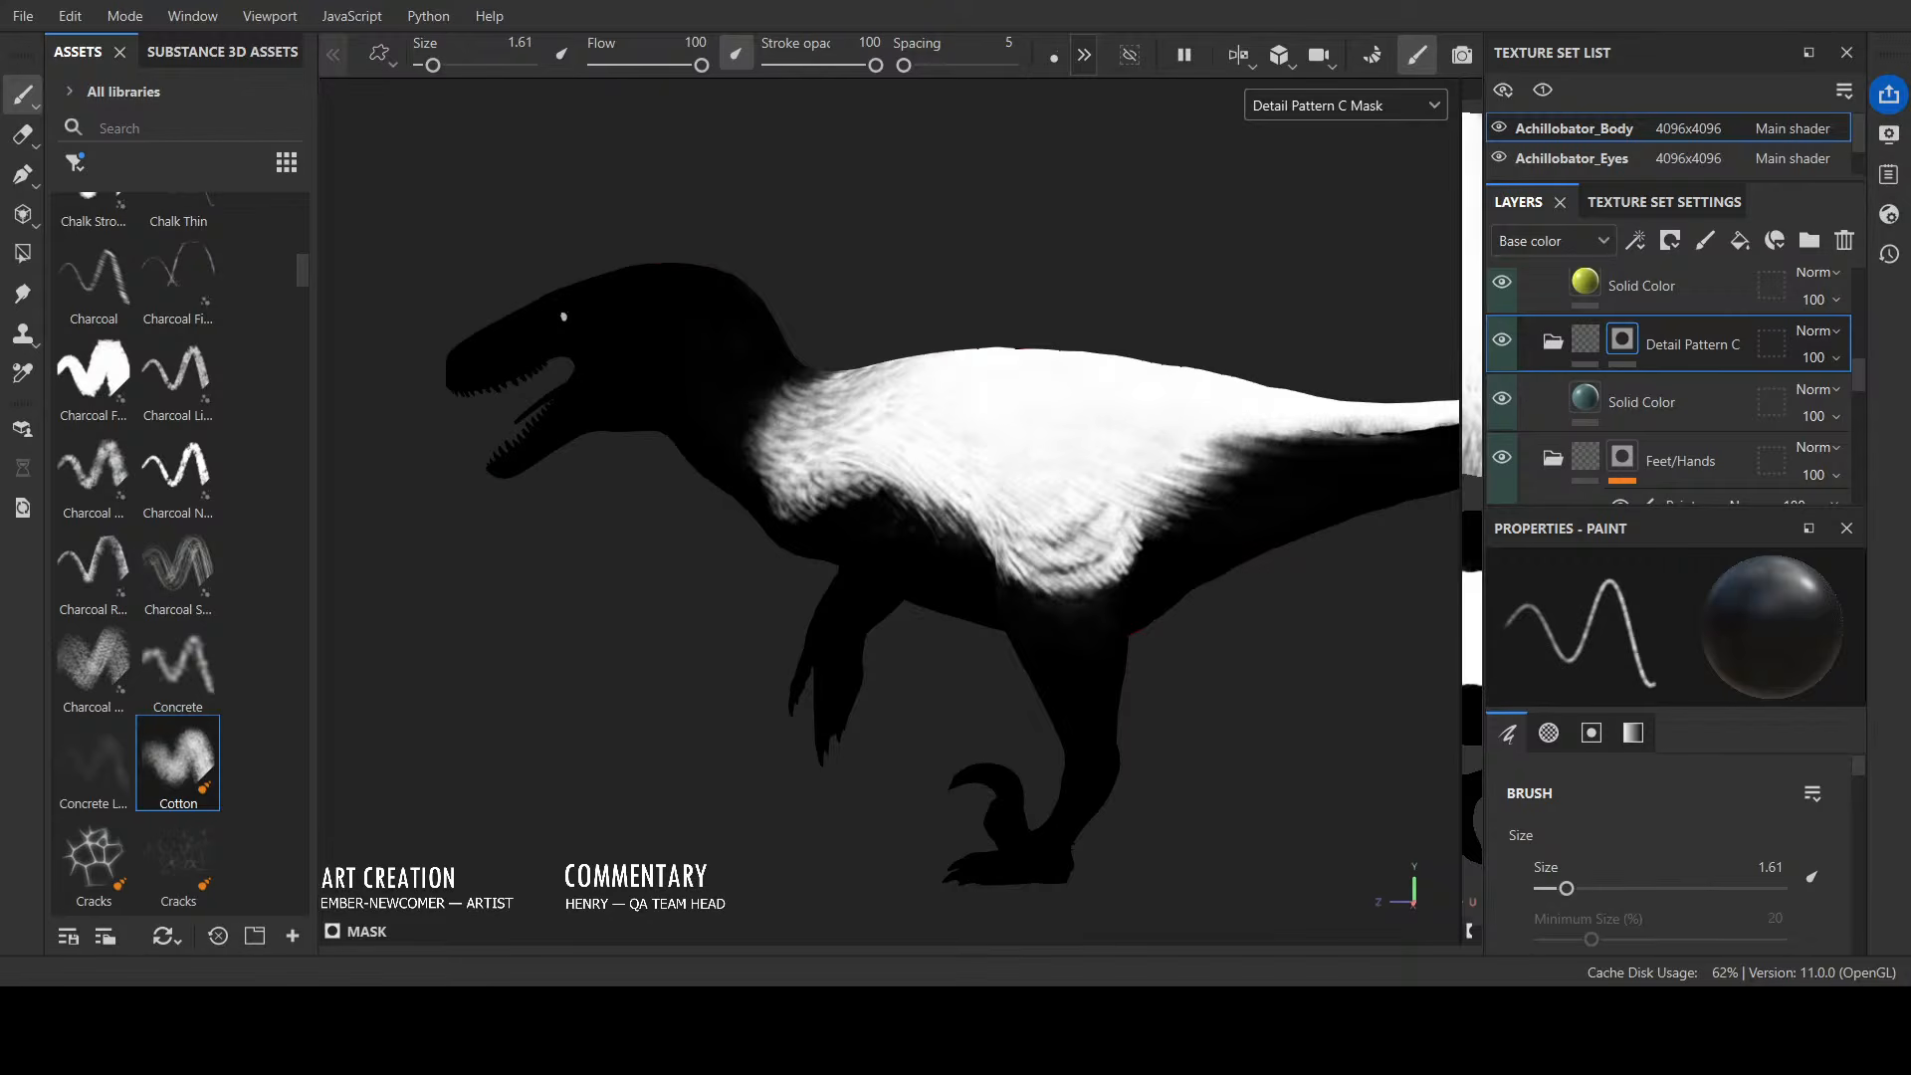
mouse_move(881, 272)
alt+mouse_down()
mouse_move(840, 352)
mouse_move(758, 238)
alt+mouse_up()
key(x)
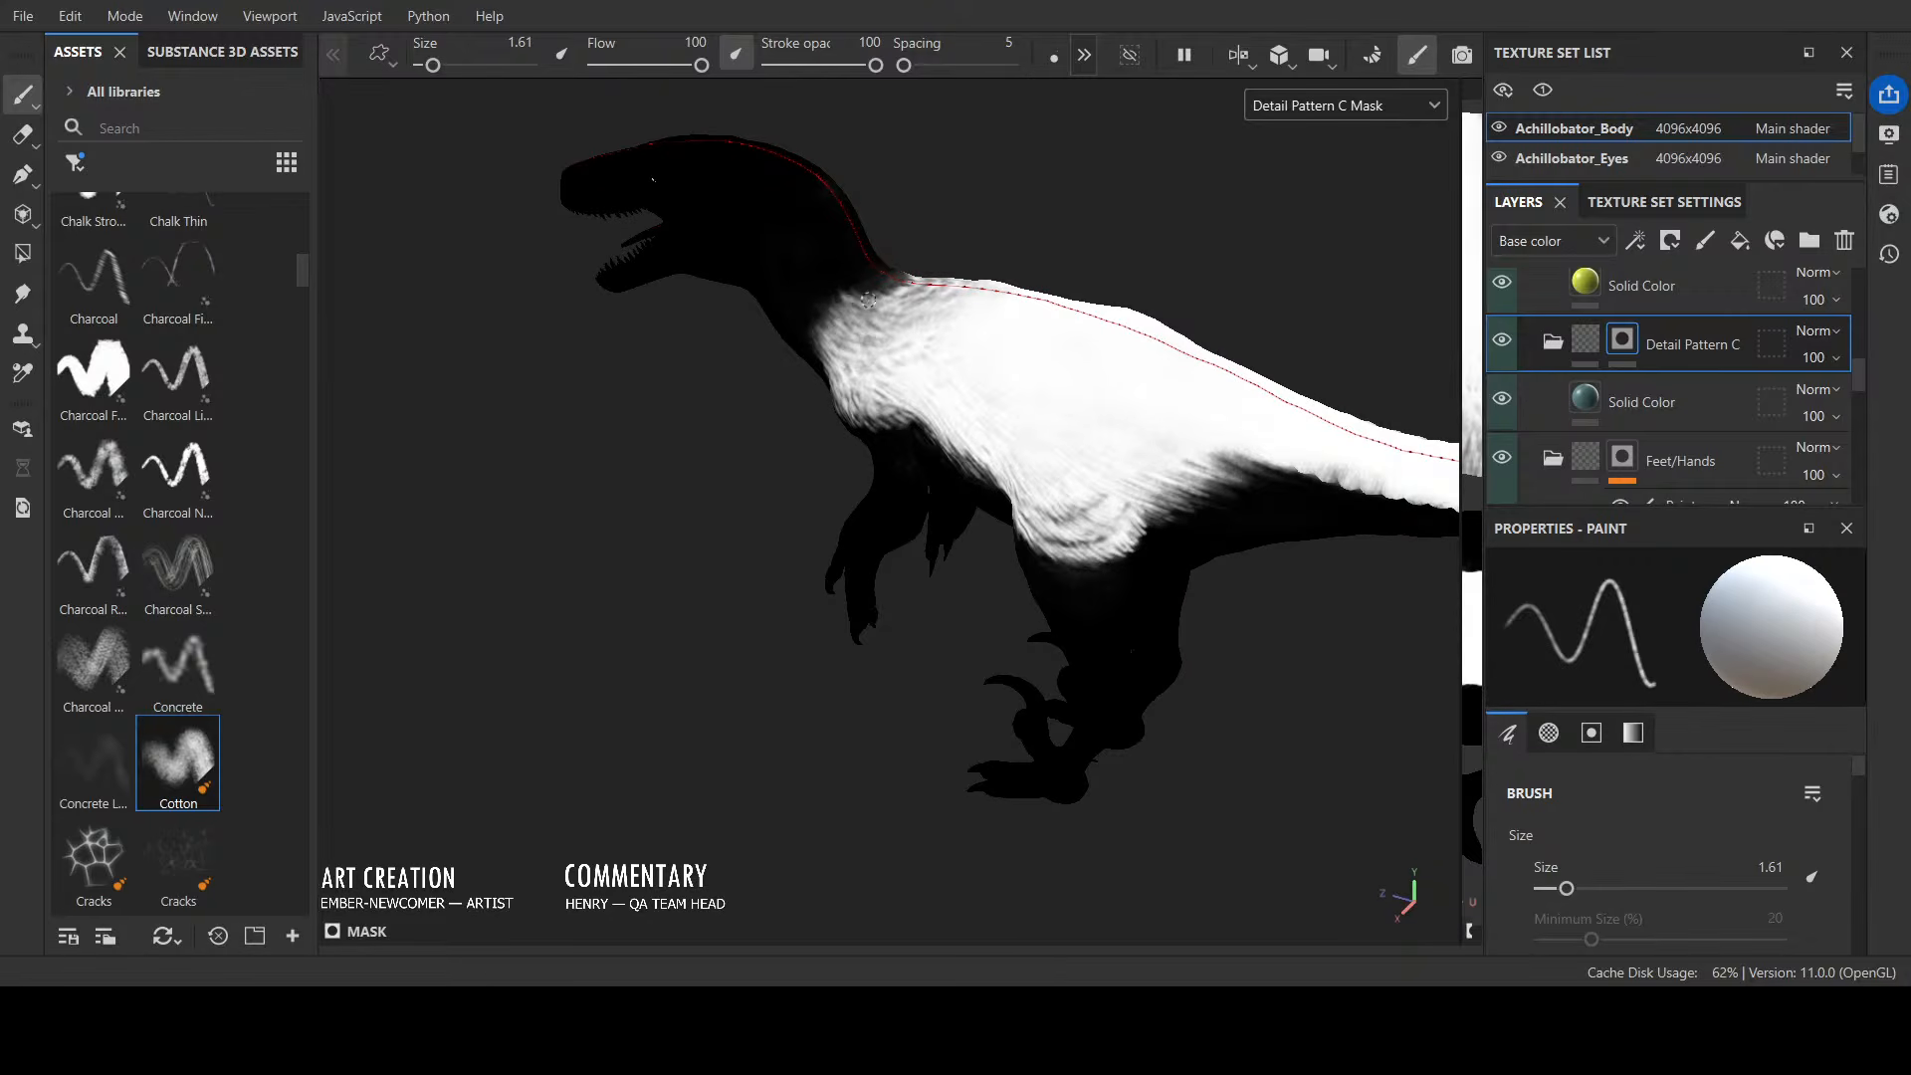
key(x)
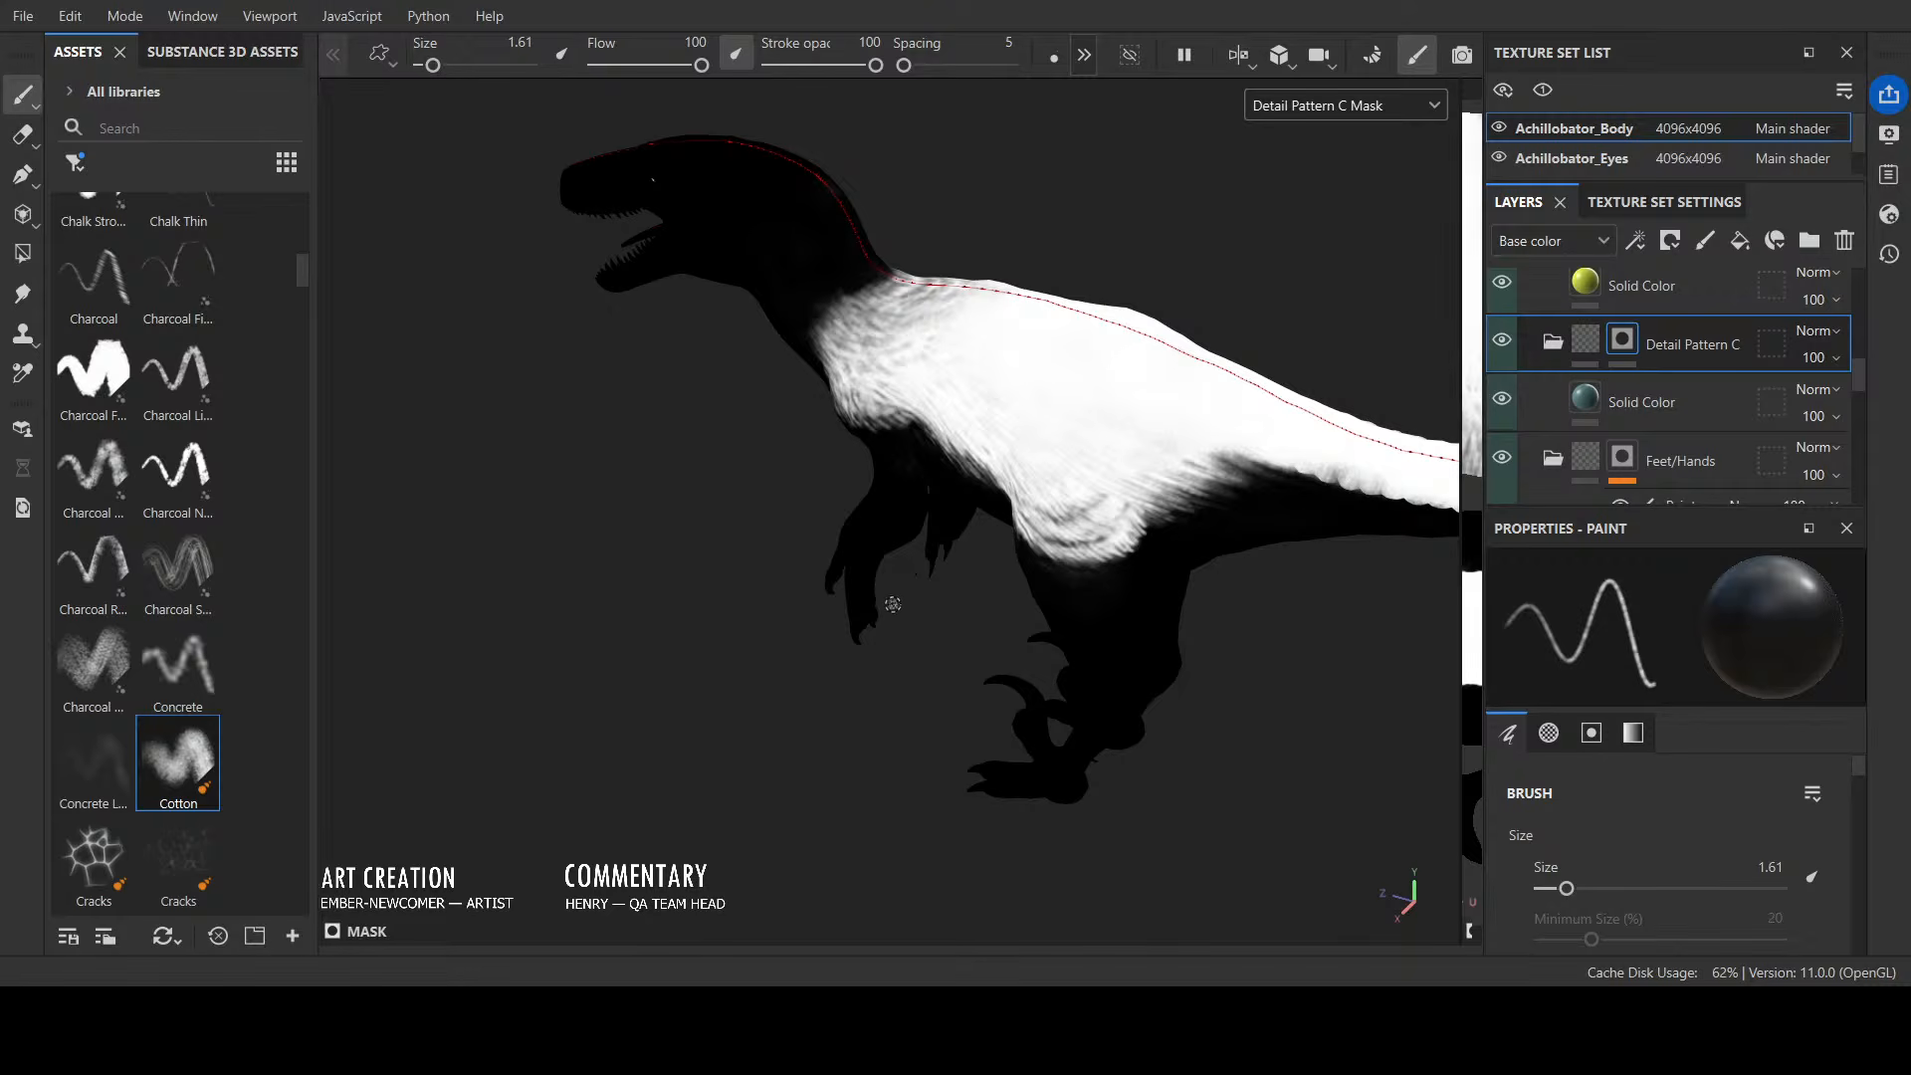
Step: Lay more fine white and black streaks across the side of the shoulder, blending toward the upper back
alt+drag(537, 703, 944, 571)
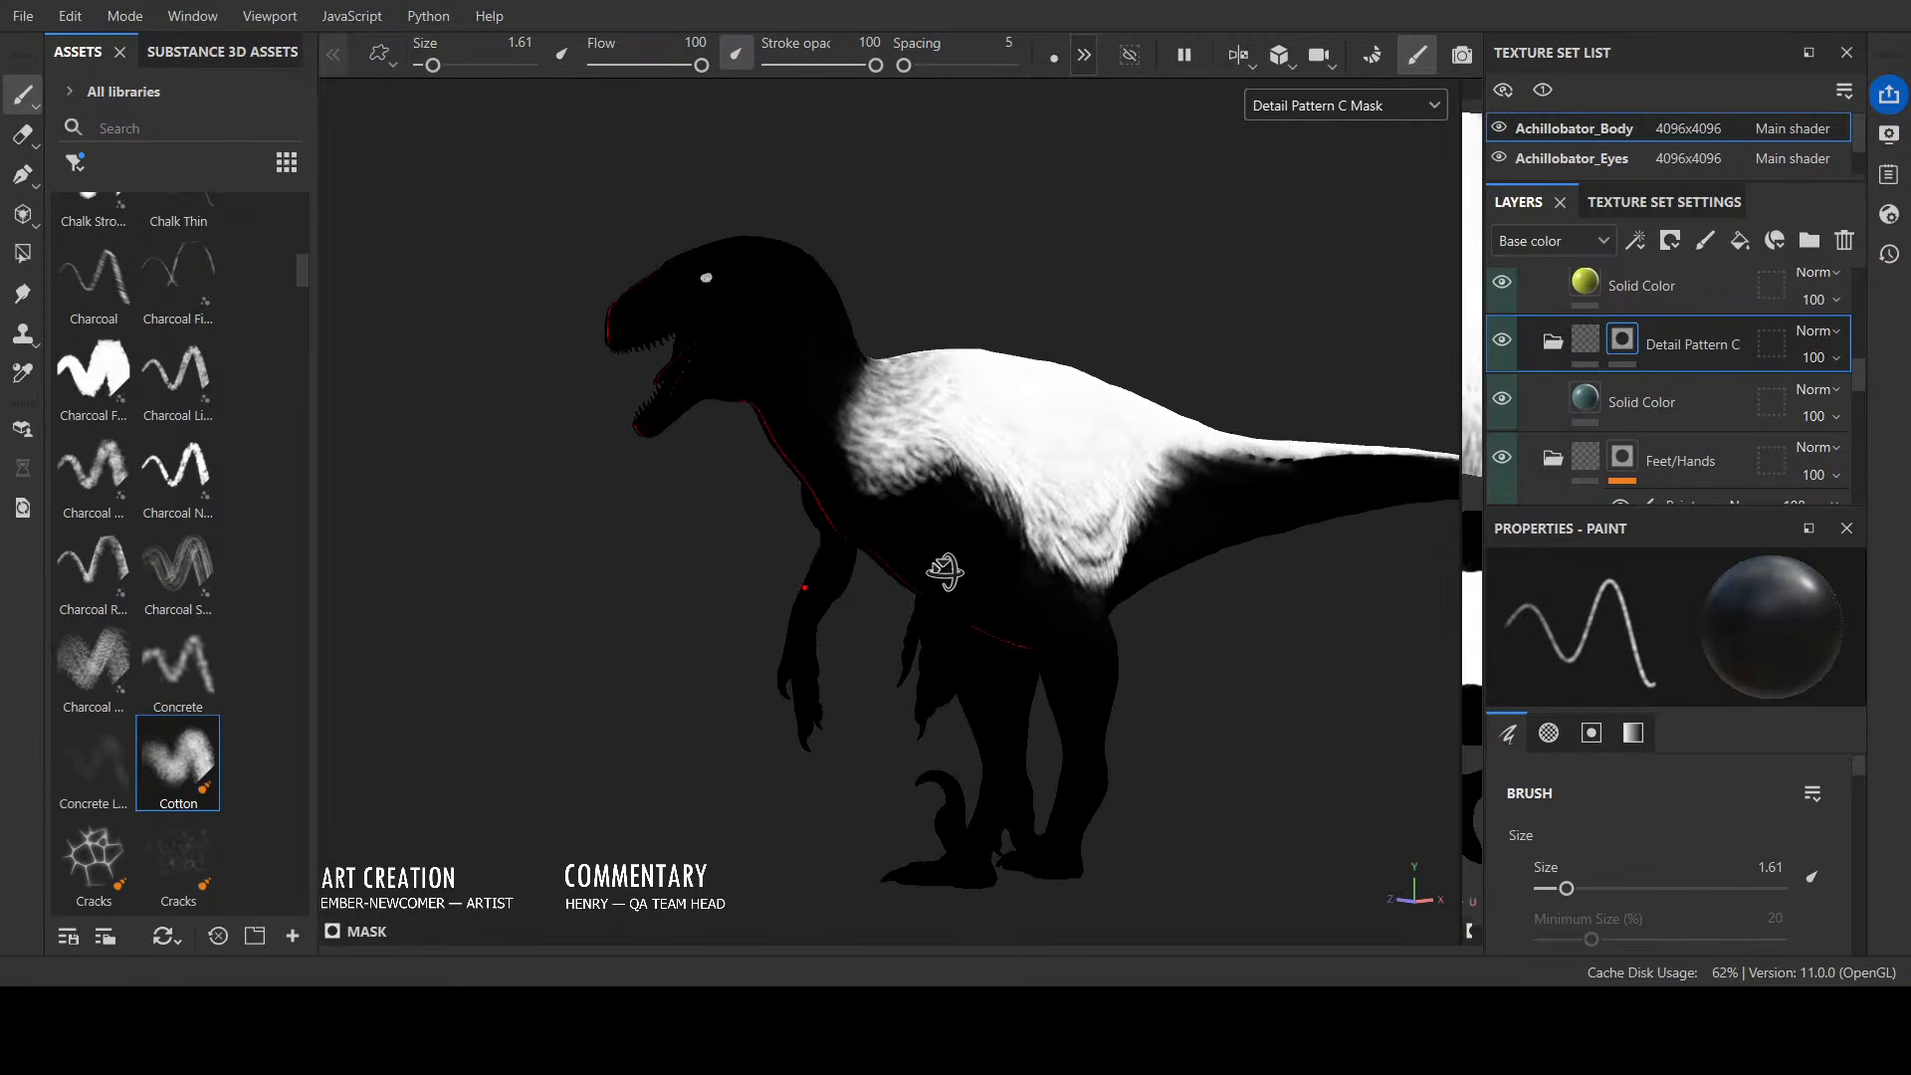
scroll(725, 534, up, 2)
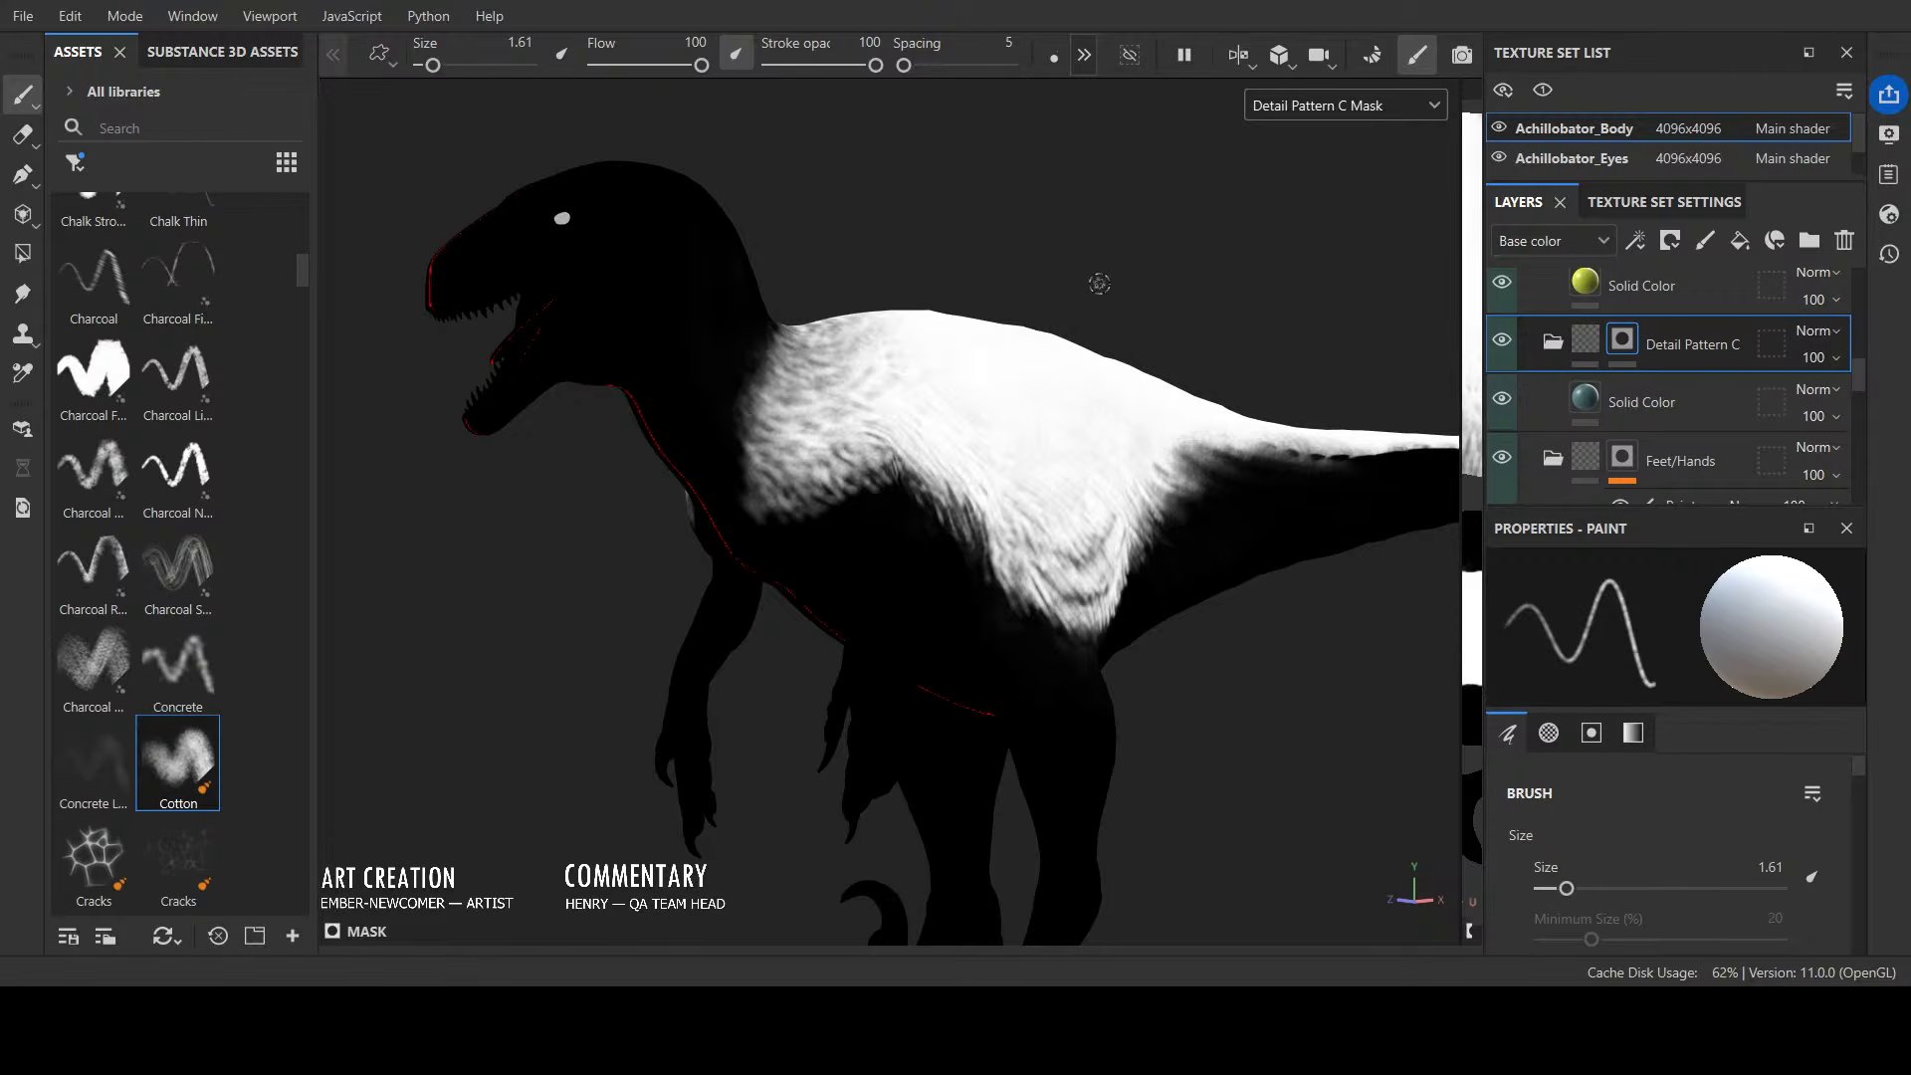
alt+drag(1176, 202, 1070, 209)
key(x)
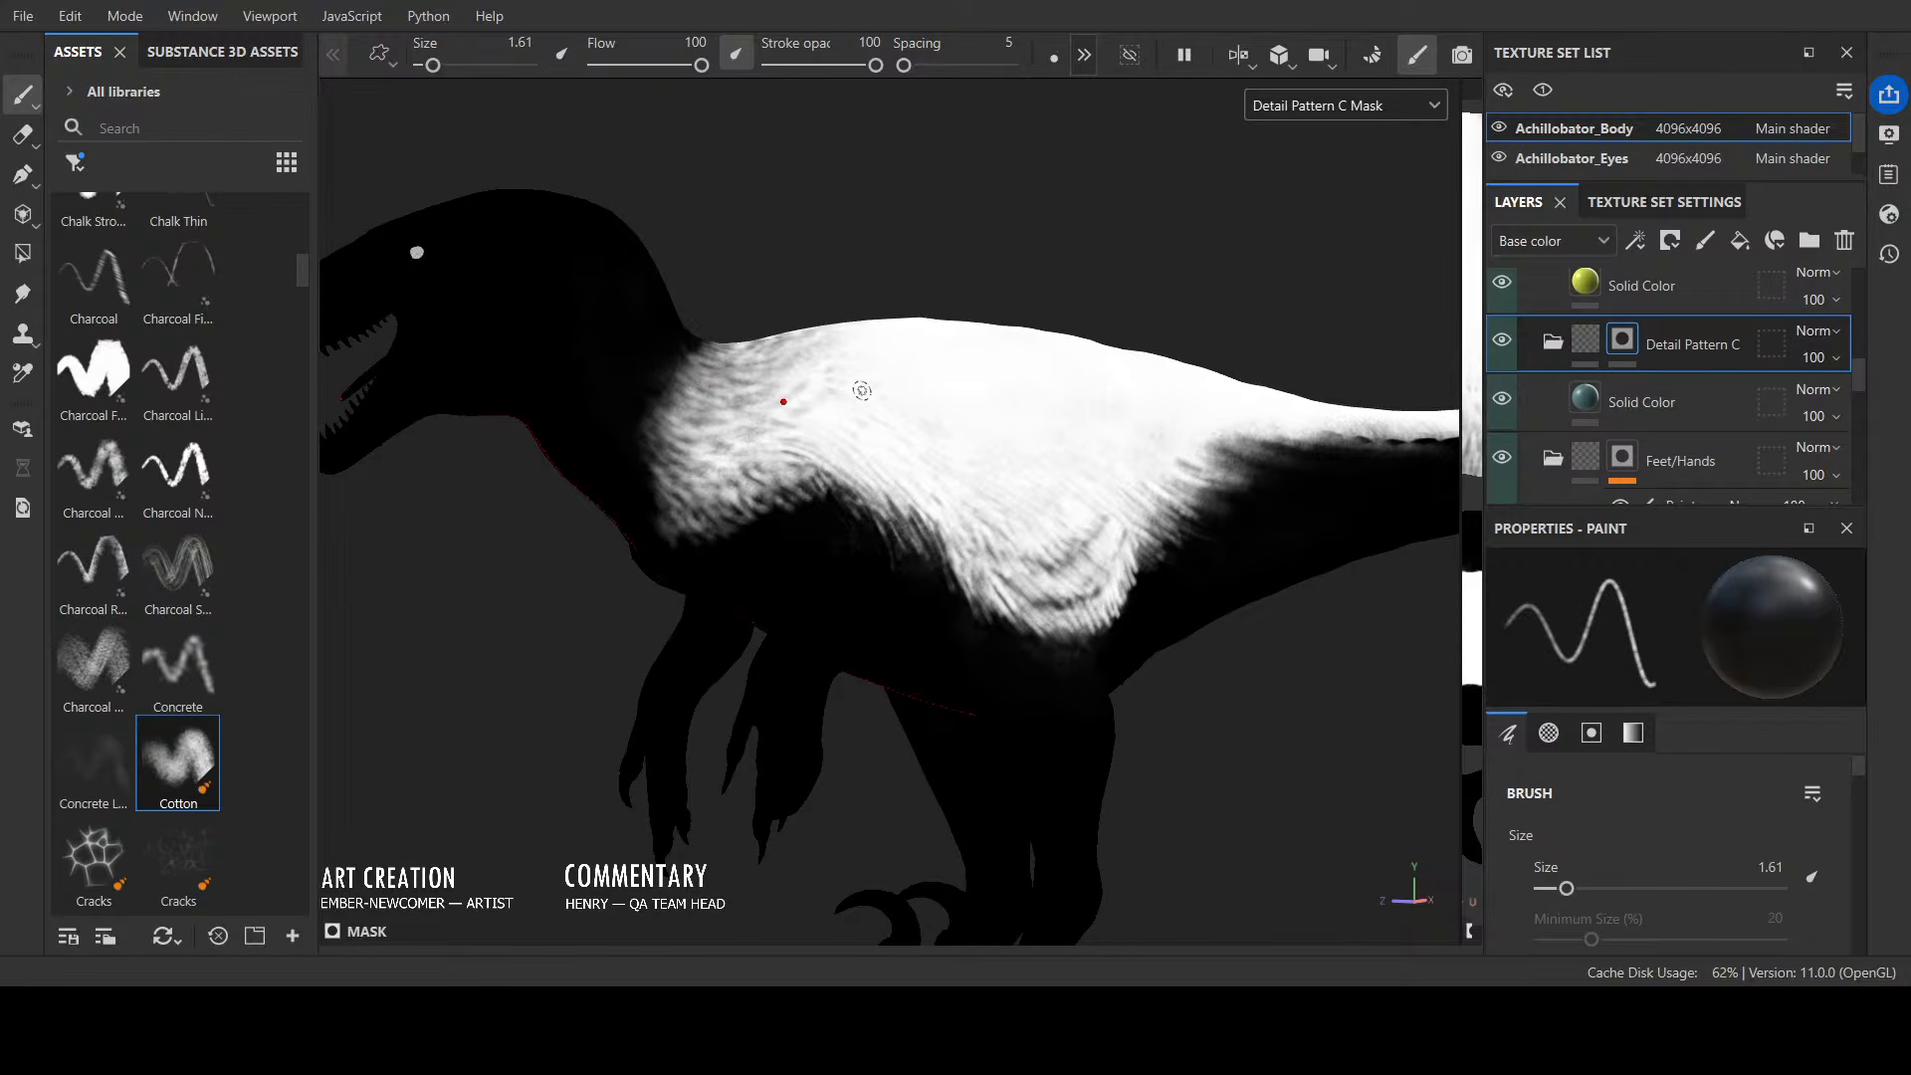
Step: Fill the dark curved gaps on the upper thigh with white feather streaks
scroll(958, 463, down, 3)
mouse_move(1057, 497)
alt+mouse_down()
mouse_move(1034, 690)
mouse_move(1092, 823)
mouse_move(1195, 785)
mouse_move(986, 729)
alt+mouse_up()
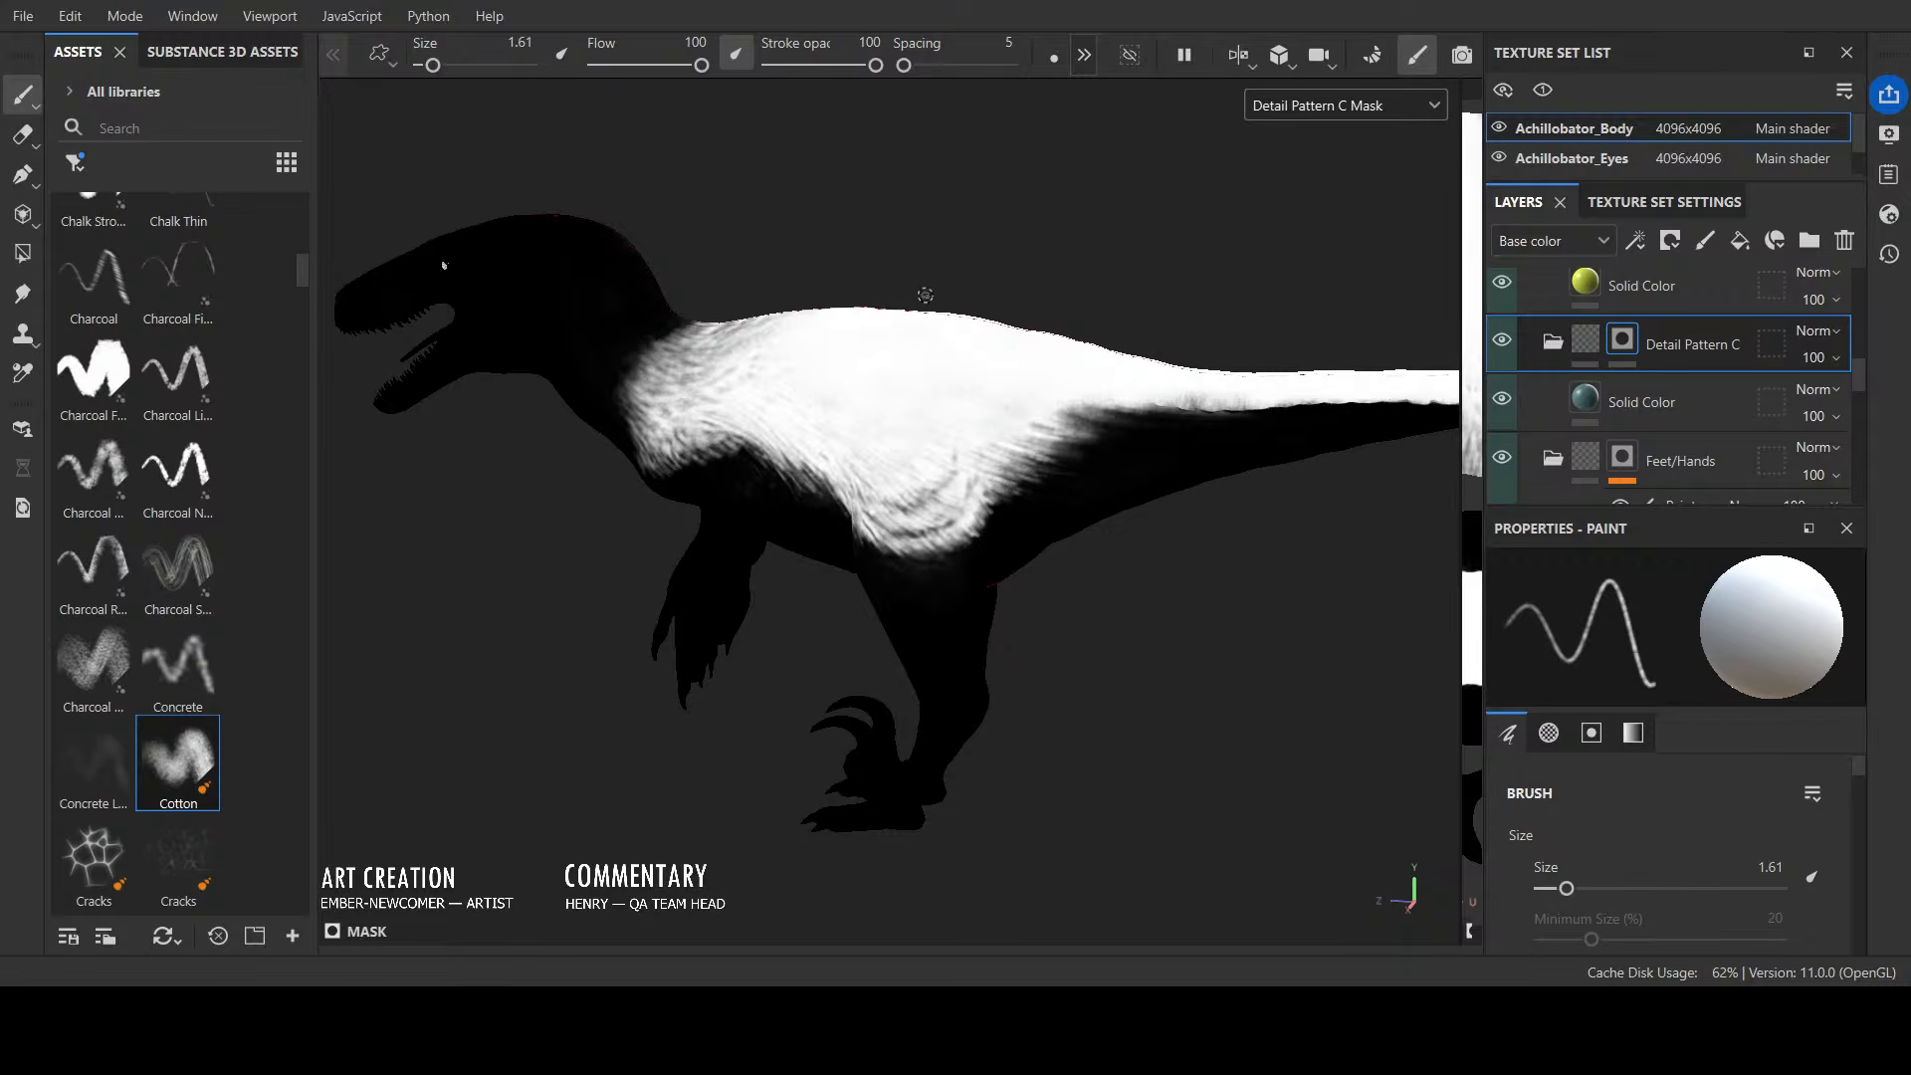
alt+drag(1082, 267, 1099, 230)
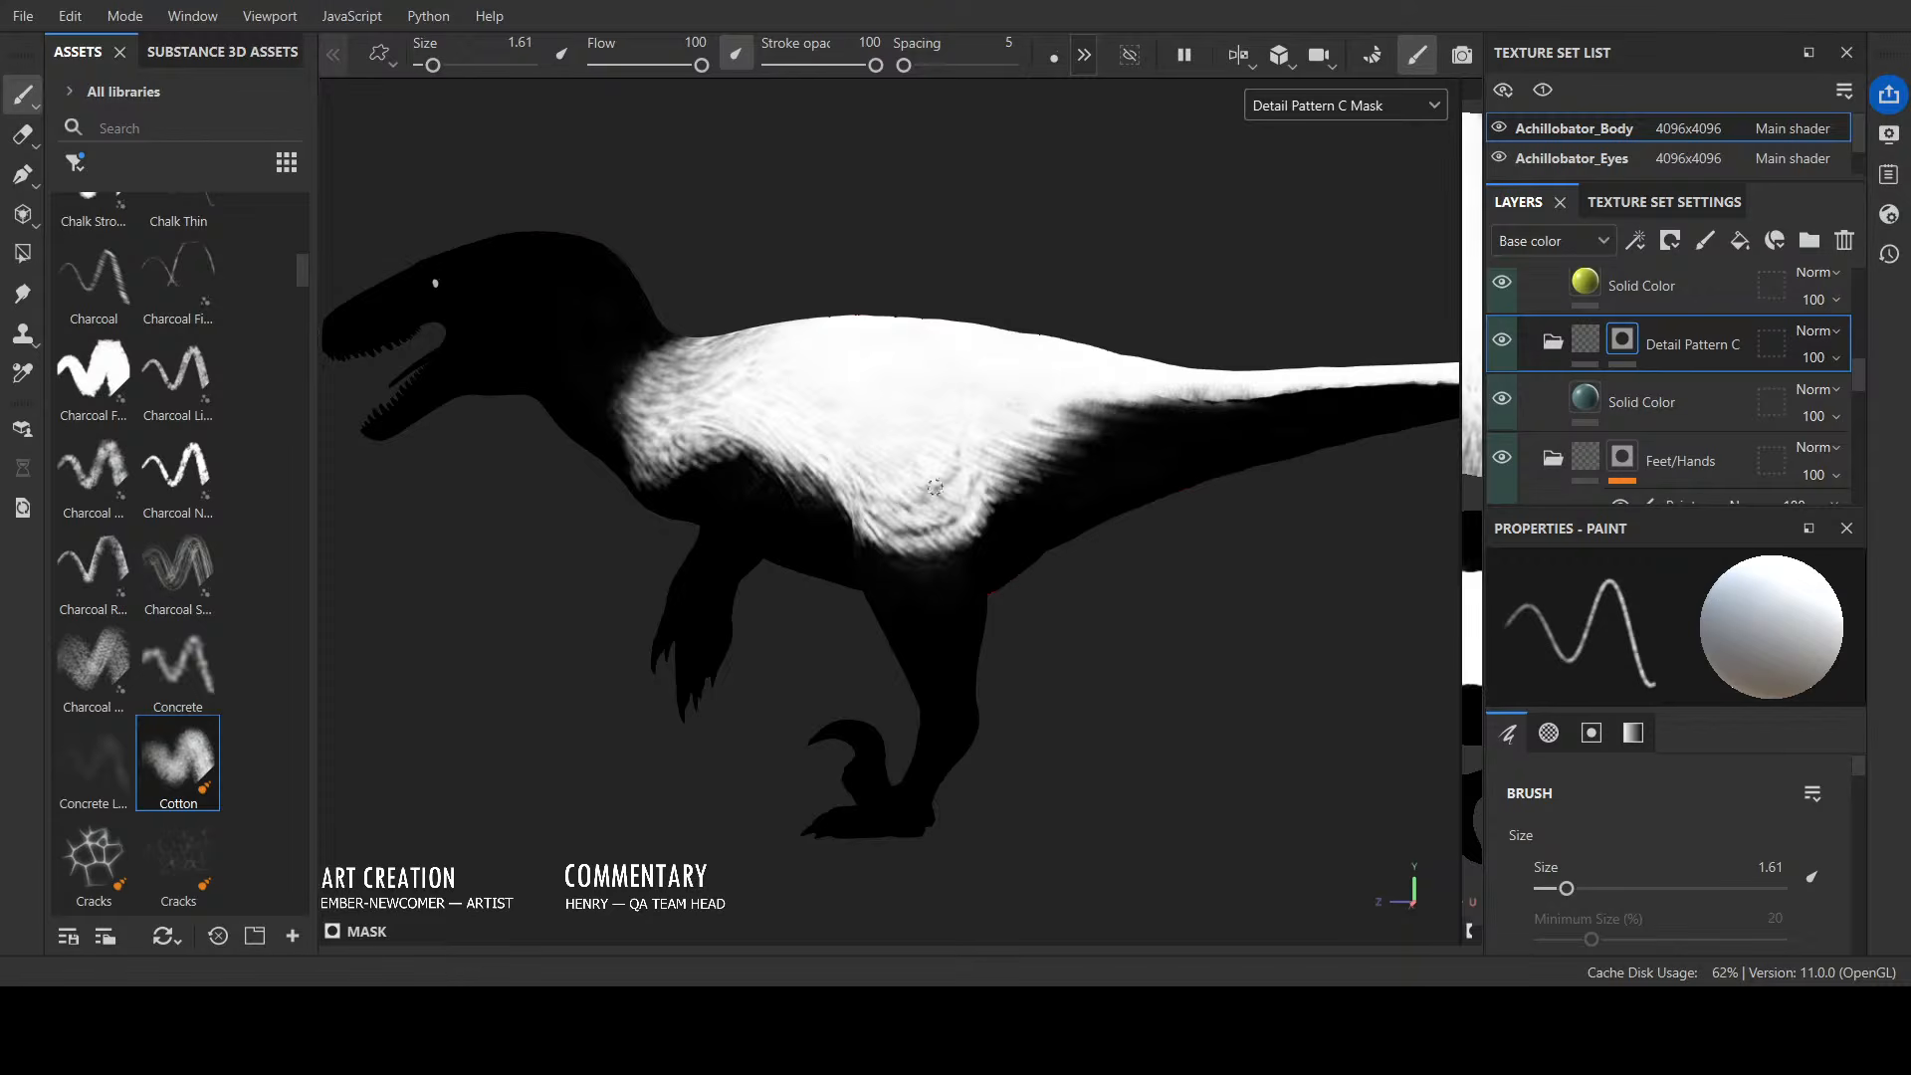
mouse_move(894, 528)
mouse_down()
mouse_move(874, 518)
mouse_move(918, 529)
mouse_move(974, 495)
mouse_up()
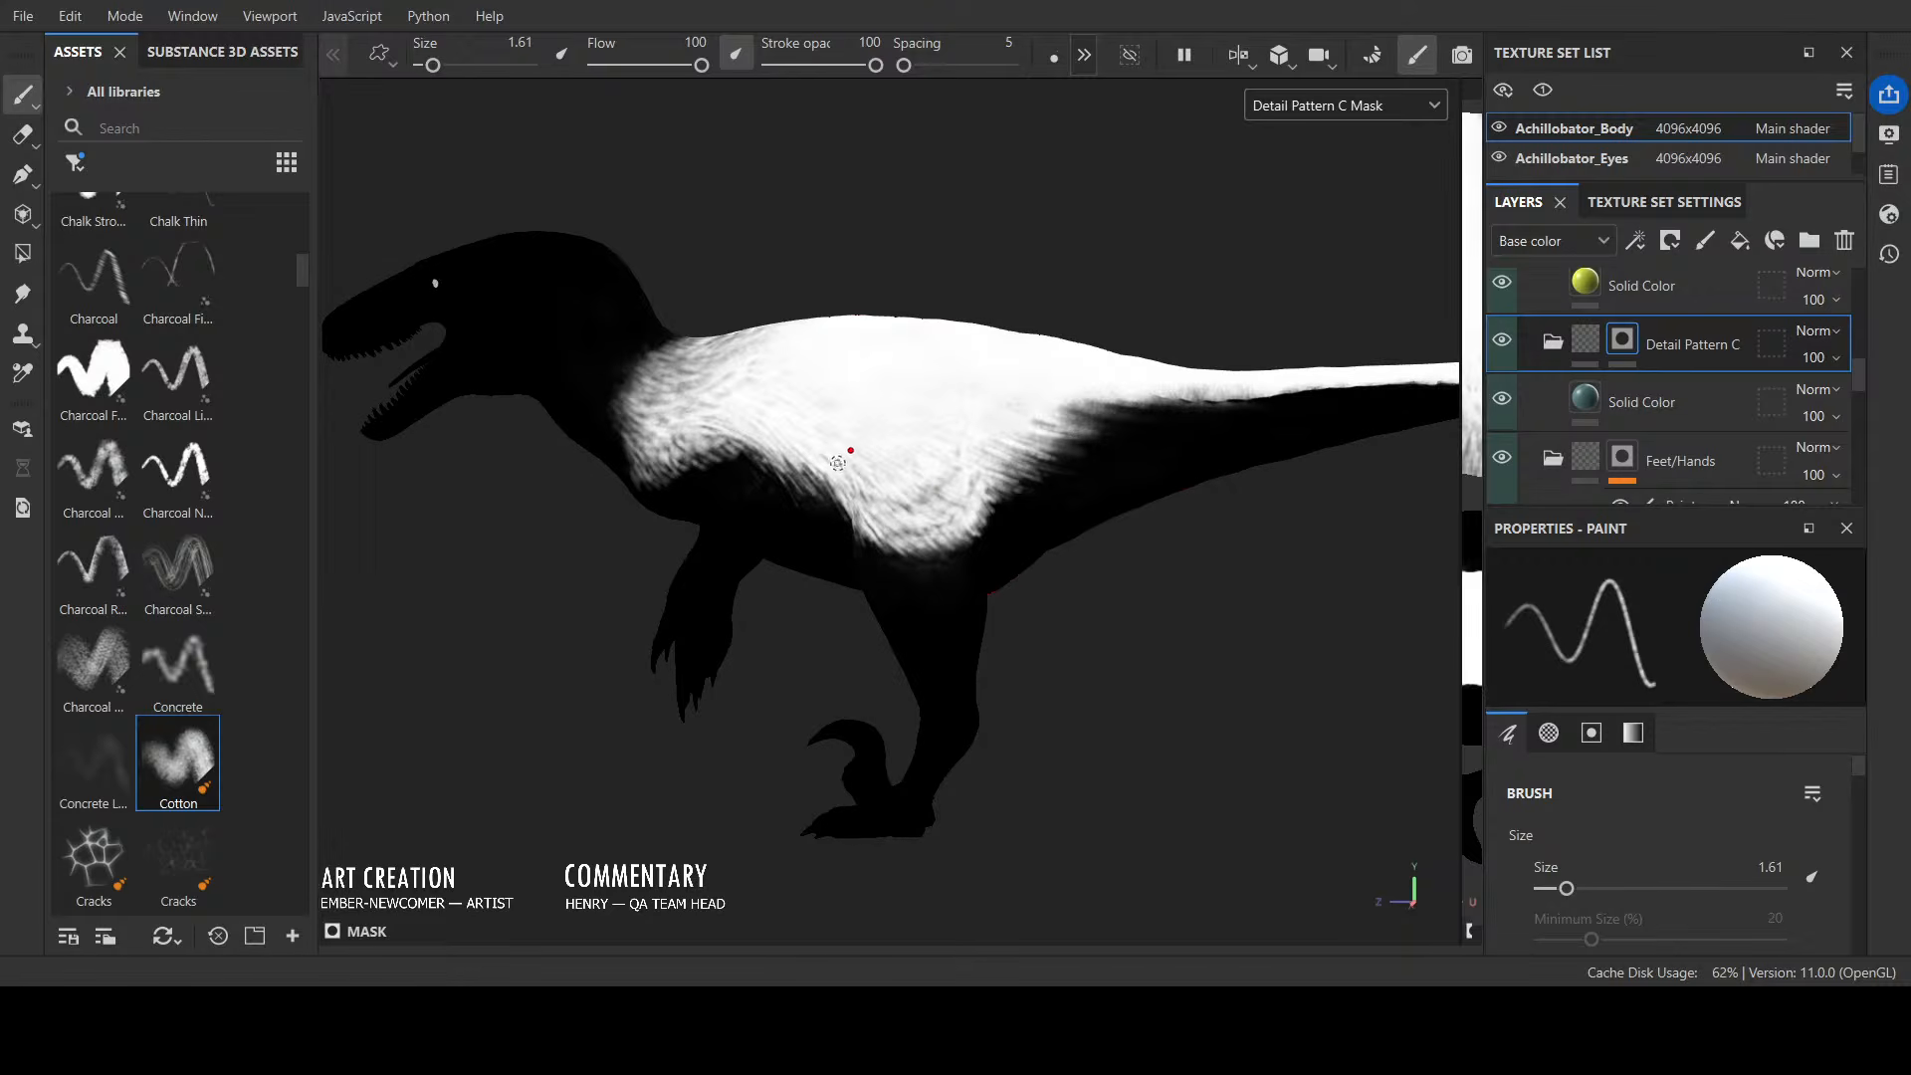
Step: Refine the lower edge of the white area from the flank to the tail base with black and white streaks
key(x)
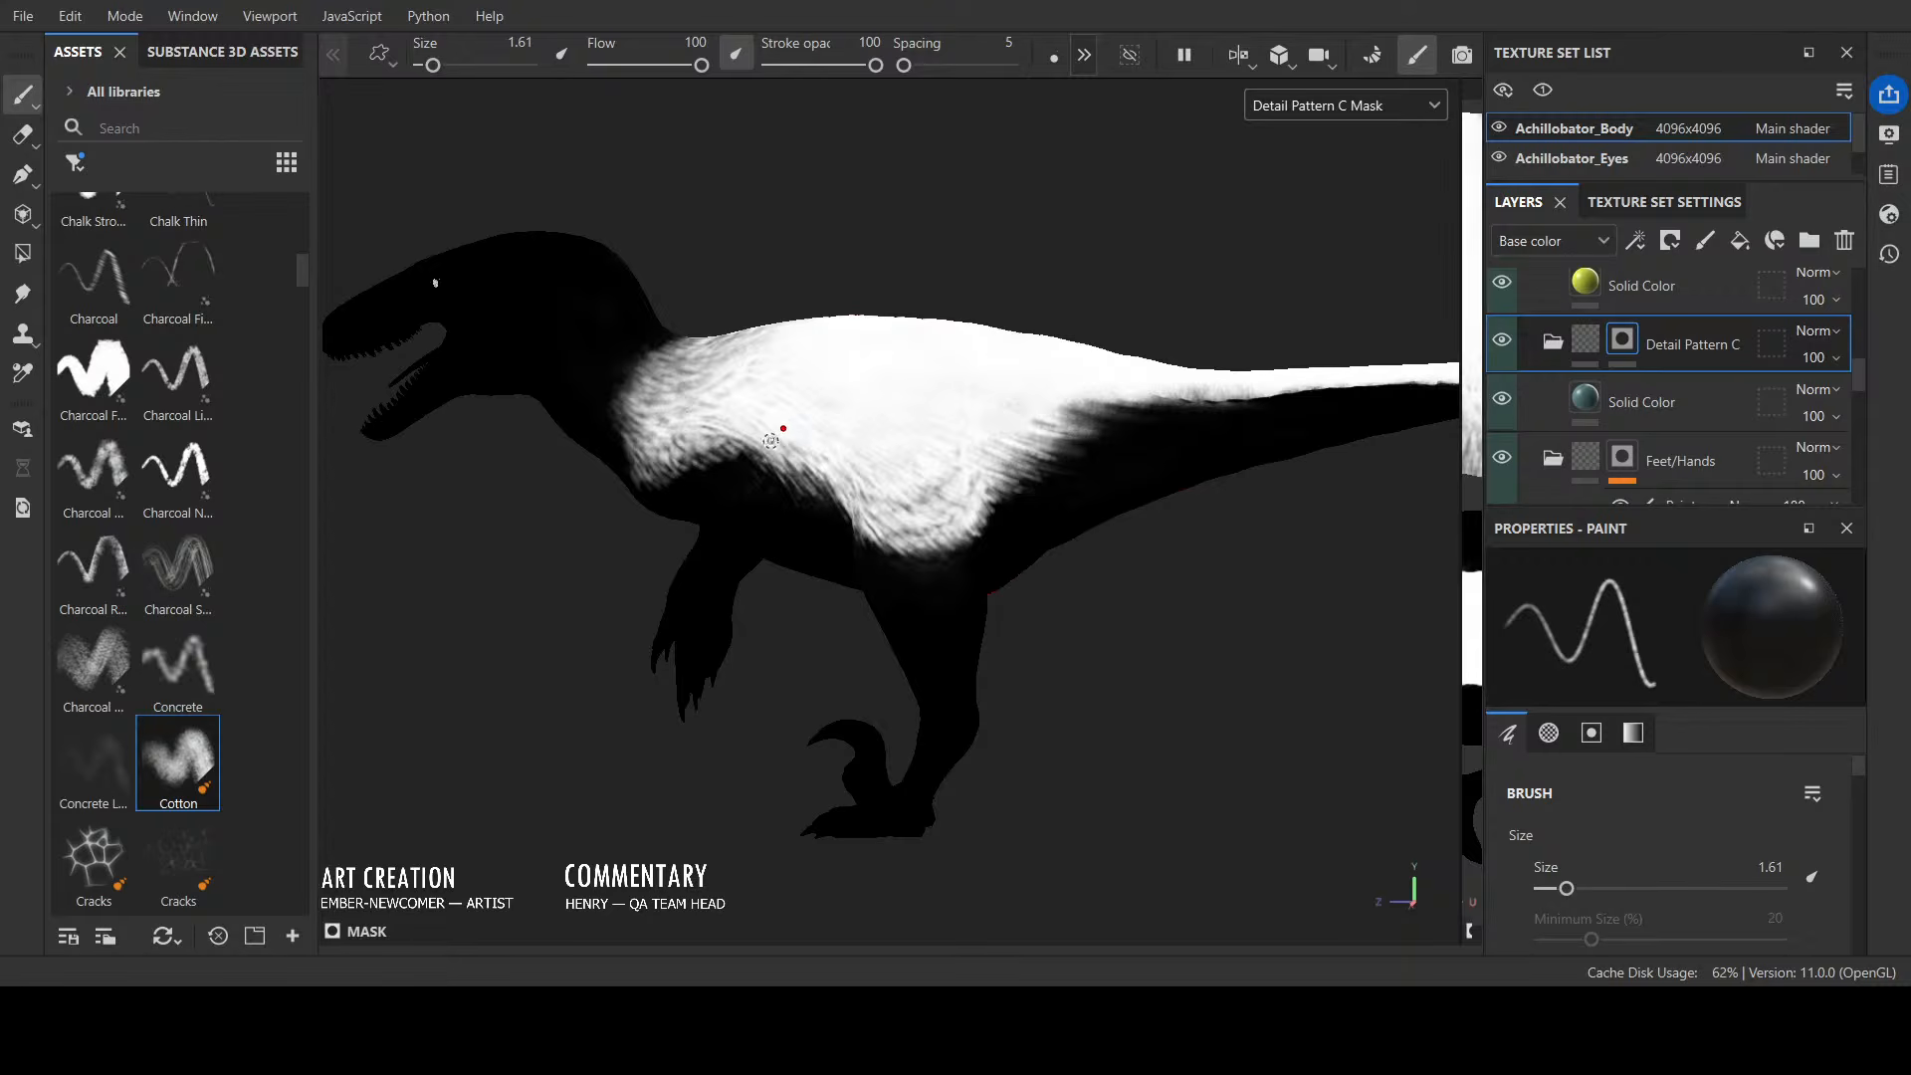
key(x)
mouse_move(734, 468)
mouse_down()
mouse_move(772, 477)
mouse_move(726, 456)
mouse_move(765, 480)
mouse_move(1225, 235)
mouse_move(1348, 213)
mouse_move(1046, 298)
mouse_move(1048, 431)
mouse_up()
key(x)
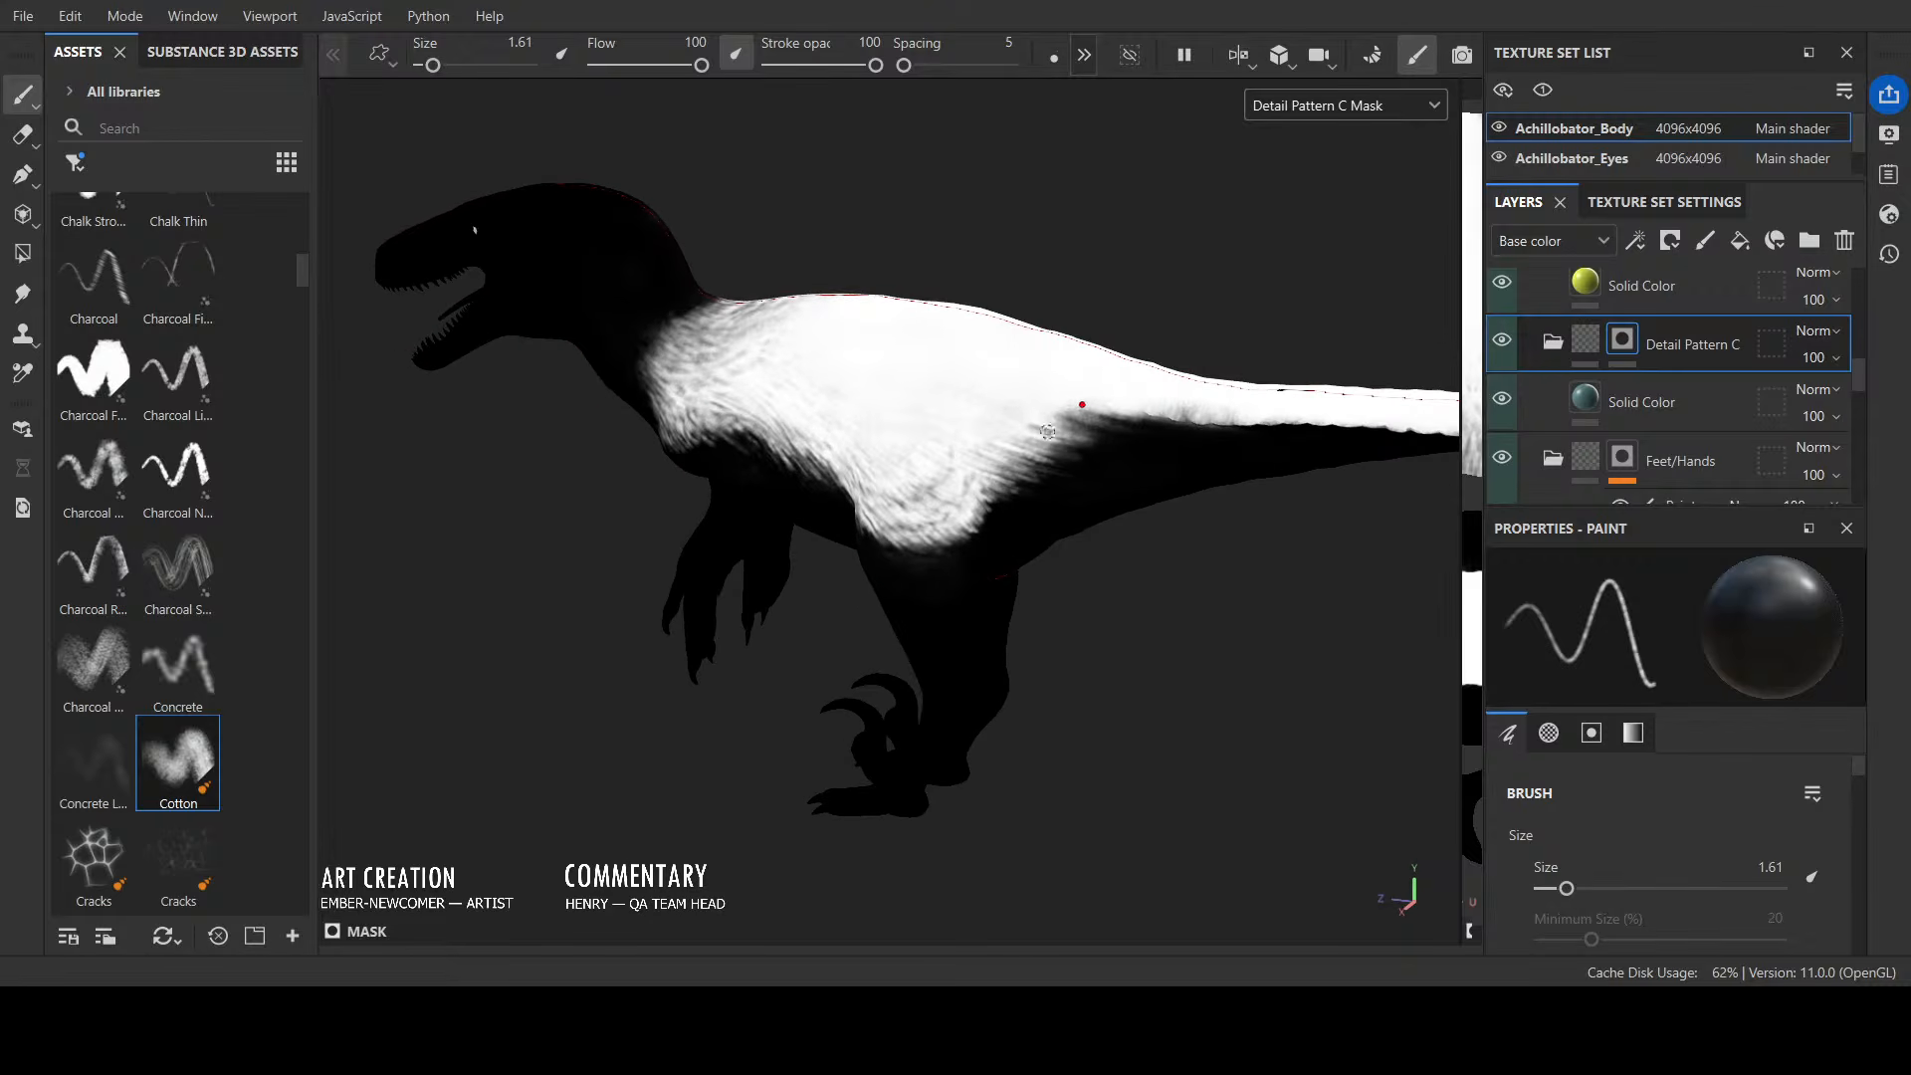
key(x)
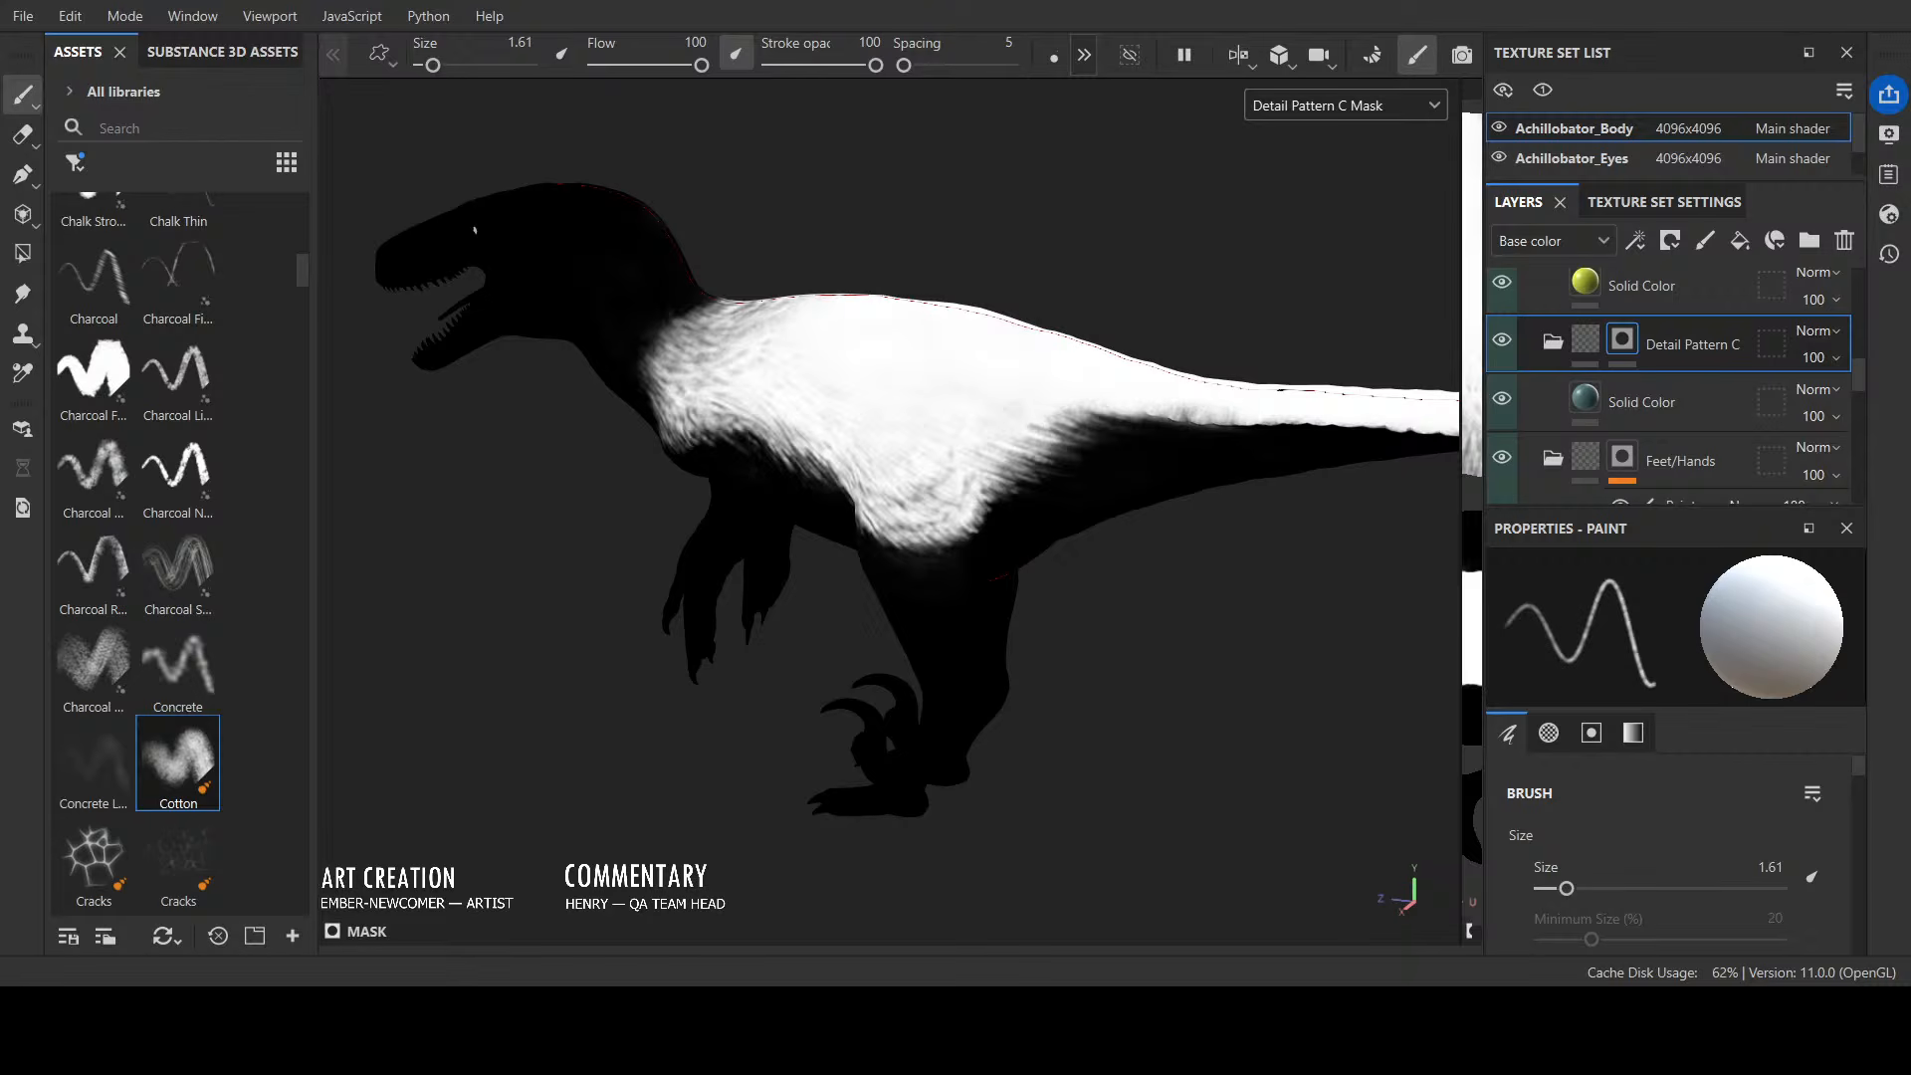
Step: Blend the upper shoulder streaks into the solid white back with alternating black and white strokes
alt+drag(794, 248, 862, 221)
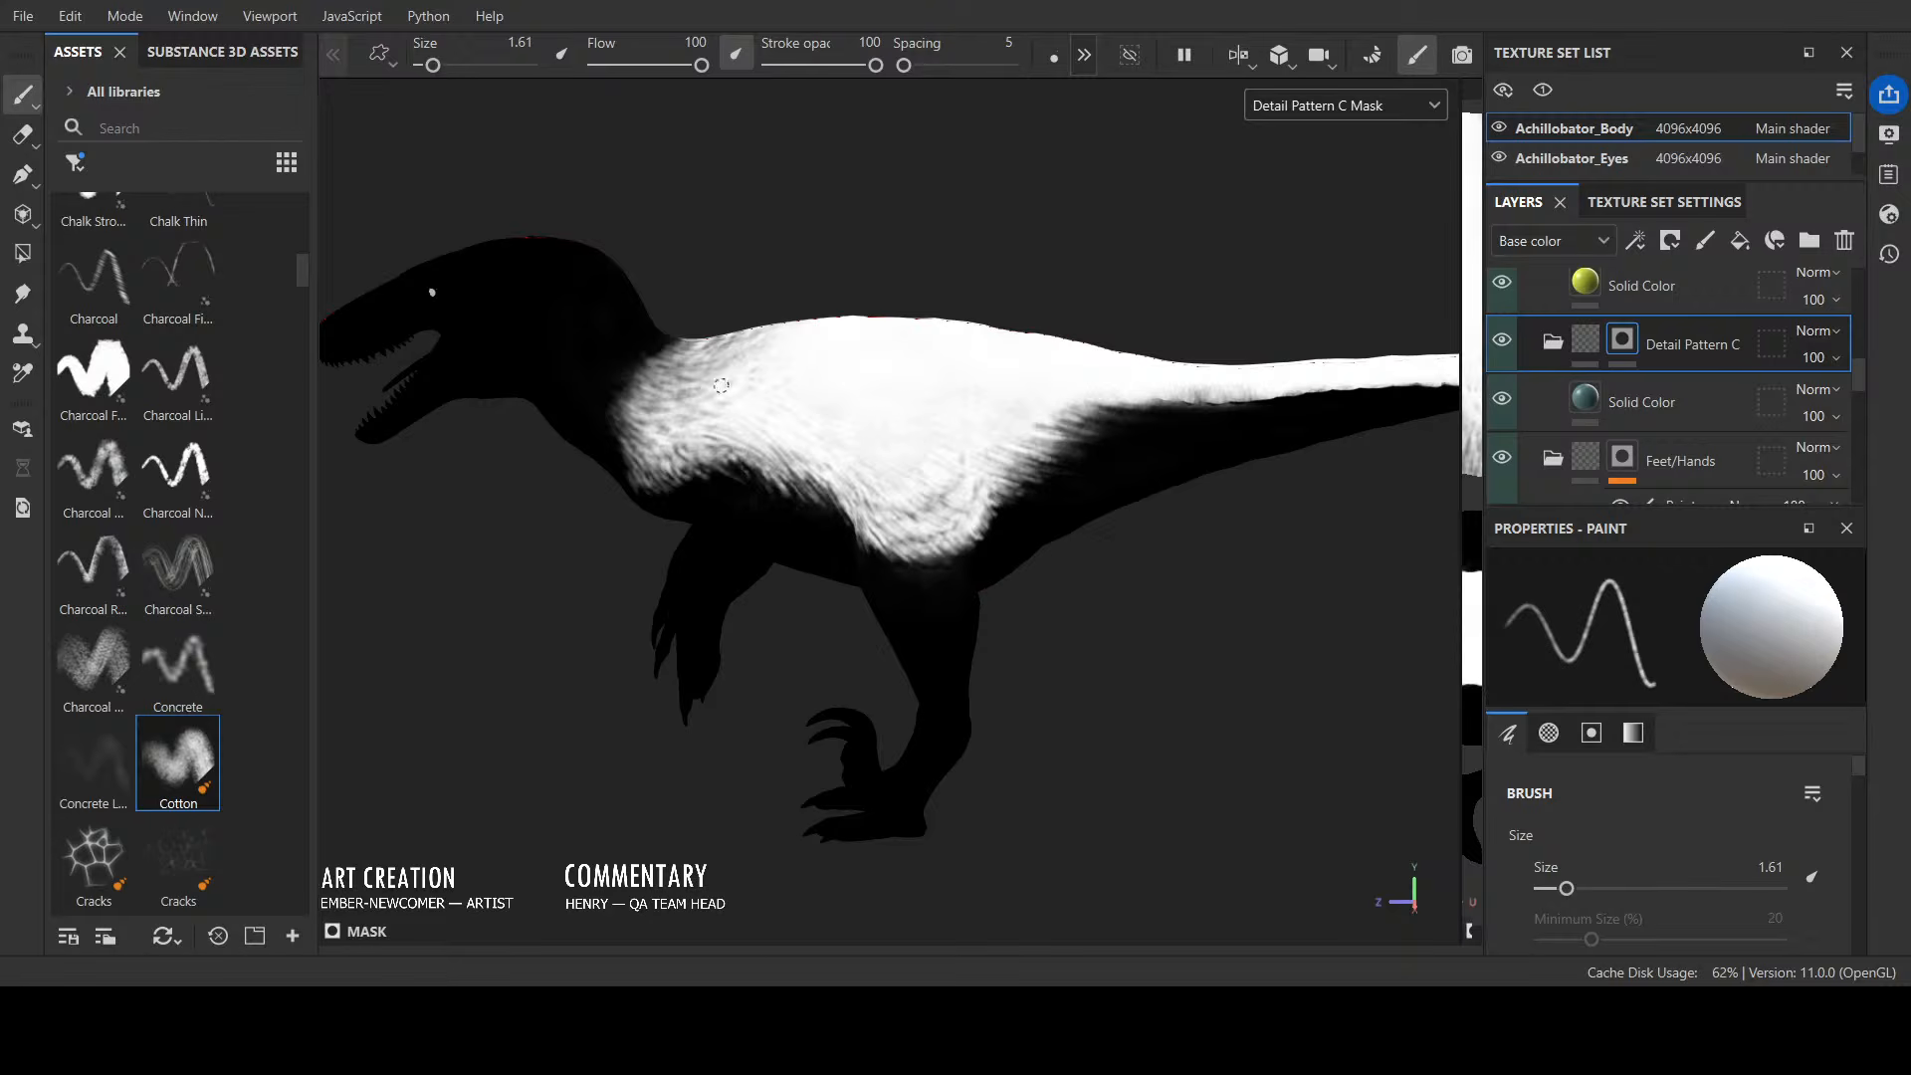
key(x)
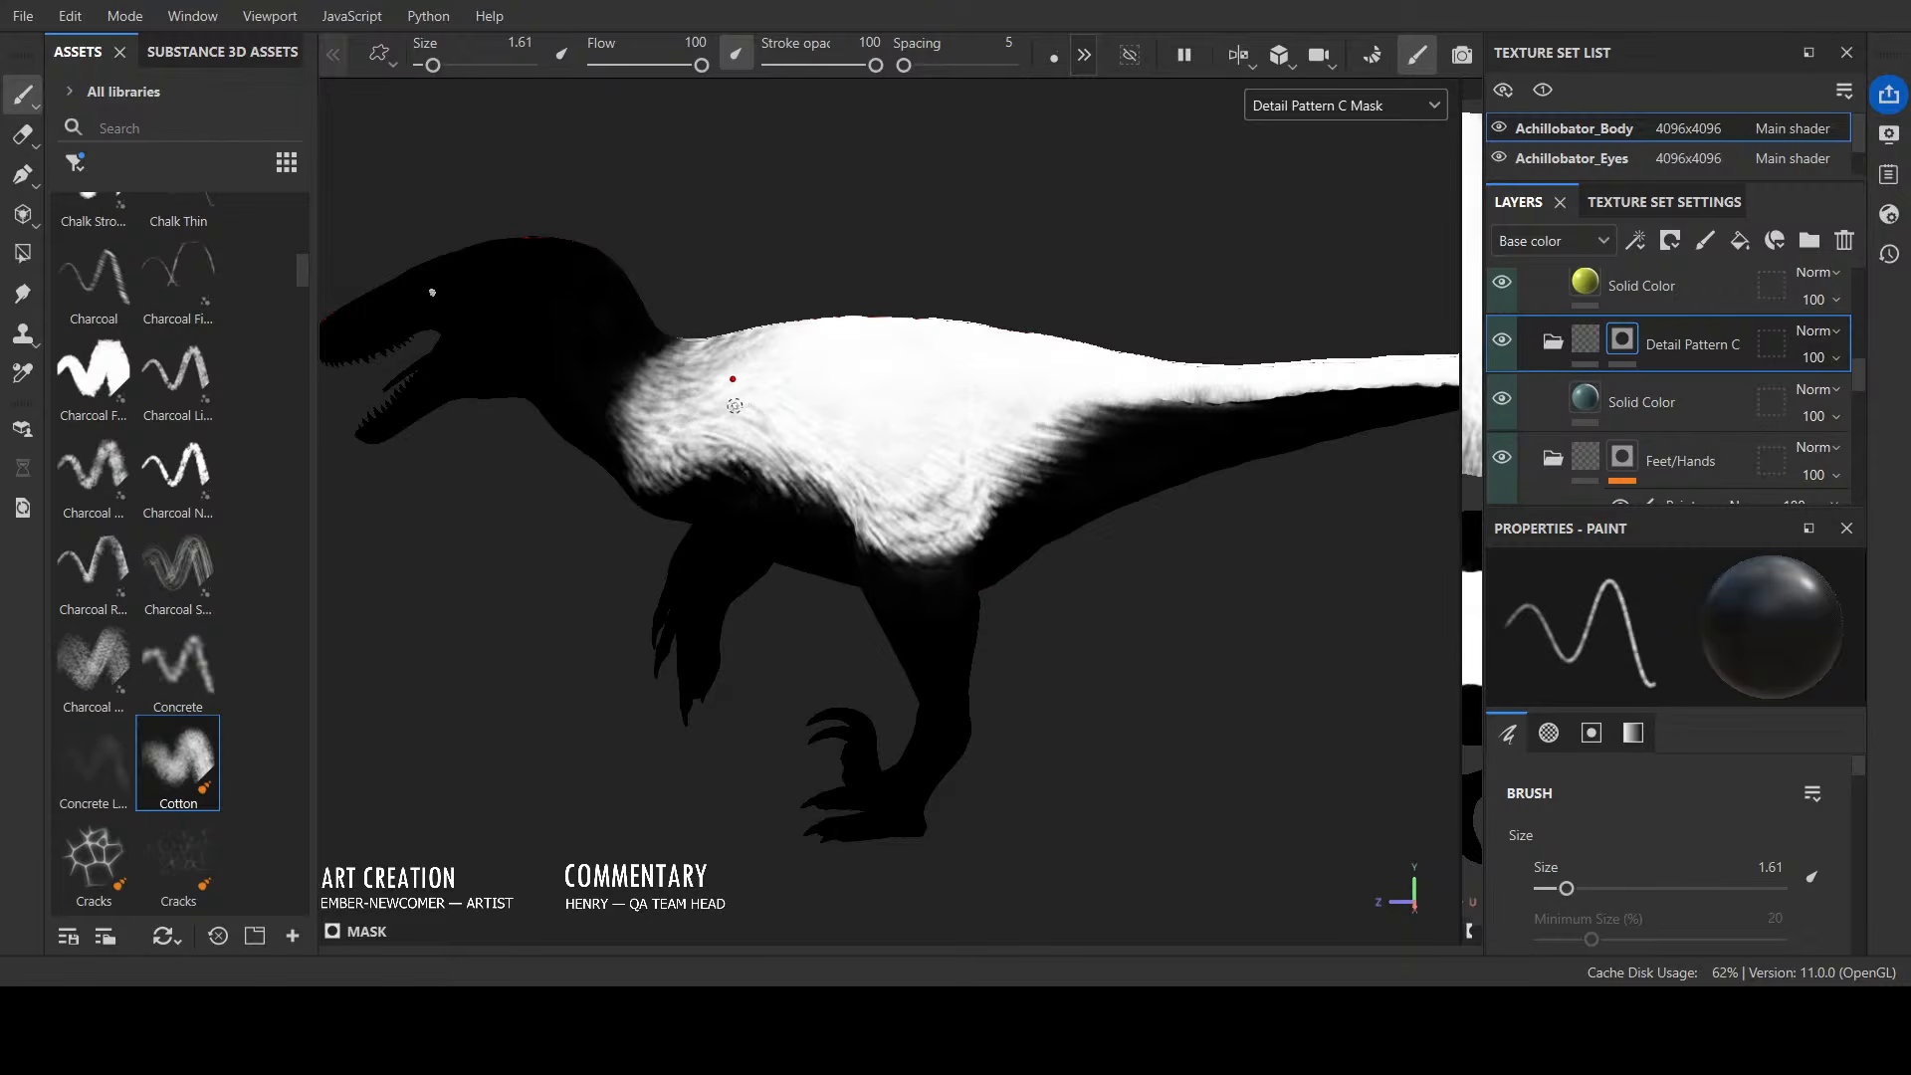
key(x)
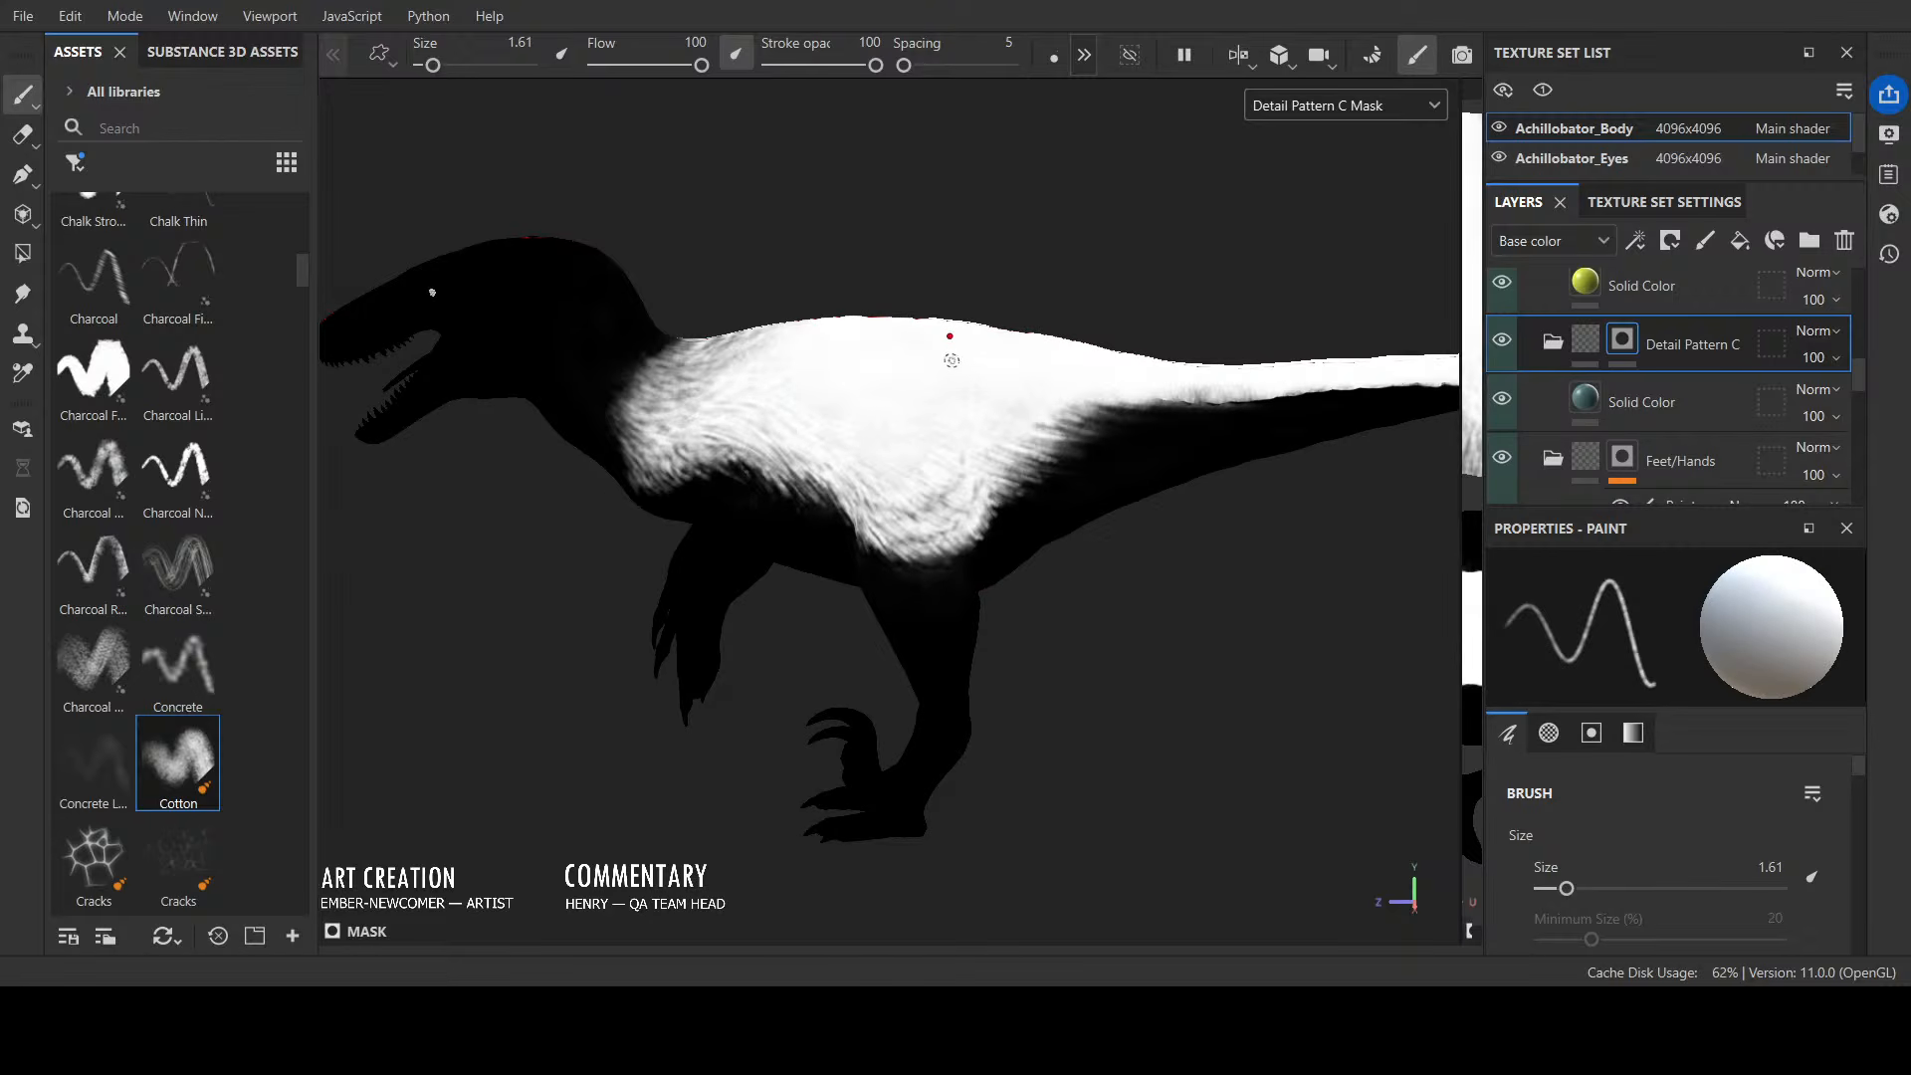
mouse_move(951, 361)
alt+mouse_down()
mouse_move(782, 304)
mouse_move(798, 289)
mouse_move(711, 300)
mouse_move(669, 351)
alt+mouse_up()
mouse_move(886, 162)
alt+mouse_down()
mouse_move(1002, 218)
mouse_move(929, 220)
mouse_move(1323, 631)
mouse_move(1387, 640)
mouse_move(1066, 599)
alt+mouse_up()
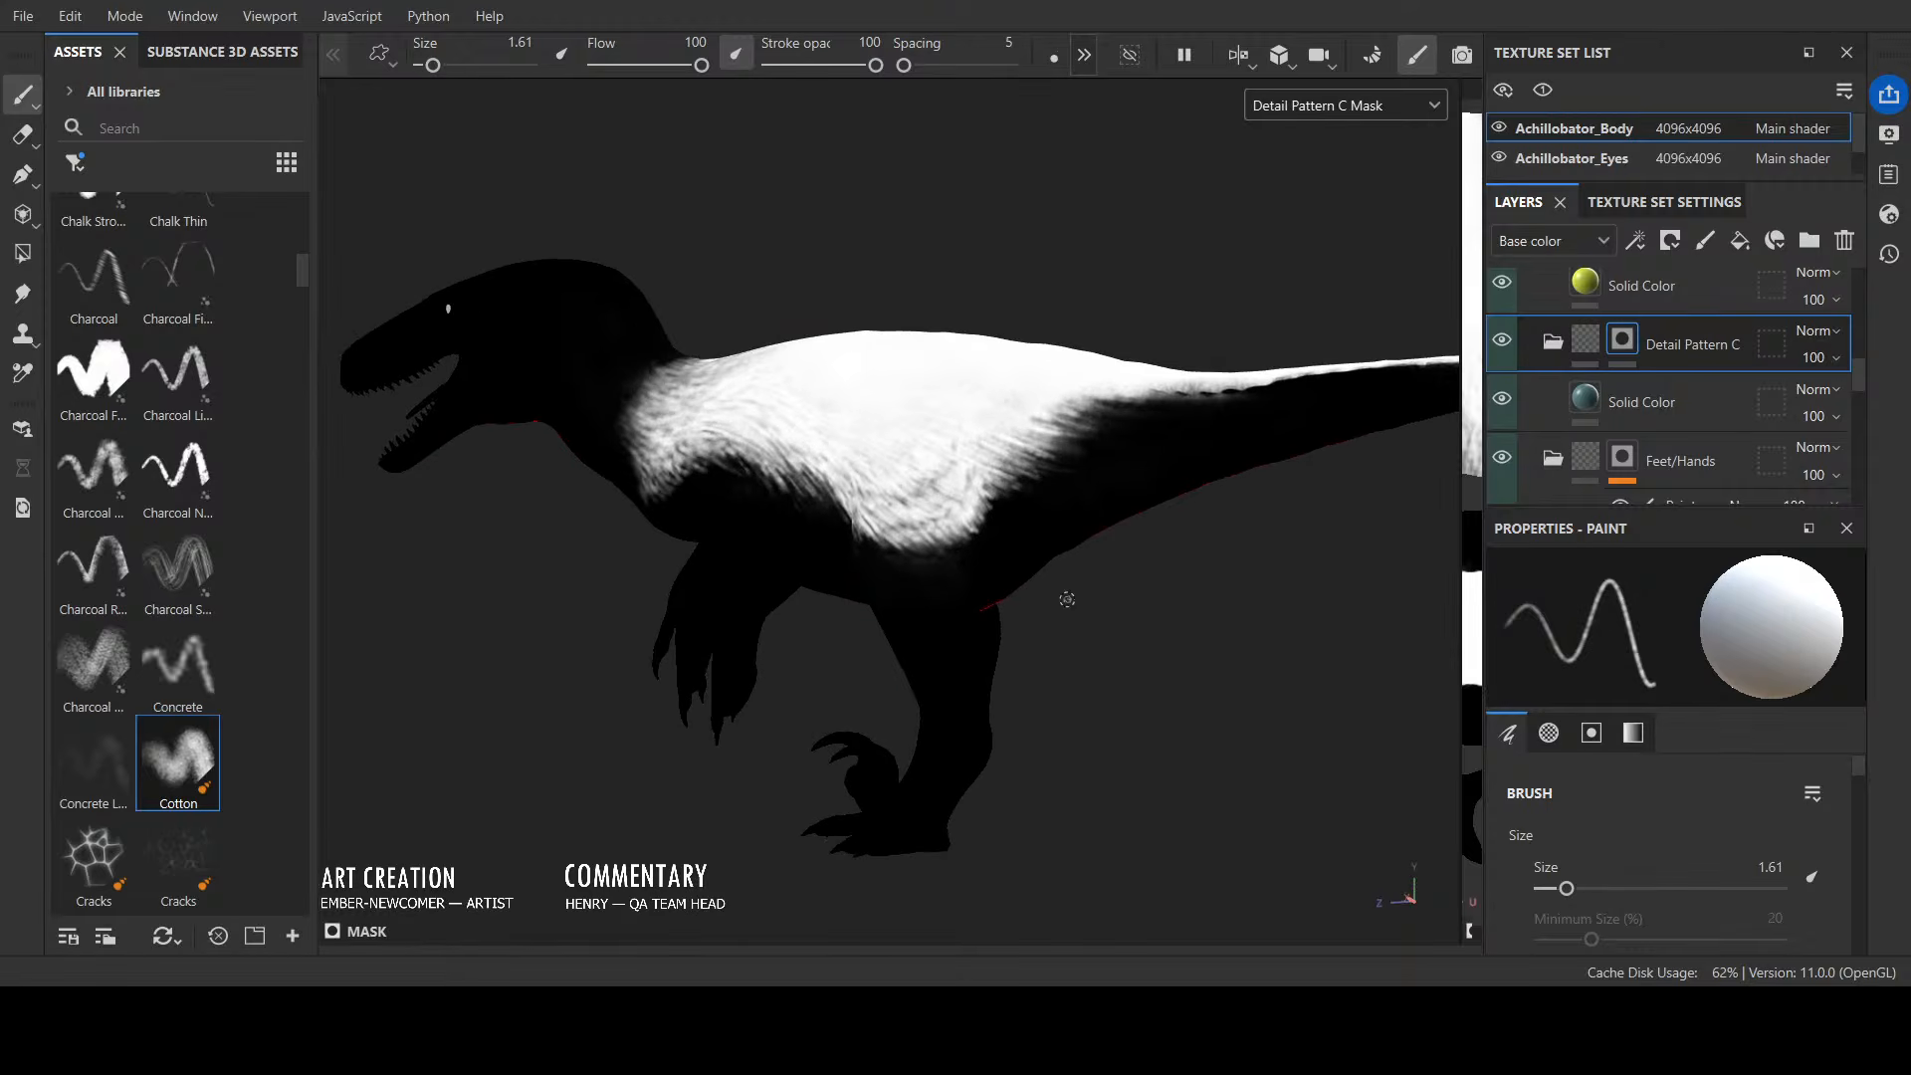
Step: Break up the pattern's front edge at the lower neck and chest with black feather streaks
key(x)
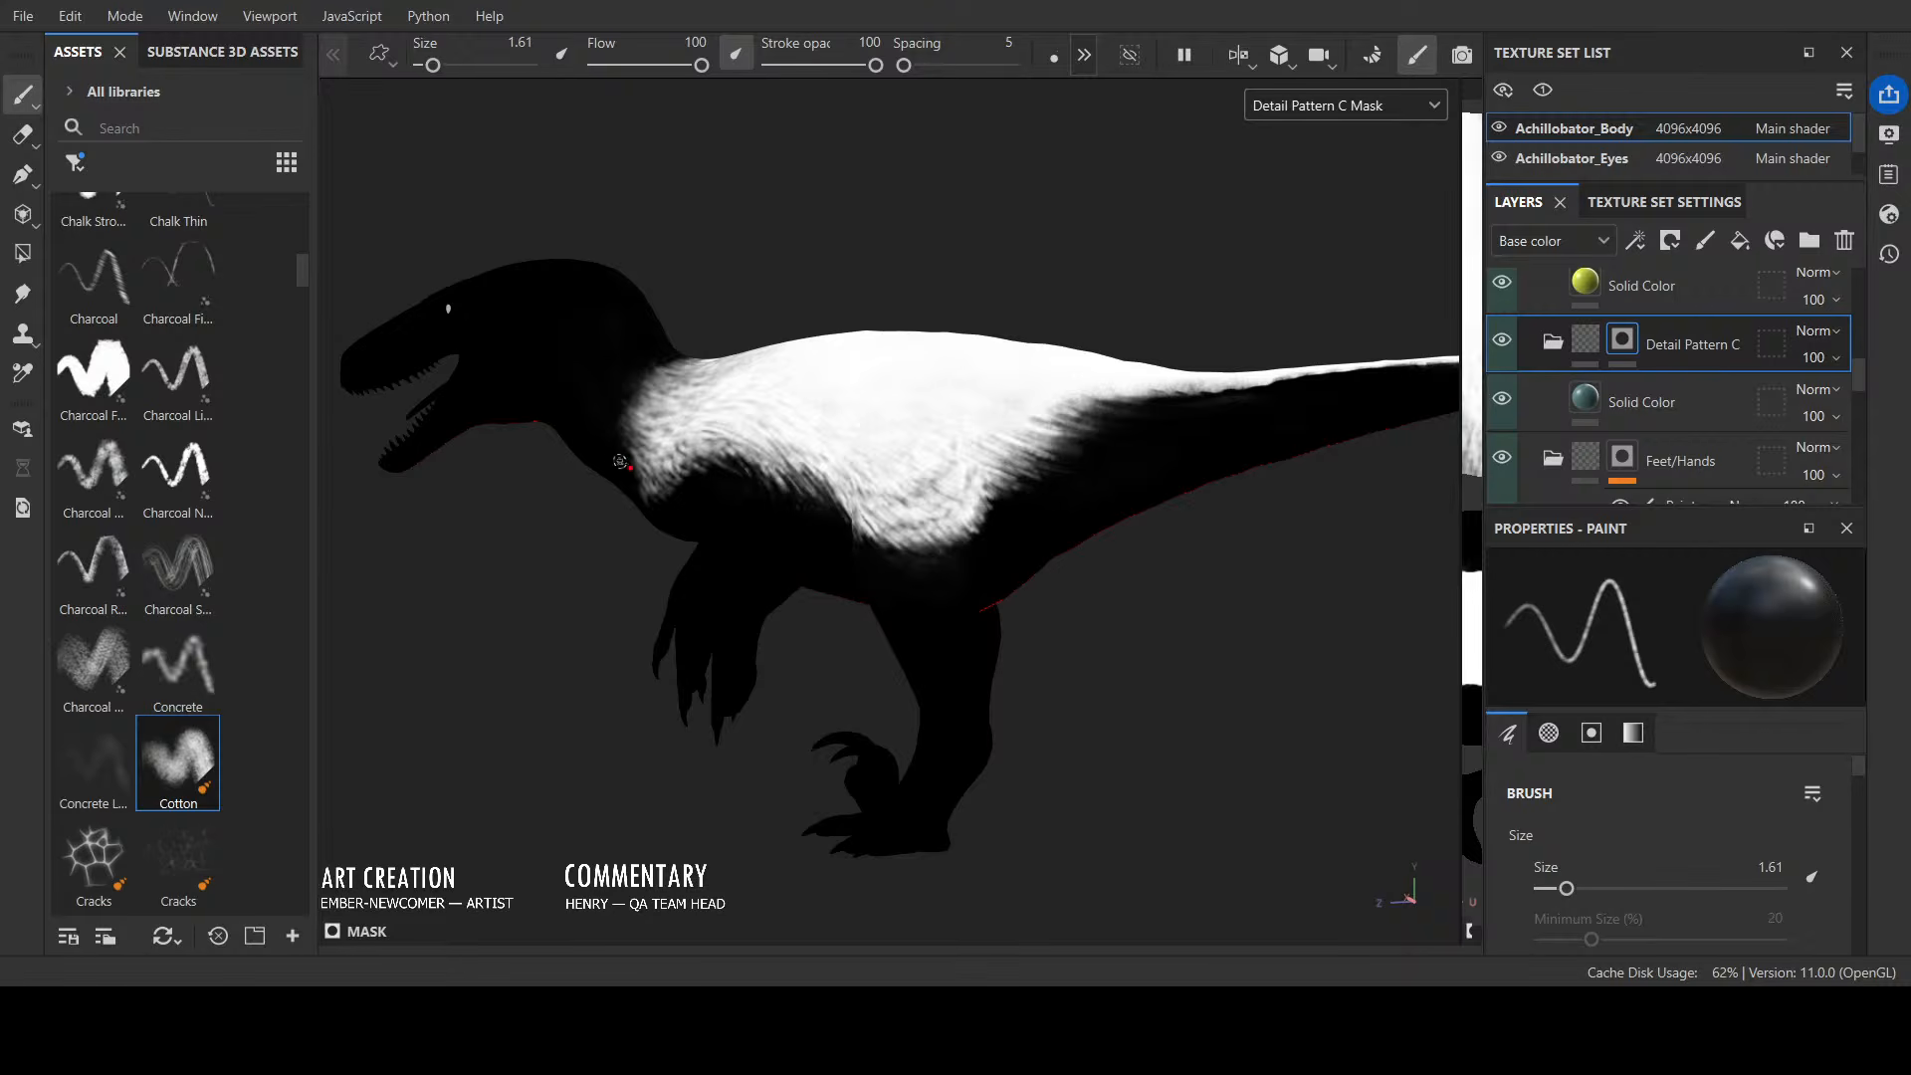
key(x)
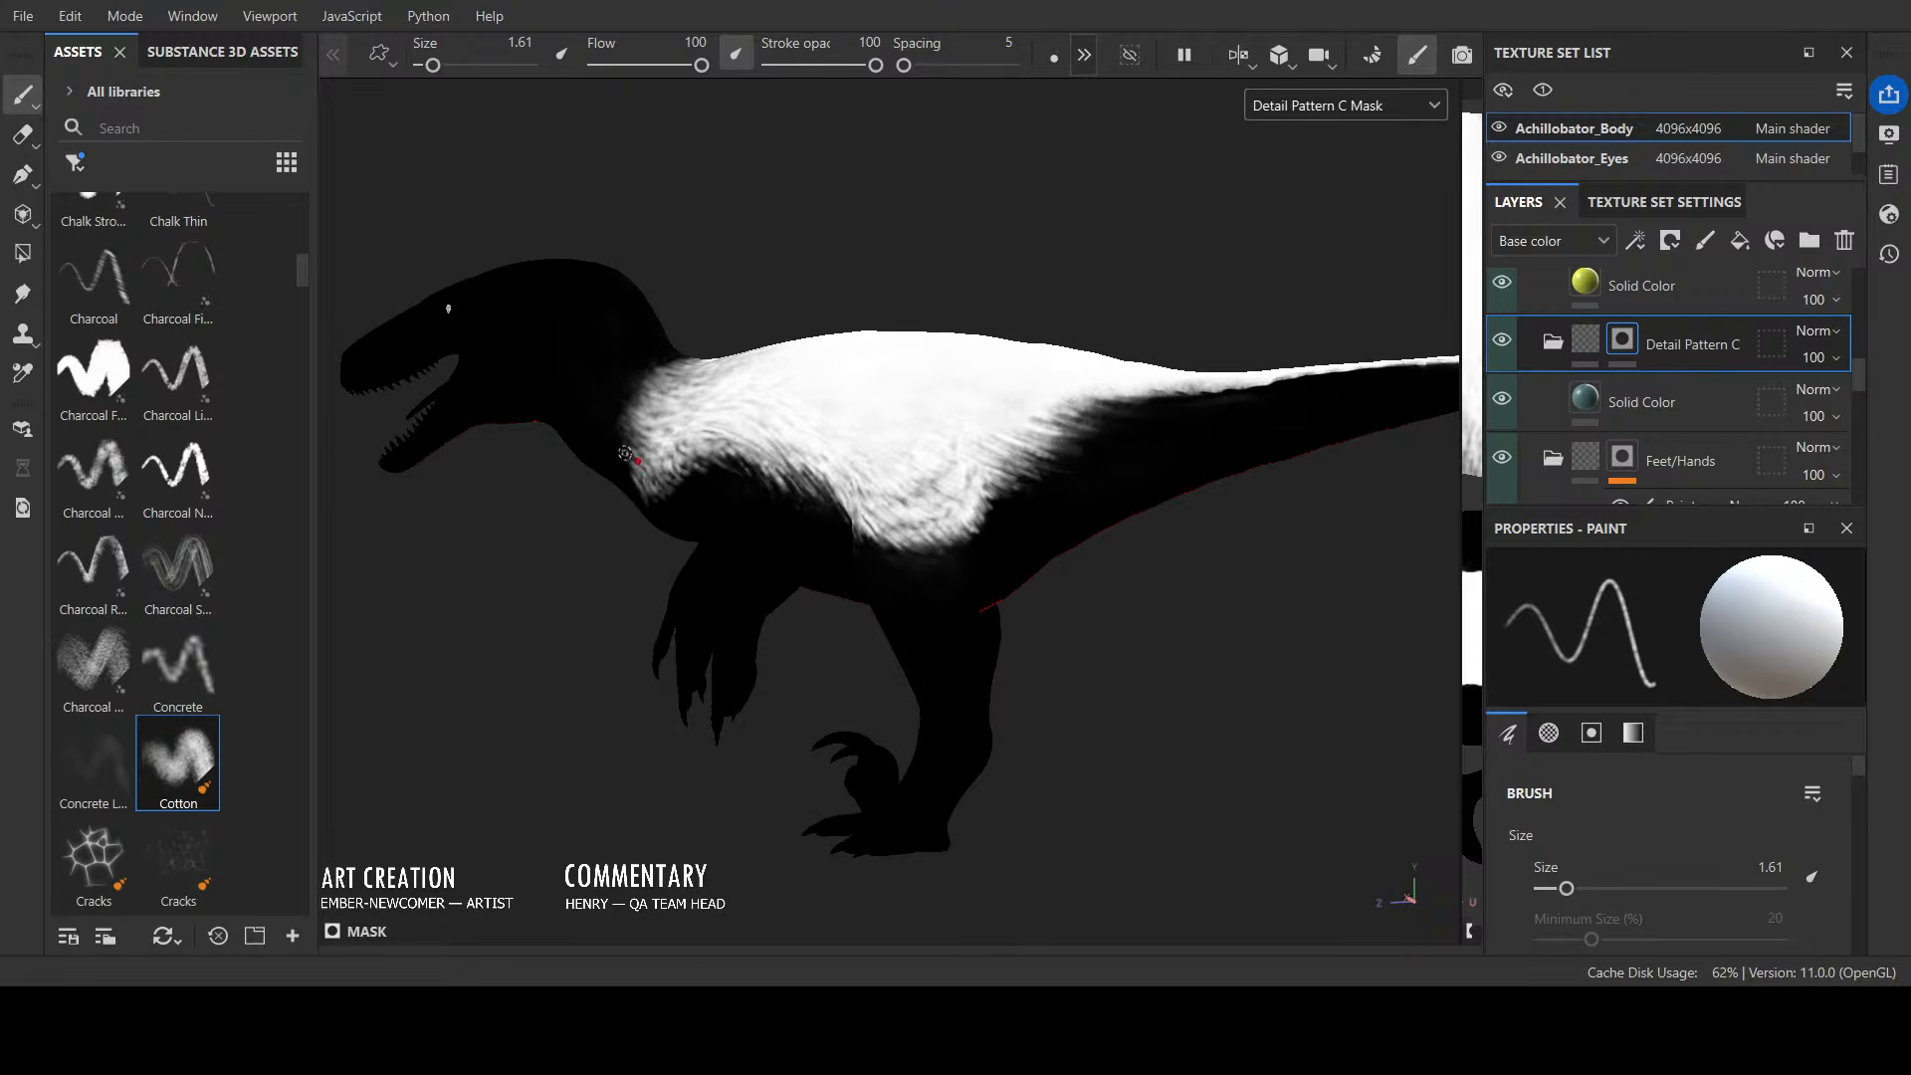
key(x)
mouse_move(629, 455)
mouse_down()
mouse_move(632, 478)
mouse_move(650, 456)
mouse_move(614, 416)
mouse_move(660, 417)
mouse_move(647, 453)
mouse_move(664, 436)
mouse_move(635, 403)
mouse_move(632, 429)
mouse_up()
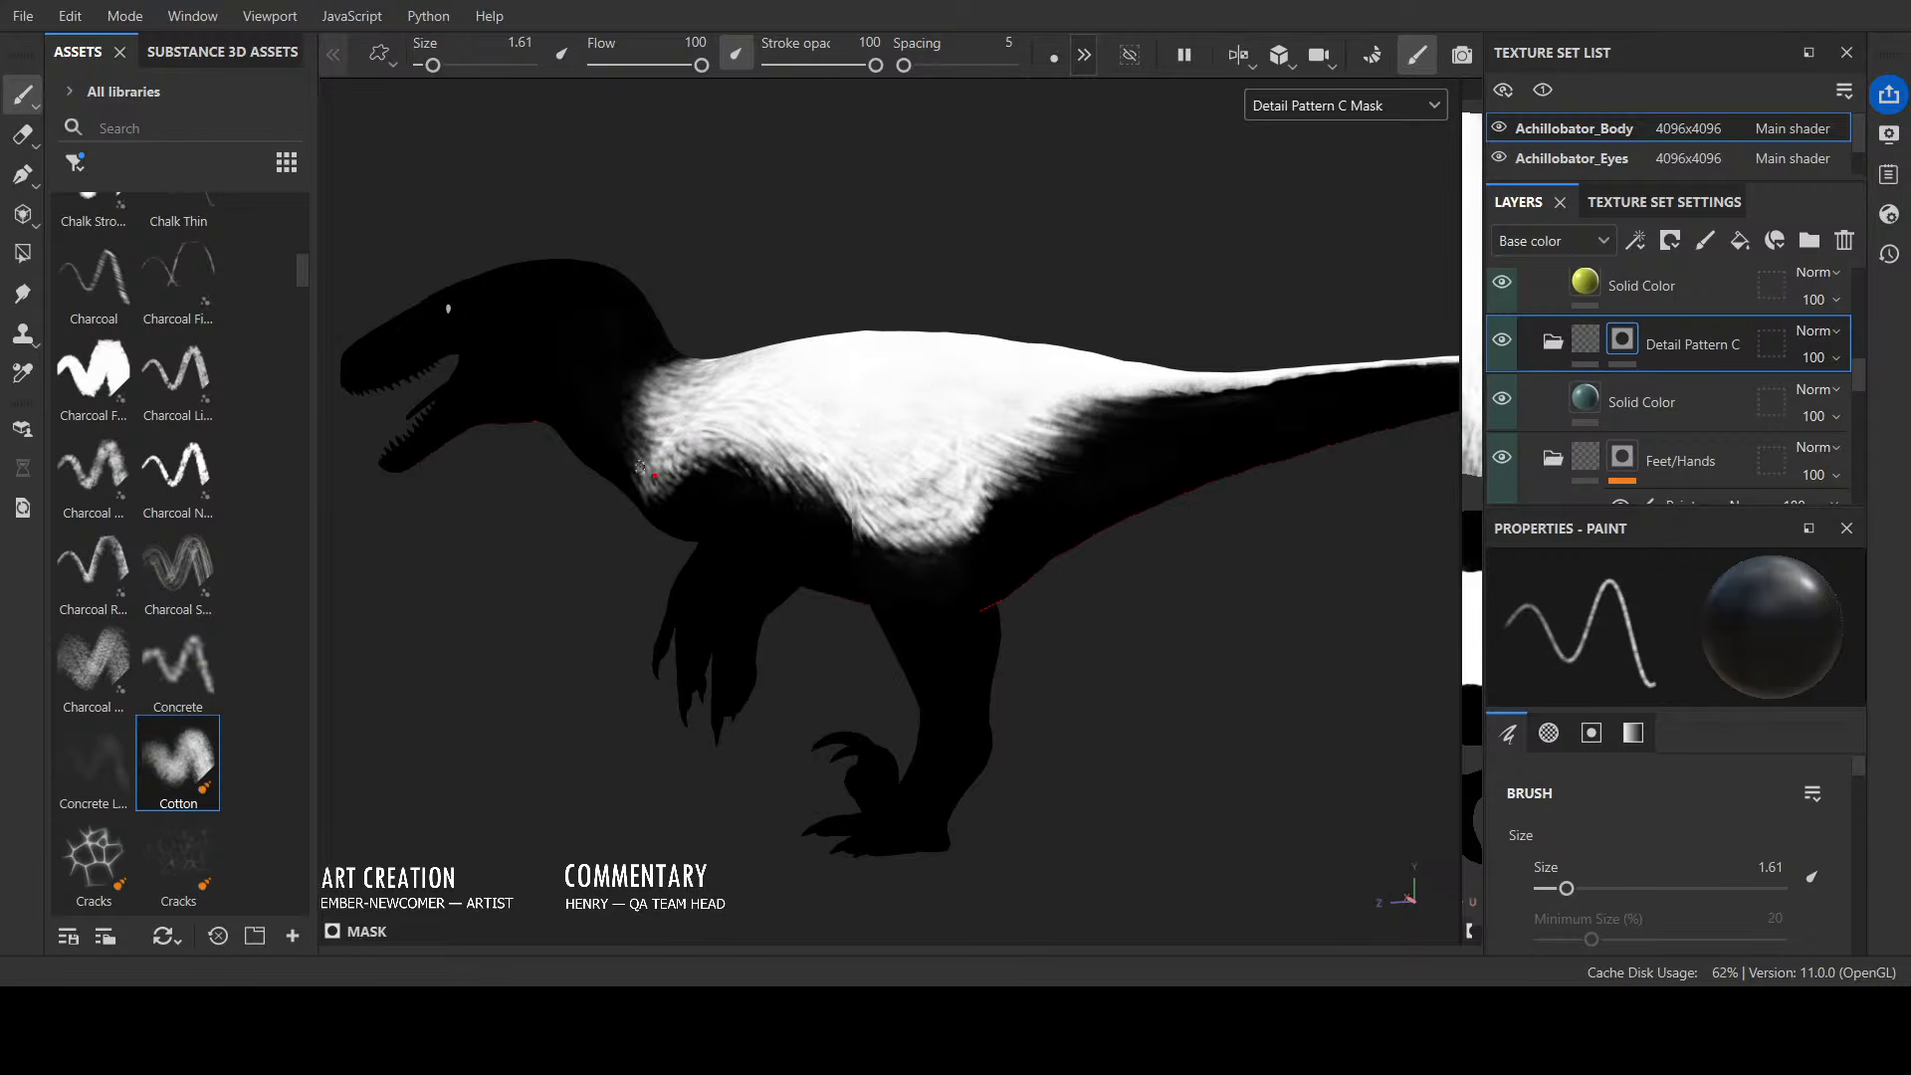
mouse_move(661, 515)
alt+mouse_down()
mouse_move(940, 249)
mouse_move(1241, 213)
mouse_move(1263, 243)
mouse_move(1036, 311)
mouse_move(814, 317)
alt+mouse_up()
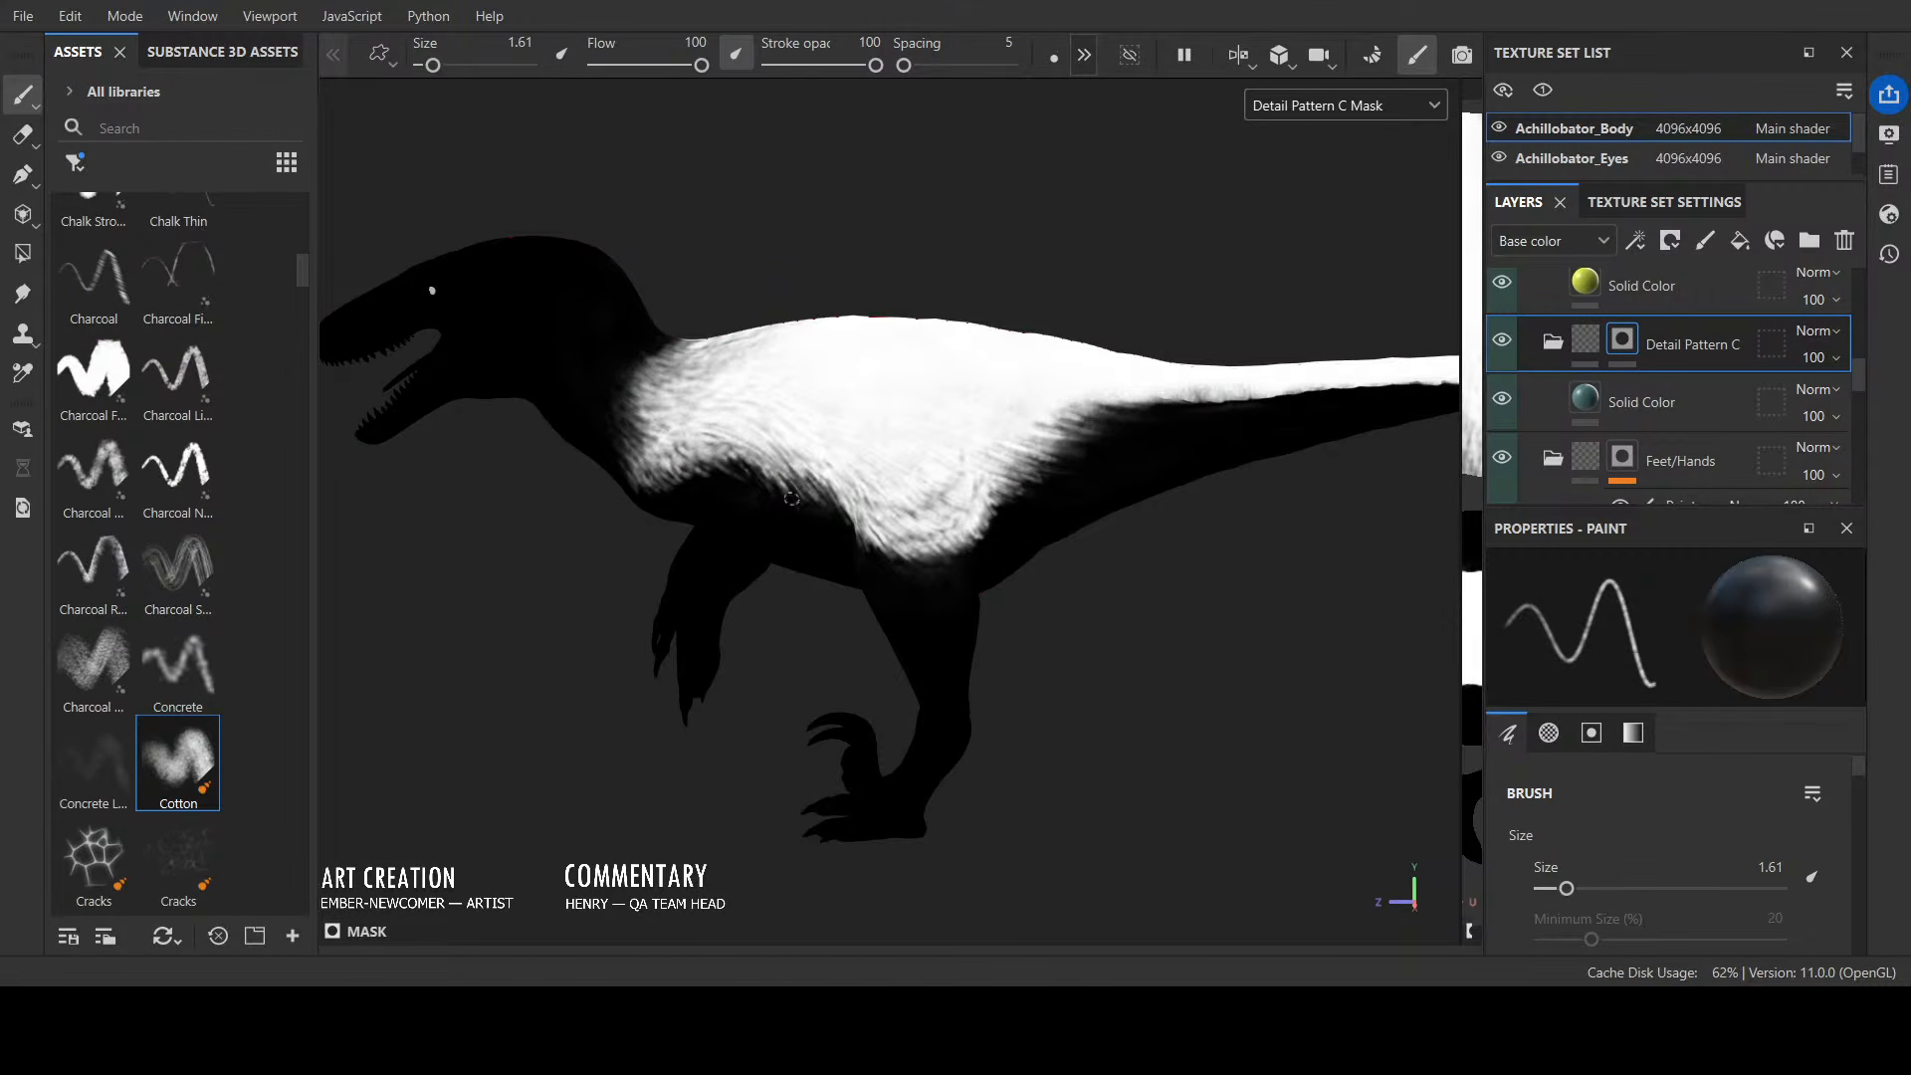
Step: Paint white feather streaks below the shoulder where the upper arm meets the chest
mouse_move(793, 498)
mouse_down()
mouse_move(761, 472)
mouse_move(798, 470)
mouse_up()
key(x)
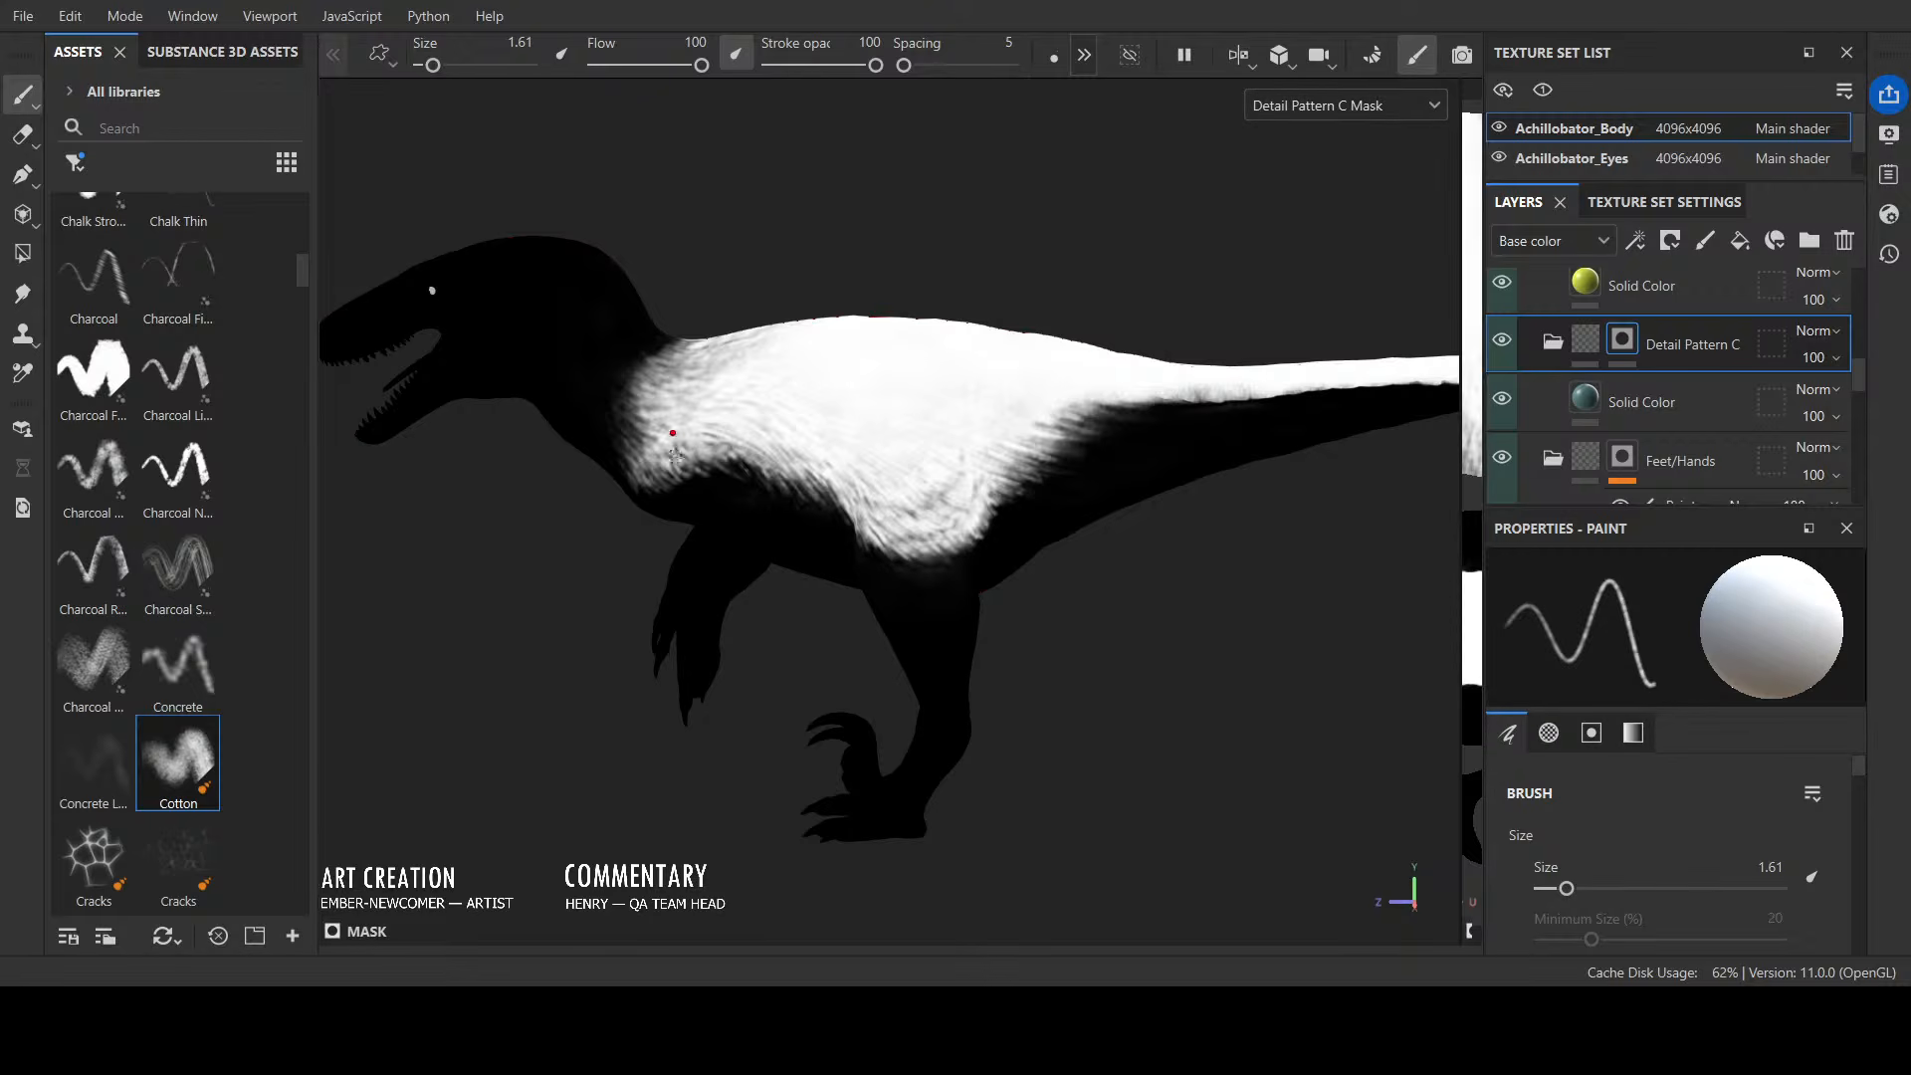
mouse_move(688, 495)
mouse_down()
mouse_move(740, 502)
mouse_move(669, 497)
mouse_move(696, 470)
mouse_move(722, 477)
mouse_up()
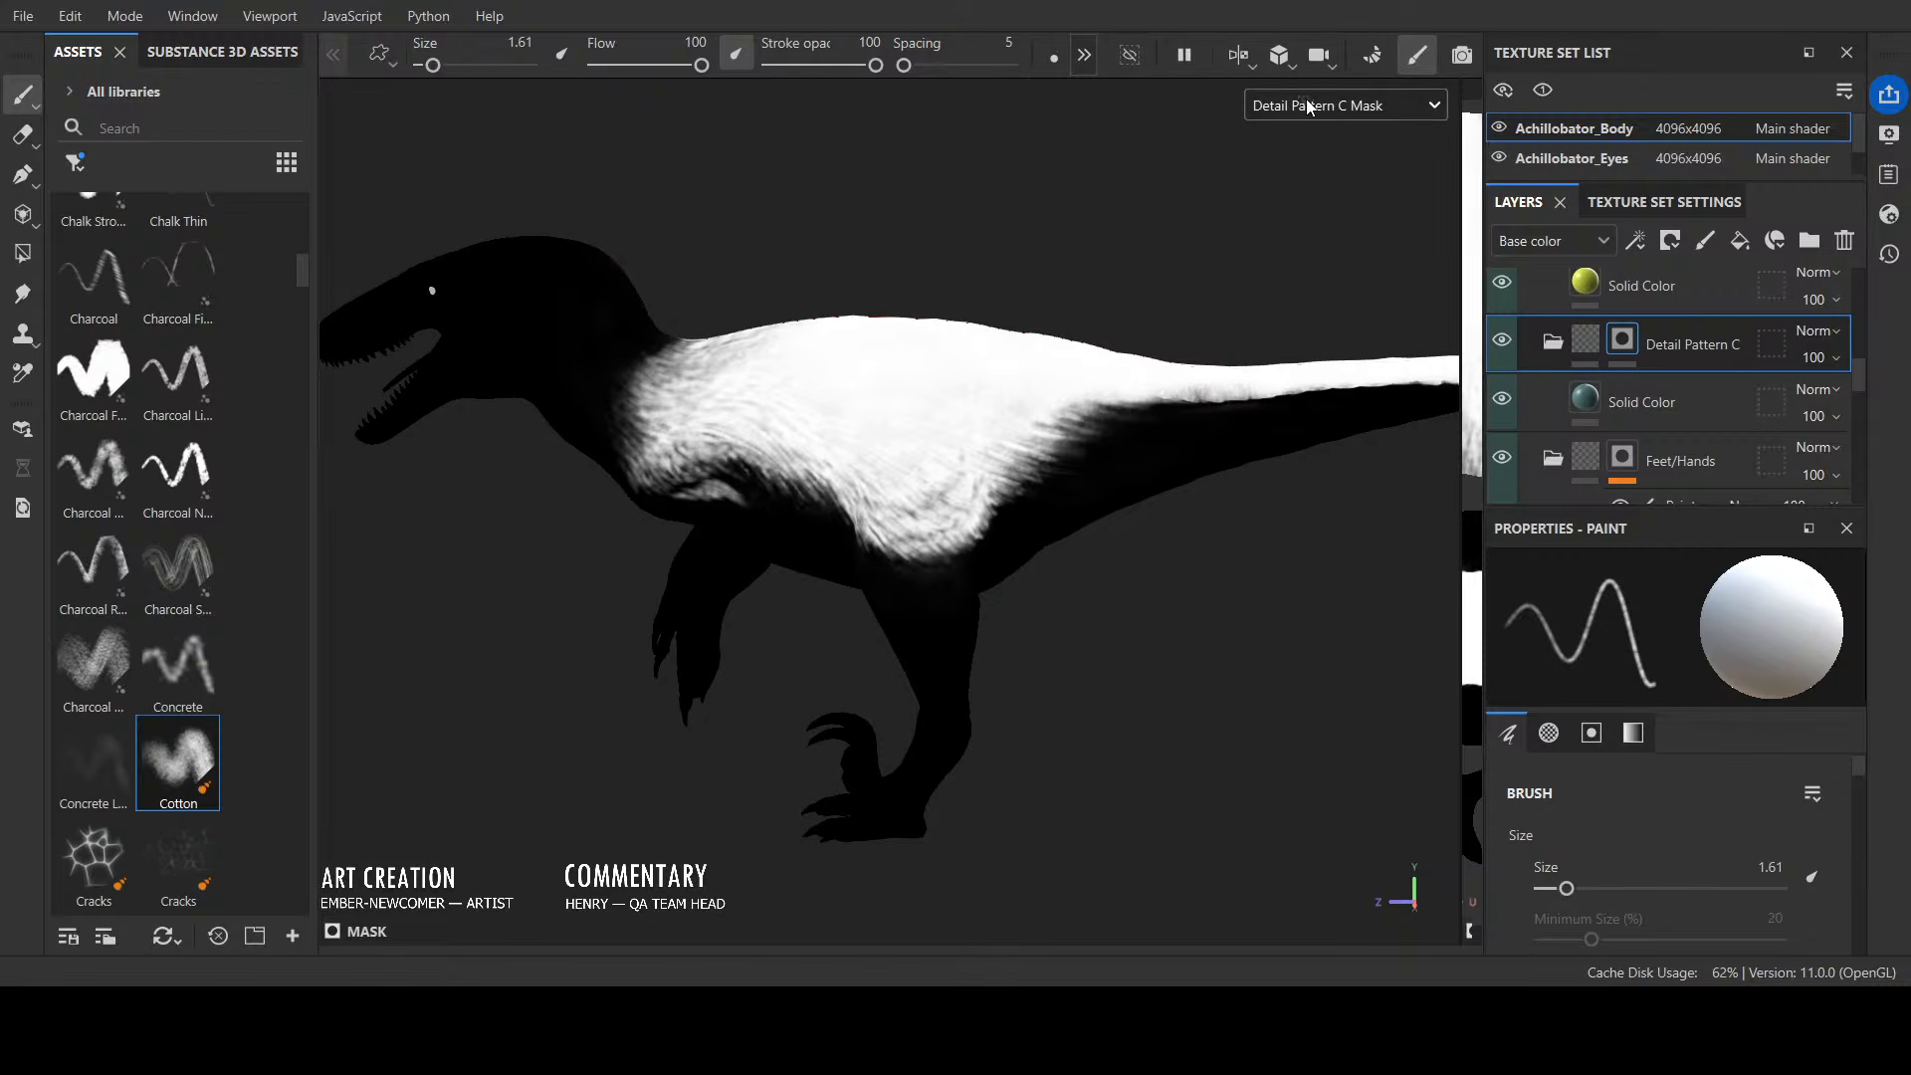
Step: Check the pattern in the Material view, and extend feather streaks down the upper arm on the Detail Pattern C mask
key(m)
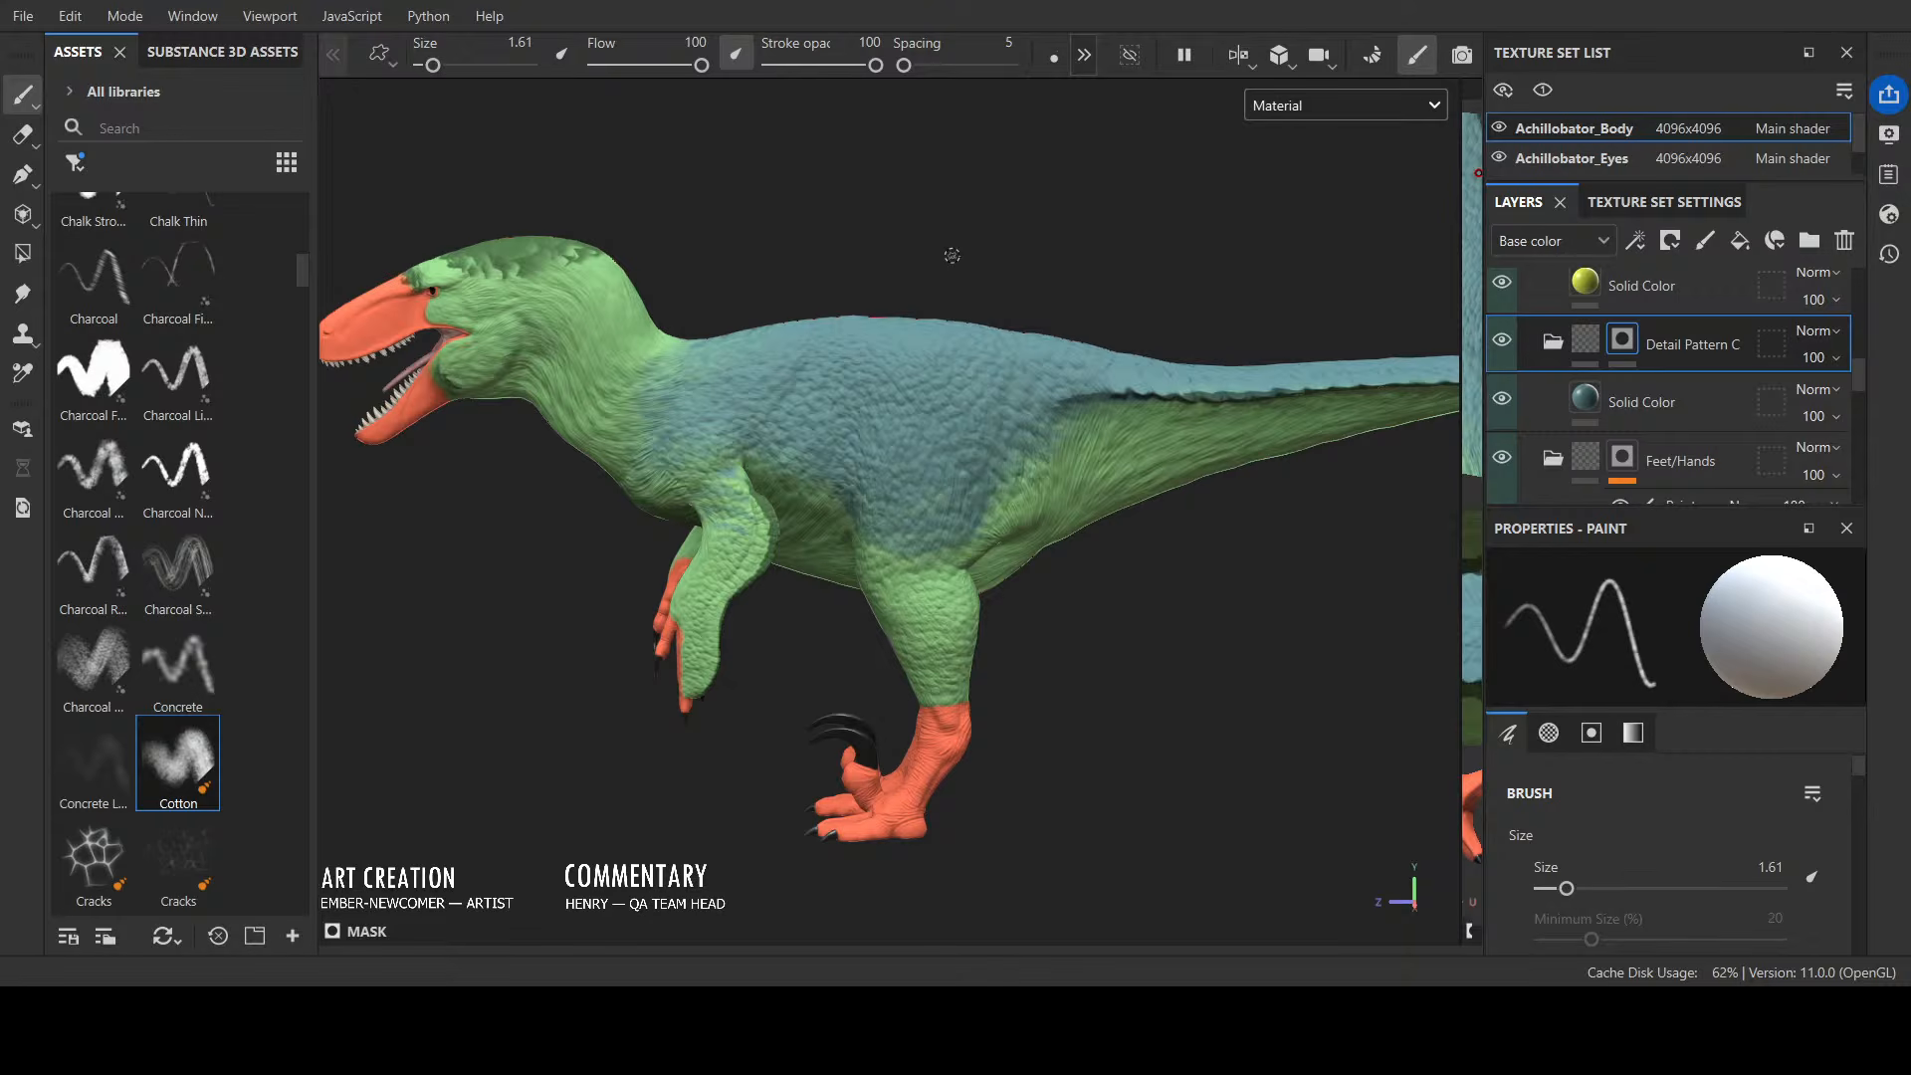
alt+drag(1093, 642, 738, 681)
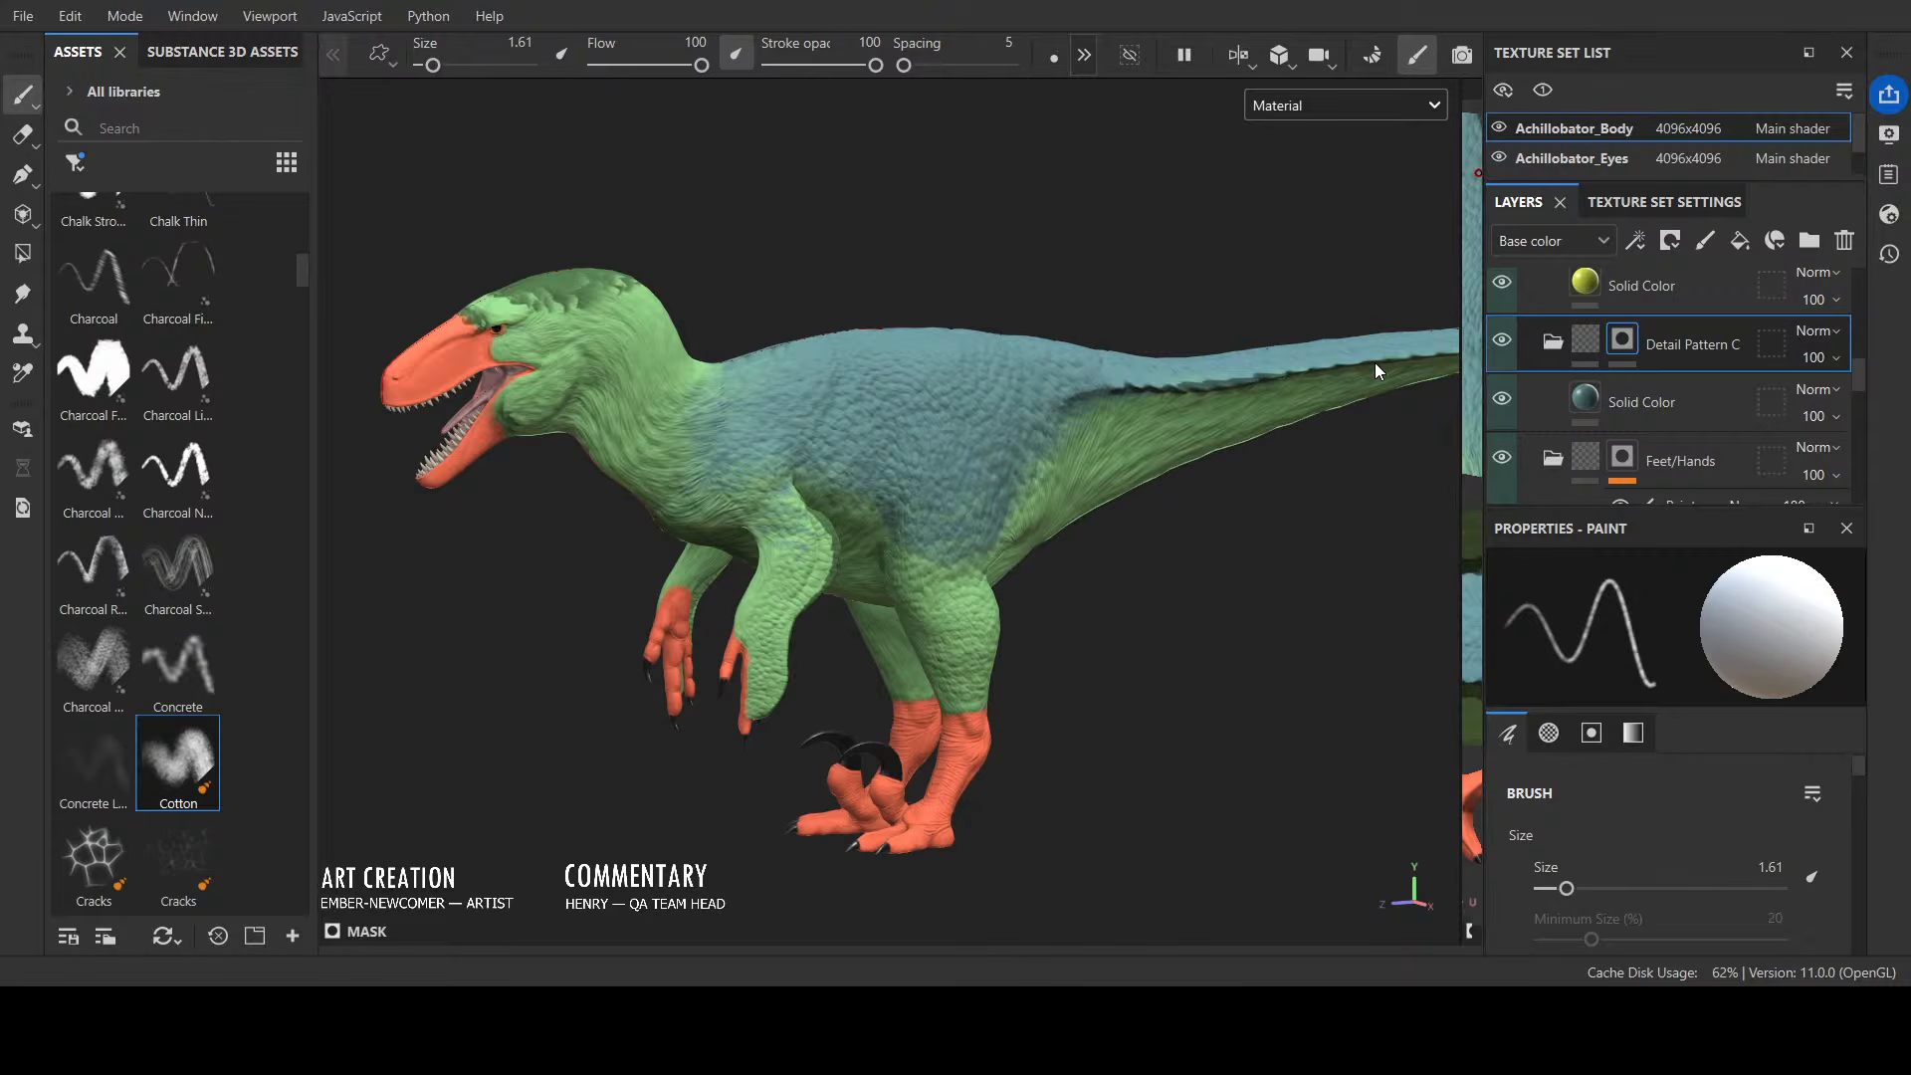
click(1360, 242)
alt+drag(1203, 548, 1167, 540)
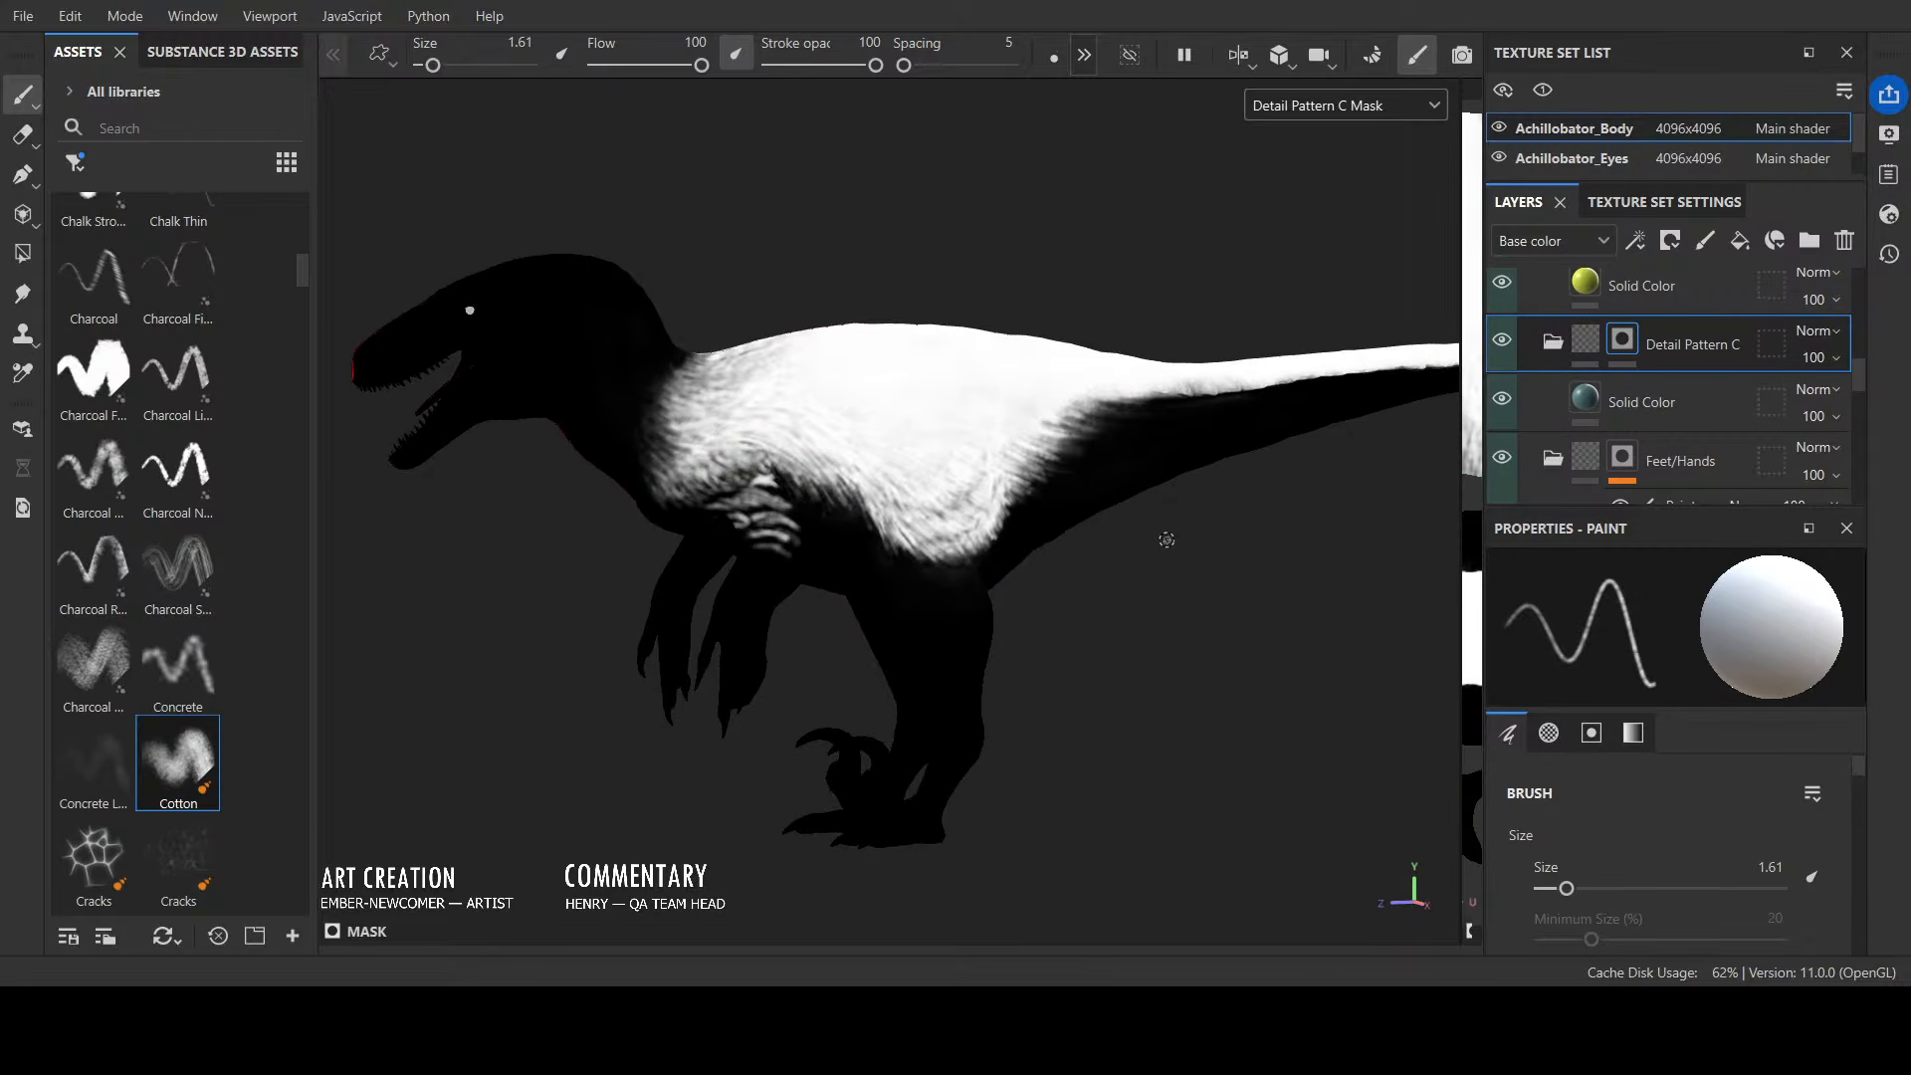
key(x)
mouse_move(726, 520)
mouse_down()
mouse_move(797, 516)
mouse_move(733, 523)
mouse_move(792, 523)
mouse_move(745, 542)
mouse_move(800, 561)
mouse_up()
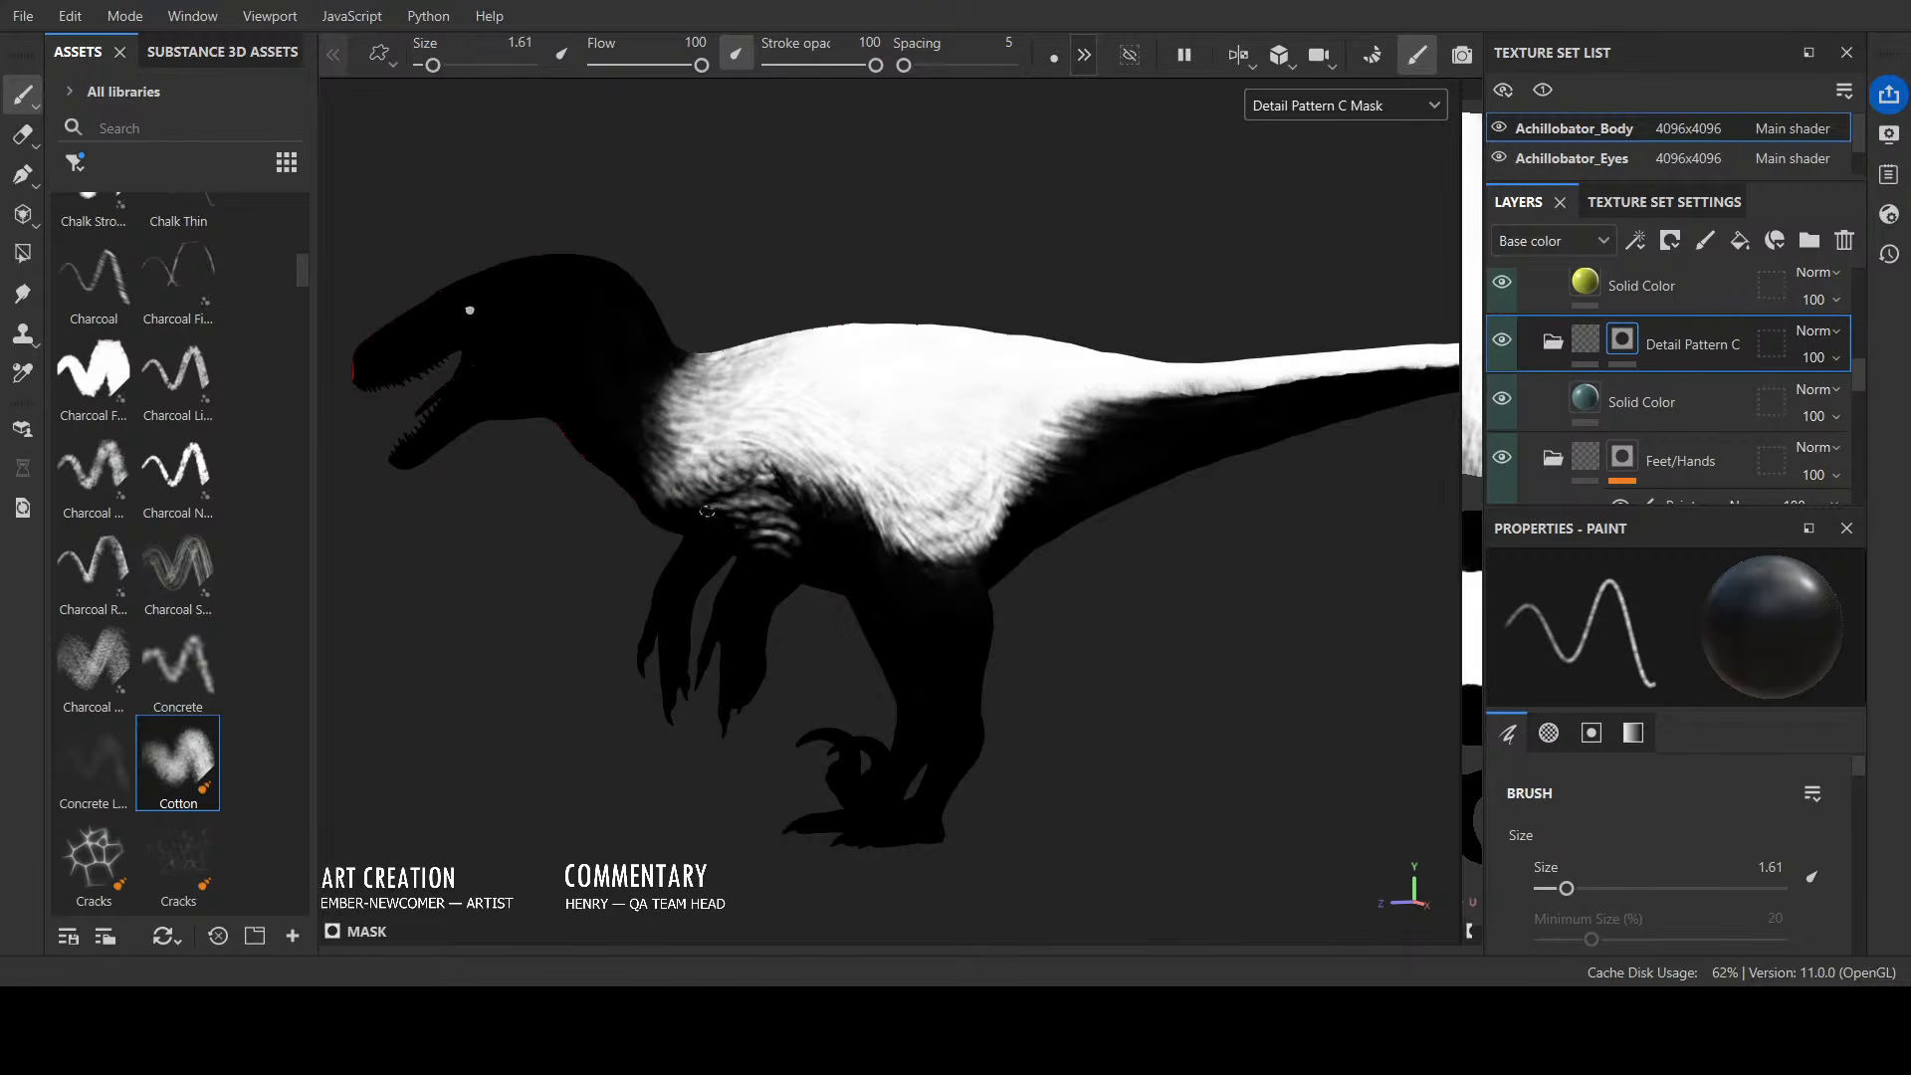
Step: Work black and white streaks between the shoulder, upper arm and chest to join the arm pattern to the body
mouse_move(913, 302)
alt+mouse_down()
mouse_move(1215, 200)
mouse_move(1317, 235)
mouse_move(922, 277)
mouse_move(803, 257)
alt+mouse_up()
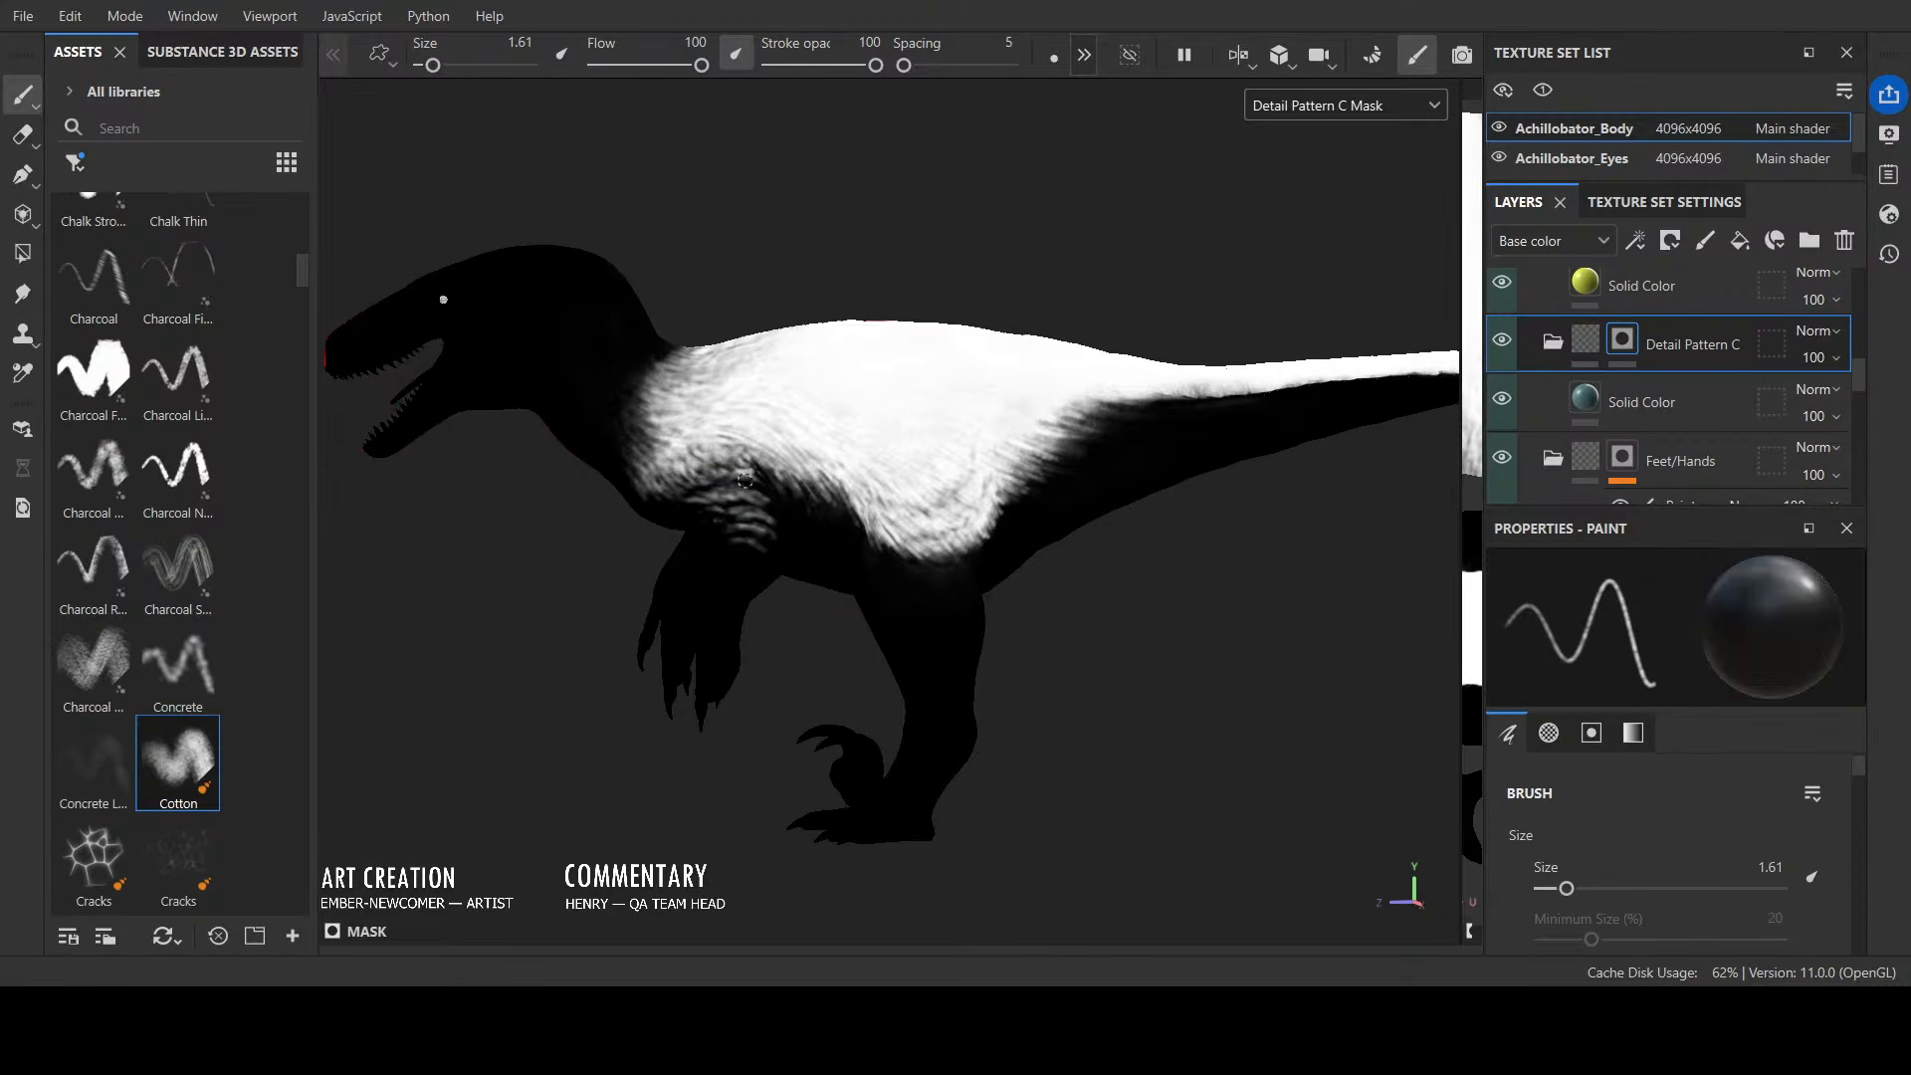
mouse_move(815, 487)
mouse_down()
mouse_move(839, 500)
mouse_move(756, 470)
mouse_up()
key(x)
key(x)
mouse_move(855, 360)
alt+mouse_down()
mouse_move(826, 316)
mouse_move(779, 461)
alt+mouse_up()
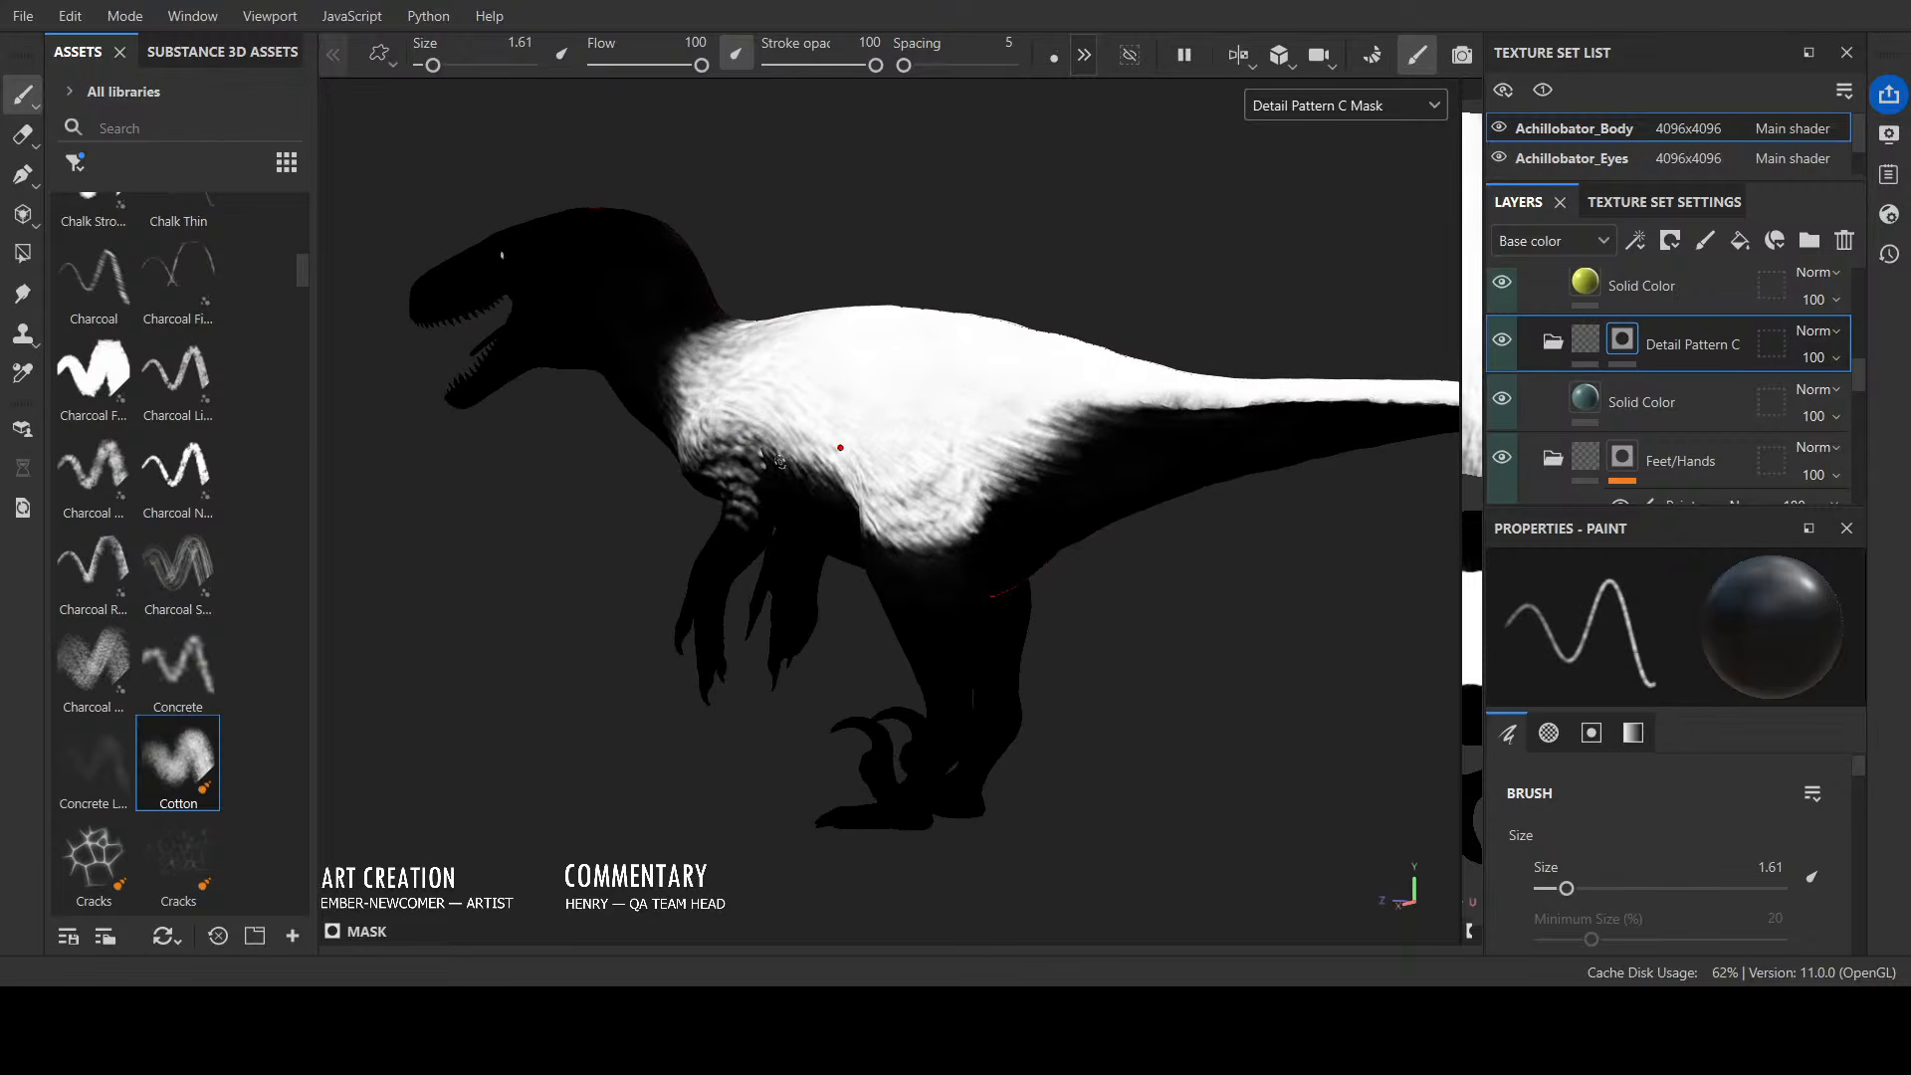
alt+drag(842, 253, 846, 263)
key(x)
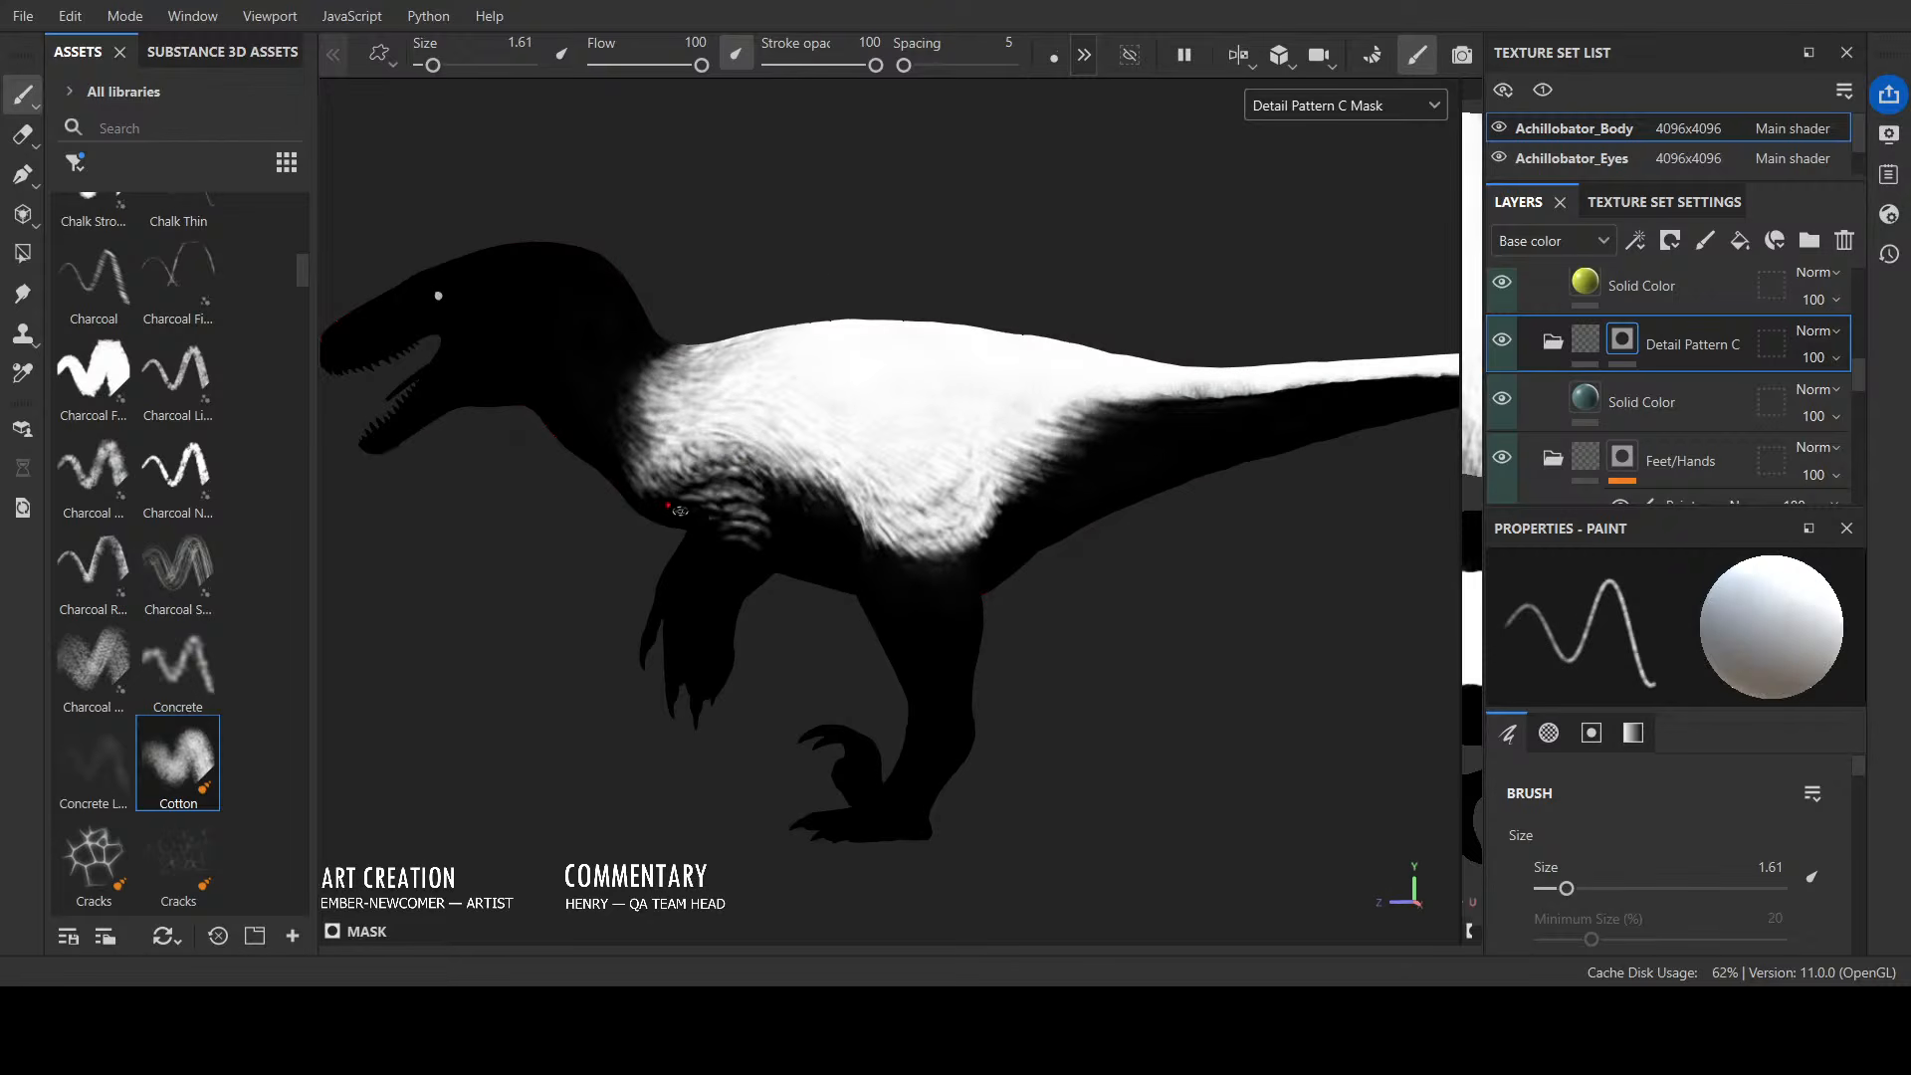
drag(675, 507, 705, 497)
Step: Refine the feather streaks across the shoulder and upper arm on the Detail Pattern C mask, alternating black and white paint
alt+drag(862, 282, 794, 484)
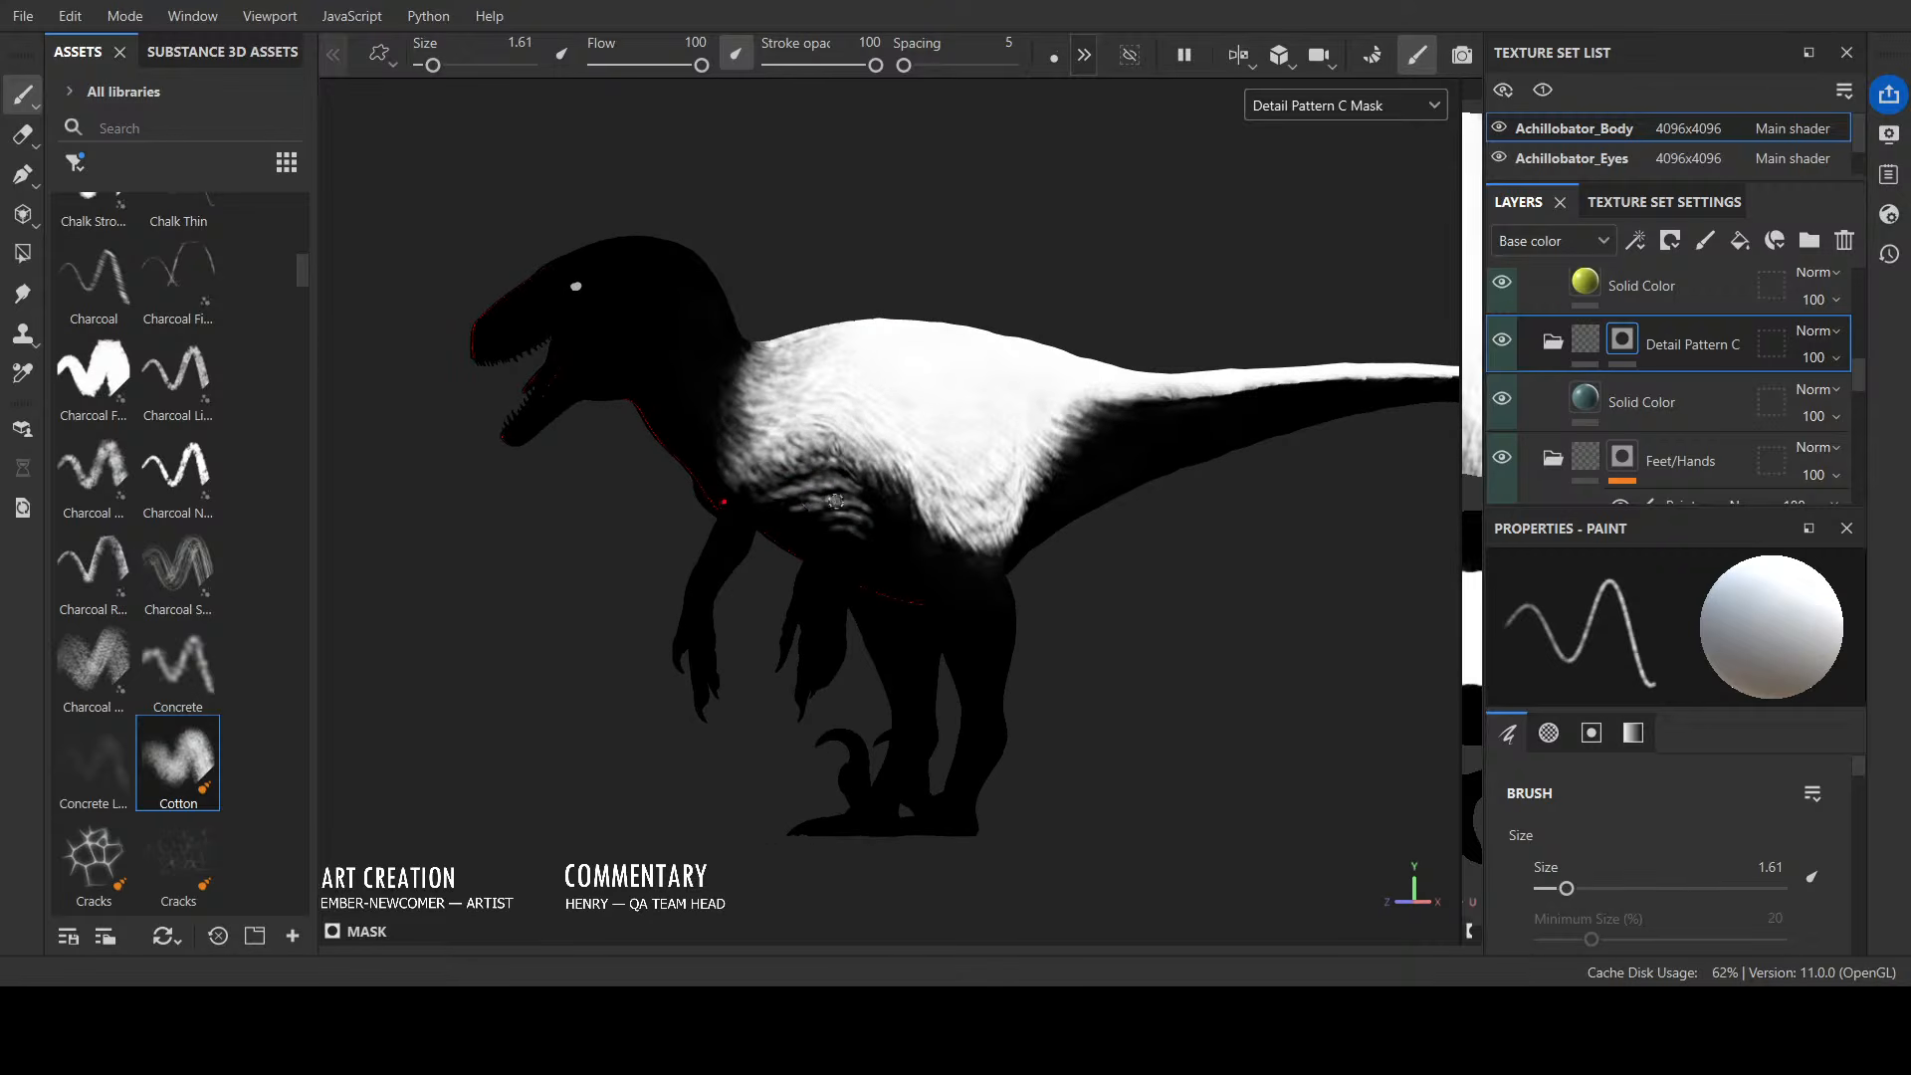
alt+drag(961, 221, 833, 232)
key(x)
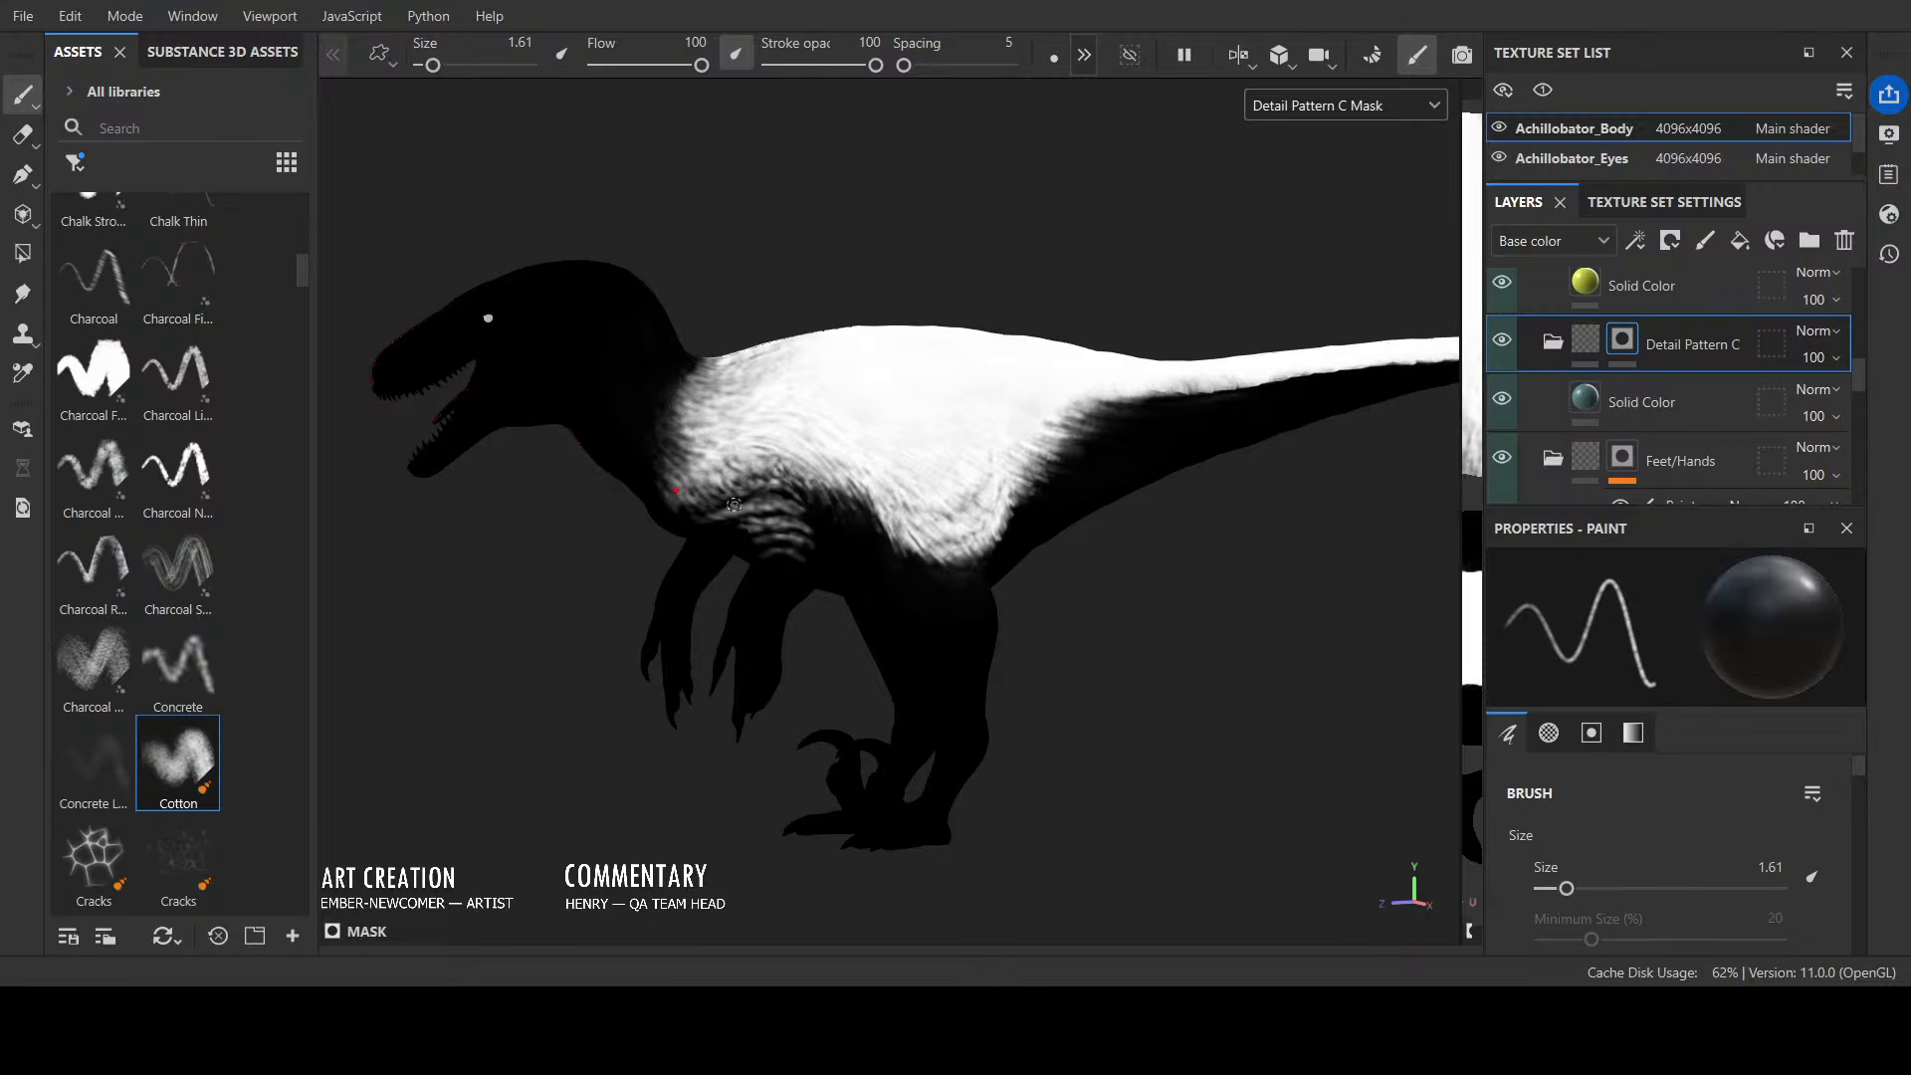
alt+drag(828, 534, 759, 263)
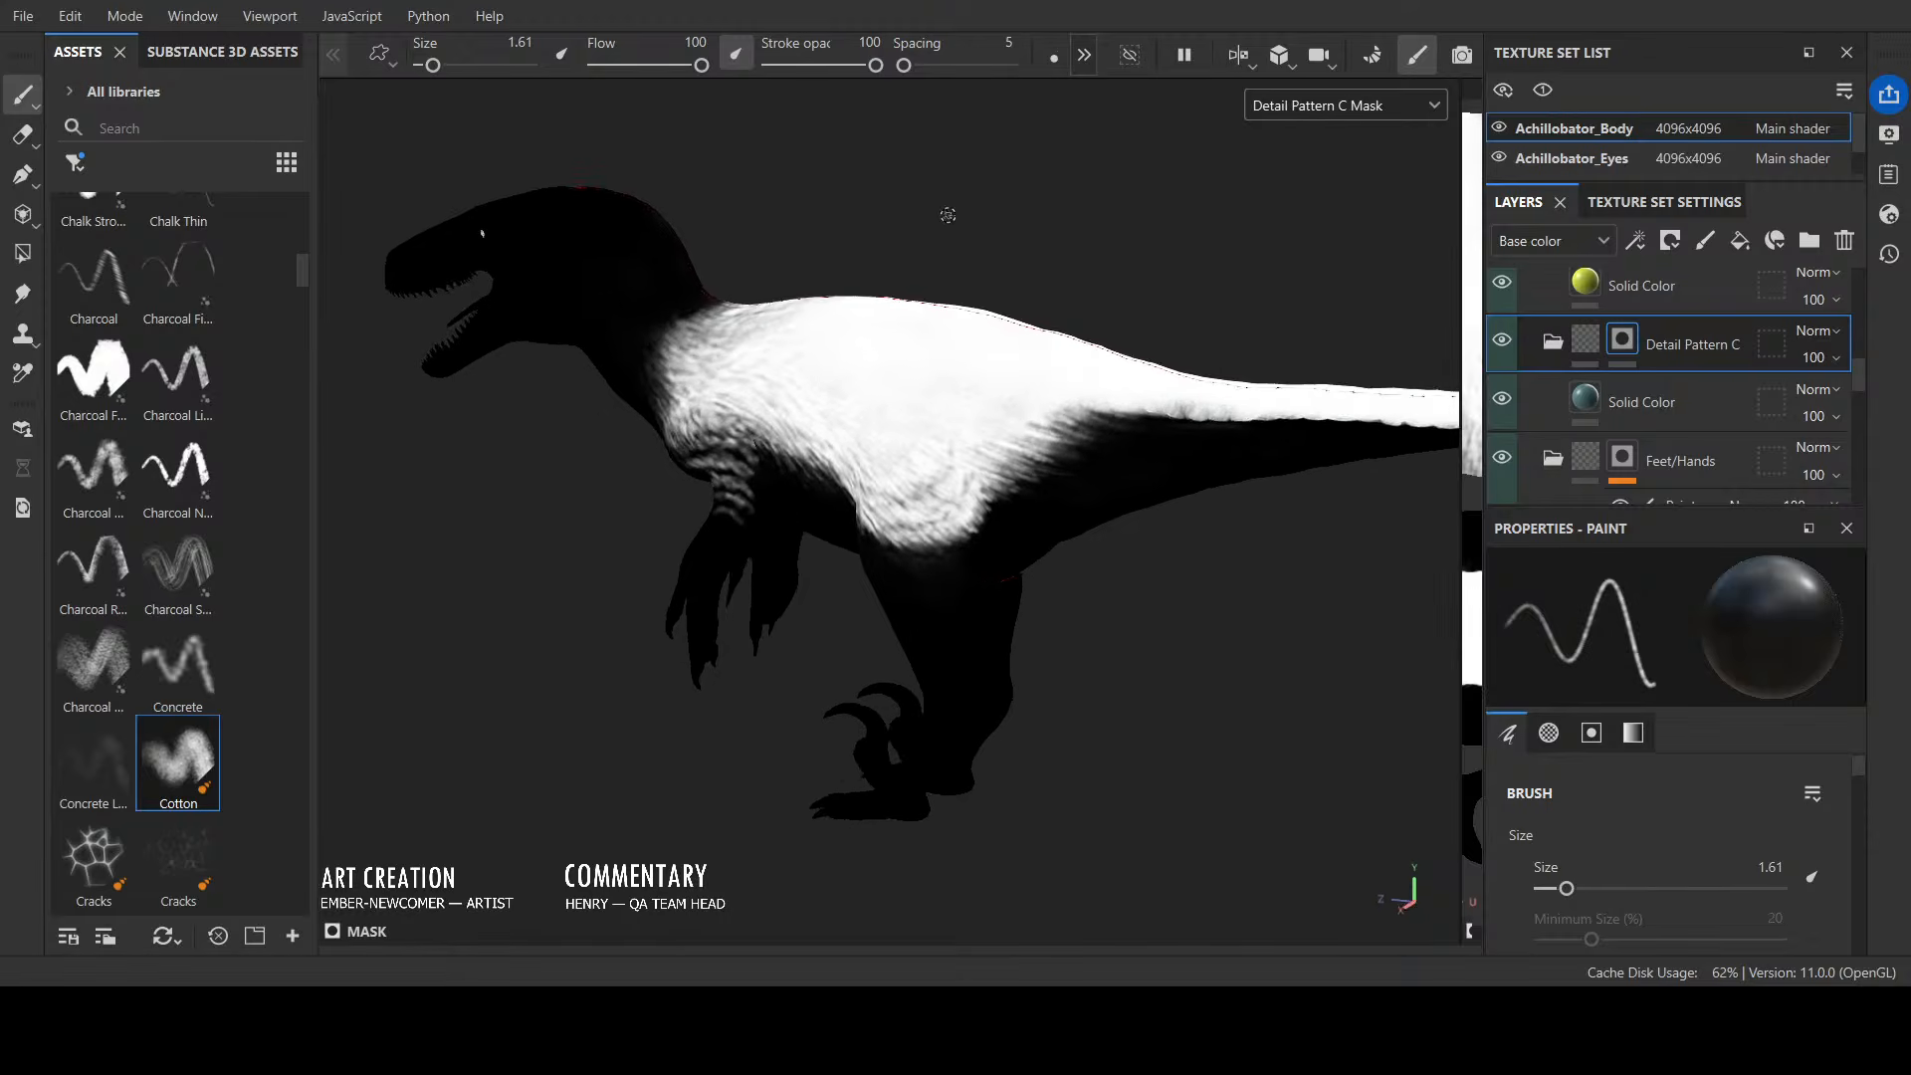
alt+drag(947, 215, 932, 212)
key(x)
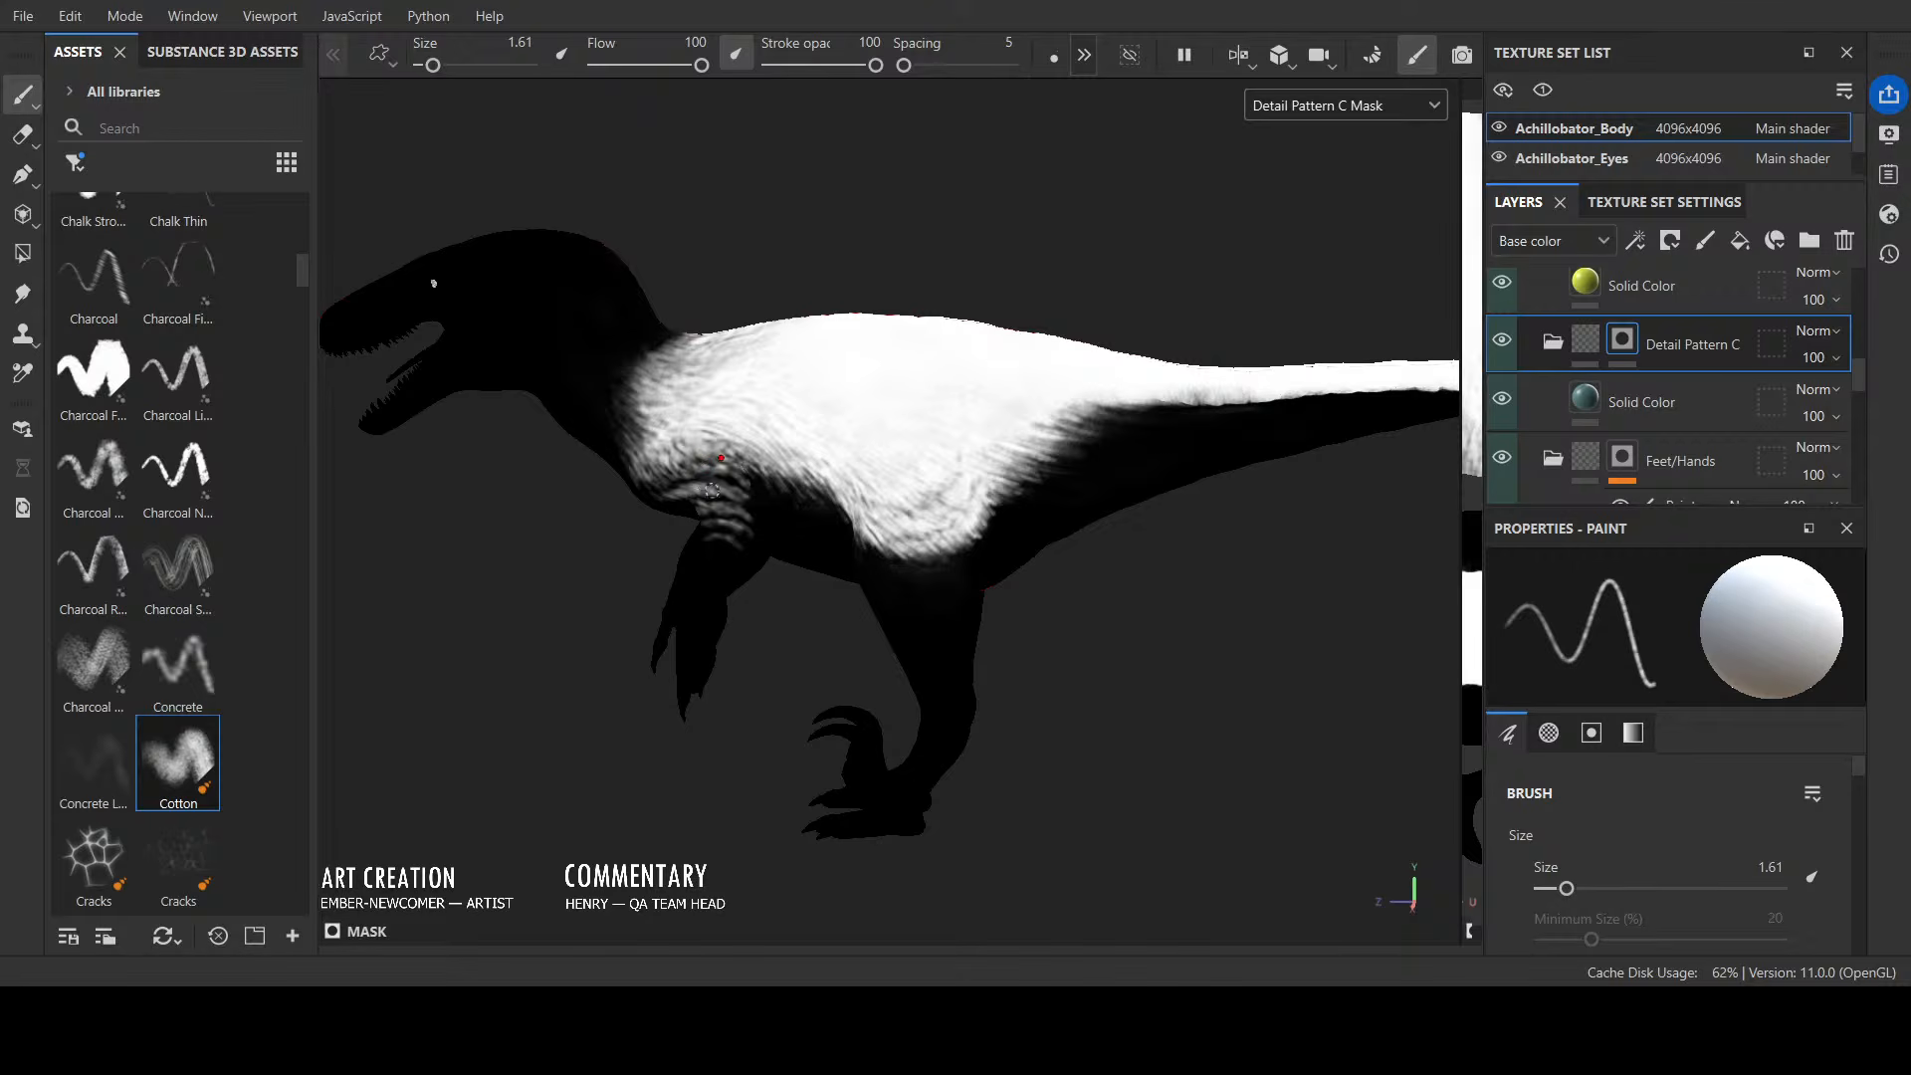
alt+drag(838, 388, 693, 399)
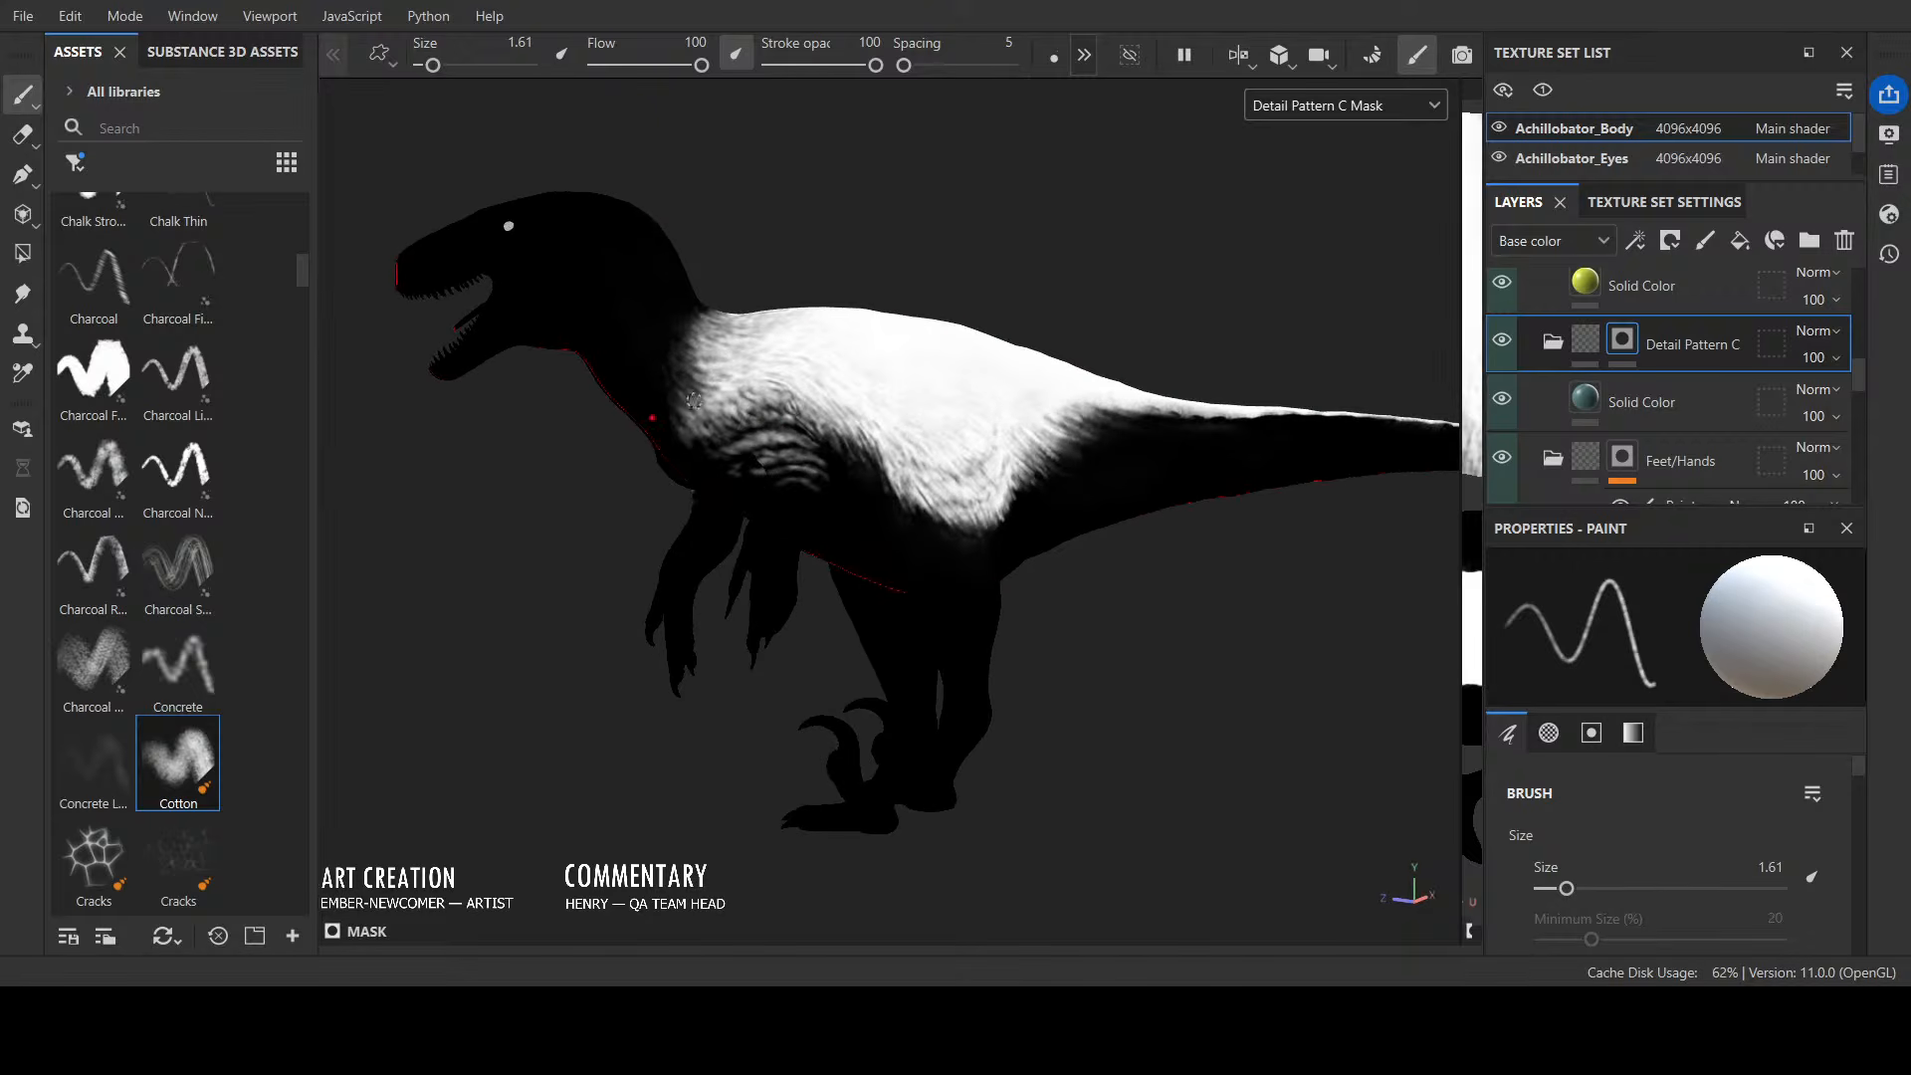
key(x)
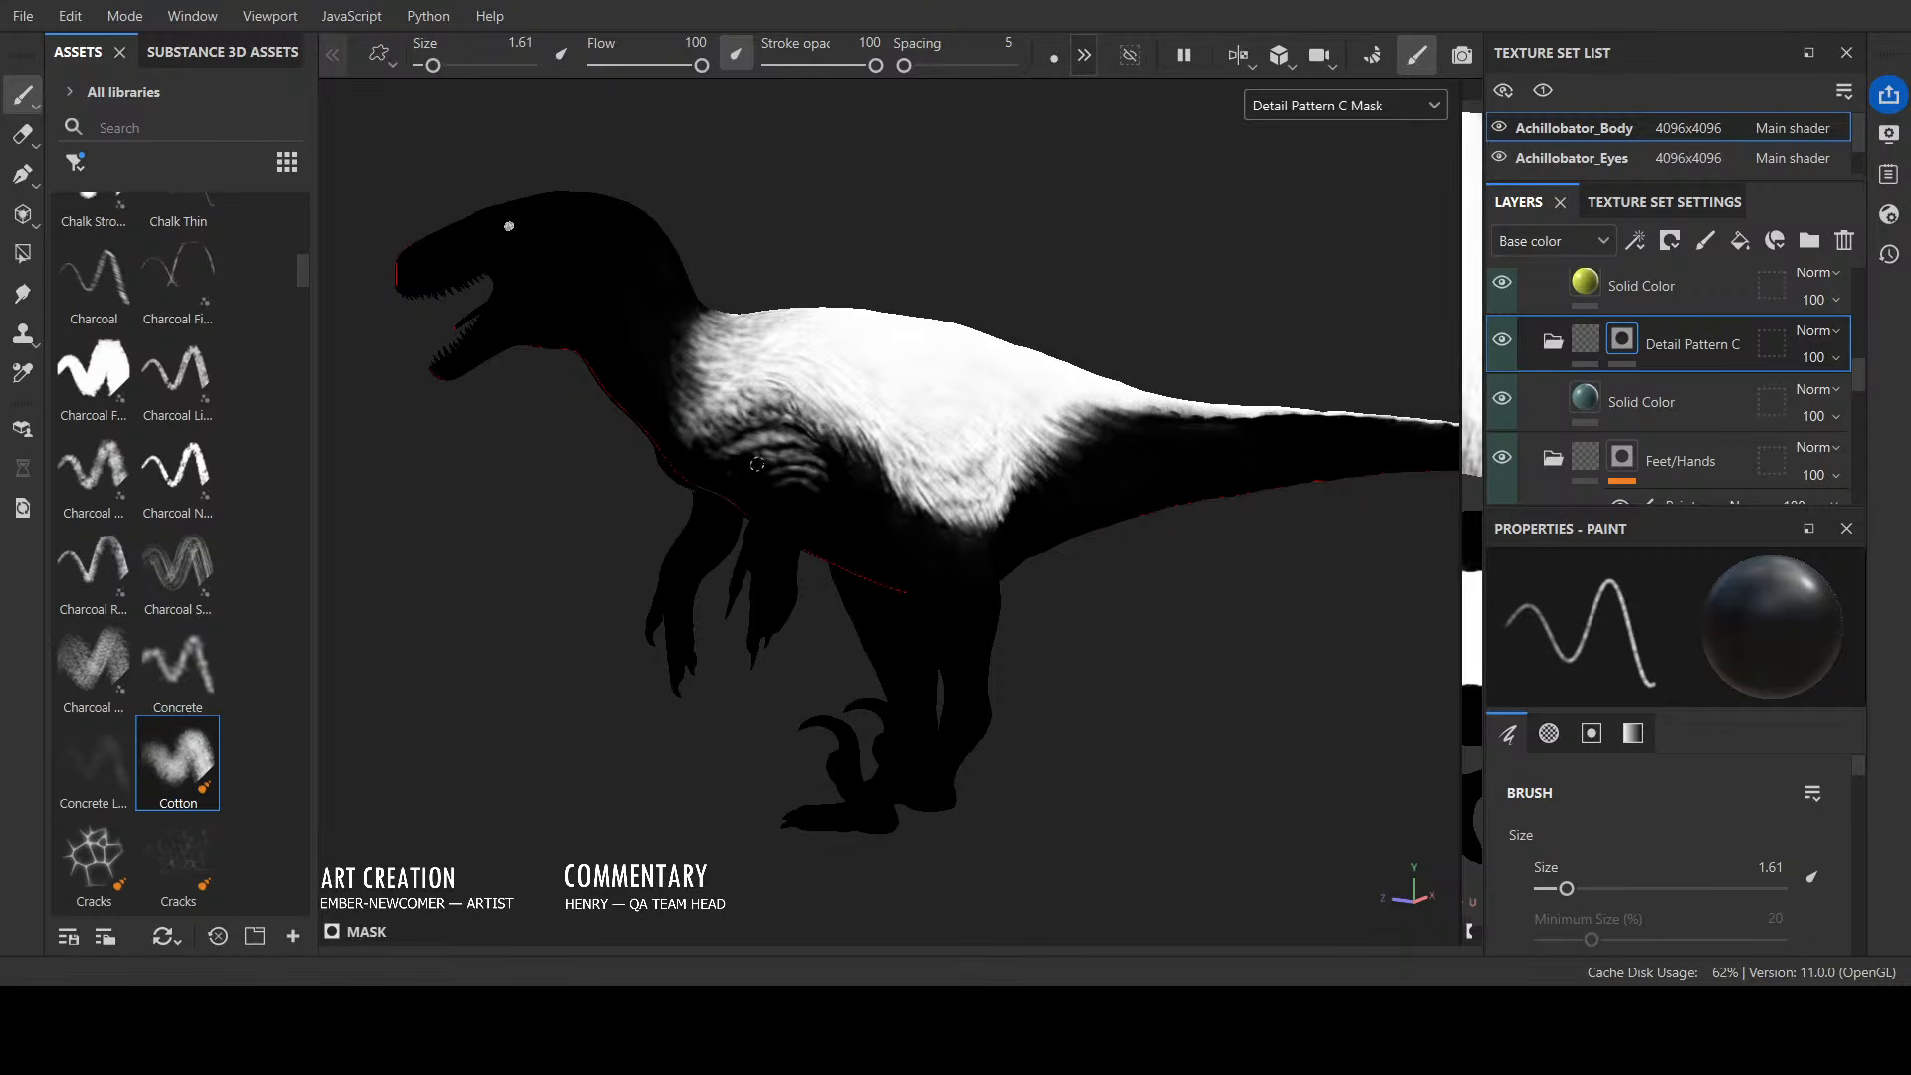
Step: Touch up the upper arm and chest streaks with black on the Detail Pattern C mask, checking them from the side and front
mouse_move(958, 293)
alt+mouse_down()
mouse_move(961, 366)
mouse_move(941, 289)
alt+mouse_up()
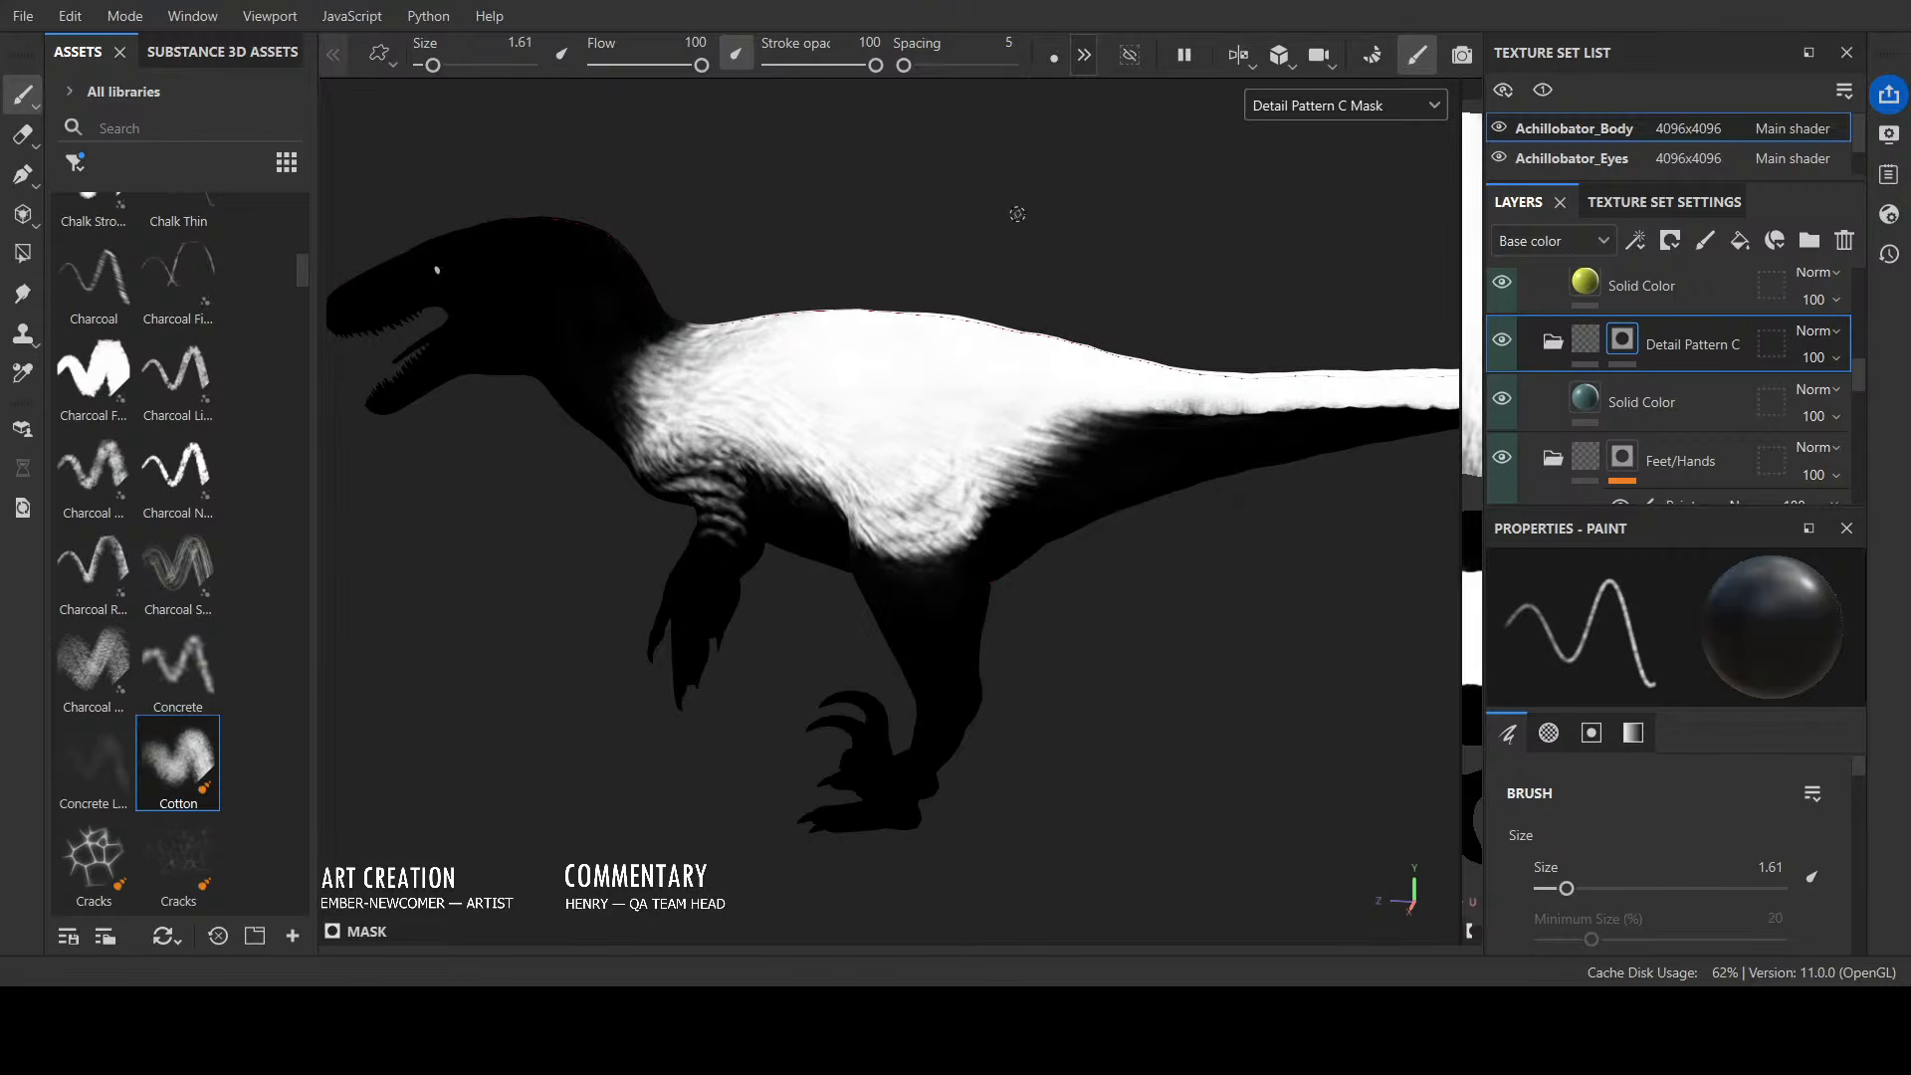
alt+drag(746, 305, 857, 221)
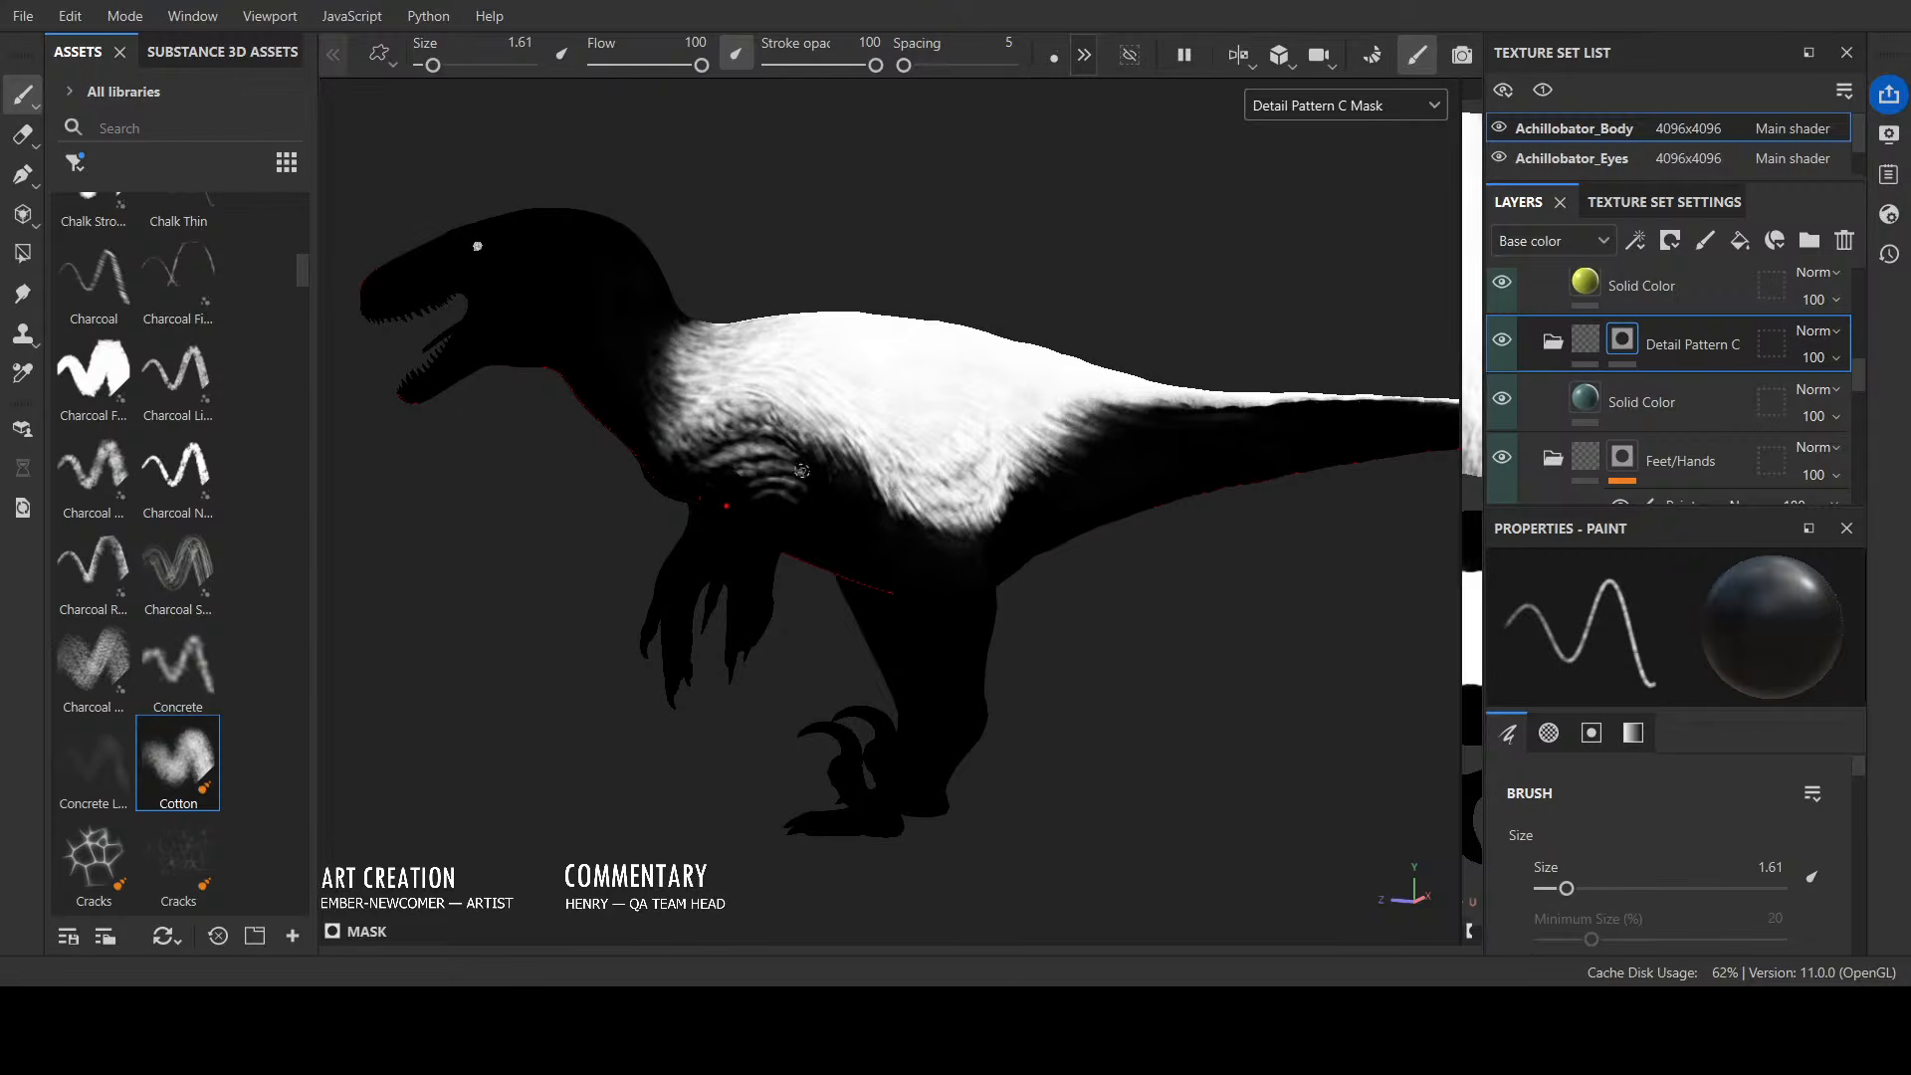
alt+drag(905, 223, 1036, 212)
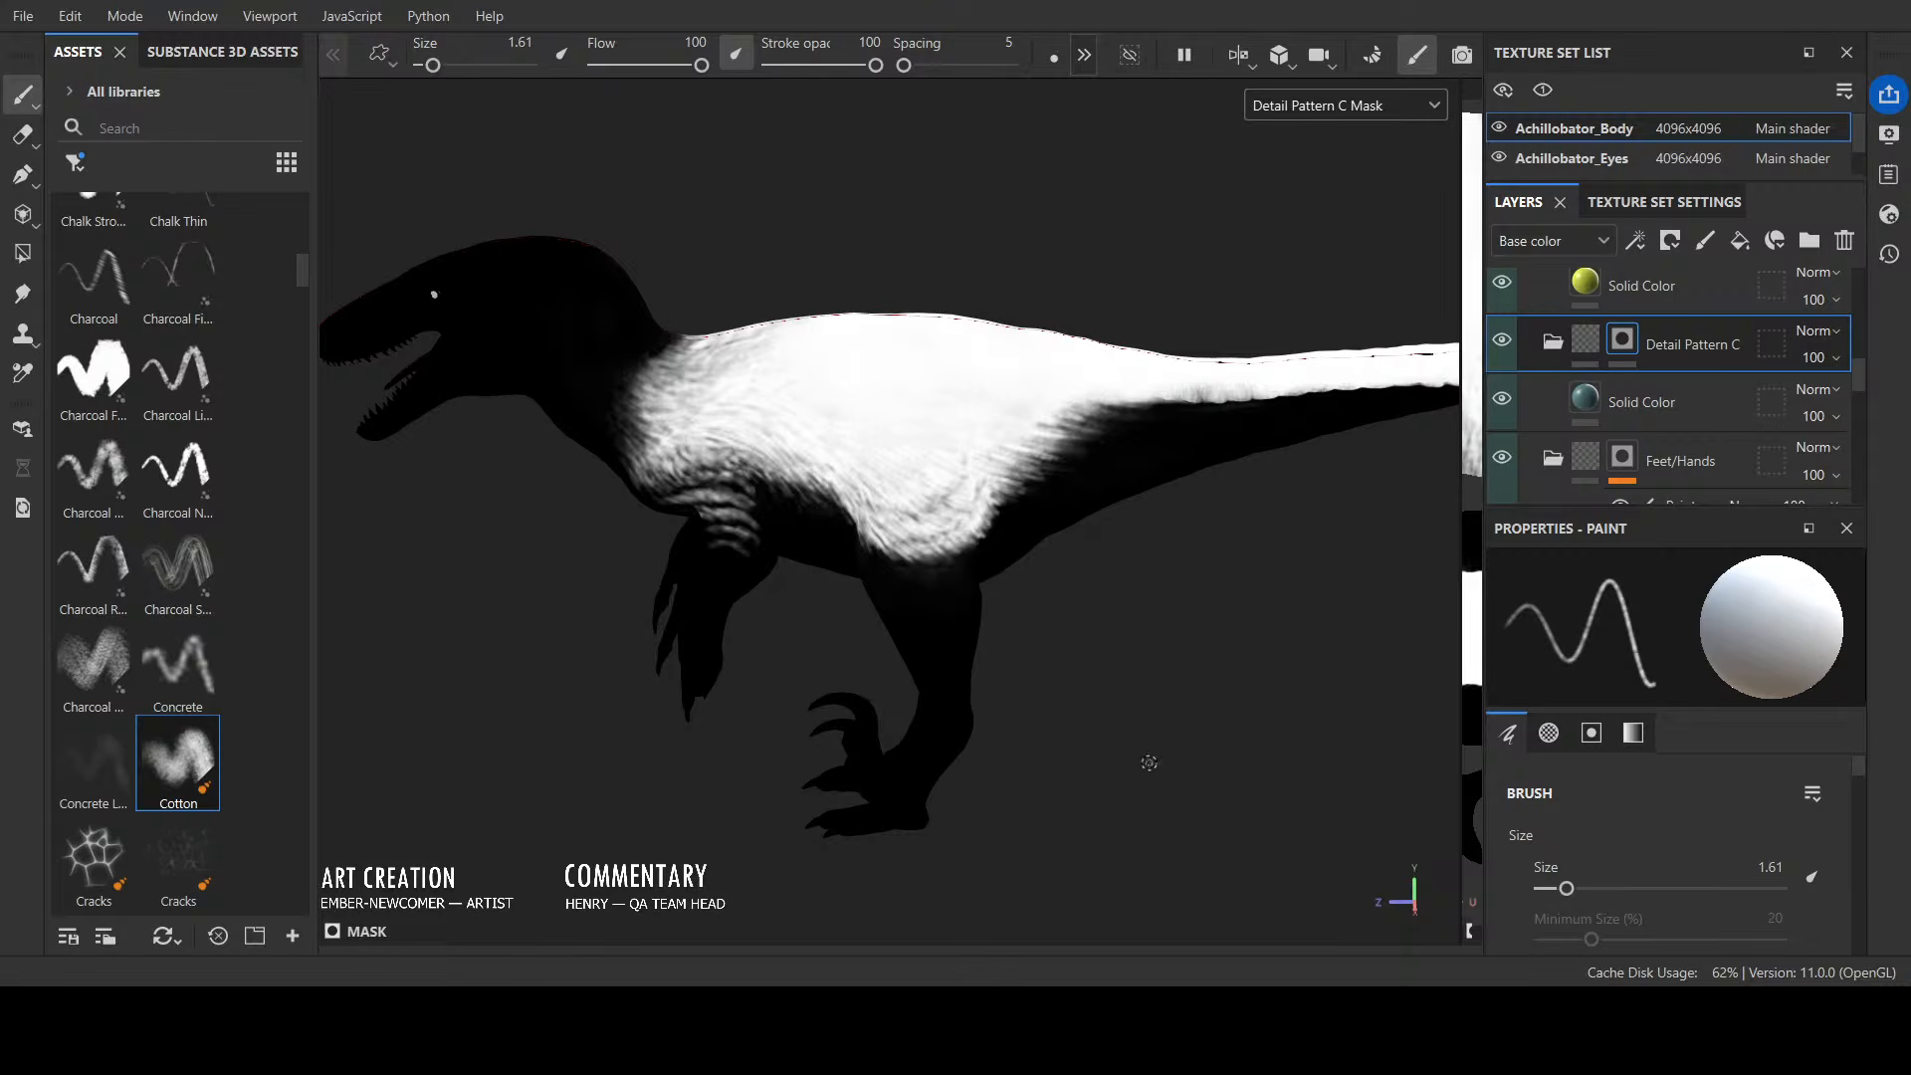
alt+drag(1144, 760, 1242, 690)
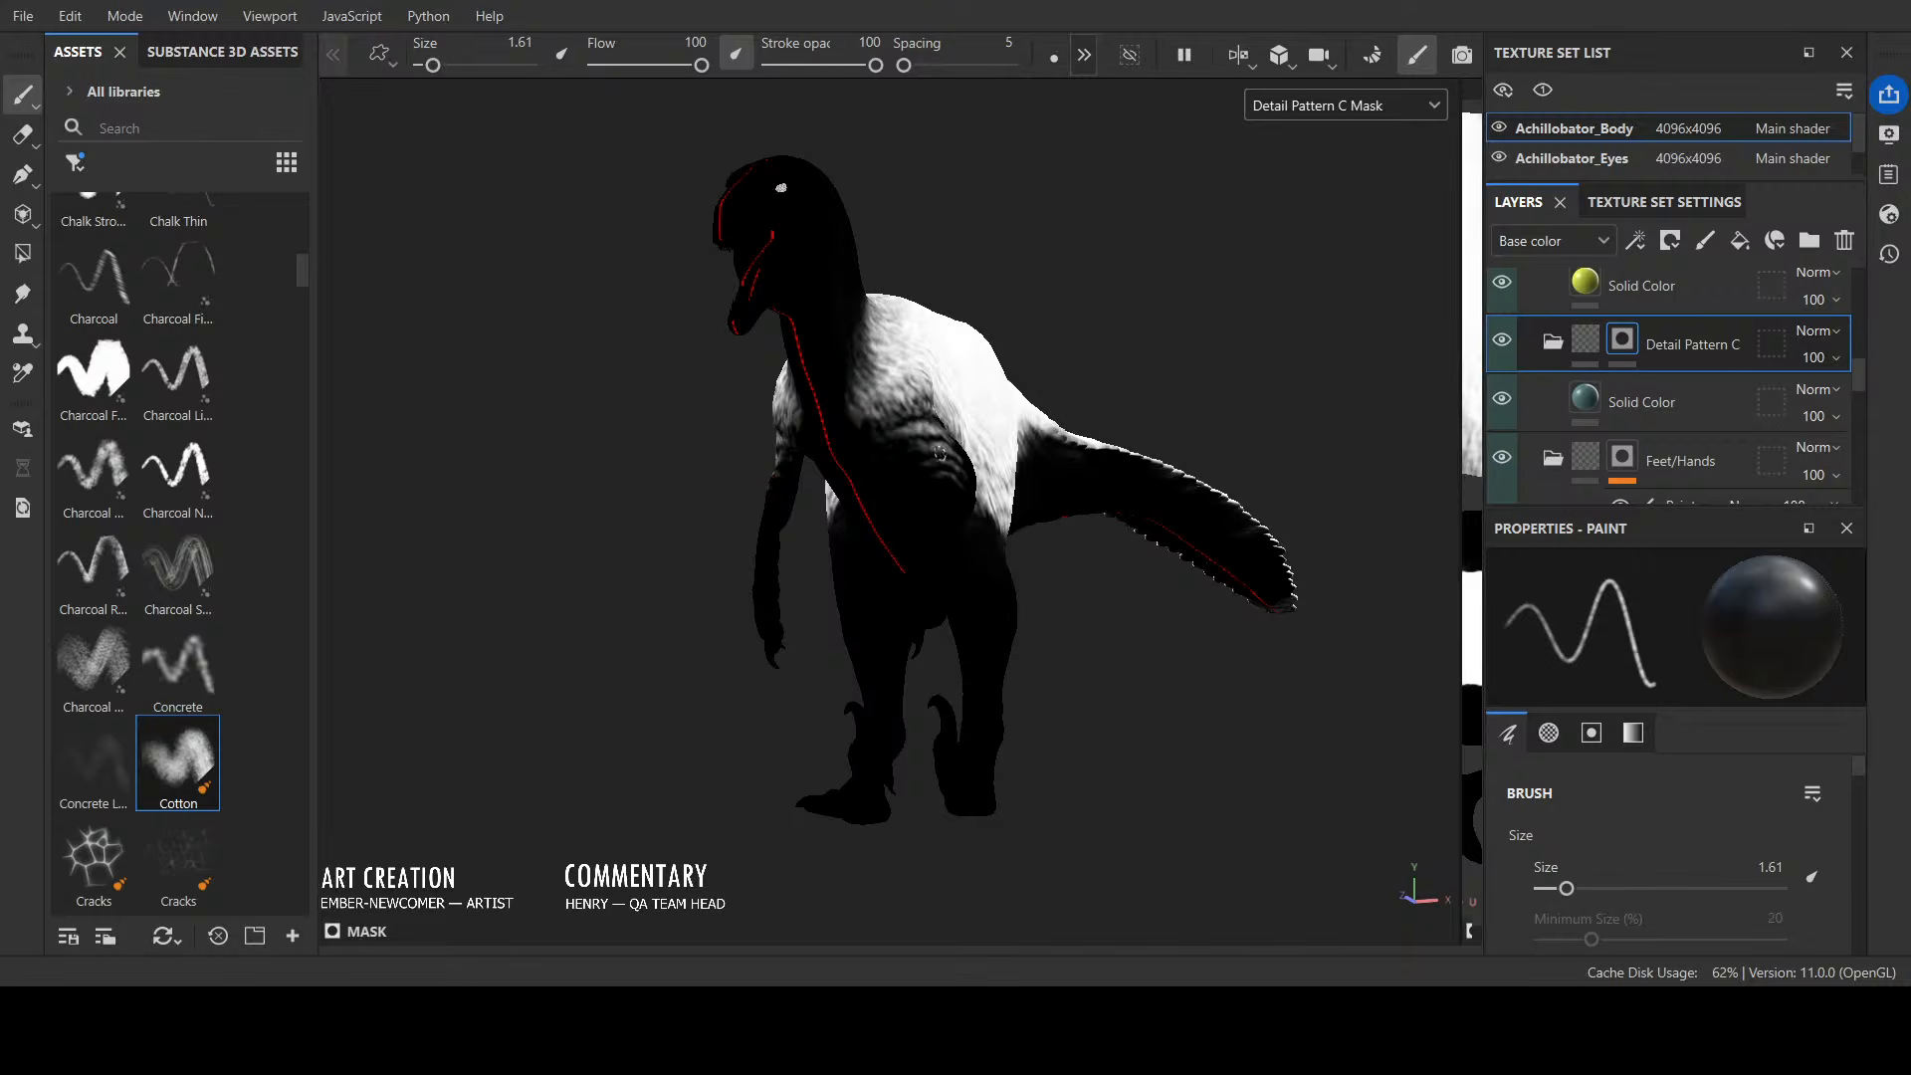
alt+drag(1142, 278, 921, 336)
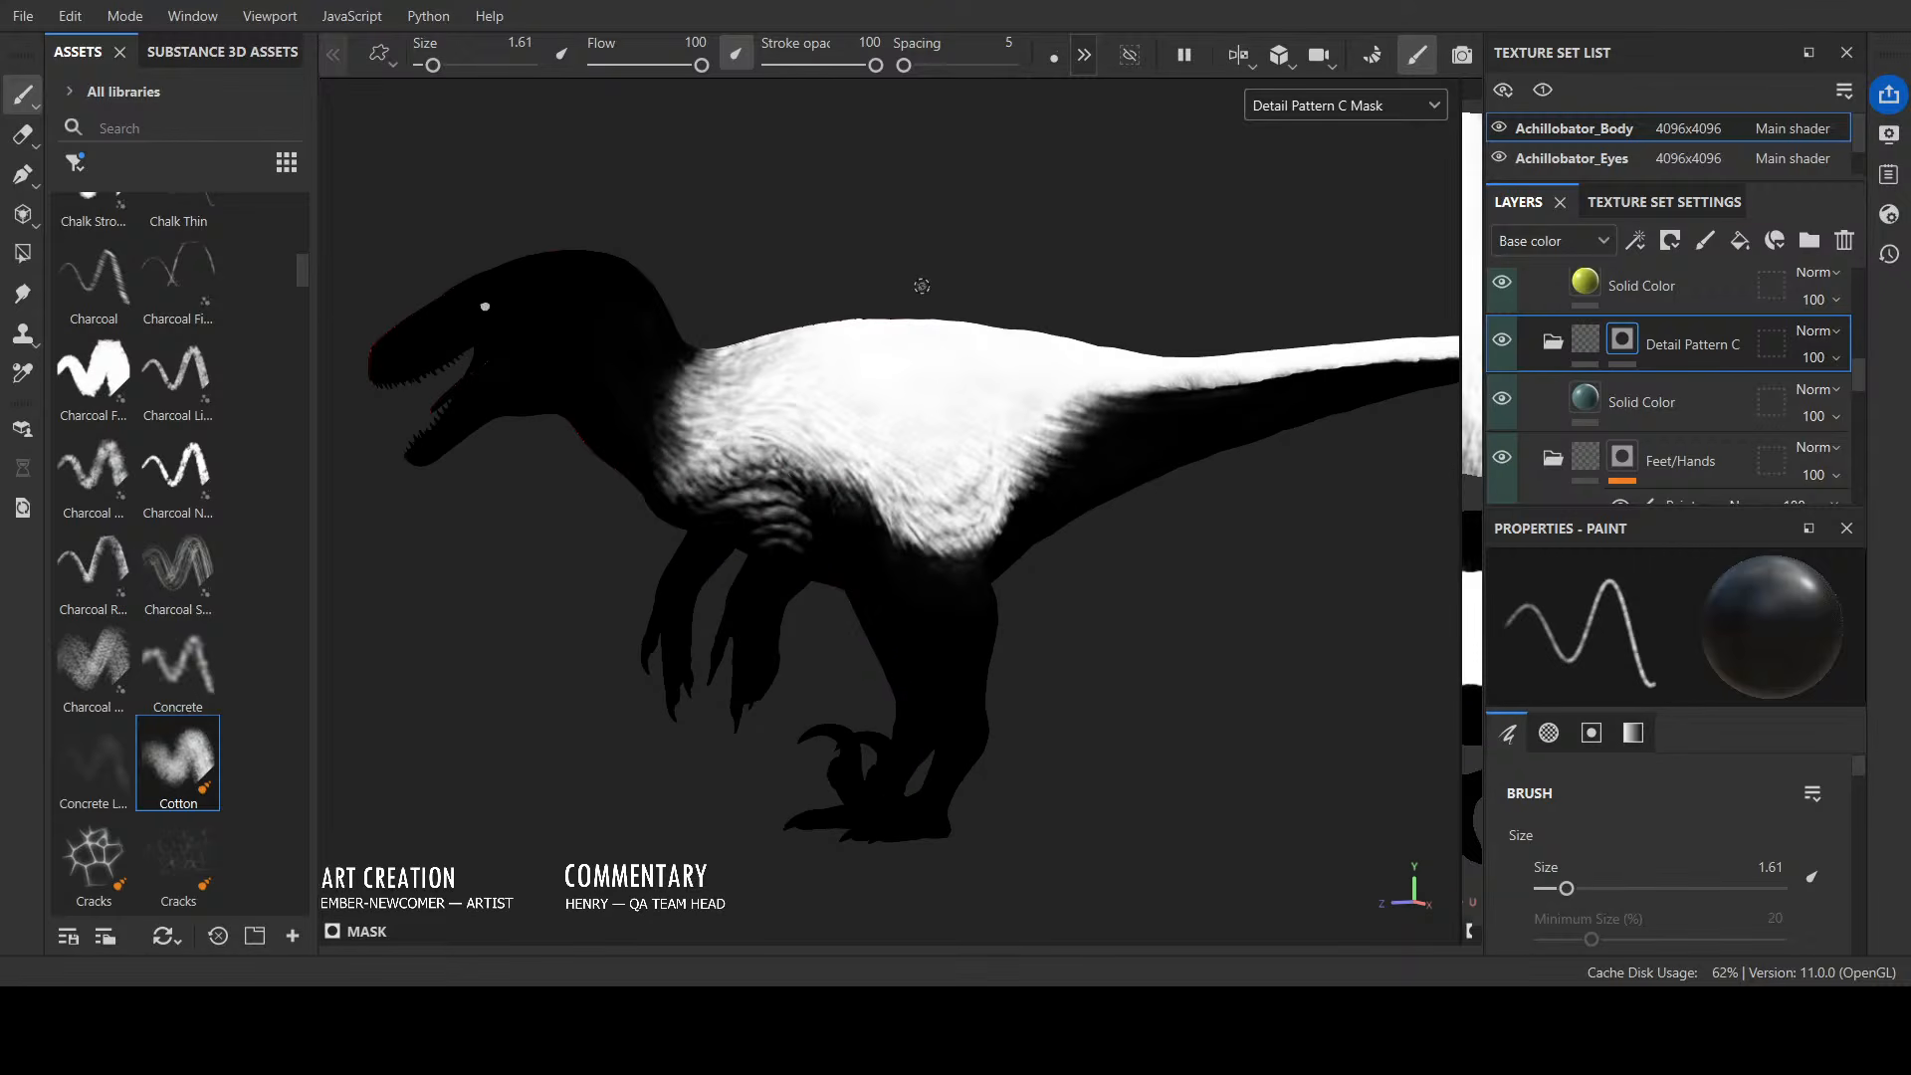
alt+right_drag(1237, 704, 780, 823)
alt+drag(780, 823, 1005, 816)
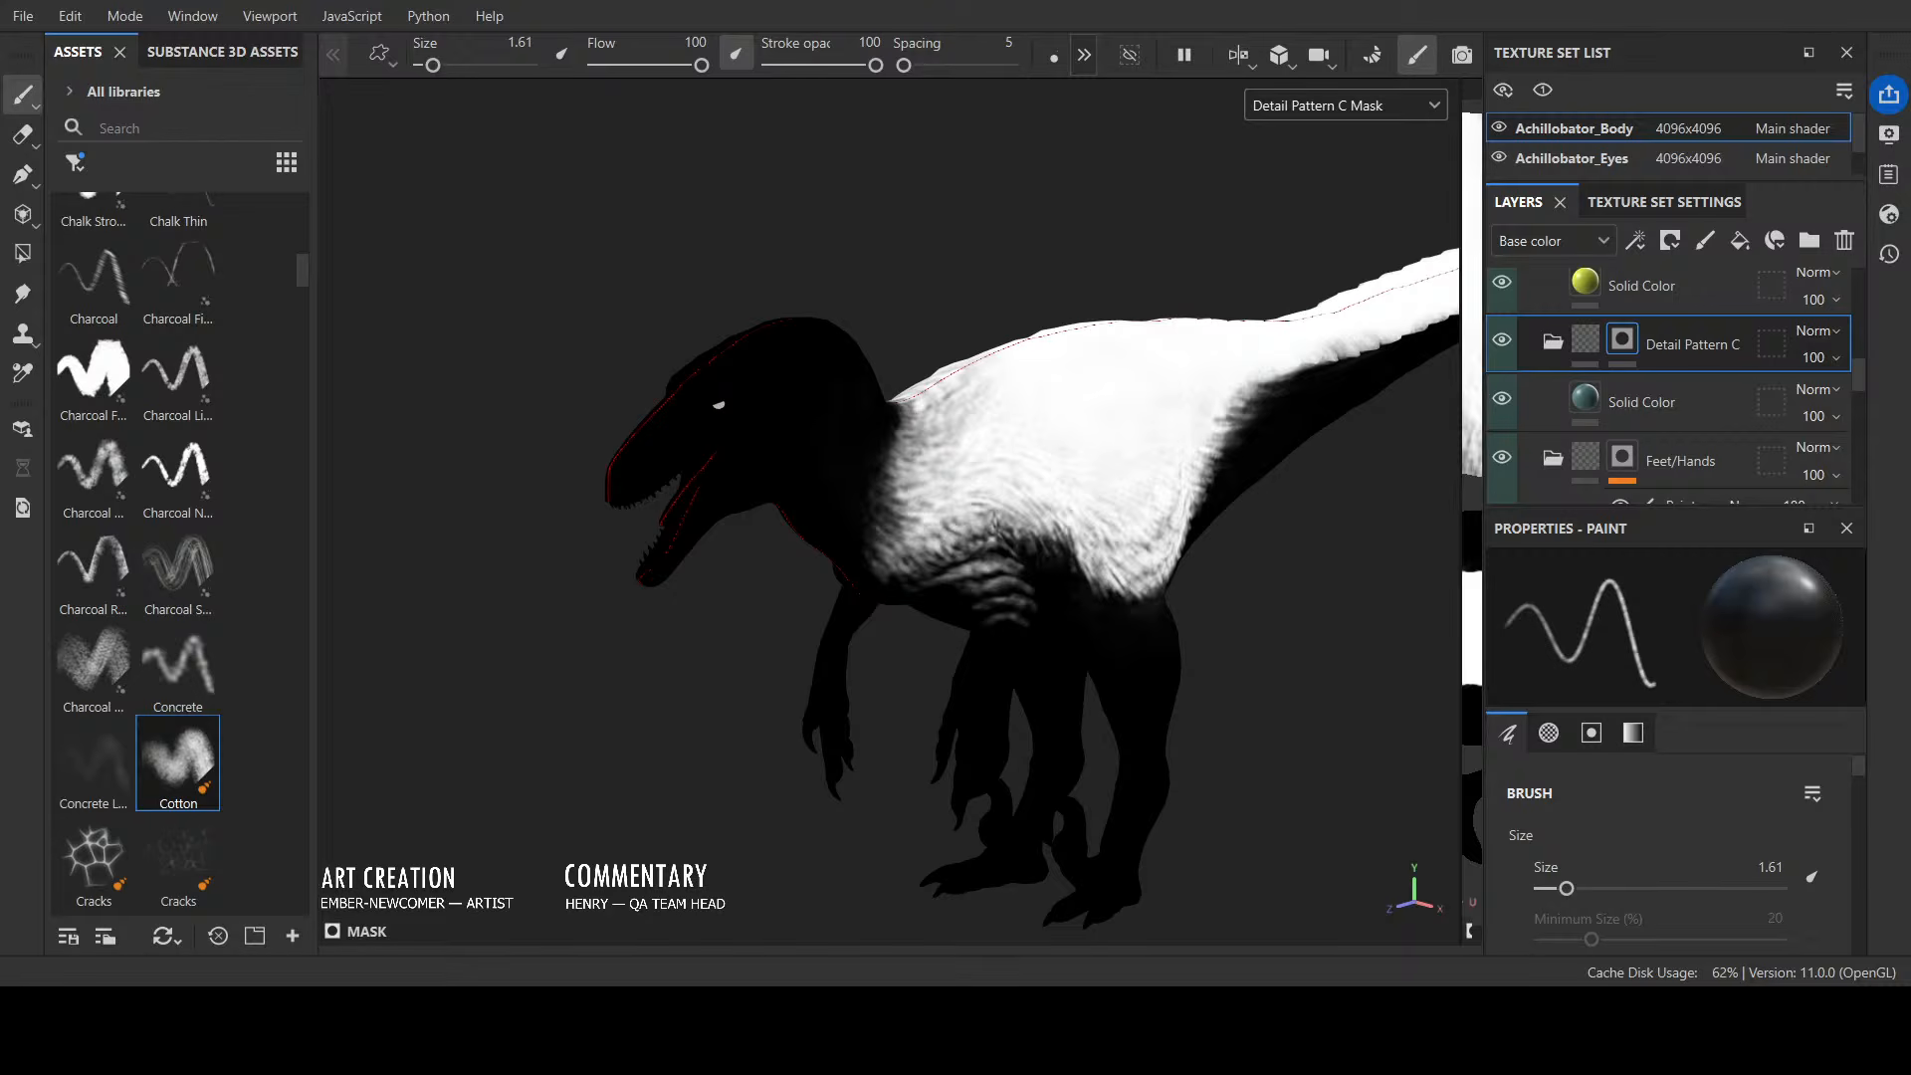
alt+drag(696, 836, 1260, 139)
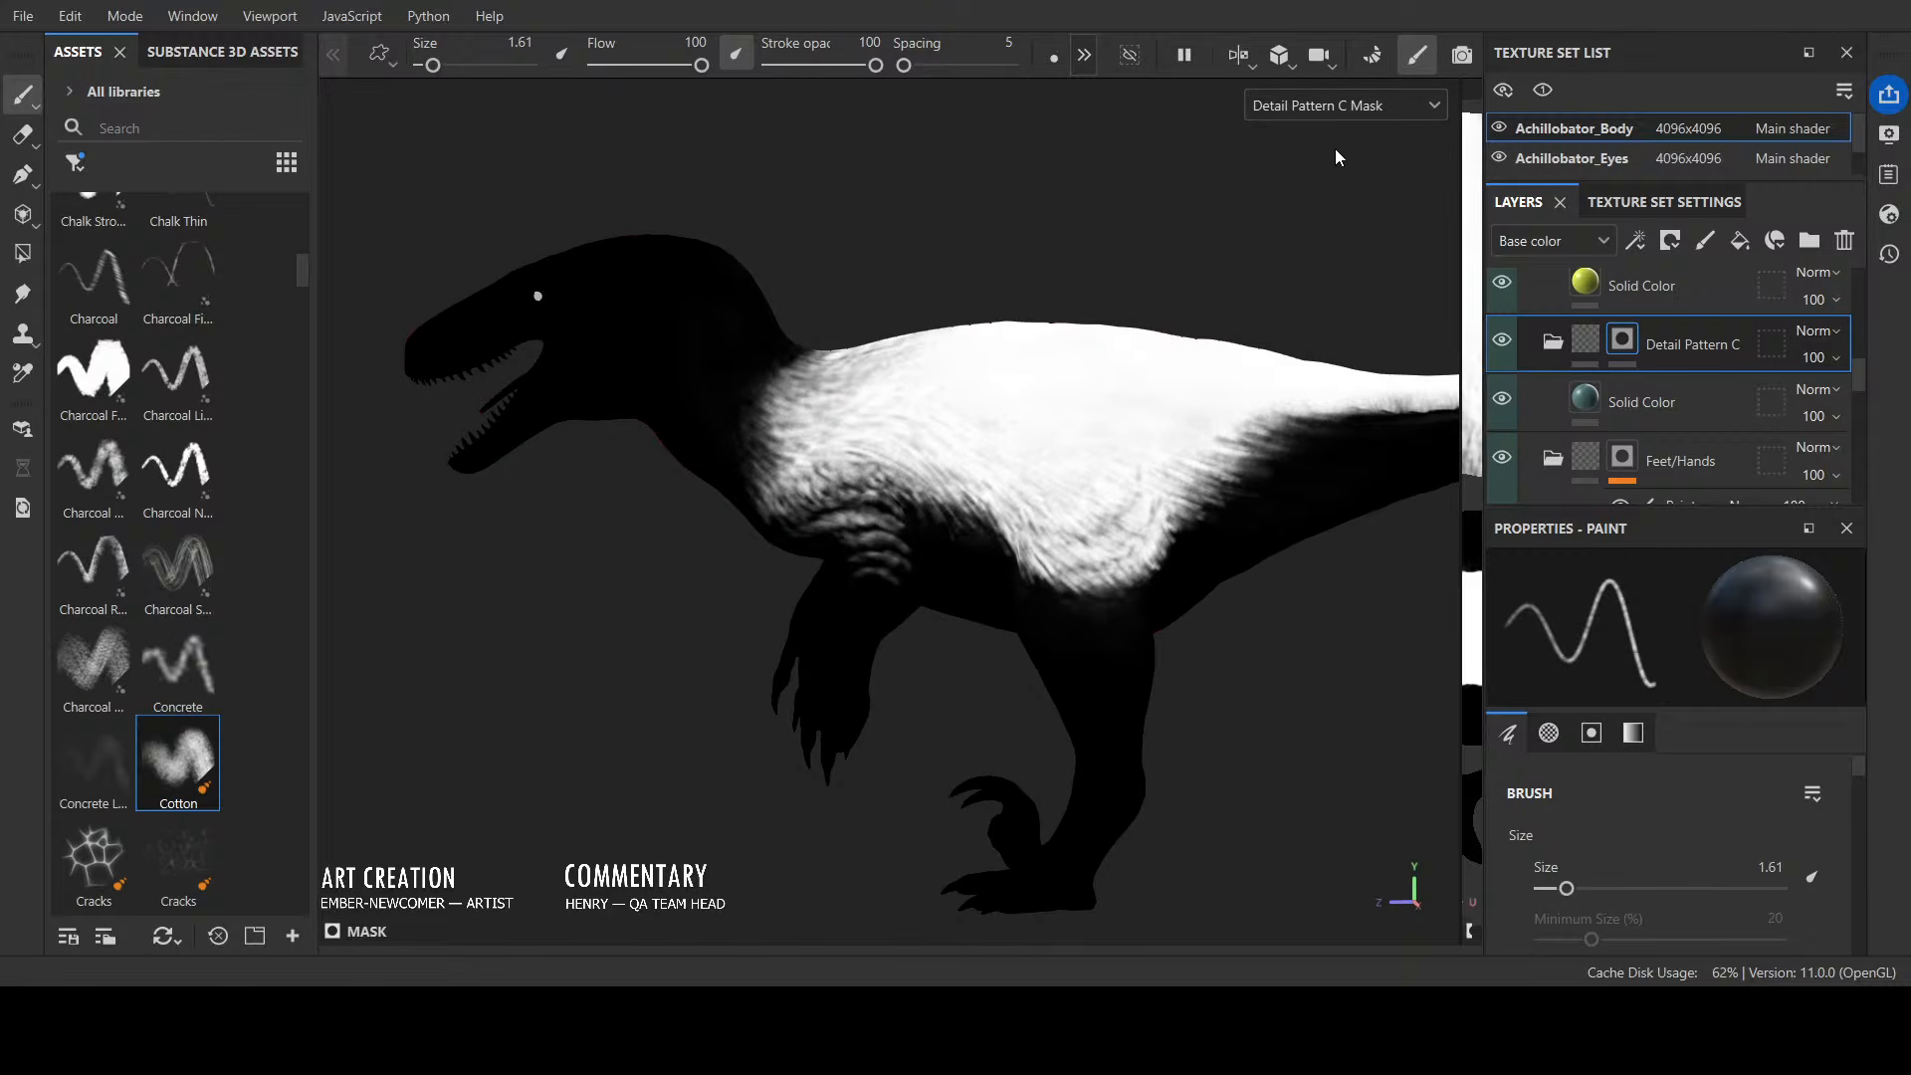
Step: Display the model in the Material view and select the Accent folder's mask for painting
key(m)
alt+drag(1144, 184, 1098, 187)
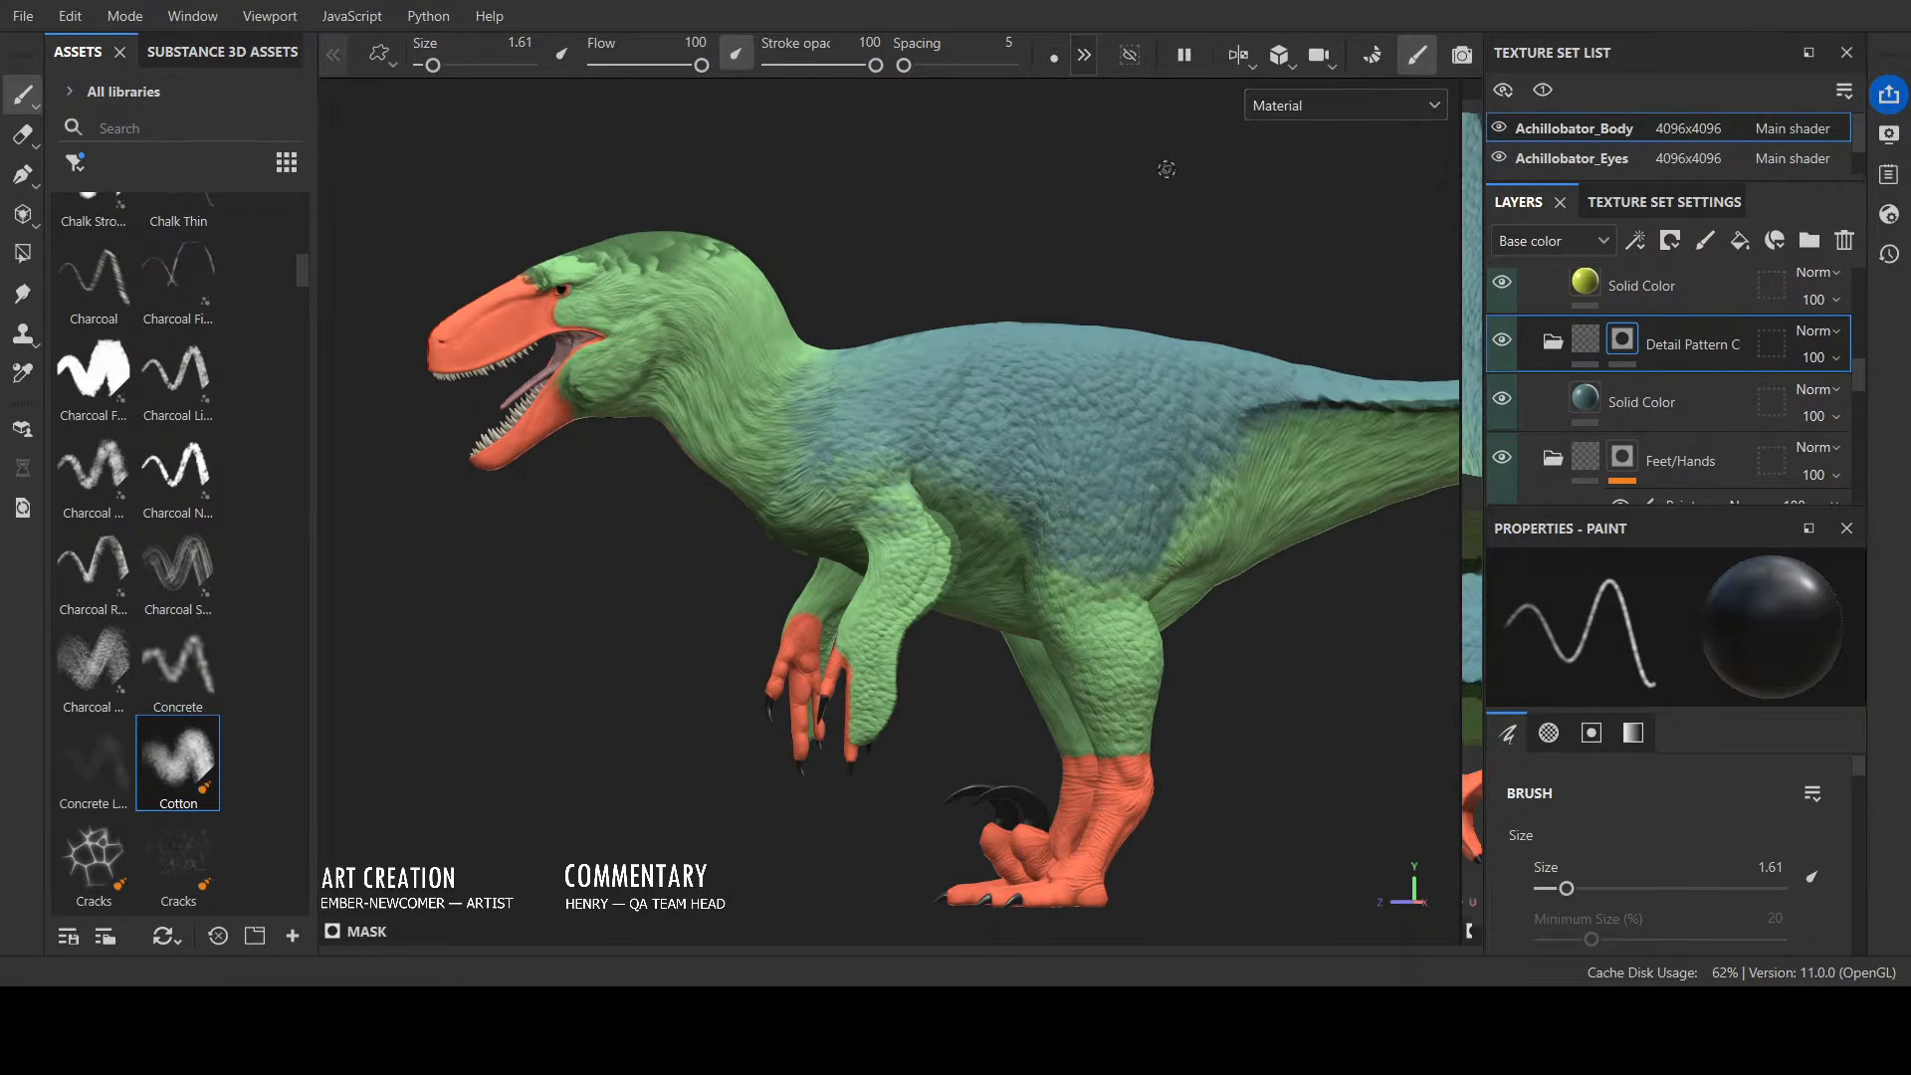
alt+drag(1166, 168, 1294, 199)
scroll(1616, 362, up, 5)
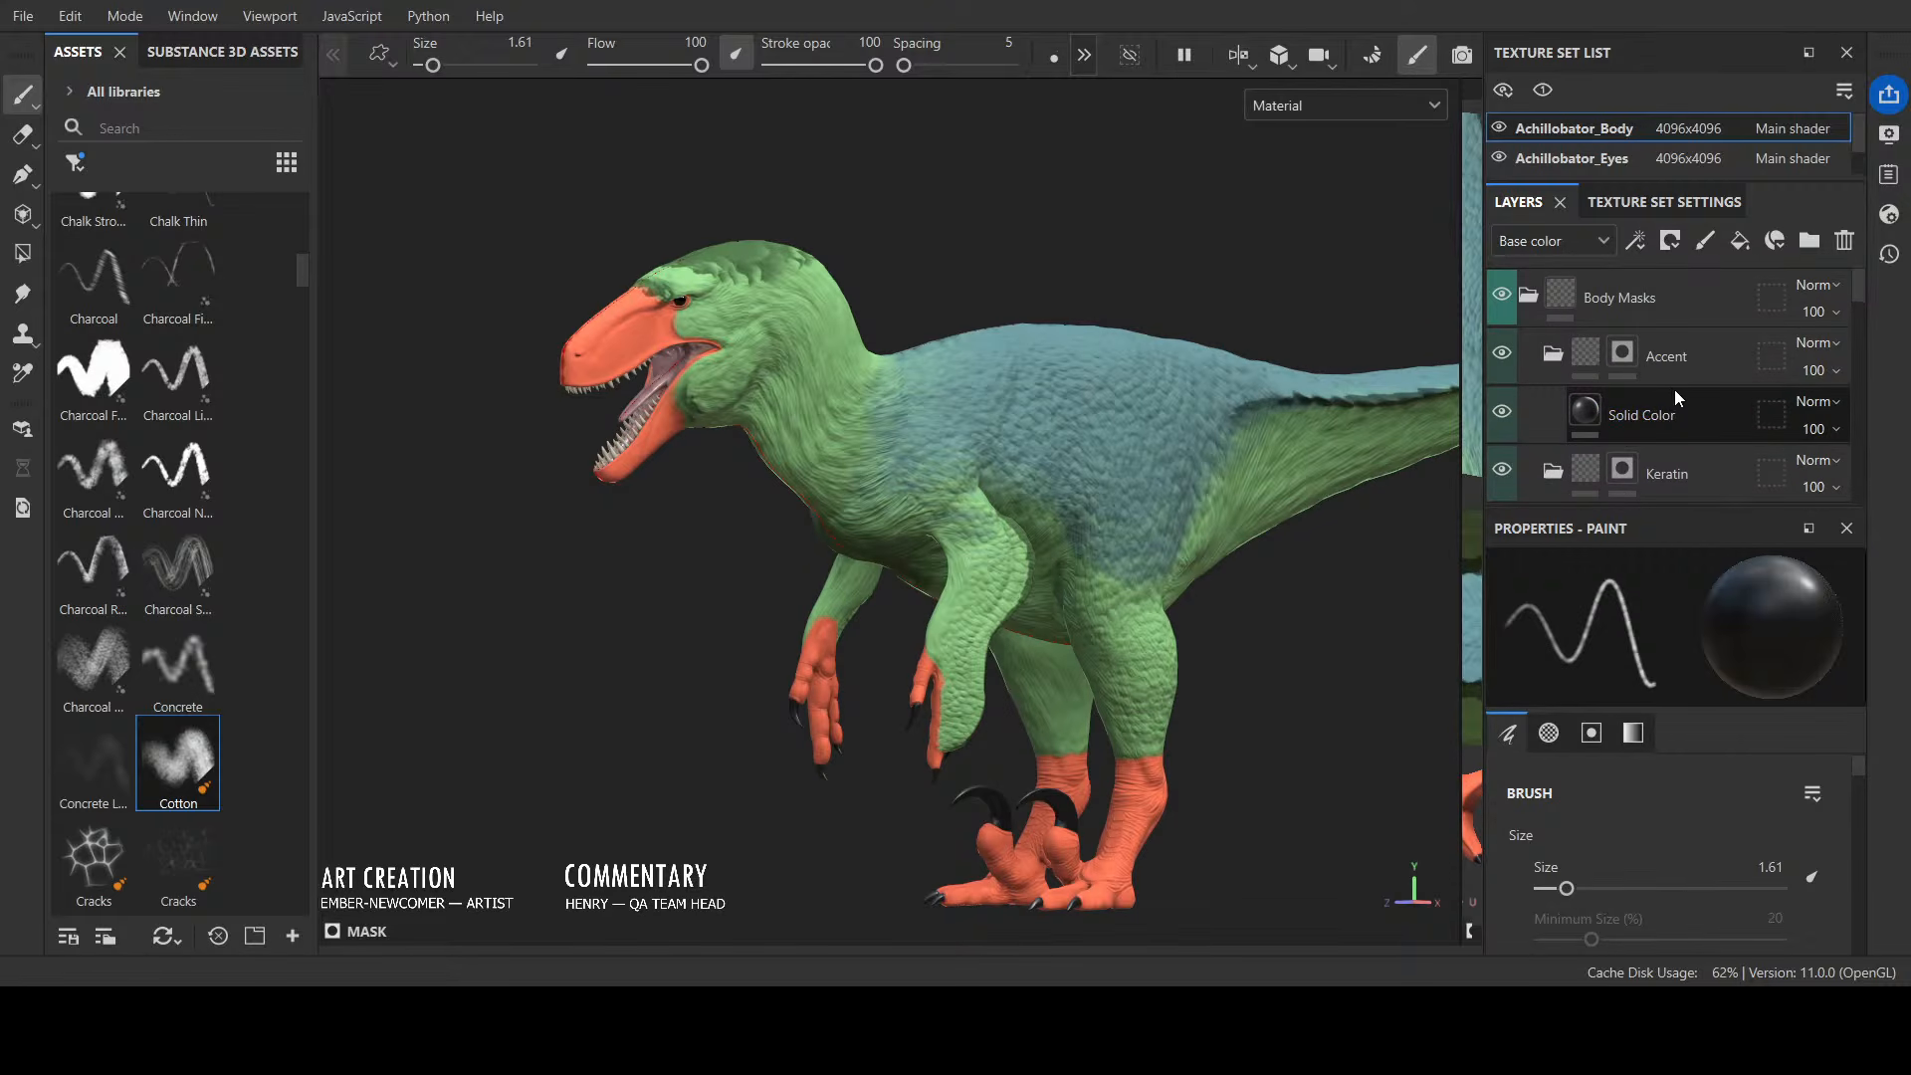
scroll(1670, 386, down, 3)
scroll(1670, 386, up, 2)
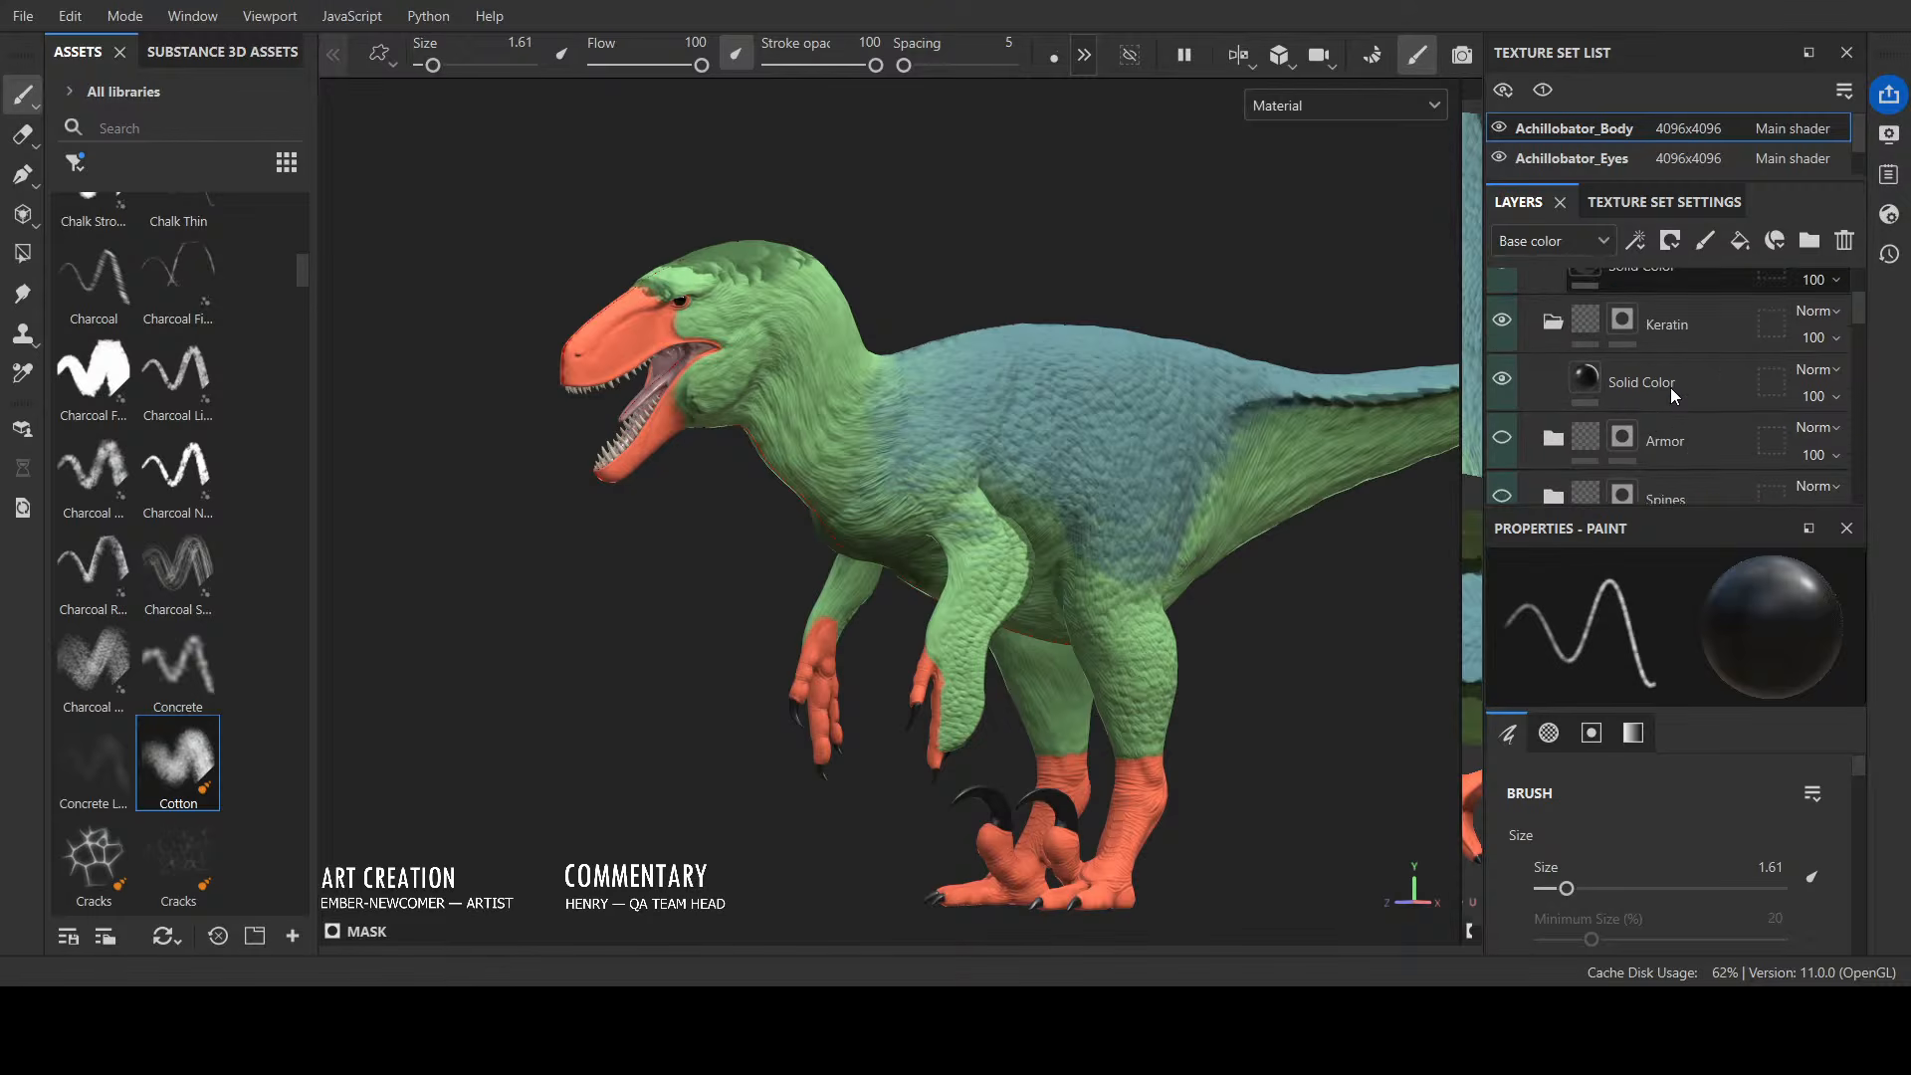
scroll(1658, 381, up, 1)
click(1648, 367)
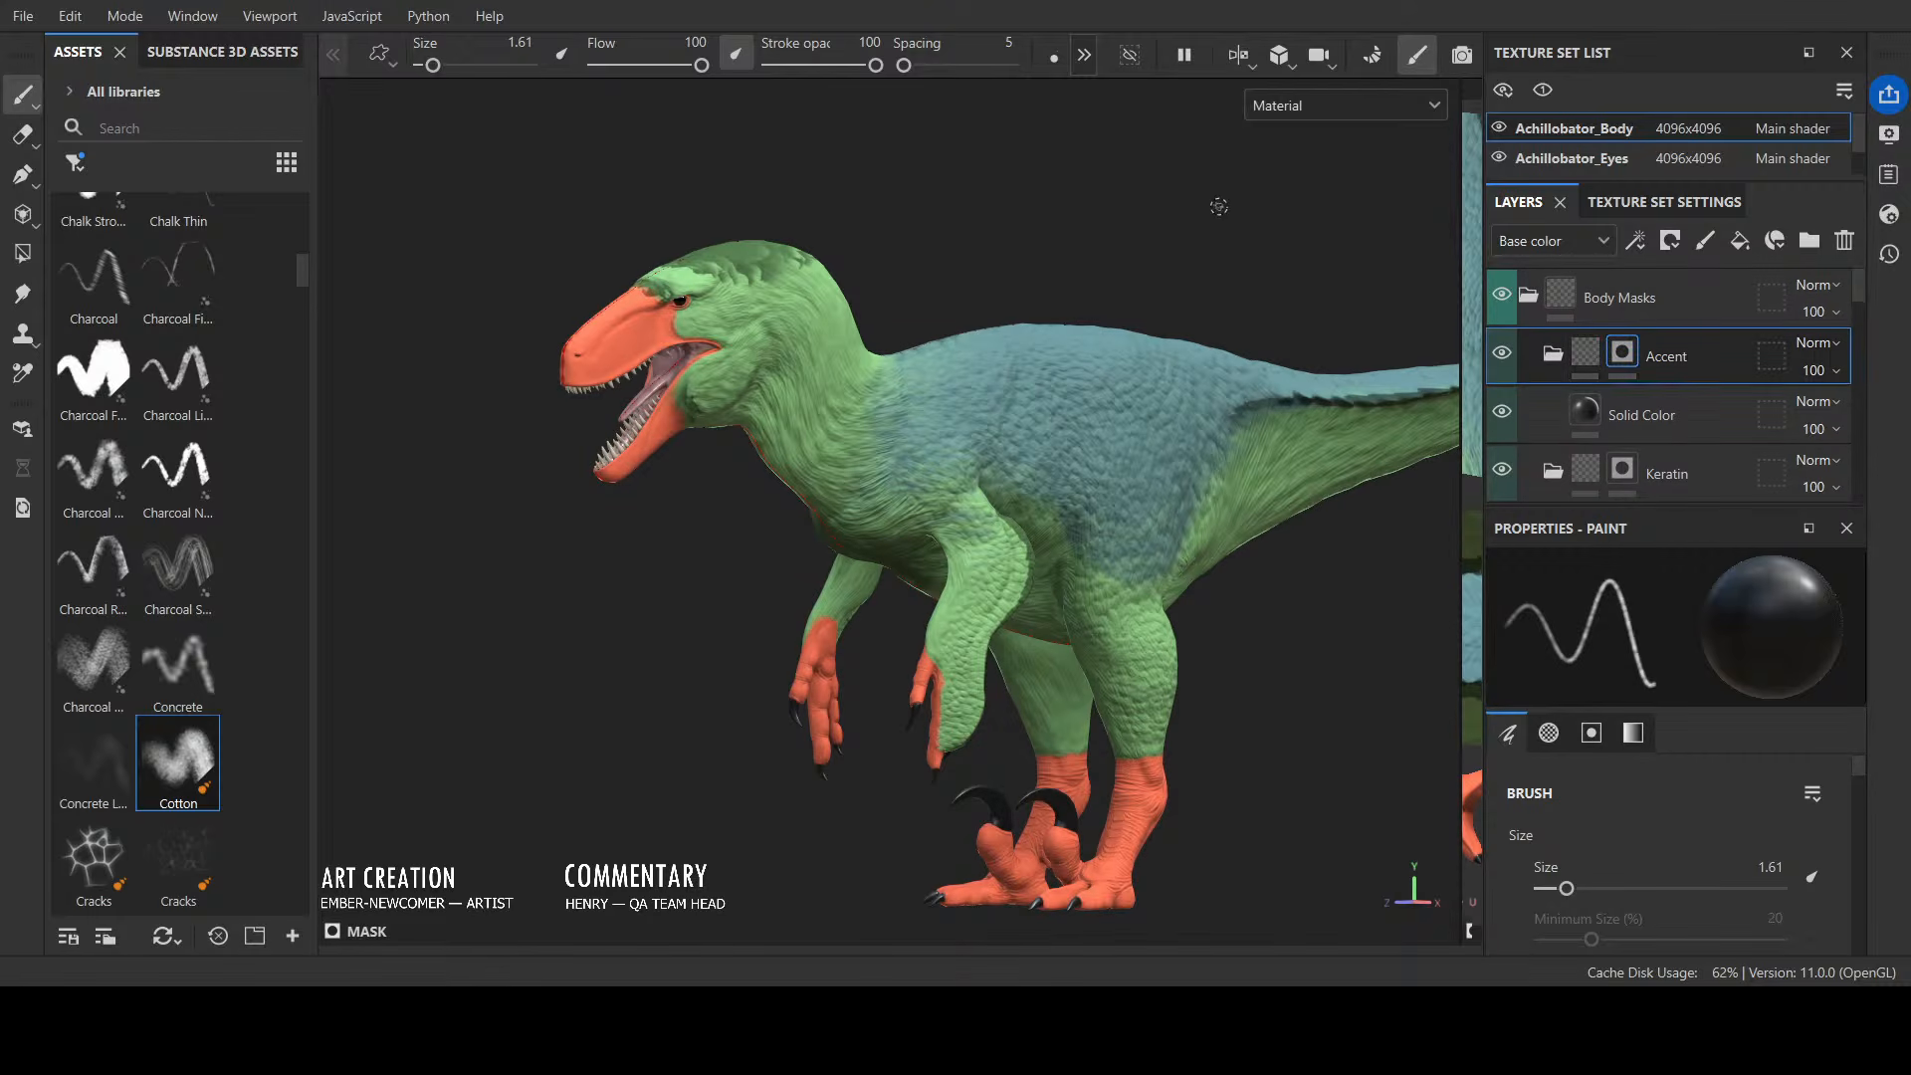
Step: Paint a dark accent patch behind and beneath the eye, refining its lower edge with the brush size at 0.44
alt+drag(1127, 221, 976, 230)
alt+middle_drag(835, 235, 1062, 272)
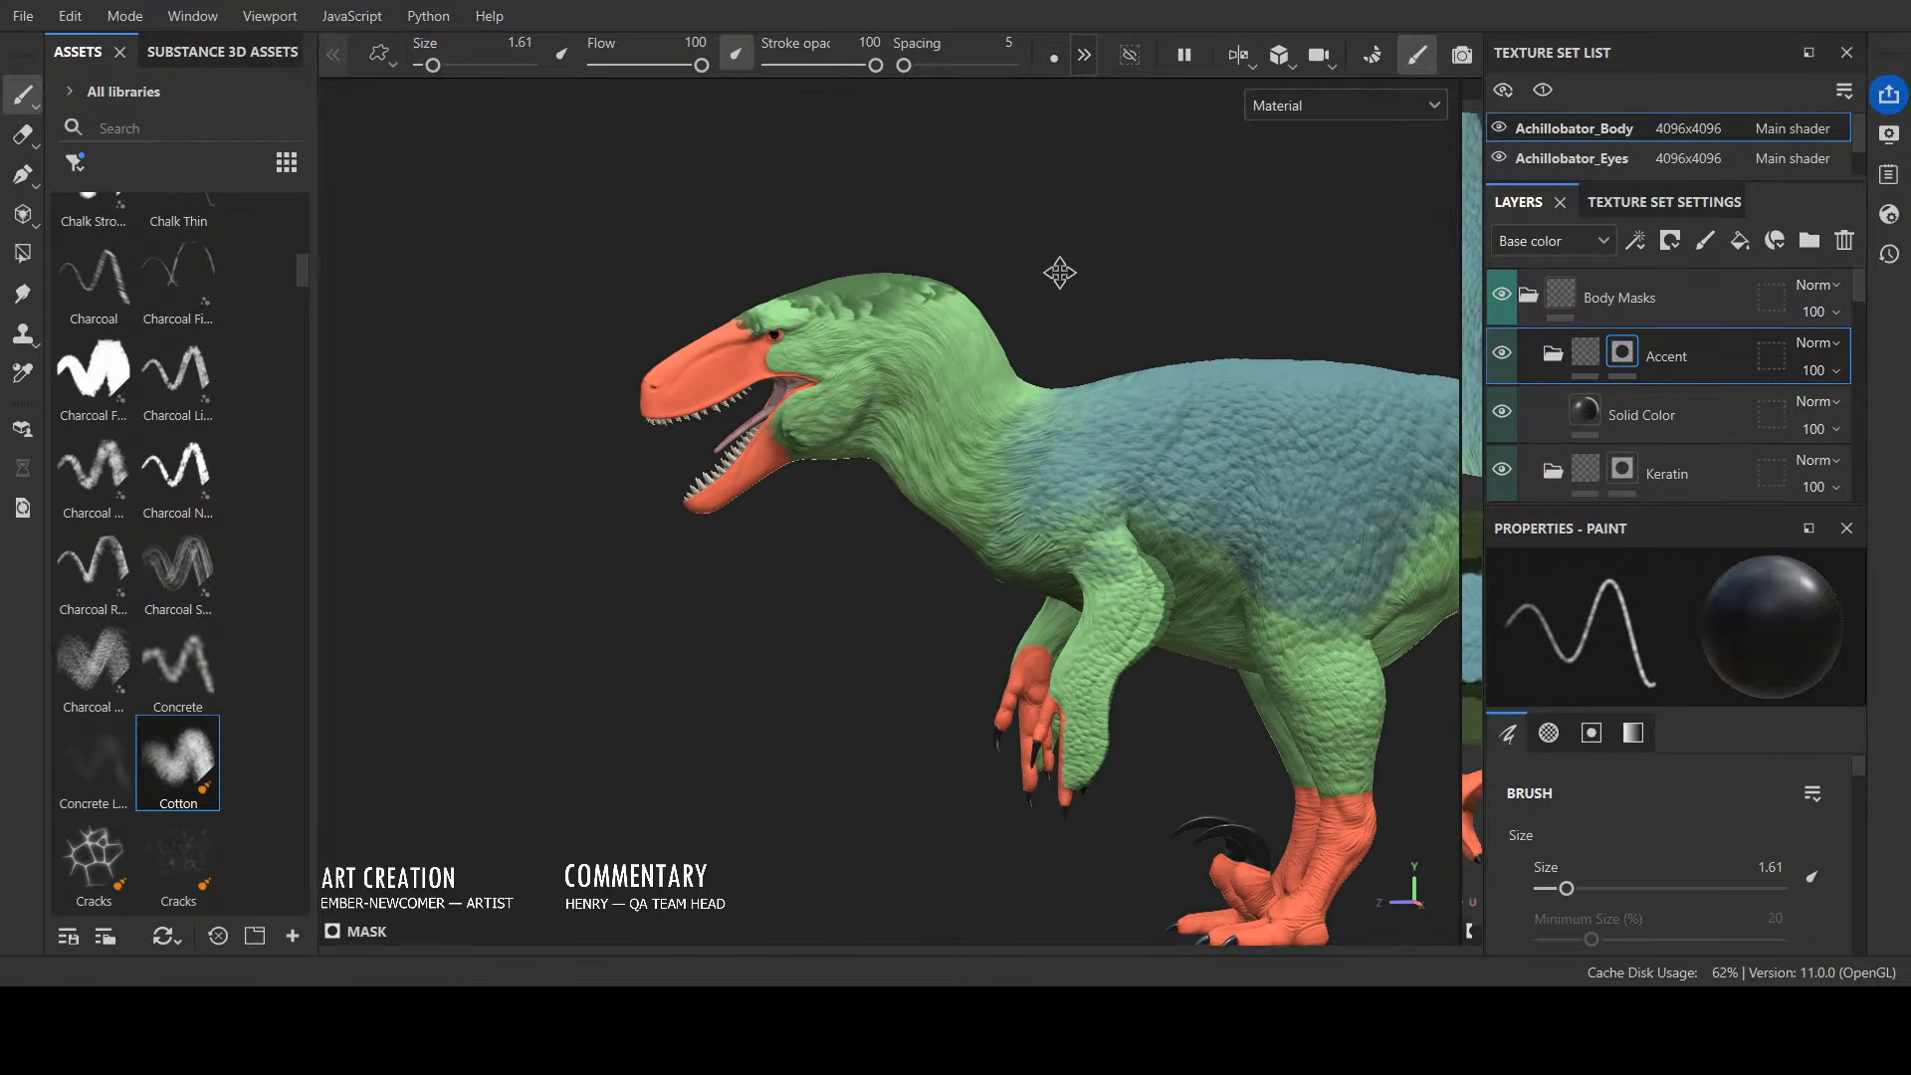
scroll(1062, 273, up, 3)
mouse_move(913, 184)
alt+mouse_down()
mouse_move(1049, 192)
mouse_move(912, 197)
alt+mouse_up()
scroll(1025, 188, up, 1)
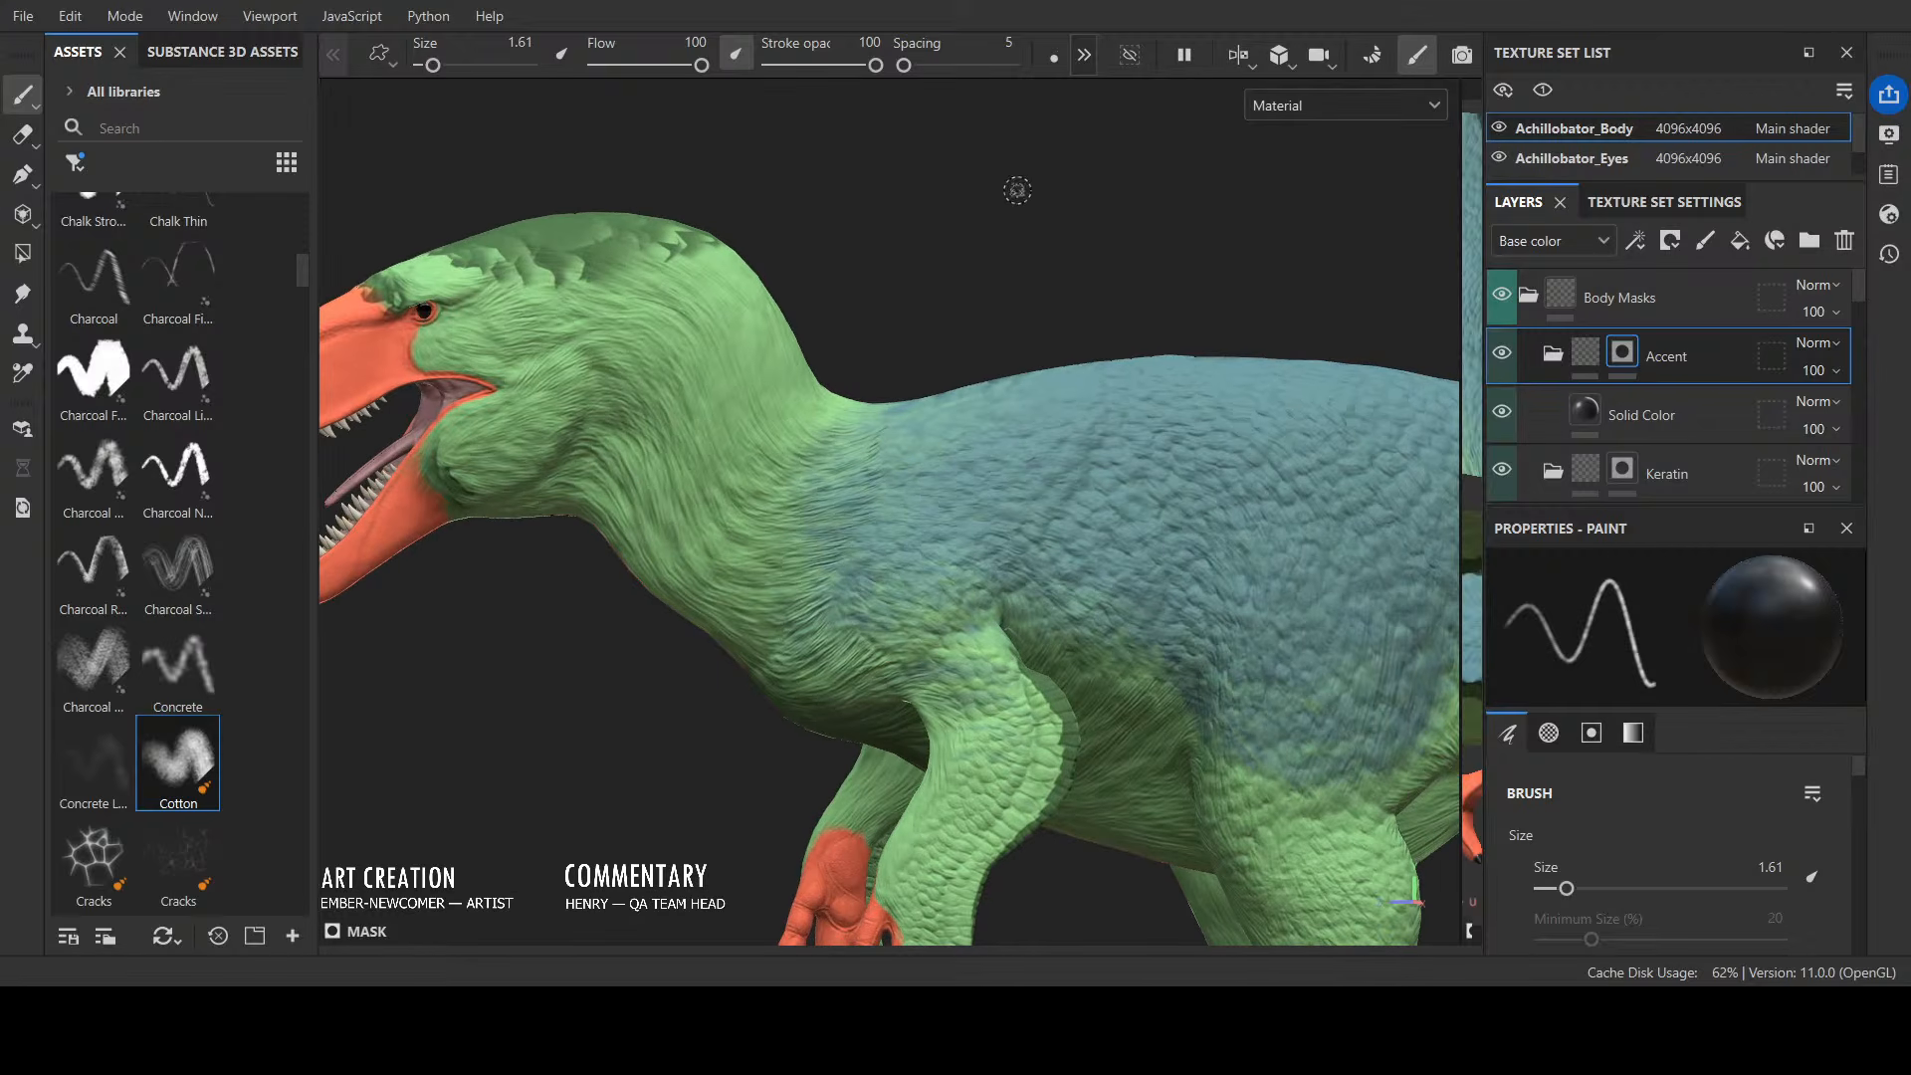
alt+middle_drag(954, 264, 1390, 256)
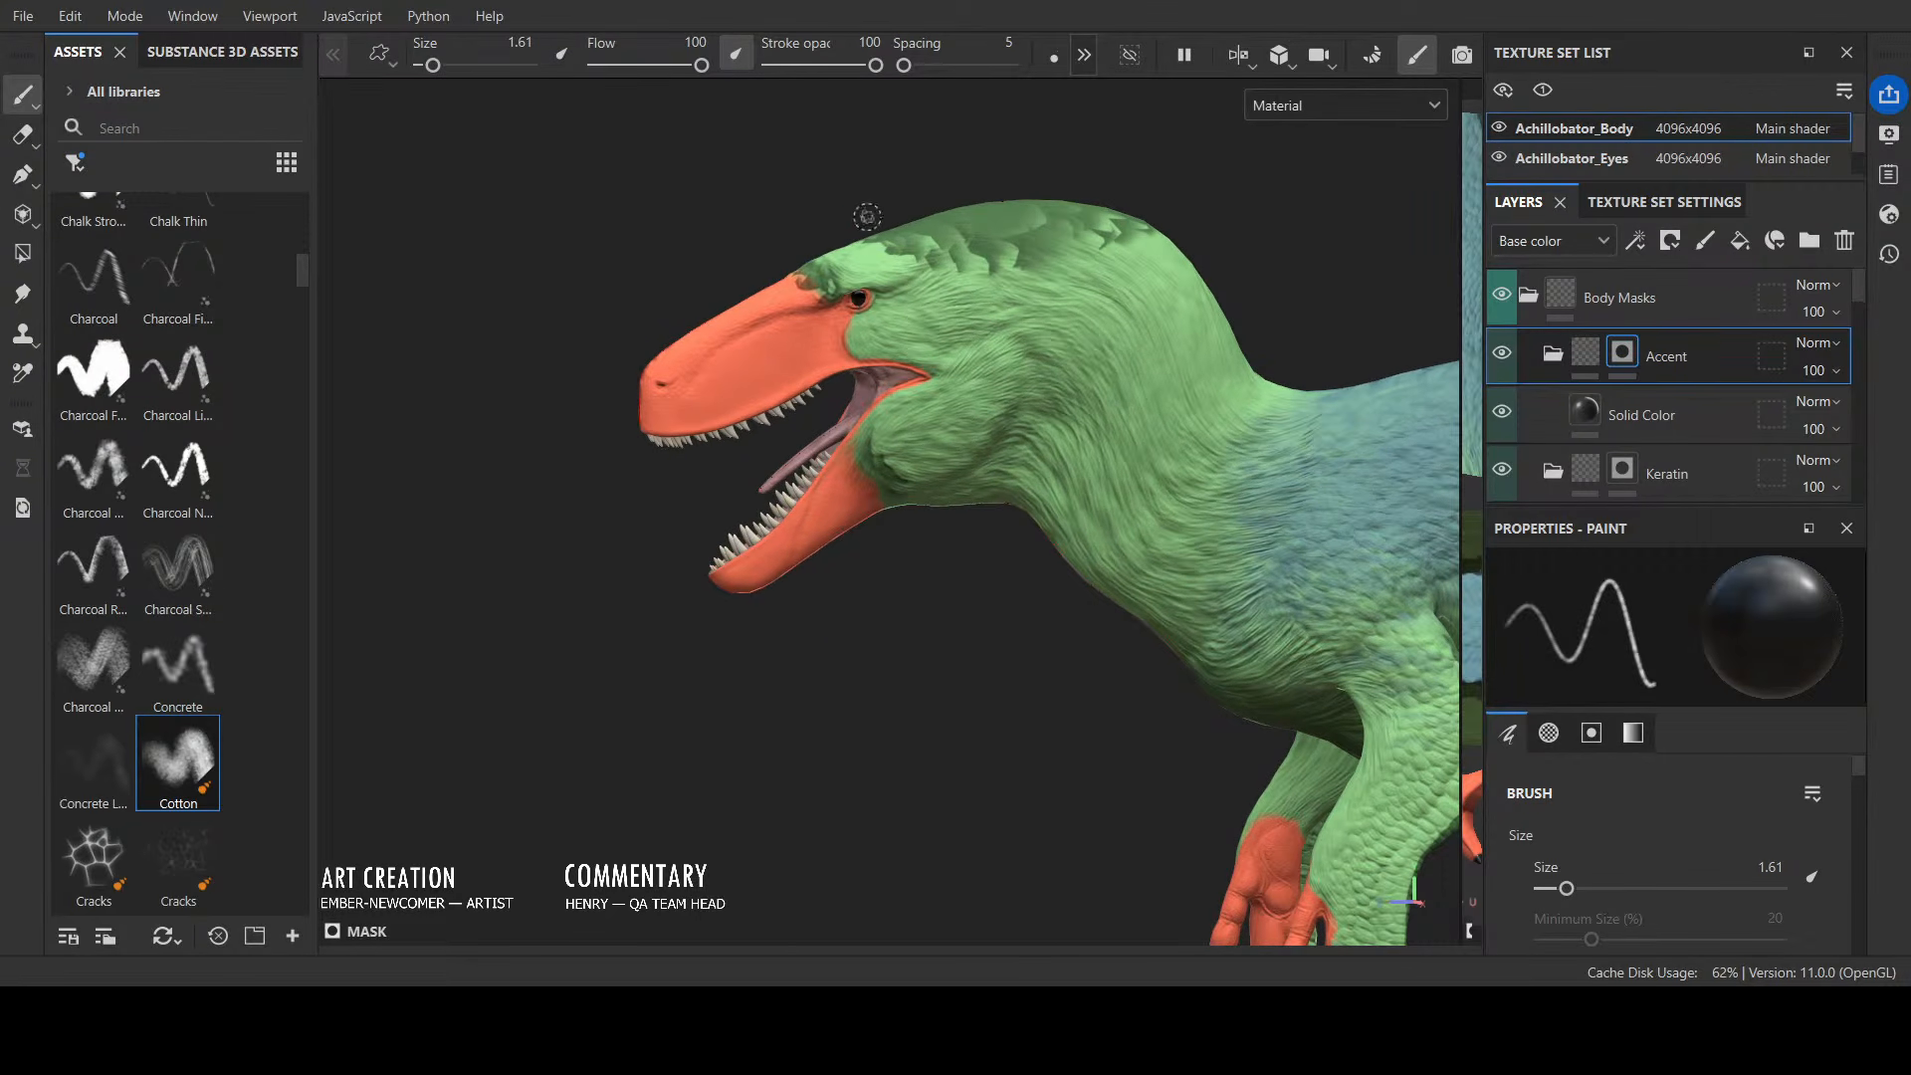
scroll(866, 250, up, 5)
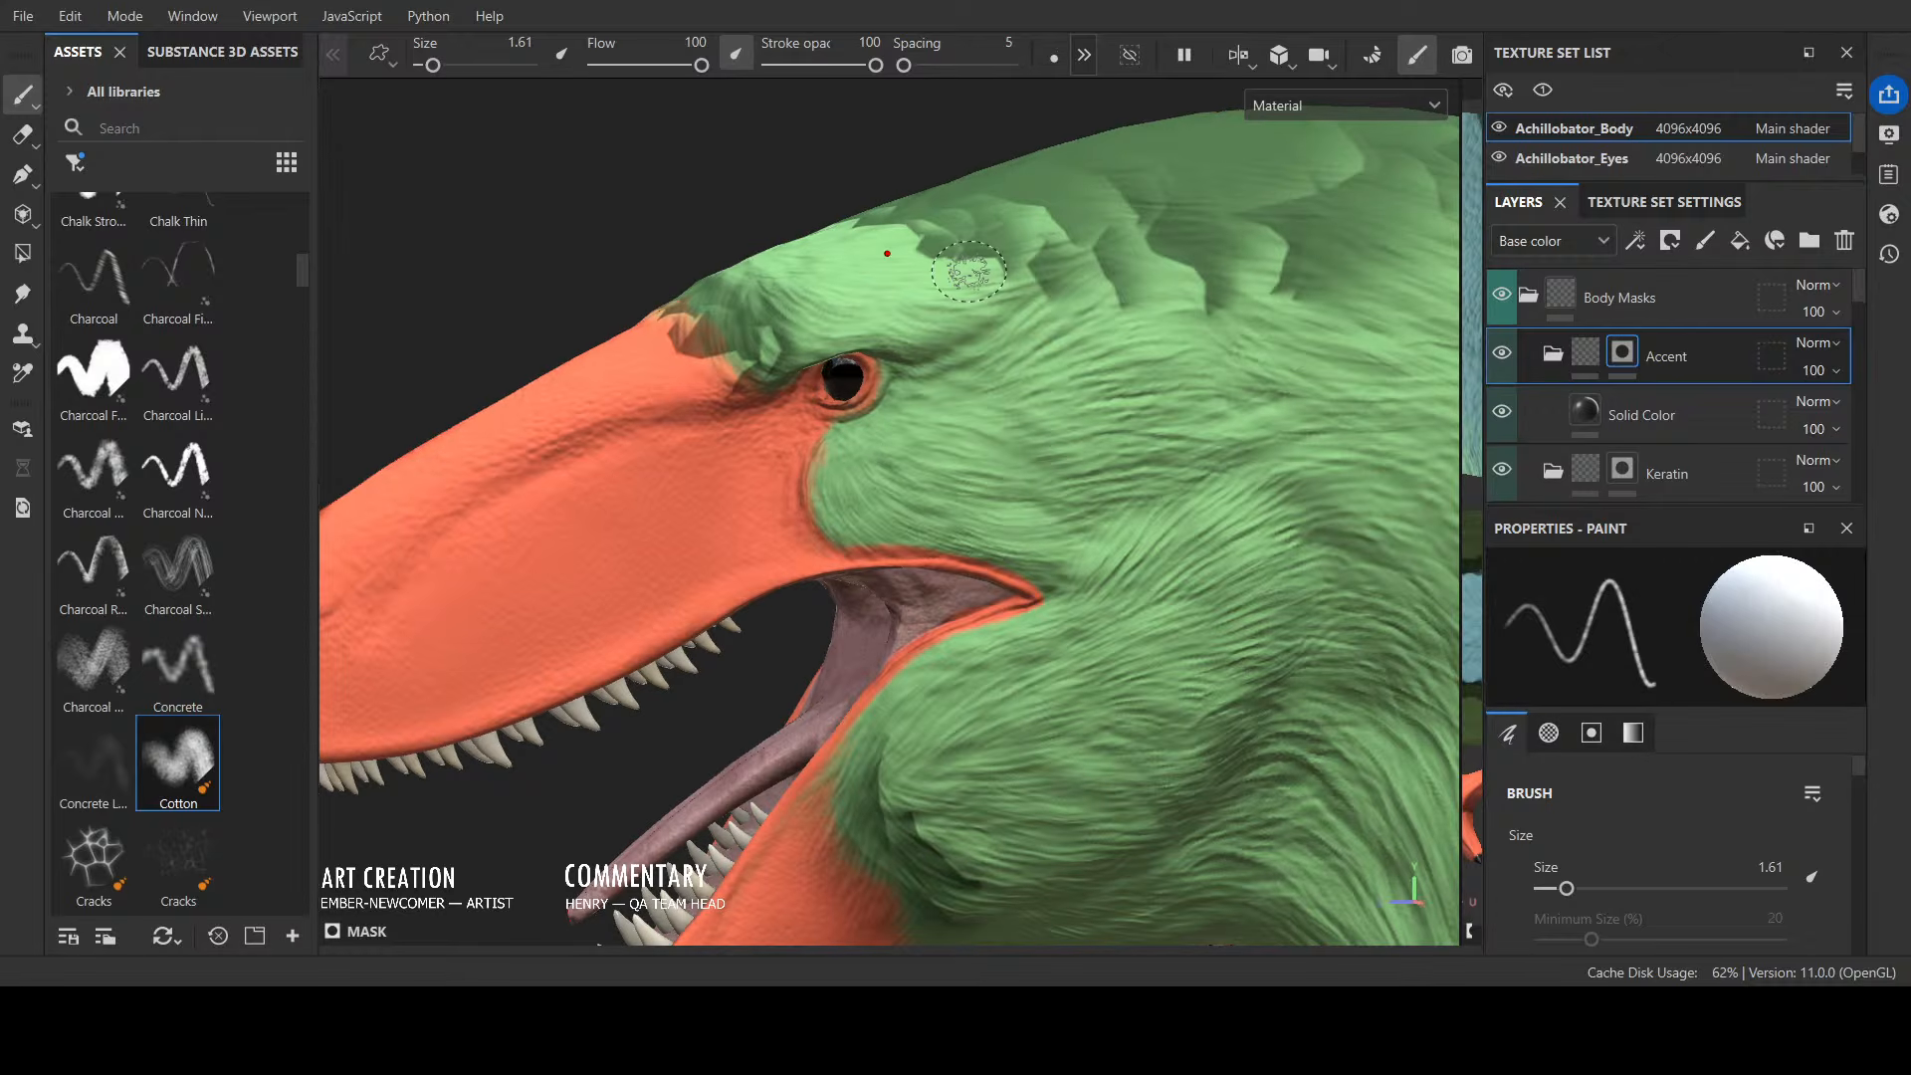
mouse_move(911, 416)
mouse_down()
mouse_move(867, 428)
mouse_move(896, 438)
mouse_move(853, 410)
mouse_move(826, 443)
mouse_move(901, 416)
mouse_move(914, 370)
mouse_move(868, 378)
mouse_move(841, 418)
mouse_move(916, 383)
mouse_move(851, 438)
mouse_move(841, 423)
mouse_move(895, 373)
mouse_move(886, 341)
mouse_up()
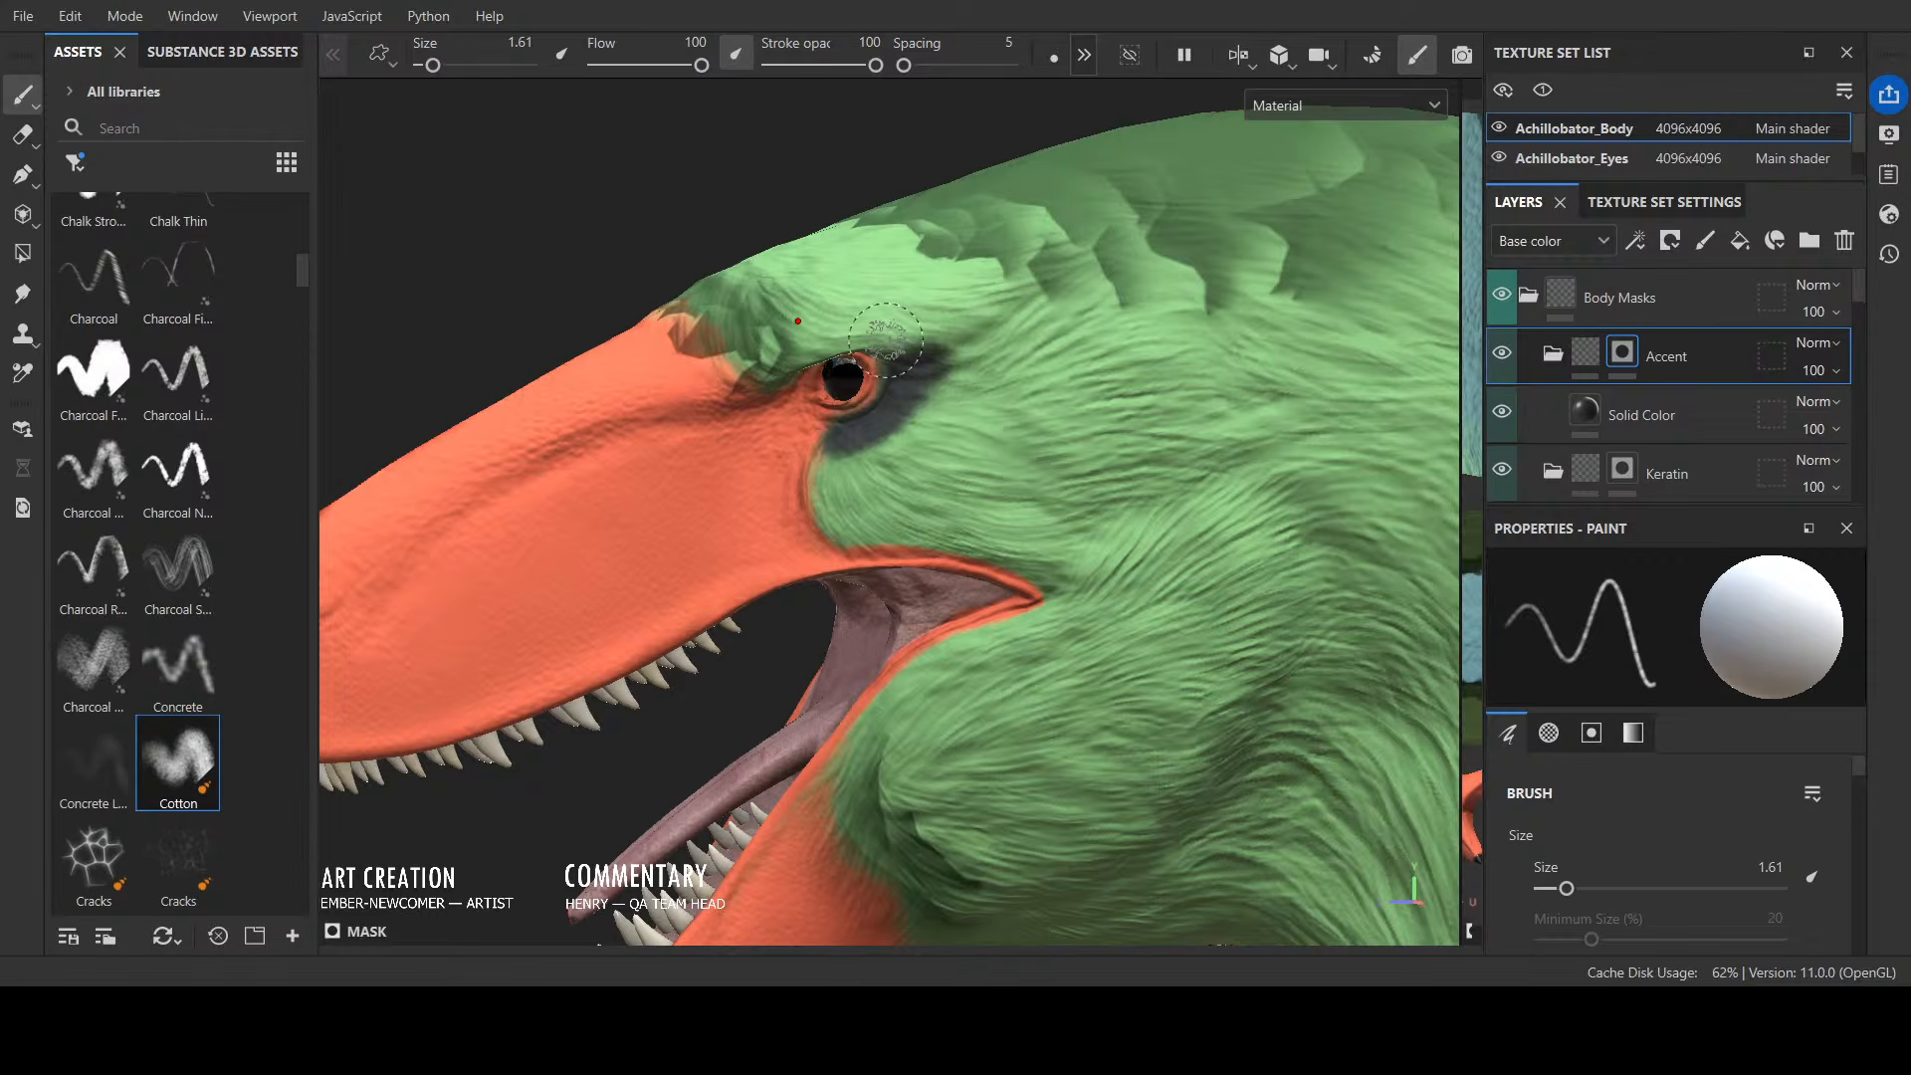
ctrl+right_drag(797, 320, 735, 321)
mouse_move(838, 434)
mouse_down()
mouse_move(808, 487)
mouse_move(857, 438)
mouse_move(843, 457)
mouse_up()
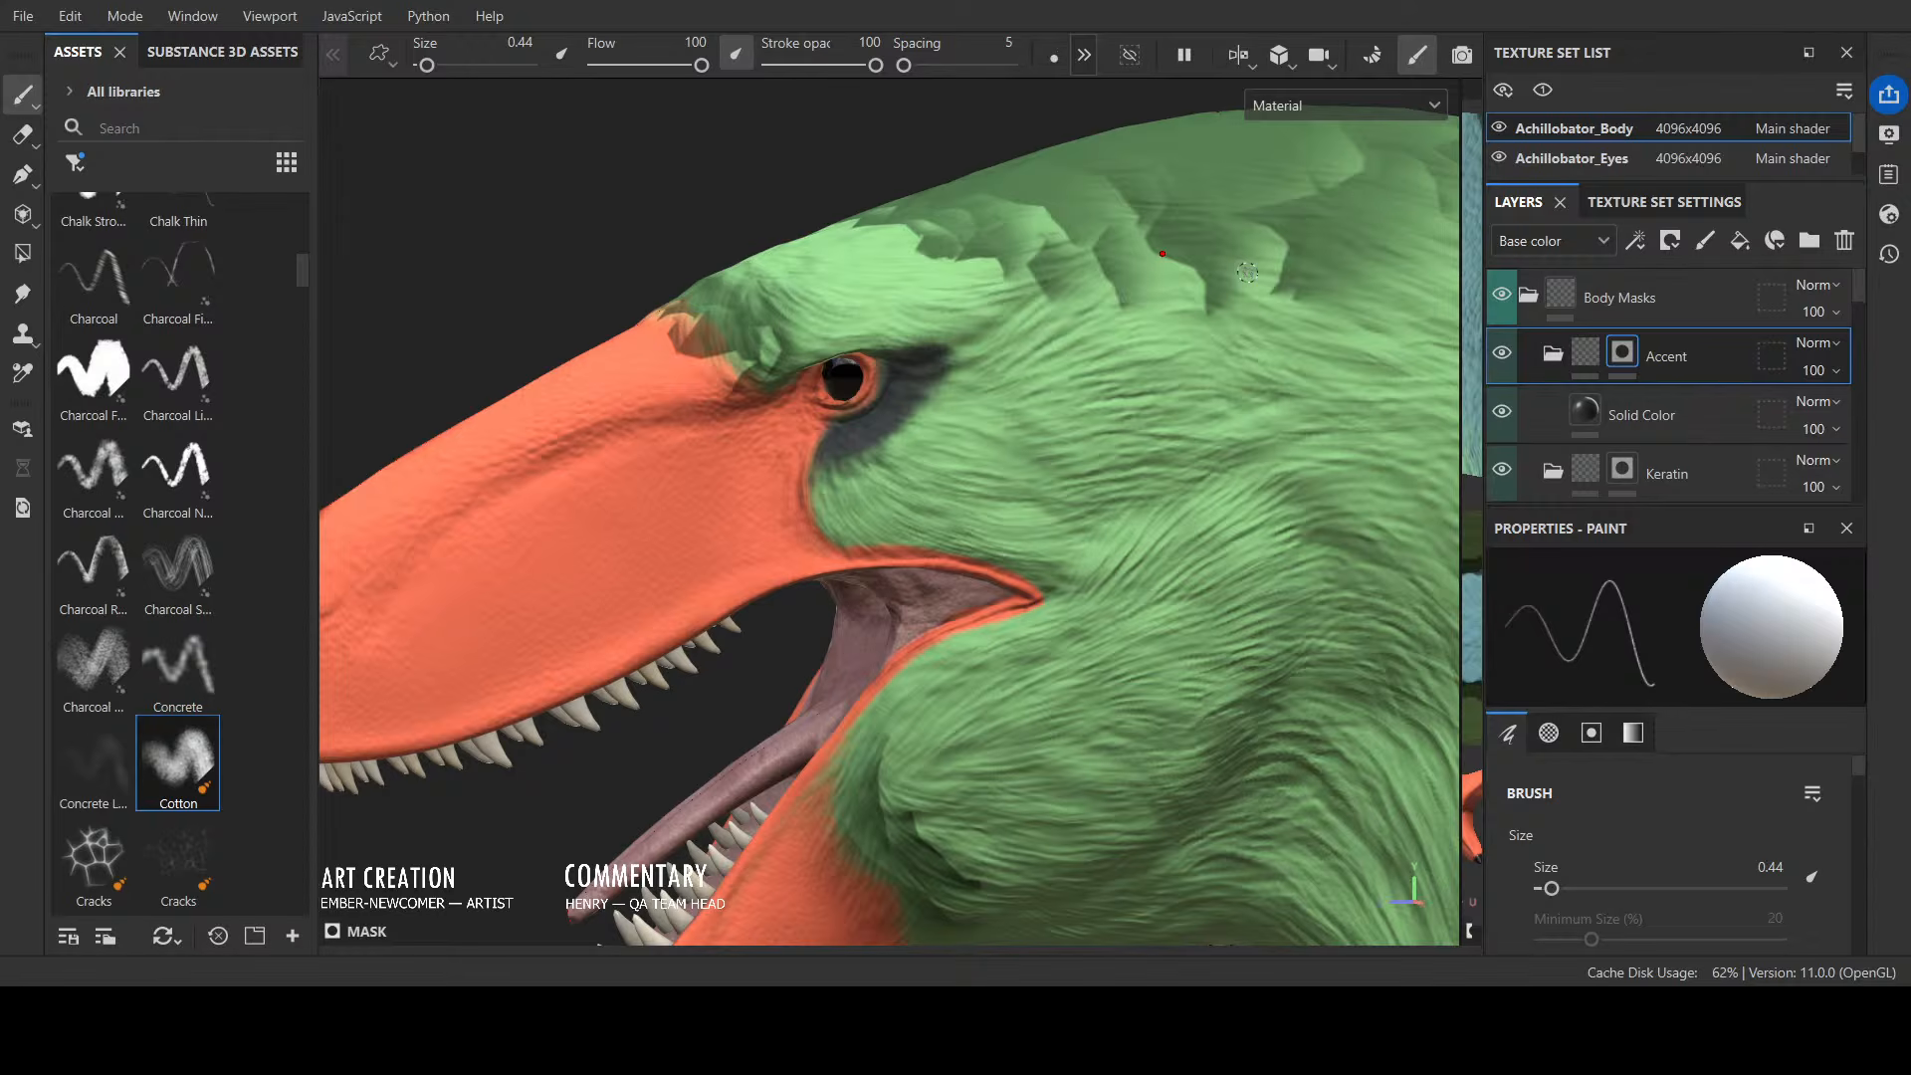
Step: Show the Achillobator_Feathers texture set and extend the dark Accent patch around the eye's upper and front edges
drag(1612, 182, 1586, 207)
click(1500, 188)
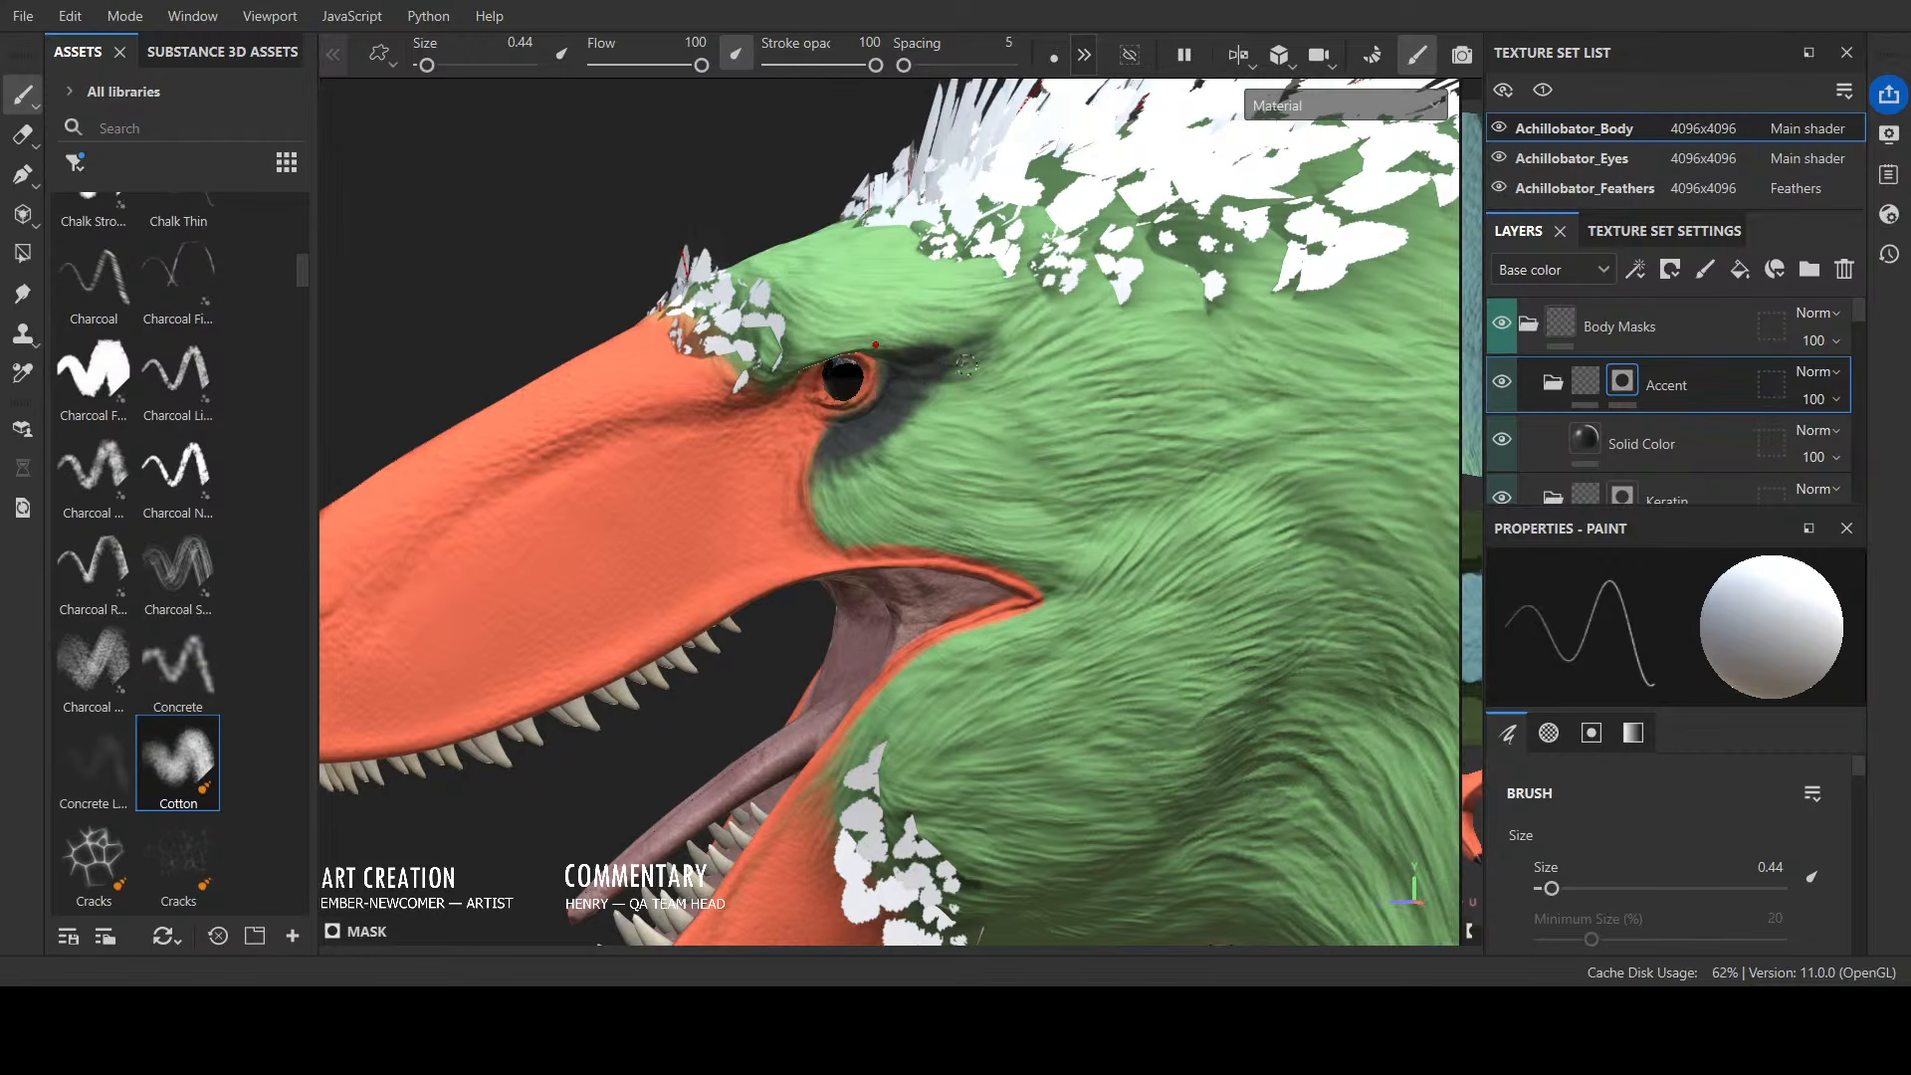
mouse_move(912, 381)
mouse_down()
mouse_move(933, 398)
mouse_move(1013, 360)
mouse_move(806, 352)
mouse_up()
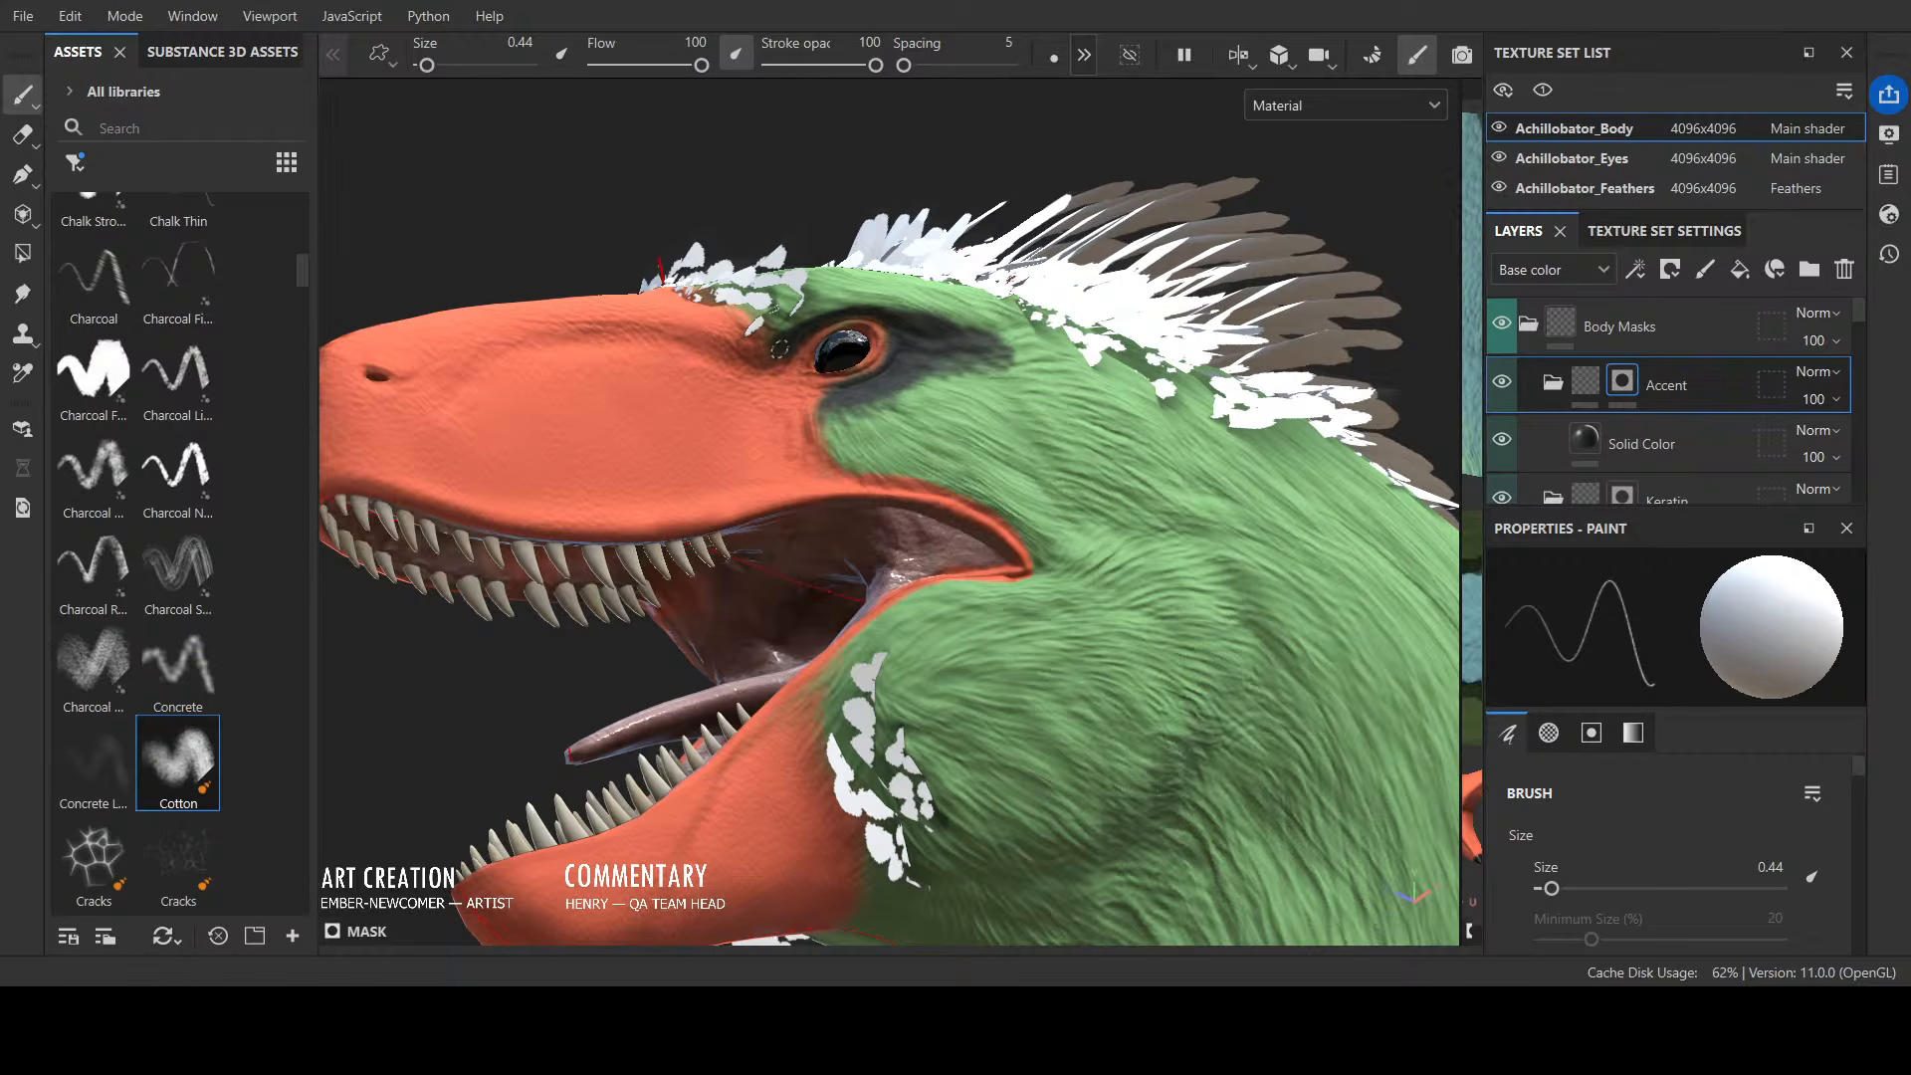
alt+drag(885, 253, 757, 248)
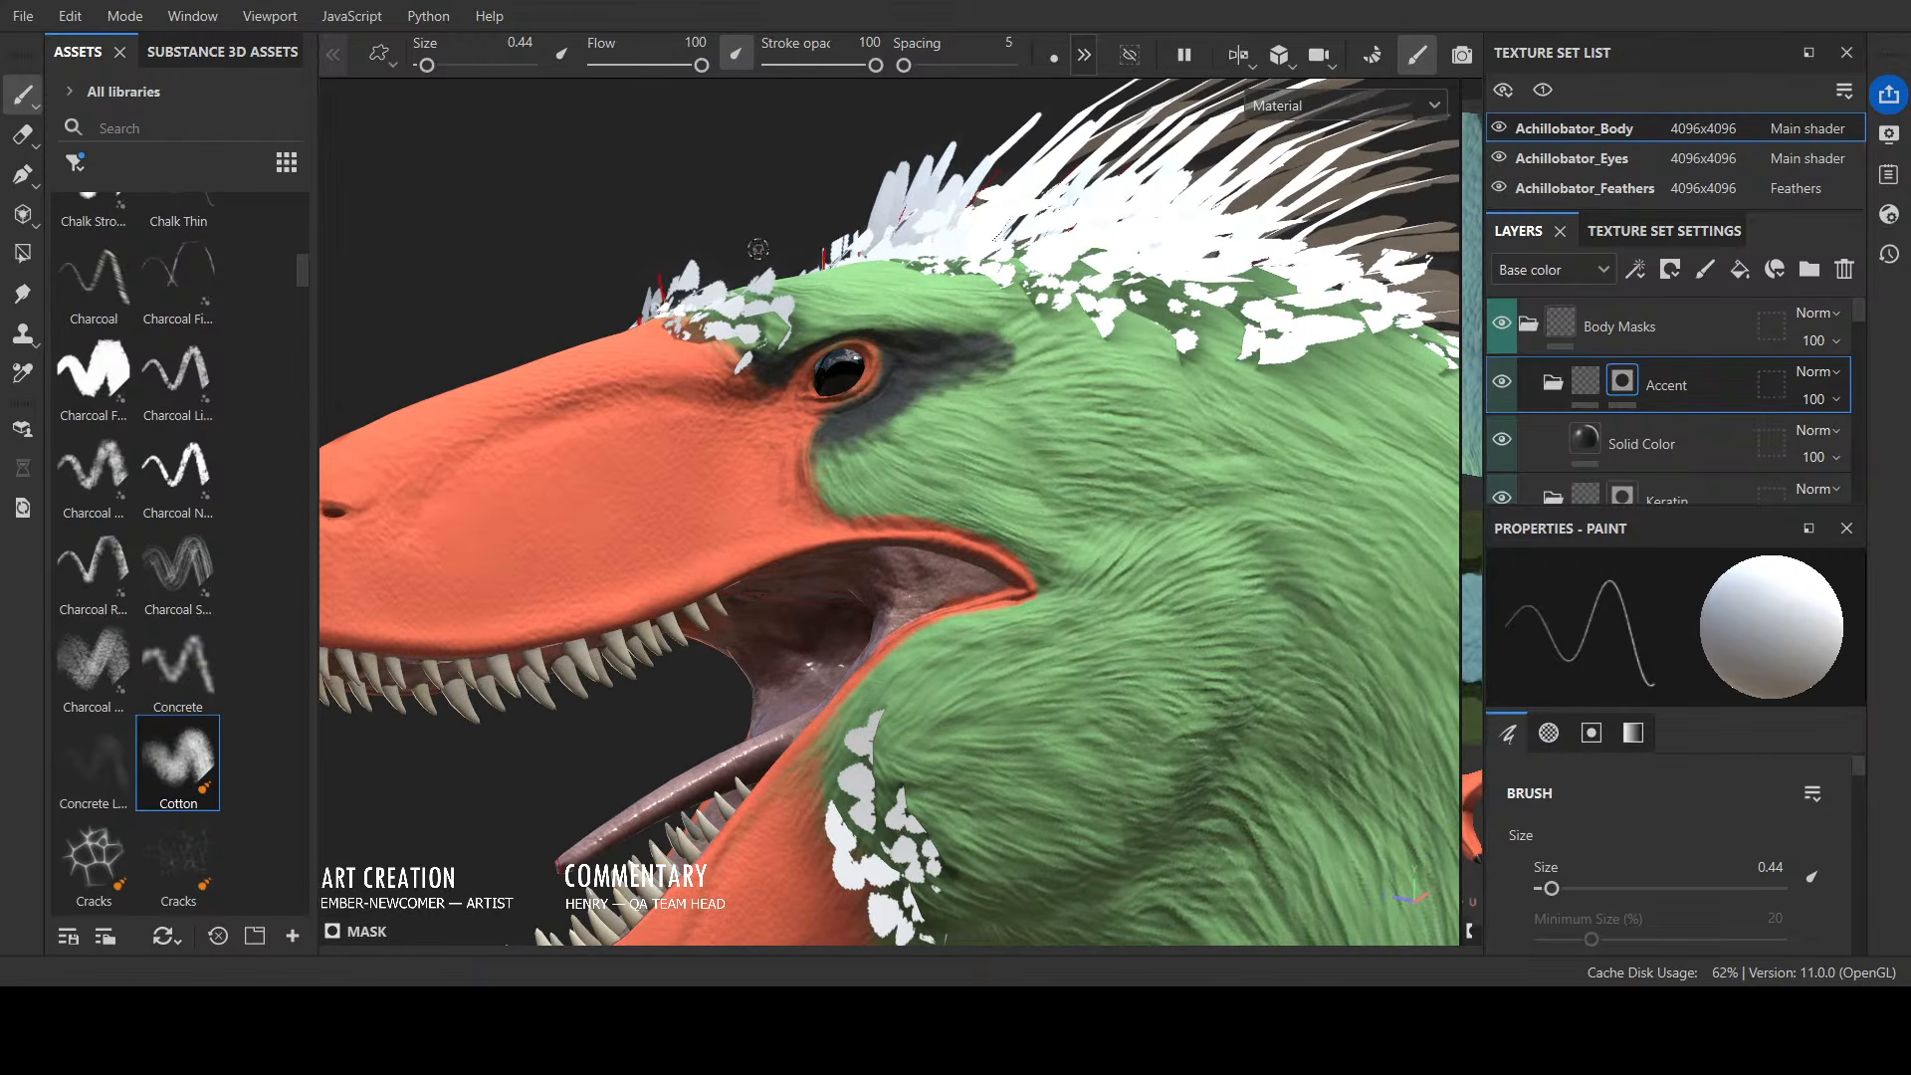
mouse_move(750, 358)
mouse_down()
mouse_move(828, 328)
mouse_move(920, 331)
mouse_move(844, 325)
mouse_move(763, 340)
mouse_move(995, 341)
mouse_move(900, 325)
mouse_move(1031, 356)
mouse_up()
Step: Widen the dark eye patch and draw it backward into a stripe below the crest feathers
scroll(1031, 356, down, 3)
alt+drag(987, 457, 887, 415)
scroll(887, 414, up, 3)
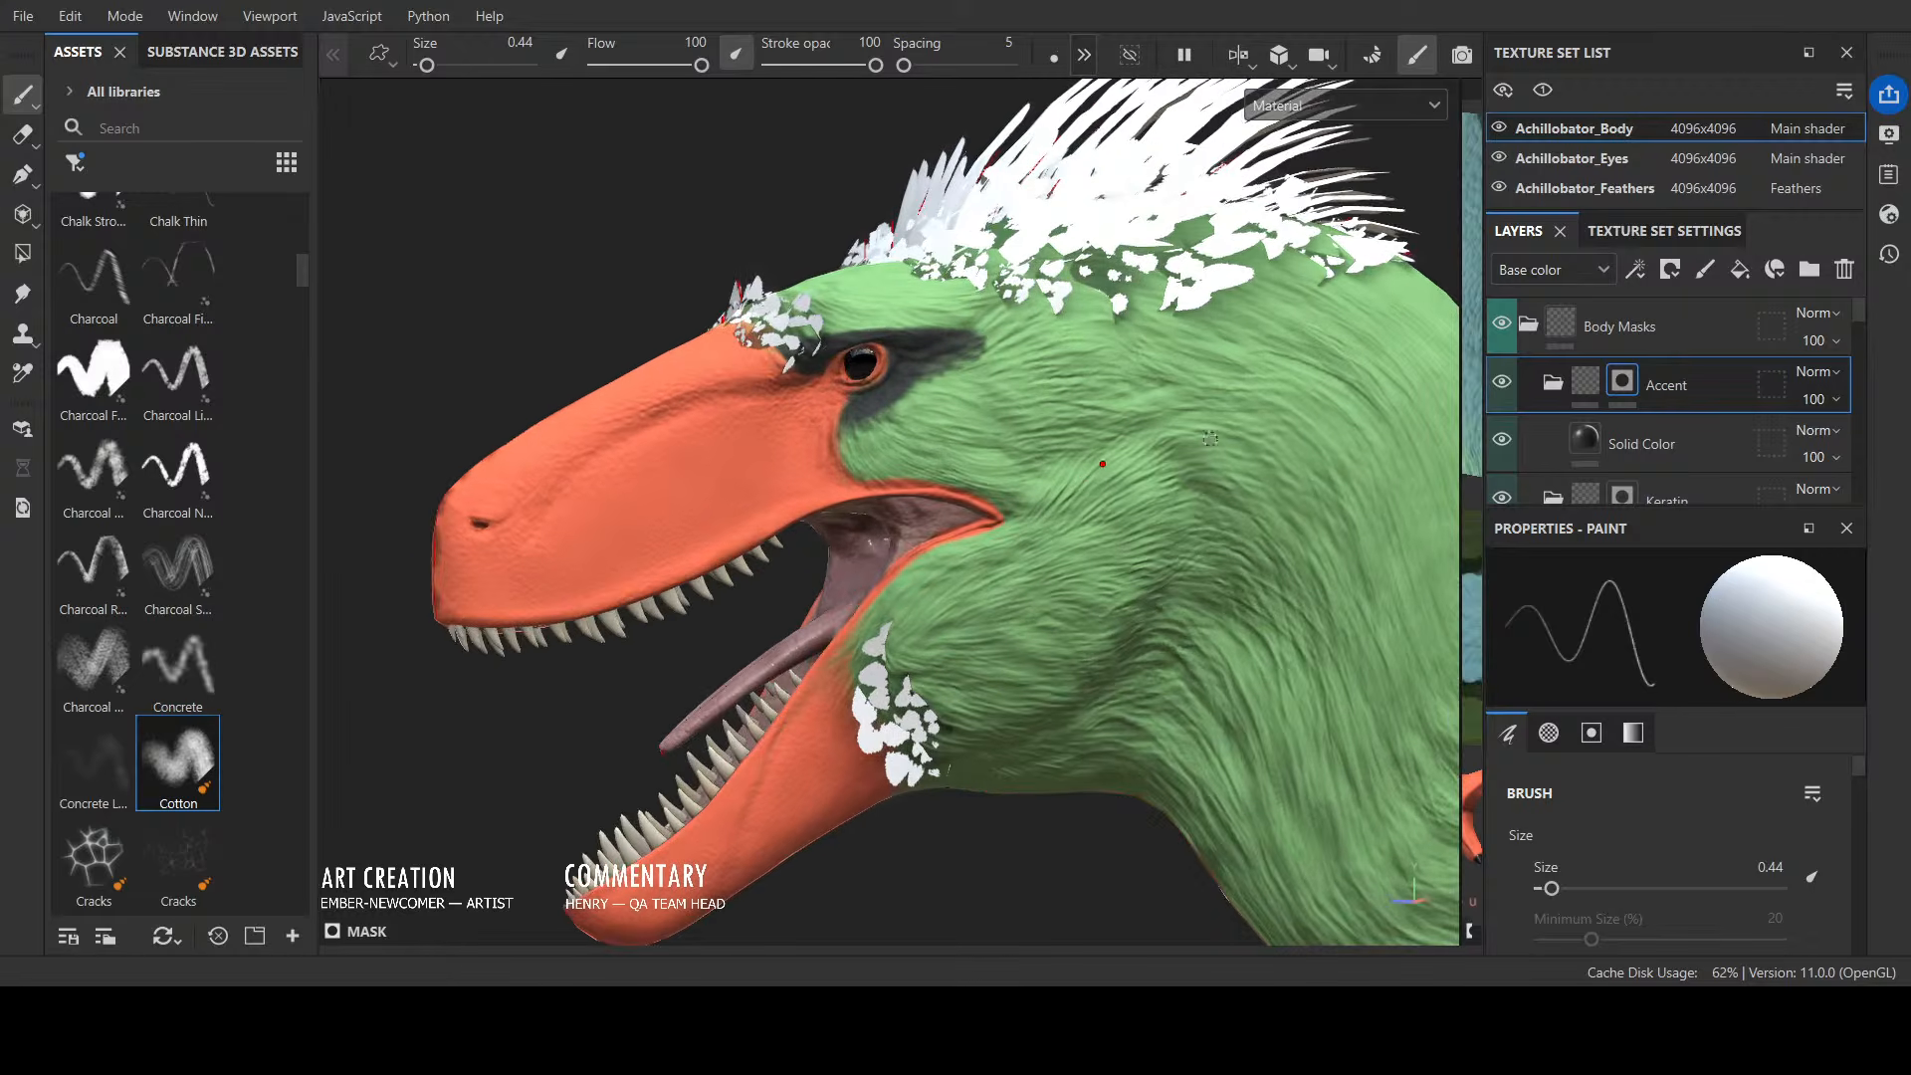
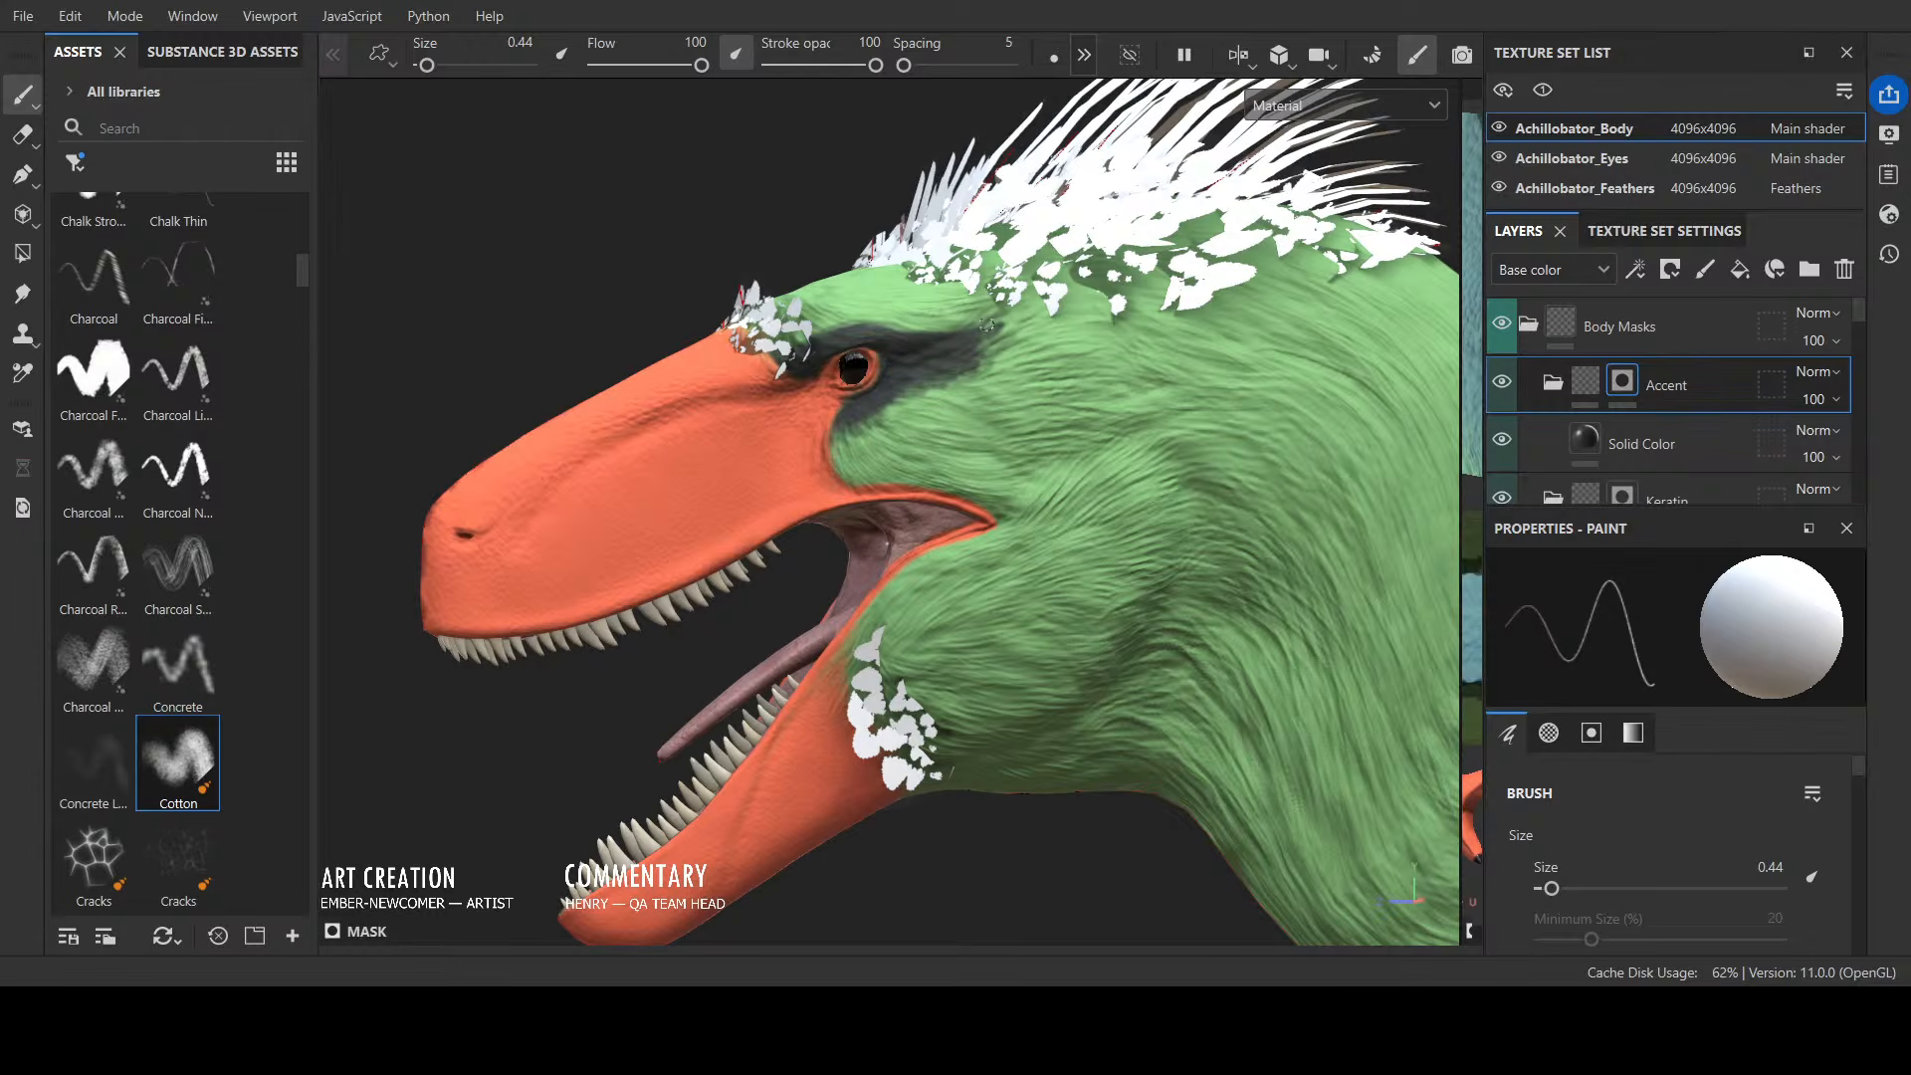
alt+drag(1040, 334, 910, 827)
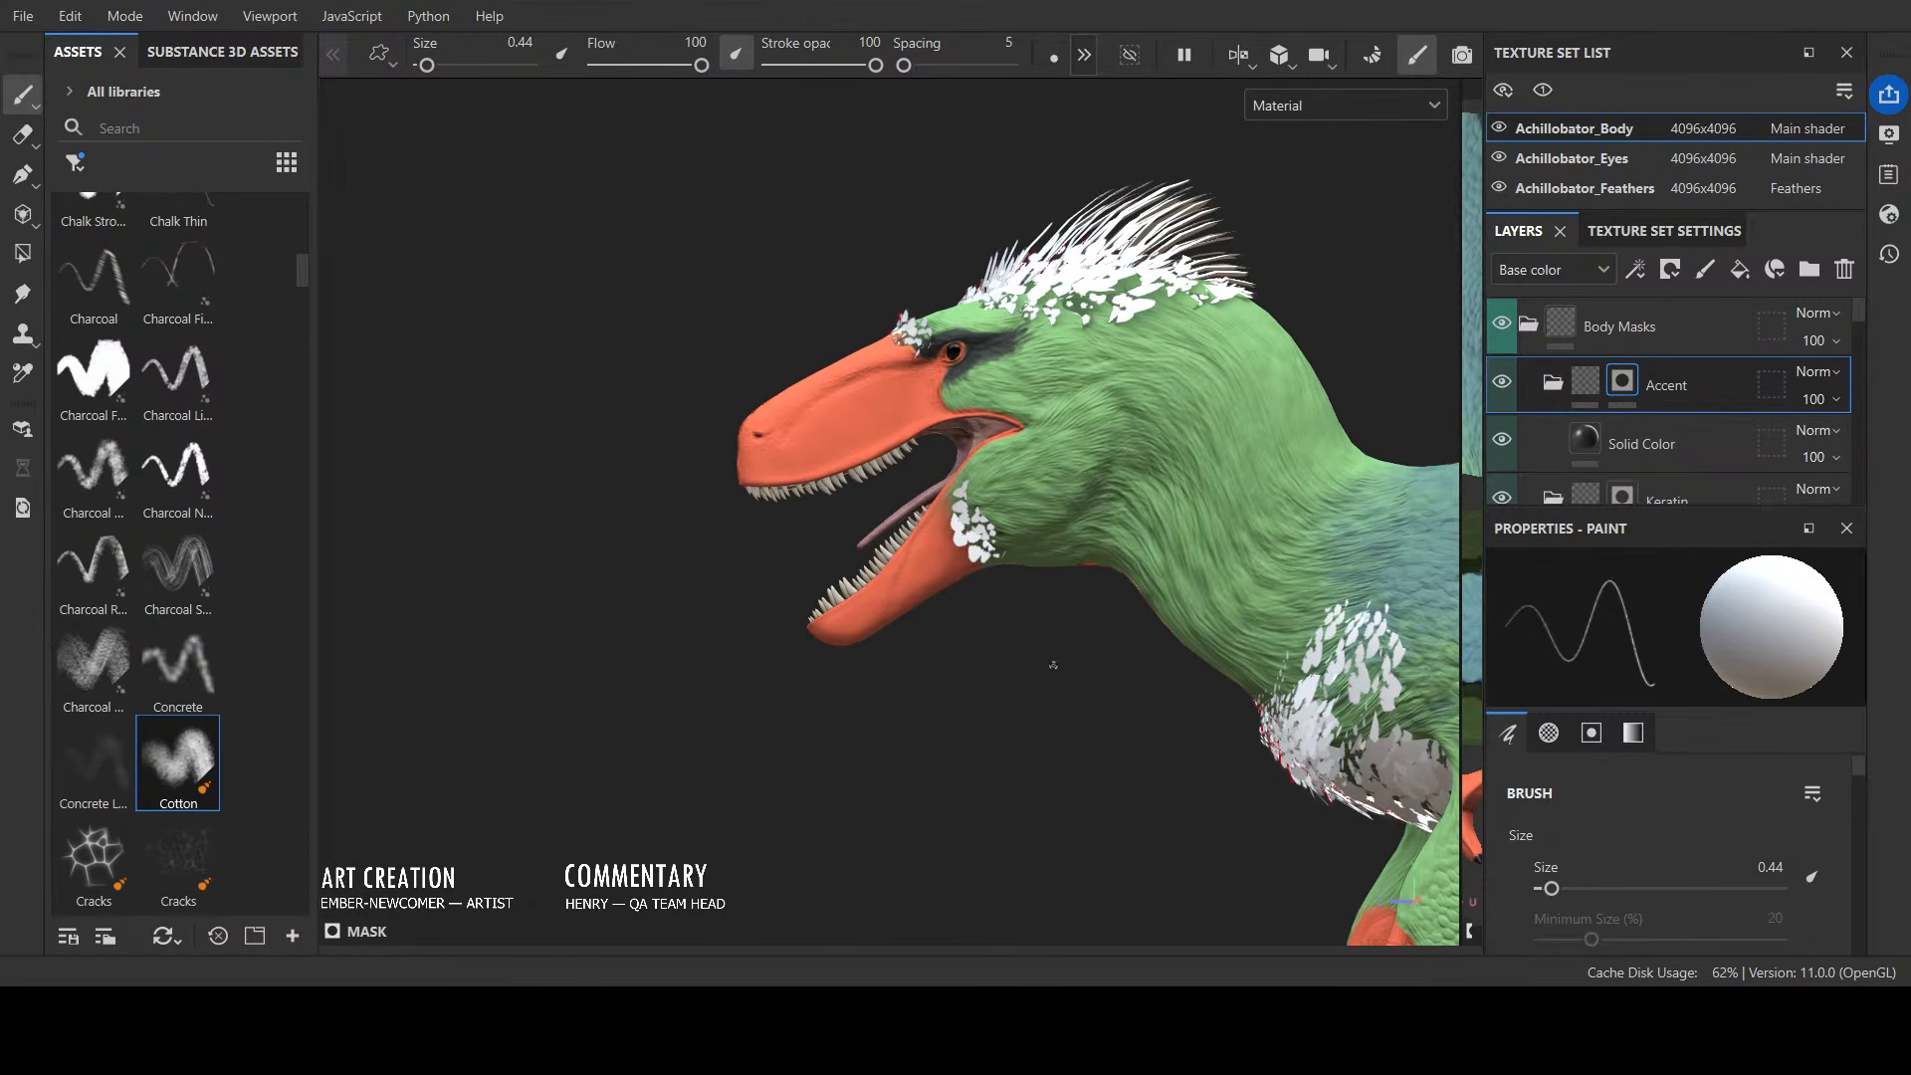
alt+middle_drag(1050, 617, 805, 754)
scroll(805, 755, up, 4)
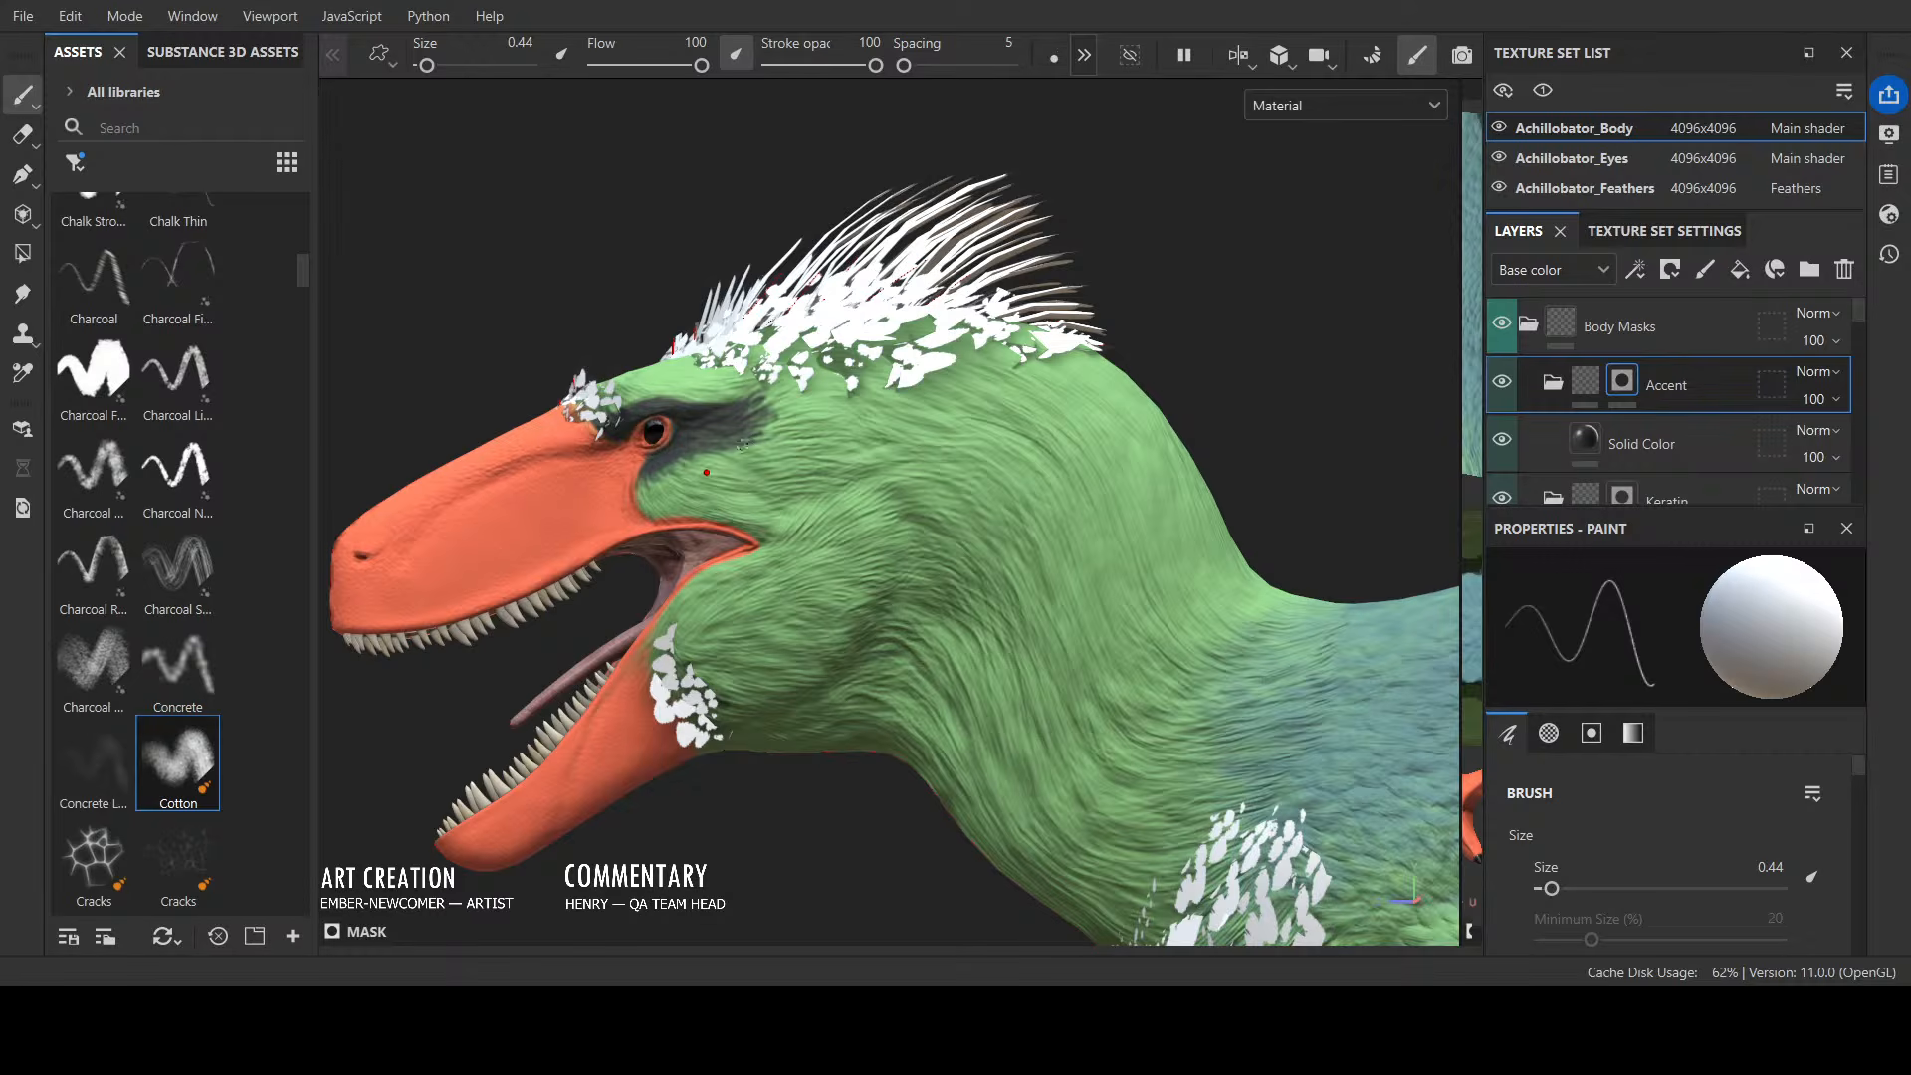
mouse_move(802, 432)
mouse_down()
mouse_move(790, 403)
mouse_move(766, 406)
mouse_move(848, 402)
mouse_move(788, 406)
mouse_move(687, 462)
mouse_move(861, 410)
mouse_up()
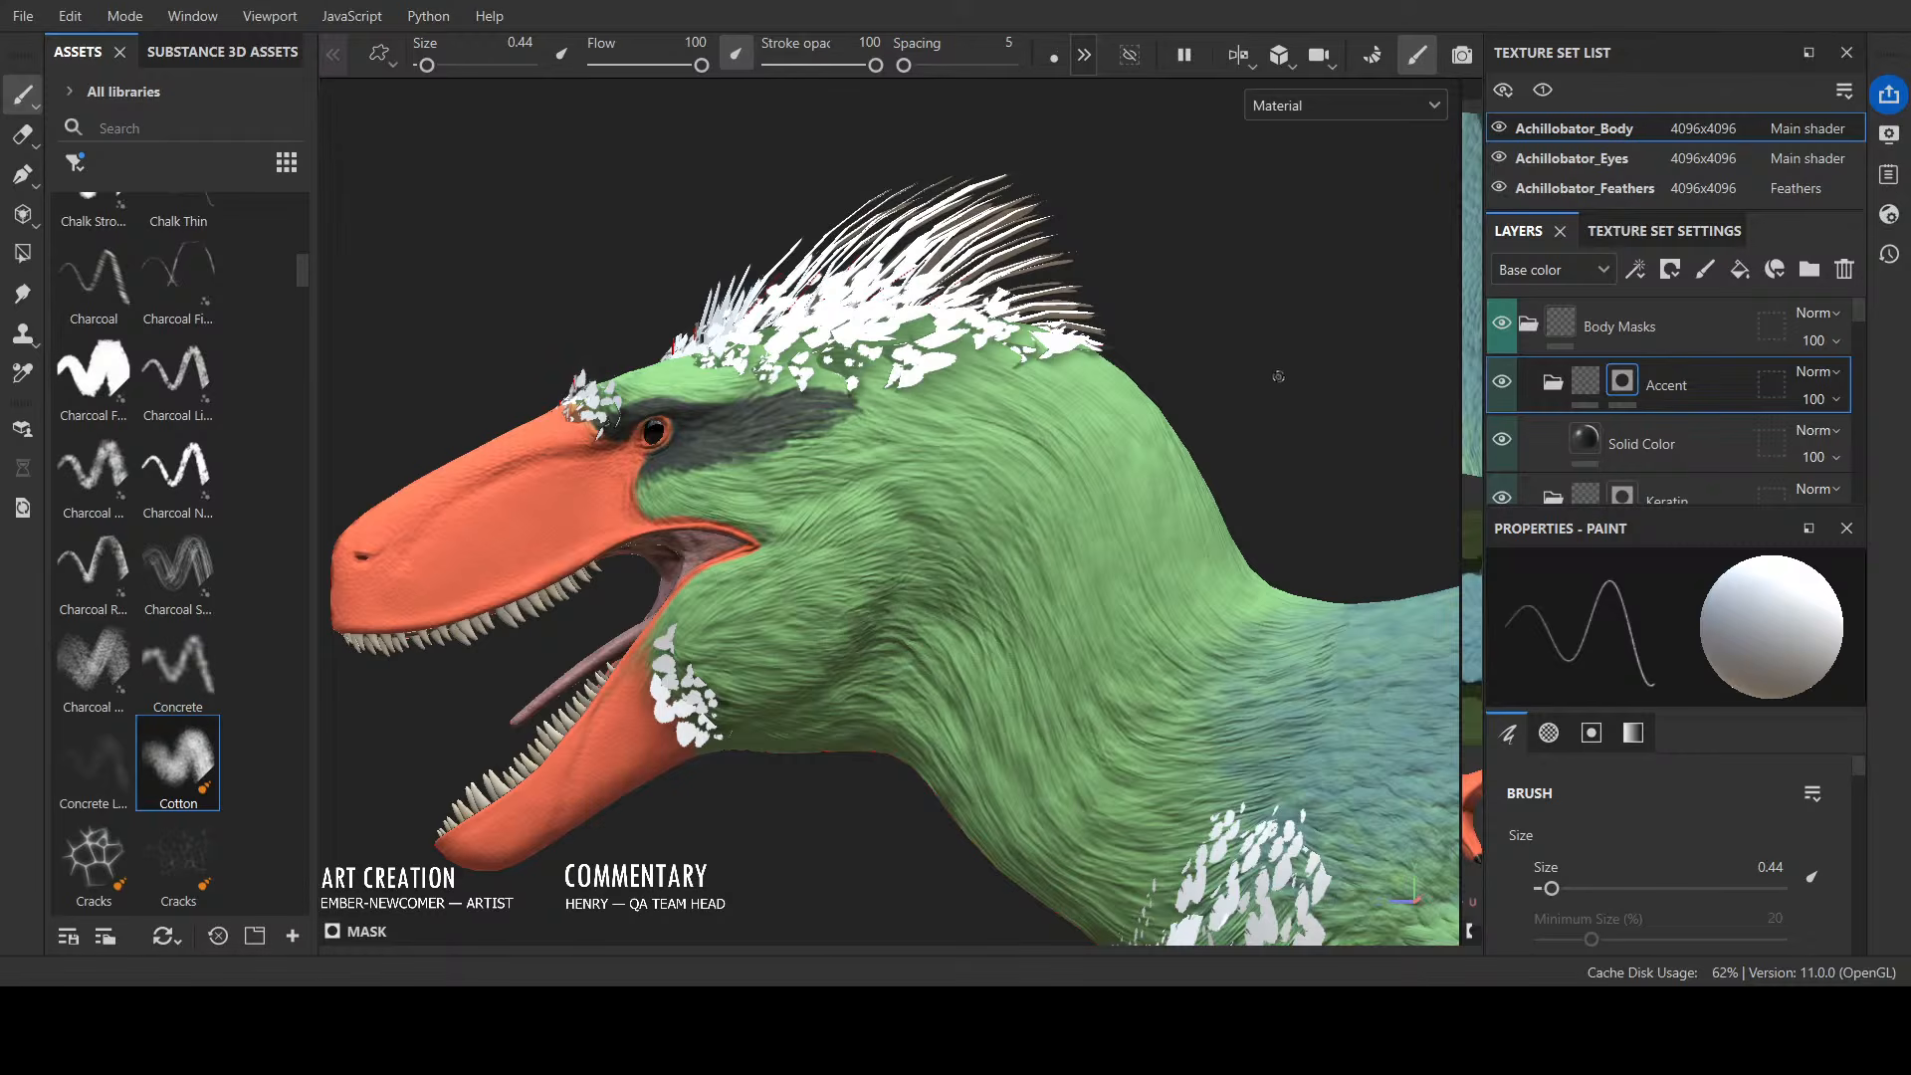
Step: Set the brush size to 1.14 and extend the dark Accent eye stripe backward below the crest feathers
alt+drag(1278, 376, 844, 354)
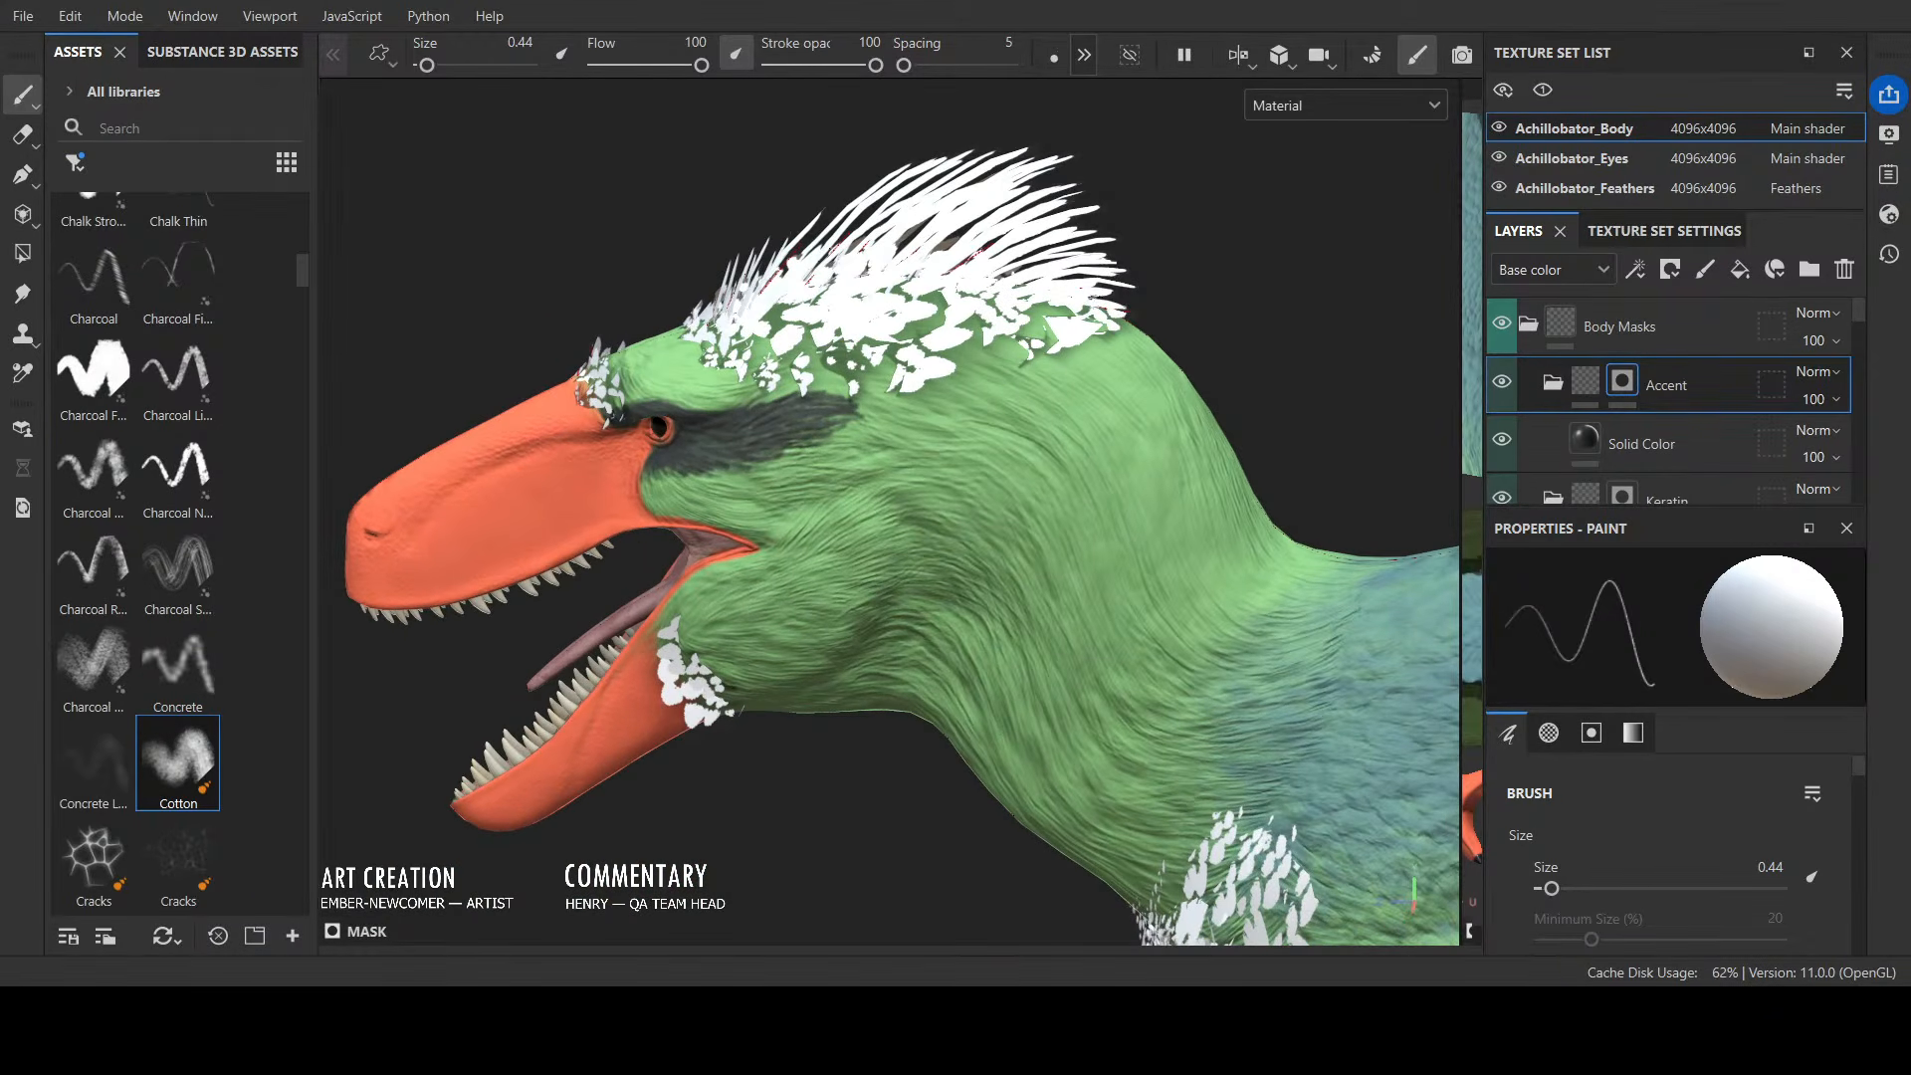
key(bracketright)
key(bracketright)
key(bracketright)
key(bracketright)
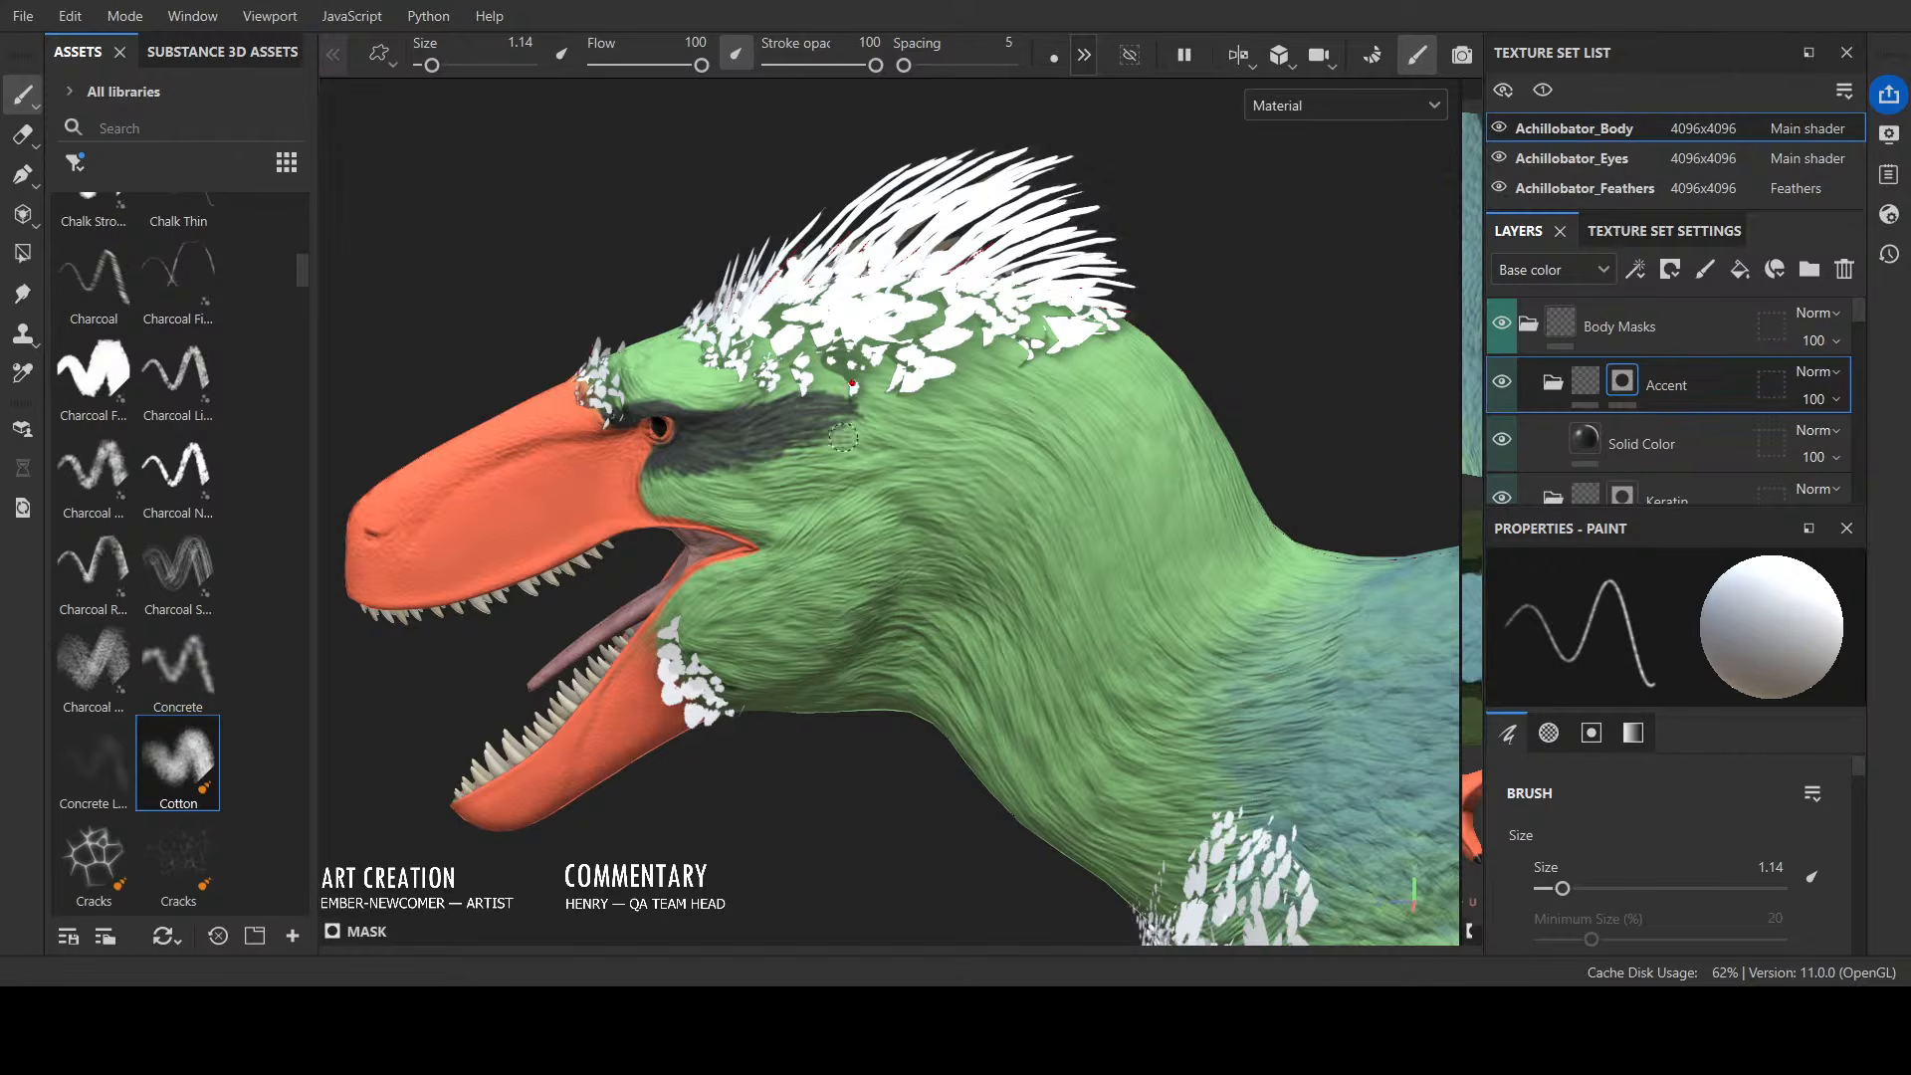
mouse_move(843, 436)
mouse_down()
mouse_move(786, 452)
mouse_move(890, 418)
mouse_move(851, 456)
mouse_move(896, 443)
mouse_move(926, 410)
mouse_move(876, 396)
mouse_move(972, 409)
mouse_up()
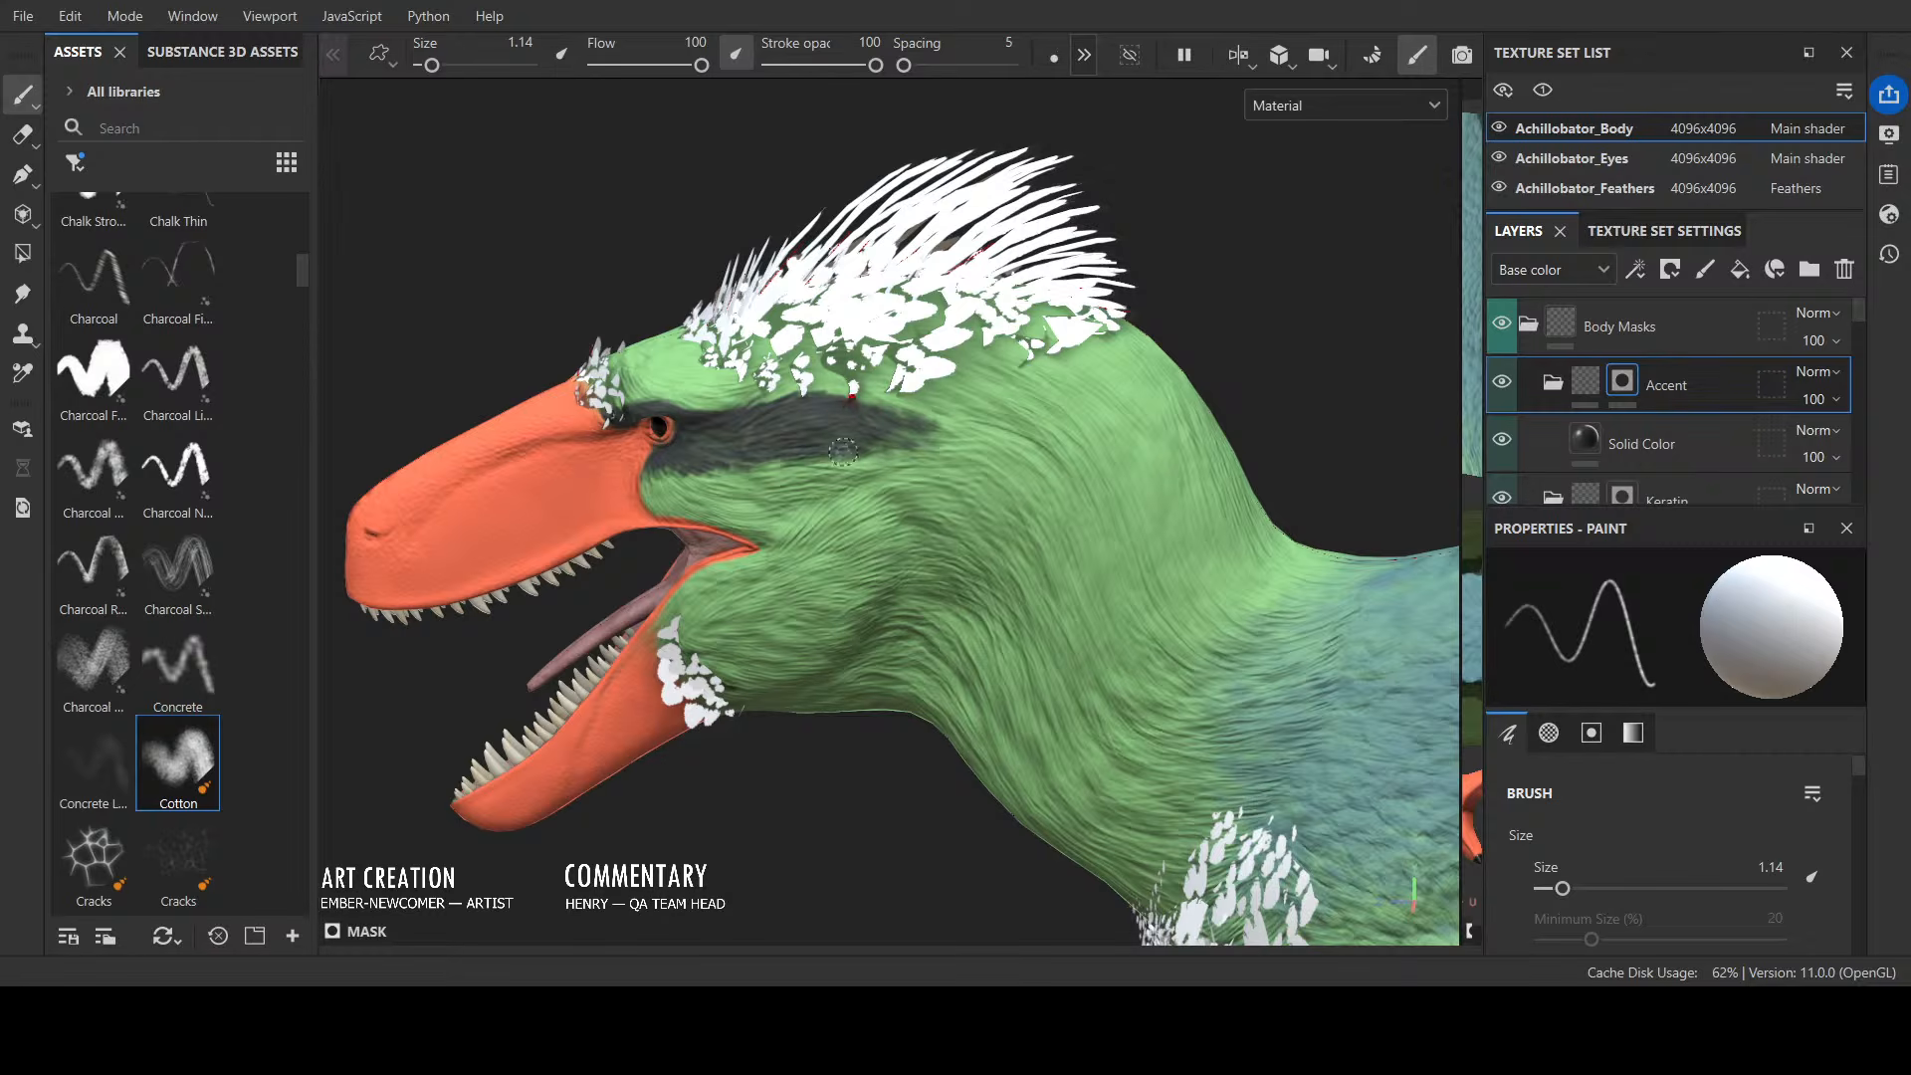
Step: Refine the eye stripe's edges with alternating light and dark mask strokes and lengthen its tail toward the neck
key(x)
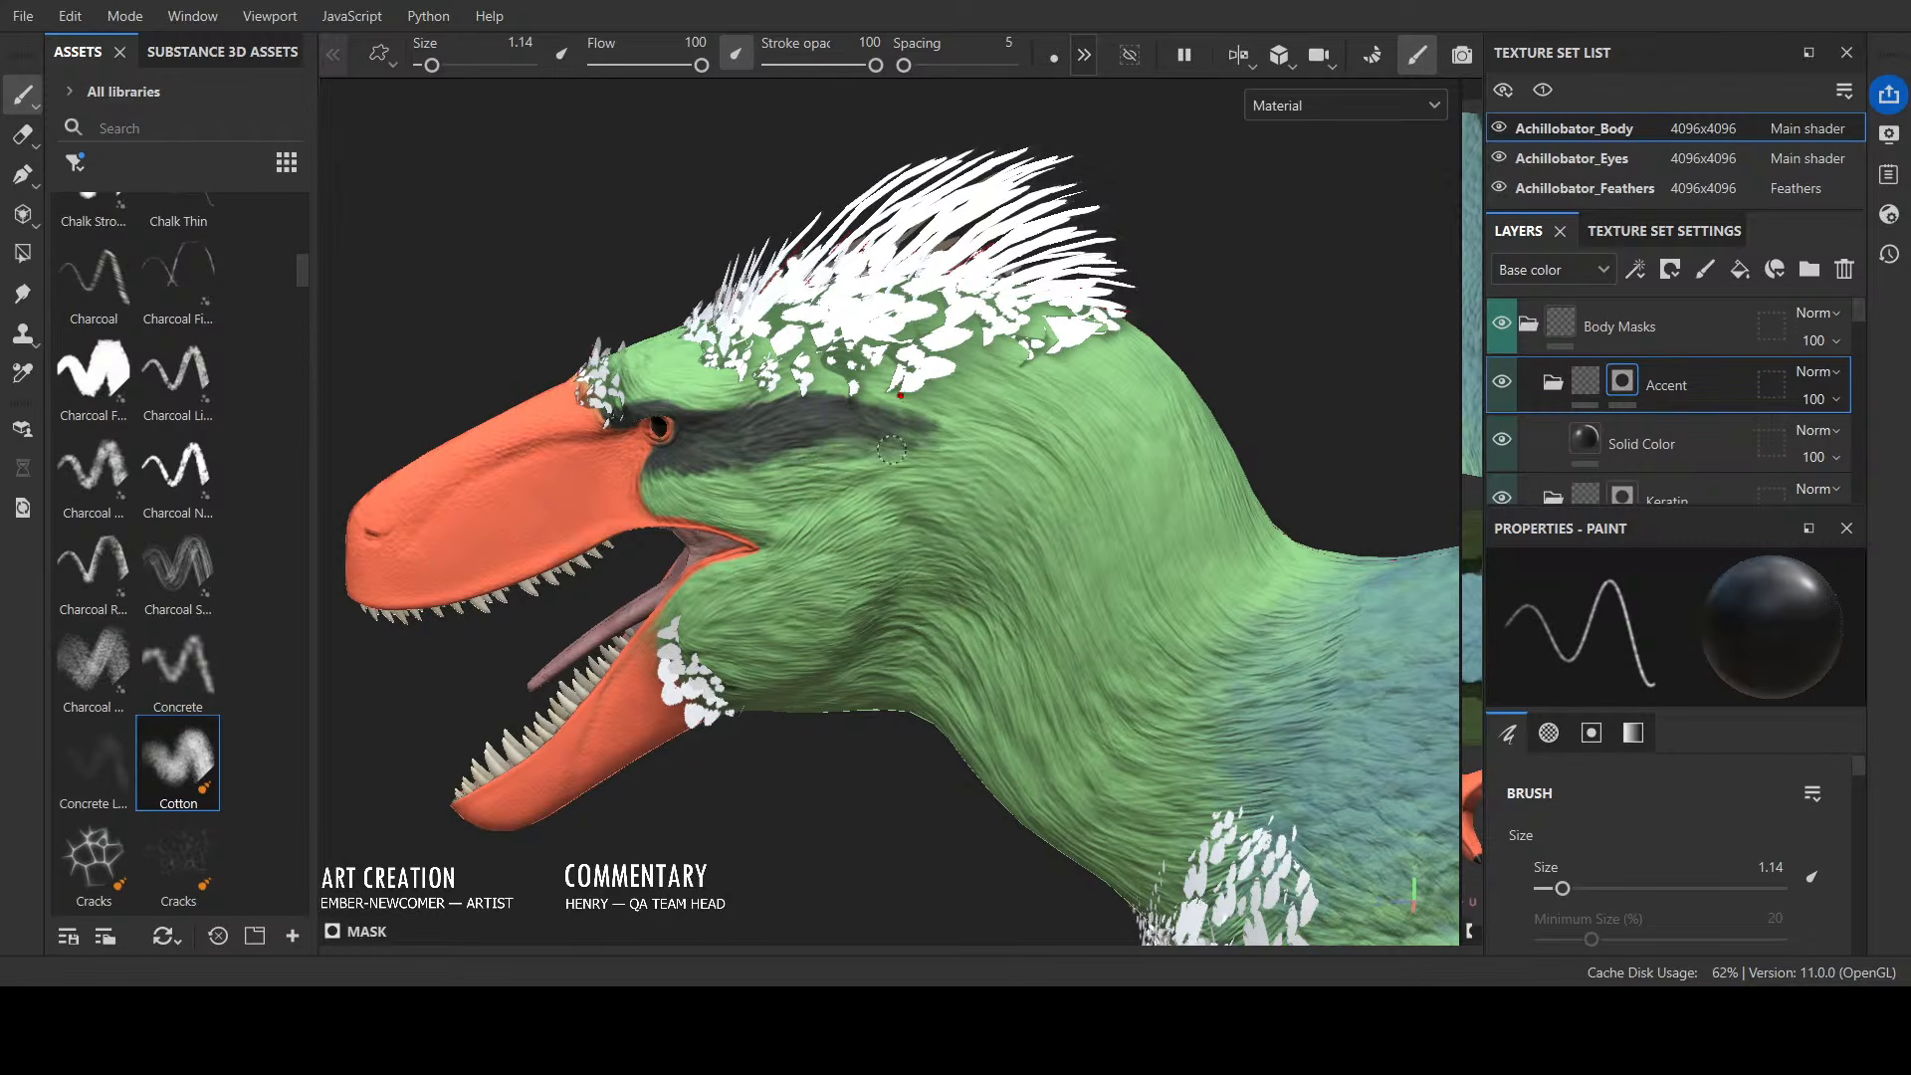
key(x)
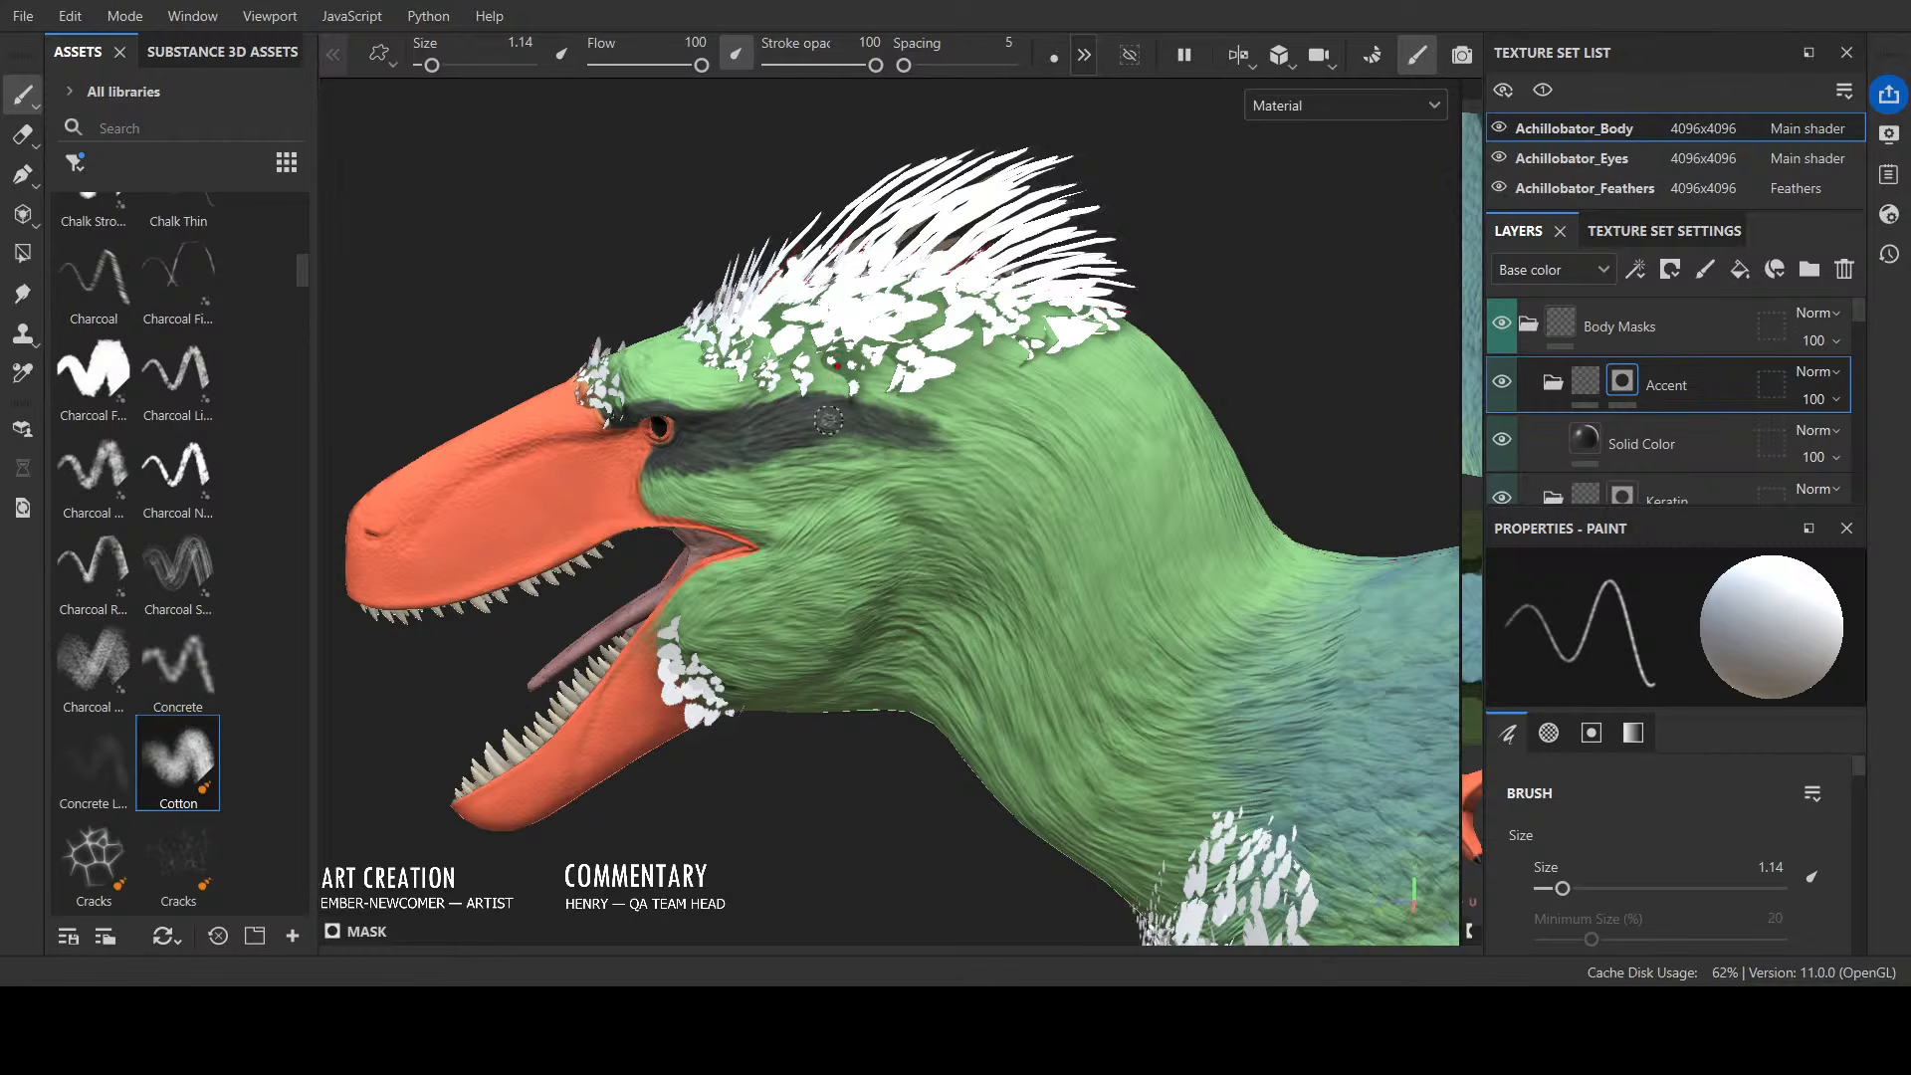
key(x)
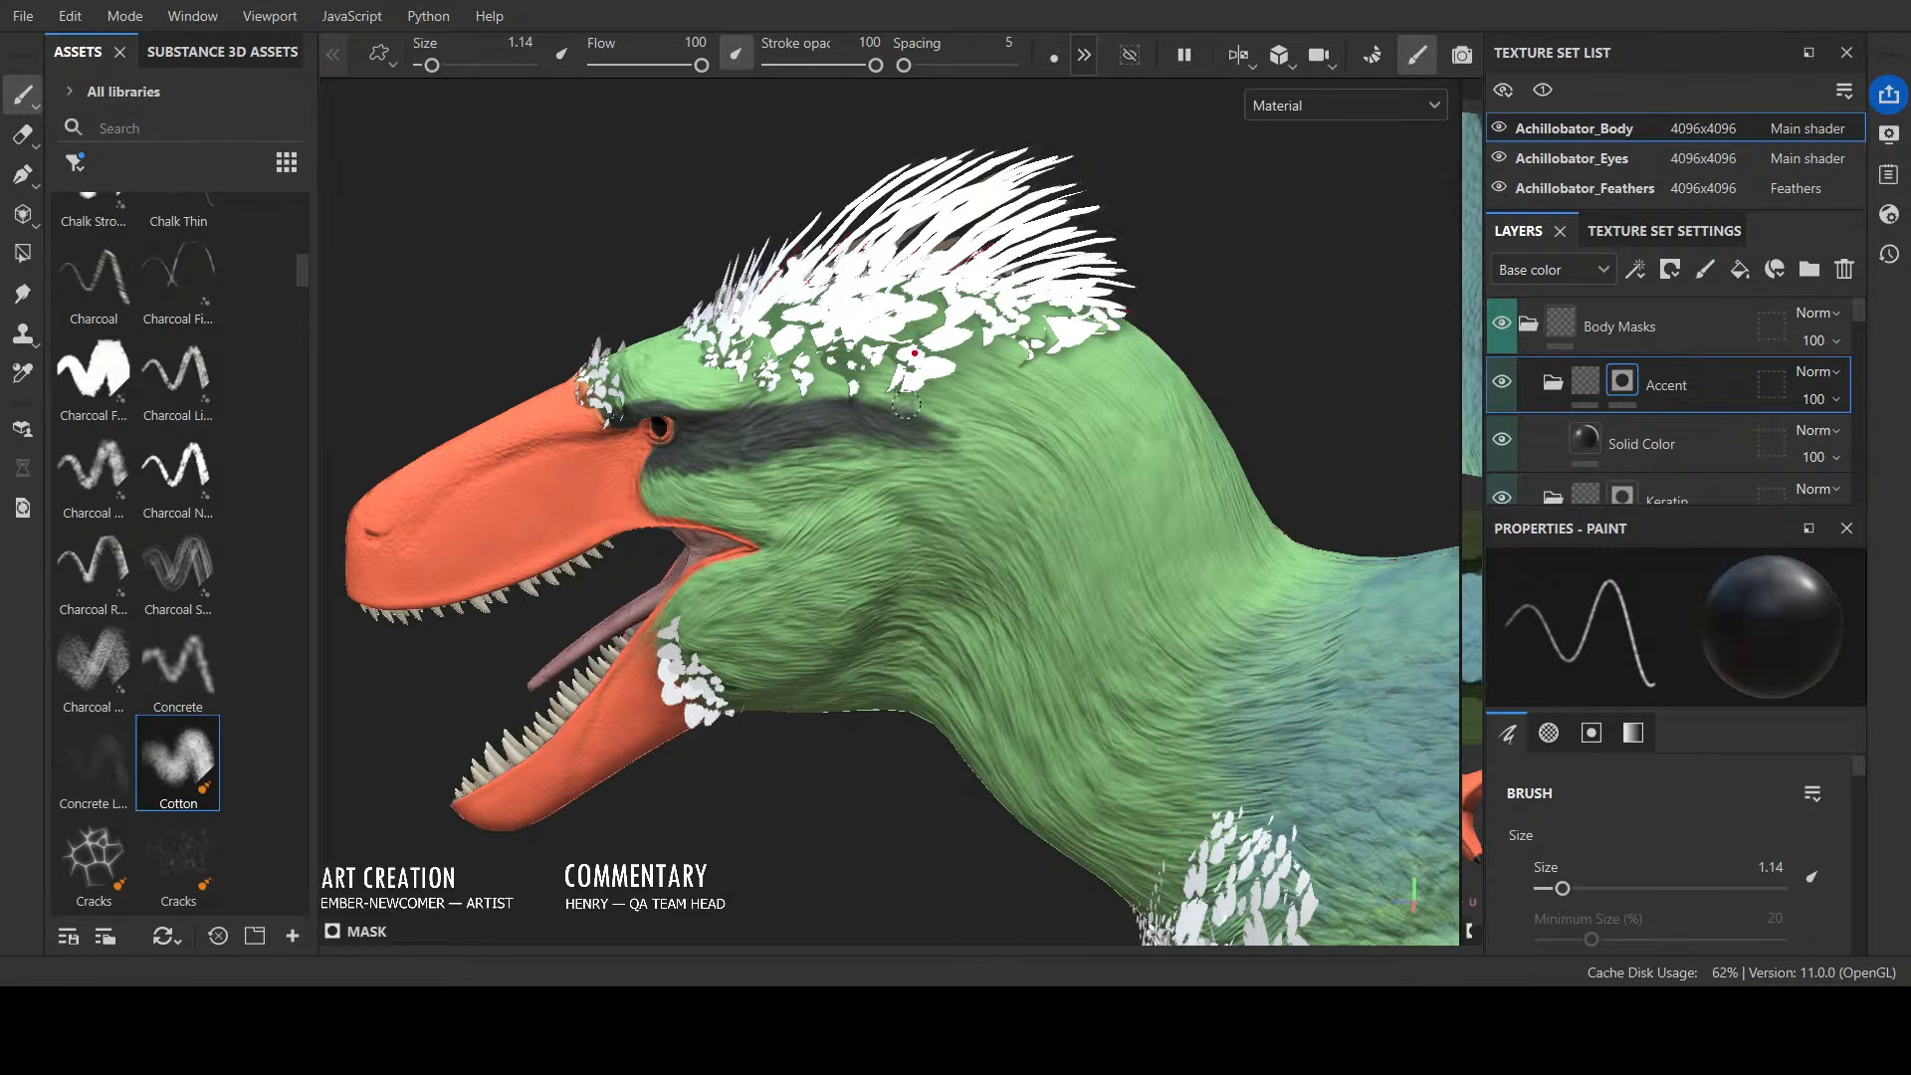
key(x)
drag(945, 434, 980, 449)
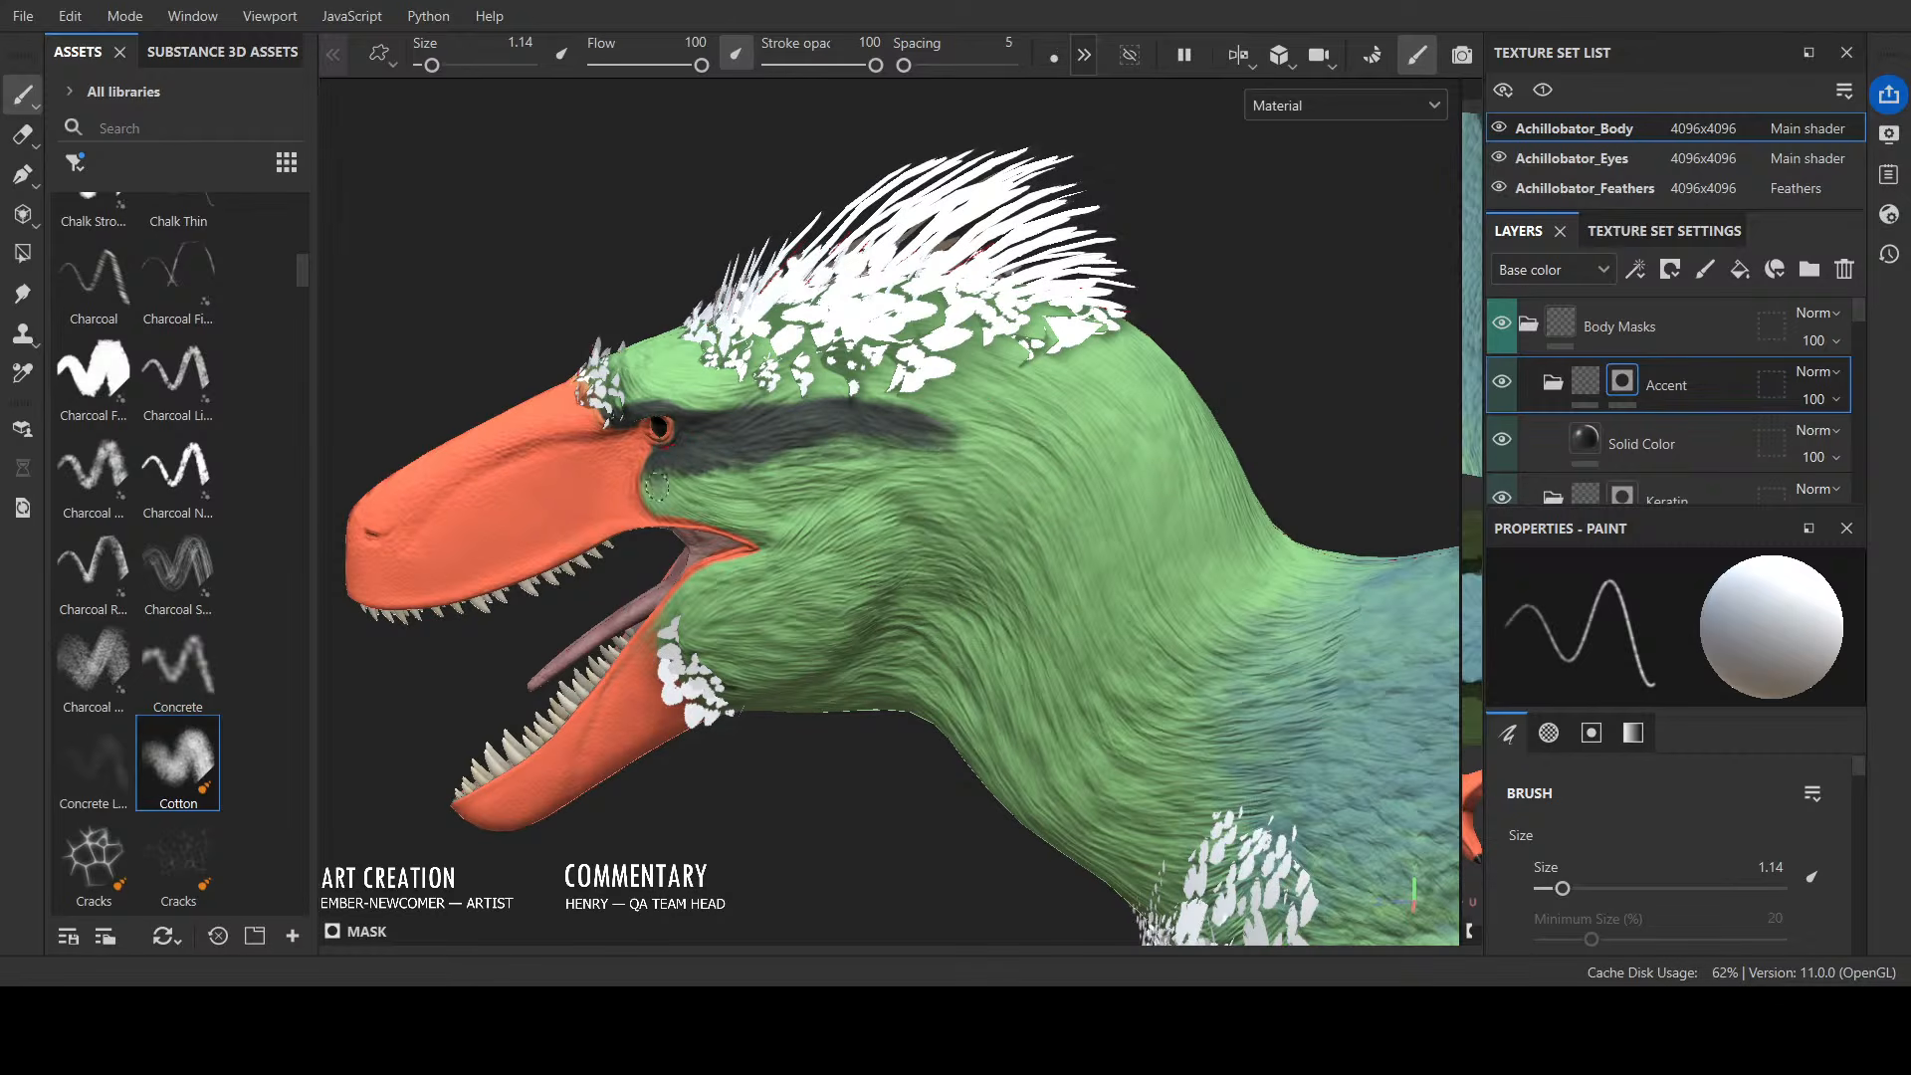
mouse_move(694, 453)
mouse_down()
mouse_move(786, 455)
mouse_move(801, 434)
mouse_move(810, 712)
mouse_move(1071, 631)
mouse_move(1309, 656)
mouse_move(938, 648)
mouse_move(875, 704)
mouse_up()
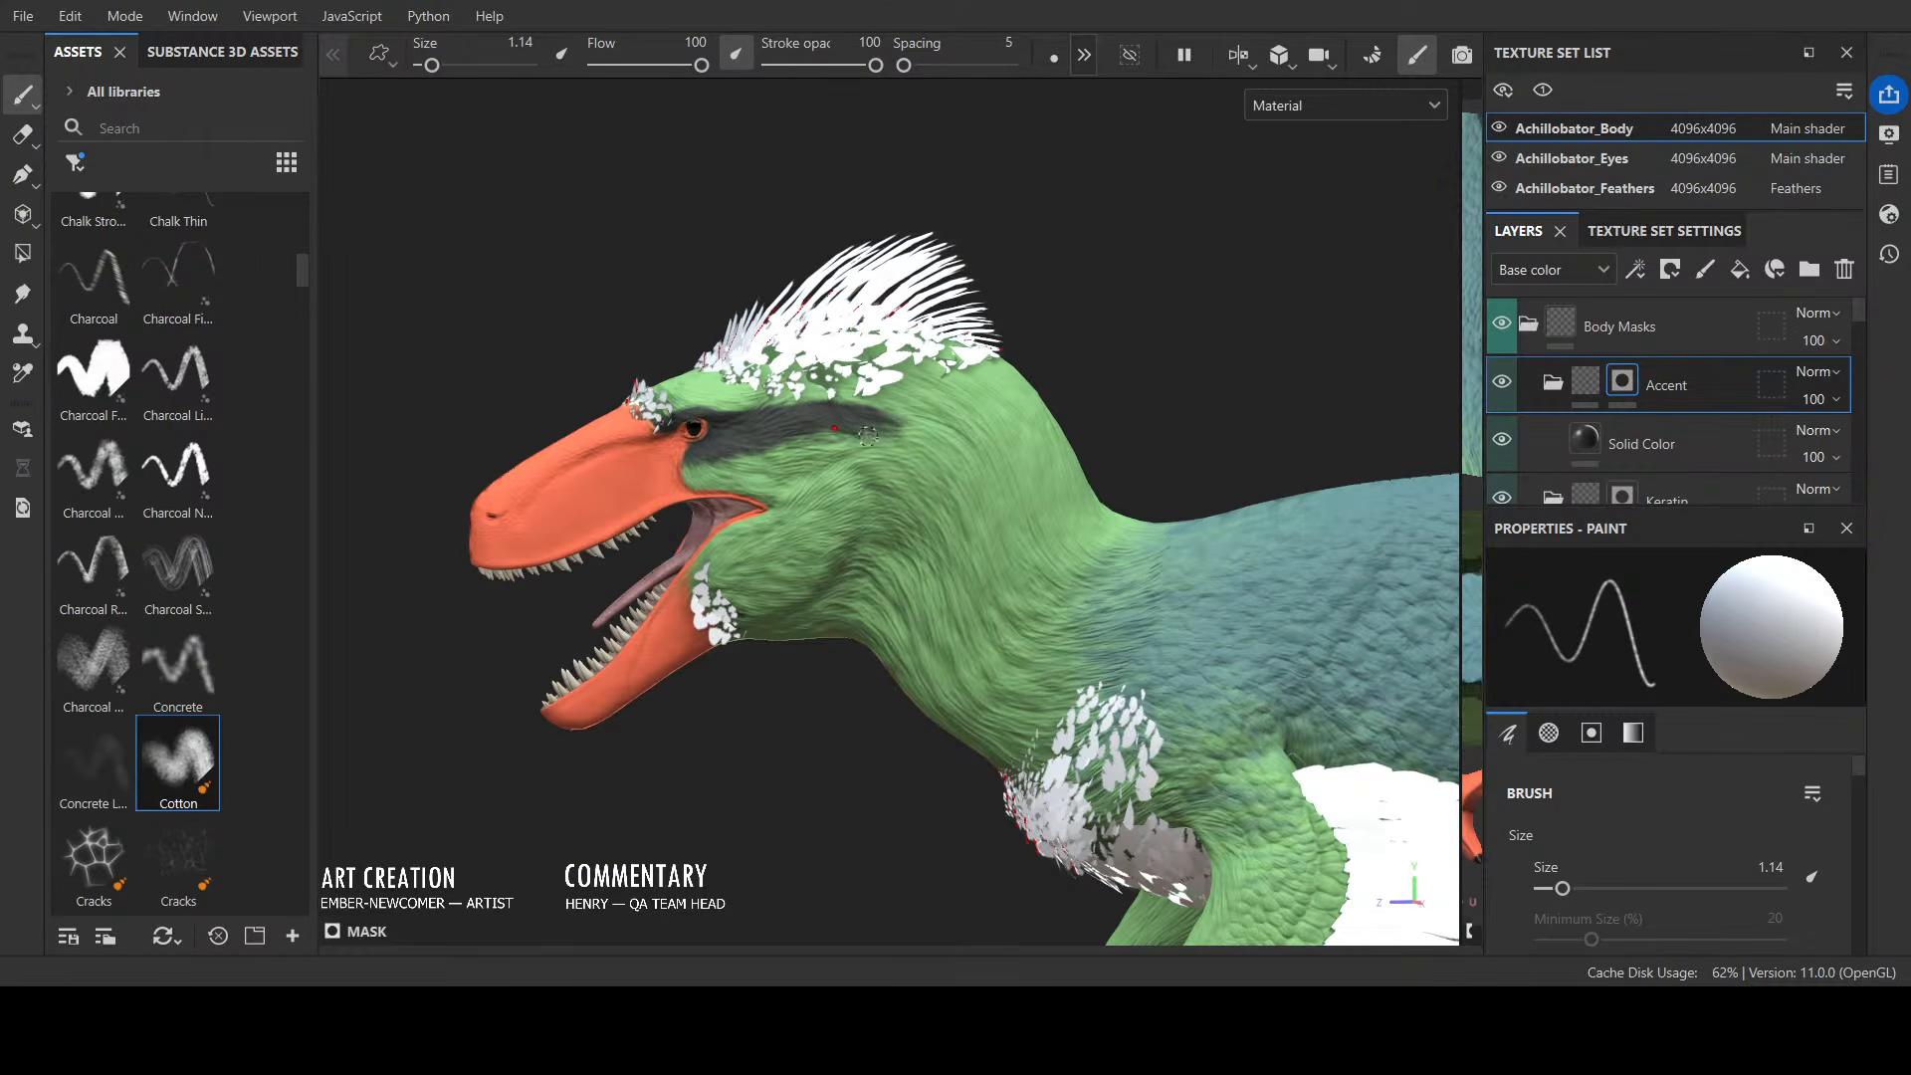
mouse_move(888, 439)
mouse_down()
mouse_move(936, 455)
mouse_move(882, 416)
mouse_up()
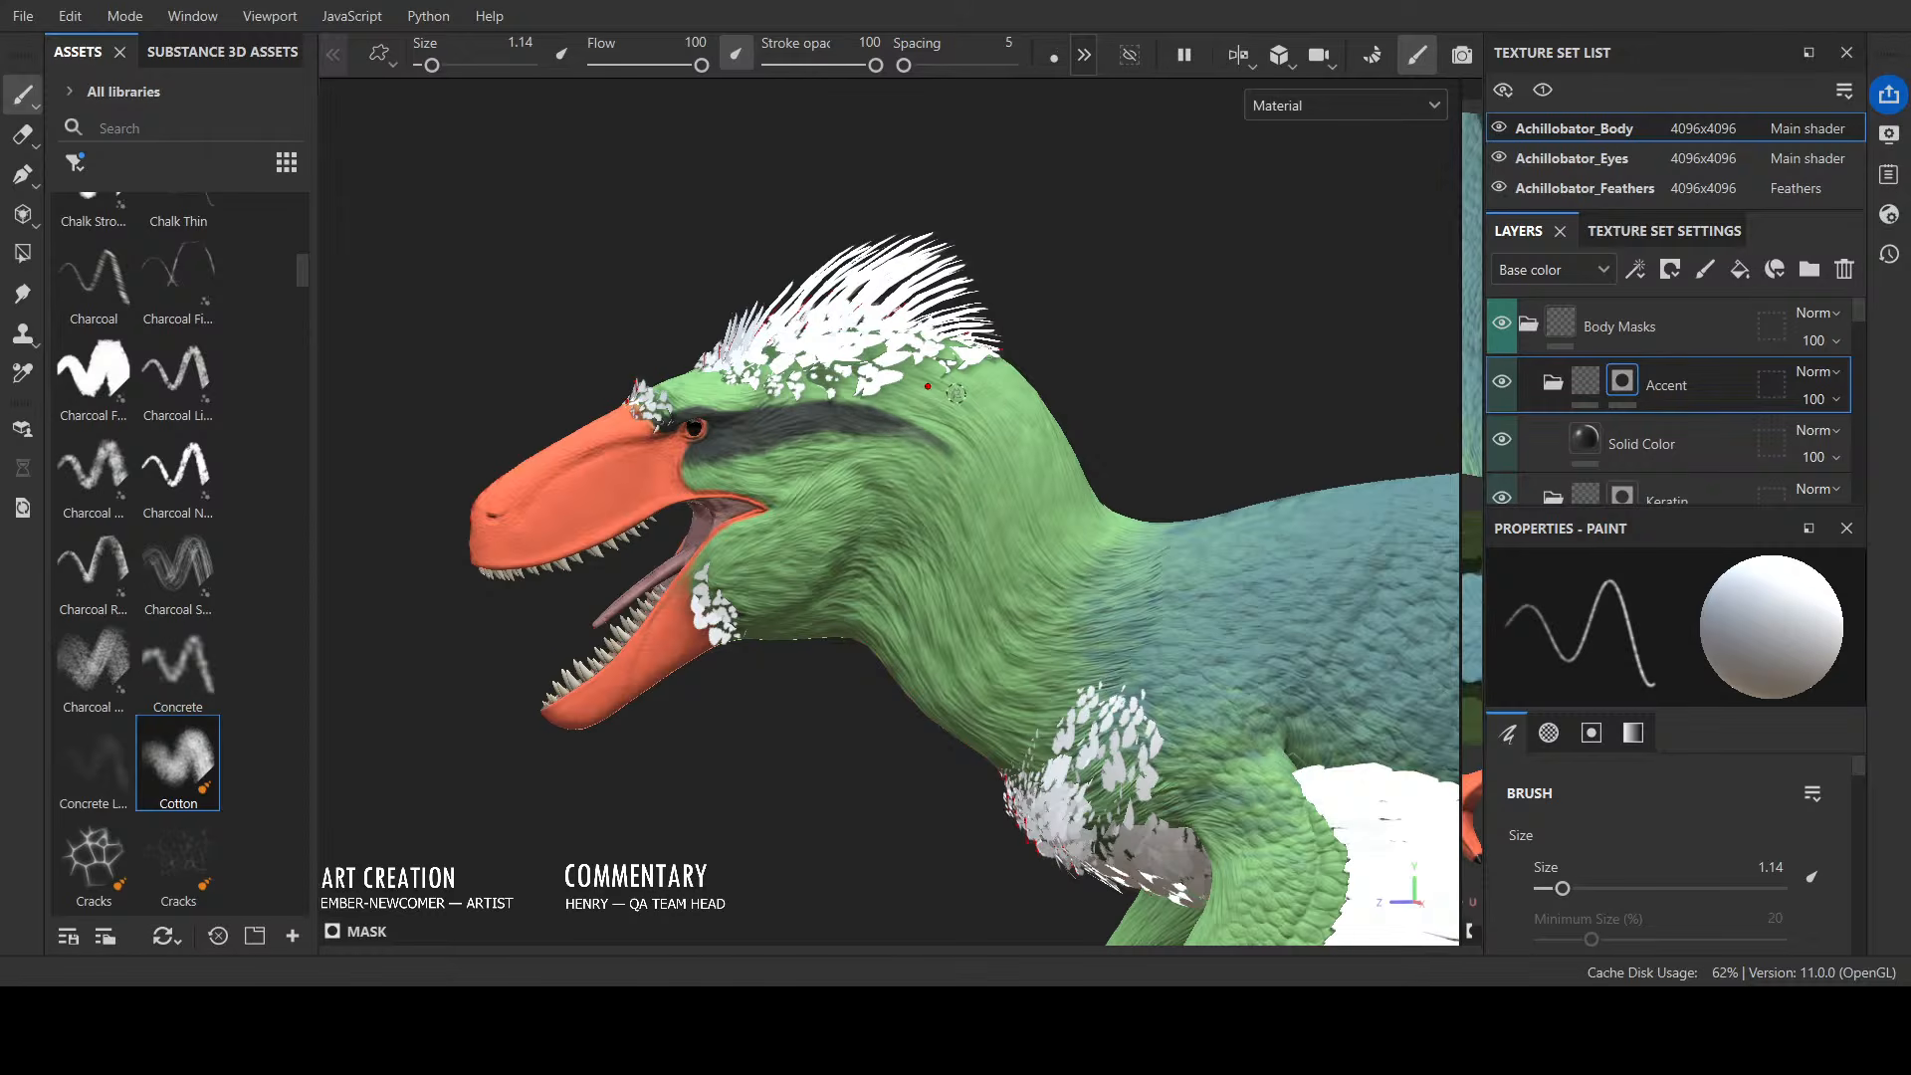
mouse_move(956, 392)
alt+mouse_down()
mouse_move(1161, 384)
mouse_move(1160, 427)
mouse_move(1013, 421)
mouse_move(1185, 349)
mouse_move(1131, 333)
mouse_move(1141, 439)
mouse_move(1158, 300)
mouse_move(1003, 488)
alt+mouse_up()
mouse_move(844, 414)
mouse_down()
mouse_move(920, 486)
mouse_move(1075, 498)
mouse_up()
mouse_move(1108, 397)
alt+mouse_down()
mouse_move(1092, 409)
mouse_move(1076, 355)
alt+mouse_up()
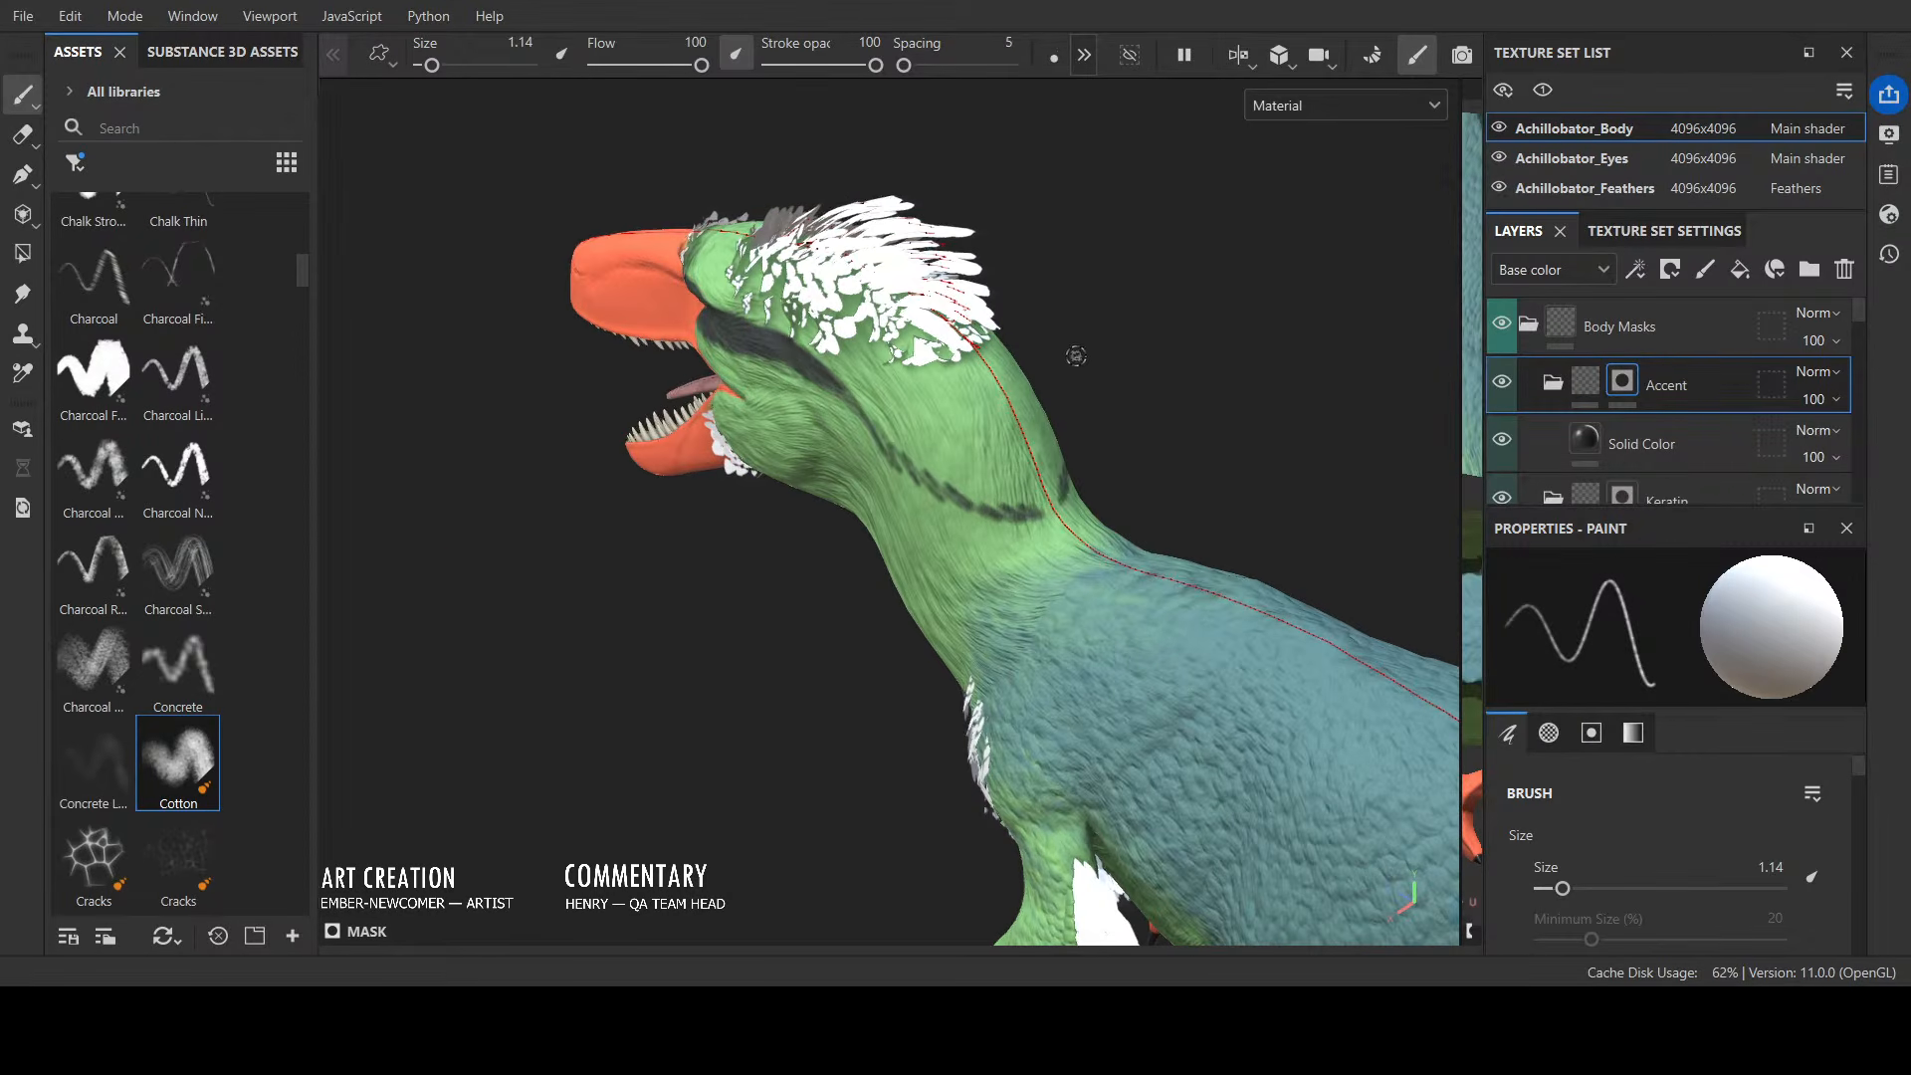
key(ctrl+z)
Step: Paint a thick dark Accent stripe from behind the eye down the neck to the midline at the nape
mouse_move(858, 398)
mouse_down()
mouse_move(1039, 495)
mouse_move(998, 509)
mouse_move(1055, 500)
mouse_move(964, 509)
mouse_move(854, 403)
mouse_move(980, 504)
mouse_move(1037, 507)
mouse_move(817, 436)
mouse_move(952, 496)
mouse_move(1058, 507)
mouse_move(1046, 483)
mouse_move(1051, 500)
mouse_up()
mouse_move(907, 471)
mouse_down()
mouse_move(979, 506)
mouse_move(901, 482)
mouse_move(1030, 487)
mouse_up()
alt+drag(1219, 364, 896, 408)
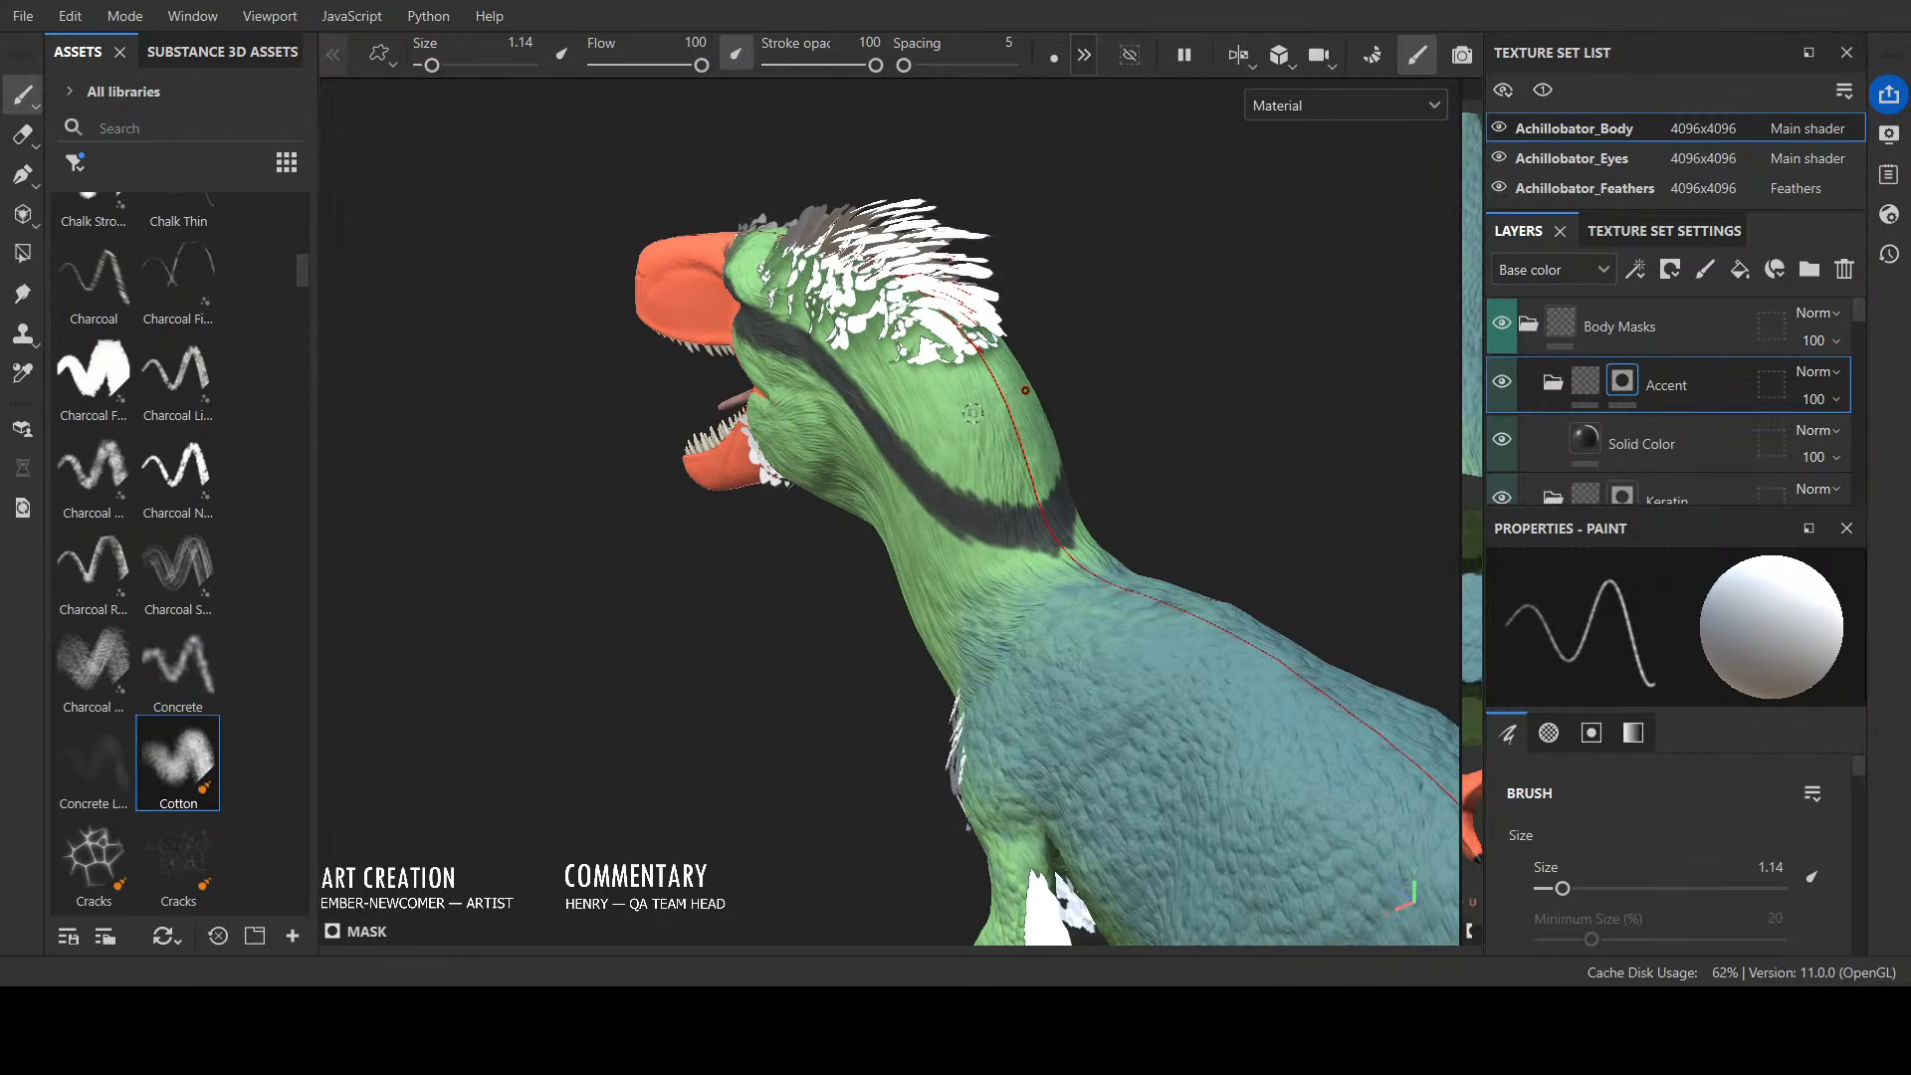
drag(1047, 505, 944, 482)
mouse_move(857, 398)
alt+mouse_down()
mouse_move(1179, 411)
mouse_move(1124, 403)
alt+mouse_up()
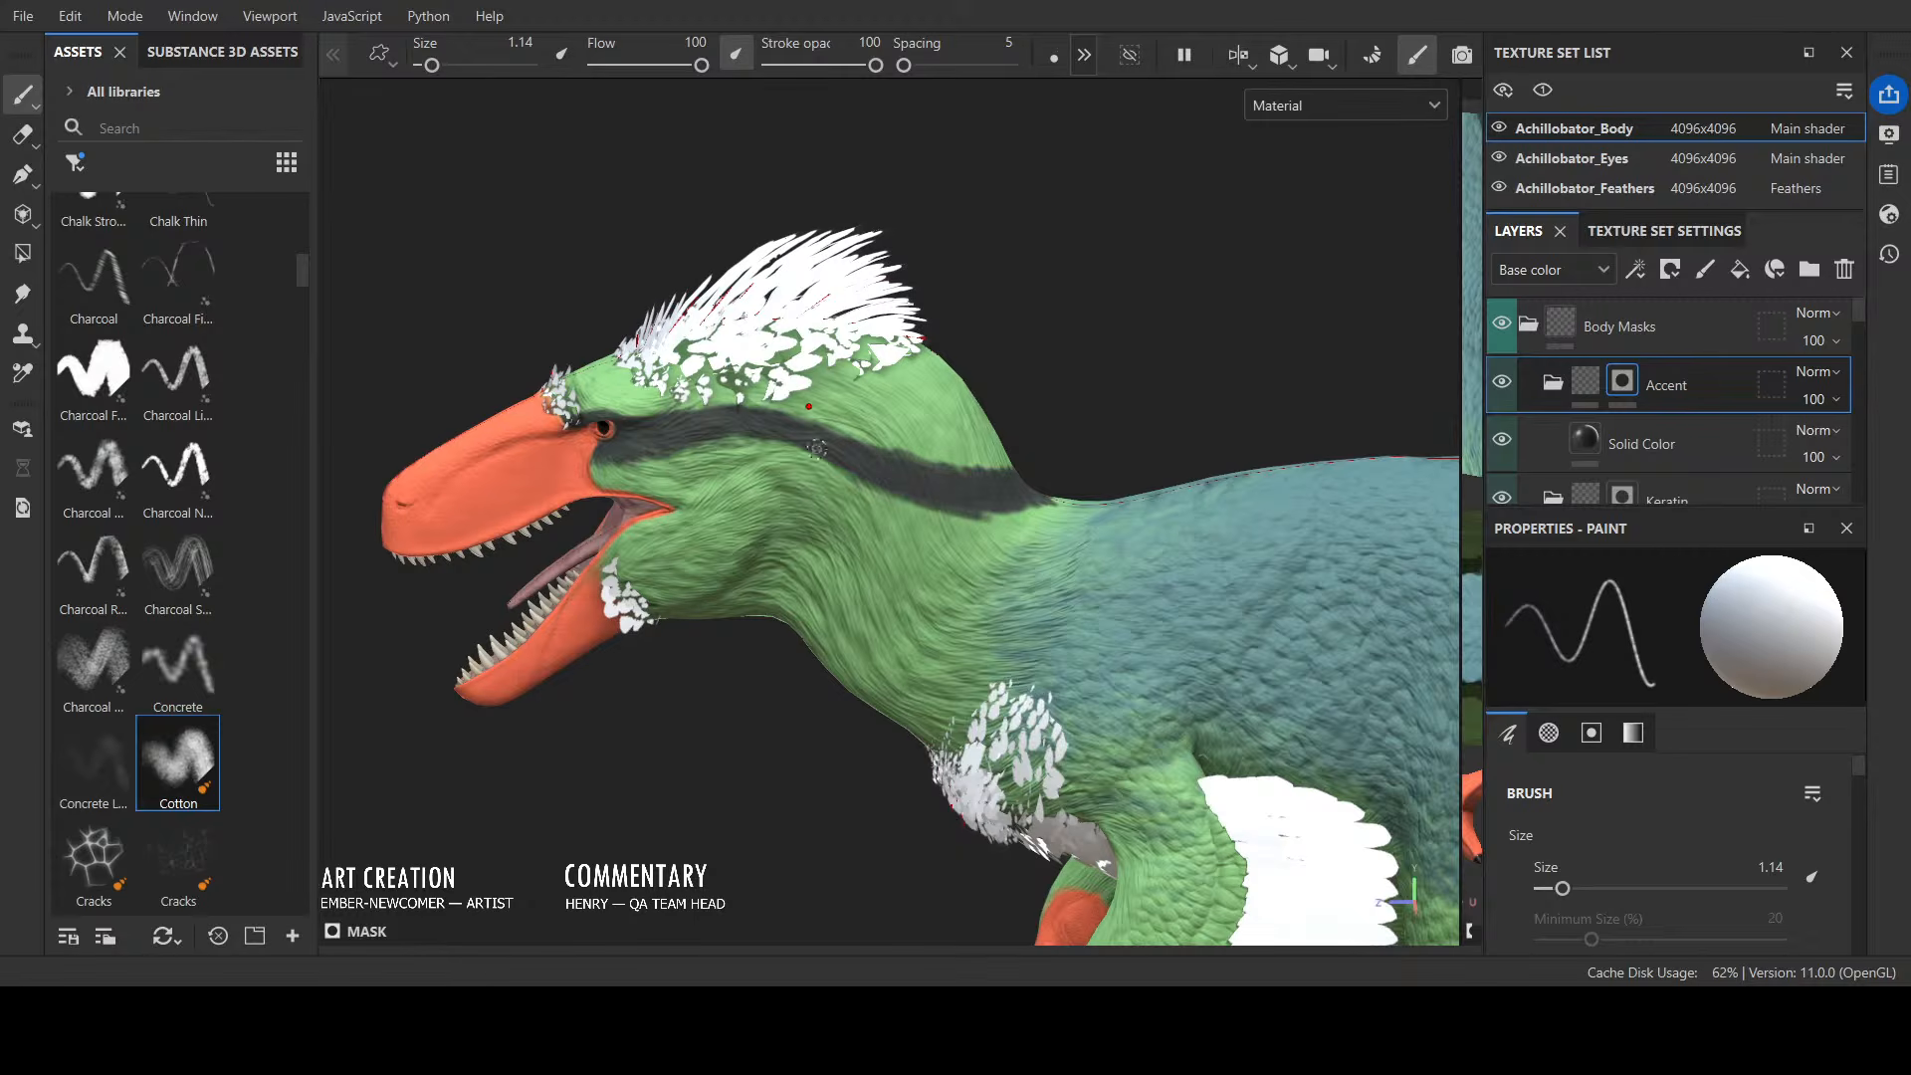
Step: Trim the neck stripe's lower edge and taper its rear end to a point at the base of the neck
mouse_move(818, 450)
mouse_down()
mouse_move(848, 452)
mouse_move(834, 432)
mouse_move(958, 470)
mouse_up()
alt+drag(1083, 508, 1115, 310)
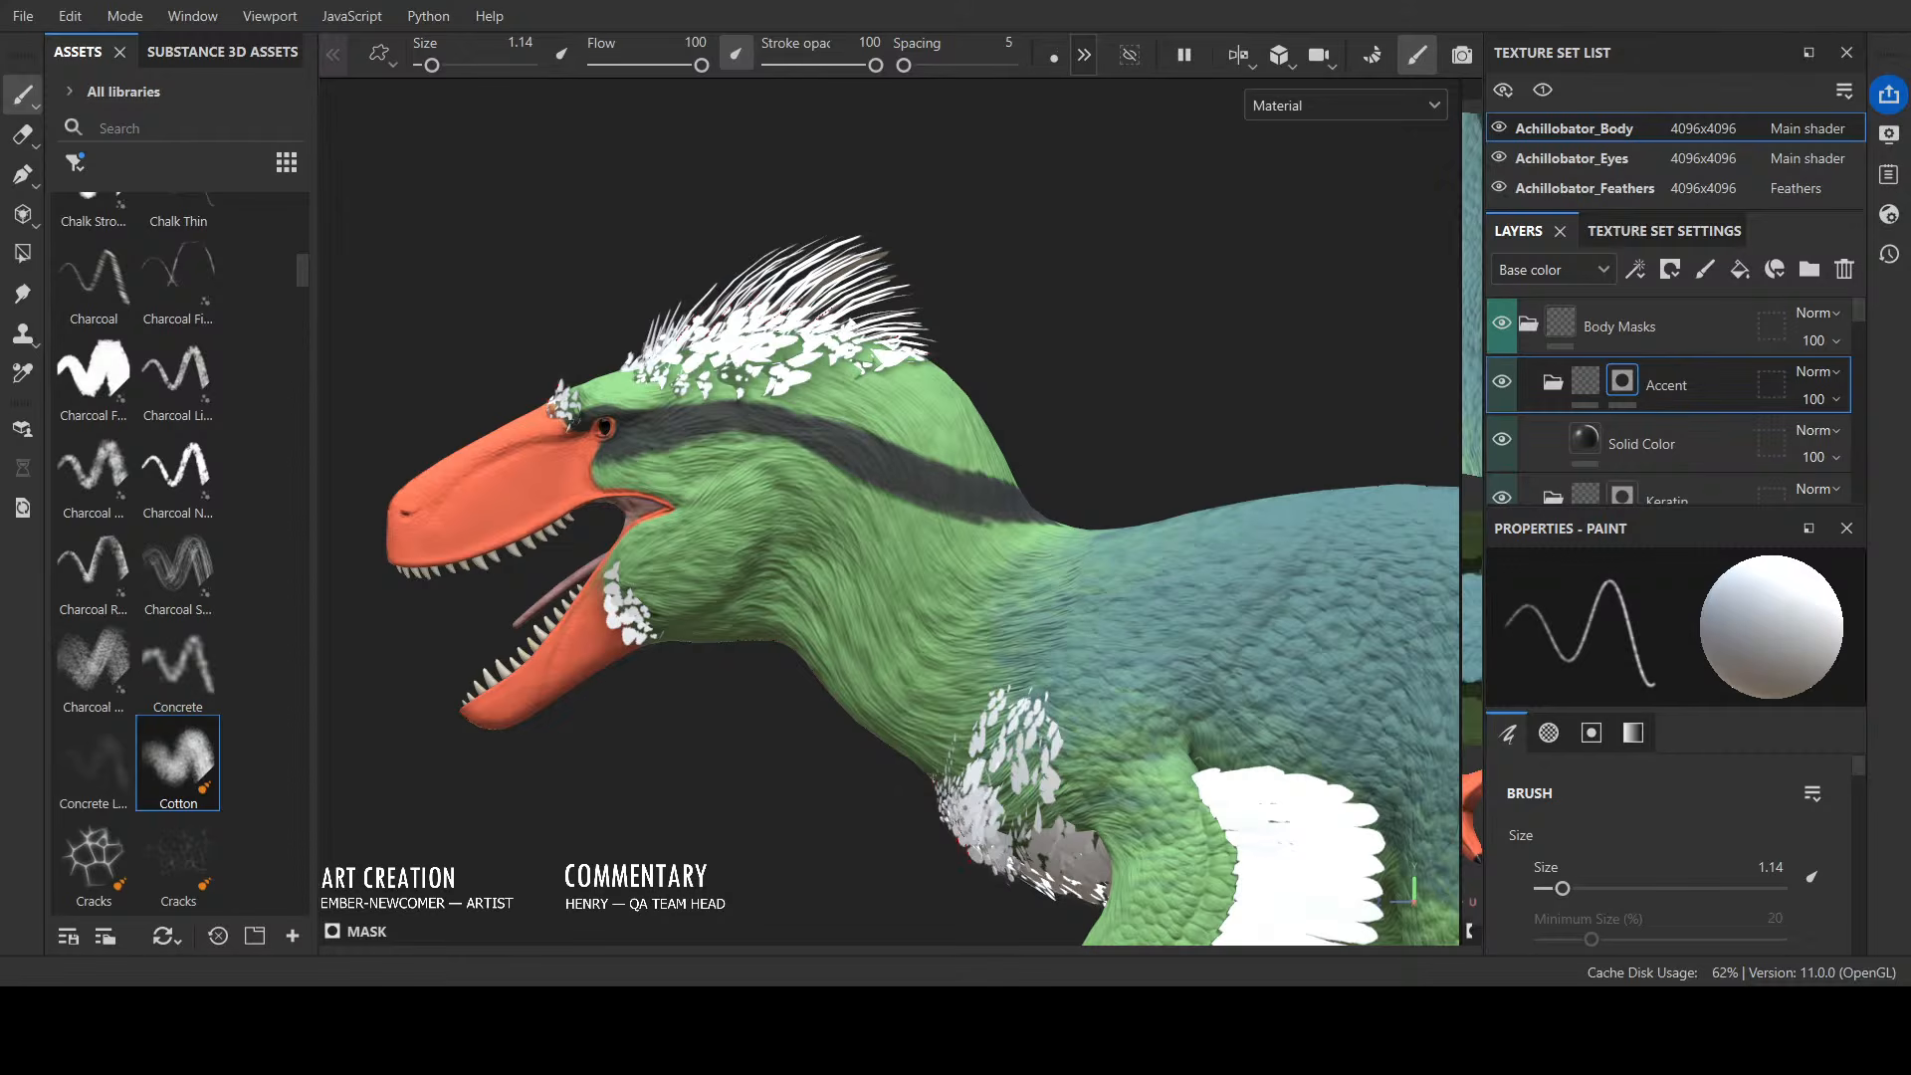
mouse_move(1222, 376)
alt+mouse_down()
mouse_move(995, 493)
mouse_move(1075, 532)
mouse_move(936, 523)
mouse_move(1057, 512)
mouse_move(975, 486)
alt+mouse_up()
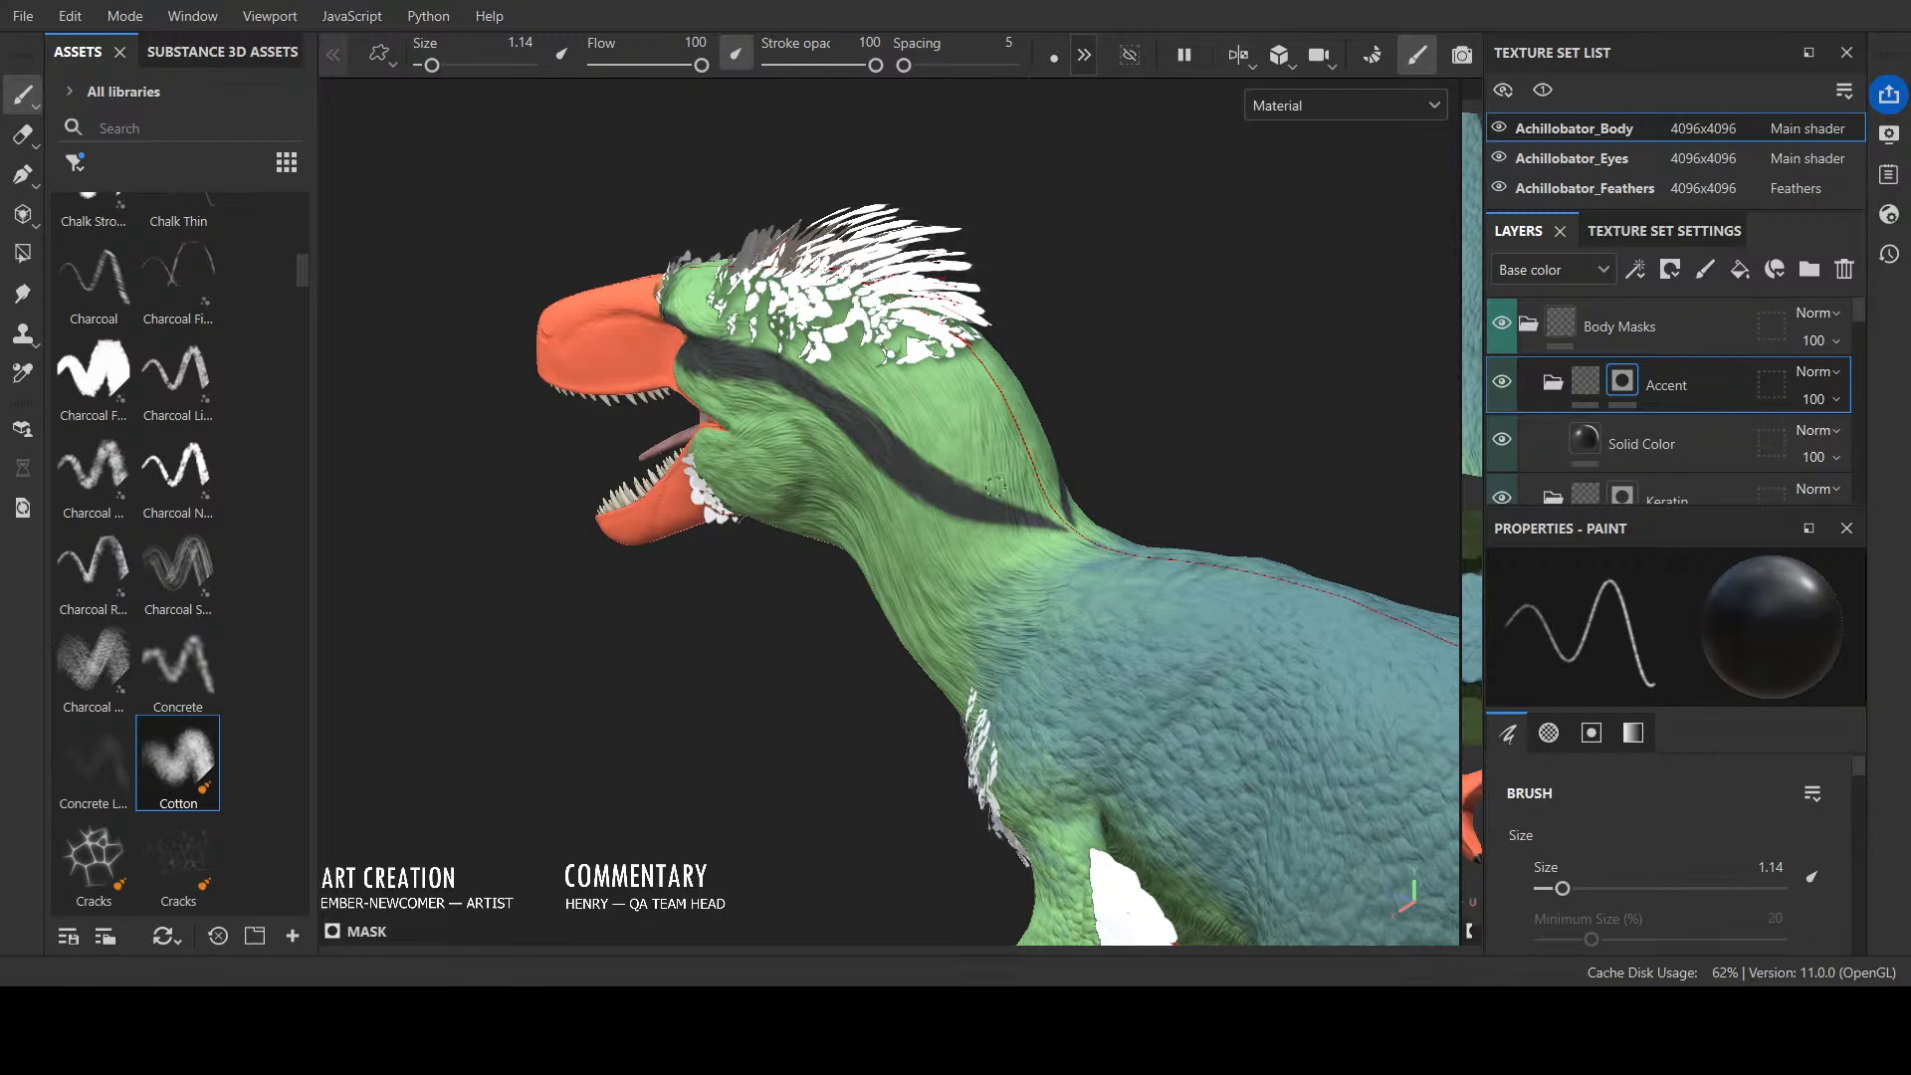
mouse_move(902, 419)
alt+mouse_down()
mouse_move(1088, 413)
mouse_move(1113, 392)
mouse_move(1113, 336)
mouse_move(1229, 294)
mouse_move(1185, 308)
alt+mouse_up()
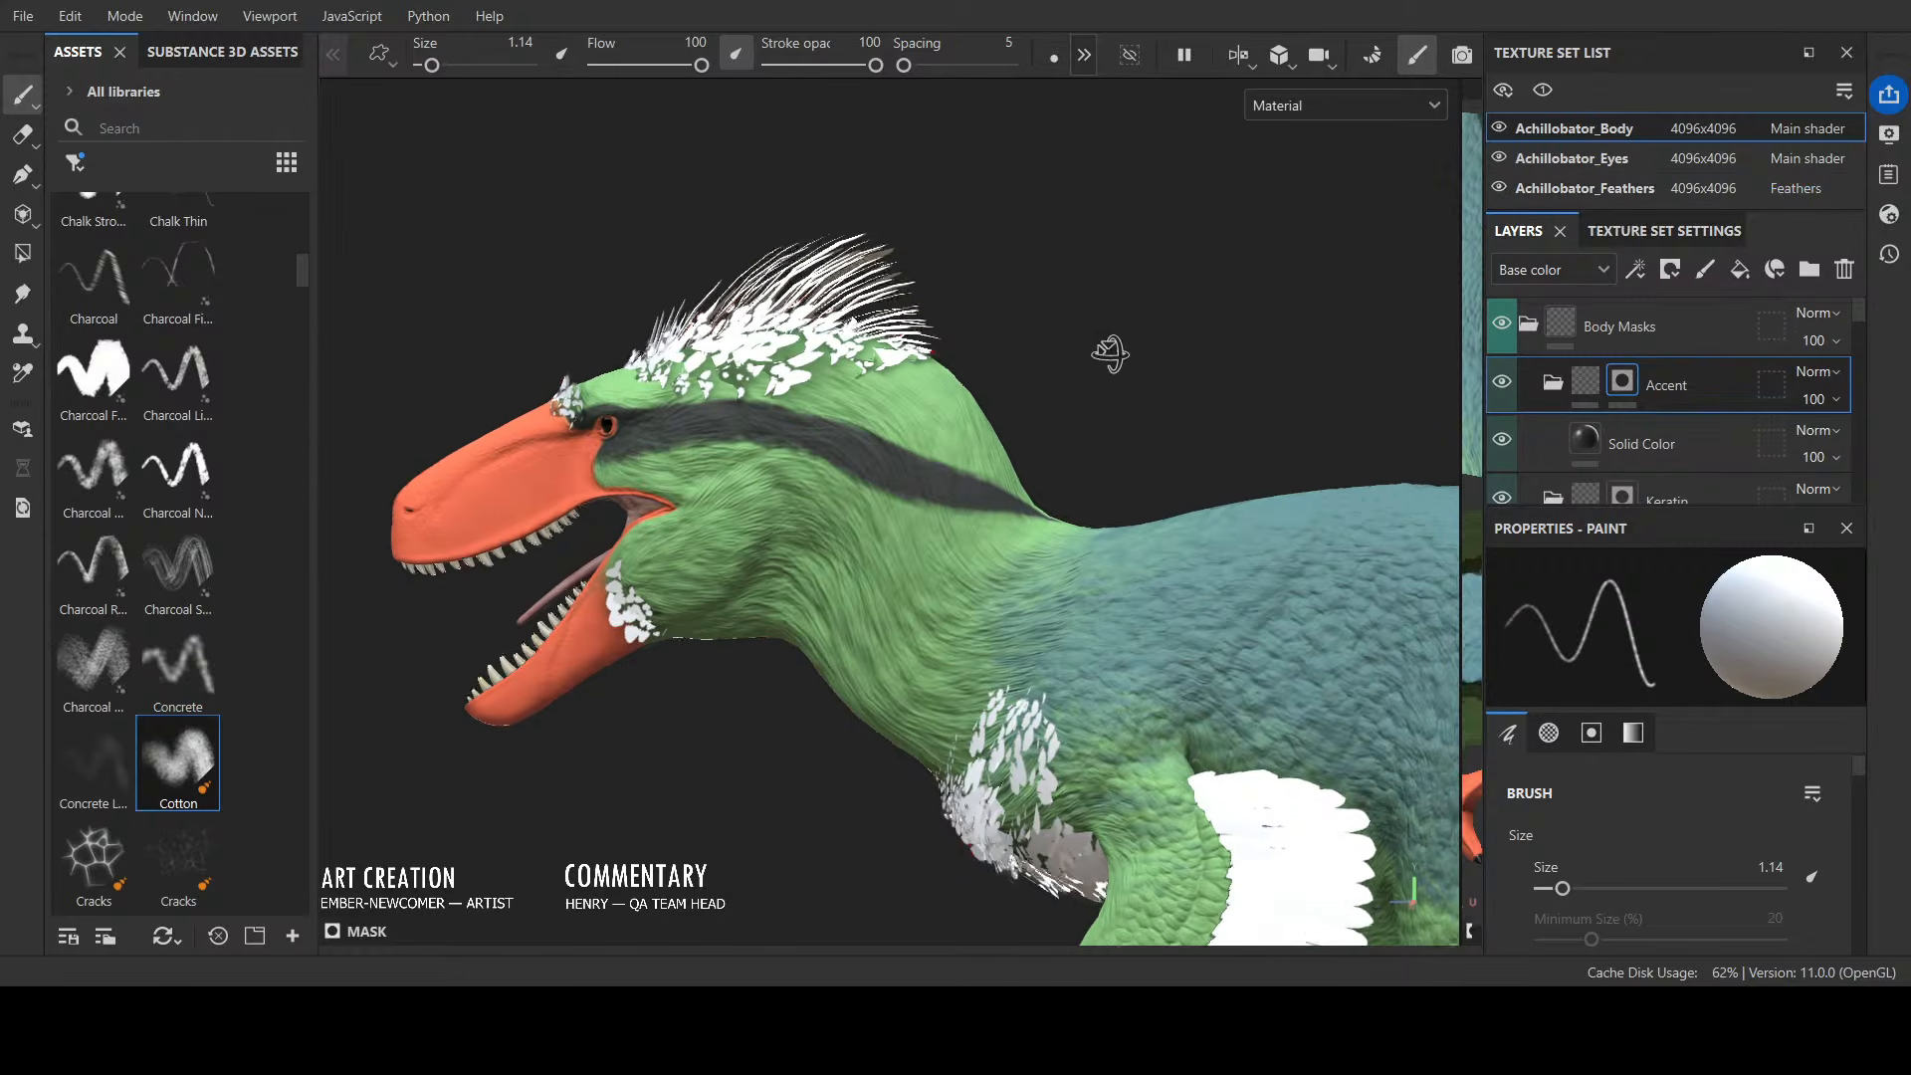
Step: Thin the neck stripe and smooth its curve behind the eye, working from the opposite side of the head
alt+drag(1109, 350, 785, 271)
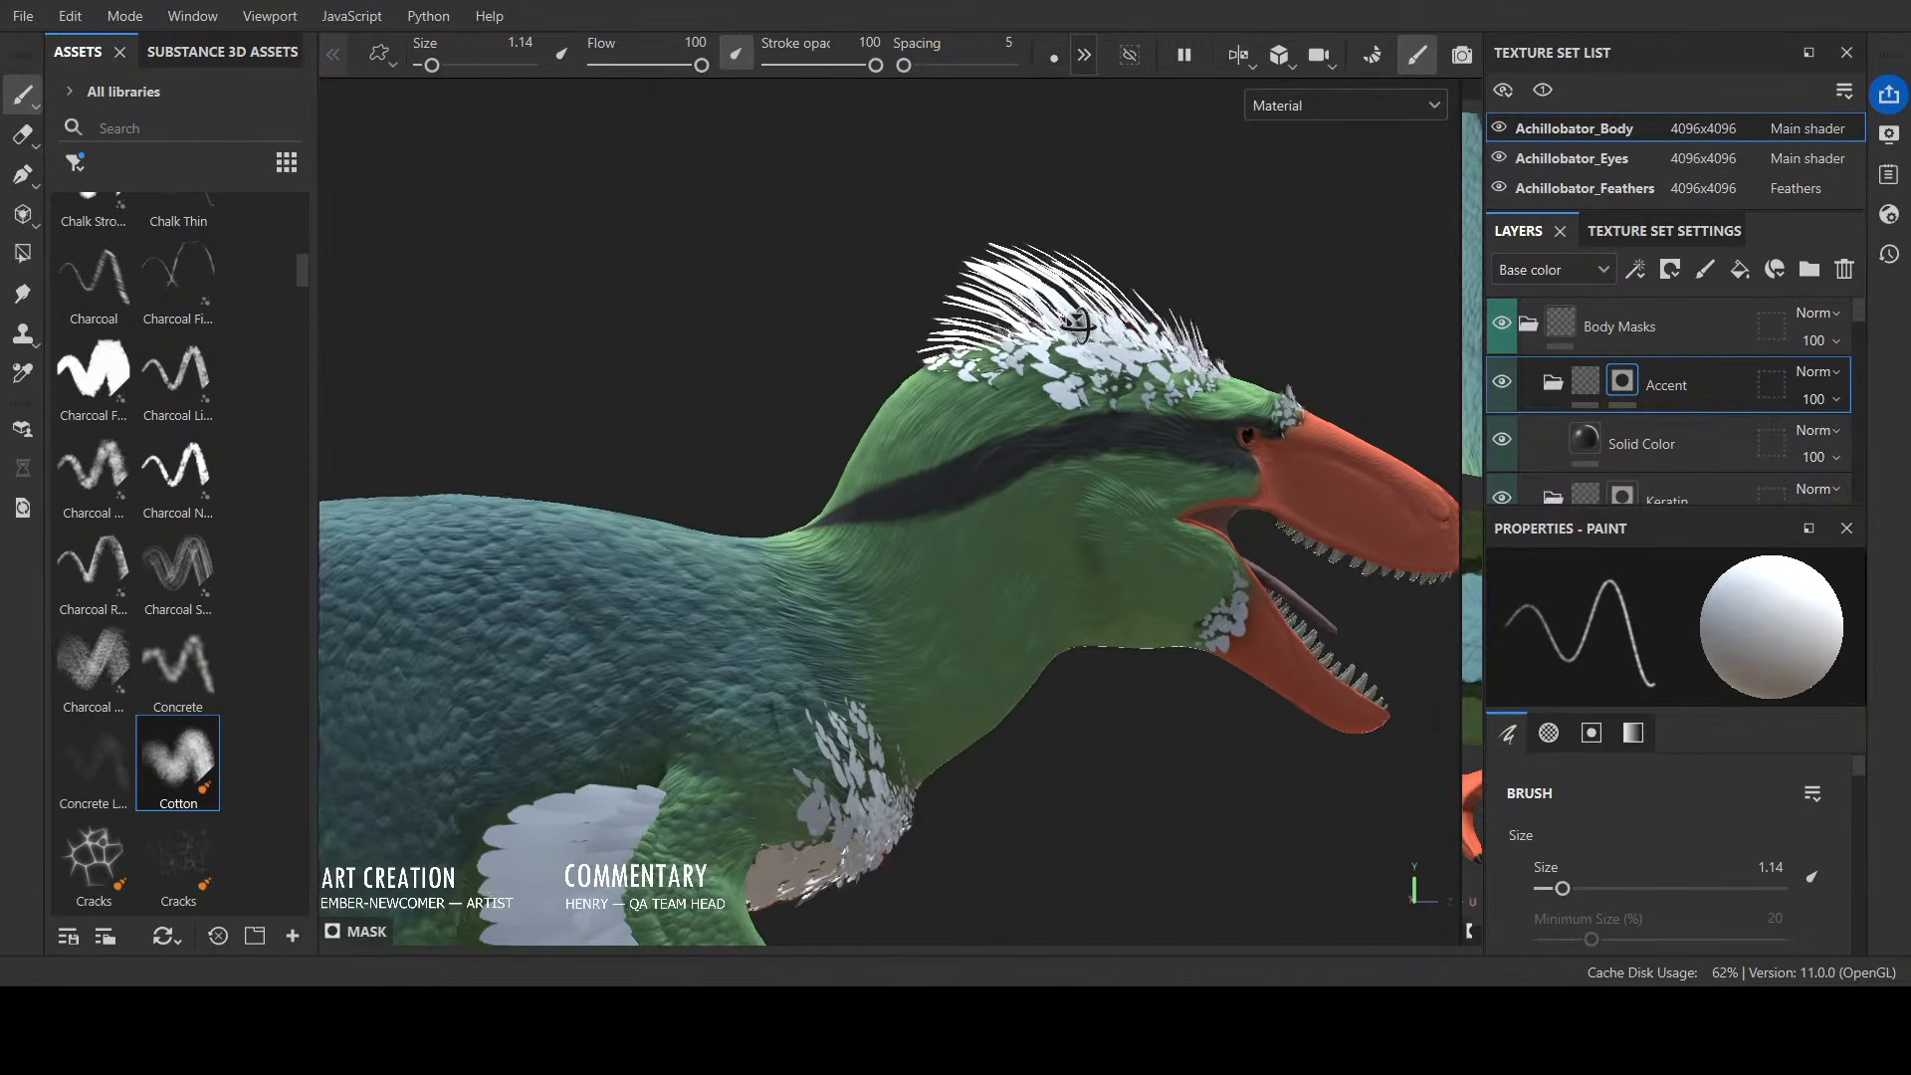
mouse_move(1080, 308)
alt+mouse_down()
mouse_move(920, 475)
mouse_move(852, 499)
mouse_move(953, 476)
alt+mouse_up()
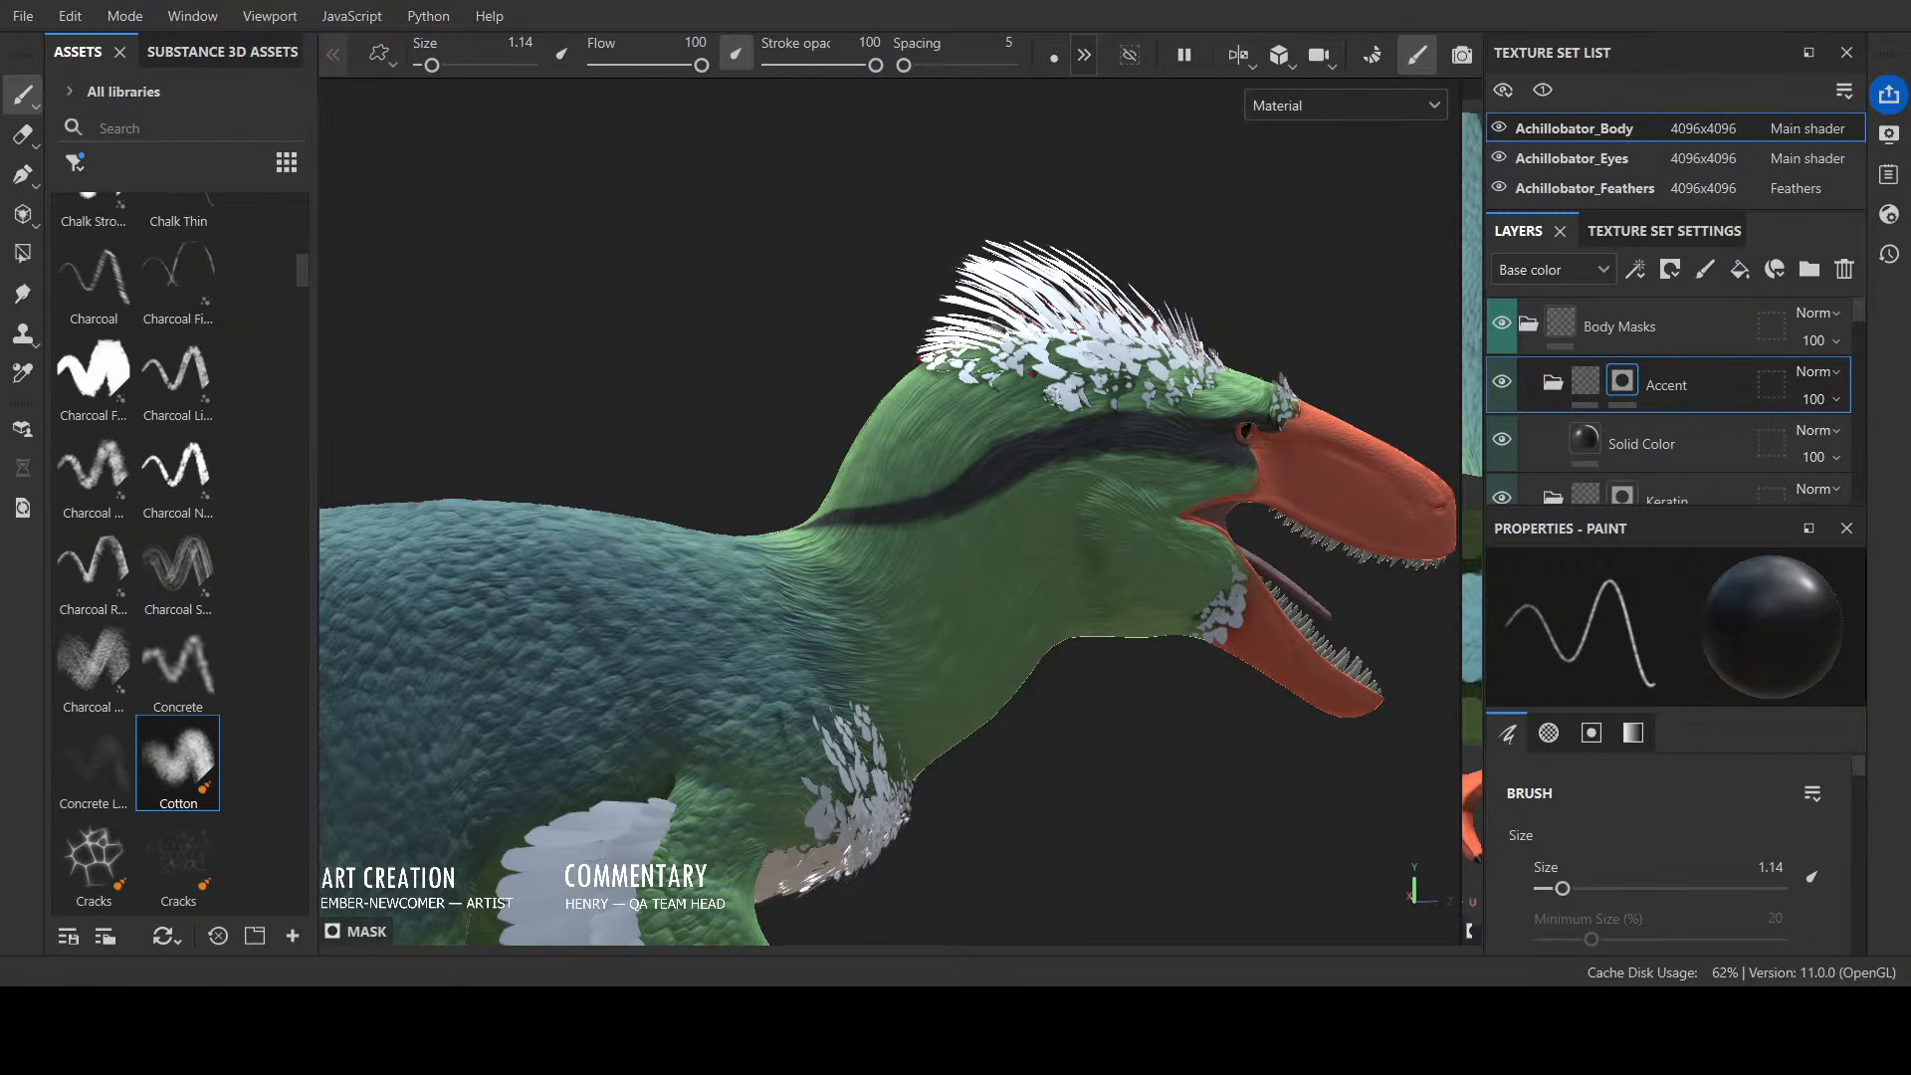
alt+drag(924, 504, 1040, 450)
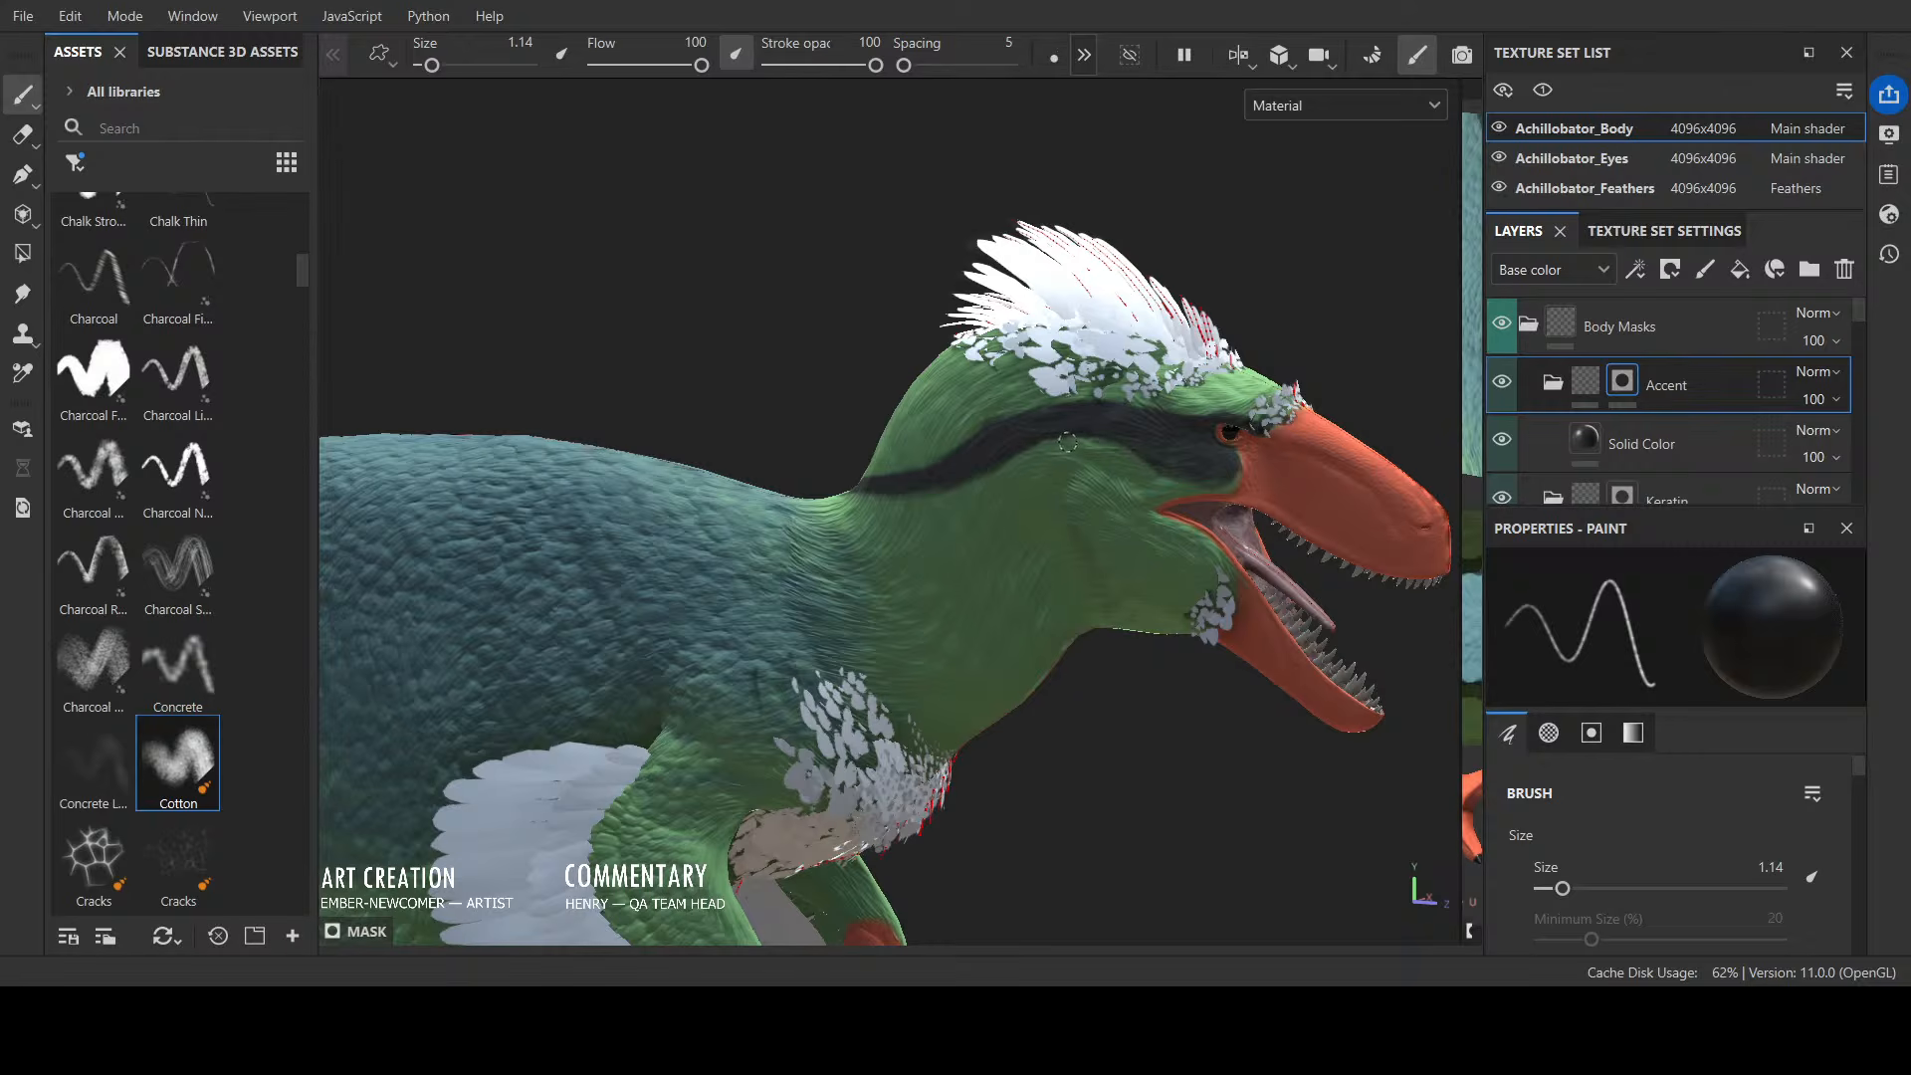
alt+shift+drag(1038, 398, 999, 372)
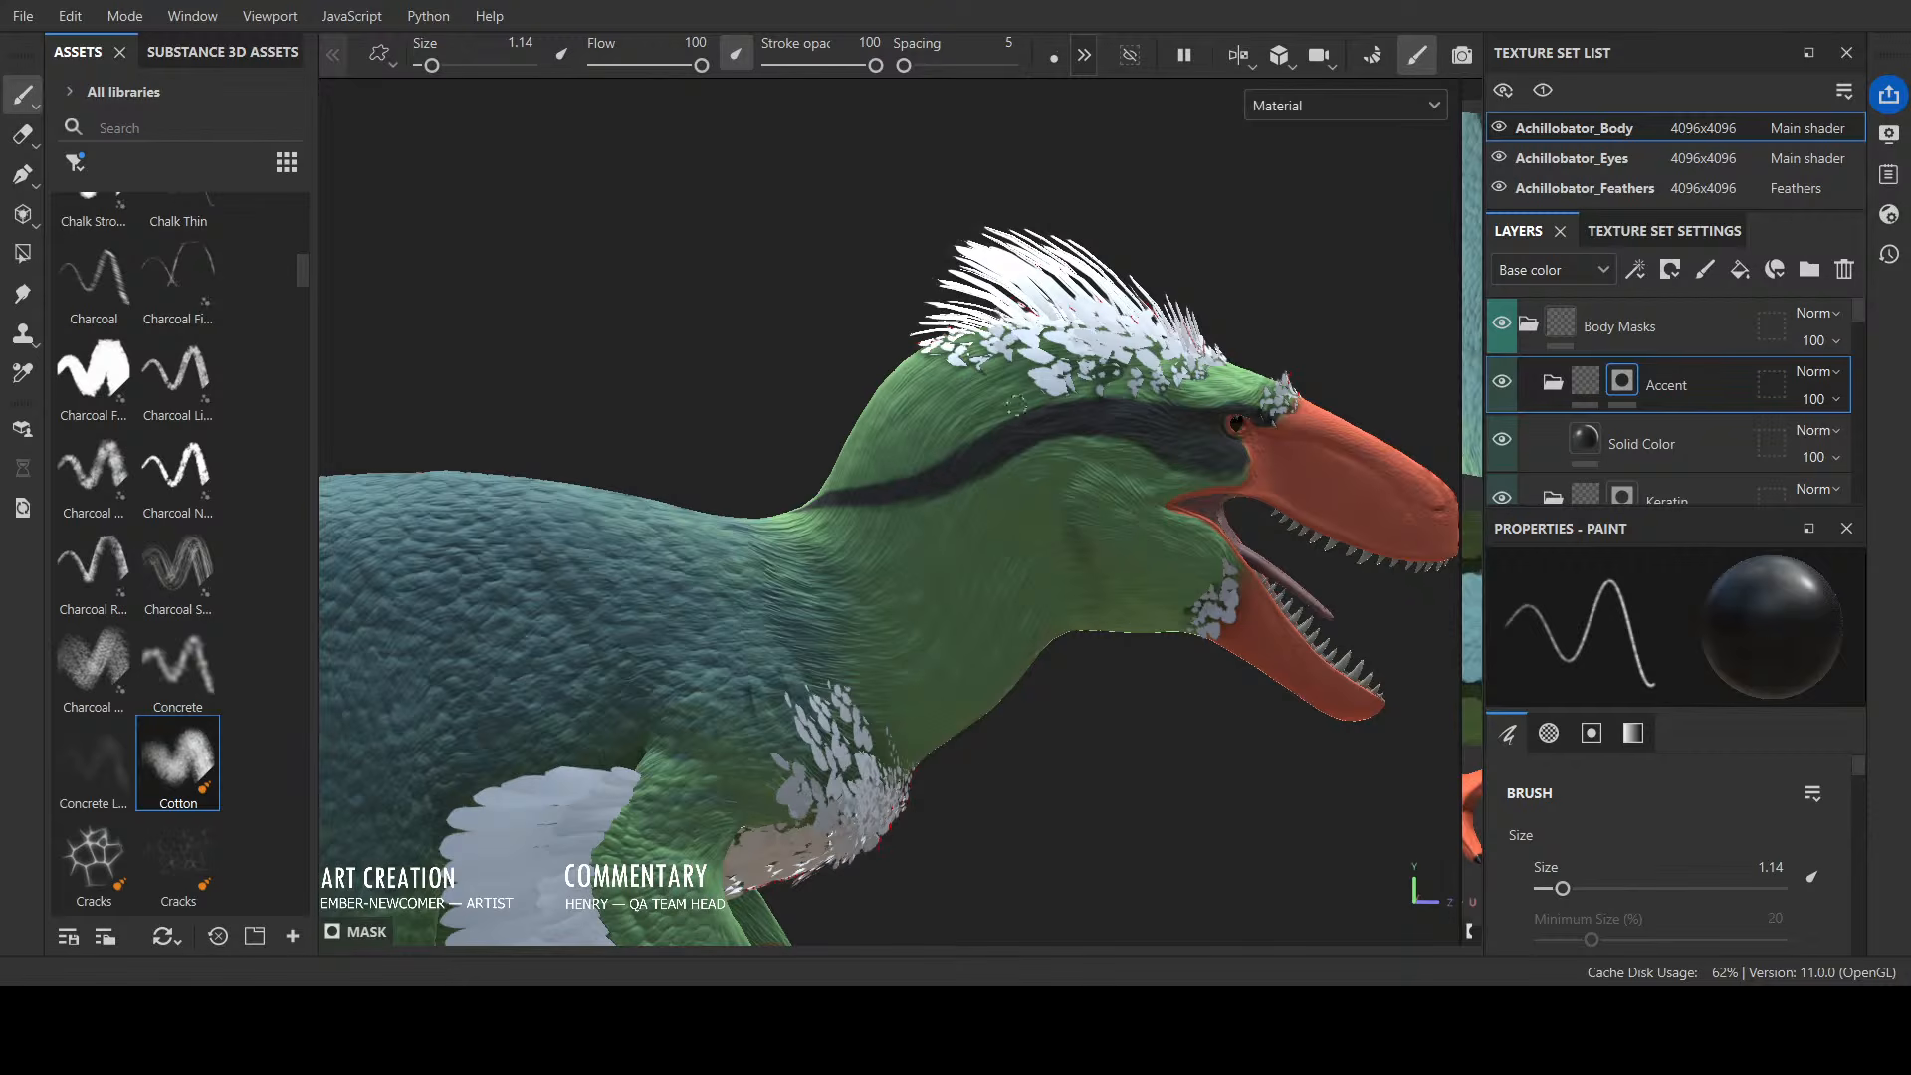
alt+drag(927, 430, 1133, 685)
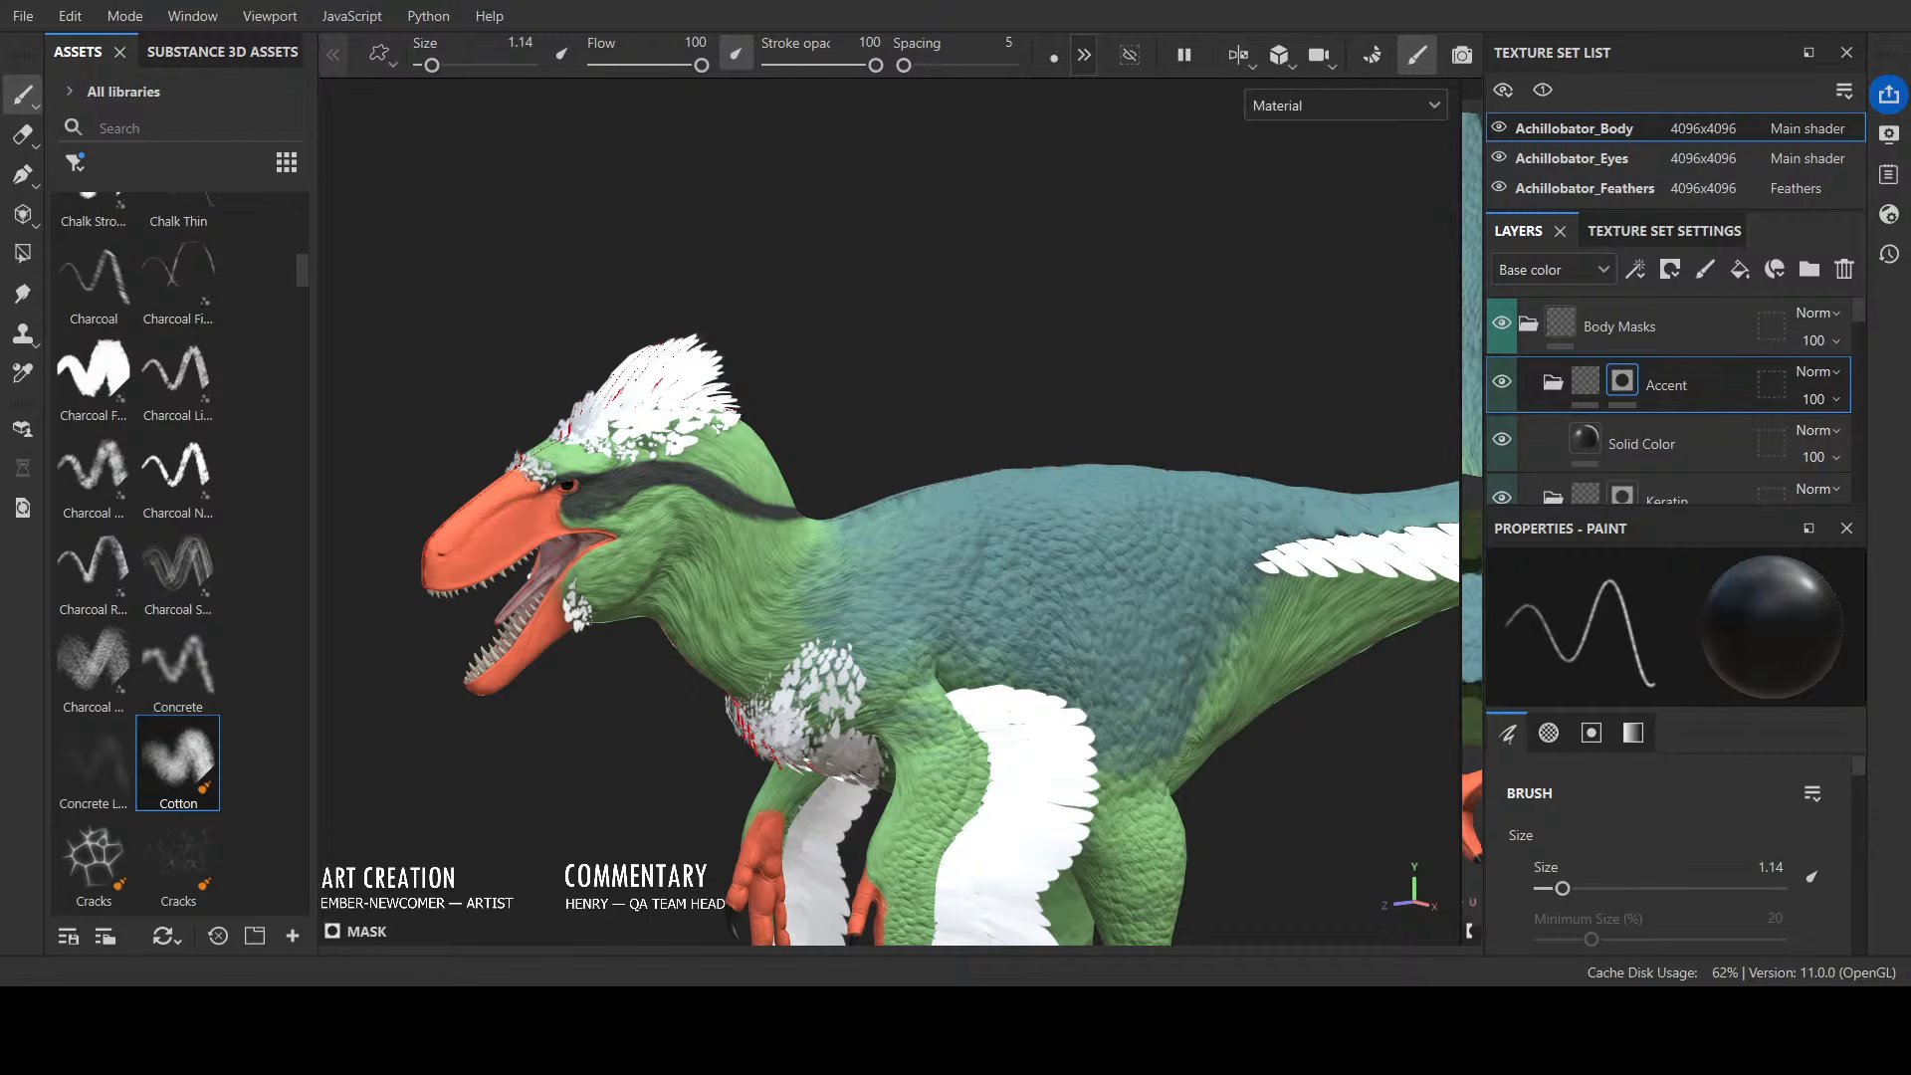
Step: Touch up the neck stripe from side and rear angles and trim its tip short of the nape midline
alt+drag(1133, 454, 961, 343)
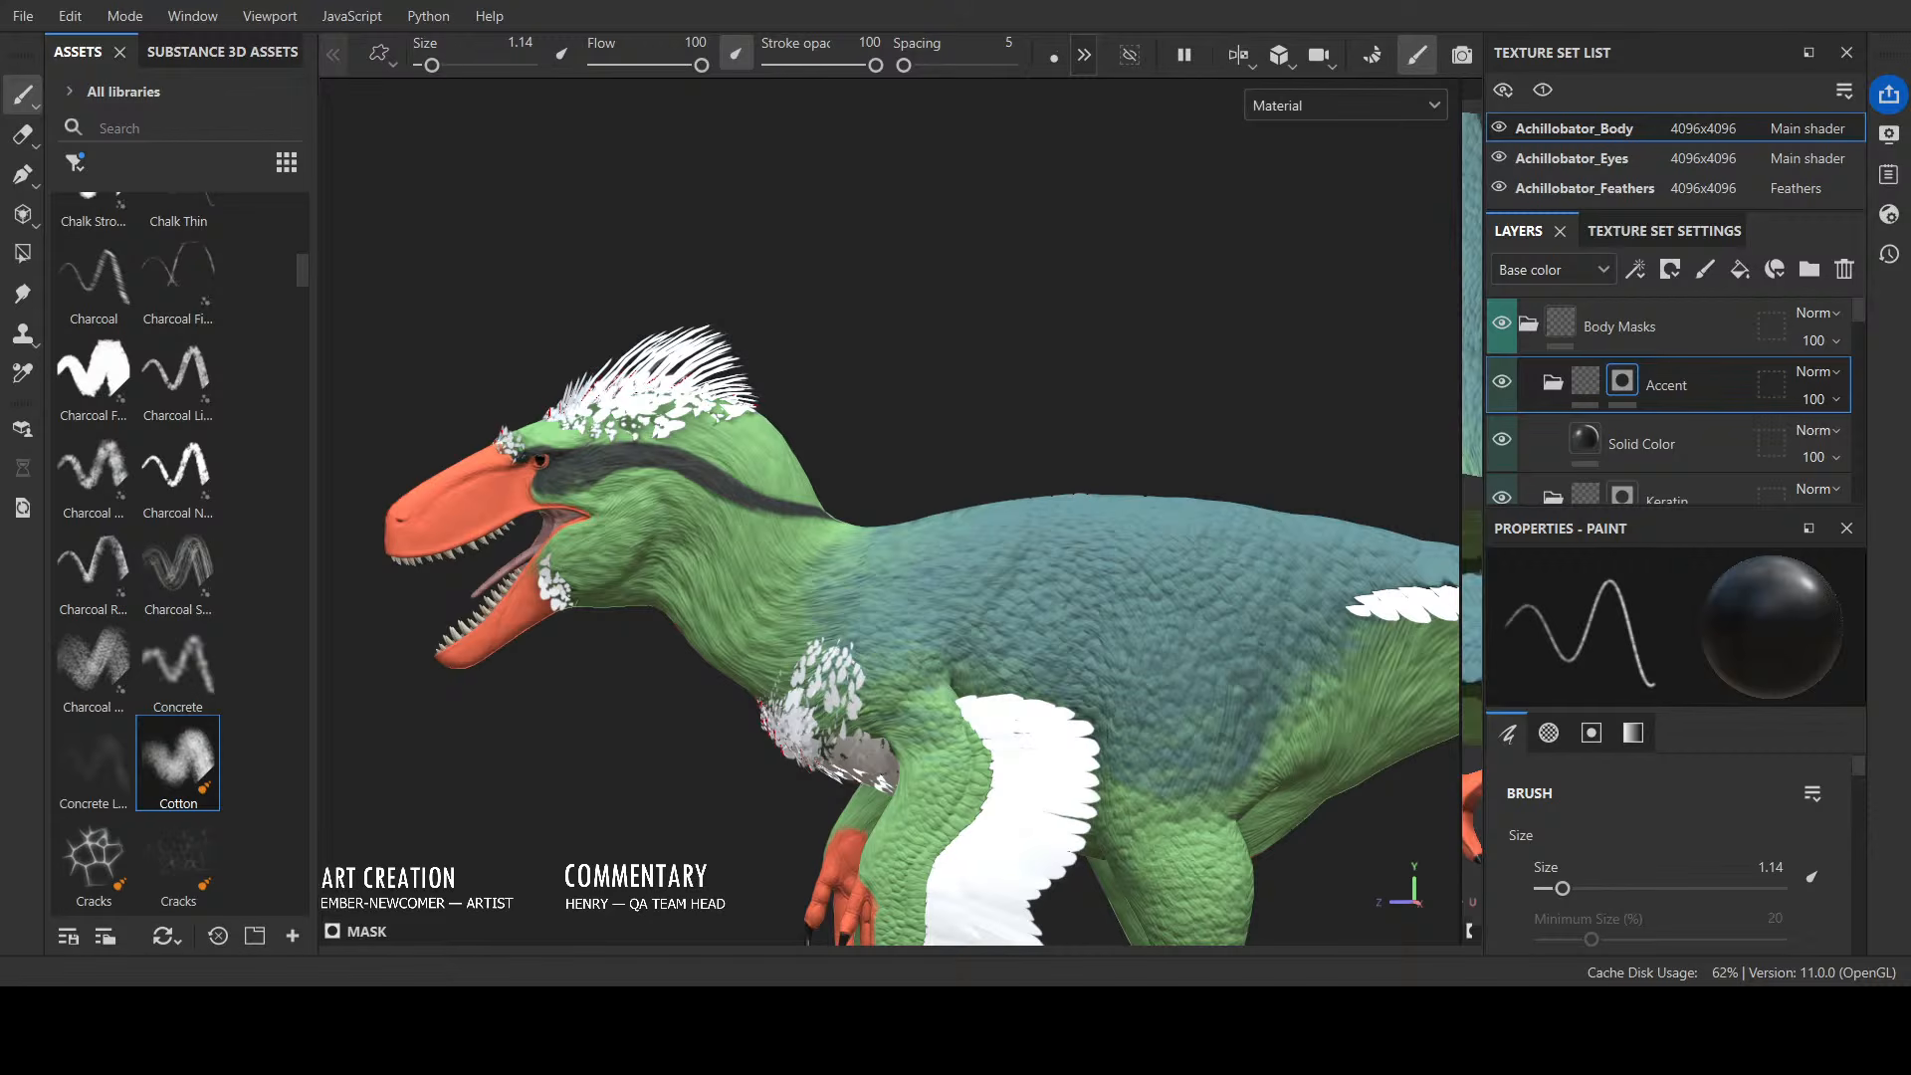
alt+drag(896, 414, 796, 462)
key(x)
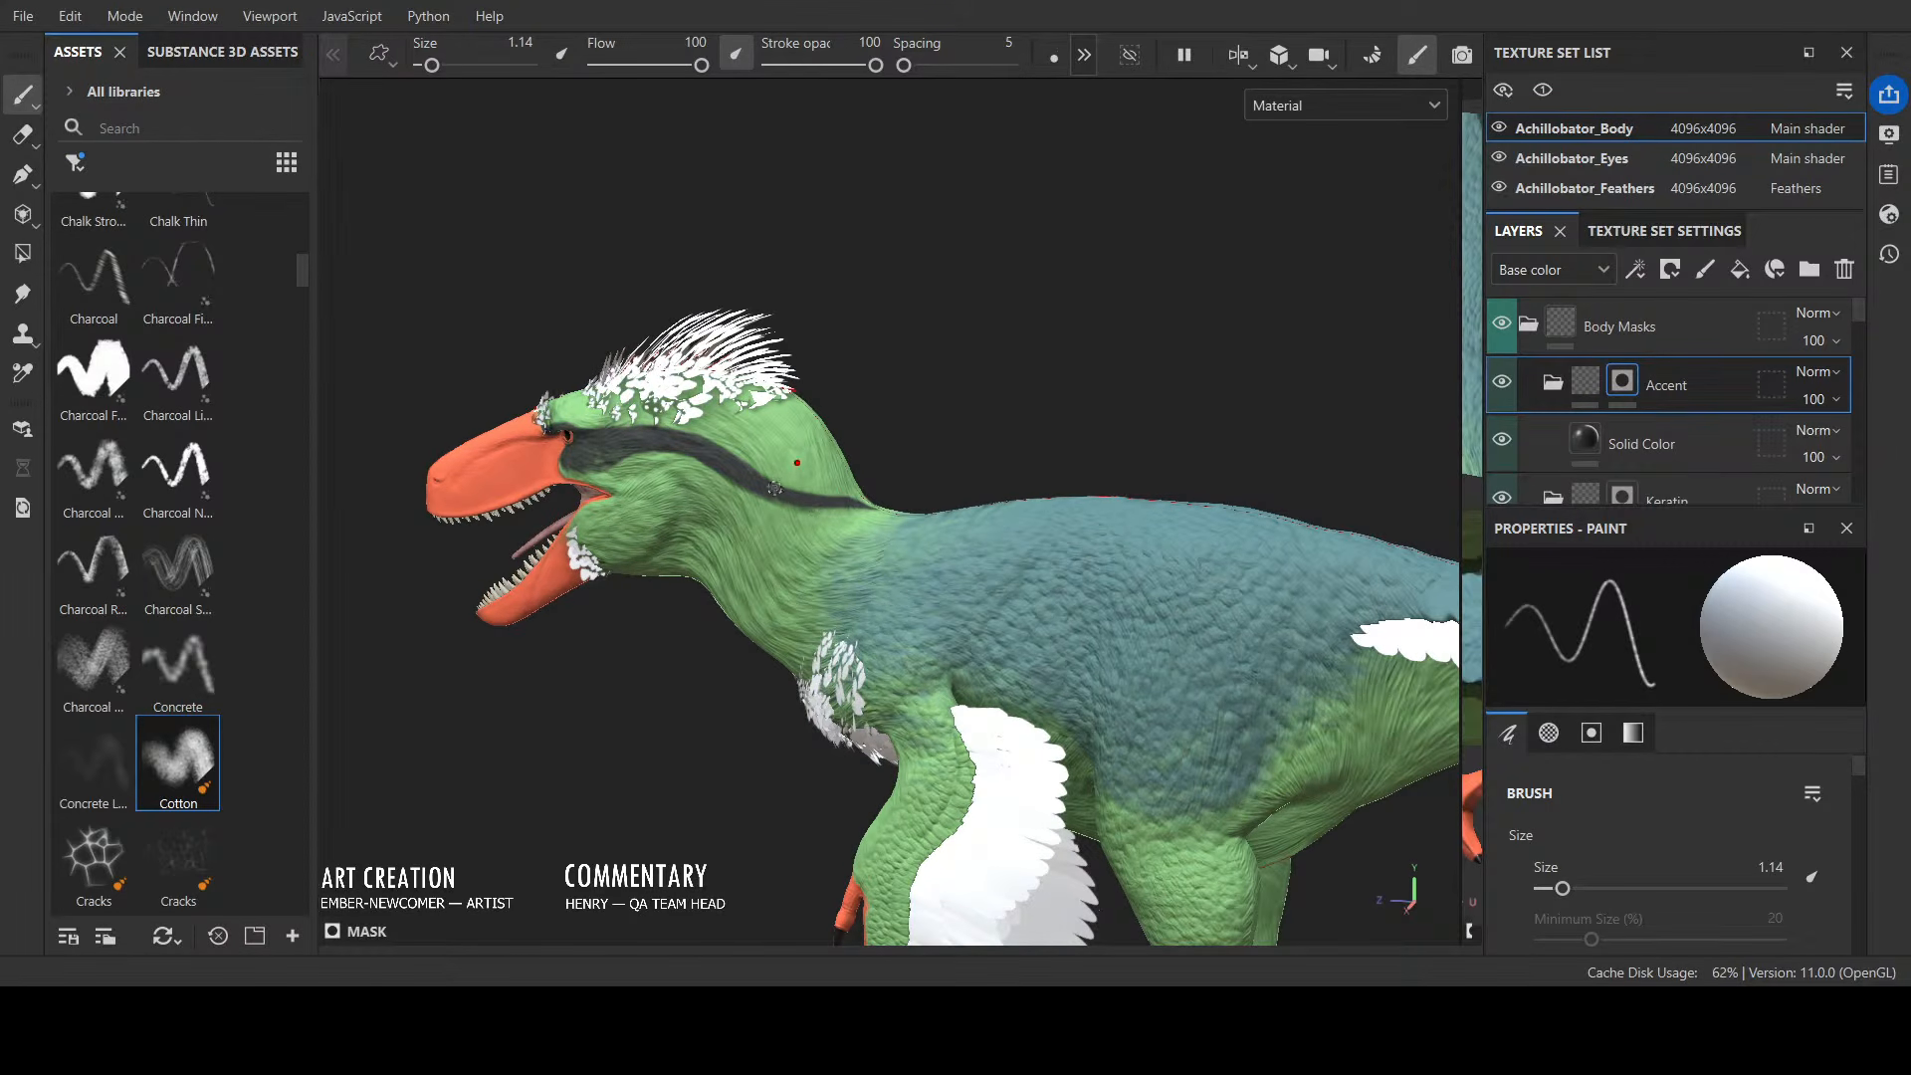
alt+drag(963, 395, 900, 430)
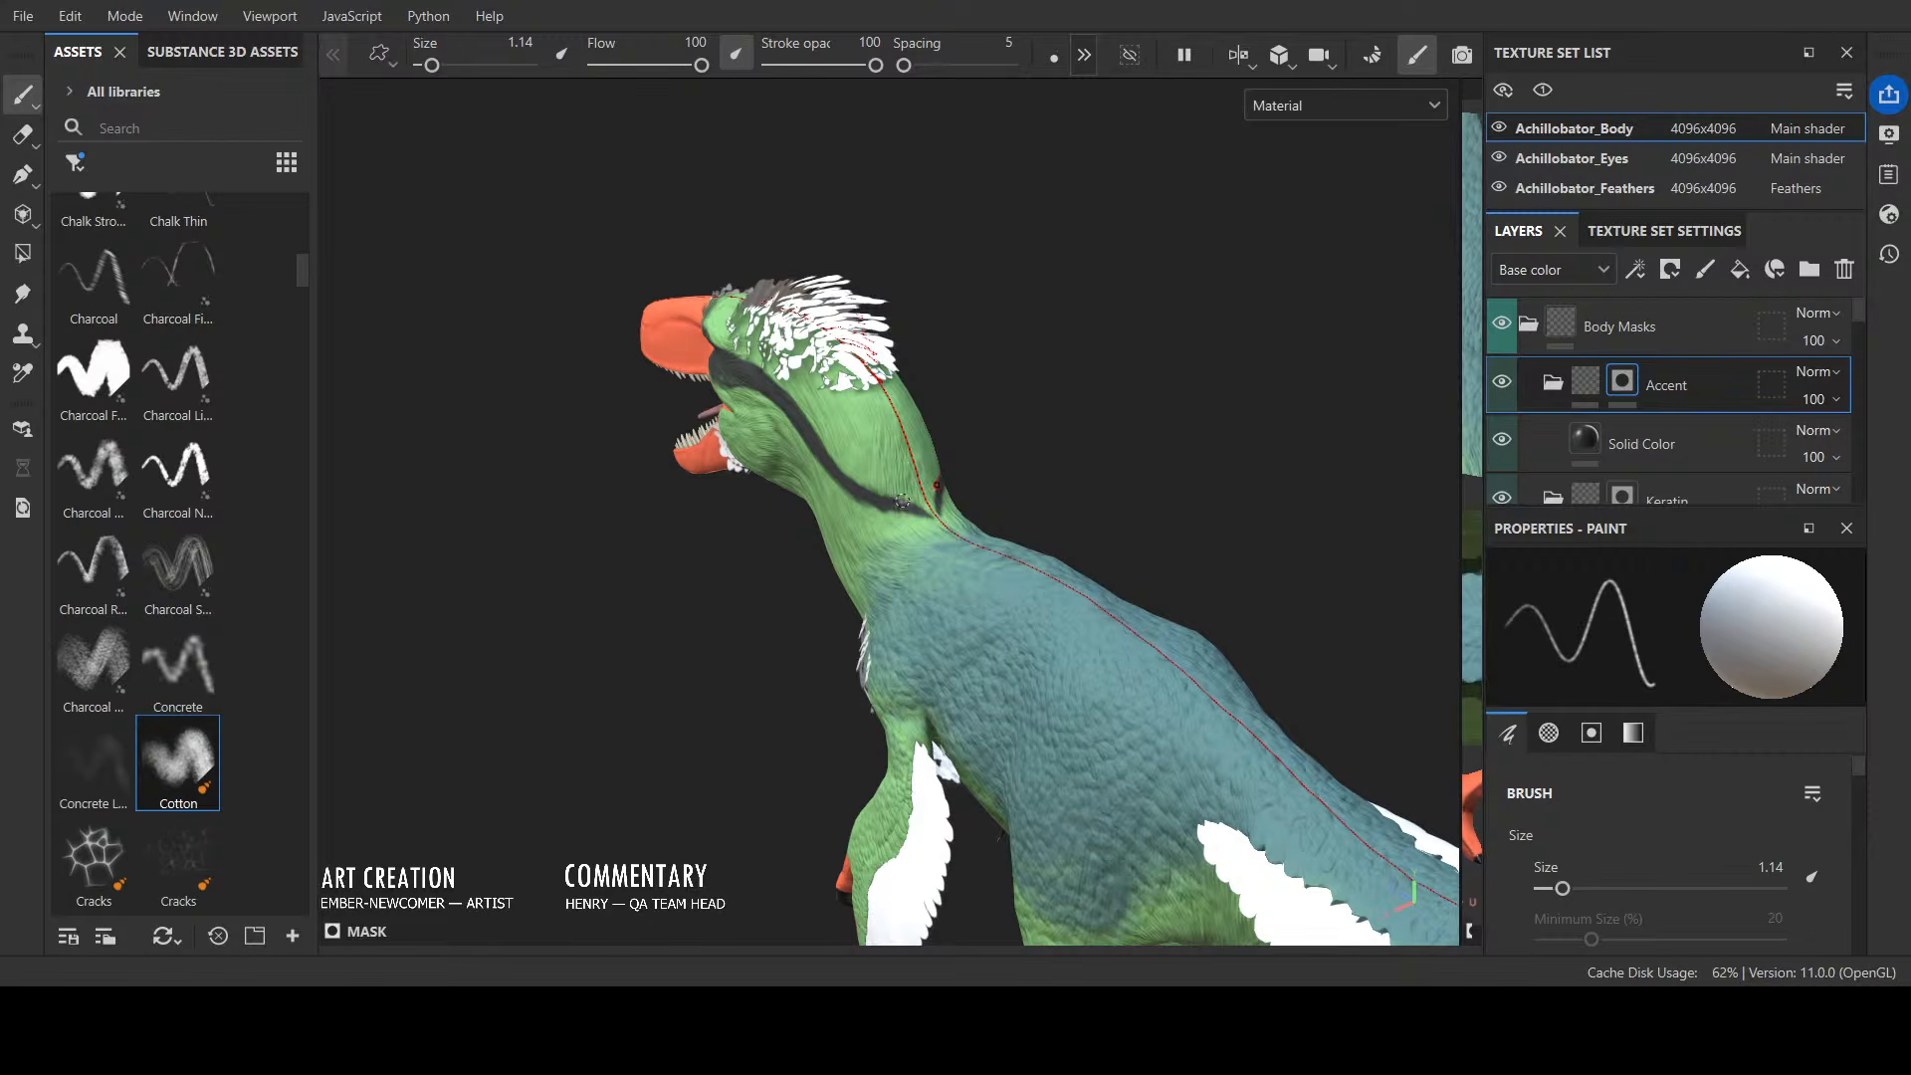
alt+drag(858, 351, 1075, 414)
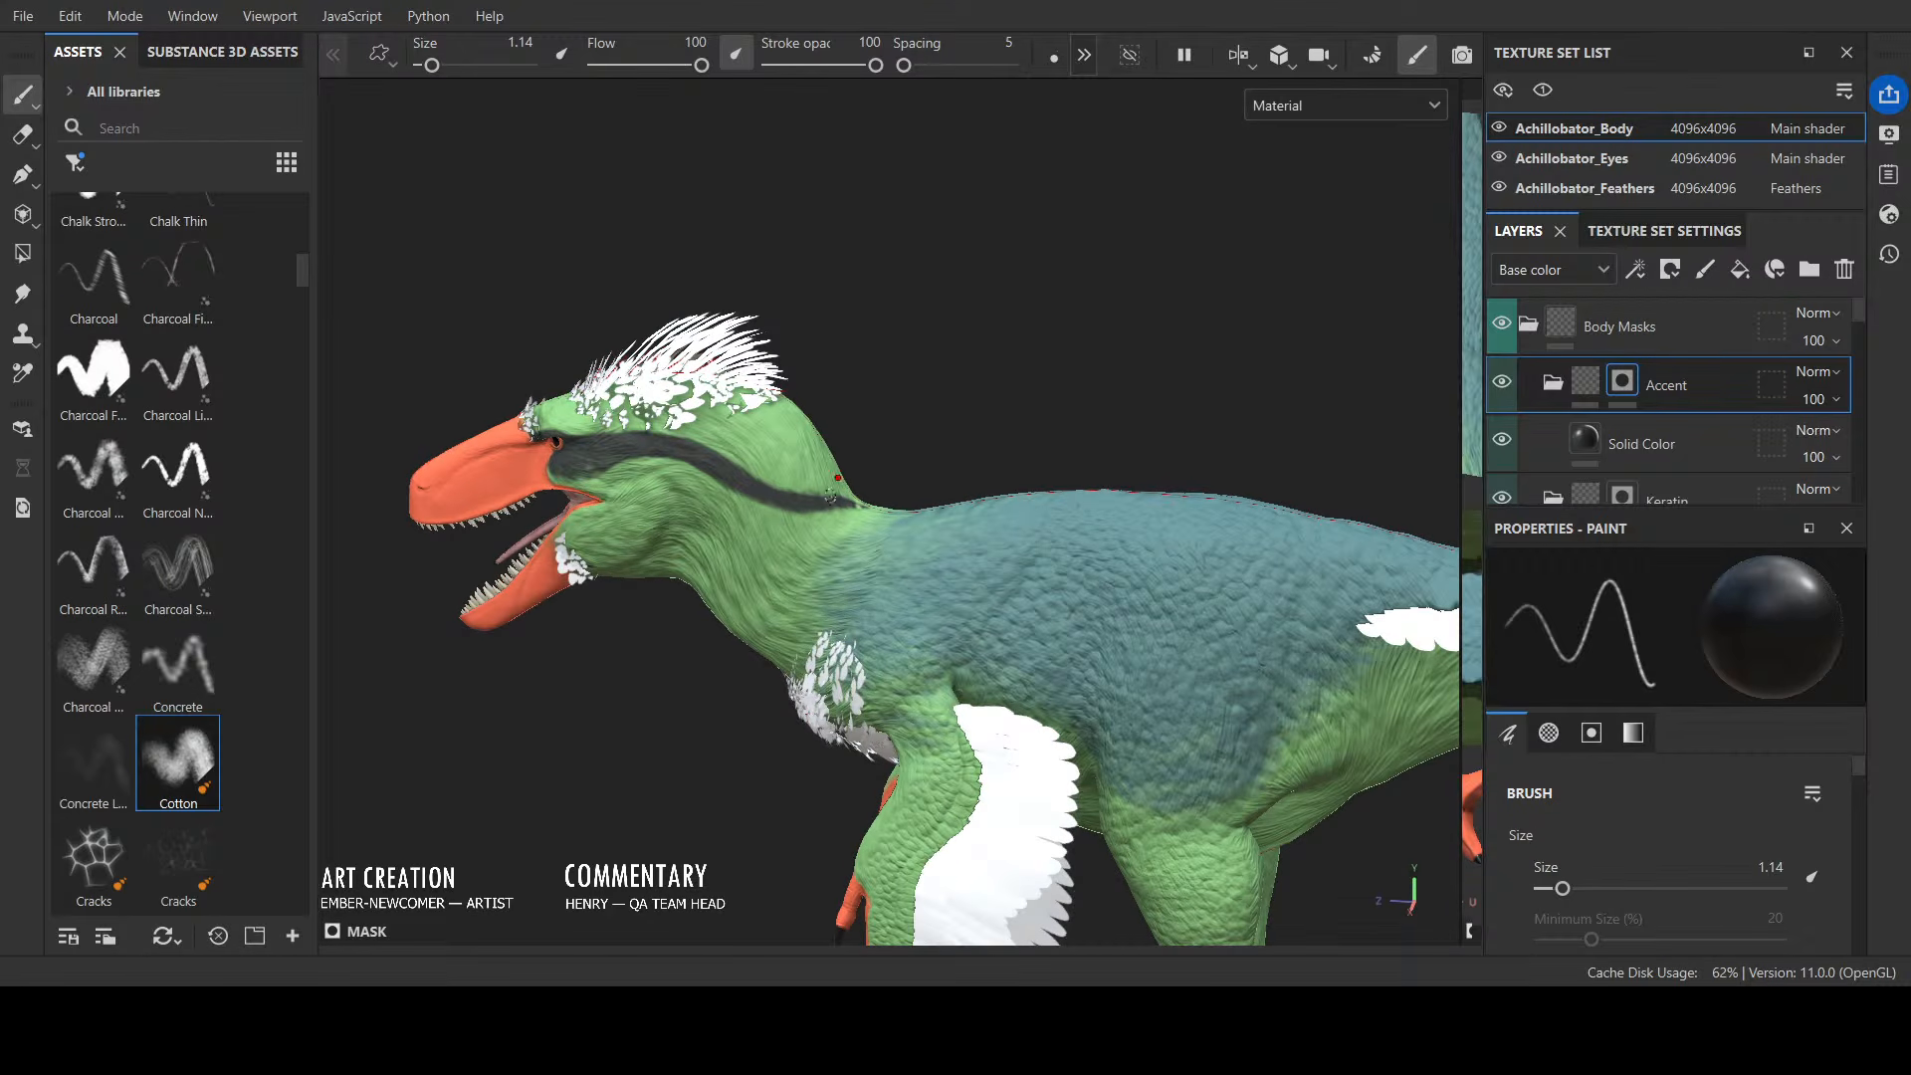
alt+drag(881, 509, 842, 464)
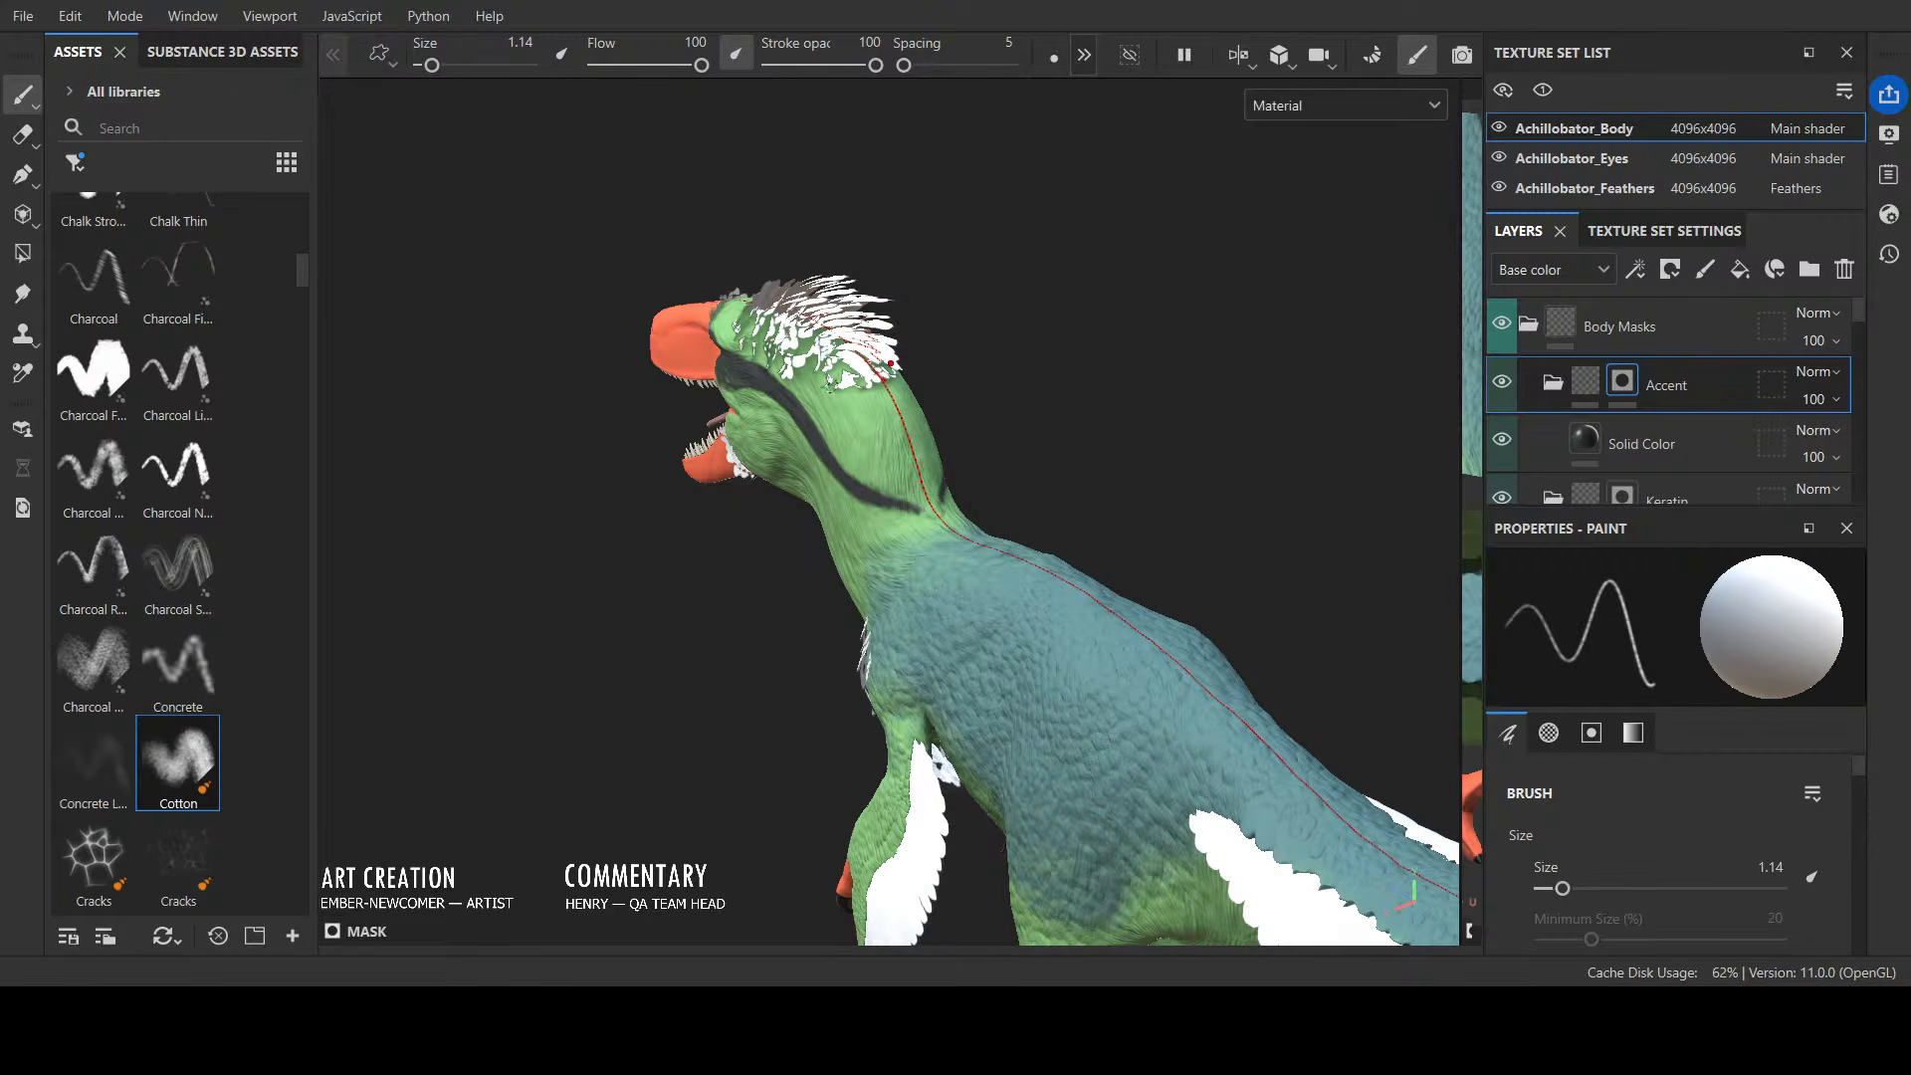
Step: Thicken the lower edge of the dark stripe where it runs down to the base of the neck
scroll(1214, 343, up, 3)
alt+drag(616, 759, 844, 597)
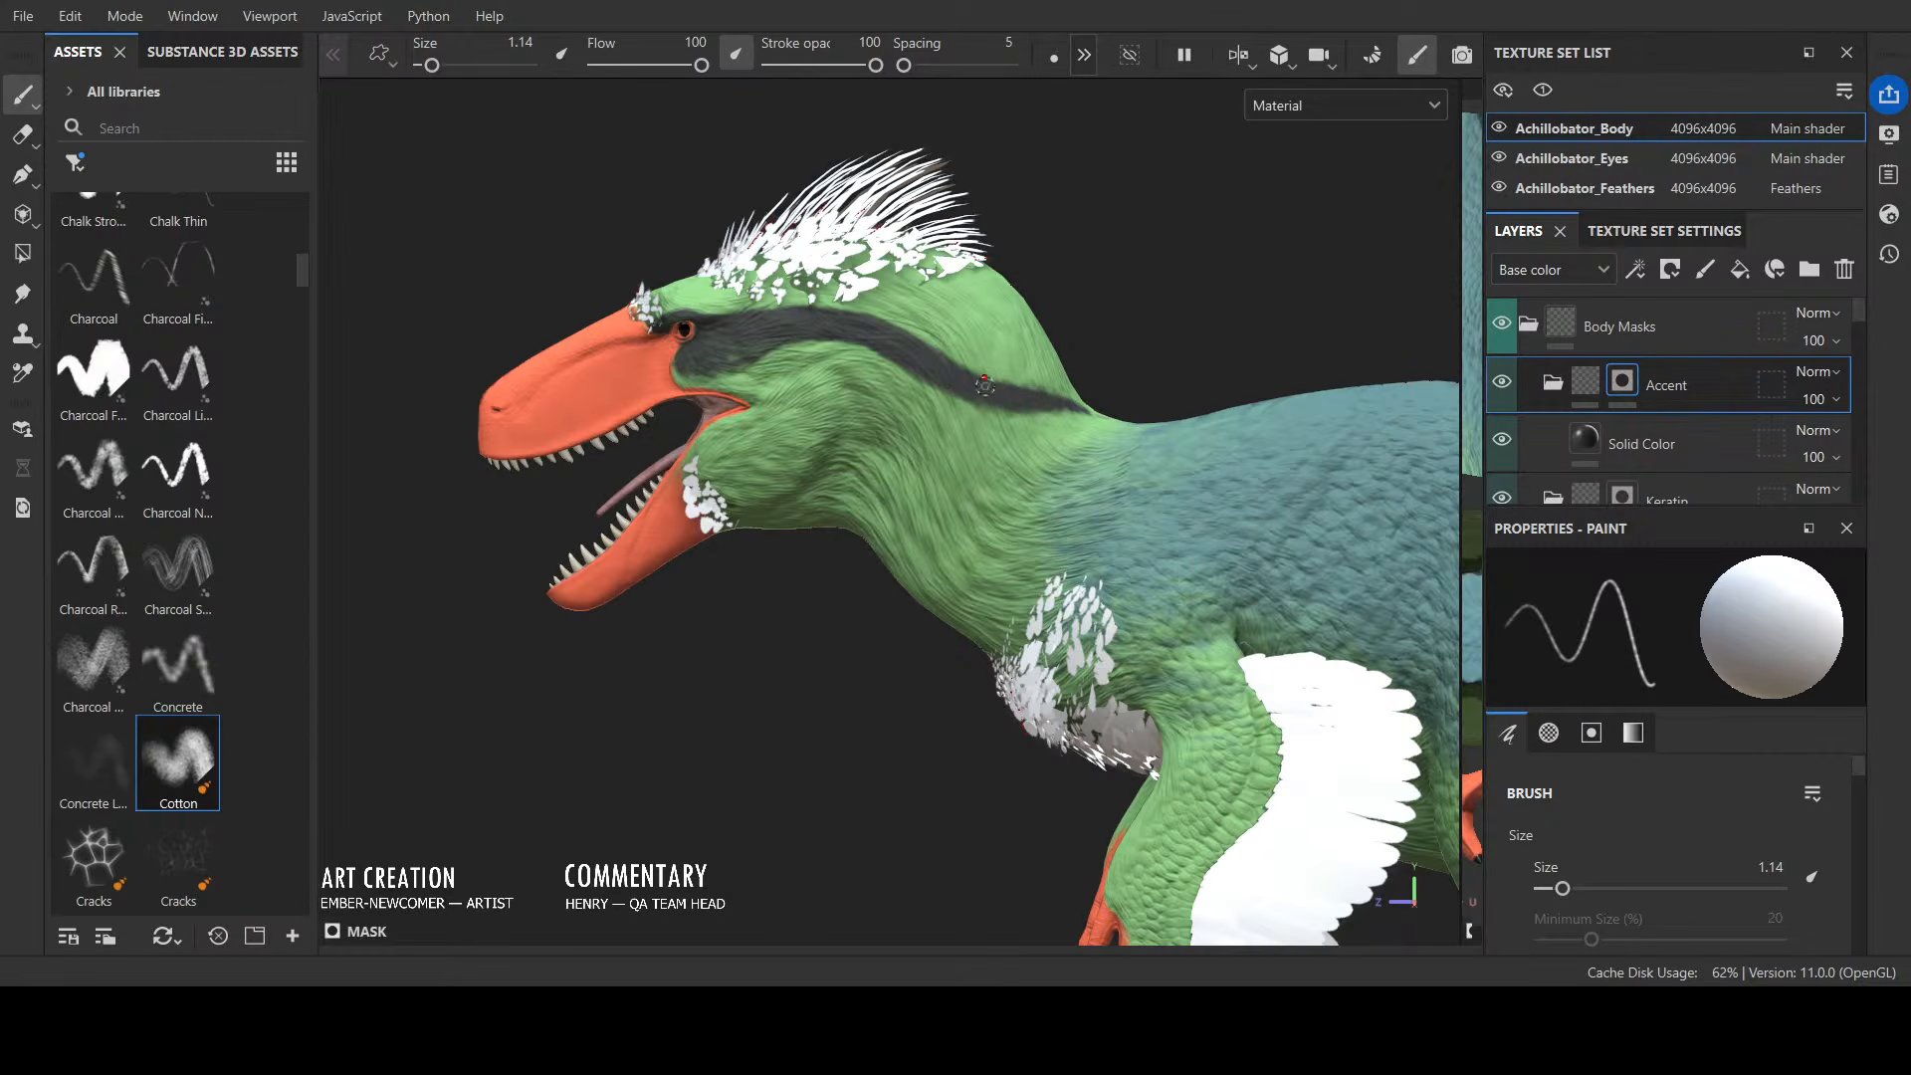
mouse_move(1014, 418)
mouse_down()
mouse_move(1062, 406)
mouse_move(956, 403)
mouse_move(1026, 420)
mouse_up()
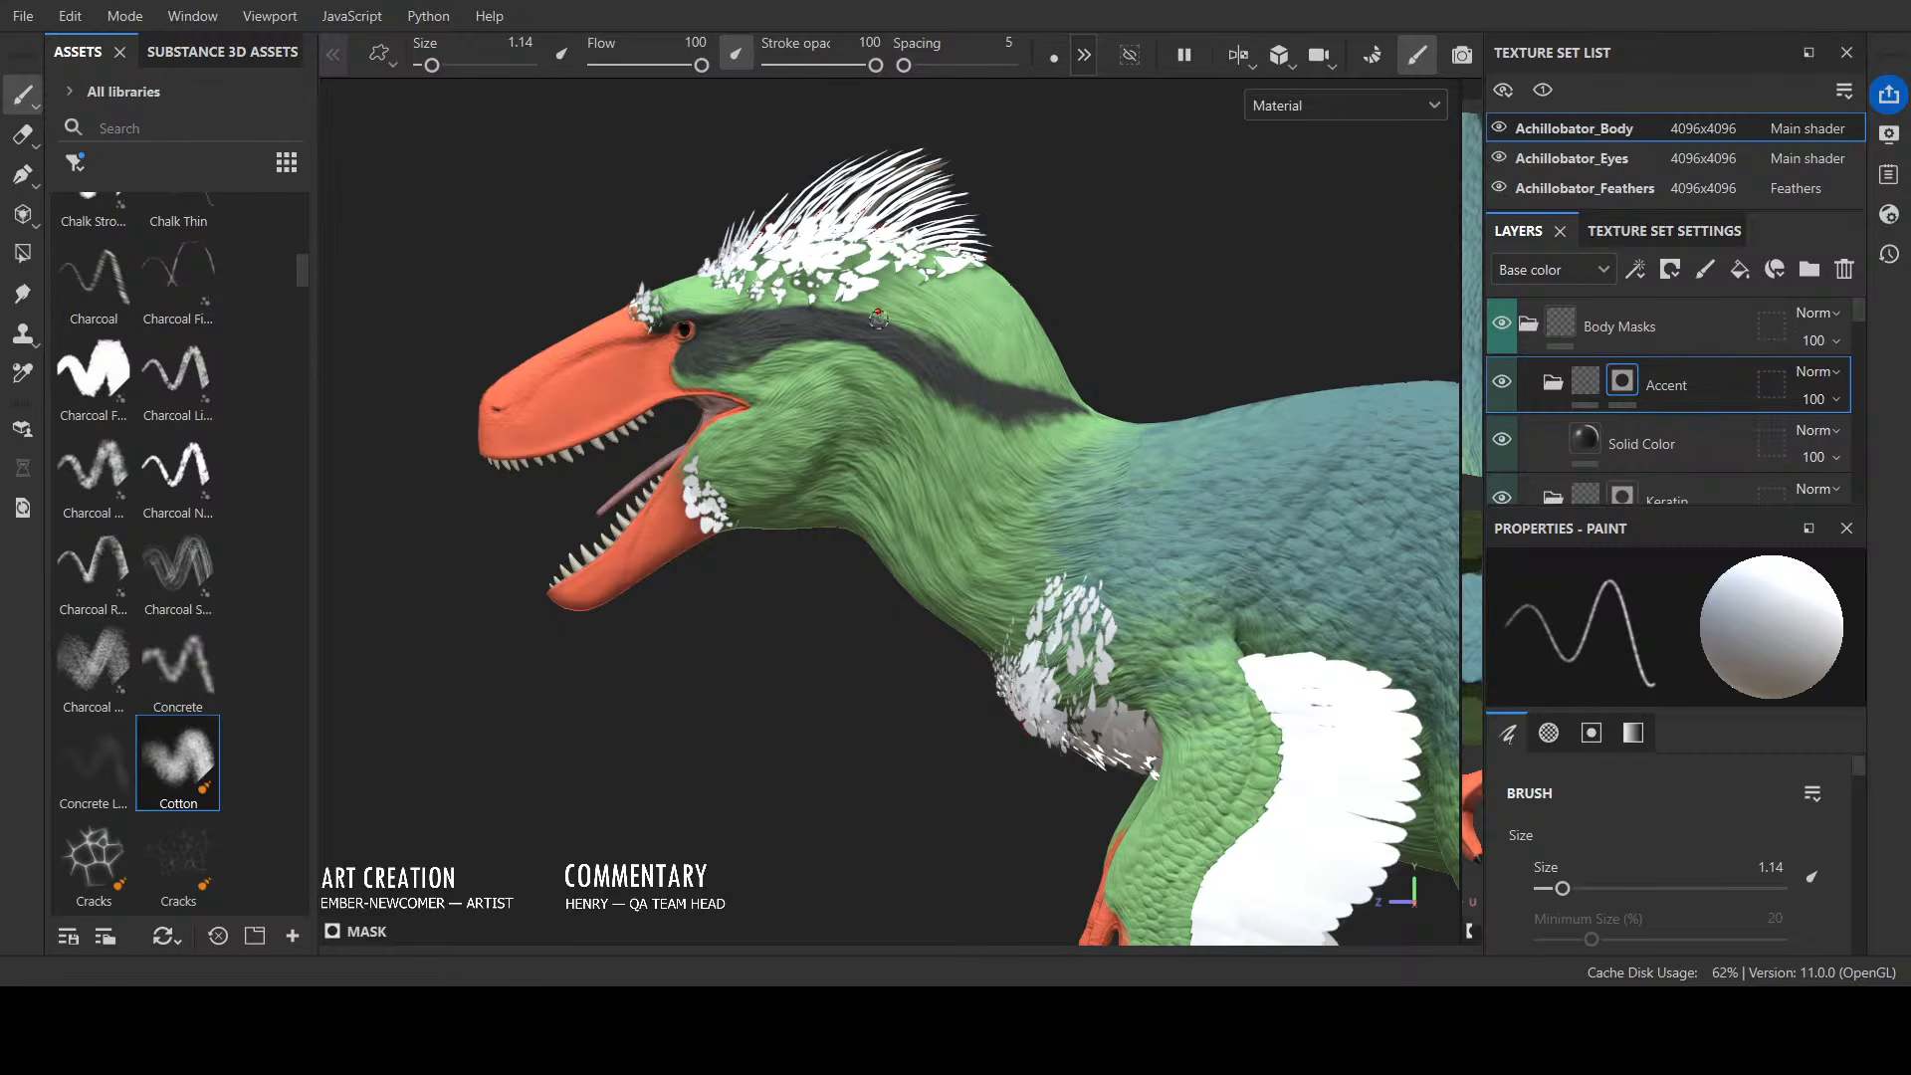
Step: Set the brush size to 0.73 and refine the stripe's upper edge along the middle of the neck
key(x)
key(x)
ctrl+right_drag(1104, 329, 1055, 330)
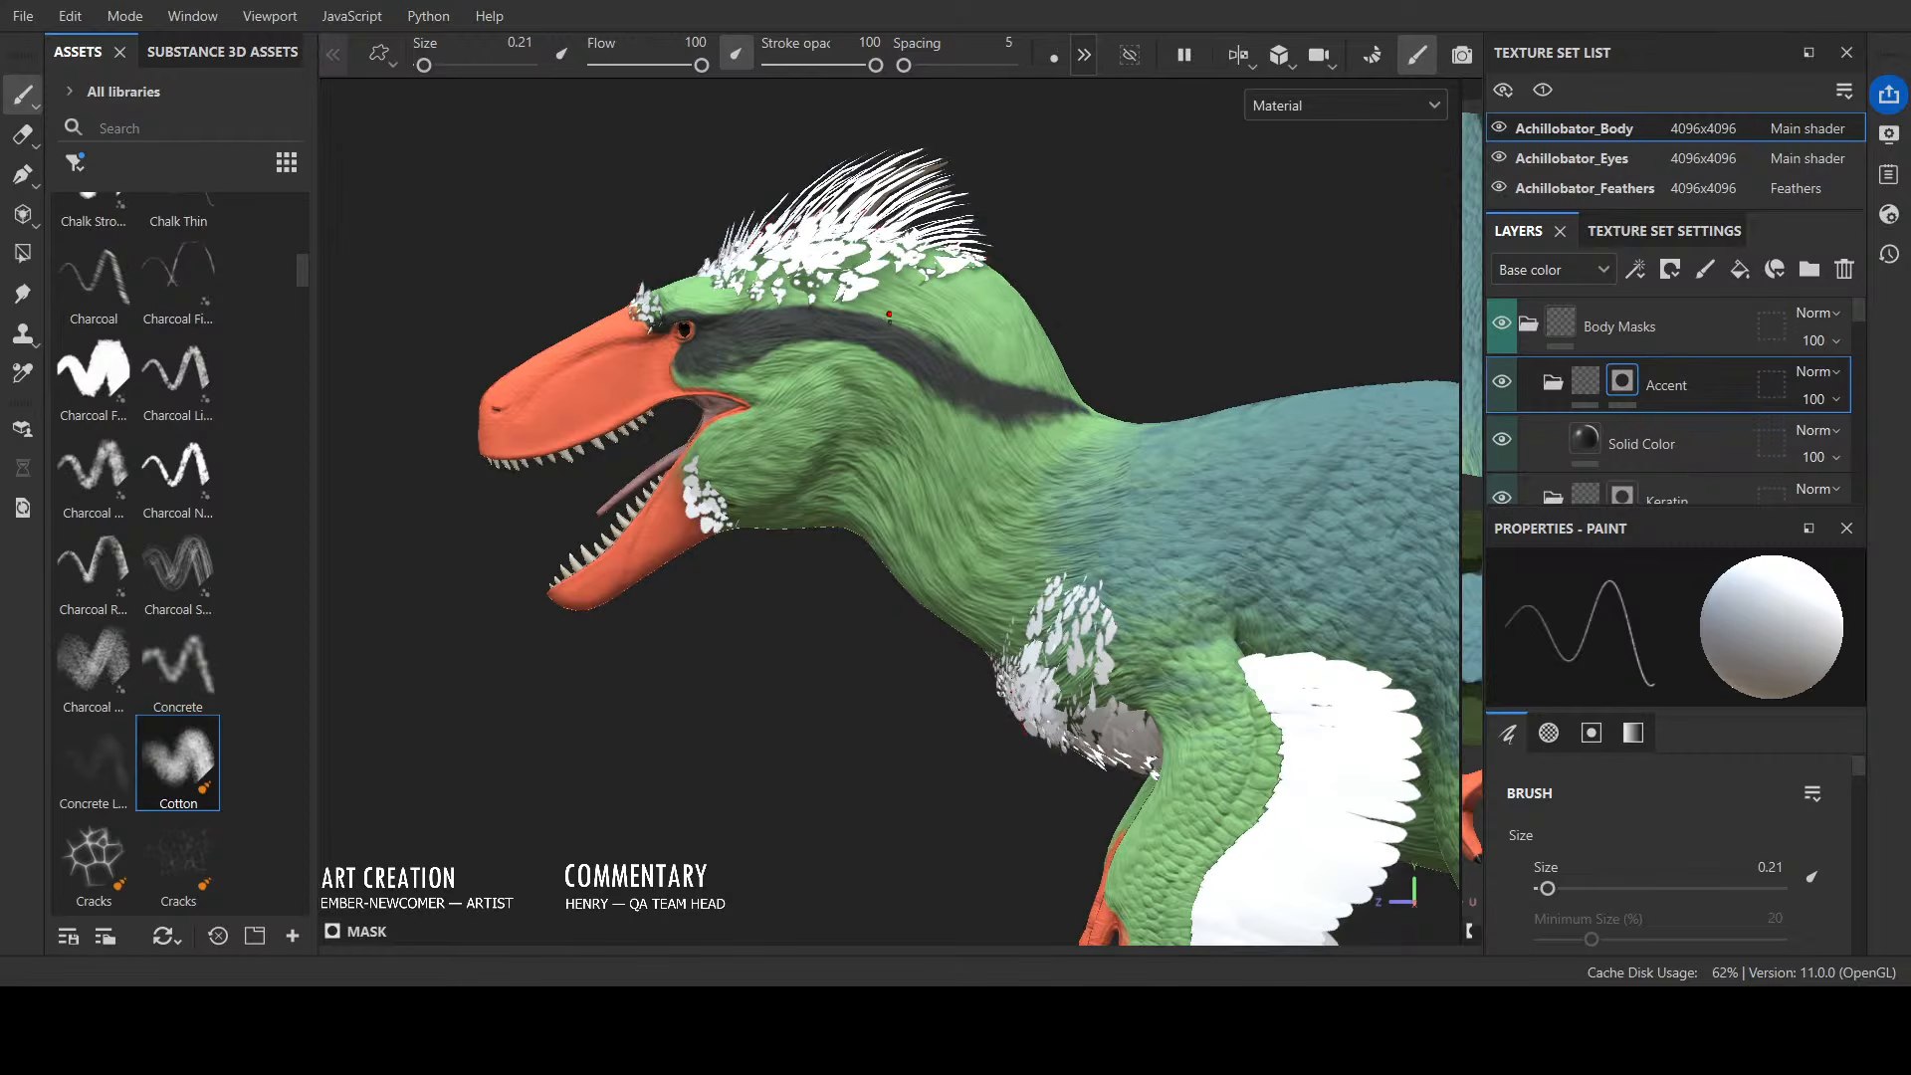
ctrl+right_drag(900, 316, 927, 317)
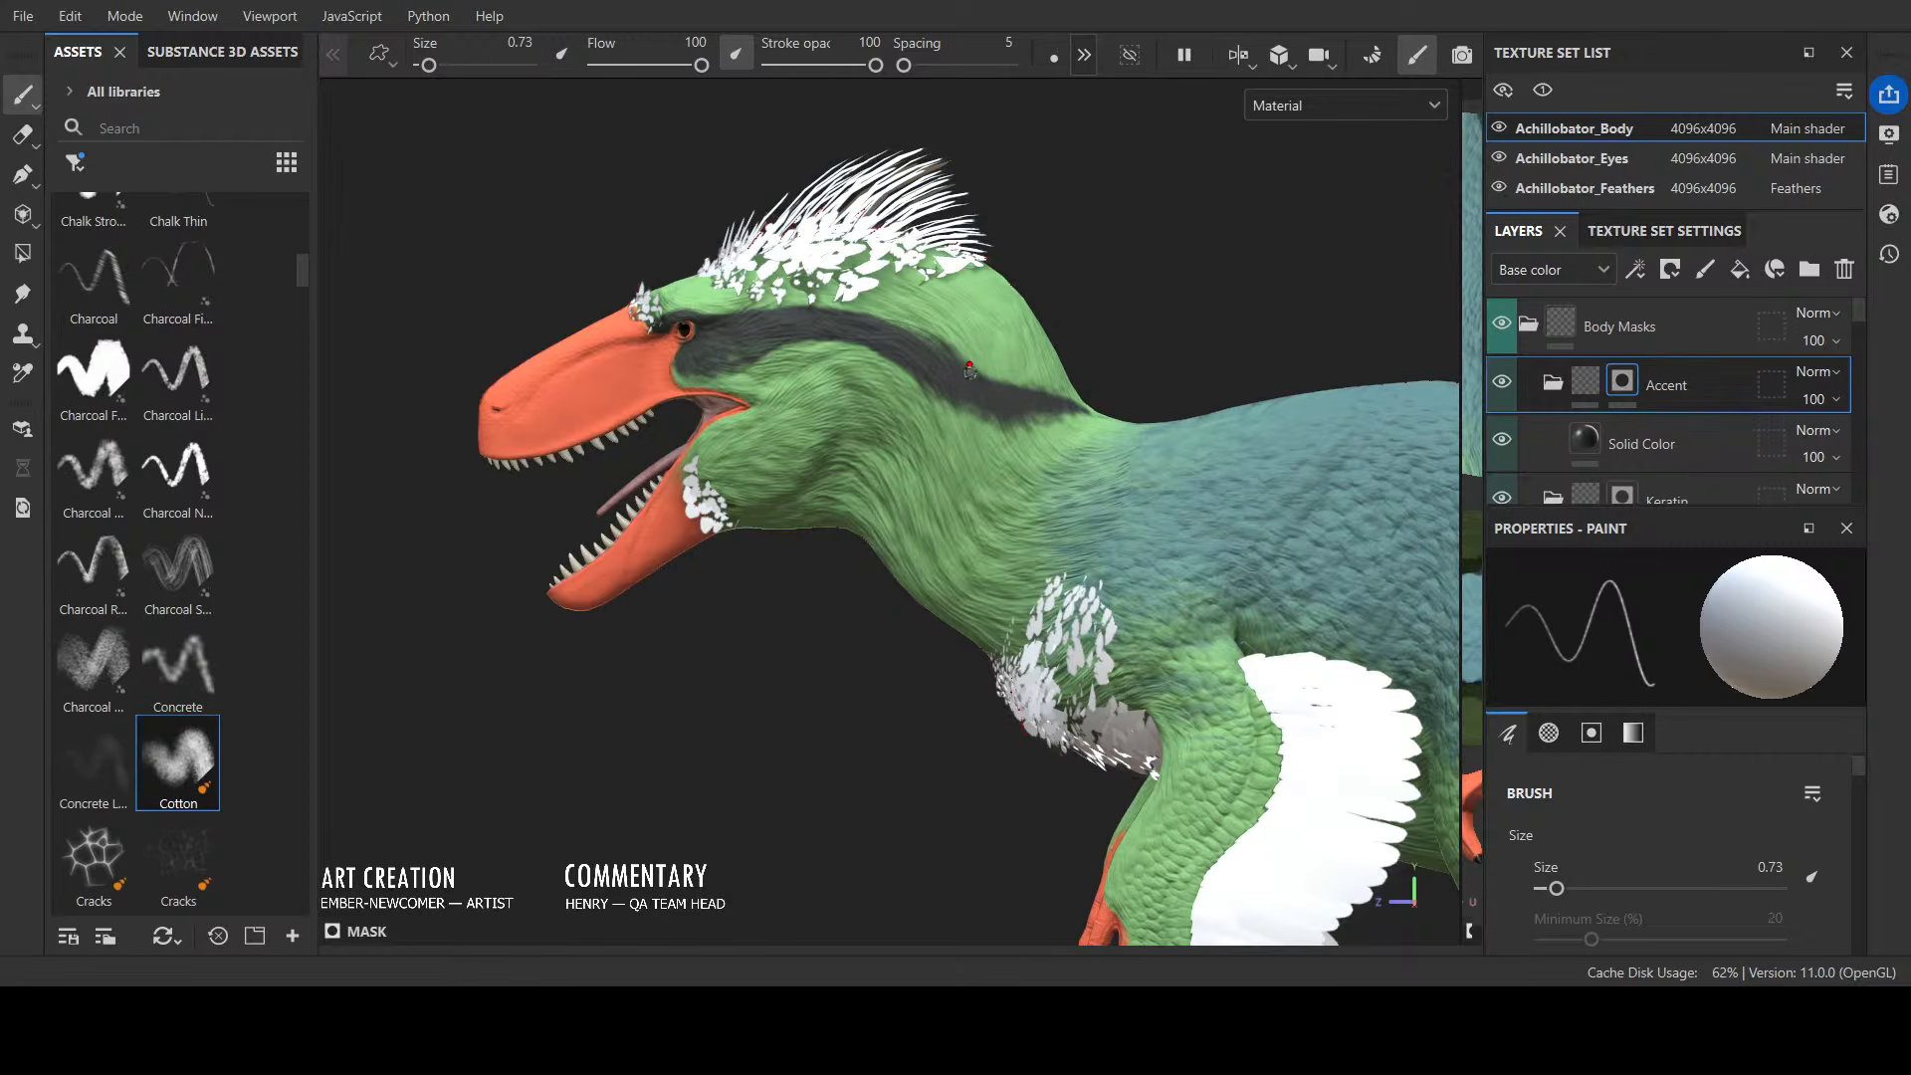
mouse_move(930, 341)
mouse_down()
mouse_move(993, 394)
mouse_move(980, 368)
mouse_up()
key(x)
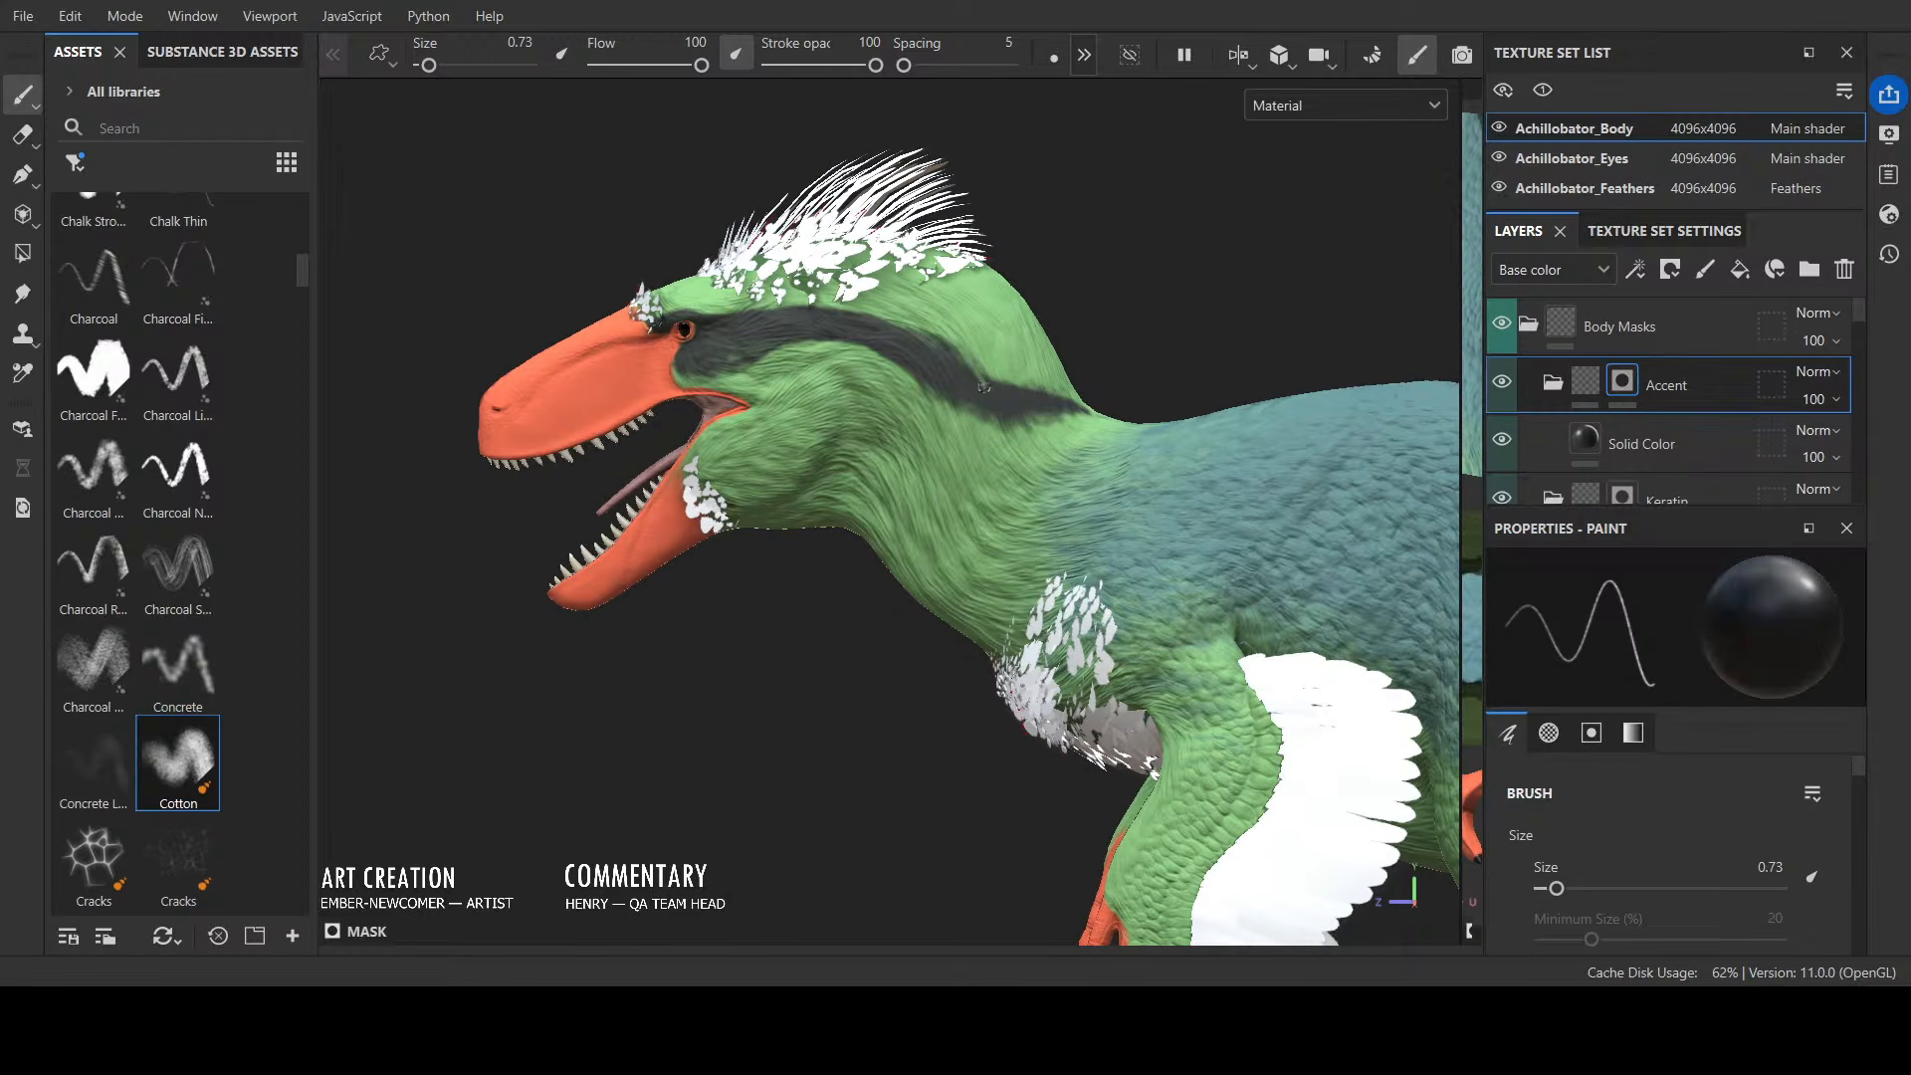
key(x)
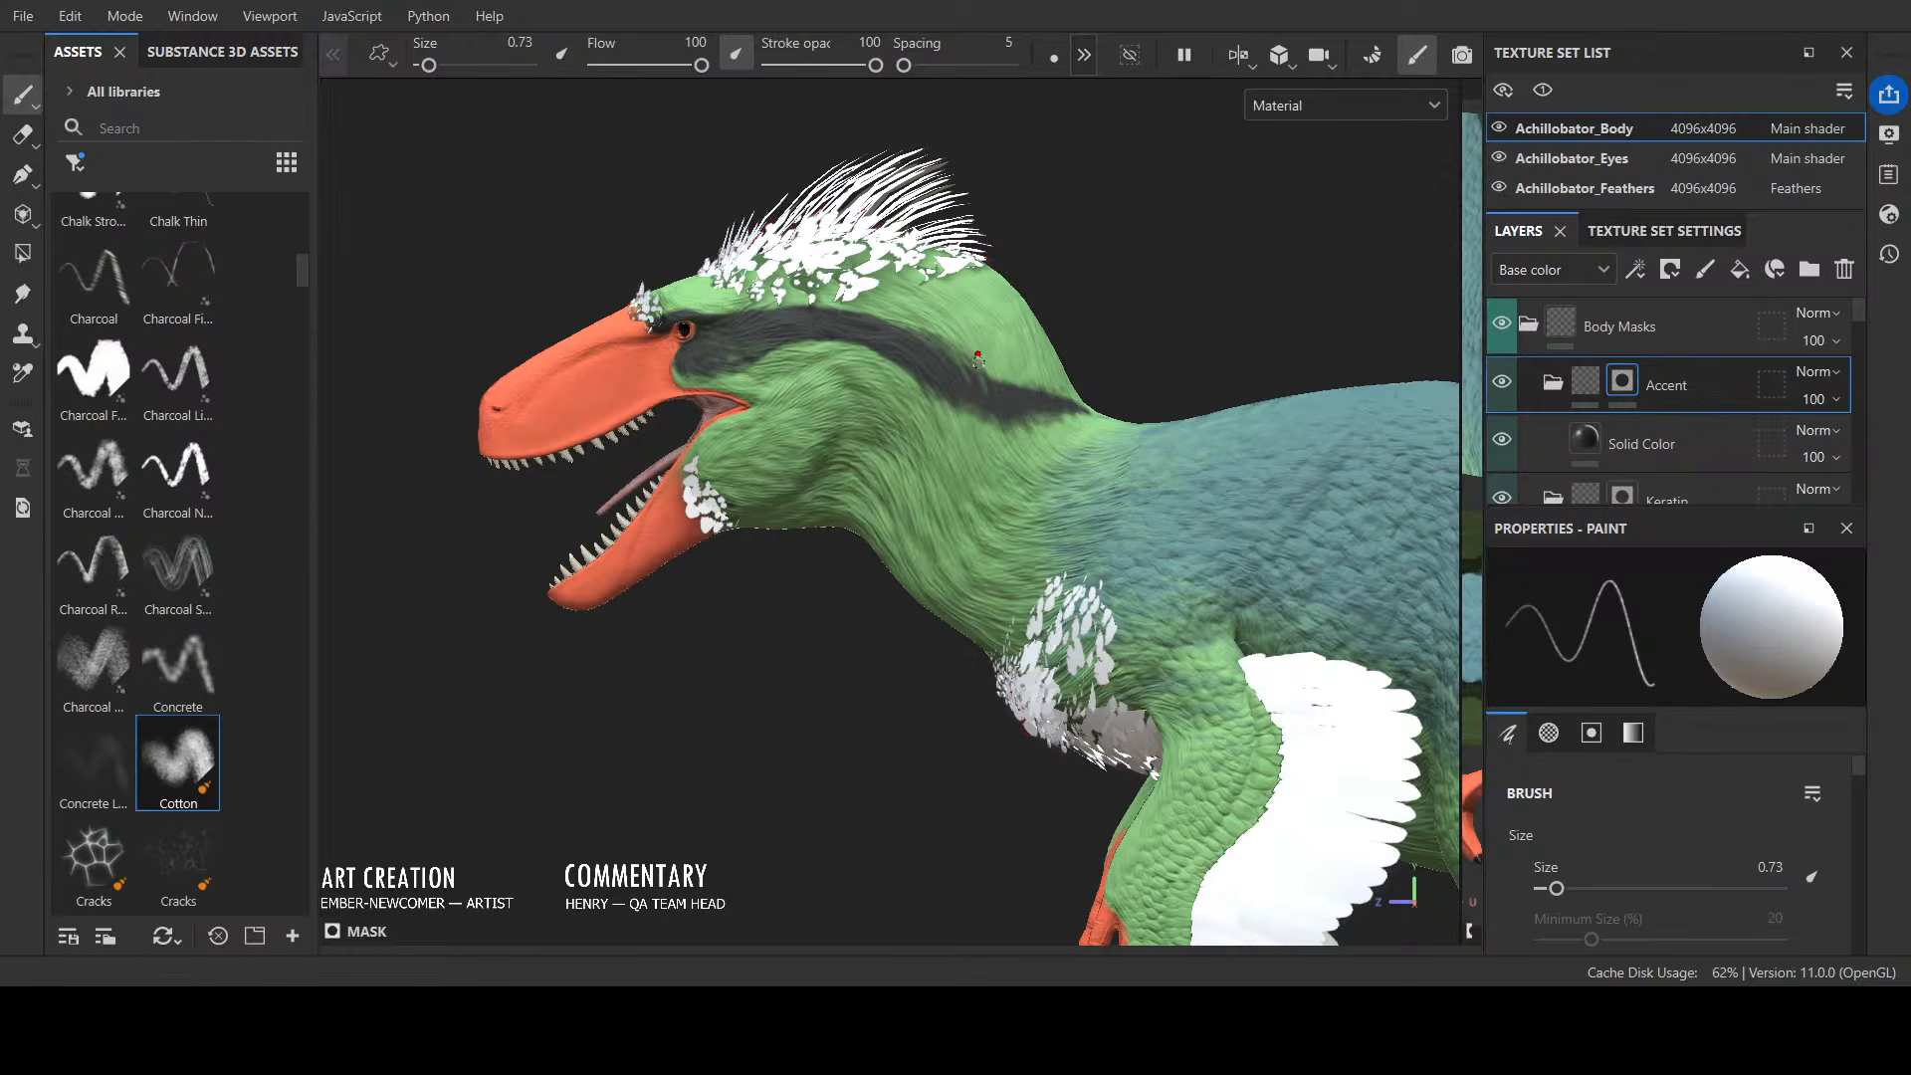
Step: Refine the tapered end of the dark stripe at the base of the neck by alternately painting and erasing its edges
alt+drag(1106, 326, 938, 328)
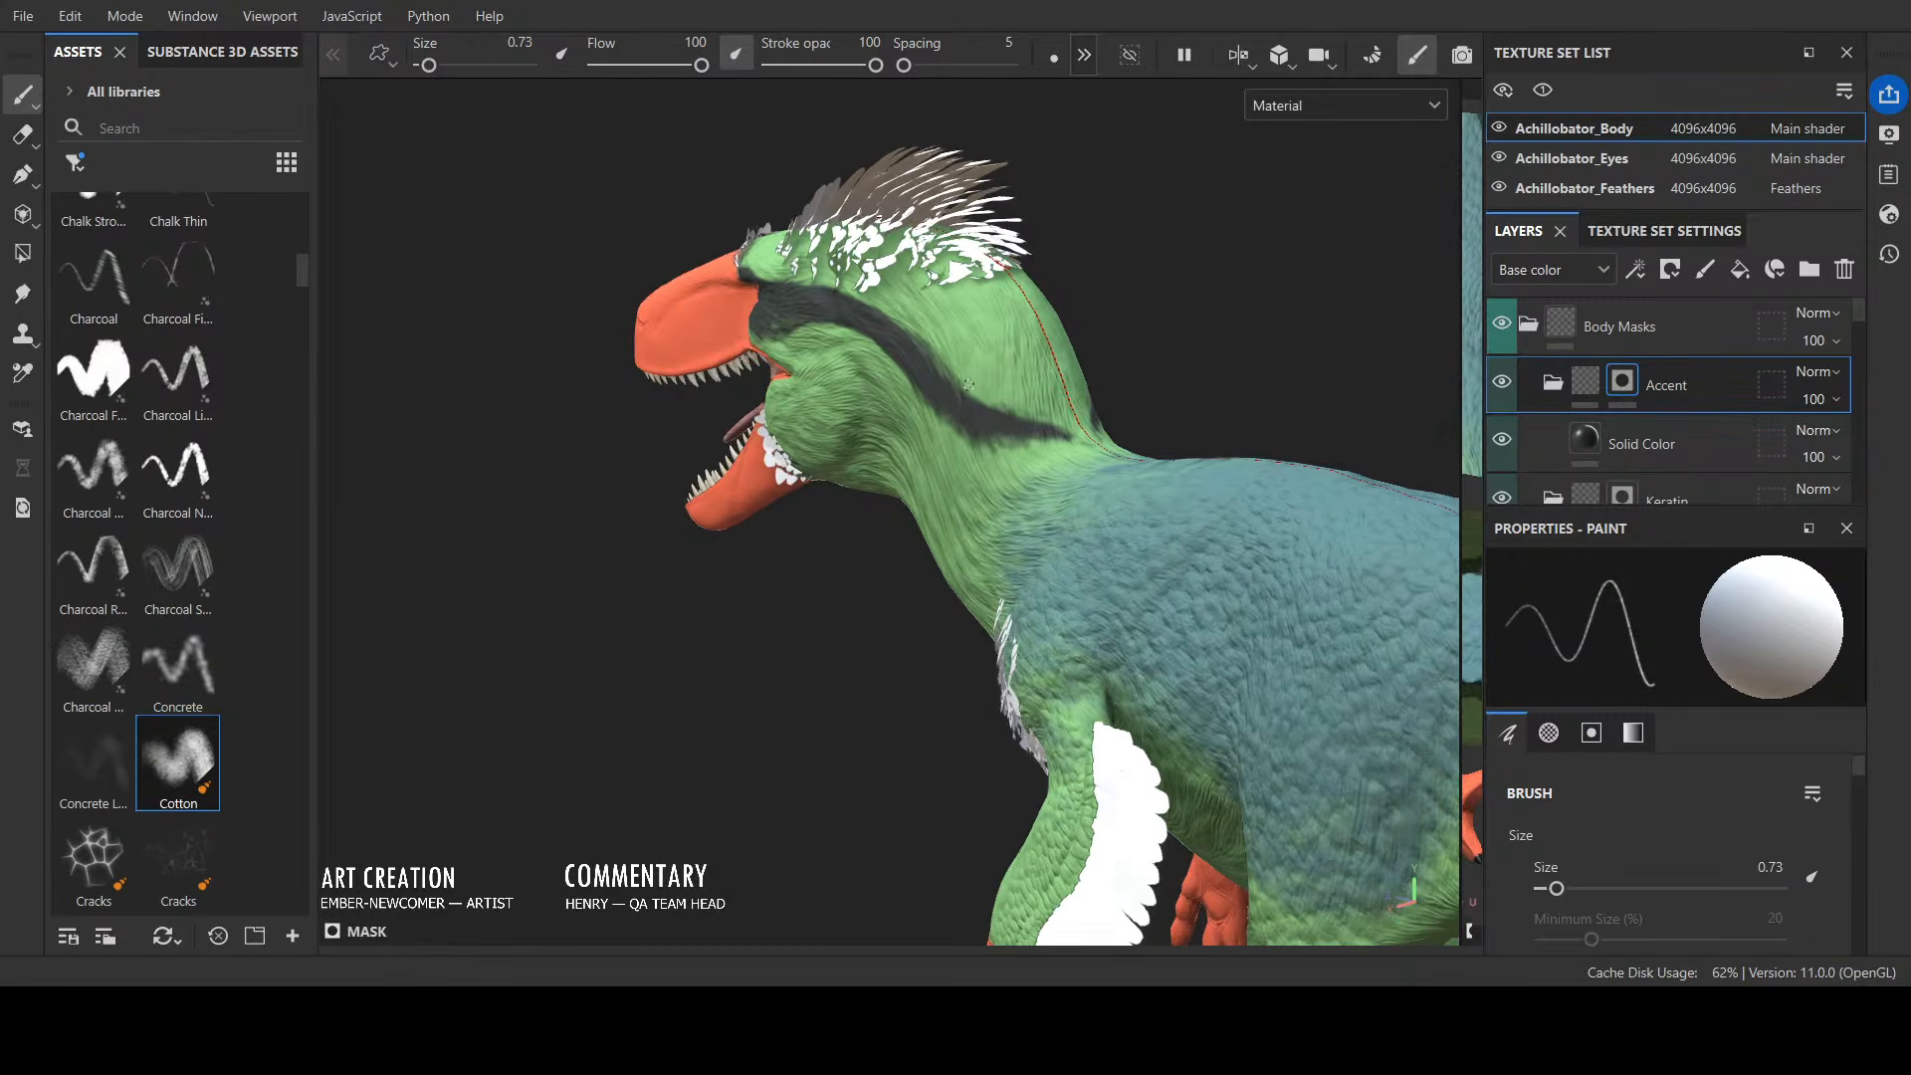
key(x)
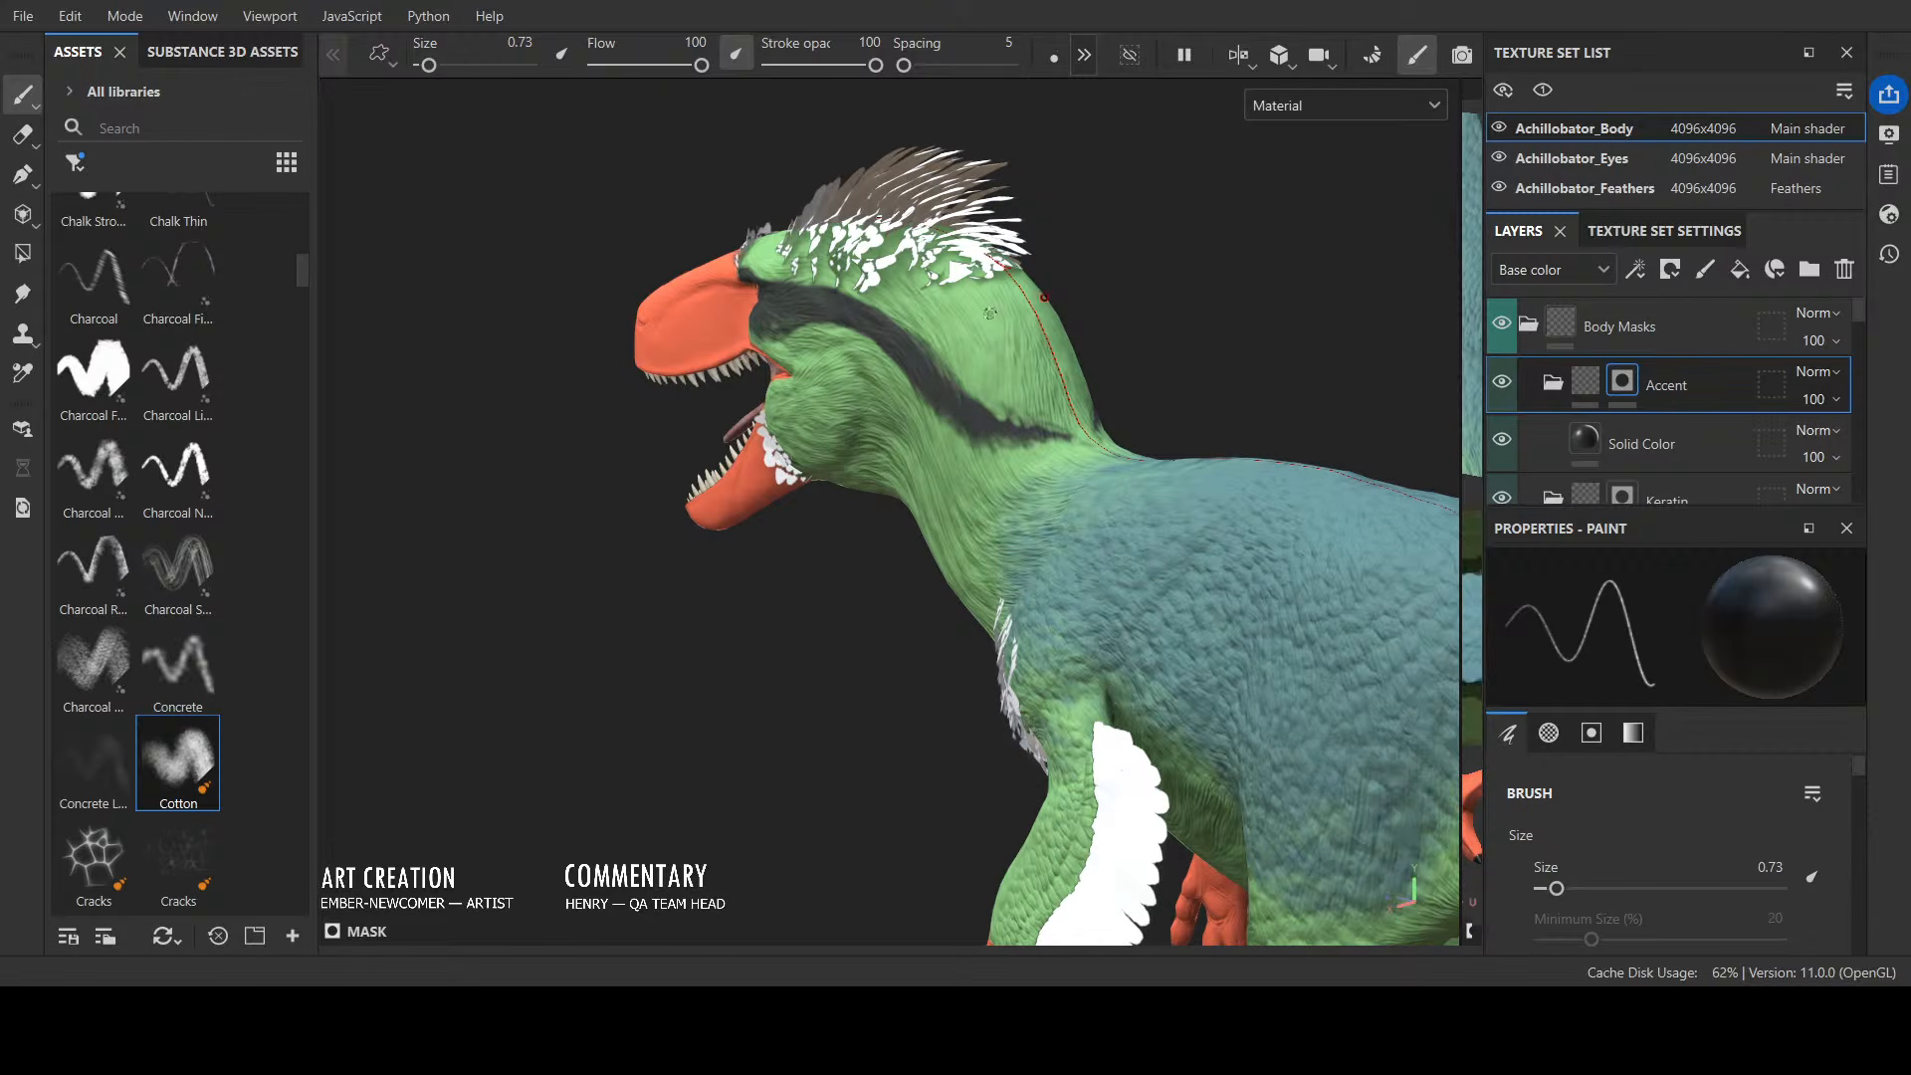
alt+drag(781, 588, 934, 631)
key(x)
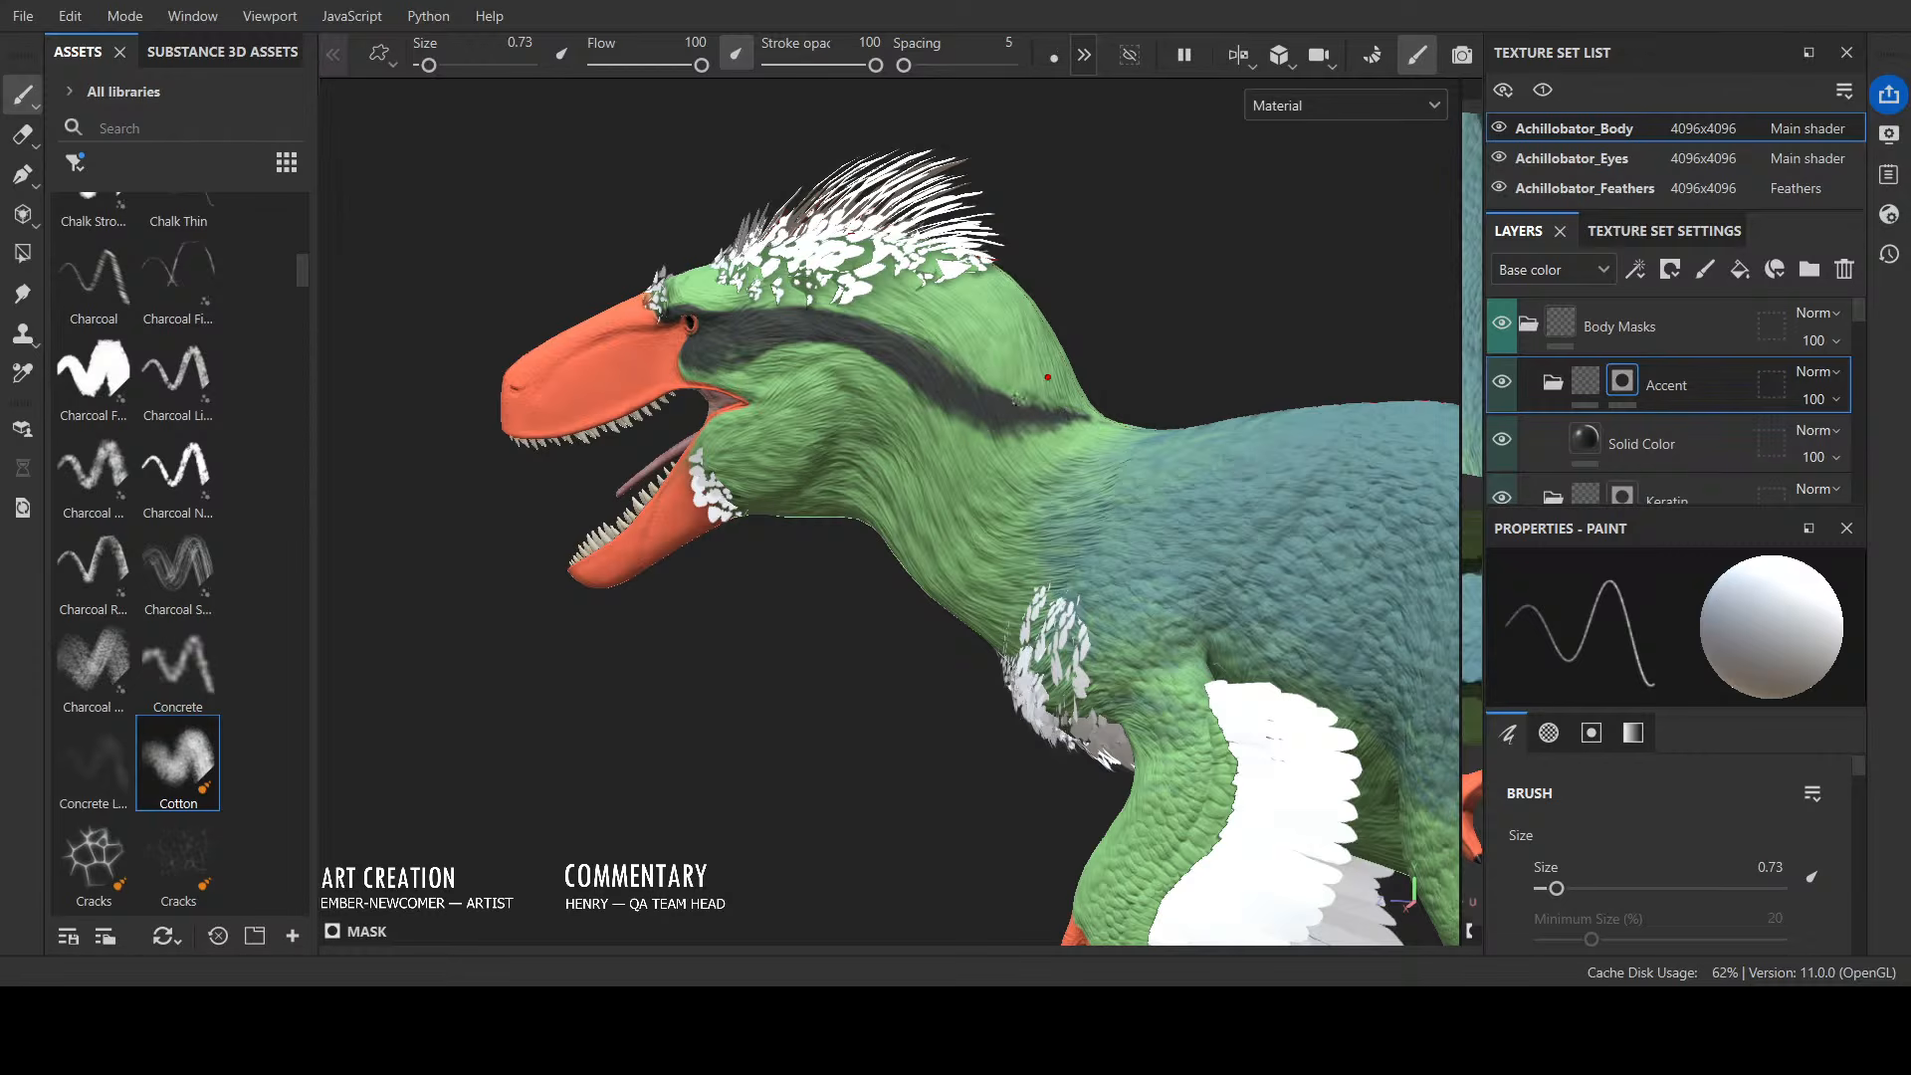
key(x)
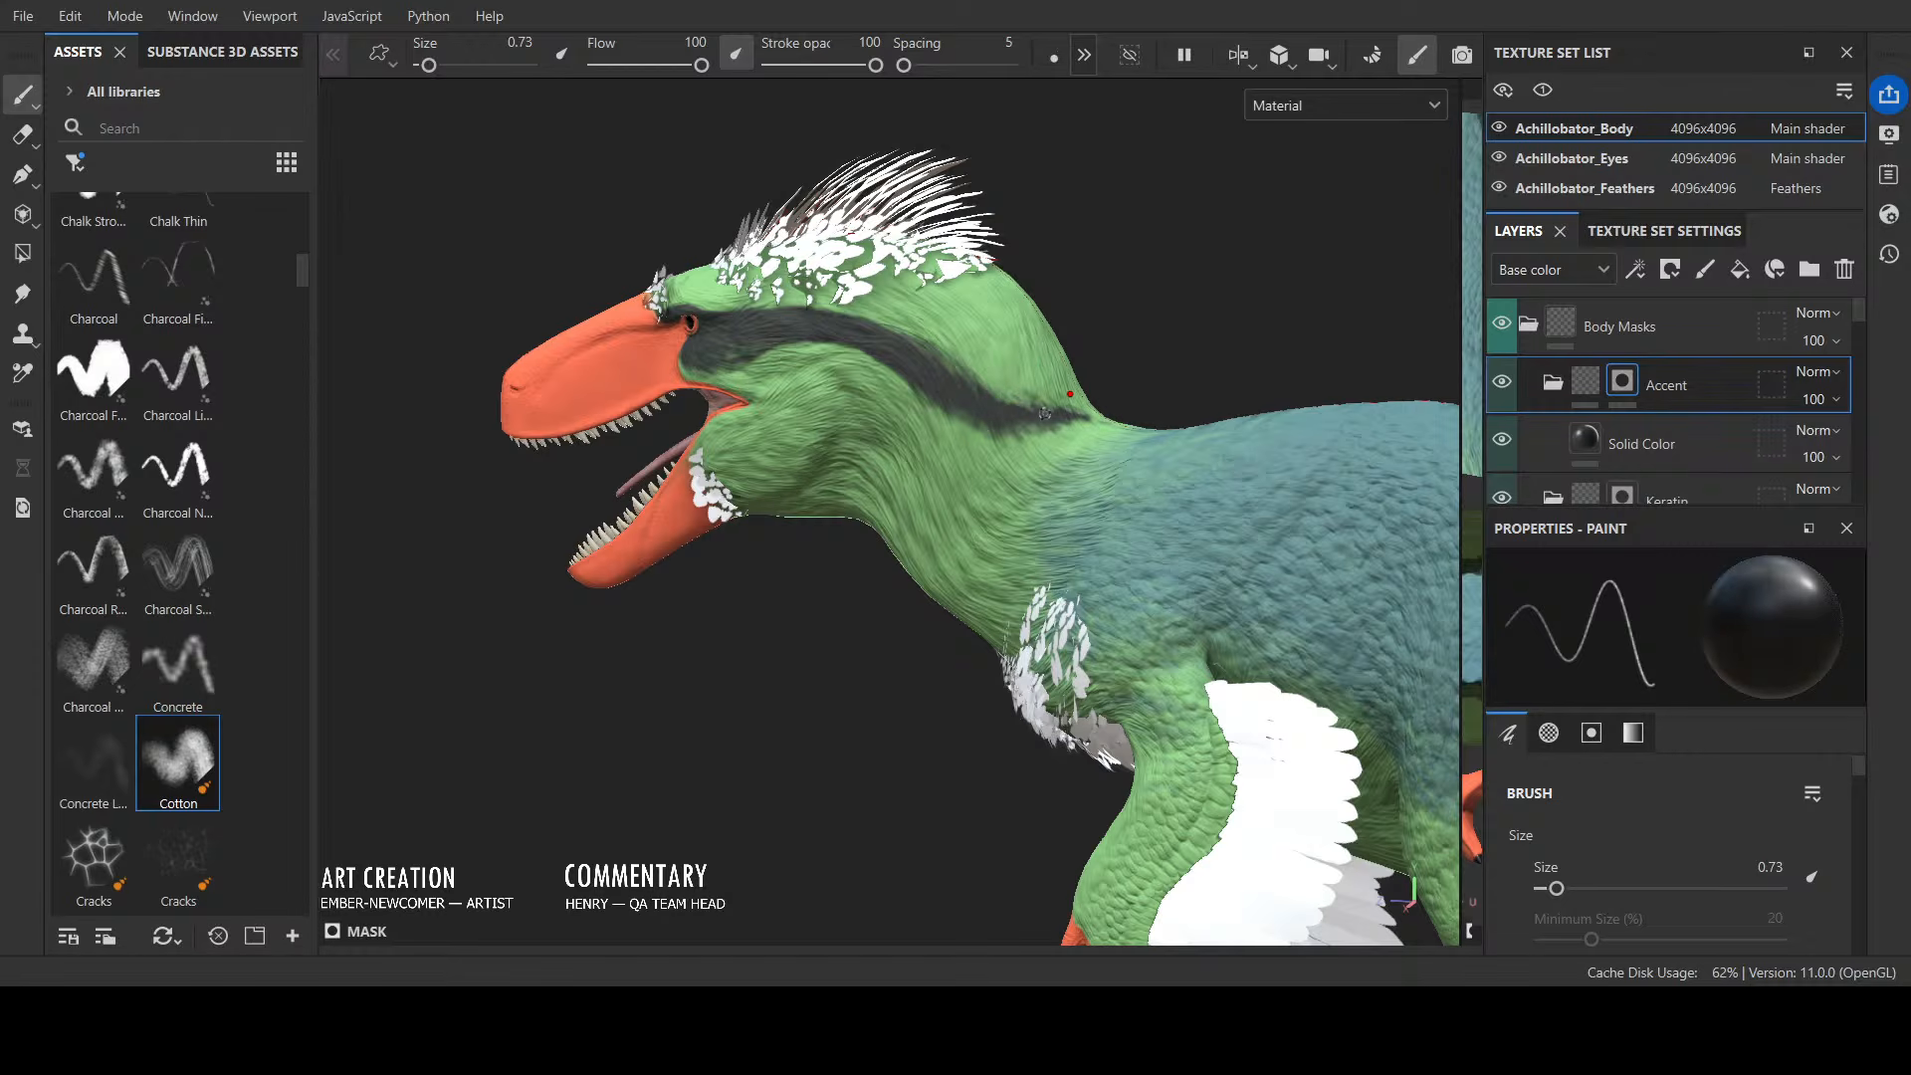
key(x)
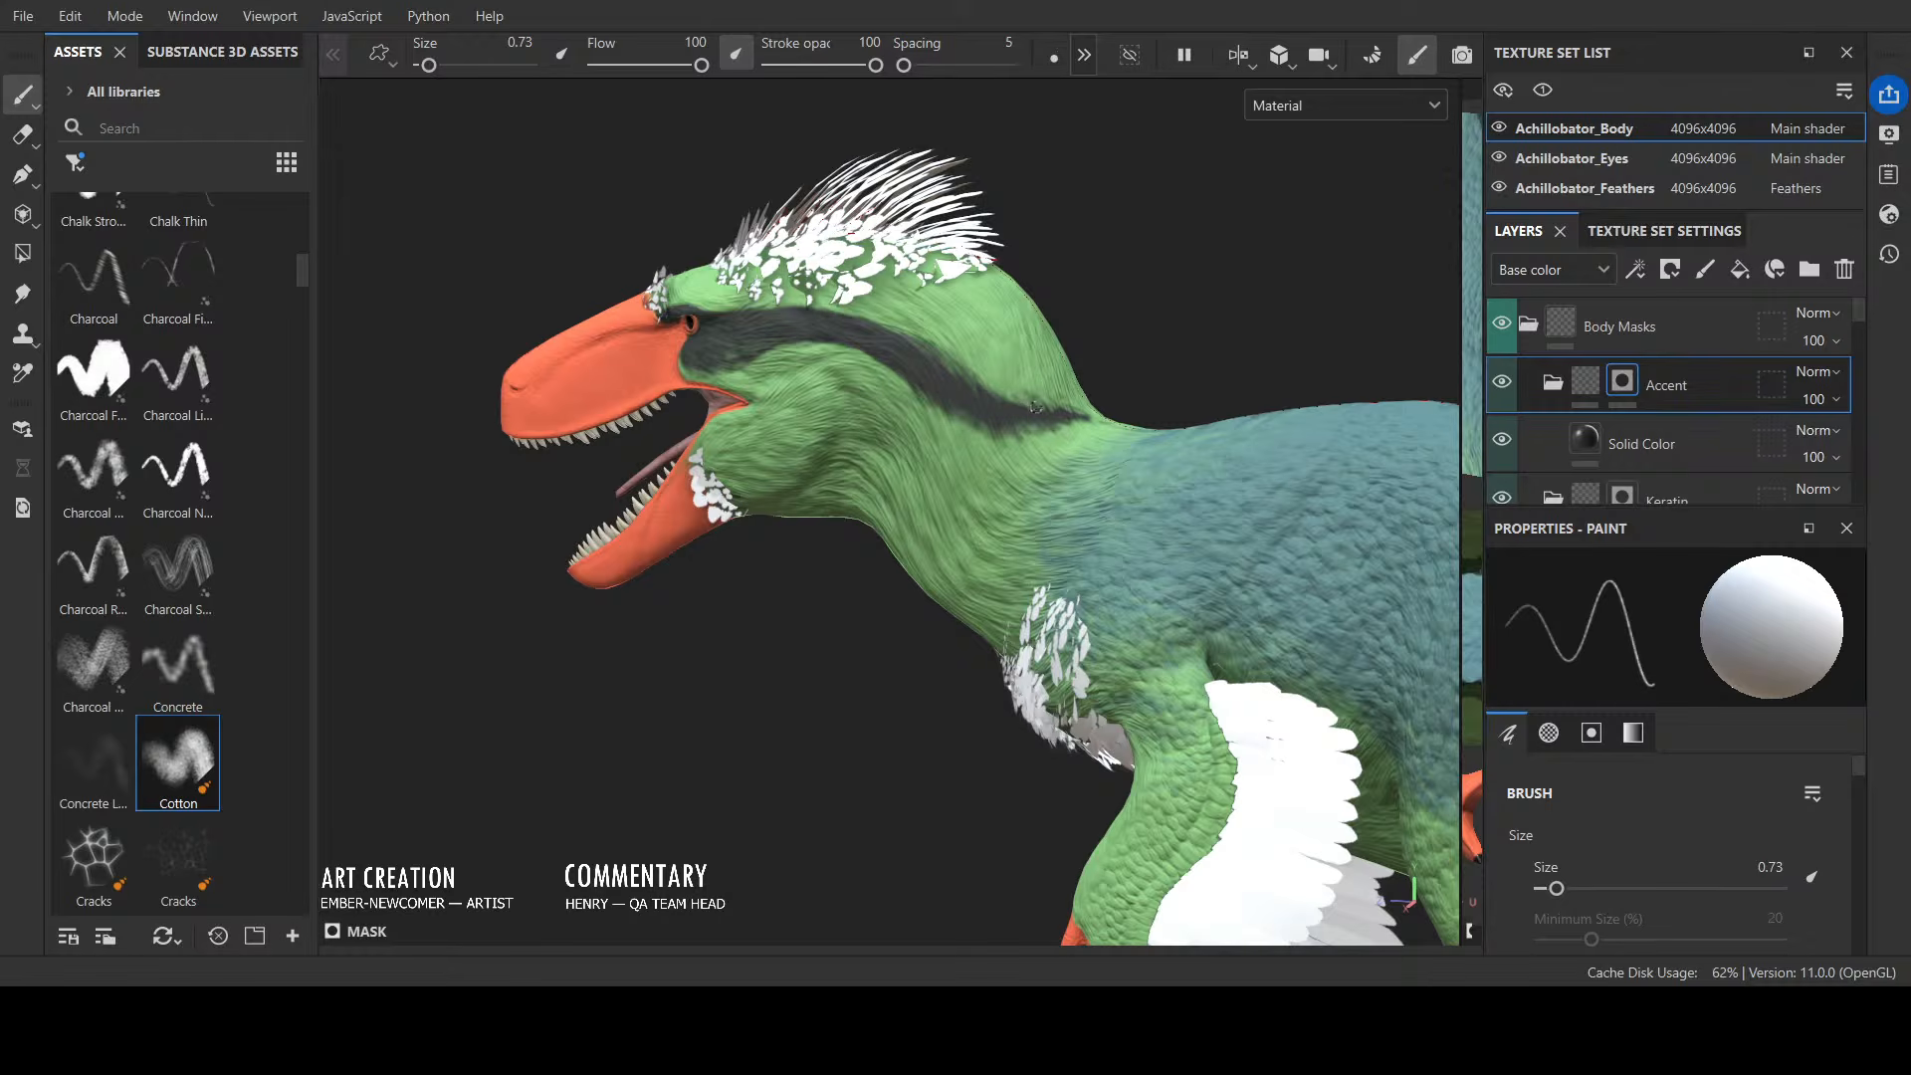
alt+drag(1147, 307, 1158, 246)
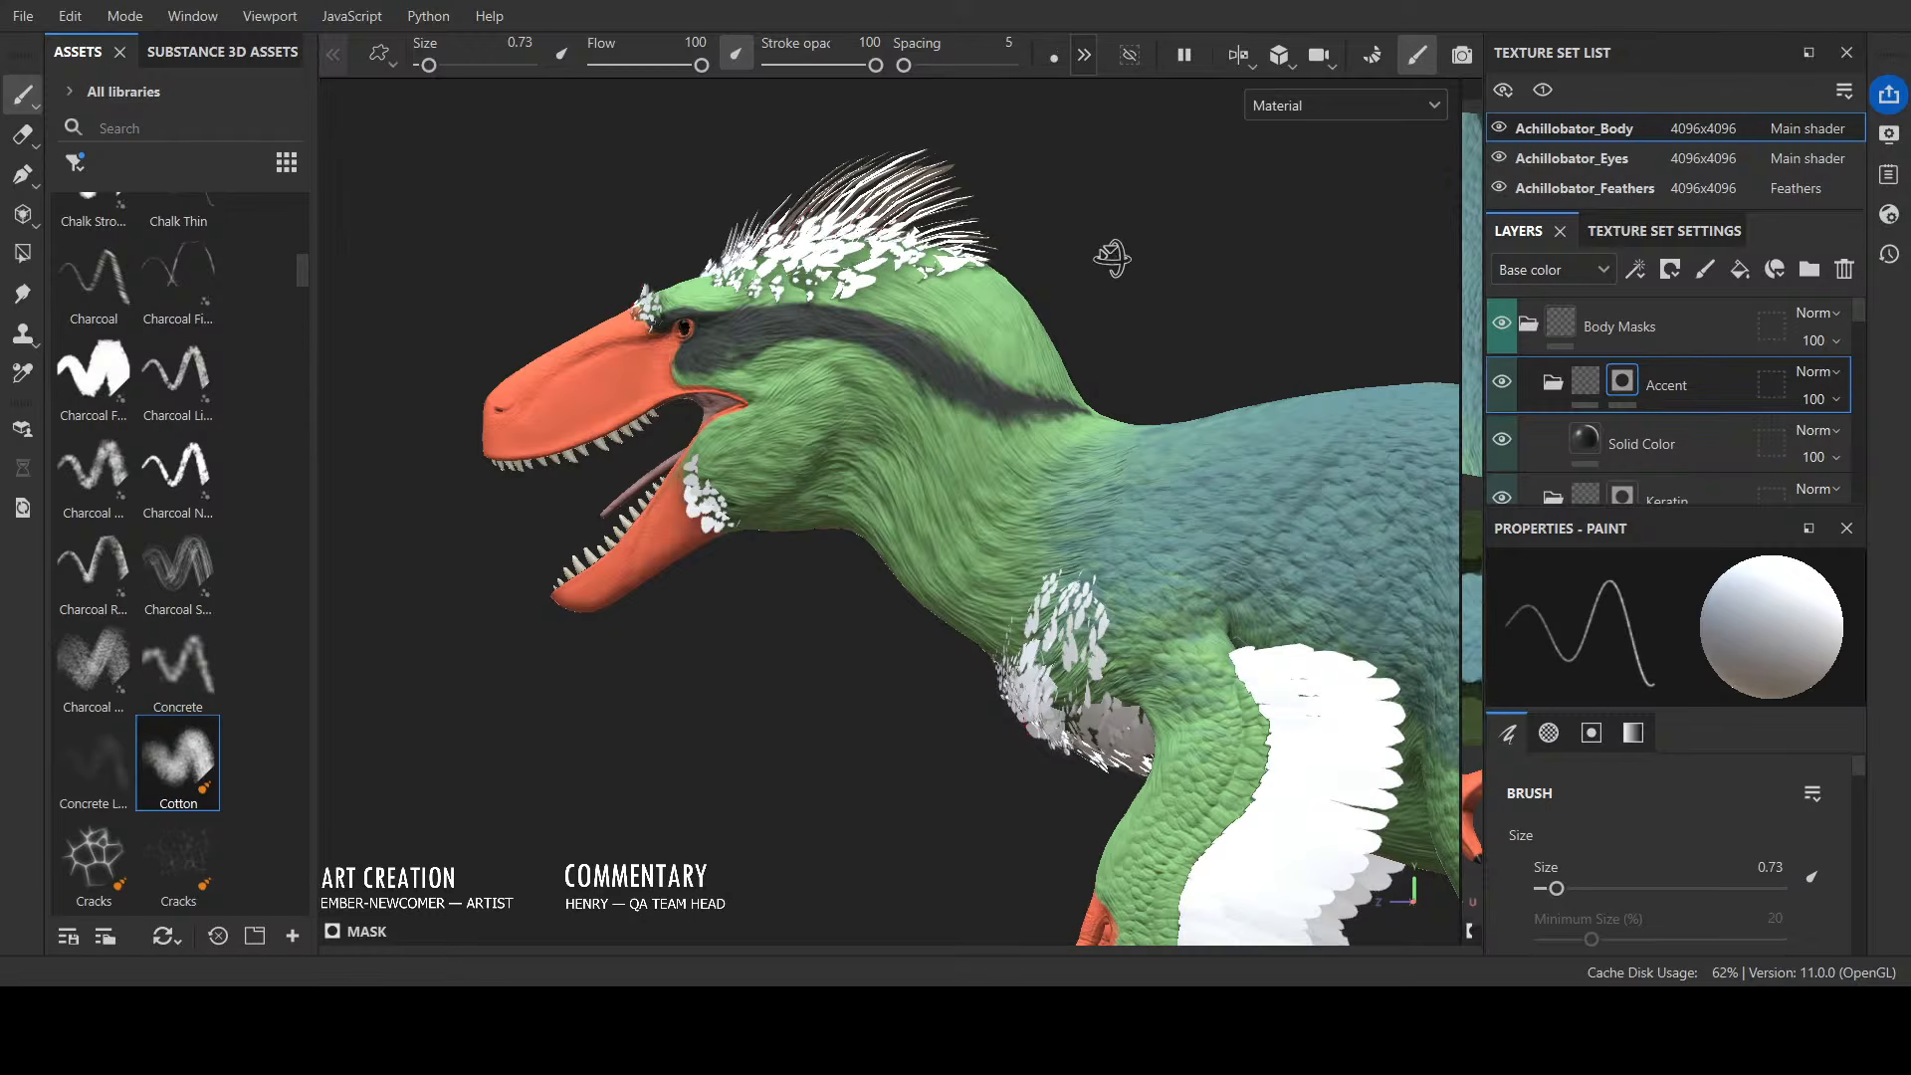
alt+drag(1111, 258, 1124, 261)
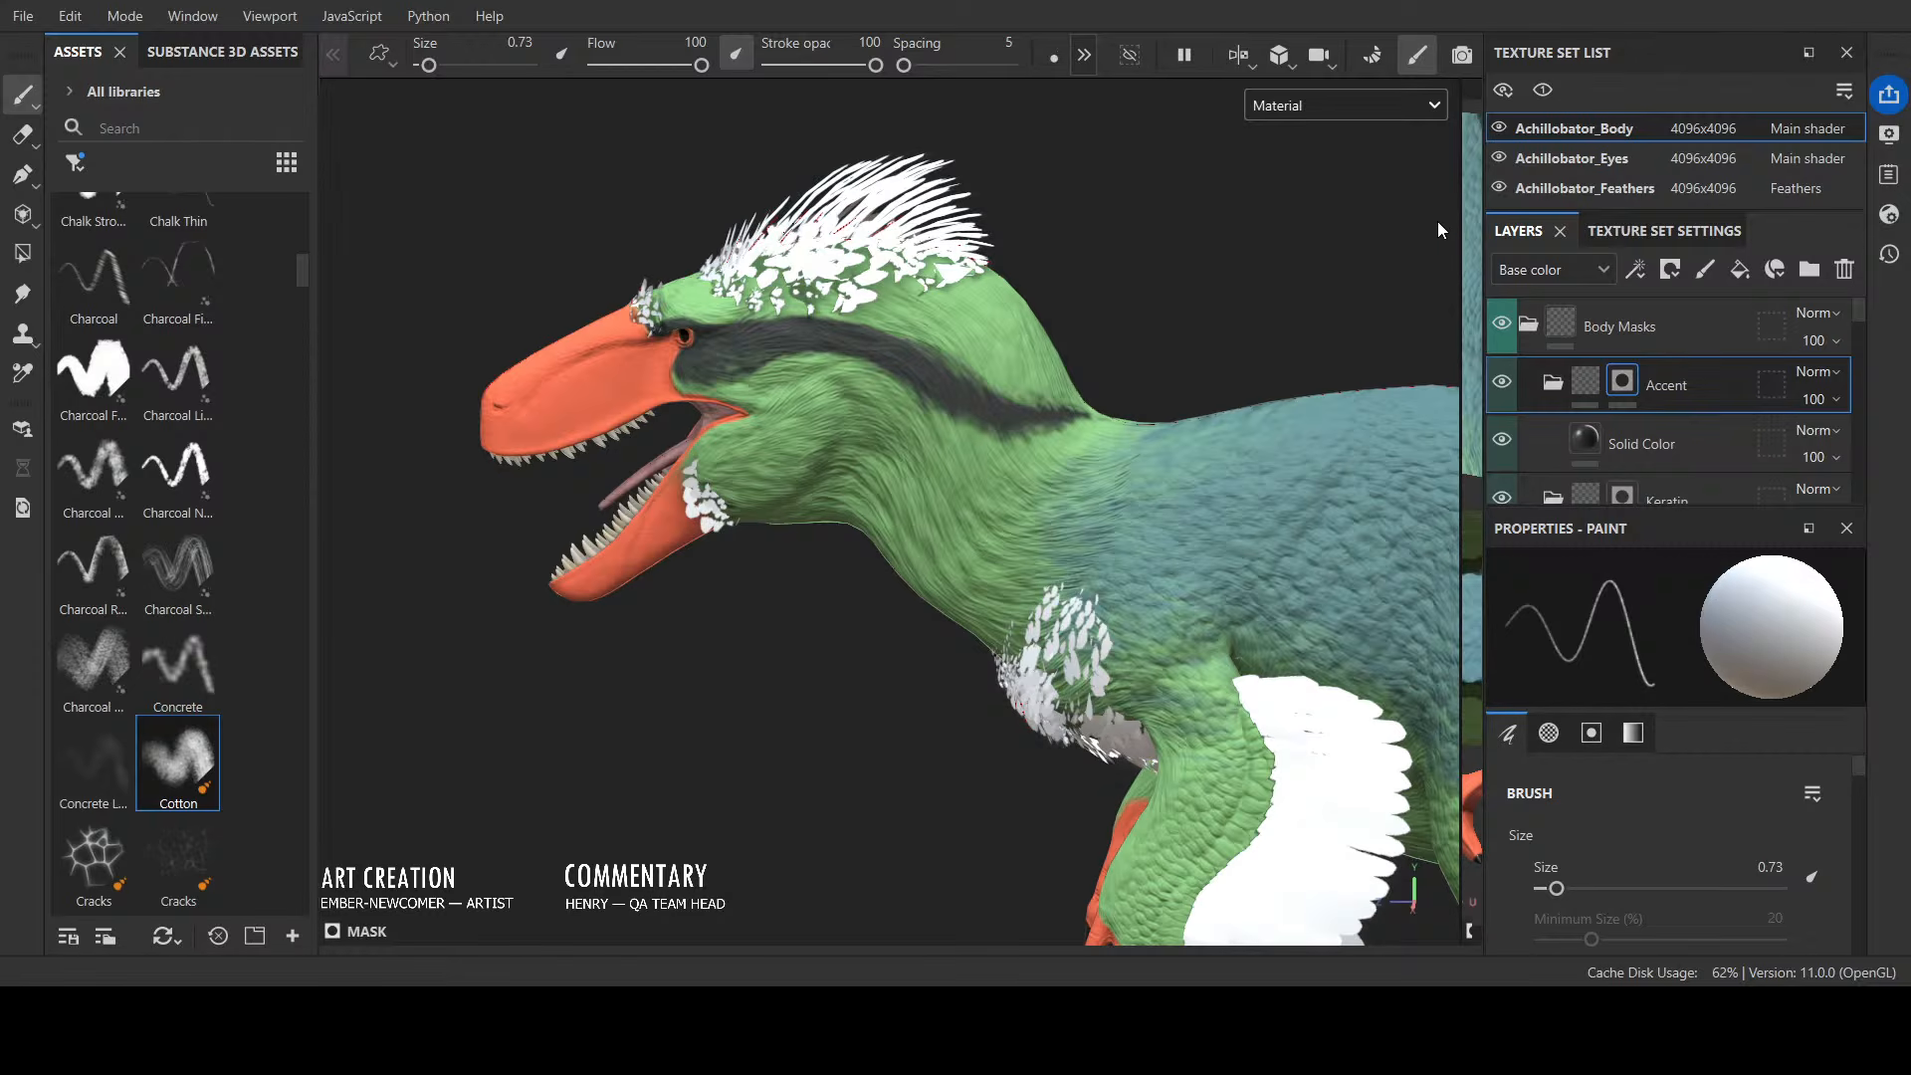
Step: Check the stripe in the Accent Color Mask view from the side and rear, and return to the Material view
key(c)
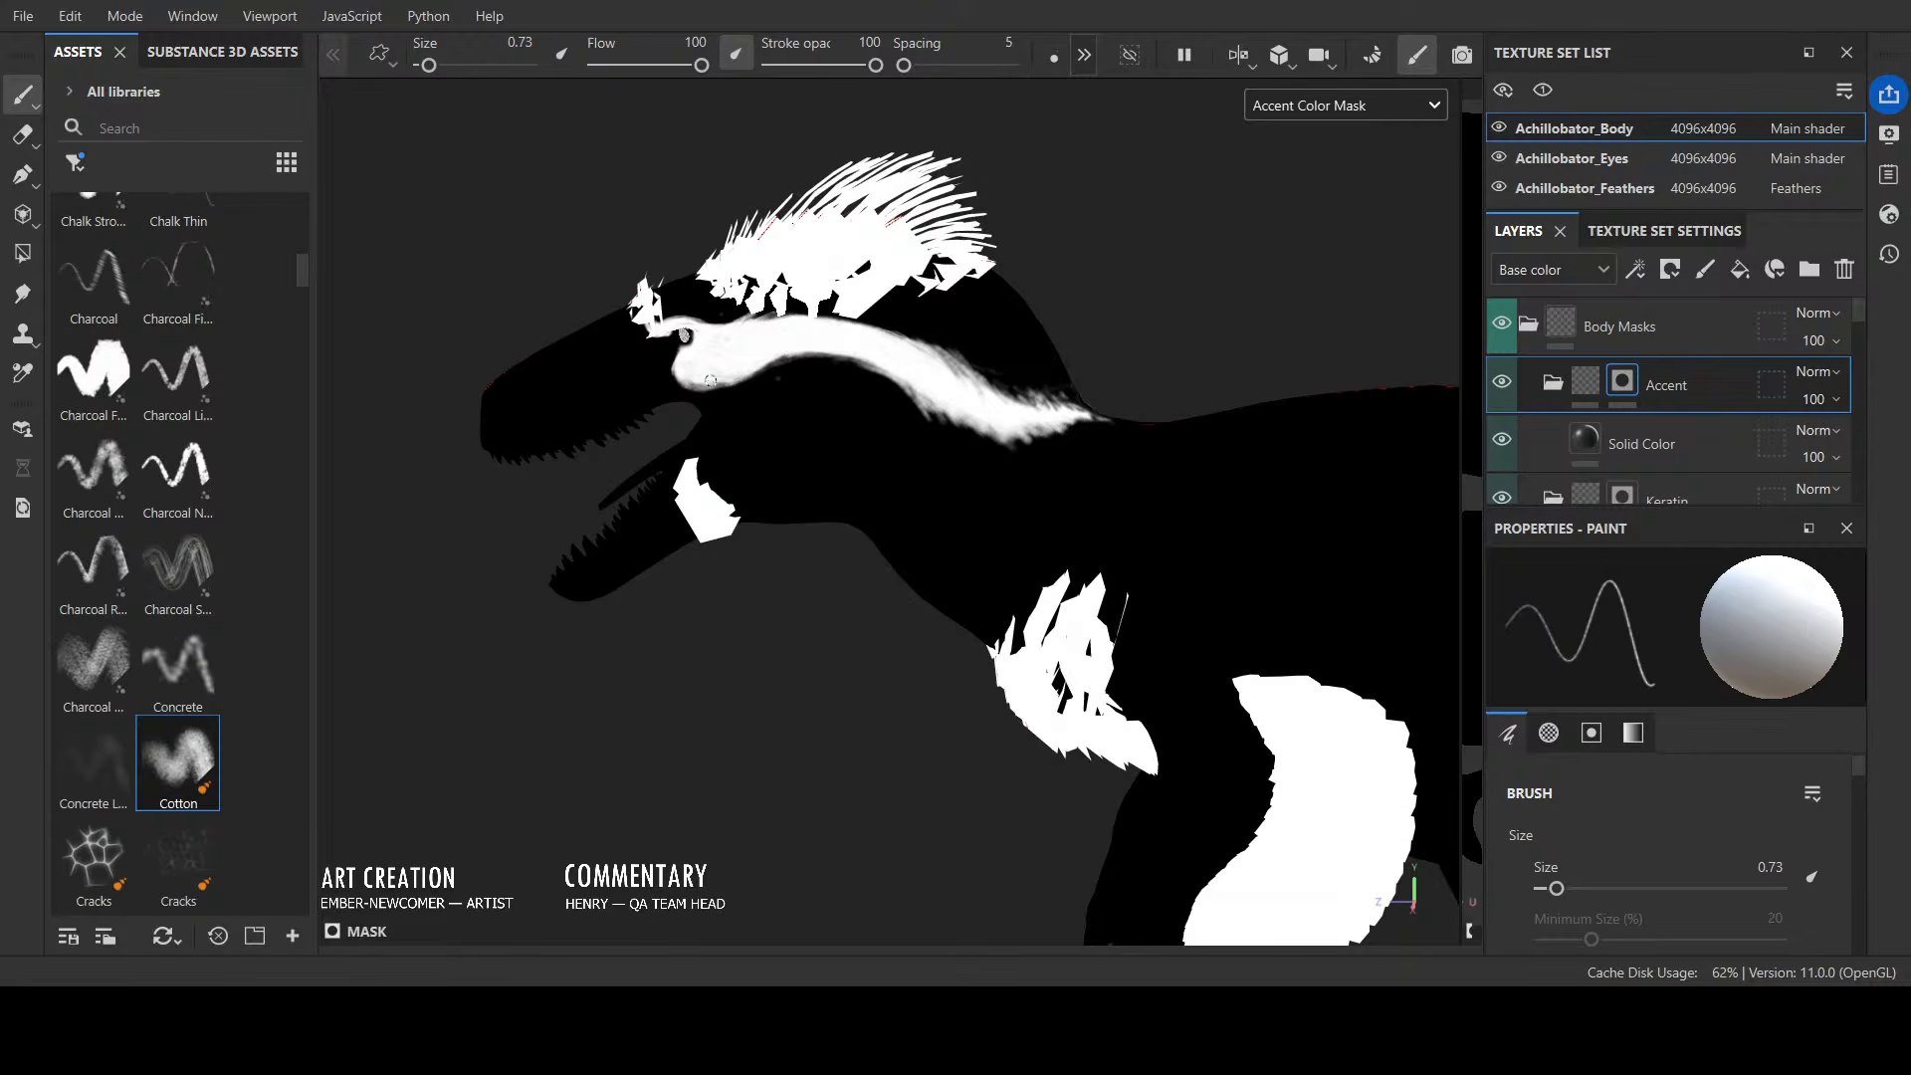
alt+drag(711, 380, 823, 308)
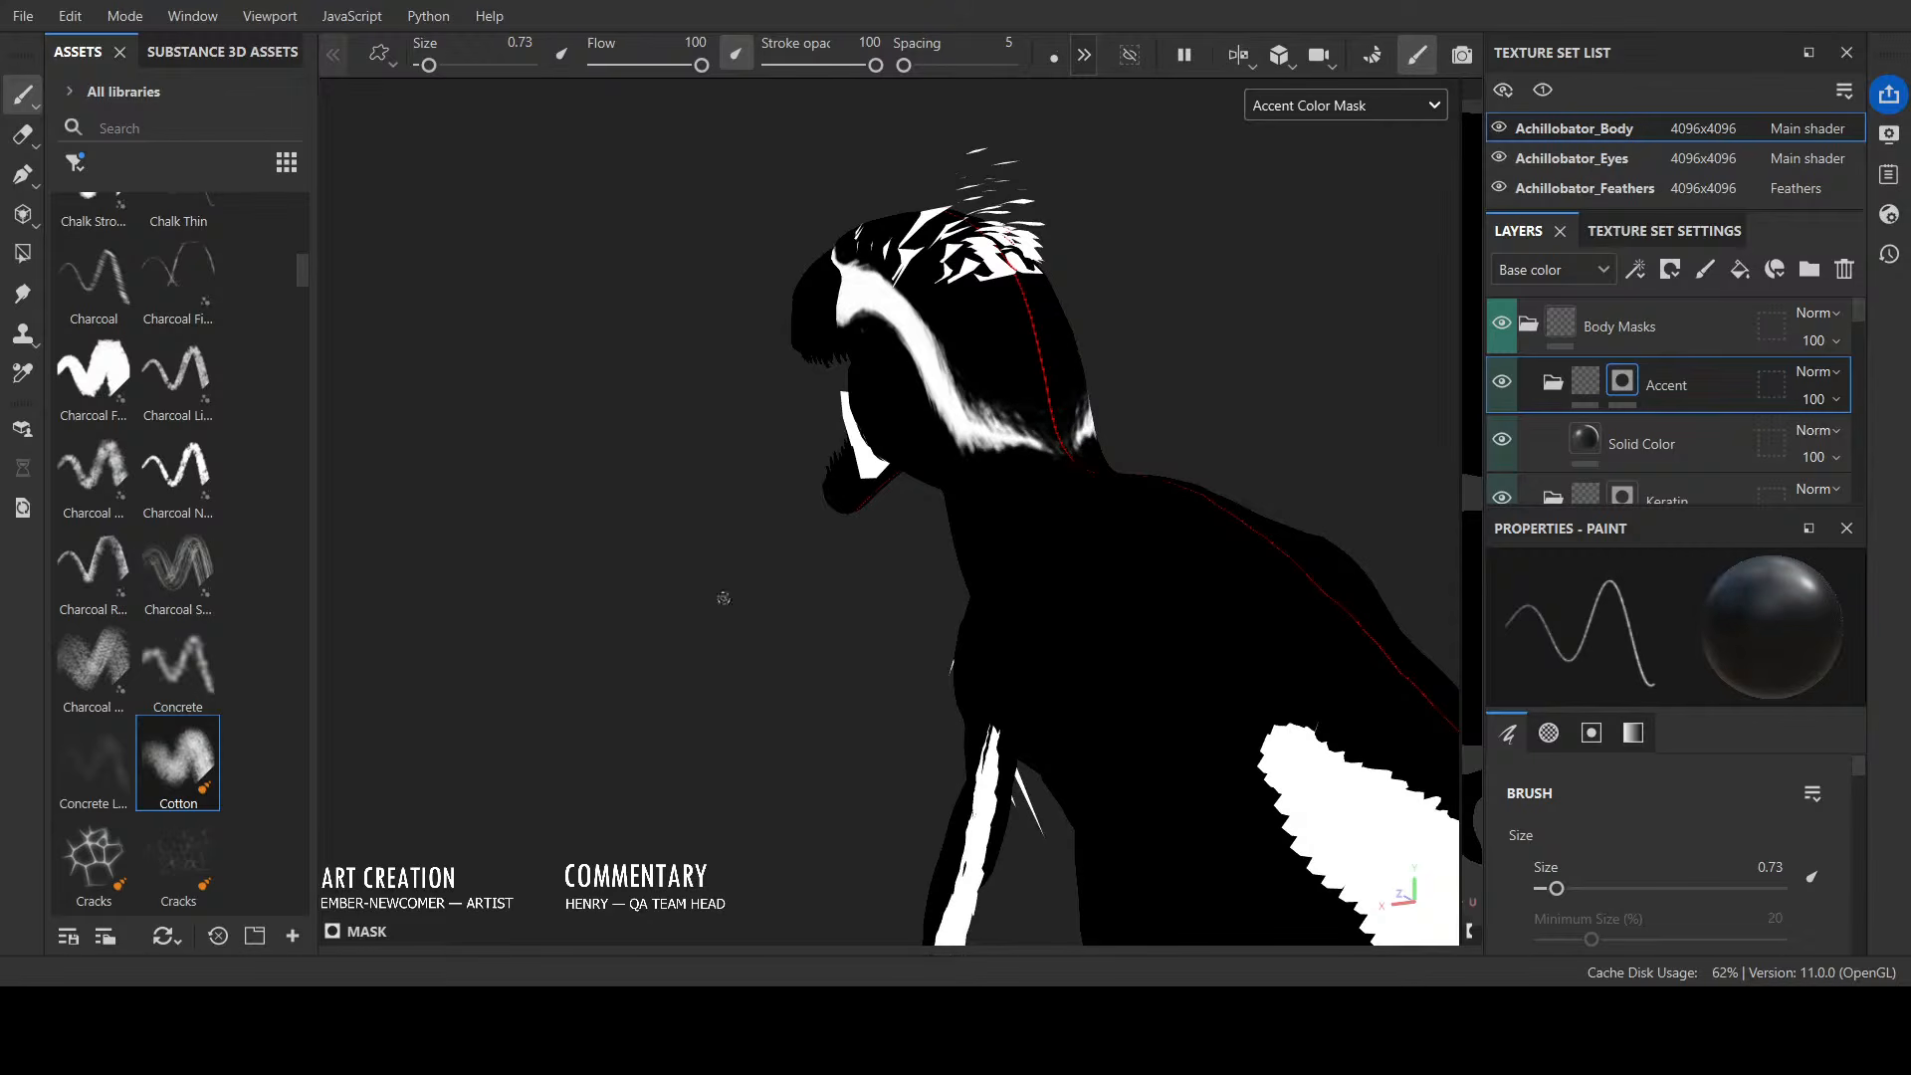
alt+drag(679, 679, 986, 597)
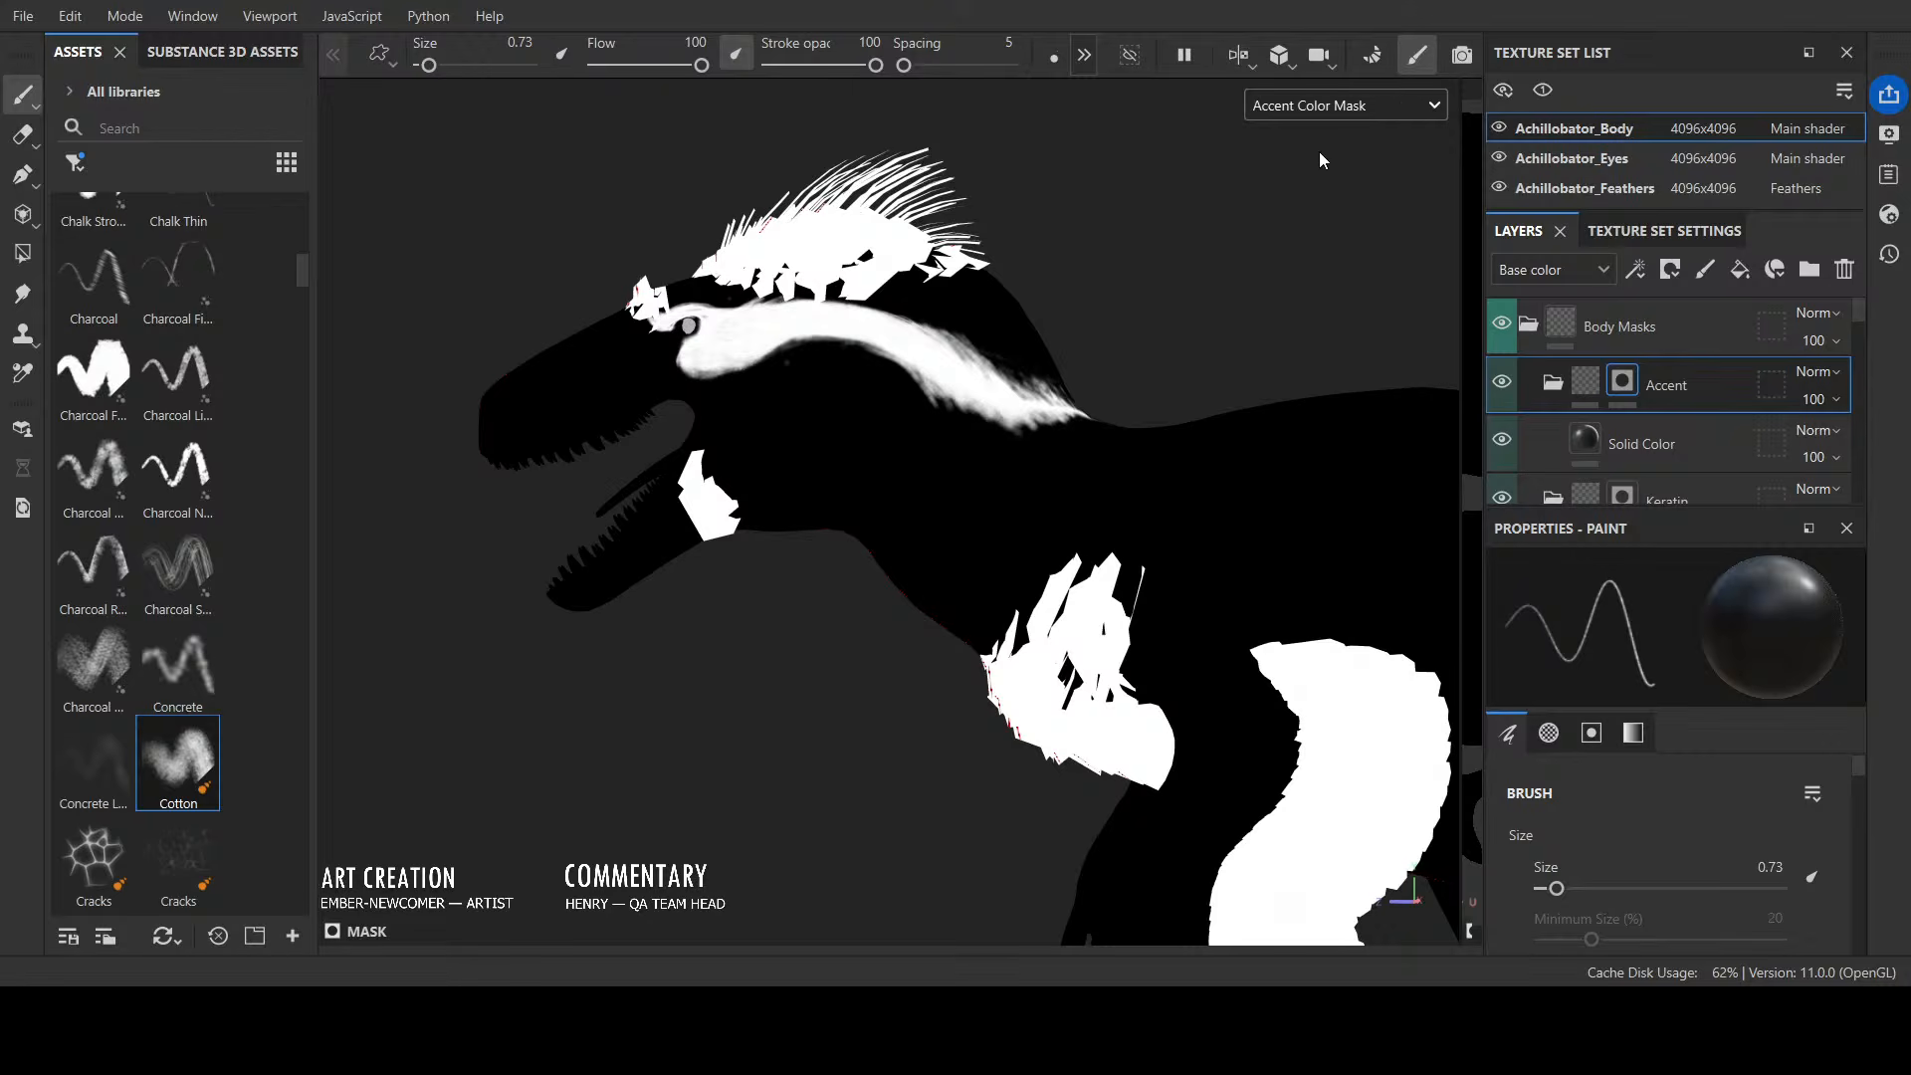
key(m)
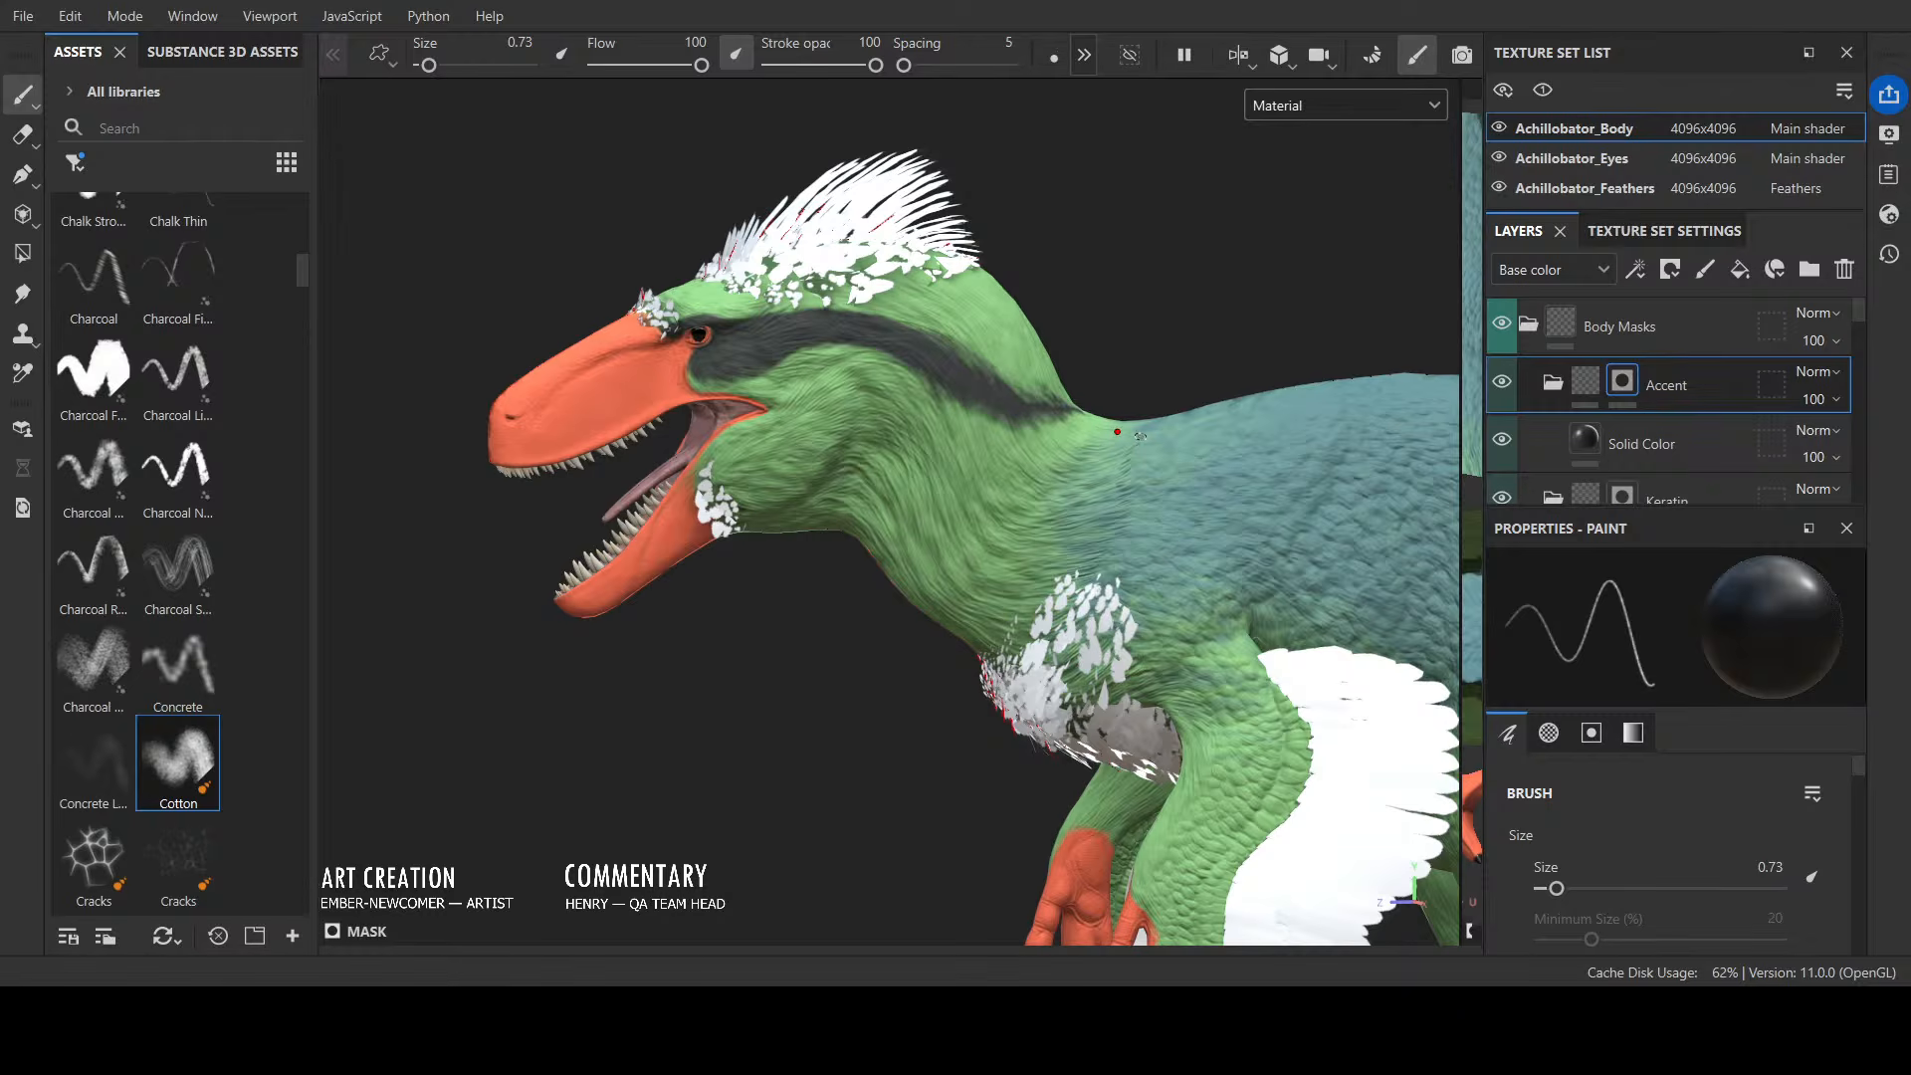
Step: Paint short dark feather-like streaks on the lower nape, just above the end of the stripe
key(x)
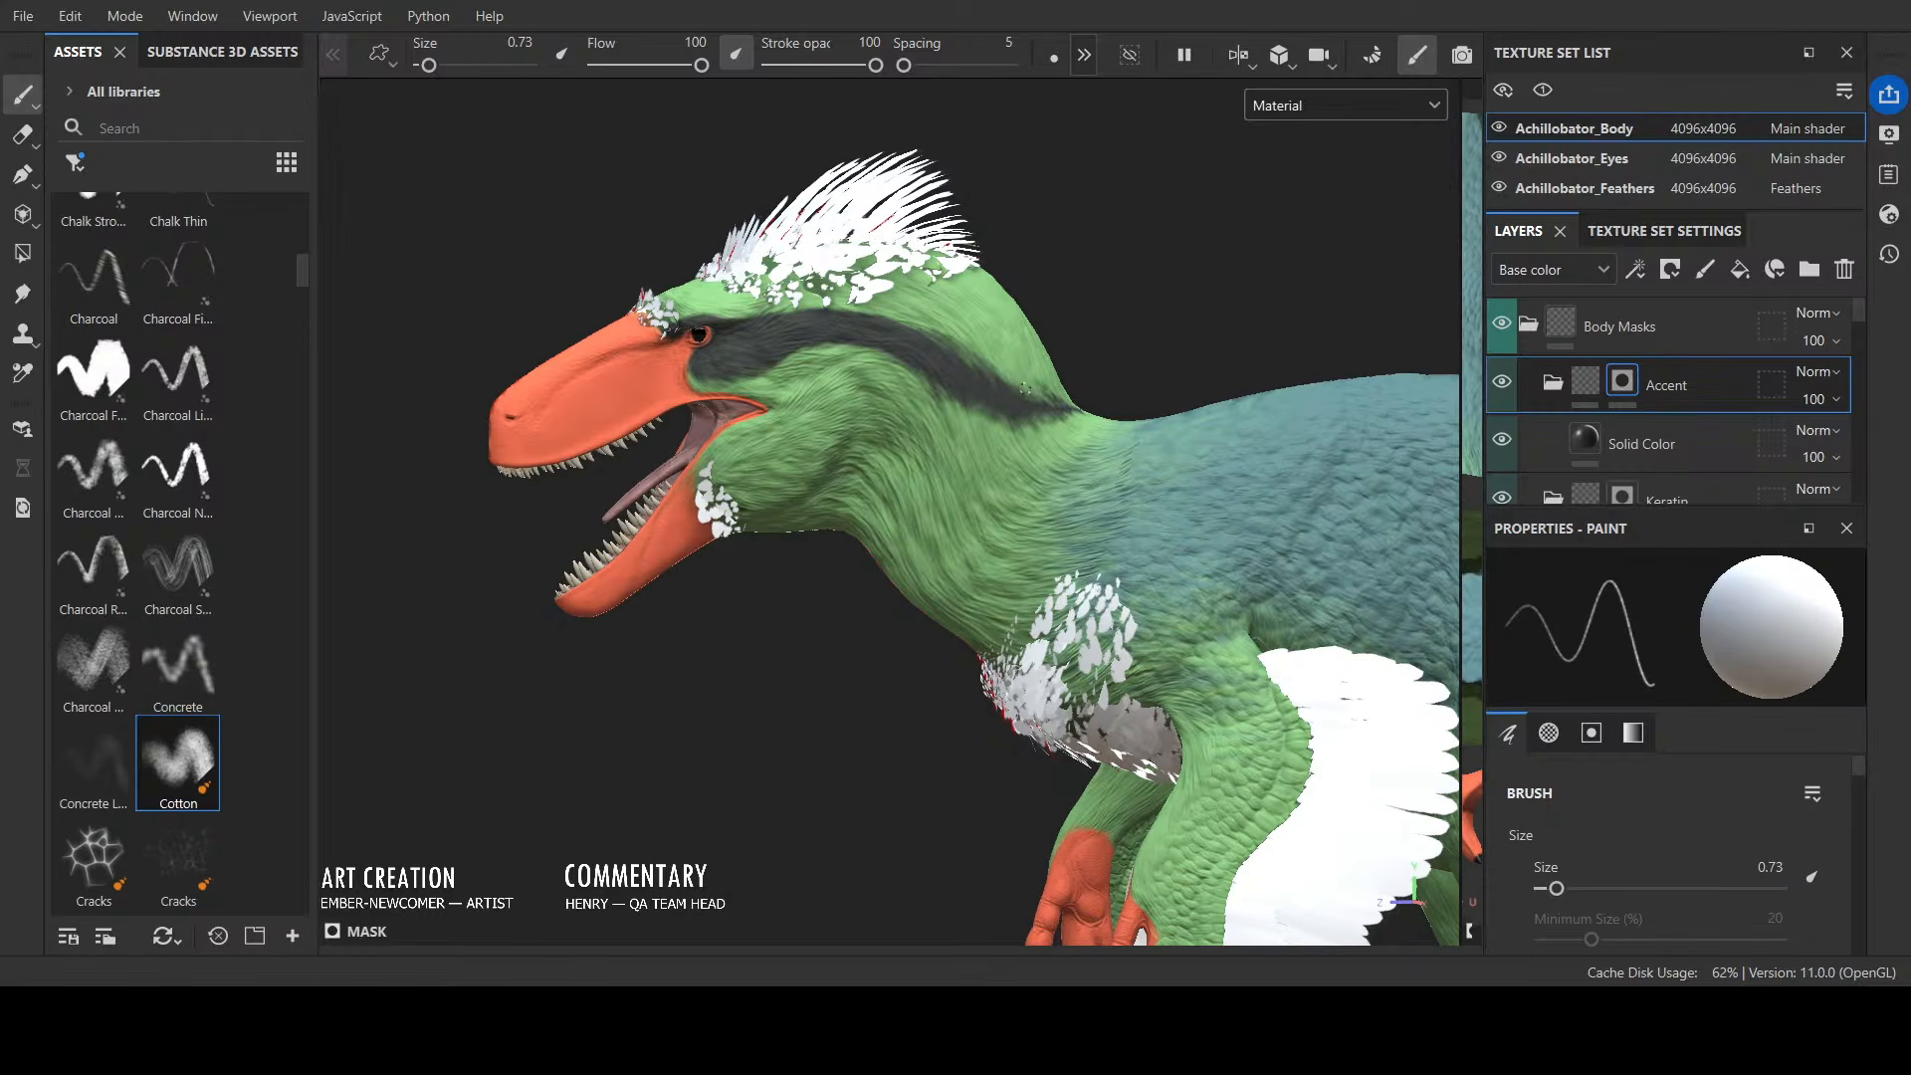
alt+drag(1168, 309, 1335, 290)
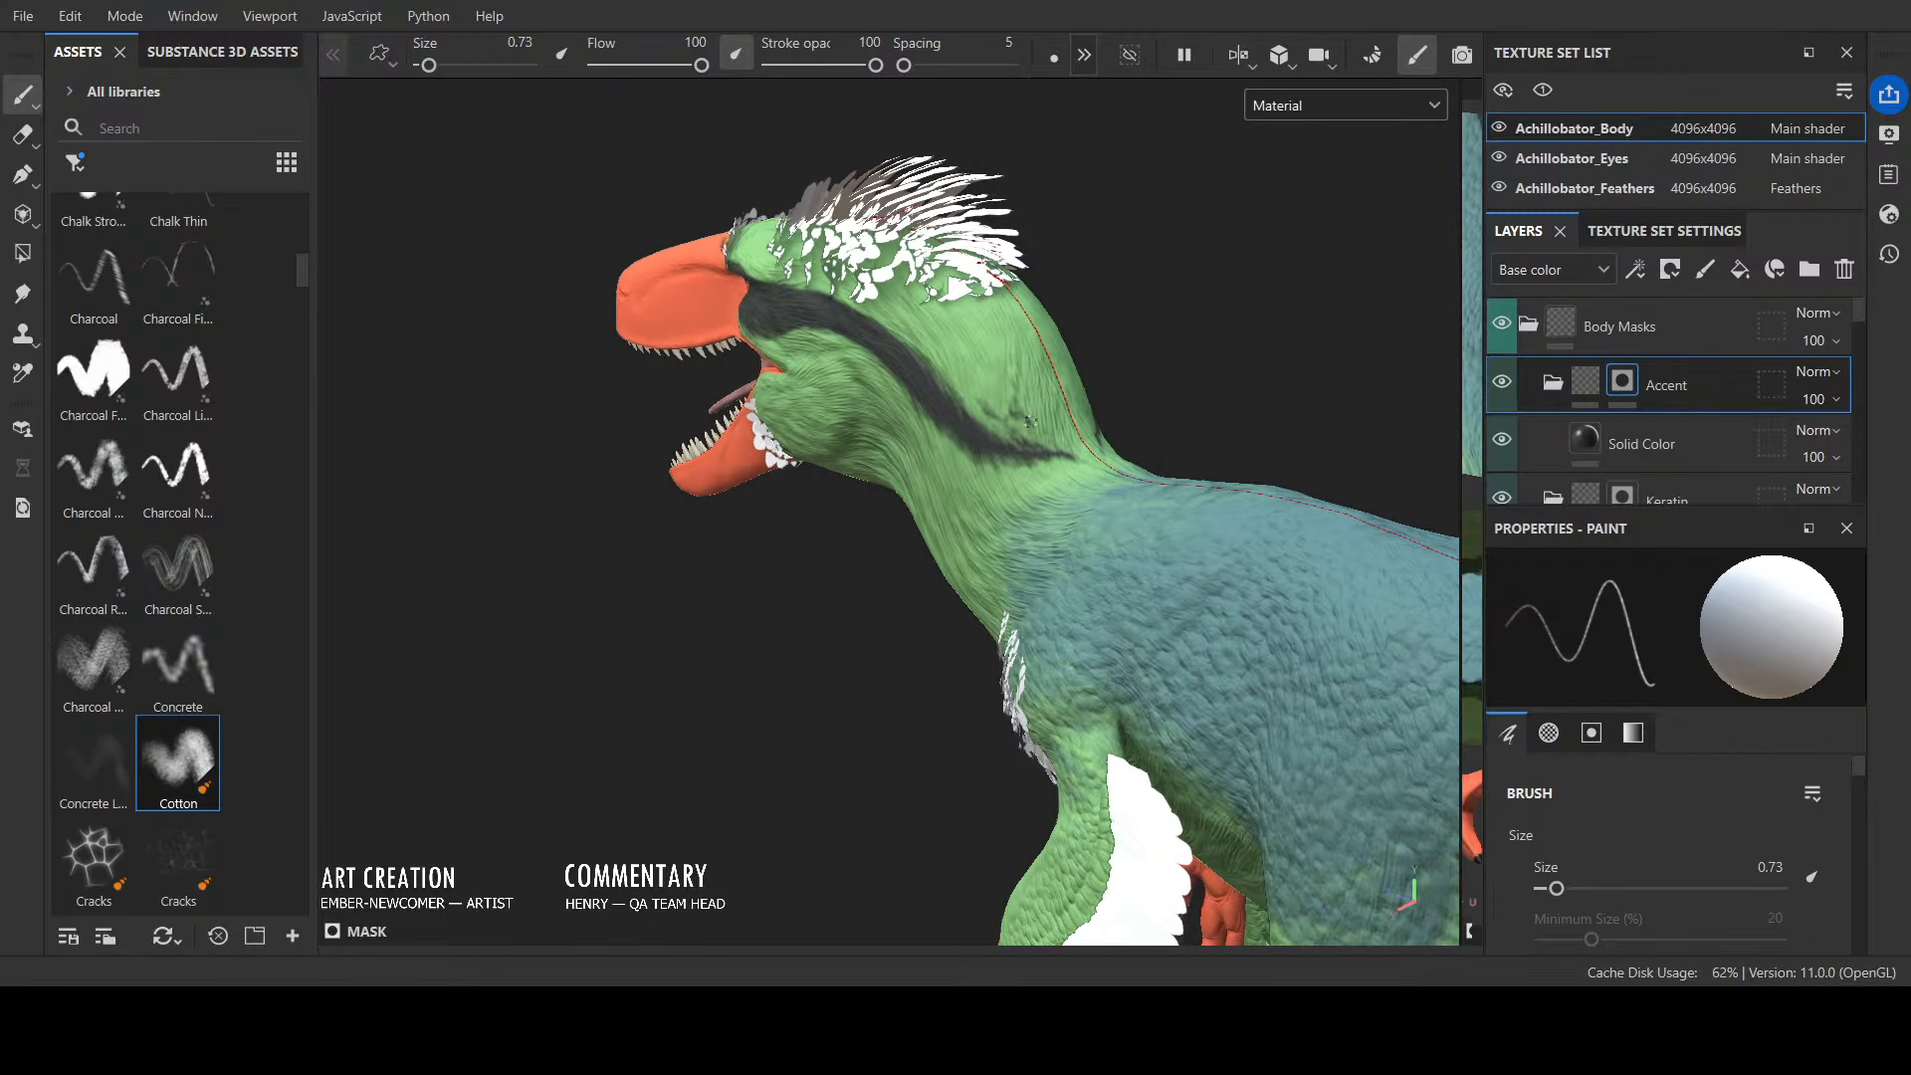
mouse_move(1051, 439)
alt+mouse_down()
mouse_move(1194, 356)
mouse_move(1037, 486)
mouse_move(1031, 431)
alt+mouse_up()
key(x)
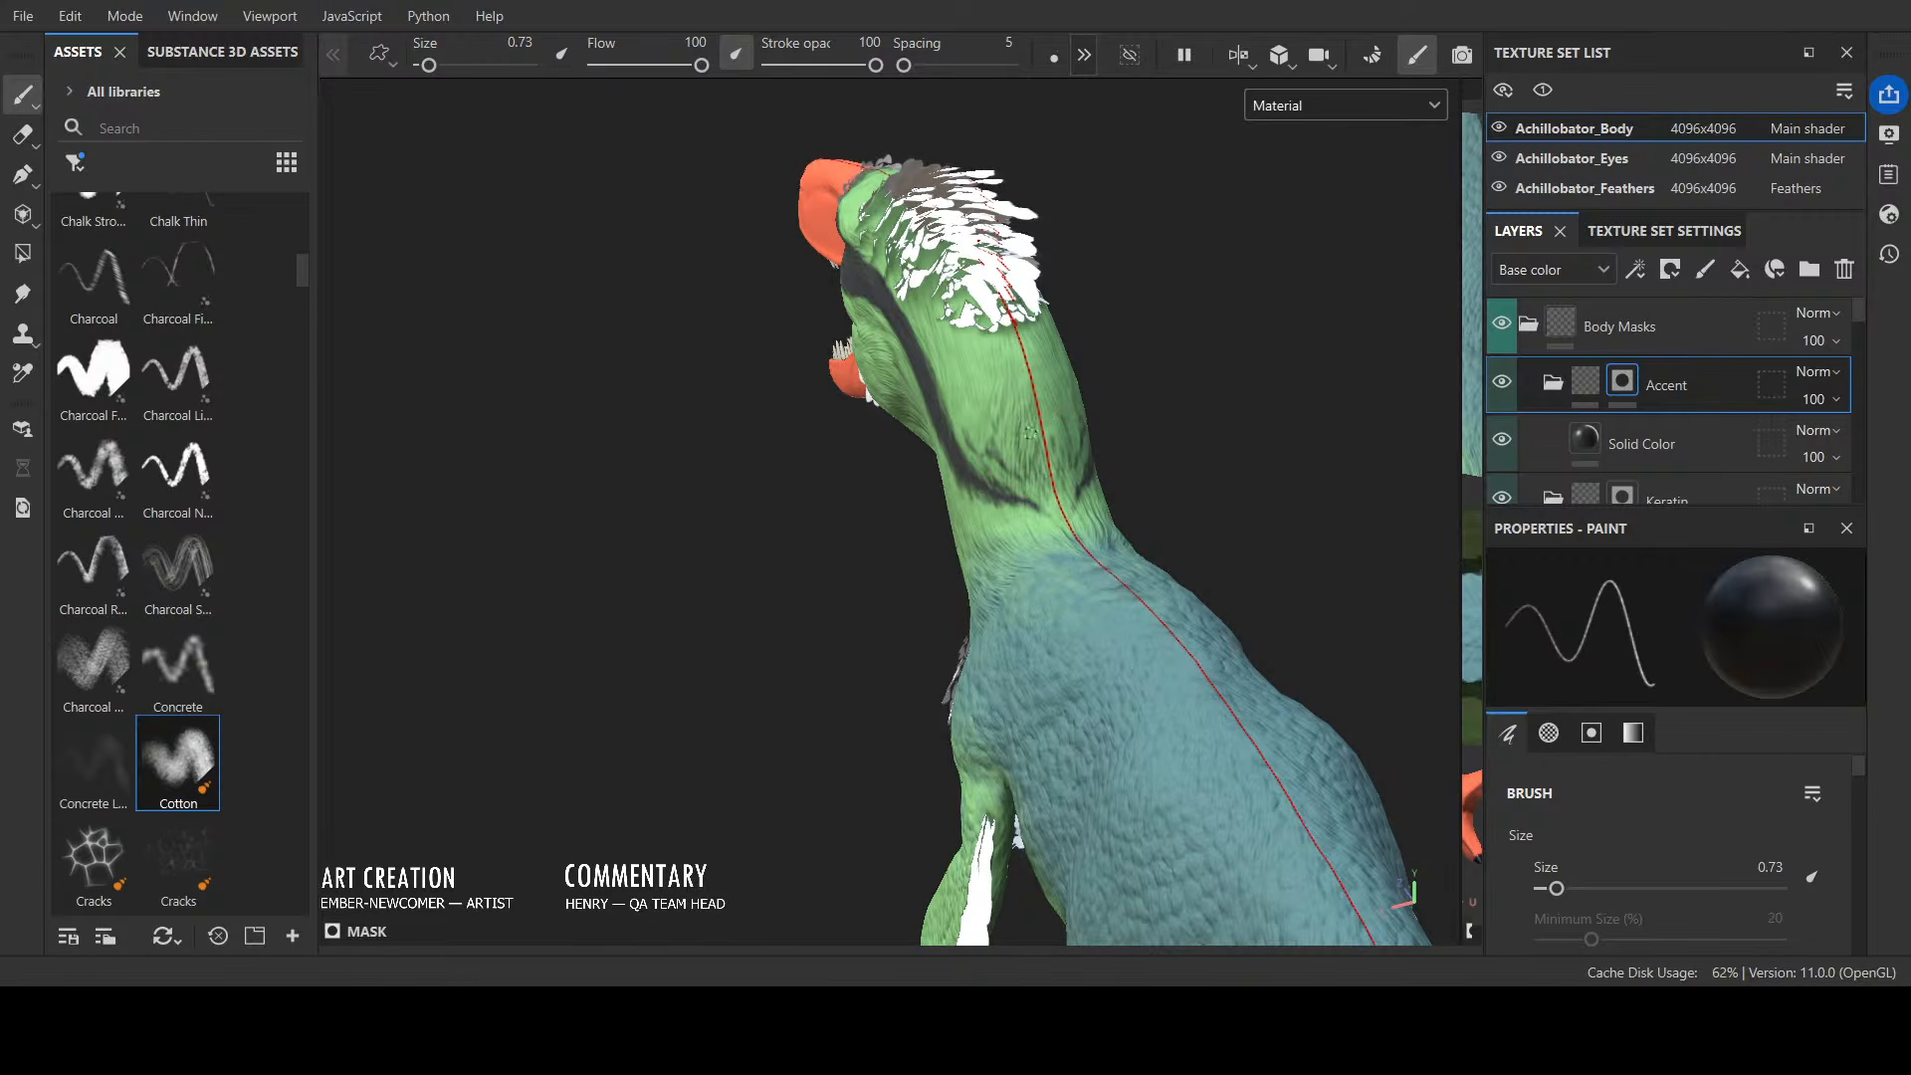
key(x)
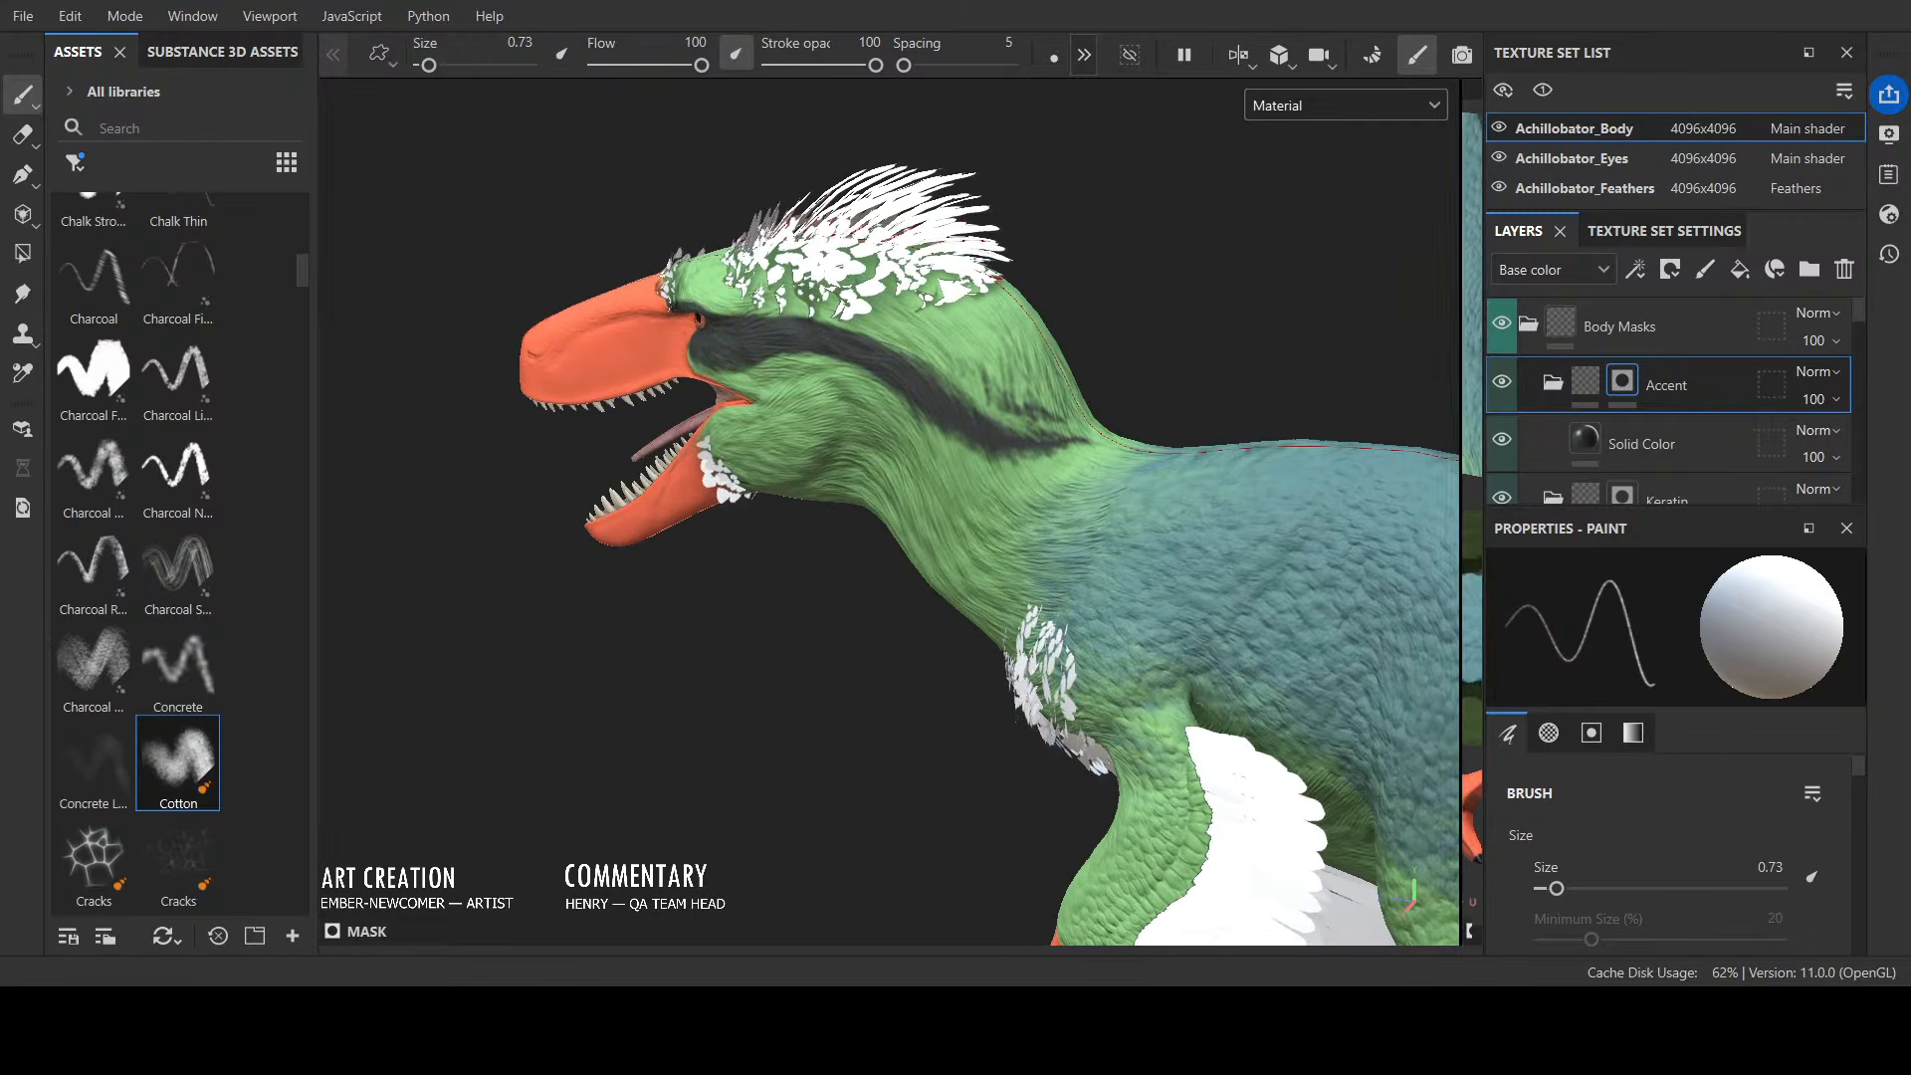
Step: Extend the dark feather-like streaks up the side of the neck above the stripe and trim them
alt+drag(1294, 333, 1145, 276)
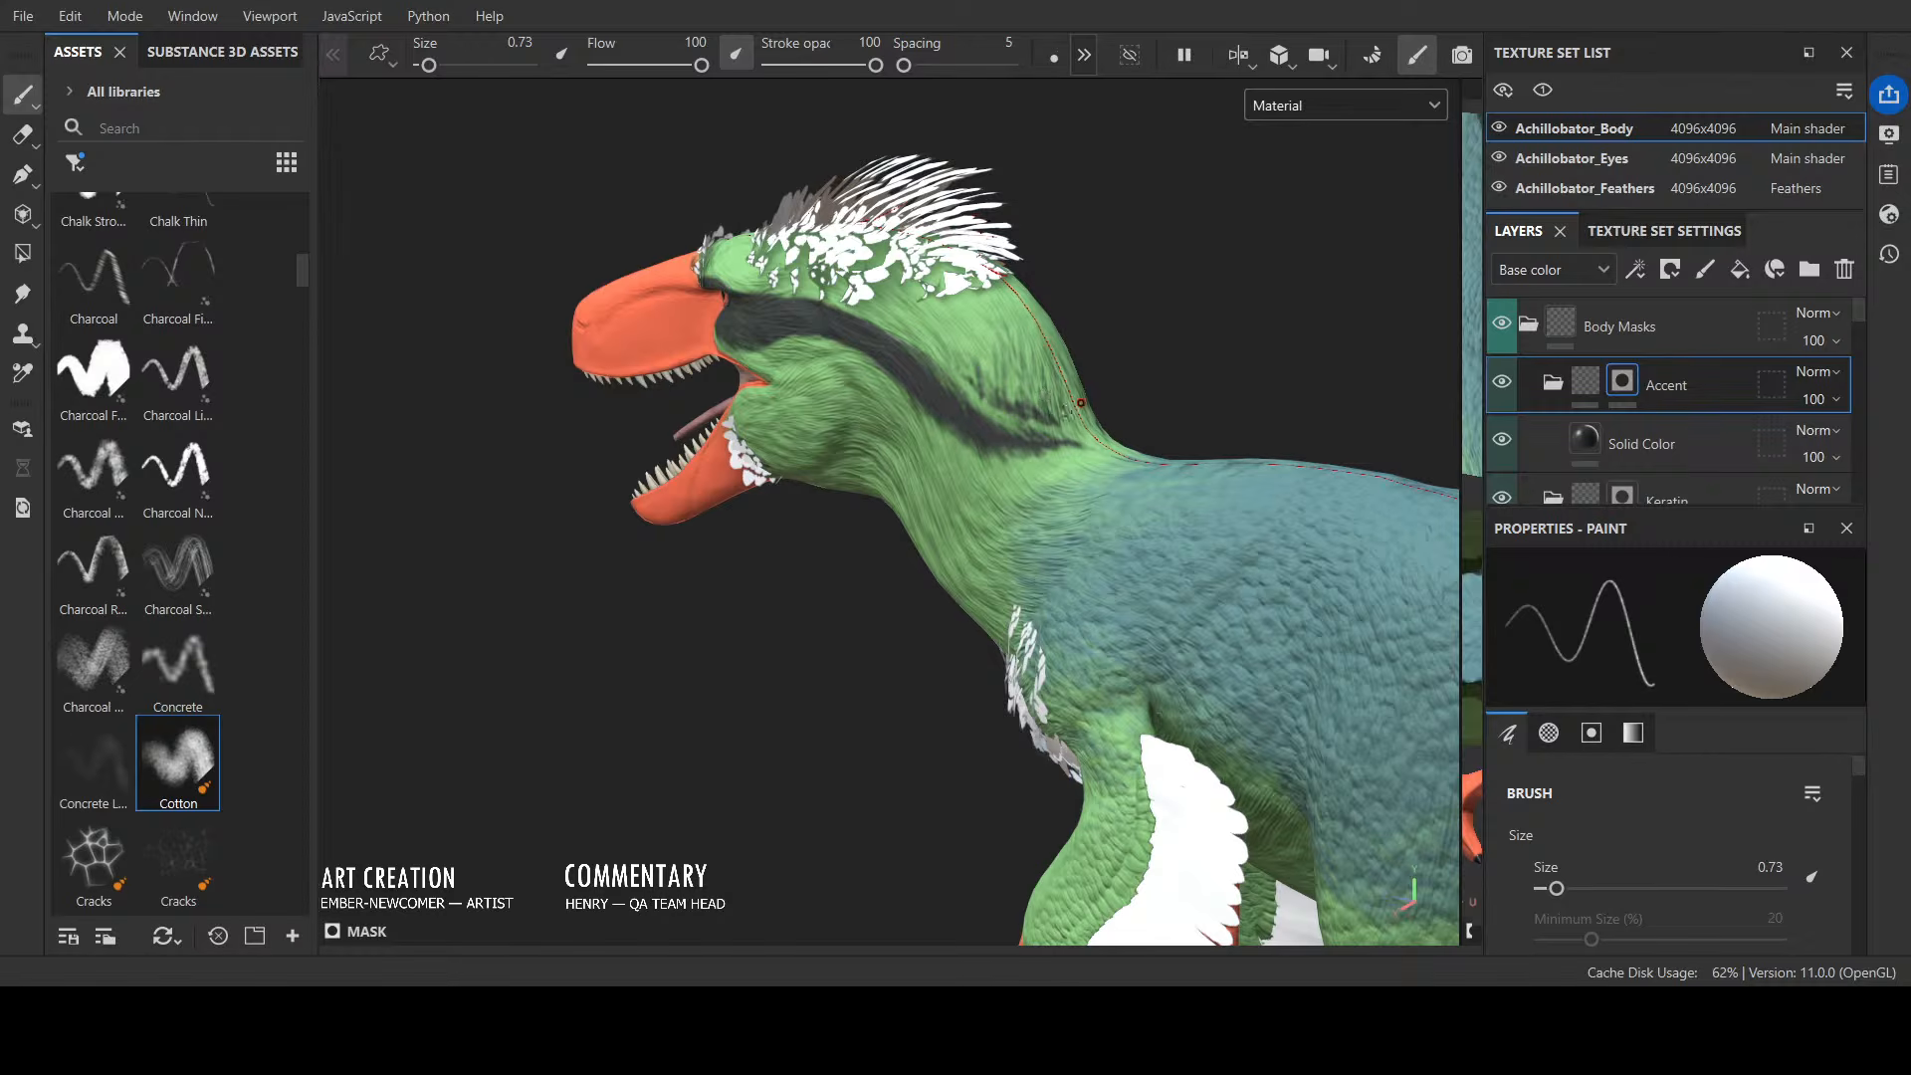
mouse_move(1140, 336)
alt+mouse_down()
mouse_move(1294, 298)
mouse_move(1156, 249)
alt+mouse_up()
drag(959, 330, 981, 329)
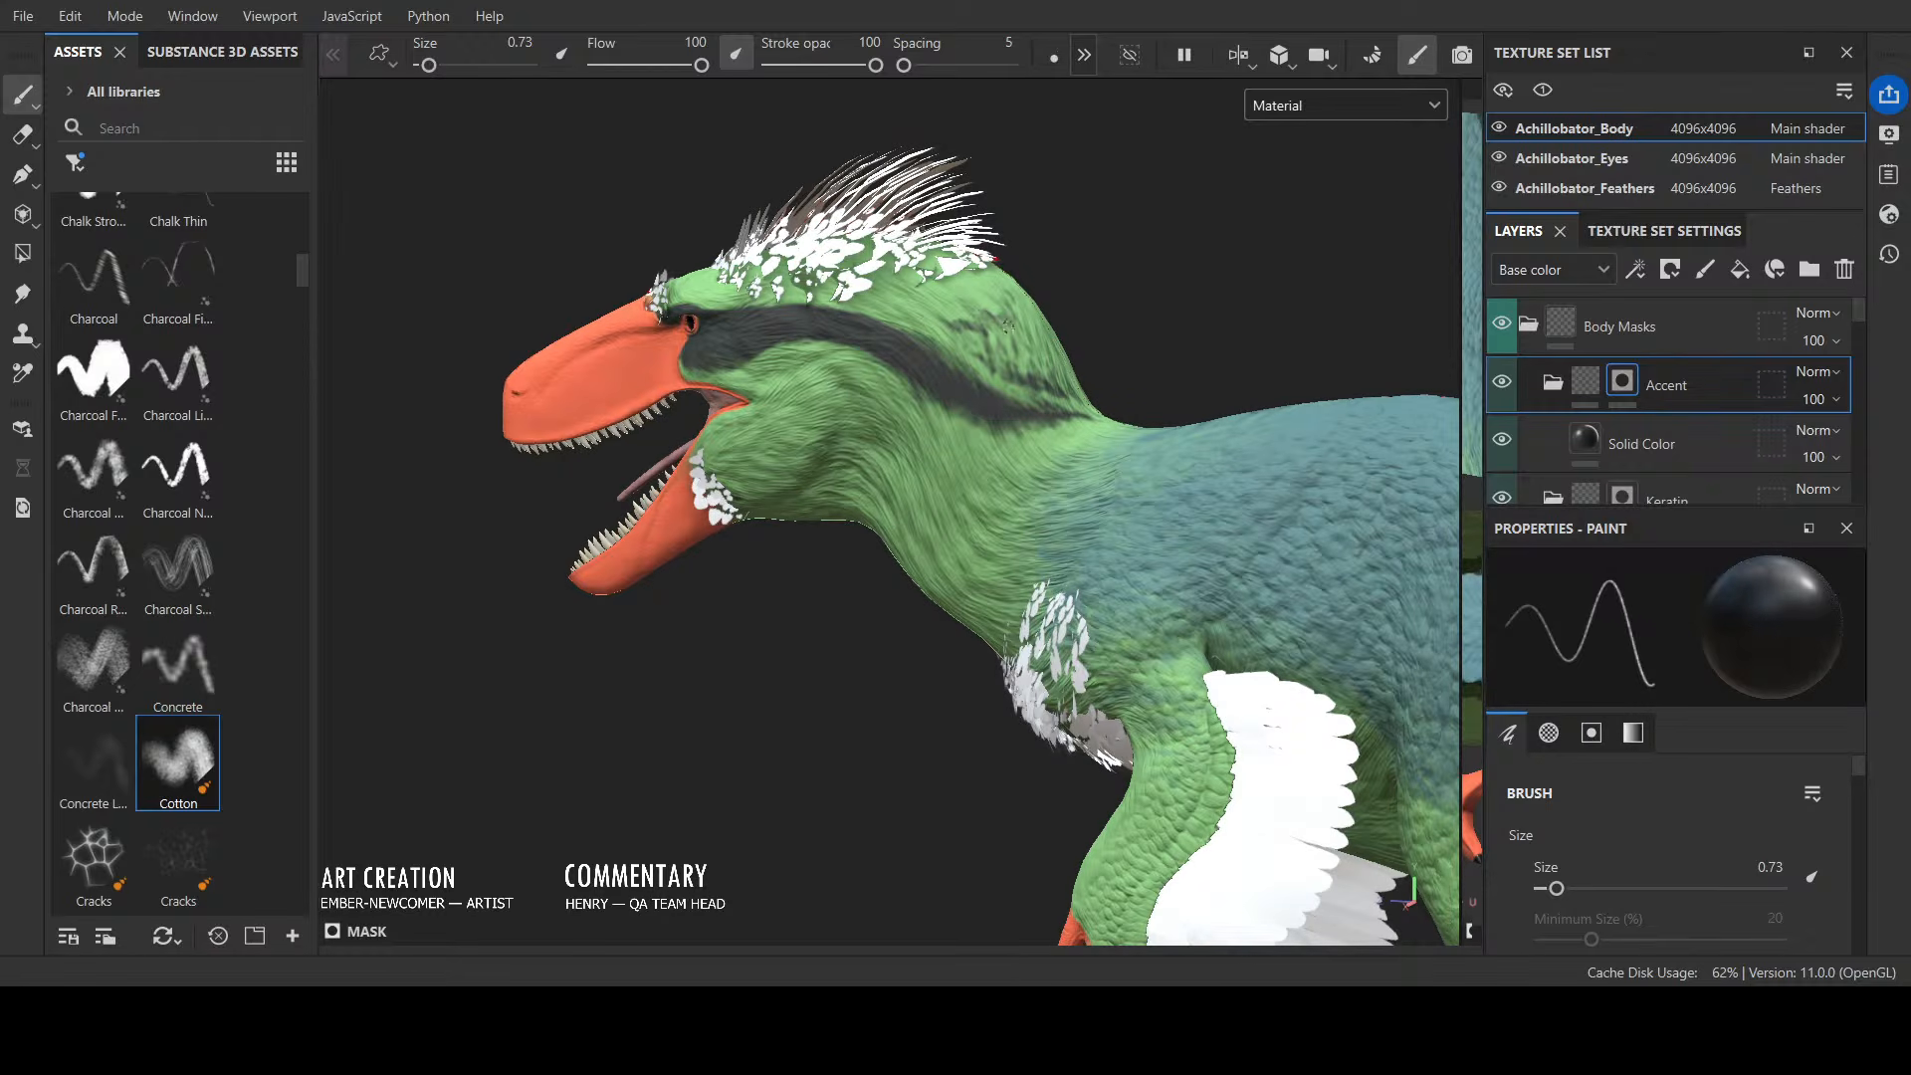
key(x)
alt+drag(1126, 302, 1007, 386)
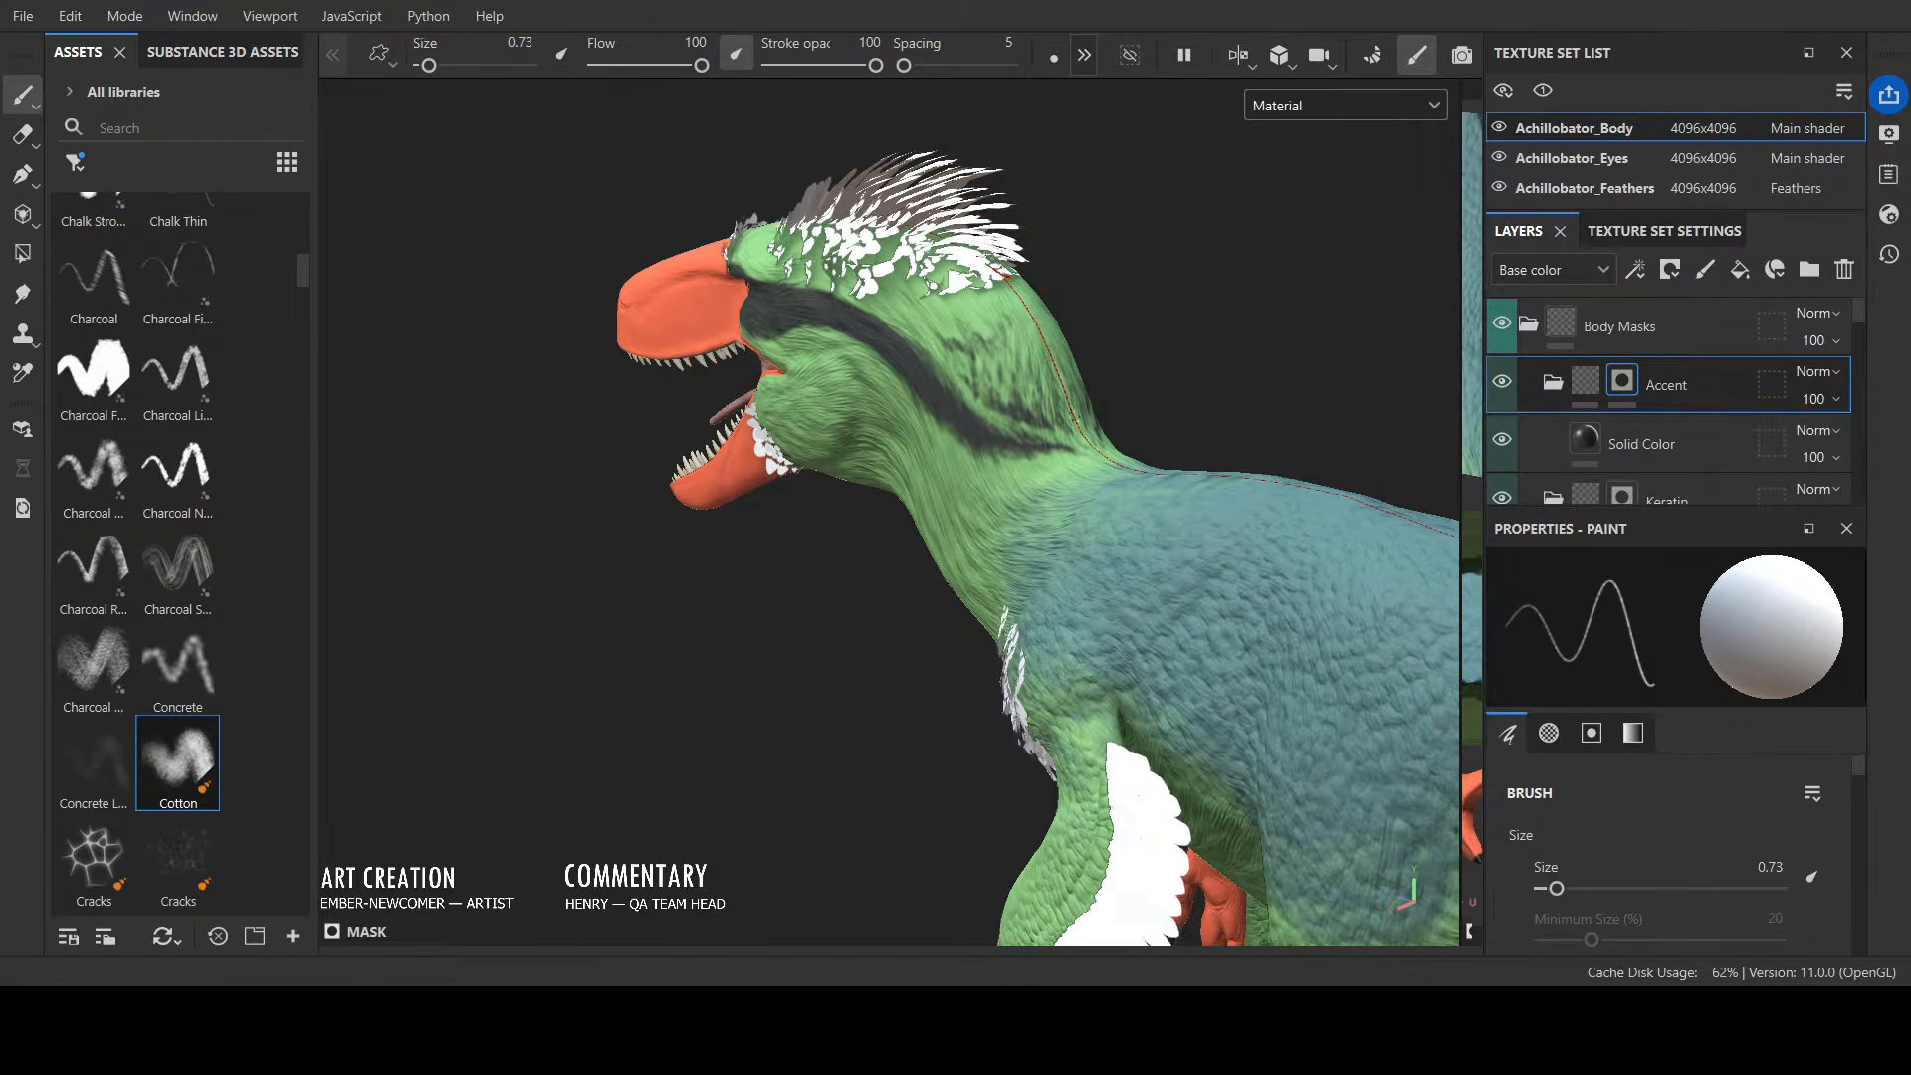
Step: Carry the dark streaks around to the nape midline and fill out the pattern toward the back of the head
alt+drag(1140, 341, 1087, 281)
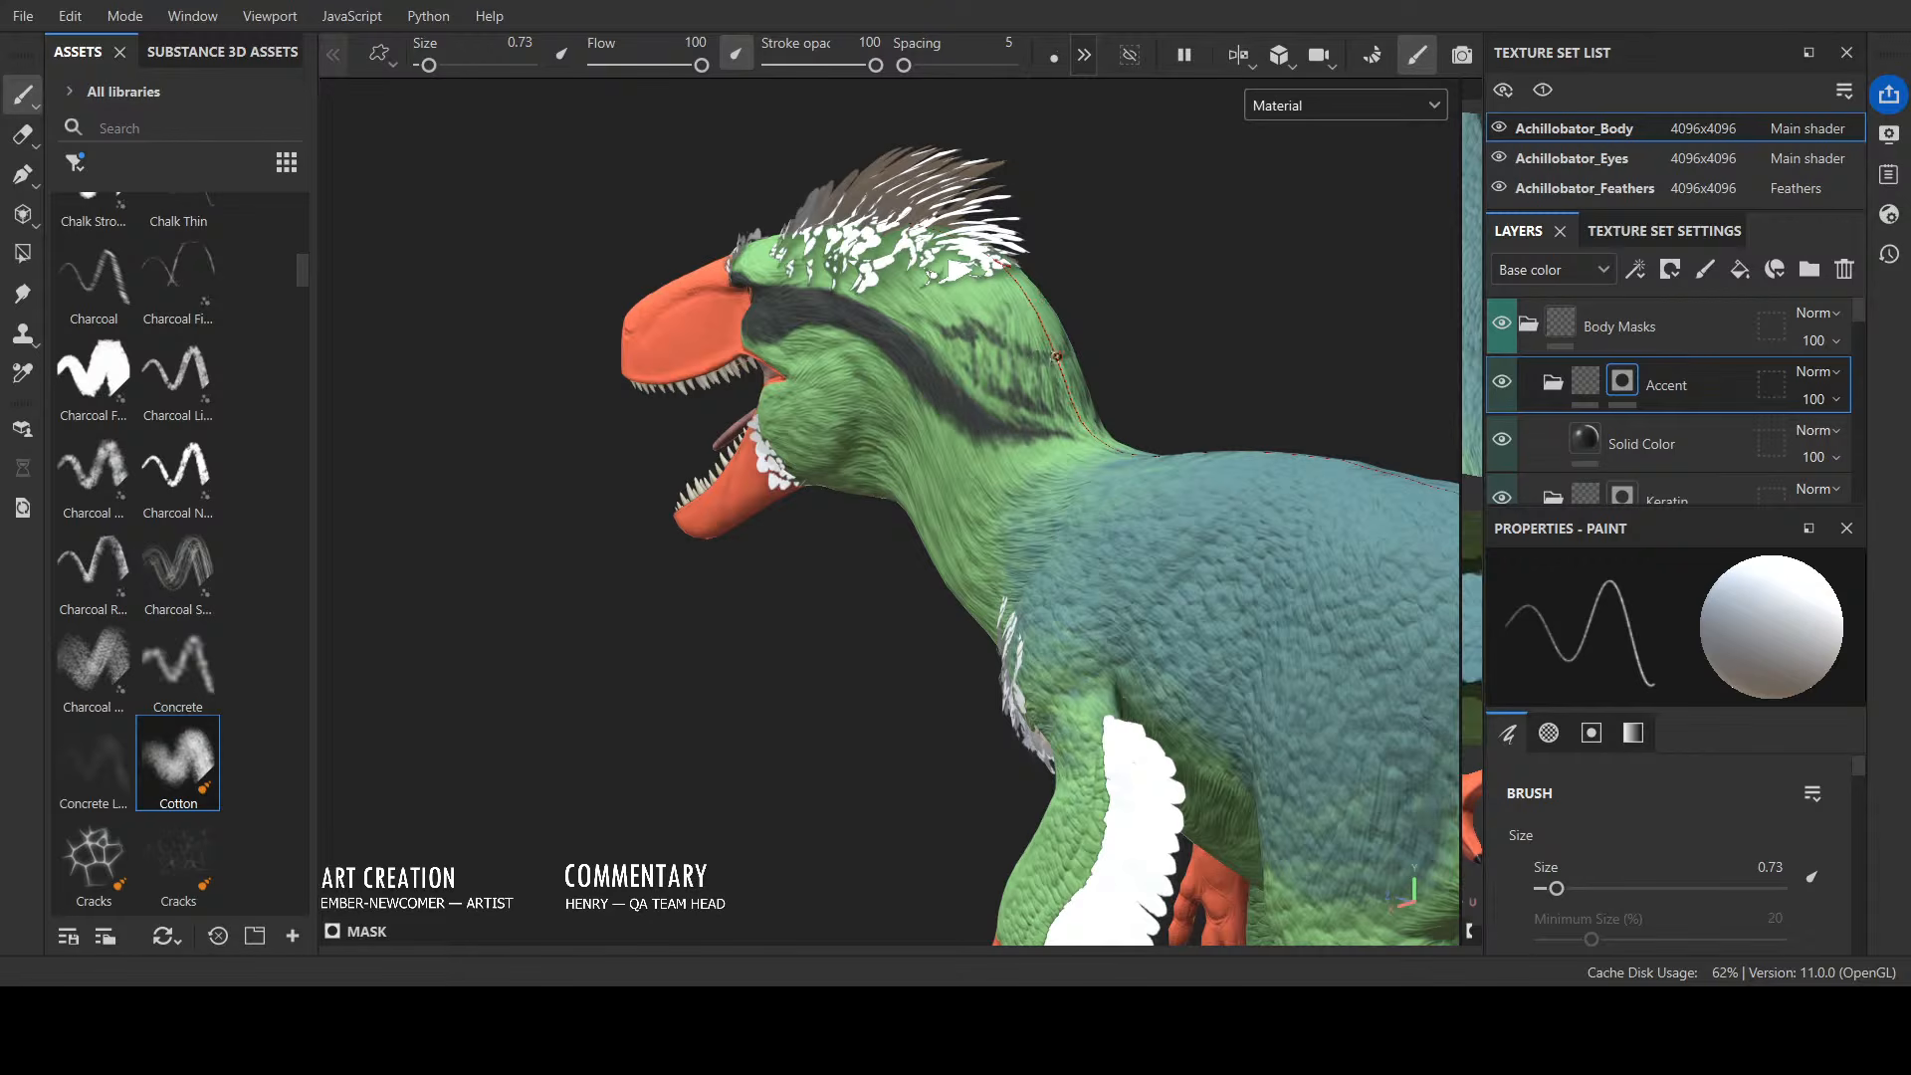
alt+drag(1105, 261, 1027, 419)
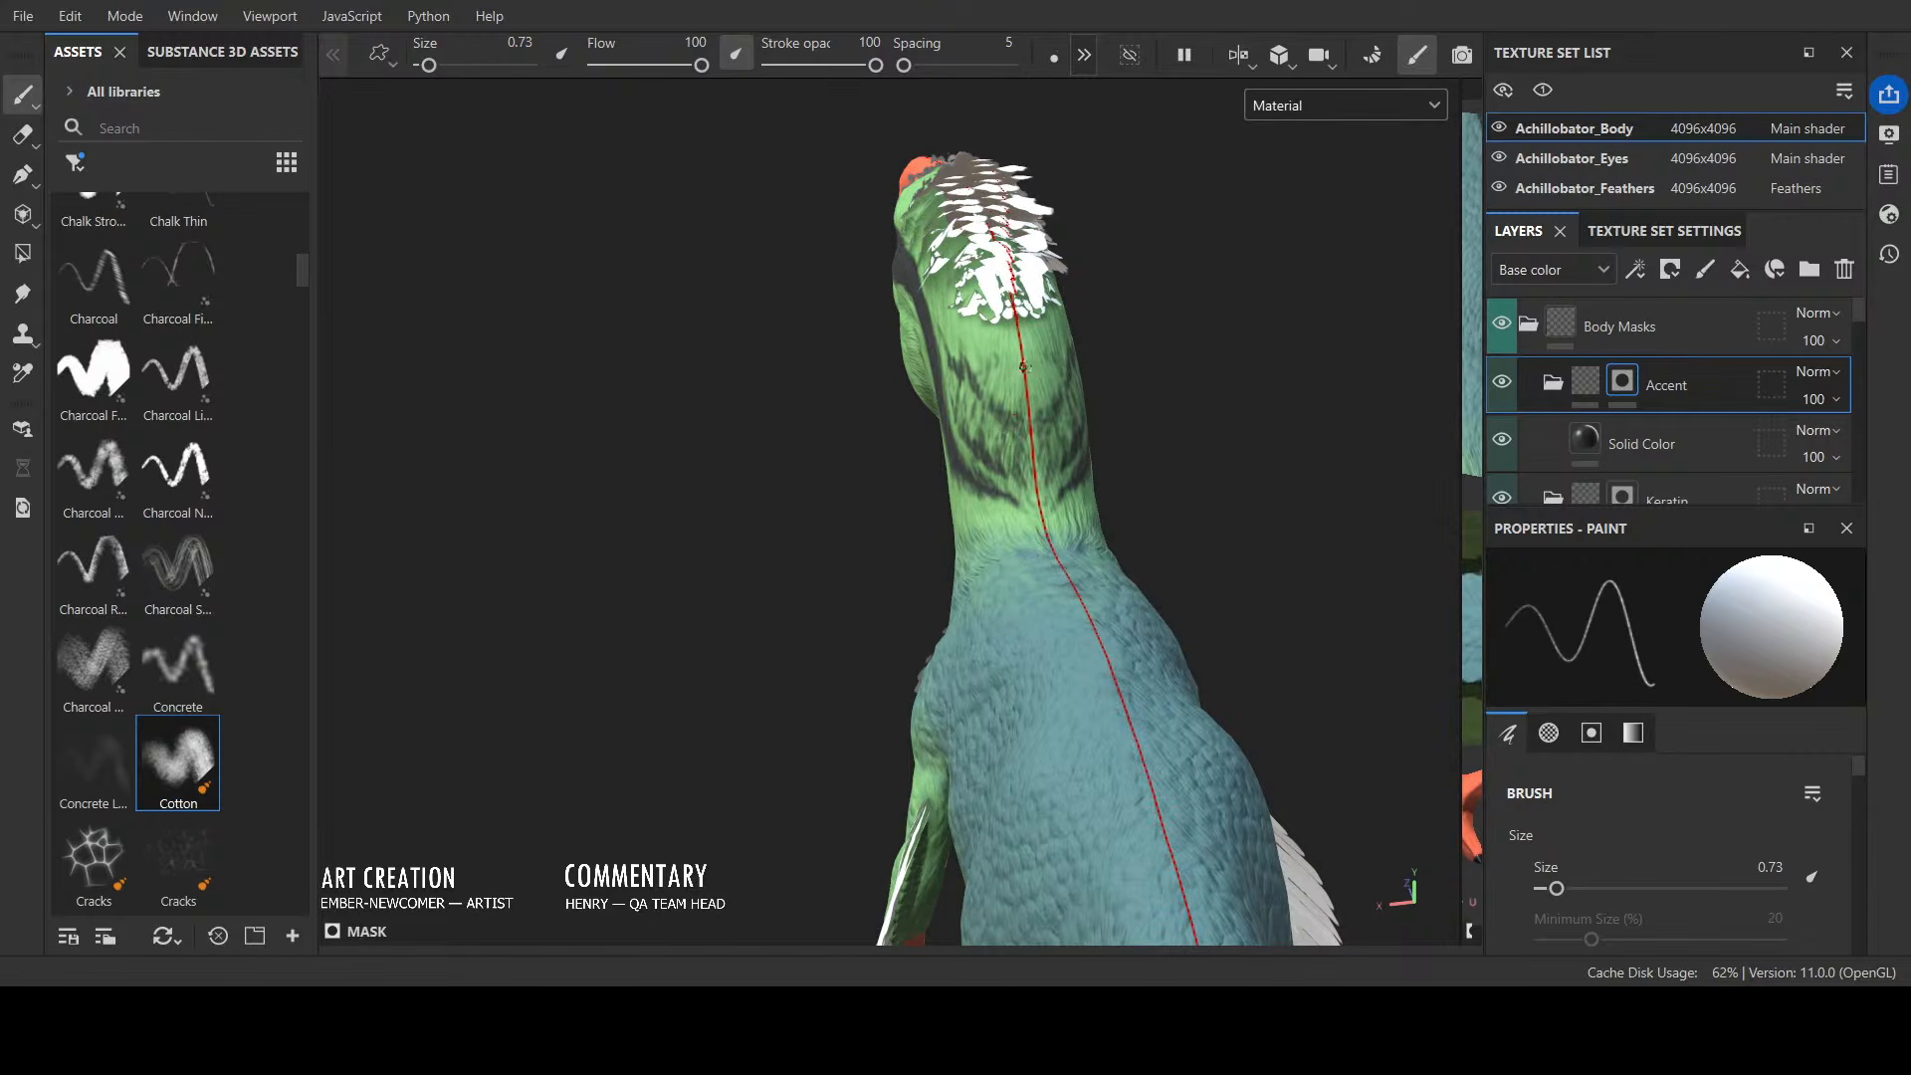
key(x)
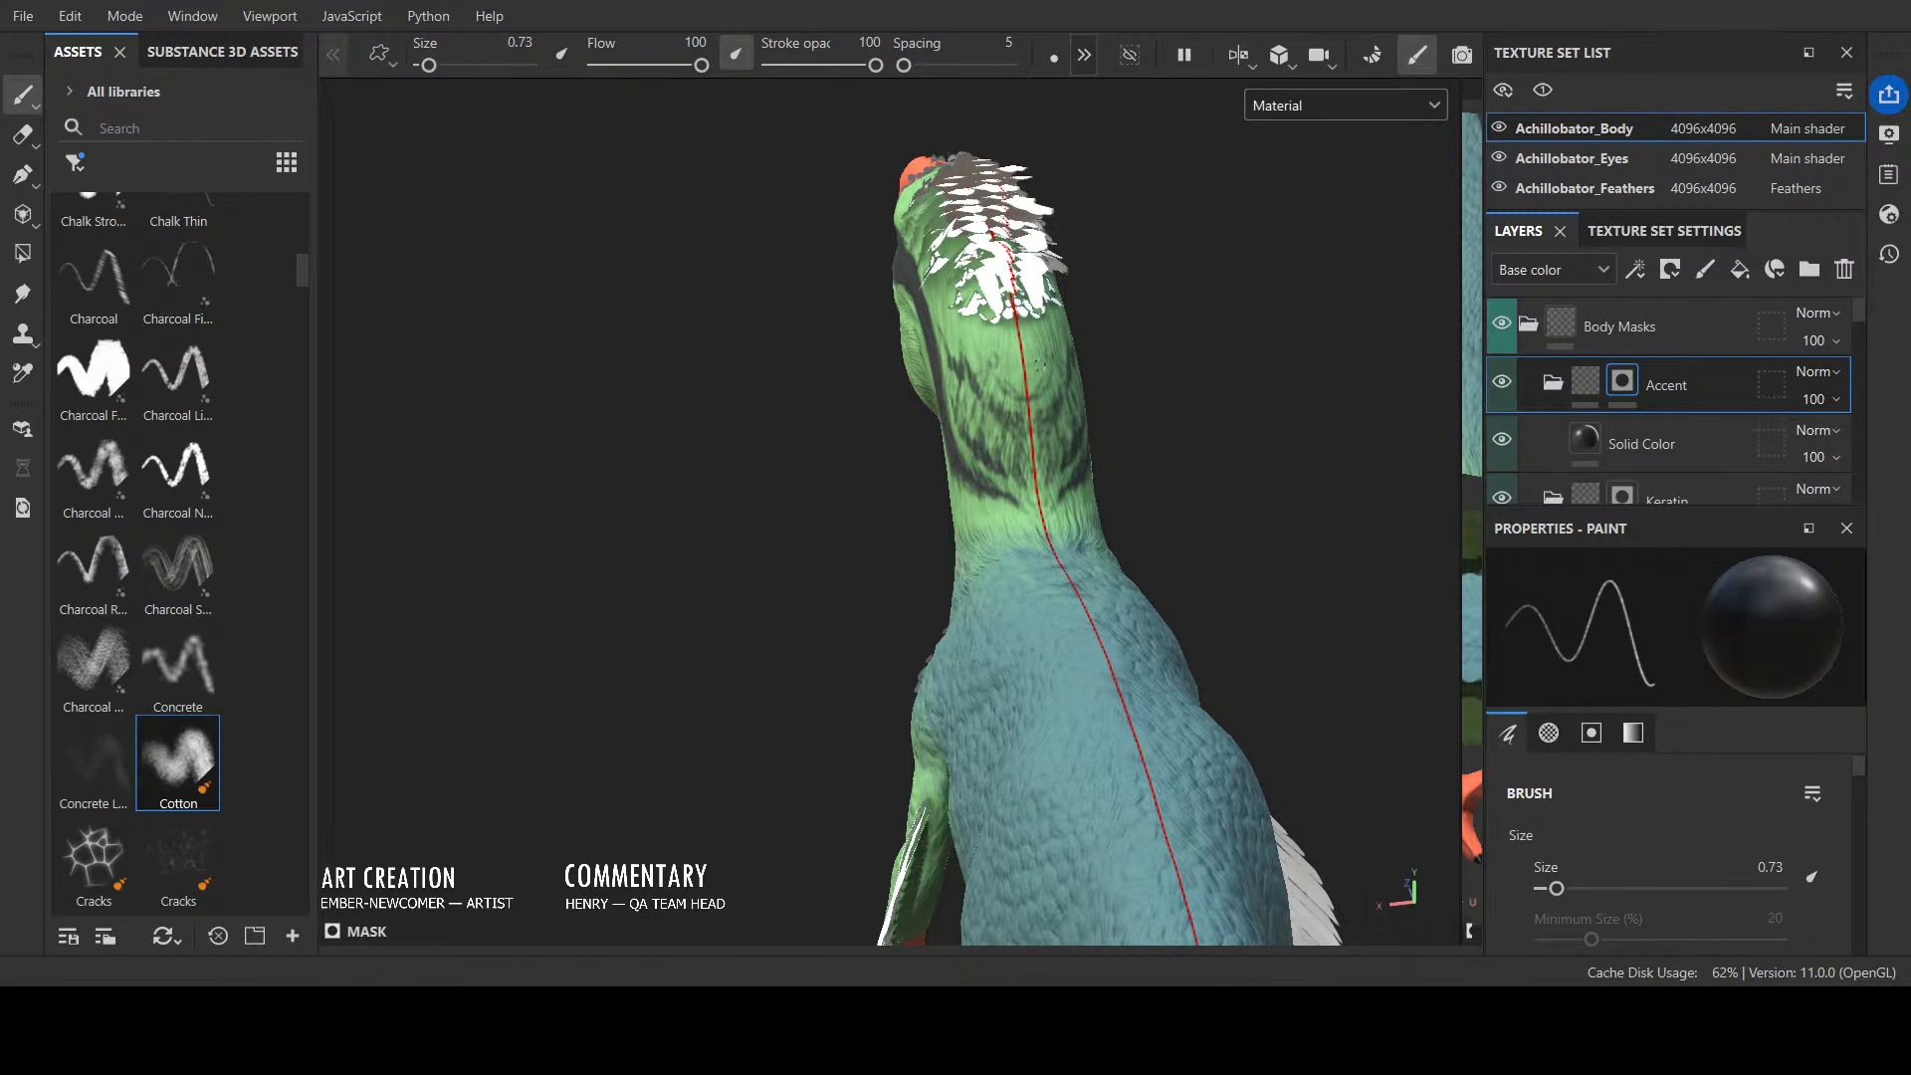
alt+drag(1044, 414, 1192, 523)
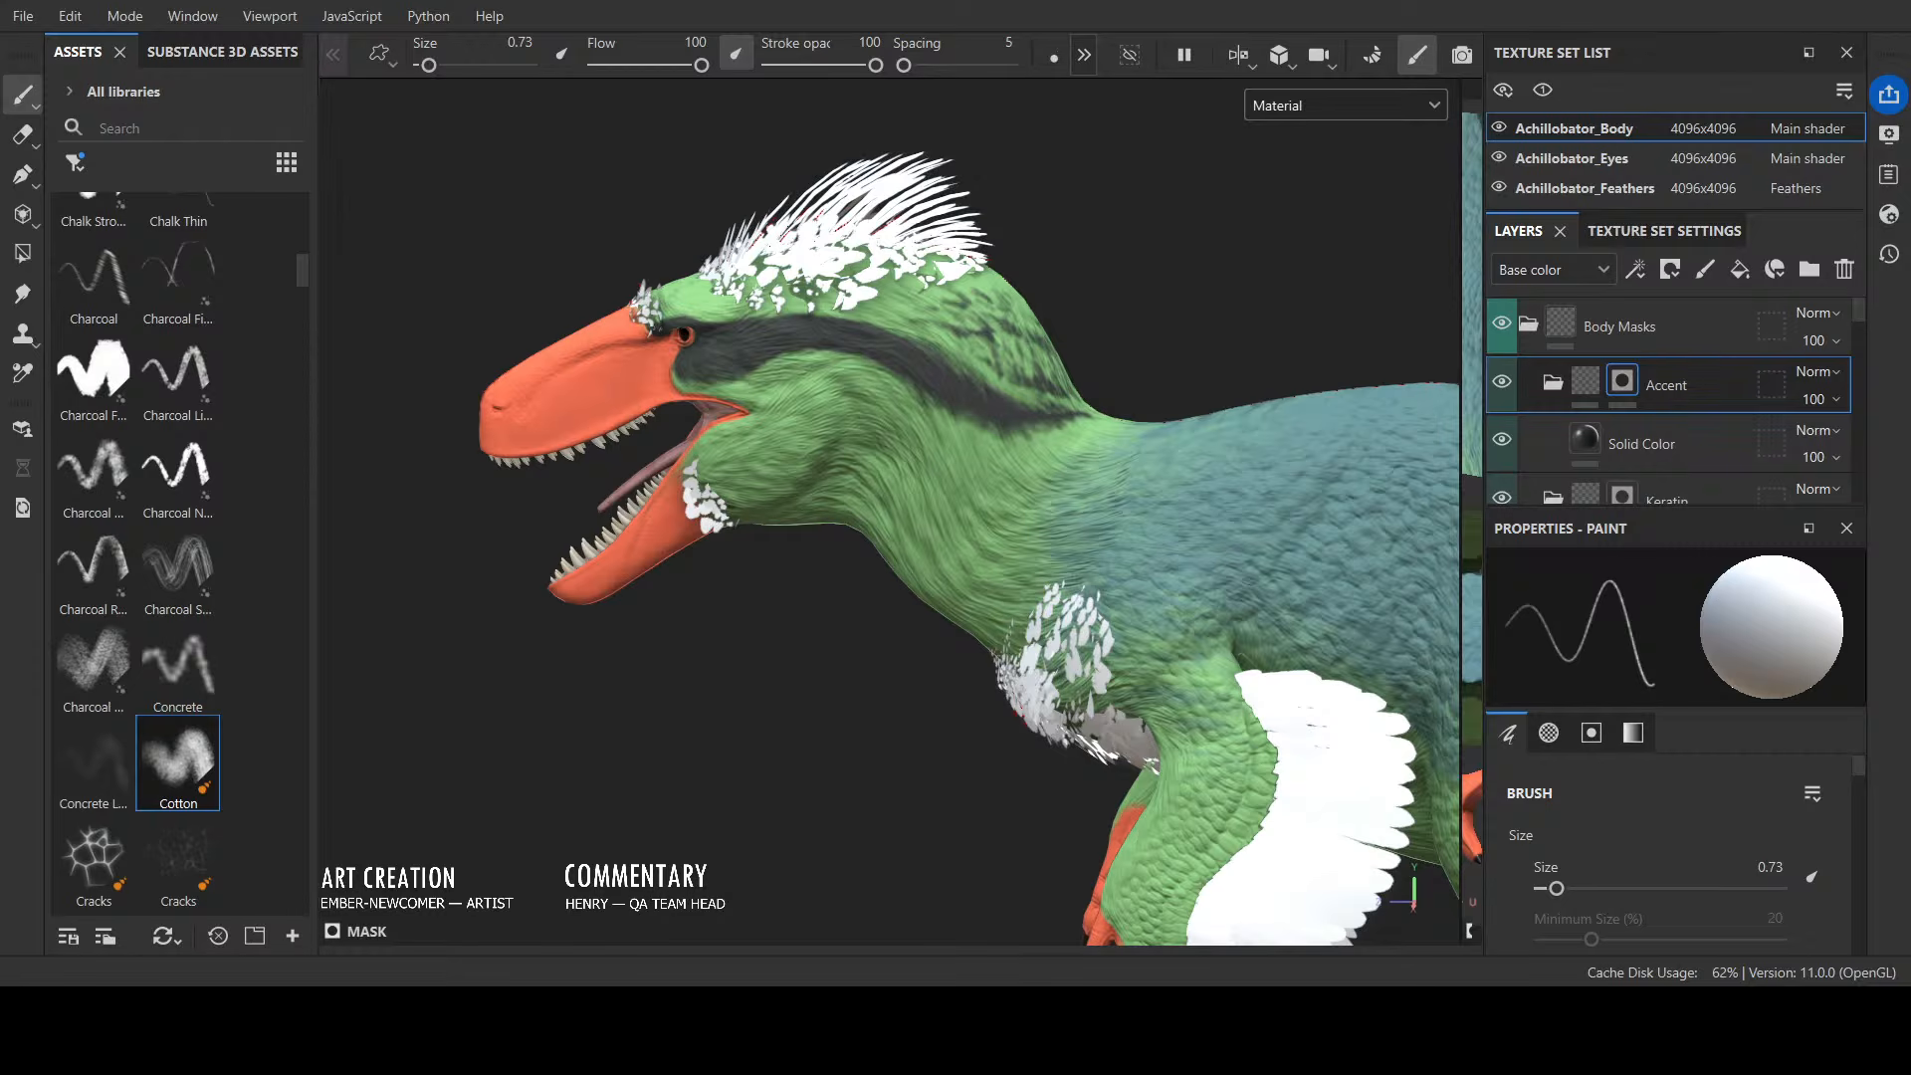
Step: Hide the Achillobator_Feathers texture set and continue the streak pattern up the back of the head beneath the crest
alt+drag(1100, 320, 995, 324)
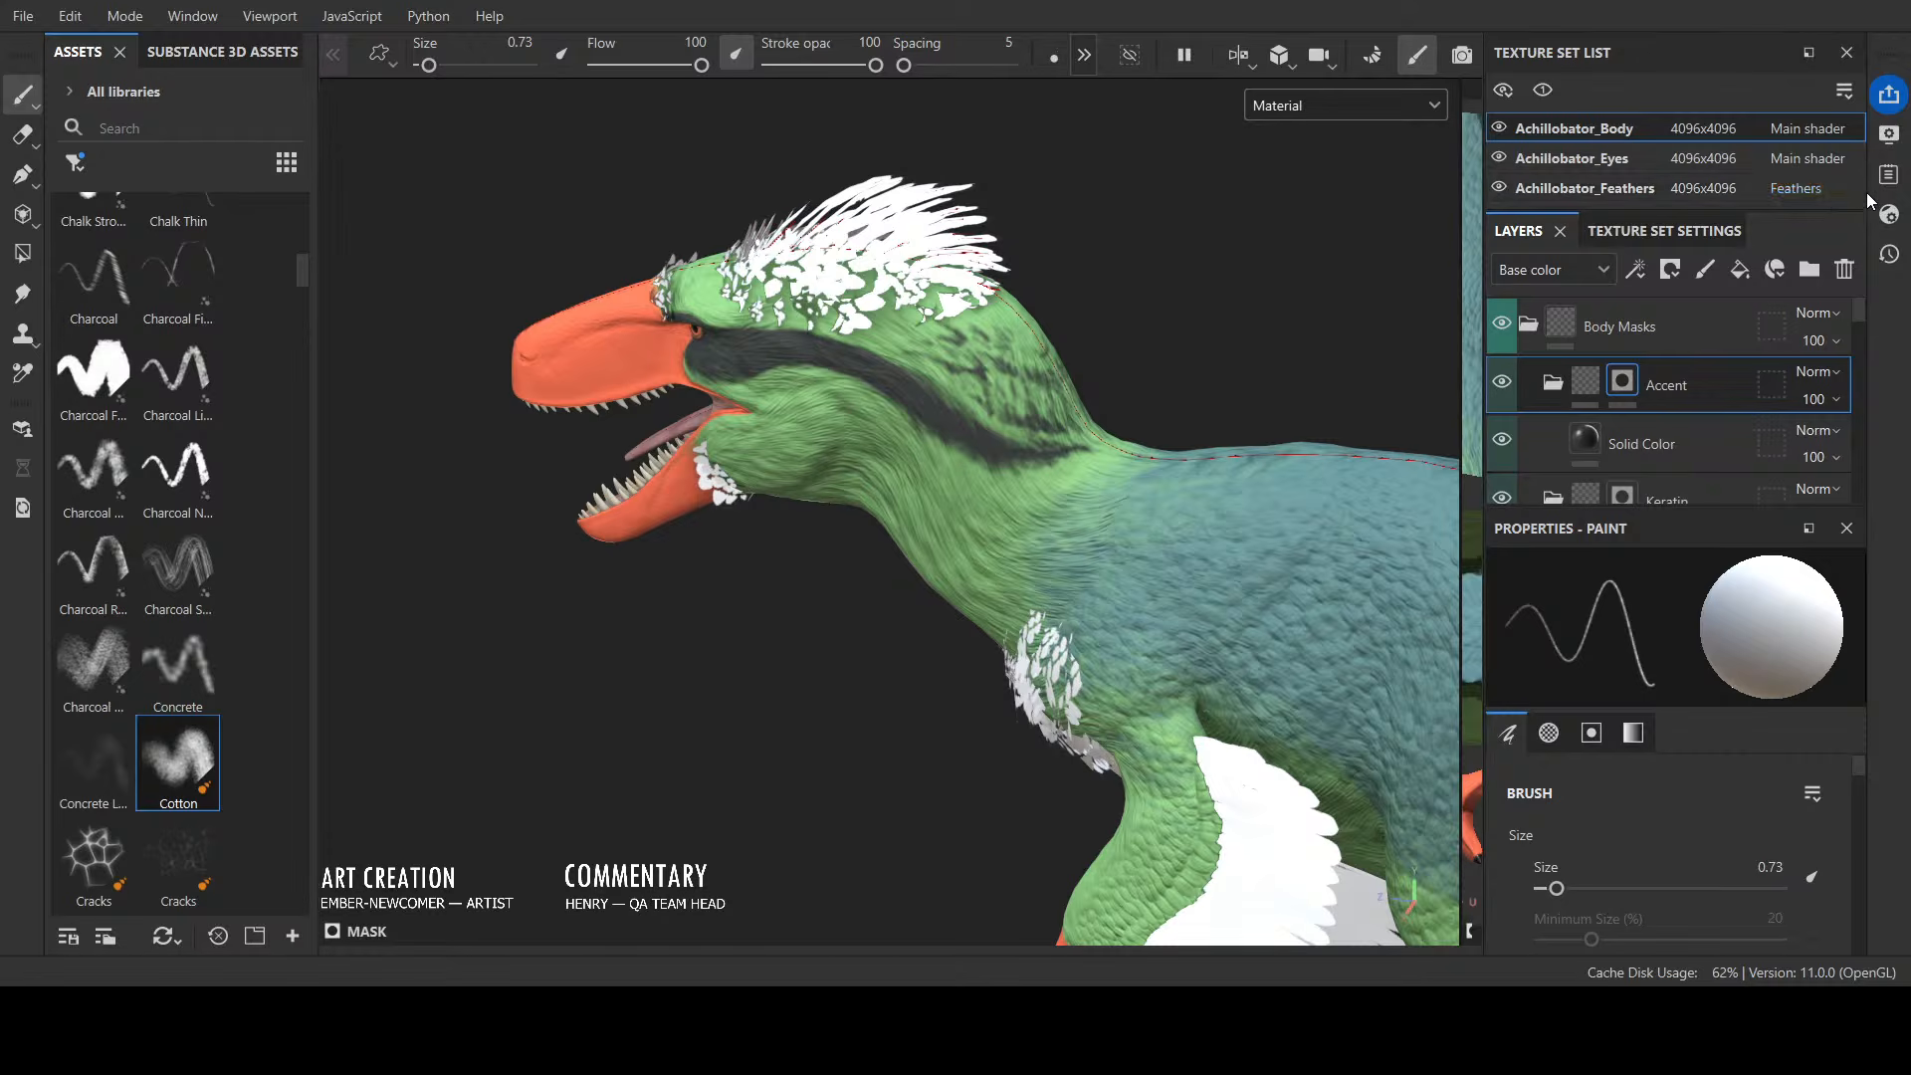
click(1498, 188)
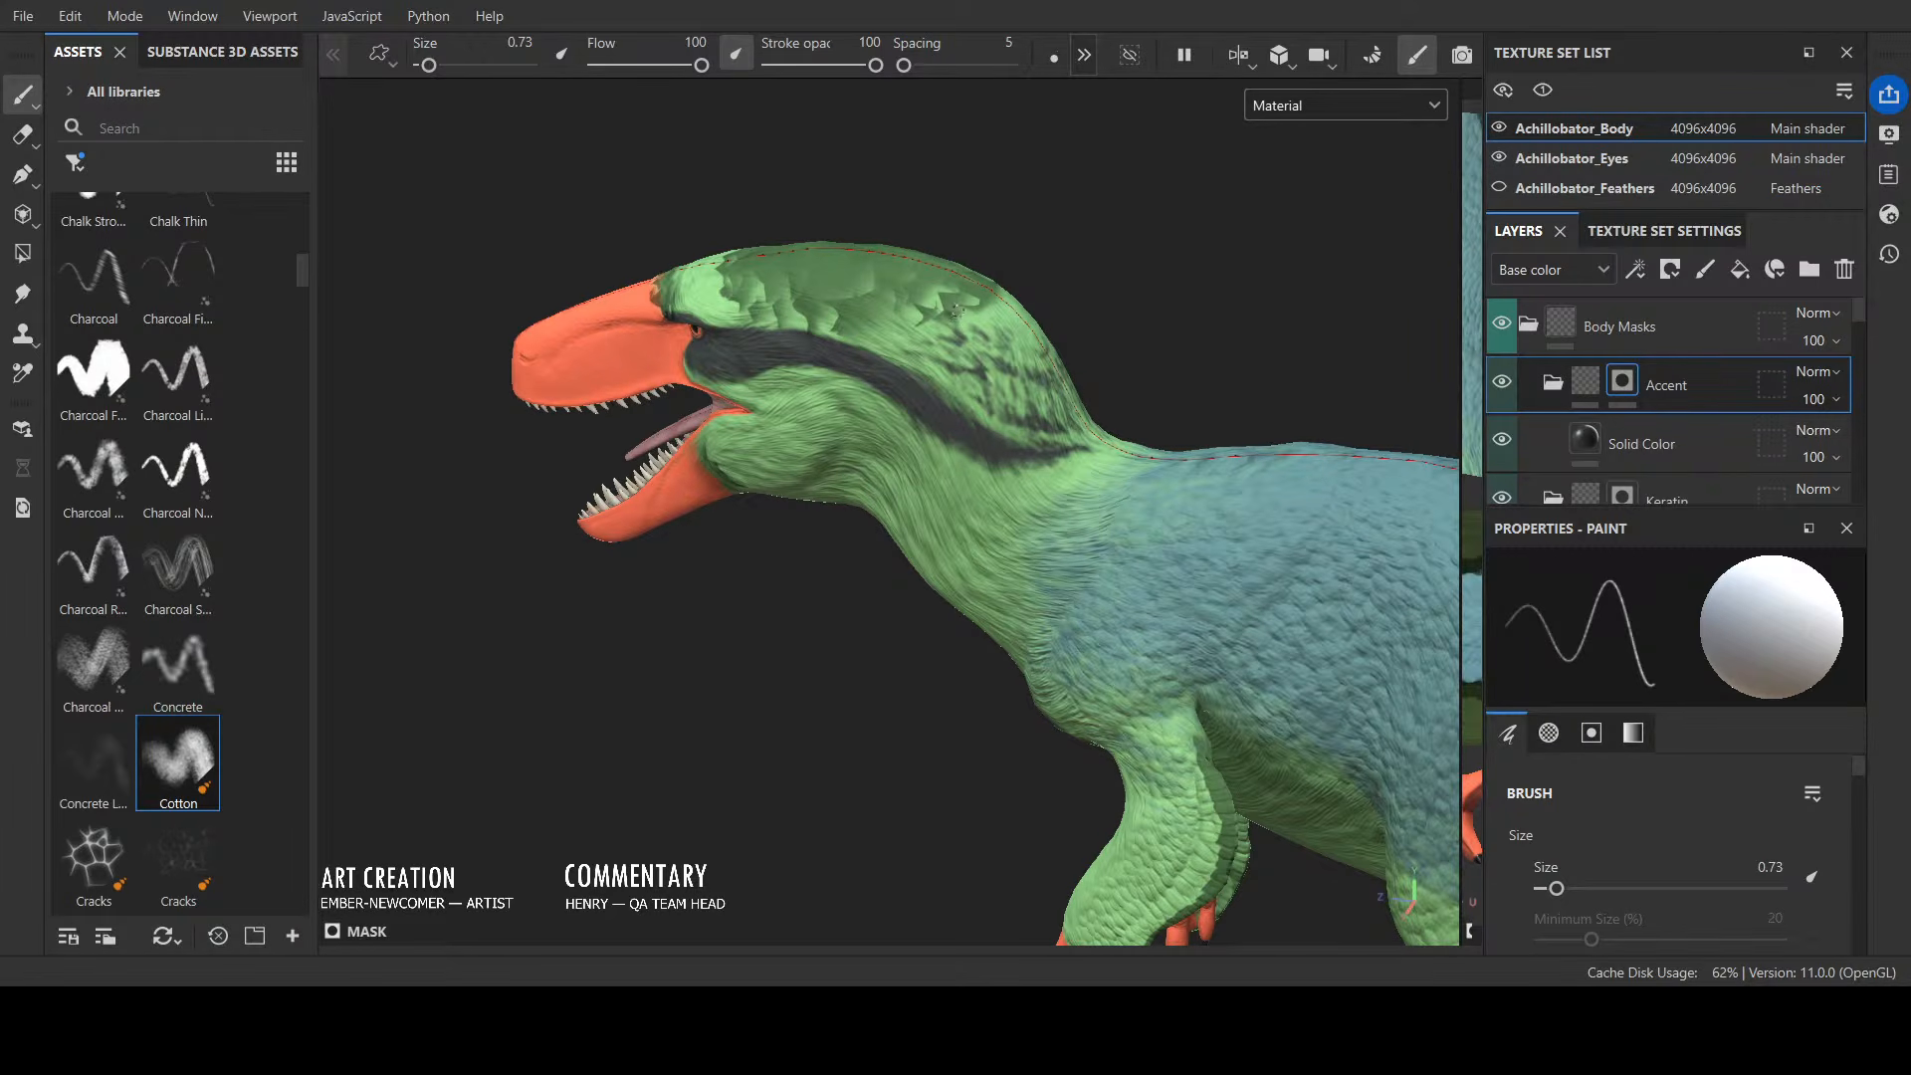
alt+drag(1090, 261, 990, 222)
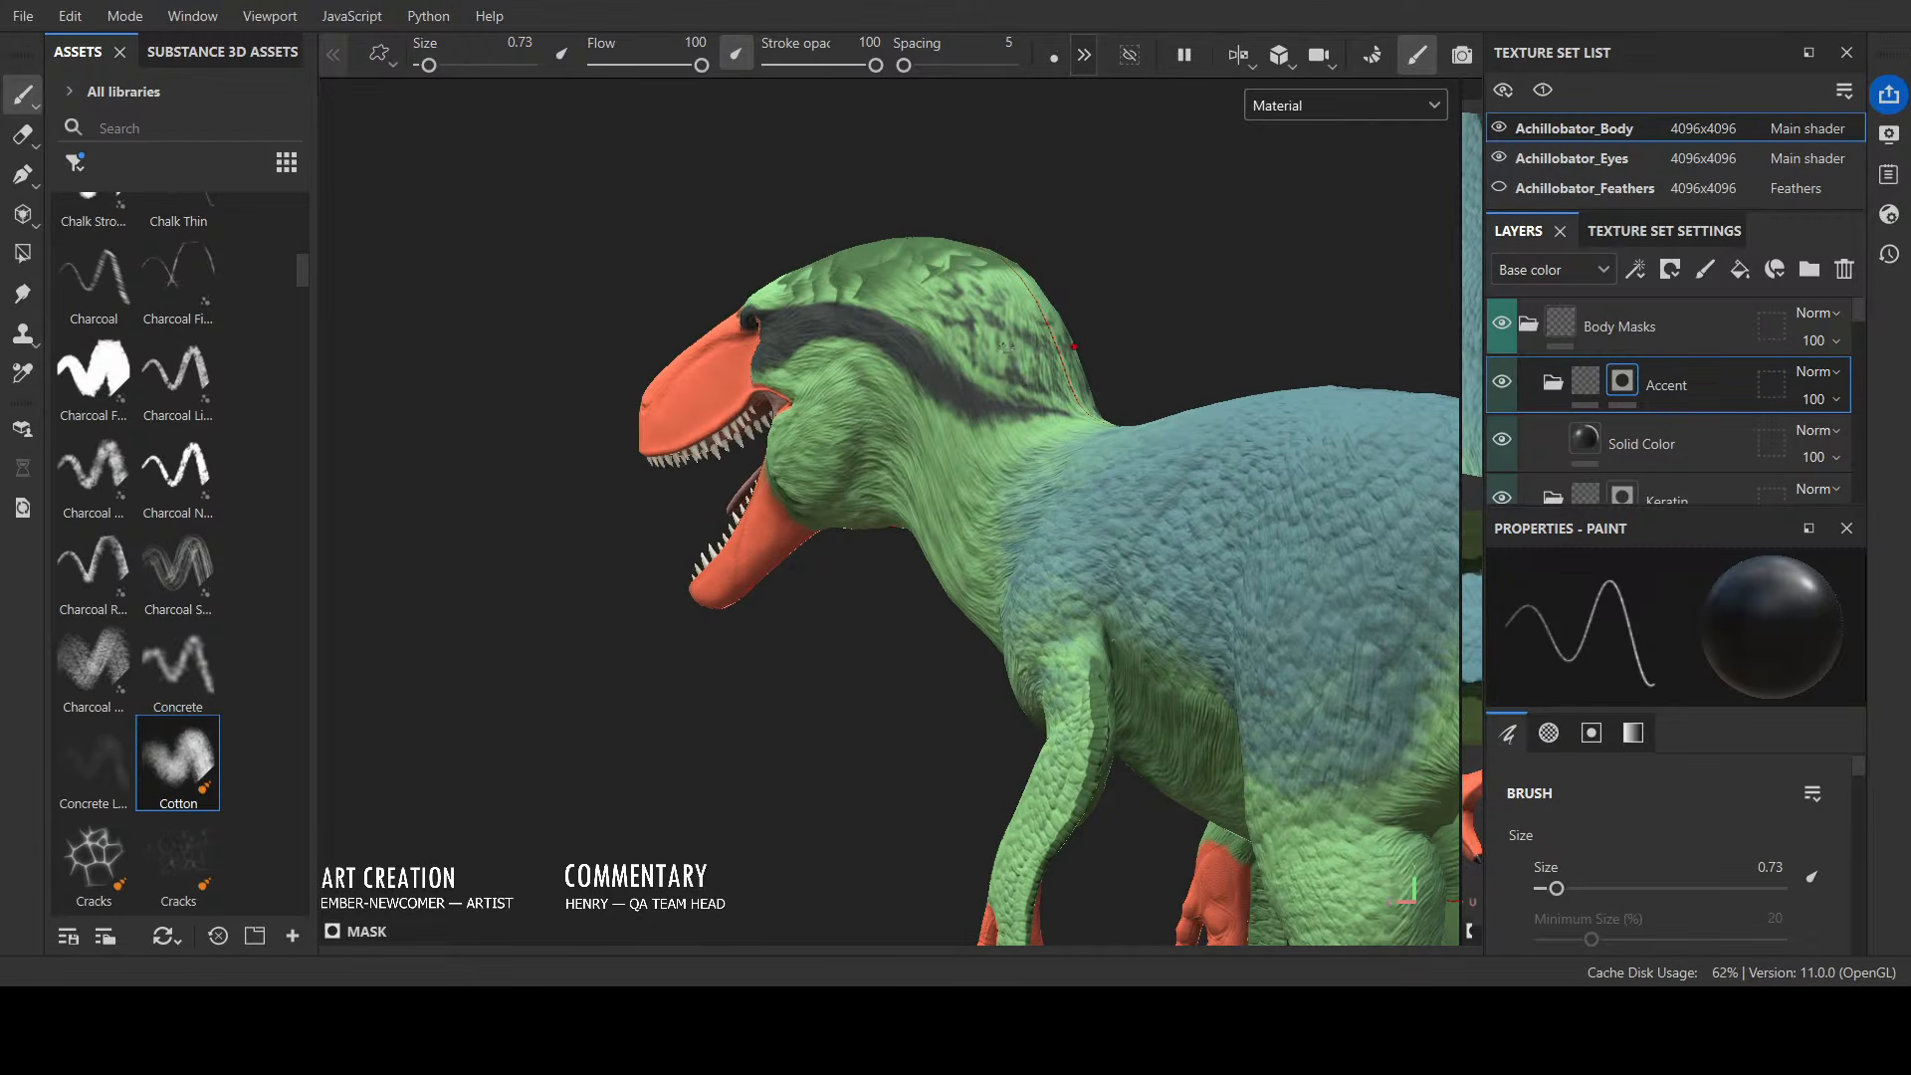
mouse_move(1049, 375)
alt+mouse_down()
mouse_move(1301, 341)
mouse_move(1179, 348)
alt+mouse_up()
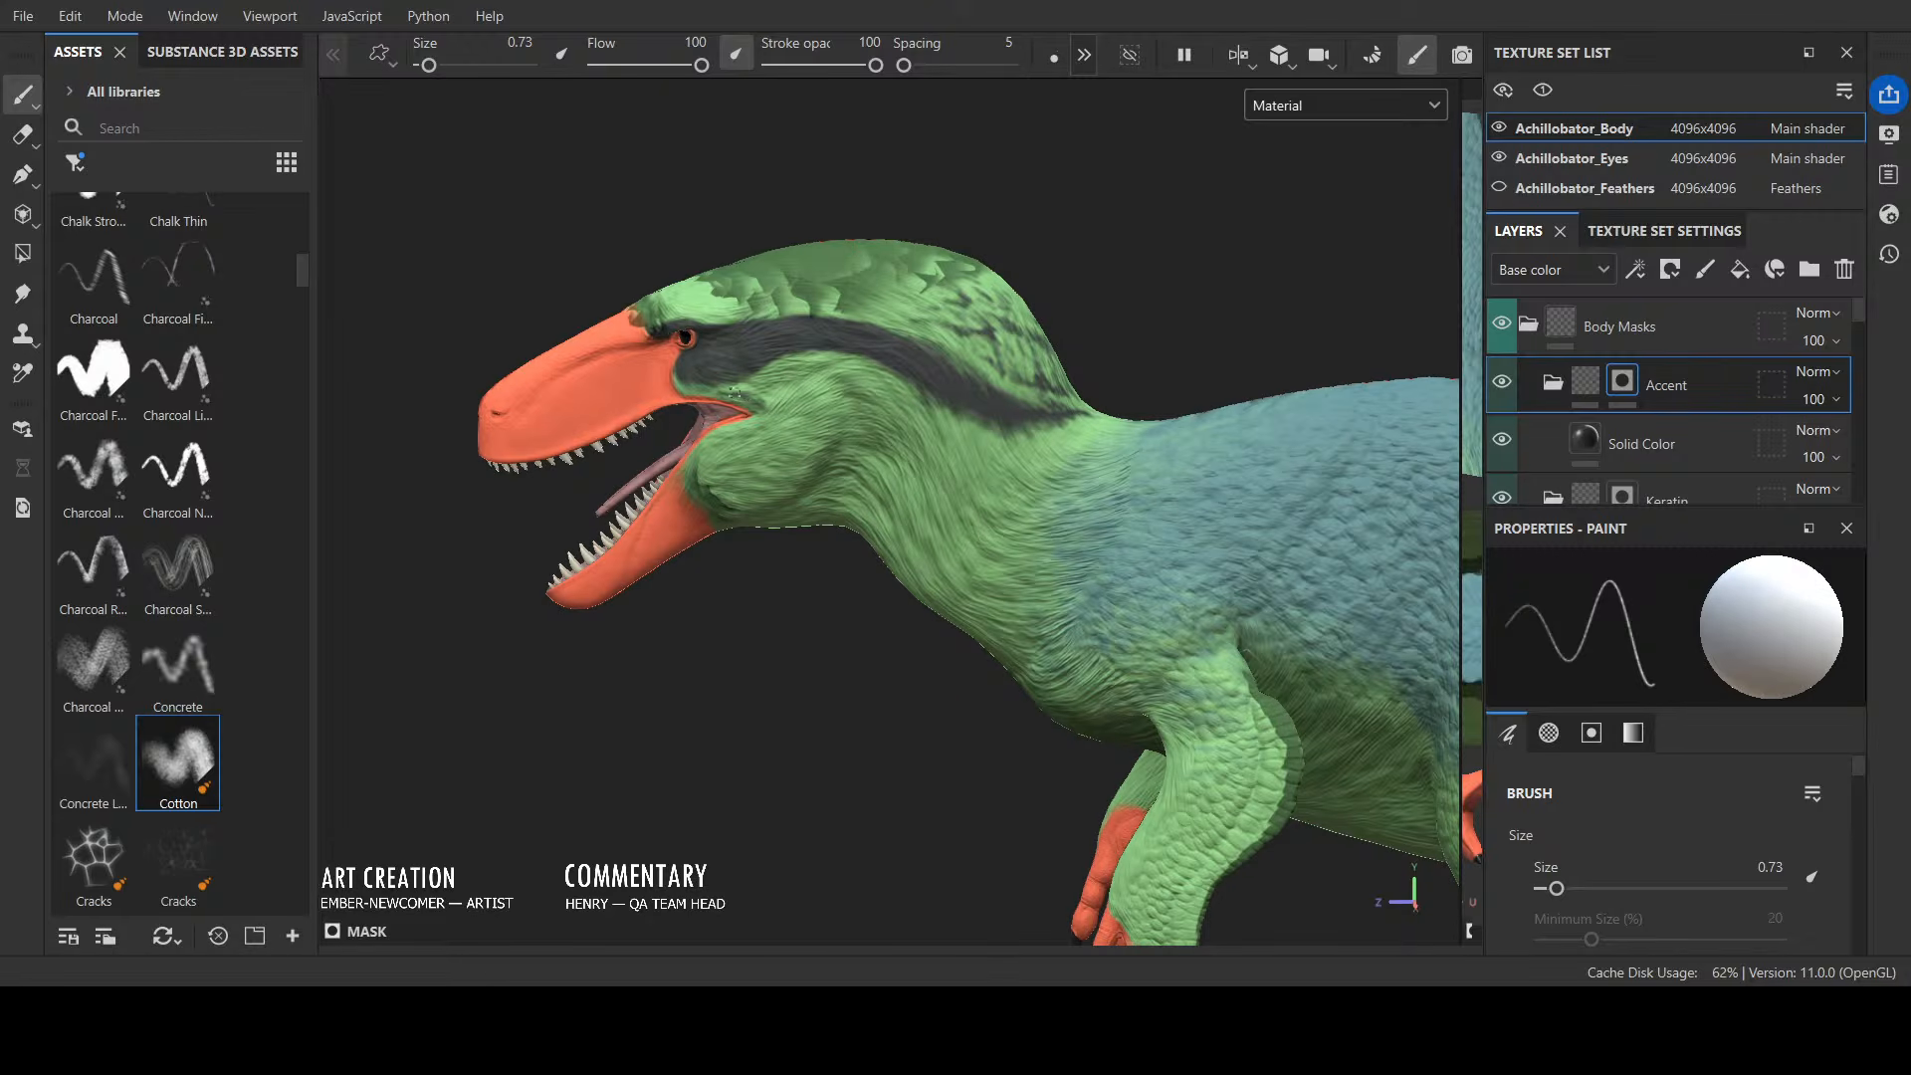
Step: Paint dark streaks along the stripe's lower edge behind the corner of the mouth and trim them back
drag(733, 392, 807, 363)
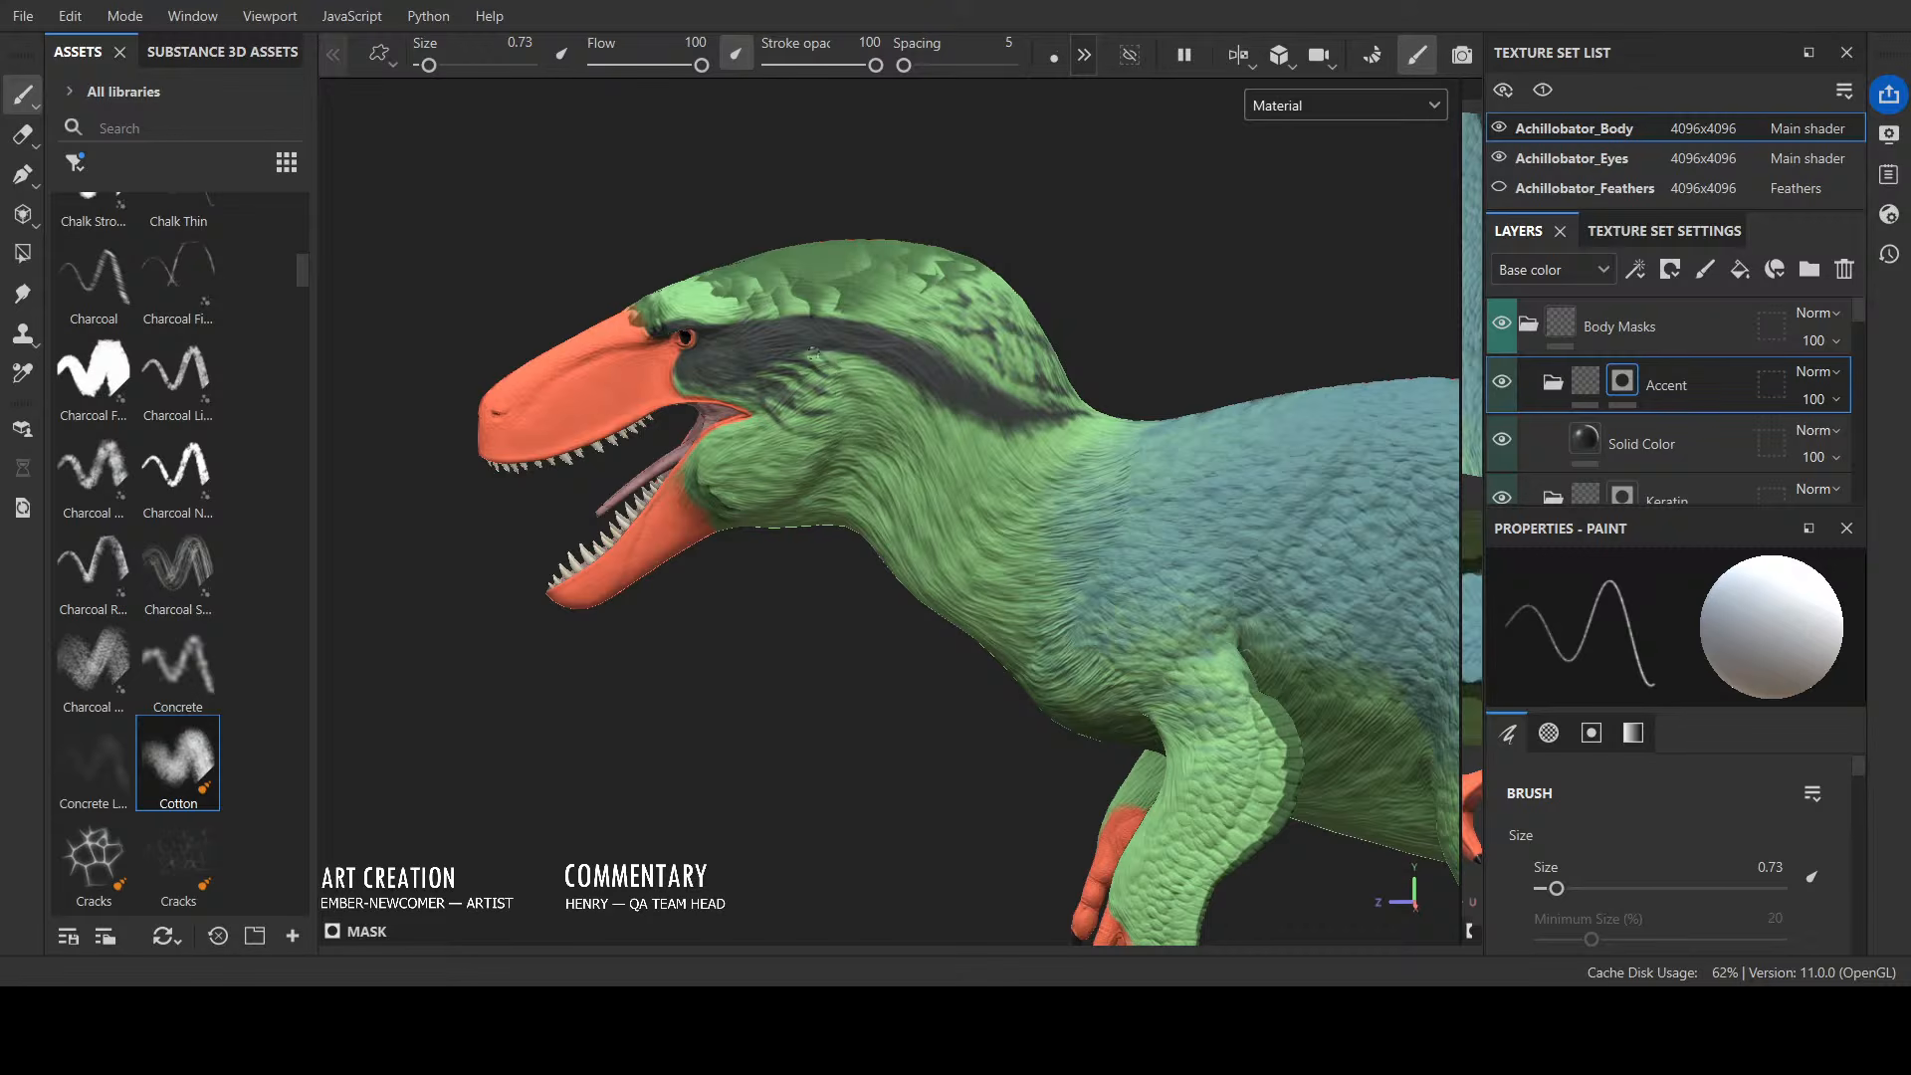
key(x)
mouse_move(1164, 337)
alt+mouse_down()
mouse_move(1360, 337)
mouse_move(1139, 334)
alt+mouse_up()
key(x)
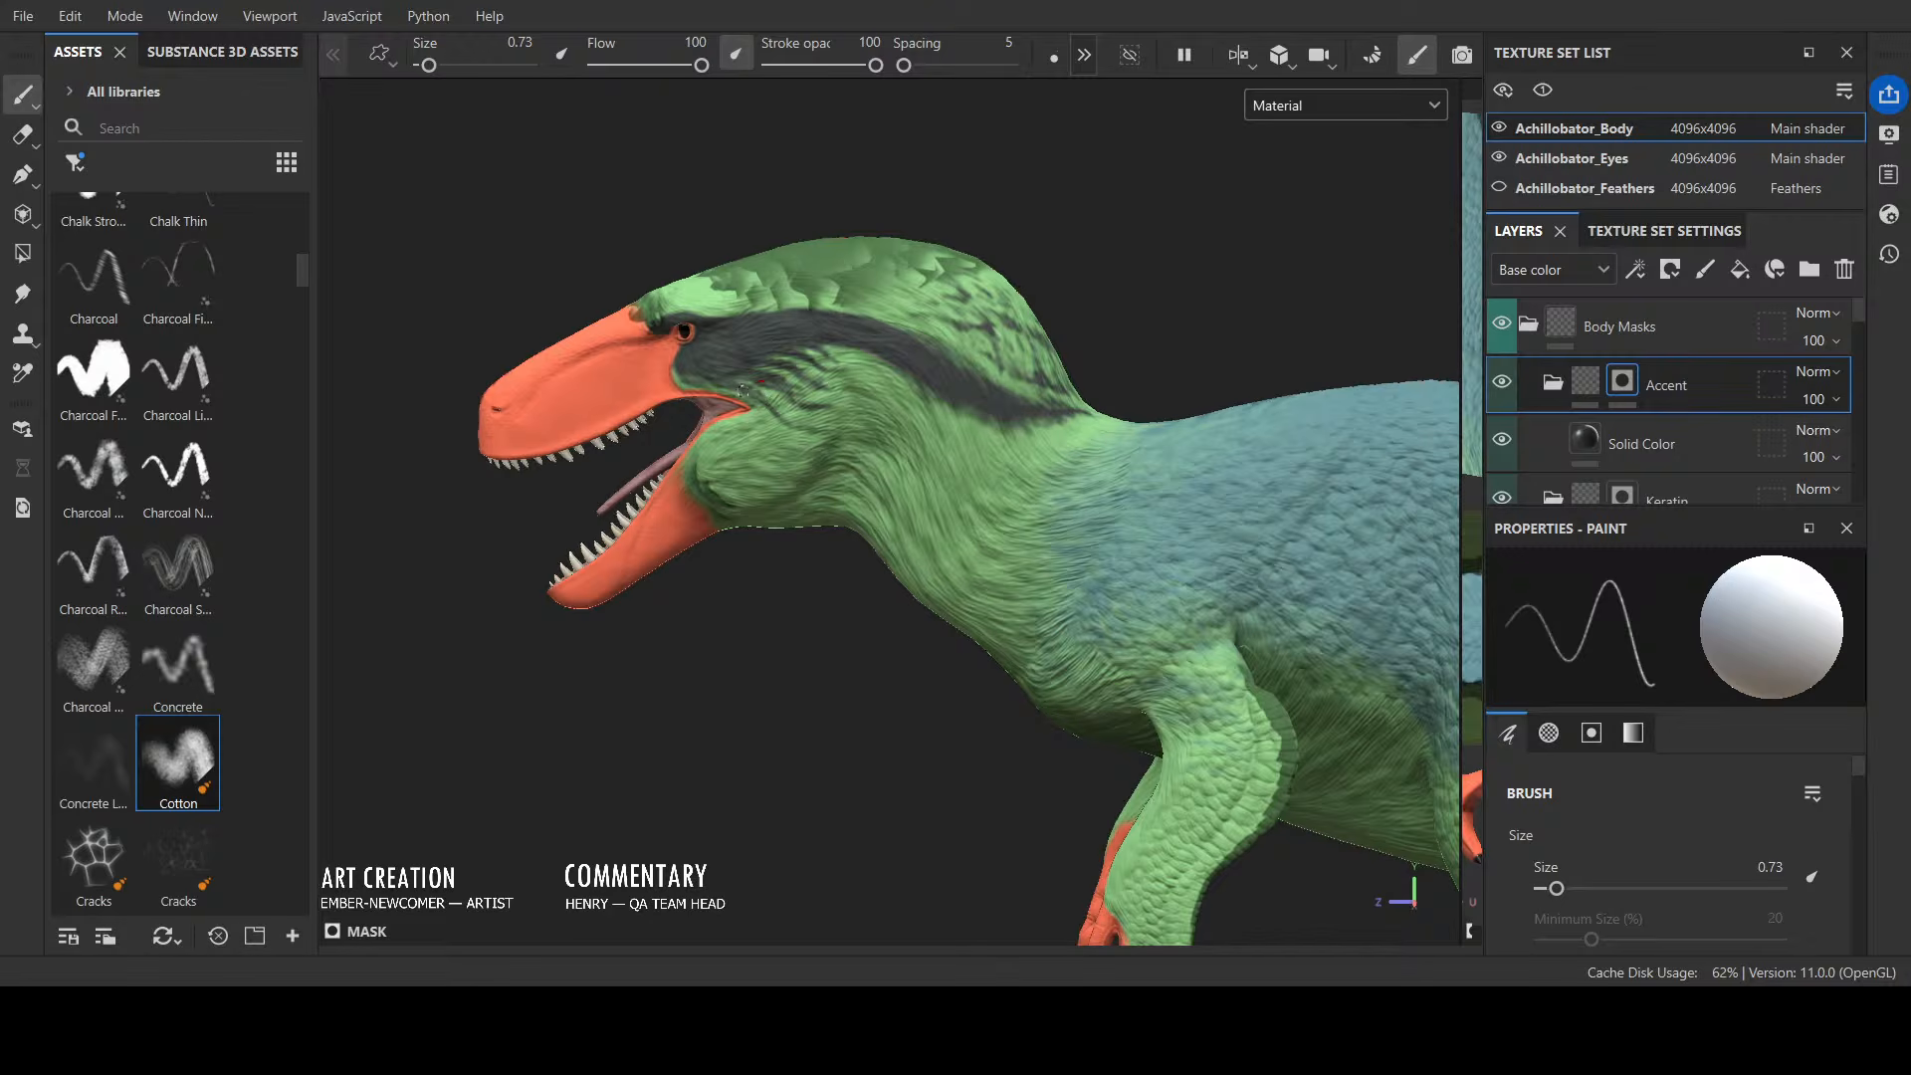
key(x)
key(x)
key(x)
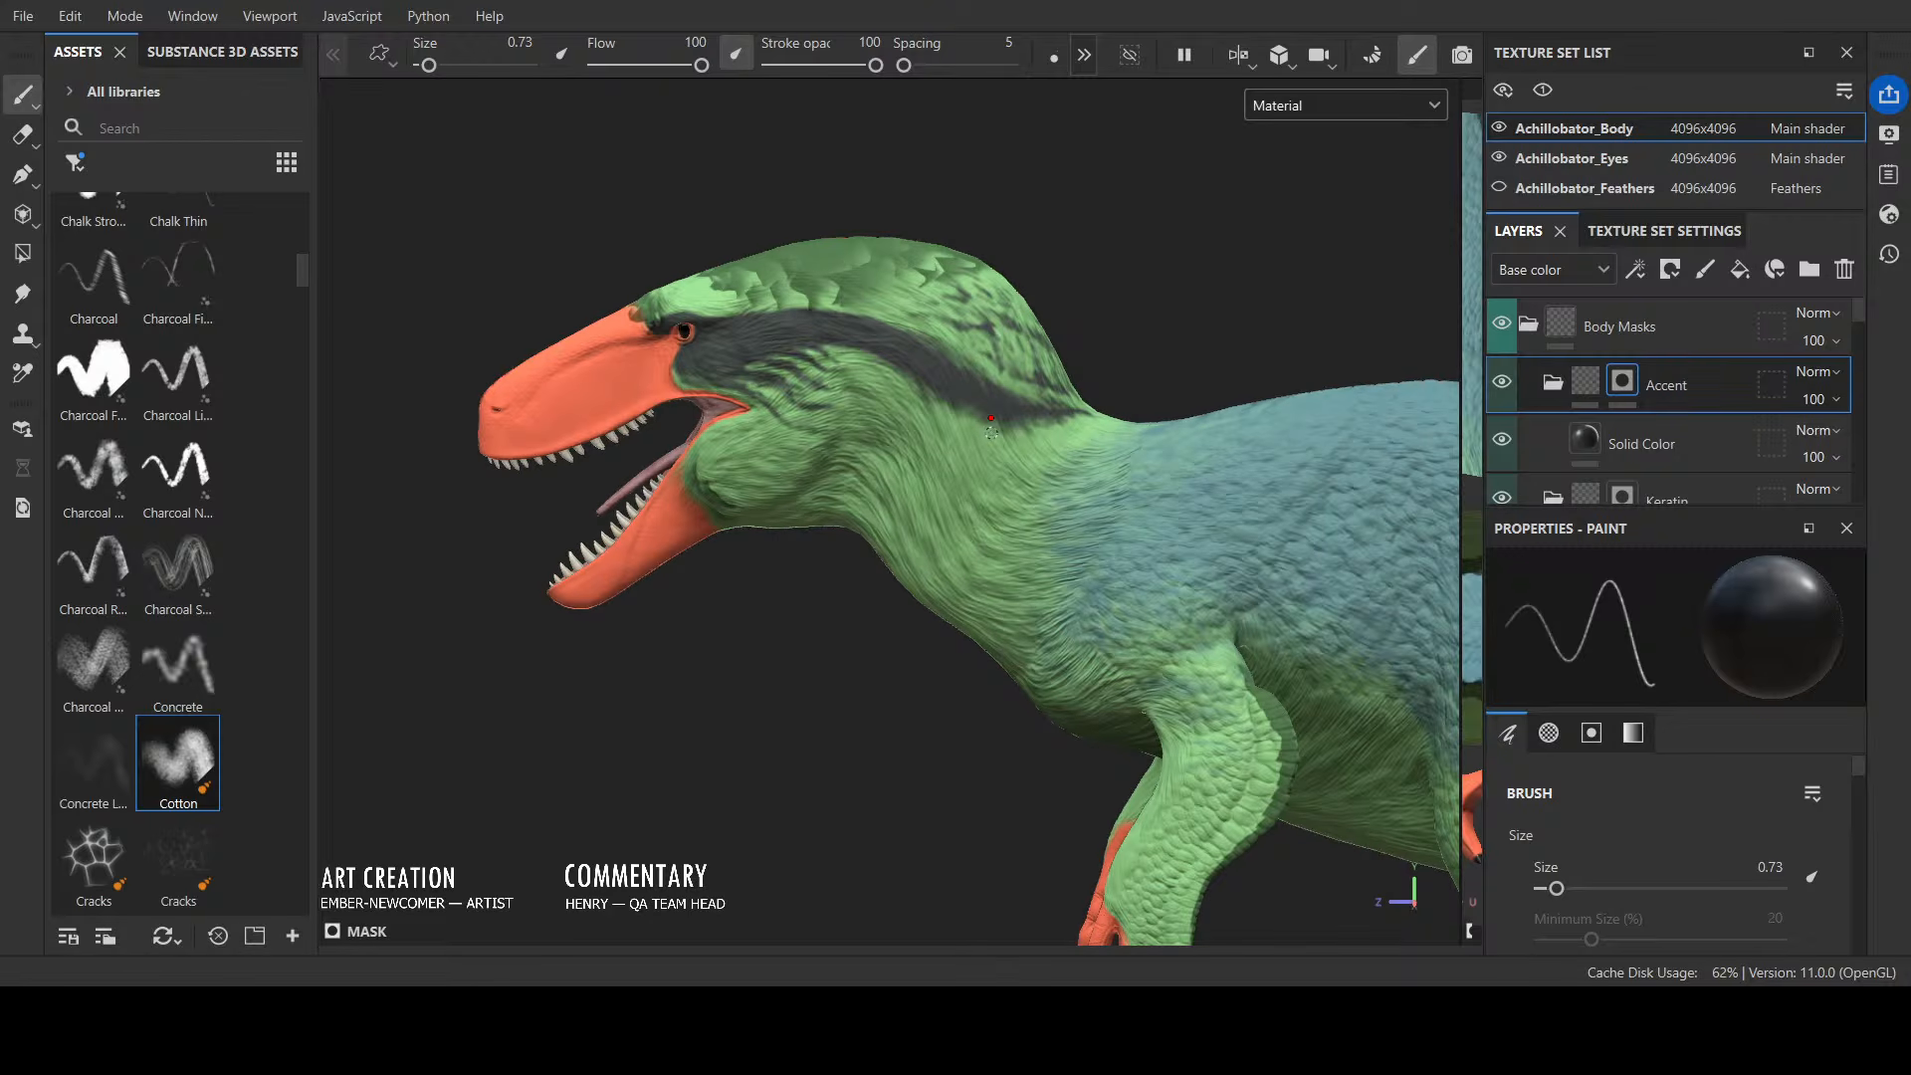
Step: Extend the dark streaks across the cheek below the stripe, behind the corner of the mouth, and trim their edges
key(x)
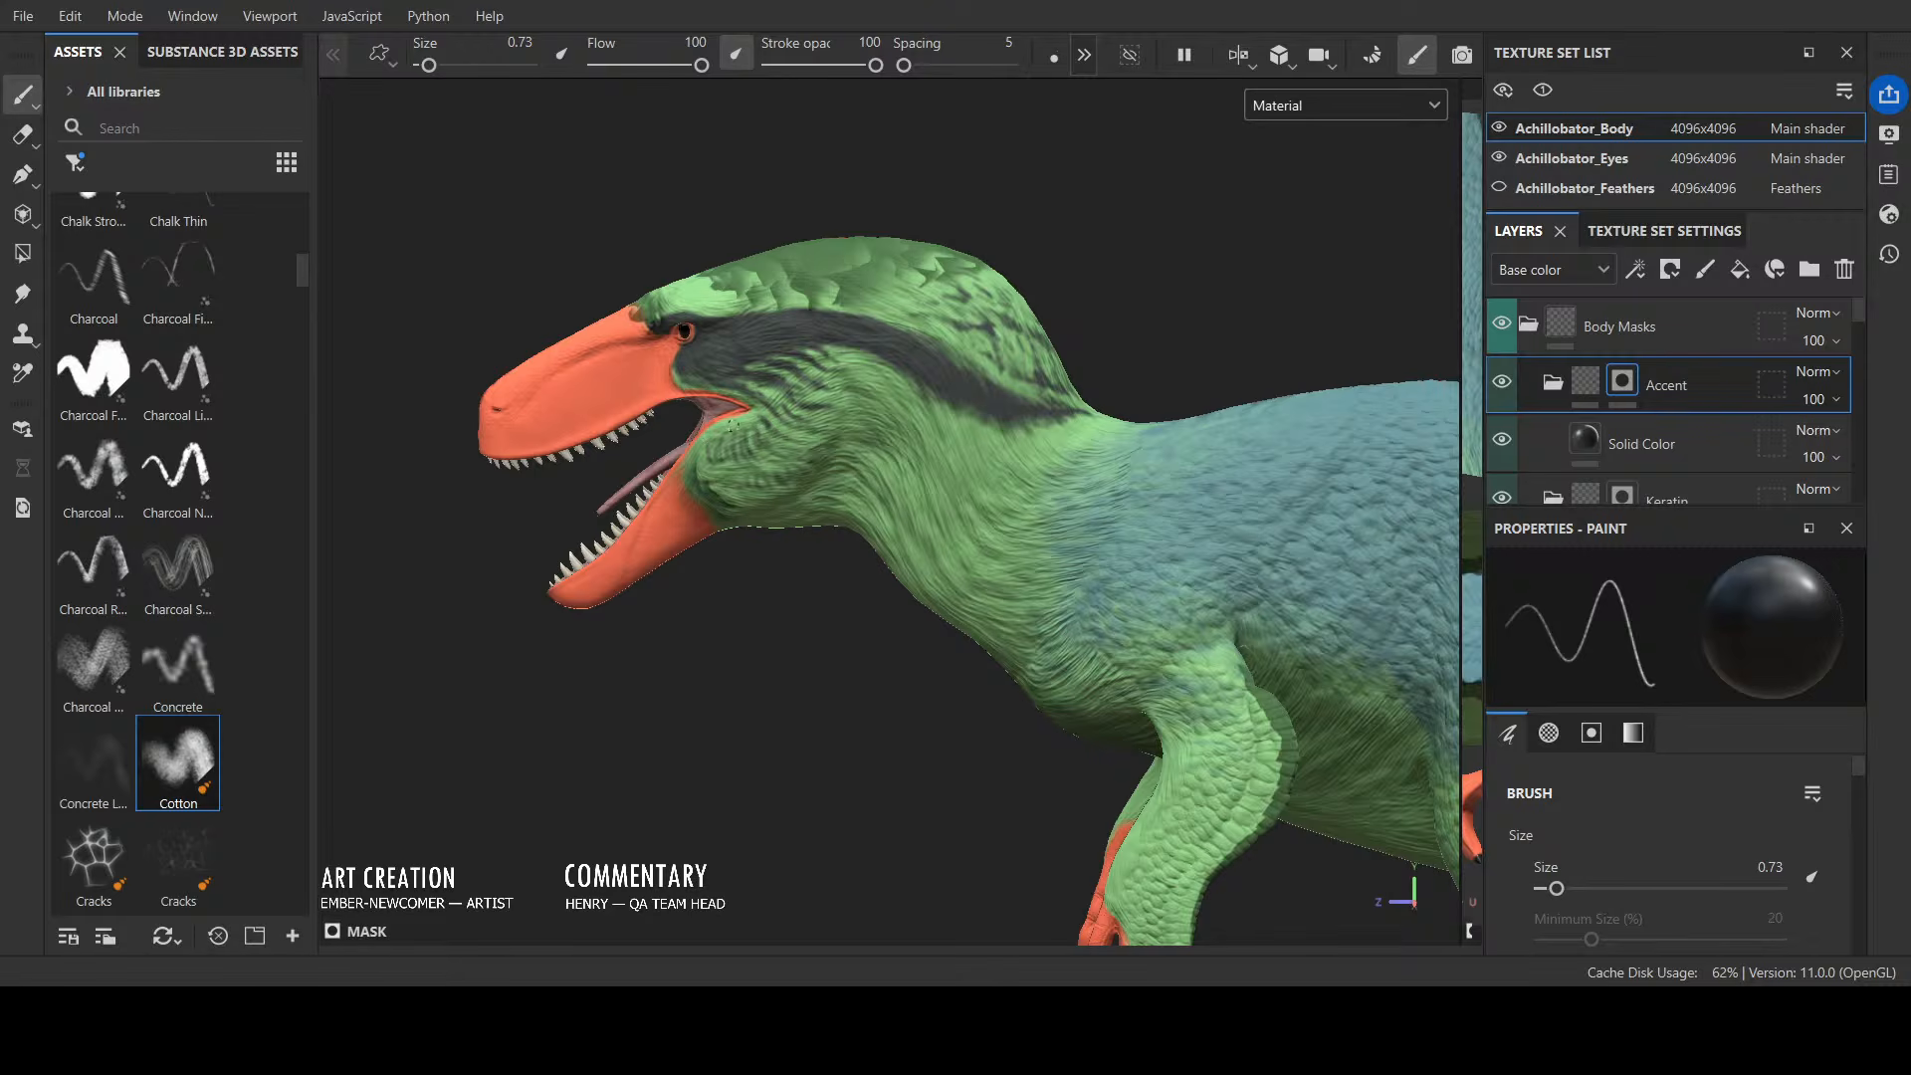
key(x)
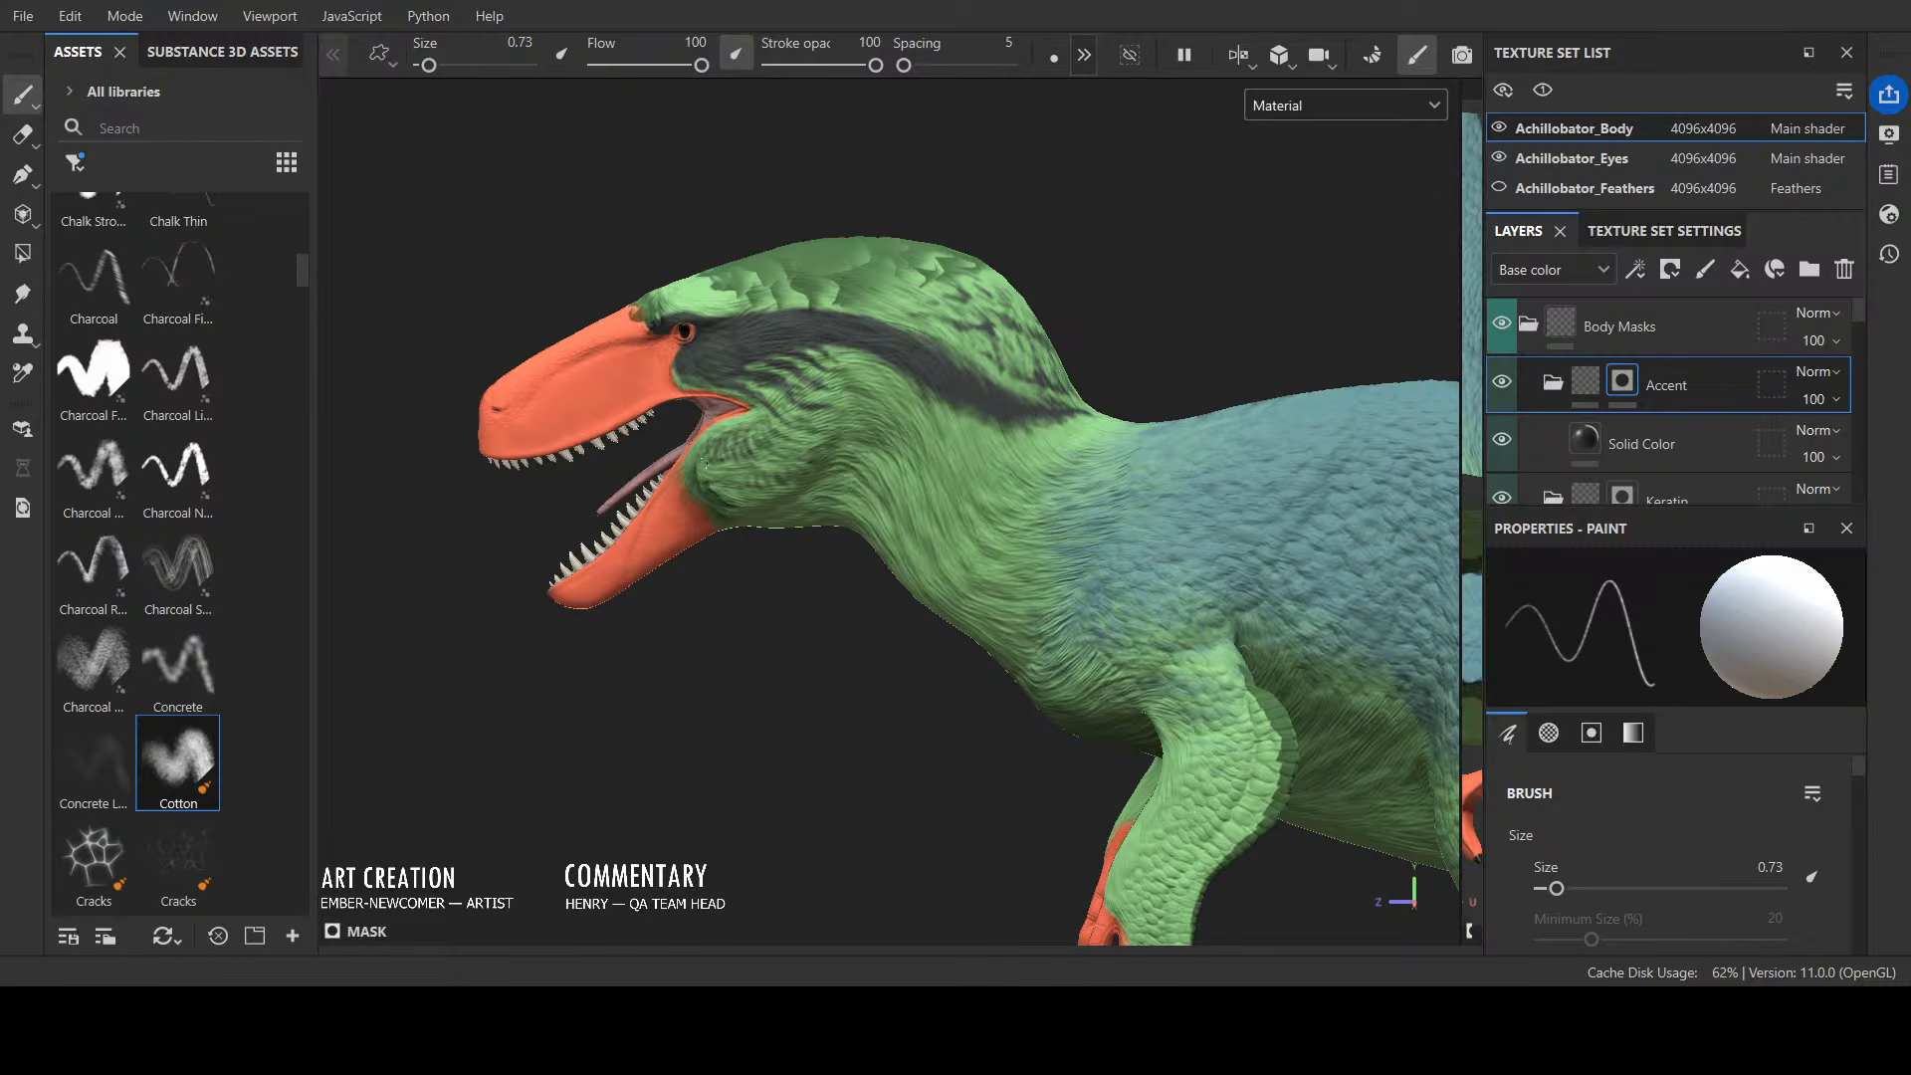
key(x)
mouse_move(834, 336)
alt+mouse_down()
mouse_move(957, 235)
mouse_move(891, 229)
alt+mouse_up()
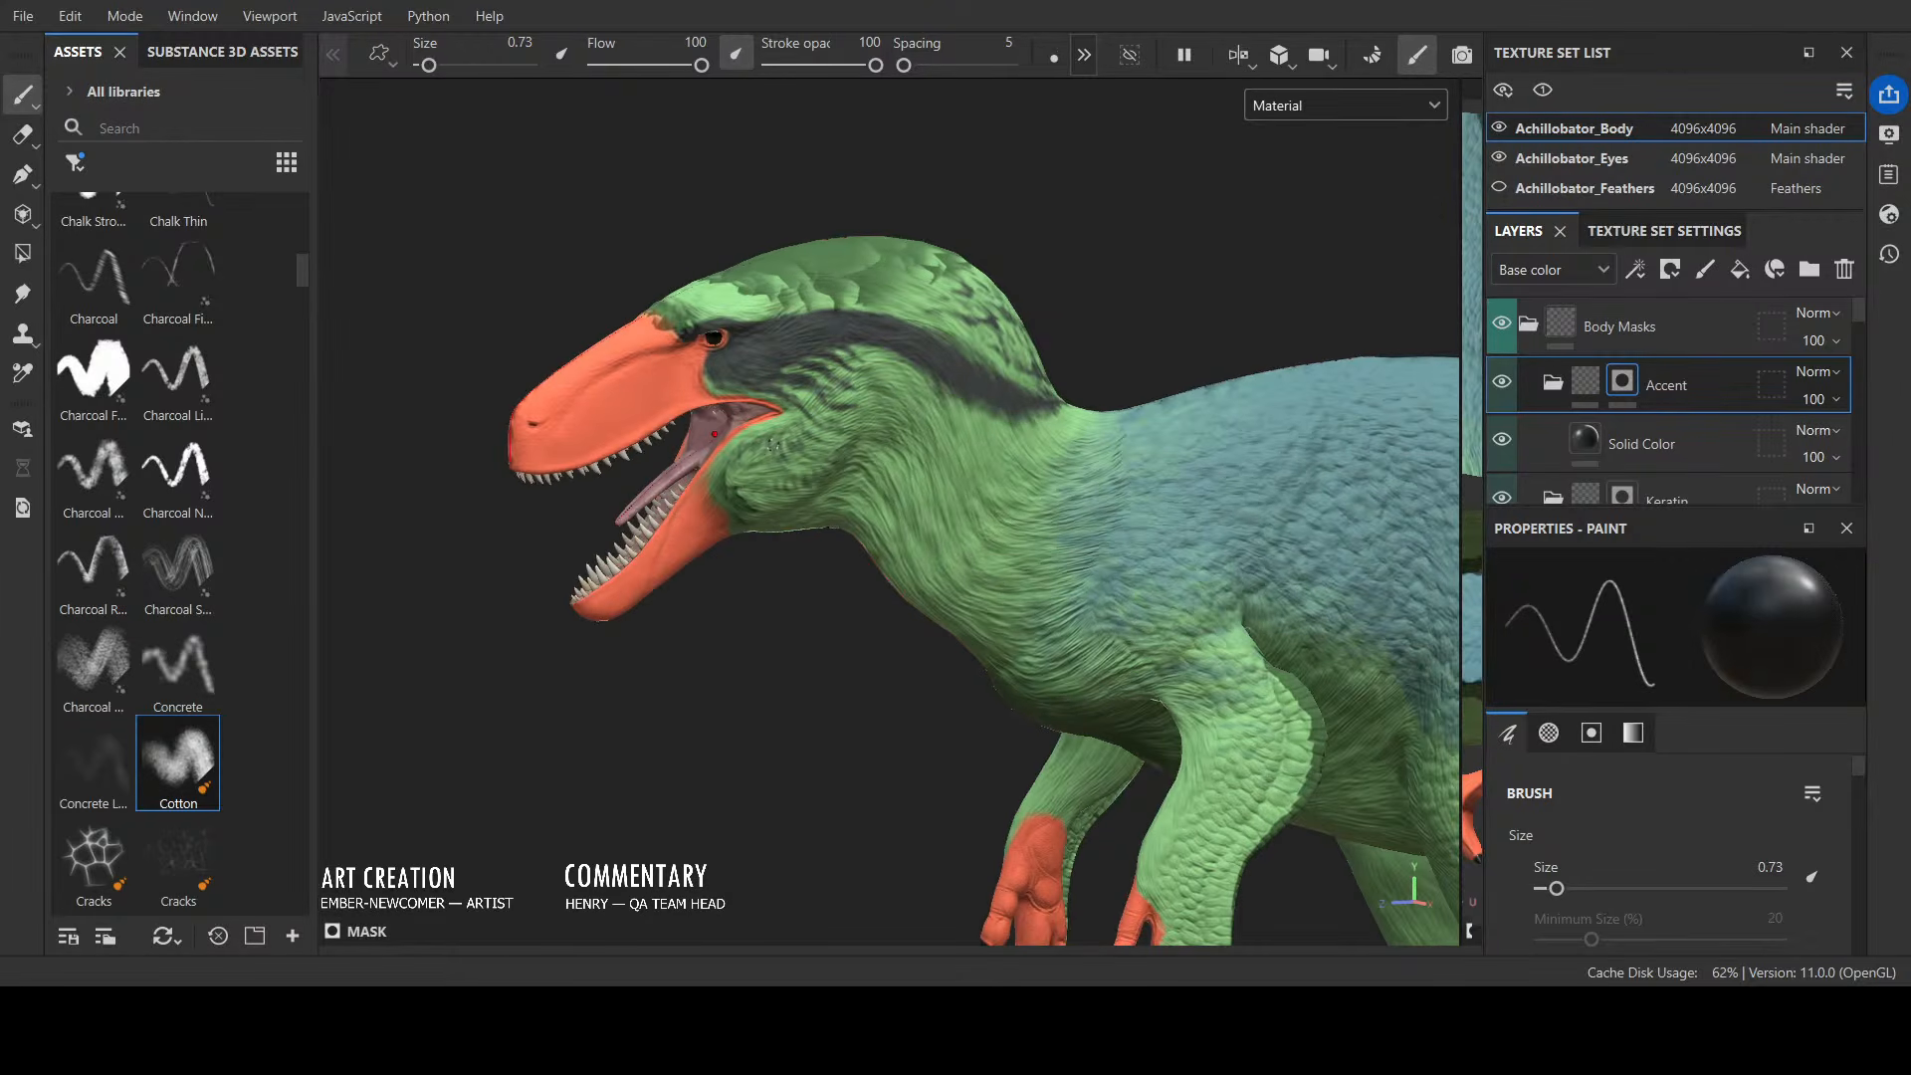
key(x)
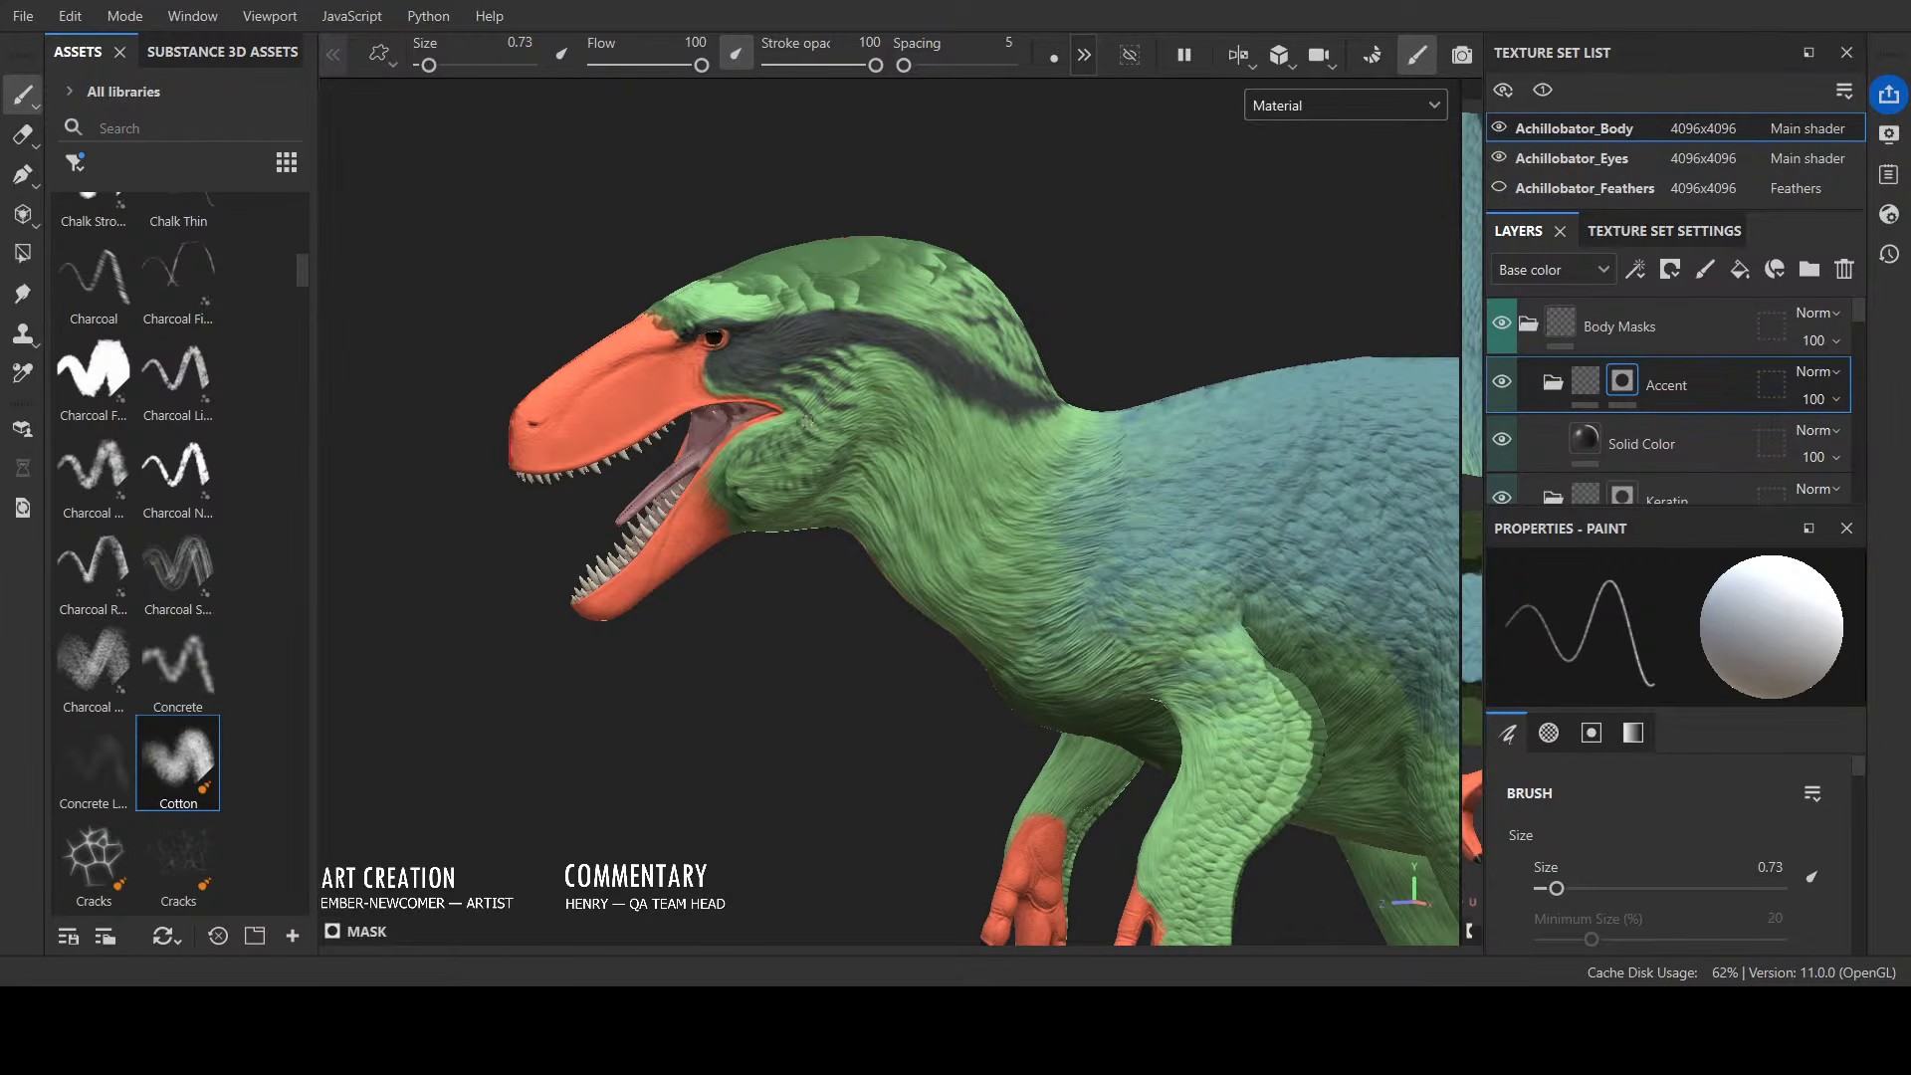
key(x)
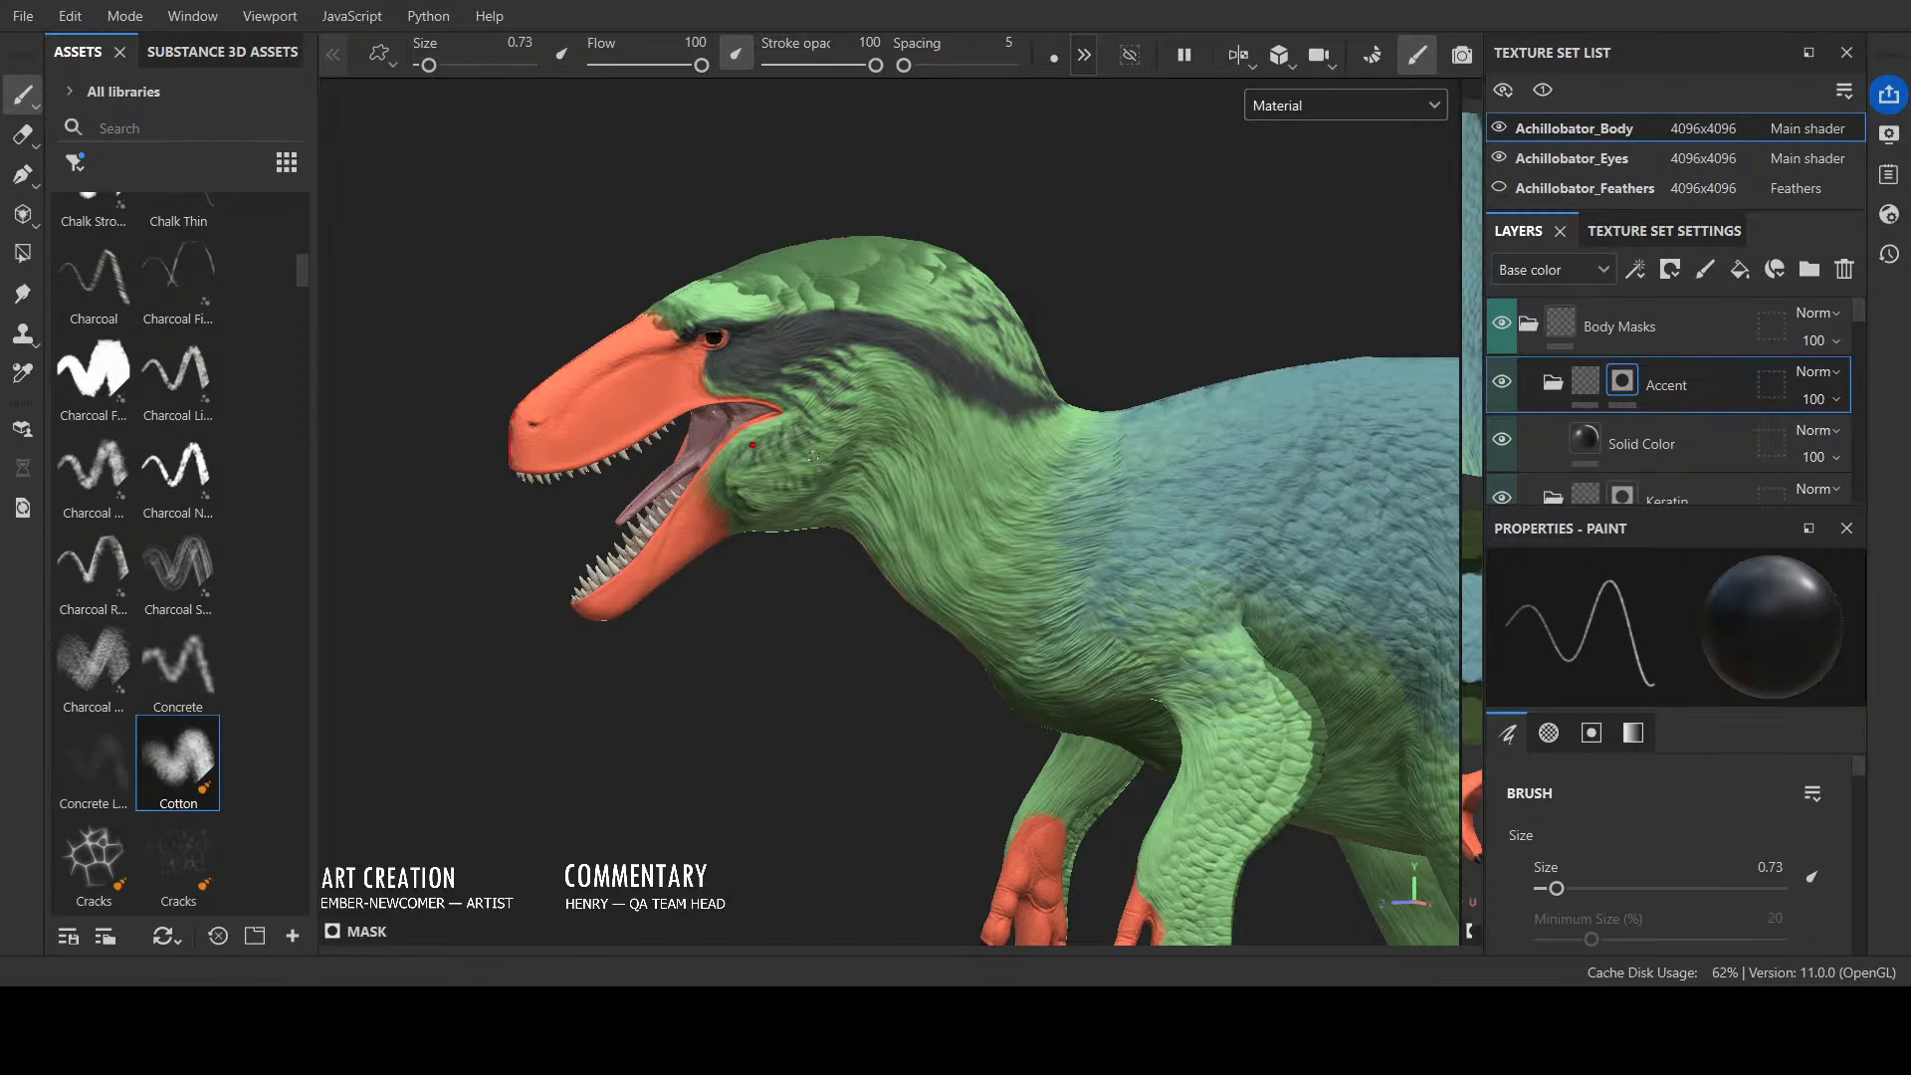
key(x)
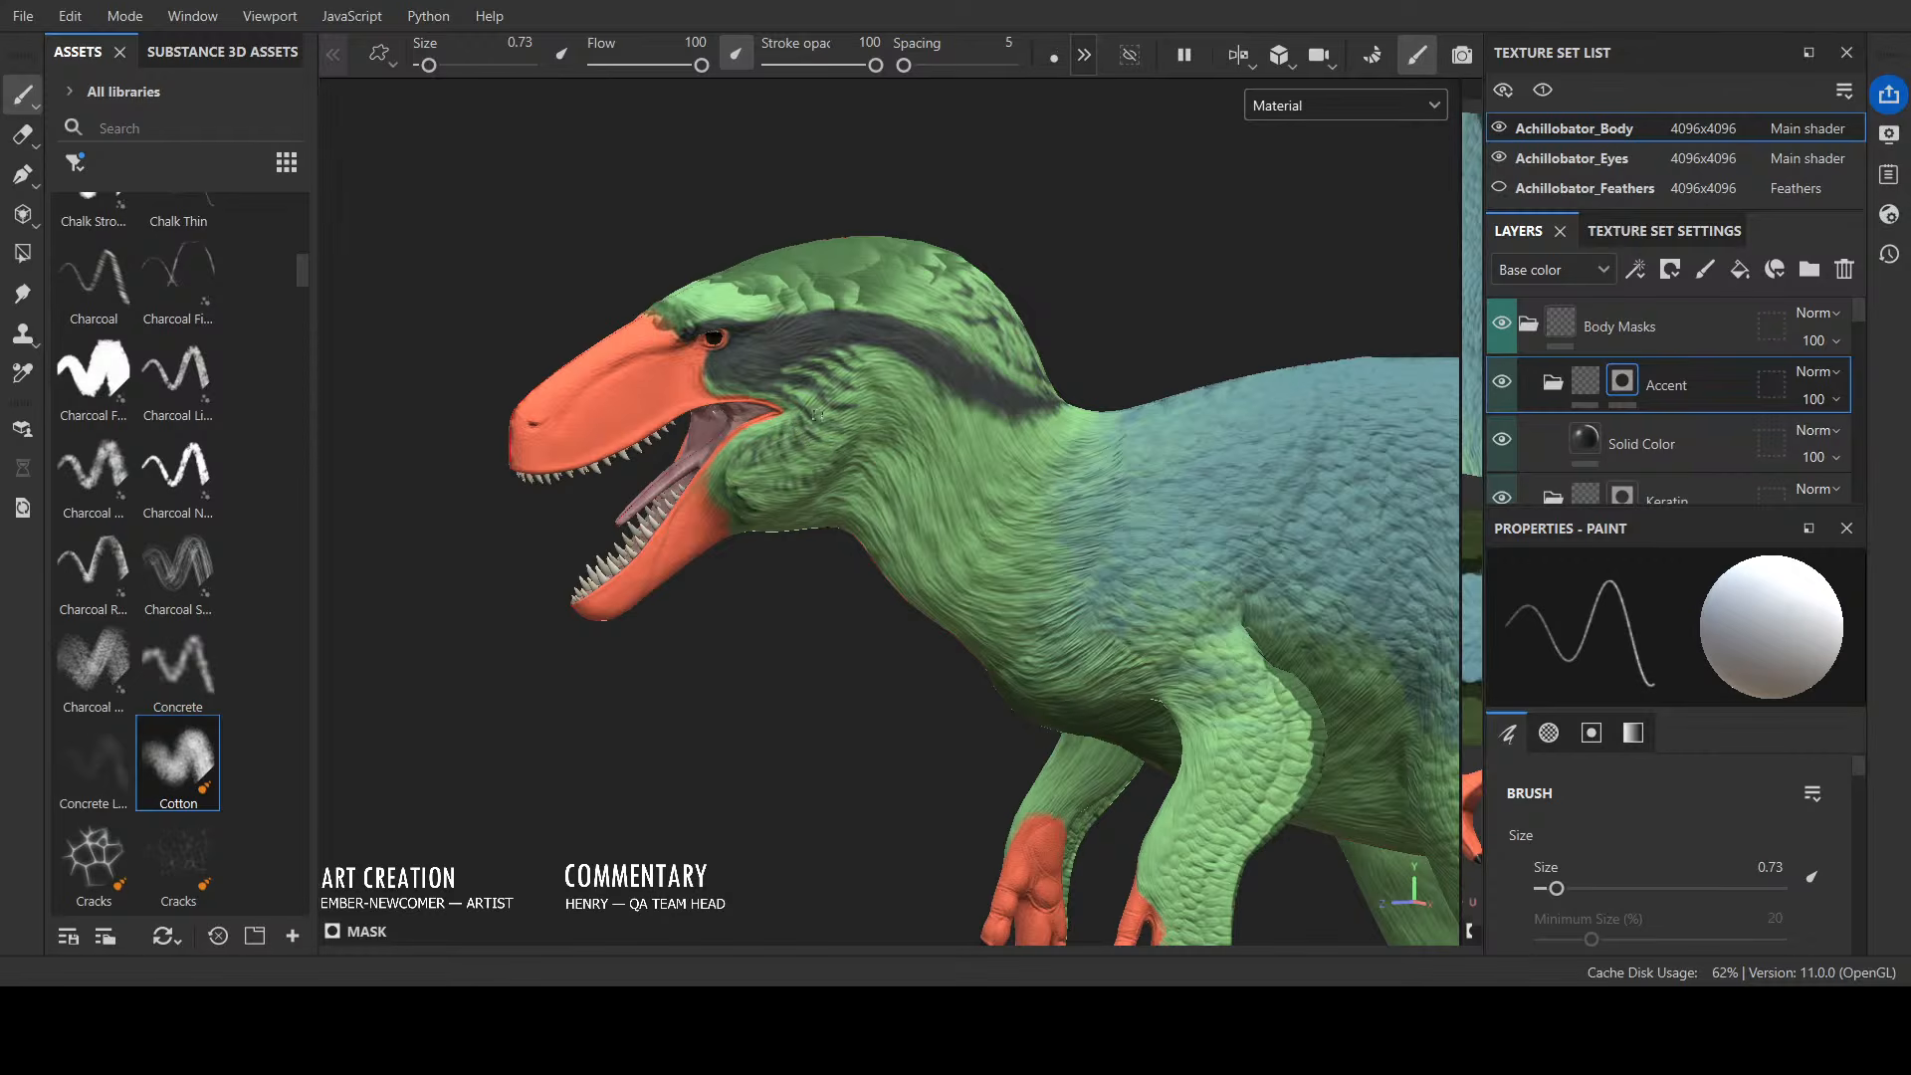
Step: Paint feather-like dark streaks down the cheek toward the back of the lower jaw and thin them out
alt+drag(779, 426, 771, 438)
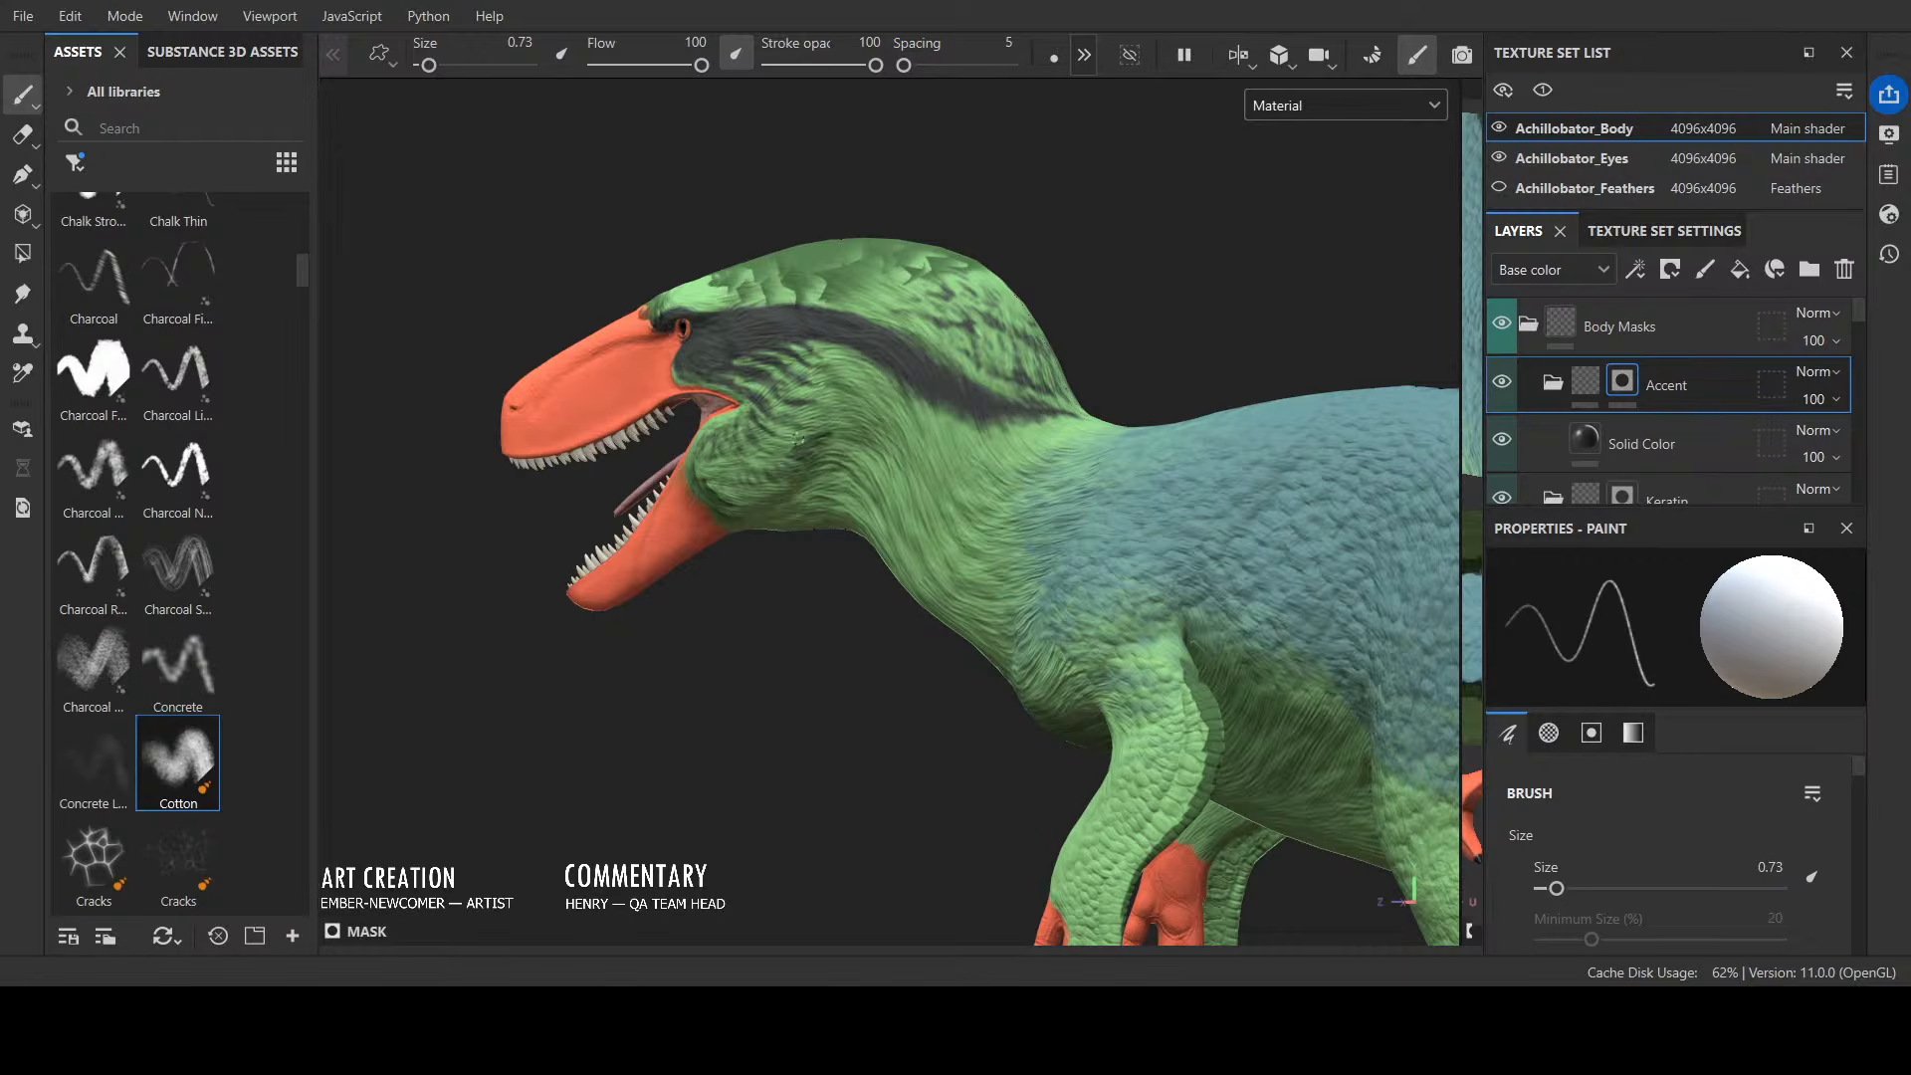
key(x)
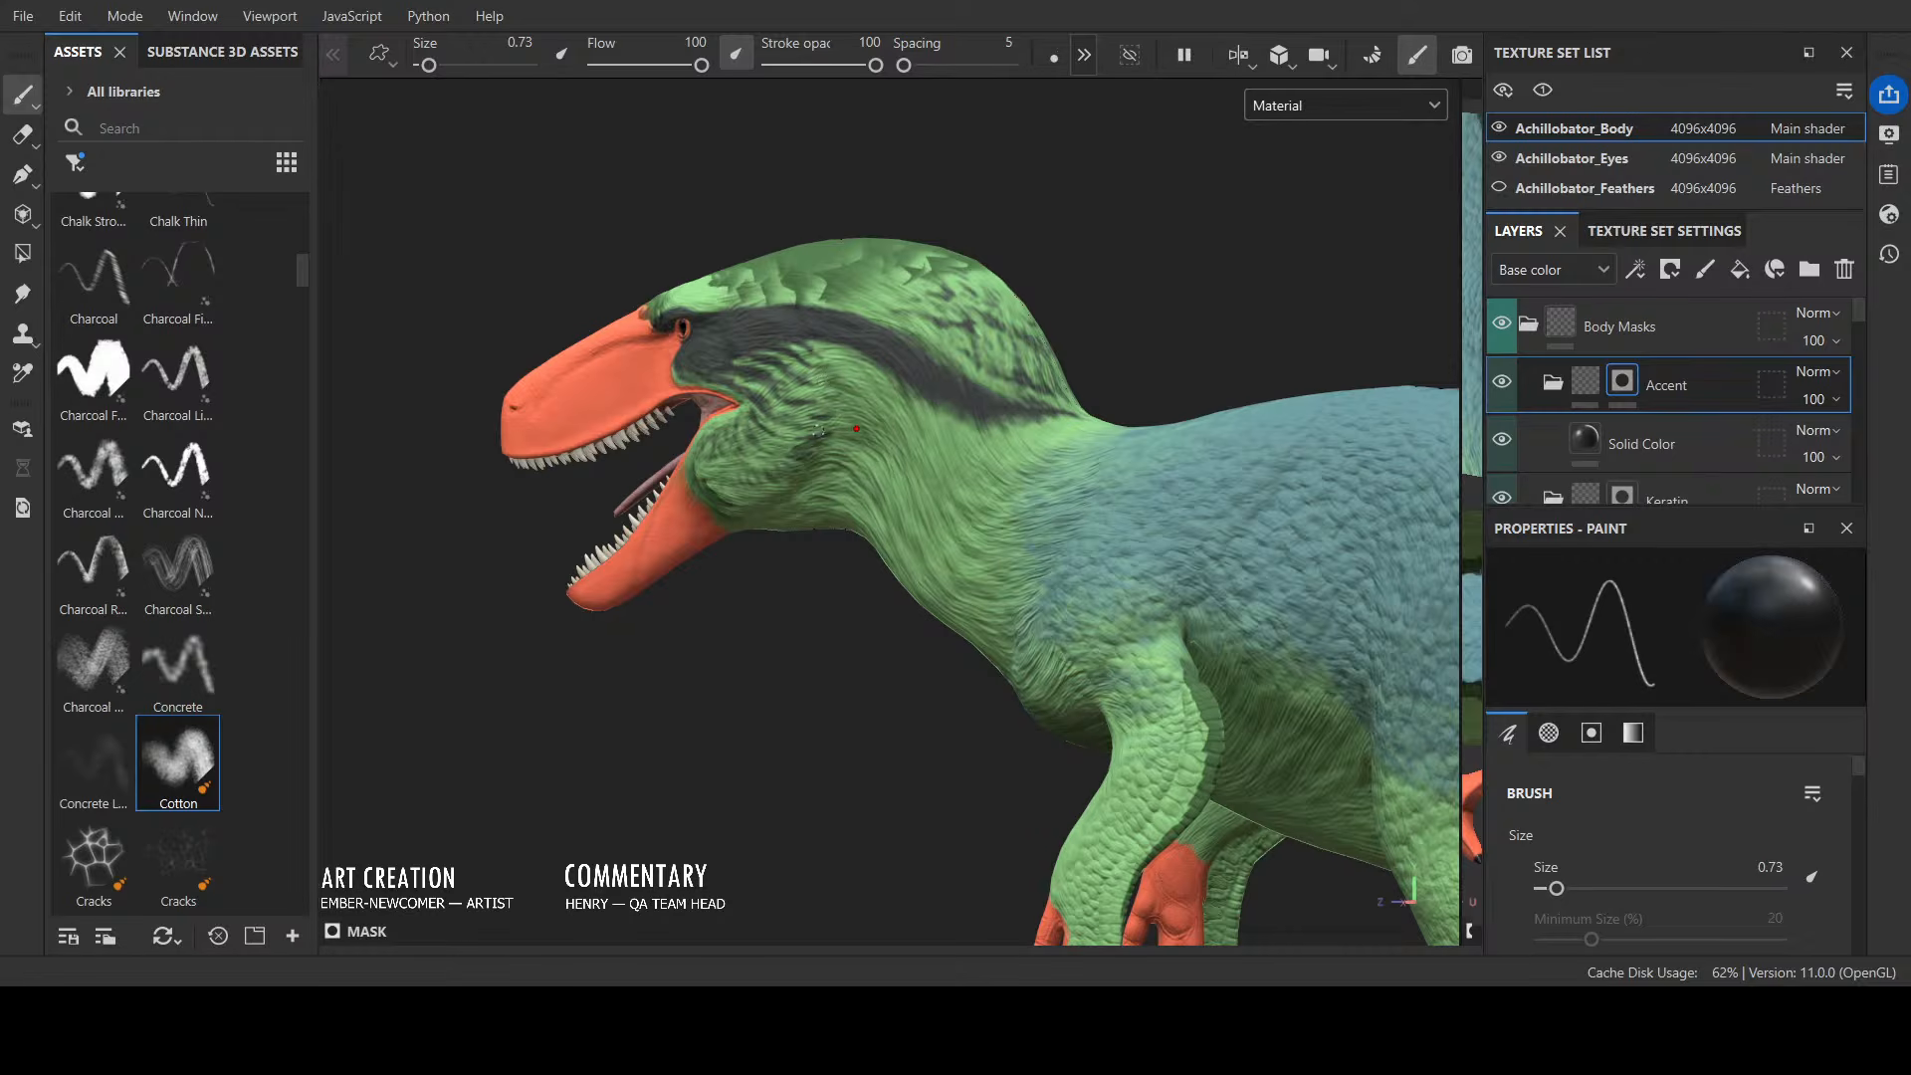
alt+drag(813, 435, 1065, 279)
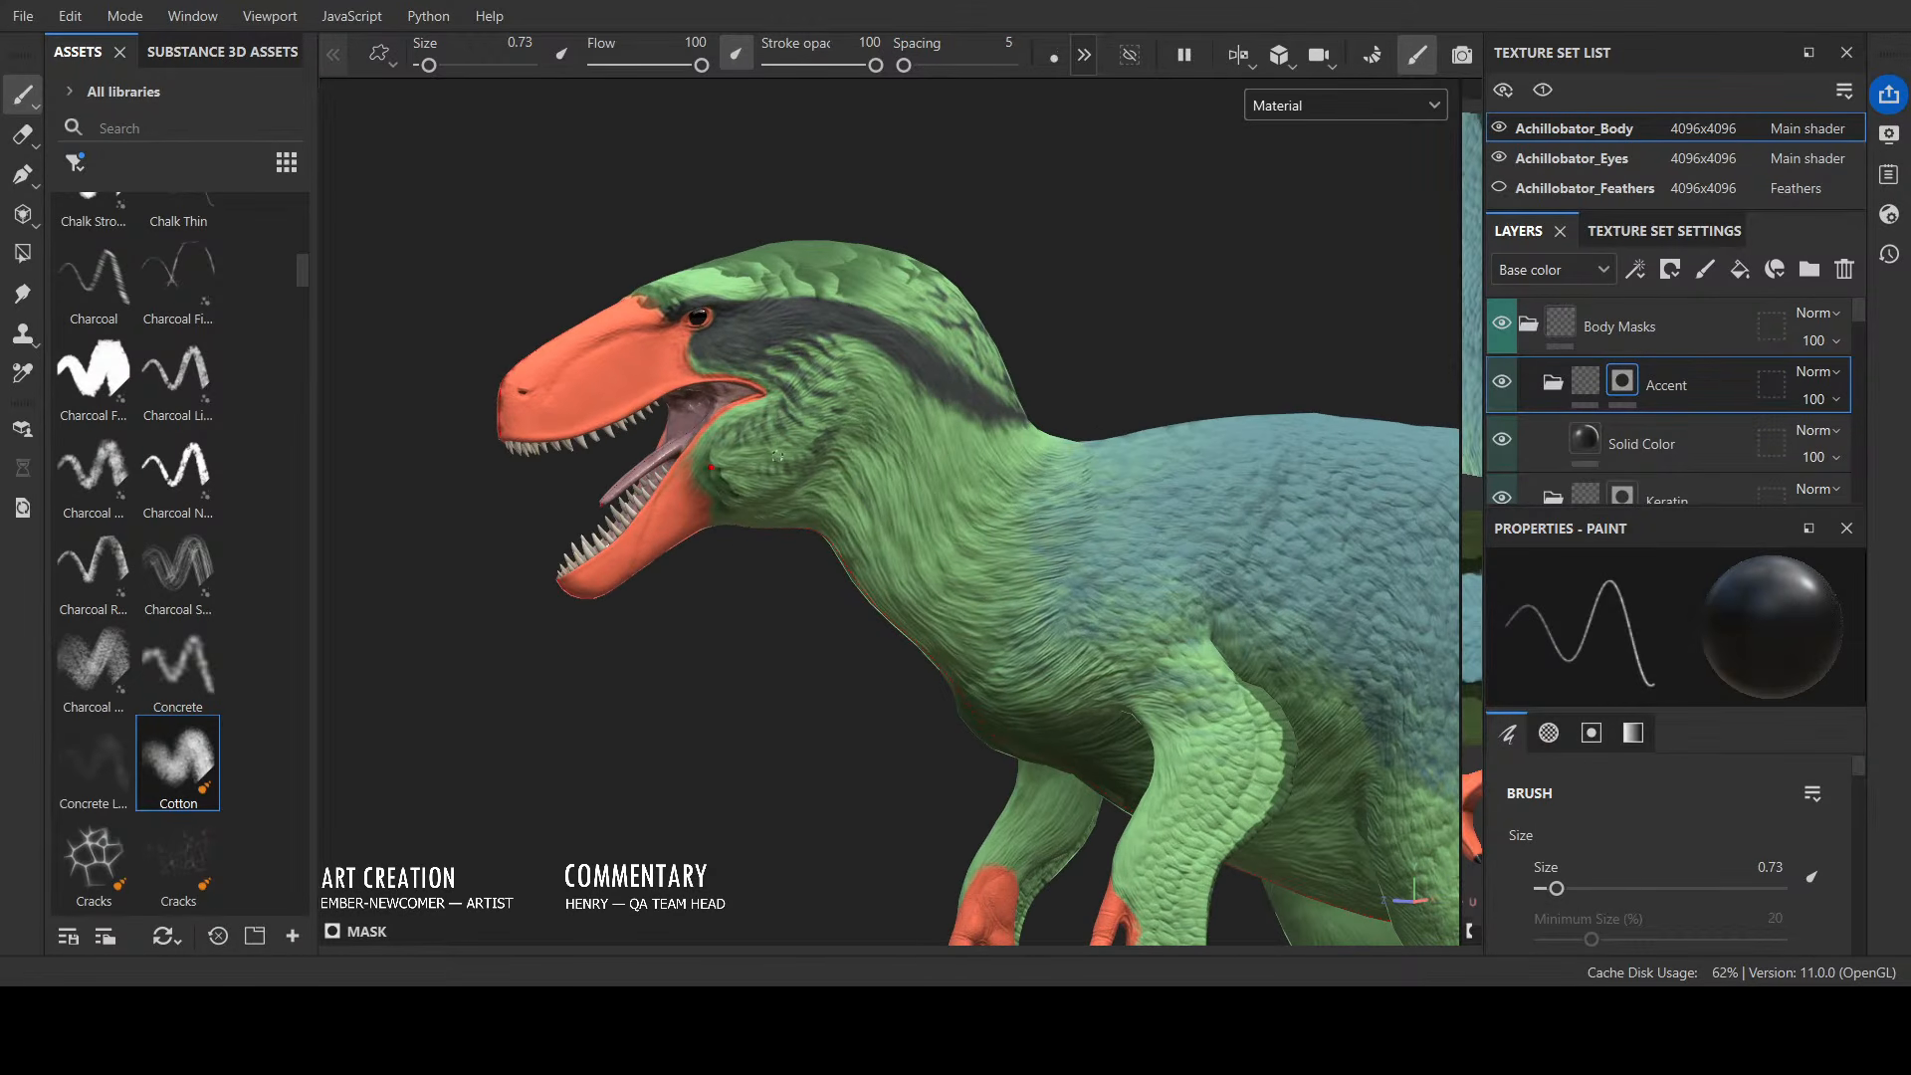
key(x)
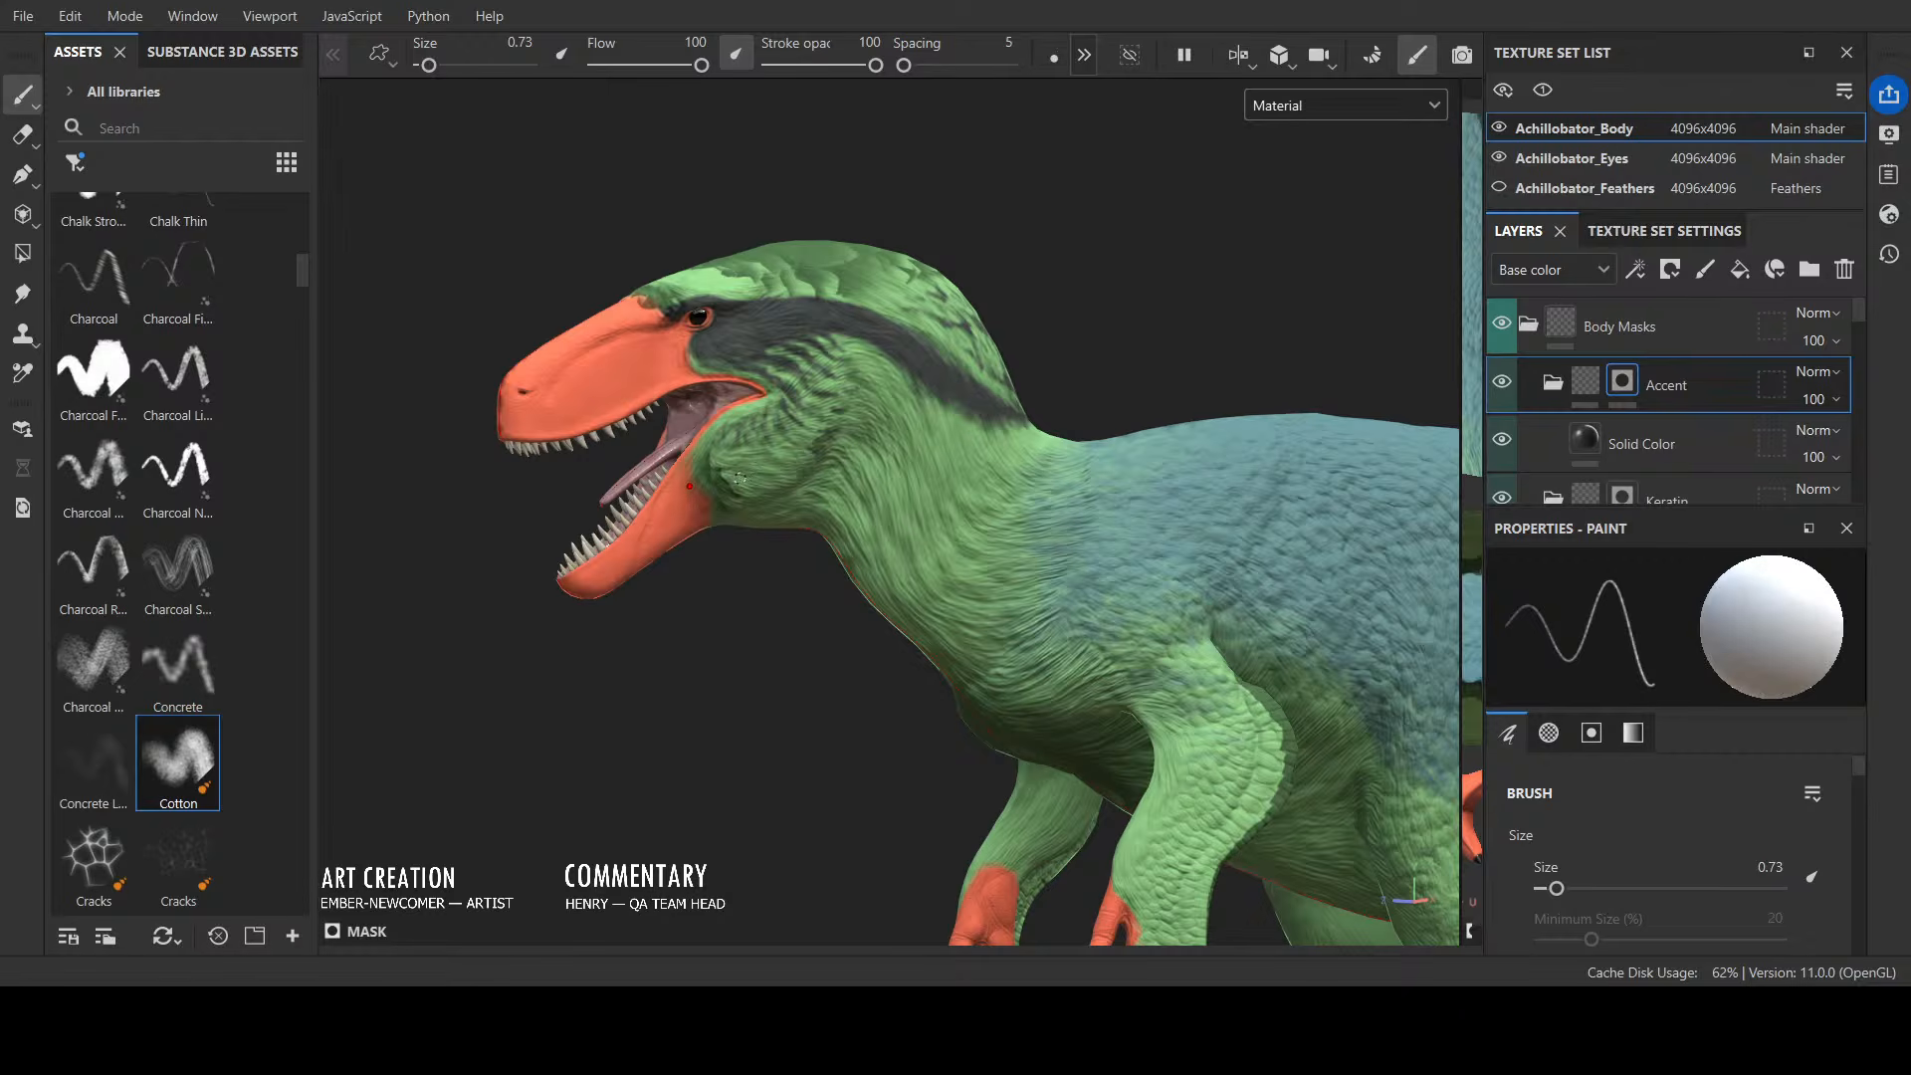
drag(785, 465, 814, 458)
alt+drag(943, 370, 976, 423)
drag(808, 460, 792, 444)
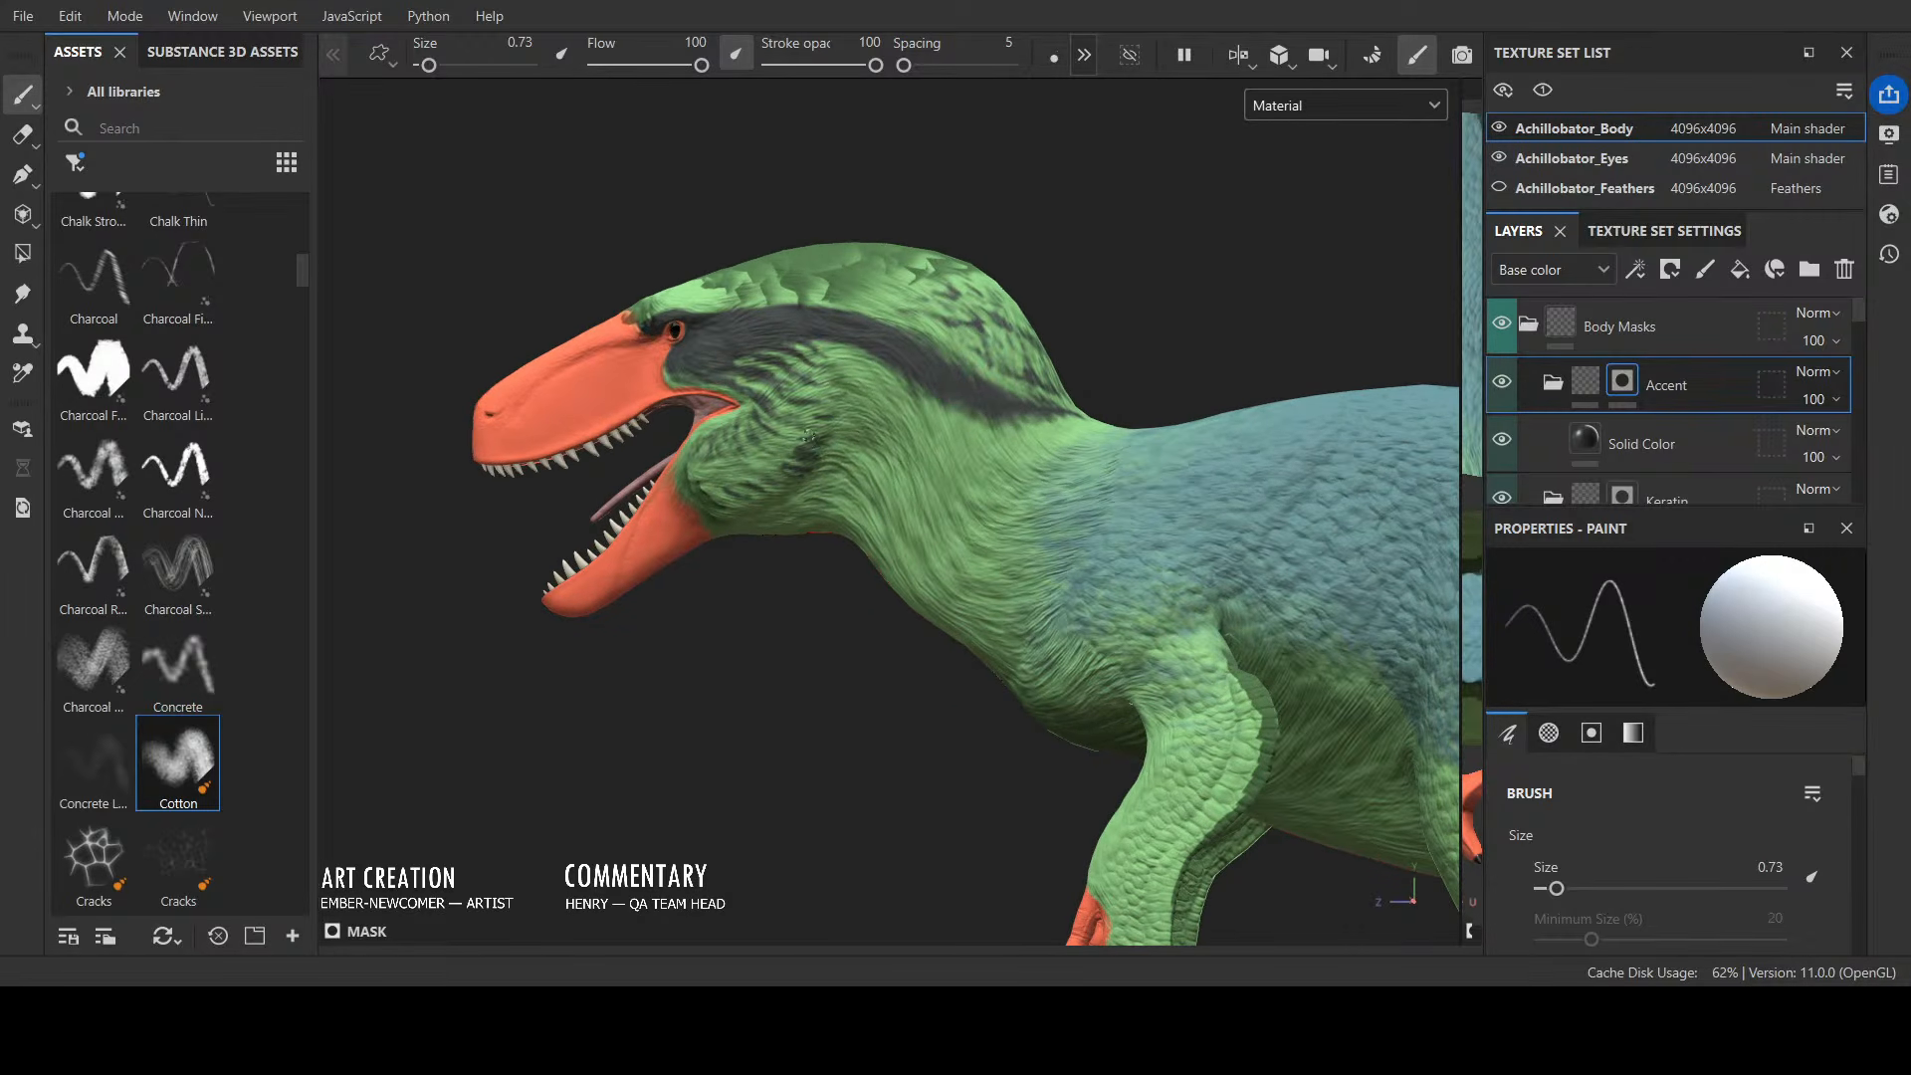
Step: Build up the streaks between the eye stripe and the jaw bulge, breaking up their rear edges with mask erasing strokes
key(x)
mouse_move(694, 394)
alt+mouse_down()
mouse_move(919, 710)
mouse_move(786, 393)
mouse_move(757, 370)
mouse_move(814, 396)
mouse_move(816, 342)
mouse_move(846, 351)
mouse_move(828, 341)
mouse_move(874, 391)
mouse_move(851, 344)
alt+mouse_up()
key(x)
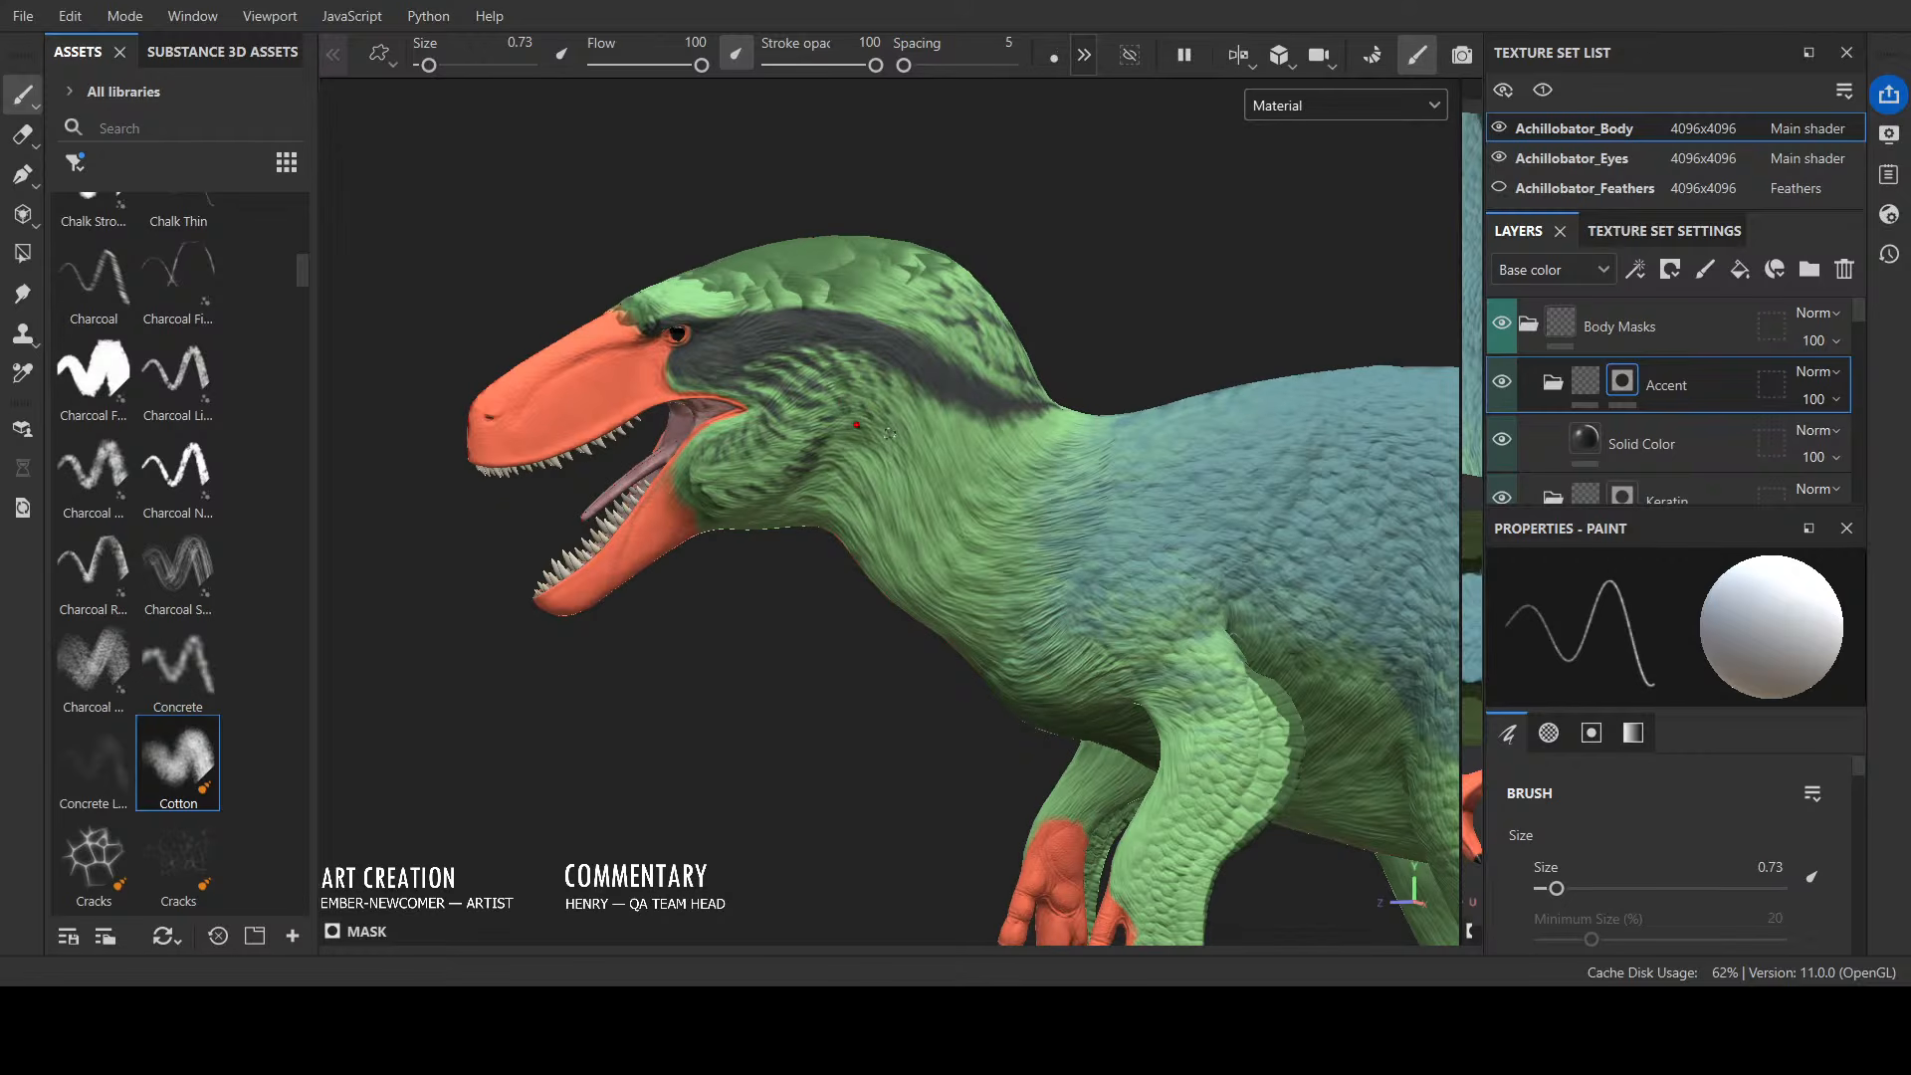
scroll(903, 403, down, 2)
alt+drag(818, 677, 518, 805)
scroll(463, 799, up, 3)
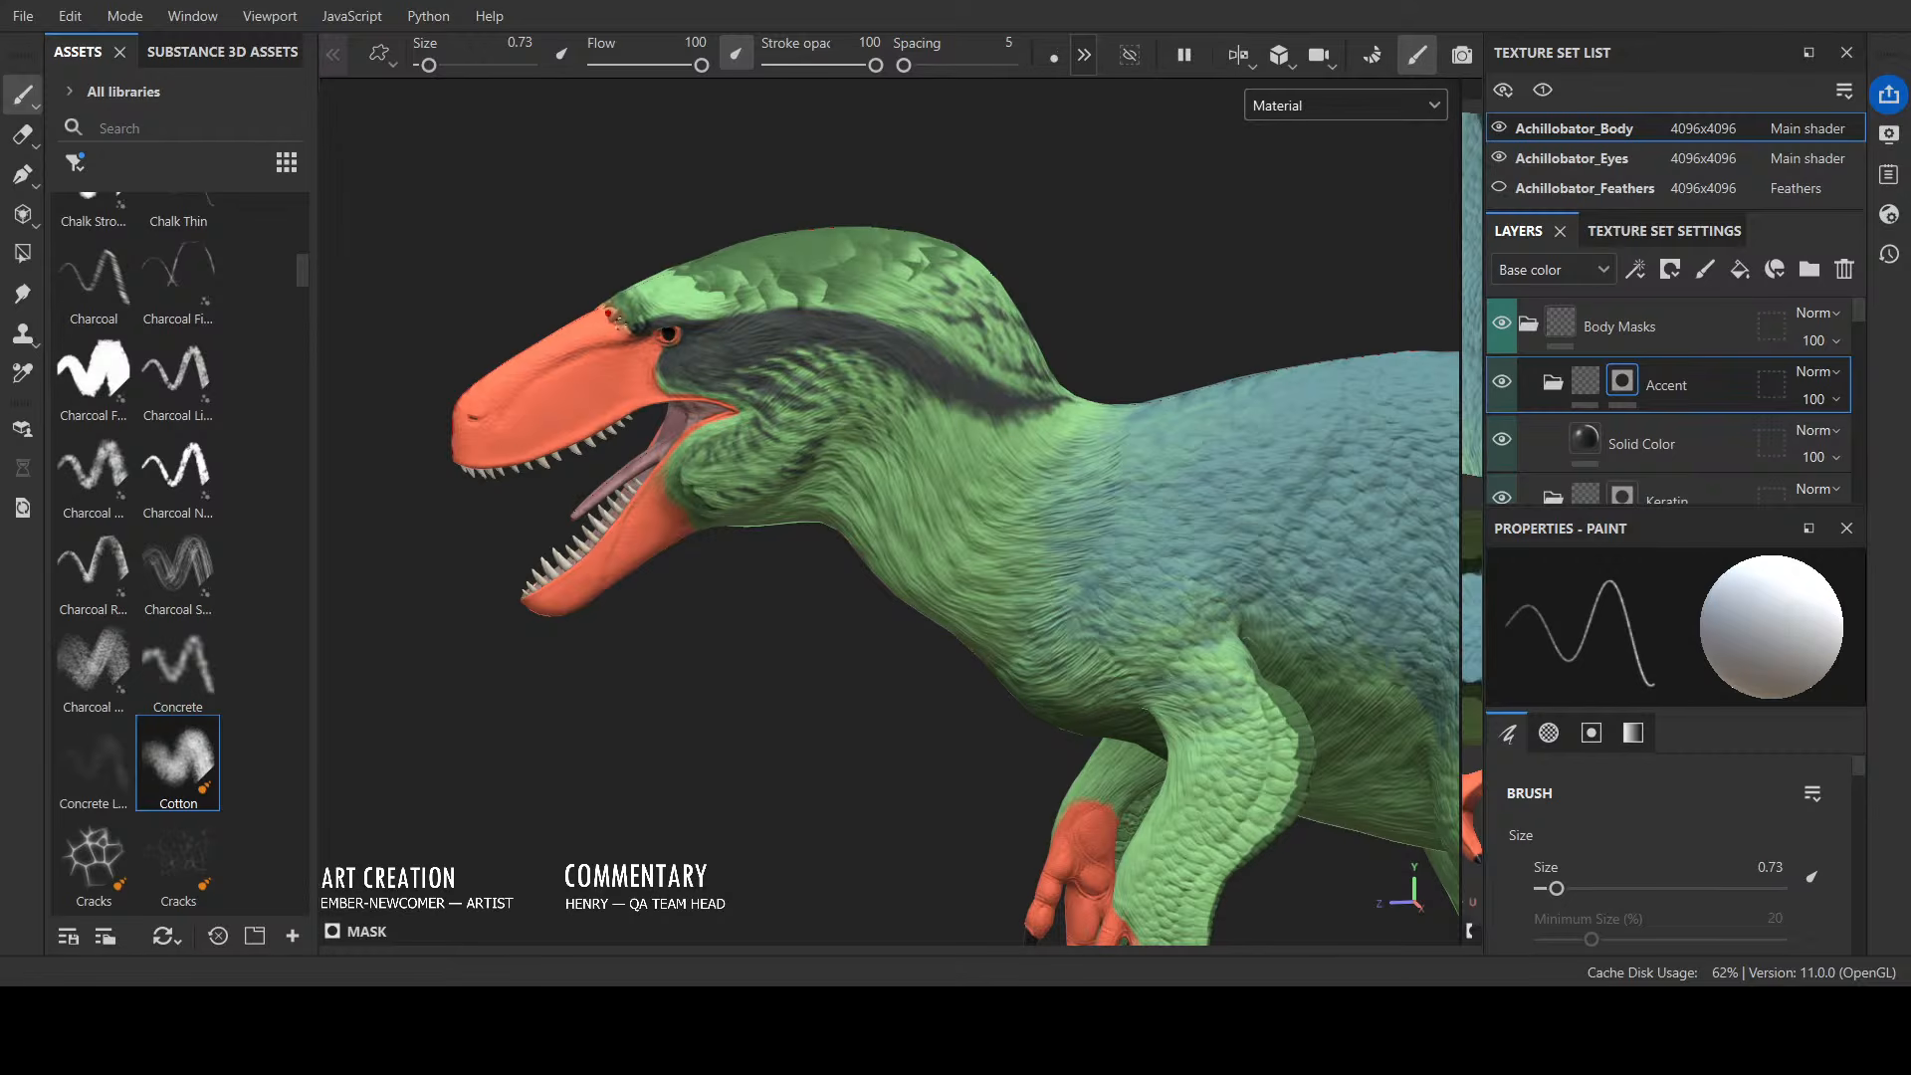
key(x)
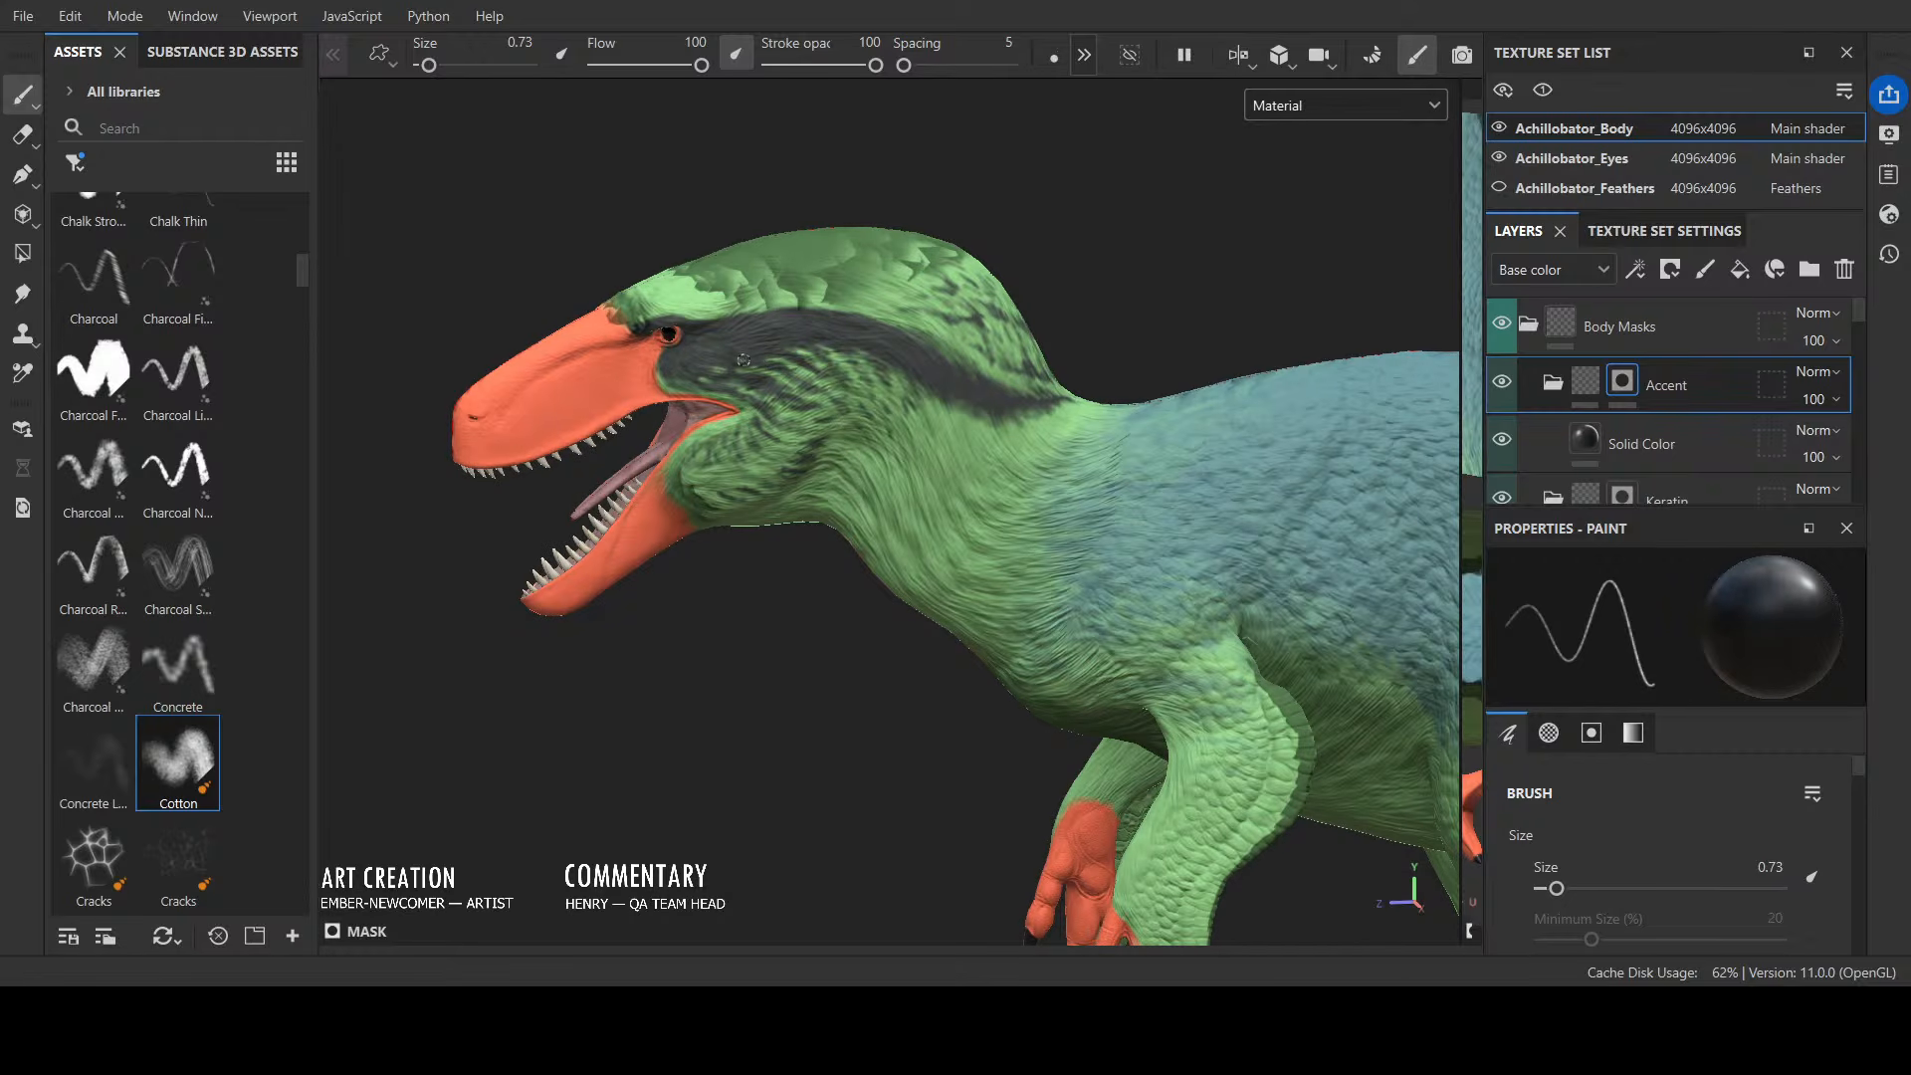
key(x)
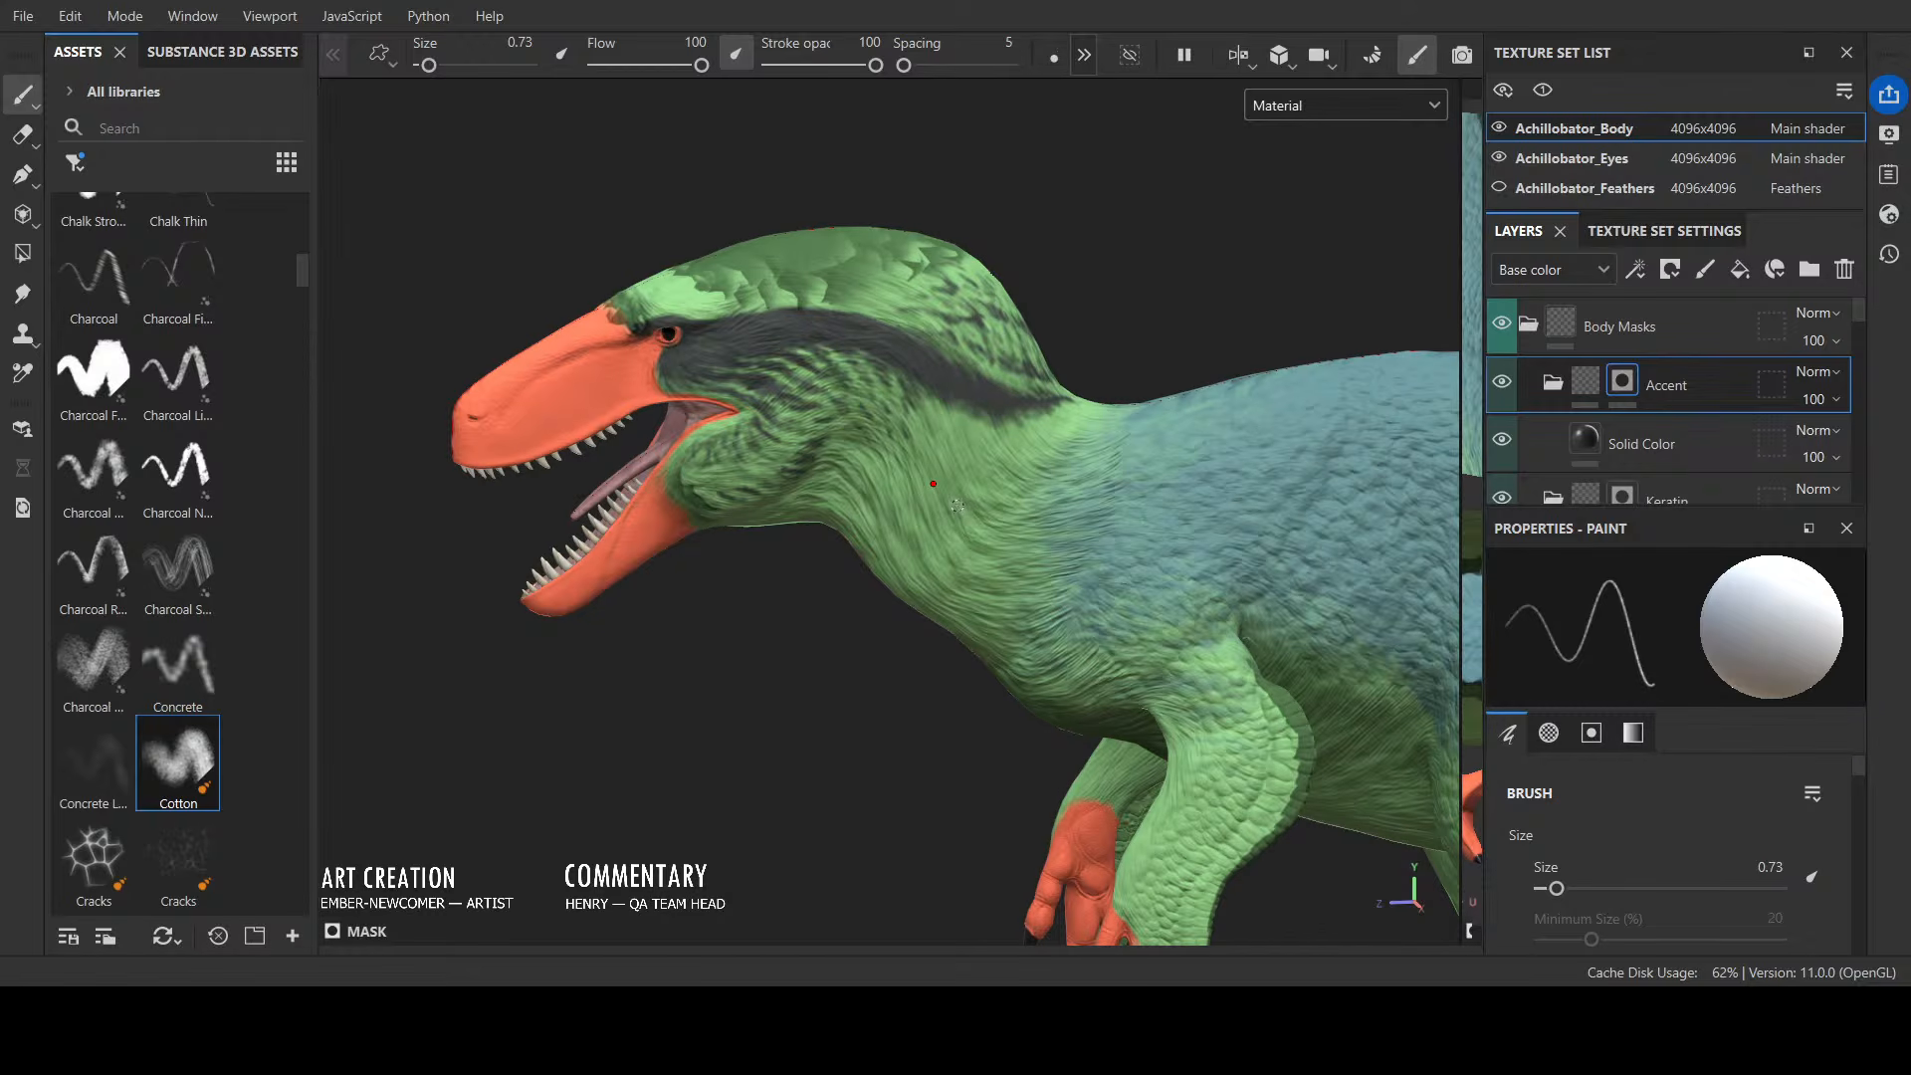
Step: Add darker streaks along the rear edge of the jaw bulge and trim them where they meet the neck
alt+drag(739, 736, 856, 702)
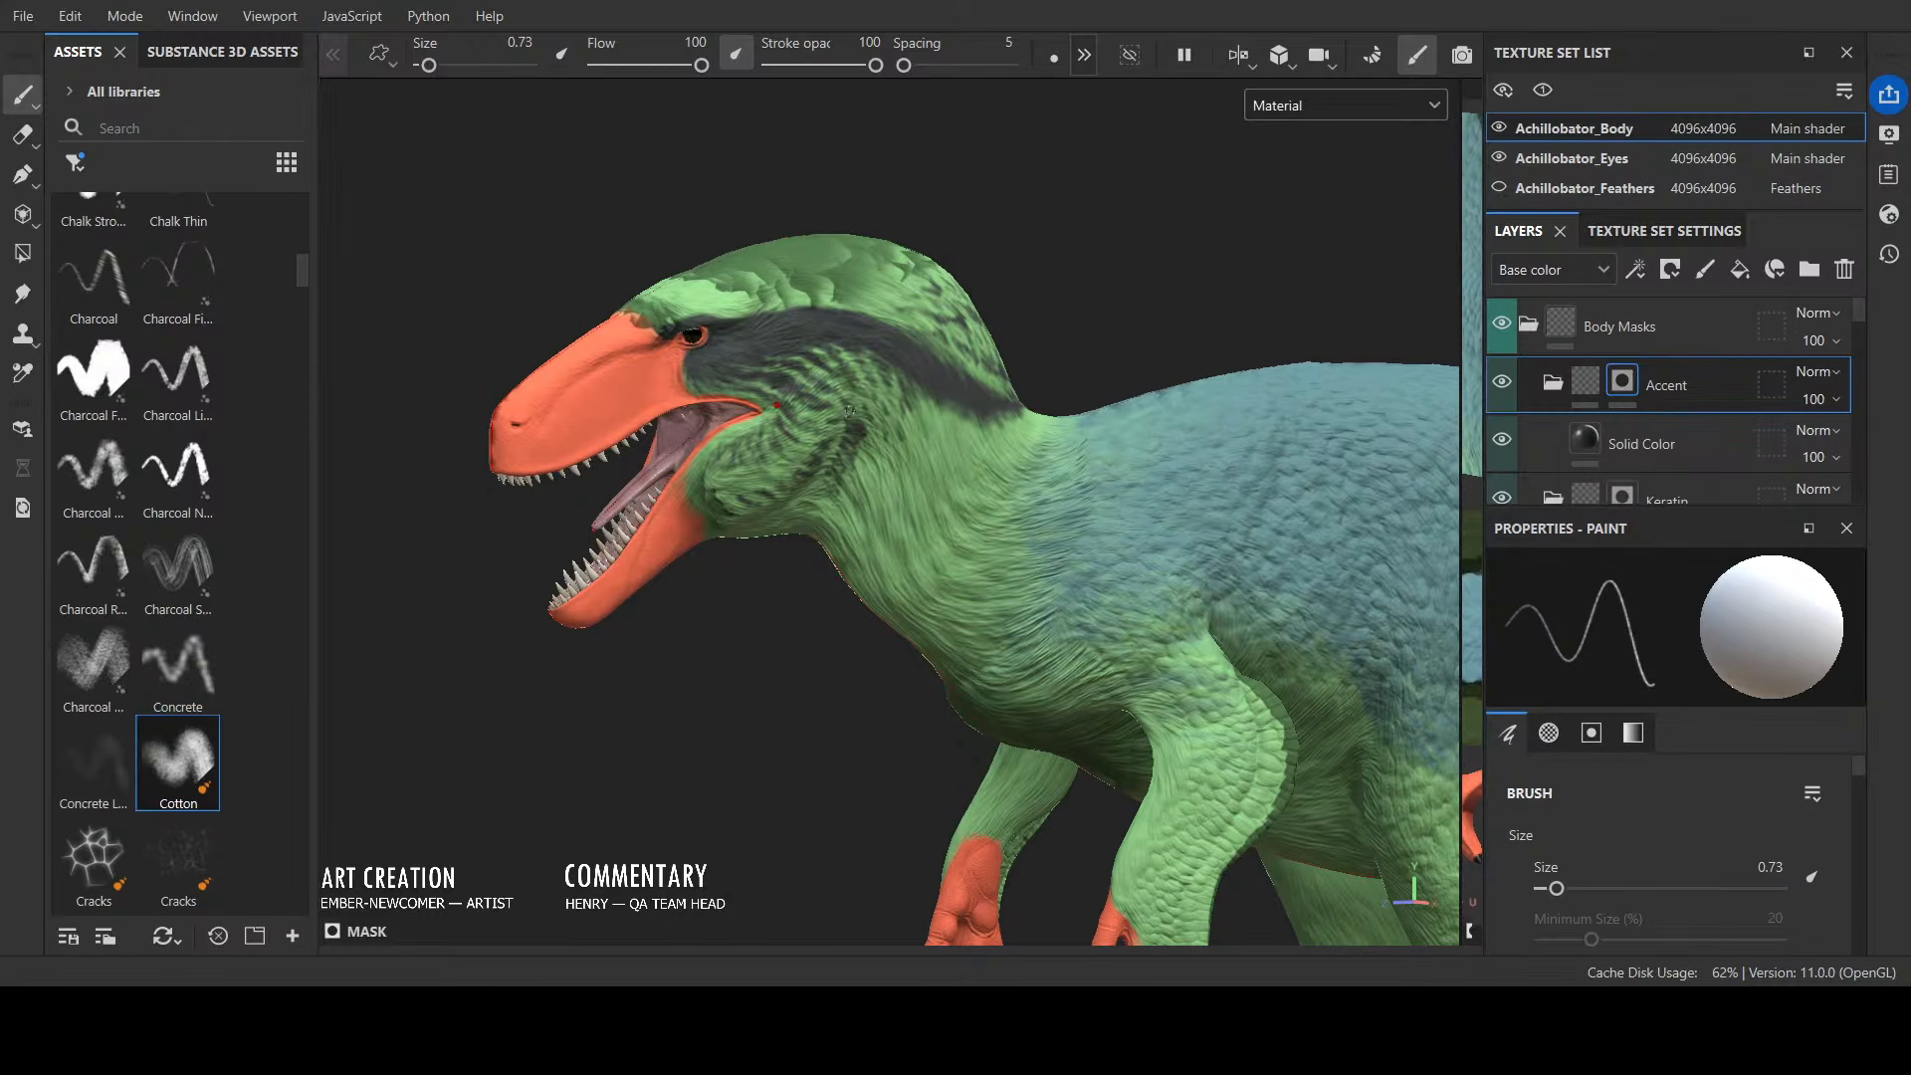
key(x)
alt+drag(843, 471, 845, 468)
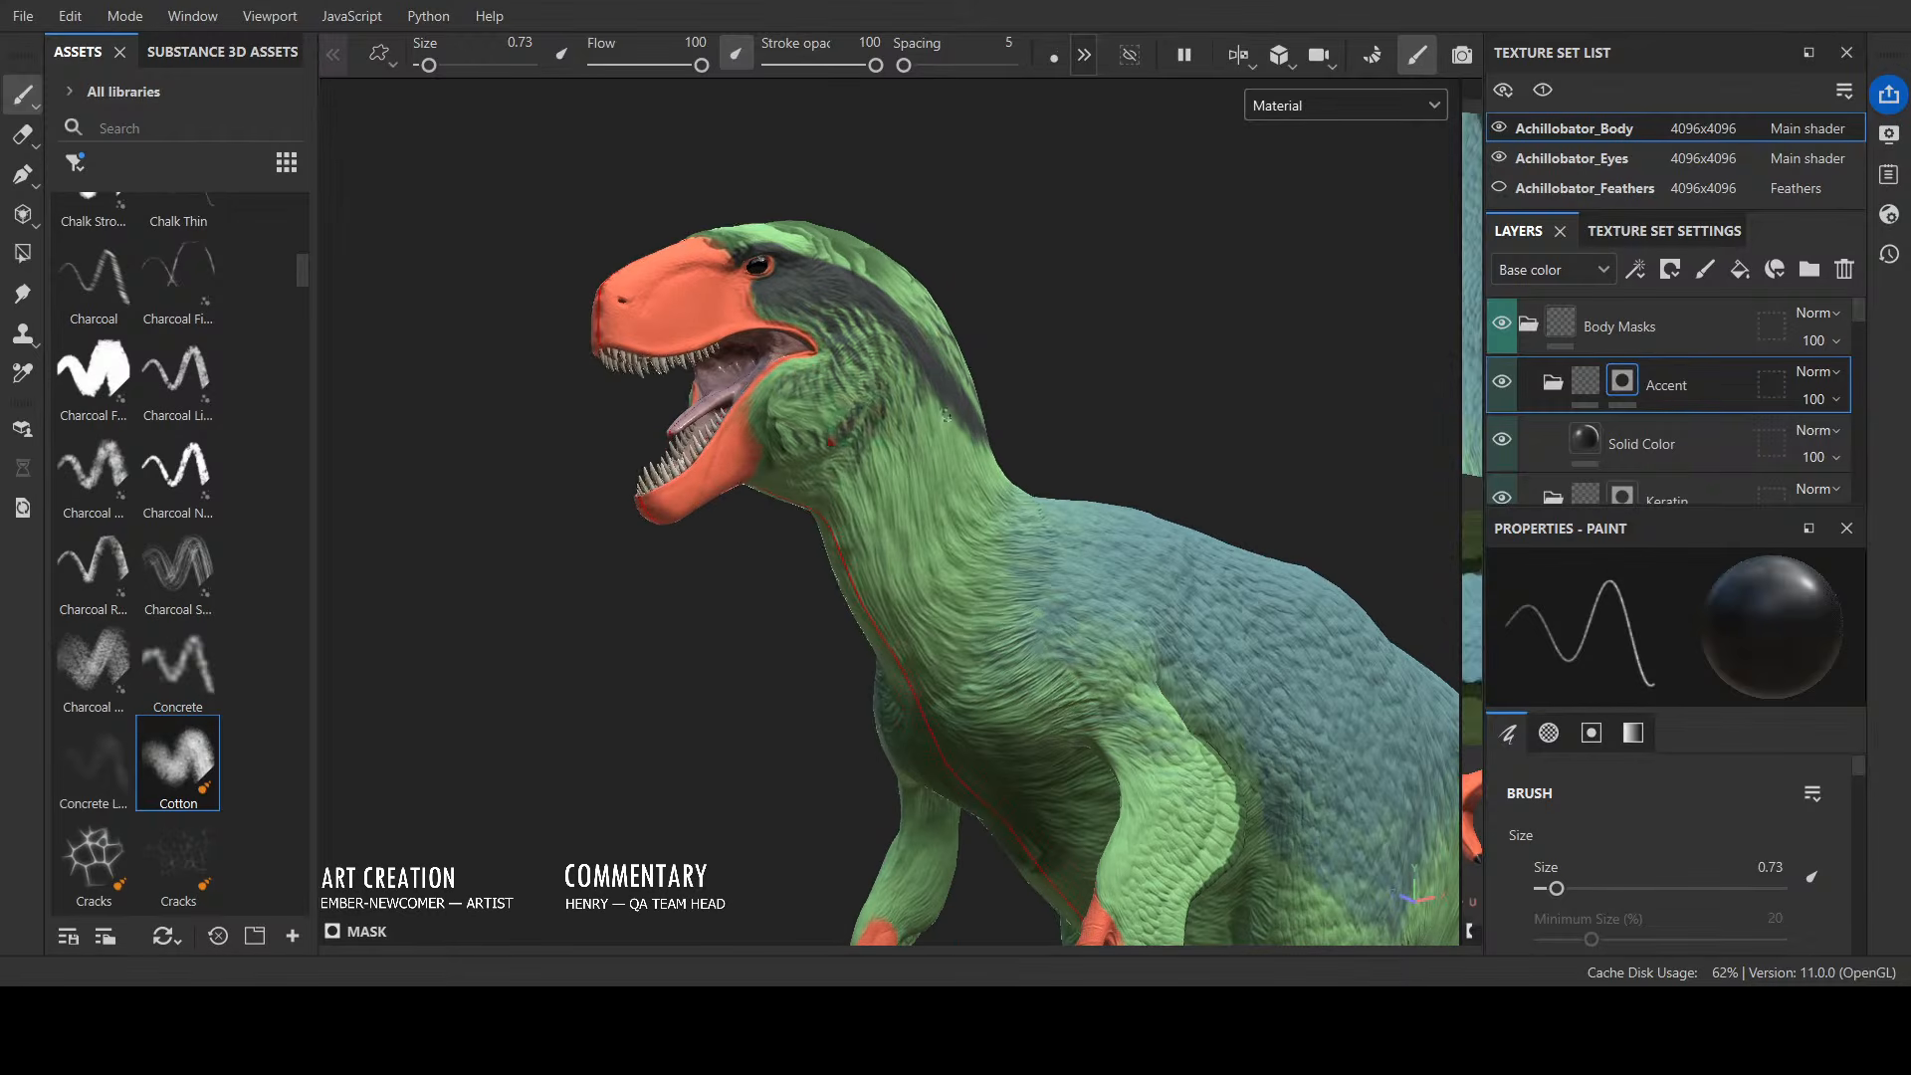
key(x)
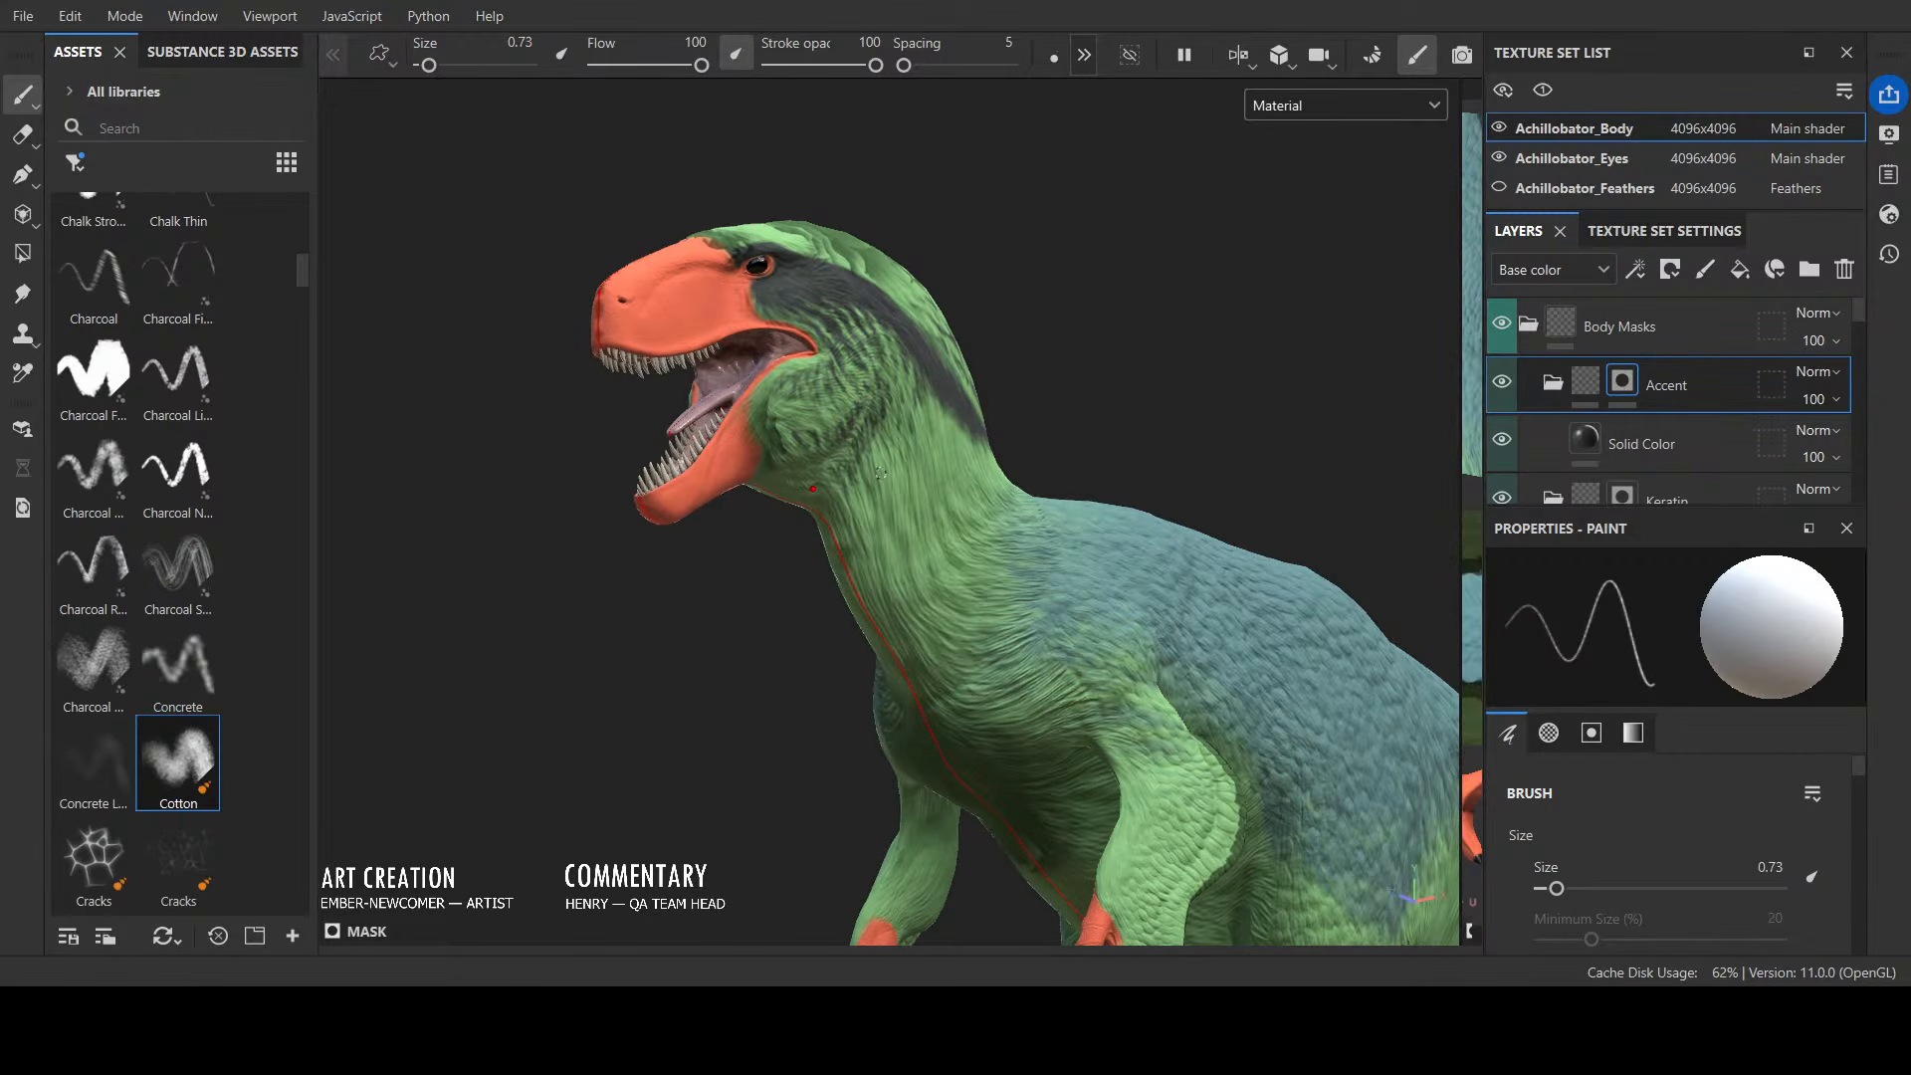
Step: Switch the viewport to the Base color channel and extend the streaks down behind the jaw onto the upper throat
click(1385, 223)
alt+drag(1229, 298, 977, 380)
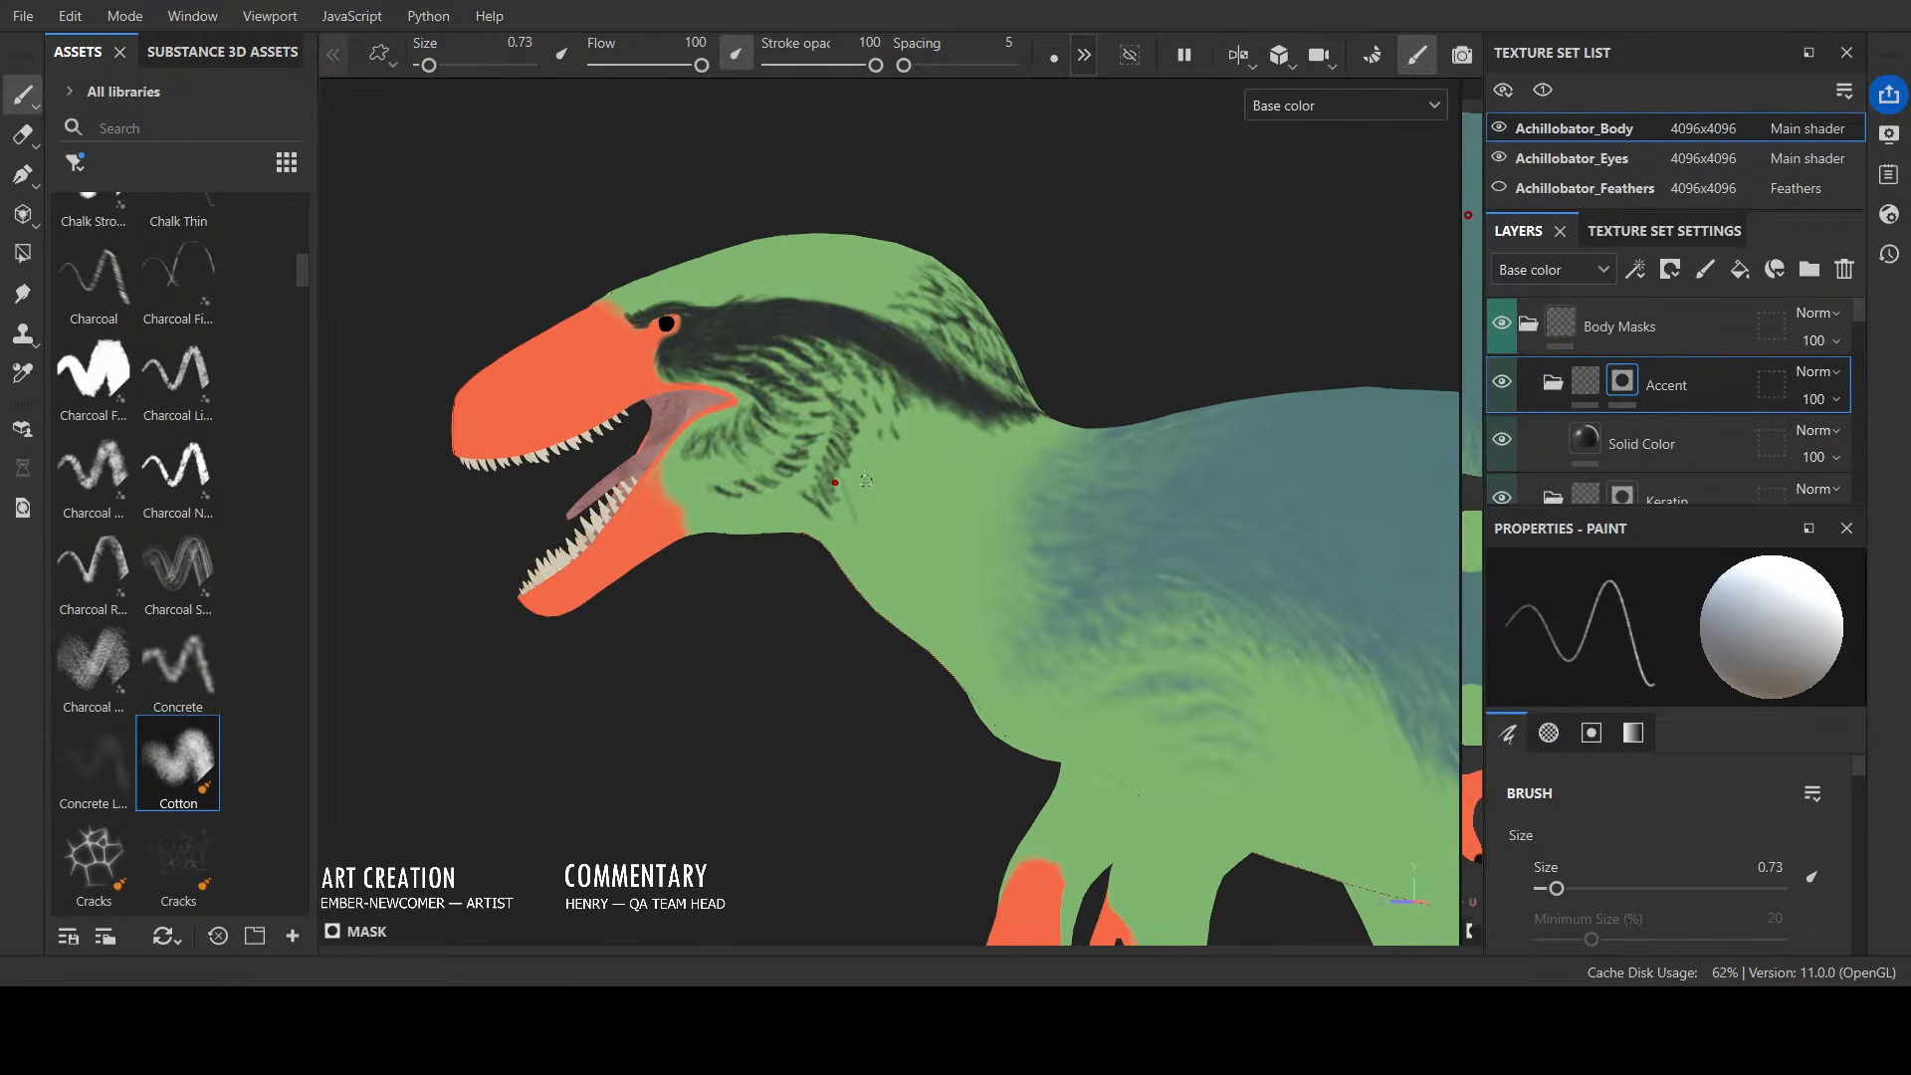
mouse_move(819, 488)
mouse_down()
mouse_move(830, 511)
mouse_move(848, 408)
mouse_move(828, 381)
mouse_move(838, 489)
mouse_up()
key(x)
key(x)
drag(867, 514, 877, 436)
key(x)
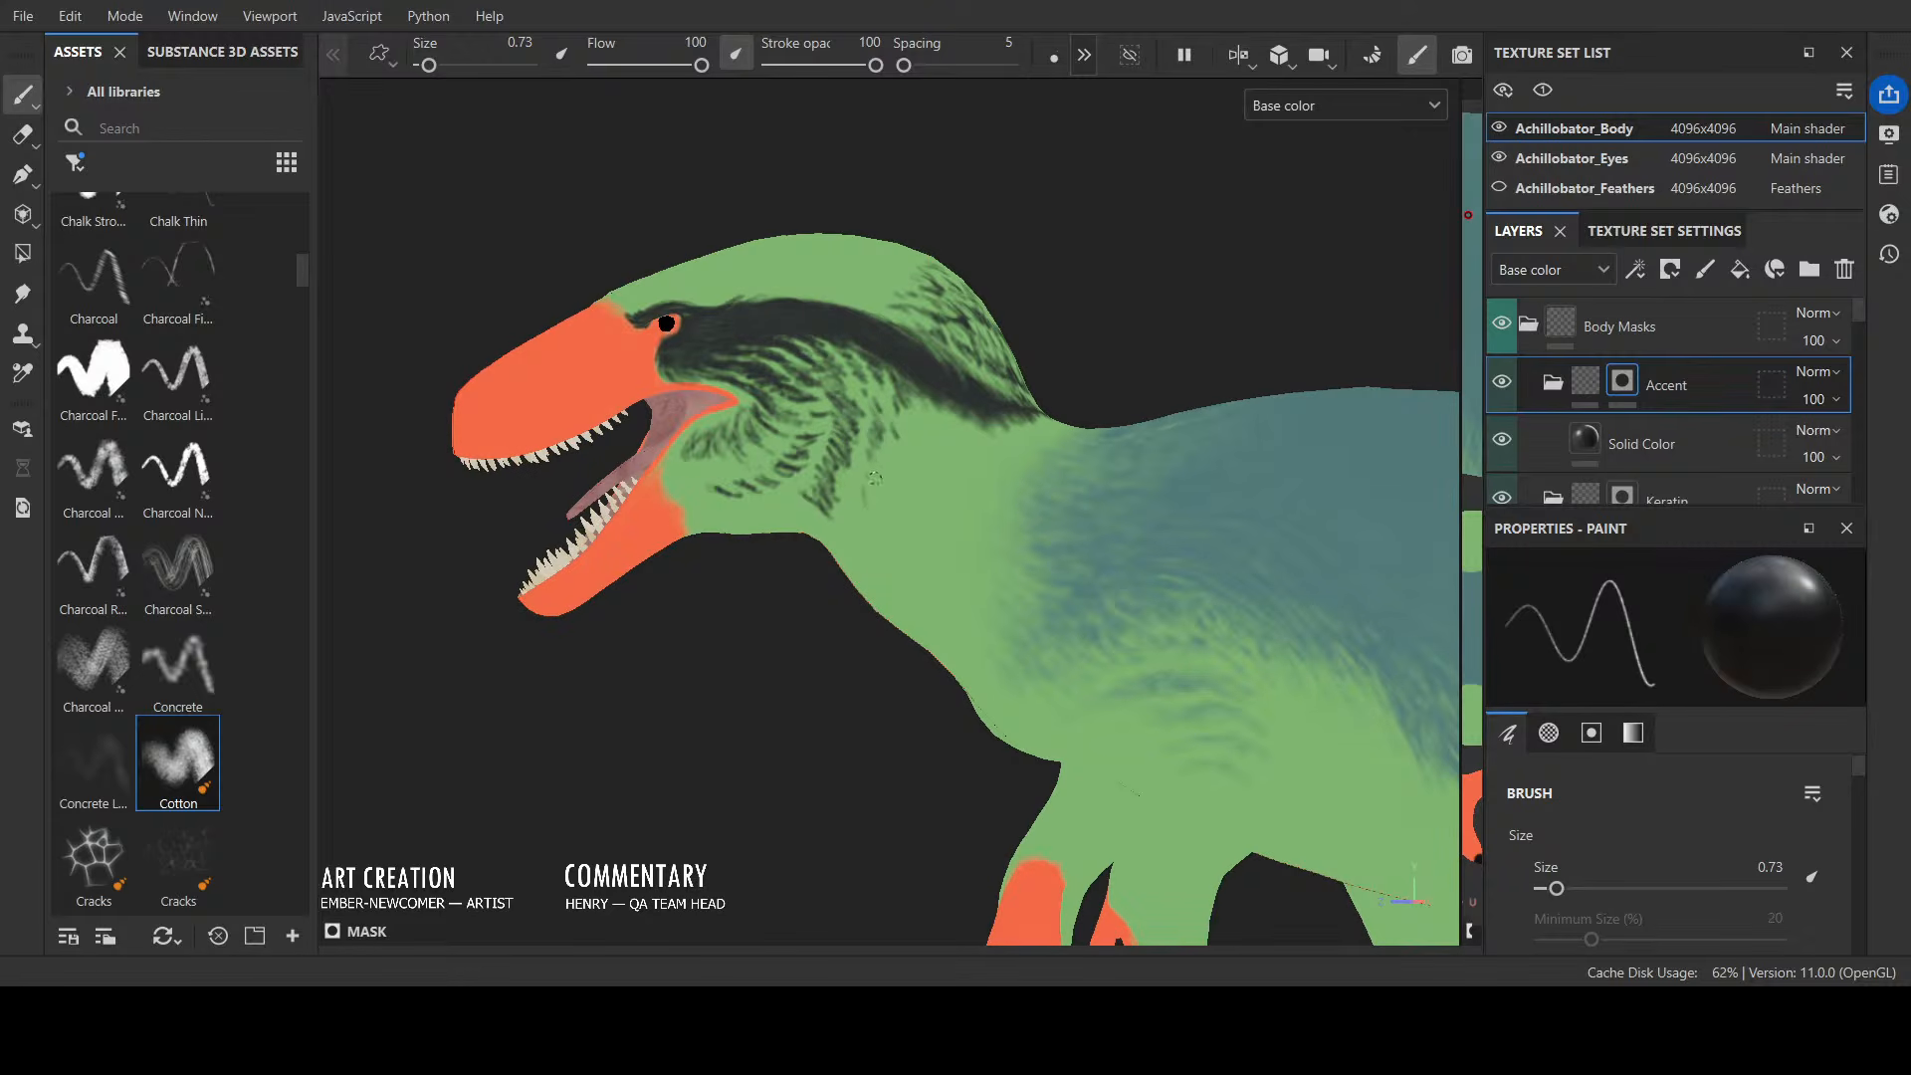
Step: Paint fine streaks along the bottom of the cheek above the throat and trim them back
key(x)
key(x)
key(x)
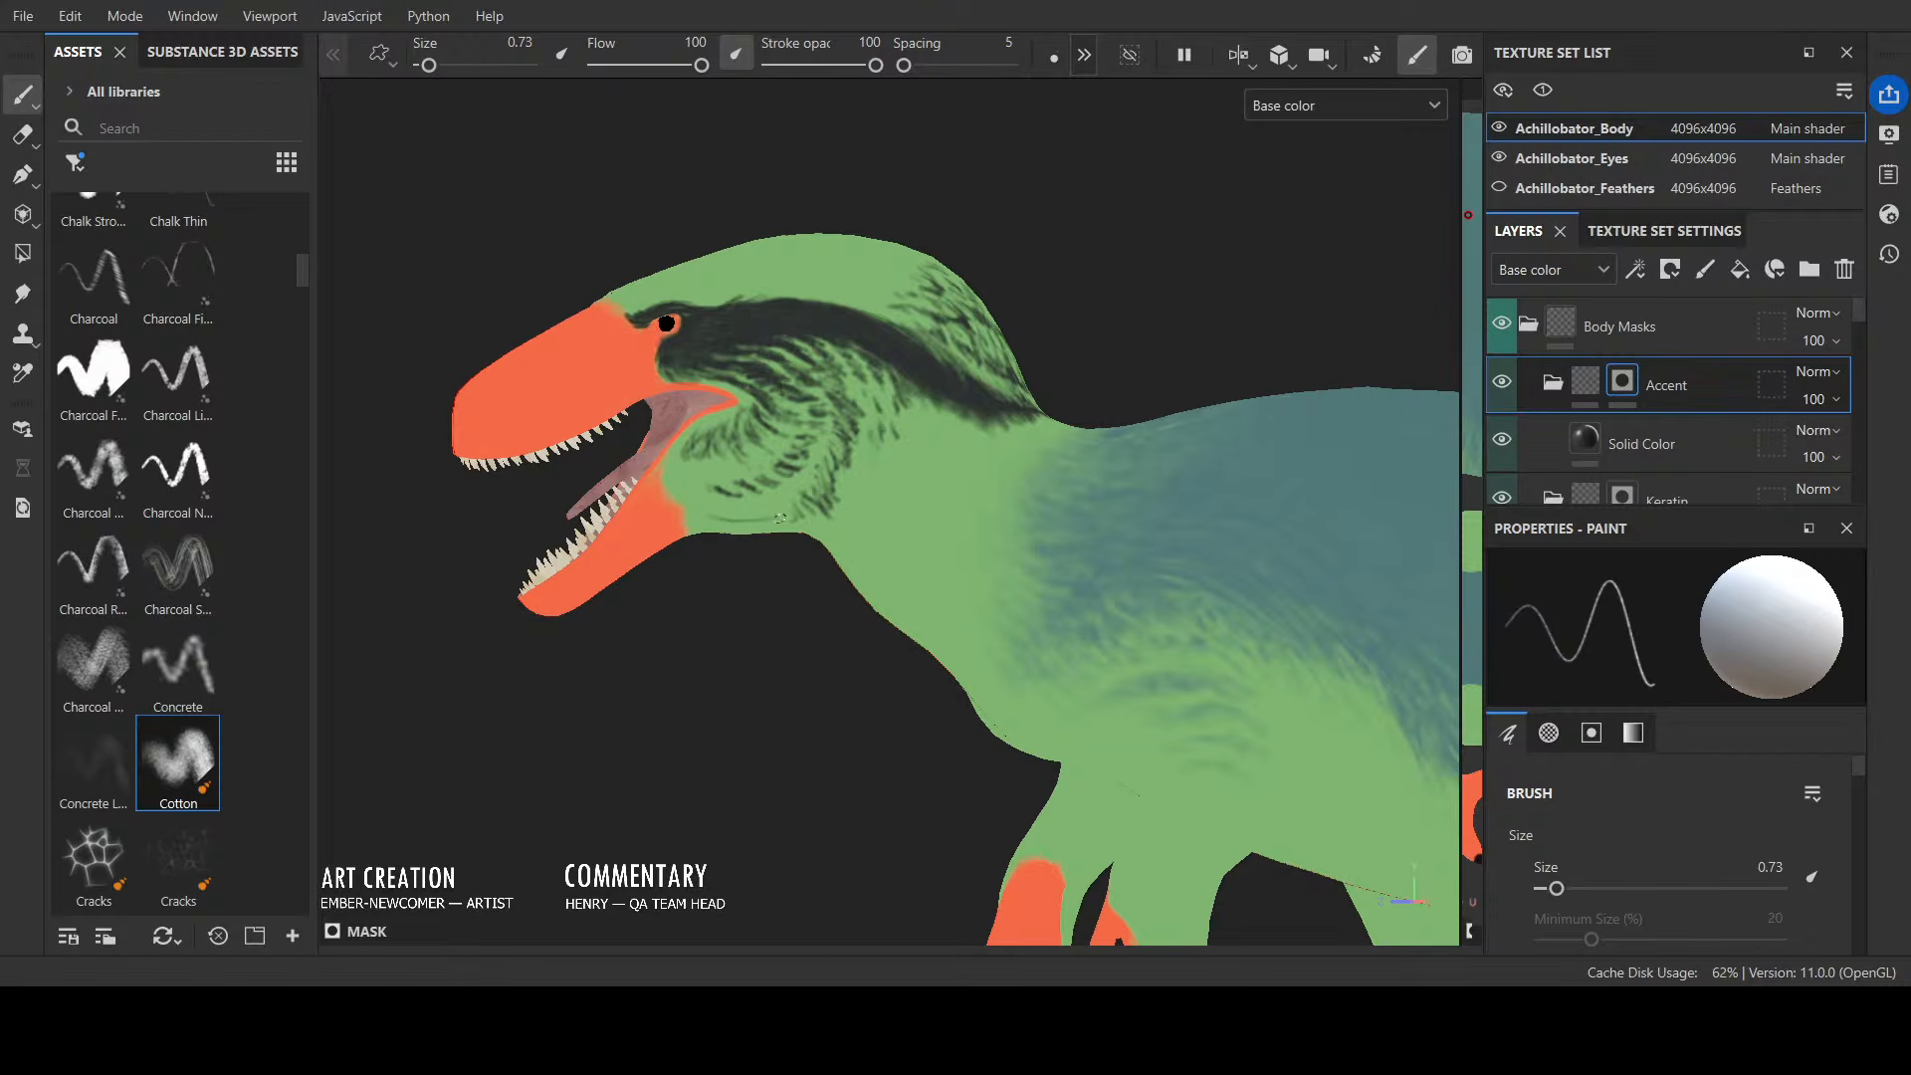
key(x)
key(x)
key(x)
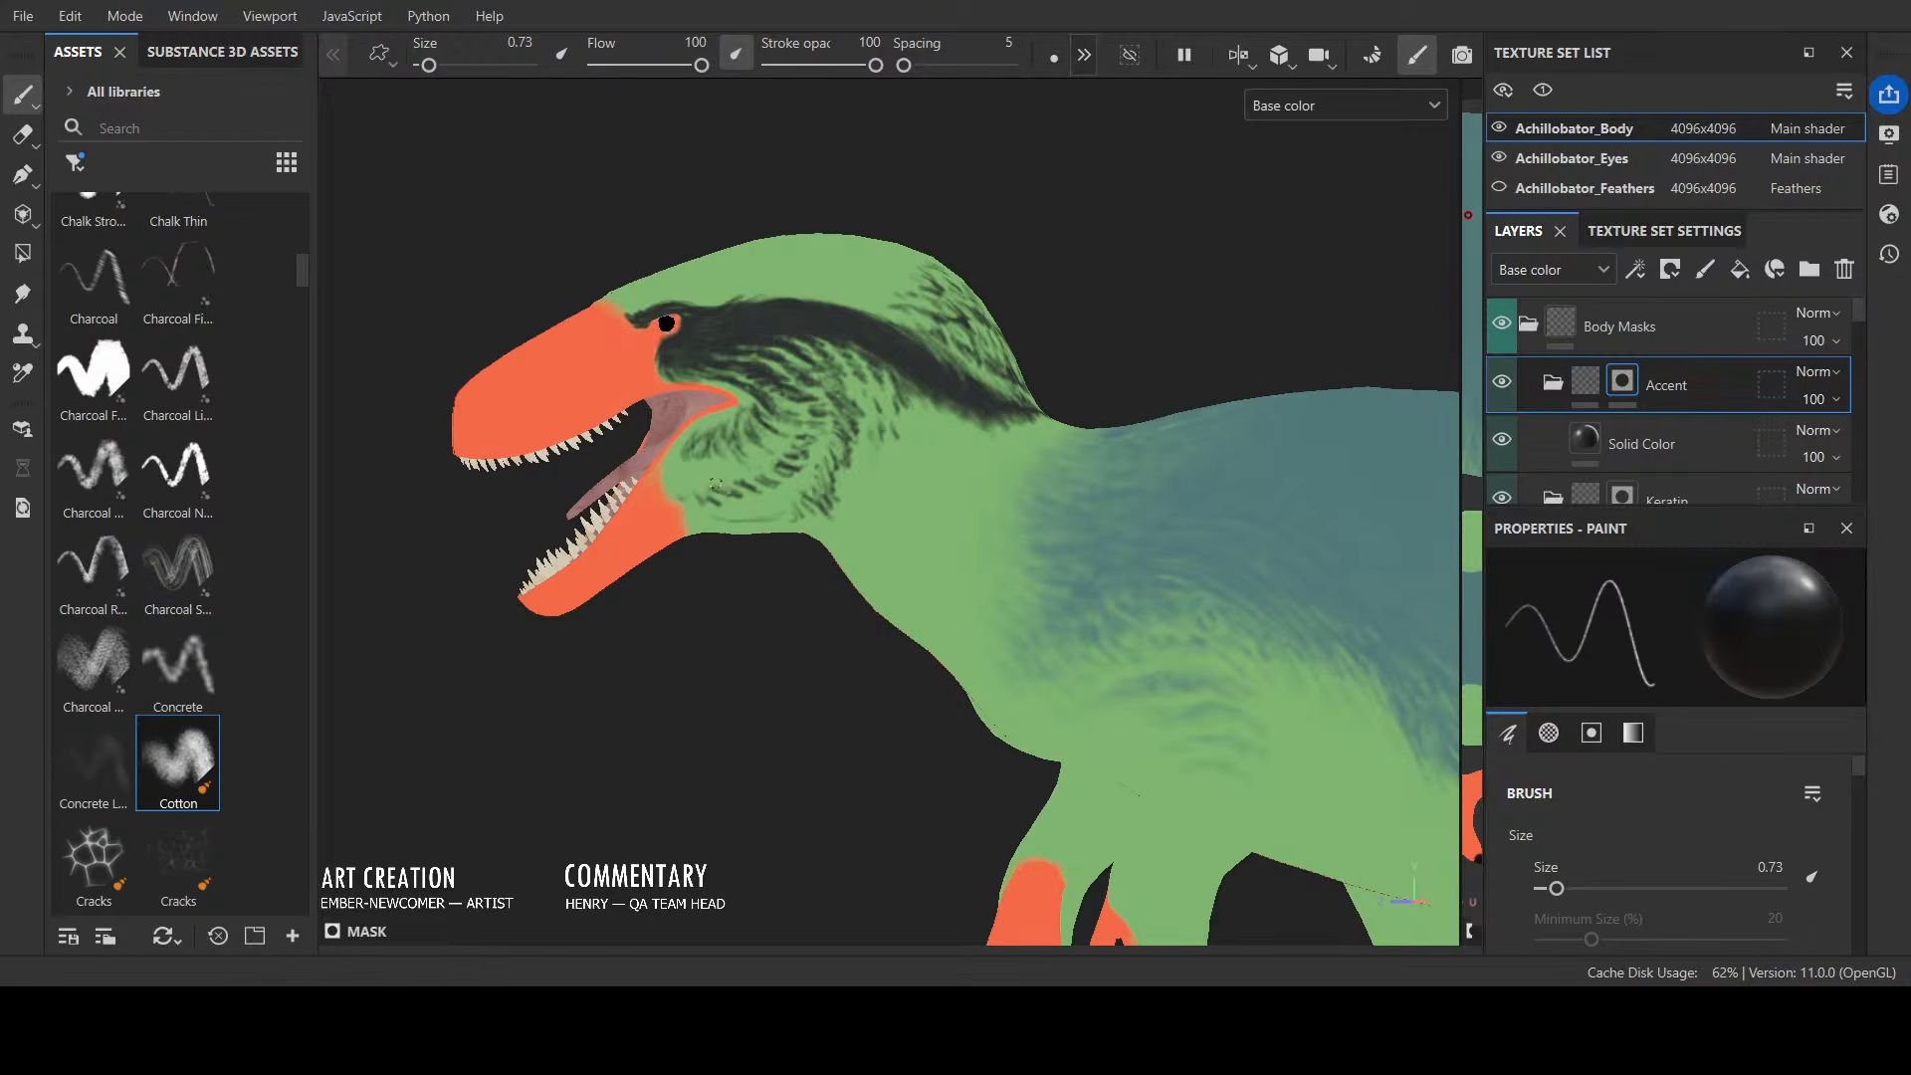
key(x)
Step: Fill in streaks at the throat behind the jaw and on the neck just below the stripe
mouse_move(687, 470)
alt+mouse_down()
mouse_move(1192, 328)
mouse_move(1224, 264)
alt+mouse_up()
key(x)
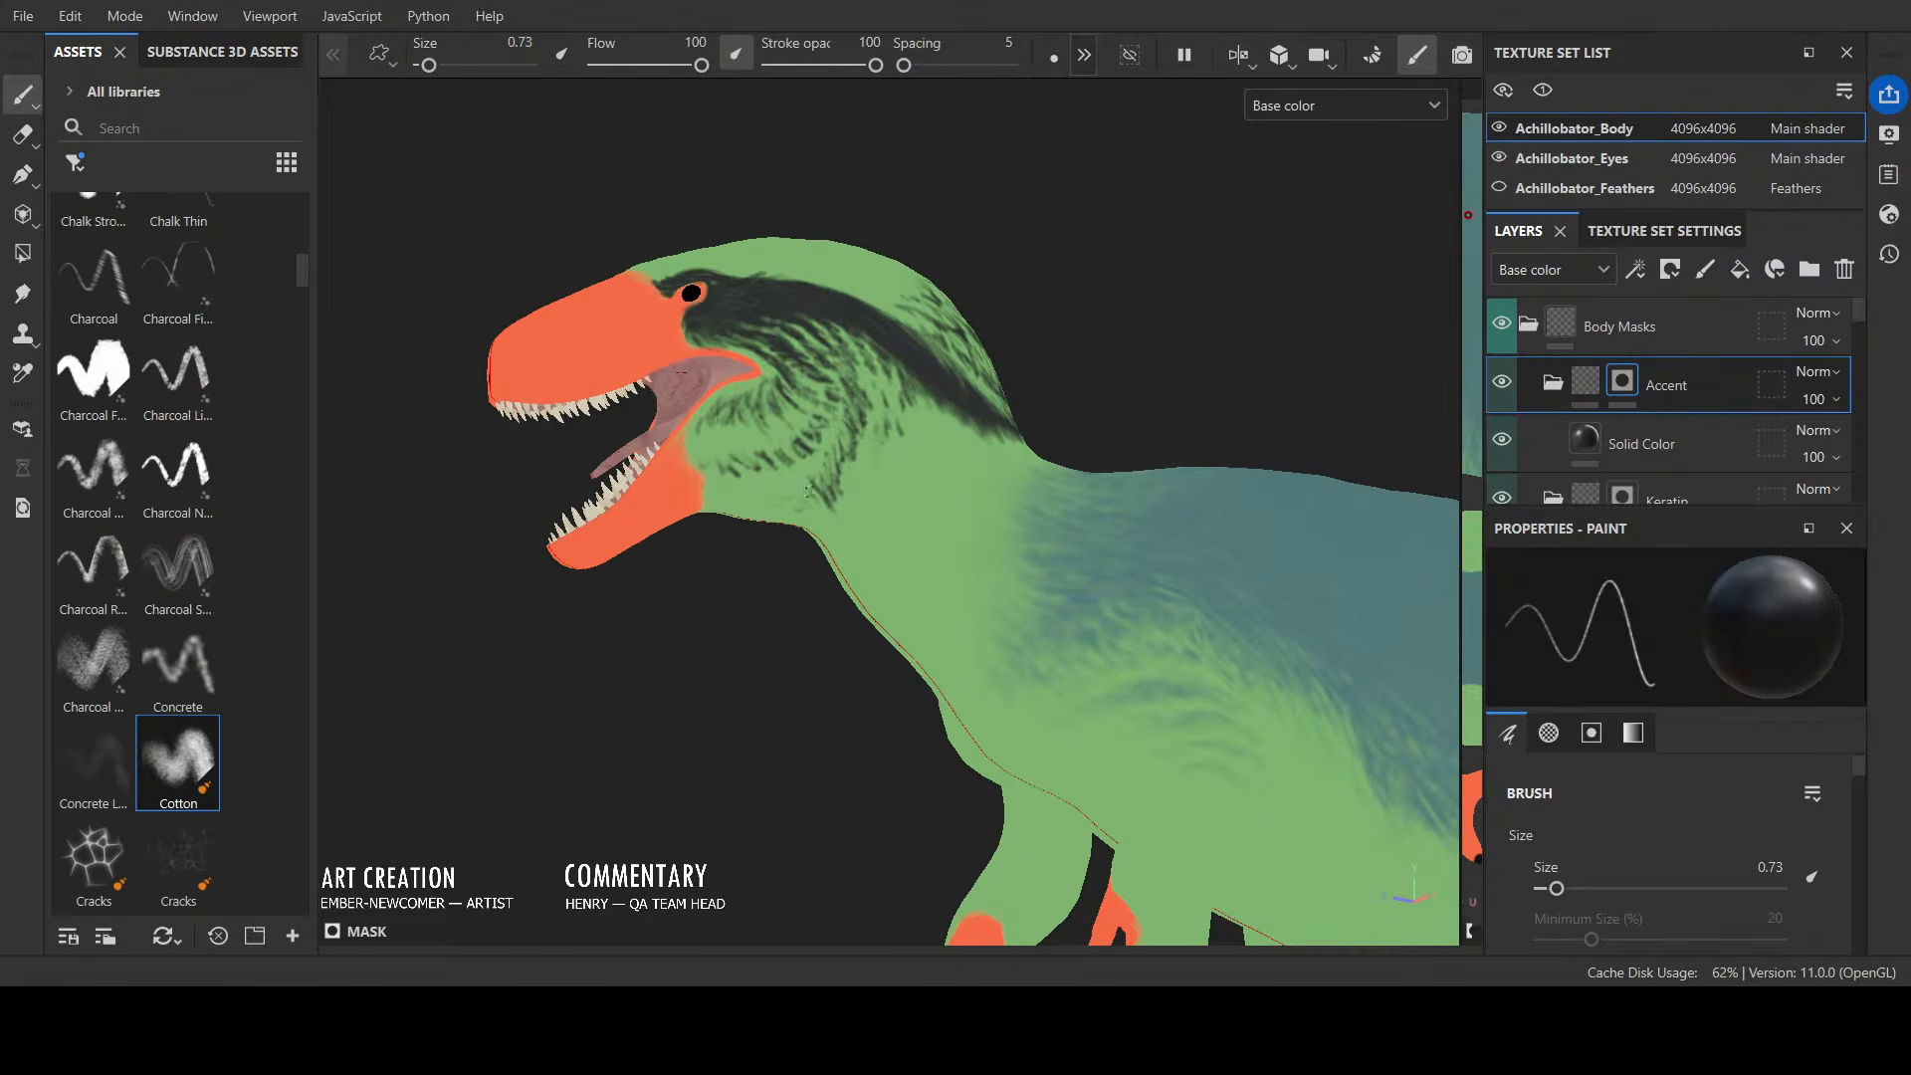
drag(808, 492, 816, 488)
alt+drag(1209, 293, 1013, 326)
mouse_move(801, 493)
mouse_down()
mouse_move(814, 514)
mouse_move(811, 487)
mouse_move(835, 486)
mouse_up()
key(x)
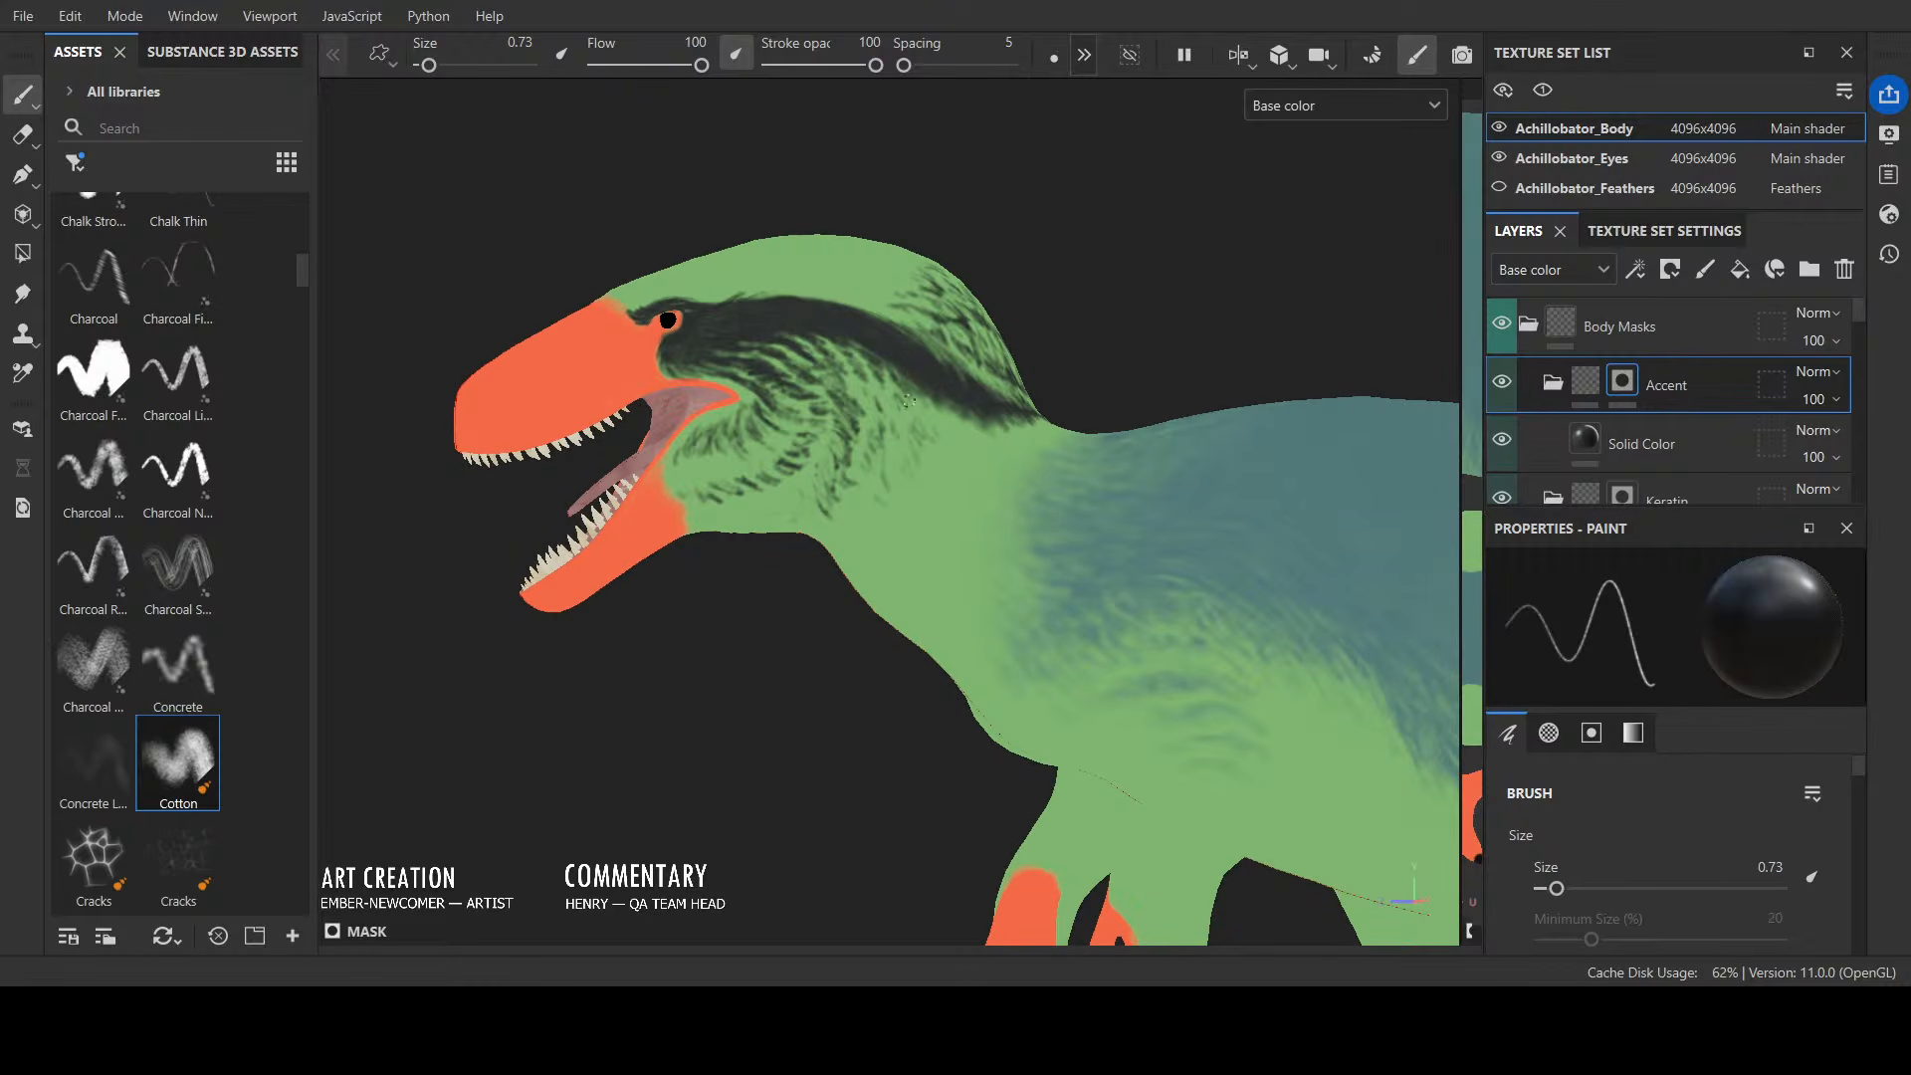
Step: Trim and refine the new neck streaks where they meet the stripe's lower edge
alt+drag(965, 271, 843, 318)
key(x)
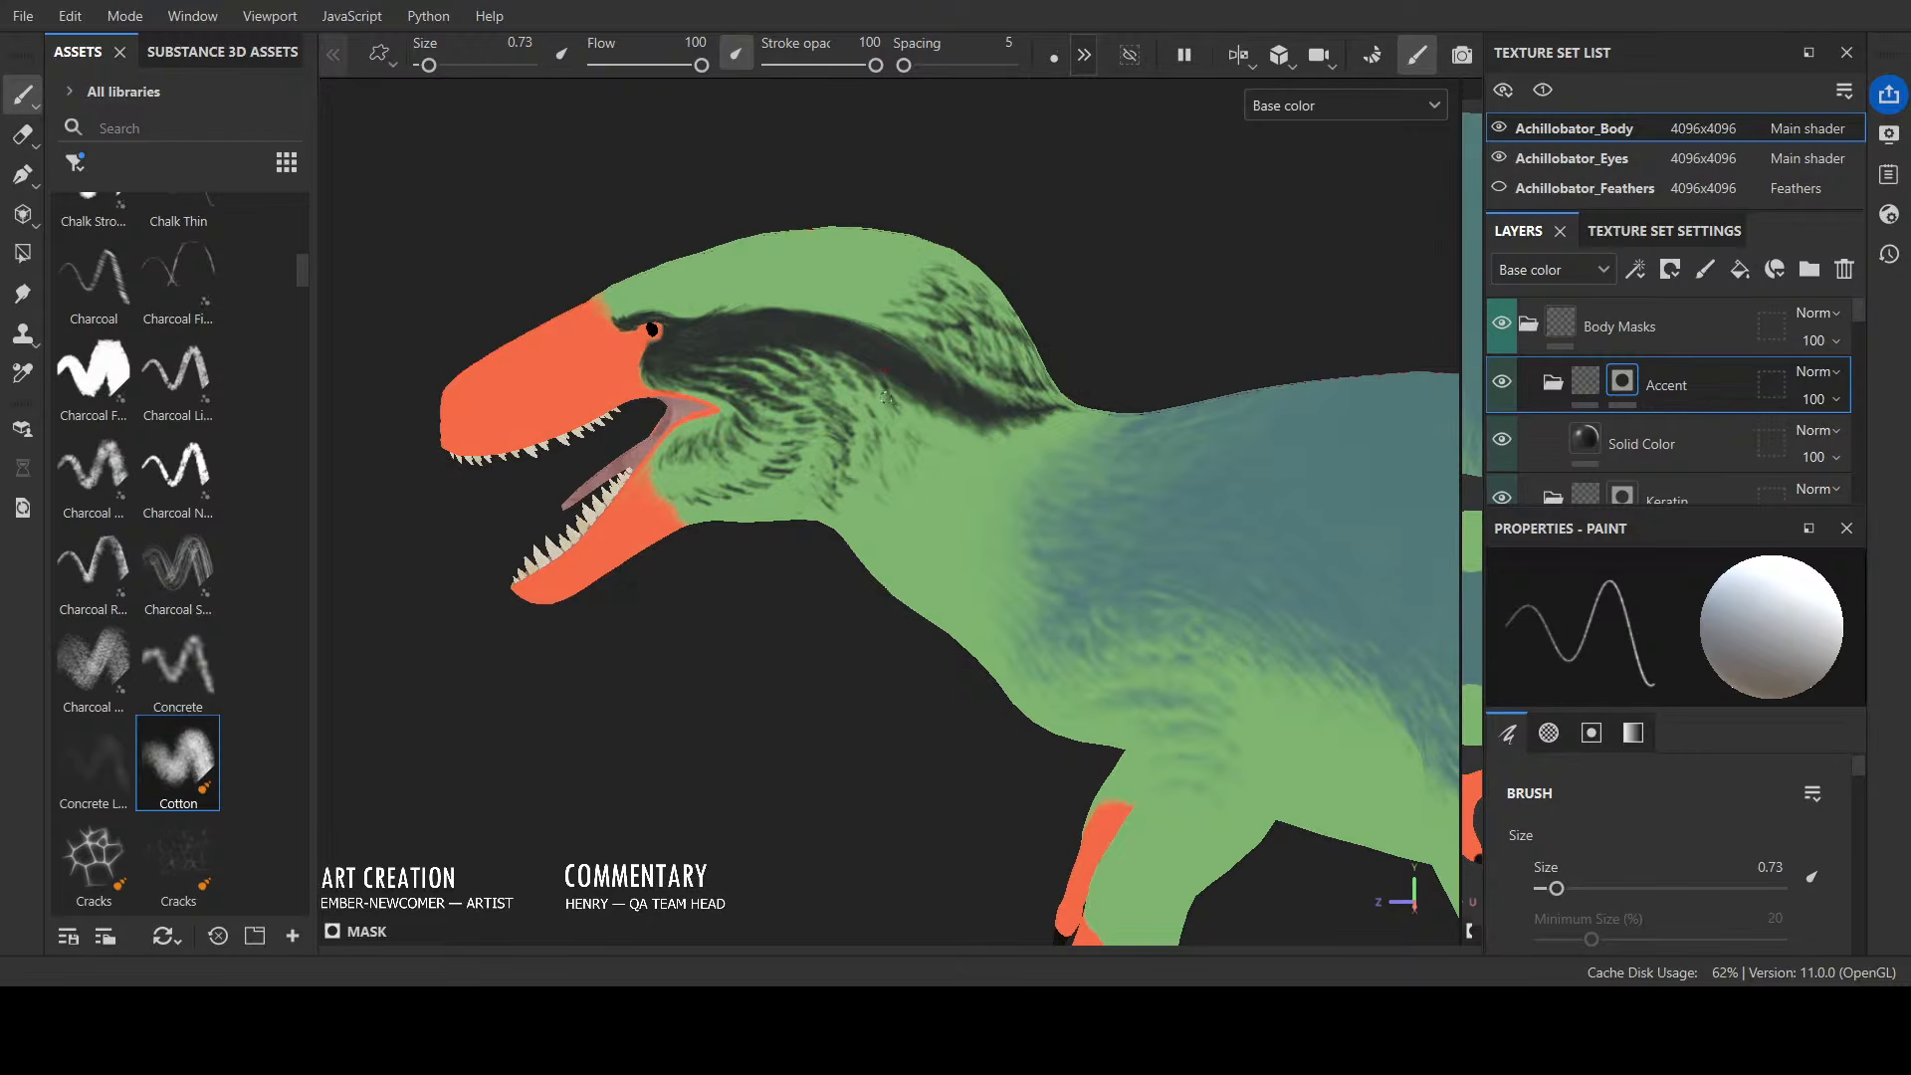
key(x)
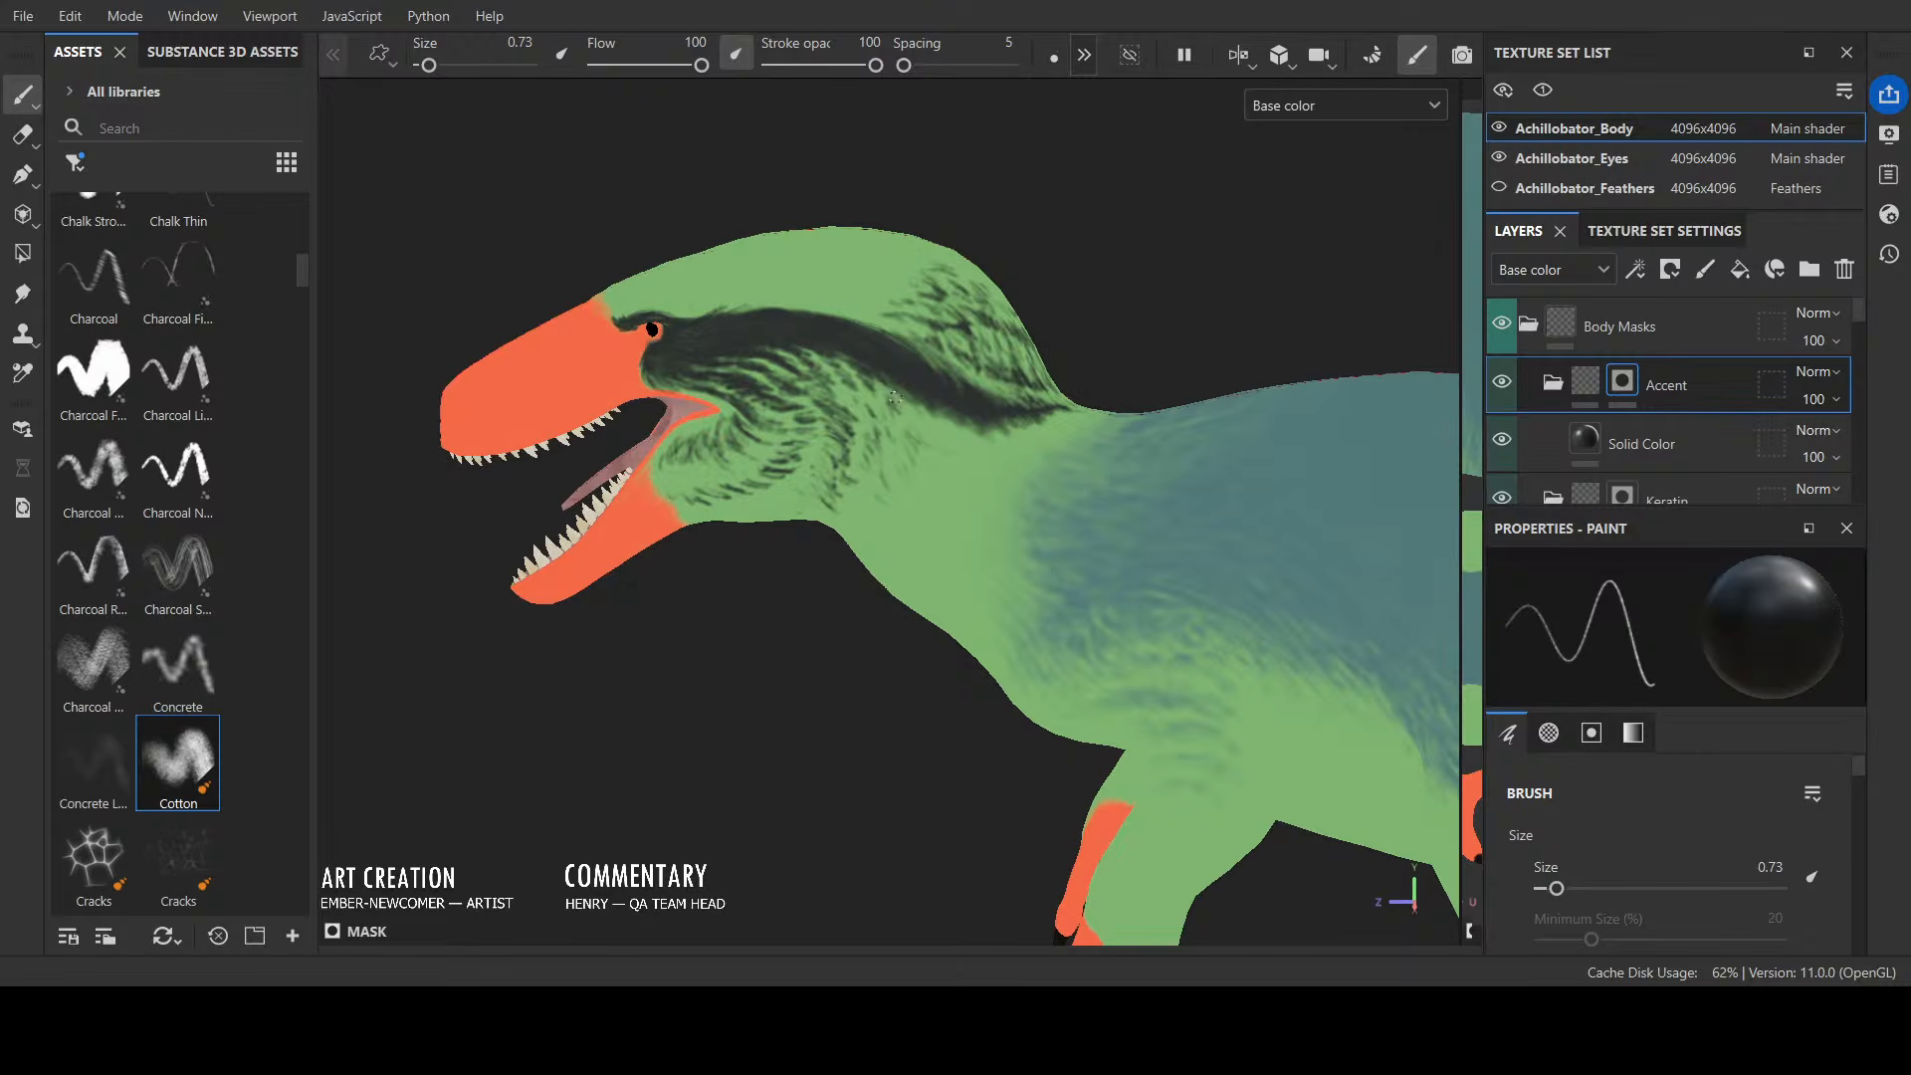
Step: Extend the streaks forward above the stripe on the side of the head and soften their front ends
mouse_move(1161, 226)
alt+mouse_down()
mouse_move(985, 388)
mouse_move(966, 317)
mouse_move(1393, 269)
mouse_move(1342, 274)
alt+mouse_up()
key(x)
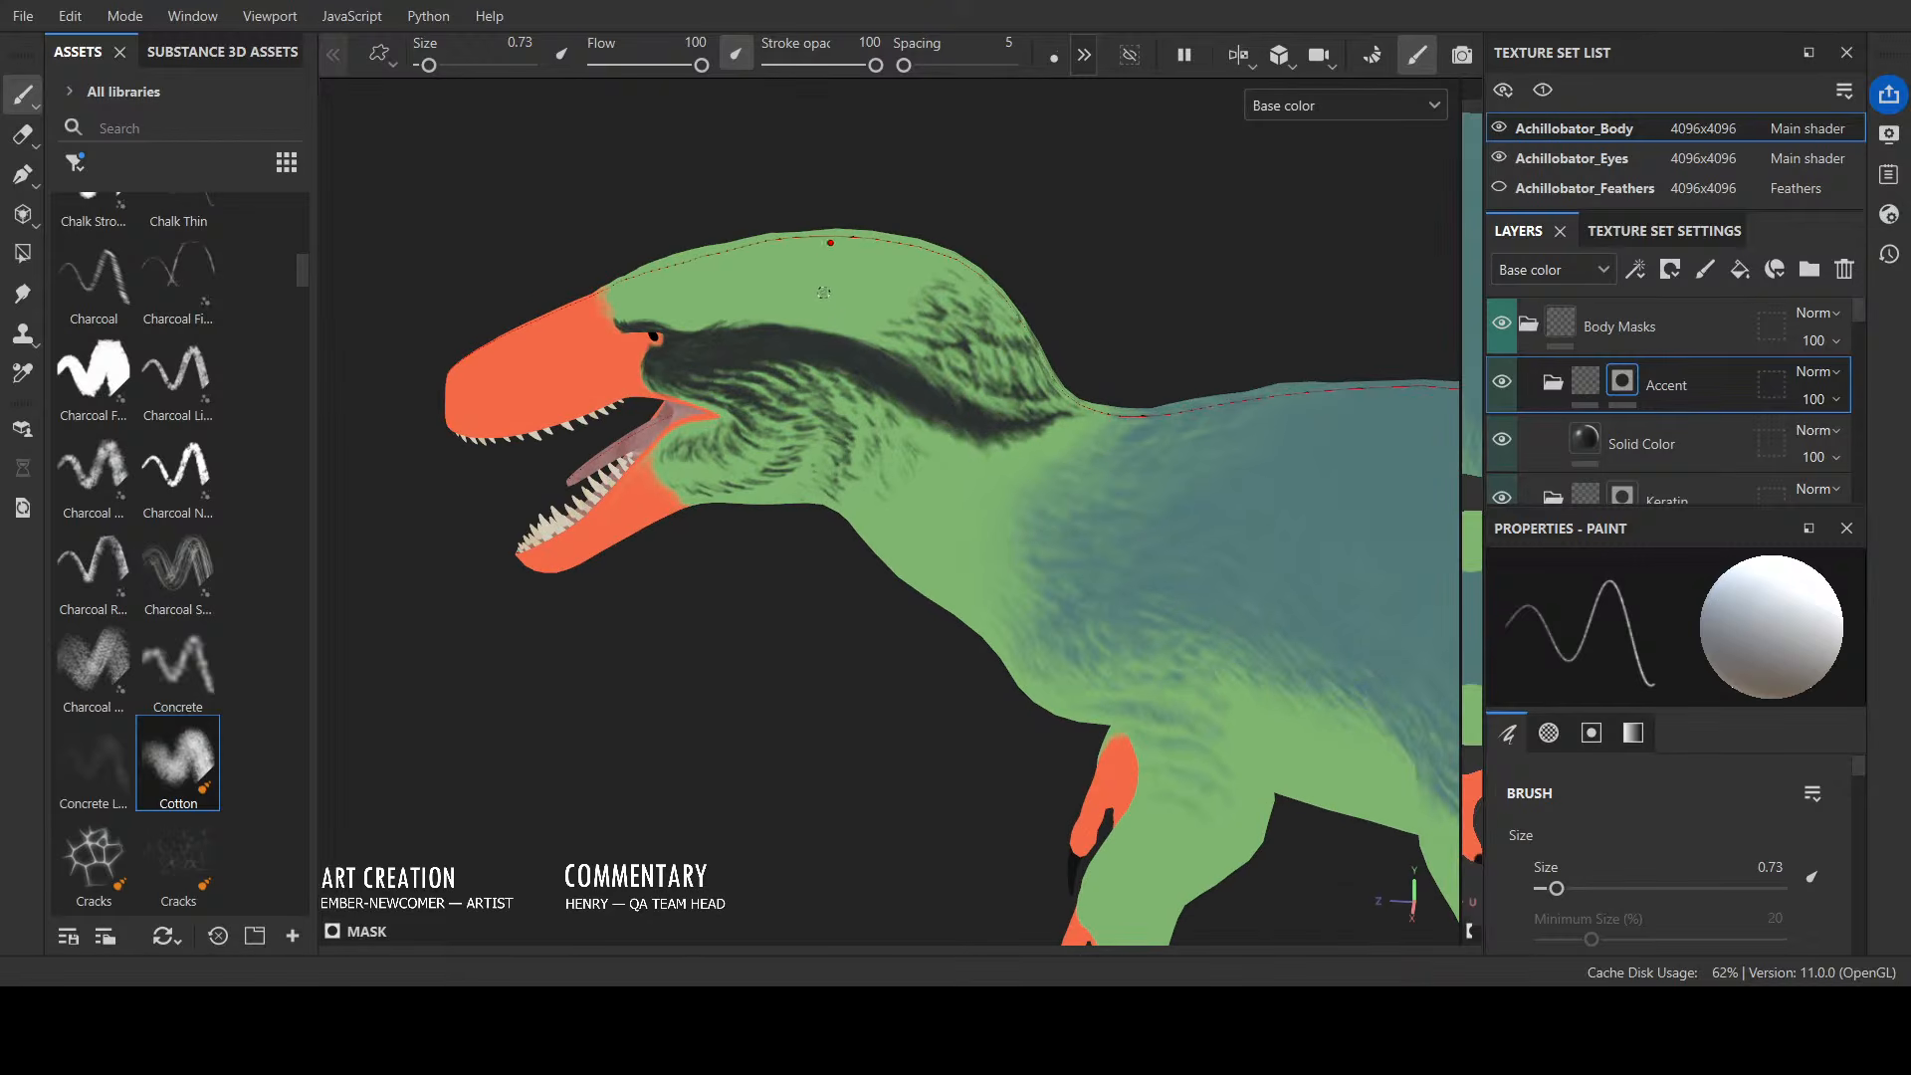
mouse_move(868, 335)
mouse_down()
mouse_move(834, 329)
mouse_move(897, 299)
mouse_up()
key(x)
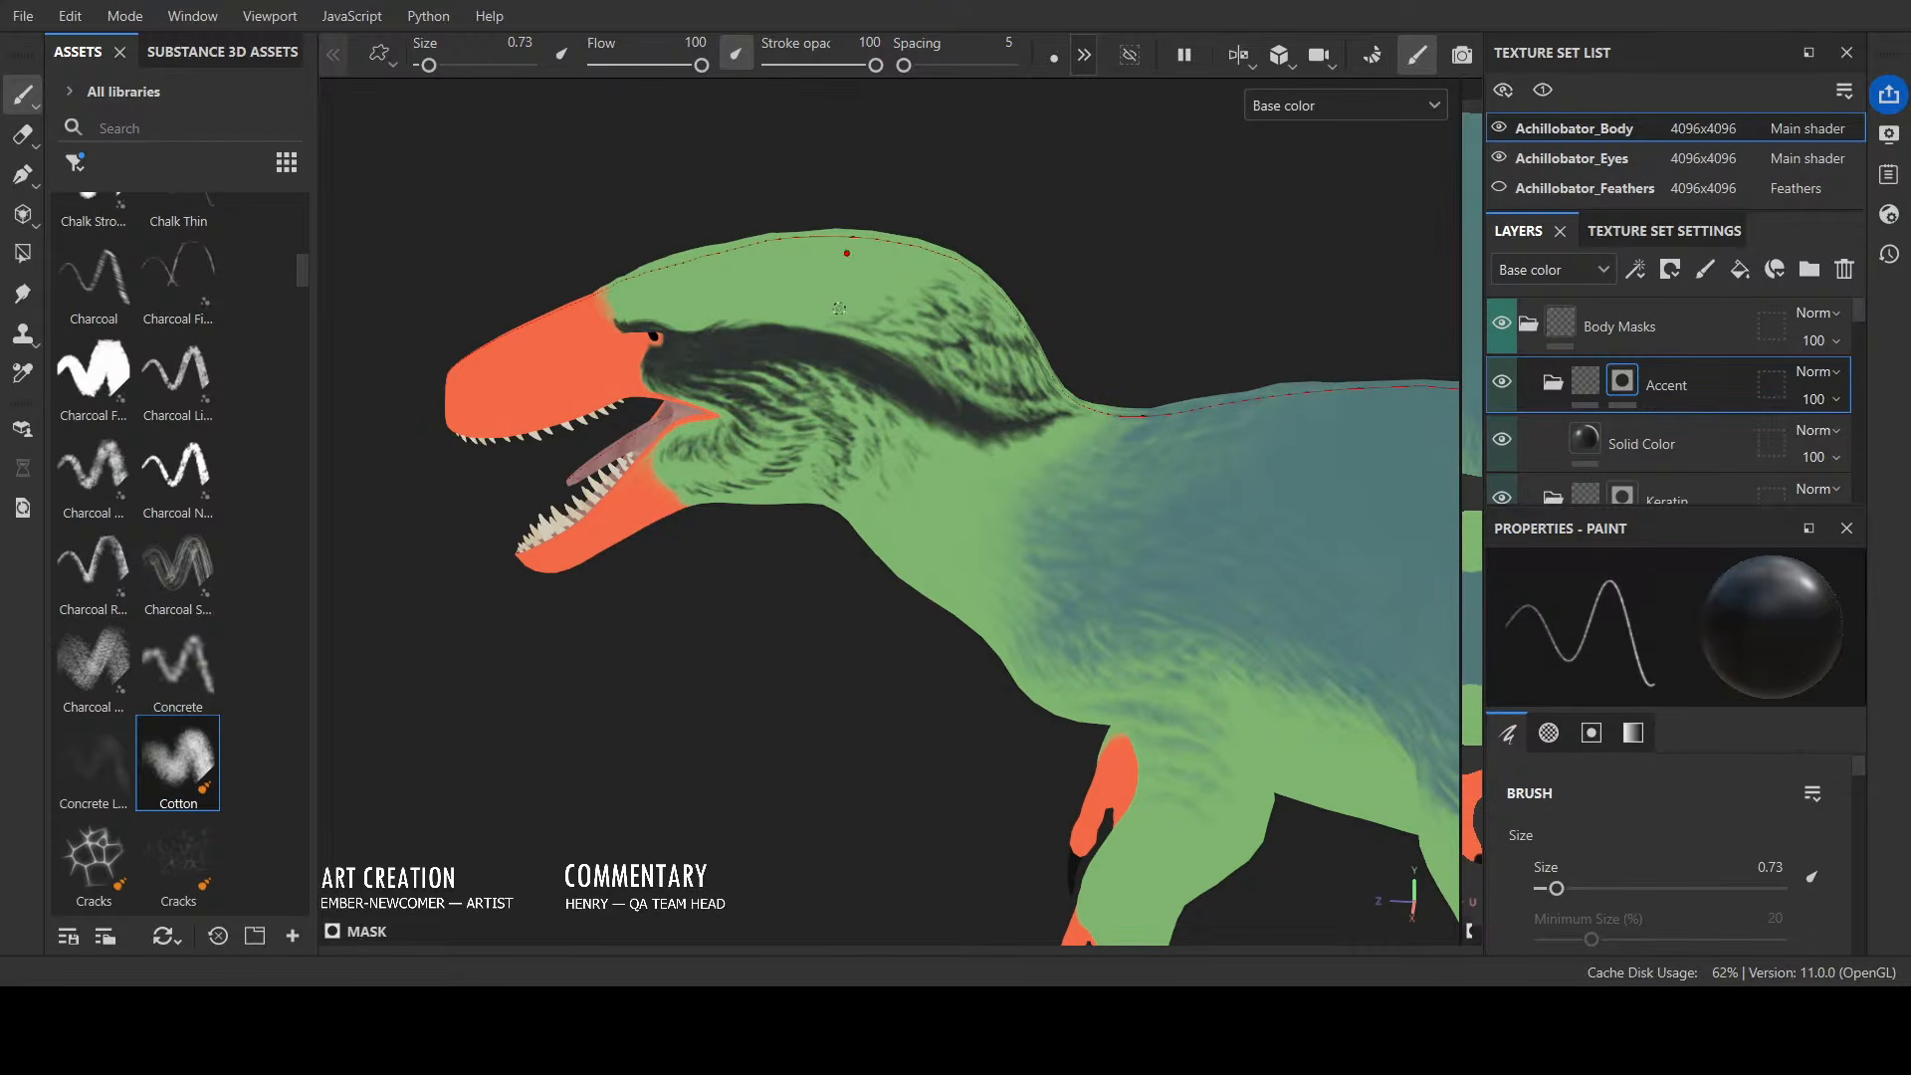
mouse_move(1170, 290)
alt+mouse_down()
mouse_move(916, 298)
mouse_move(1174, 221)
alt+mouse_up()
key(x)
key(x)
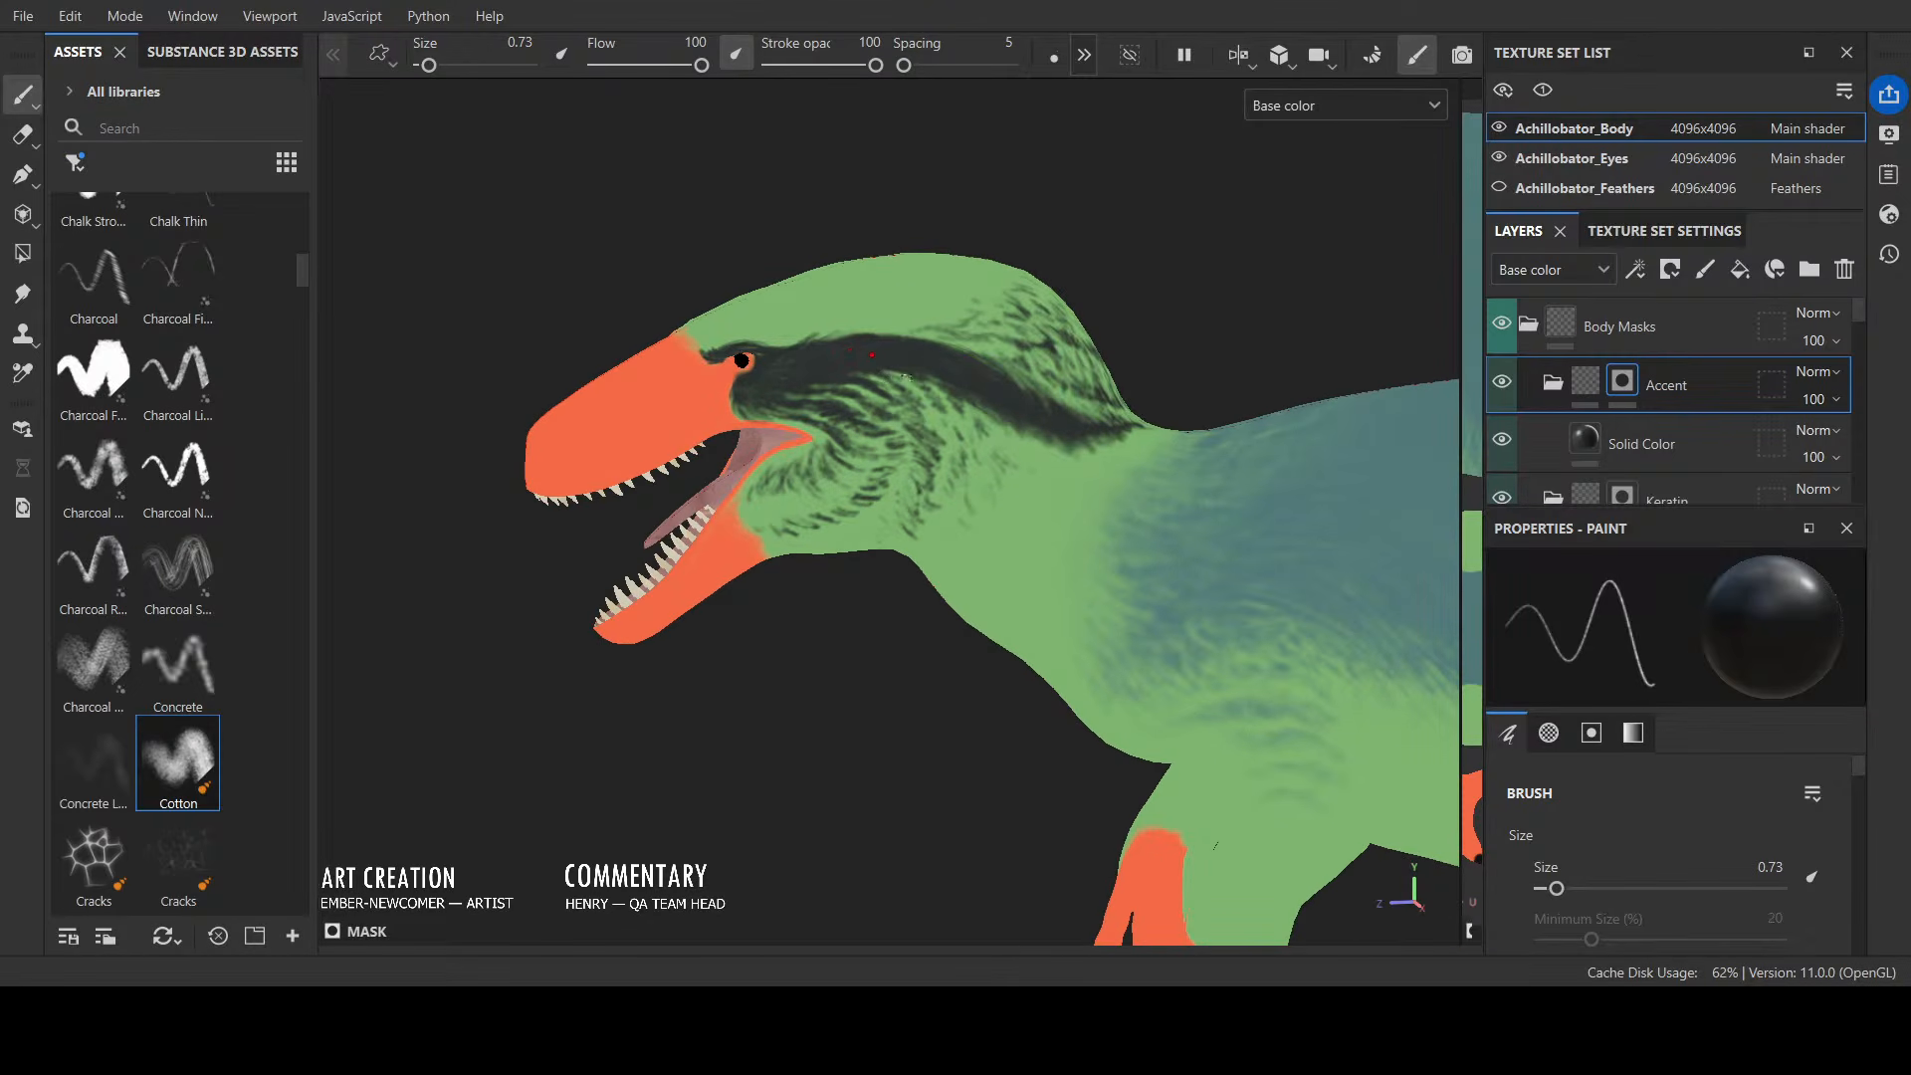
Step: Thicken the cheek streaks and spread them back across the side of the neck below the stripe
alt+drag(1326, 350, 1092, 306)
key(x)
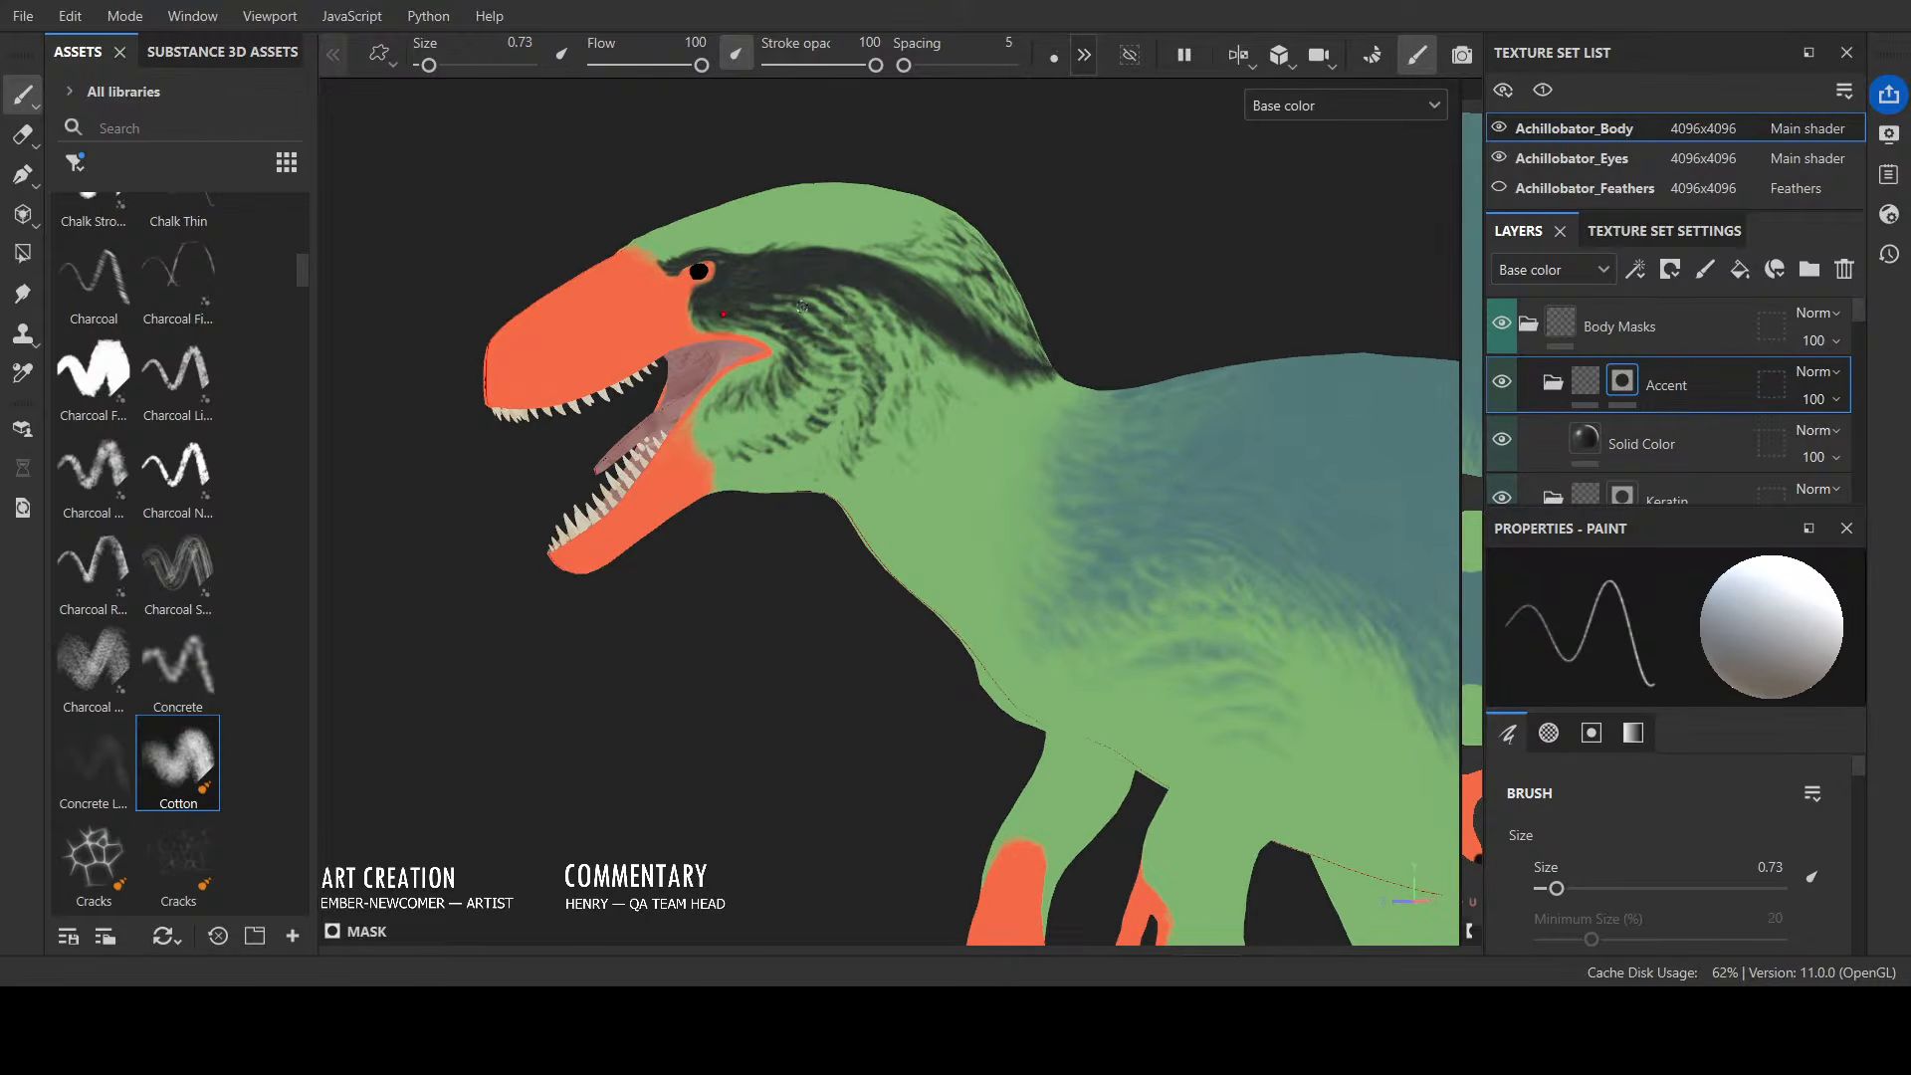
mouse_move(783, 363)
mouse_down()
mouse_move(821, 393)
mouse_move(852, 369)
mouse_move(834, 369)
mouse_up()
key(x)
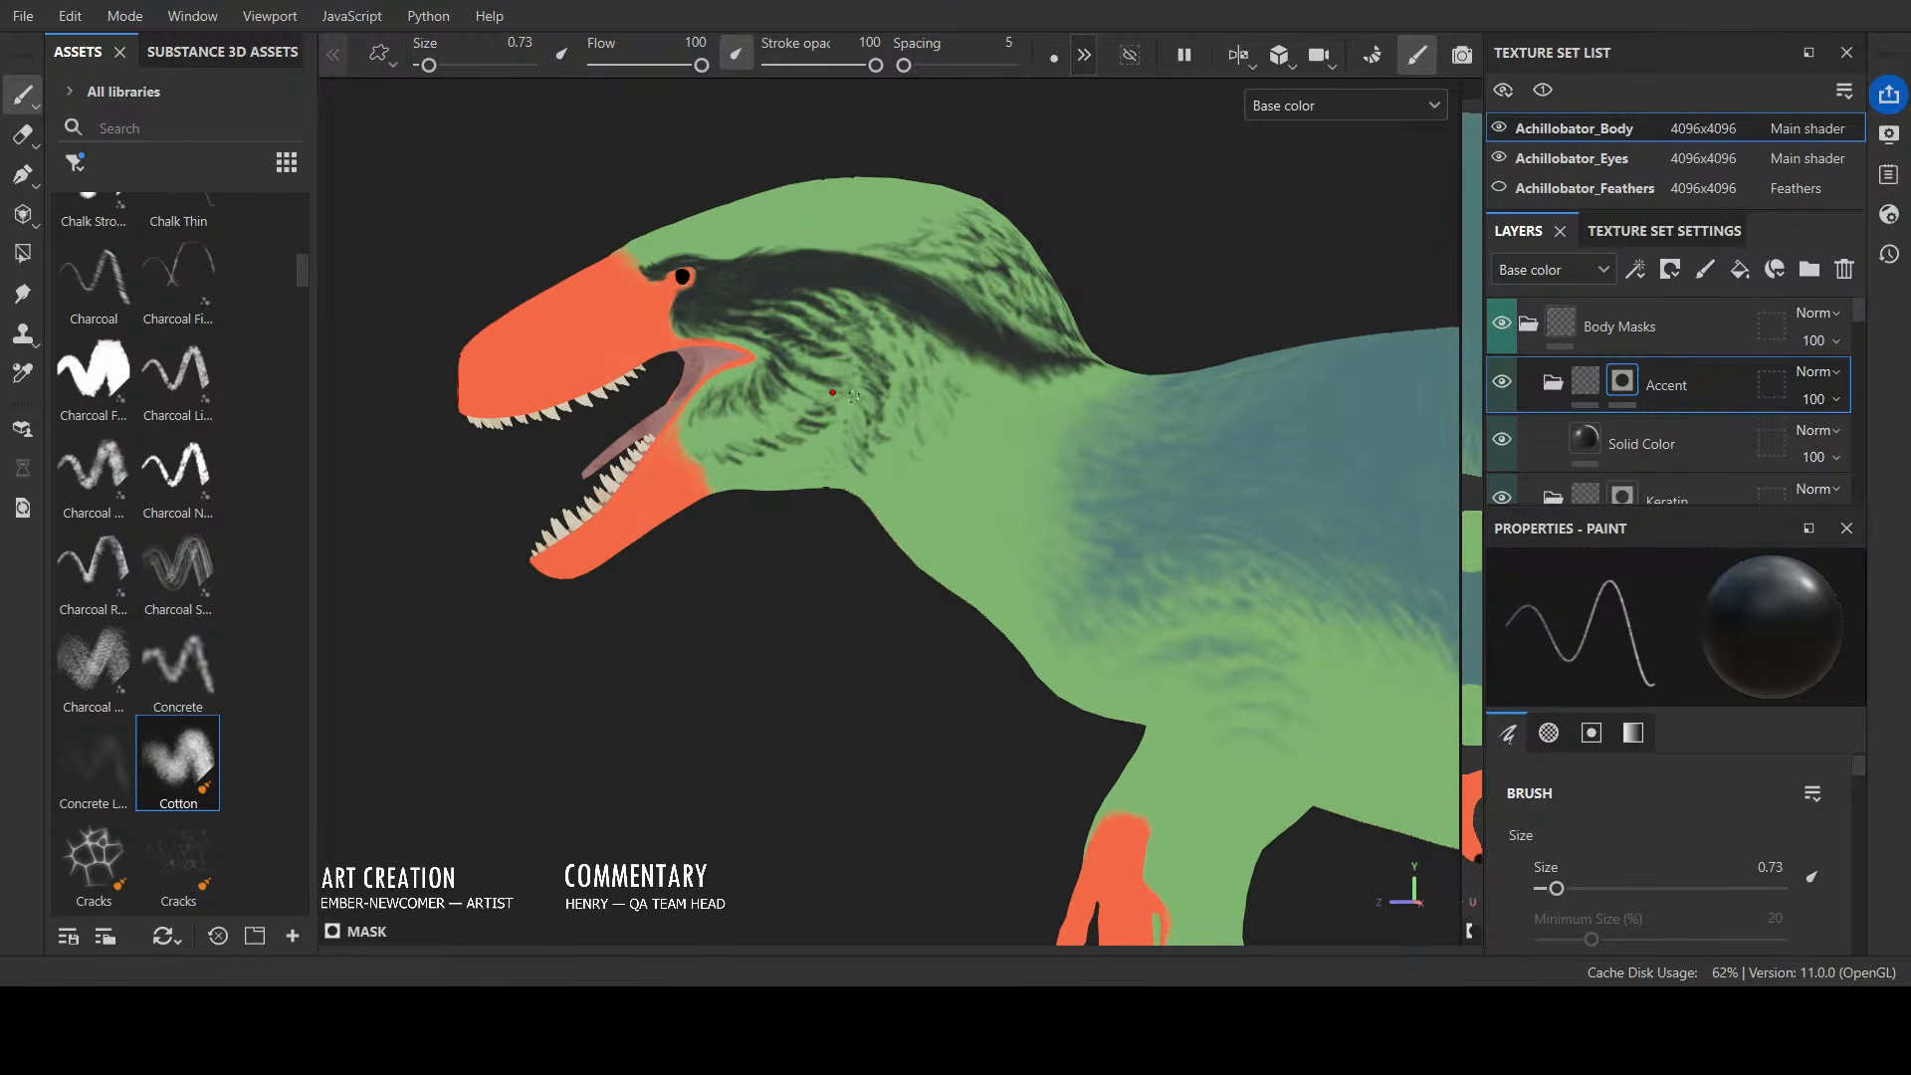
key(x)
drag(852, 407, 808, 398)
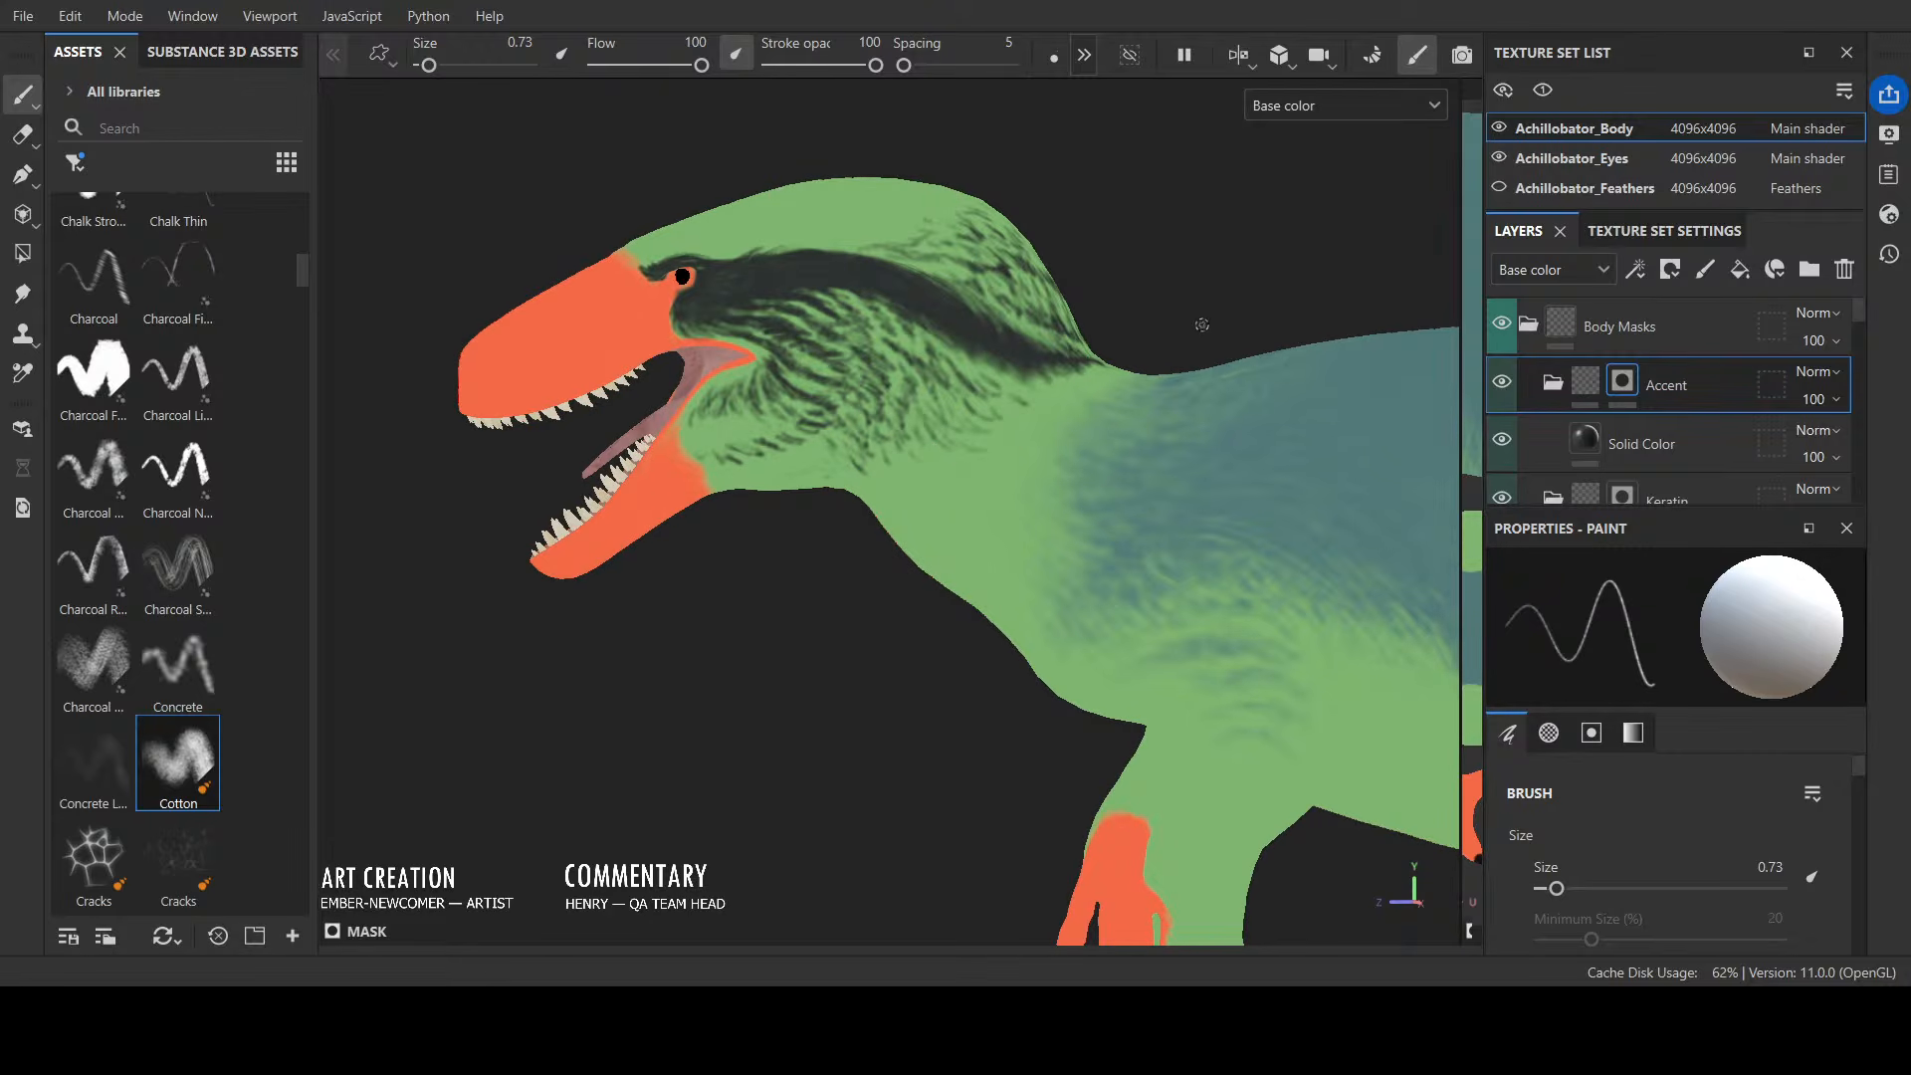
Step: Trim and soften the lower ends of the accent streaks on the side of the neck below the stripe
mouse_move(1202, 262)
alt+mouse_down()
mouse_move(1105, 316)
mouse_move(1067, 263)
mouse_move(1231, 273)
alt+mouse_up()
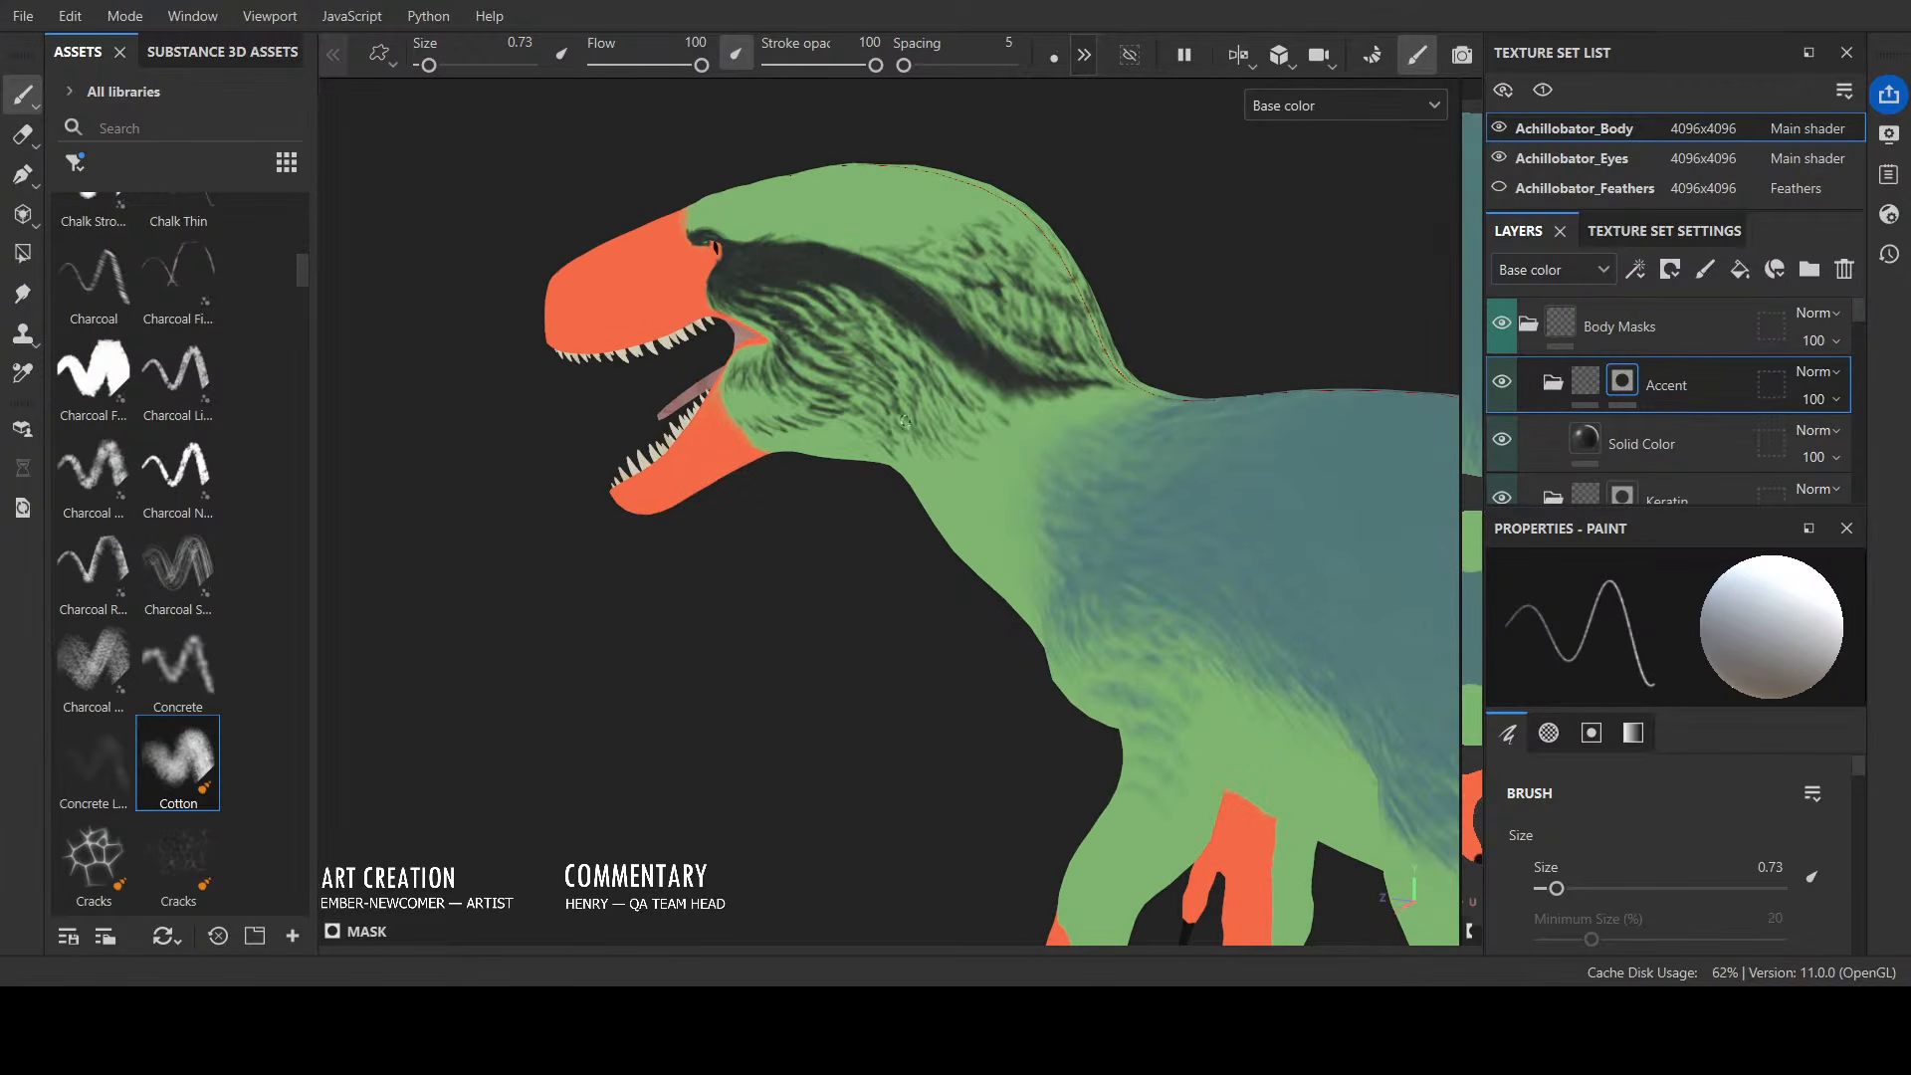
alt+drag(1039, 424, 1389, 199)
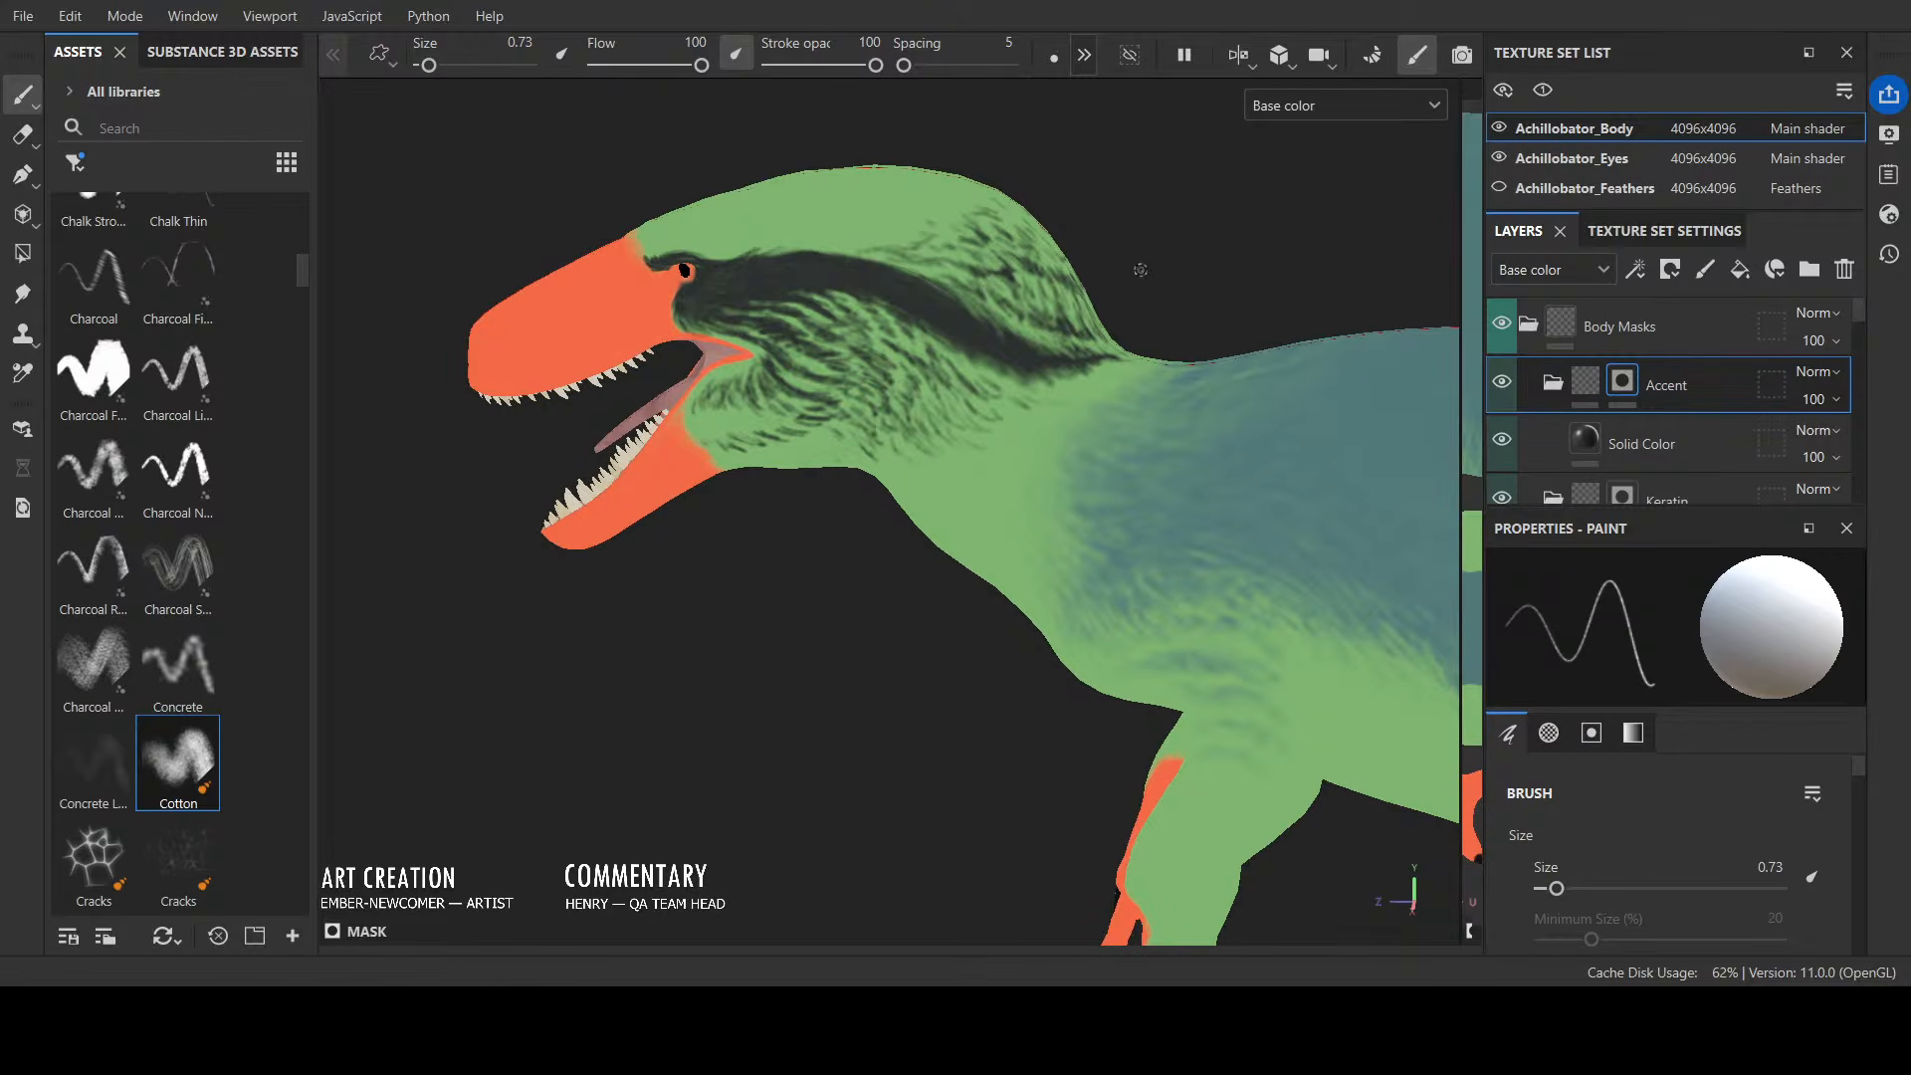
mouse_move(1138, 270)
alt+mouse_down()
mouse_move(1250, 265)
mouse_move(1194, 188)
alt+mouse_up()
key(x)
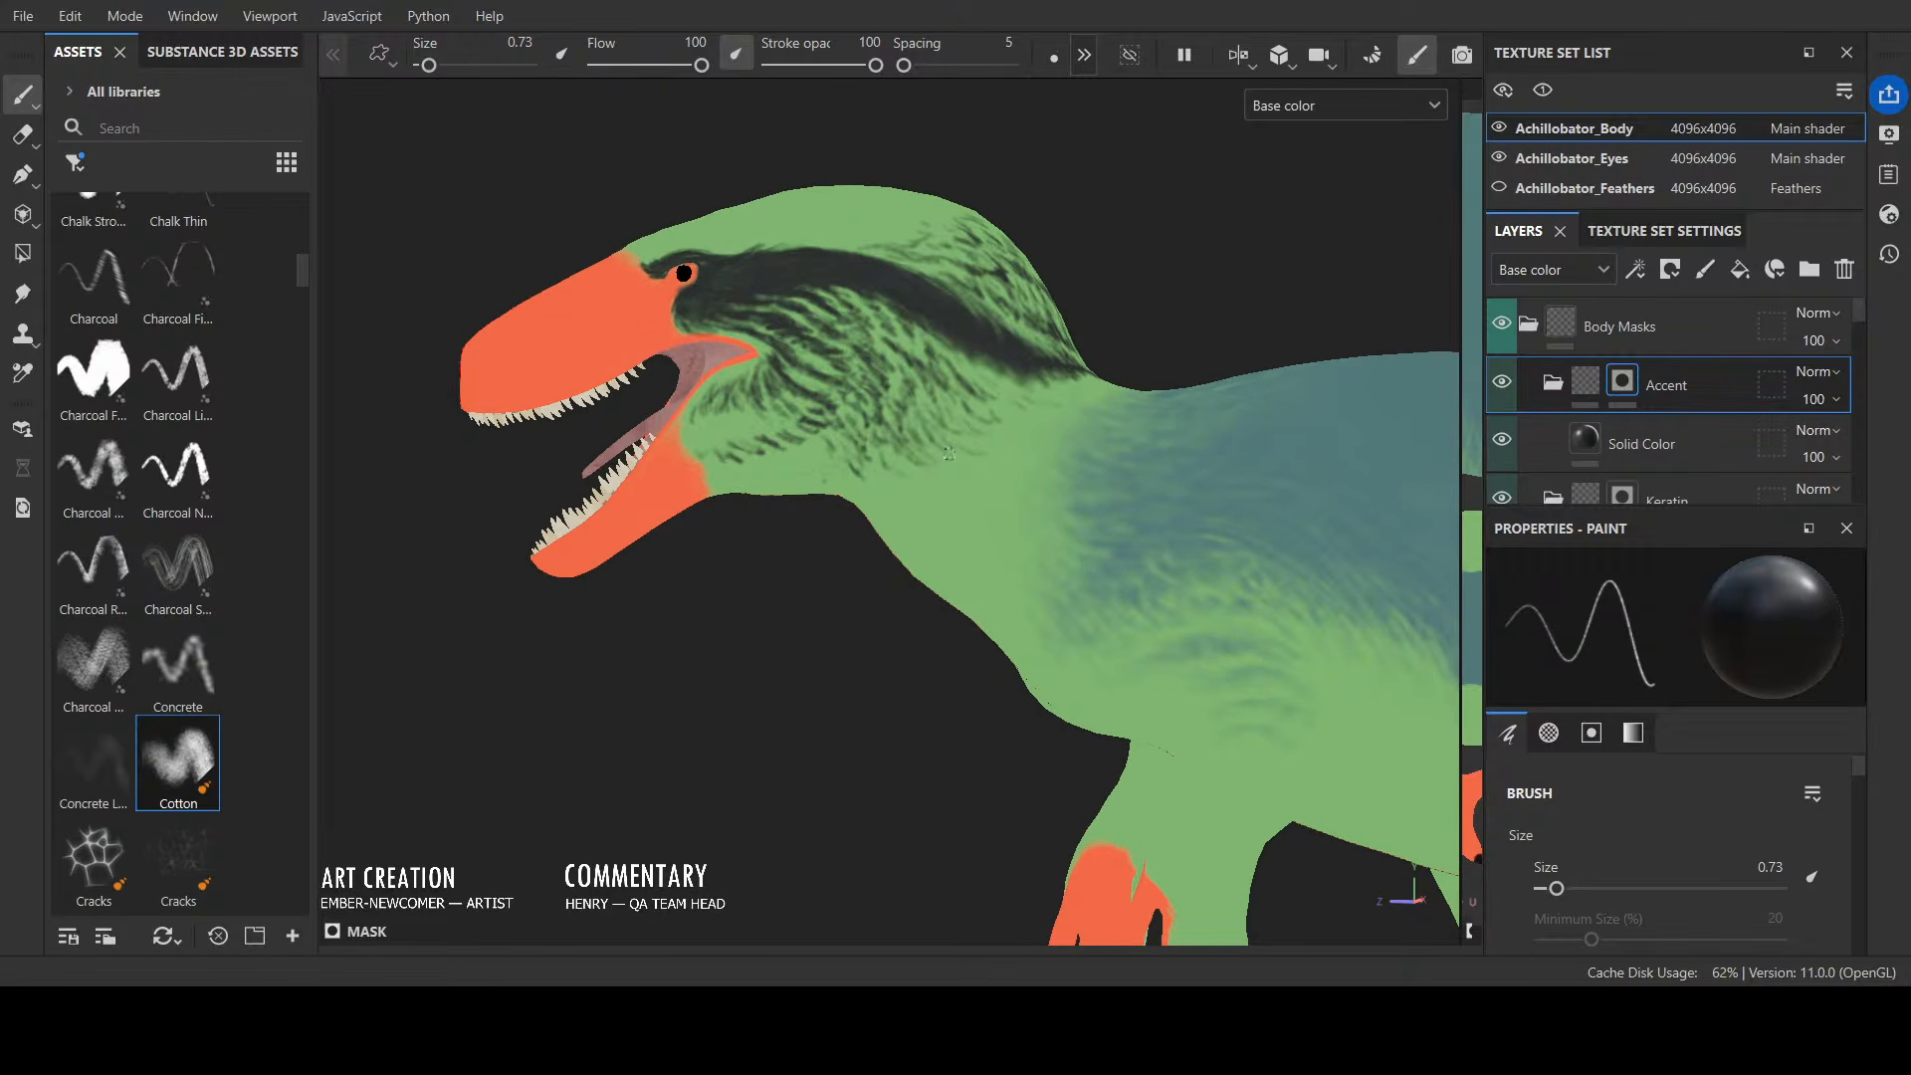
alt+drag(1154, 290, 946, 271)
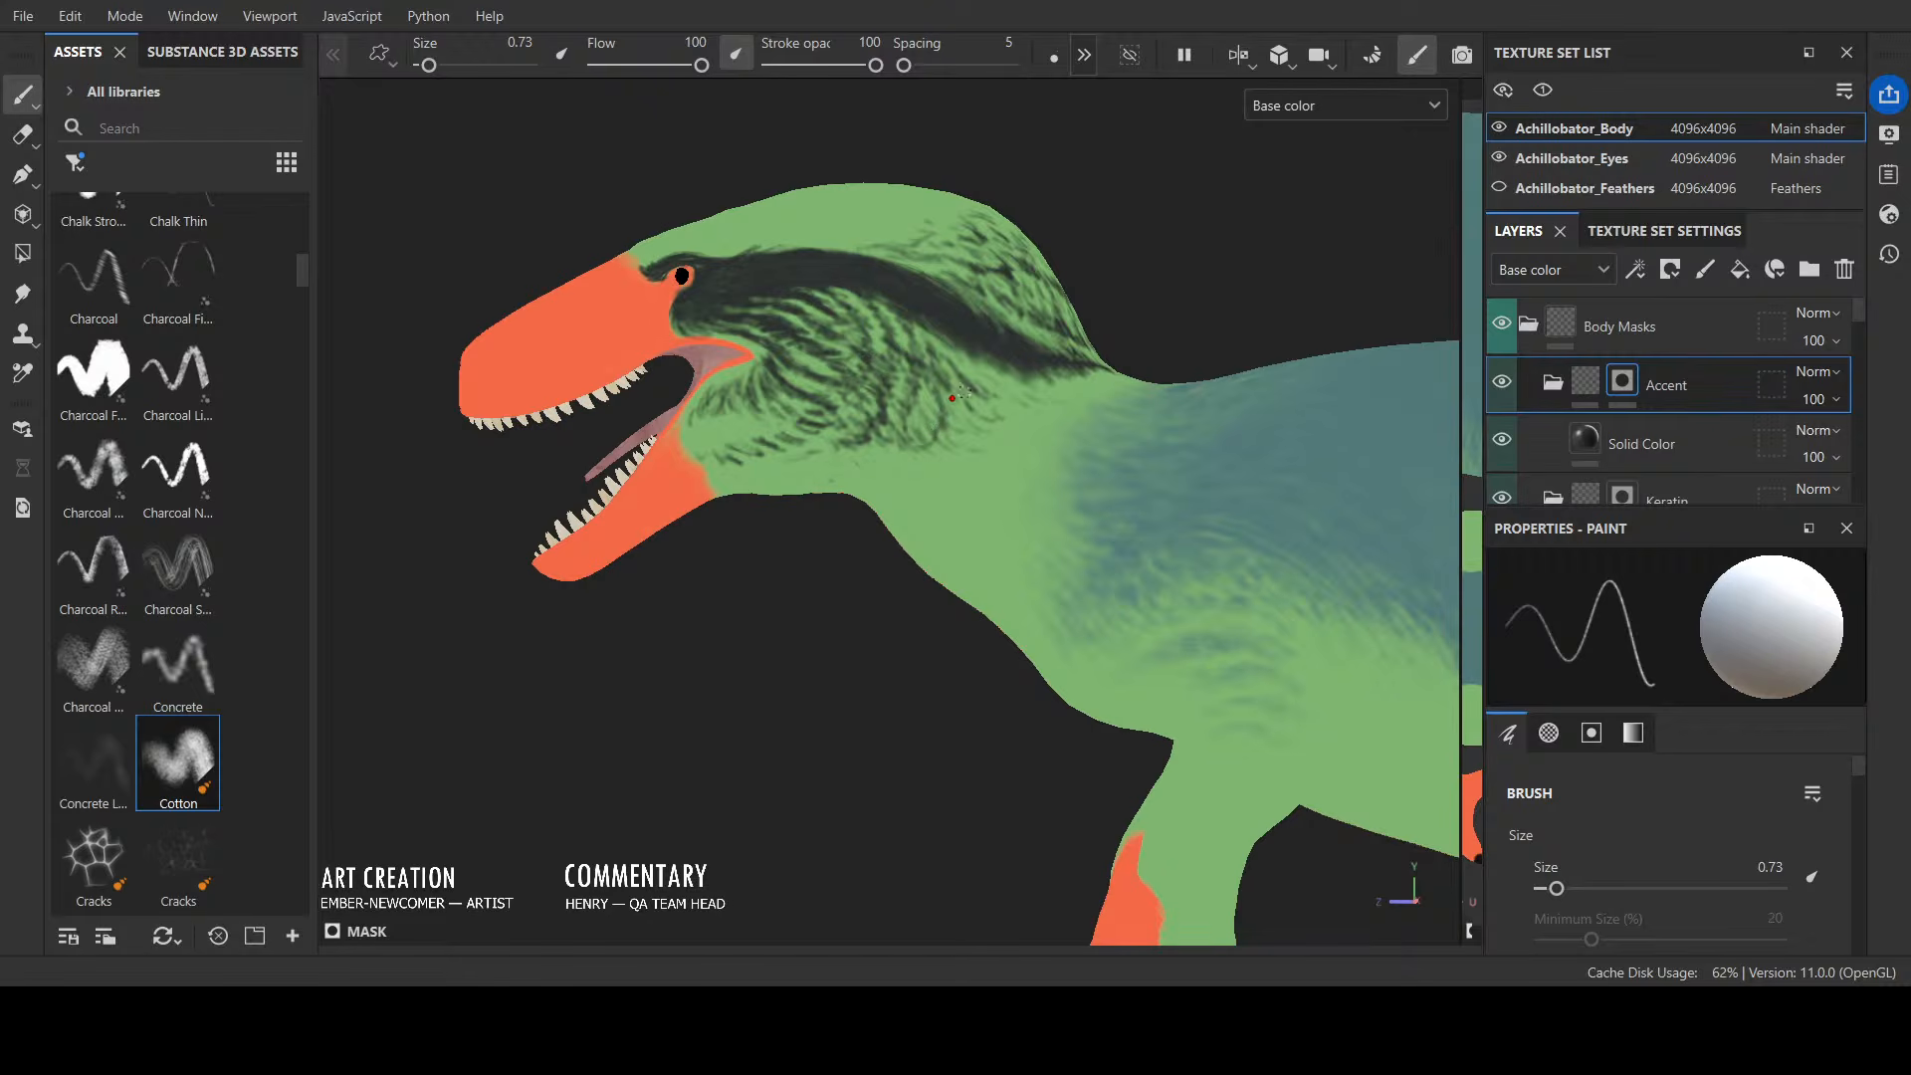
key(x)
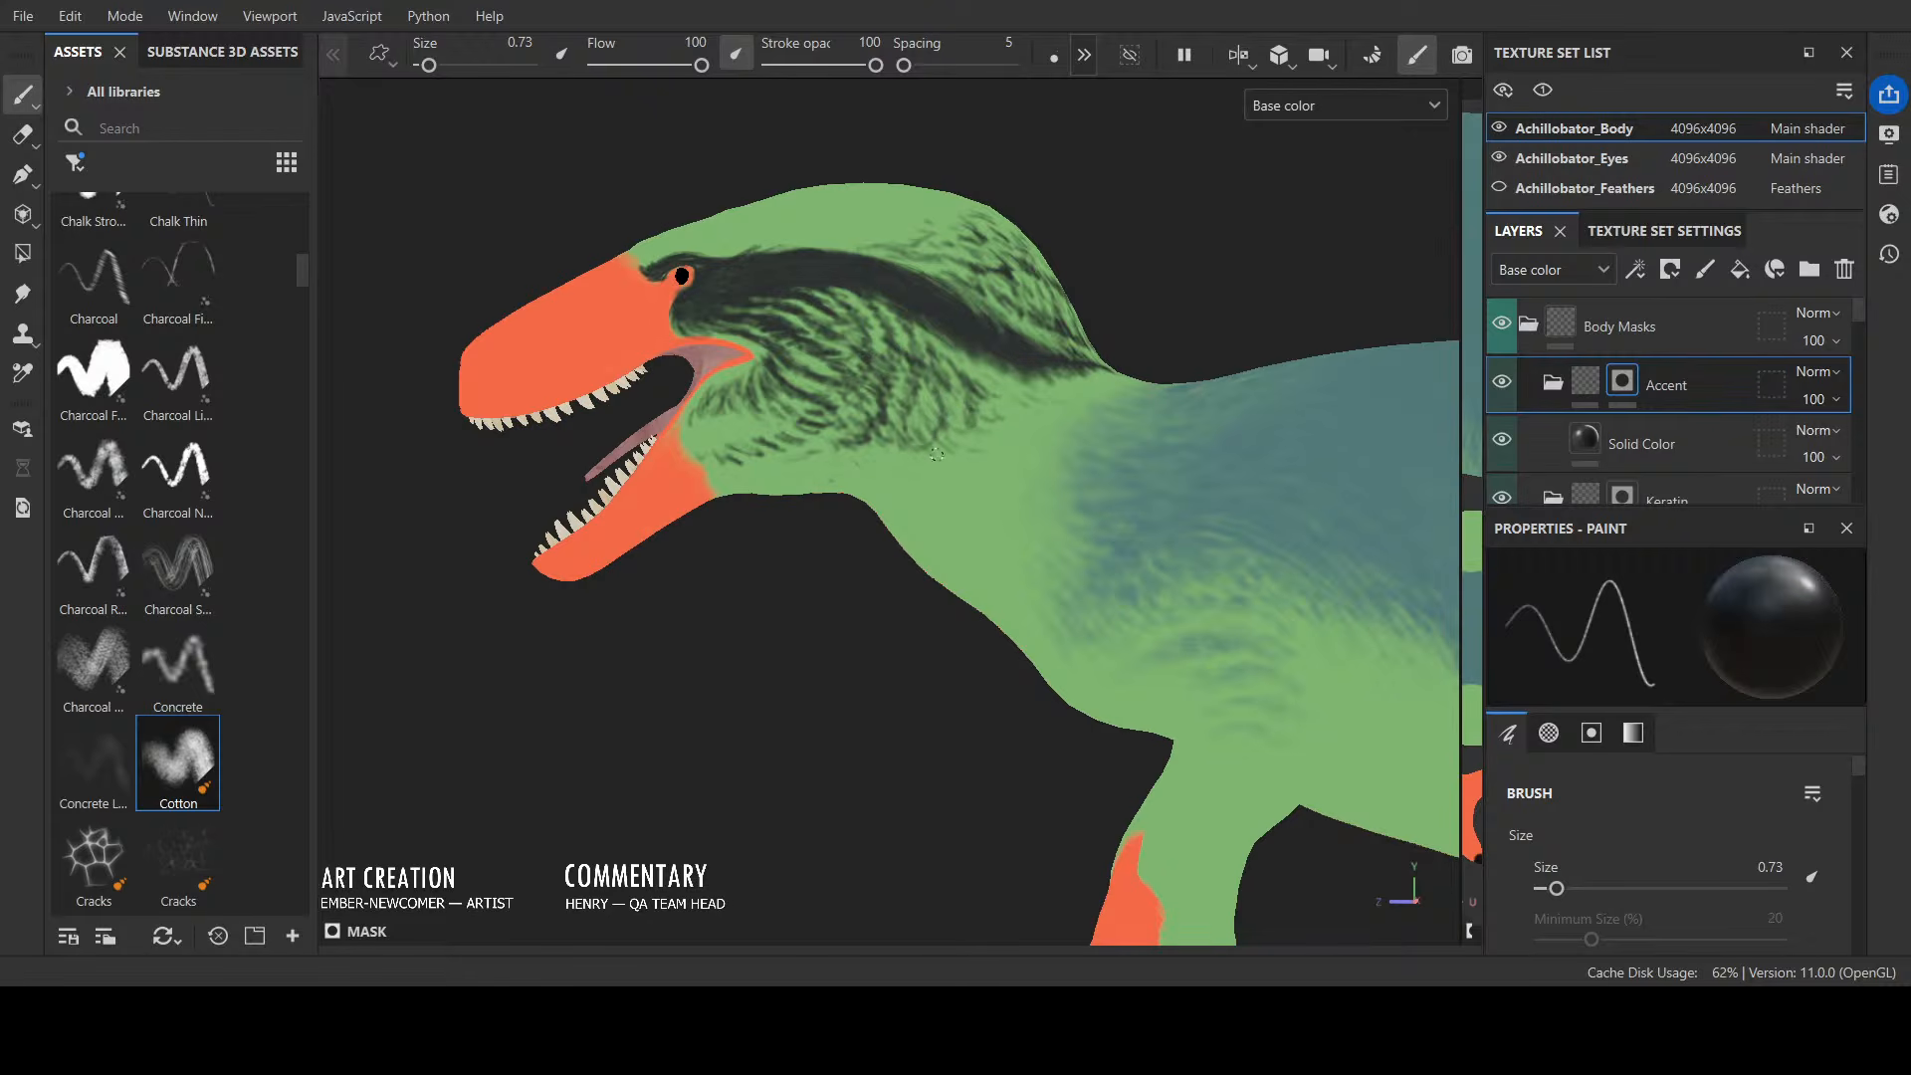
mouse_move(886, 525)
alt+mouse_down()
mouse_move(899, 584)
mouse_move(1449, 589)
mouse_move(1138, 541)
mouse_move(901, 444)
alt+mouse_up()
Step: Add fine streaks on the rear of the neck and erase gaps between them, blending them into the stripe's lower edge
key(x)
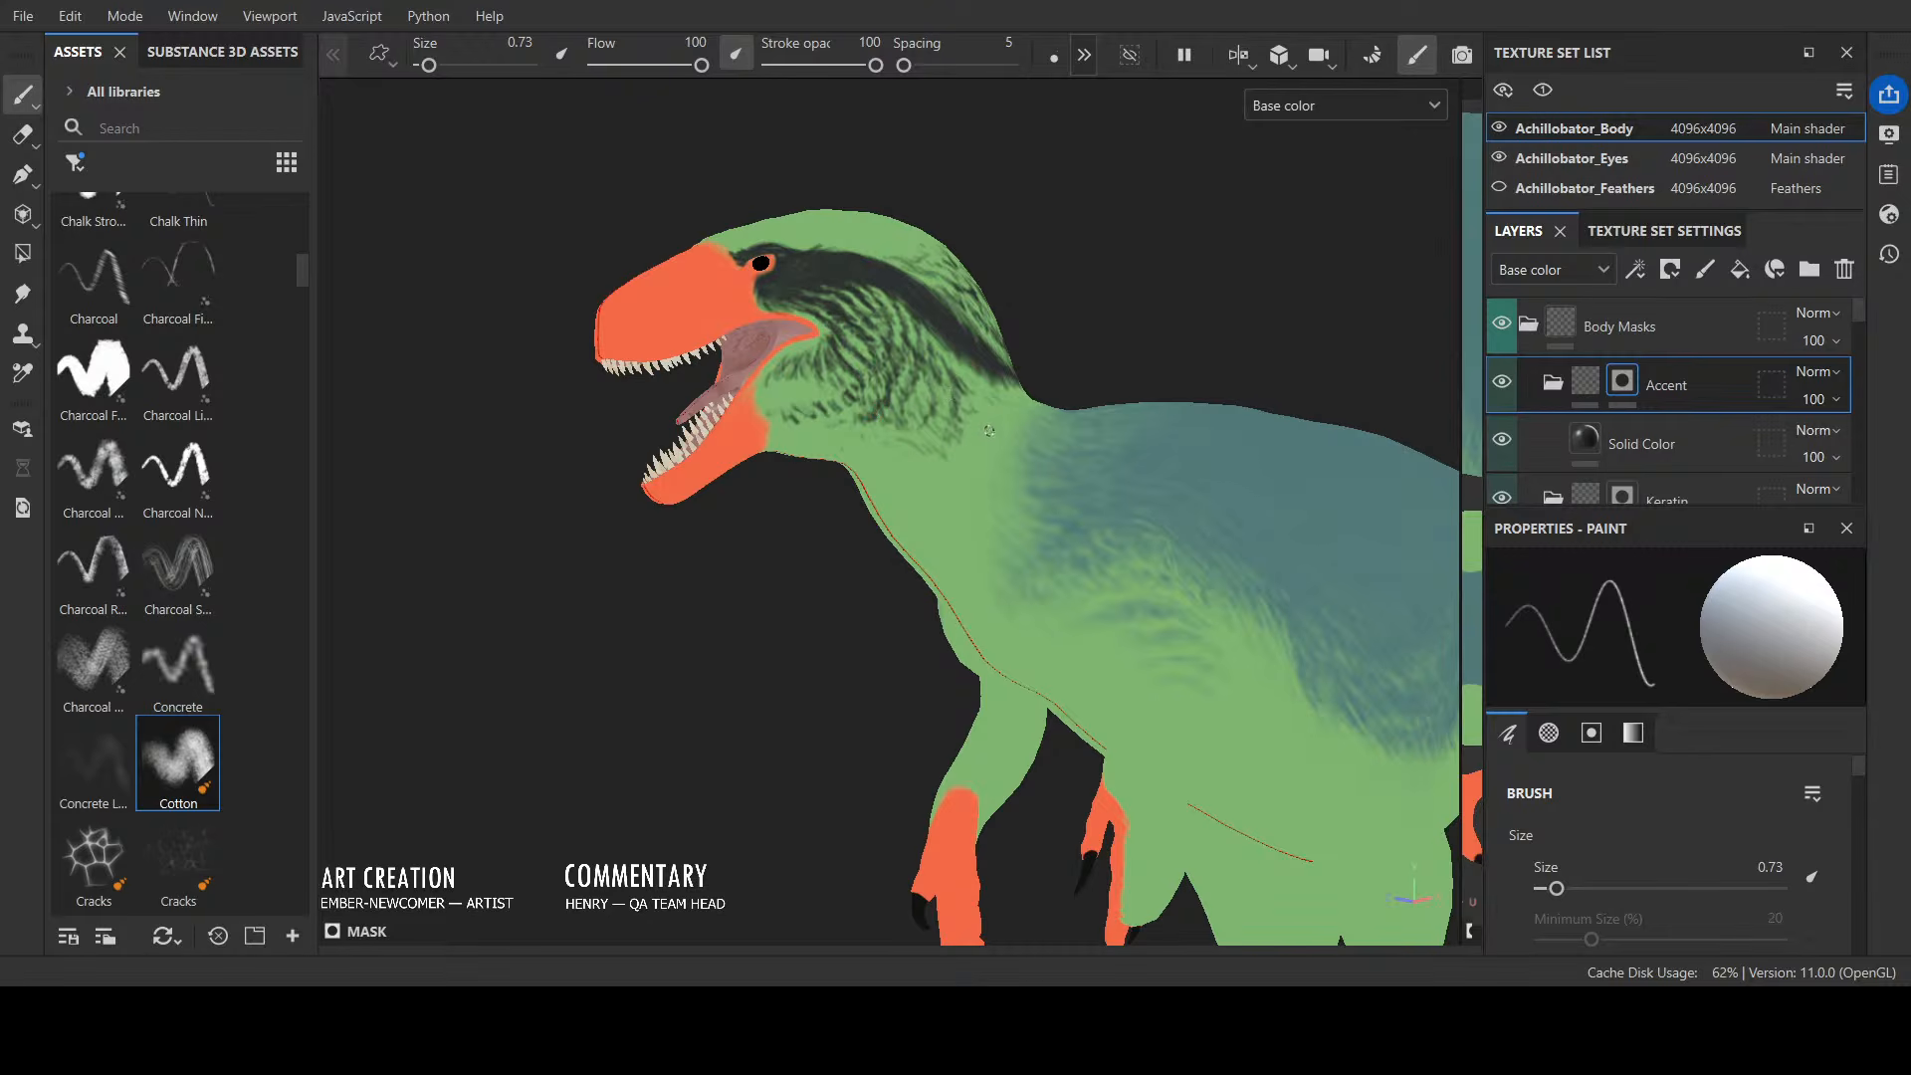
alt+drag(979, 394, 931, 438)
key(x)
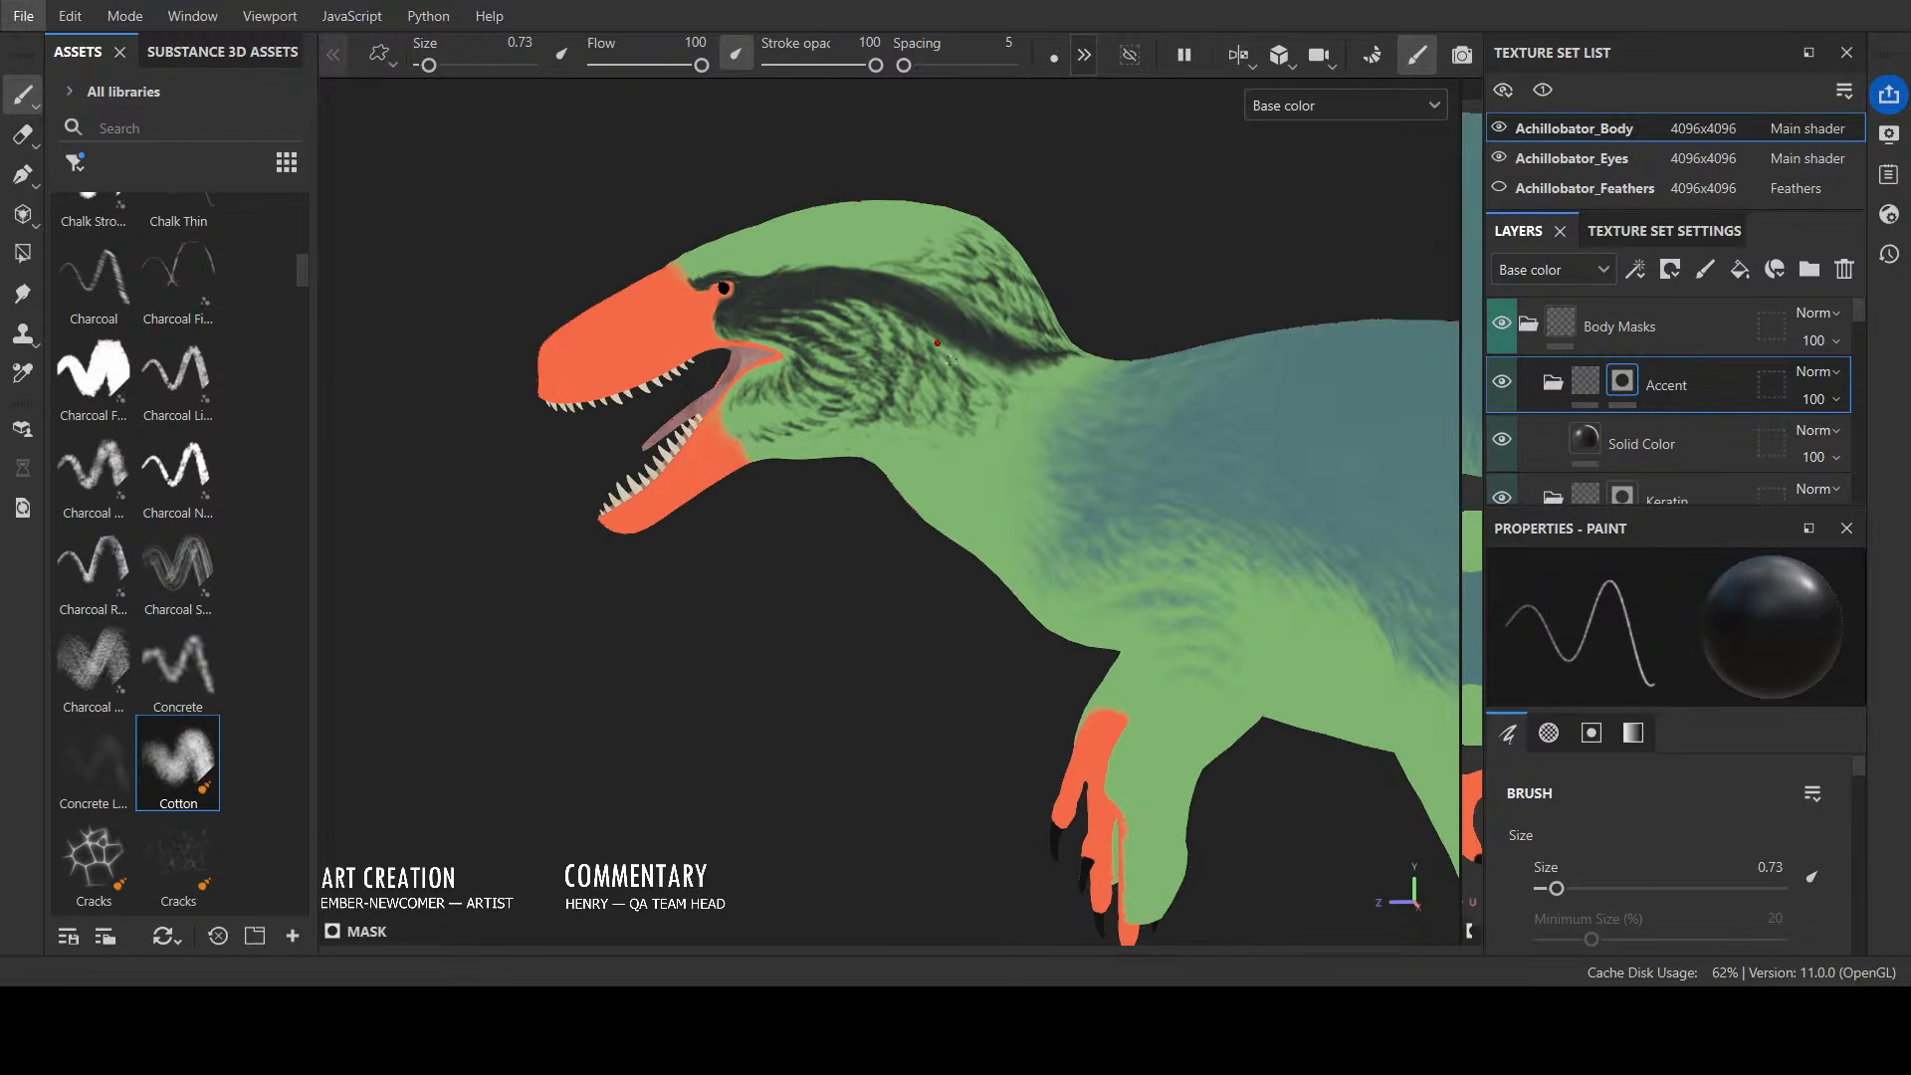
key(x)
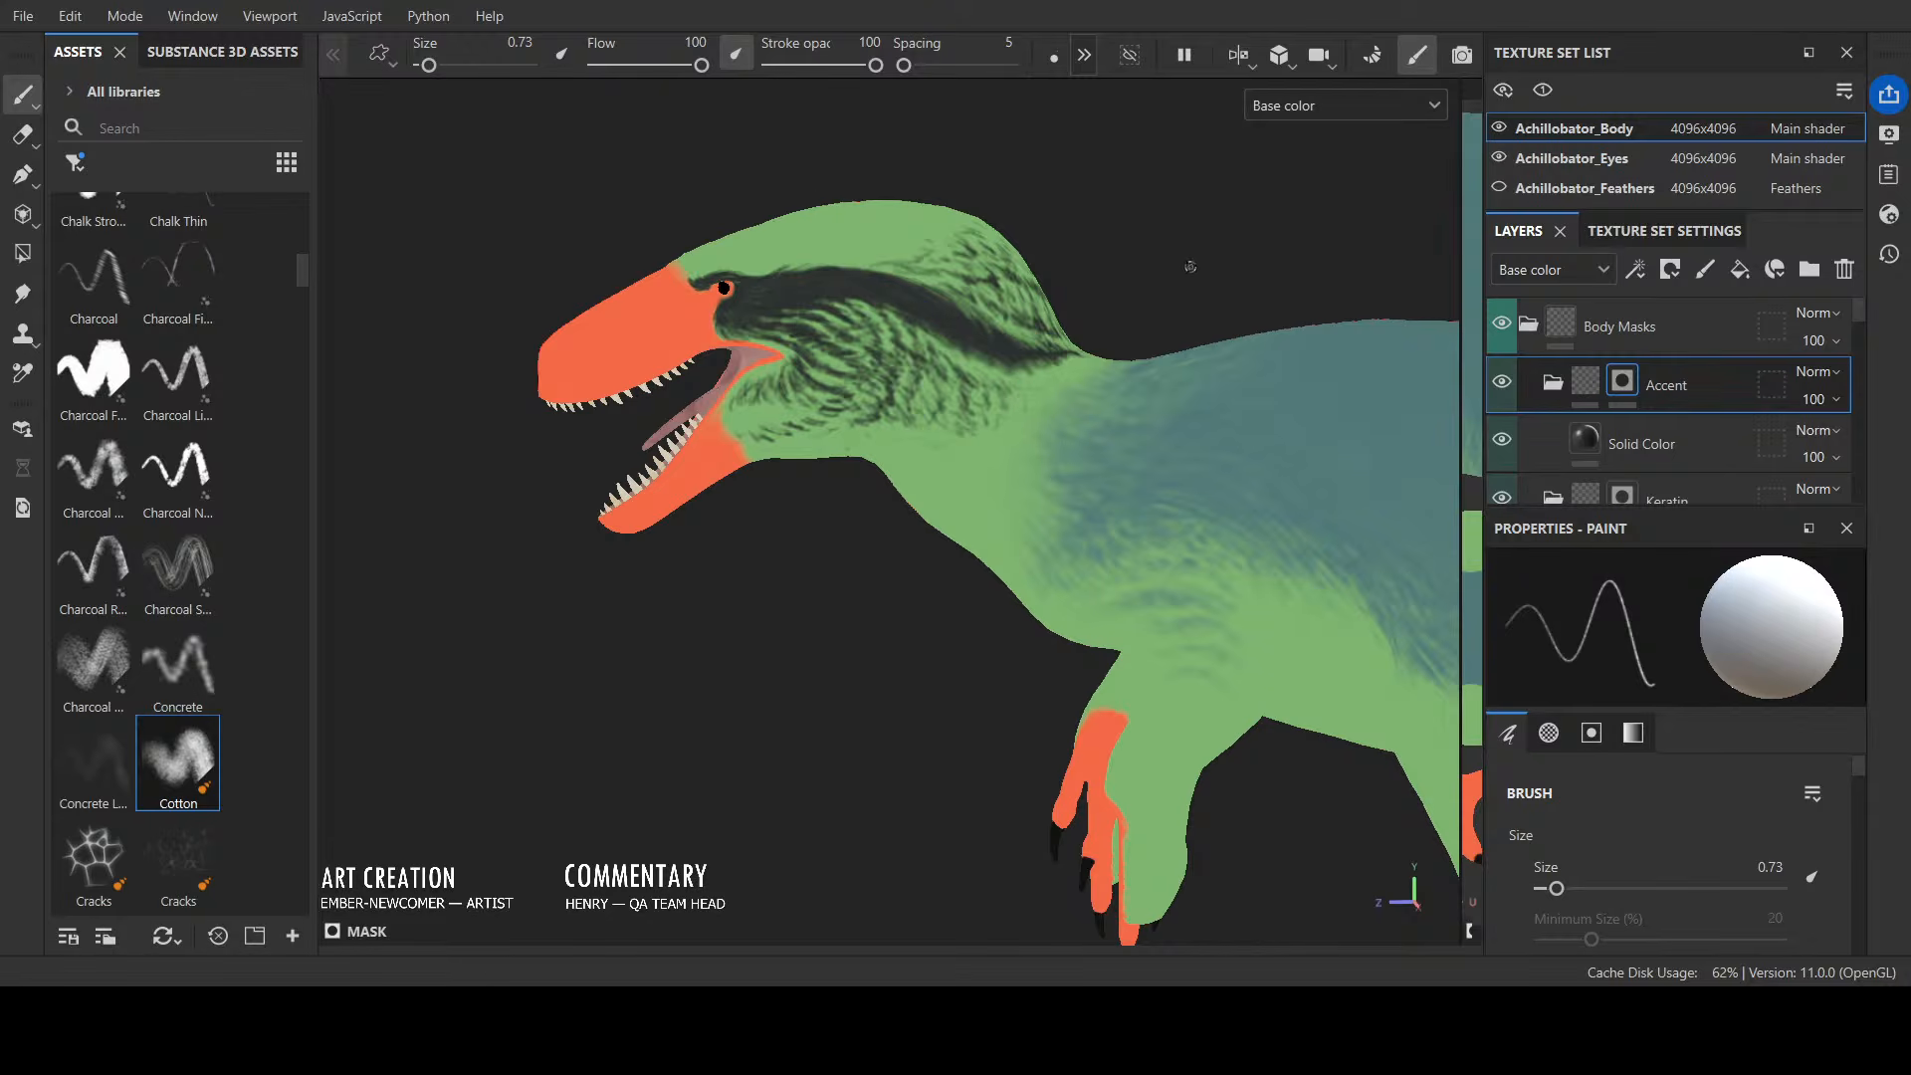
mouse_move(1191, 267)
alt+mouse_down()
mouse_move(1198, 329)
mouse_move(1241, 205)
alt+mouse_up()
key(x)
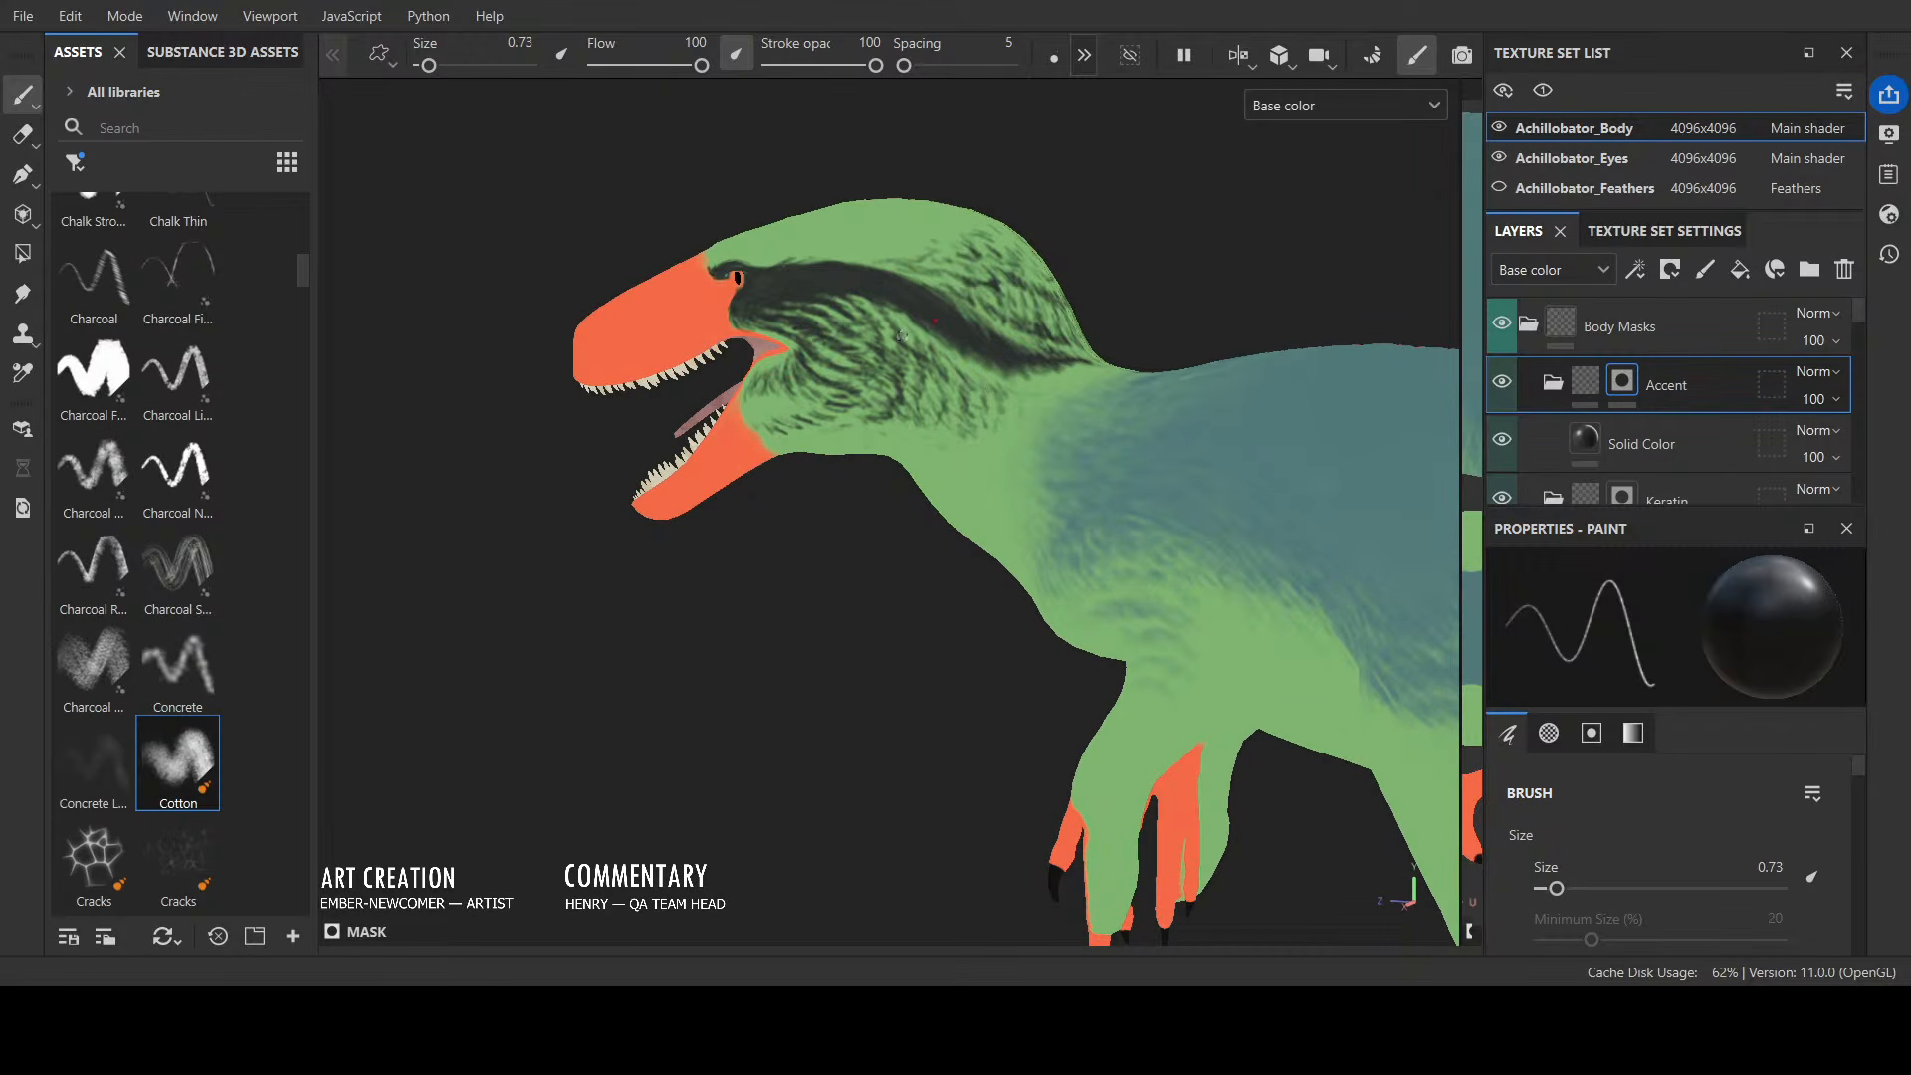
alt+drag(1060, 298, 957, 297)
alt+drag(1129, 303, 1184, 288)
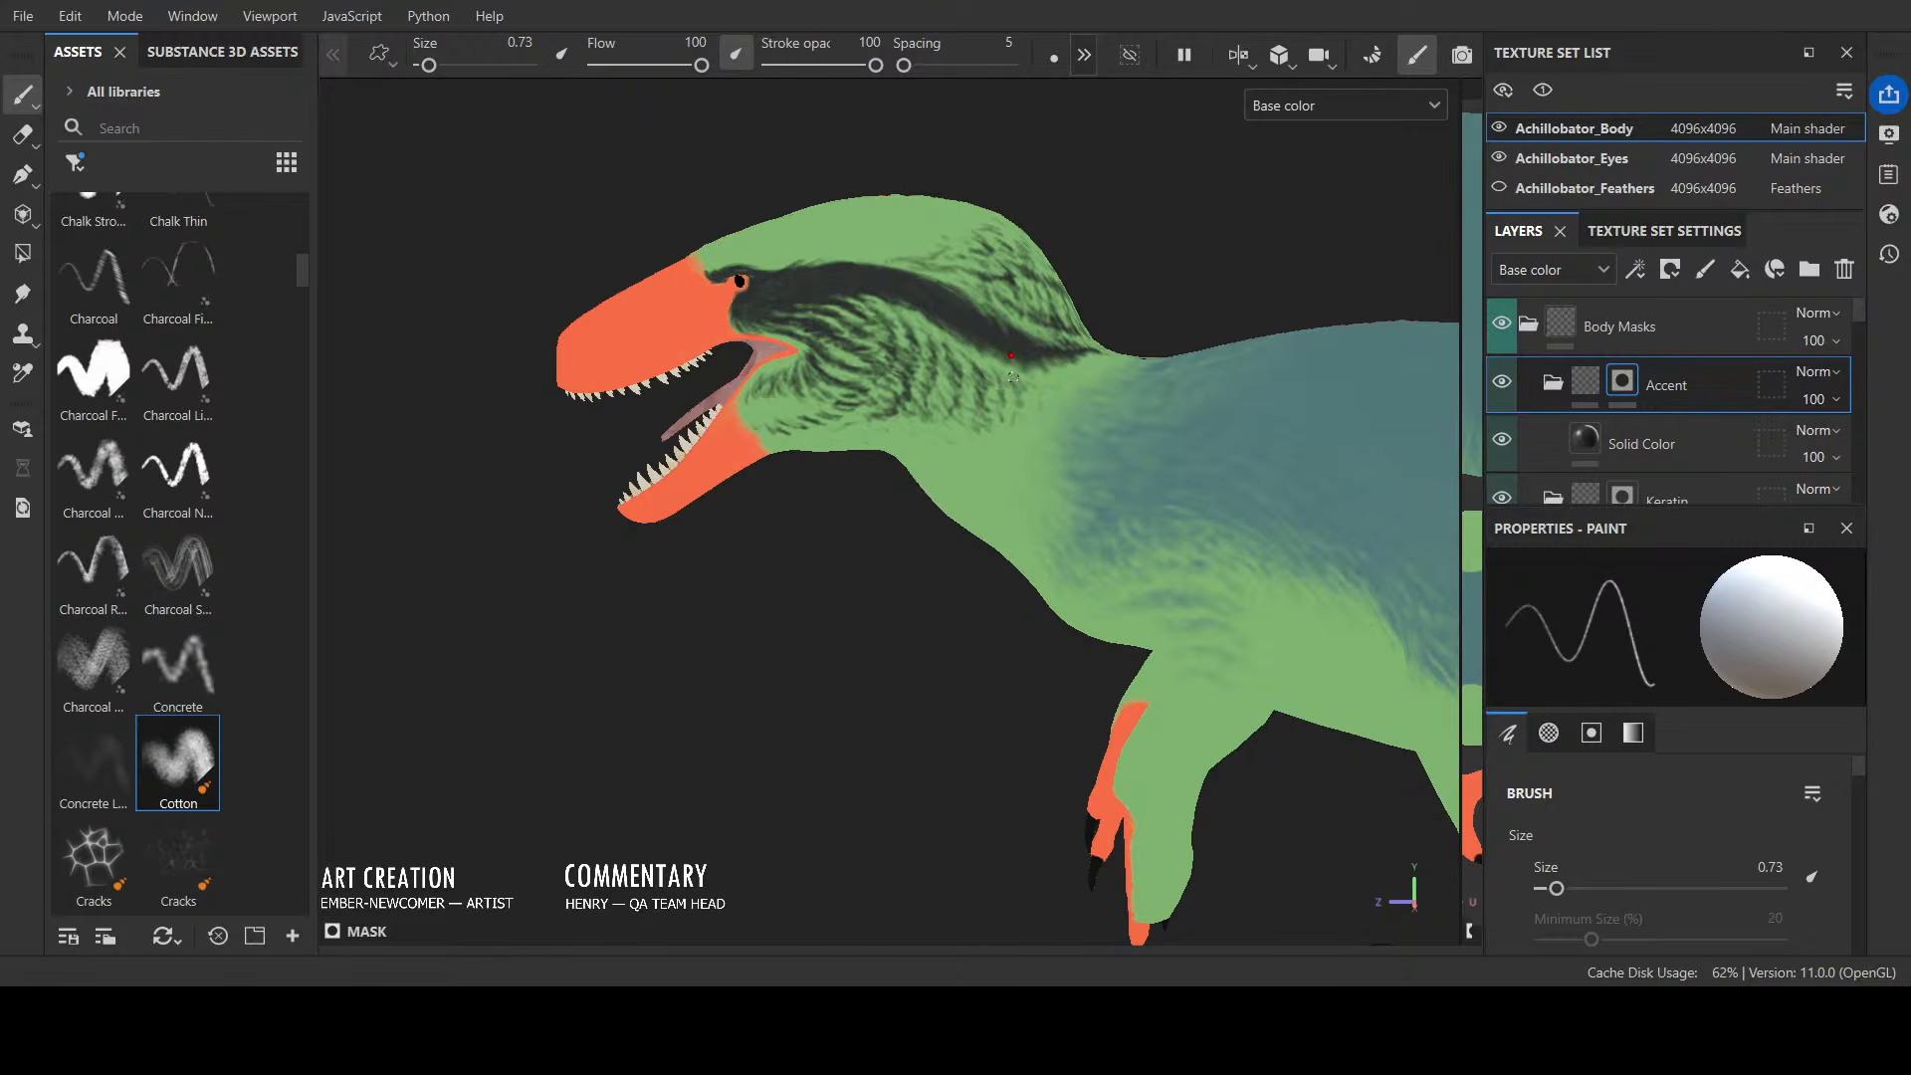
Step: Refine the cheek streaks behind the corner of the mouth and jaw with short painted and erased strokes
alt+drag(1288, 249, 1131, 218)
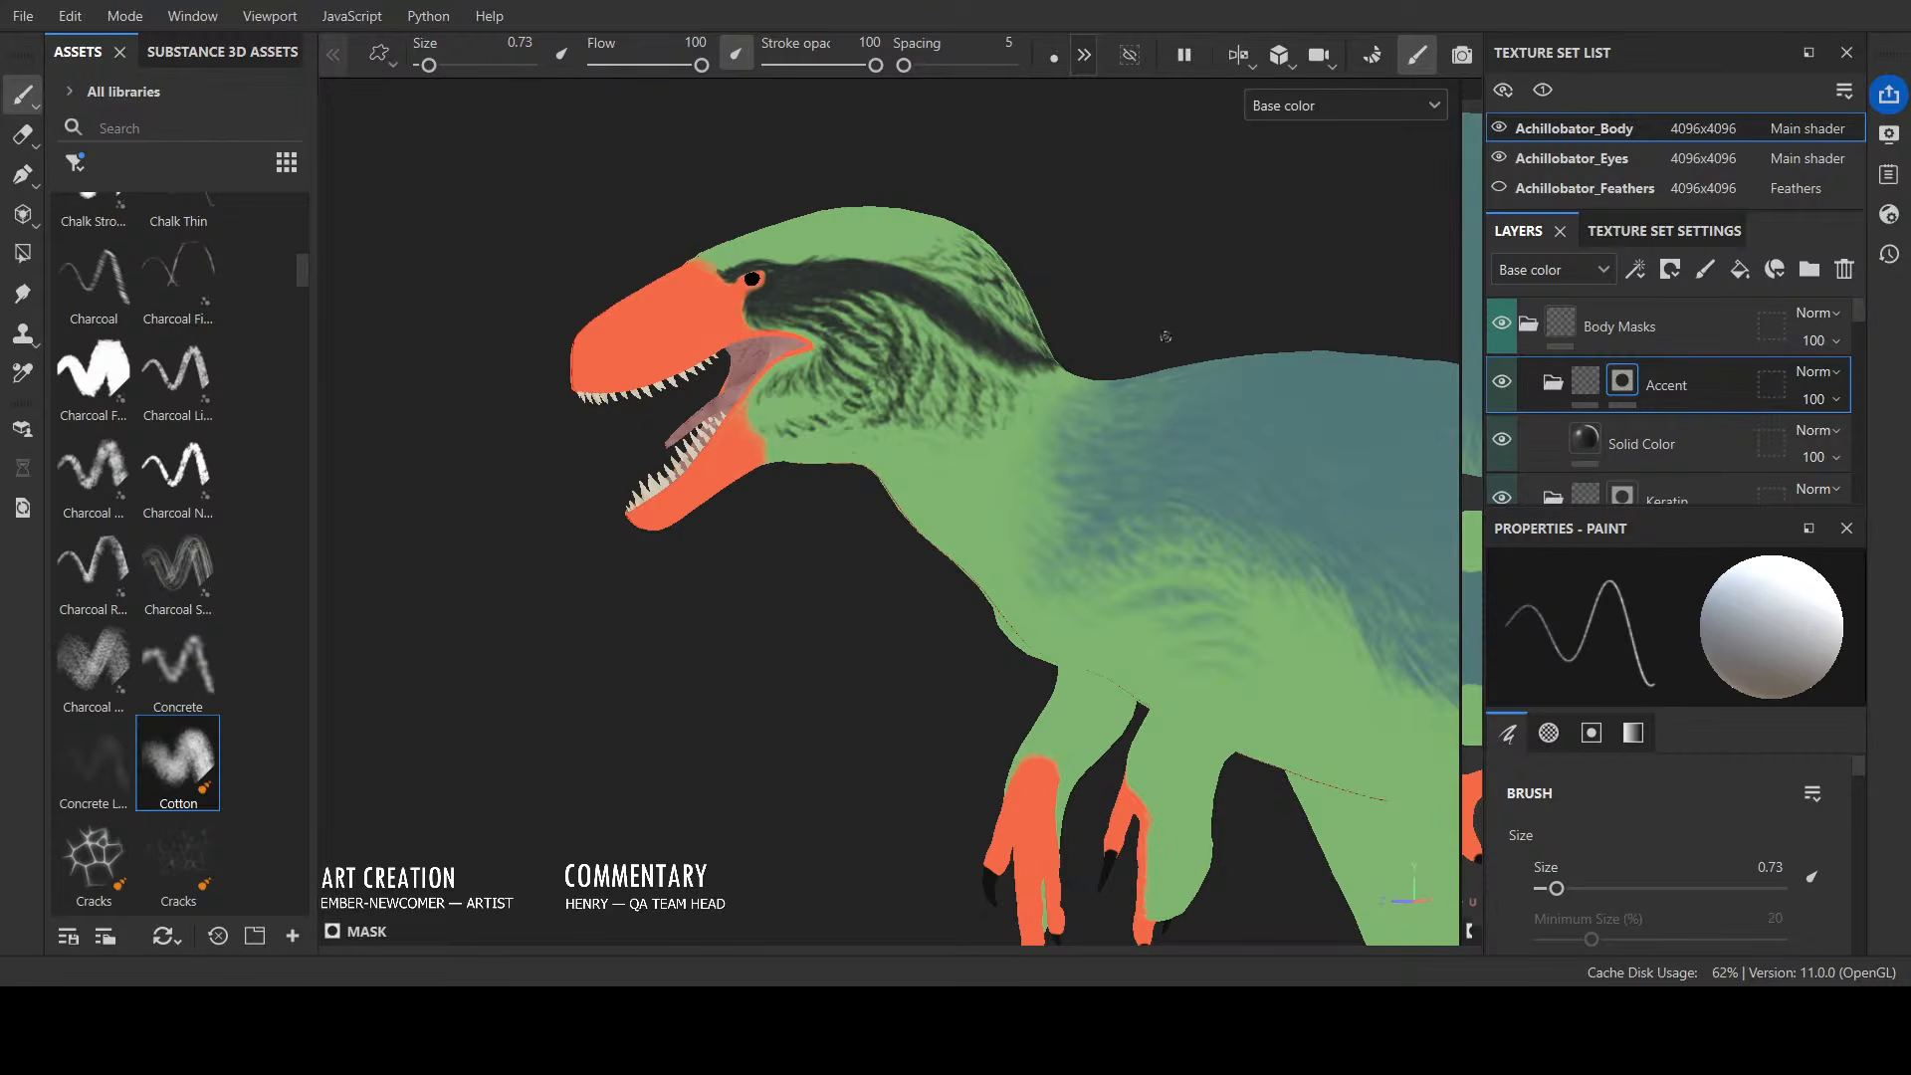
alt+drag(1165, 336, 1157, 241)
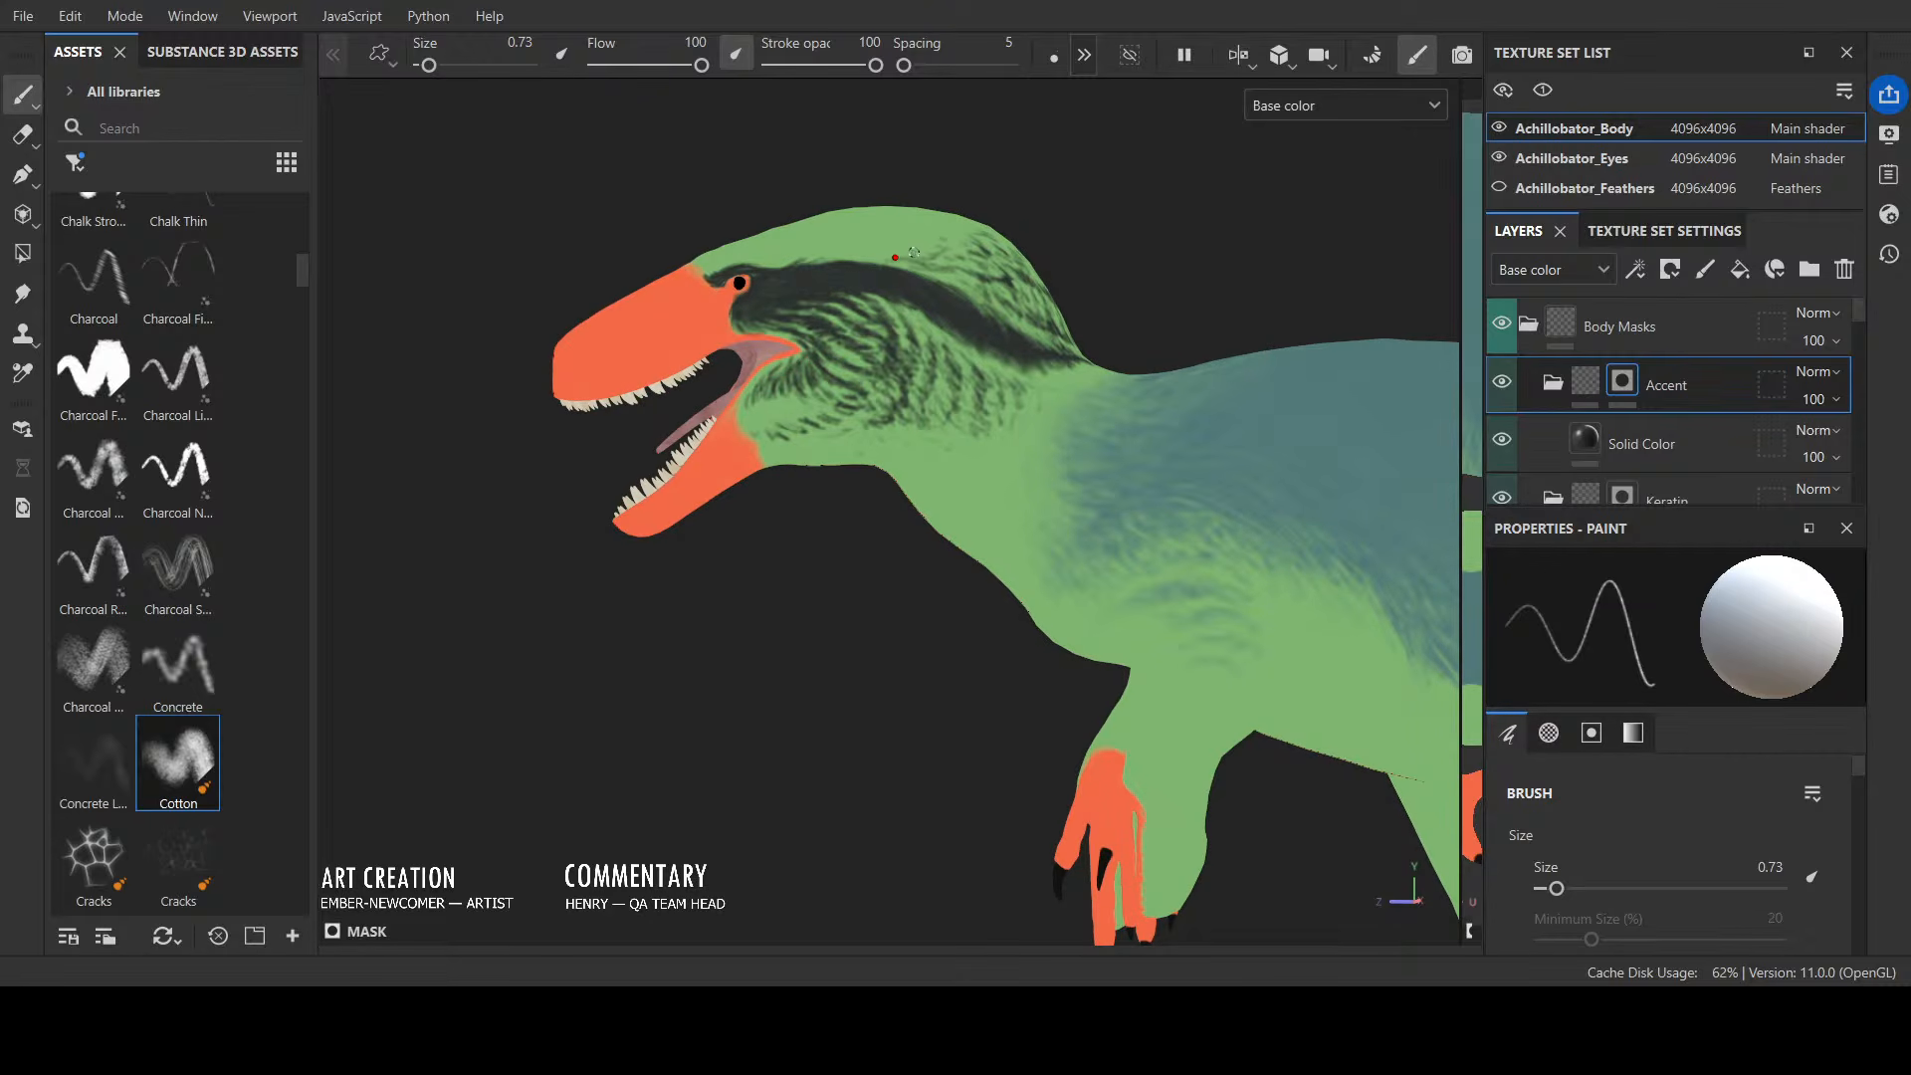
mouse_move(785, 412)
mouse_down()
mouse_move(752, 418)
mouse_move(792, 395)
mouse_up()
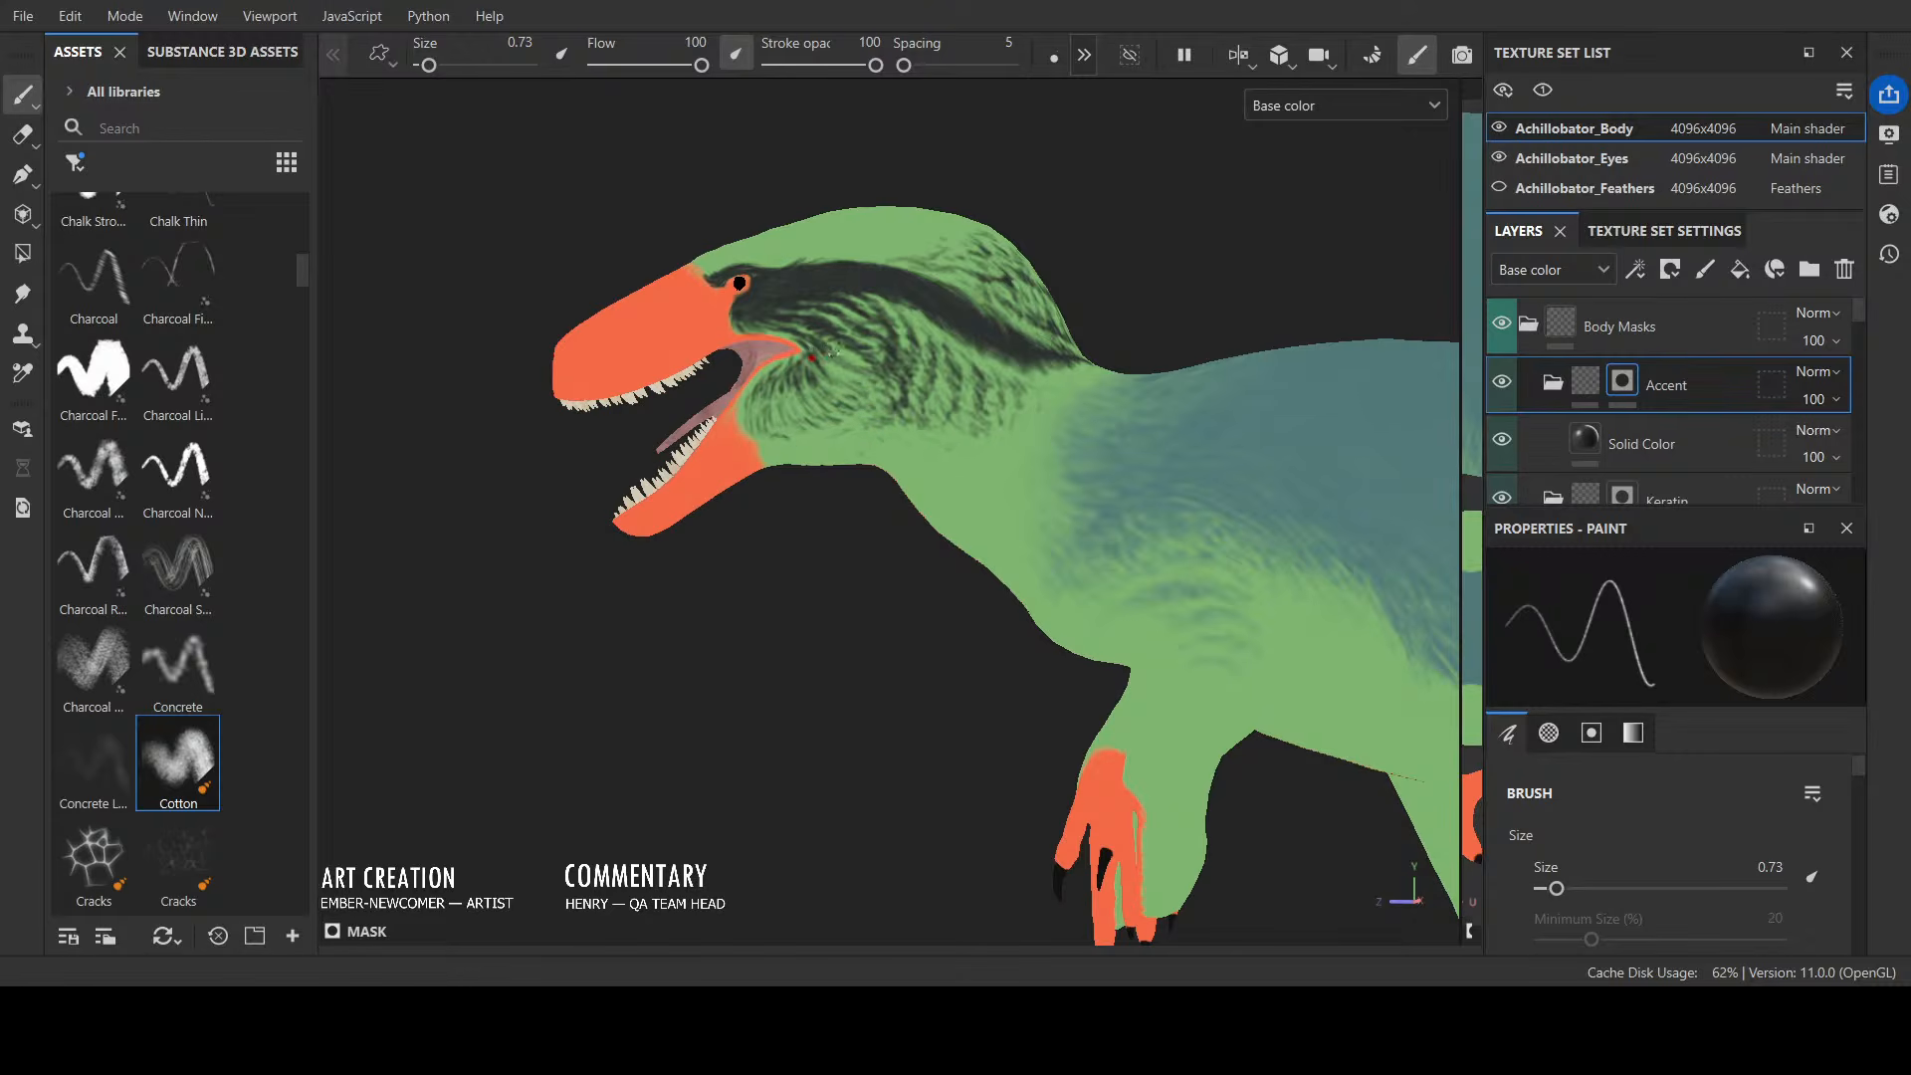
mouse_move(1034, 185)
alt+mouse_down()
mouse_move(1248, 317)
mouse_move(1182, 273)
alt+mouse_up()
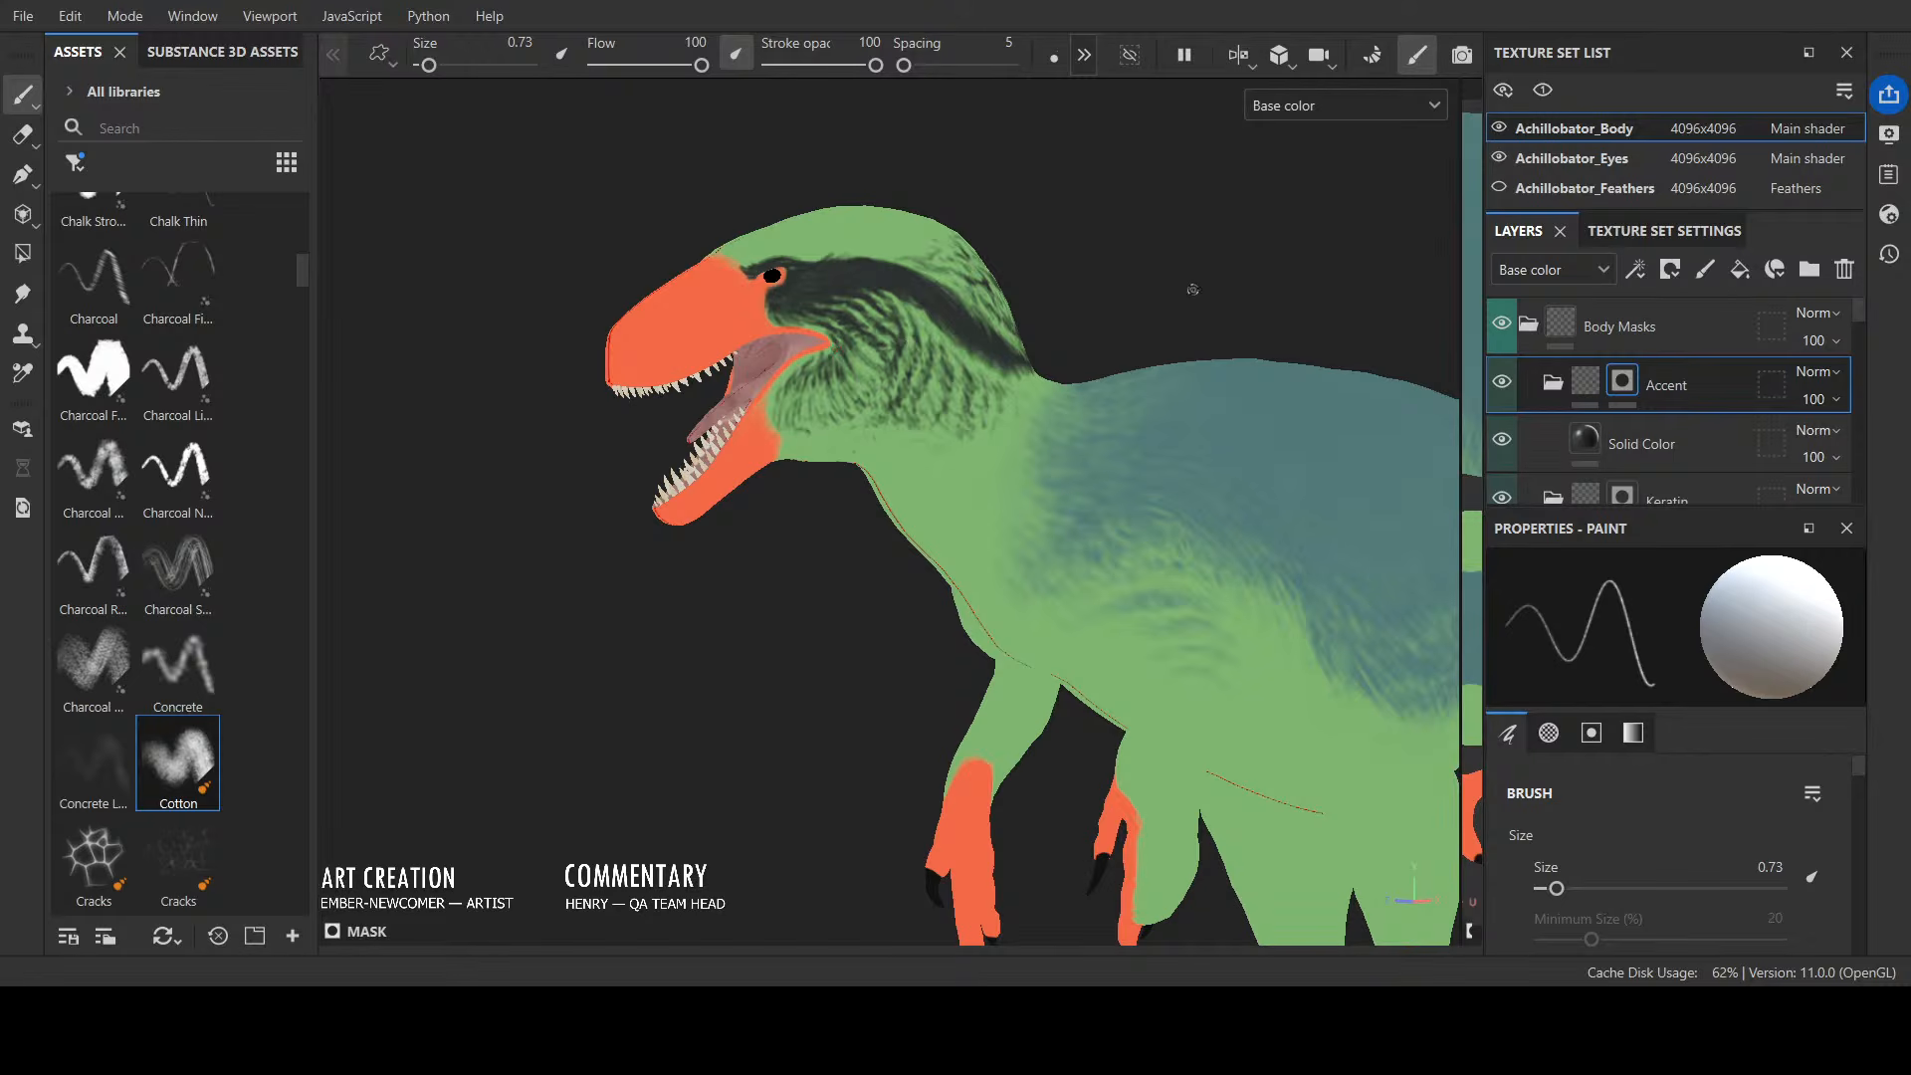
alt+drag(1192, 288, 1219, 233)
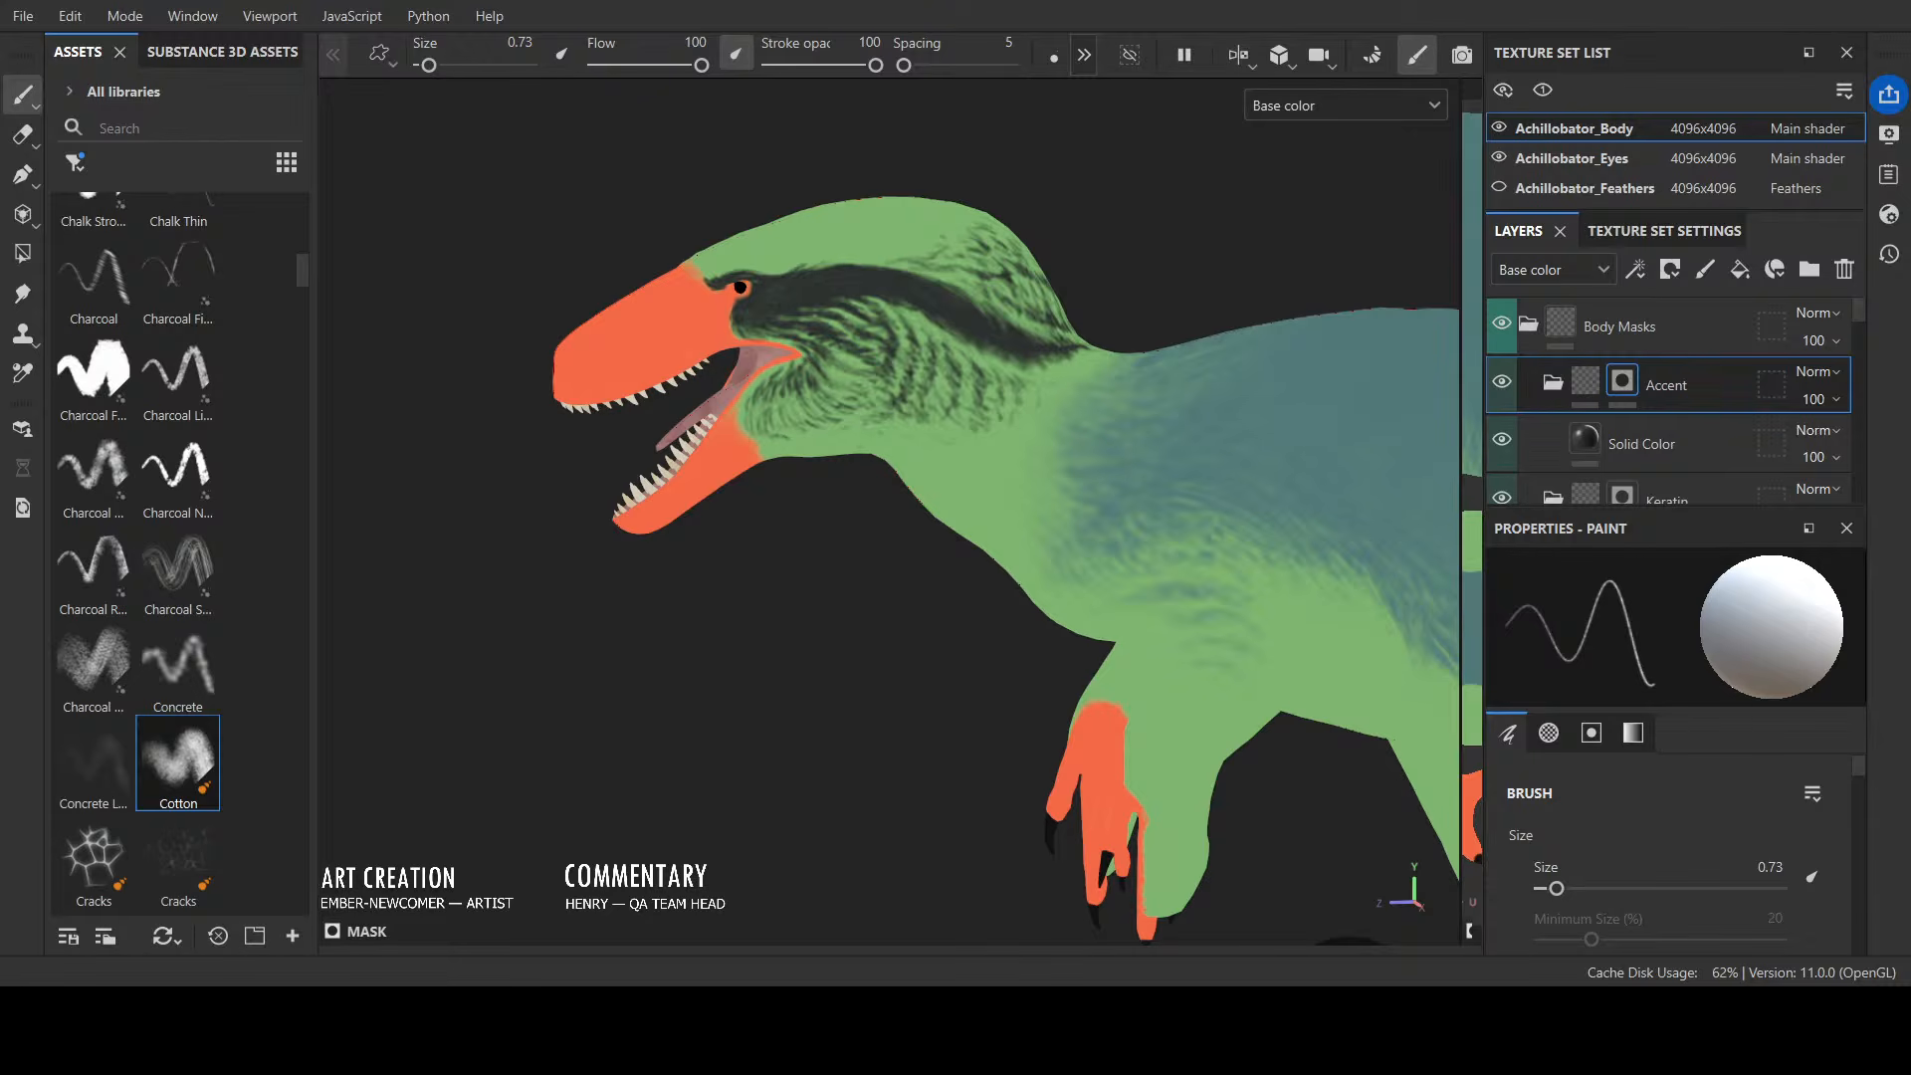
mouse_move(878, 396)
alt+mouse_down()
mouse_move(889, 460)
mouse_move(882, 427)
alt+mouse_up()
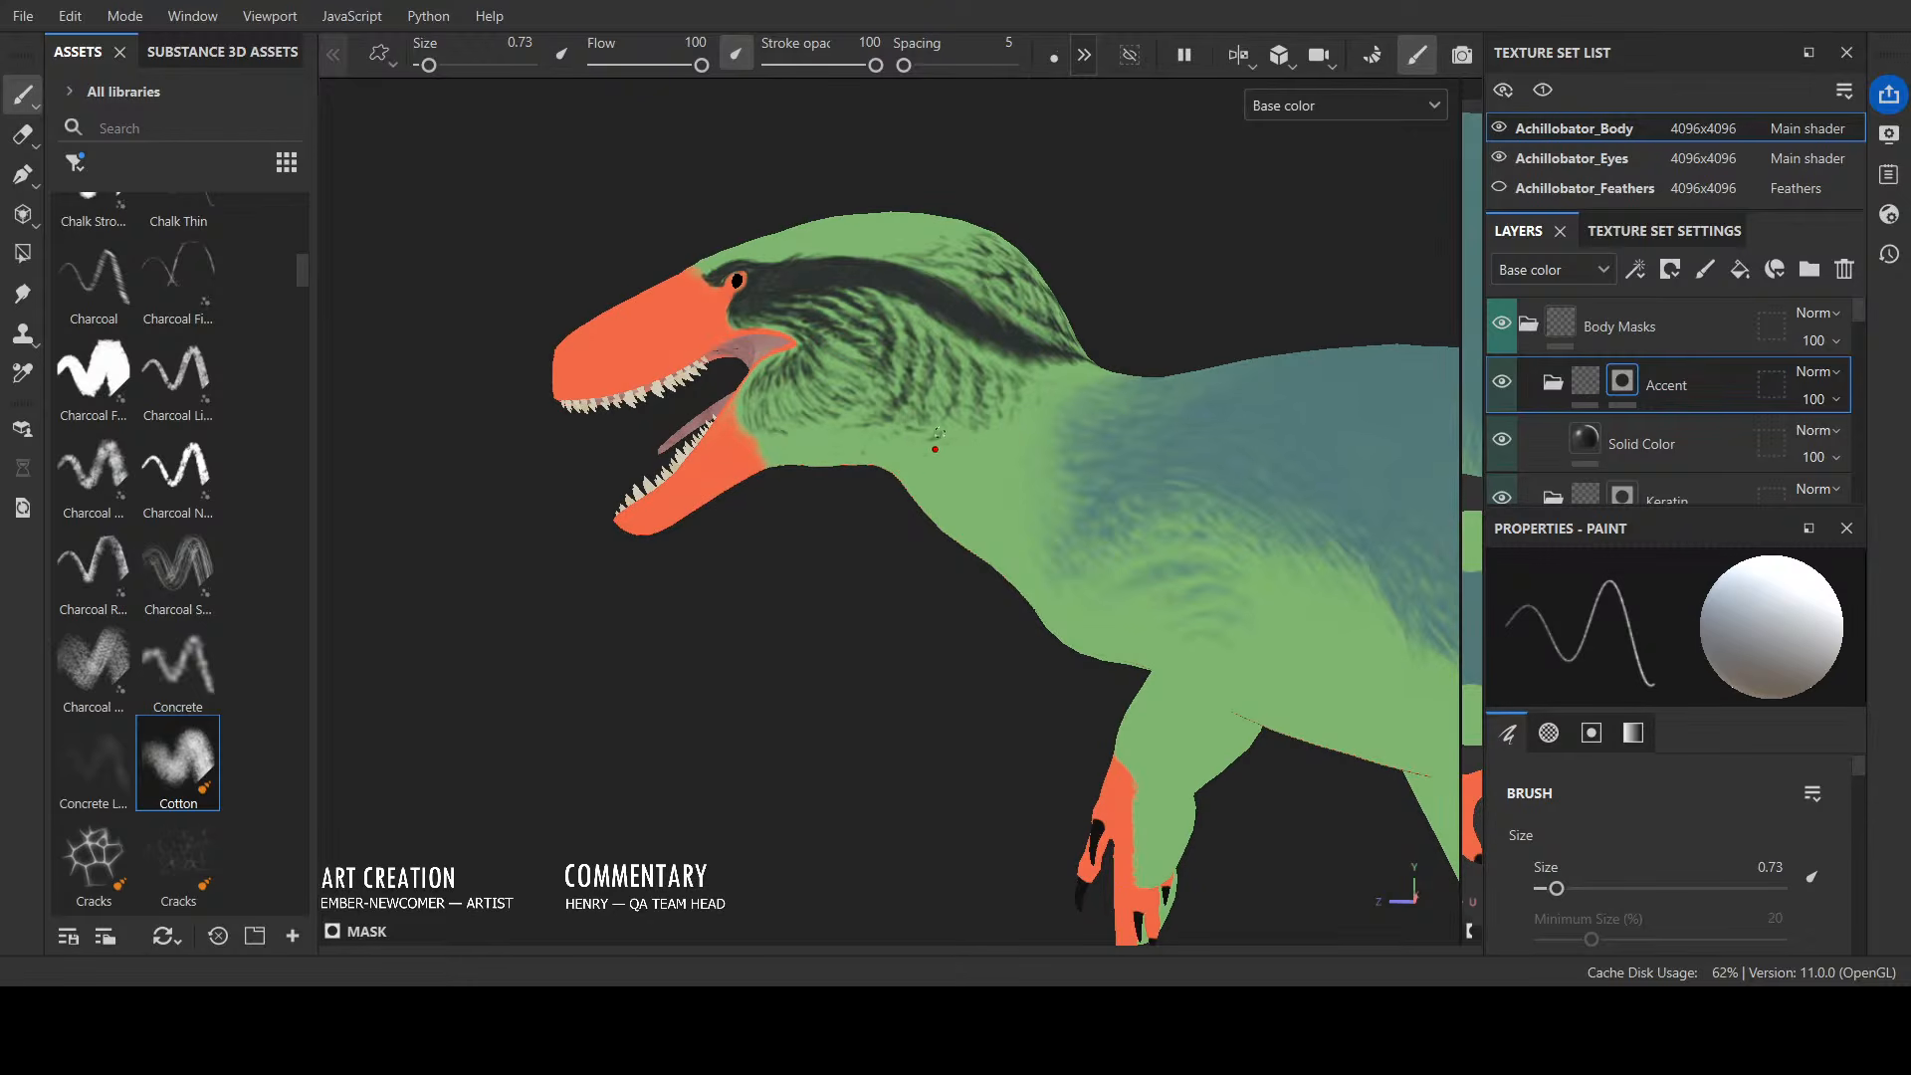
Step: Show the Achillobator_Feathers texture set alongside the body to judge the head and neck markings
alt+drag(1164, 227, 935, 322)
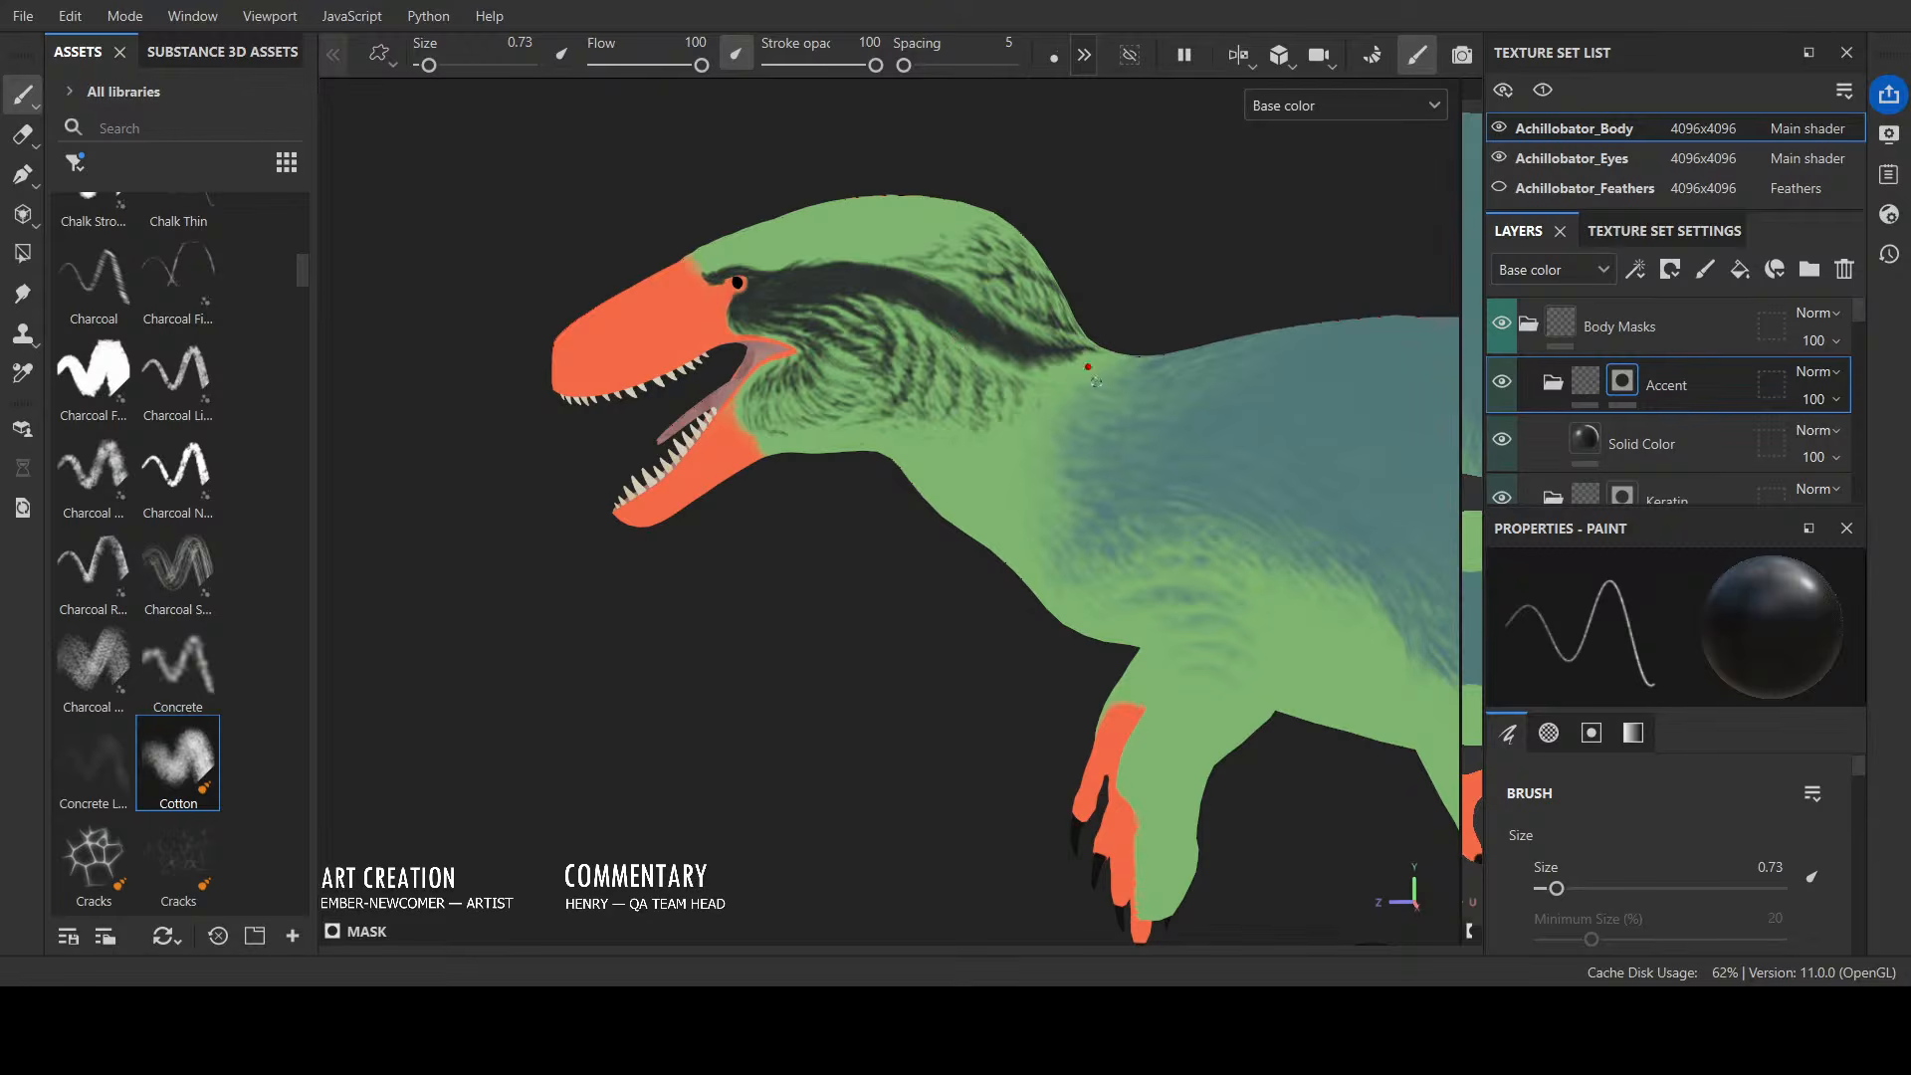
alt+drag(1094, 380, 1063, 346)
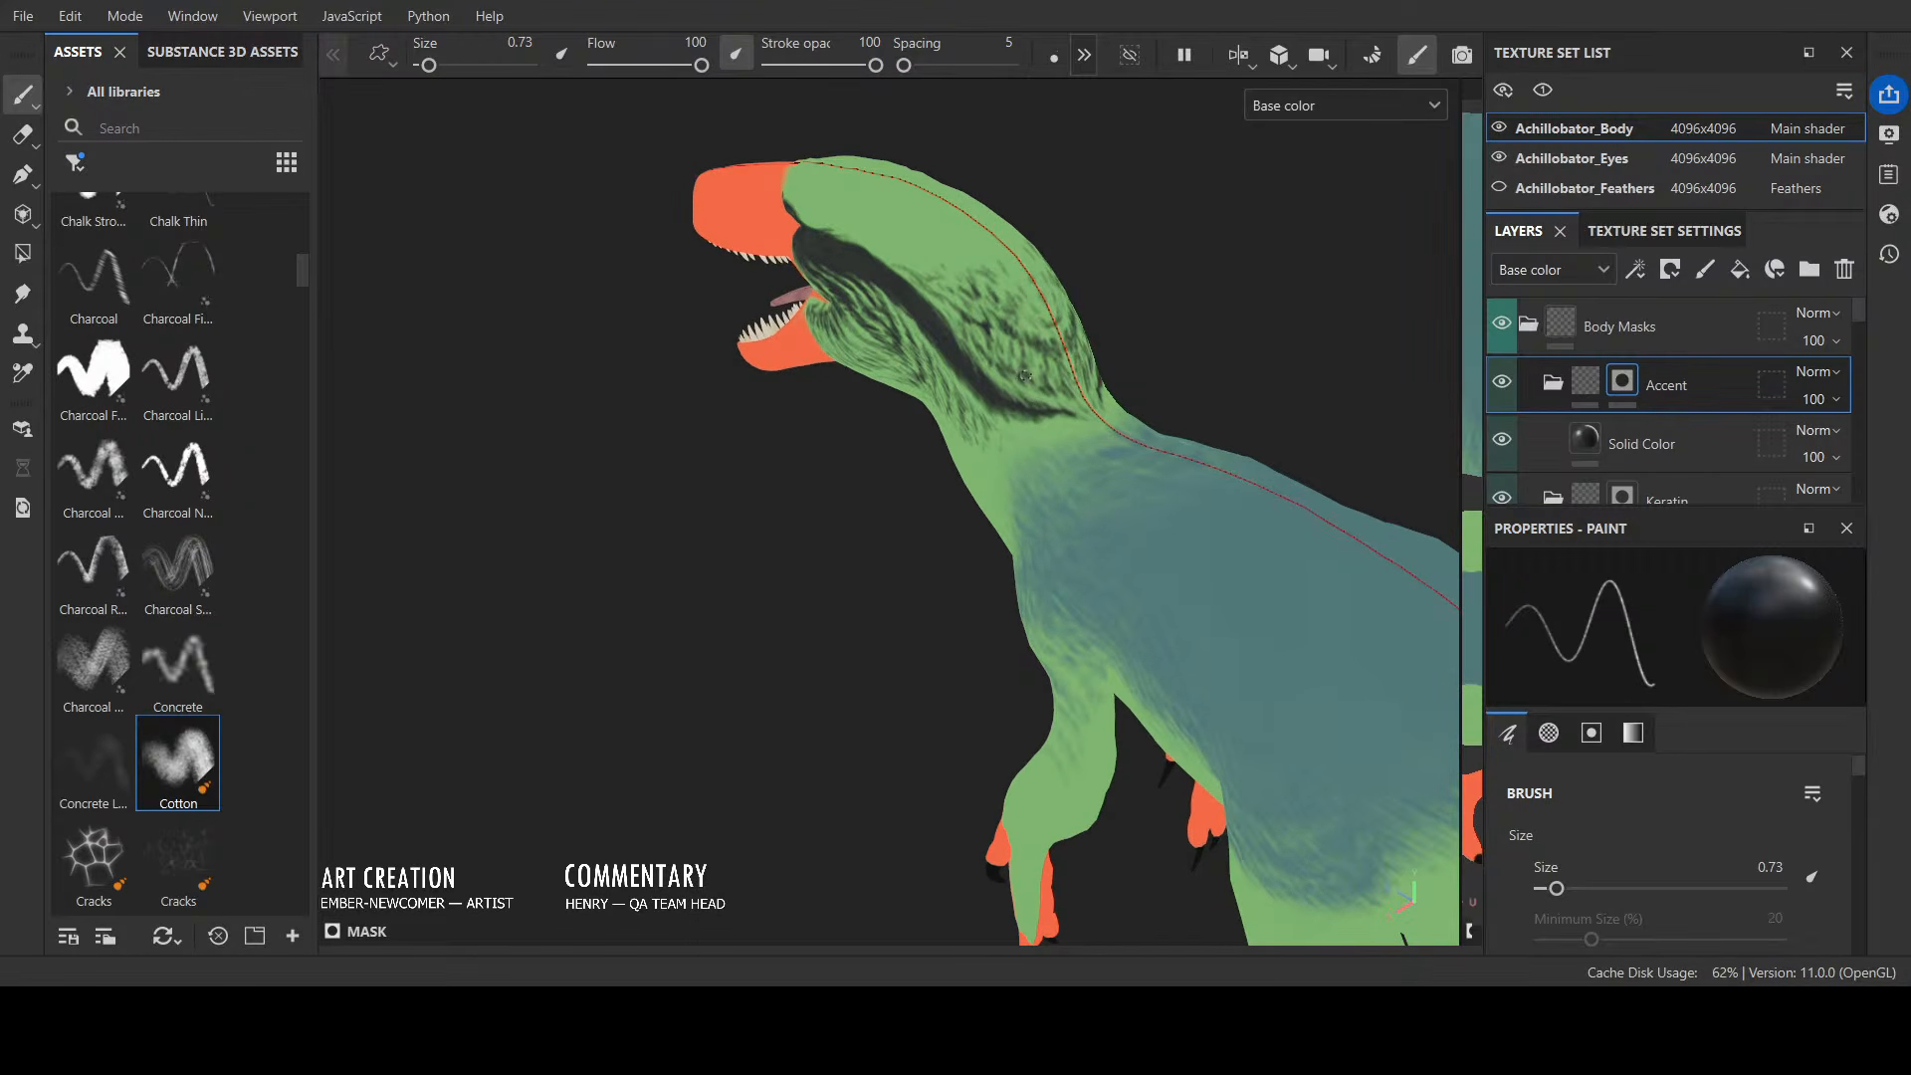
alt+drag(1191, 297, 1359, 213)
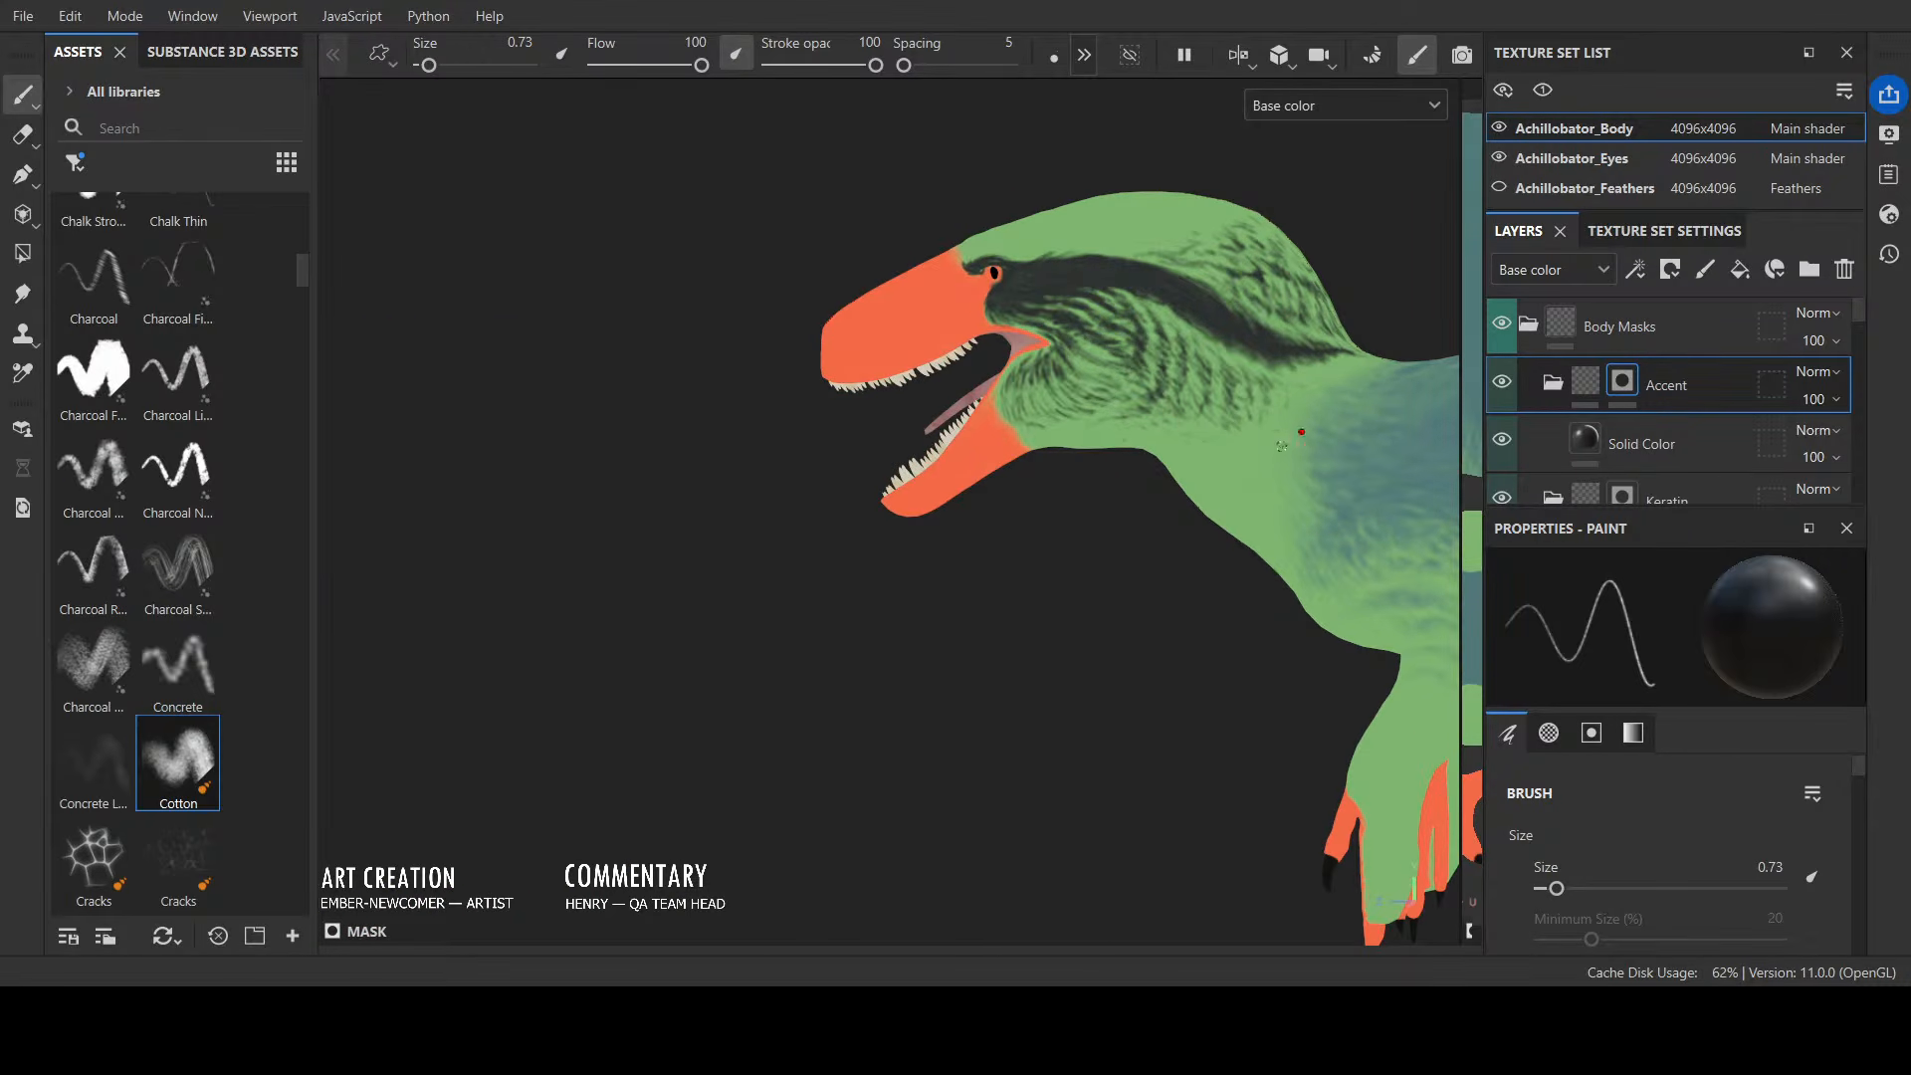
alt+right_drag(1282, 446, 925, 652)
alt+drag(925, 653, 1190, 644)
alt+middle_drag(1190, 644, 913, 792)
alt+drag(912, 792, 786, 724)
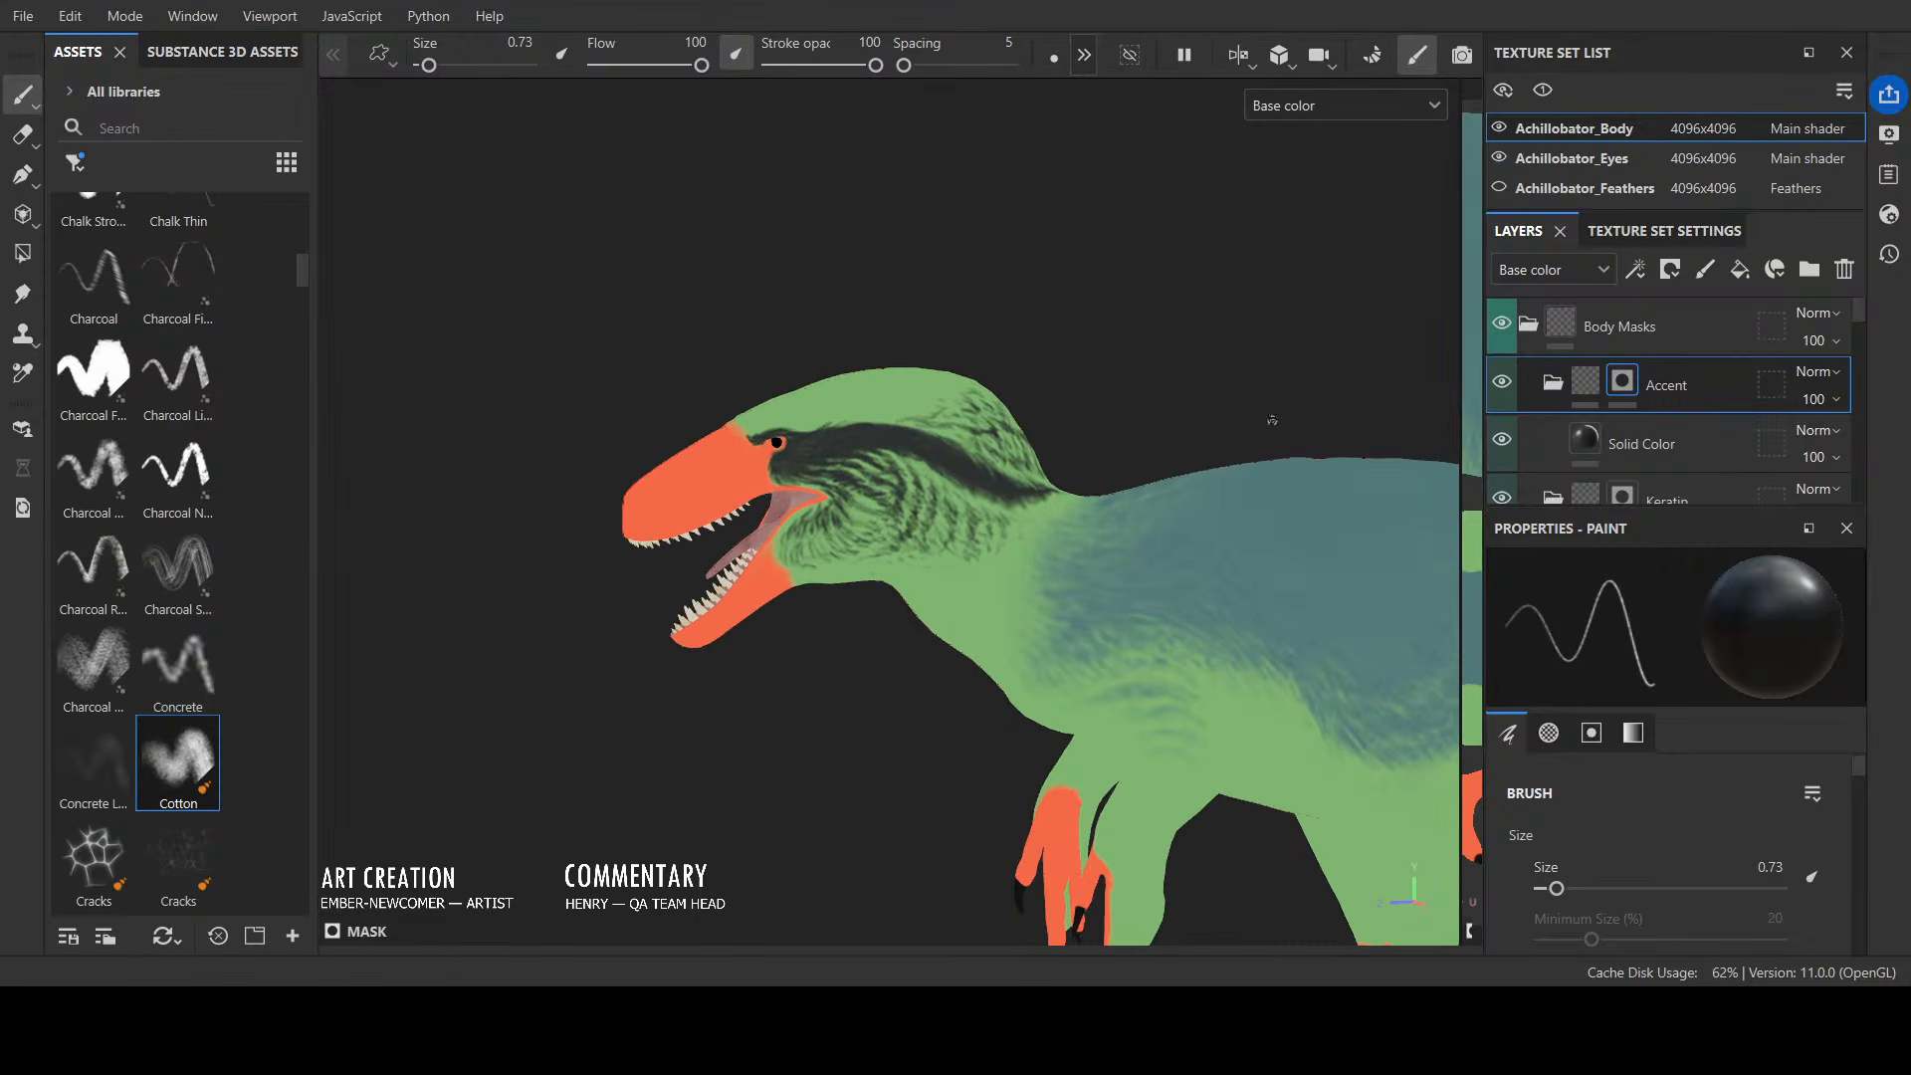
click(1499, 189)
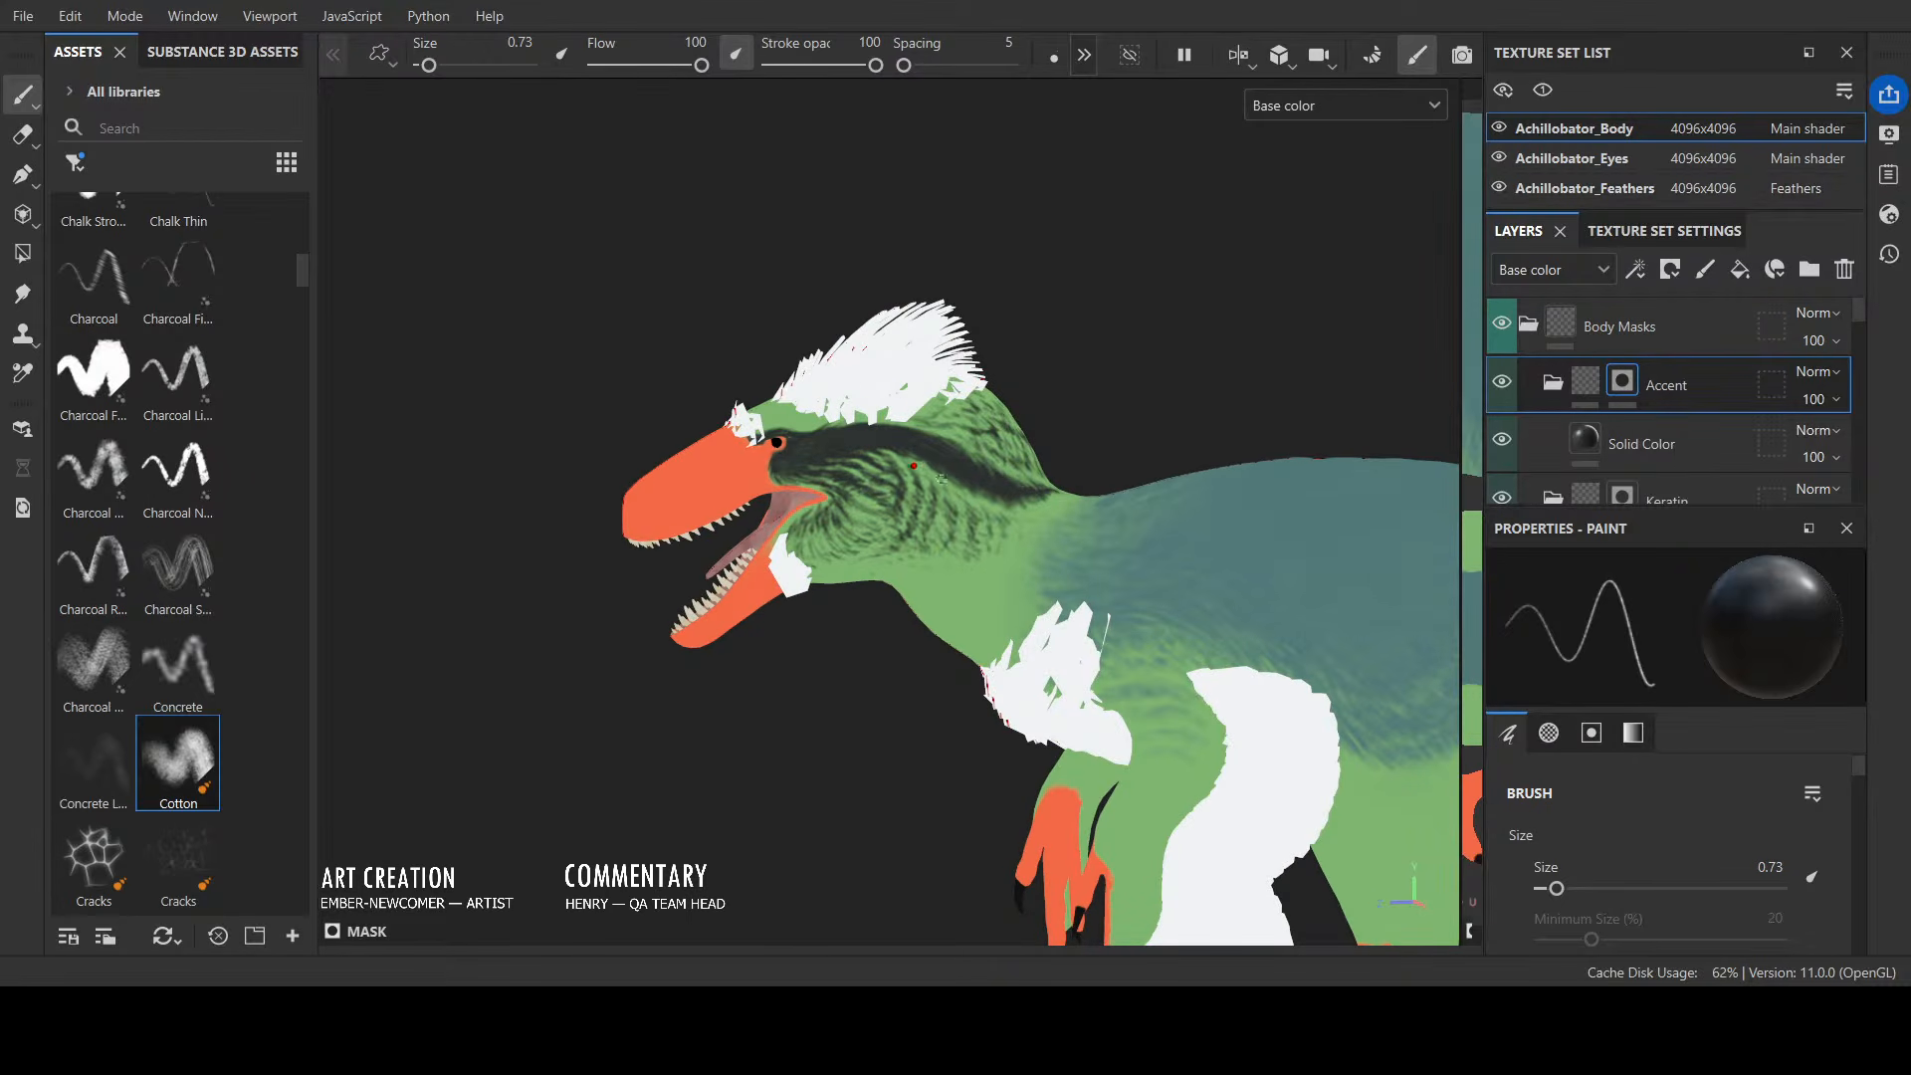
Step: Paint feathery dark streaks across the side of the neck on the Accent mask with the Cotton brush at size 0.73
alt+drag(926, 547, 858, 617)
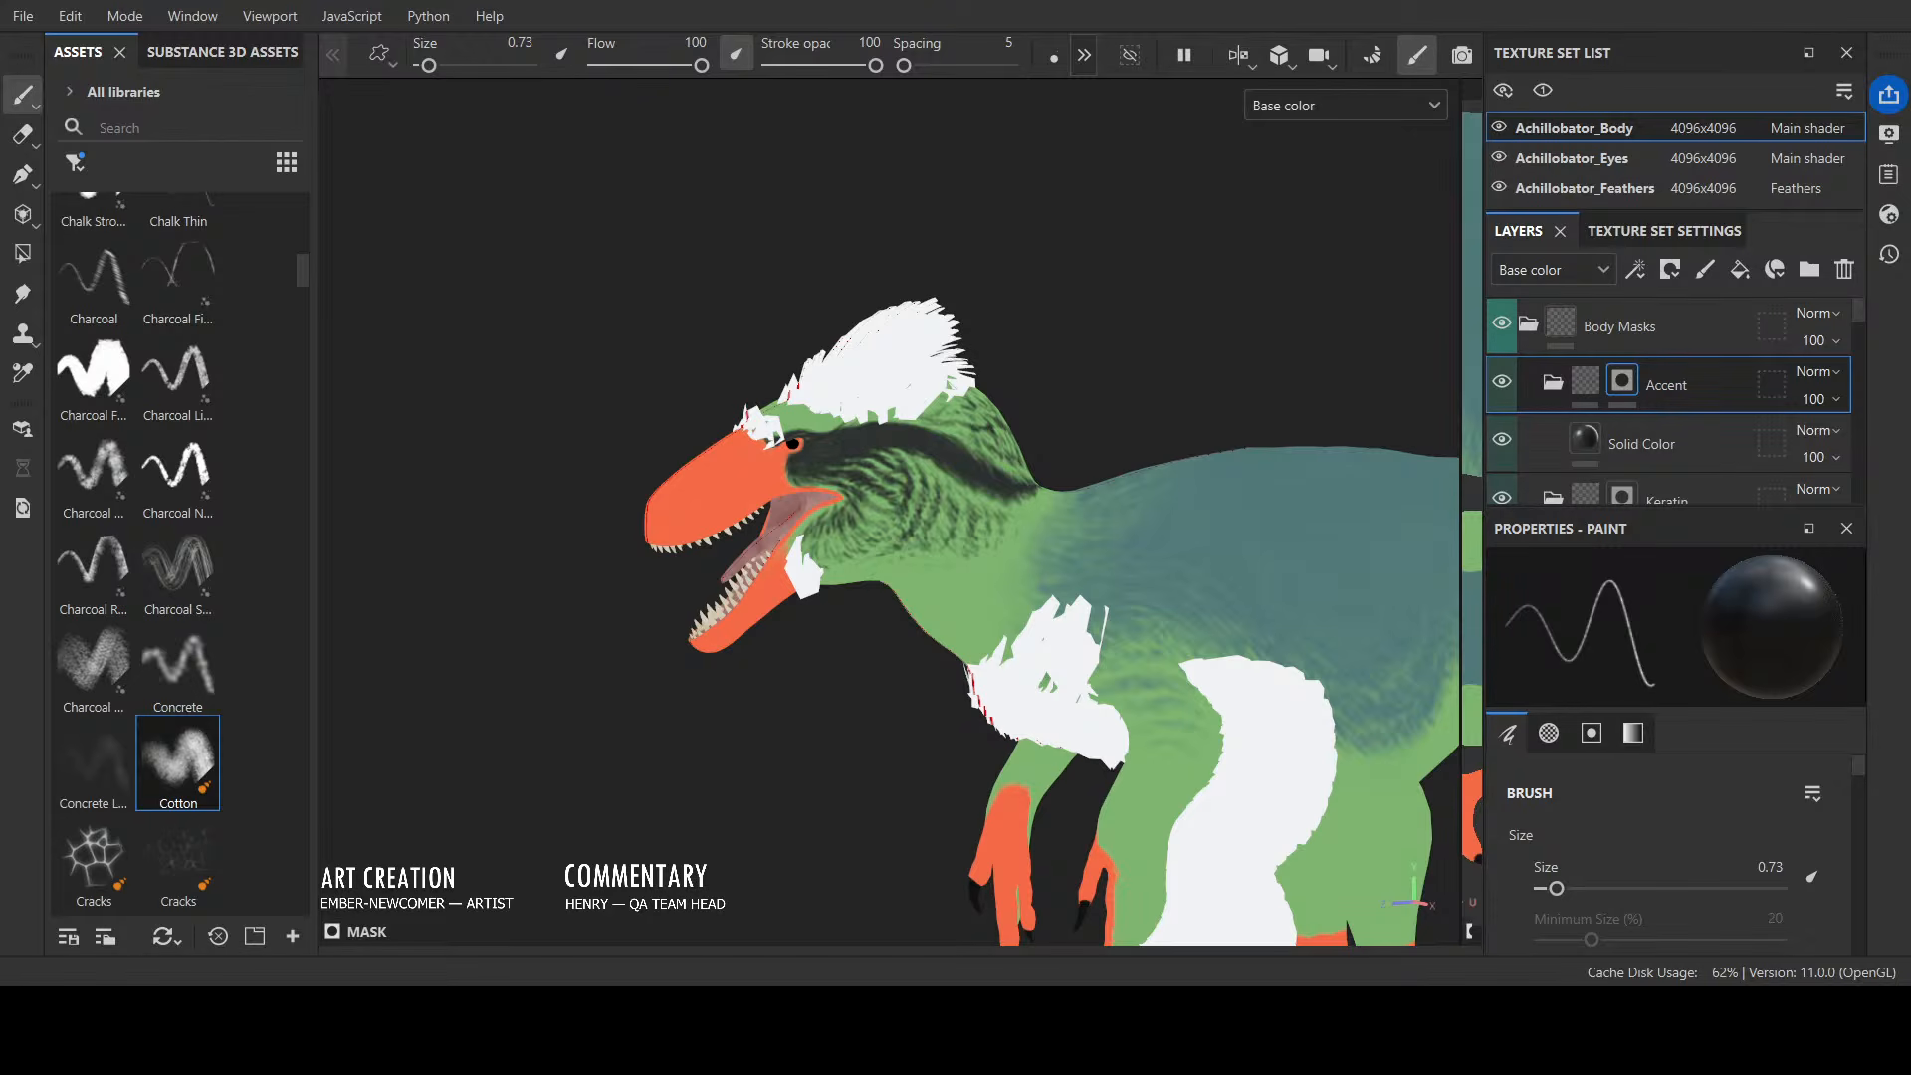
alt+drag(793, 770, 726, 687)
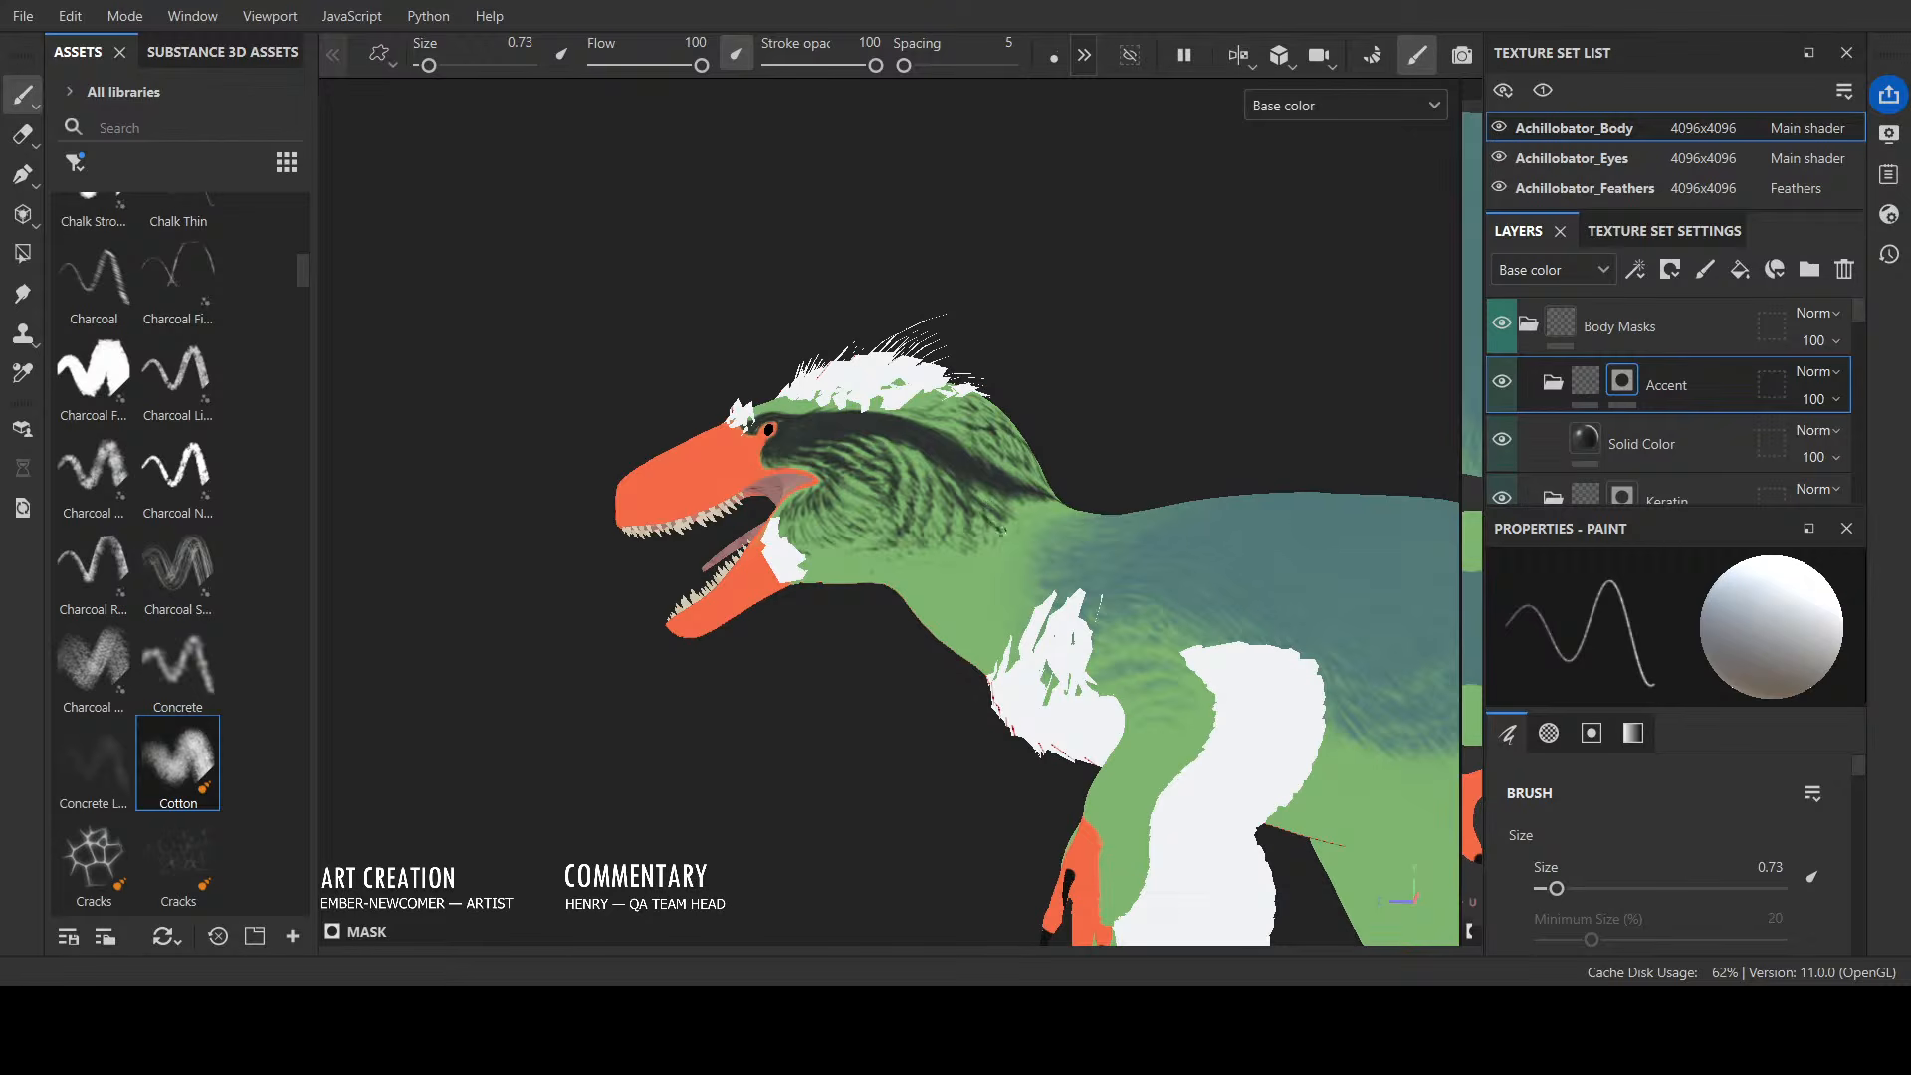
alt+drag(997, 525, 1006, 533)
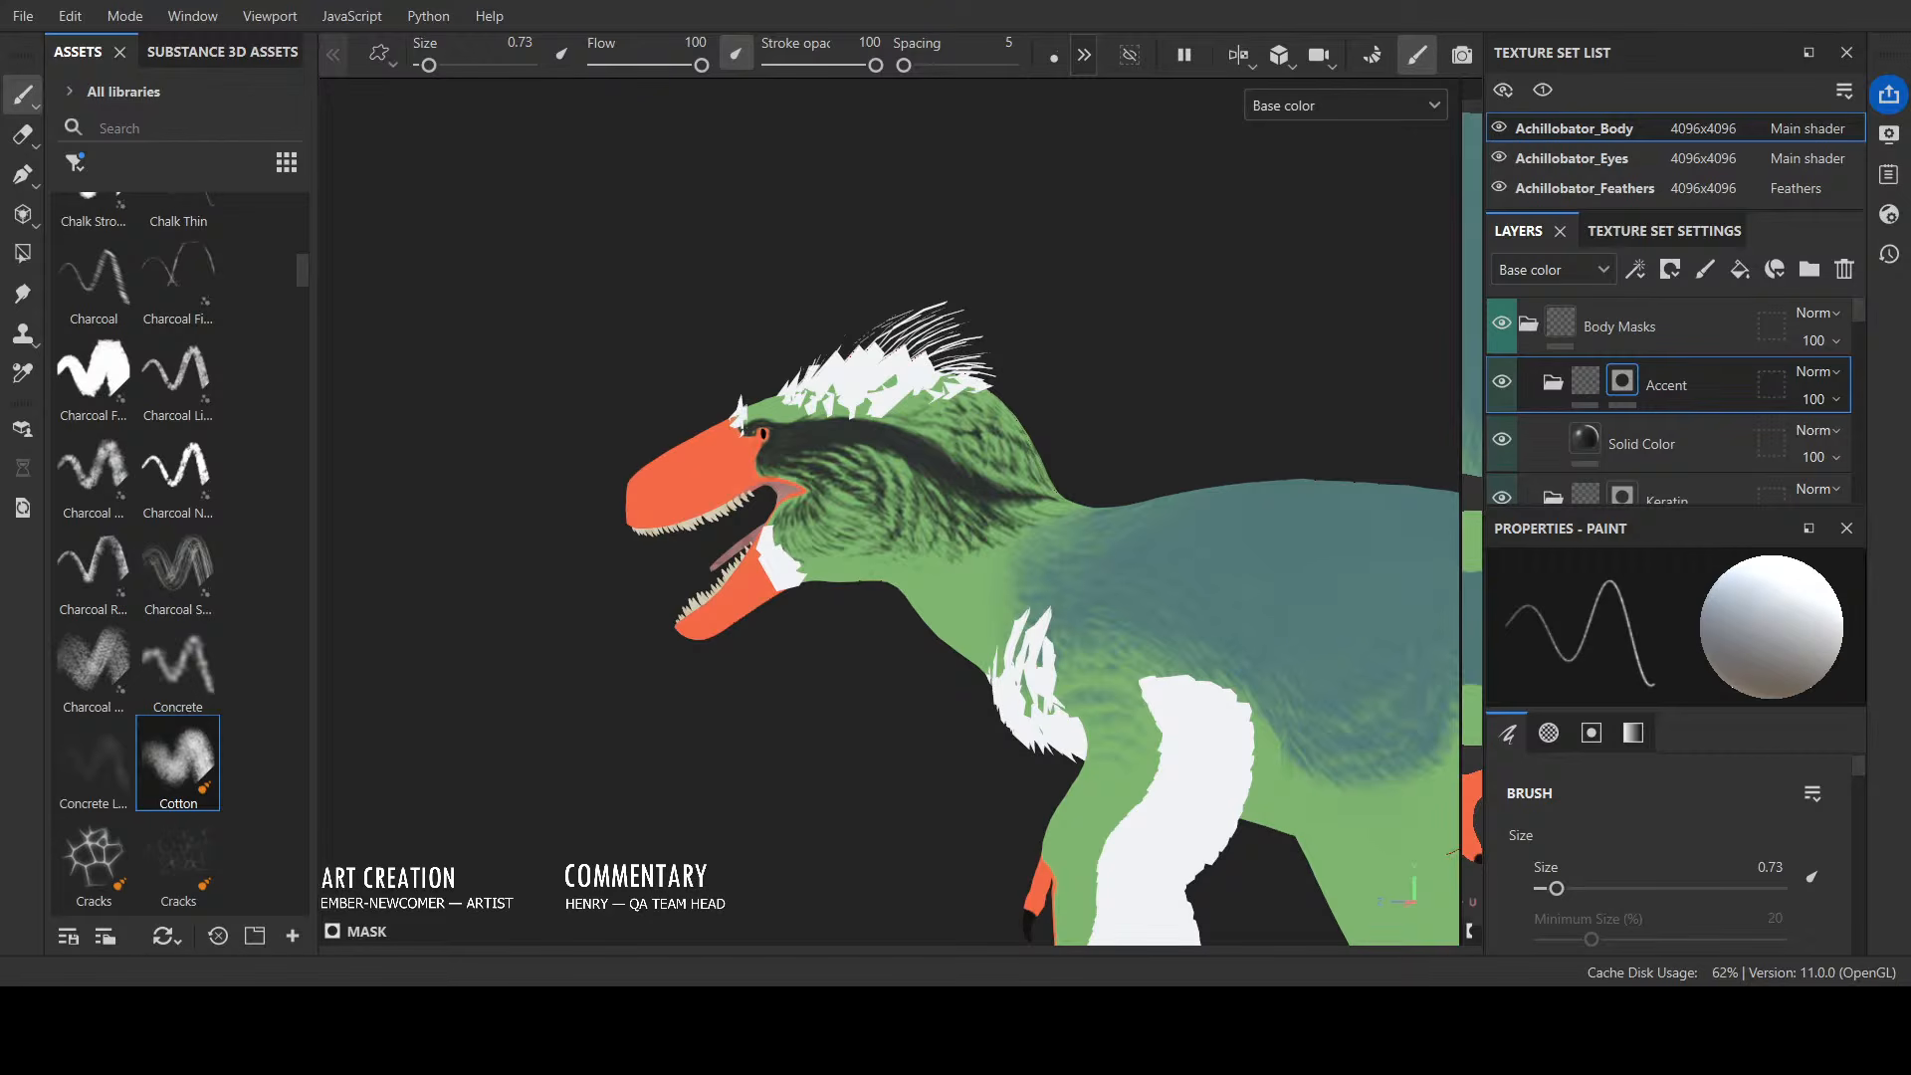
mouse_move(1000, 529)
mouse_down()
mouse_move(1010, 543)
mouse_move(966, 505)
mouse_move(961, 524)
mouse_move(1041, 510)
mouse_up()
mouse_move(1035, 510)
alt+mouse_down()
mouse_move(999, 528)
mouse_move(921, 506)
alt+mouse_up()
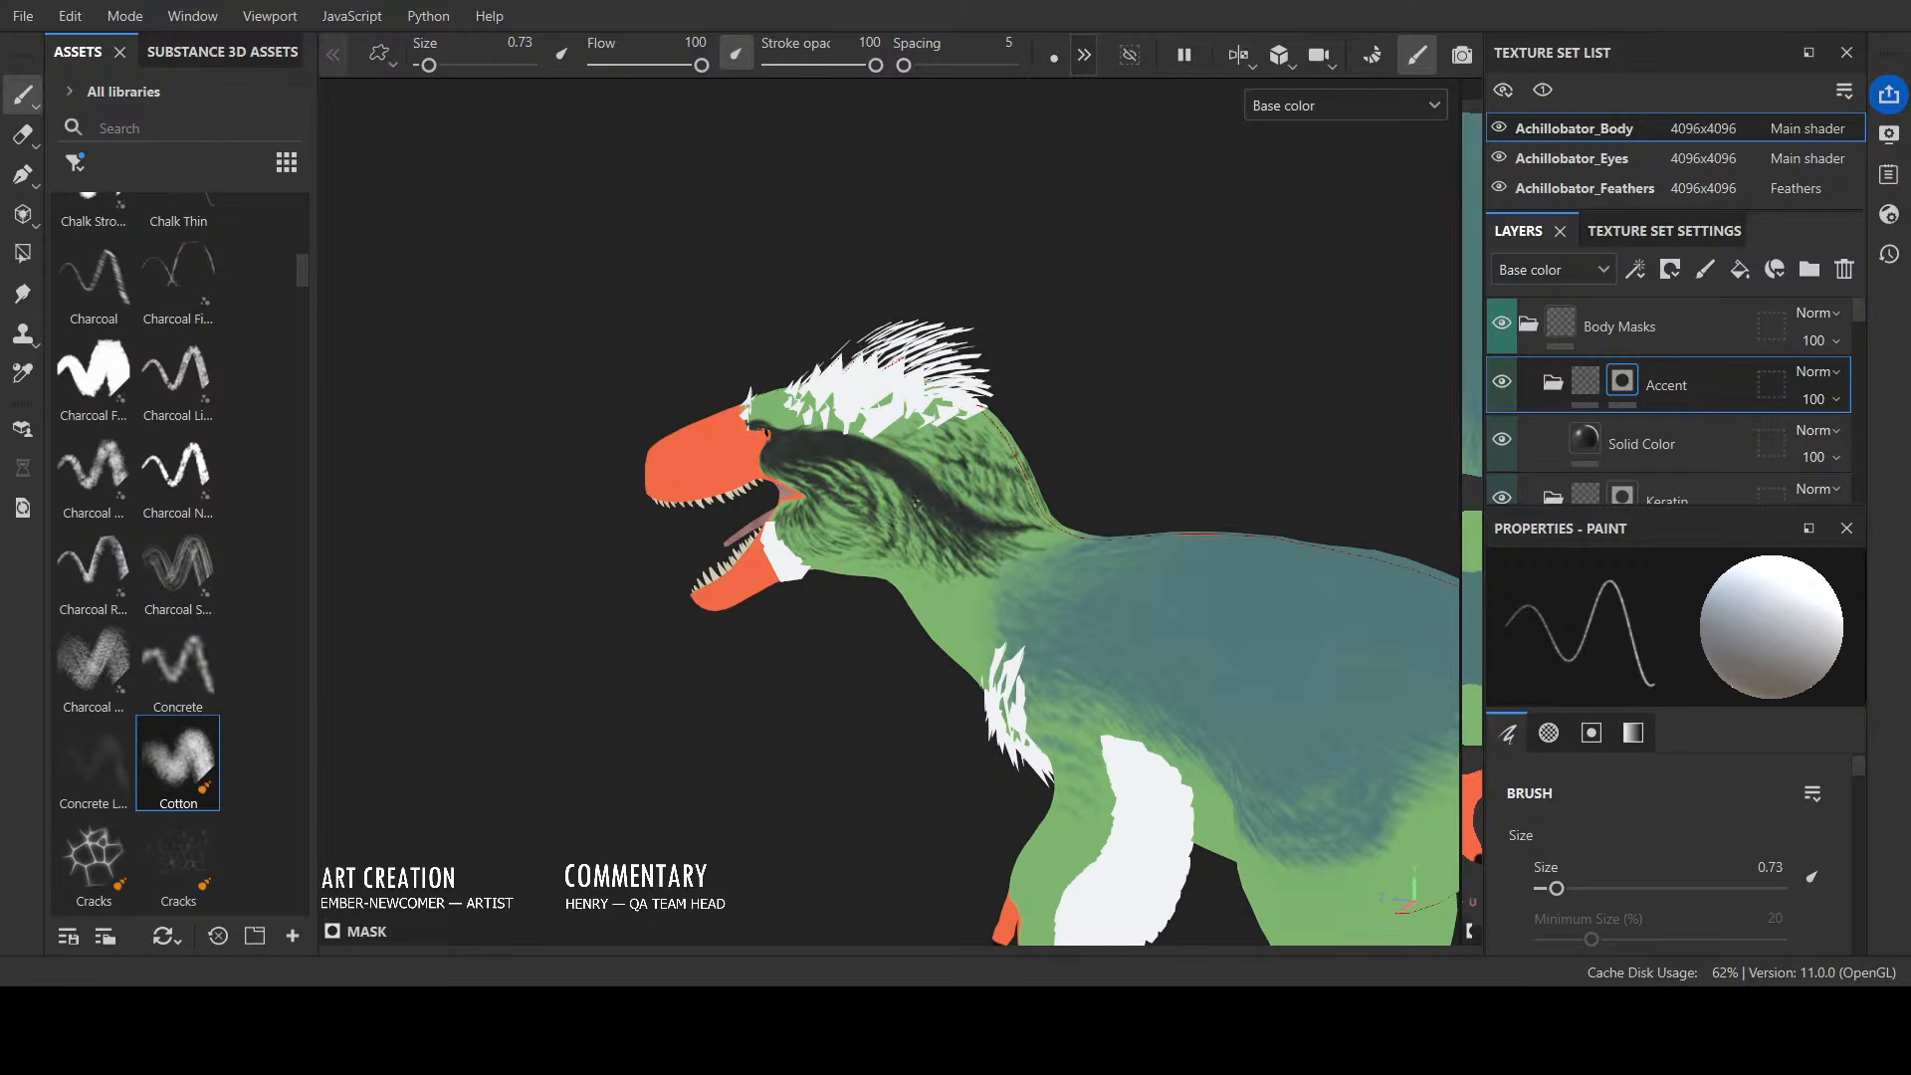
alt+drag(1122, 477, 1095, 414)
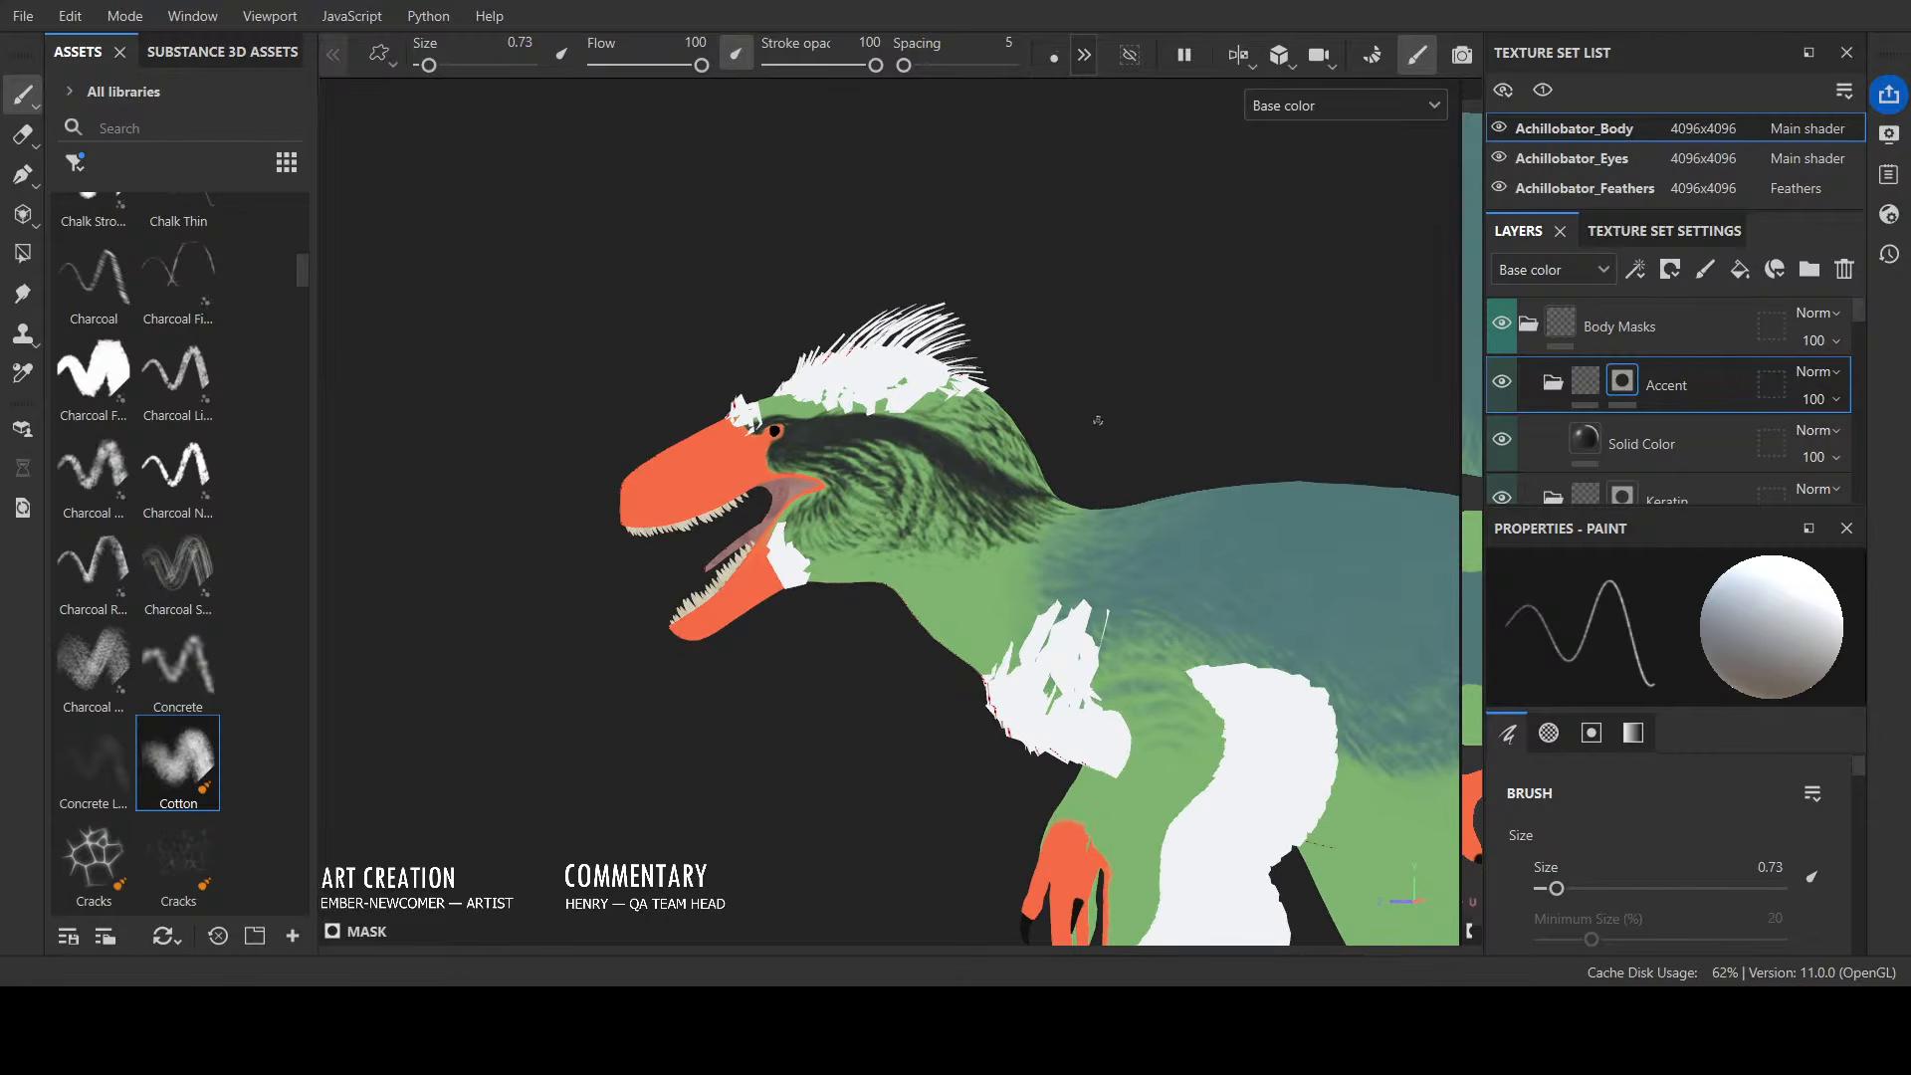
drag(993, 538, 946, 519)
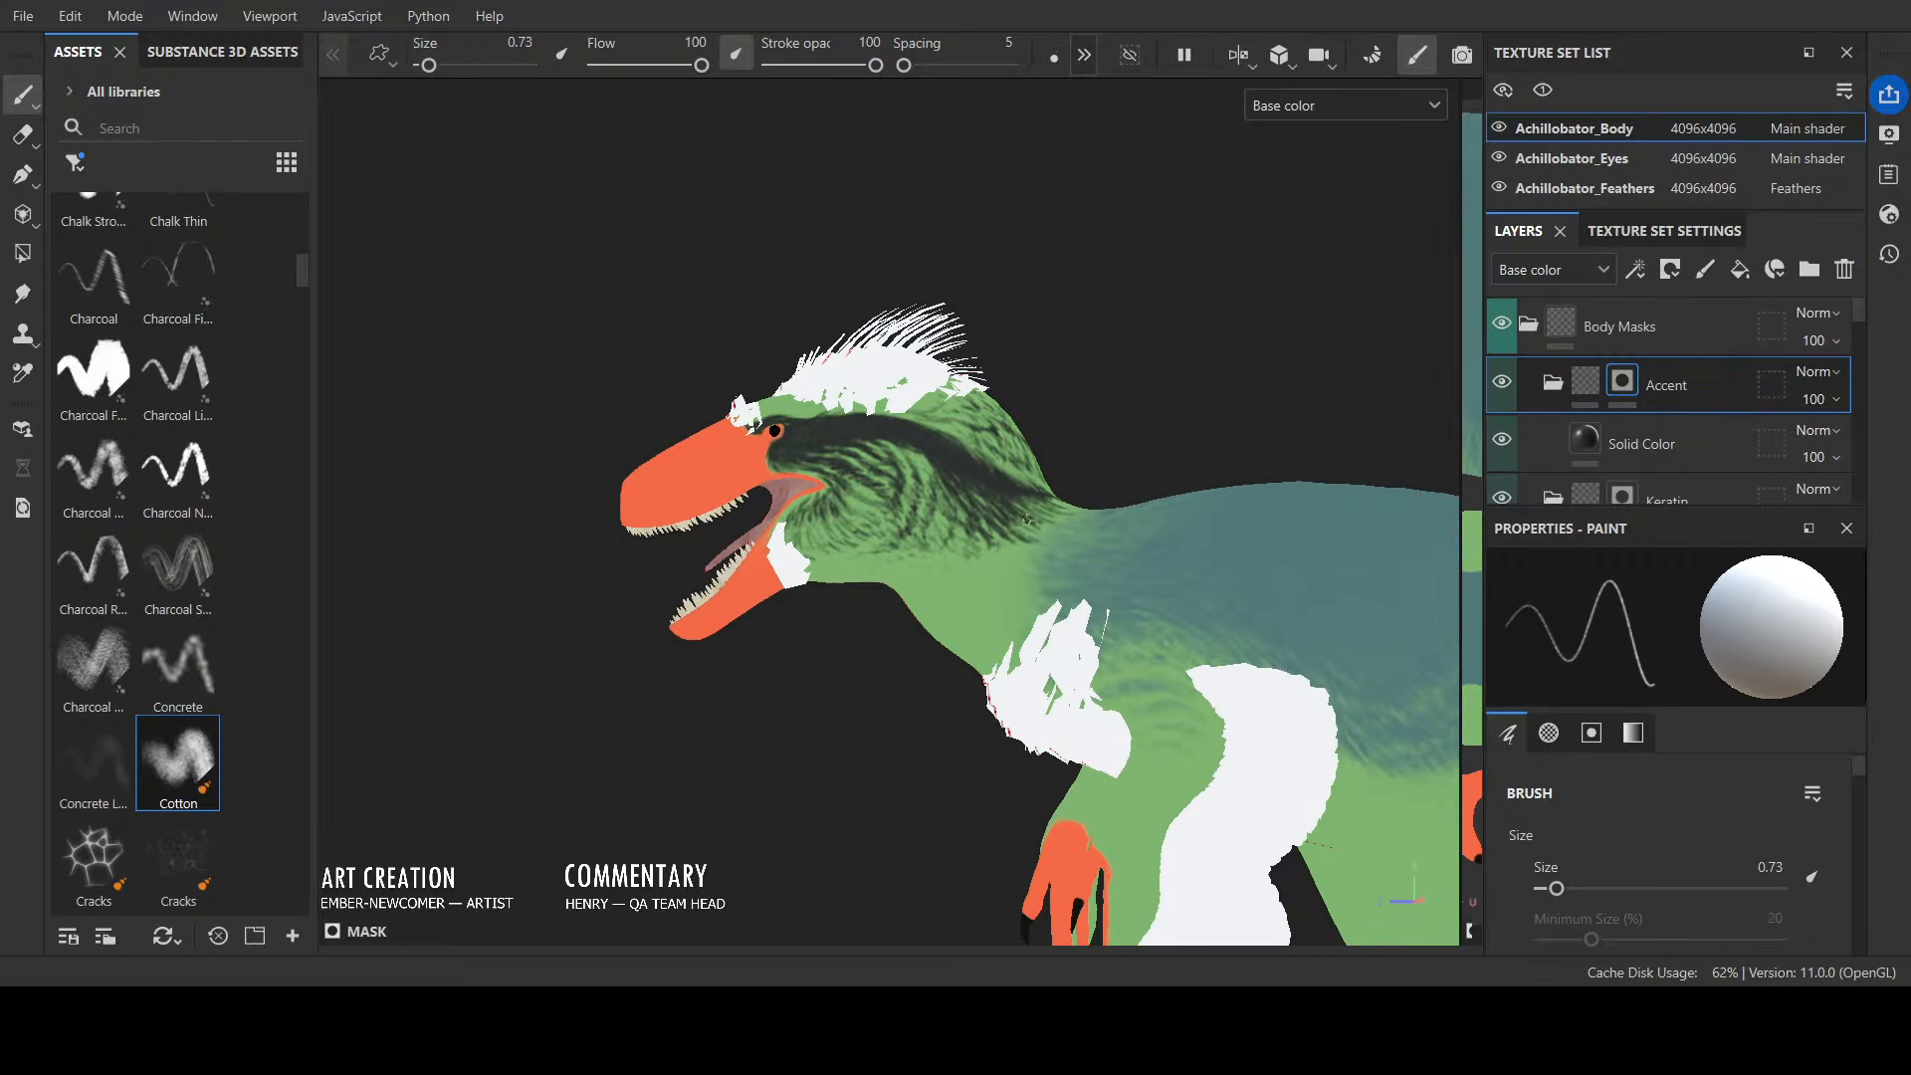
Step: Refine the Accent mask streaks on the side of the neck where they meet the dark eye stripe
mouse_move(1117, 482)
alt+mouse_down()
mouse_move(1025, 527)
mouse_move(1040, 540)
mouse_move(958, 364)
alt+mouse_up()
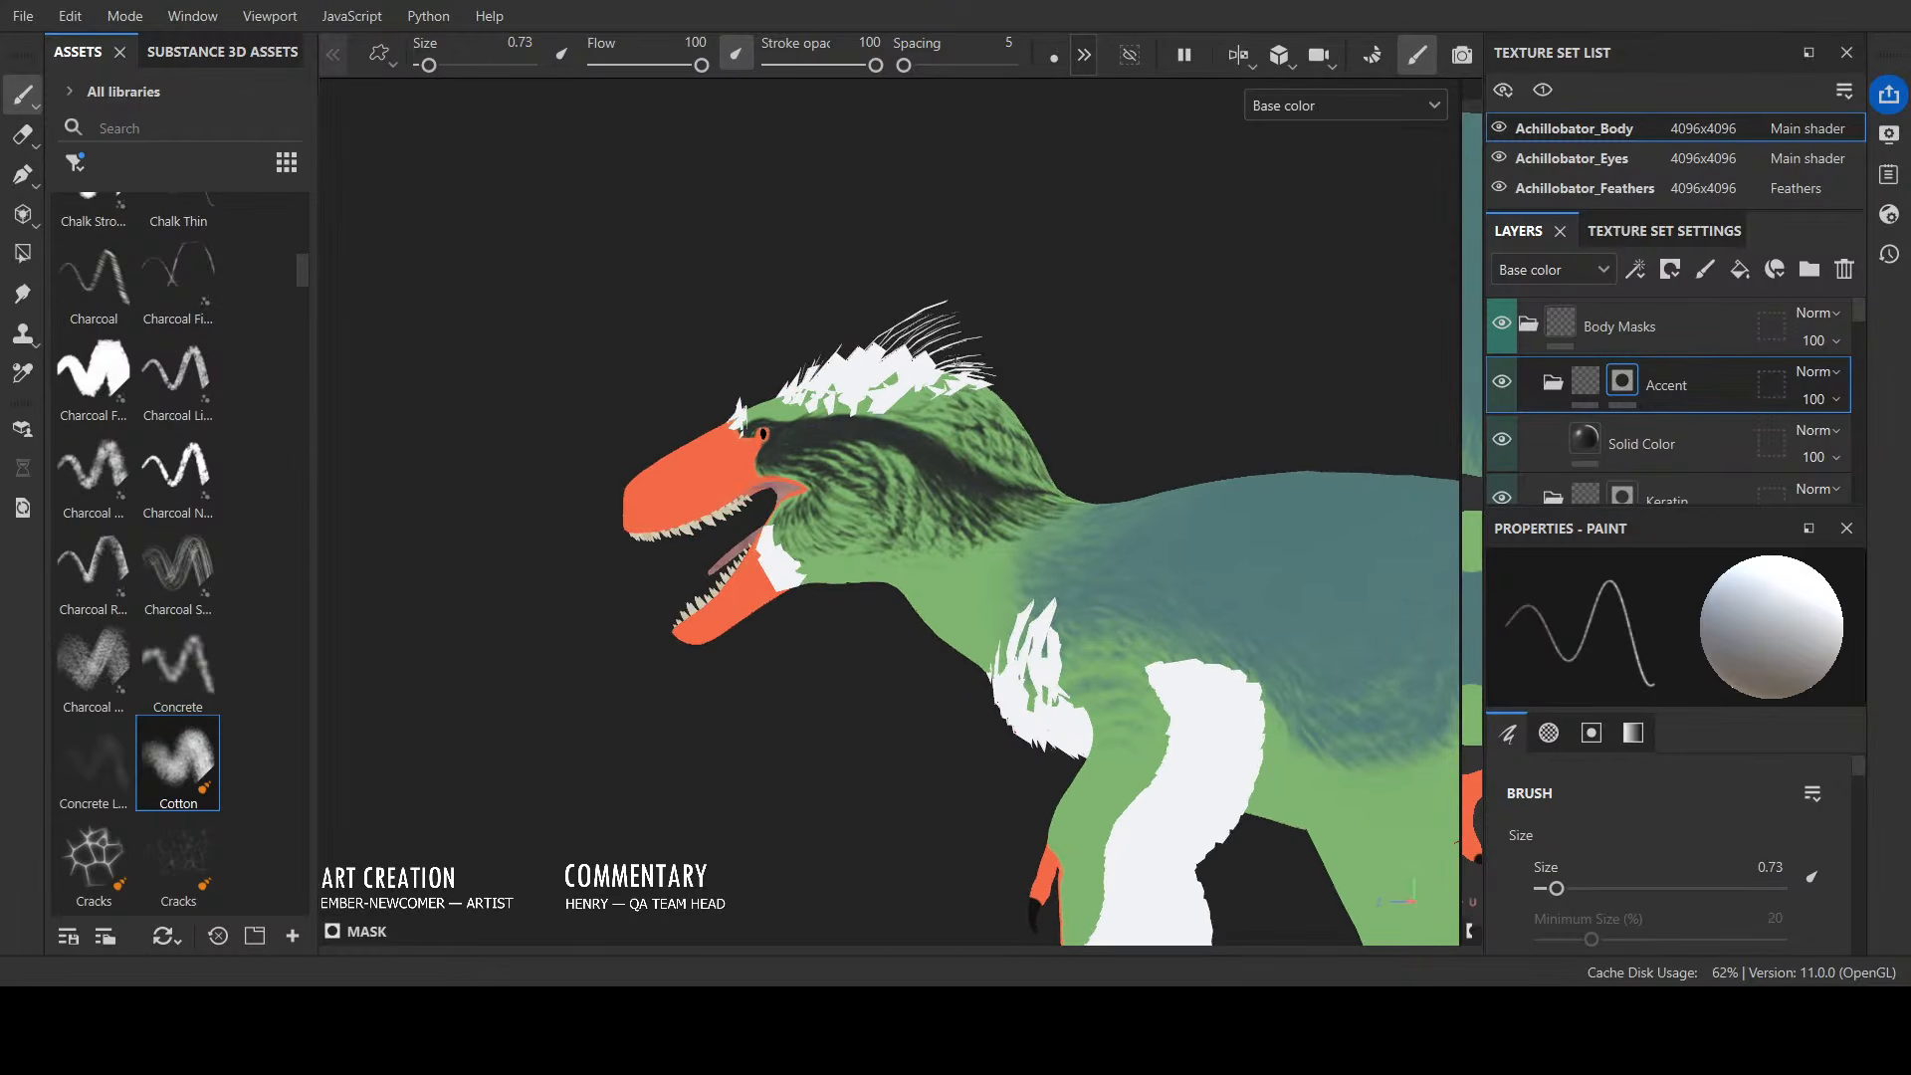
alt+drag(1048, 482, 1102, 482)
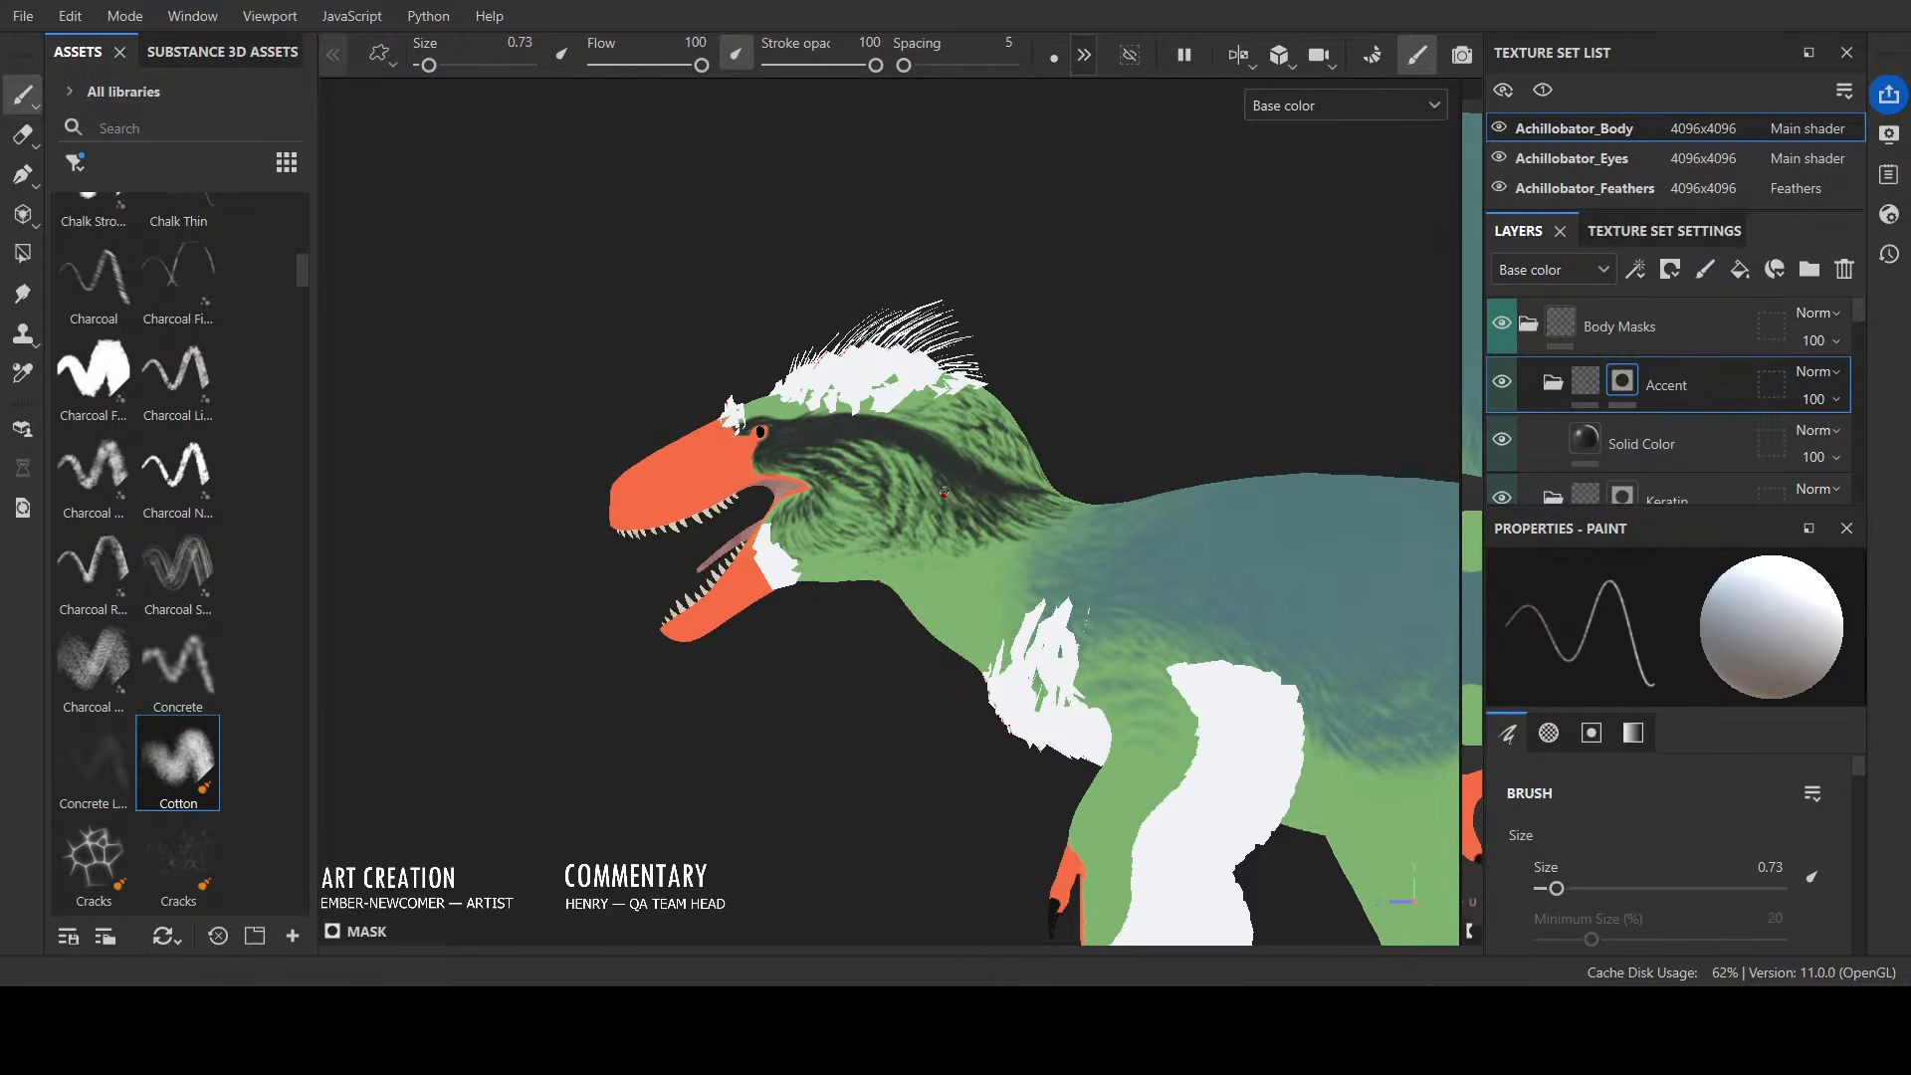
alt+drag(986, 451, 843, 752)
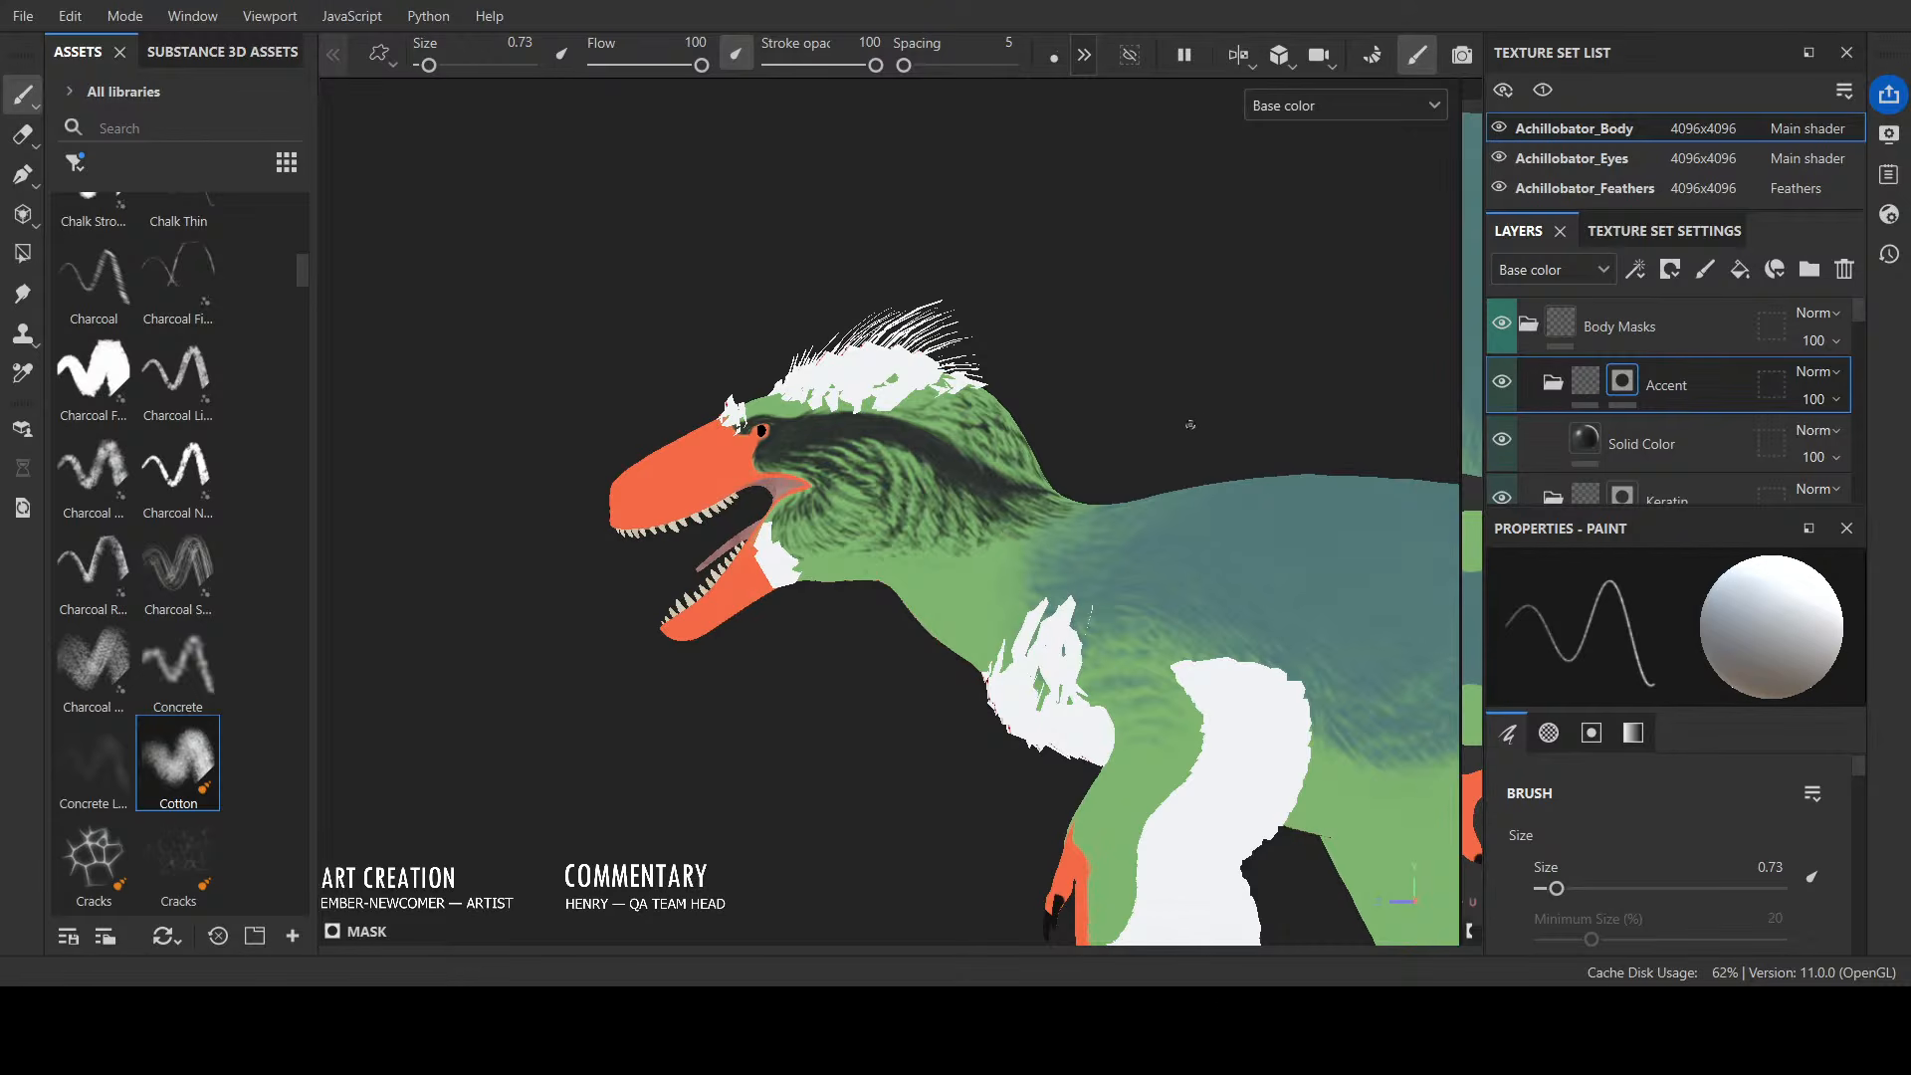
mouse_move(1190, 422)
alt+mouse_down()
mouse_move(1135, 464)
mouse_move(958, 496)
alt+mouse_up()
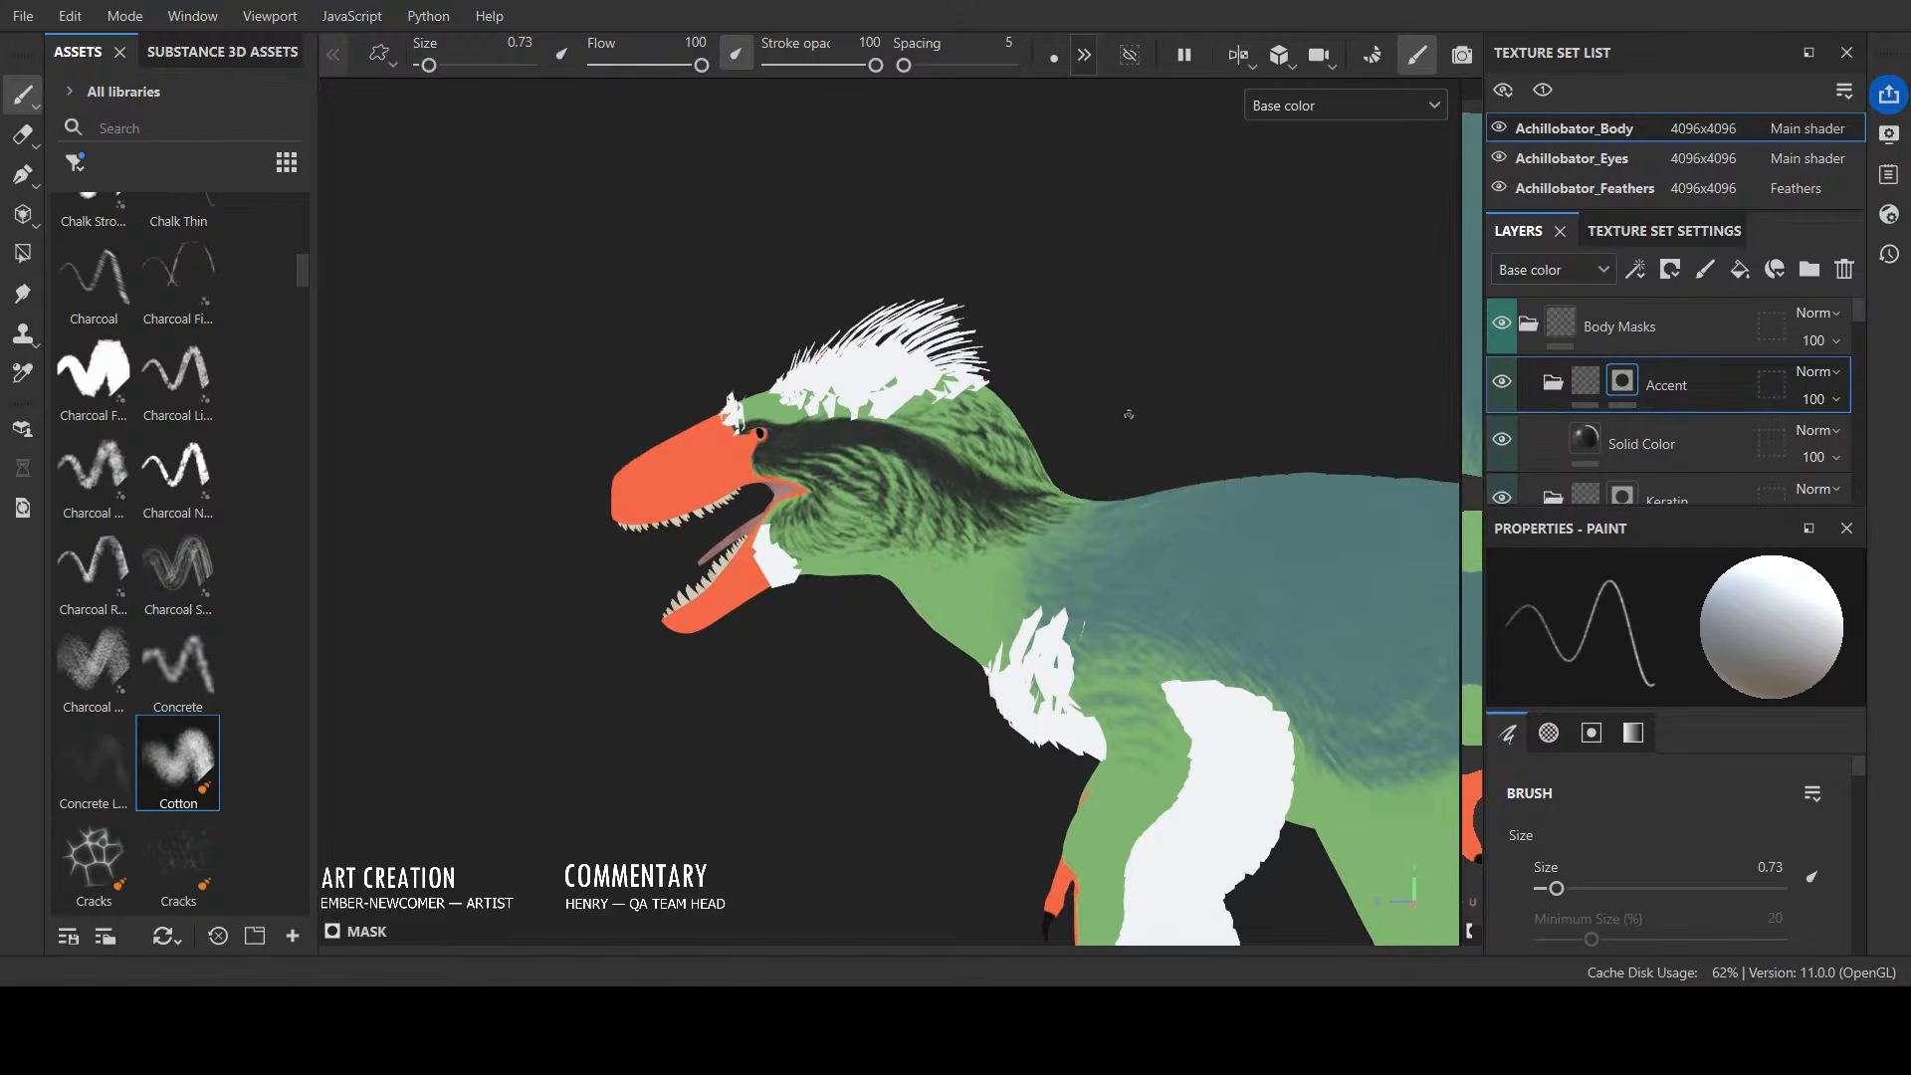
alt+drag(1187, 345, 1009, 392)
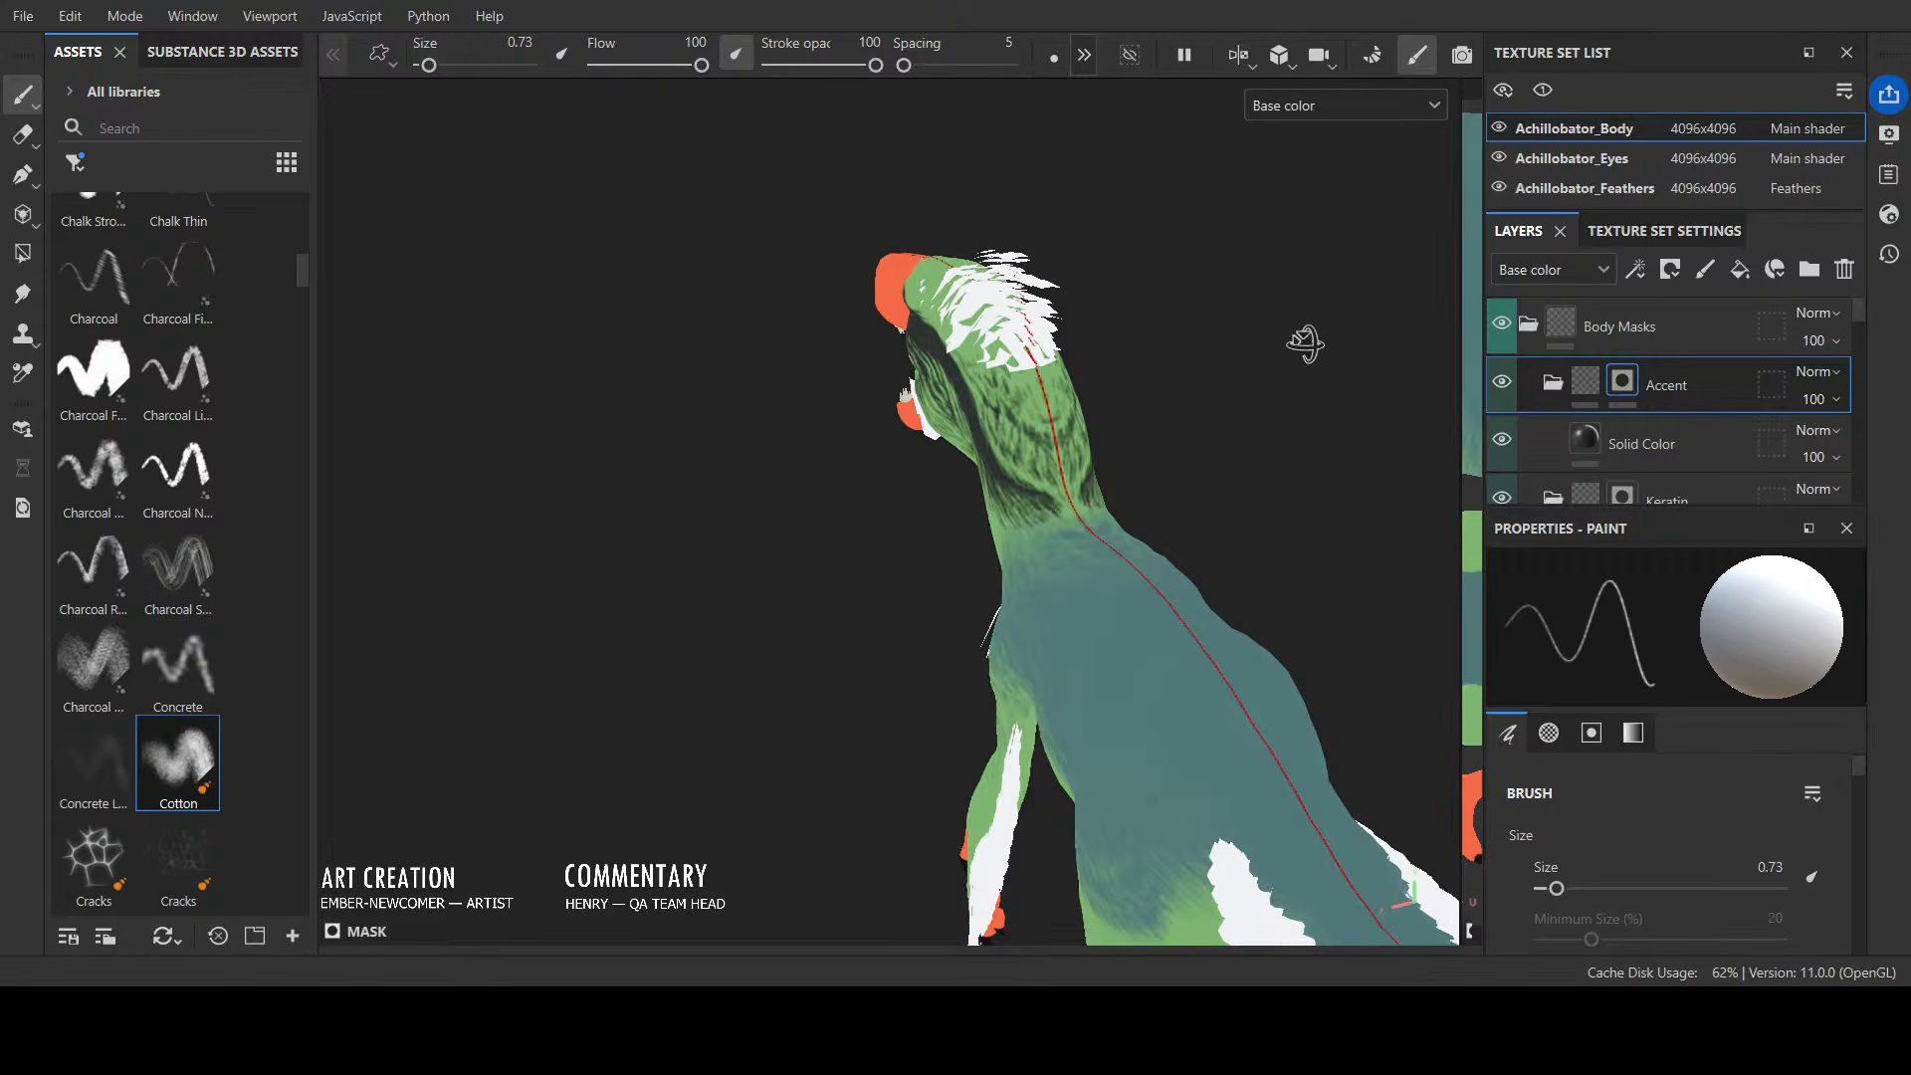
Step: Paint mirrored dark accent streaks over the back of the neck, between the white crest and the shoulders
alt+drag(1305, 342, 1018, 471)
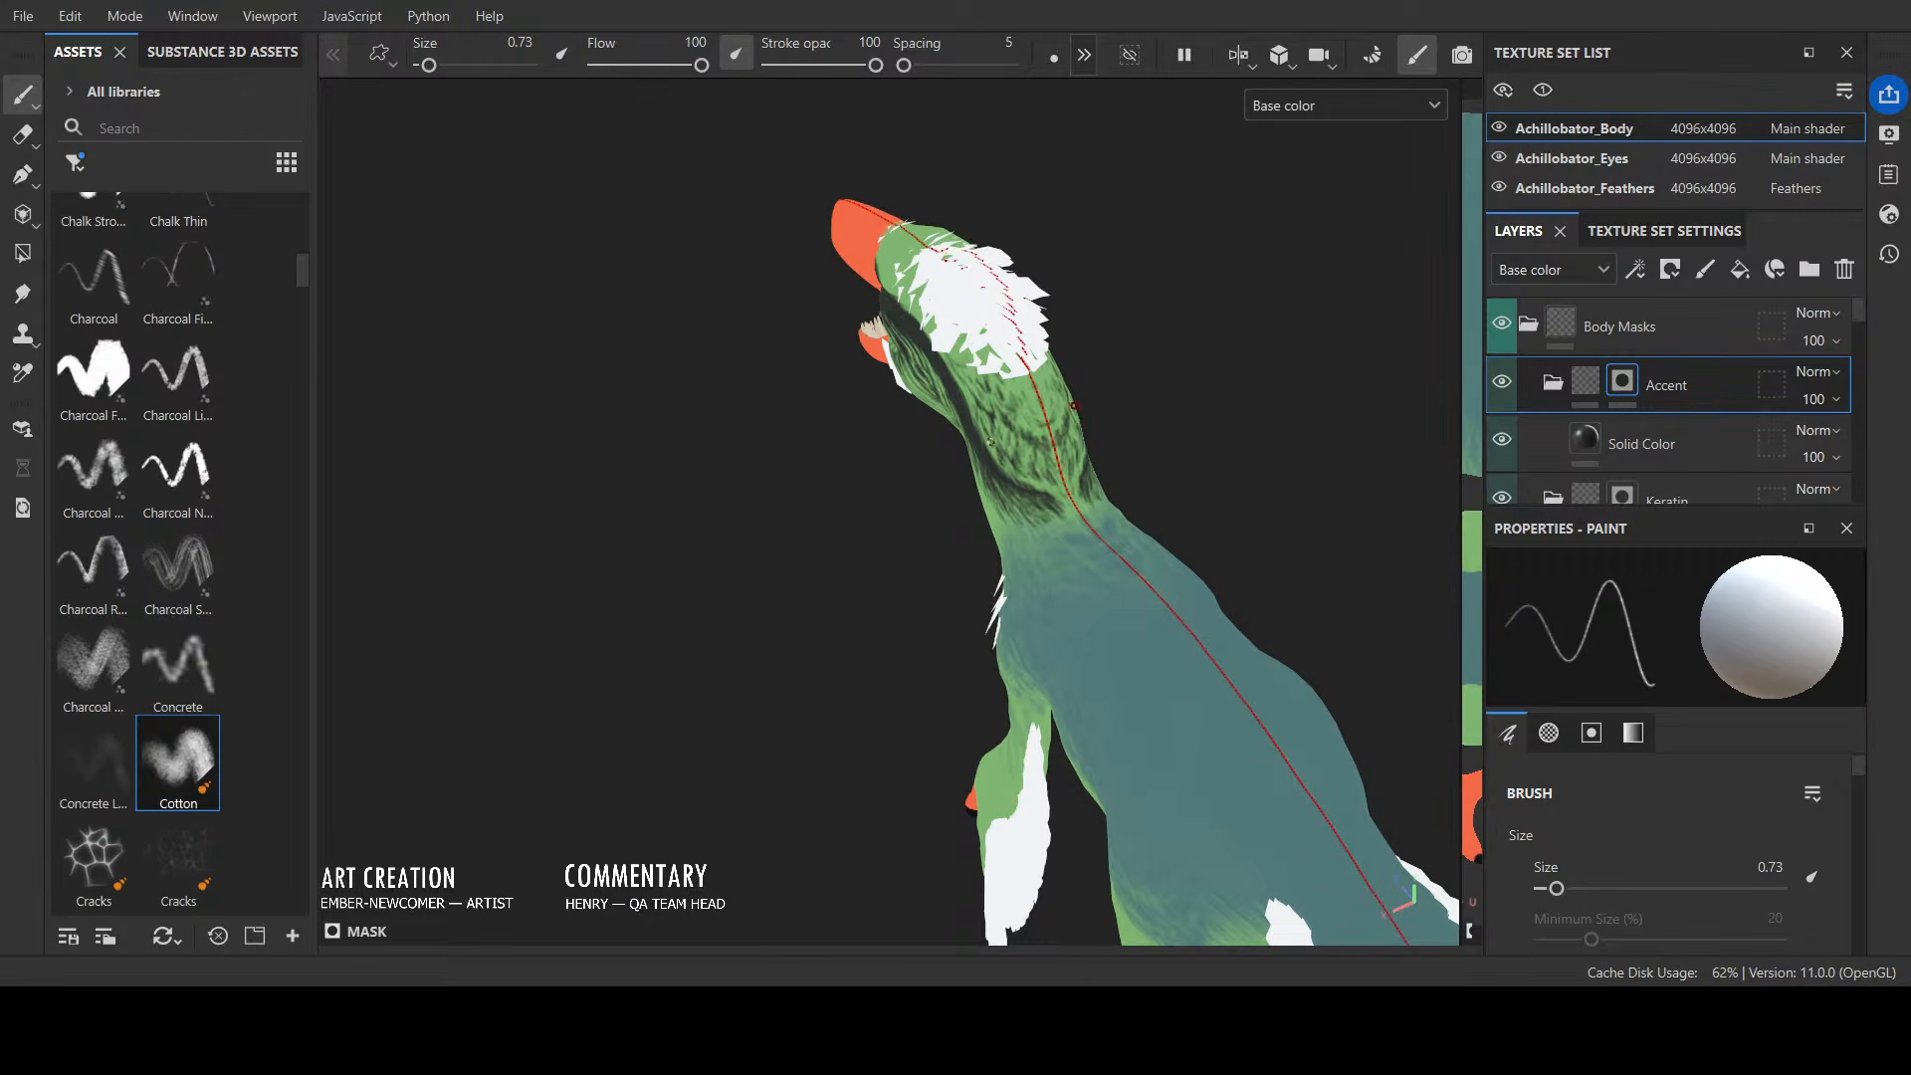
alt+shift+drag(1271, 324, 1273, 368)
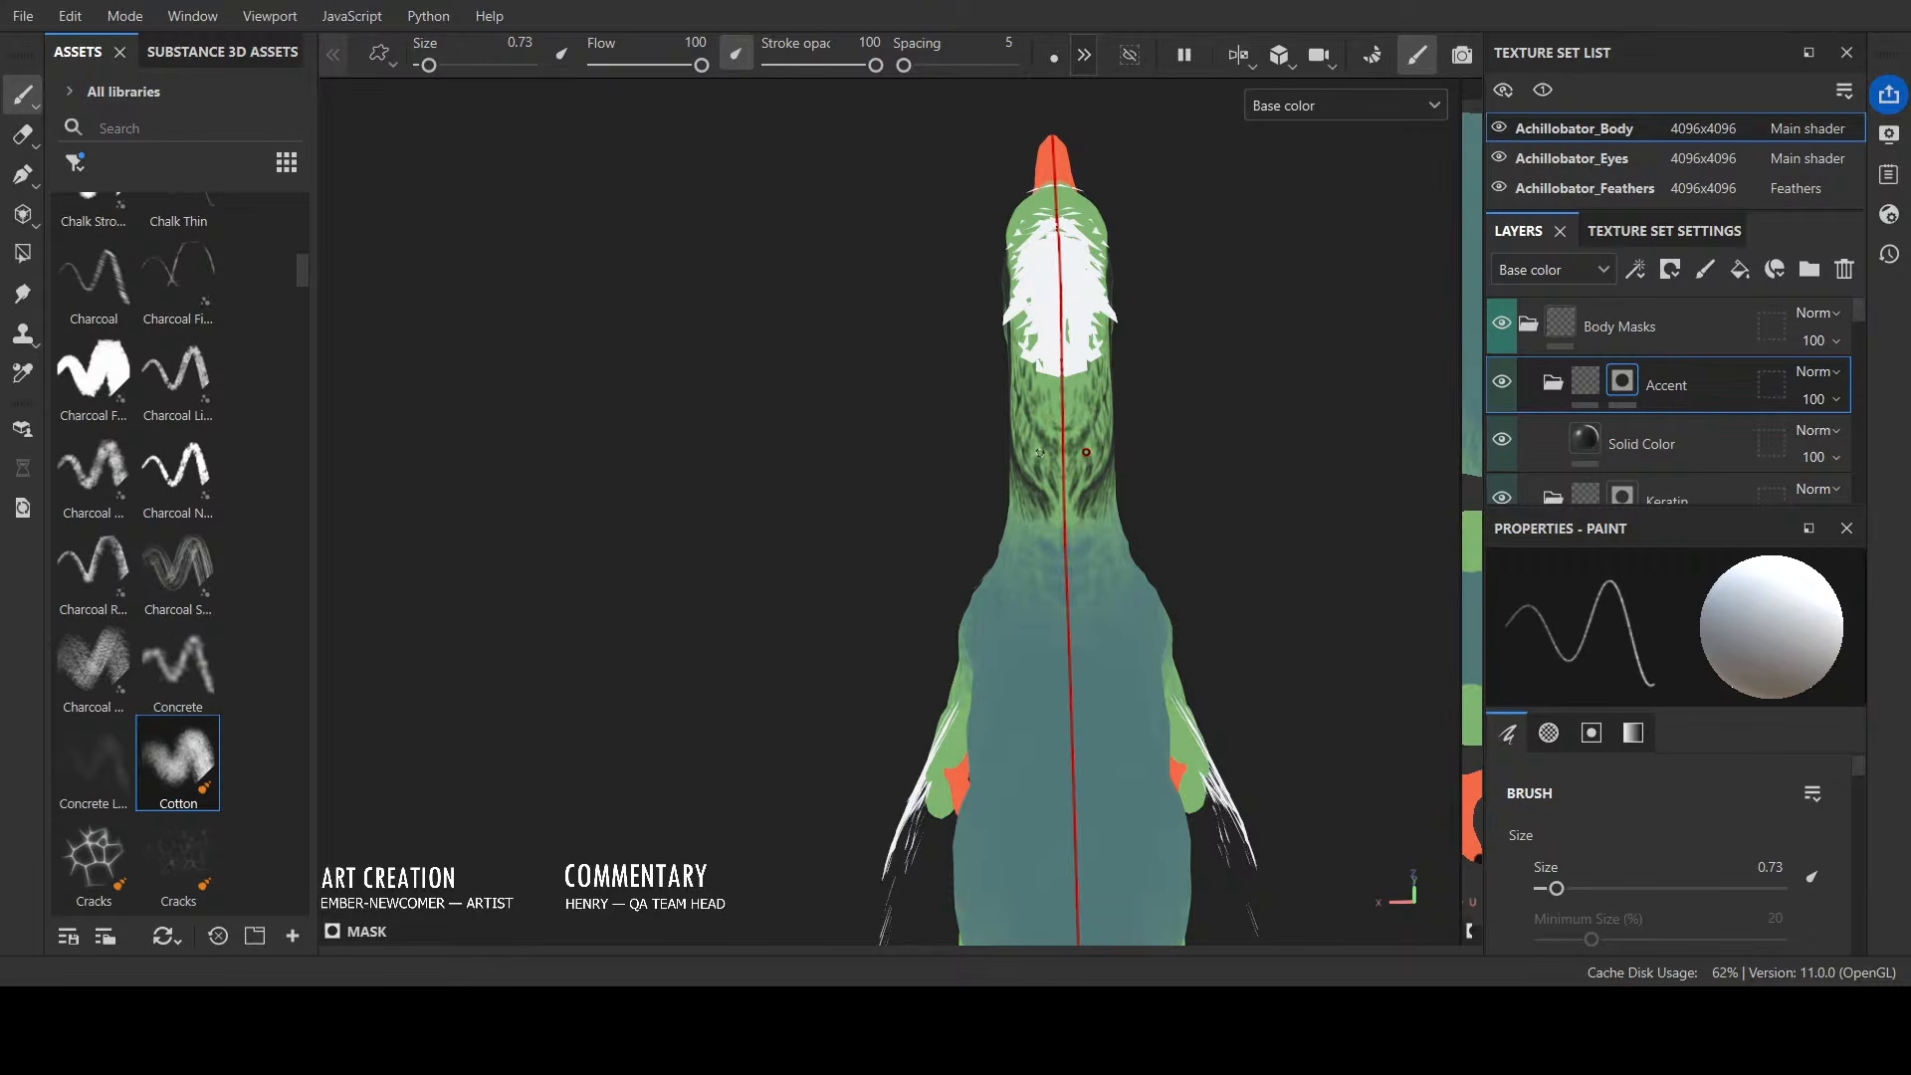
mouse_move(1086, 452)
alt+mouse_down()
mouse_move(1305, 445)
mouse_move(1049, 455)
alt+mouse_up()
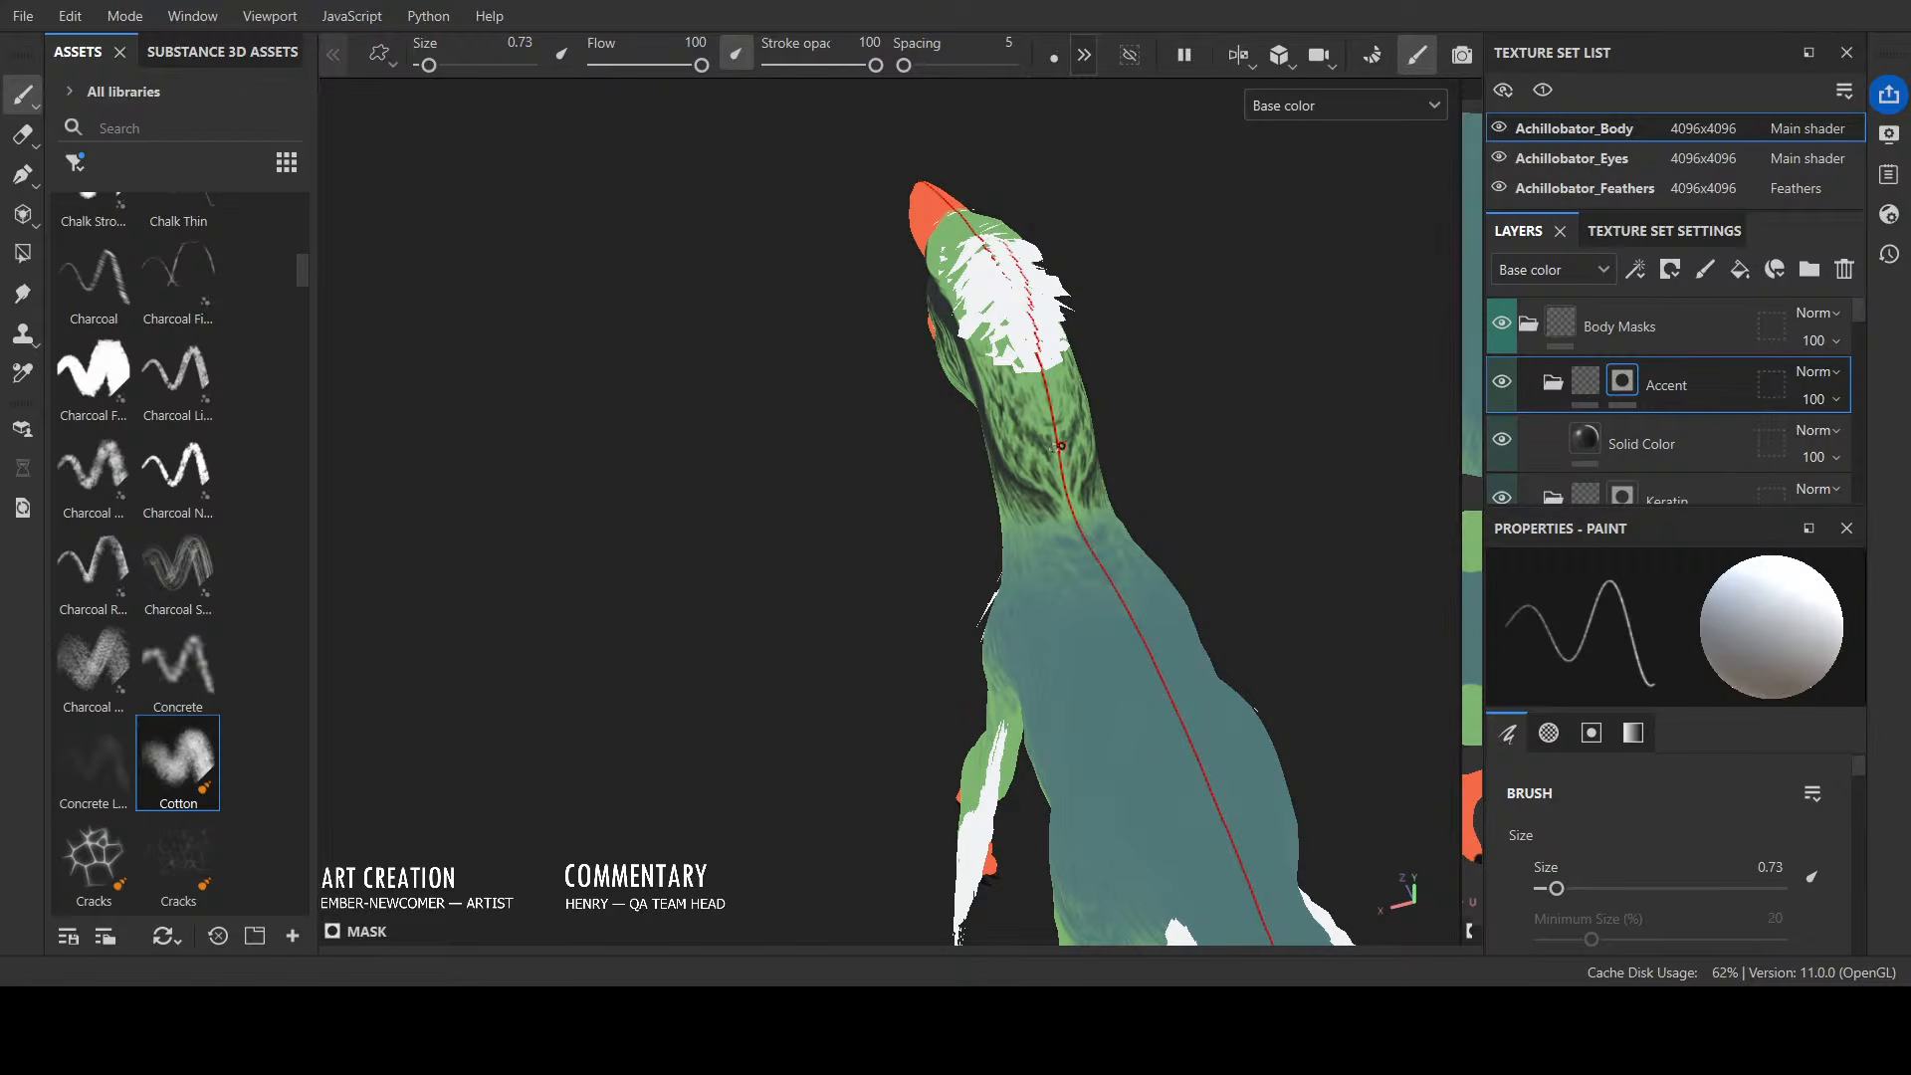
alt+drag(1055, 451, 953, 545)
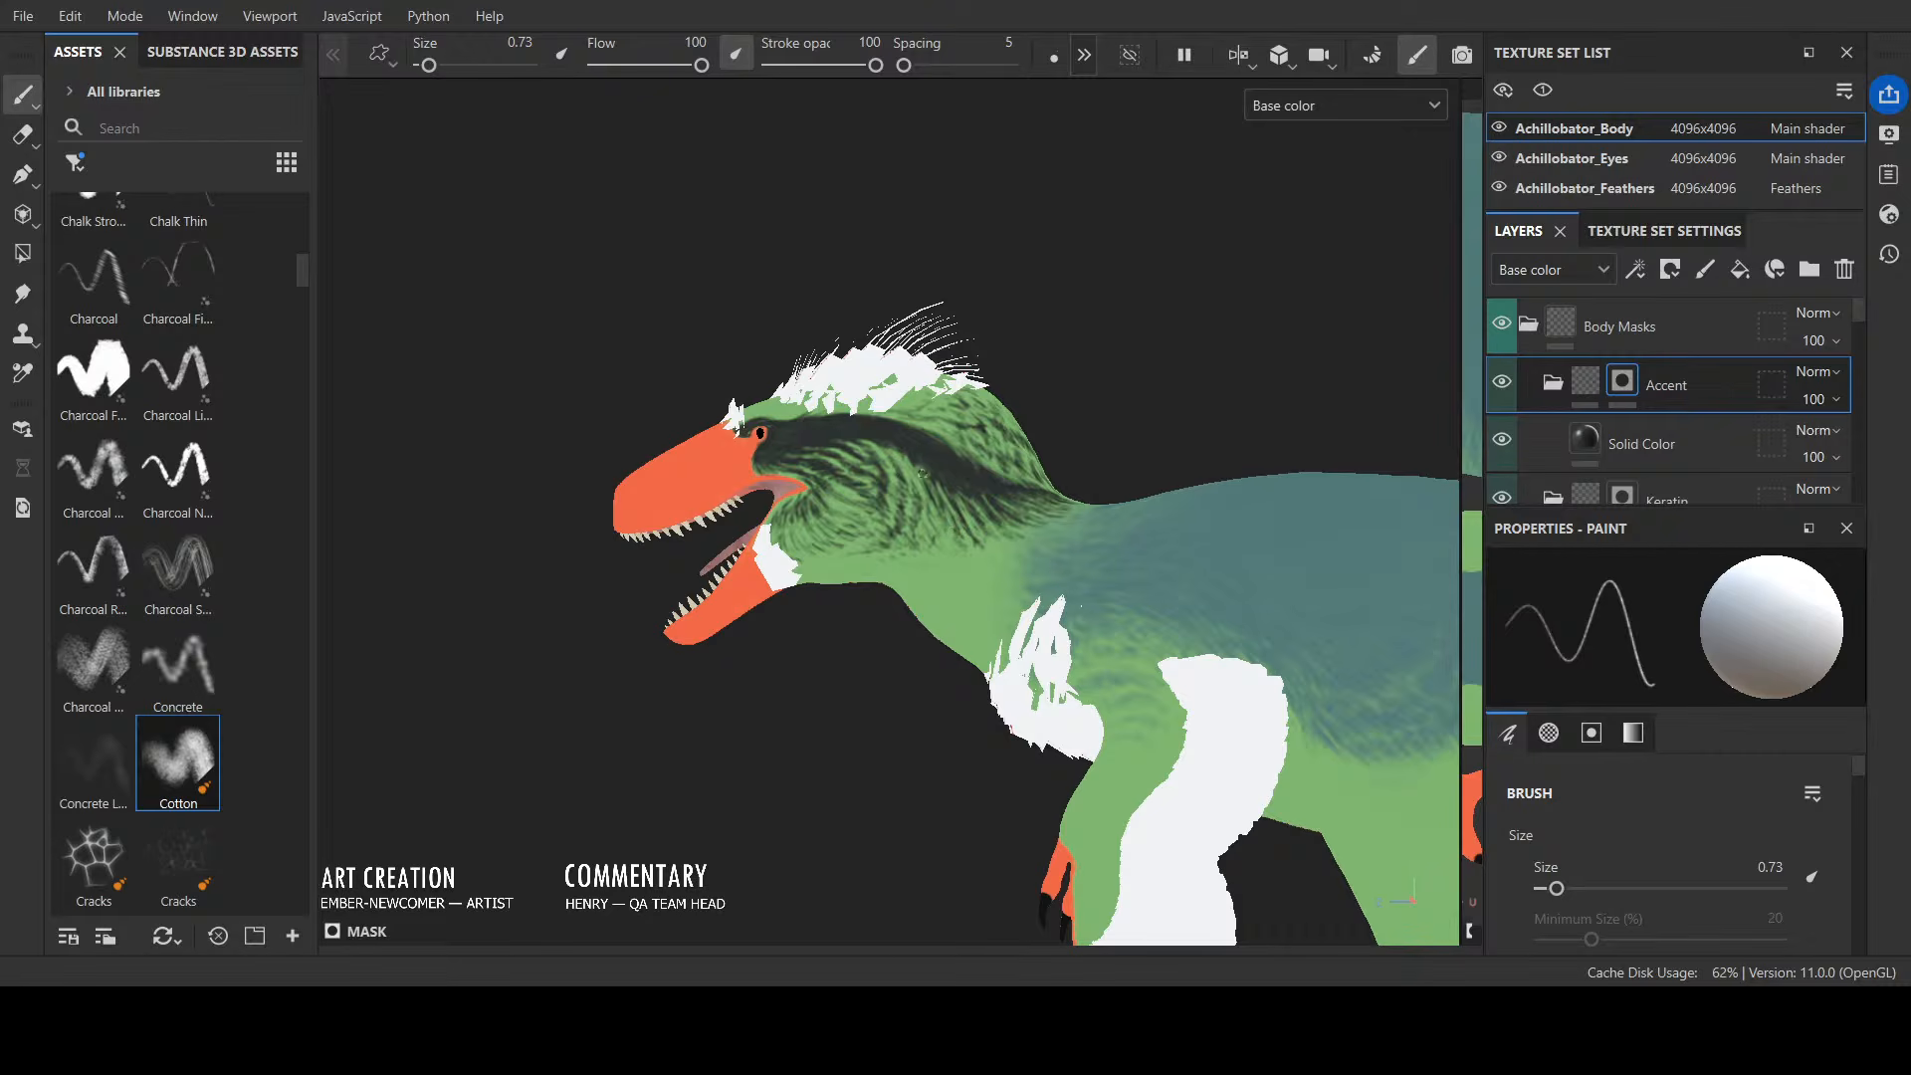
Step: Touch up the streaks behind the jaw and down the neck, alternating between adding to and erasing from the Accent mask
alt+drag(896, 418, 1090, 454)
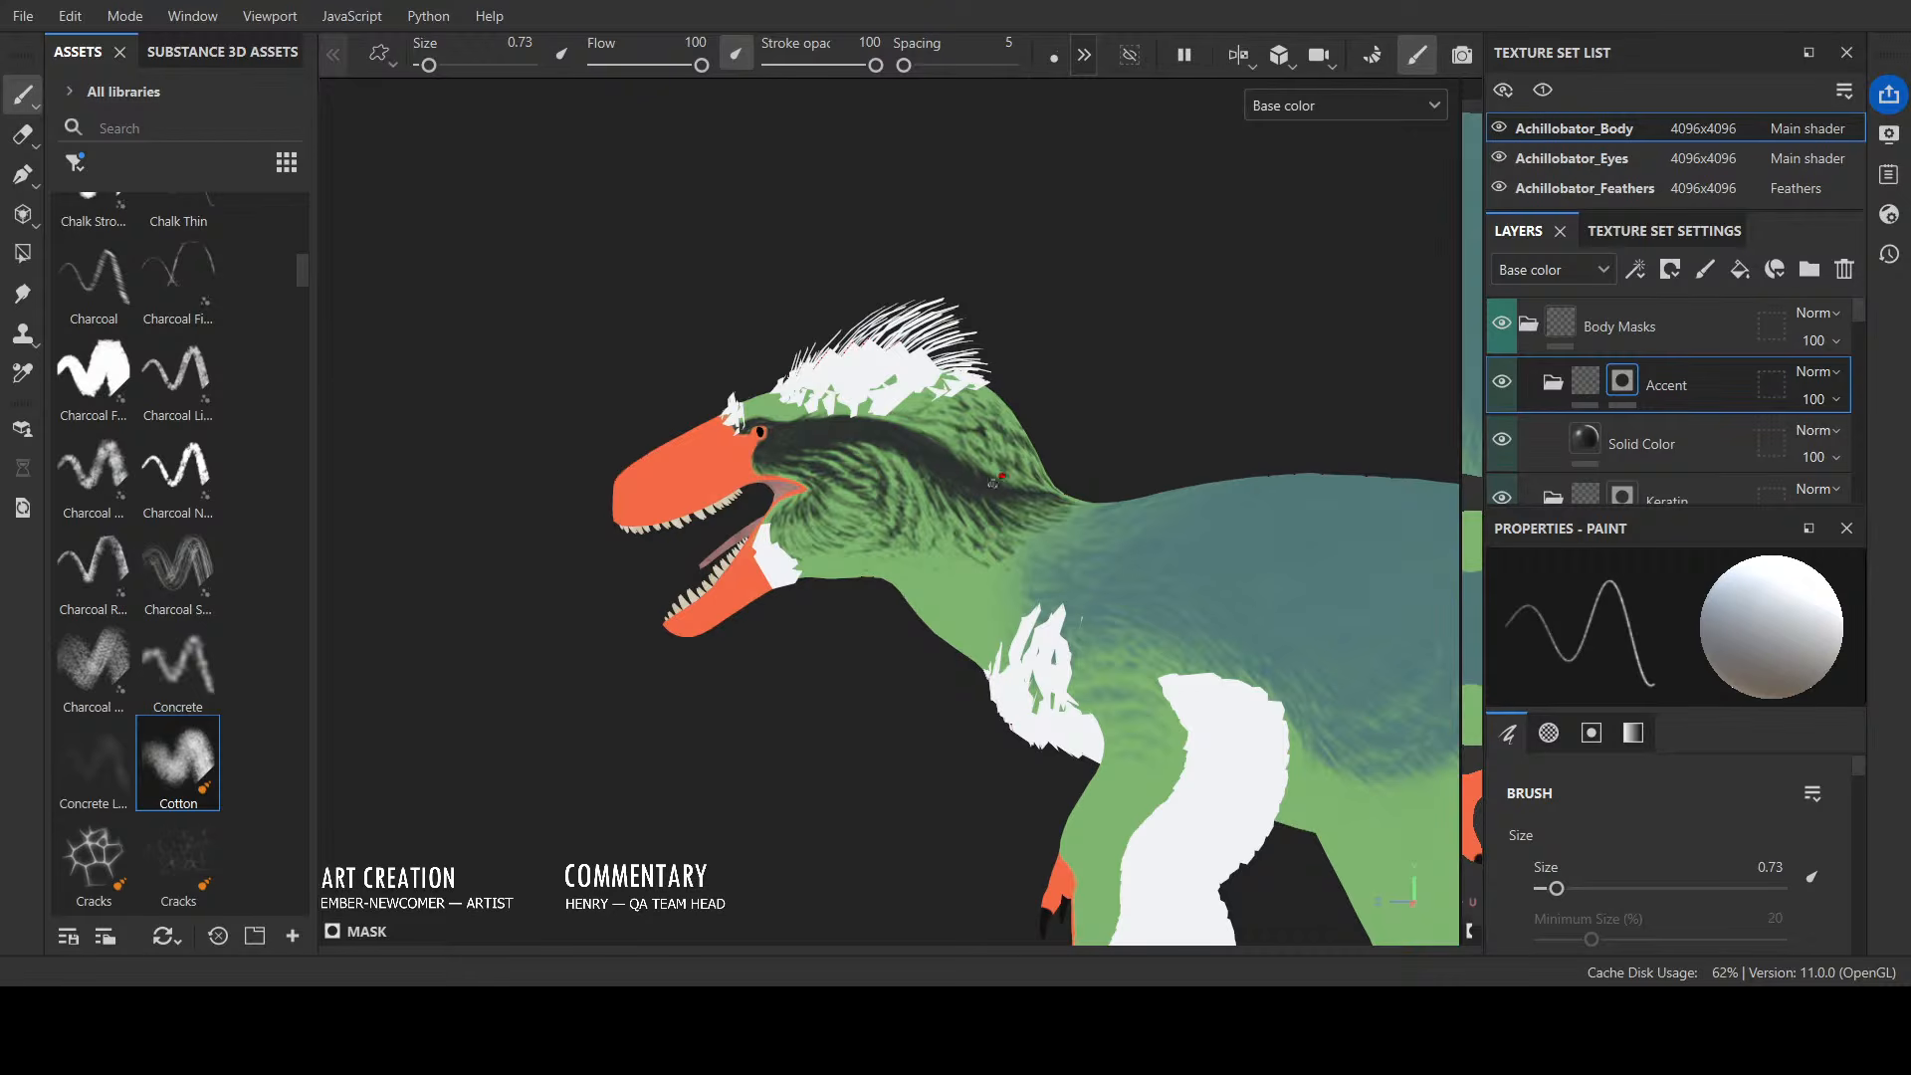
mouse_move(995, 481)
alt+mouse_down()
mouse_move(1118, 439)
mouse_move(1387, 431)
mouse_move(1172, 420)
mouse_move(1115, 438)
alt+mouse_up()
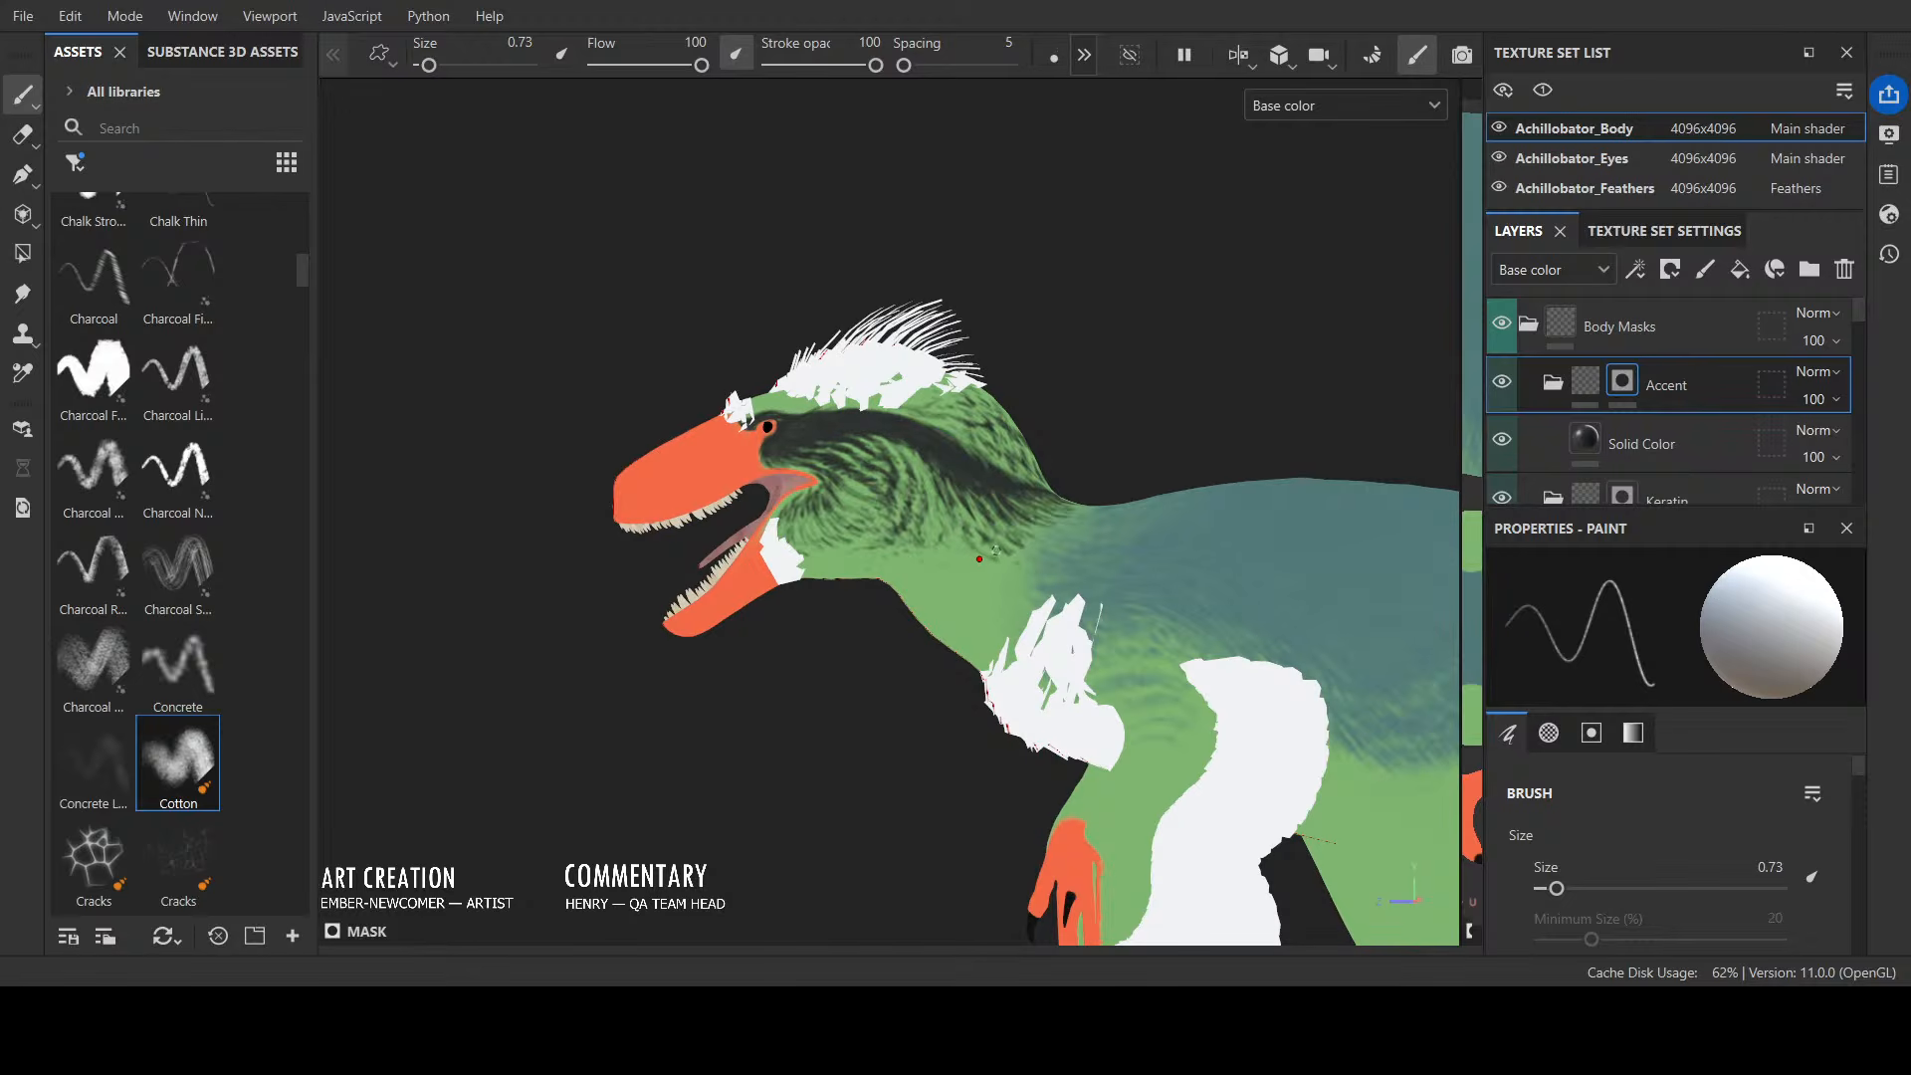
key(x)
key(x)
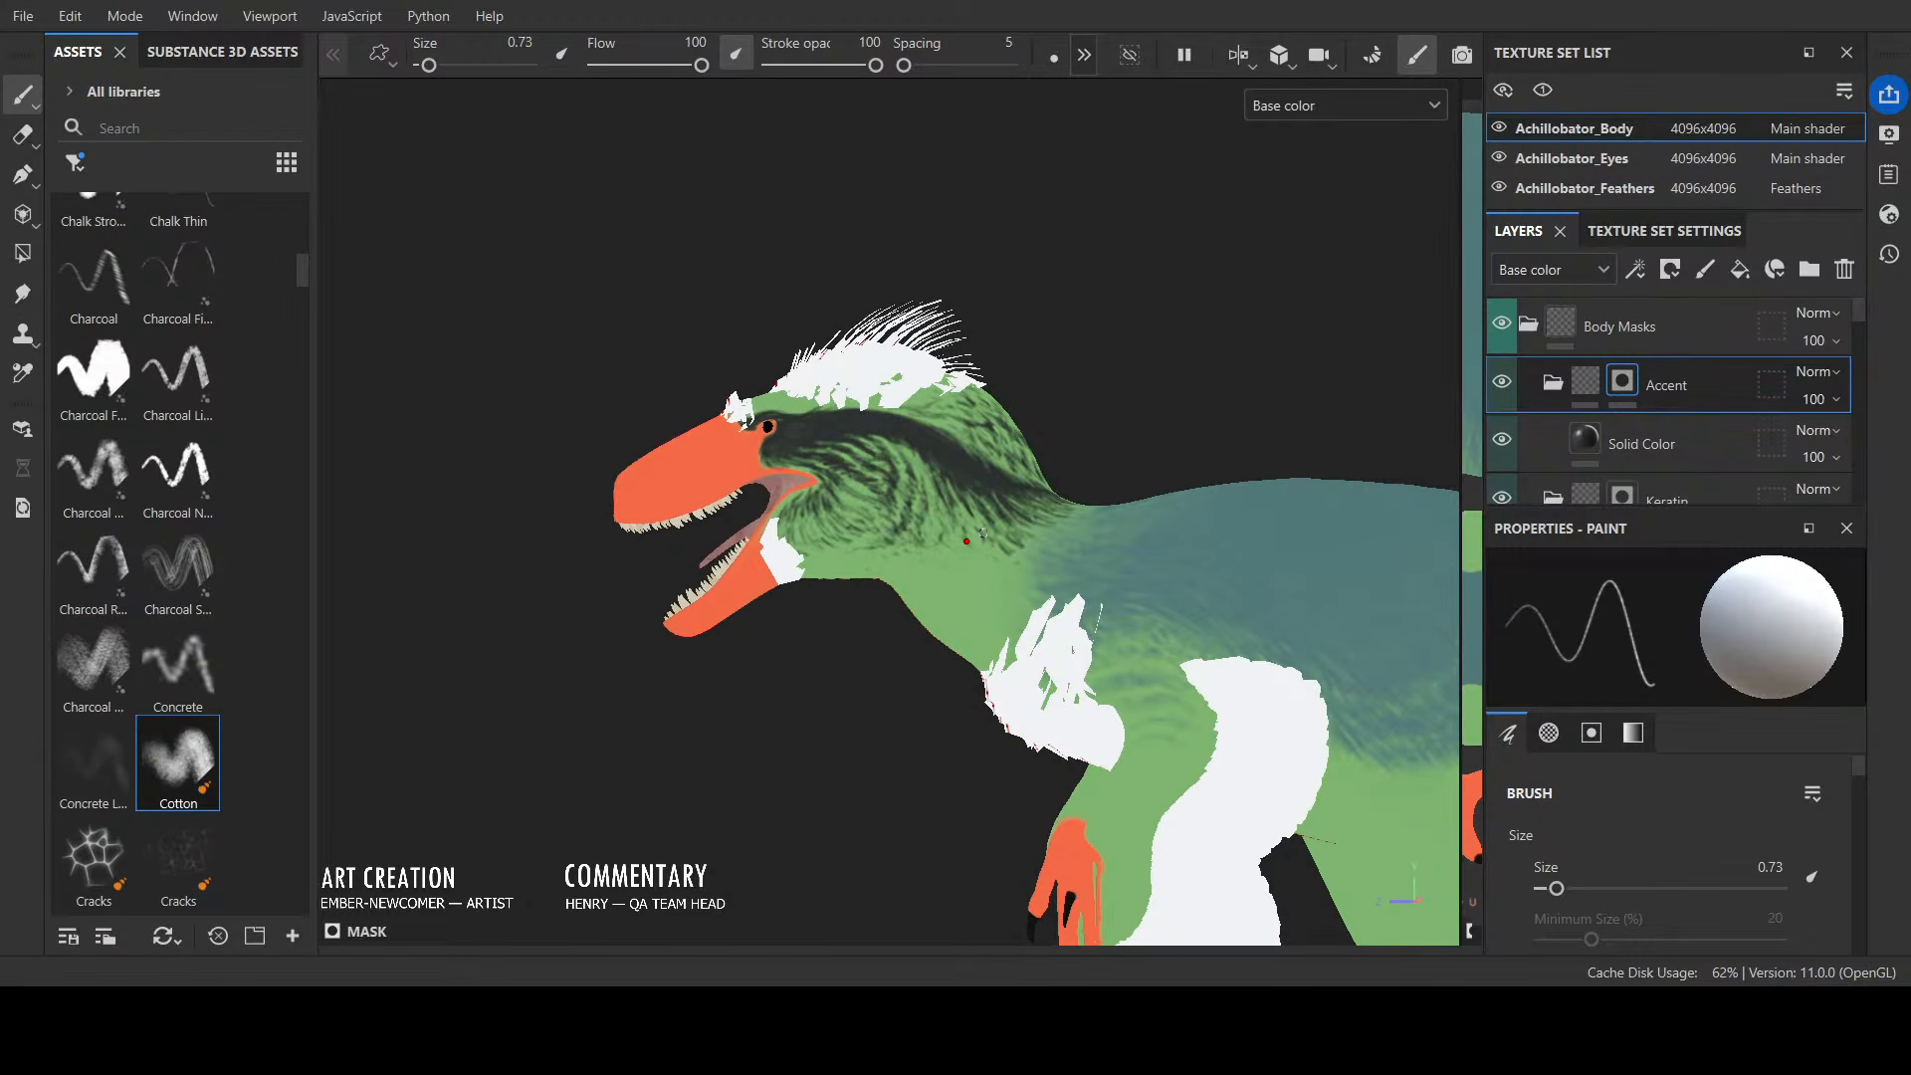
mouse_move(981, 539)
alt+mouse_down()
mouse_move(1080, 484)
mouse_move(1069, 499)
mouse_move(1201, 324)
alt+mouse_up()
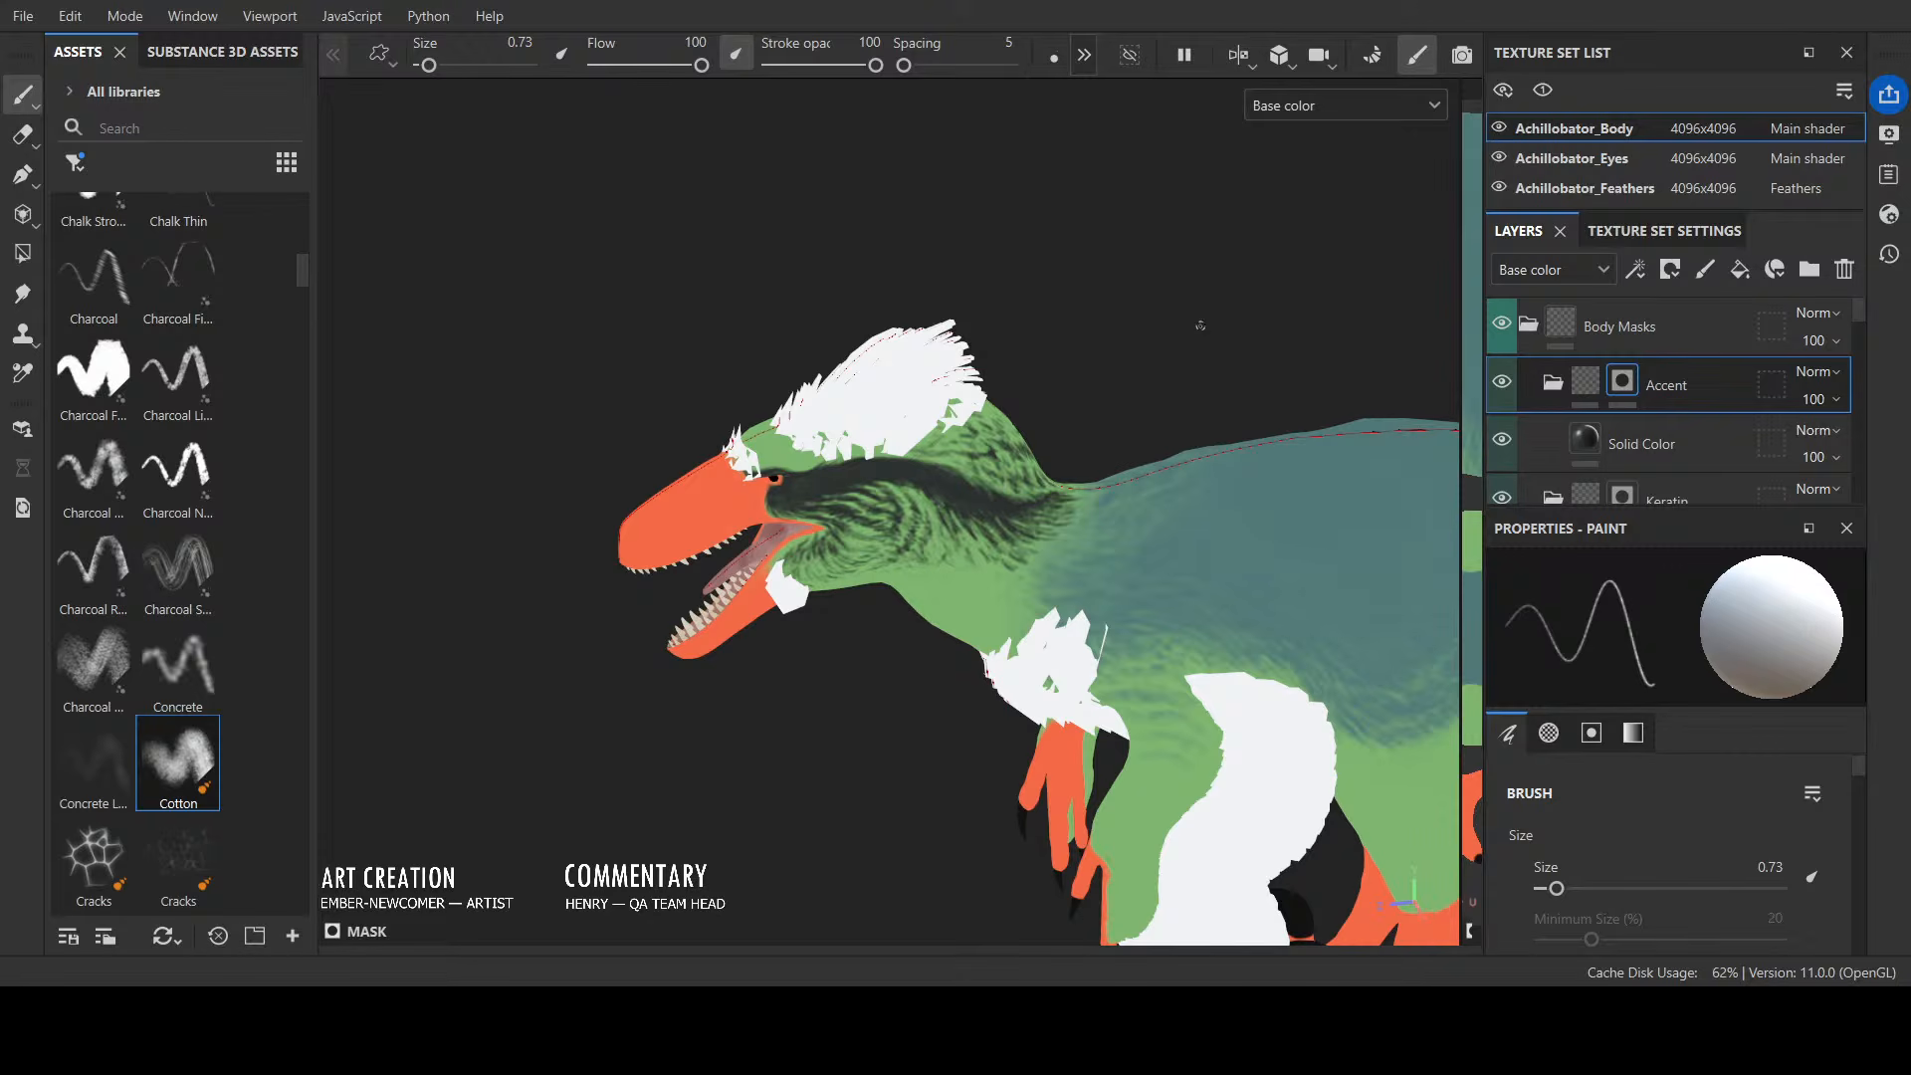
mouse_move(839, 691)
alt+mouse_down()
mouse_move(1042, 535)
mouse_move(785, 644)
mouse_move(538, 717)
mouse_move(848, 708)
mouse_move(844, 589)
alt+mouse_up()
key(x)
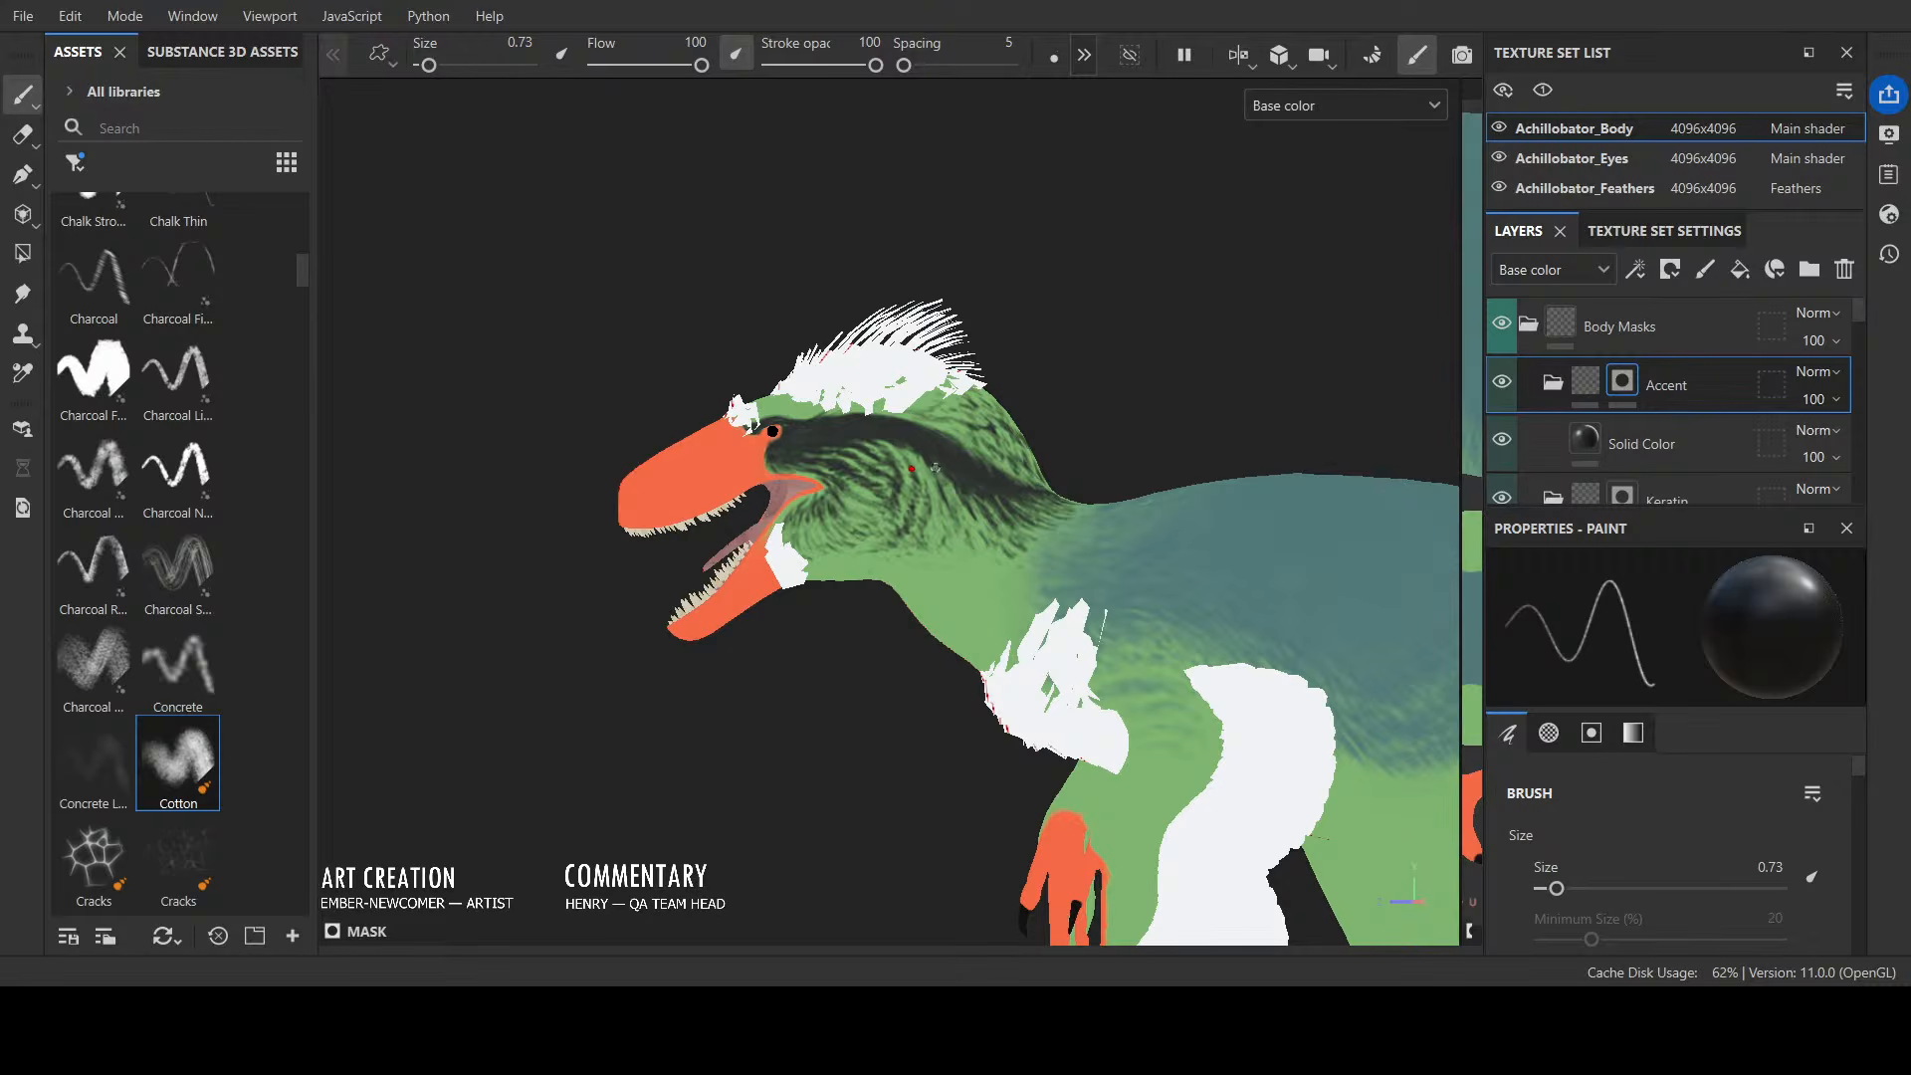
key(x)
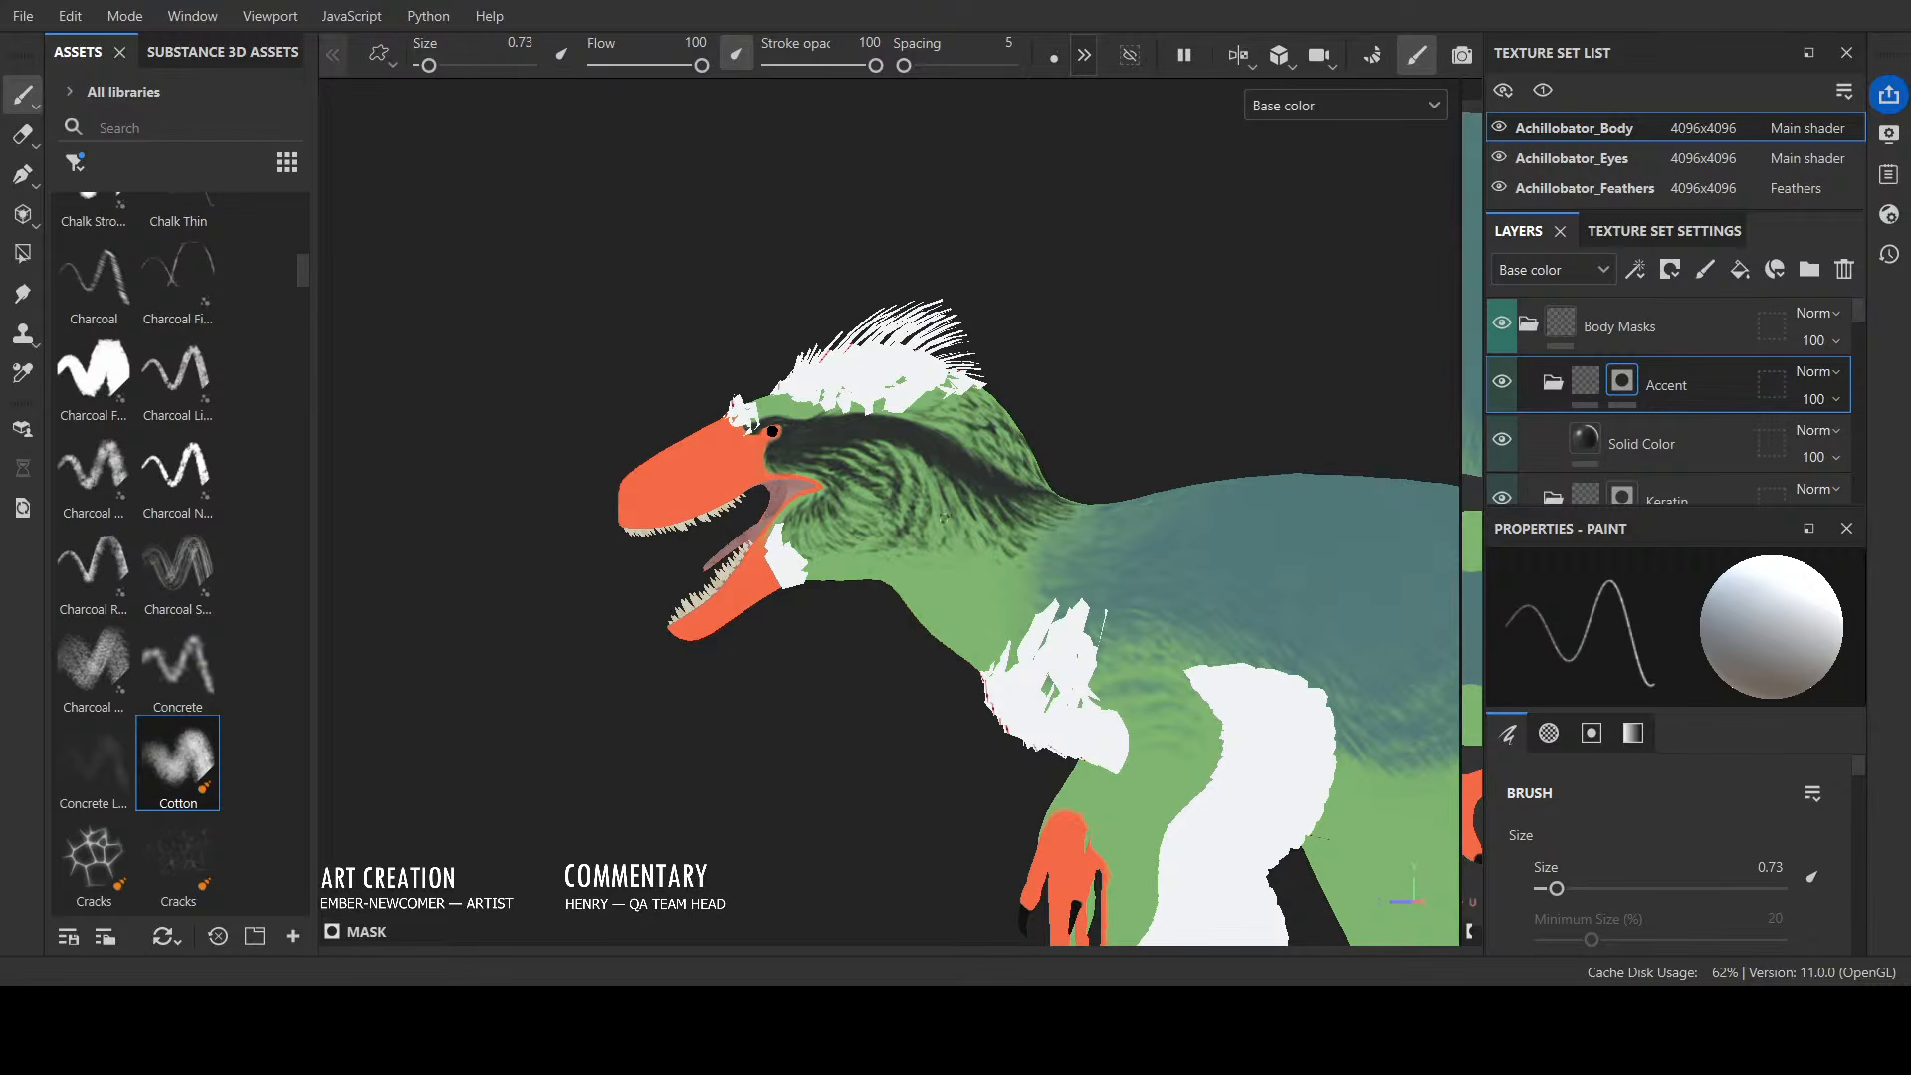
key(x)
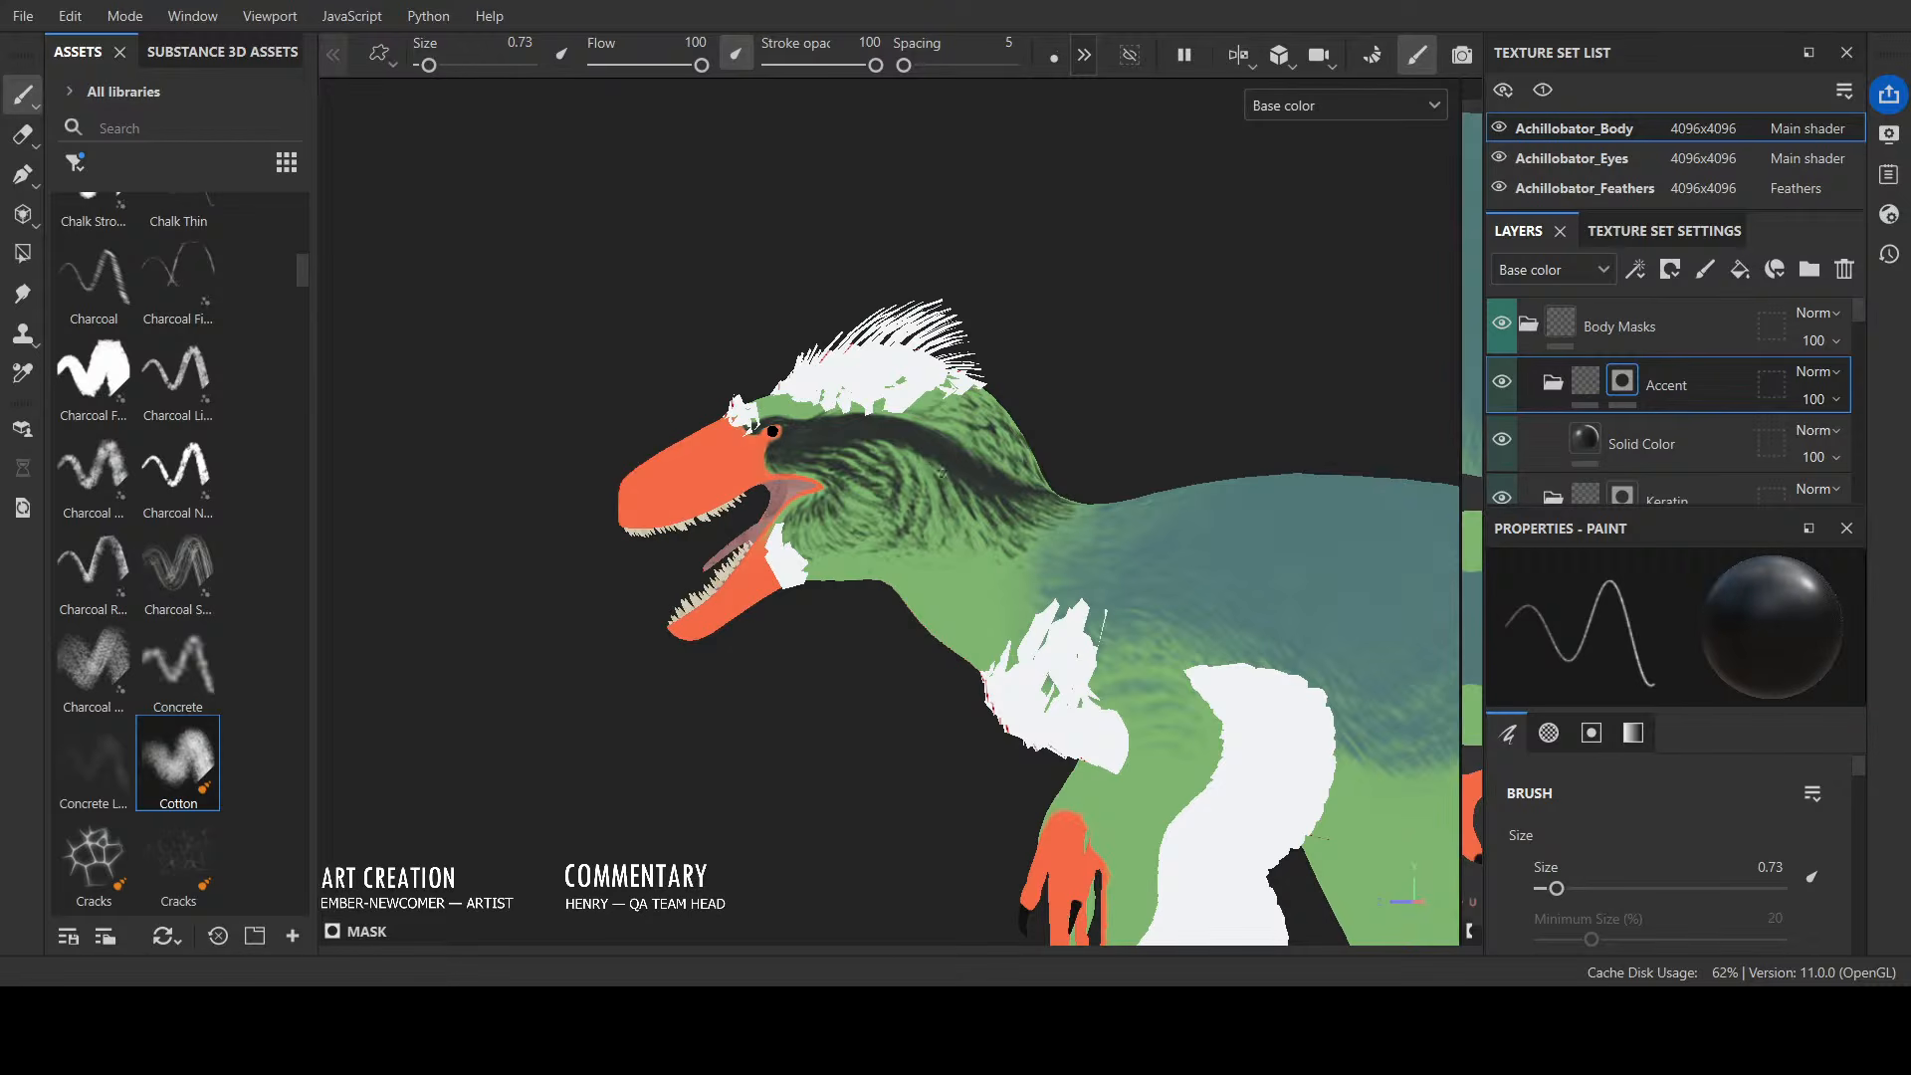
key(x)
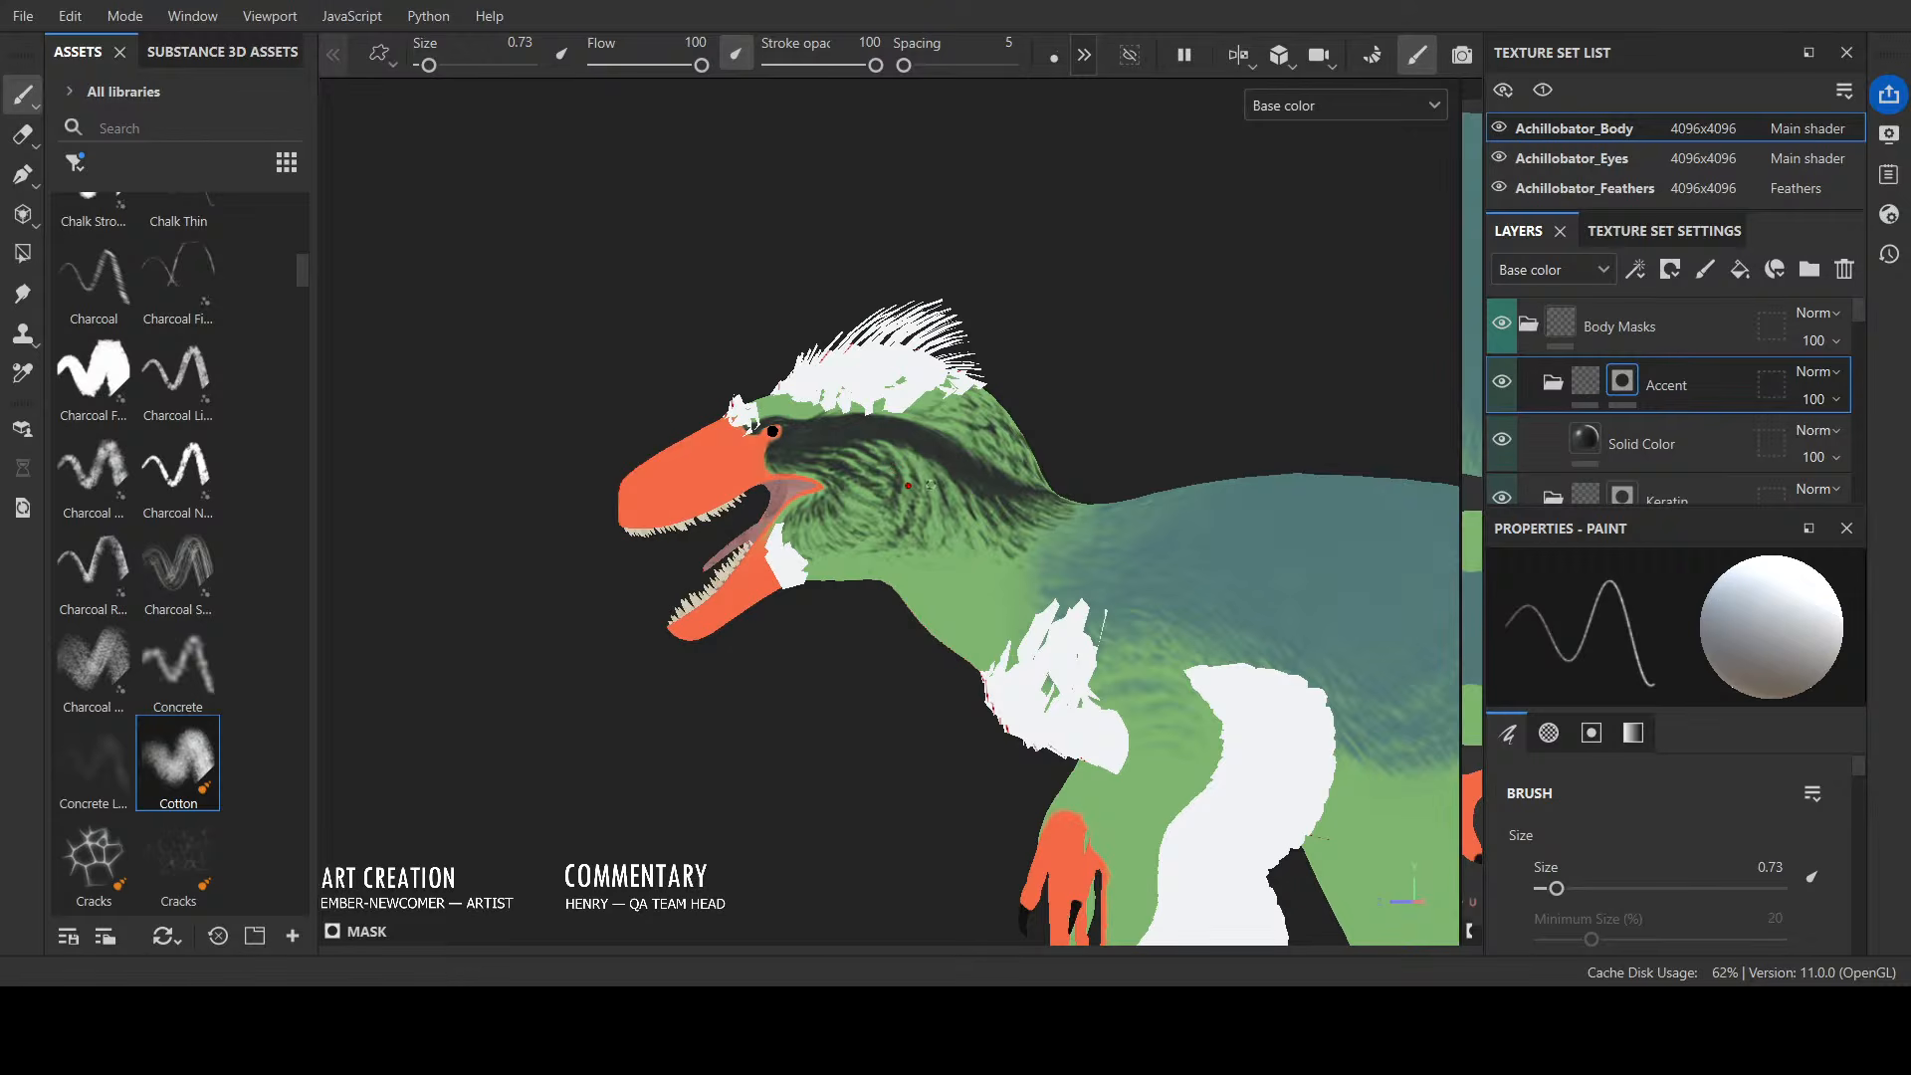
key(x)
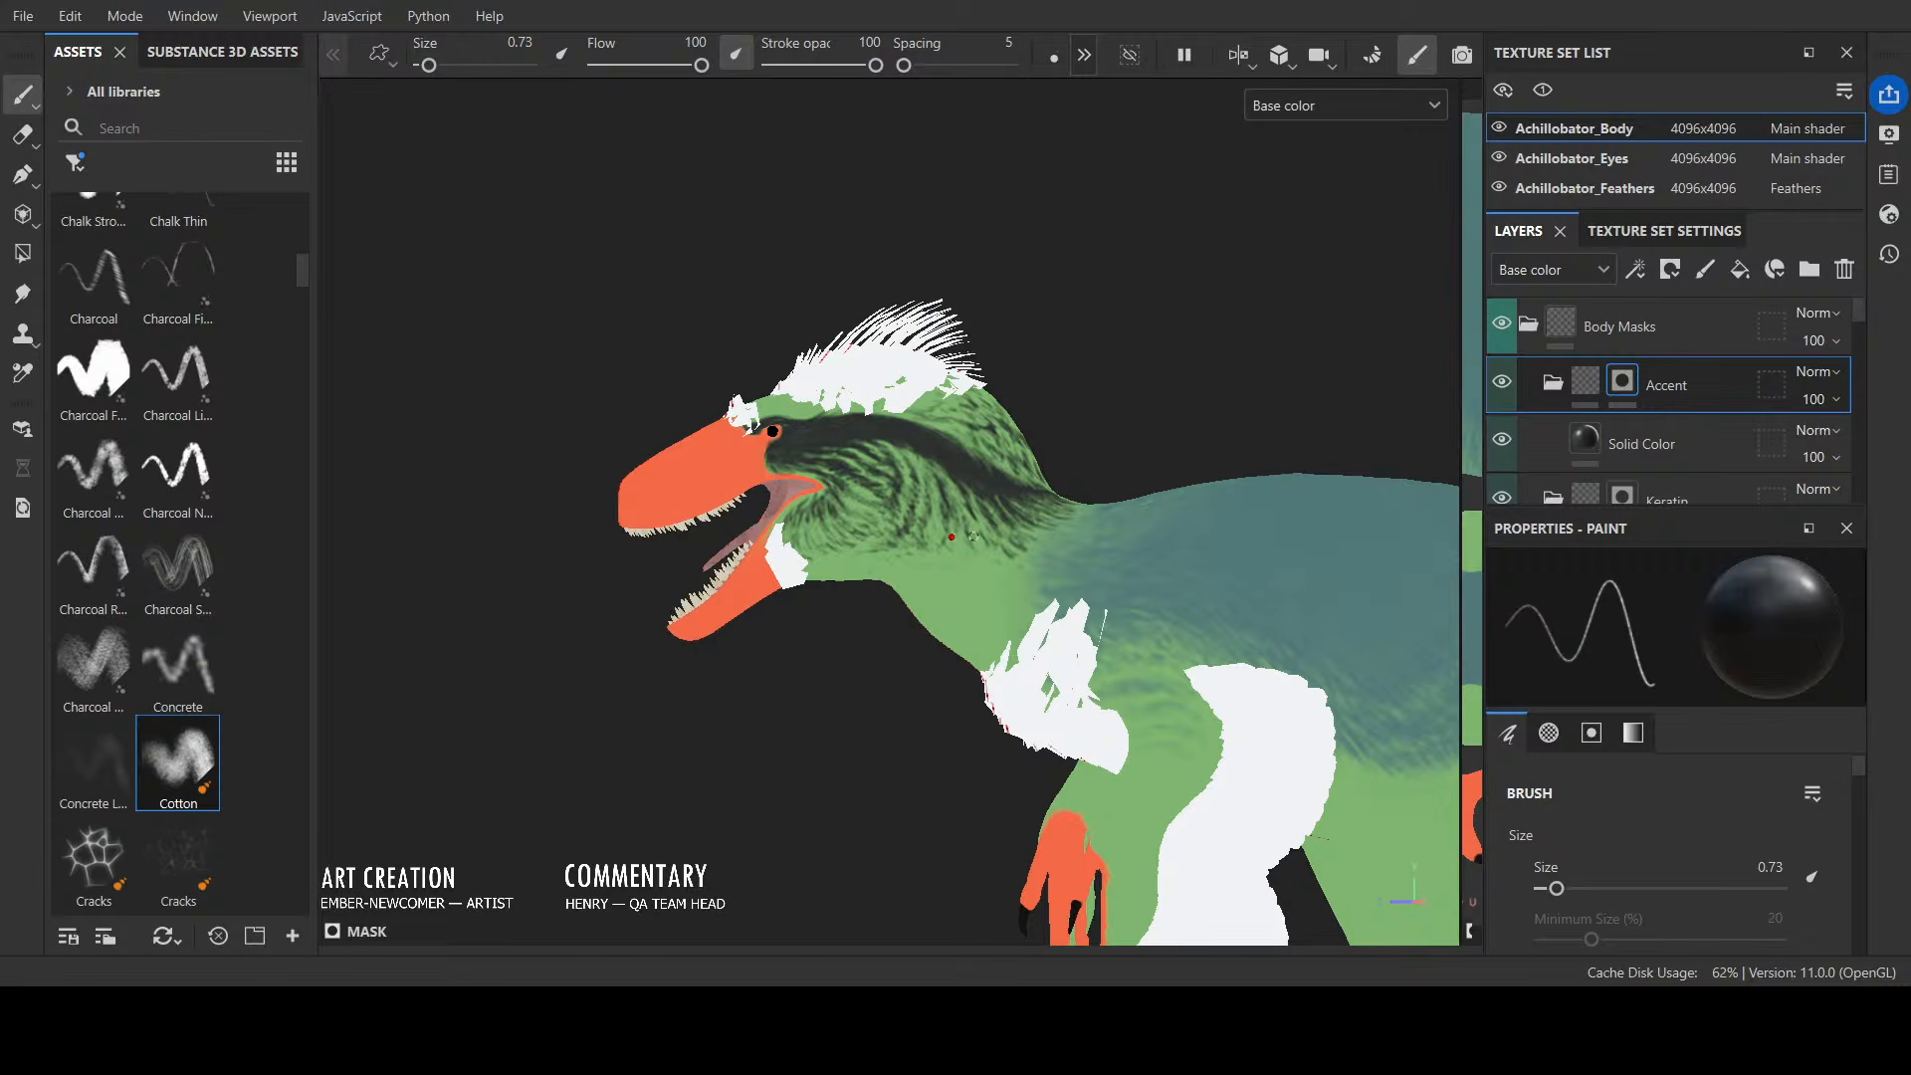
Step: Blend the accent streaks on the back of the neck into the side markings on the Accent mask
alt+drag(1151, 283, 1194, 388)
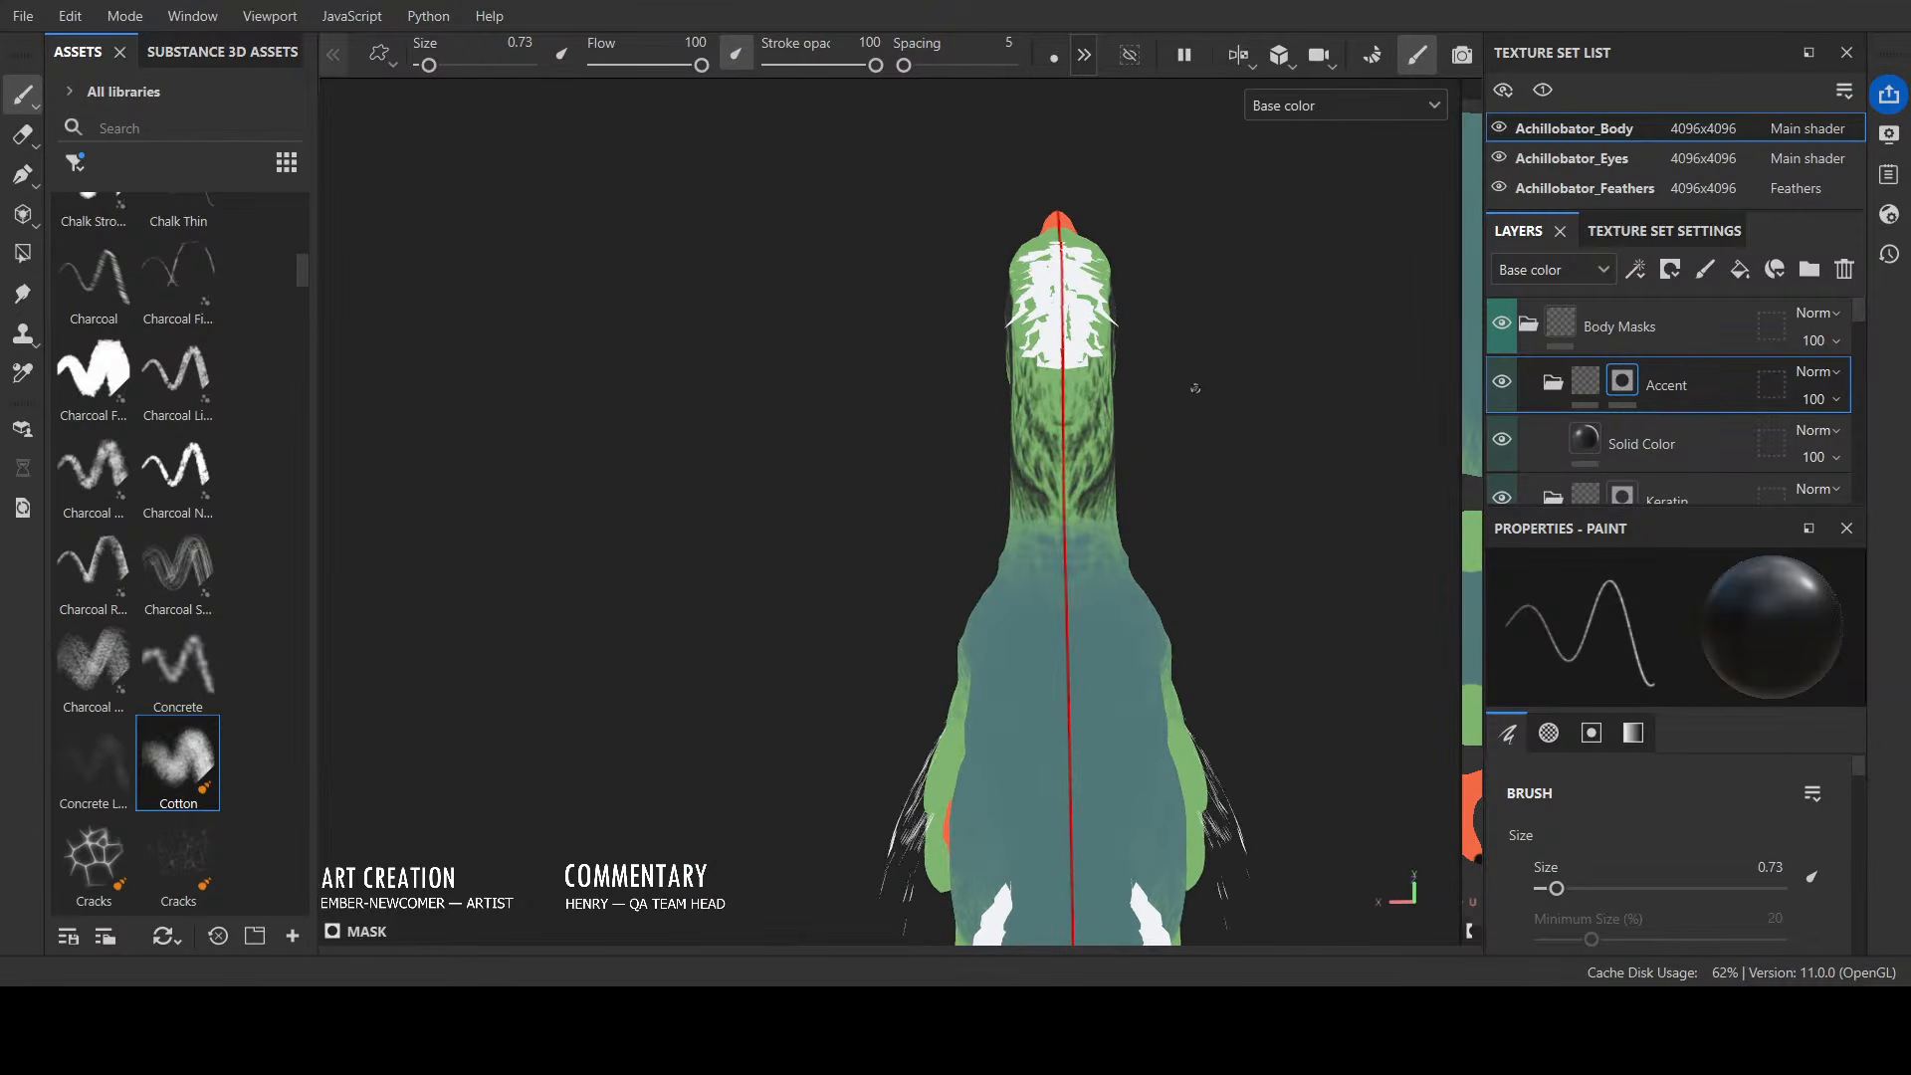
alt+drag(1027, 454, 1158, 330)
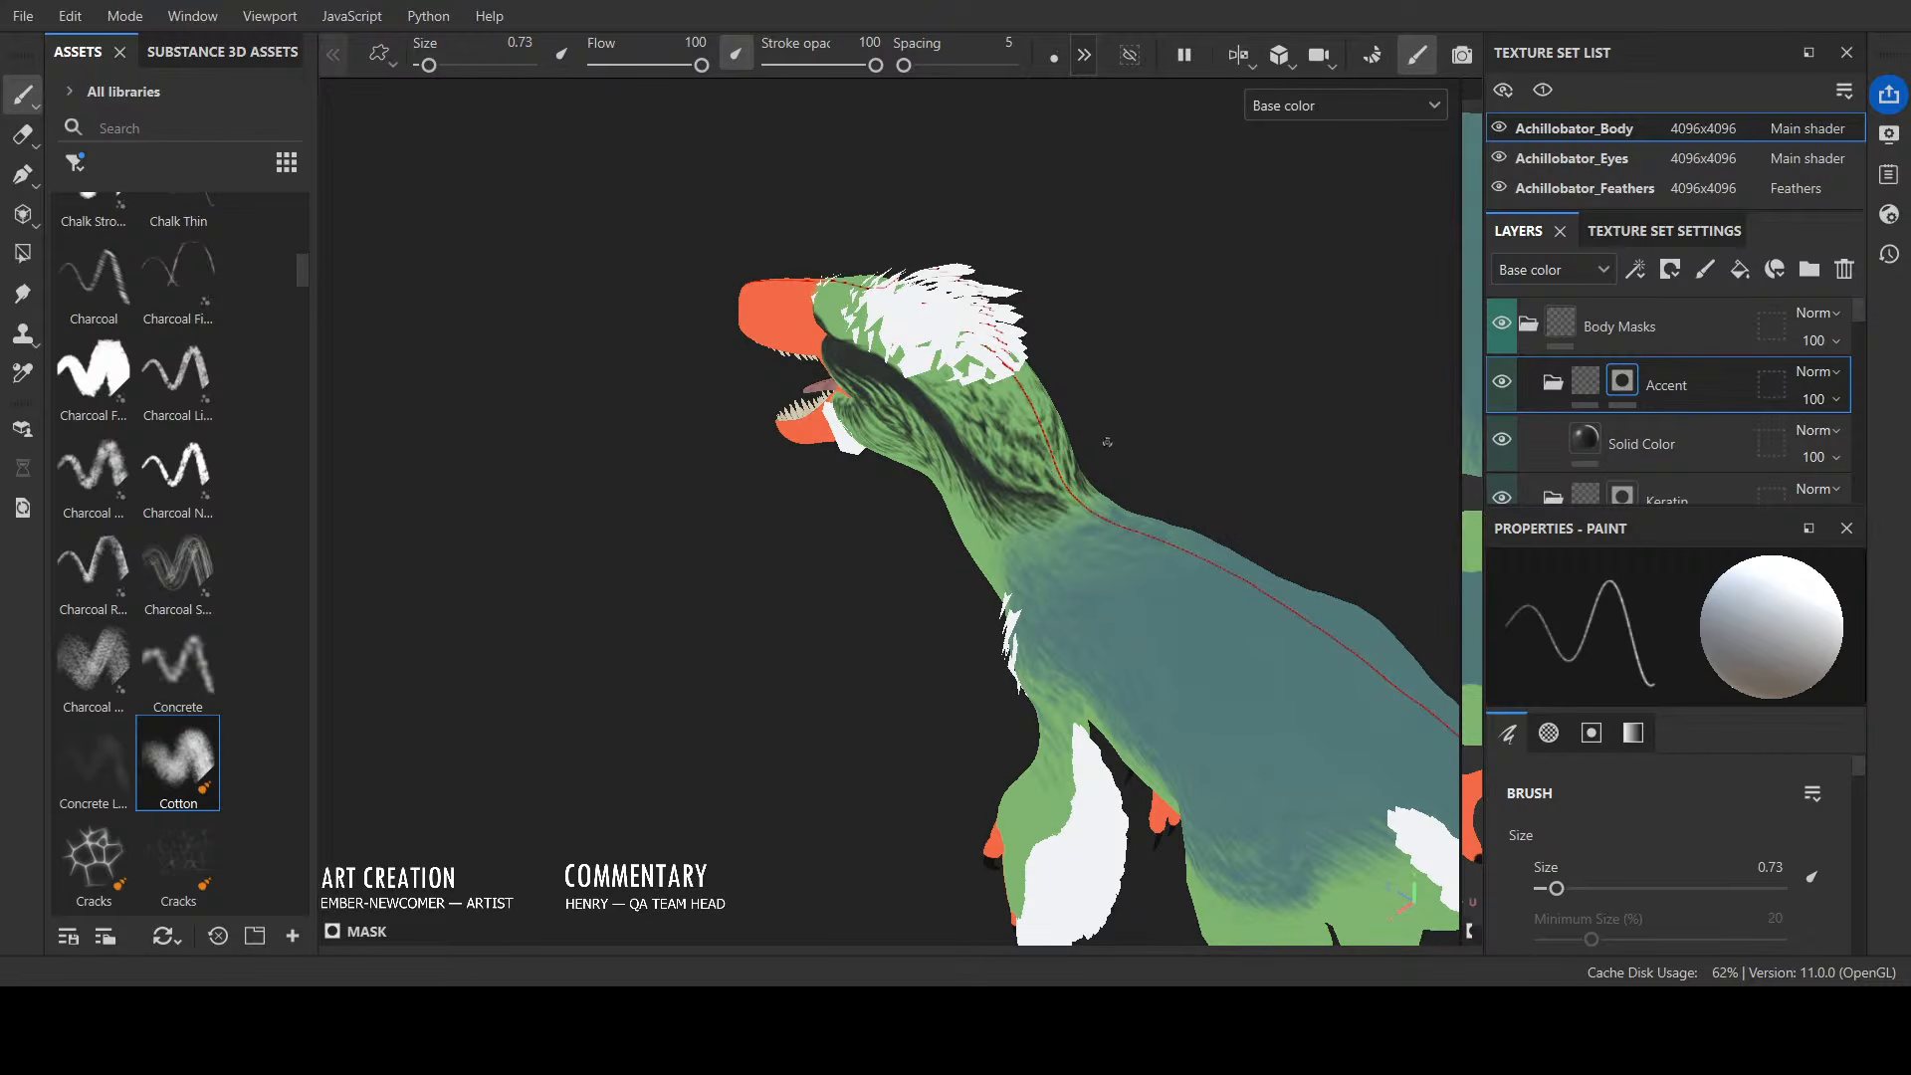
alt+drag(1065, 454, 1085, 402)
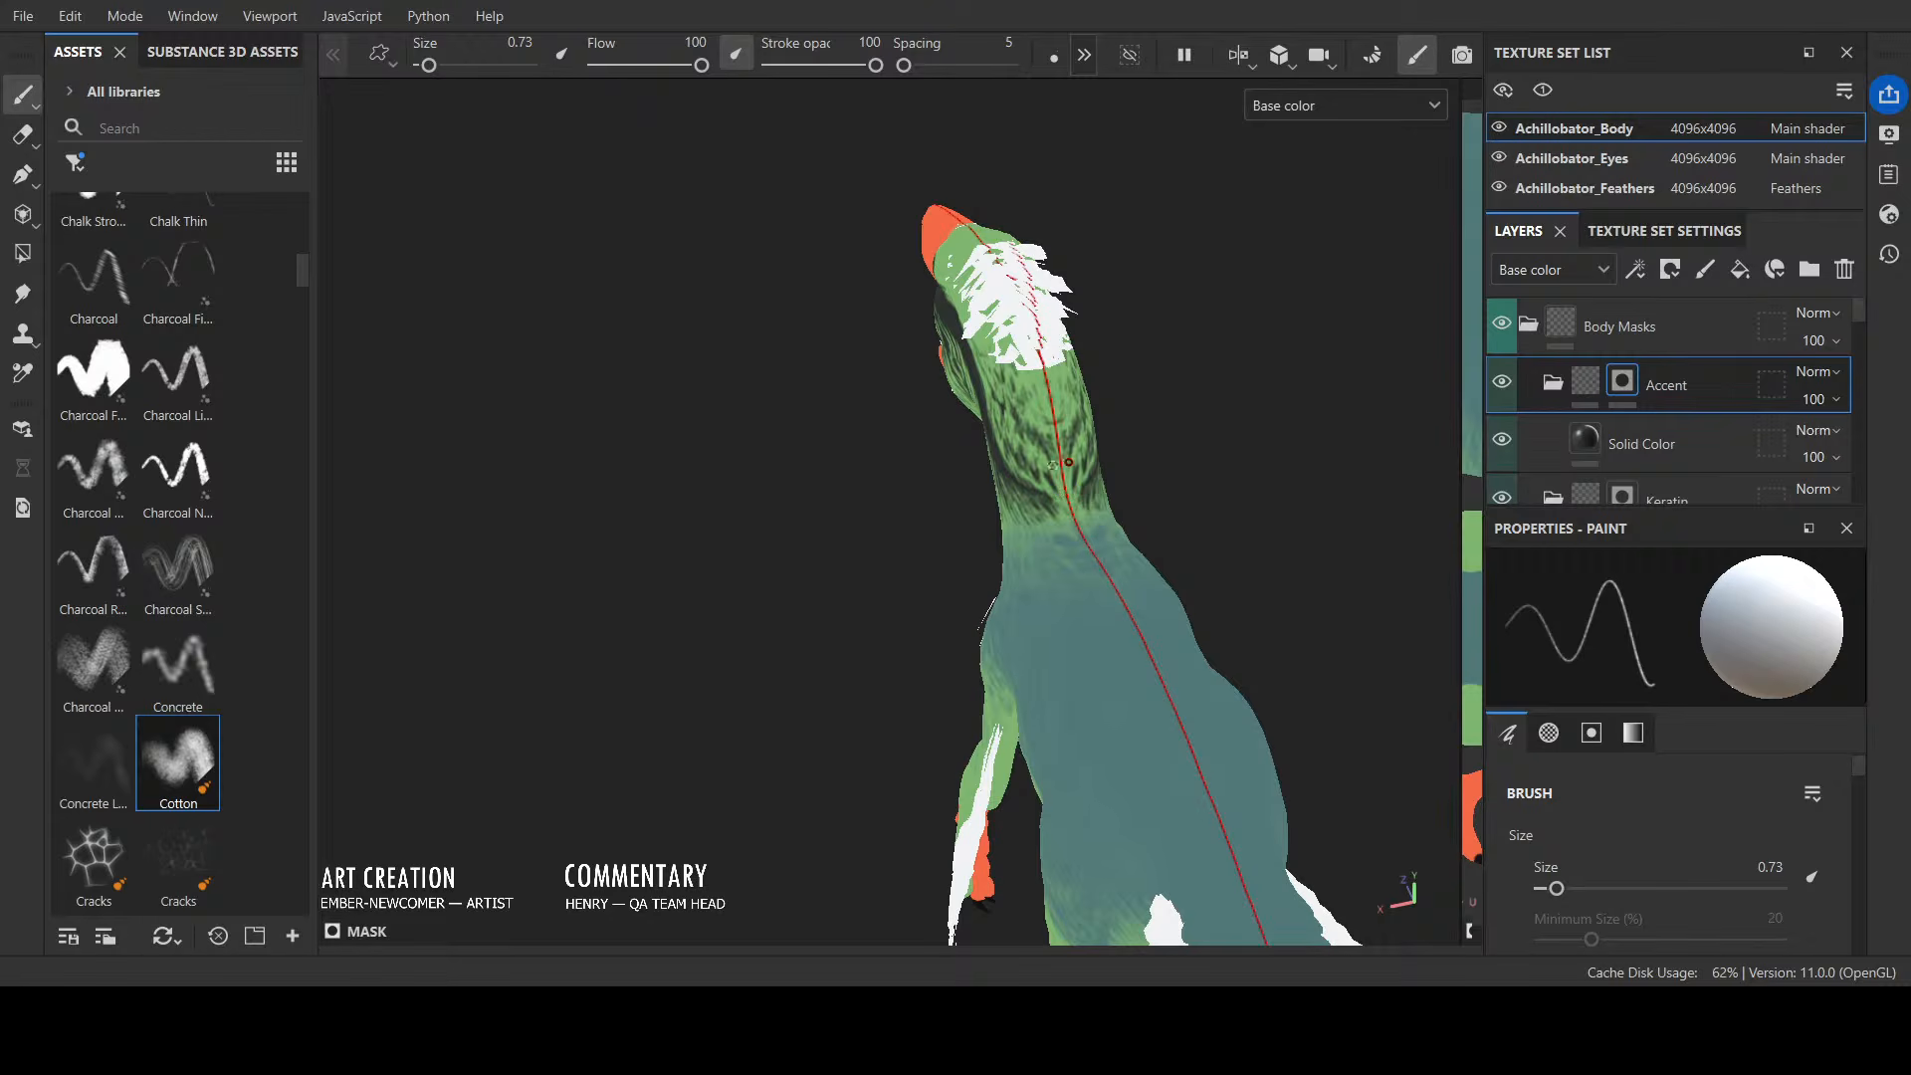
alt+drag(1022, 433, 1050, 471)
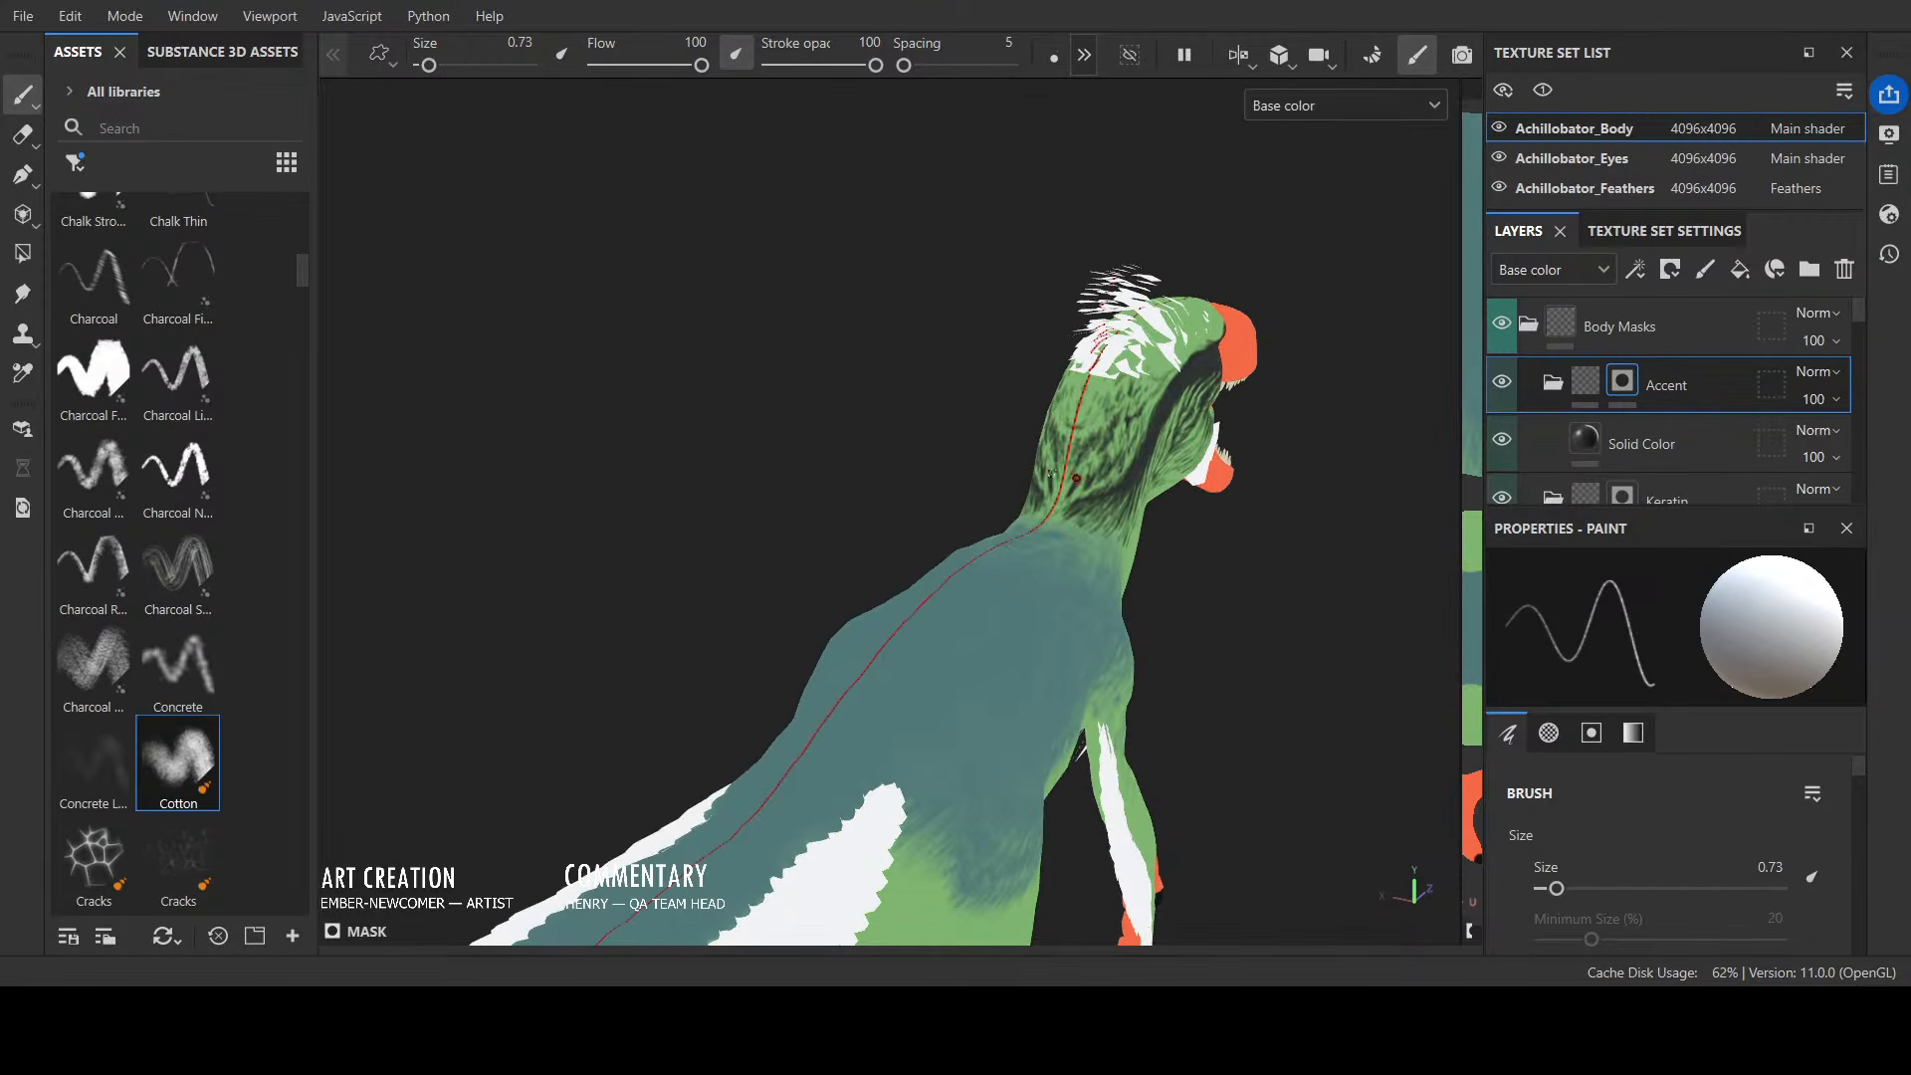
alt+drag(1254, 455, 1237, 300)
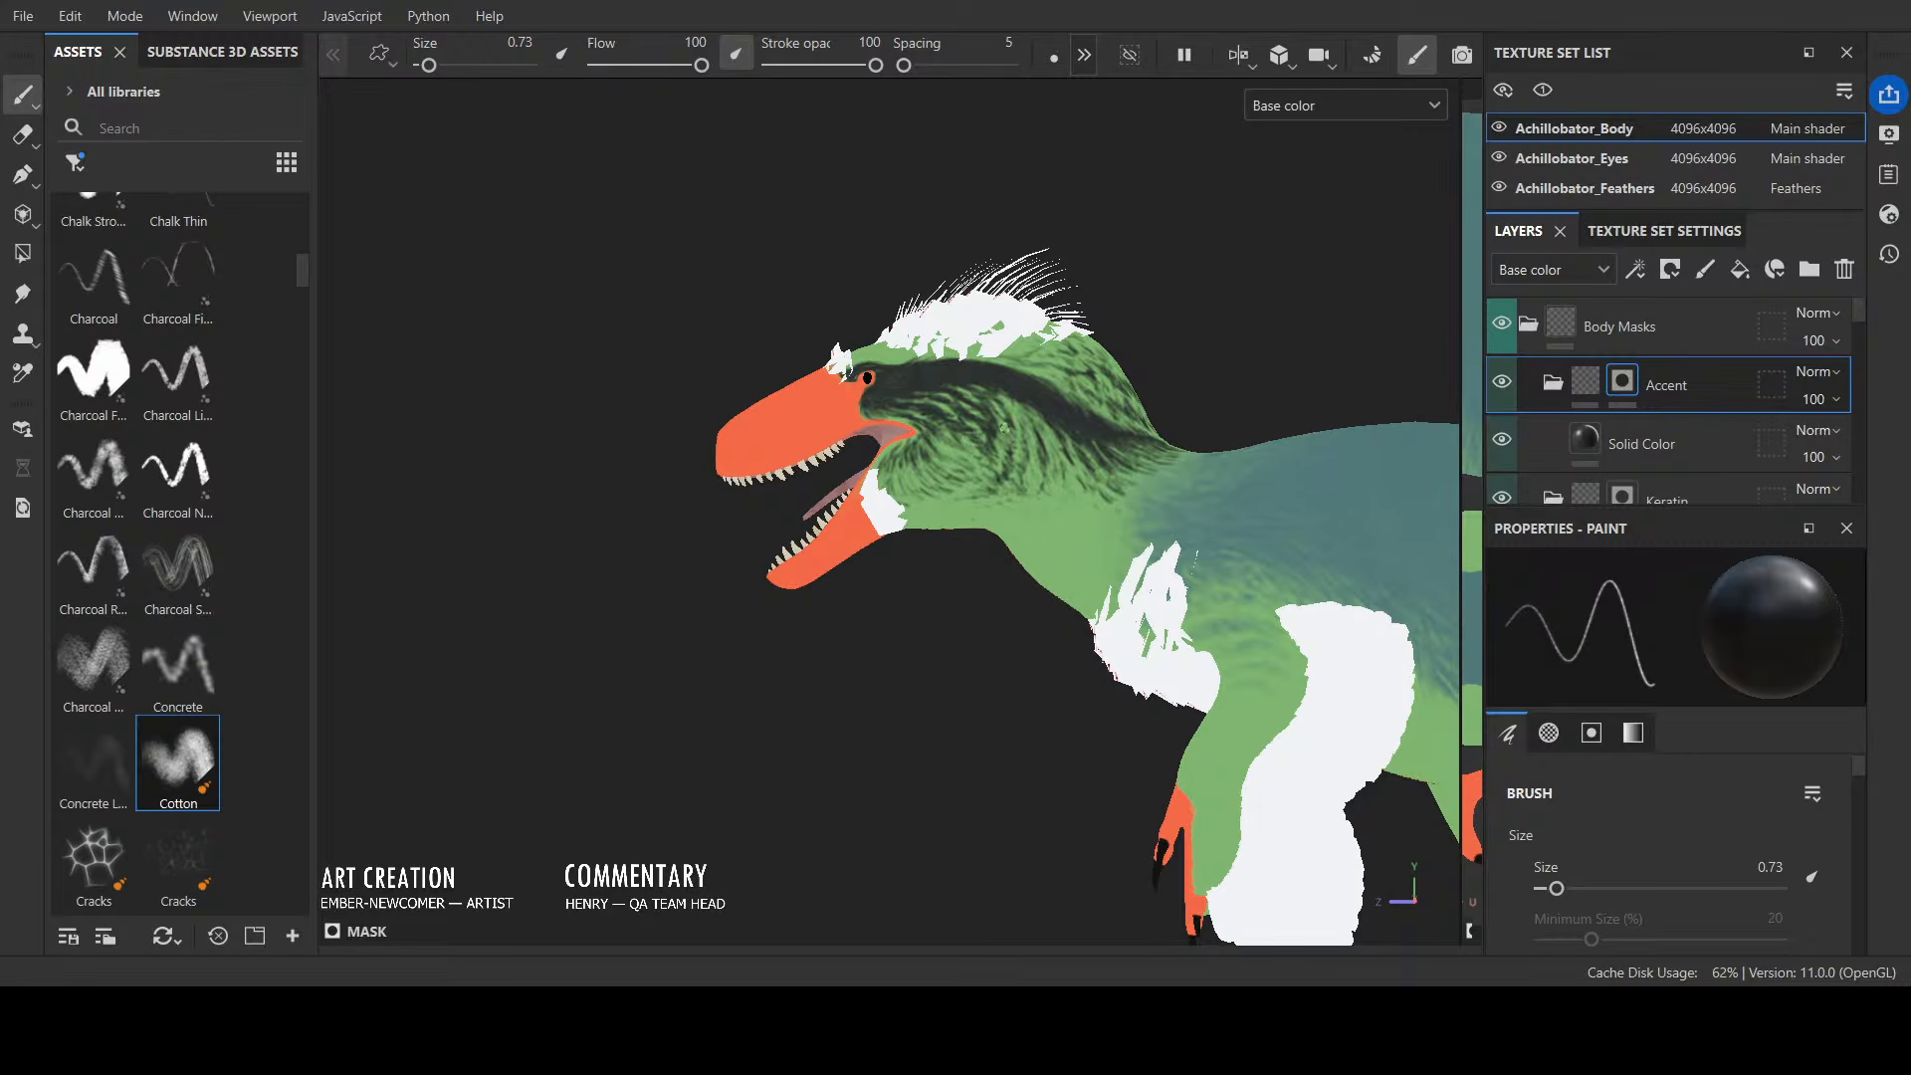
alt+drag(1089, 492, 1343, 321)
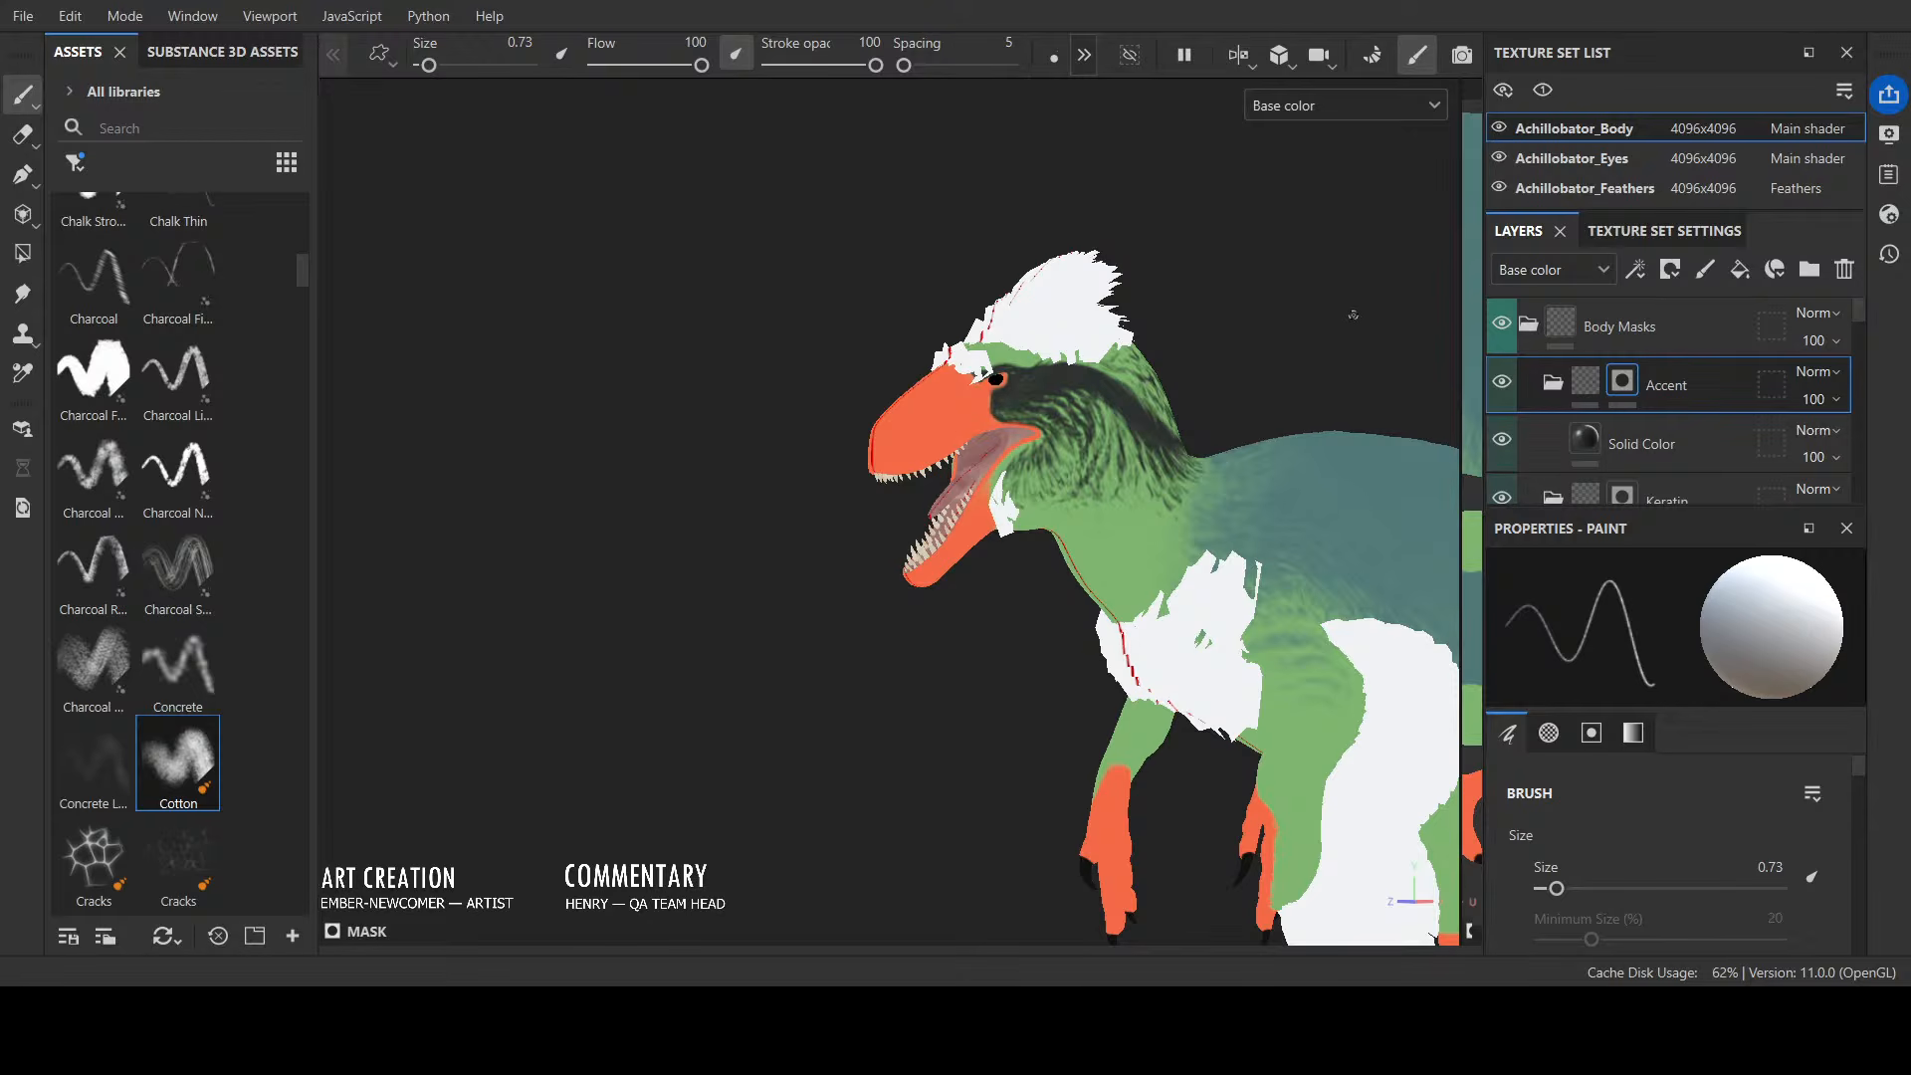
Step: Hide the Achillobator_Feathers texture set and paint a dark band across the forehead behind the beak on the Accent mask
alt+drag(1352, 314, 1284, 332)
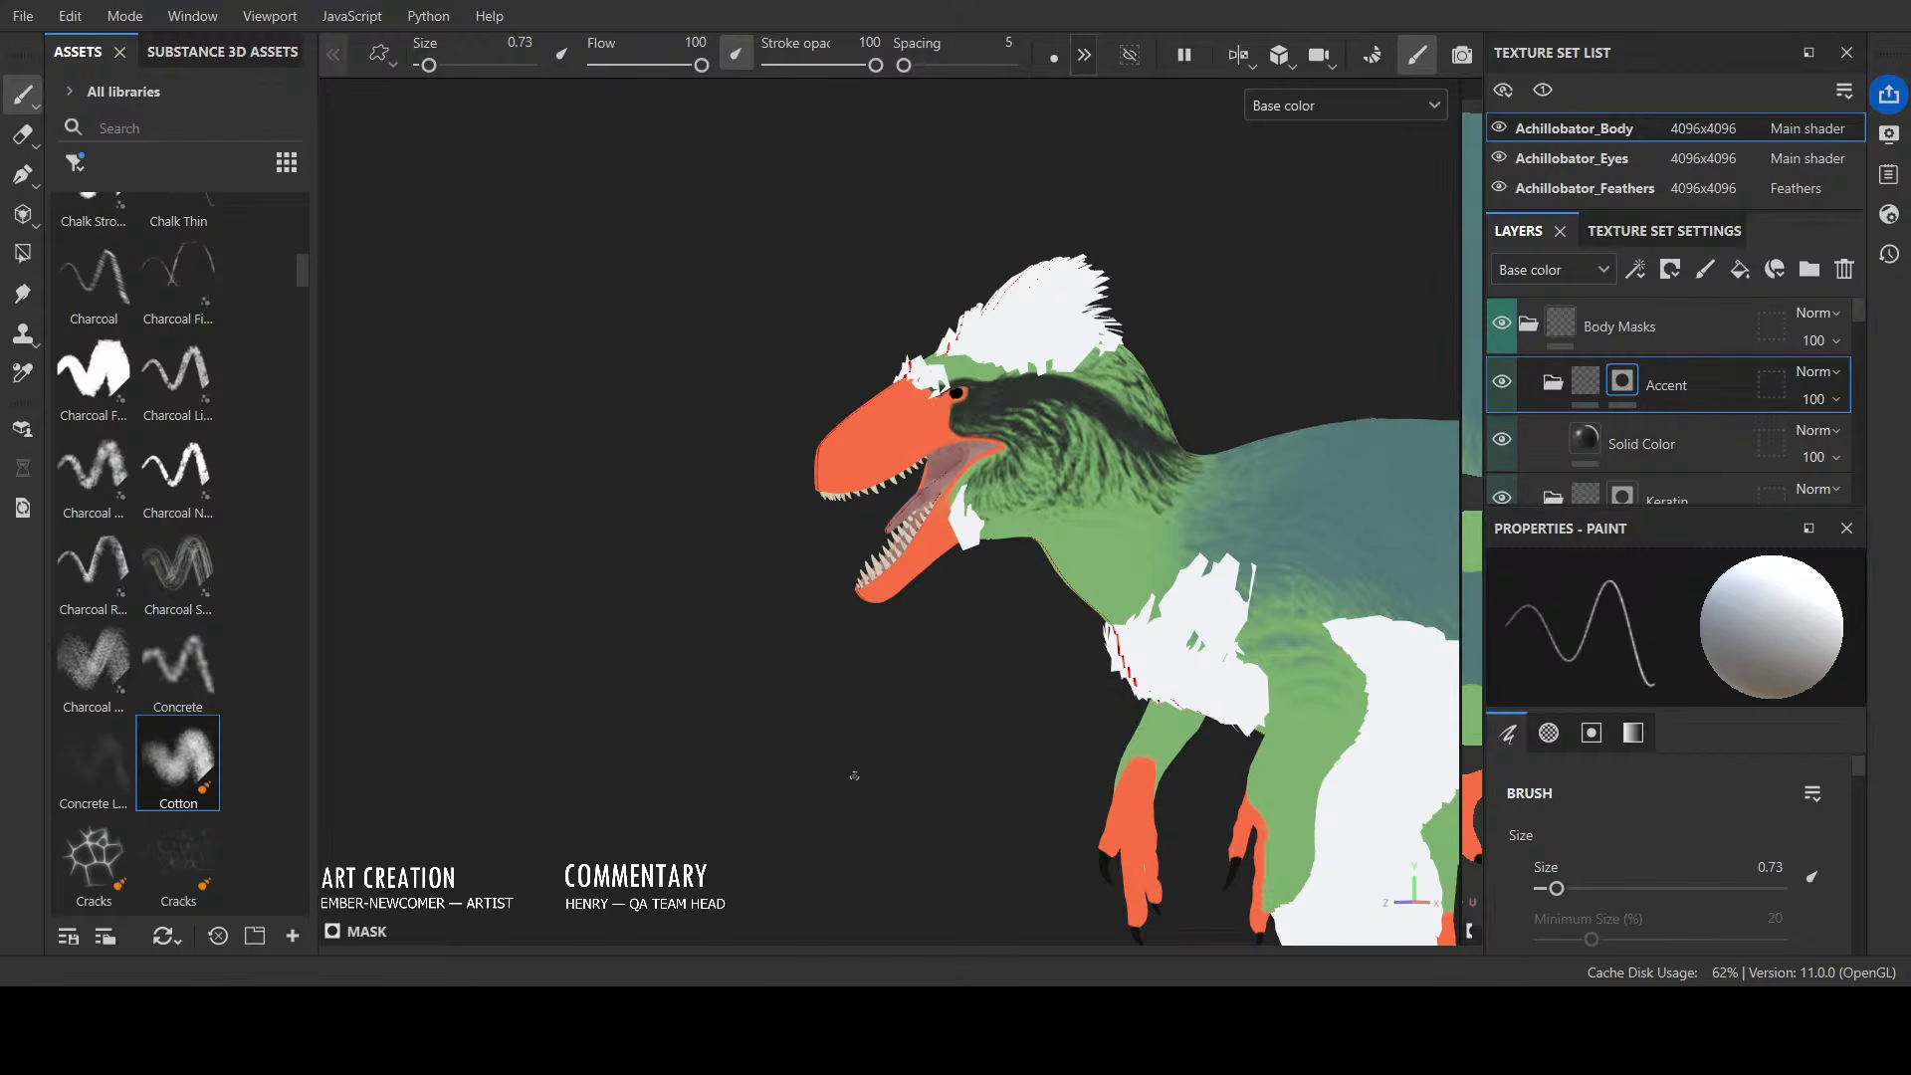
click(1497, 187)
alt+drag(1255, 218, 1044, 321)
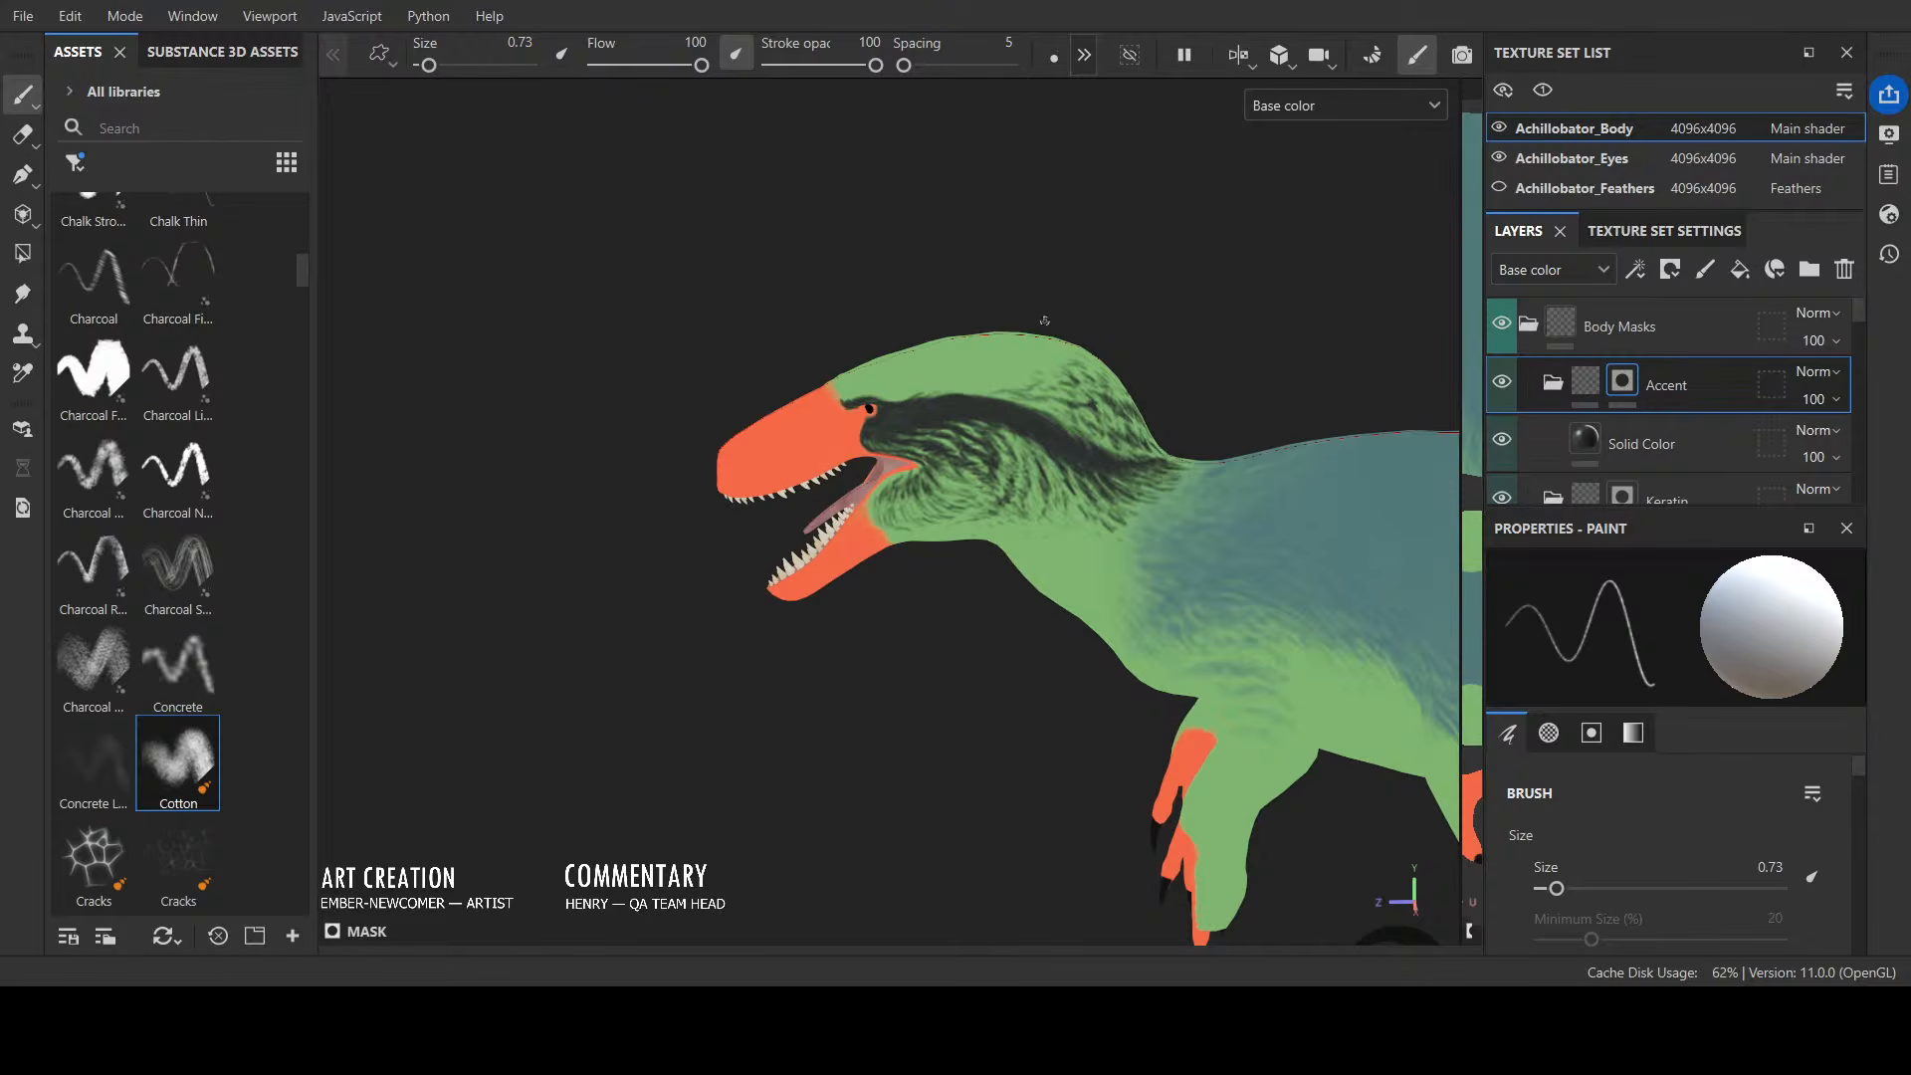
alt+drag(933, 285, 892, 385)
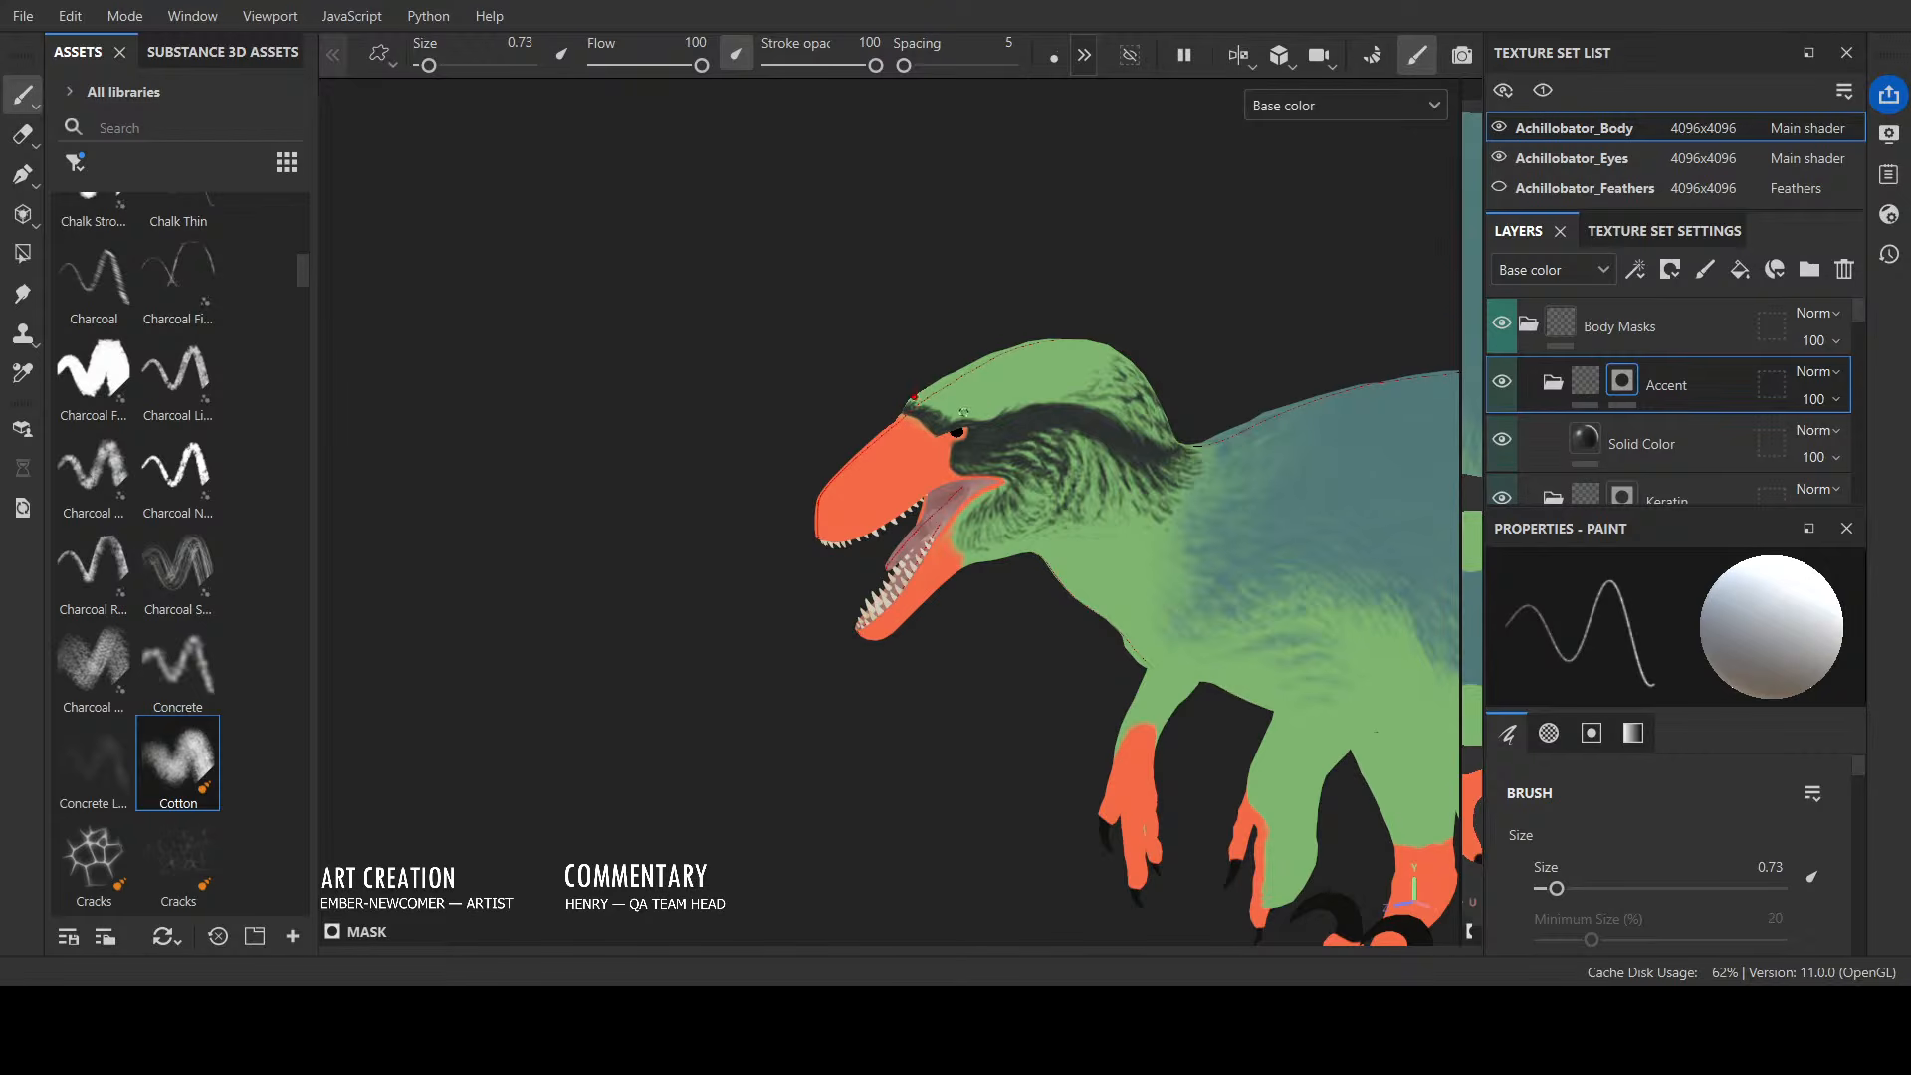
alt+drag(964, 410, 864, 378)
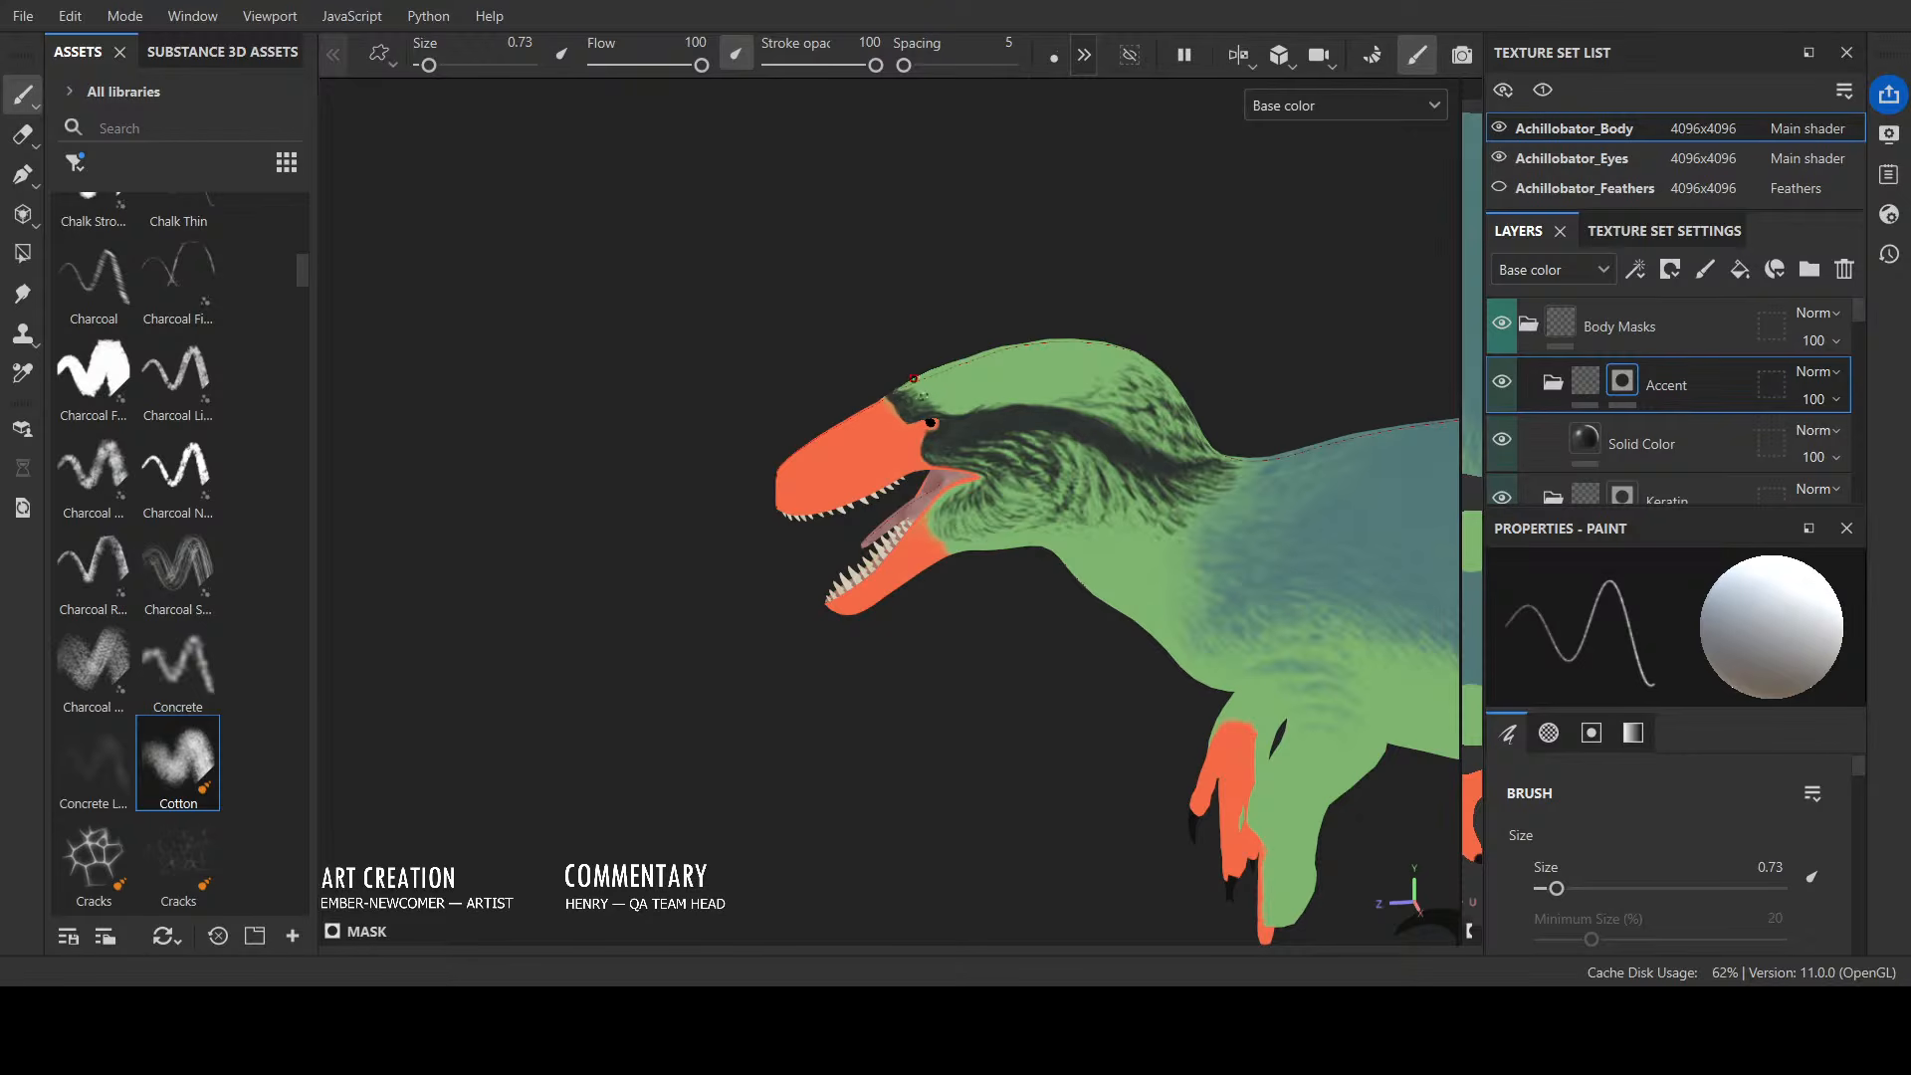
alt+drag(911, 379, 998, 428)
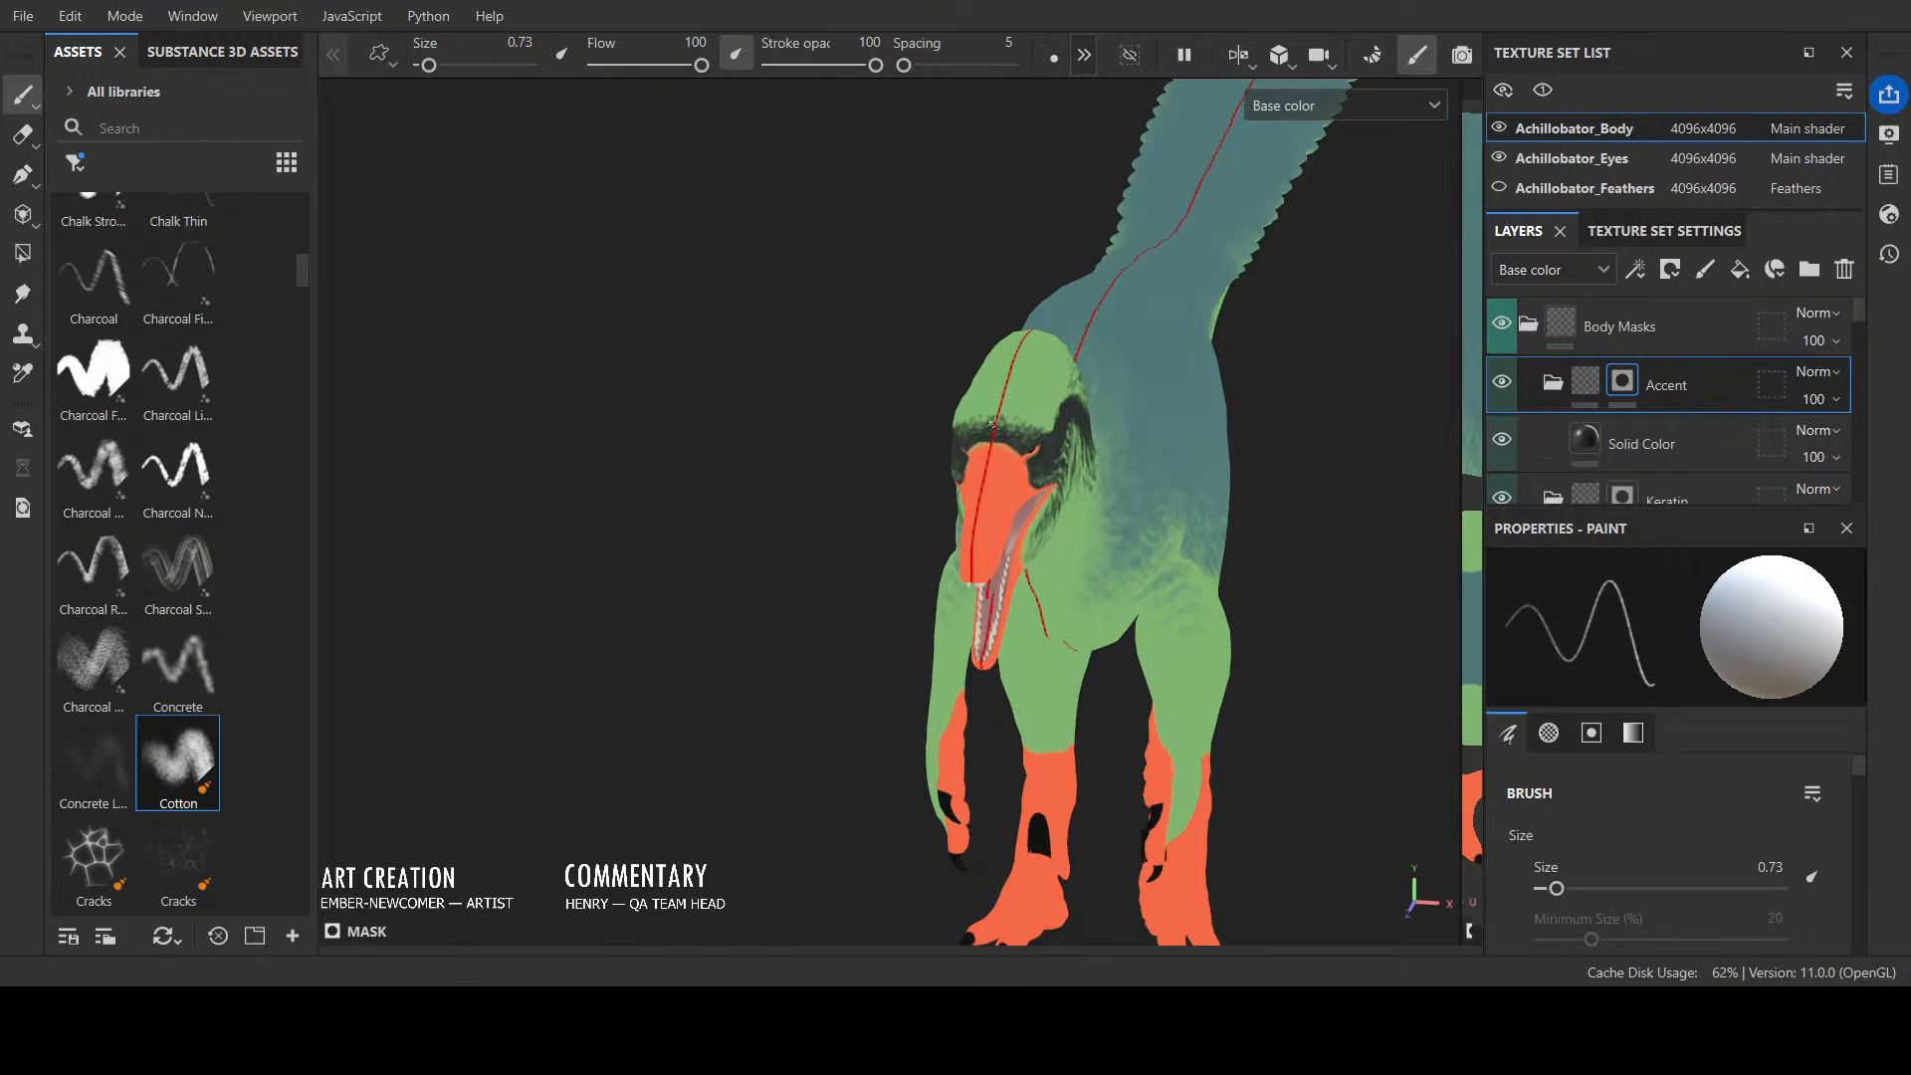
alt+drag(967, 402, 948, 267)
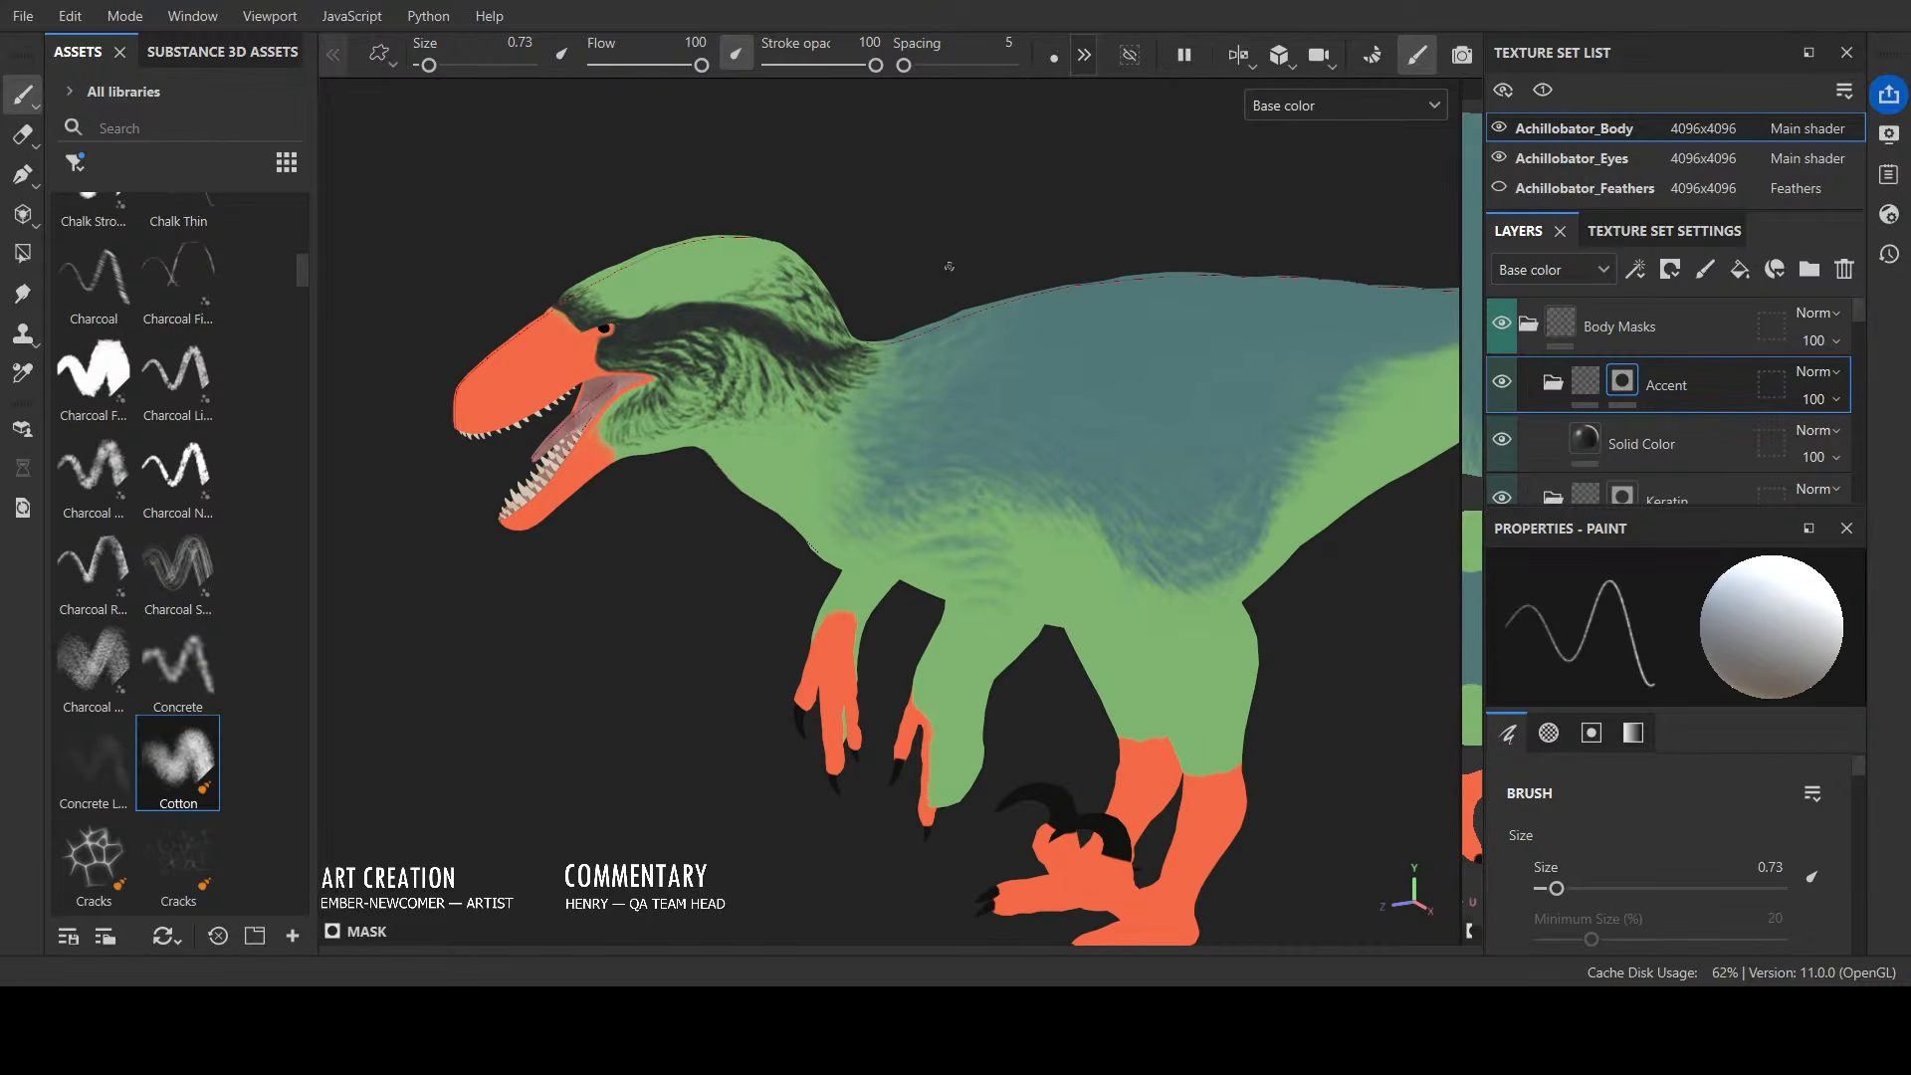
Step: Soften the rear edge of the dark forehead band into short feathery streaks on the Accent mask
alt+drag(735, 573, 786, 582)
alt+middle_drag(573, 603, 866, 664)
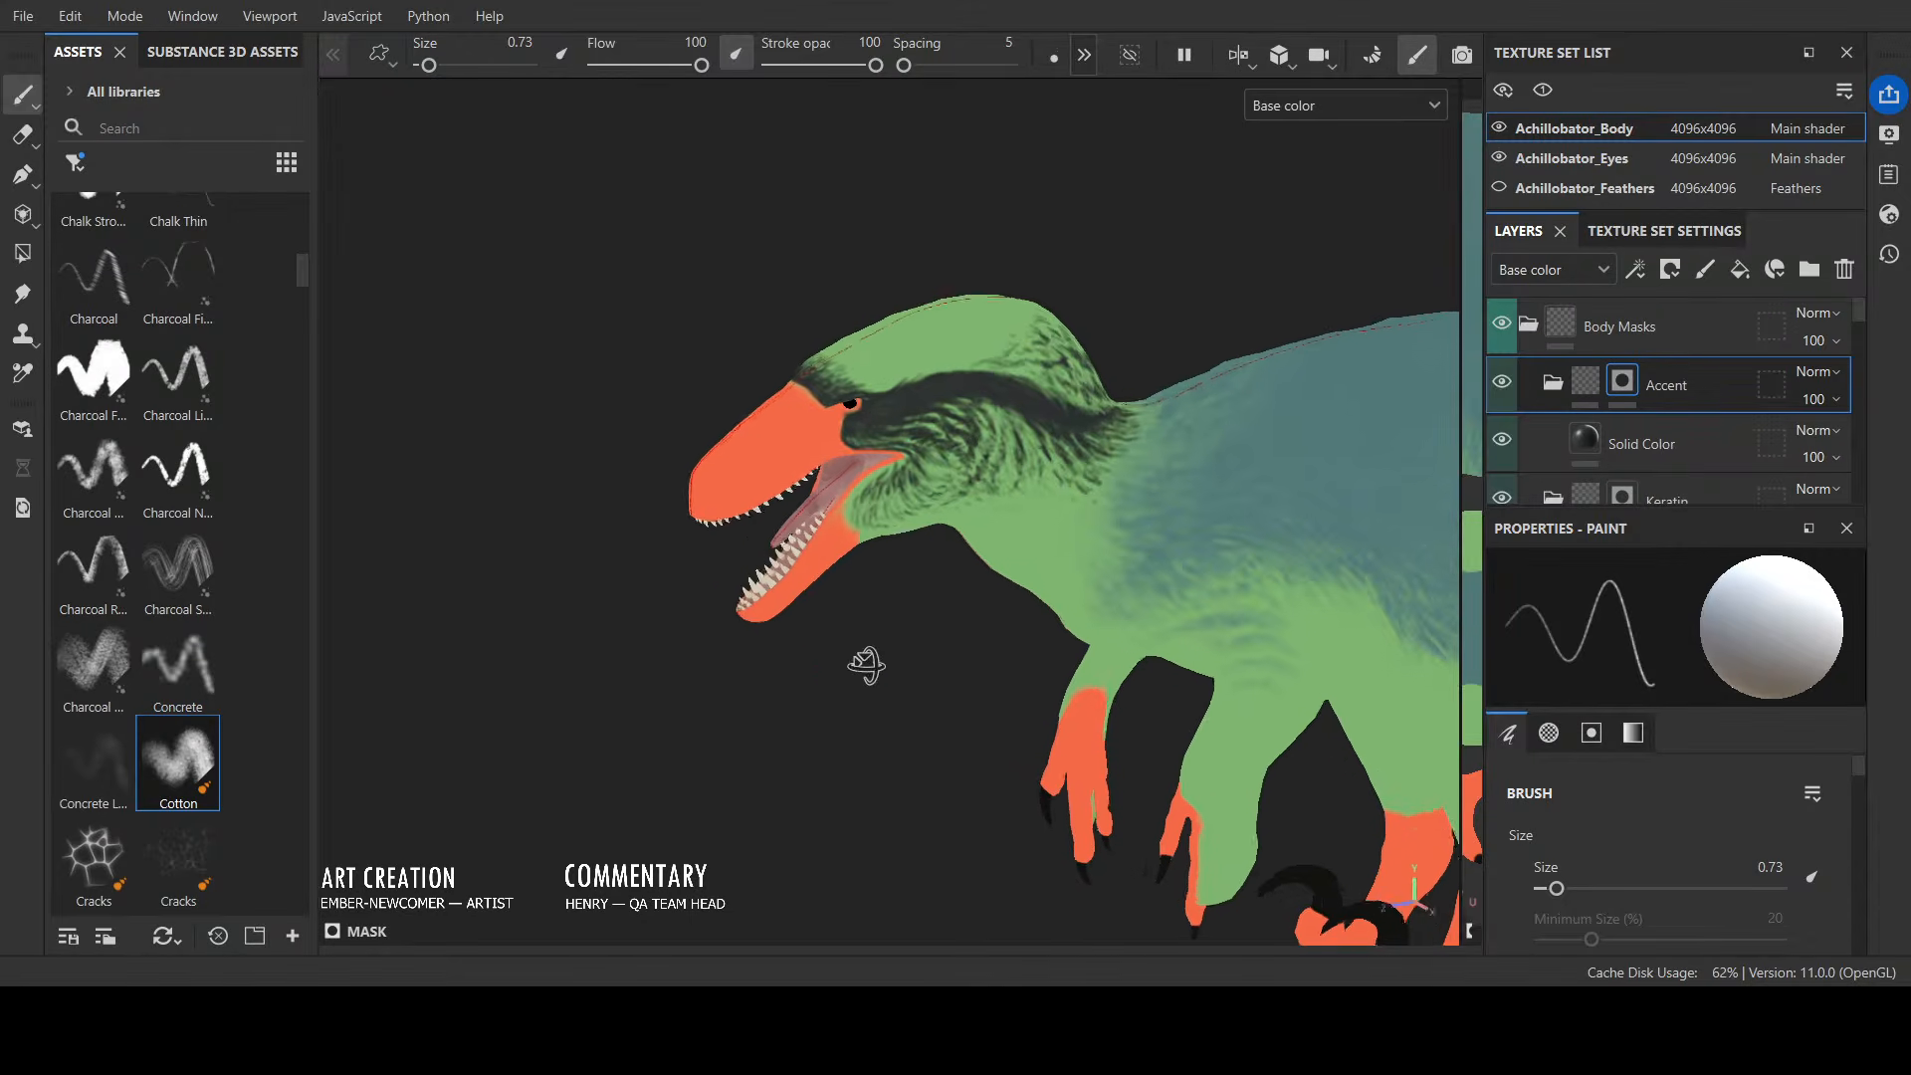
alt+drag(866, 665, 922, 606)
alt+right_drag(921, 606, 1096, 256)
alt+drag(1096, 256, 862, 303)
alt+middle_drag(862, 303, 946, 747)
alt+drag(946, 746, 1130, 809)
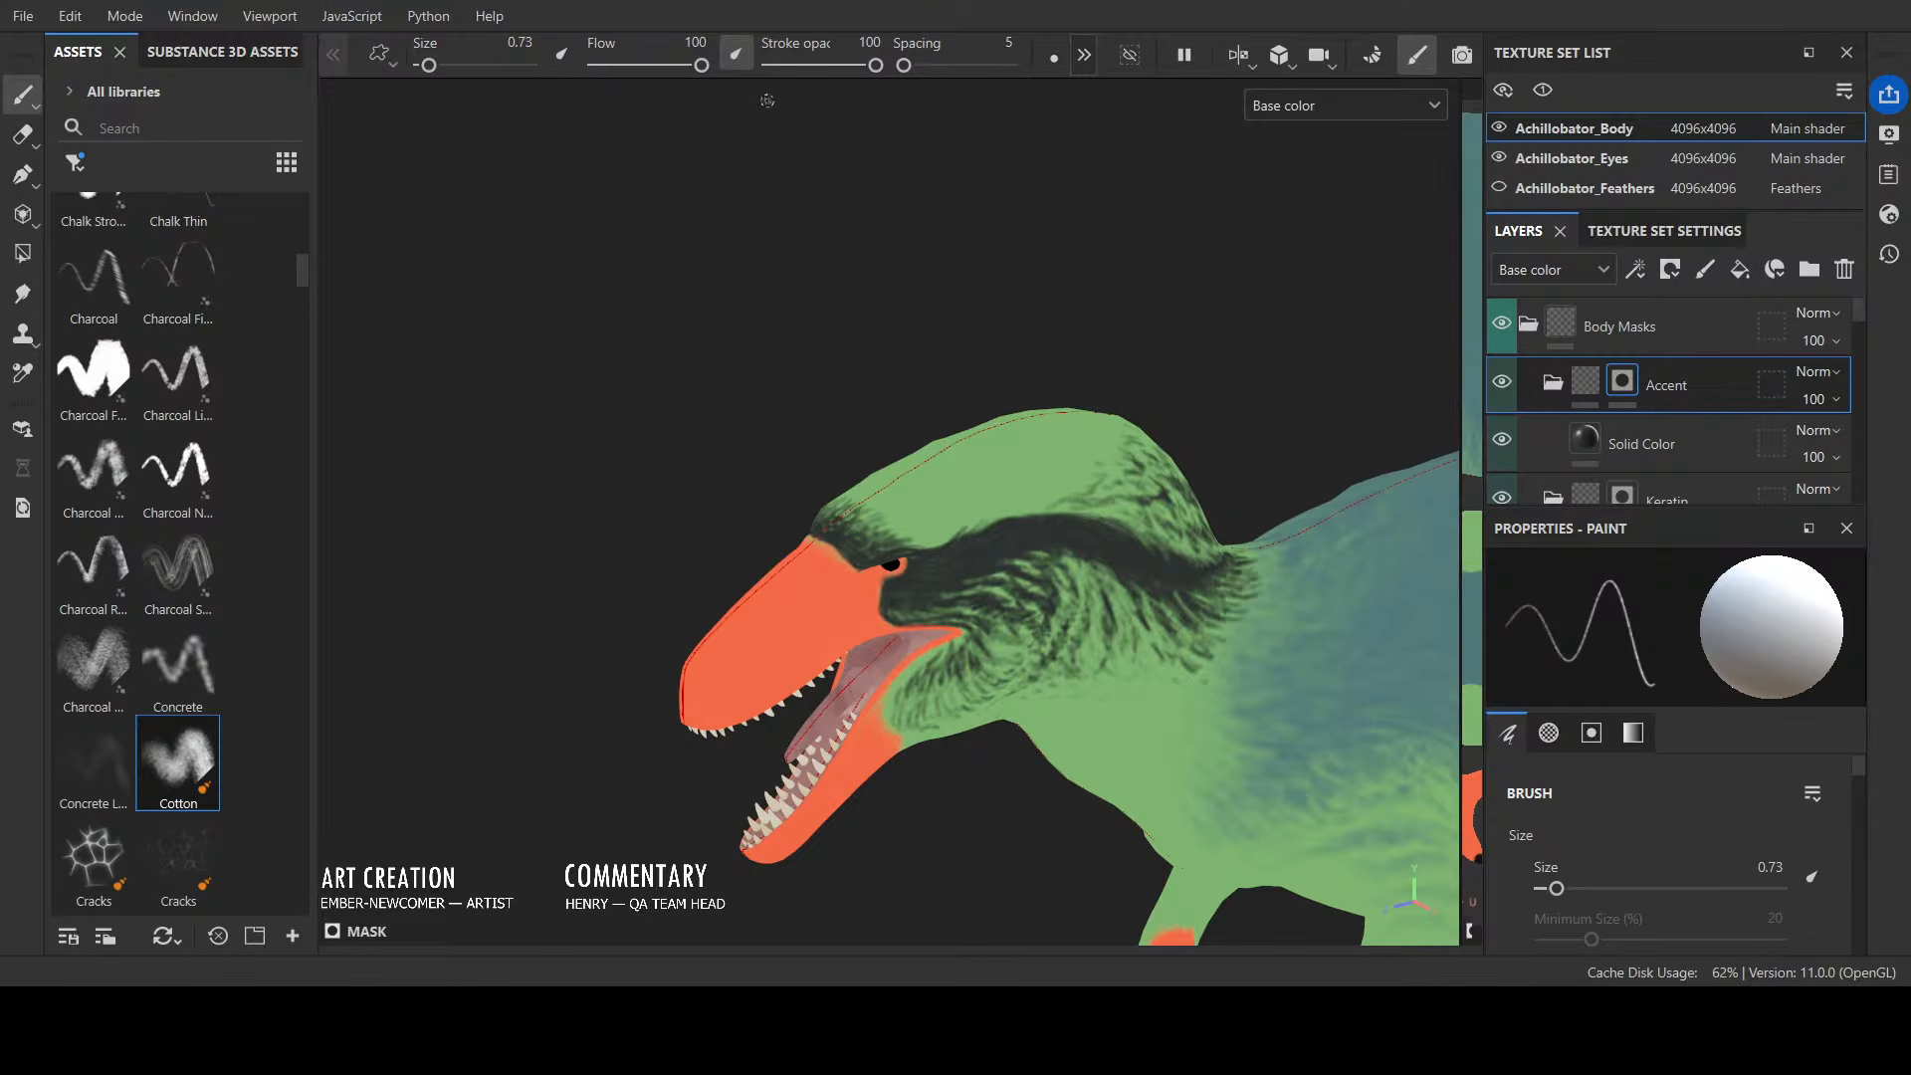
Step: Paint faint accent streaks over the rear of the crown, above the dark eye stripe
alt+drag(1270, 368, 1088, 284)
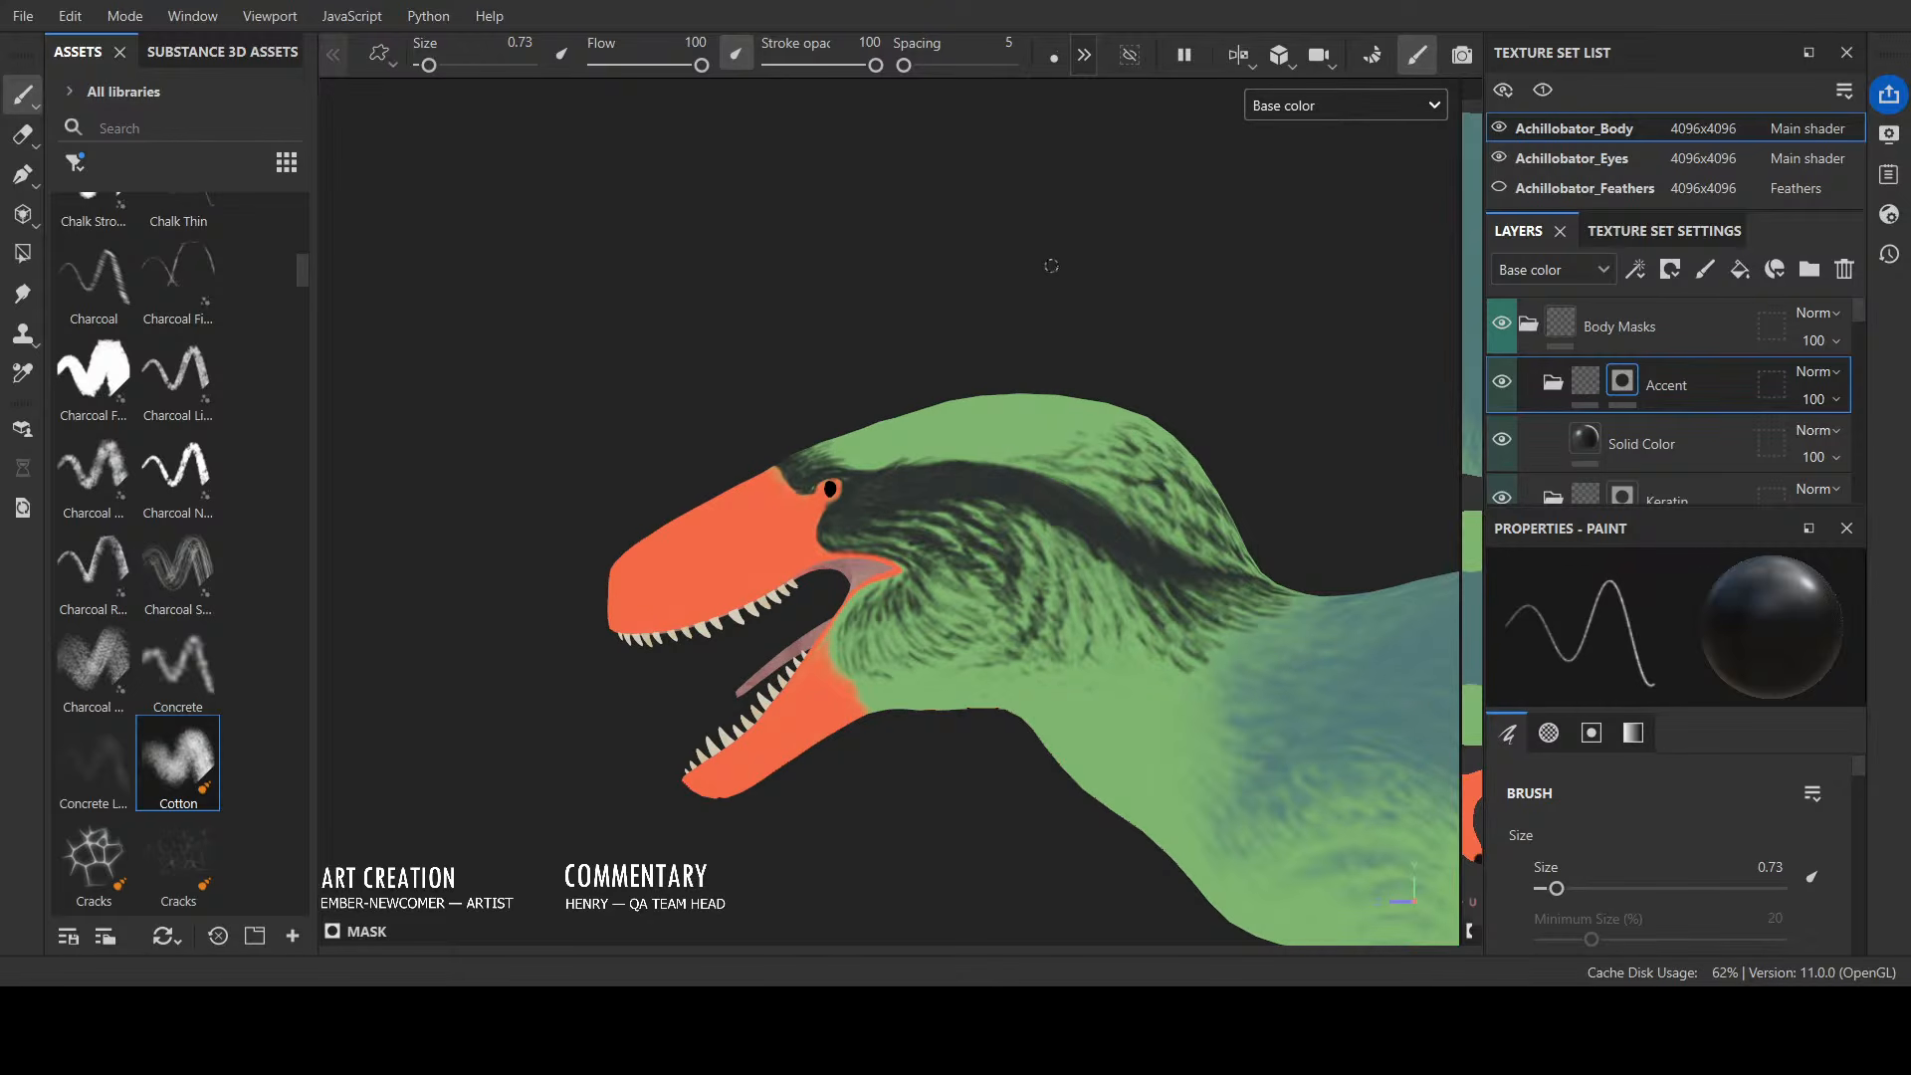
mouse_move(1200, 249)
alt+mouse_down()
mouse_move(1149, 354)
mouse_move(1082, 361)
alt+mouse_up()
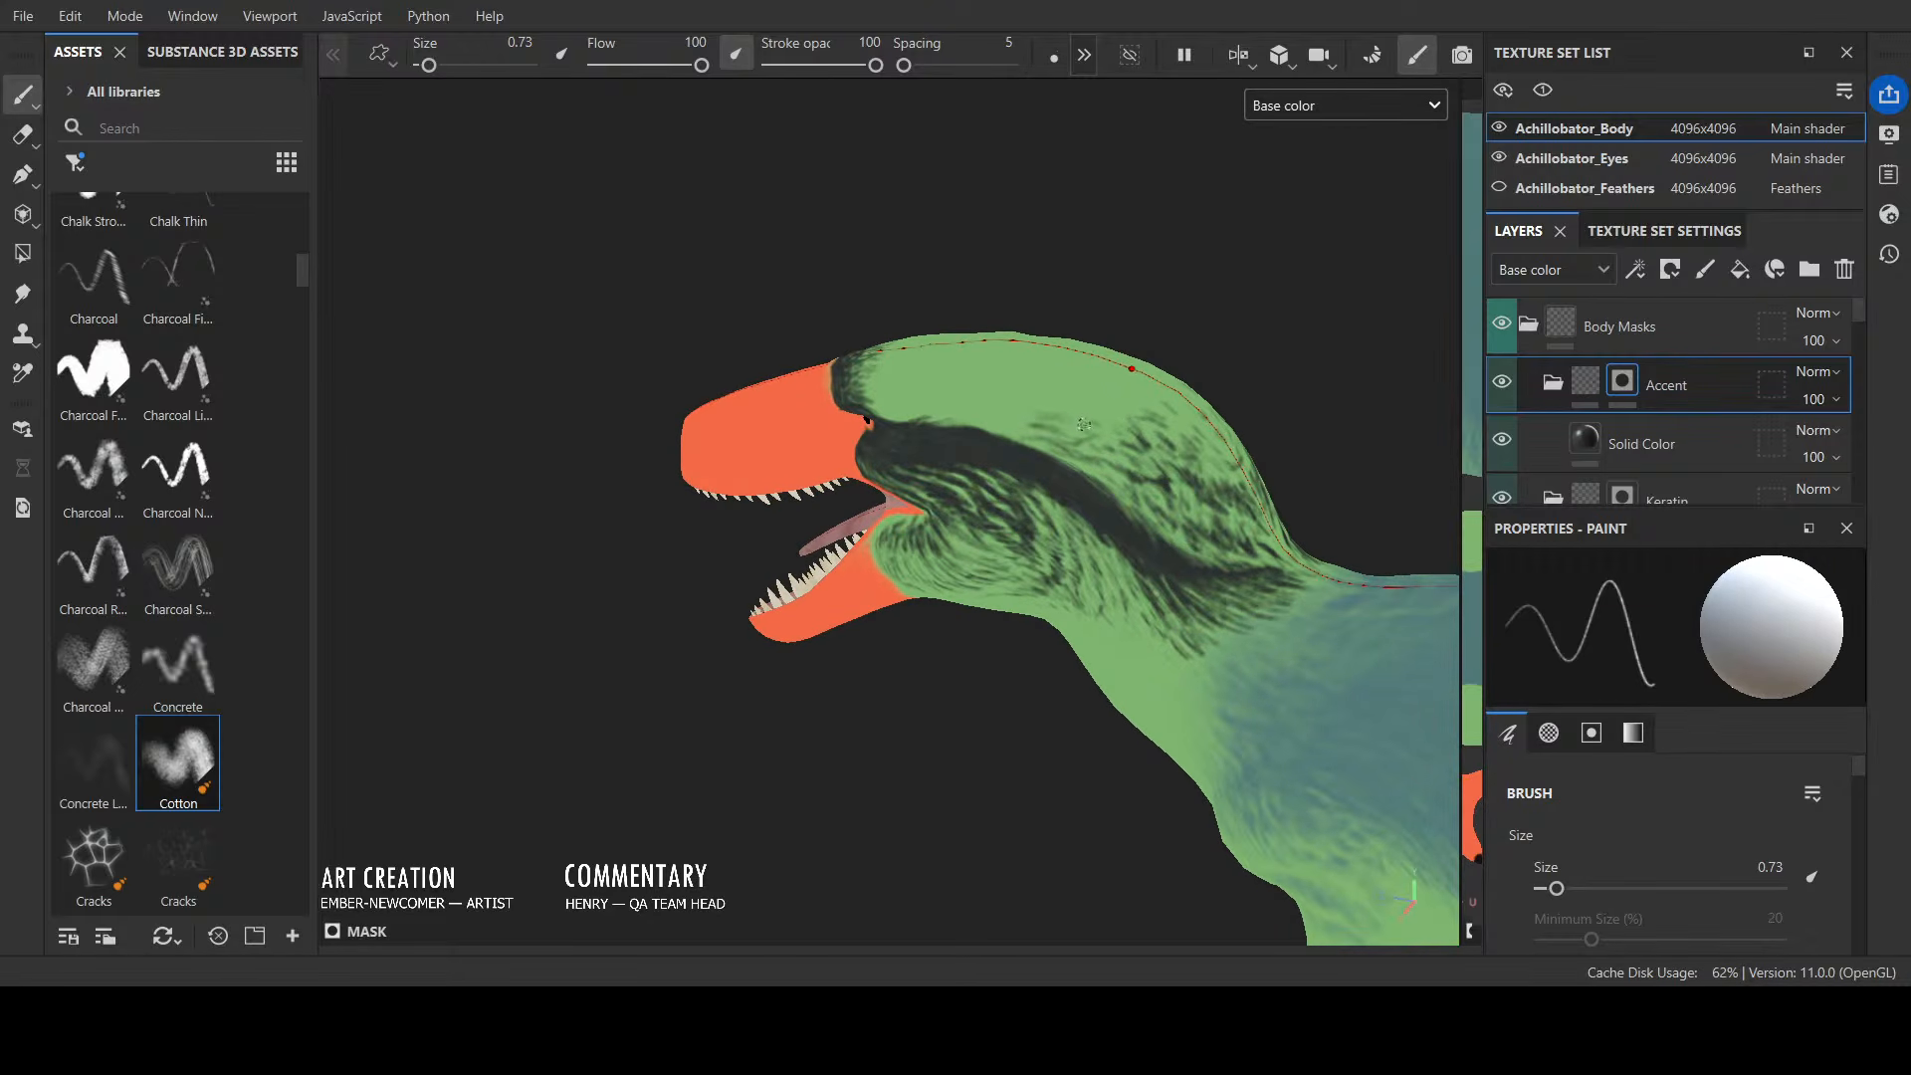
mouse_move(1222, 315)
alt+mouse_down()
mouse_move(1202, 382)
mouse_move(1220, 396)
mouse_move(1301, 286)
mouse_move(1299, 328)
mouse_move(1237, 302)
mouse_move(1343, 332)
mouse_move(1183, 388)
alt+mouse_up()
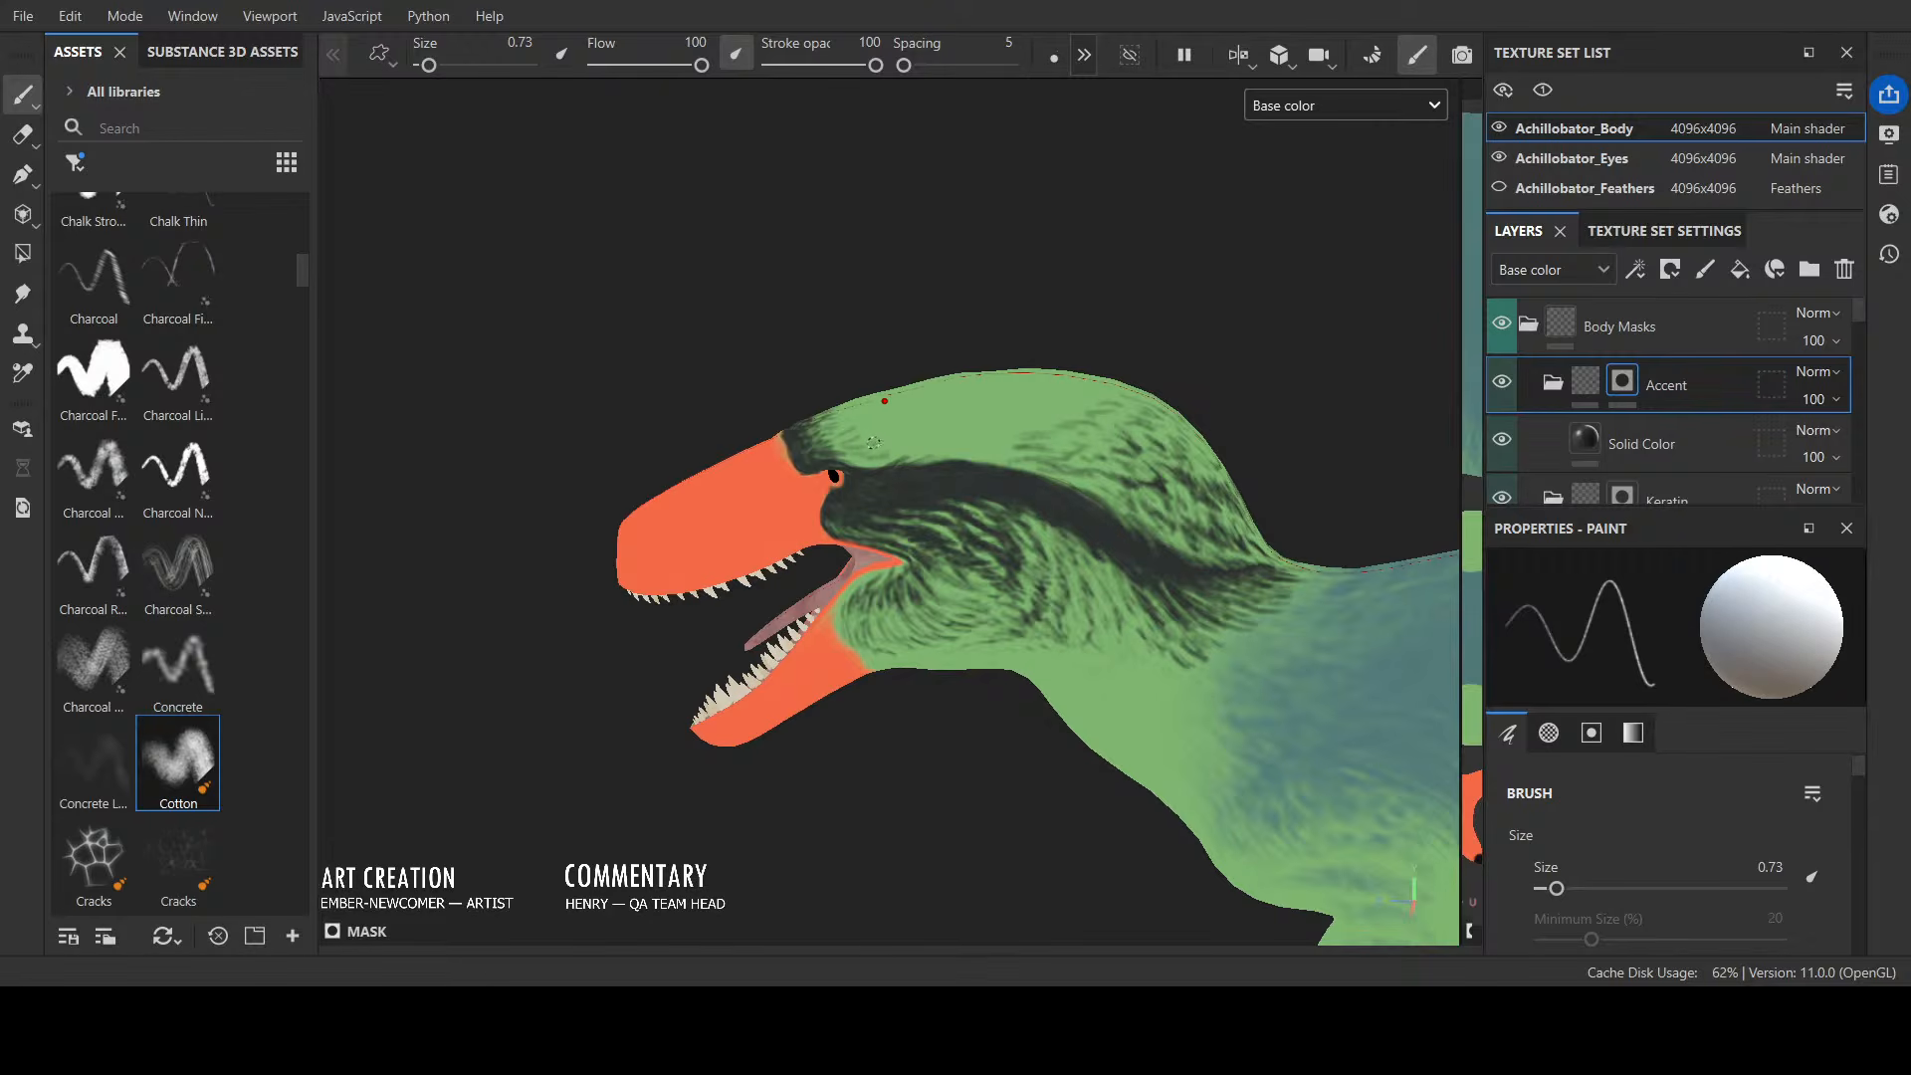
alt+drag(914, 392, 947, 446)
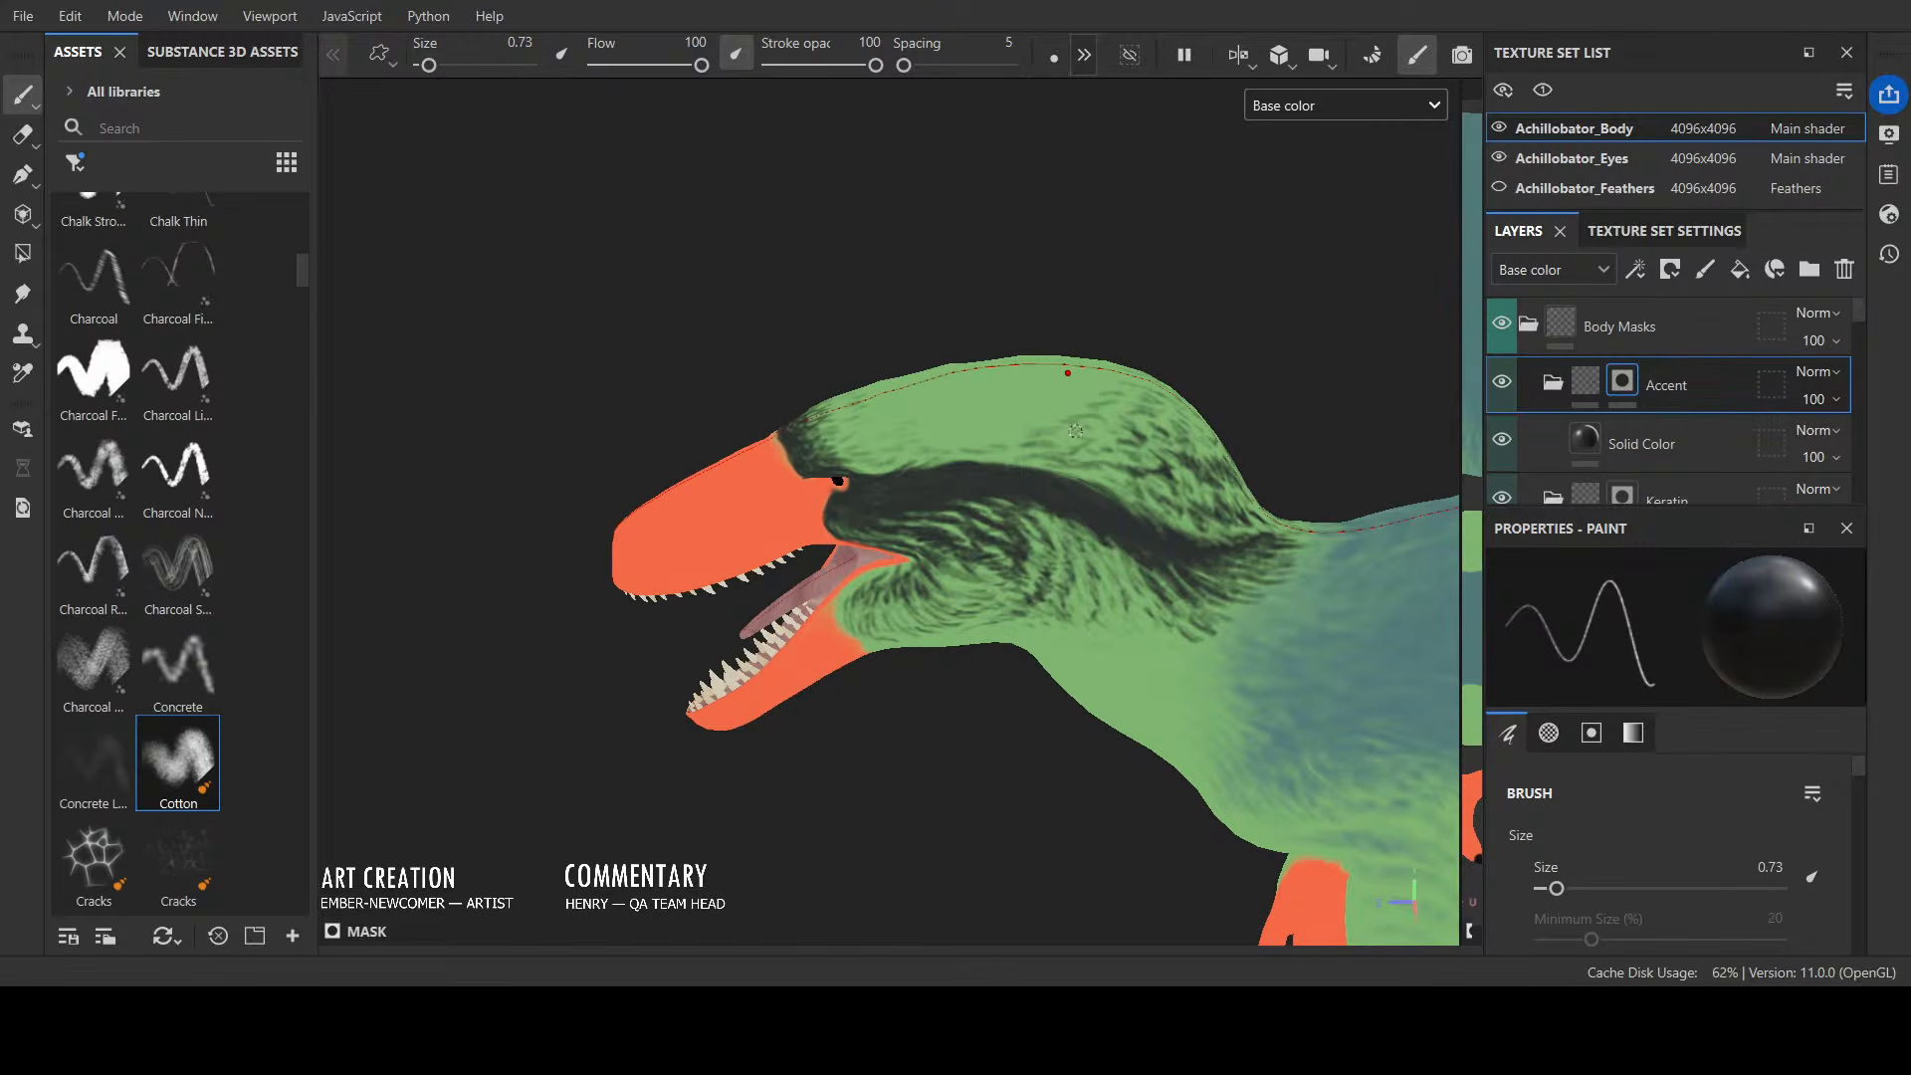
Step: Check the crown markings against the crest feathers and add more fine accent streaks across the crown and upper nape
click(1498, 188)
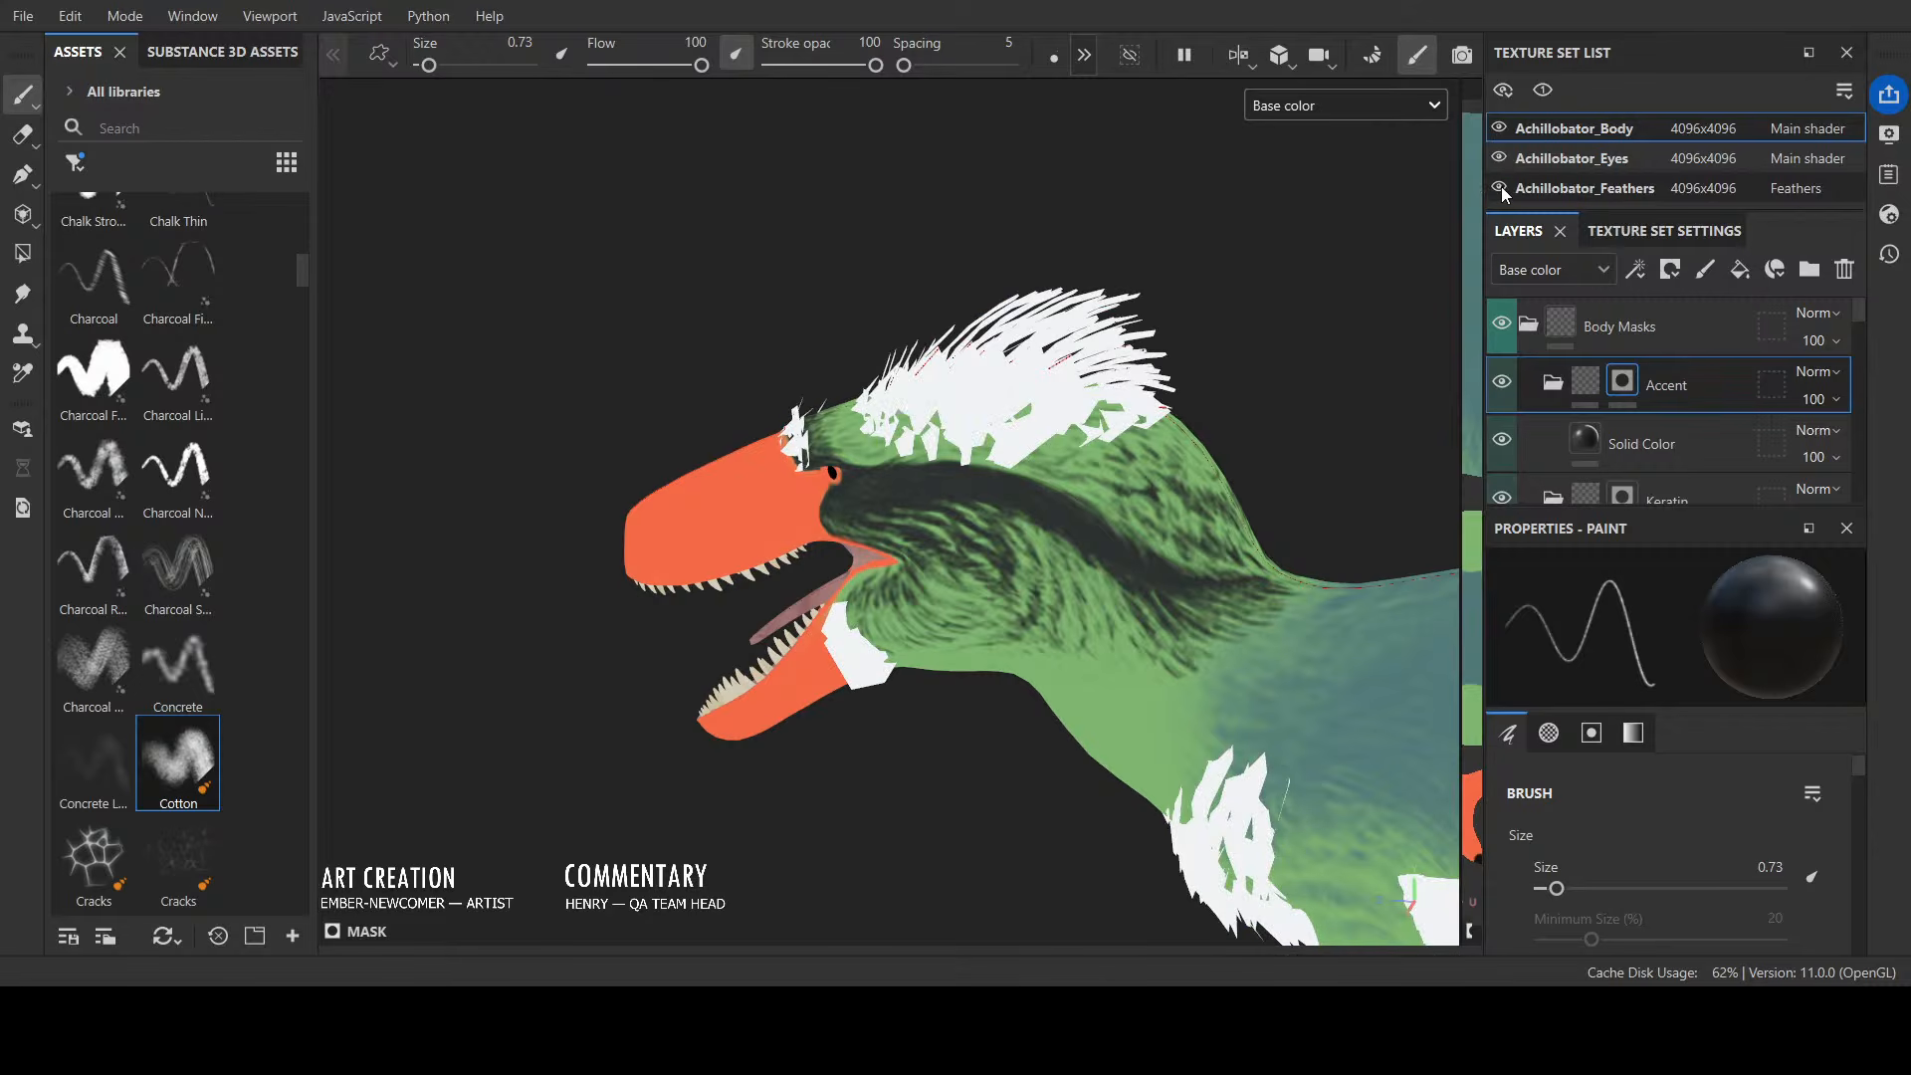
click(1498, 188)
alt+drag(895, 448, 1030, 485)
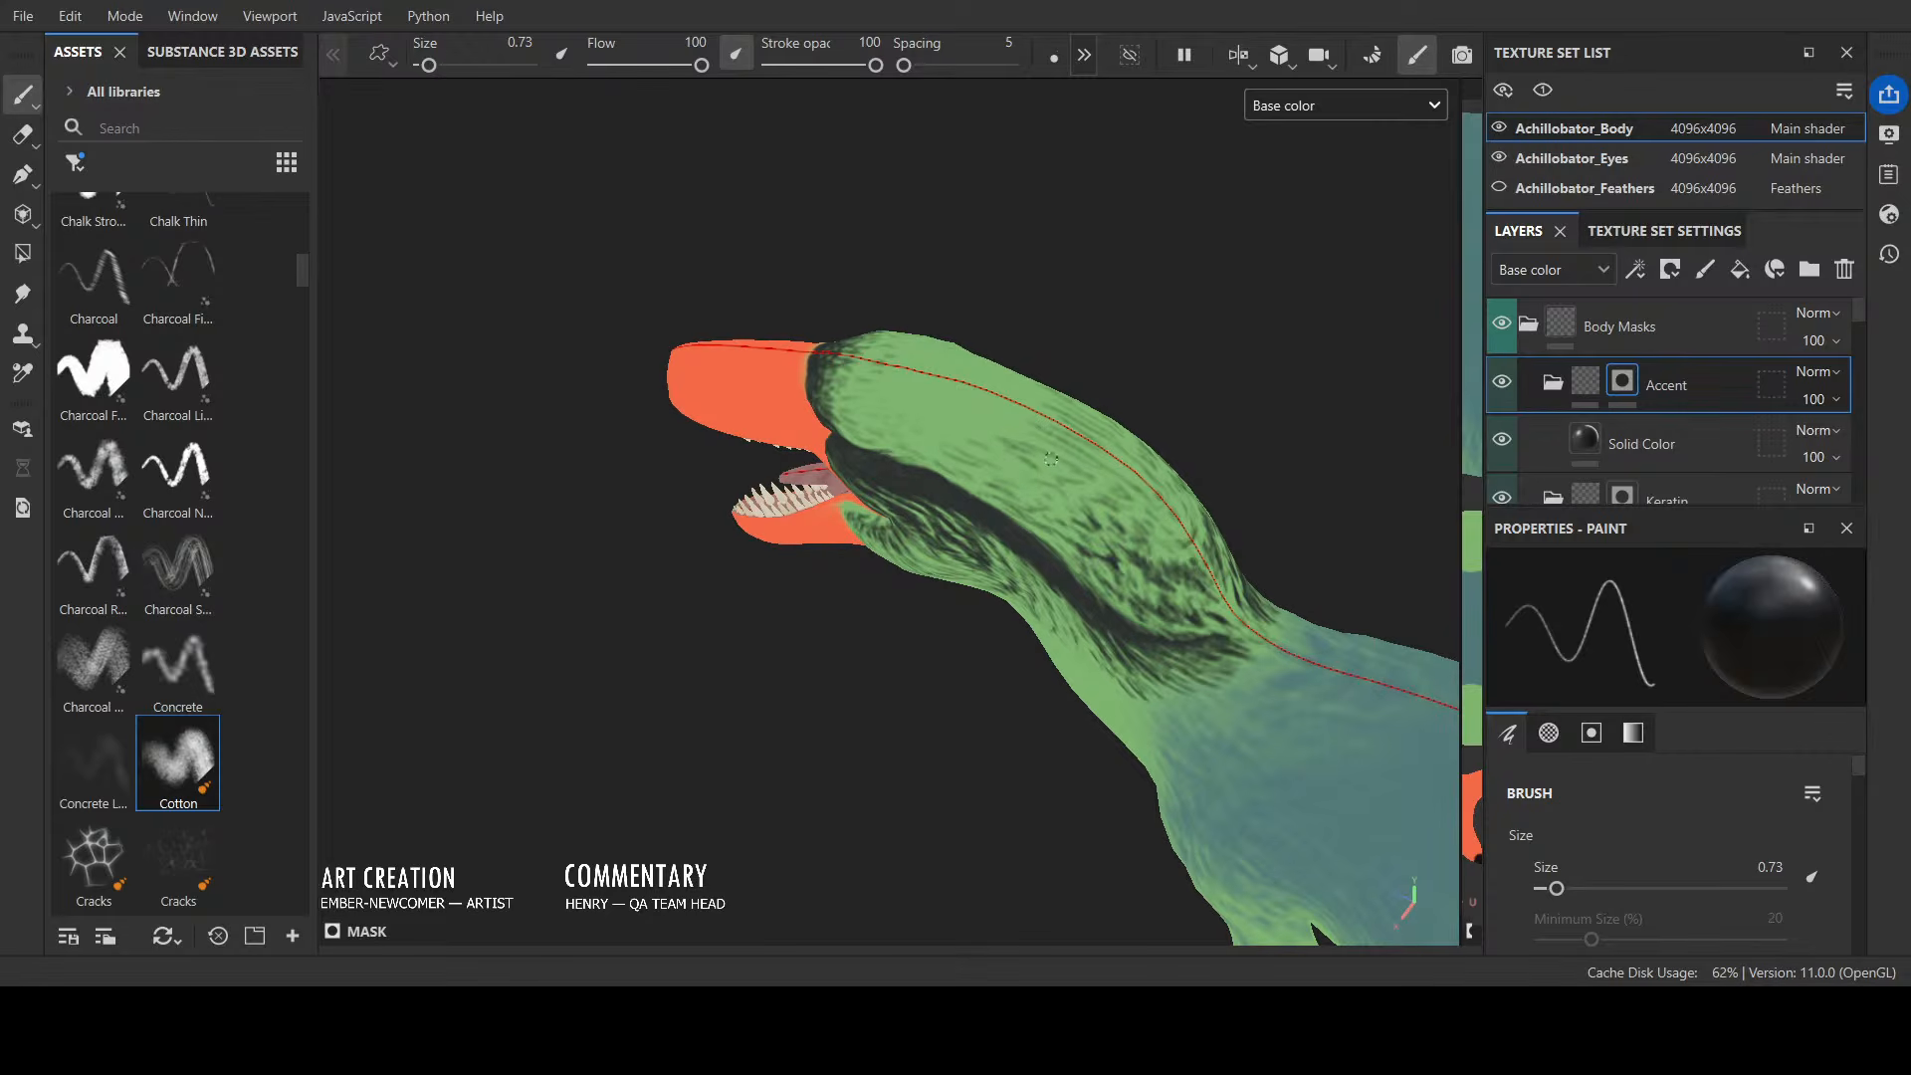
alt+drag(1118, 458, 1183, 282)
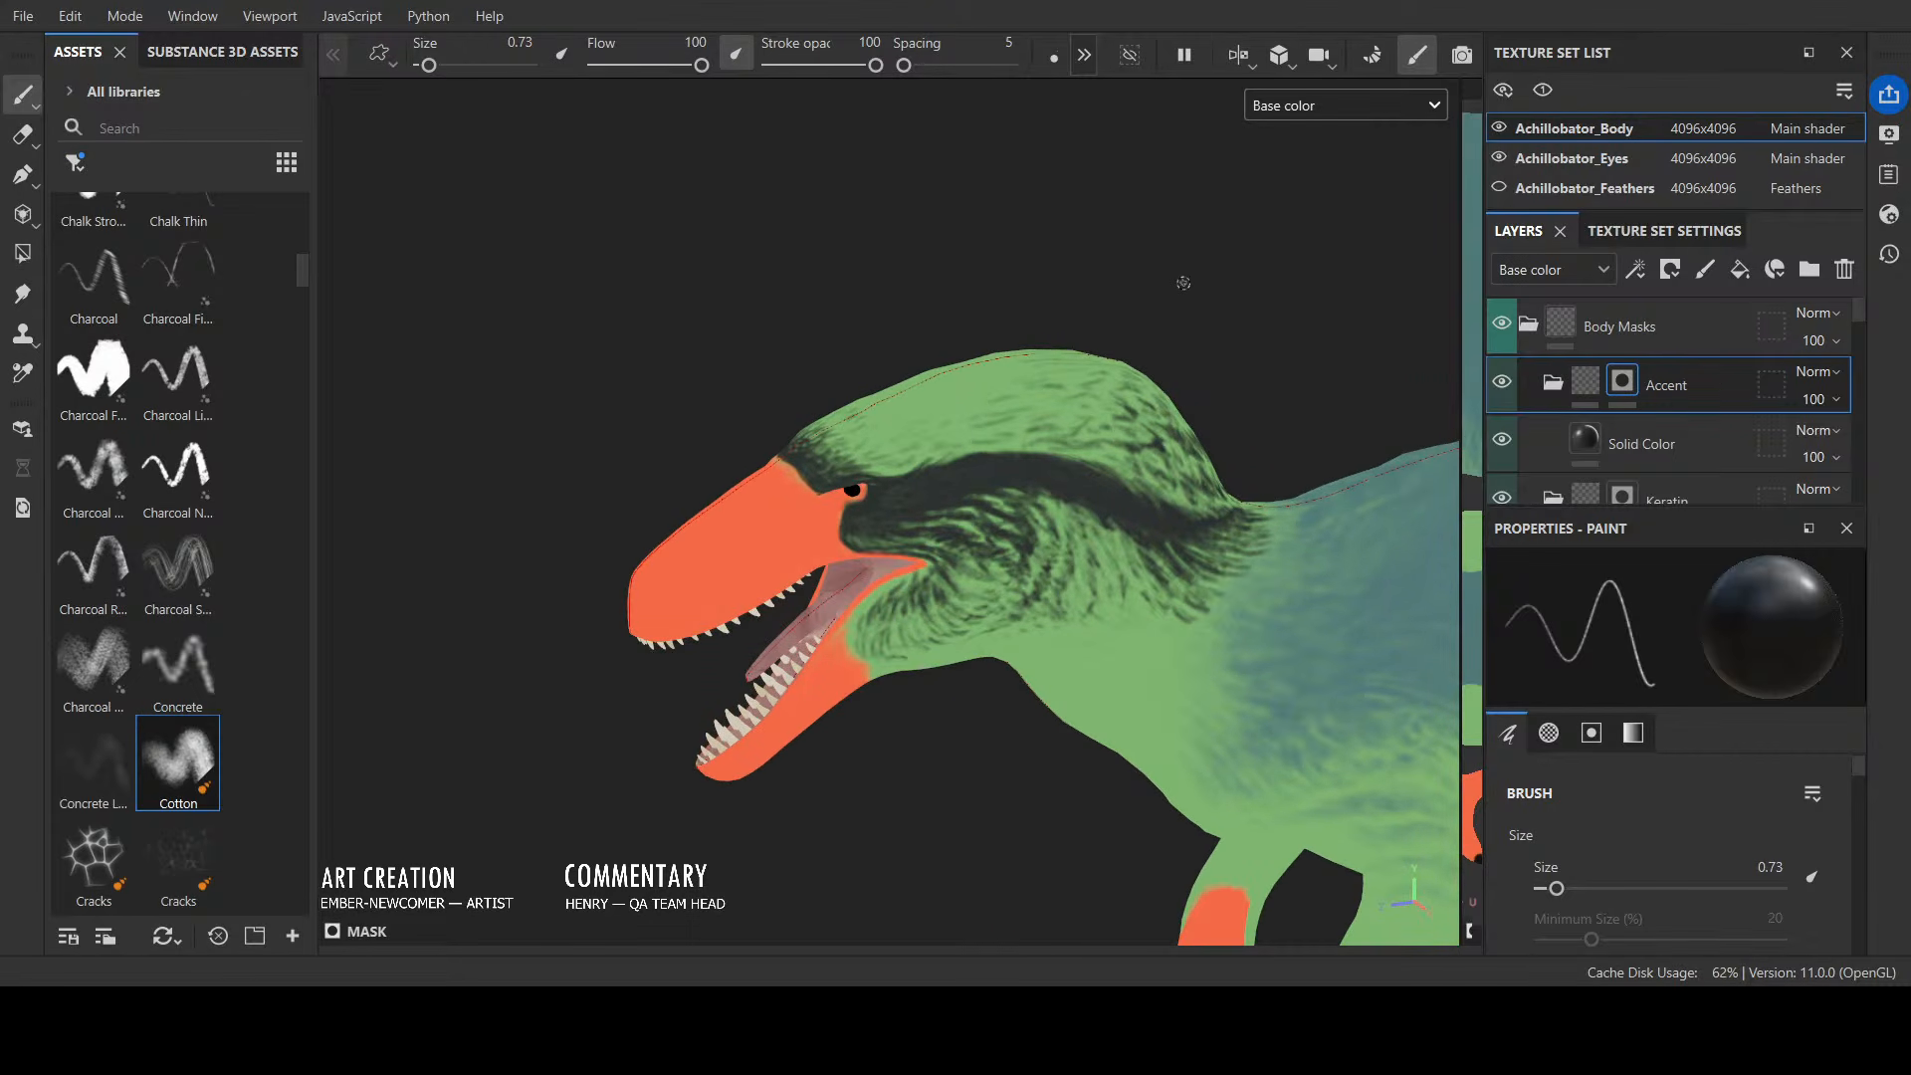
alt+drag(1184, 283, 1039, 498)
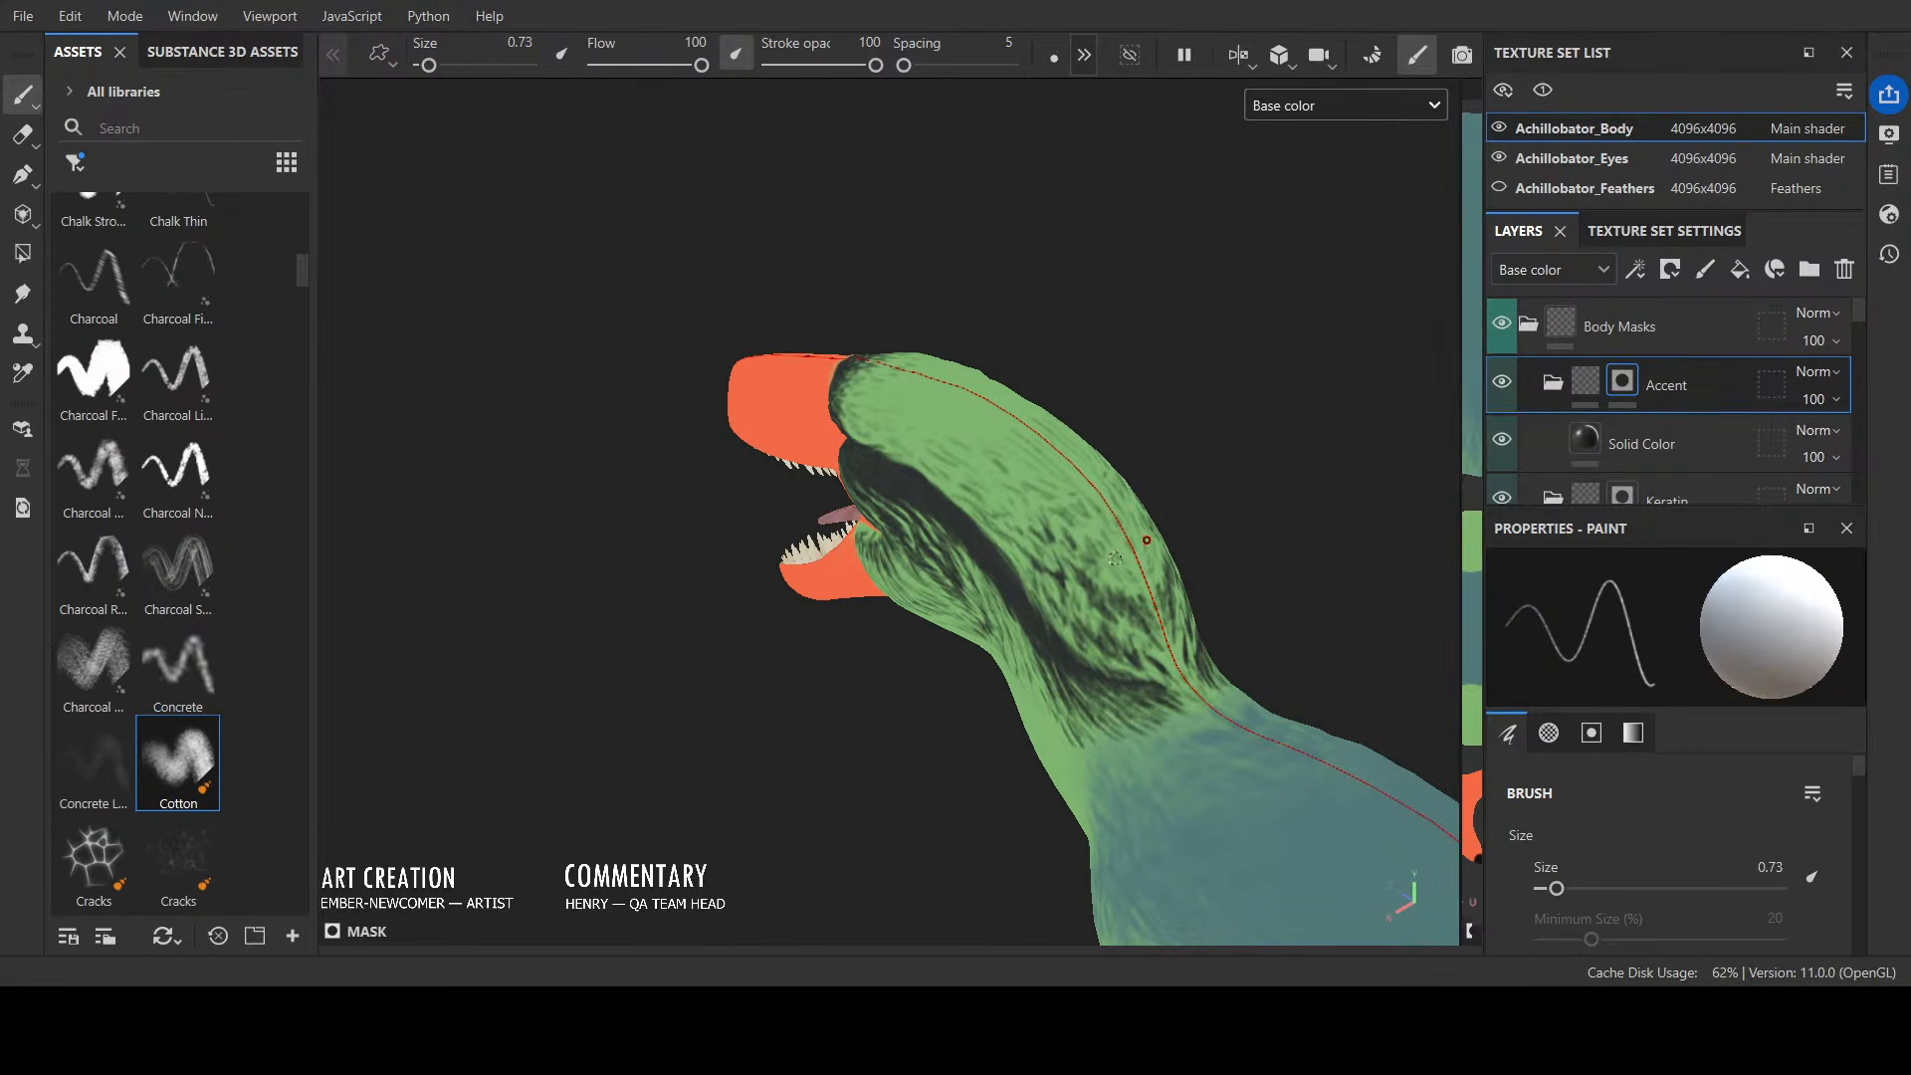
alt+drag(1095, 478, 1309, 427)
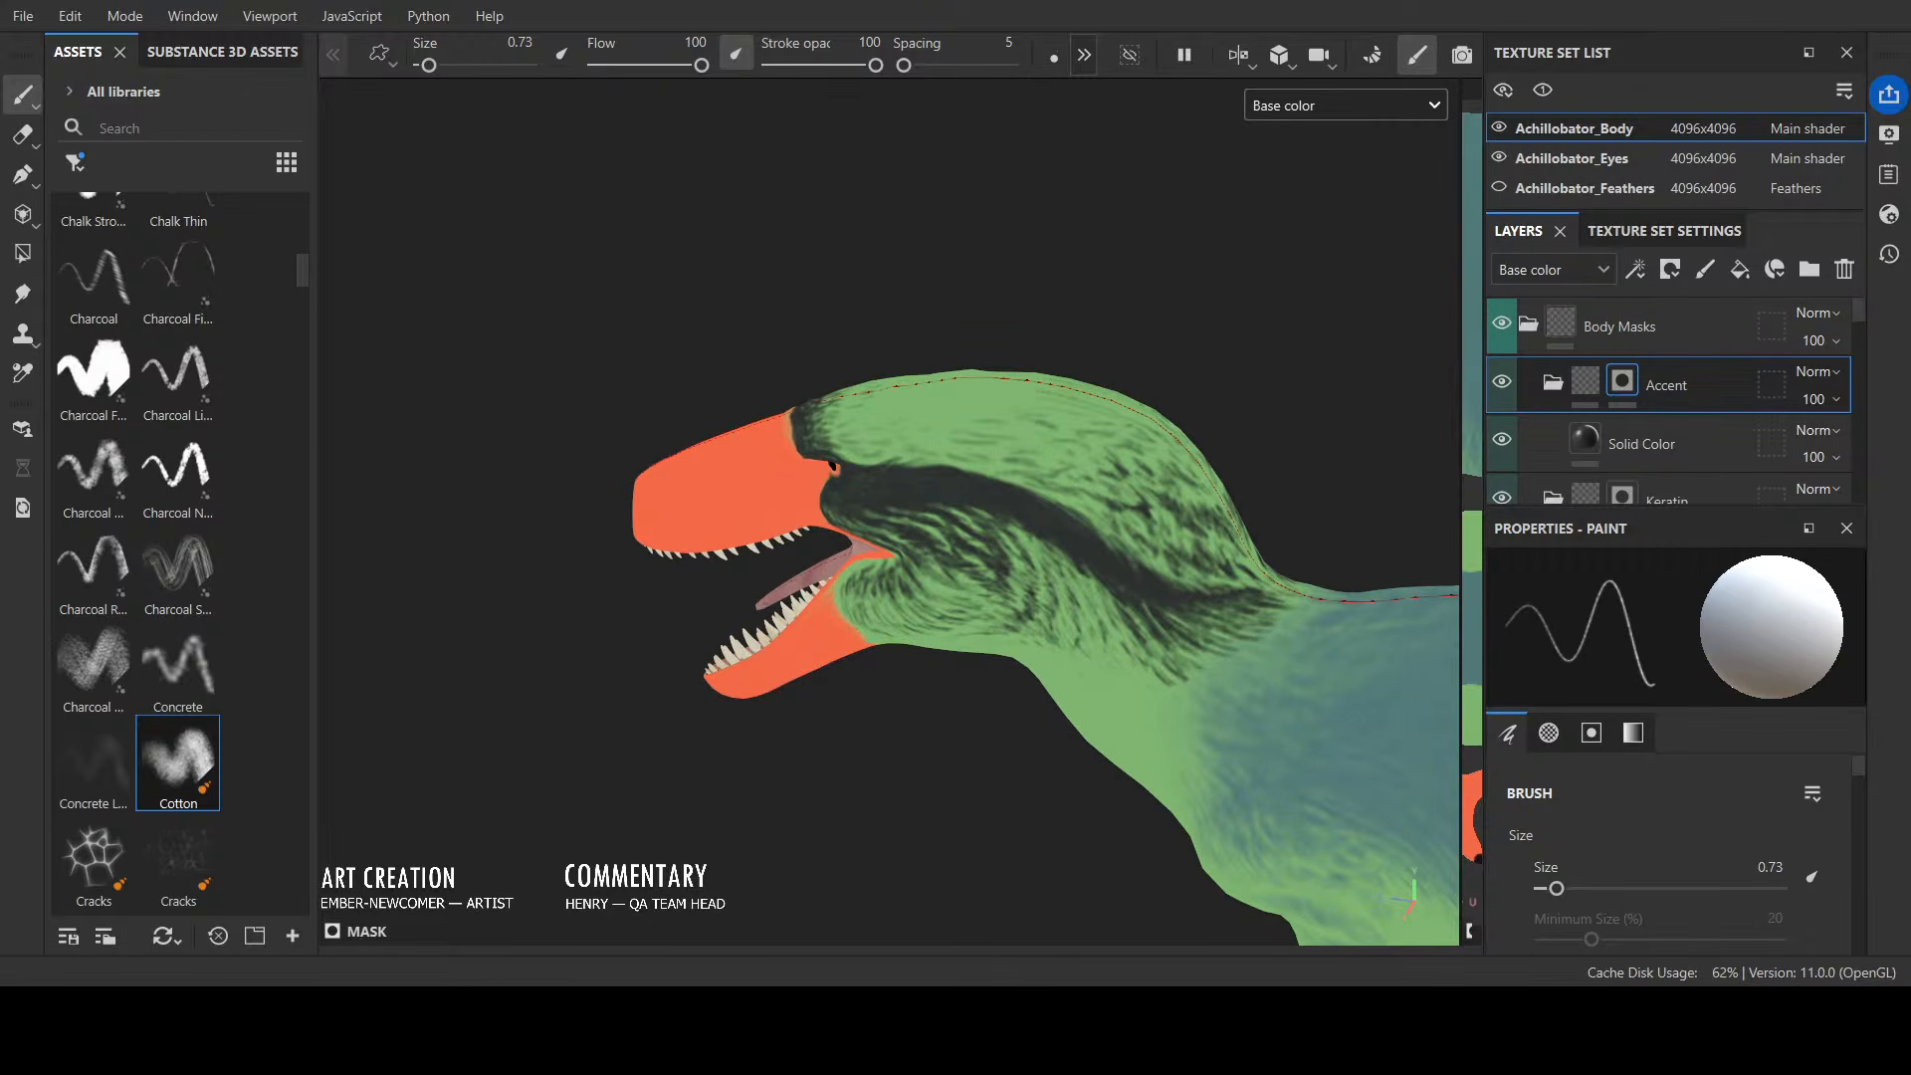
Step: Refine the Accent mask streaks on the lower side of the neck and along both sides of the nape's centre line
scroll(917, 746, down, 1)
alt+drag(969, 803, 870, 805)
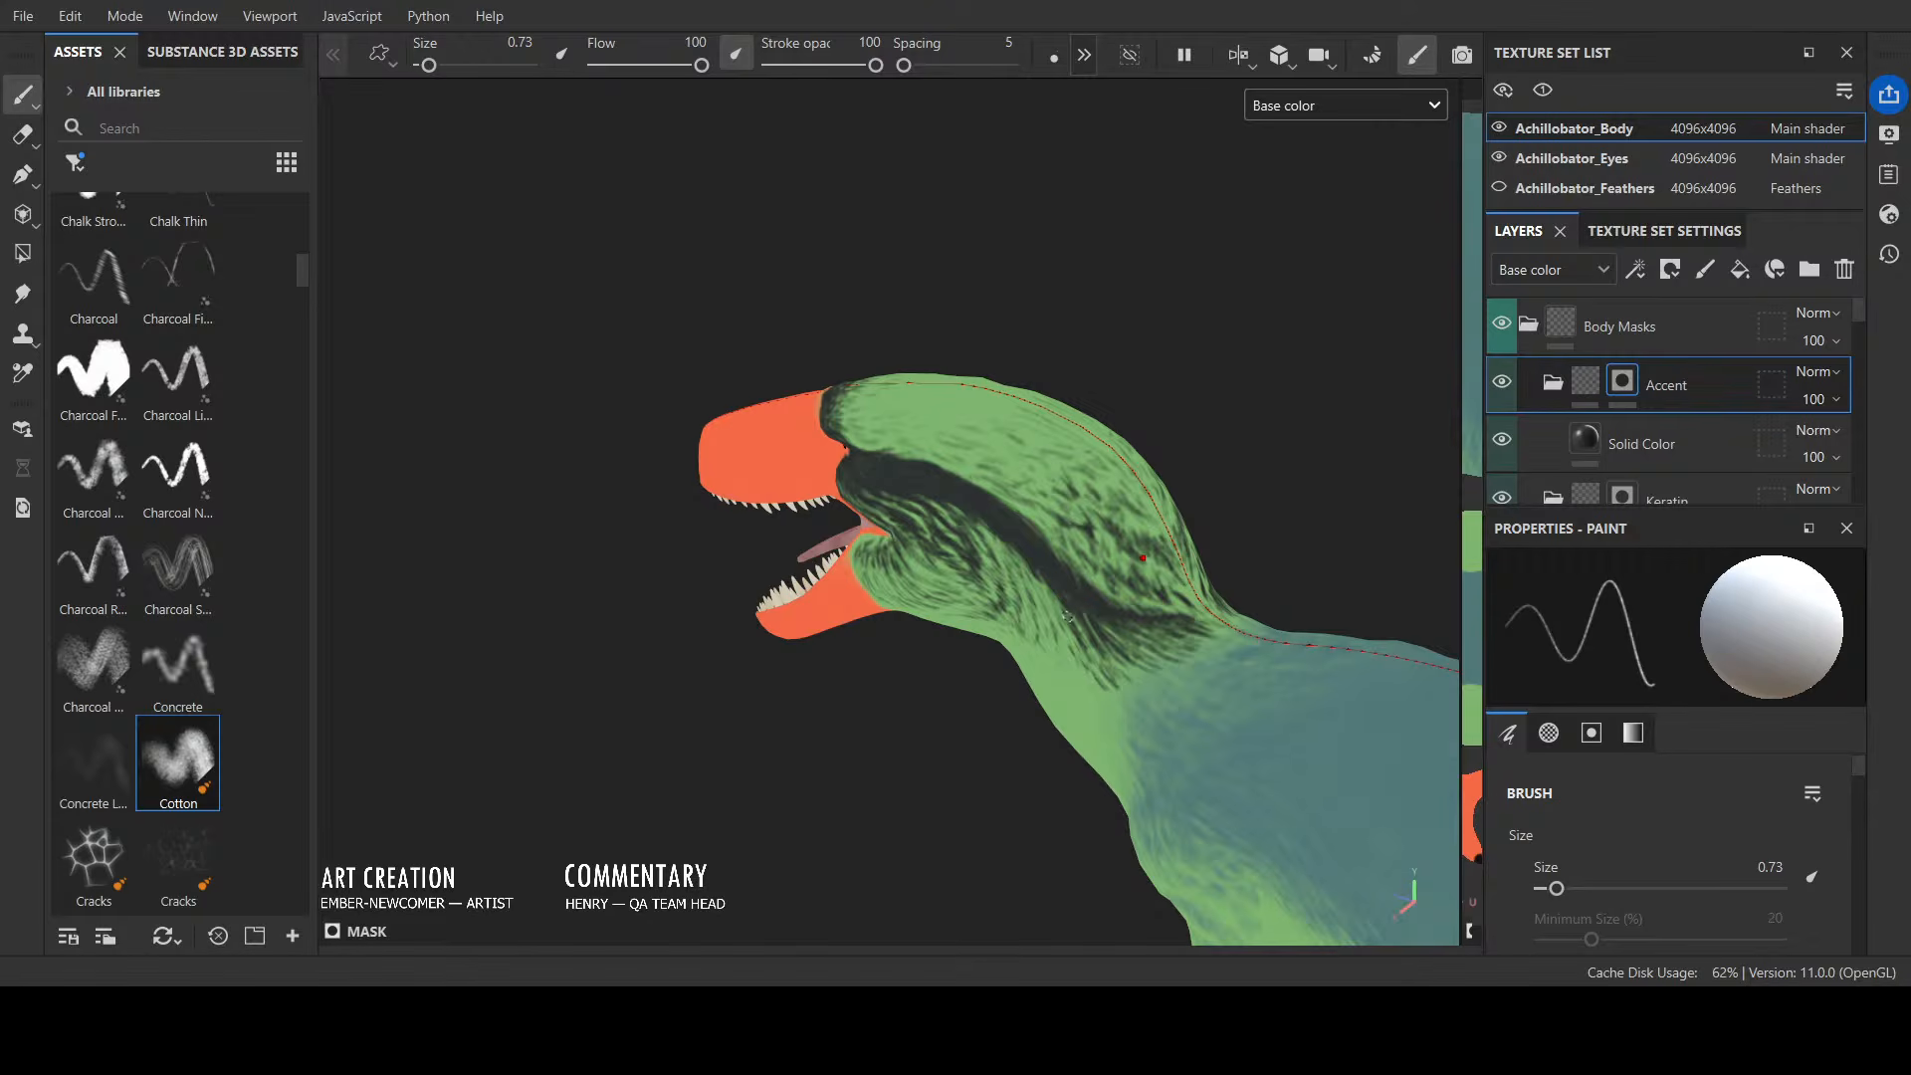
alt+drag(1091, 595, 1035, 594)
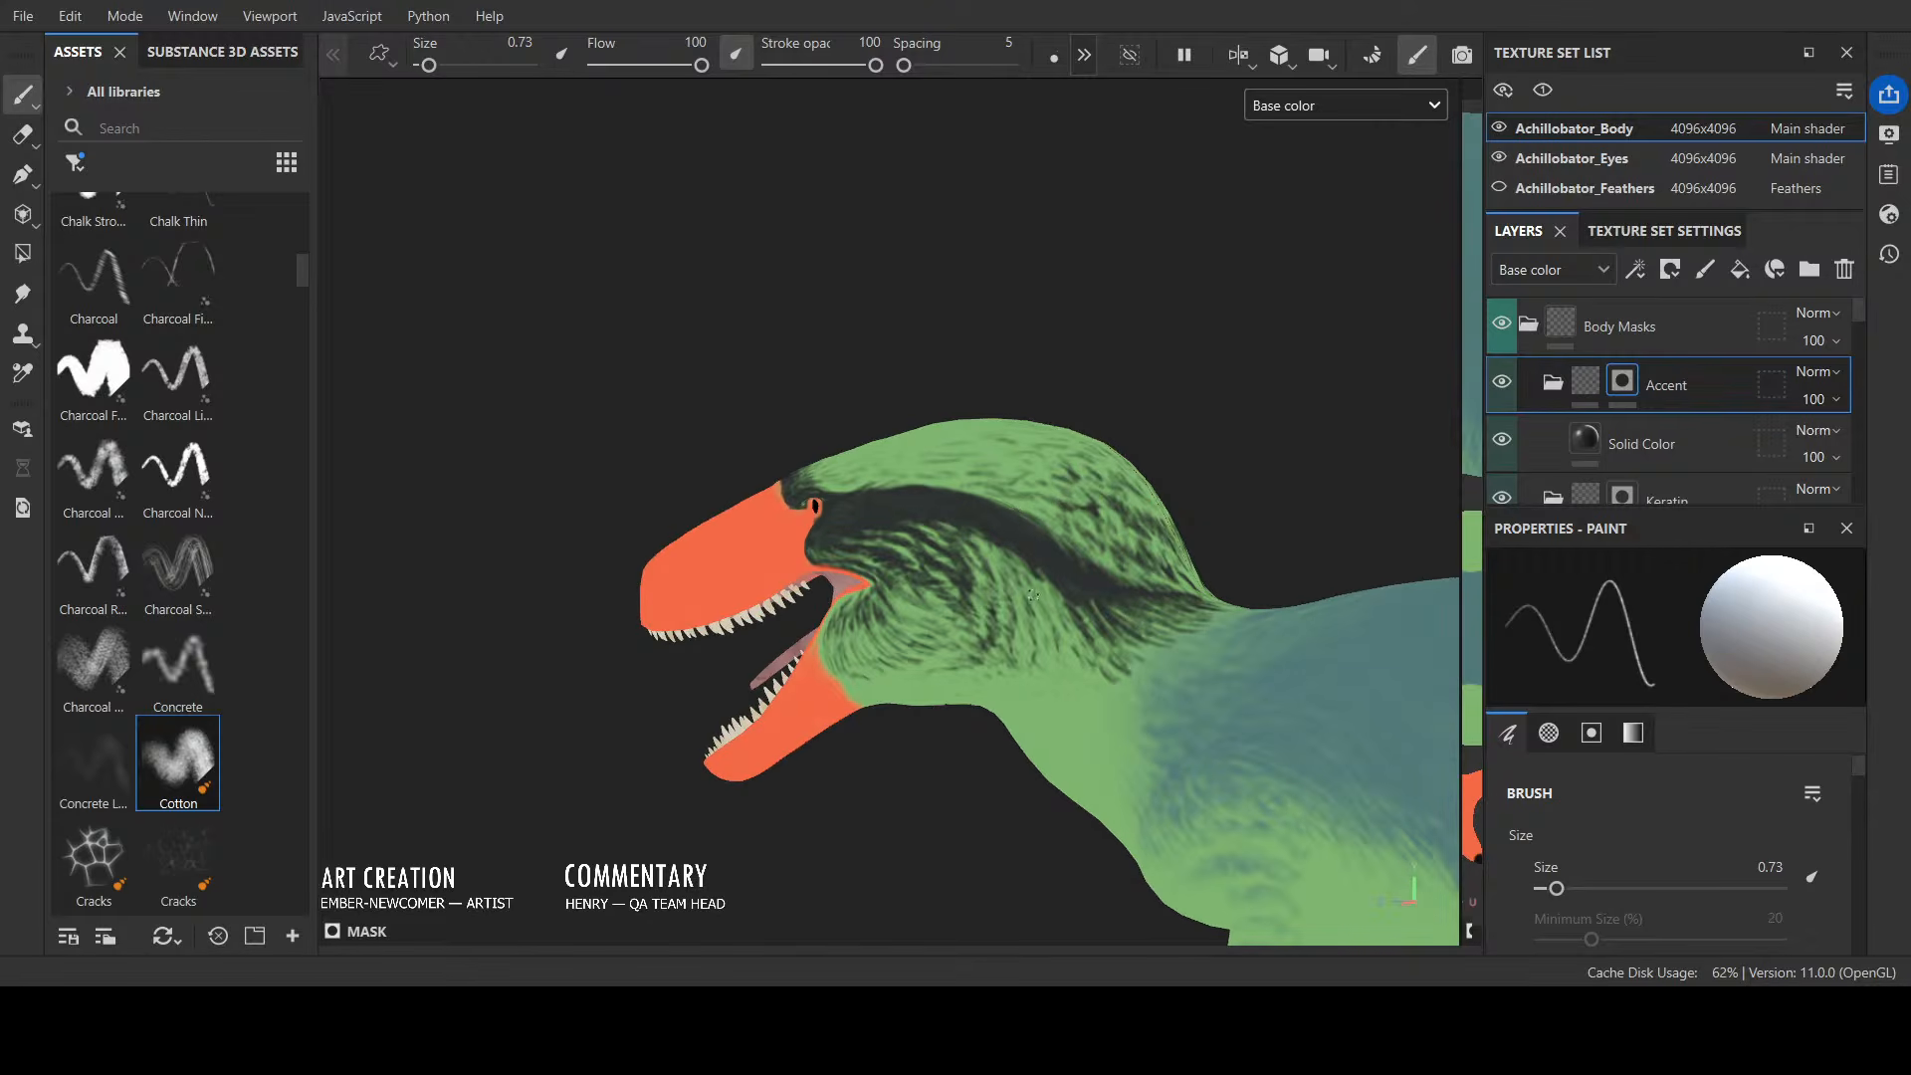
alt+drag(1144, 484, 1154, 587)
drag(1087, 672, 1101, 689)
drag(1084, 672, 1095, 699)
alt+drag(1195, 597, 1073, 619)
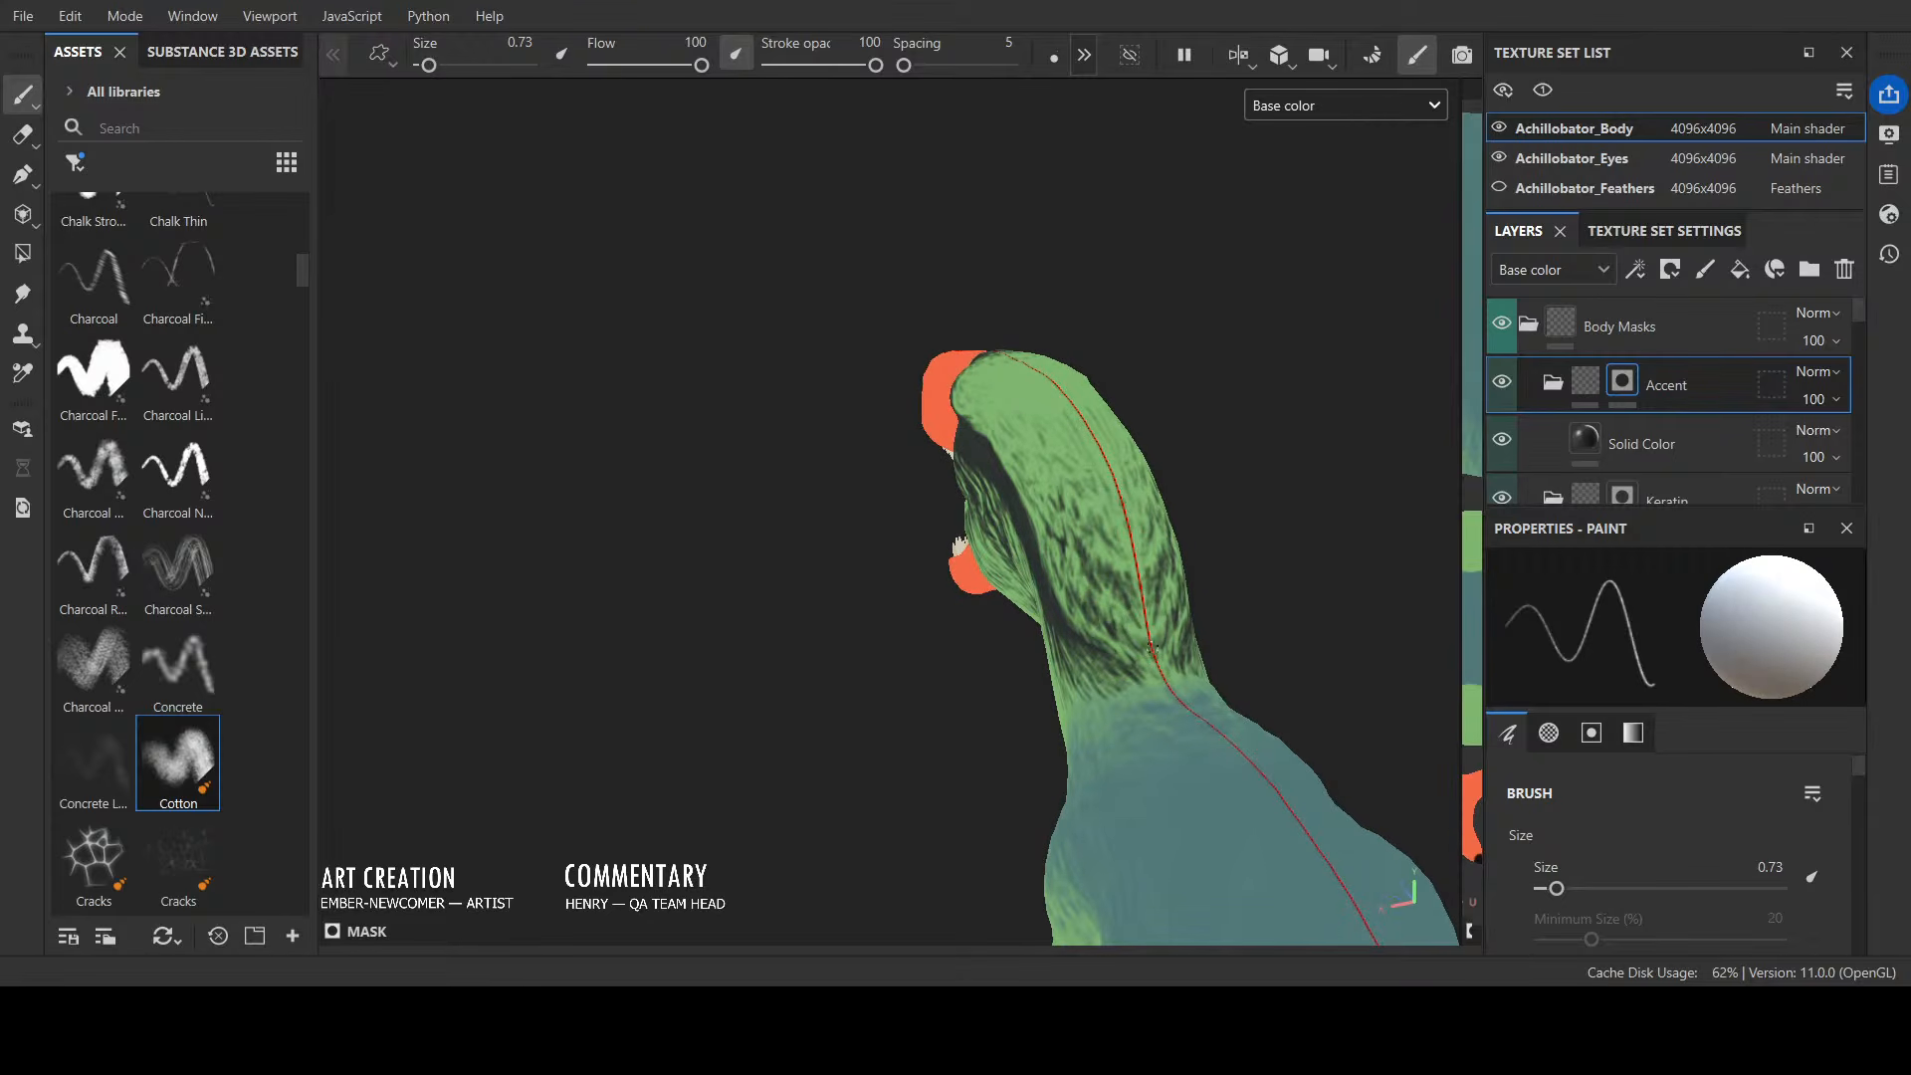
alt+drag(1149, 645, 1111, 647)
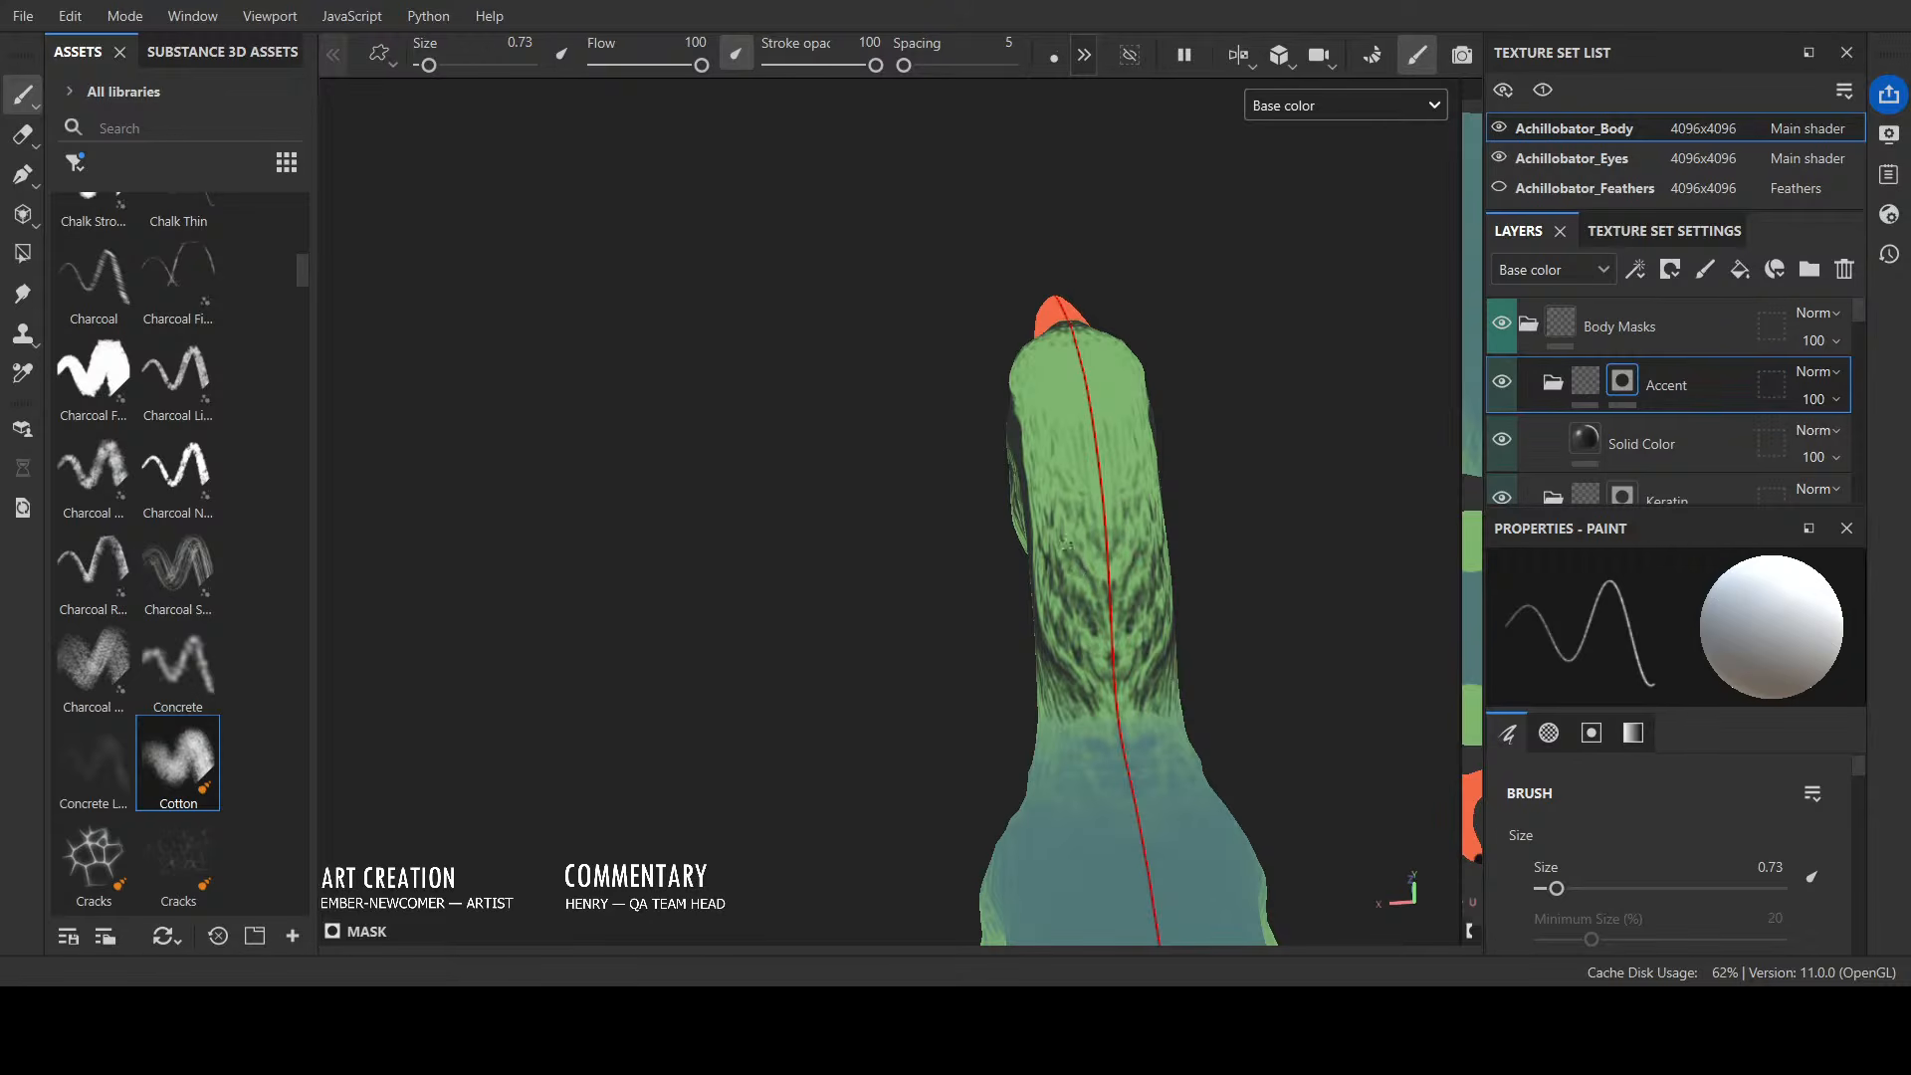
alt+drag(1066, 478, 1091, 667)
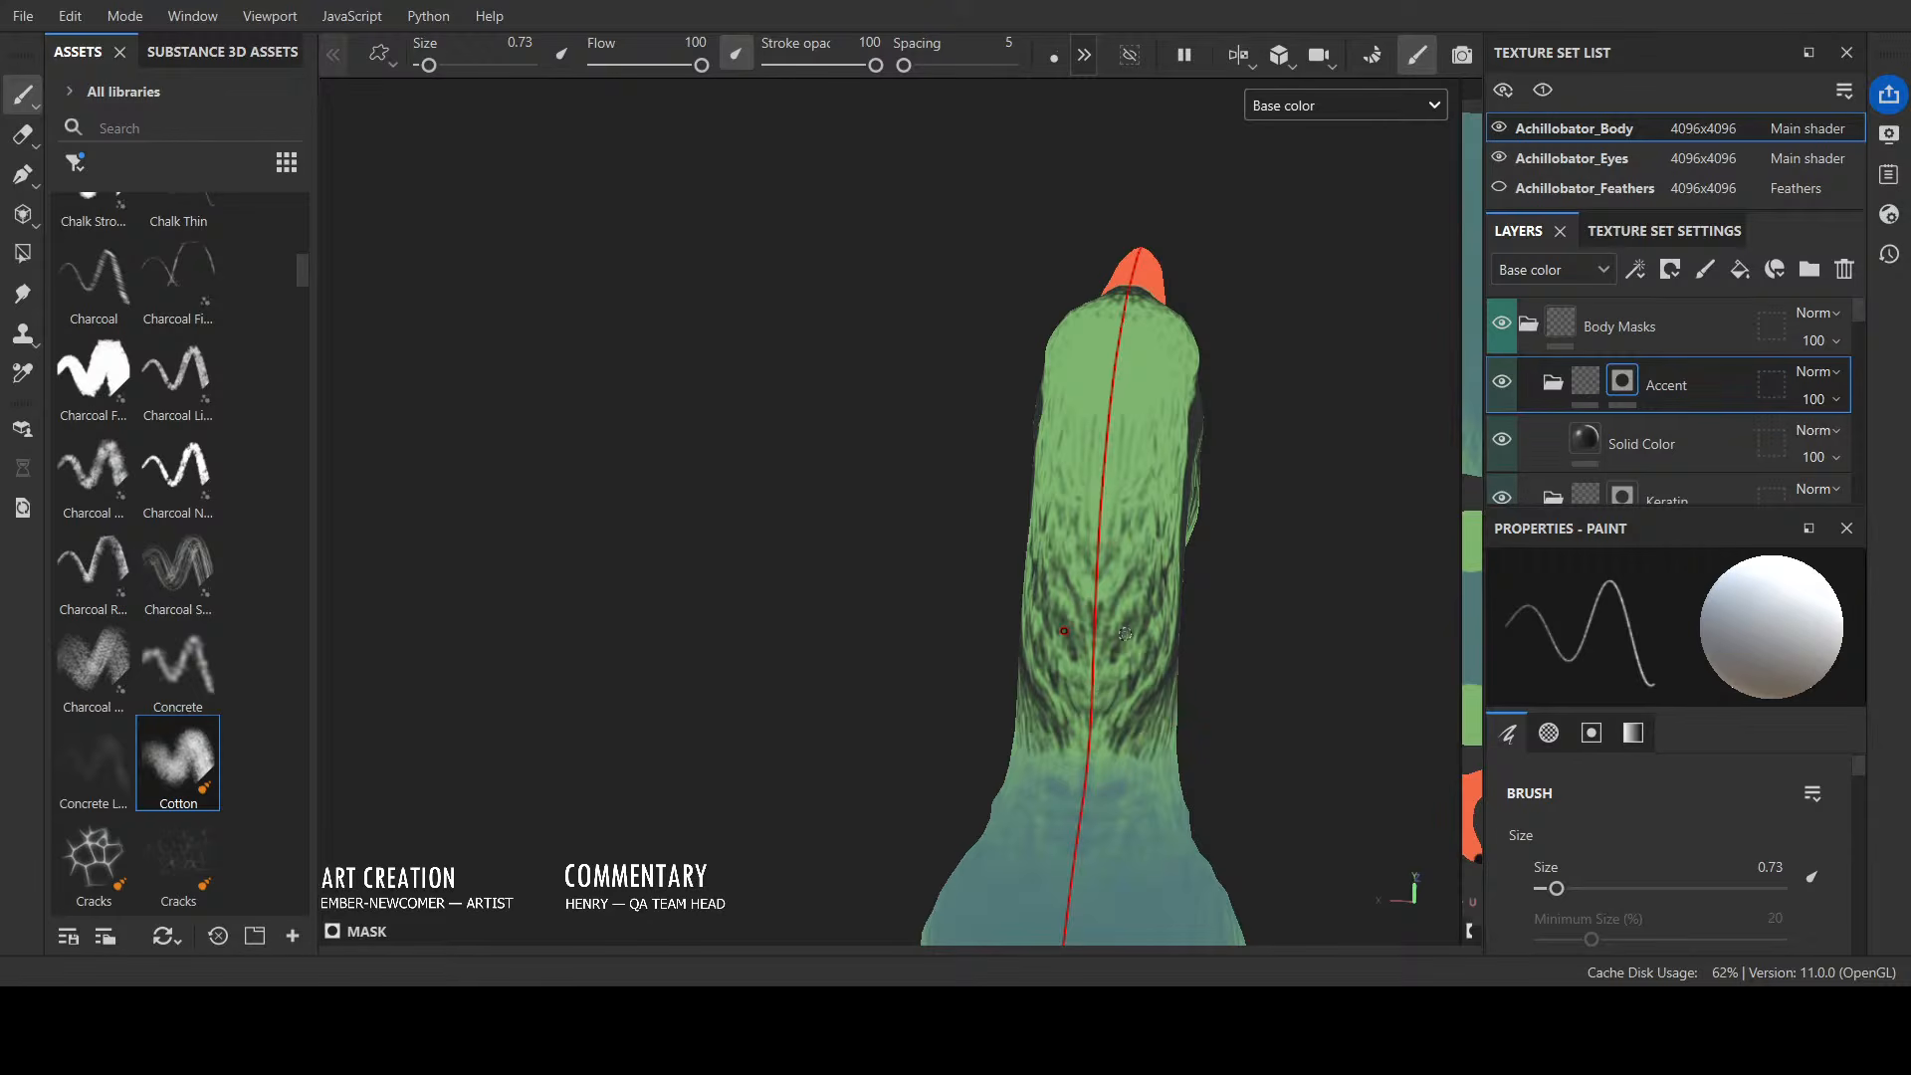
Step: Examine the head and neck markings from the side and front with the Achillobator_Feathers texture set shown
scroll(1126, 633, down, 2)
alt+drag(1126, 633, 1314, 572)
alt+drag(939, 705, 1148, 720)
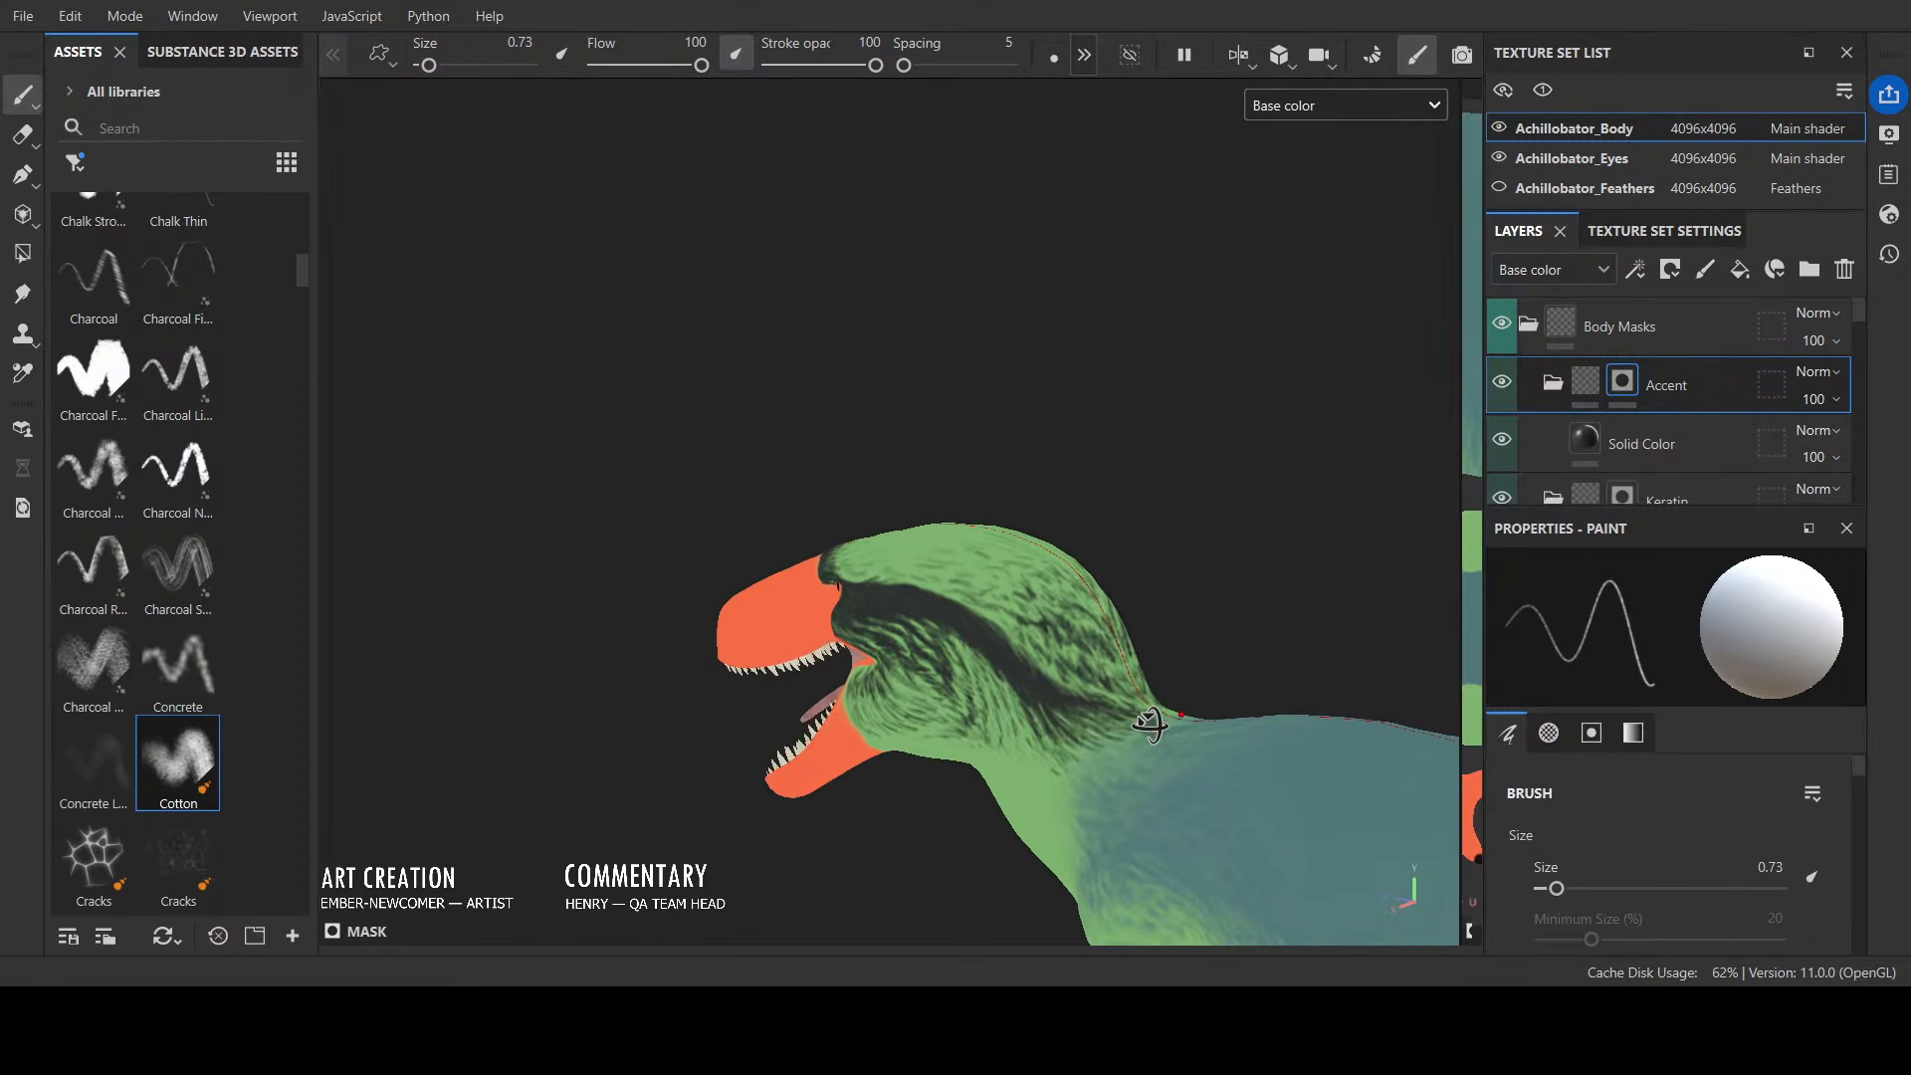
alt+right_drag(1147, 721, 1274, 460)
alt+drag(1095, 756, 895, 846)
alt+middle_drag(896, 846, 890, 637)
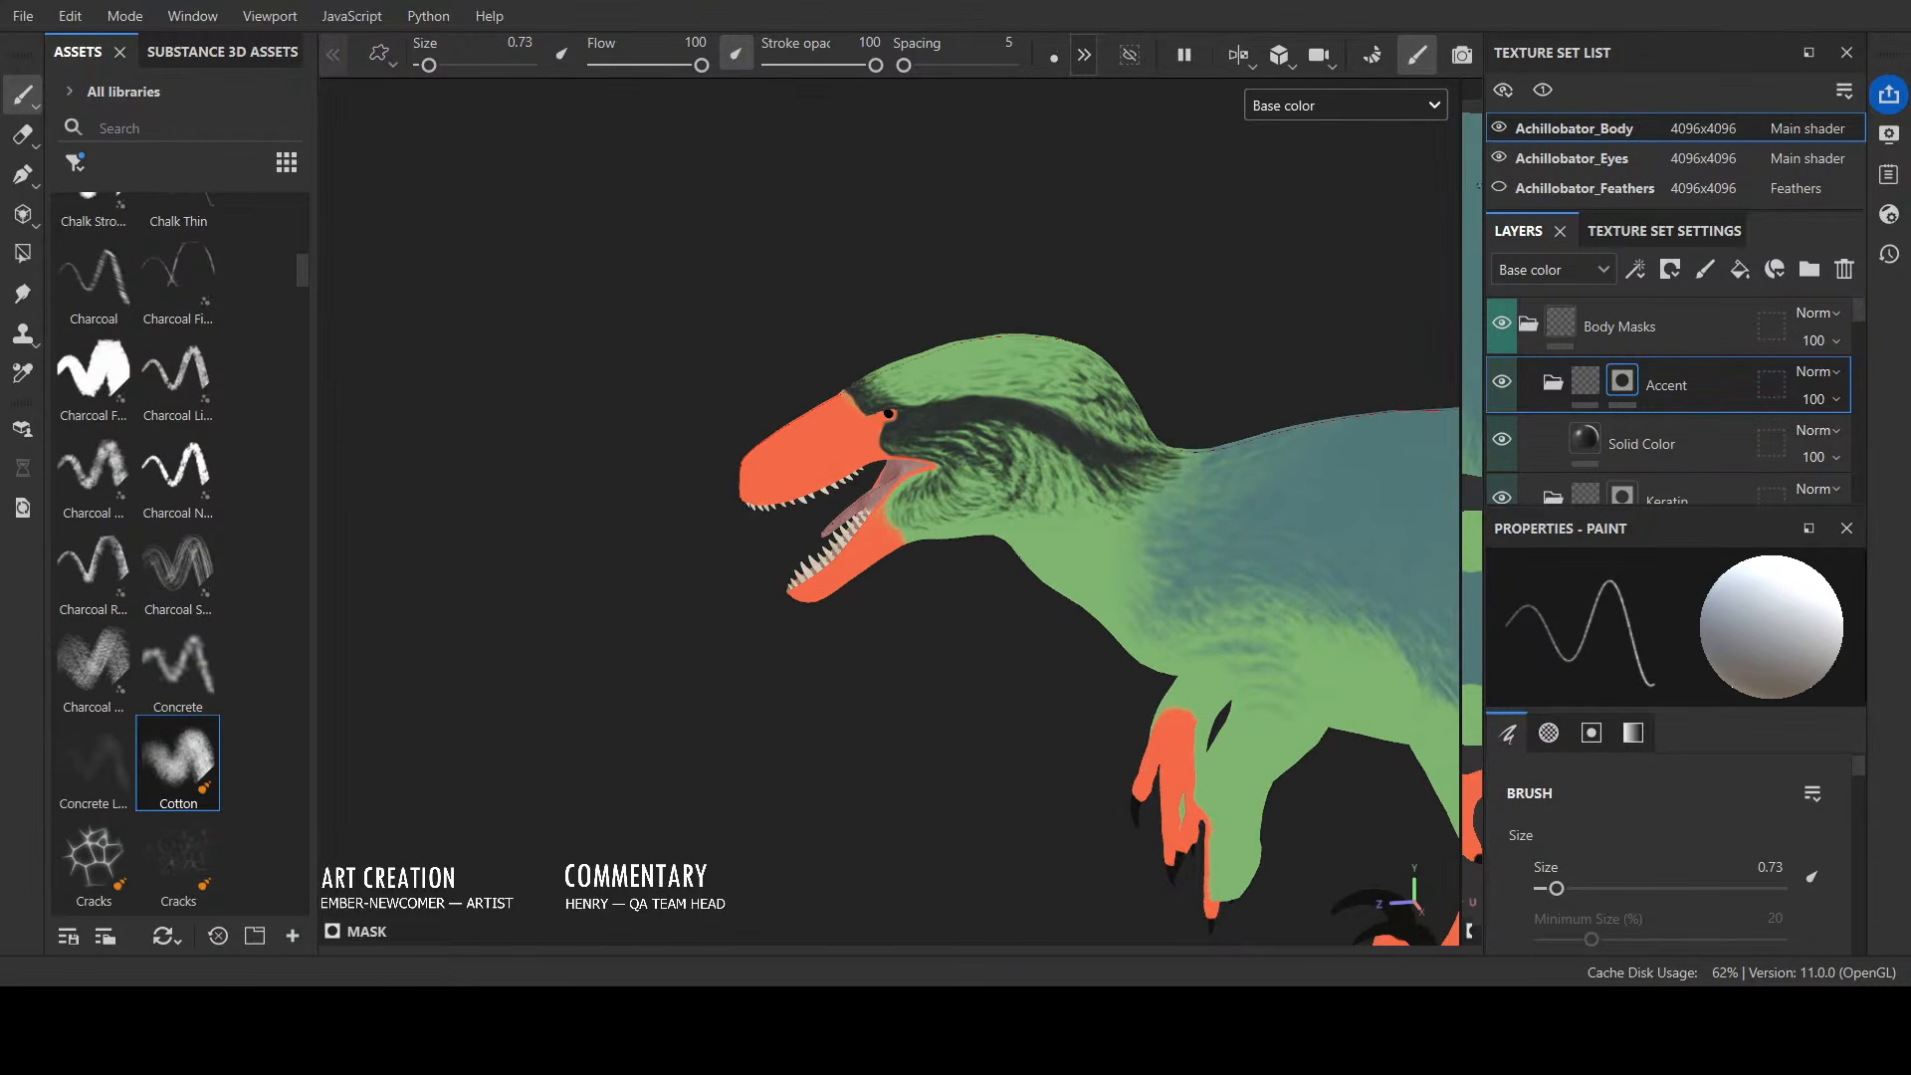
click(1498, 188)
alt+drag(1423, 224, 1194, 274)
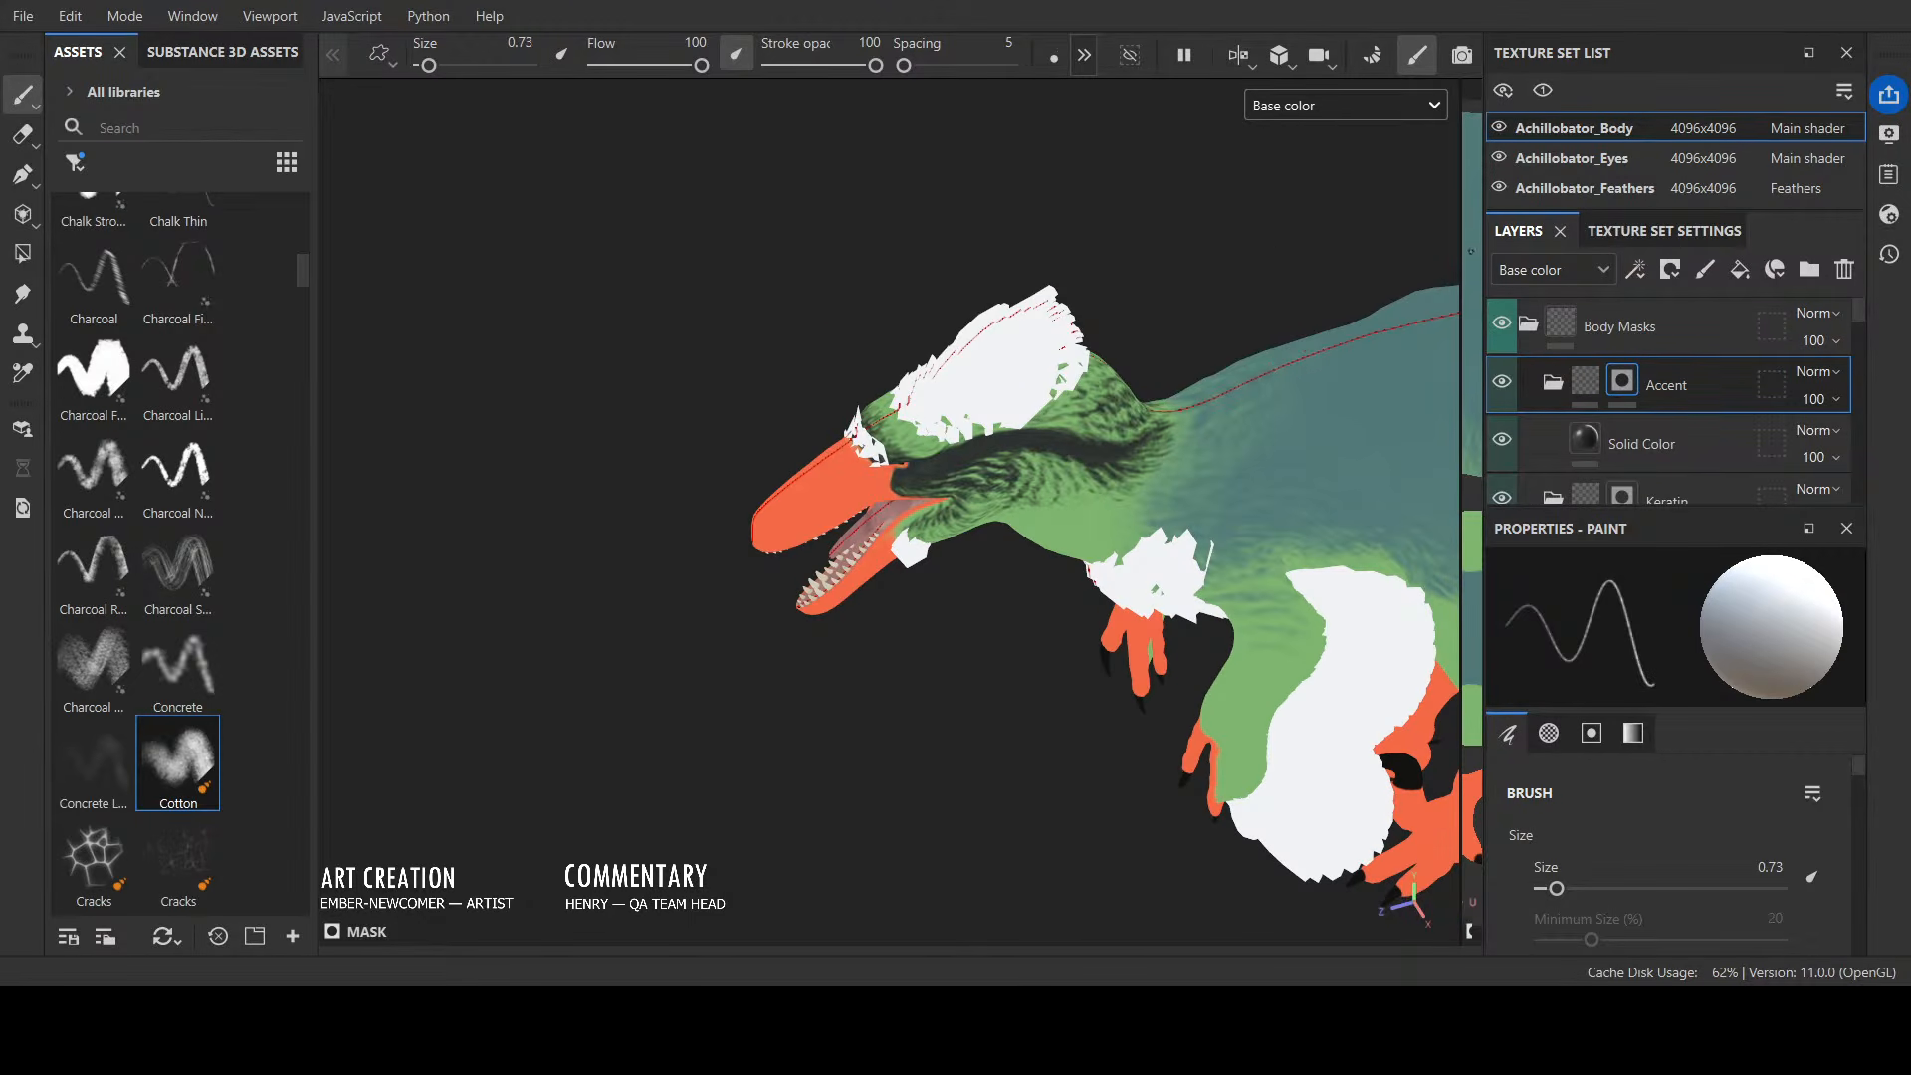
Step: Hide the Achillobator_Feathers texture set again and reselect the Accent mask of Achillobator_Body for painting
click(1584, 188)
click(1498, 188)
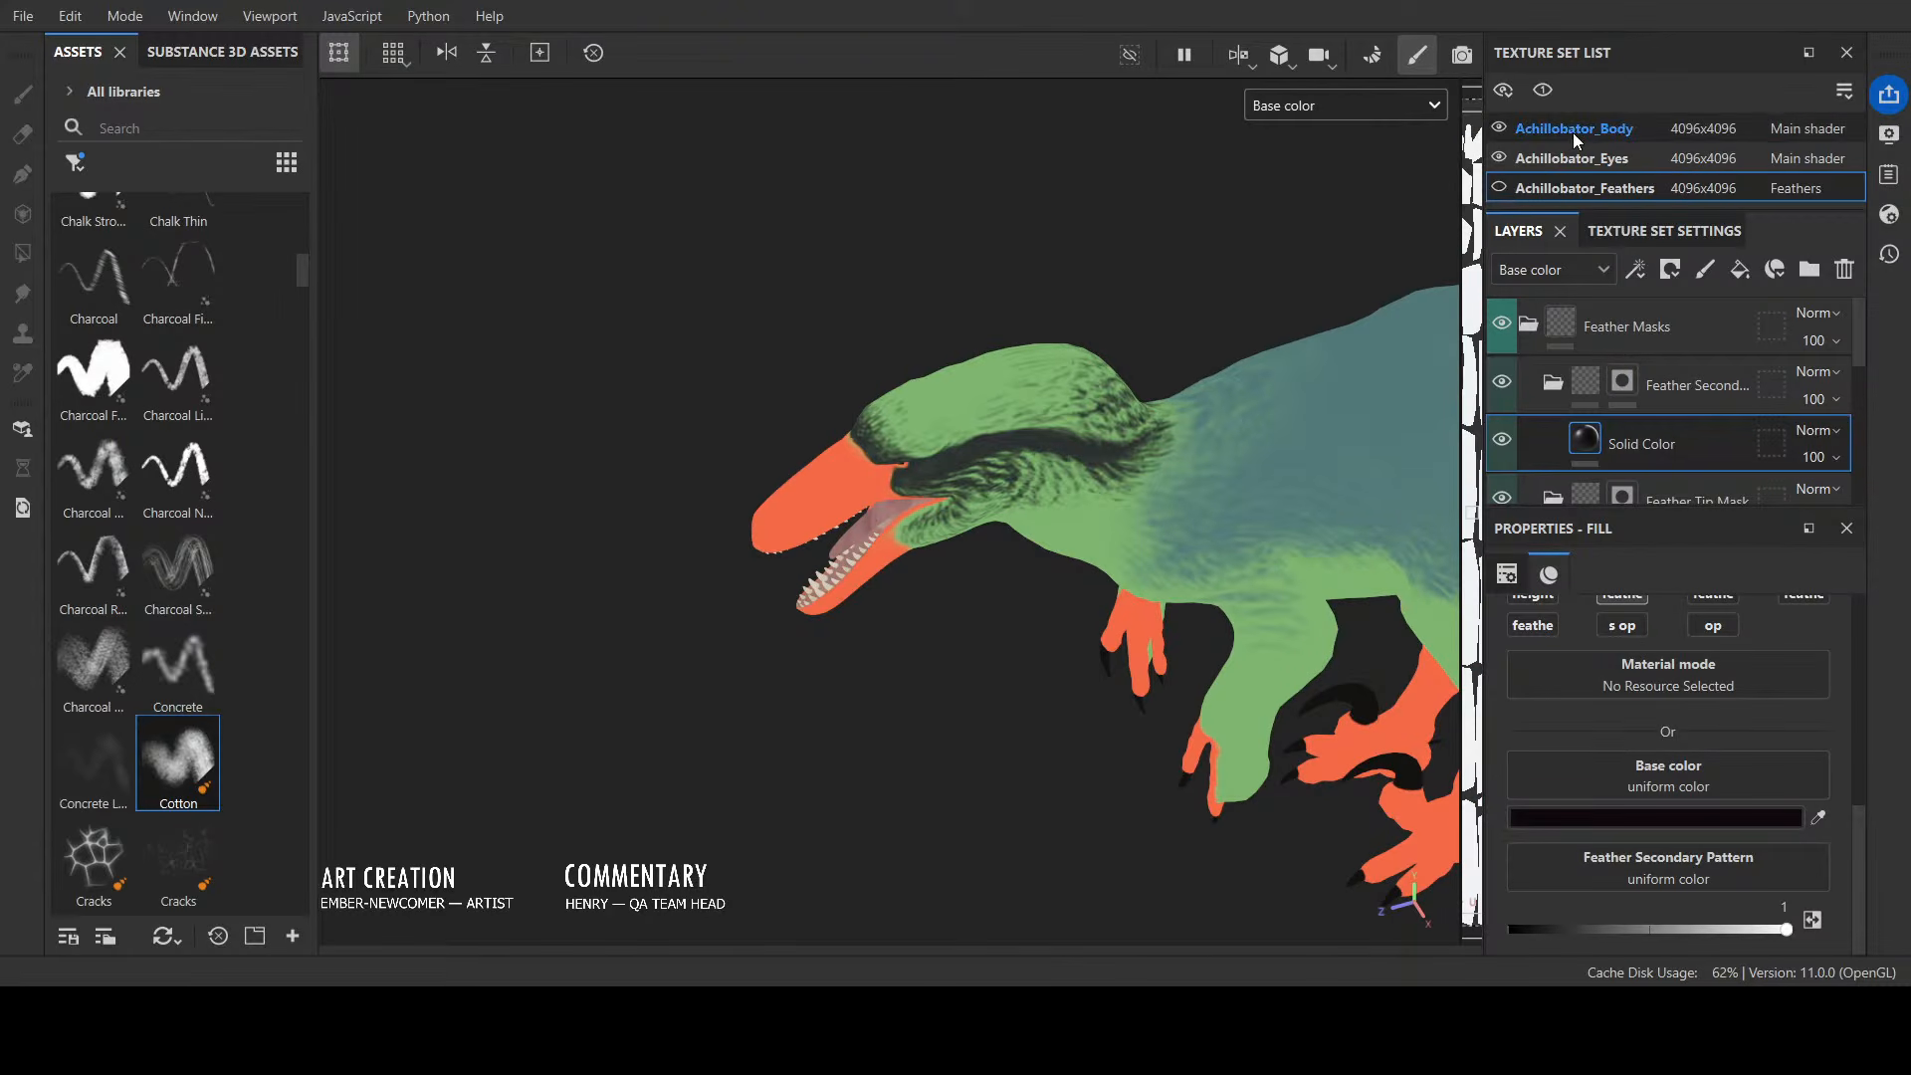
click(1652, 129)
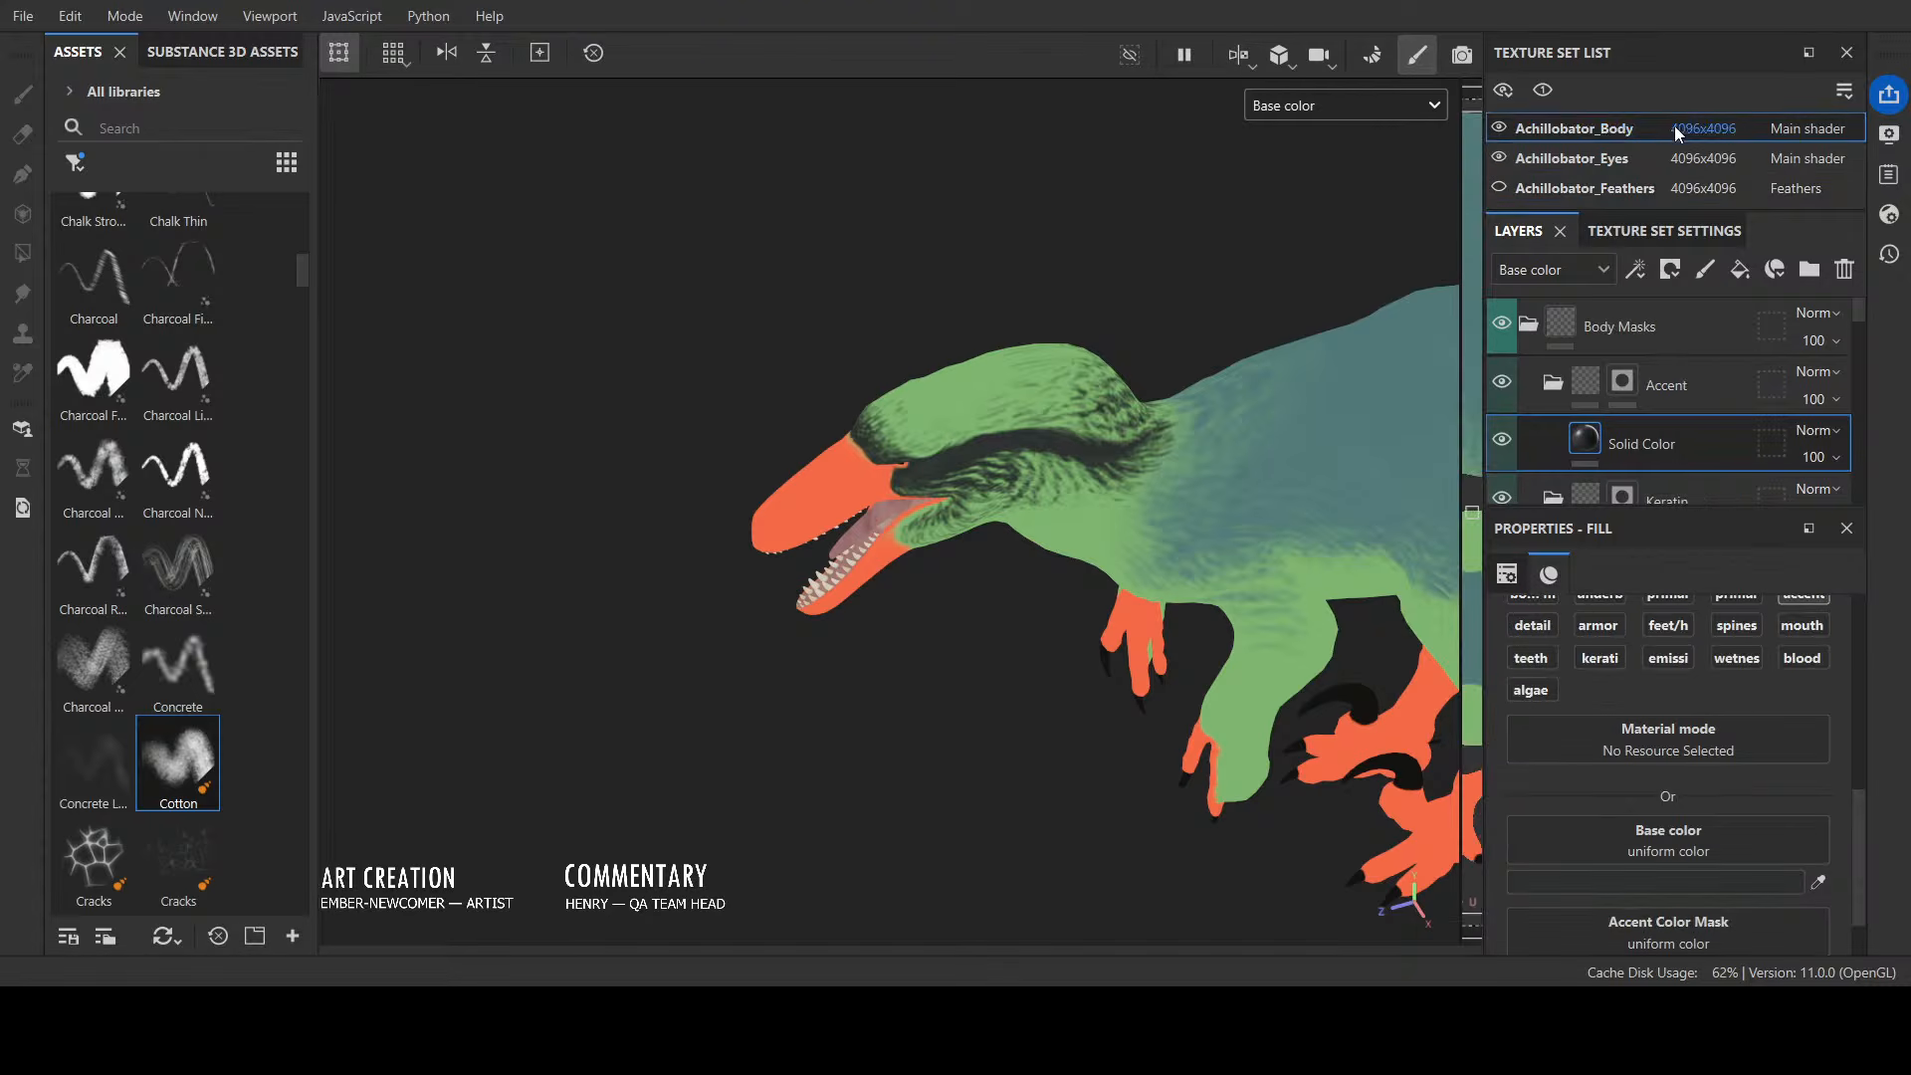
alt+drag(1145, 379, 979, 410)
scroll(964, 333, up, 3)
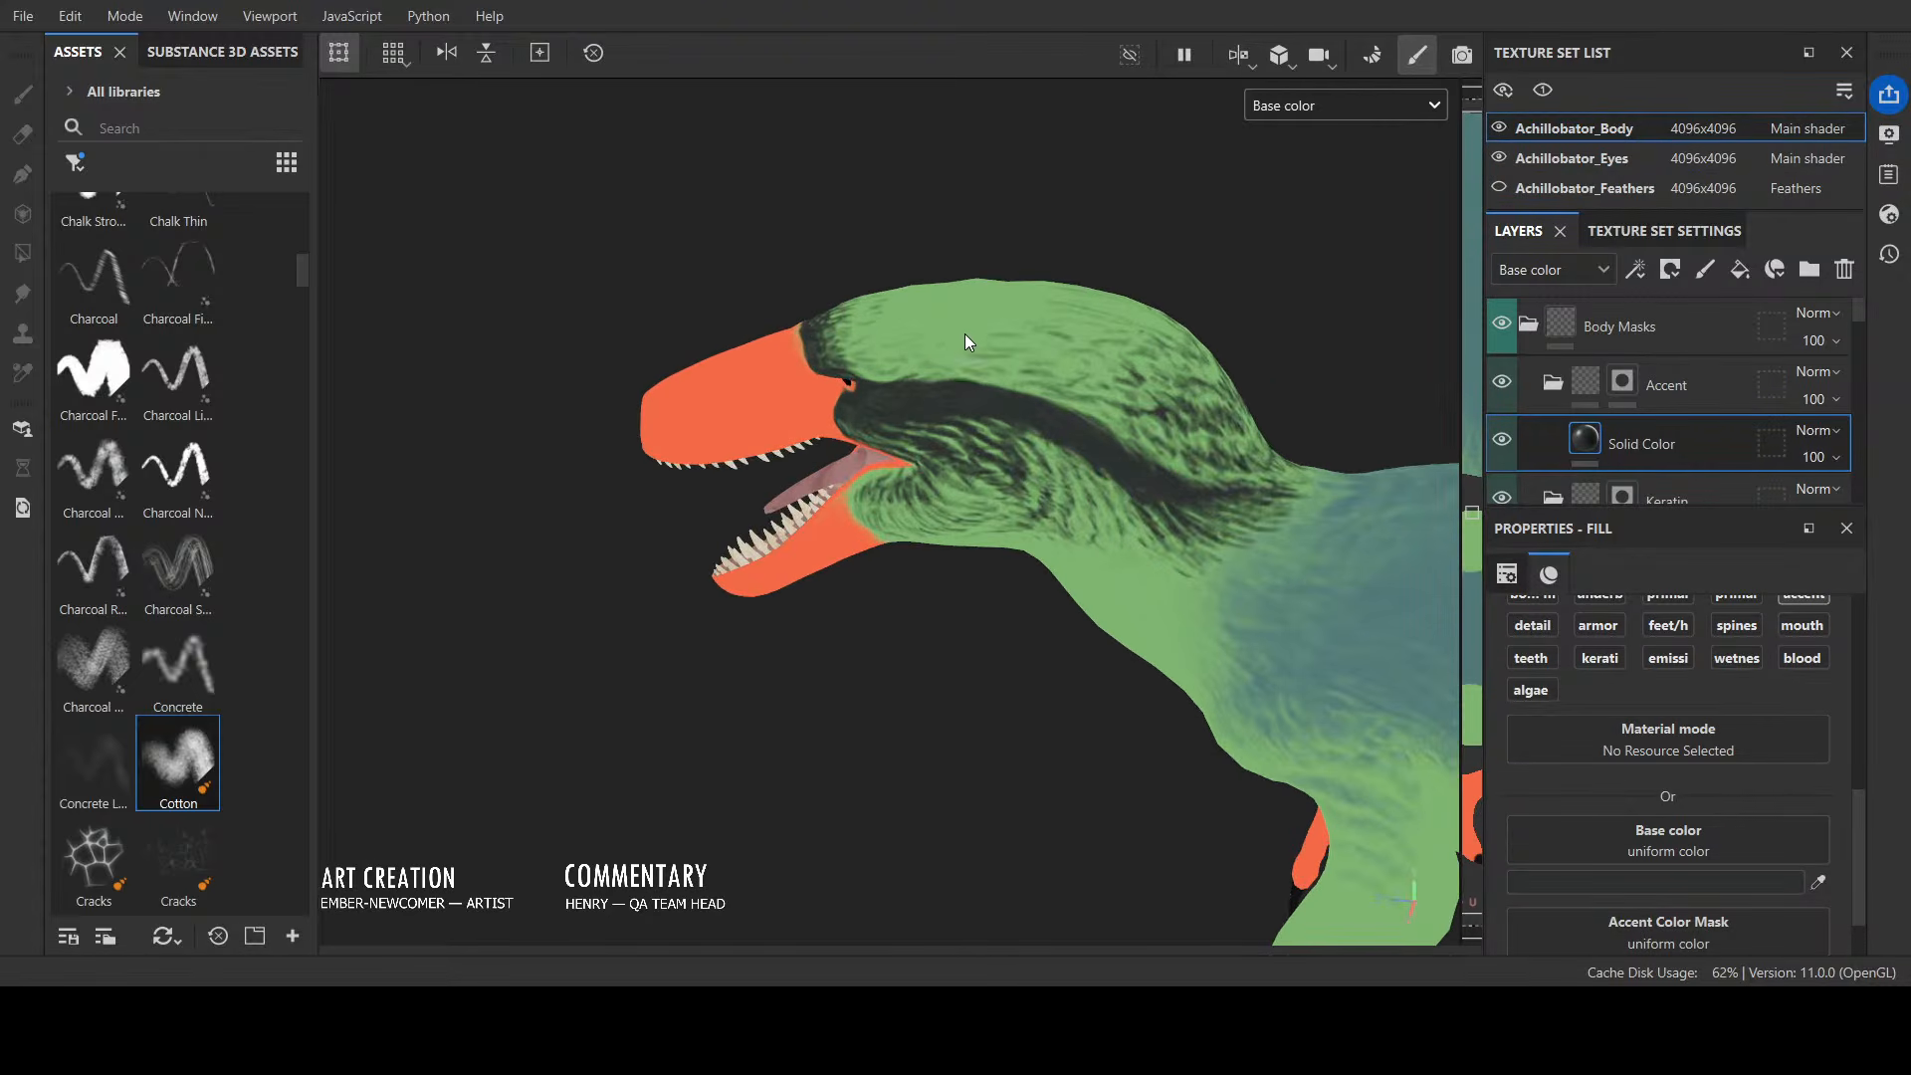
alt+drag(946, 637, 974, 704)
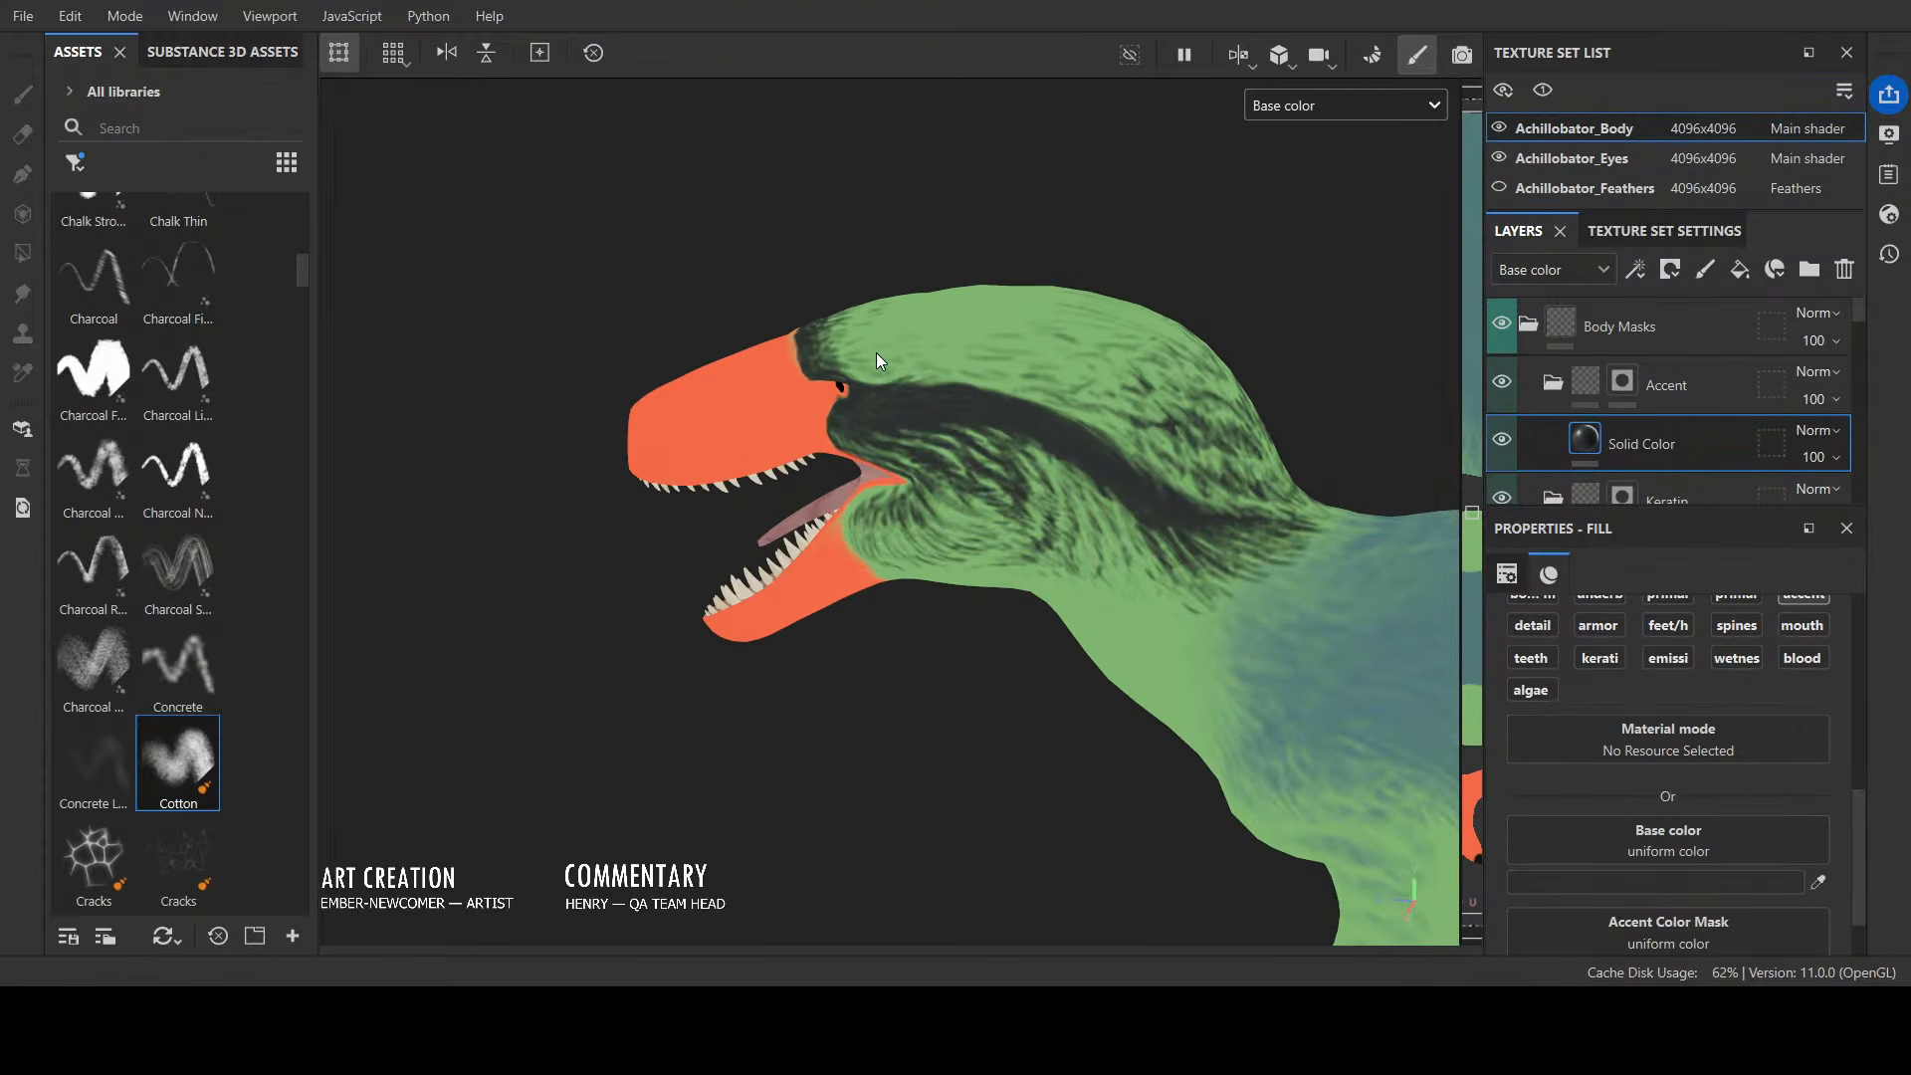
click(875, 352)
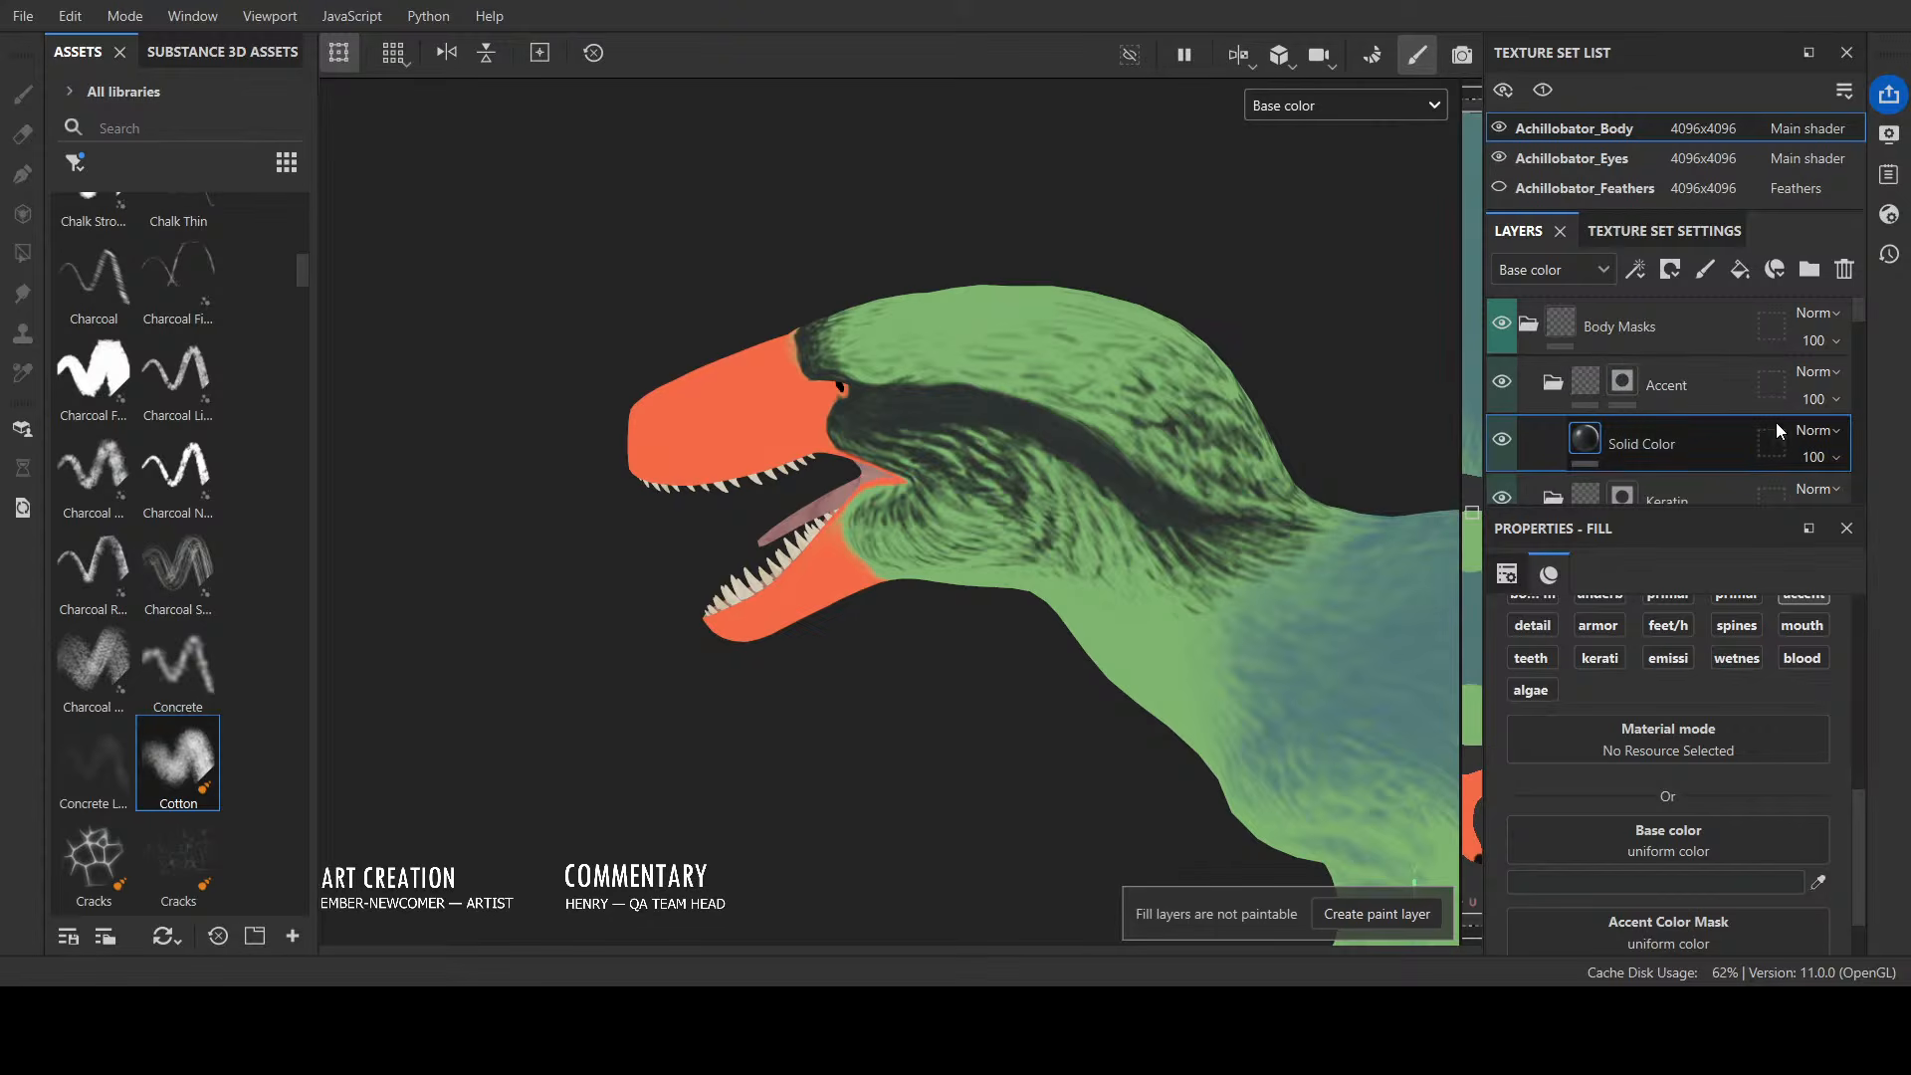
click(1620, 387)
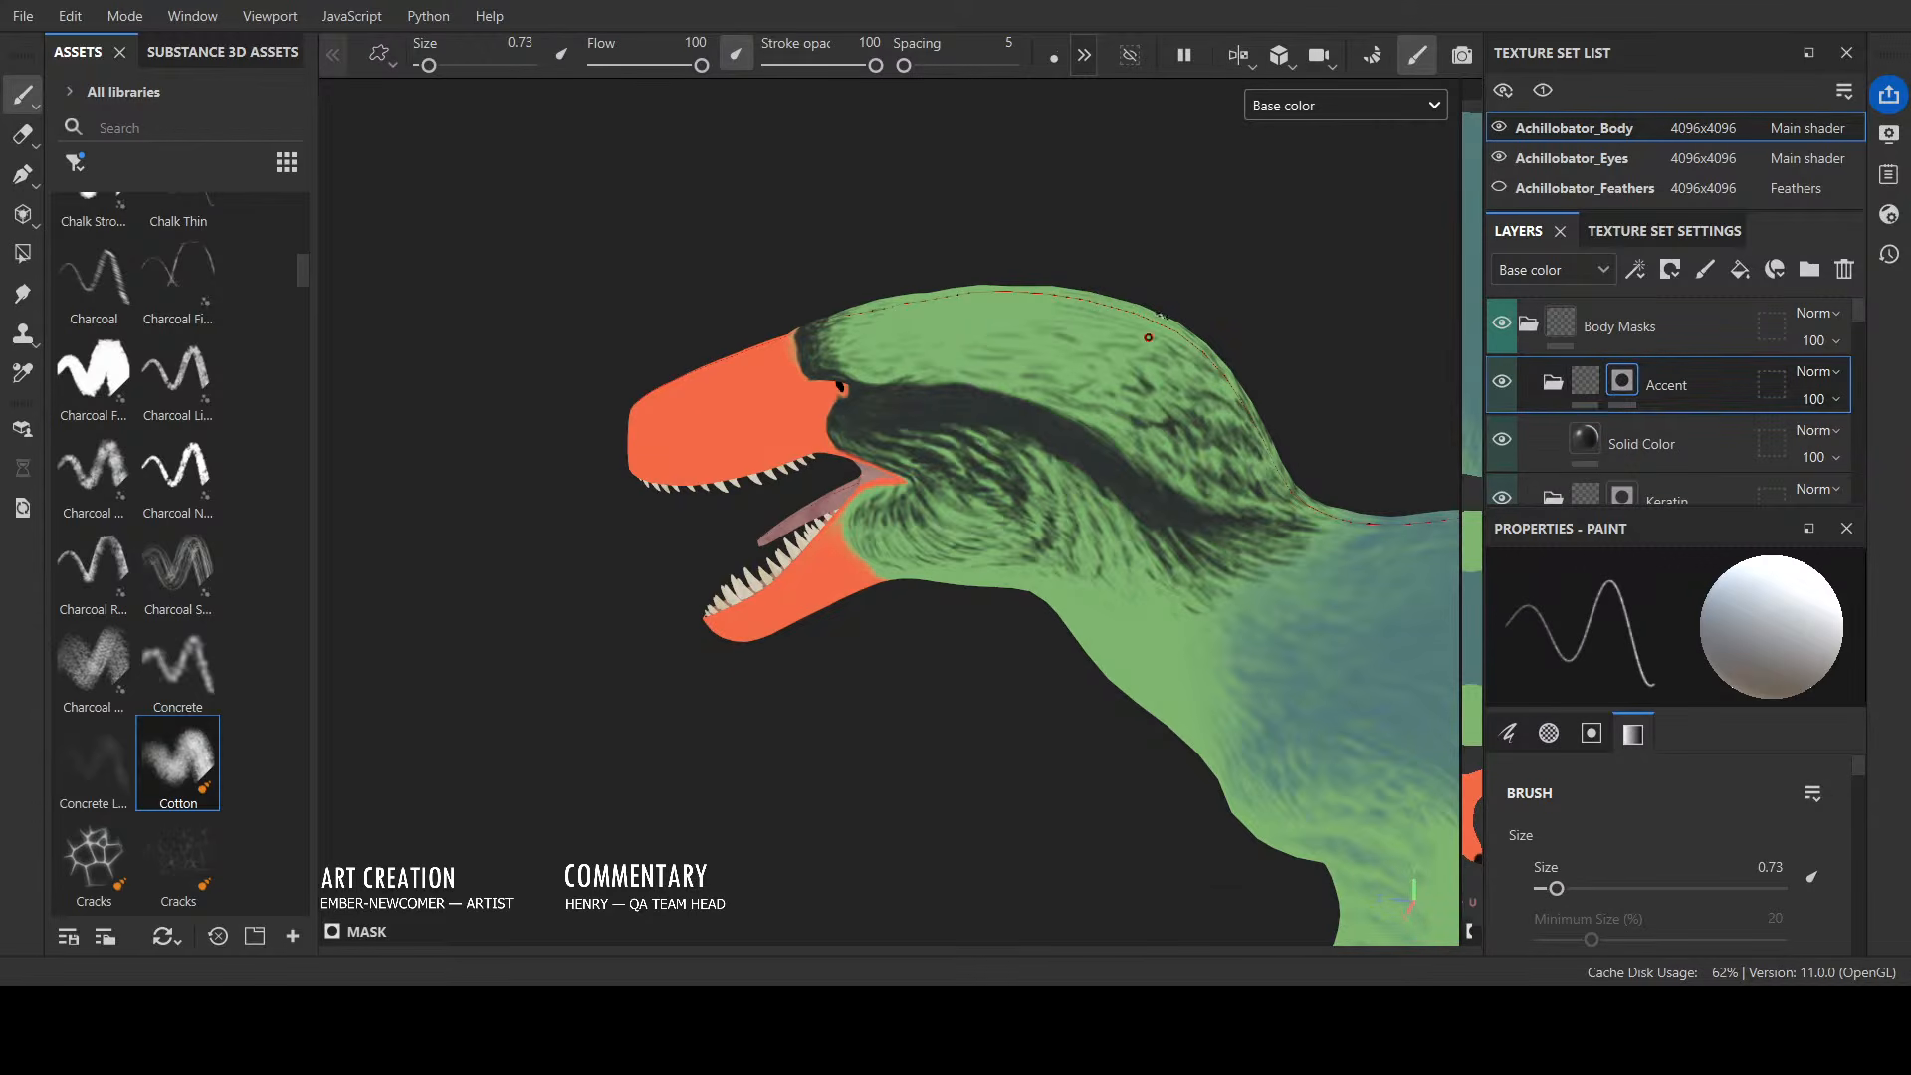
Step: Paint short mirrored dark flecks over the forehead behind the beak band on the Accent mask
alt+drag(1150, 337, 908, 371)
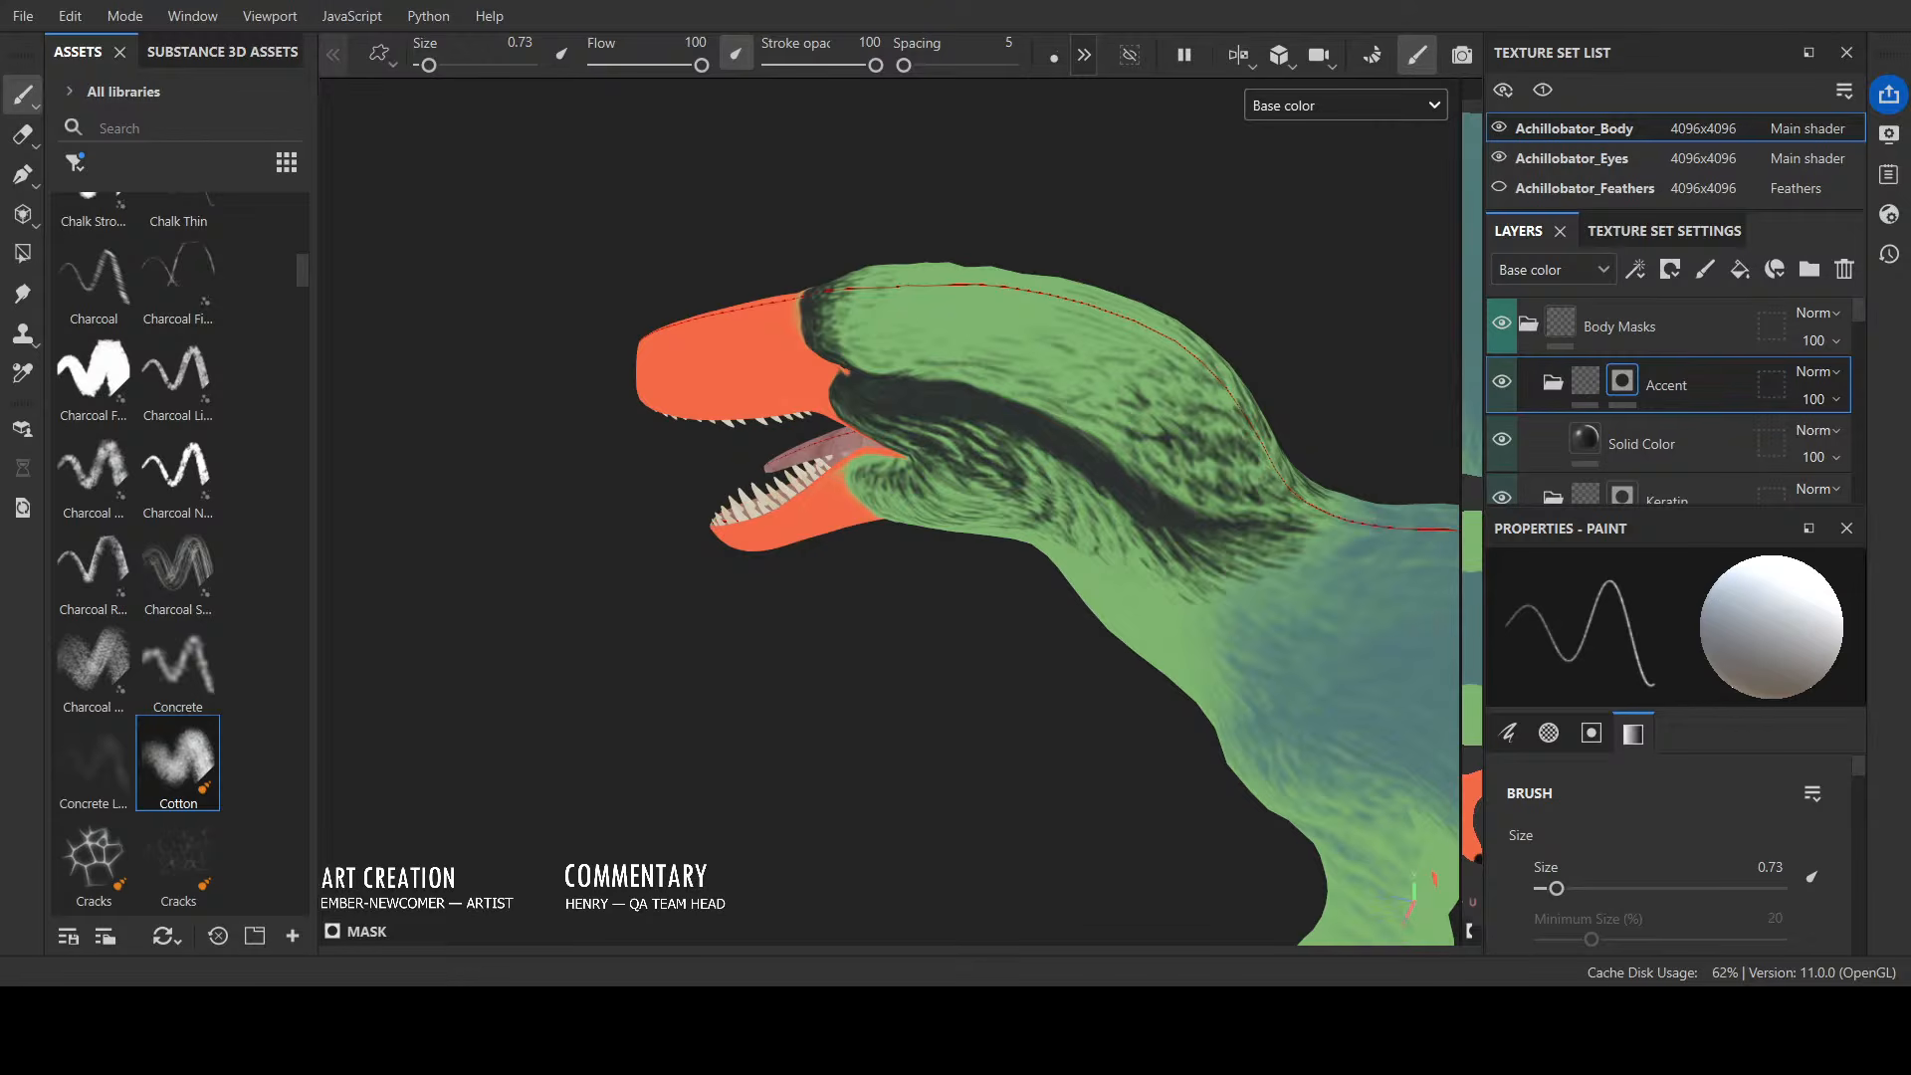
drag(892, 357, 894, 314)
mouse_move(971, 336)
alt+mouse_down()
mouse_move(1250, 349)
mouse_move(1020, 433)
alt+mouse_up()
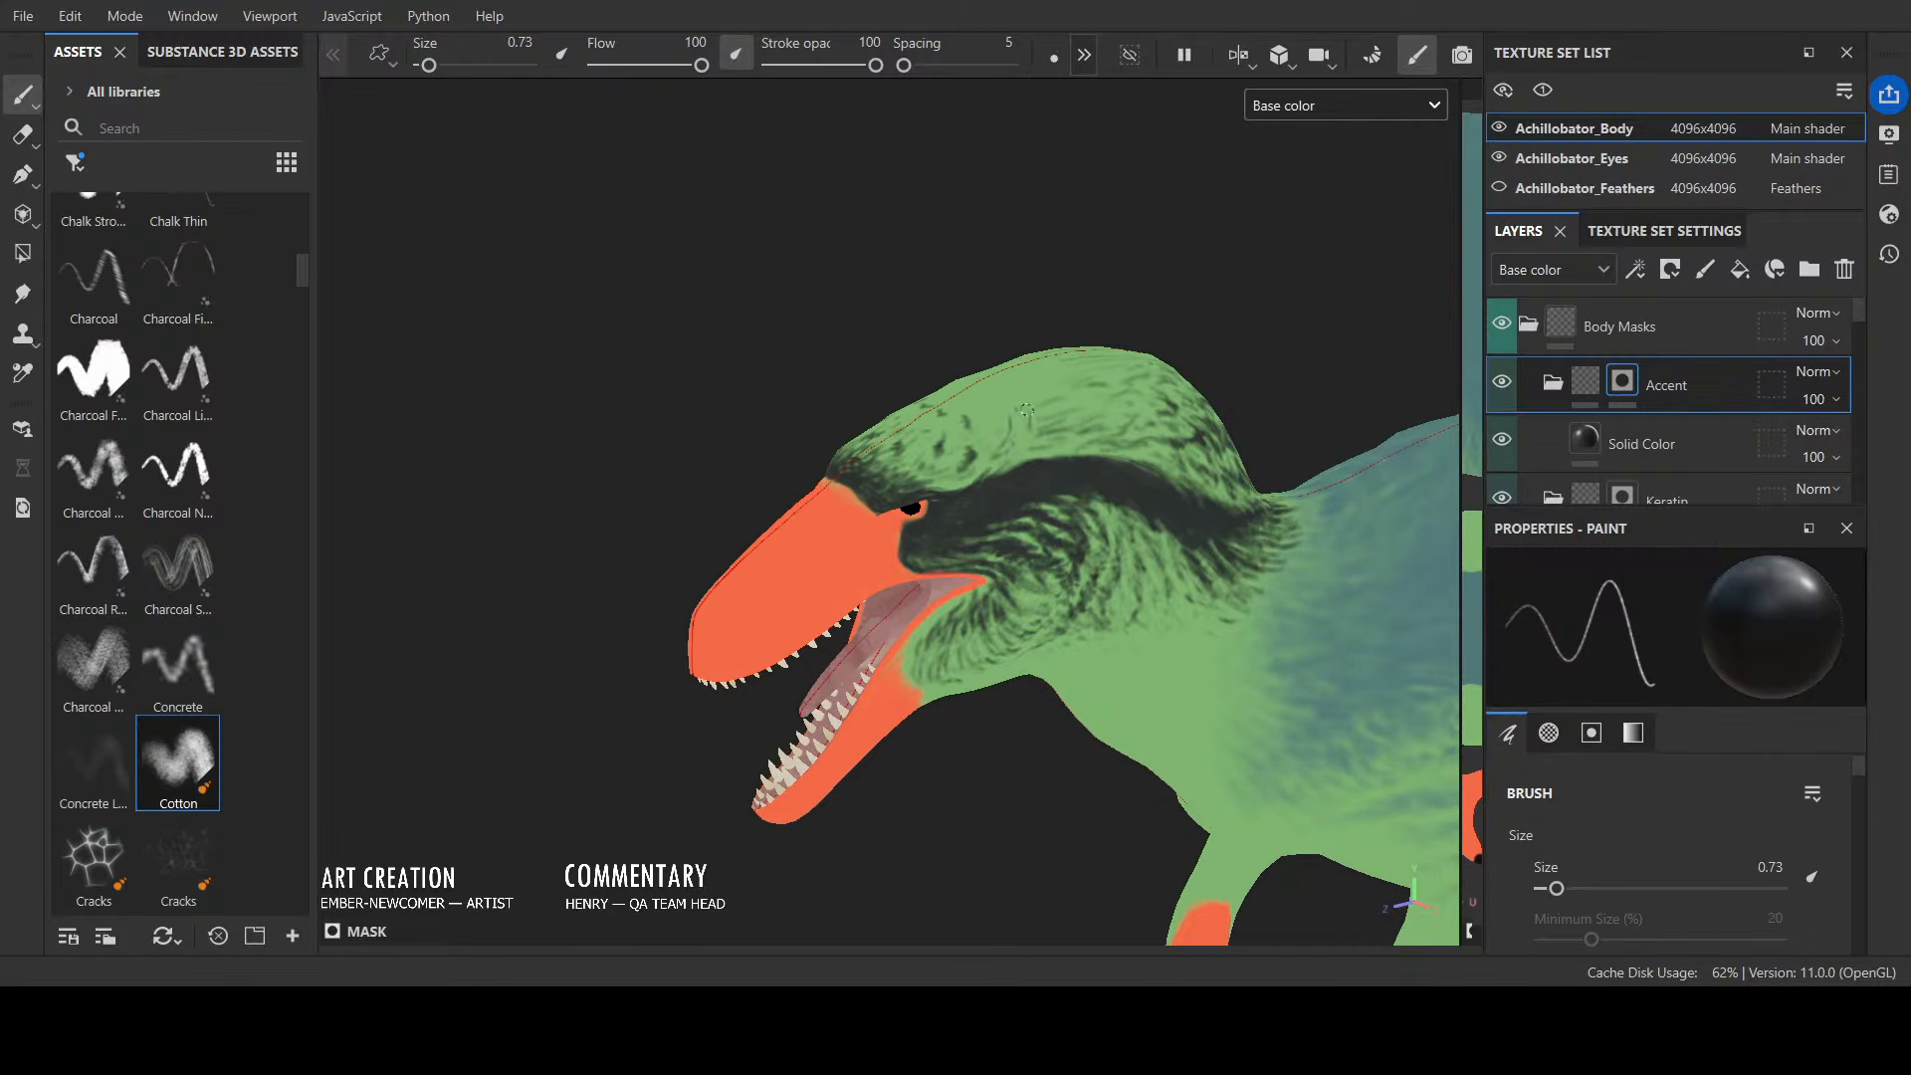
alt+drag(1032, 413, 1067, 266)
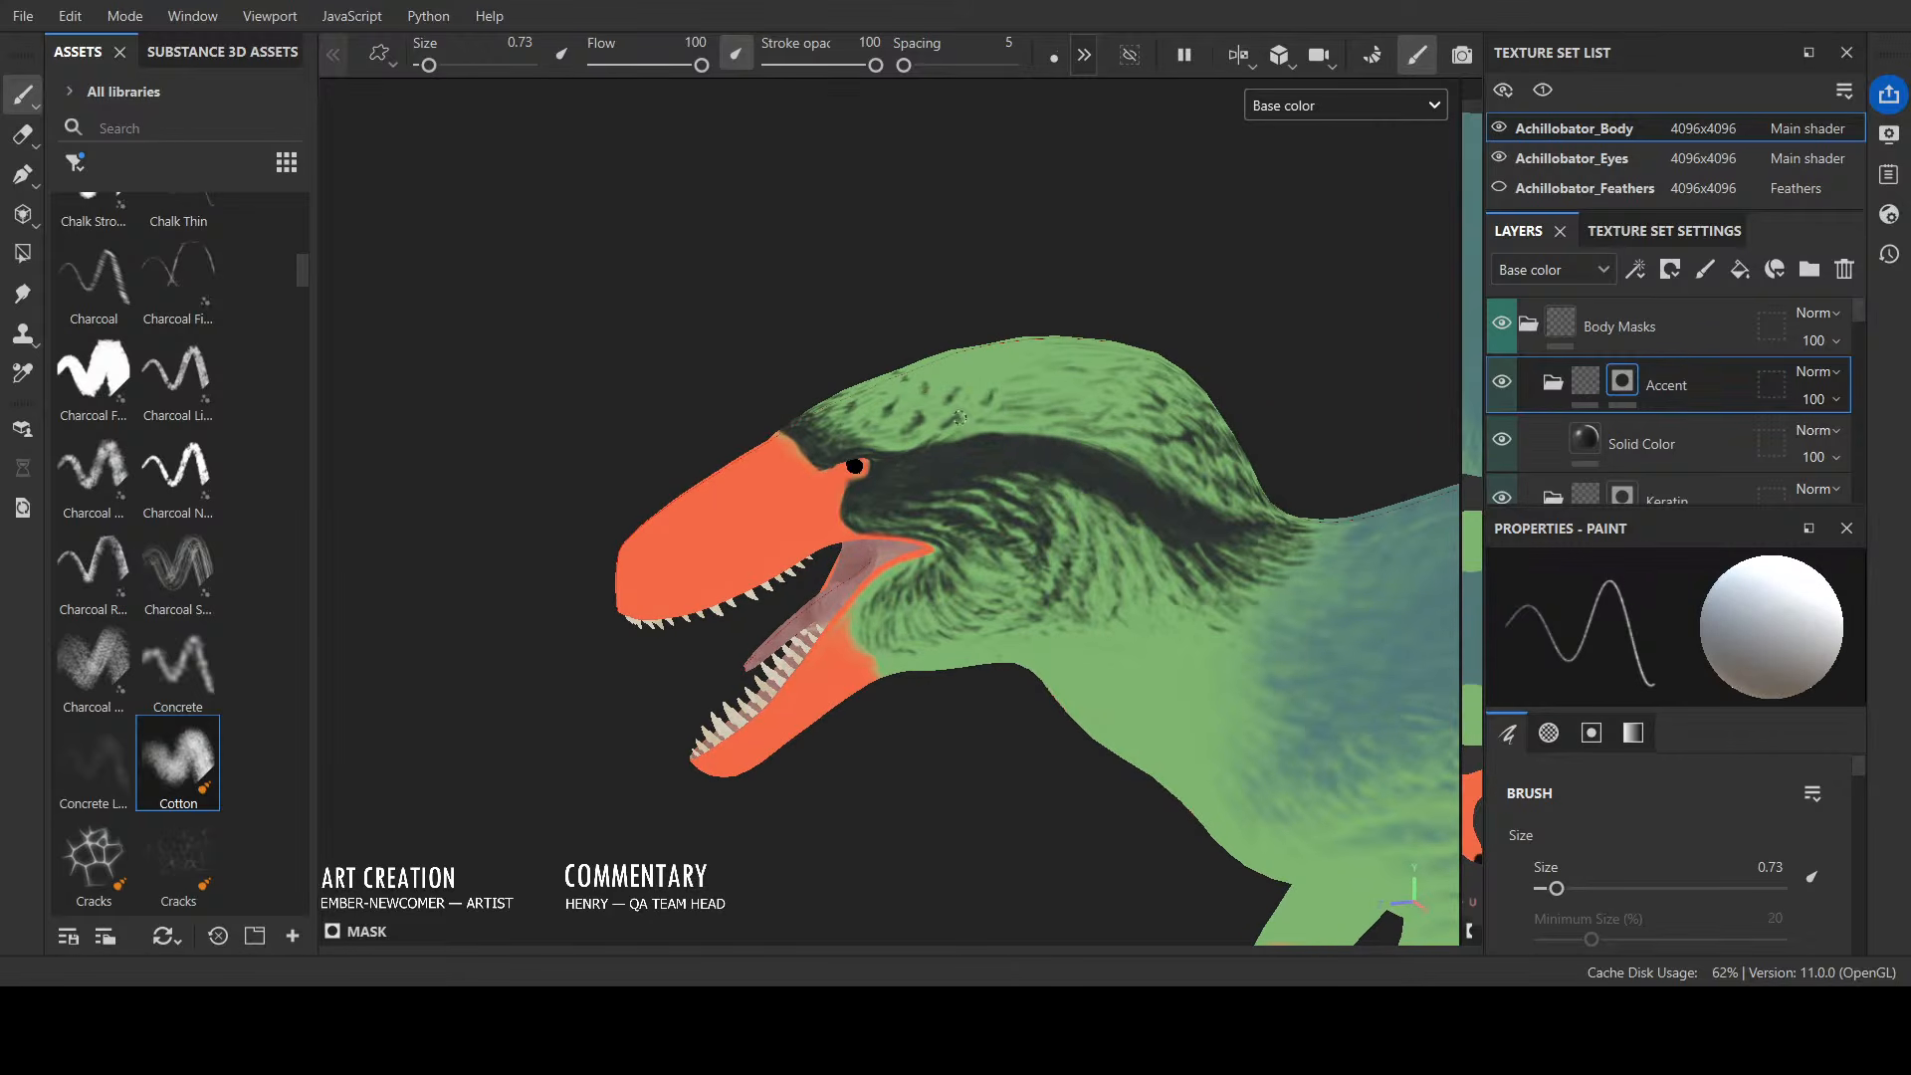
alt+drag(986, 377, 1205, 388)
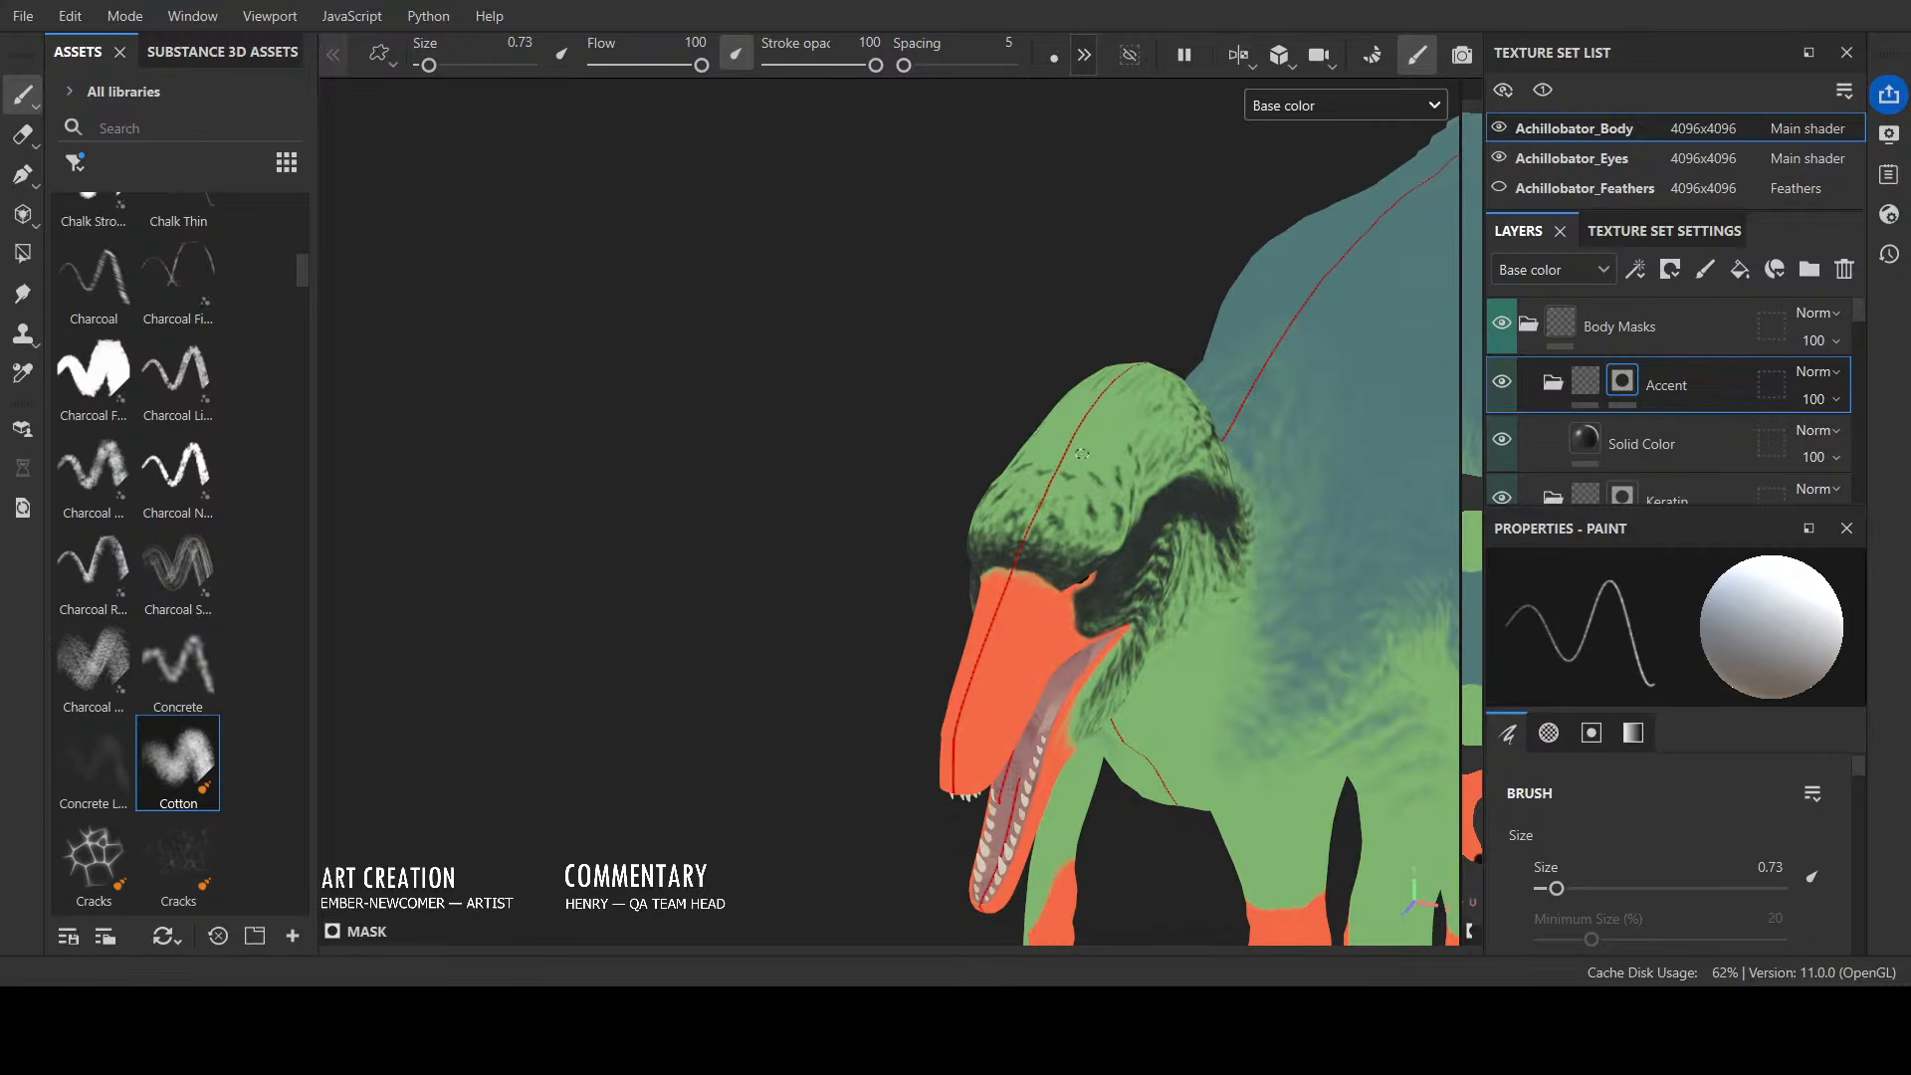
Step: Extend the short mirrored dark flecks from the forehead back over the crown on the Accent mask
alt+drag(1083, 443, 866, 408)
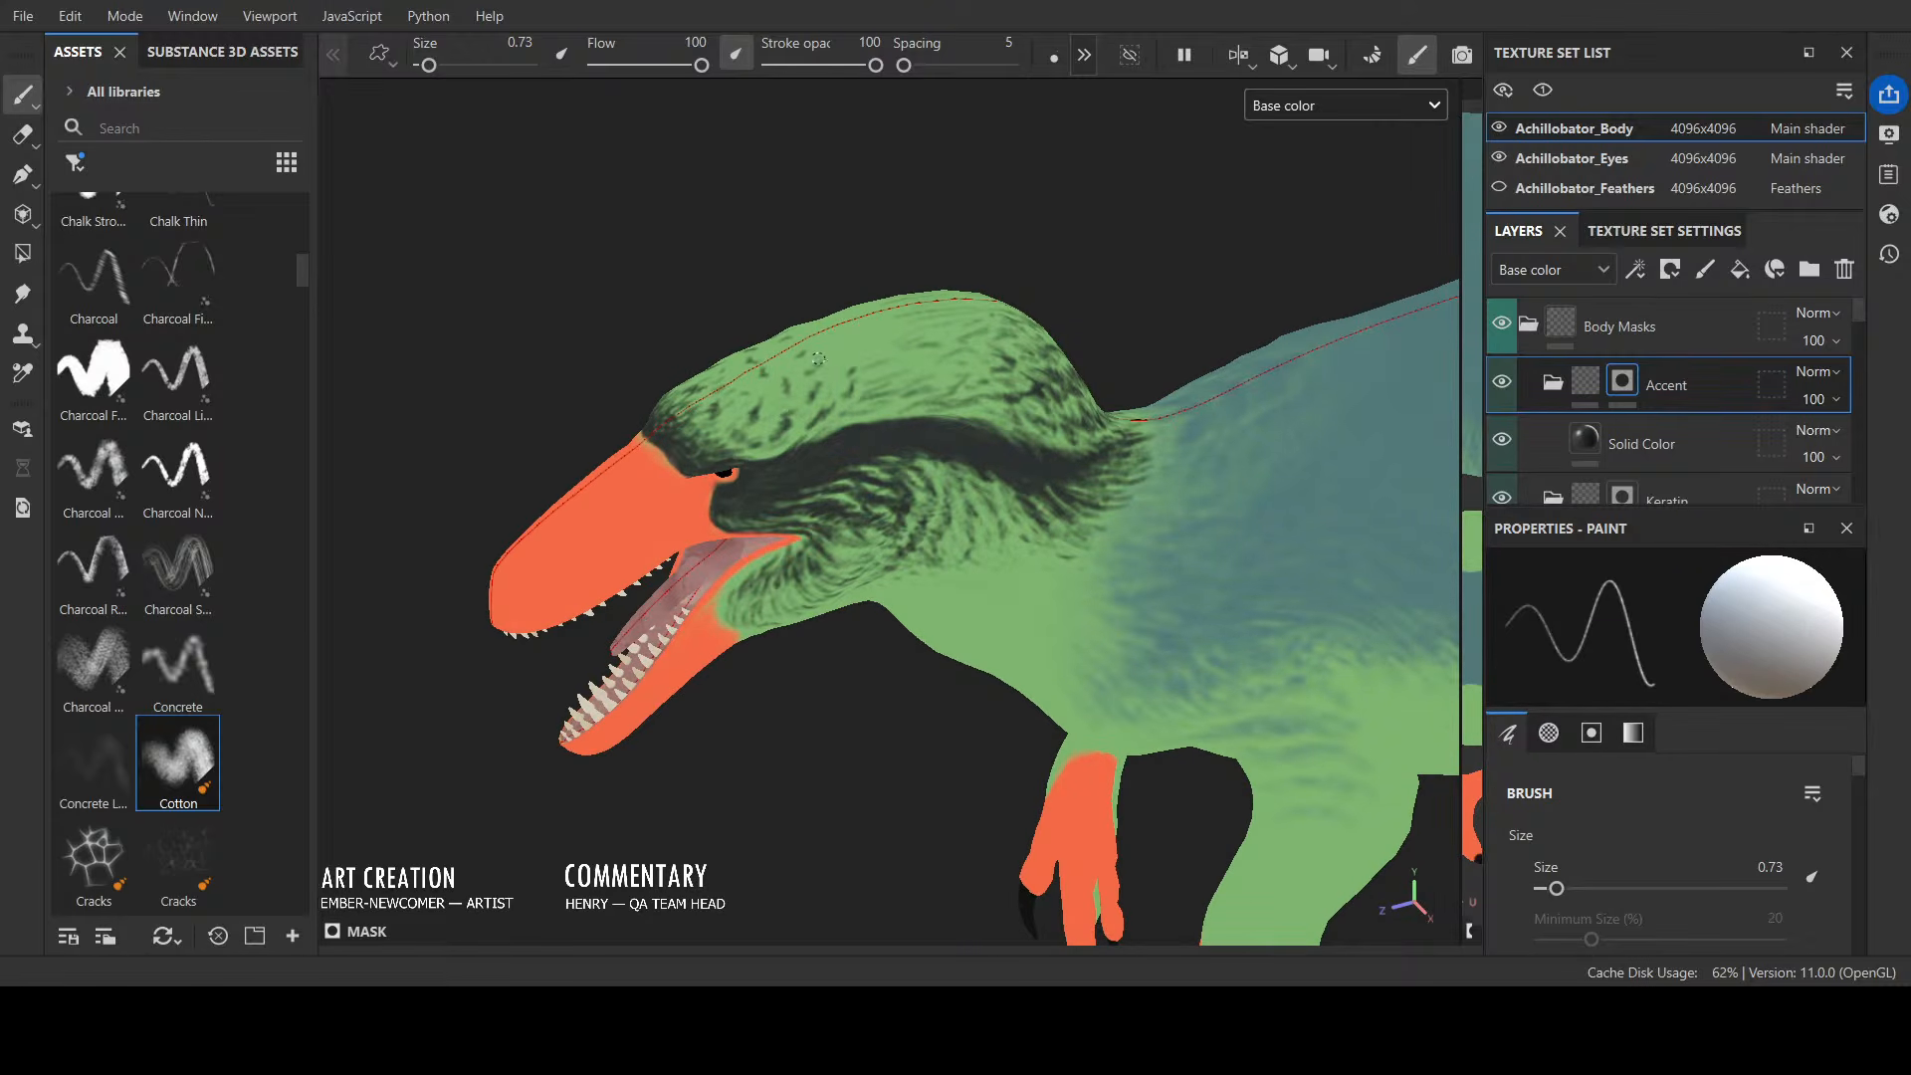
alt+drag(818, 359, 823, 309)
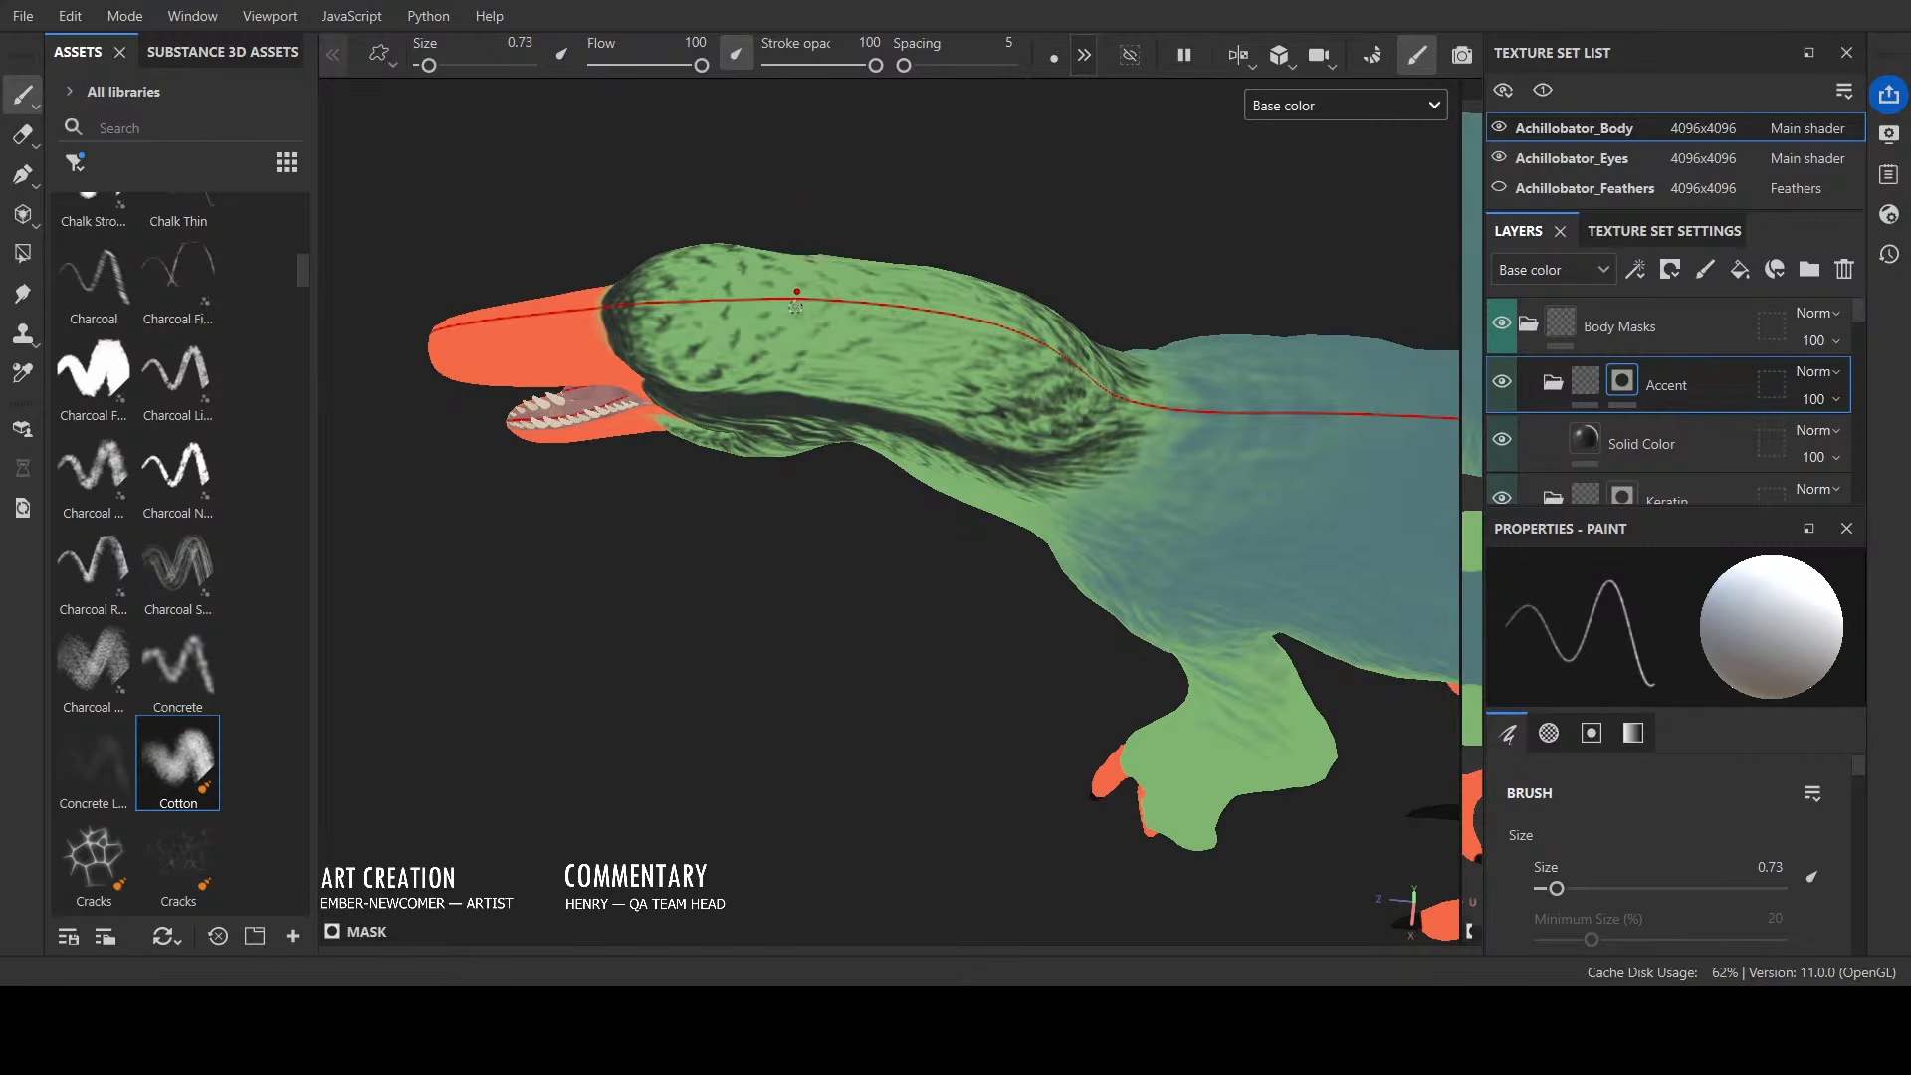
click(738, 317)
mouse_move(726, 304)
alt+mouse_down()
mouse_move(1092, 291)
mouse_move(1215, 203)
alt+mouse_up()
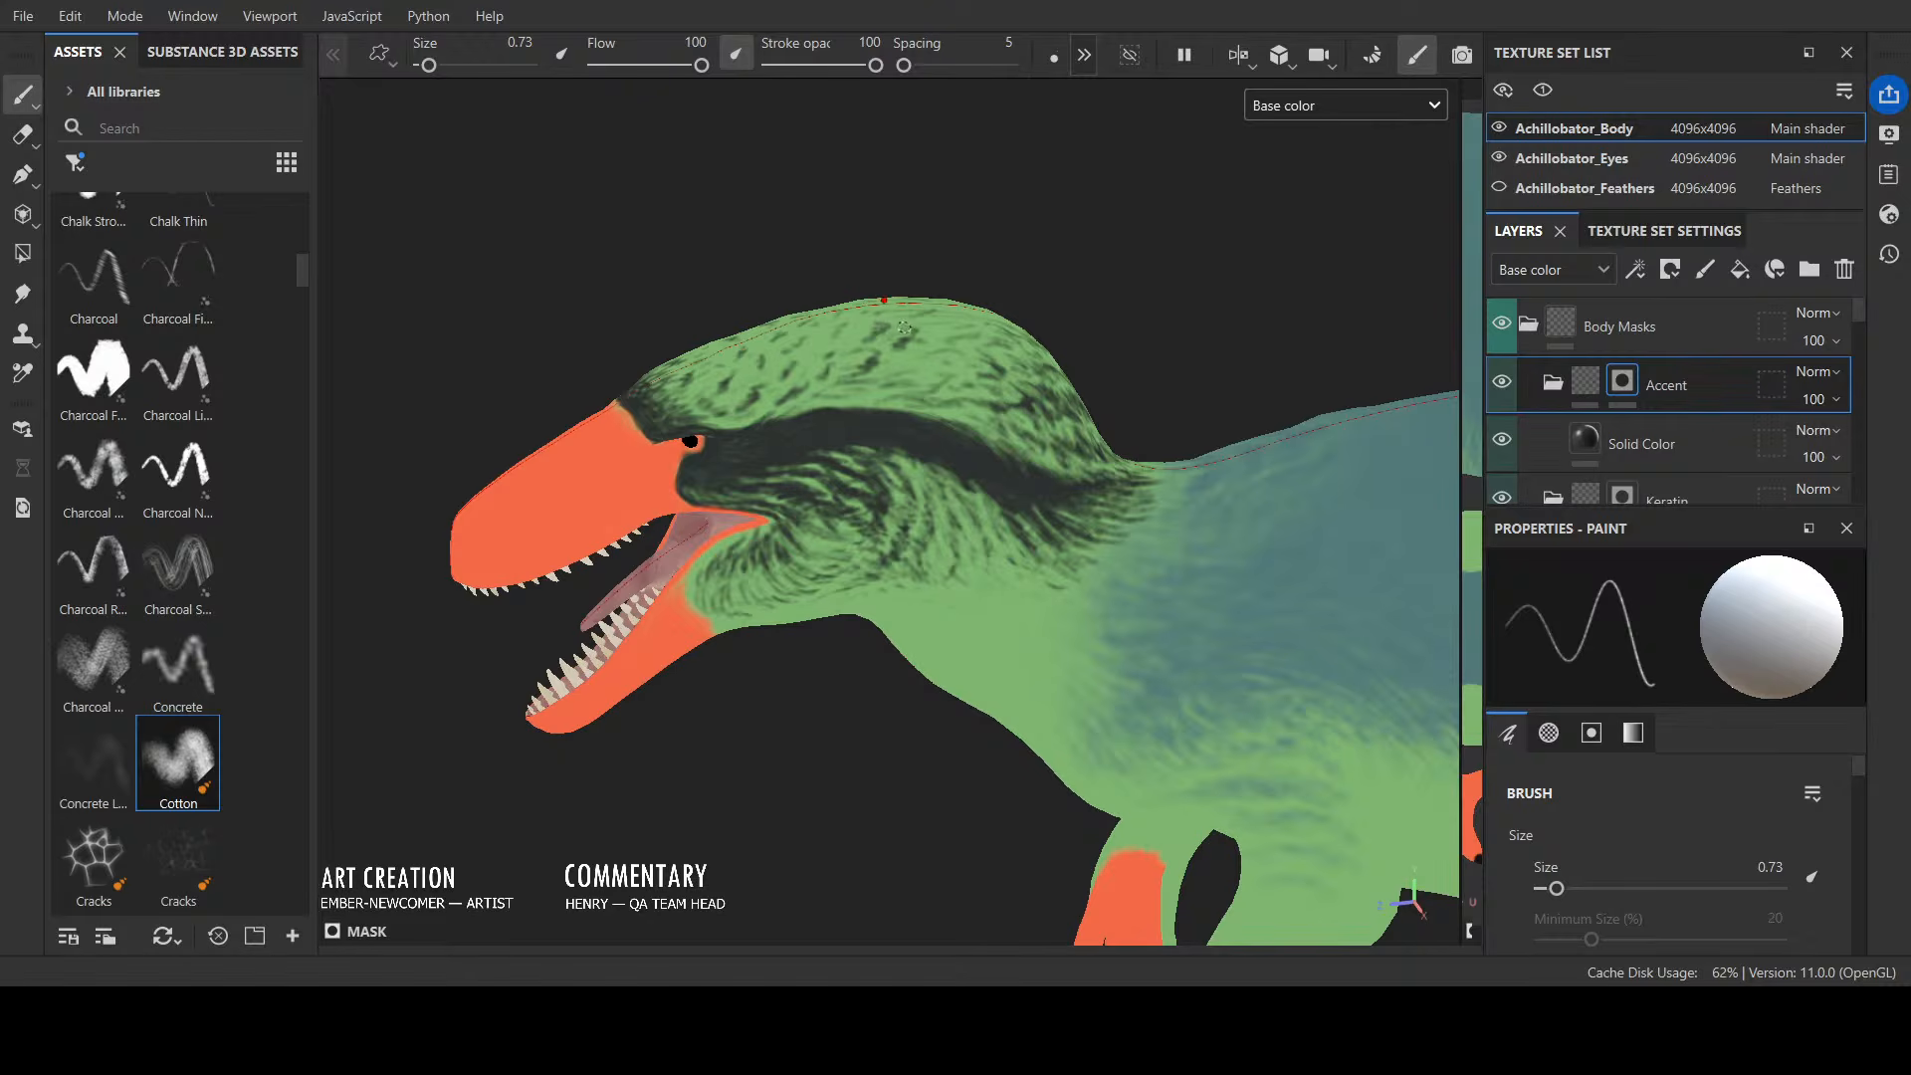
Step: Paint and trim fine dark flecks over the rear of the crown towards the nape on the Accent mask
mouse_move(903, 370)
alt+mouse_down()
mouse_move(1006, 312)
mouse_move(938, 316)
alt+mouse_up()
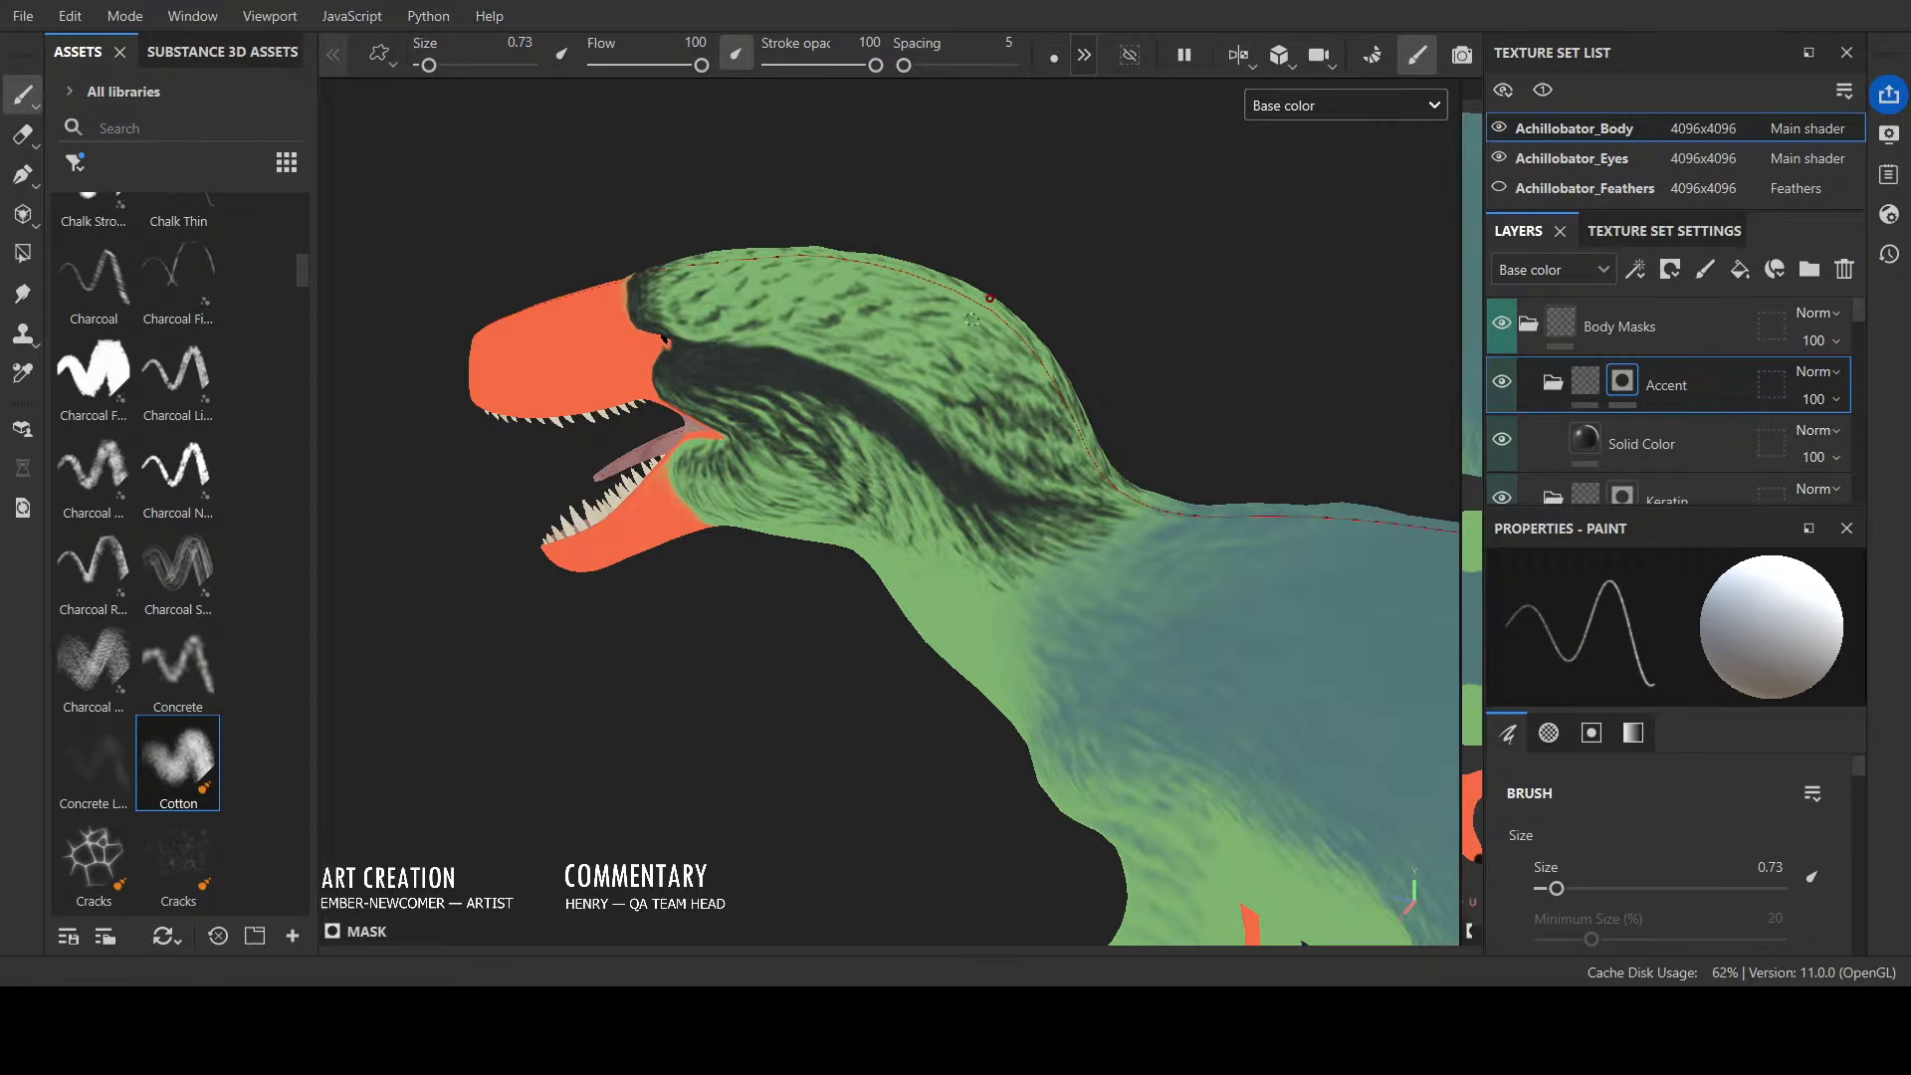
mouse_move(995, 313)
alt+mouse_down()
mouse_move(1084, 375)
mouse_move(1000, 234)
mouse_move(1058, 303)
mouse_move(747, 498)
mouse_move(558, 439)
mouse_move(657, 512)
mouse_move(598, 532)
mouse_move(774, 407)
alt+mouse_up()
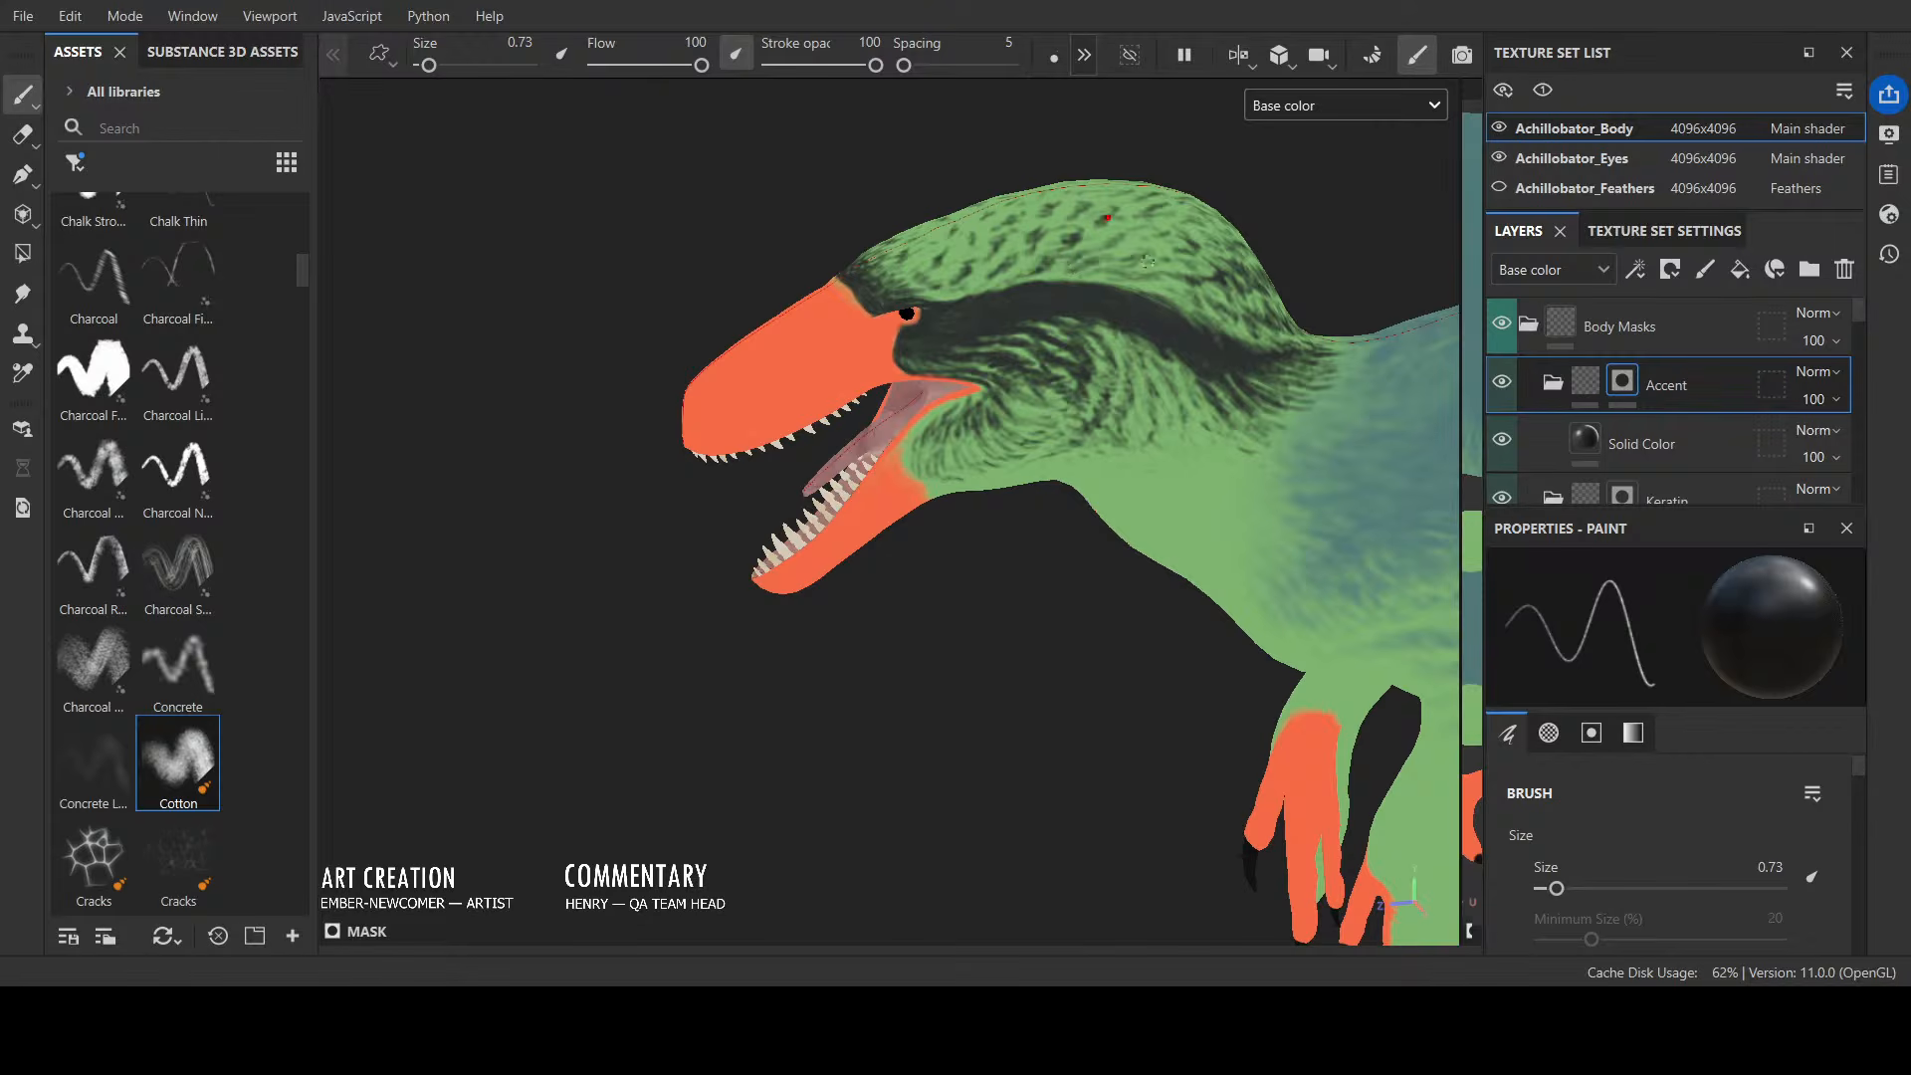
mouse_move(1148, 261)
alt+mouse_down()
mouse_move(1201, 228)
mouse_move(1129, 242)
alt+mouse_up()
key(x)
key(x)
key(x)
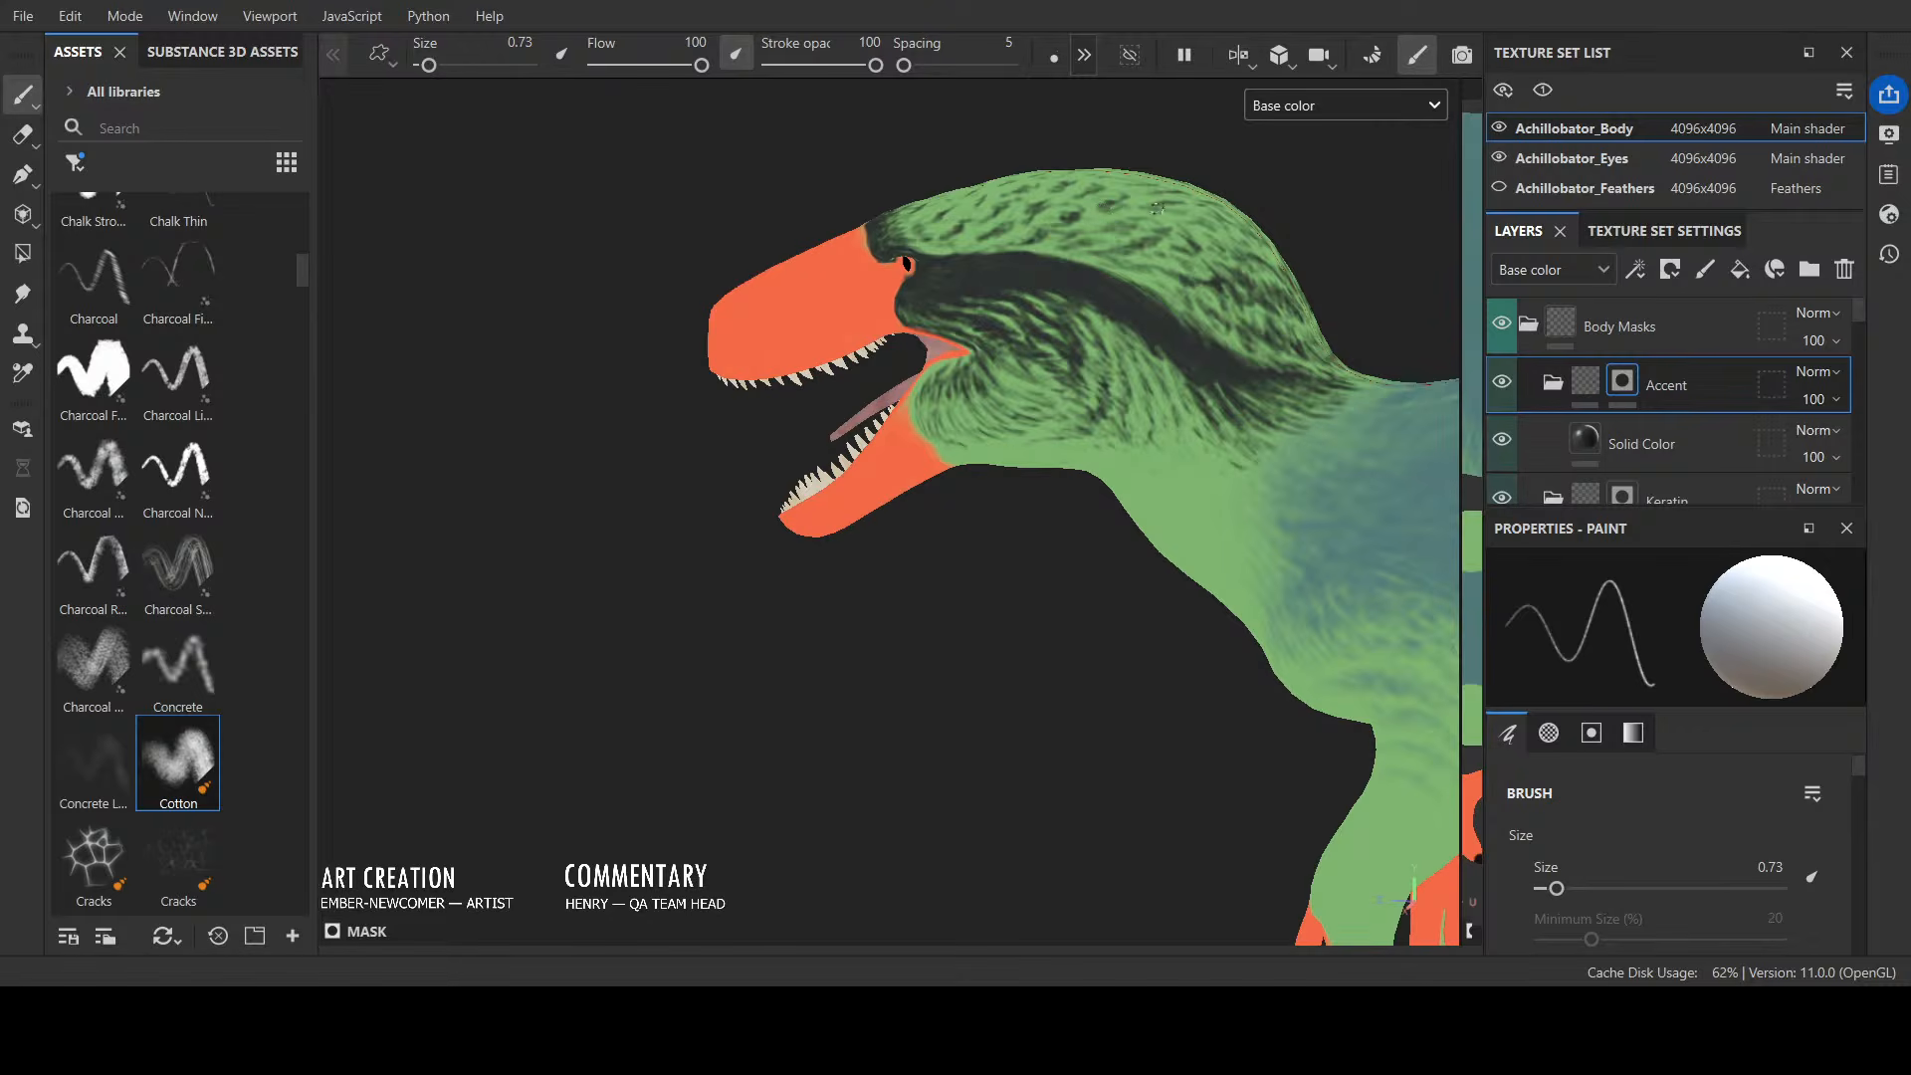
Step: Examine the head markings from the side, comparing them with the Achillobator_Feathers texture set shown and hidden
mouse_move(1282, 207)
alt+mouse_down()
mouse_move(1203, 189)
mouse_move(1154, 257)
mouse_move(1361, 248)
alt+mouse_up()
alt+drag(1065, 652, 790, 722)
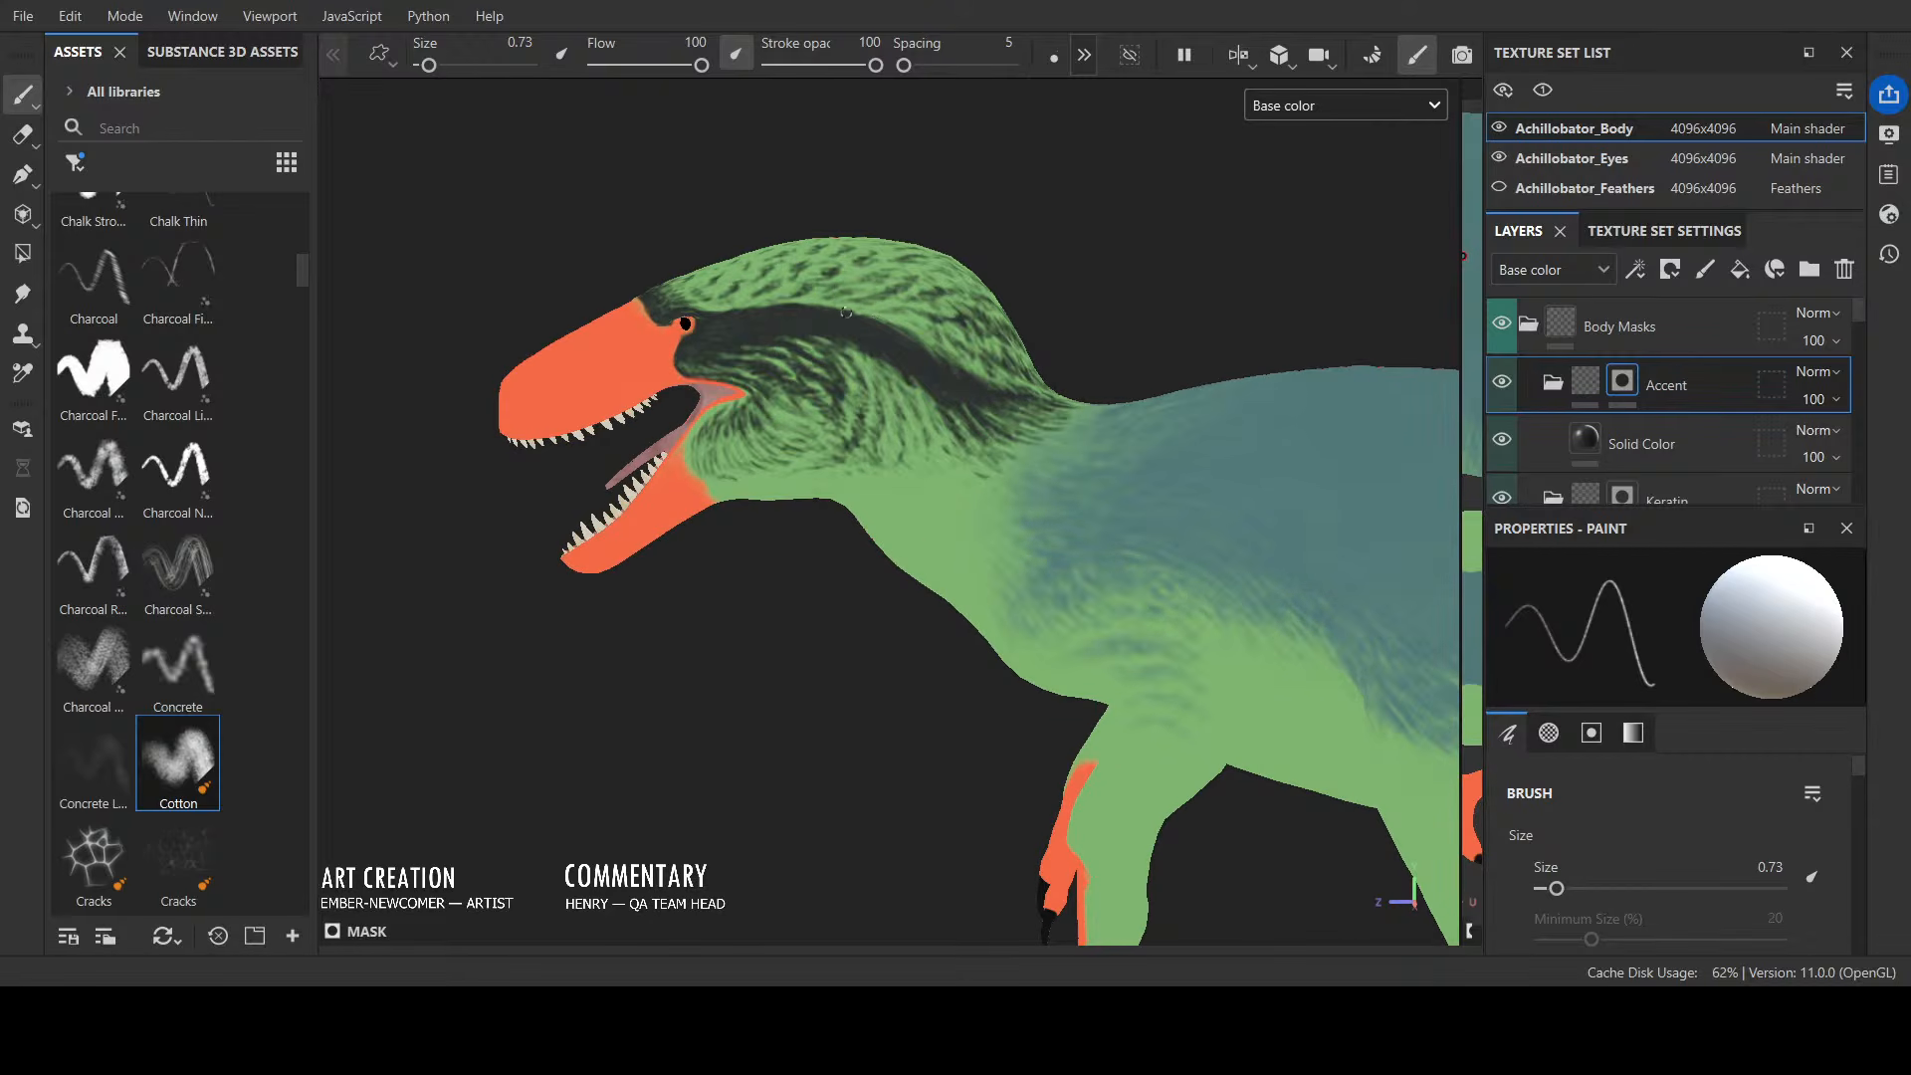
alt+drag(1233, 284, 817, 724)
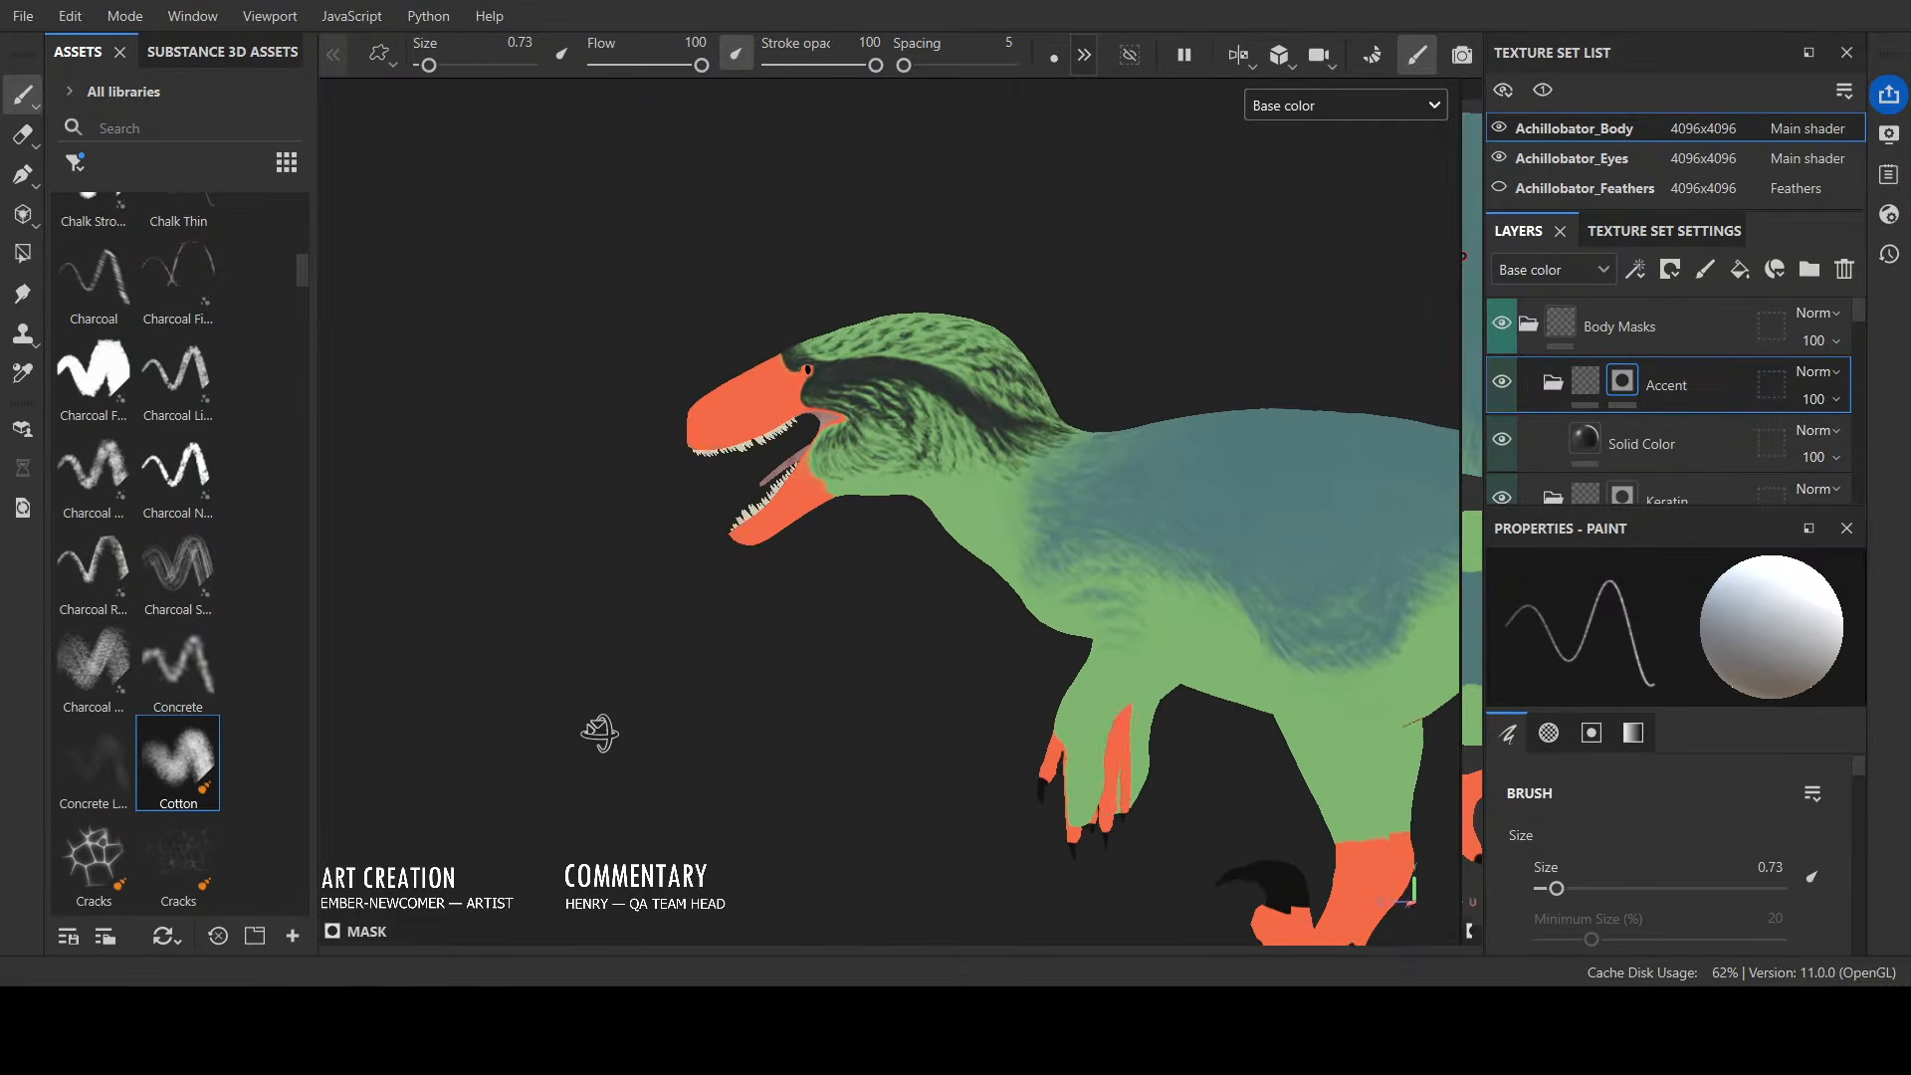
scroll(819, 702, up, 2)
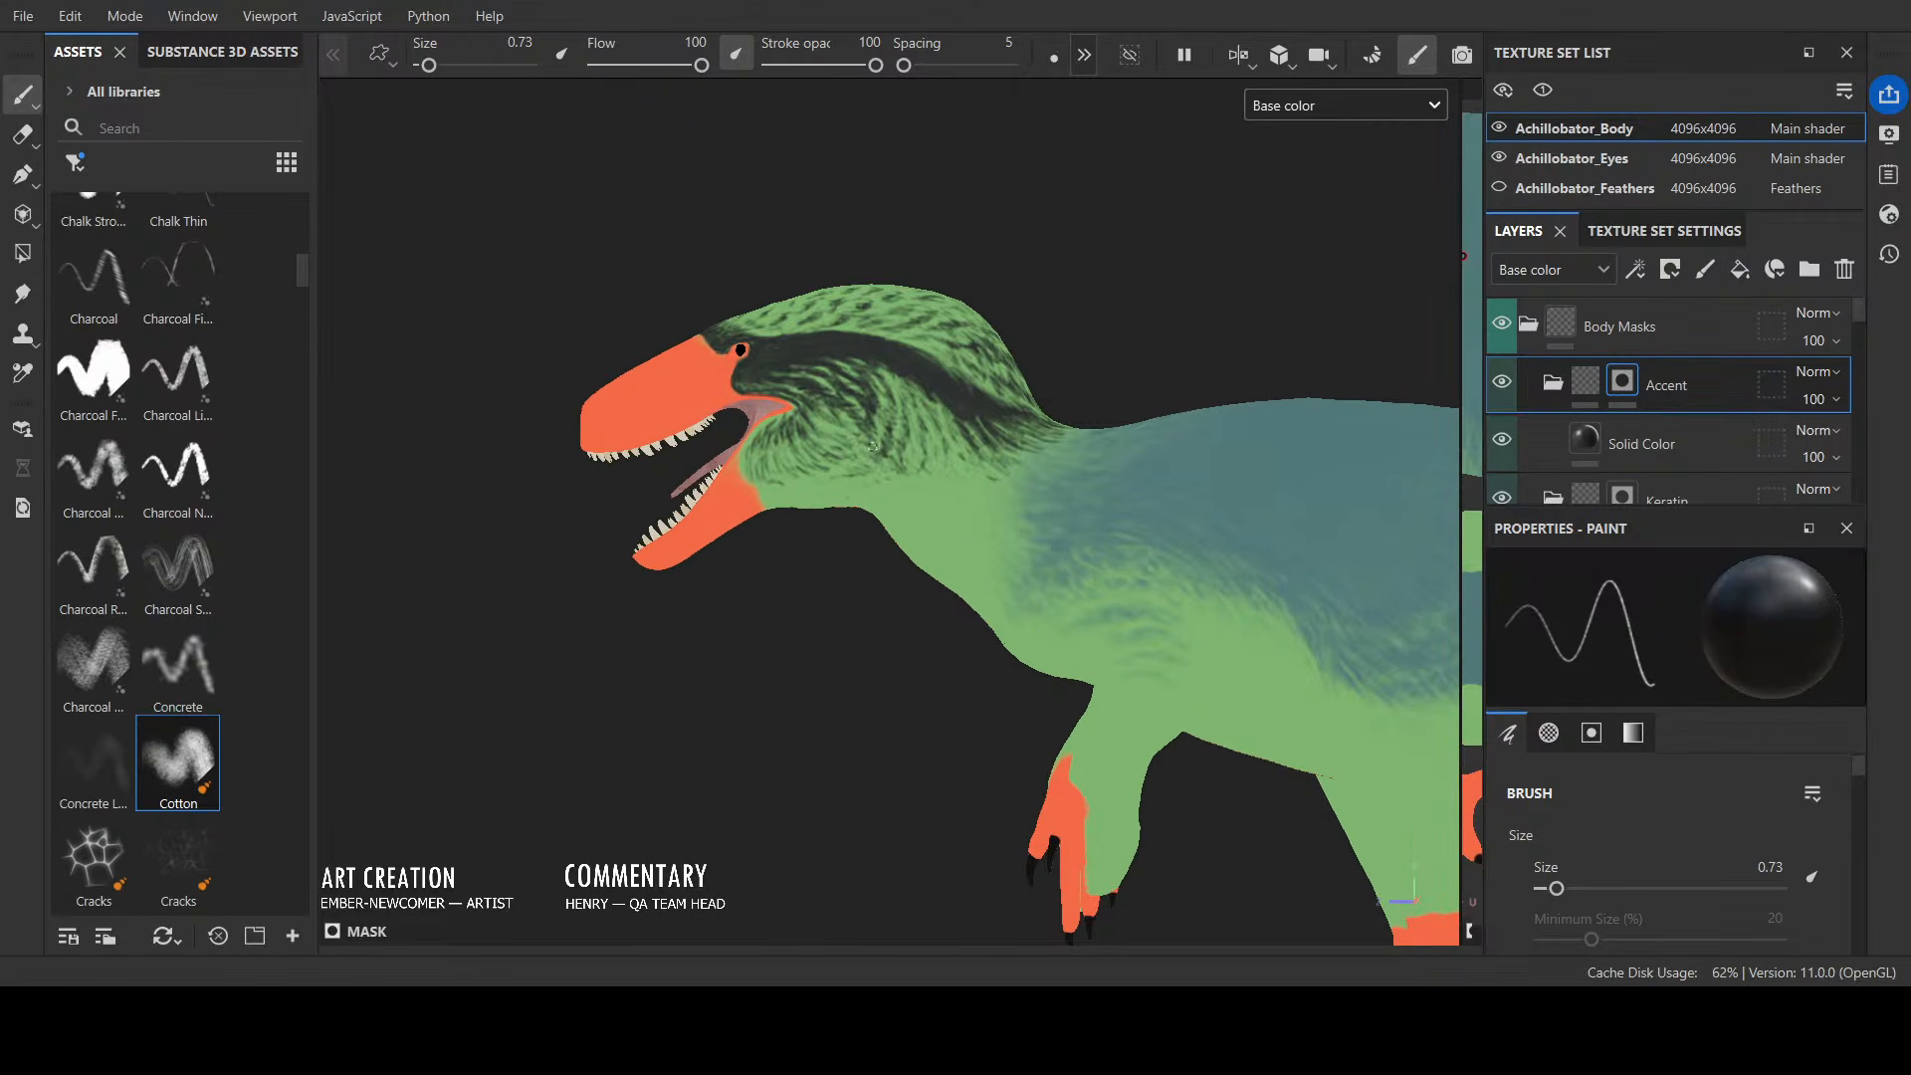
alt+drag(931, 465, 931, 300)
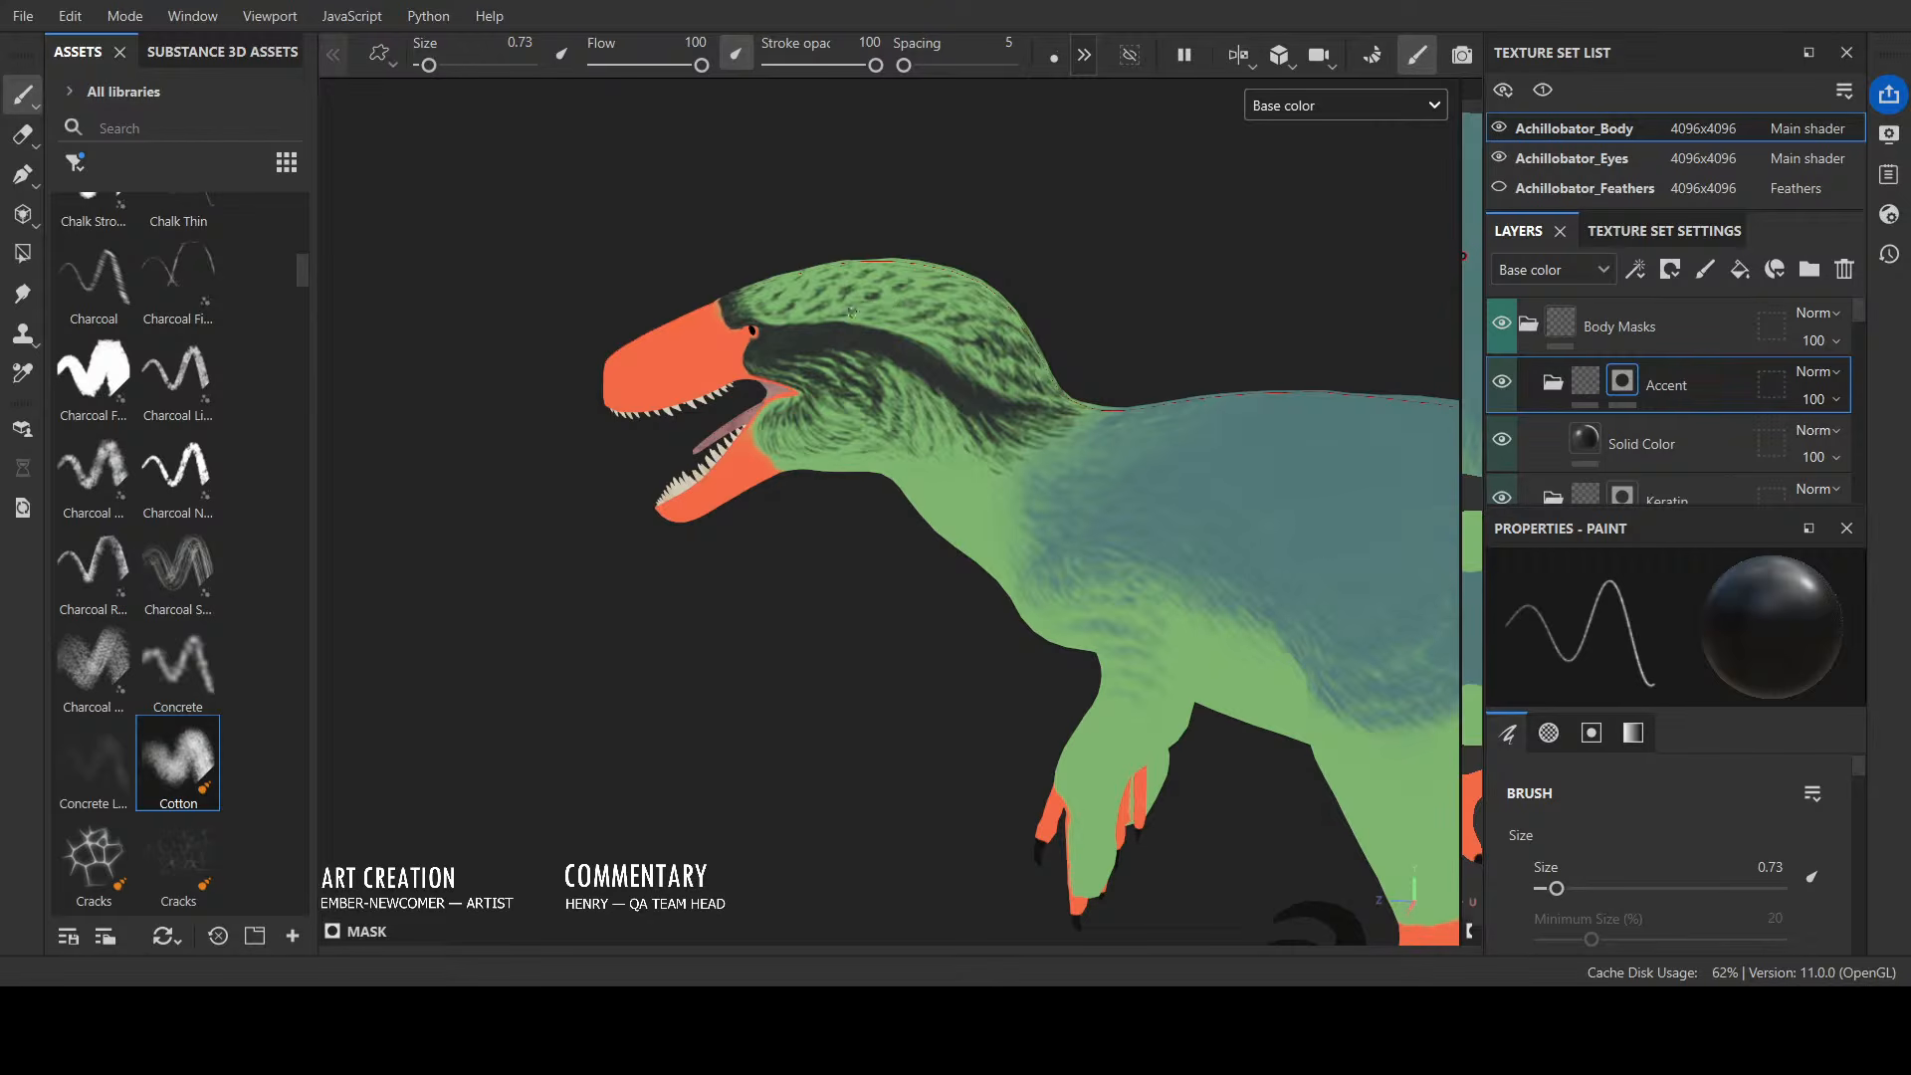
mouse_move(1057, 357)
alt+mouse_down()
mouse_move(1312, 272)
mouse_move(1277, 278)
alt+mouse_up()
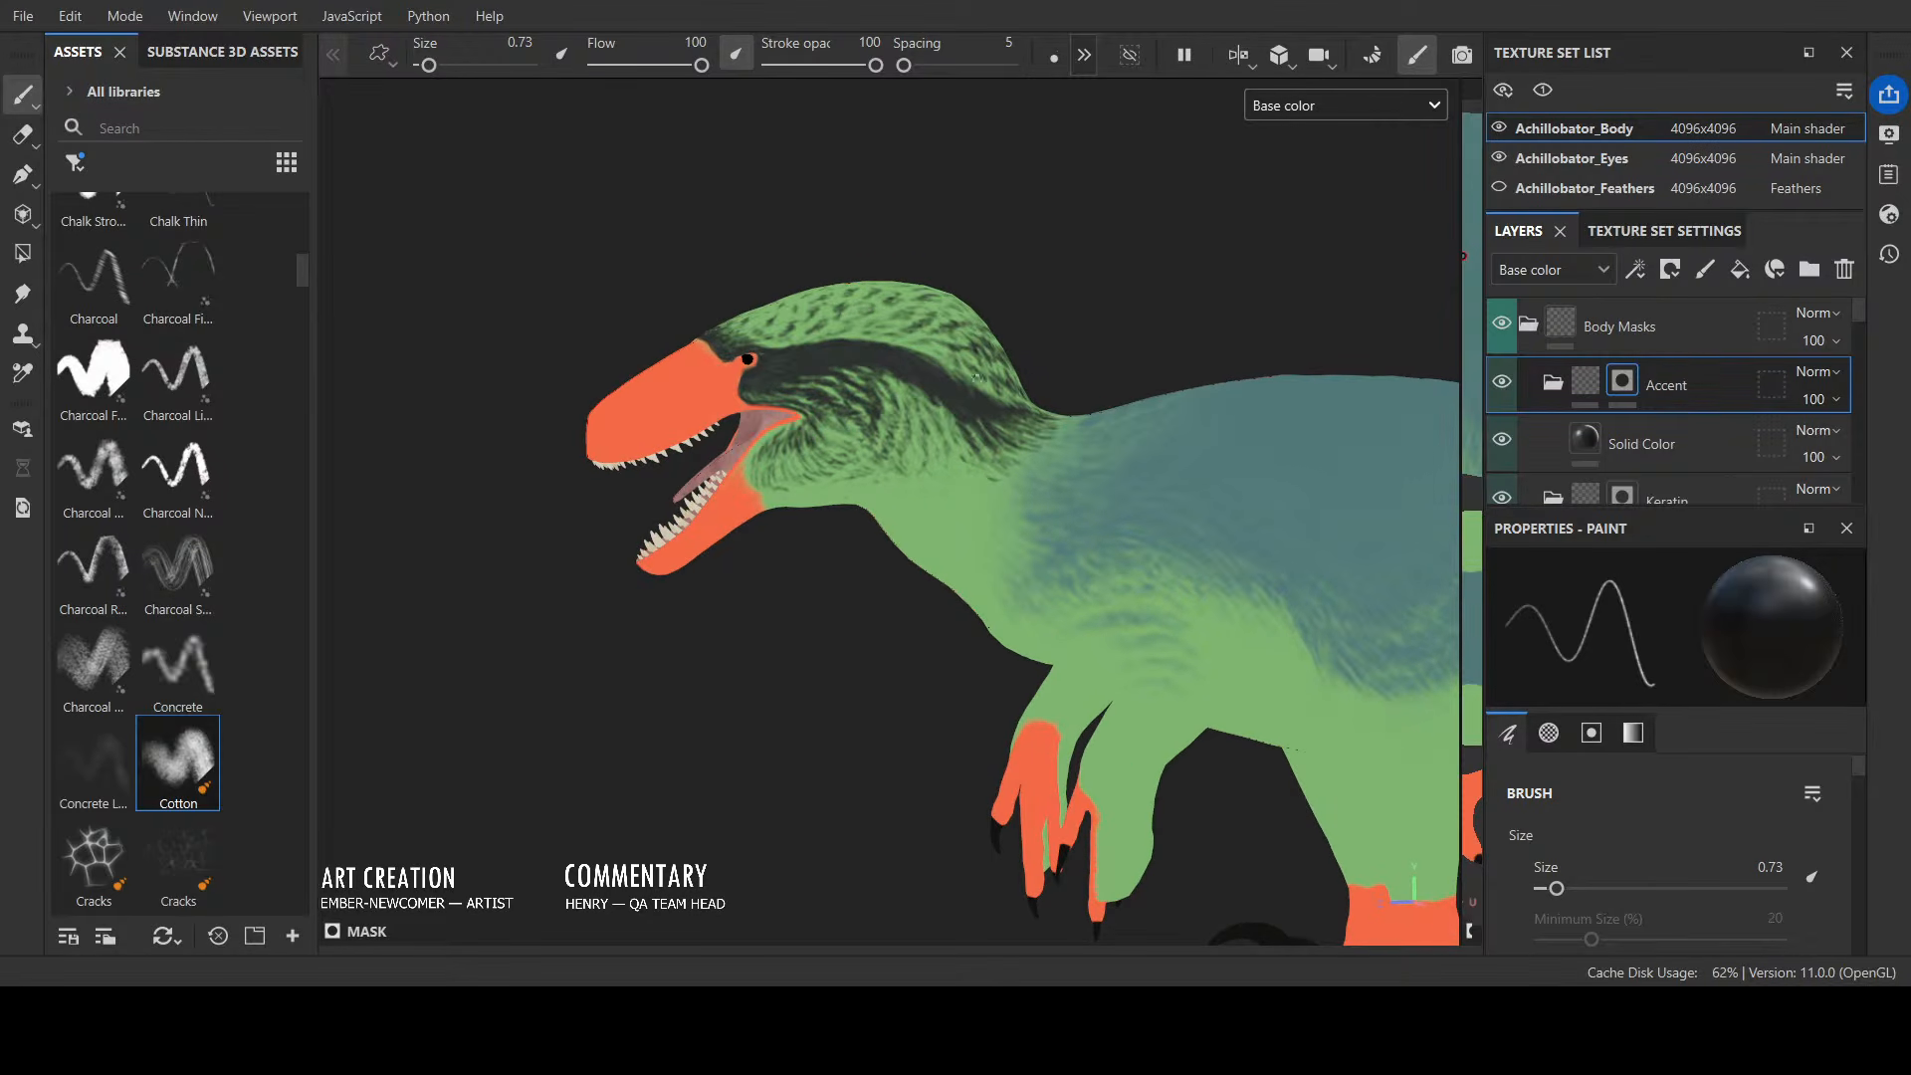
click(1499, 189)
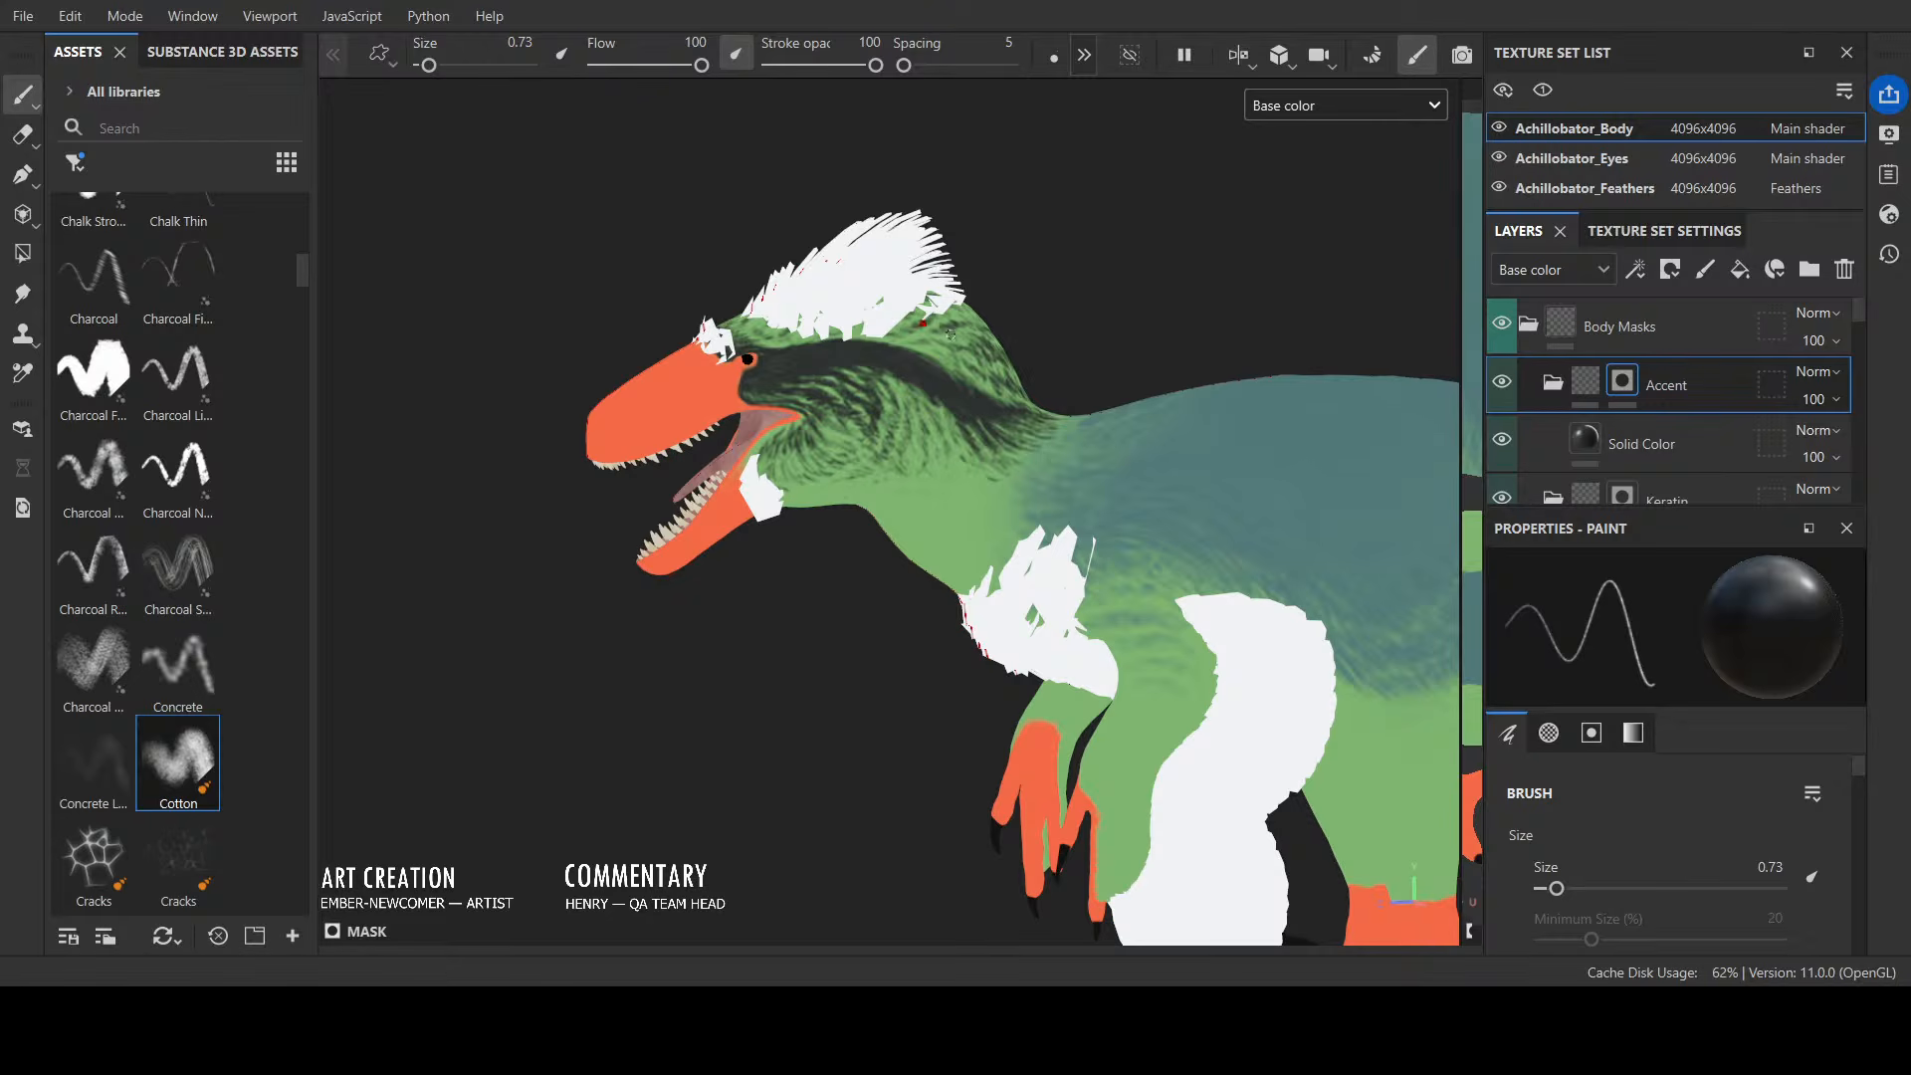
click(1498, 189)
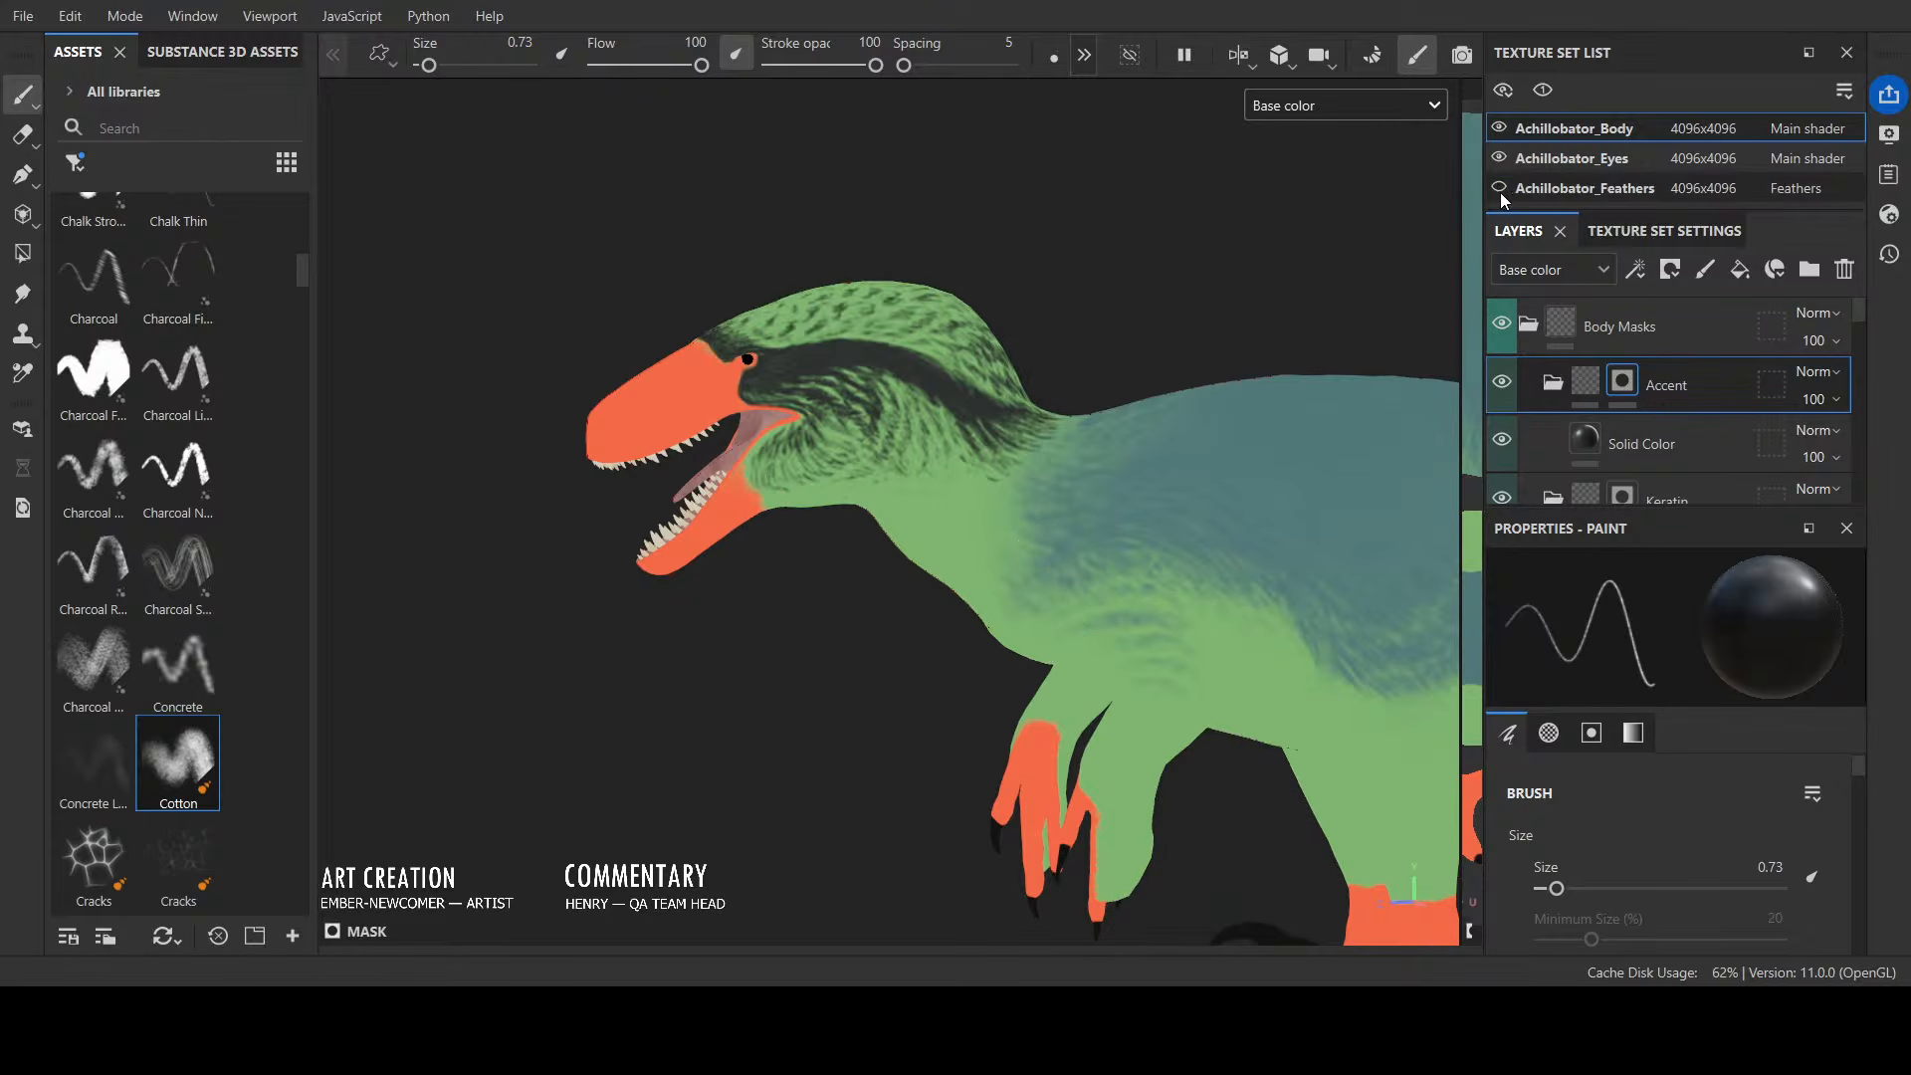
alt+drag(1181, 287, 983, 326)
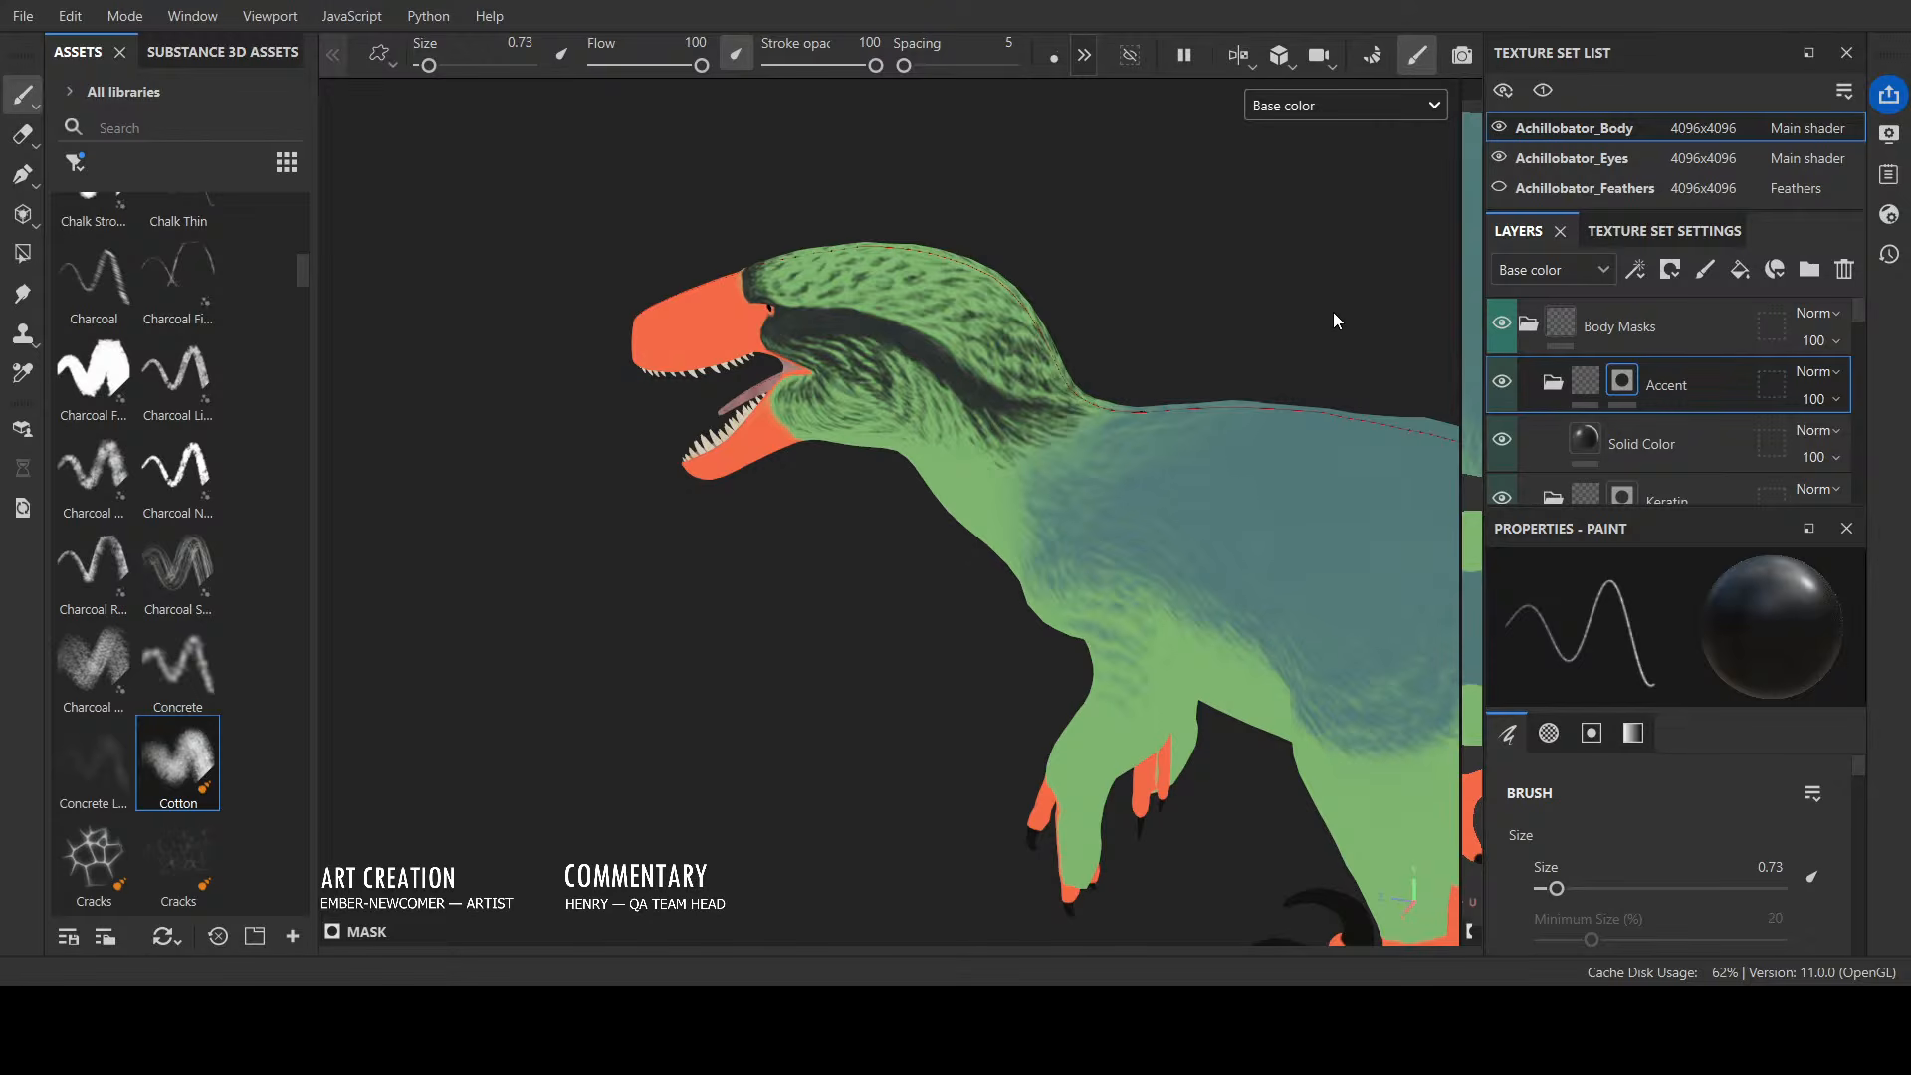
Step: Display the Accent Color Mask channel, set the brush size to 6.01 and softly blend the mask over the forehead and crown
key(c)
alt+drag(1155, 243, 1113, 269)
alt+drag(1025, 386, 1068, 310)
ctrl+right_drag(1037, 281, 1102, 281)
key(x)
mouse_move(777, 304)
mouse_down()
mouse_move(854, 328)
mouse_move(803, 322)
mouse_move(808, 286)
mouse_move(781, 275)
mouse_move(856, 281)
mouse_up()
key(x)
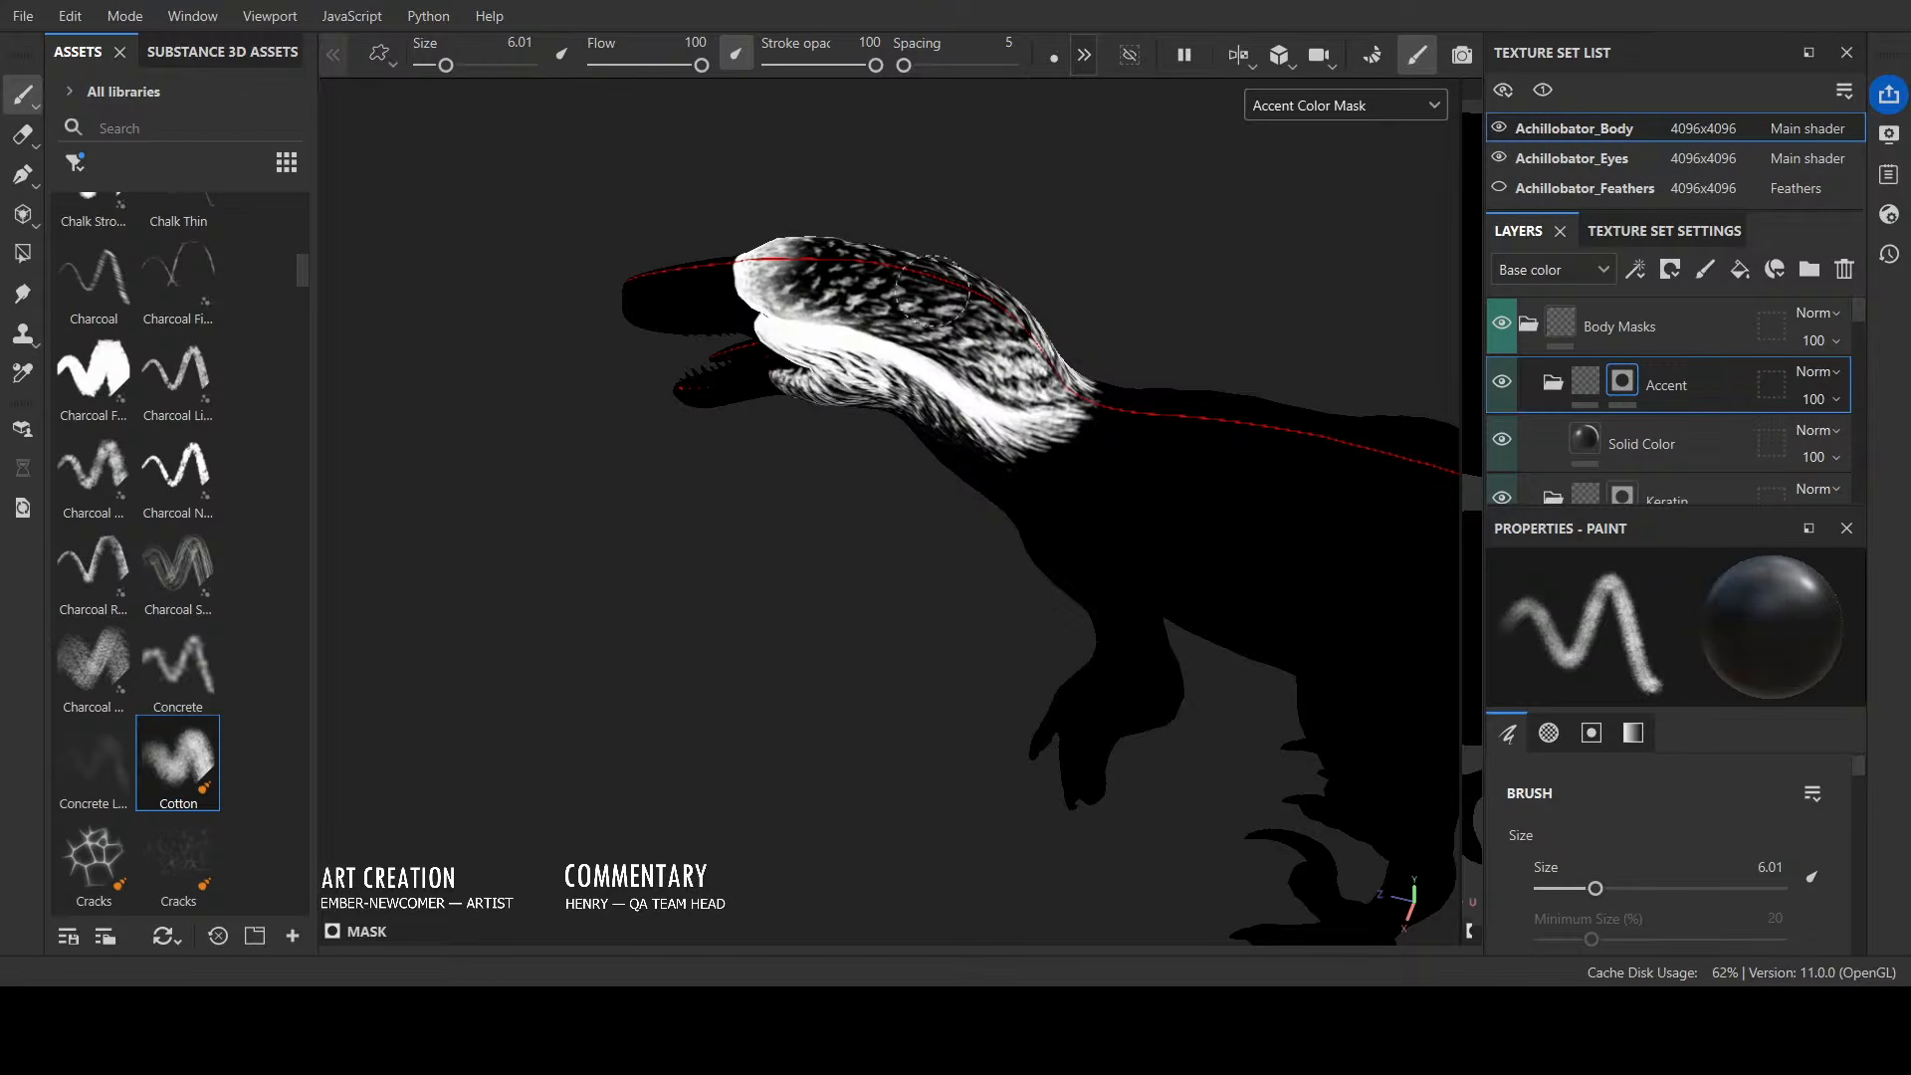
Step: Check the blended markings in the Accent Color Mask, Material and Base color views, briefly showing the Achillobator_Feathers texture set
mouse_move(1173, 314)
alt+mouse_down()
mouse_move(1120, 328)
mouse_move(1106, 360)
mouse_move(1085, 344)
mouse_move(1105, 418)
mouse_move(1062, 284)
mouse_move(1094, 328)
mouse_move(1057, 171)
alt+mouse_up()
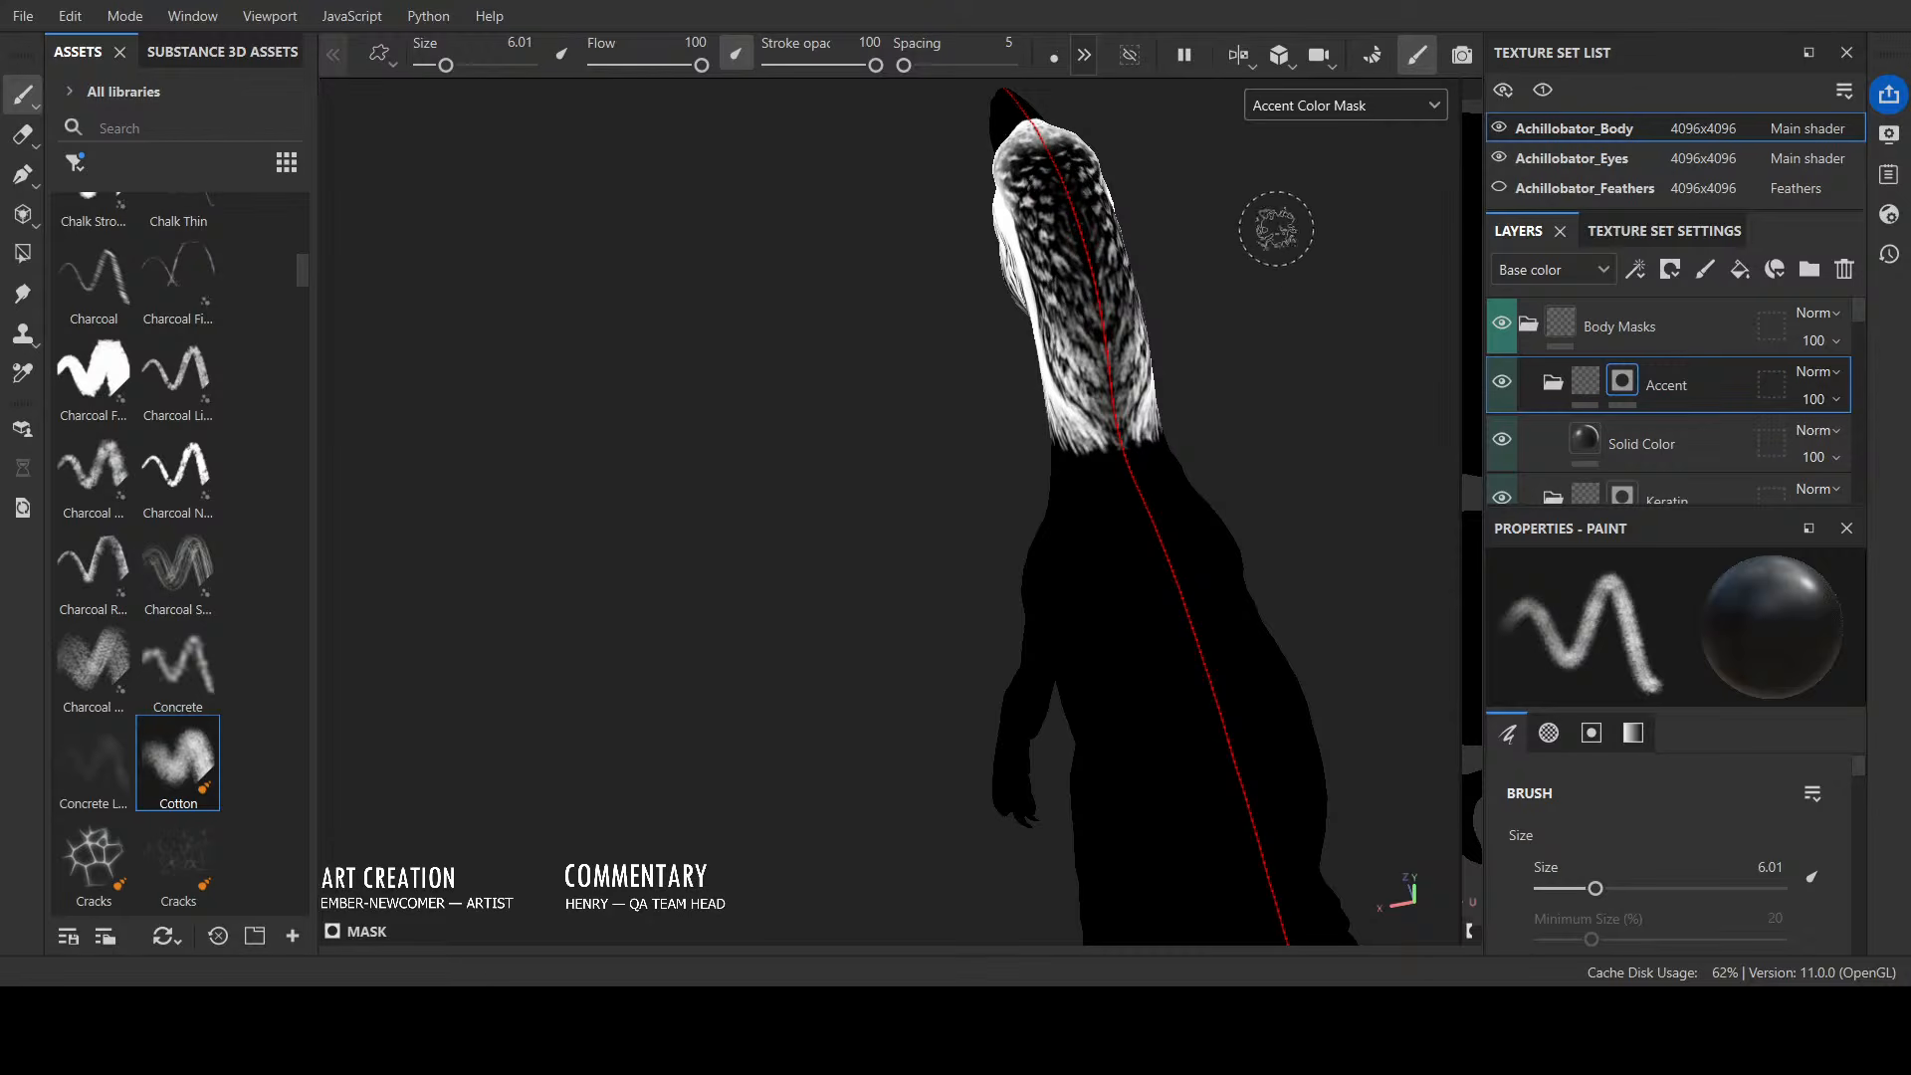
alt+drag(1271, 222, 1314, 200)
key(m)
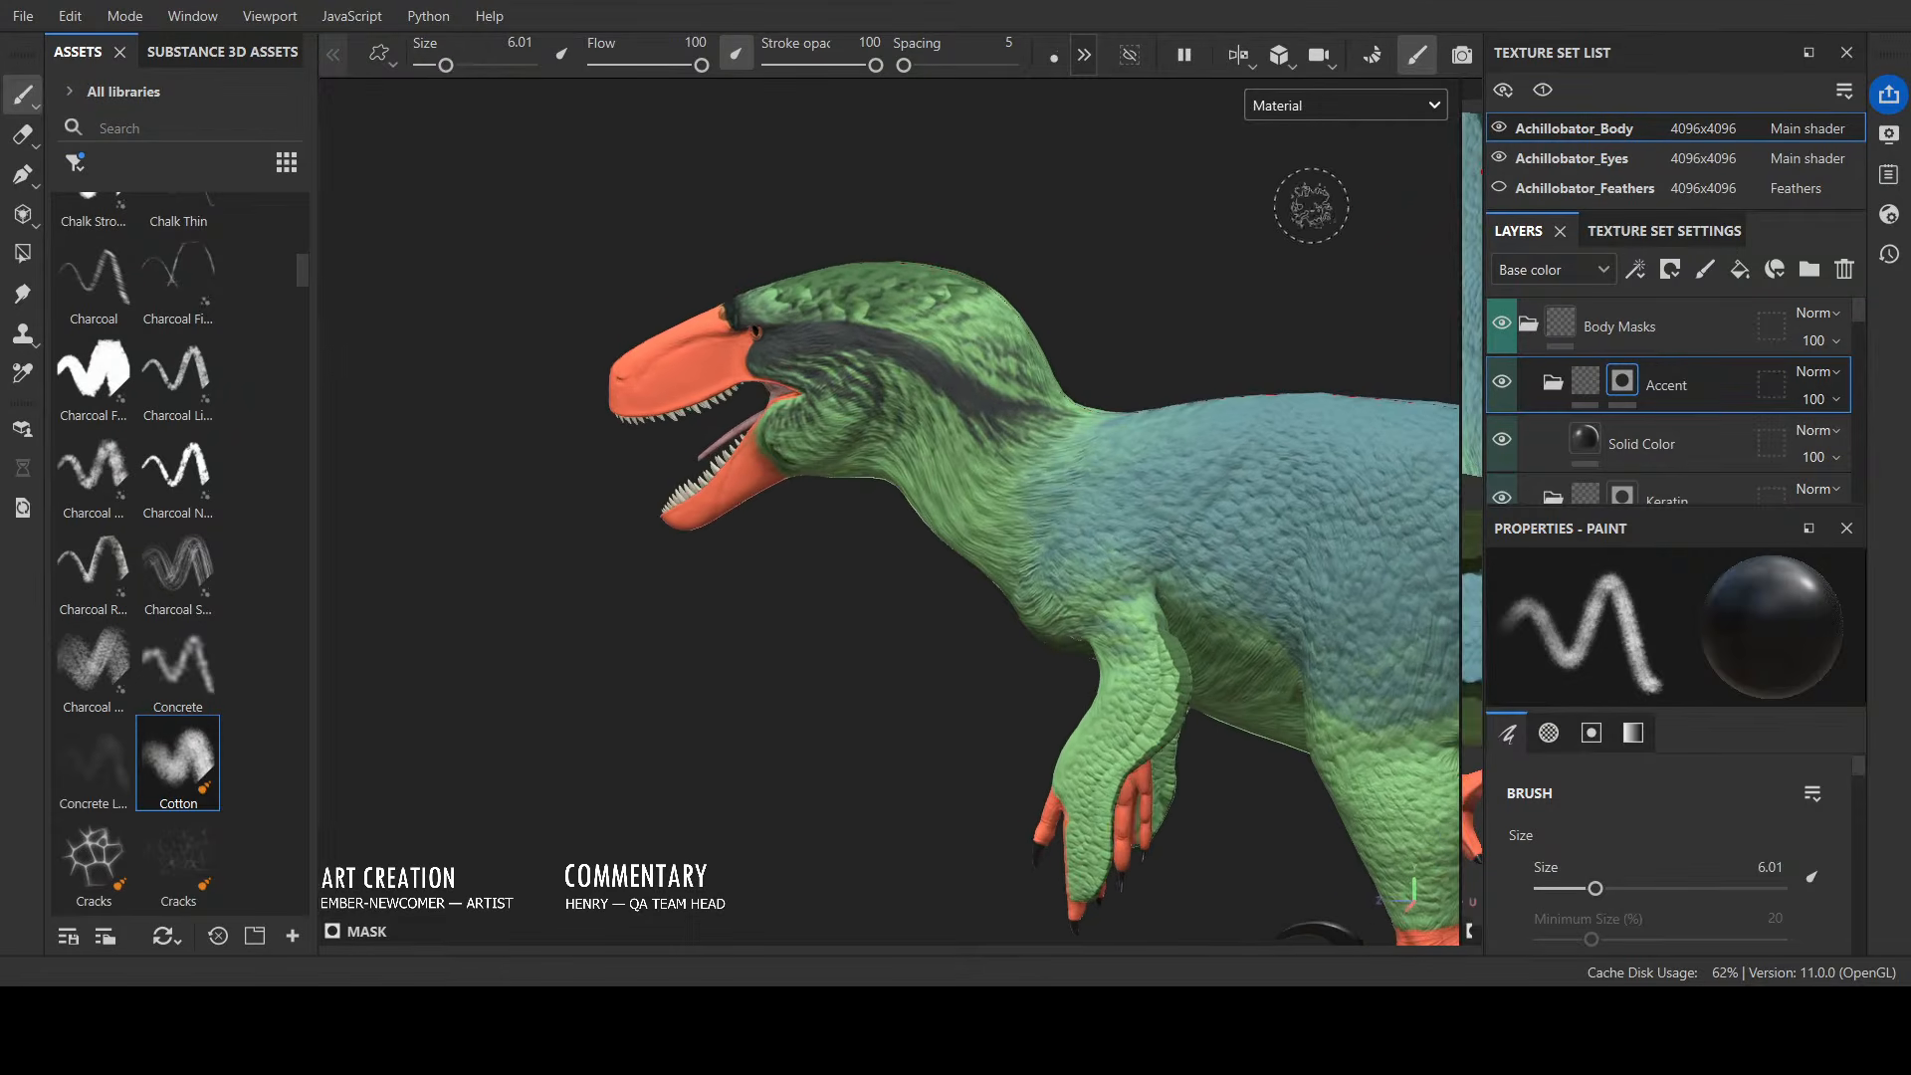
click(1498, 189)
key(b)
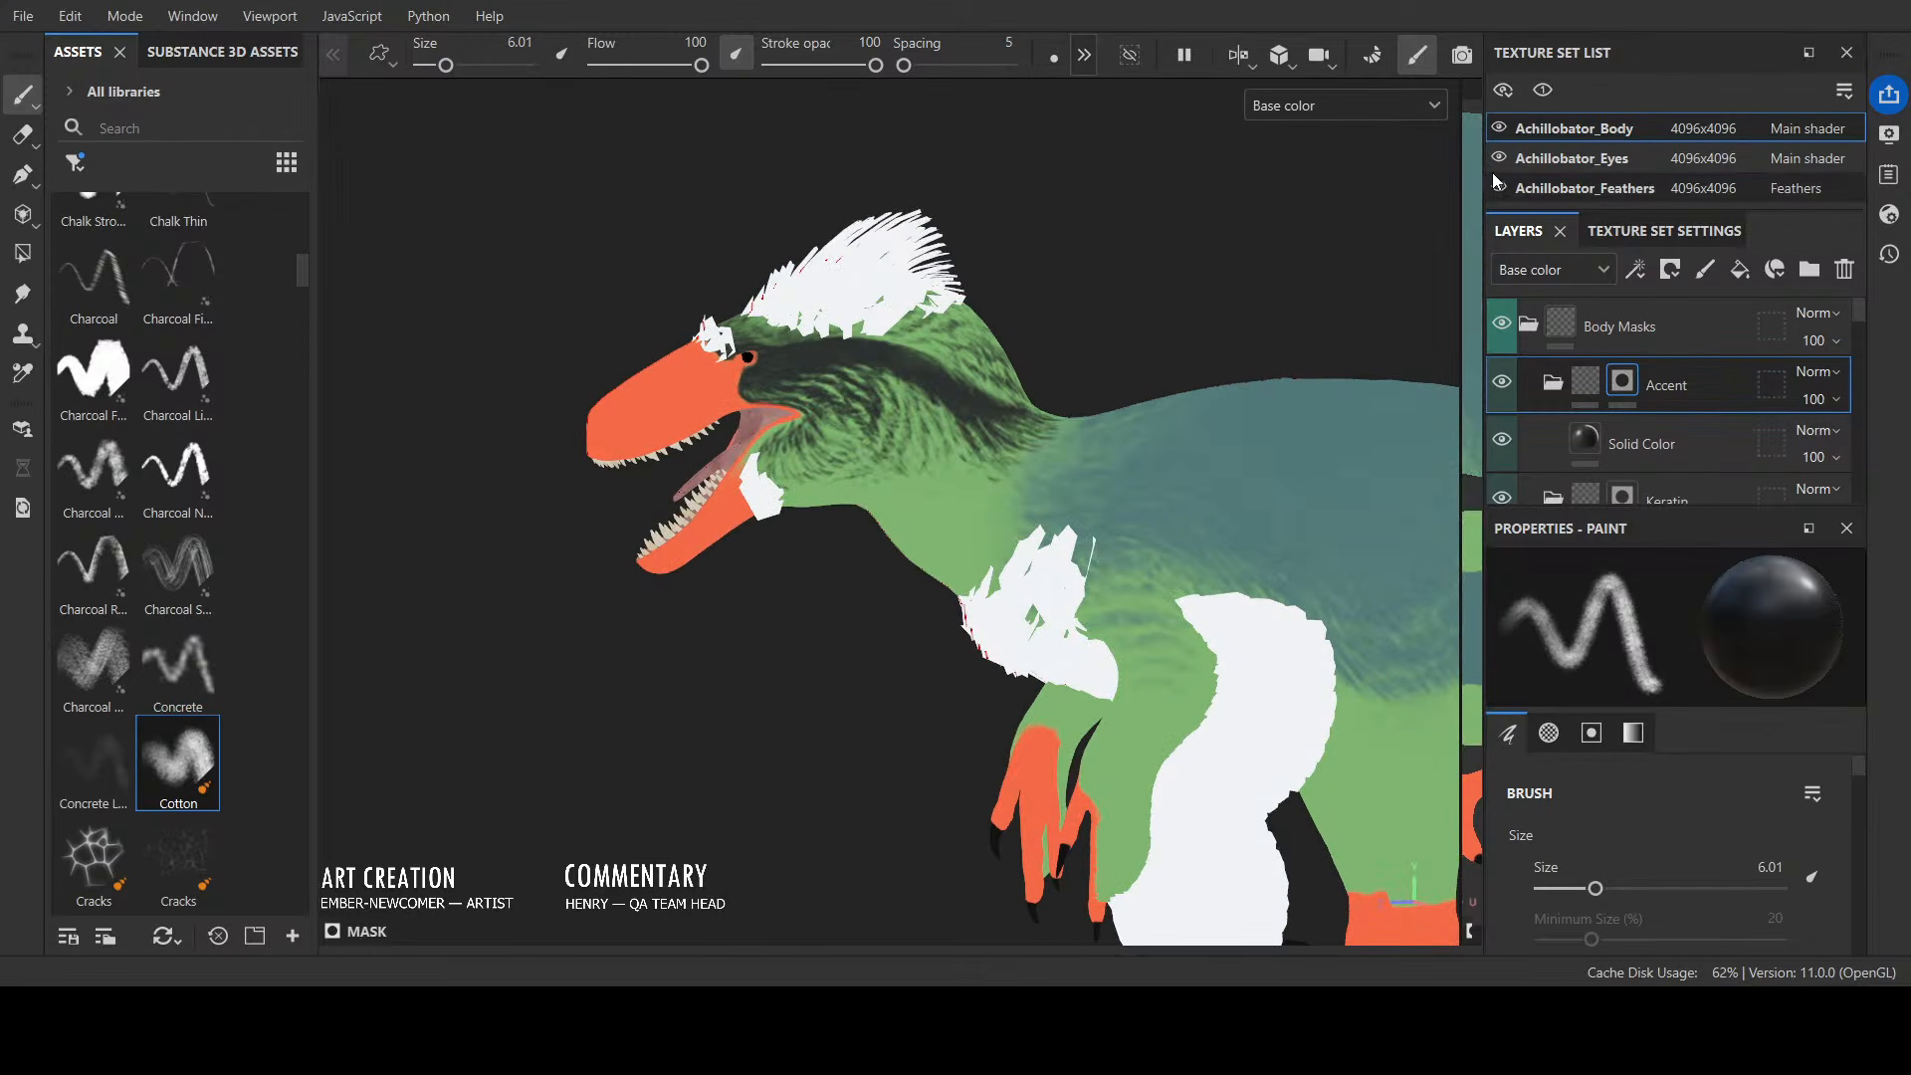
click(1498, 189)
mouse_move(1413, 299)
alt+mouse_down()
mouse_move(1337, 329)
mouse_move(1224, 300)
mouse_move(1390, 286)
alt+mouse_up()
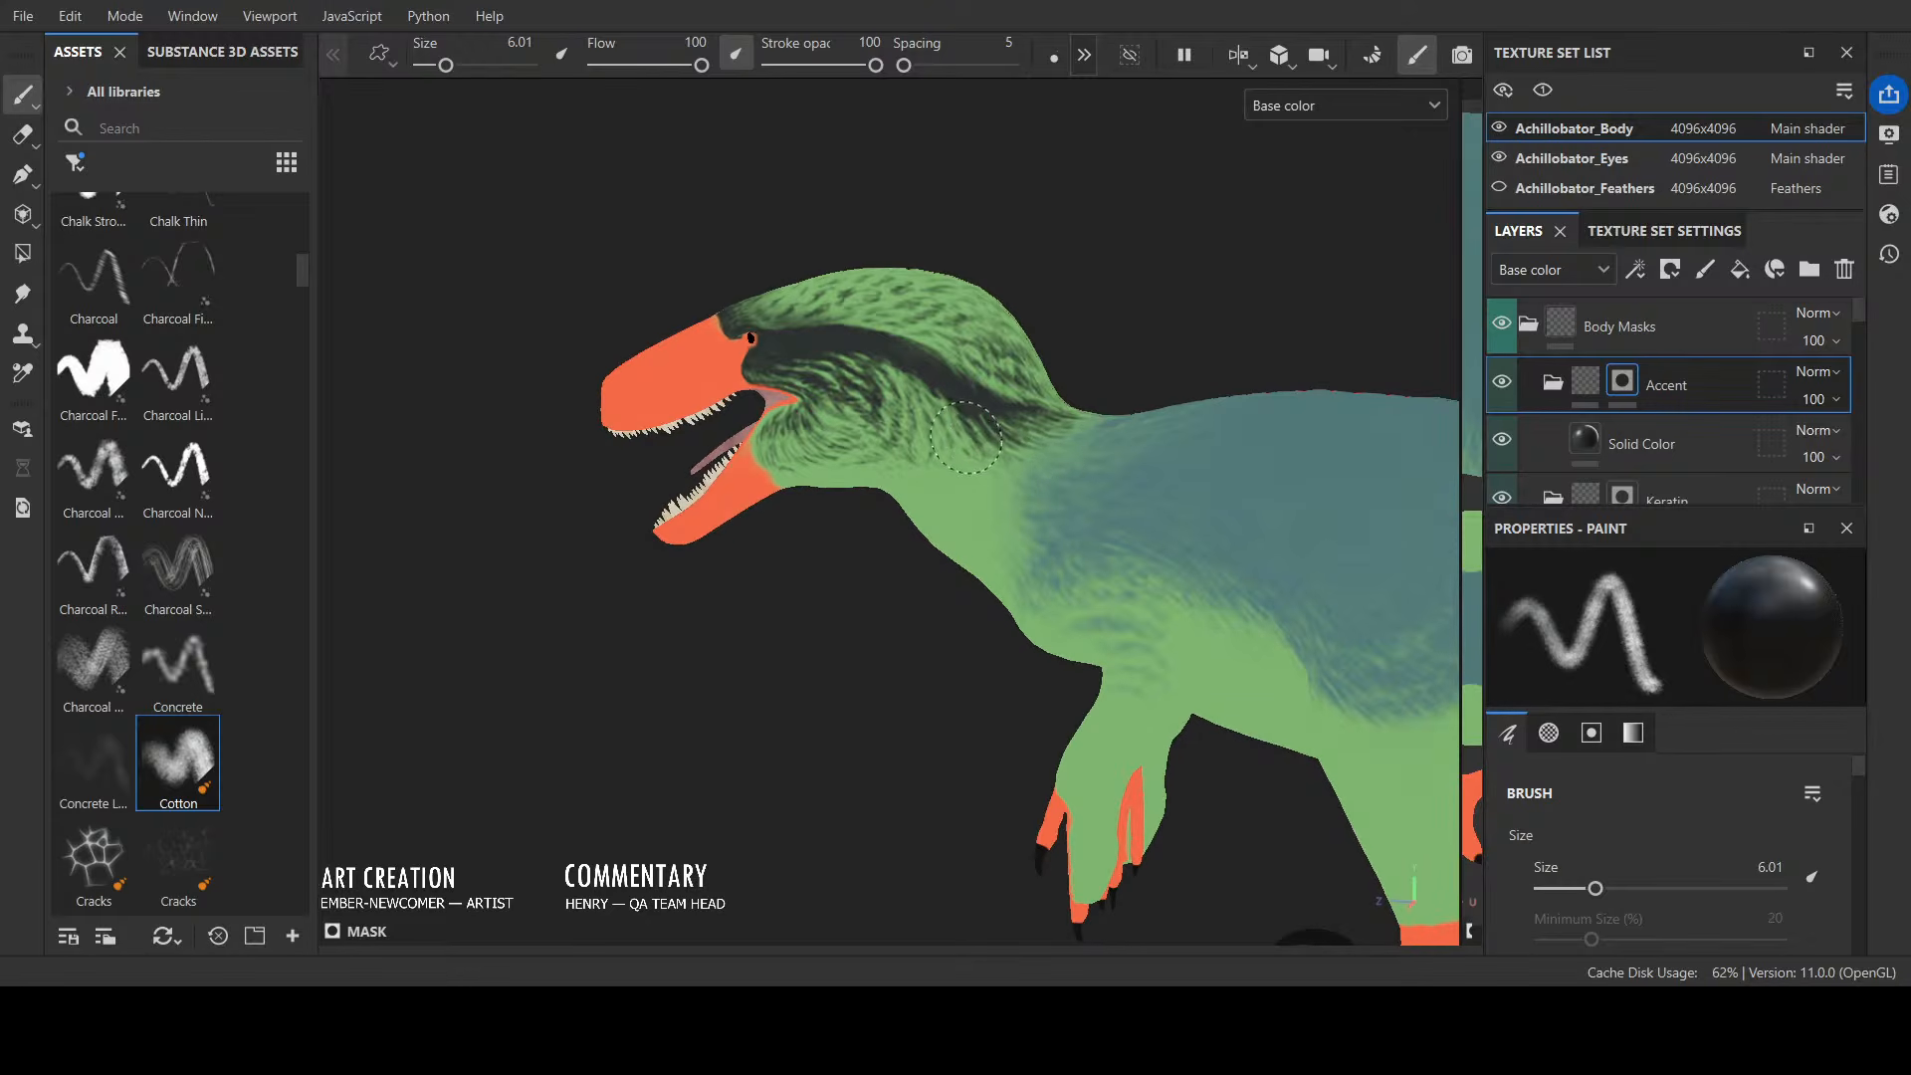
Step: Inspect the head and neck in the Material and Base color views with the Achillobator_Feathers texture set shown
mouse_move(1256, 395)
alt+mouse_down()
mouse_move(793, 243)
mouse_move(1360, 263)
mouse_move(972, 670)
mouse_move(1293, 704)
mouse_move(1328, 725)
mouse_move(1233, 772)
mouse_move(1326, 708)
mouse_move(810, 743)
mouse_move(588, 627)
alt+mouse_up()
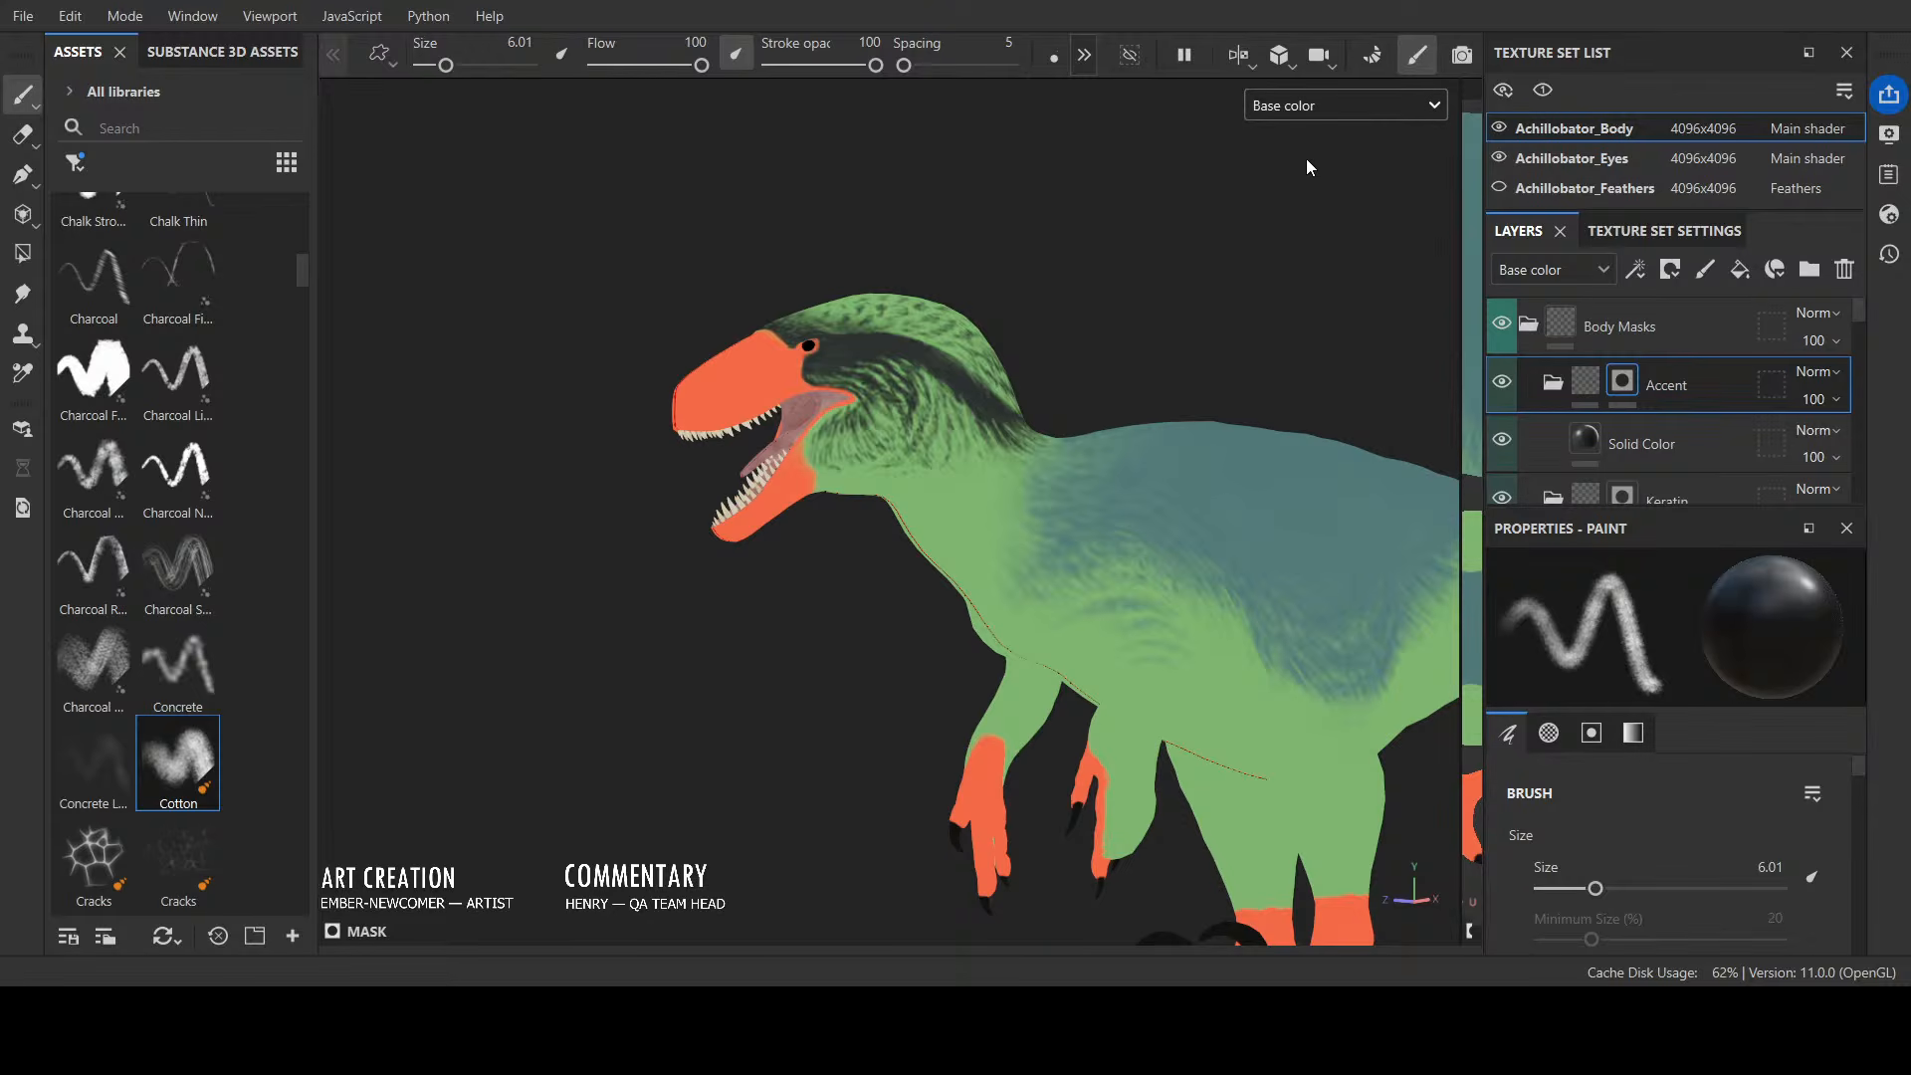
key(m)
alt+drag(1256, 278, 1120, 292)
click(1497, 188)
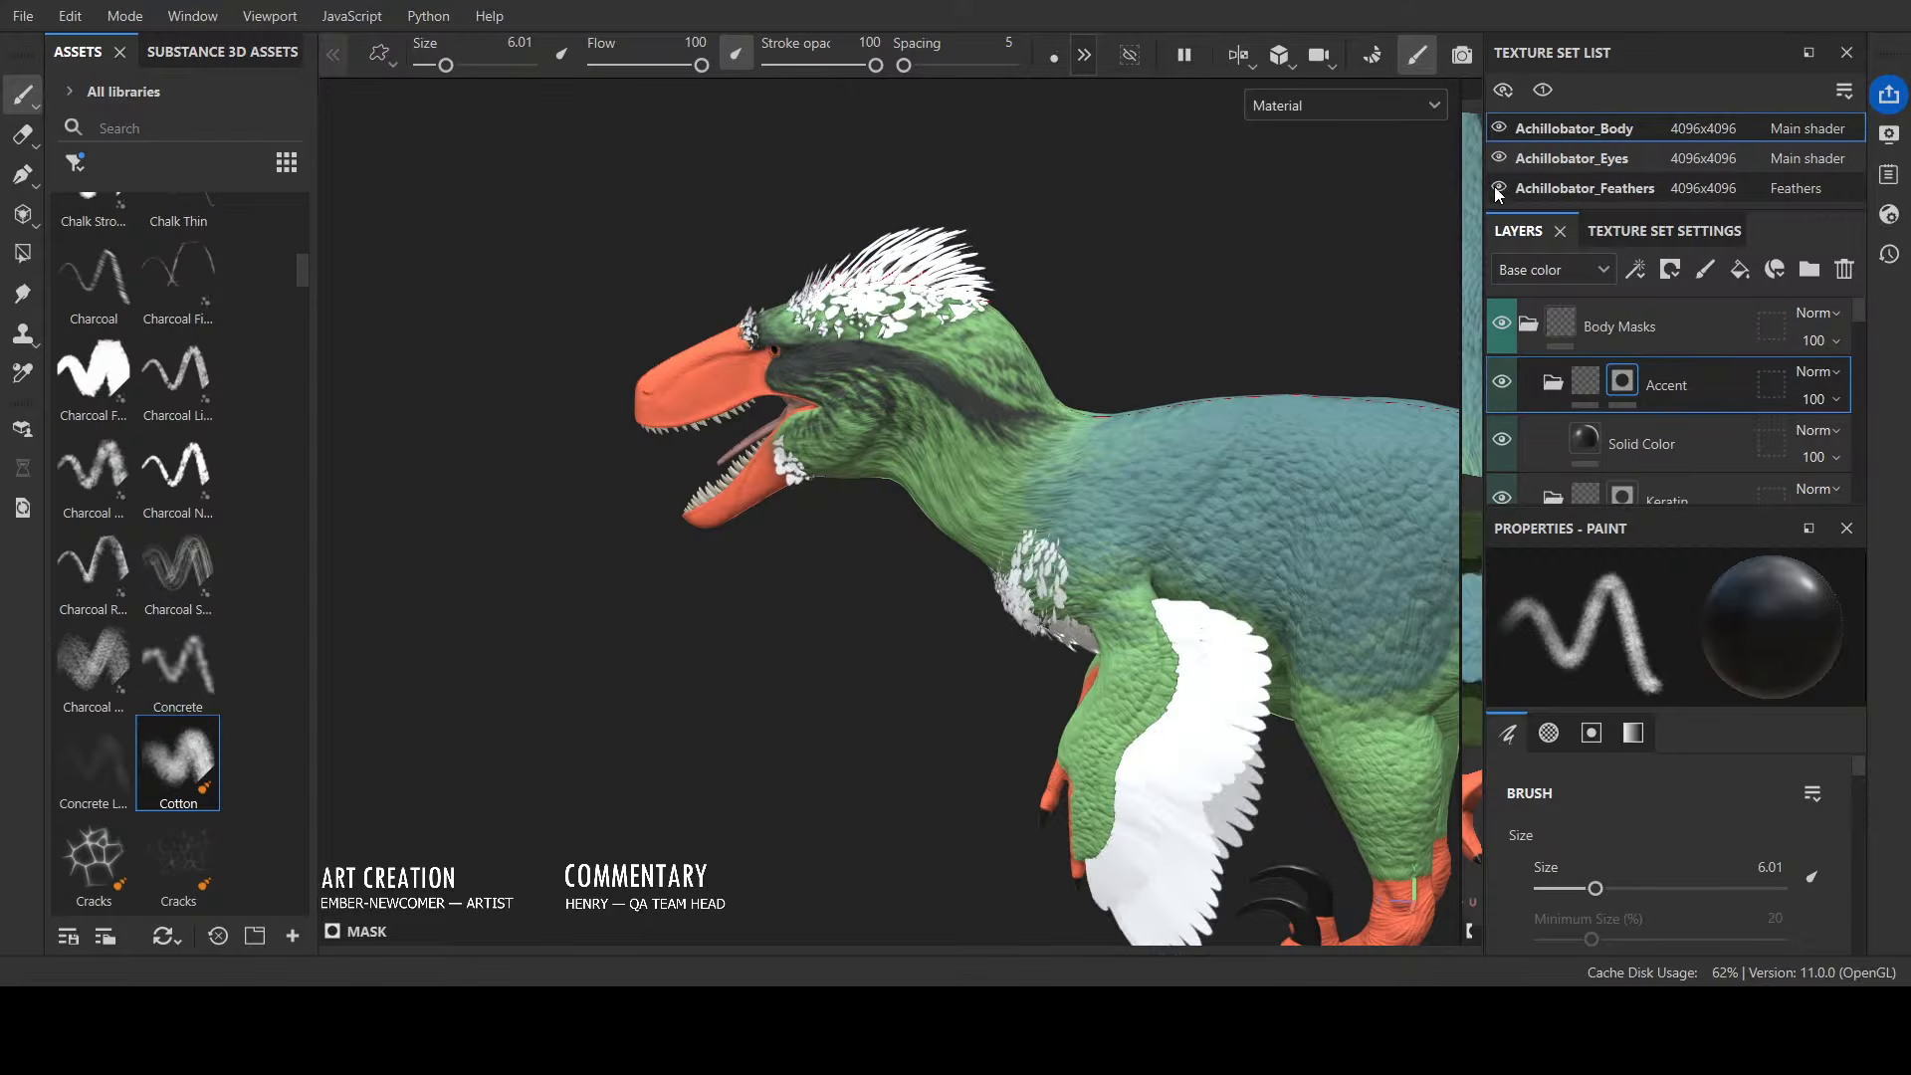
mouse_move(781, 681)
alt+mouse_down()
mouse_move(1400, 691)
mouse_move(1207, 571)
mouse_move(896, 644)
alt+mouse_up()
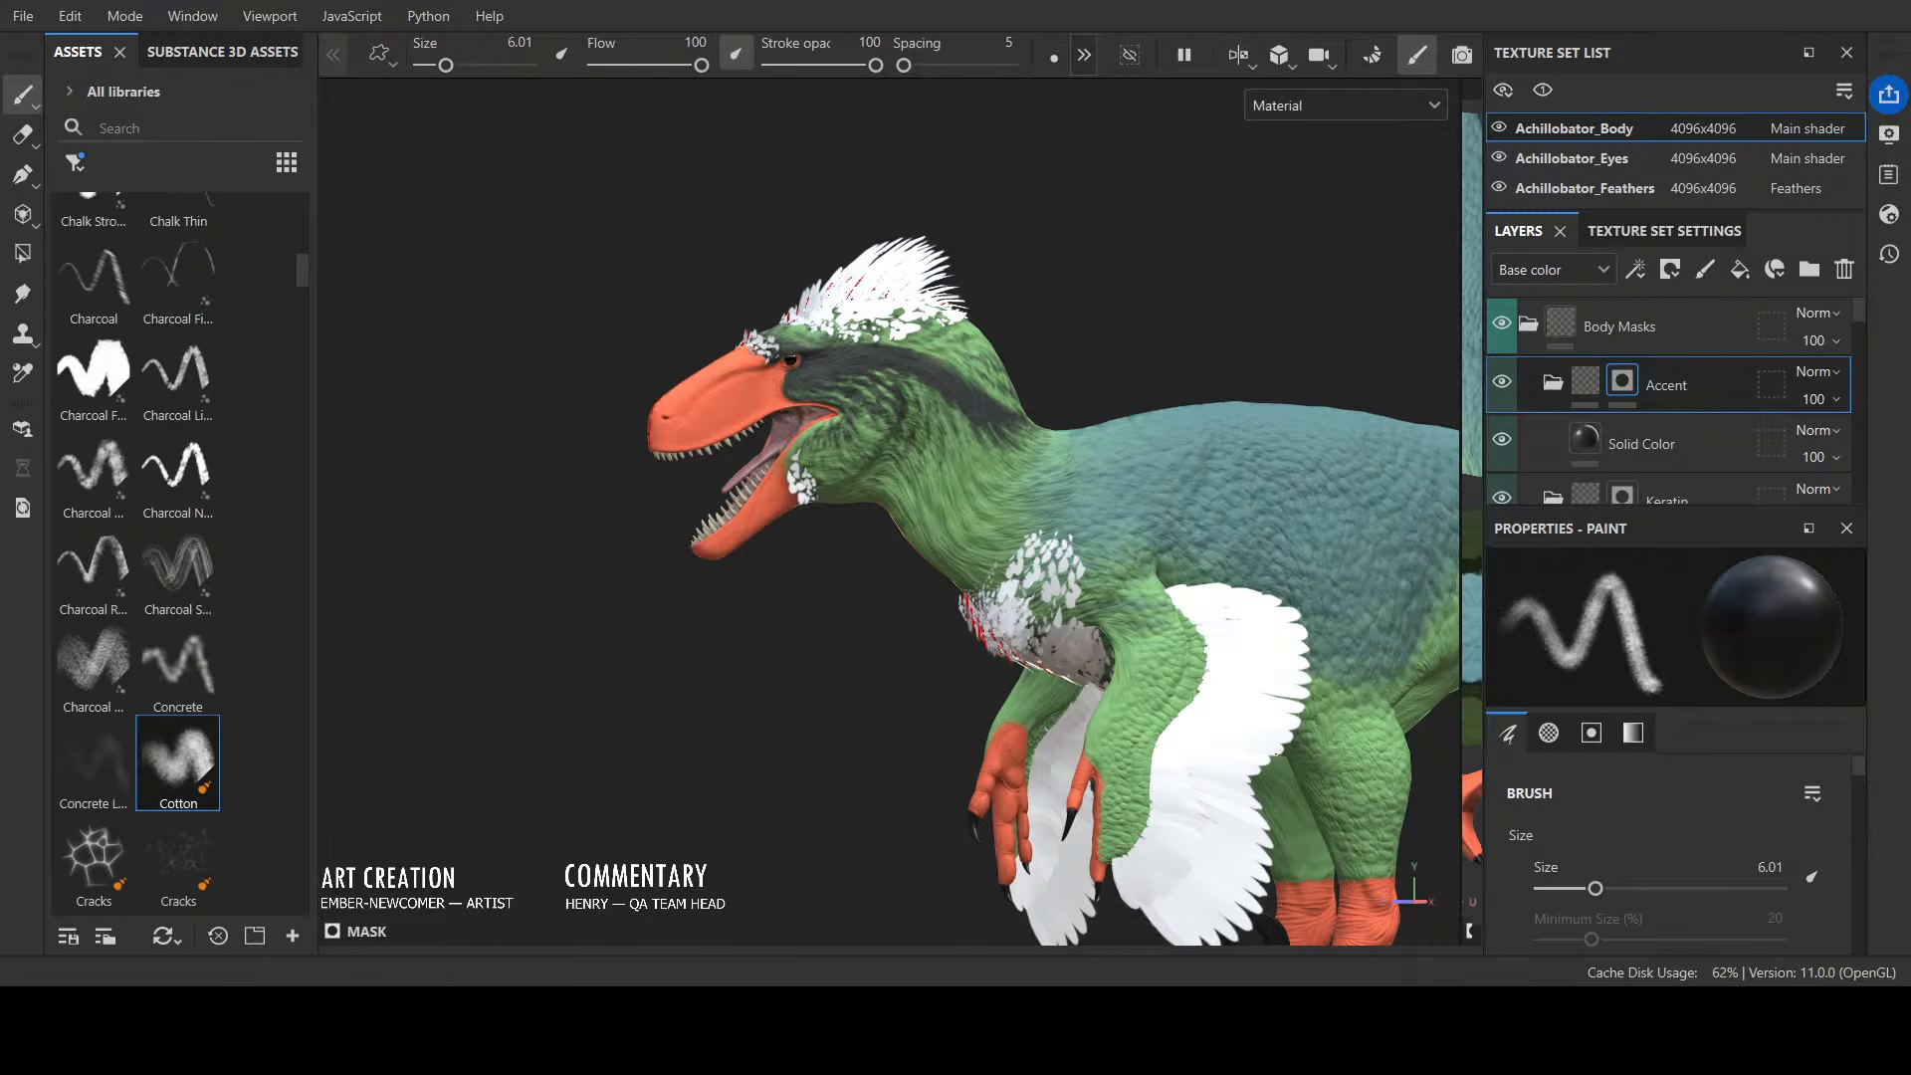
alt+drag(1224, 260, 1120, 349)
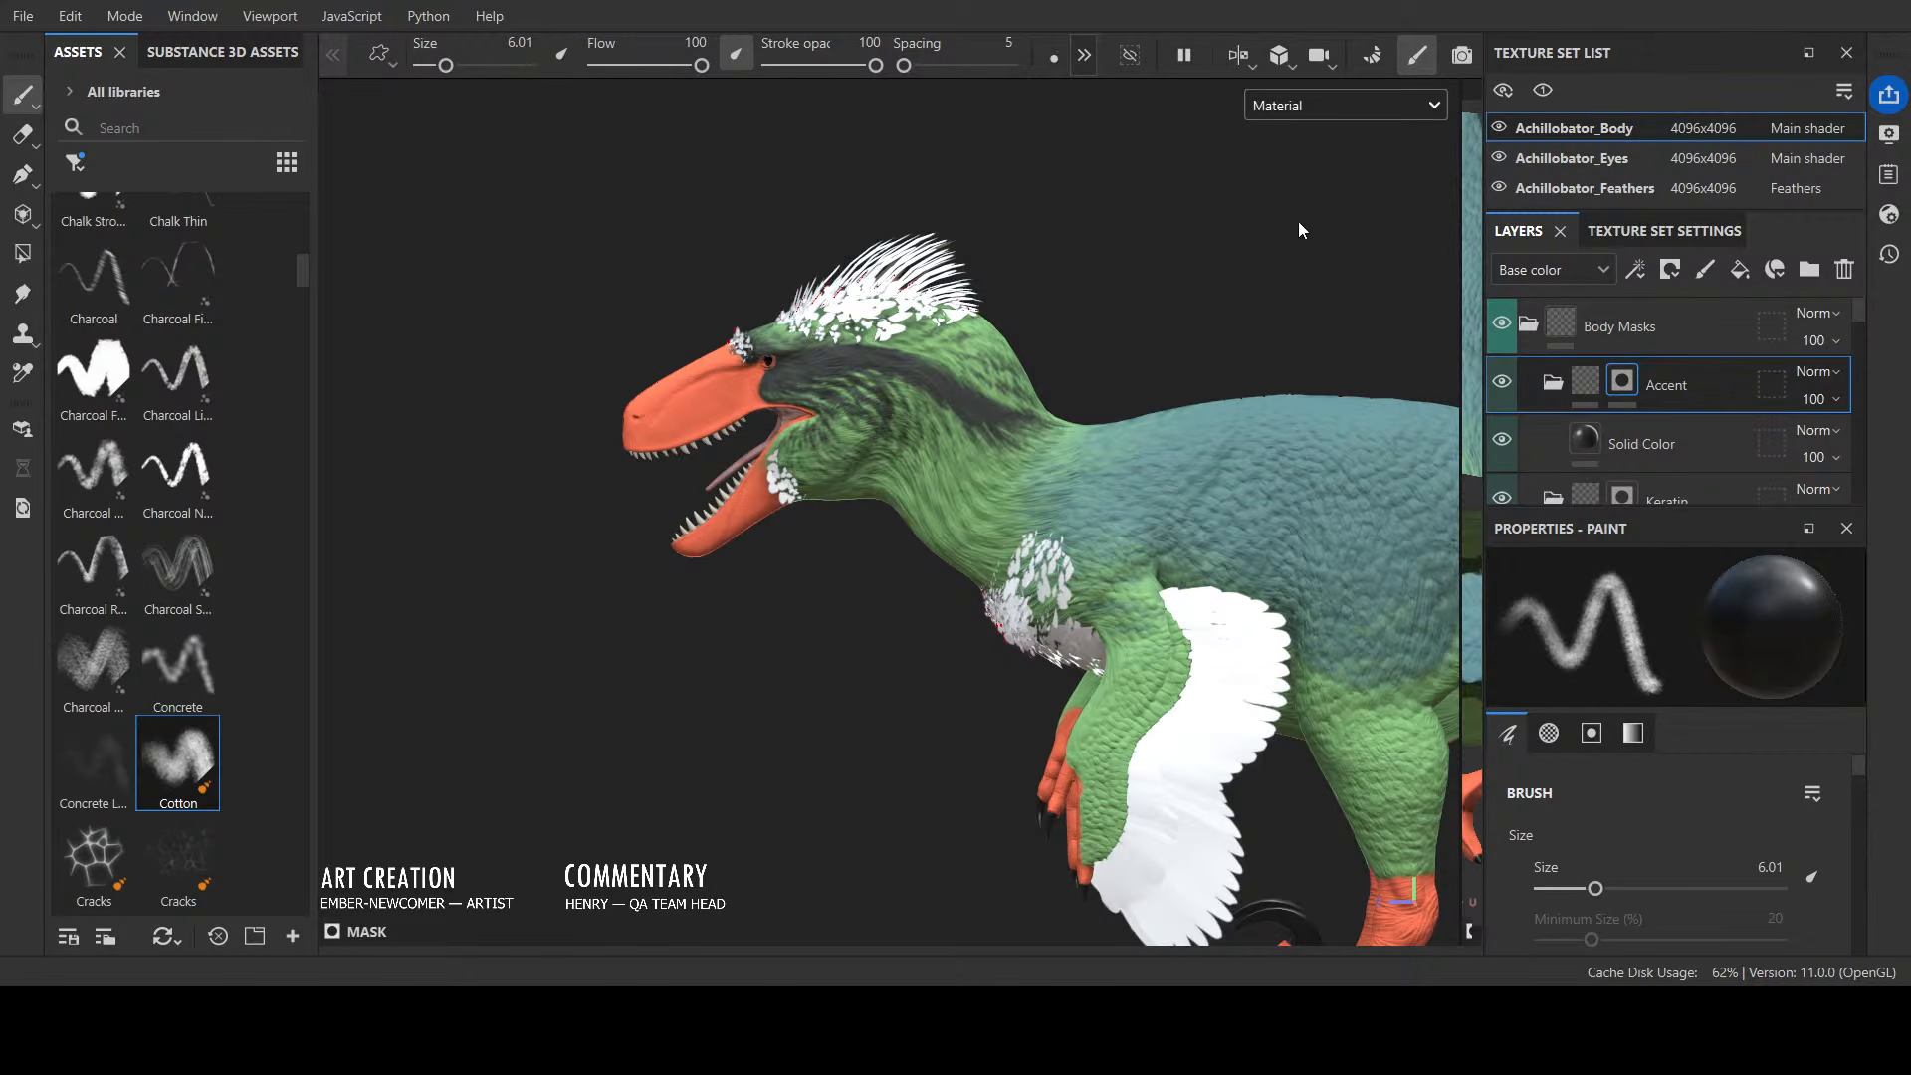
key(c)
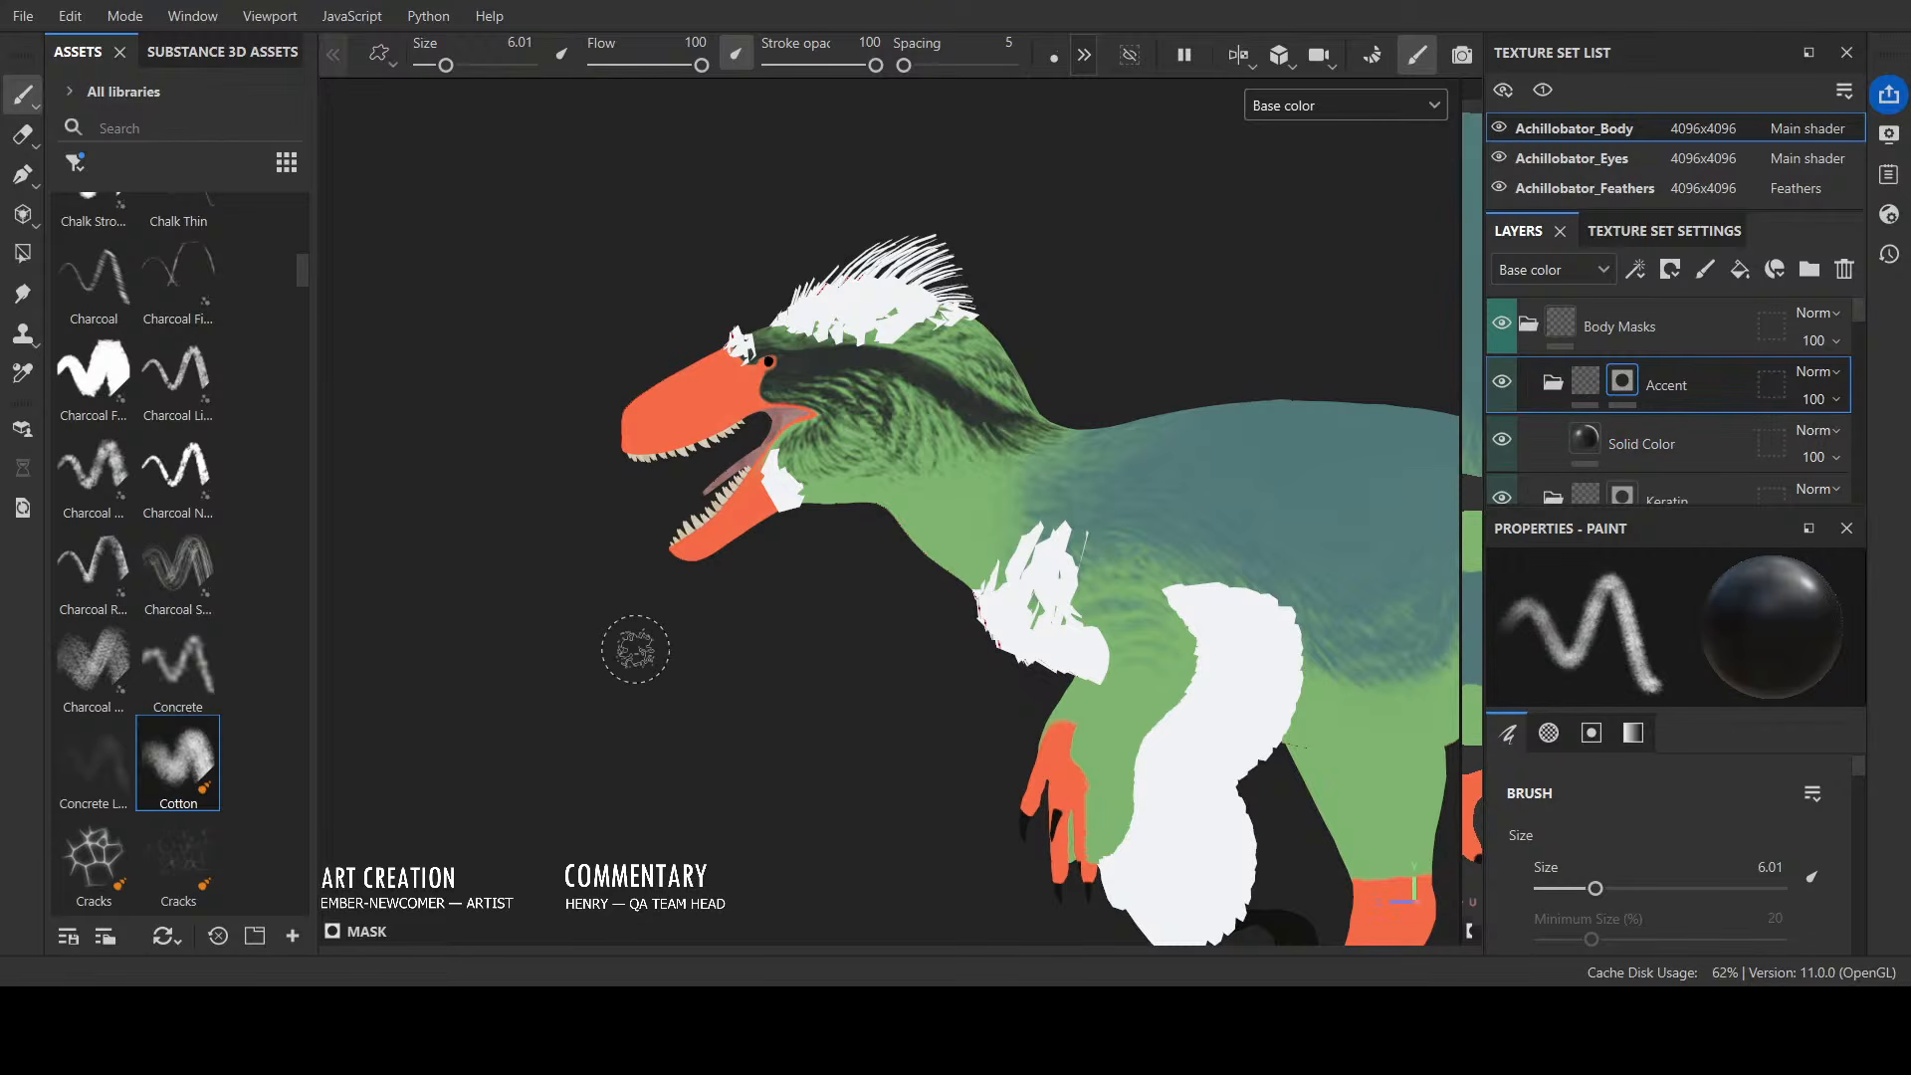
mouse_move(1118, 367)
alt+mouse_down()
mouse_move(1250, 349)
mouse_move(1182, 358)
alt+mouse_up()
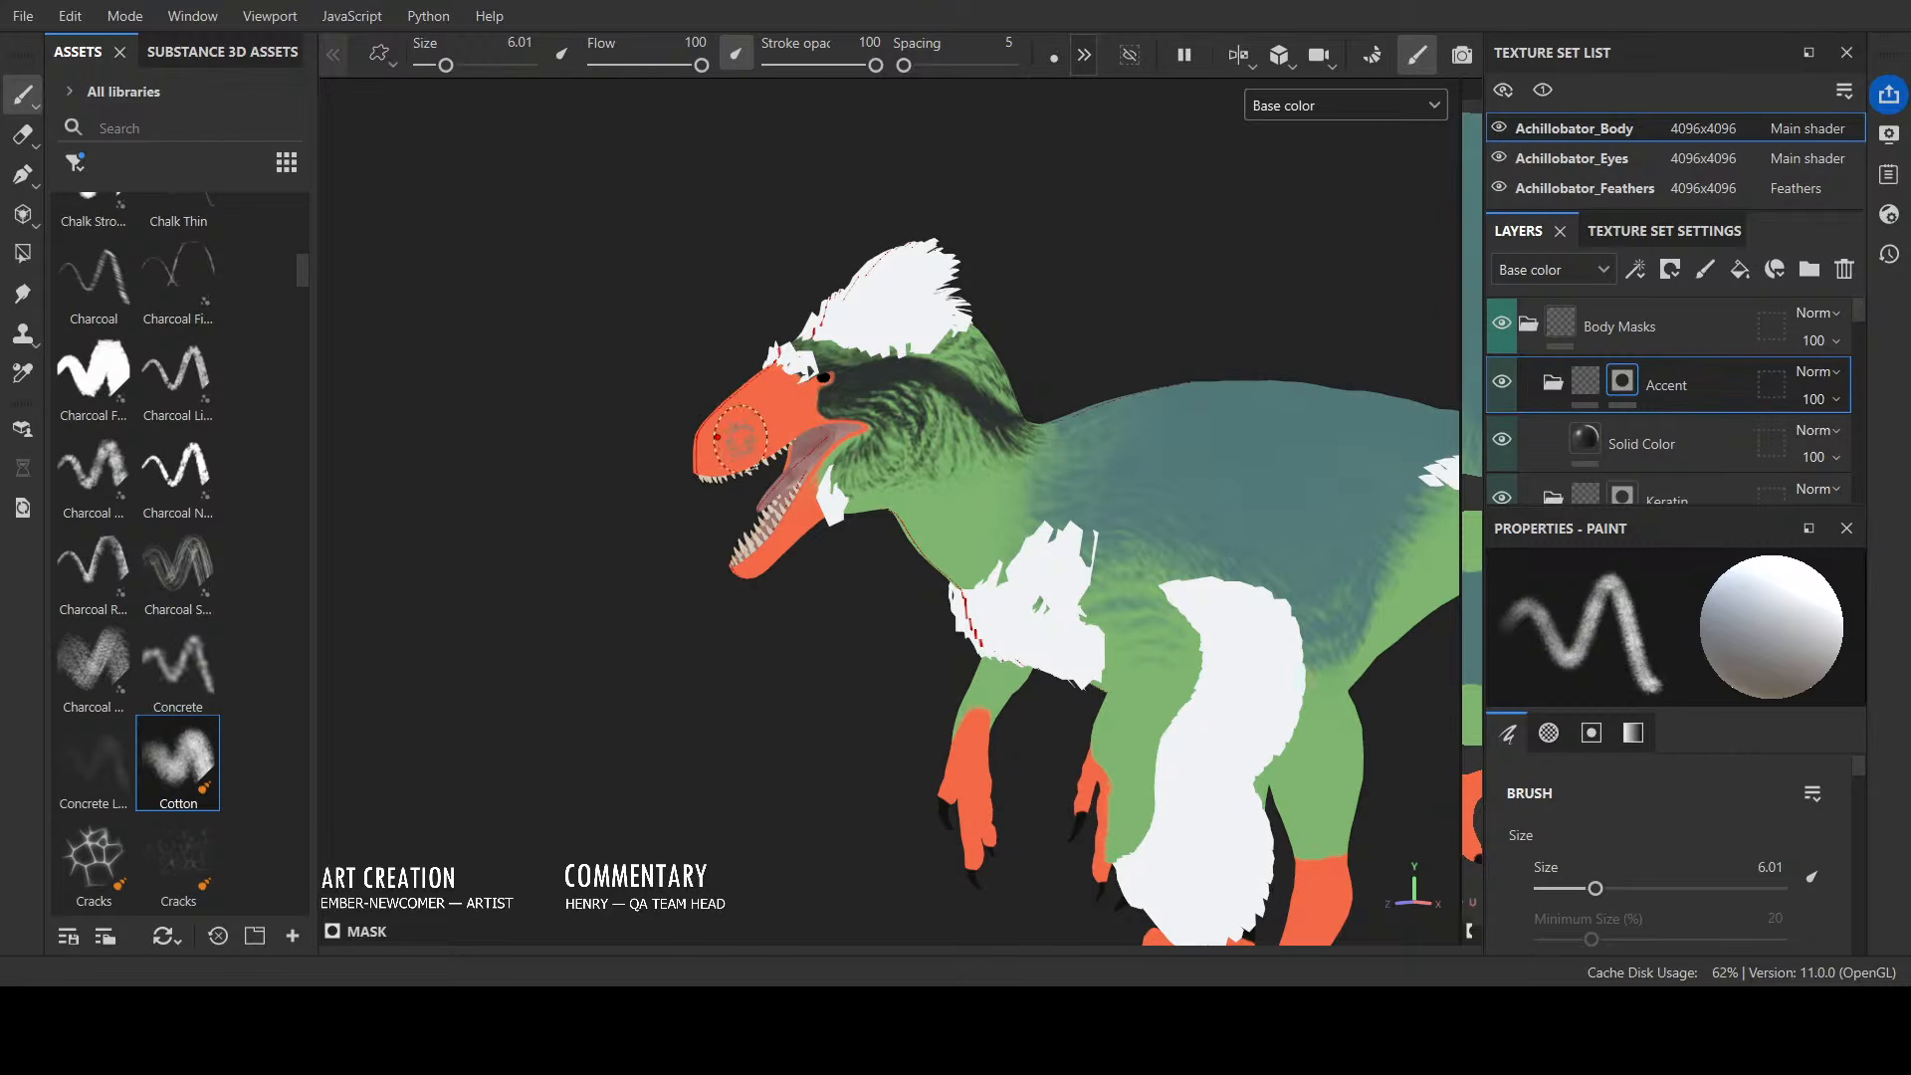
Step: Undo a trial stroke on the beak, then reduce the brush size to 4.21 and paint a dark patch at the beak's base
mouse_move(740, 438)
mouse_down()
mouse_move(719, 456)
mouse_move(732, 440)
mouse_move(709, 438)
mouse_move(584, 652)
mouse_up()
key(ctrl+z)
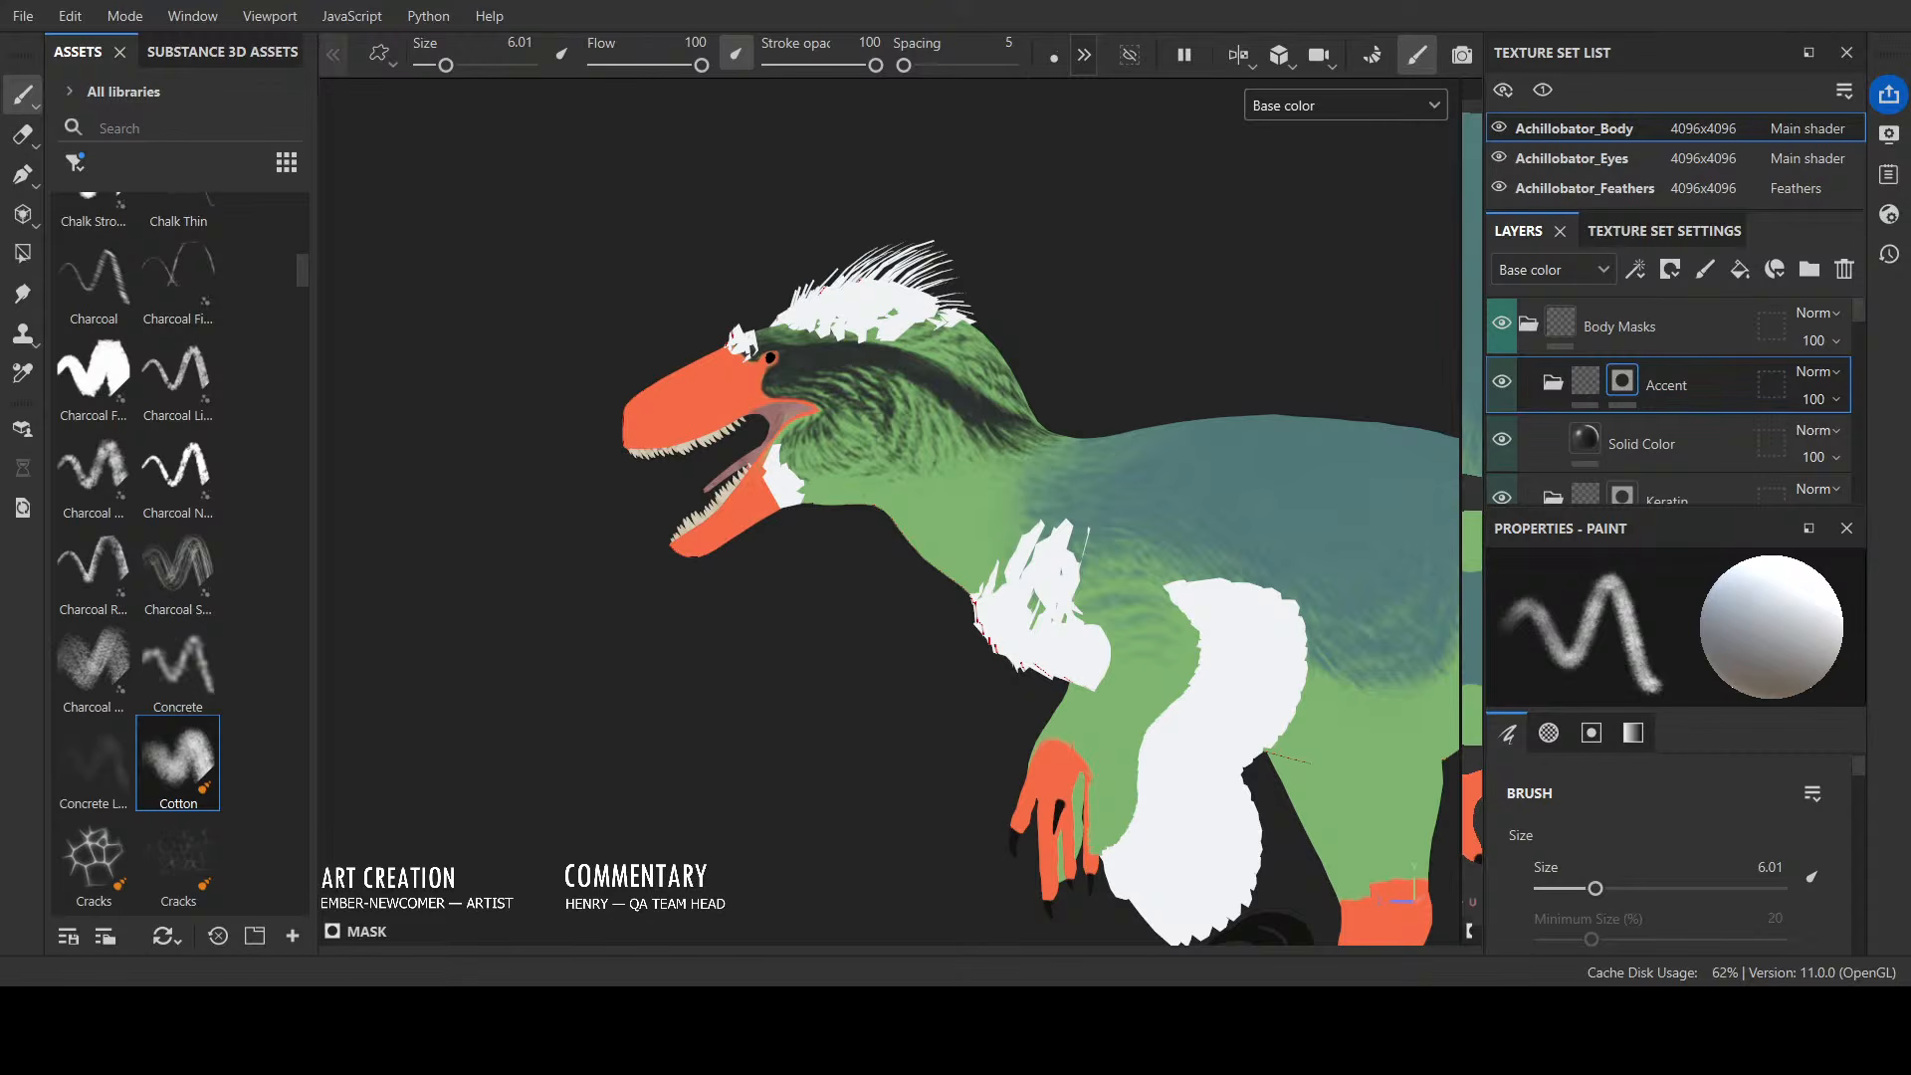
alt+drag(567, 546, 843, 587)
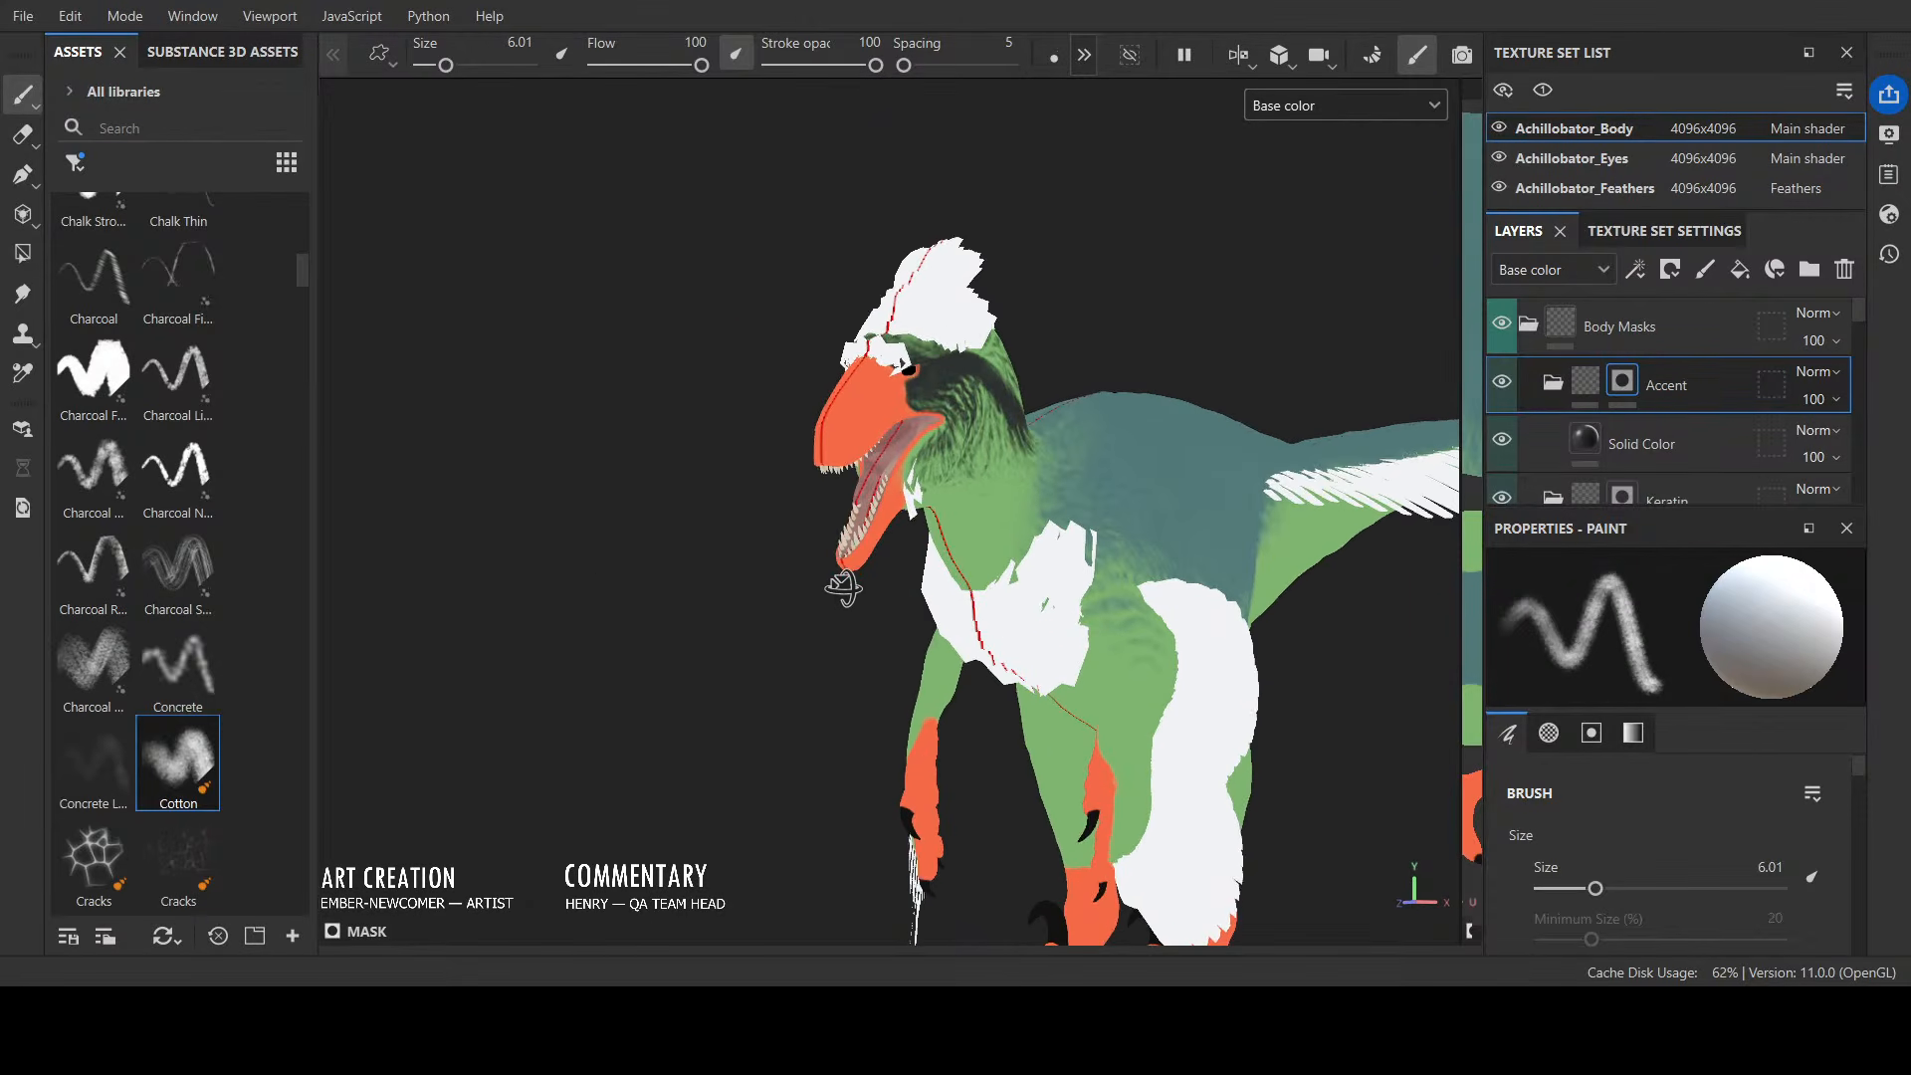
mouse_move(674, 541)
alt+mouse_down()
mouse_move(594, 546)
mouse_move(659, 575)
alt+mouse_up()
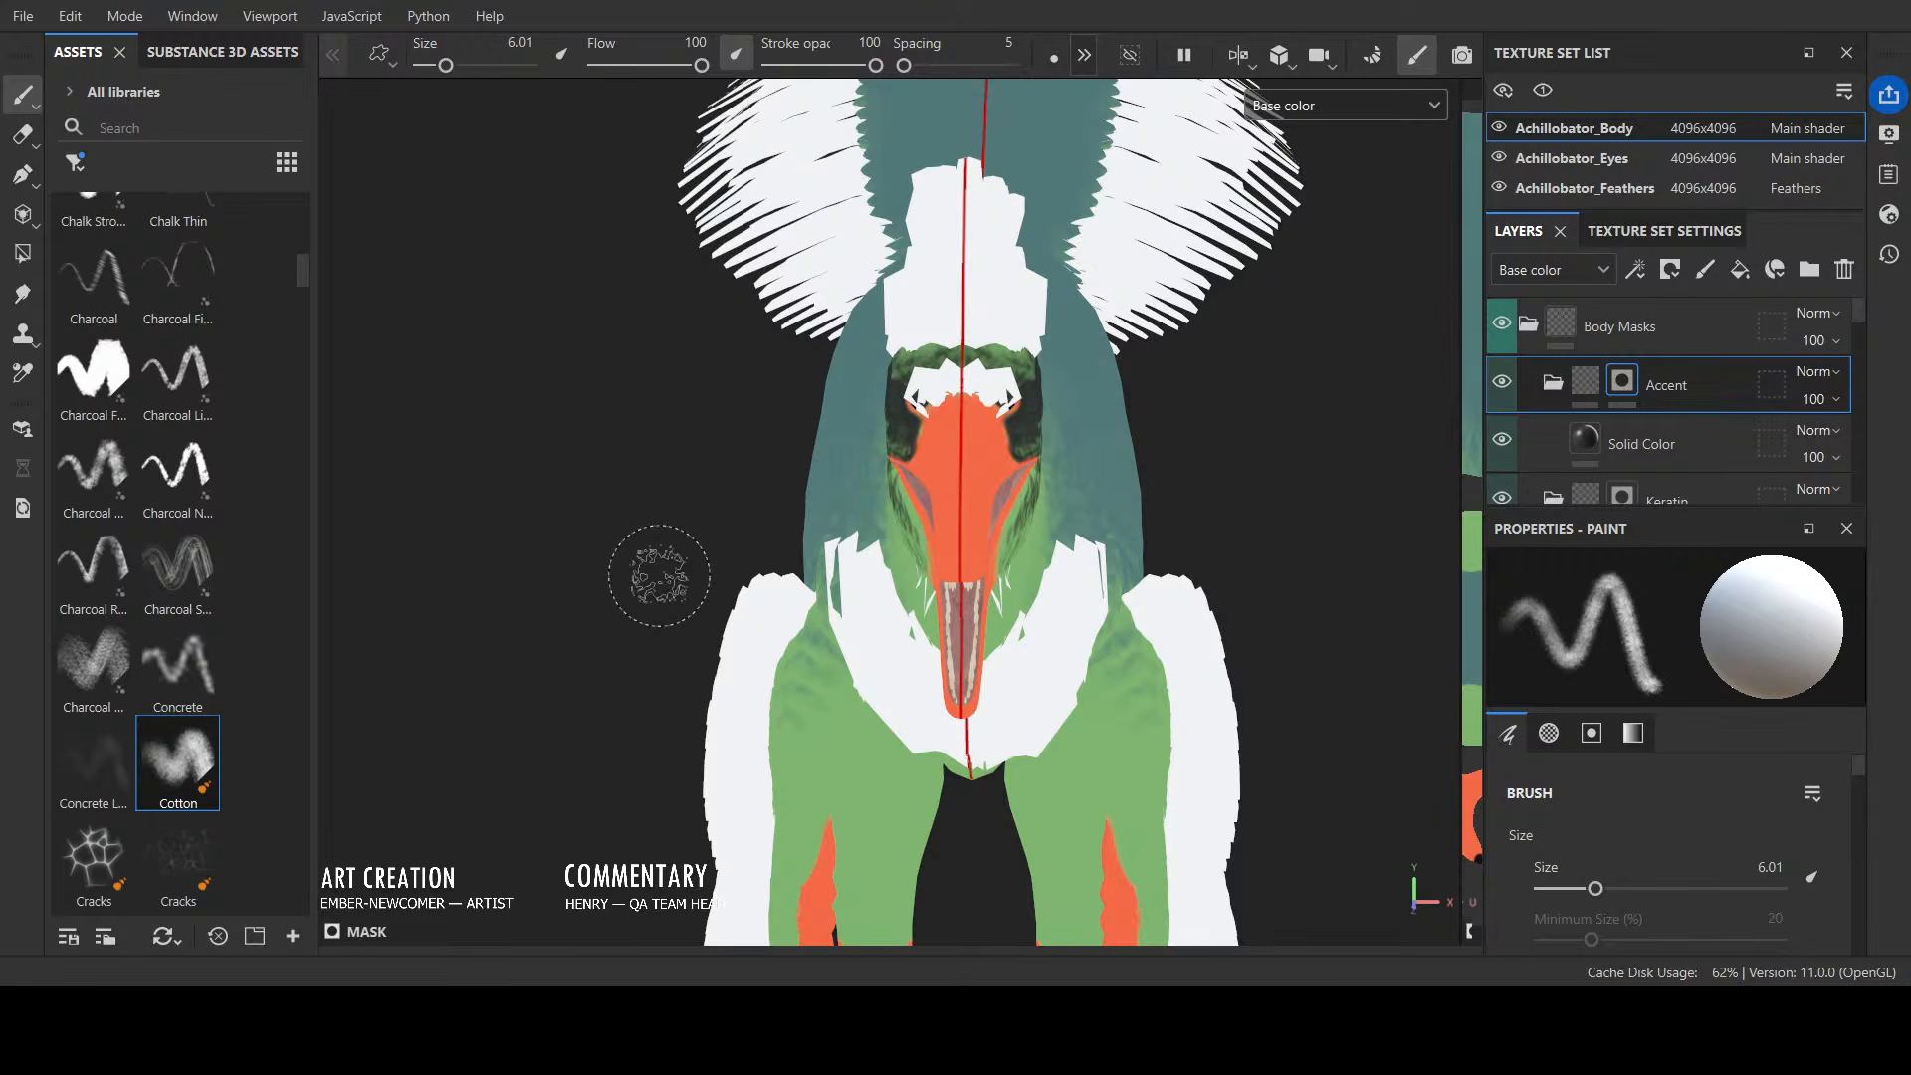
key(bracketleft)
key(bracketleft)
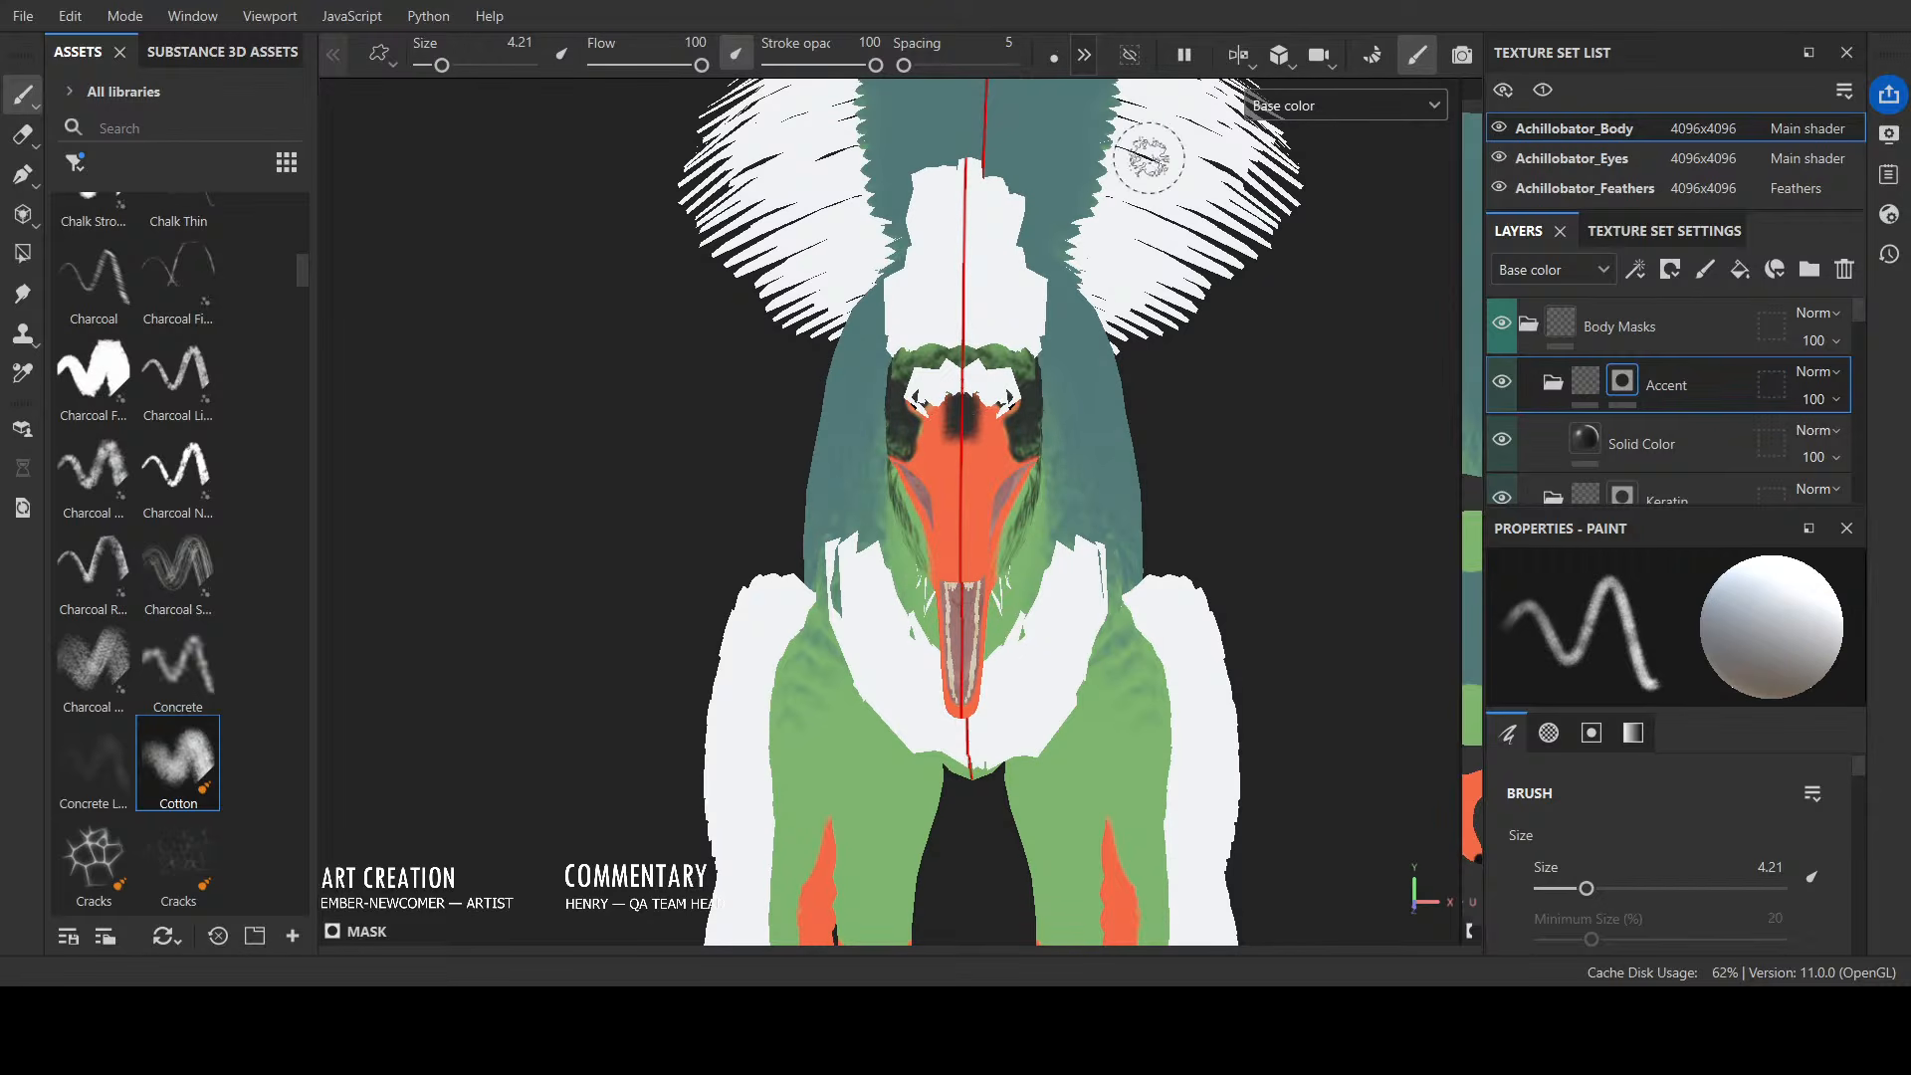
Step: Hide the Achillobator_Feathers texture set, set the brush size to 2.11 and paint a dark stripe down the beak's centre line
click(1499, 189)
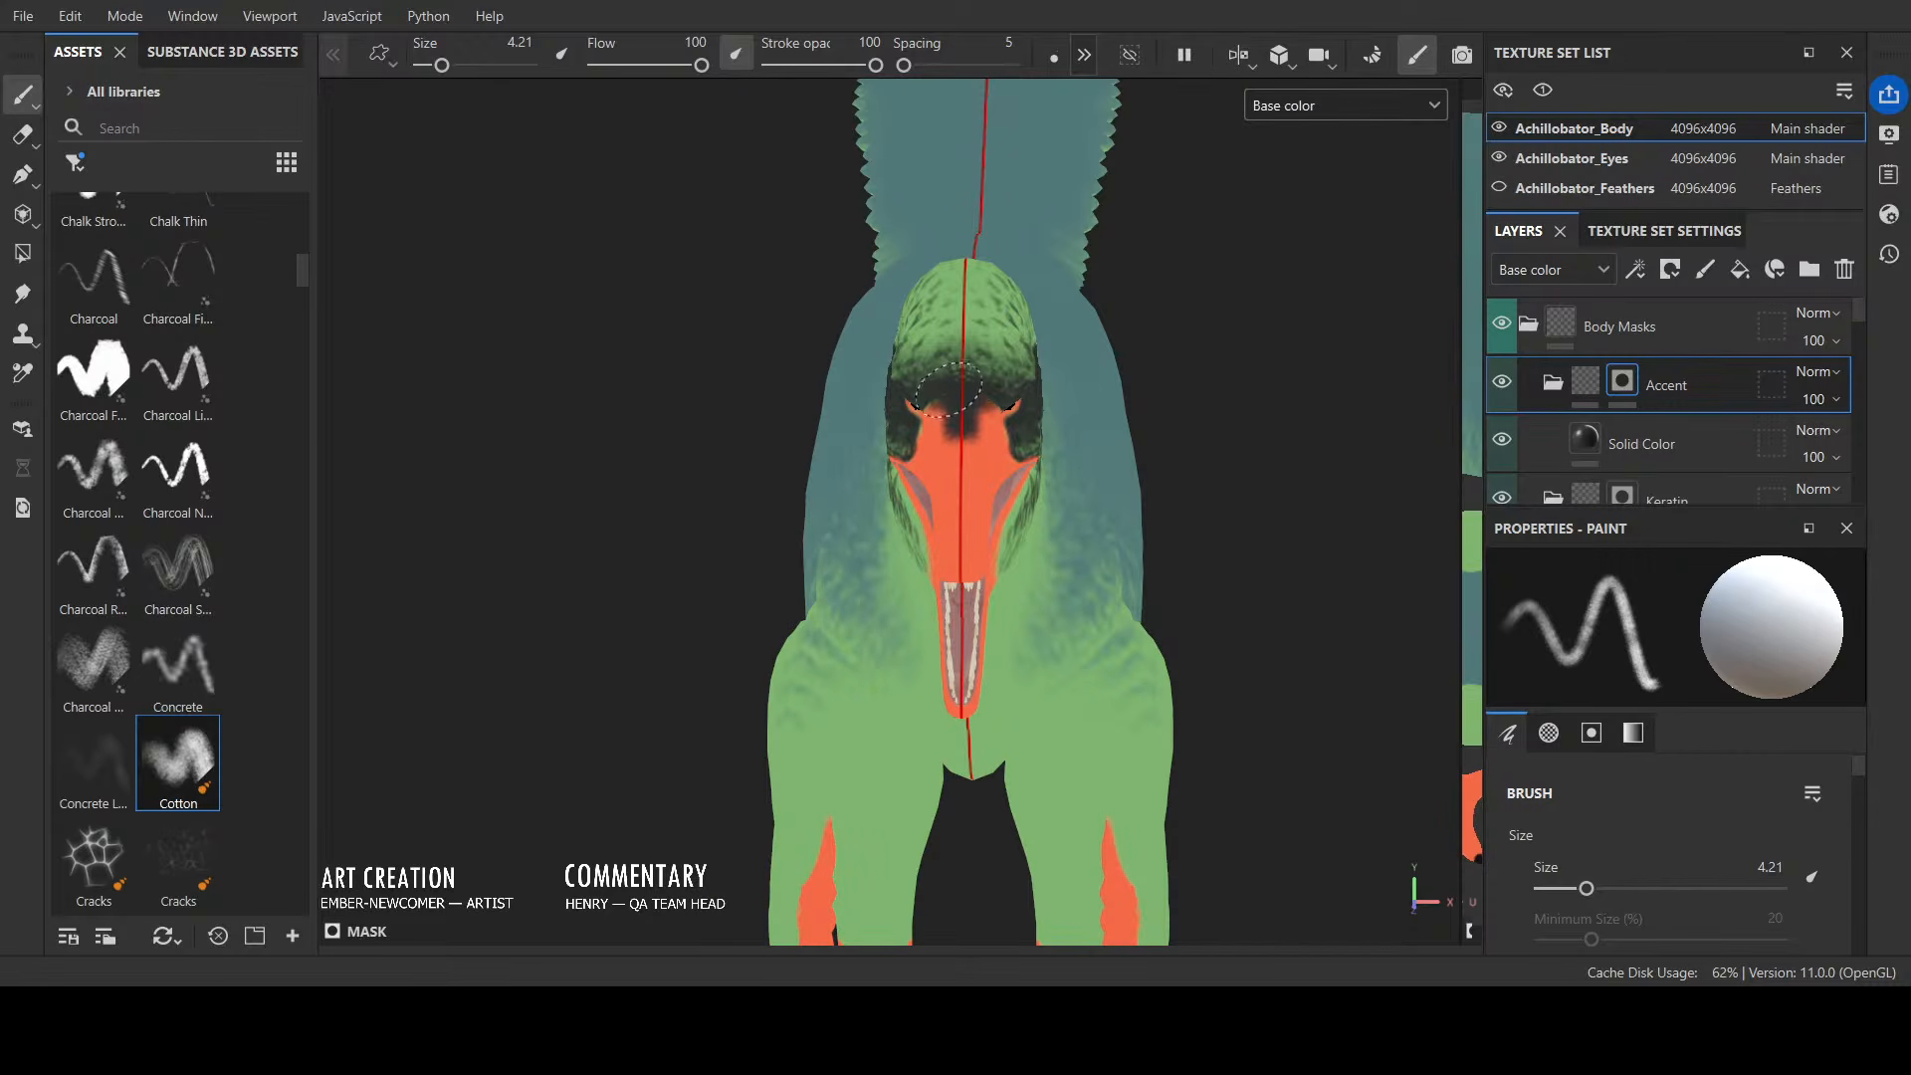
key(bracketleft)
key(bracketleft)
key(bracketleft)
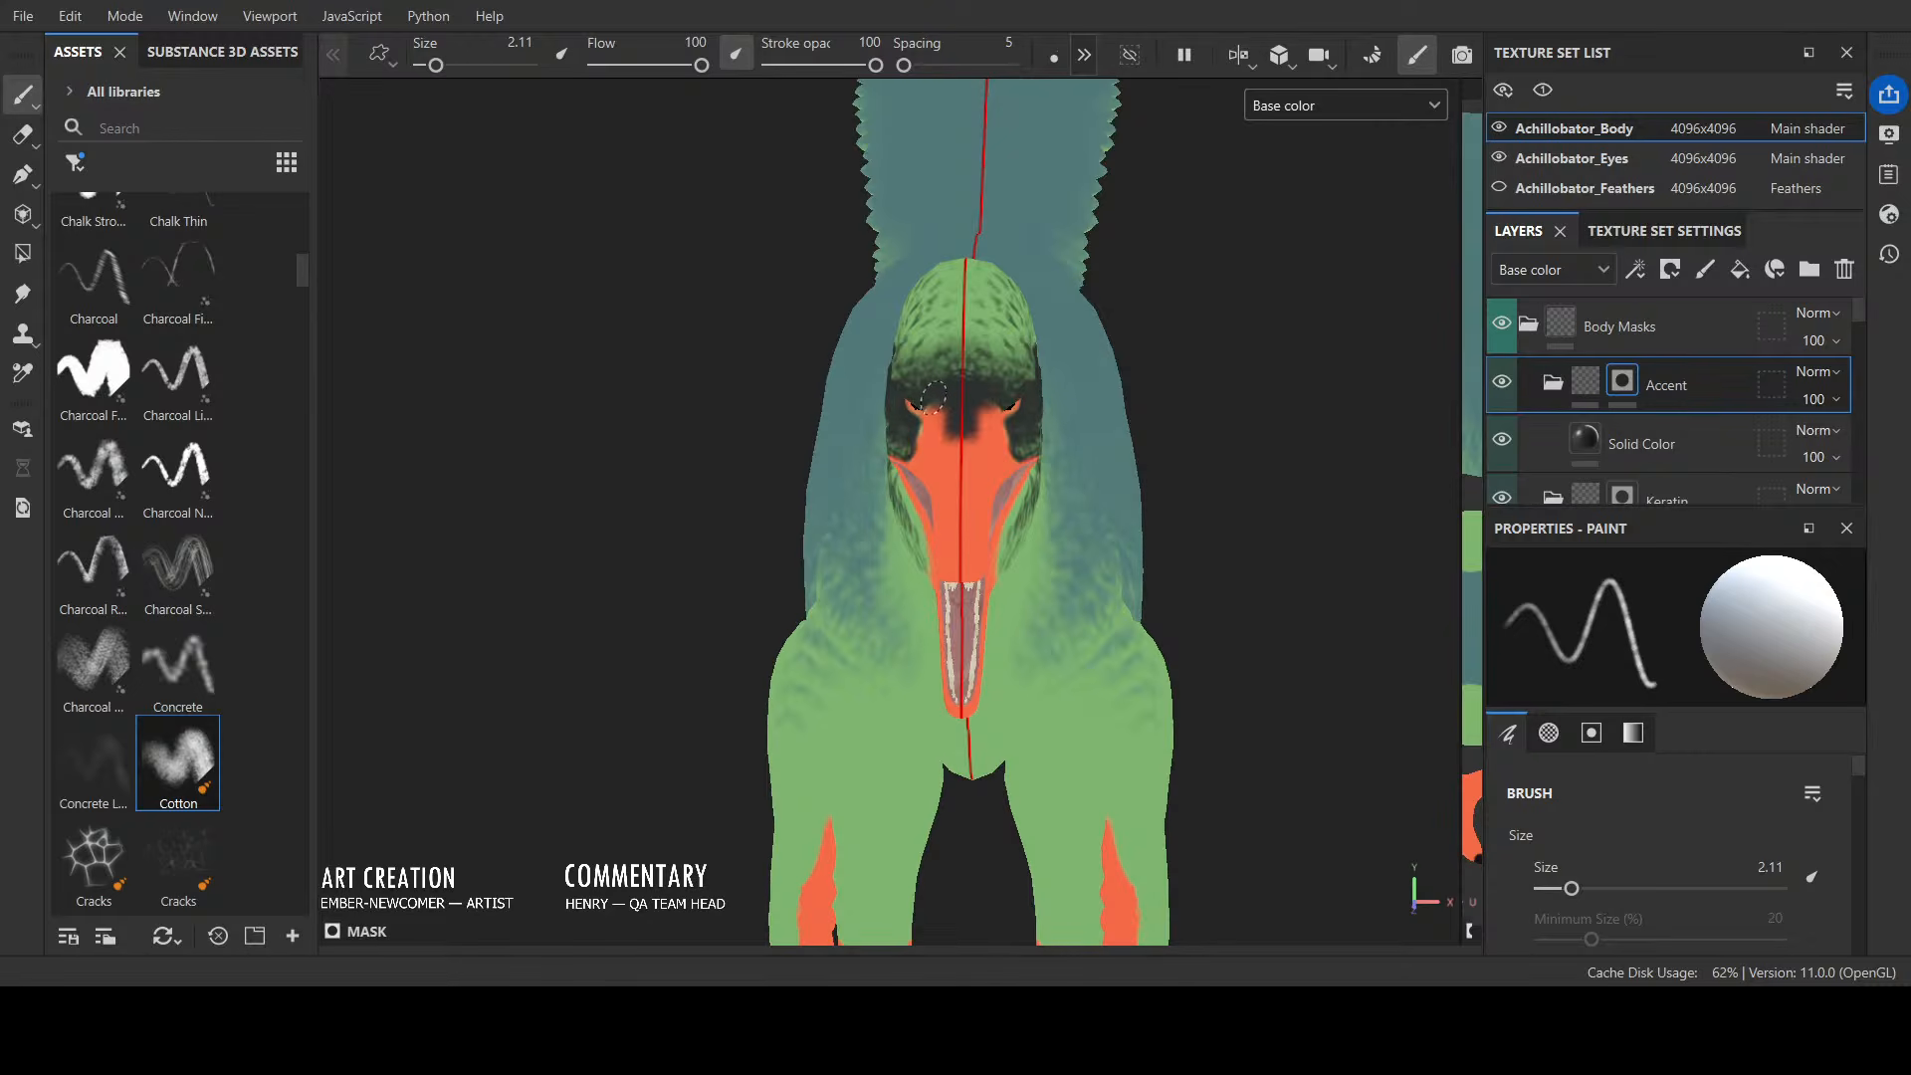
mouse_move(963, 471)
mouse_down()
mouse_move(963, 567)
mouse_move(970, 428)
mouse_up()
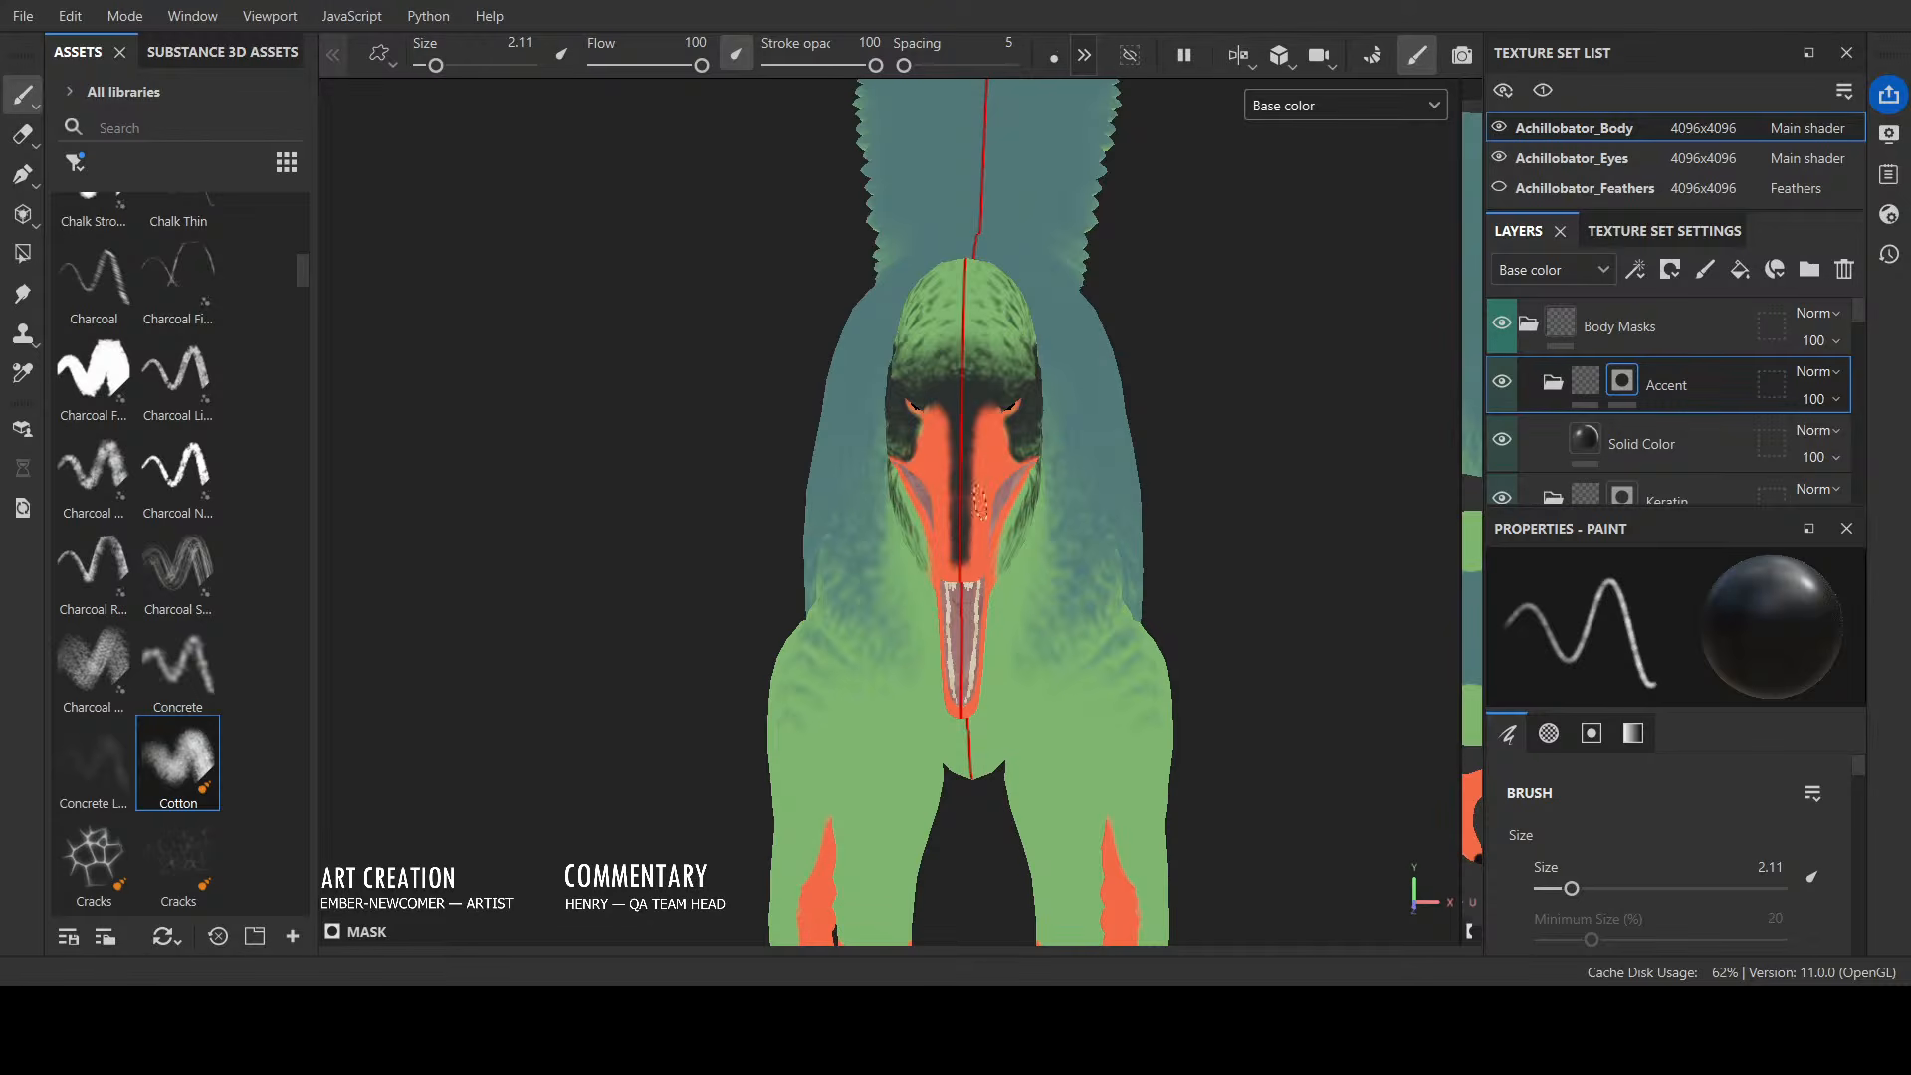
Step: Widen the dark beak stripe on the Accent mask and extend it to the tip of the upper beak
key(x)
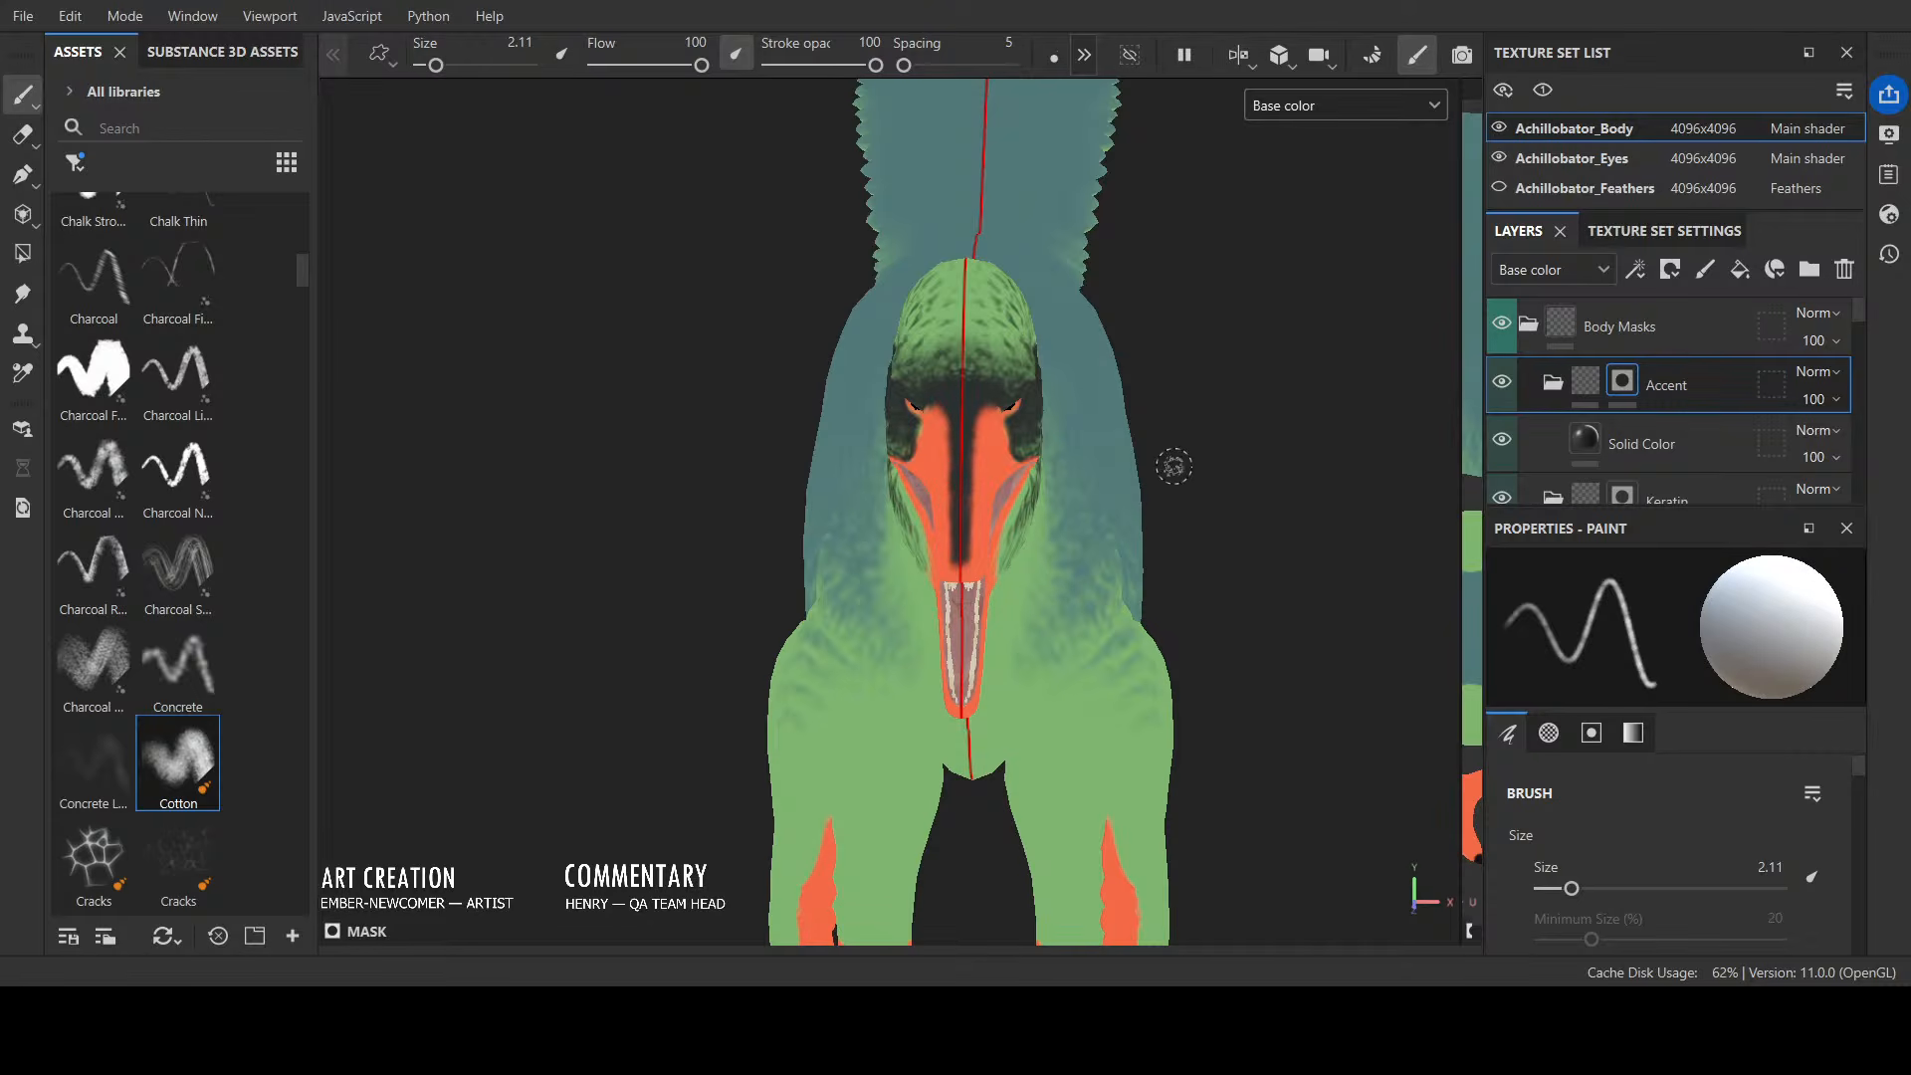
mouse_move(1164, 463)
alt+mouse_down()
mouse_move(618, 627)
mouse_move(593, 610)
mouse_move(610, 584)
alt+mouse_up()
mouse_move(739, 466)
mouse_down()
mouse_move(774, 468)
mouse_move(769, 438)
mouse_move(757, 471)
mouse_move(766, 453)
mouse_move(779, 477)
mouse_move(754, 382)
mouse_move(781, 457)
mouse_move(773, 295)
mouse_up()
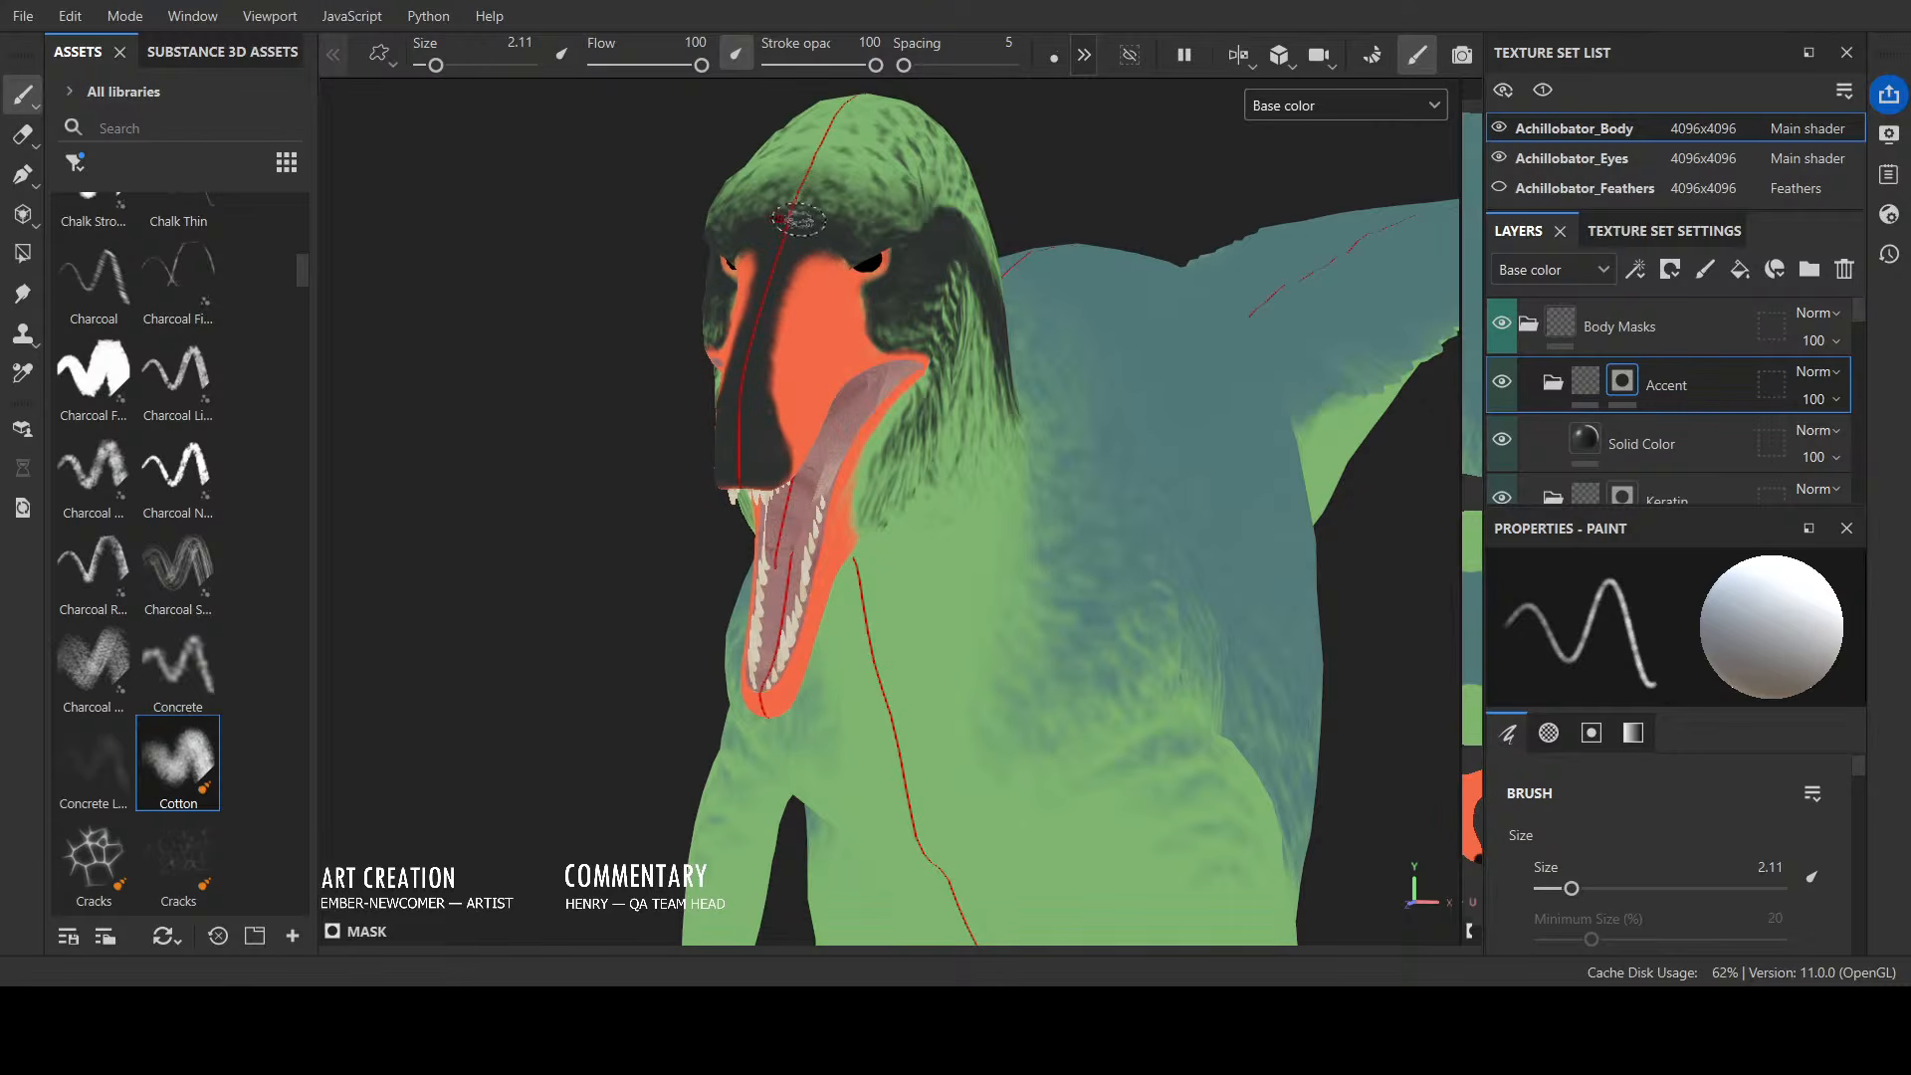
alt+drag(1176, 268, 763, 640)
scroll(1089, 262, down, 1)
mouse_move(683, 527)
alt+mouse_down()
mouse_move(640, 525)
mouse_move(725, 610)
mouse_move(789, 601)
mouse_move(769, 594)
mouse_move(806, 553)
alt+mouse_up()
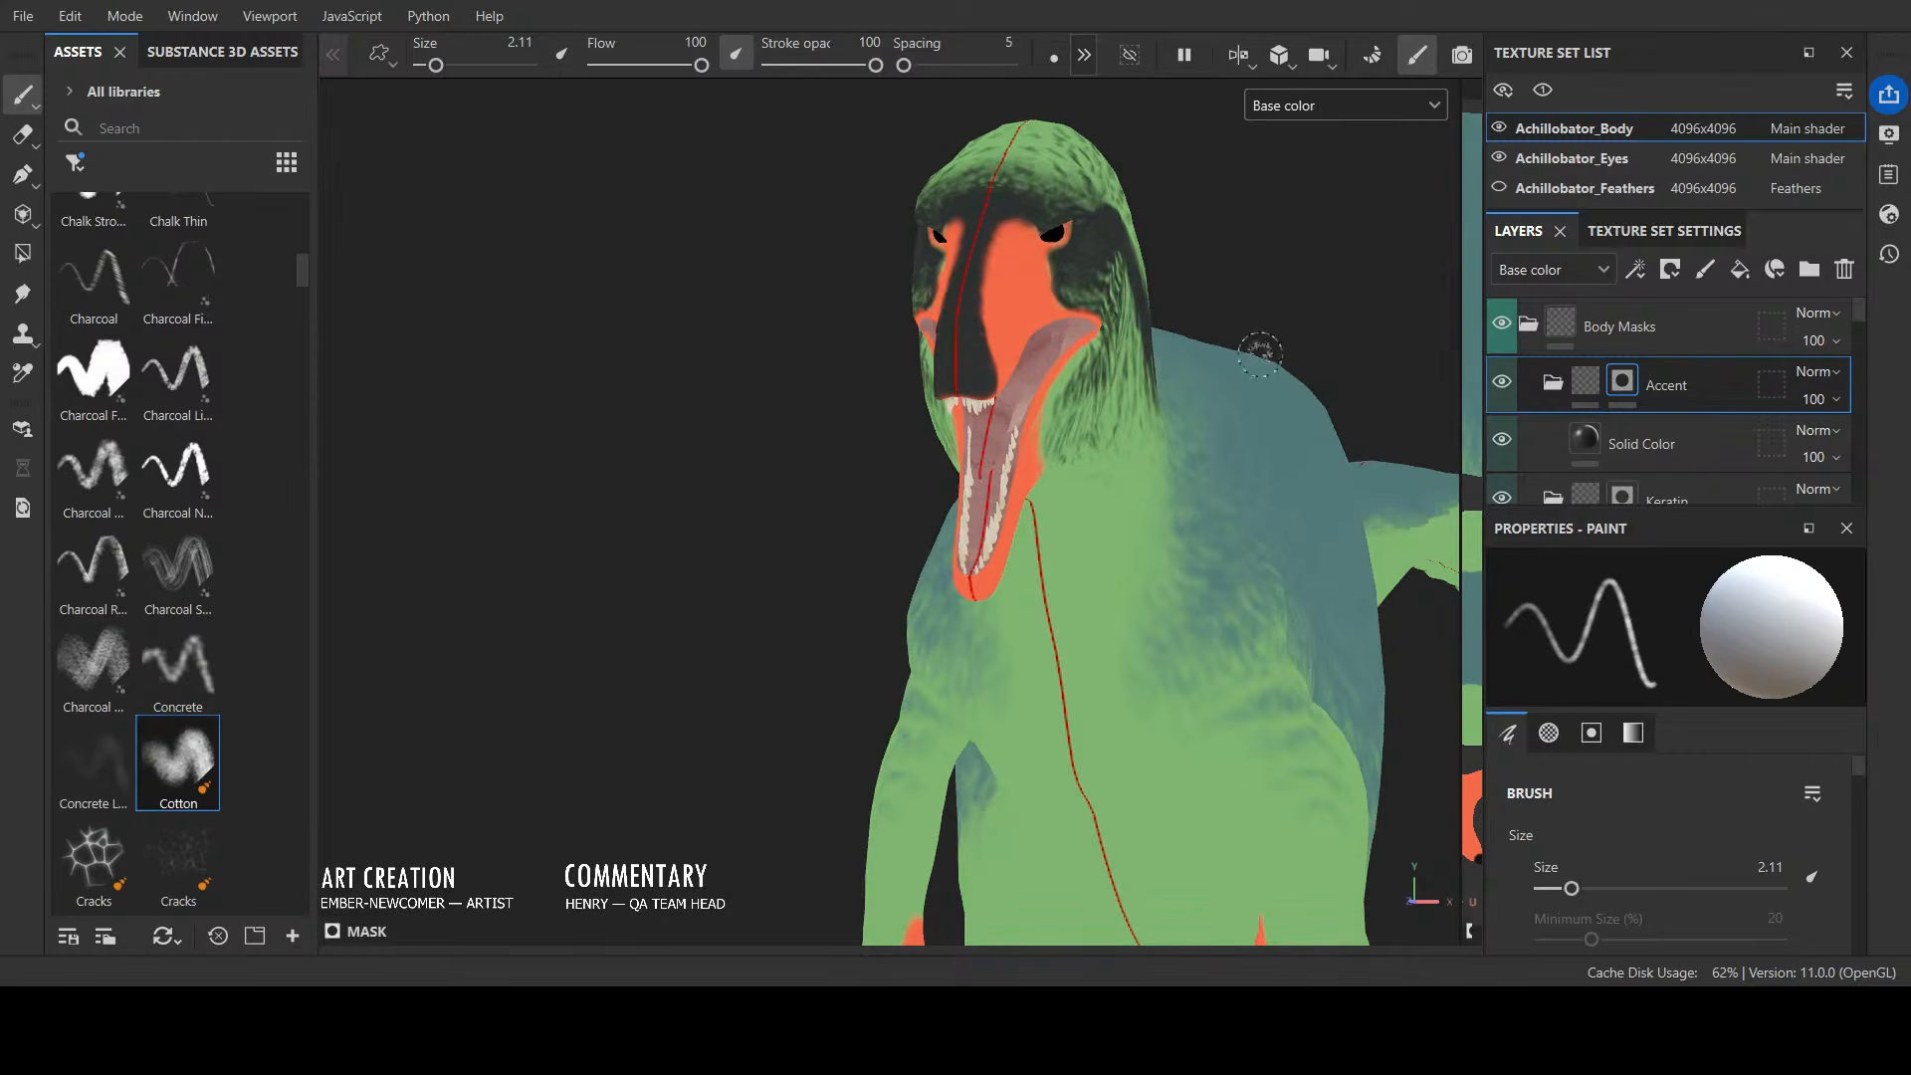
Step: Inspect the dark beak stripe from the side in the Material view and reduce the Cotton brush size to 0.73
key(m)
alt+drag(1300, 159, 1213, 251)
scroll(482, 593, up, 1)
scroll(482, 593, up, 1)
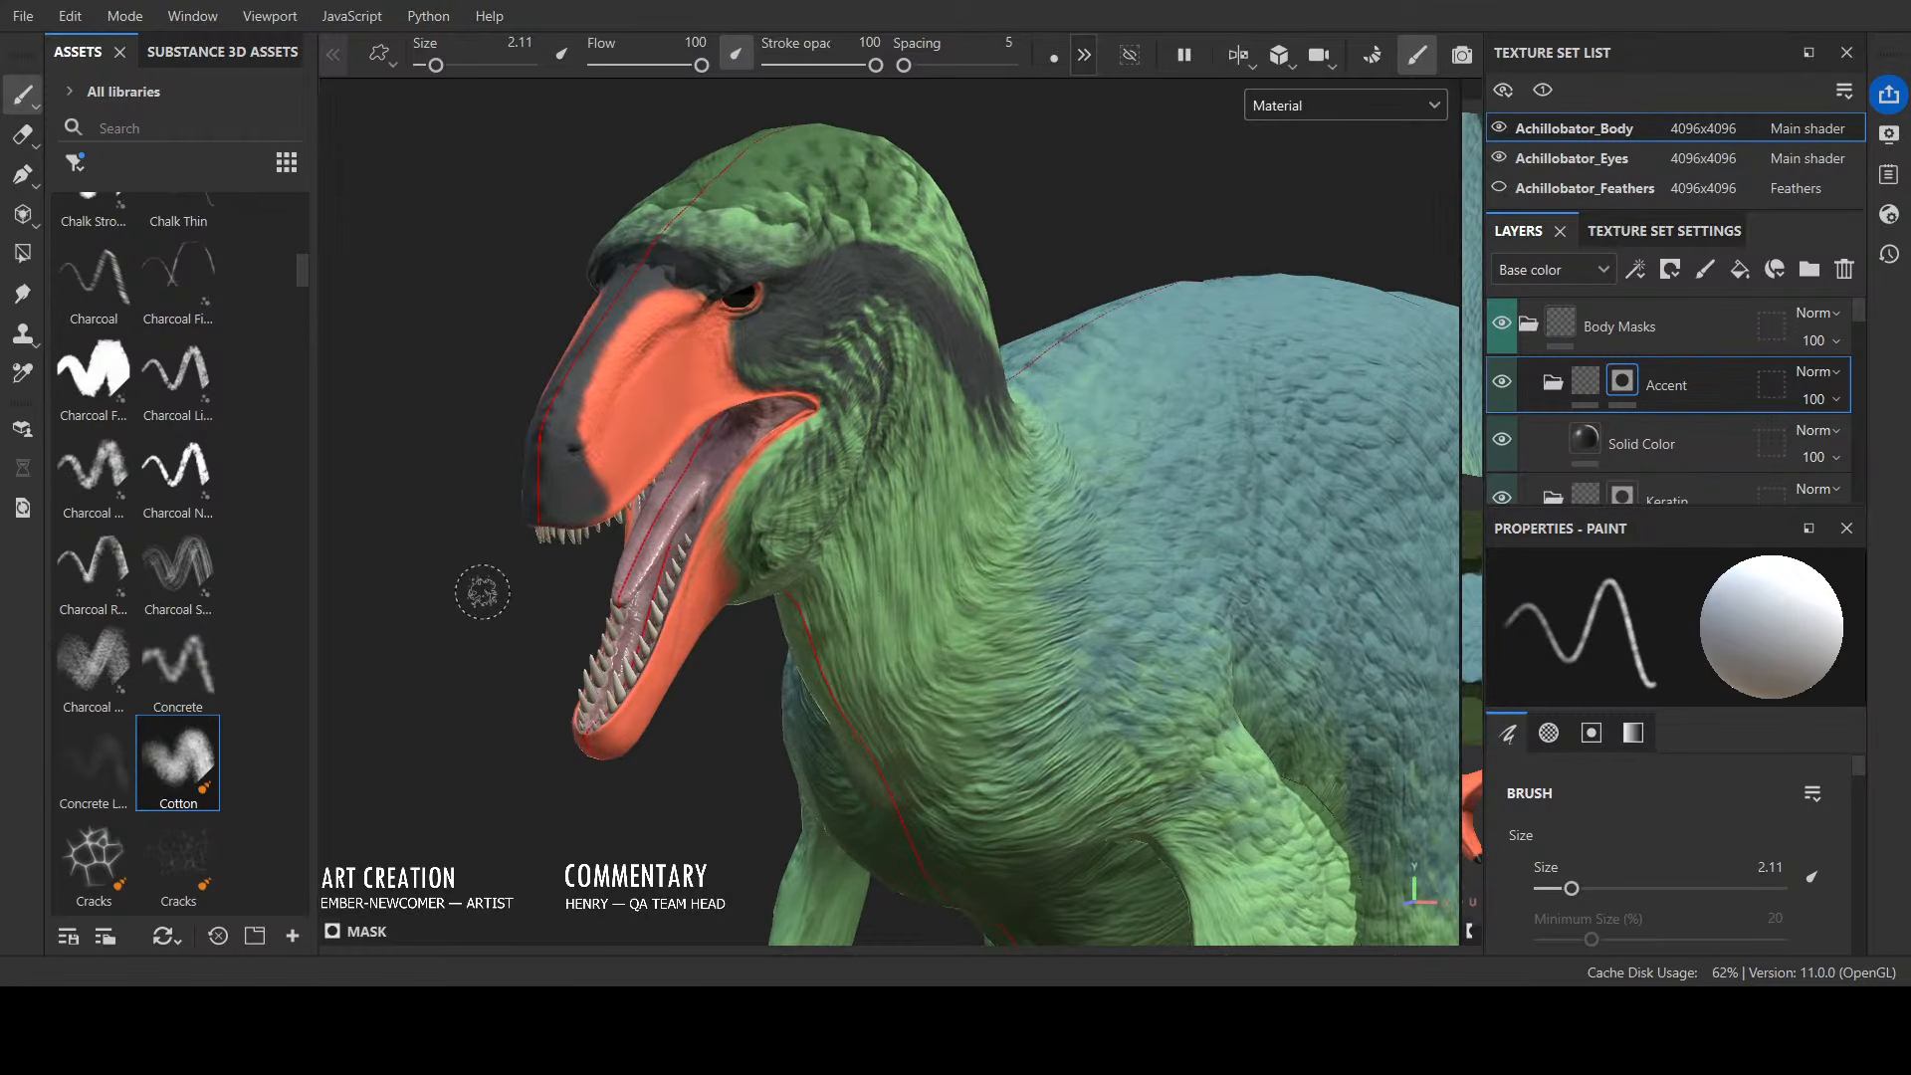
ctrl+right_drag(482, 593, 448, 592)
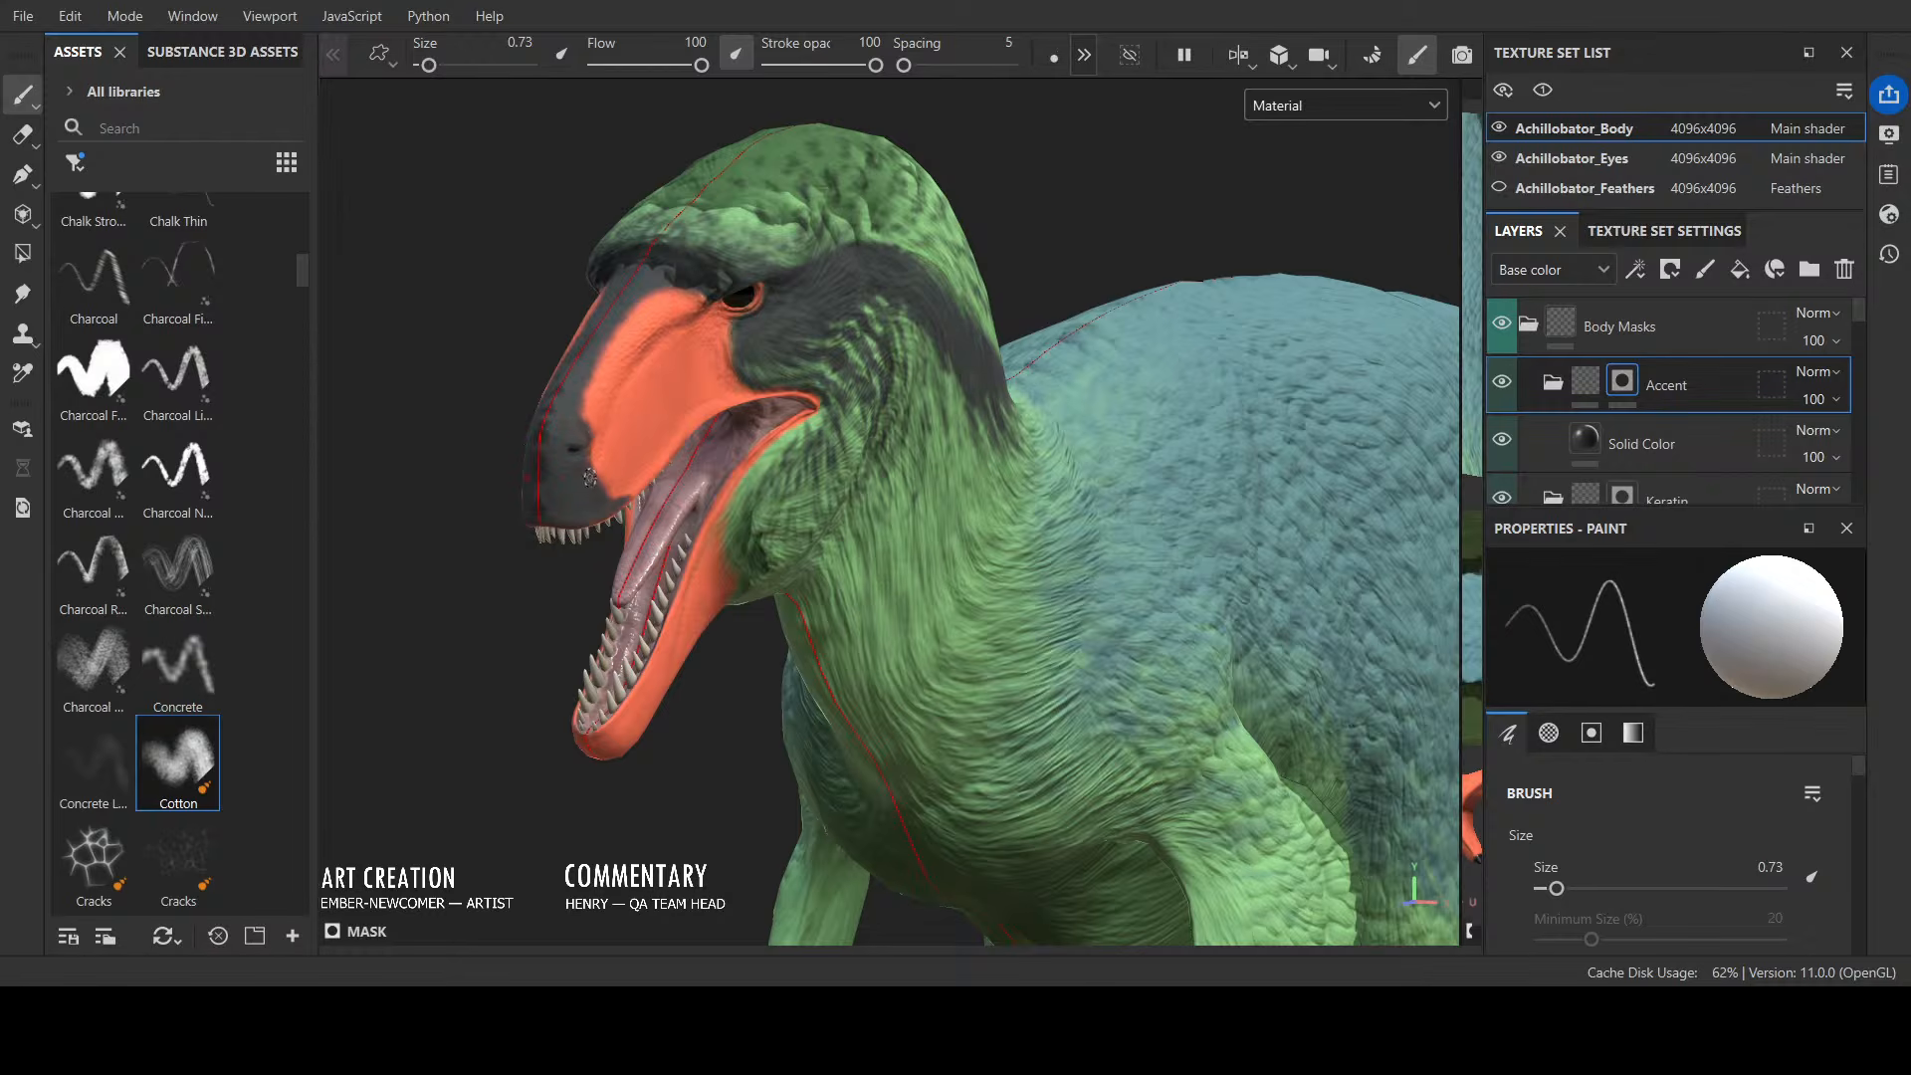
Step: In the Base color view, roughen the edge of the dark beak tip on the Accent mask with a Cracks brush at size 2.68
click(179, 858)
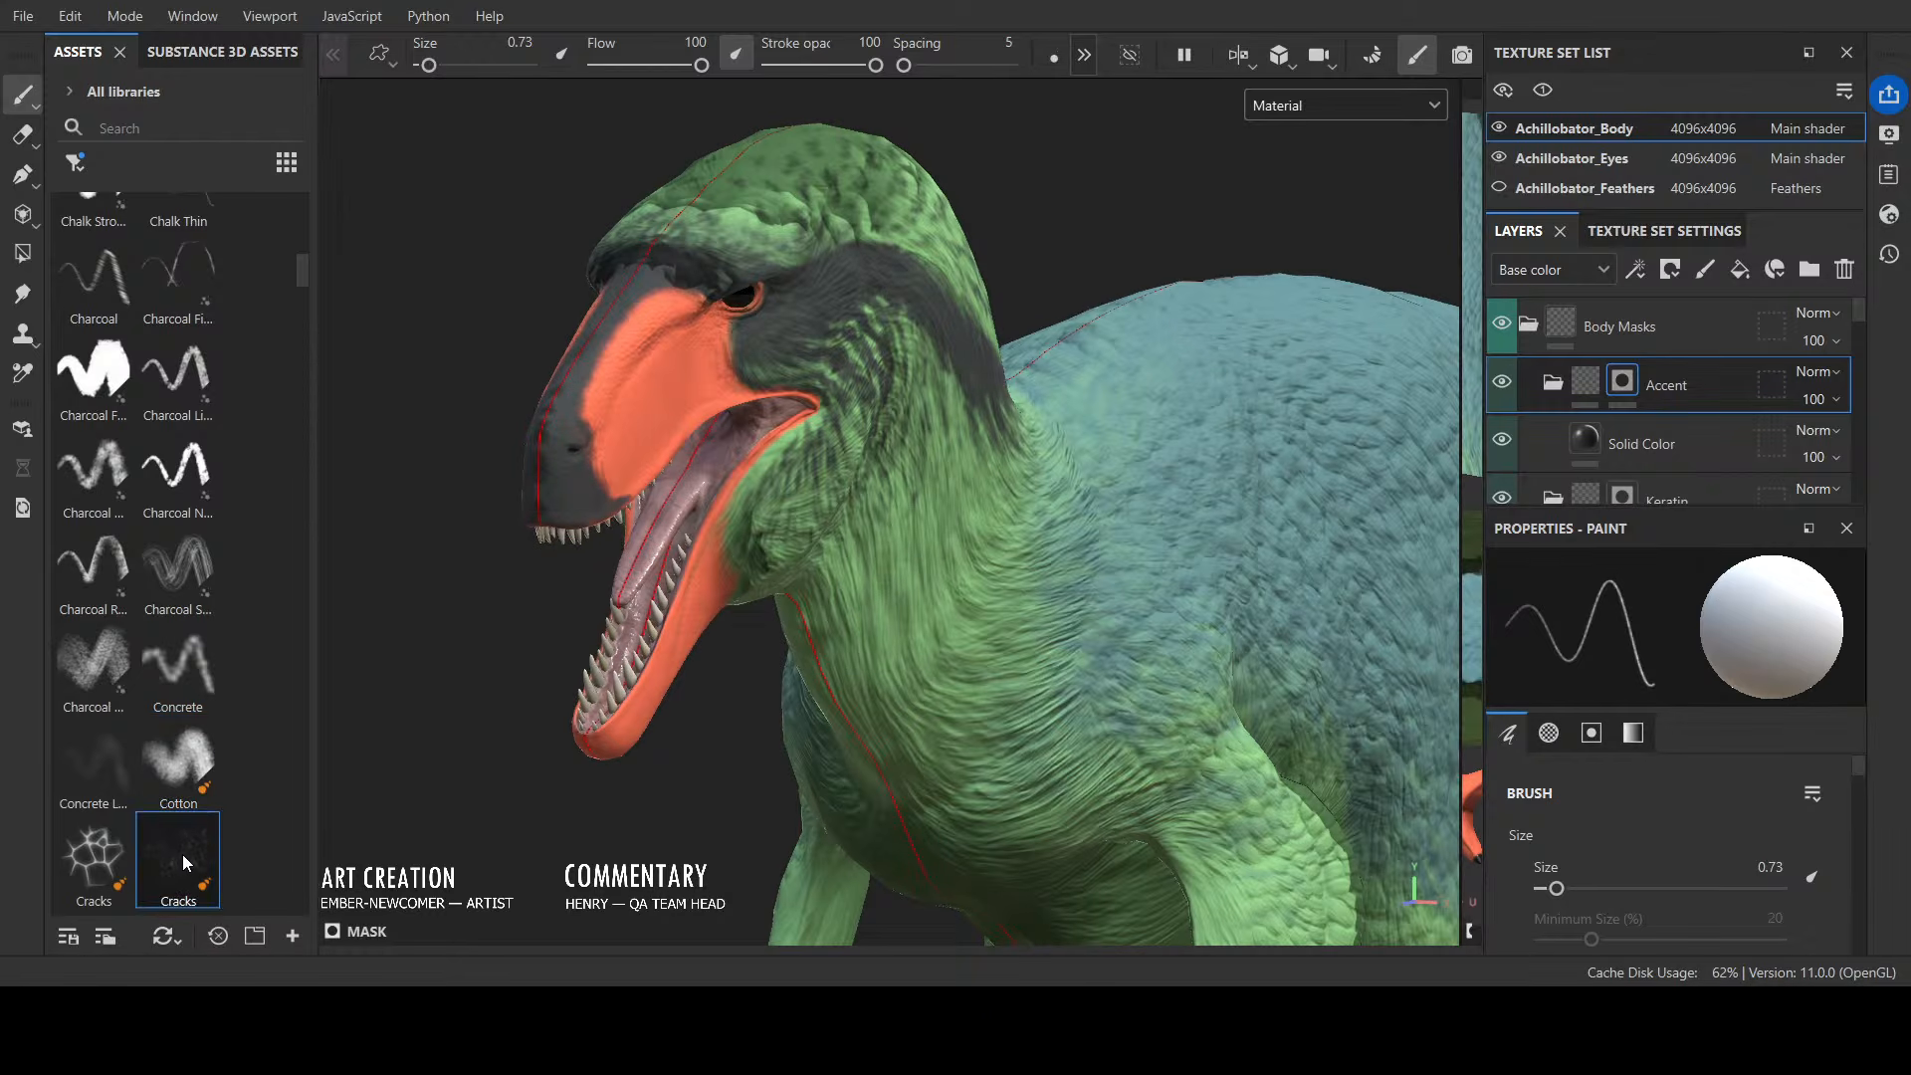
ctrl+right_drag(590, 442, 468, 443)
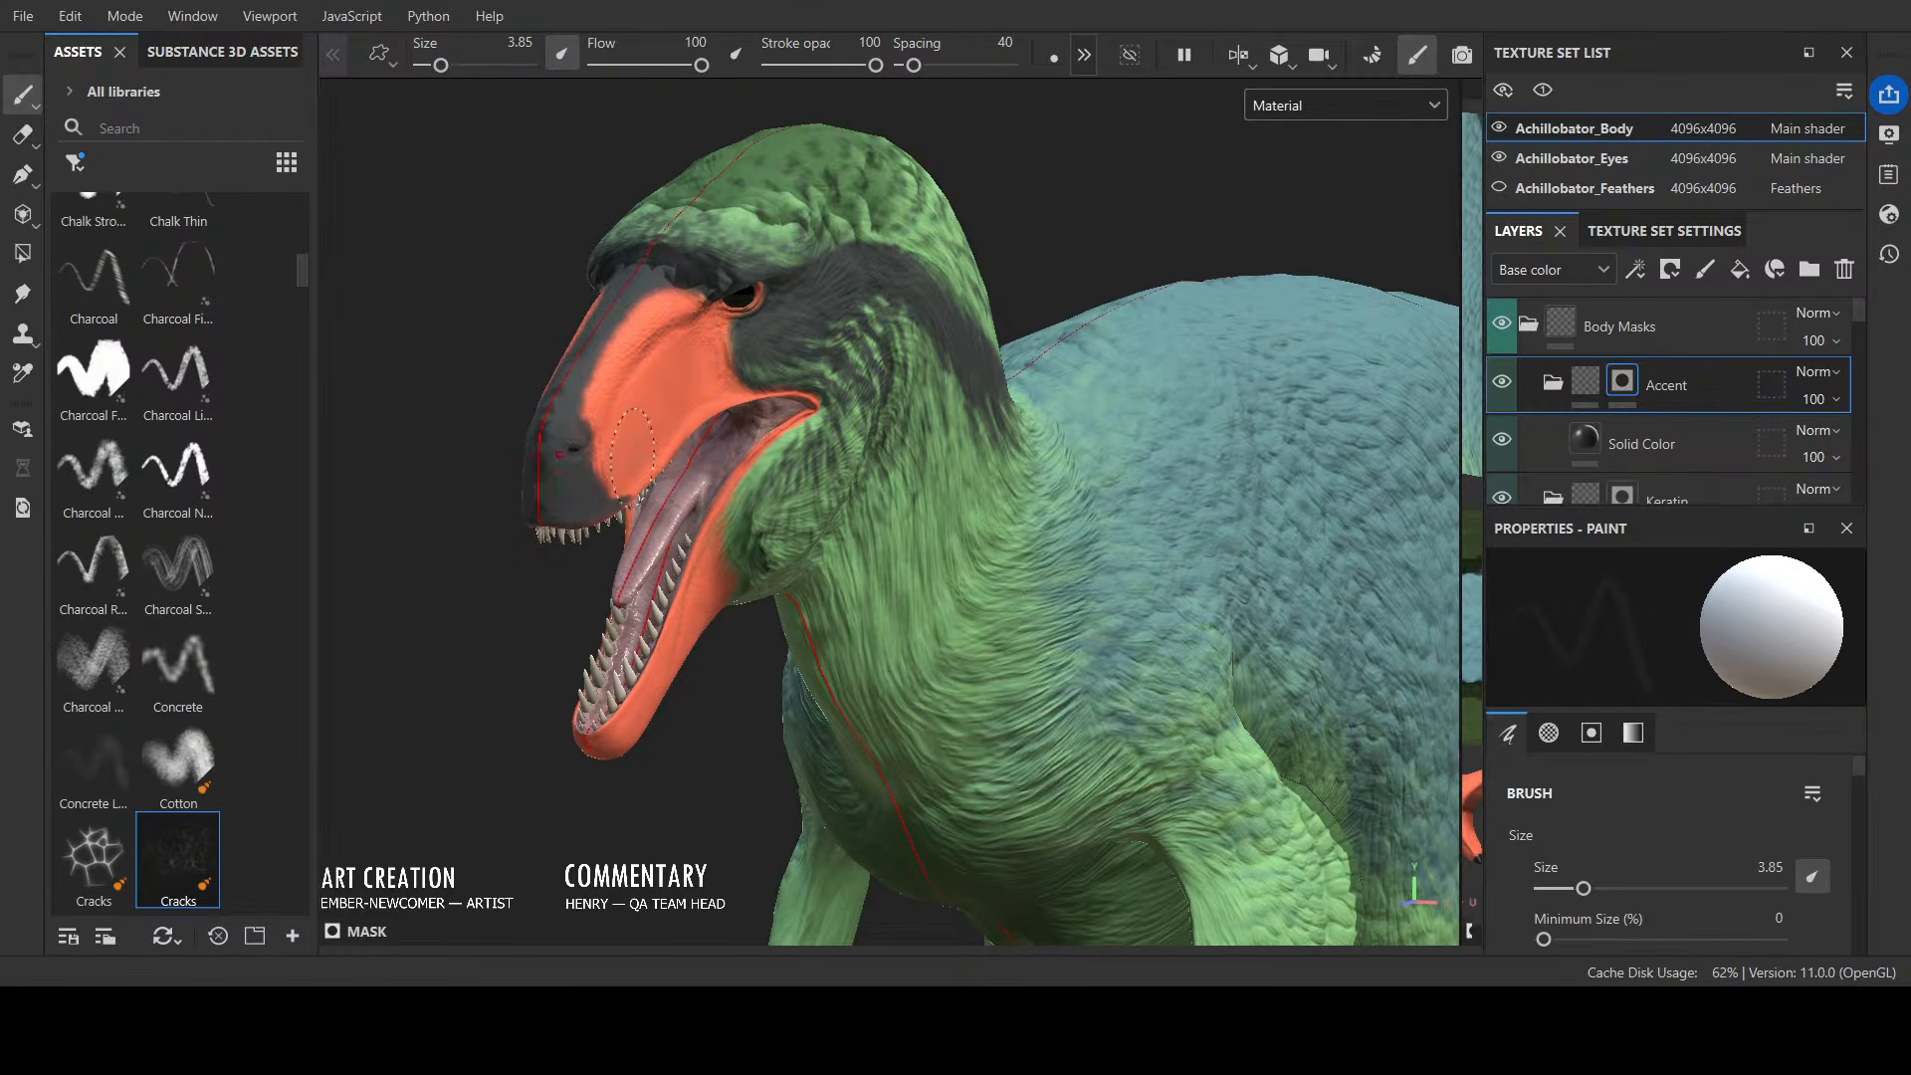
key(c)
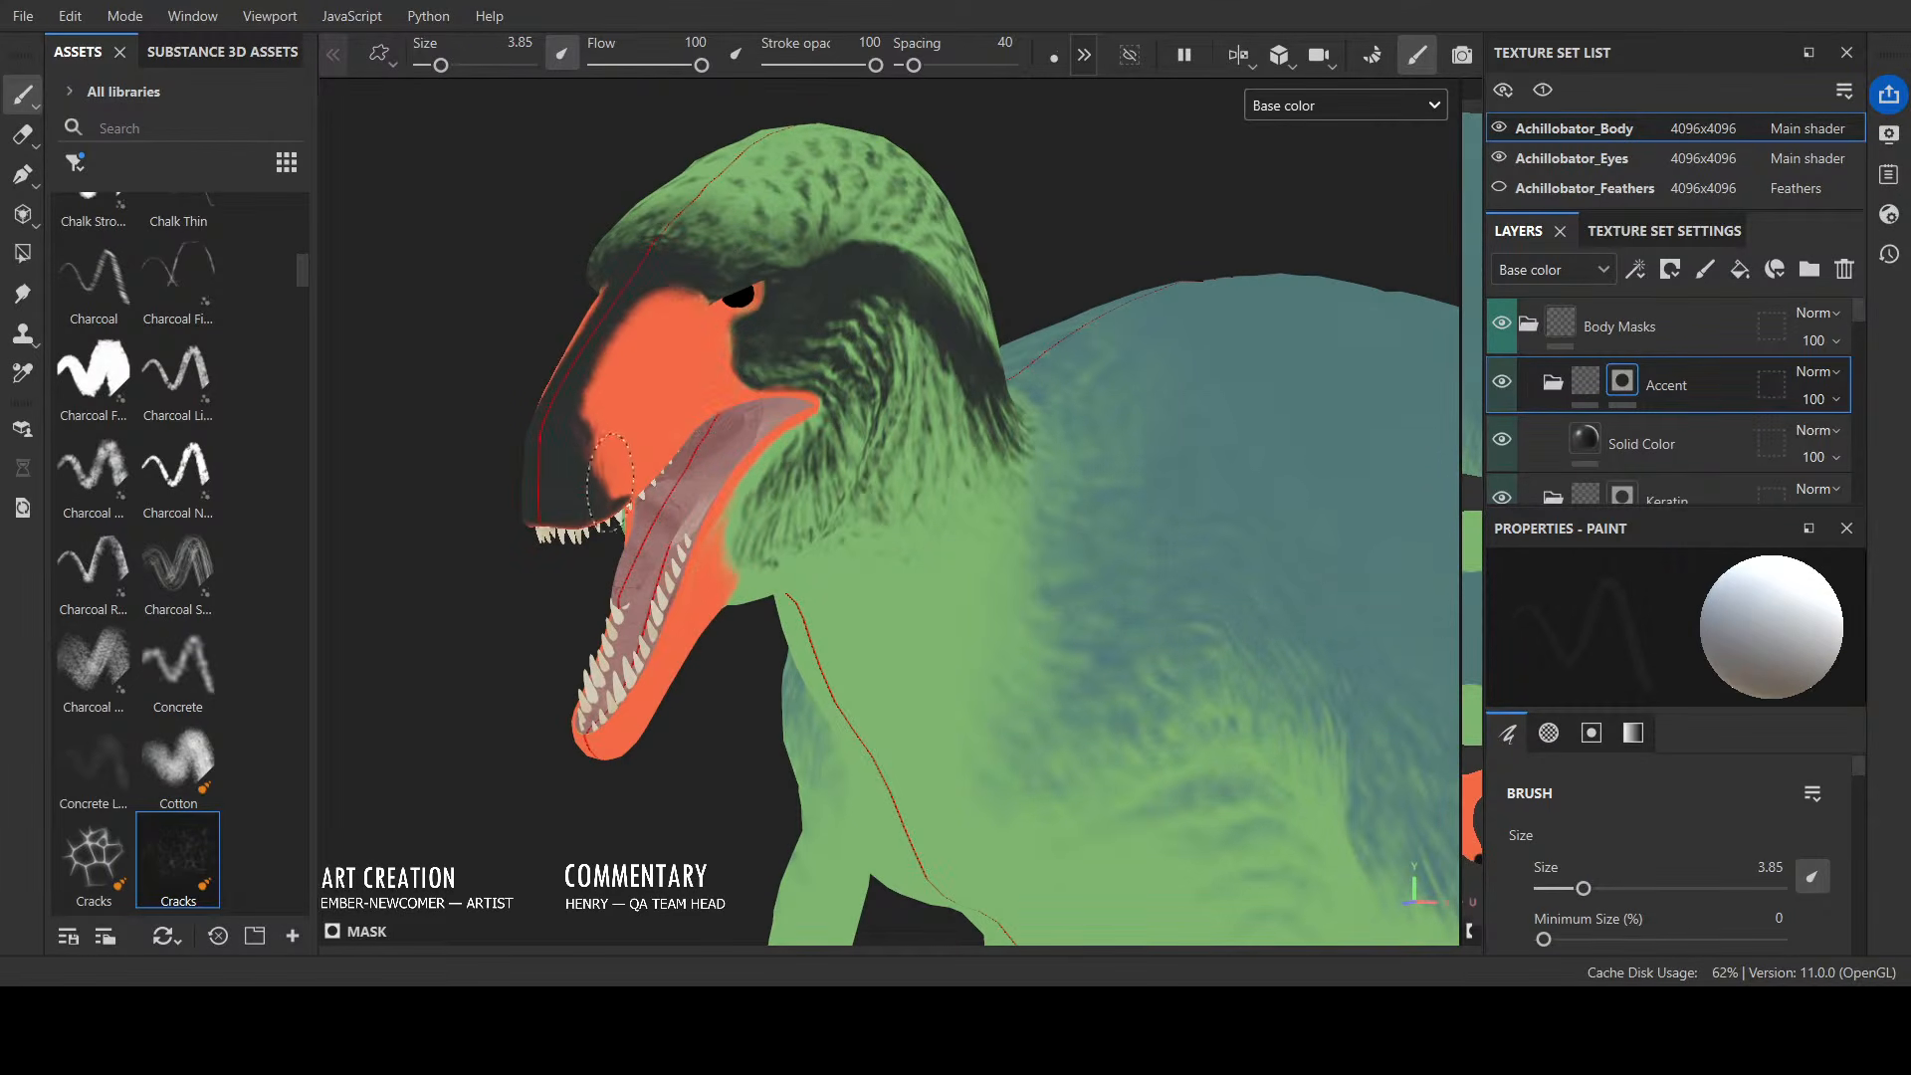
mouse_move(605, 447)
ctrl+right_down()
mouse_move(625, 447)
mouse_move(587, 478)
mouse_move(513, 478)
ctrl+right_up()
click(94, 858)
ctrl+right_drag(600, 435, 587, 435)
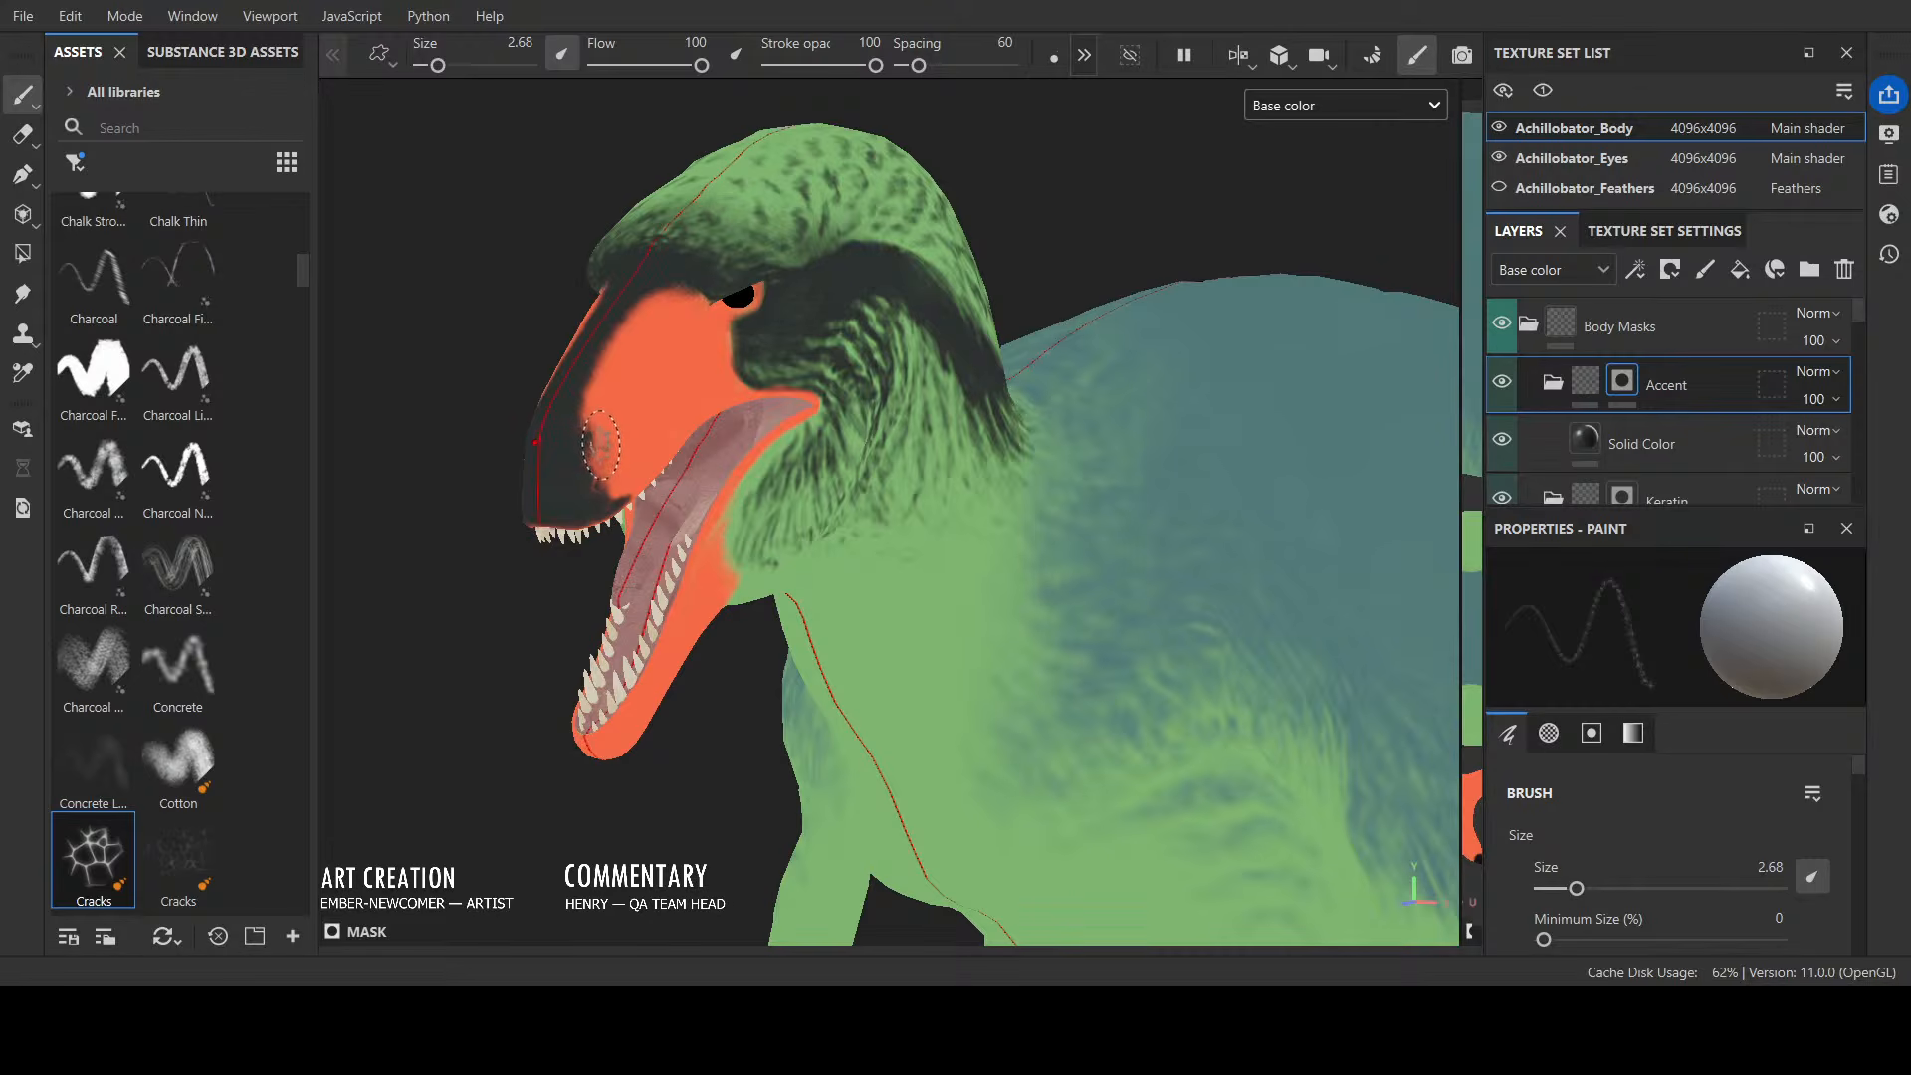
mouse_move(603, 460)
mouse_down()
mouse_move(619, 486)
mouse_move(601, 483)
mouse_move(588, 617)
mouse_move(631, 750)
mouse_move(589, 750)
mouse_up()
alt+middle_drag(588, 750, 1019, 631)
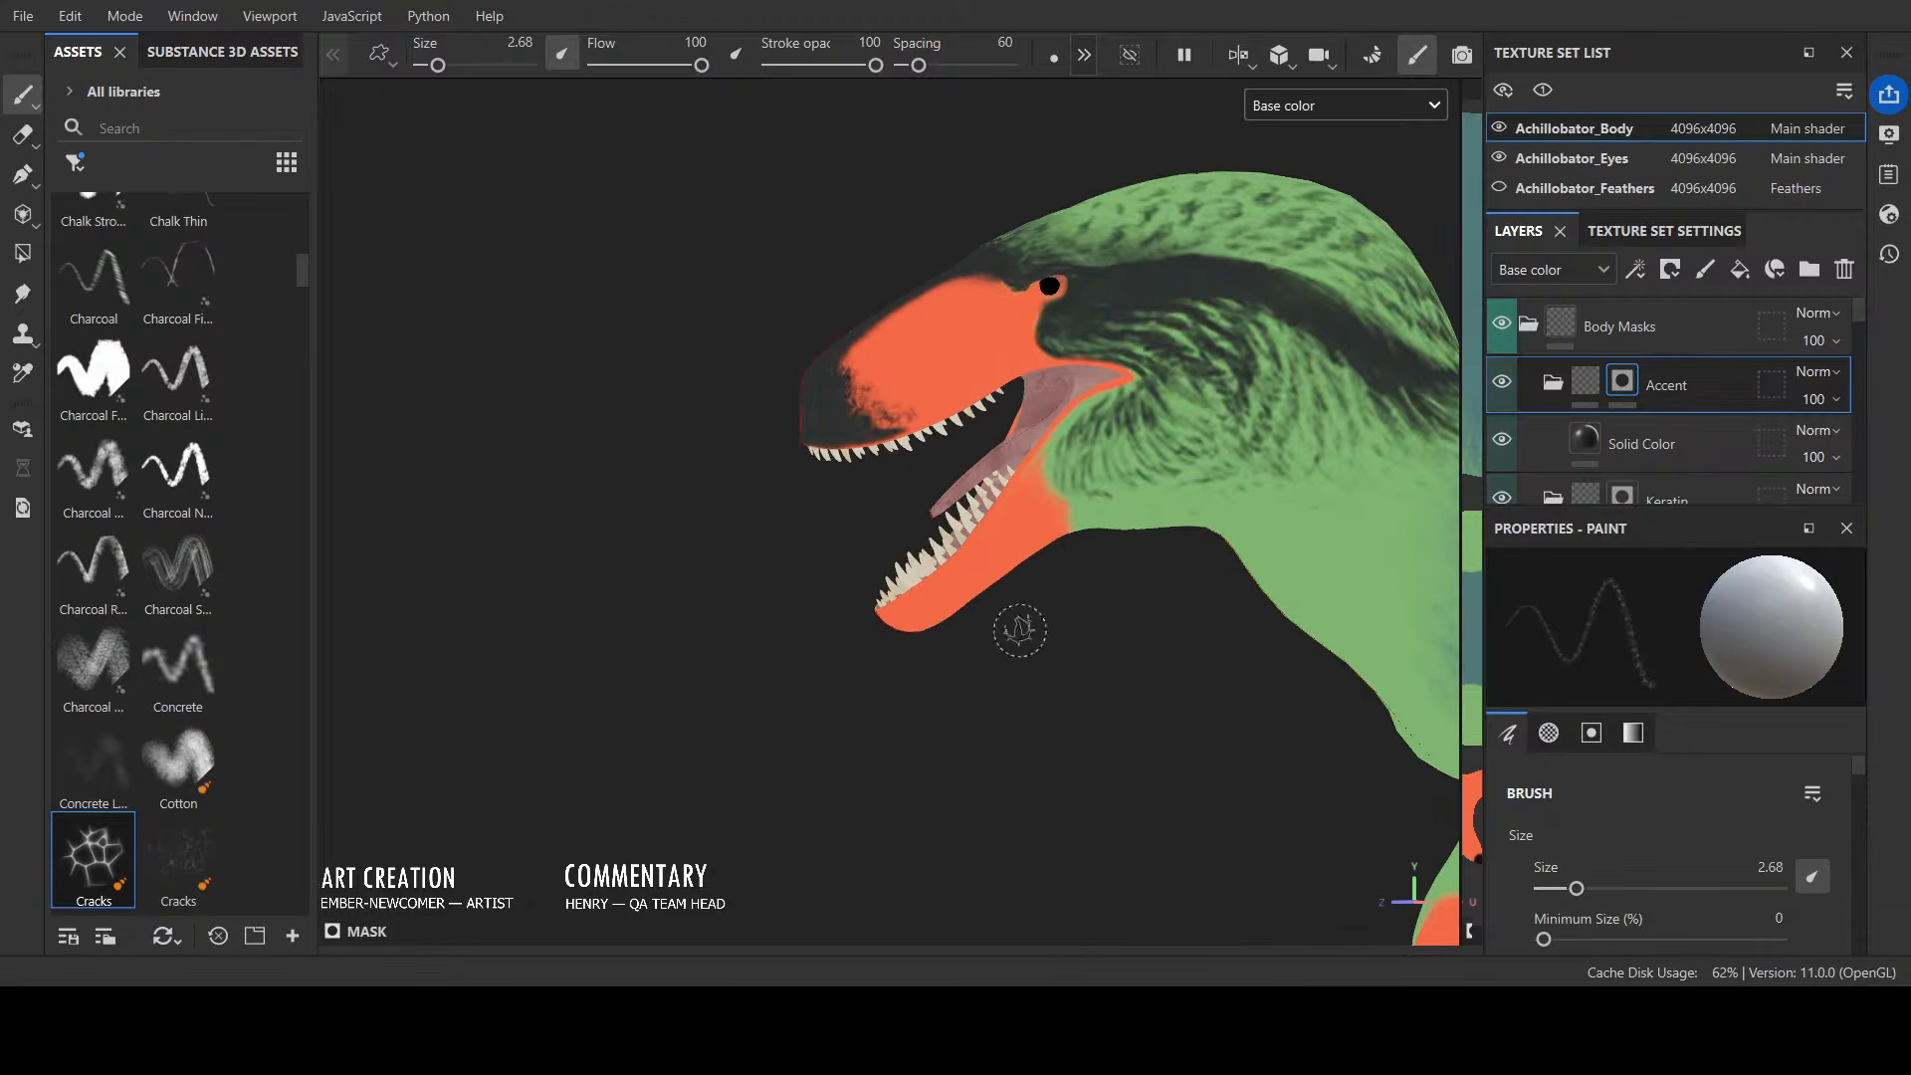
scroll(869, 390, up, 3)
mouse_move(876, 435)
mouse_down()
mouse_move(861, 456)
mouse_move(798, 416)
mouse_move(822, 326)
mouse_move(844, 440)
mouse_move(921, 436)
mouse_move(912, 418)
mouse_up()
Step: Stipple the boundary between the dark beak tip and the orange side patch with the finer Cracks brush at size 1.86
click(178, 858)
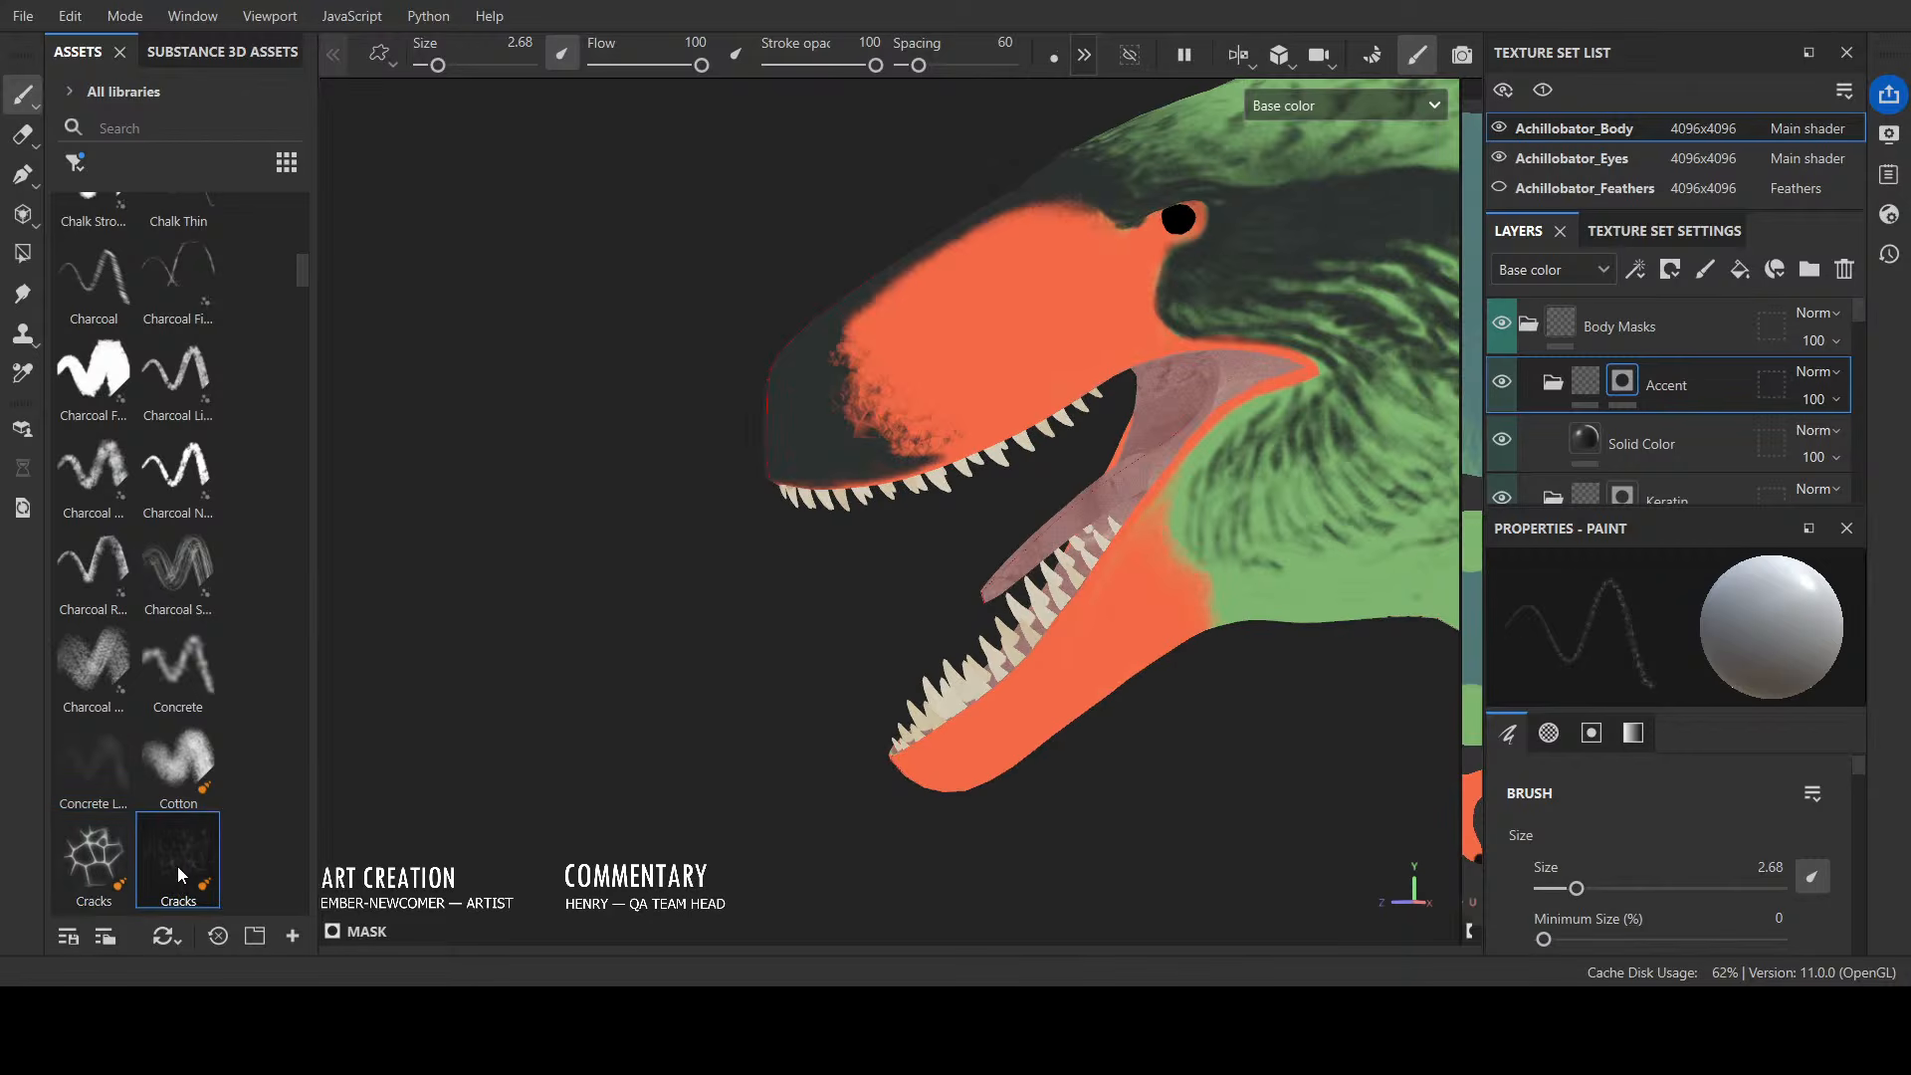
key(bracketleft)
key(bracketleft)
key(bracketleft)
key(bracketleft)
key(bracketleft)
key(bracketleft)
key(bracketleft)
key(bracketleft)
key(bracketleft)
key(bracketleft)
drag(850, 354, 897, 411)
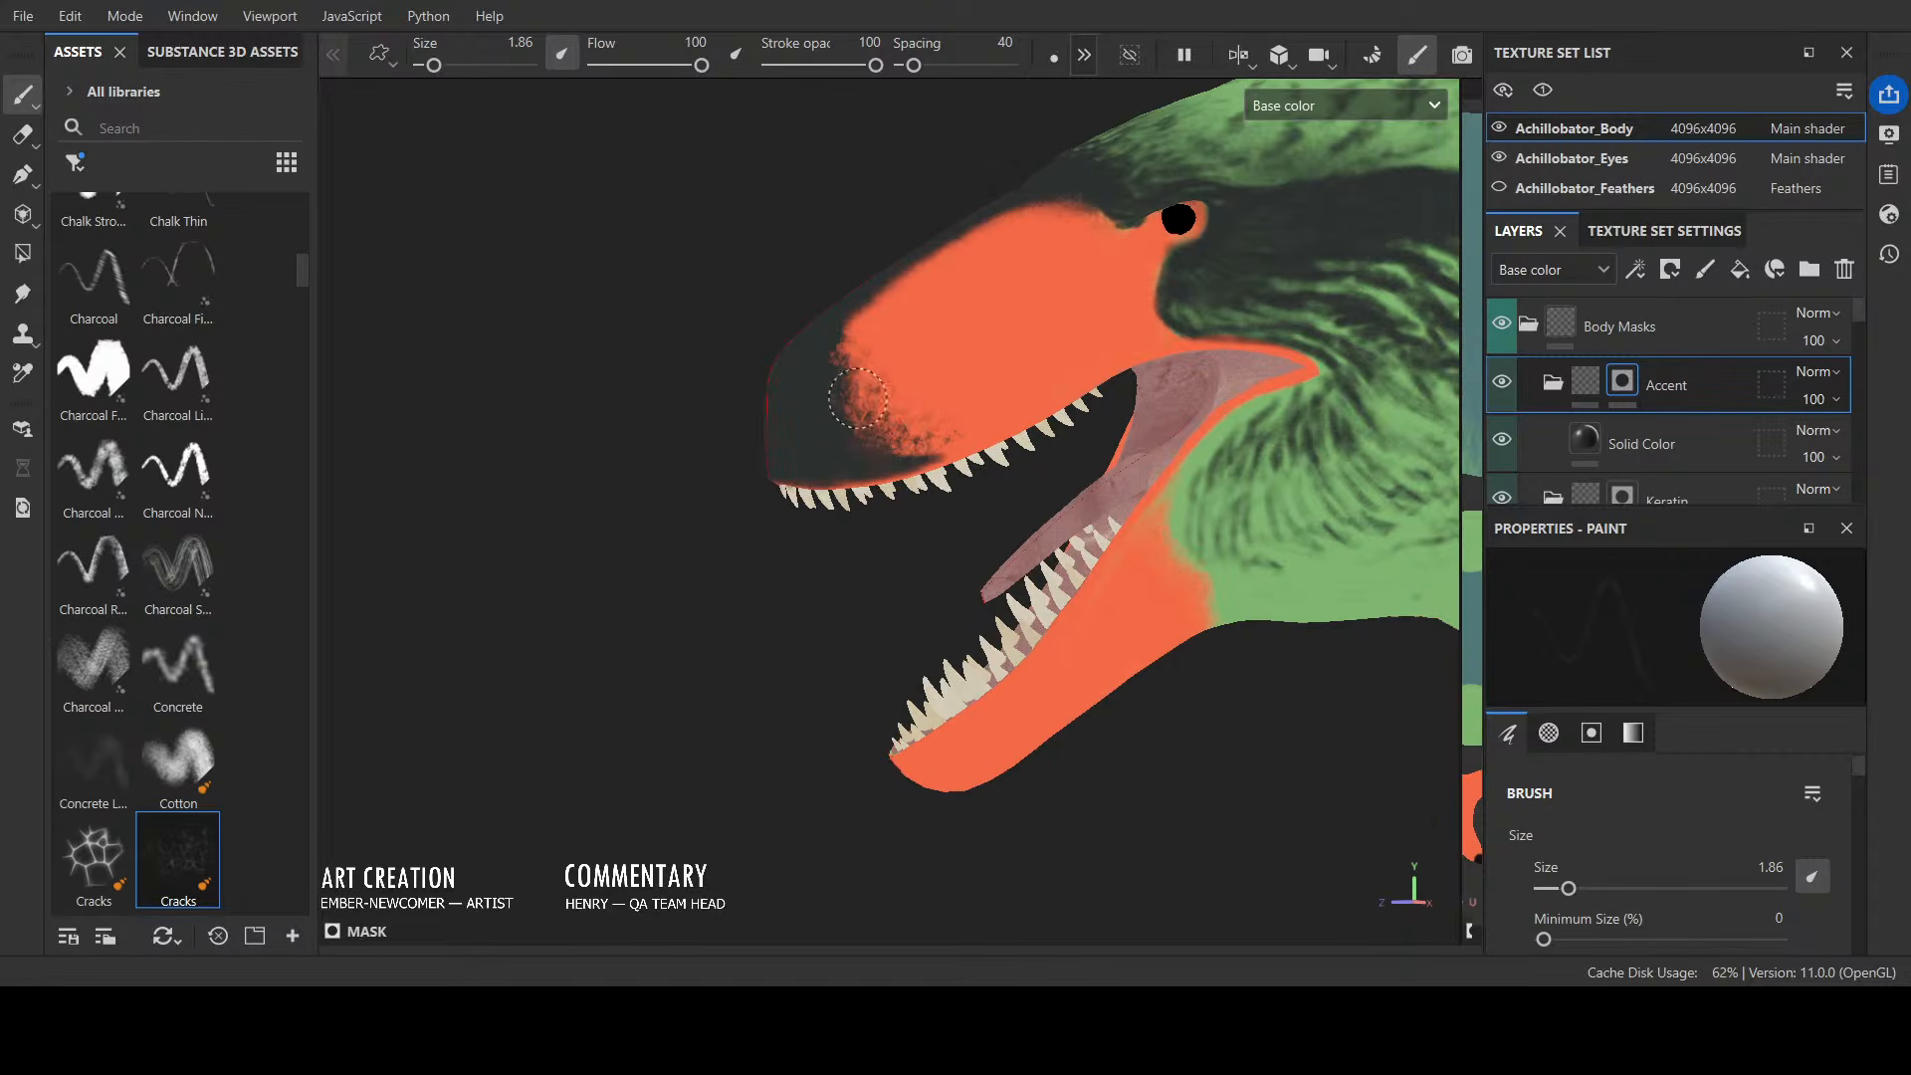
mouse_move(908, 408)
mouse_down()
mouse_move(861, 428)
mouse_move(965, 428)
mouse_move(960, 410)
mouse_move(896, 457)
mouse_up()
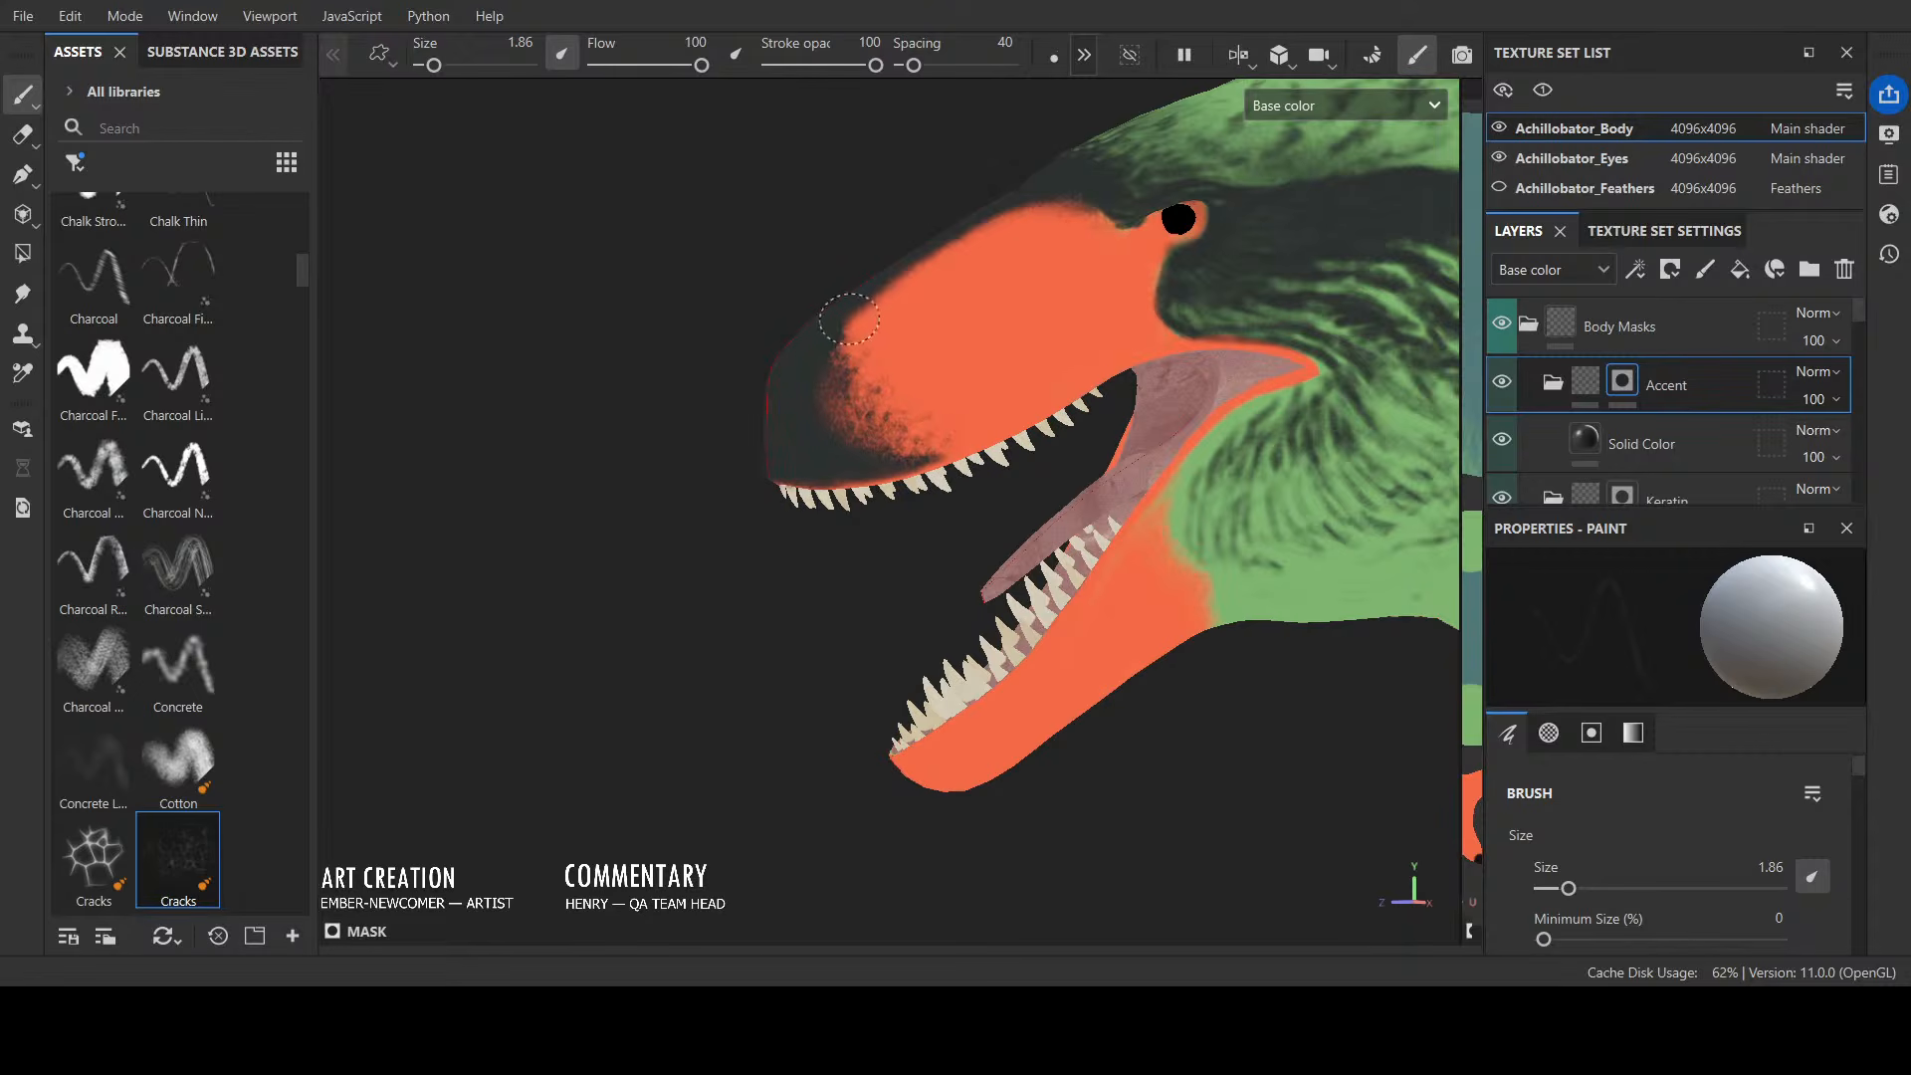
mouse_move(876, 315)
mouse_down()
mouse_move(846, 344)
mouse_move(915, 317)
mouse_move(880, 328)
mouse_move(852, 406)
mouse_move(970, 418)
mouse_move(846, 418)
mouse_move(897, 404)
mouse_up()
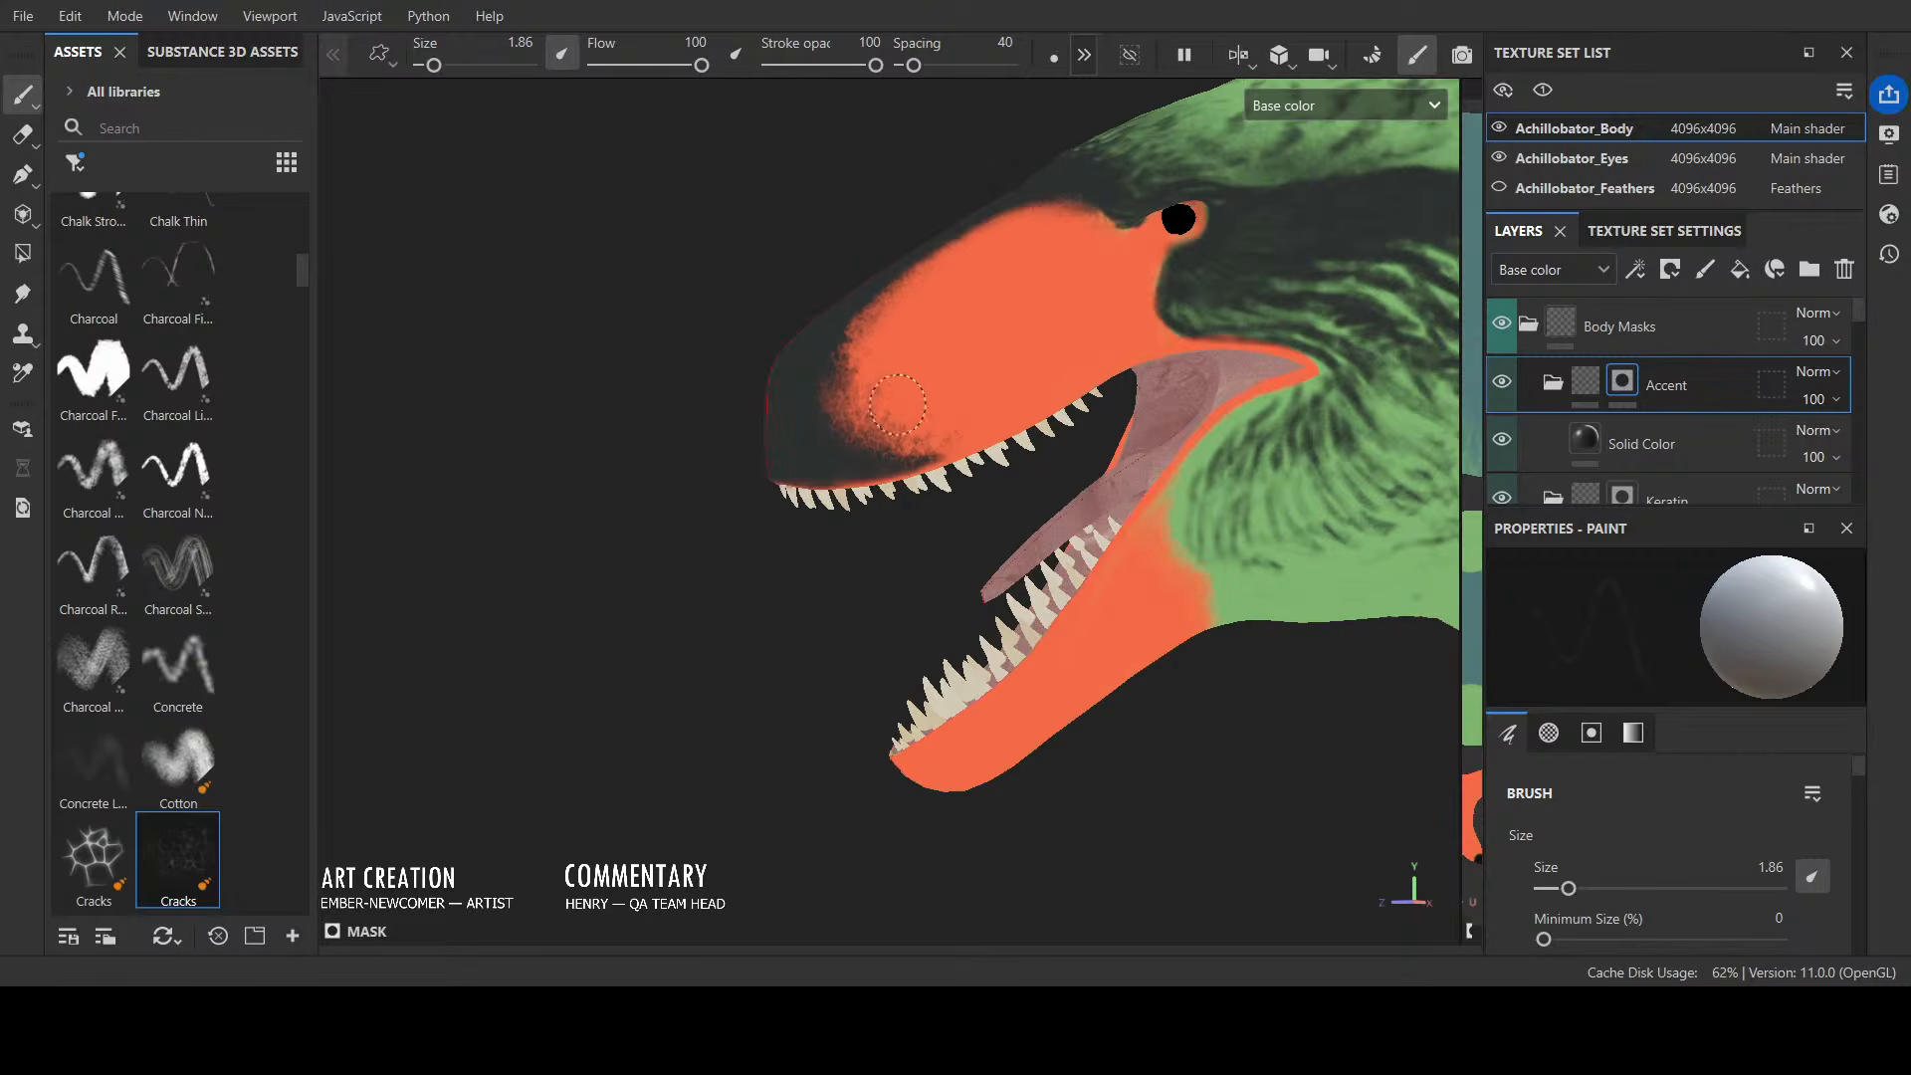
Step: Refine the speckled transition at the lower corner of the dark beak tip, just above the front teeth
mouse_move(759, 605)
alt+mouse_down()
mouse_move(883, 607)
mouse_move(742, 639)
alt+mouse_up()
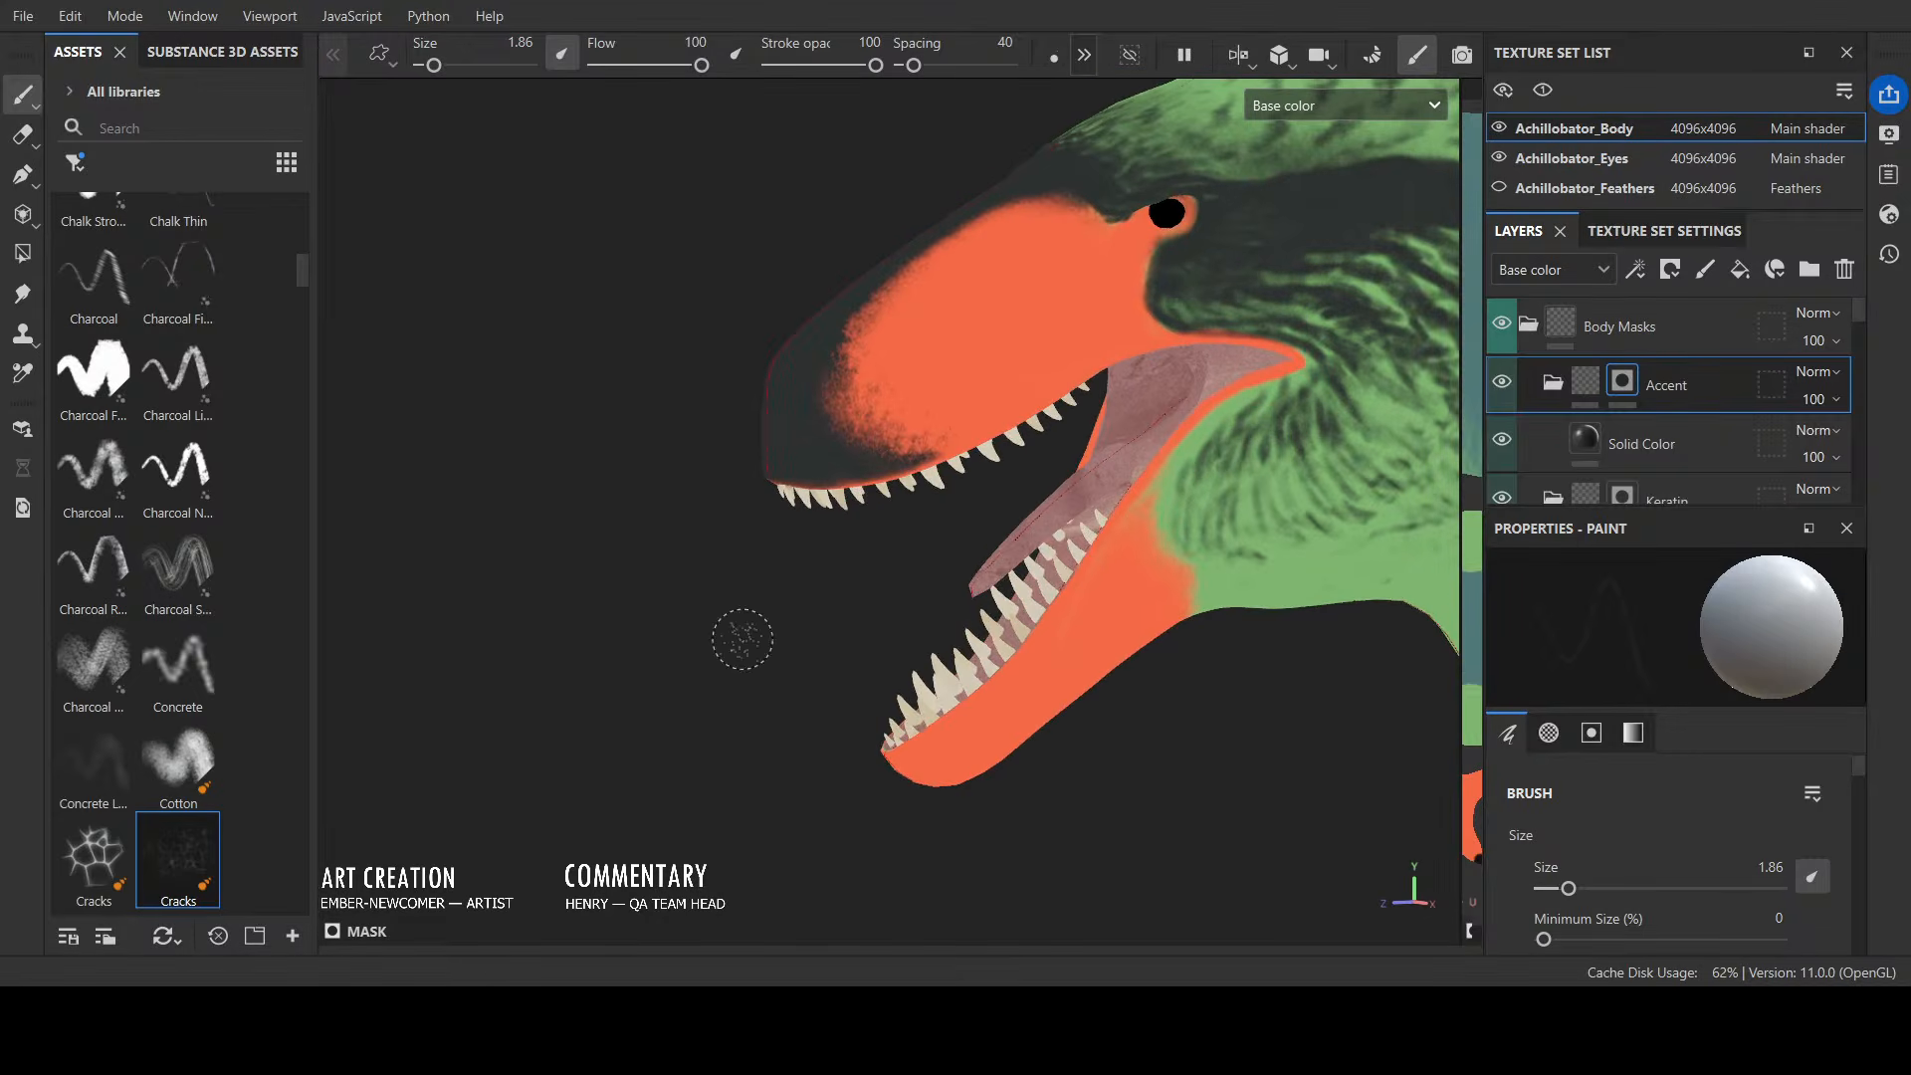
alt+middle_drag(714, 642, 589, 699)
alt+drag(589, 700, 525, 701)
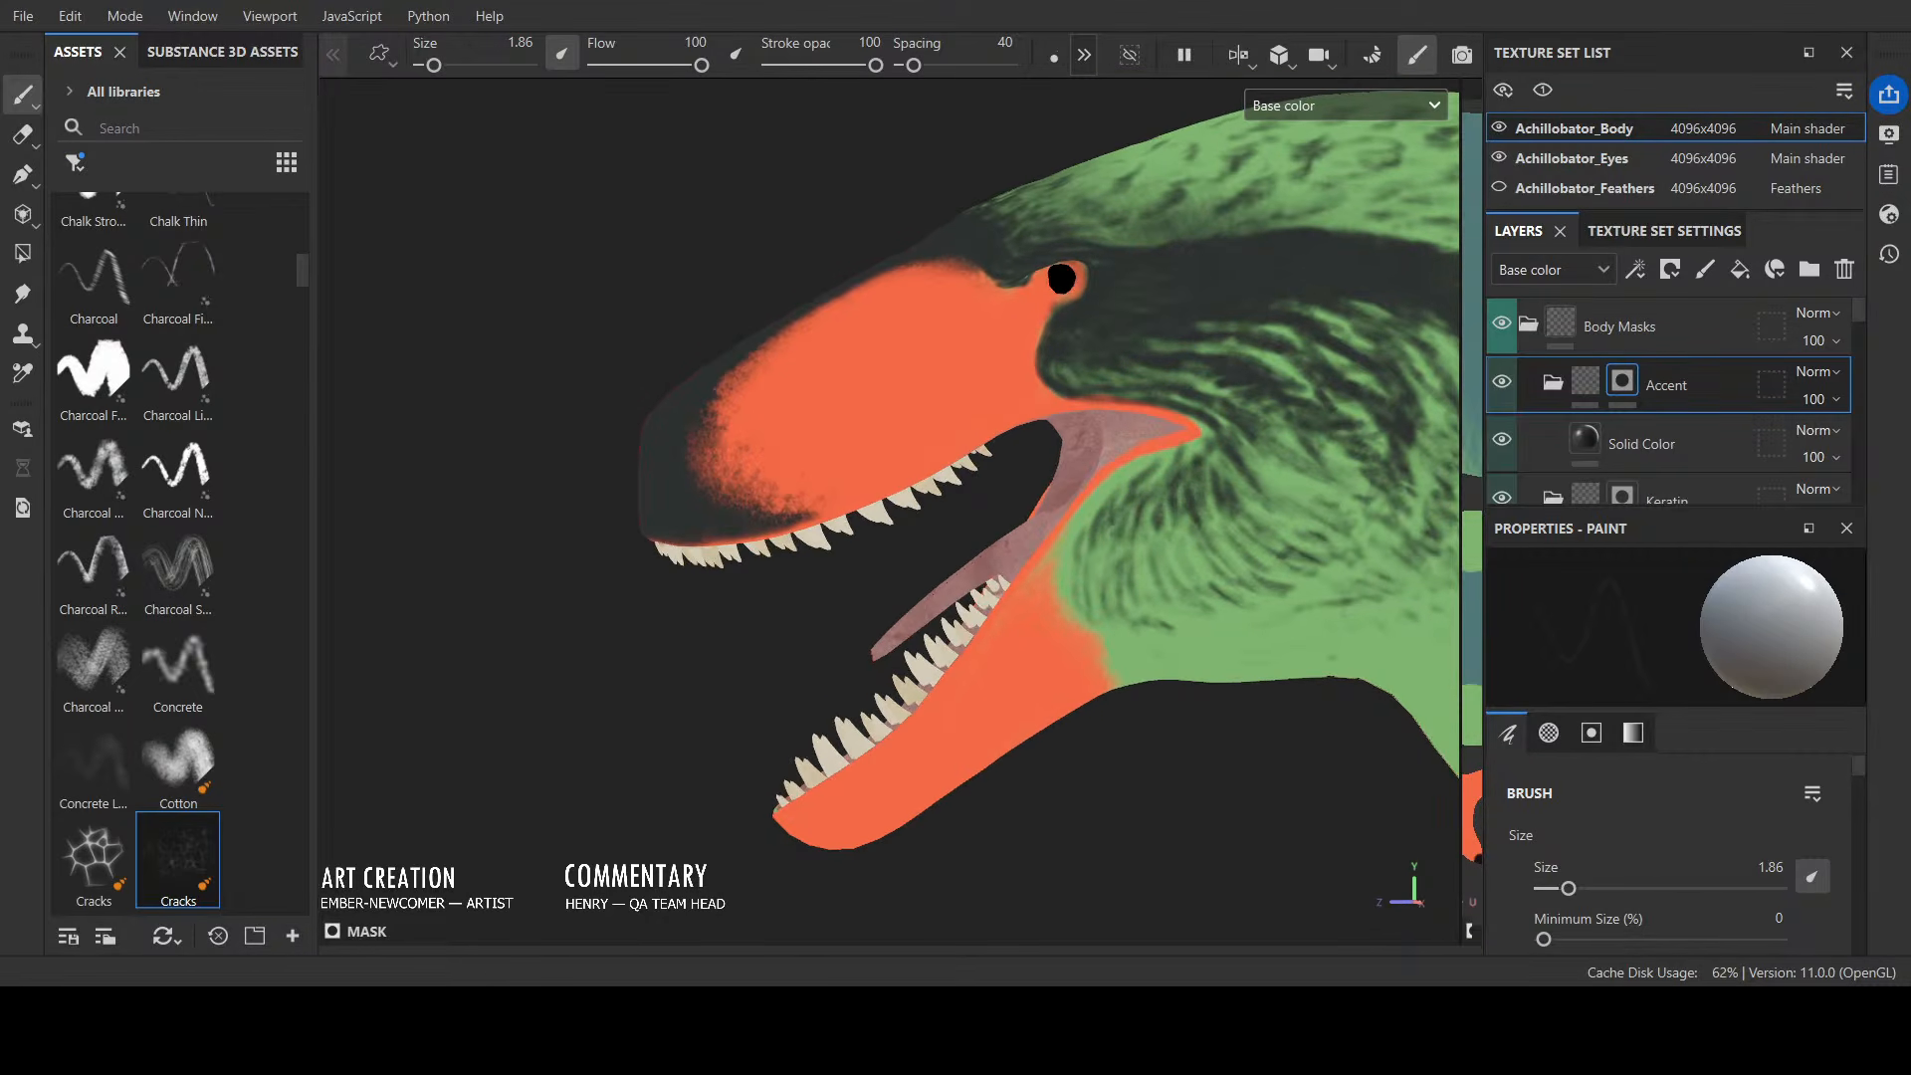
mouse_move(746, 543)
mouse_down()
mouse_move(668, 548)
mouse_move(708, 549)
mouse_move(731, 477)
mouse_up()
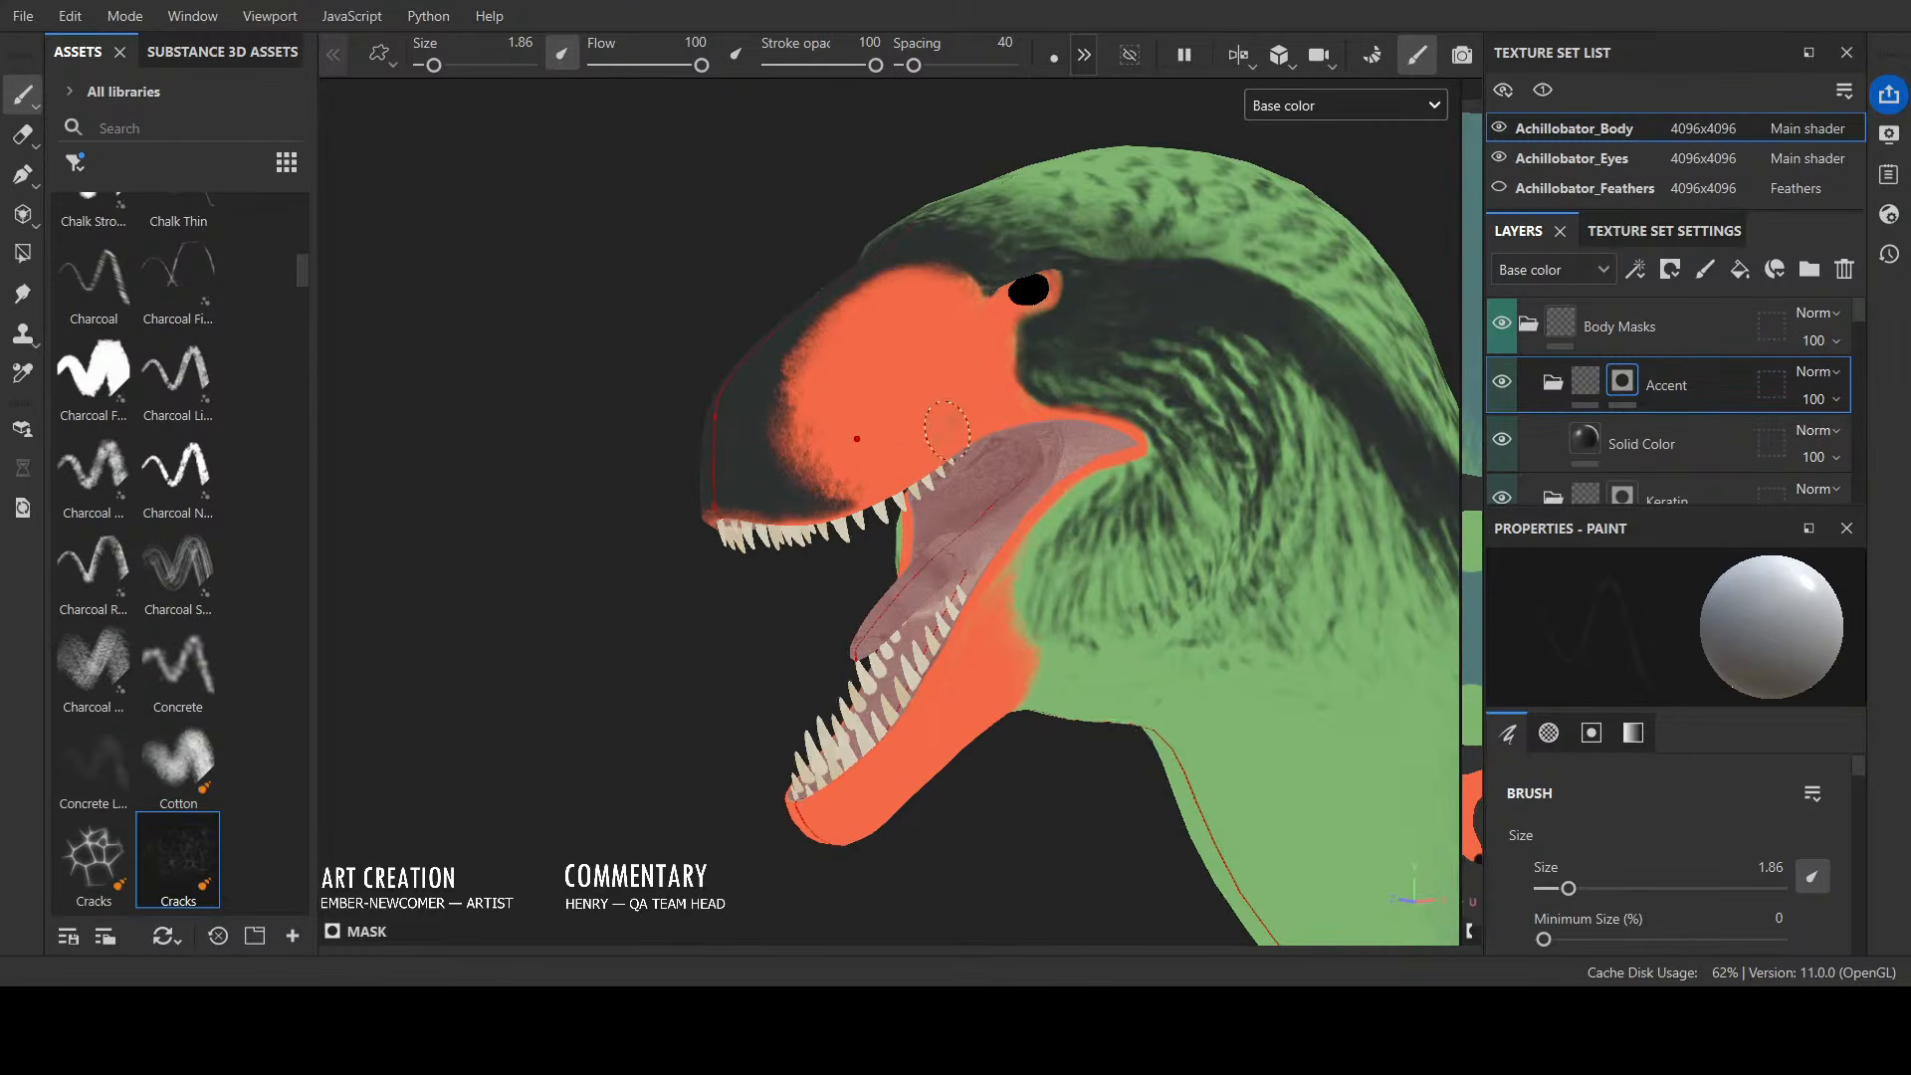
alt+drag(834, 510, 764, 462)
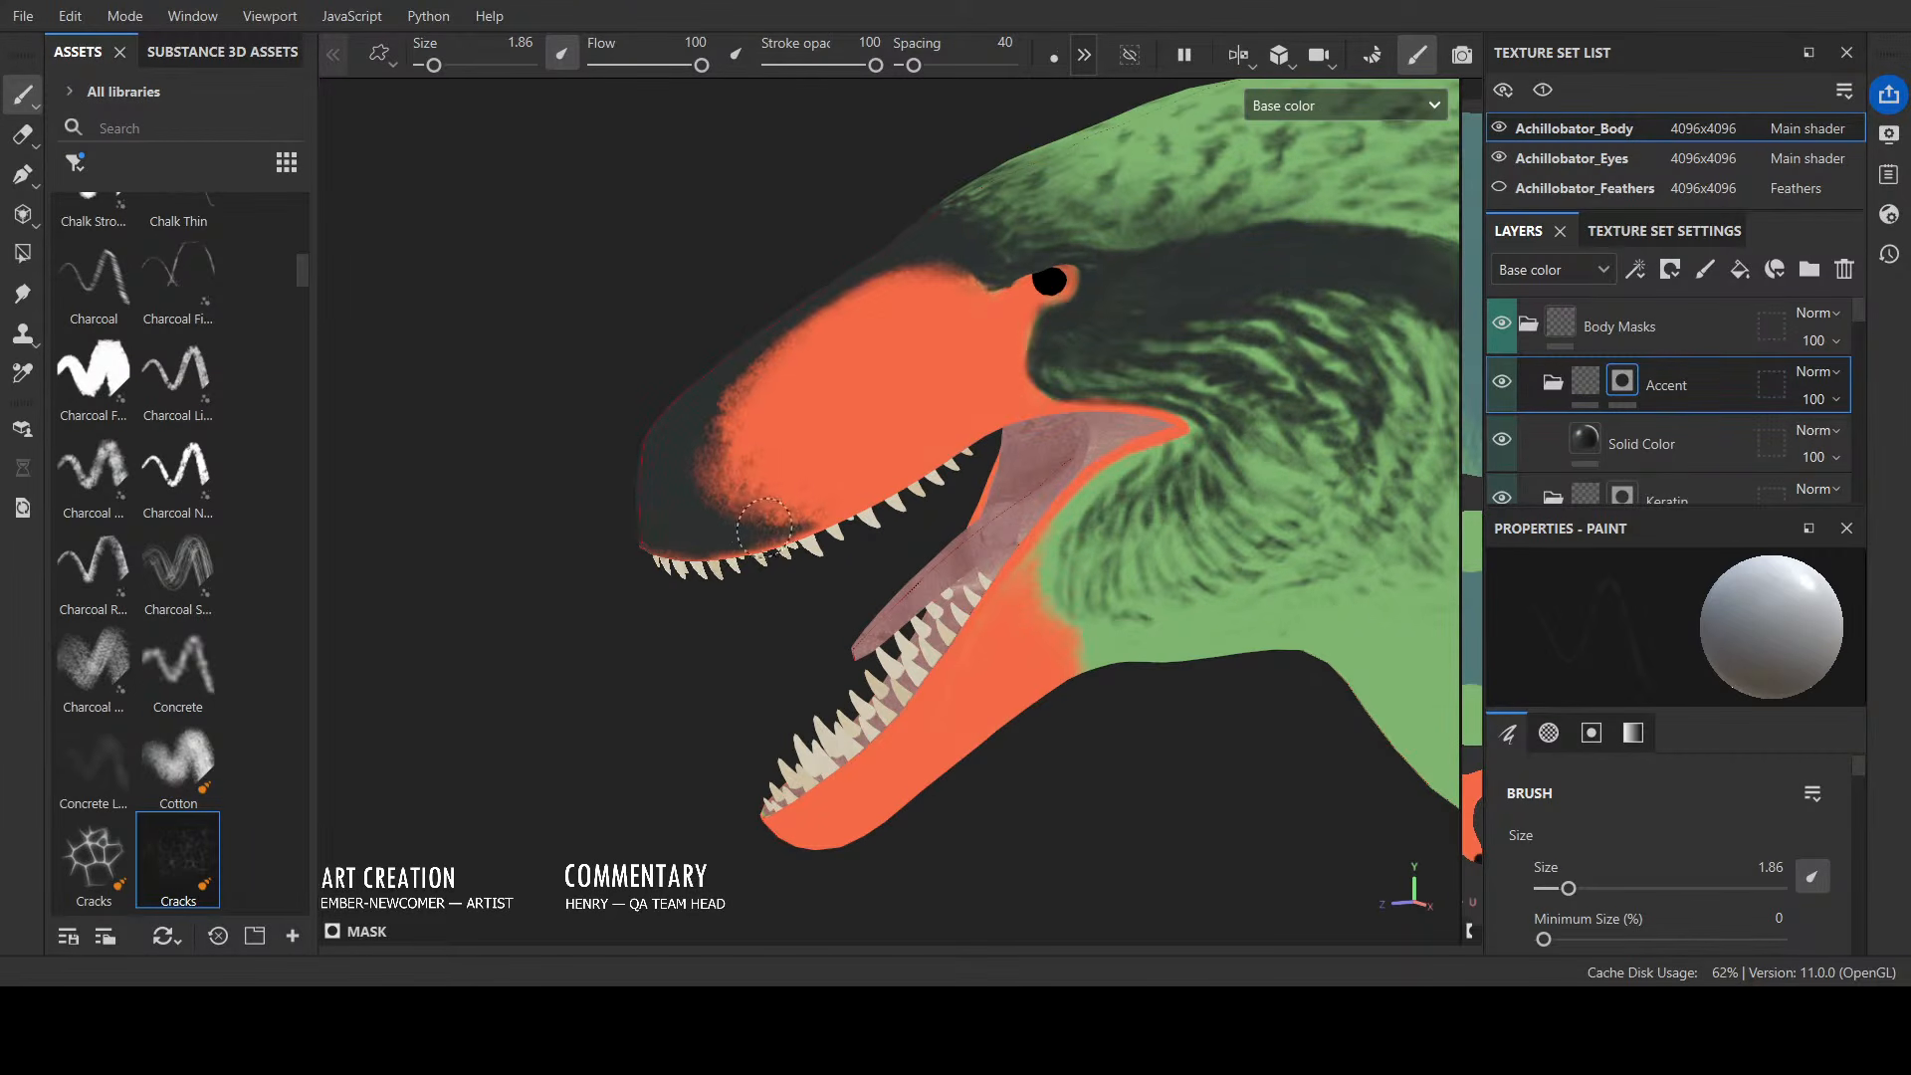
Step: Switch to the Material view and touch up the beak's lower edge above the teeth with the Cotton brush at size 0.44
click(178, 761)
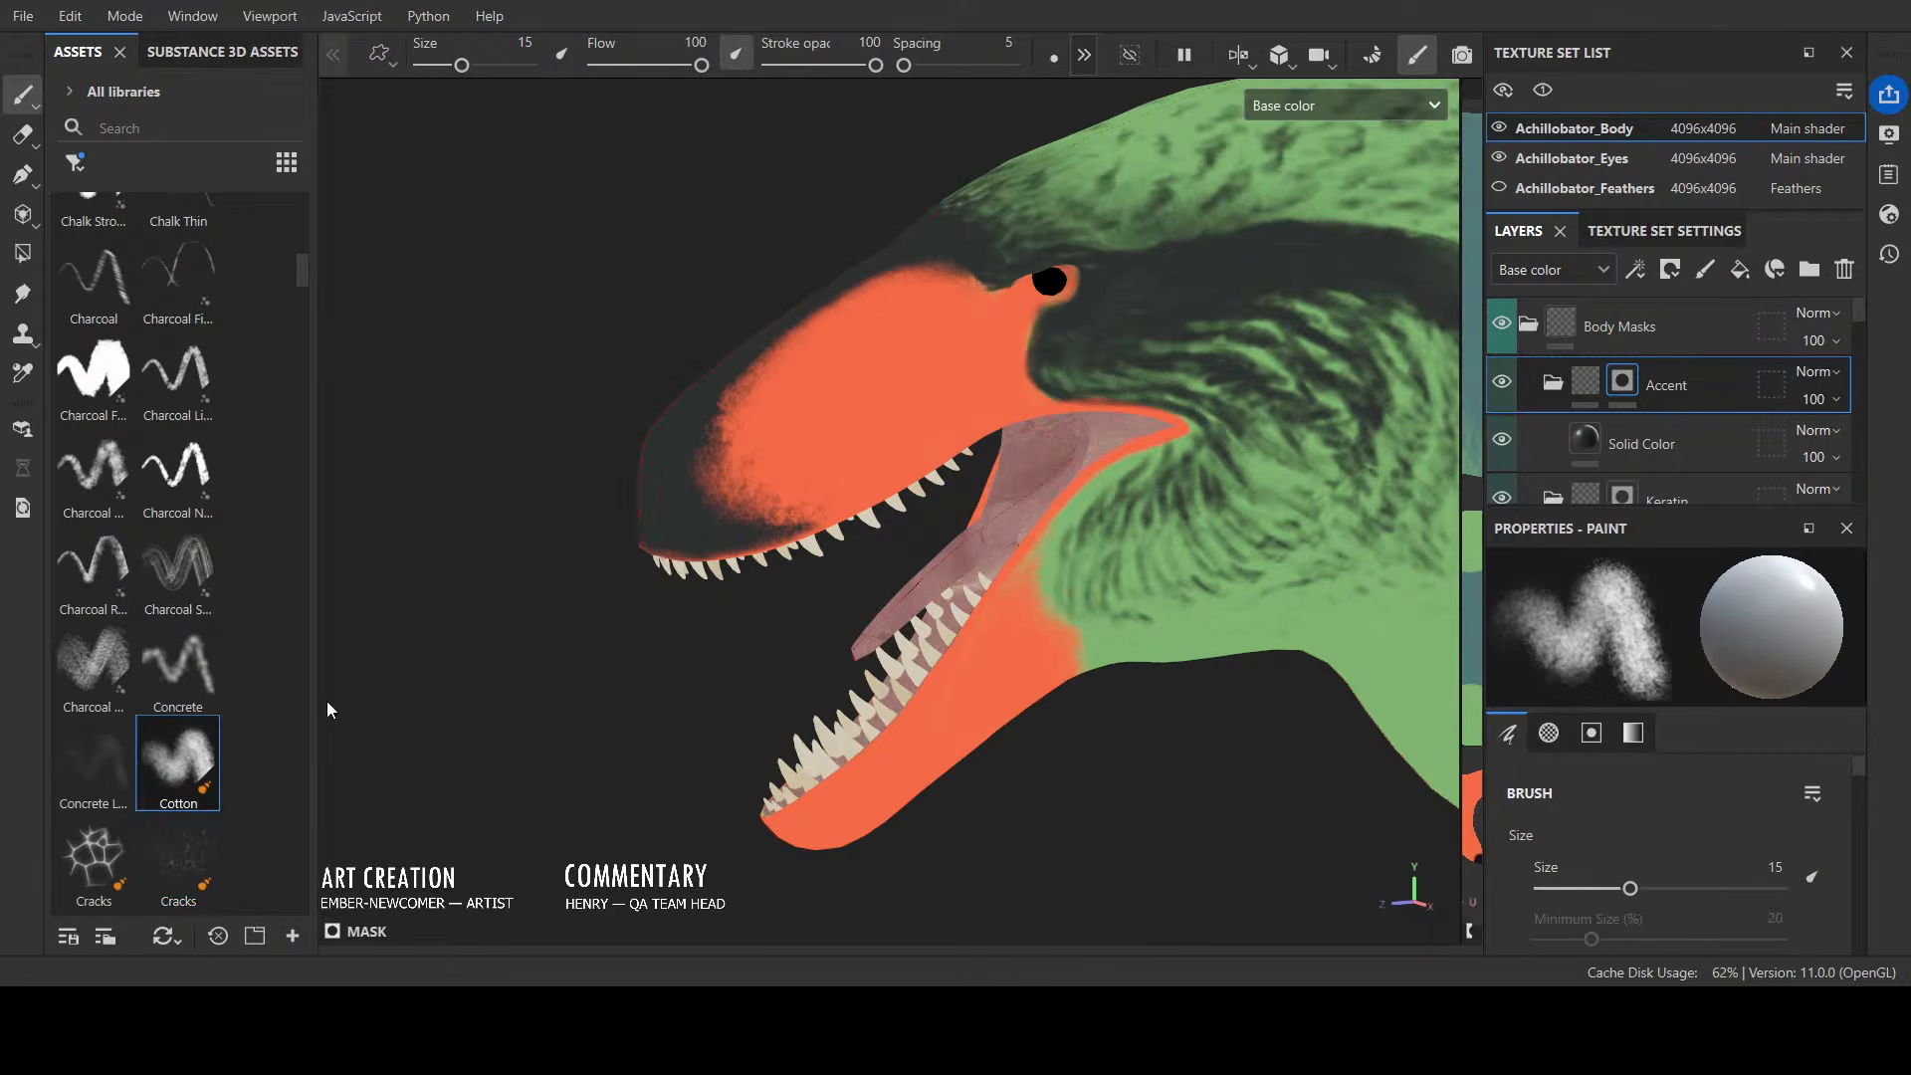
ctrl+right_drag(691, 454, 477, 454)
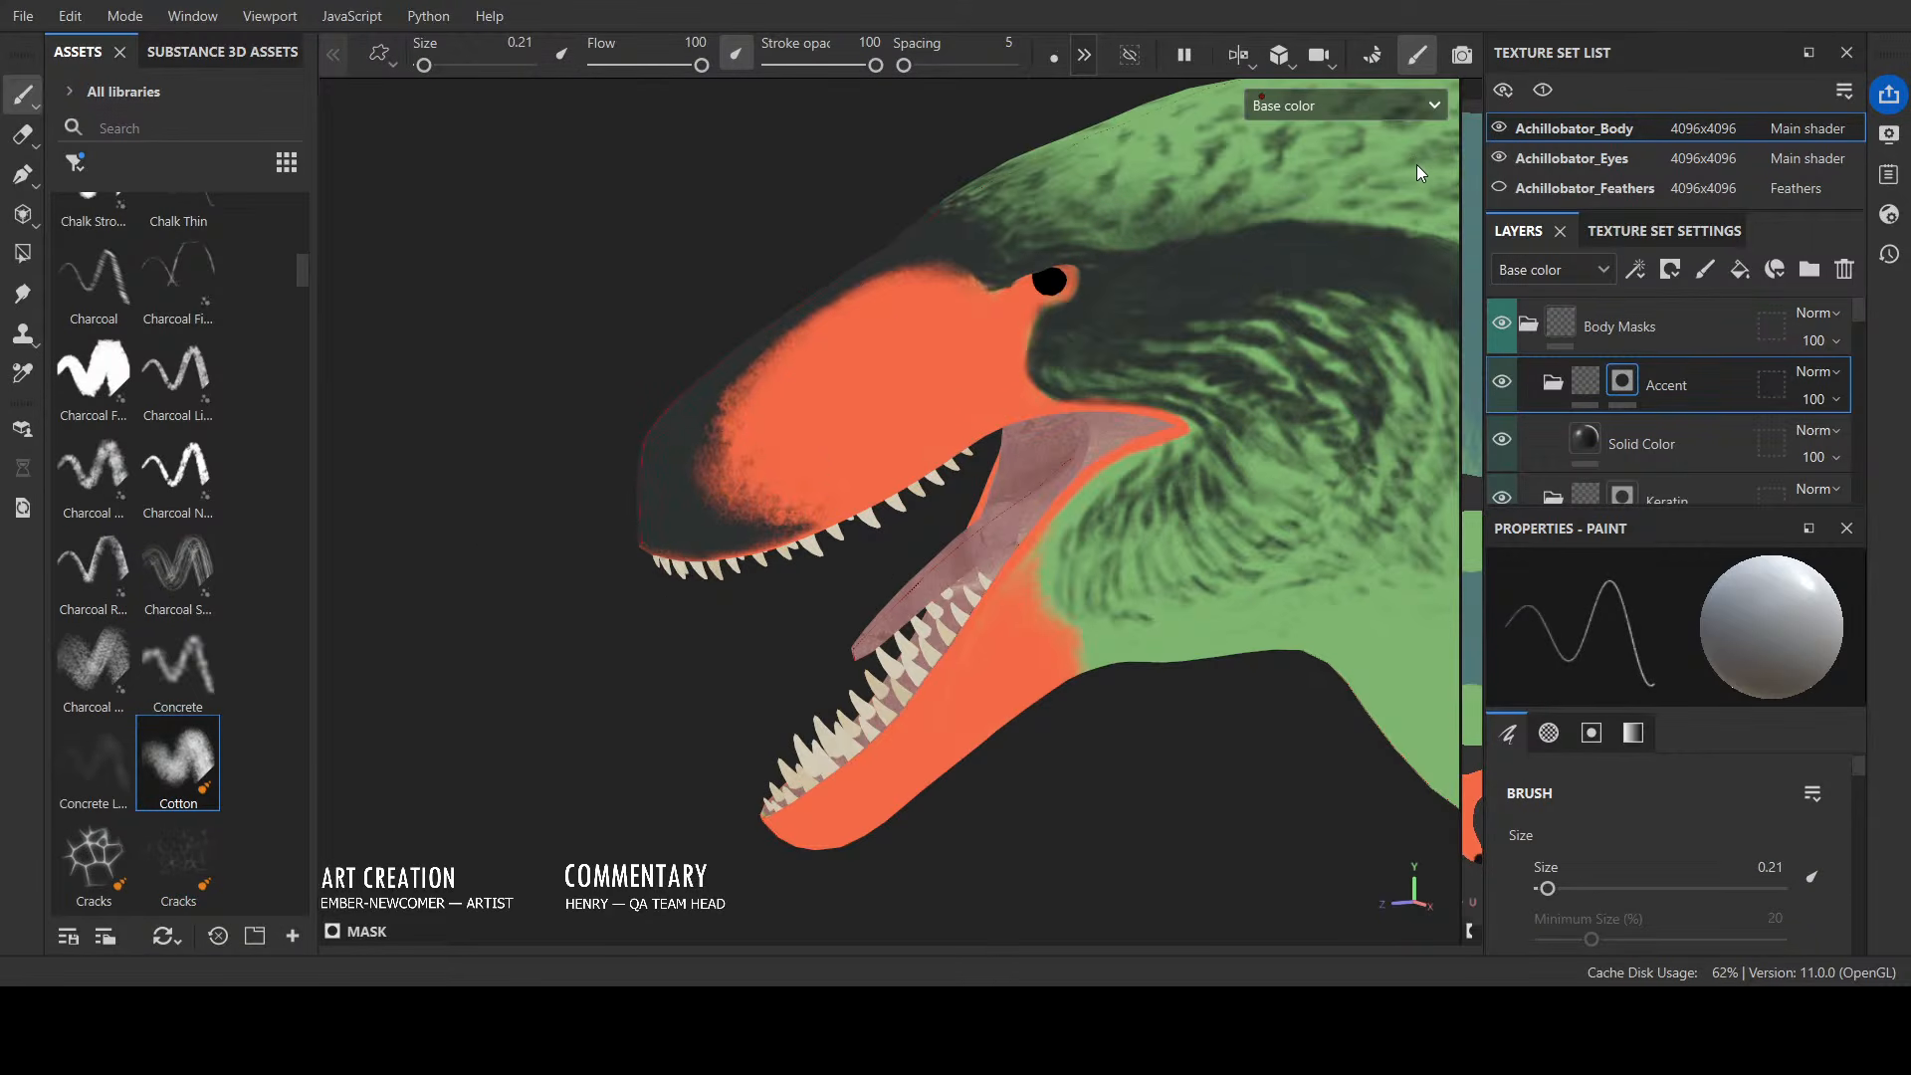
key(m)
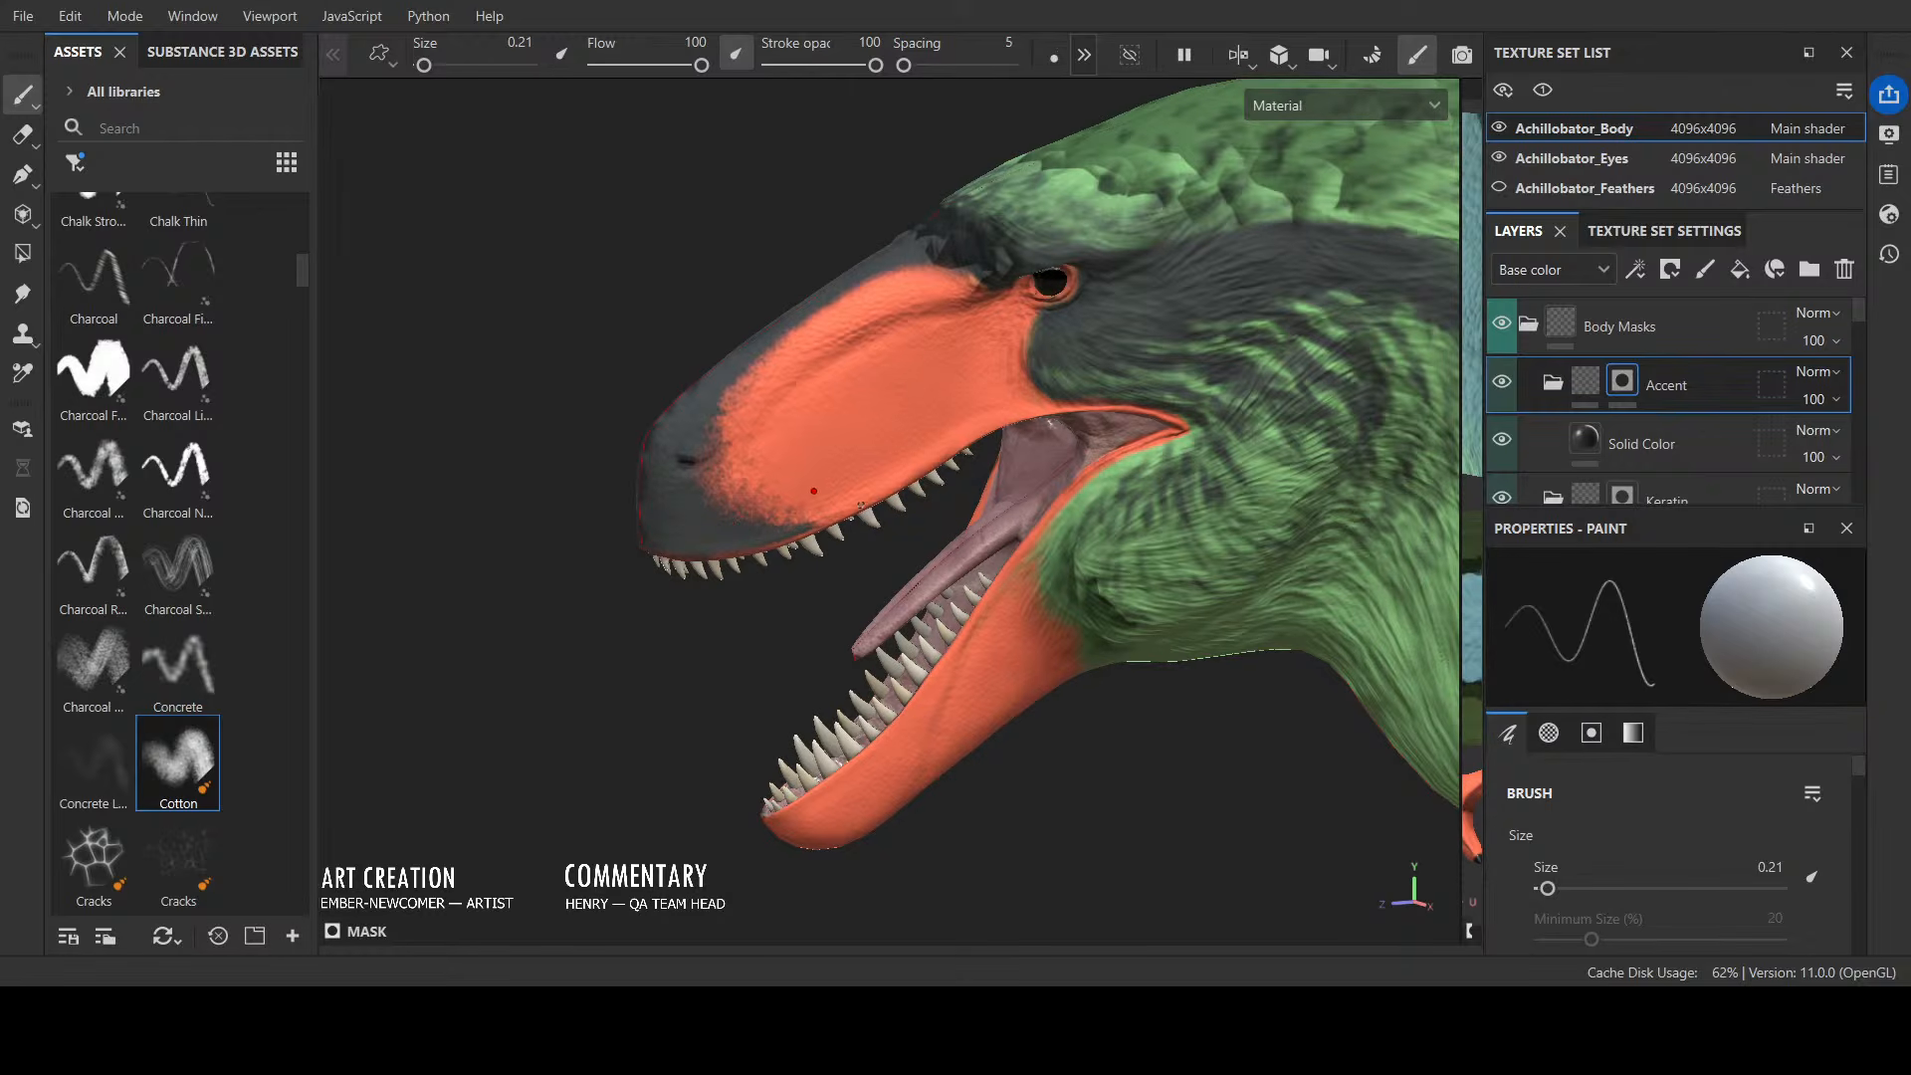
click(207, 746)
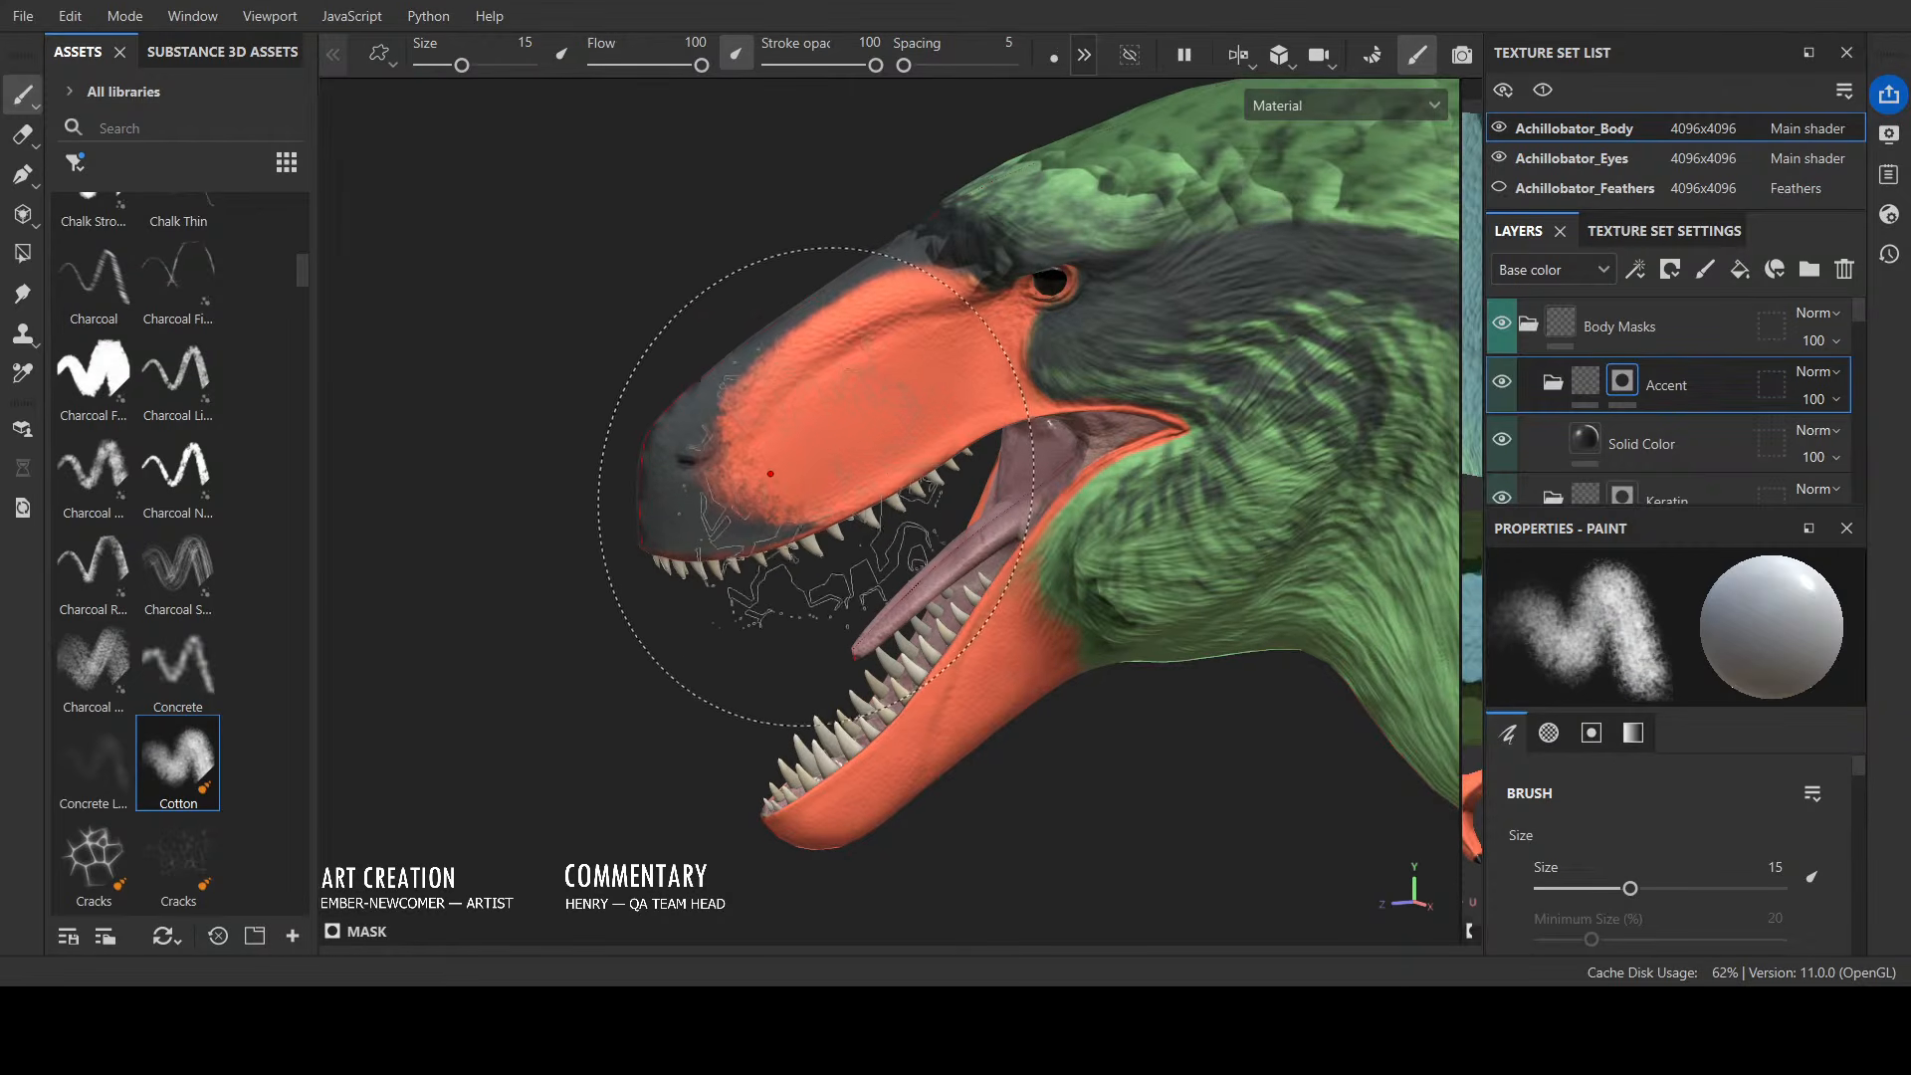
ctrl+right_drag(813, 481, 647, 481)
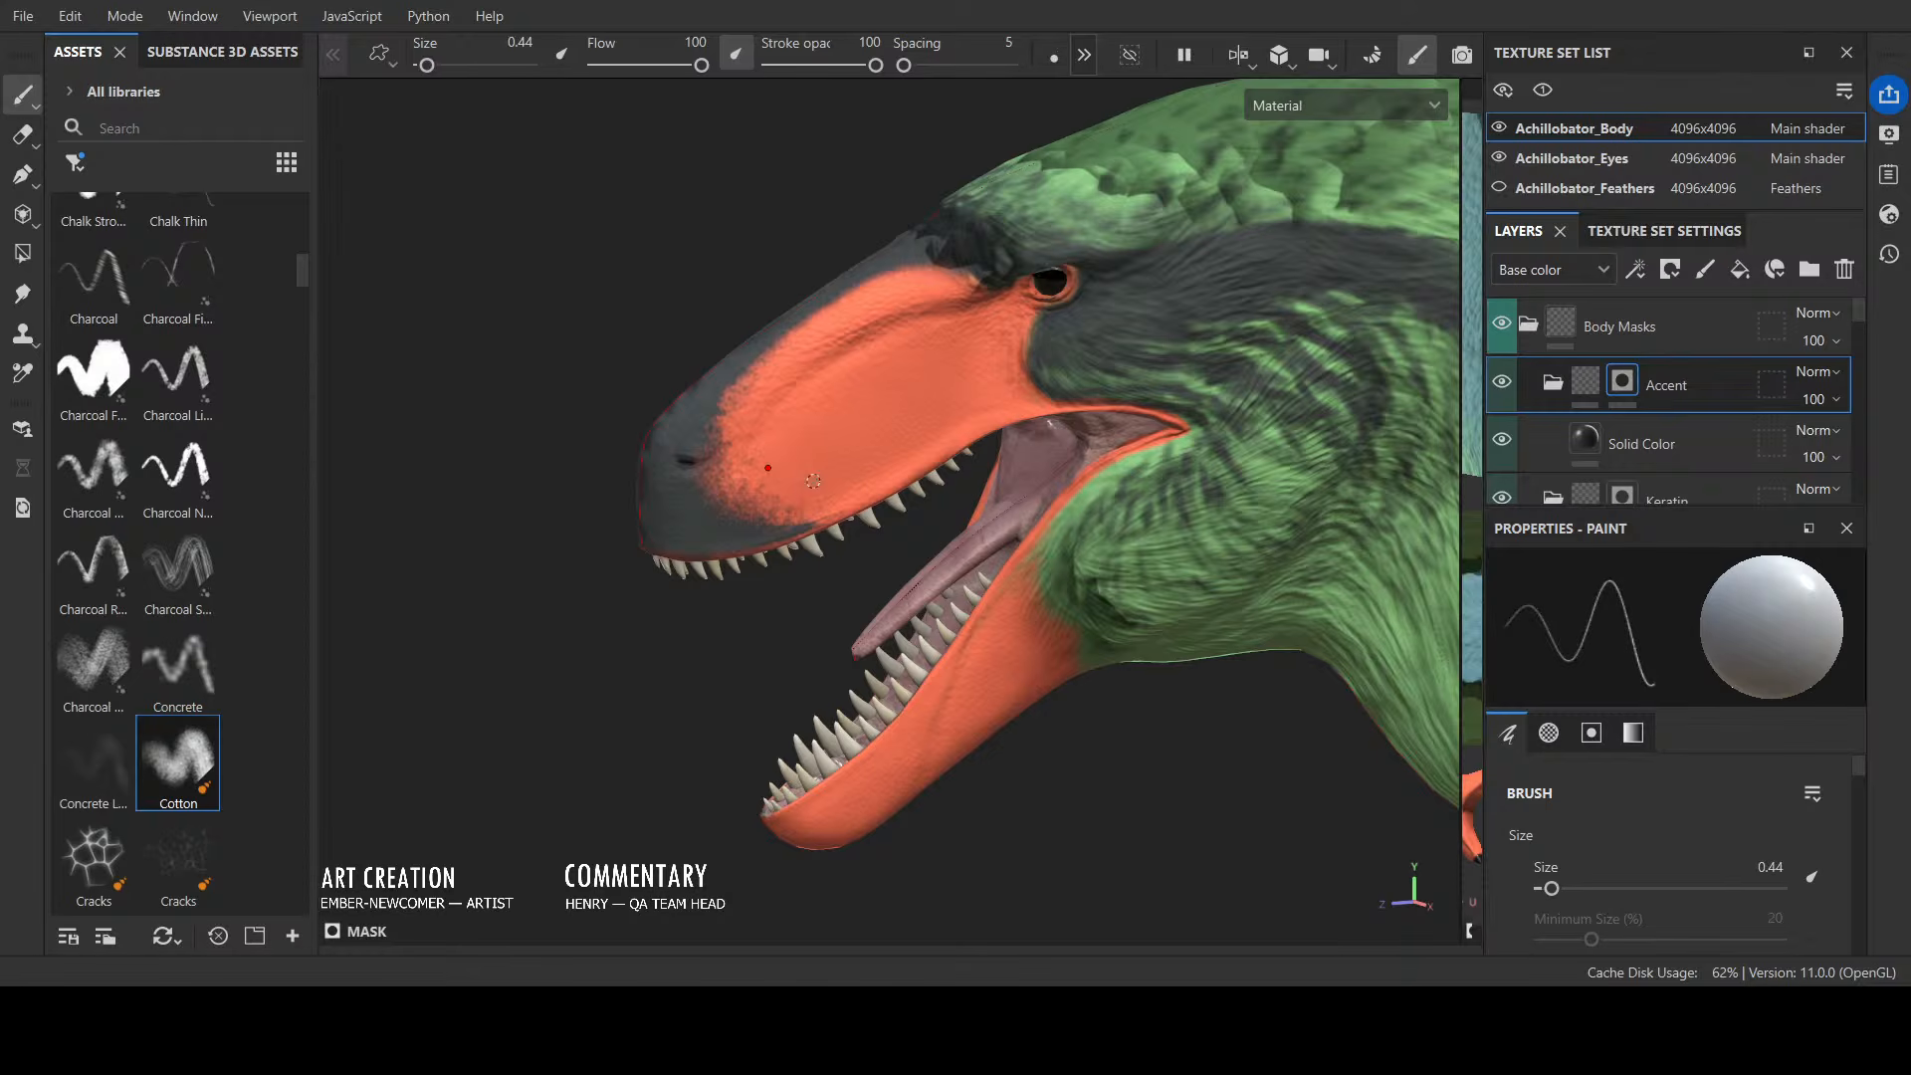
mouse_move(796, 531)
mouse_down()
mouse_move(881, 486)
mouse_move(789, 525)
mouse_up()
Step: Paint coarser dark speckles around and behind the nostril, spreading into the orange patch, with a Cracks brush at size 2.68
alt+drag(937, 375, 772, 368)
scroll(772, 368, down, 2)
alt+drag(556, 784, 866, 694)
alt+drag(958, 716, 680, 716)
scroll(680, 711, up, 2)
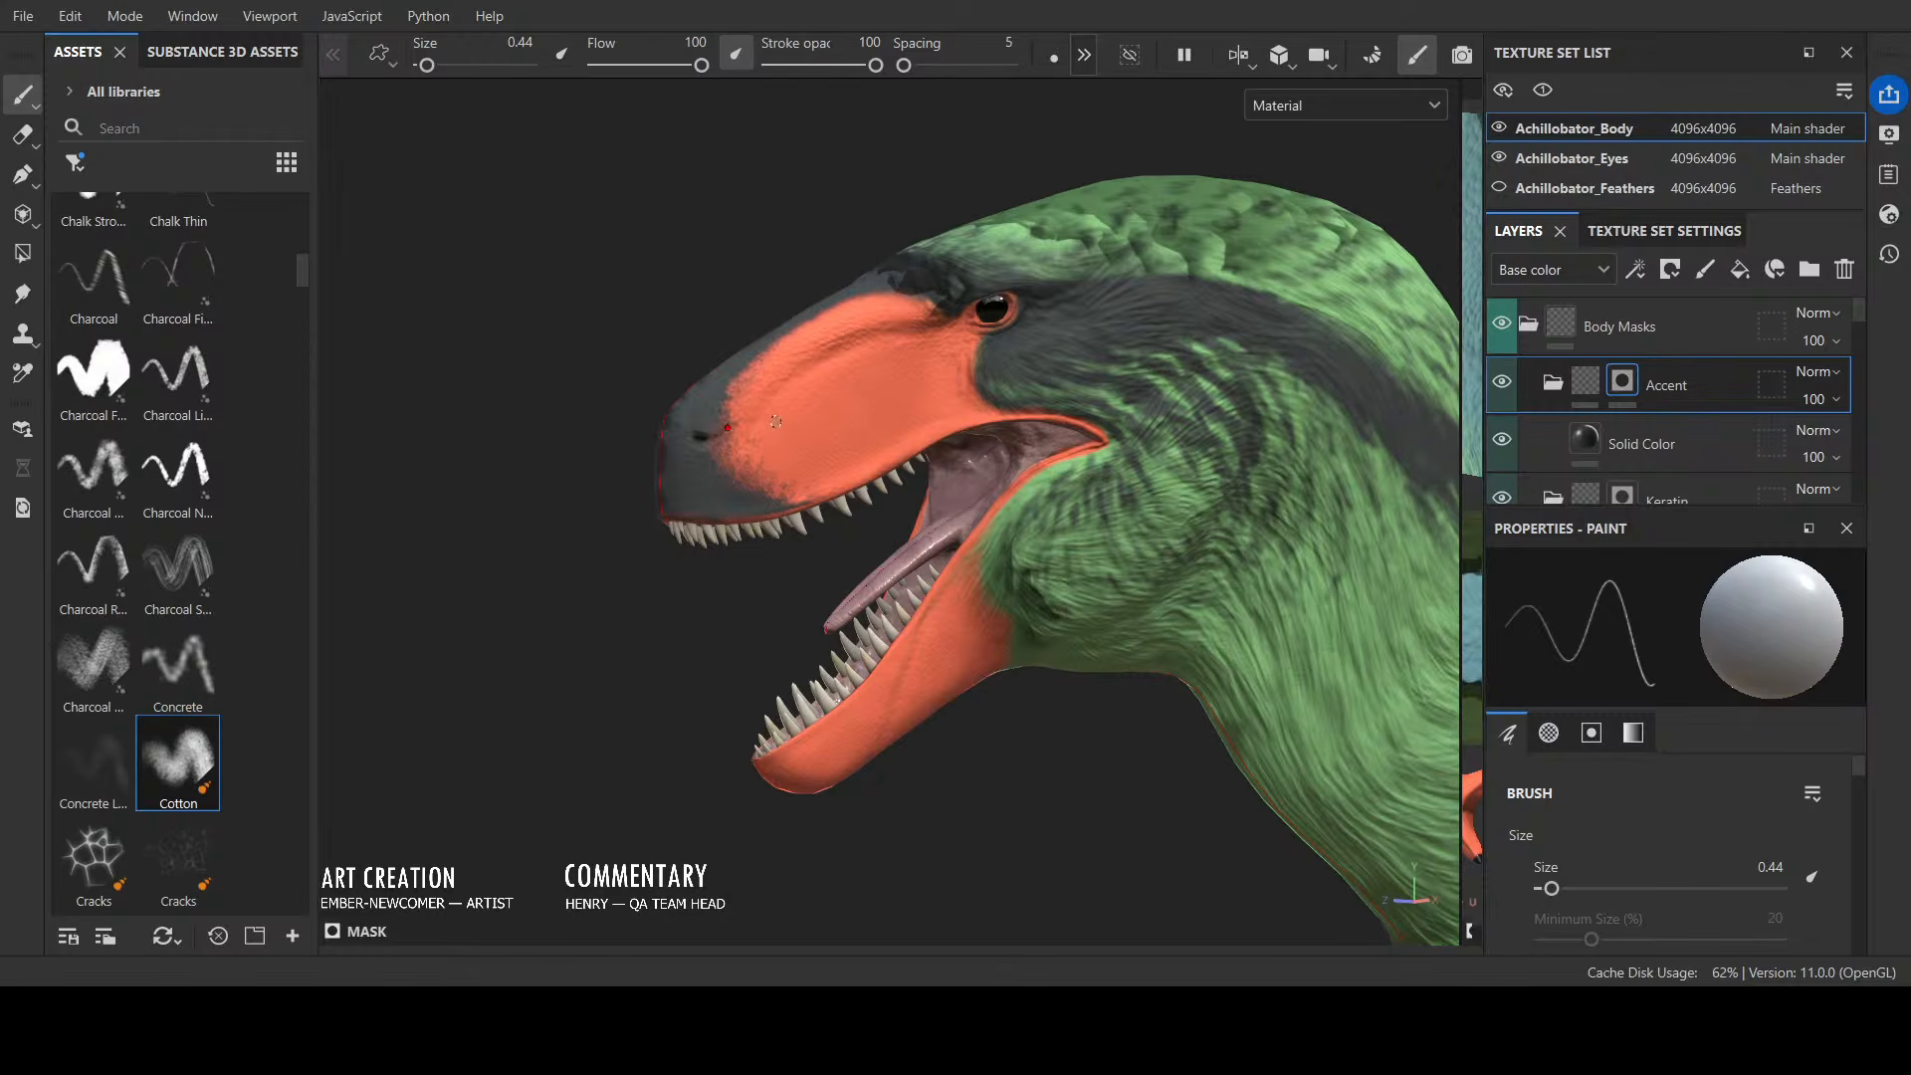
click(94, 856)
click(178, 855)
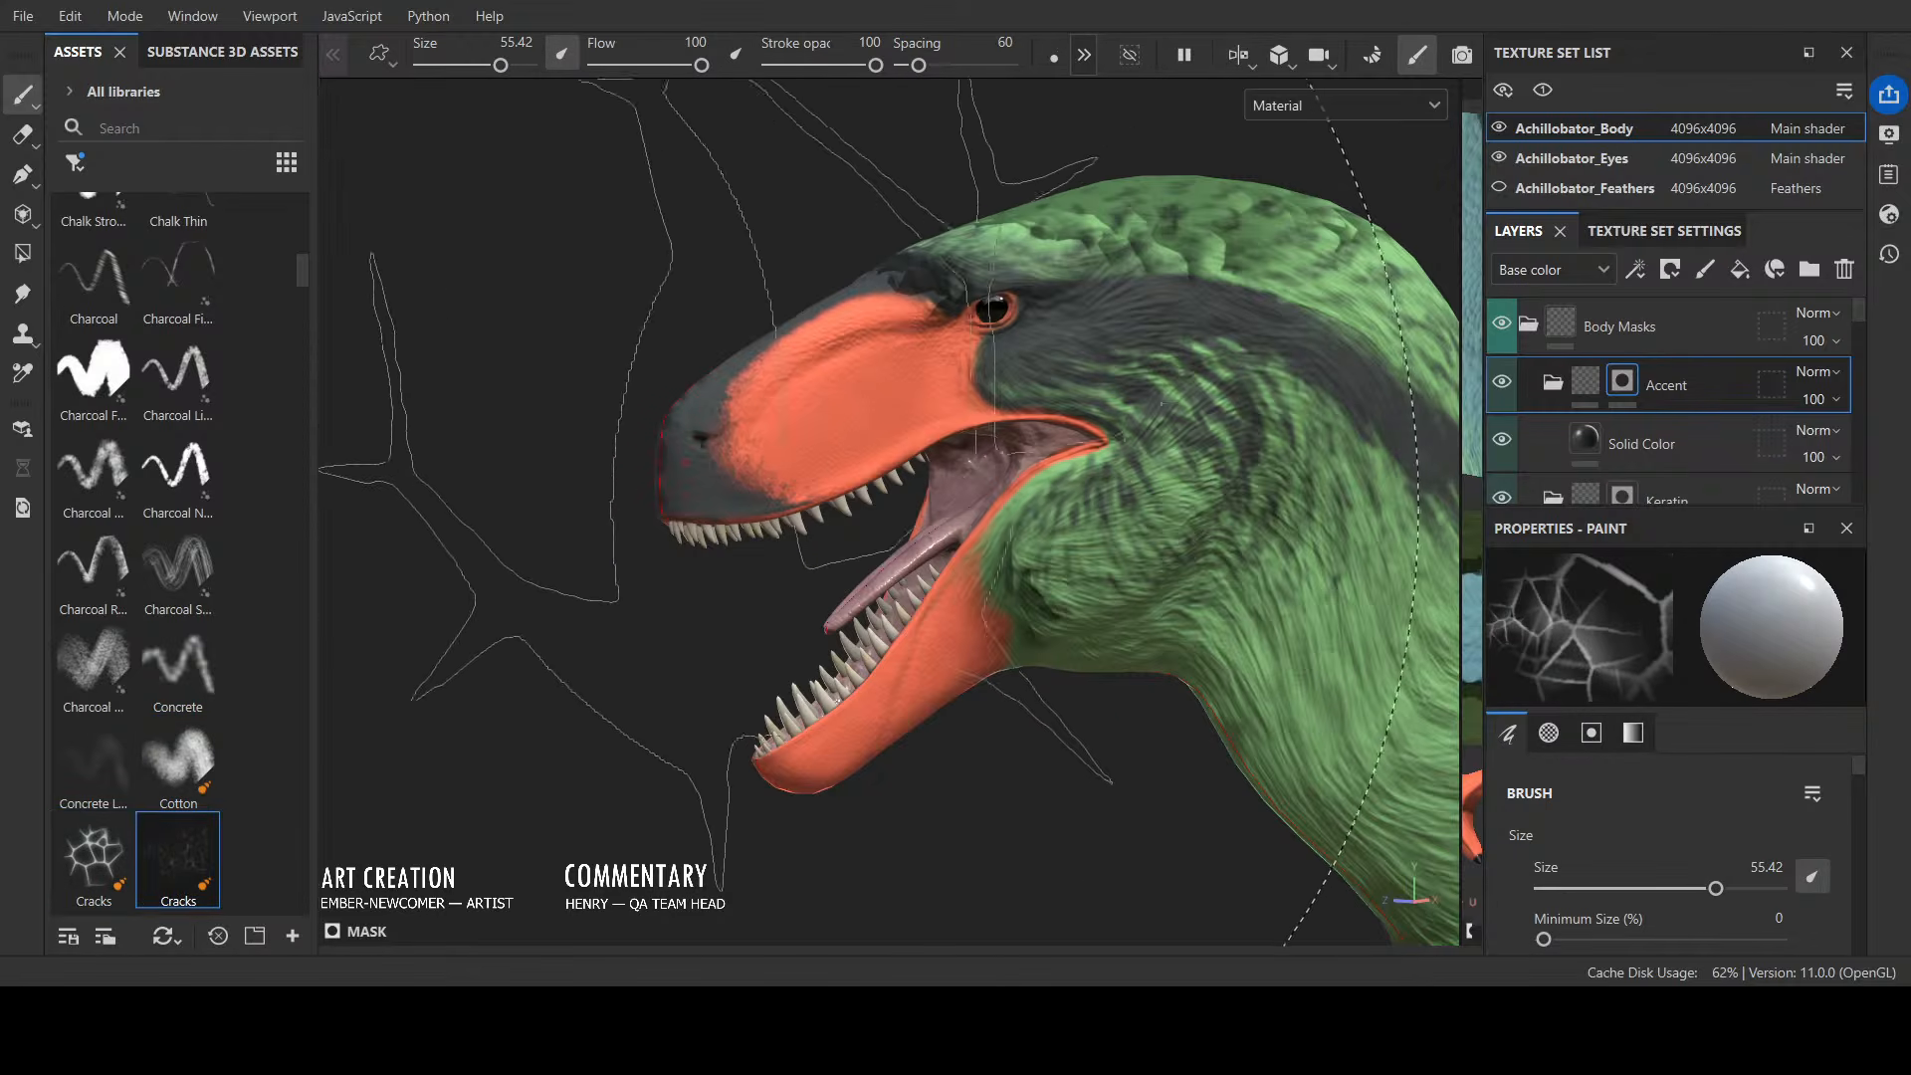
key(bracketleft)
key(bracketleft)
key(bracketleft)
key(bracketleft)
key(bracketleft)
key(bracketleft)
key(bracketleft)
key(bracketleft)
key(bracketleft)
key(bracketleft)
key(bracketleft)
key(bracketleft)
key(bracketleft)
key(bracketleft)
key(bracketleft)
key(bracketleft)
key(bracketleft)
key(bracketleft)
key(bracketleft)
key(bracketleft)
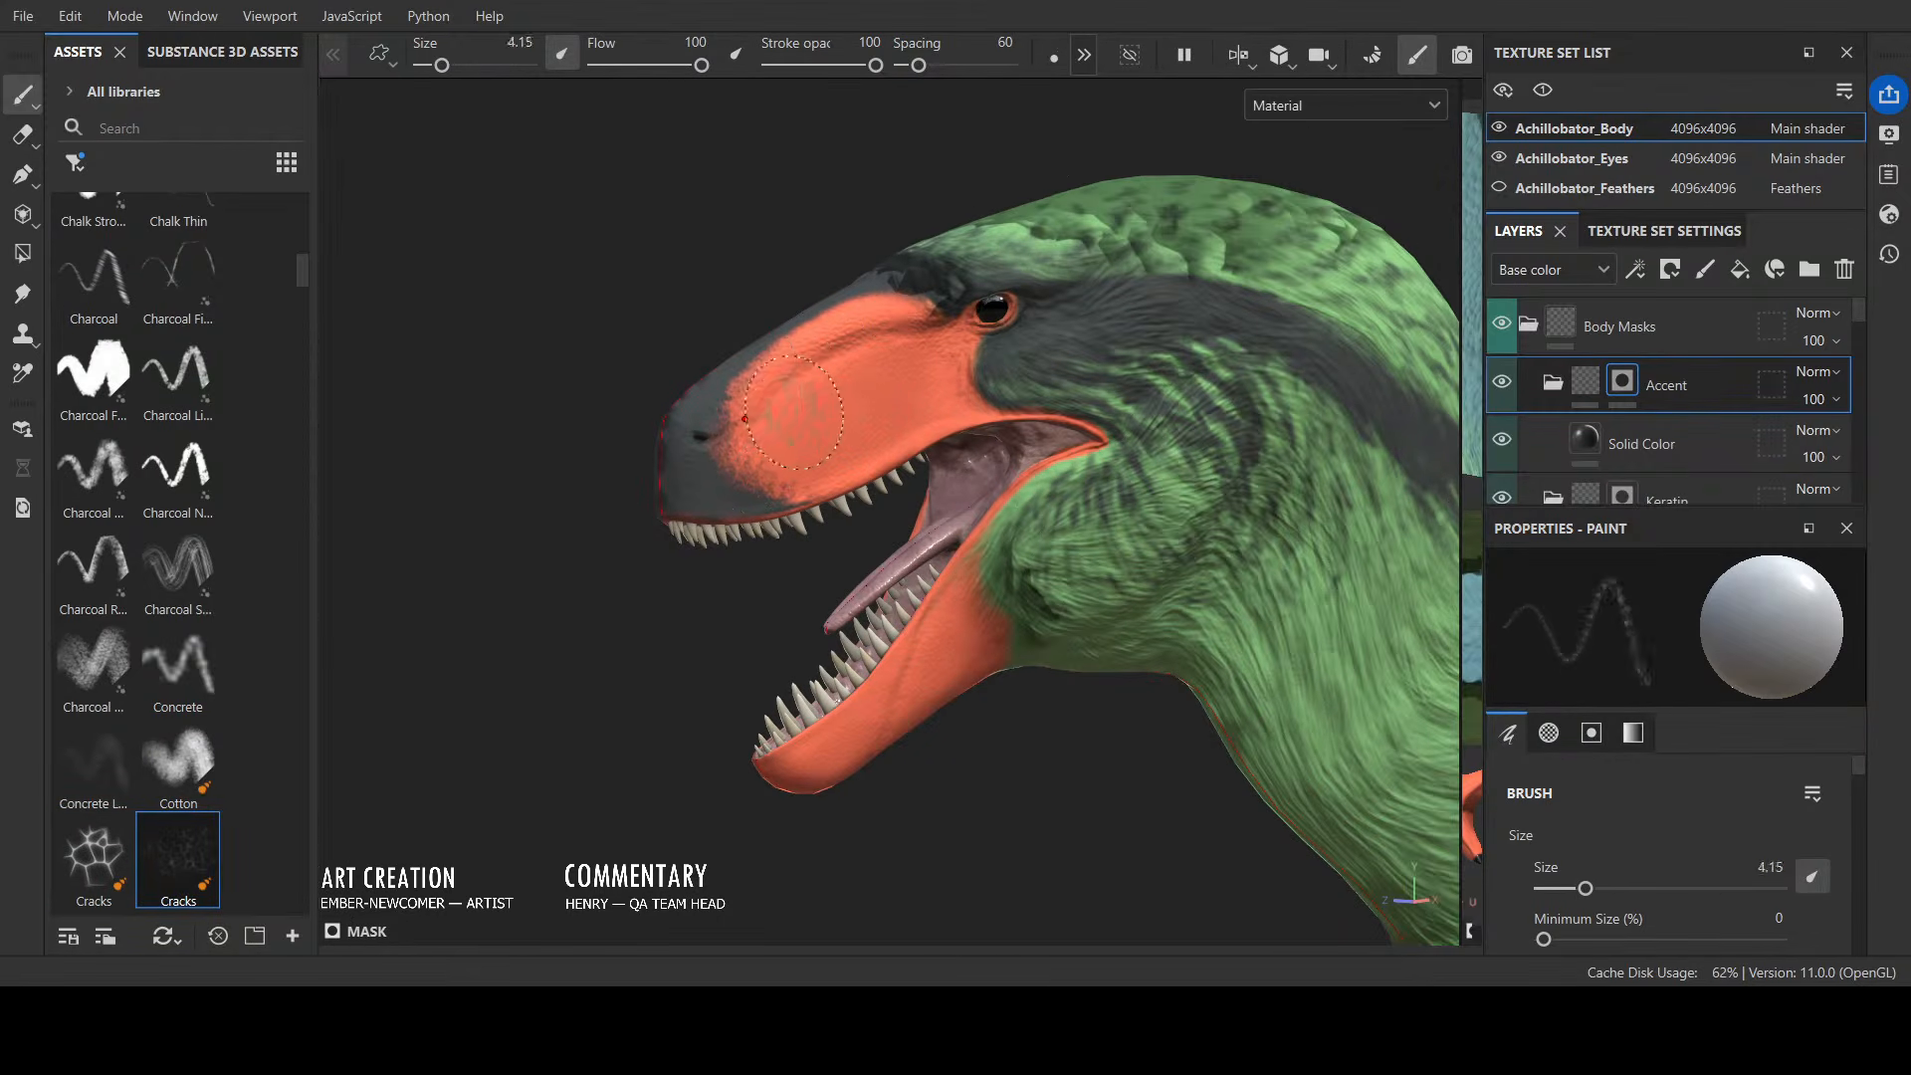
key(bracketleft)
key(bracketleft)
key(bracketleft)
key(bracketleft)
key(bracketleft)
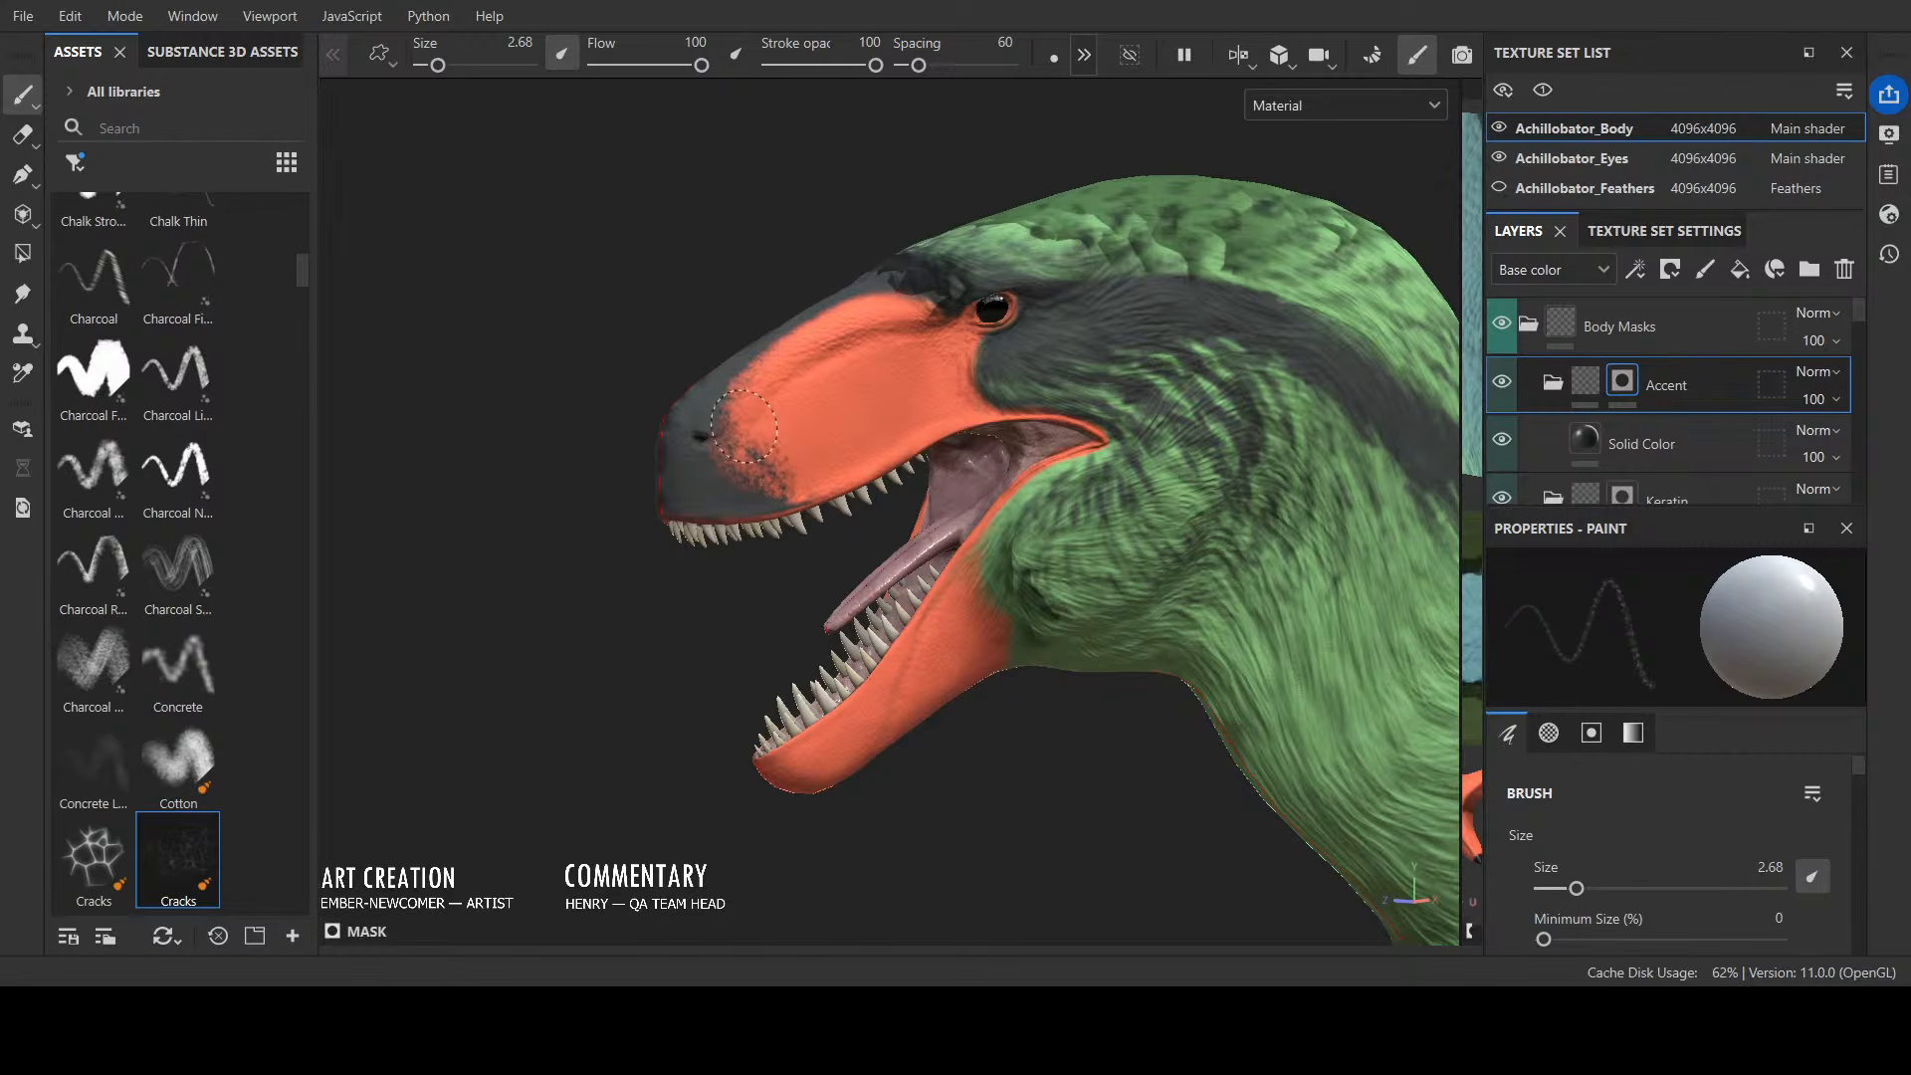
mouse_move(819, 487)
mouse_down()
mouse_move(798, 439)
mouse_move(786, 468)
mouse_move(856, 458)
mouse_move(824, 515)
mouse_move(732, 438)
mouse_move(790, 435)
mouse_move(727, 403)
mouse_move(756, 388)
mouse_move(816, 430)
mouse_move(784, 427)
mouse_up()
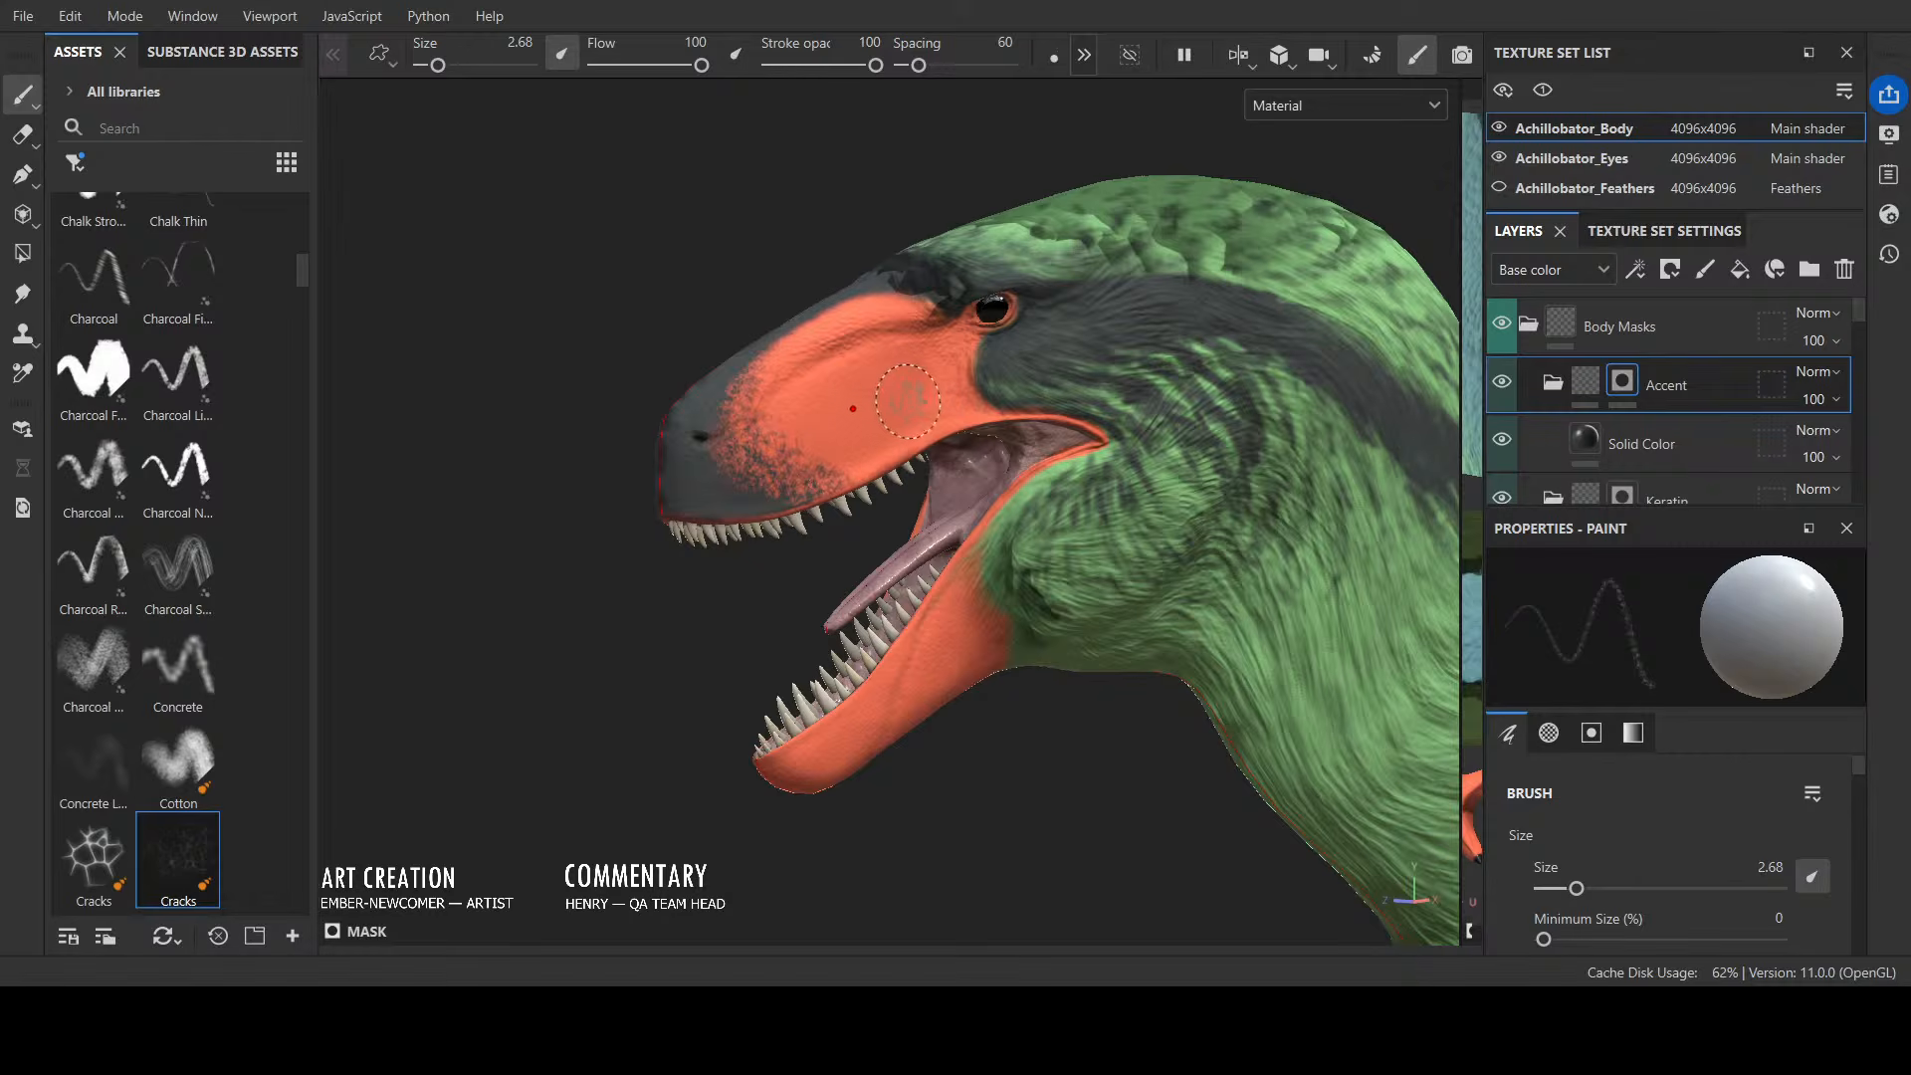
Step: Paint dark speckles along the upper edge of the orange beak patch, from the nostril back to the eye
alt+drag(908, 402, 774, 435)
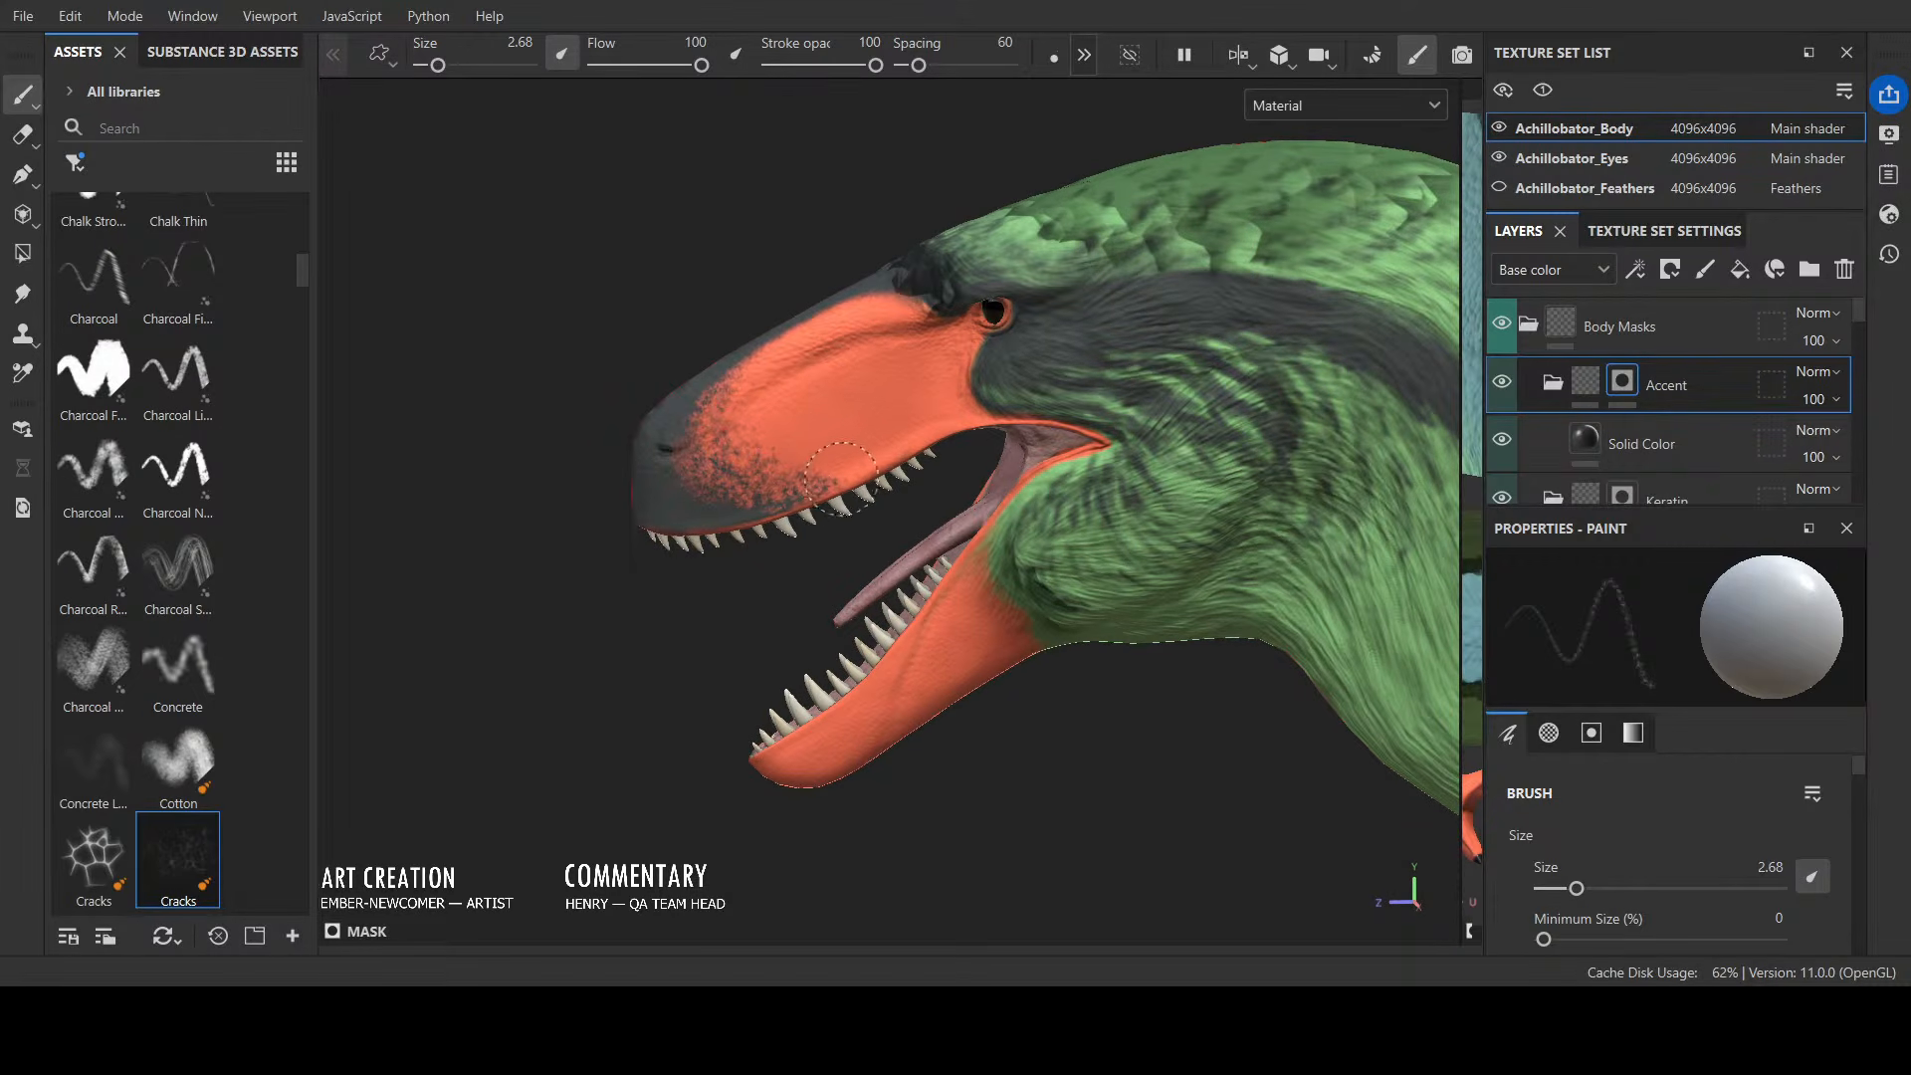
alt+drag(695, 286, 866, 304)
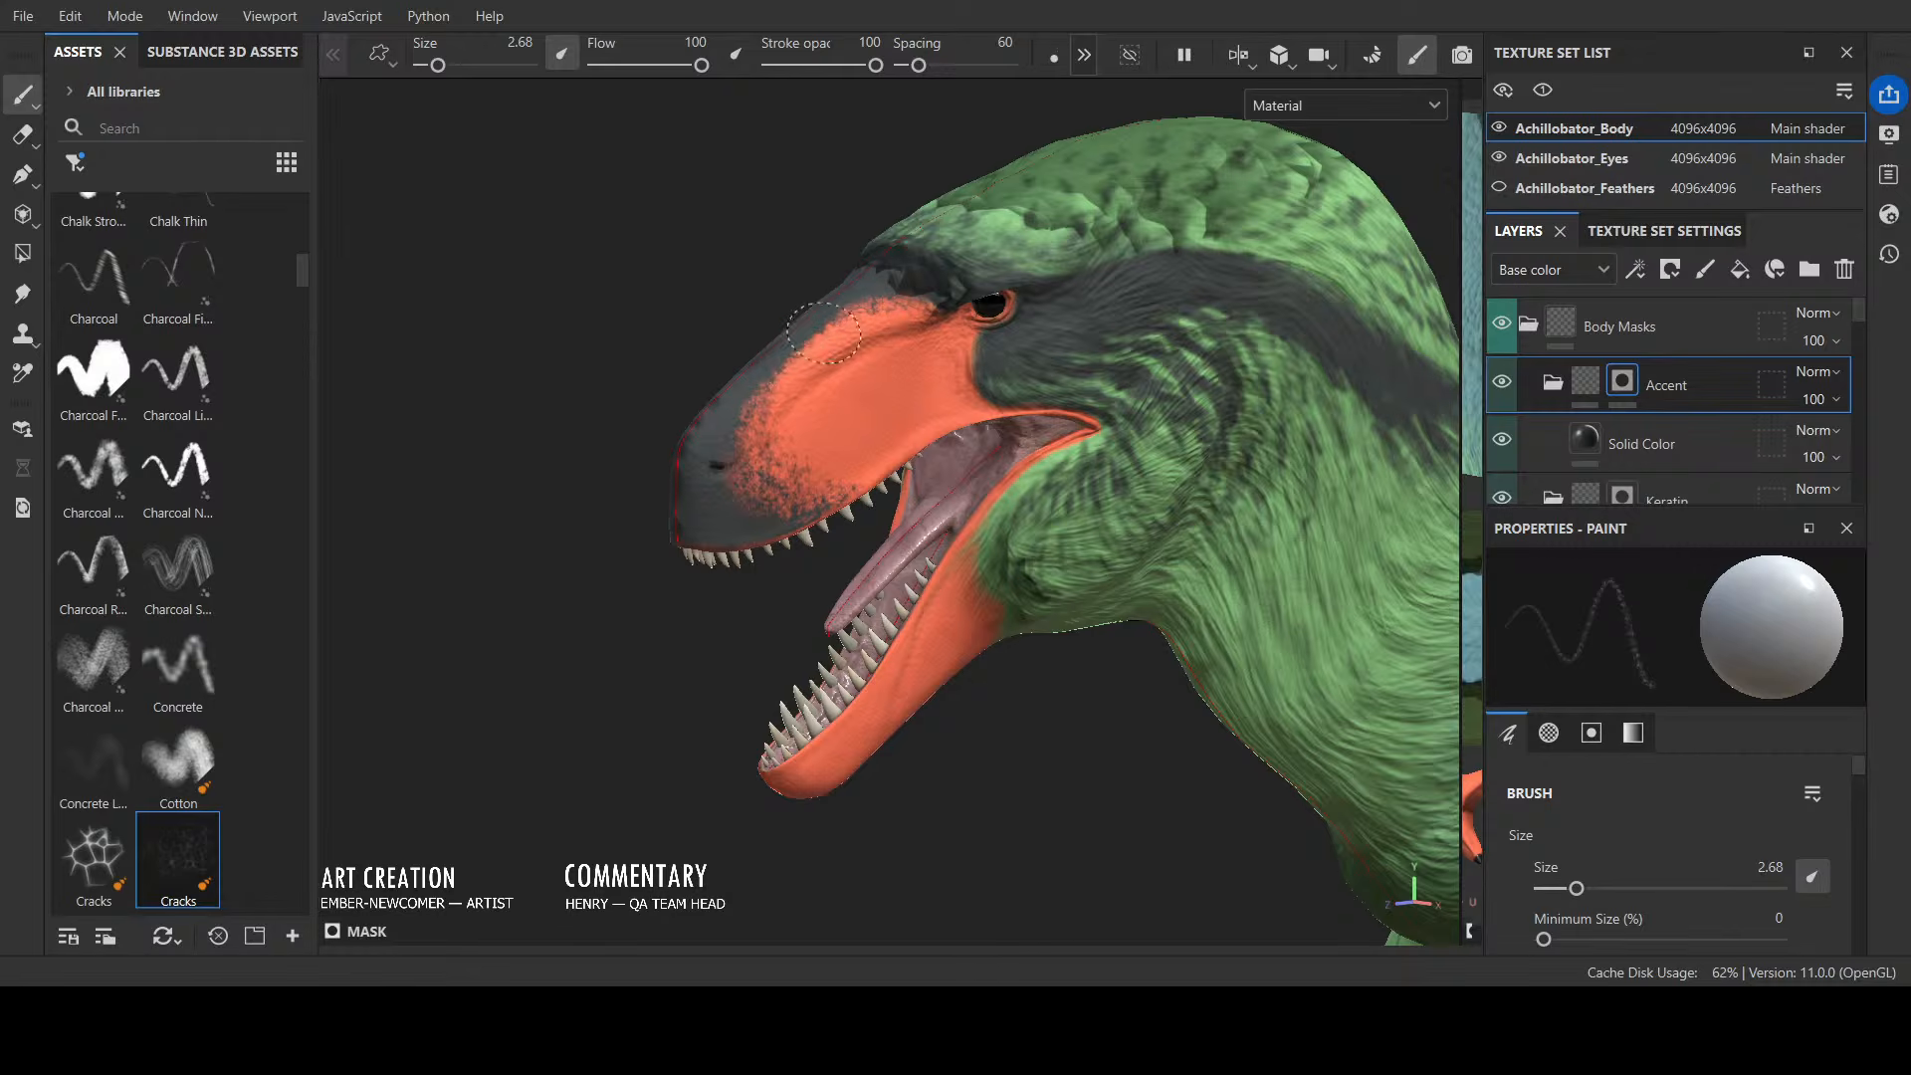
mouse_move(786, 418)
alt+mouse_down()
mouse_move(1172, 427)
mouse_move(1085, 398)
mouse_move(930, 298)
alt+mouse_up()
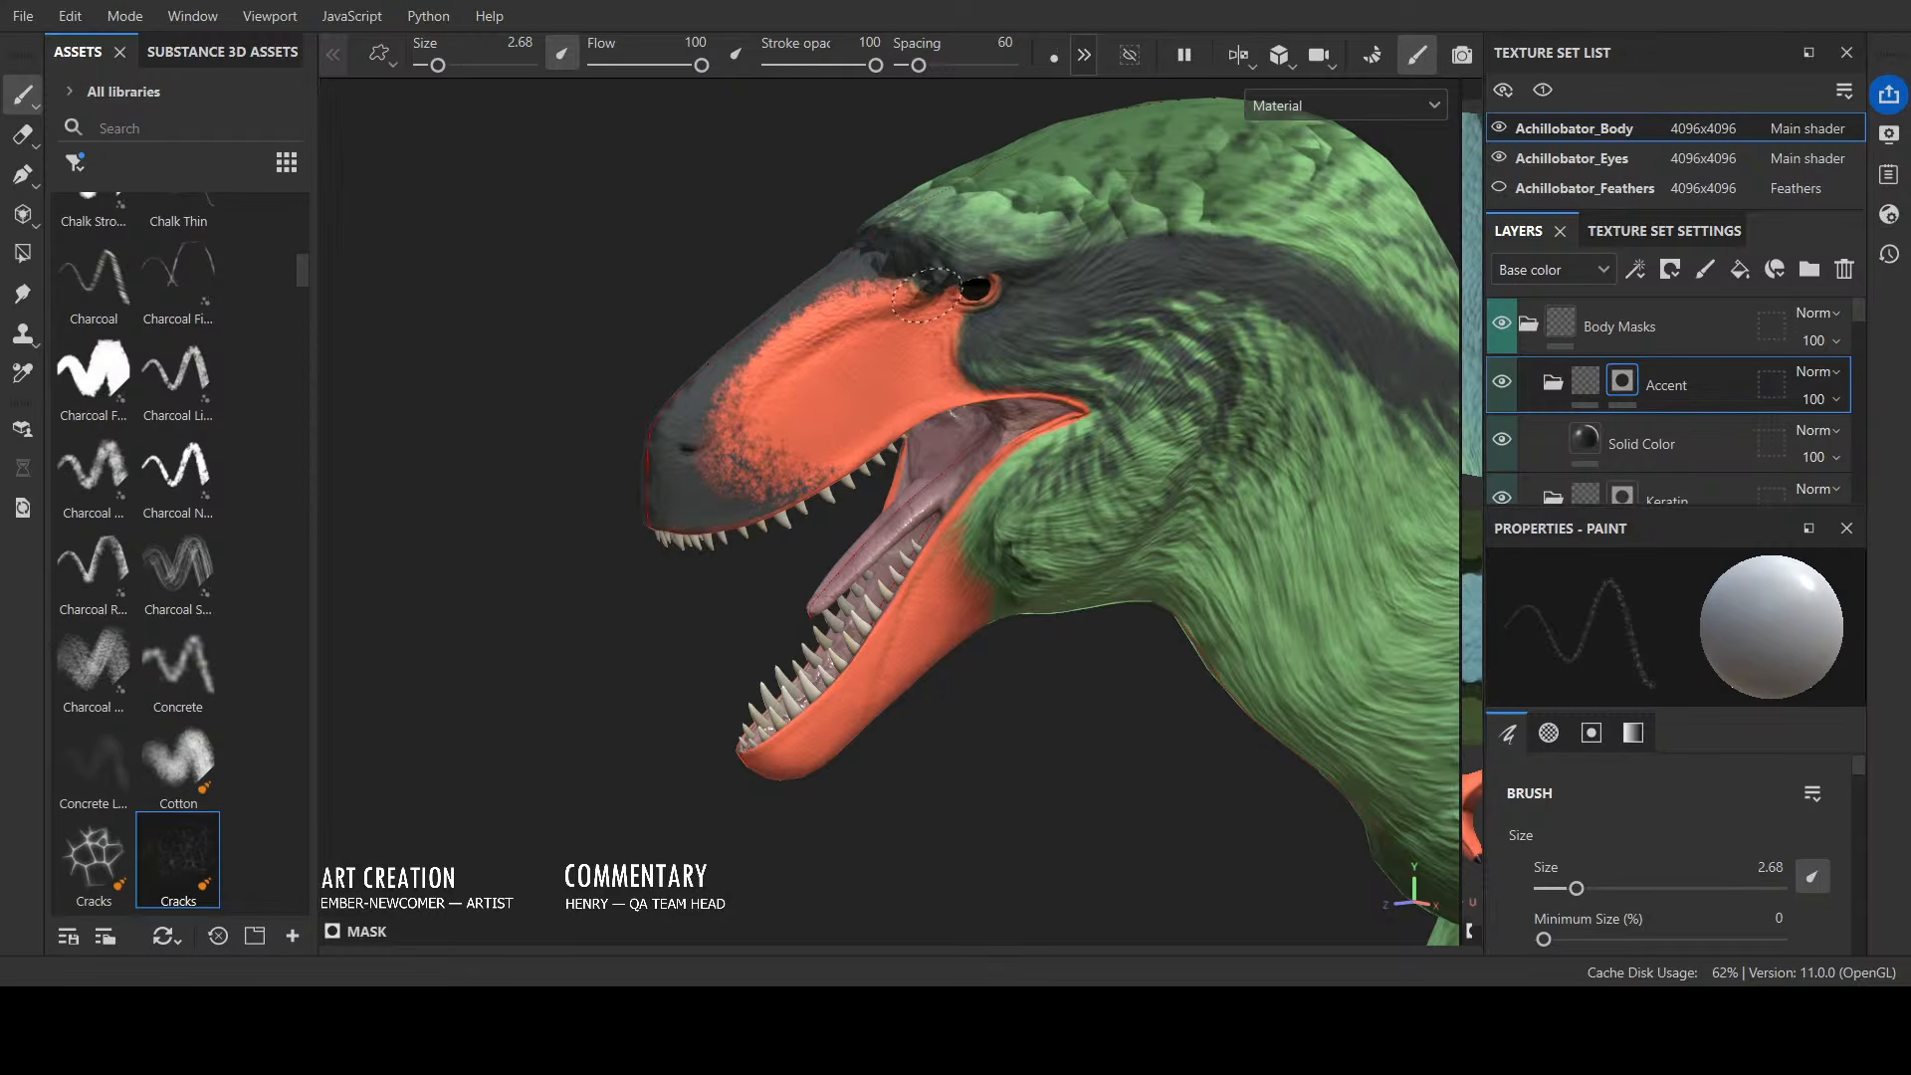
mouse_move(734, 368)
mouse_down()
mouse_move(708, 433)
mouse_move(731, 408)
mouse_move(697, 423)
mouse_move(717, 398)
mouse_up()
mouse_move(934, 264)
alt+mouse_down()
mouse_move(1100, 299)
mouse_move(1058, 243)
mouse_move(1139, 268)
alt+mouse_up()
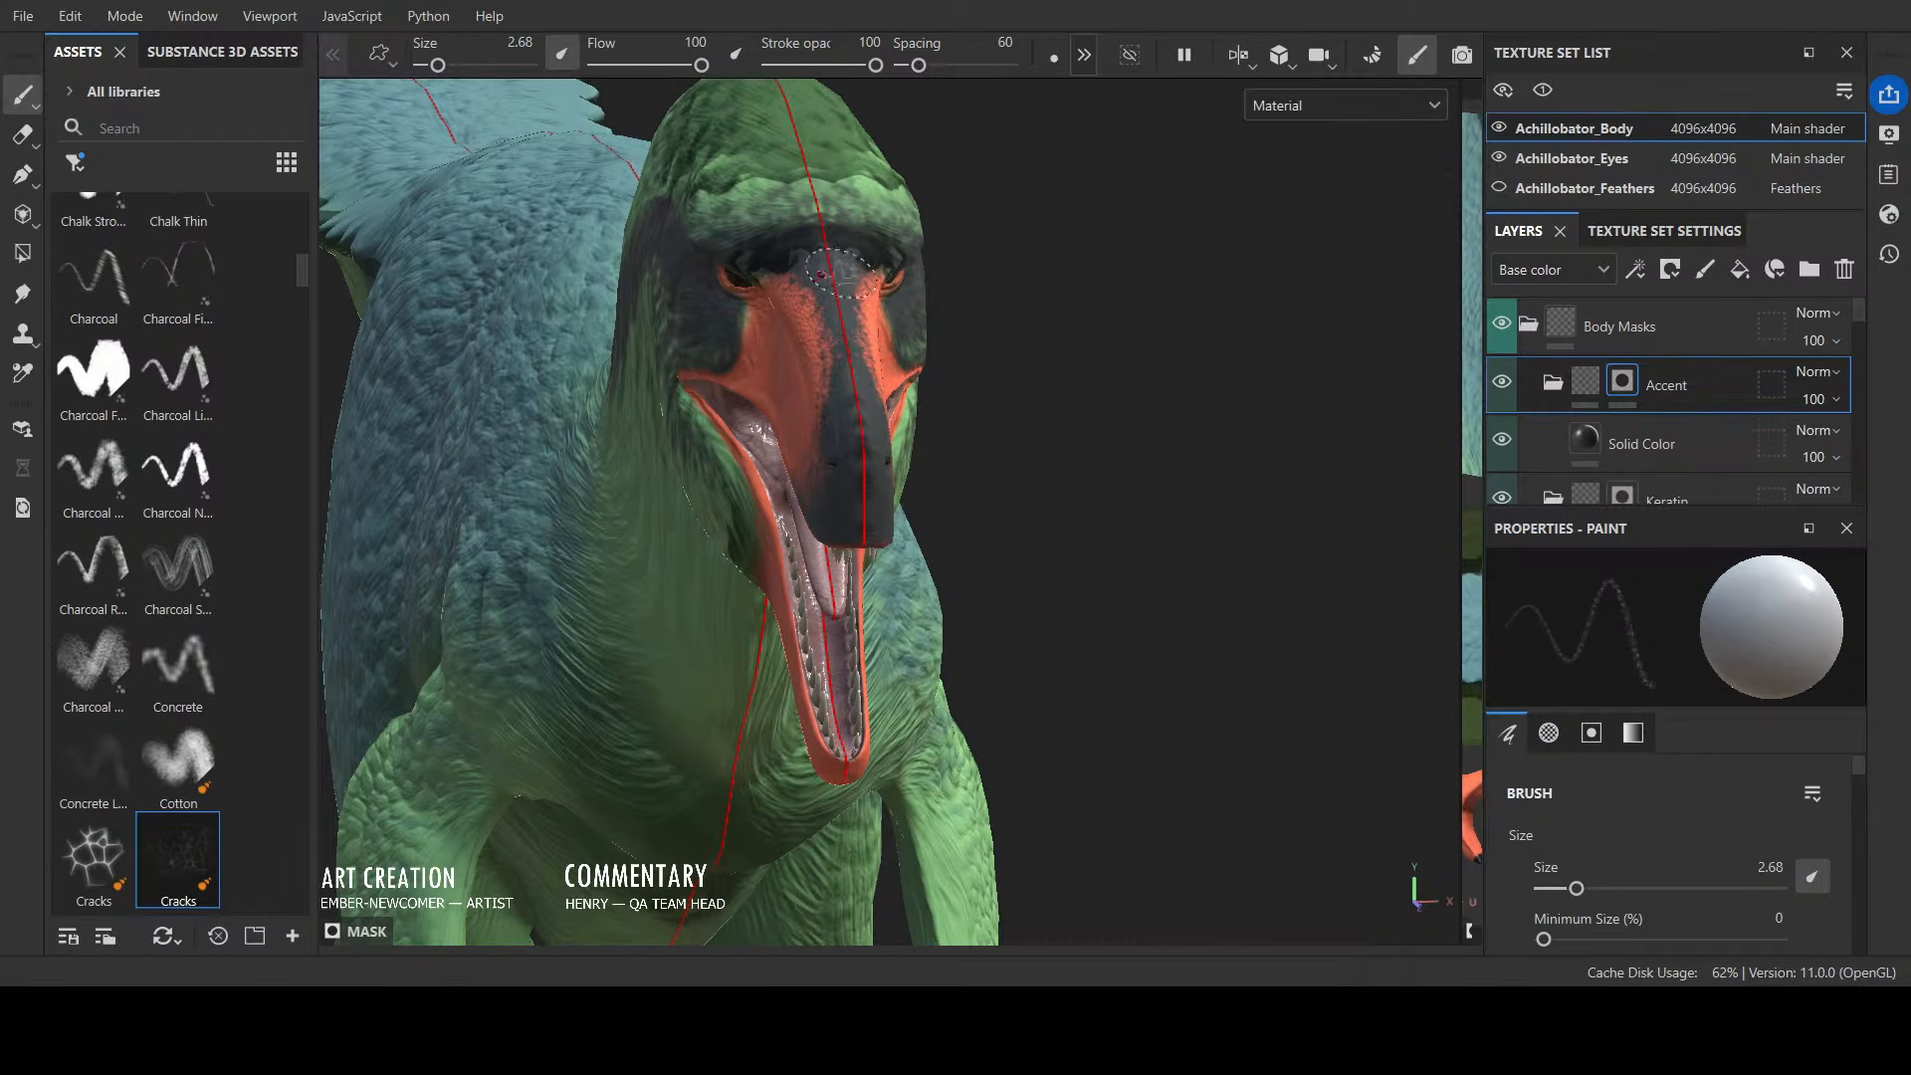
mouse_move(838, 267)
alt+mouse_down()
mouse_move(896, 319)
mouse_move(1055, 309)
mouse_move(1145, 333)
alt+mouse_up()
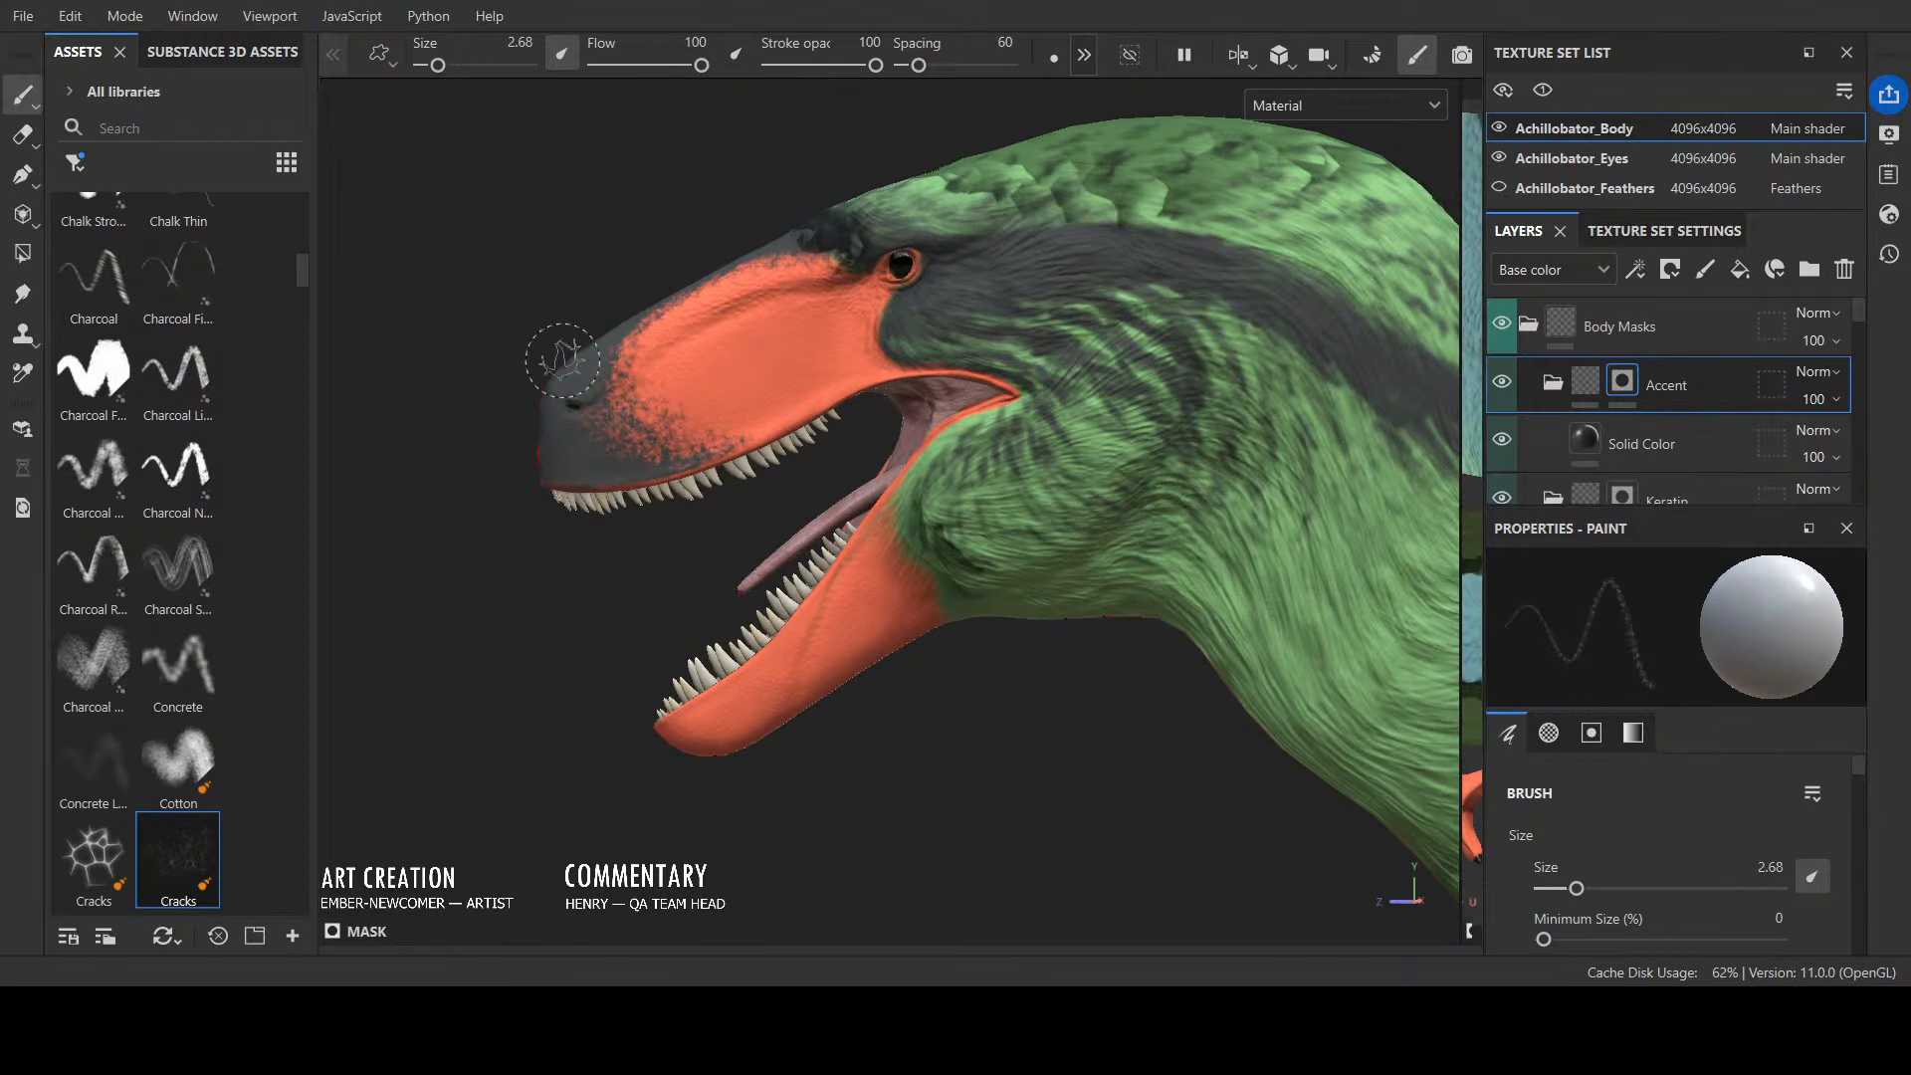
alt+drag(981, 279, 839, 243)
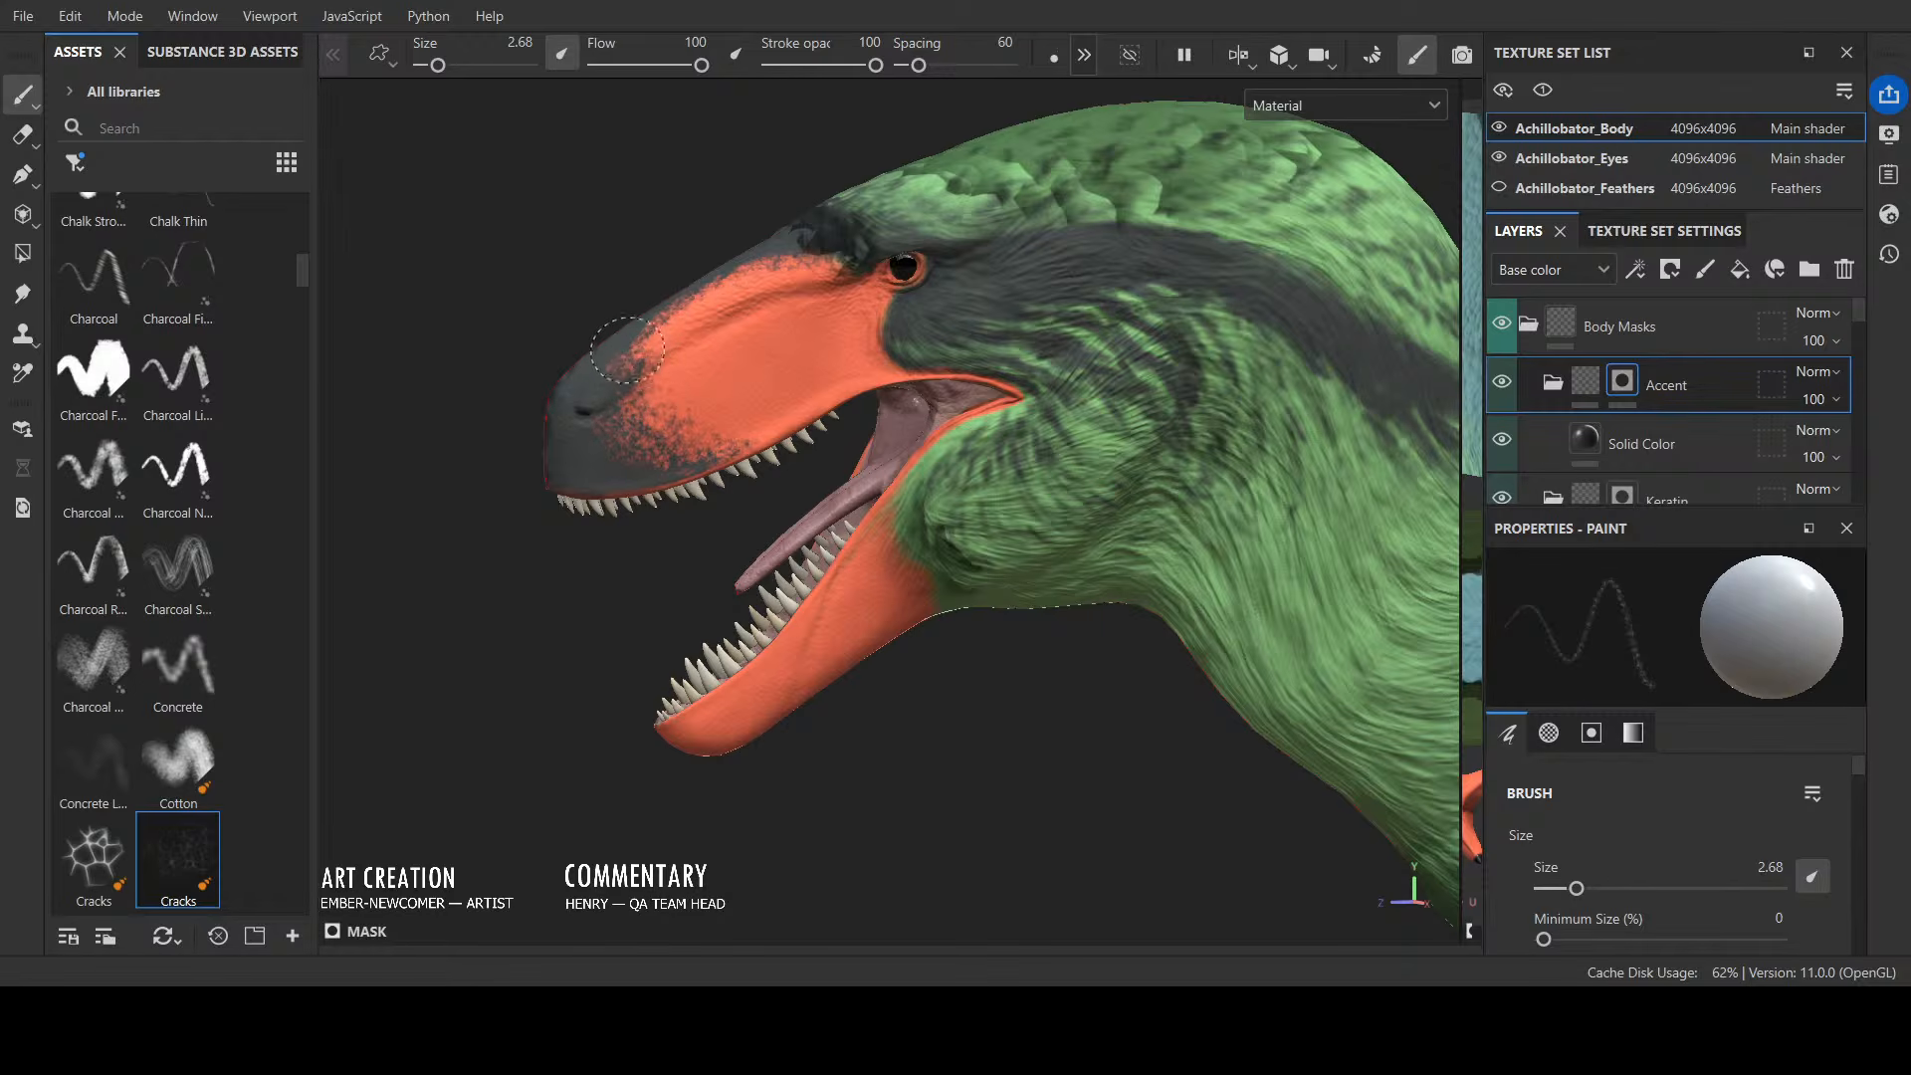
alt+drag(732, 284, 771, 263)
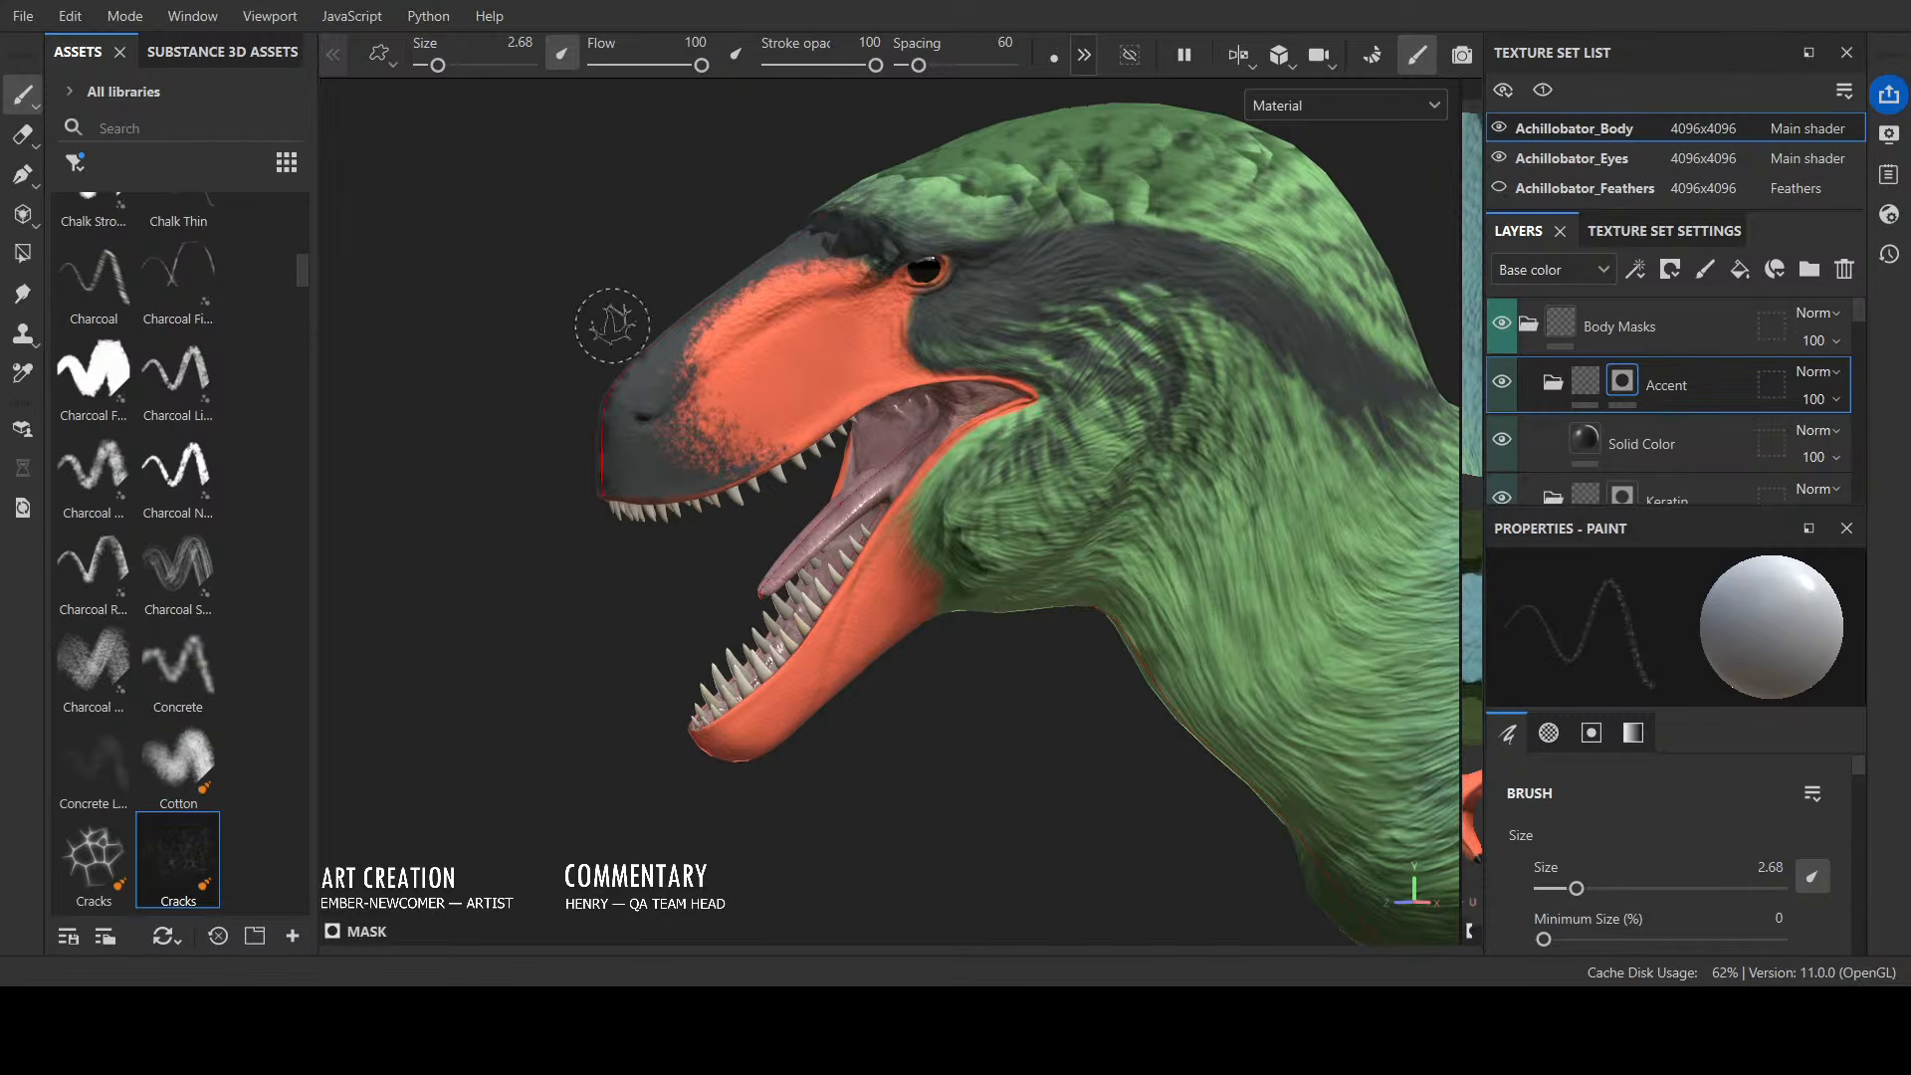
Step: Try painting a dark speckled patch on the tip of the lower jaw with the Cracks brush
mouse_move(612, 325)
alt+mouse_down()
mouse_move(546, 264)
mouse_move(524, 200)
mouse_move(799, 294)
mouse_move(909, 271)
mouse_move(708, 408)
mouse_move(558, 275)
mouse_move(637, 241)
alt+mouse_up()
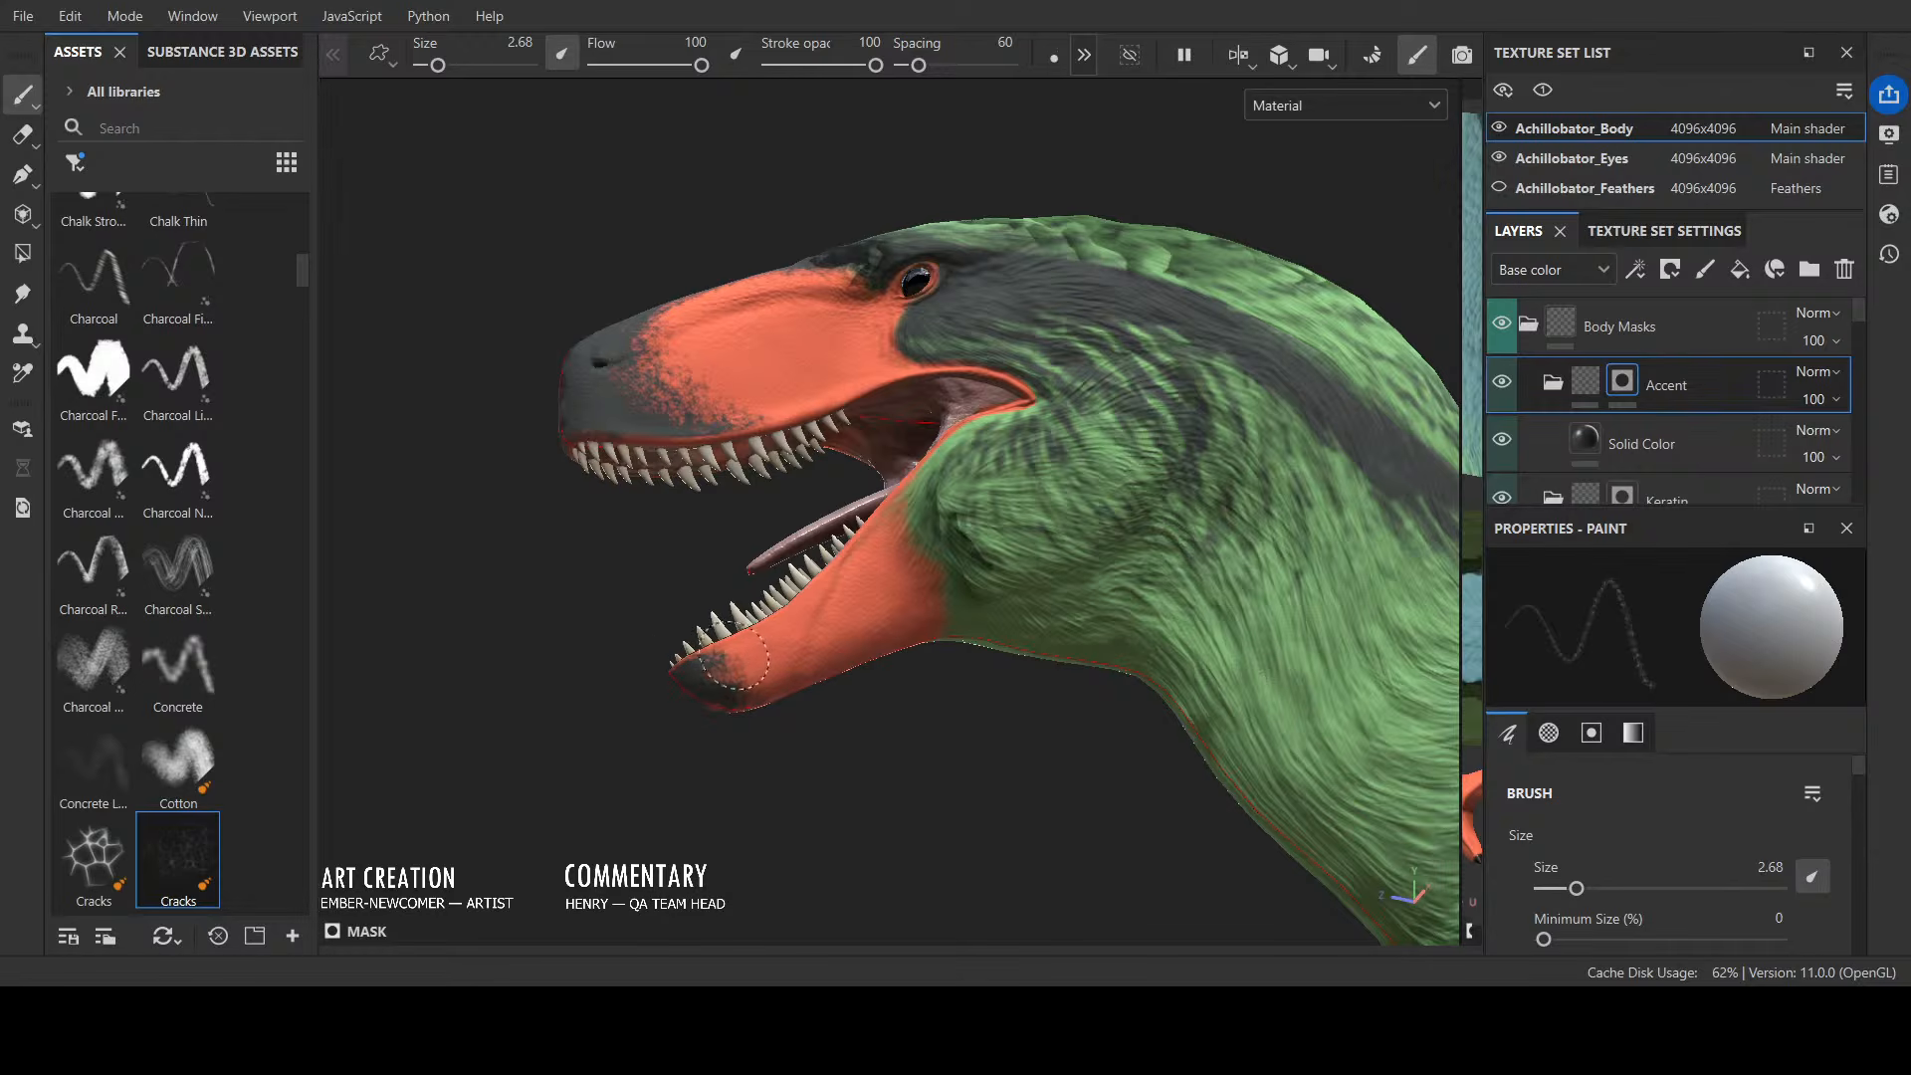
mouse_move(756, 686)
alt+mouse_down()
mouse_move(712, 668)
mouse_move(1039, 739)
mouse_move(606, 727)
mouse_move(681, 800)
alt+mouse_up()
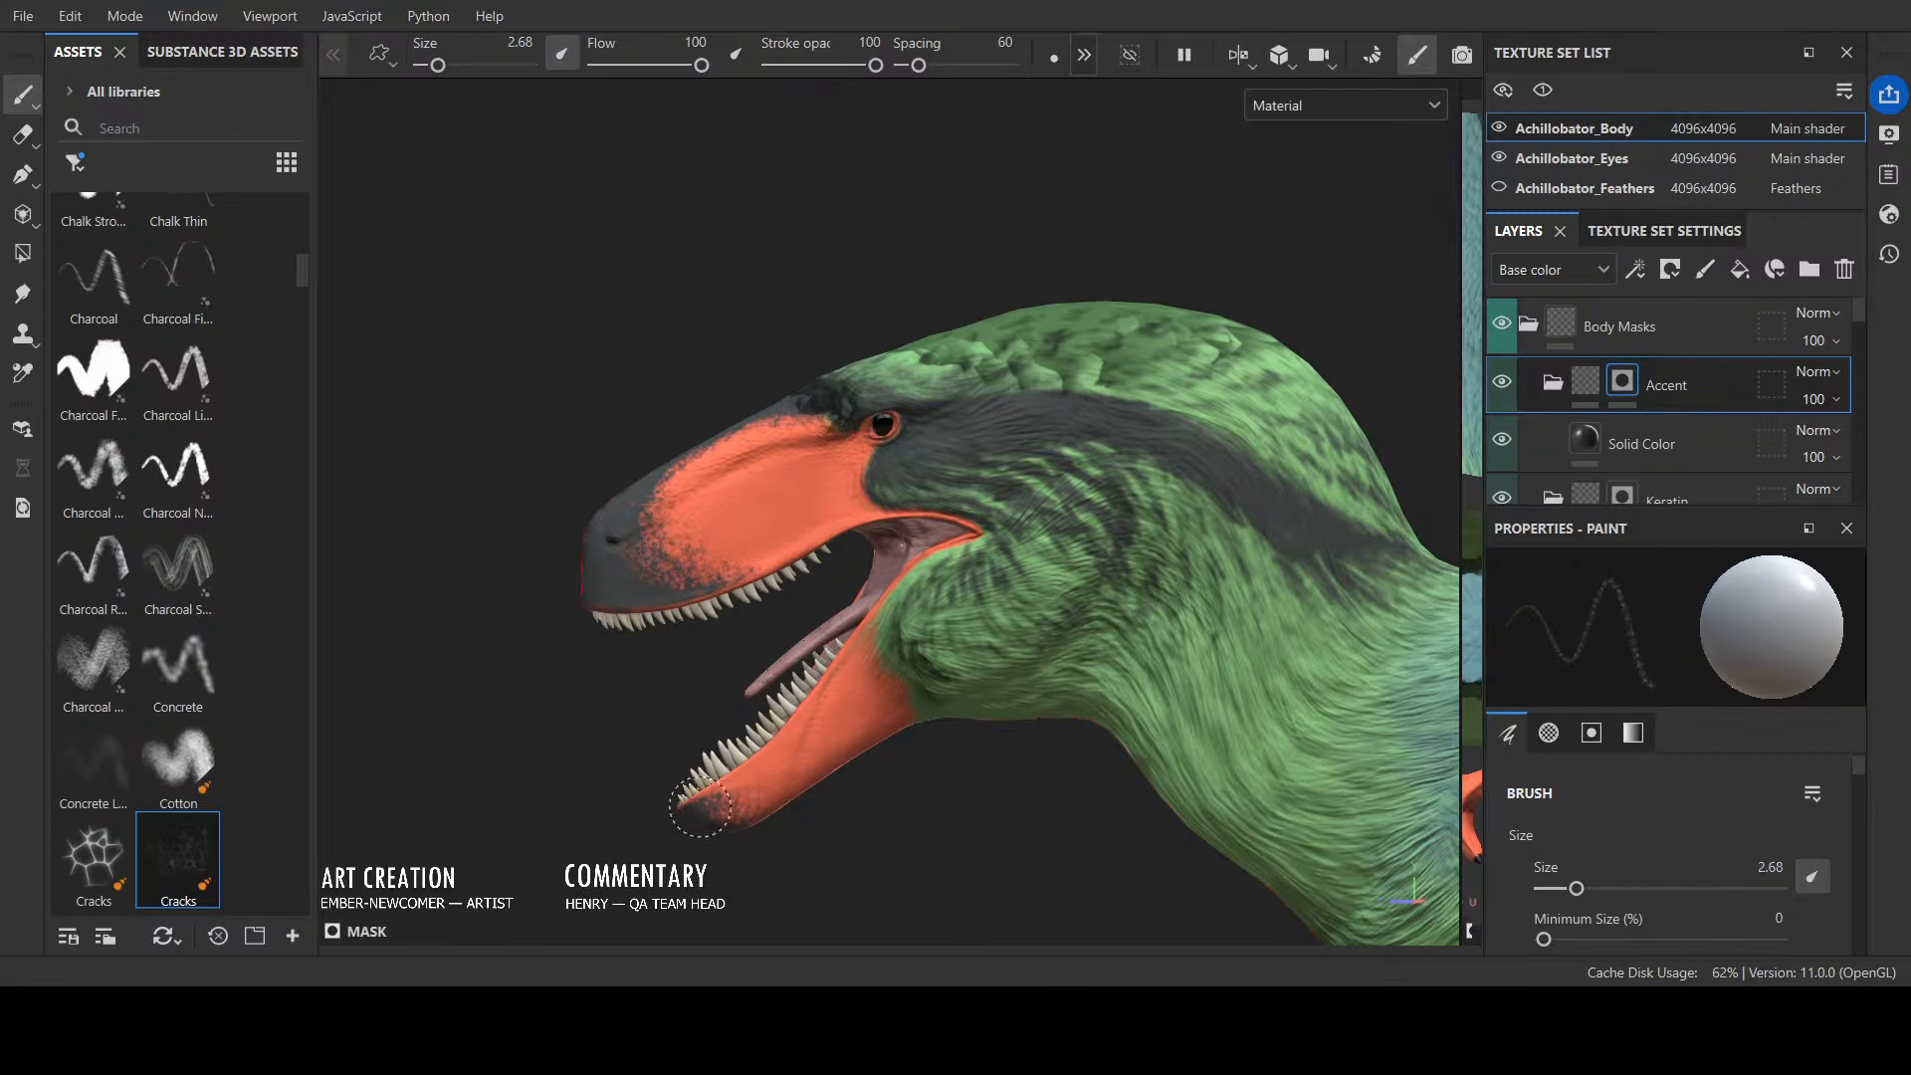
mouse_move(945, 446)
alt+mouse_down()
mouse_move(1079, 354)
mouse_move(759, 378)
alt+mouse_up()
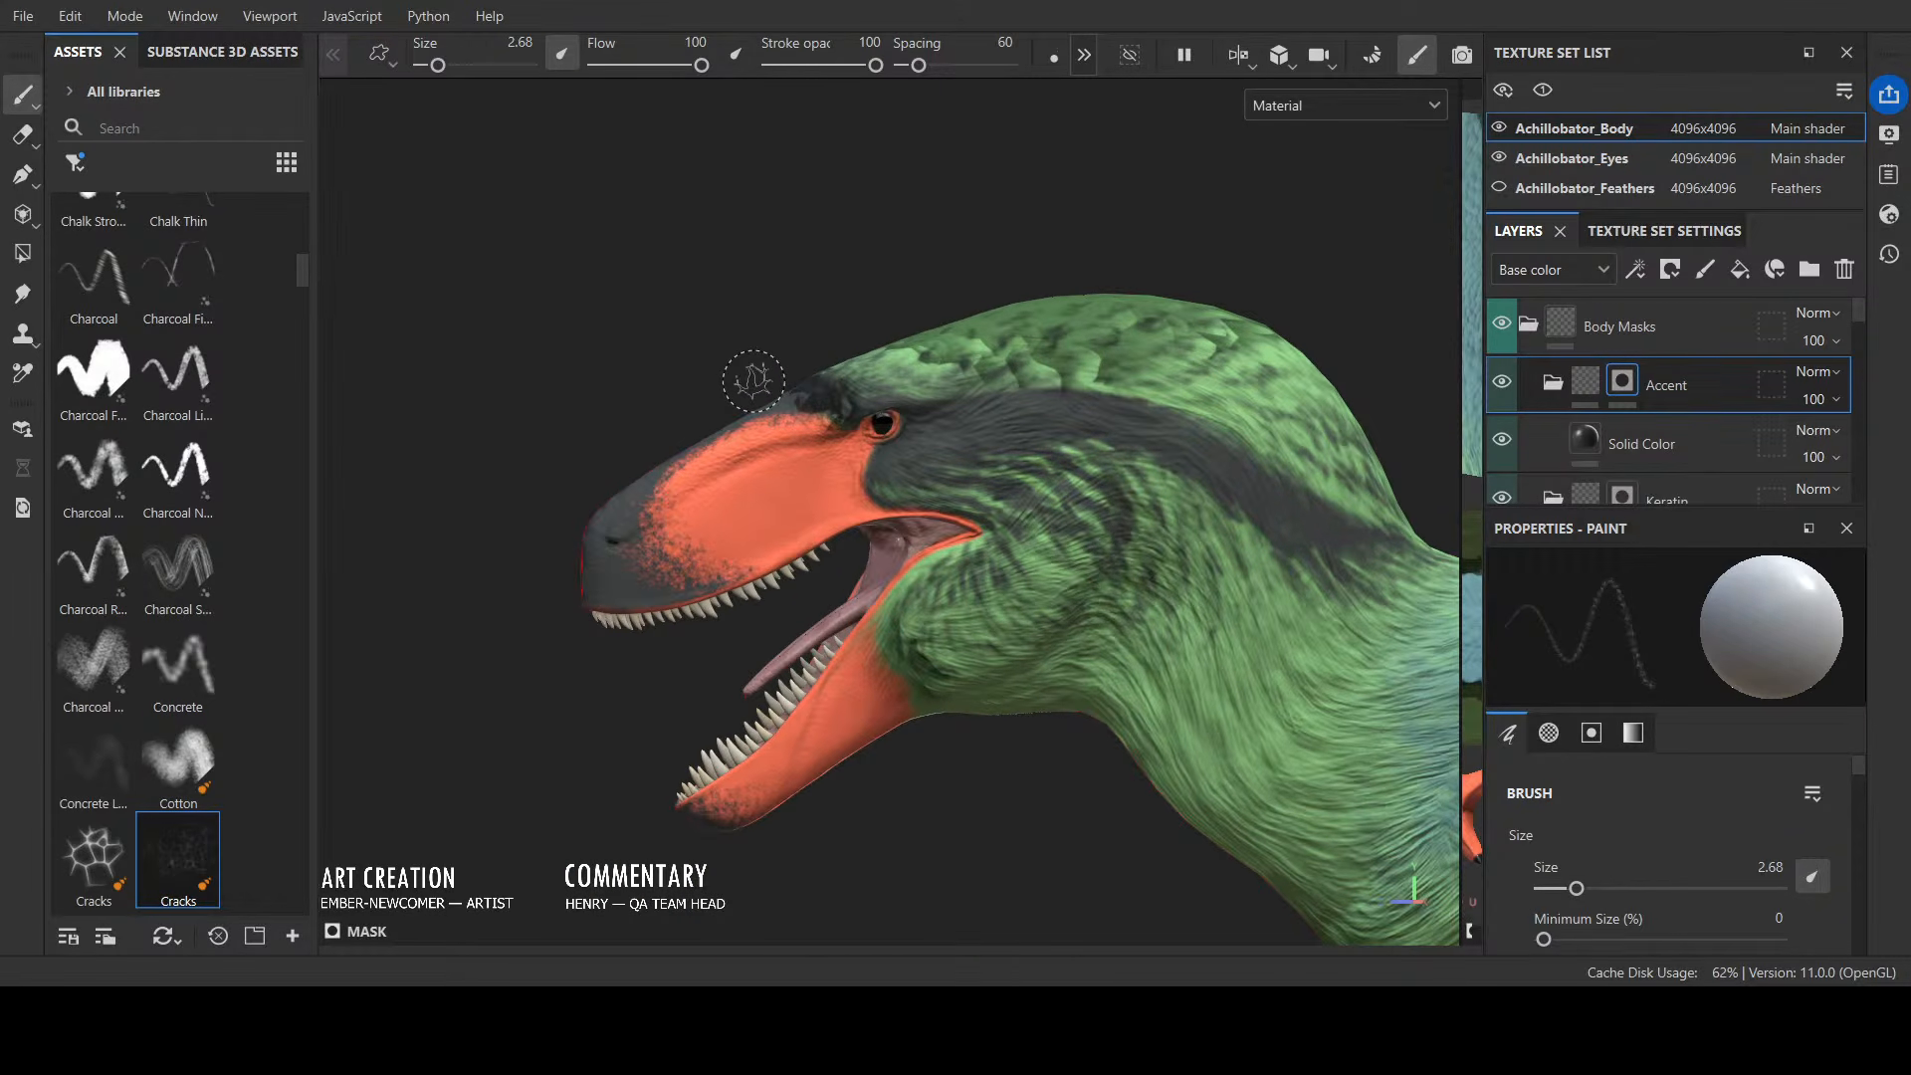
Step: Switch the viewport to Base color and examine the beak and eye markings from the front and side
mouse_move(751, 306)
alt+mouse_down()
mouse_move(908, 315)
mouse_move(995, 348)
mouse_move(808, 383)
mouse_move(797, 683)
mouse_move(1131, 686)
mouse_move(1024, 584)
mouse_move(972, 661)
mouse_move(997, 632)
mouse_move(992, 588)
alt+mouse_up()
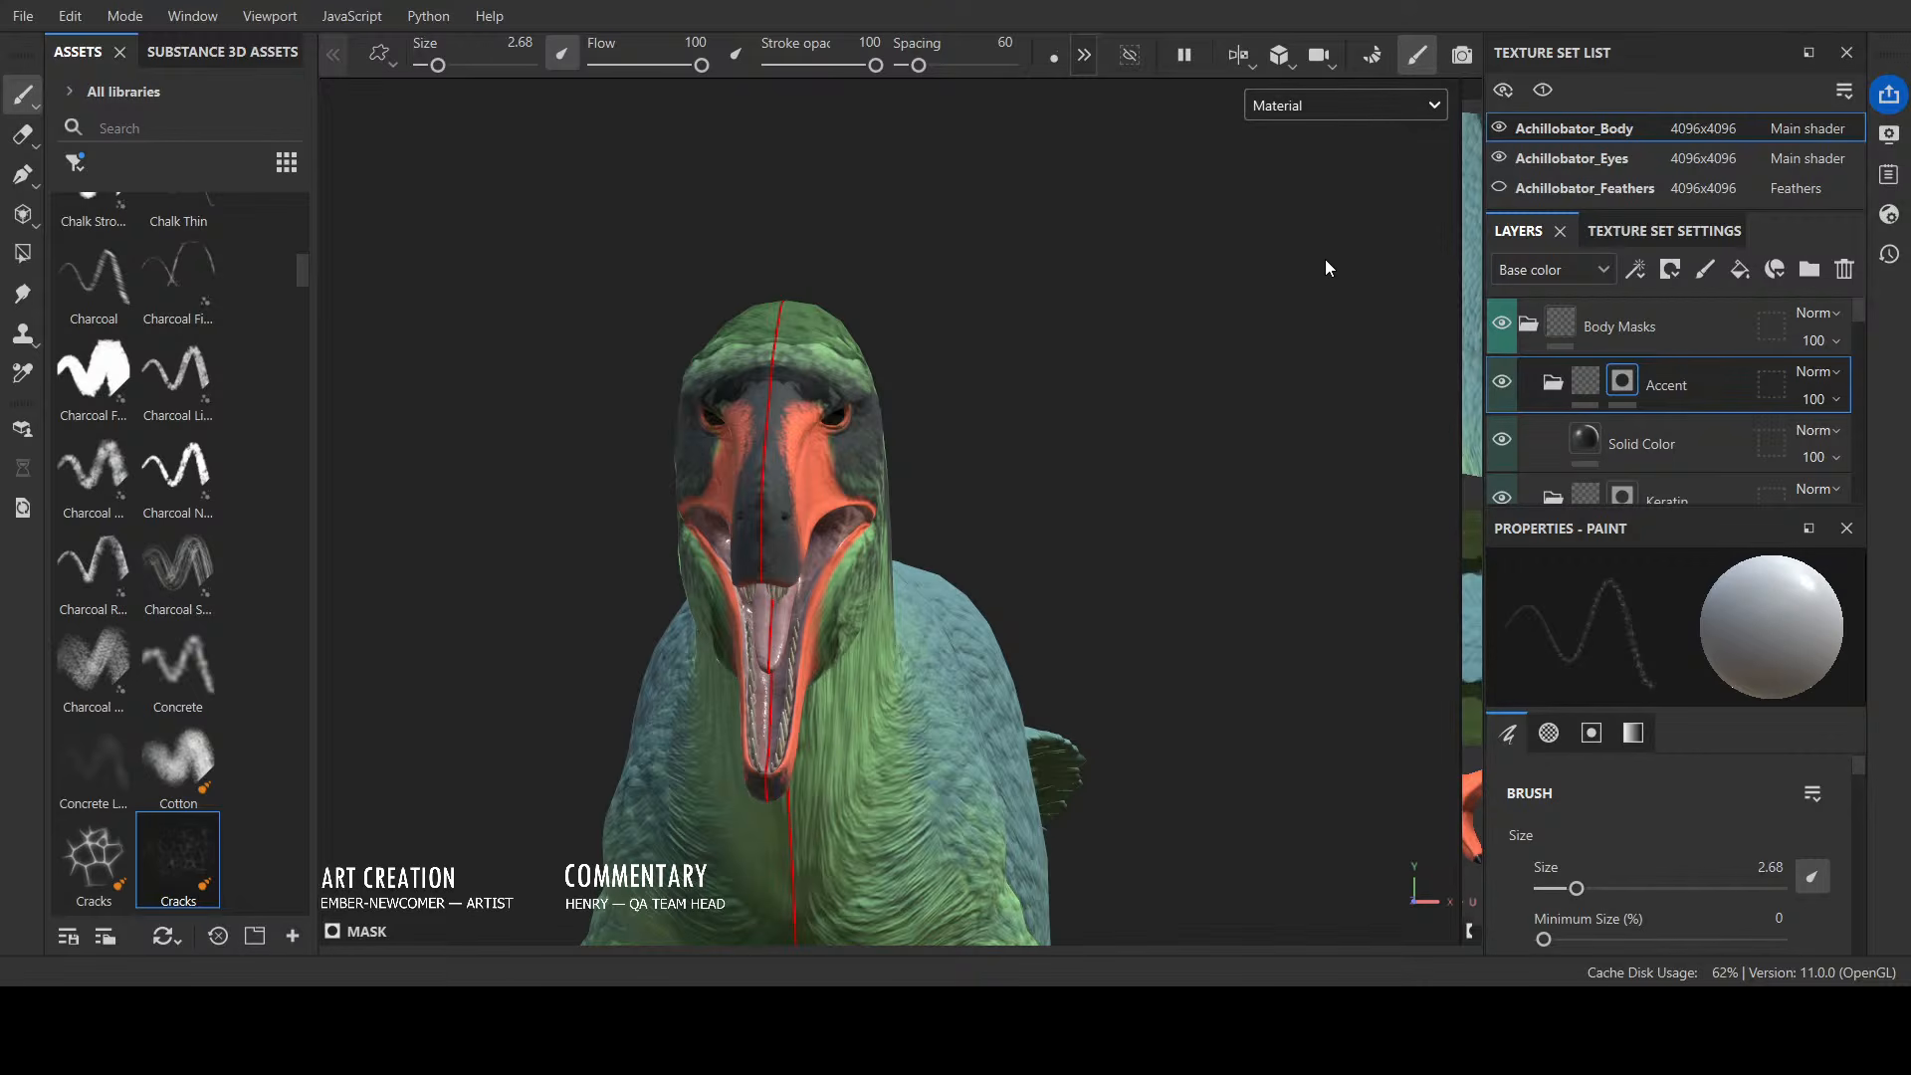
key(c)
alt+drag(1258, 434, 1047, 464)
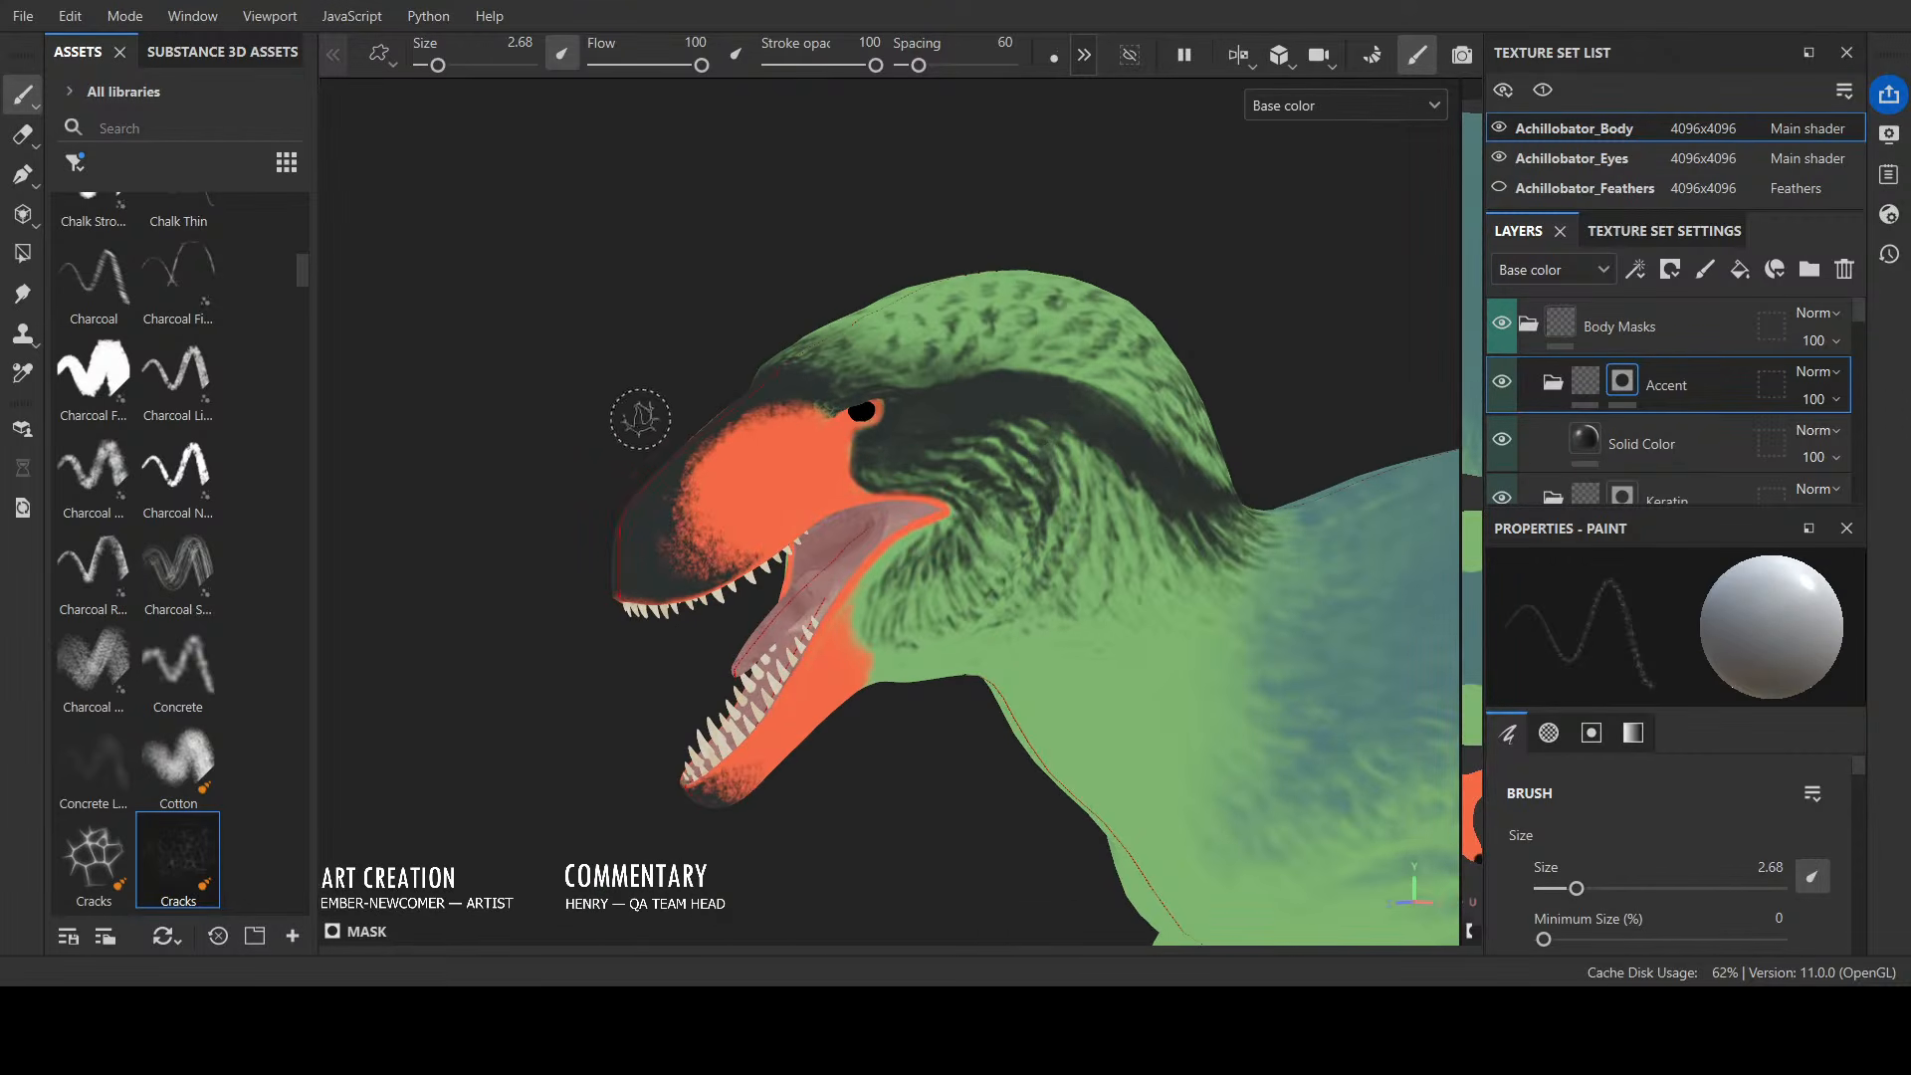
scroll(686, 454, up, 3)
alt+drag(704, 458, 687, 419)
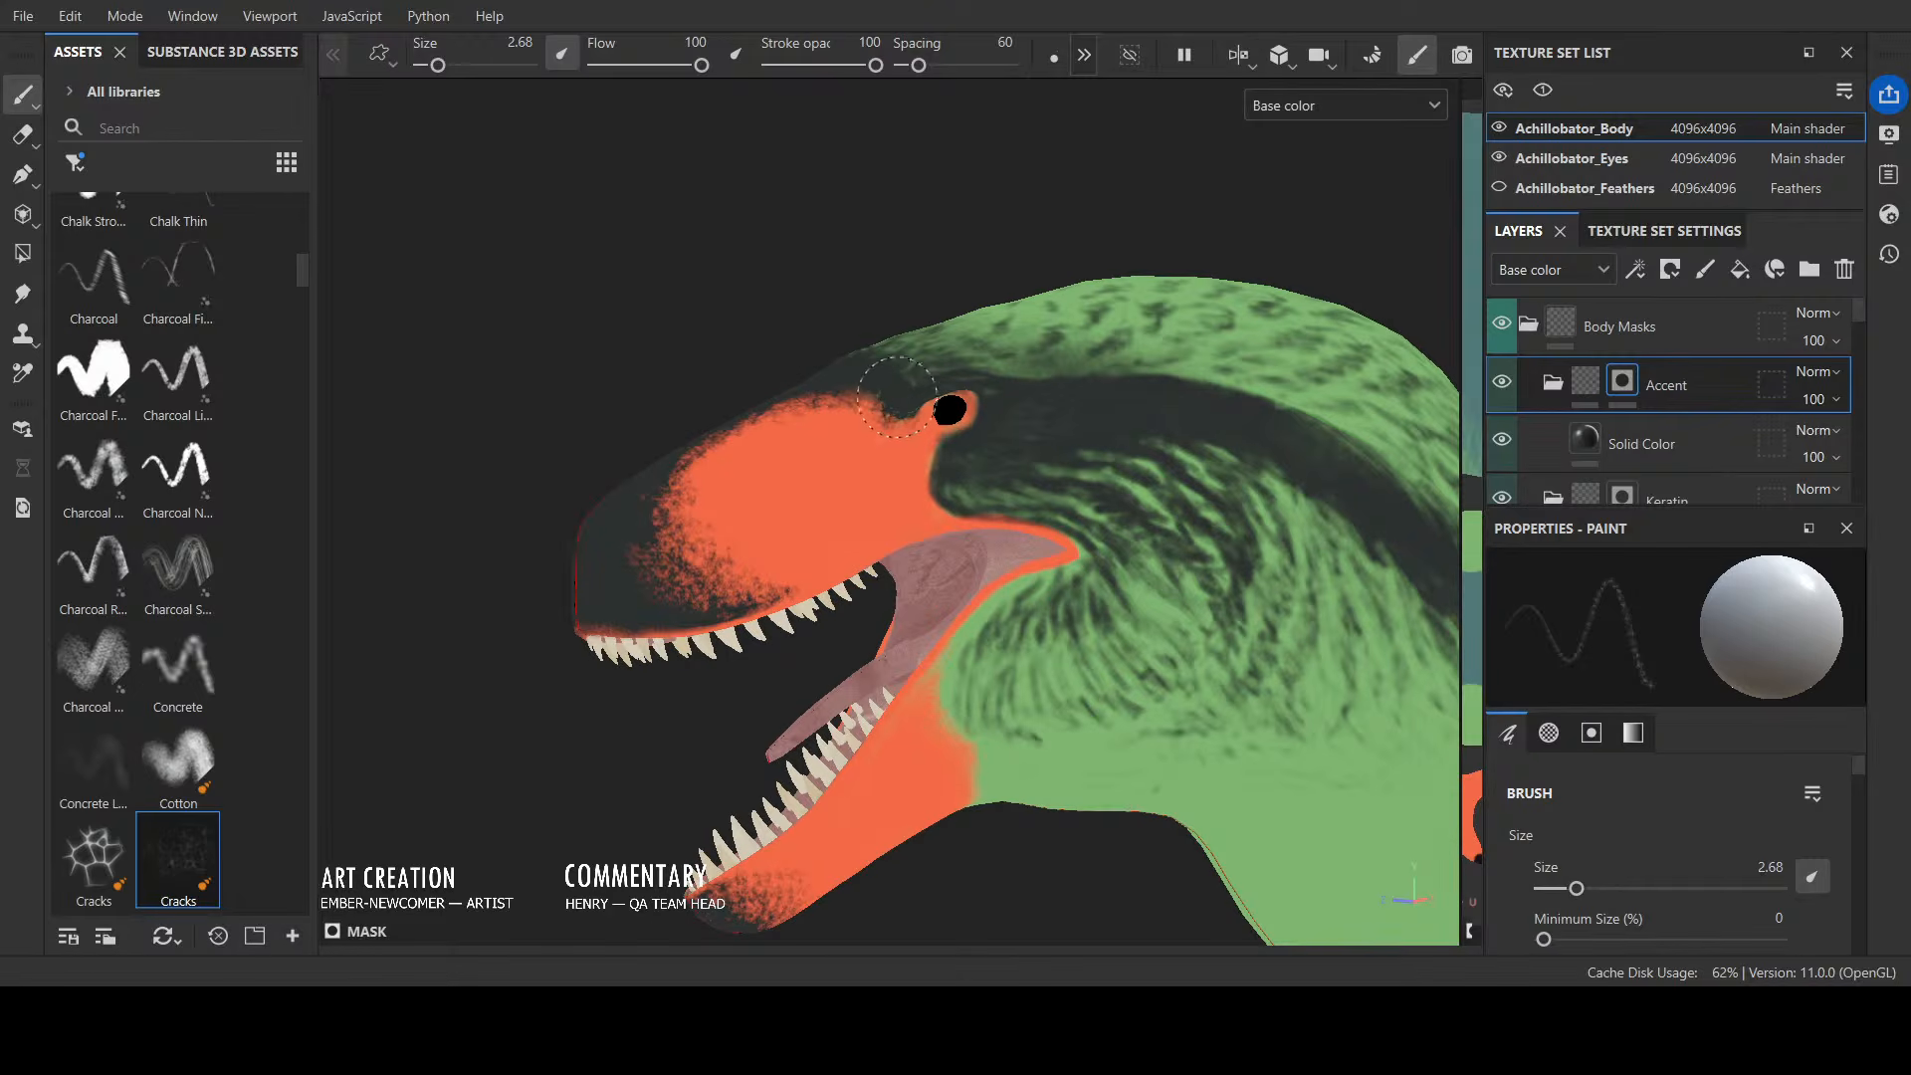
alt+drag(789, 329, 899, 390)
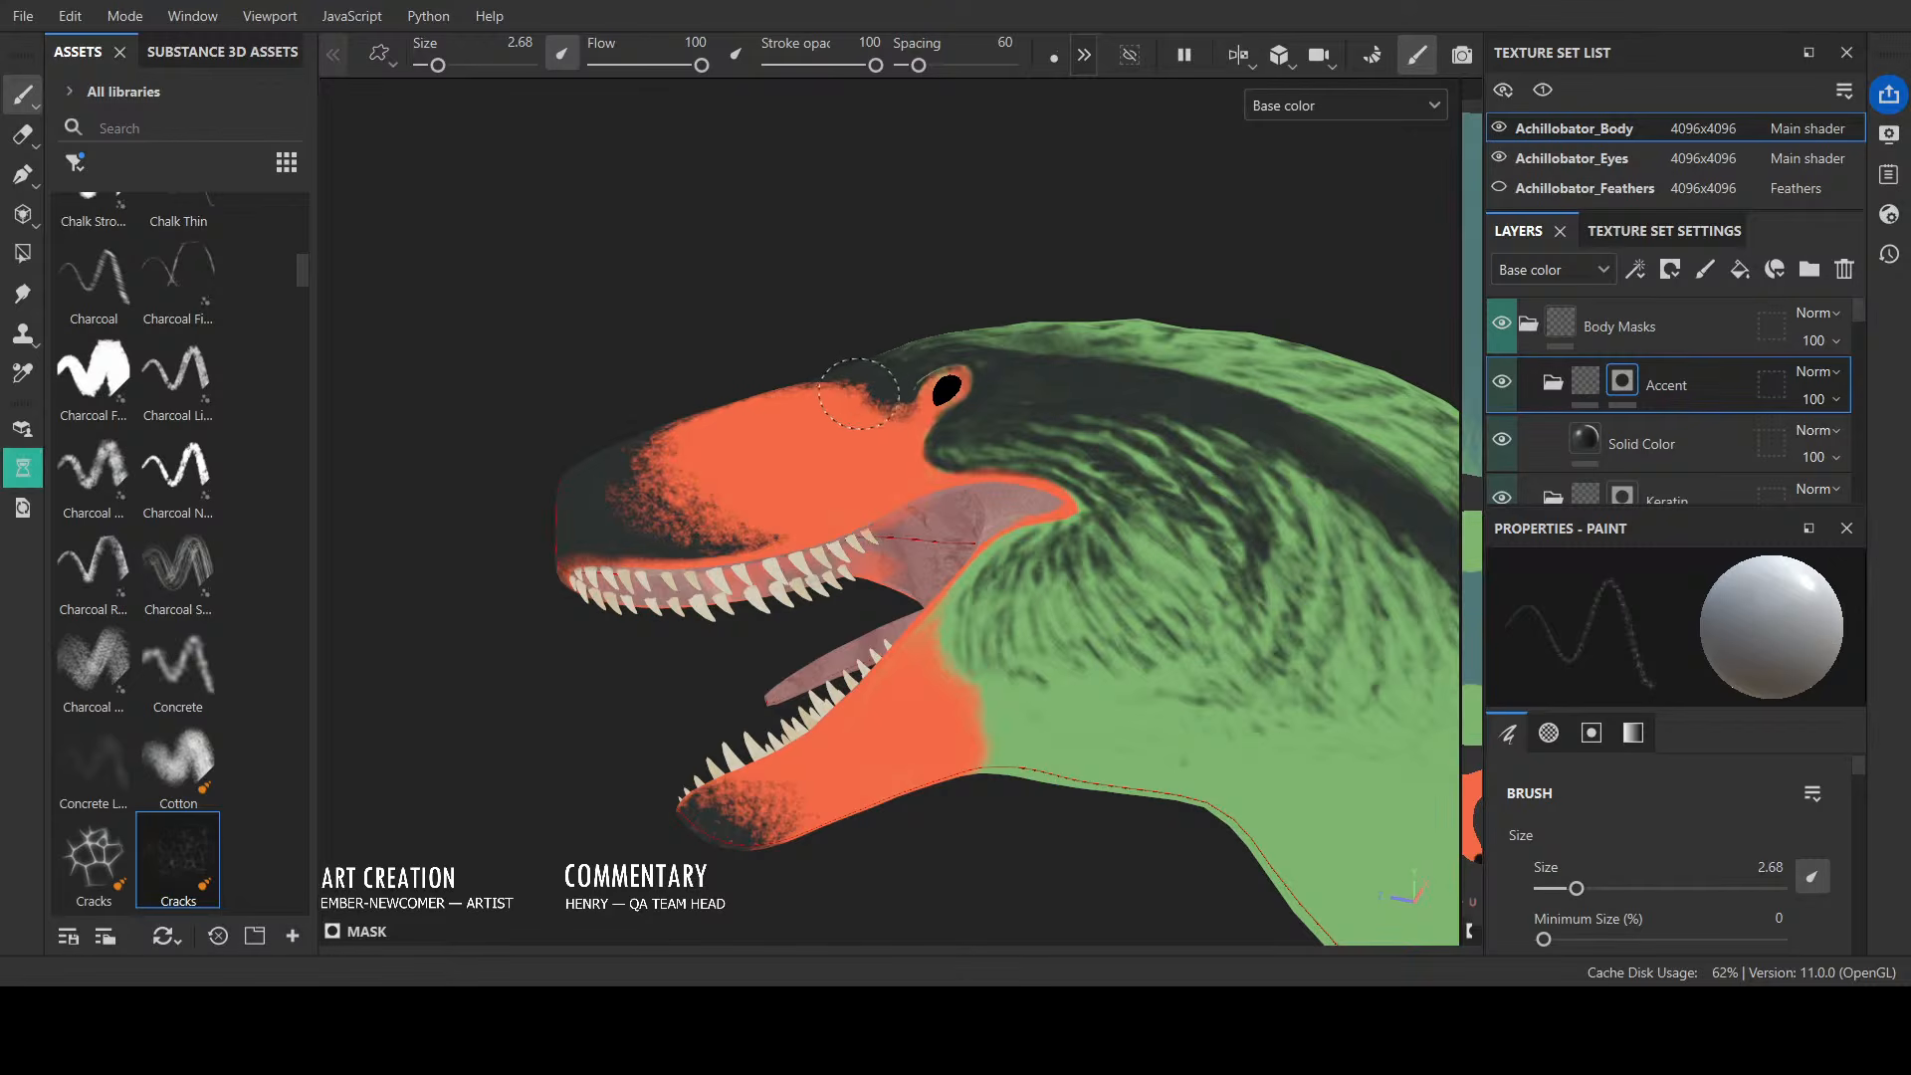
mouse_move(869, 244)
alt+mouse_down()
mouse_move(866, 324)
mouse_move(817, 388)
mouse_move(842, 380)
alt+mouse_up()
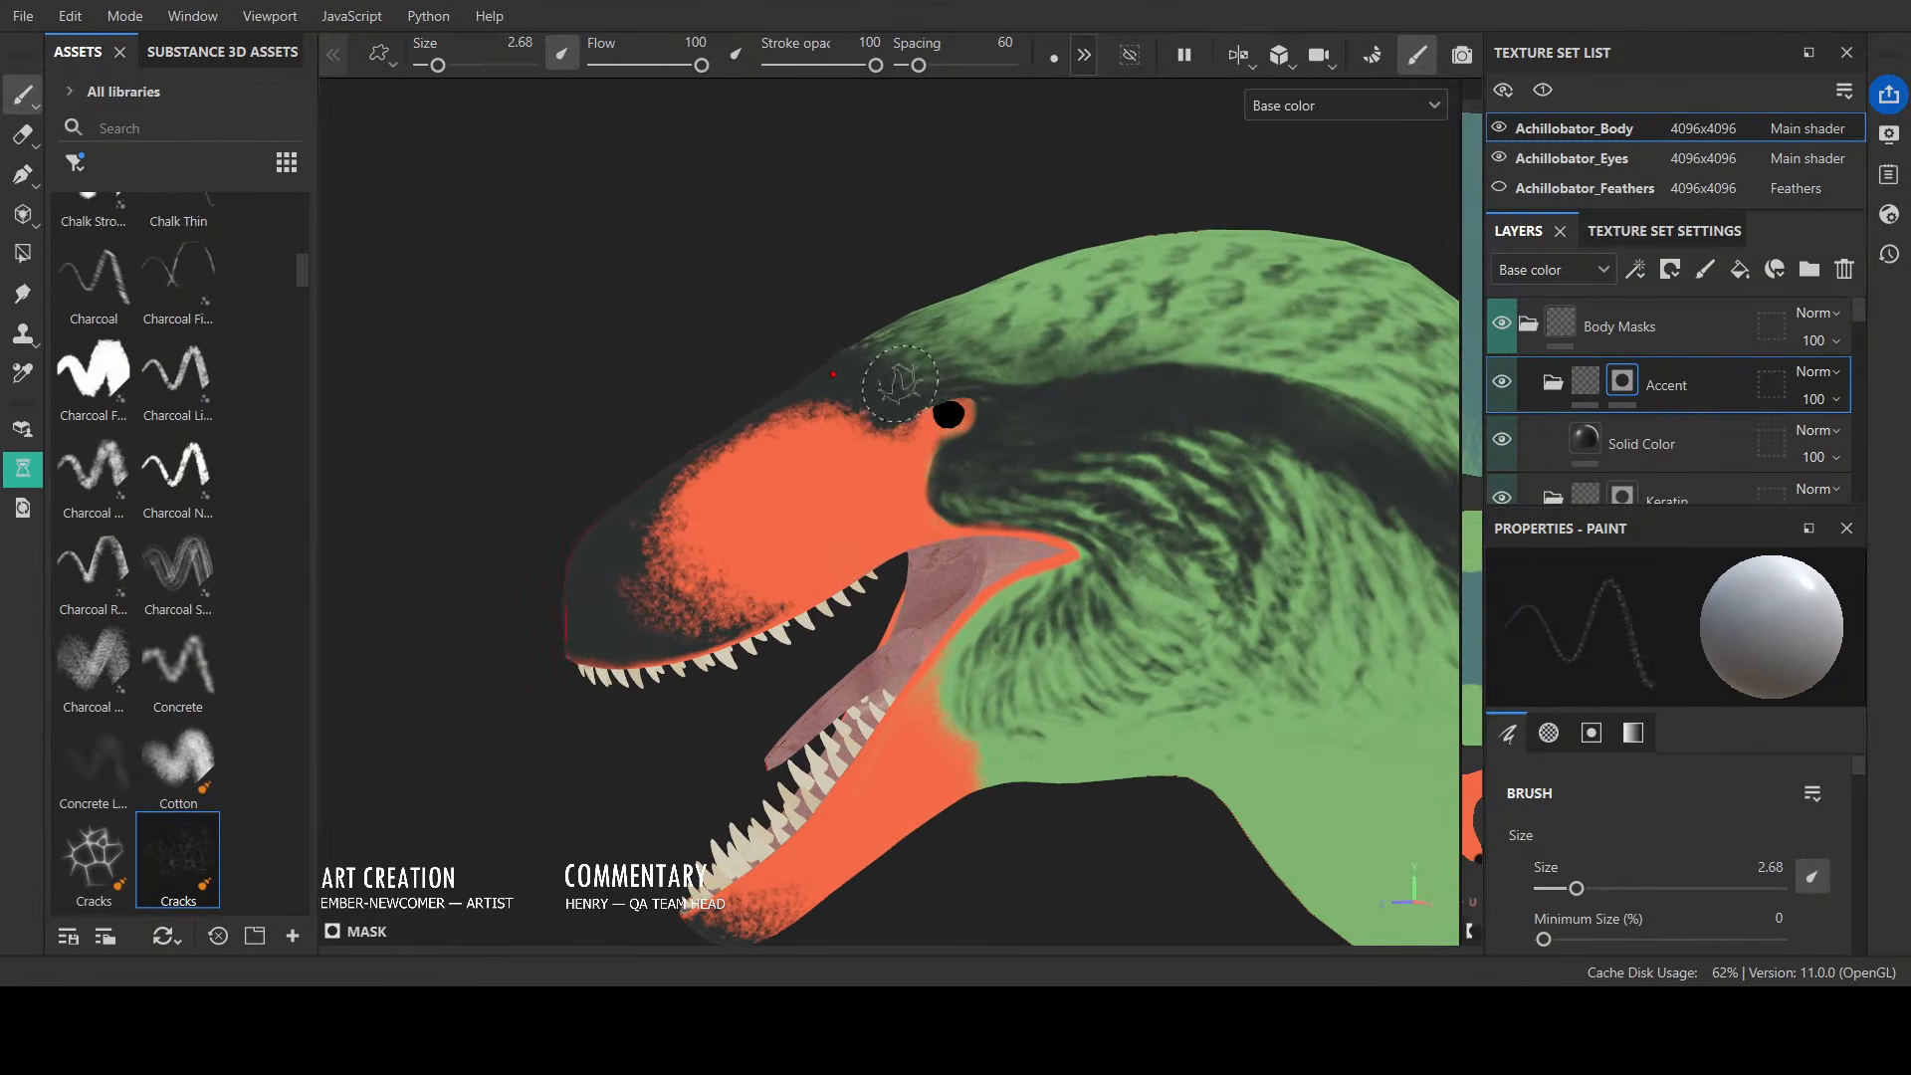
Step: Paint dark speckles over the tip and underside of the lower jaw with the Cracks brush at size 2.68
mouse_move(792, 285)
alt+mouse_down()
mouse_move(618, 836)
mouse_move(851, 575)
mouse_move(631, 760)
mouse_move(451, 806)
mouse_move(853, 823)
mouse_move(895, 697)
mouse_move(1152, 852)
mouse_move(1274, 587)
mouse_move(1308, 602)
alt+mouse_up()
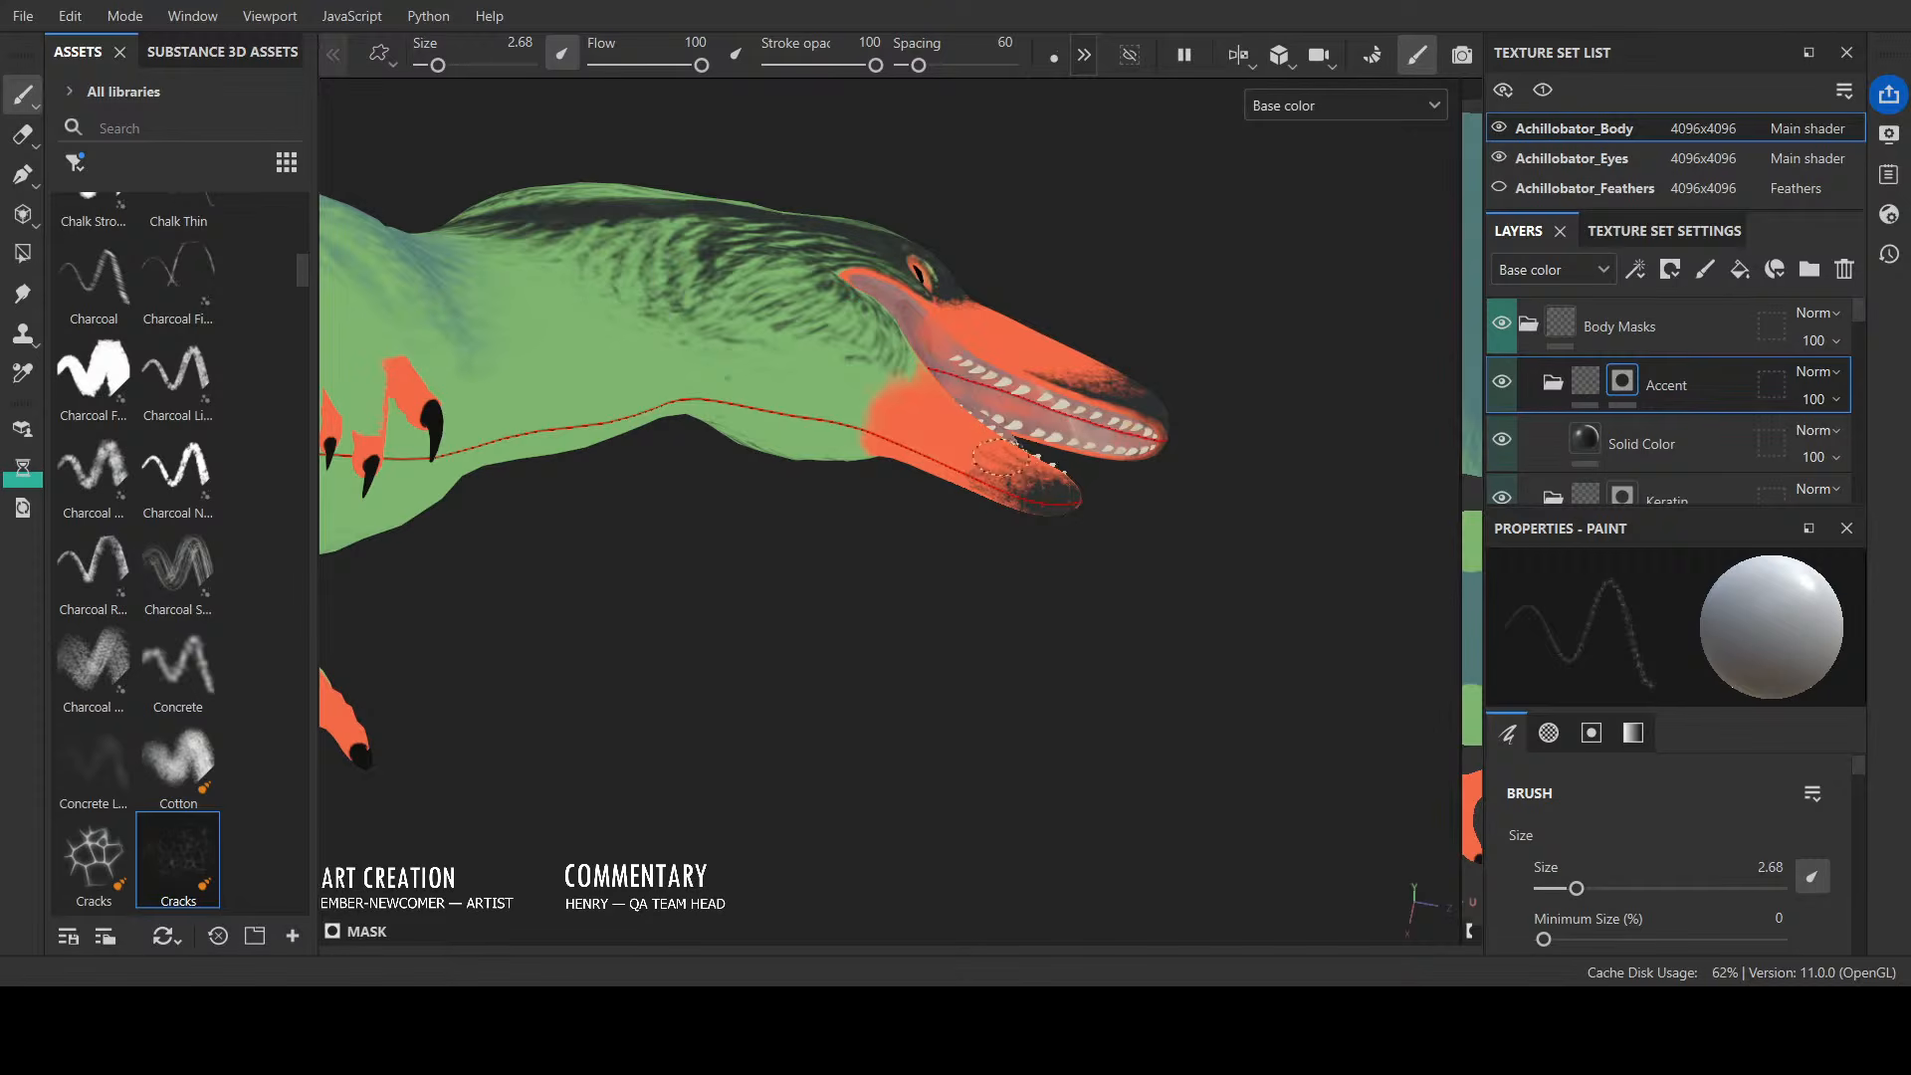
drag(1054, 498, 1024, 491)
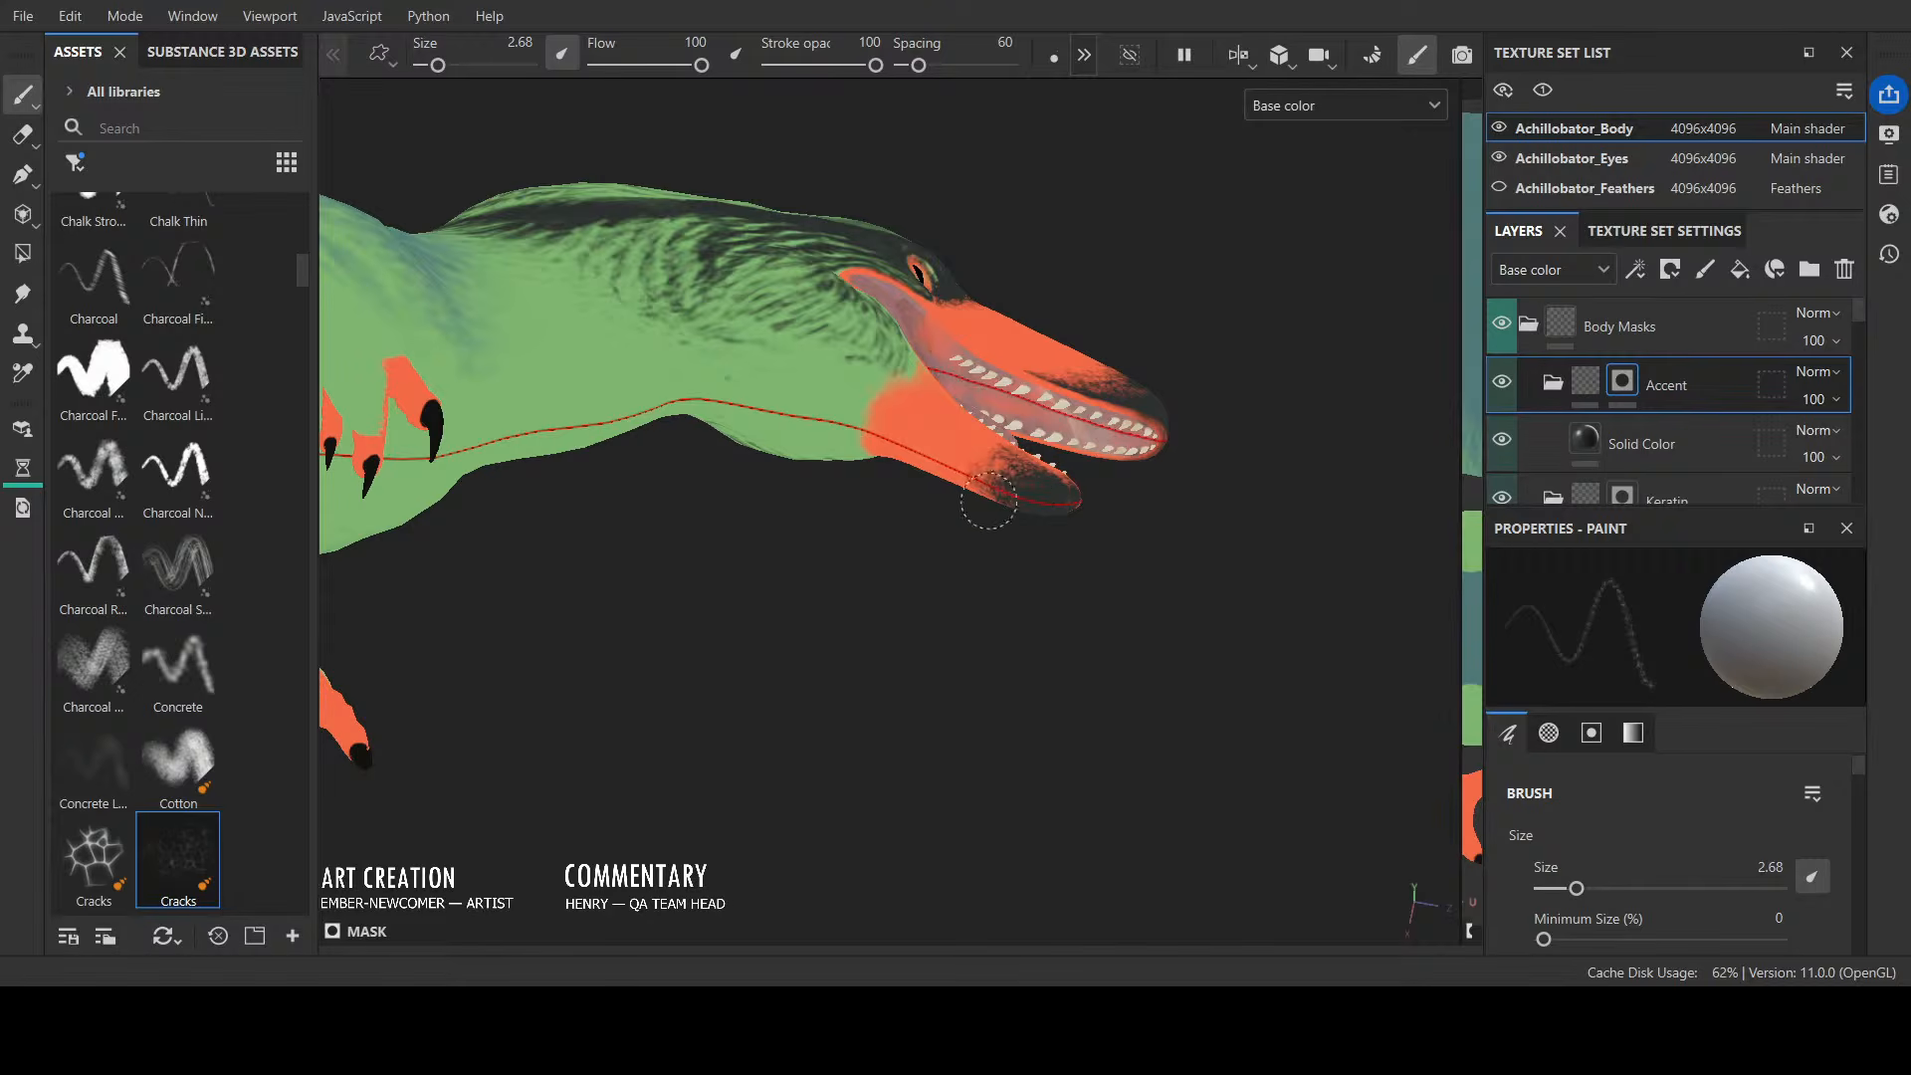
drag(960, 493, 967, 460)
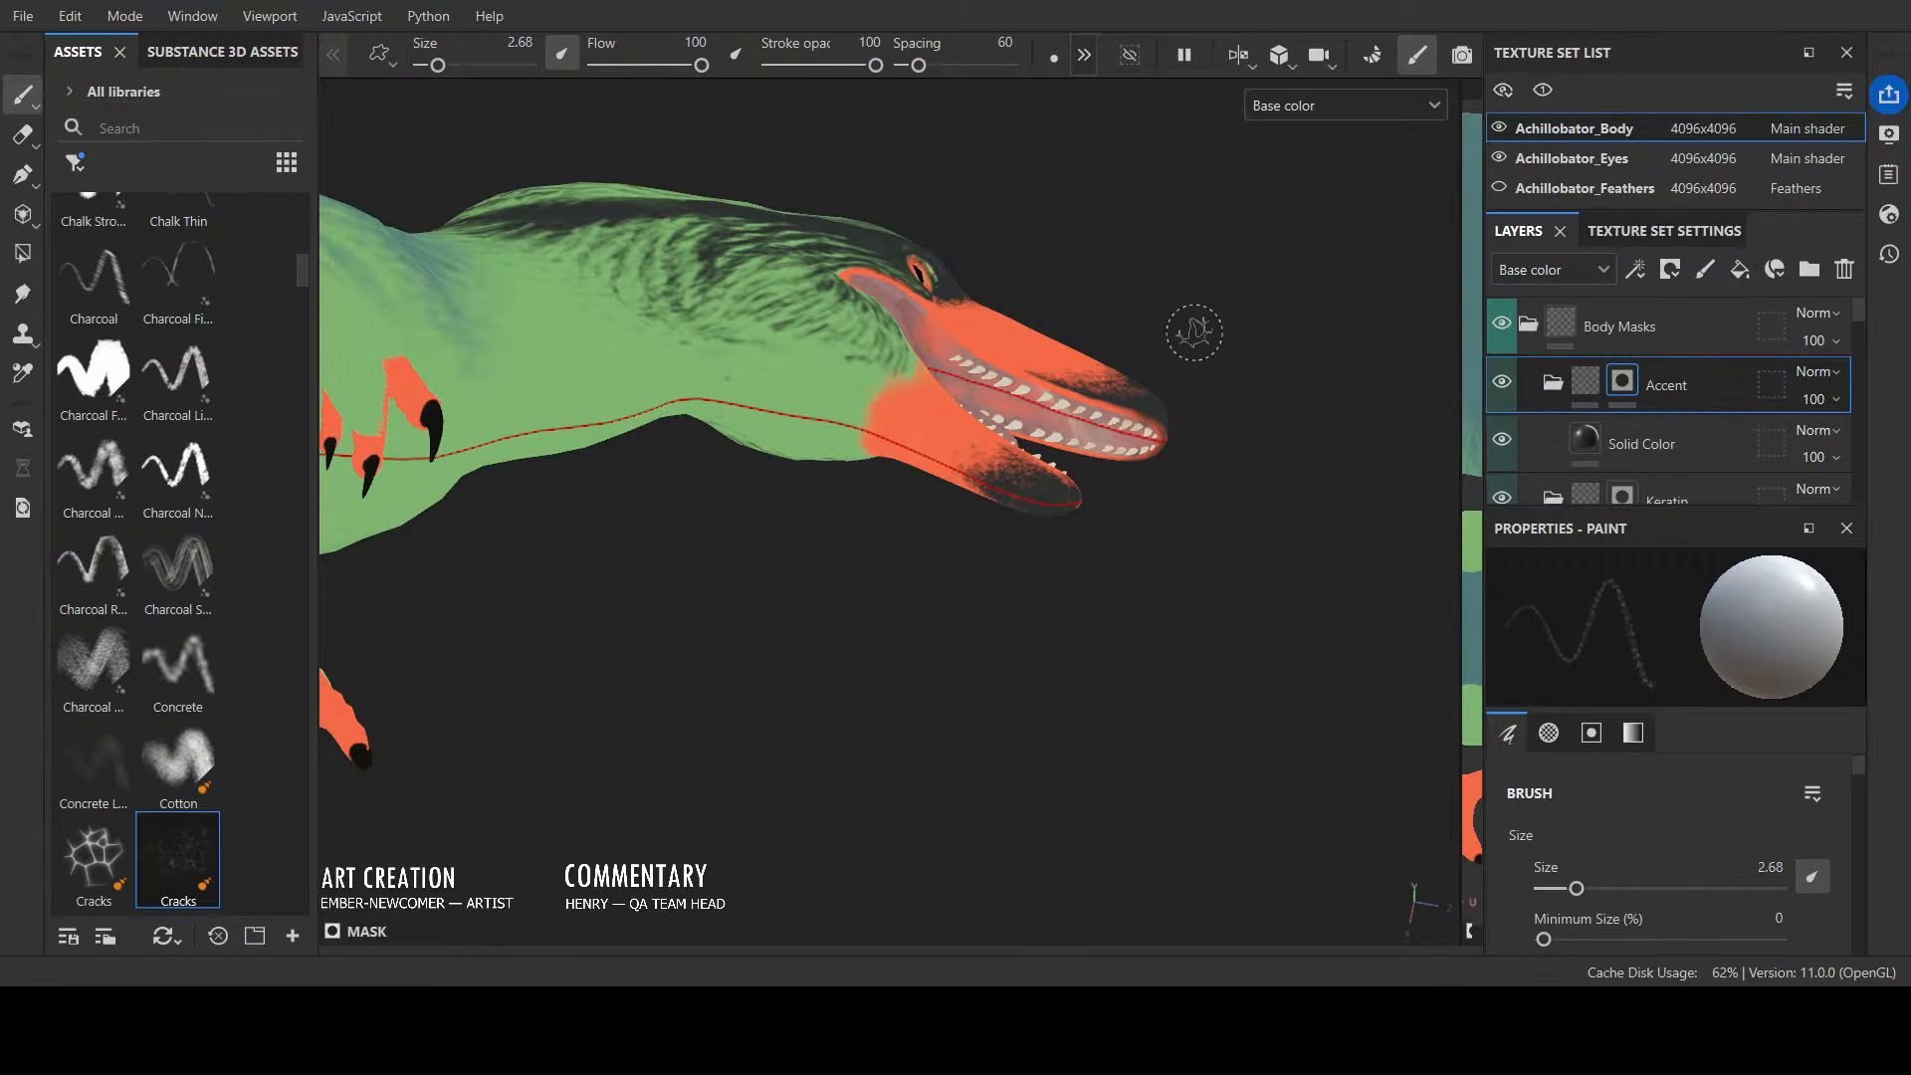
alt+drag(1199, 619, 473, 869)
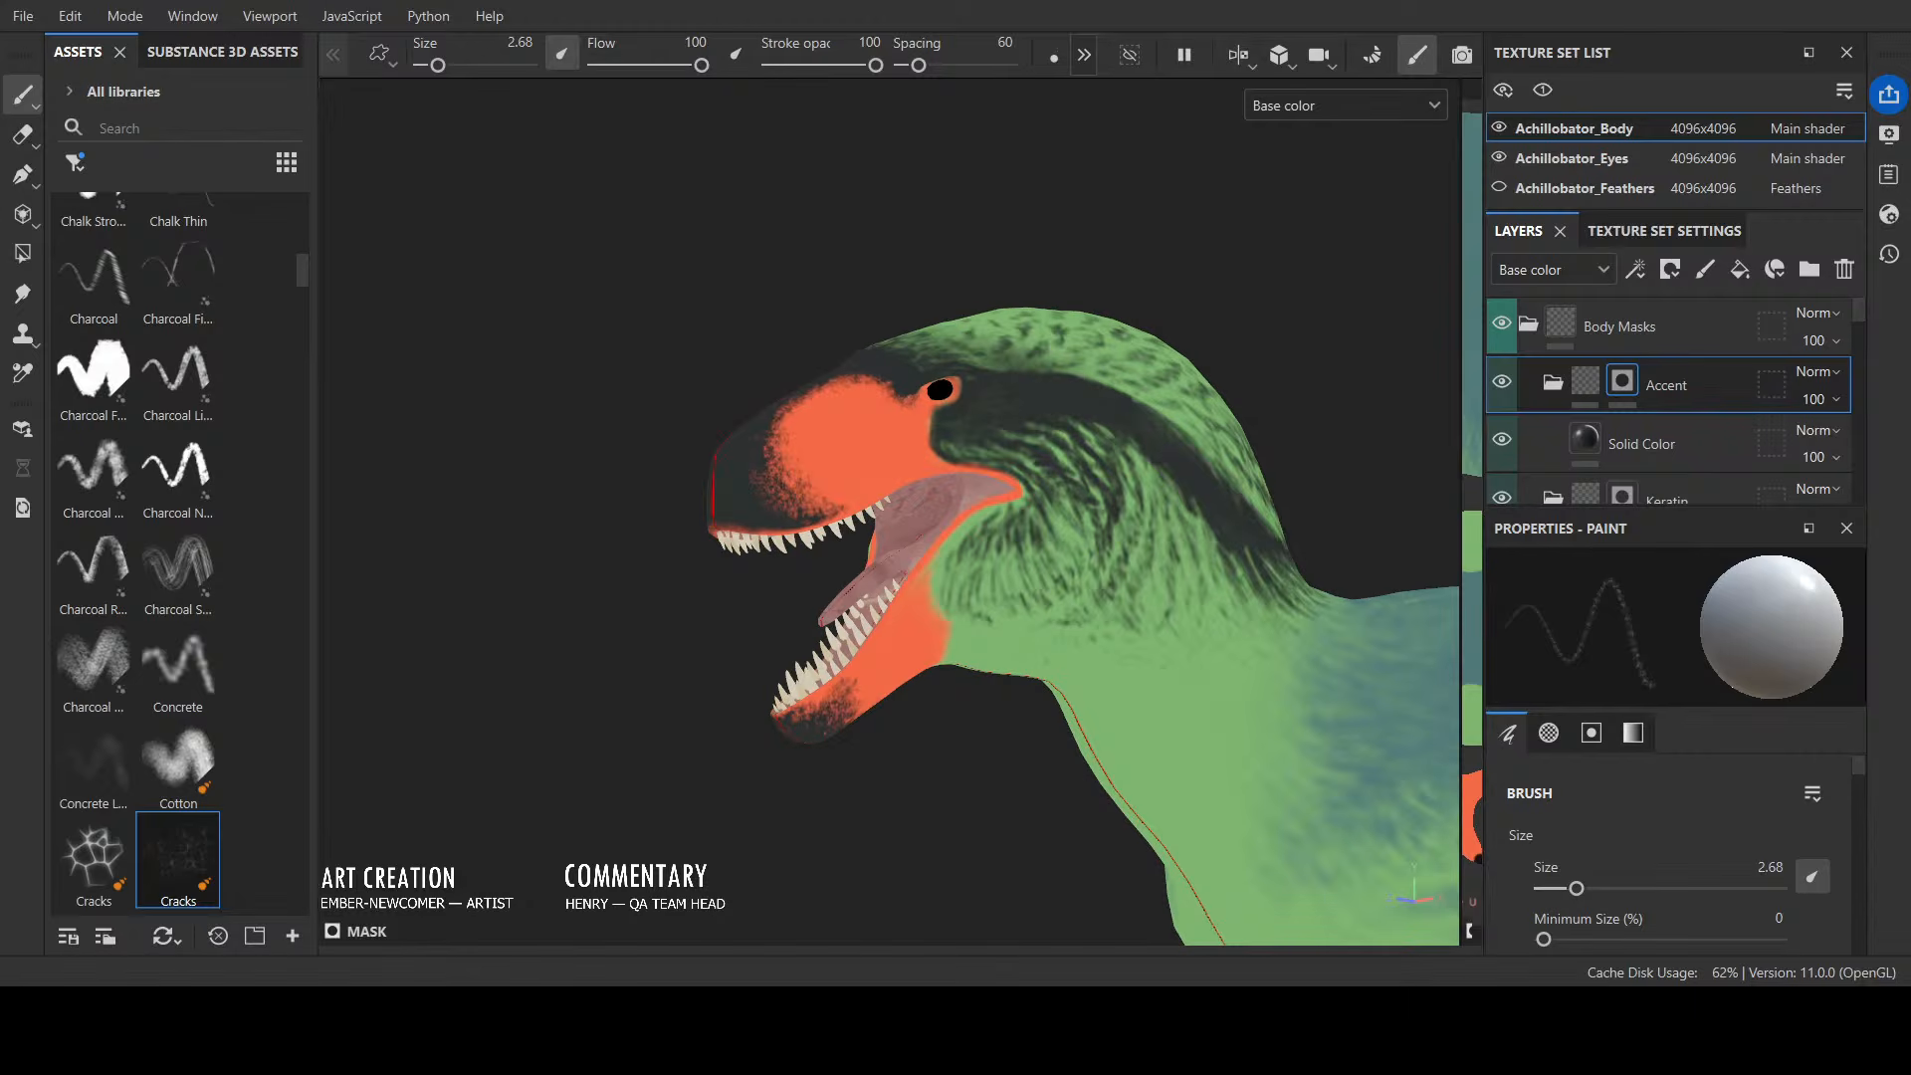
alt+drag(842, 249, 666, 365)
mouse_move(818, 720)
mouse_down()
mouse_move(771, 734)
mouse_move(828, 710)
mouse_up()
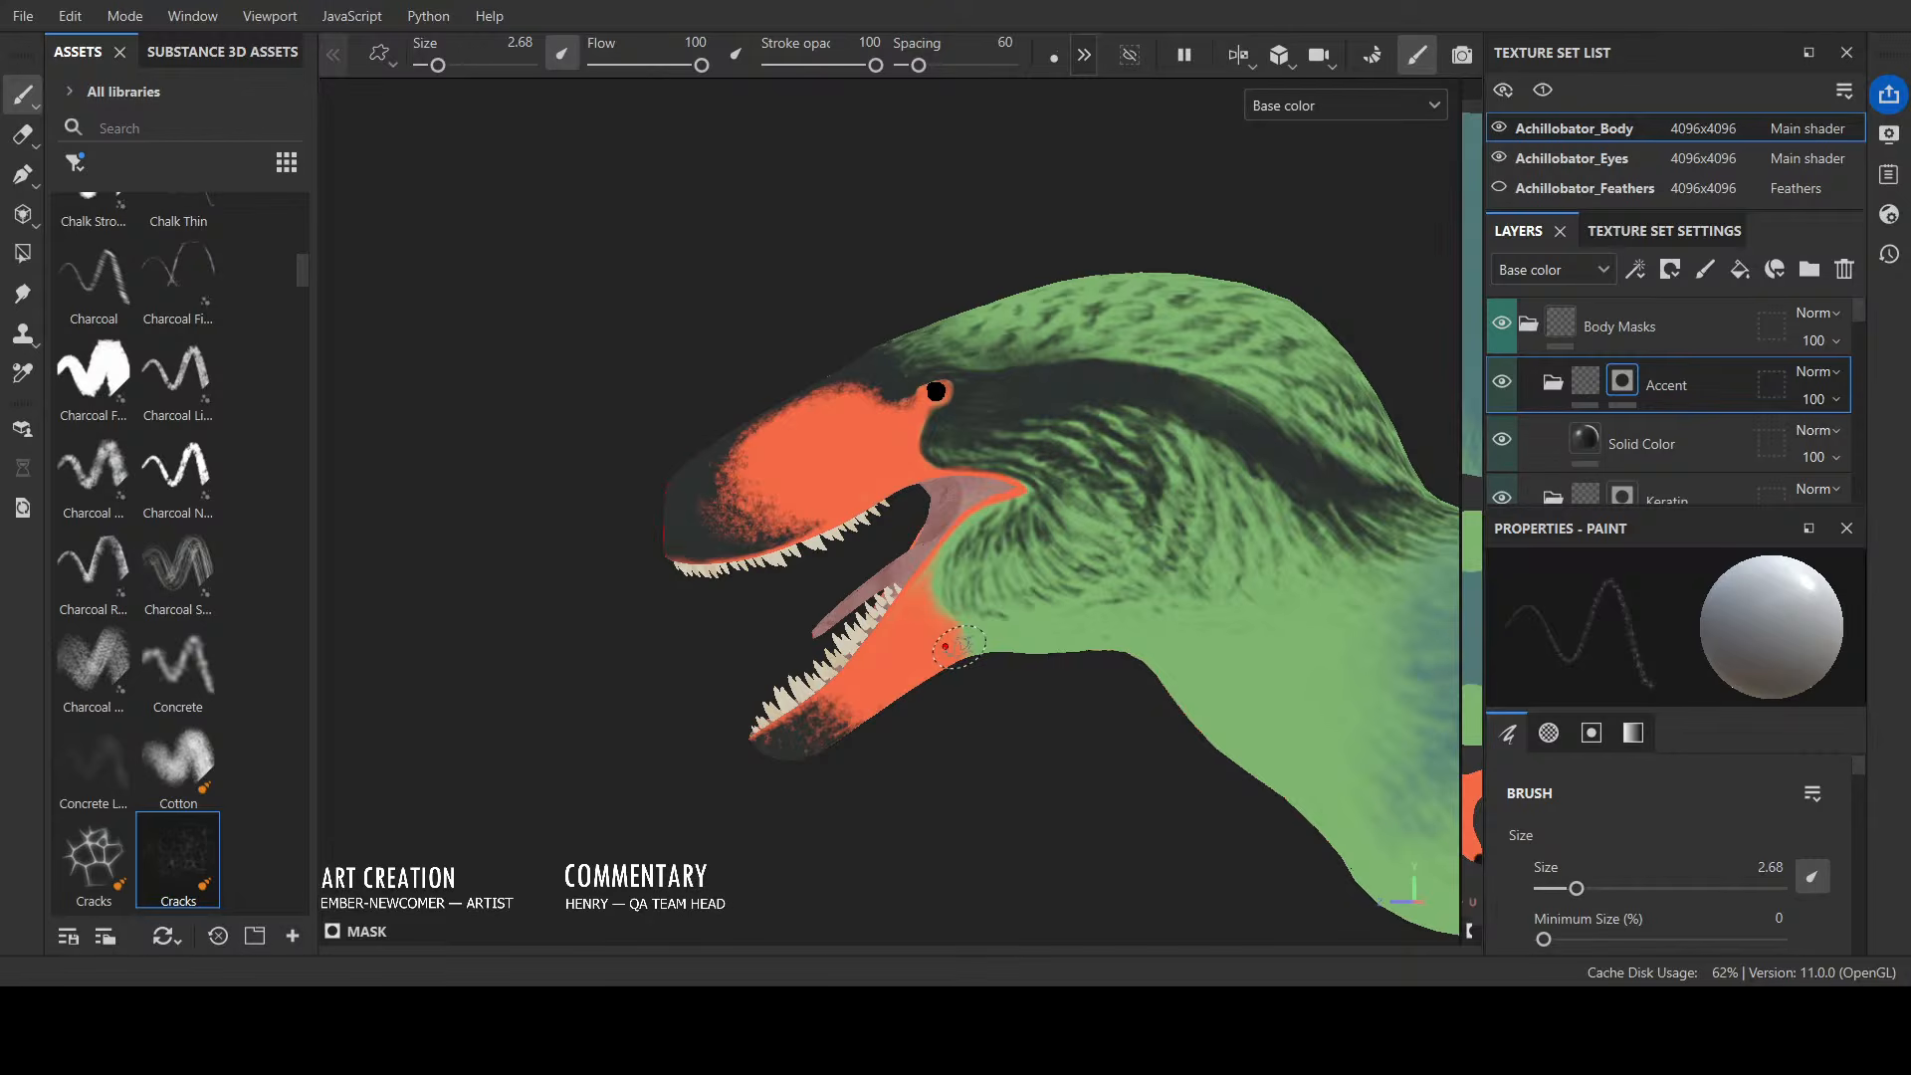
Step: Check the head and jaw markings in the Material view, returning to the Base color view
alt+drag(983, 652, 1036, 755)
mouse_move(1036, 755)
alt+middle_down()
mouse_move(940, 792)
mouse_move(811, 730)
alt+middle_up()
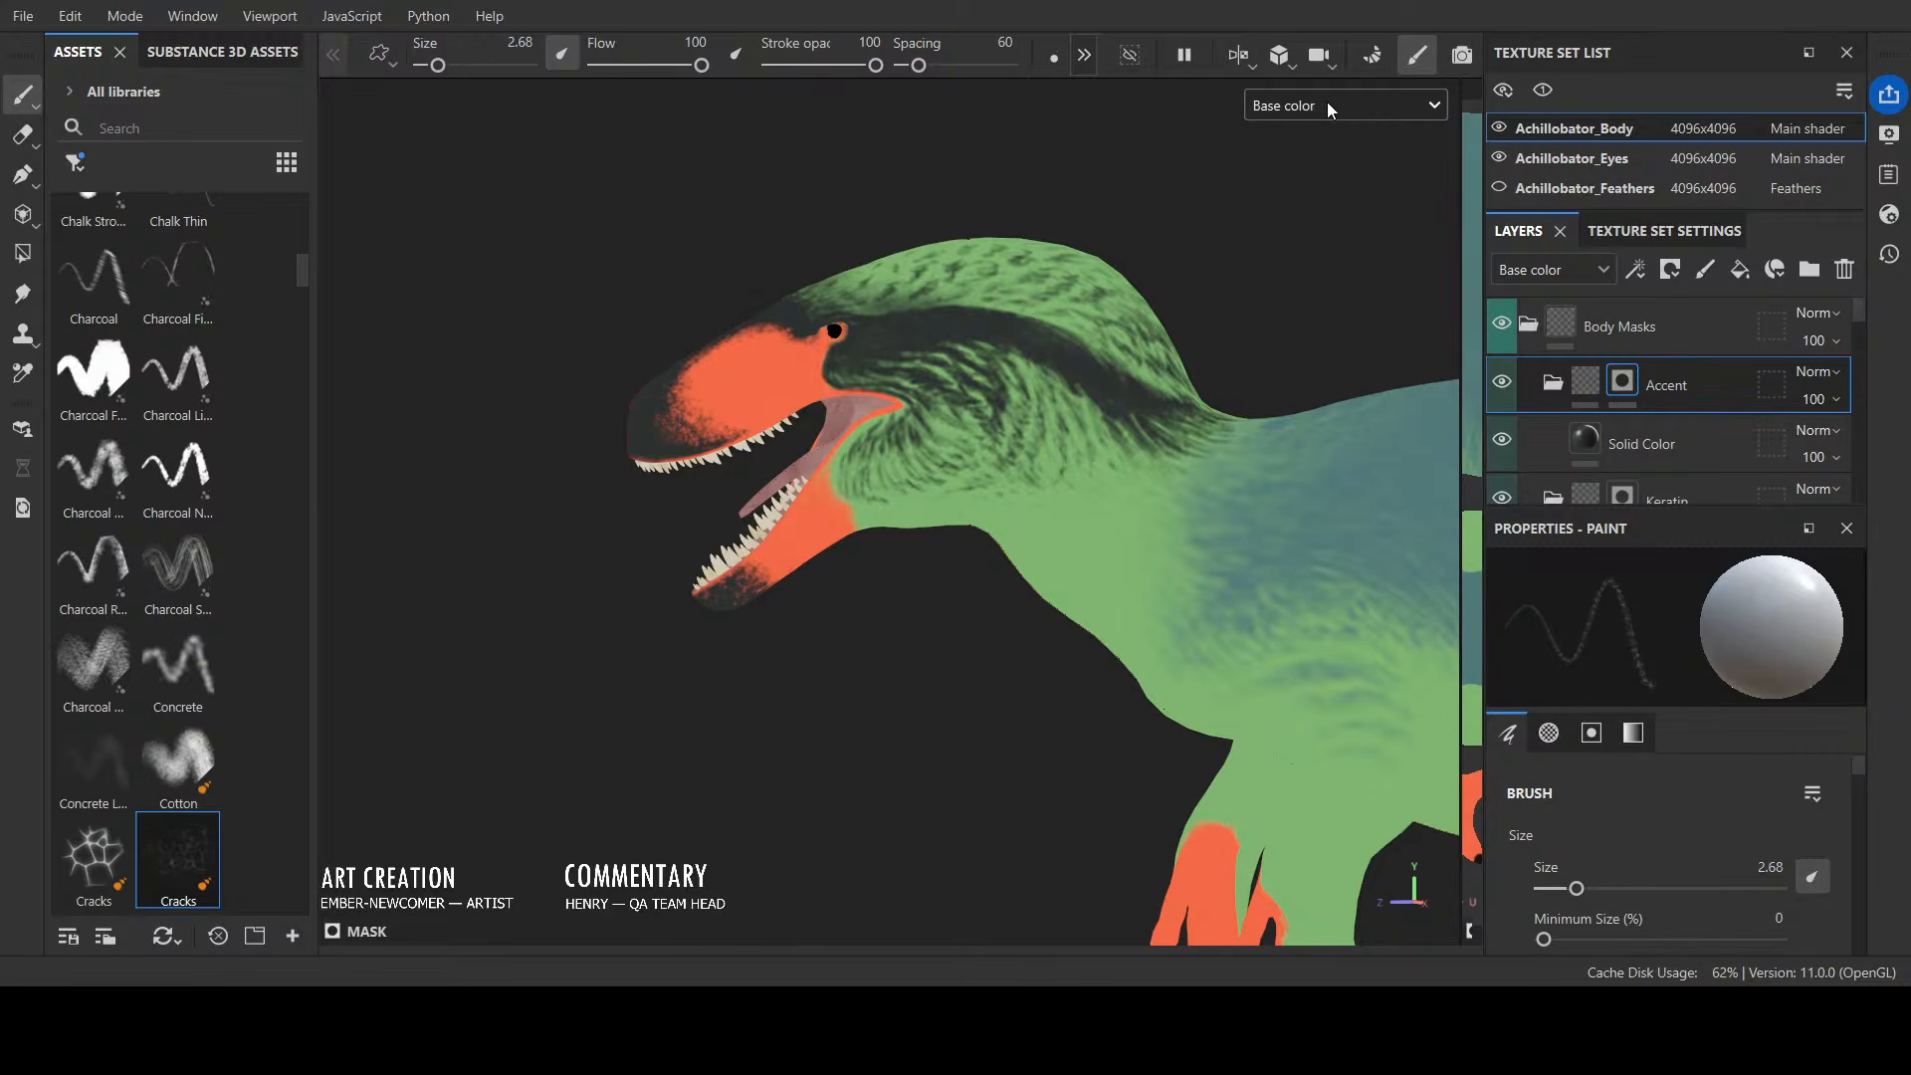
key(m)
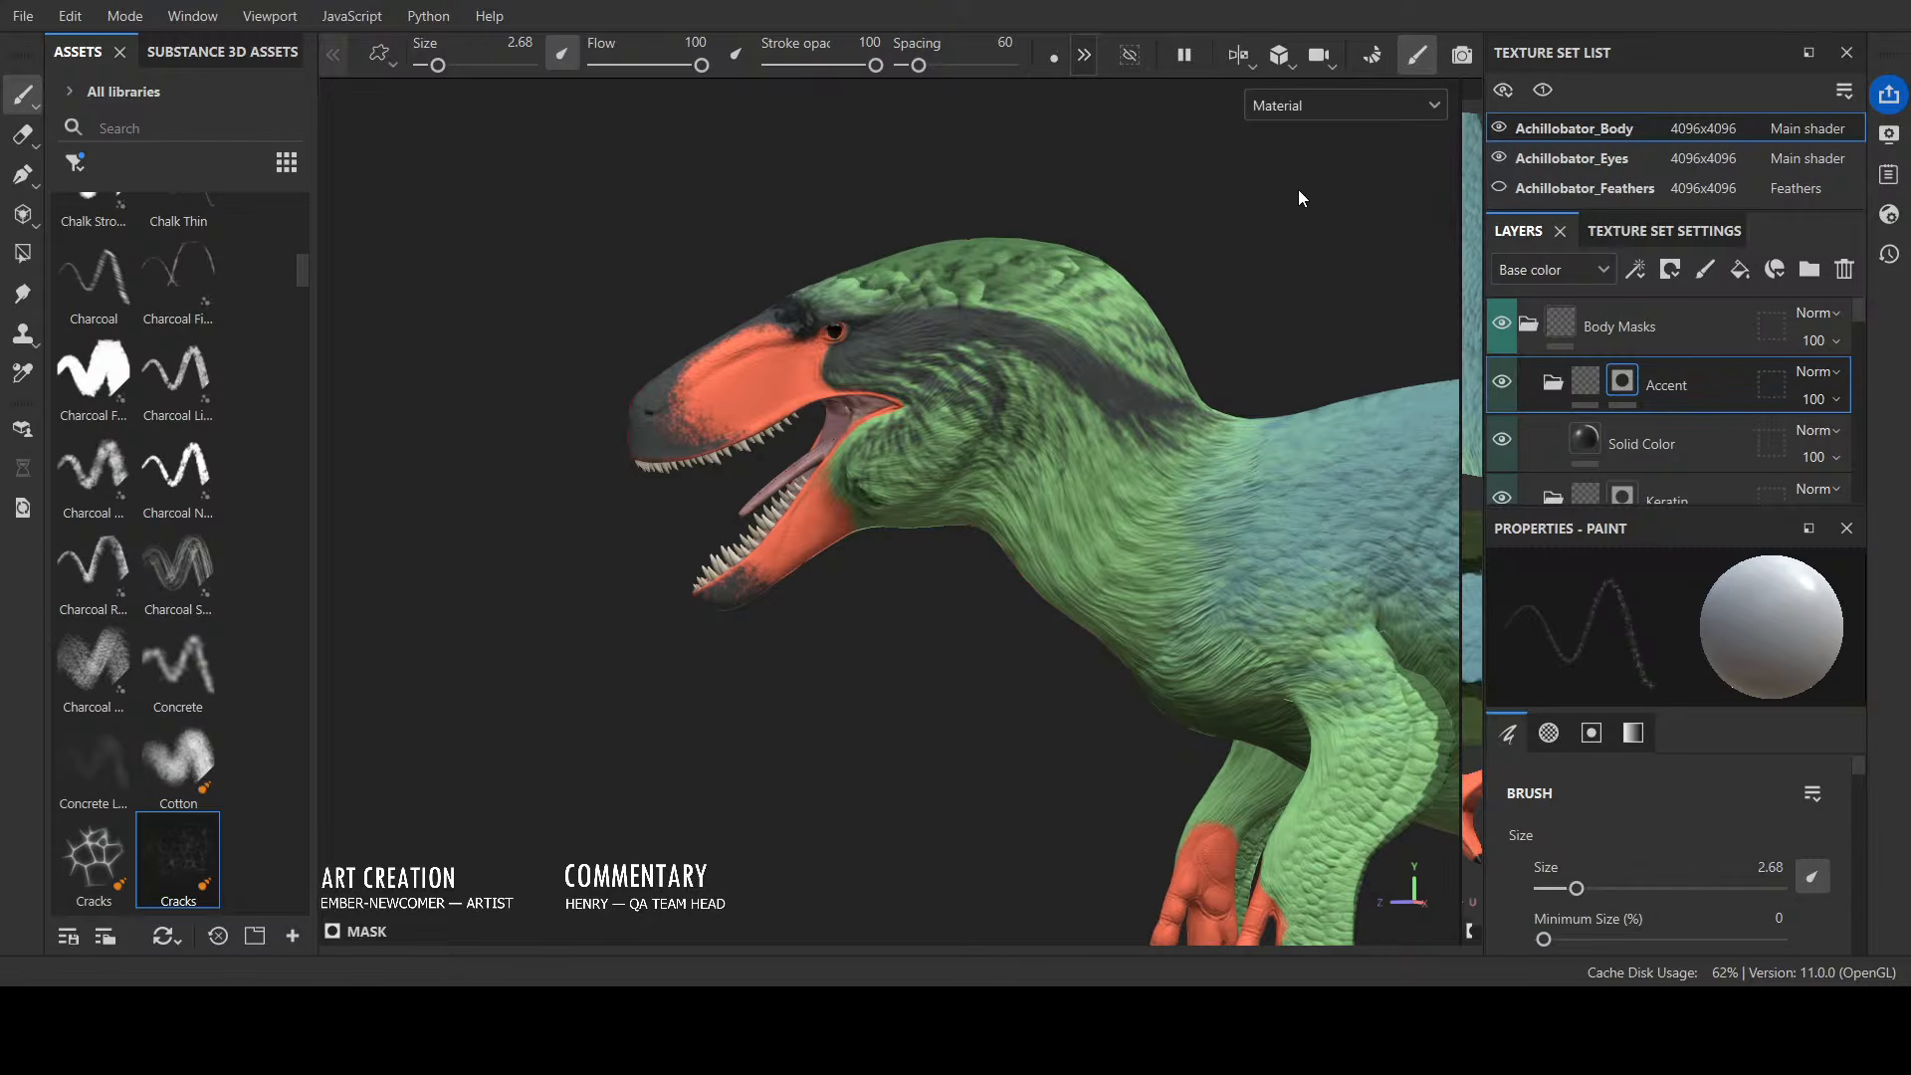
key(c)
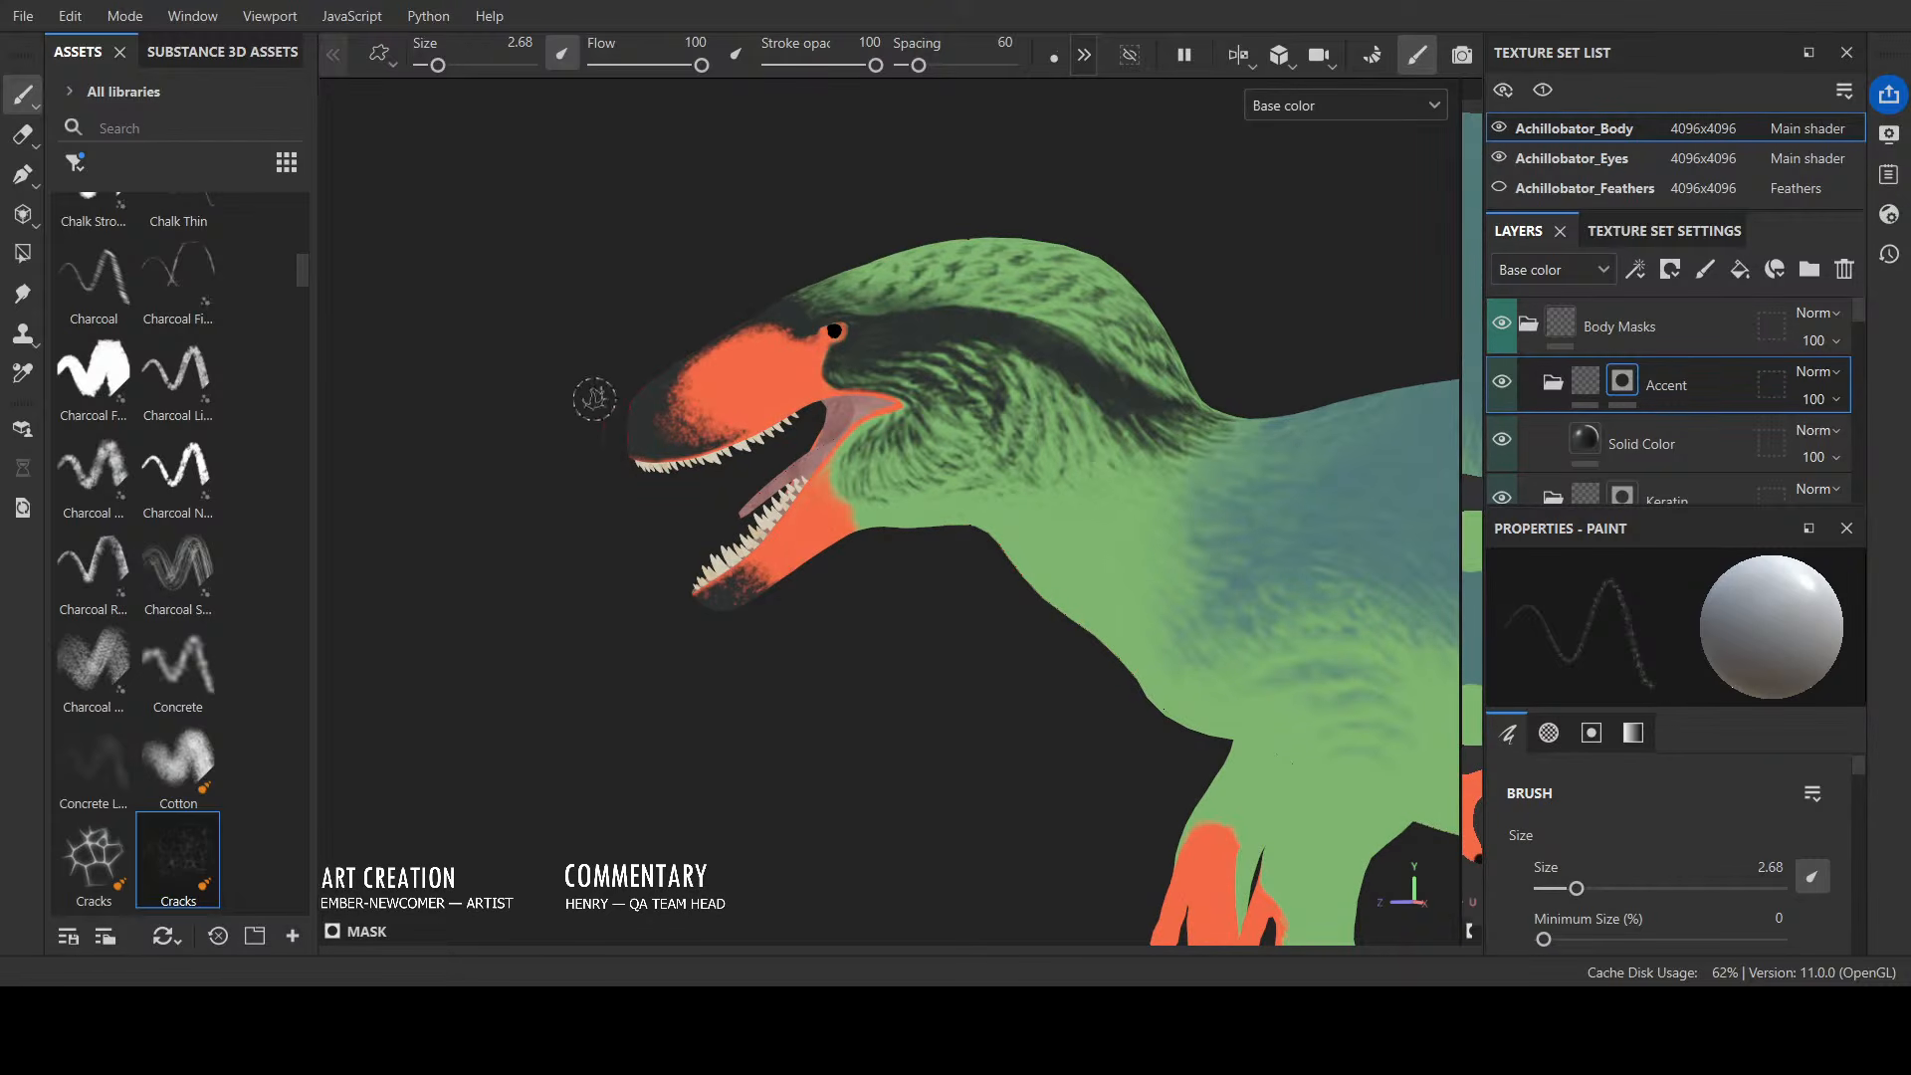
Step: Paint a fine dark stroke just above the eye with the Cotton brush at size 0.44
click(177, 761)
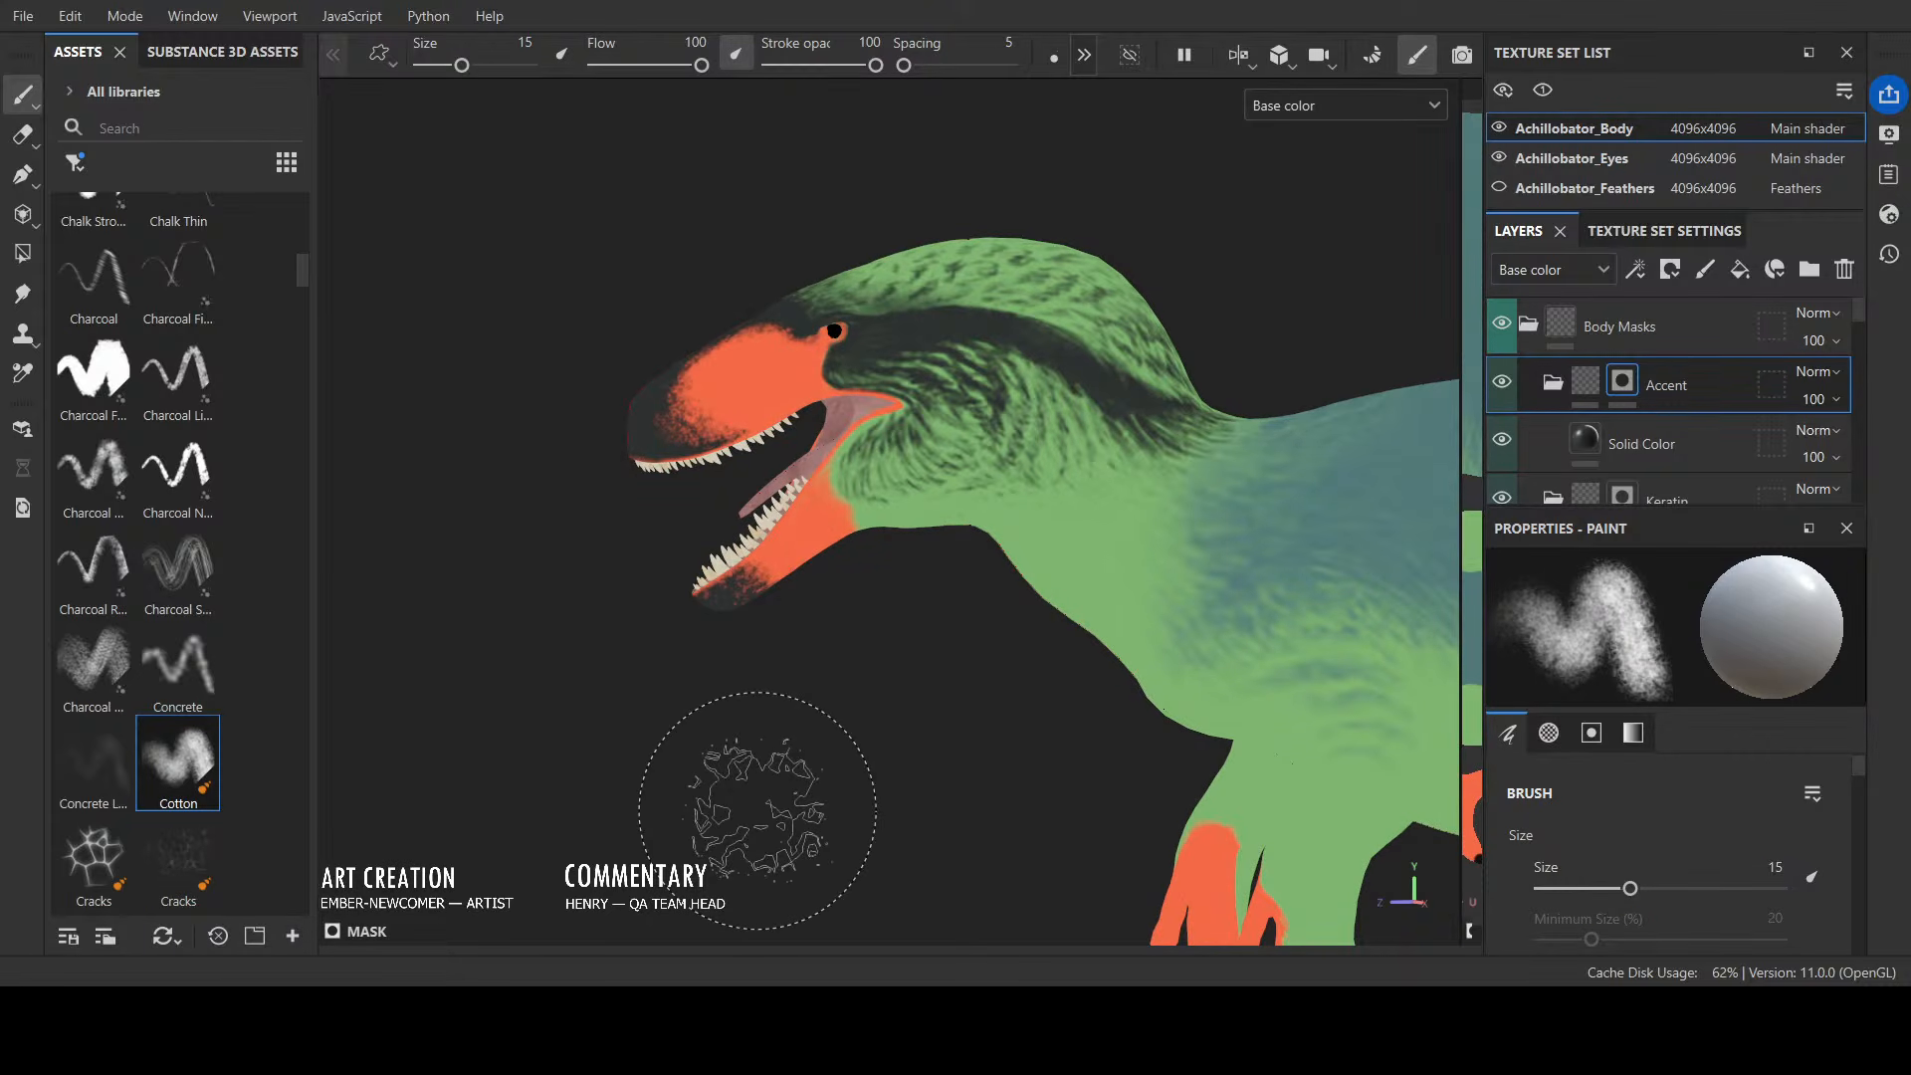
ctrl+right_drag(757, 810, 562, 810)
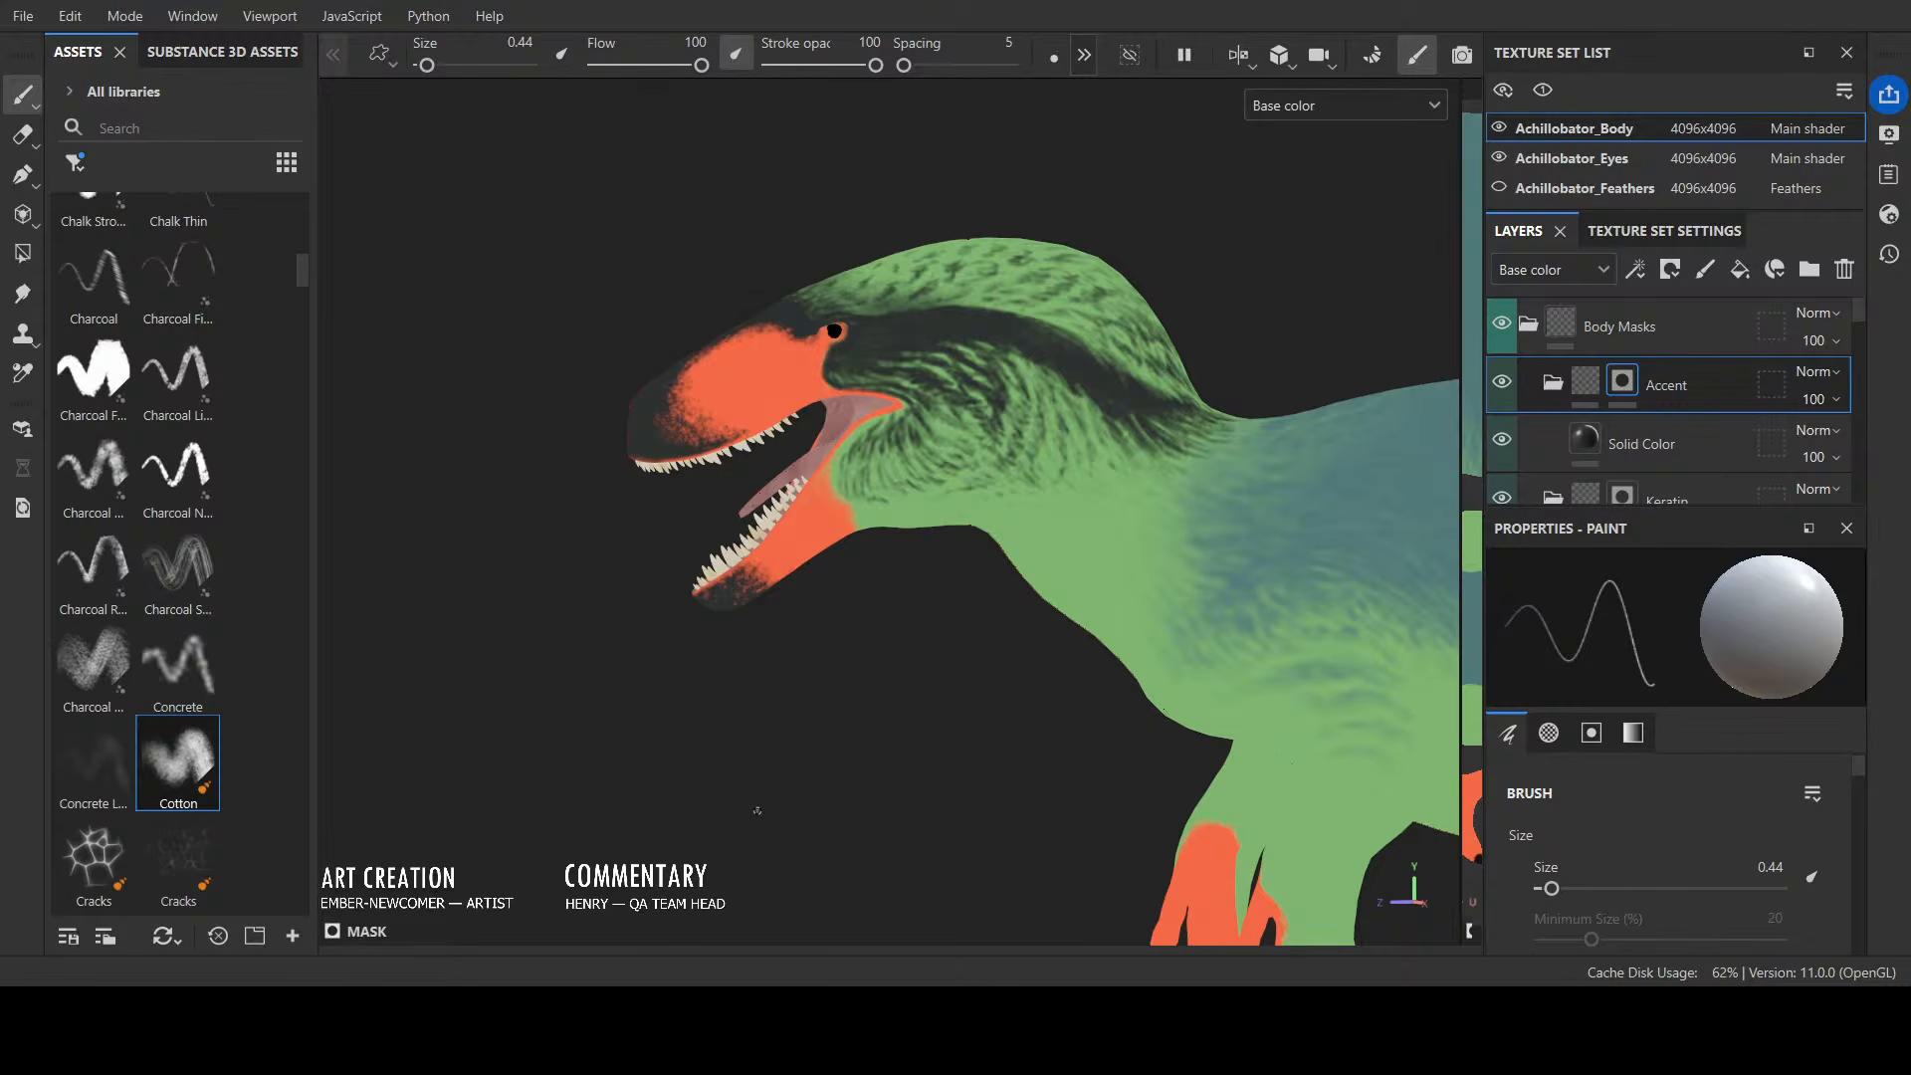
drag(842, 310, 875, 312)
scroll(847, 297, up, 3)
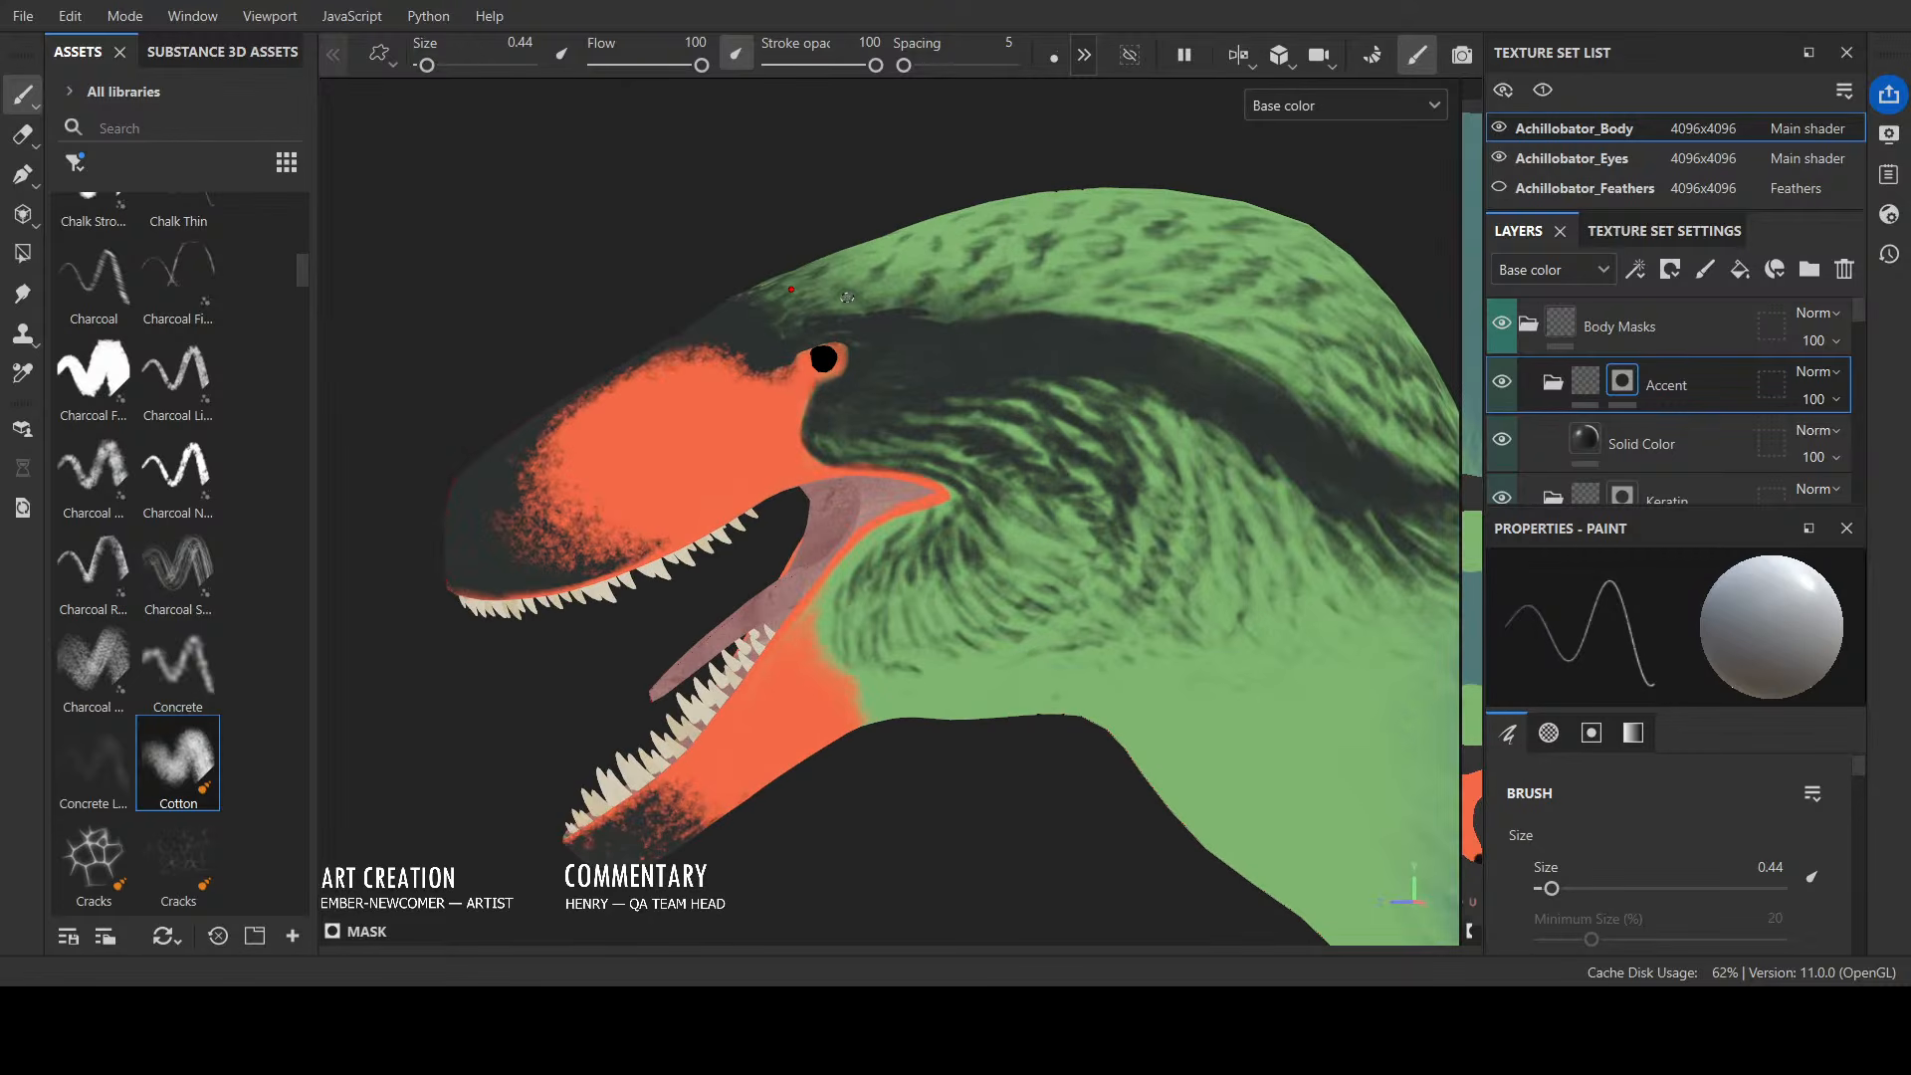
scroll(847, 297, down, 1)
alt+drag(959, 435, 1038, 368)
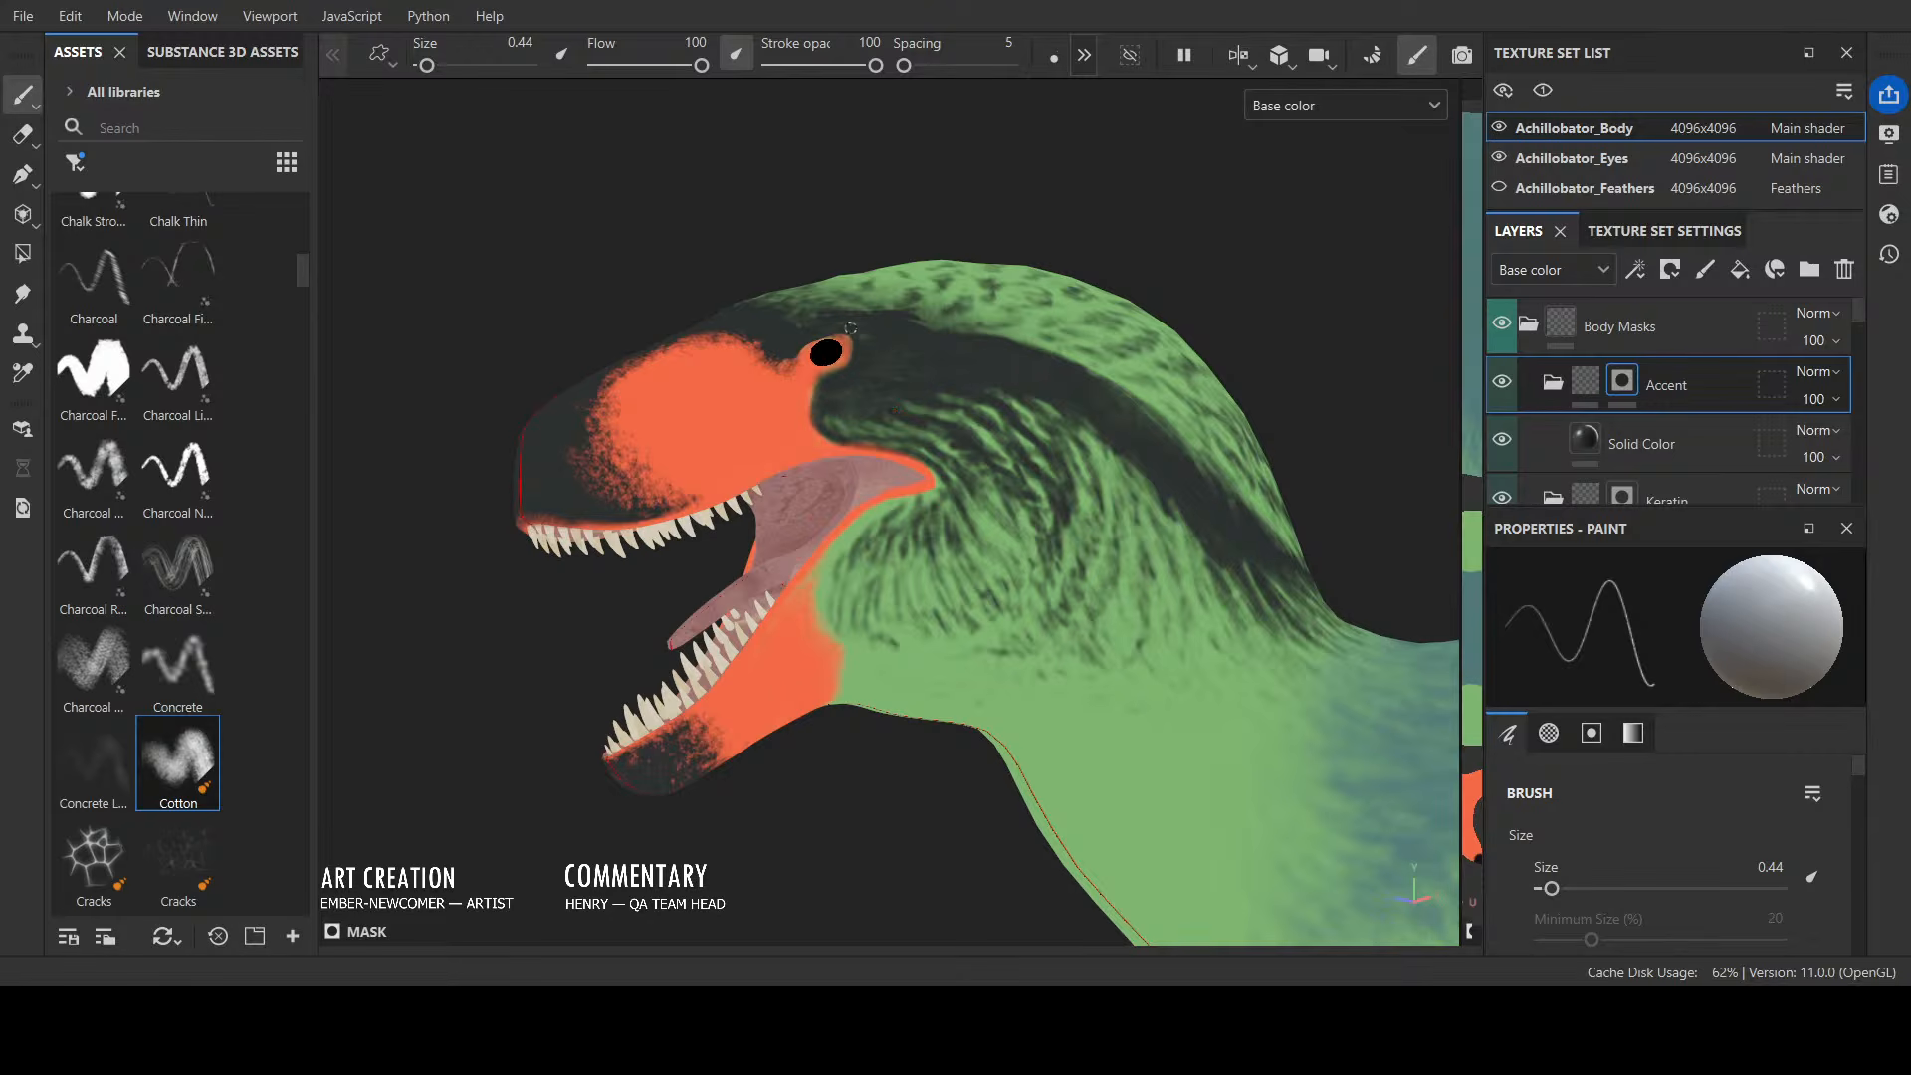
alt+drag(989, 307, 858, 344)
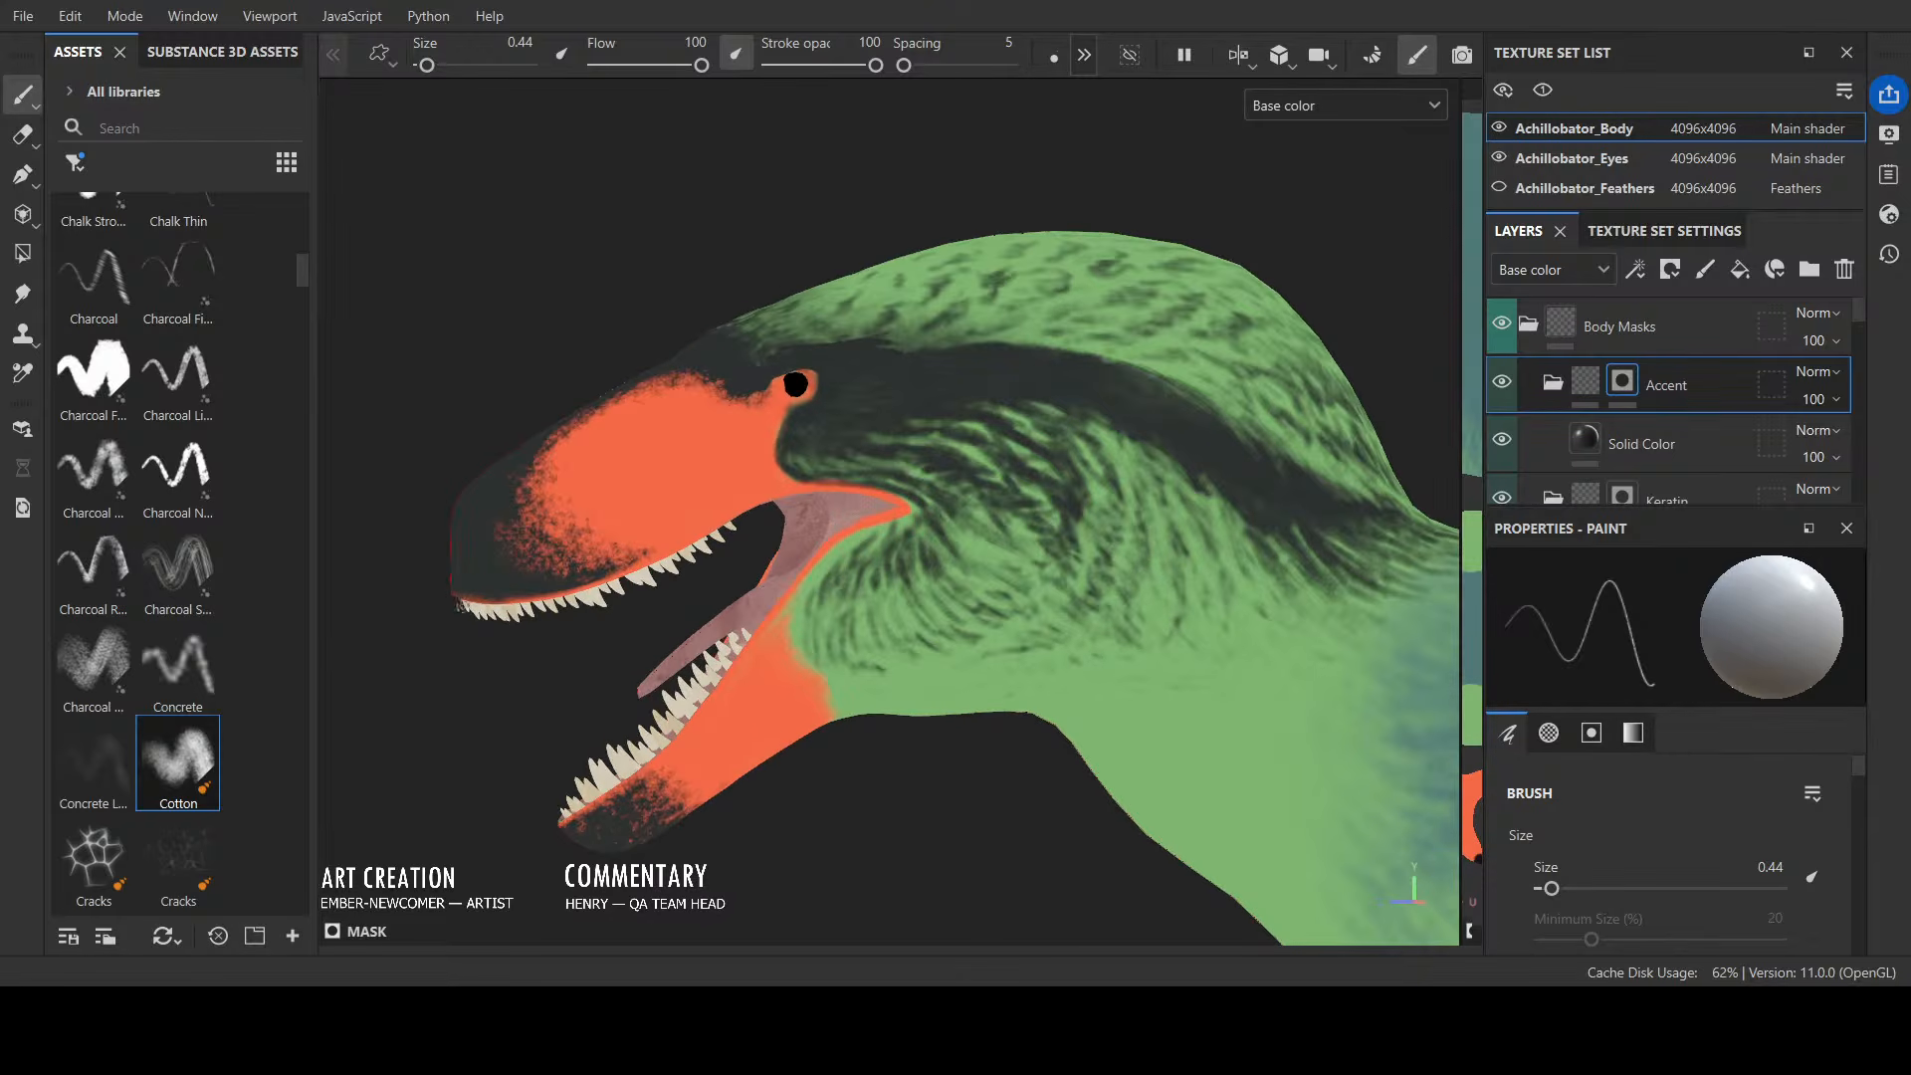
click(184, 749)
key(bracketleft)
key(bracketleft)
key(bracketleft)
key(bracketleft)
key(bracketleft)
key(bracketleft)
key(bracketleft)
key(bracketleft)
key(bracketleft)
key(bracketleft)
key(bracketleft)
key(bracketleft)
key(bracketleft)
key(bracketleft)
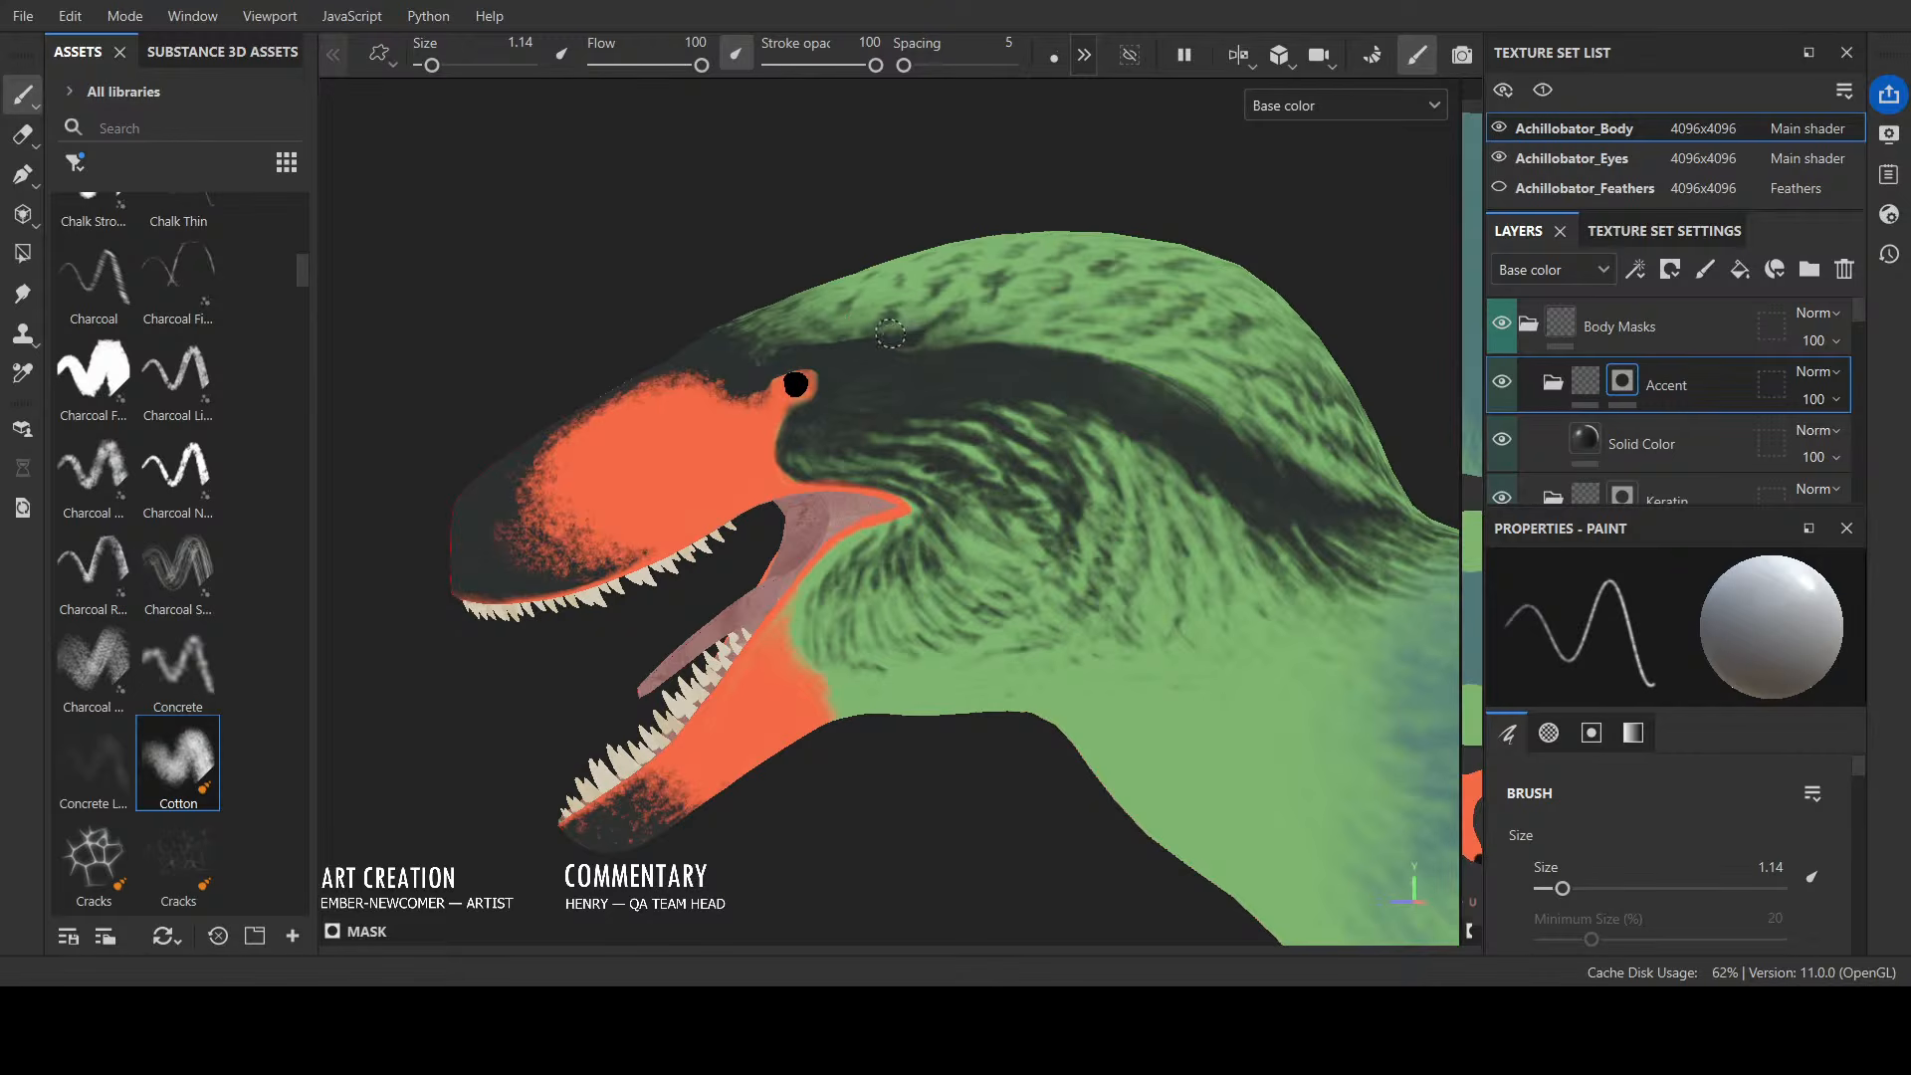
key(bracketleft)
key(bracketleft)
key(bracketleft)
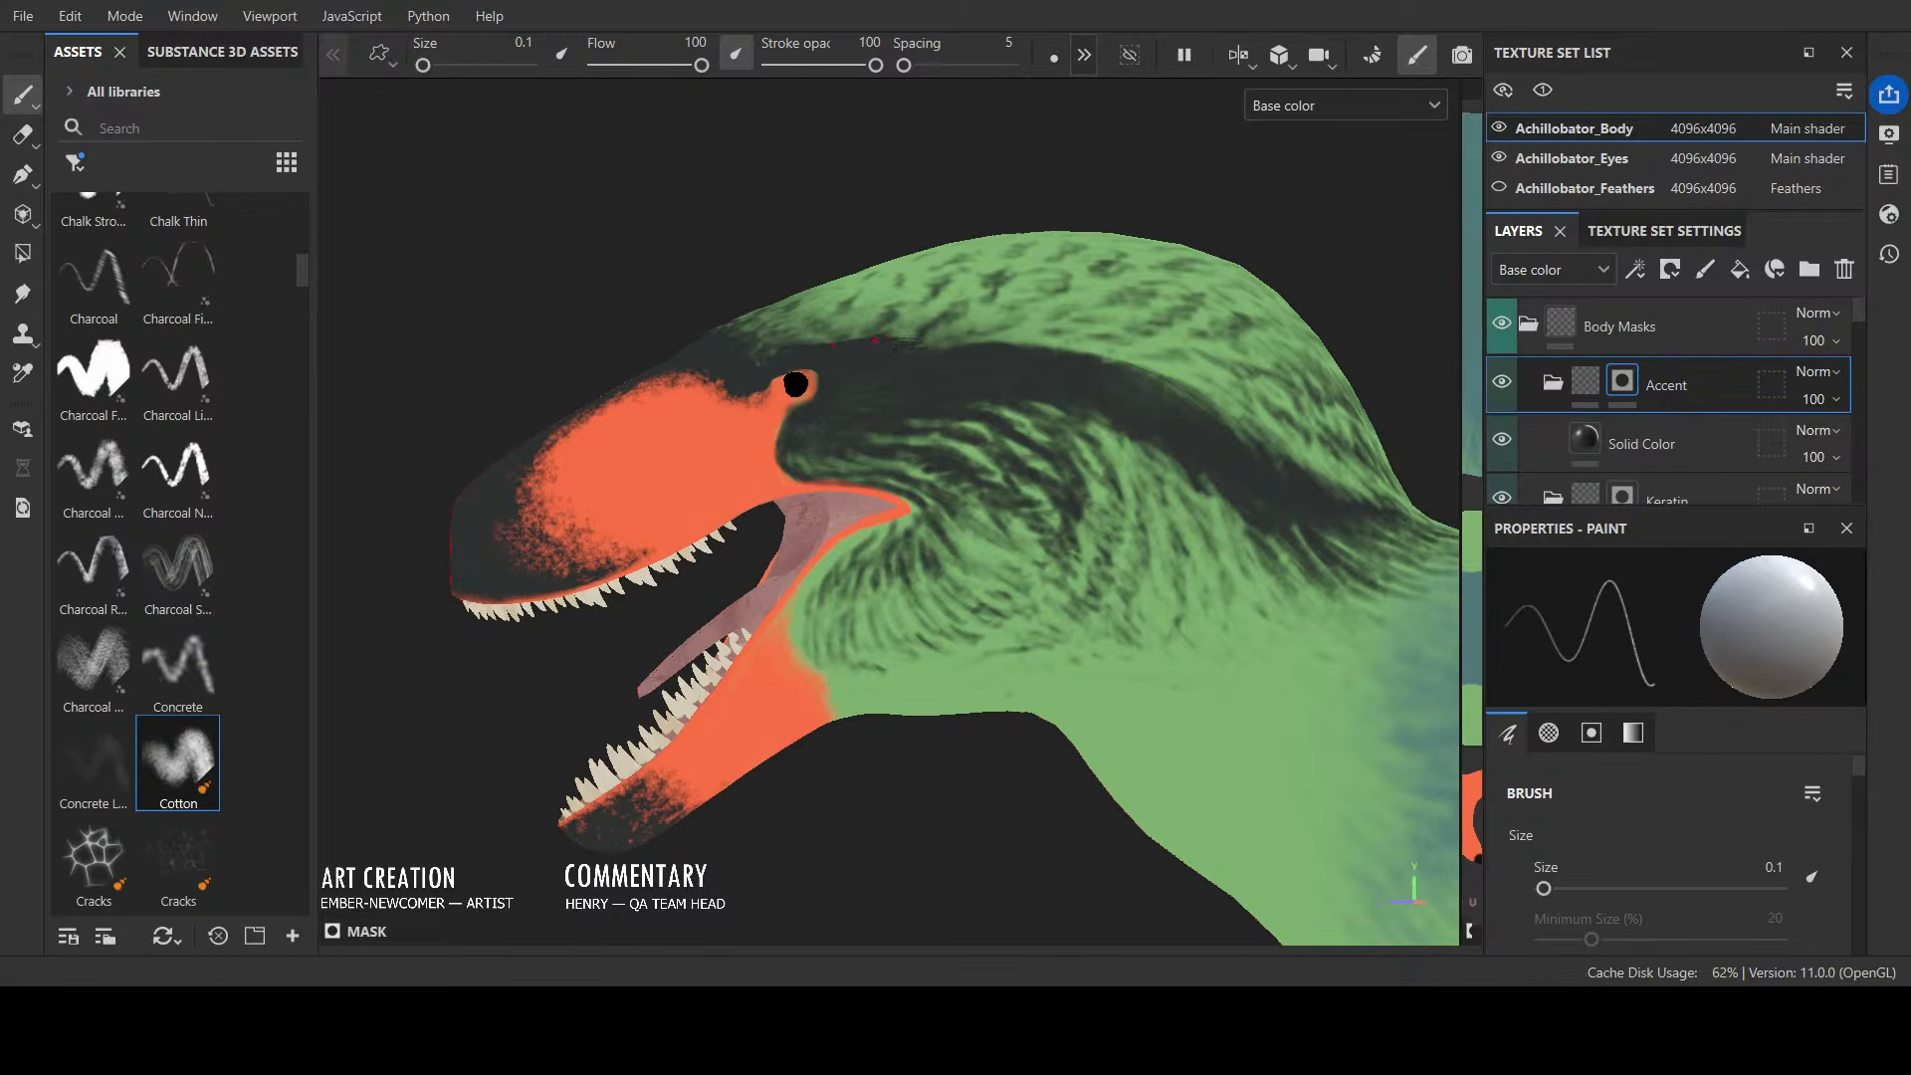
click(159, 763)
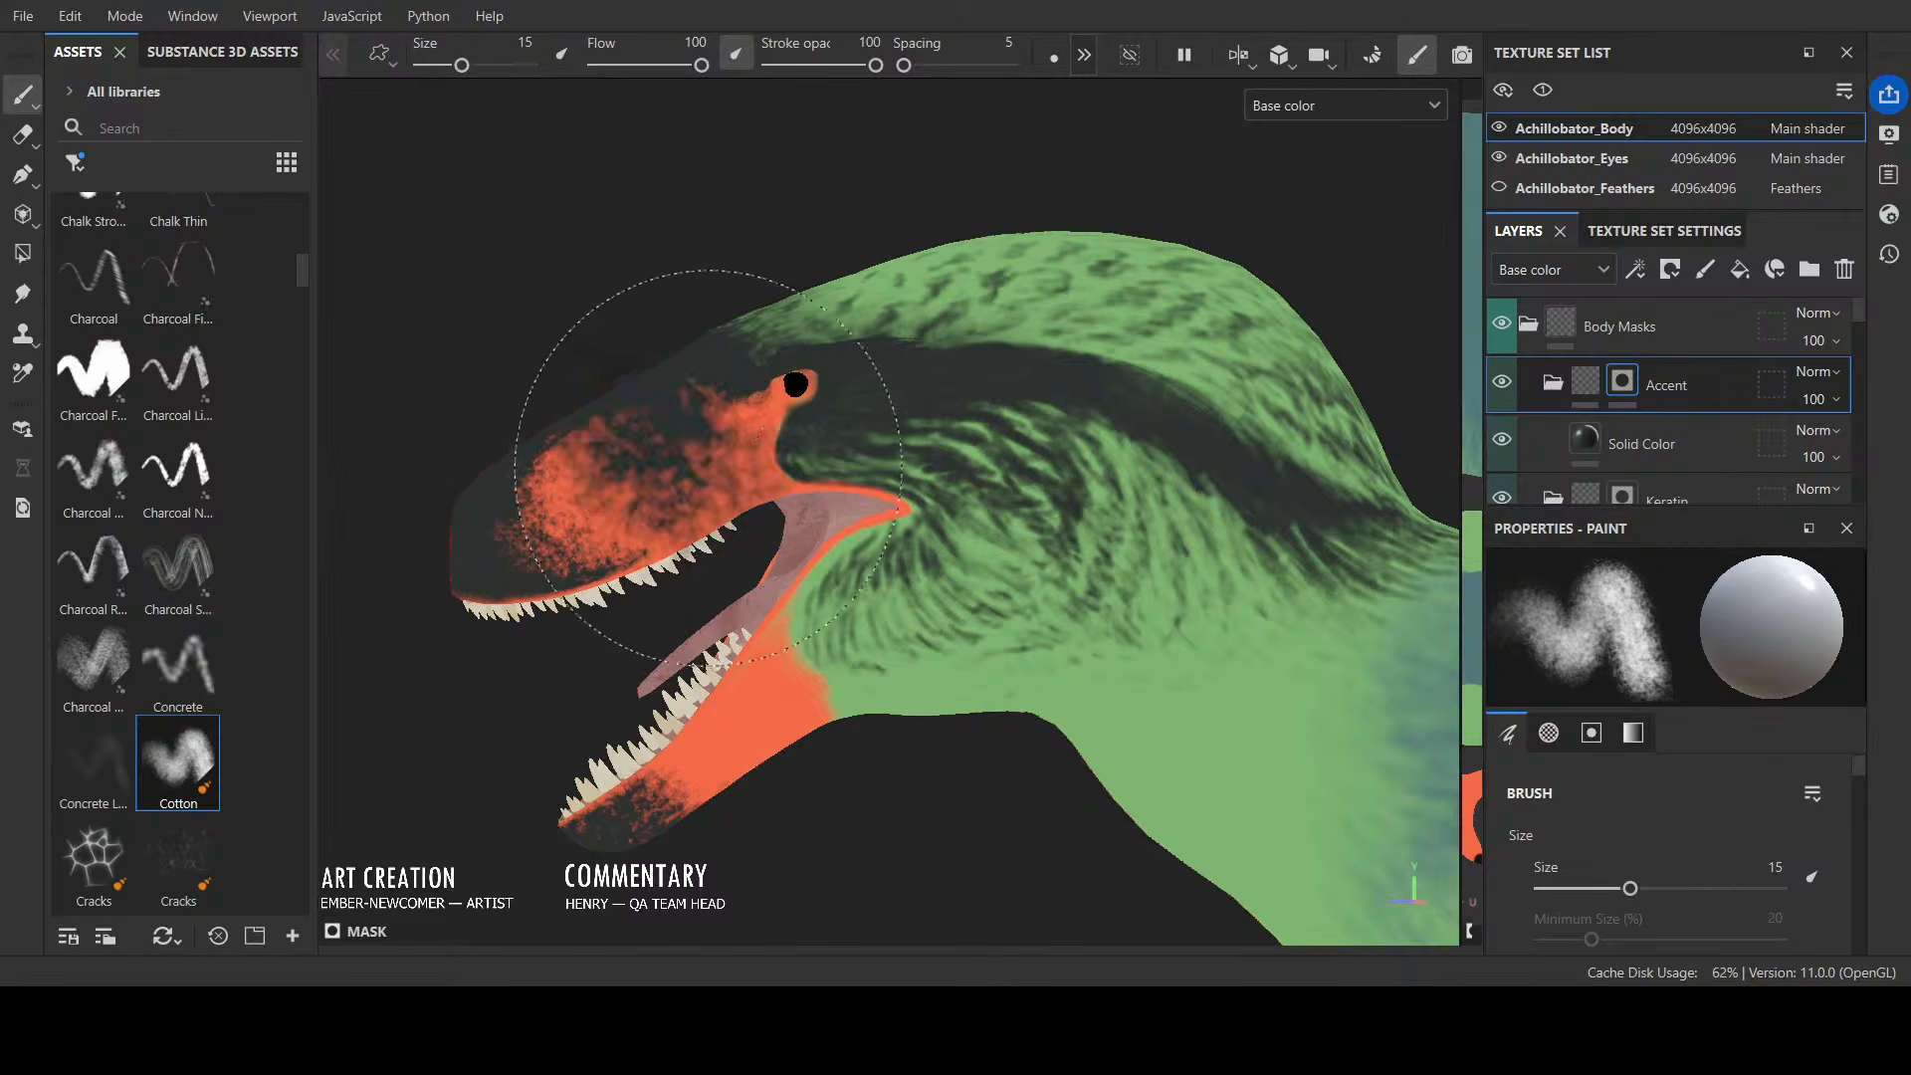
ctrl+right_drag(1214, 539, 1215, 537)
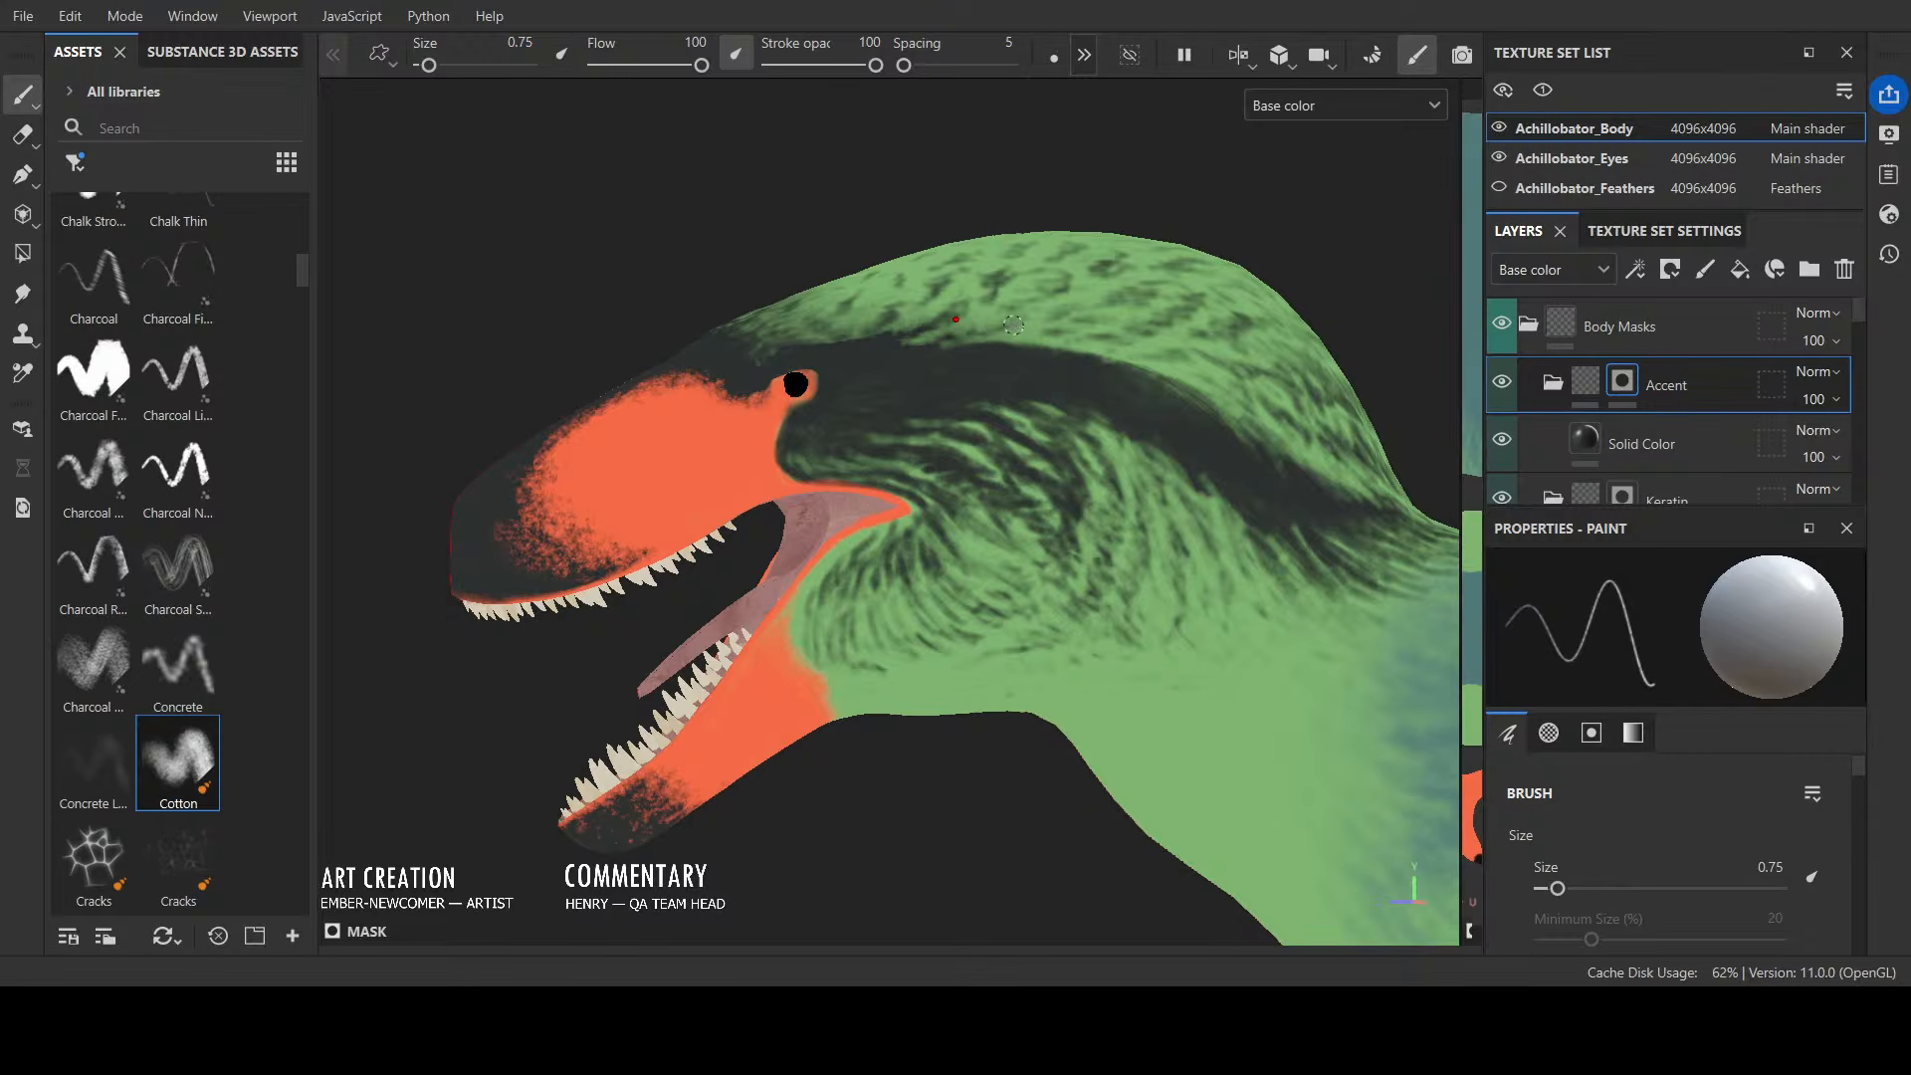
mouse_move(927, 338)
alt+mouse_down()
mouse_move(1106, 712)
mouse_move(879, 520)
alt+mouse_up()
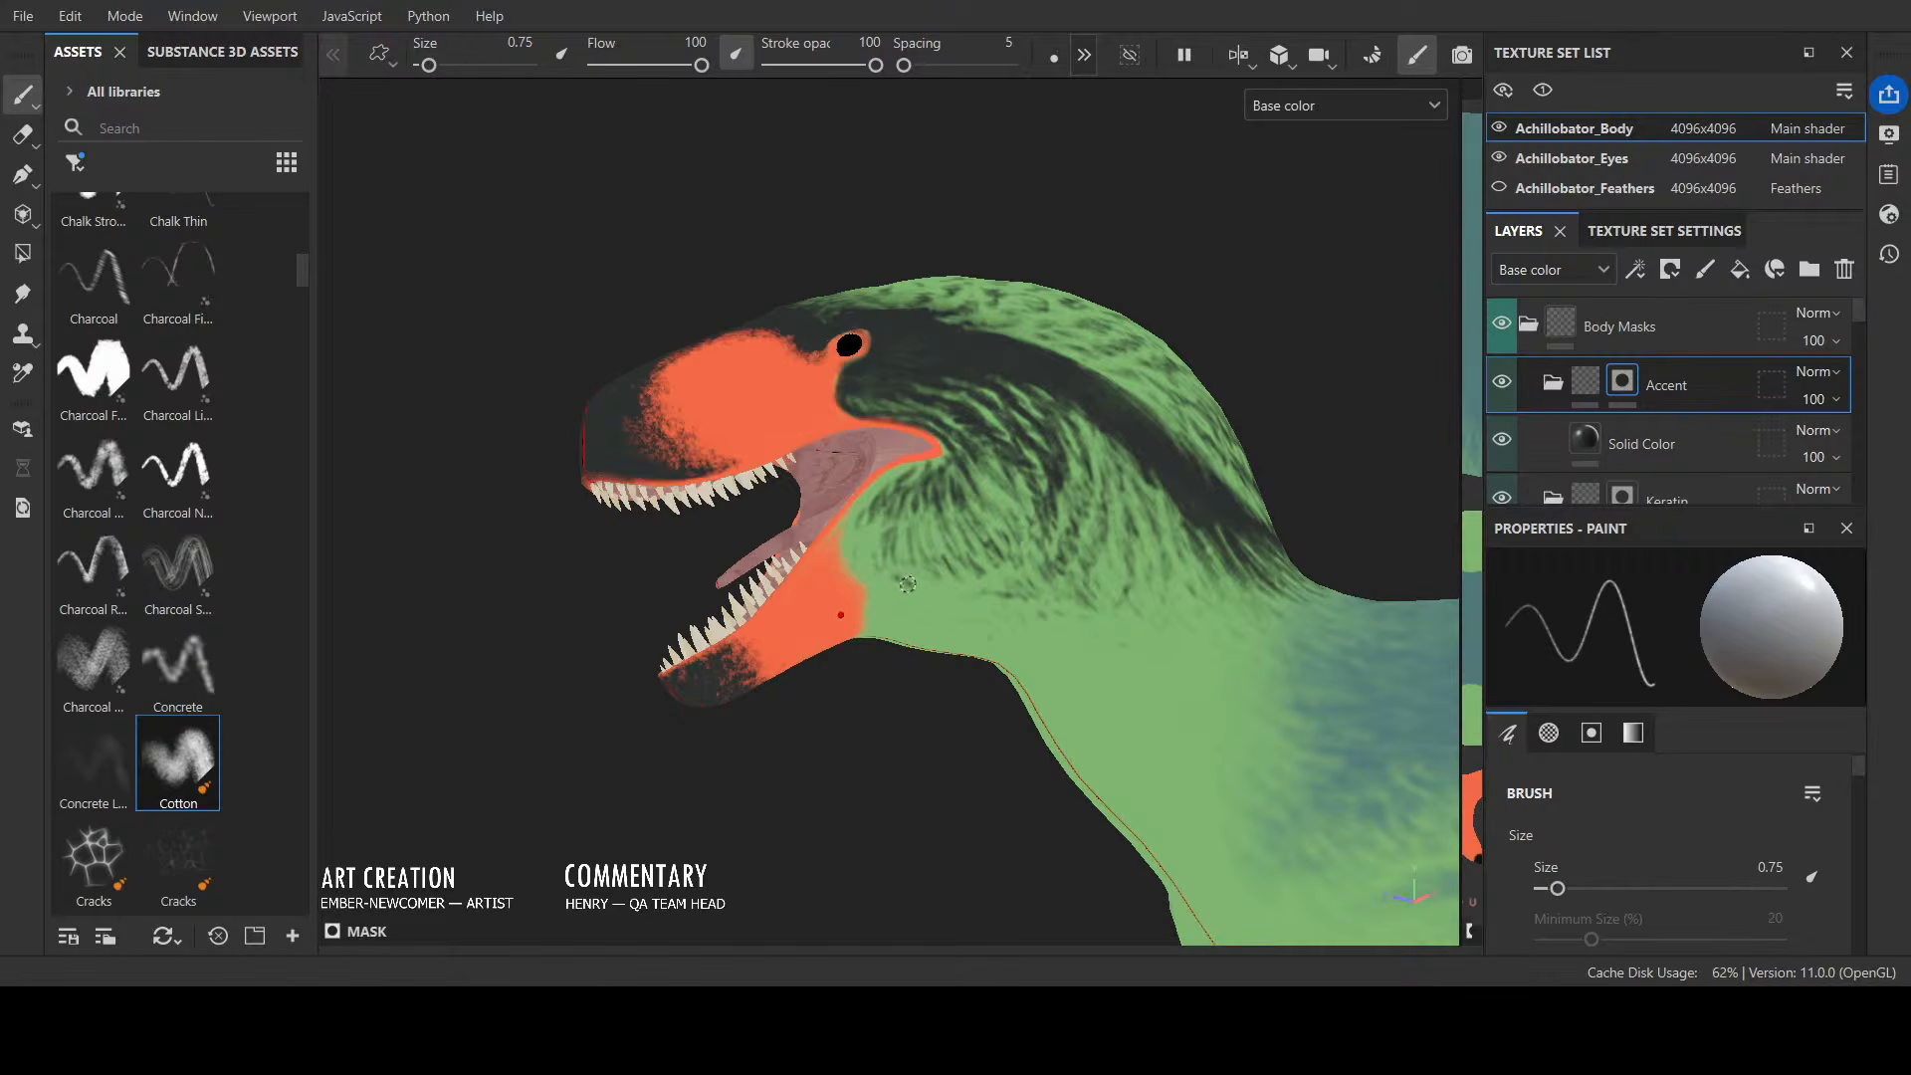
click(93, 761)
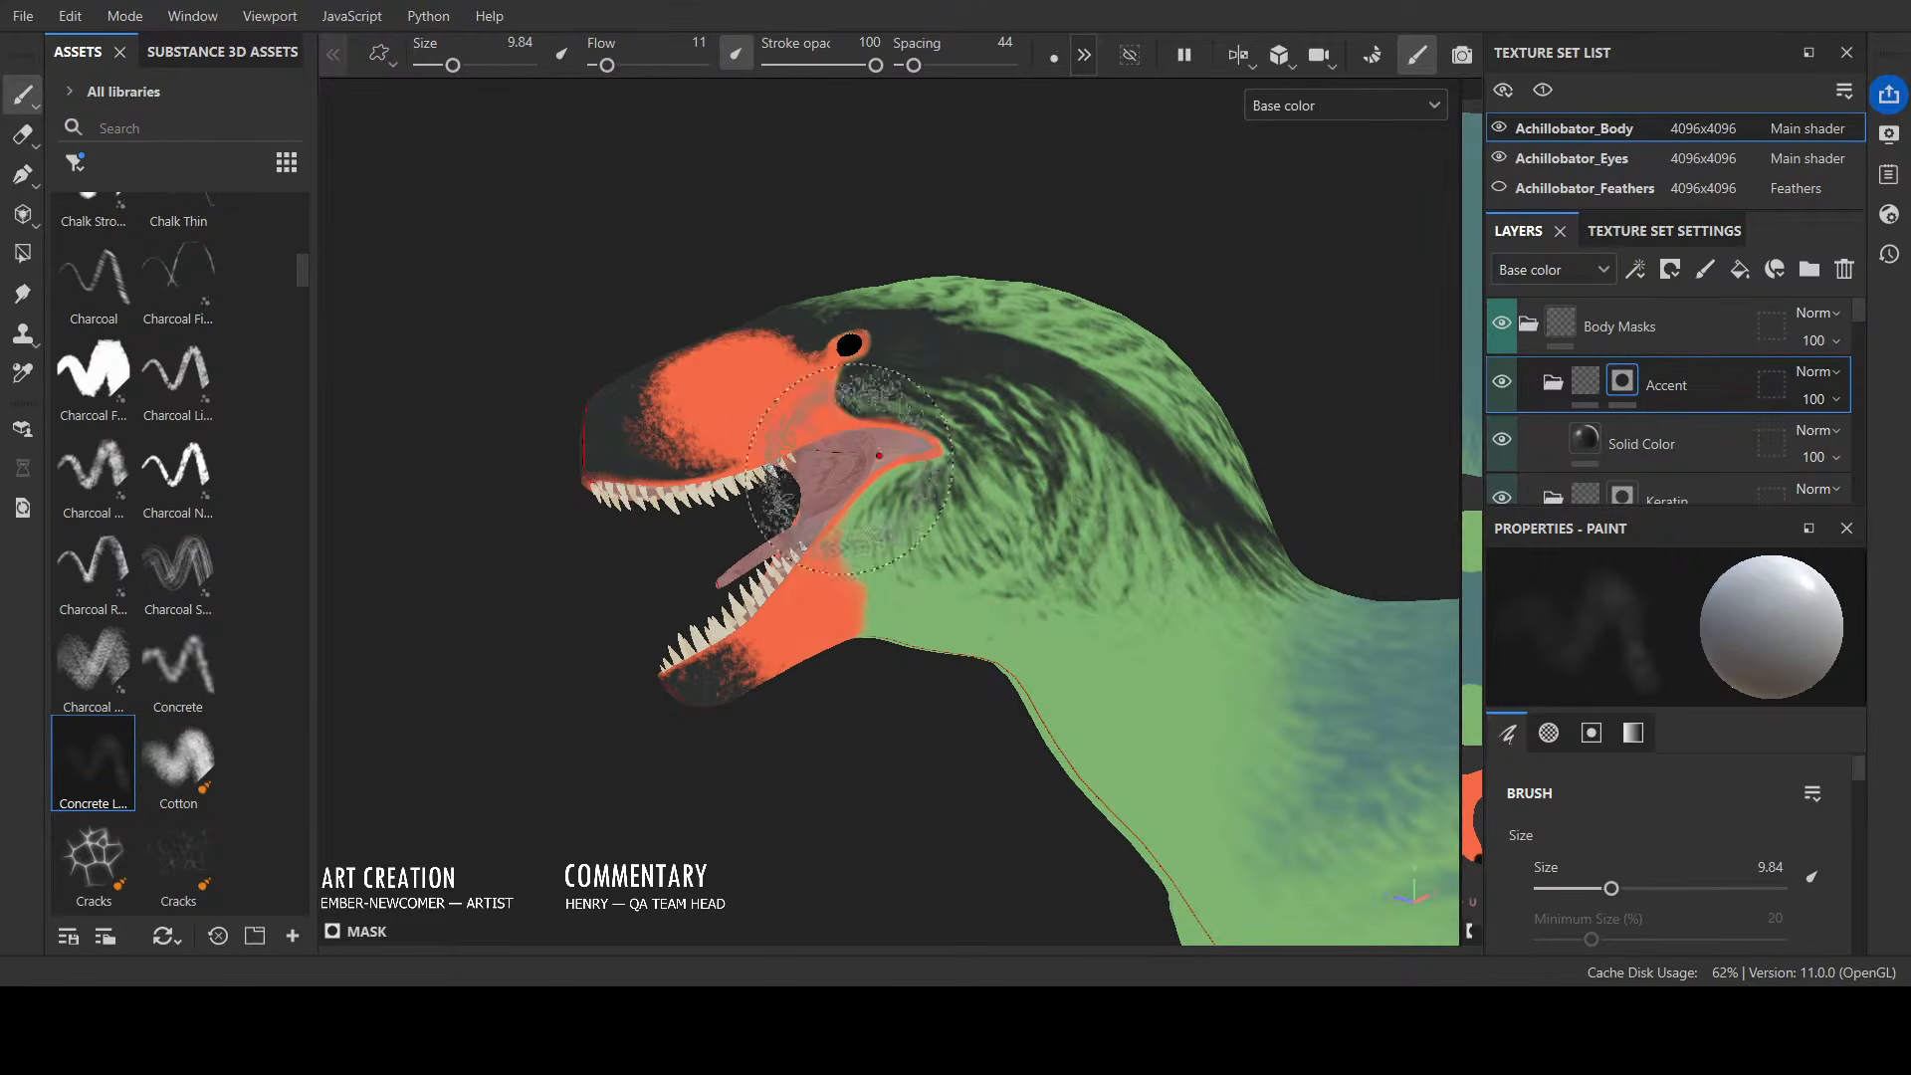
Step: Select the Cotton brush and set its size to 0.85
click(177, 761)
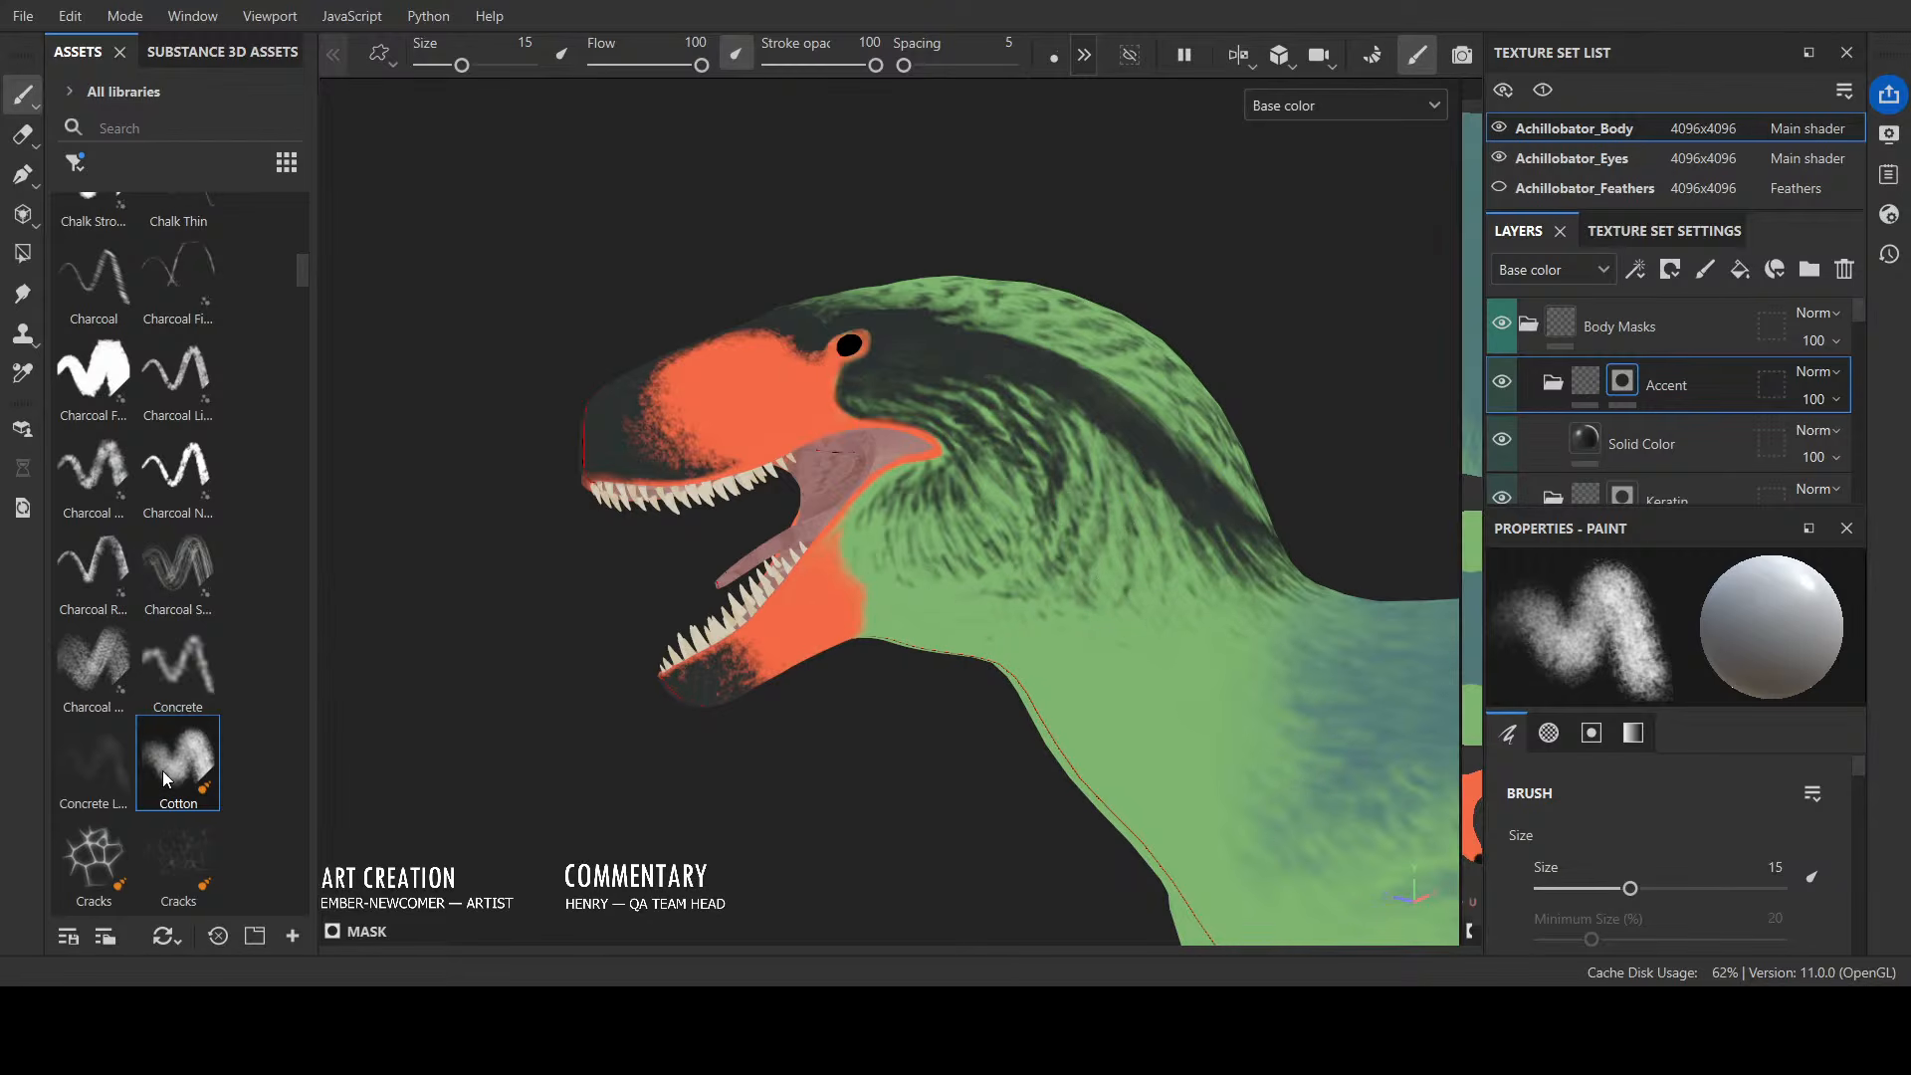
key(bracketleft)
key(bracketleft)
key(bracketleft)
key(bracketleft)
key(bracketleft)
key(bracketleft)
key(bracketleft)
key(bracketleft)
key(bracketleft)
key(bracketleft)
key(bracketleft)
key(bracketleft)
key(bracketleft)
key(bracketleft)
key(bracketleft)
key(bracketleft)
key(bracketleft)
key(bracketleft)
key(bracketleft)
key(bracketleft)
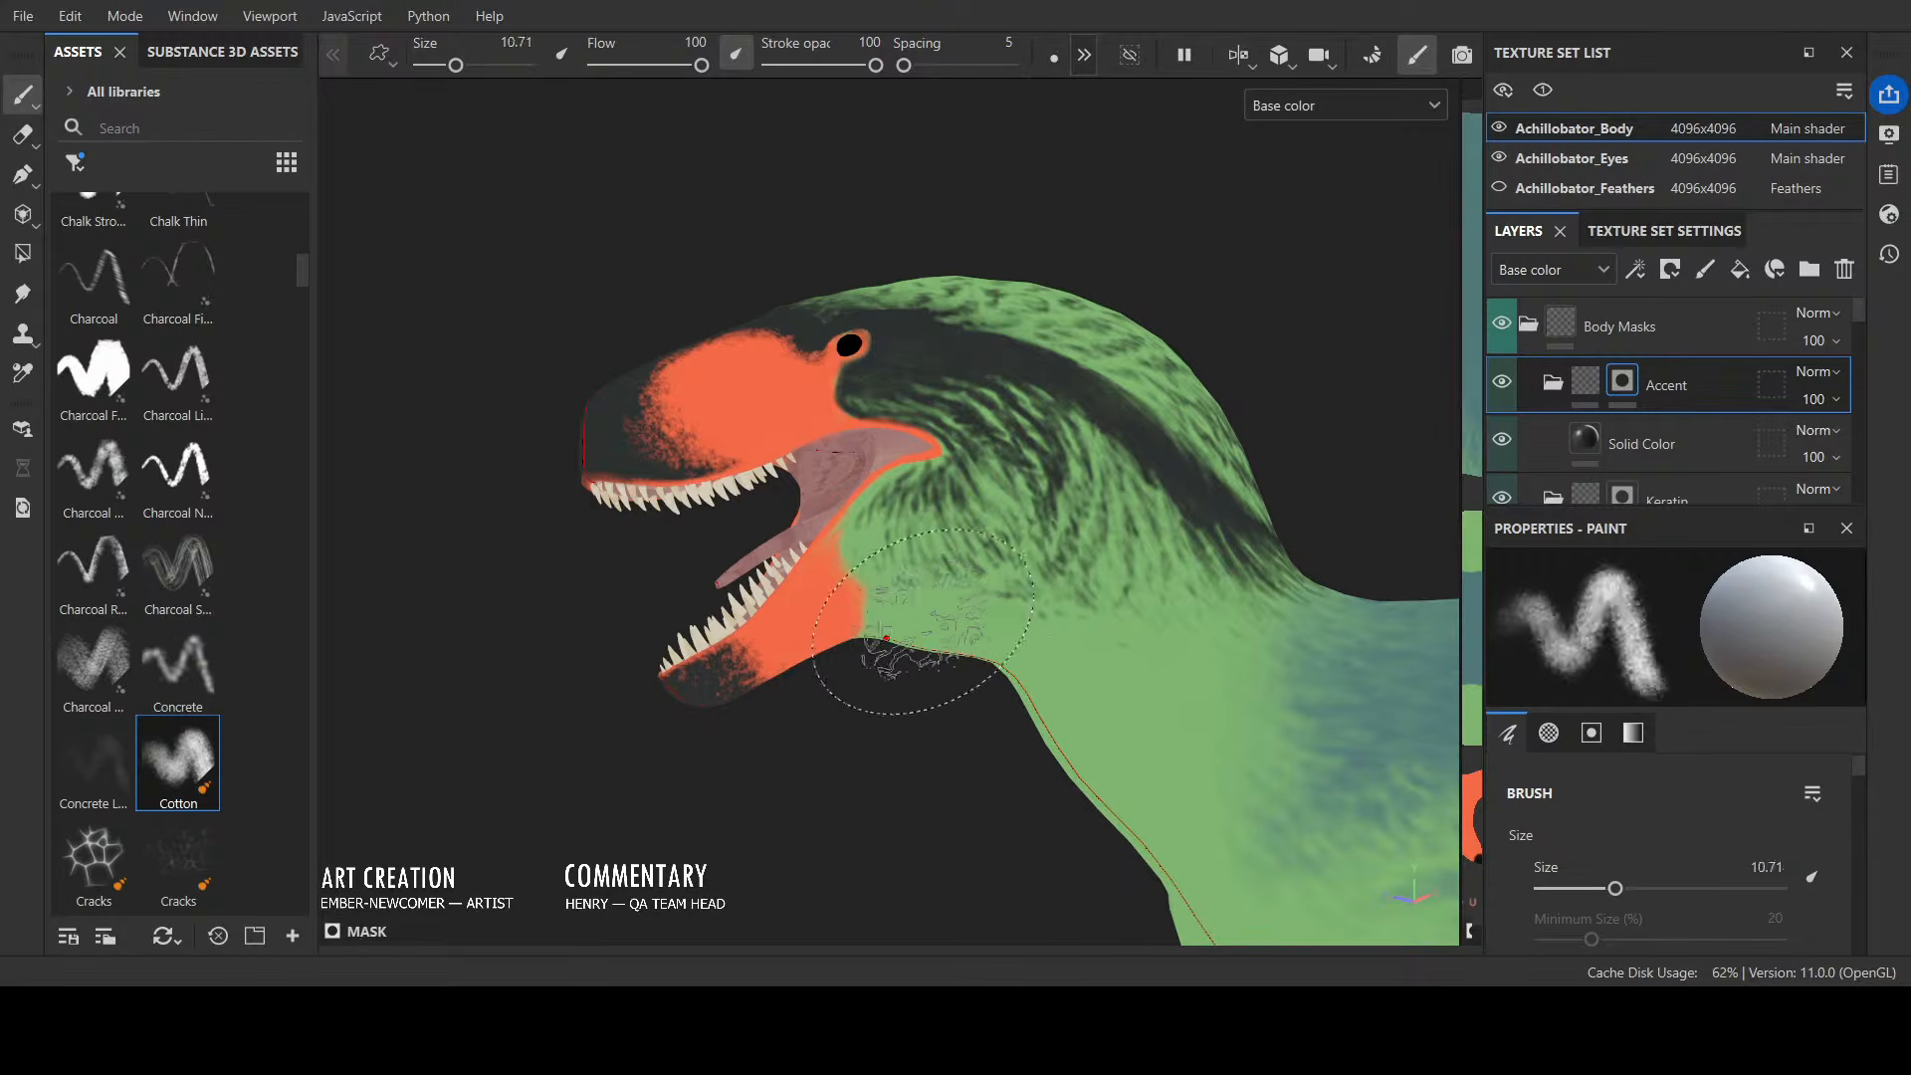
mouse_move(876, 517)
mouse_down()
mouse_move(900, 508)
mouse_move(910, 537)
mouse_move(901, 568)
mouse_move(903, 543)
mouse_move(882, 558)
mouse_up()
key(bracketleft)
key(bracketleft)
key(bracketleft)
key(bracketleft)
key(bracketleft)
key(bracketleft)
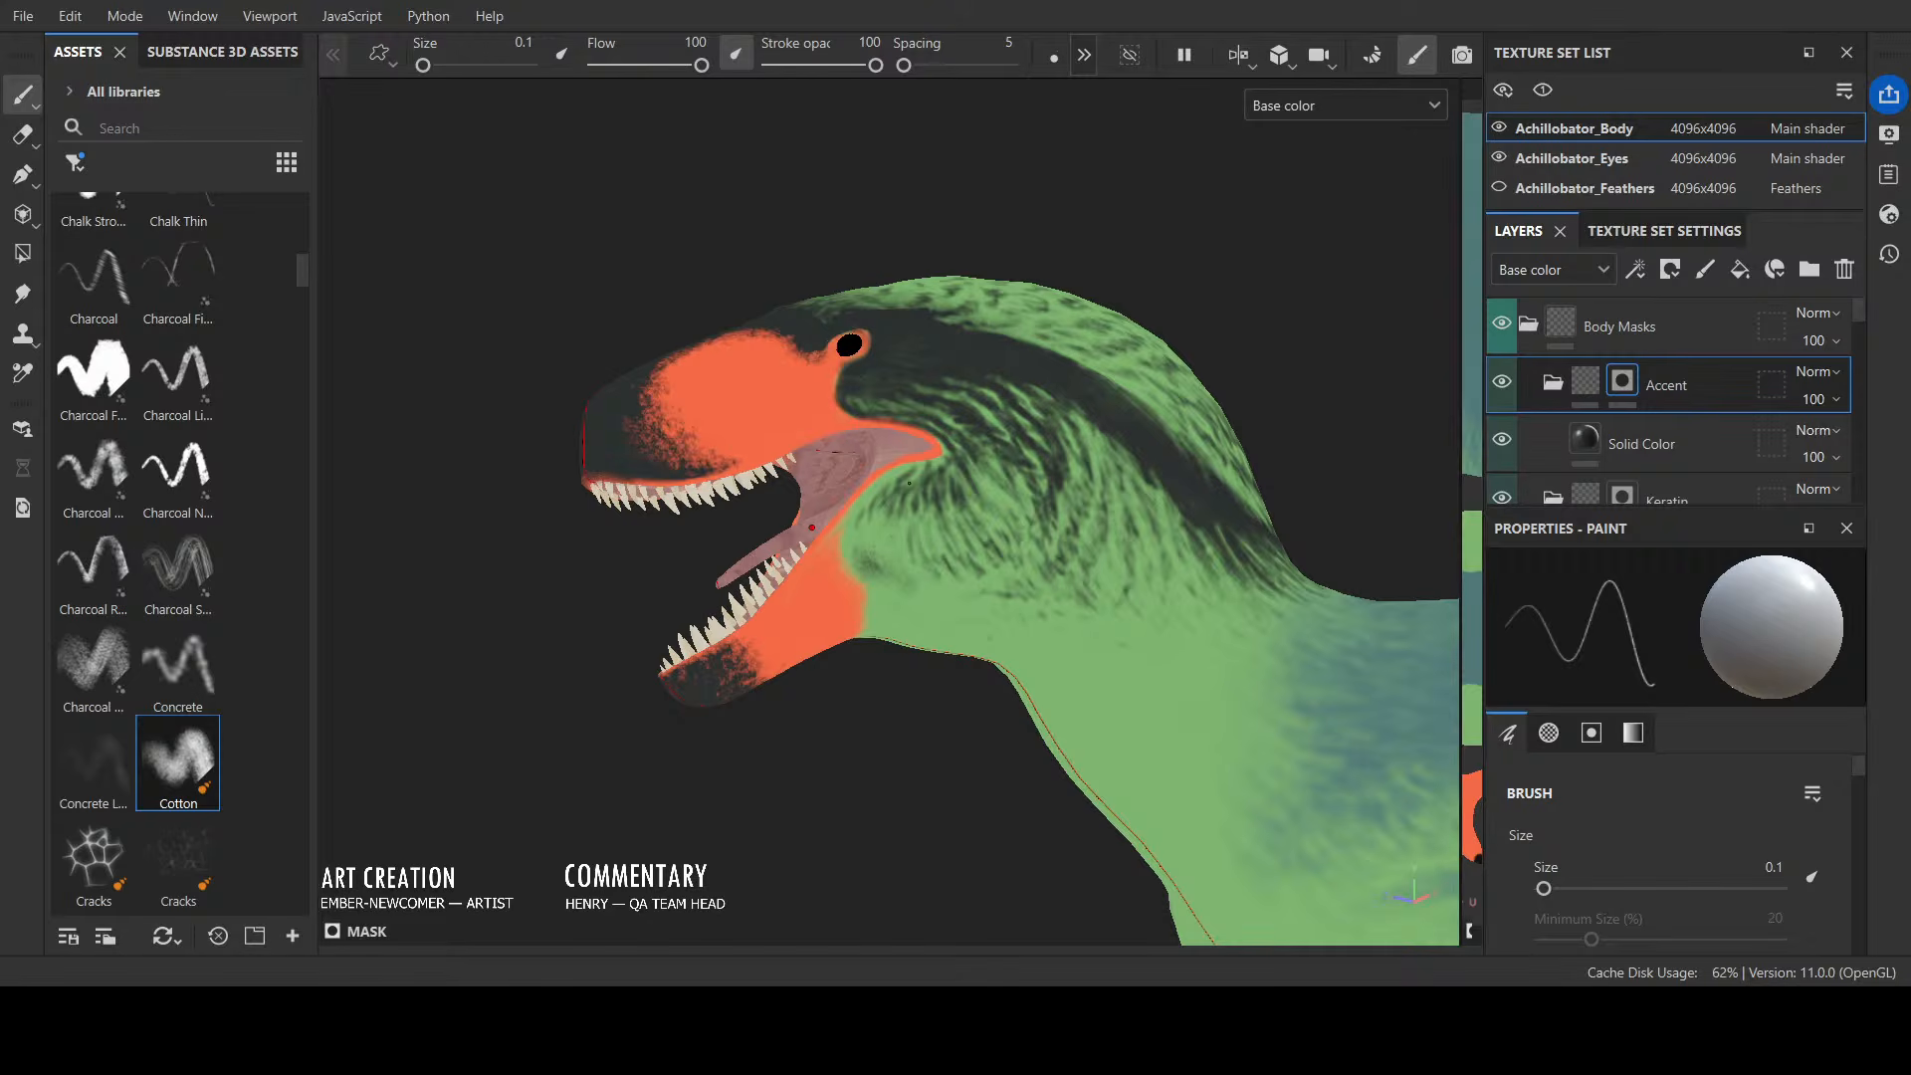
key(bracketright)
key(bracketright)
key(bracketright)
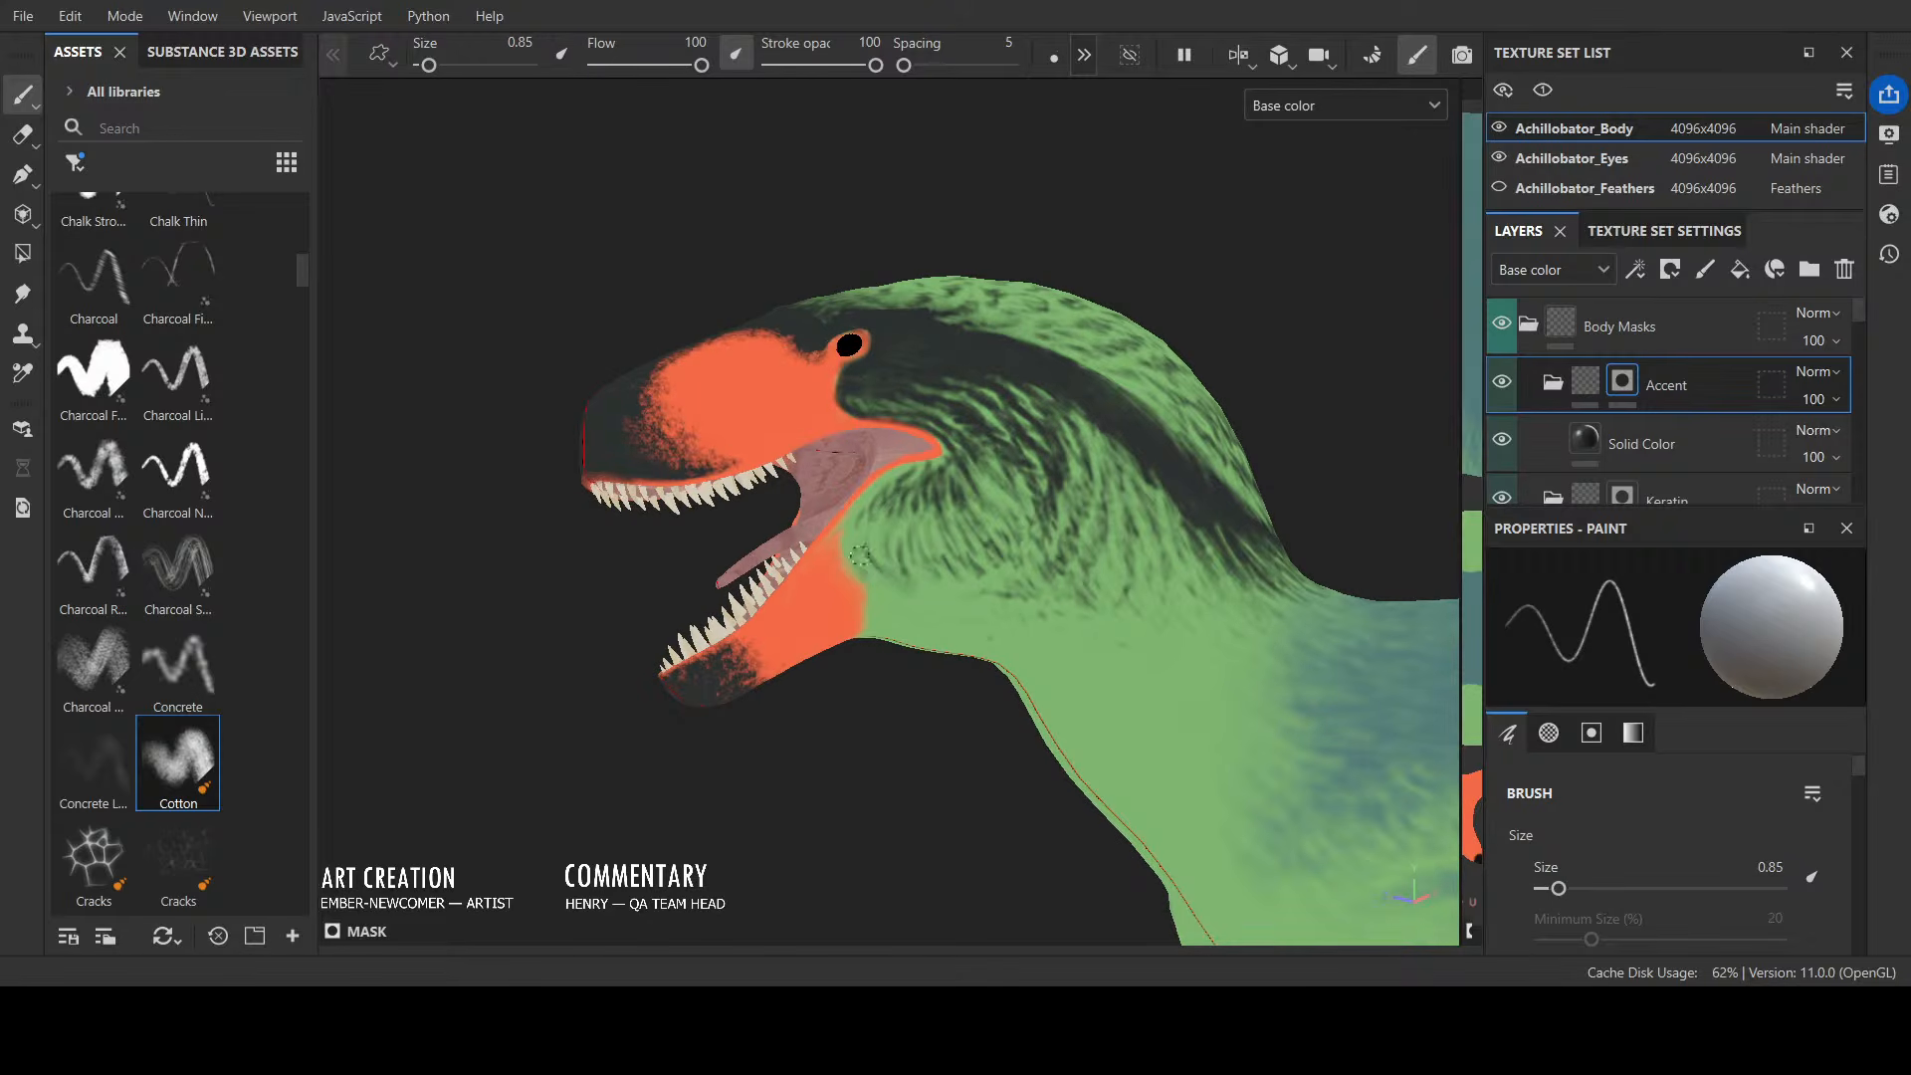
Step: Examine the dark feather markings on the head, crown and neck from several angles in the Base color view
mouse_move(1051, 636)
alt+mouse_down()
mouse_move(958, 612)
mouse_move(964, 691)
mouse_move(875, 734)
mouse_move(1017, 793)
mouse_move(1100, 791)
mouse_move(961, 726)
mouse_move(1224, 793)
mouse_move(990, 767)
alt+mouse_up()
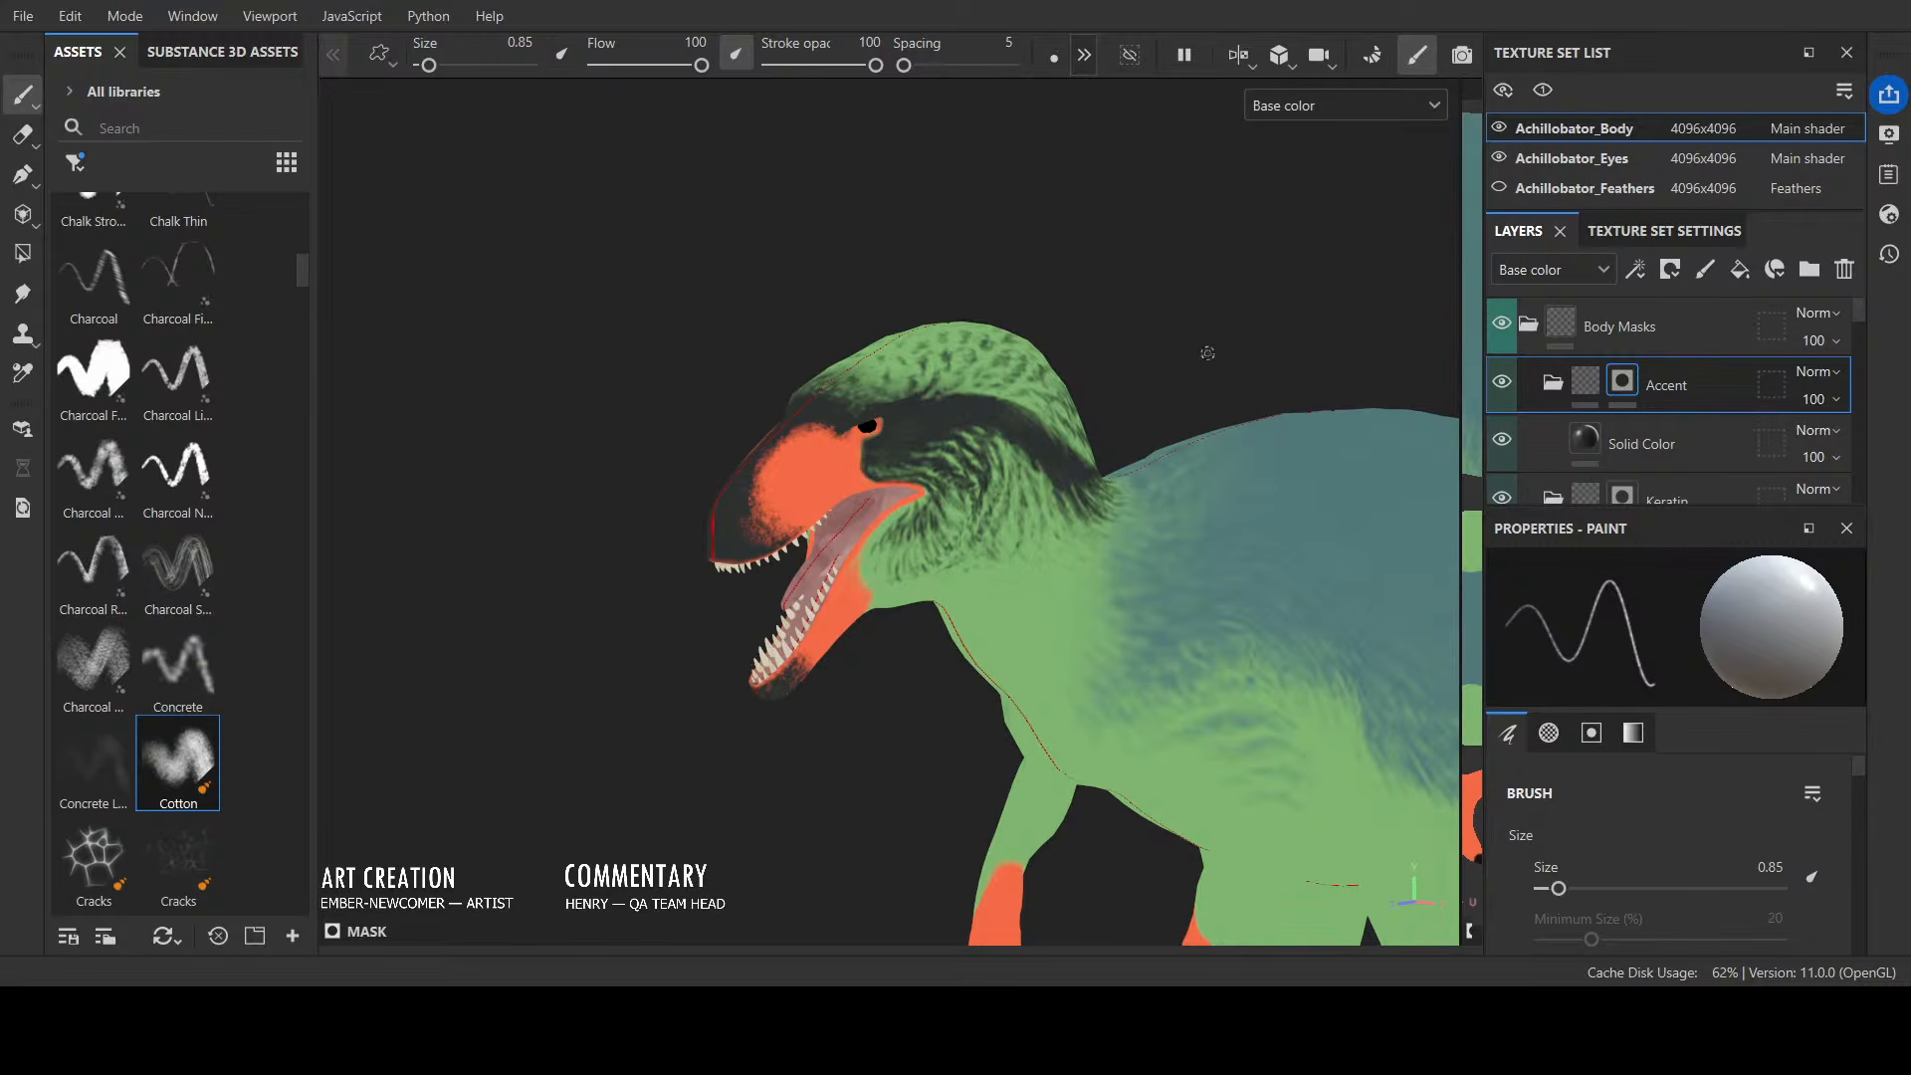
alt+drag(1234, 303, 836, 355)
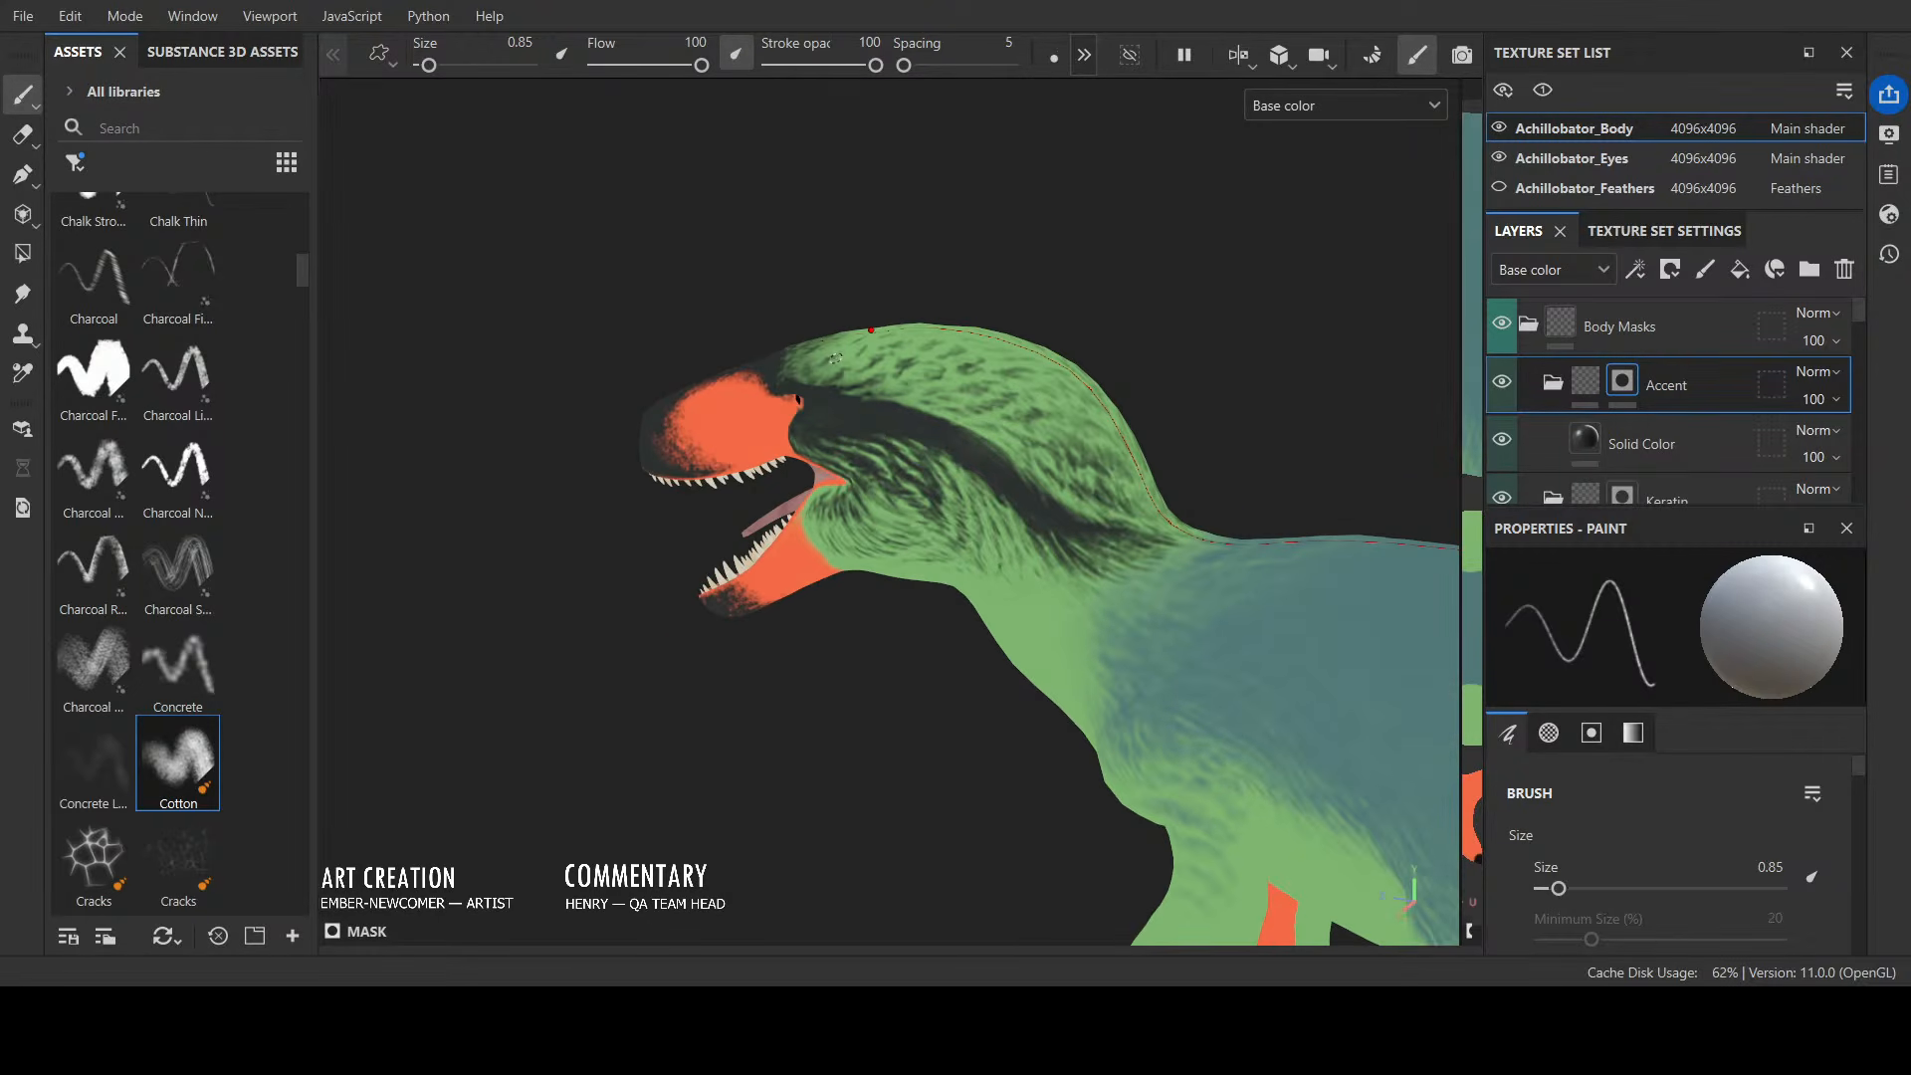
mouse_move(1091, 374)
alt+mouse_down()
mouse_move(1169, 400)
mouse_move(1055, 368)
mouse_move(1040, 438)
alt+mouse_up()
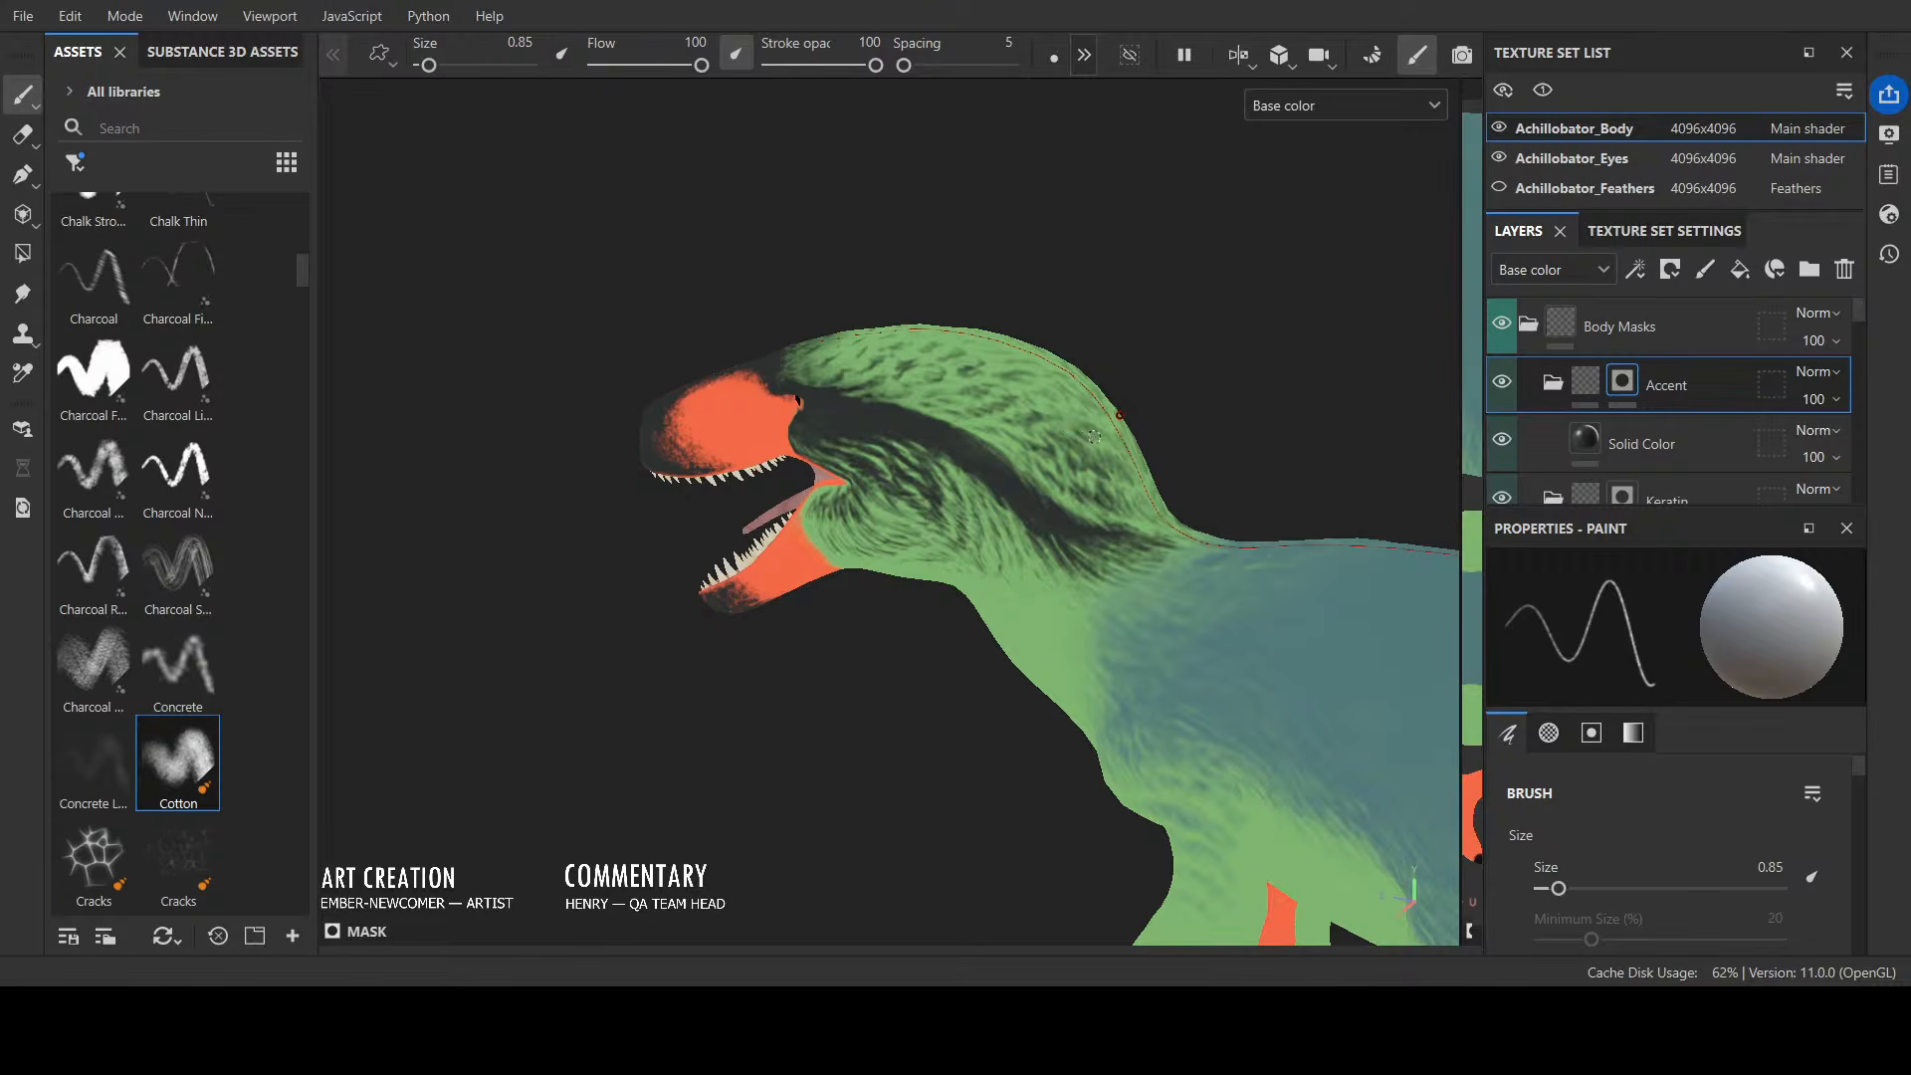
alt+drag(1153, 435, 1443, 376)
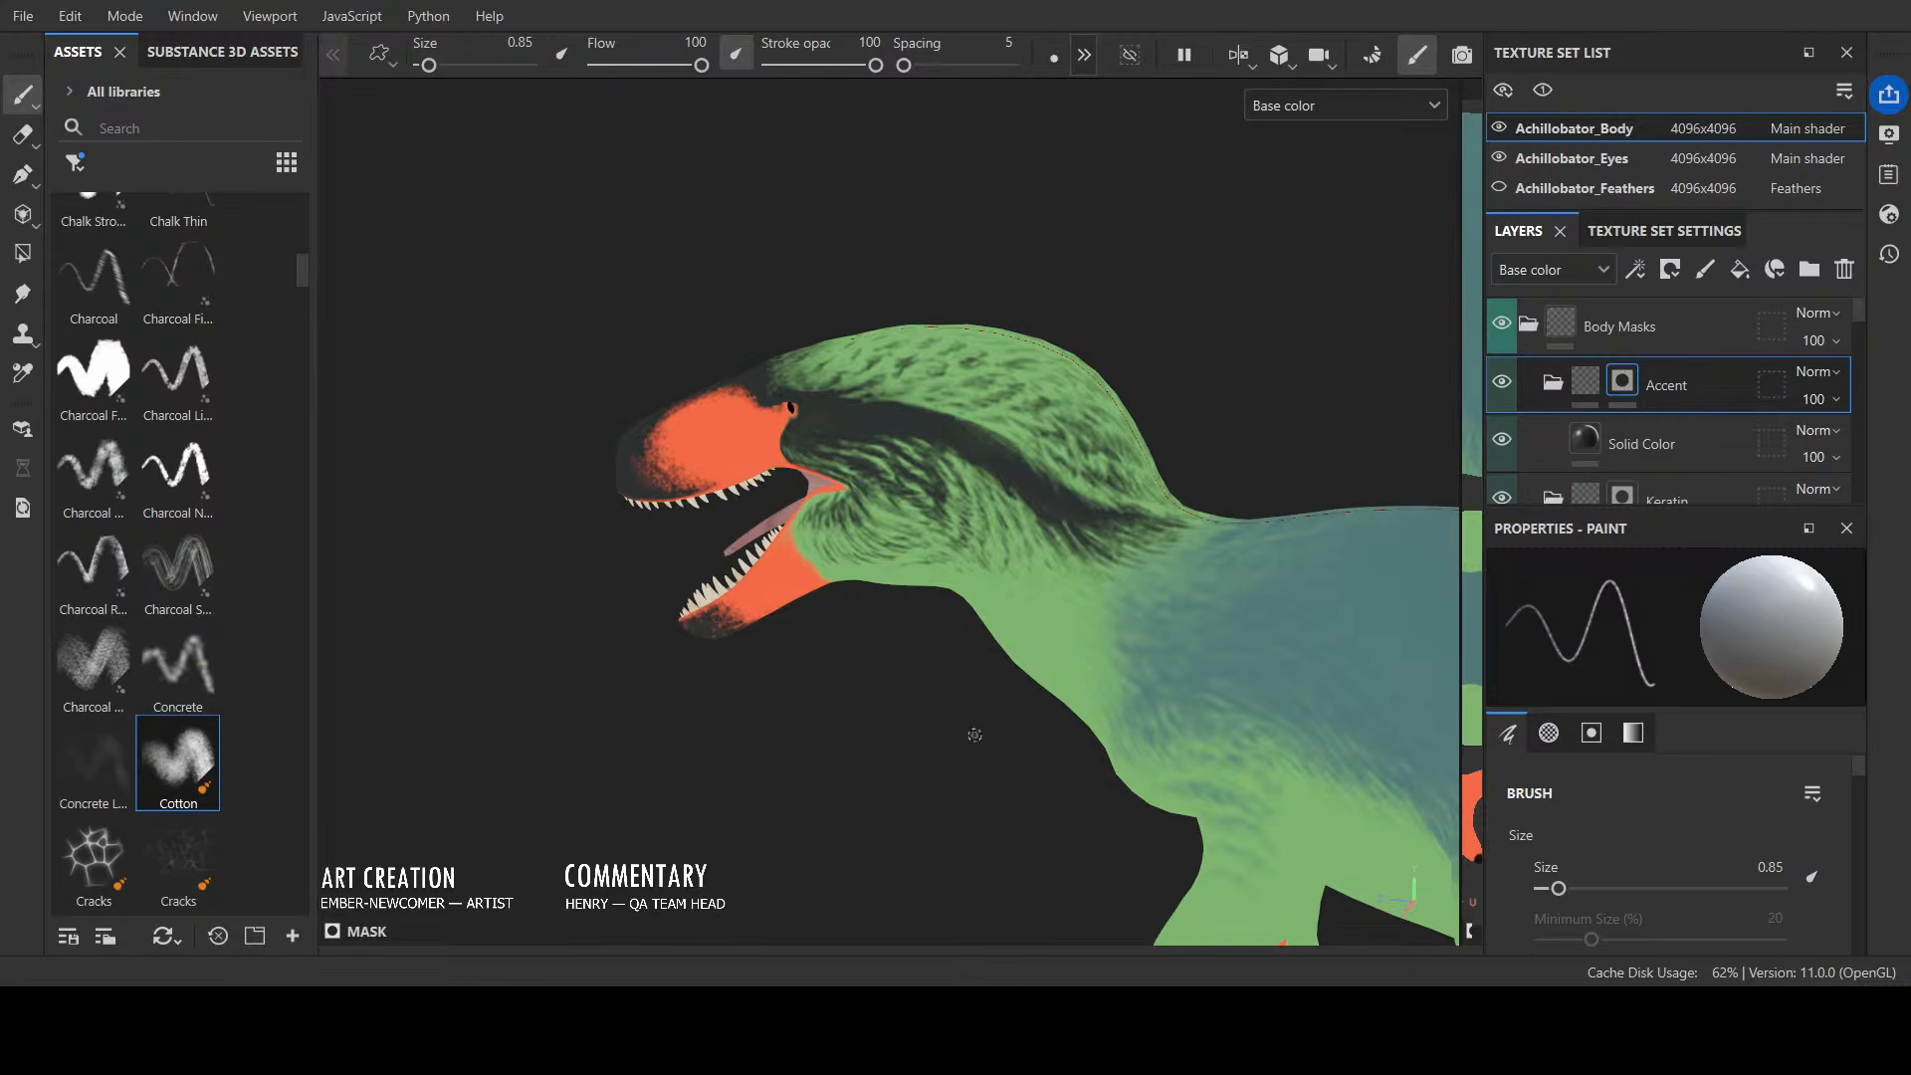
alt+drag(1027, 479, 968, 478)
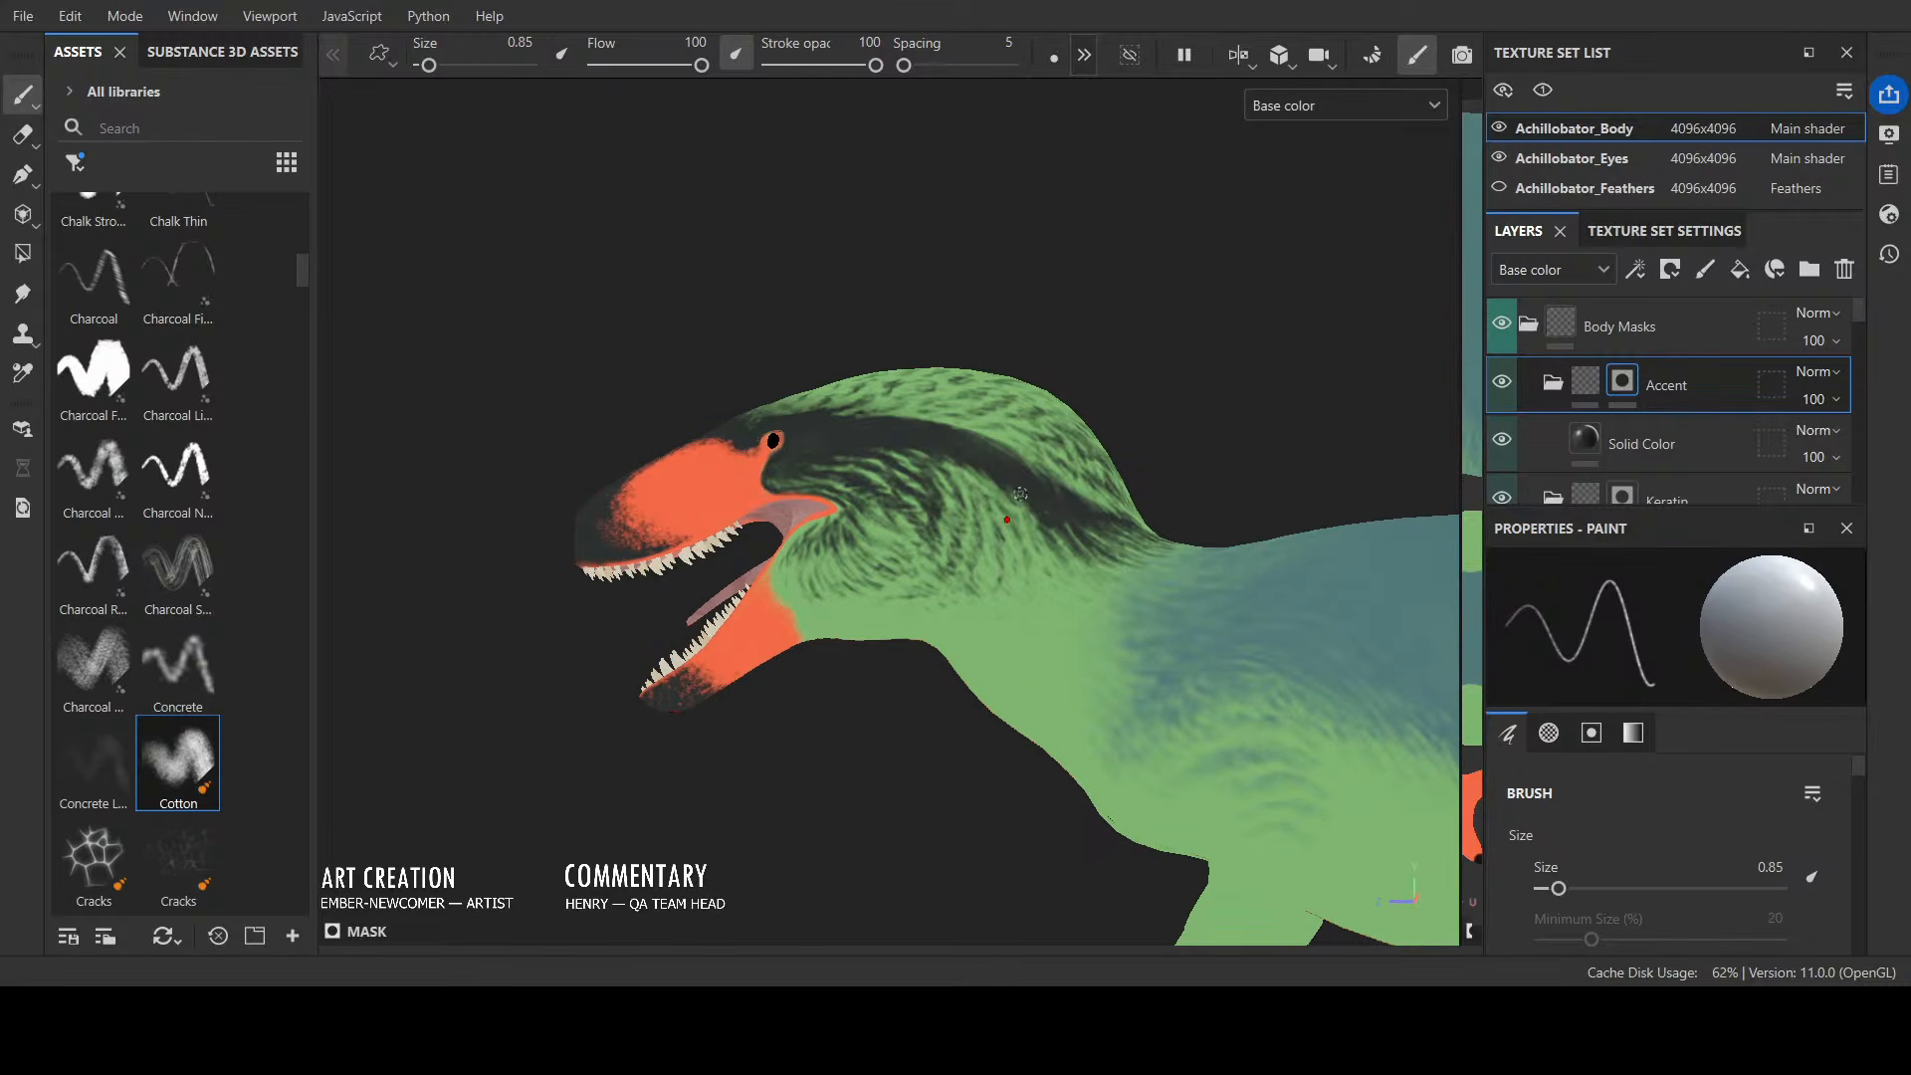
alt+drag(1020, 494, 1020, 498)
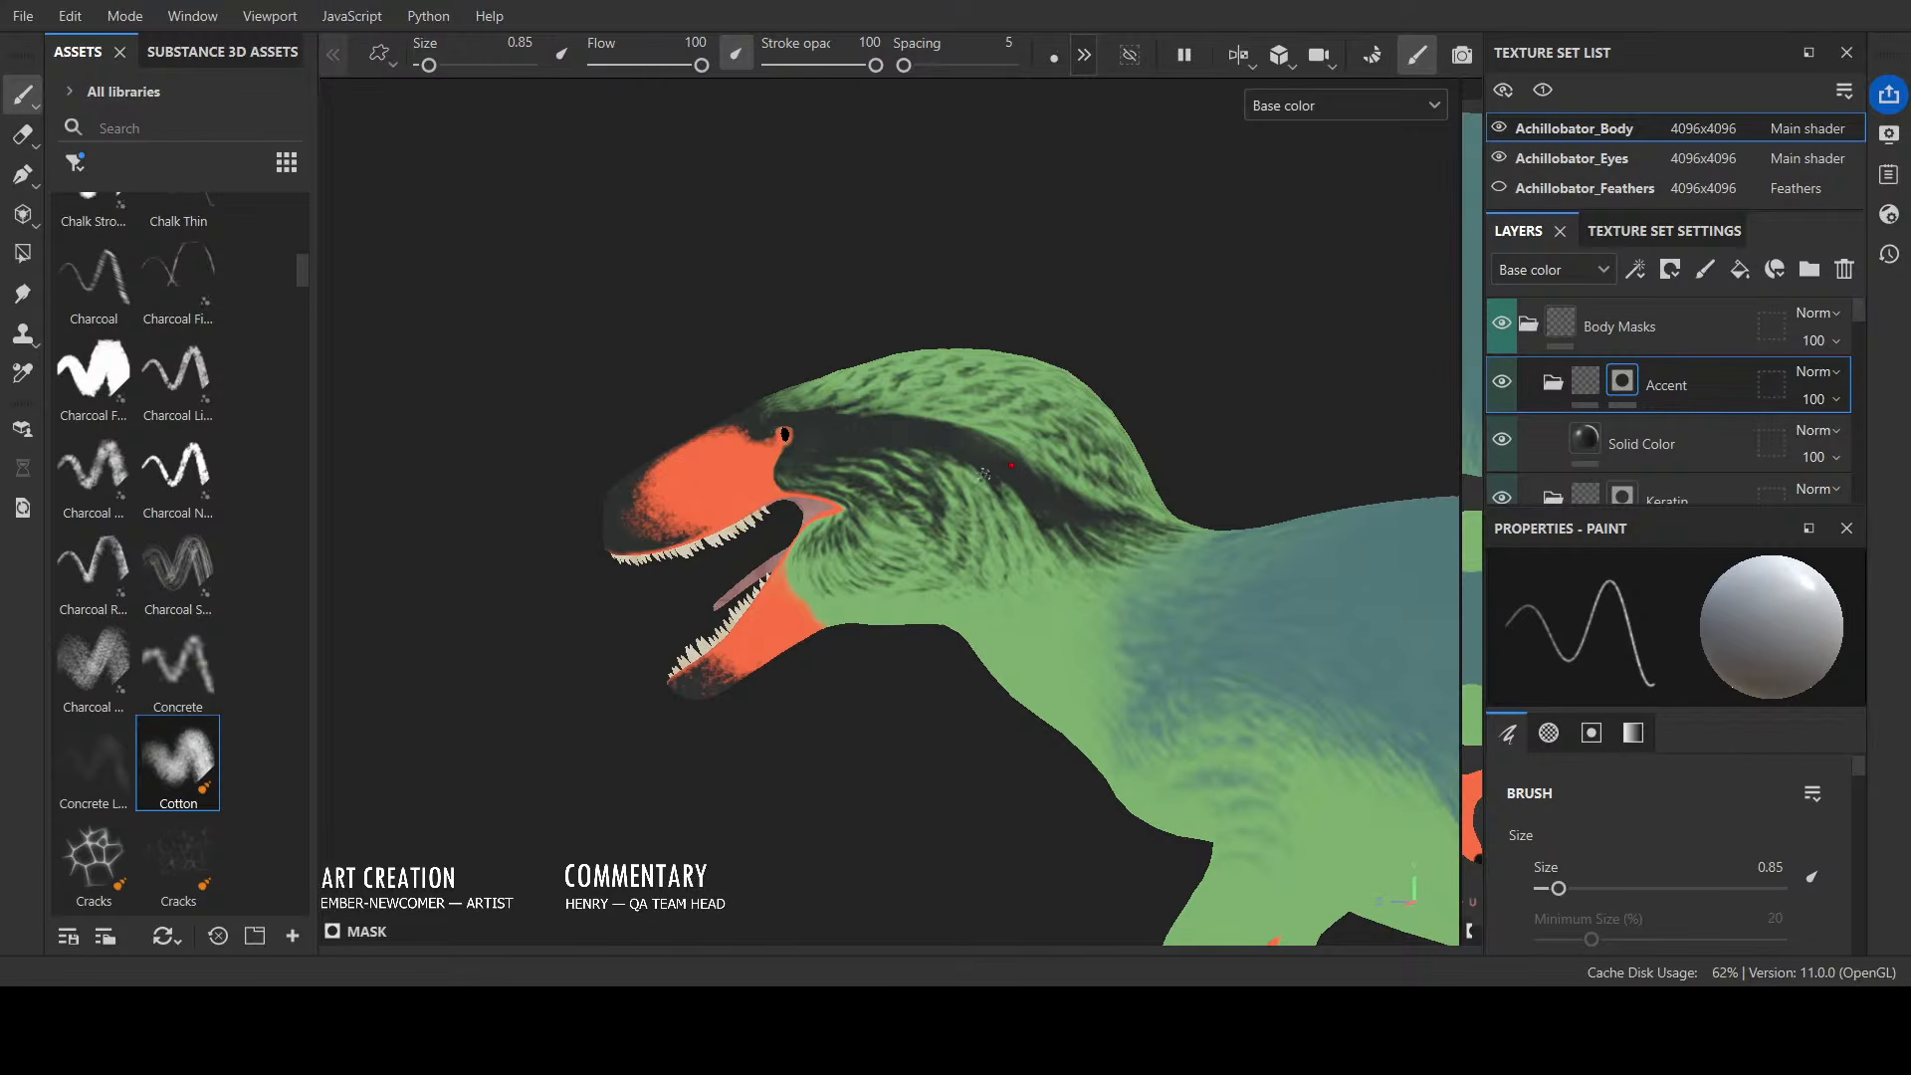
alt+drag(970, 354, 1222, 362)
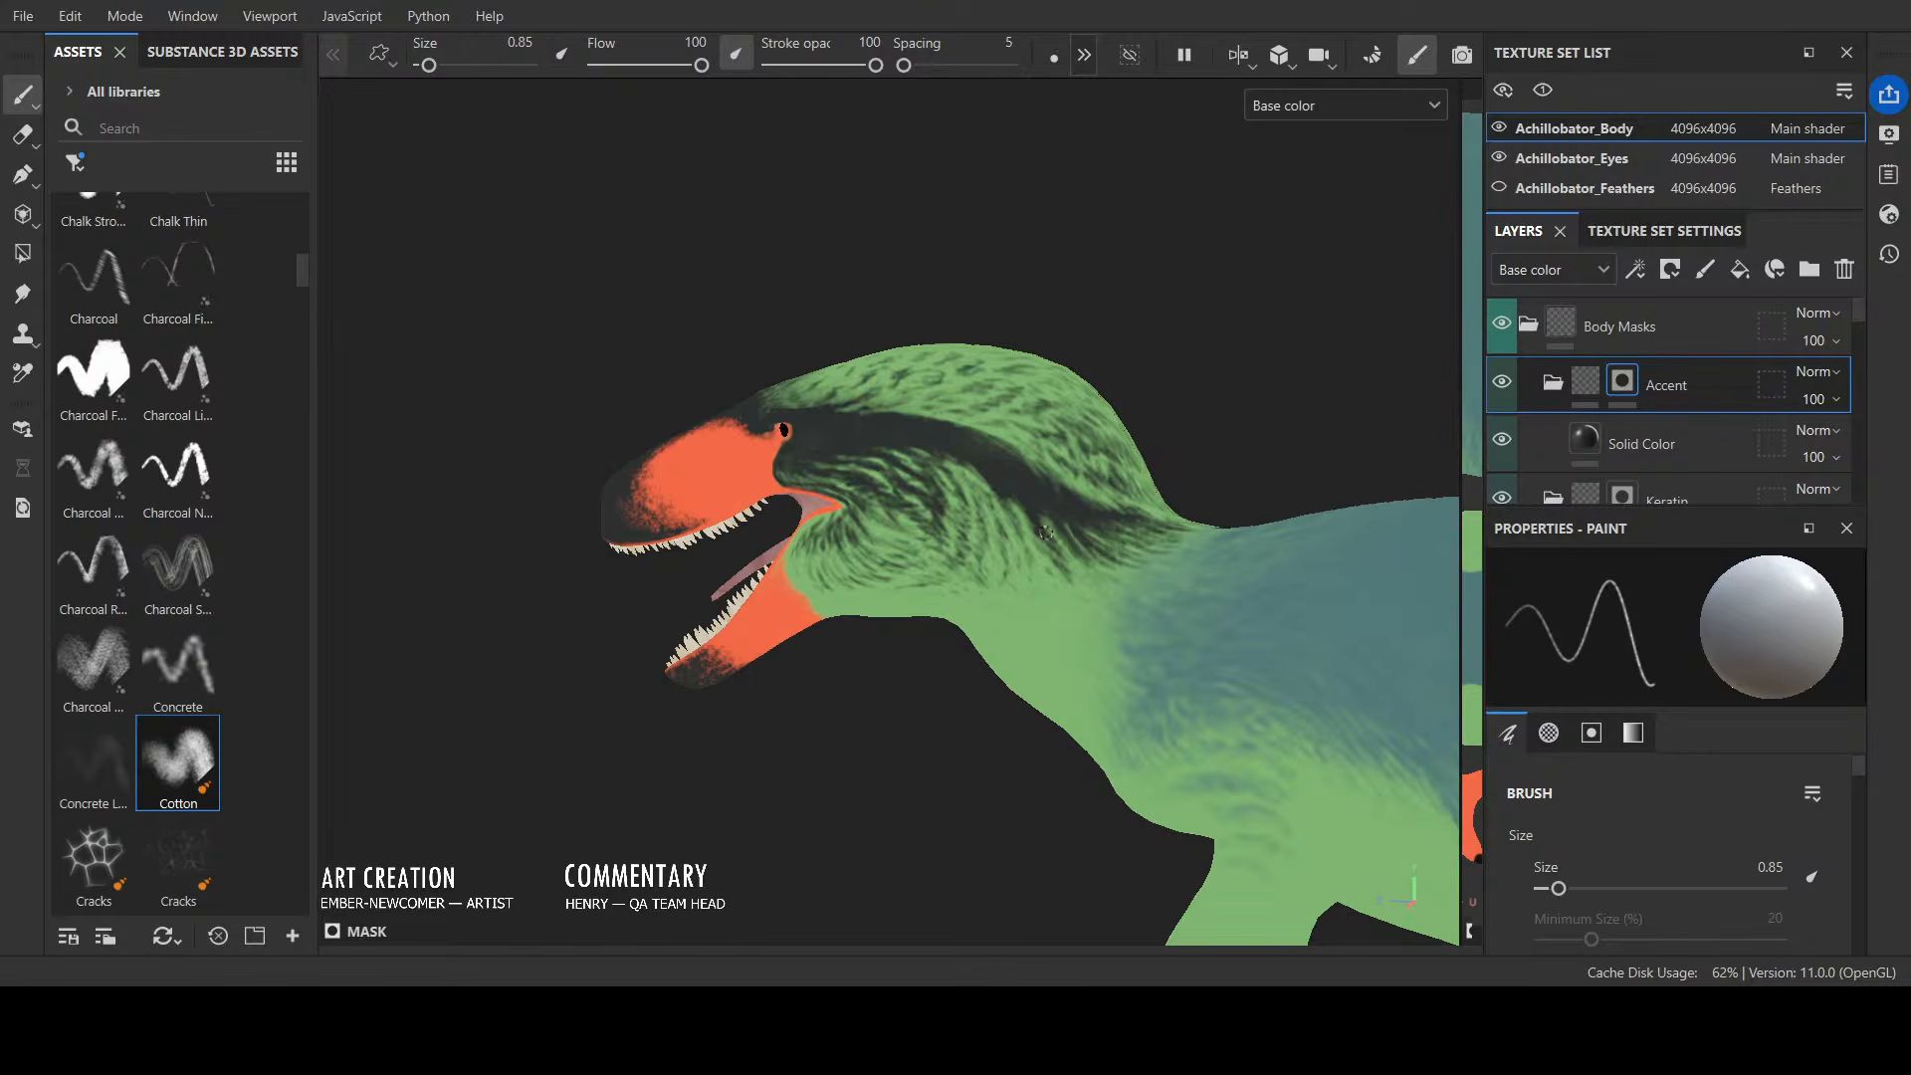
Step: Paint short dark feather strokes on the cheek and neck in the Accent mask with the Cotton brush at size 0.85
alt+drag(914, 367, 1272, 296)
alt+drag(900, 415, 906, 422)
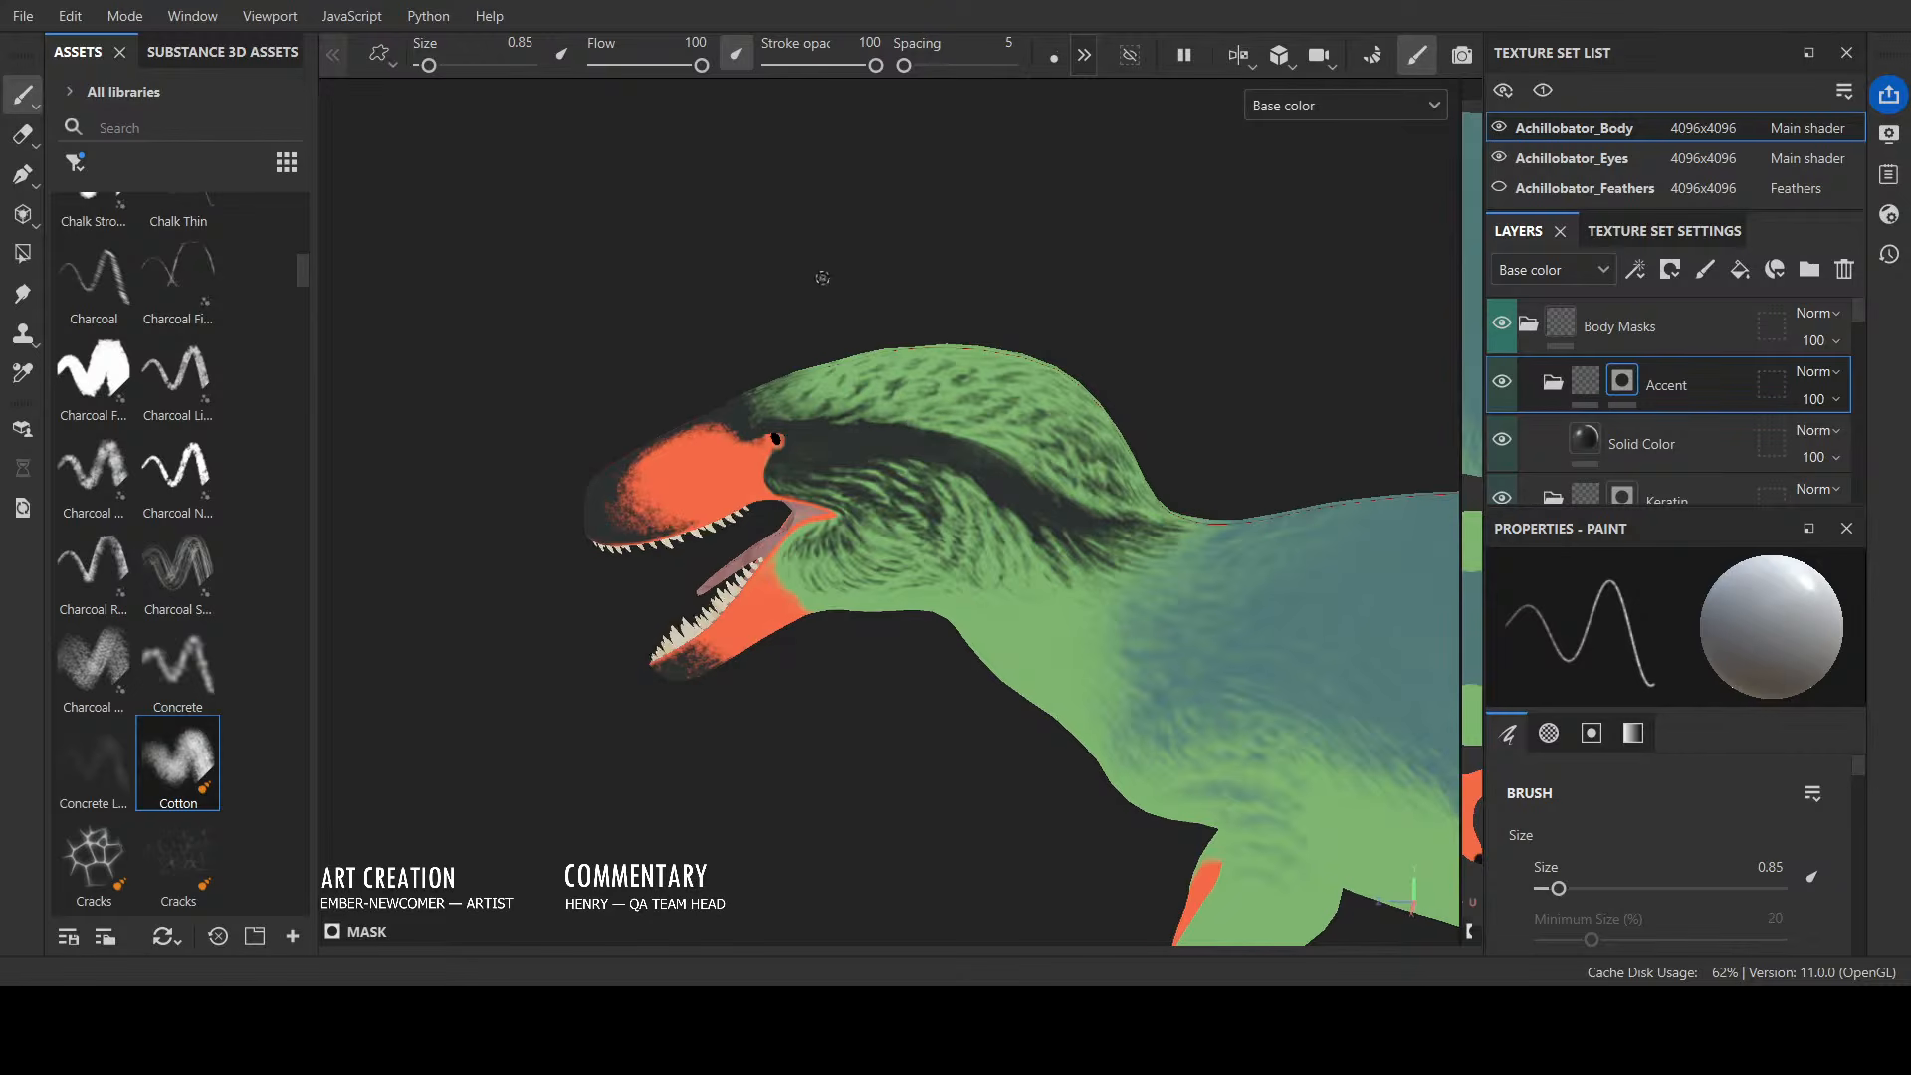
mouse_move(917, 408)
alt+mouse_down()
mouse_move(918, 259)
mouse_move(958, 307)
mouse_move(1267, 388)
mouse_move(1031, 204)
mouse_move(772, 520)
mouse_move(796, 527)
mouse_move(768, 566)
mouse_move(593, 541)
mouse_move(585, 482)
alt+mouse_up()
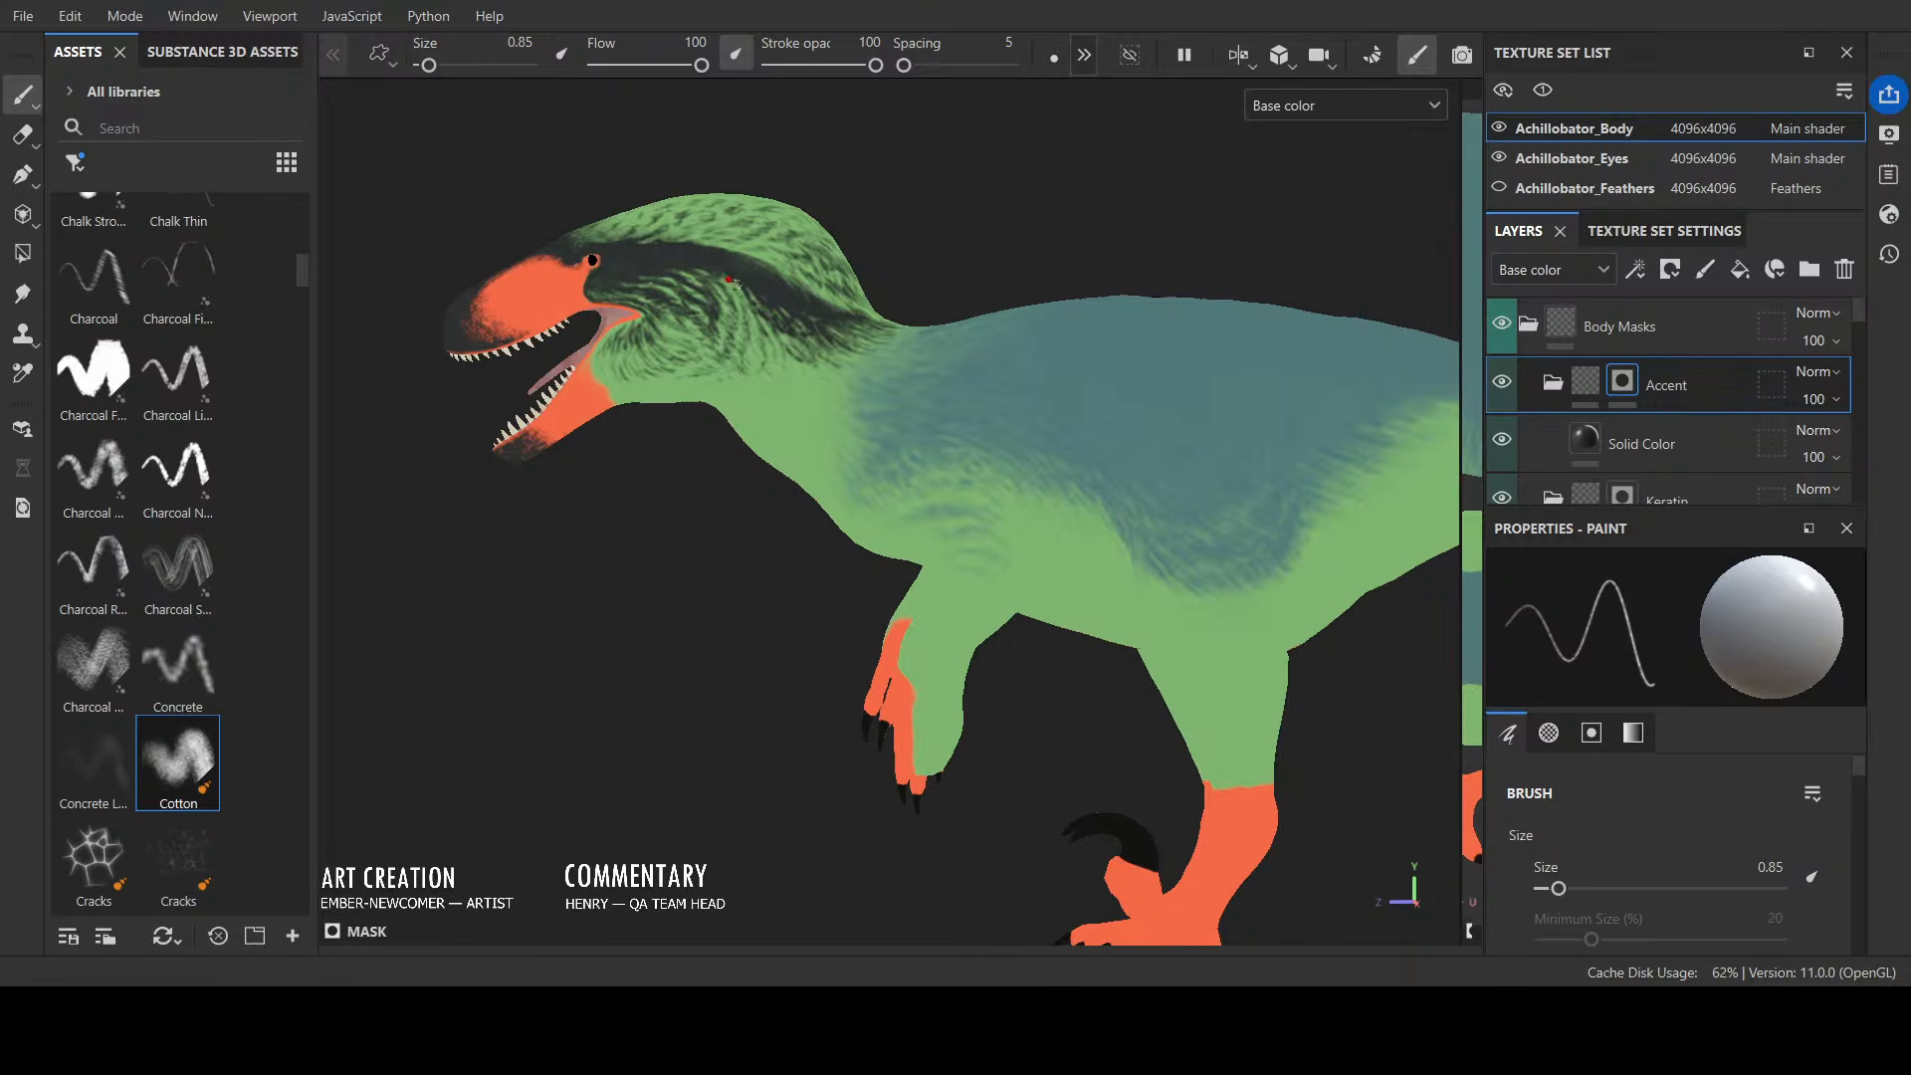
mouse_move(1009, 230)
alt+mouse_down()
mouse_move(746, 243)
mouse_move(950, 235)
mouse_move(890, 252)
alt+mouse_up()
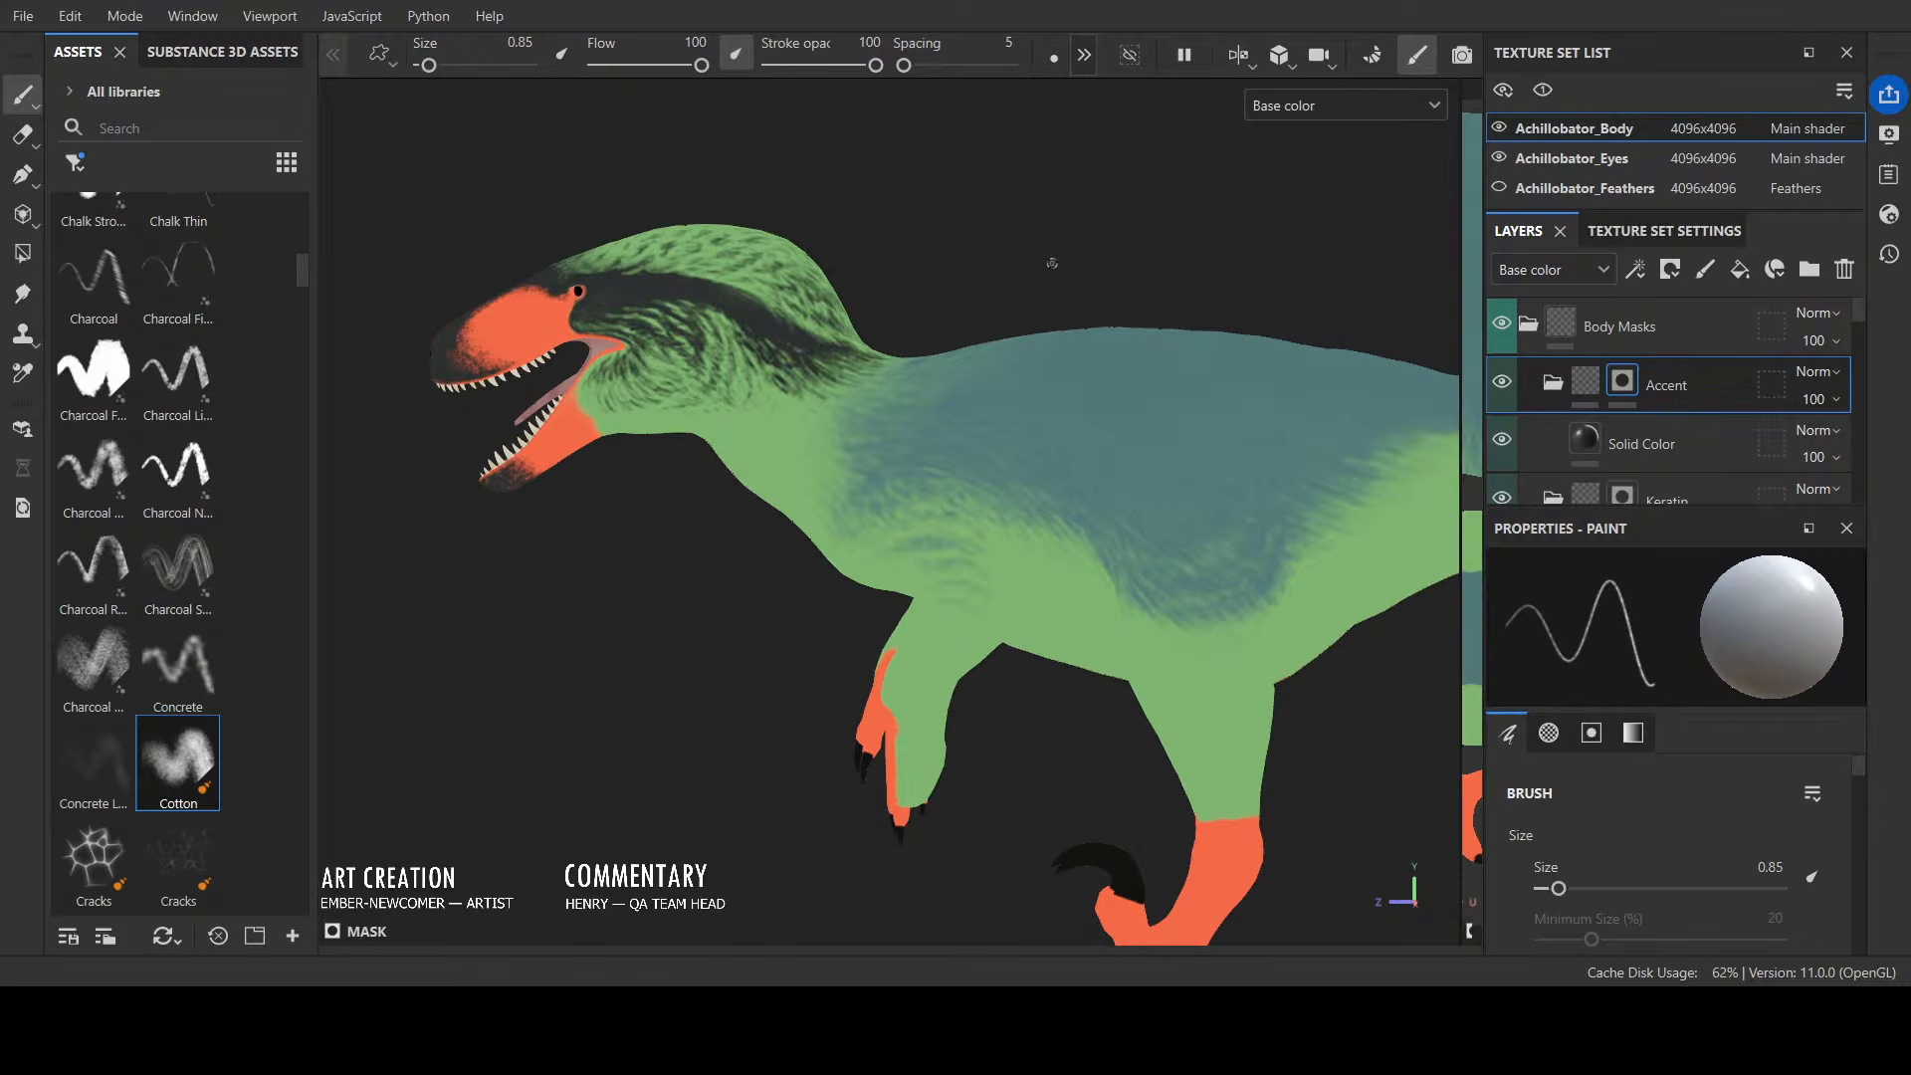
alt+drag(1080, 262, 953, 250)
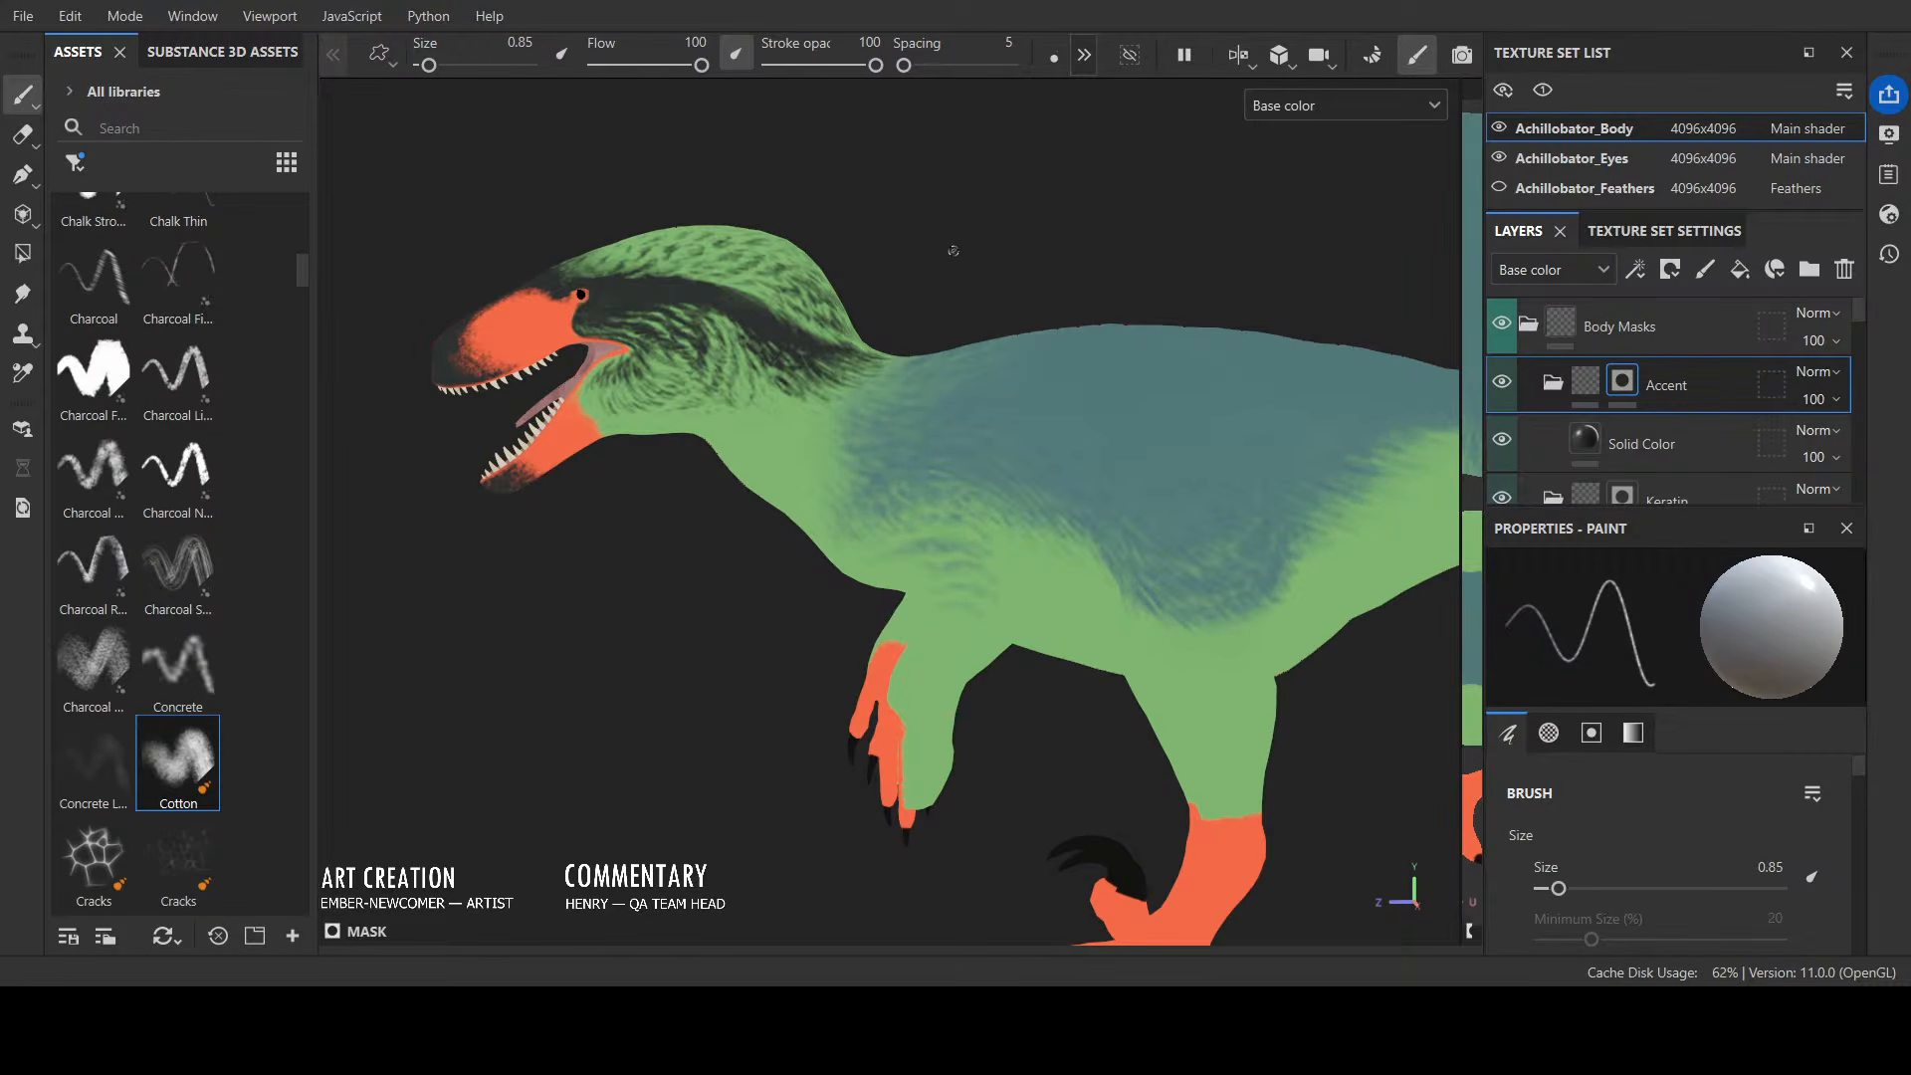
mouse_move(688, 348)
mouse_down()
mouse_move(639, 309)
mouse_move(680, 367)
mouse_up()
alt+drag(926, 262, 978, 262)
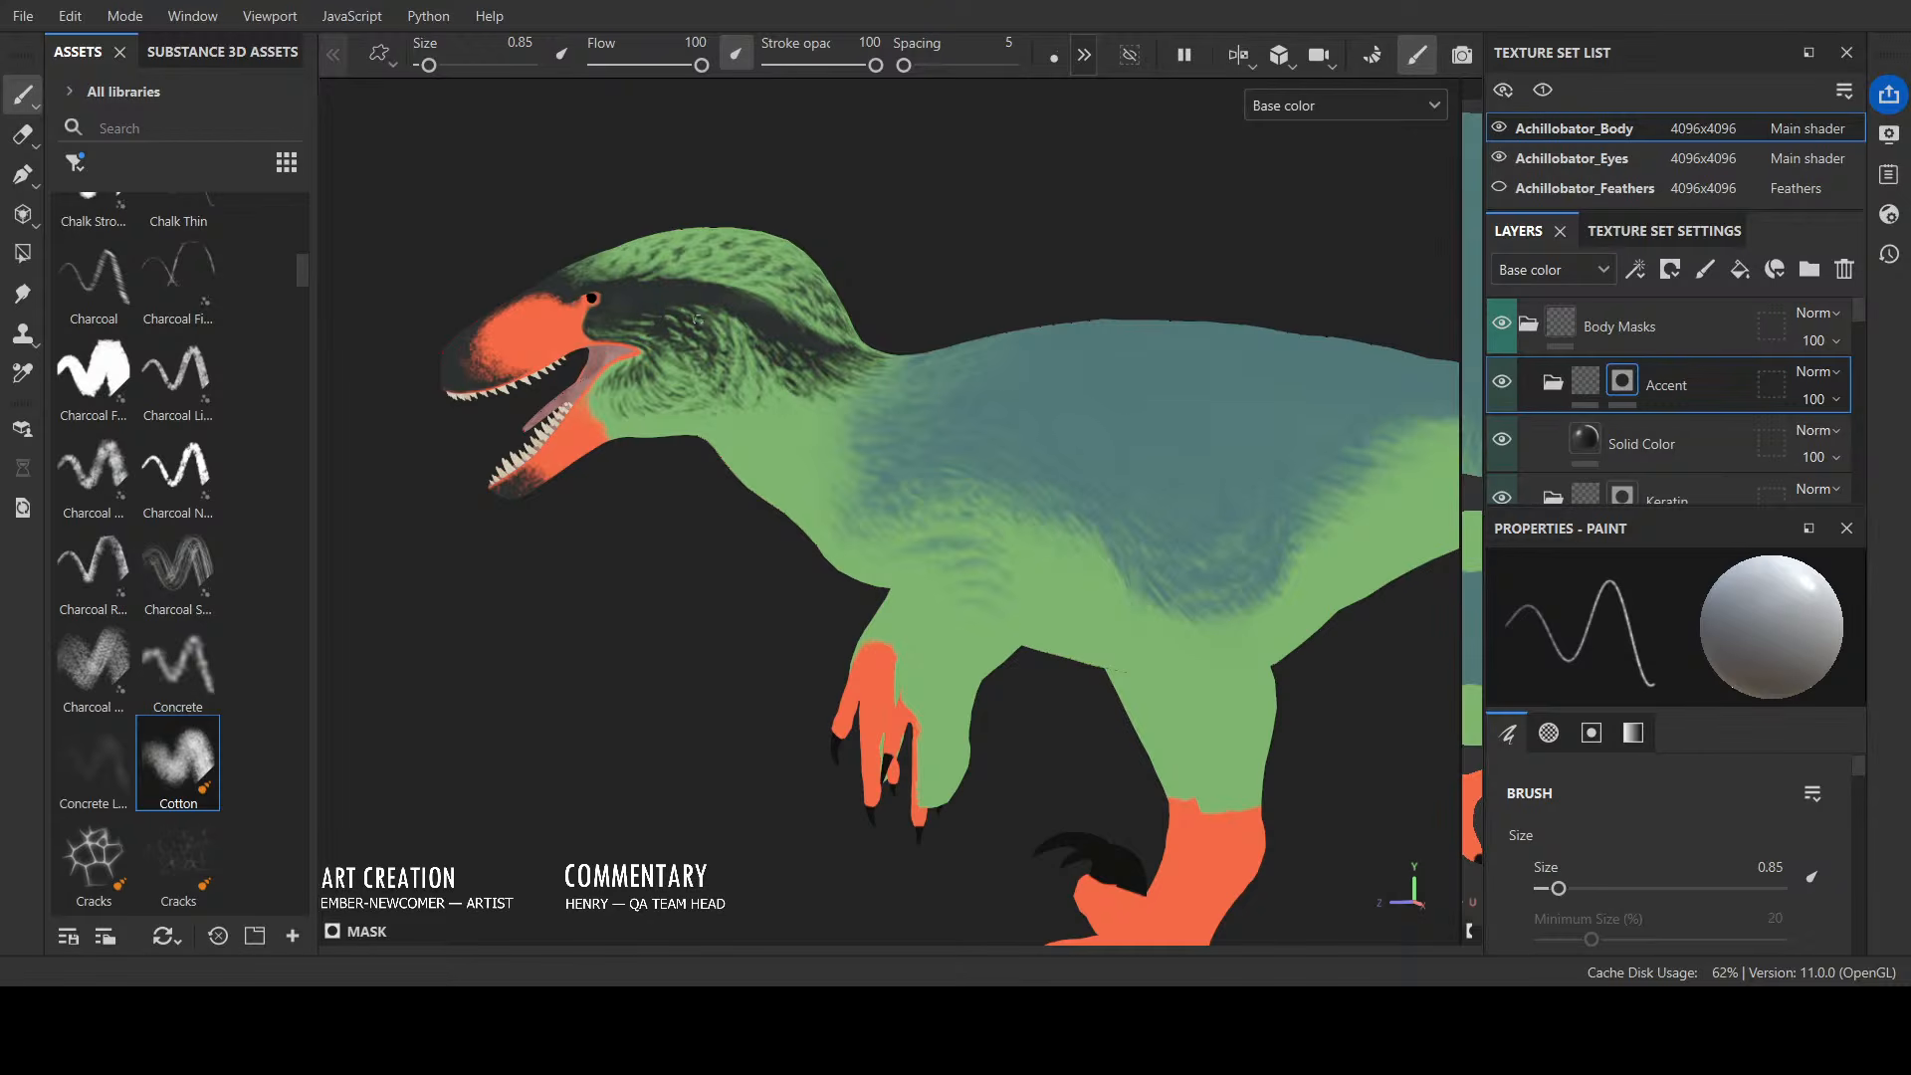
mouse_move(698, 320)
mouse_down()
mouse_move(716, 326)
mouse_move(677, 273)
mouse_move(801, 316)
mouse_up()
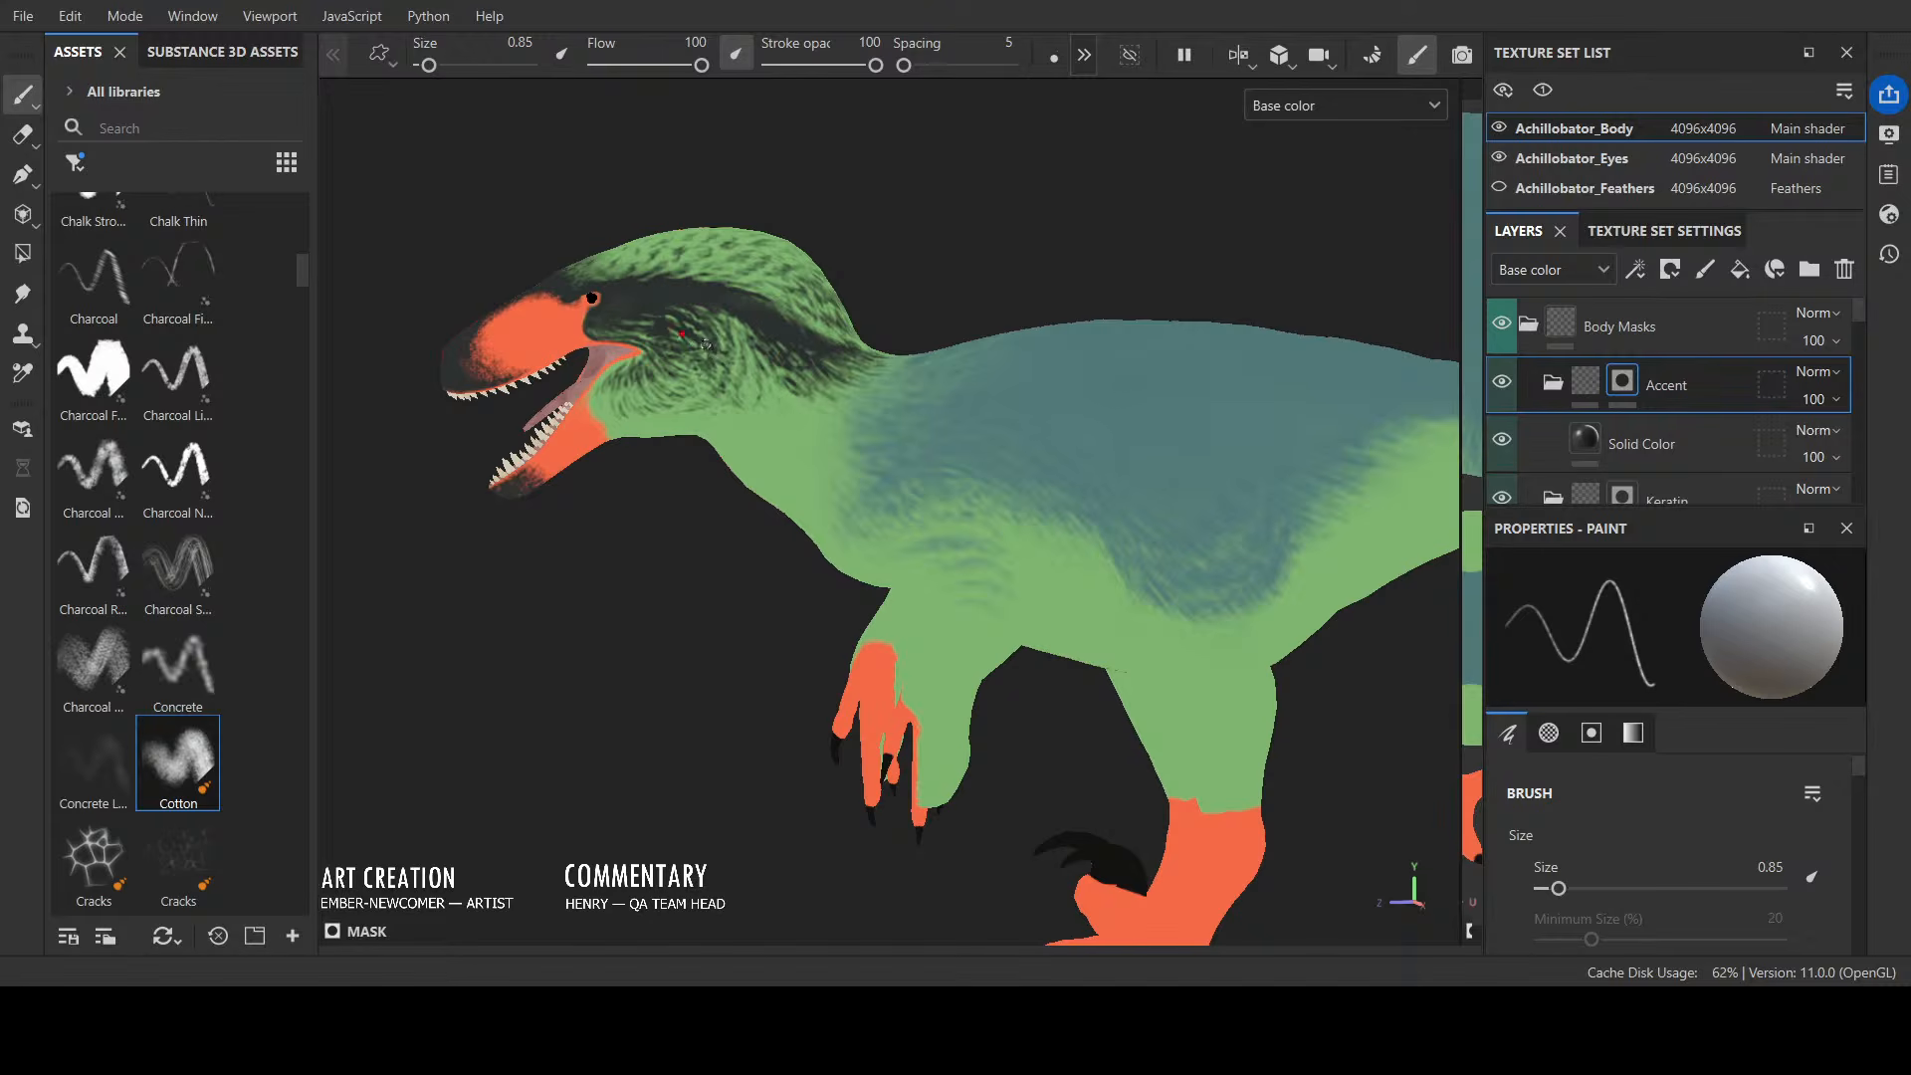
Step: Reselect the Accent mask and set the Cotton brush to size 1.14
click(1709, 438)
click(1630, 396)
click(164, 761)
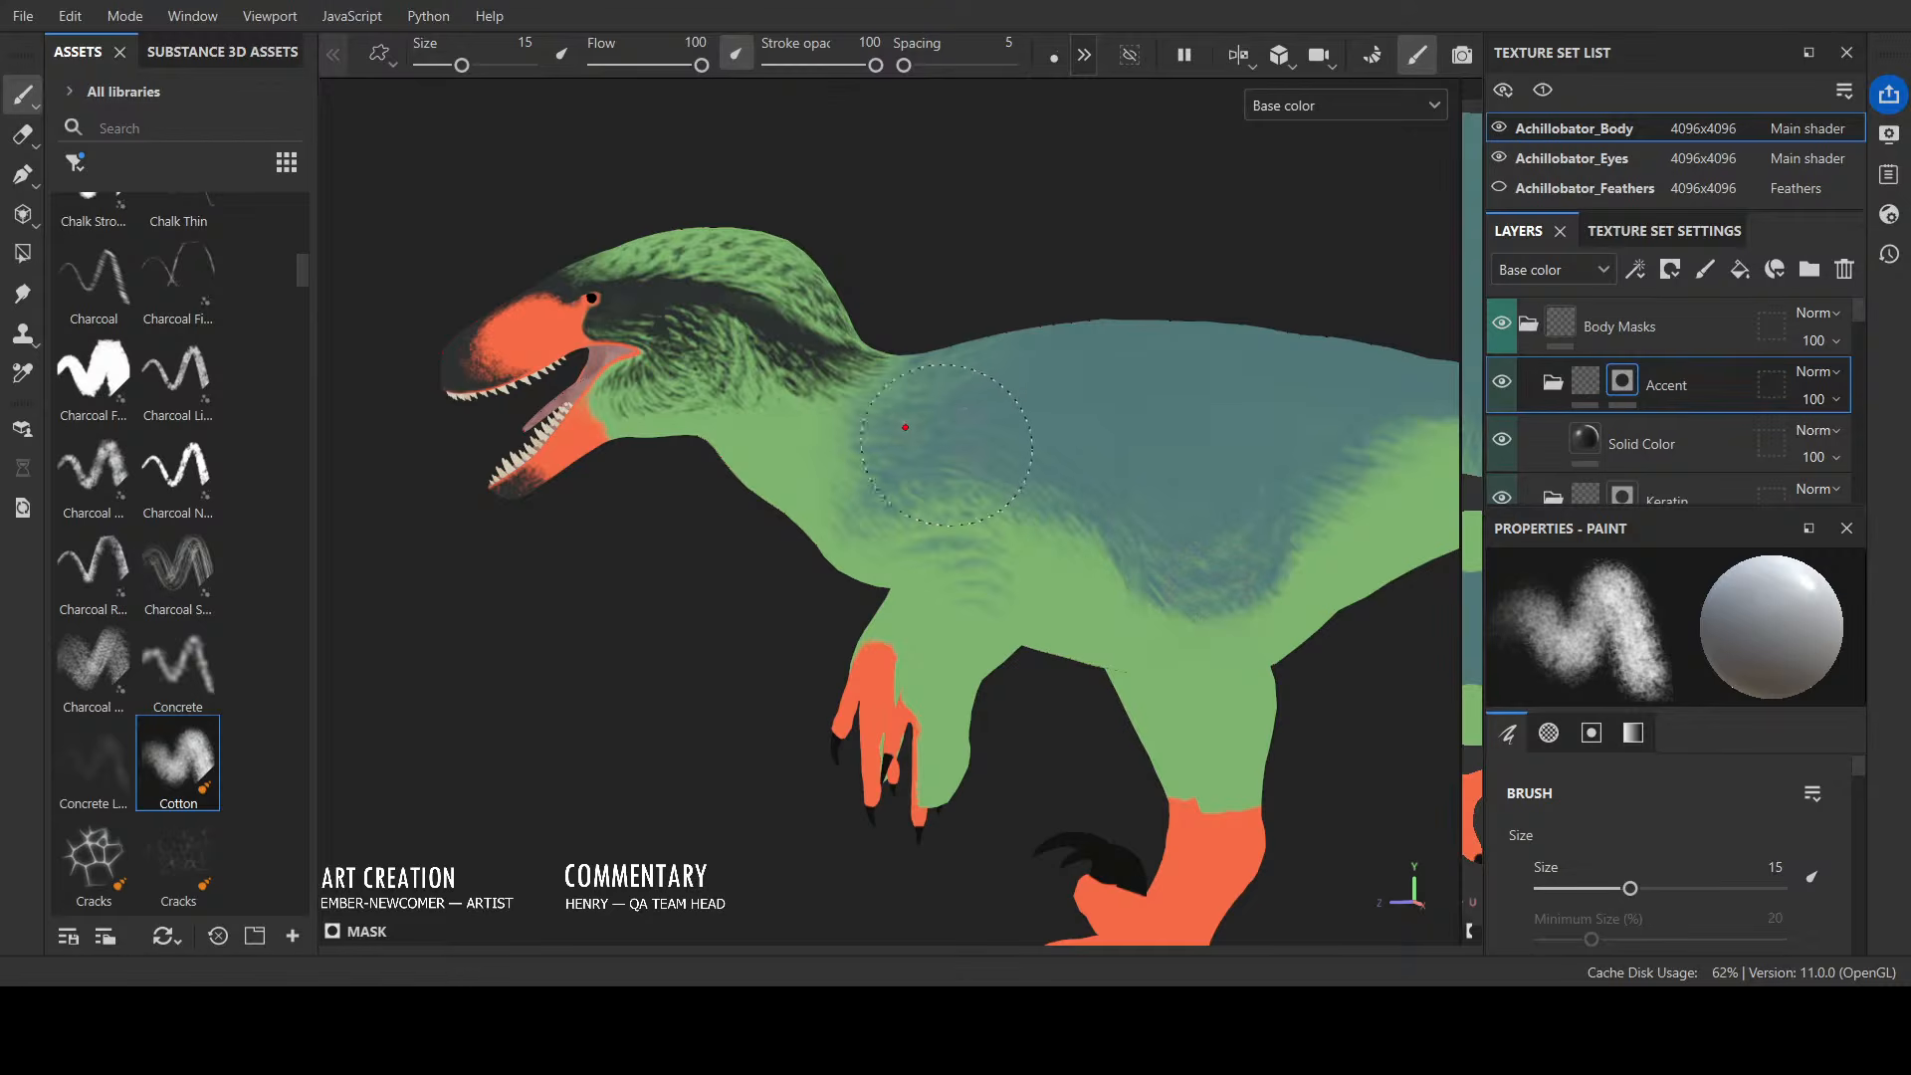
key(bracketleft)
key(bracketleft)
key(bracketleft)
key(bracketleft)
key(bracketleft)
key(bracketleft)
key(bracketleft)
key(bracketleft)
key(bracketleft)
key(bracketleft)
key(bracketleft)
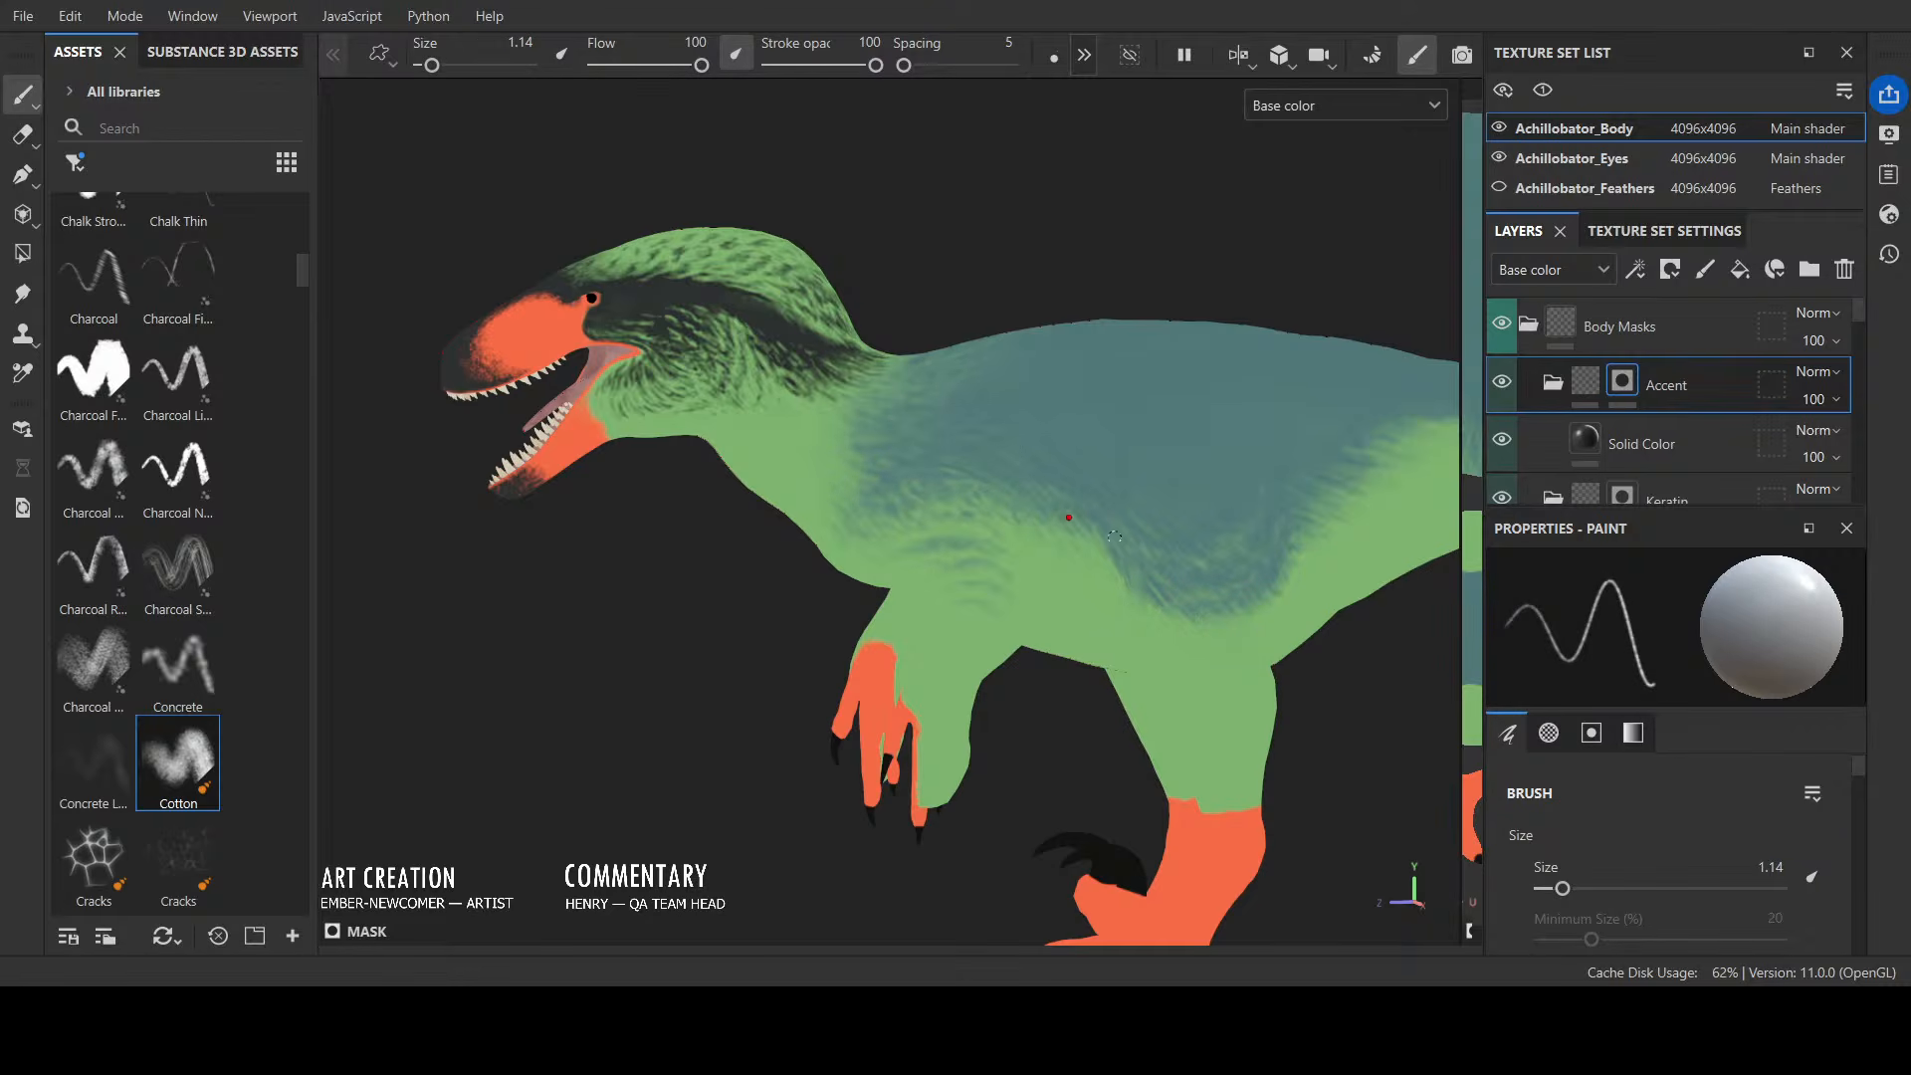
Step: Review the Cotton brush's flow, spacing, angle and follow-path settings and compare them with two Charcoal brushes
scroll(1610, 822, down, 5)
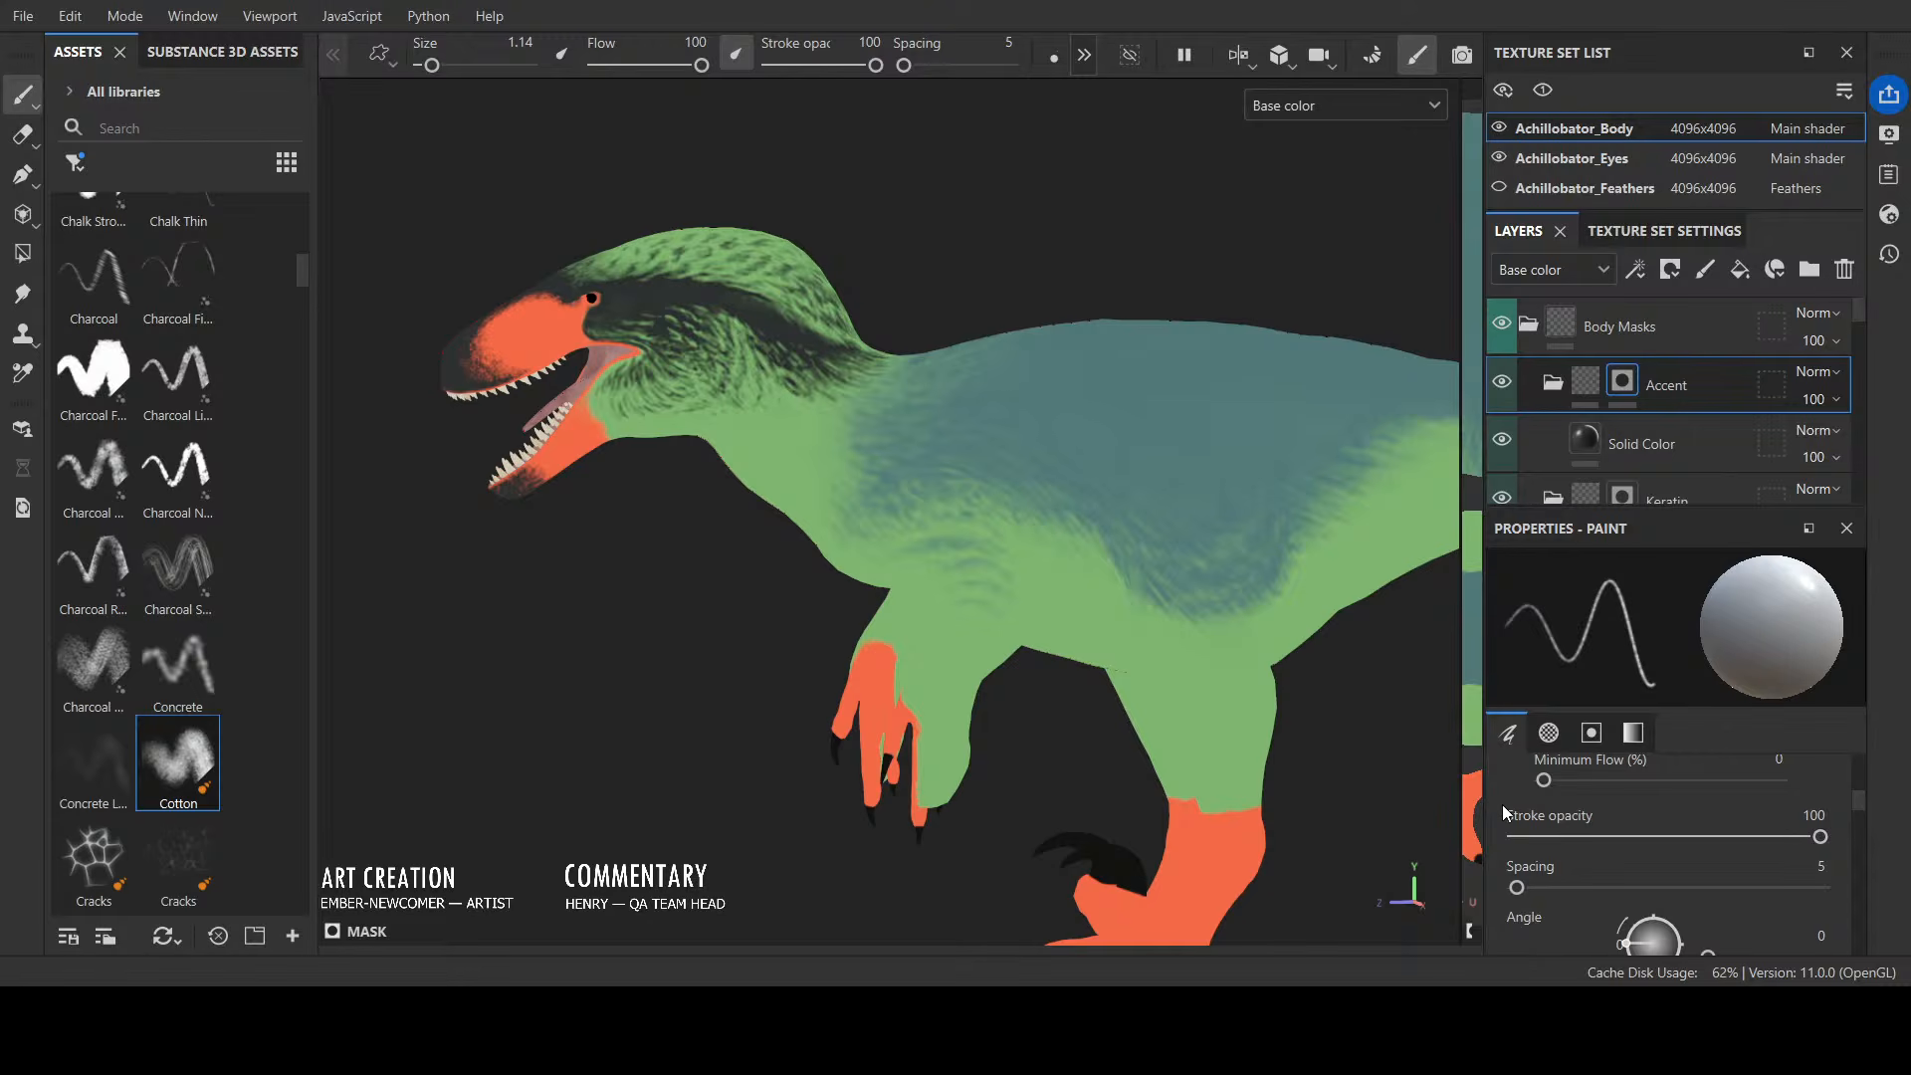
scroll(1502, 803, down, 1)
scroll(1502, 802, up, 2)
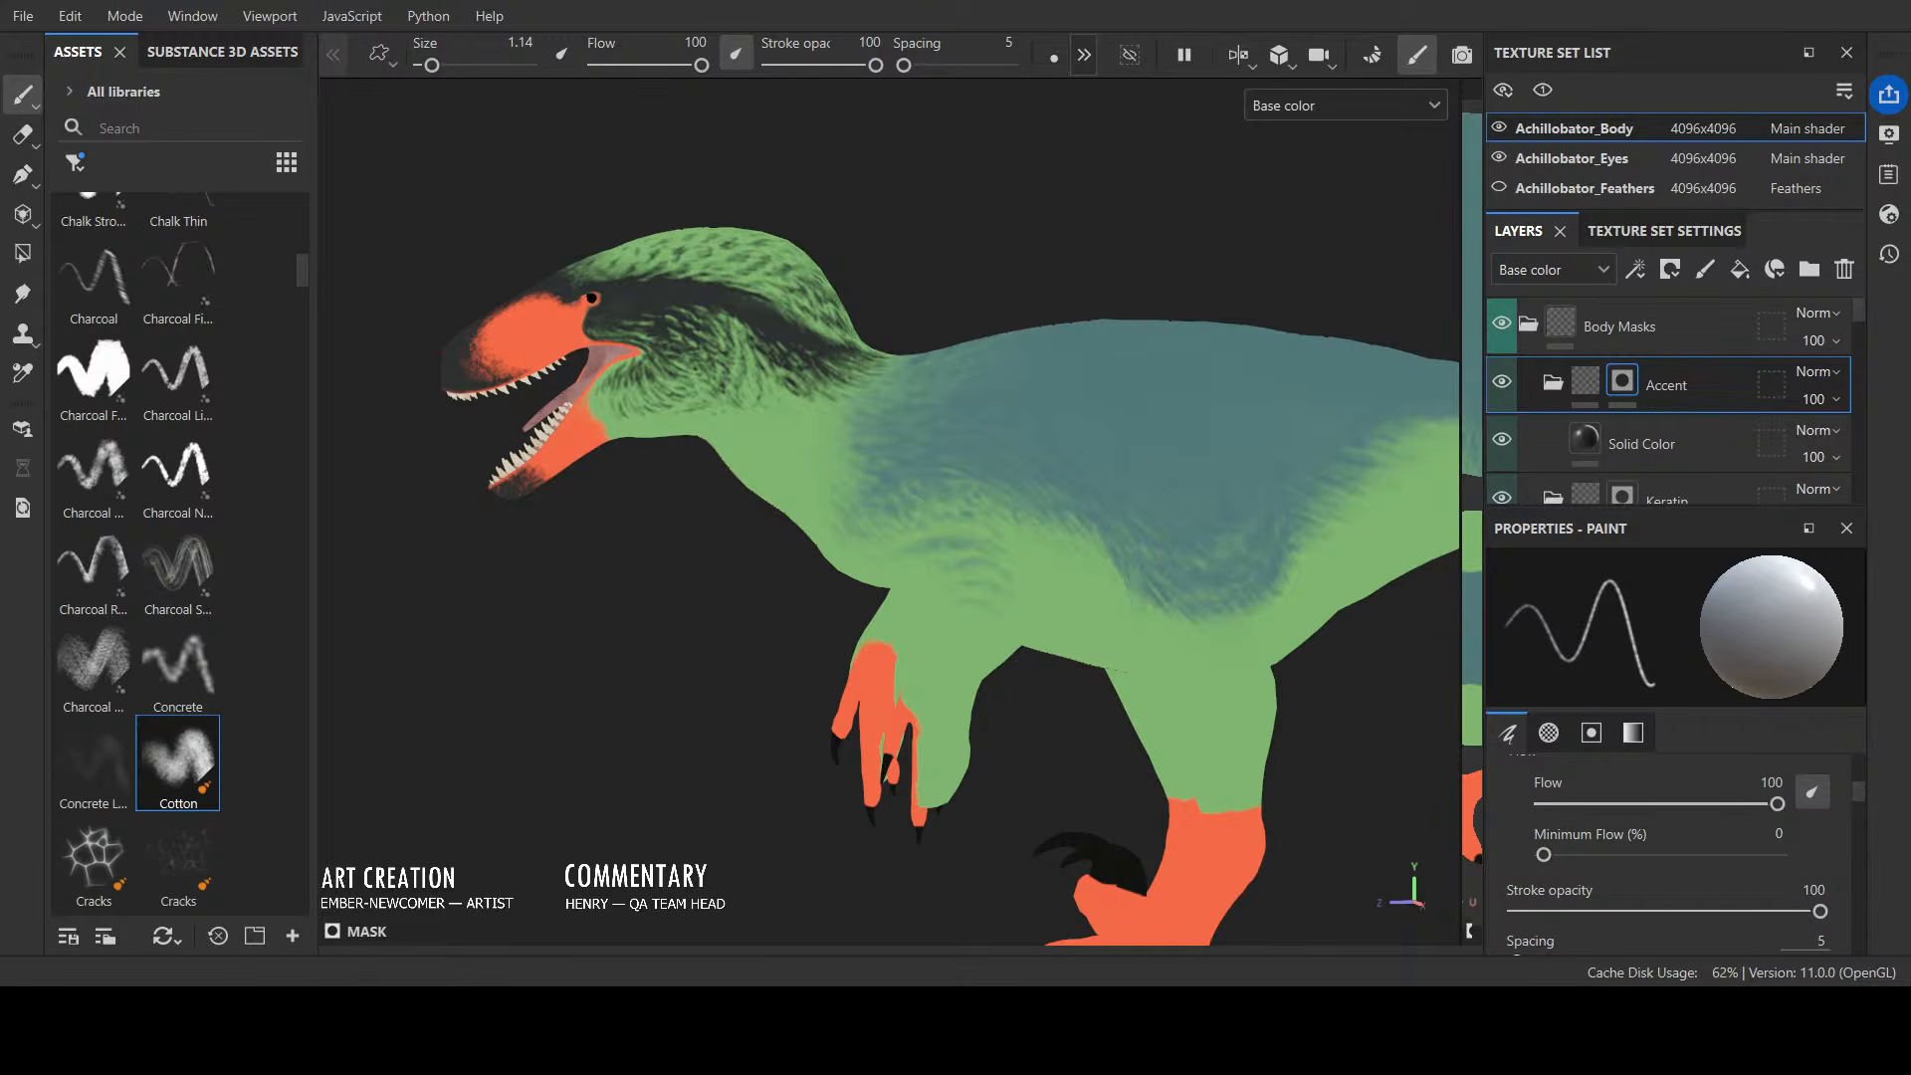
scroll(1672, 855, down, 3)
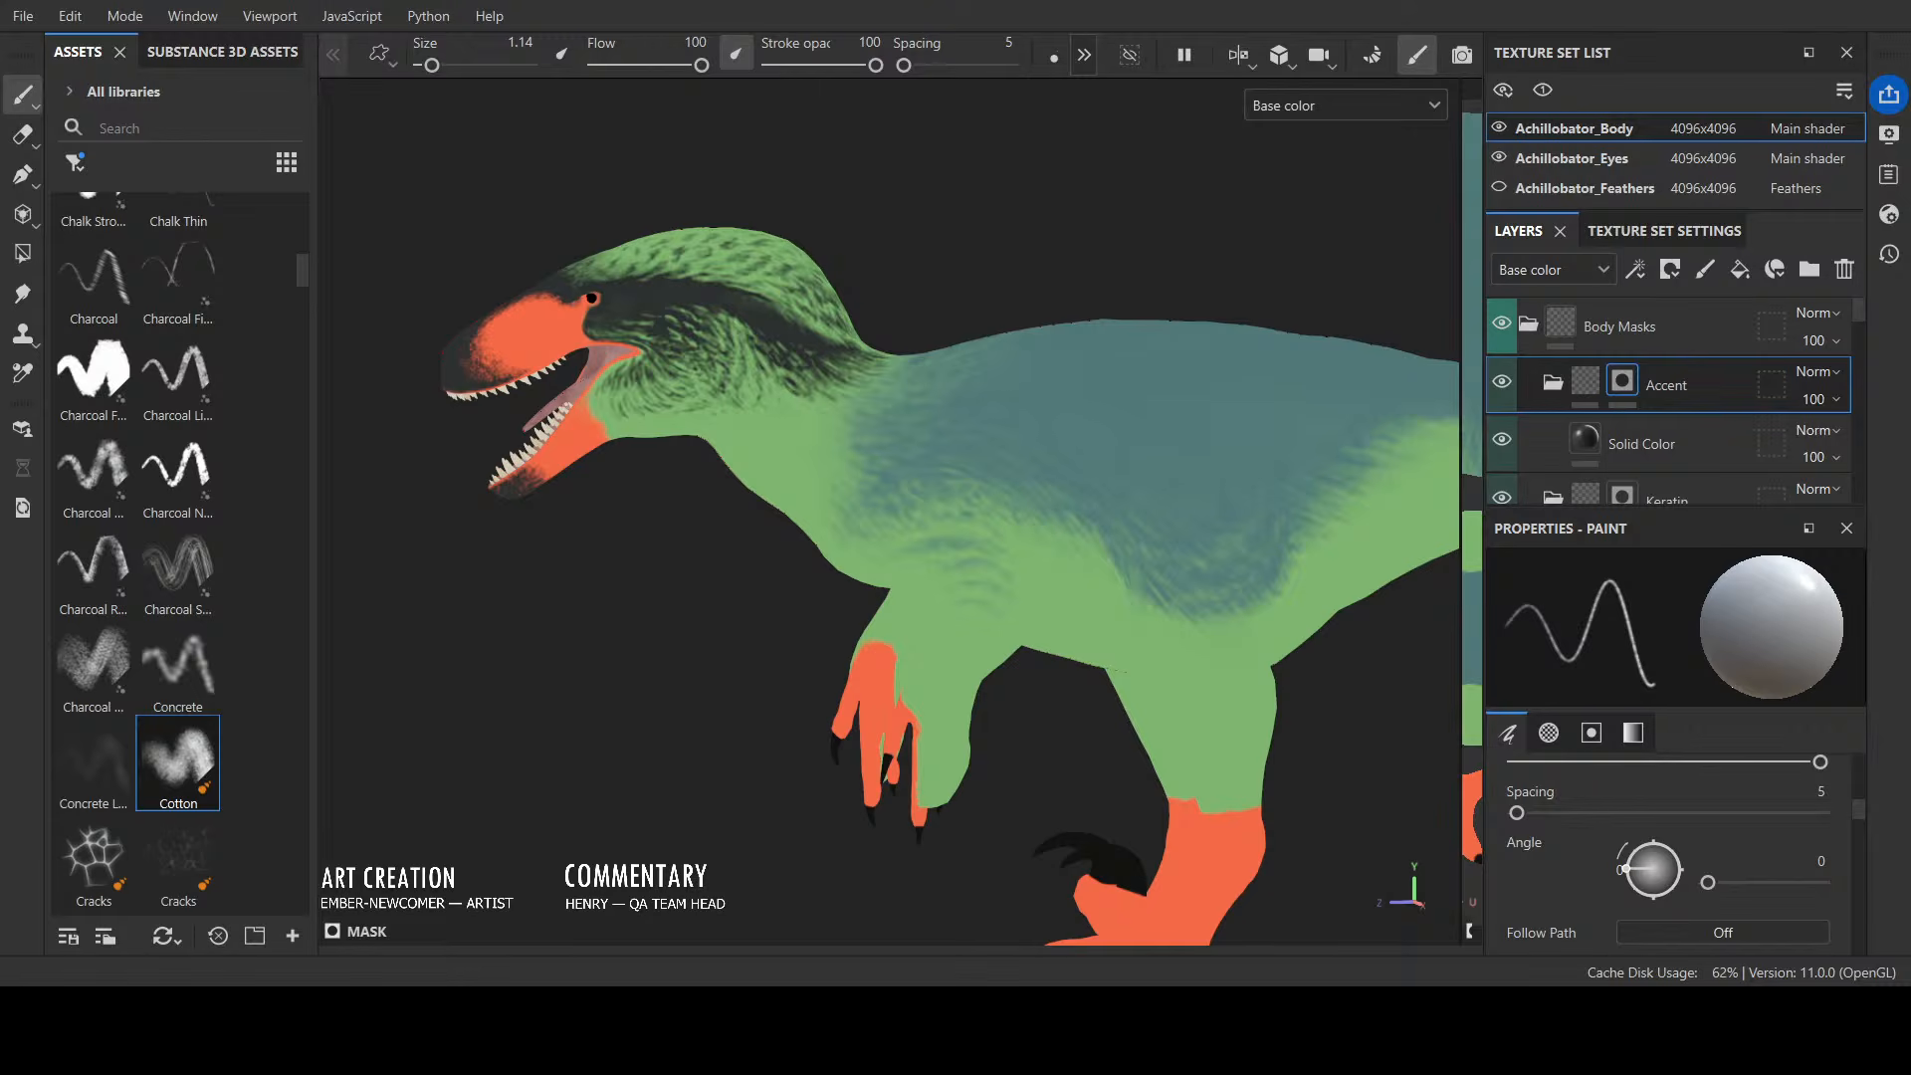
scroll(1672, 845, down, 1)
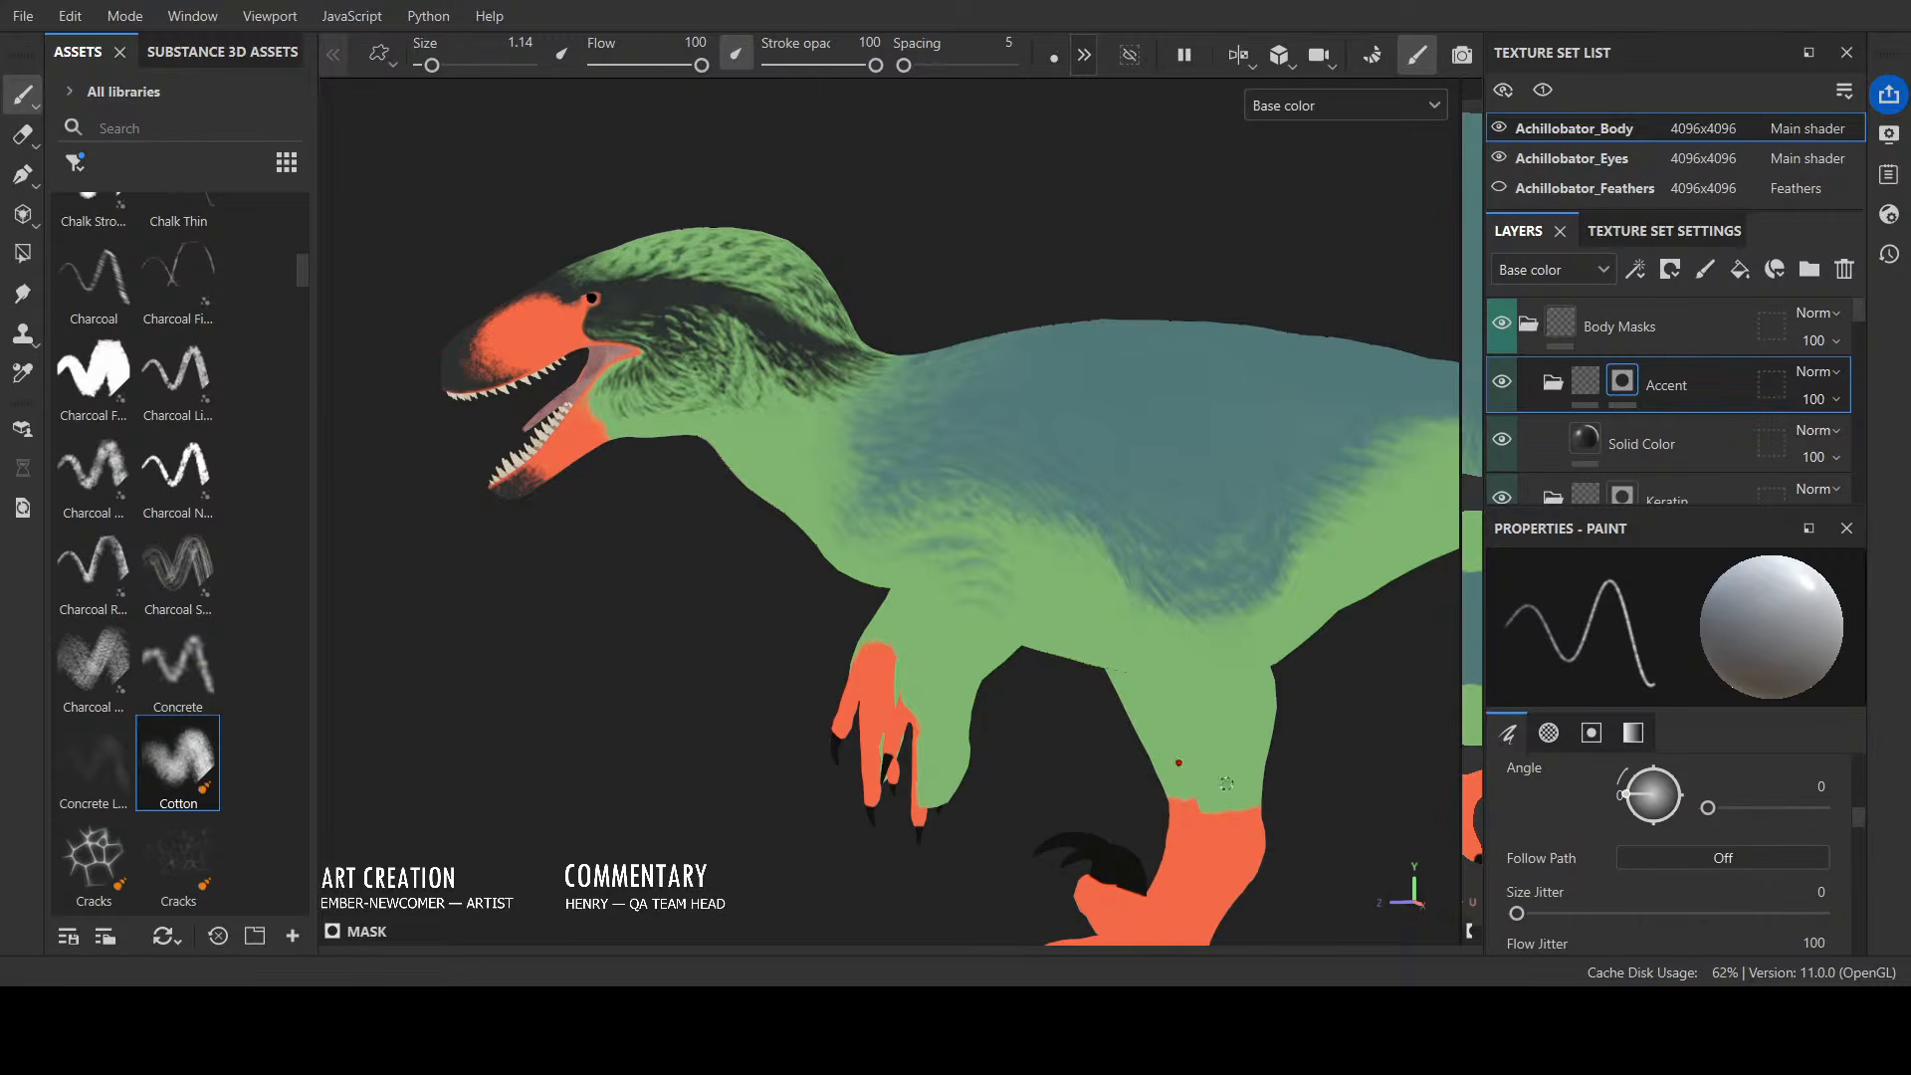
click(94, 371)
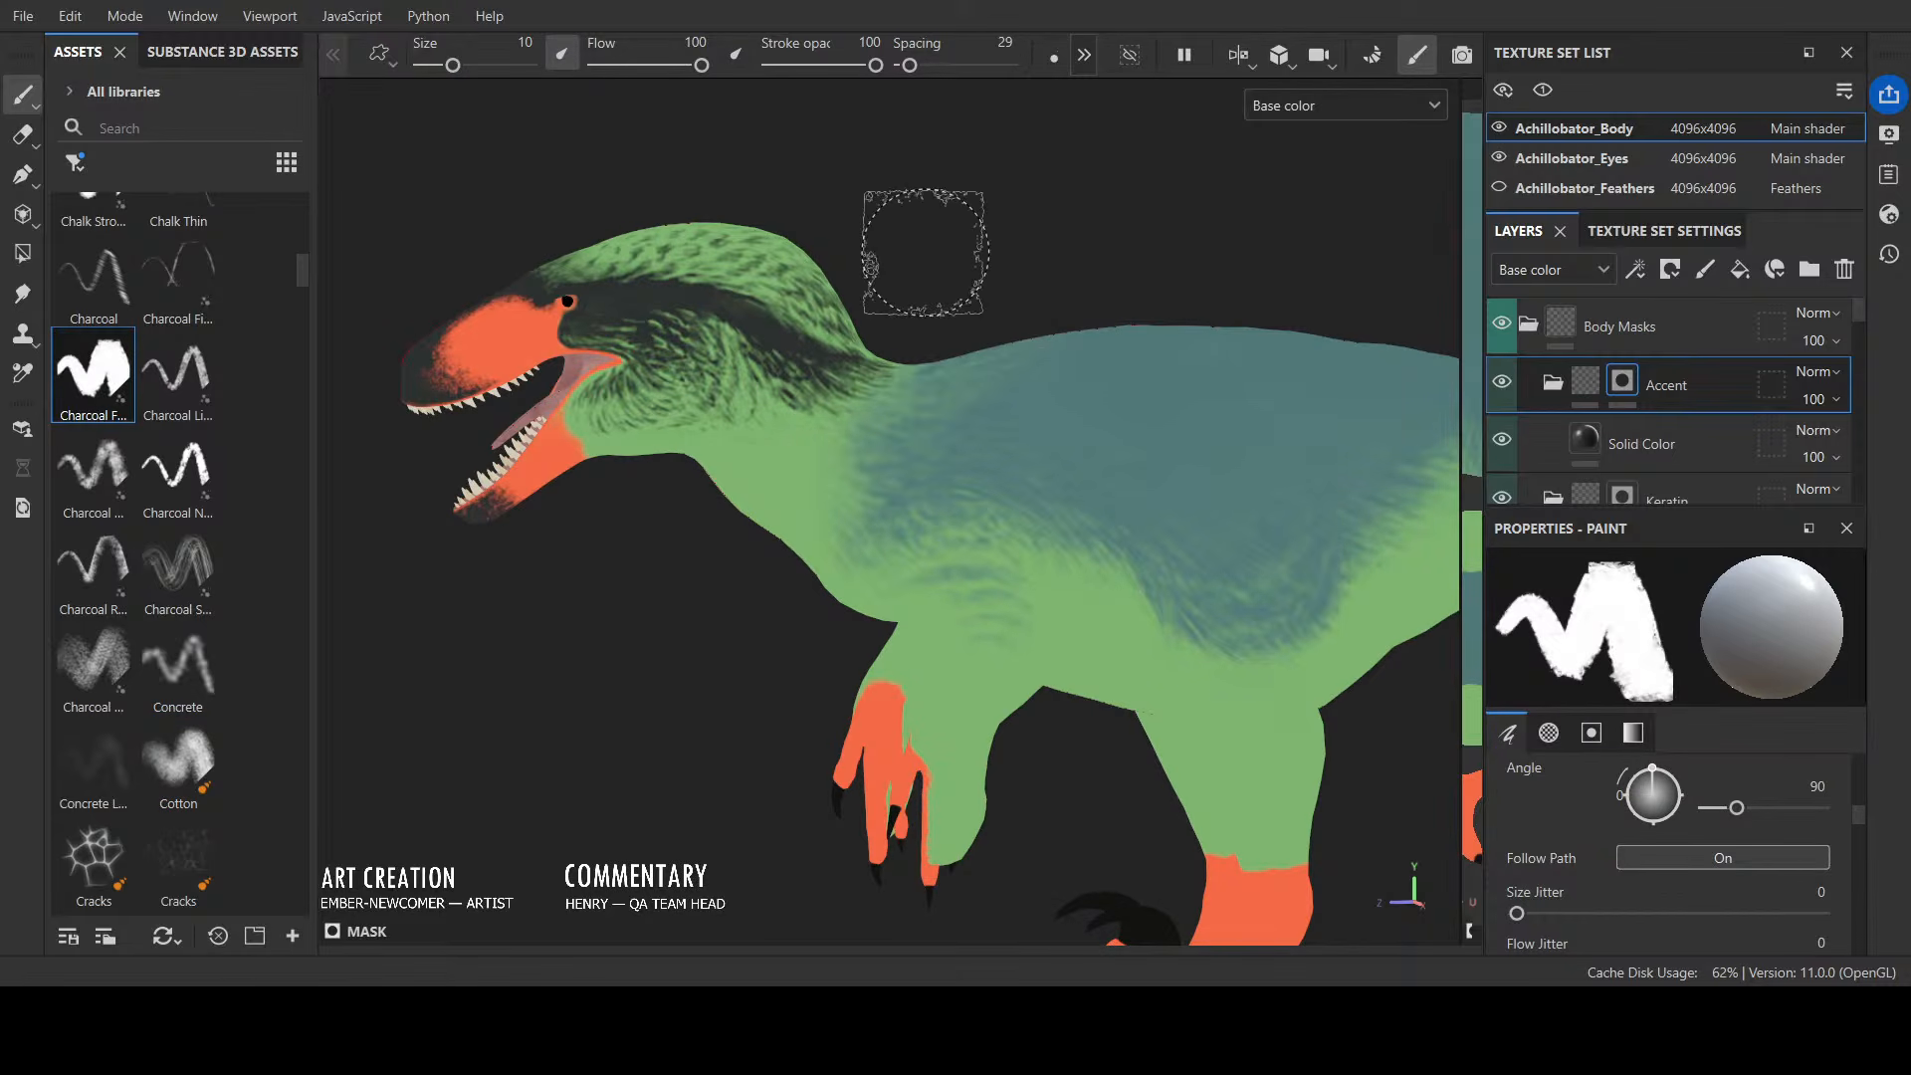
click(177, 373)
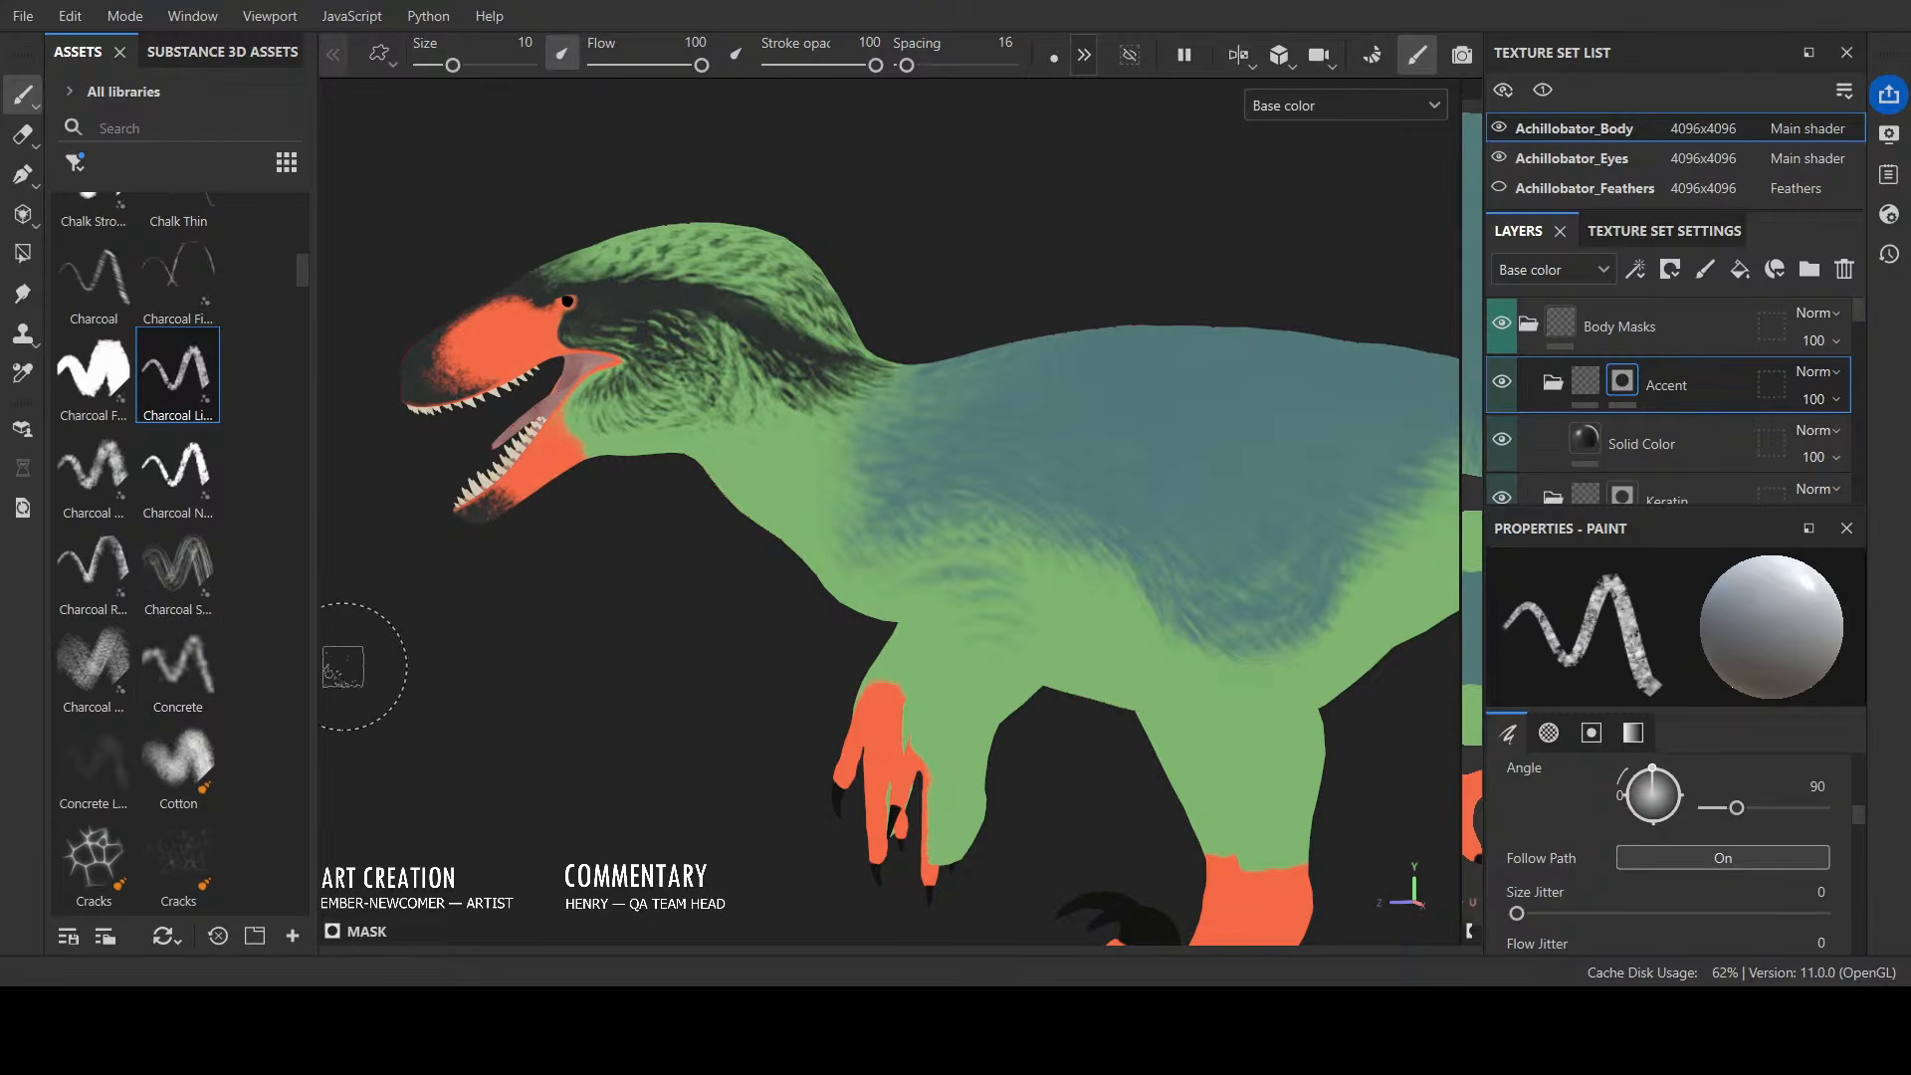
Step: Return to the Cotton brush and reduce its size to 0.44
click(178, 762)
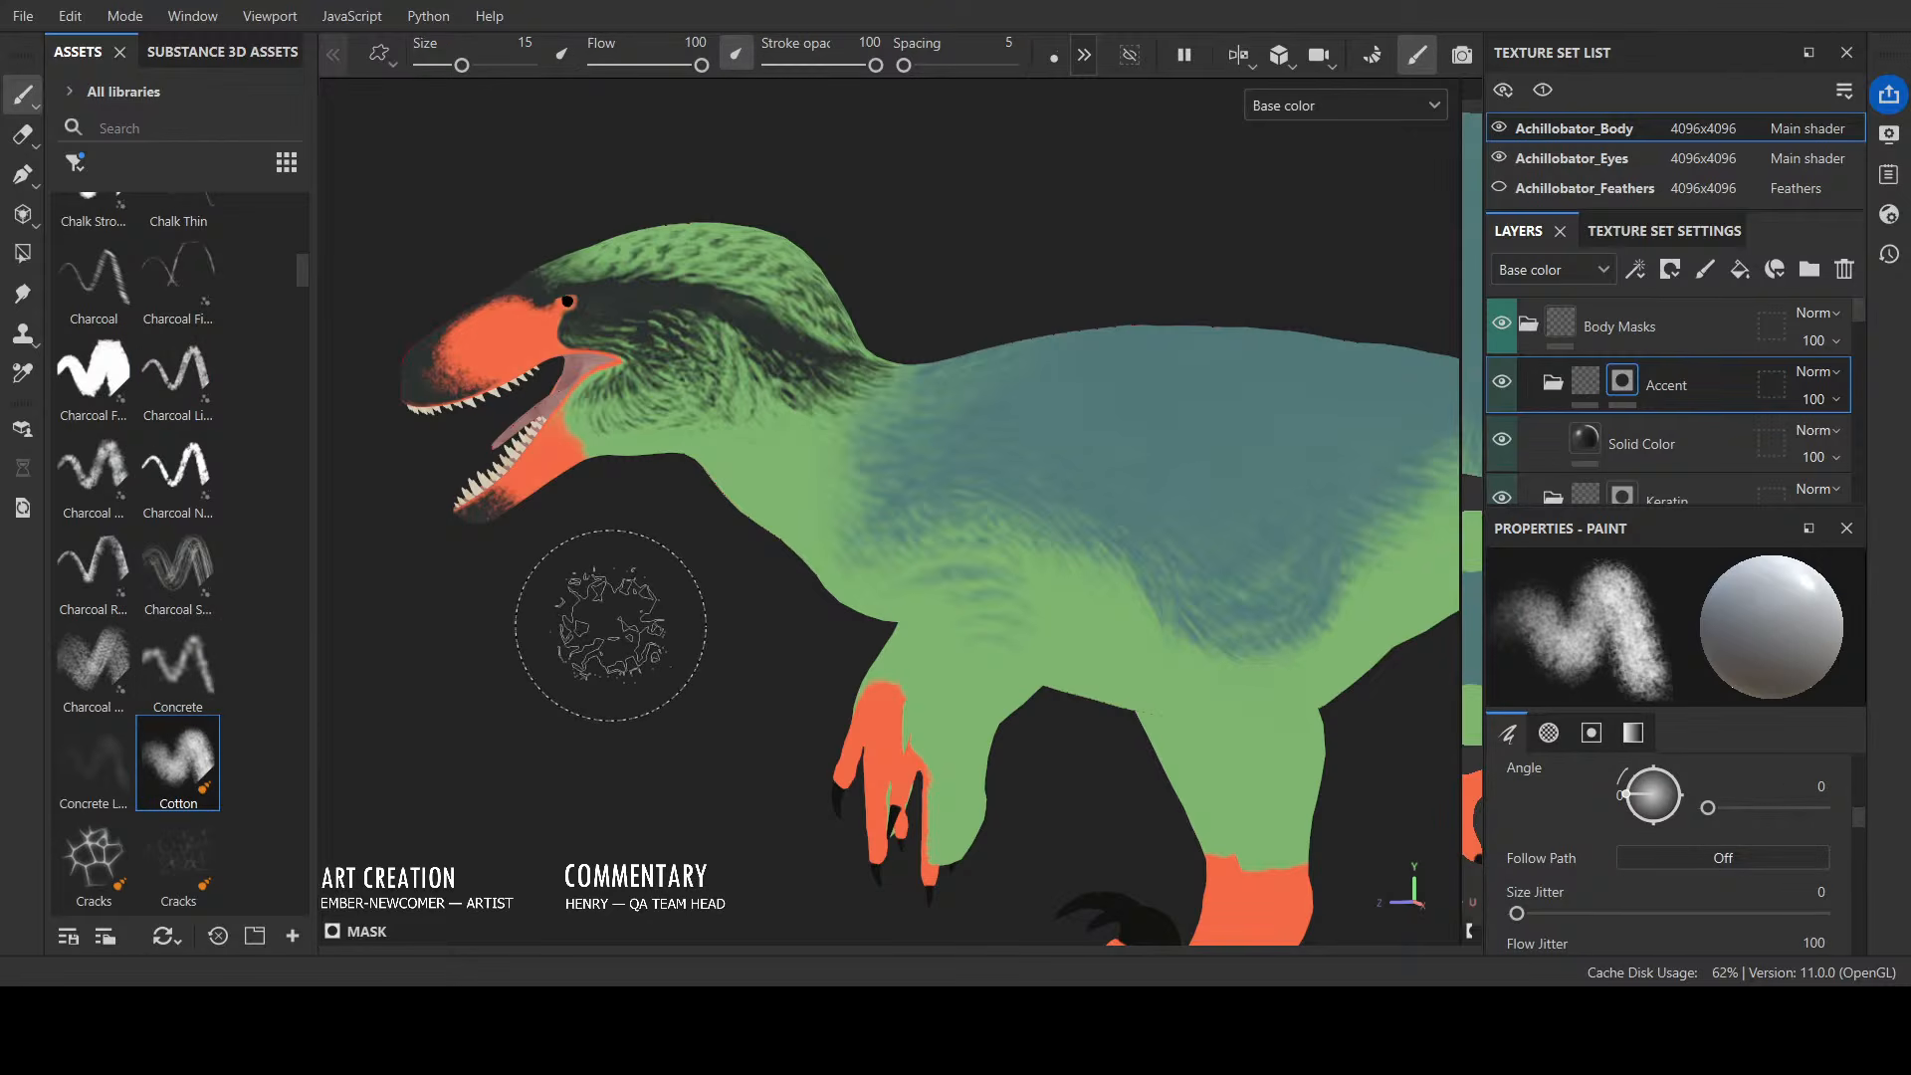
ctrl+right_drag(610, 625, 468, 625)
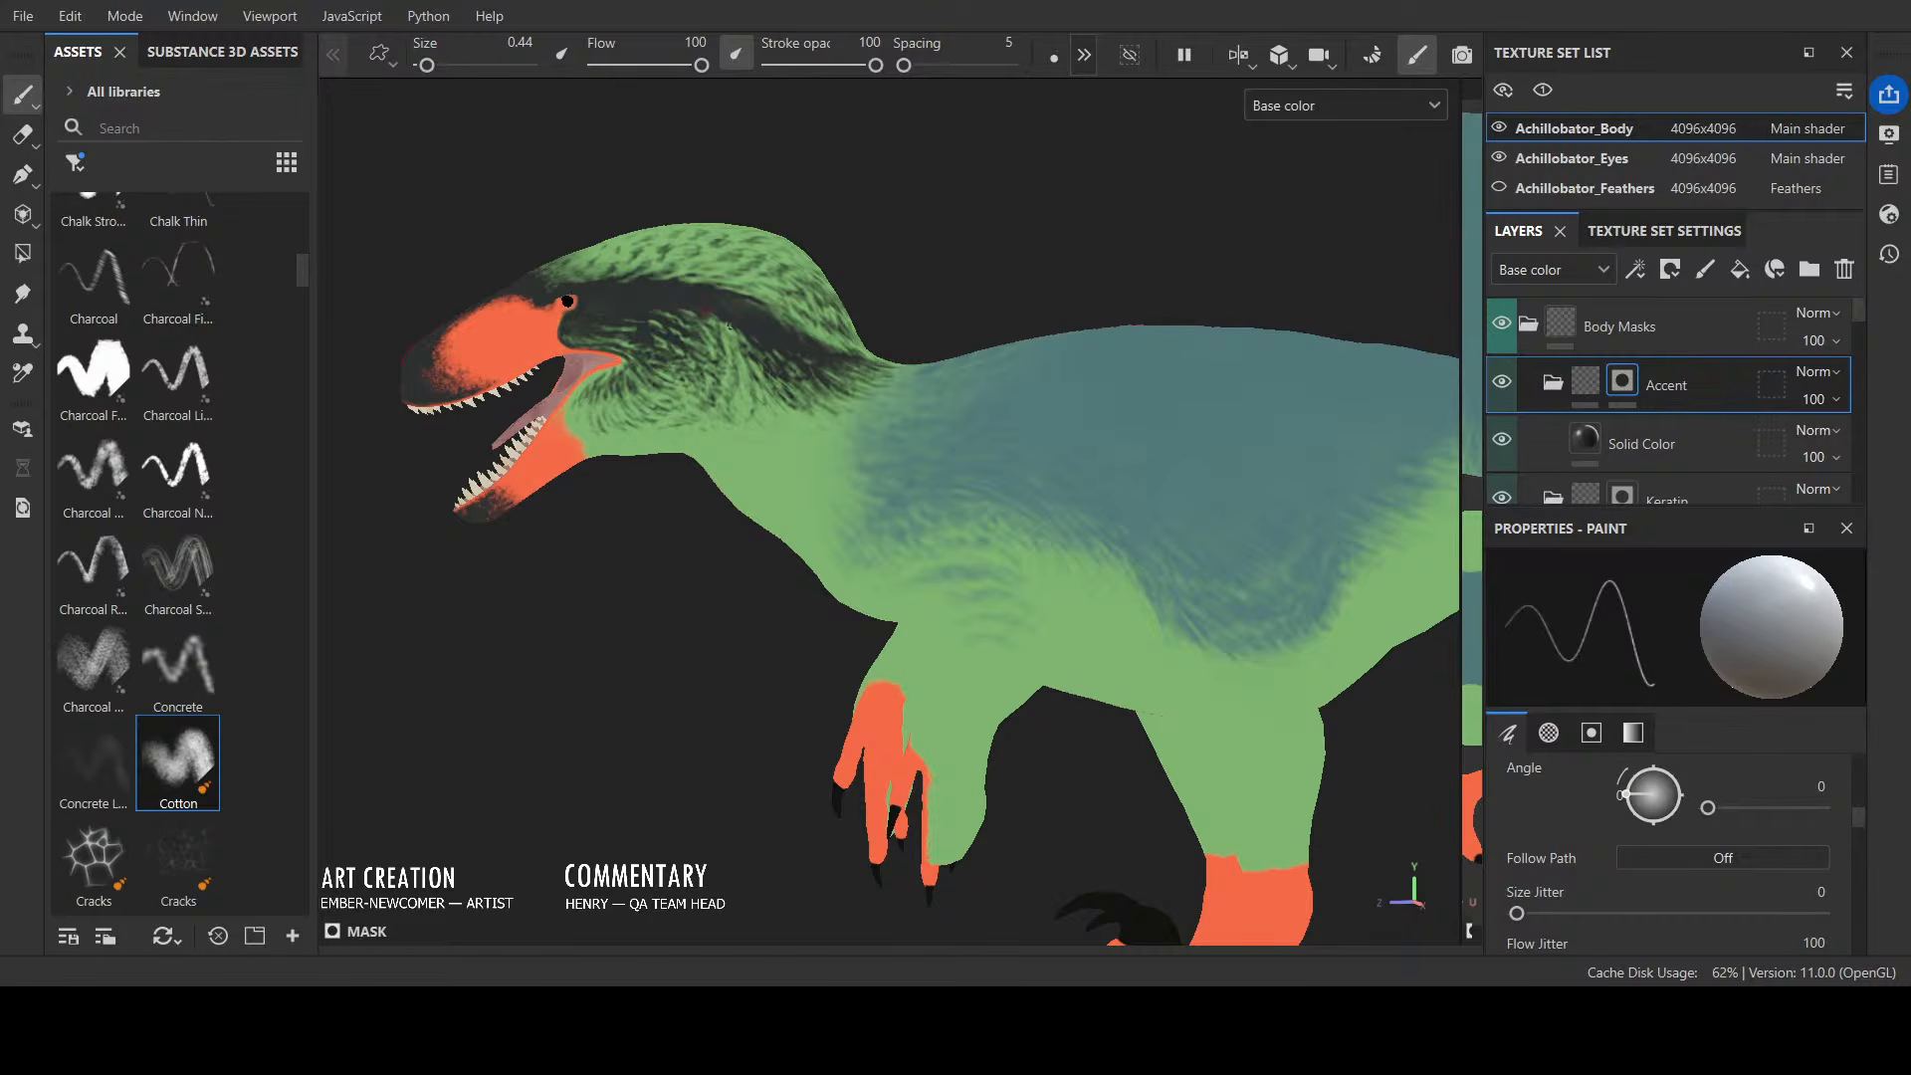
alt+drag(963, 332, 1110, 342)
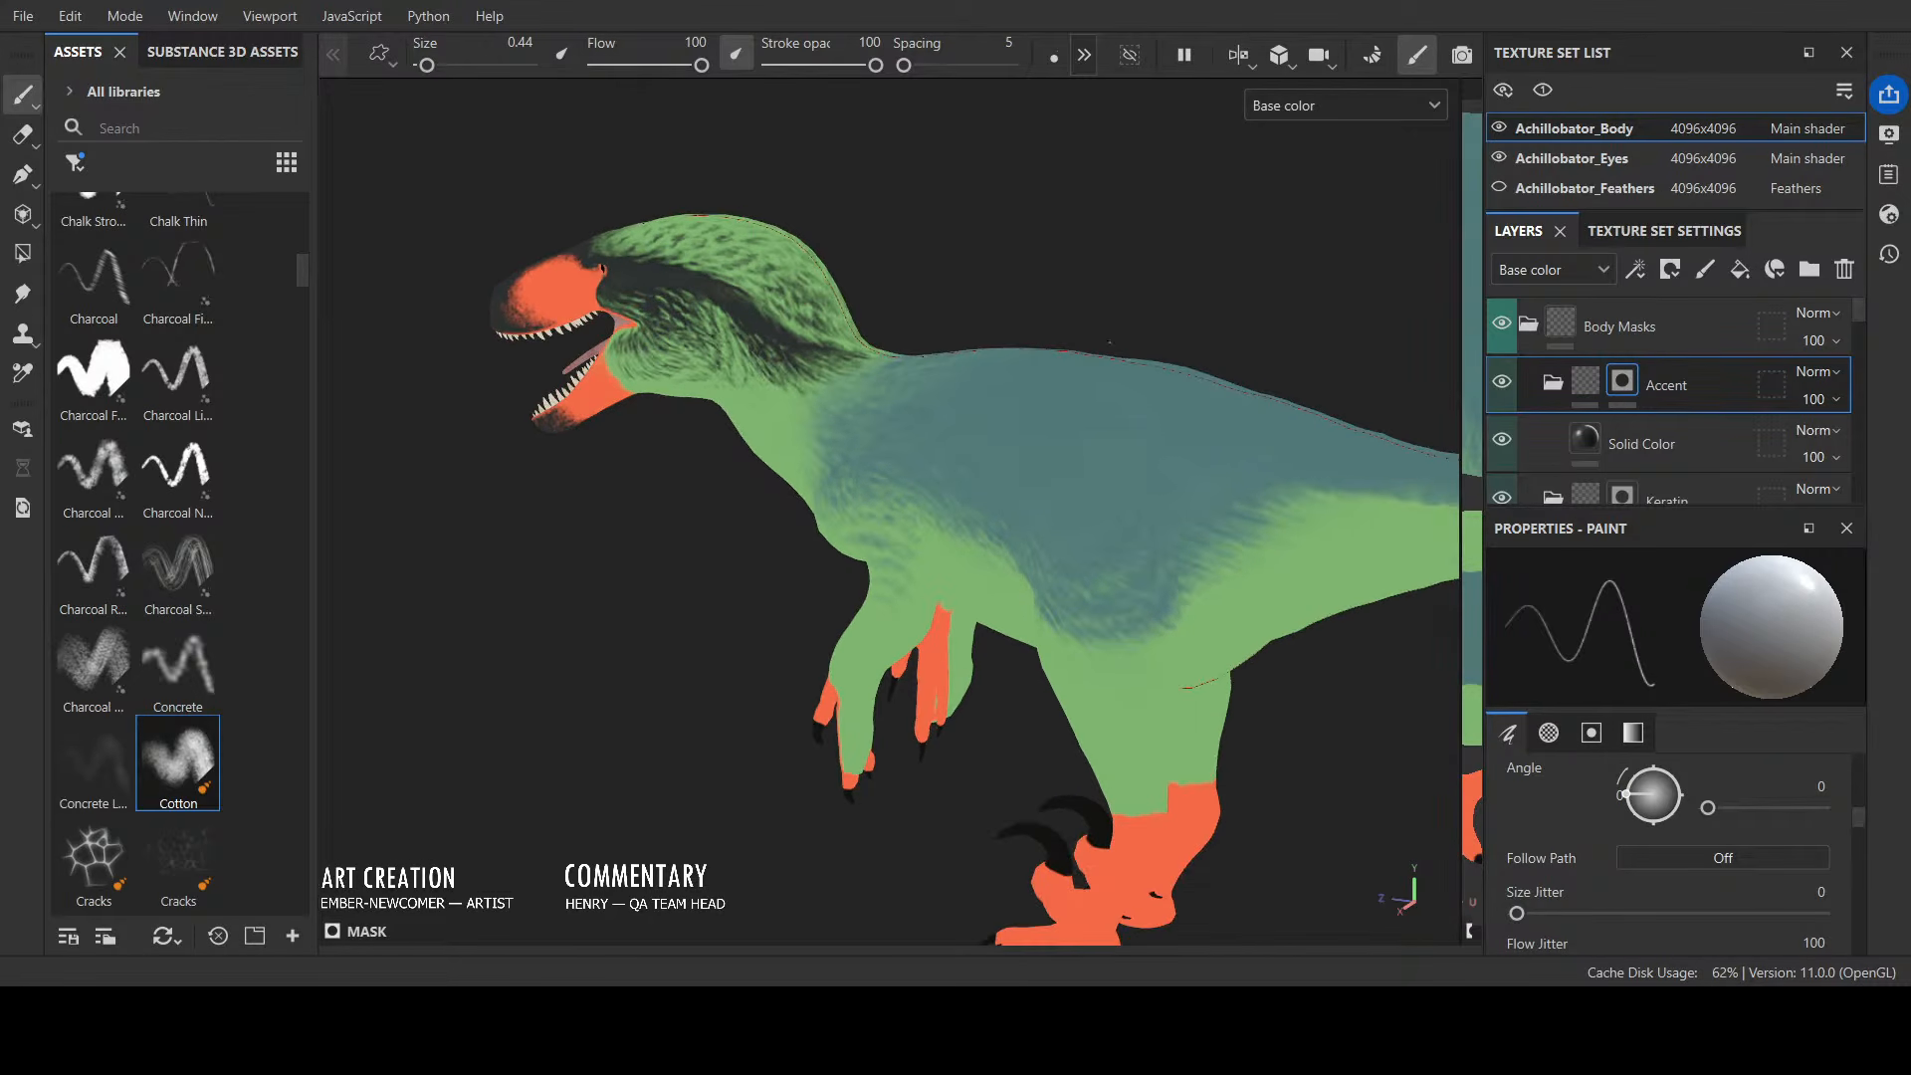
alt+drag(896, 631, 482, 618)
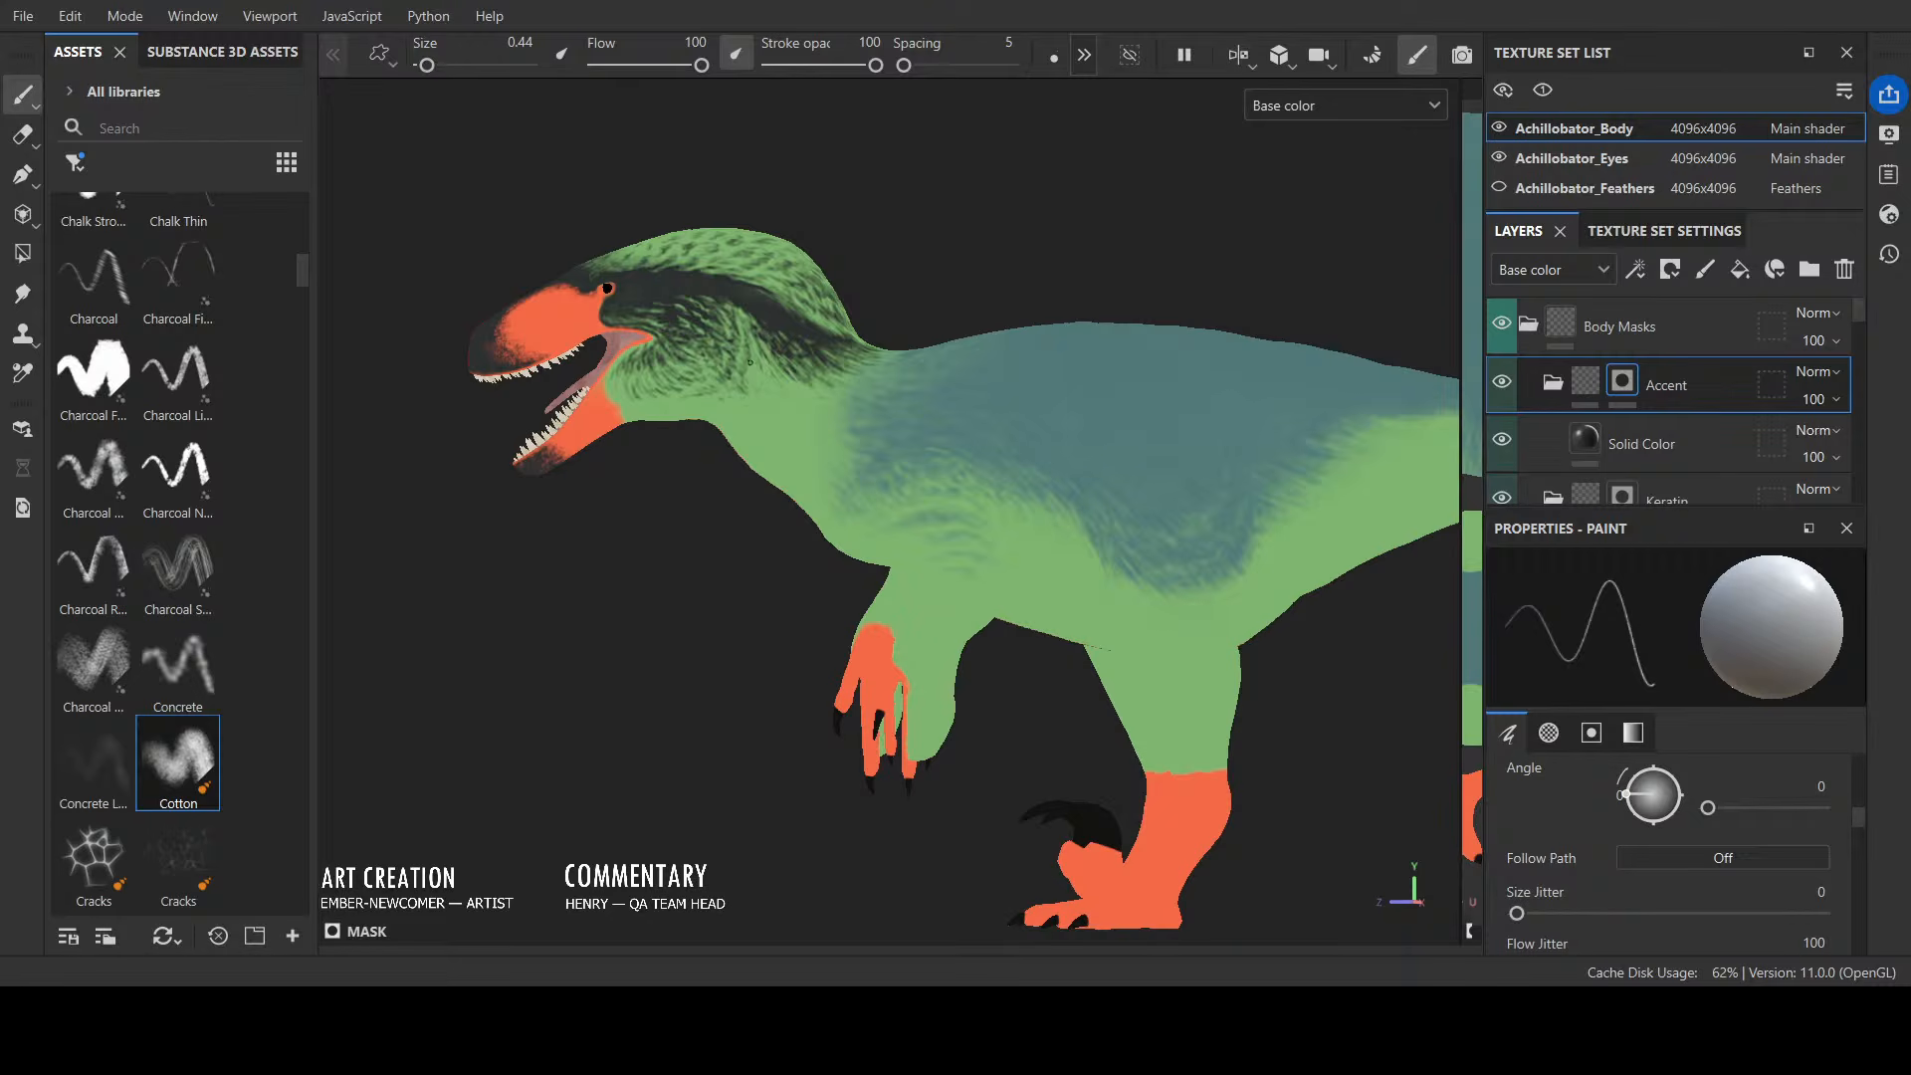
alt+drag(796, 287, 951, 276)
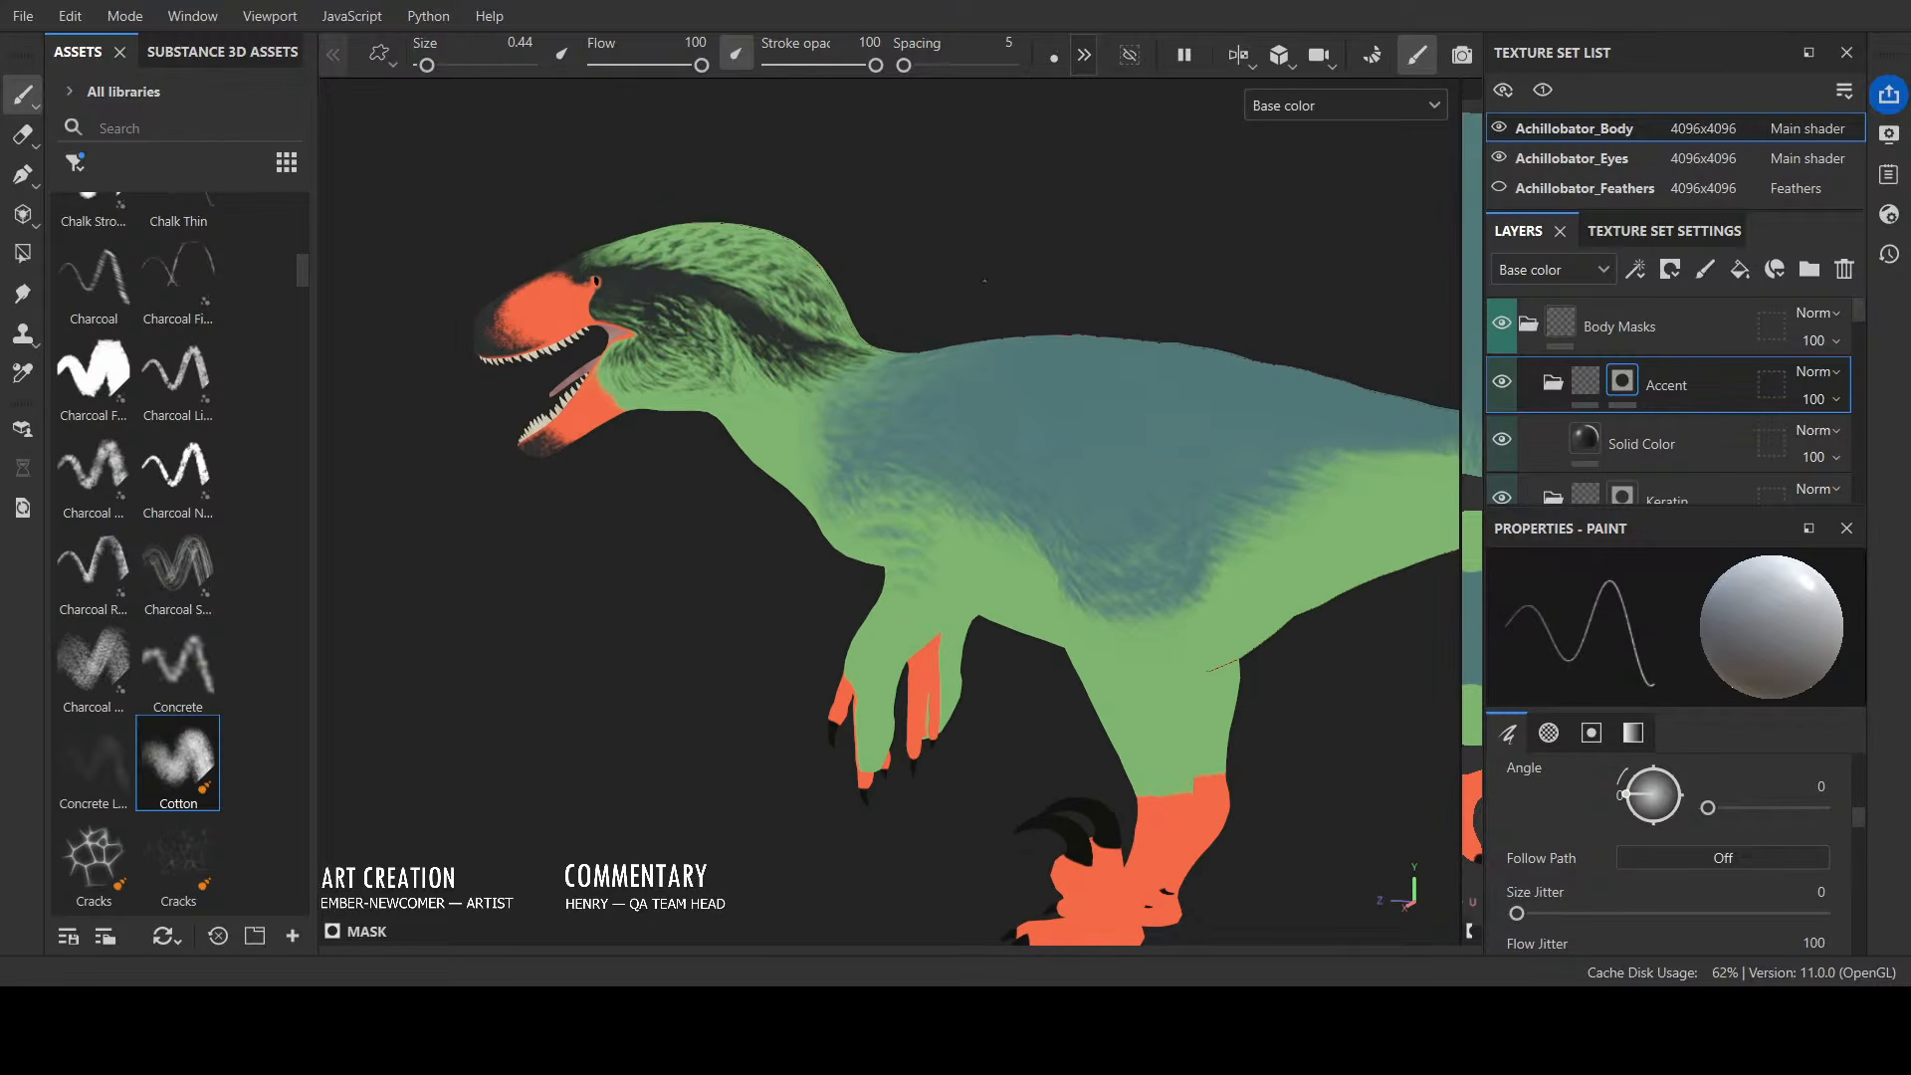
alt+drag(931, 435, 797, 686)
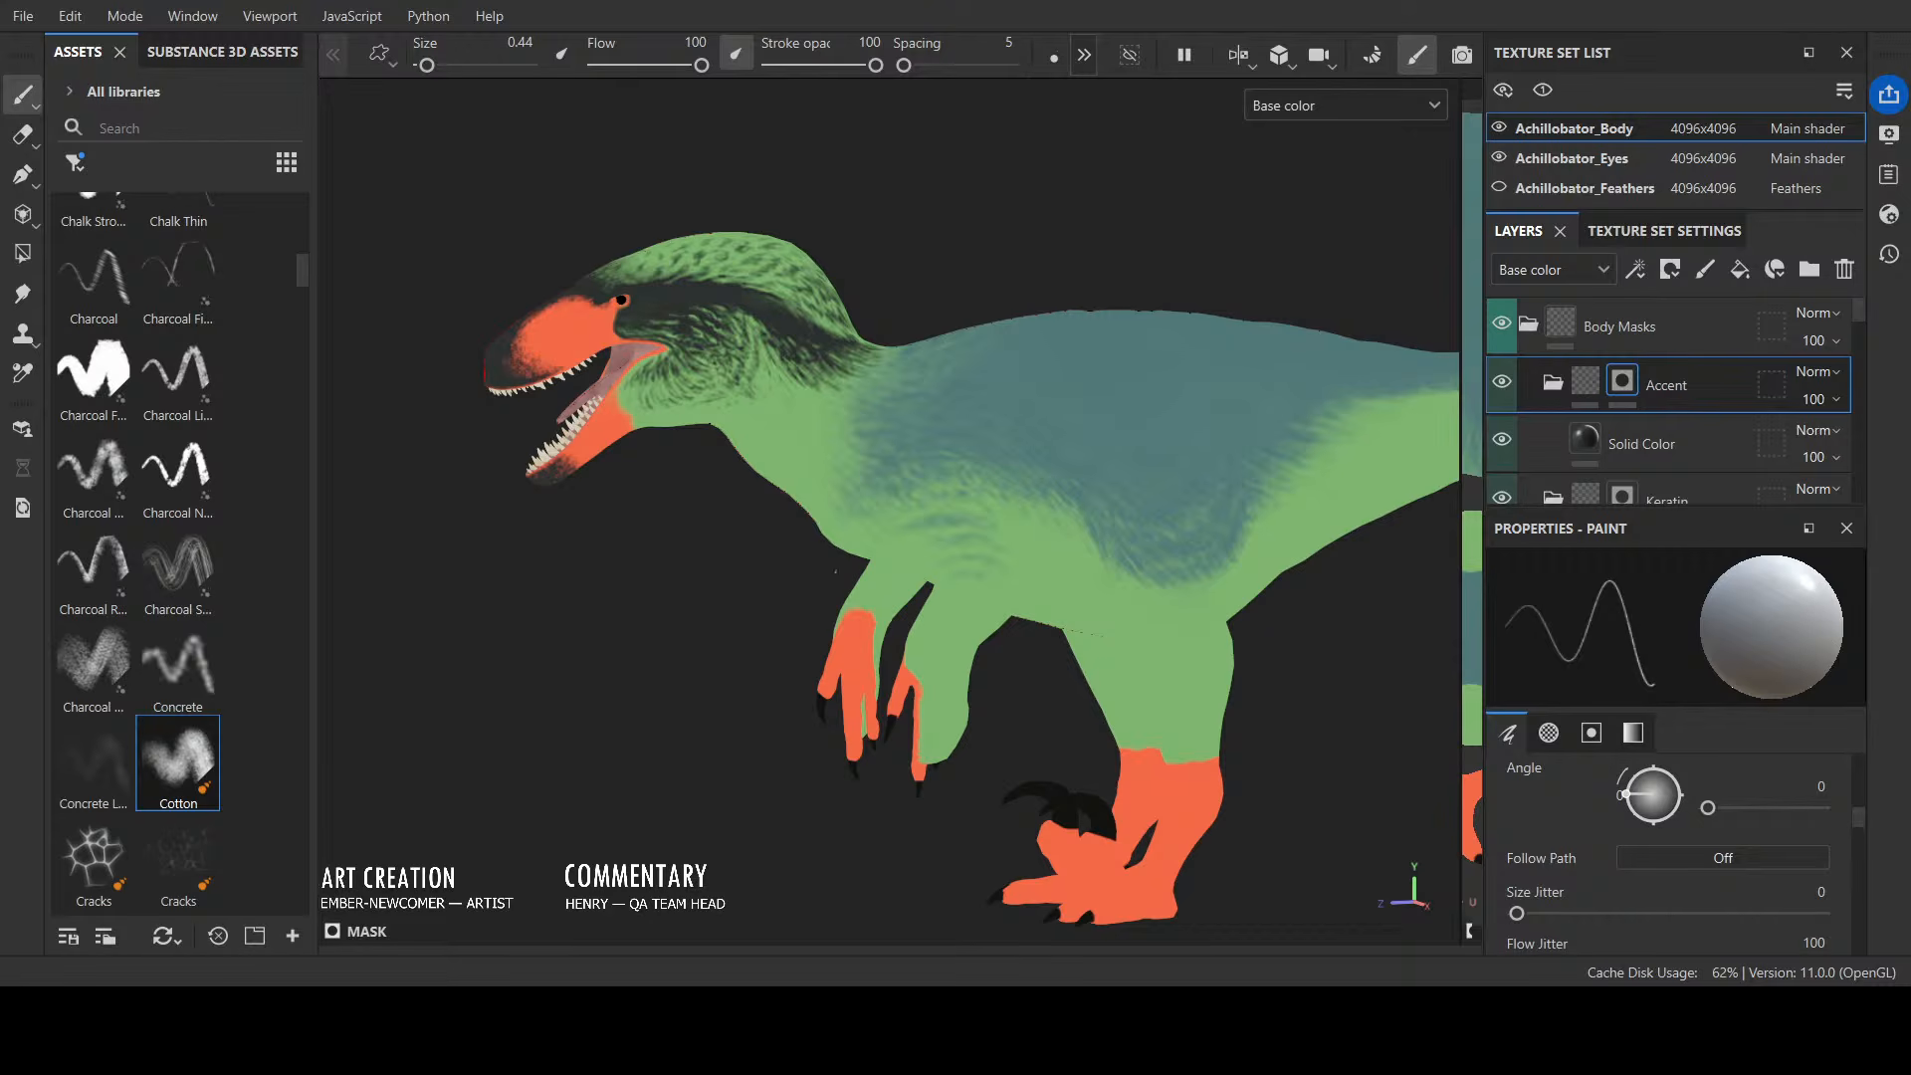
alt+drag(696, 617, 651, 594)
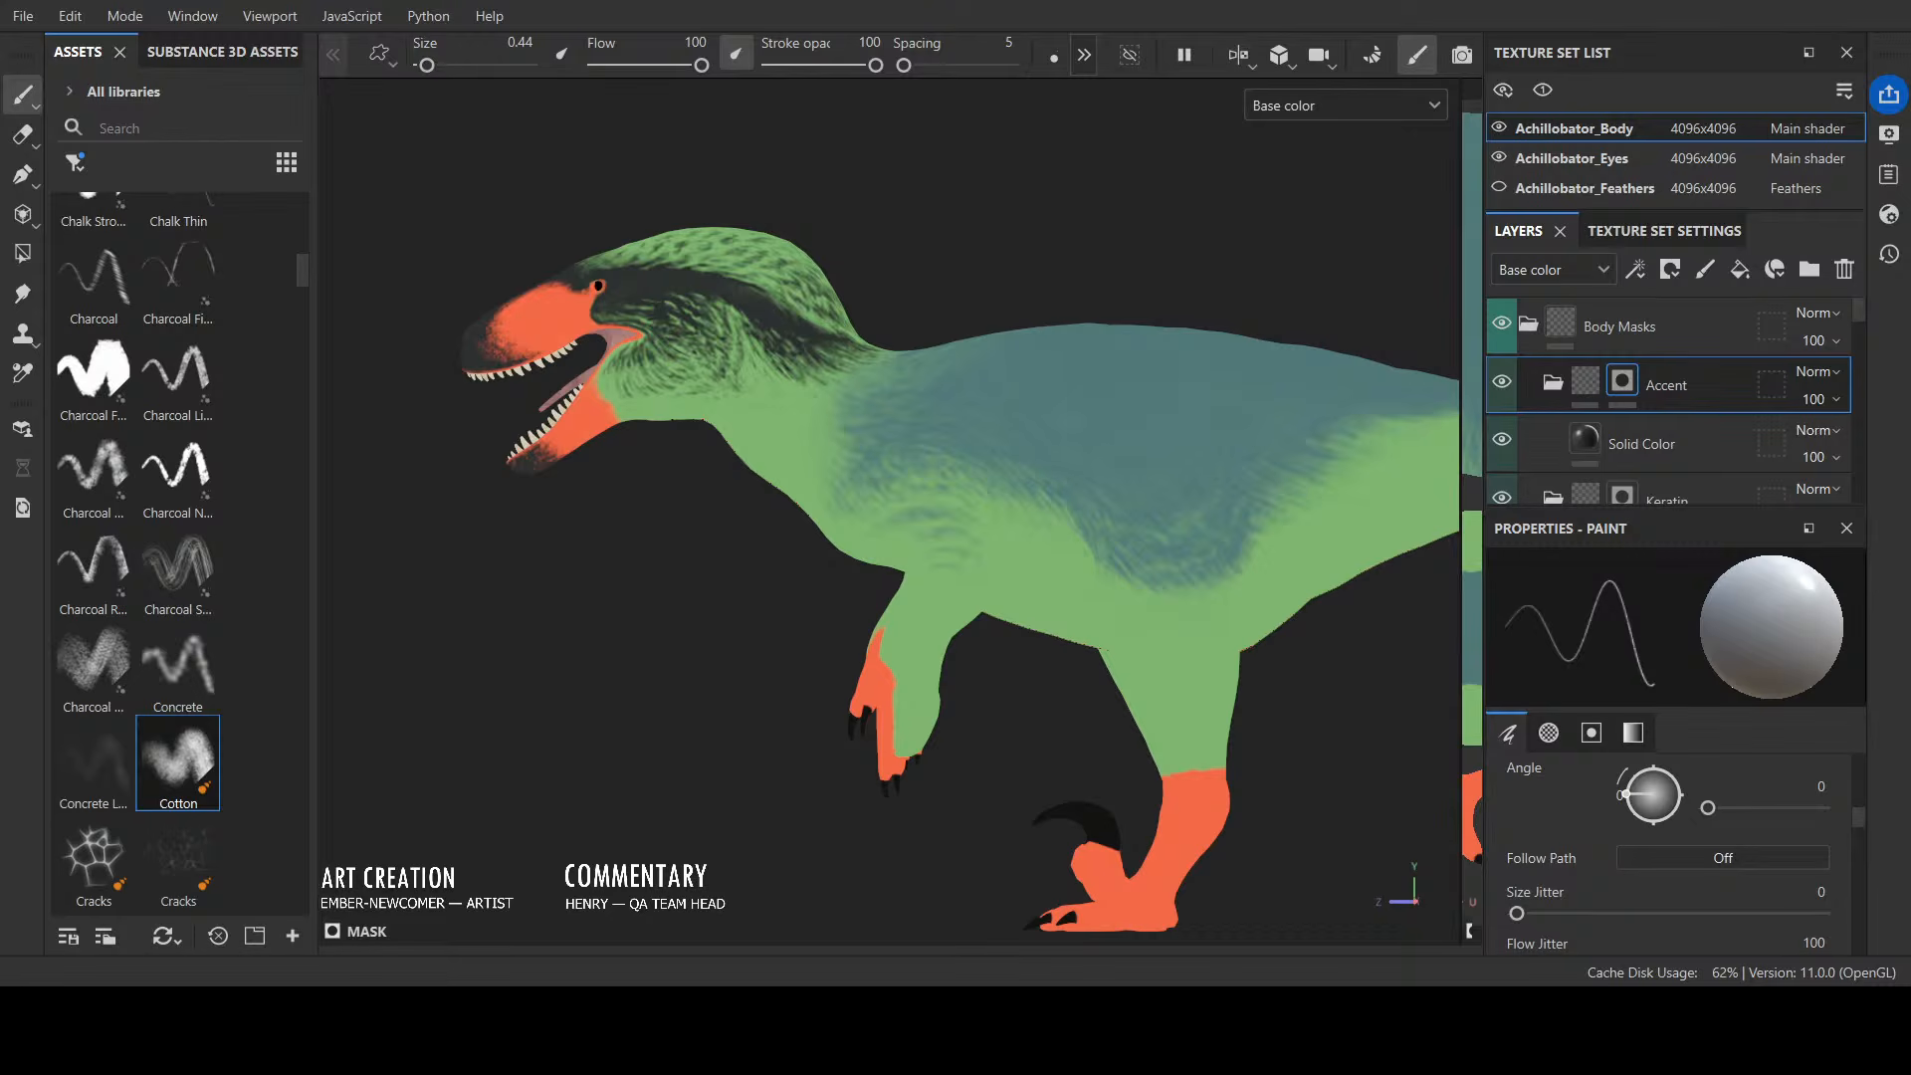
Step: Make the mask of the Primary Pattern B layer group the active painting target
scroll(1672, 398, down, 1)
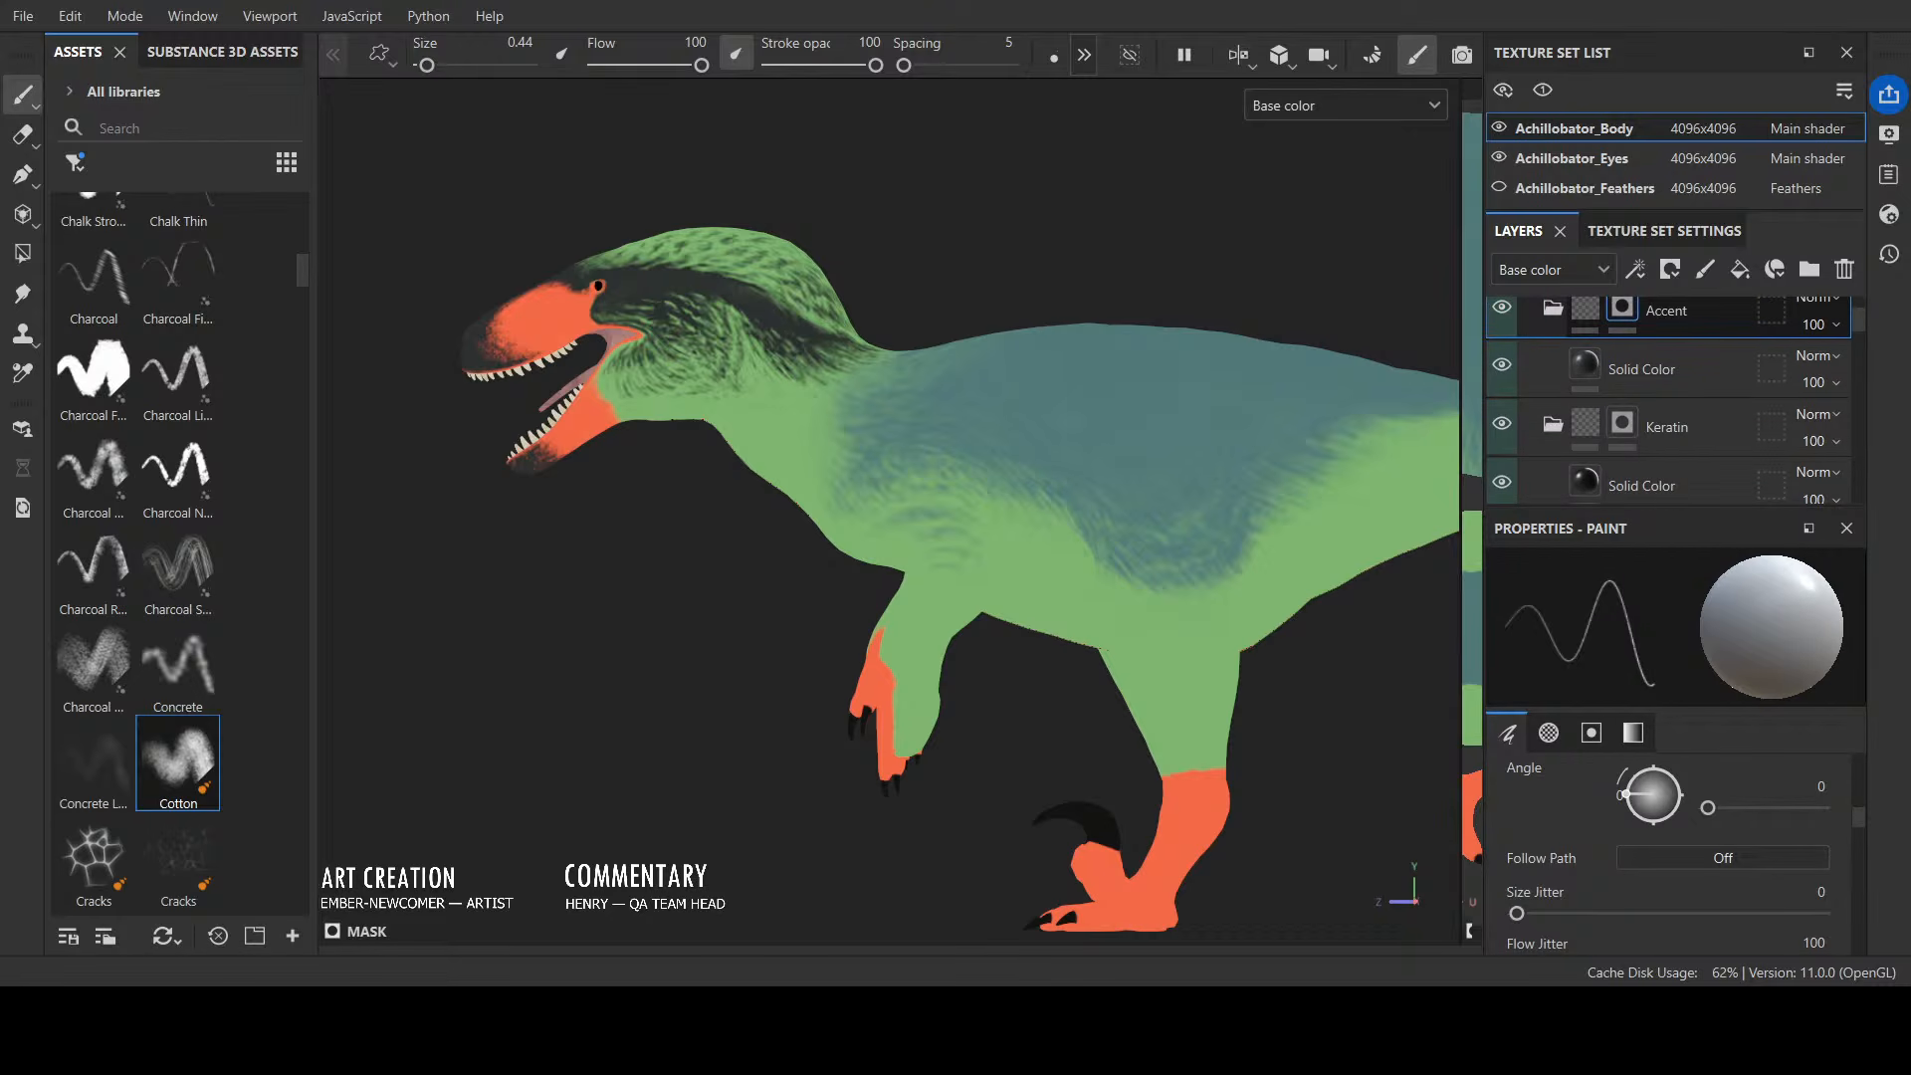
scroll(1672, 398, down, 4)
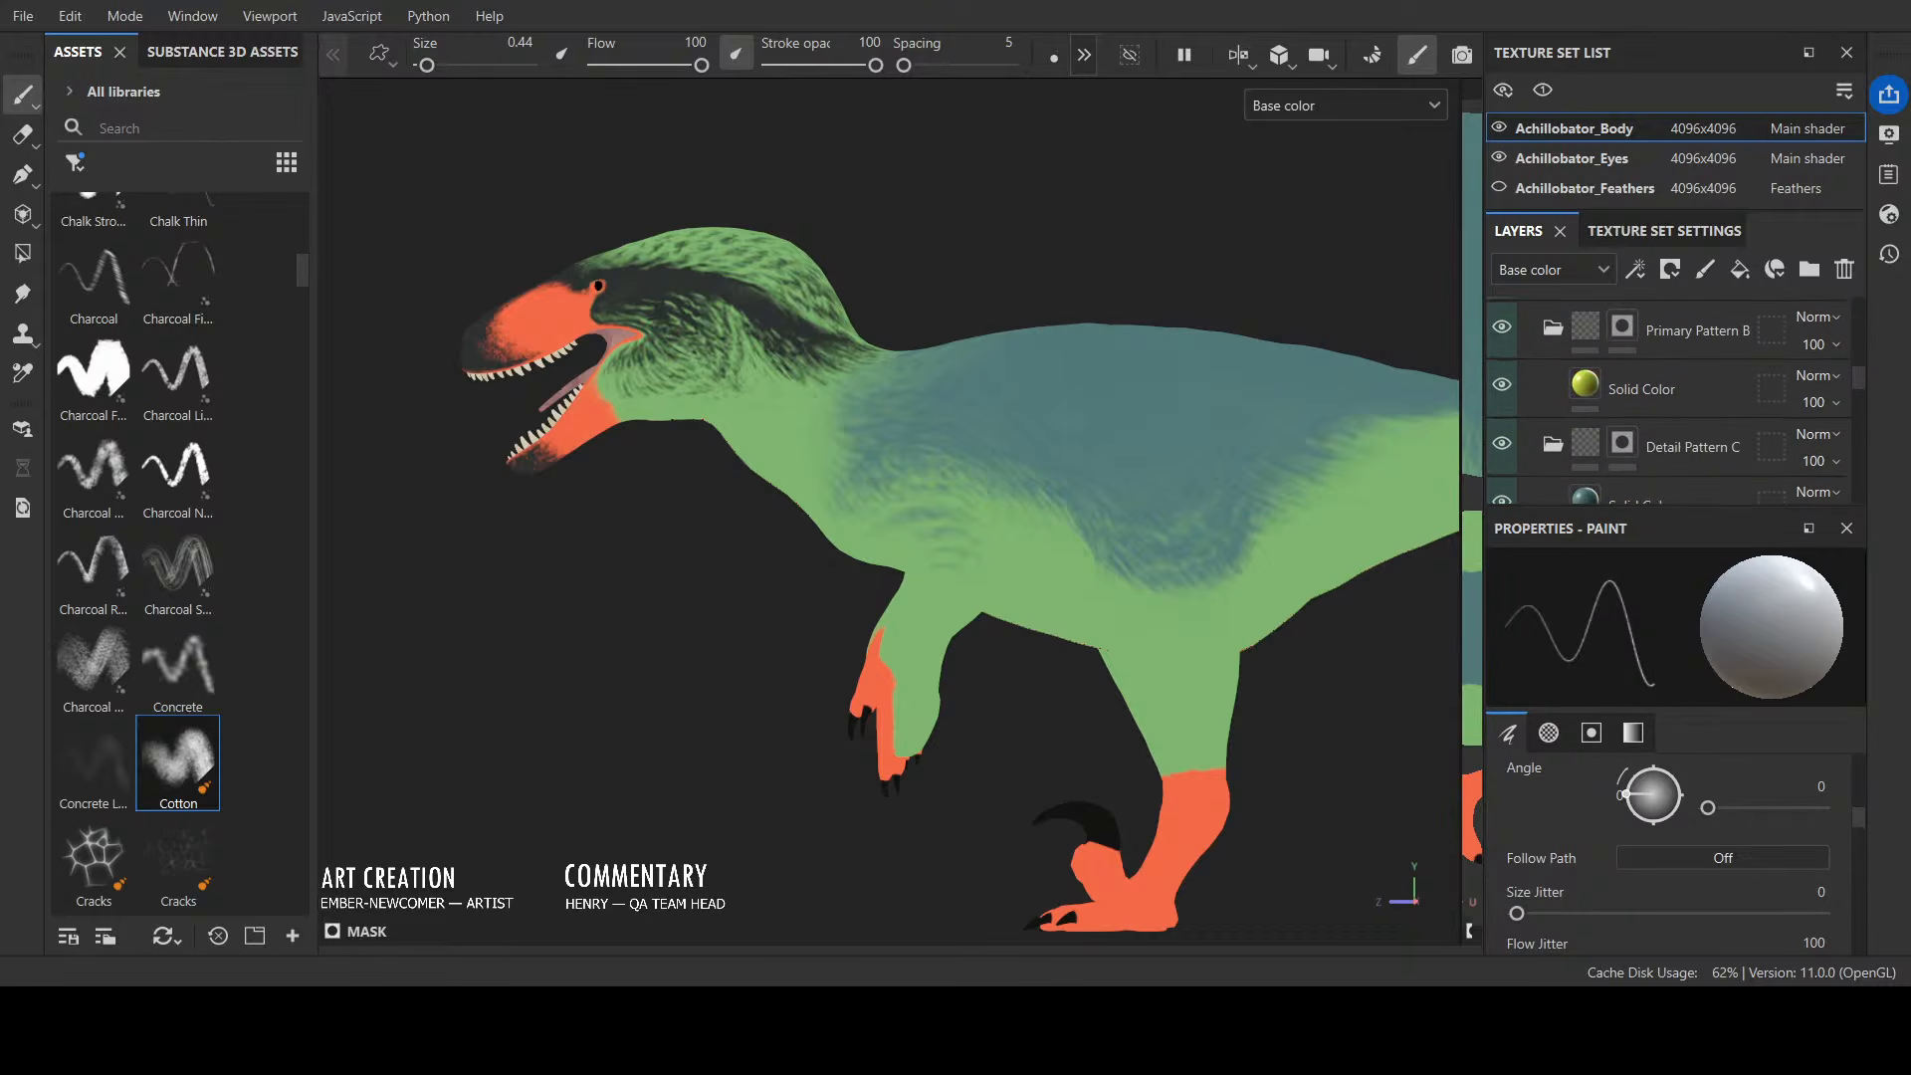
scroll(1672, 398, down, 1)
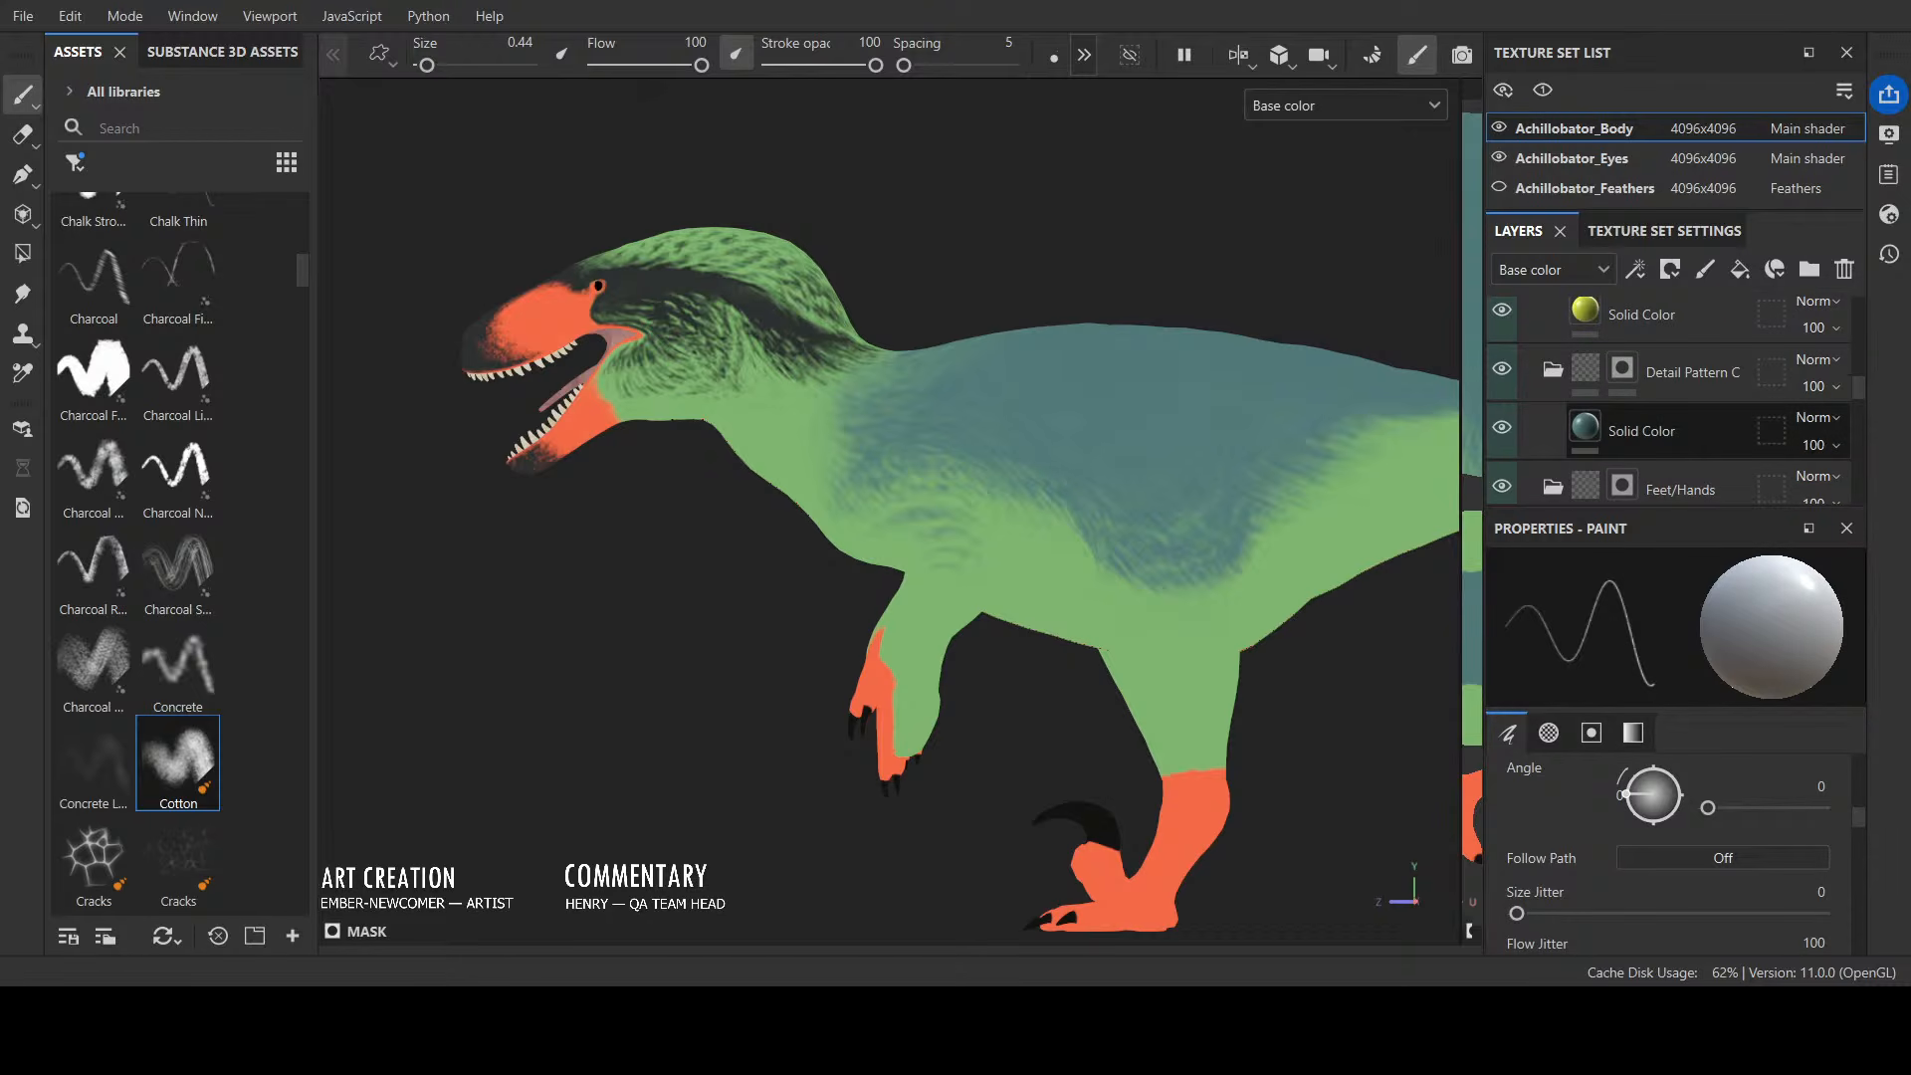
scroll(1629, 399, up, 1)
click(1628, 341)
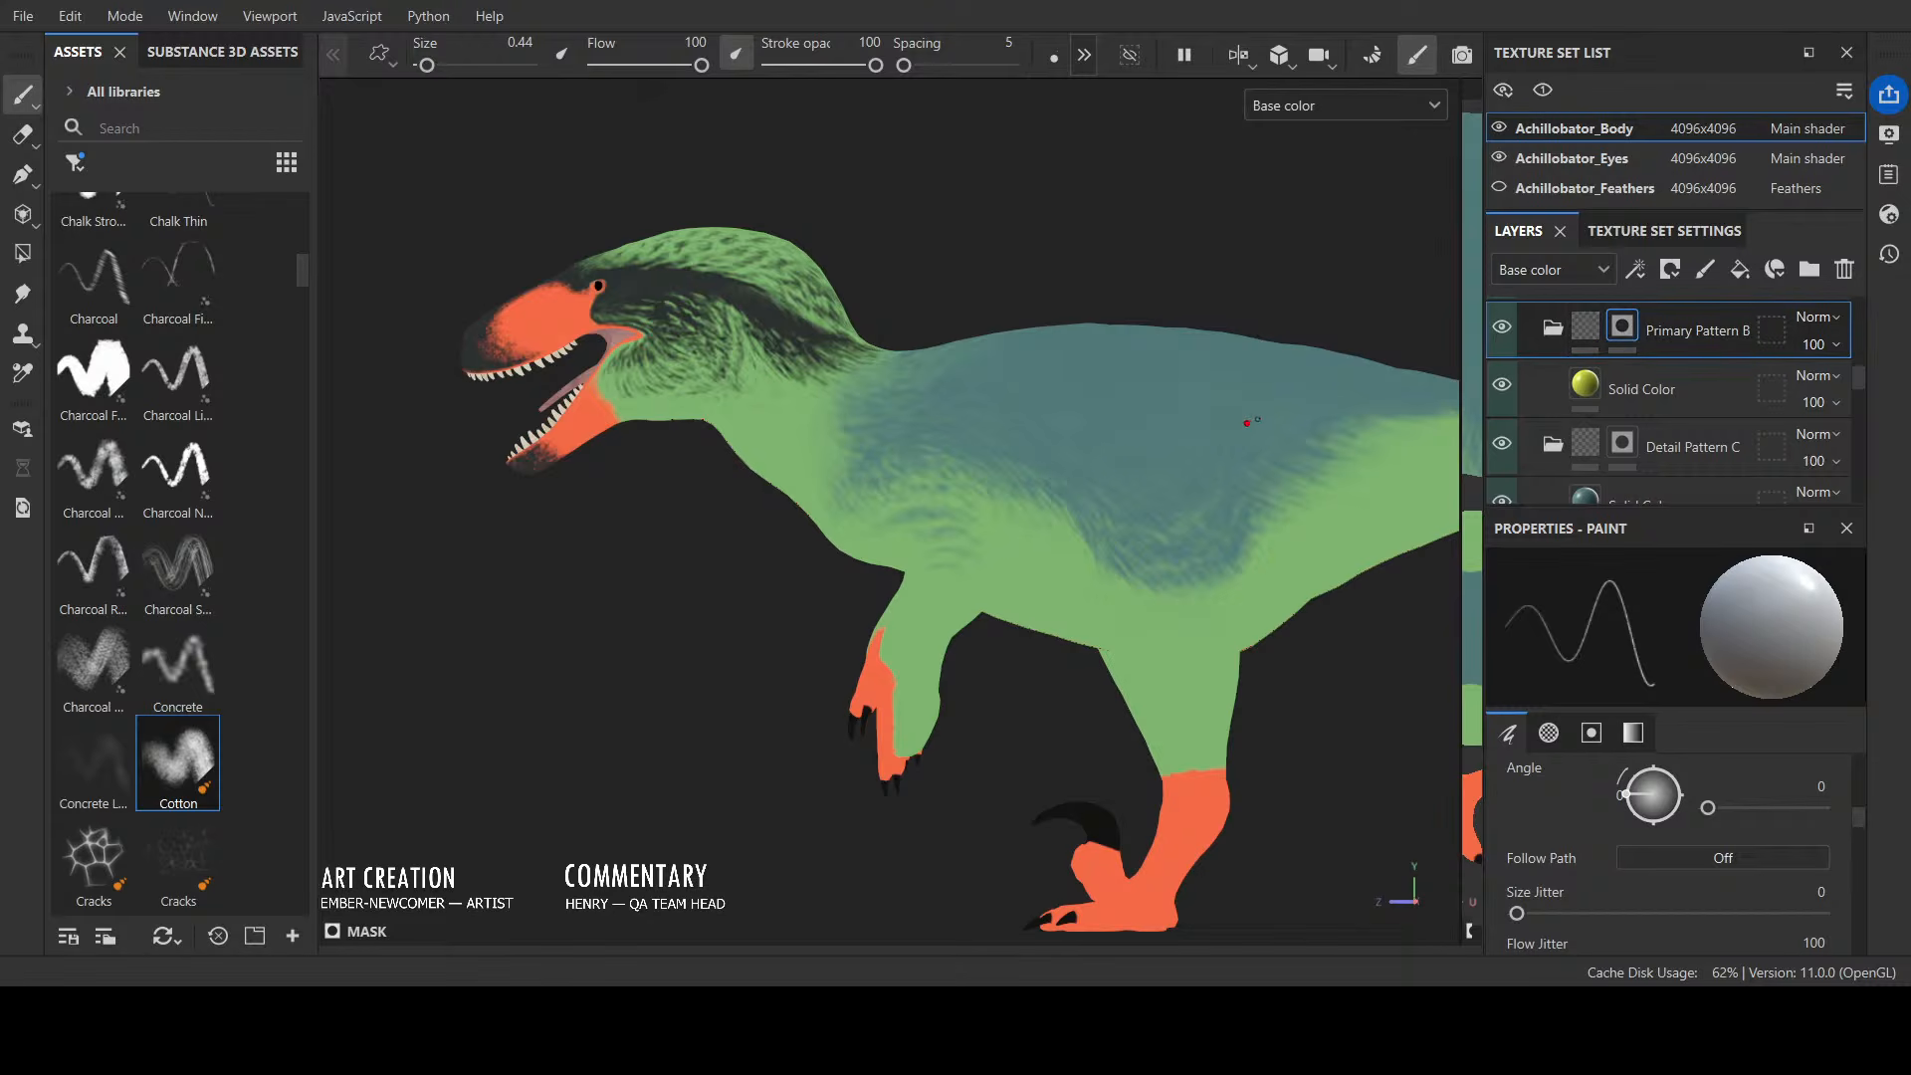
Step: Paint yellow over the front of the crown with the Cotton brush at size 7.14, undoing the last stroke
alt+drag(639, 561, 702, 203)
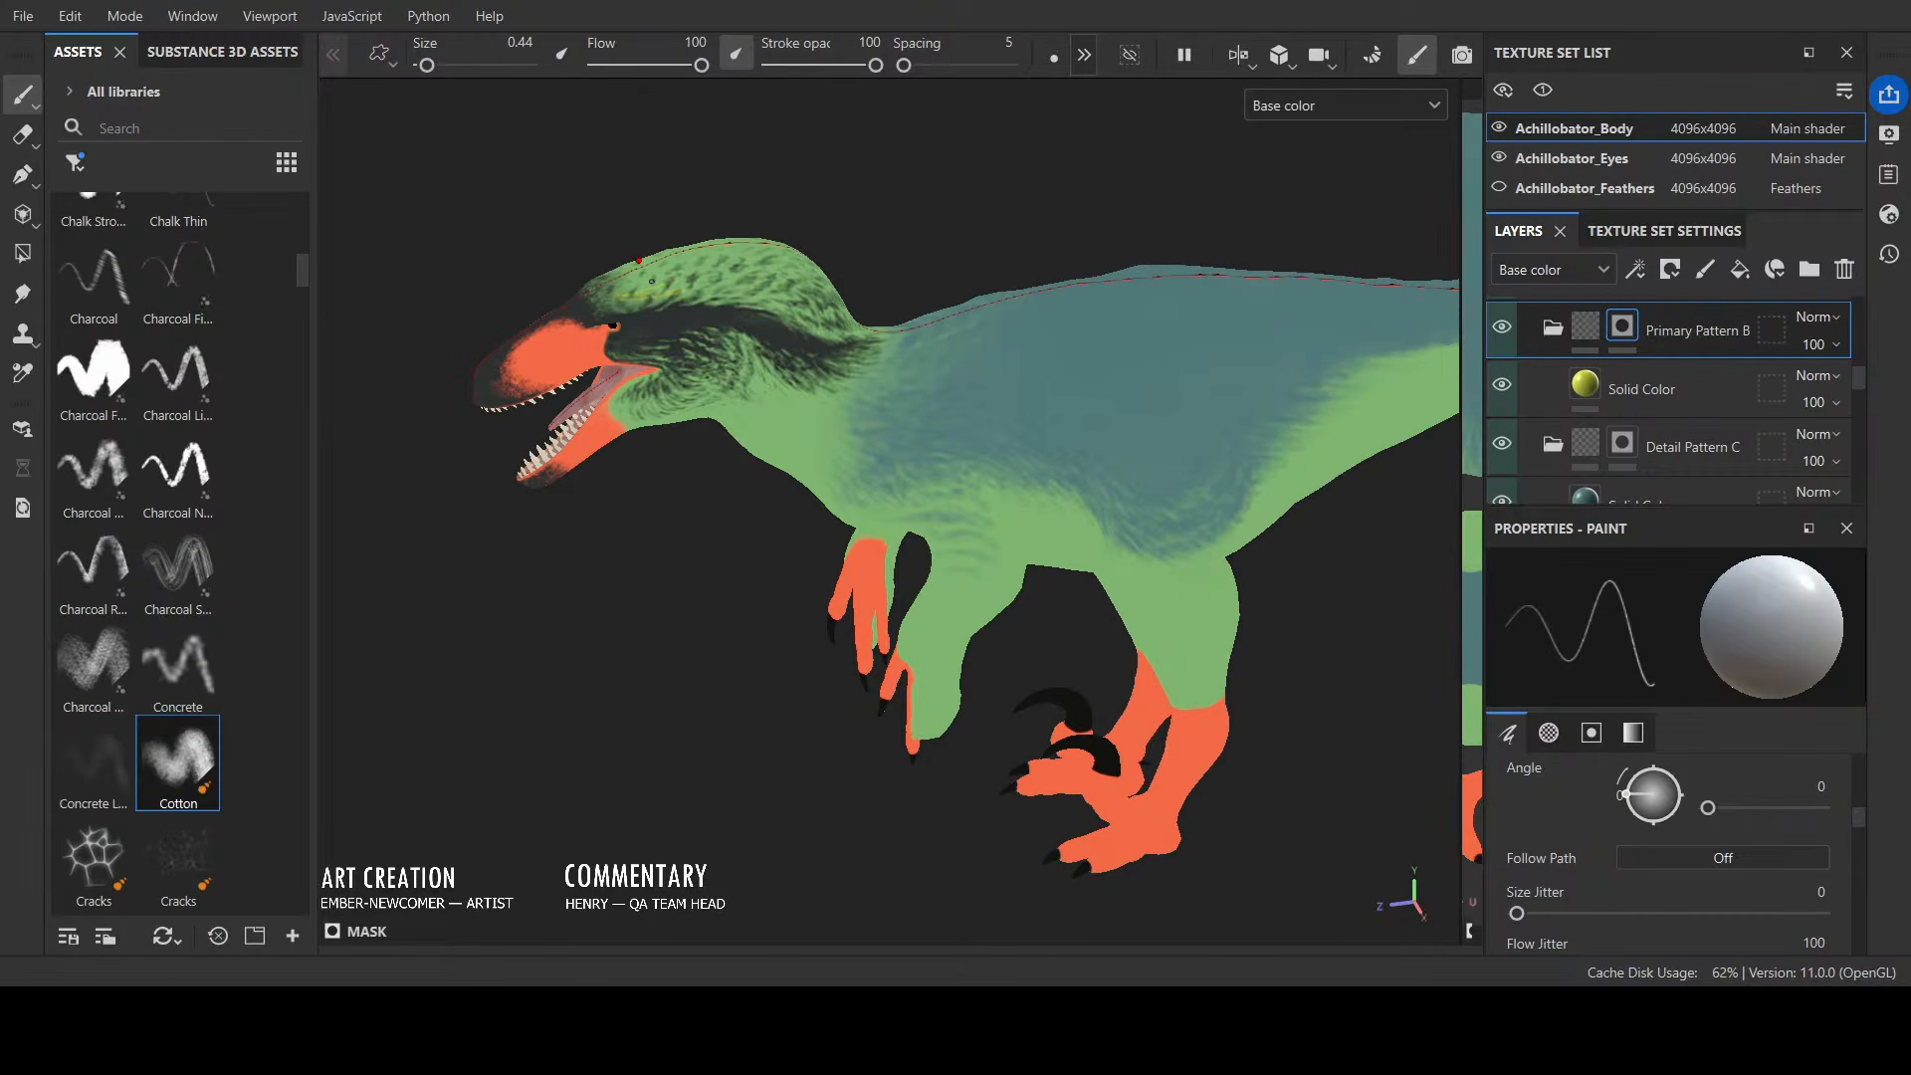
ctrl+right_drag(652, 282, 718, 282)
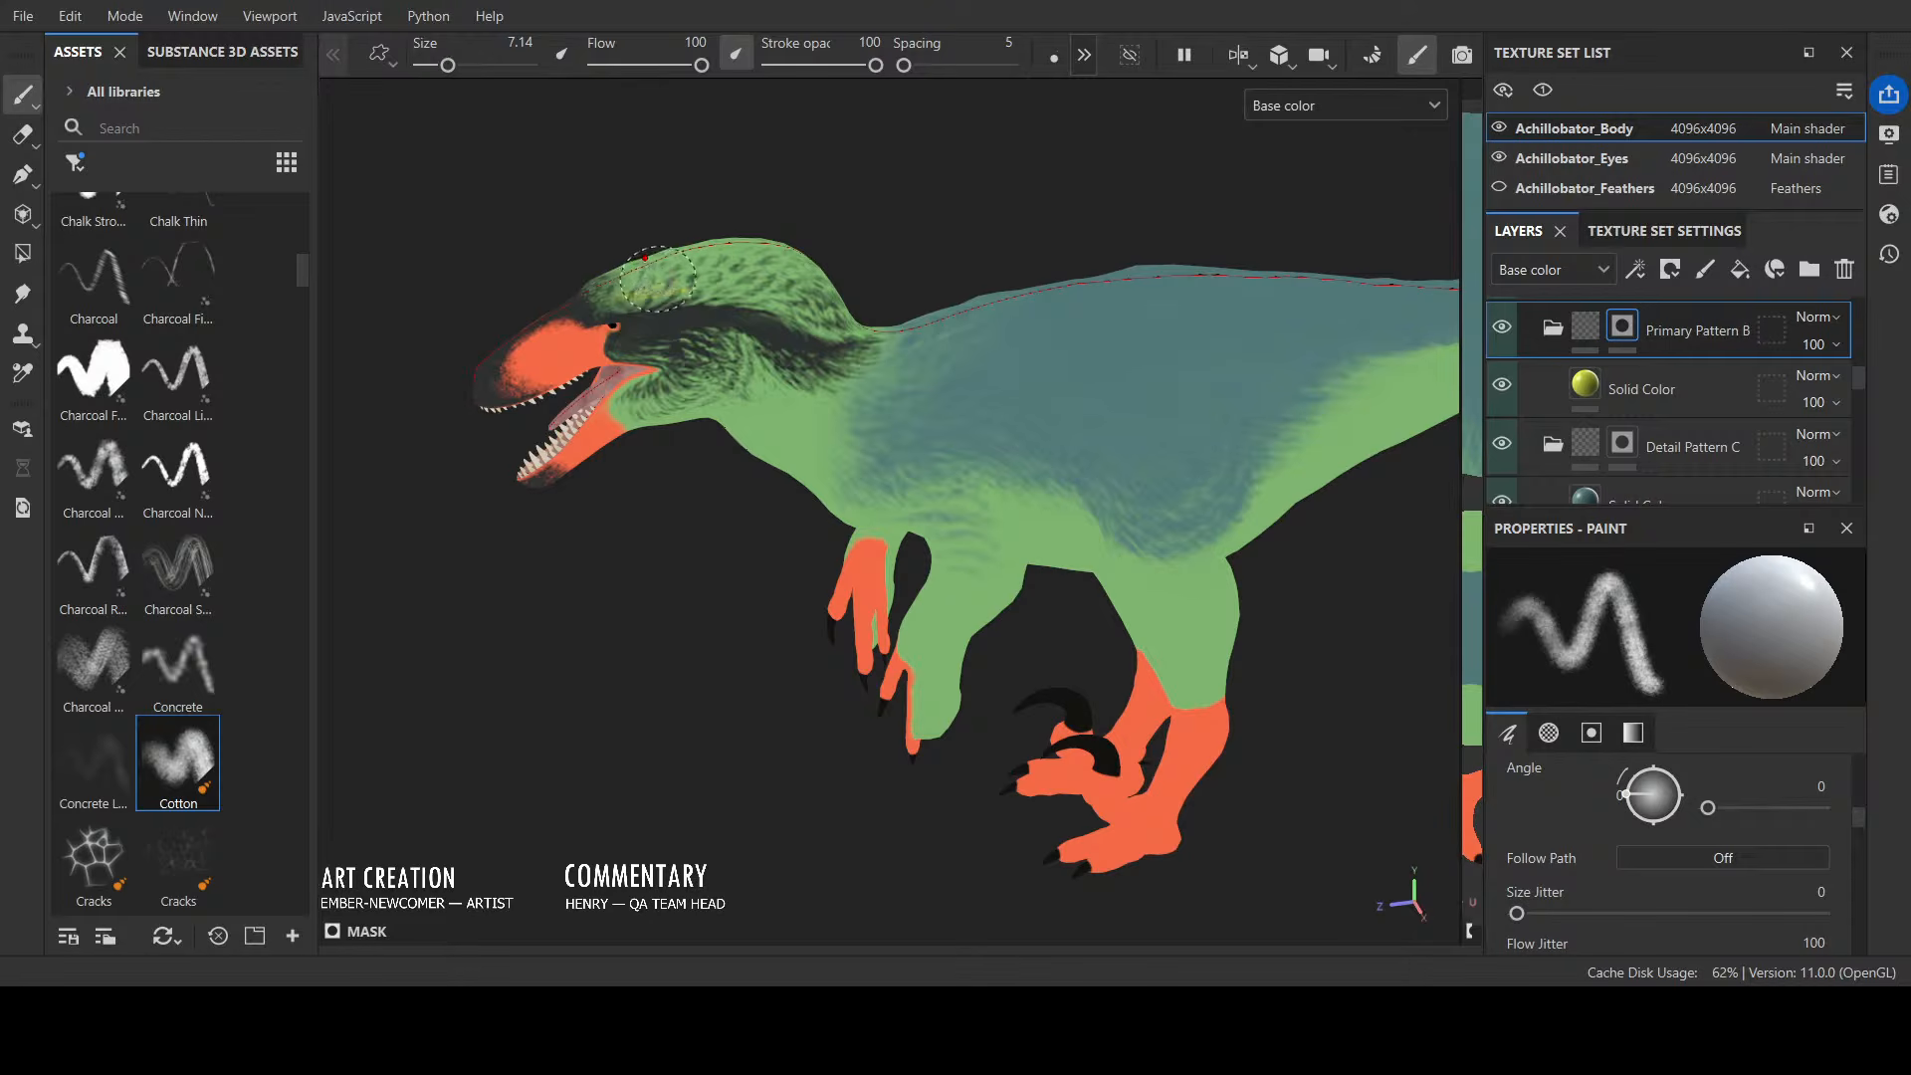
mouse_move(652, 284)
mouse_down()
mouse_move(605, 290)
mouse_move(711, 298)
mouse_move(717, 257)
mouse_move(796, 239)
mouse_move(1092, 245)
mouse_up()
key(ctrl+z)
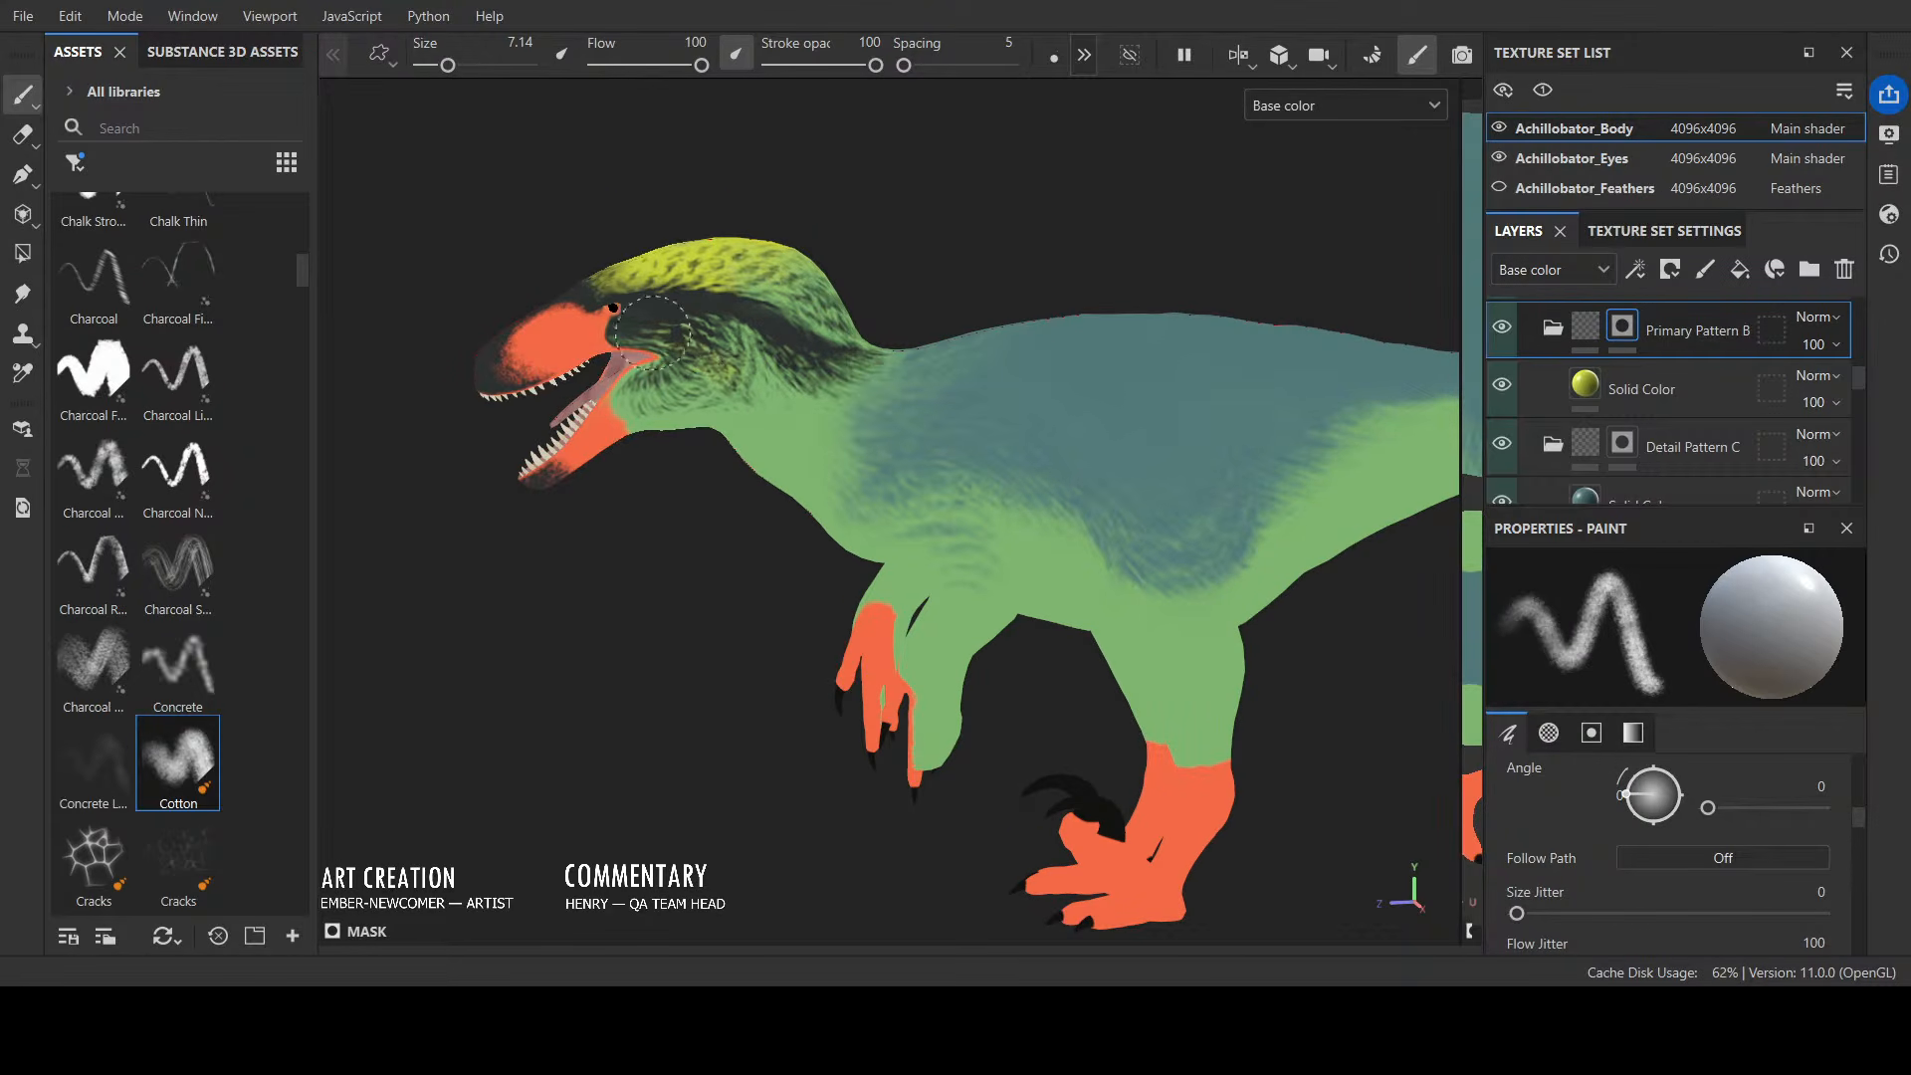
Step: Paint yellow into the cheek feathers behind the jaw in the Primary Pattern B mask, reducing the Cotton brush to size 5.16
mouse_move(687, 336)
mouse_down()
mouse_move(704, 354)
mouse_move(711, 307)
mouse_move(753, 289)
mouse_move(749, 353)
mouse_move(637, 385)
mouse_move(668, 396)
mouse_up()
mouse_move(826, 359)
mouse_down()
mouse_move(802, 373)
mouse_move(816, 384)
mouse_move(831, 376)
mouse_move(669, 330)
mouse_move(776, 366)
mouse_up()
key([)
key([)
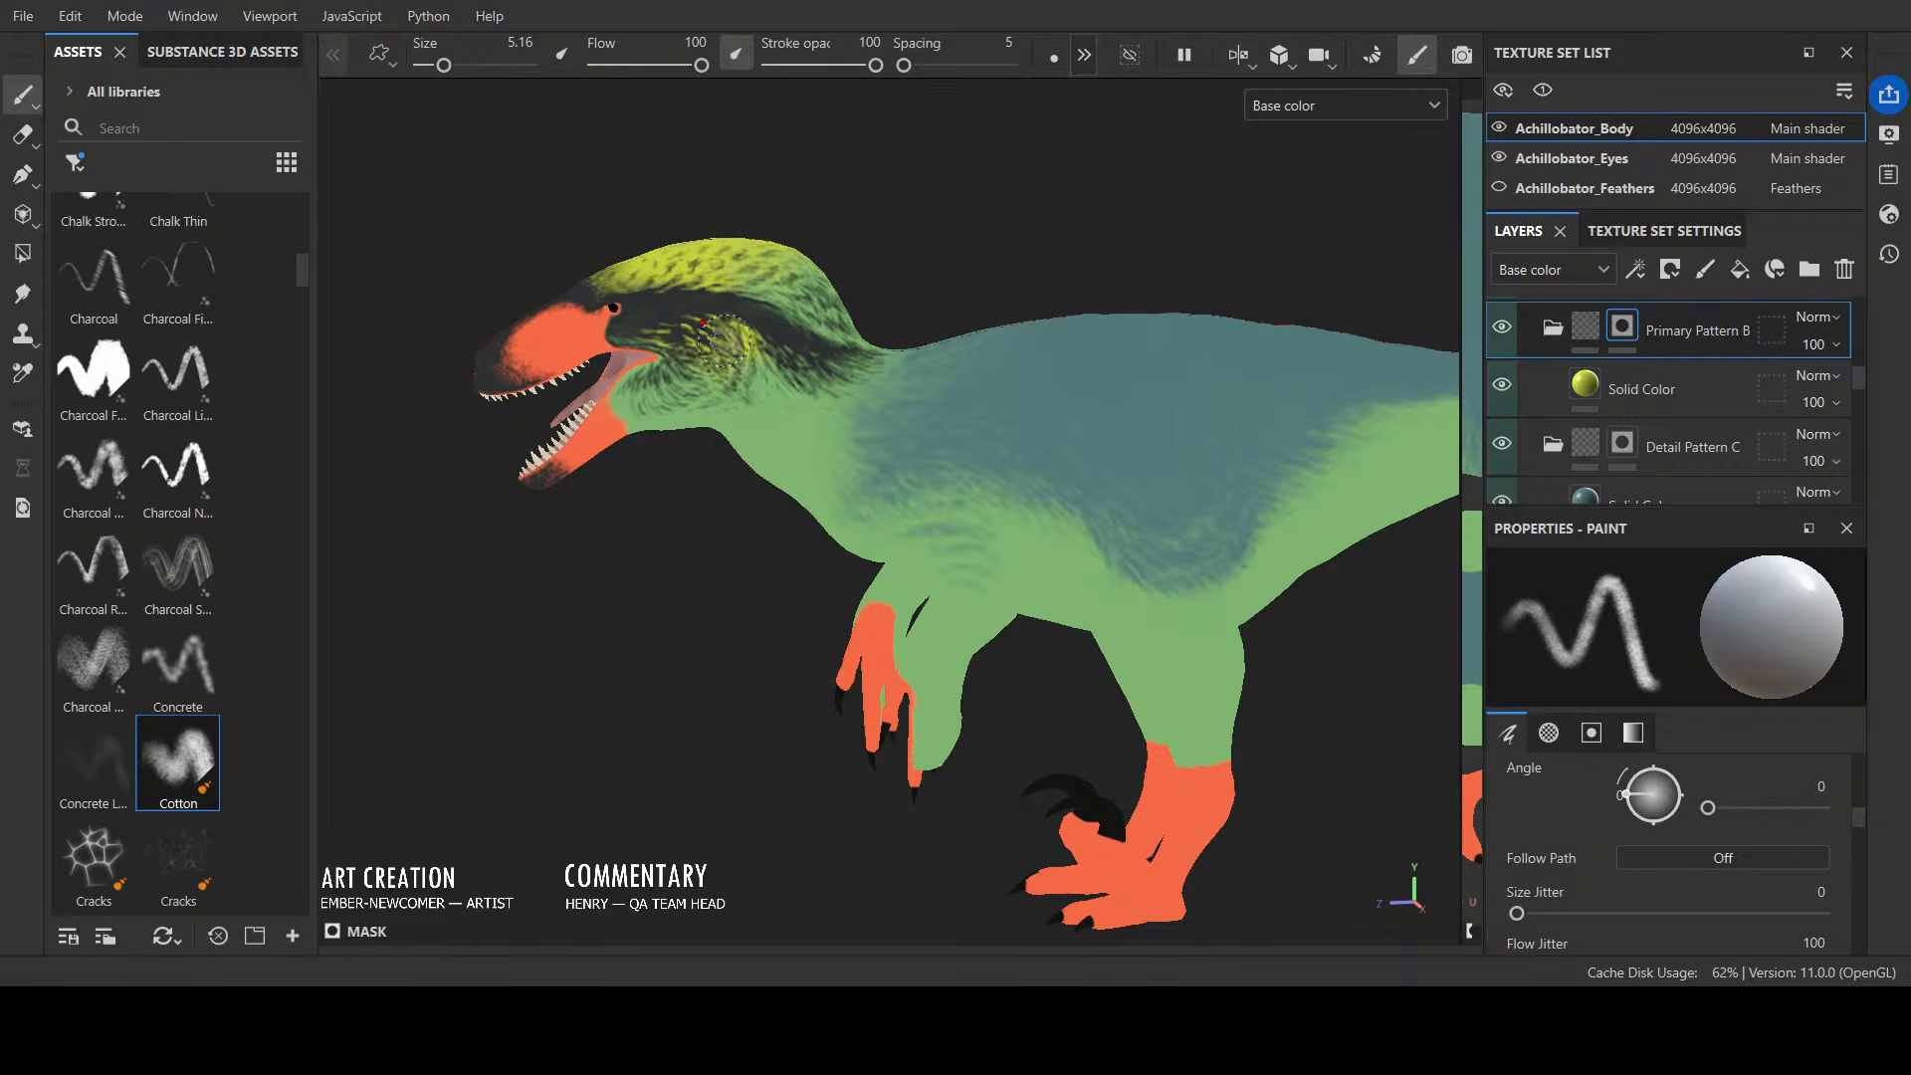
mouse_move(694, 360)
mouse_down()
mouse_move(673, 374)
mouse_move(728, 332)
mouse_move(752, 358)
mouse_up()
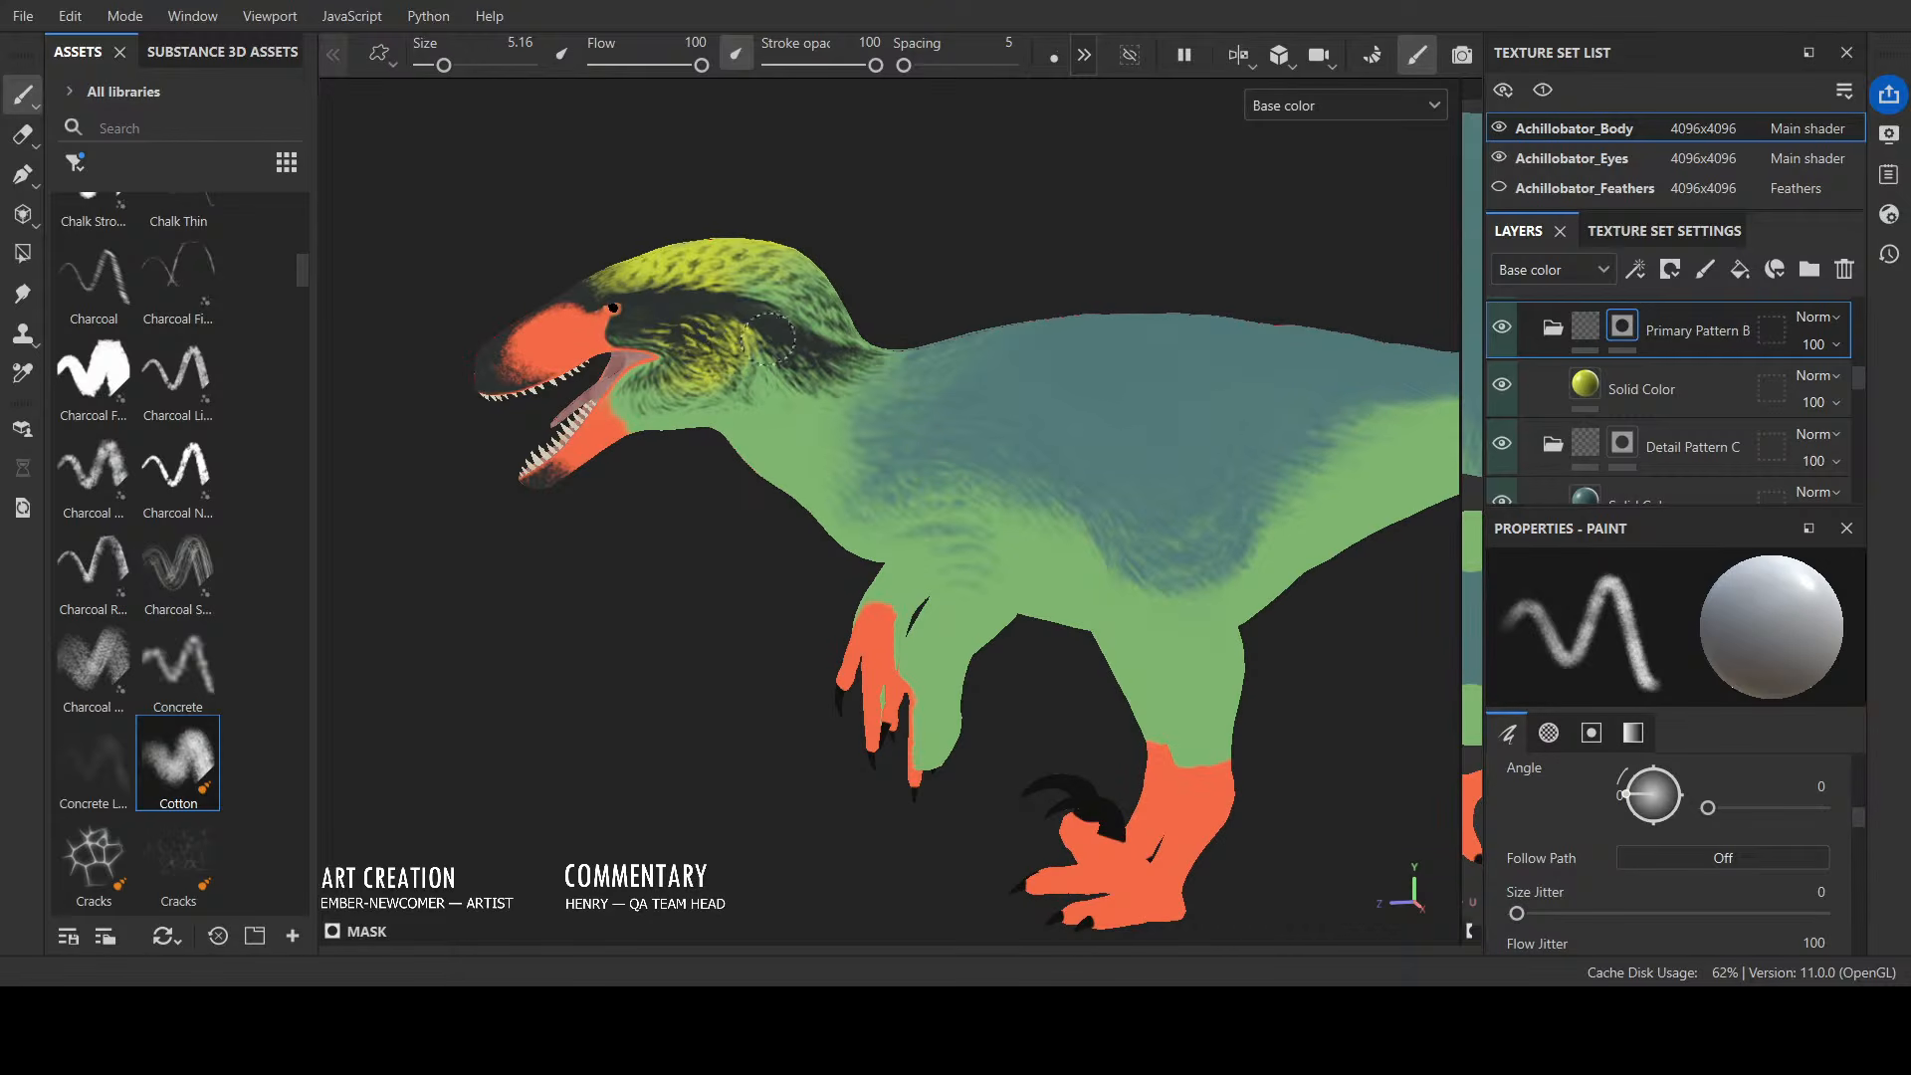
alt+drag(714, 272, 1144, 320)
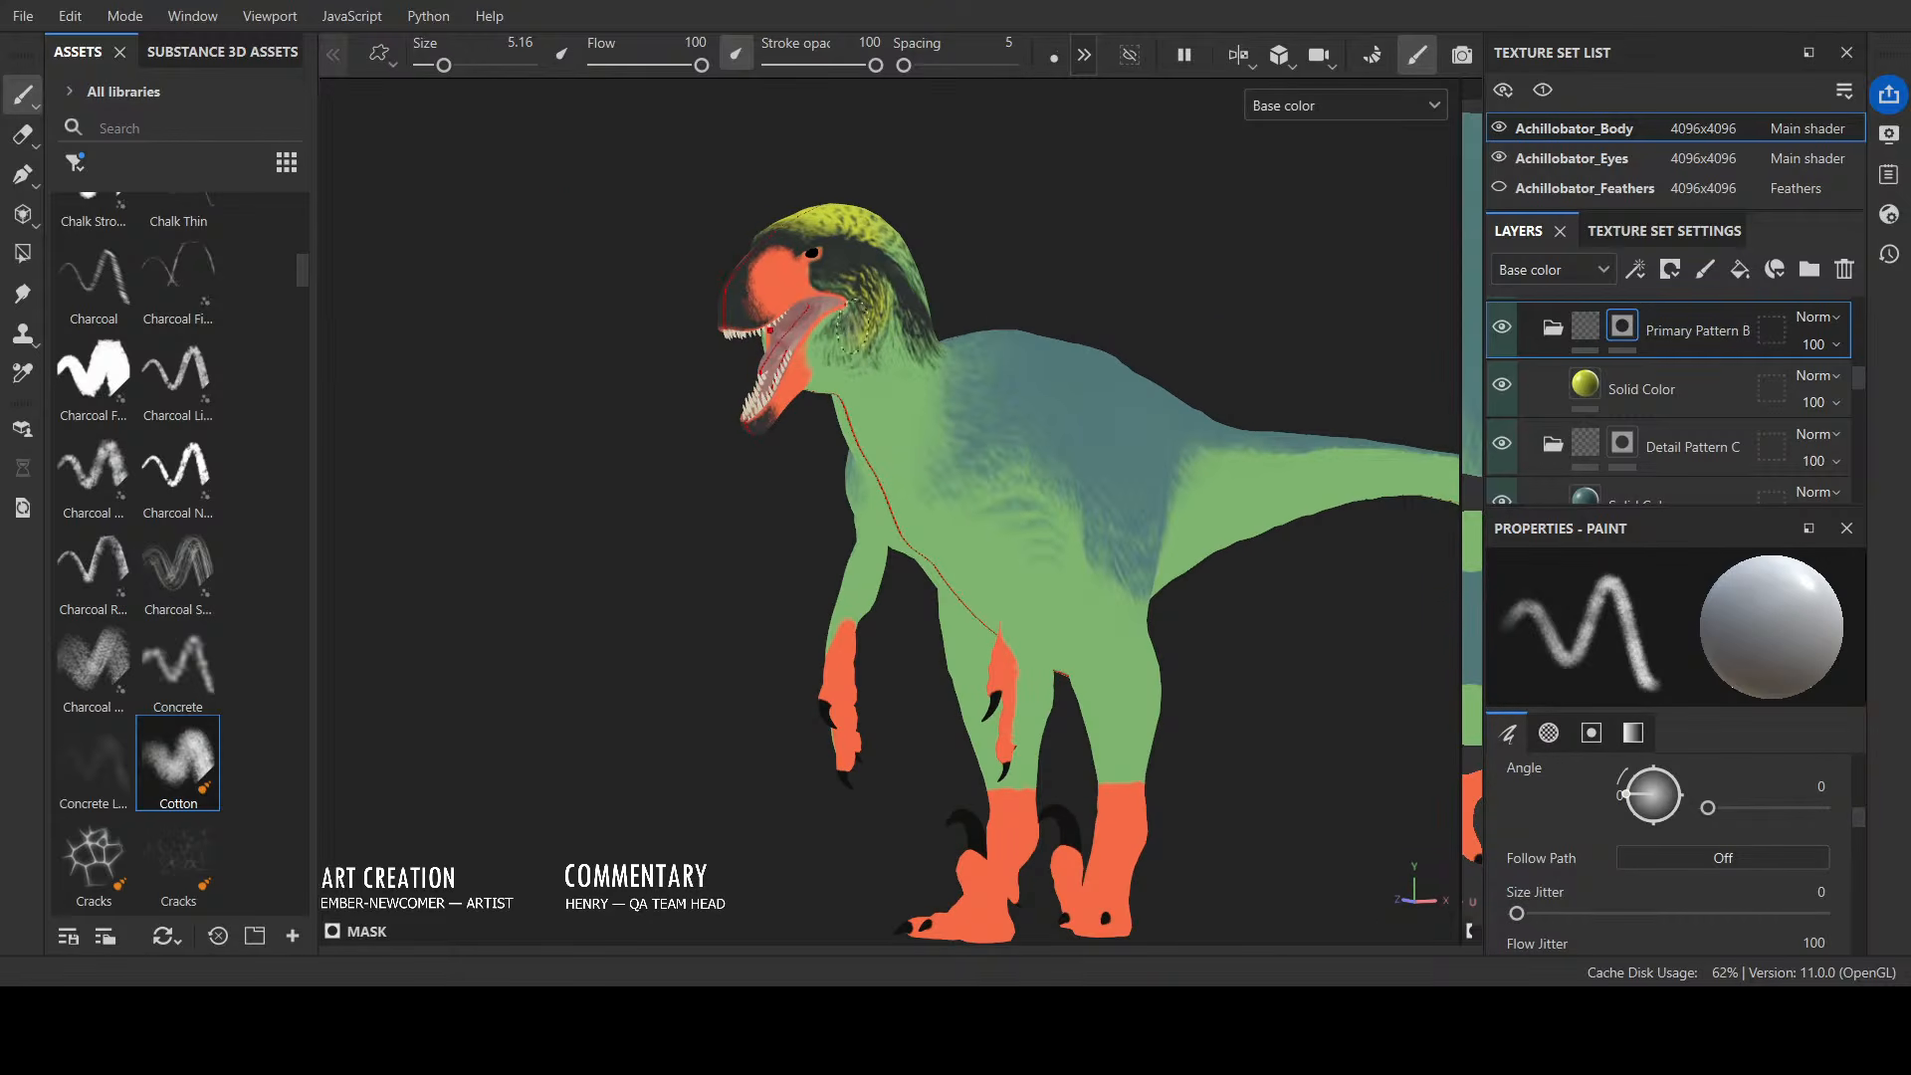
alt+drag(960, 326, 677, 364)
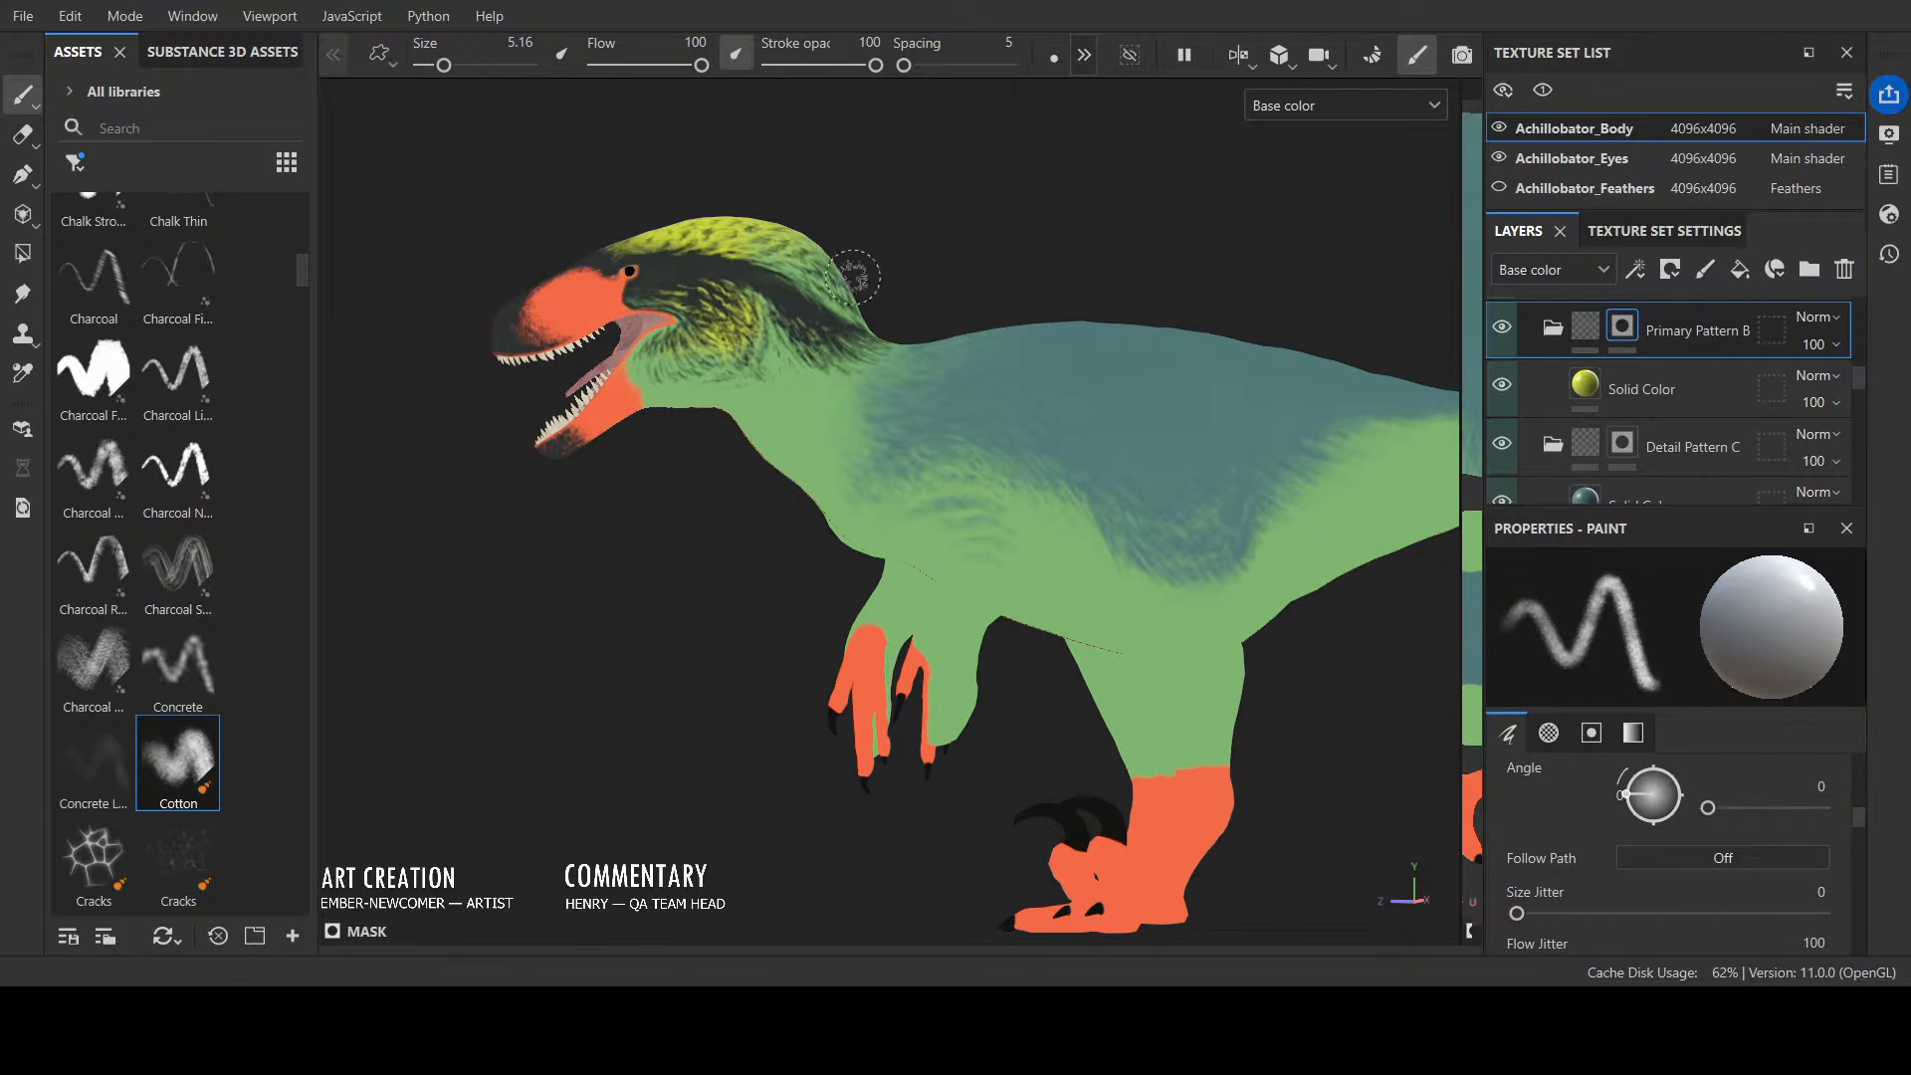
mouse_move(841, 251)
alt+mouse_down()
mouse_move(1427, 277)
mouse_move(651, 302)
alt+mouse_up()
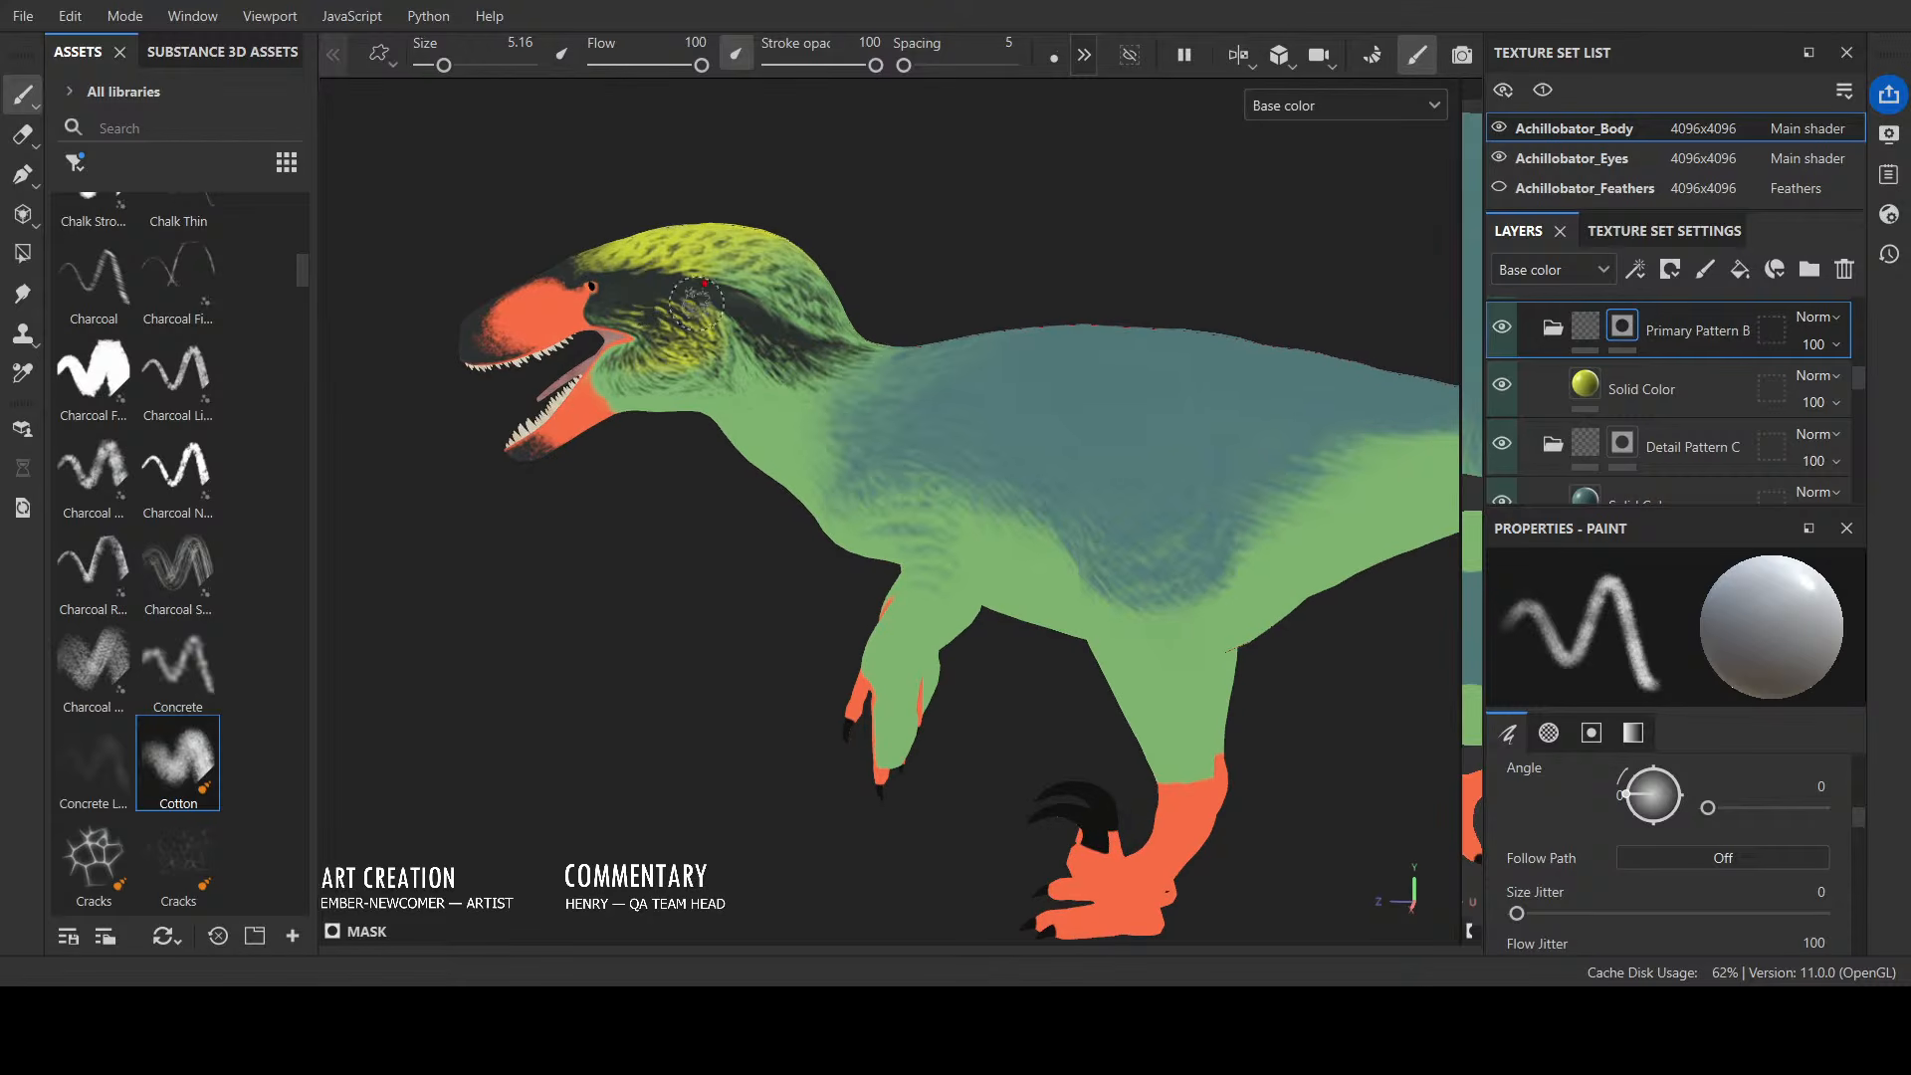
mouse_move(844, 294)
alt+mouse_down()
mouse_move(922, 269)
mouse_move(752, 246)
alt+mouse_up()
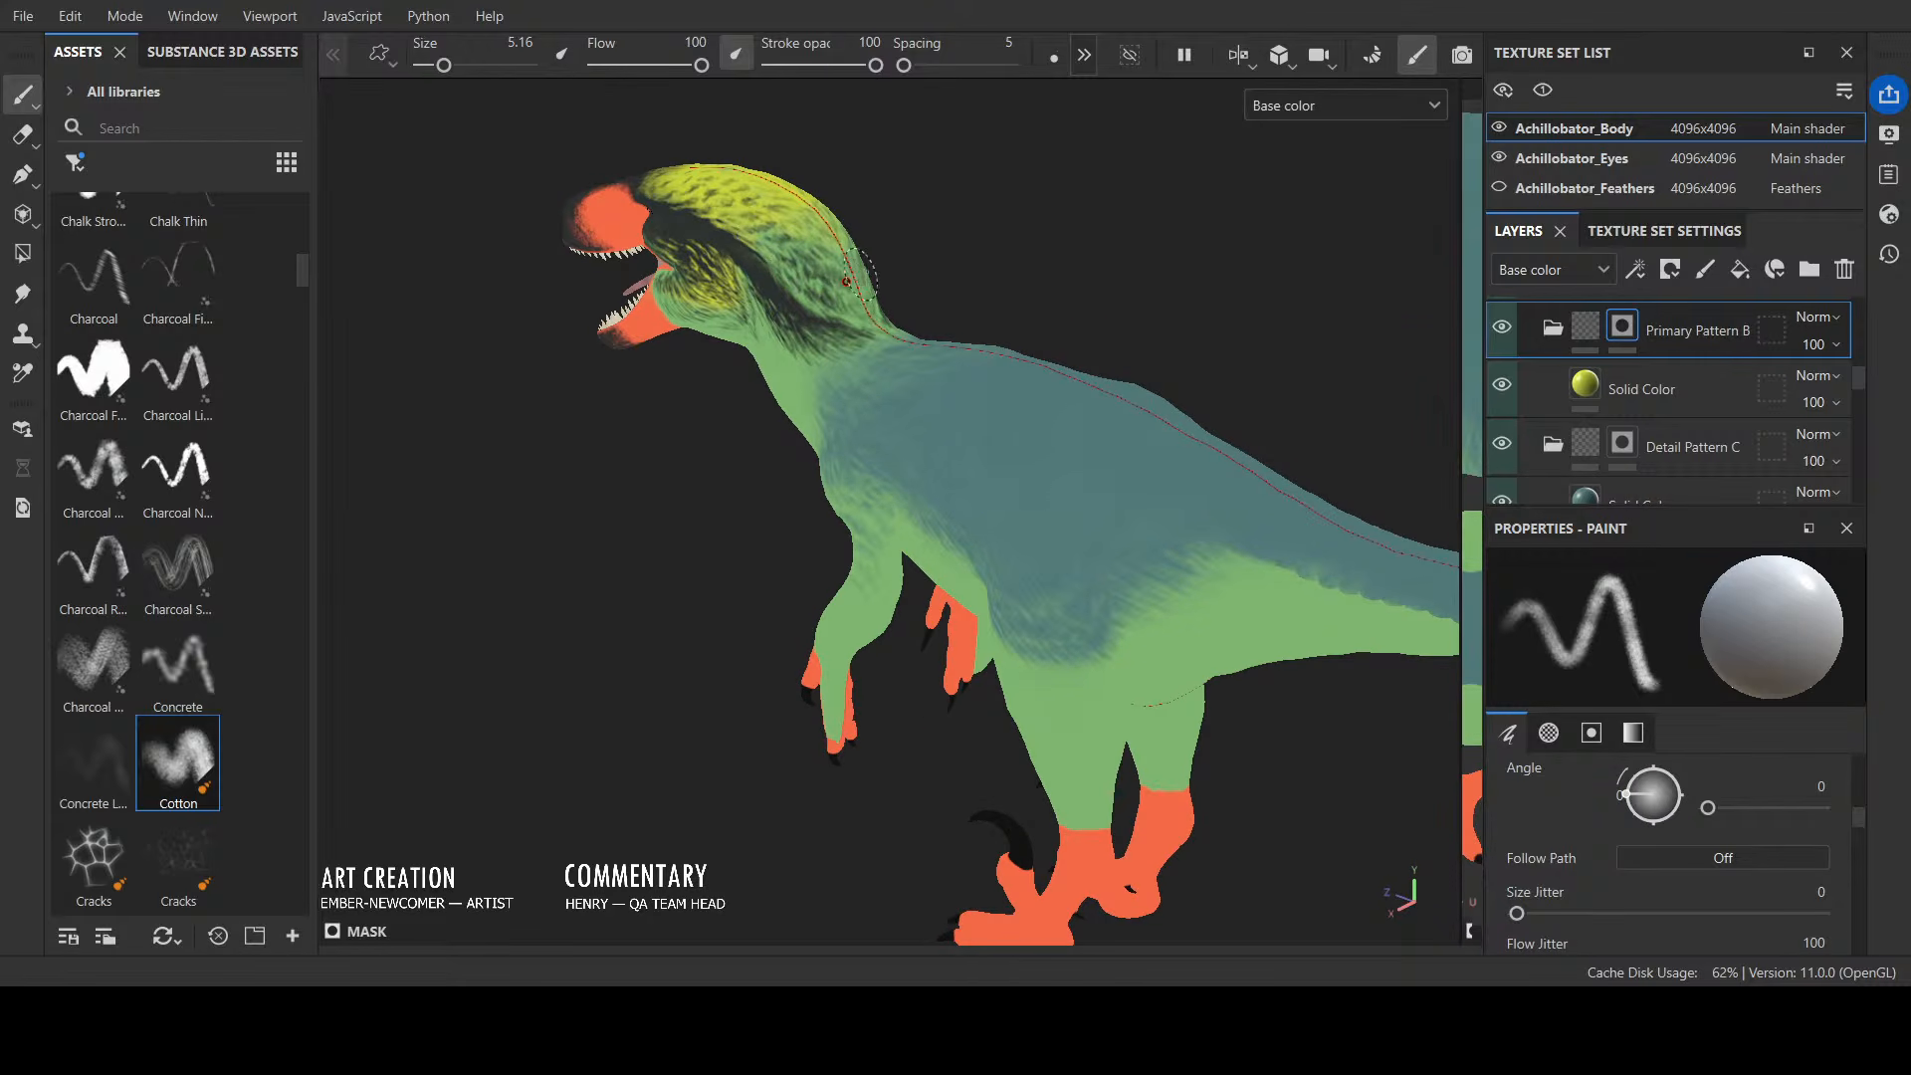
mouse_move(935, 334)
alt+mouse_down()
mouse_move(758, 275)
mouse_move(677, 207)
mouse_move(627, 248)
mouse_move(750, 405)
mouse_move(779, 358)
mouse_move(1096, 362)
mouse_move(1085, 304)
mouse_move(756, 283)
alt+mouse_up()
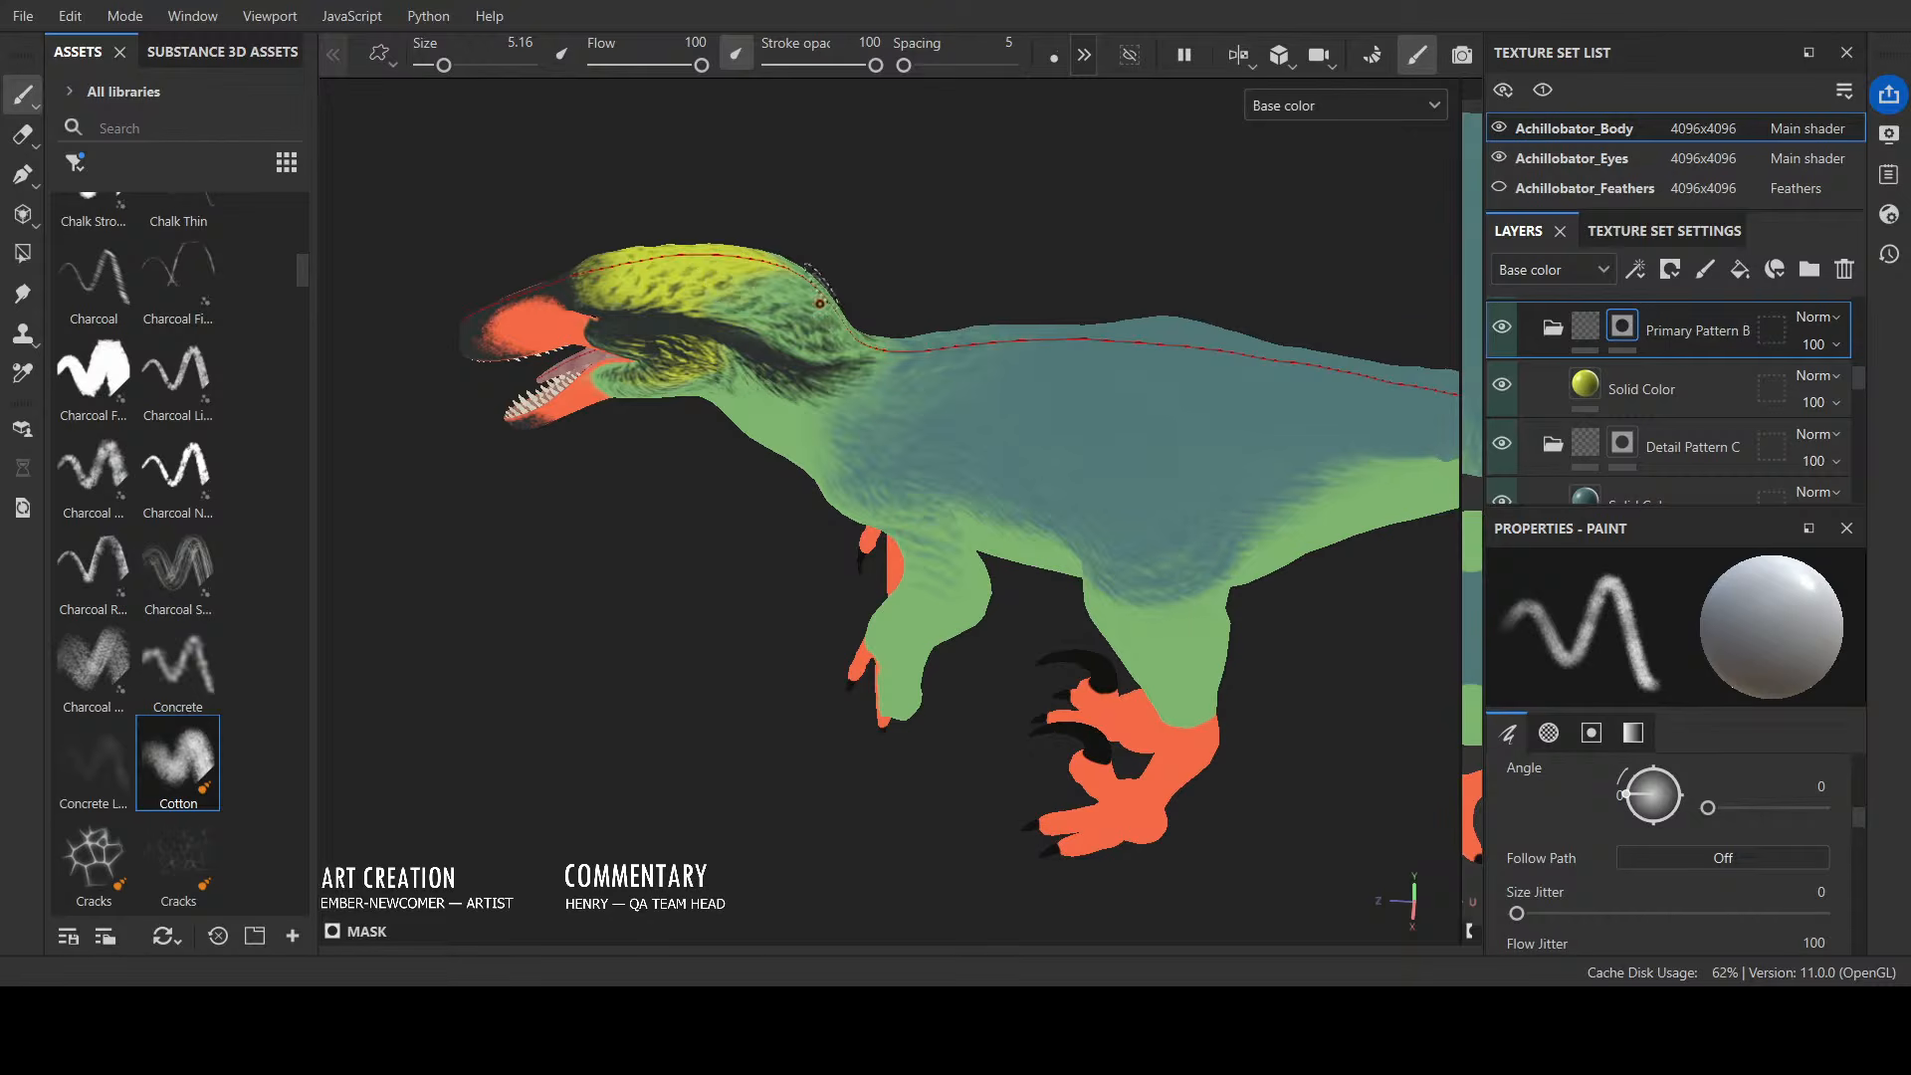
Step: Paint yellow along both edges of the dark cheek stripe and down to the base of the neck with the size 5.16 Cotton brush
mouse_move(866, 279)
alt+mouse_down()
mouse_move(1002, 247)
mouse_move(947, 247)
alt+mouse_up()
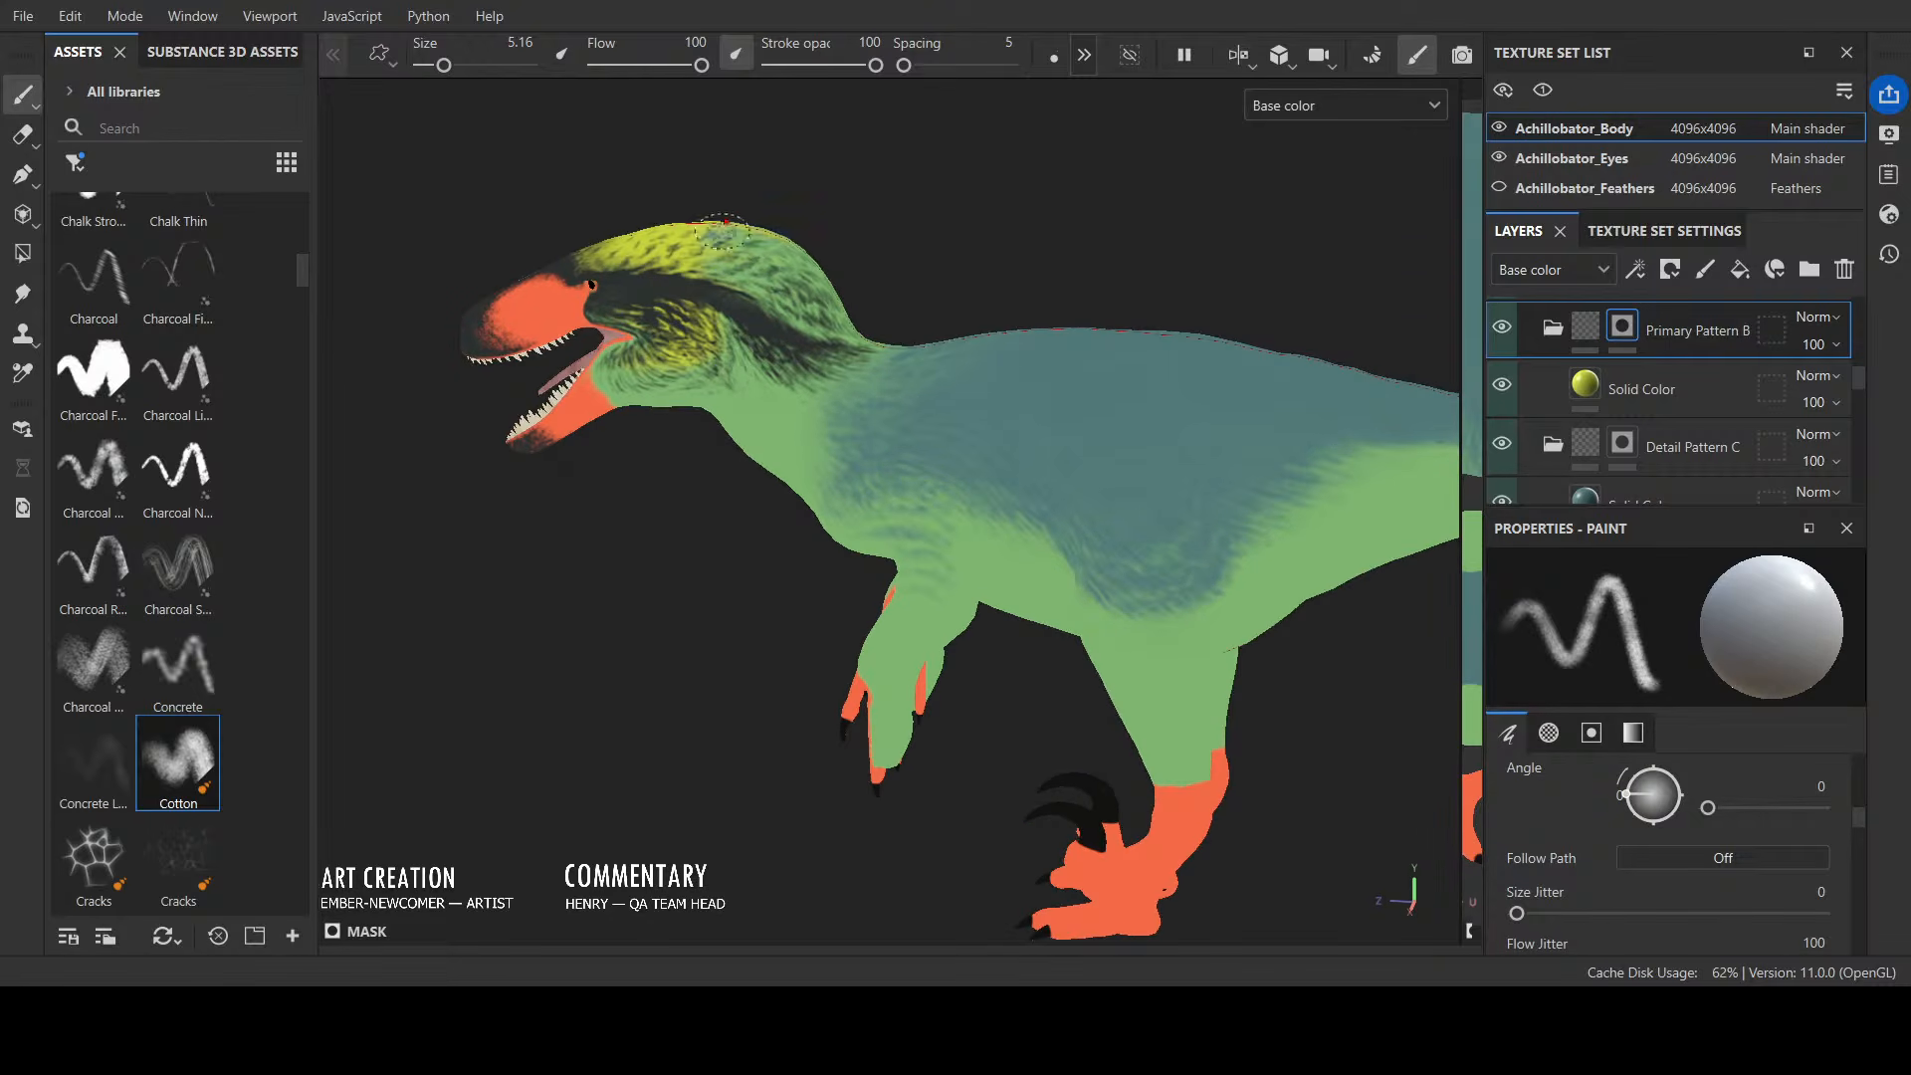
mouse_move(723, 231)
alt+mouse_down()
mouse_move(836, 328)
mouse_move(732, 268)
alt+mouse_up()
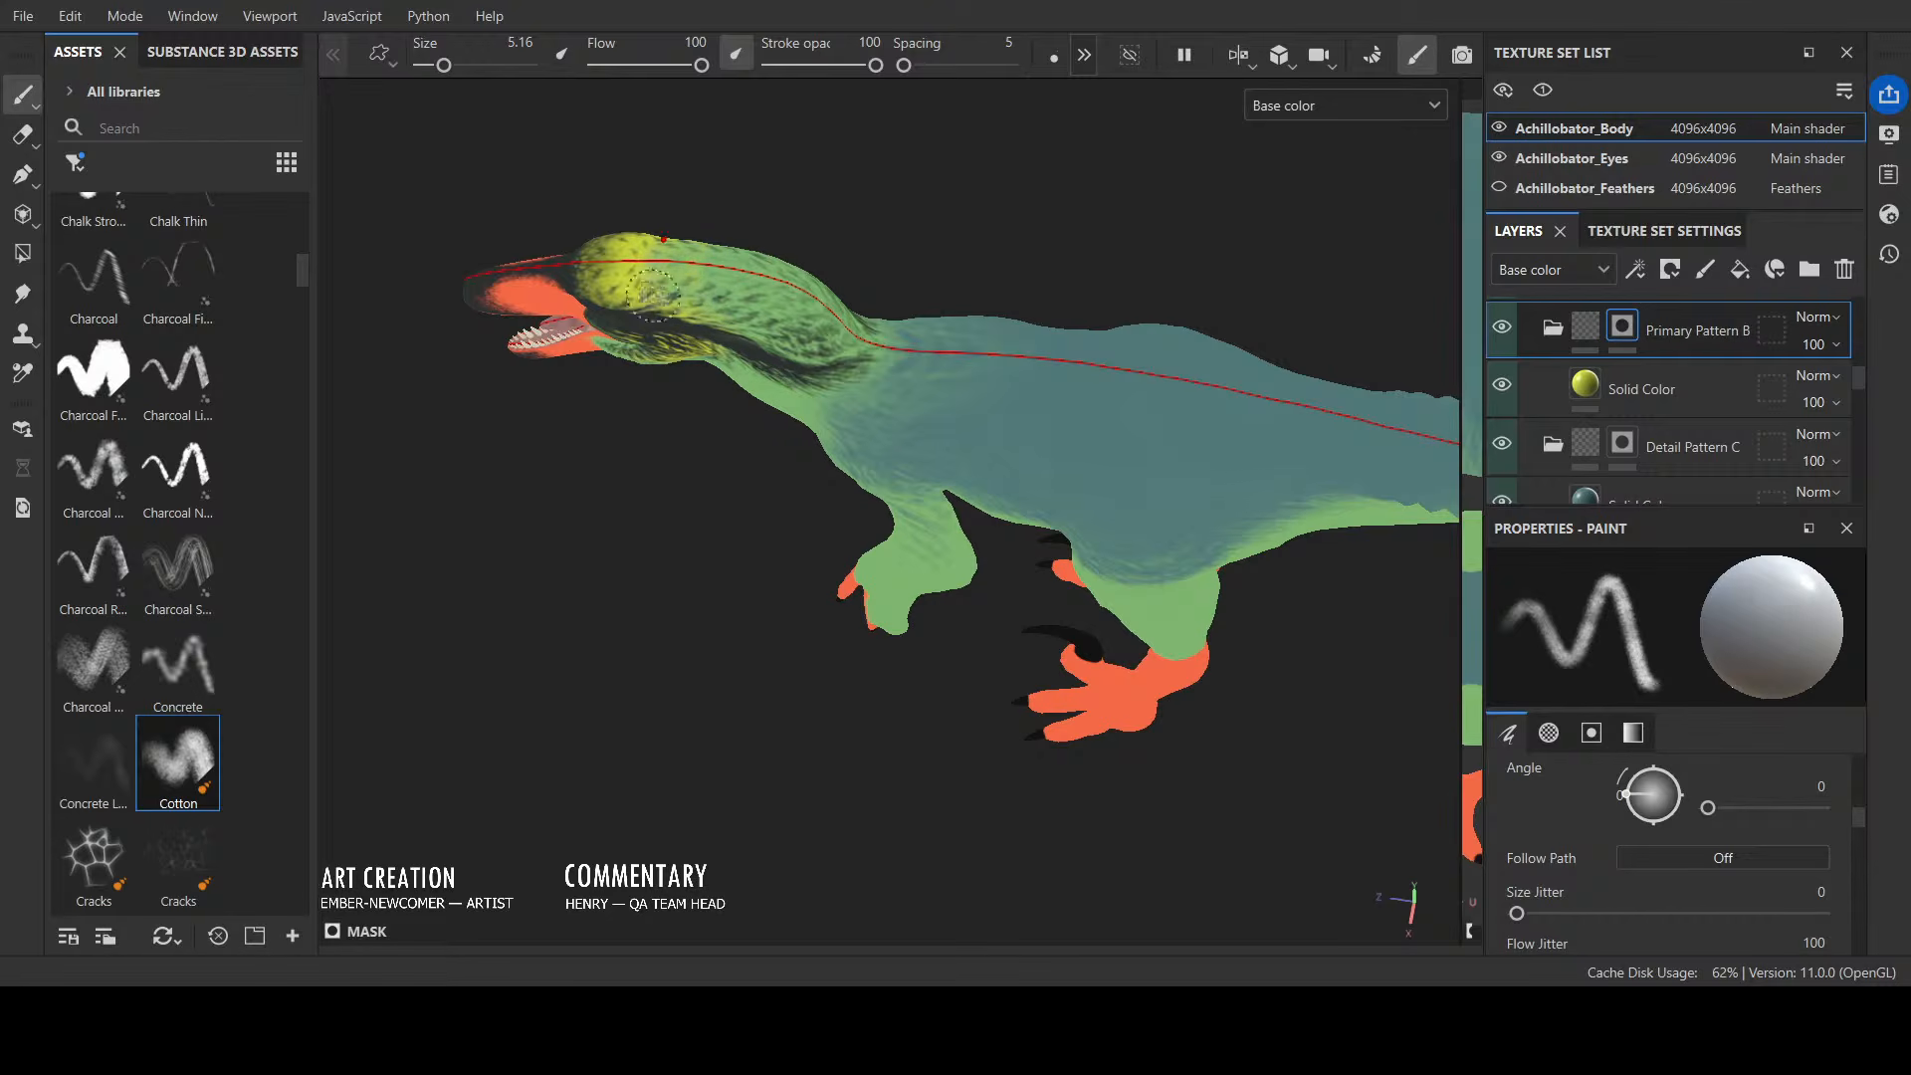
alt+drag(767, 356, 1045, 171)
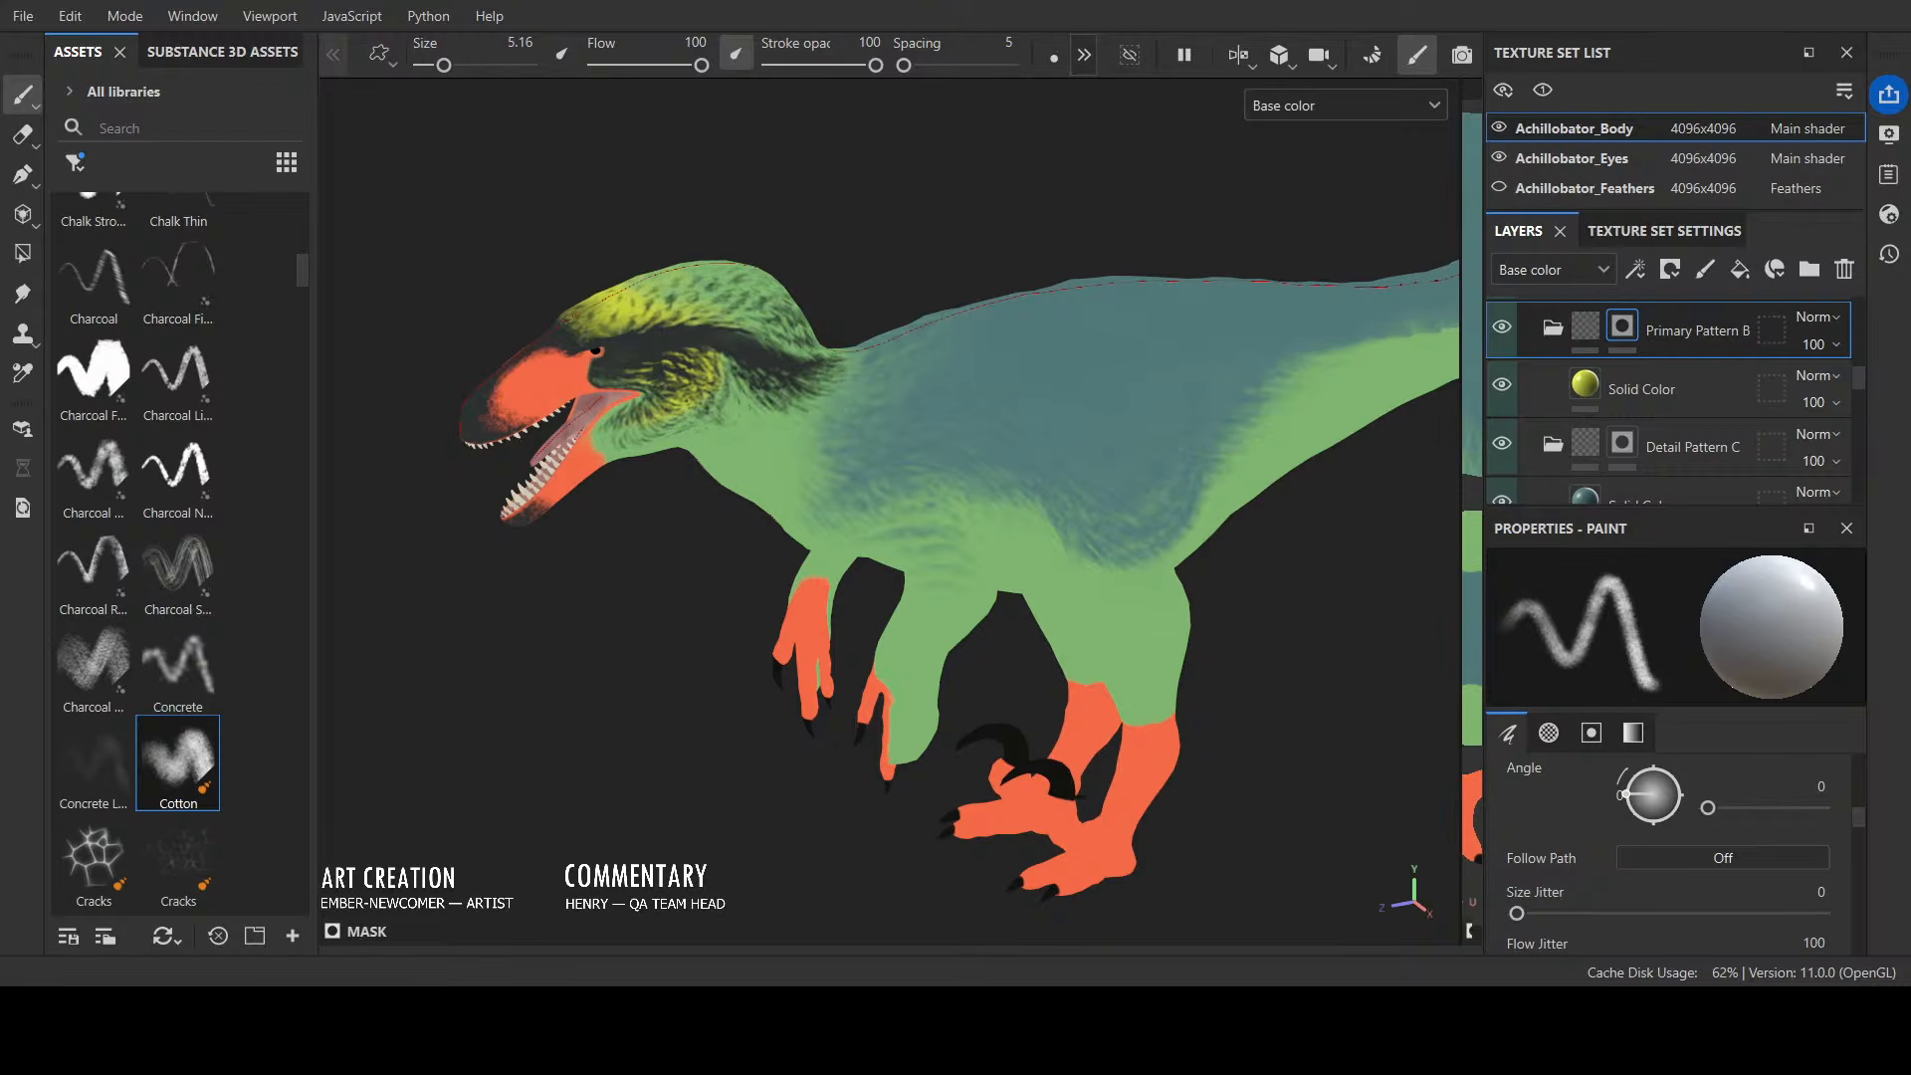
alt+drag(901, 251, 727, 293)
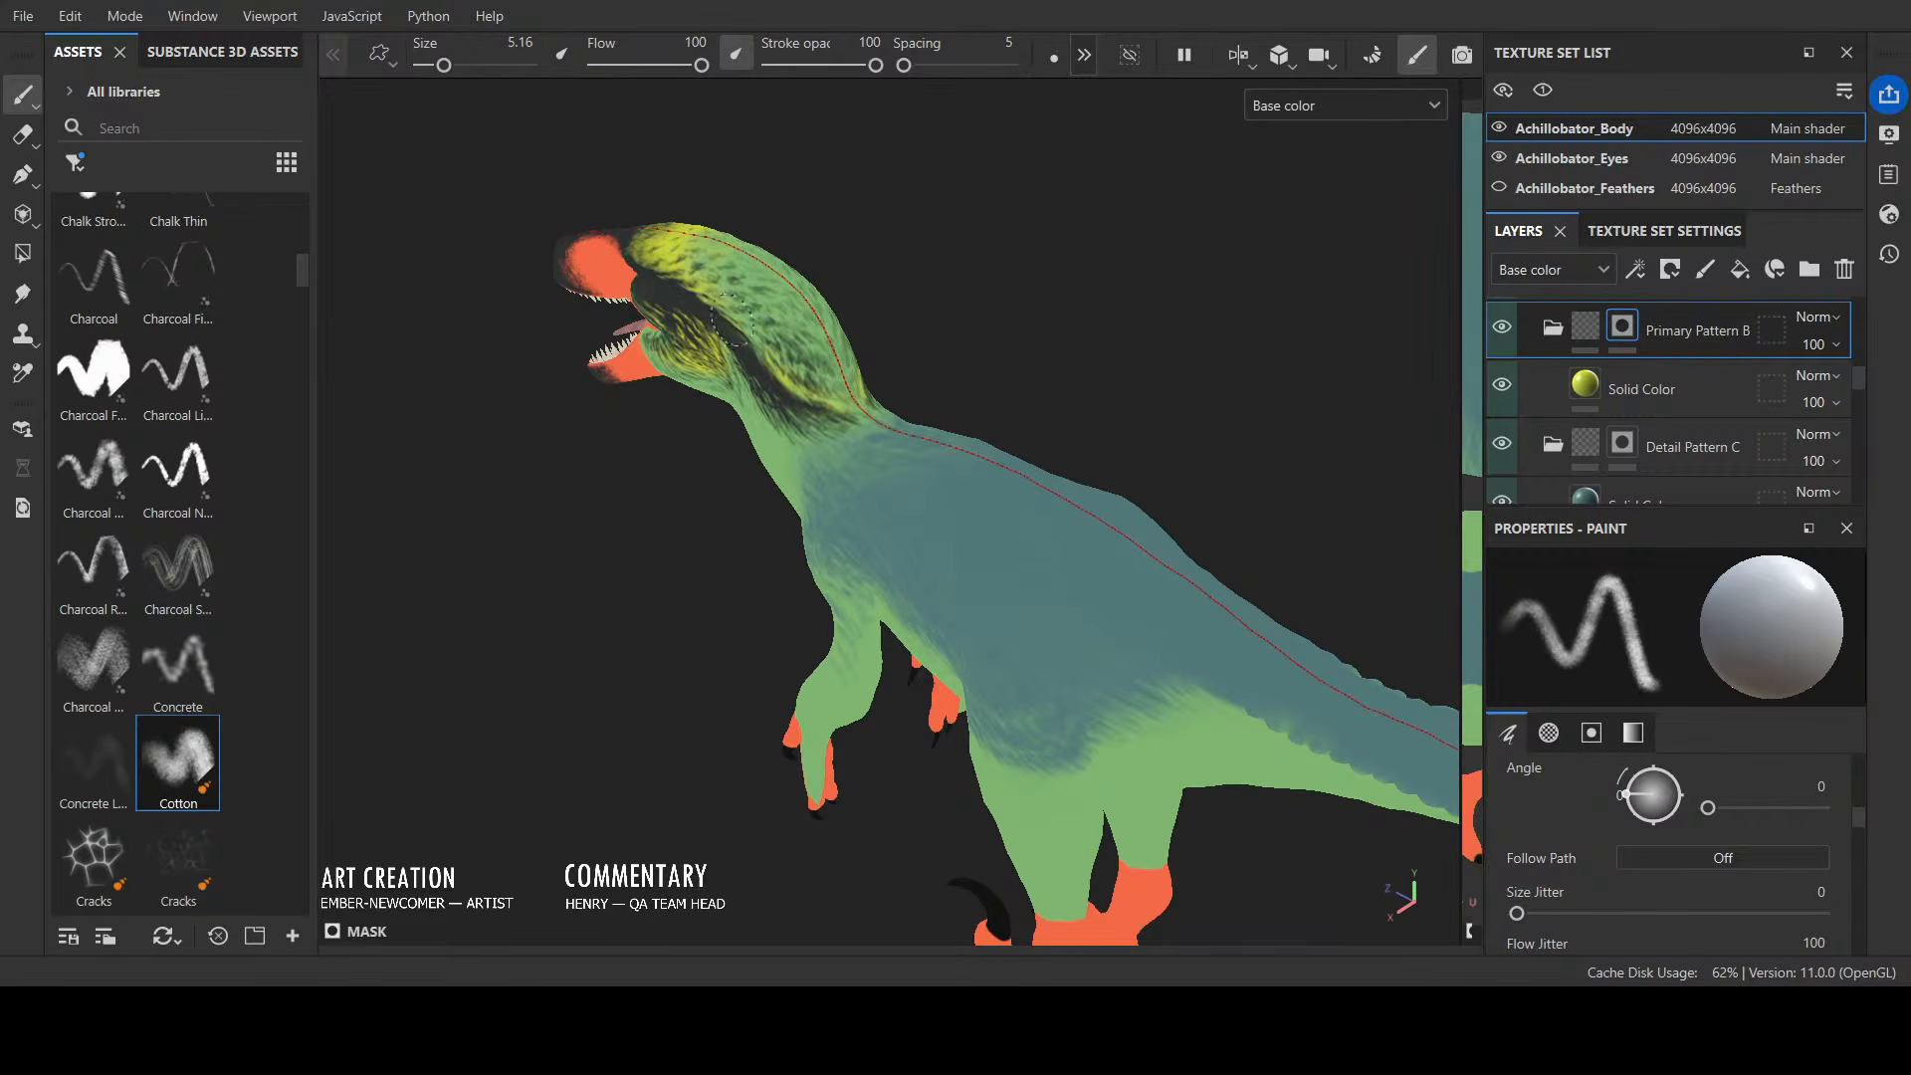
drag(818, 393, 799, 390)
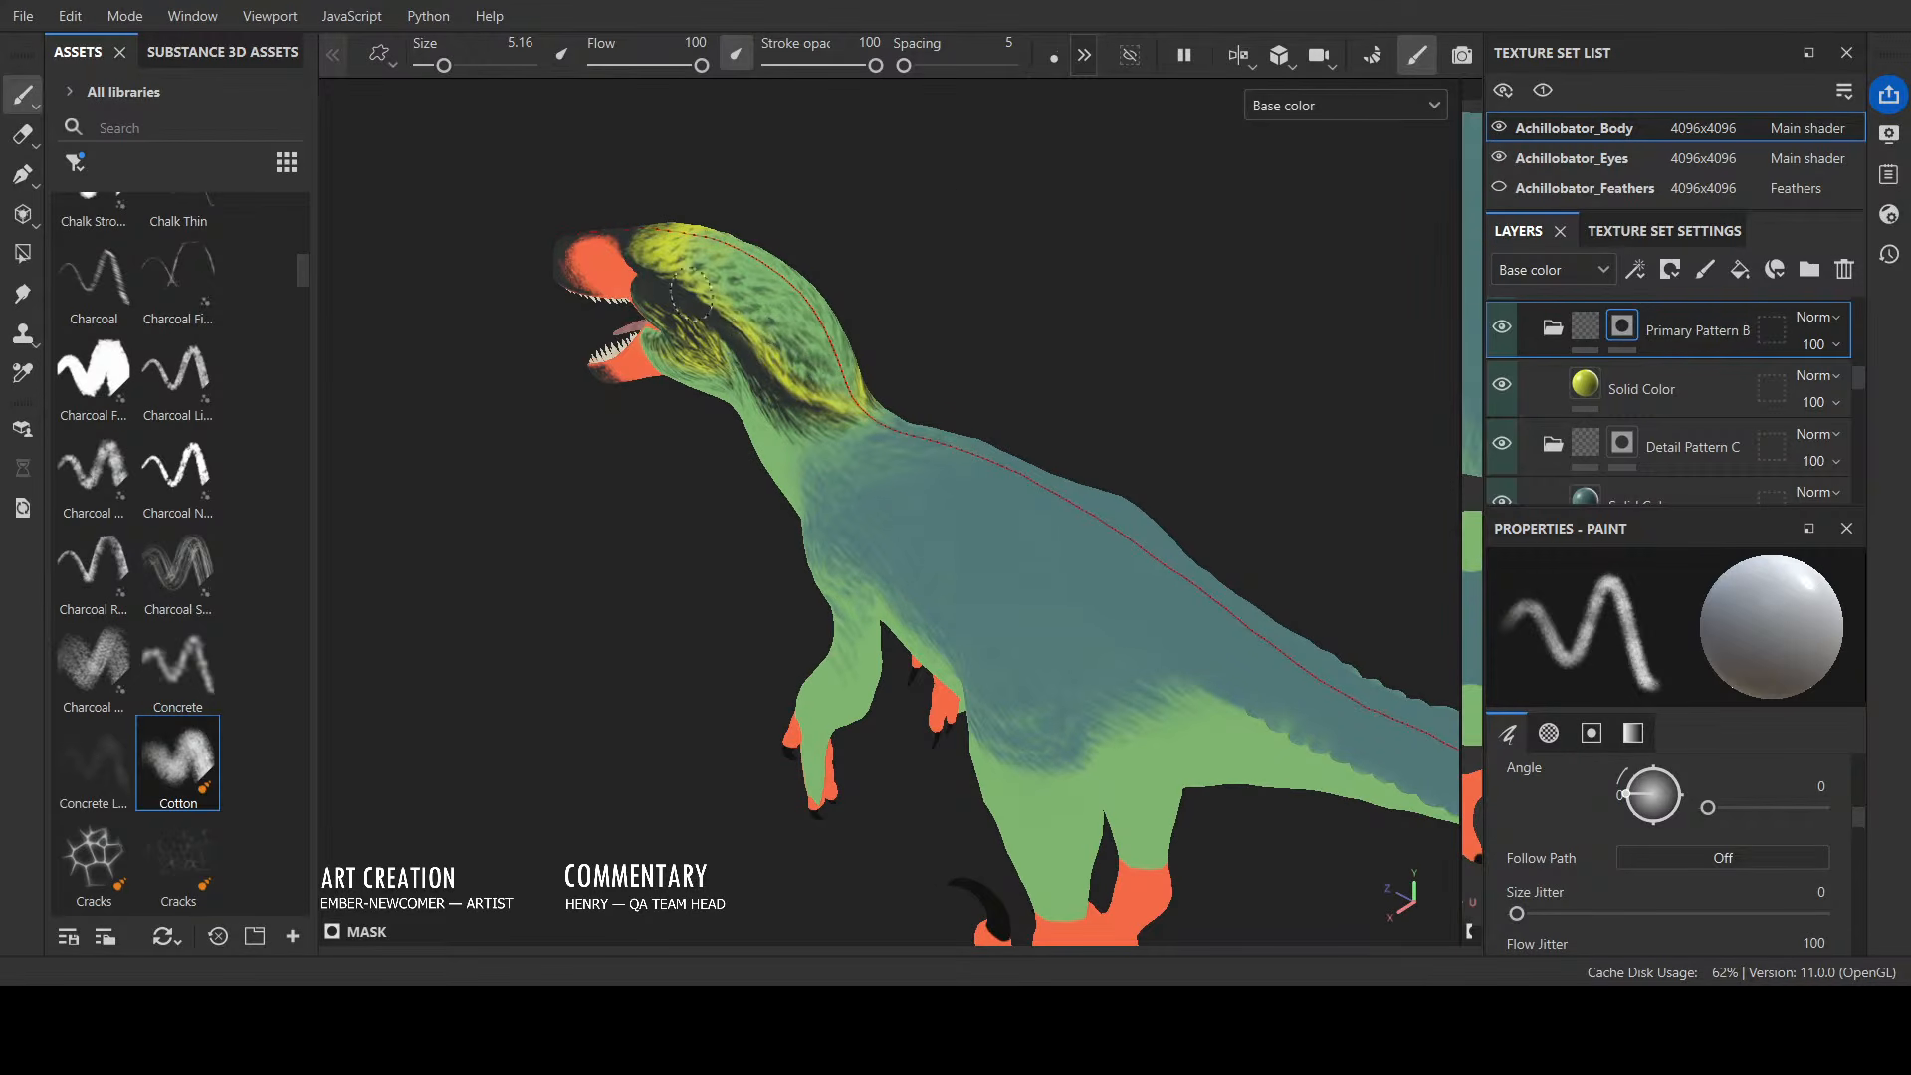
drag(729, 348, 781, 405)
mouse_move(736, 418)
alt+mouse_down()
mouse_move(804, 396)
mouse_move(726, 410)
mouse_move(791, 436)
mouse_move(844, 412)
alt+mouse_up()
mouse_move(717, 448)
mouse_down()
mouse_move(994, 384)
mouse_move(681, 233)
mouse_move(663, 299)
mouse_move(696, 263)
mouse_move(675, 230)
mouse_up()
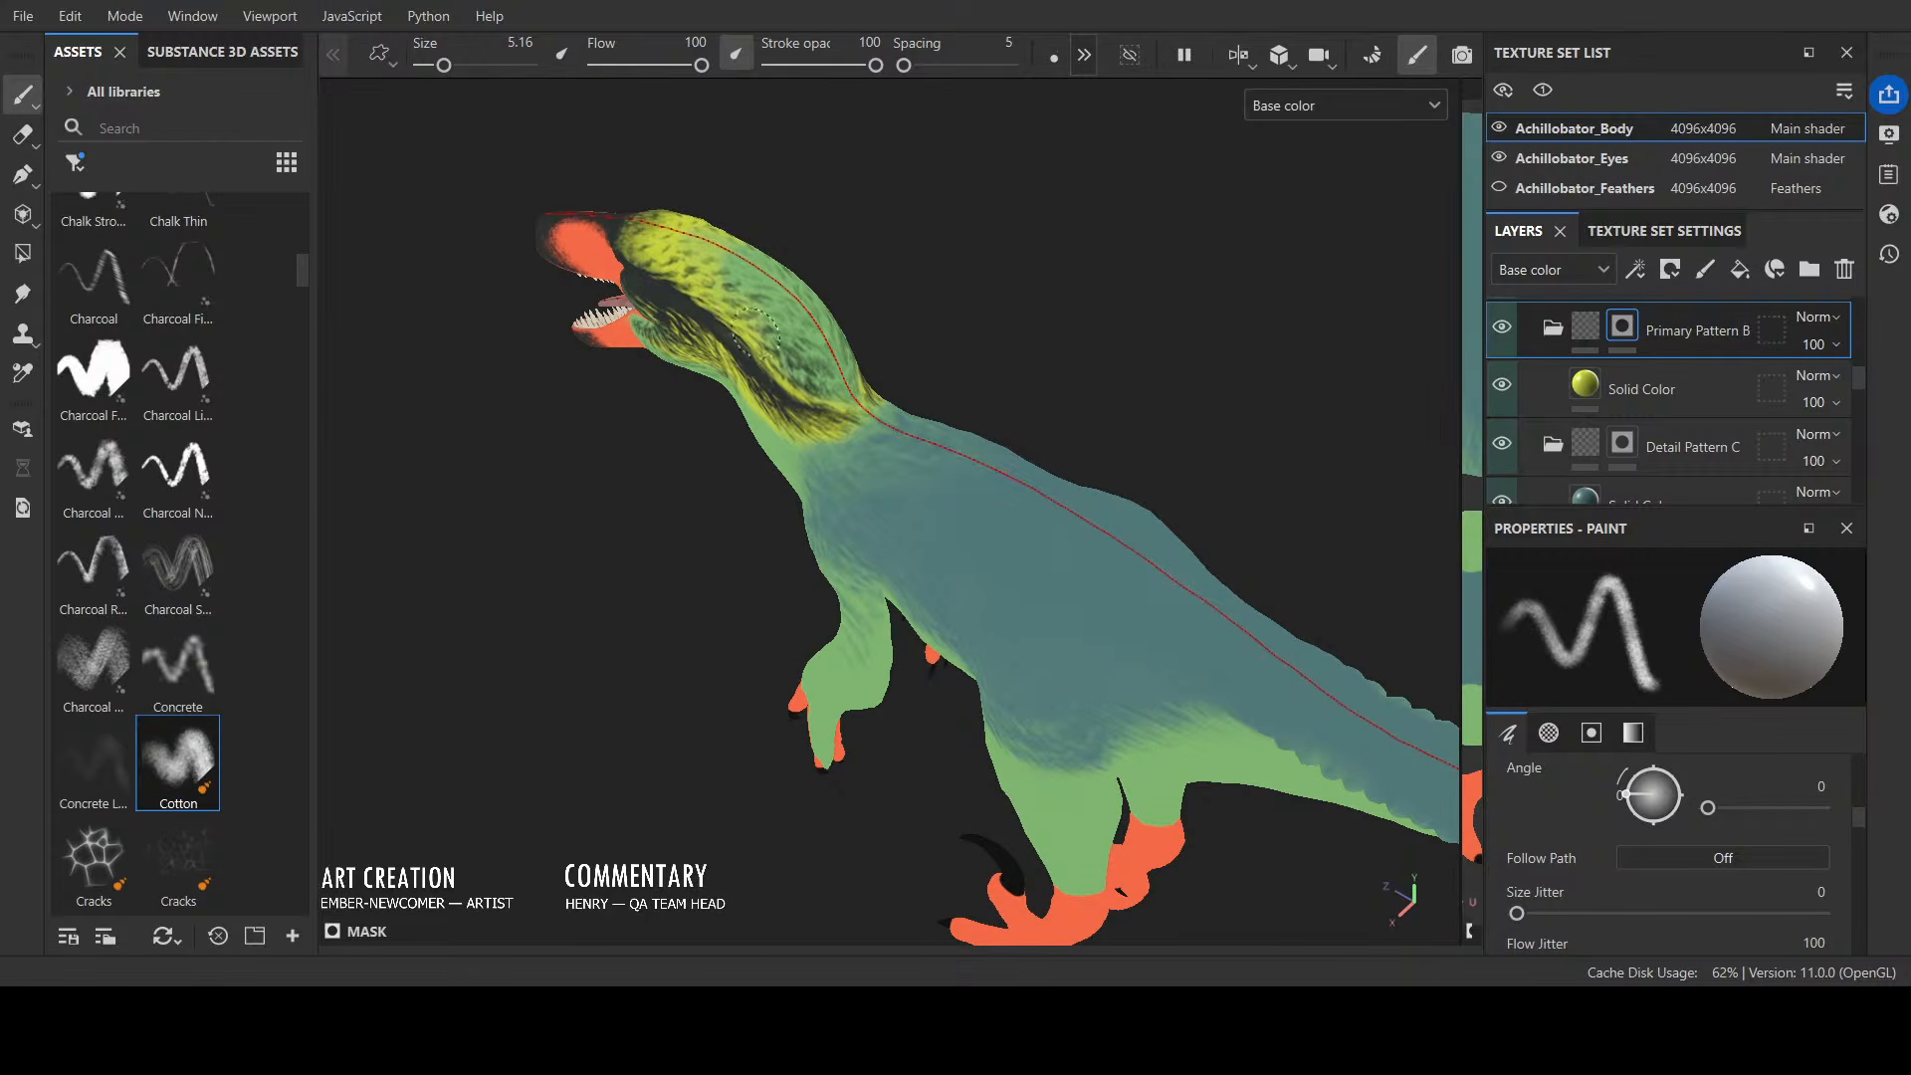
drag(838, 401, 1073, 320)
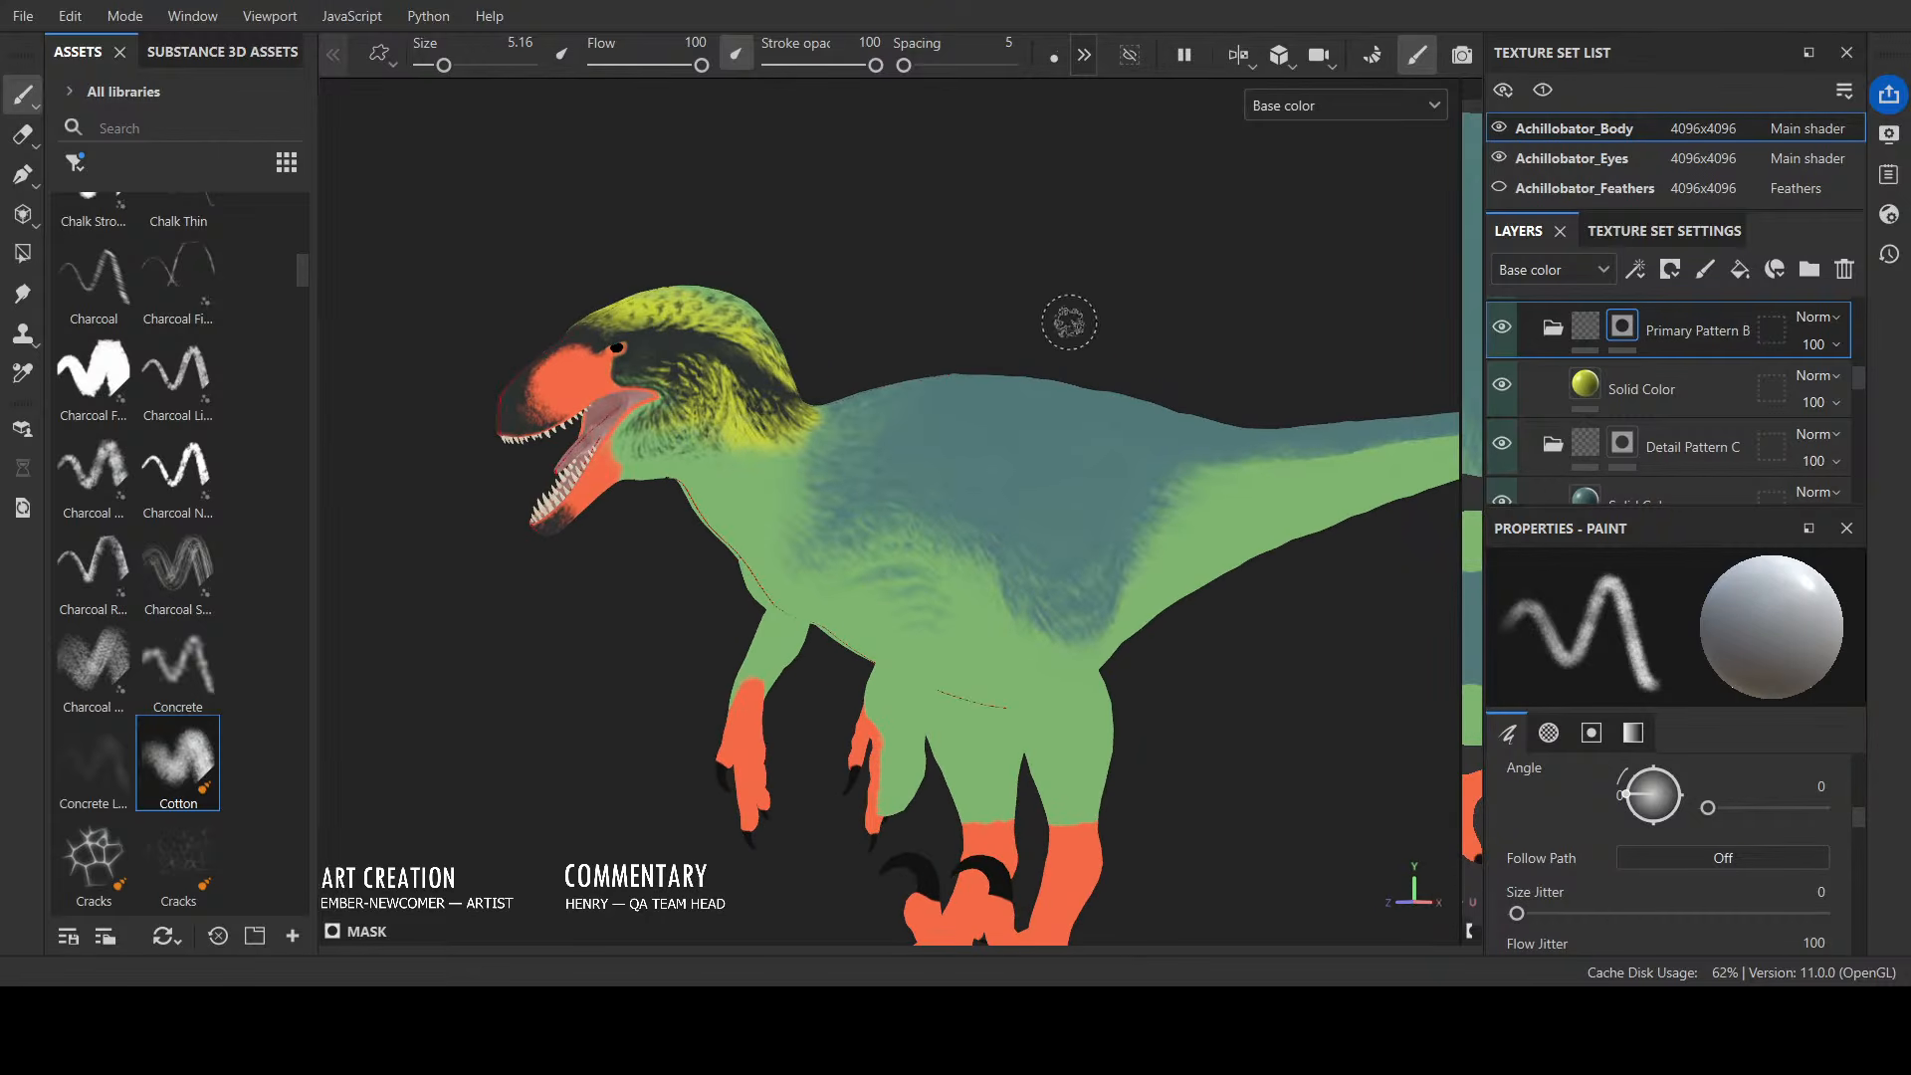
Step: Extend the yellow through the cheek and upper throat feathers beneath the dark stripe
mouse_move(753, 456)
mouse_down()
mouse_move(870, 438)
mouse_move(970, 316)
mouse_move(905, 350)
mouse_move(716, 339)
mouse_move(993, 358)
mouse_move(1015, 385)
mouse_up()
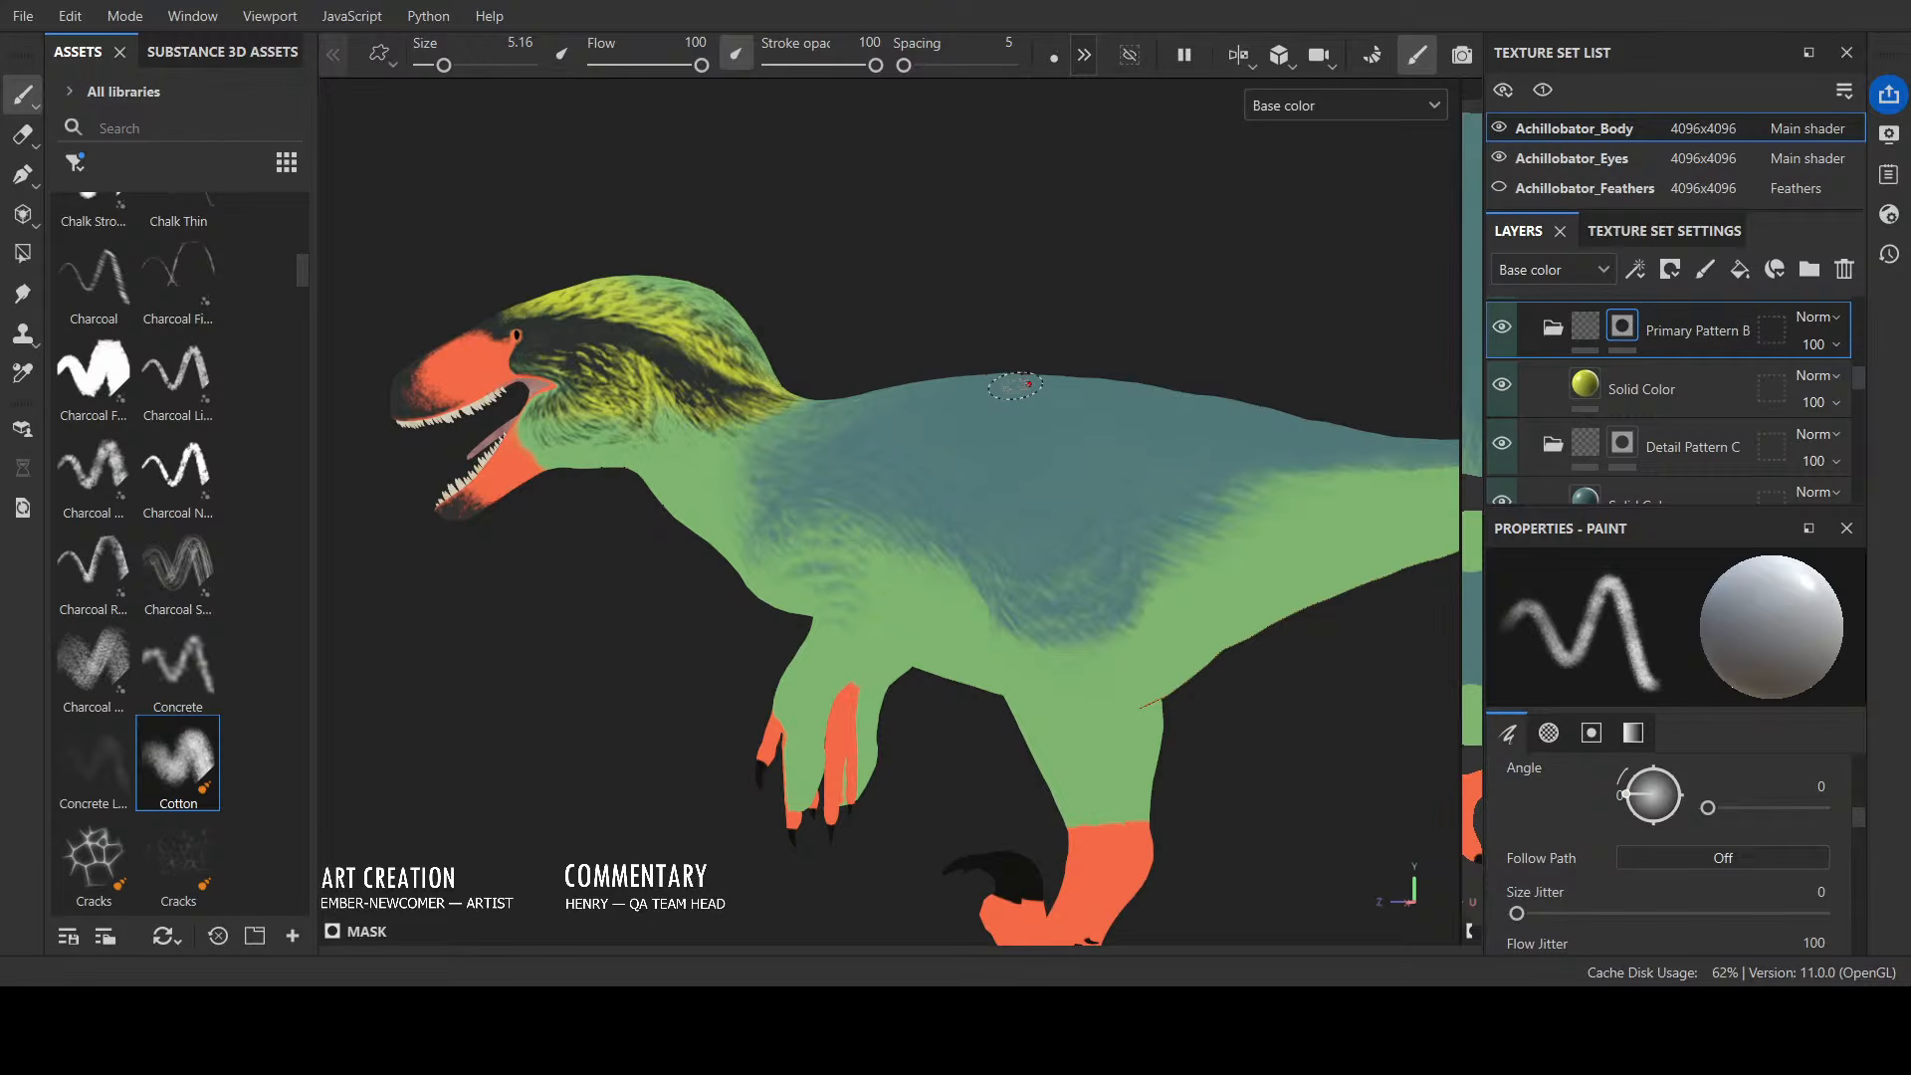
drag(713, 416, 730, 383)
mouse_move(602, 410)
mouse_down()
mouse_move(617, 438)
mouse_move(537, 413)
mouse_move(682, 425)
mouse_up()
mouse_move(557, 444)
mouse_down()
mouse_move(627, 438)
mouse_move(643, 409)
mouse_move(748, 456)
mouse_move(651, 403)
mouse_up()
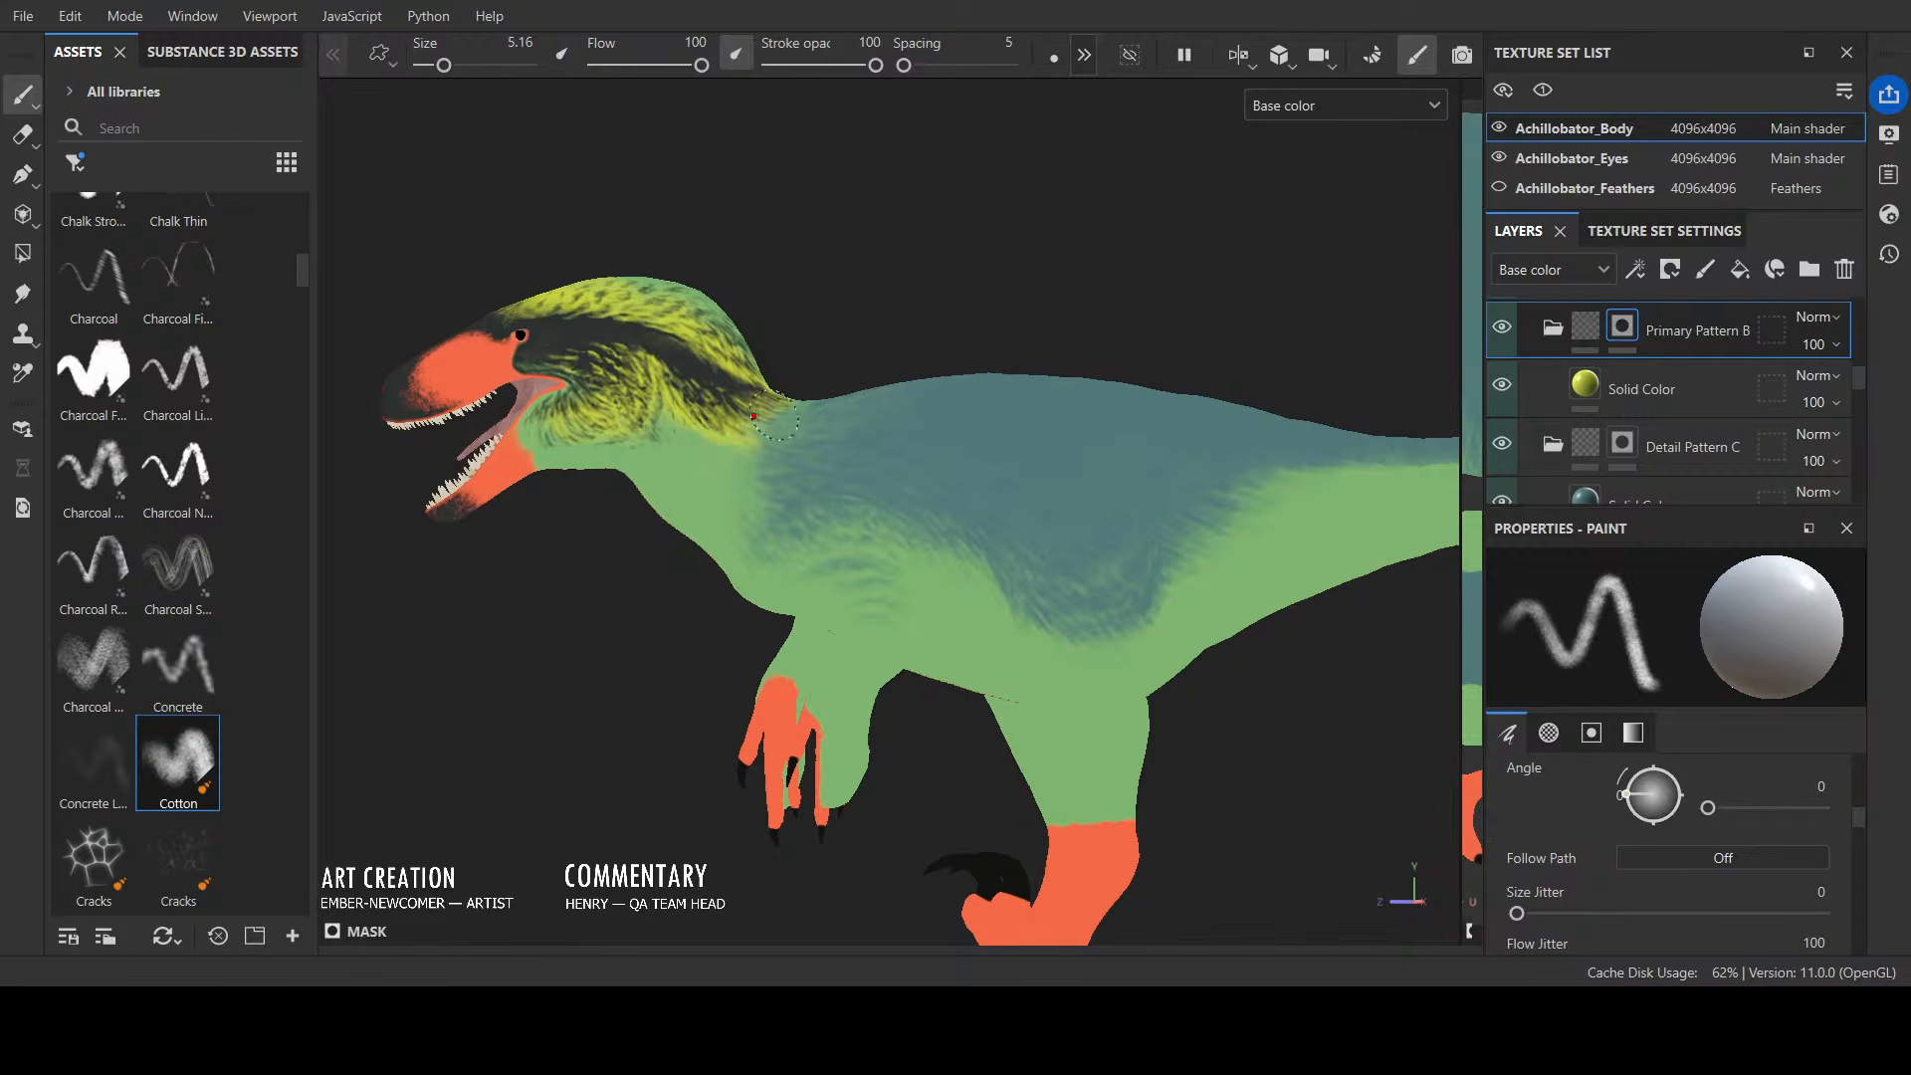
mouse_move(914, 316)
alt+mouse_down()
mouse_move(963, 320)
mouse_move(853, 282)
alt+mouse_up()
drag(659, 390, 677, 426)
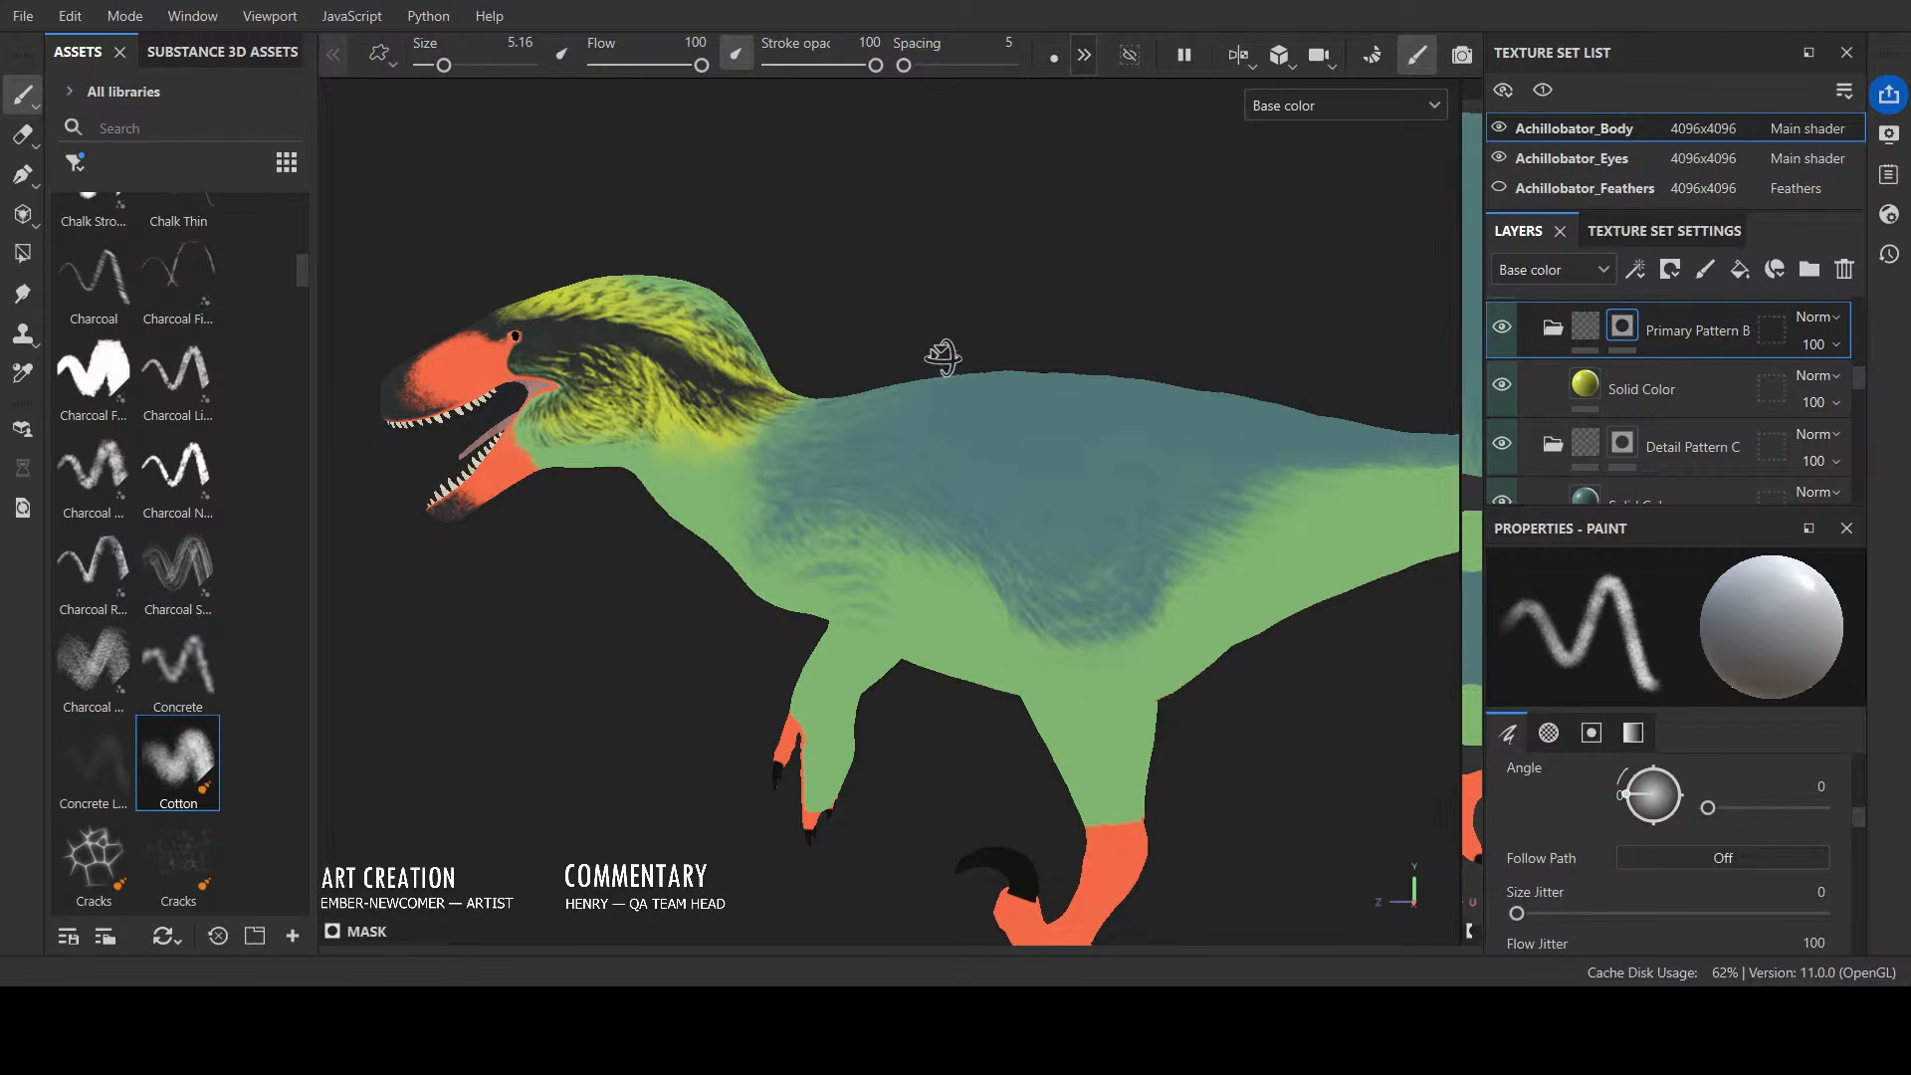
Step: Review the head coloring in the Material view and Base color view, and display the Primary Pattern B mask alone
alt+drag(938, 367, 1143, 375)
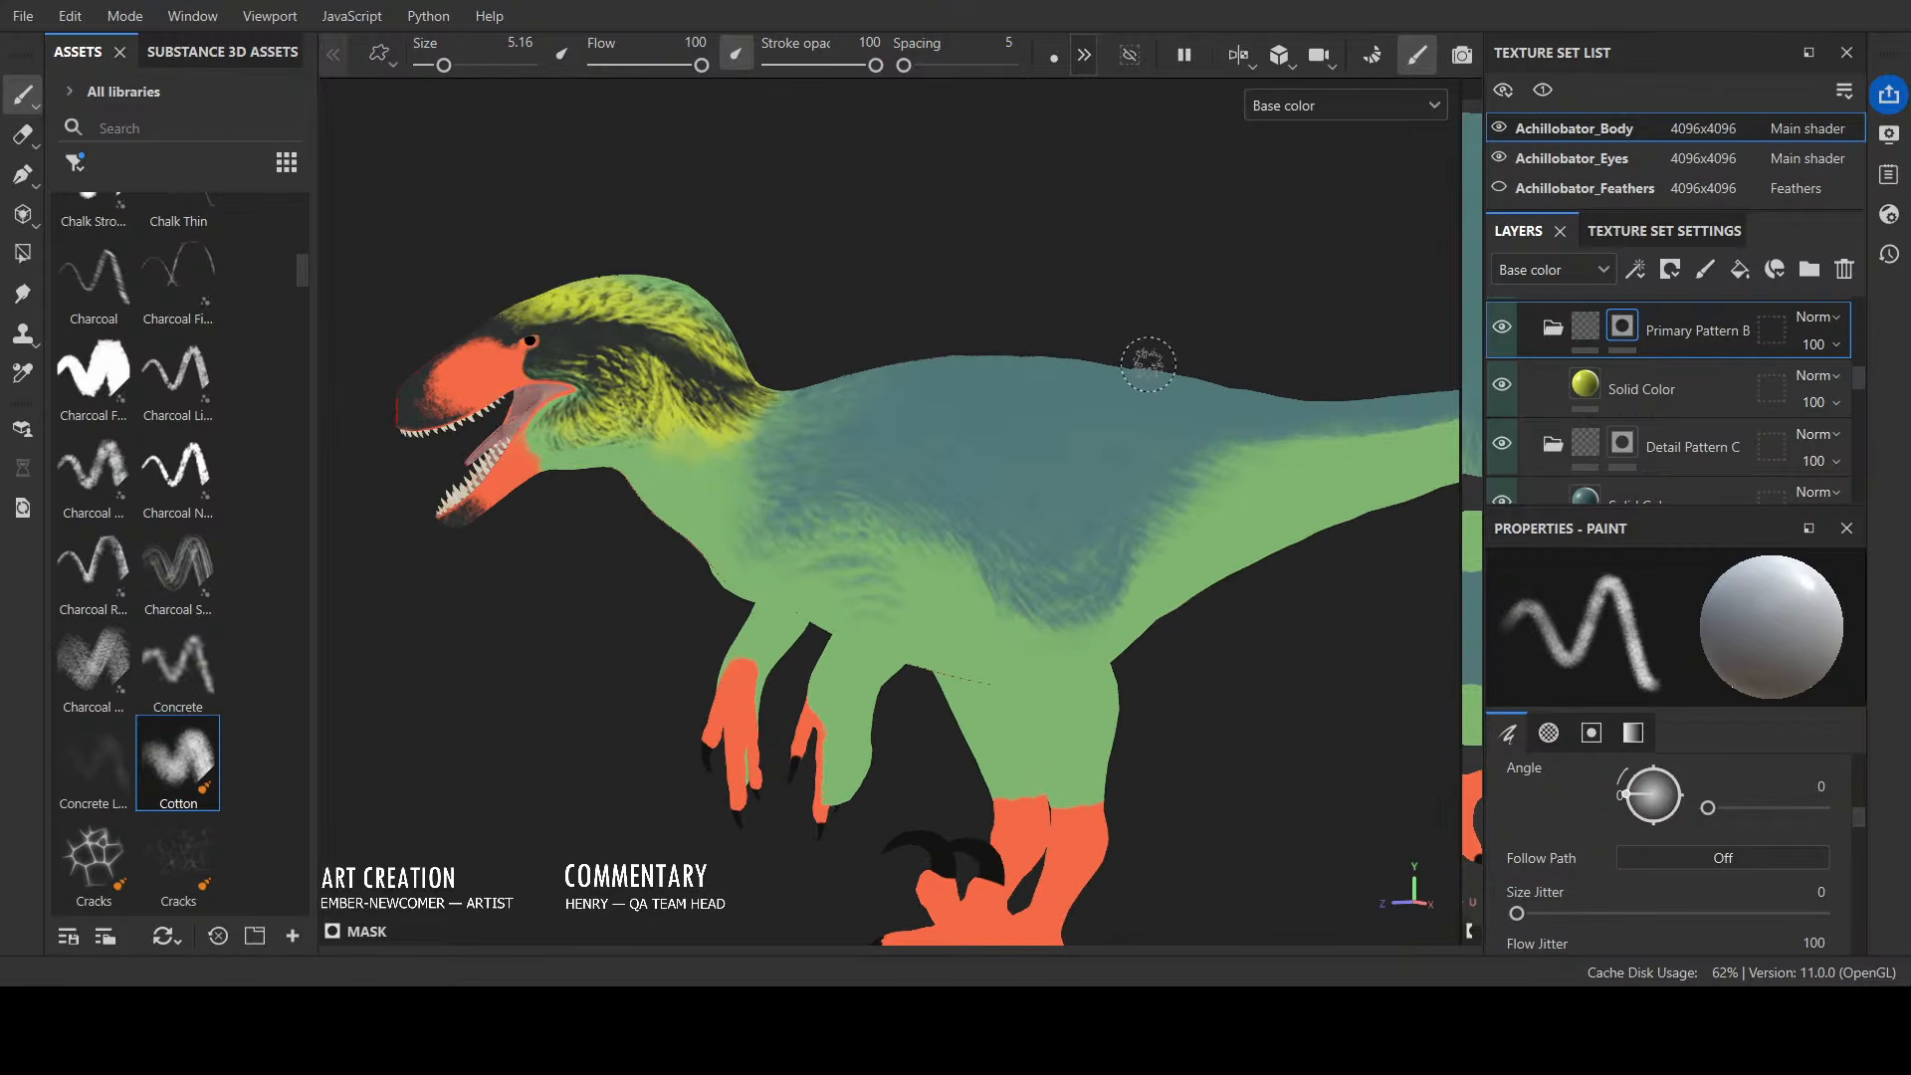
click(1294, 115)
click(1275, 169)
mouse_move(993, 217)
alt+mouse_down()
mouse_move(876, 258)
mouse_move(1045, 264)
alt+mouse_up()
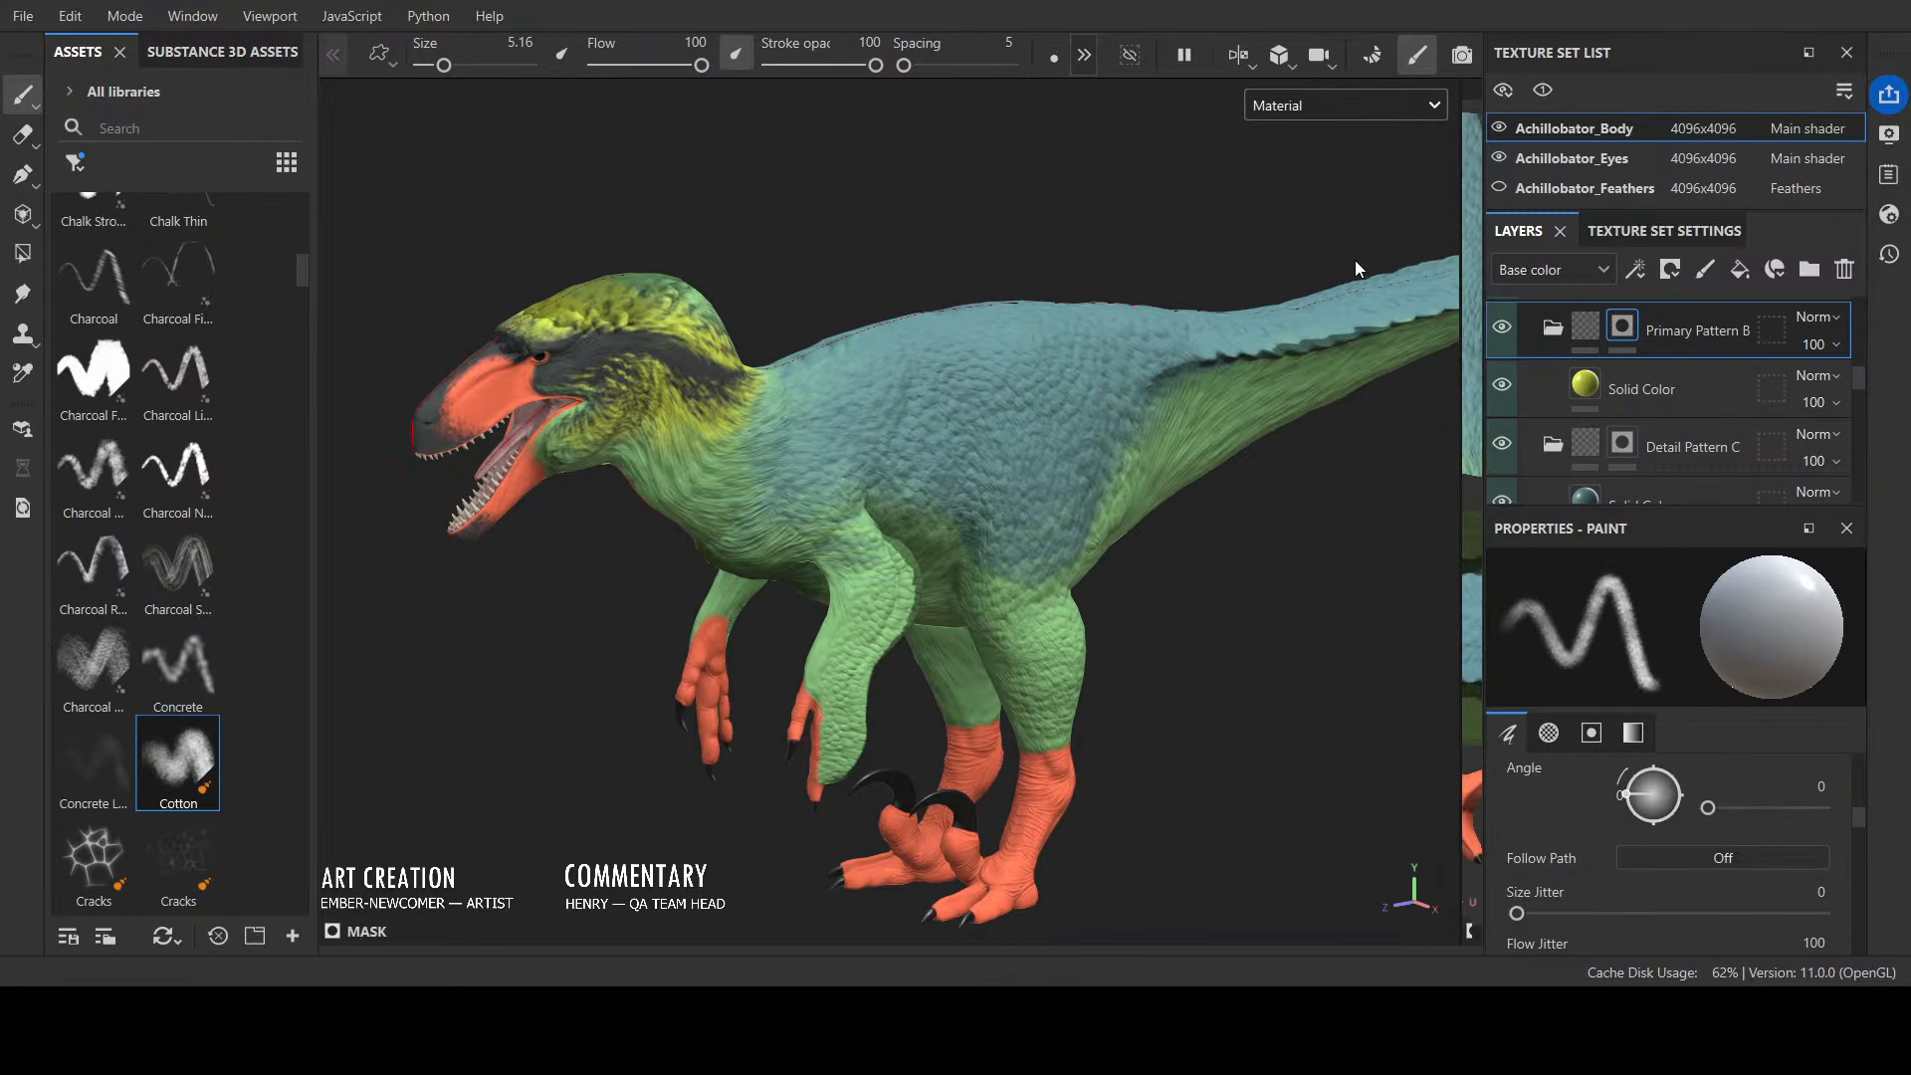
key(c)
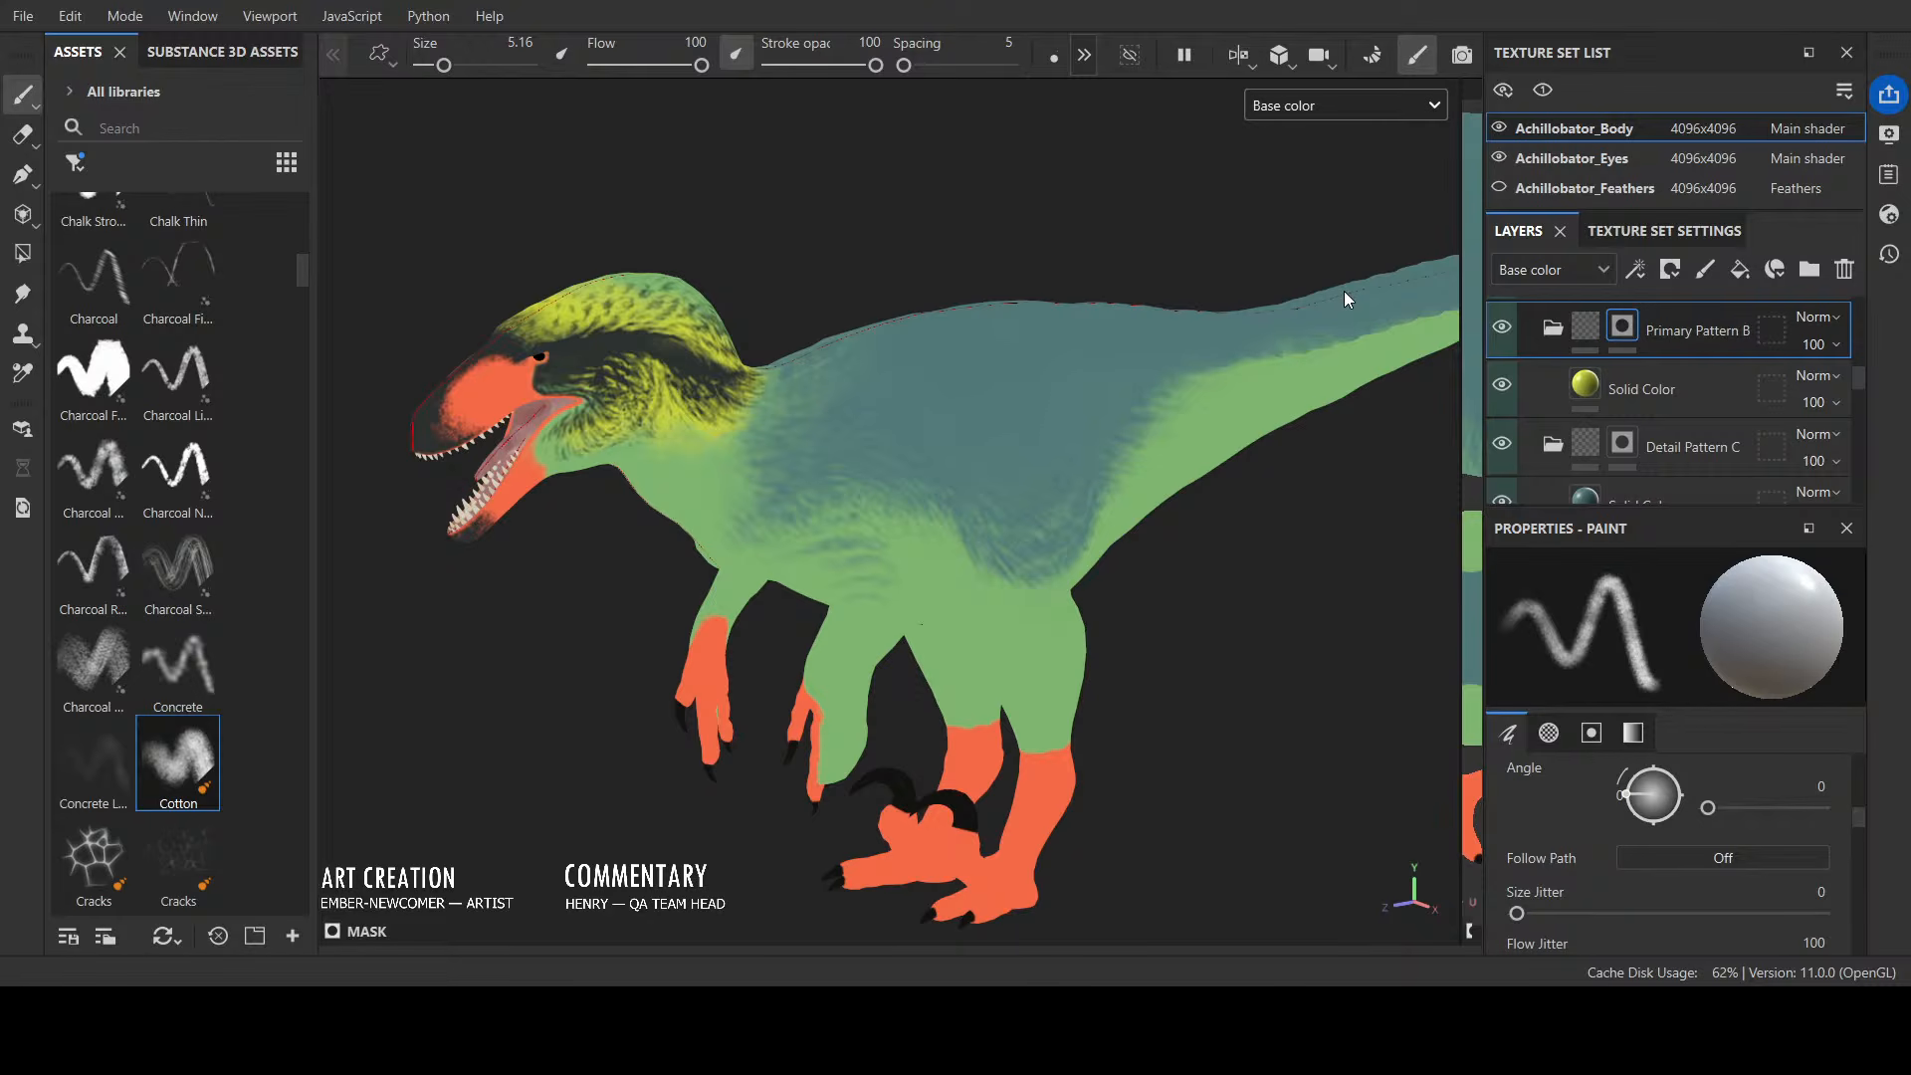
click(1331, 219)
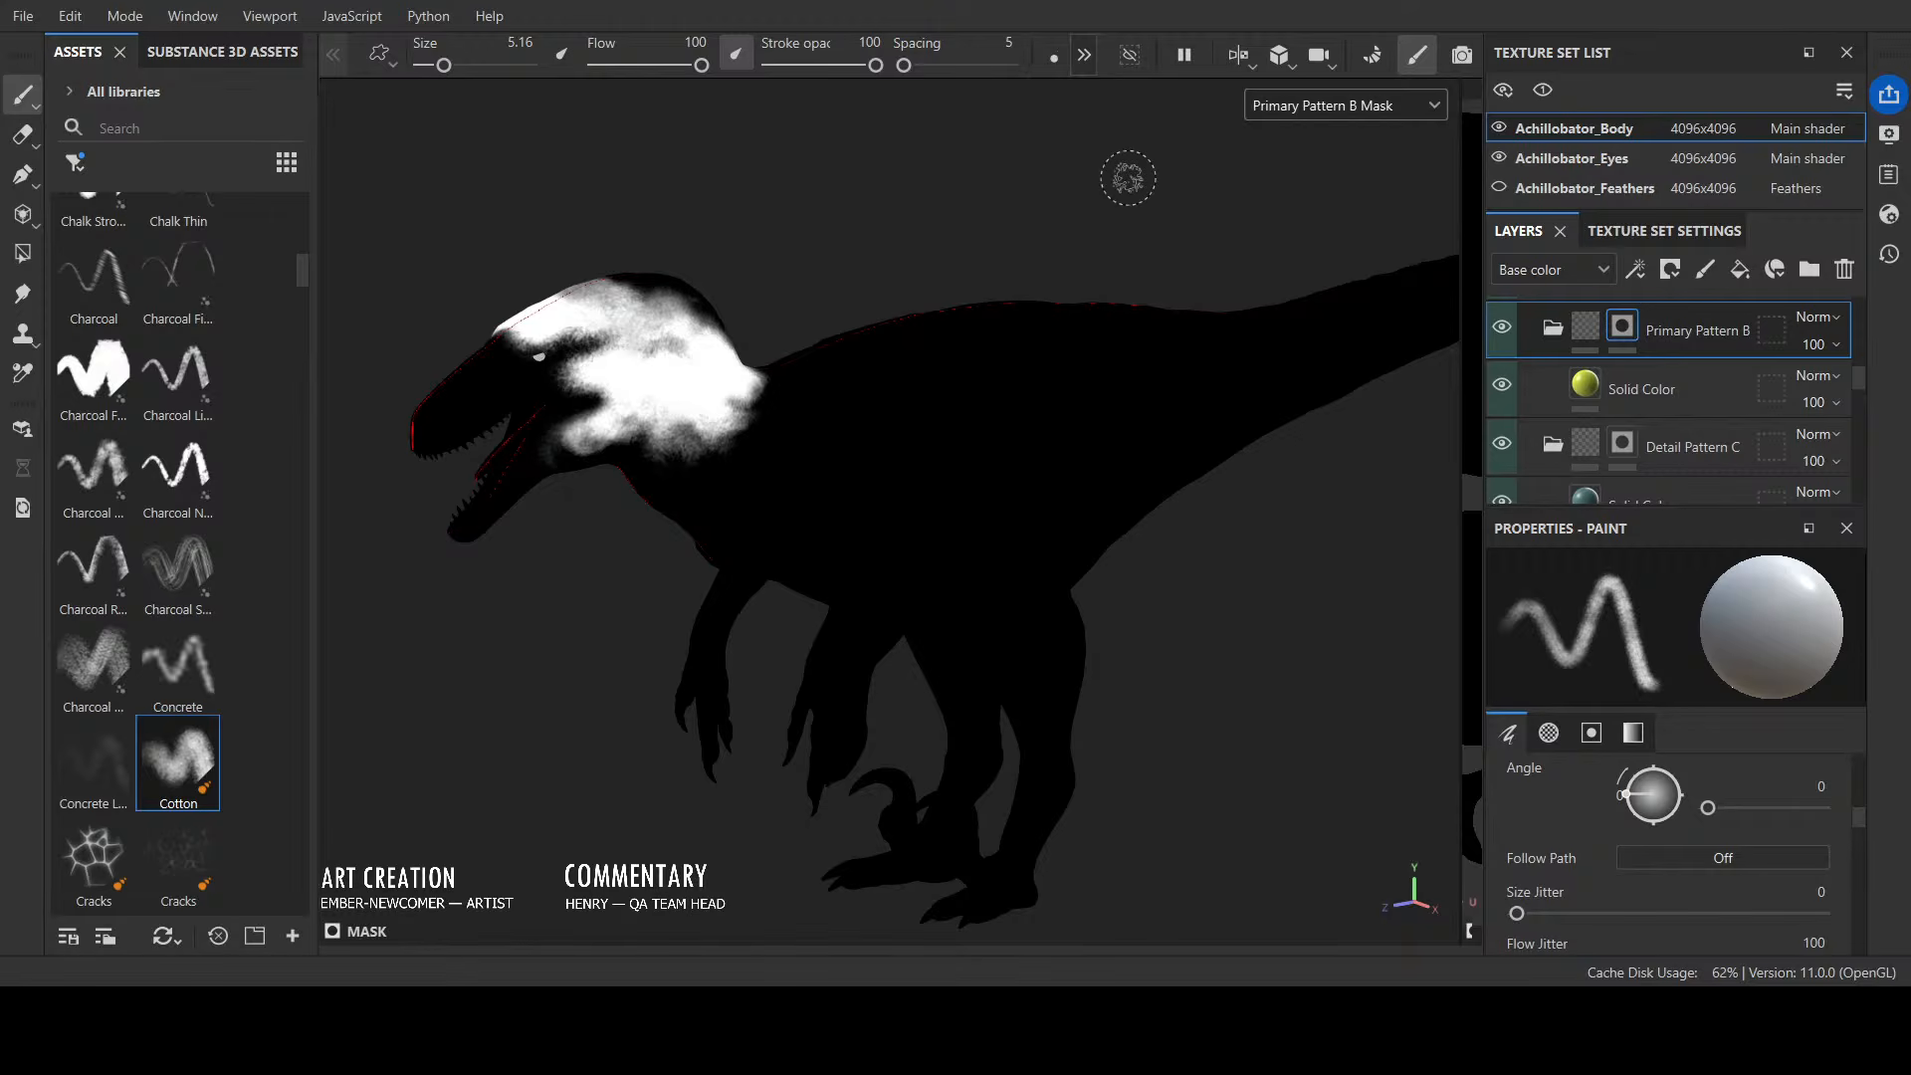
Step: Fill patchy areas of the head mask, switch to erasing, and fade the crown and throat edges with the Cotton brush at size 15
mouse_move(666, 338)
mouse_down()
mouse_move(695, 350)
mouse_move(617, 347)
mouse_move(634, 340)
mouse_move(618, 341)
mouse_move(657, 384)
mouse_move(627, 319)
mouse_move(734, 395)
mouse_up()
key(x)
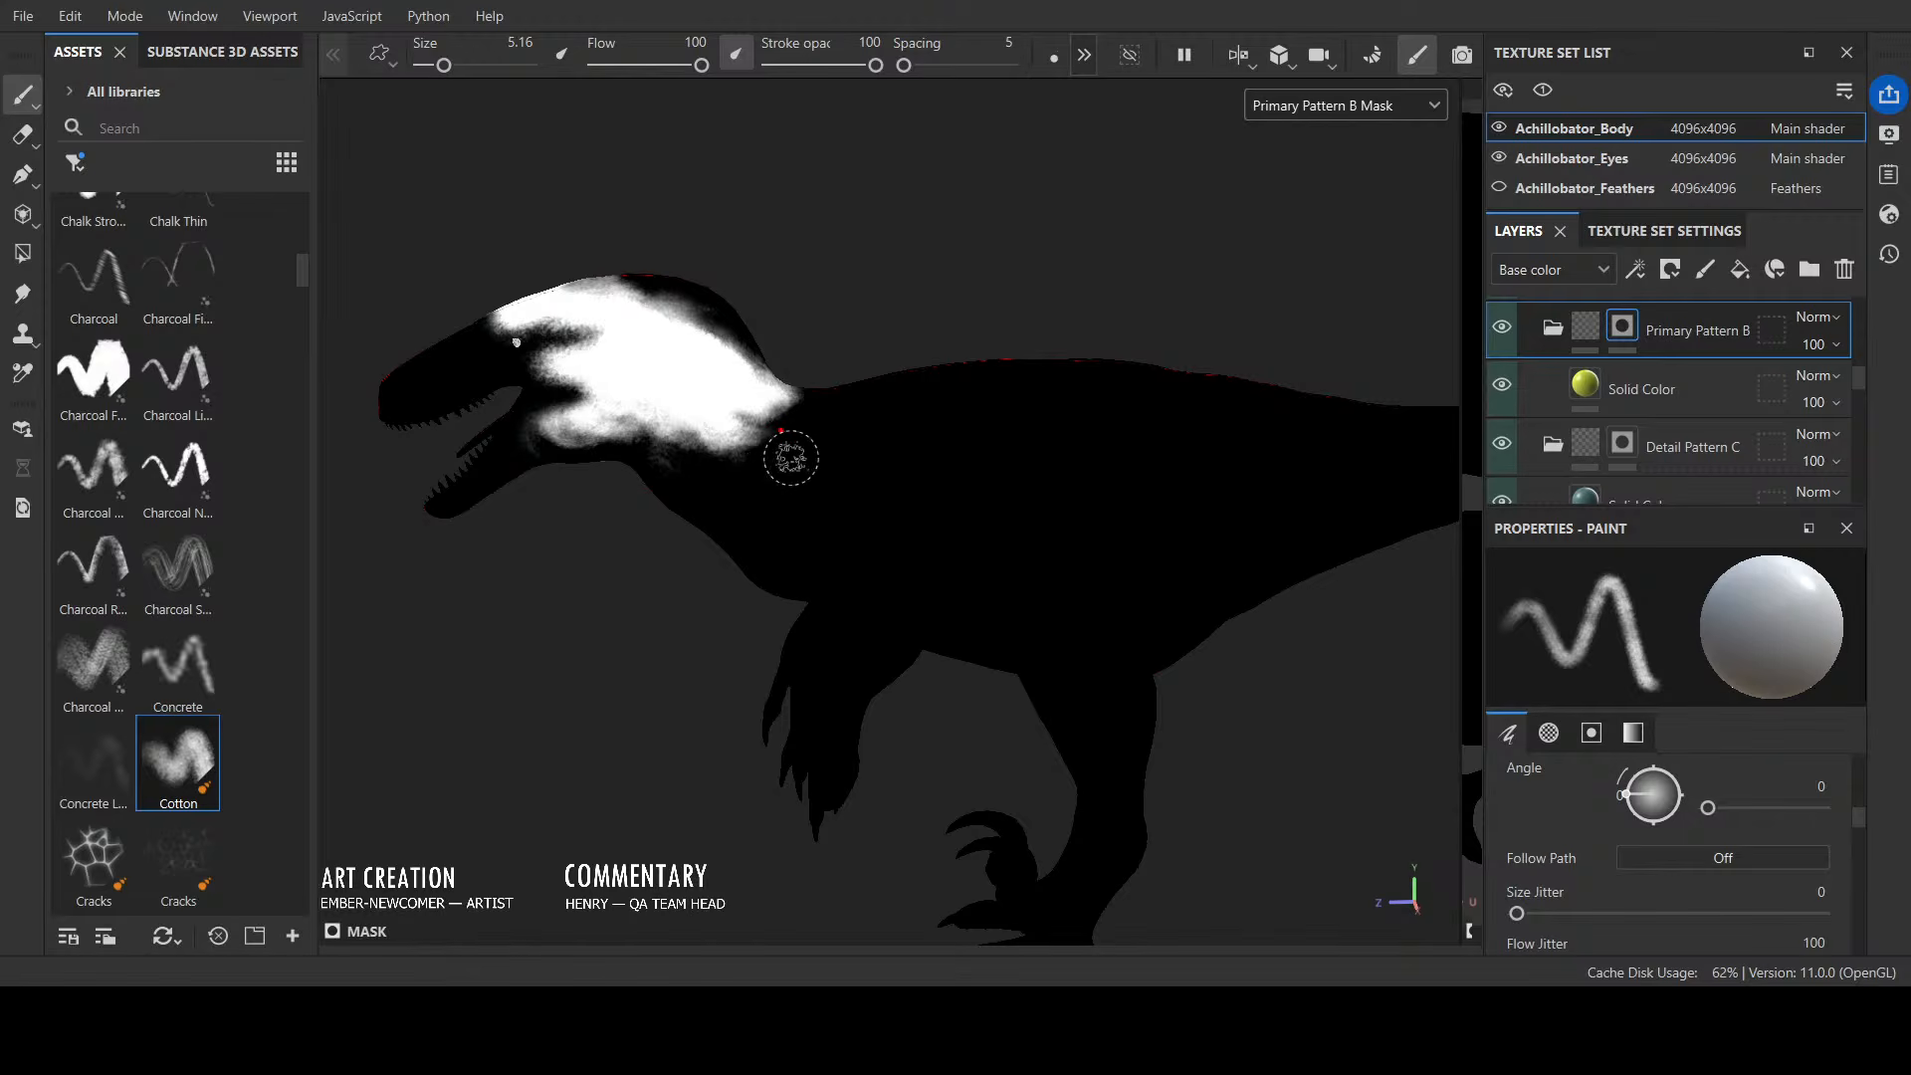
key(bracketright)
key(bracketright)
key(bracketright)
key(bracketright)
key(bracketright)
key(bracketright)
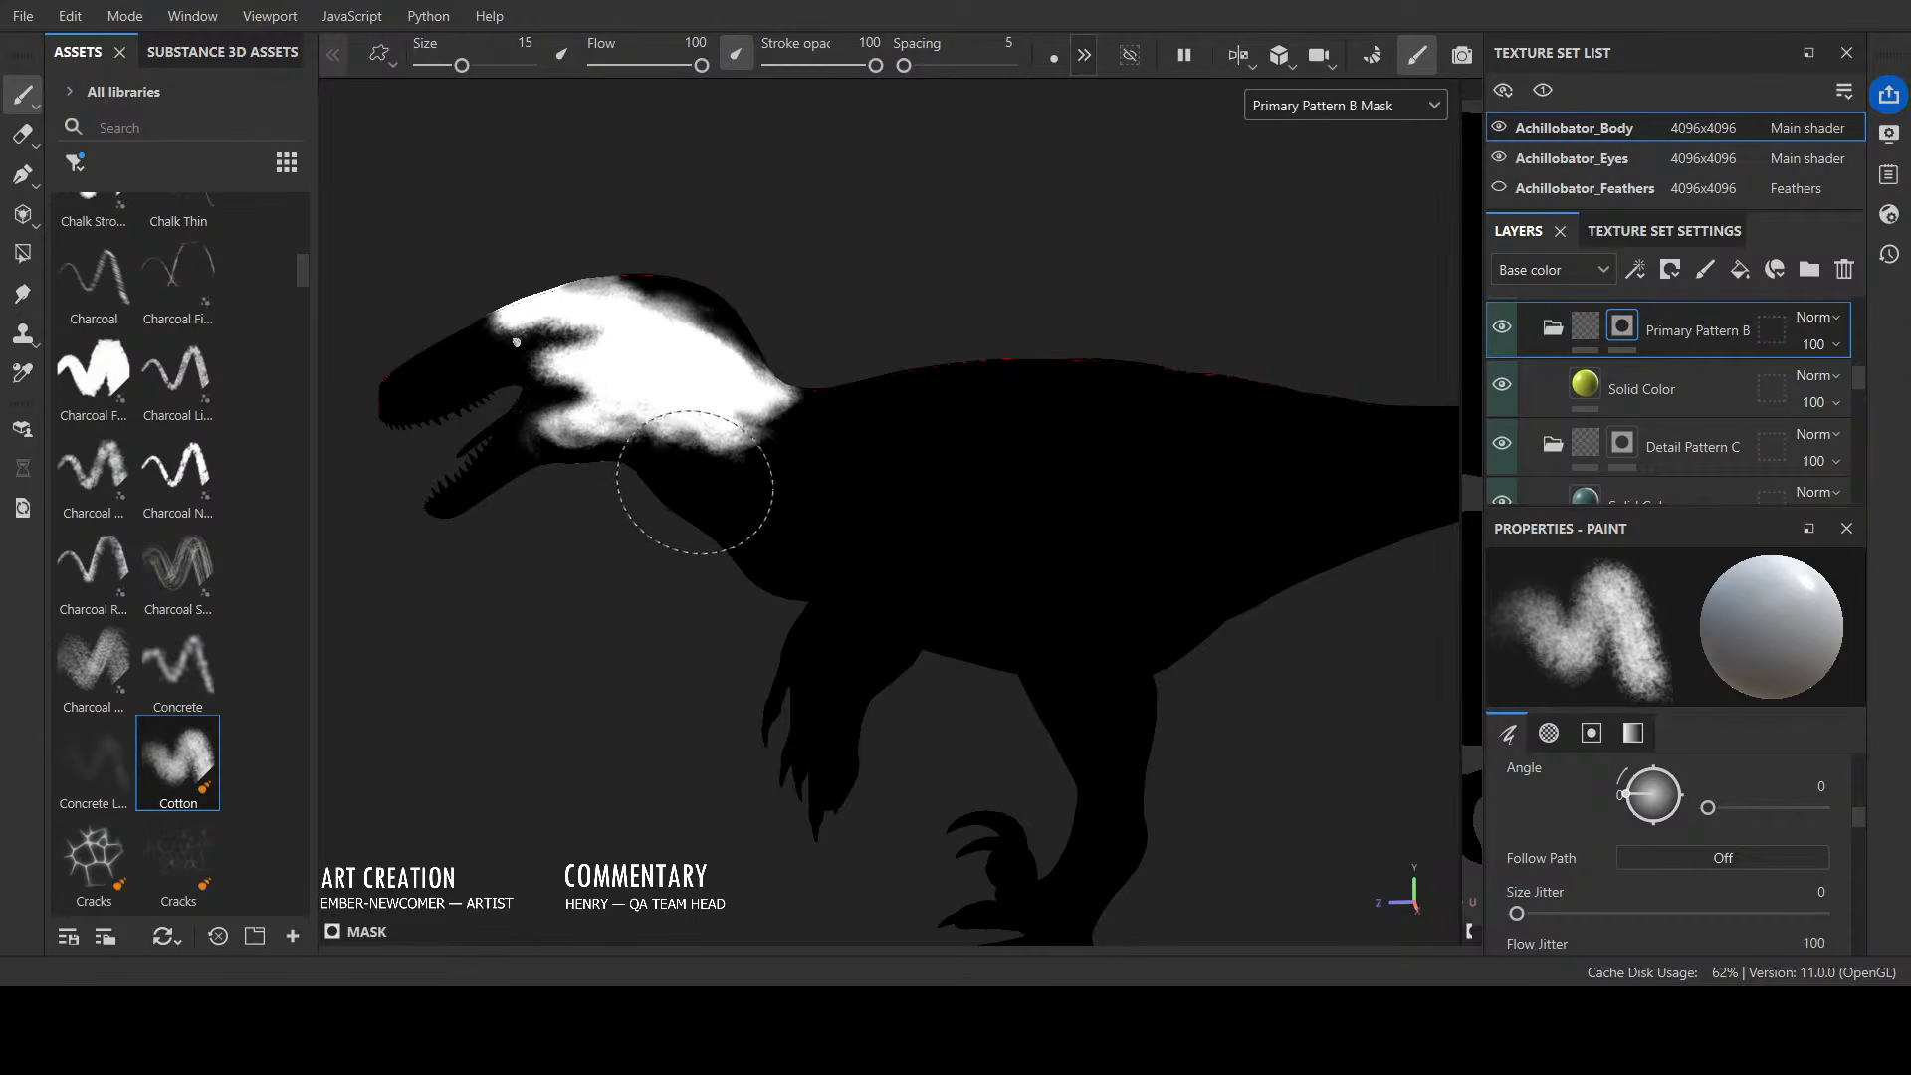
mouse_move(653, 459)
mouse_down()
mouse_move(557, 428)
mouse_move(581, 341)
mouse_up()
mouse_move(939, 277)
alt+mouse_down()
mouse_move(657, 299)
mouse_move(637, 339)
mouse_move(695, 375)
mouse_move(618, 260)
mouse_move(657, 363)
alt+mouse_up()
mouse_move(674, 289)
alt+mouse_down()
mouse_move(914, 396)
mouse_move(712, 323)
alt+mouse_up()
alt+drag(861, 404, 953, 214)
mouse_move(780, 349)
mouse_down()
mouse_move(734, 308)
mouse_move(832, 367)
mouse_move(752, 325)
mouse_move(892, 357)
mouse_up()
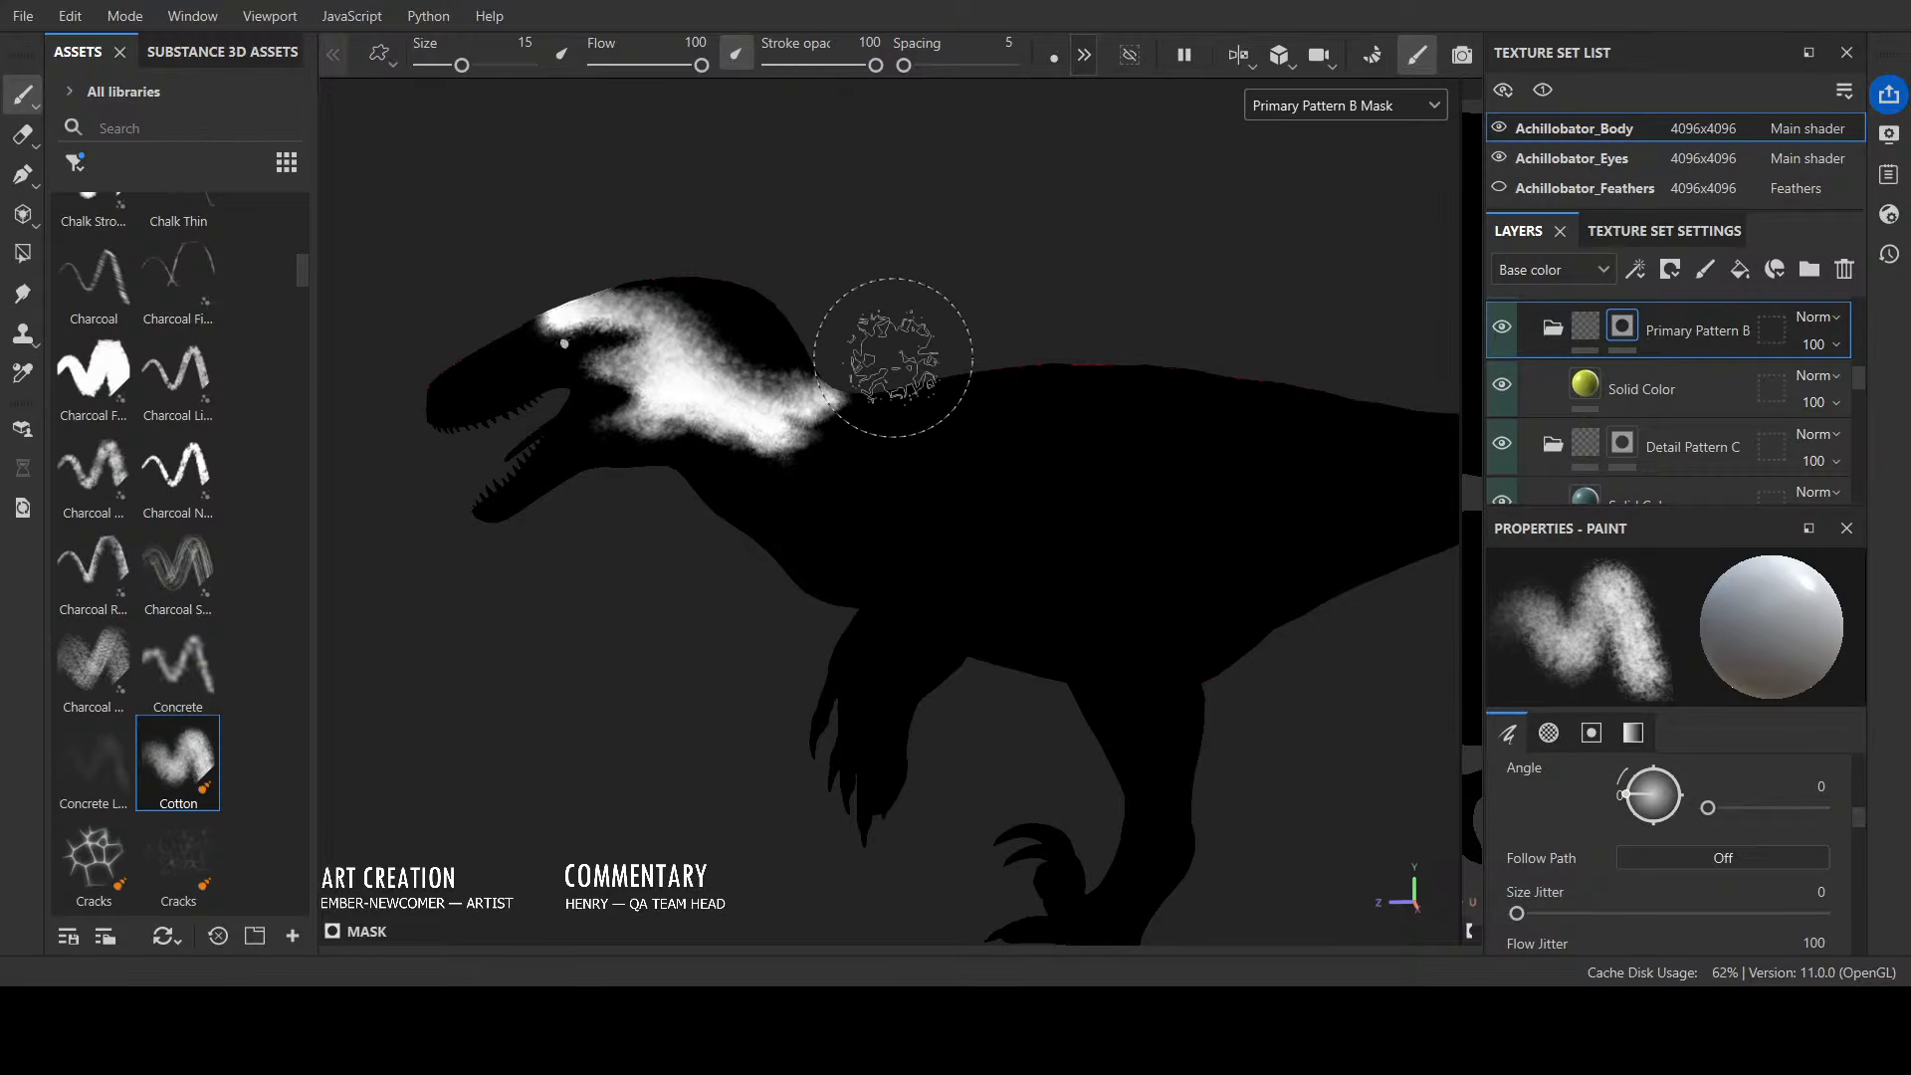
Step: Reduce the Cotton brush to size 9.44 and paint the mask solid along the lower neck to its base
ctrl+right_drag(894, 357, 858, 357)
mouse_move(841, 424)
mouse_down()
mouse_move(717, 460)
mouse_move(662, 396)
mouse_move(786, 443)
mouse_move(854, 394)
mouse_move(707, 395)
mouse_up()
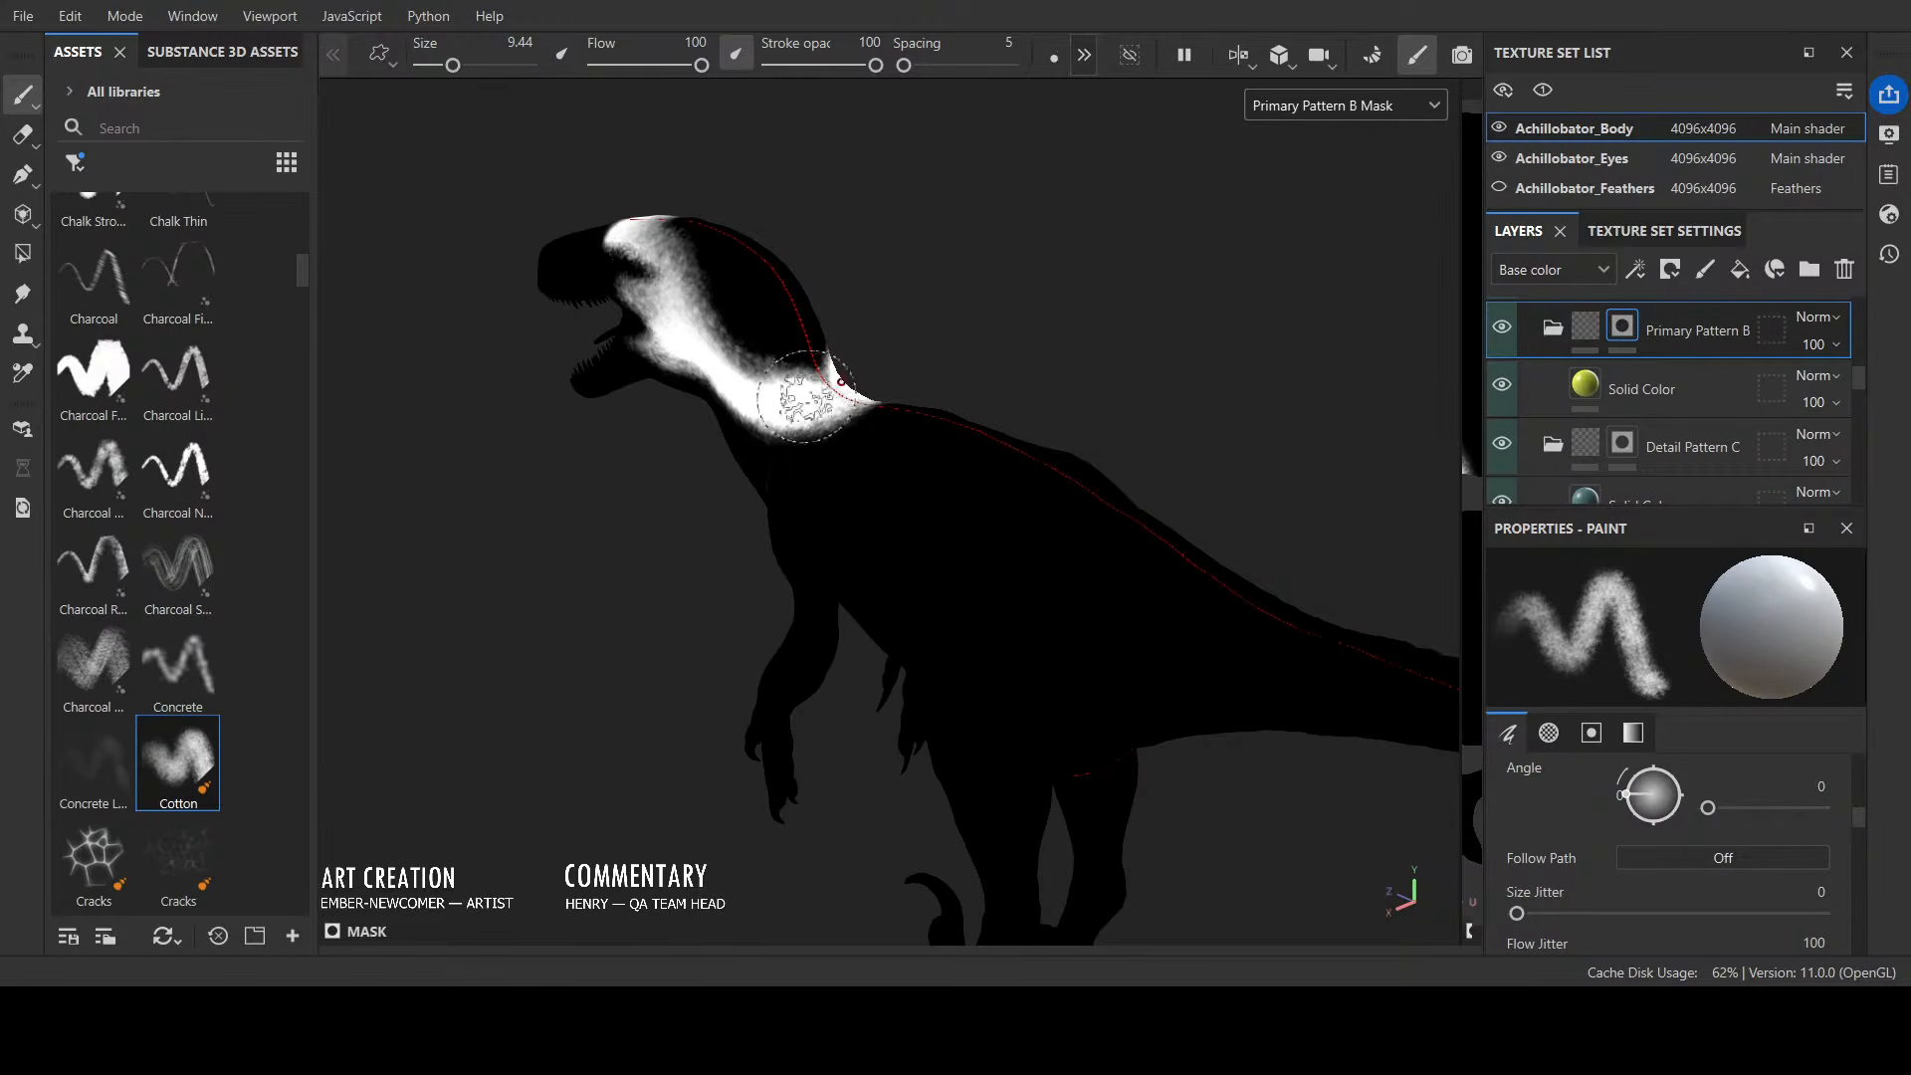
alt+drag(1284, 162, 1175, 207)
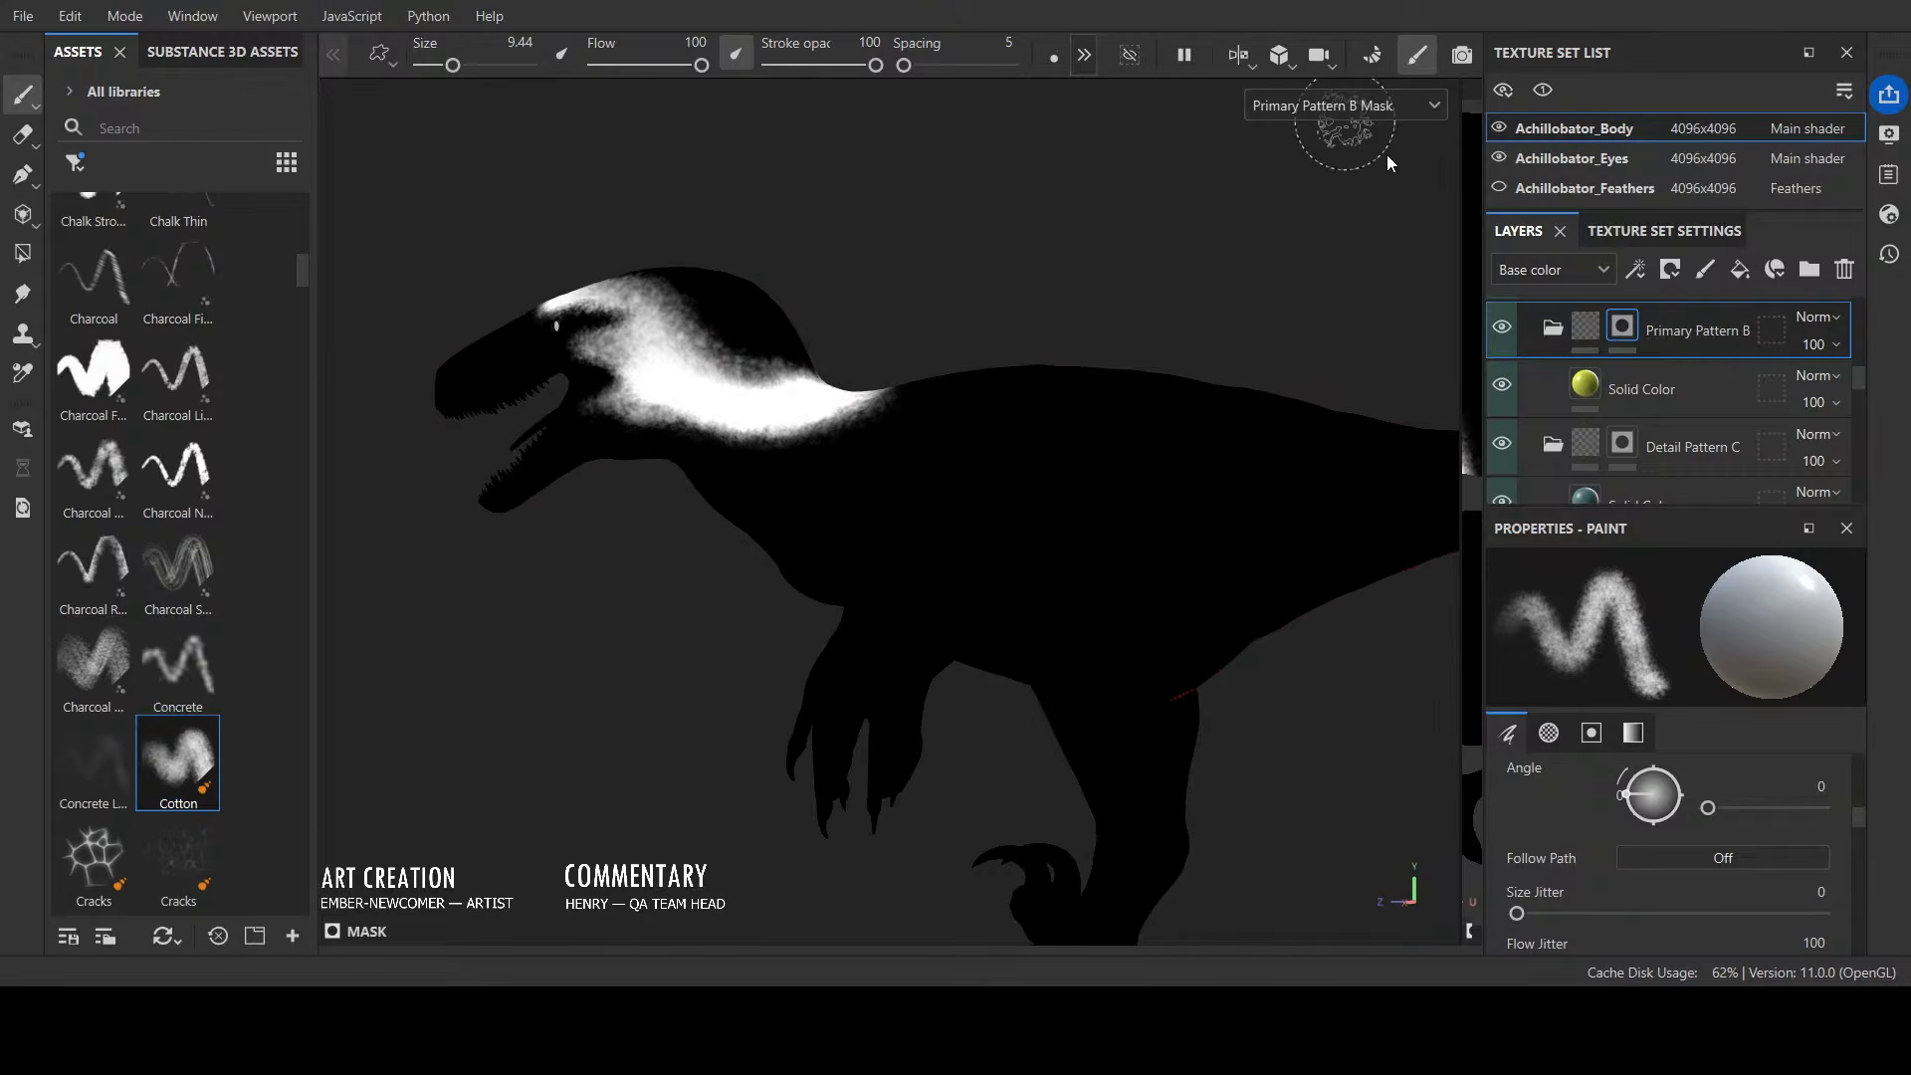
Step: Inspect the head and neck markings from several angles in the Material view and return to the Base color view
key(m)
alt+drag(1252, 243, 1168, 316)
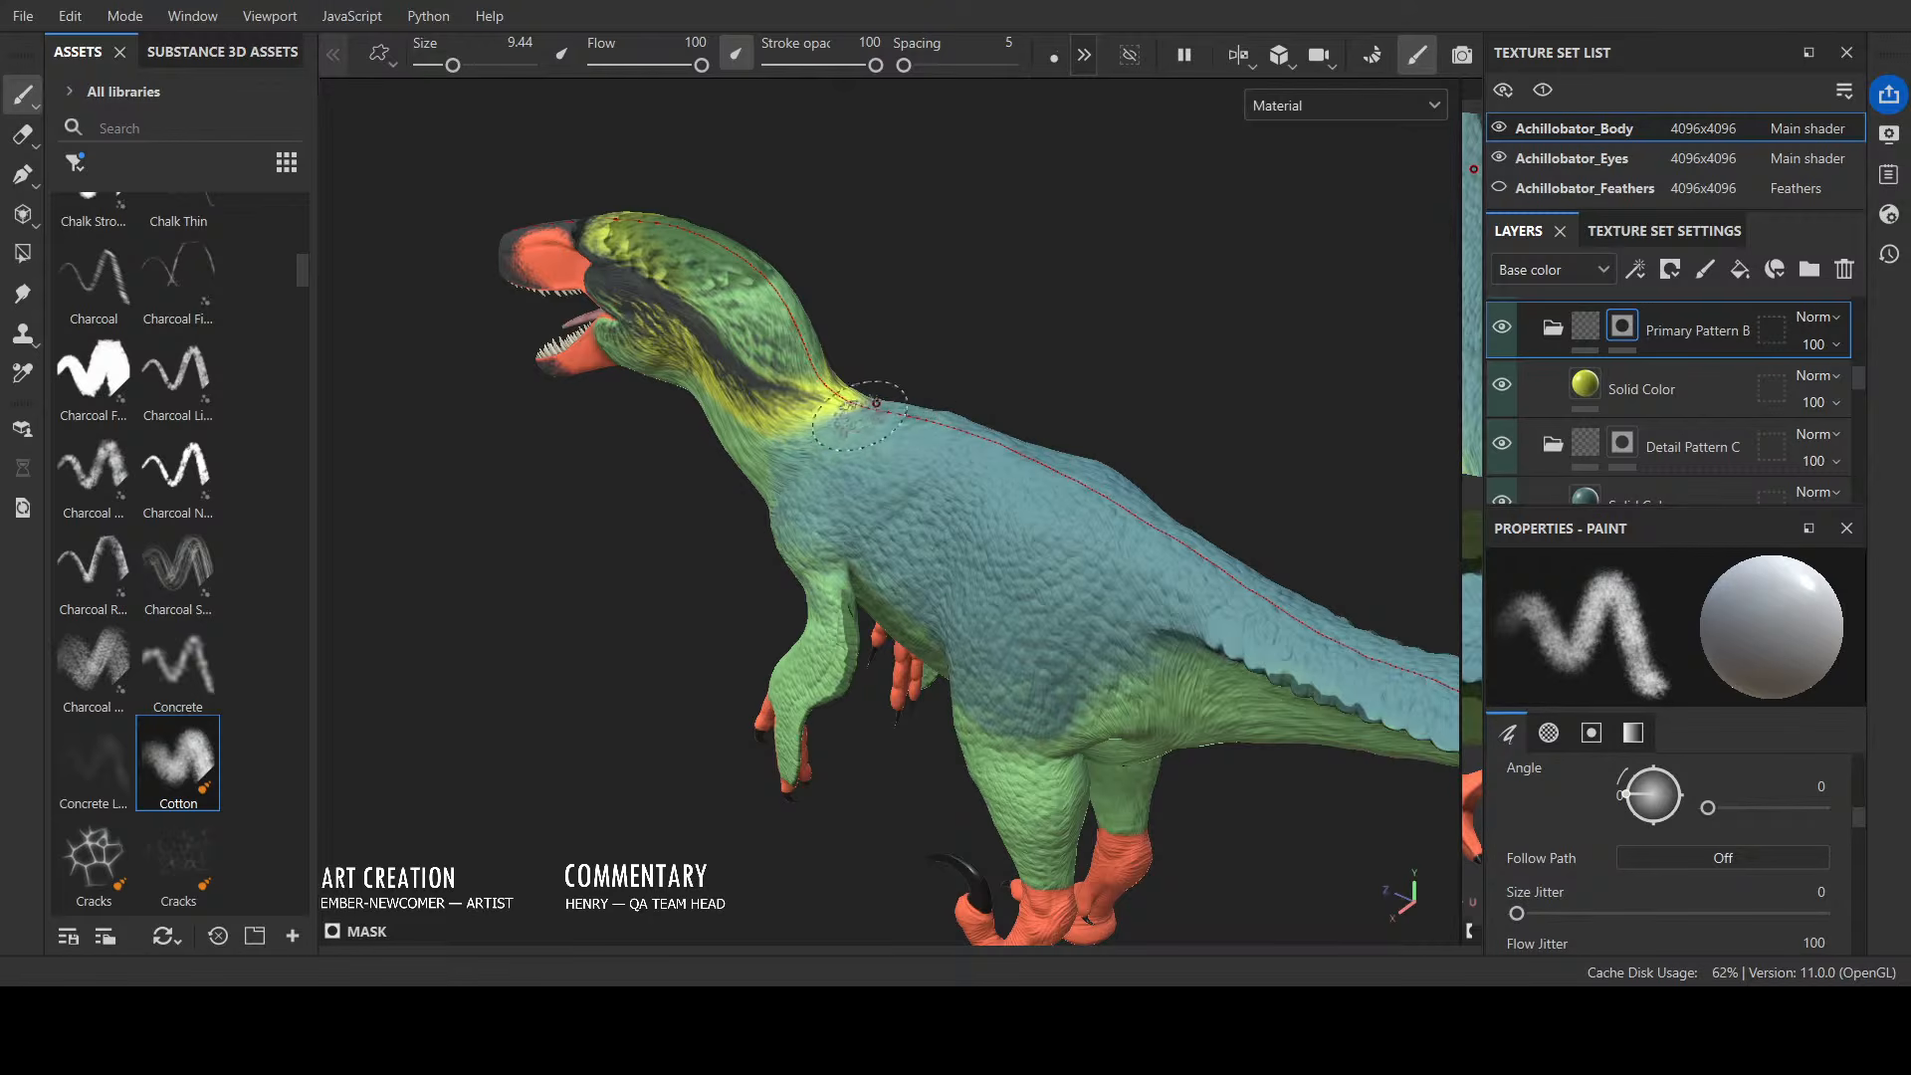
alt+drag(875, 402, 670, 469)
mouse_move(1125, 355)
alt+mouse_down()
mouse_move(1025, 299)
mouse_move(744, 228)
mouse_move(1101, 354)
mouse_move(1101, 397)
mouse_move(886, 417)
alt+mouse_up()
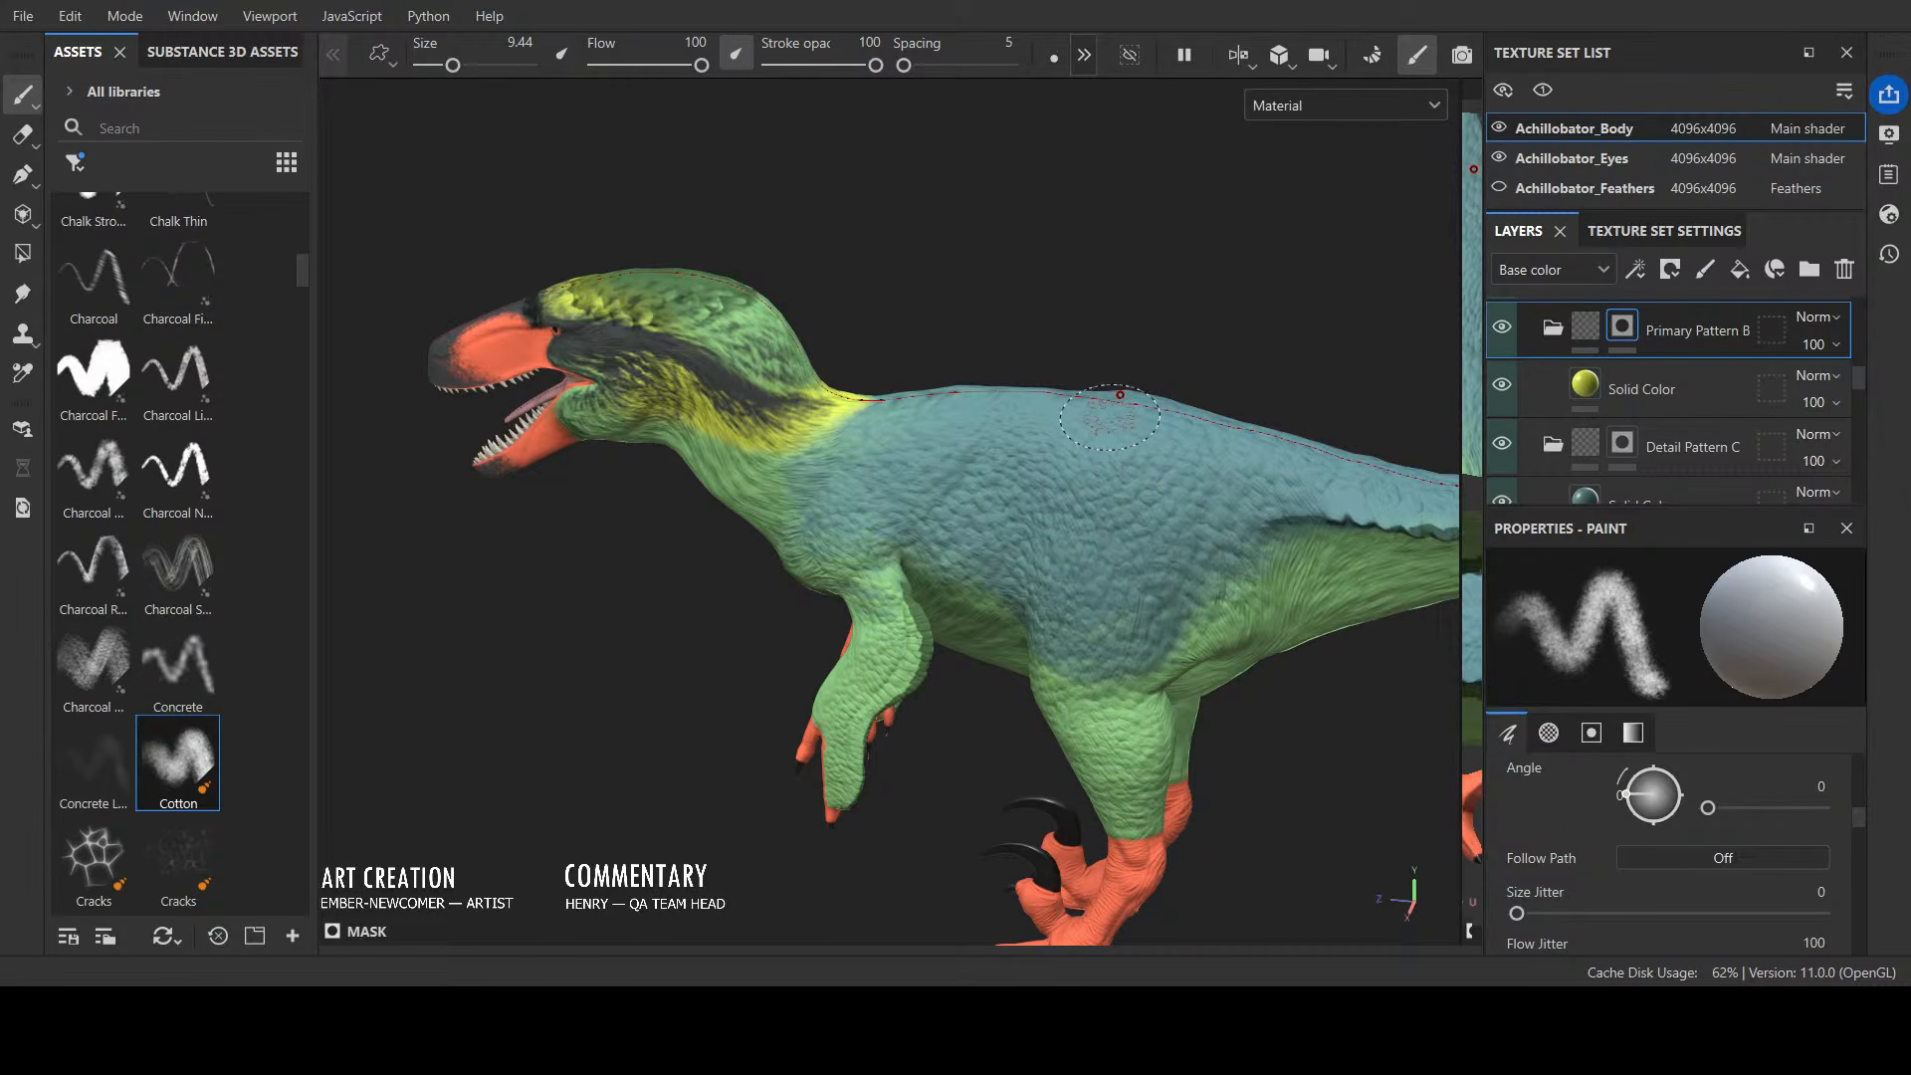
key(c)
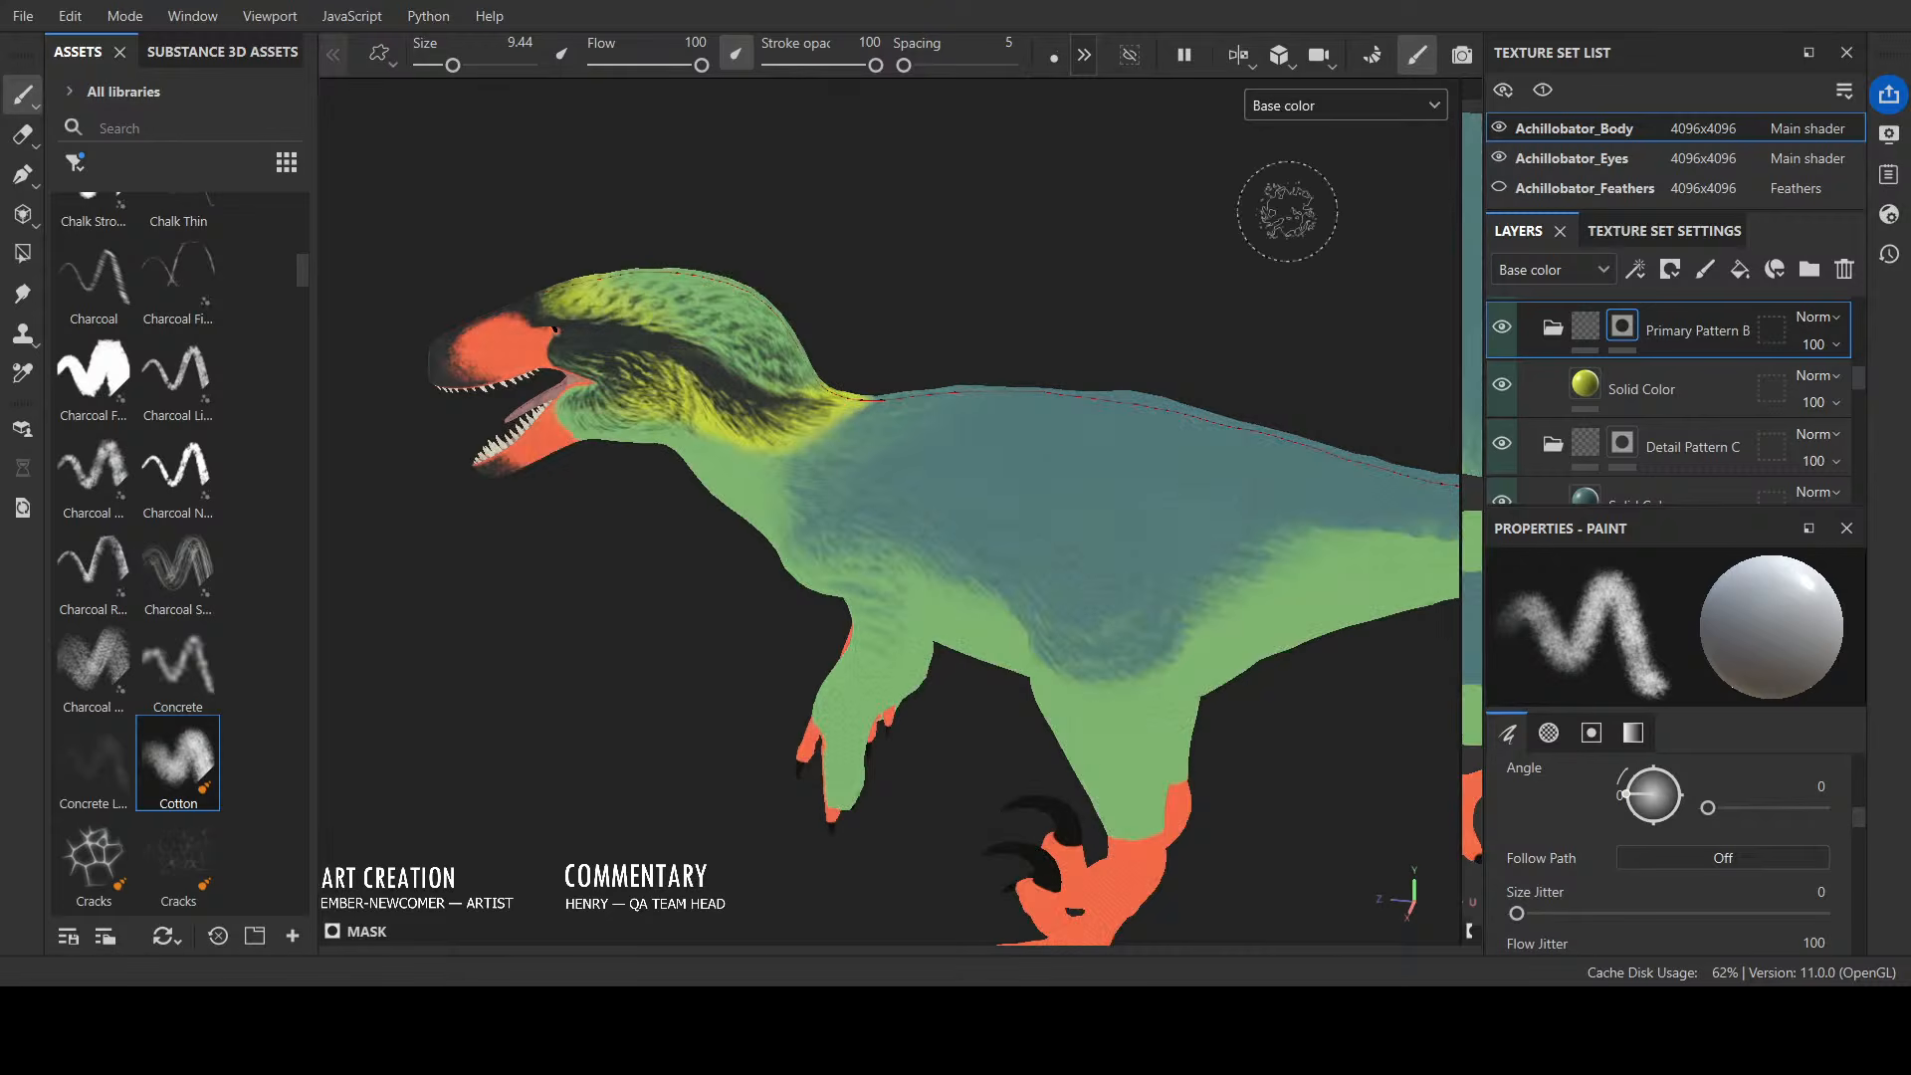
Step: Paint yellow onto the side of the crown above the dark stripe with the size 9.44 Cotton brush
mouse_move(701, 733)
alt+mouse_down()
mouse_move(909, 700)
mouse_move(917, 778)
alt+mouse_up()
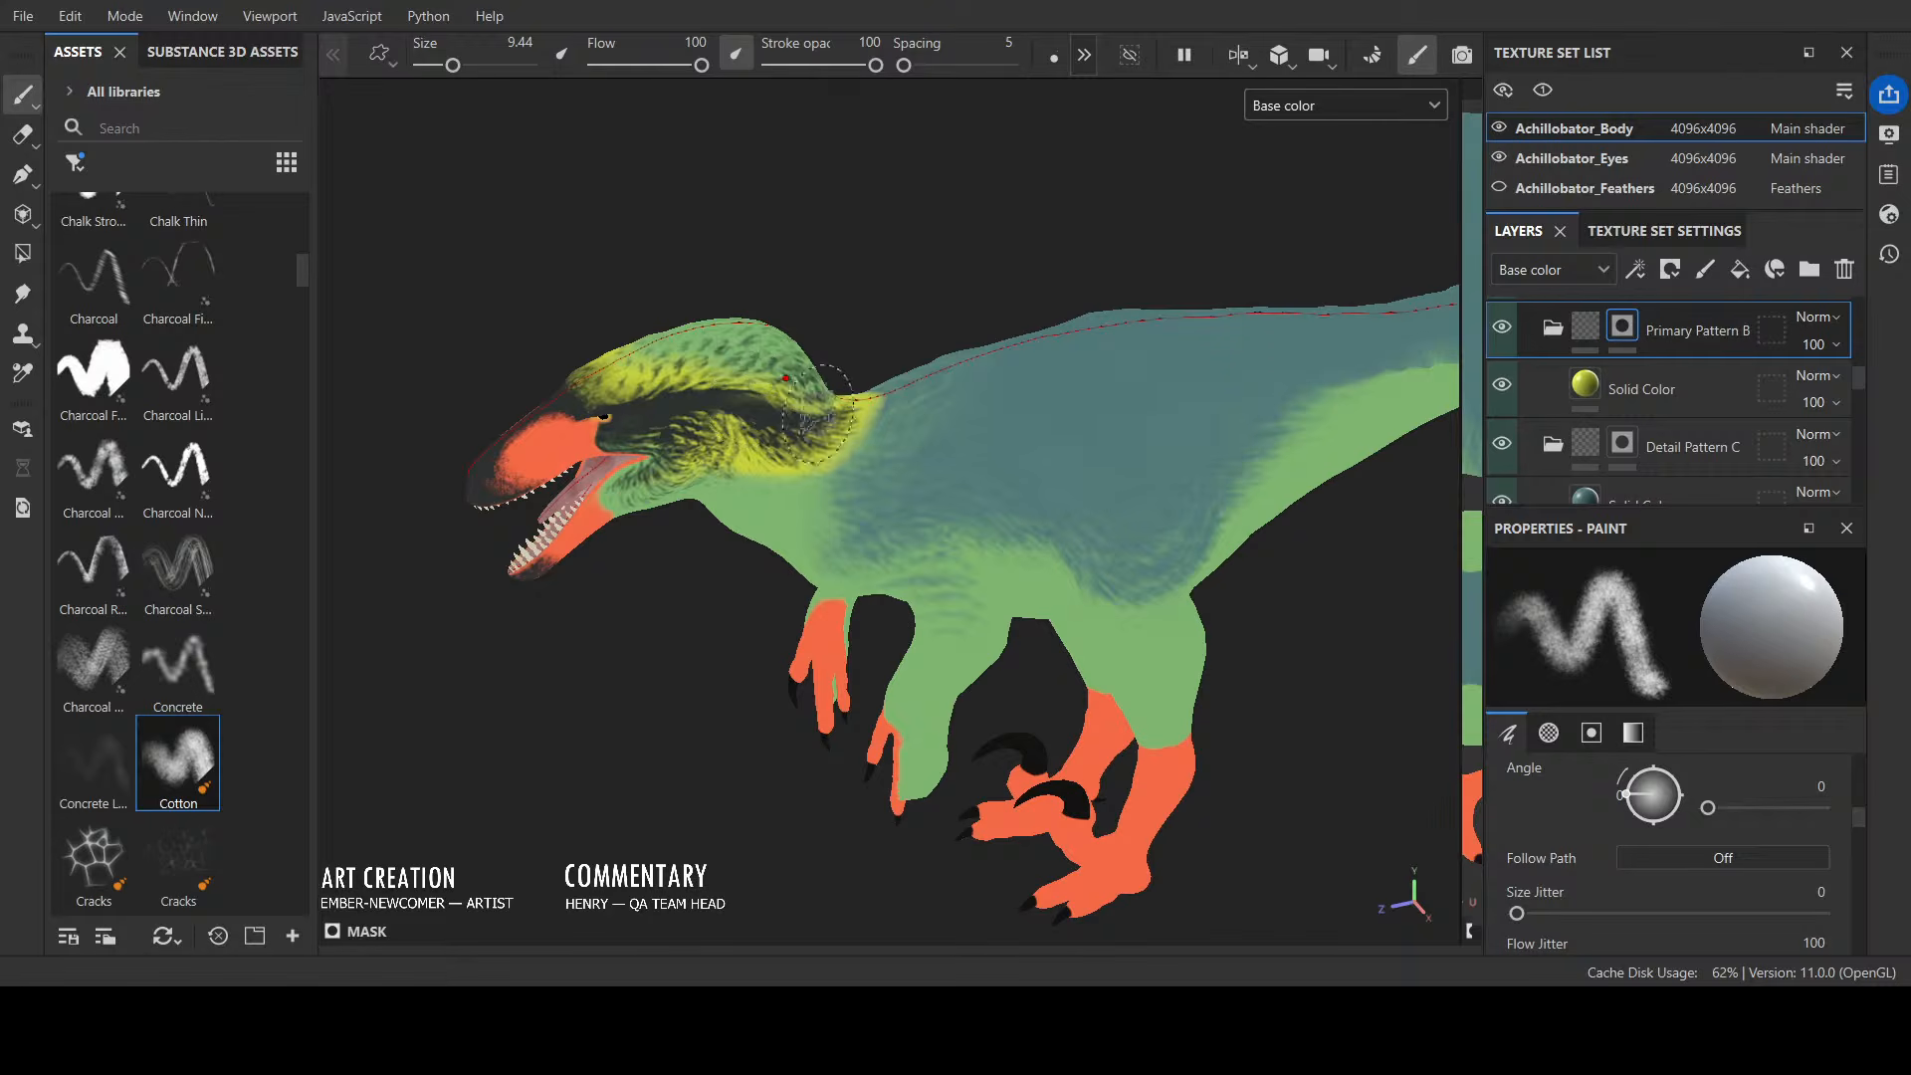
mouse_move(880, 331)
alt+mouse_down()
mouse_move(846, 320)
mouse_move(743, 366)
alt+mouse_up()
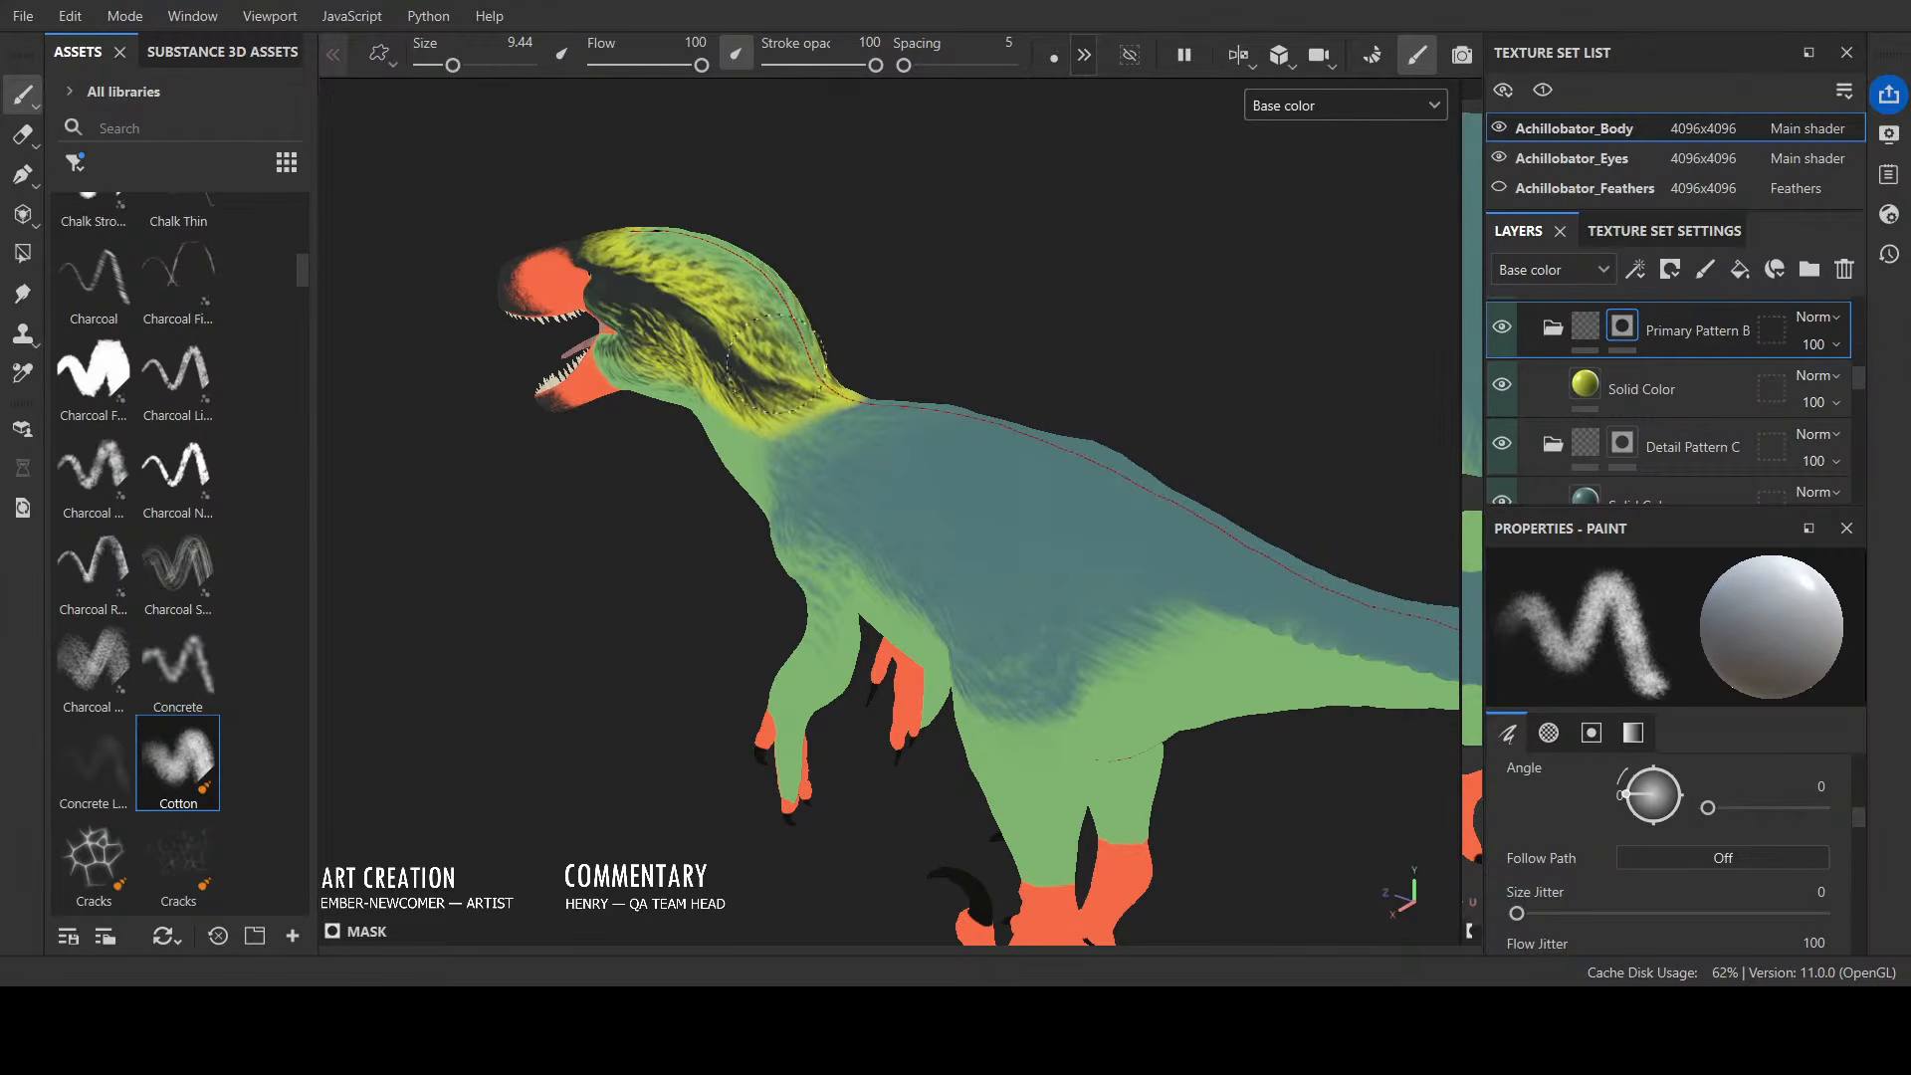
mouse_move(768, 355)
mouse_down()
mouse_move(655, 255)
mouse_move(819, 363)
mouse_up()
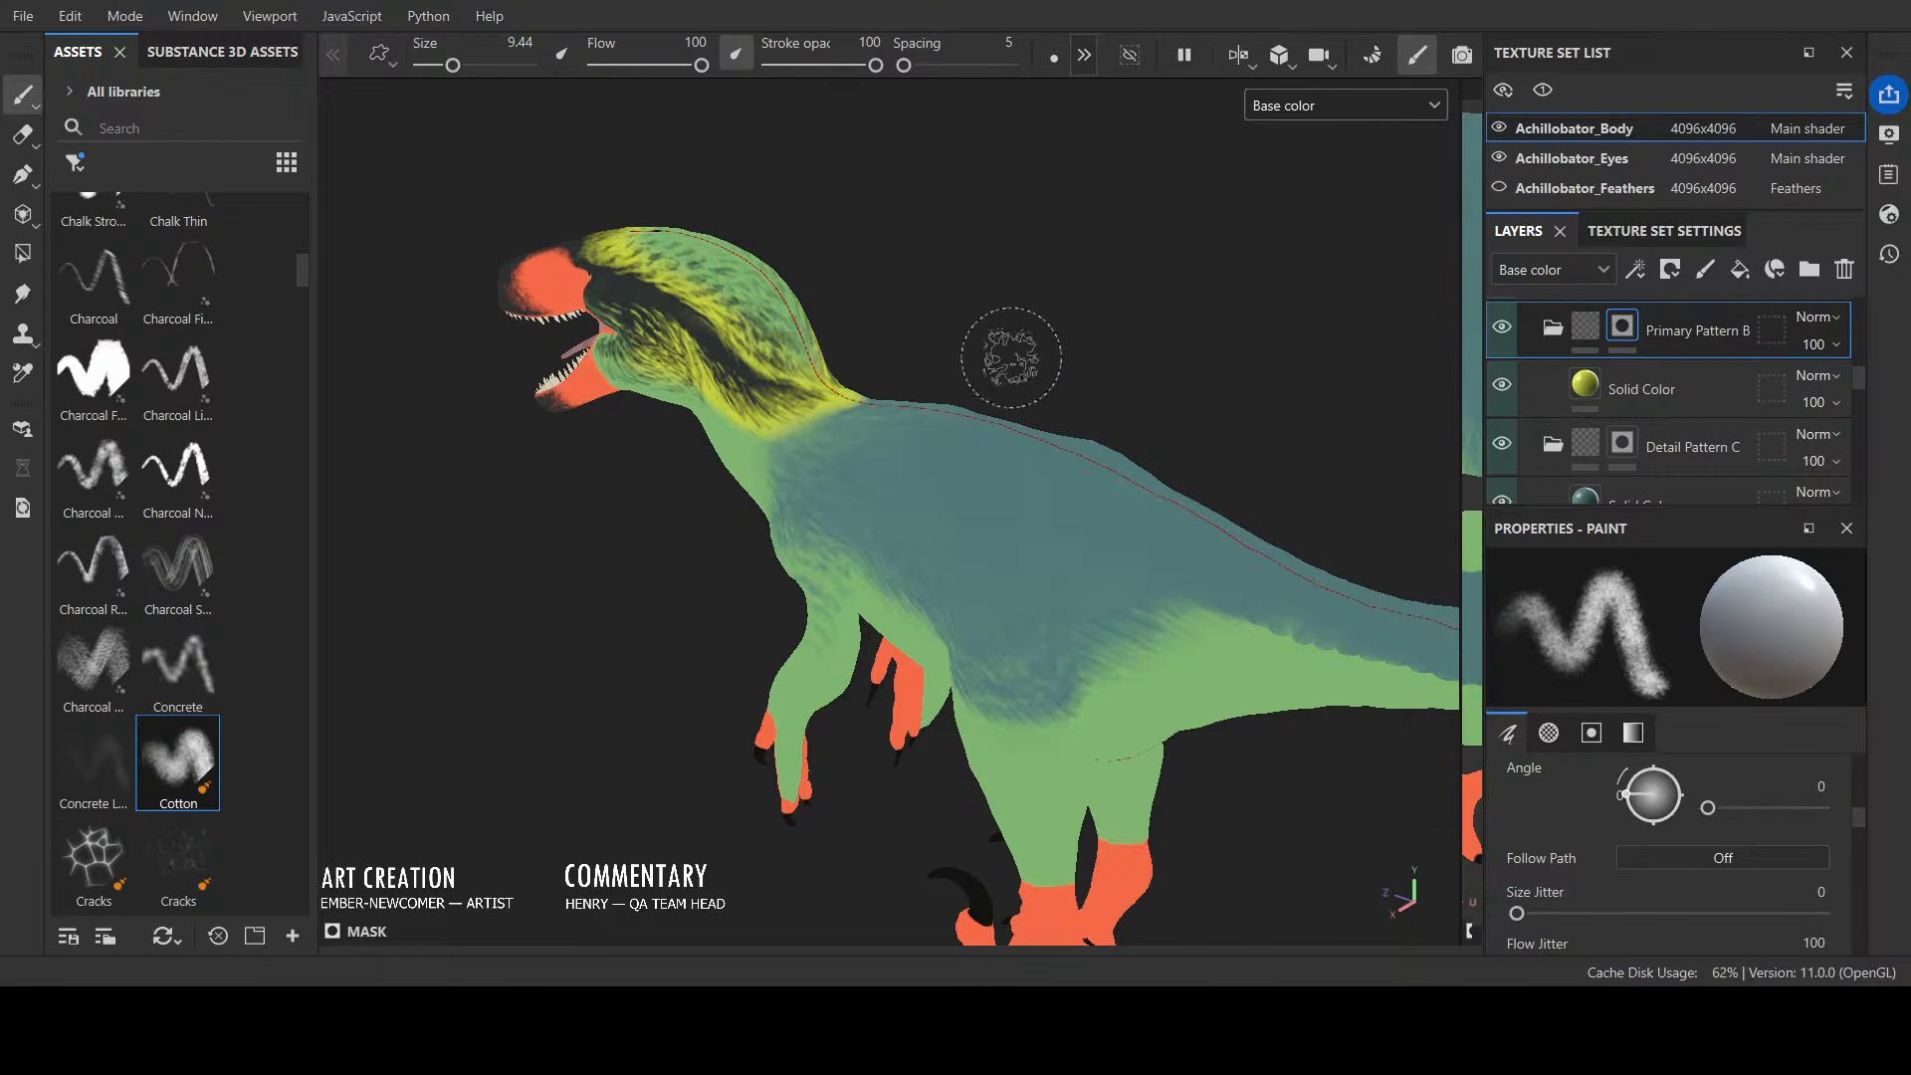
alt+drag(993, 349, 1313, 286)
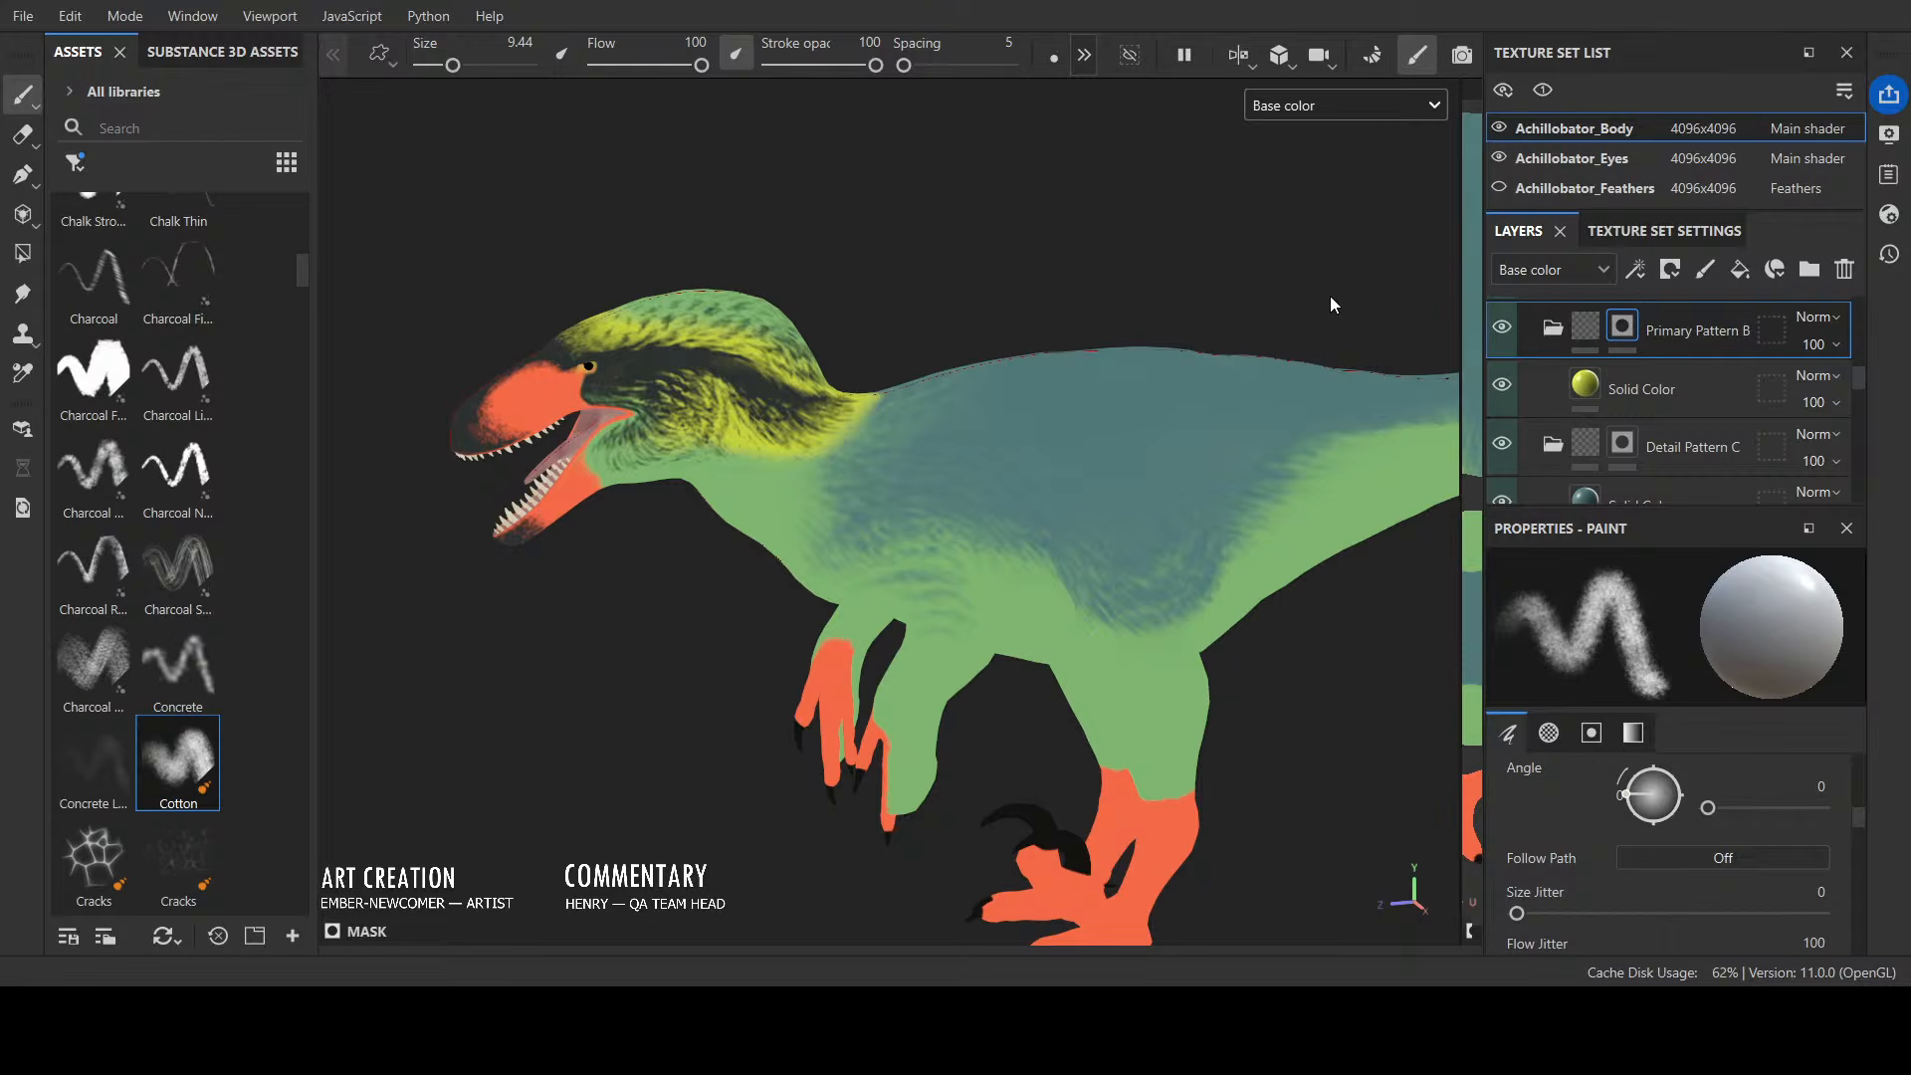
Step: Fill the patchy neck and crown sides in the isolated Primary Pattern B mask, undoing the last stroke
key(c)
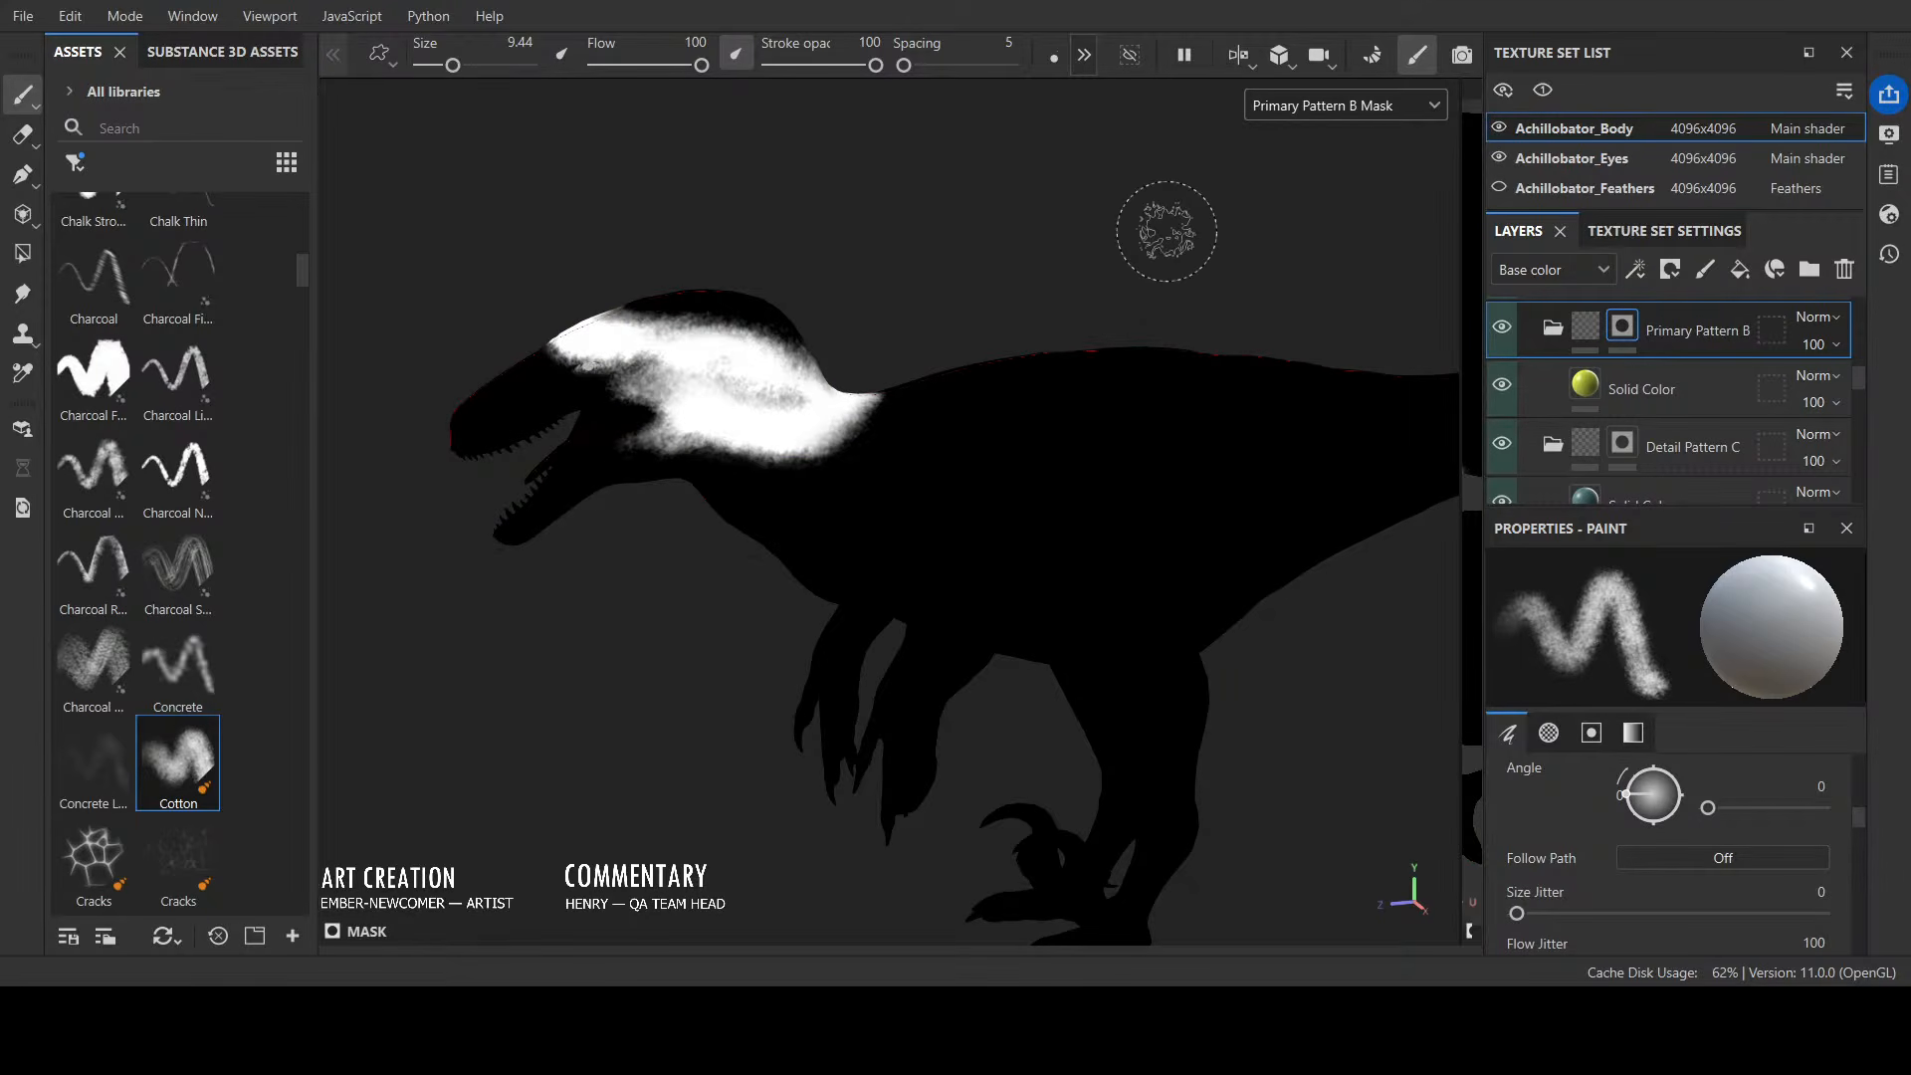
mouse_move(747, 378)
mouse_down()
mouse_move(767, 392)
mouse_move(697, 388)
mouse_move(674, 325)
mouse_move(597, 361)
mouse_move(701, 388)
mouse_move(691, 377)
mouse_up()
mouse_move(875, 308)
alt+mouse_down()
mouse_move(1263, 330)
mouse_move(1211, 368)
mouse_move(1502, 392)
mouse_move(1219, 268)
alt+mouse_up()
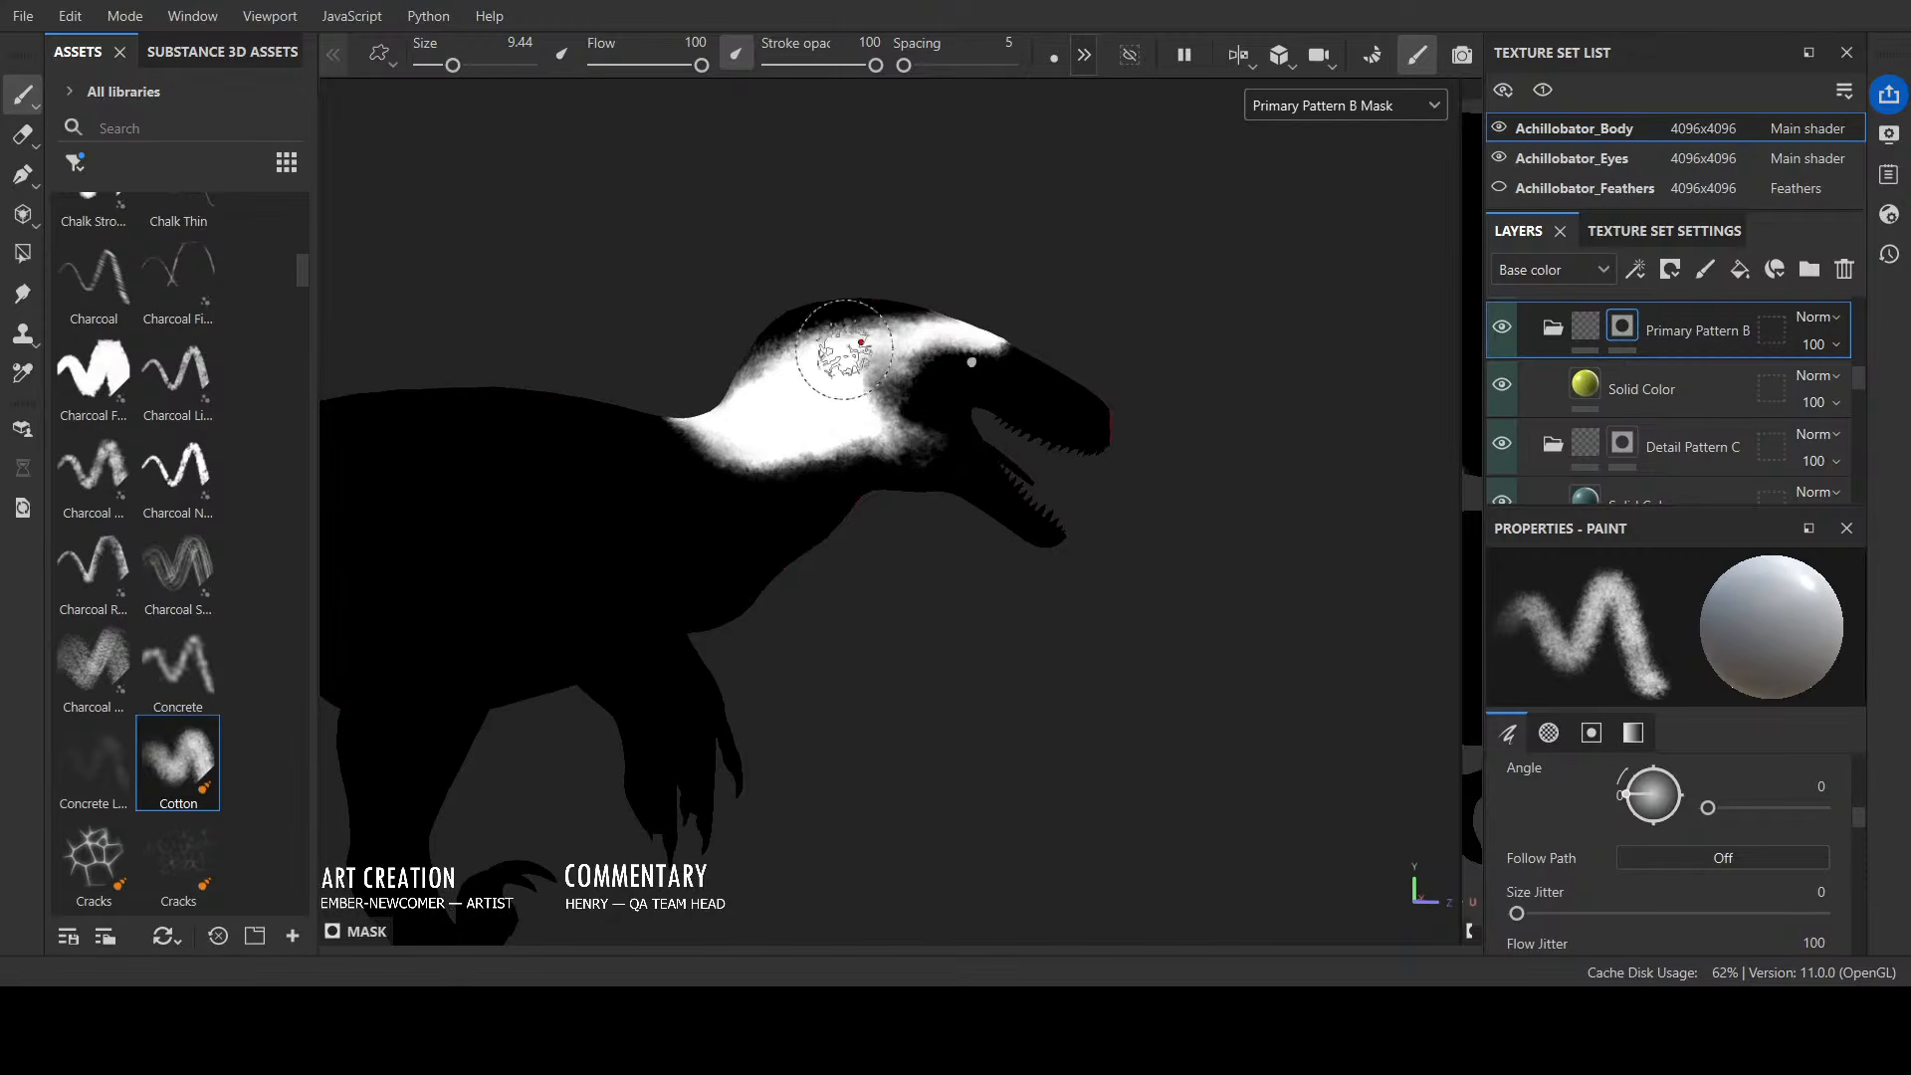
mouse_move(865, 356)
alt+mouse_down()
mouse_move(970, 416)
mouse_move(766, 433)
alt+mouse_up()
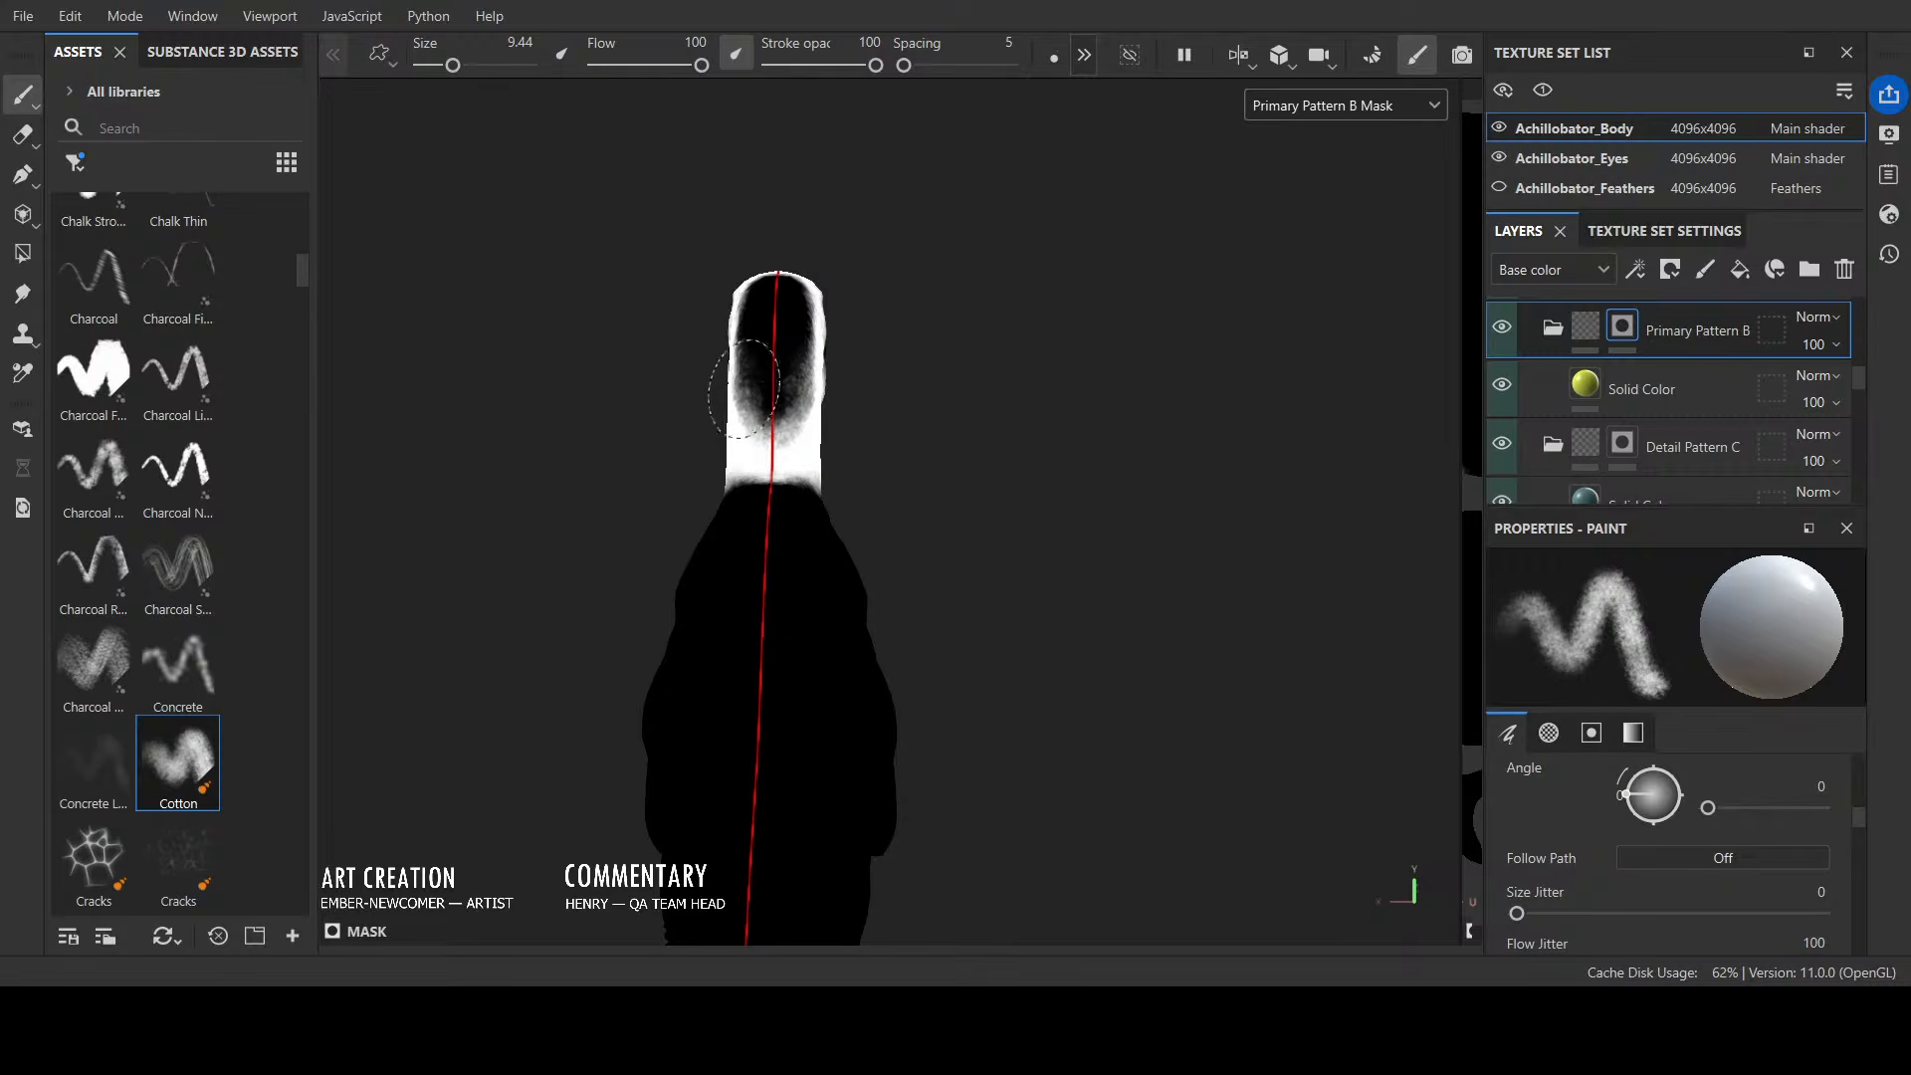
alt+drag(757, 309, 736, 353)
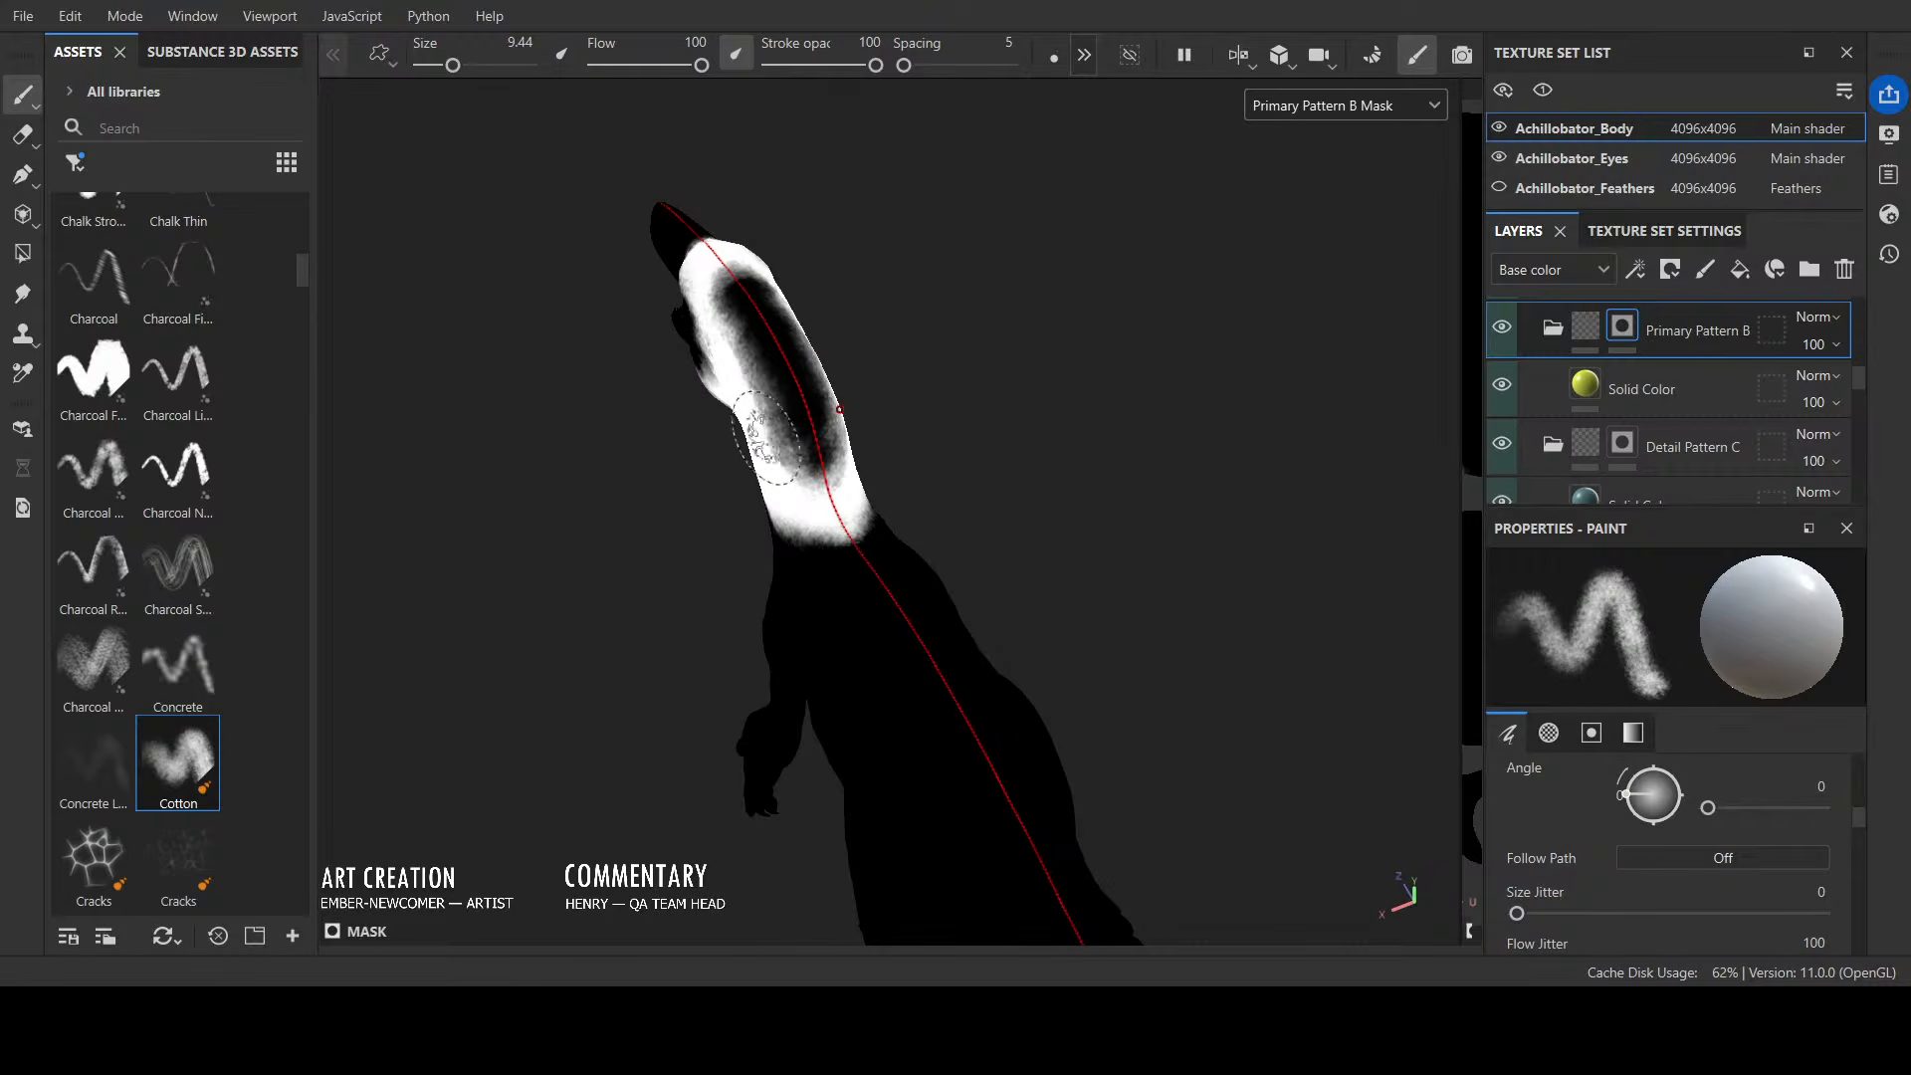
drag(767, 417, 817, 464)
mouse_move(780, 363)
mouse_down()
mouse_move(737, 282)
mouse_move(1095, 349)
mouse_move(1158, 301)
mouse_up()
mouse_move(822, 363)
alt+mouse_down()
mouse_move(869, 282)
mouse_move(929, 308)
alt+mouse_up()
mouse_move(814, 422)
mouse_down()
mouse_move(887, 487)
mouse_move(815, 486)
mouse_move(883, 499)
mouse_up()
key(ctrl+z)
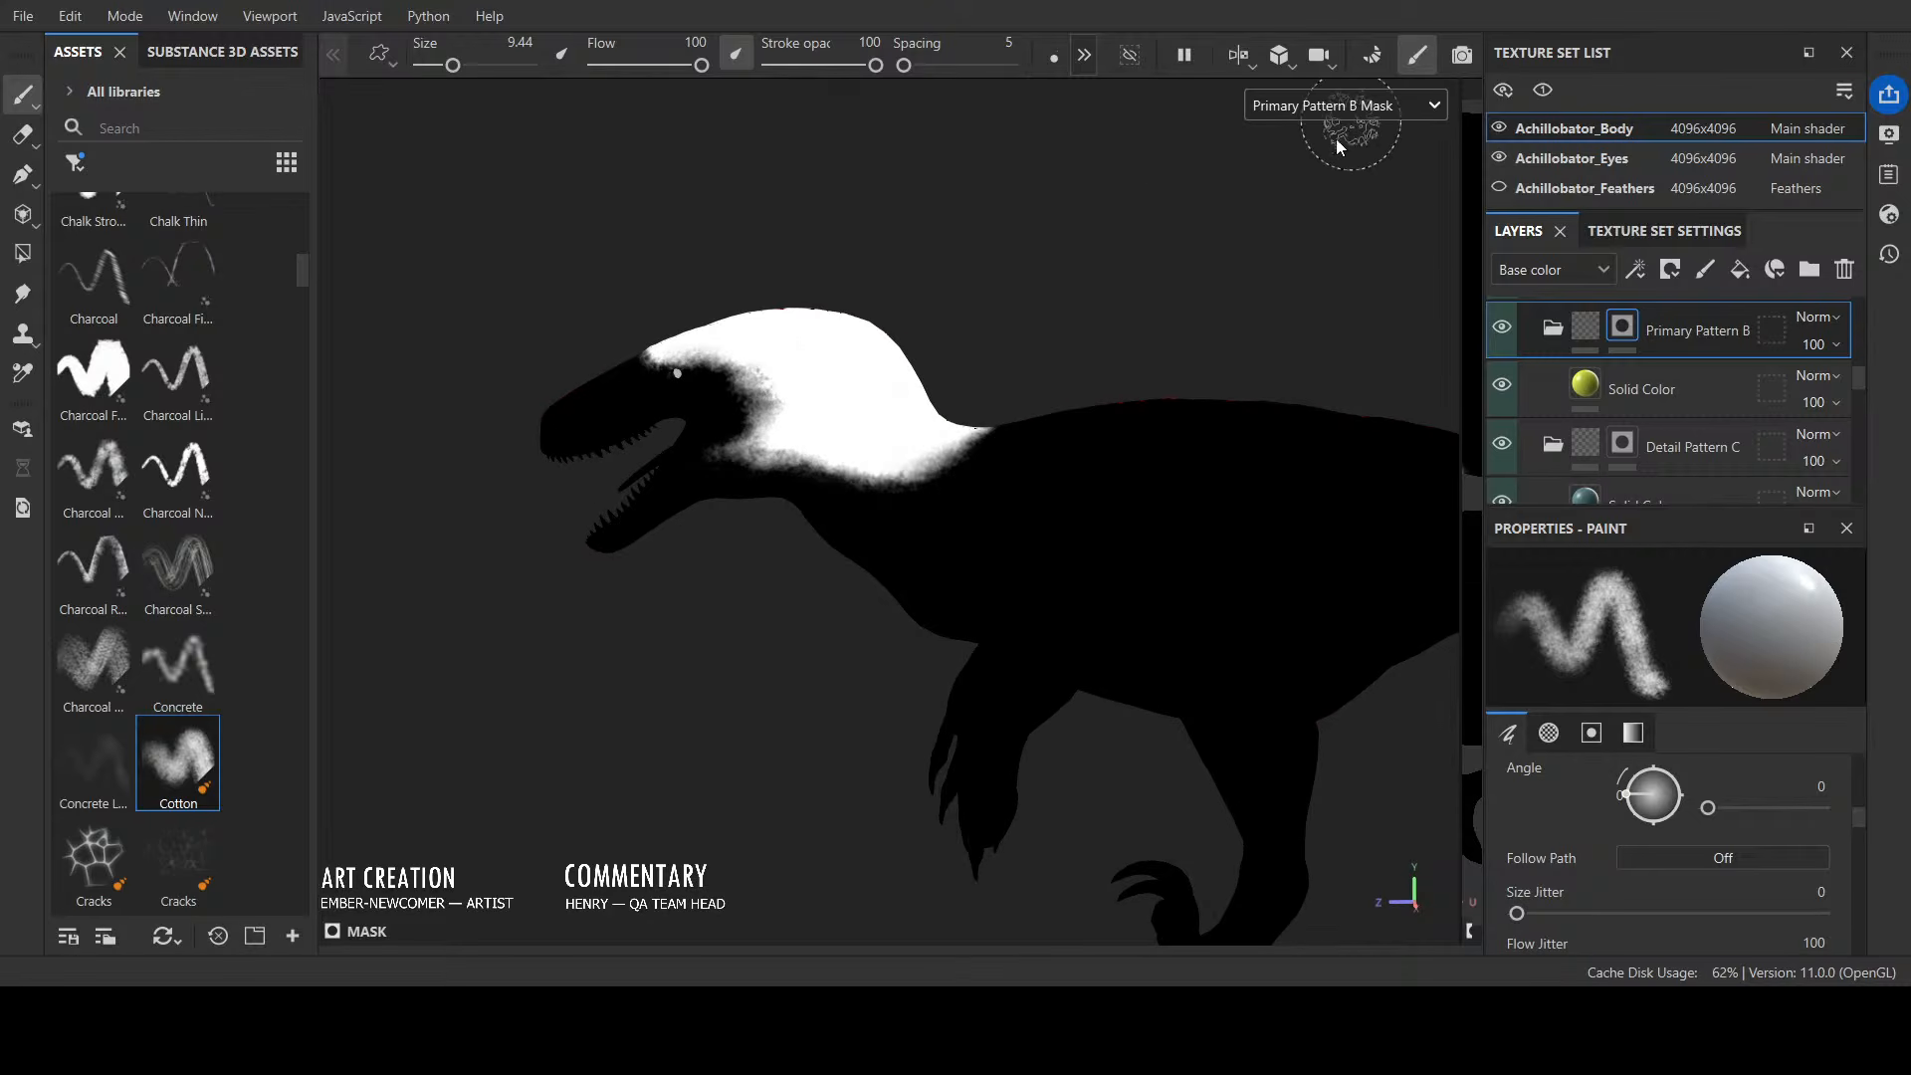
Step: Check the pattern in Base color, return to the mask, and refine its edge along the crown with the Cotton brush at size 7.14
key(c)
alt+drag(1254, 299, 1204, 397)
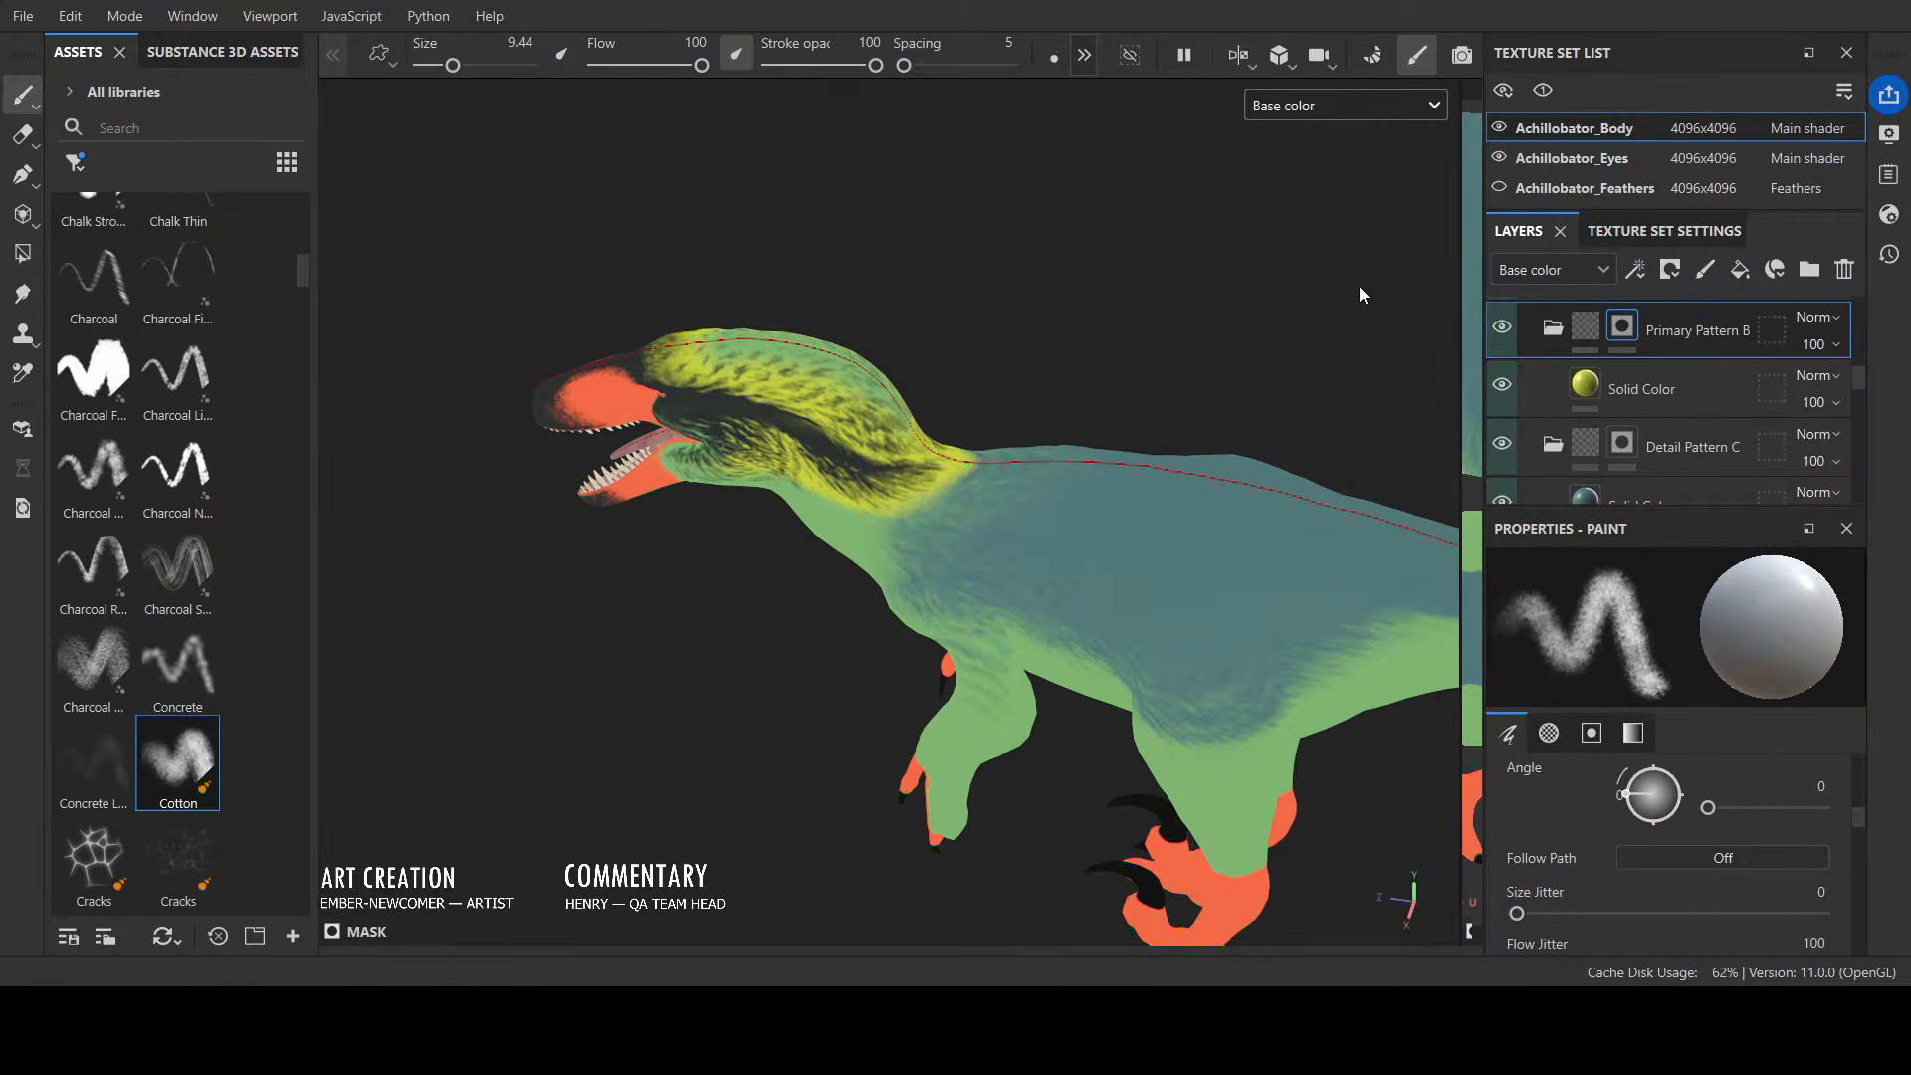
key(c)
alt+drag(1206, 332, 1195, 283)
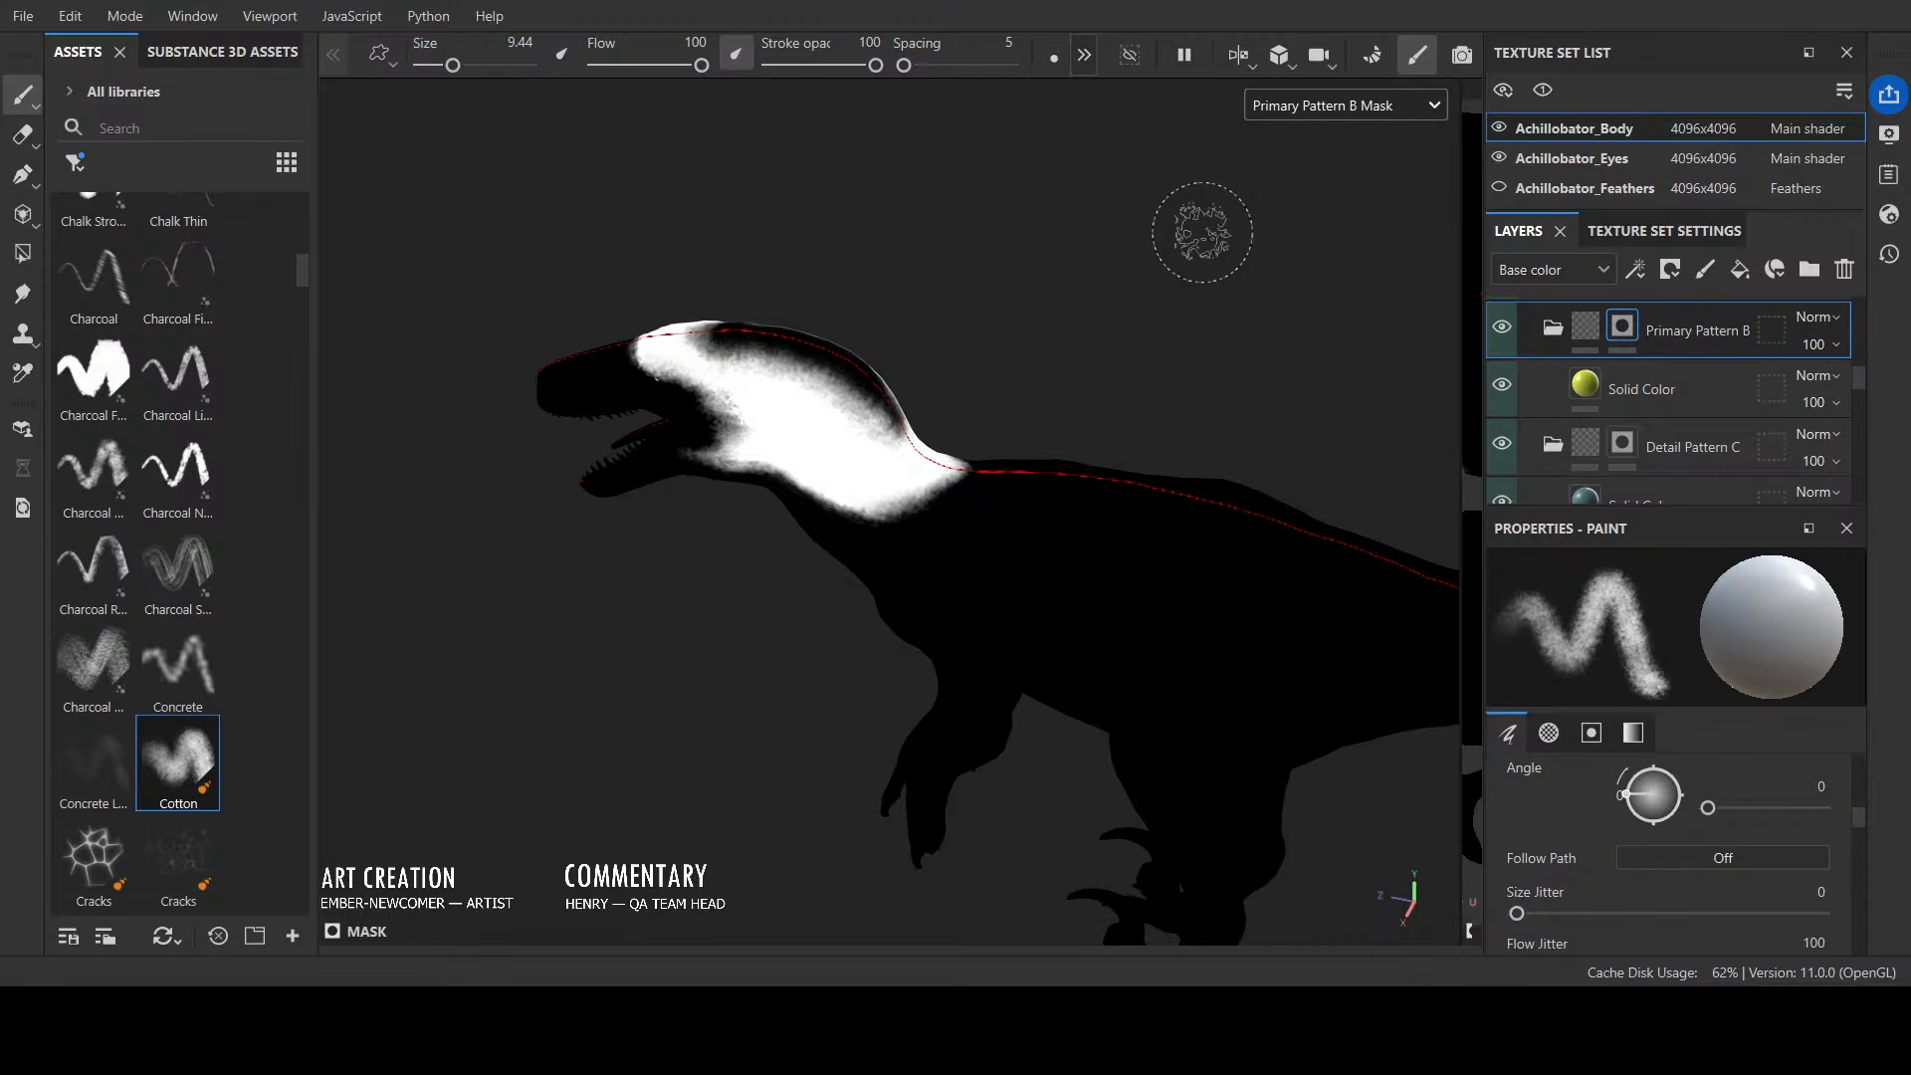
key(bracketleft)
mouse_move(759, 376)
mouse_down()
mouse_move(772, 362)
mouse_move(908, 426)
mouse_move(704, 342)
mouse_up()
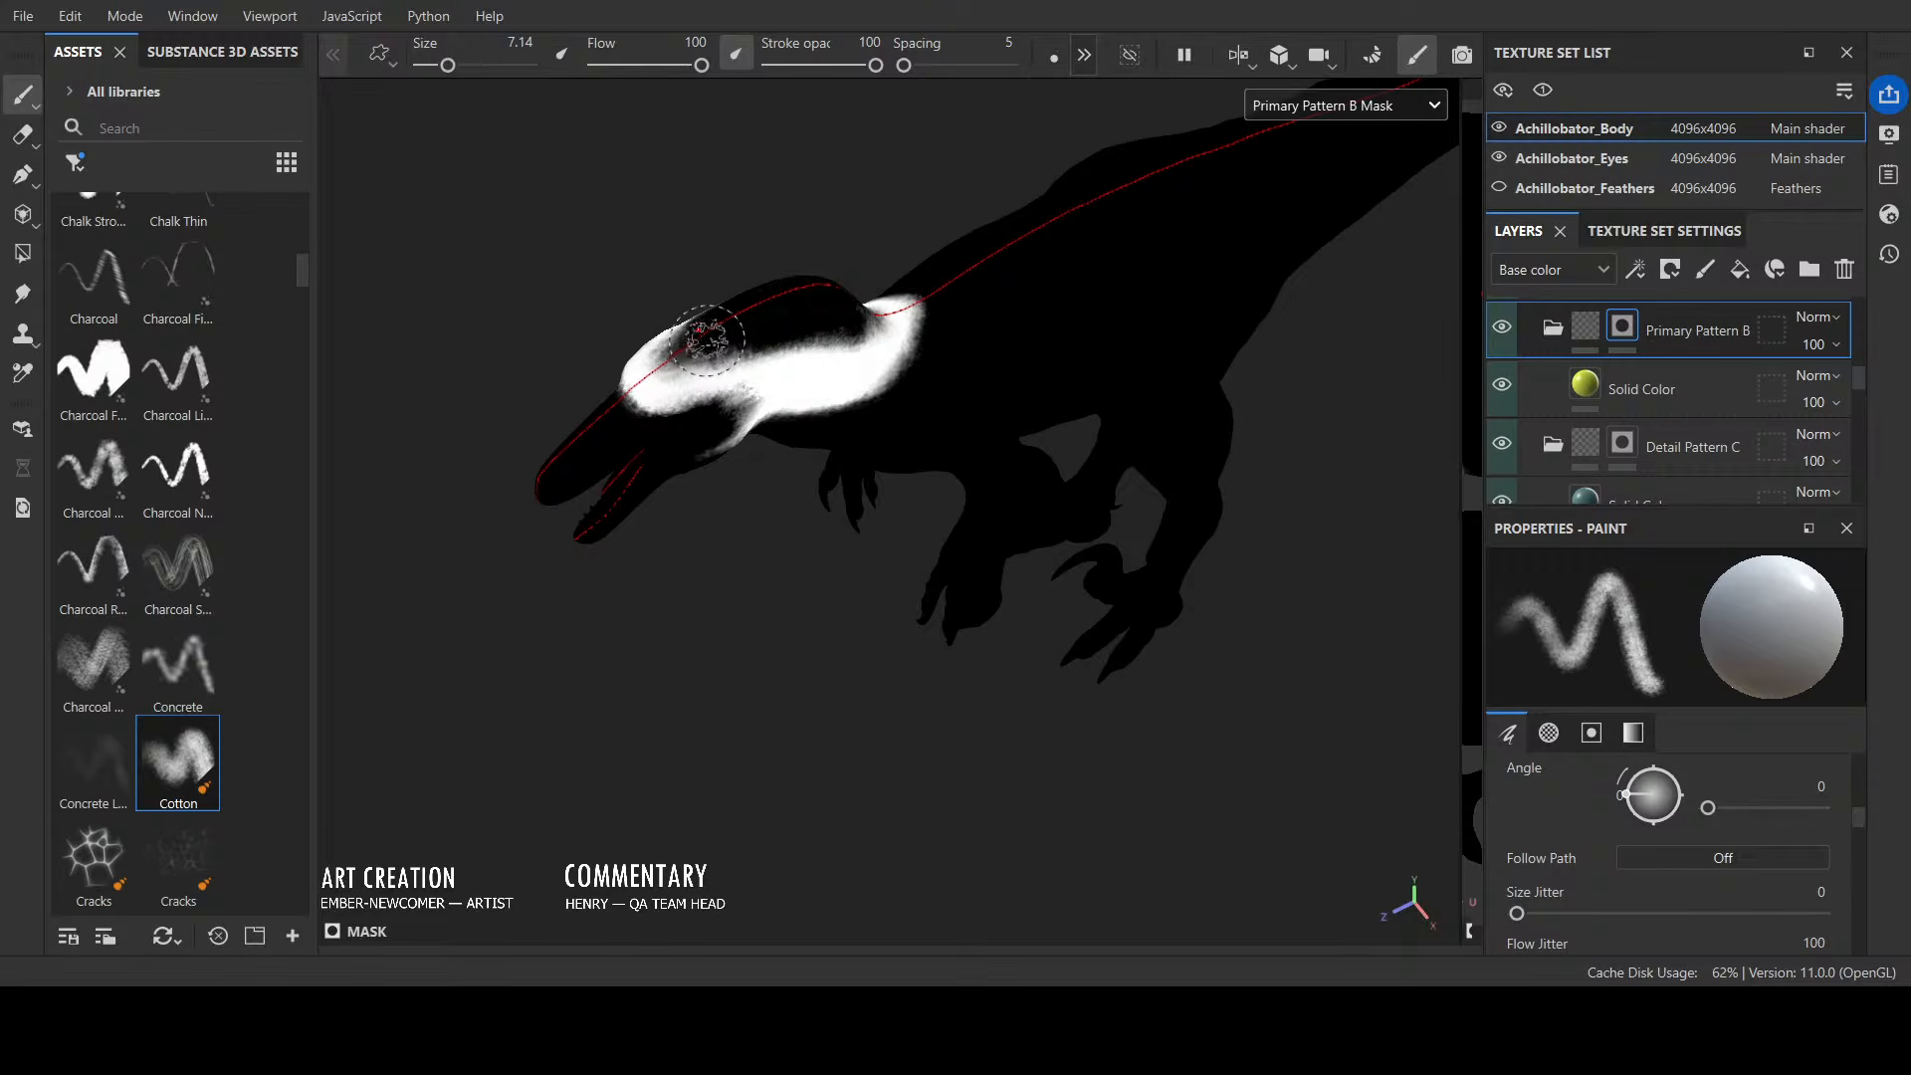
alt+drag(1006, 328, 768, 153)
alt+drag(1073, 284, 1065, 196)
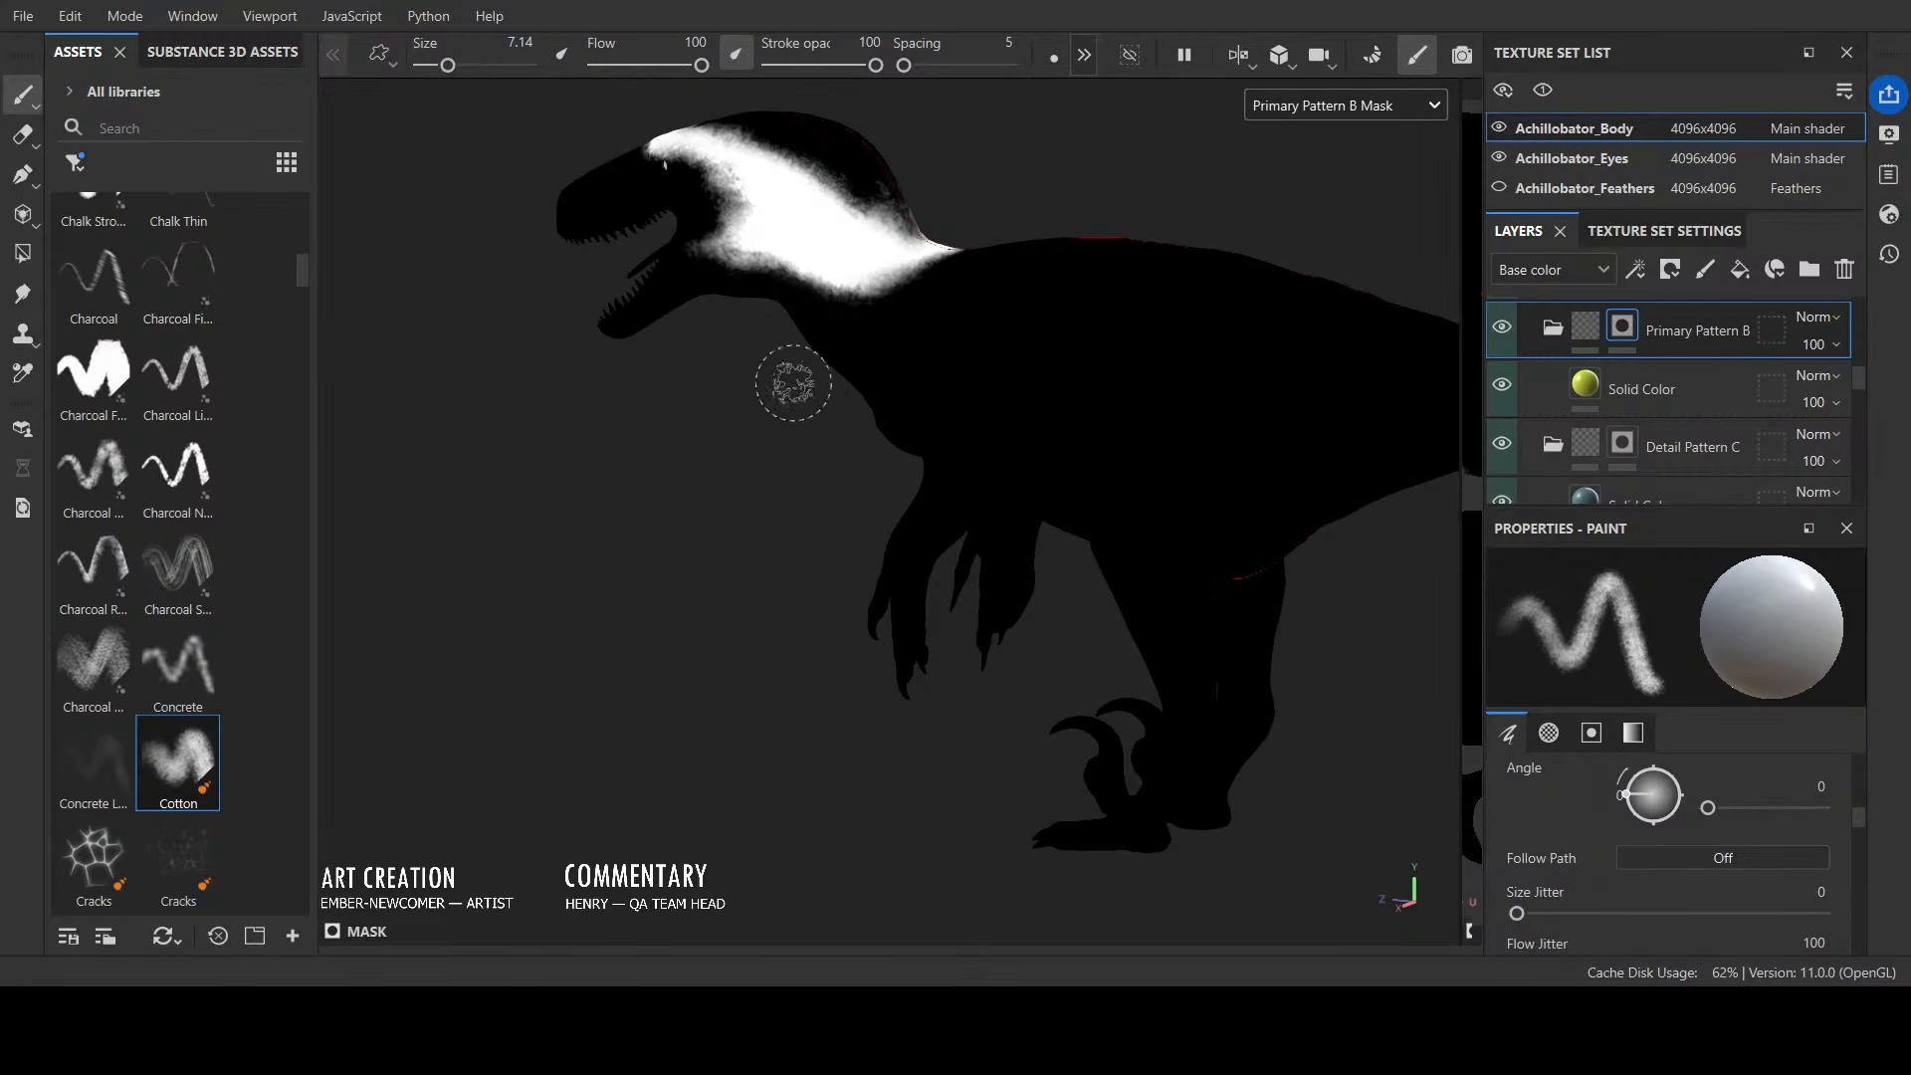
Step: Erase fine feathery streaks into the lower edge of the Primary Pattern B mask using the Cotton brush at size 1.14
alt+right_drag(794, 383, 767, 528)
alt+middle_drag(767, 528, 961, 720)
scroll(1134, 287, up, 3)
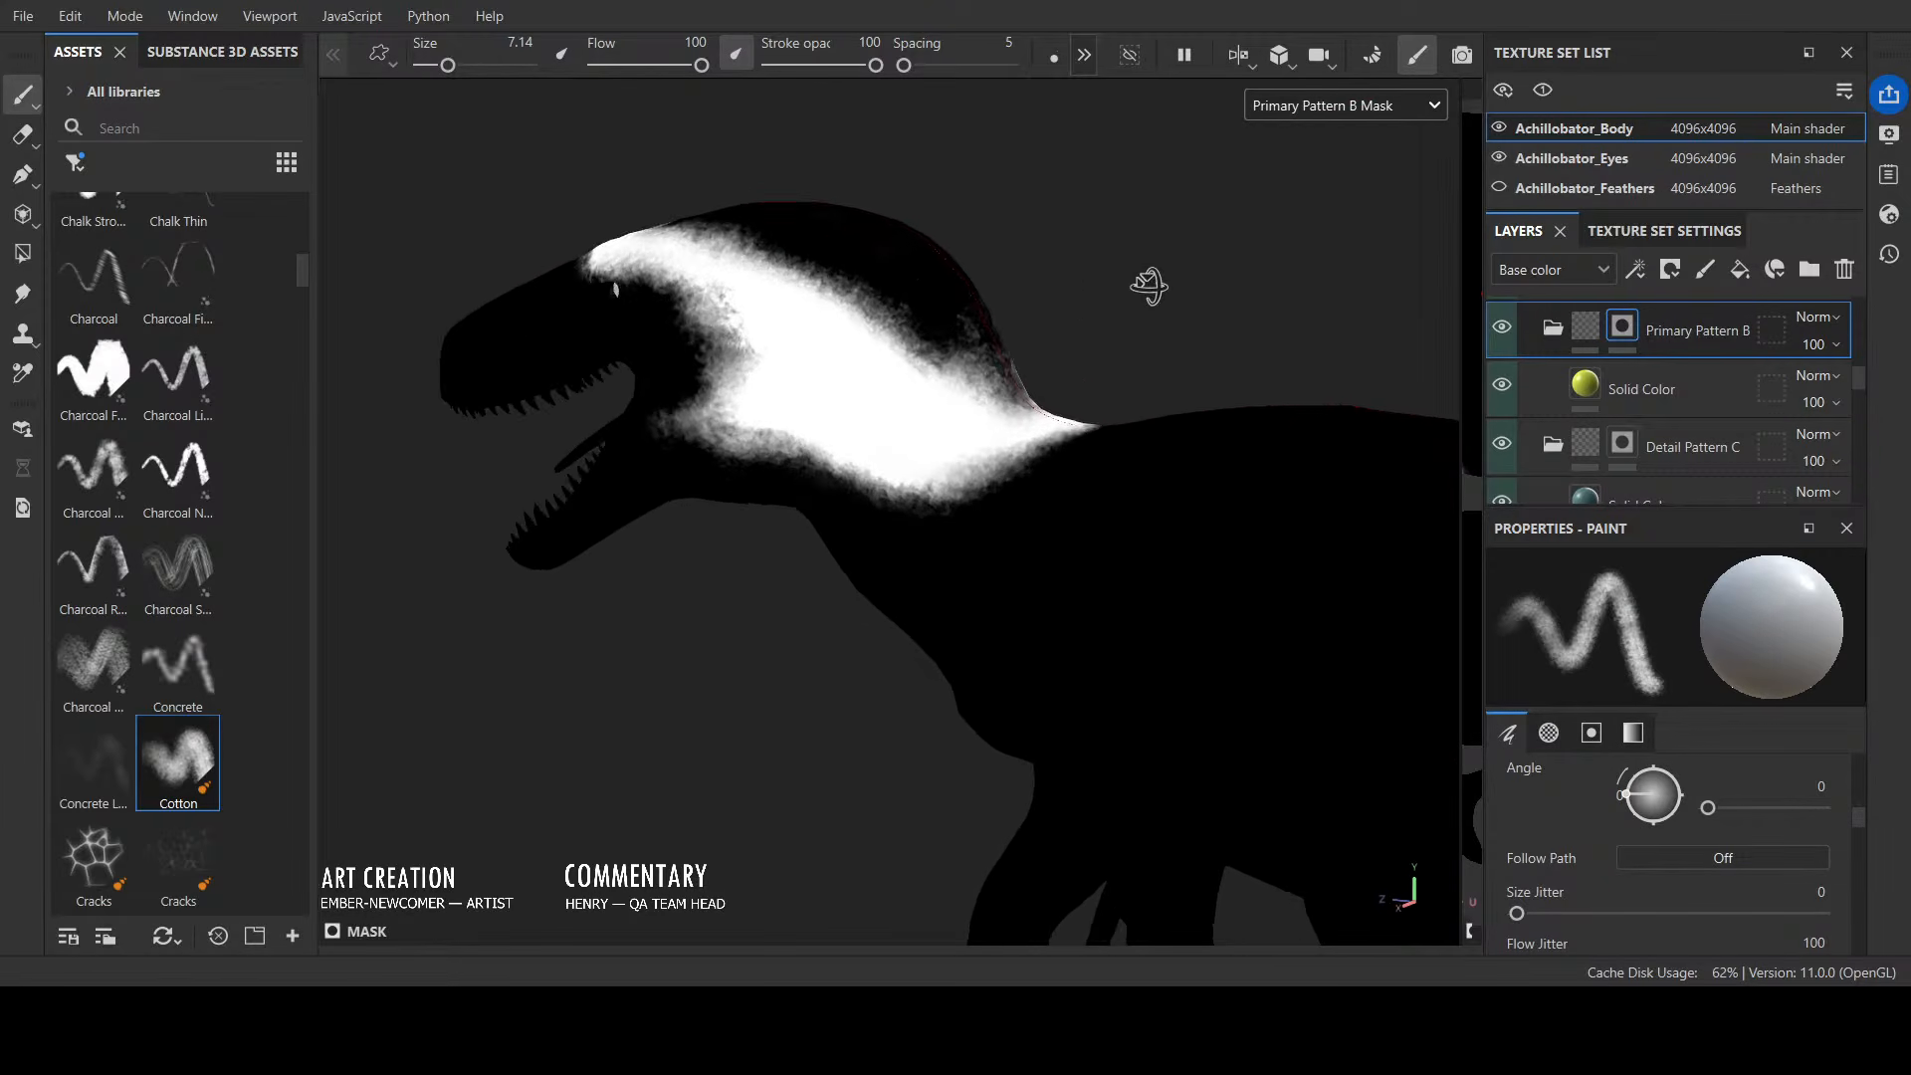
mouse_move(1151, 286)
alt+mouse_down()
mouse_move(982, 294)
mouse_move(930, 226)
mouse_move(1181, 290)
mouse_move(1200, 251)
mouse_move(1181, 243)
alt+mouse_up()
key(x)
ctrl+right_drag(808, 604, 739, 604)
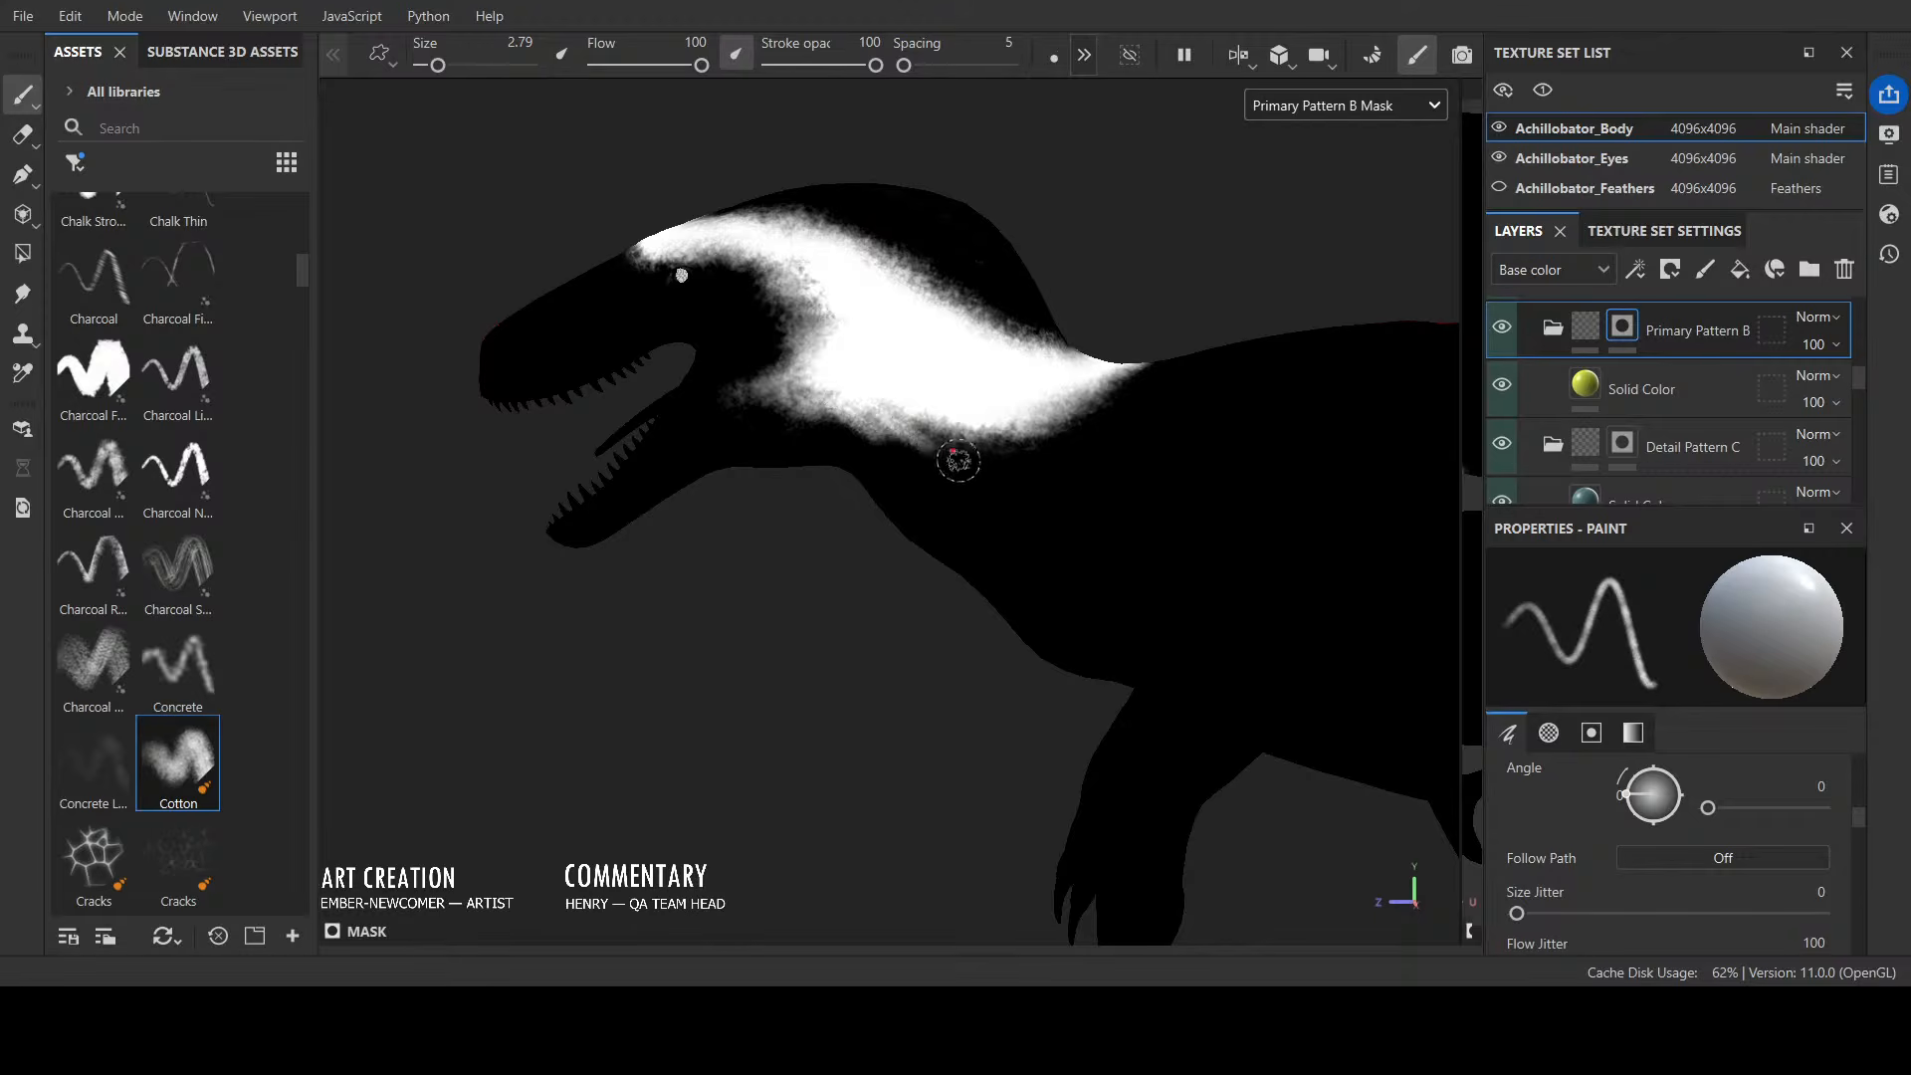
ctrl+right_drag(993, 491, 950, 490)
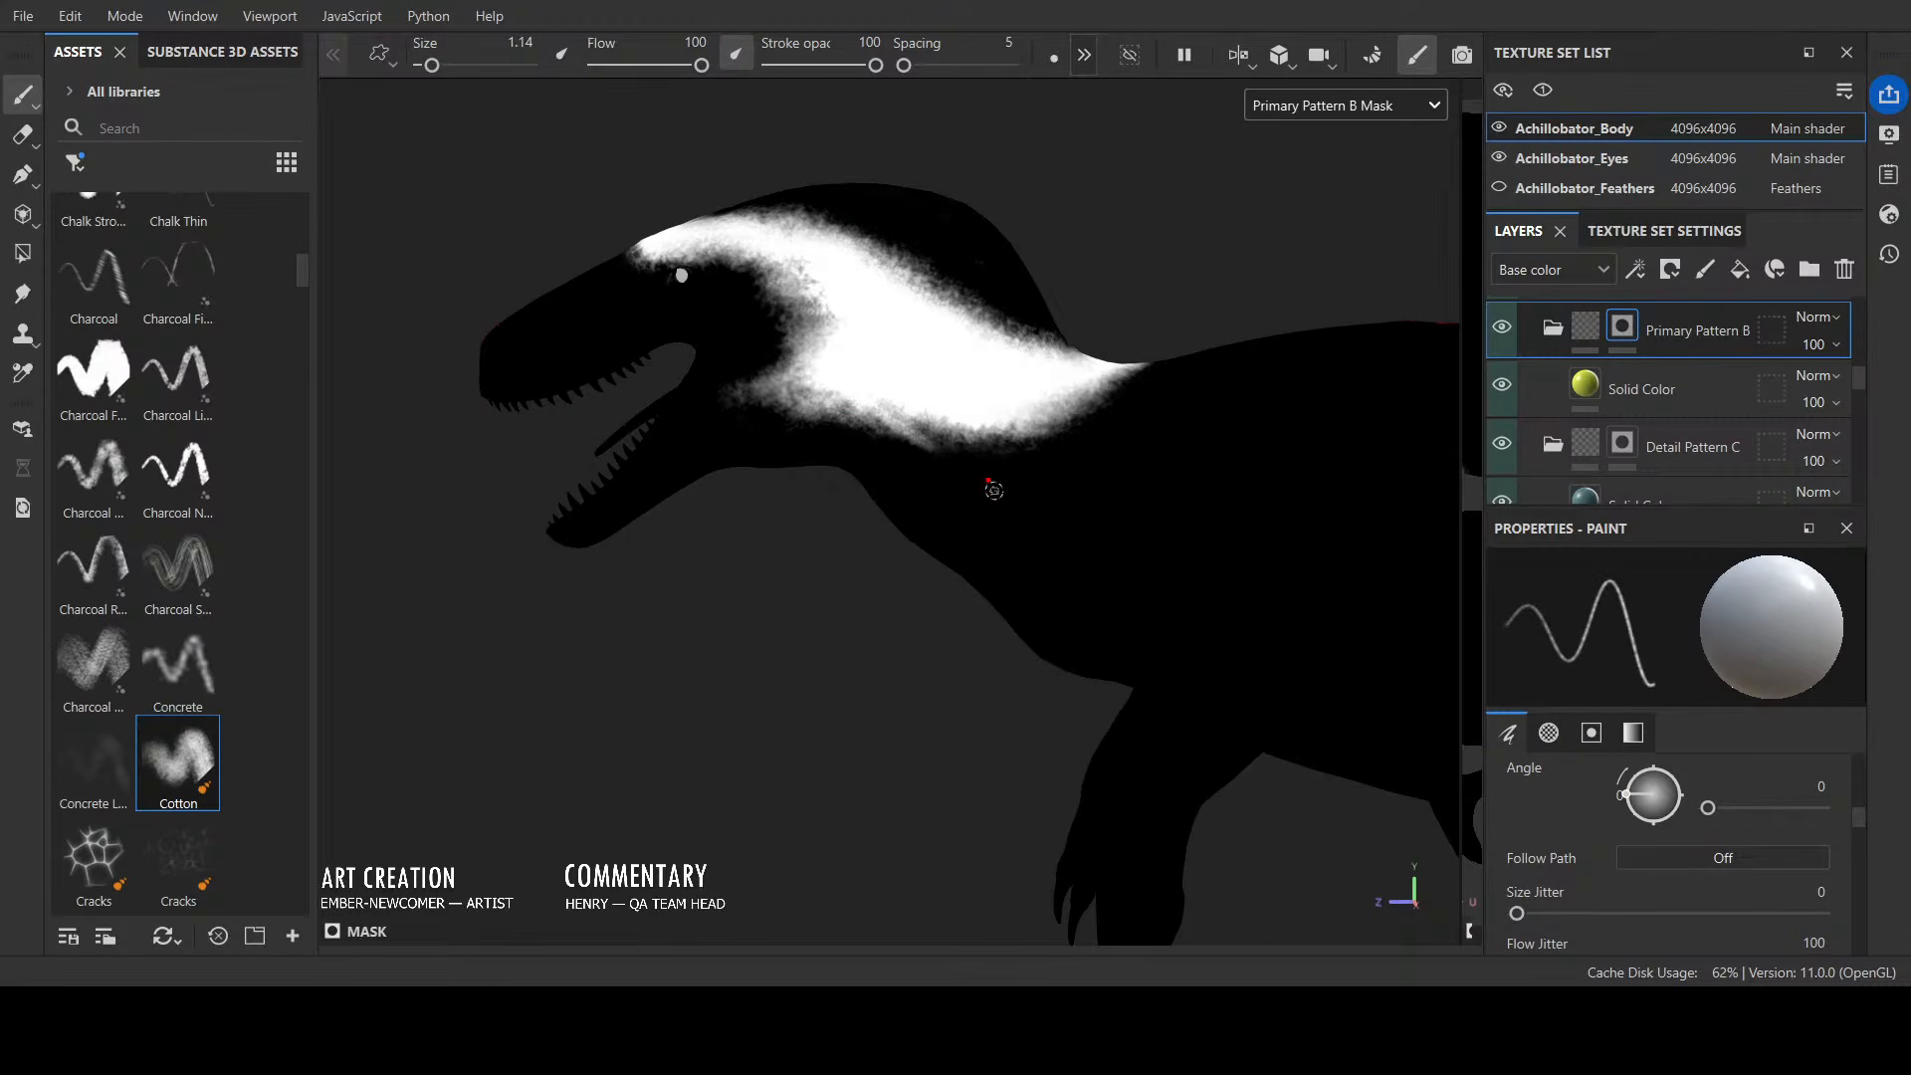
mouse_move(896, 410)
mouse_down()
mouse_move(1008, 380)
mouse_move(995, 418)
mouse_move(1045, 425)
mouse_up()
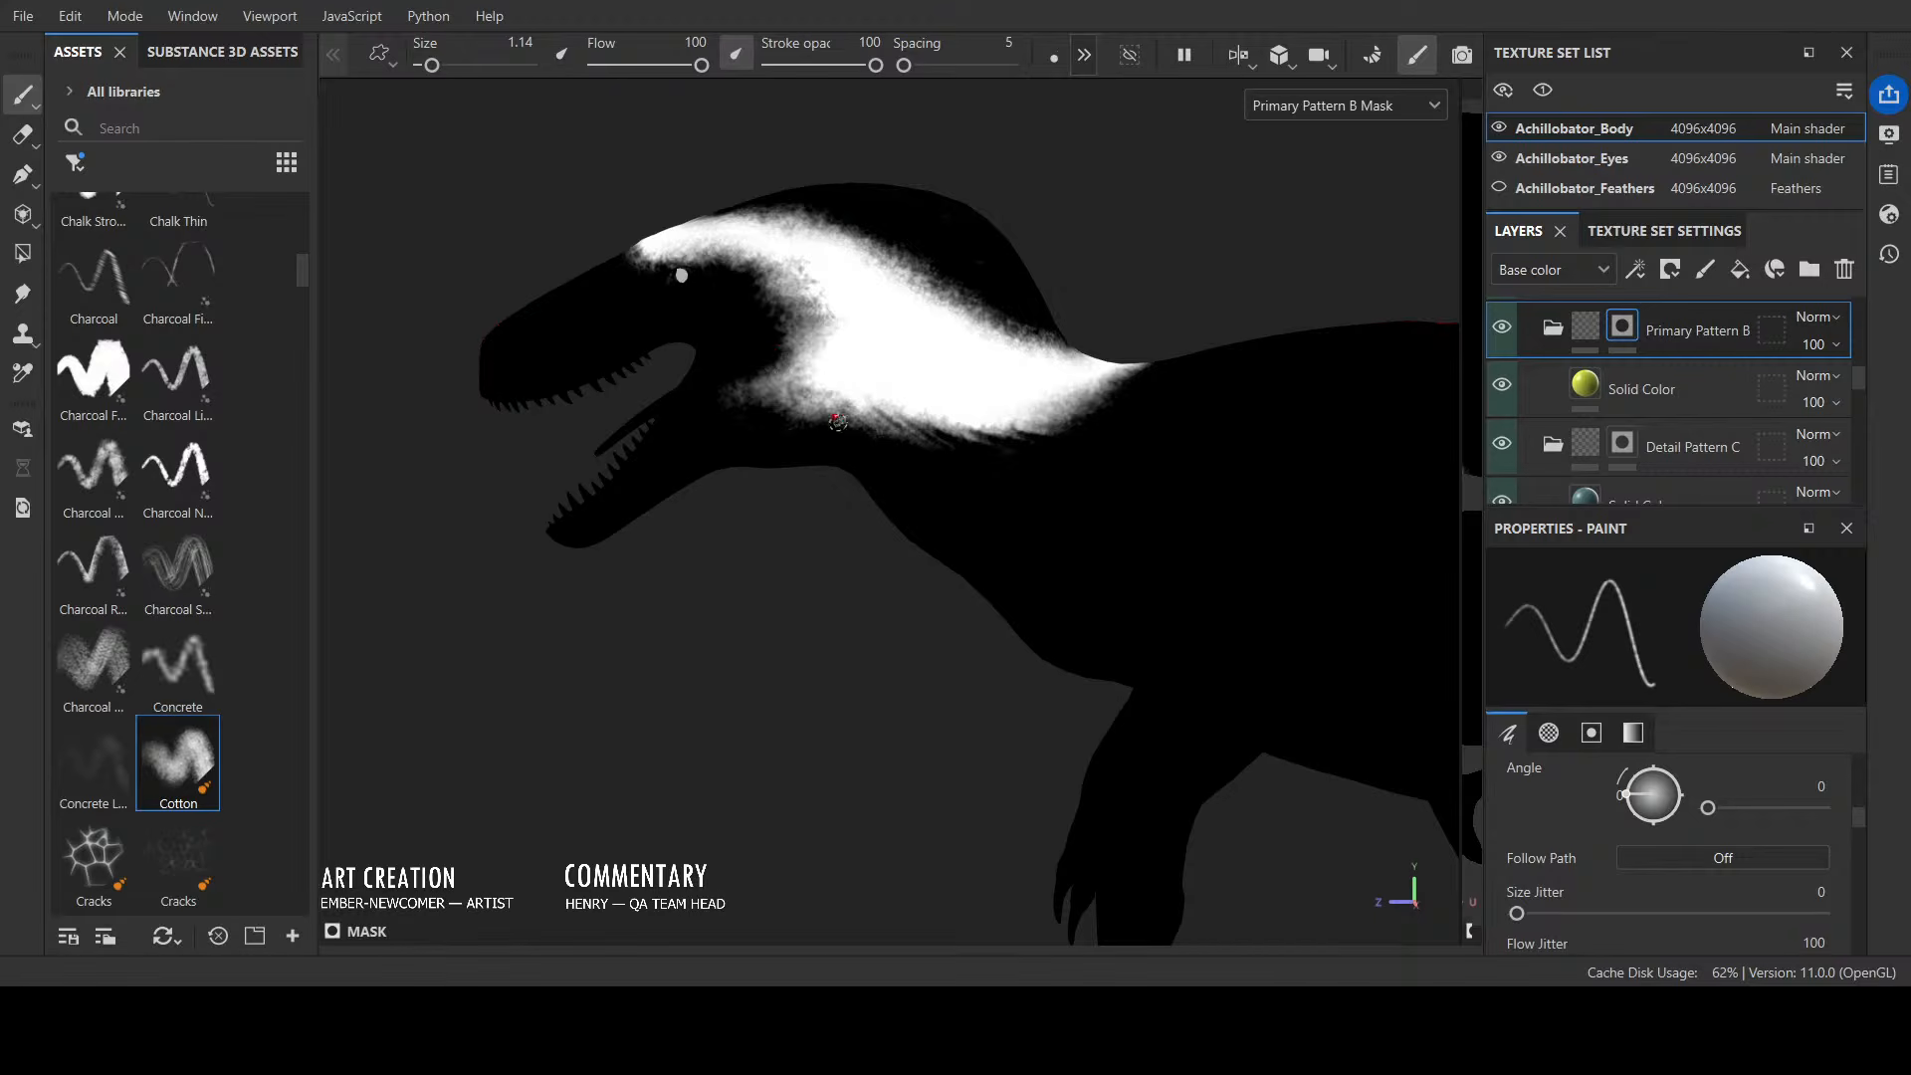
Step: Carve a thin black notch from the lower edge up into the white cheek area of the mask
mouse_move(837, 422)
mouse_down()
mouse_move(925, 426)
mouse_move(876, 408)
mouse_move(890, 392)
mouse_move(955, 448)
mouse_move(1021, 427)
mouse_move(927, 399)
mouse_move(922, 418)
mouse_move(875, 376)
mouse_up()
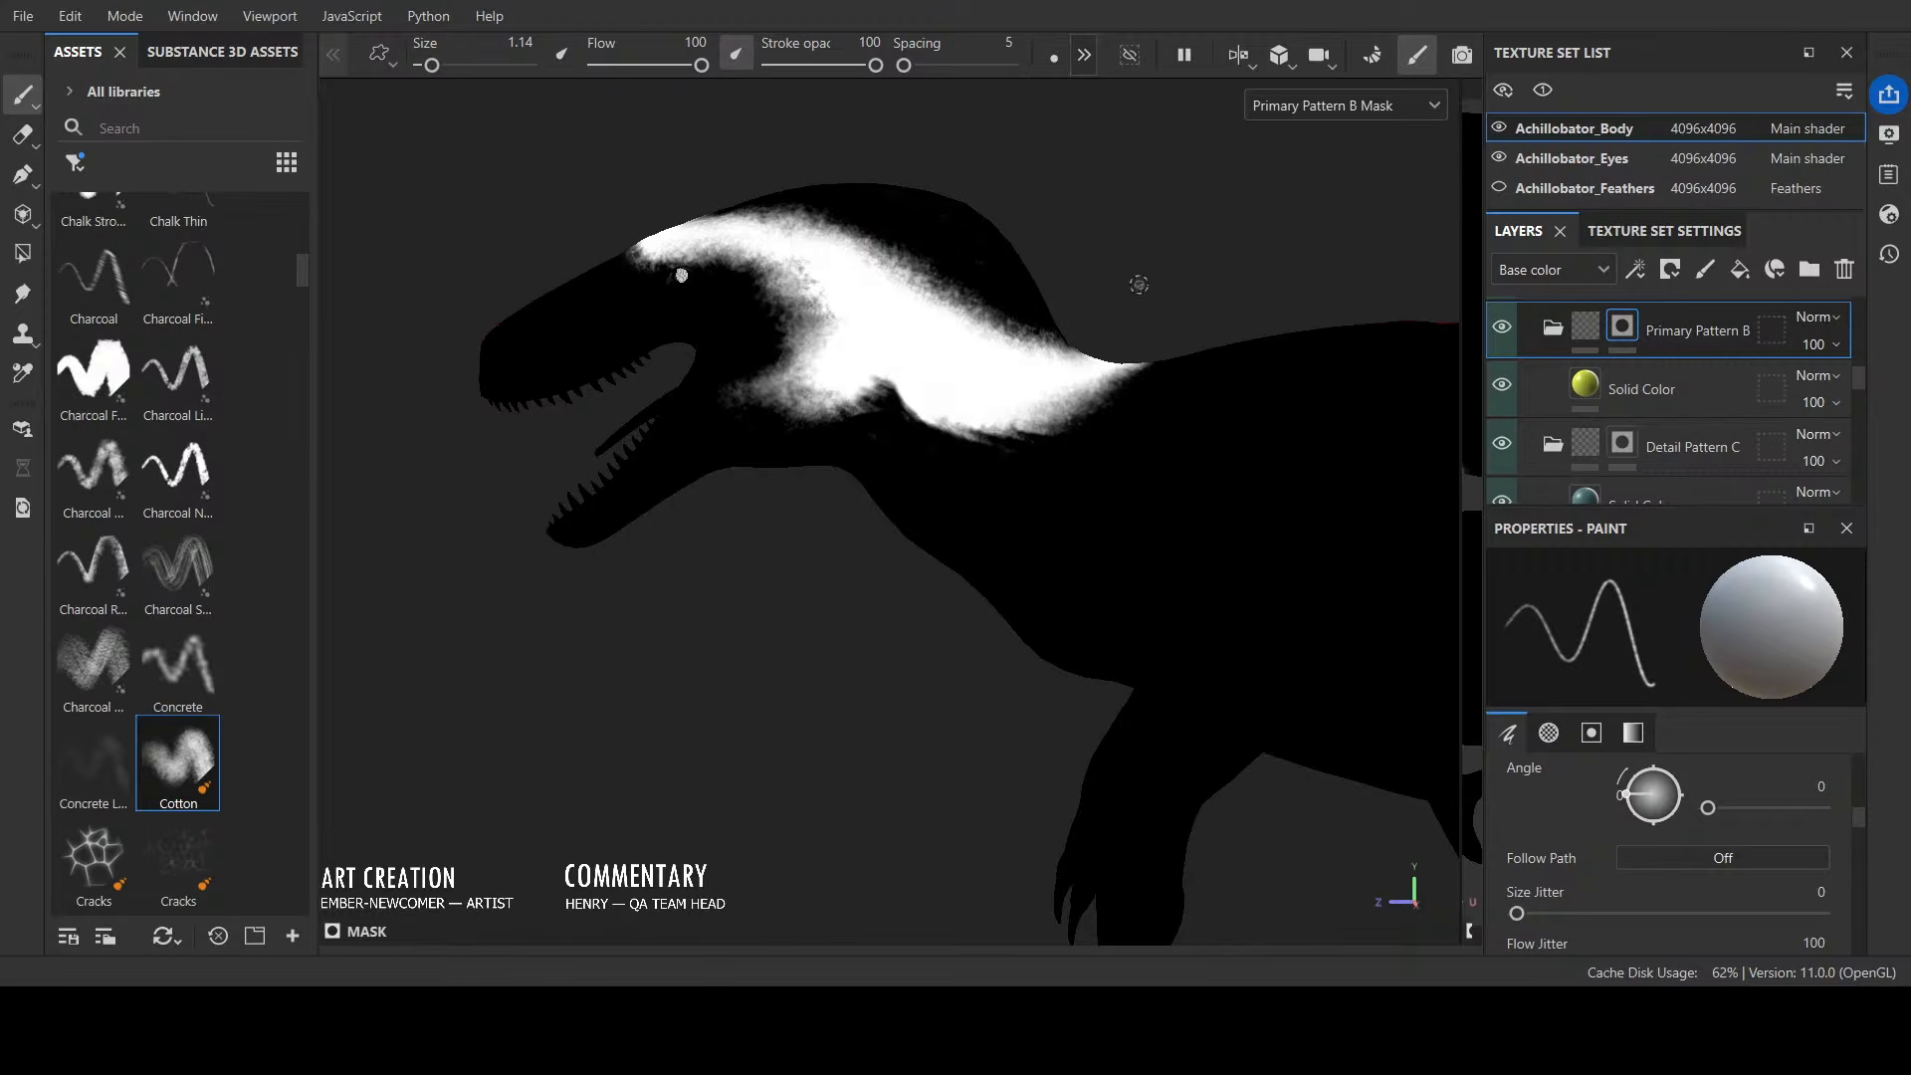
alt+drag(906, 389, 1085, 361)
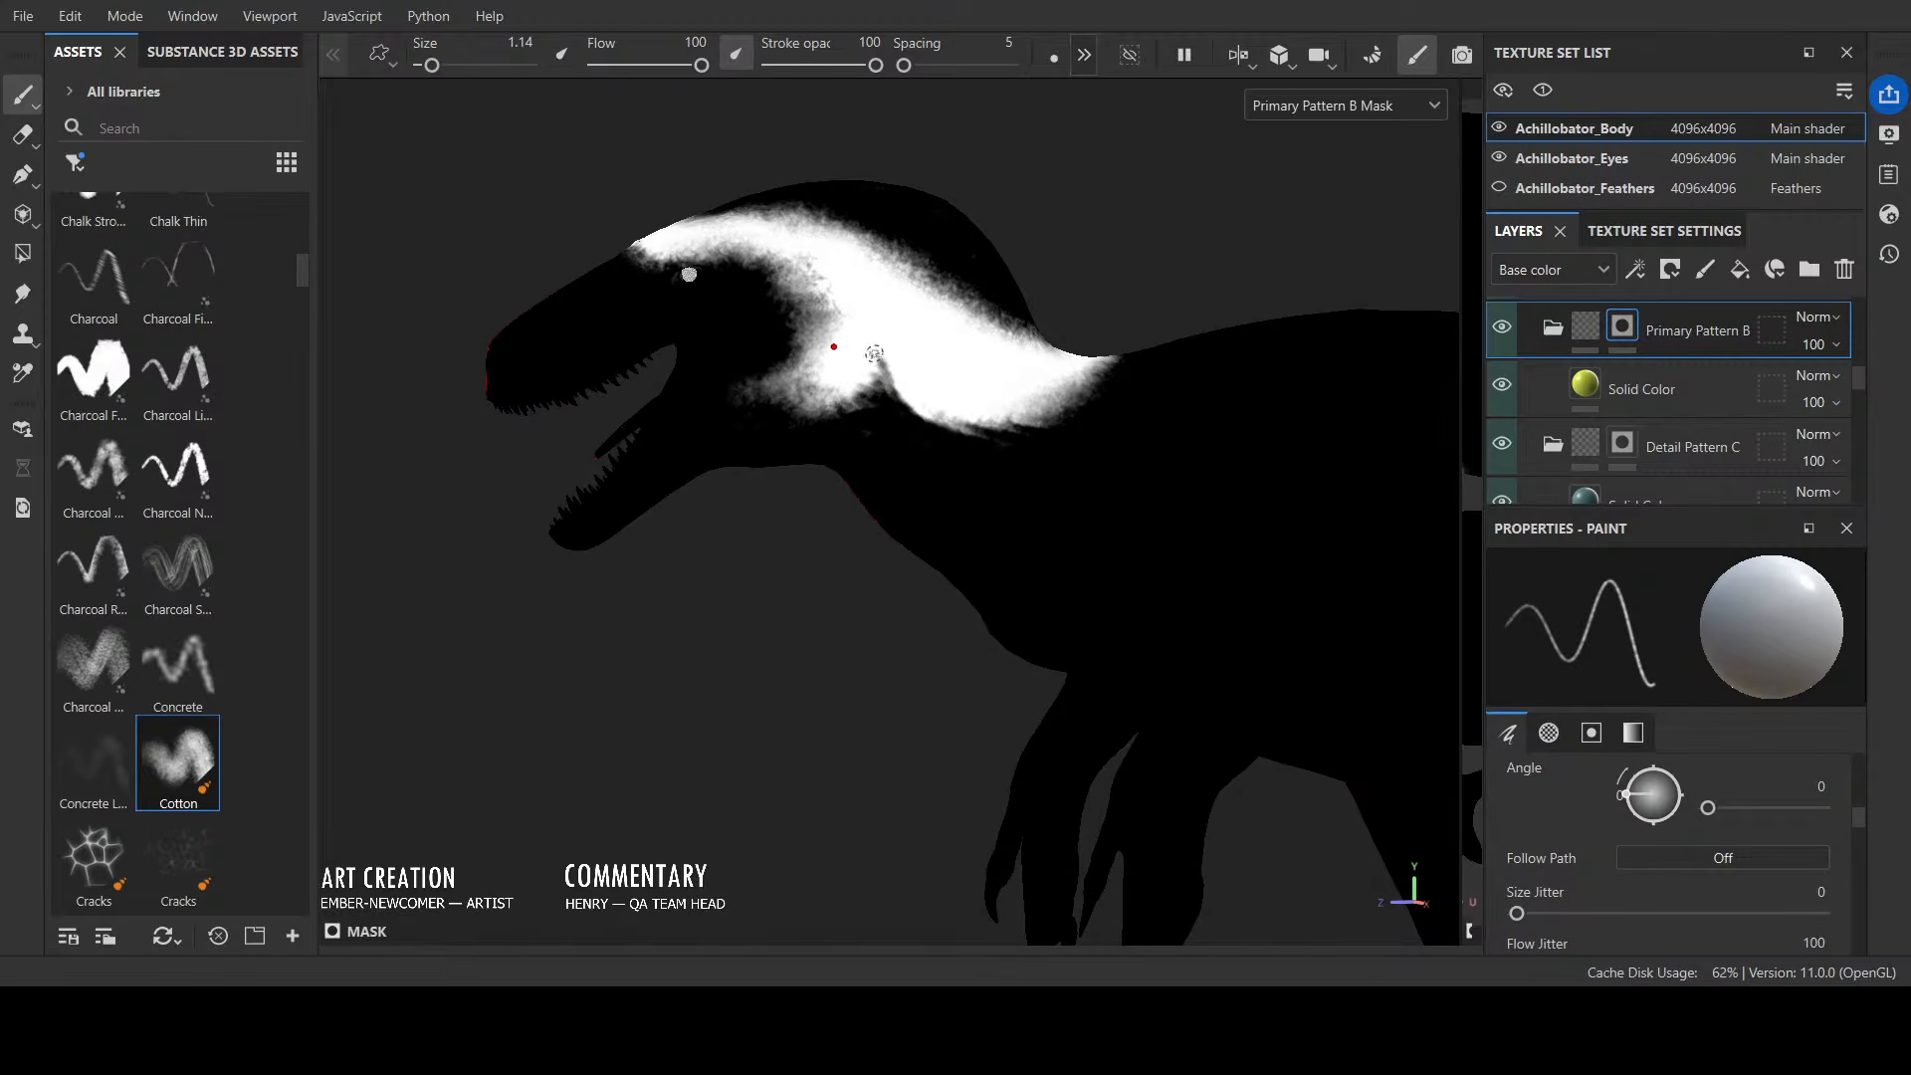
drag(888, 368, 857, 355)
mouse_move(928, 200)
alt+mouse_down()
mouse_move(866, 260)
mouse_move(881, 215)
alt+mouse_up()
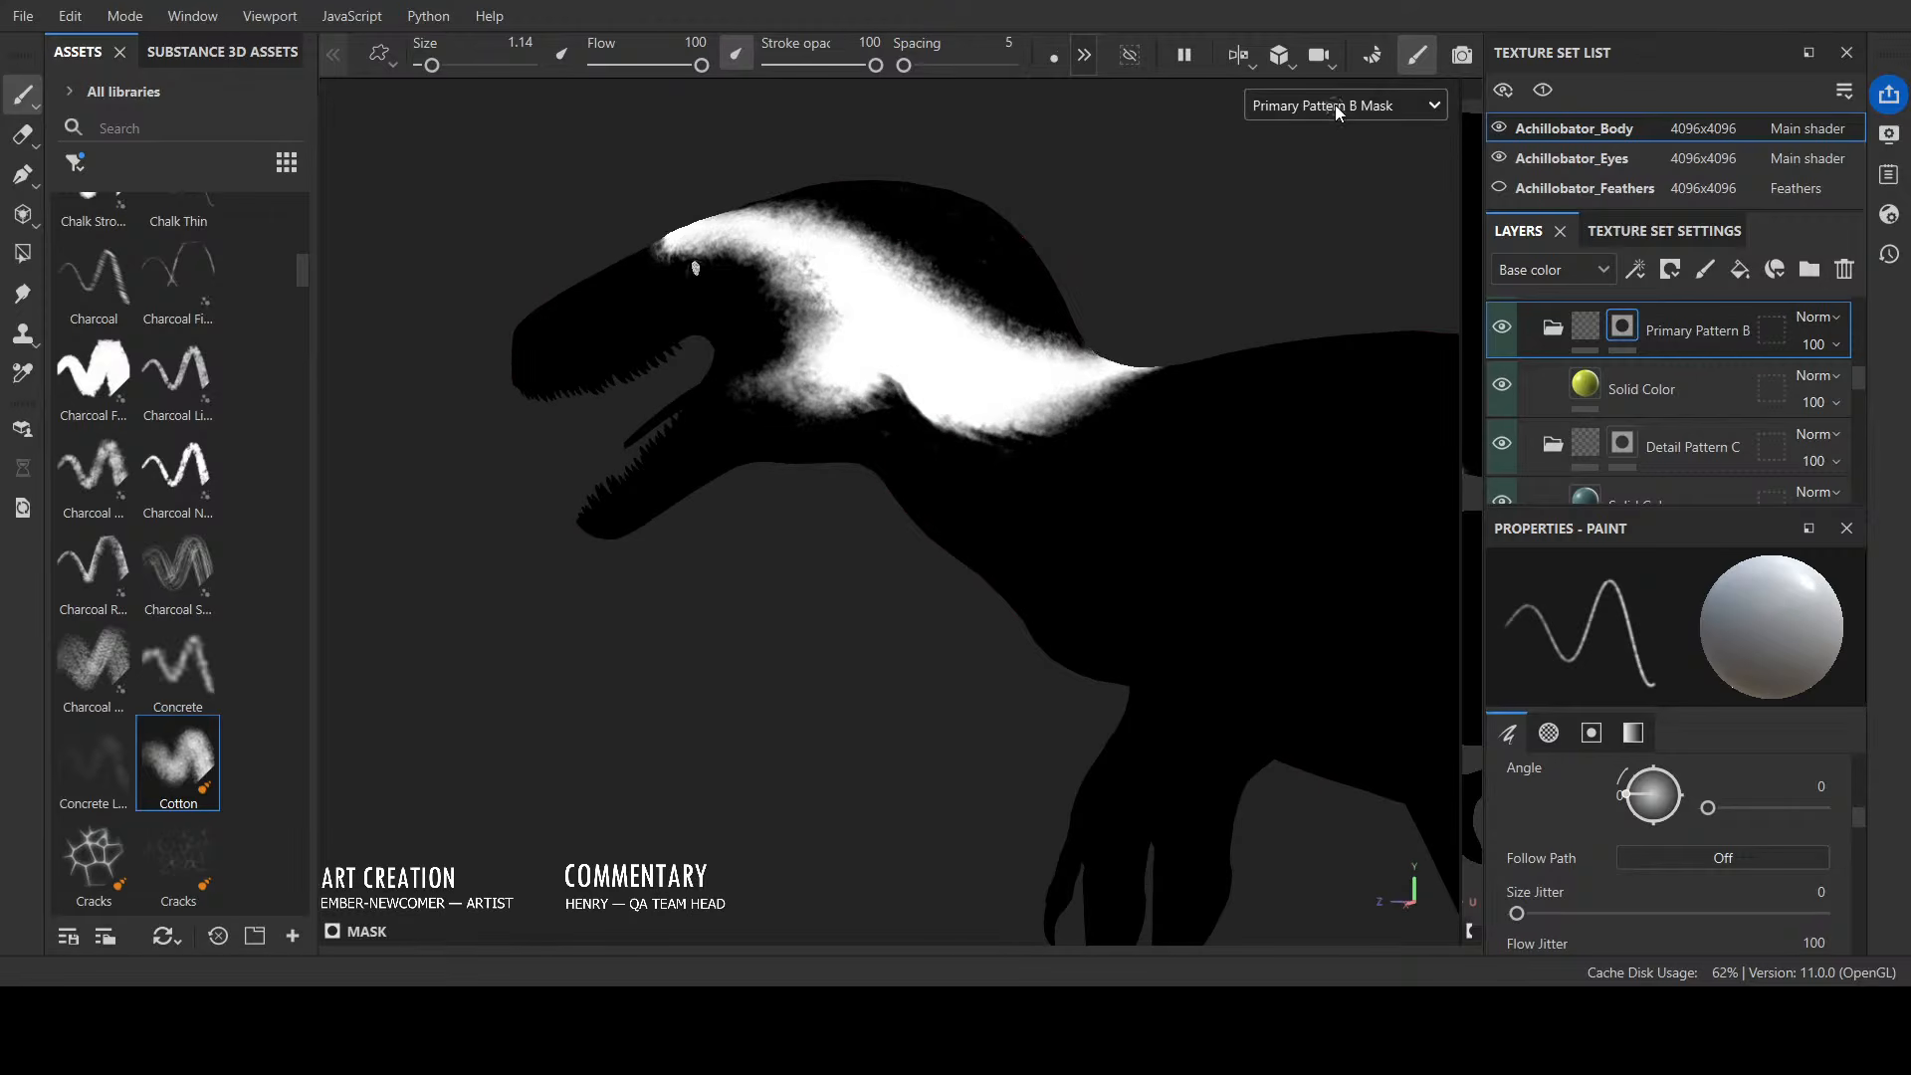
Step: Inspect the yellow head and neck pattern from several angles in the Material view
key(m)
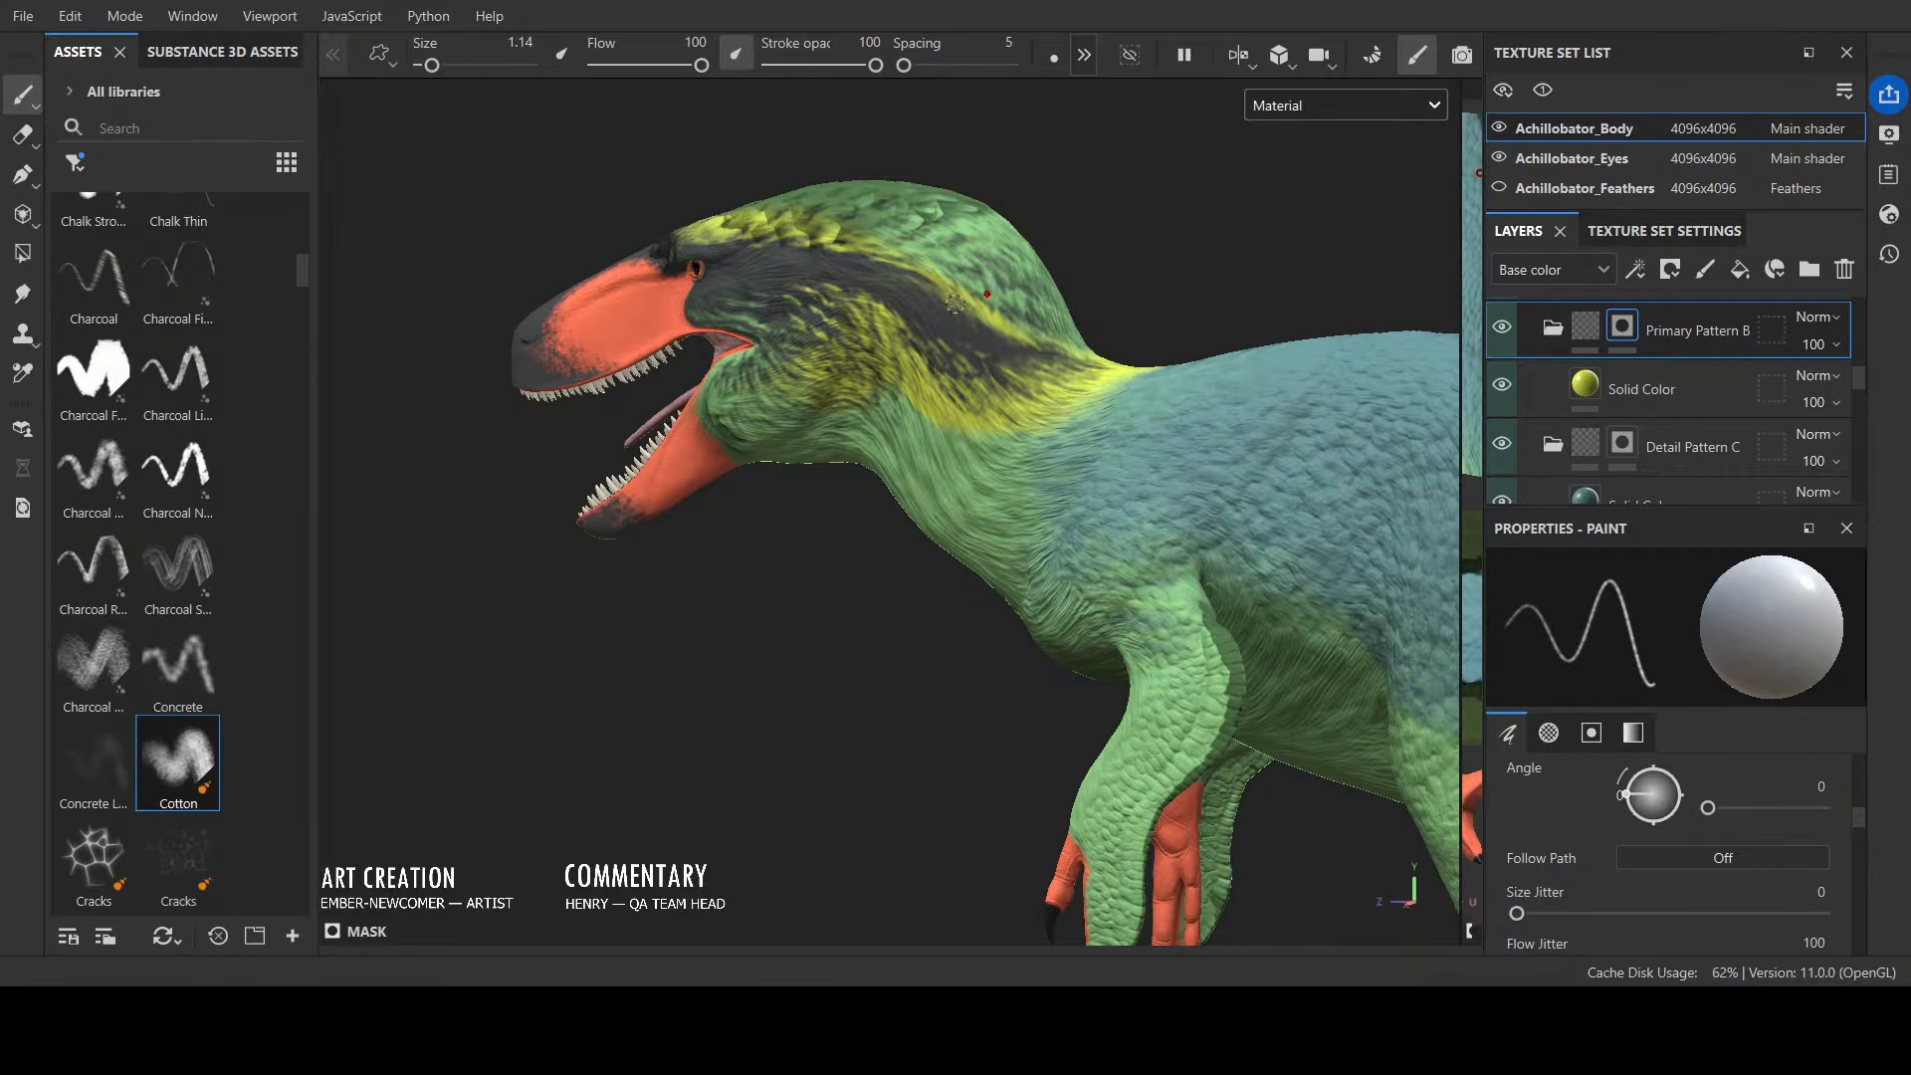
alt+drag(1115, 321, 1028, 257)
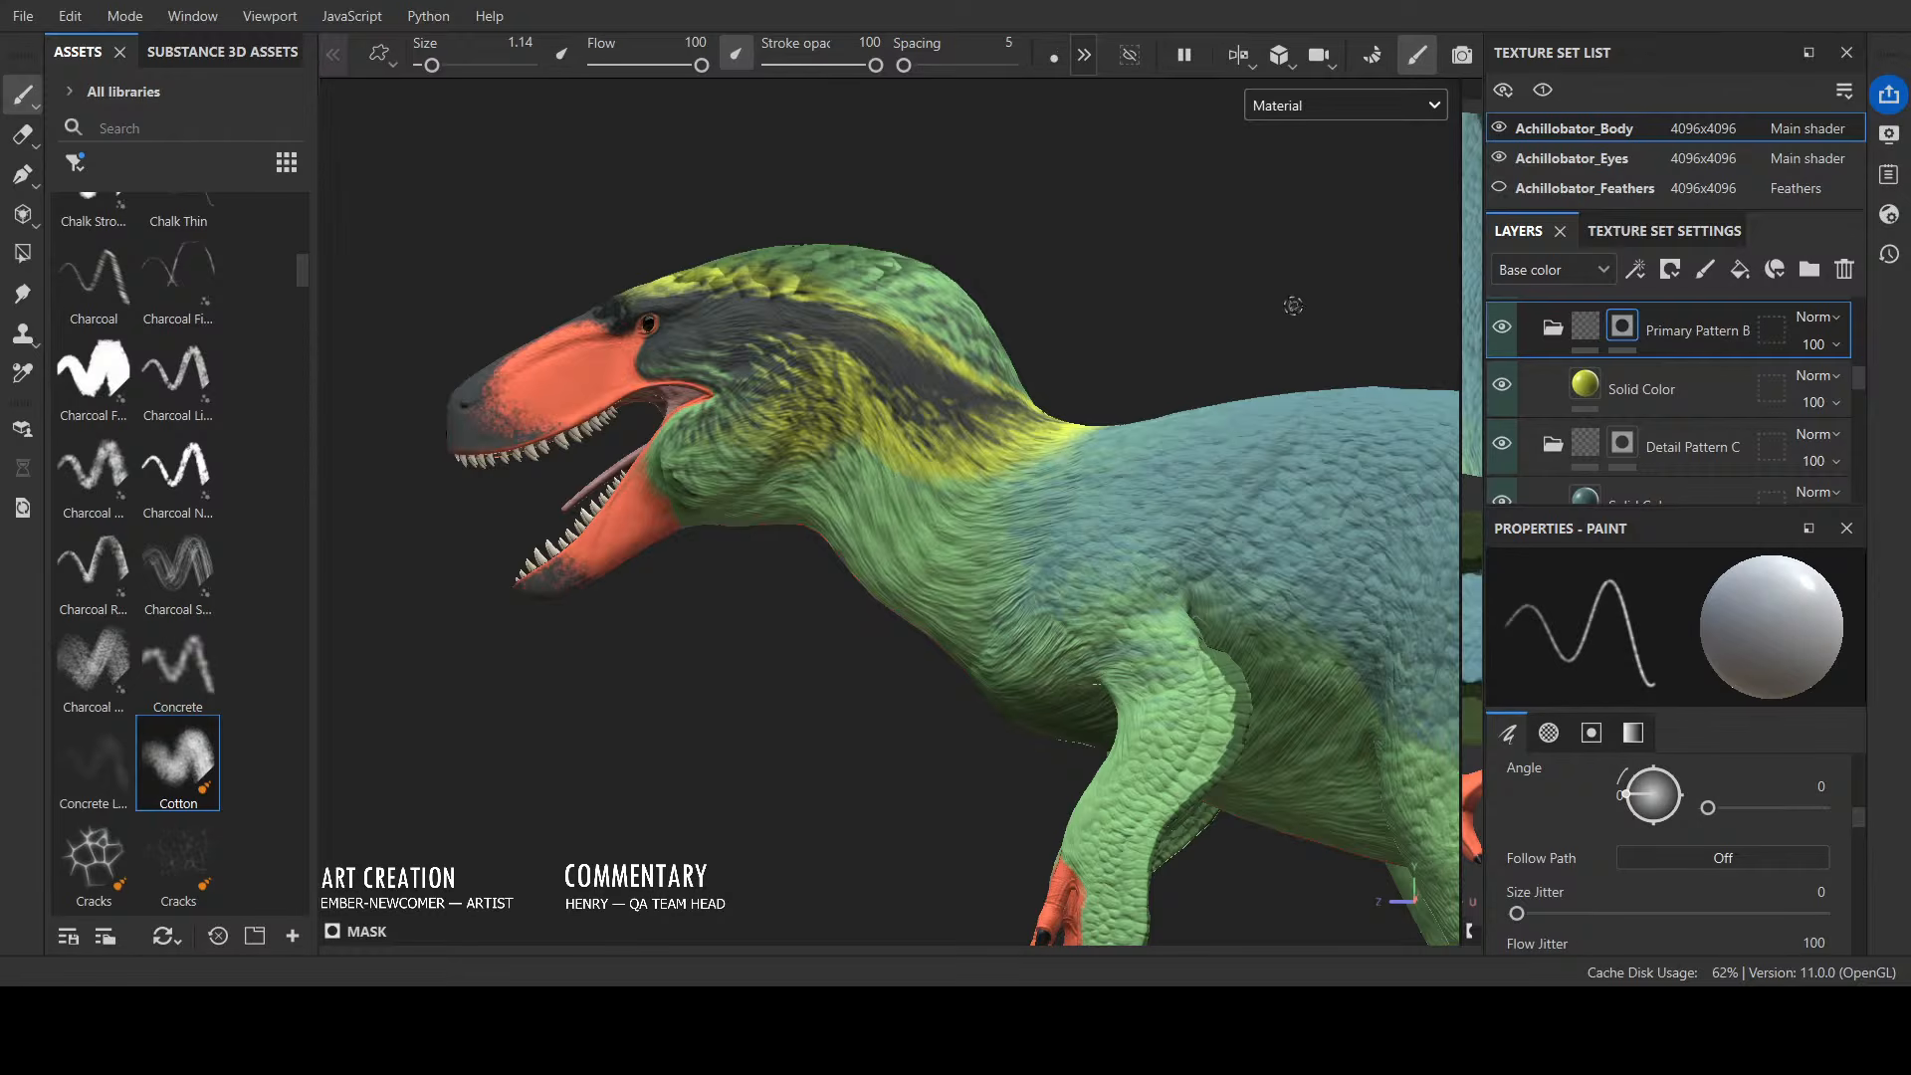
alt+drag(1293, 306, 990, 388)
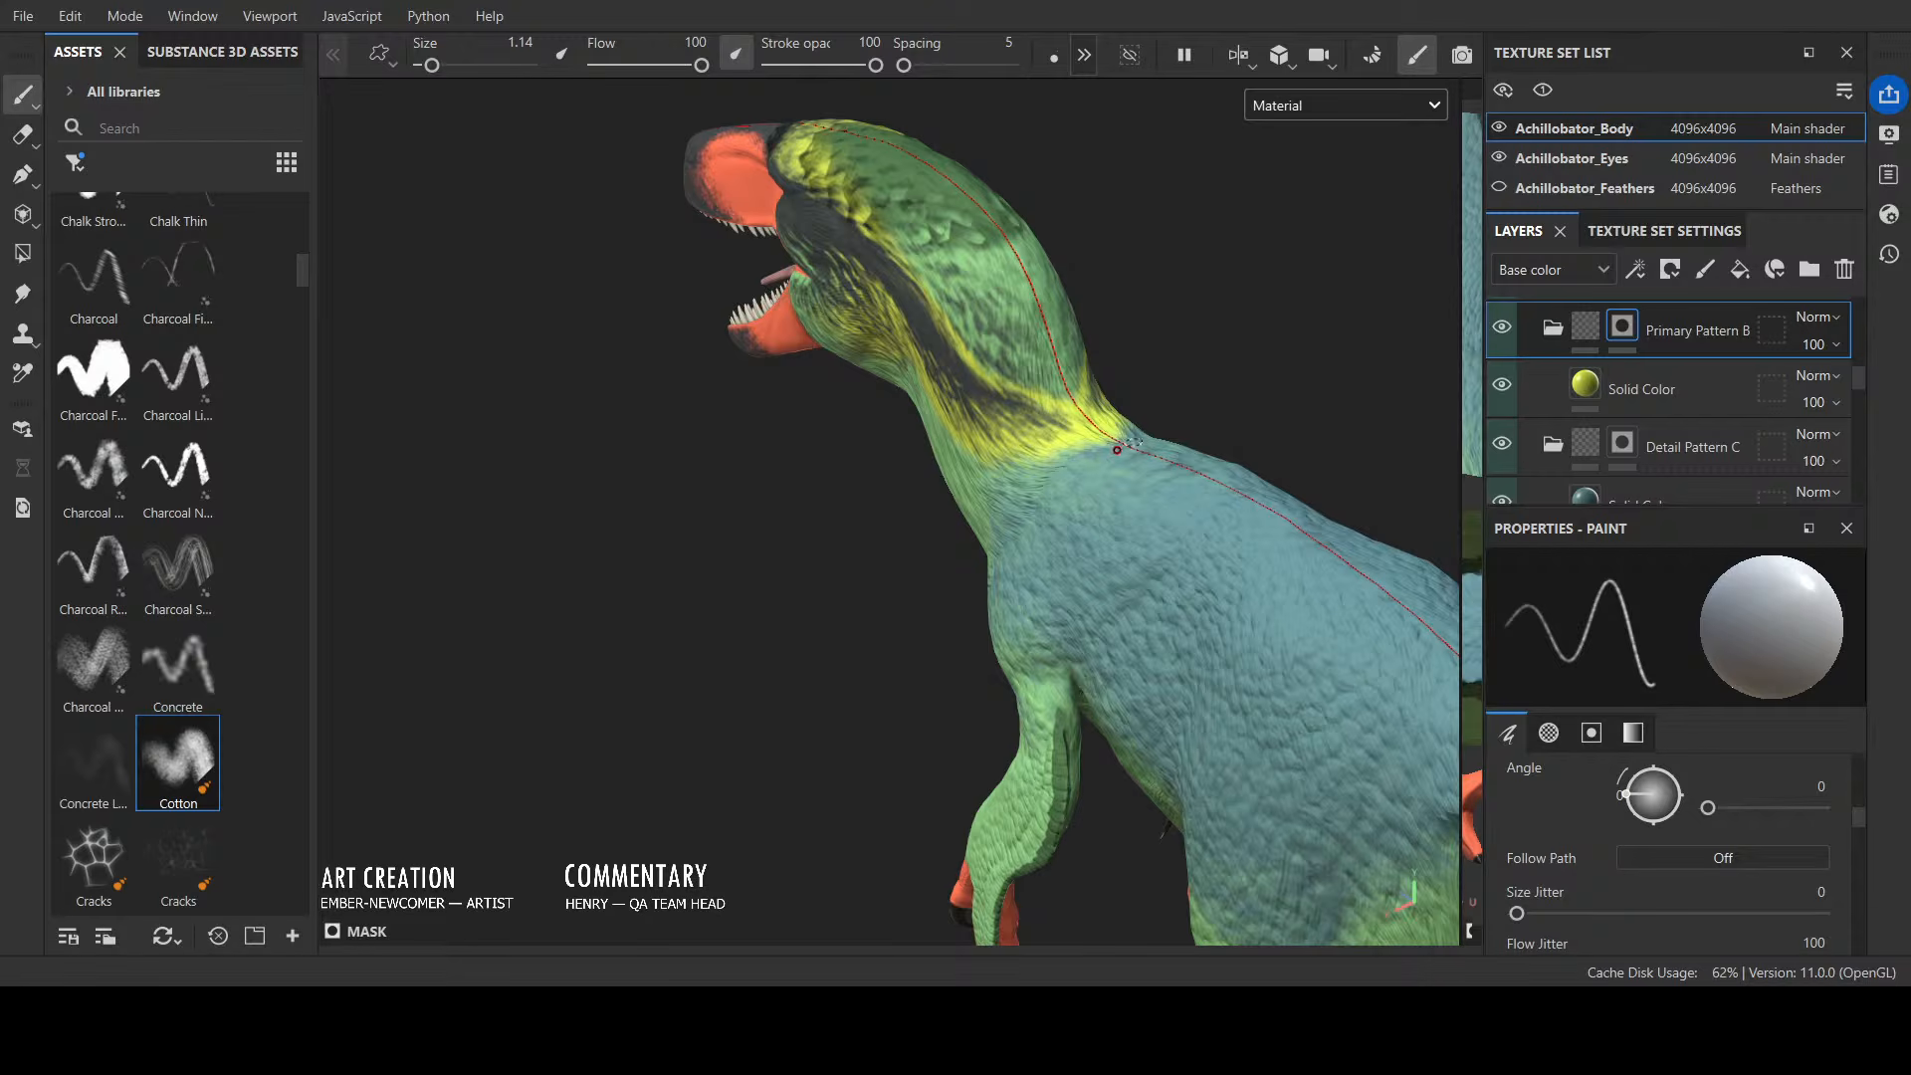
alt+drag(1237, 457, 1394, 351)
scroll(1234, 392, down, 3)
scroll(824, 547, up, 2)
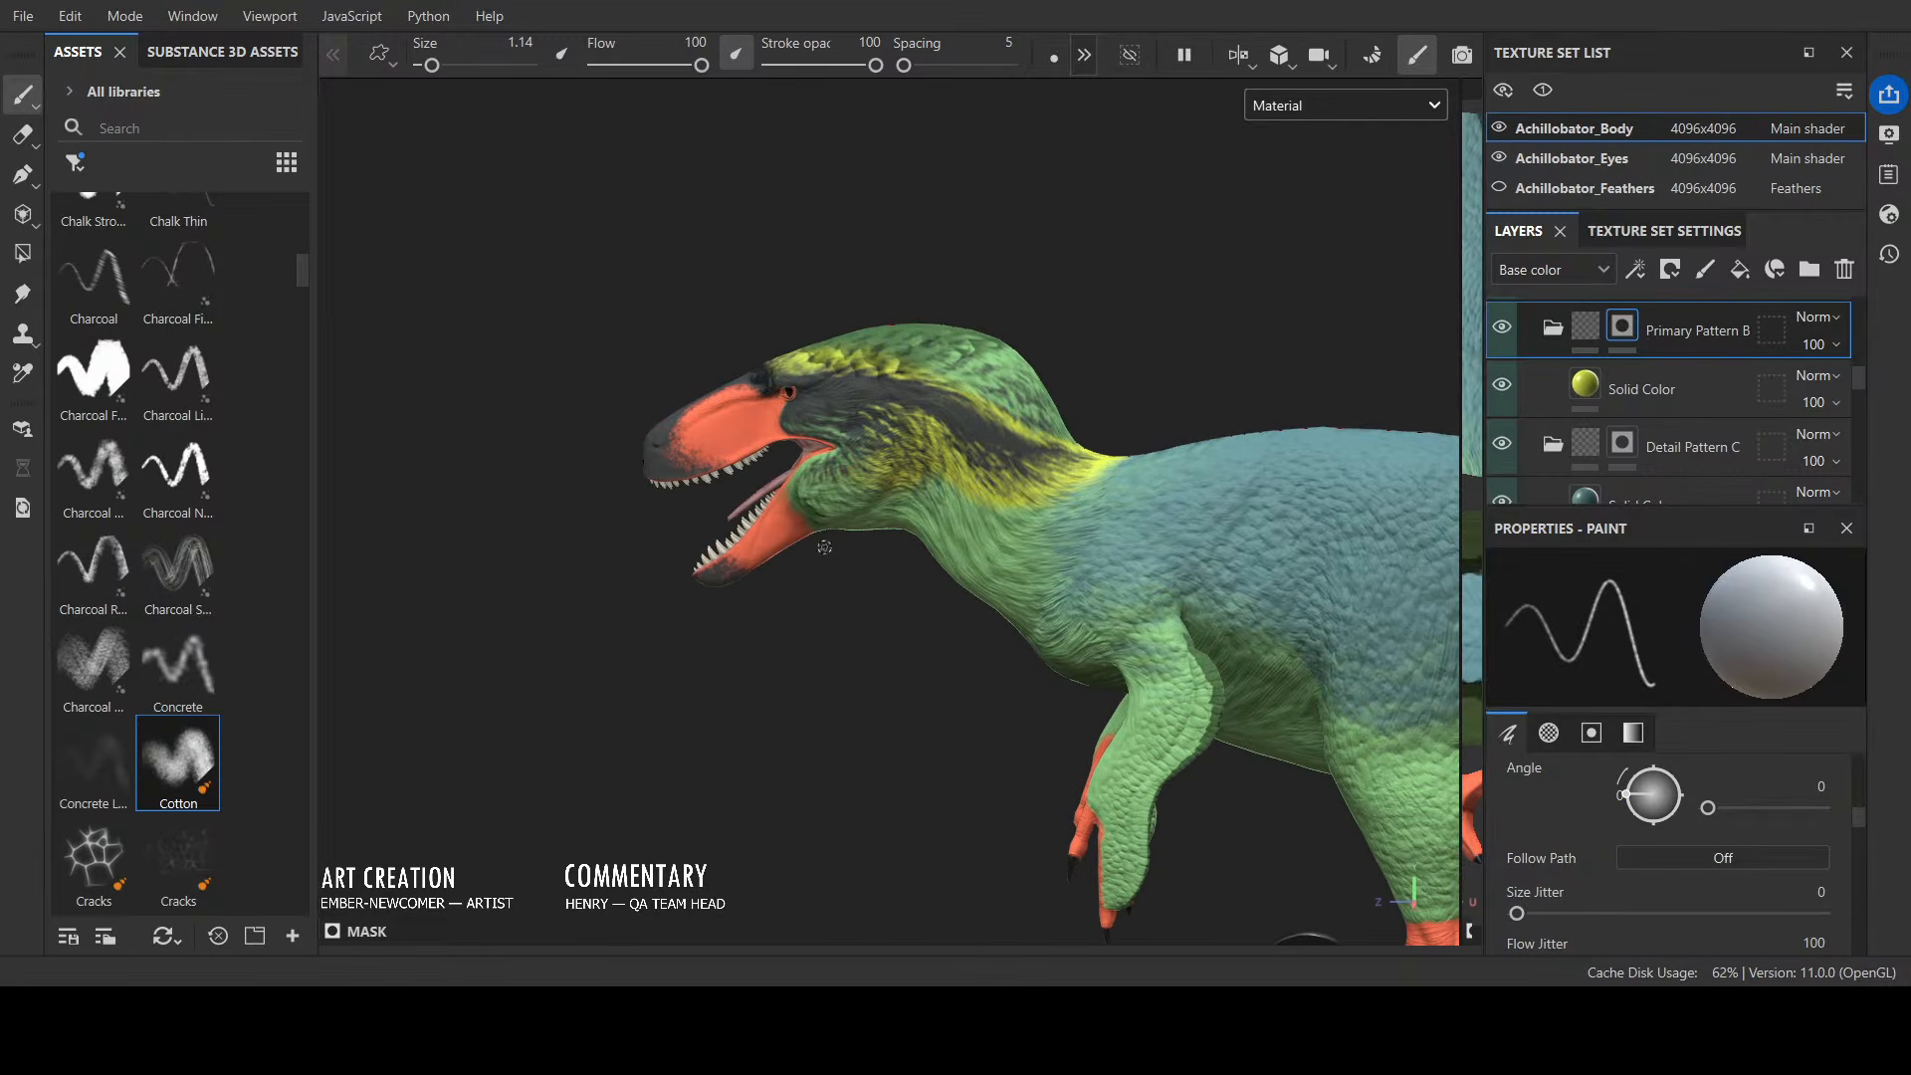
alt+drag(824, 548, 666, 714)
Step: Show the Base color view and paint thin yellow feather strokes across the cheek and side of the neck
click(1347, 114)
click(1318, 212)
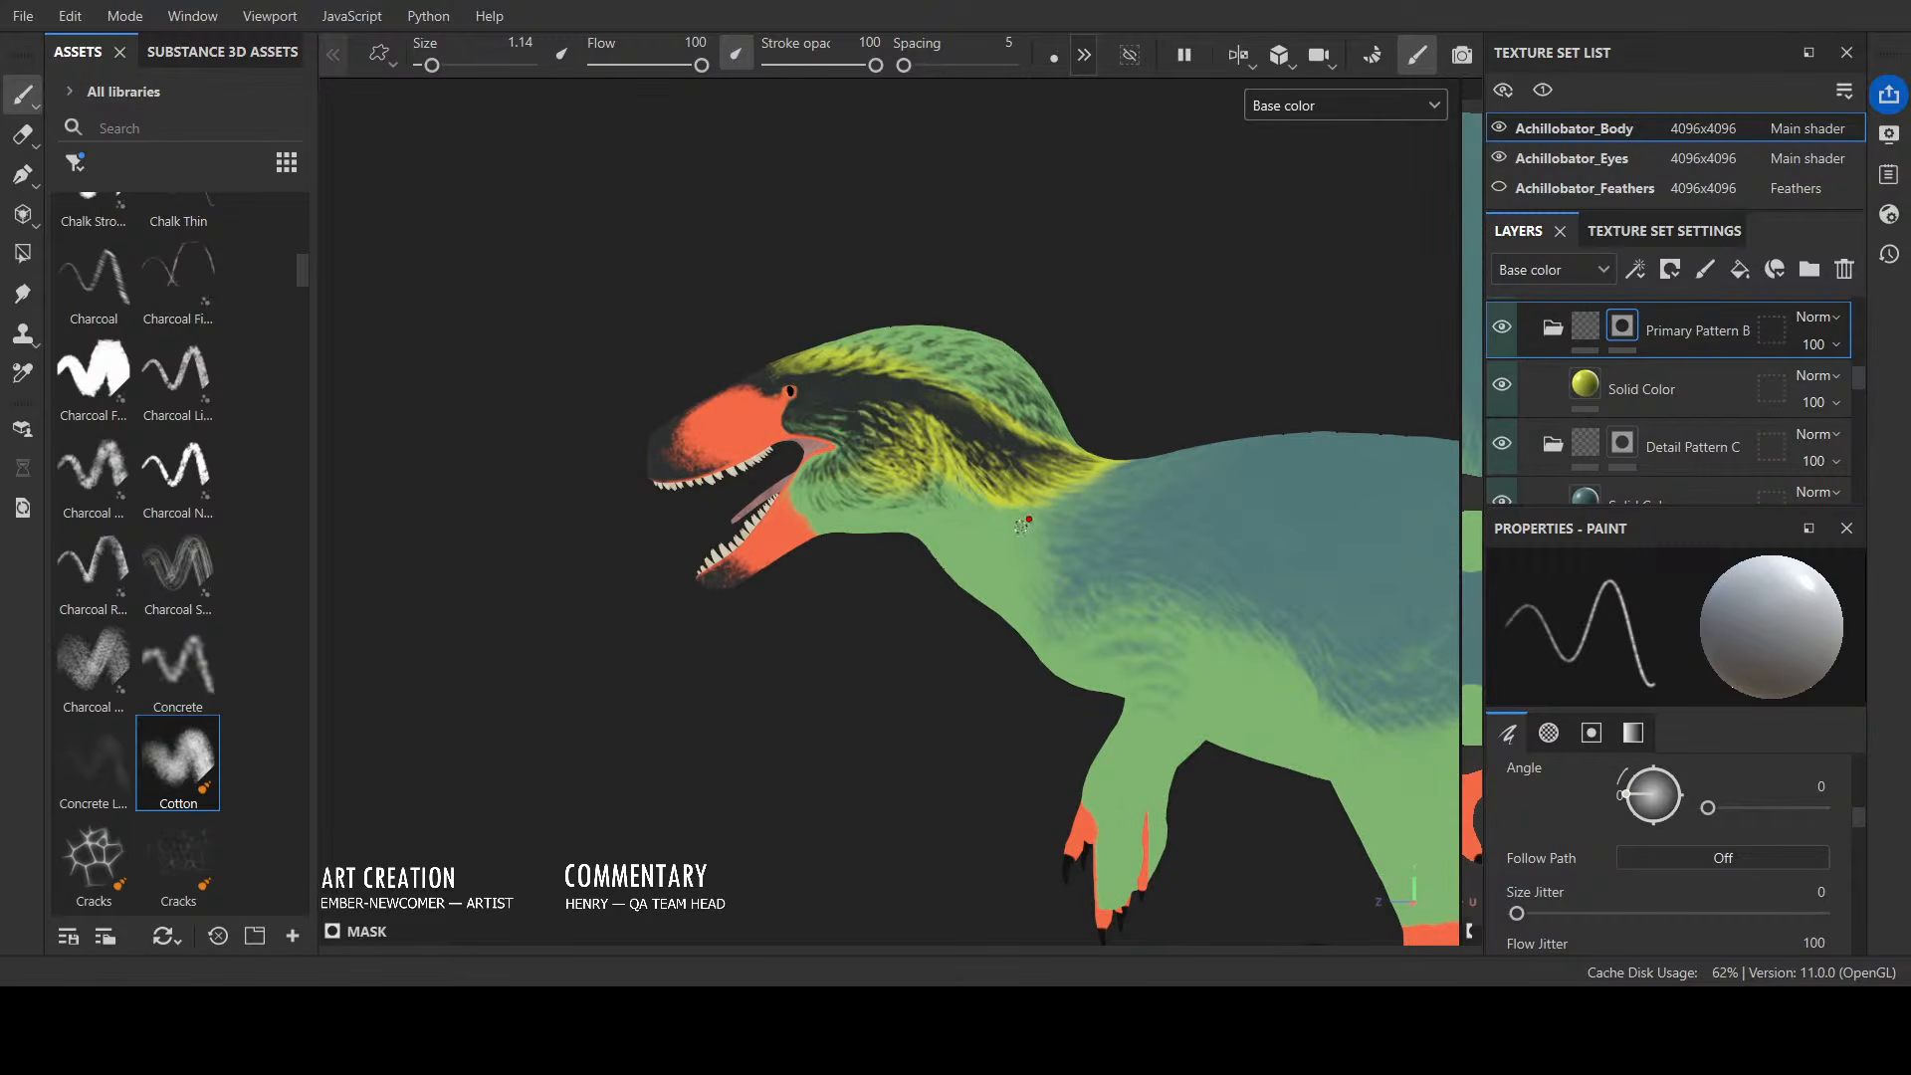
alt+drag(1140, 466, 1211, 361)
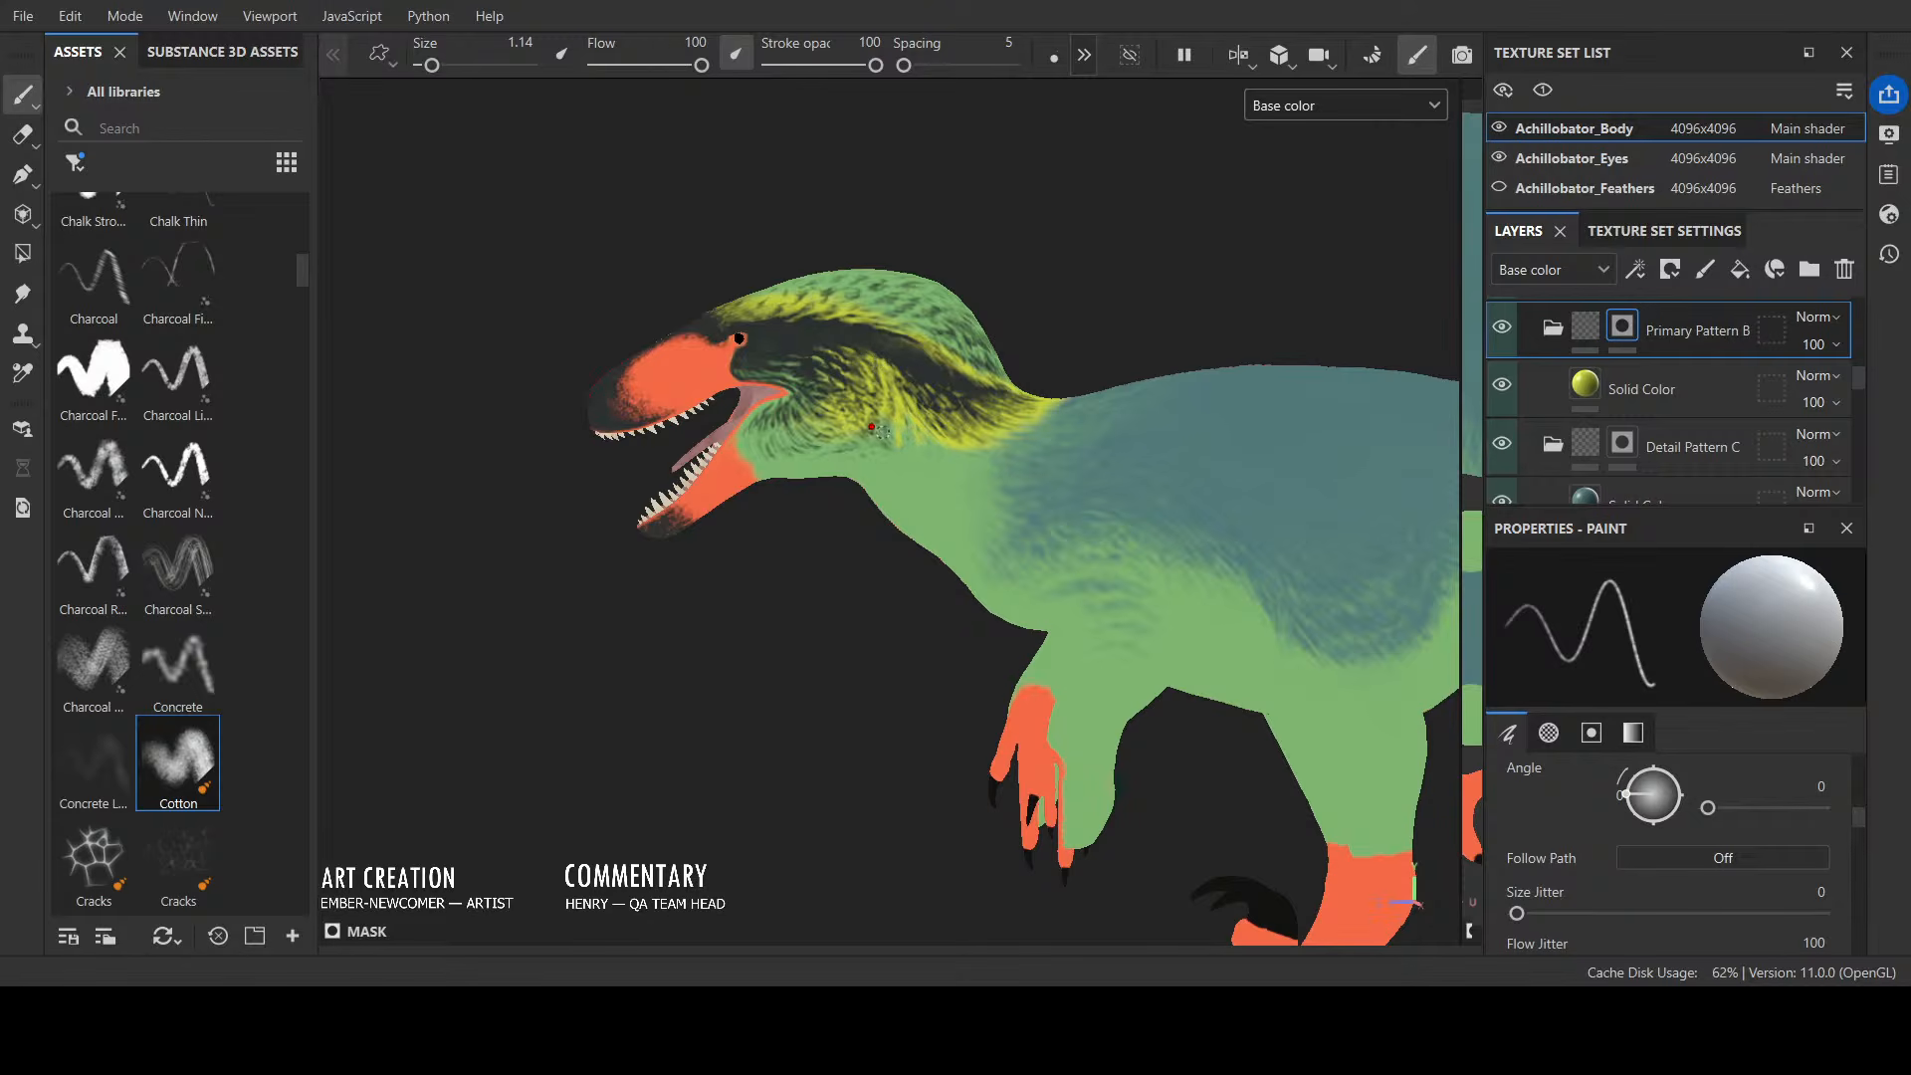
alt+drag(911, 370, 1046, 322)
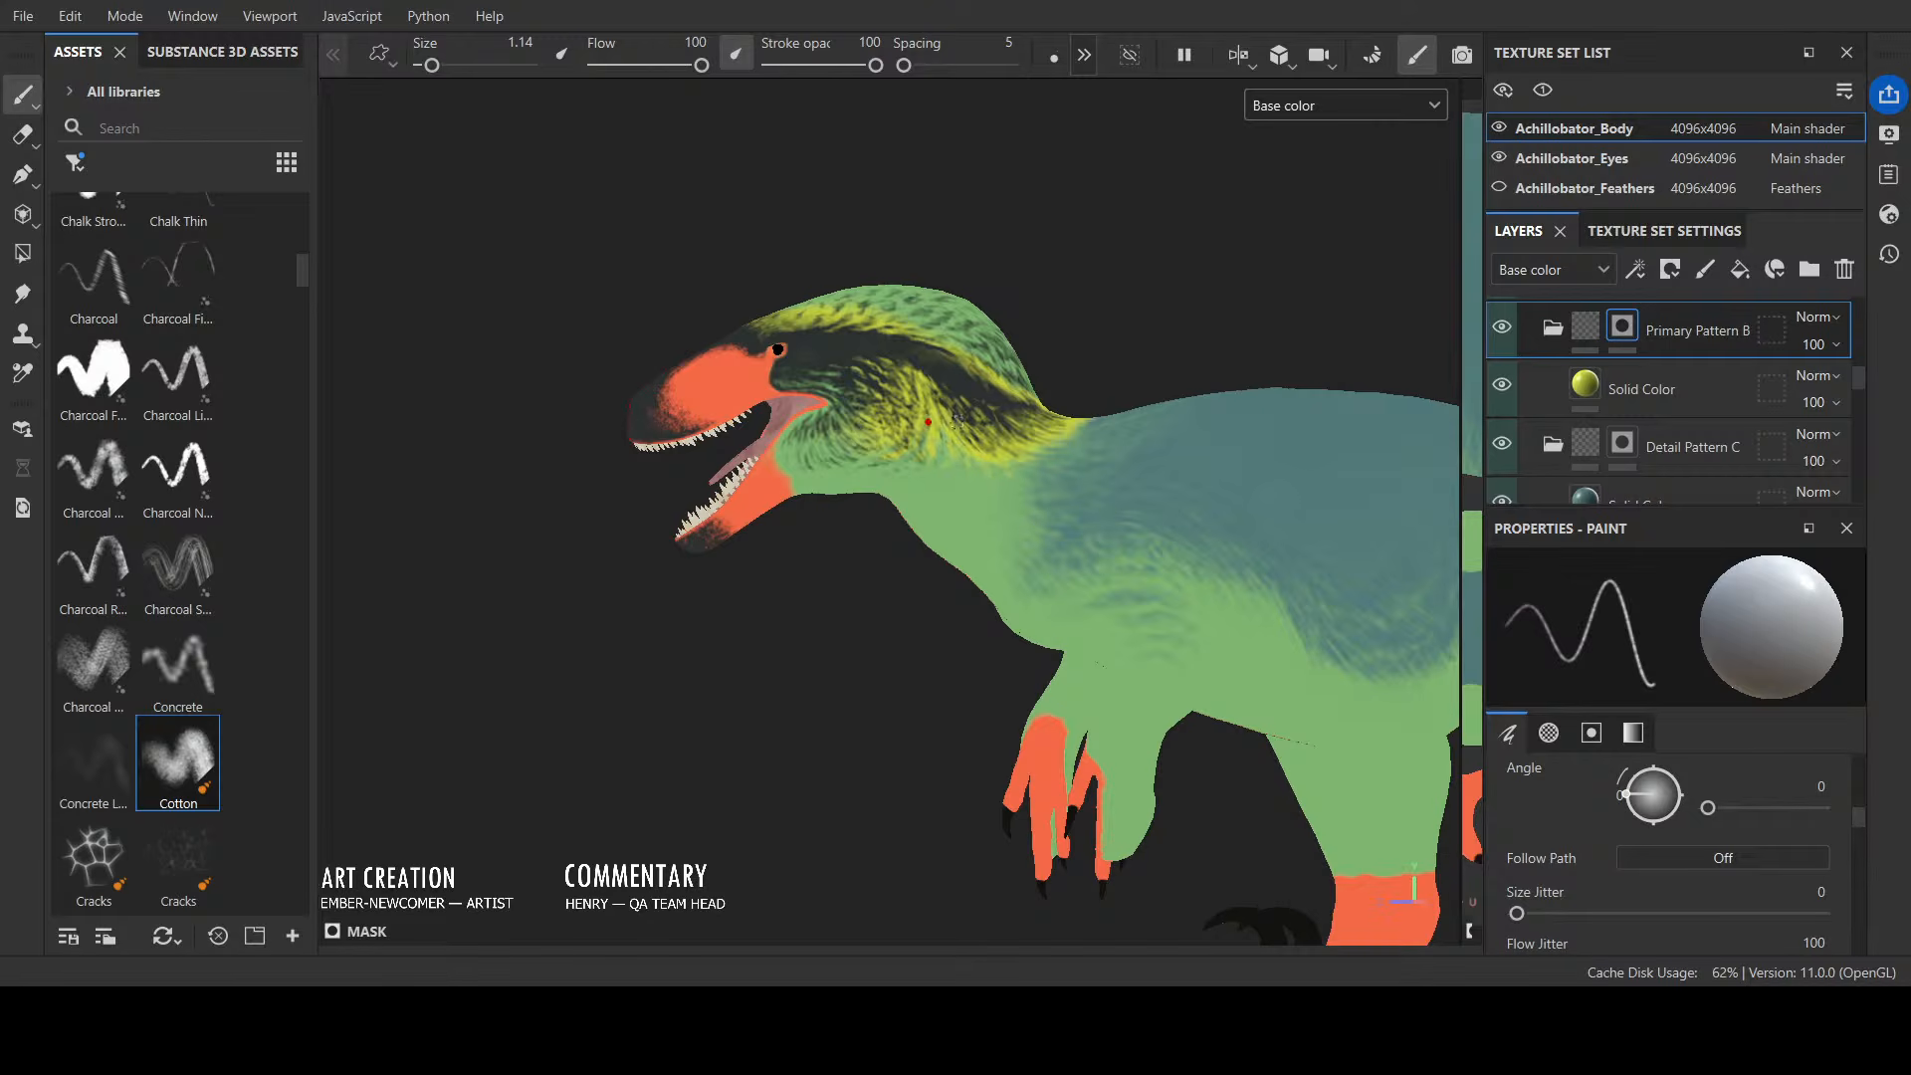
mouse_move(959, 409)
alt+mouse_down()
mouse_move(1066, 349)
mouse_move(1130, 359)
mouse_move(970, 255)
alt+mouse_up()
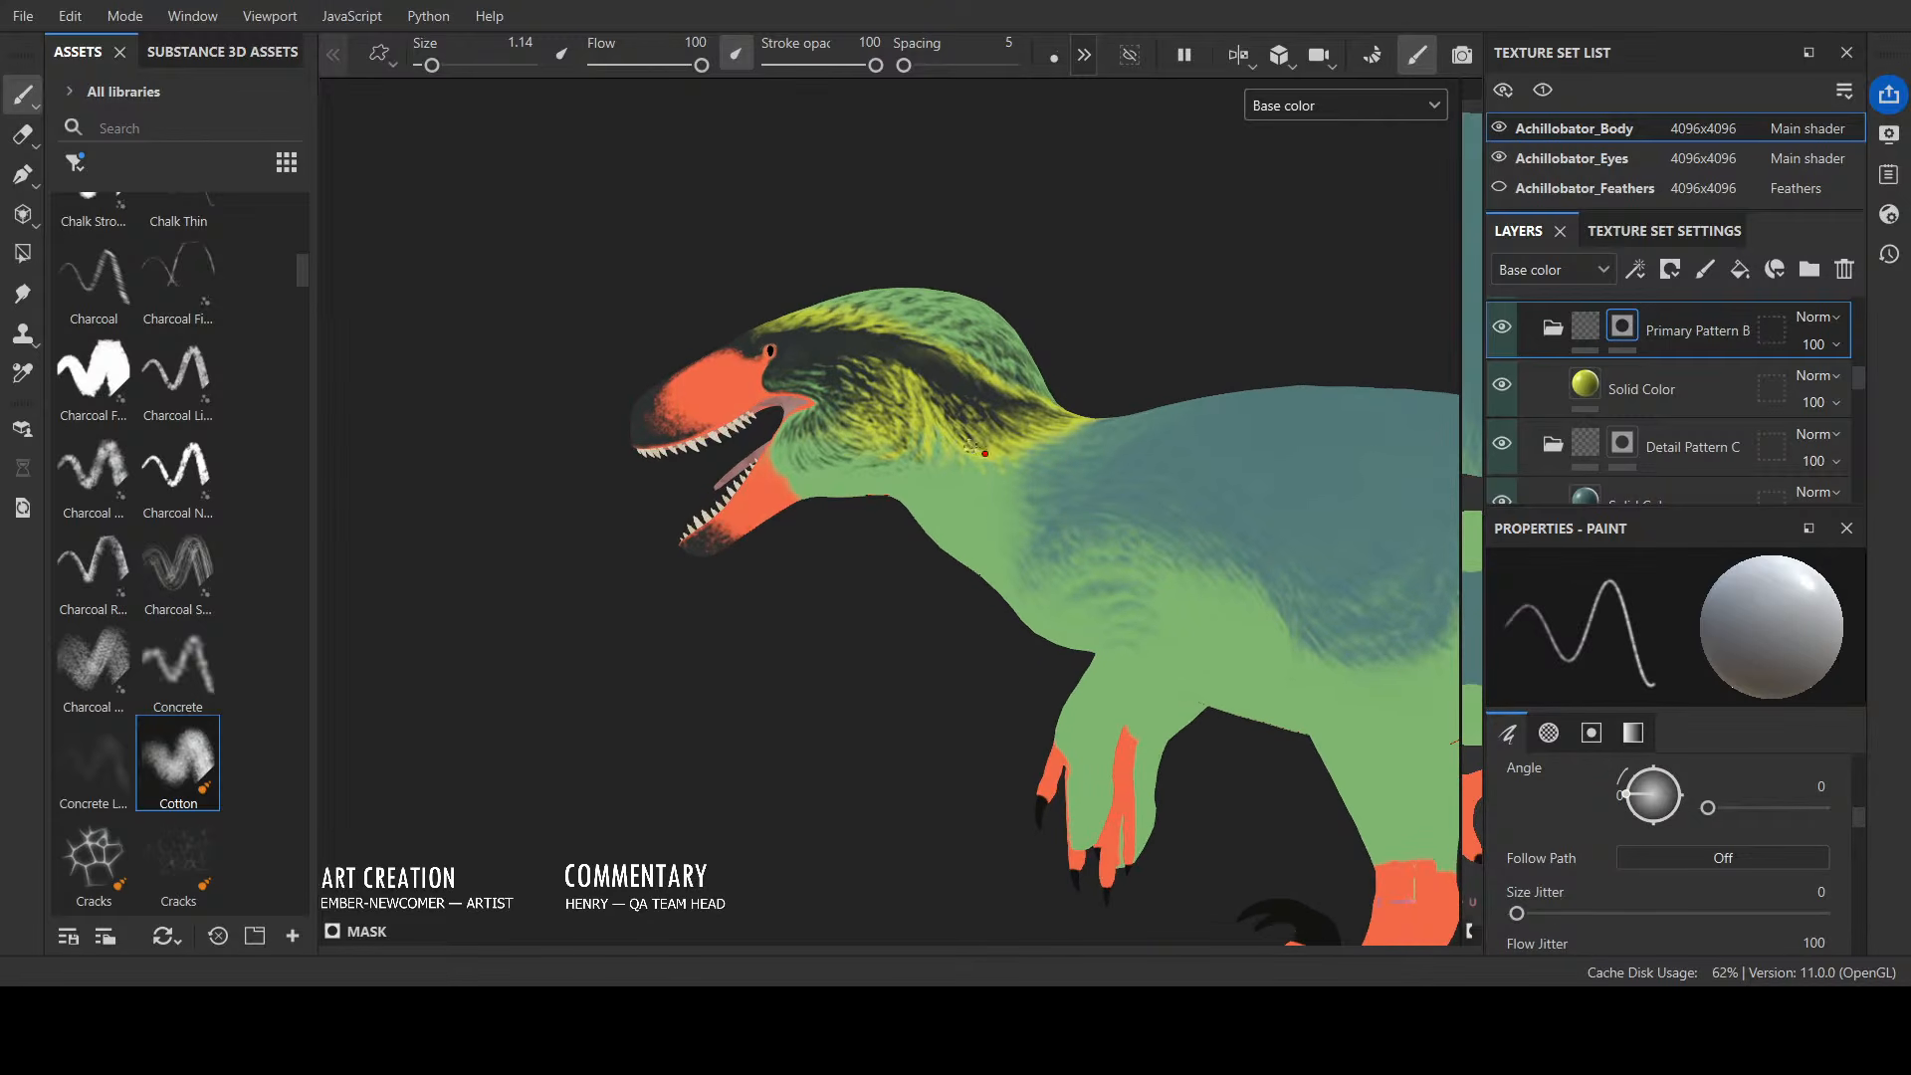
mouse_move(989, 463)
alt+mouse_down()
mouse_move(1058, 341)
mouse_move(995, 468)
mouse_move(1208, 405)
mouse_move(930, 375)
alt+mouse_up()
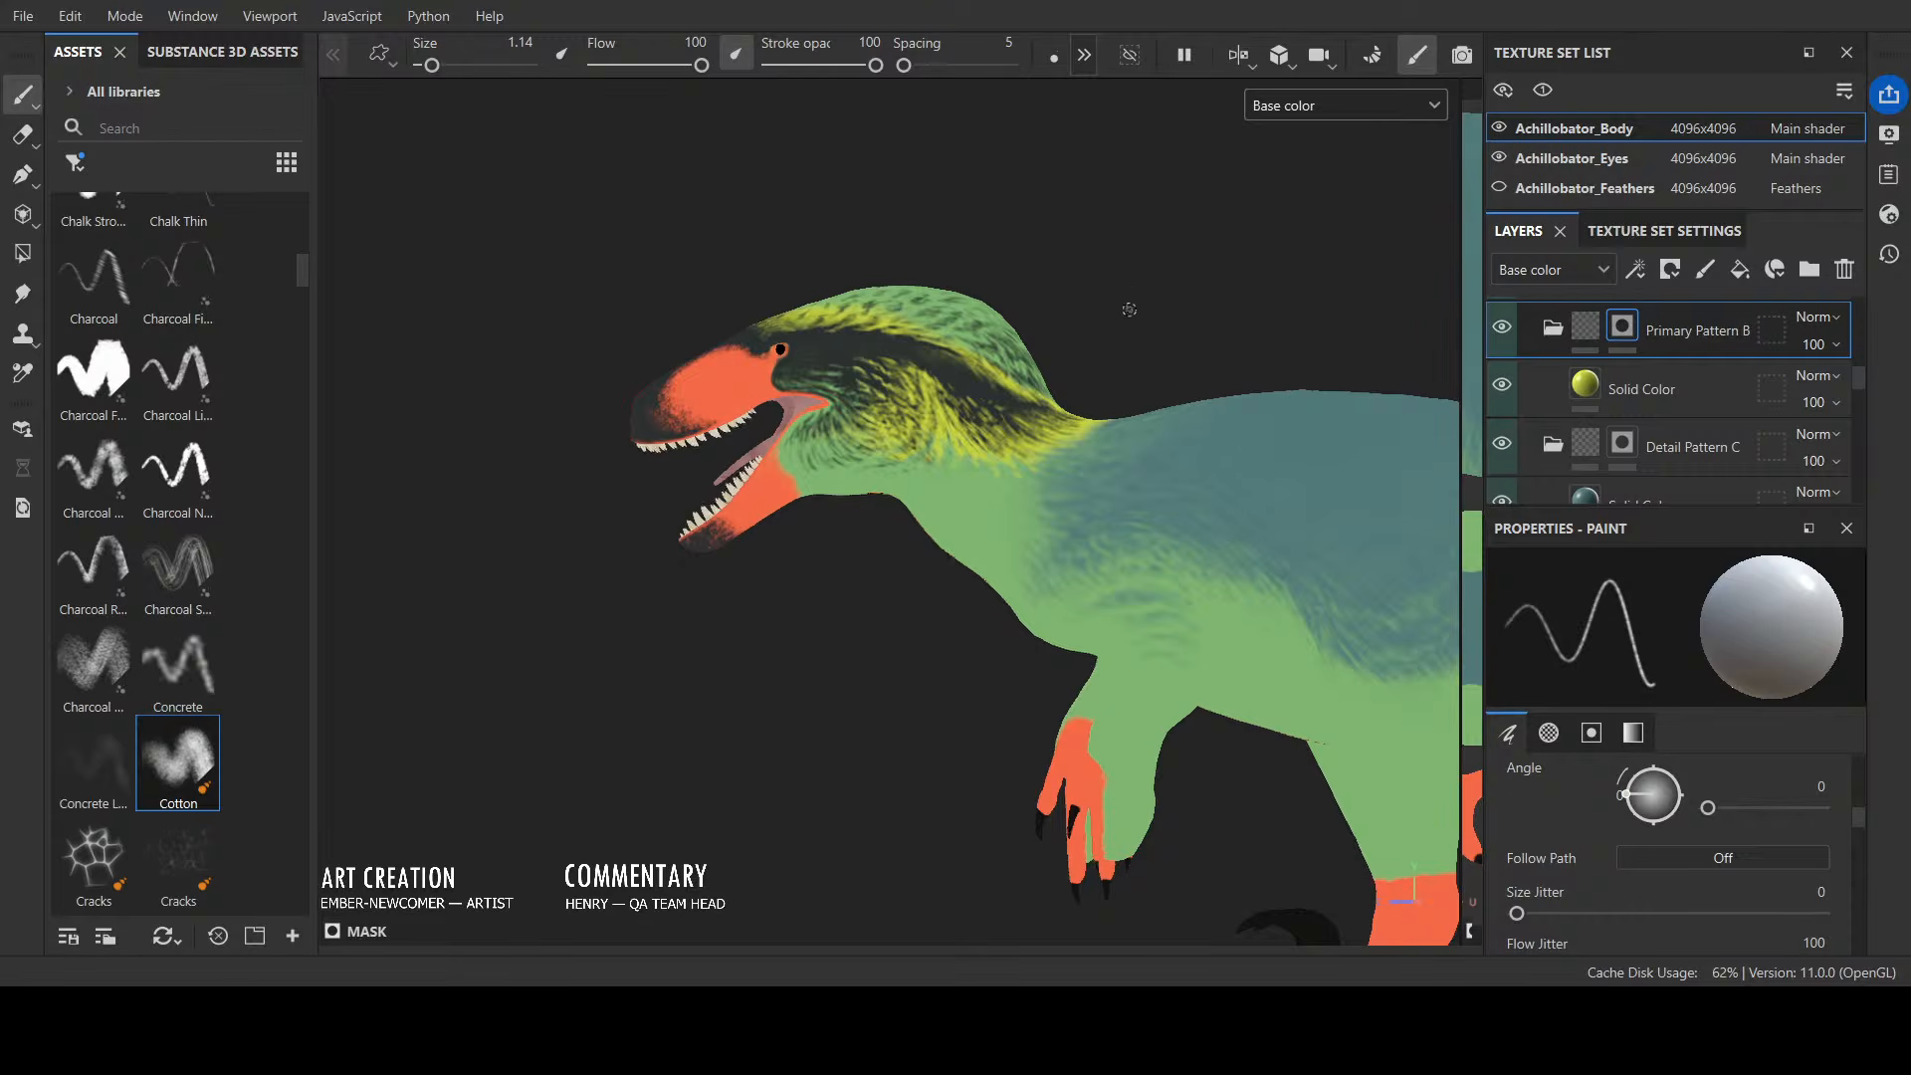
alt+drag(1125, 307, 956, 237)
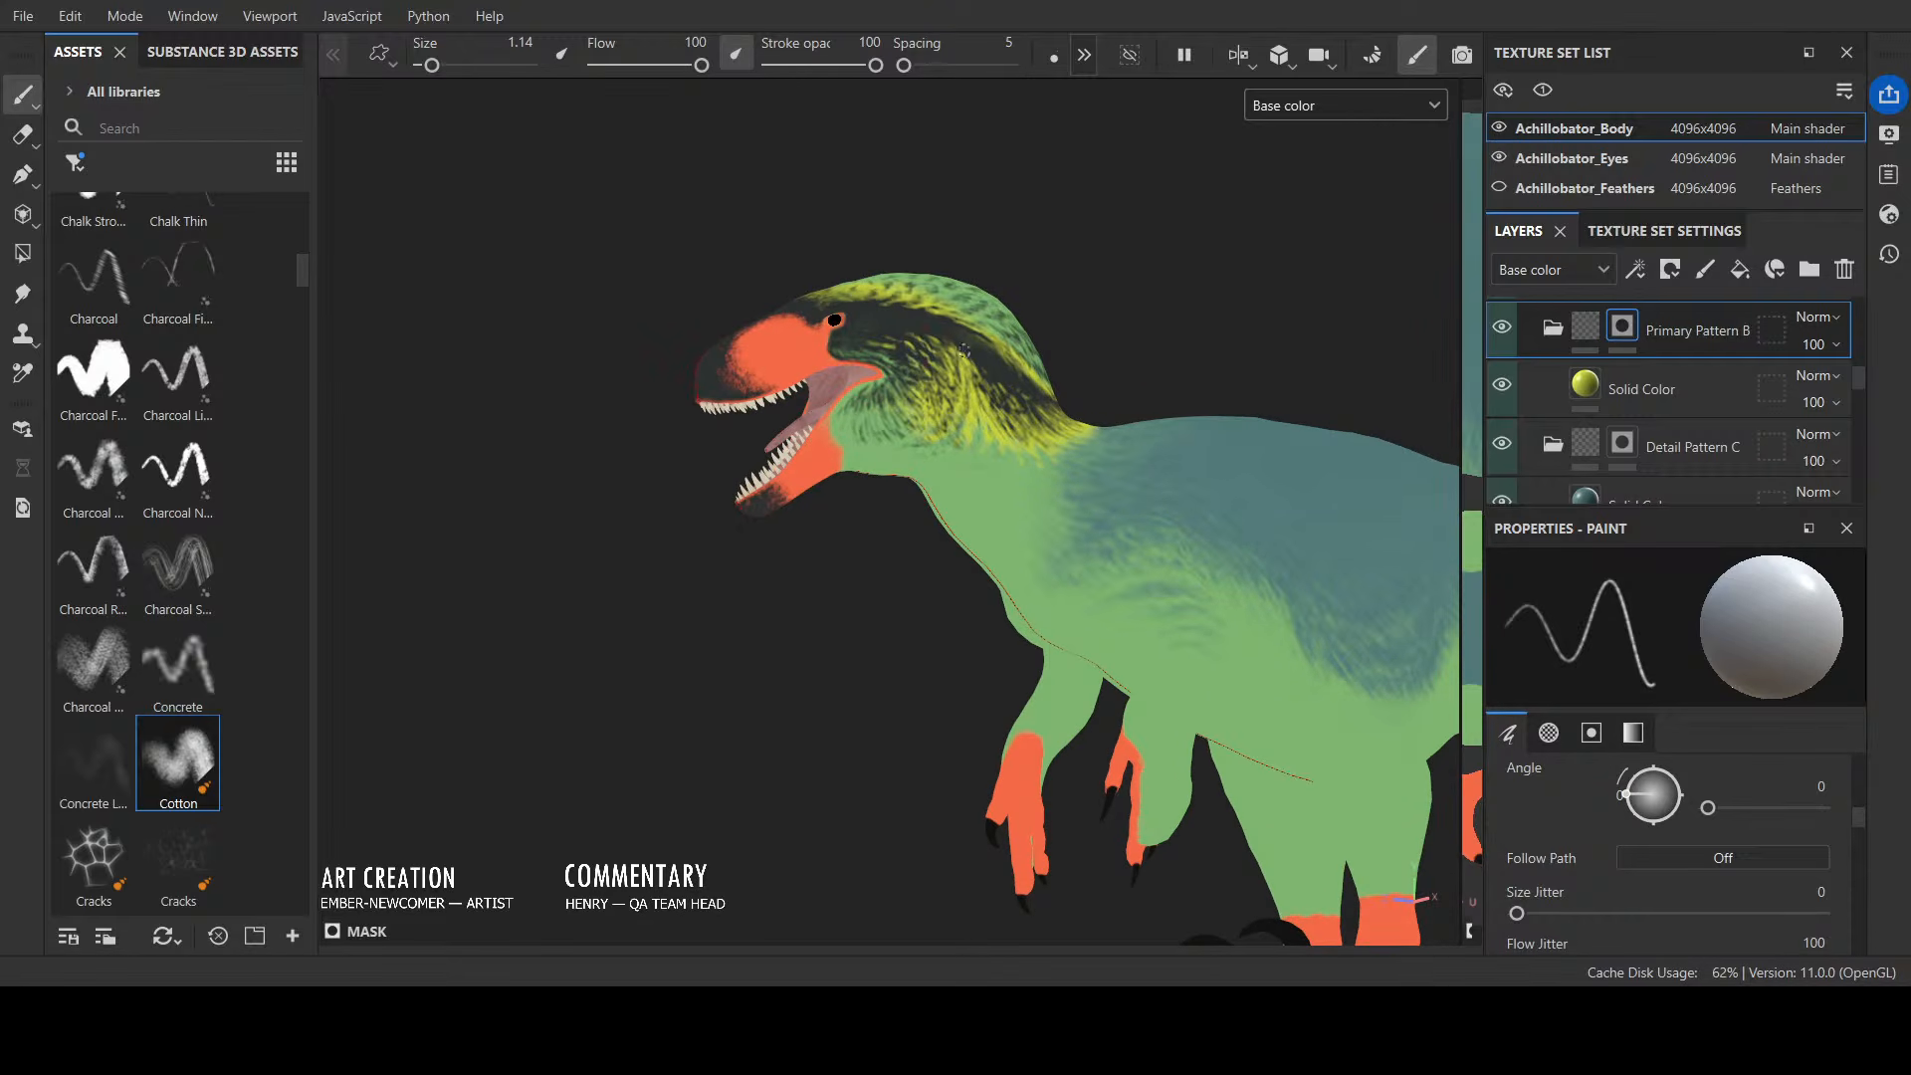
Step: Compare the Material and Base color views, and clear the white streaks behind the eye in the Primary Pattern B mask
key(m)
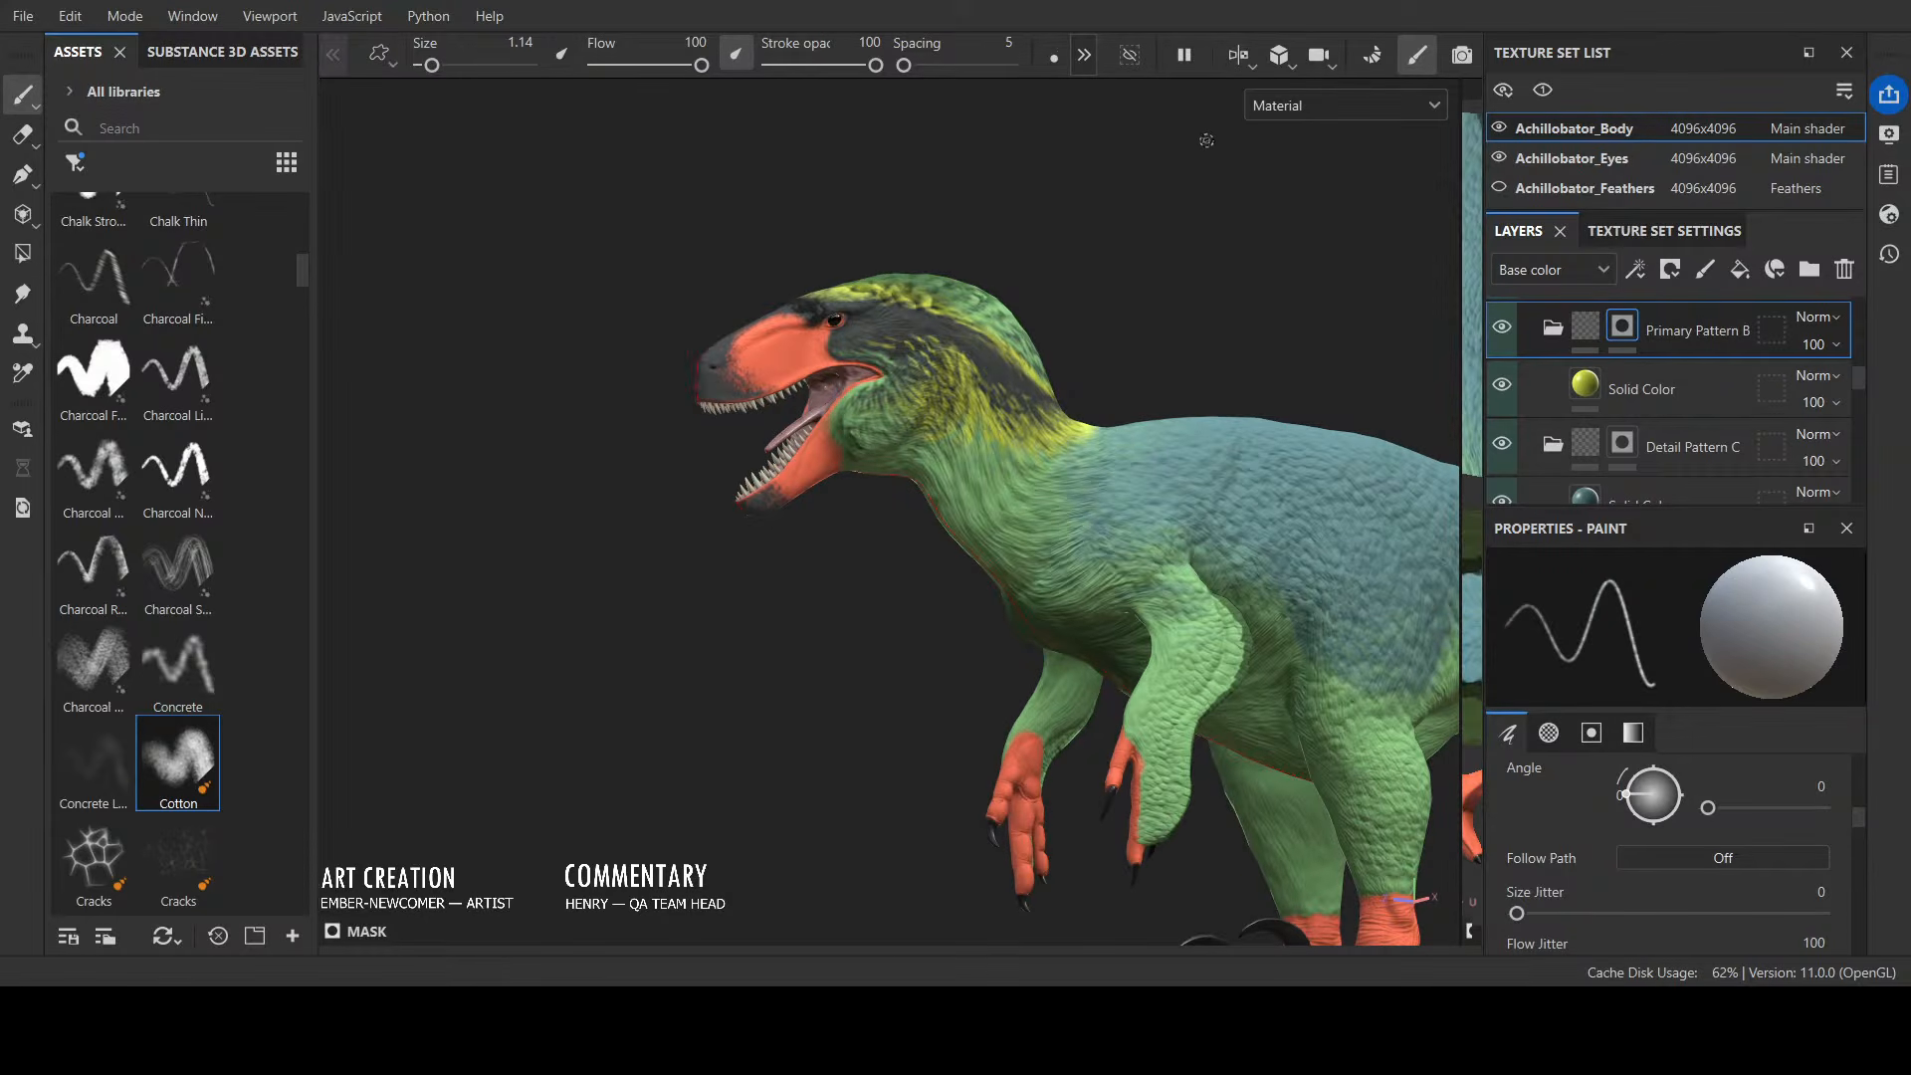
key(c)
alt+drag(1312, 205, 1116, 277)
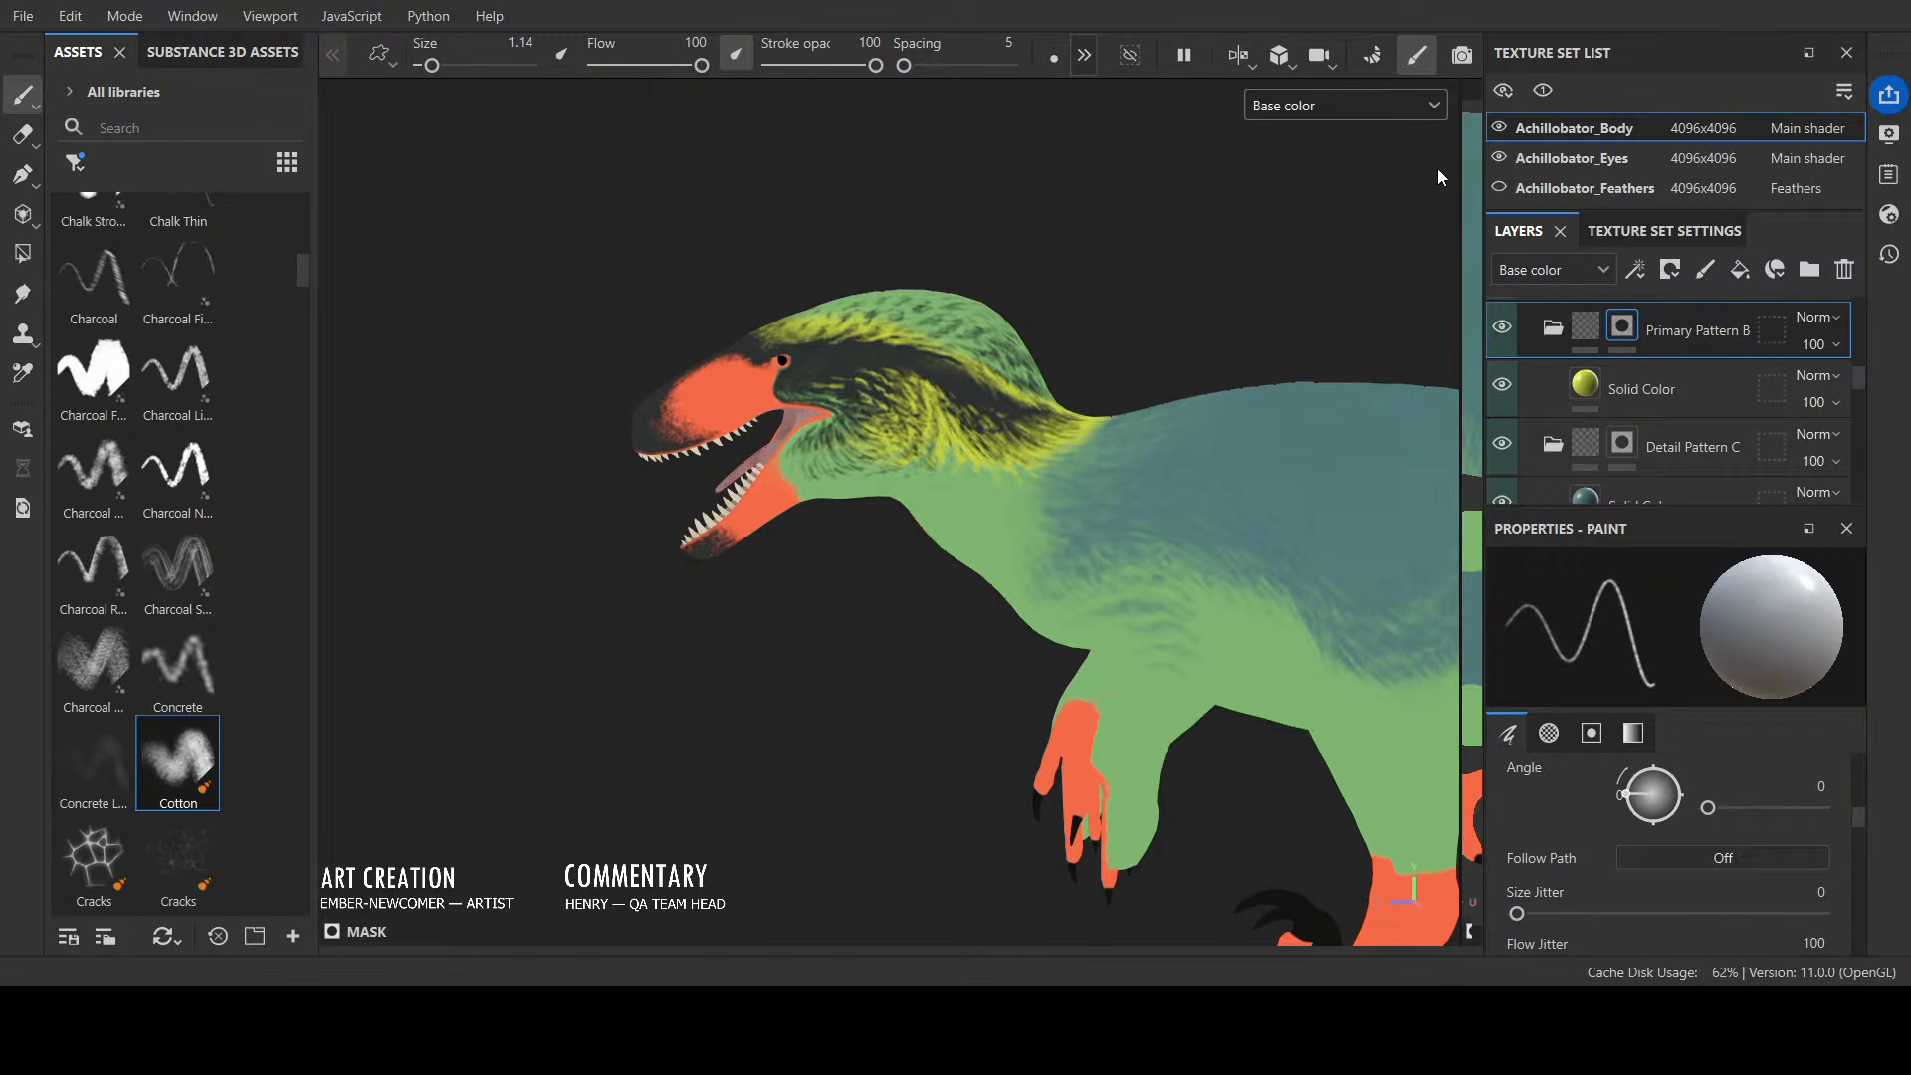
key(c)
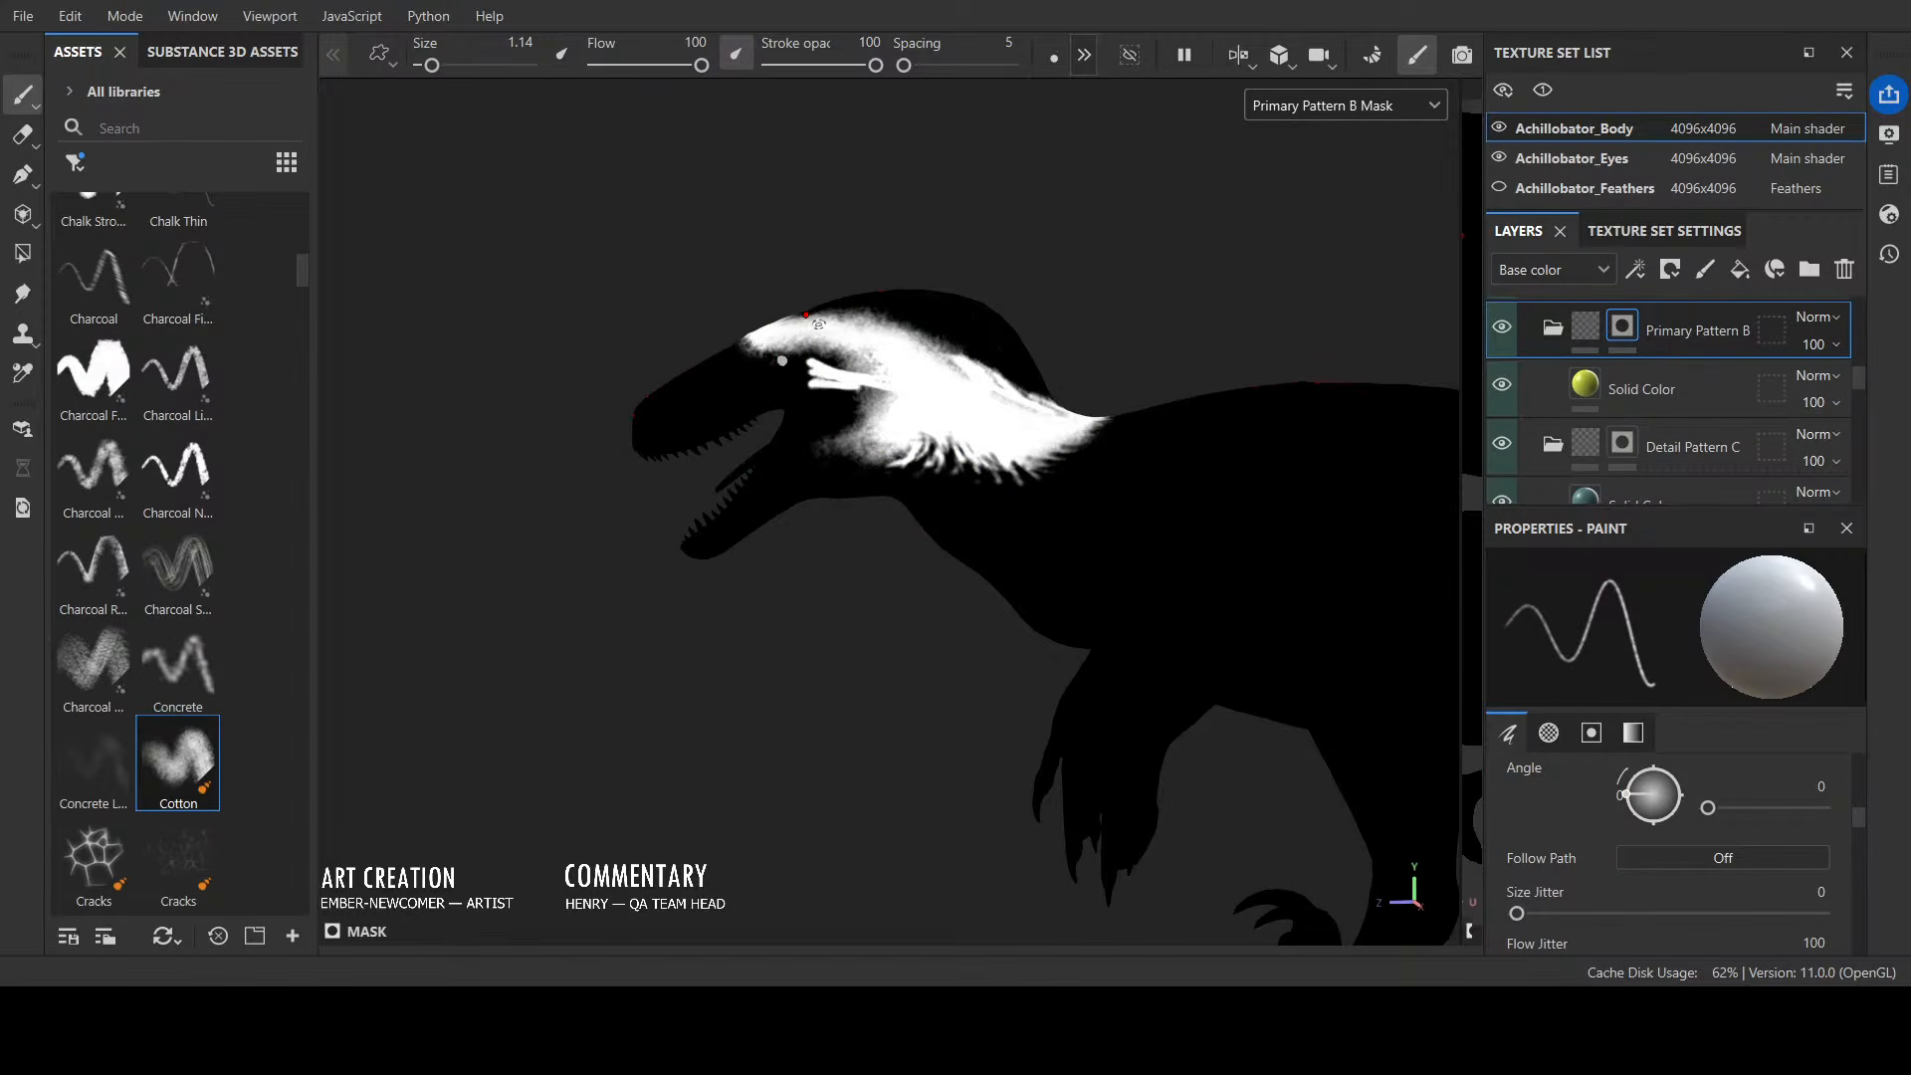
mouse_move(823, 385)
mouse_down()
mouse_move(808, 357)
mouse_move(871, 383)
mouse_move(804, 351)
mouse_up()
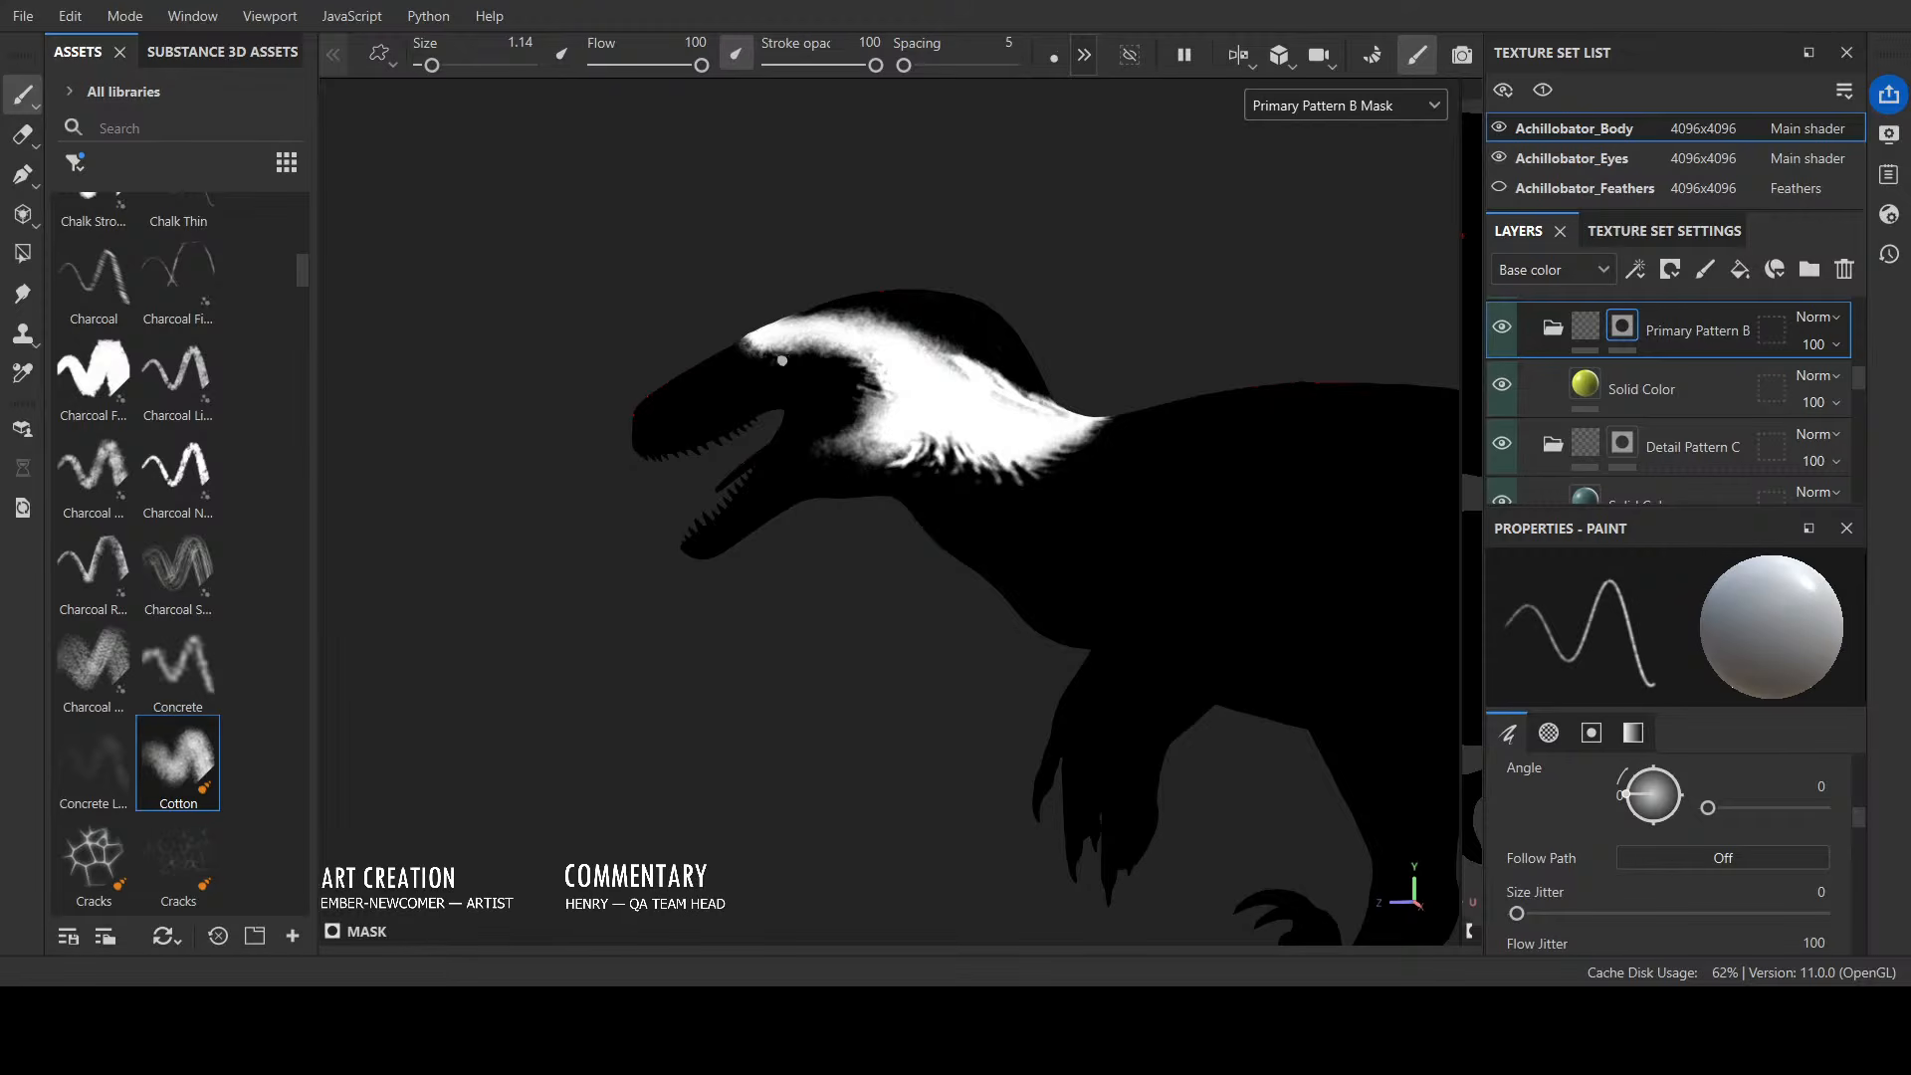
mouse_move(848, 400)
mouse_down()
mouse_move(889, 411)
mouse_move(865, 354)
mouse_up()
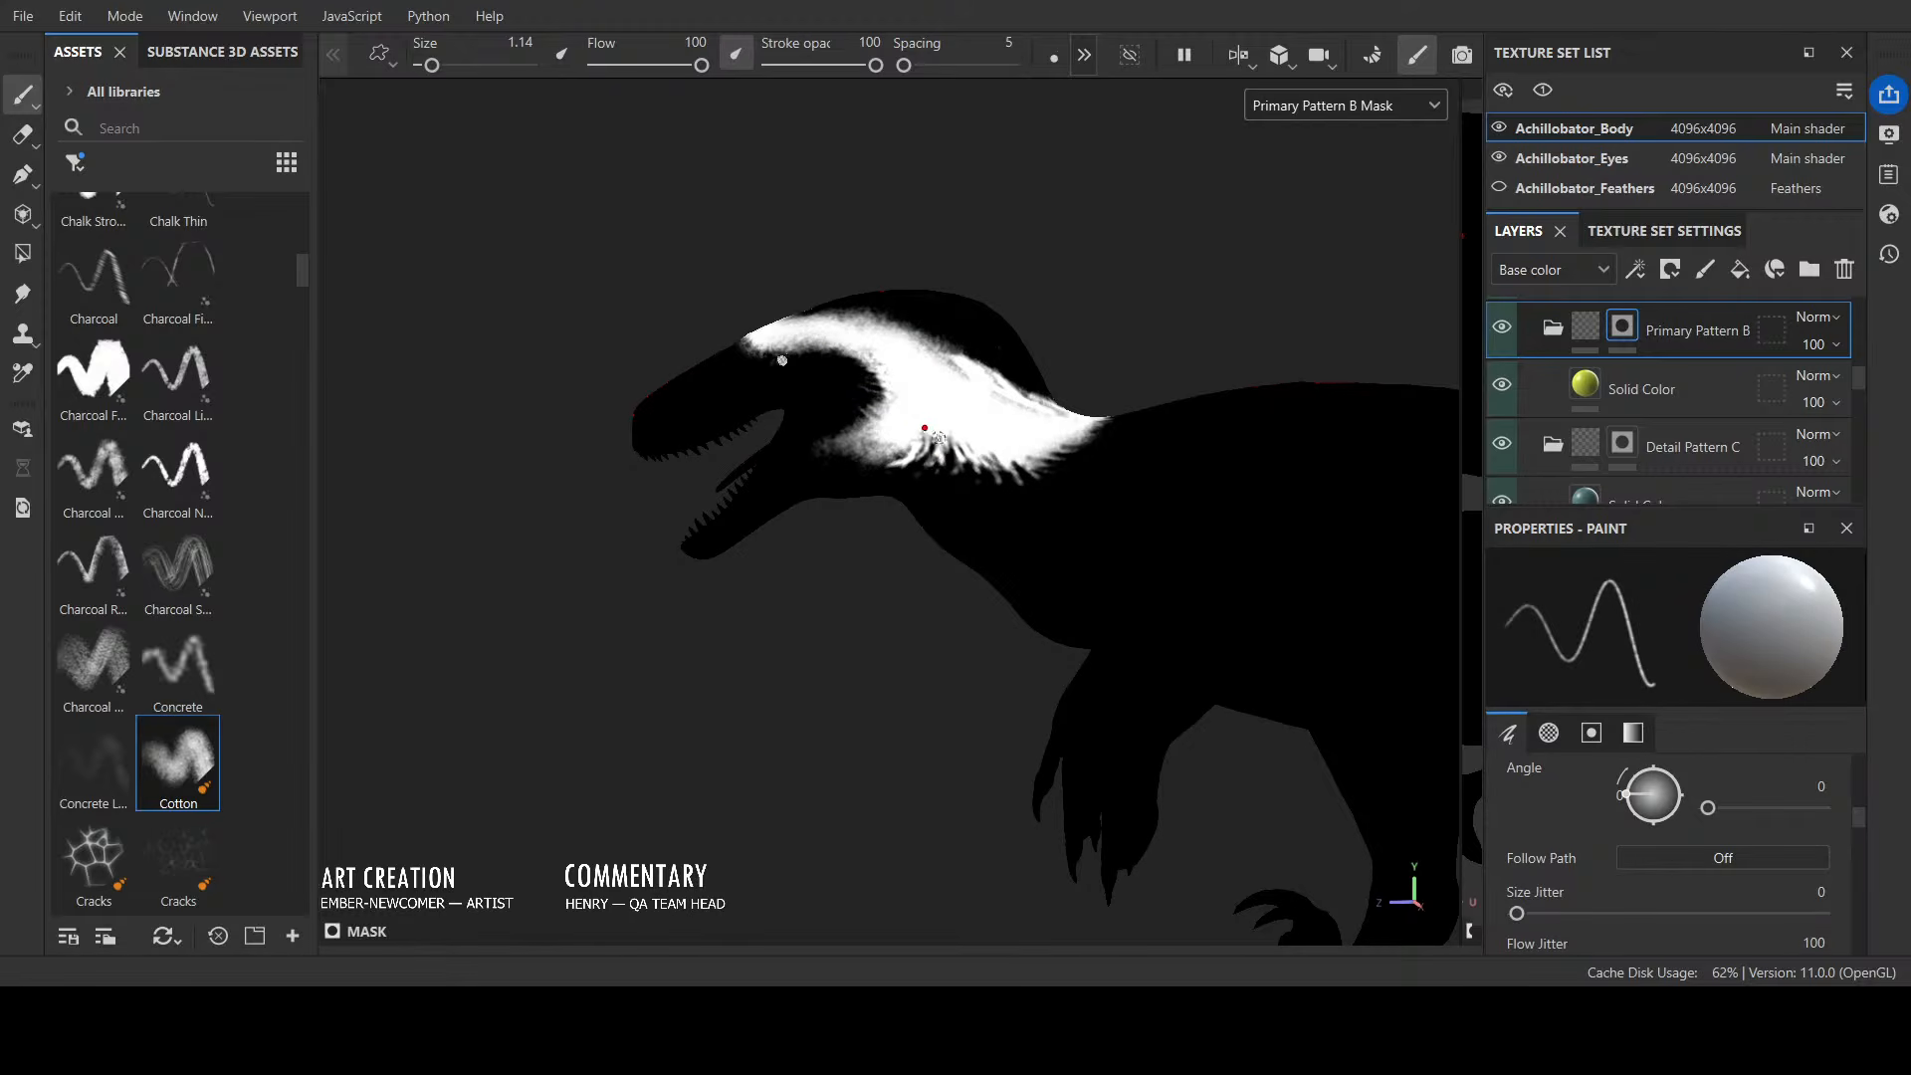
Step: Paint fine white feather strokes along the lower neck, jaw and upper edges of the Primary Pattern B mask
mouse_move(938, 441)
mouse_down()
mouse_move(966, 479)
mouse_move(1079, 466)
mouse_move(1055, 453)
mouse_move(963, 479)
mouse_up()
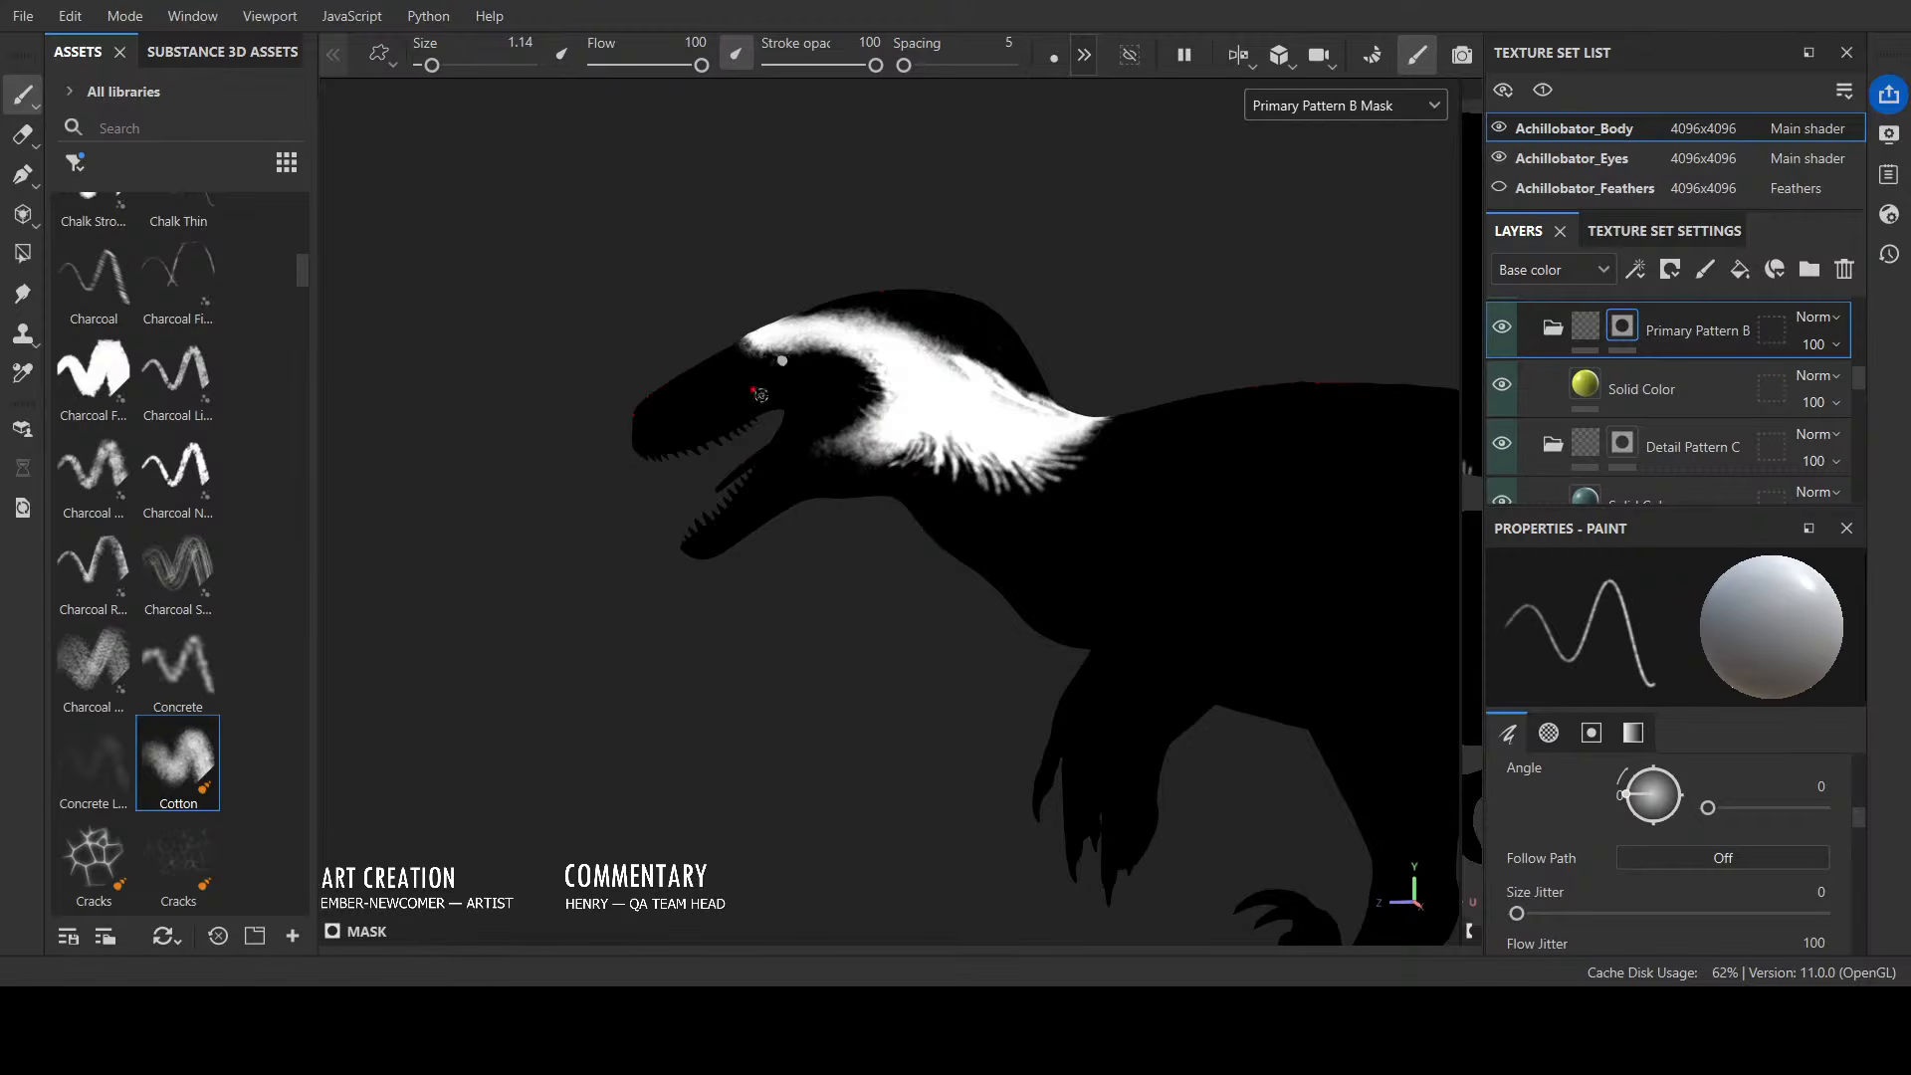
mouse_move(847, 459)
mouse_down()
mouse_move(881, 447)
mouse_move(854, 408)
mouse_move(862, 427)
mouse_up()
mouse_move(884, 428)
mouse_down()
mouse_move(870, 416)
mouse_move(898, 367)
mouse_move(1002, 394)
mouse_move(863, 364)
mouse_move(1017, 403)
mouse_move(966, 380)
mouse_move(1001, 398)
mouse_up()
mouse_move(869, 290)
alt+mouse_down()
mouse_move(1043, 311)
mouse_move(916, 328)
mouse_move(876, 303)
mouse_move(904, 322)
alt+mouse_up()
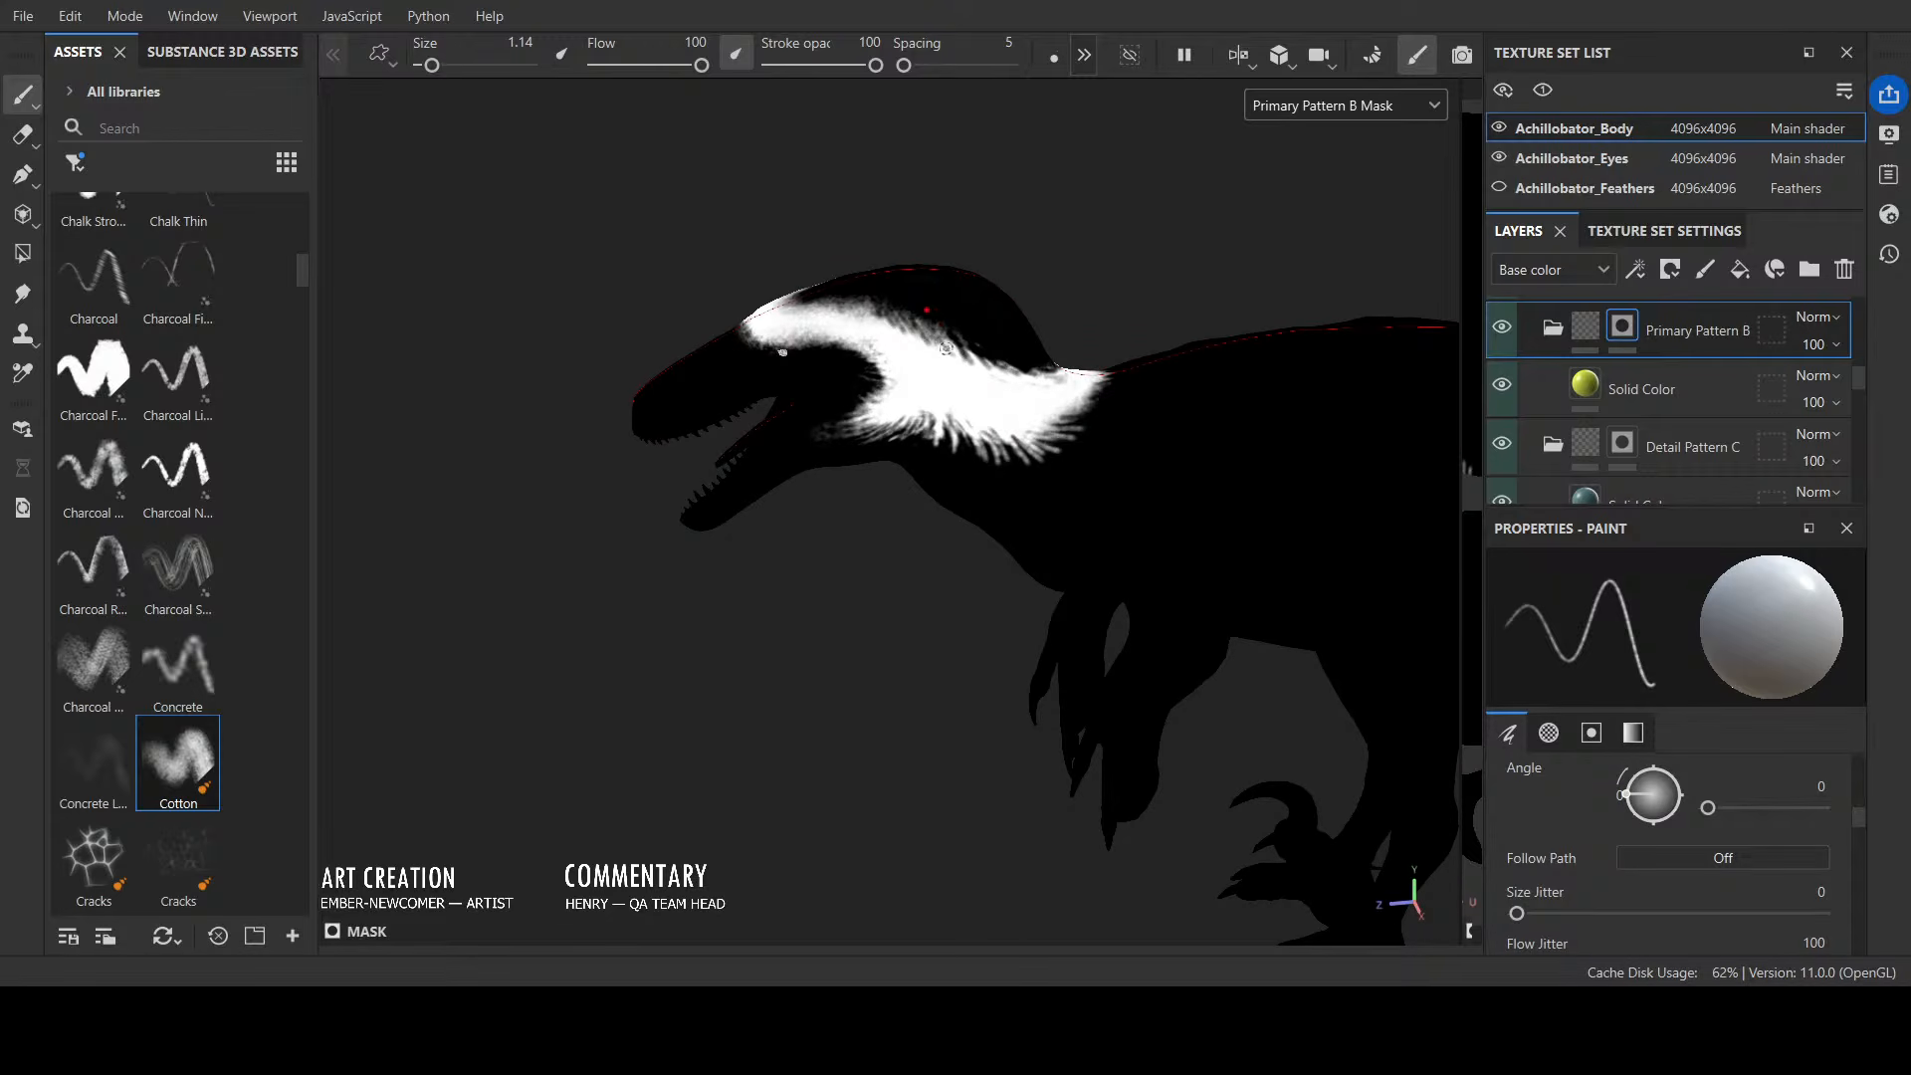
Step: Extend the white feather tips along the pattern's rear edge where the neck meets the back
mouse_move(1093, 361)
alt+mouse_down()
mouse_move(962, 393)
mouse_move(1021, 414)
alt+mouse_up()
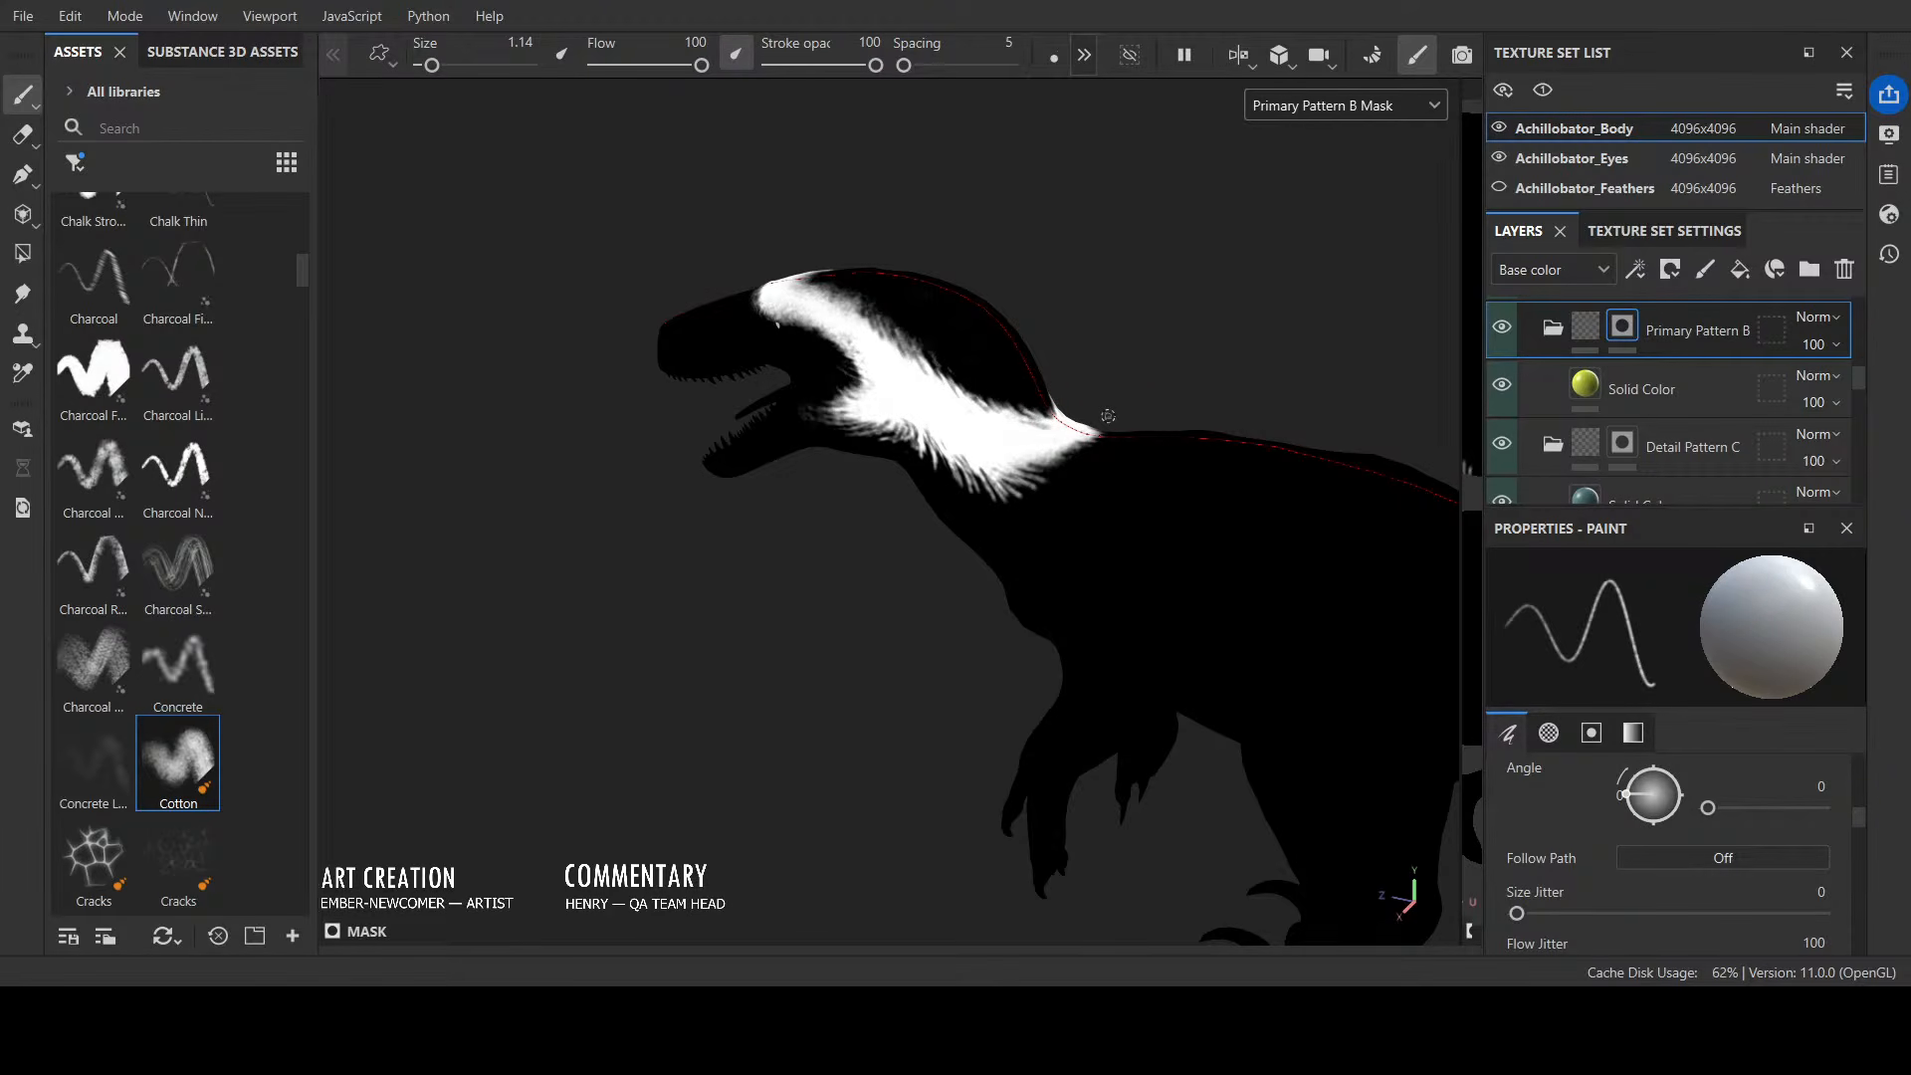
drag(1000, 478, 1128, 445)
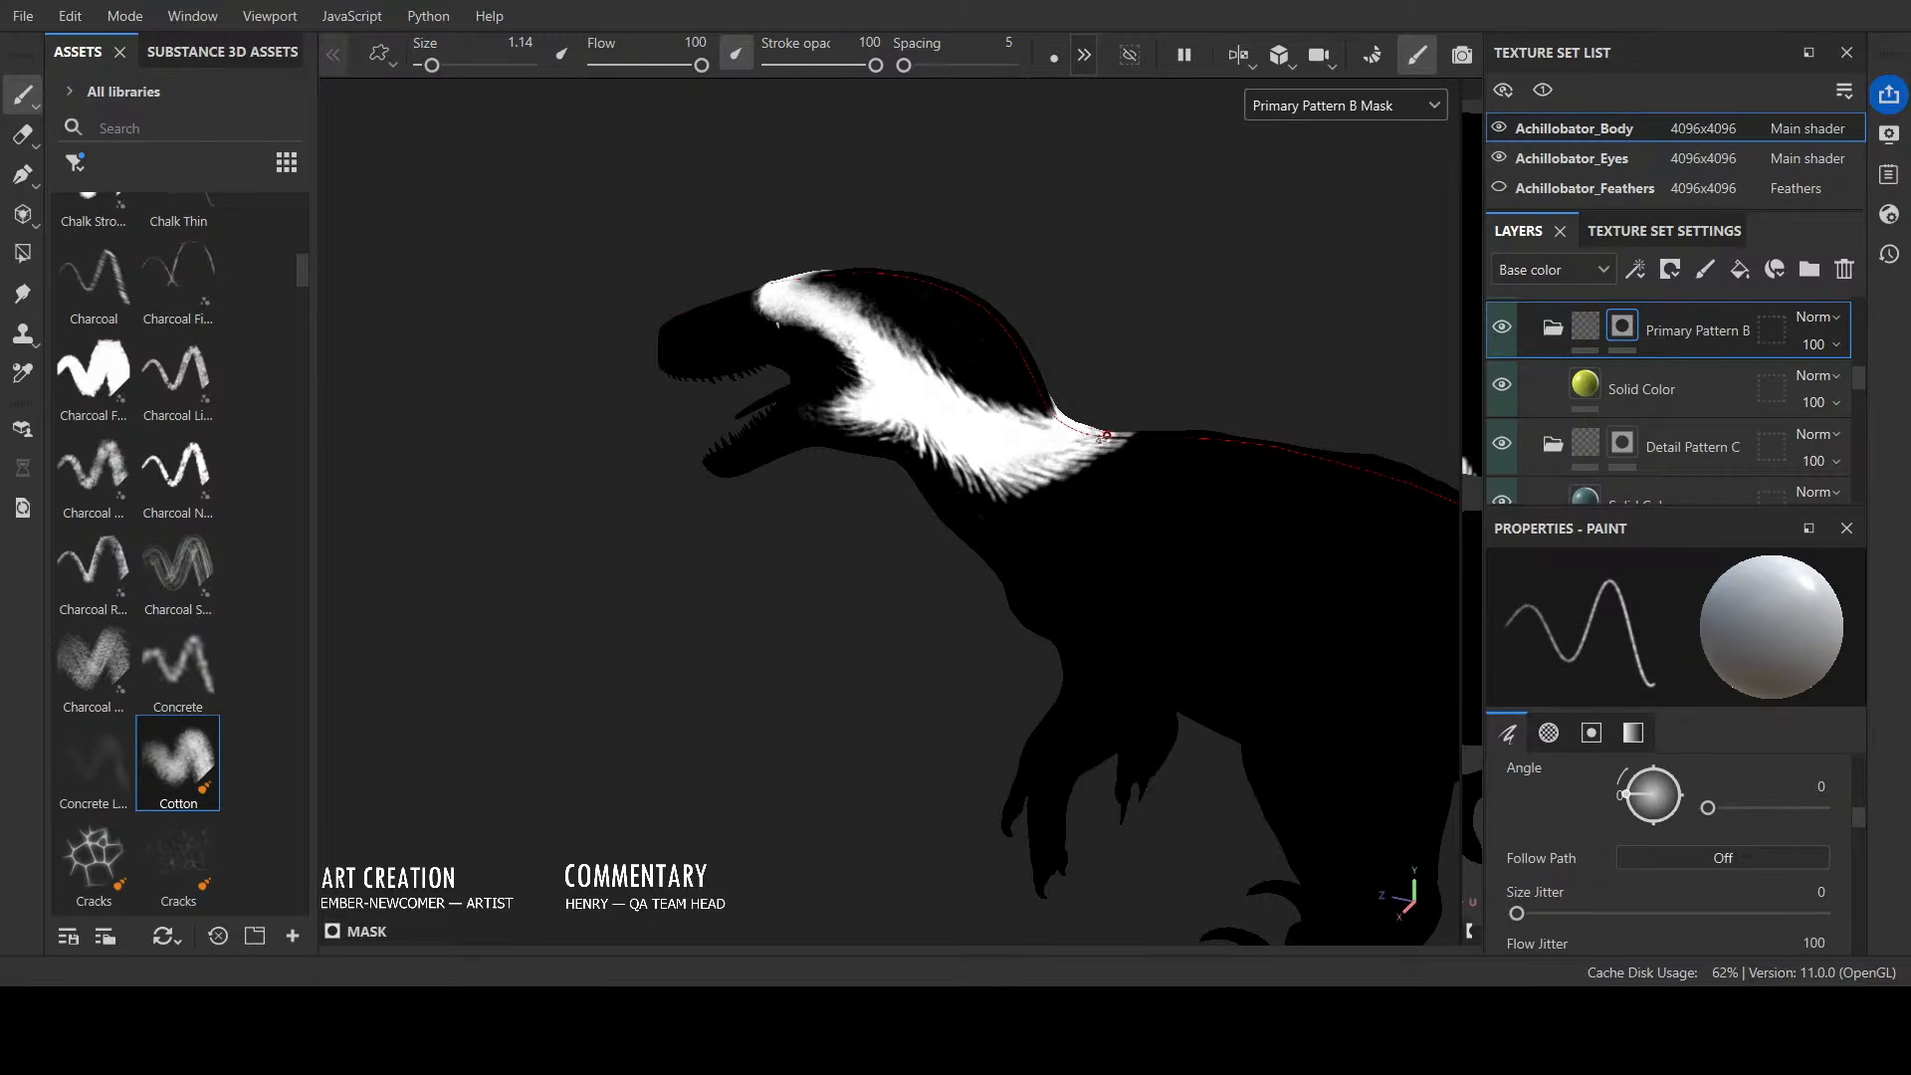
mouse_move(1007, 487)
mouse_down()
mouse_move(1089, 473)
mouse_move(1019, 477)
mouse_up()
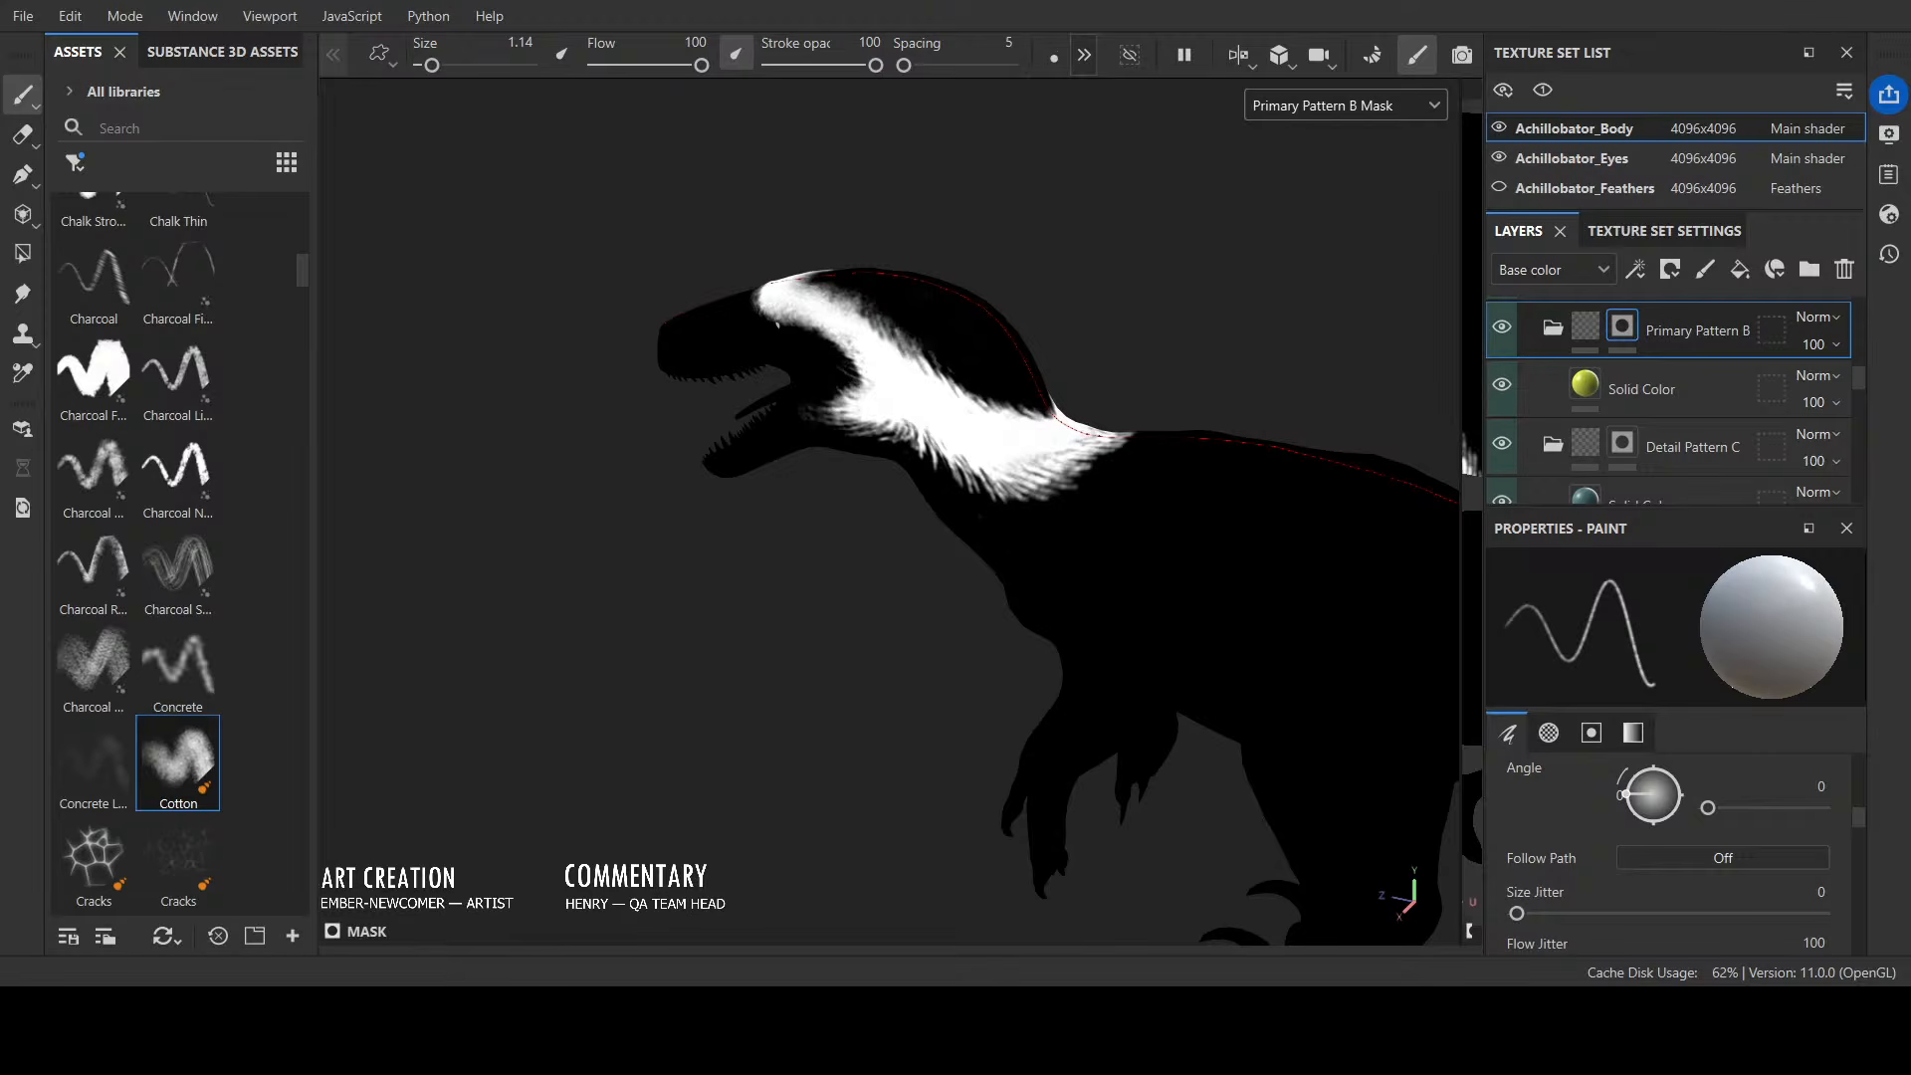
alt+drag(839, 541, 783, 710)
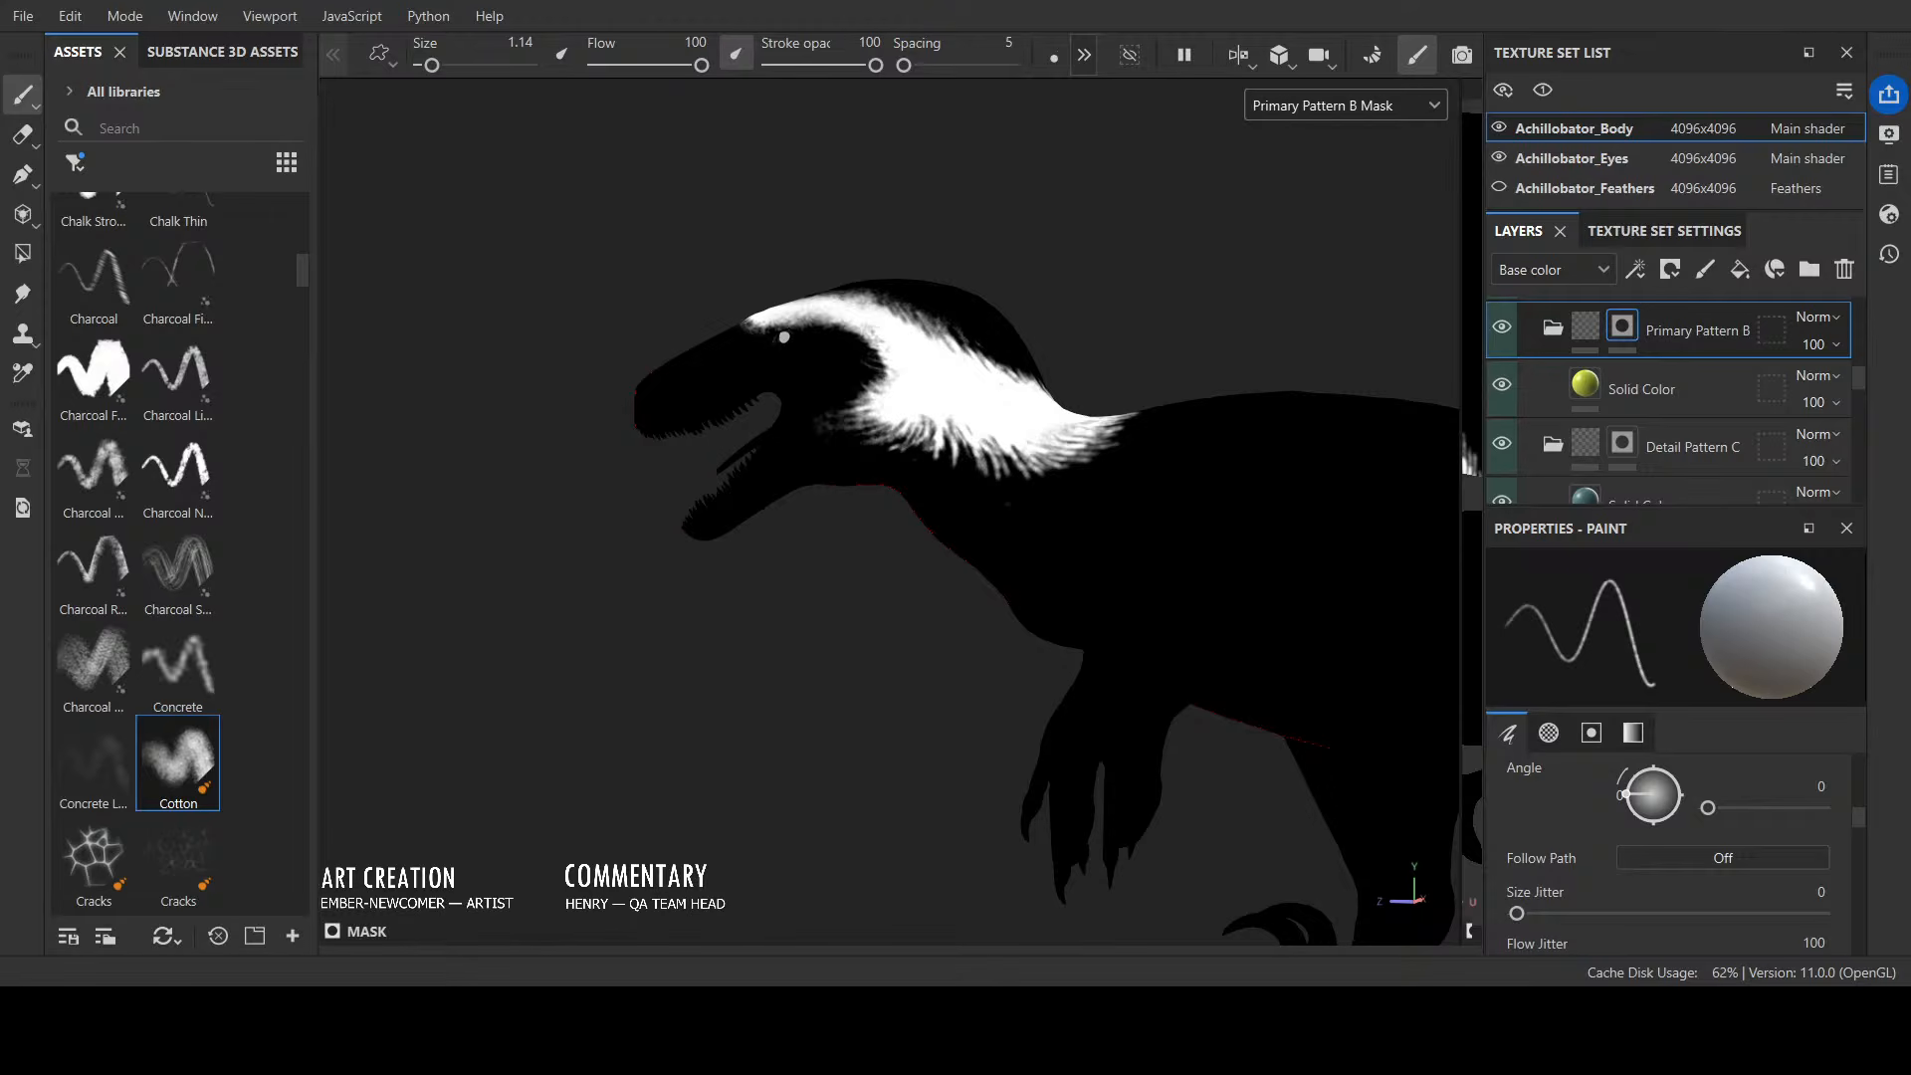
Step: Refine the feathered lower neck edge and the upper crown edge of the mask with short size 1.14 Cotton strokes
mouse_move(941, 462)
mouse_down()
mouse_move(964, 457)
mouse_move(943, 422)
mouse_move(941, 446)
mouse_move(985, 469)
mouse_move(1003, 434)
mouse_up()
alt+drag(1164, 324, 1105, 336)
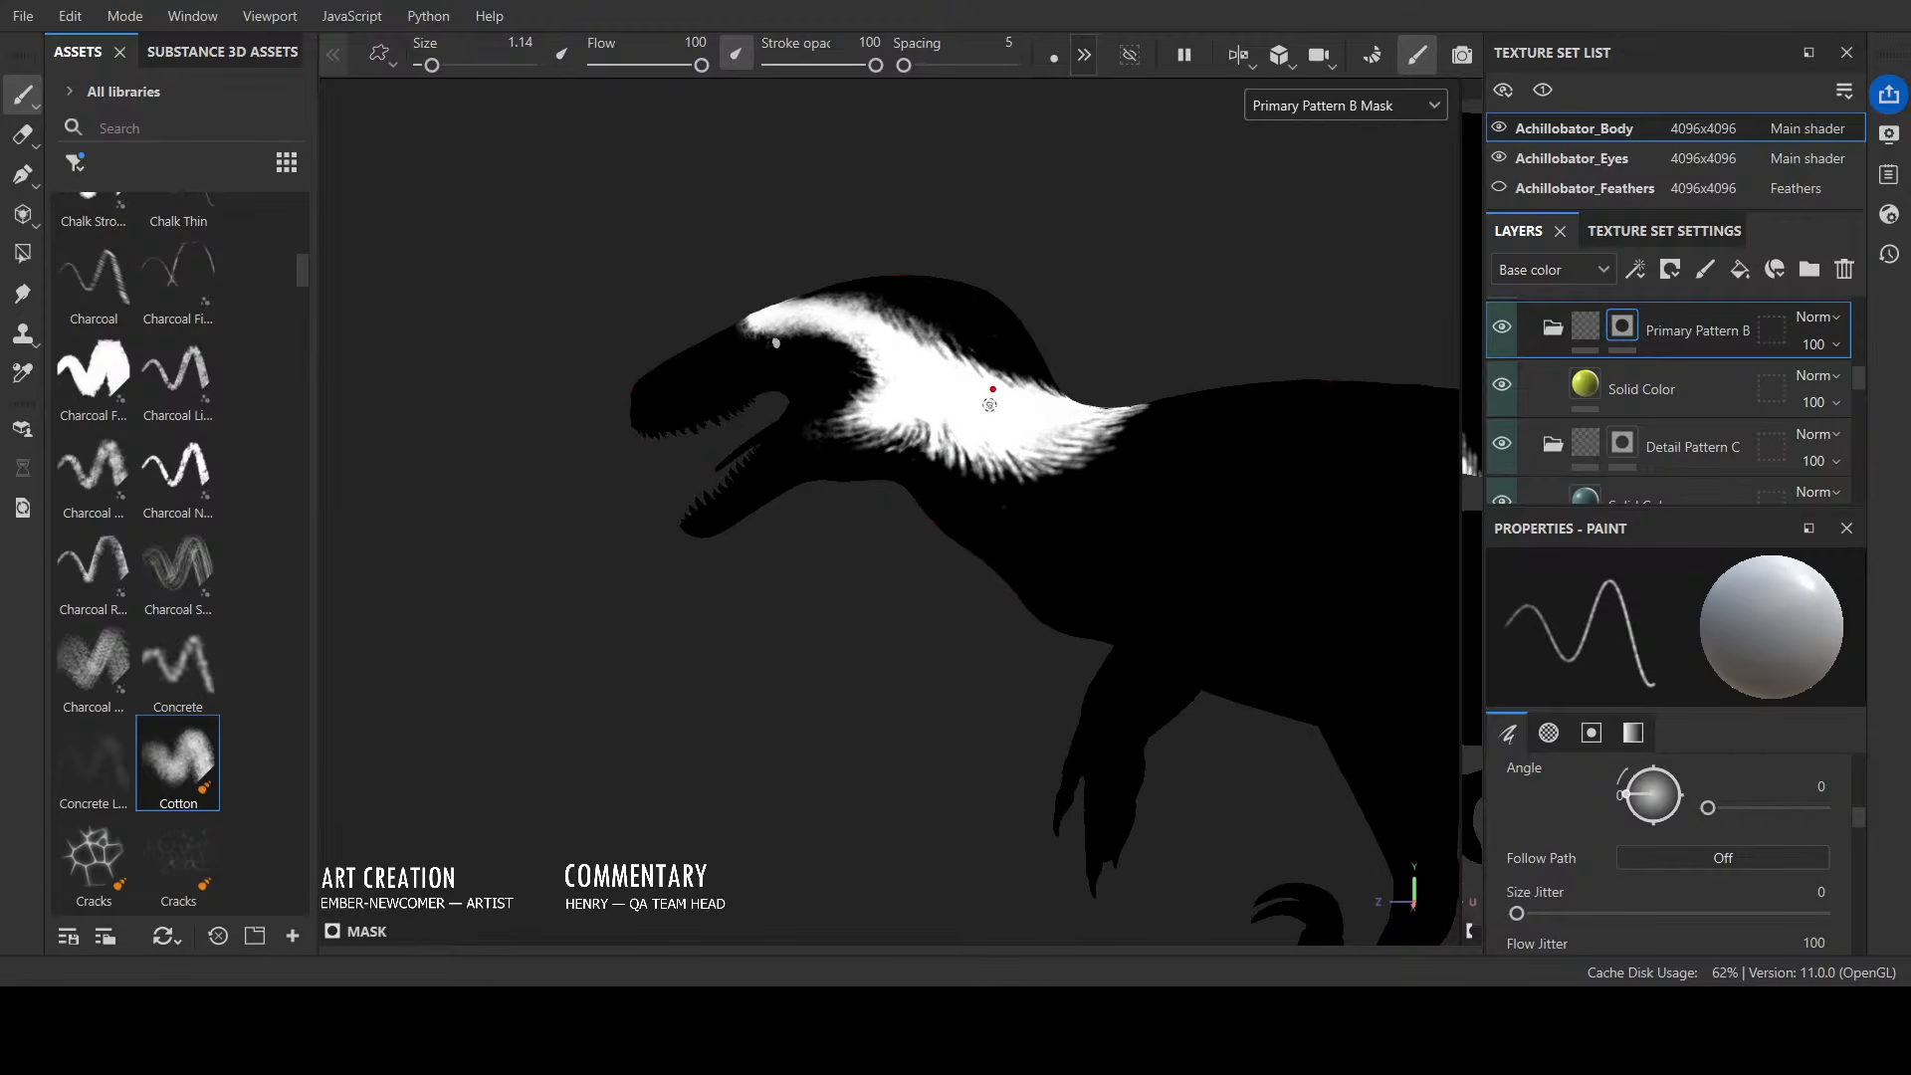
drag(992, 406, 1008, 480)
mouse_move(962, 365)
mouse_down()
mouse_move(1037, 388)
mouse_move(921, 355)
mouse_move(985, 380)
mouse_move(923, 358)
mouse_move(990, 412)
mouse_move(845, 729)
mouse_up()
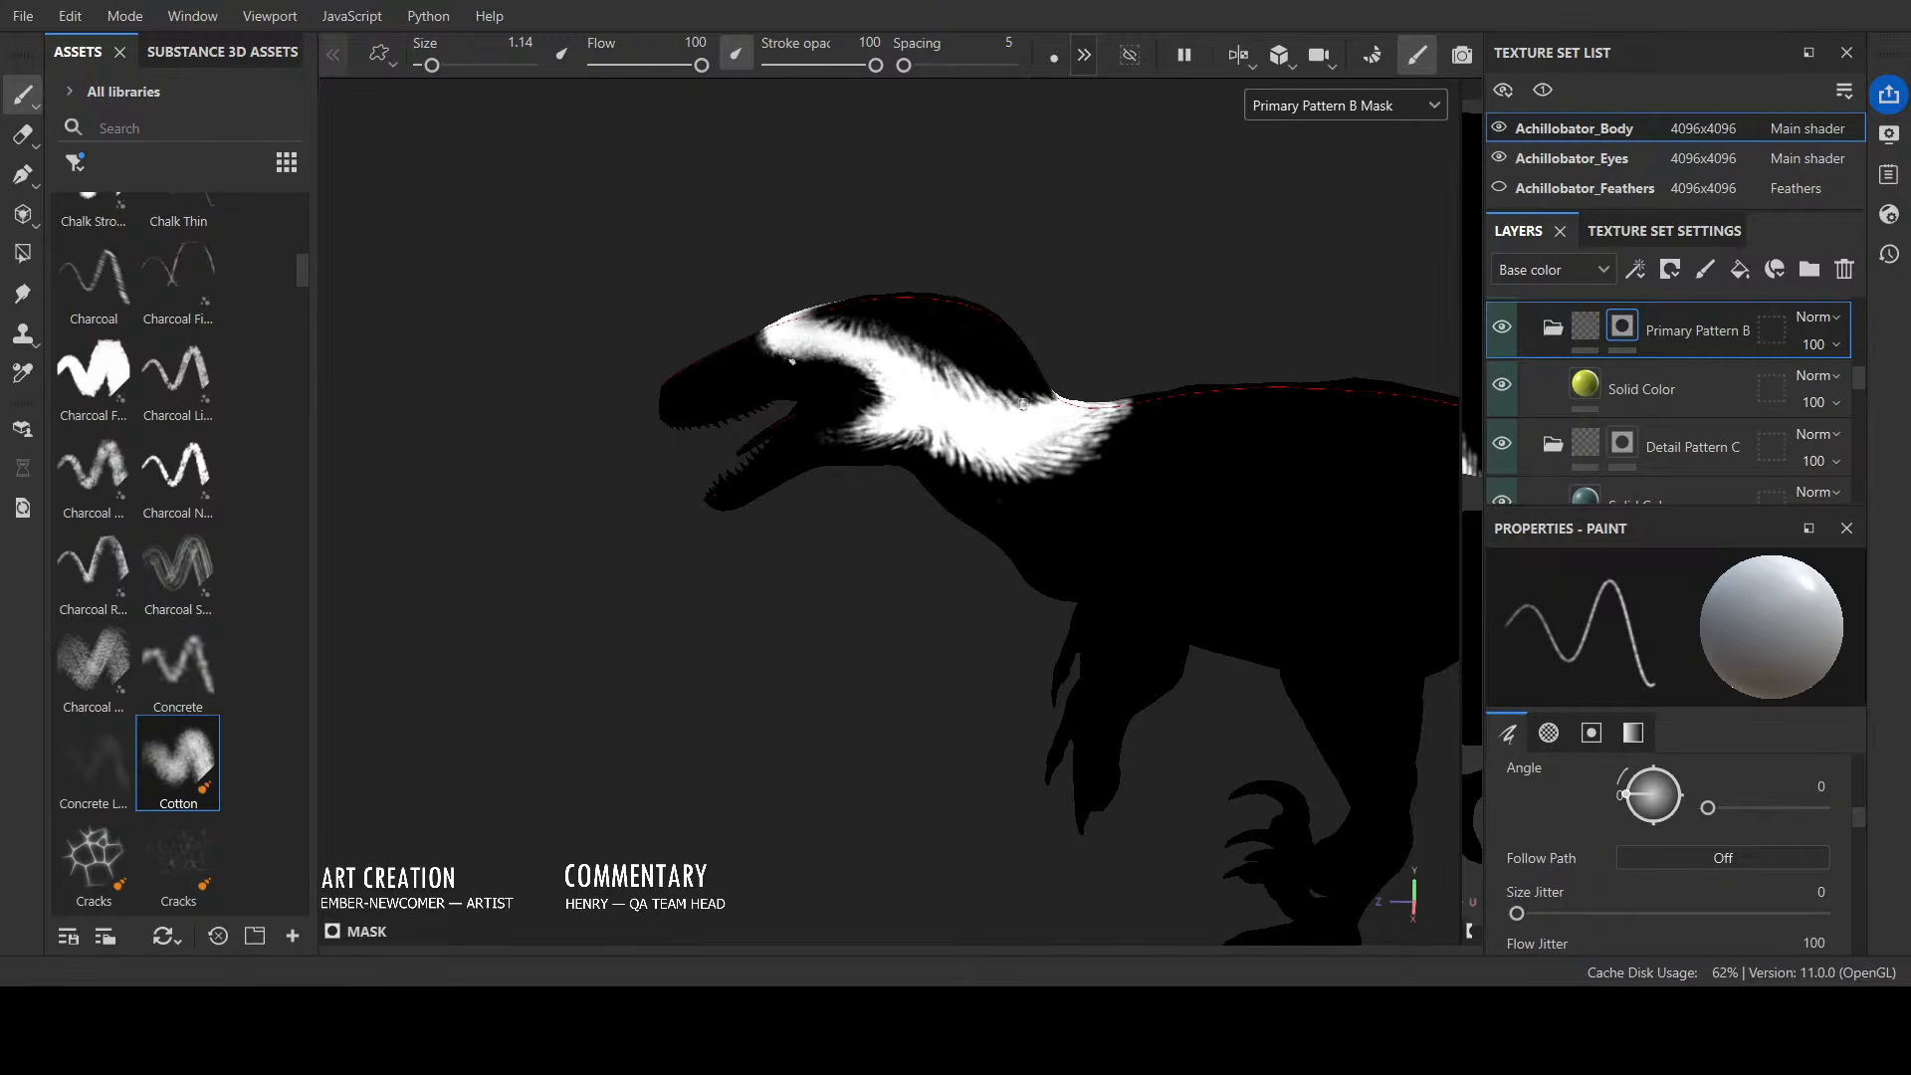
alt+drag(1148, 311, 1117, 243)
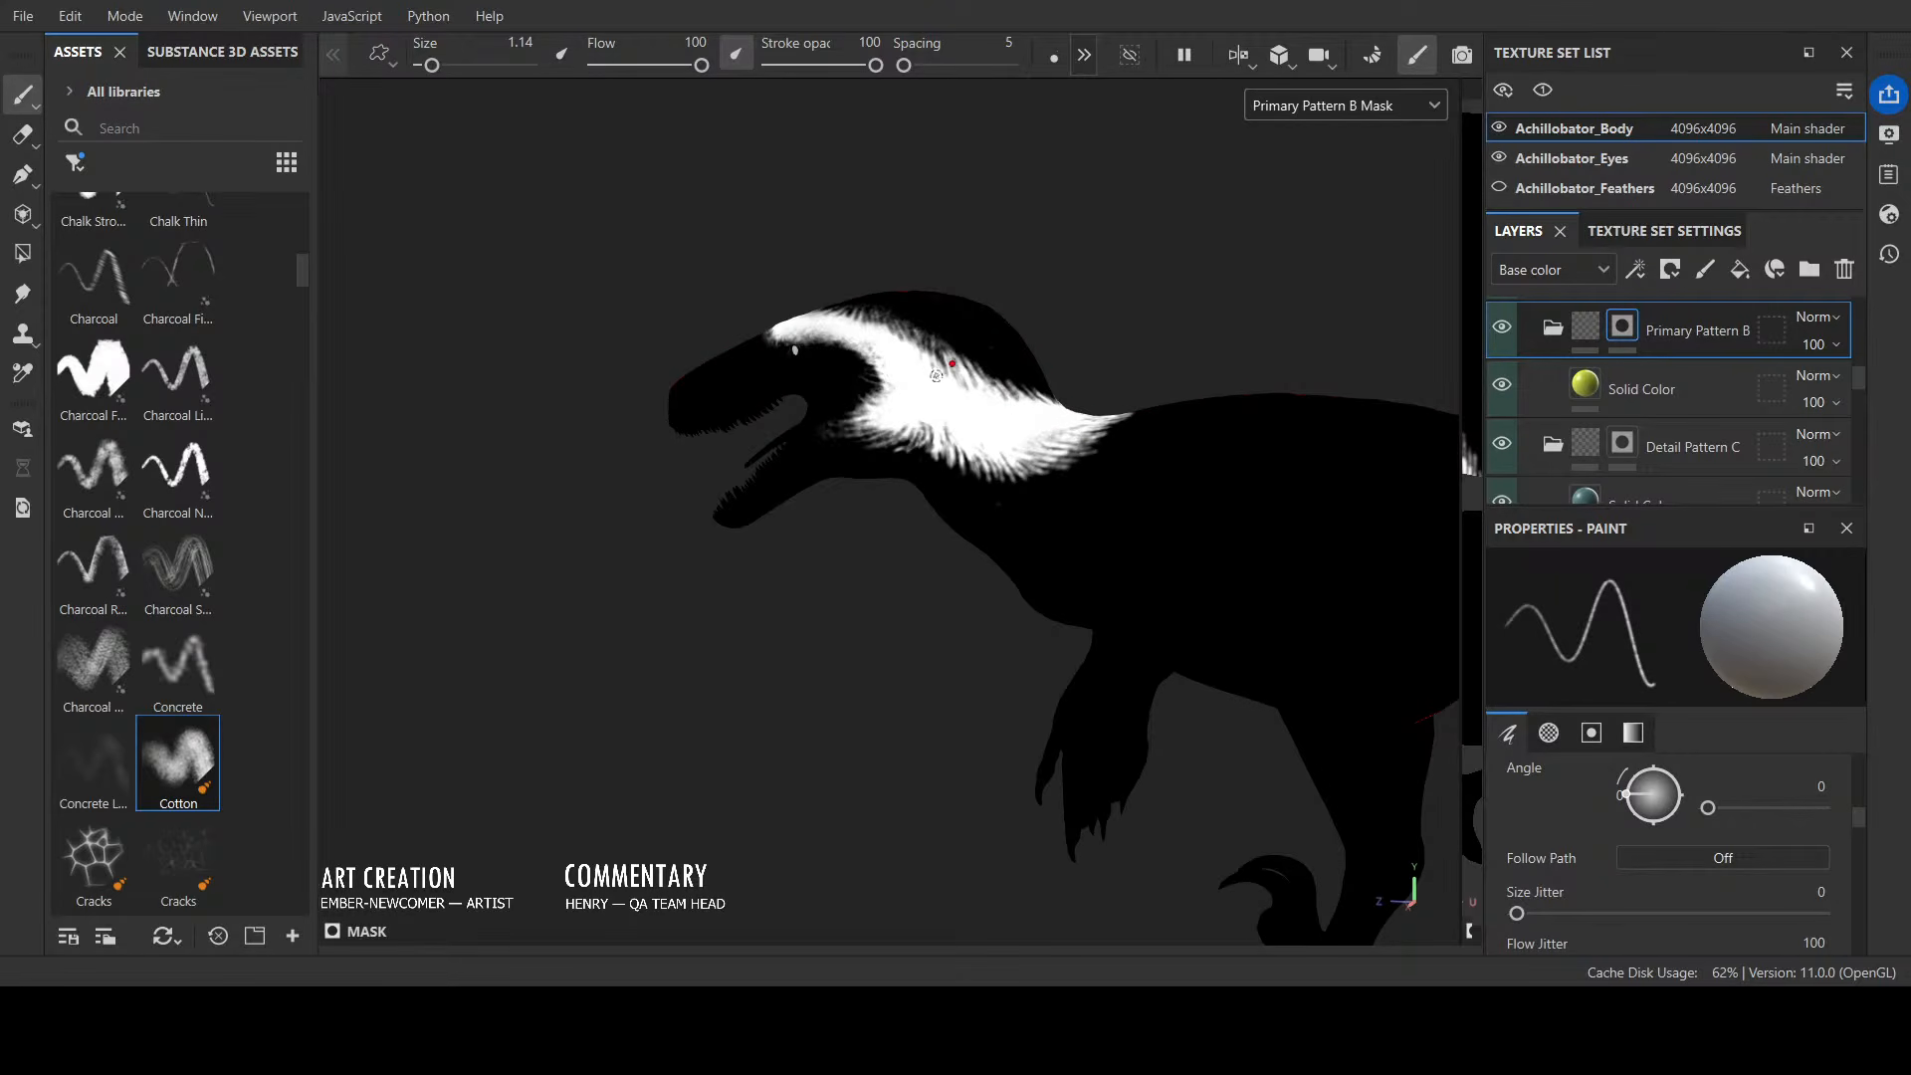
mouse_move(938, 376)
mouse_down()
mouse_move(946, 353)
mouse_move(924, 345)
mouse_up()
alt+drag(949, 419, 921, 792)
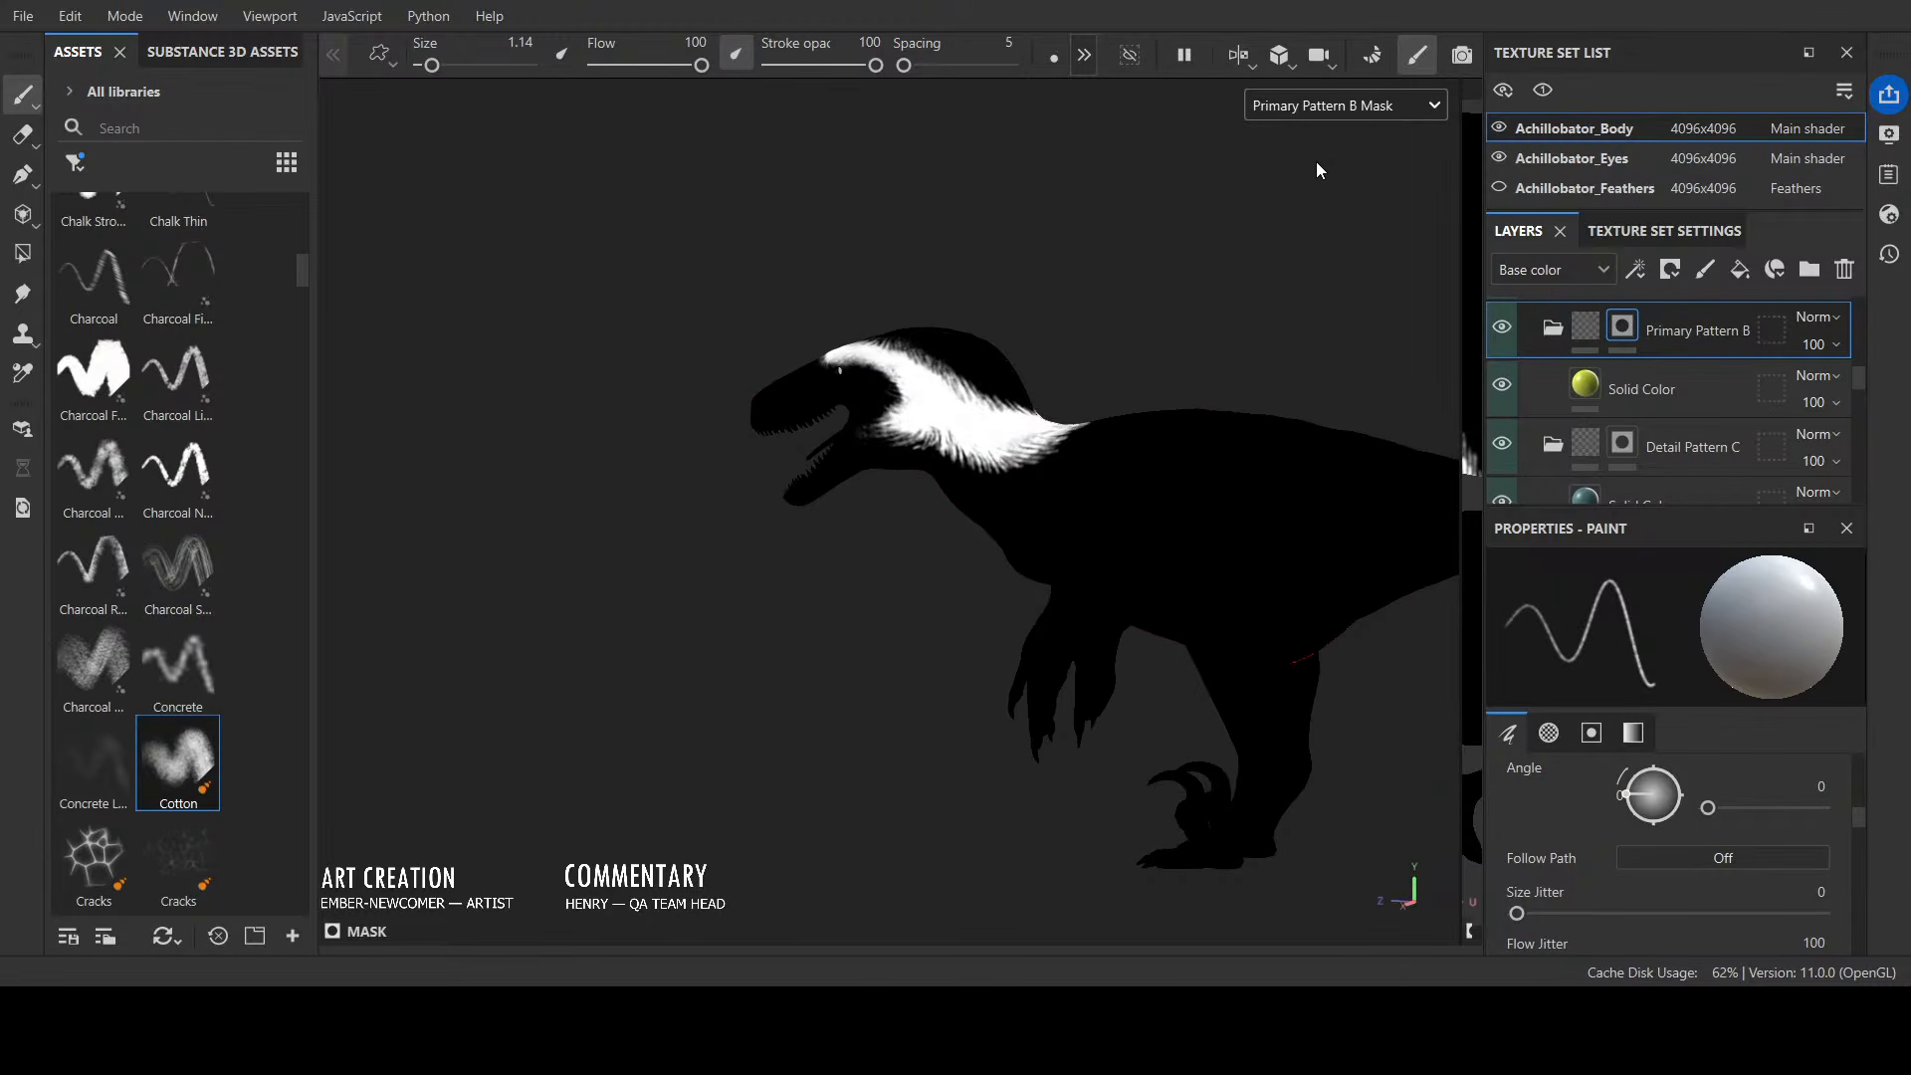
Step: Switch from the mask view to the Material view and activate the Accent mask for painting at the base of the neck
key(m)
alt+drag(774, 657, 980, 636)
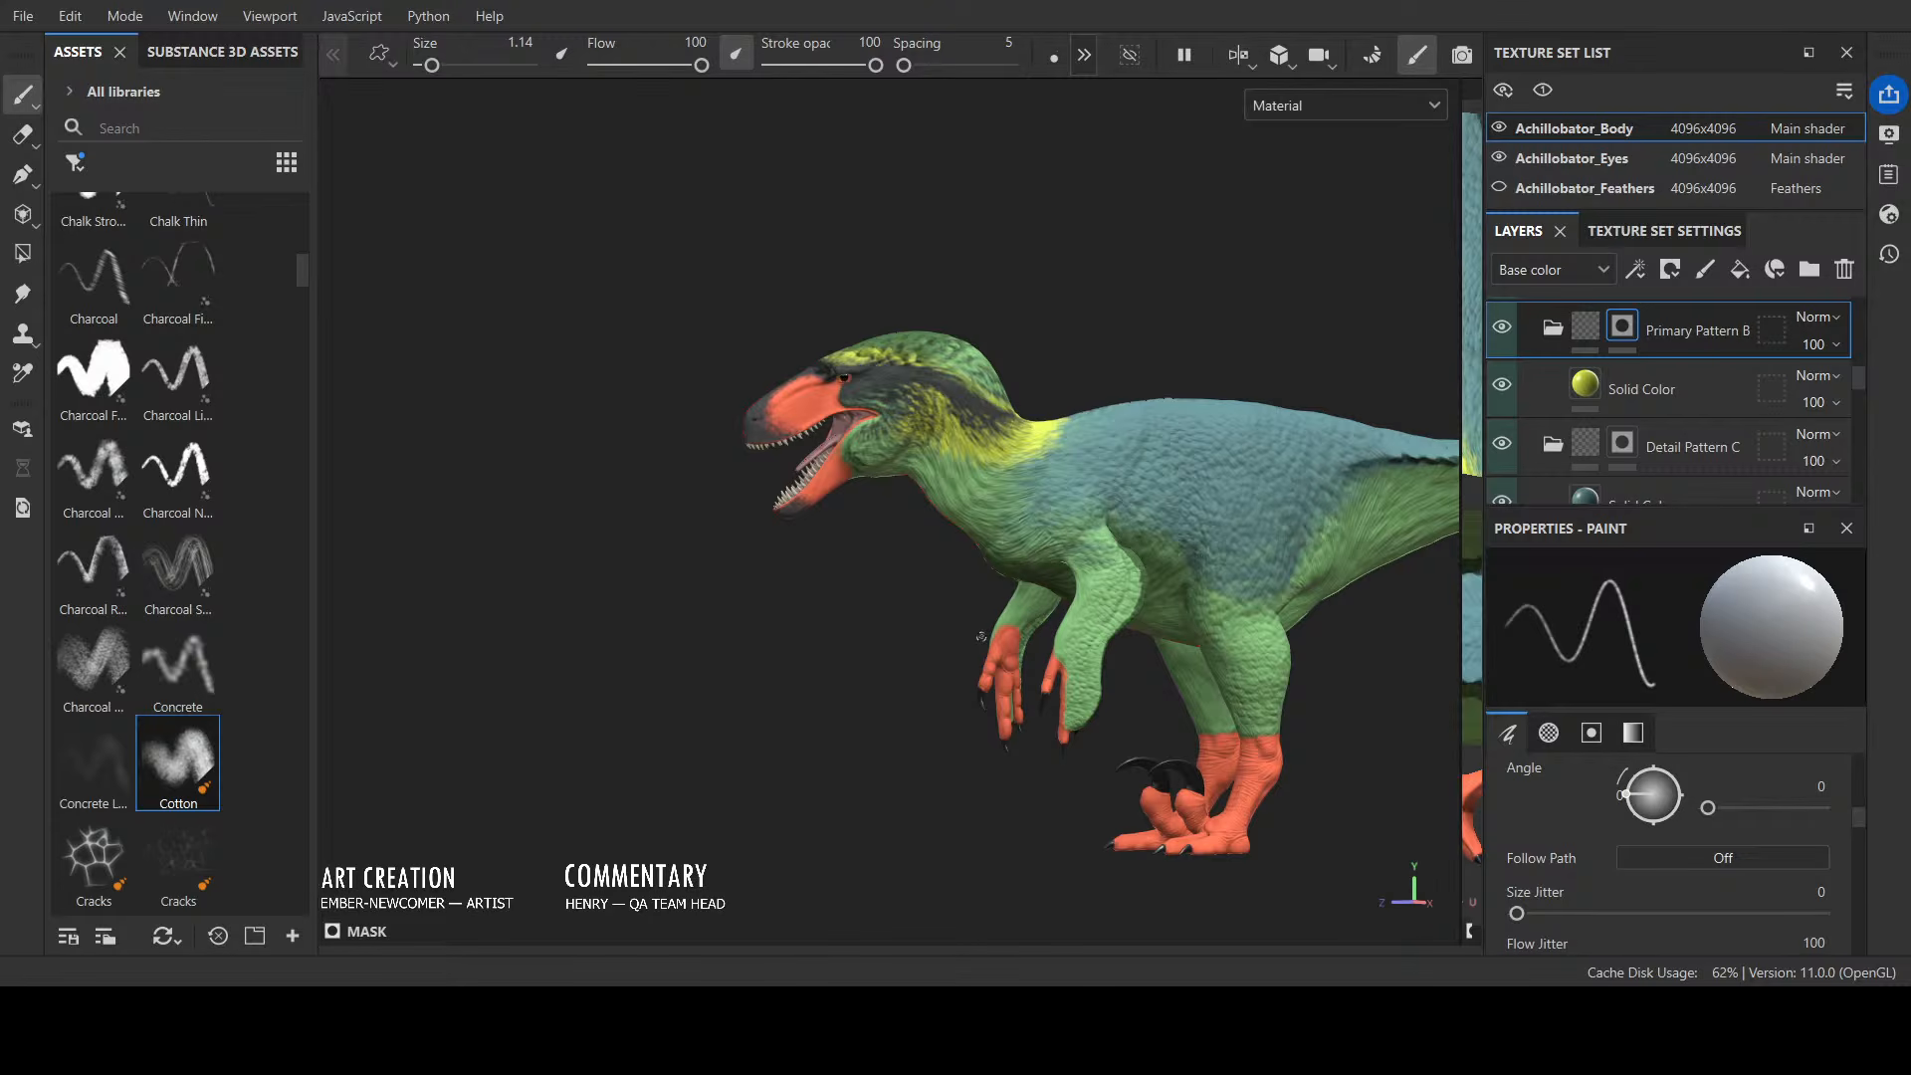
scroll(1615, 398, up, 5)
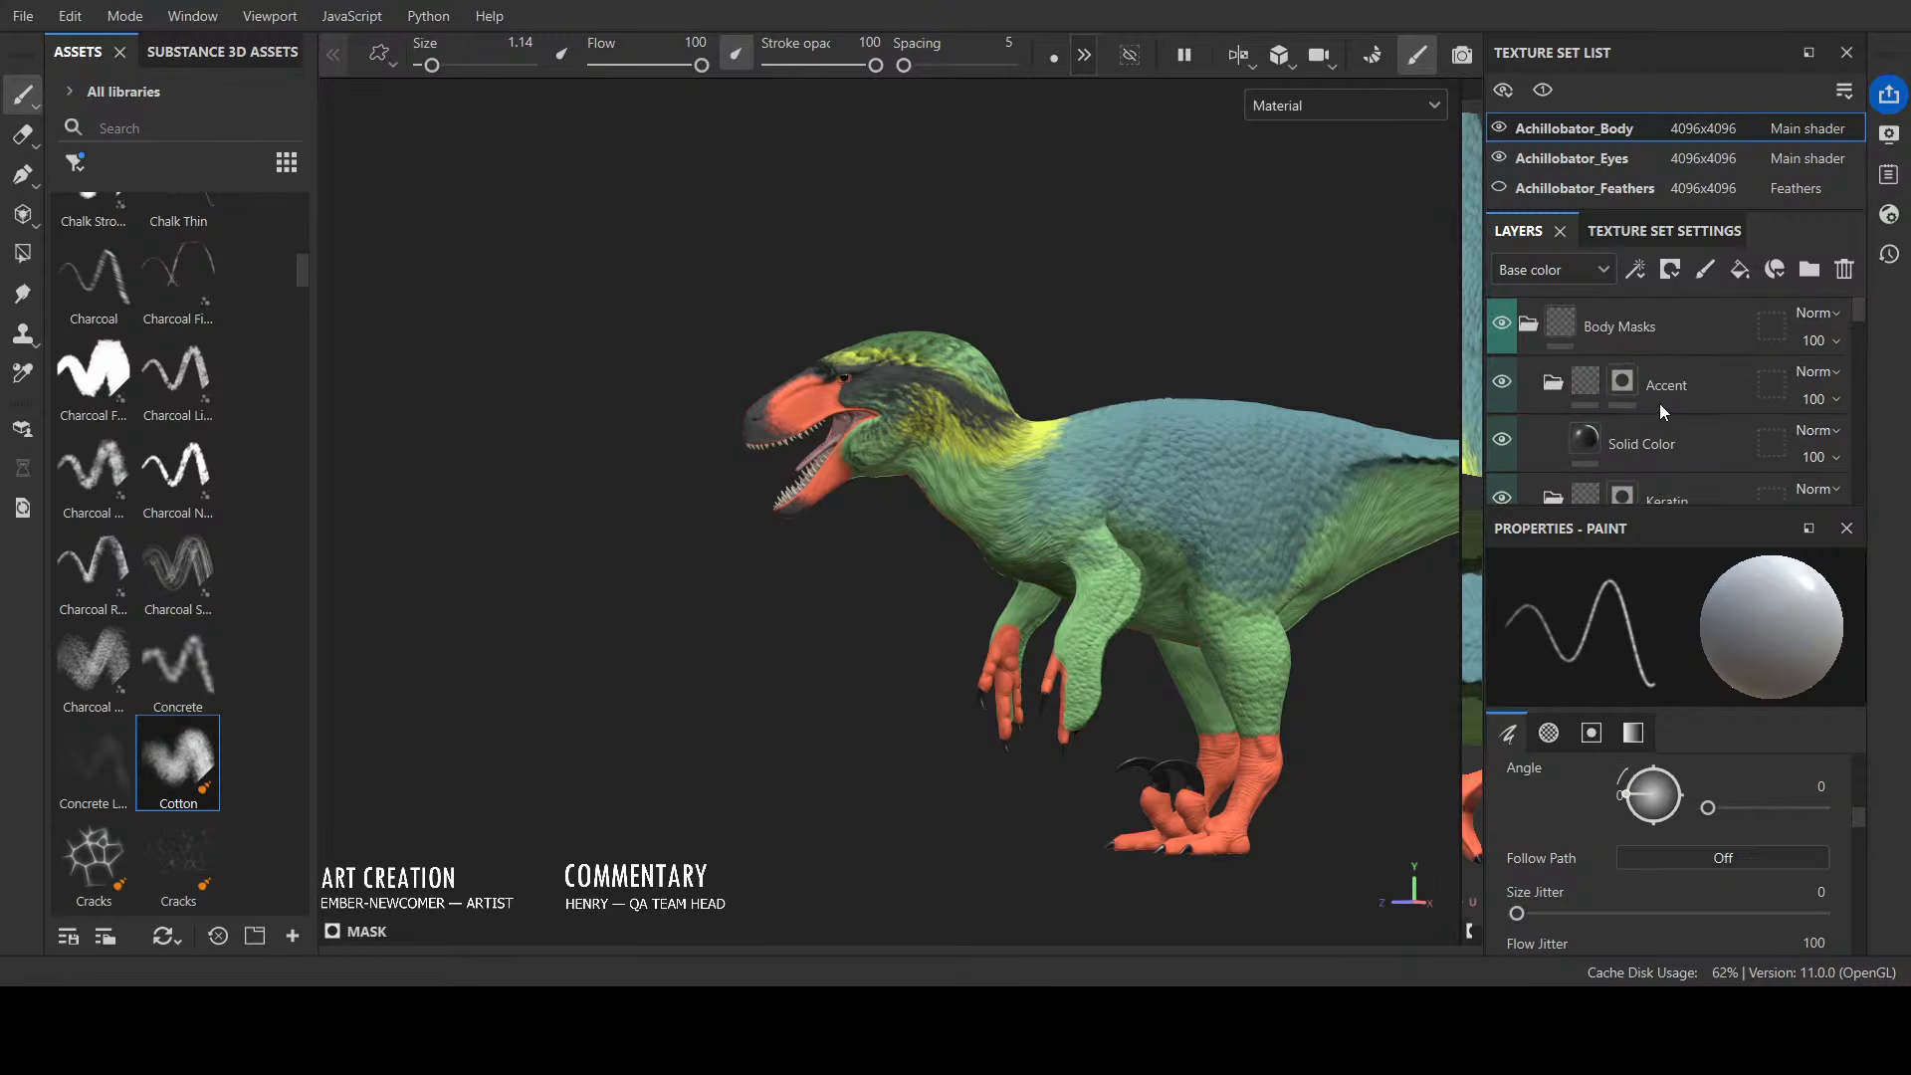
click(1618, 393)
alt+drag(1194, 311, 1127, 478)
scroll(1054, 451, up, 5)
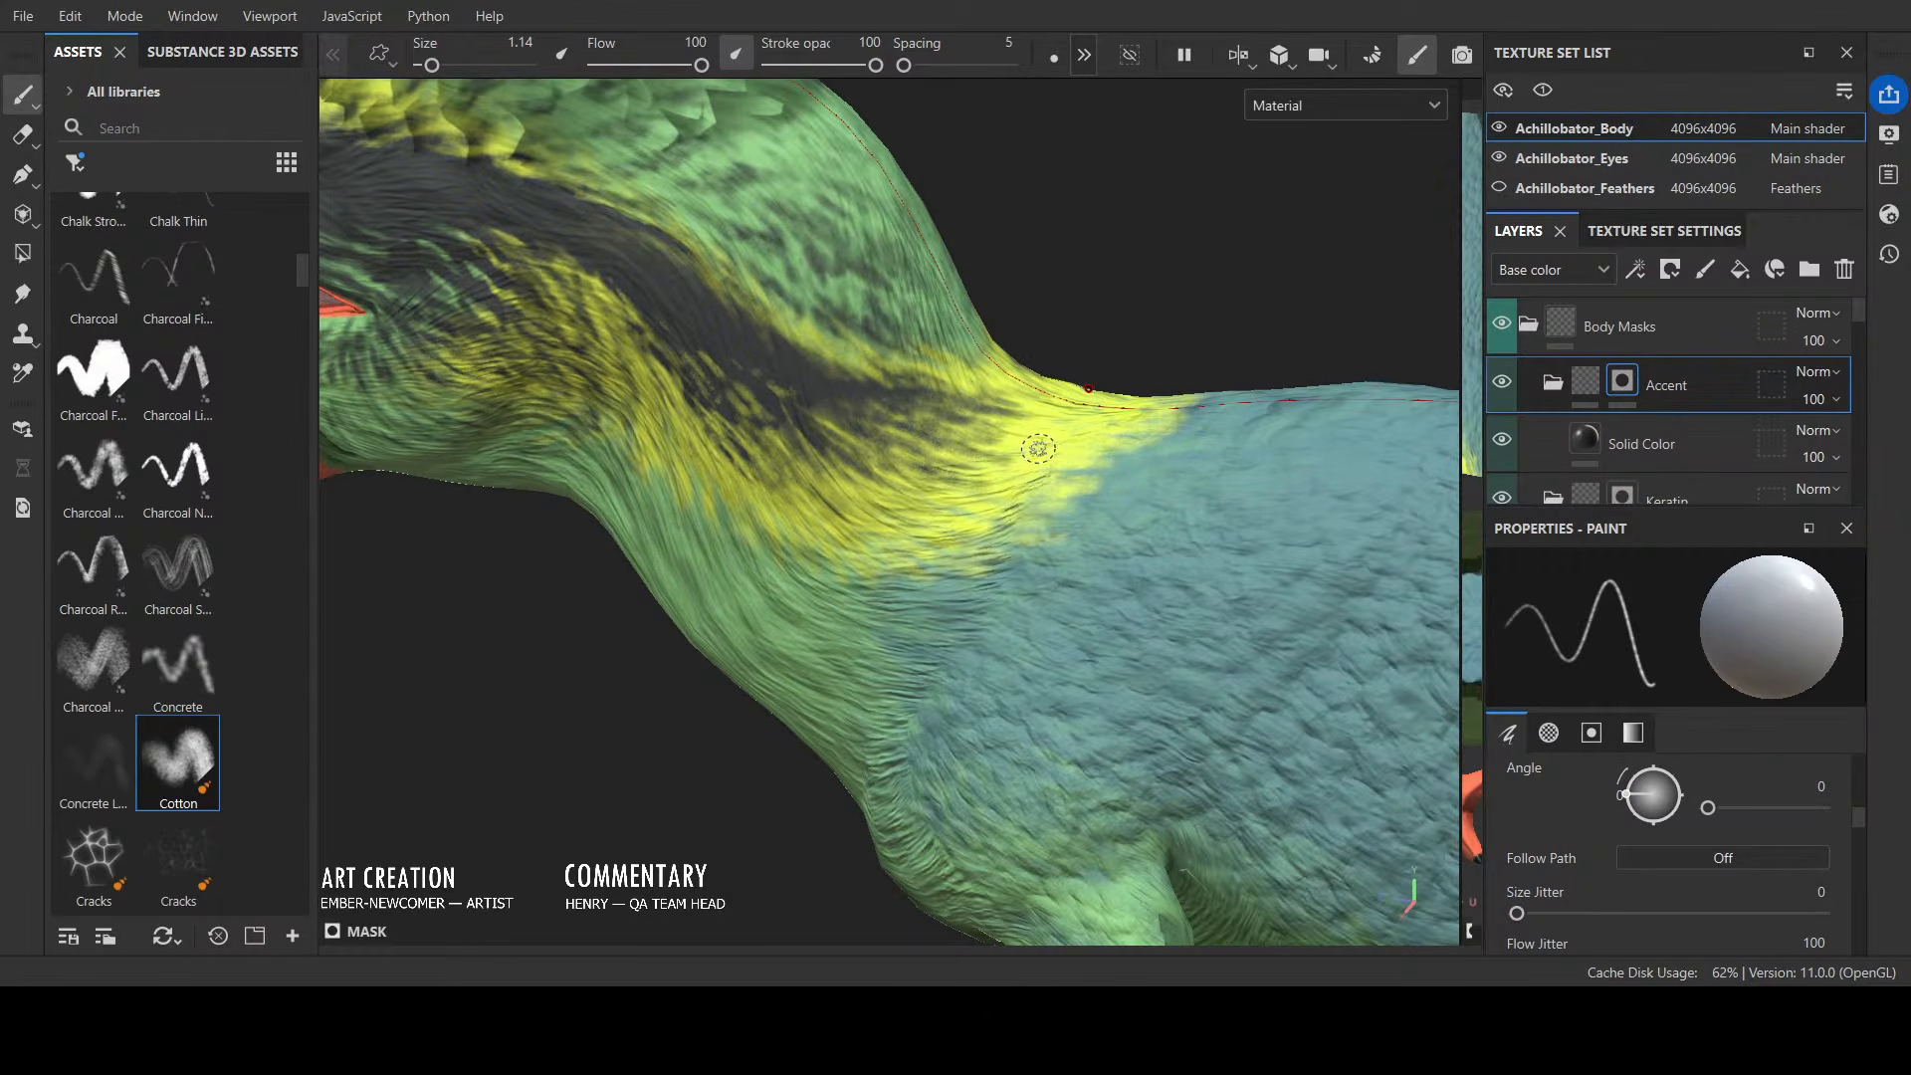
Step: Reduce the brush size to 0.44 and add fine Accent strokes over the yellow feathering at the neck base
key(bracketleft)
key(bracketleft)
key(bracketleft)
key(bracketleft)
key(bracketleft)
key(bracketleft)
key(bracketleft)
key(bracketleft)
key(bracketleft)
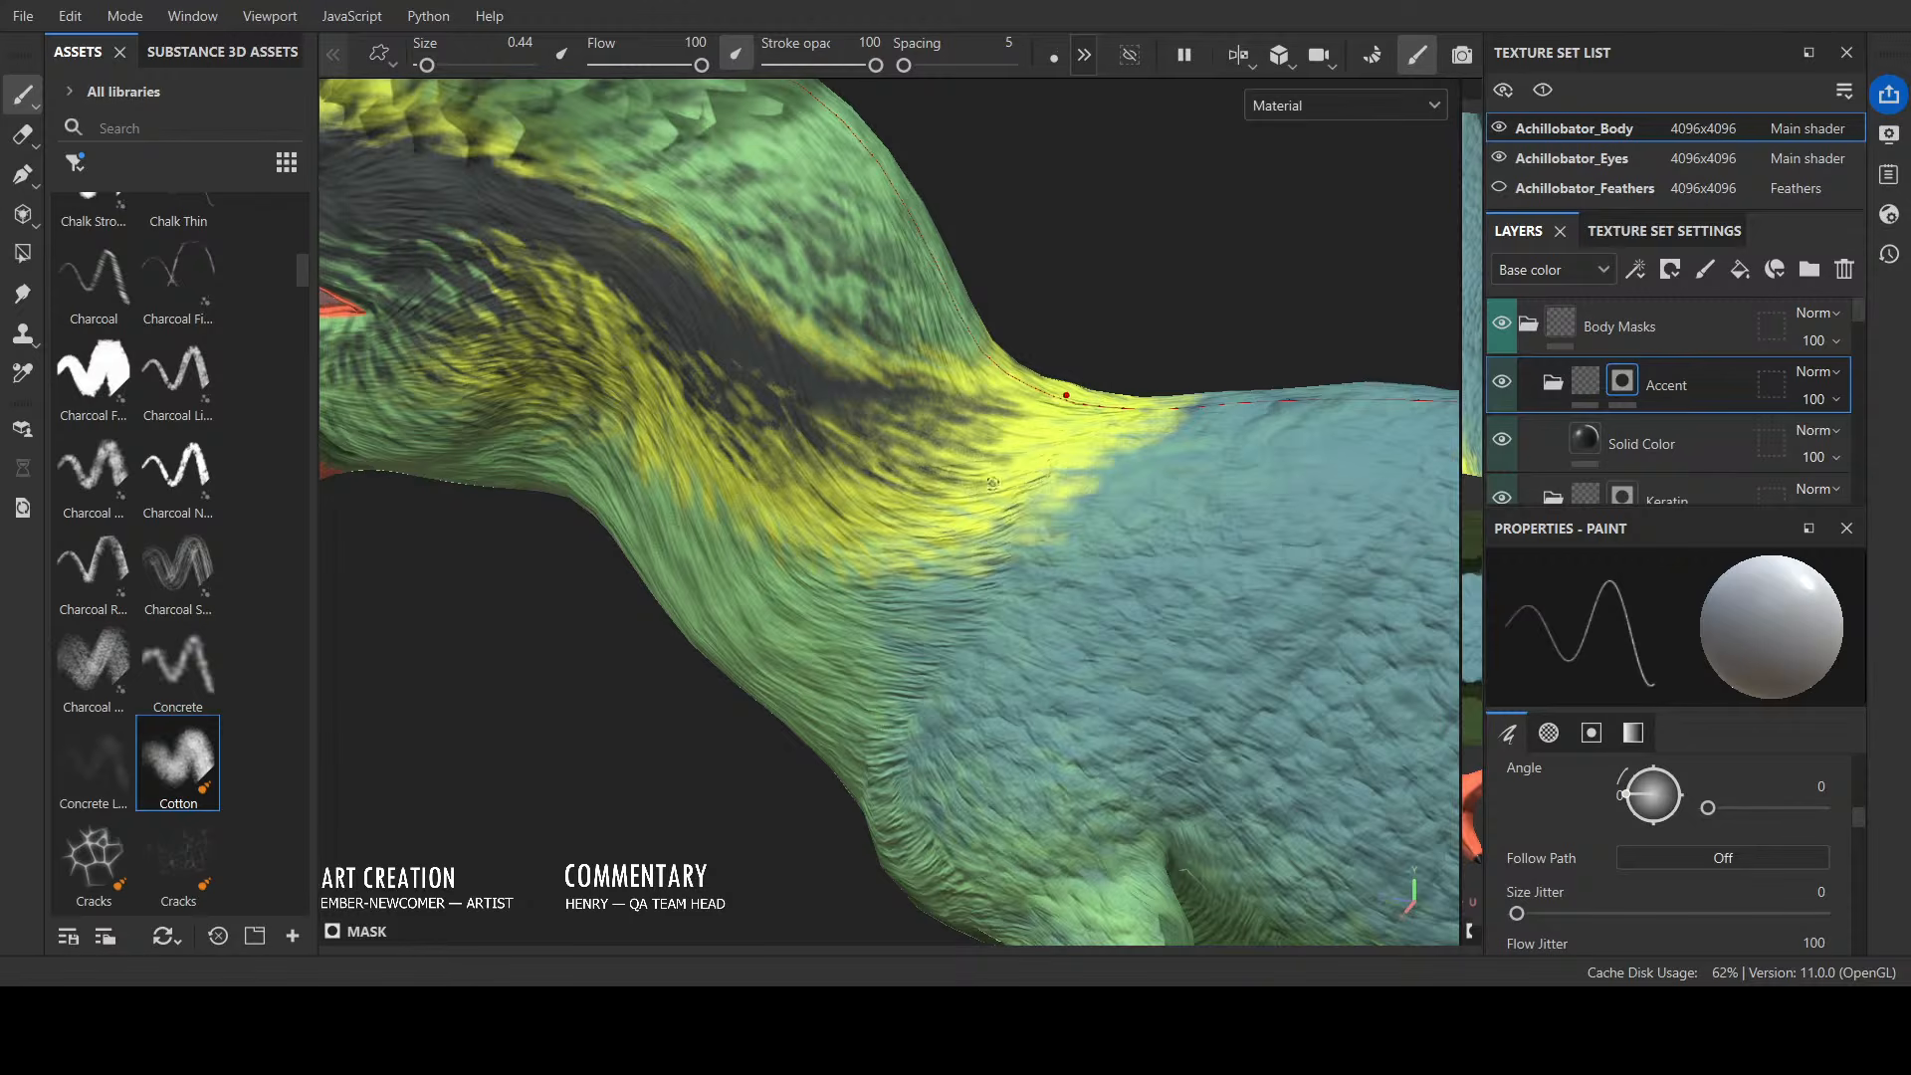
mouse_move(1040, 446)
alt+mouse_down()
mouse_move(896, 388)
mouse_move(936, 355)
mouse_move(1070, 433)
mouse_move(1070, 416)
mouse_move(1110, 428)
alt+mouse_up()
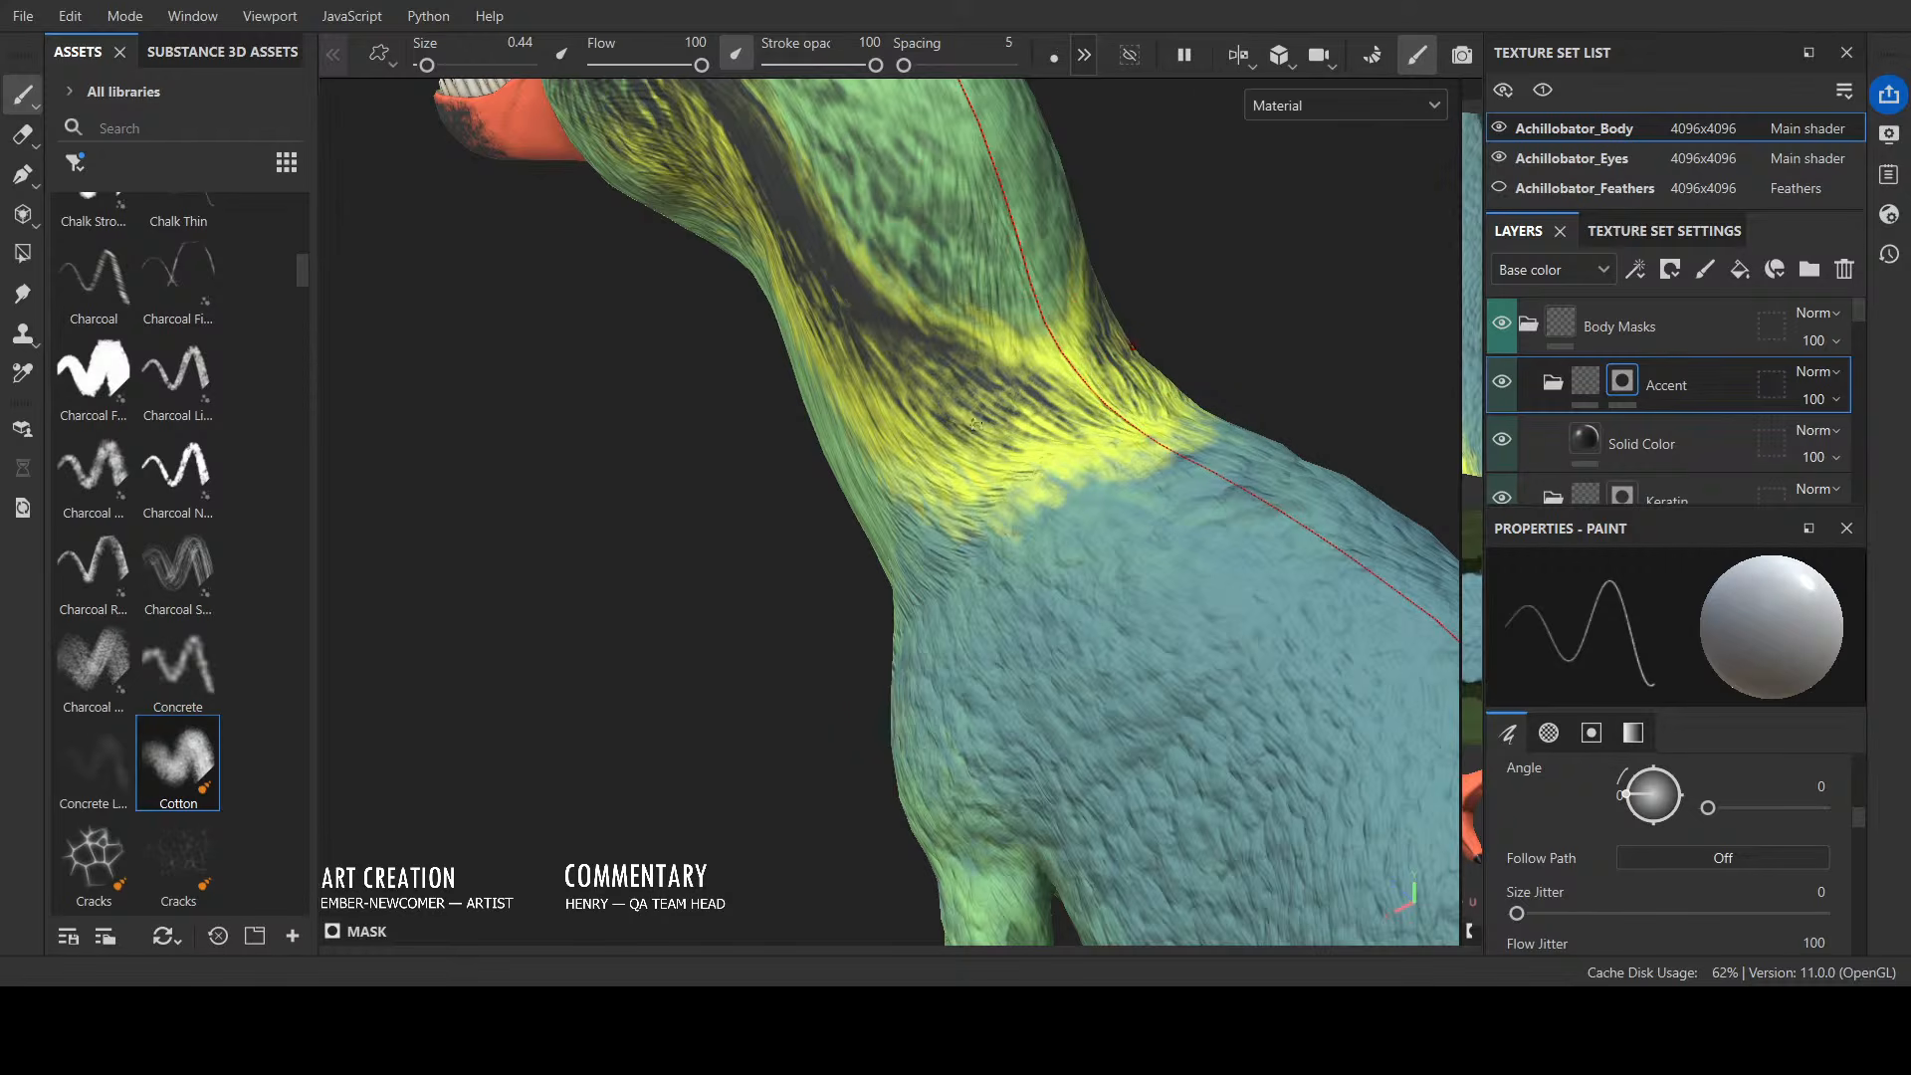
mouse_move(975, 426)
alt+mouse_down()
mouse_move(950, 466)
mouse_move(840, 476)
mouse_move(864, 489)
alt+mouse_up()
mouse_move(867, 425)
mouse_down()
mouse_move(1025, 426)
mouse_move(801, 401)
mouse_move(889, 440)
mouse_move(880, 403)
mouse_move(1010, 445)
mouse_move(845, 437)
mouse_move(697, 343)
mouse_move(868, 493)
mouse_up()
mouse_move(742, 413)
mouse_down()
mouse_move(816, 456)
mouse_move(970, 476)
mouse_up()
Step: Review the head and neck pattern in the Material view, with and without the Achillobator_Feathers texture set
scroll(865, 434, down, 5)
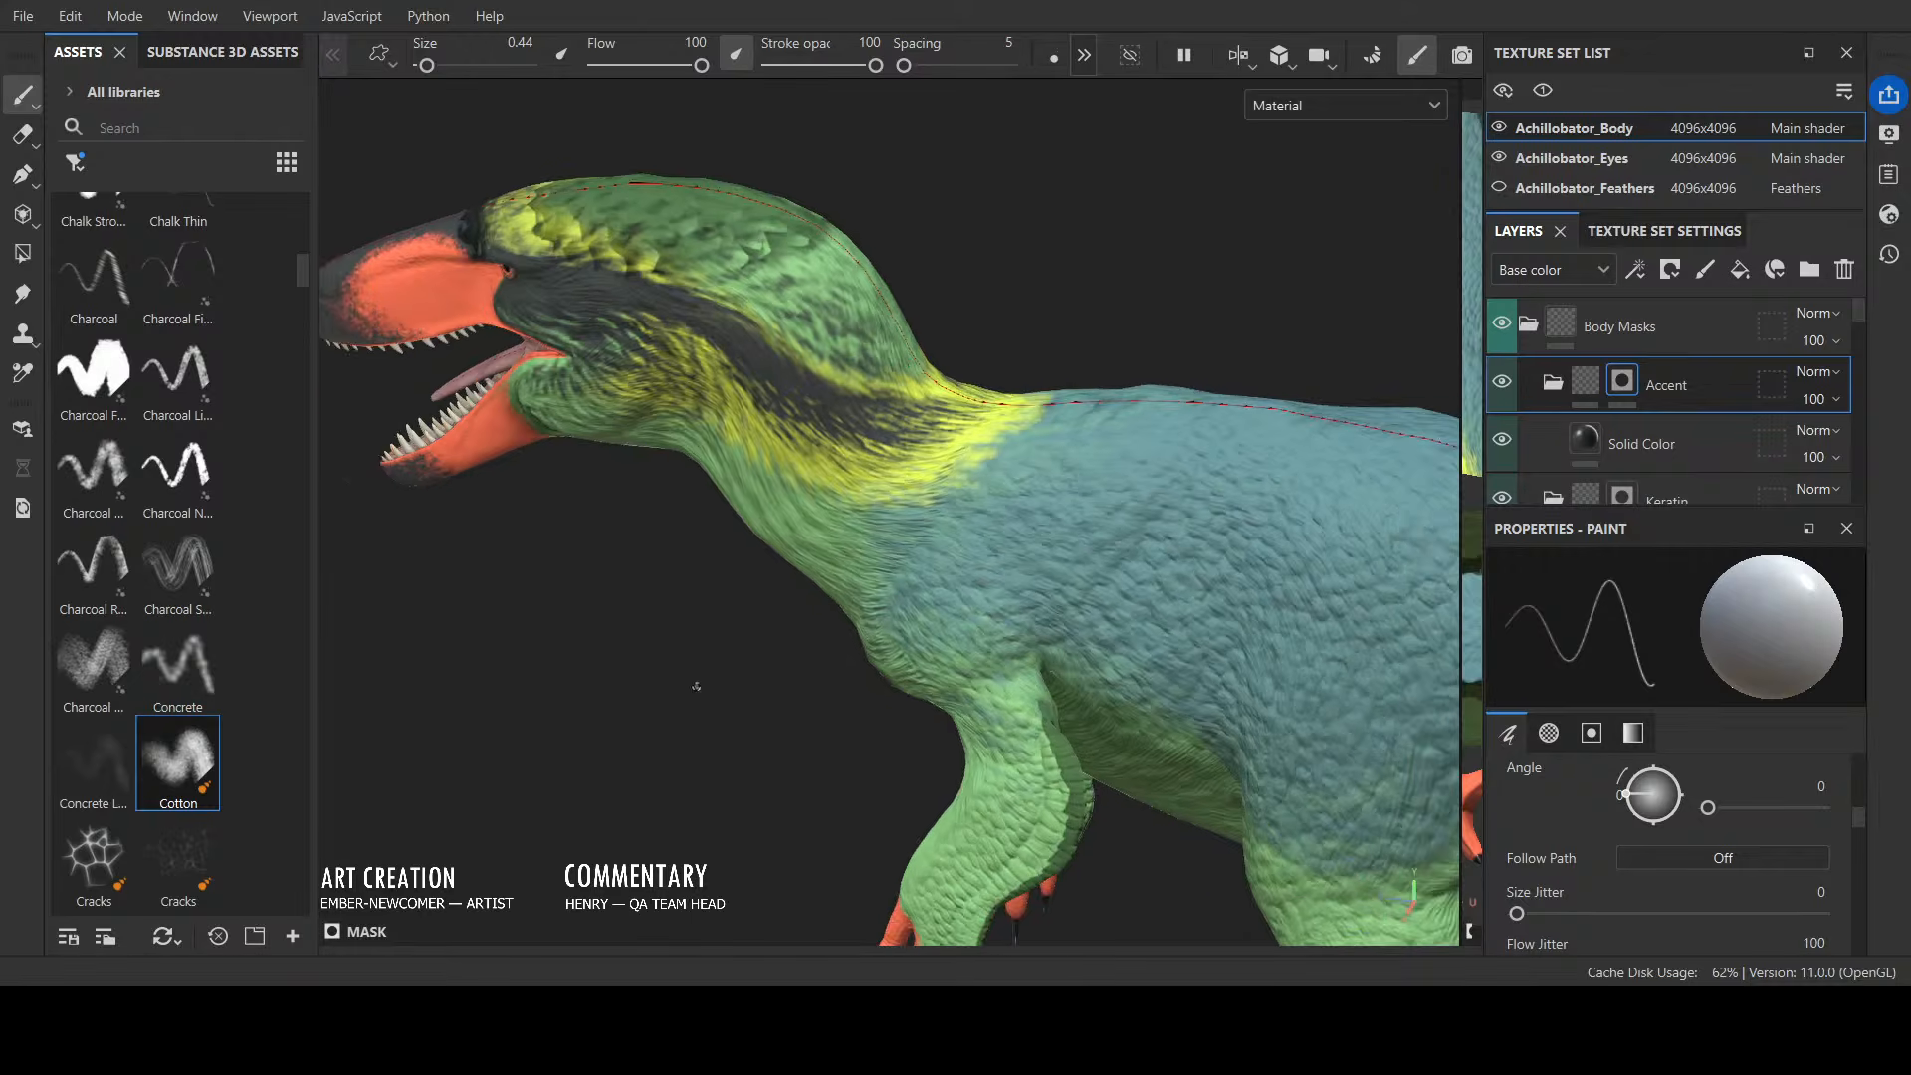
alt+drag(696, 686, 721, 597)
scroll(720, 683, down, 2)
alt+drag(720, 682, 640, 673)
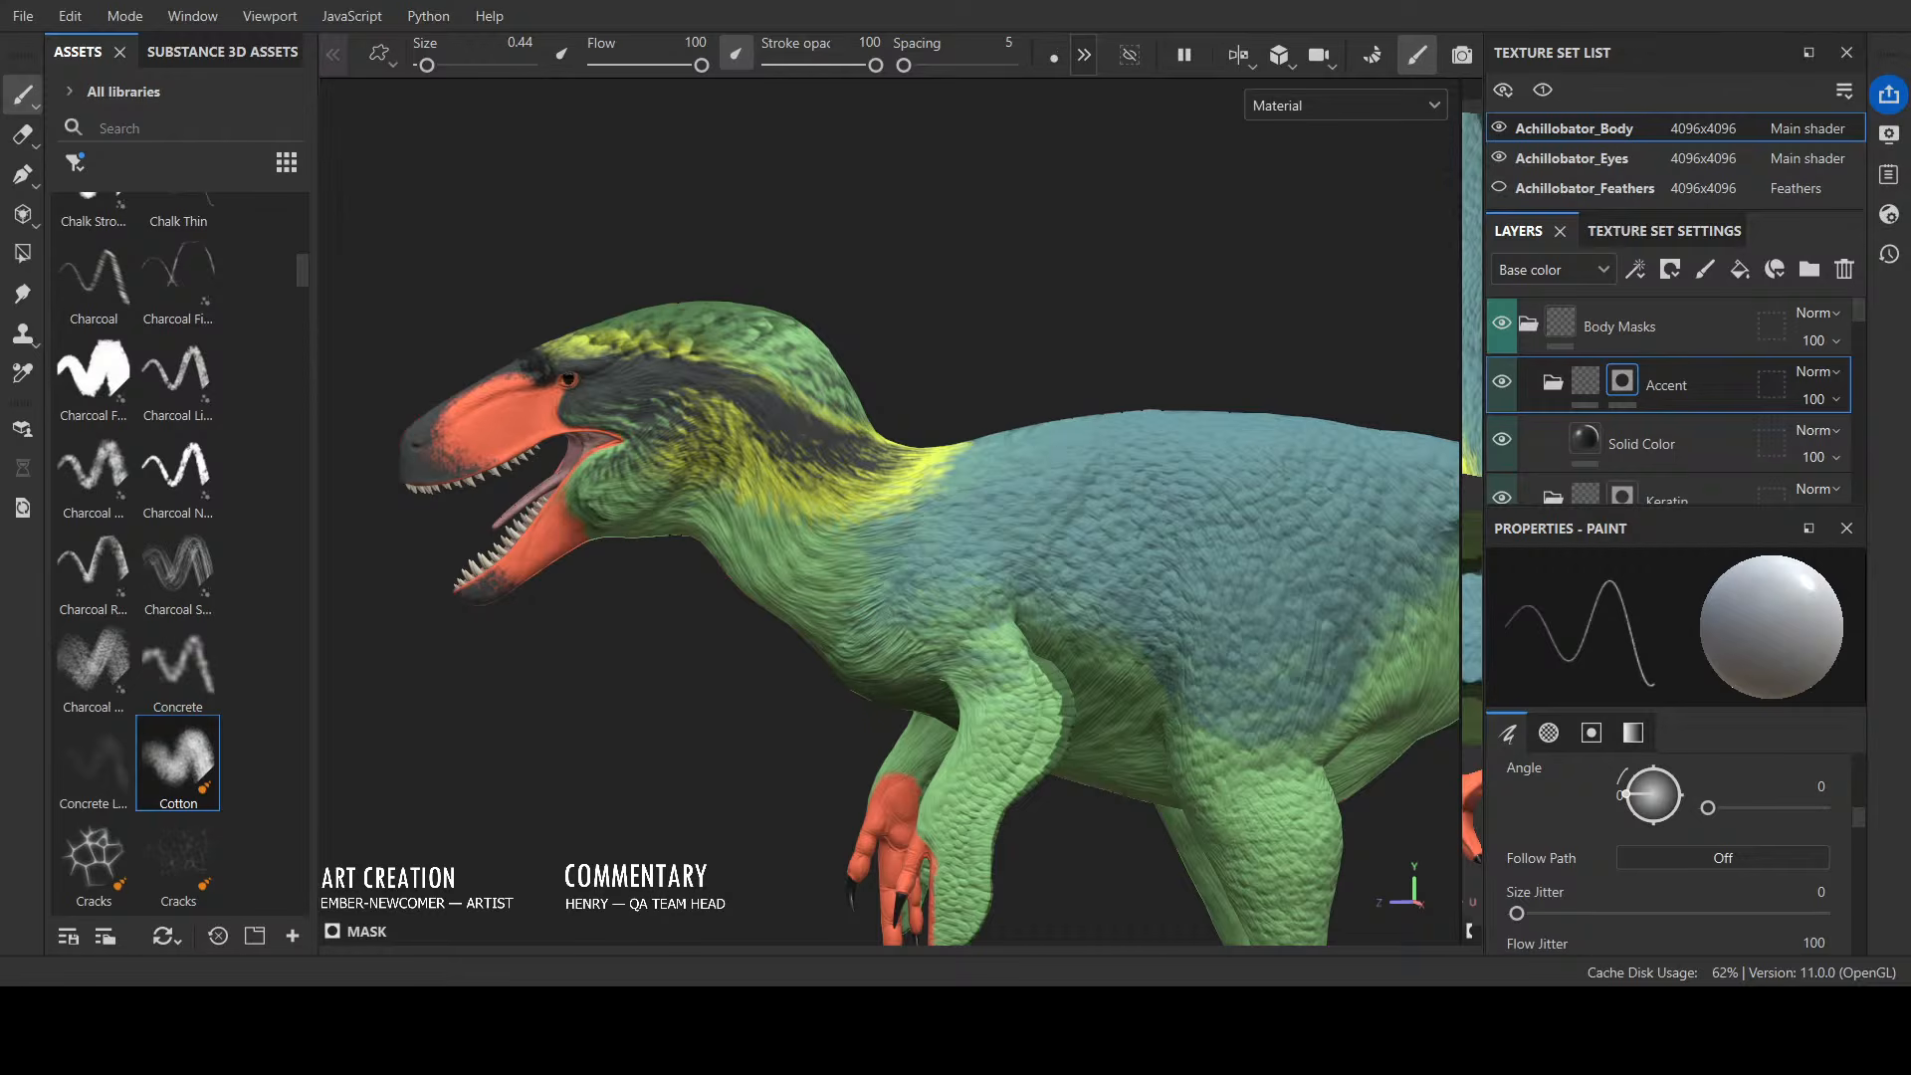
click(1498, 187)
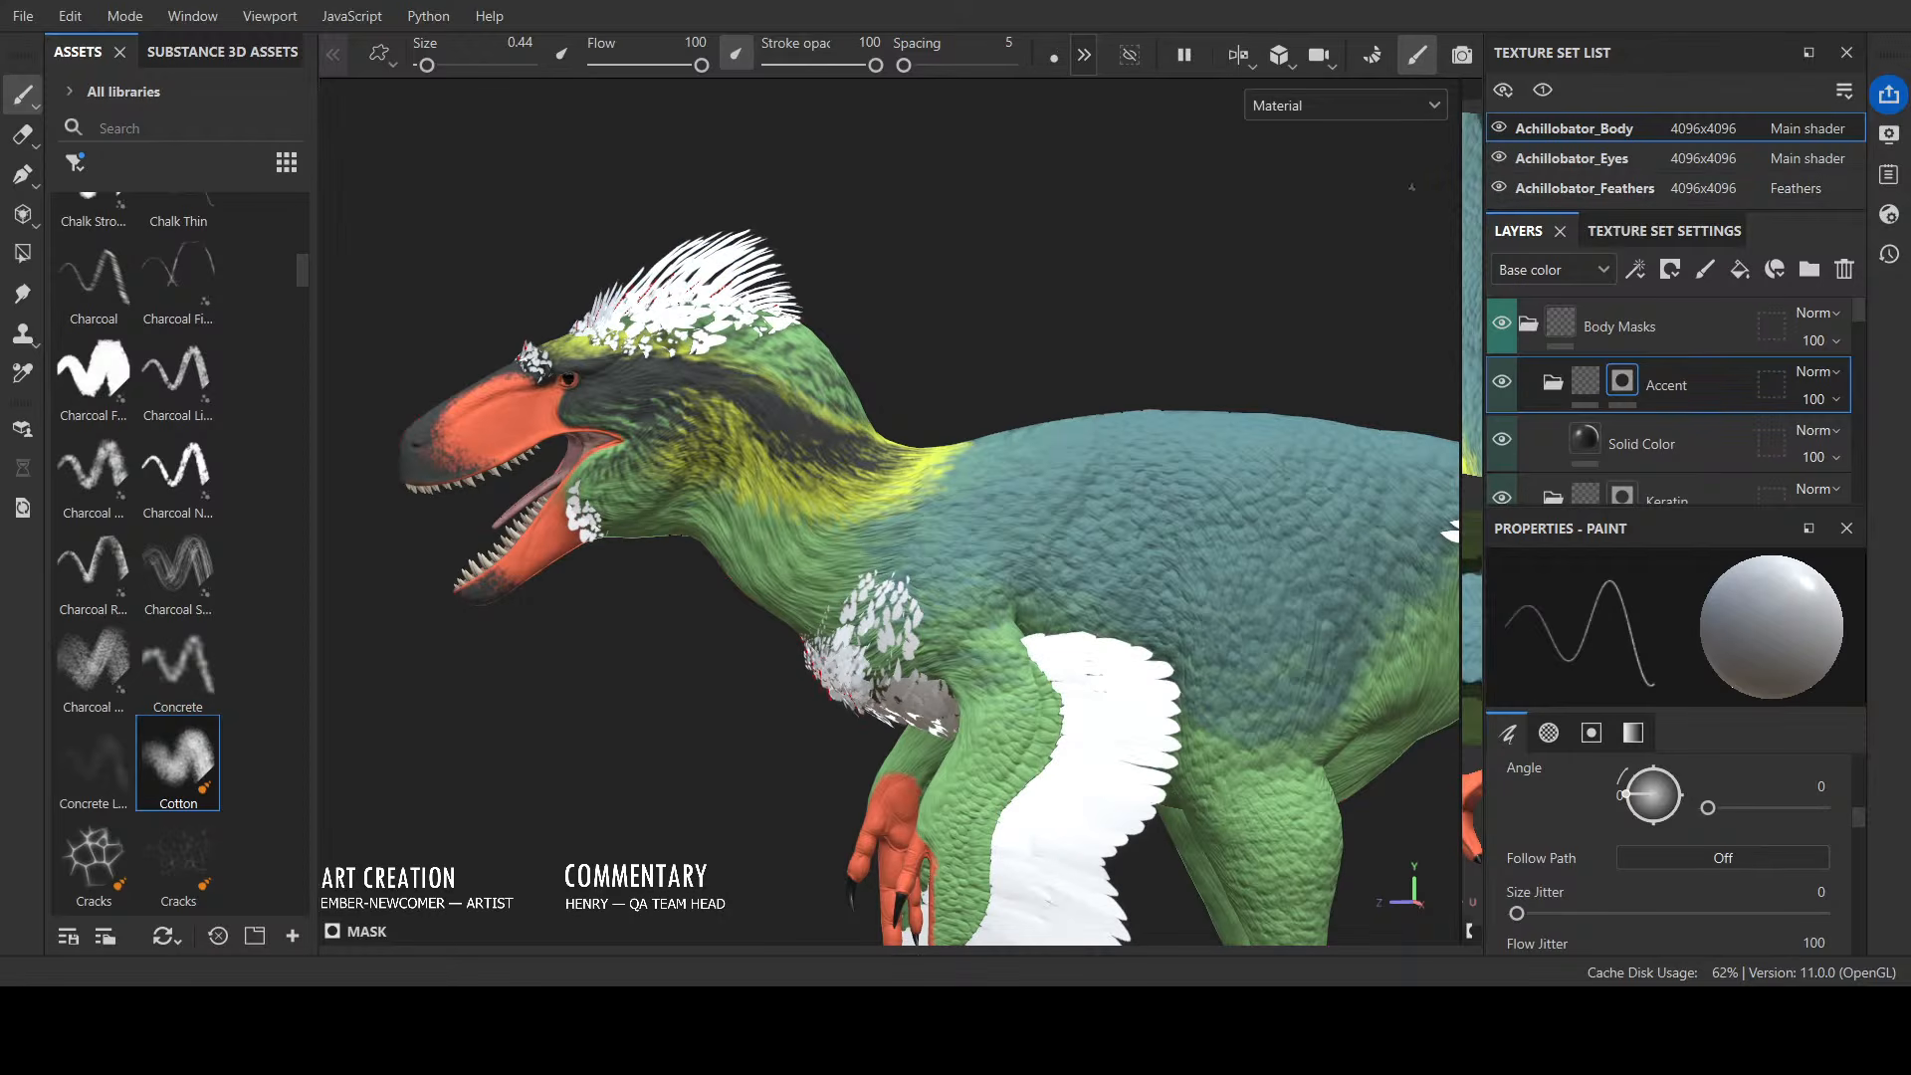
click(1498, 187)
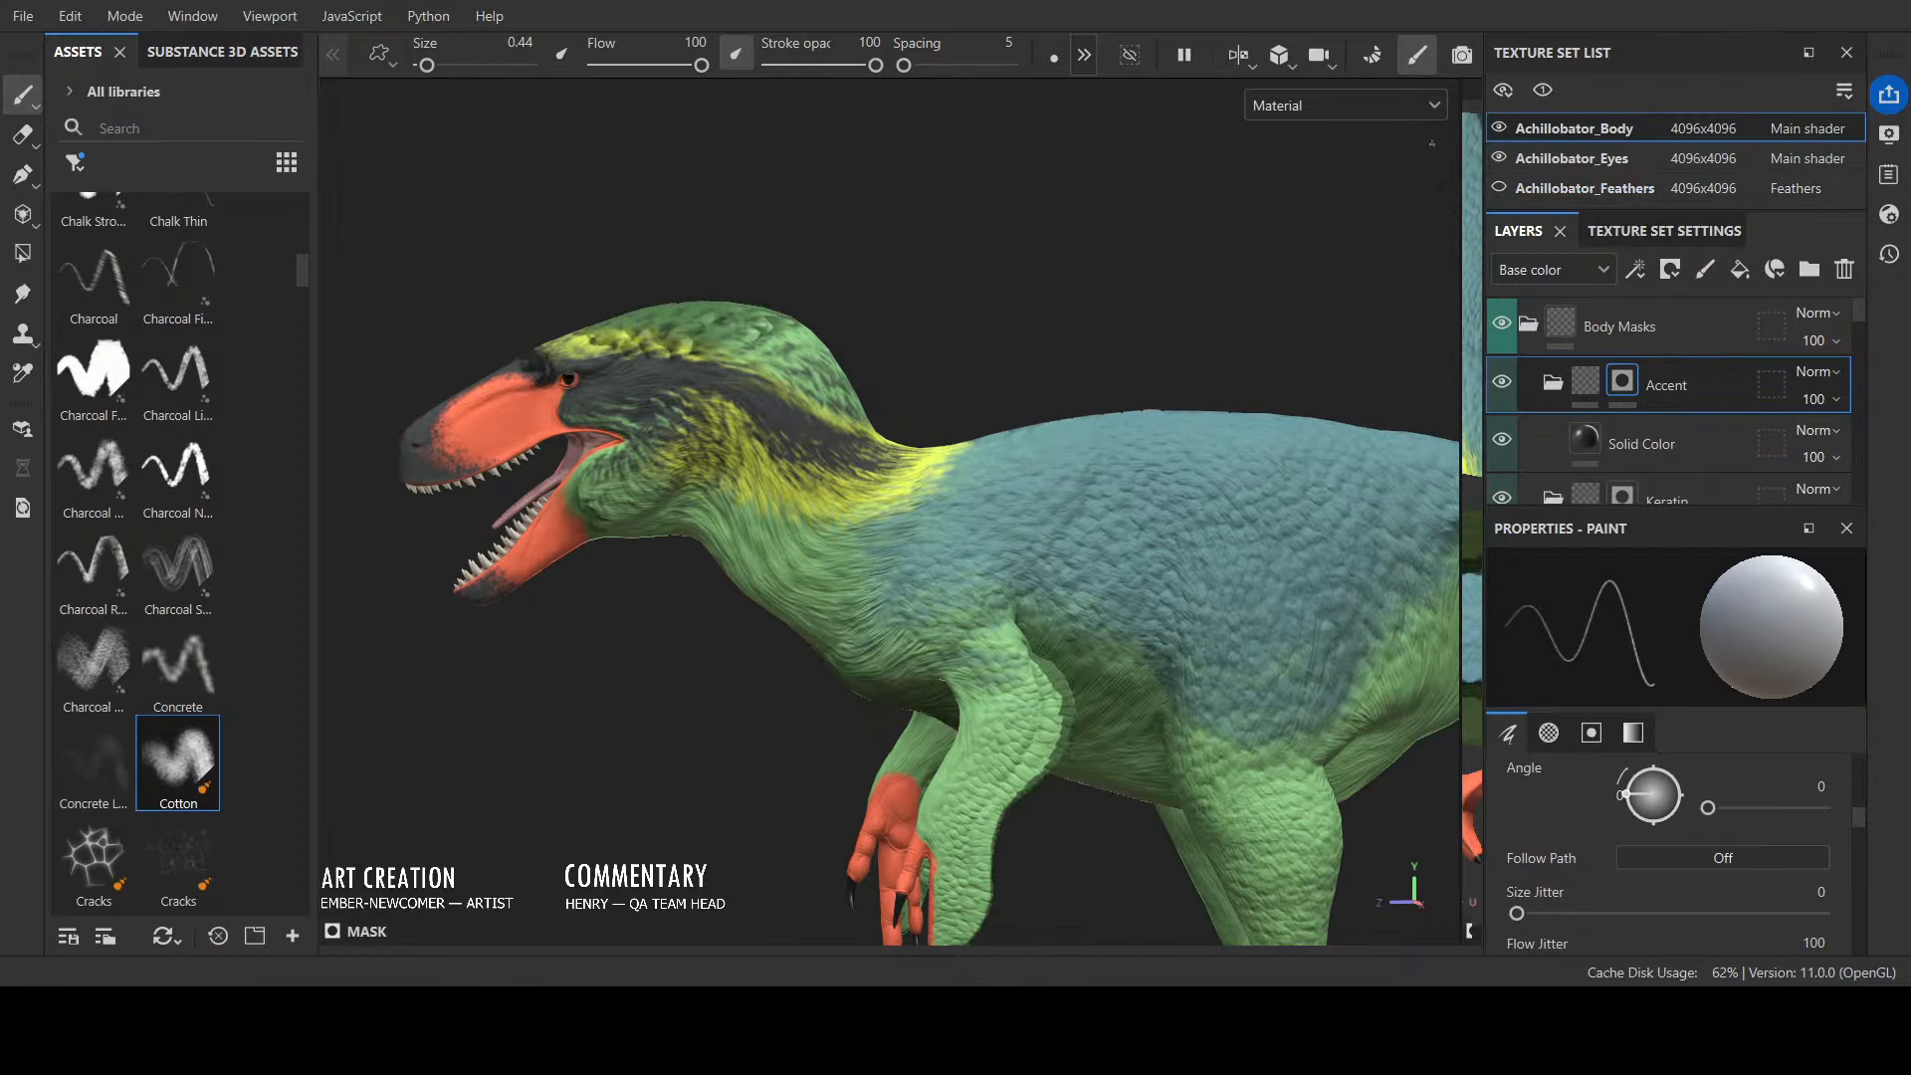
Step: Examine the head, neck and back pattern from several angles in the Base color view, with the Primary Pattern B mask active
key(c)
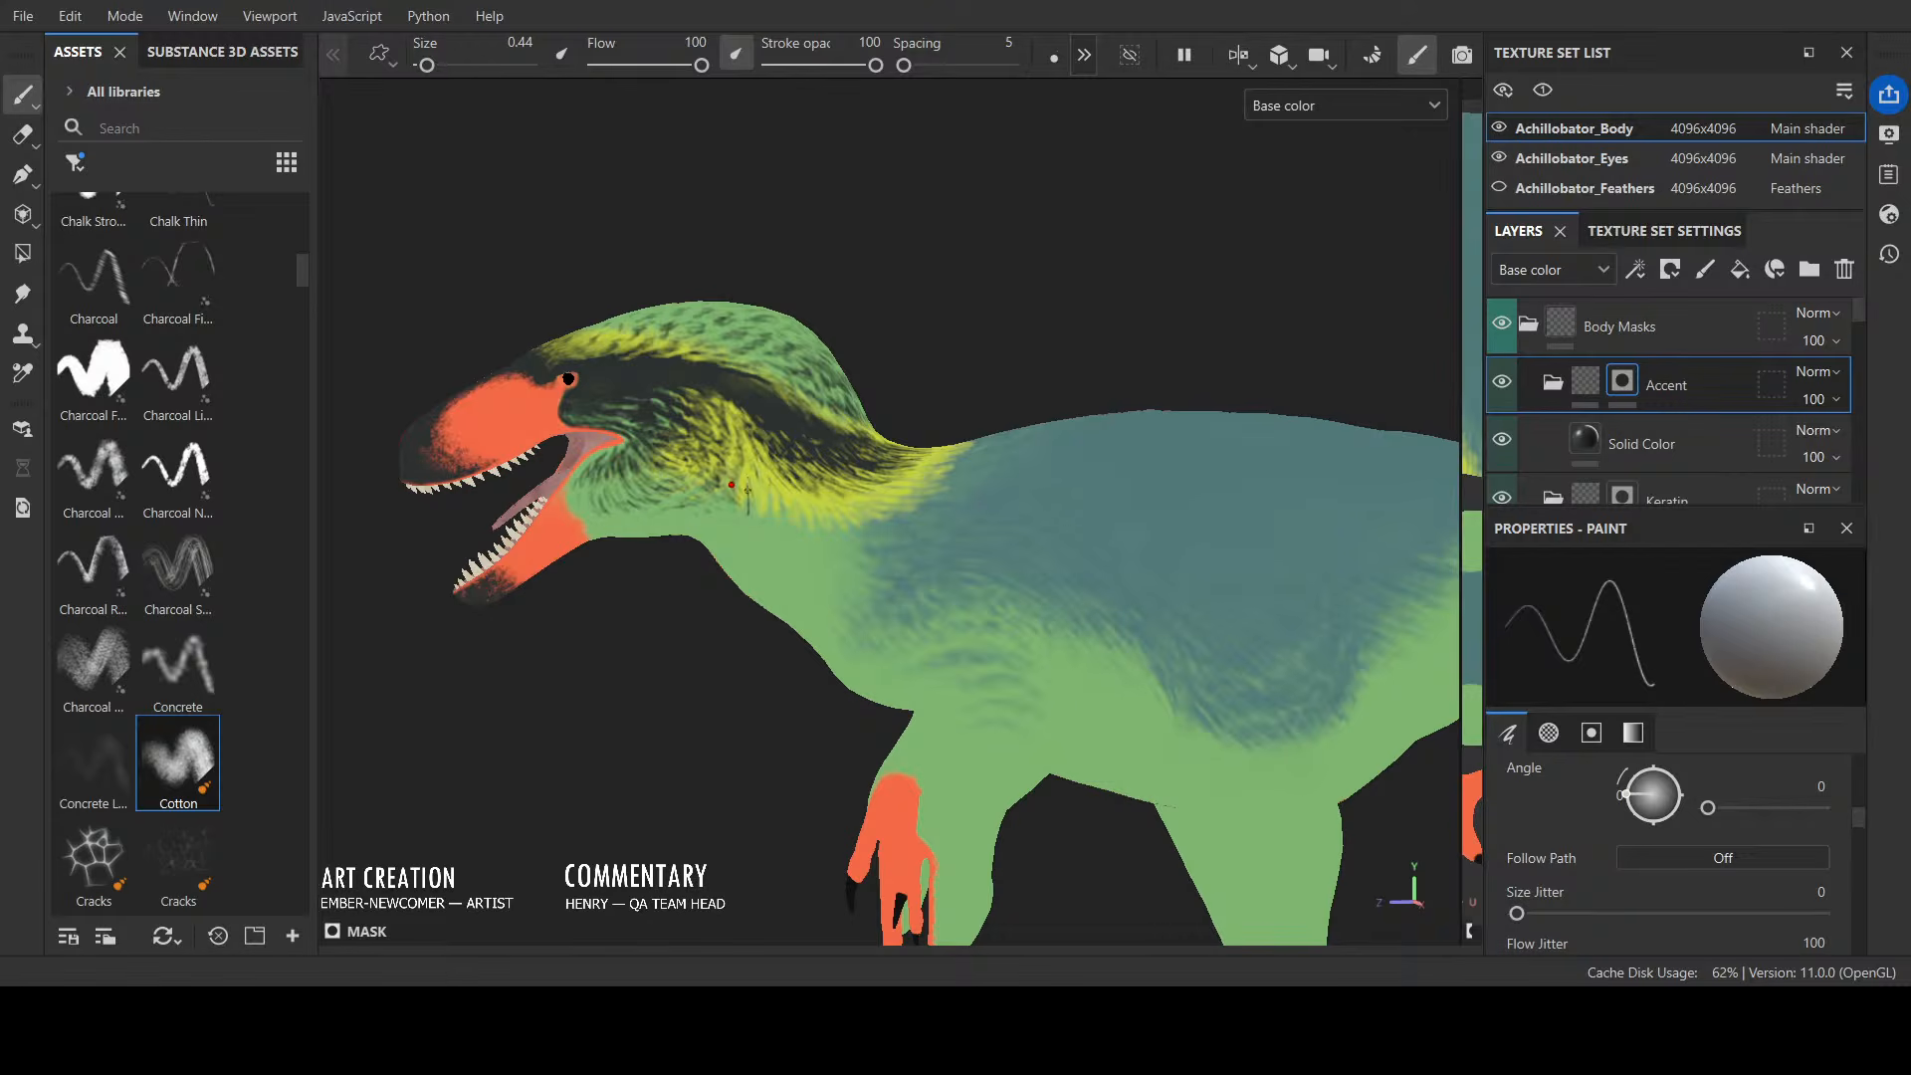
scroll(1652, 418, down, 3)
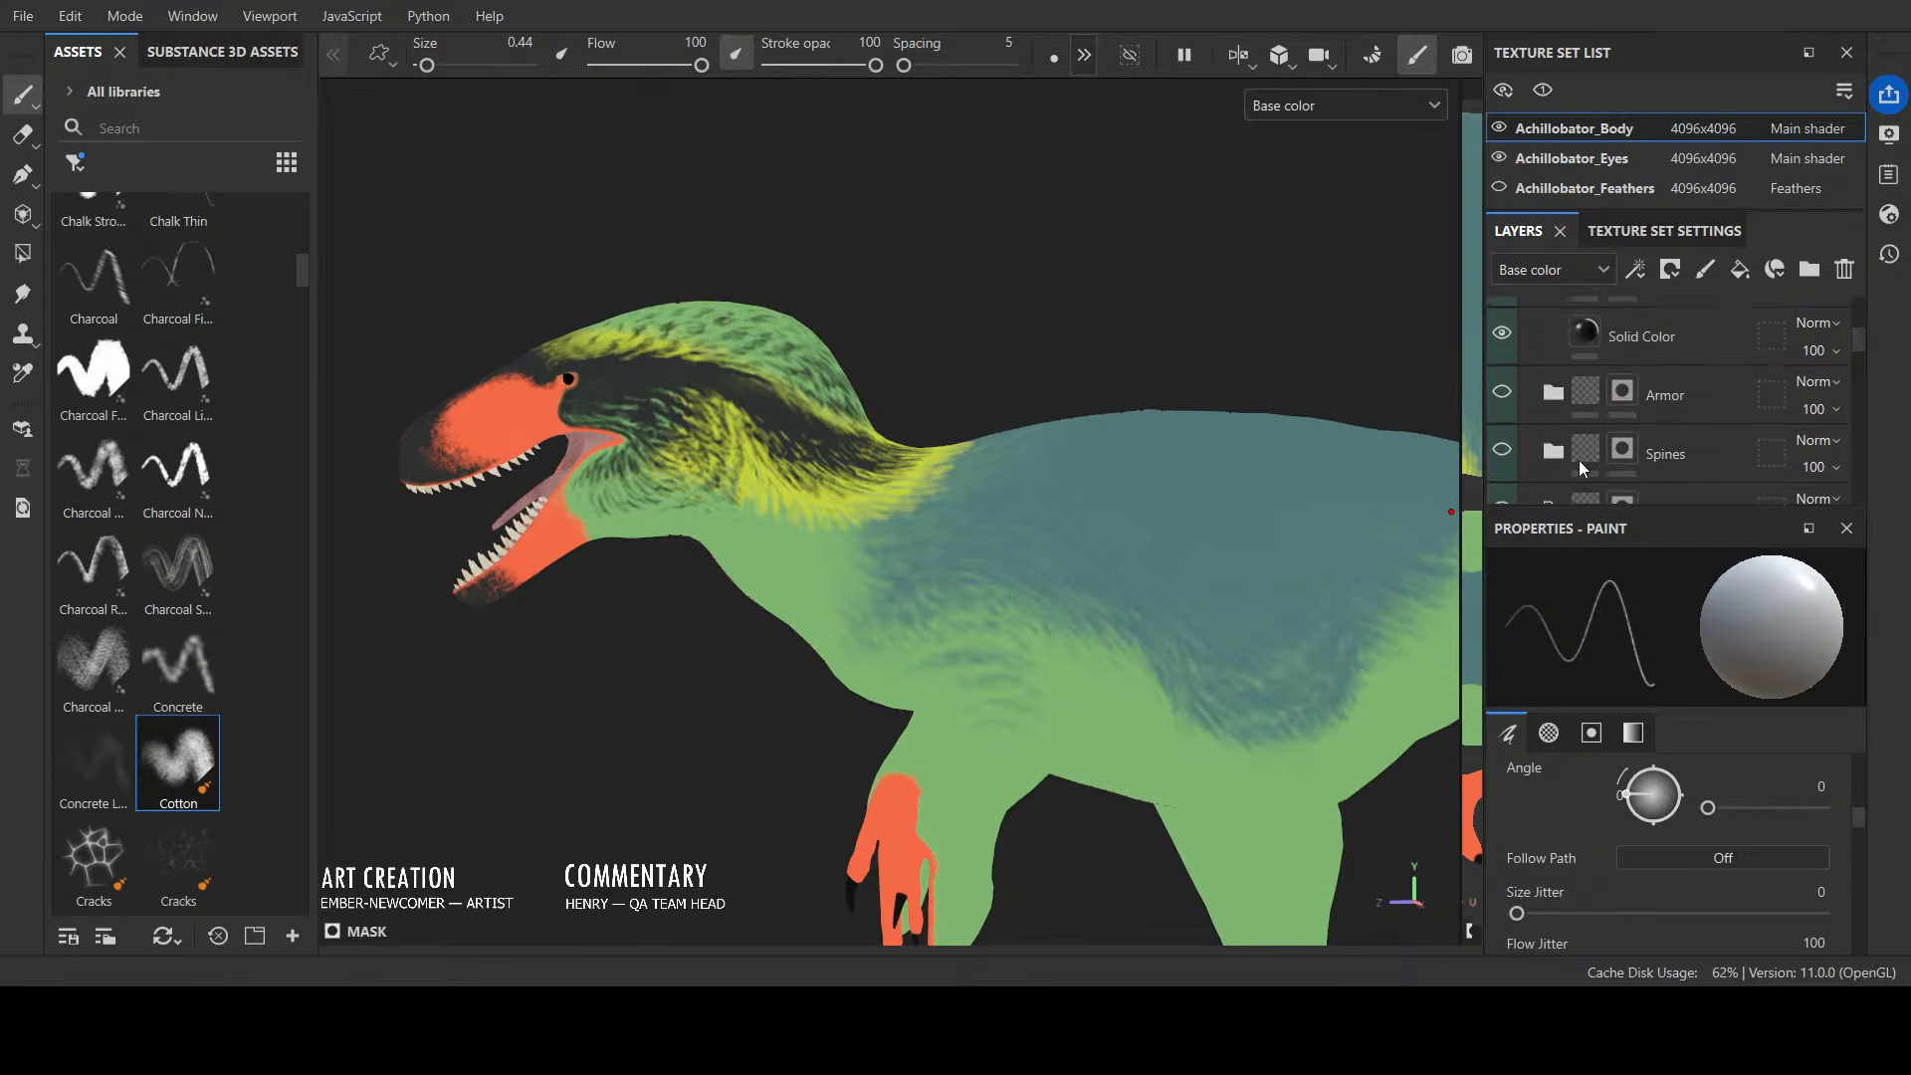
click(1622, 399)
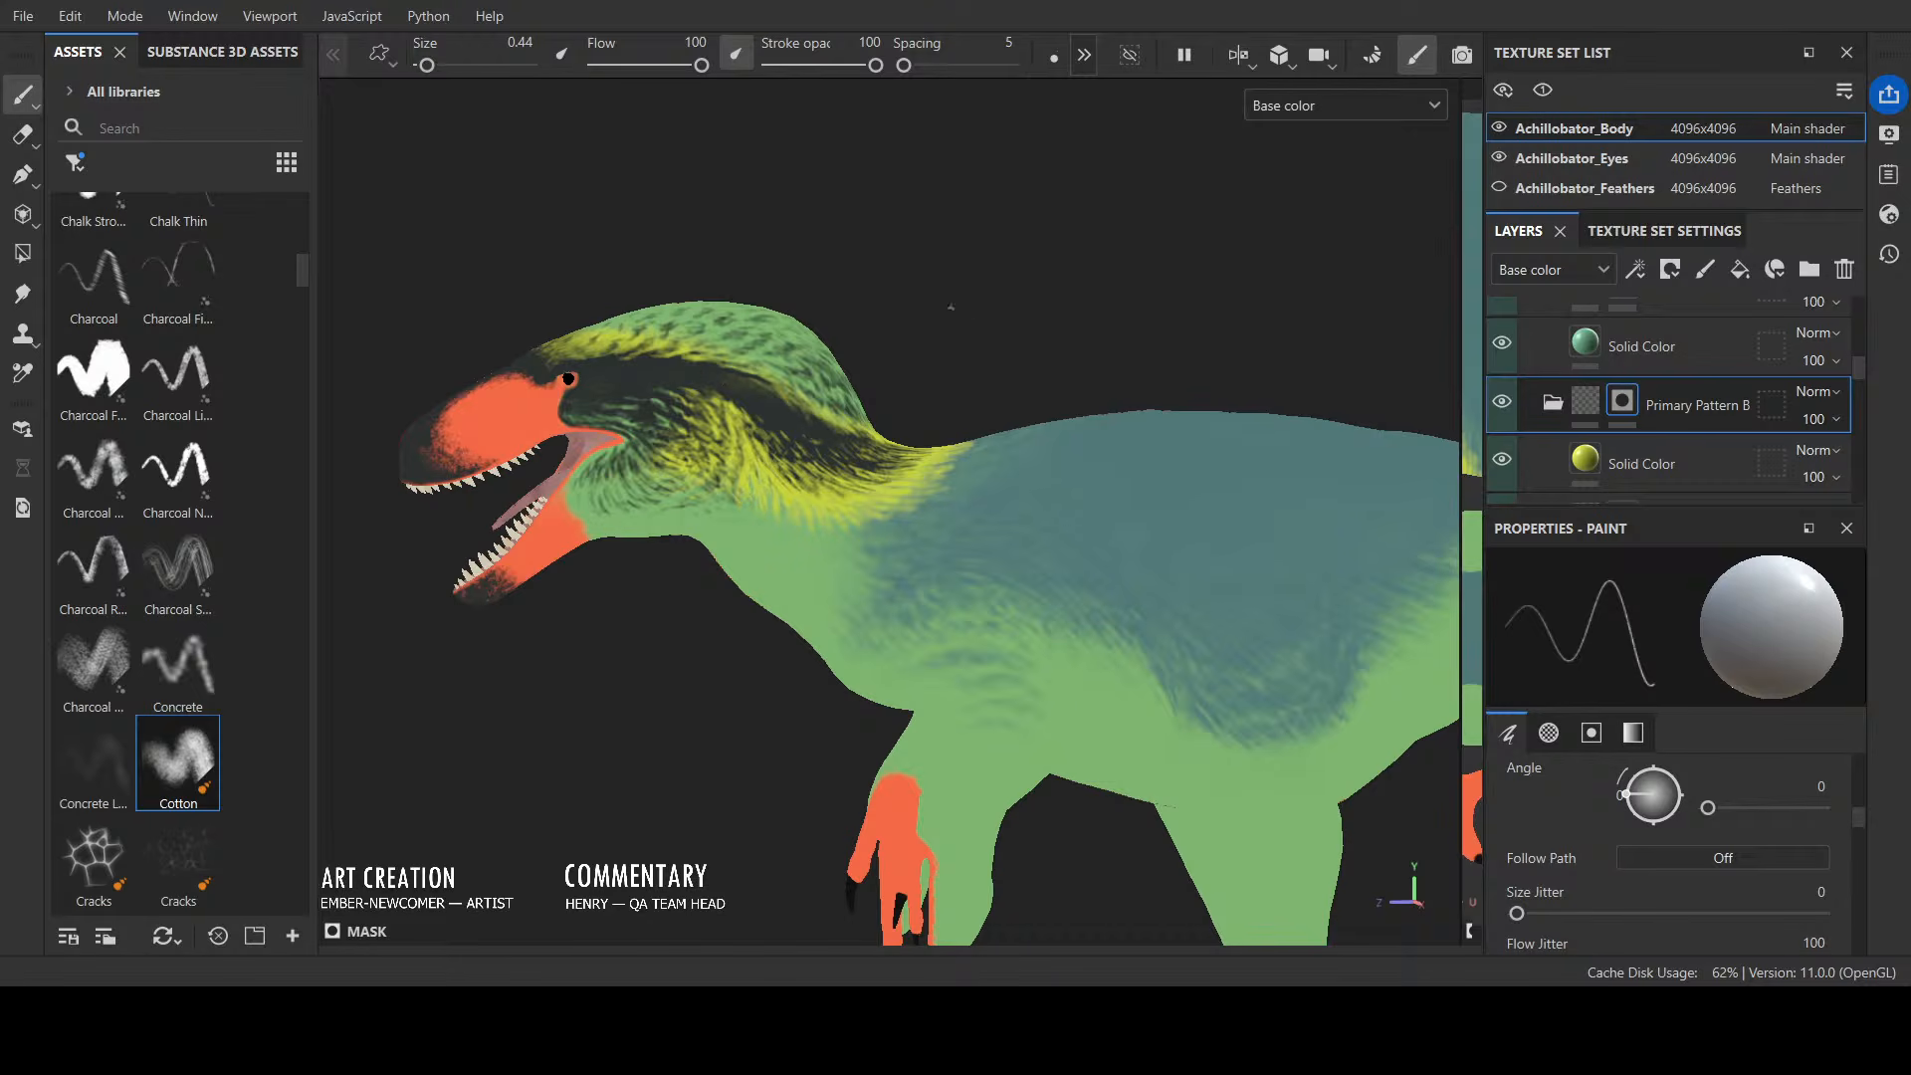
alt+drag(1055, 326, 894, 343)
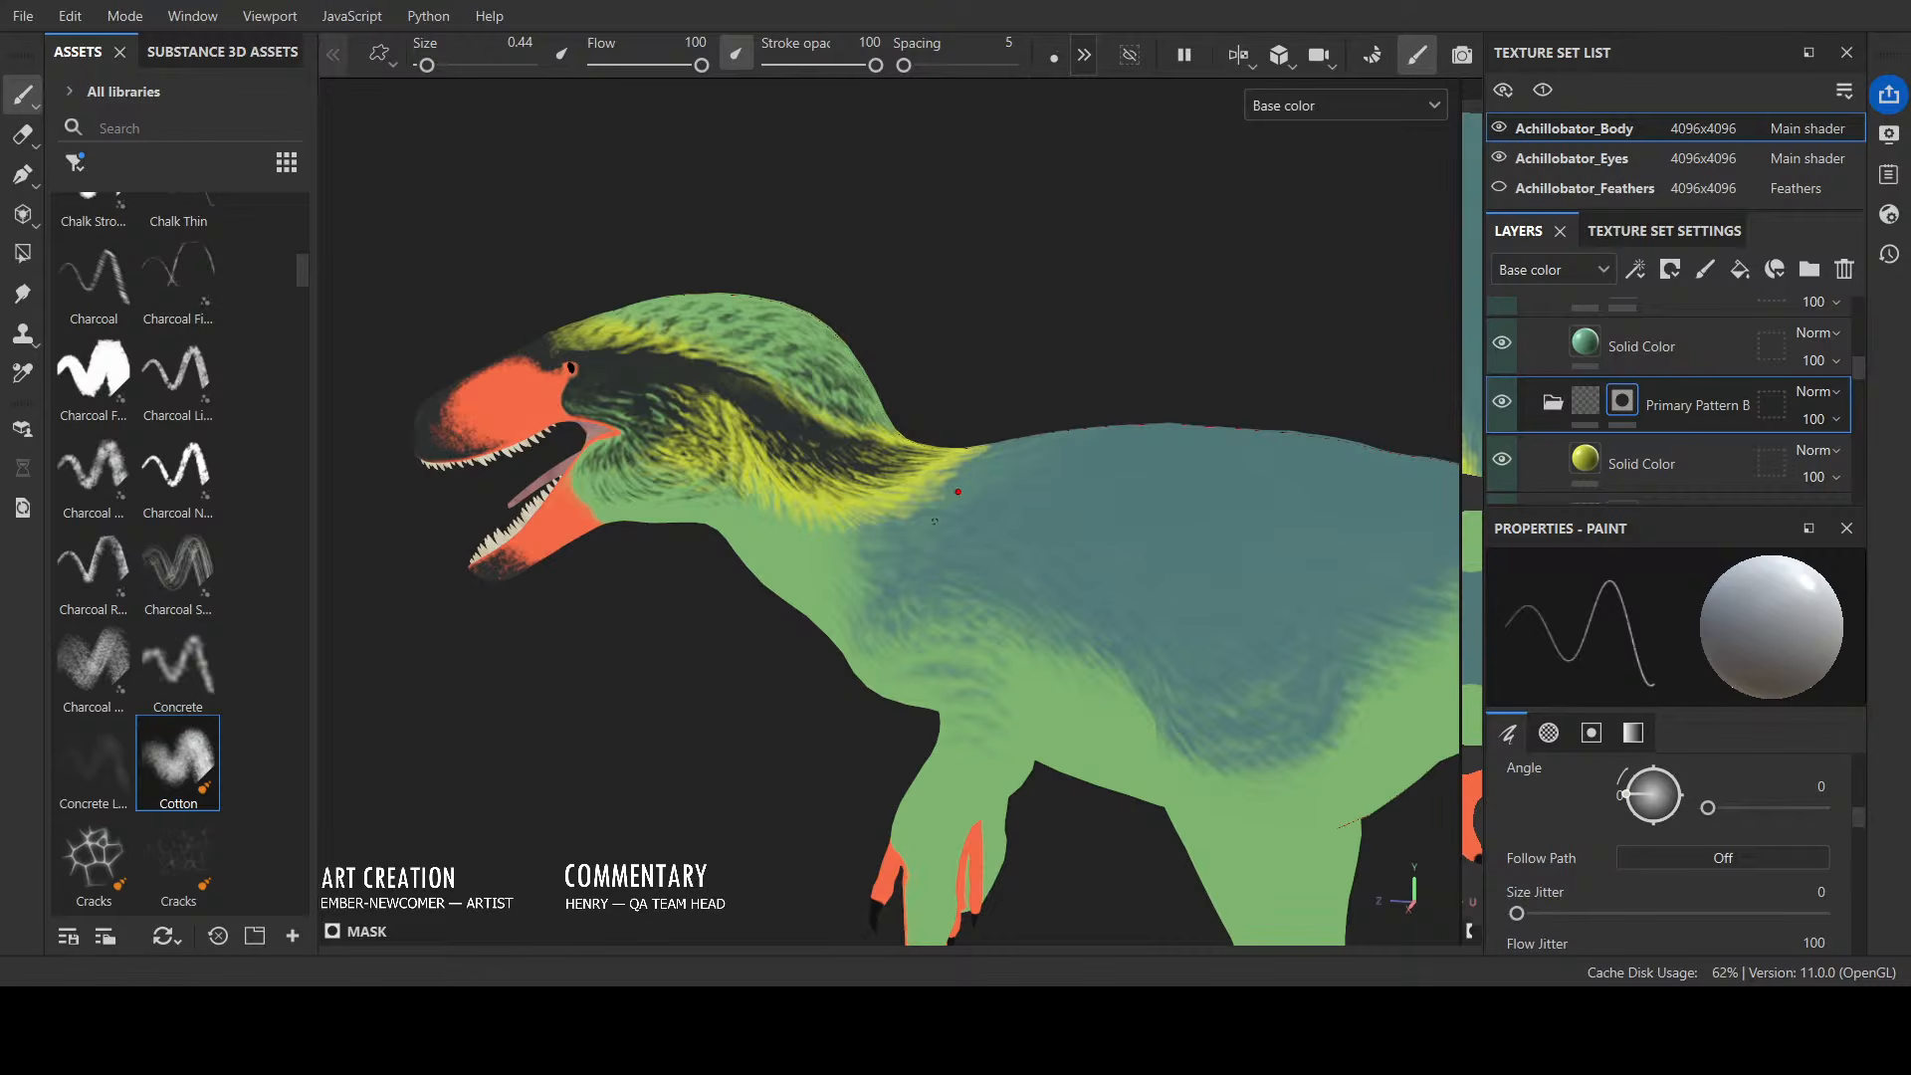
alt+drag(761, 795, 724, 669)
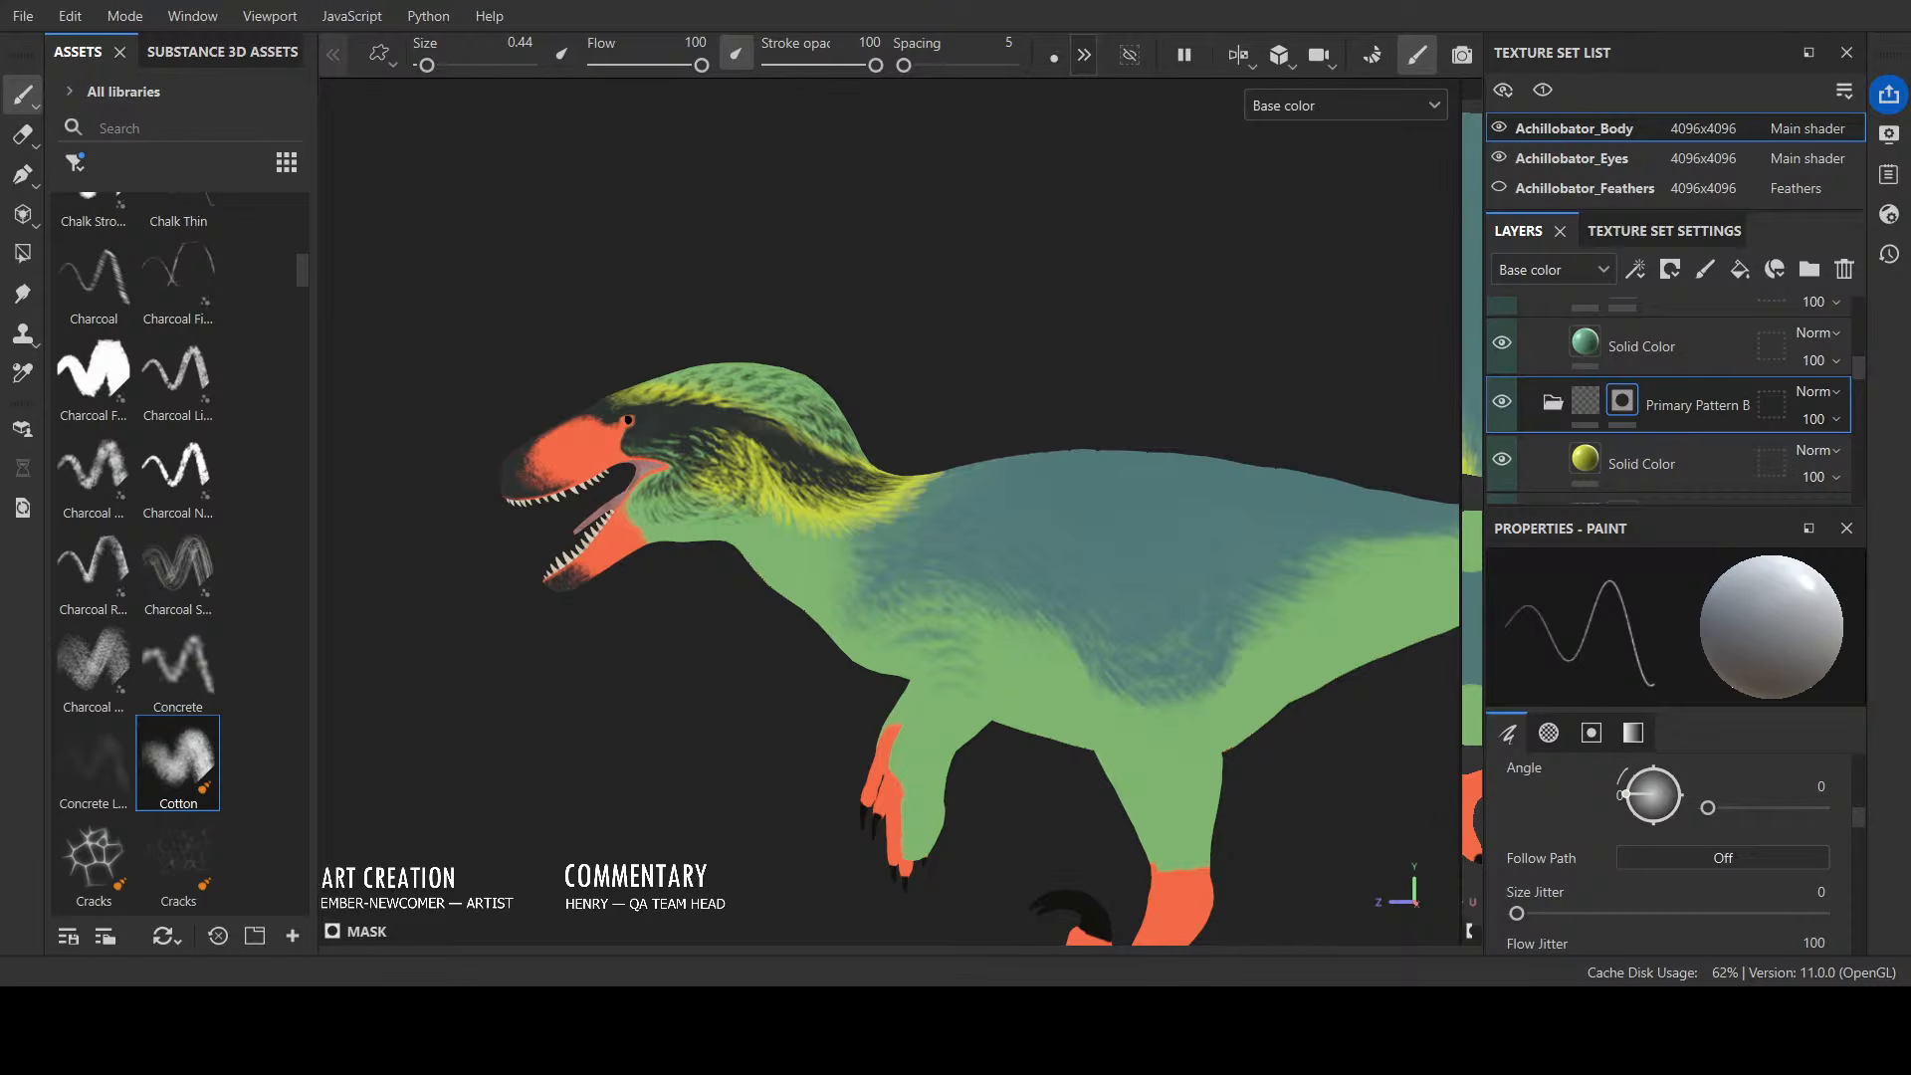
scroll(633, 714, up, 1)
alt+middle_drag(654, 709, 714, 718)
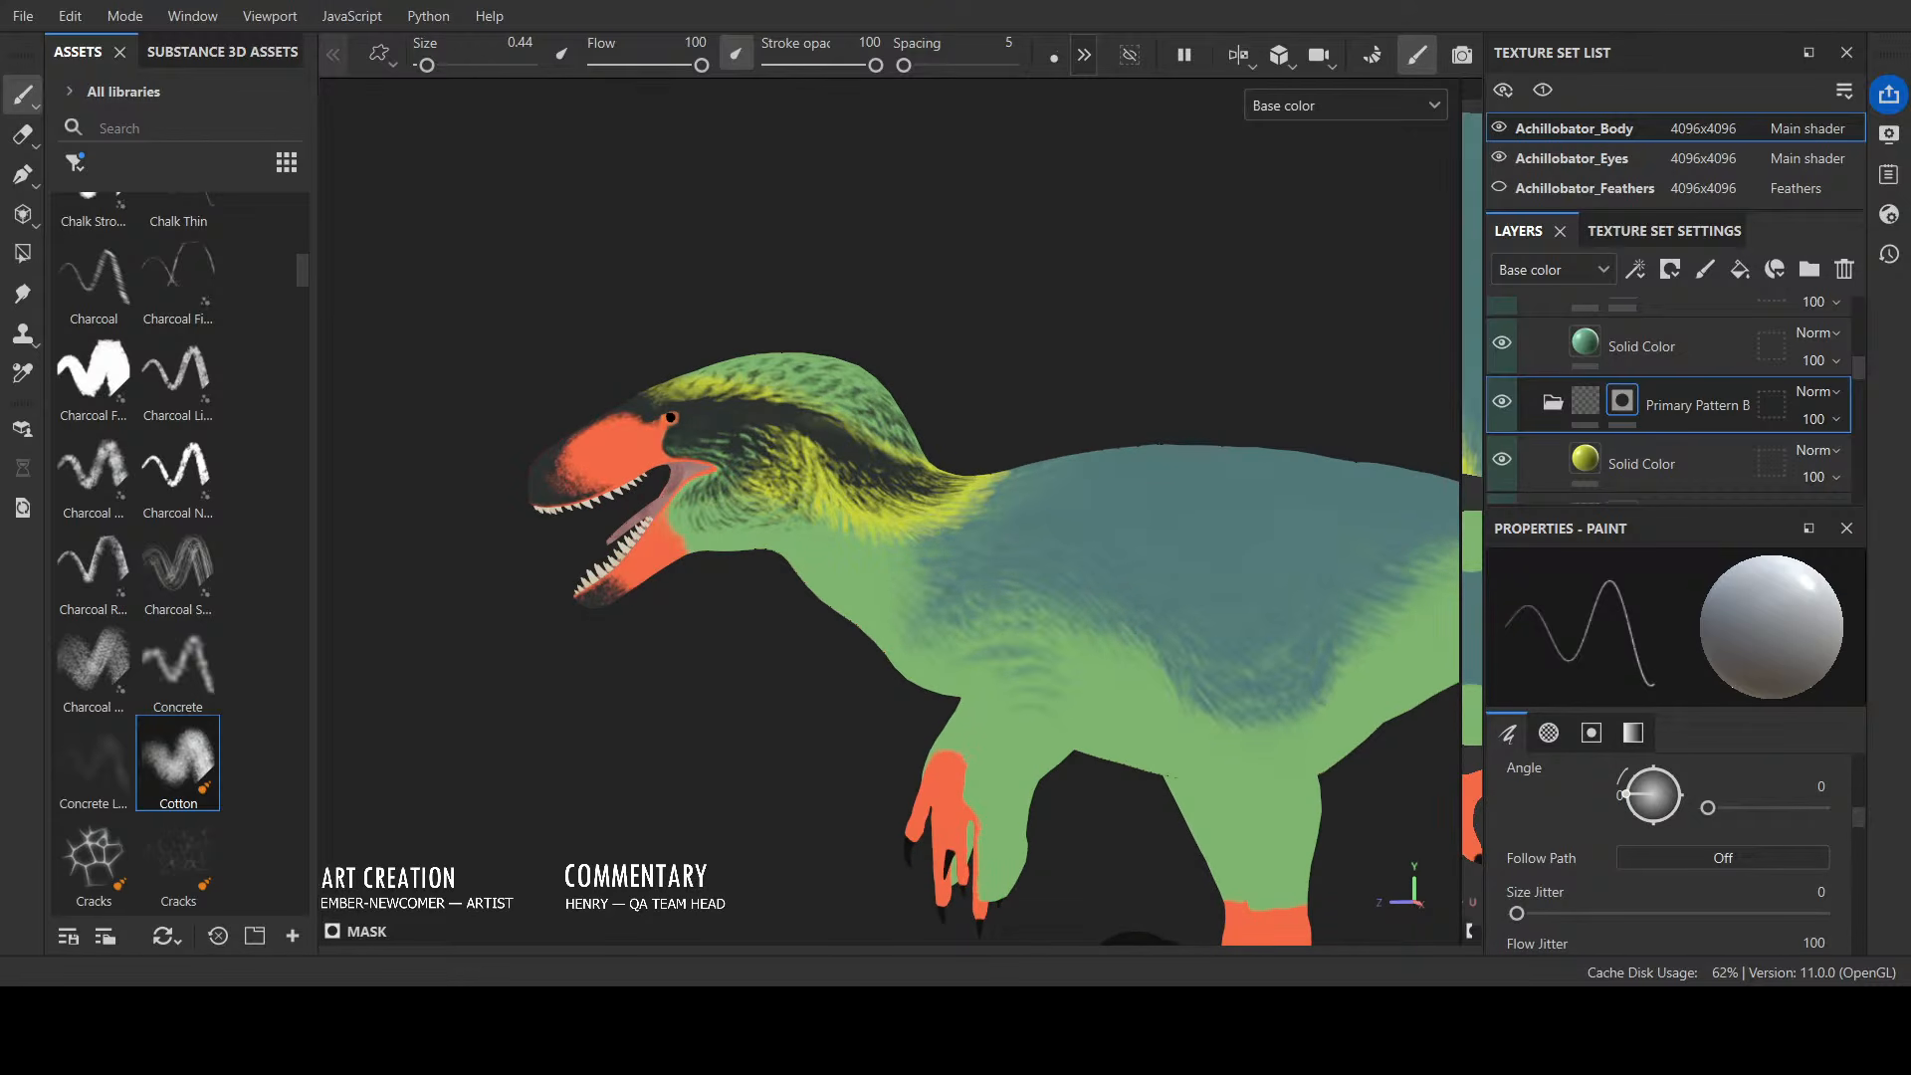
alt+drag(718, 712, 694, 670)
alt+middle_drag(694, 670, 689, 580)
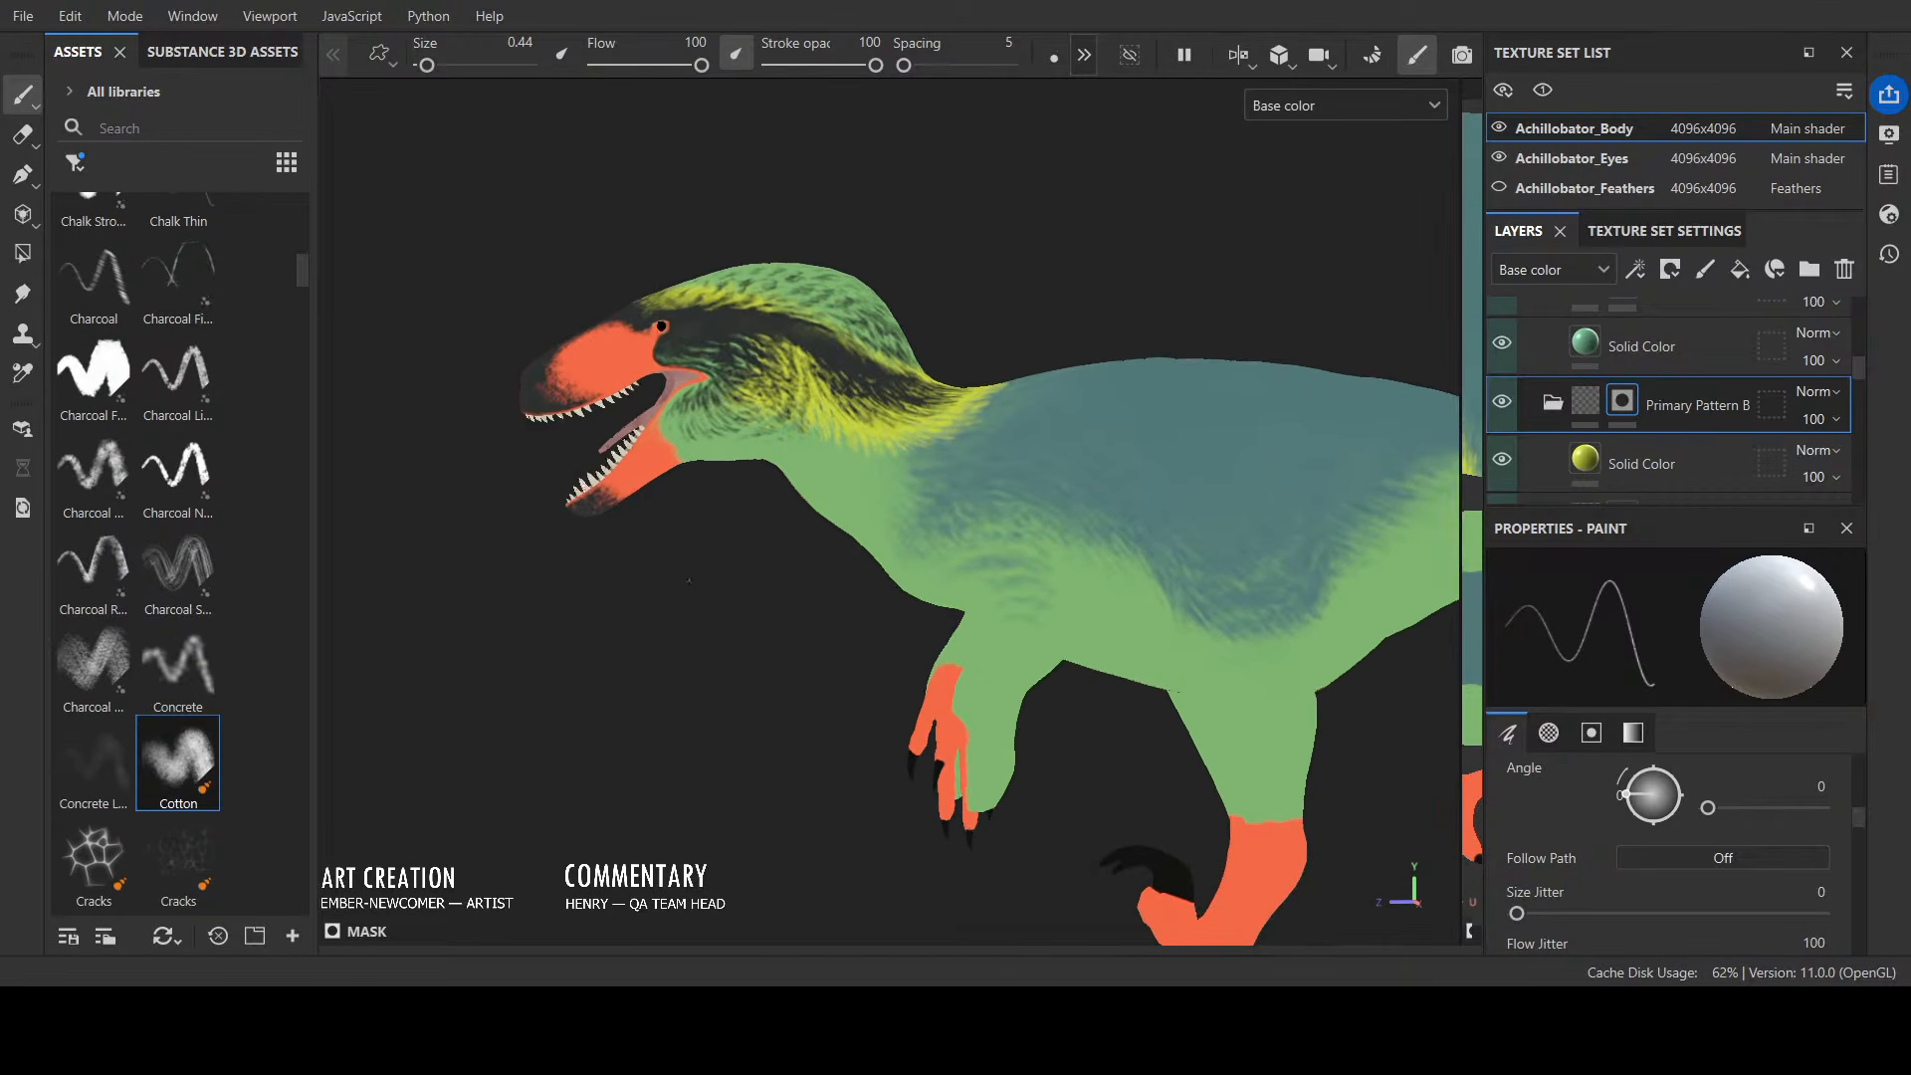
scroll(728, 675, up, 2)
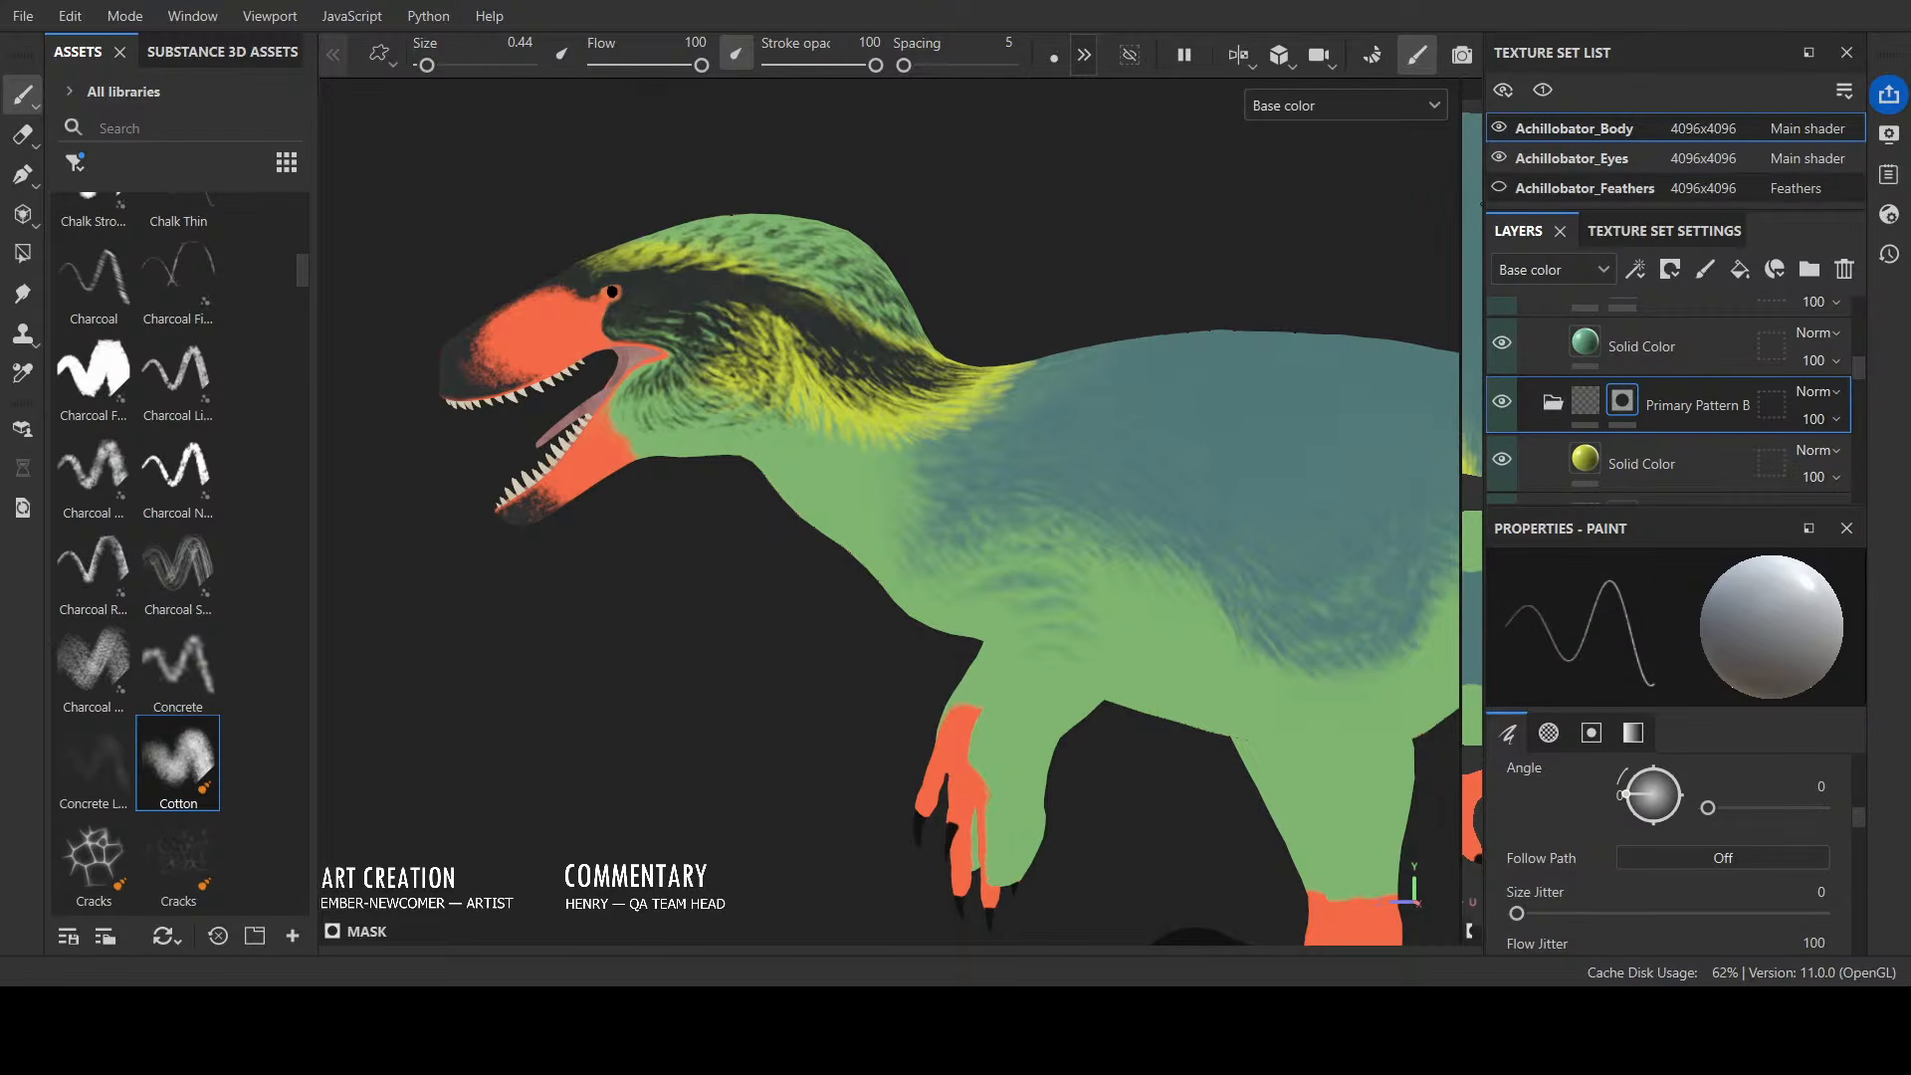
Step: Show the Achillobator_Feathers texture set and recolor the Feather Accent mask's Solid Color fill dark red
click(1495, 189)
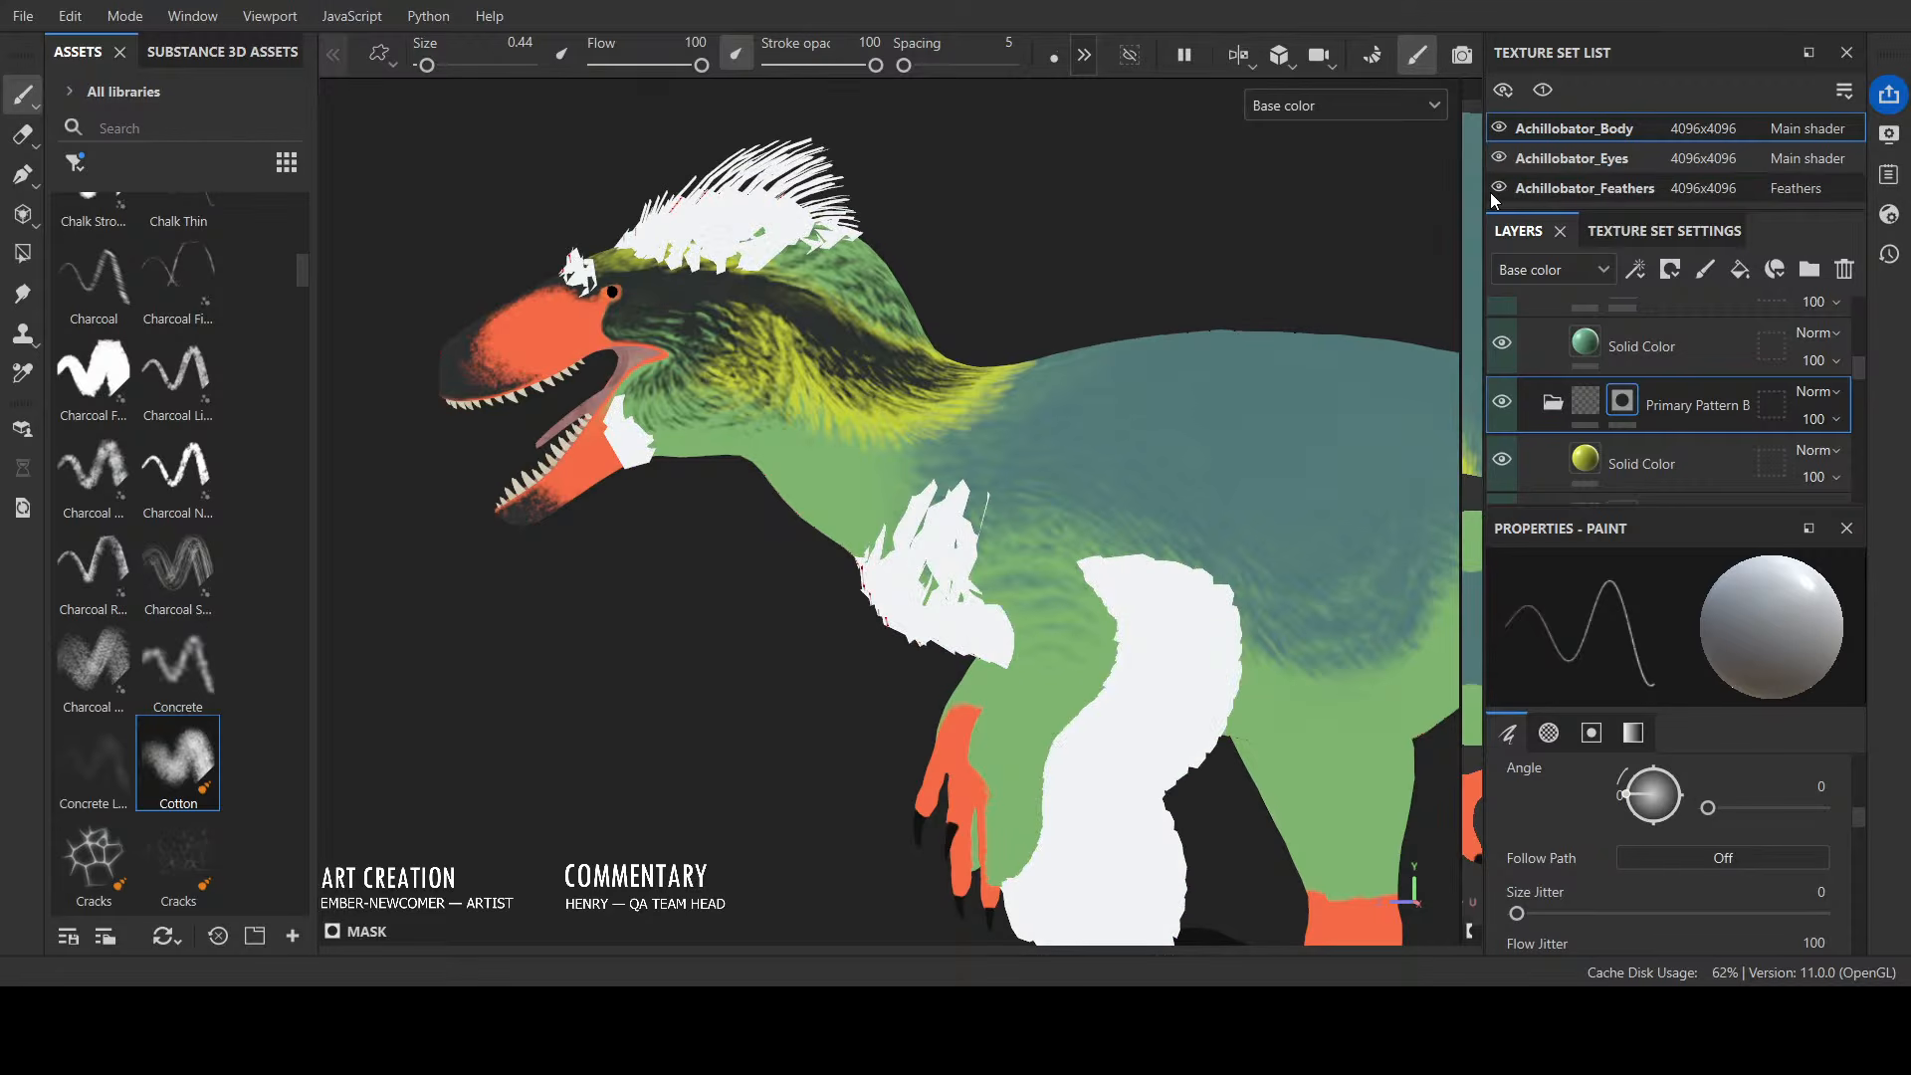
click(1574, 190)
scroll(1692, 372, down, 1)
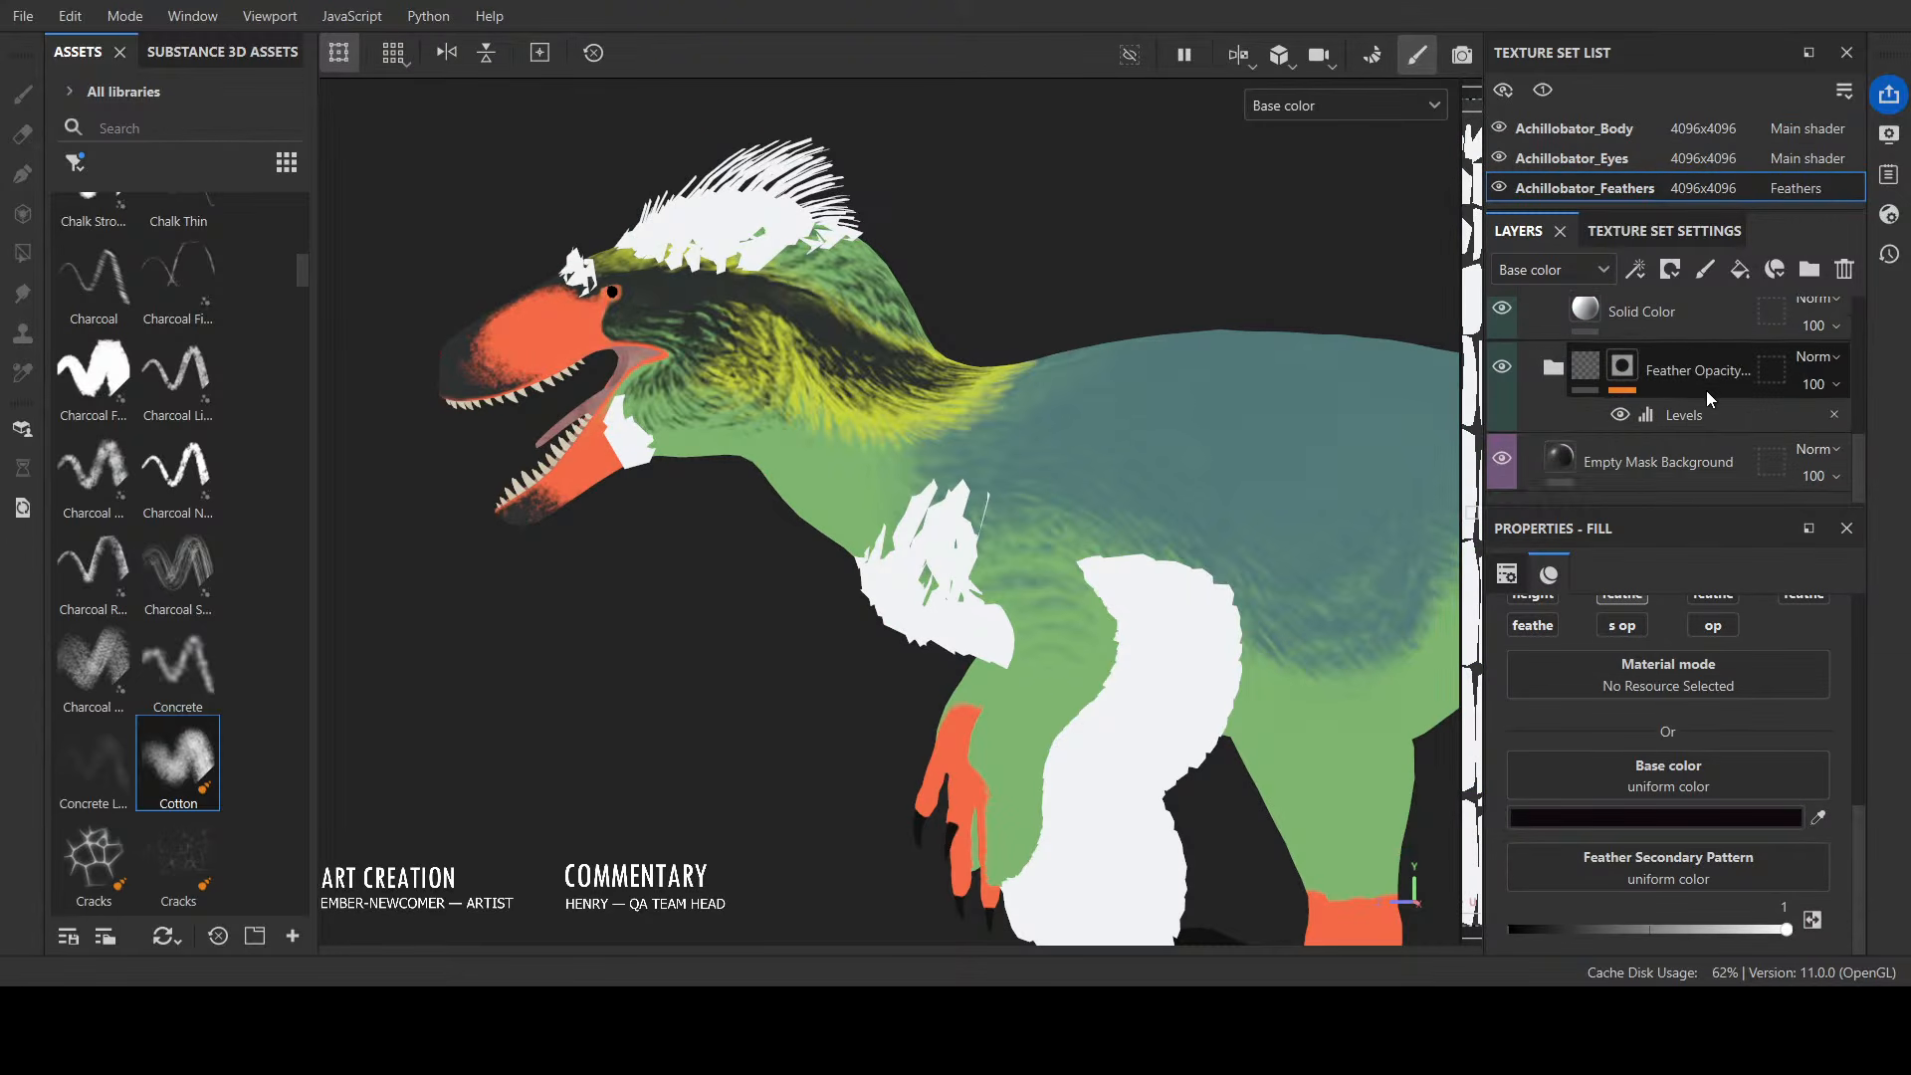
scroll(1706, 390, up, 2)
scroll(1637, 416, down, 1)
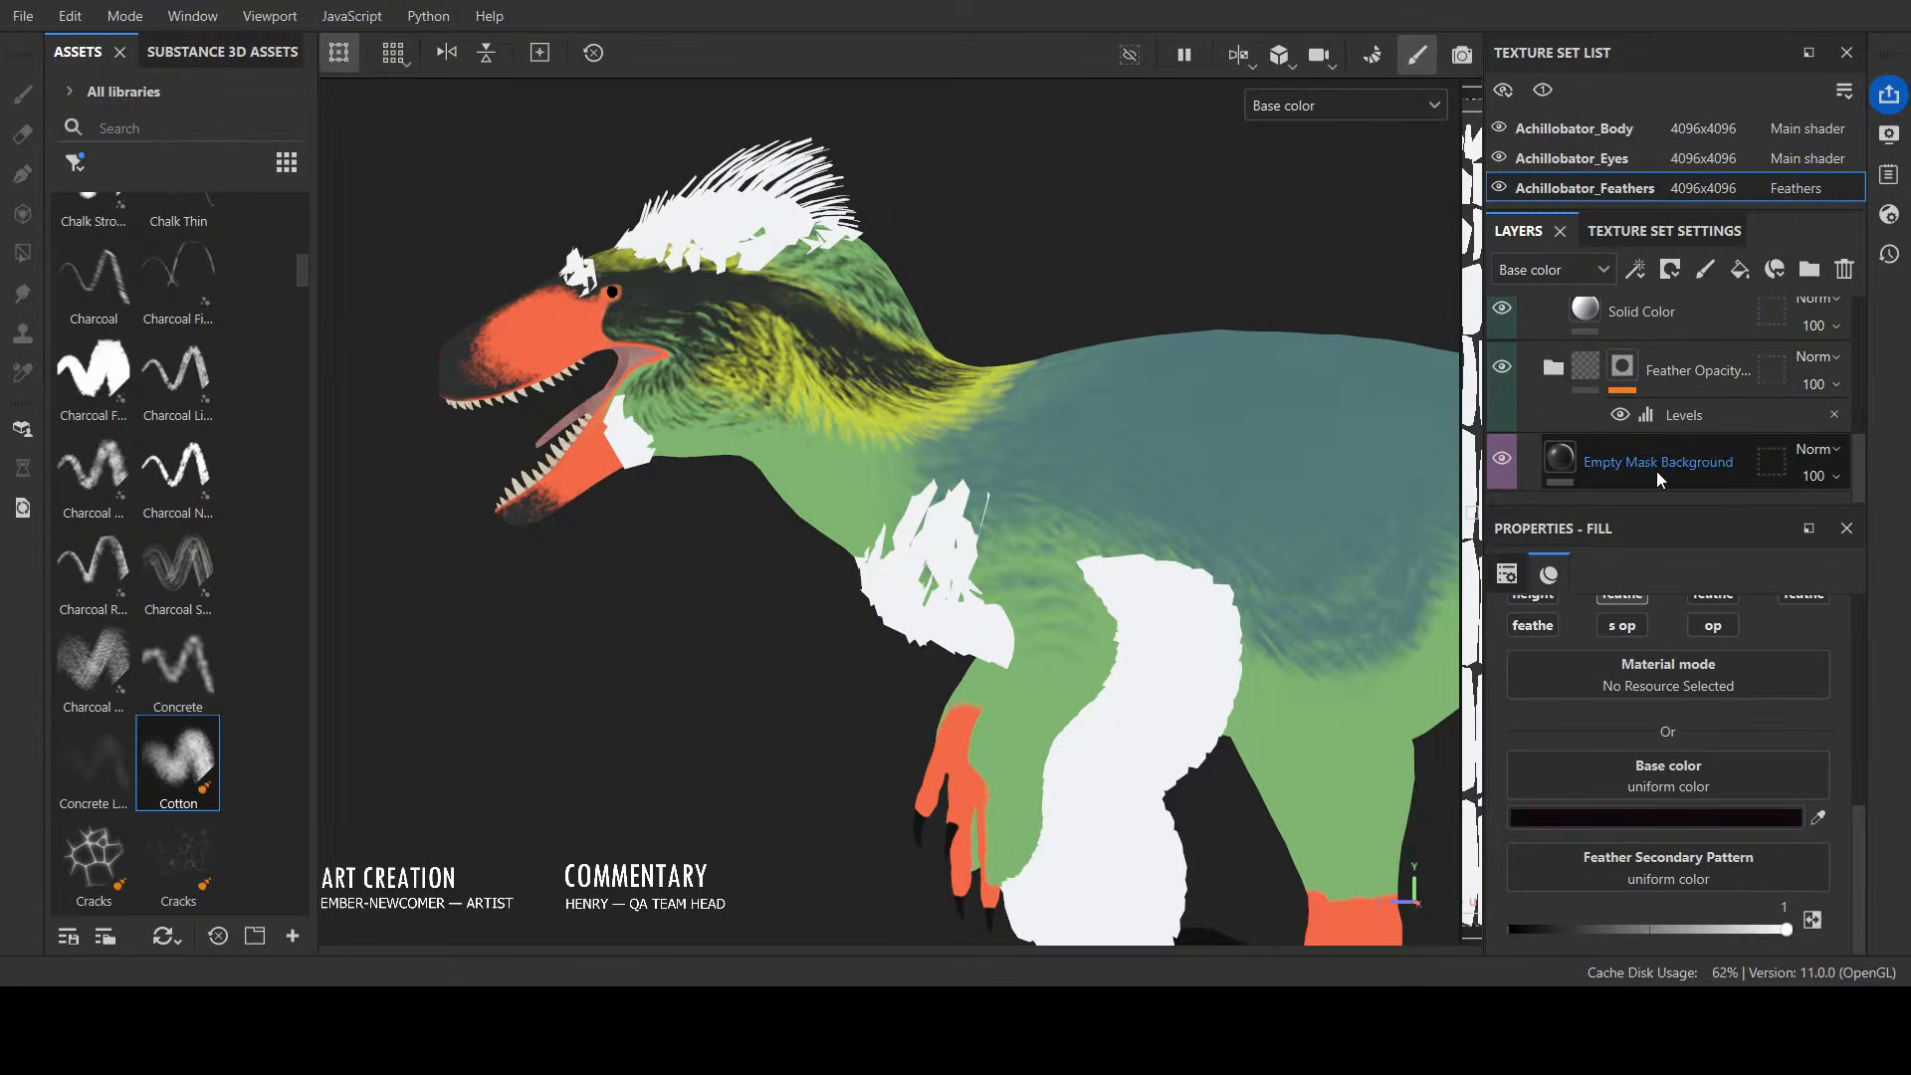
scroll(1656, 469, up, 1)
click(1585, 392)
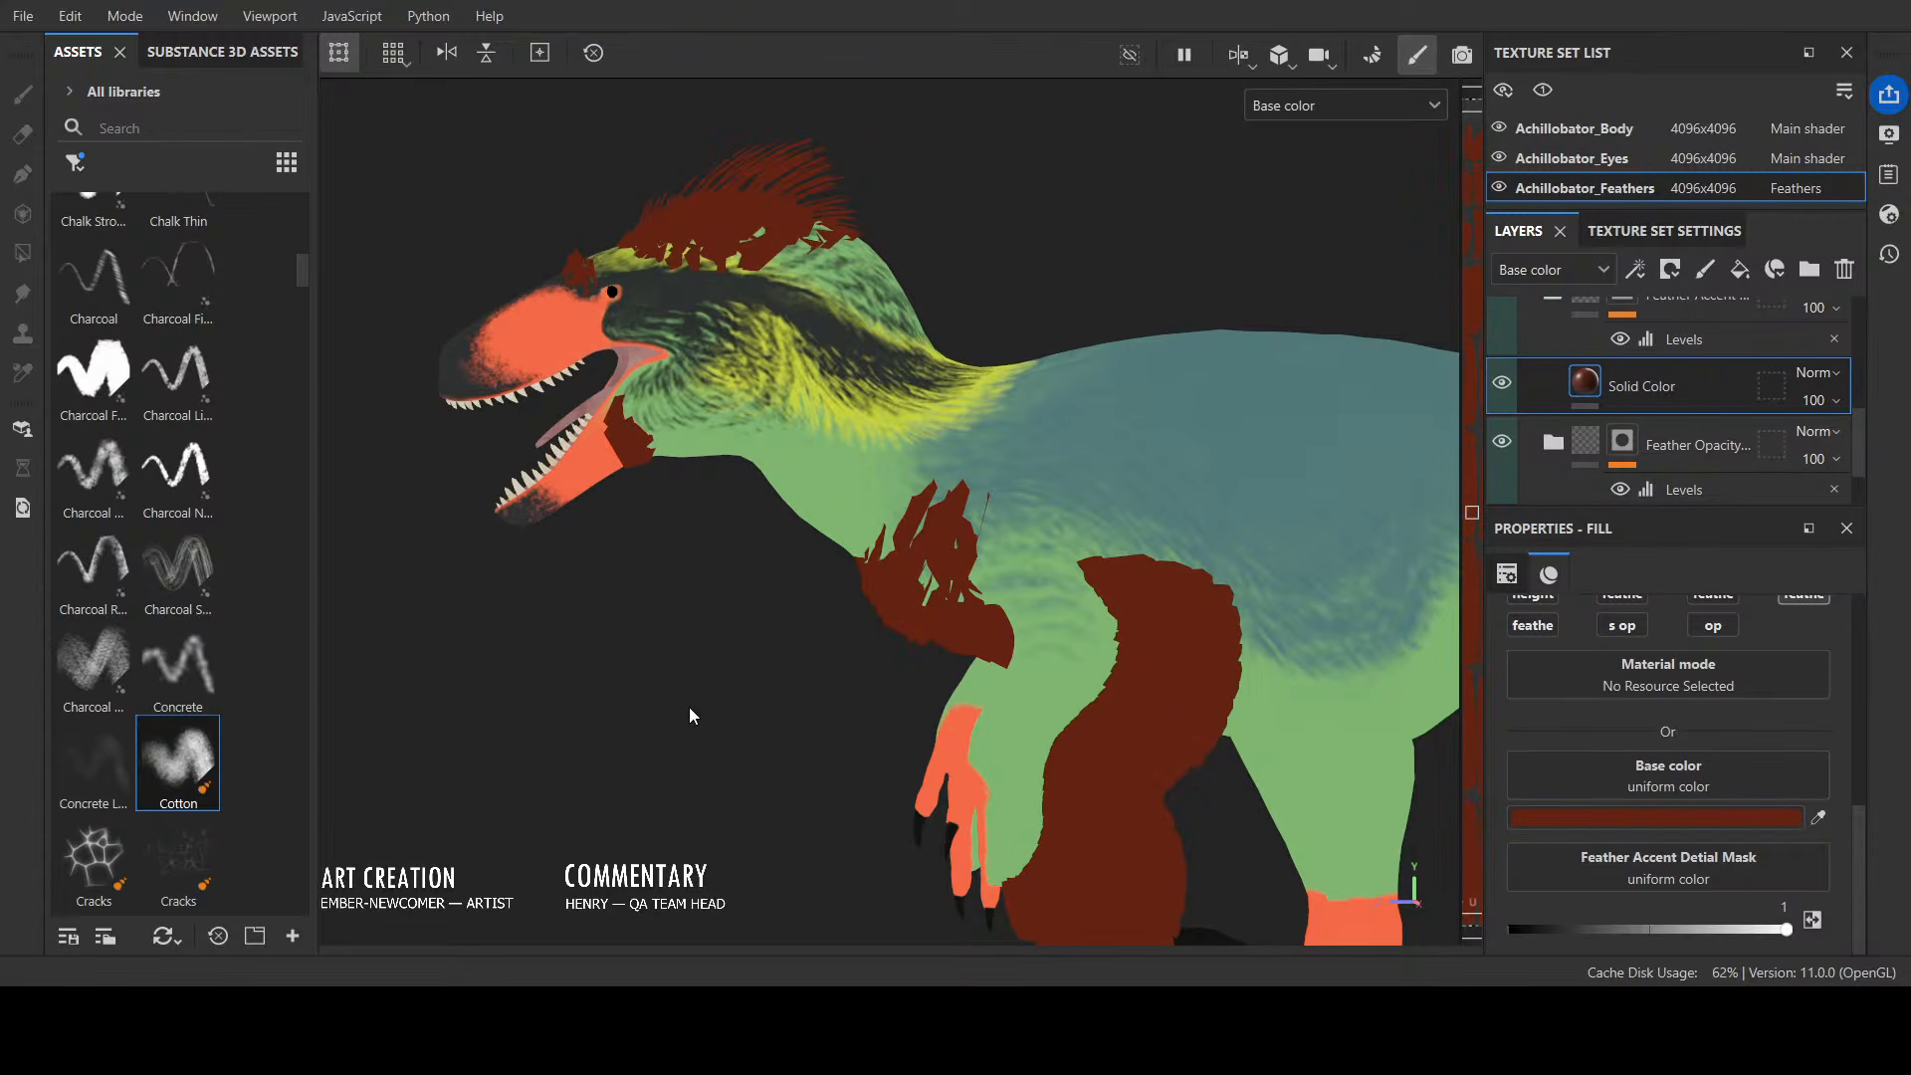
Step: Copy the yellow base color of the body's Primary Pattern B to the Feather Tip Mask's Solid Color, and activate that mask for painting
alt+drag(689, 689, 676, 649)
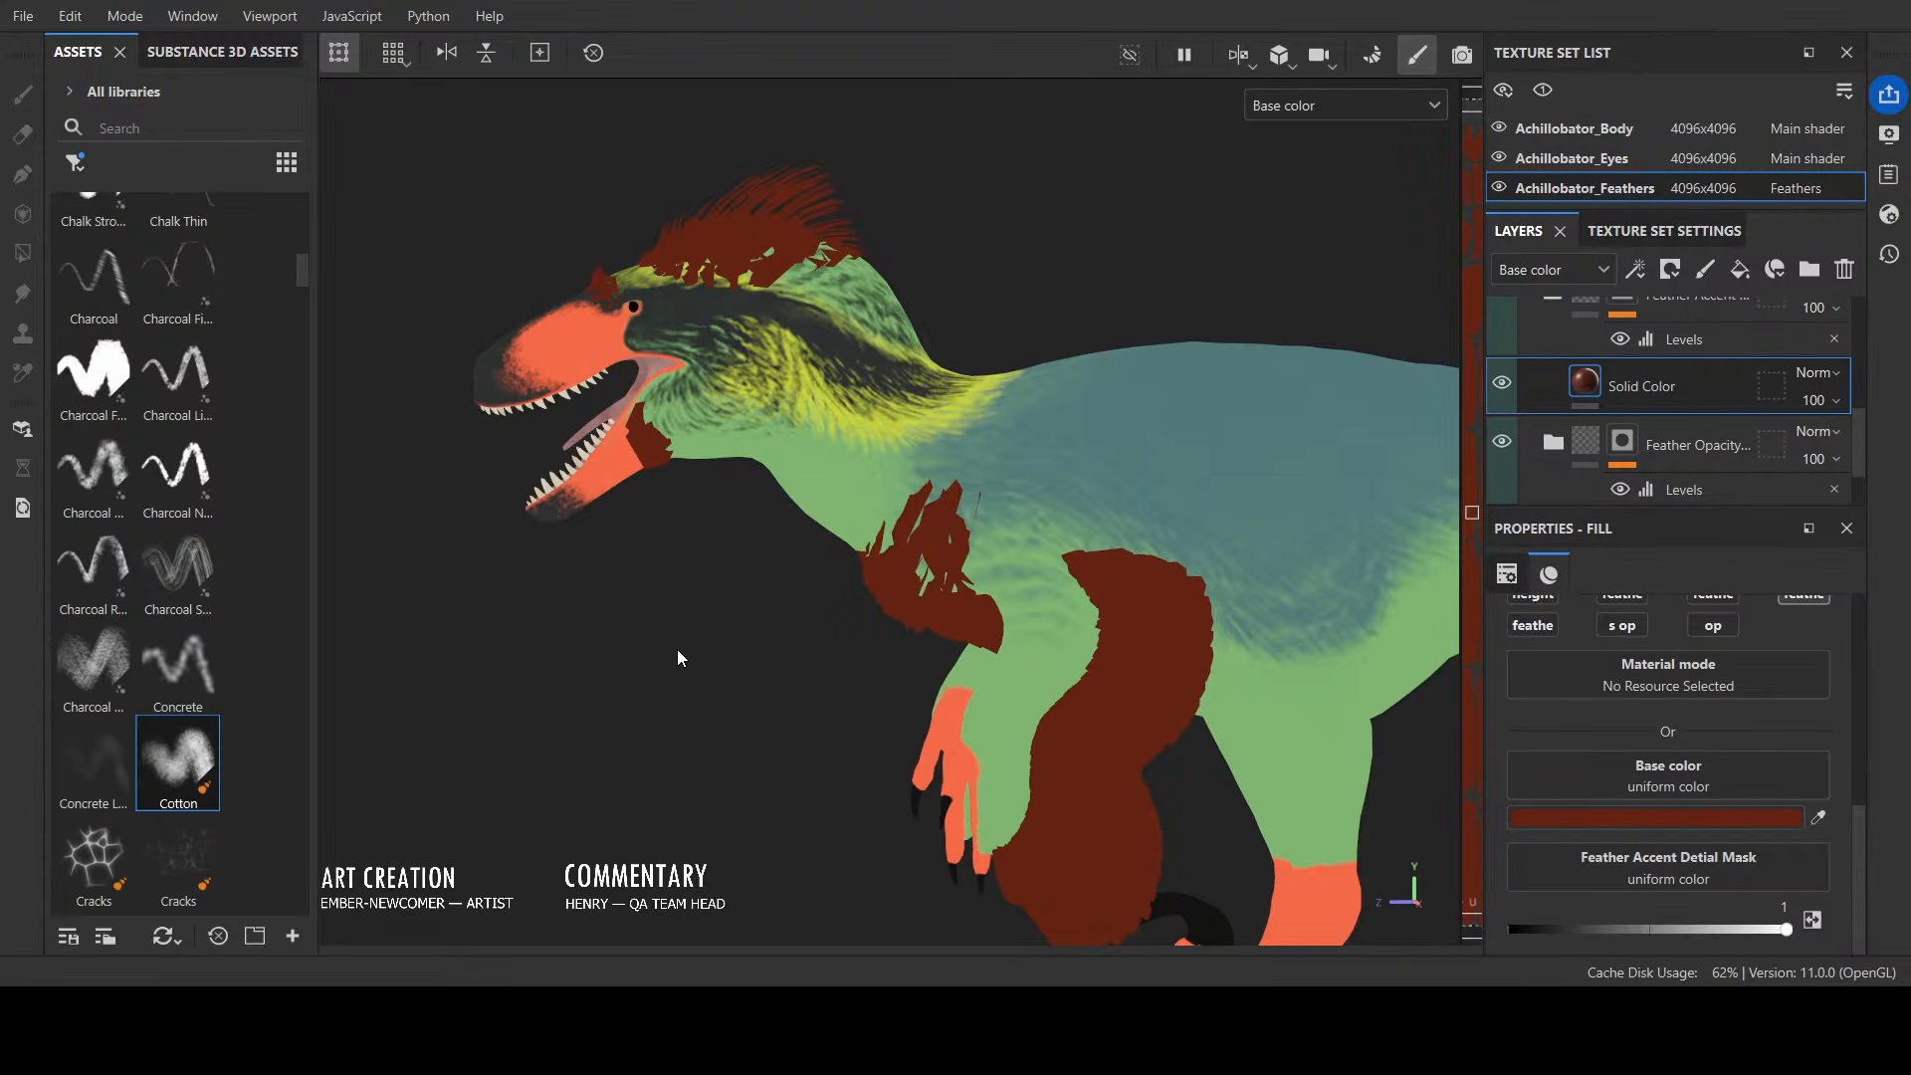
scroll(1591, 392, up, 2)
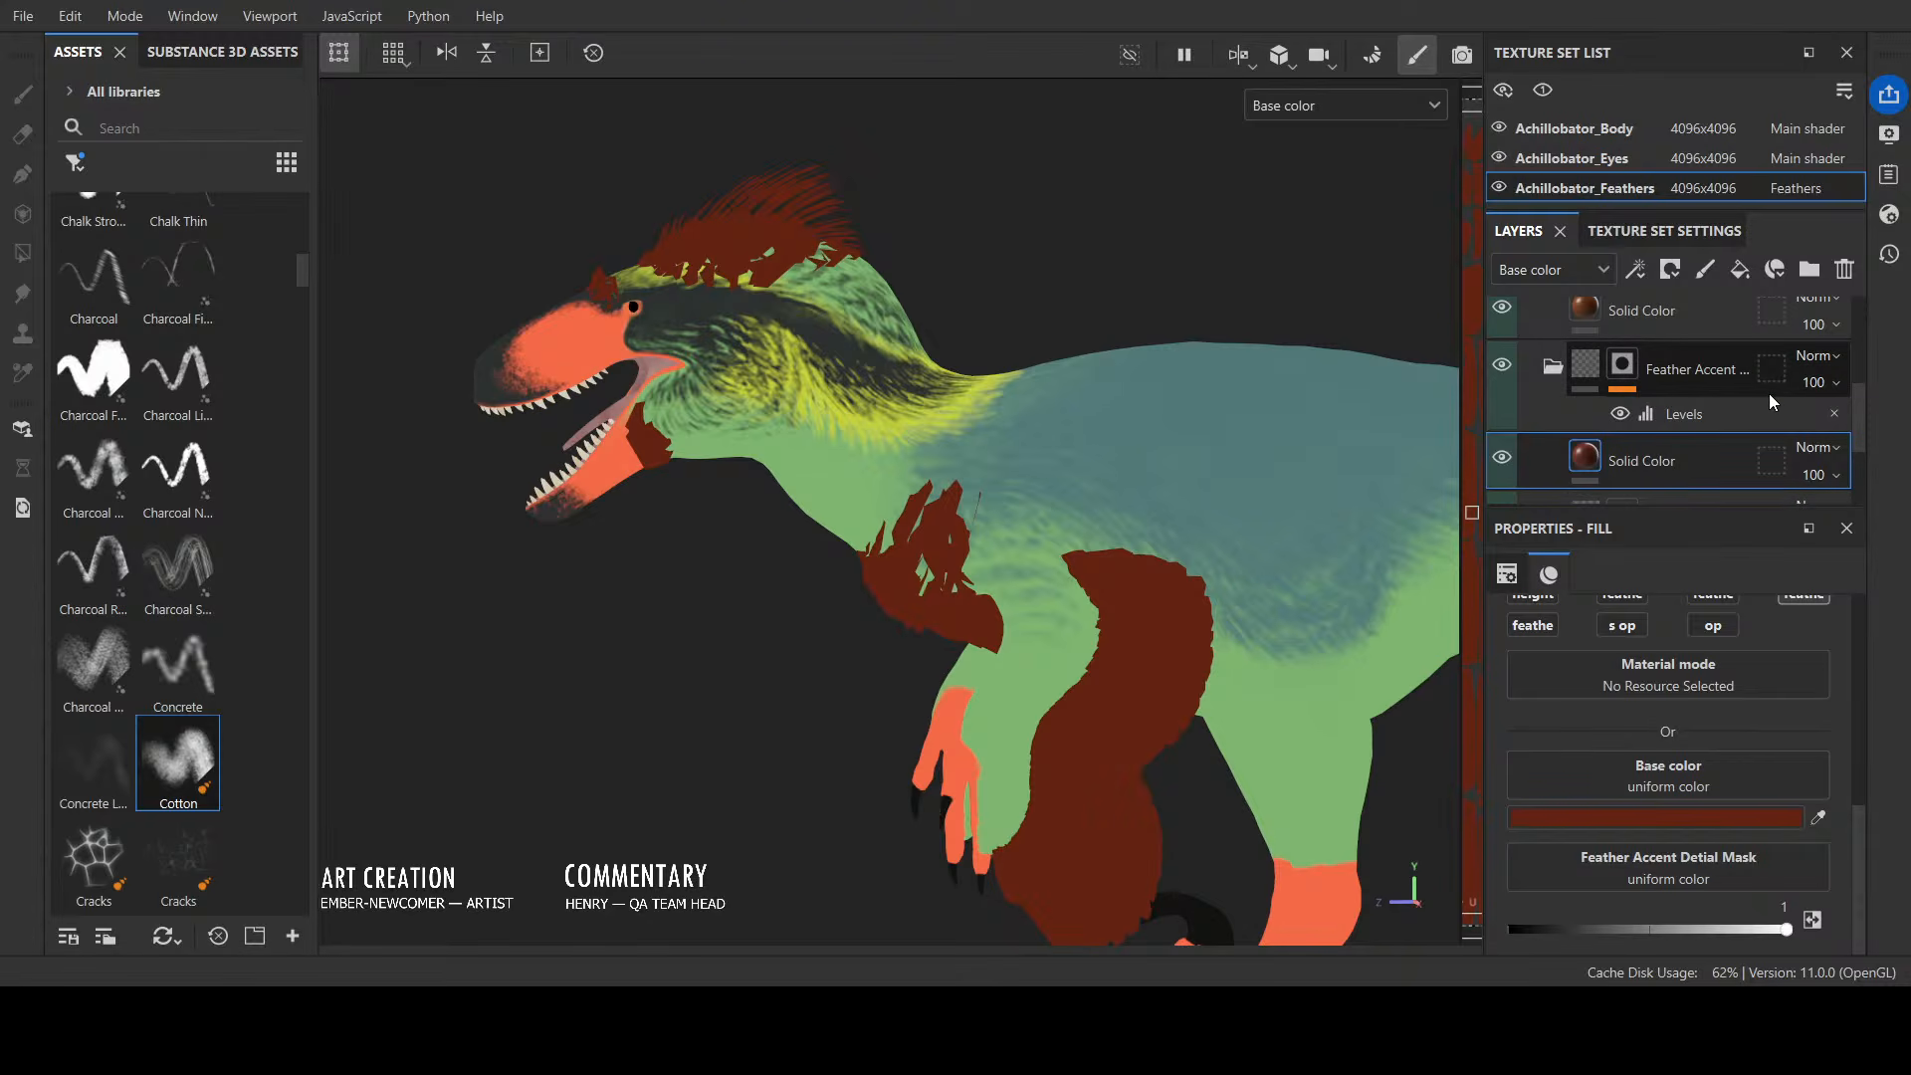
scroll(1718, 469, up, 2)
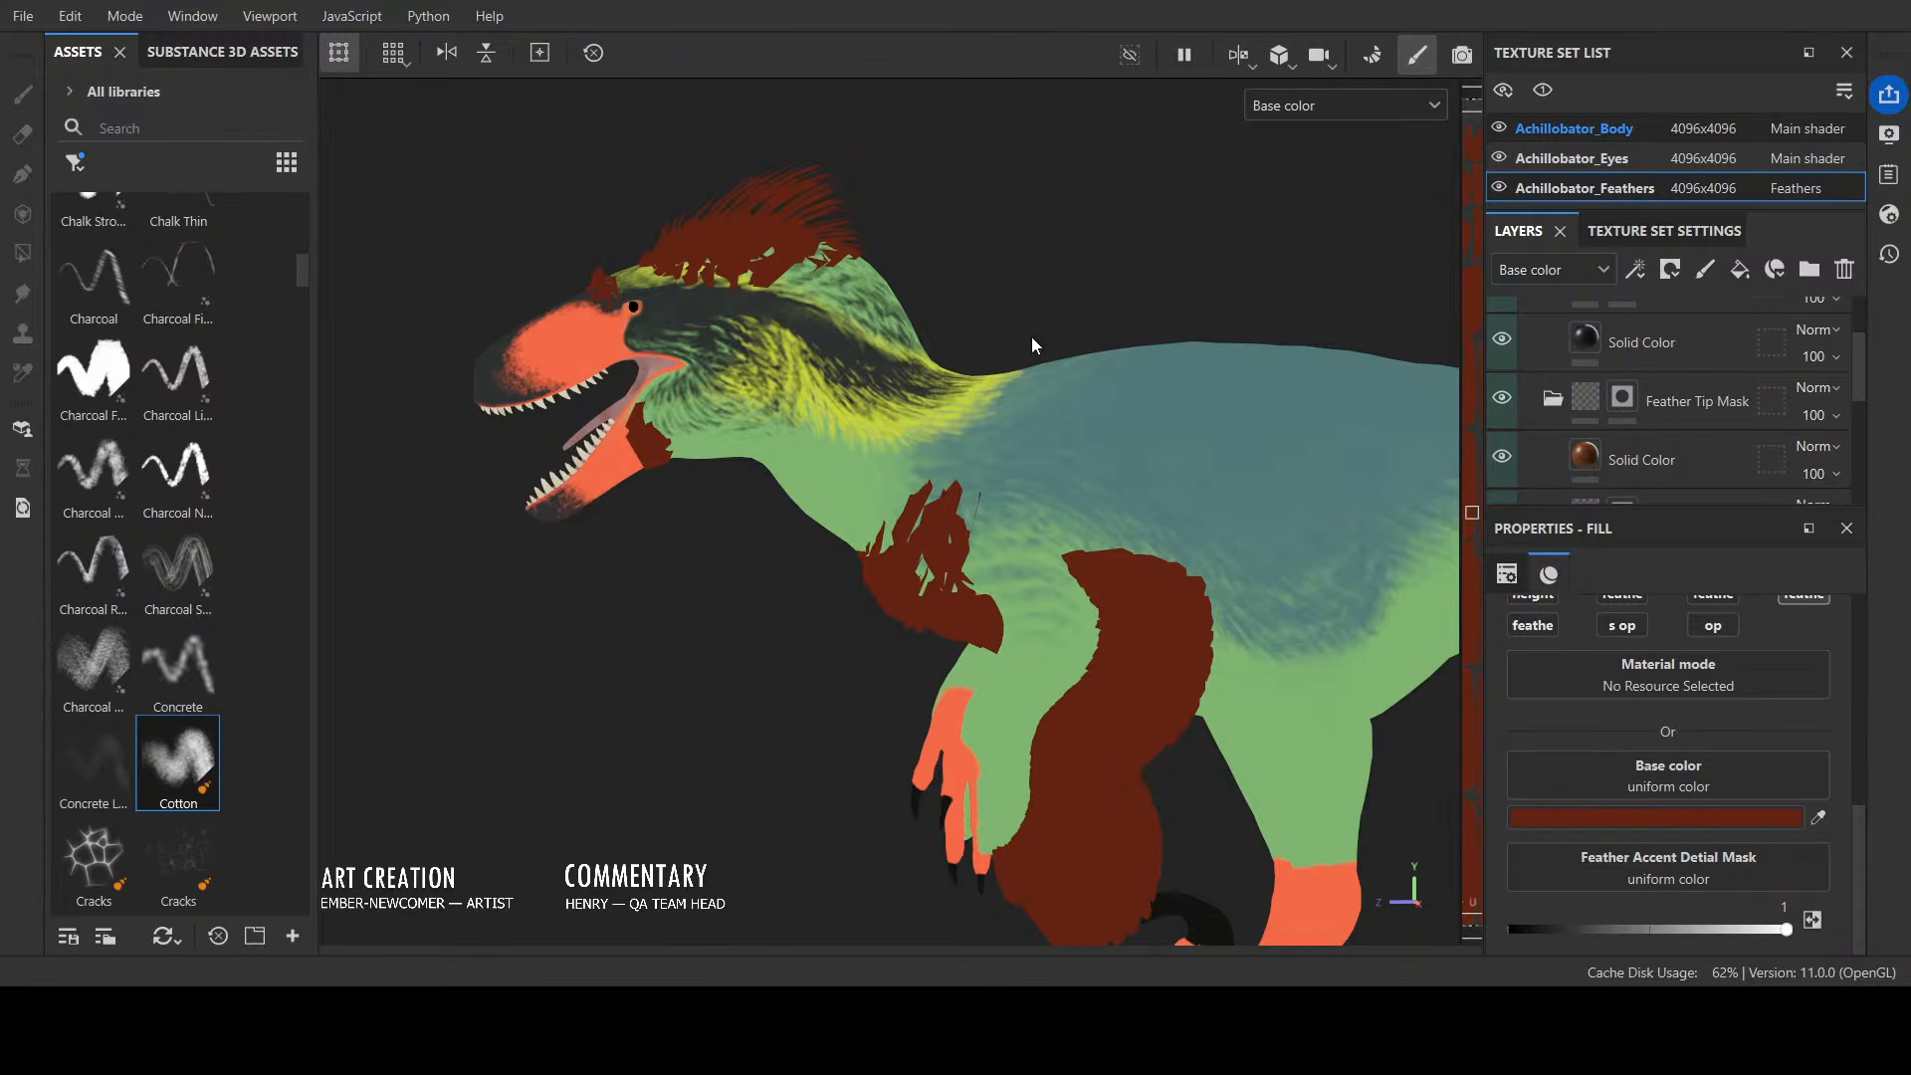
scroll(1632, 438, down, 5)
scroll(1632, 438, up, 1)
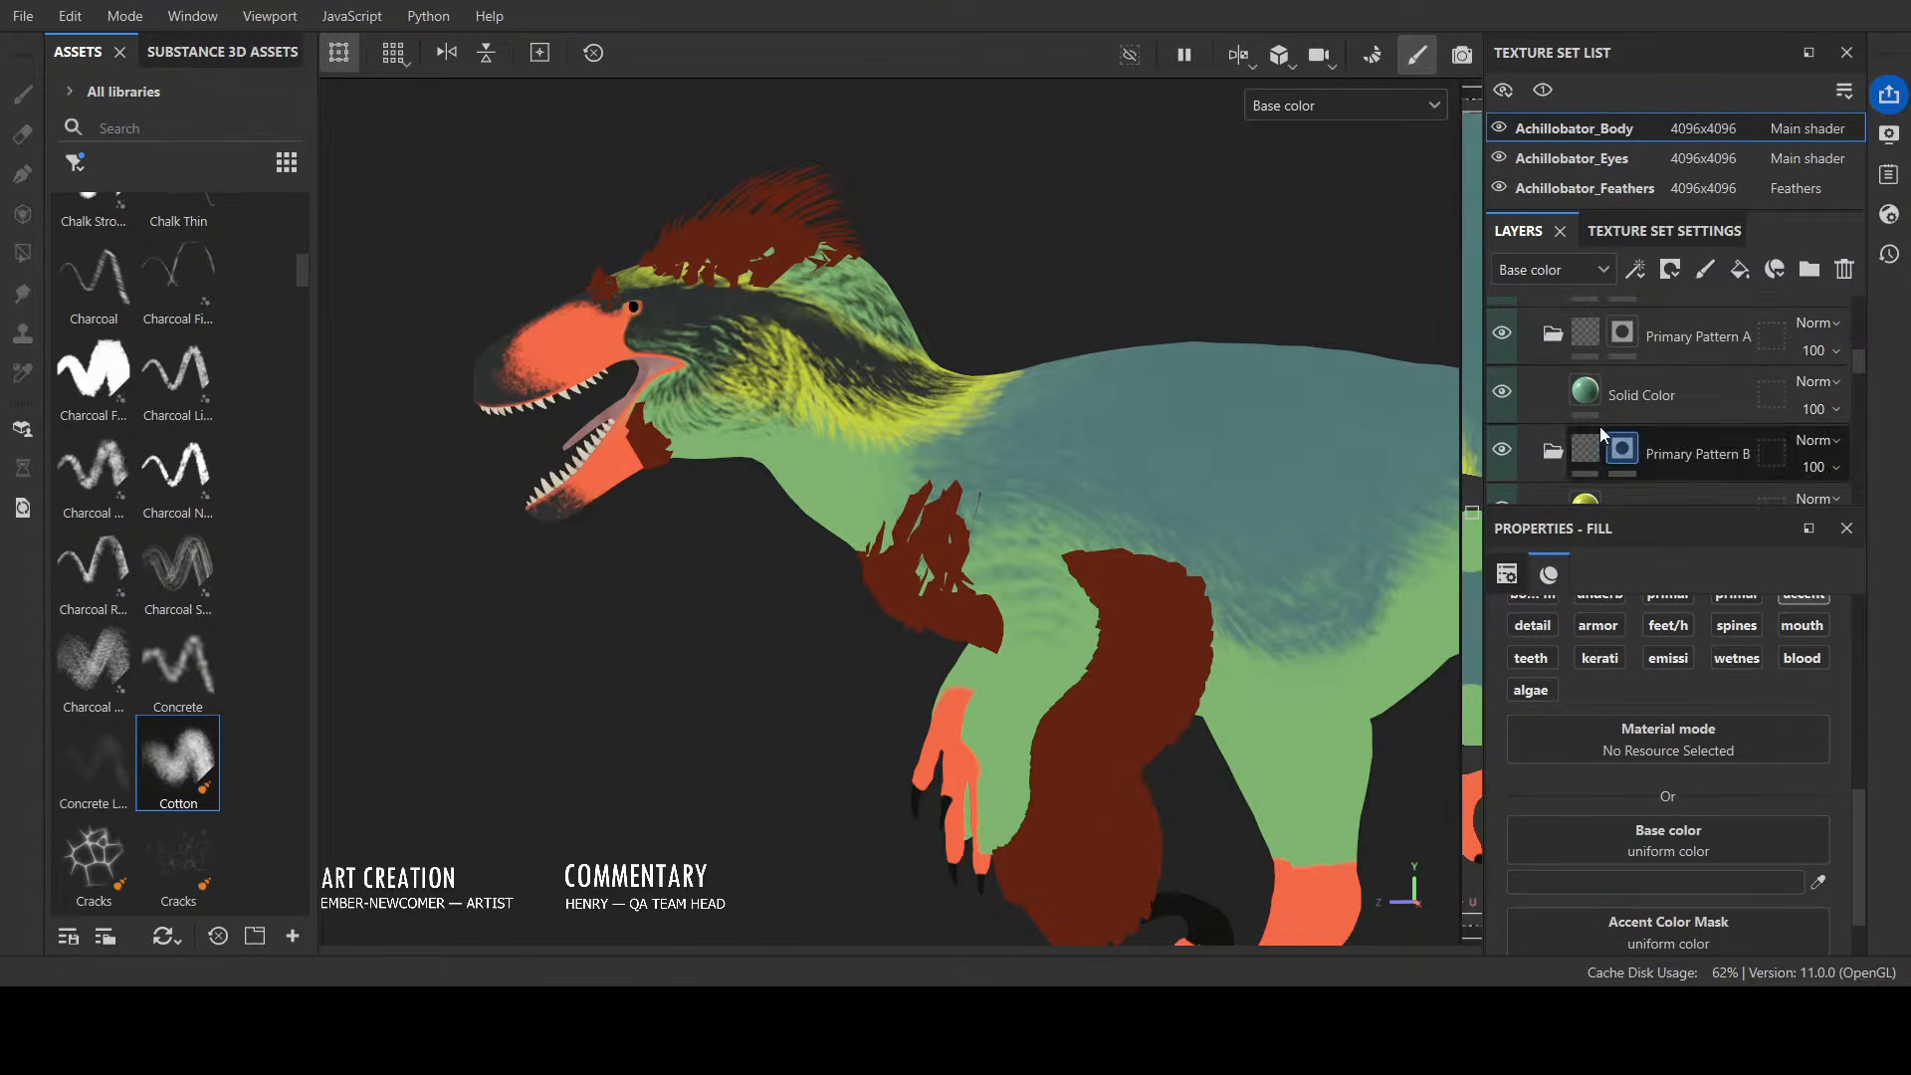
click(1595, 500)
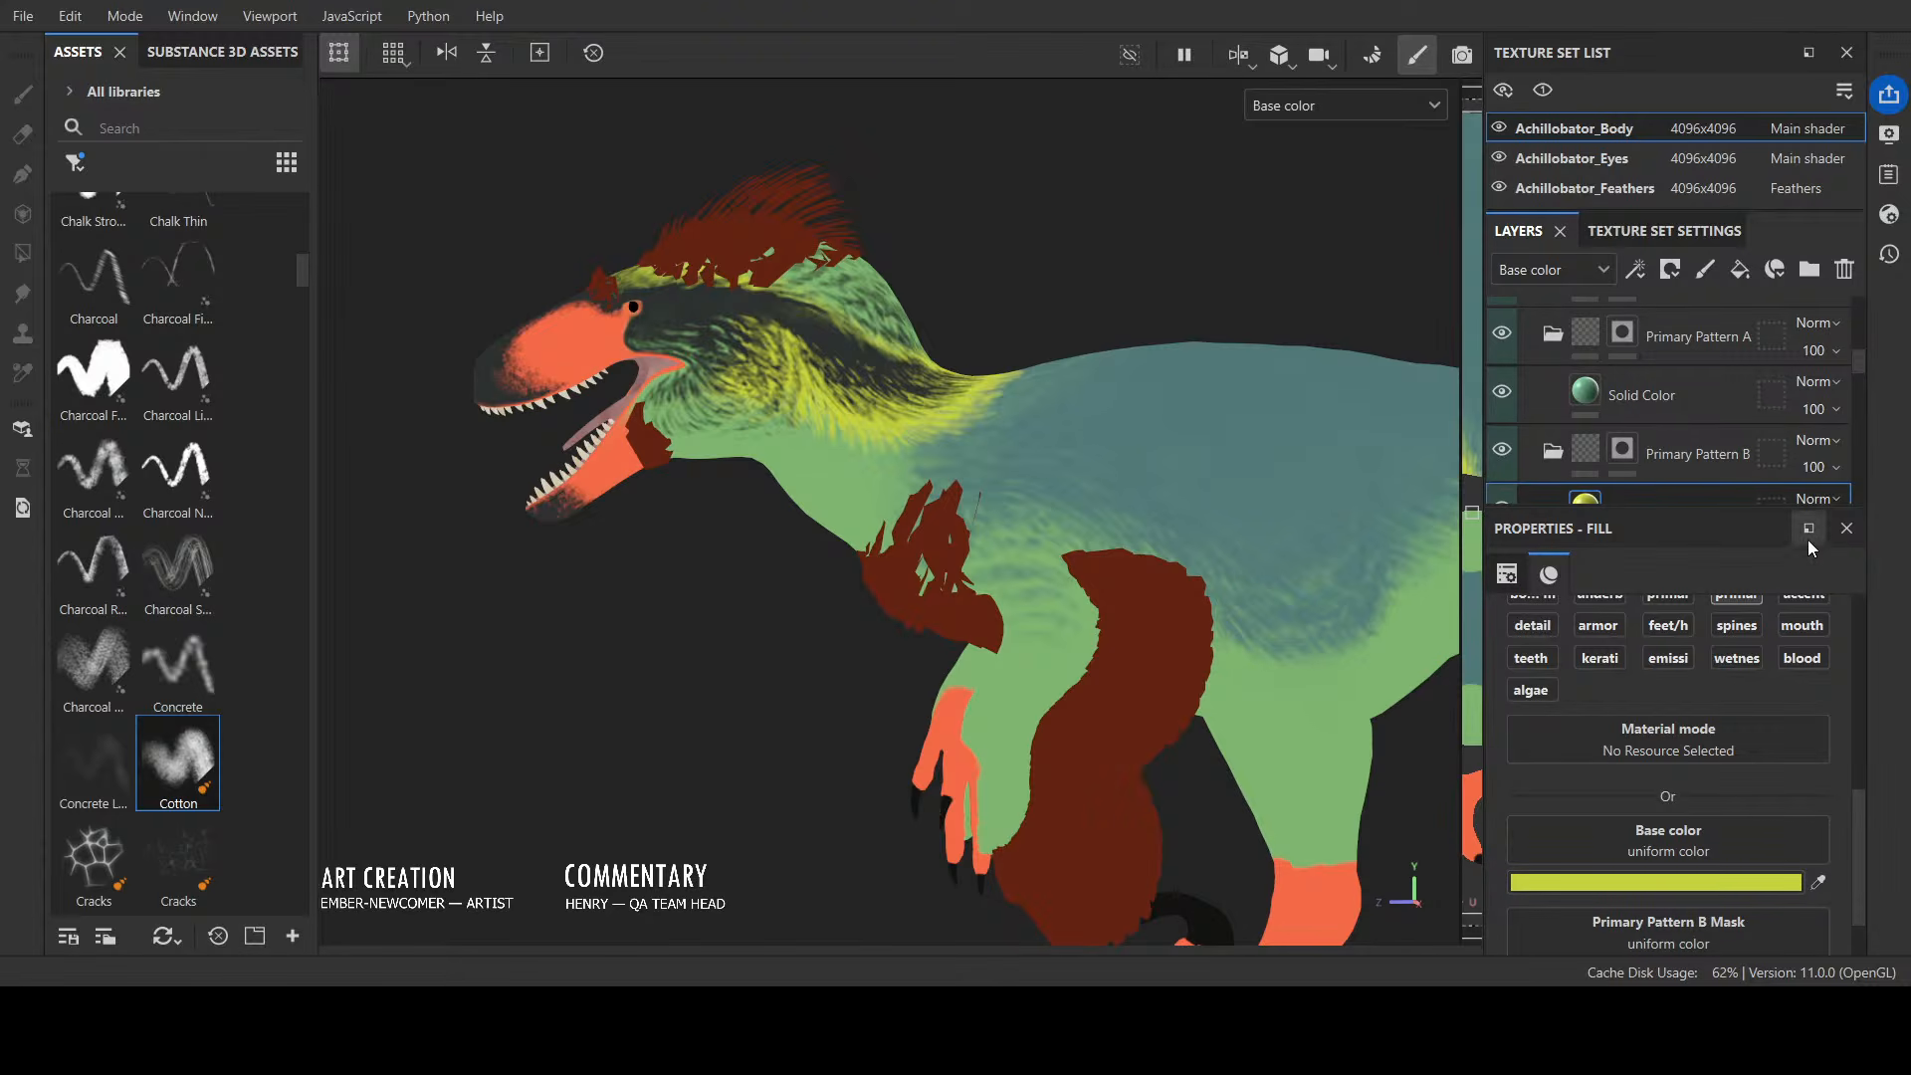
click(1611, 184)
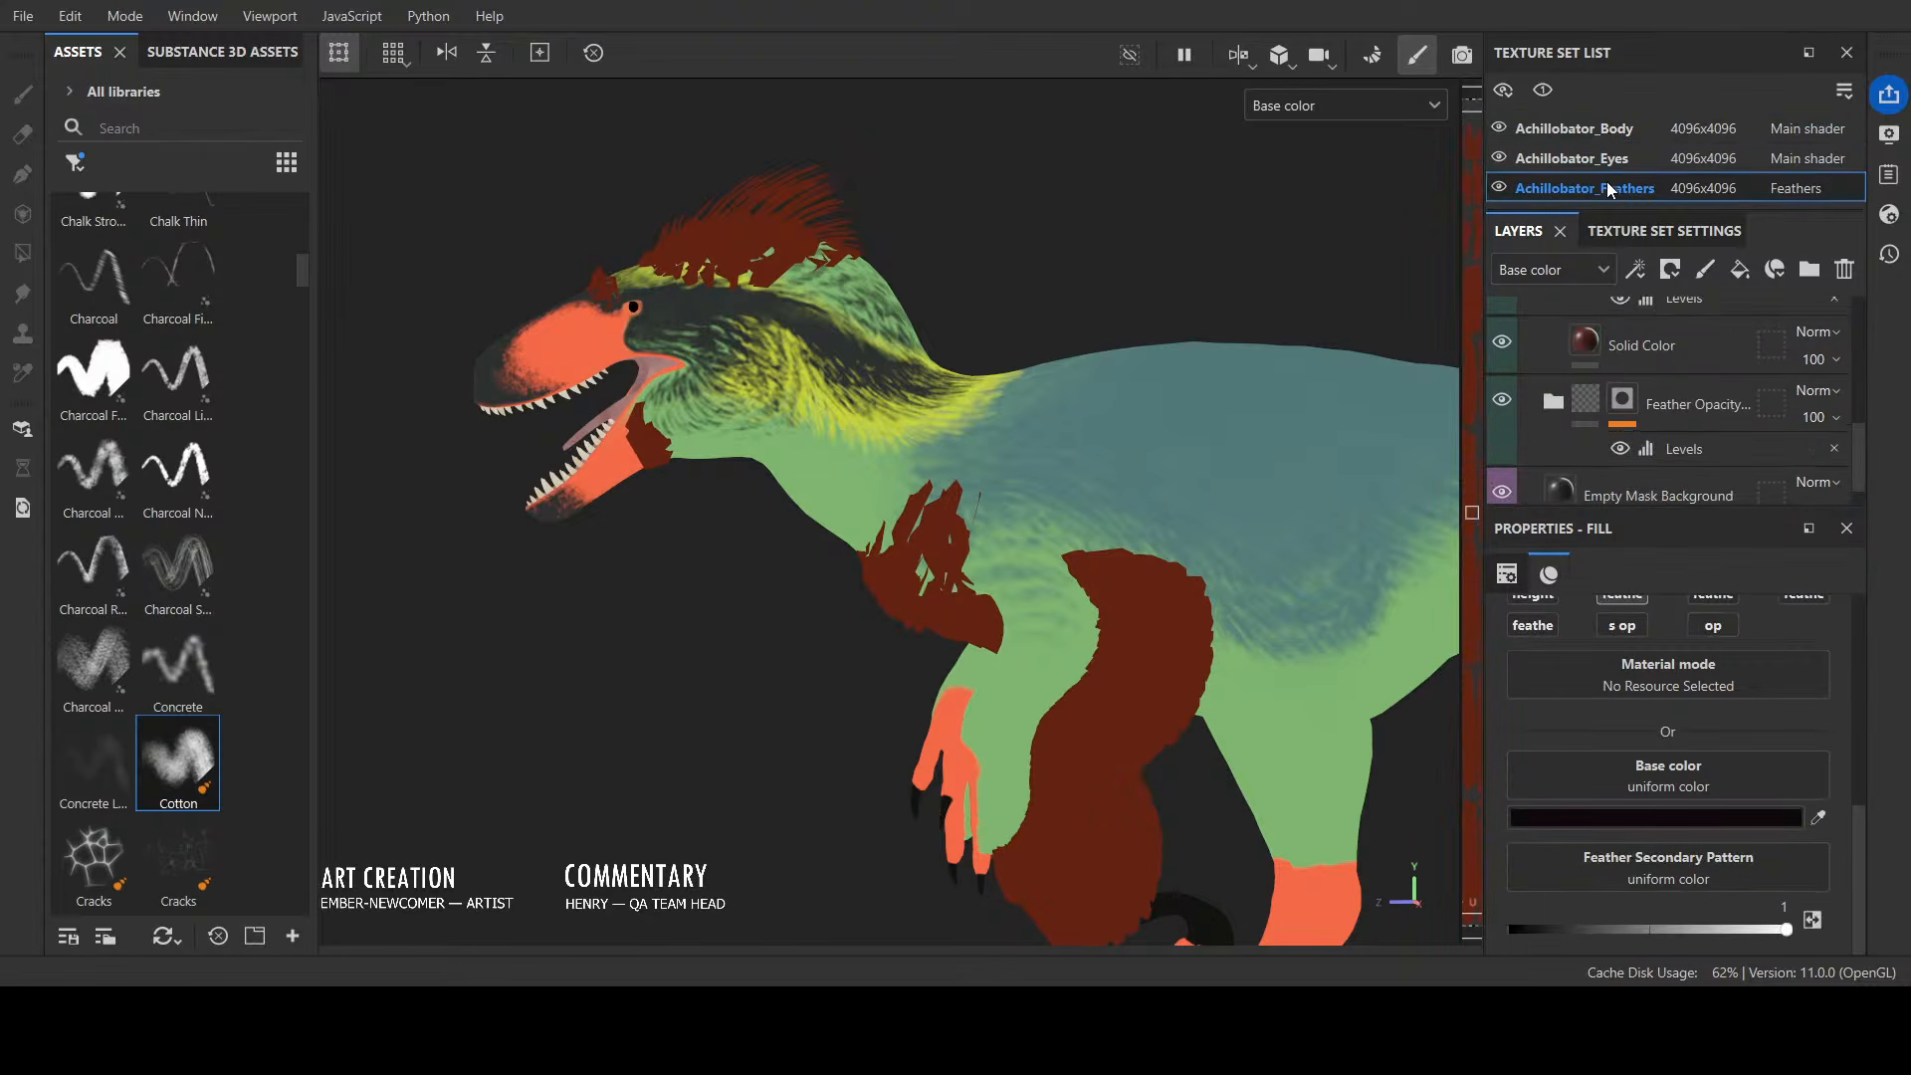
scroll(1676, 450, up, 5)
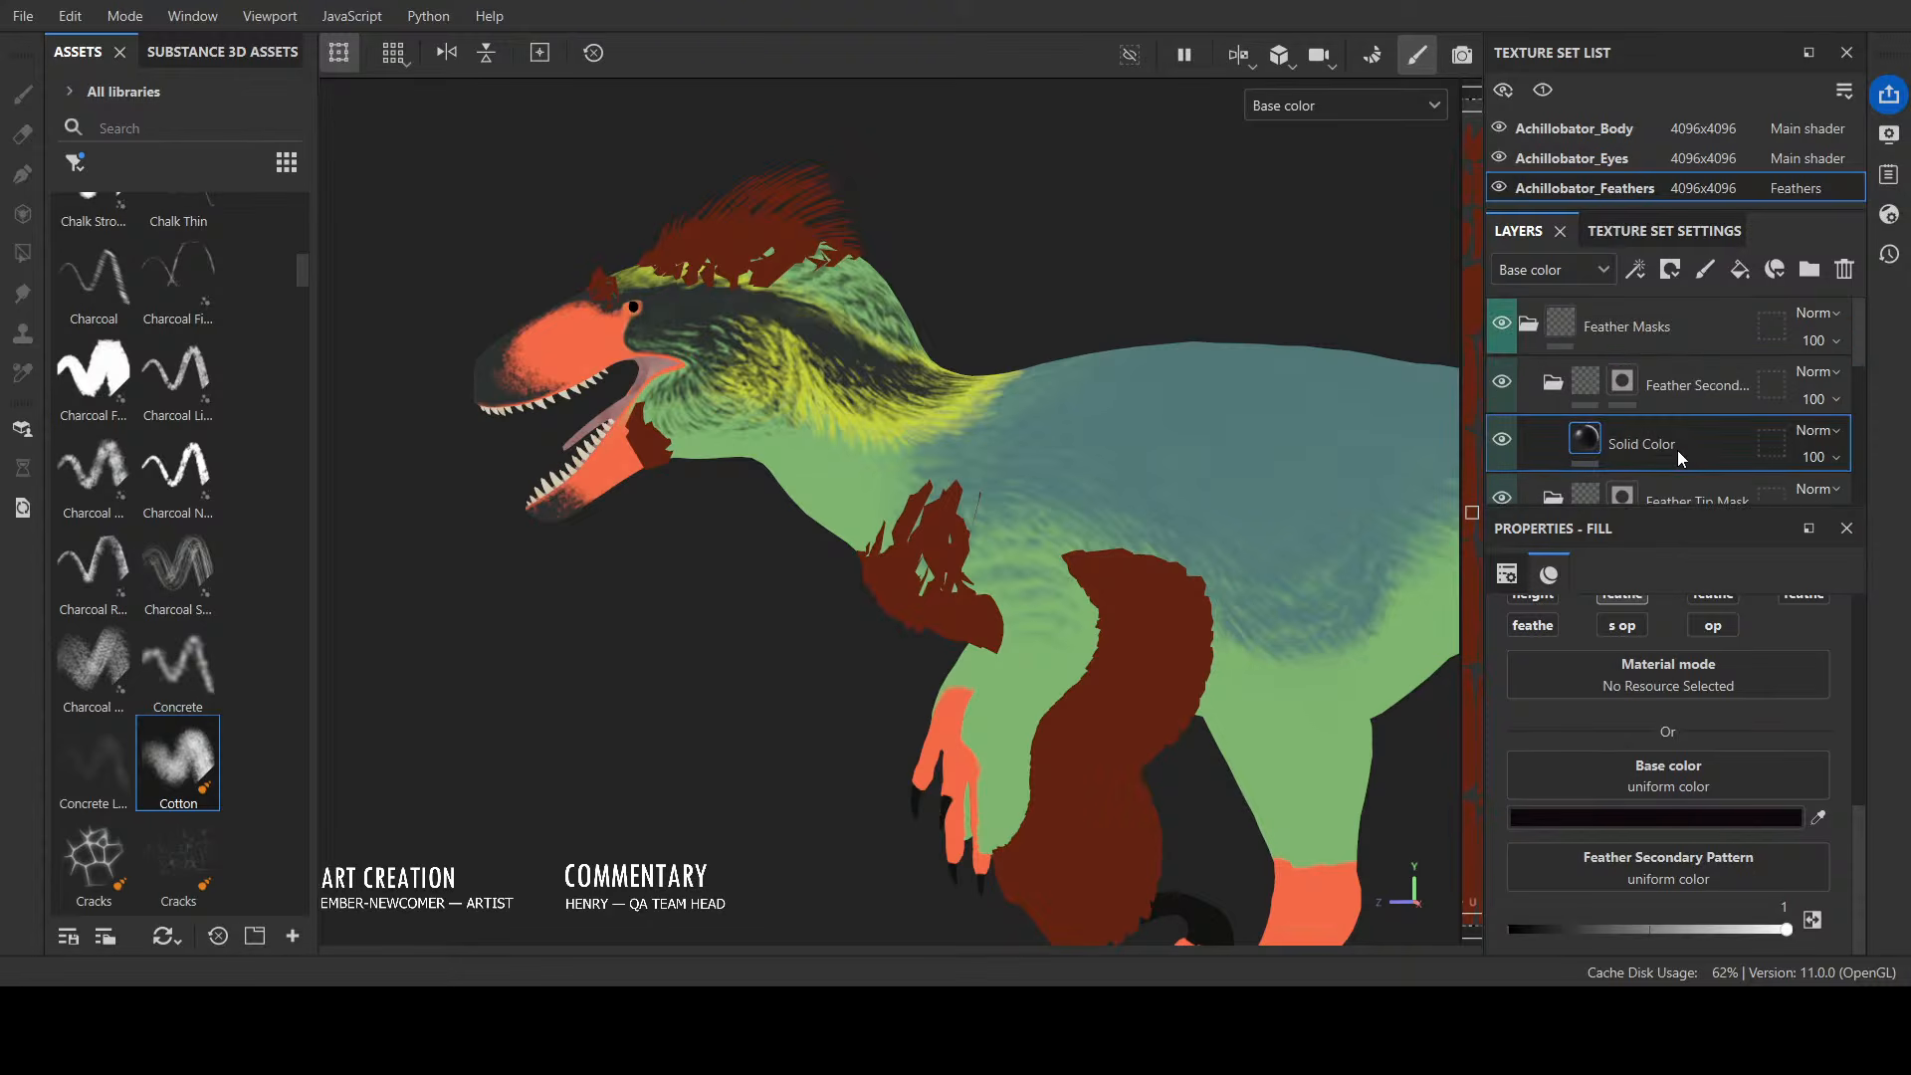
click(1676, 418)
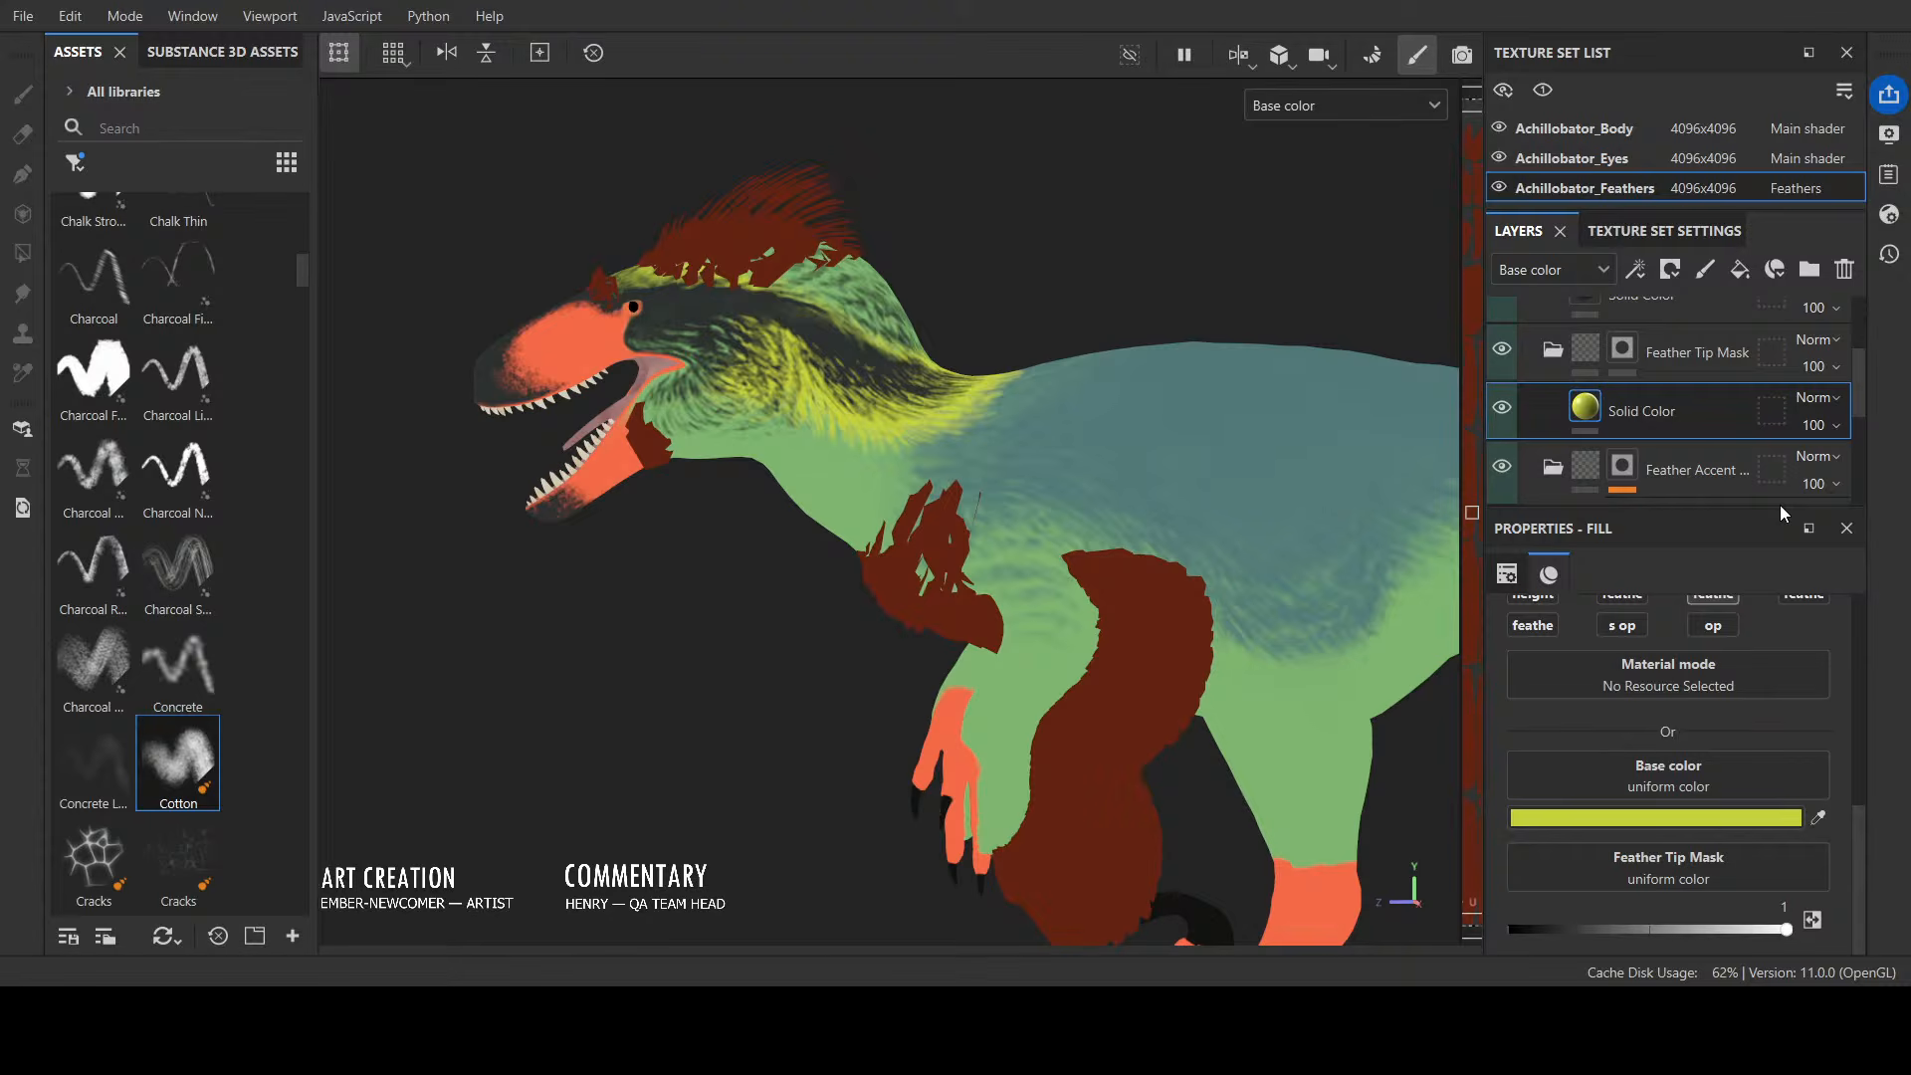
click(1644, 350)
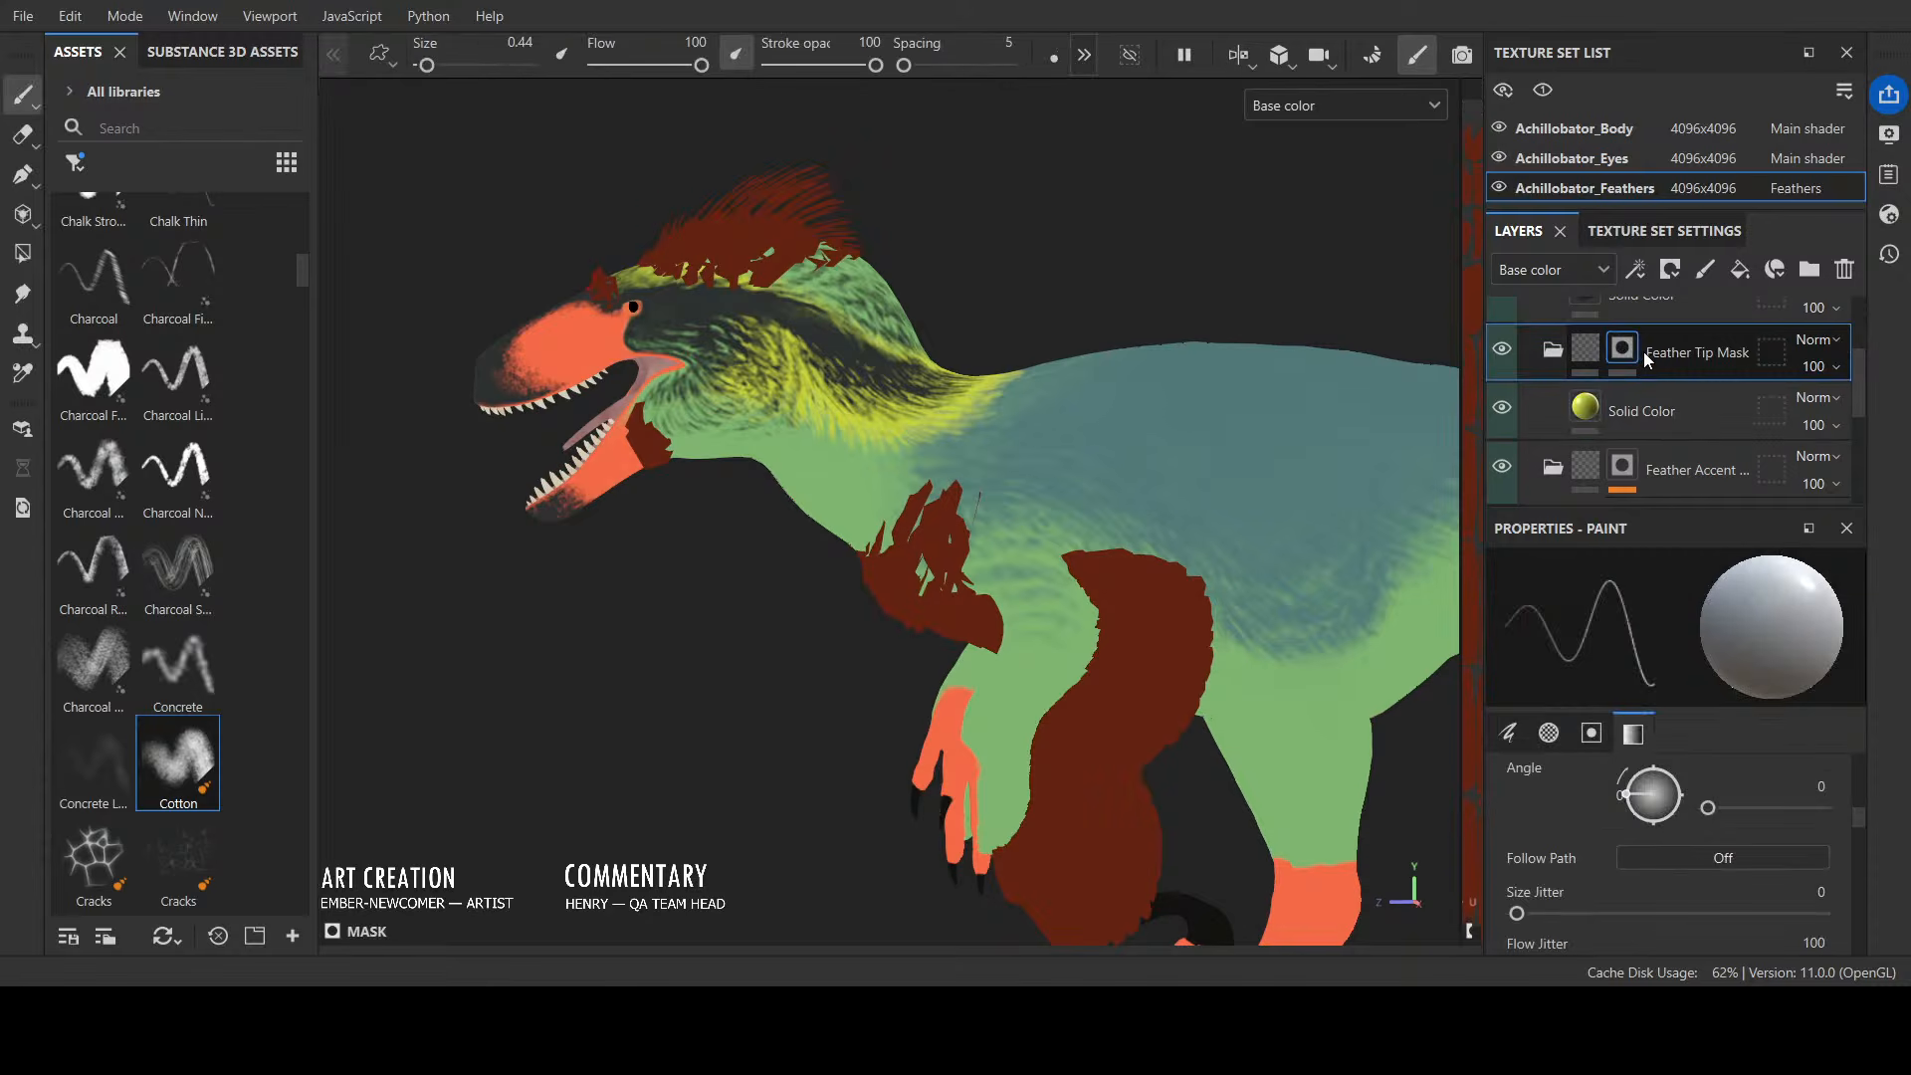
Step: Paint the head crest feathers into the Feather Tip Mask with the Cotton brush at size 4.29
key(bracketright)
key(bracketright)
key(bracketright)
key(bracketright)
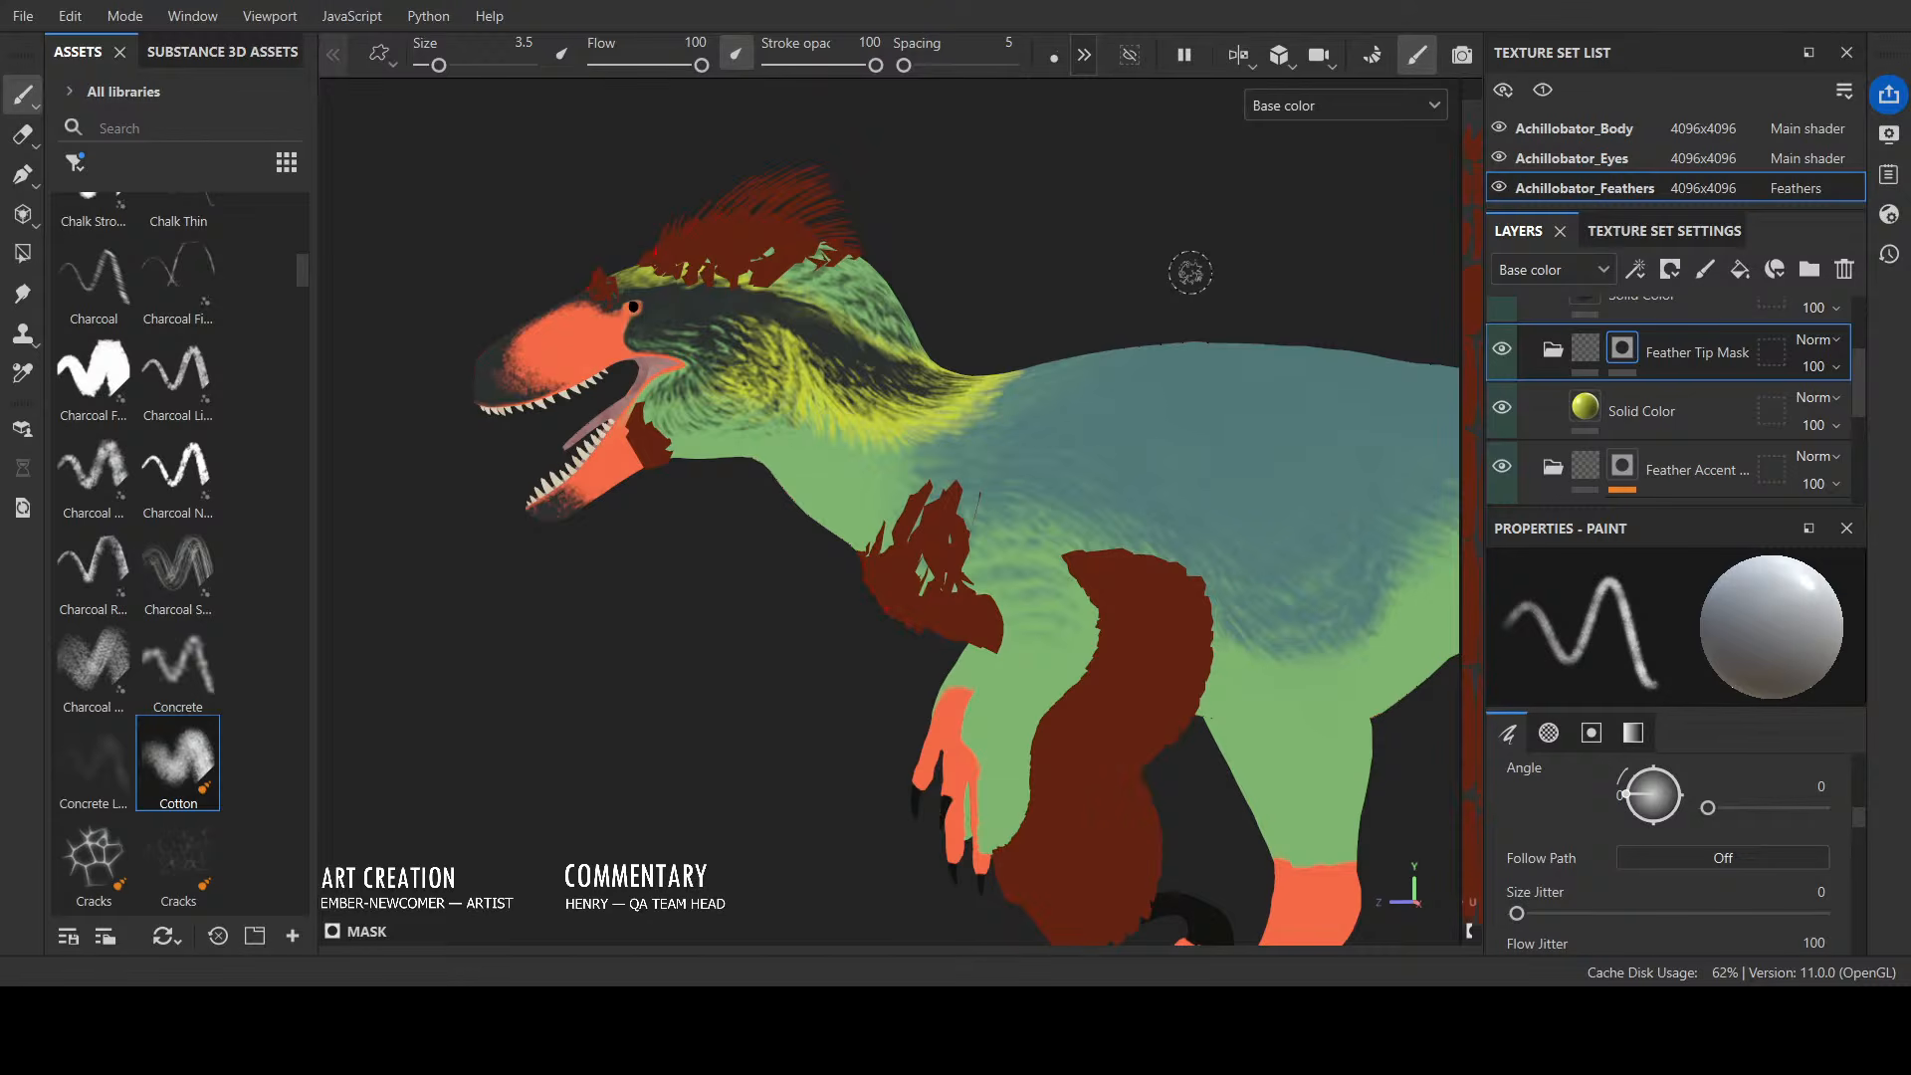
key(bracketright)
drag(703, 227, 756, 234)
alt+drag(963, 248, 1079, 286)
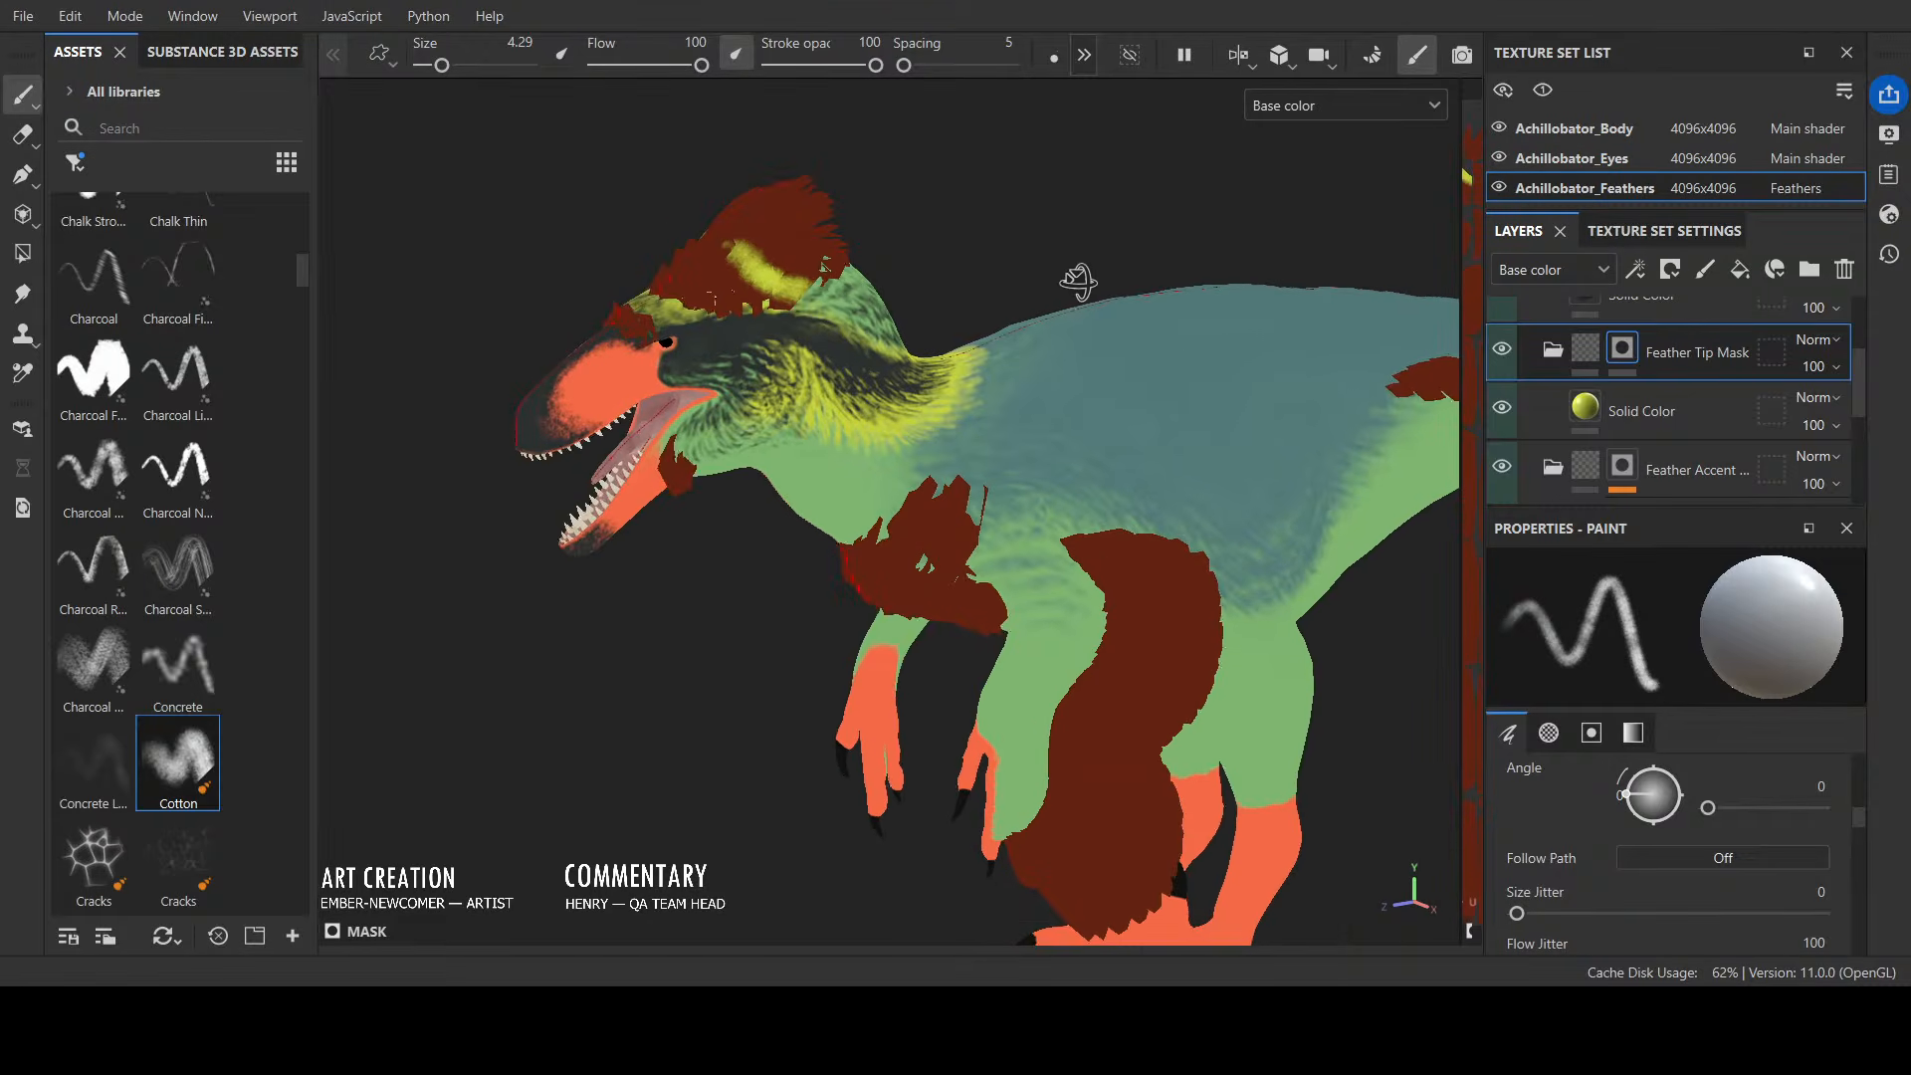
mouse_move(665, 321)
mouse_down()
mouse_move(636, 321)
mouse_move(816, 194)
mouse_move(811, 224)
mouse_up()
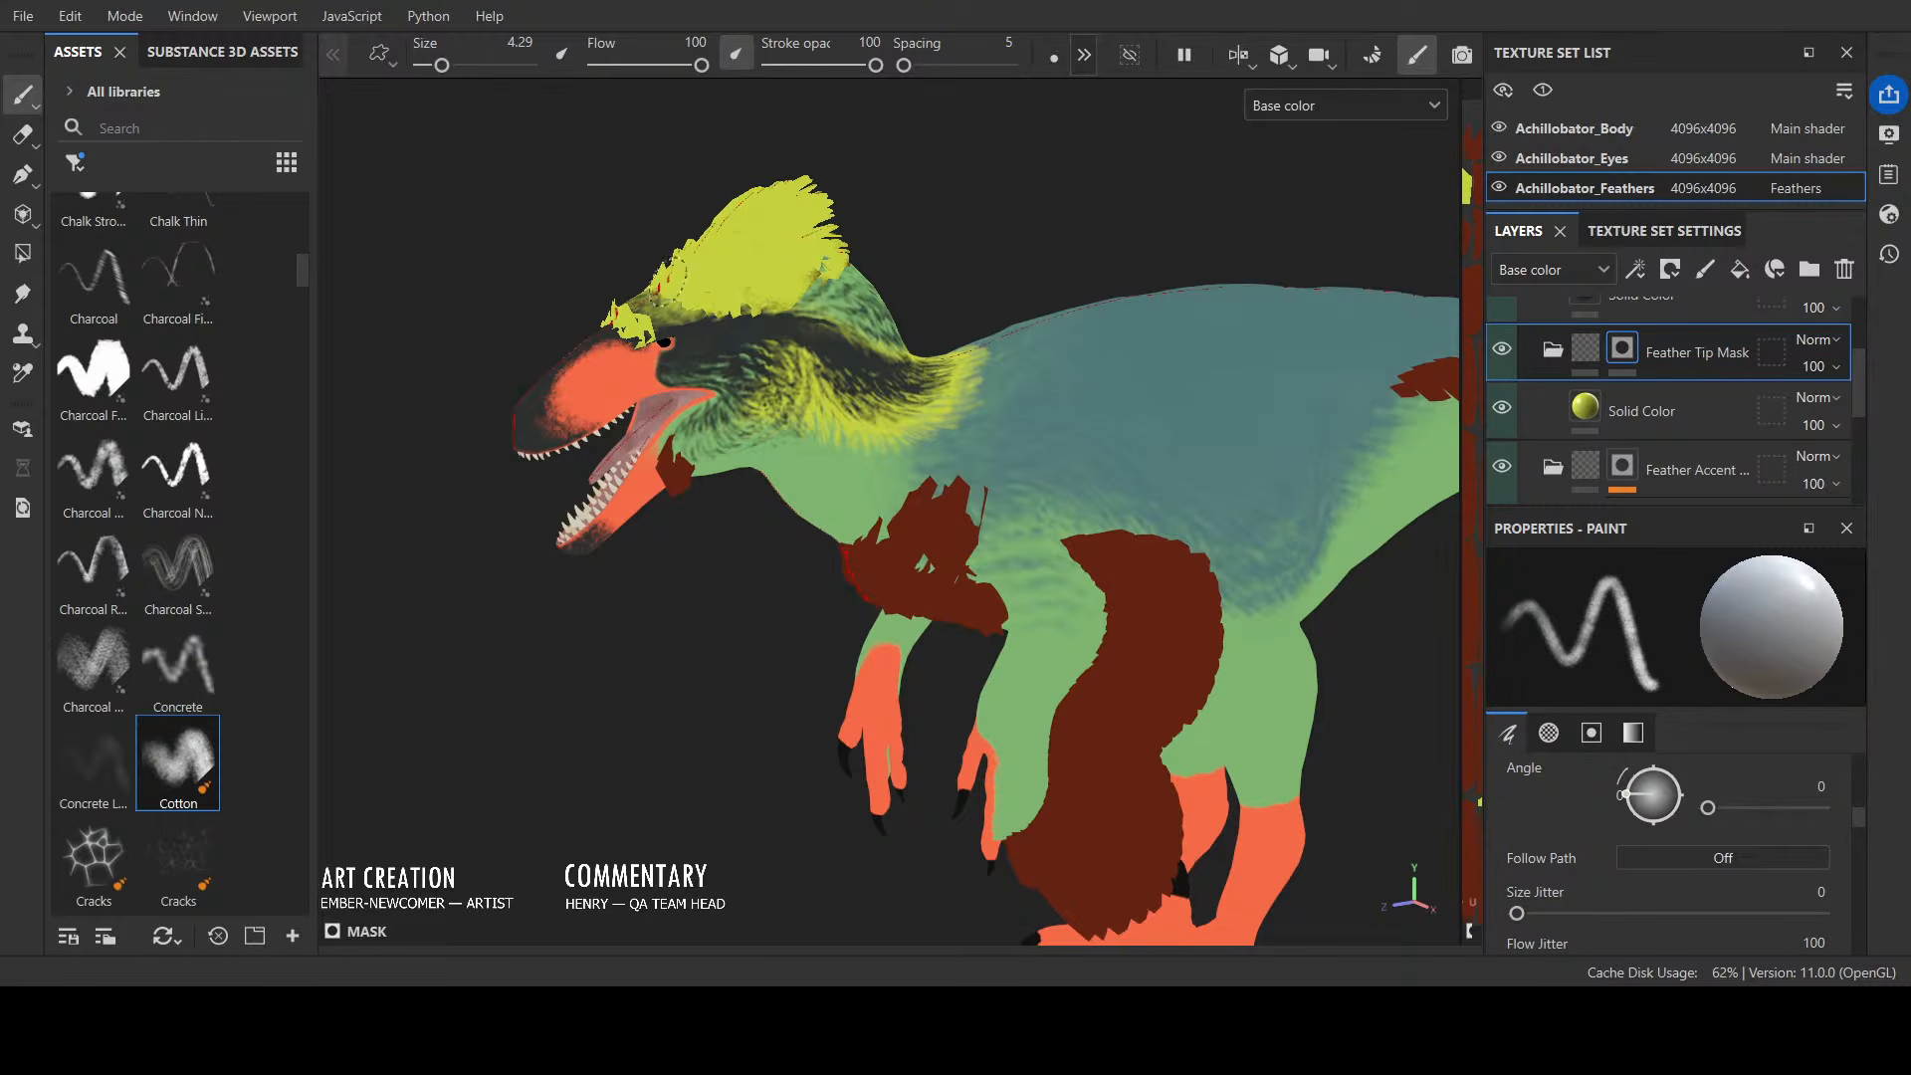
Step: Paint the small feather tuft behind the lower jaw into the Feather Tip Mask
mouse_move(946, 242)
alt+mouse_down()
mouse_move(874, 260)
mouse_move(809, 224)
mouse_move(726, 227)
alt+mouse_up()
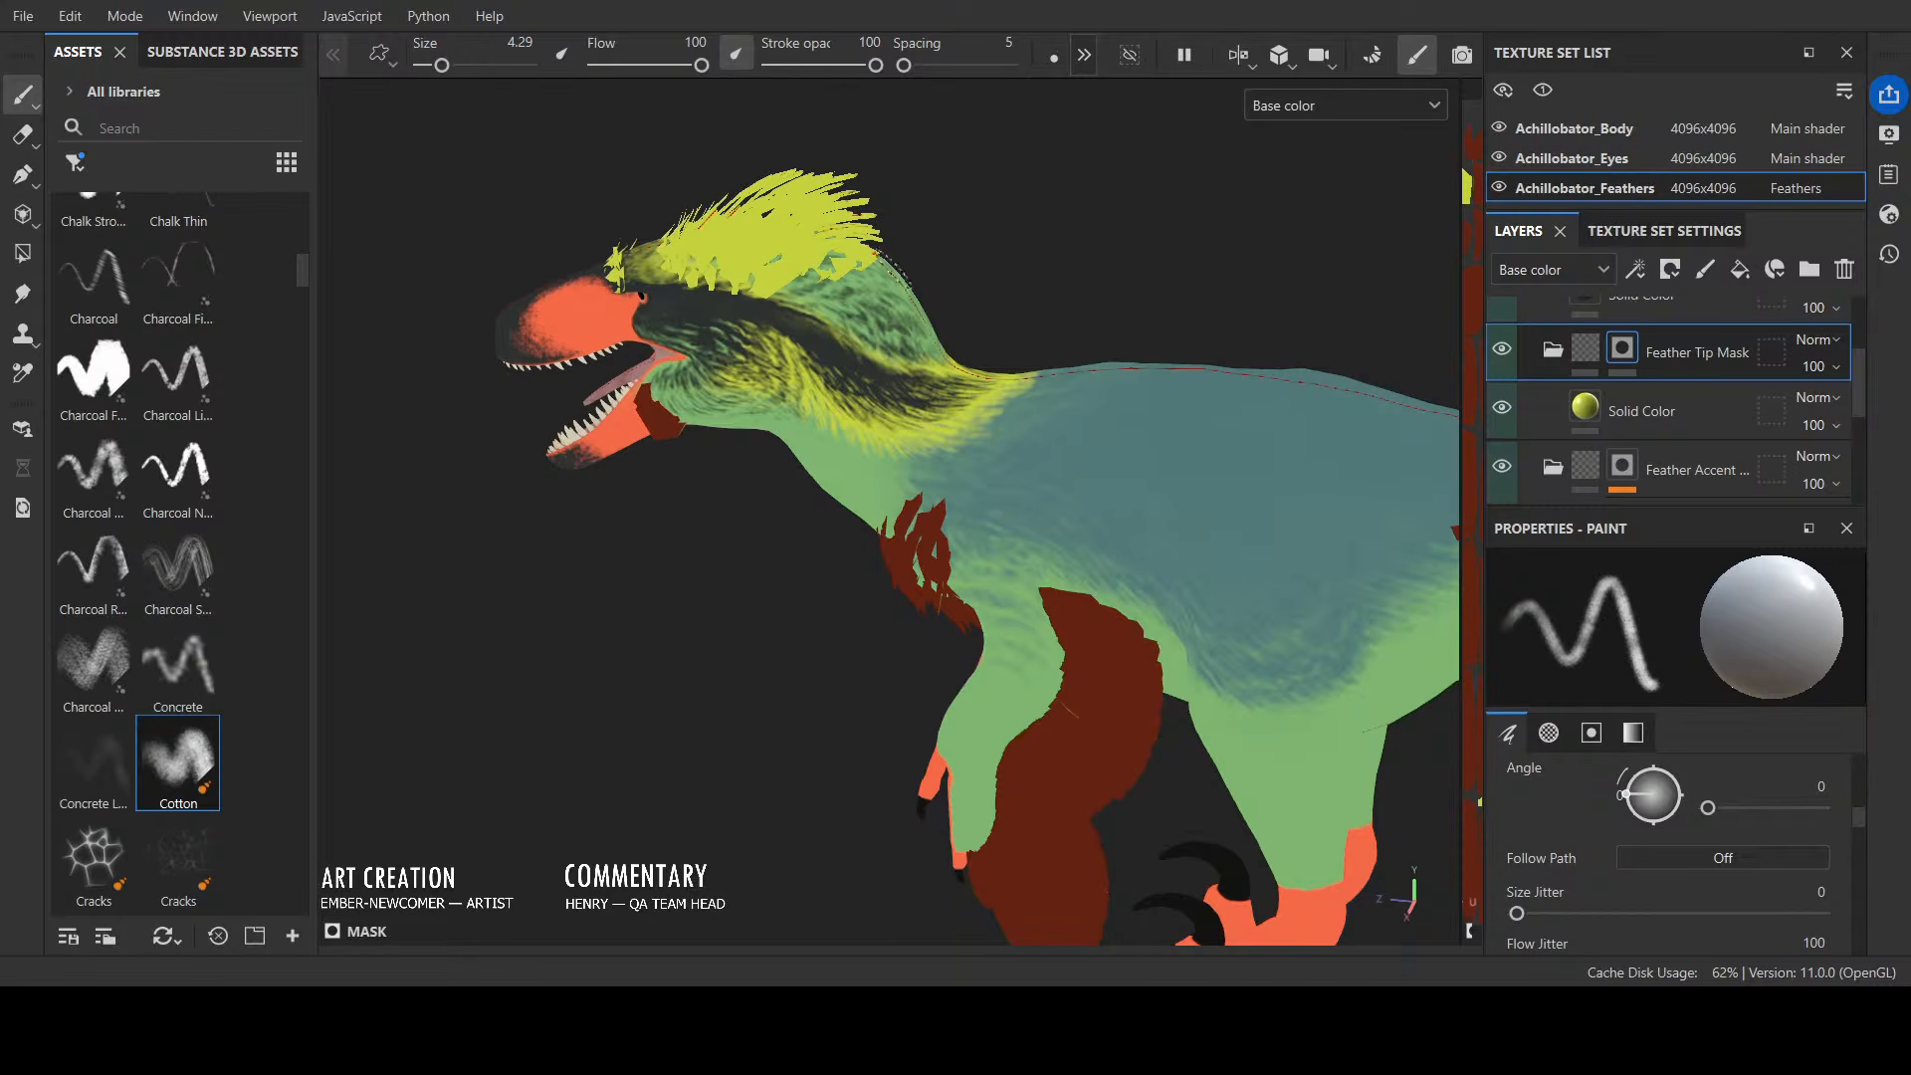
alt+drag(921, 256, 971, 239)
alt+drag(825, 248, 938, 236)
mouse_move(631, 400)
mouse_down()
mouse_move(657, 462)
mouse_move(637, 438)
mouse_move(756, 378)
mouse_move(867, 419)
mouse_move(995, 601)
mouse_move(869, 362)
mouse_move(692, 435)
mouse_up()
Step: Examine the painted crest and throat feathers from several angles, in both the flat base color and the full material
scroll(692, 435, down, 3)
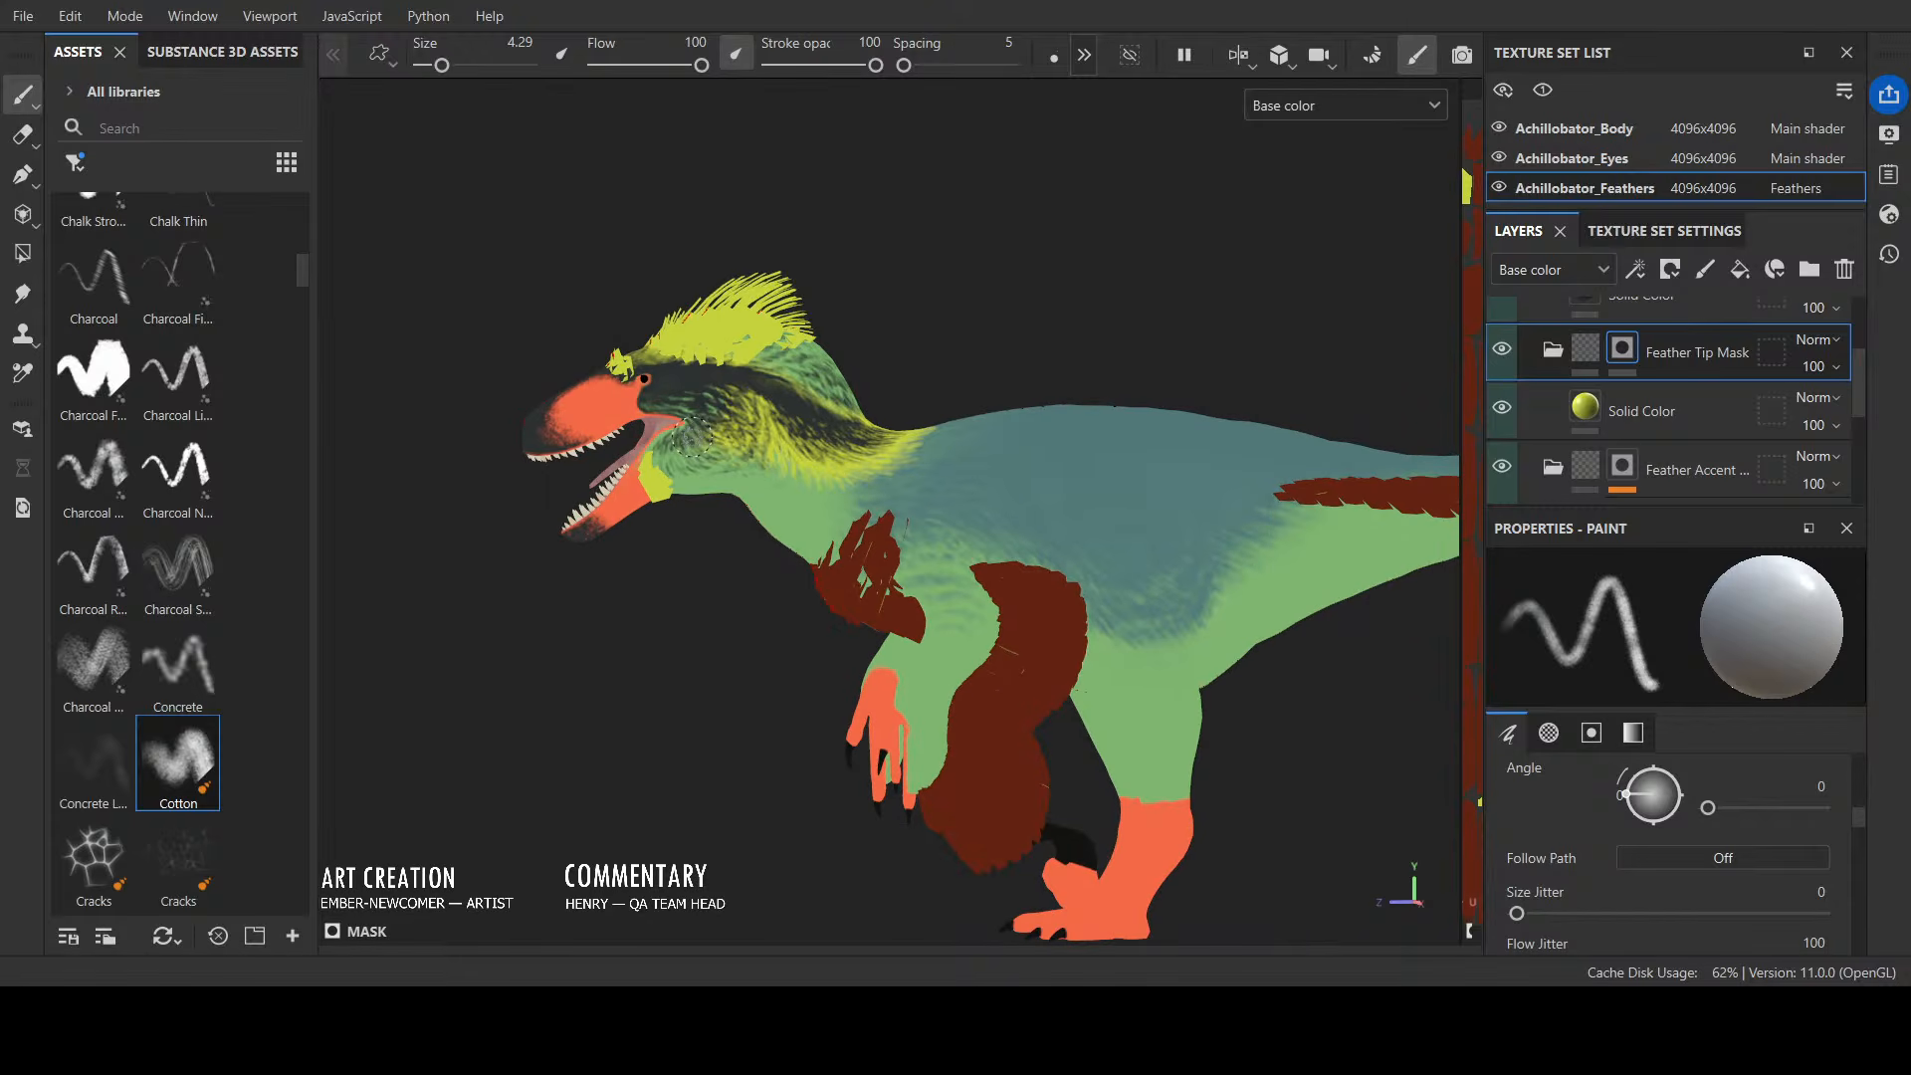
scroll(691, 435, up, 4)
scroll(575, 611, down, 2)
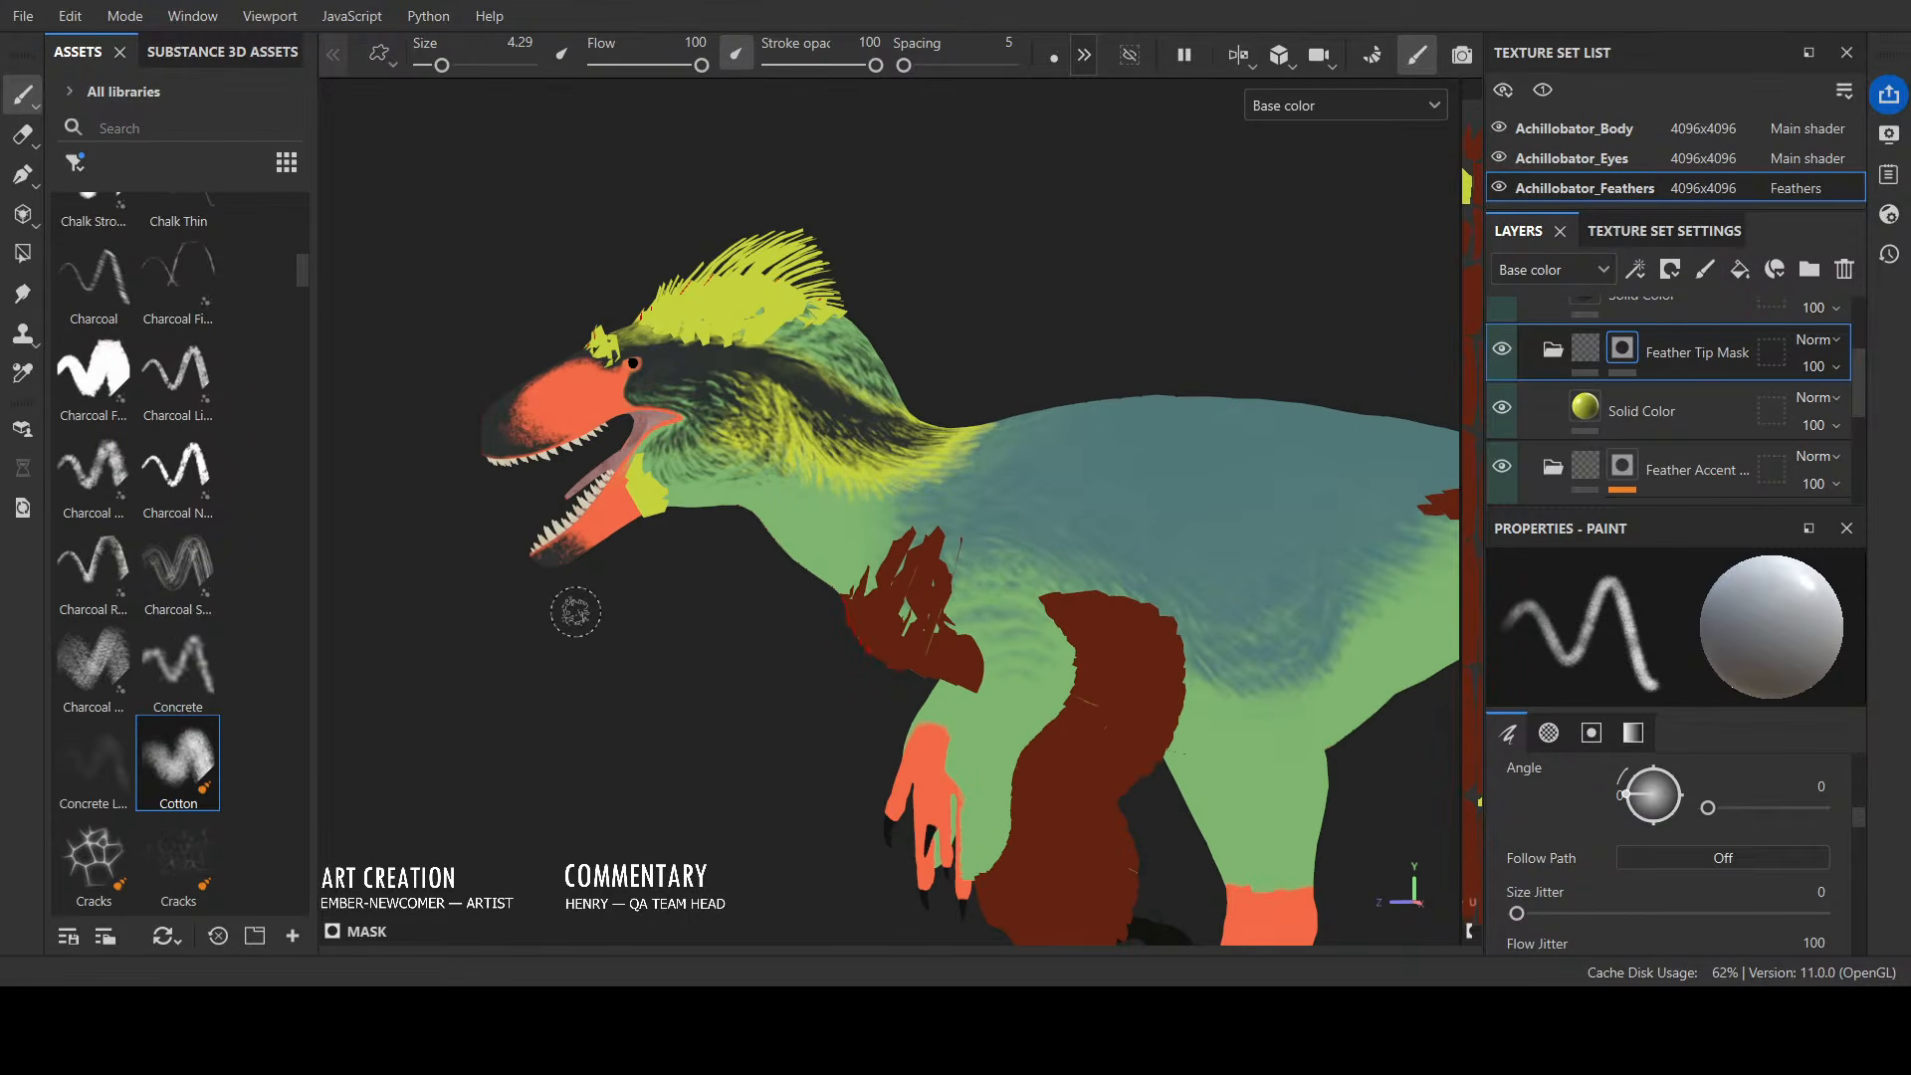
mouse_move(567, 555)
alt+mouse_down()
mouse_move(772, 584)
mouse_move(675, 557)
alt+mouse_up()
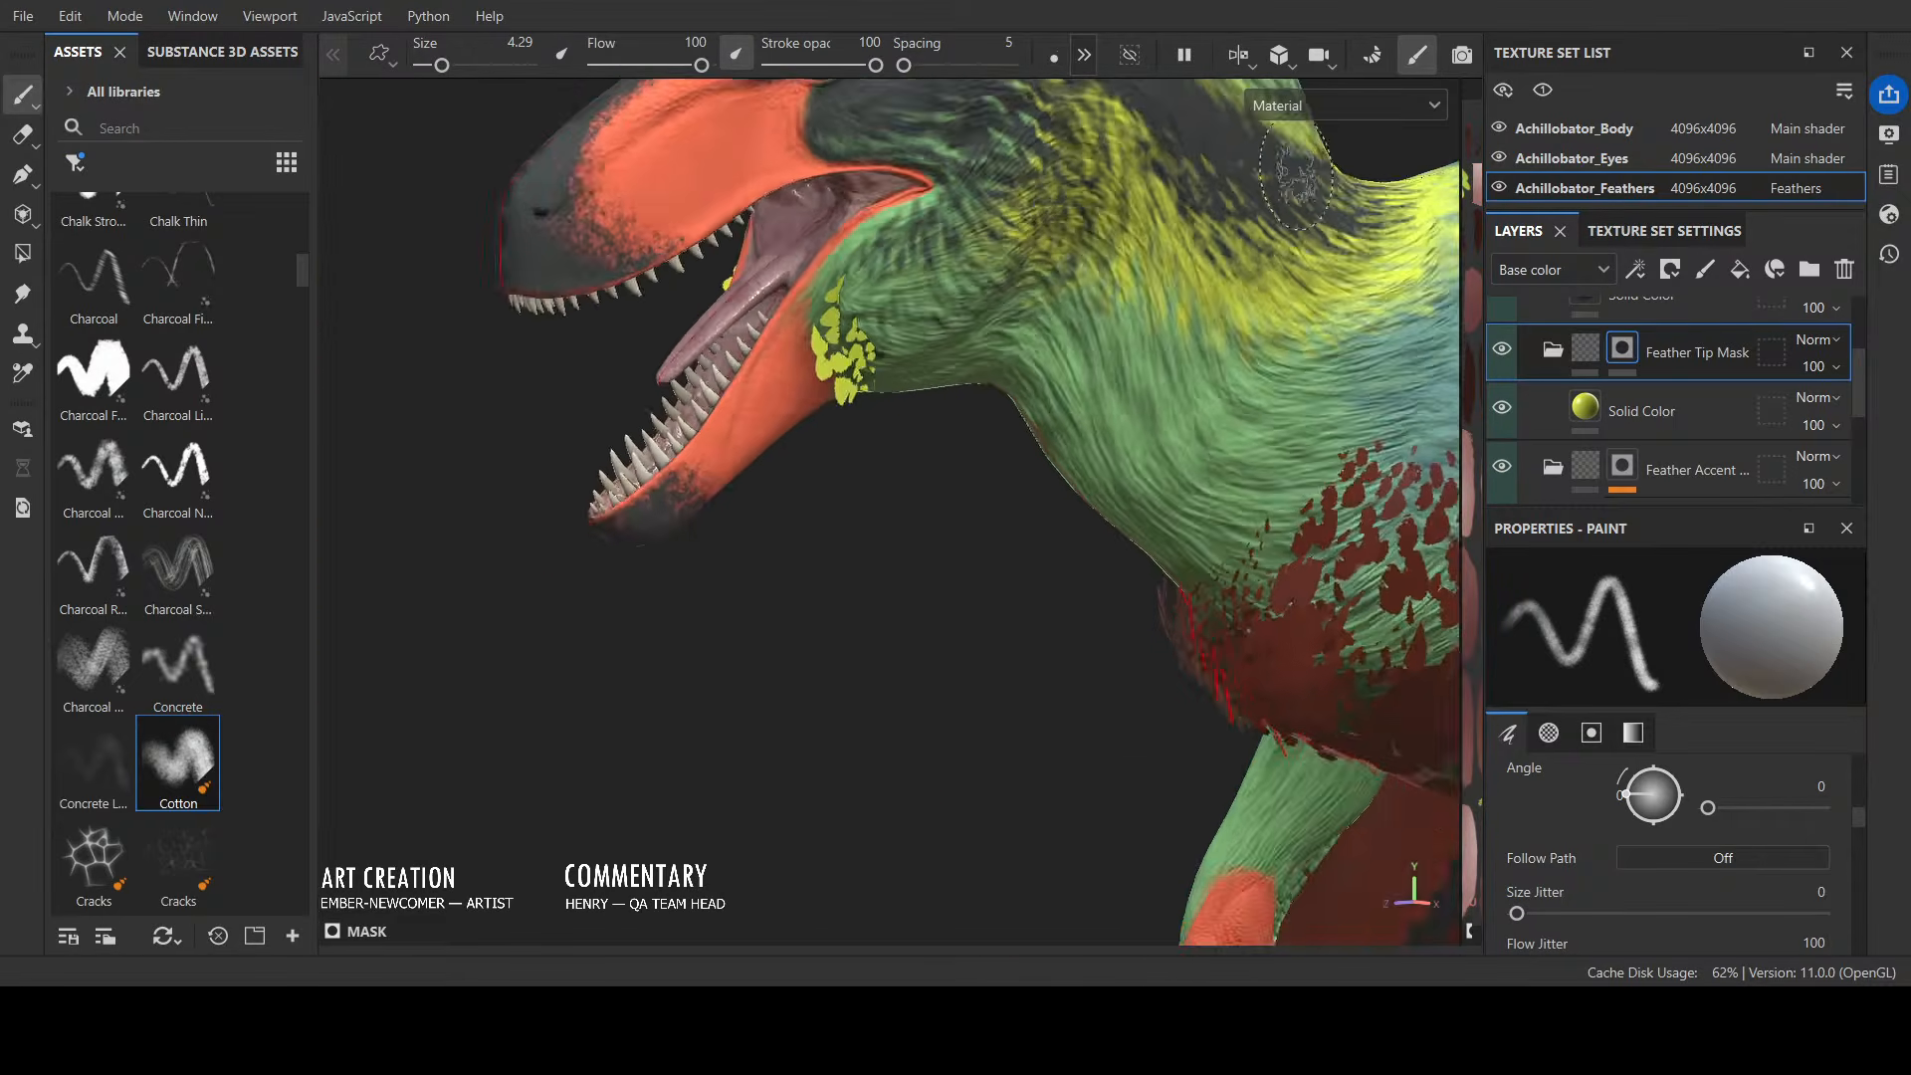
scroll(1298, 171, down, 4)
alt+middle_drag(1030, 616, 776, 870)
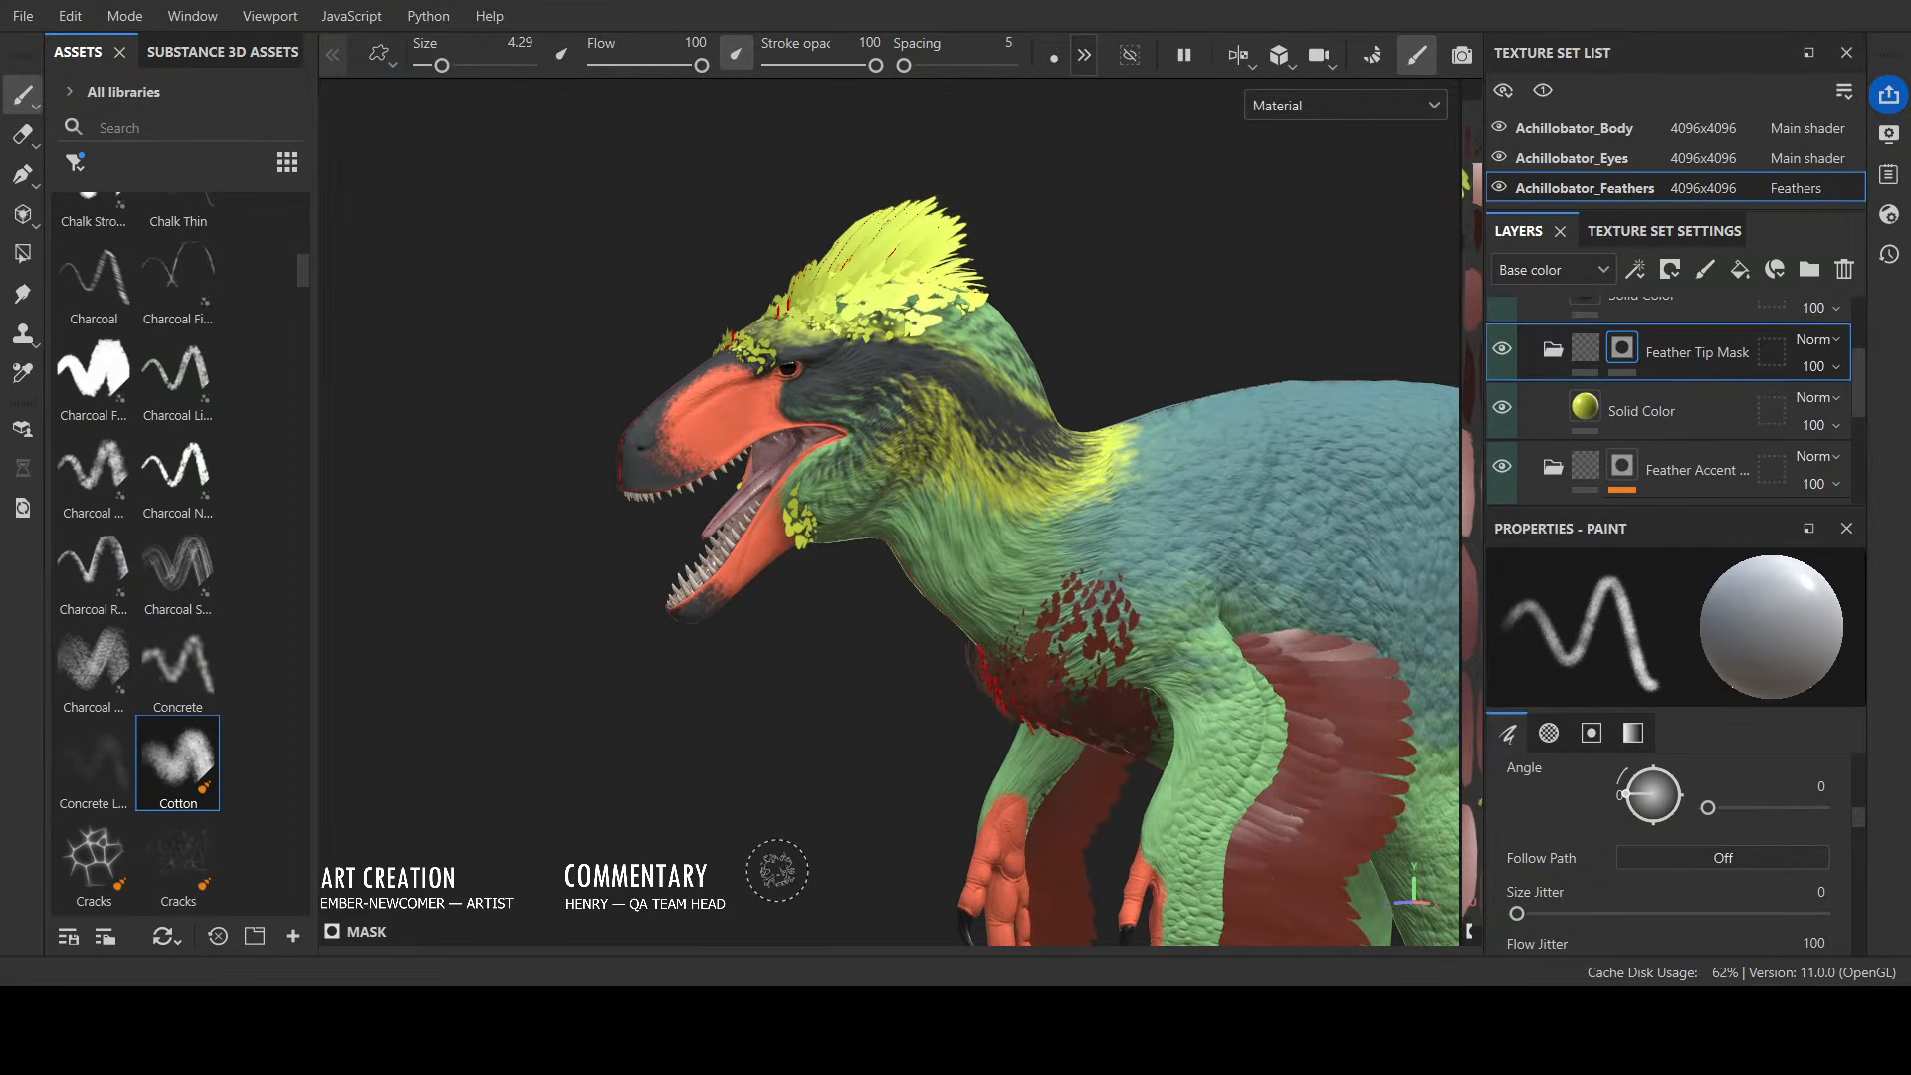
mouse_move(777, 870)
alt+mouse_down()
mouse_move(928, 816)
mouse_move(857, 908)
mouse_move(1028, 899)
mouse_move(888, 818)
mouse_move(759, 781)
mouse_move(759, 648)
mouse_move(662, 775)
mouse_move(1271, 690)
mouse_move(678, 660)
mouse_move(825, 702)
alt+mouse_up()
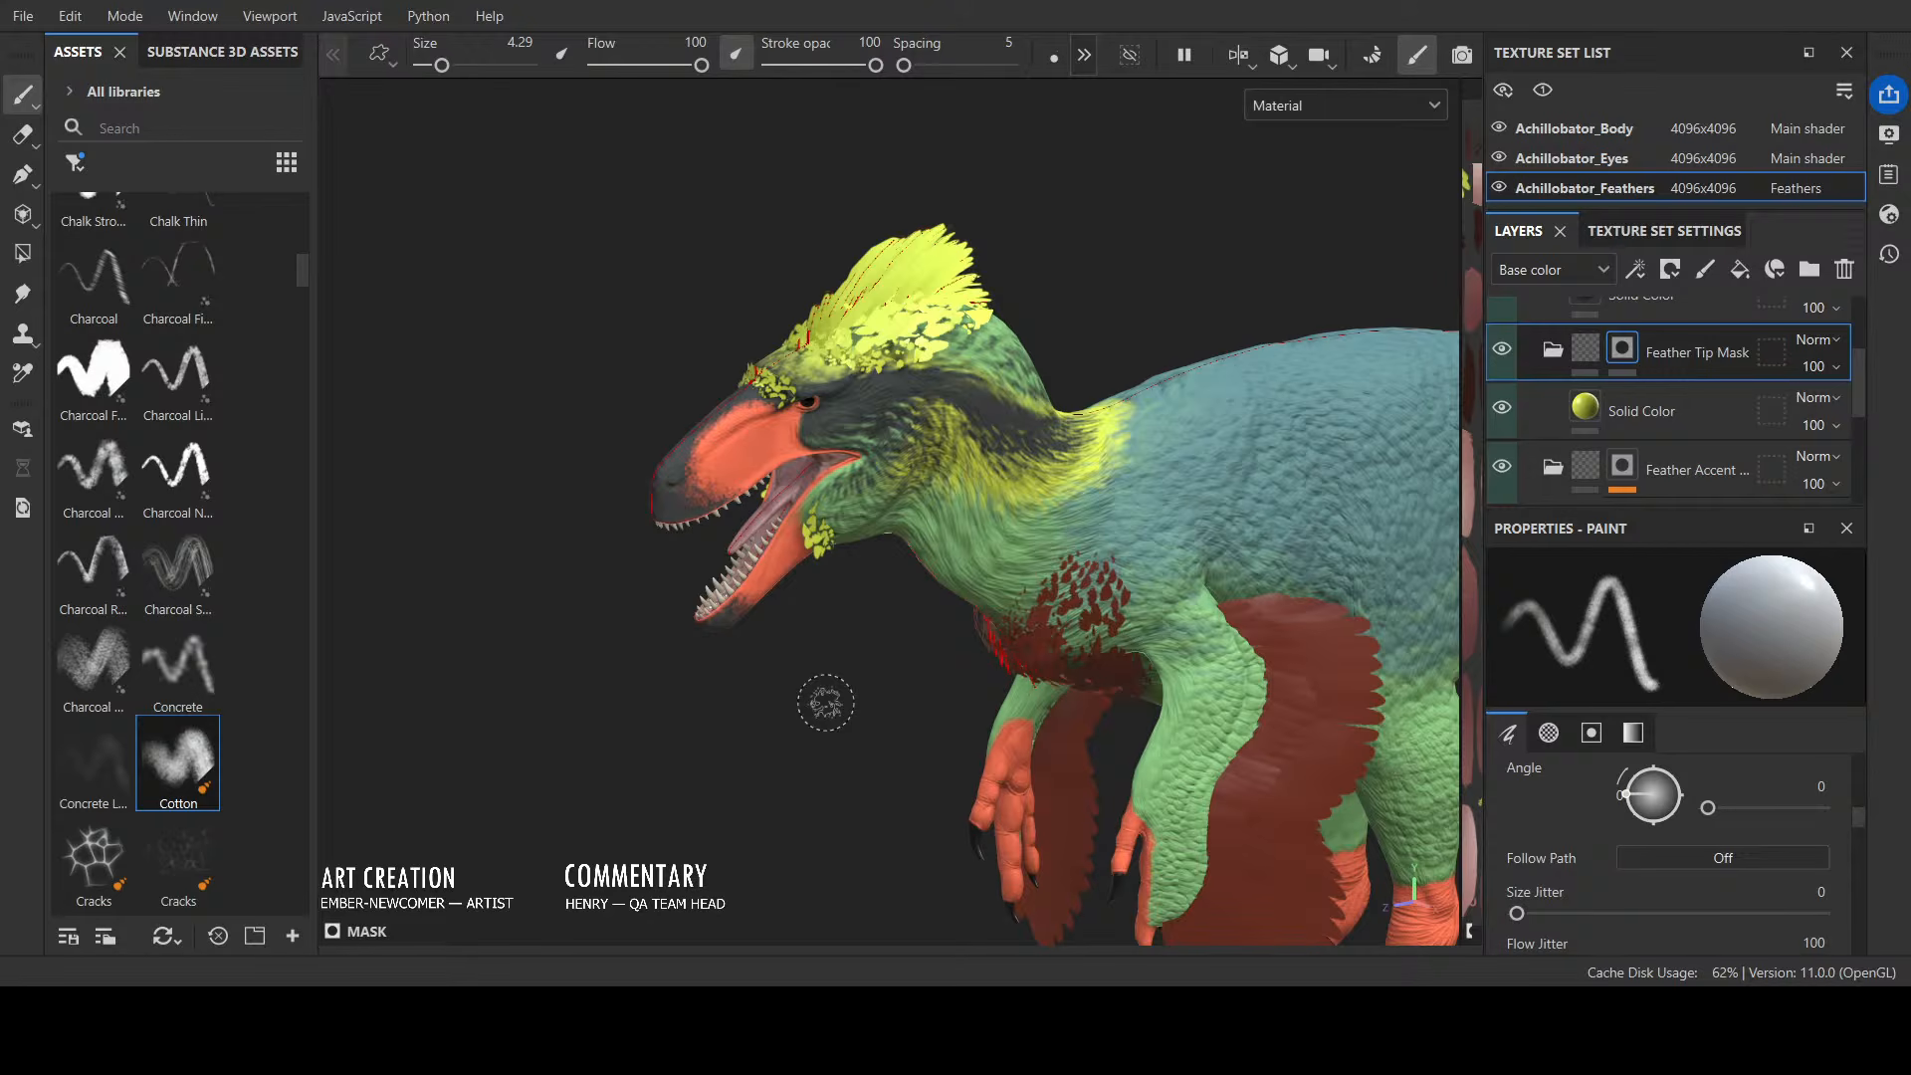
mouse_move(901, 698)
alt+mouse_down()
mouse_move(756, 670)
mouse_move(1347, 674)
mouse_move(908, 657)
mouse_move(771, 672)
alt+mouse_up()
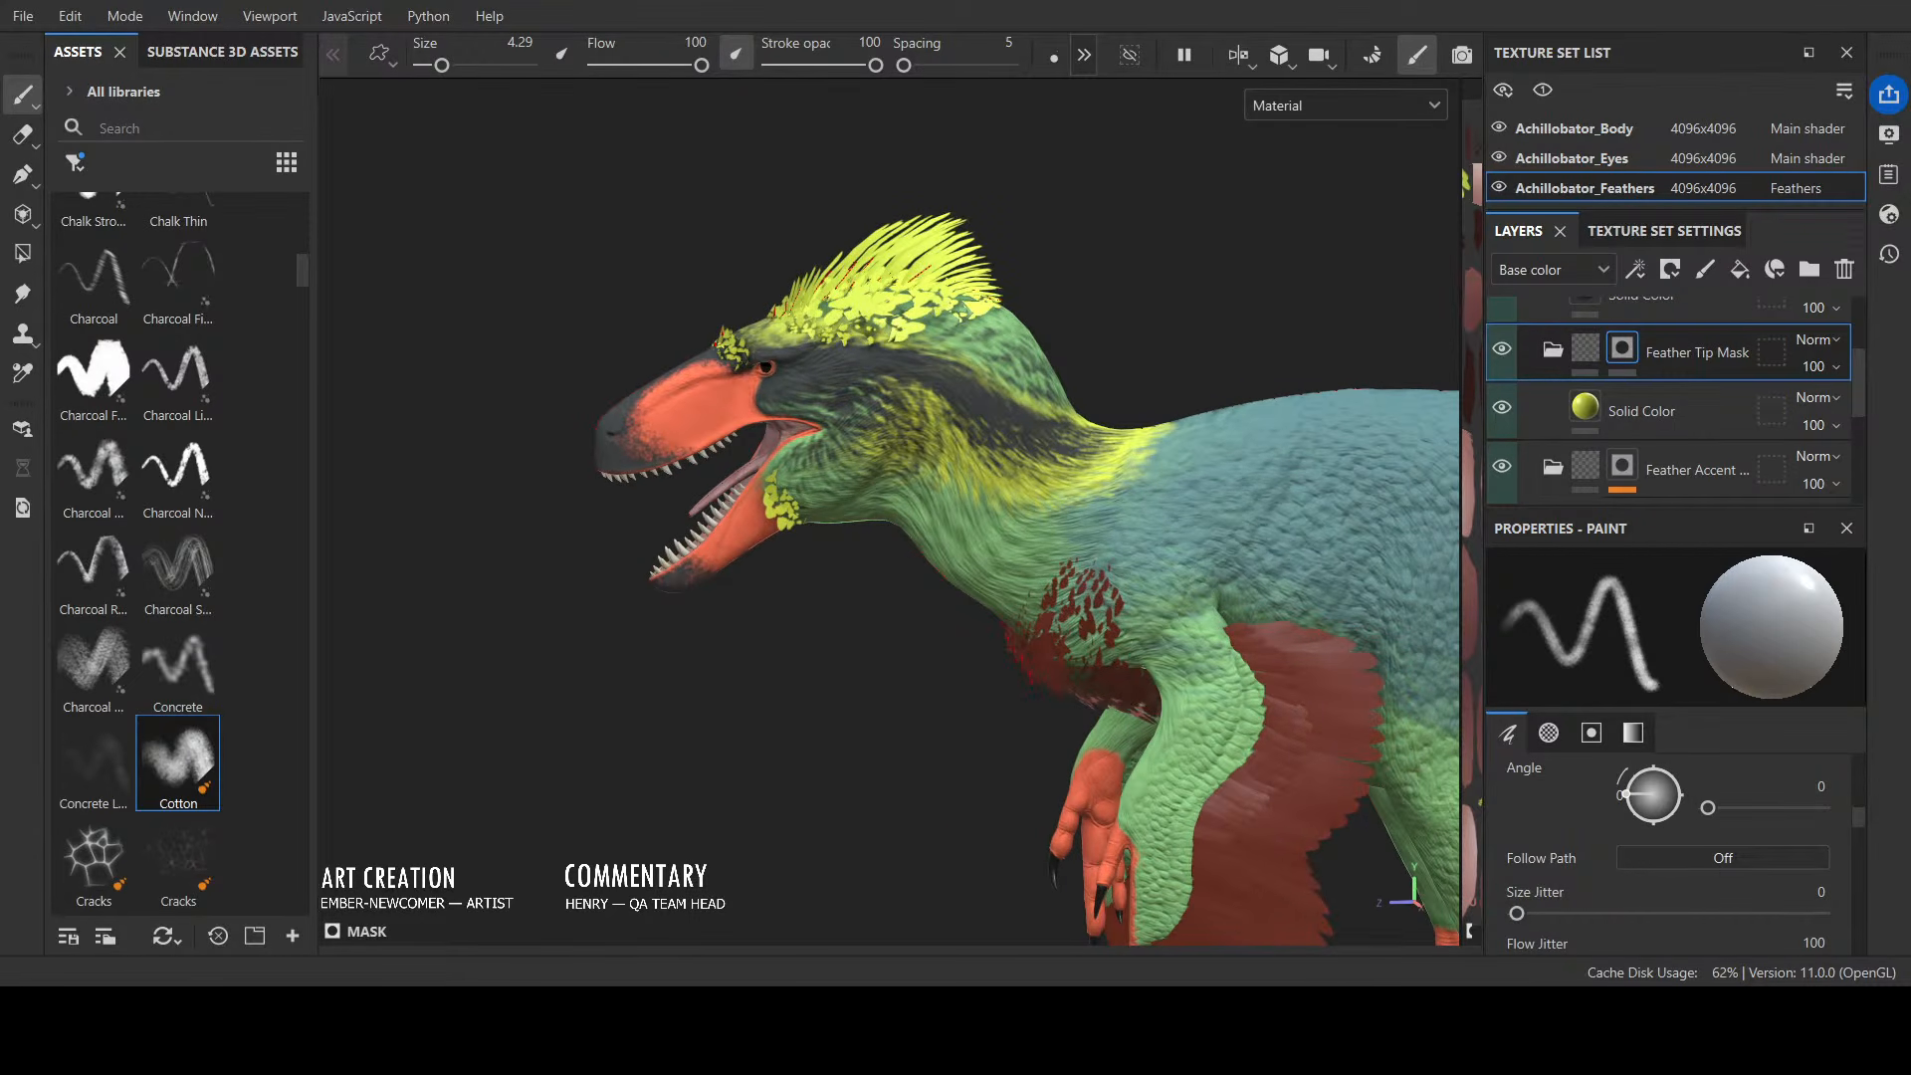
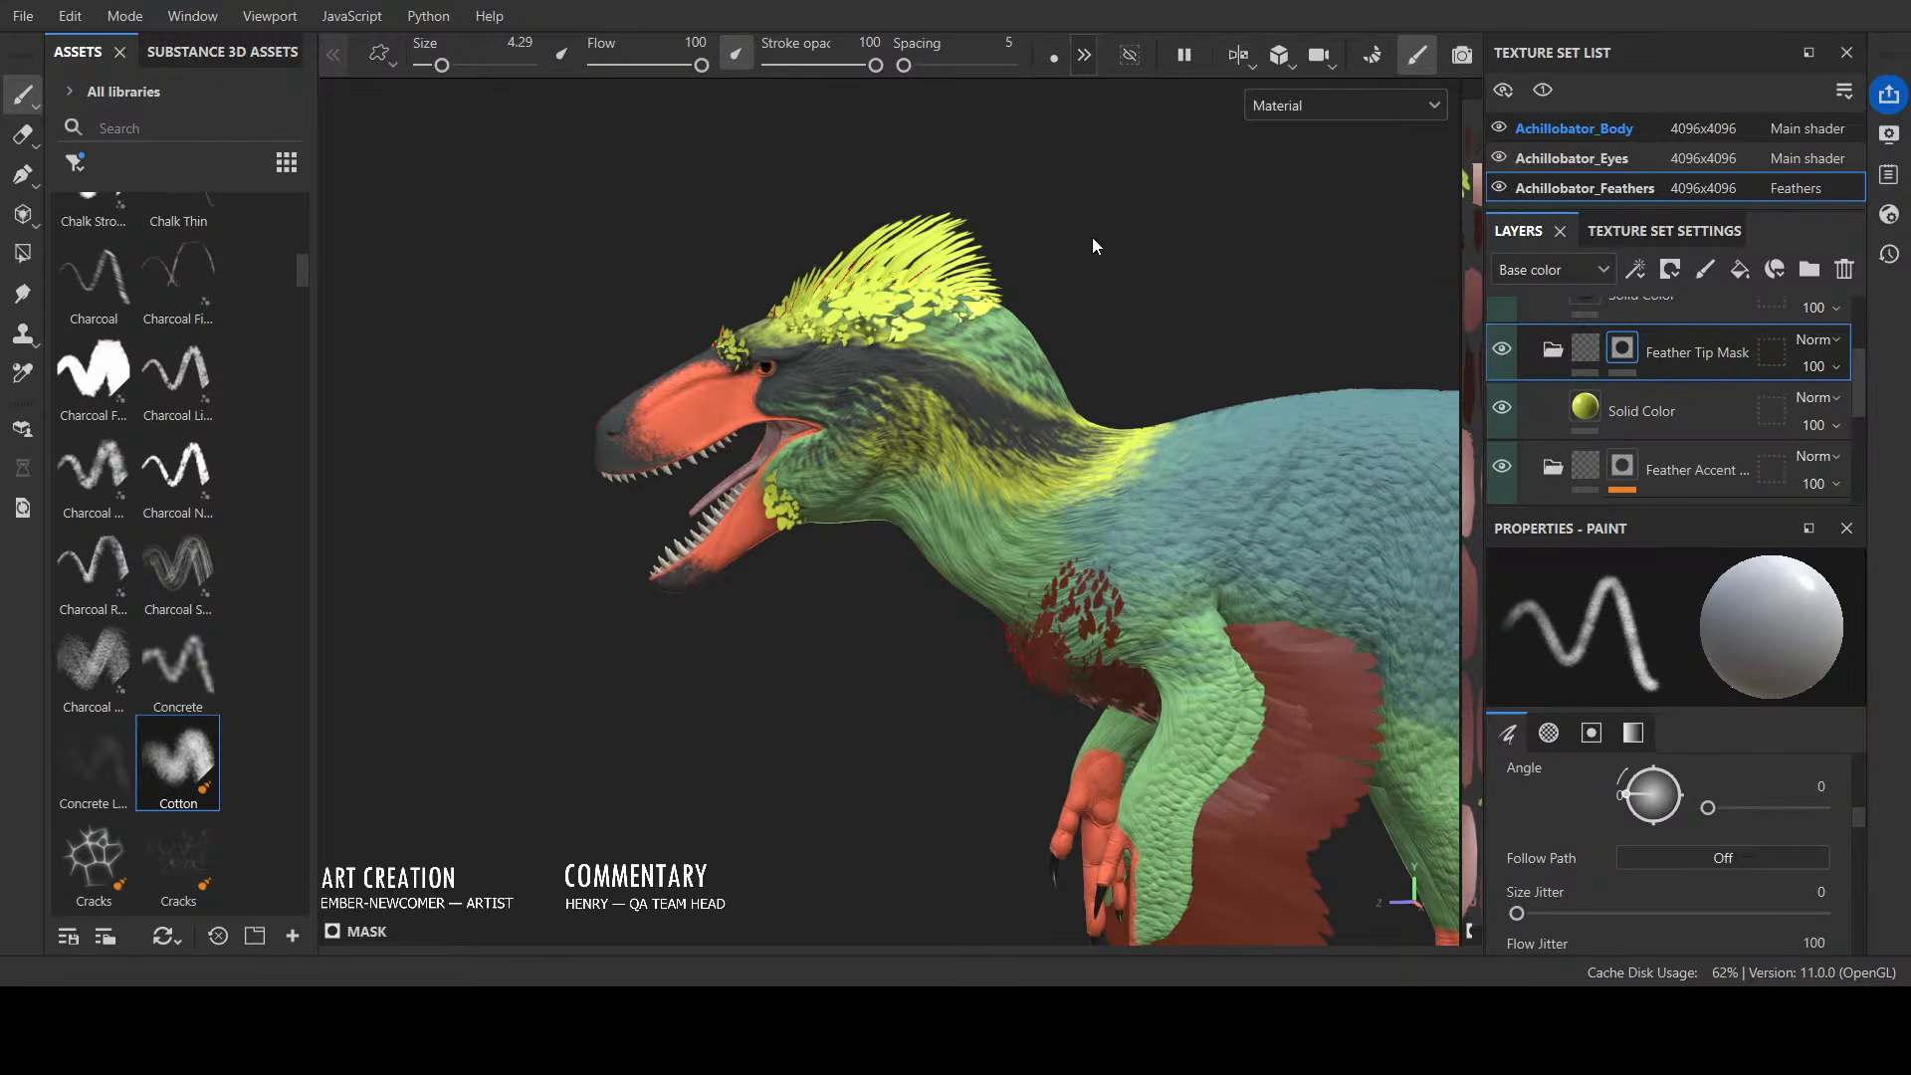
Step: Paint the yellow Primary Pattern B mask of the Achillobator_Body texture set over the cheek and throat behind the jaw
click(1573, 128)
scroll(1599, 448, up, 3)
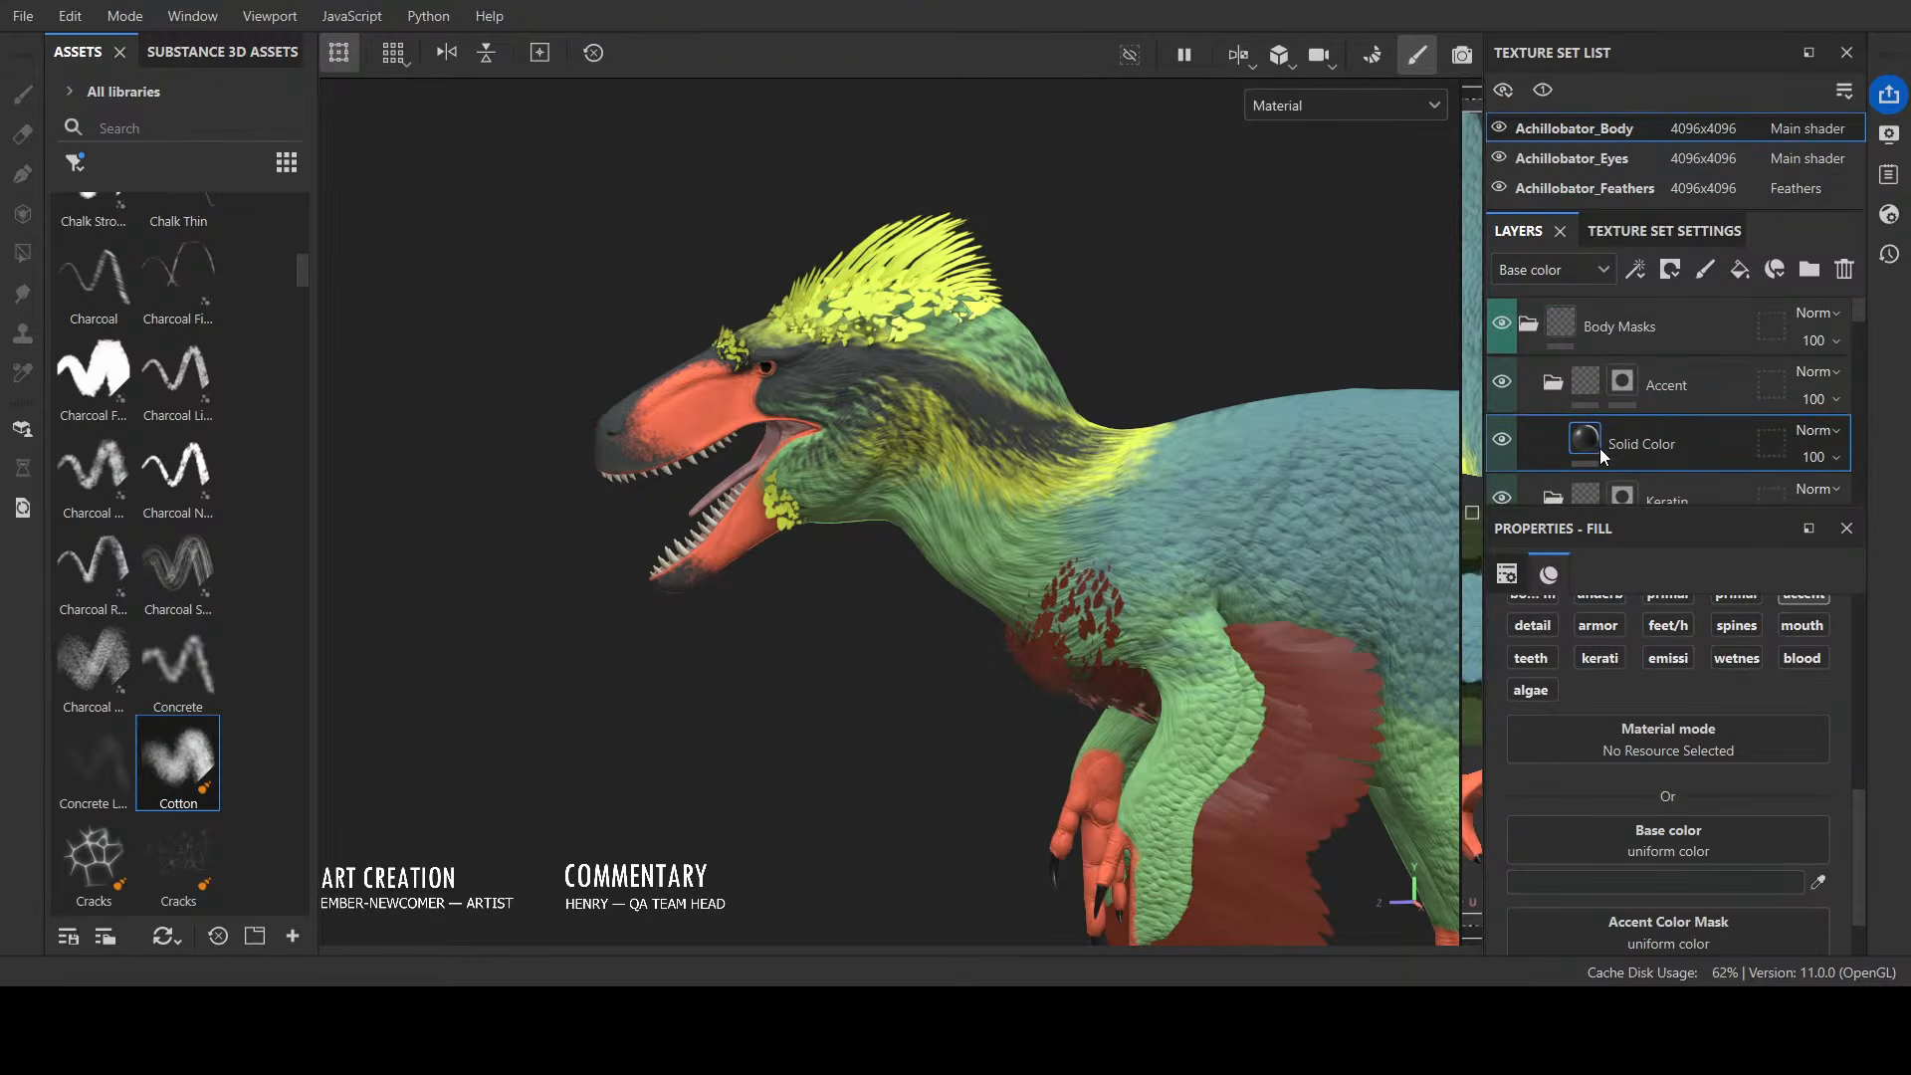
scroll(1598, 447, down, 5)
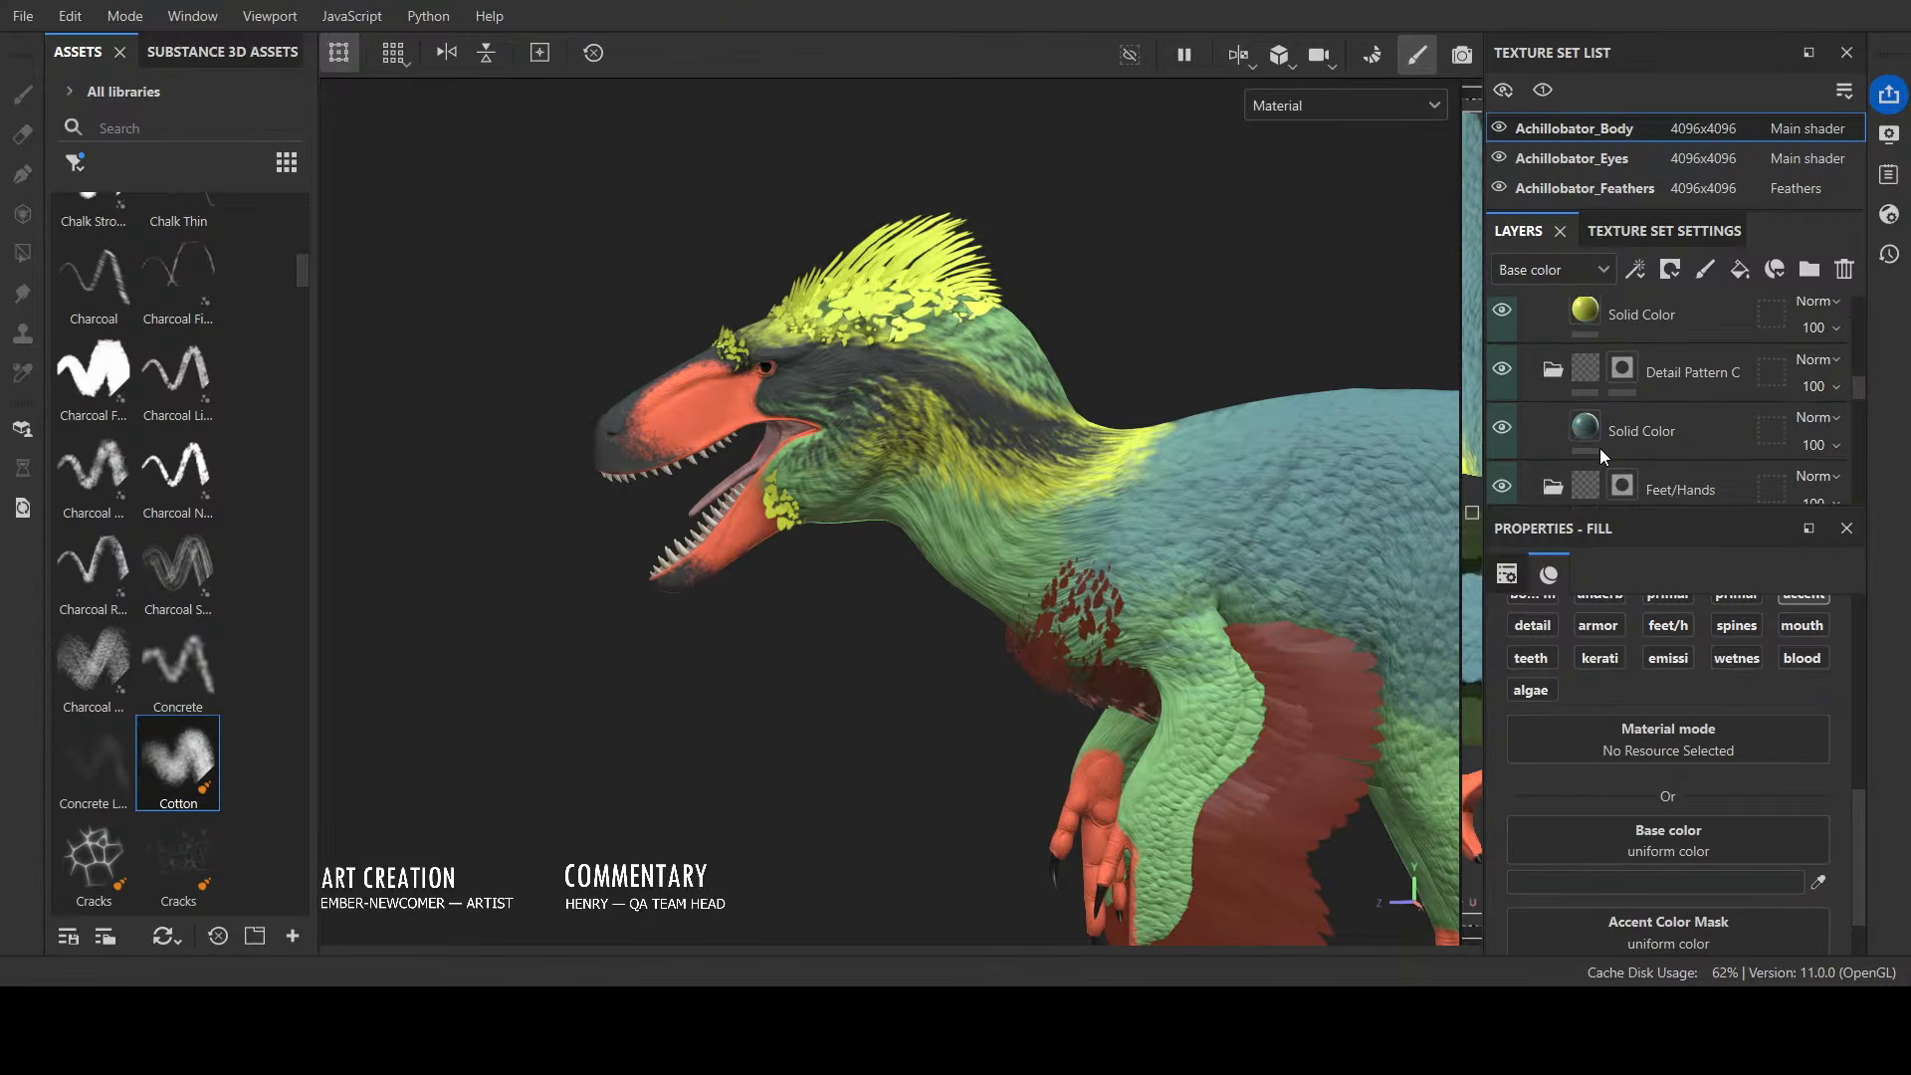
scroll(1598, 448, up, 2)
click(1622, 327)
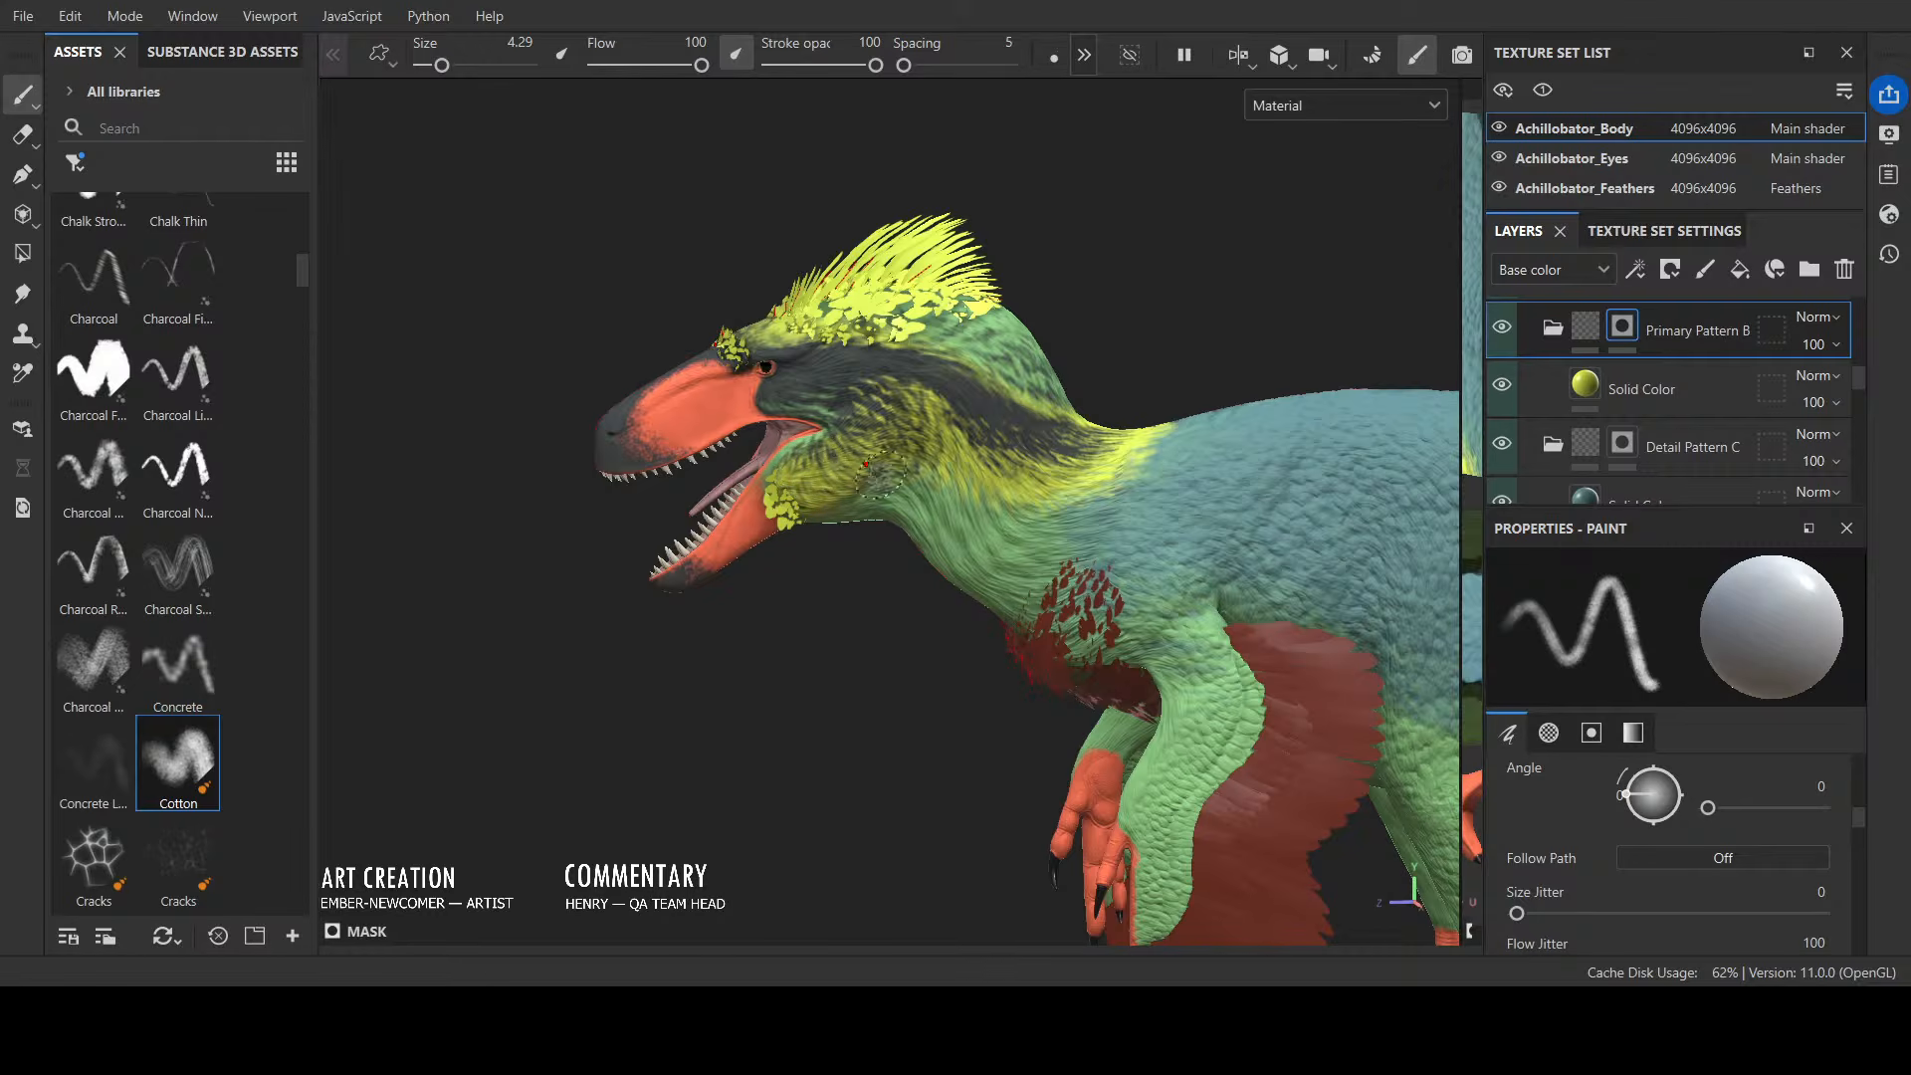
alt+drag(884, 466, 1191, 478)
alt+drag(1157, 360, 1094, 379)
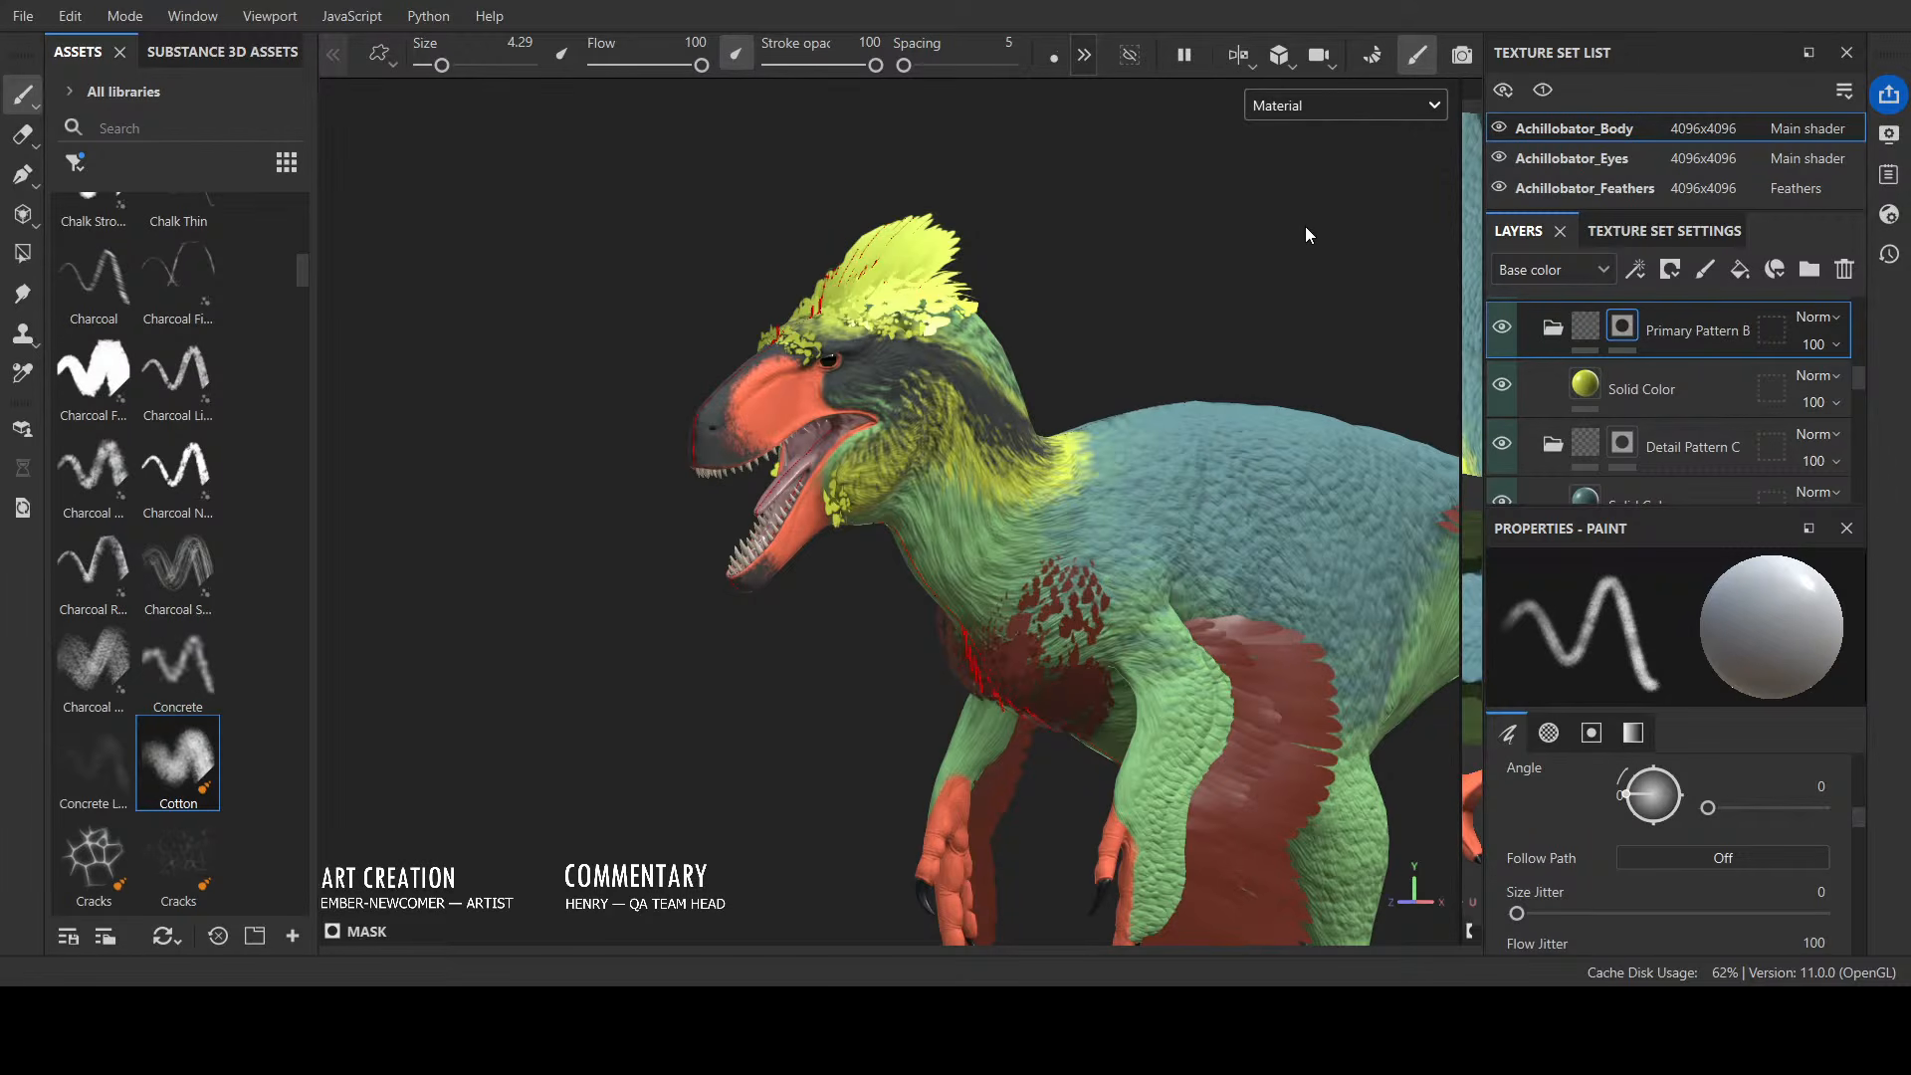
Step: Display the Primary Pattern B mask on its own and touch up its lower neck edge with the brush at size 1.14
alt+click(1621, 325)
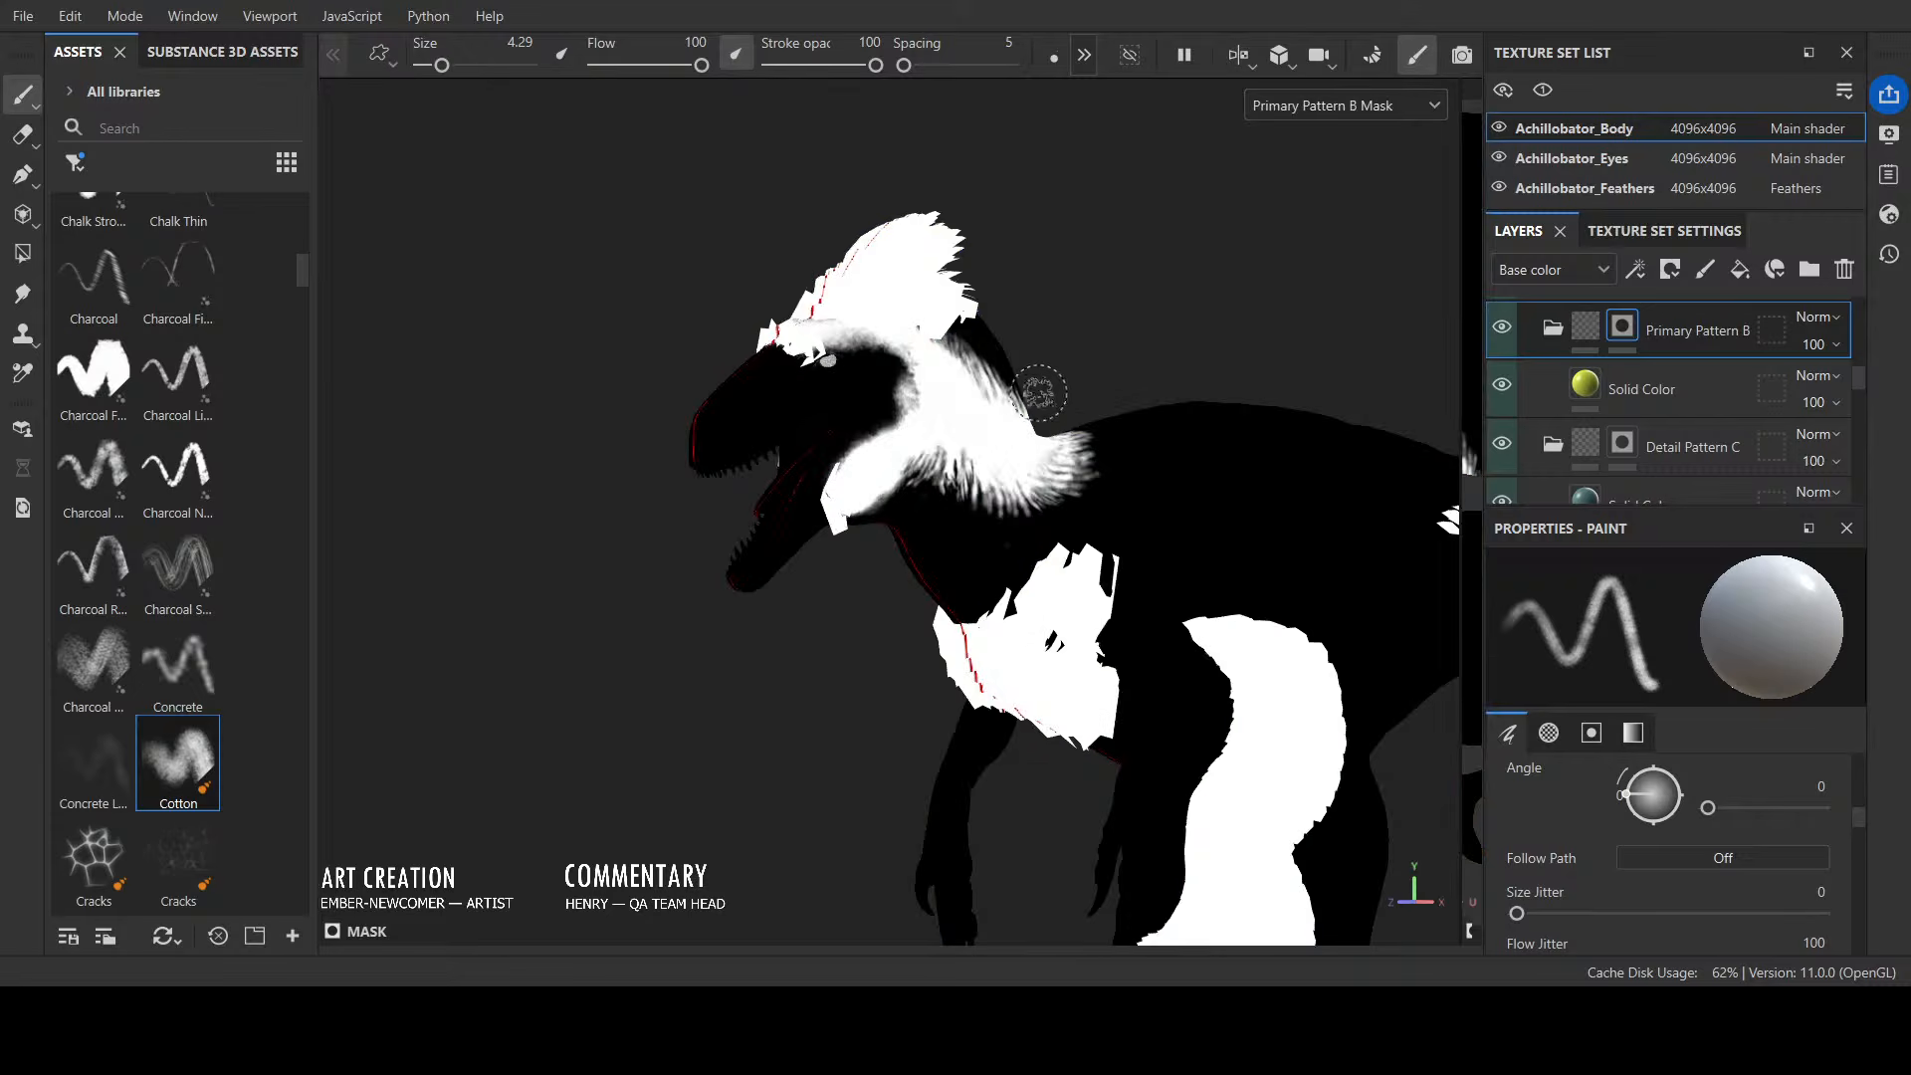
alt+right_drag(1036, 392, 845, 405)
alt+right_drag(1048, 723, 946, 752)
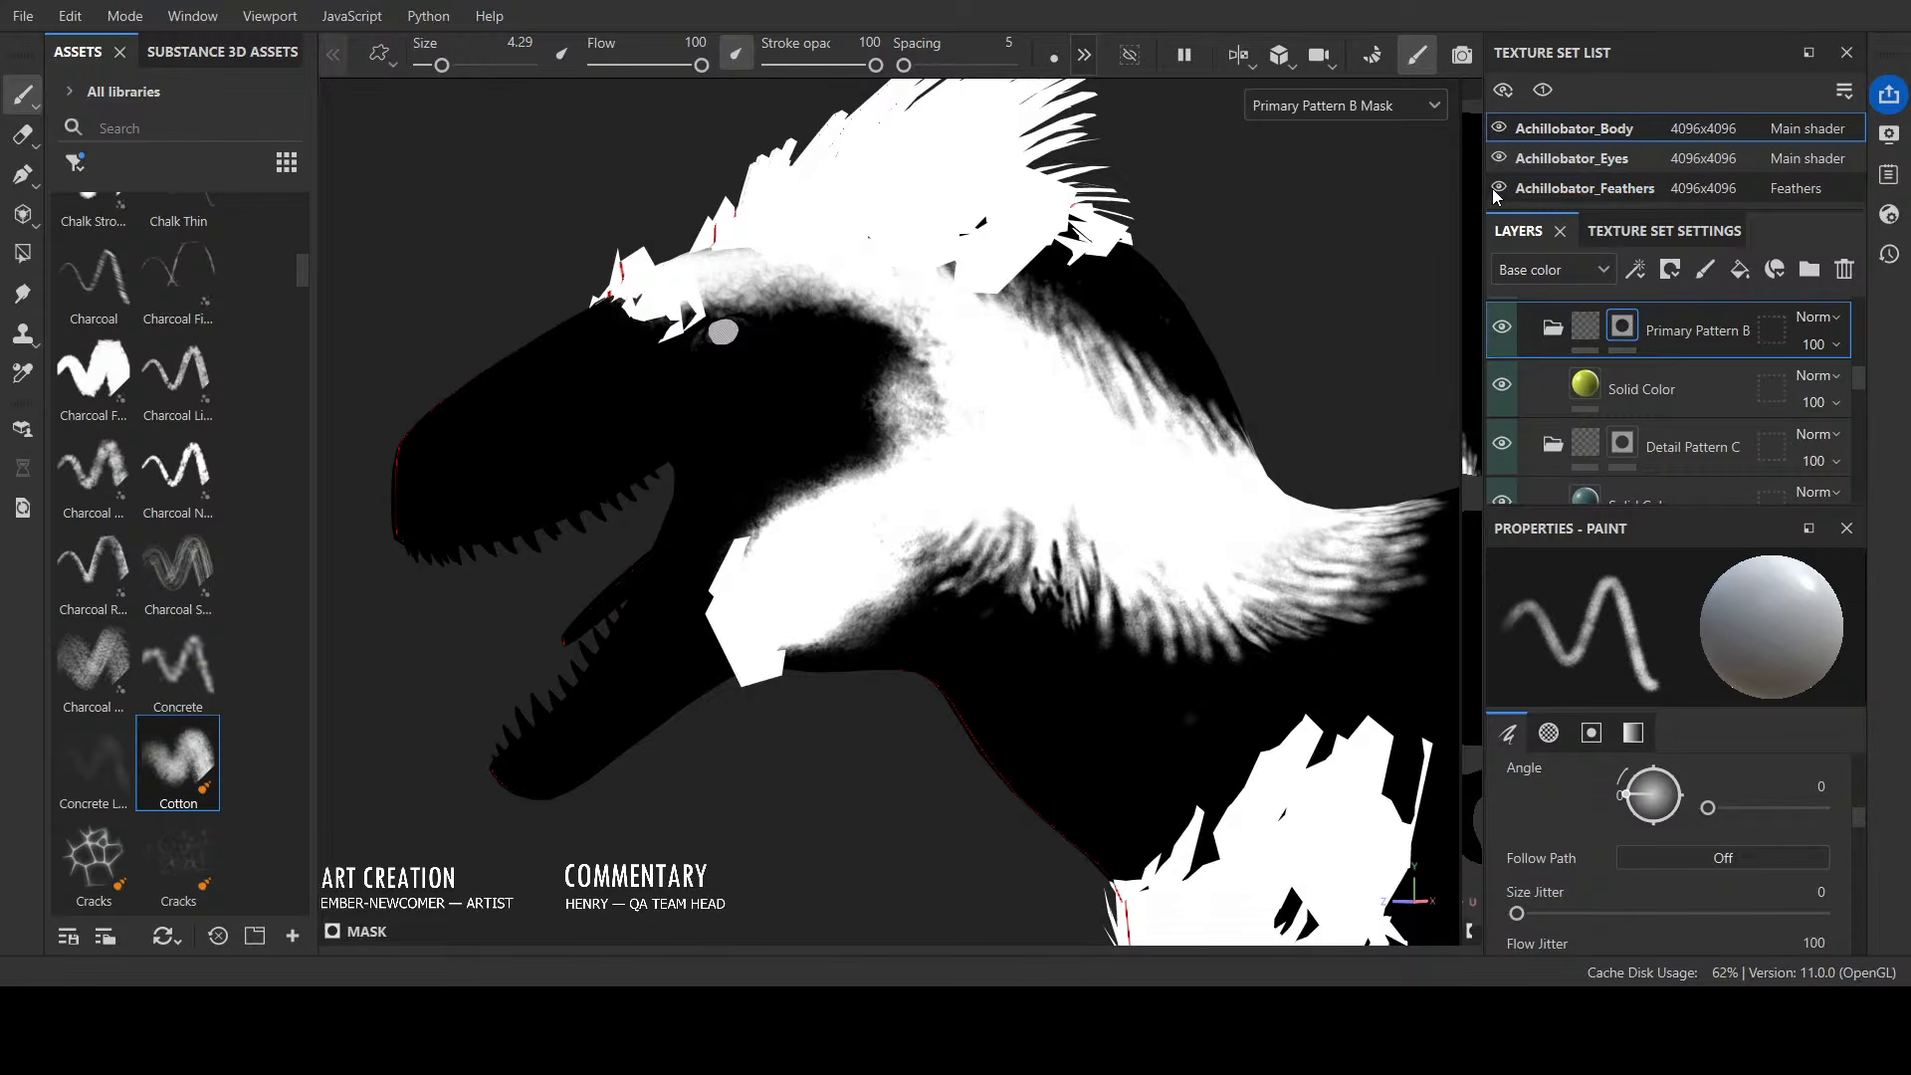
alt+drag(894, 724, 870, 704)
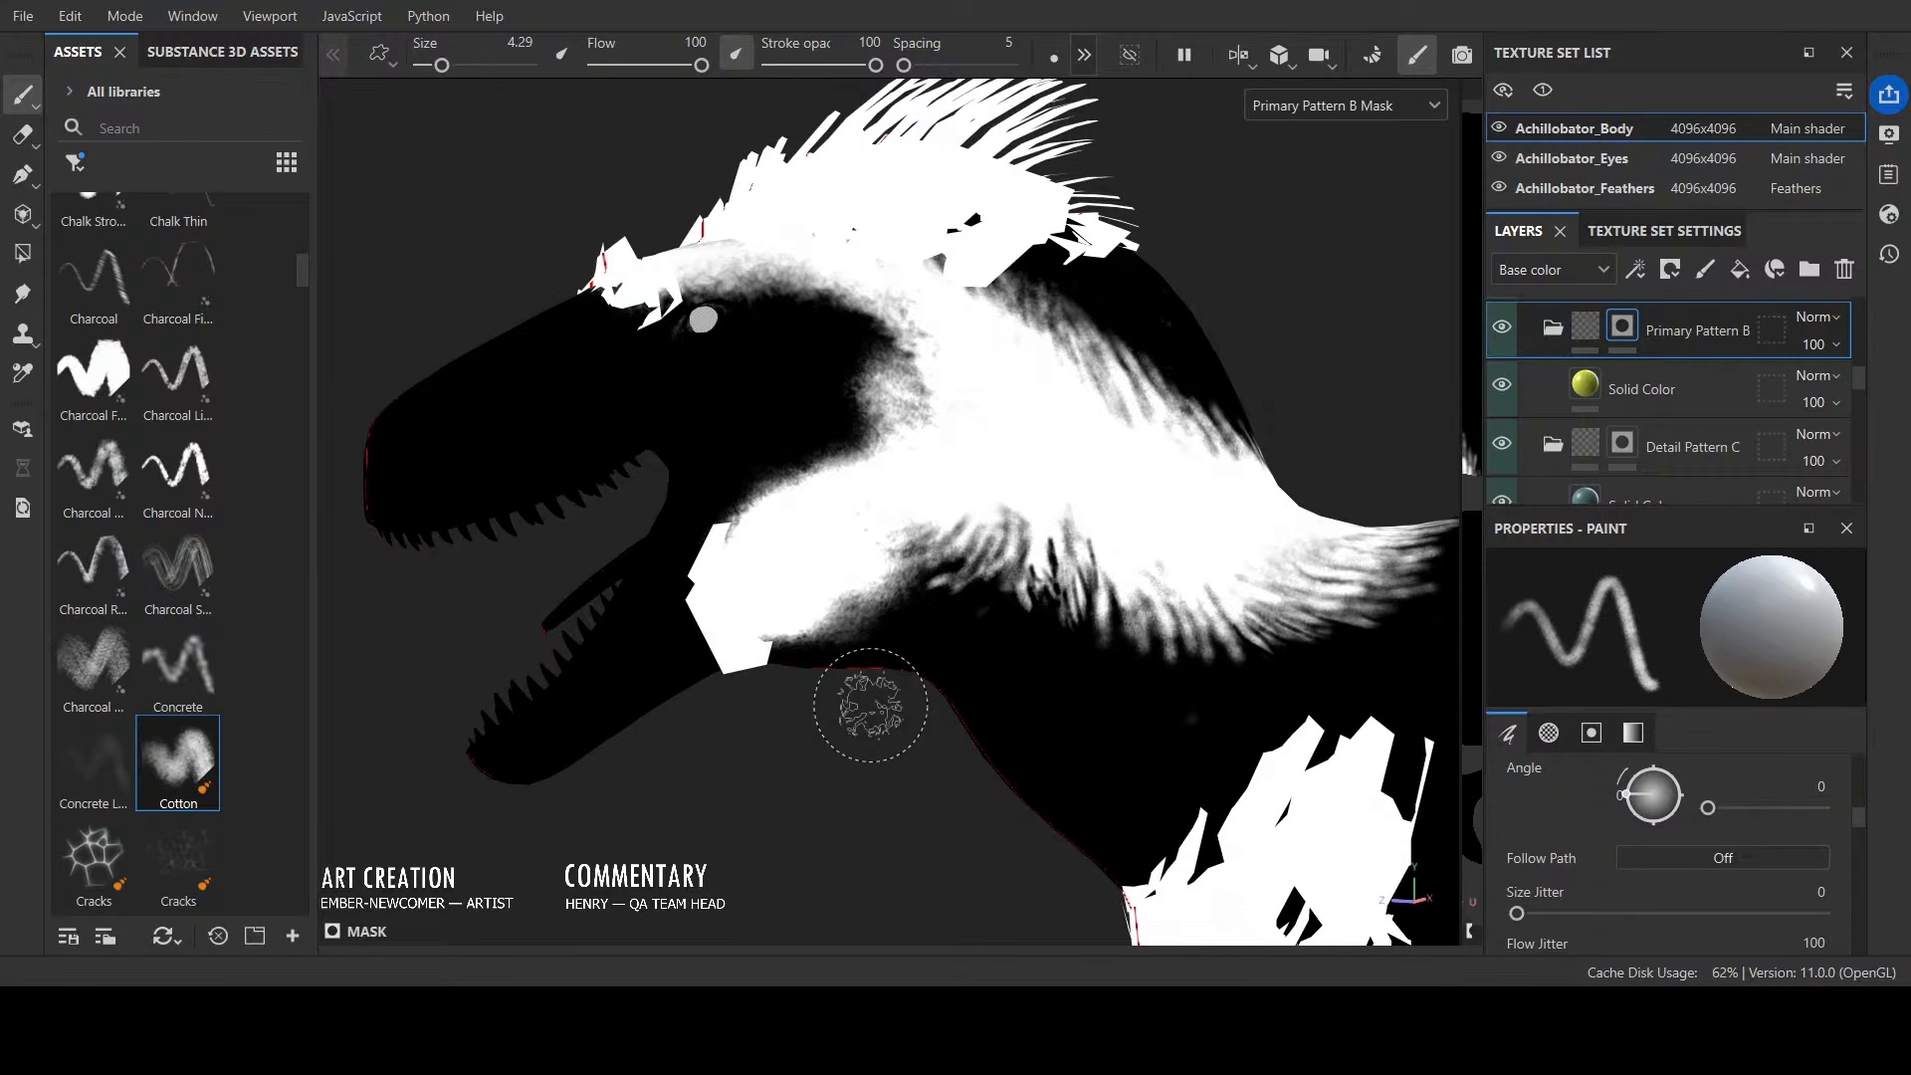
ctrl+right_drag(870, 705, 801, 706)
drag(1033, 589, 1031, 637)
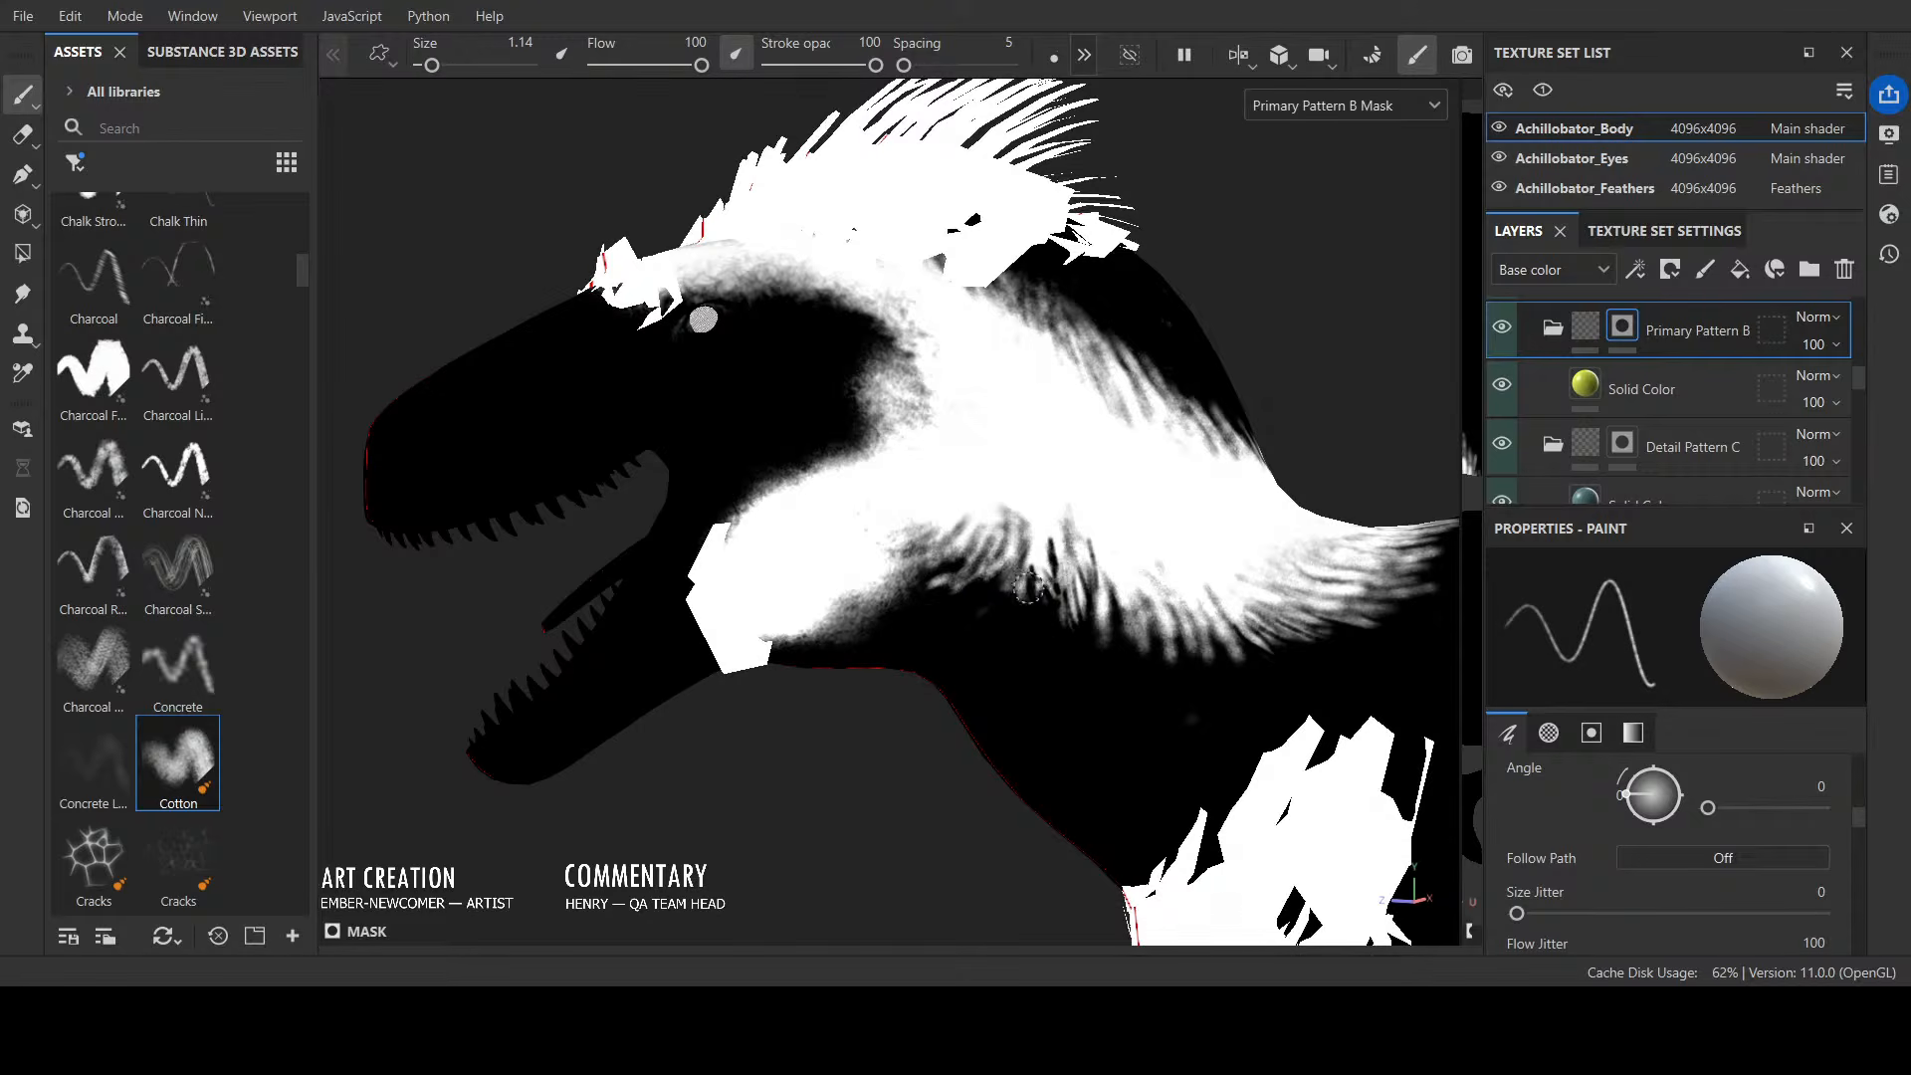
Step: Reduce the brush size to 0.44 and paint fine feather strokes along the mask's lower edge on the neck and throat
ctrl+right_drag(1028, 588, 1005, 587)
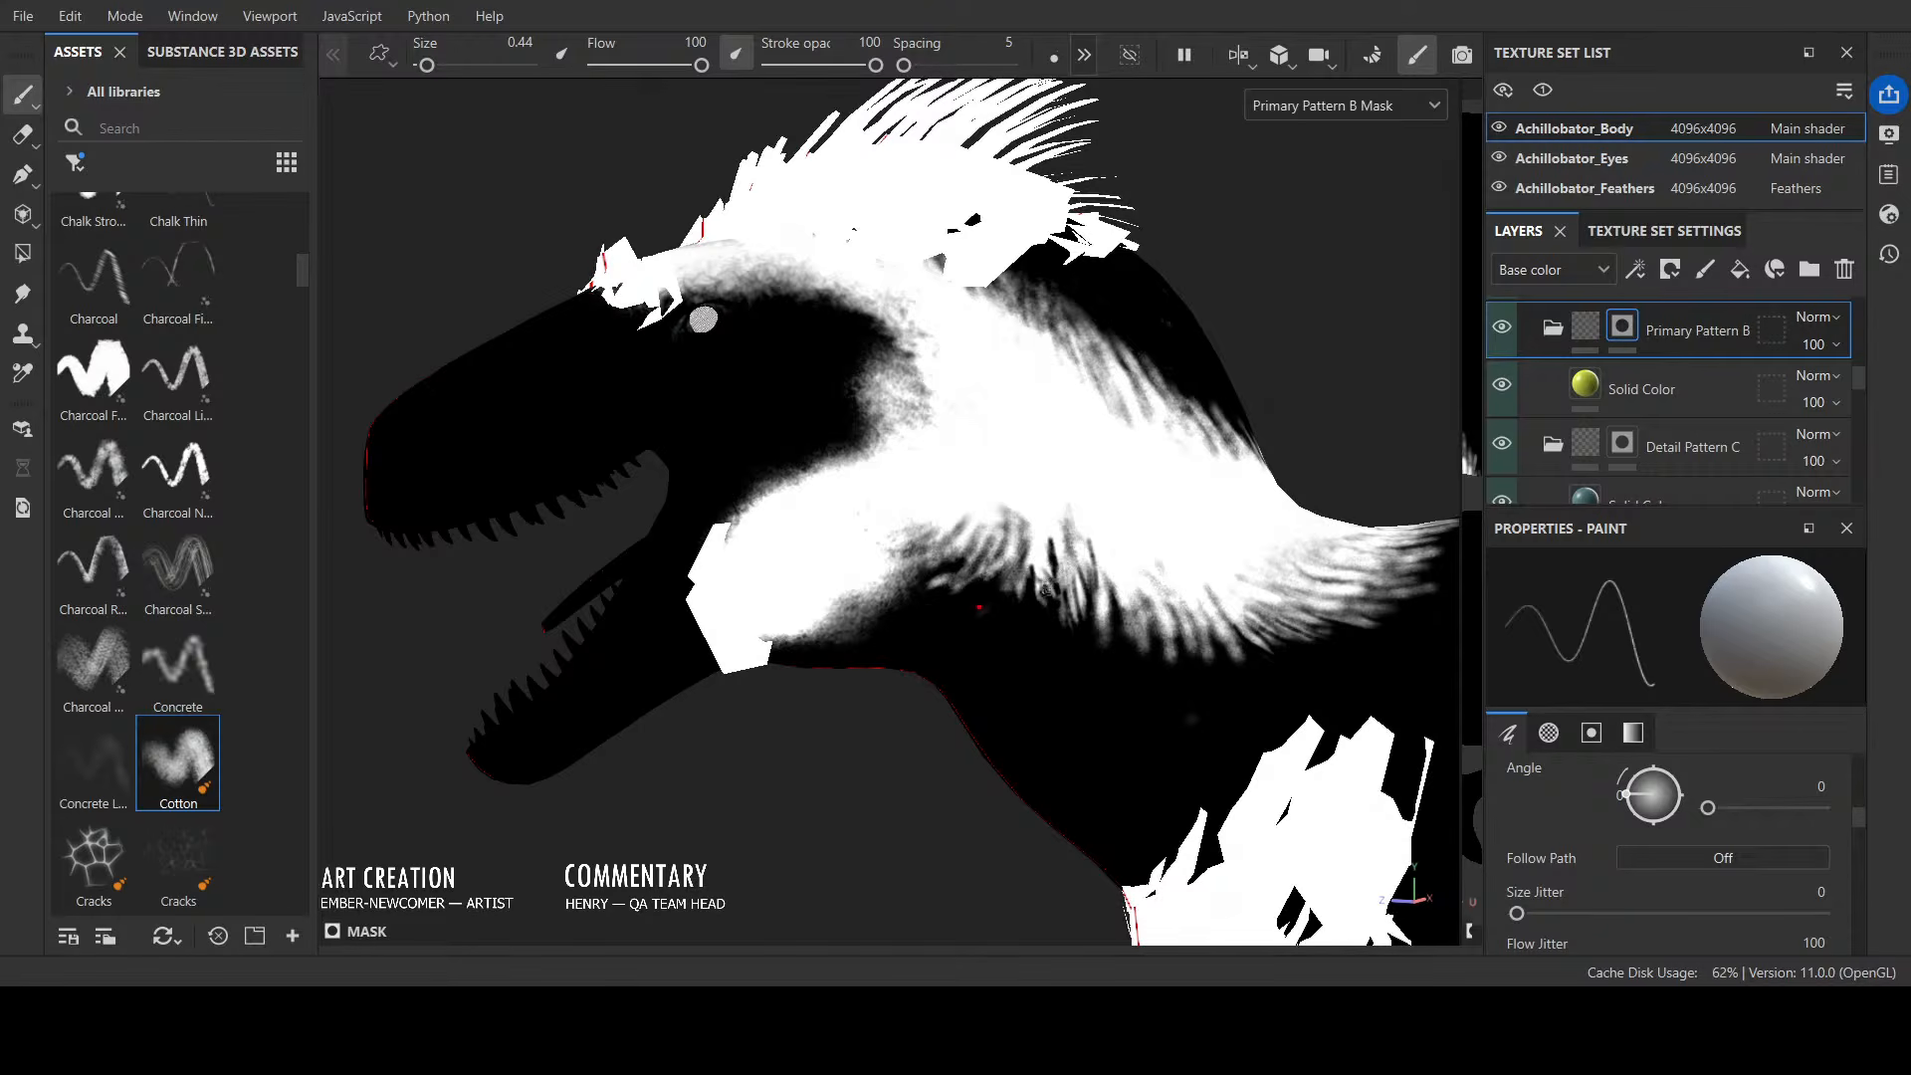
mouse_move(1027, 597)
mouse_down()
mouse_move(1035, 528)
mouse_move(1051, 555)
mouse_up()
drag(1043, 605, 1033, 547)
mouse_move(860, 594)
mouse_down()
mouse_move(896, 613)
mouse_move(878, 569)
mouse_up()
drag(902, 603, 896, 567)
drag(911, 595, 912, 554)
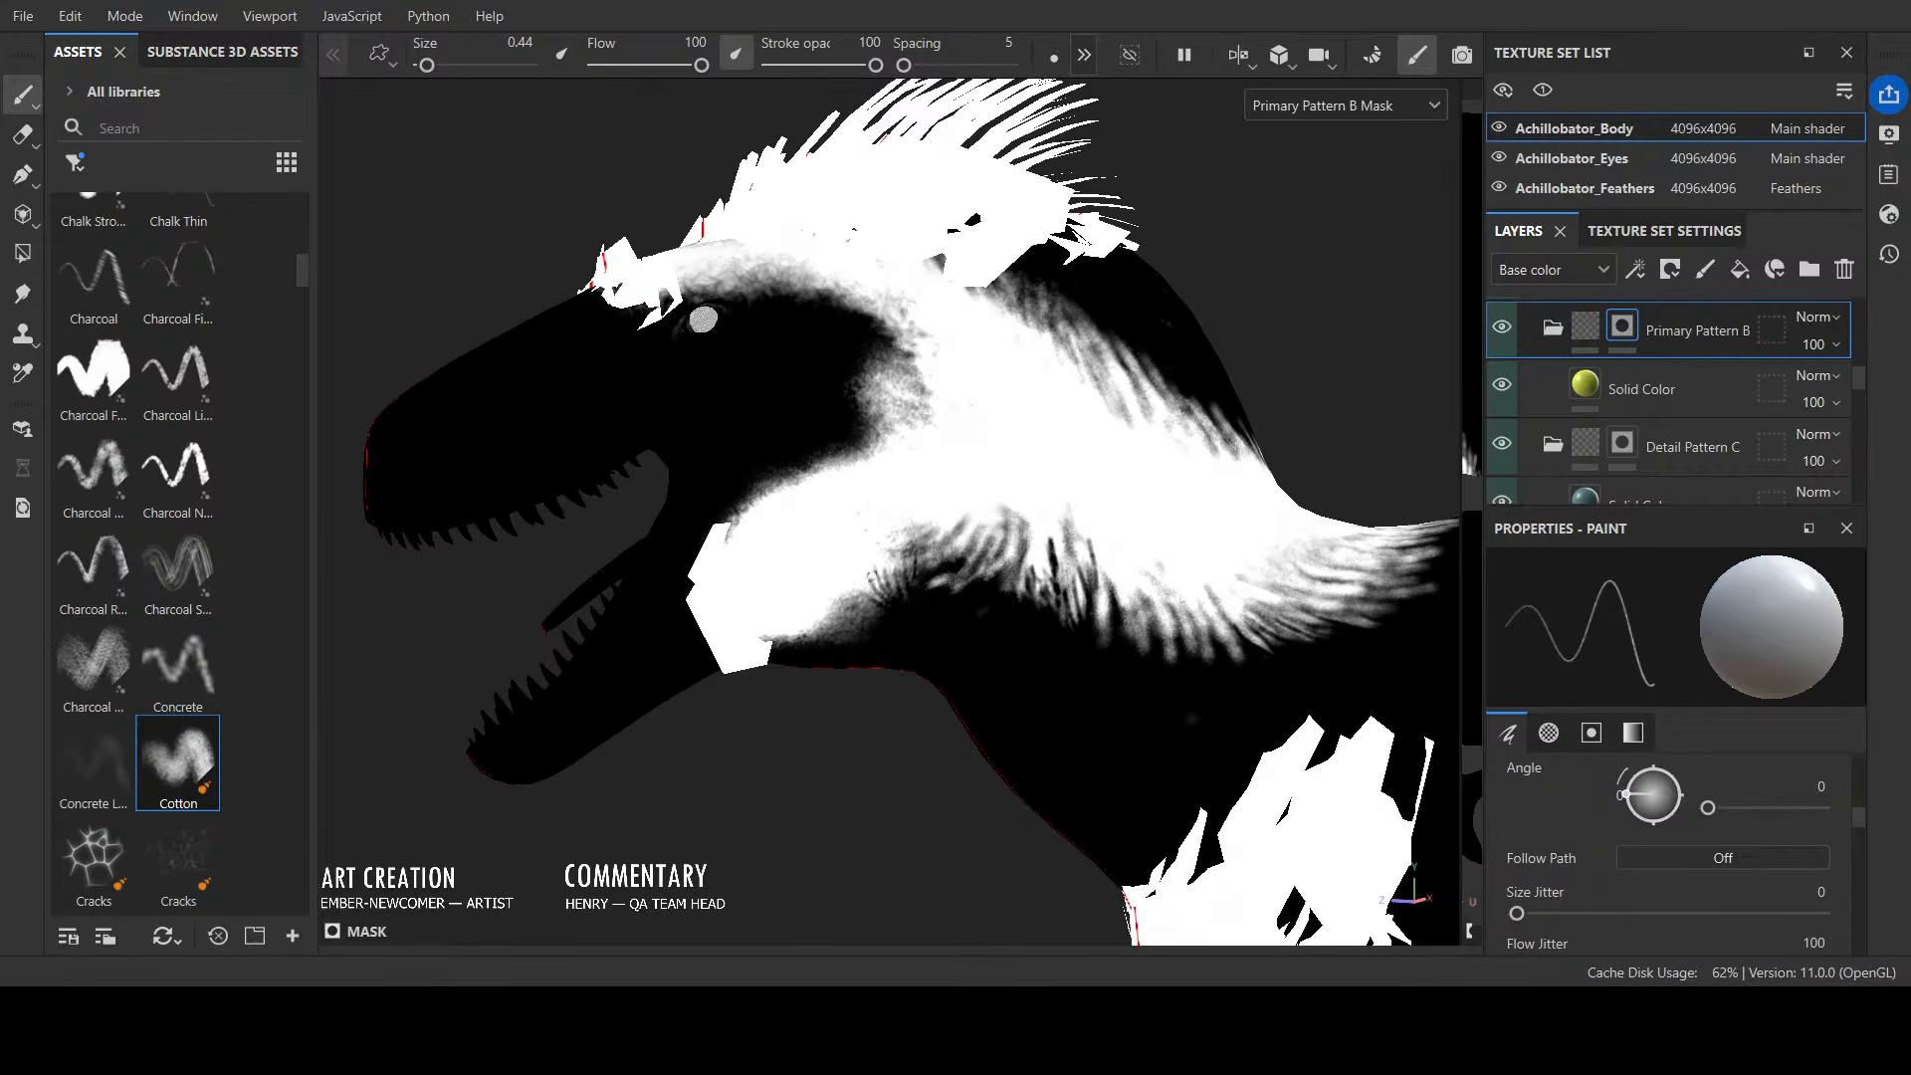
Step: Break up the soft throat edge of the mask with short feather strokes from behind the jaw to the middle of the neck
mouse_move(880, 622)
mouse_down()
mouse_move(864, 575)
mouse_move(826, 621)
mouse_up()
drag(856, 649, 842, 615)
mouse_move(864, 631)
mouse_down()
mouse_move(848, 601)
mouse_move(886, 571)
mouse_up()
drag(921, 591, 909, 561)
mouse_move(919, 573)
mouse_down()
mouse_move(913, 552)
mouse_move(932, 558)
mouse_up()
drag(957, 585, 924, 538)
drag(919, 579, 898, 537)
drag(902, 581, 894, 543)
drag(918, 560, 916, 523)
drag(941, 557, 931, 521)
drag(919, 561, 894, 527)
drag(897, 553, 902, 530)
mouse_move(933, 559)
mouse_down()
mouse_move(918, 530)
mouse_move(938, 523)
mouse_up()
alt+drag(980, 517, 888, 489)
mouse_move(928, 553)
mouse_down()
mouse_move(911, 539)
mouse_move(930, 537)
mouse_up()
drag(940, 577, 922, 545)
mouse_move(927, 591)
mouse_down()
mouse_move(918, 553)
mouse_move(944, 553)
mouse_up()
mouse_move(969, 579)
mouse_down()
mouse_move(950, 546)
mouse_move(967, 534)
mouse_move(974, 574)
mouse_move(993, 537)
mouse_move(1025, 571)
mouse_up()
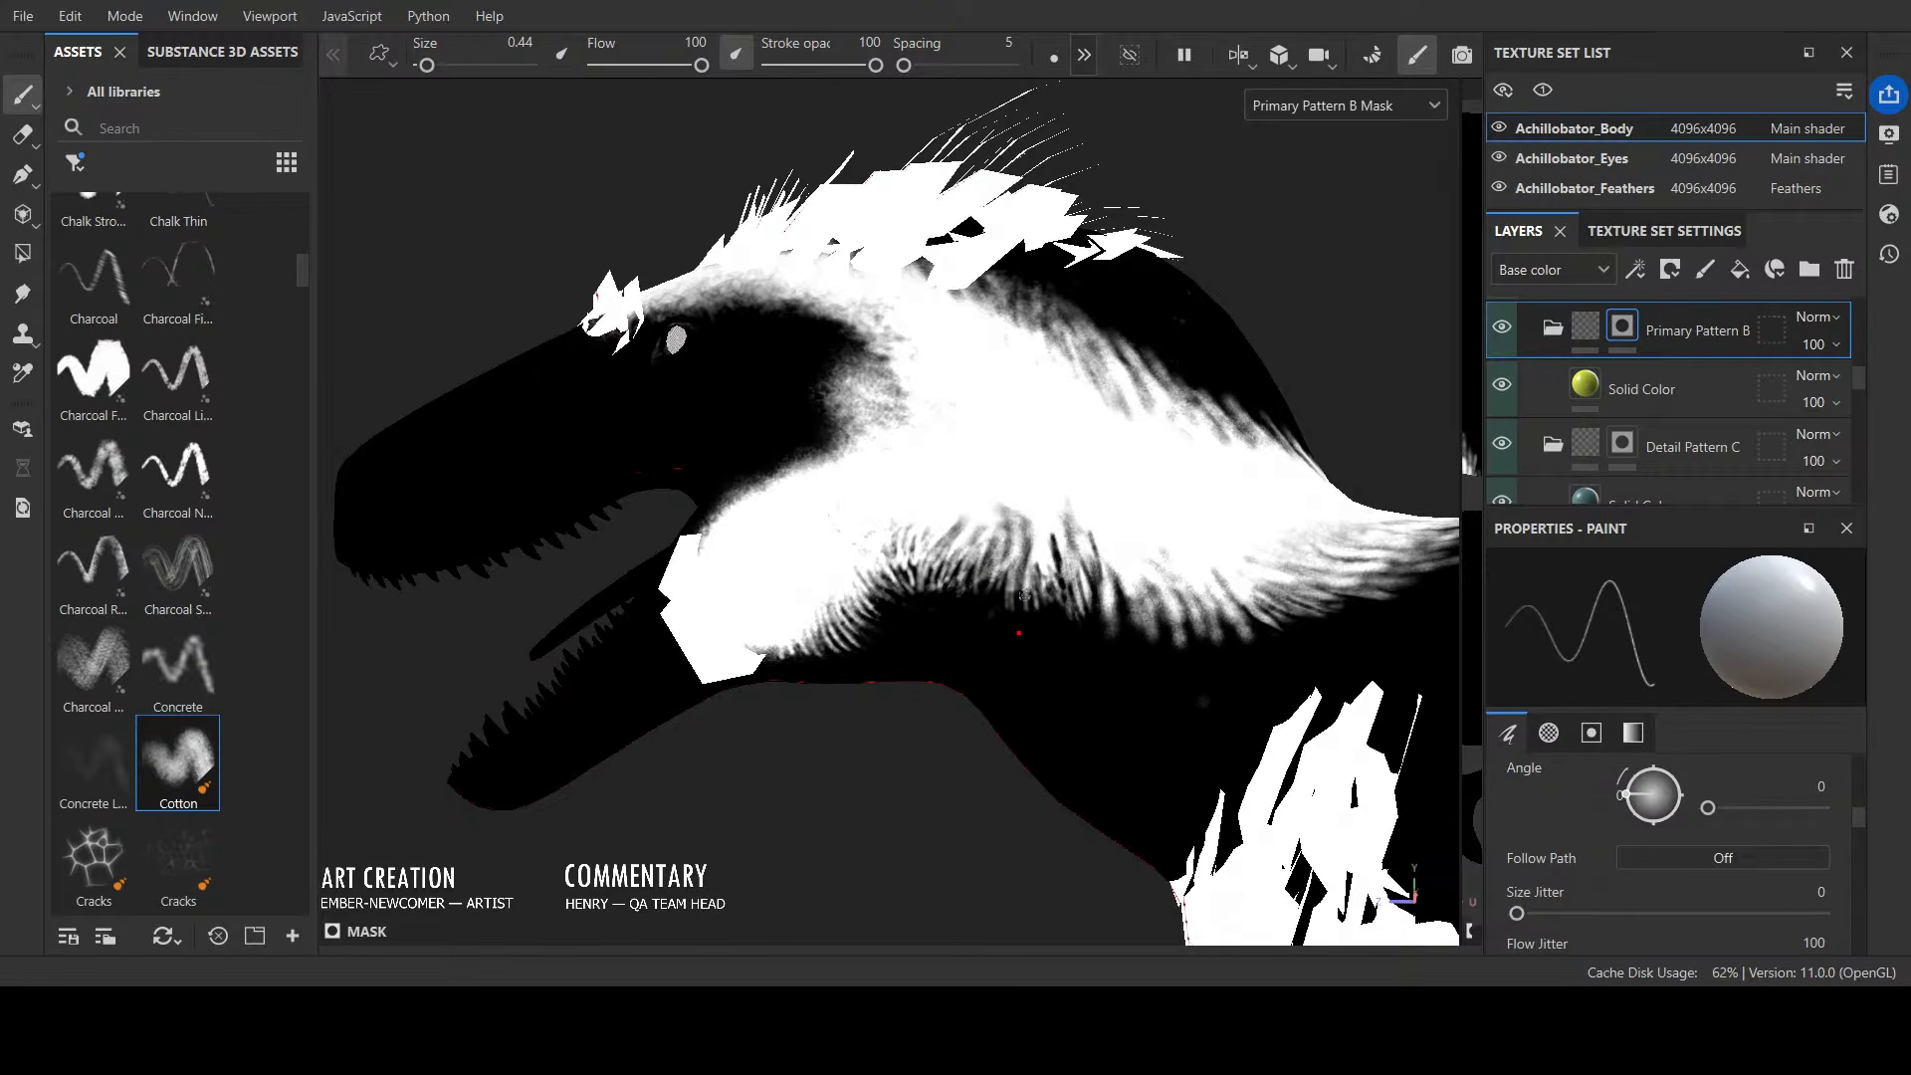
Step: Paint fine feather strokes along the mask edge at the back of the dark cheek patch
mouse_move(968, 476)
alt+mouse_down()
mouse_move(906, 561)
mouse_move(843, 591)
mouse_move(903, 548)
mouse_move(751, 345)
alt+mouse_up()
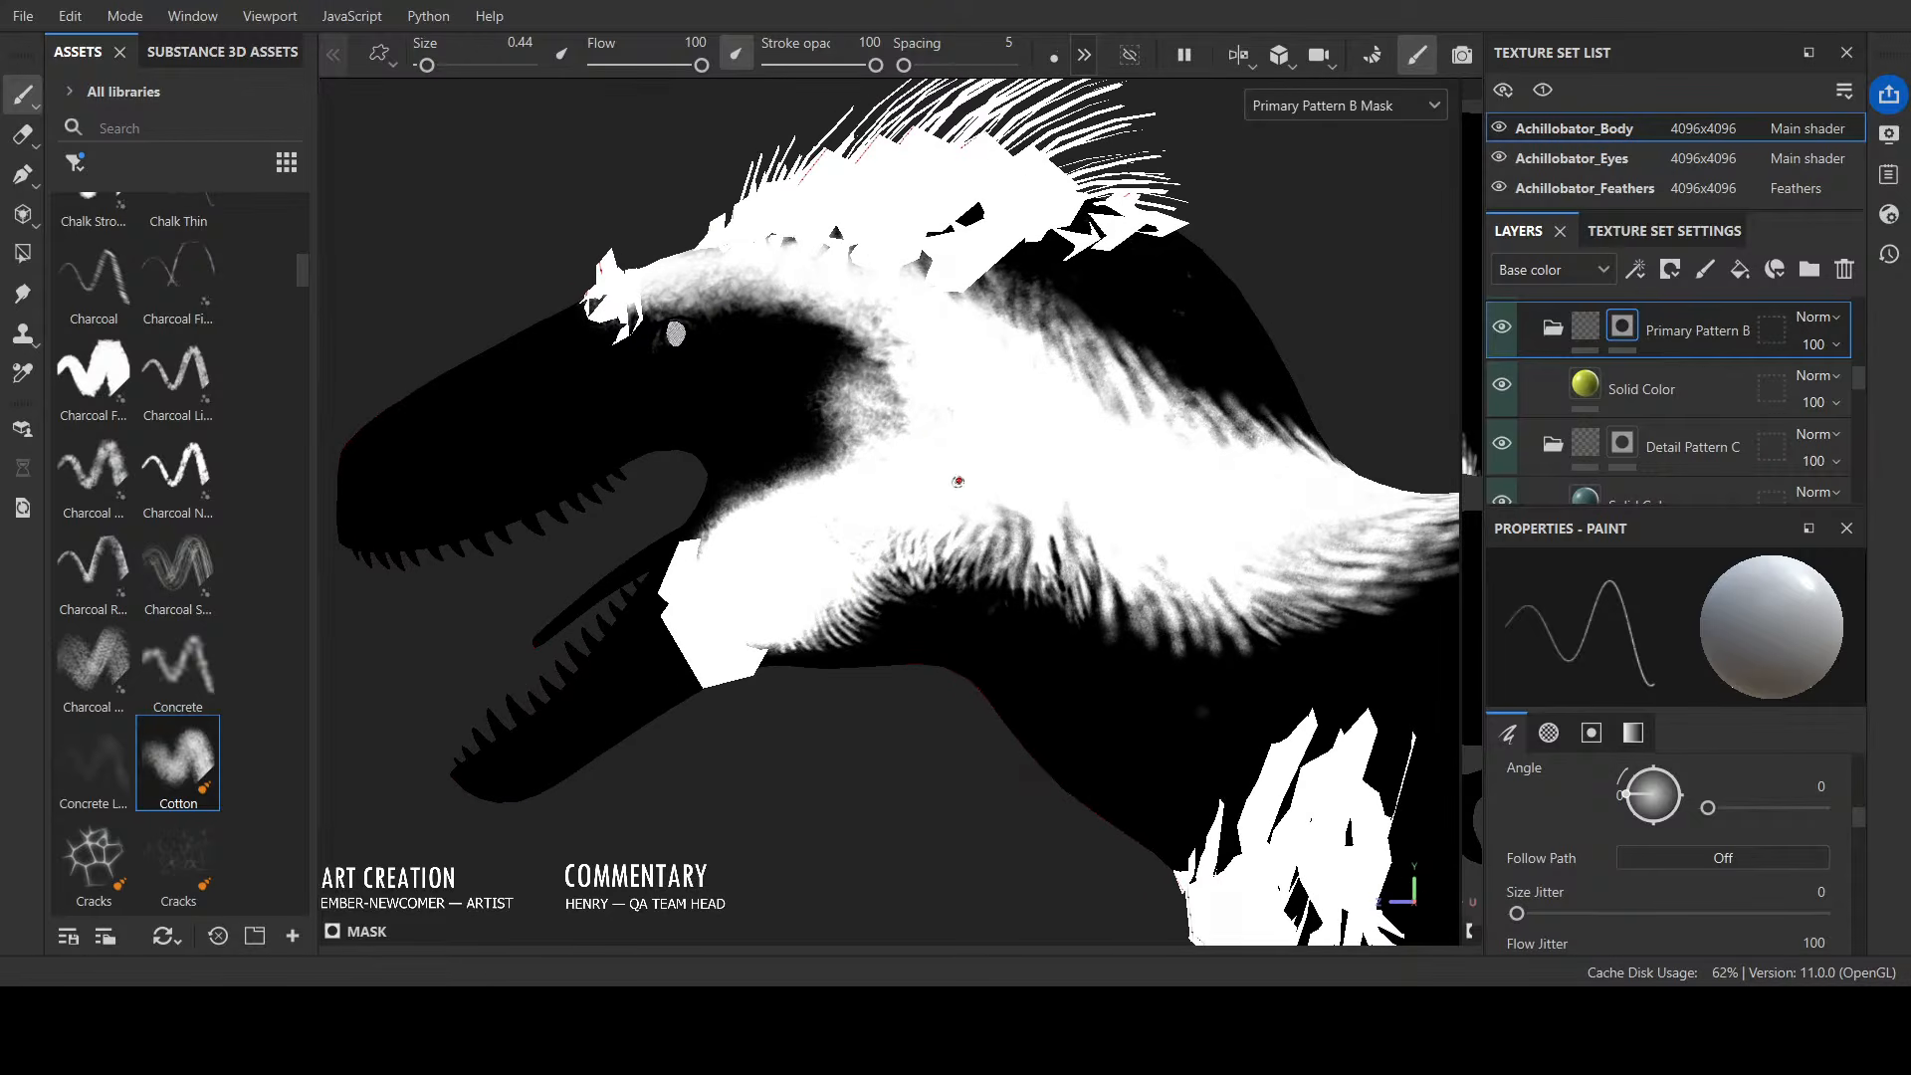
alt+drag(796, 404, 905, 366)
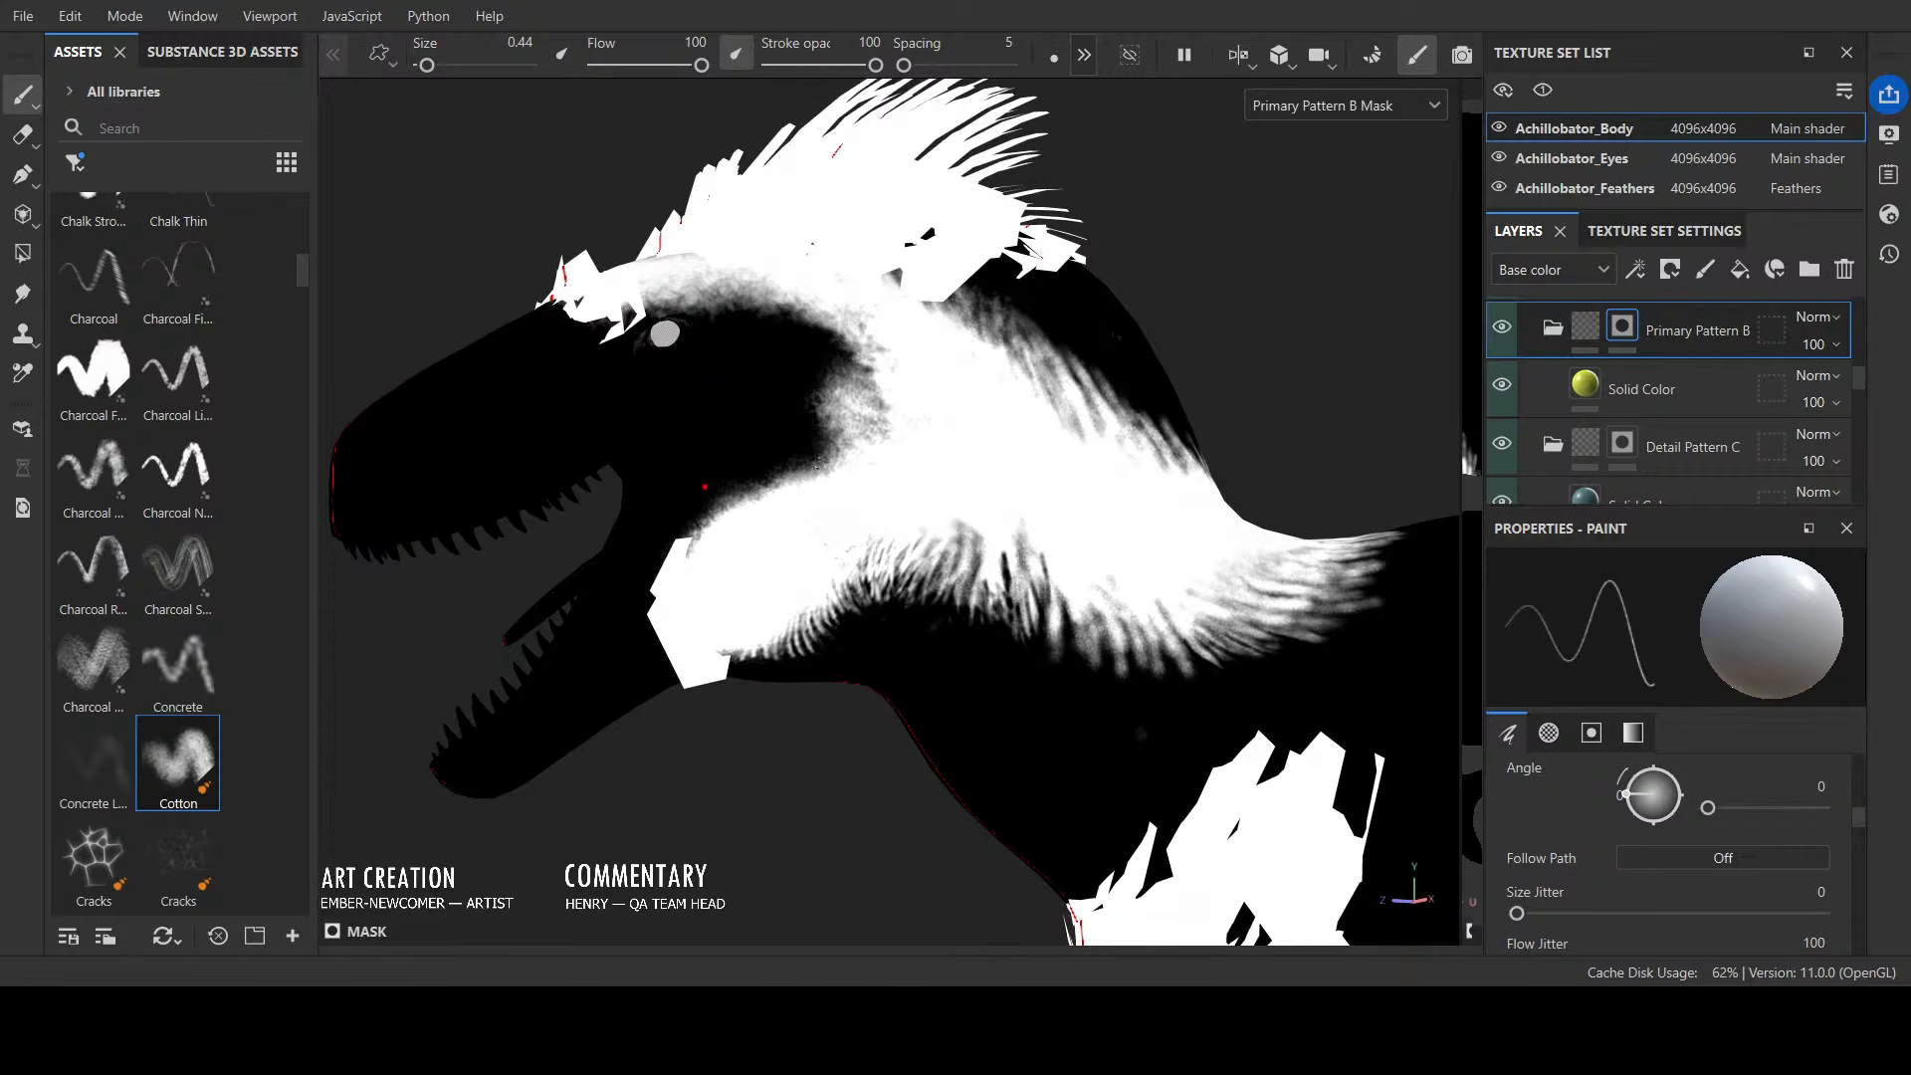
mouse_move(821, 457)
mouse_down()
mouse_move(880, 418)
mouse_move(816, 396)
mouse_move(836, 413)
mouse_move(818, 428)
mouse_move(841, 413)
mouse_move(806, 375)
mouse_move(841, 383)
mouse_move(830, 356)
mouse_up()
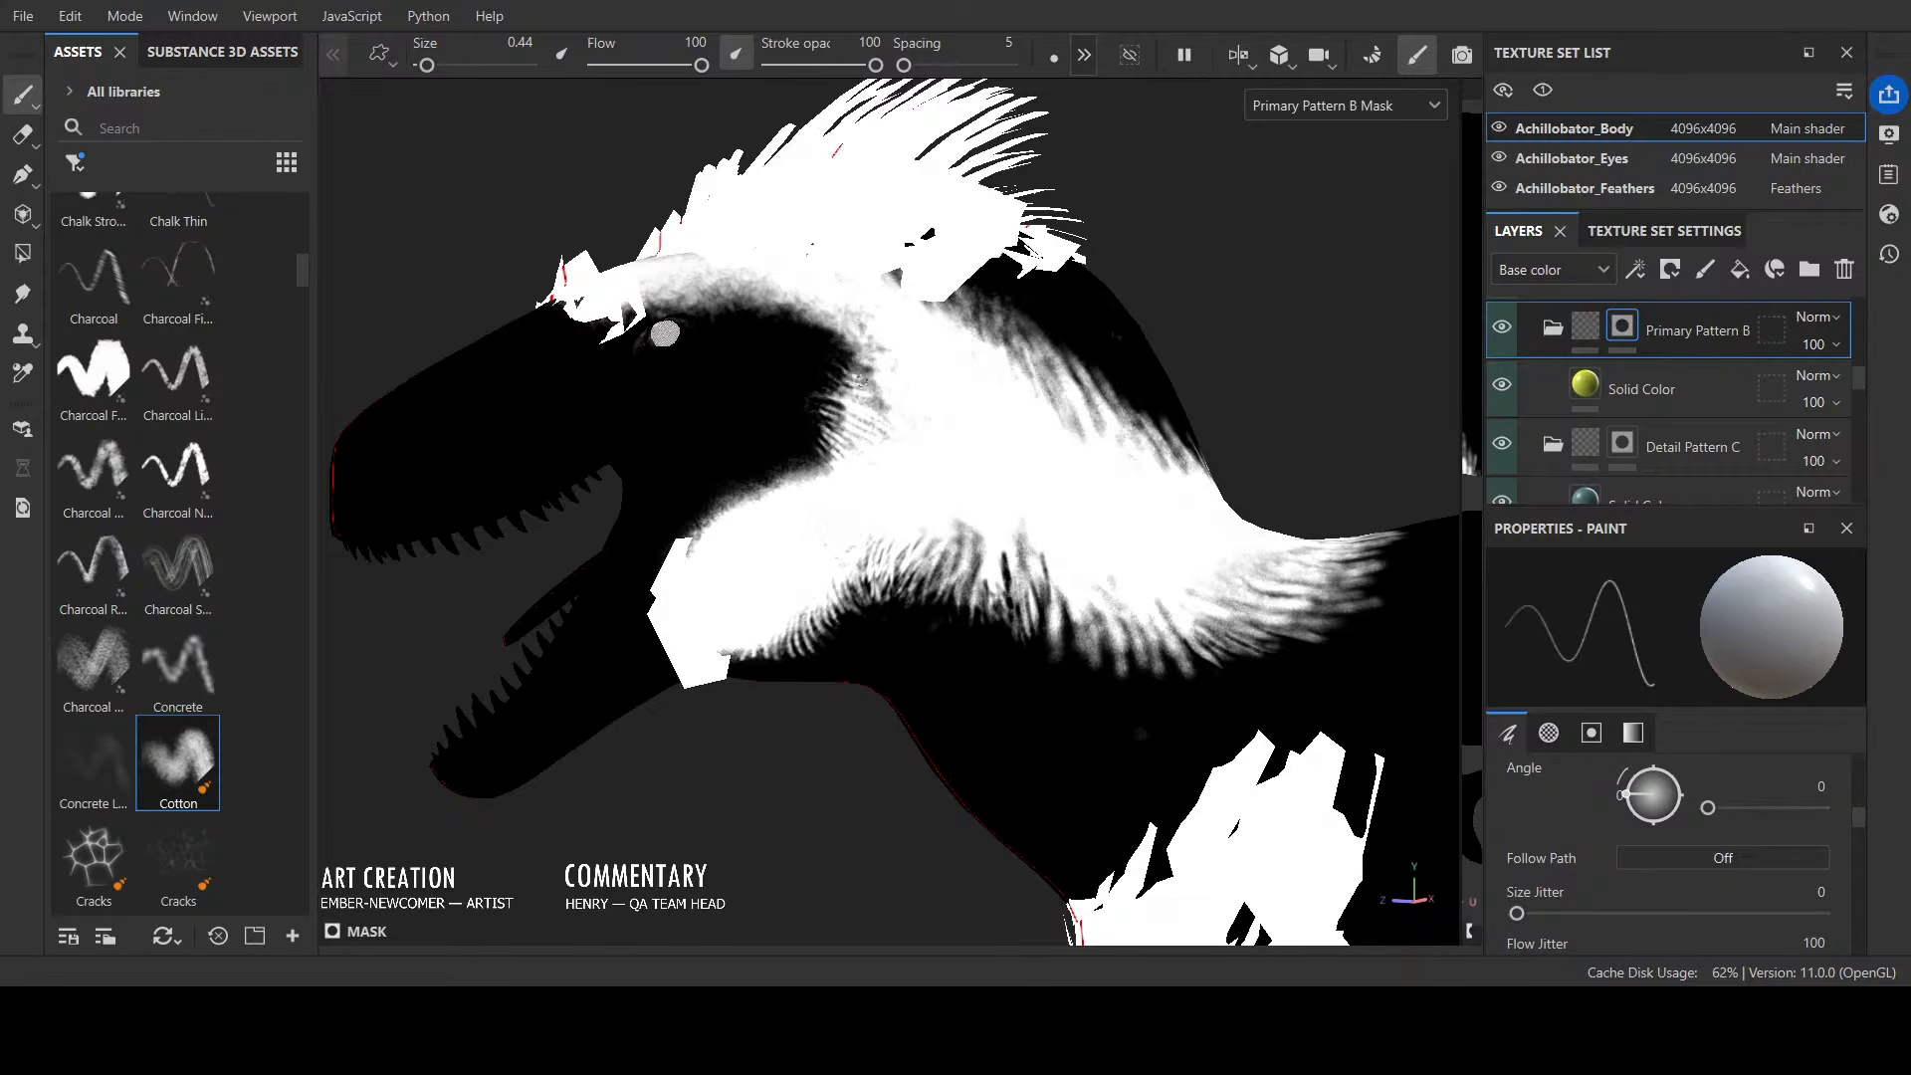
mouse_move(899, 422)
alt+mouse_down()
mouse_move(801, 283)
mouse_move(909, 522)
alt+mouse_up()
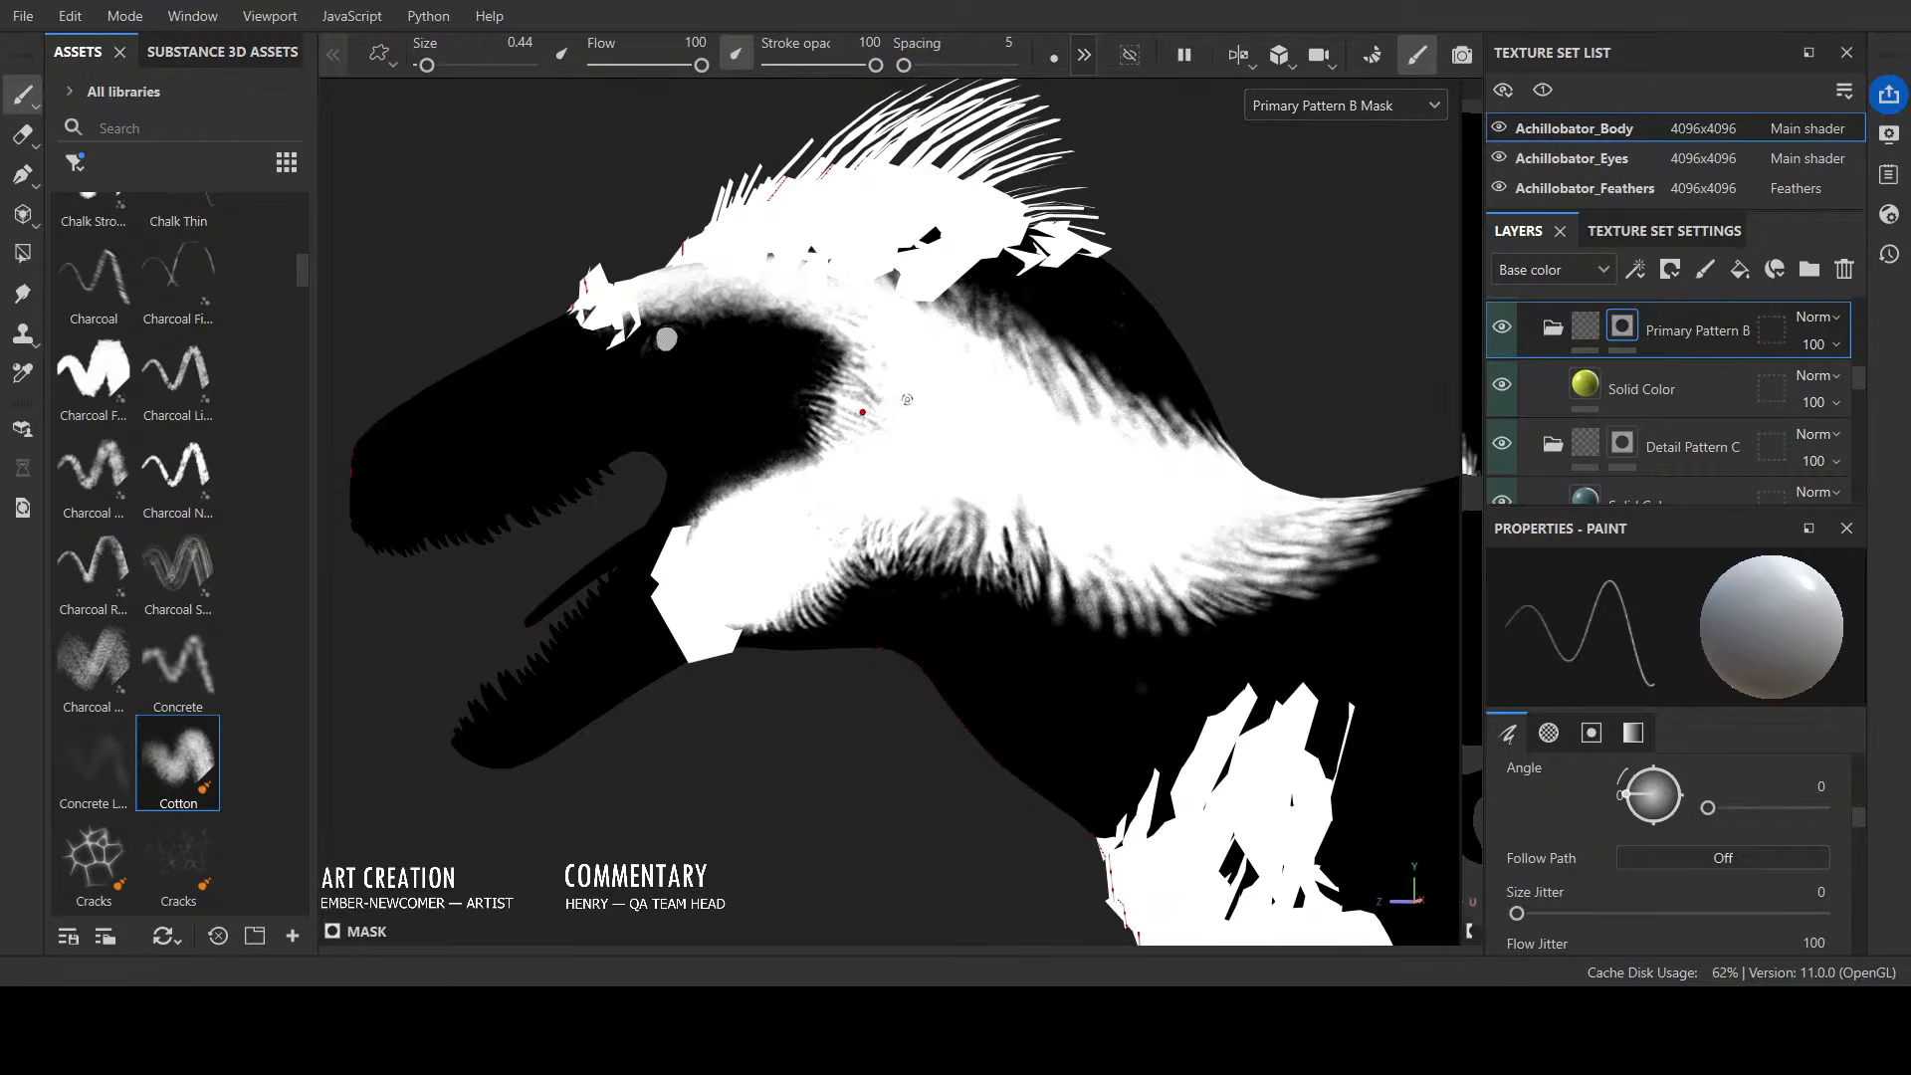
Step: Compare the pattern in base color with its mask and refine the feathered edge from the mouth corner up around the cheek patch
key(c)
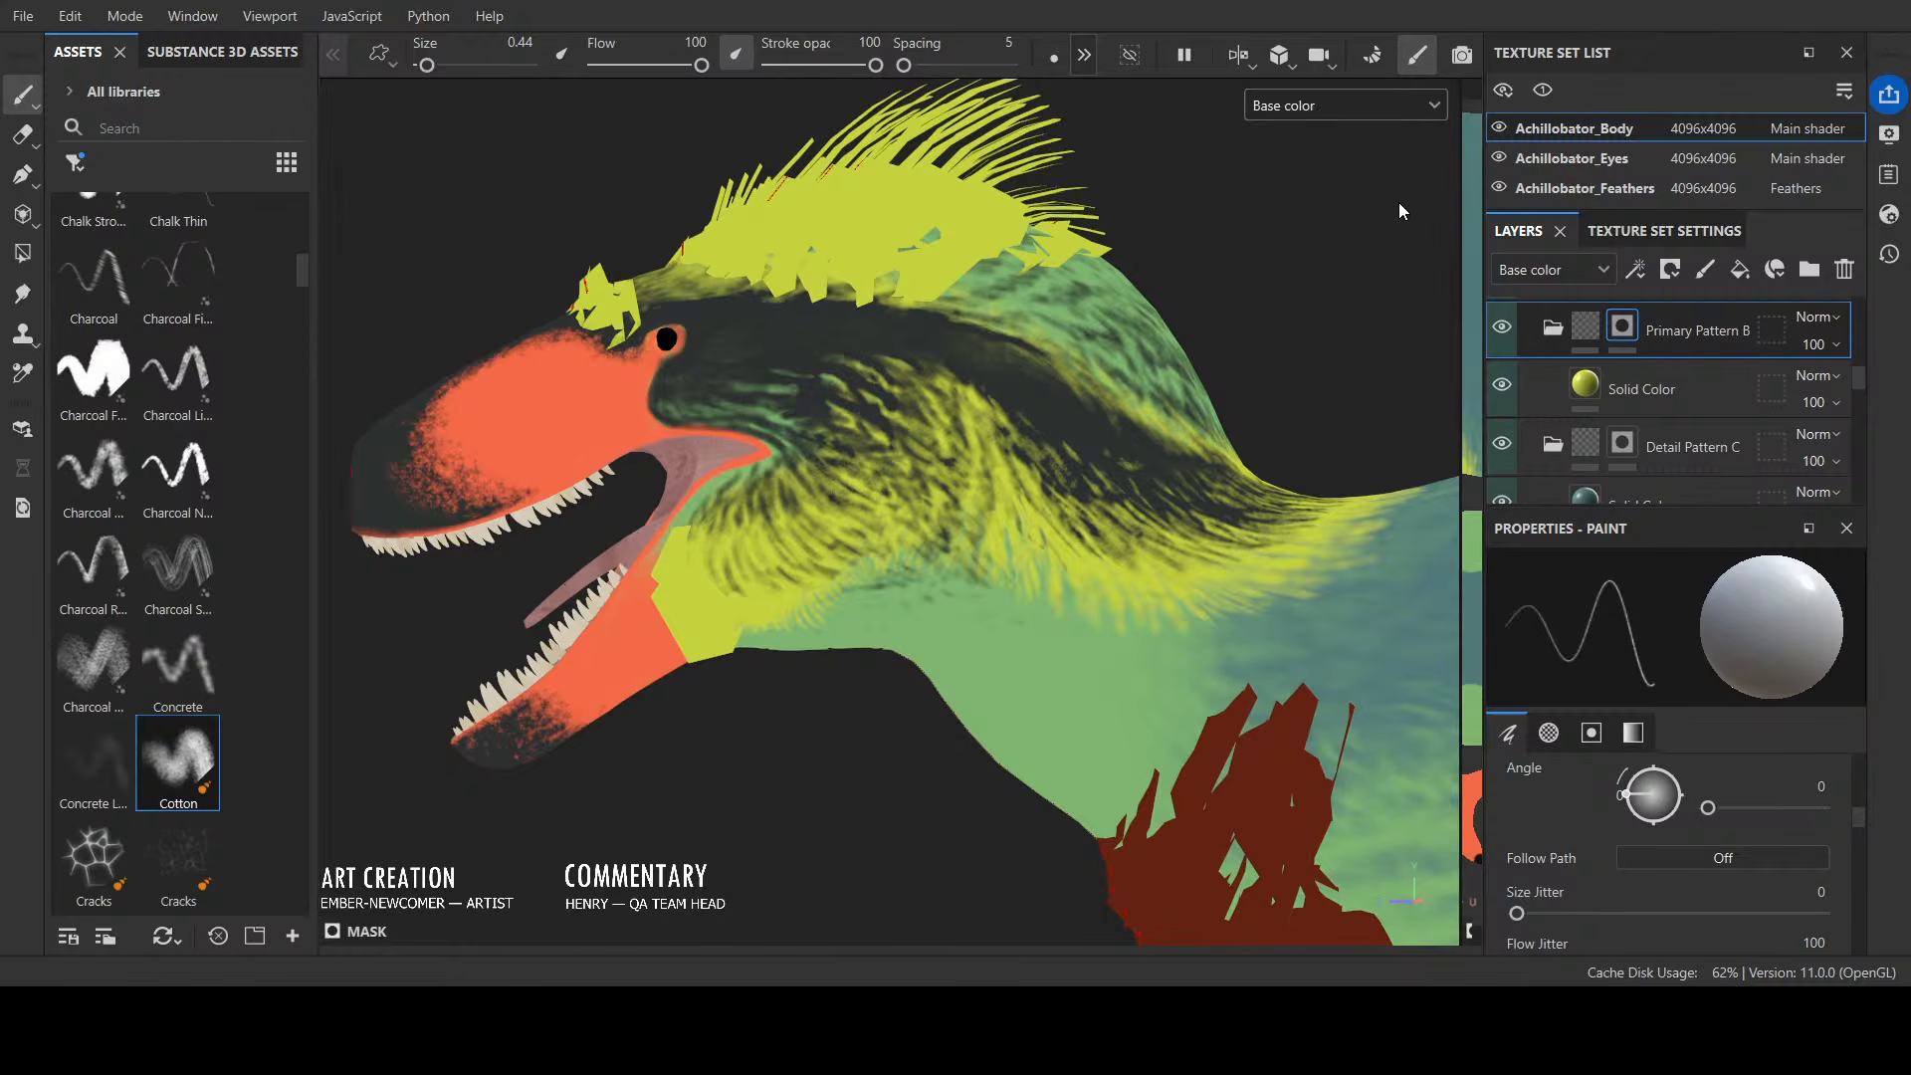
key(shift+c)
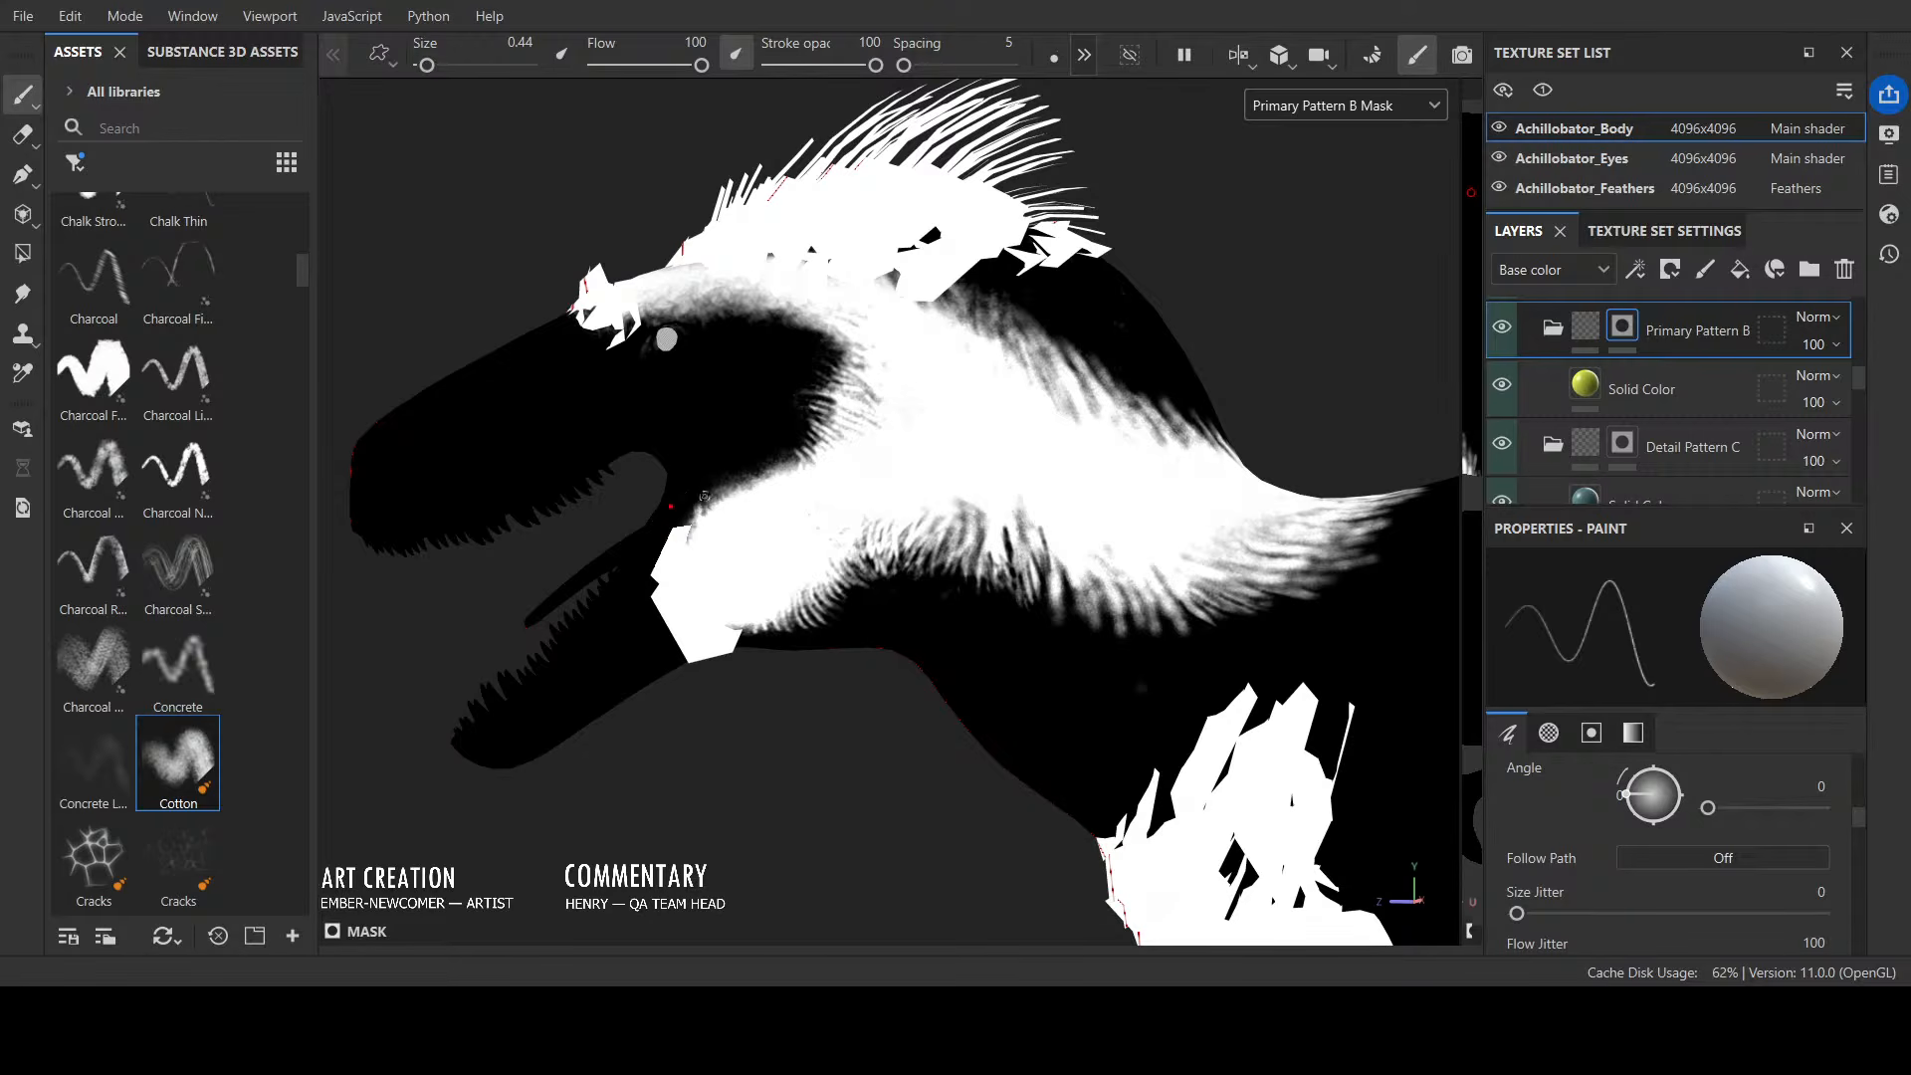
drag(705, 496, 801, 454)
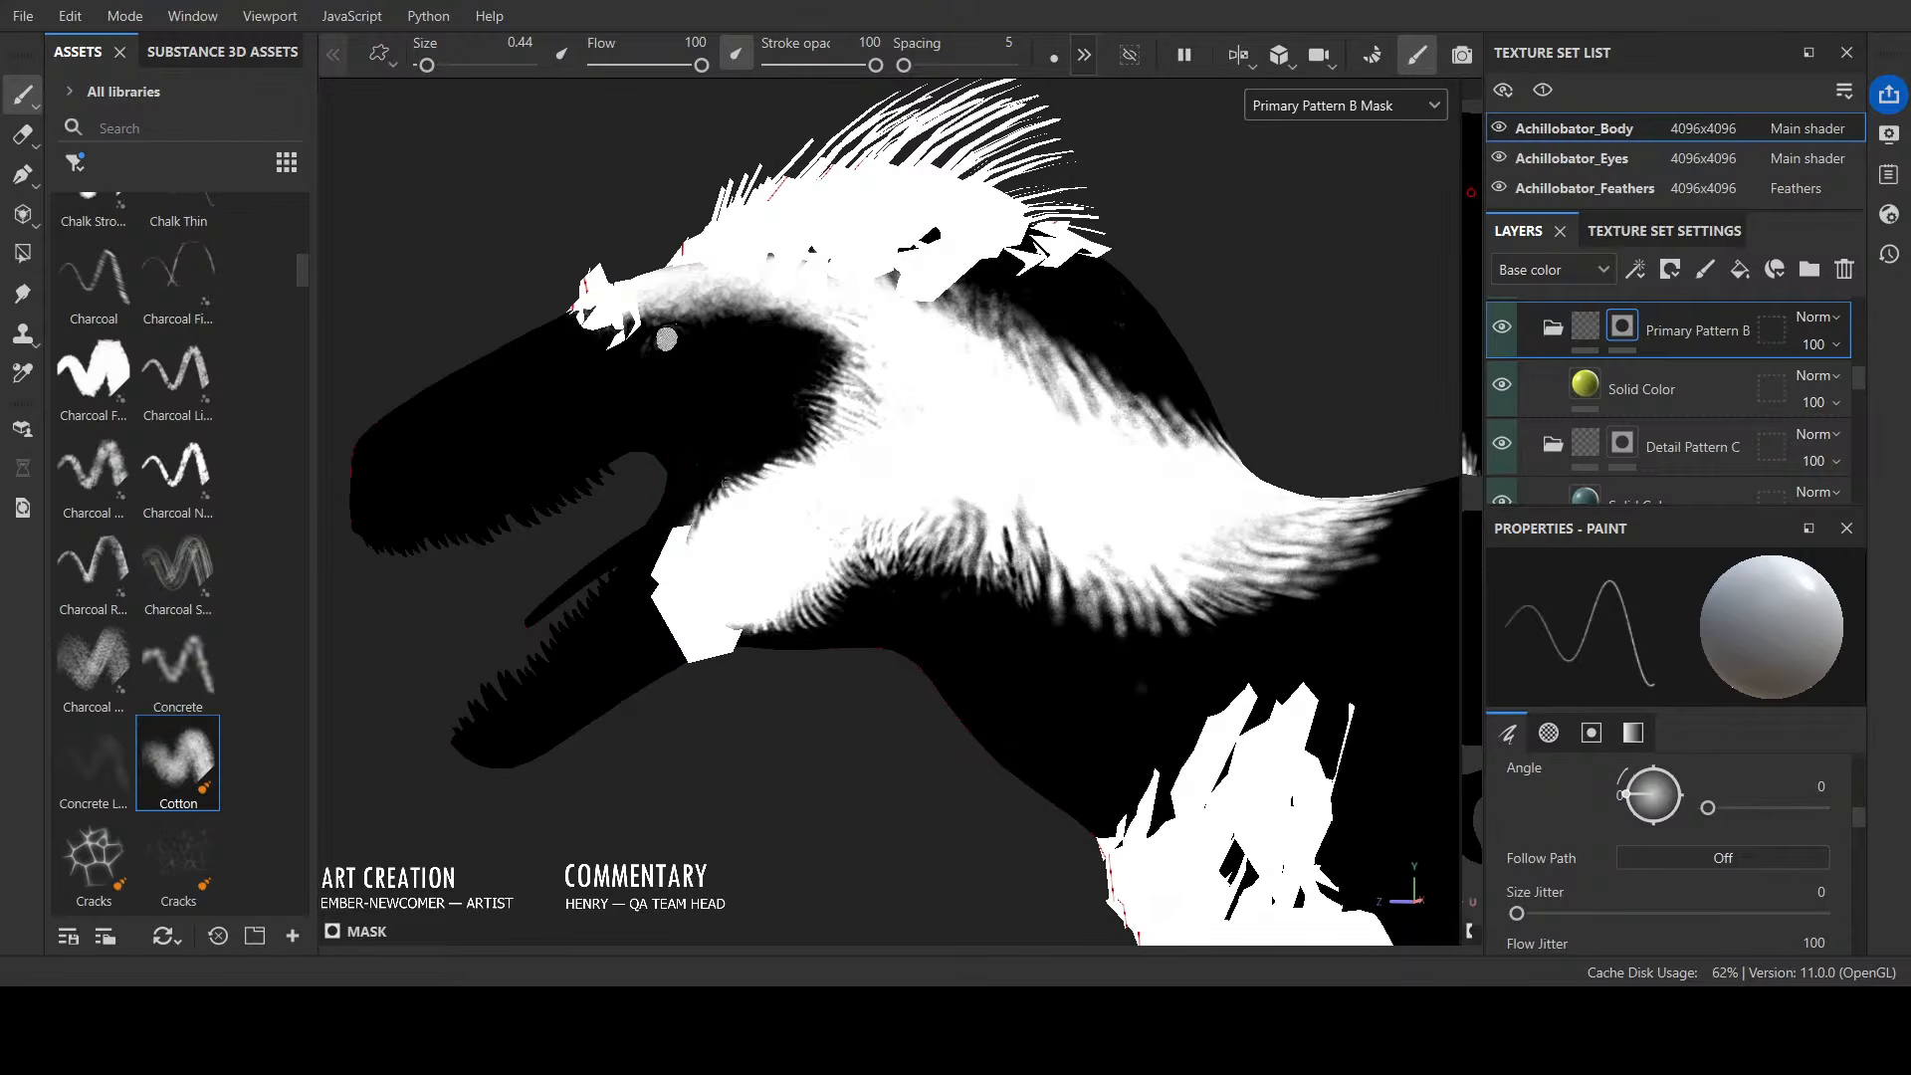
drag(746, 504, 802, 428)
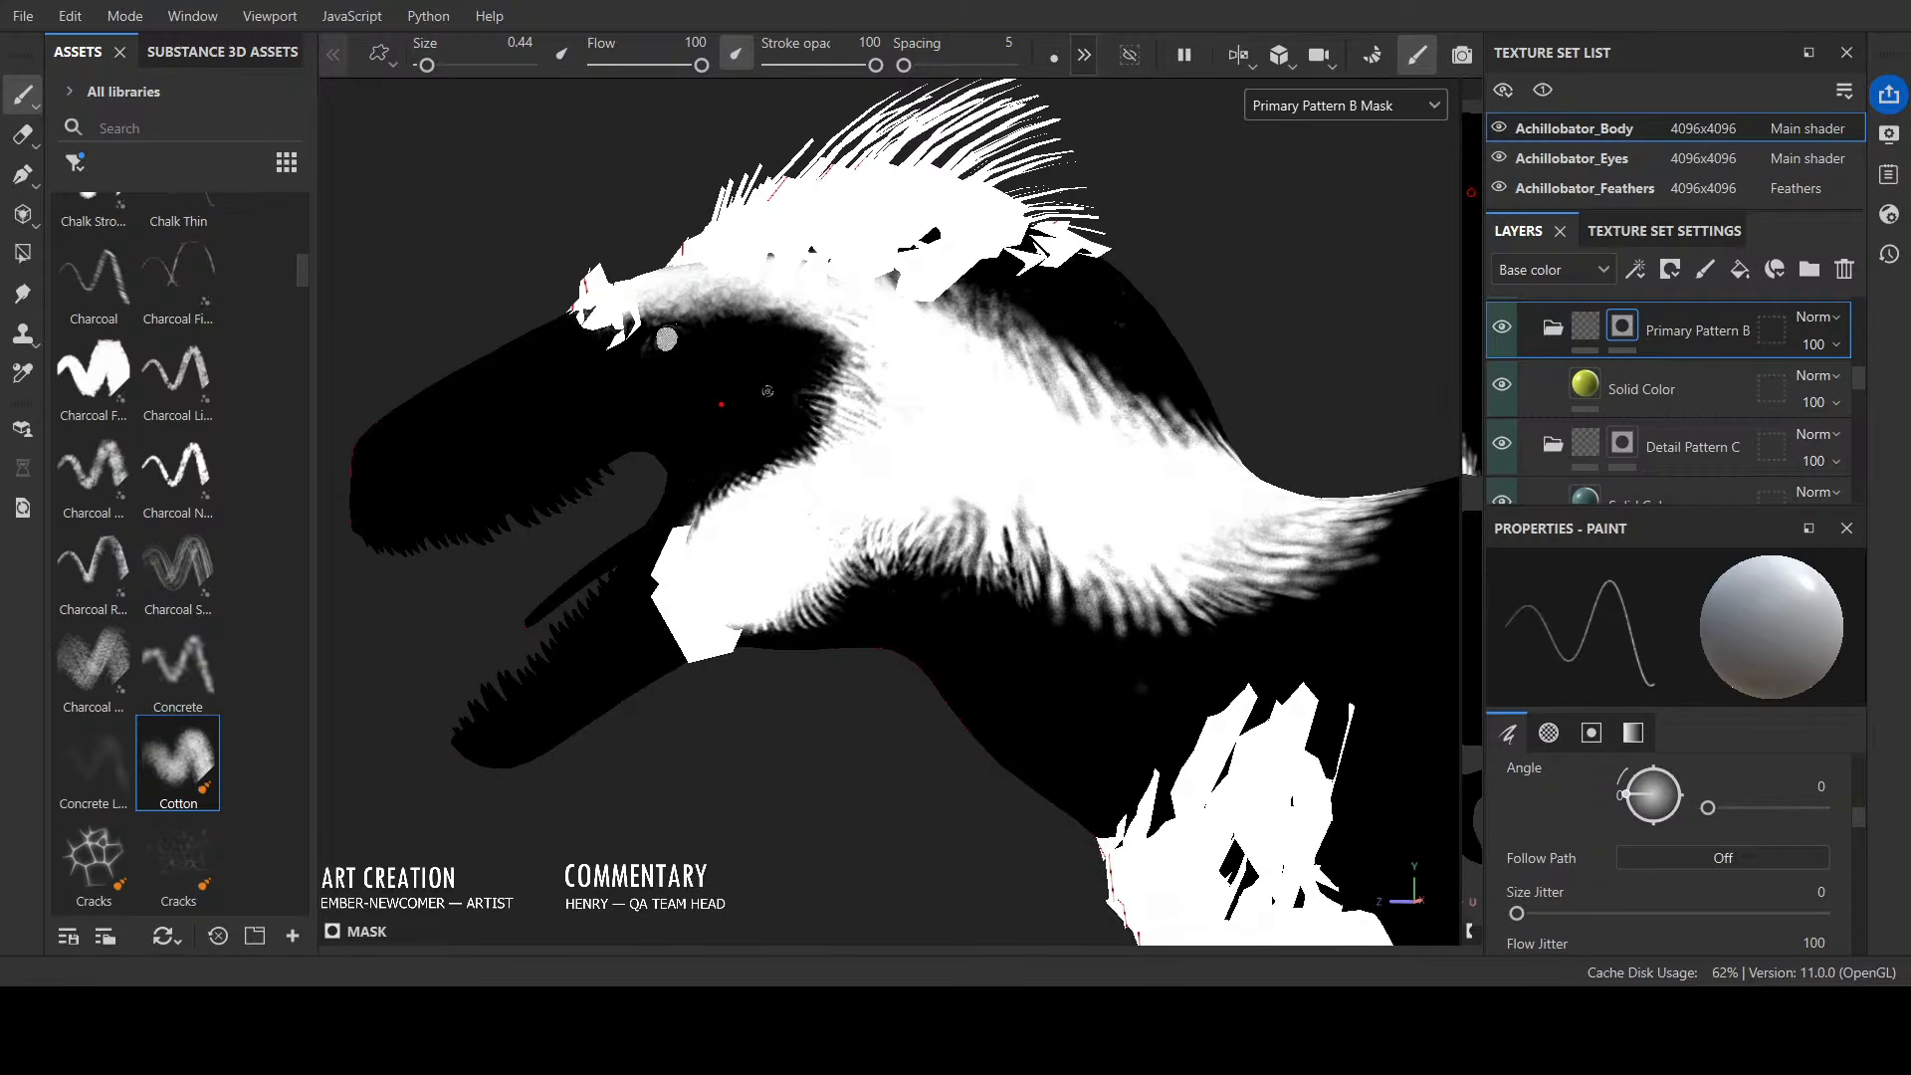
mouse_move(819, 444)
mouse_down()
mouse_move(843, 408)
mouse_move(808, 394)
mouse_move(822, 434)
mouse_move(851, 396)
mouse_move(817, 376)
mouse_move(848, 354)
mouse_move(817, 324)
mouse_move(845, 336)
mouse_up()
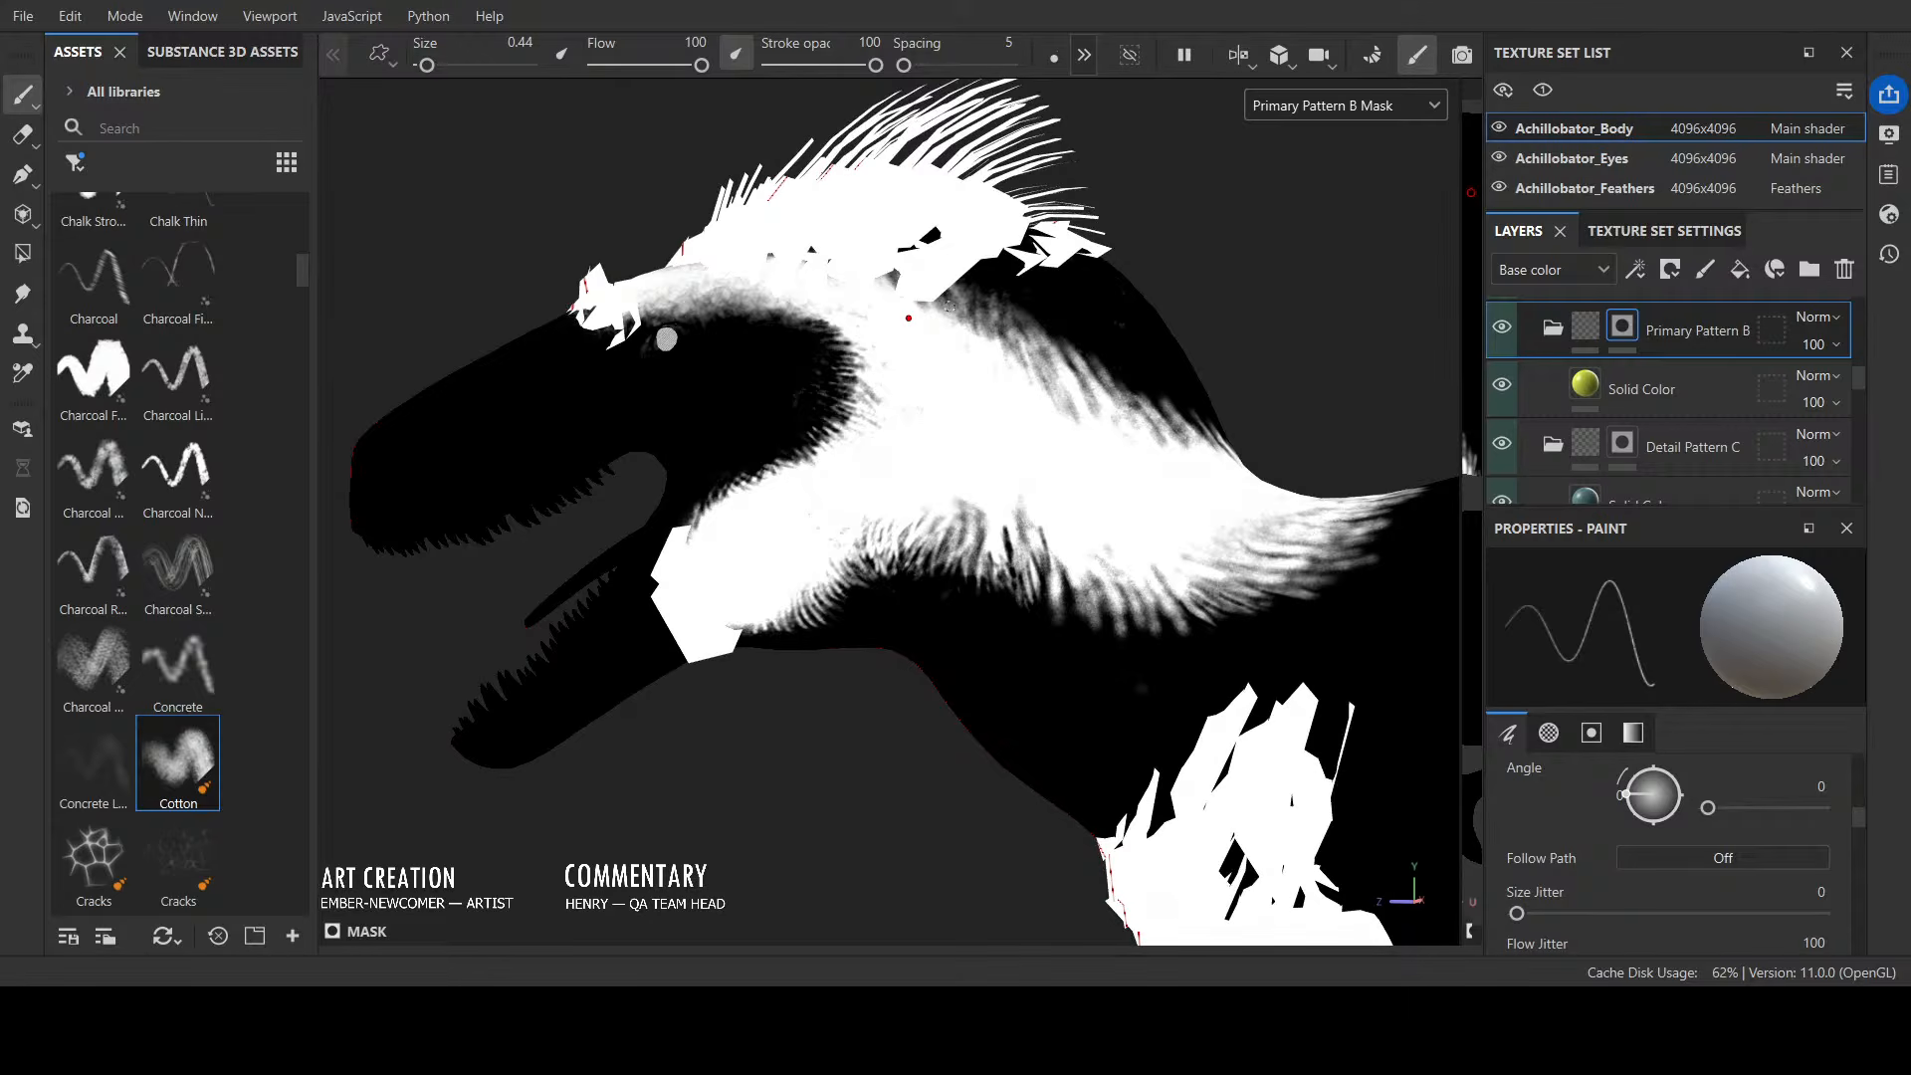
Step: Paint fine feather strokes into the soft mask edge along the brow above the eye
alt+right_drag(947, 307, 839, 666)
alt+drag(839, 666, 985, 658)
scroll(833, 366, up, 2)
scroll(833, 367, up, 2)
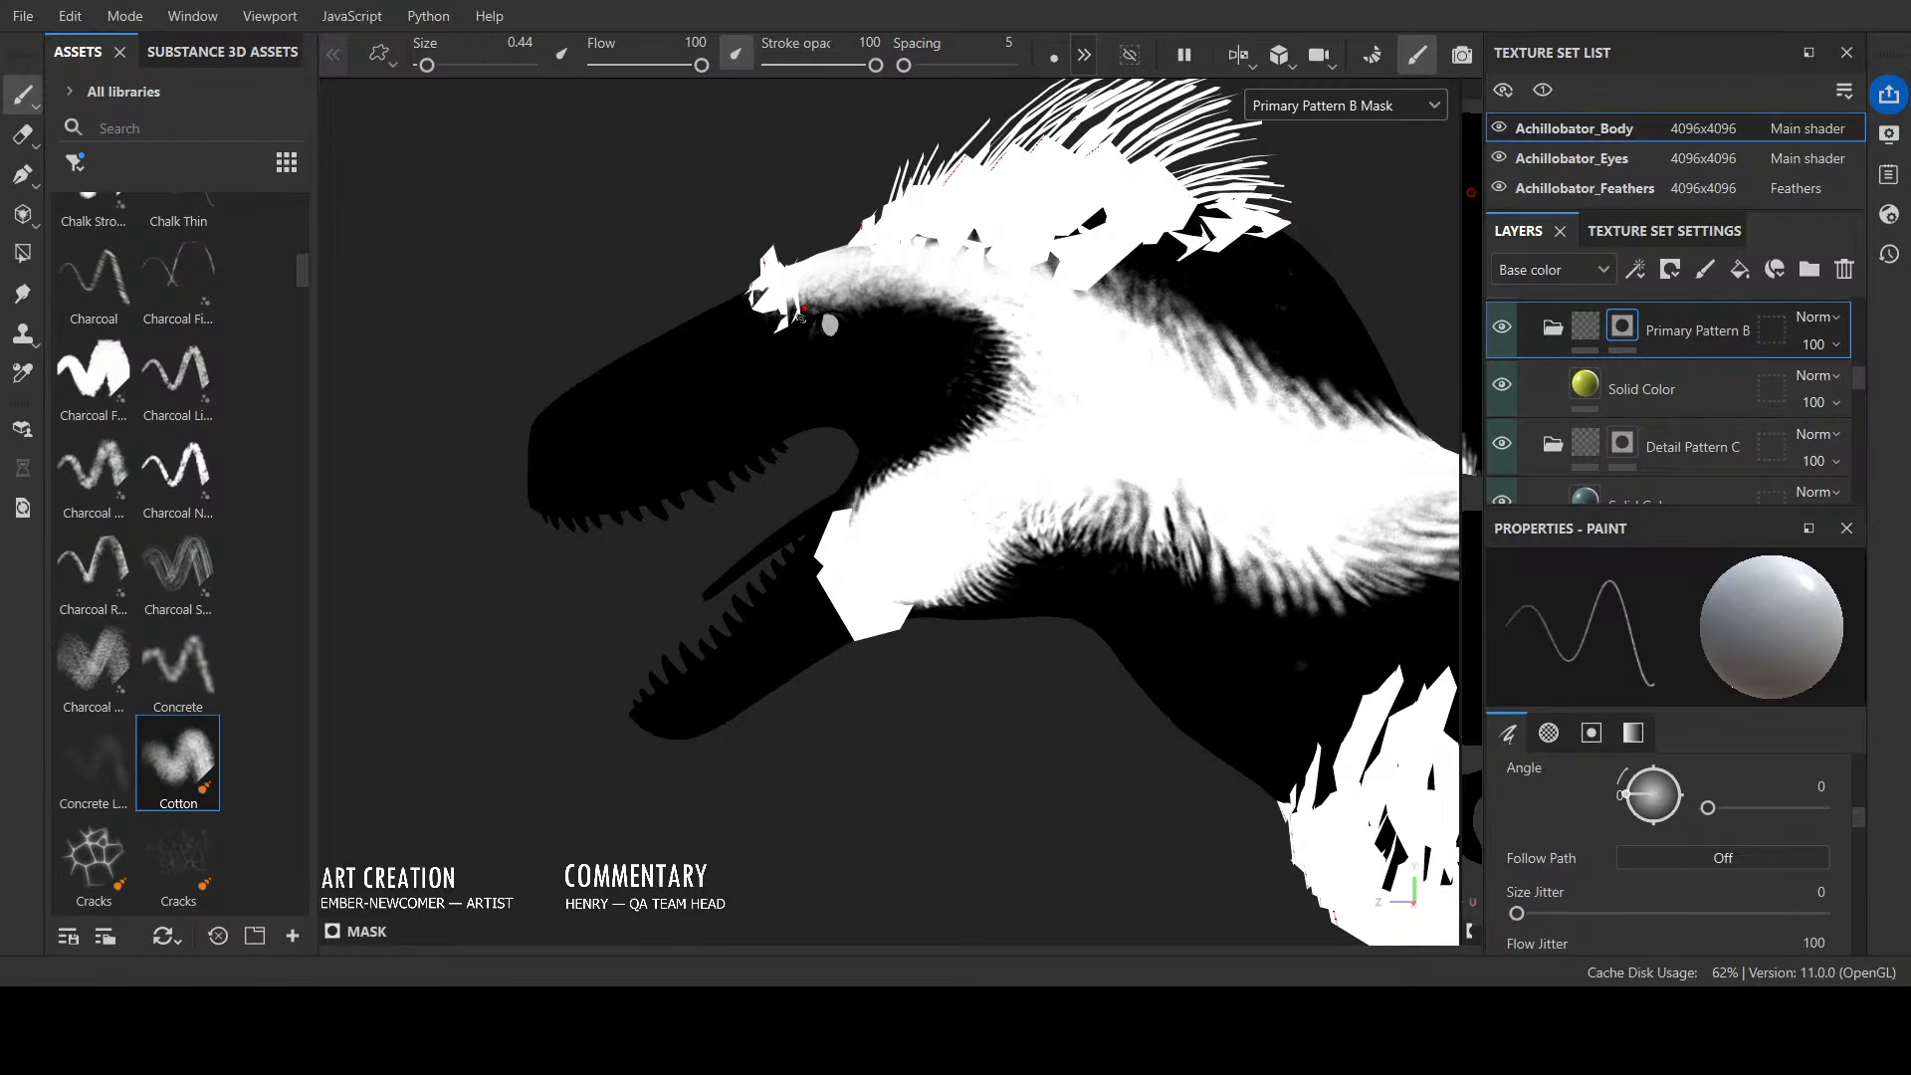
scroll(896, 373, up, 2)
alt+middle_drag(938, 378, 928, 458)
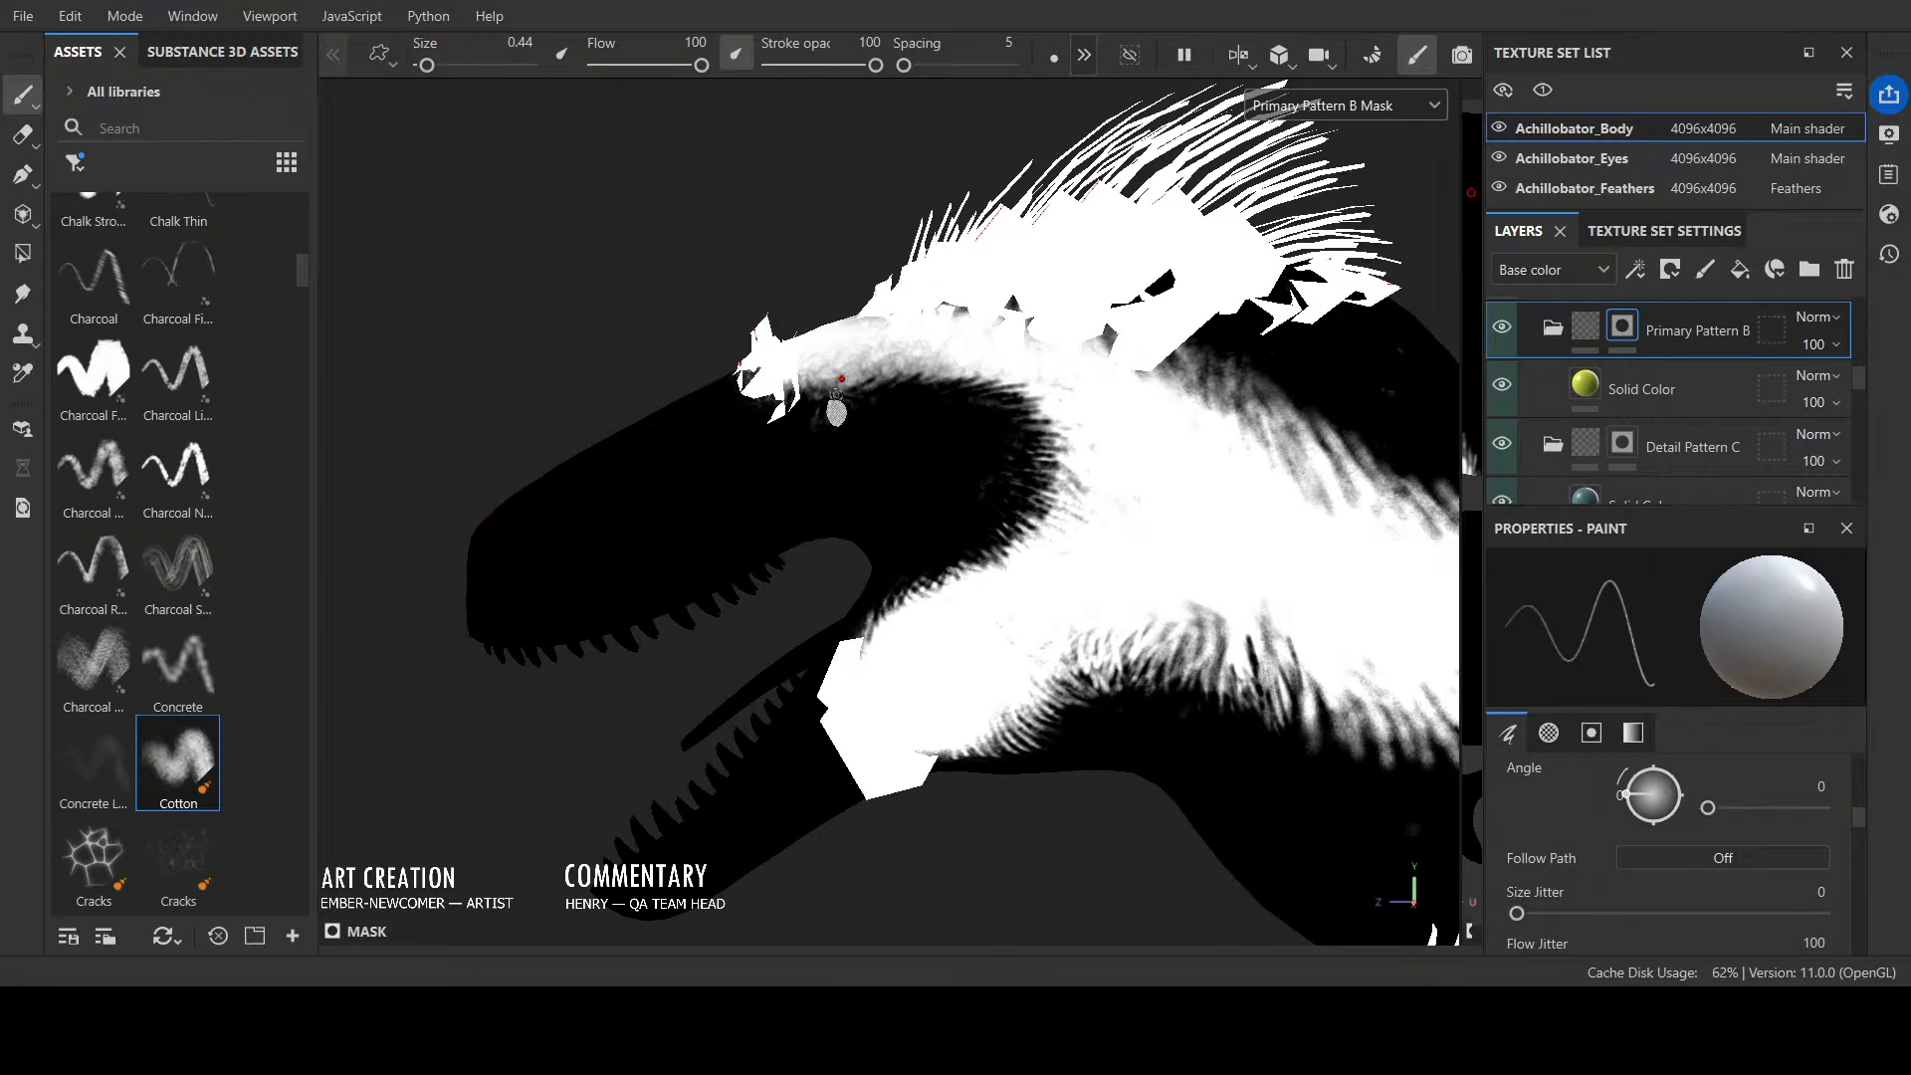
alt+drag(902, 376, 946, 353)
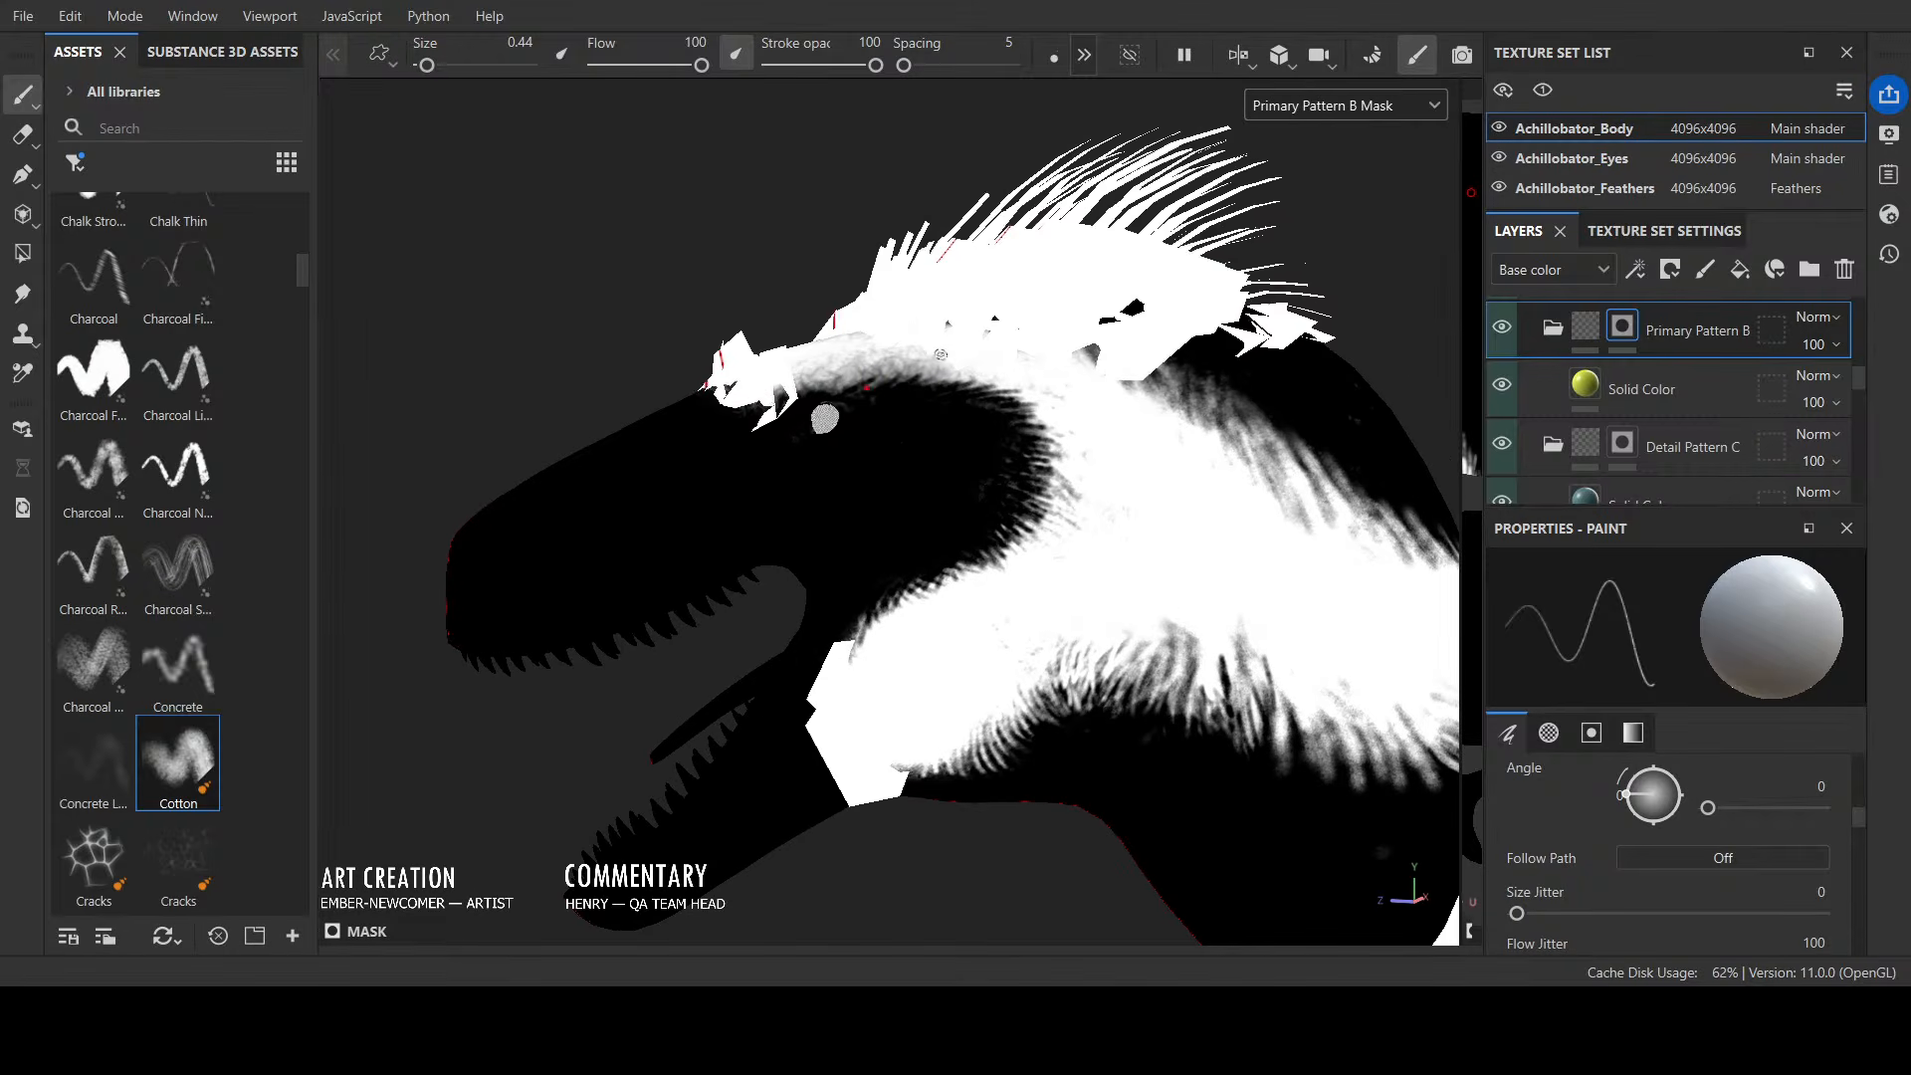
mouse_move(848, 391)
mouse_down()
mouse_move(926, 350)
mouse_move(902, 353)
mouse_up()
drag(844, 374, 959, 357)
drag(897, 367, 968, 366)
drag(922, 376, 975, 367)
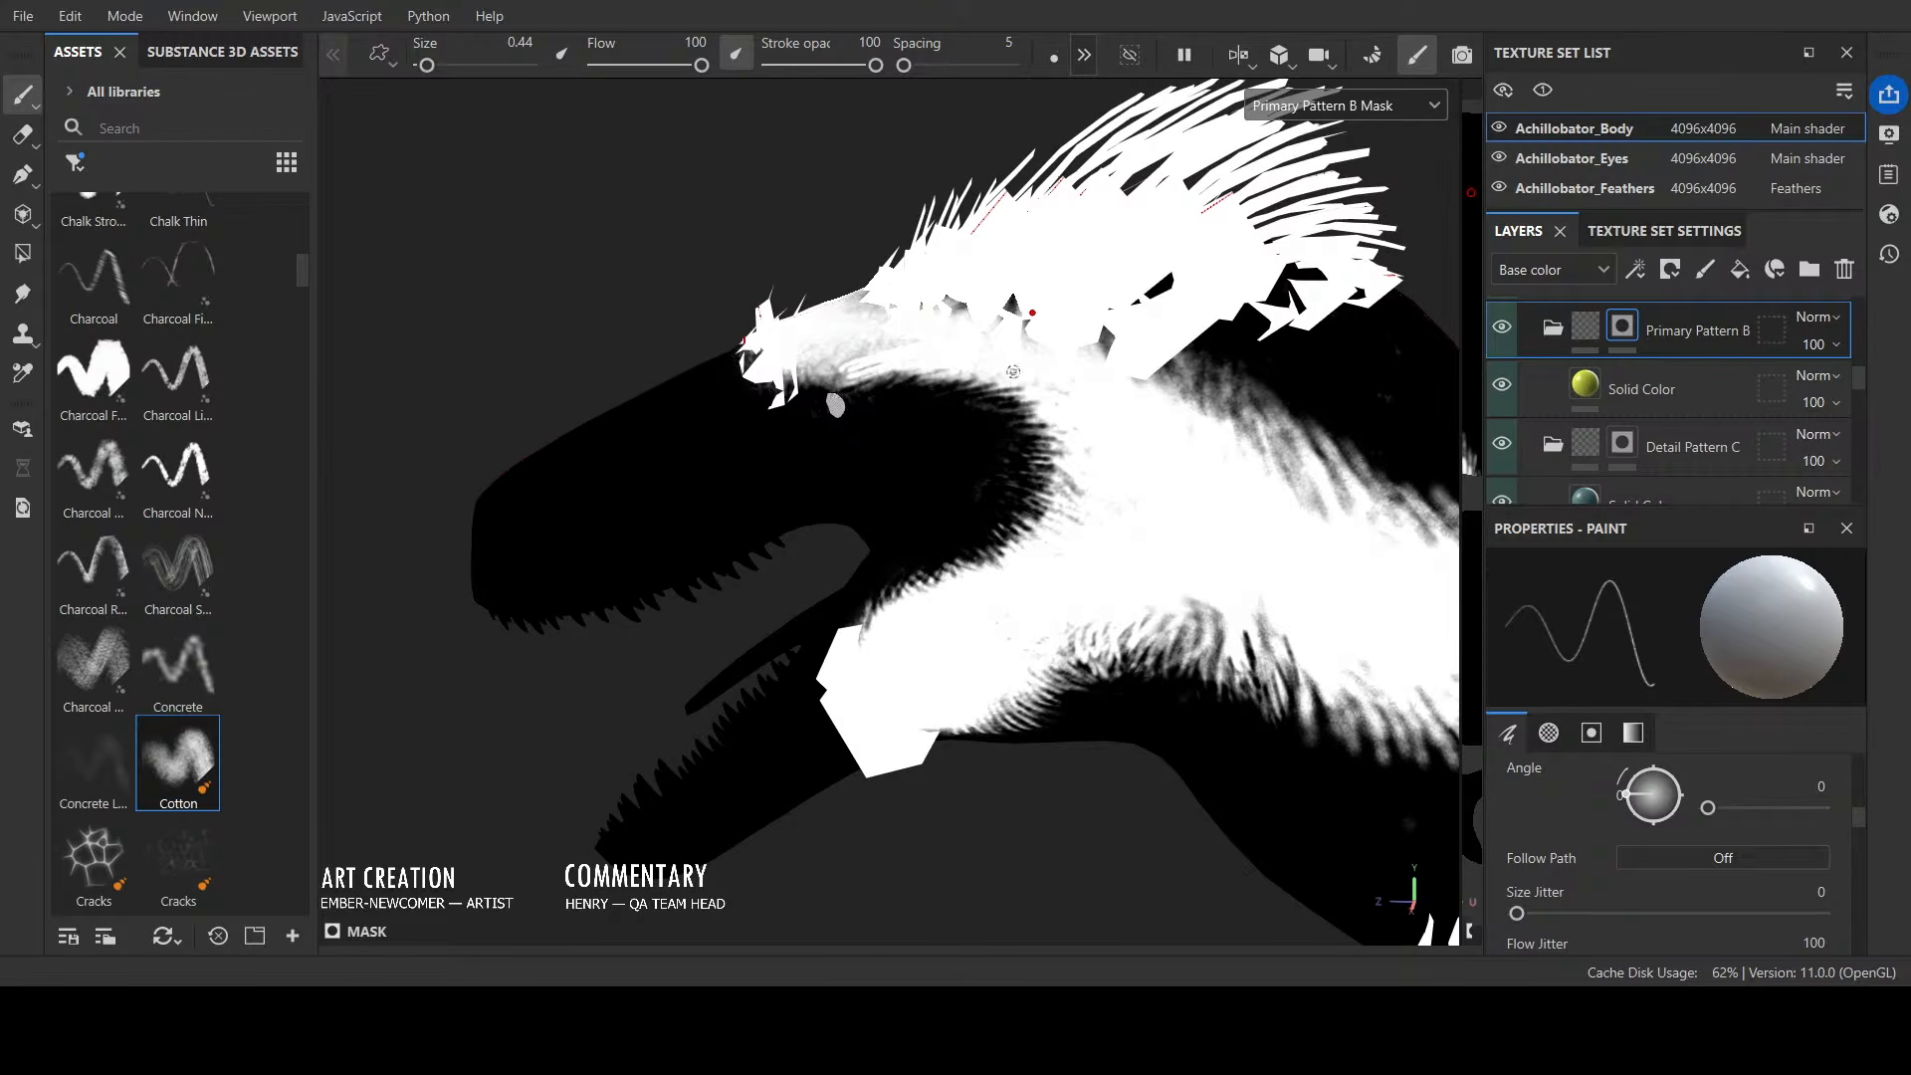
Step: Extend the fine feather strokes on the Primary Pattern B mask from the brow back above the eye
drag(856, 375, 880, 348)
mouse_move(796, 394)
mouse_down()
mouse_move(816, 364)
mouse_move(866, 371)
mouse_move(838, 370)
mouse_up()
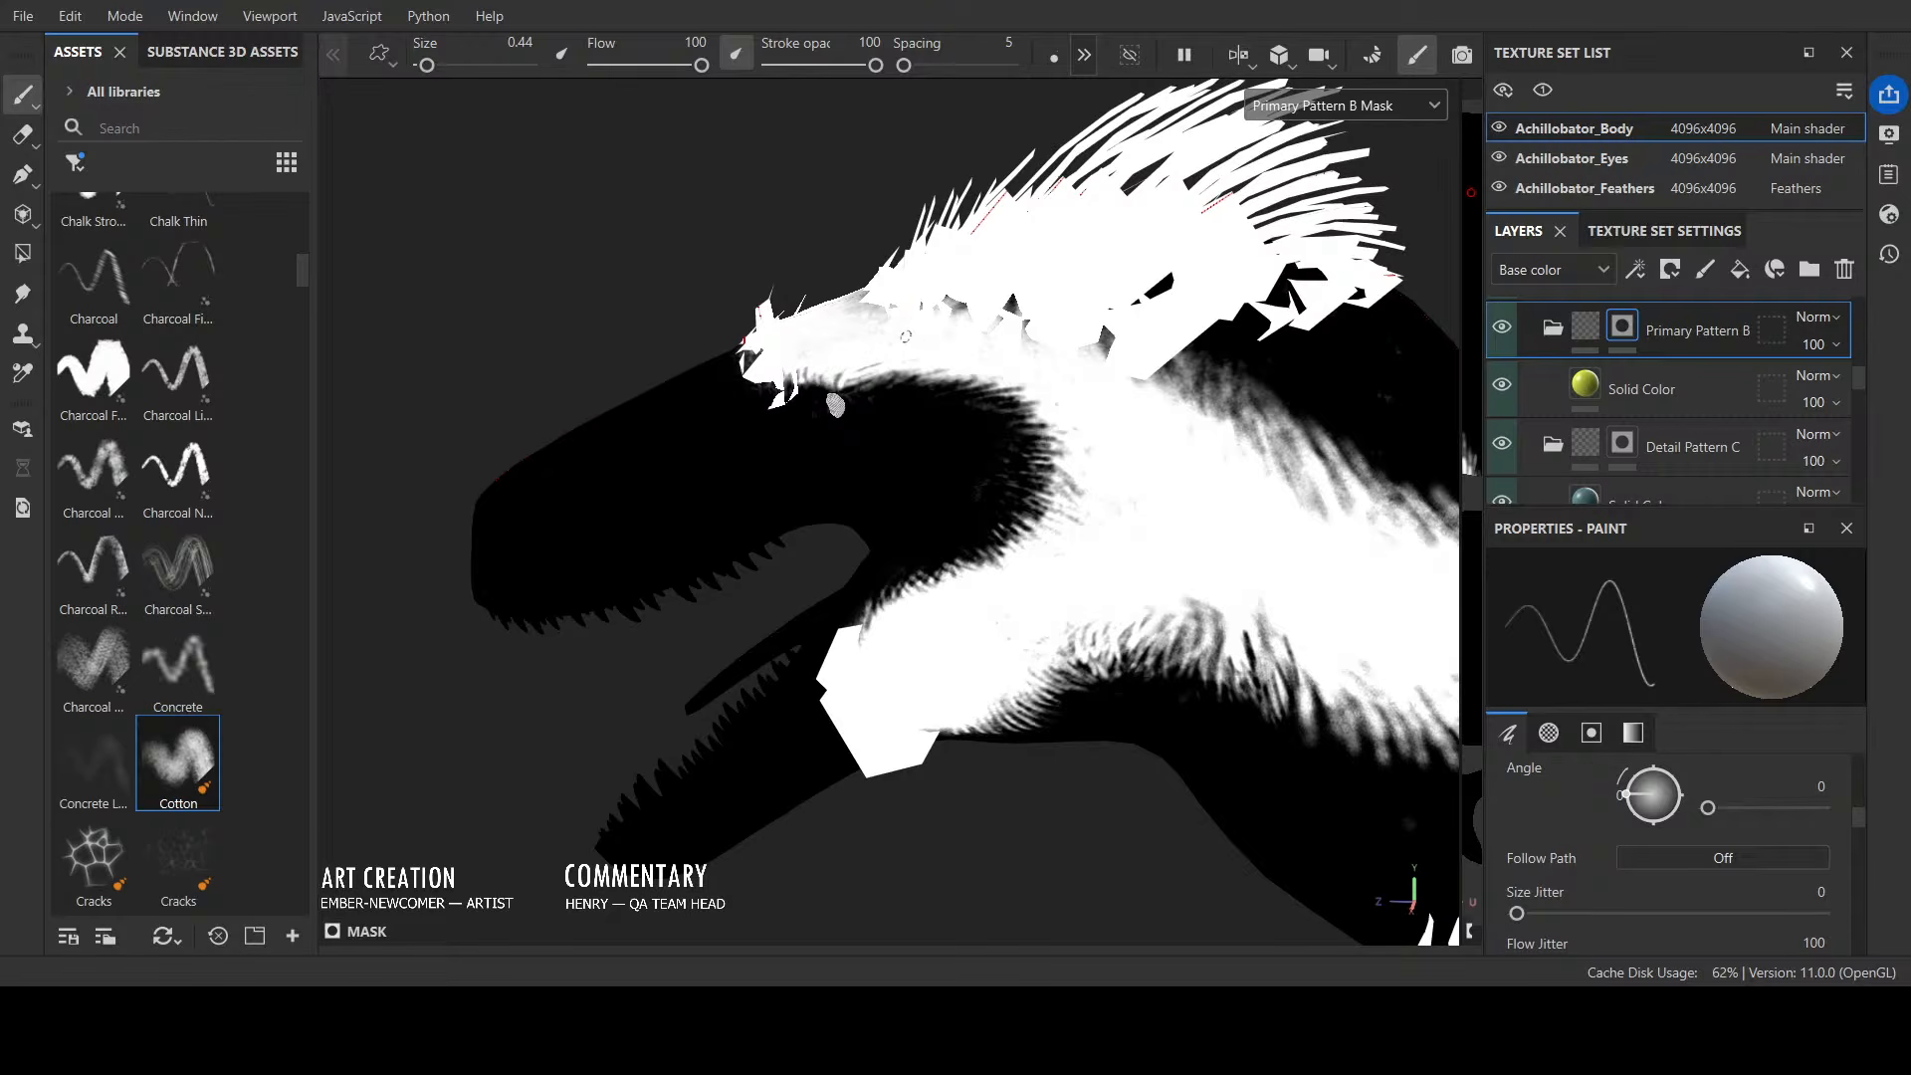
mouse_move(828, 378)
mouse_down()
mouse_move(876, 374)
mouse_move(979, 285)
mouse_up()
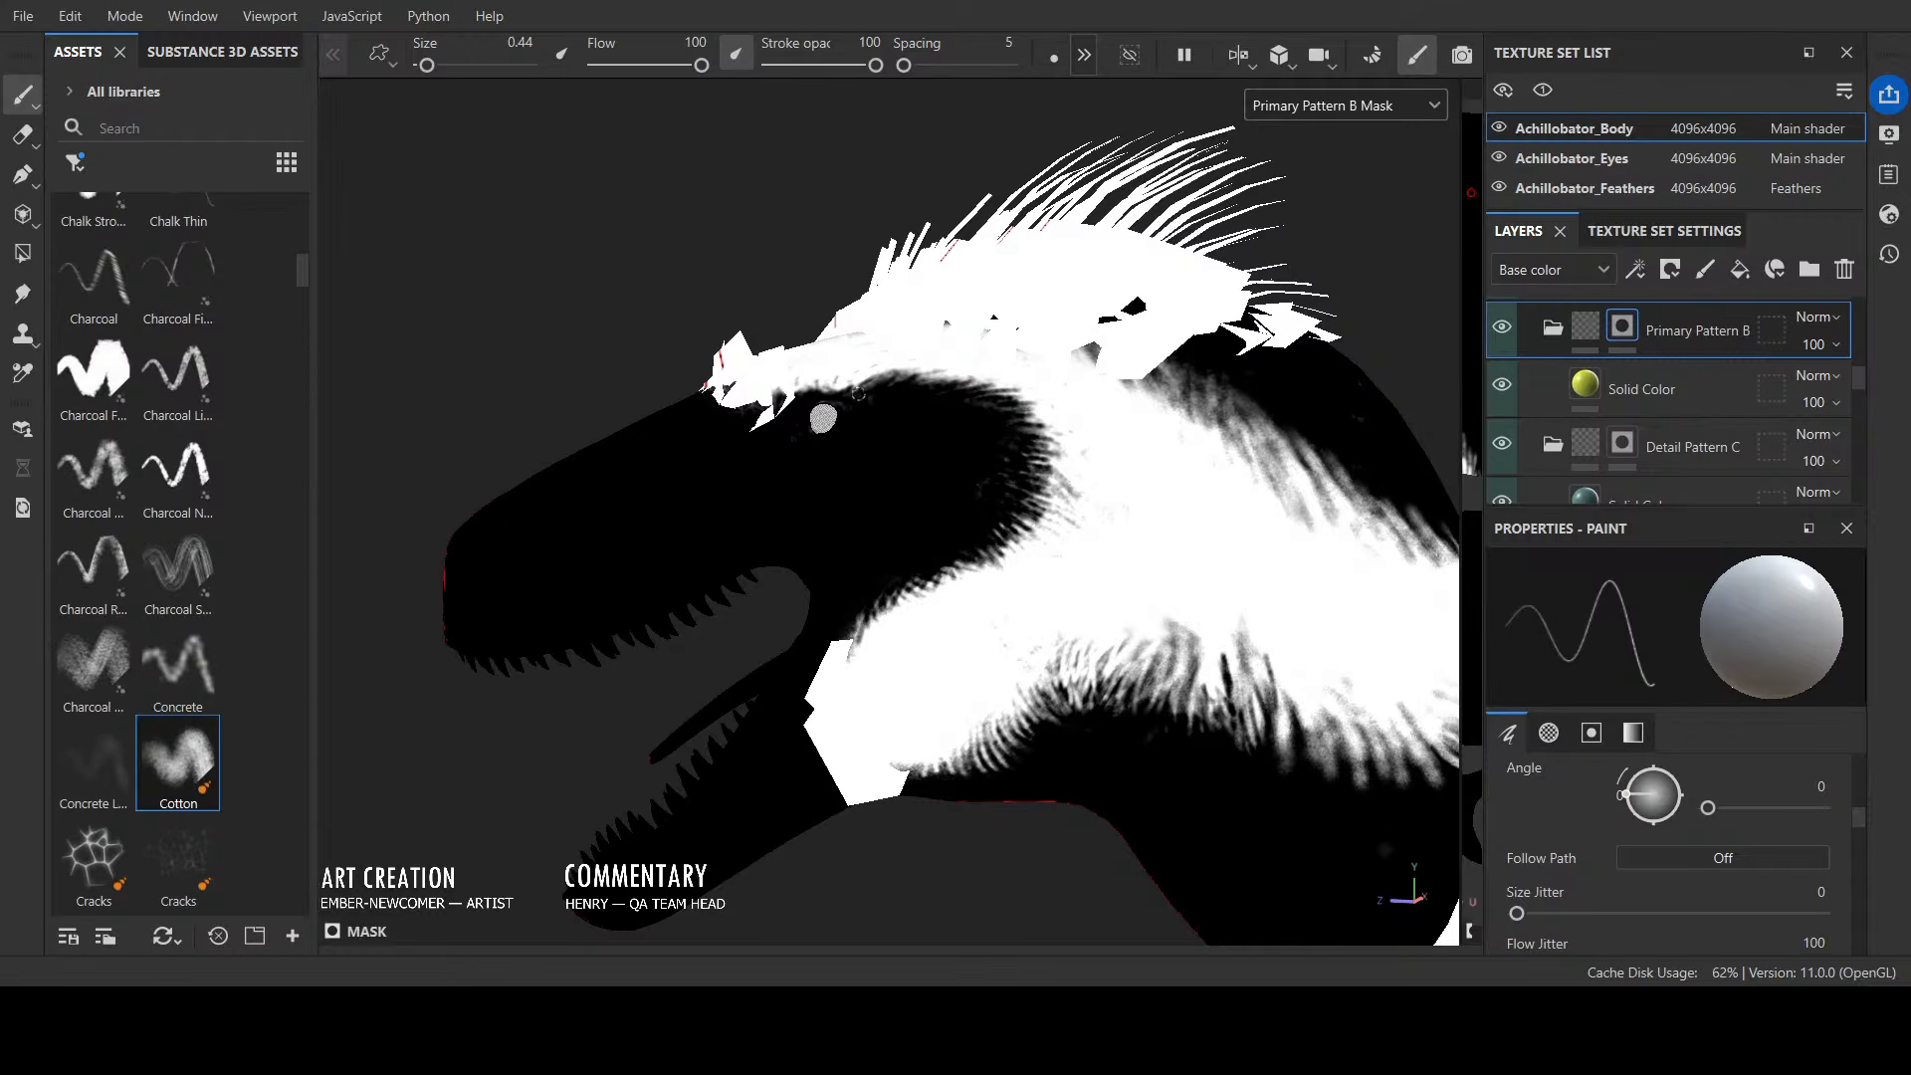
Step: Paint fine feather strokes into the soft lower neck edge of the Primary Pattern B mask, from the throat back to the neck base
scroll(1296, 397, down, 2)
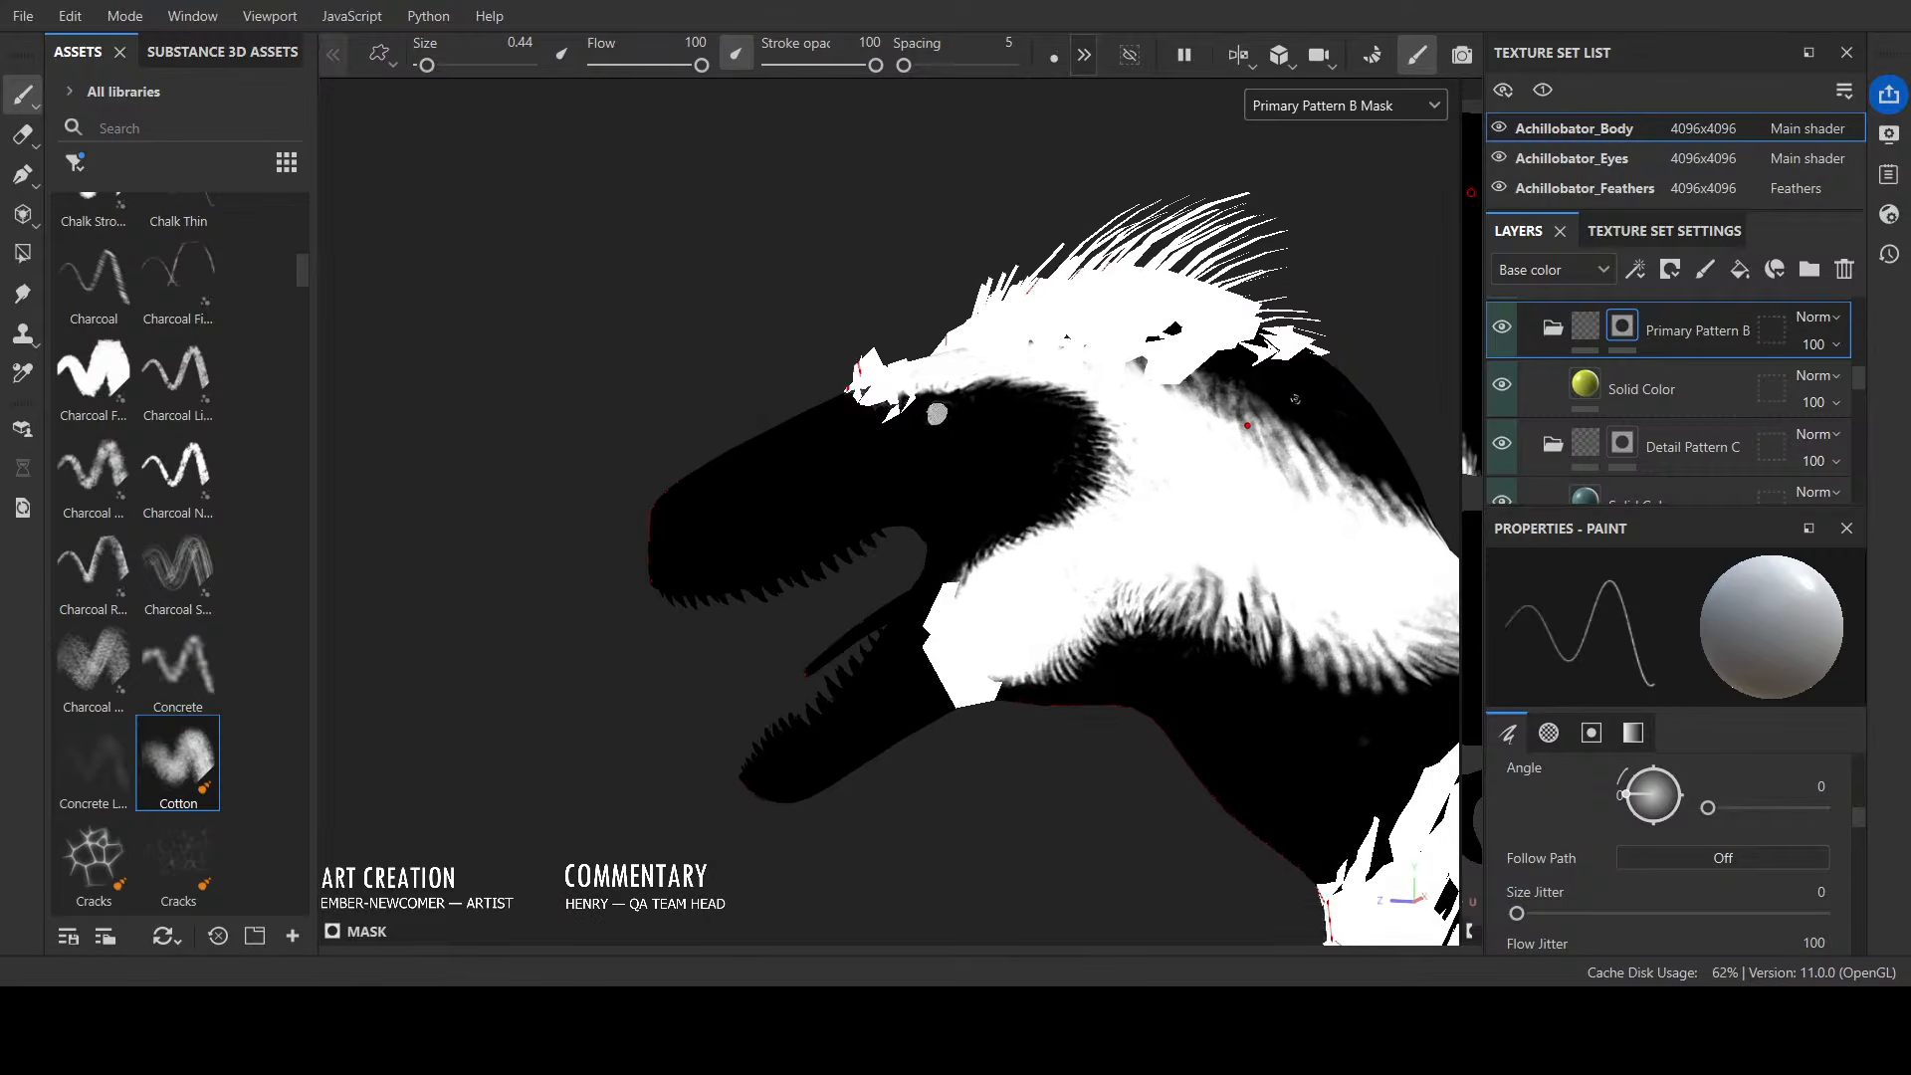
alt+drag(1291, 408, 1073, 705)
alt+middle_drag(1112, 716, 945, 606)
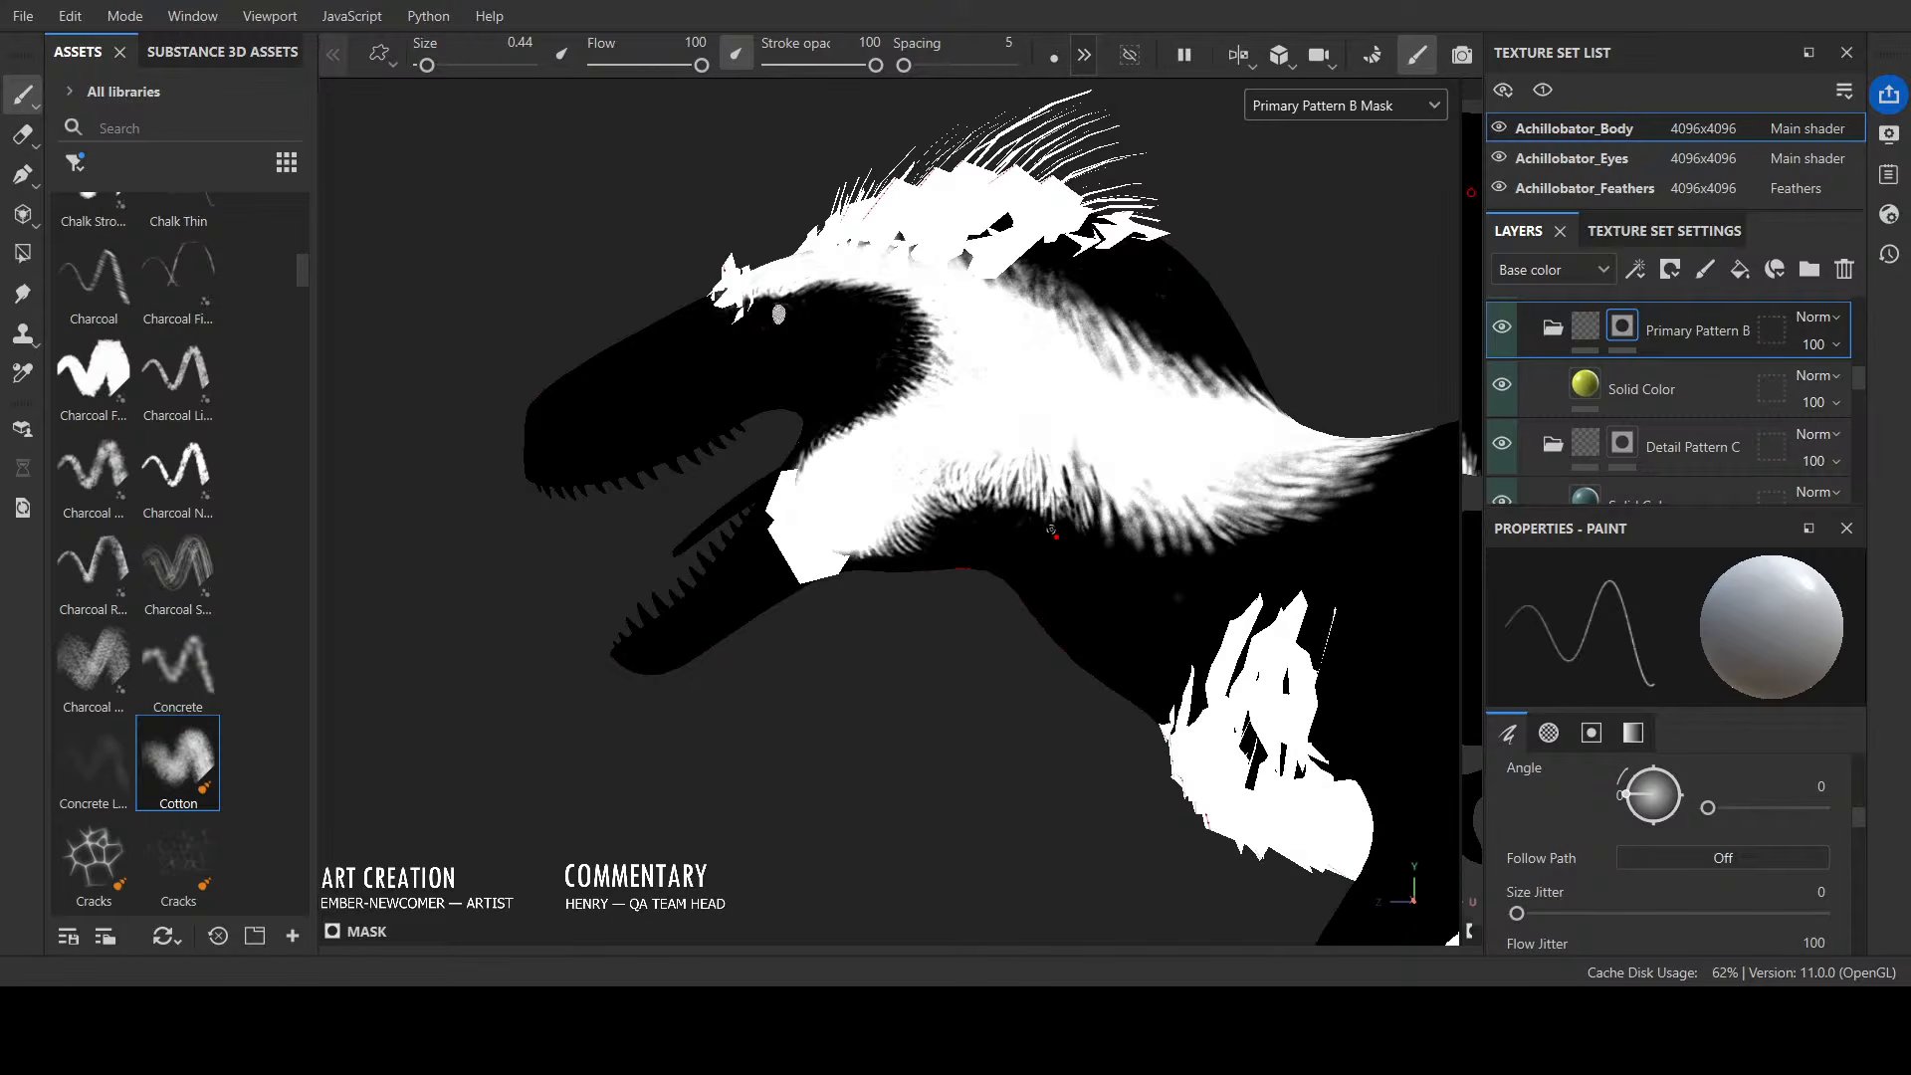
mouse_move(1063, 476)
mouse_down()
mouse_move(1084, 533)
mouse_move(1120, 538)
mouse_move(1173, 588)
mouse_move(1150, 505)
mouse_move(1184, 572)
mouse_move(1199, 528)
mouse_move(1209, 567)
mouse_move(1190, 509)
mouse_move(1293, 546)
mouse_move(1298, 529)
mouse_move(1244, 518)
mouse_move(1294, 517)
mouse_move(1234, 498)
mouse_move(1363, 500)
mouse_move(1284, 487)
mouse_move(1378, 484)
mouse_move(1269, 477)
mouse_move(1336, 513)
mouse_move(1305, 534)
mouse_move(1349, 473)
mouse_move(1284, 462)
mouse_move(1365, 464)
mouse_up()
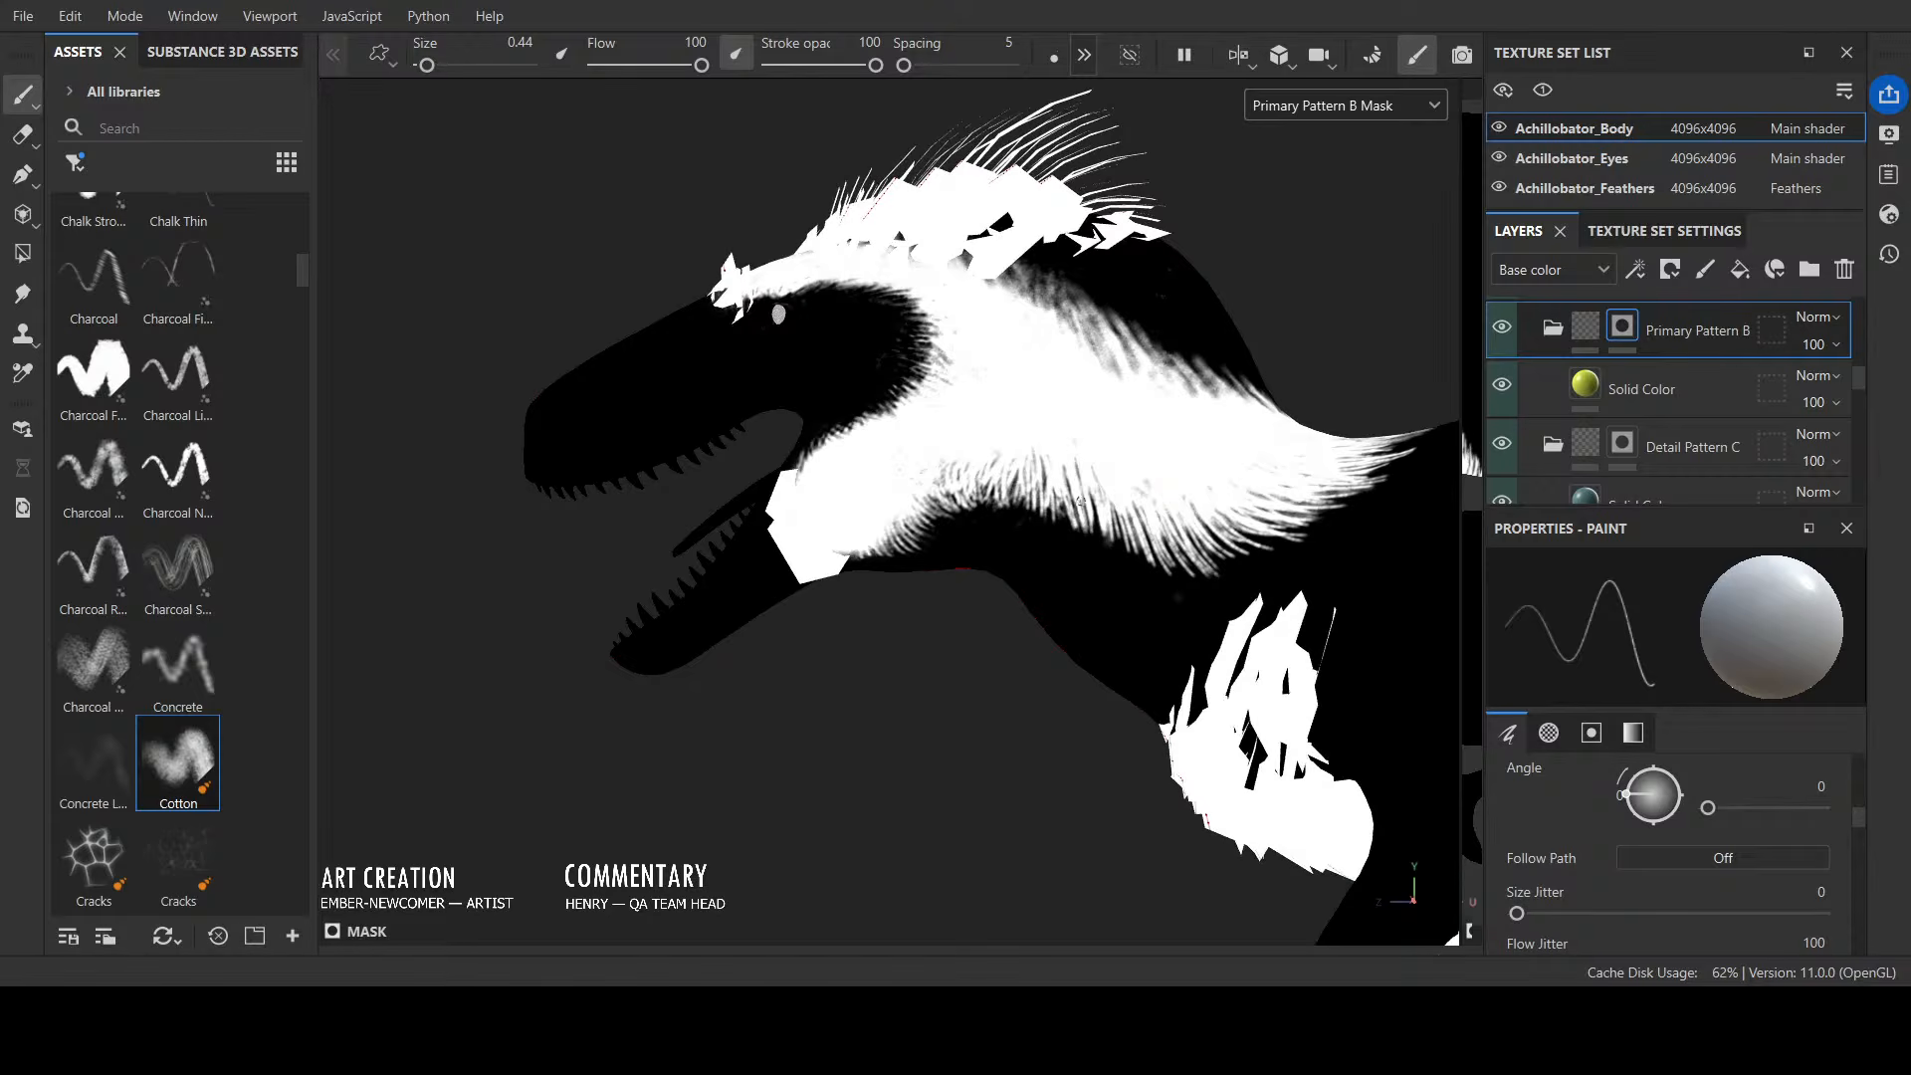
mouse_move(1078, 448)
alt+mouse_down()
mouse_move(1105, 502)
mouse_move(1176, 553)
alt+mouse_up()
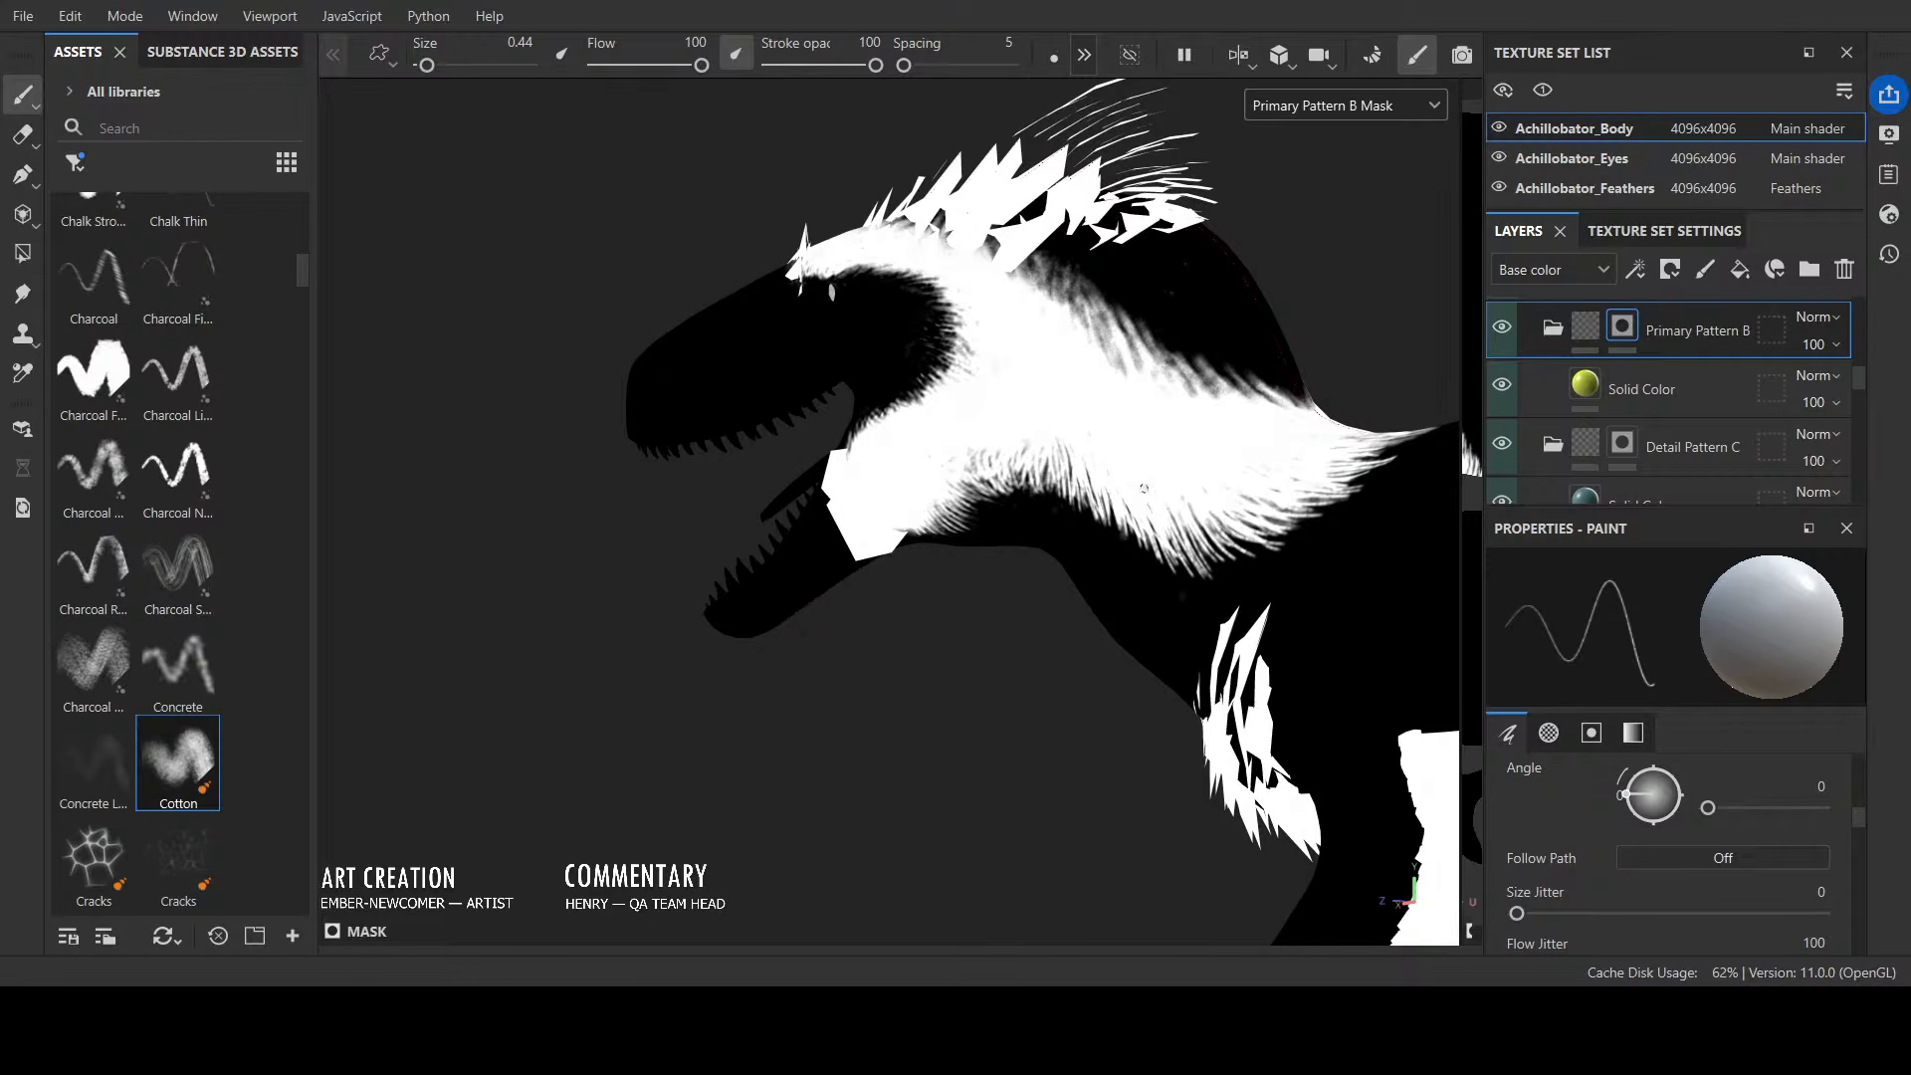
drag(1149, 490, 1198, 530)
Step: Paint fine feather strokes along the upper neck edge of the mask, from the nape forward to below the crest
alt+right_drag(1155, 430, 1174, 475)
mouse_move(1175, 476)
alt+mouse_down()
mouse_move(1442, 499)
mouse_move(1269, 488)
mouse_move(1292, 474)
mouse_move(1343, 498)
mouse_move(1401, 448)
mouse_move(1413, 458)
mouse_move(1319, 519)
mouse_move(1374, 462)
mouse_move(1365, 485)
alt+mouse_up()
scroll(1291, 473, up, 2)
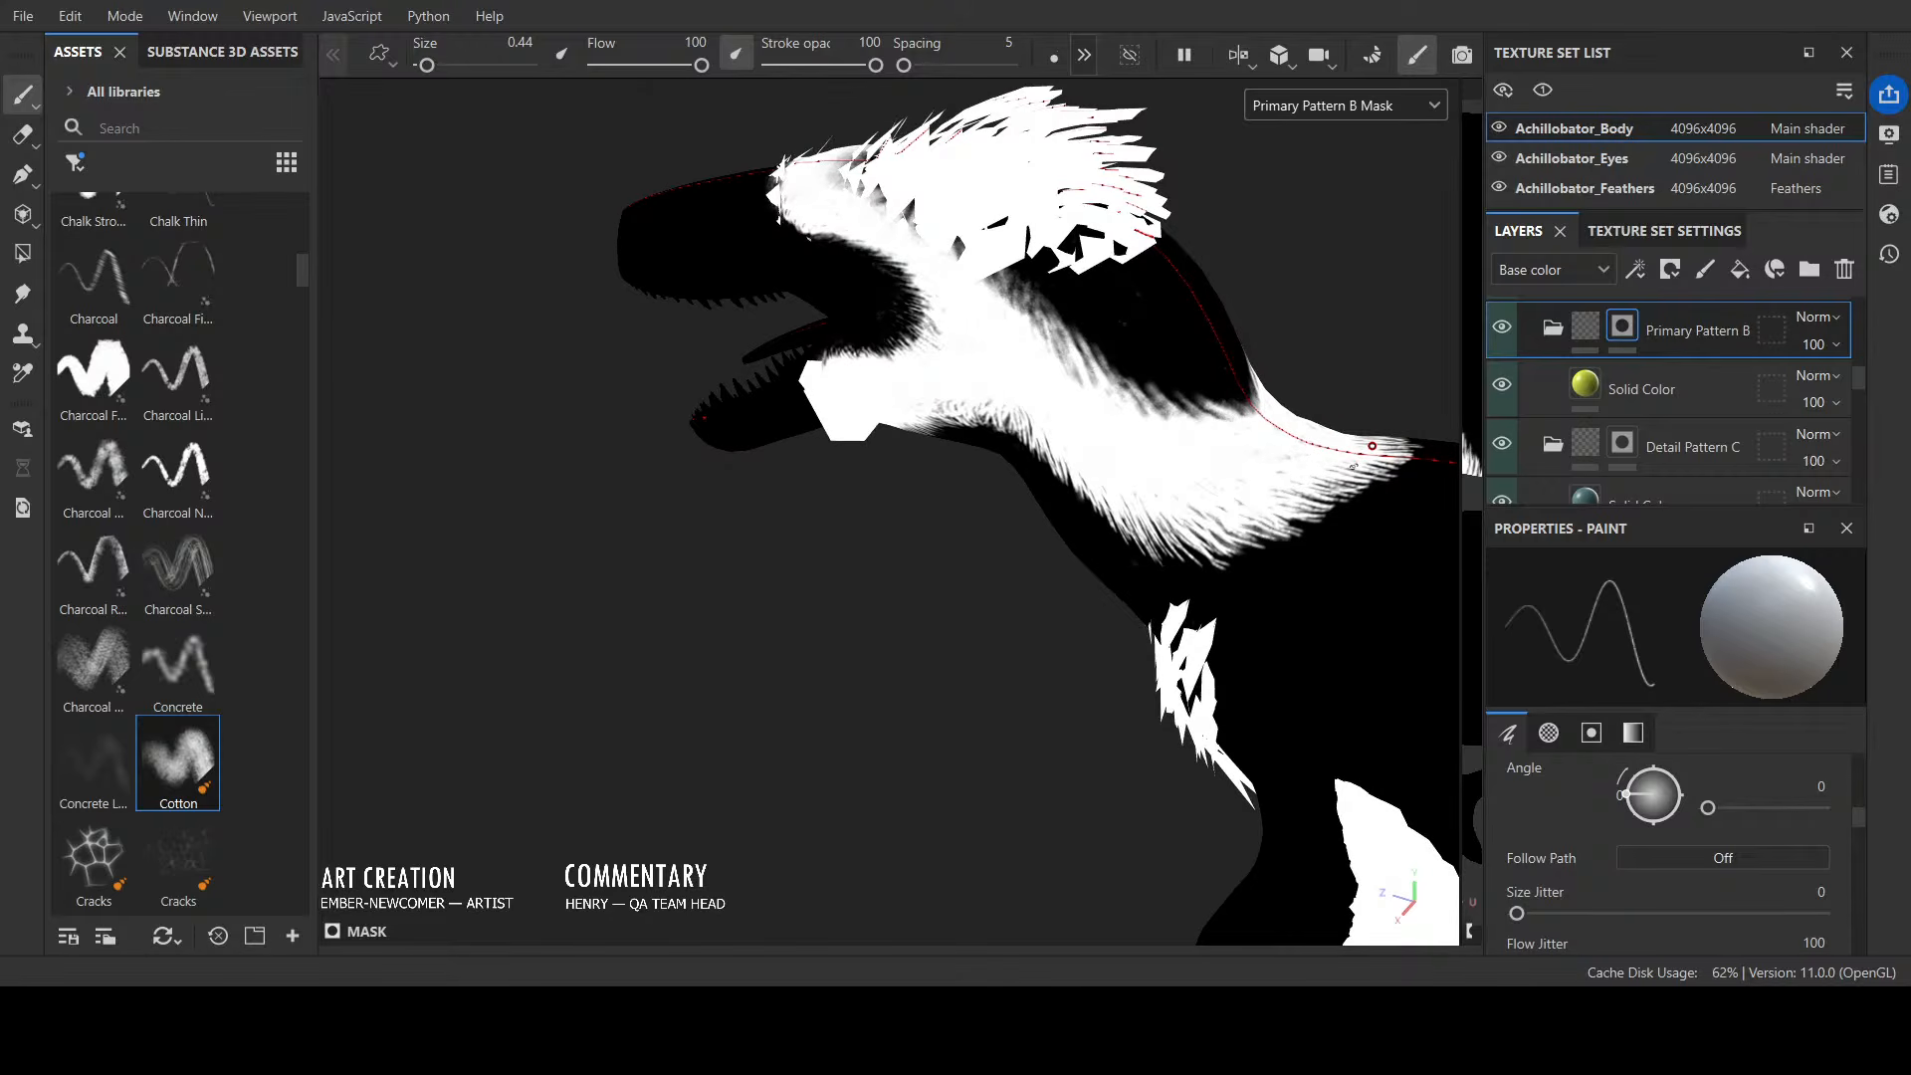
mouse_move(1240, 414)
mouse_down()
mouse_move(1209, 397)
mouse_move(1241, 392)
mouse_move(1193, 402)
mouse_move(1123, 370)
mouse_move(1045, 302)
mouse_up()
mouse_move(1072, 384)
mouse_down()
mouse_move(1041, 296)
mouse_move(981, 272)
mouse_up()
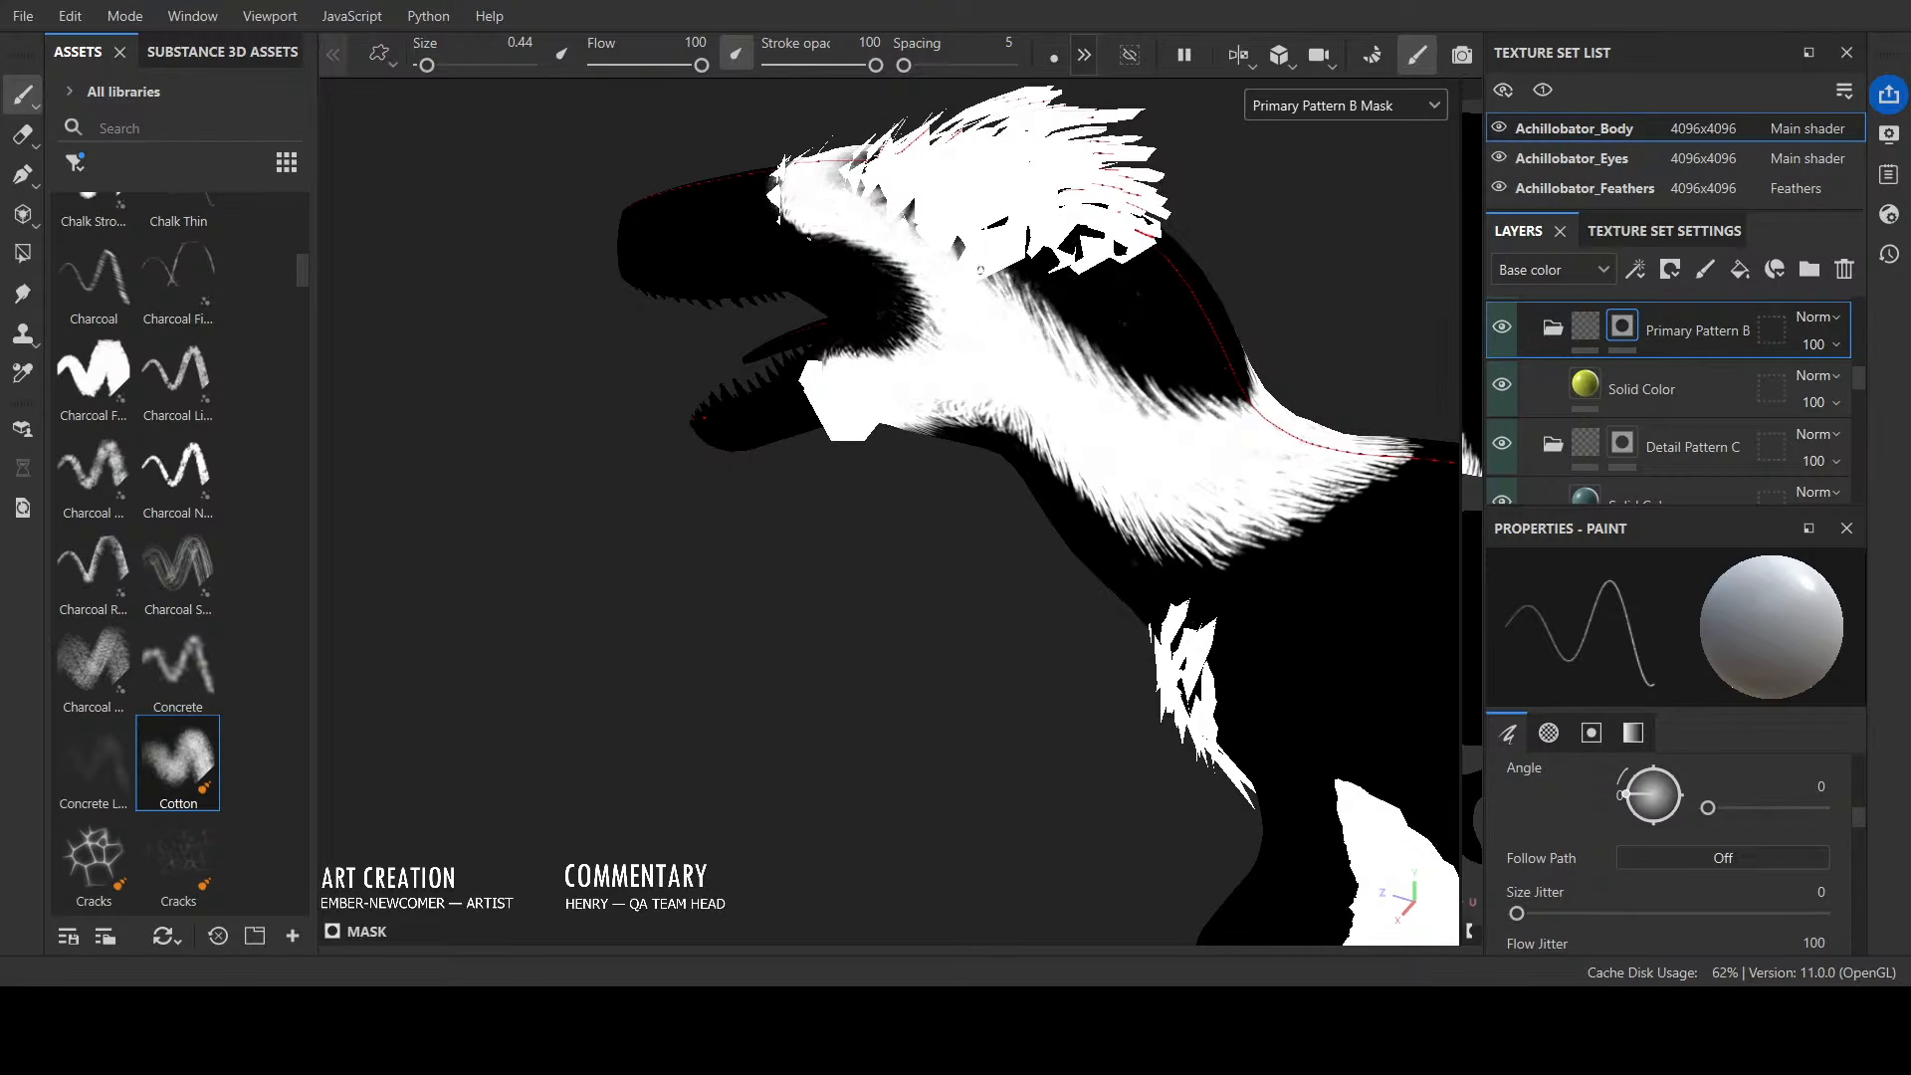
Step: Hide the Achillobator_Feathers texture set and sharpen the mask edge beside the dark crown patch with short feather strokes
click(1498, 188)
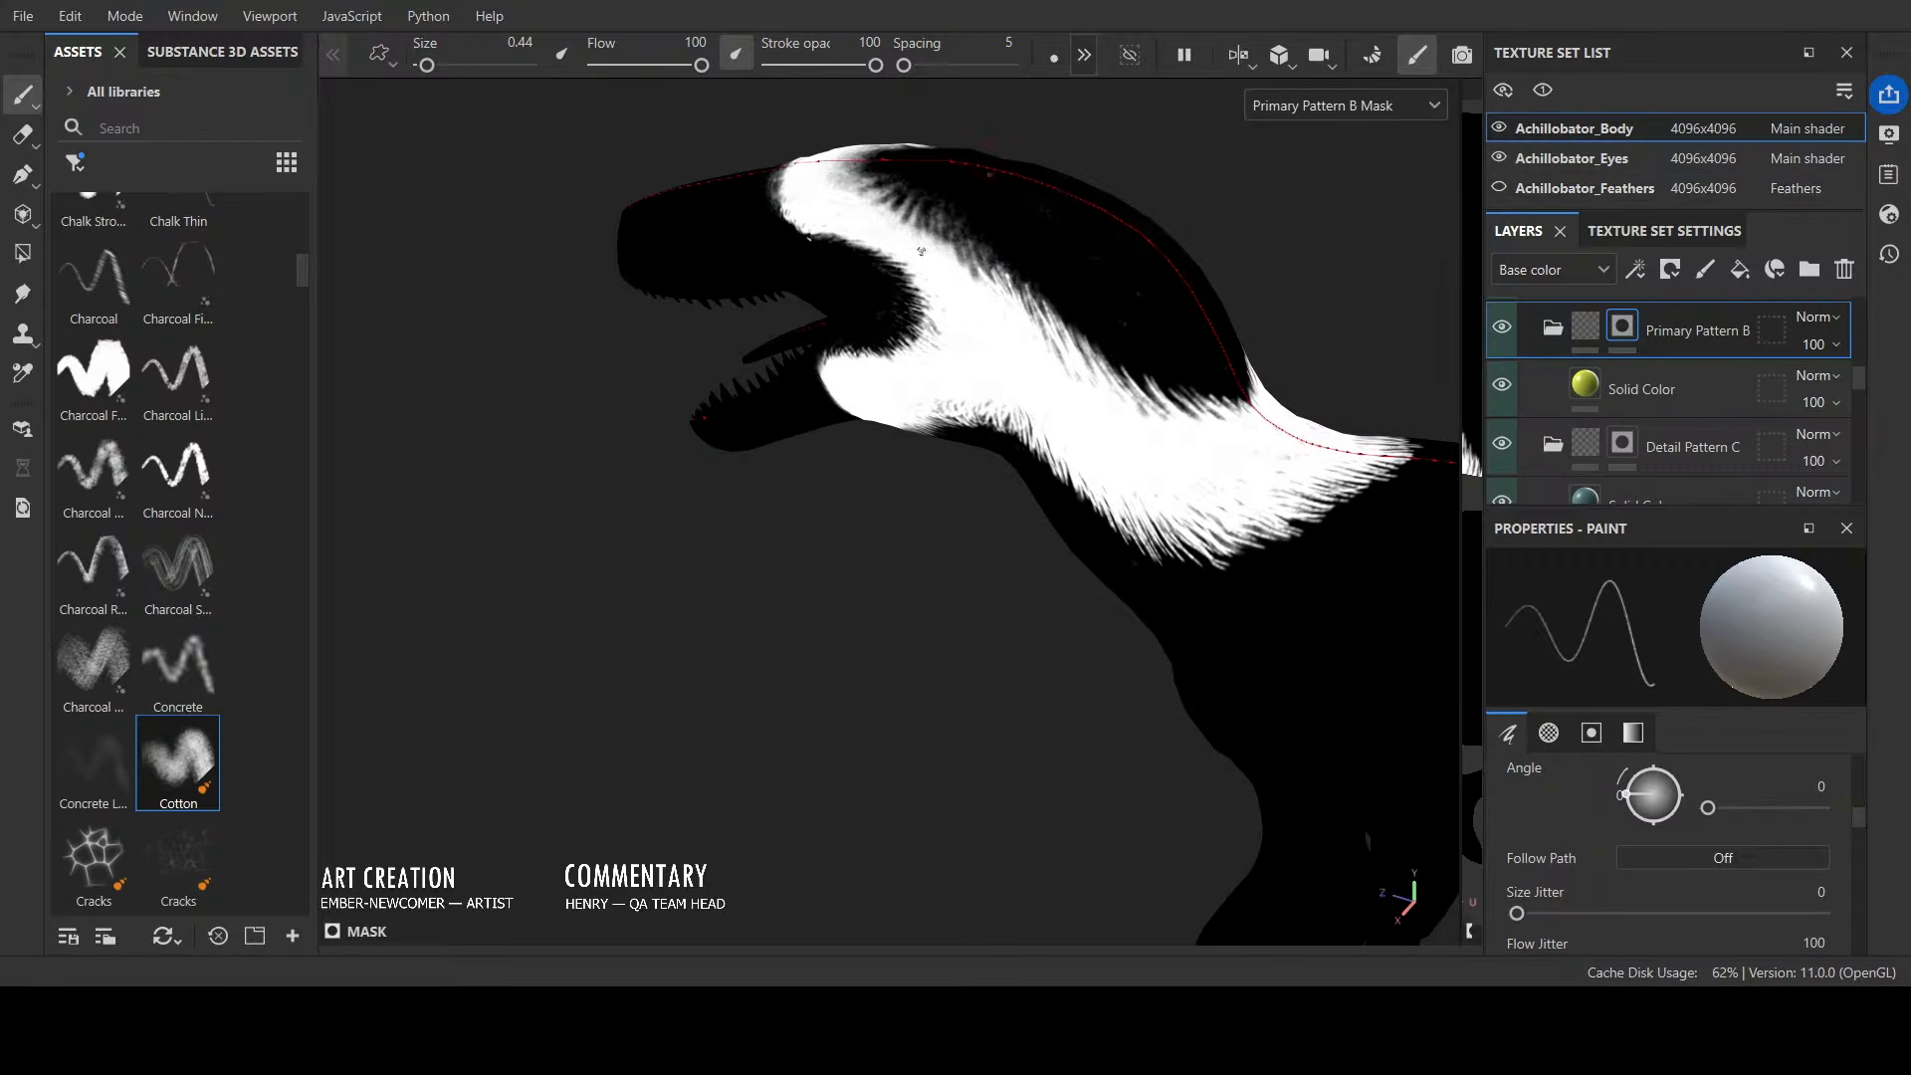
drag(967, 261, 1067, 372)
alt+drag(1150, 451, 1152, 597)
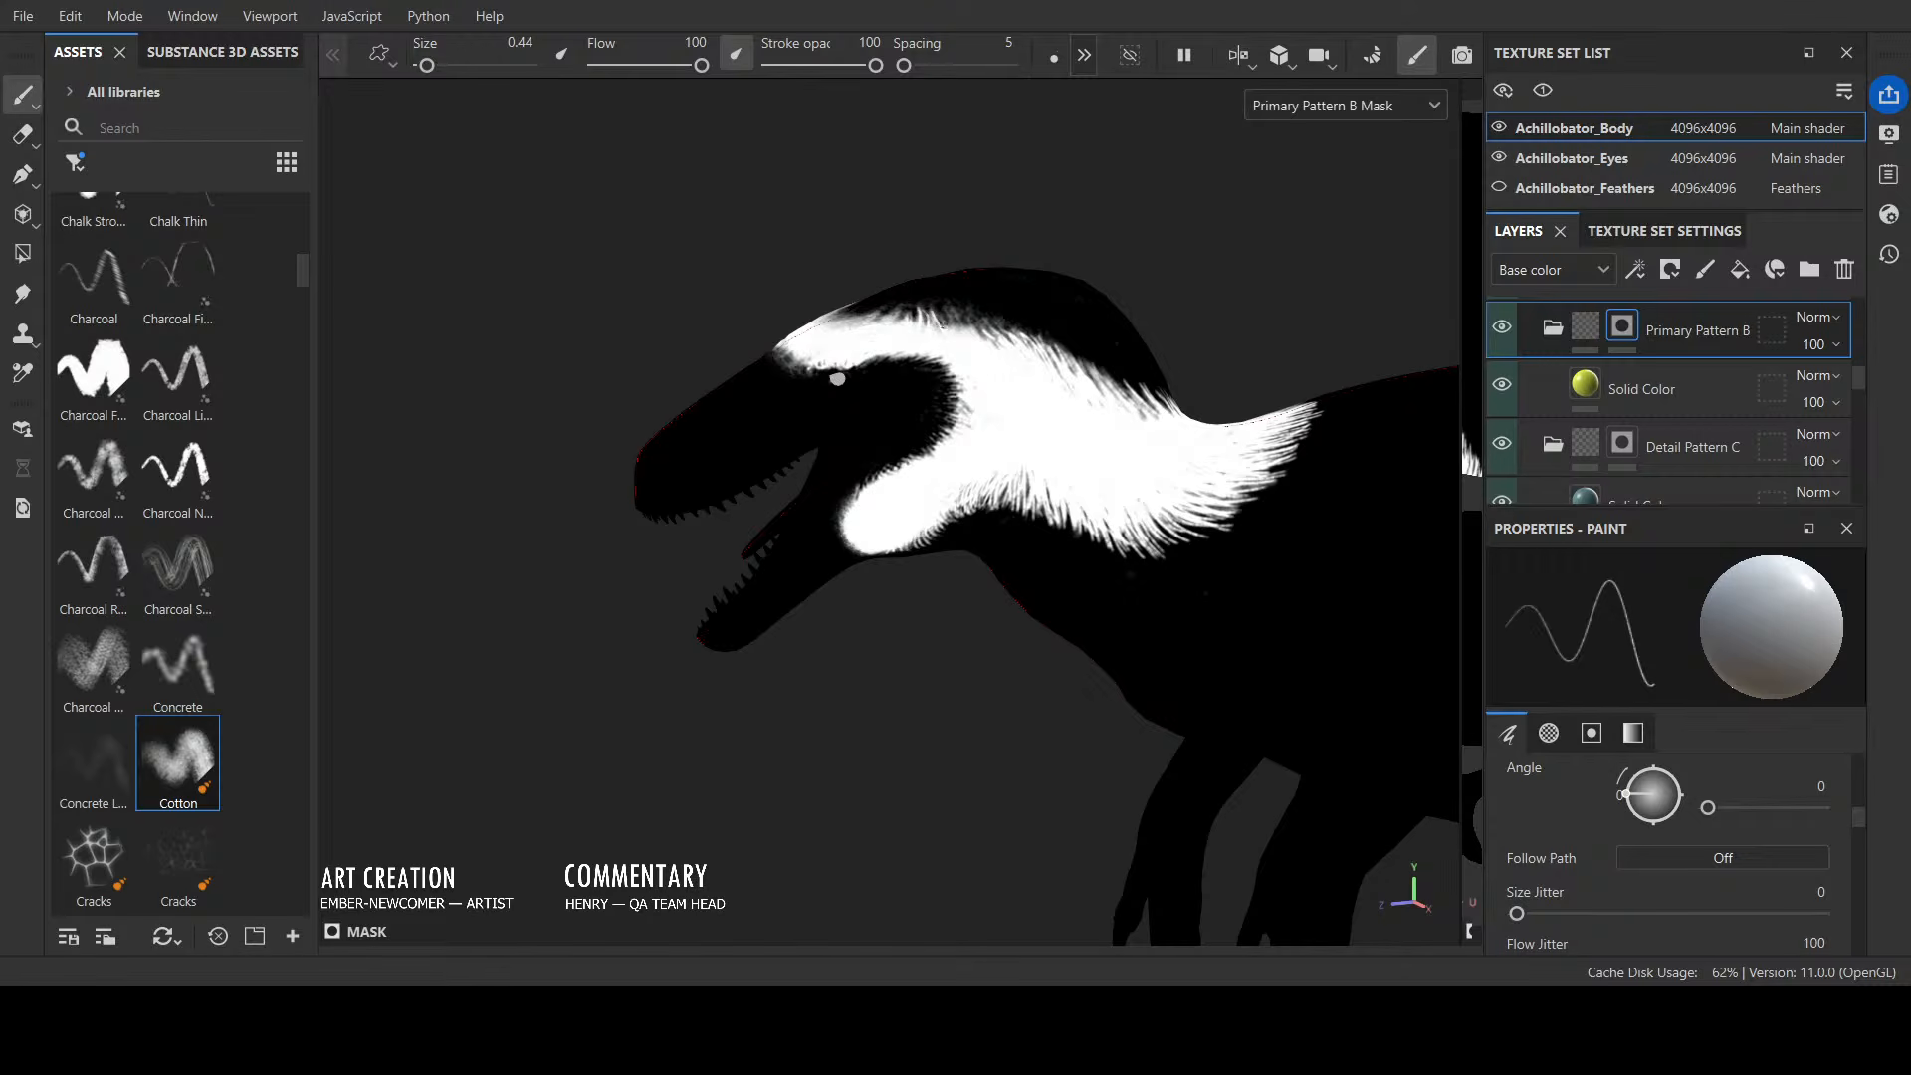
drag(950, 317, 1042, 355)
Step: Paint fine feather strokes around the front edge of the dark crown patch on top of the head
alt+drag(1101, 300, 1025, 428)
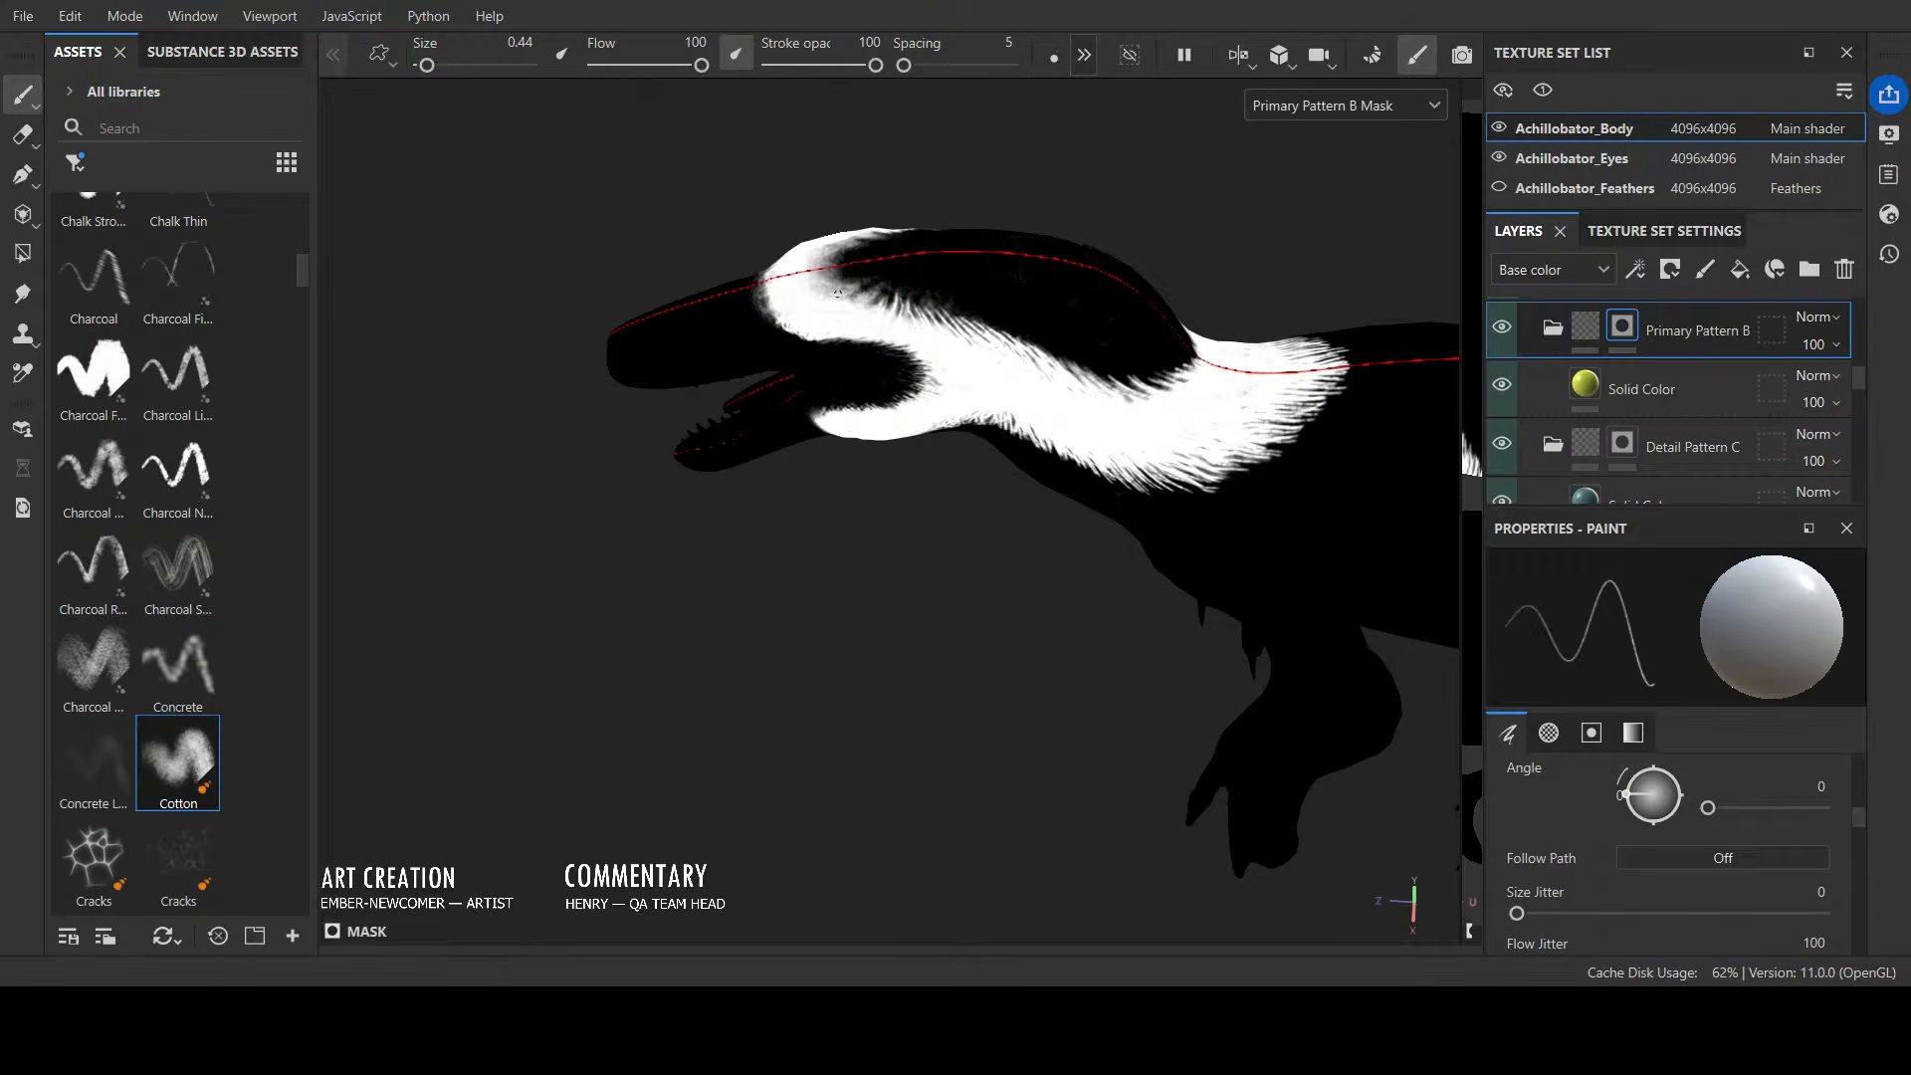
mouse_move(837, 292)
mouse_down()
mouse_move(842, 257)
mouse_move(832, 296)
mouse_move(804, 274)
mouse_move(808, 248)
mouse_move(880, 299)
mouse_move(1424, 341)
mouse_move(1403, 329)
mouse_move(1448, 323)
mouse_up()
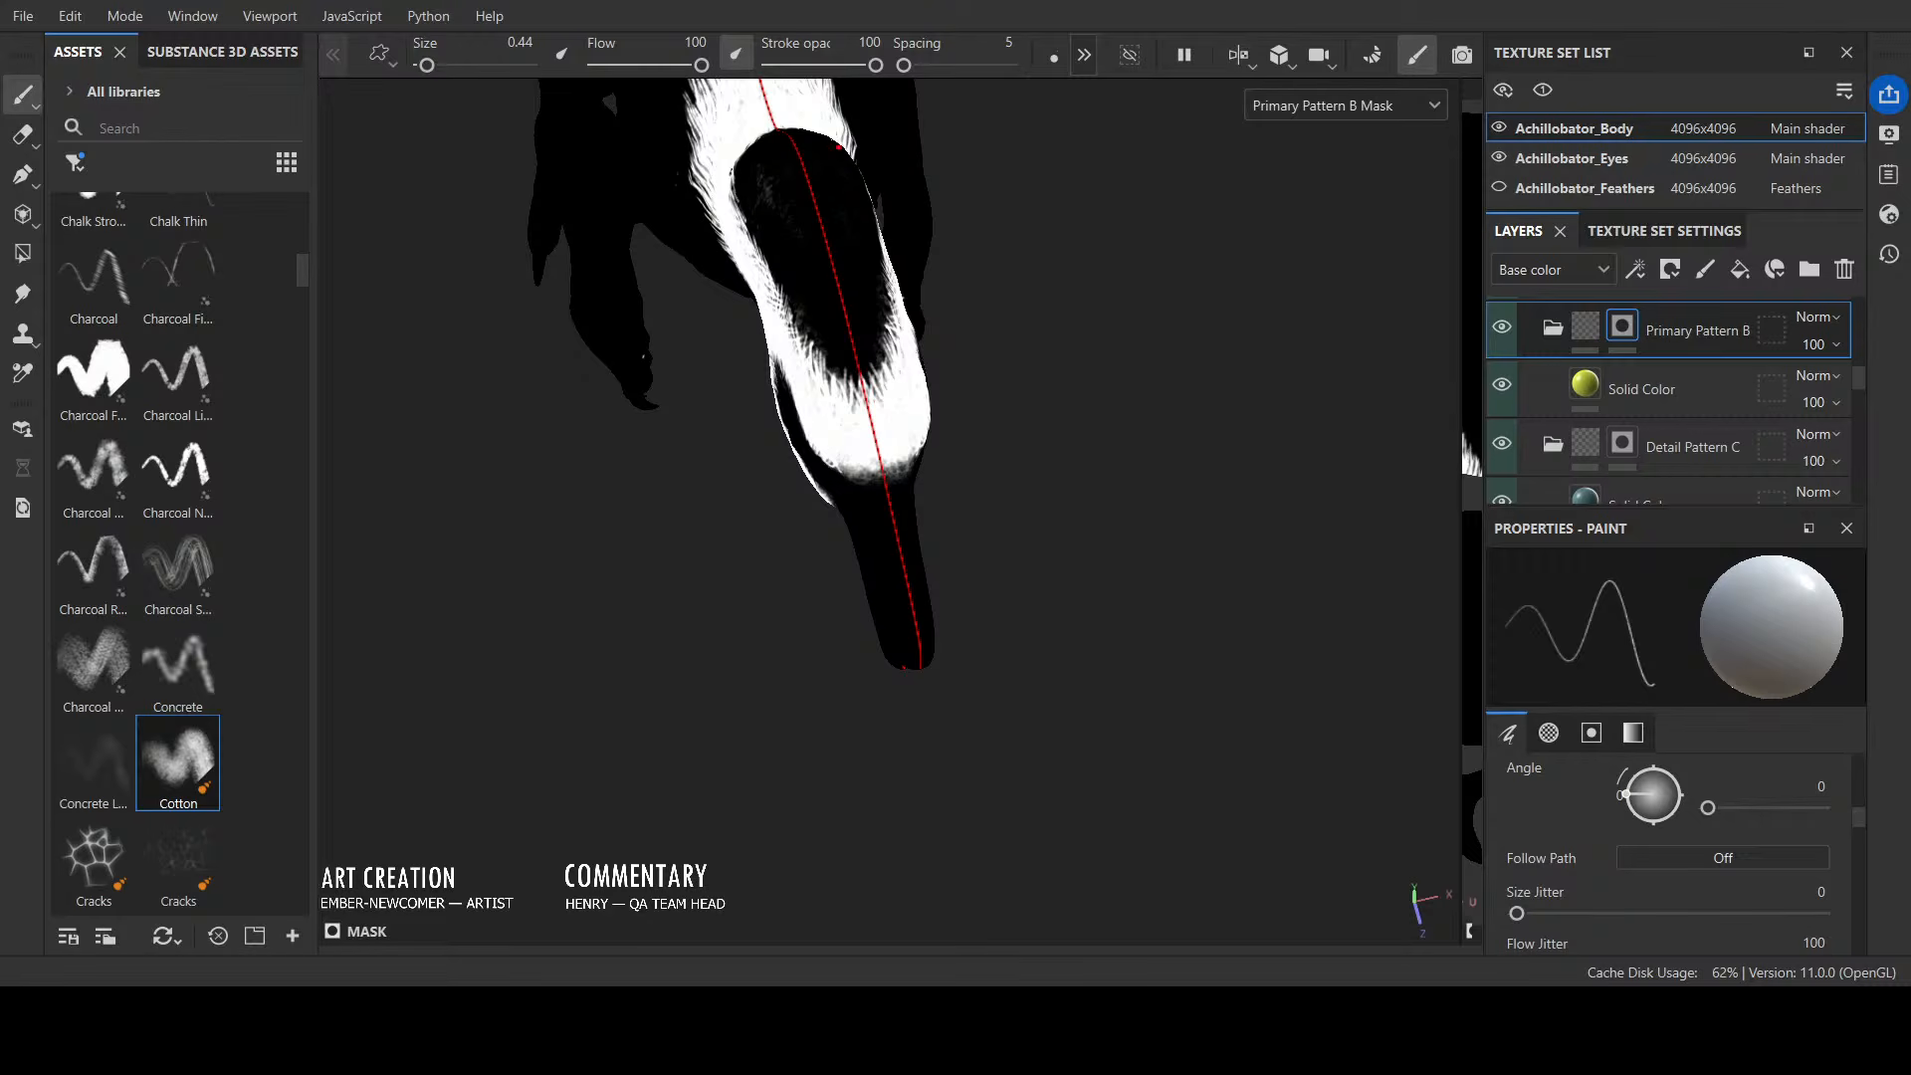
alt+drag(864, 187, 963, 232)
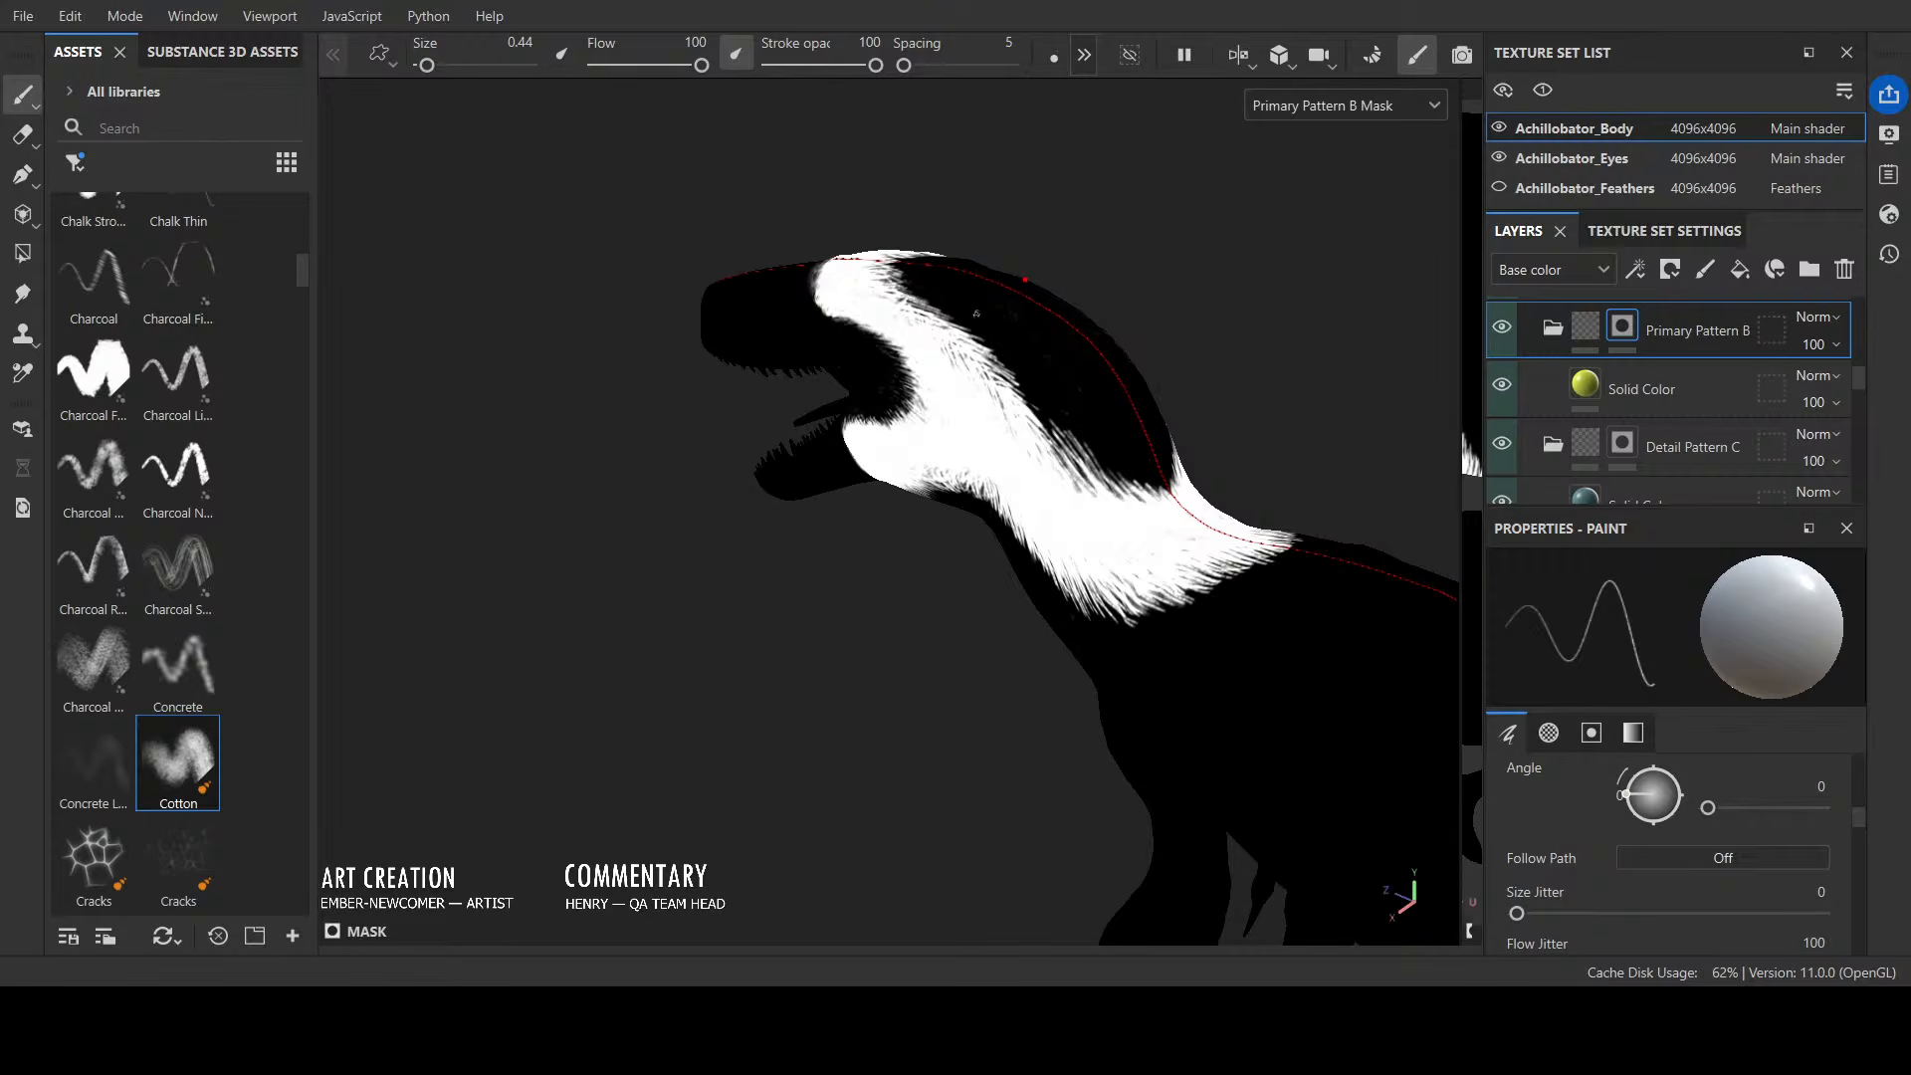
alt+drag(978, 314, 1022, 582)
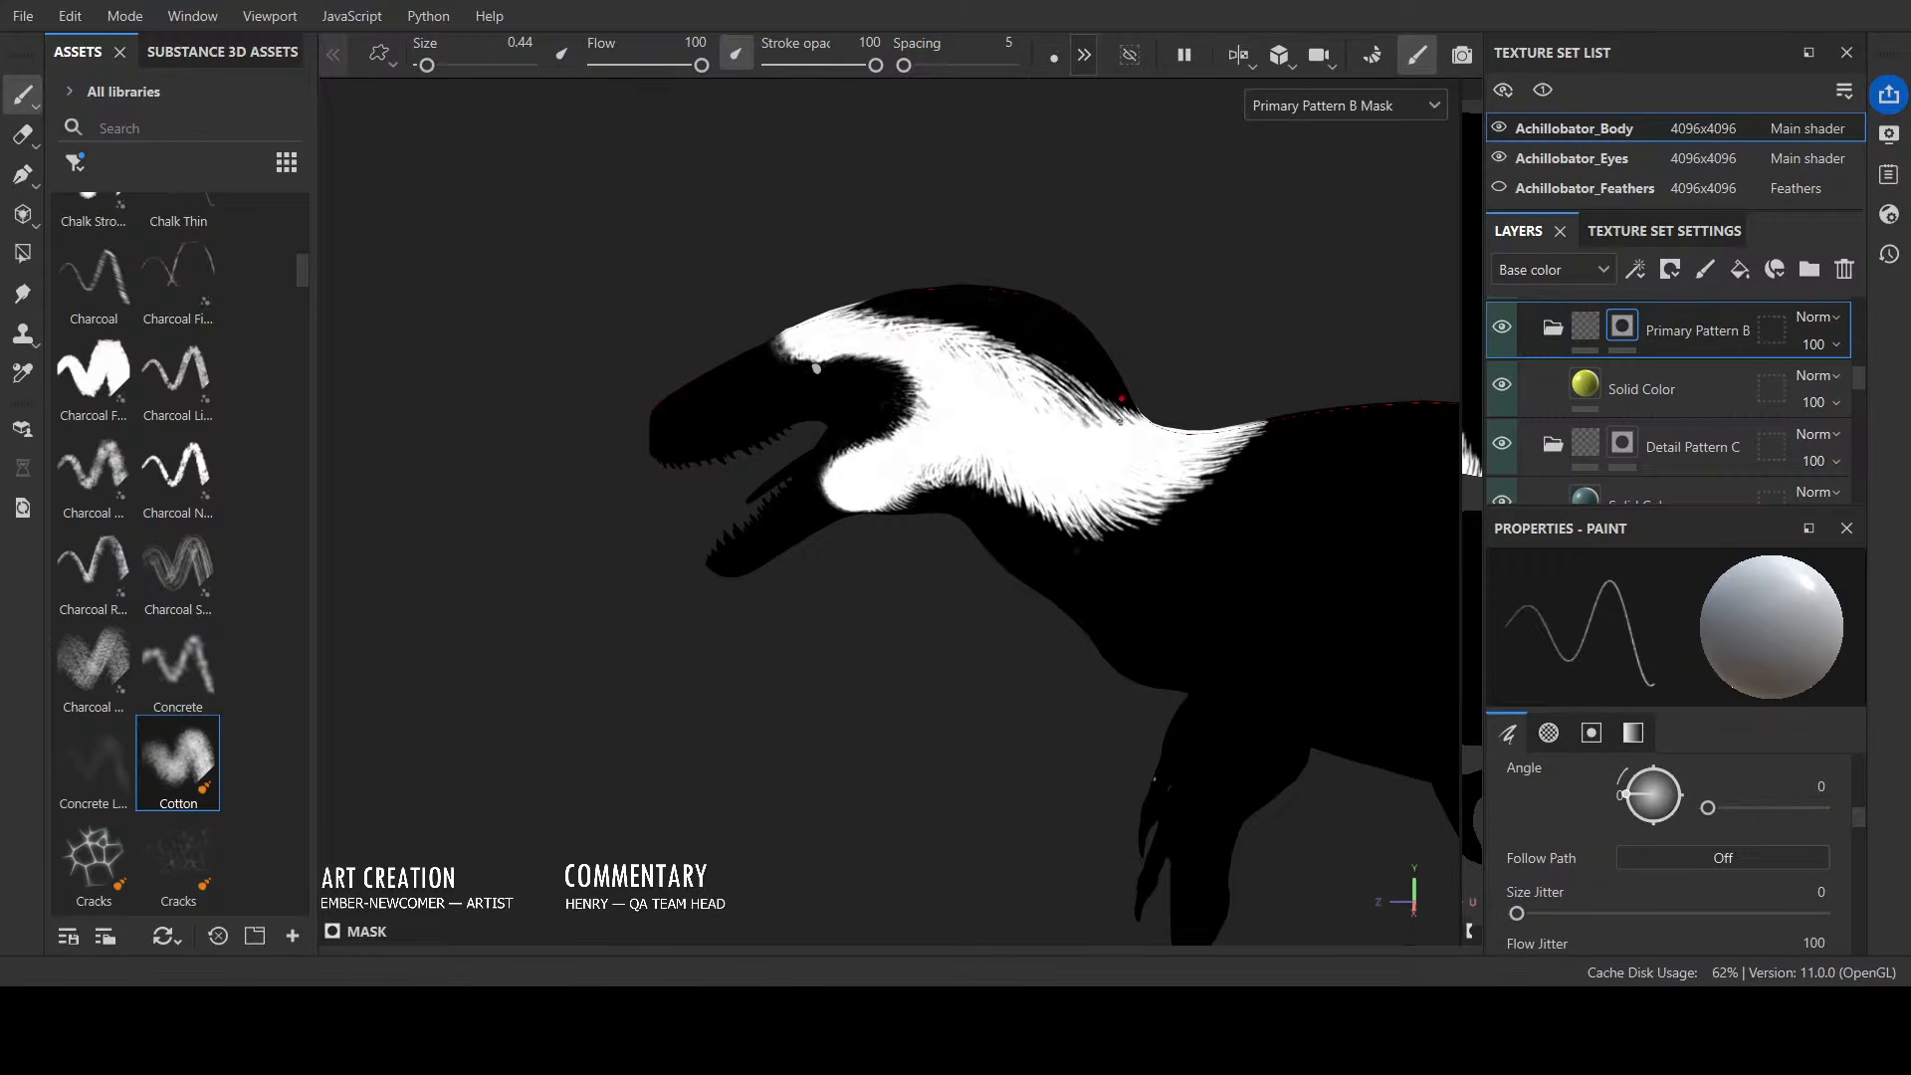
Step: Enlarge the Cotton brush to size 10.71 and softly mottle the mask over the neck and along its lower edge
ctrl+right_drag(985, 332, 1025, 320)
mouse_move(1025, 319)
mouse_down()
mouse_move(1035, 363)
mouse_move(990, 299)
mouse_move(876, 298)
mouse_move(1101, 371)
mouse_move(1087, 403)
mouse_move(972, 430)
mouse_move(1117, 515)
mouse_move(999, 448)
mouse_up()
mouse_move(999, 448)
ctrl+right_down()
mouse_move(1130, 576)
mouse_move(1210, 435)
ctrl+right_up()
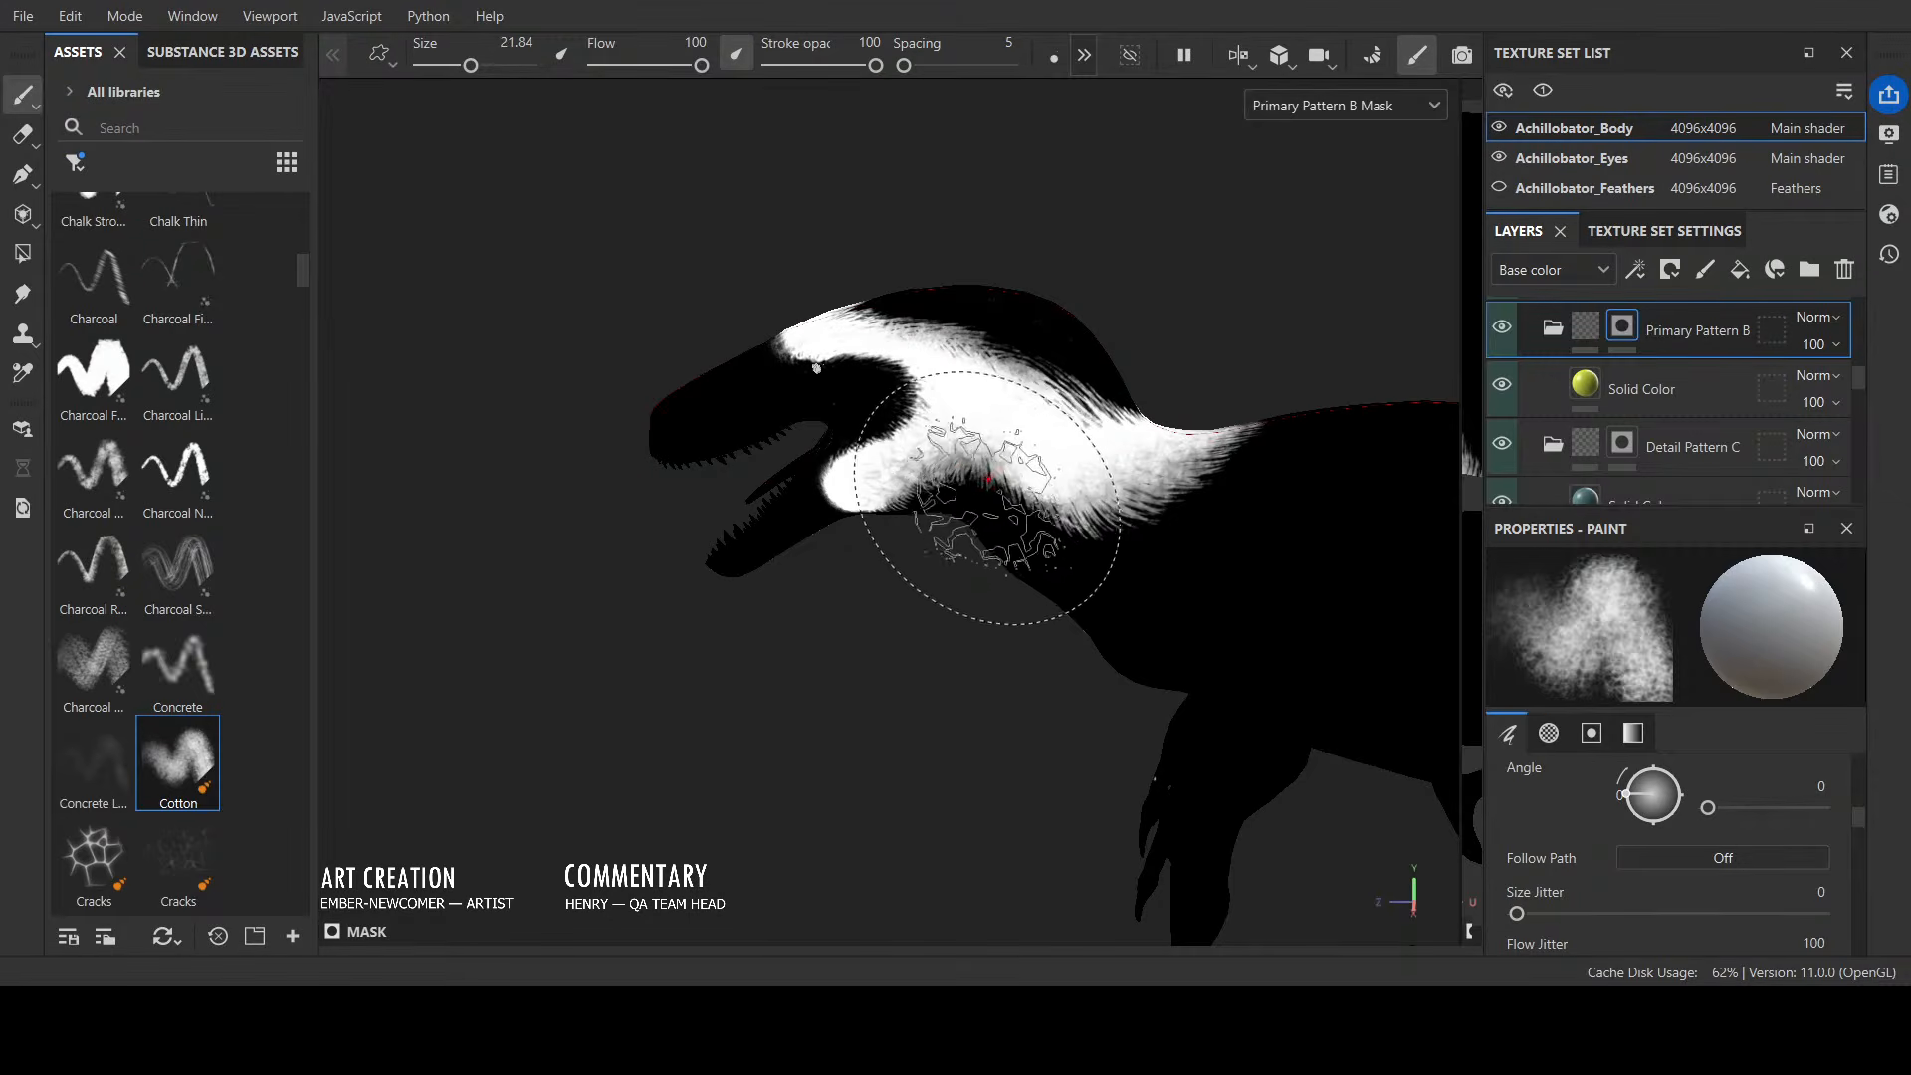
key(bracketleft)
key(bracketleft)
key(bracketleft)
key(bracketleft)
key(bracketleft)
mouse_move(923, 322)
mouse_down()
mouse_move(1036, 555)
mouse_move(953, 496)
mouse_up()
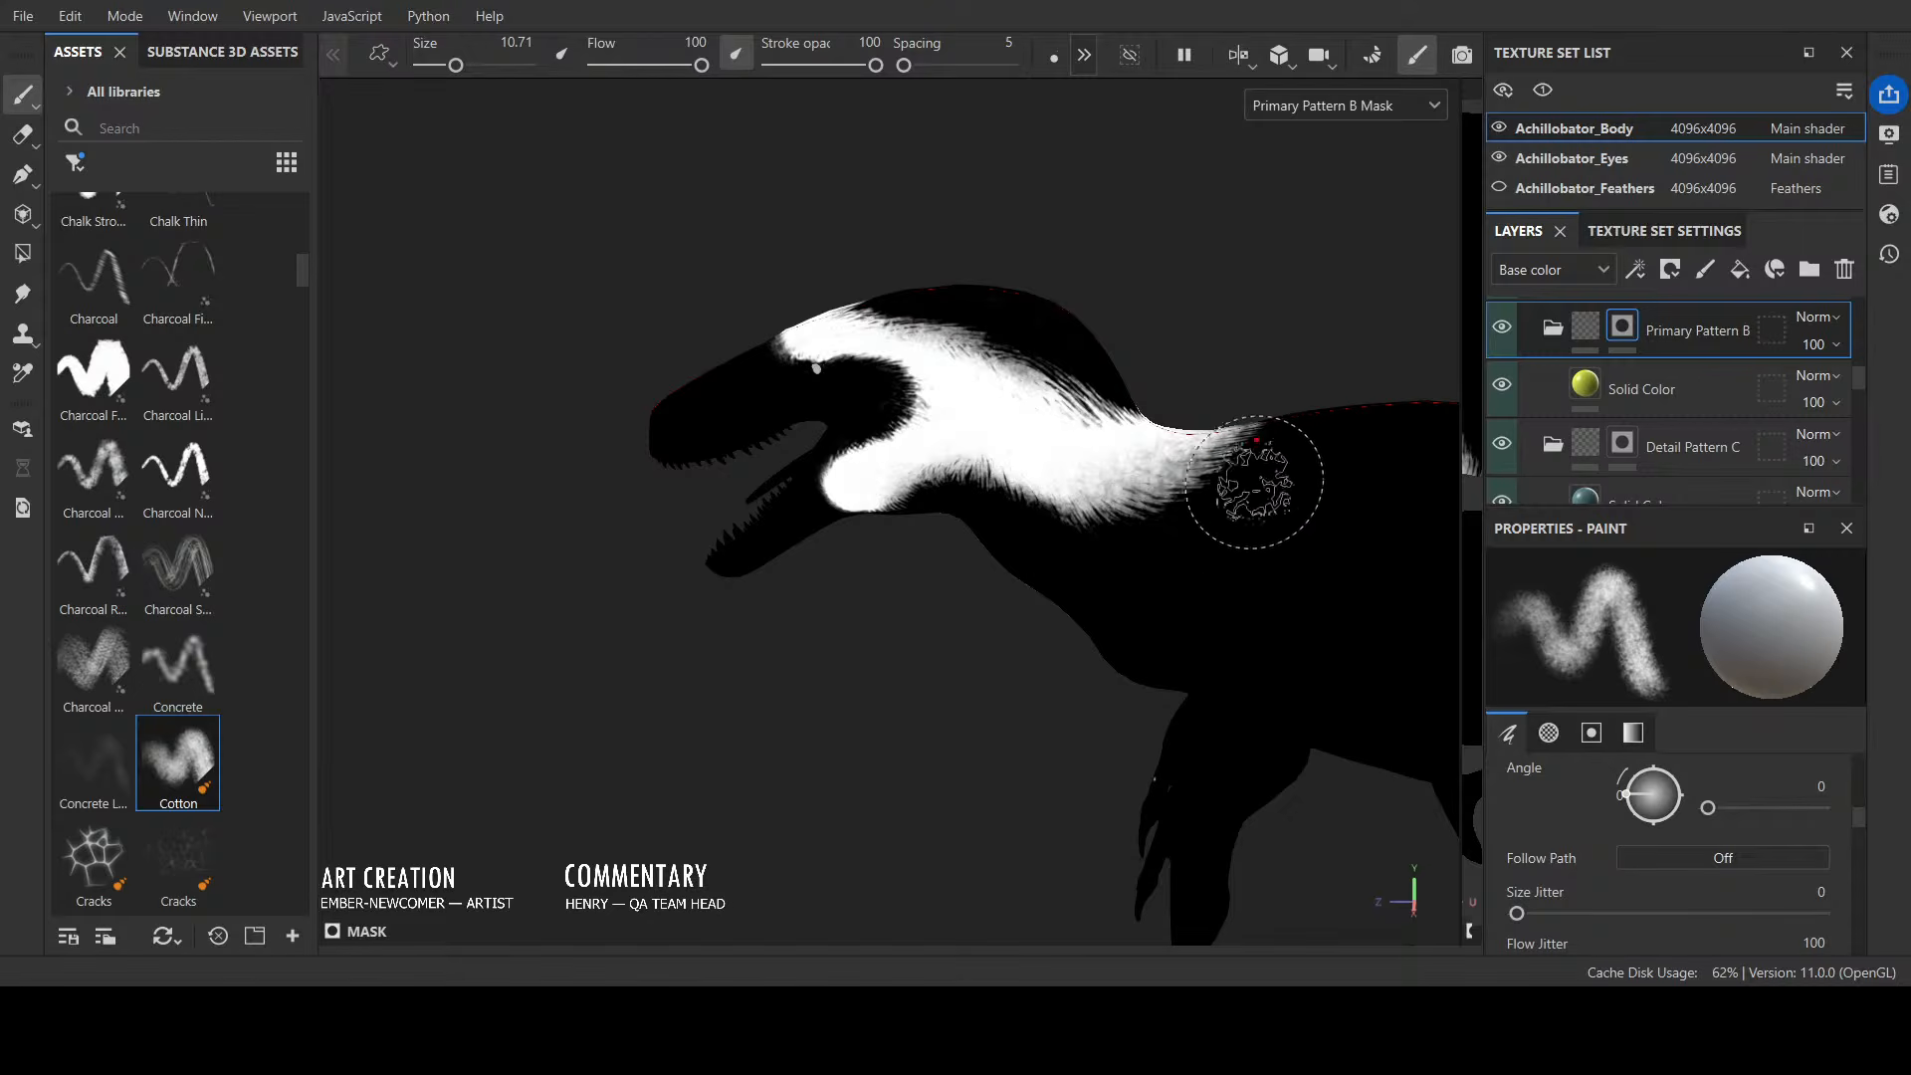
Step: Show the Achillobator_Feathers texture set again and examine the softened neck pattern from several sides, in mask and material view
alt+drag(1168, 307, 965, 391)
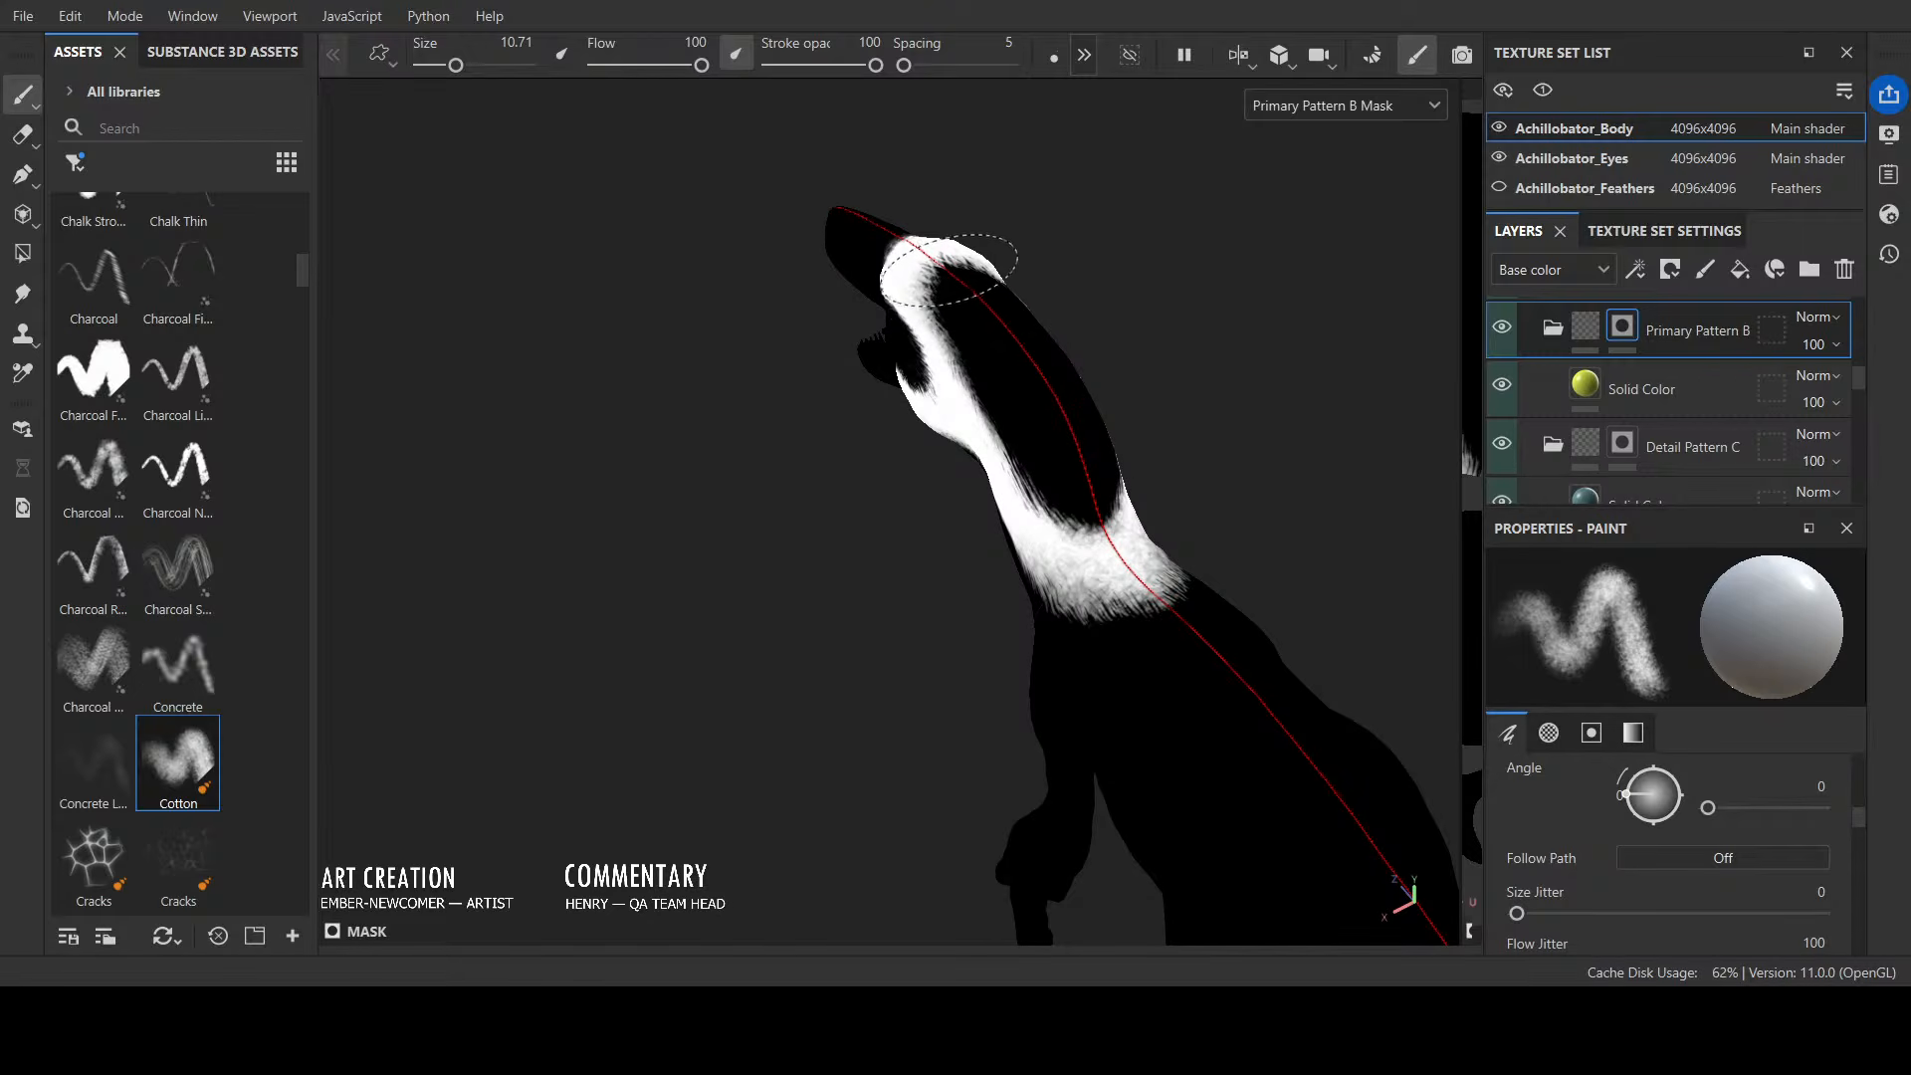
alt+drag(1036, 341, 1314, 255)
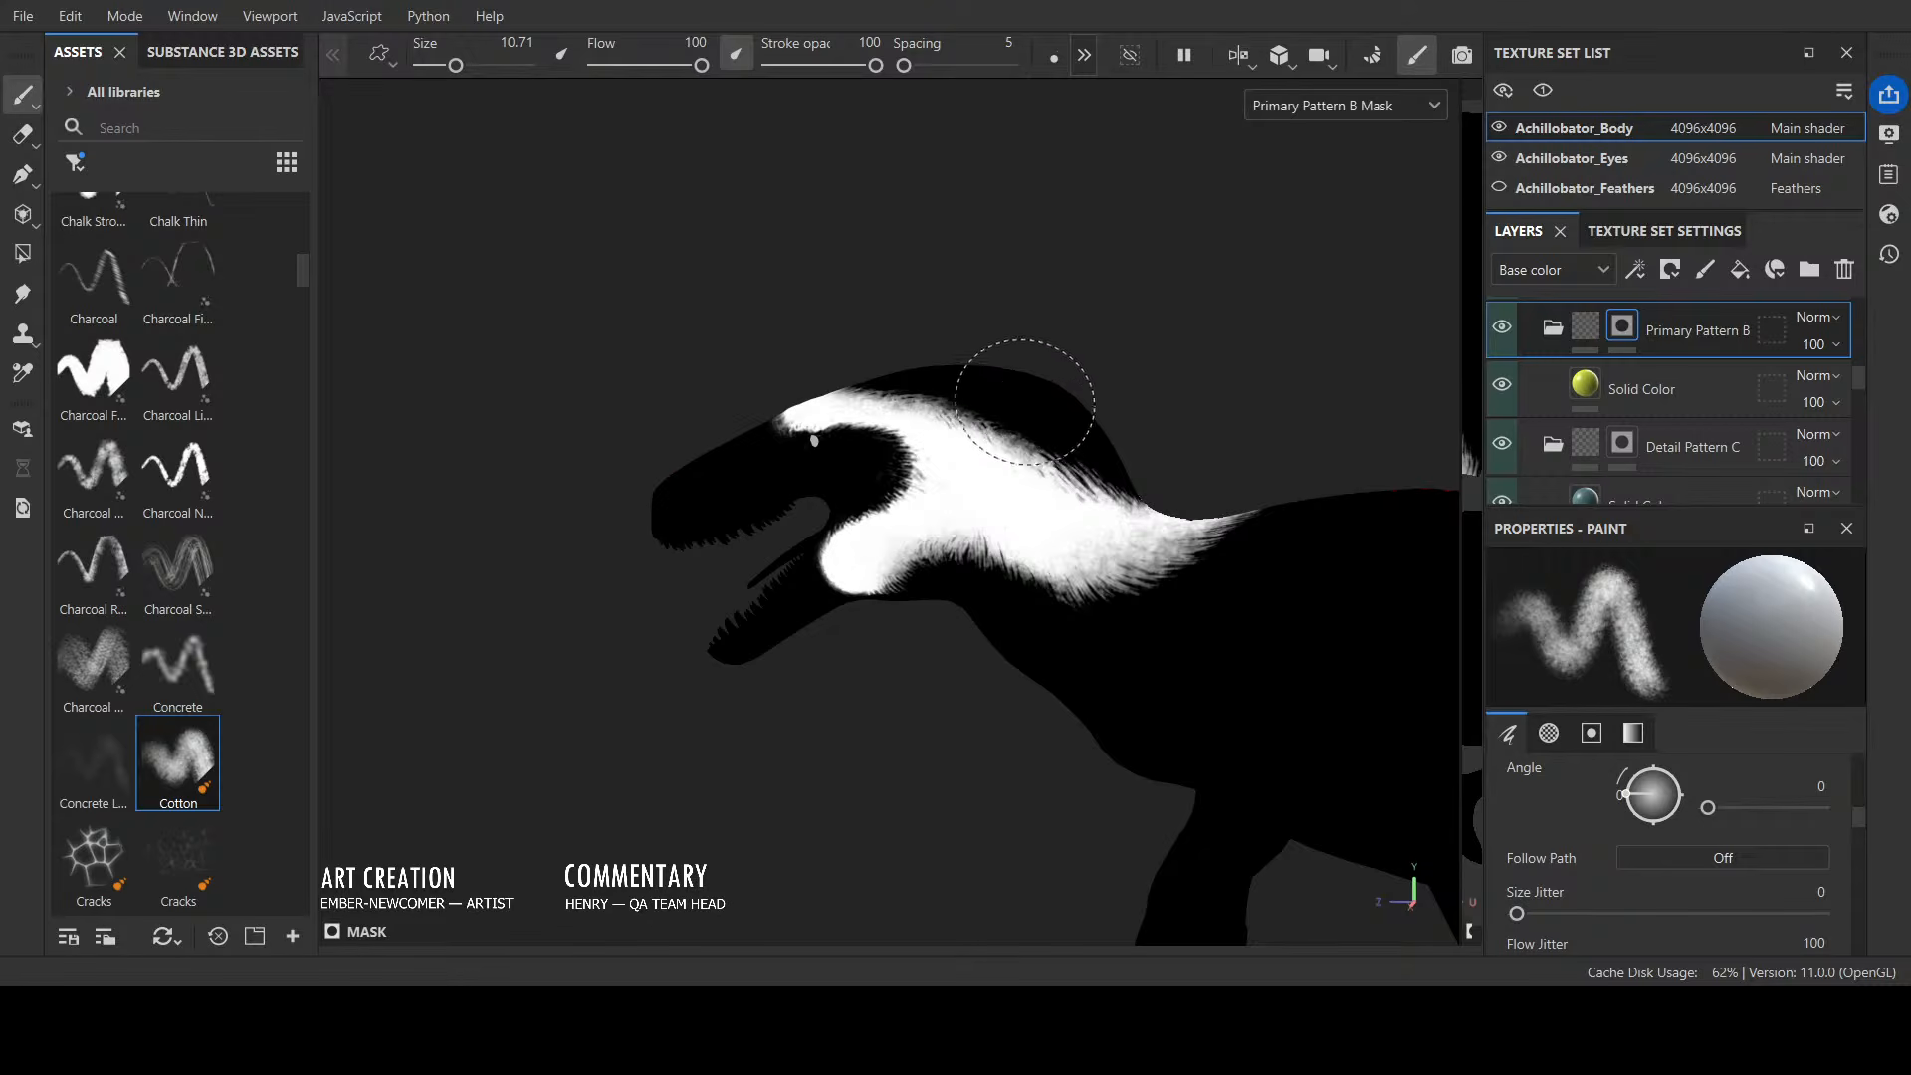
mouse_move(1058, 386)
alt+mouse_down()
mouse_move(1418, 354)
mouse_move(1026, 304)
alt+mouse_up()
alt+middle_drag(866, 495, 1166, 564)
mouse_move(1167, 563)
alt+mouse_down()
mouse_move(875, 673)
mouse_move(839, 629)
alt+mouse_up()
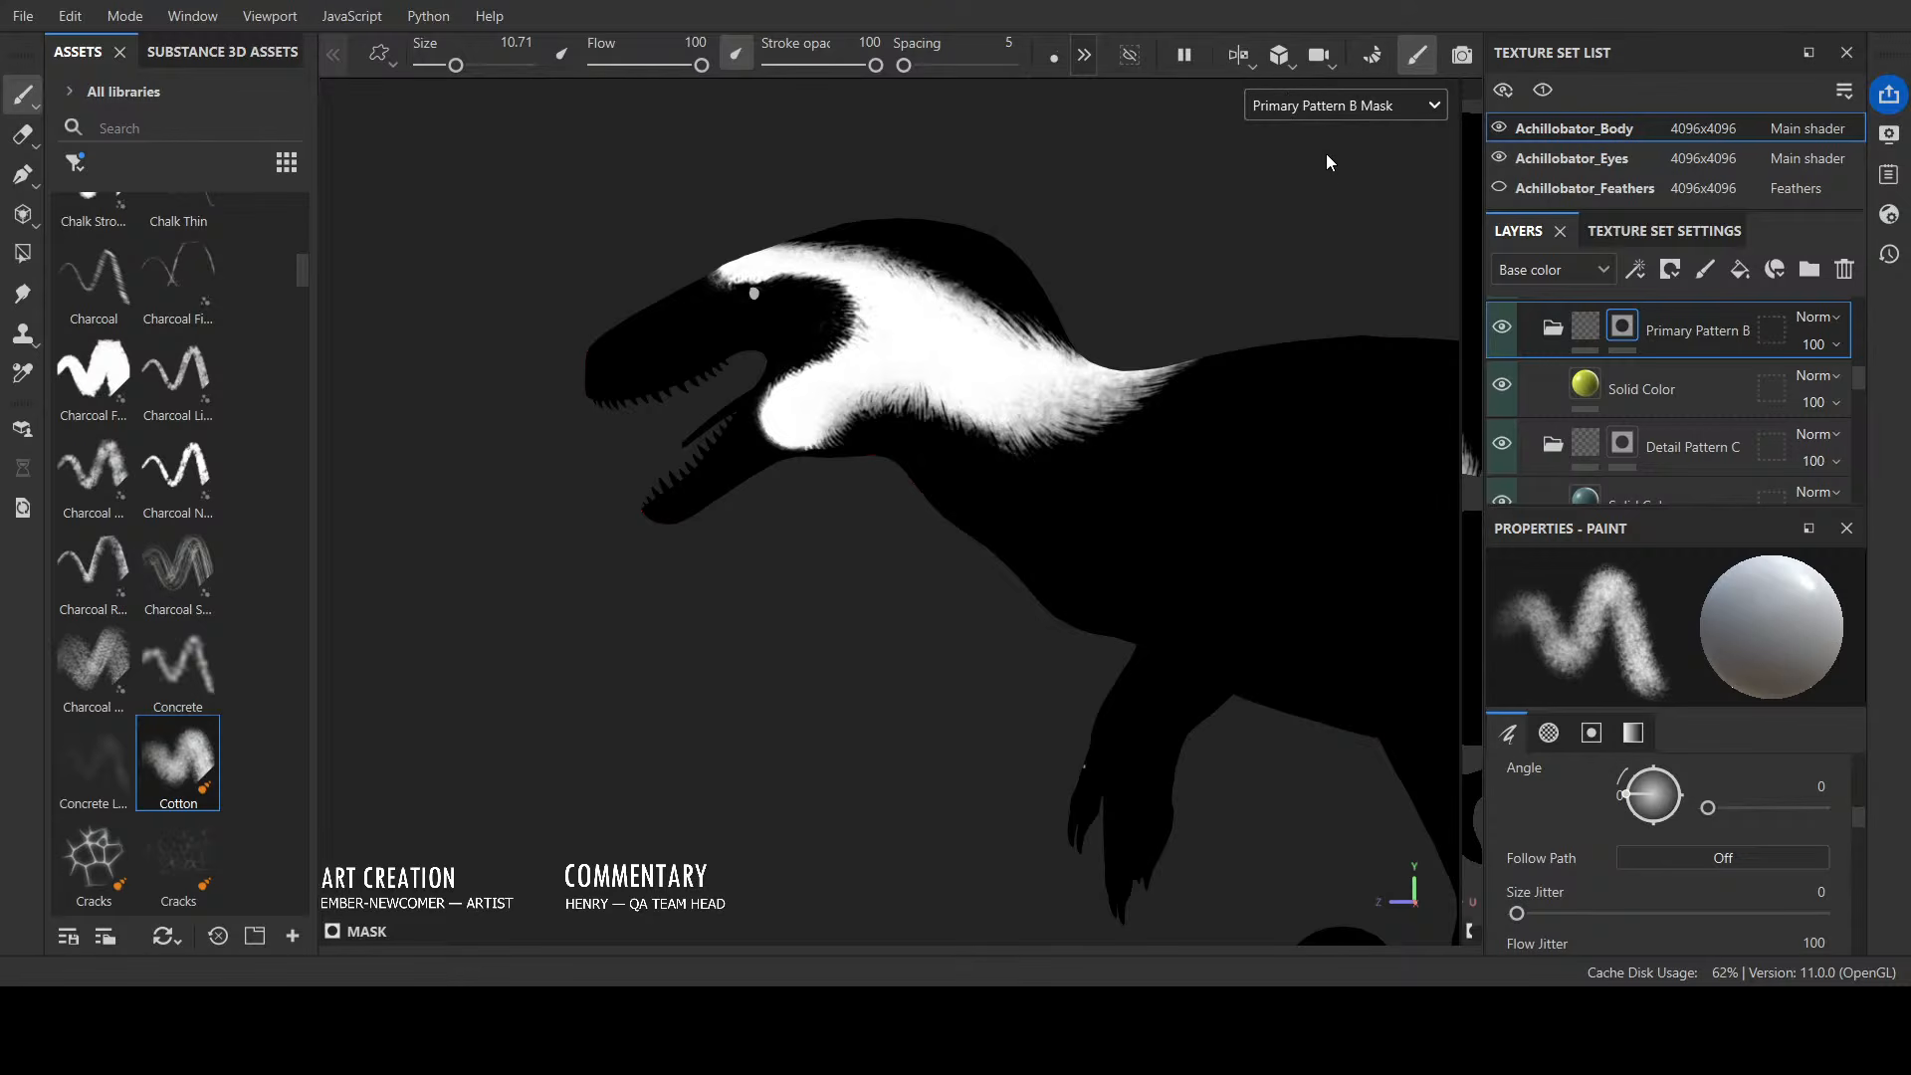
key(m)
alt+drag(1307, 181, 1433, 234)
scroll(1281, 281, down, 1)
click(1499, 188)
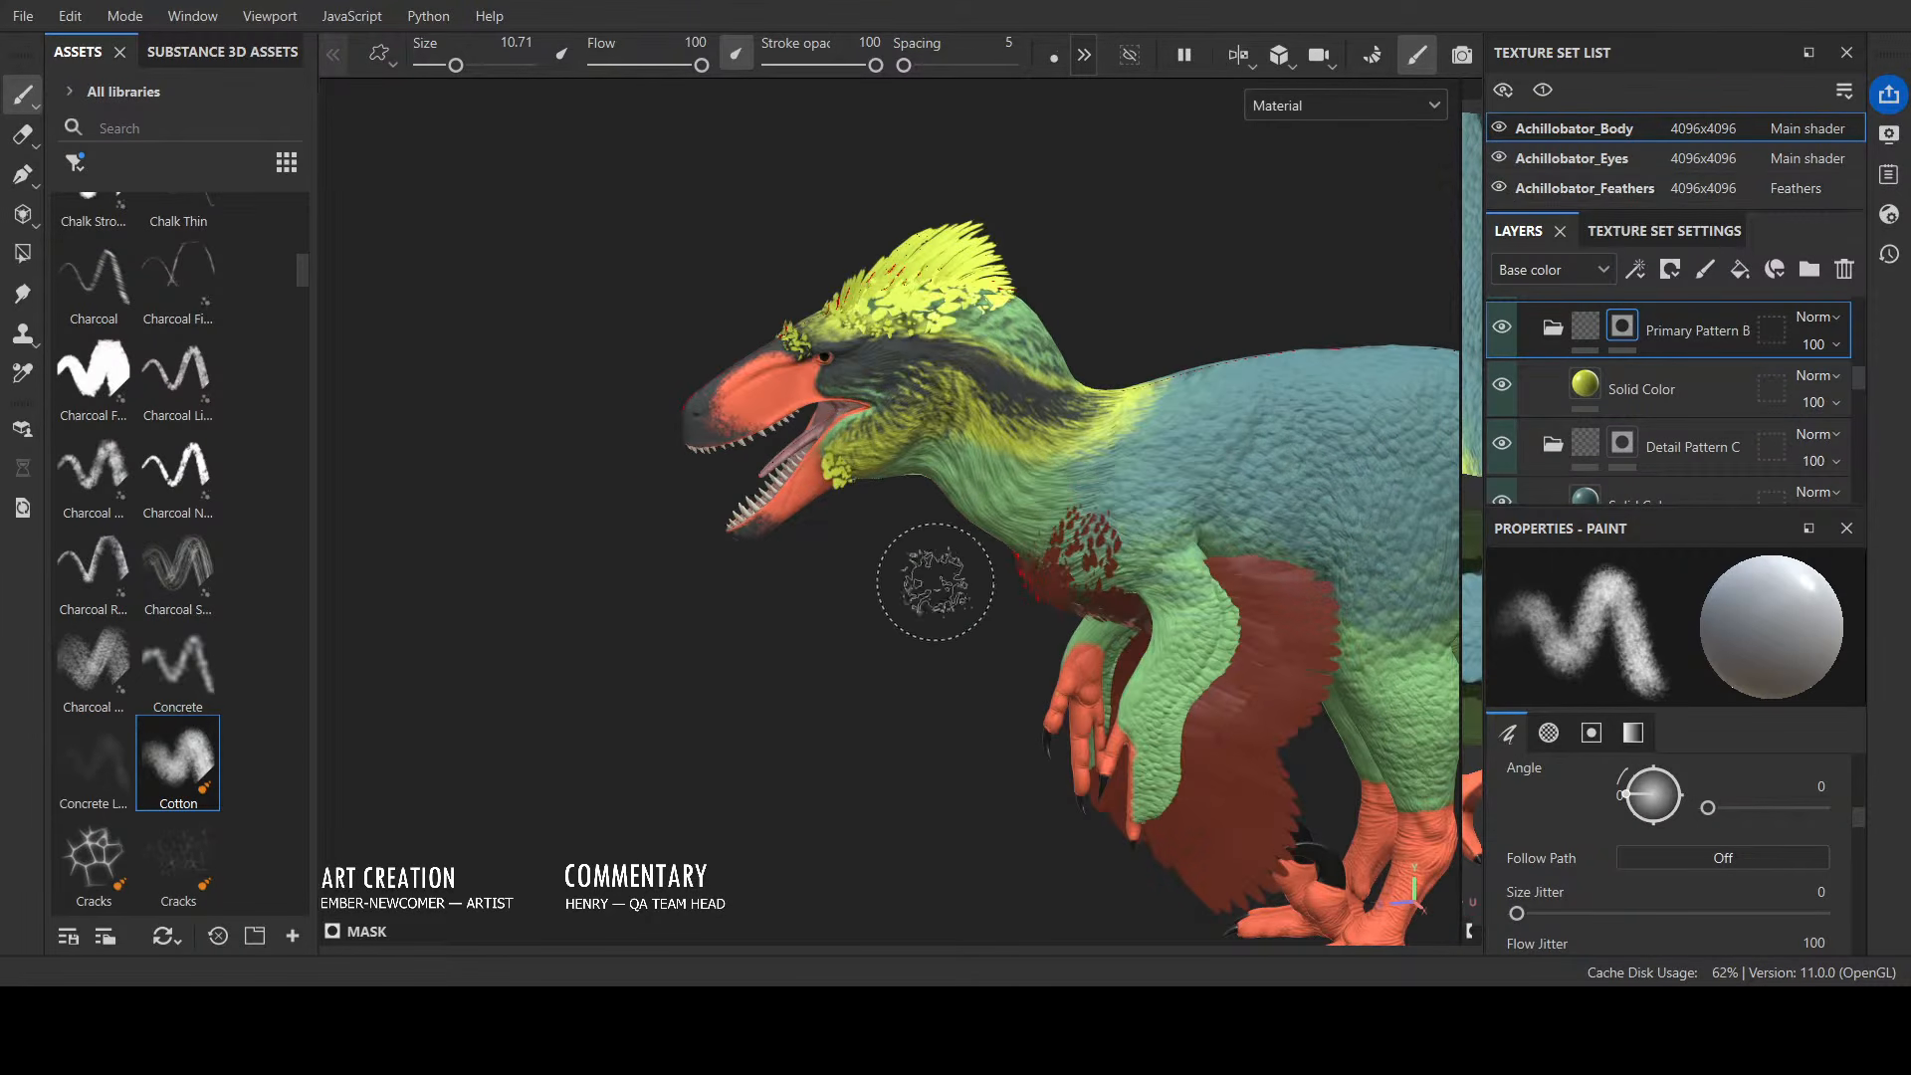
mouse_move(934, 582)
alt+mouse_down()
mouse_move(598, 557)
mouse_move(932, 596)
alt+mouse_up()
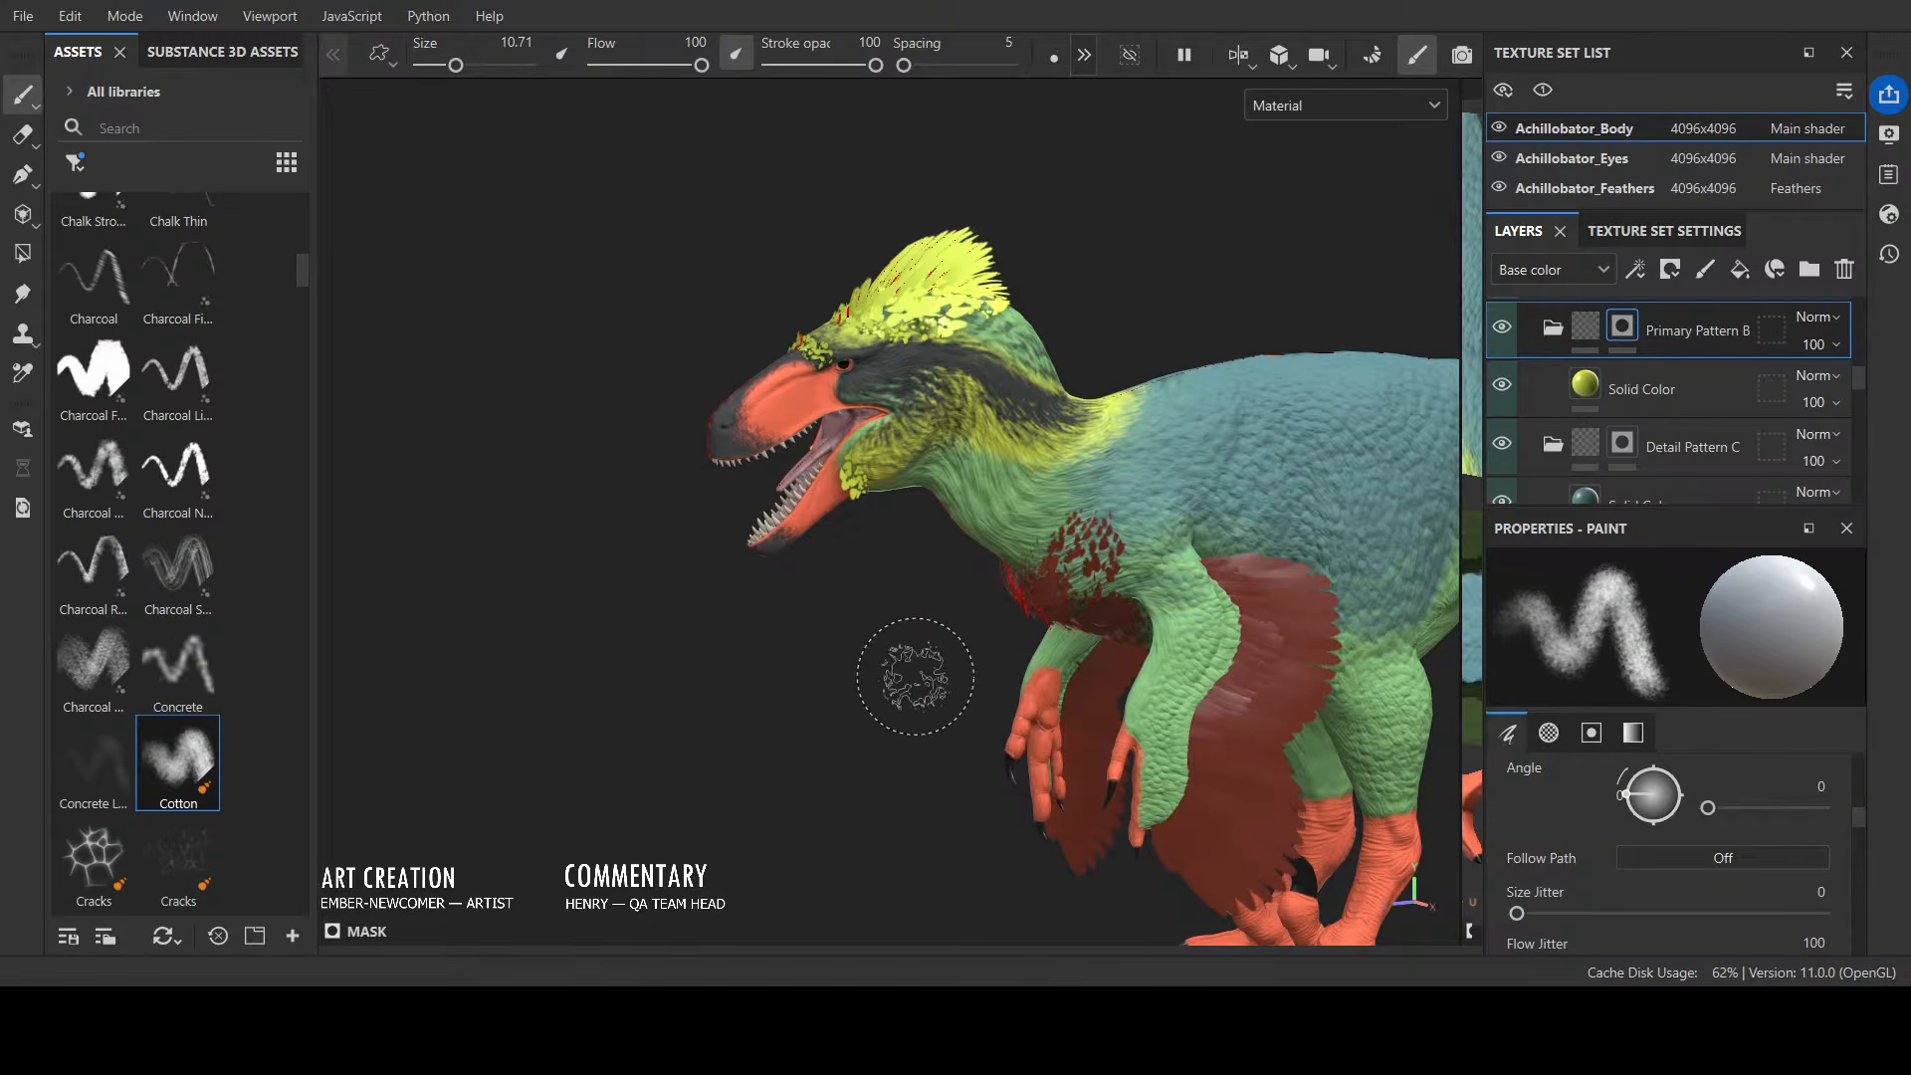
mouse_move(903, 674)
alt+mouse_down()
mouse_move(682, 631)
mouse_move(780, 669)
mouse_move(768, 661)
mouse_move(840, 627)
mouse_move(661, 790)
mouse_move(930, 774)
mouse_move(856, 657)
alt+mouse_up()
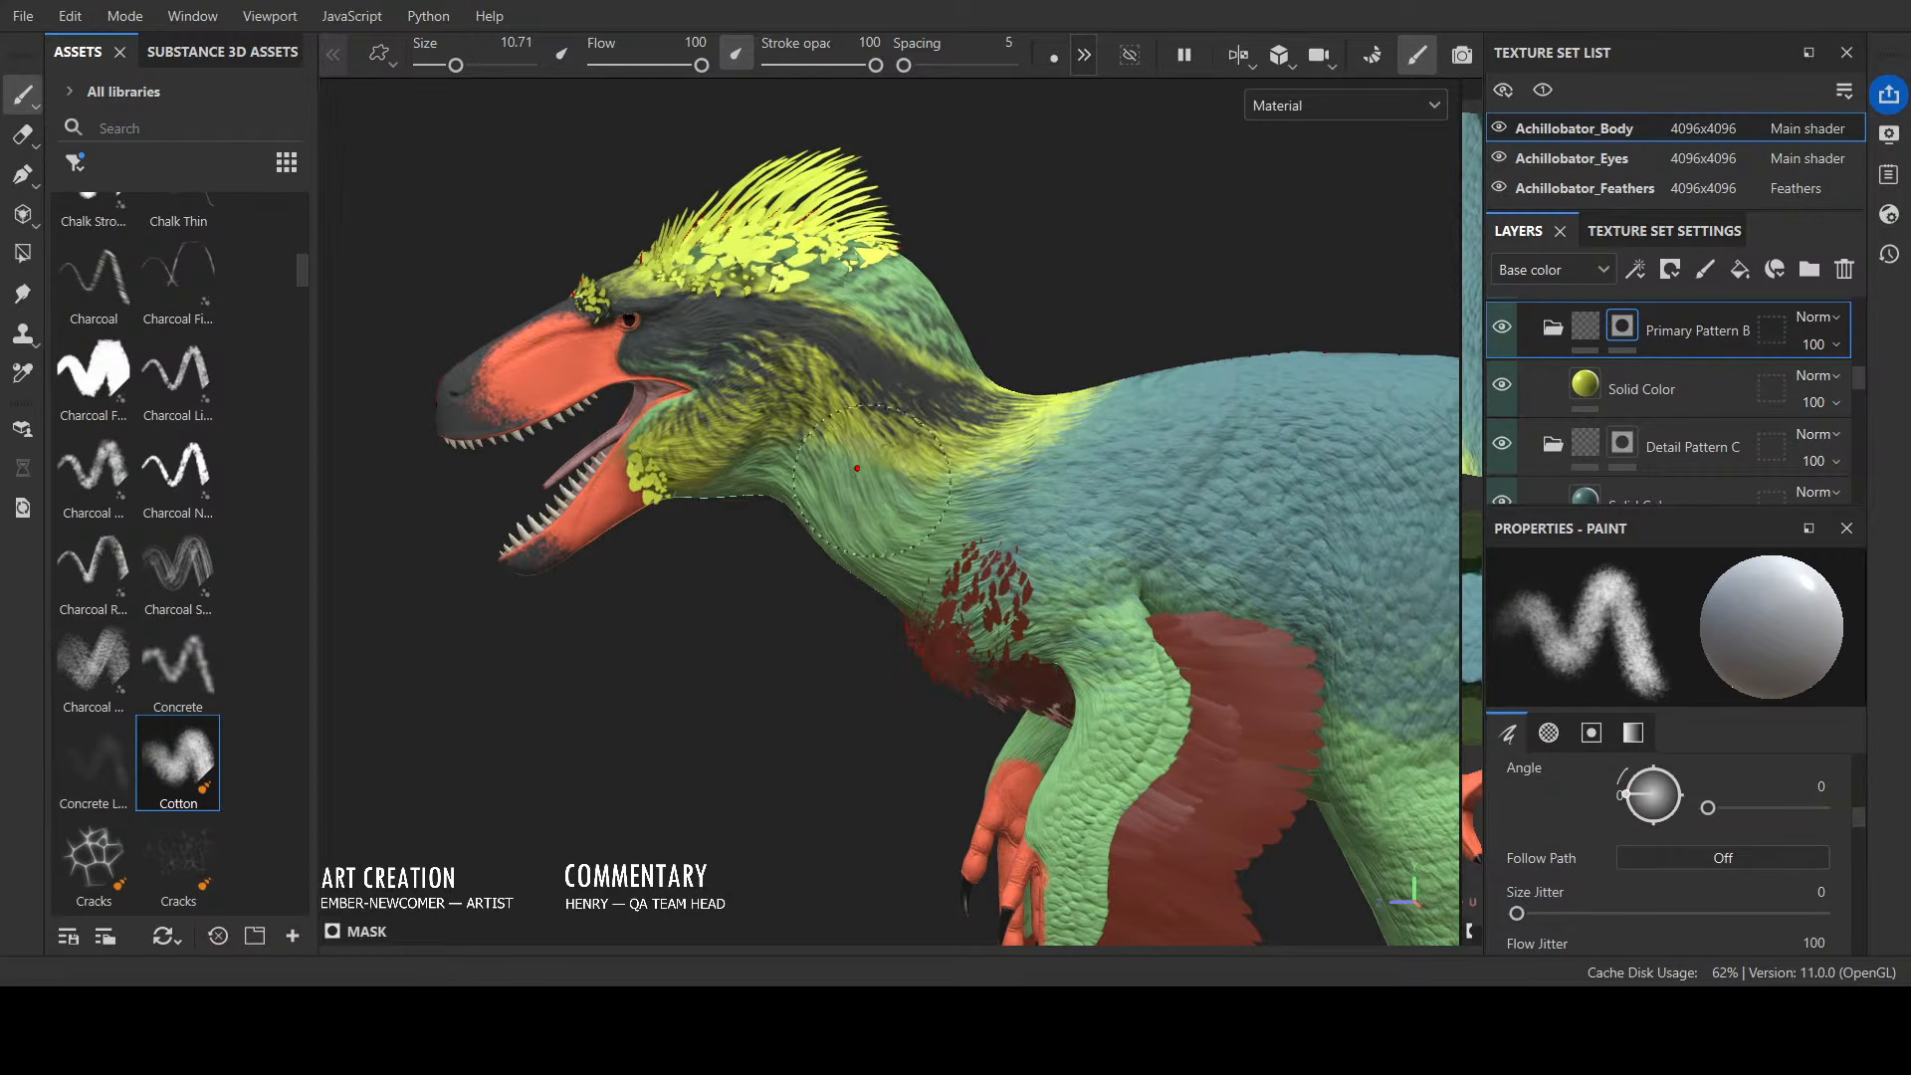
mouse_move(1237, 360)
alt+mouse_down()
mouse_move(1087, 444)
mouse_move(1147, 497)
alt+mouse_up()
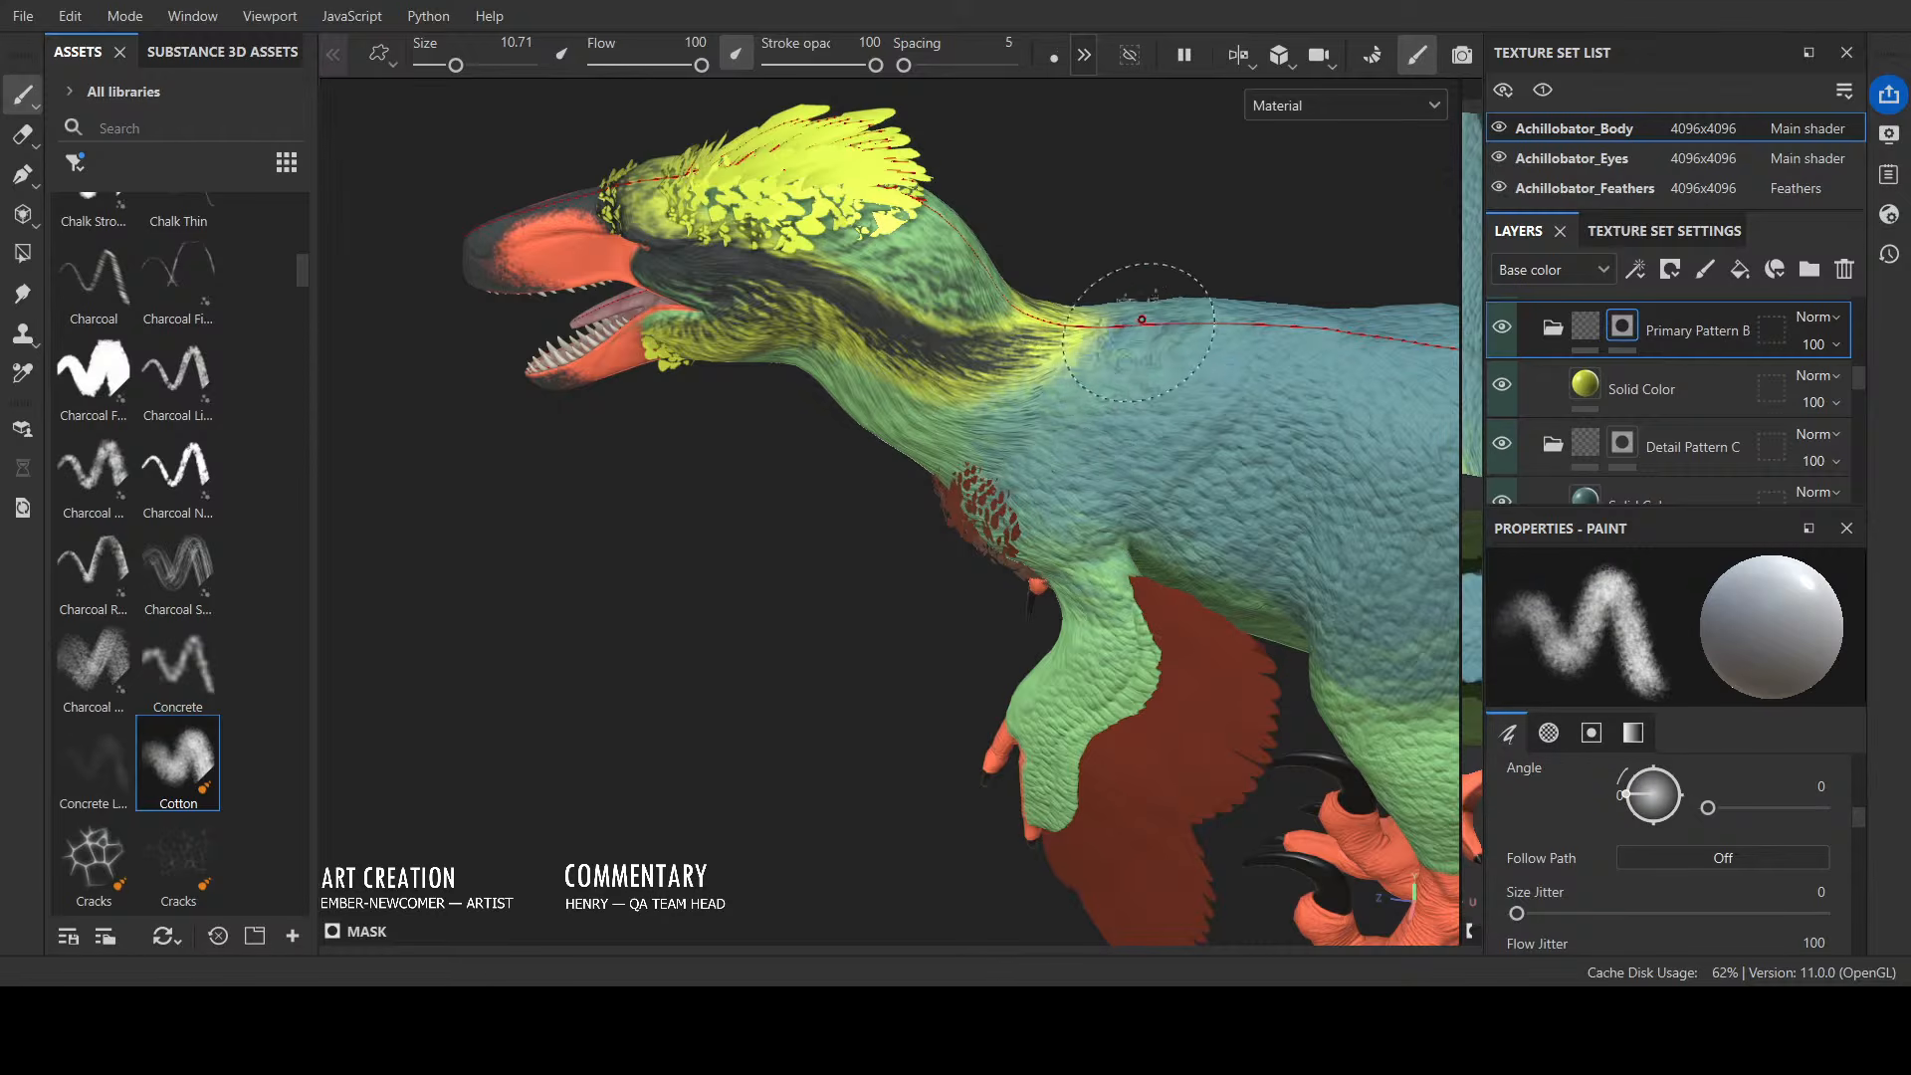
alt+drag(792, 716, 886, 542)
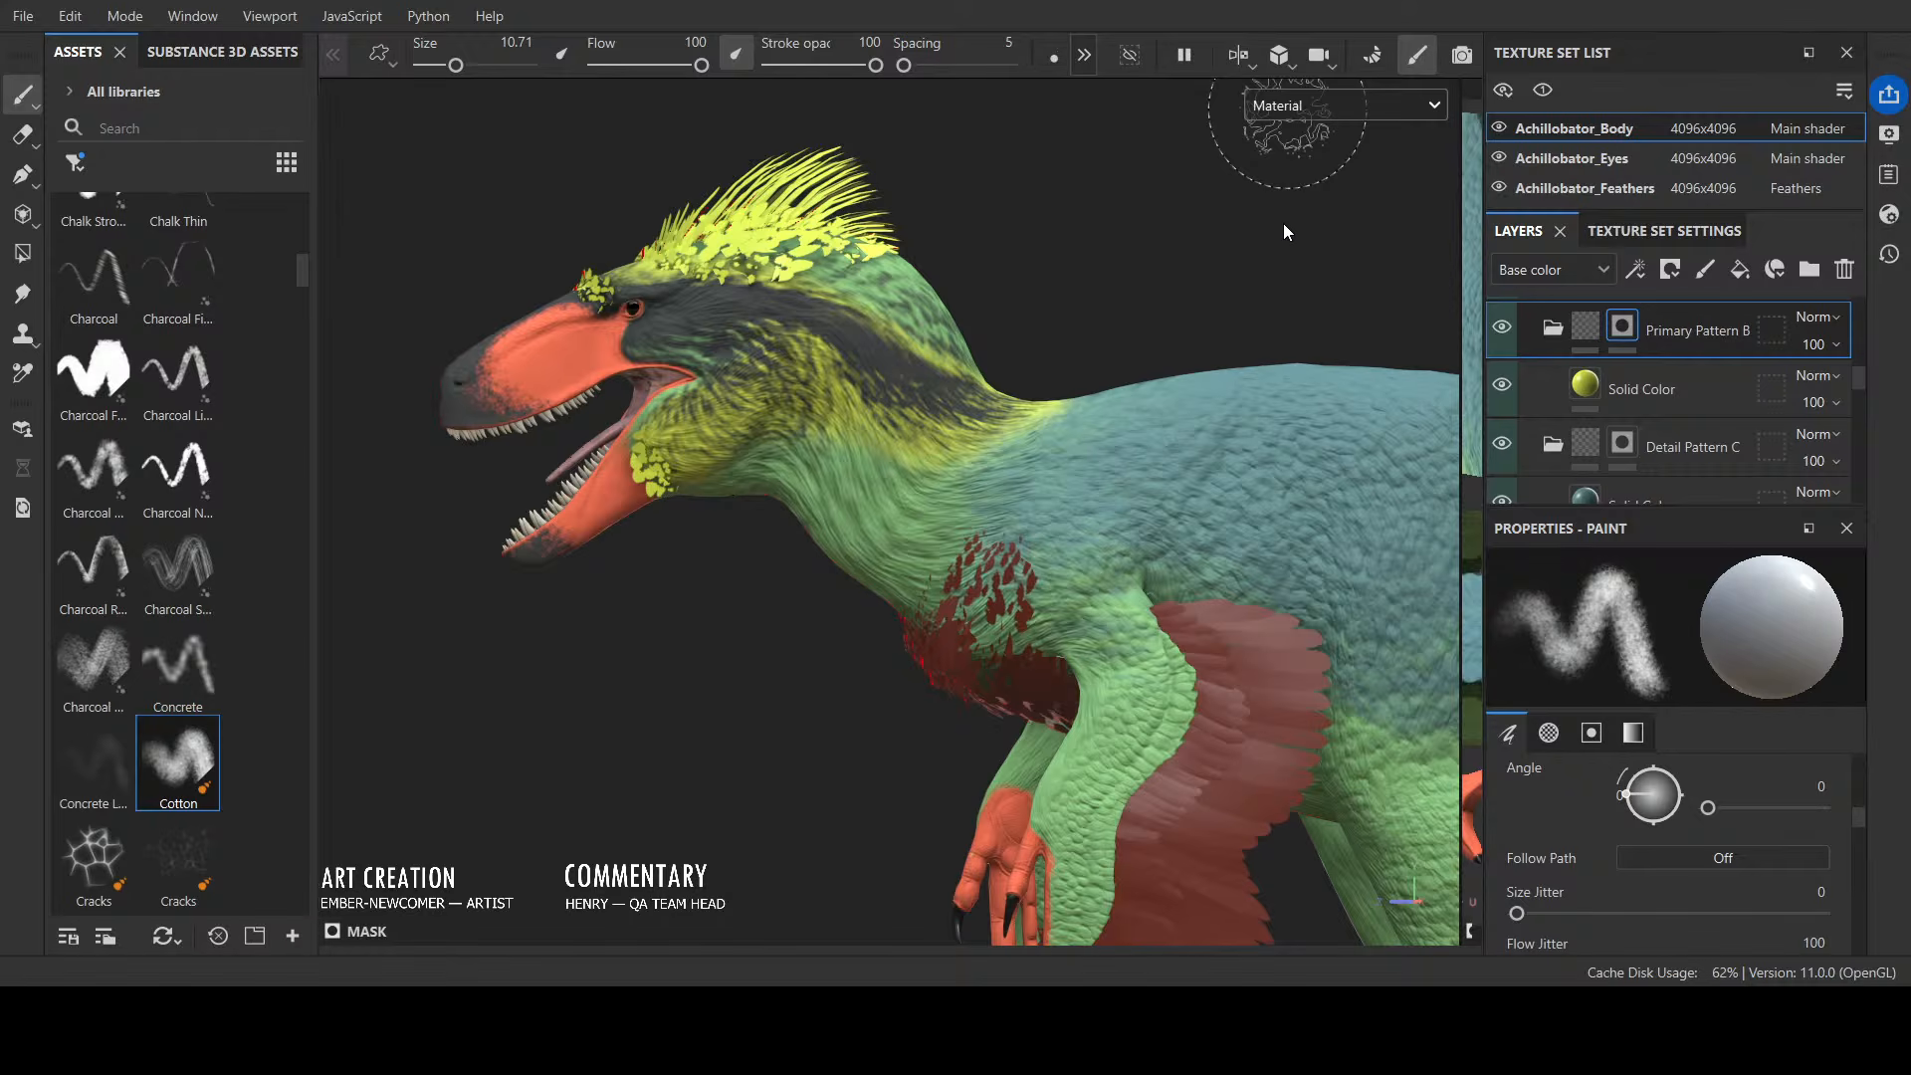
Step: Reduce the brush size to 2.16 and touch up the Primary Pattern B mask around the neck base
click(1329, 252)
alt+drag(1293, 272, 1242, 356)
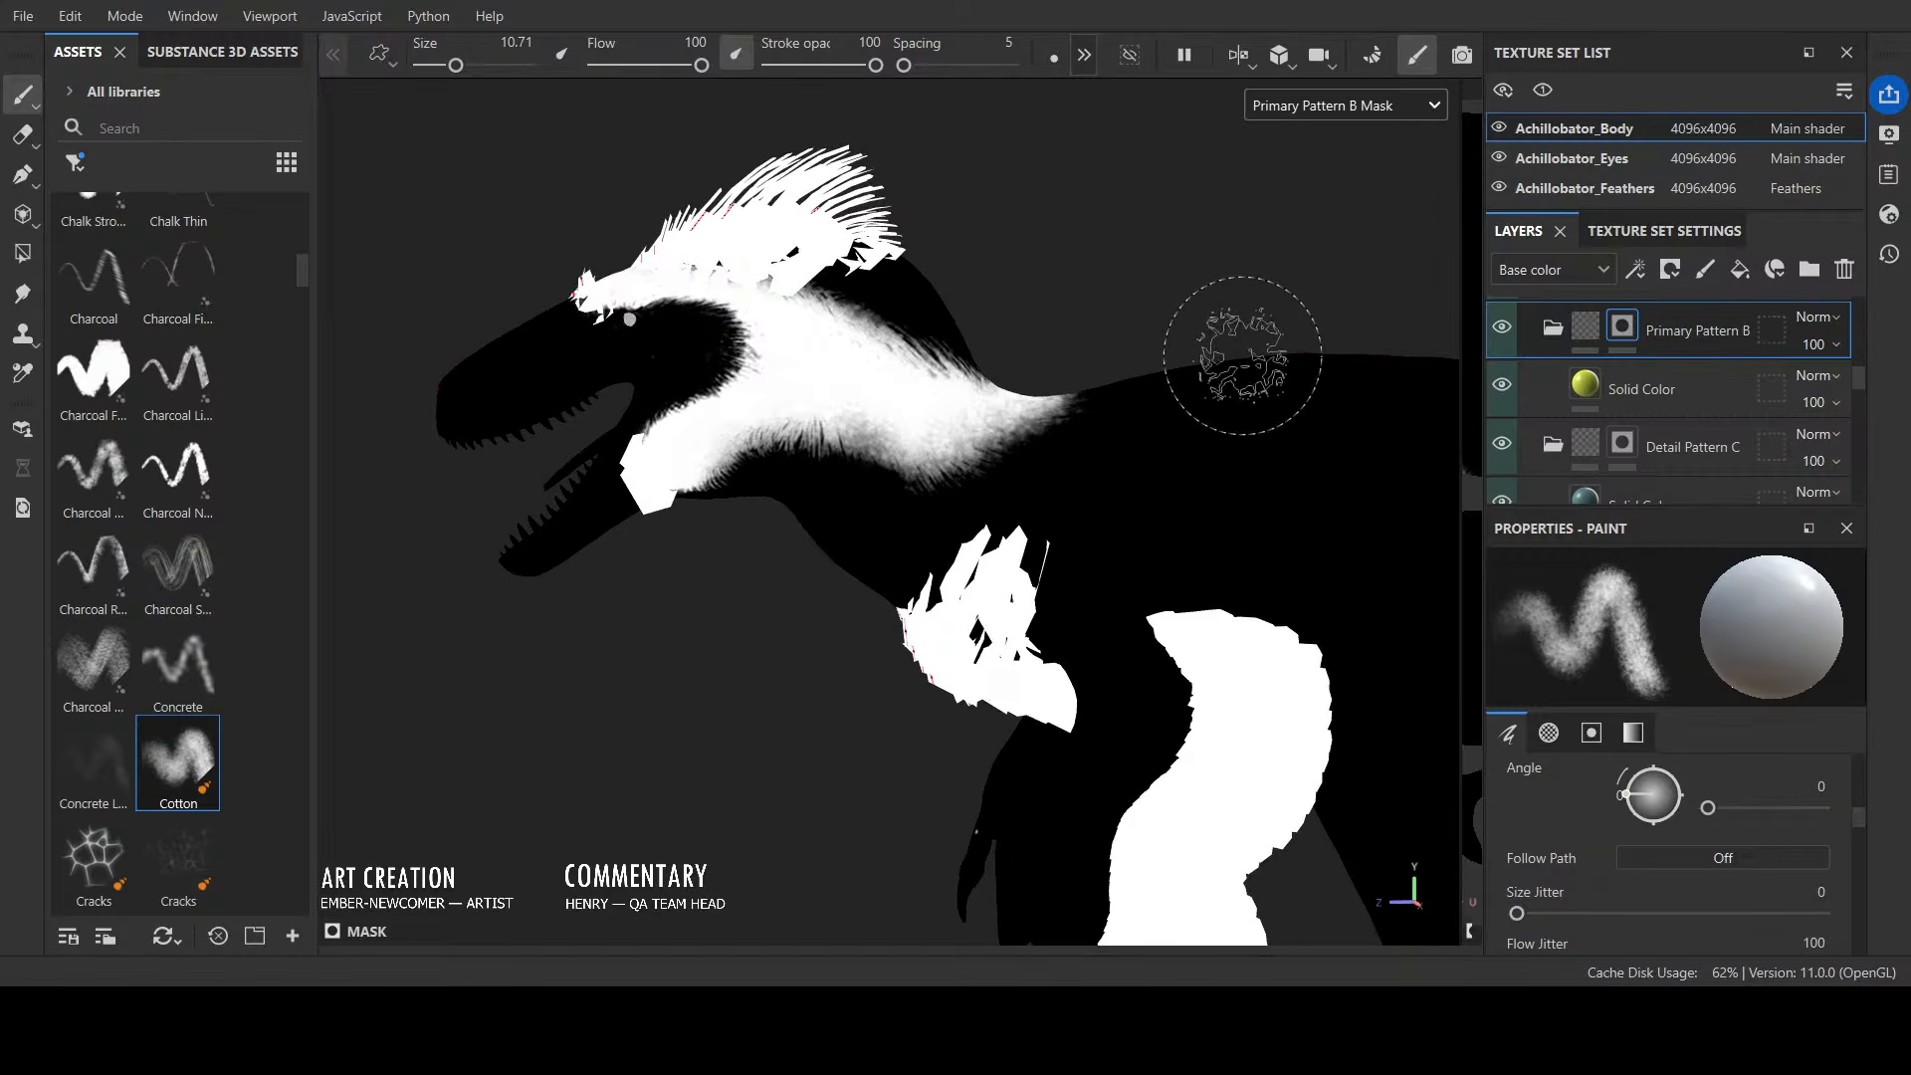
ctrl+right_drag(1242, 355, 908, 415)
mouse_move(968, 435)
mouse_down()
mouse_move(1040, 388)
mouse_move(1079, 398)
mouse_move(978, 314)
mouse_up()
mouse_move(1110, 317)
mouse_down()
mouse_move(1145, 313)
mouse_move(1116, 325)
mouse_up()
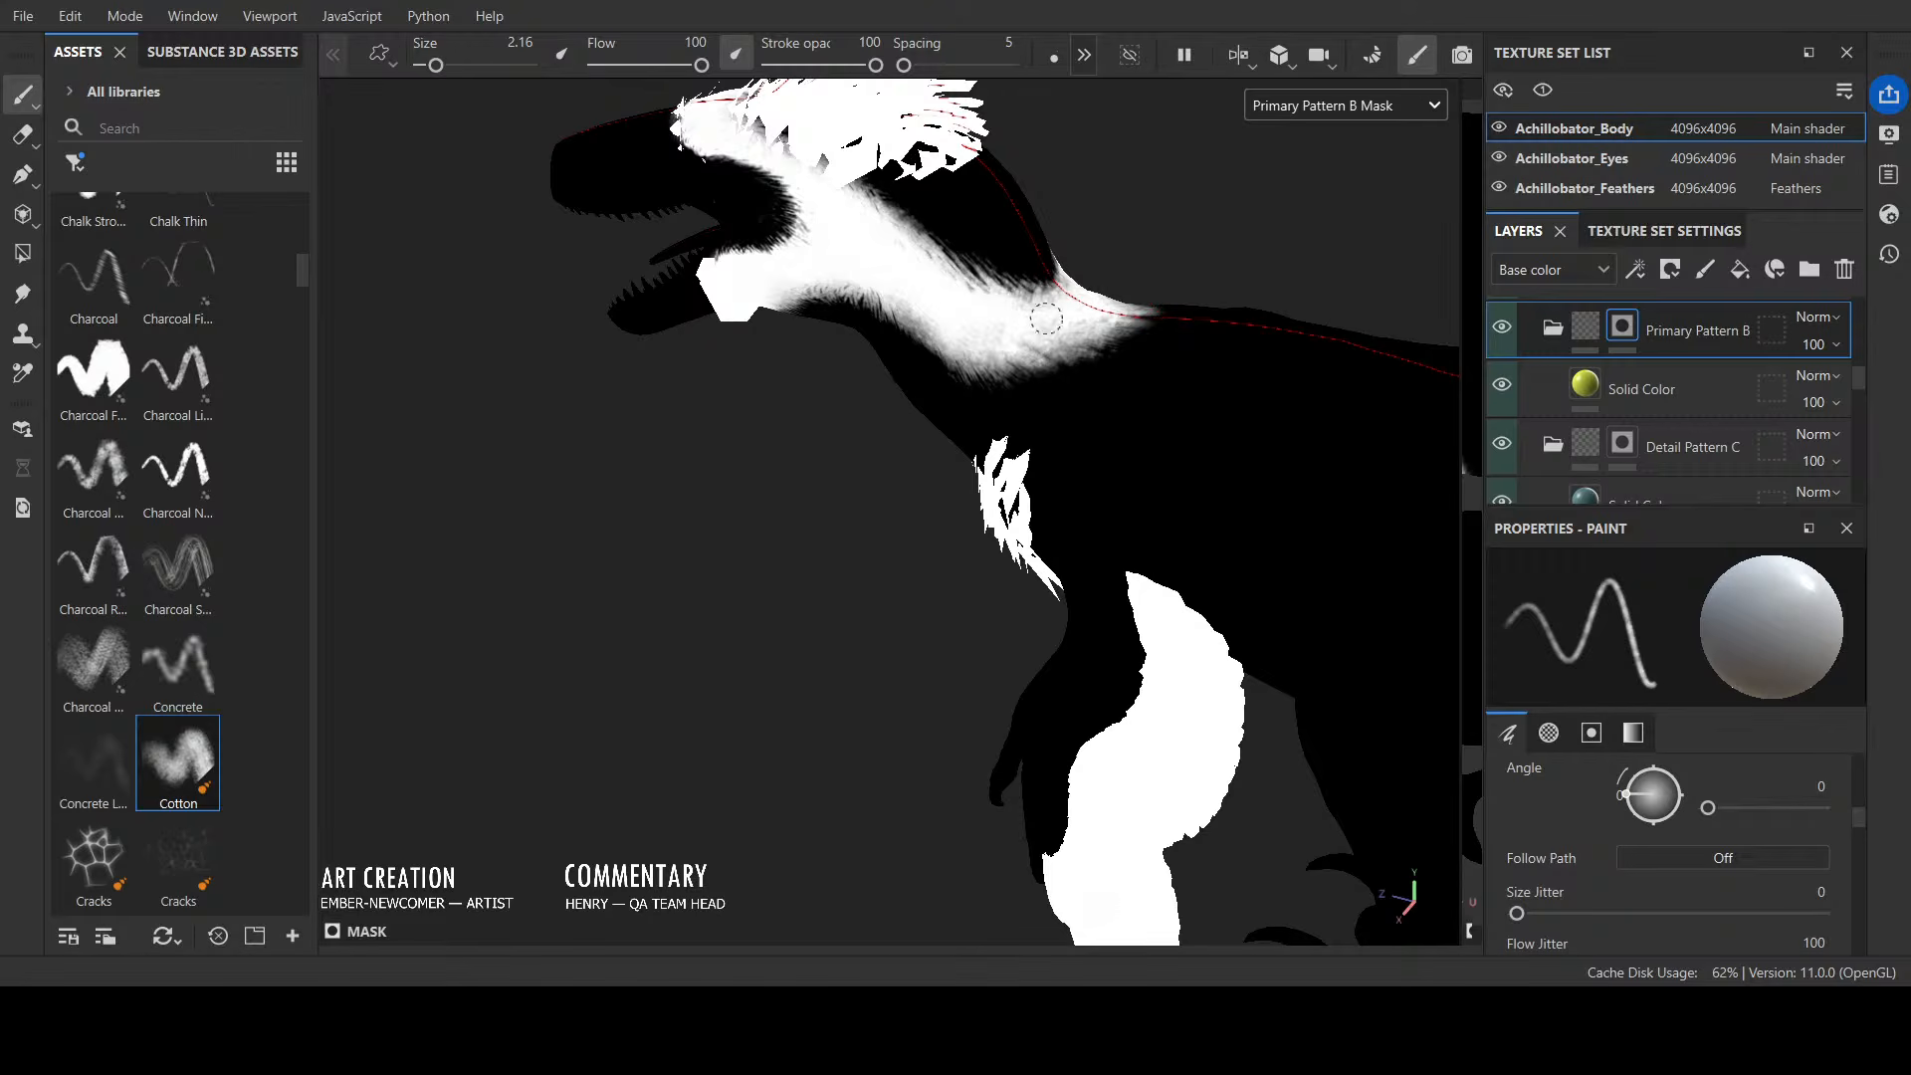
alt+drag(988, 299, 1216, 182)
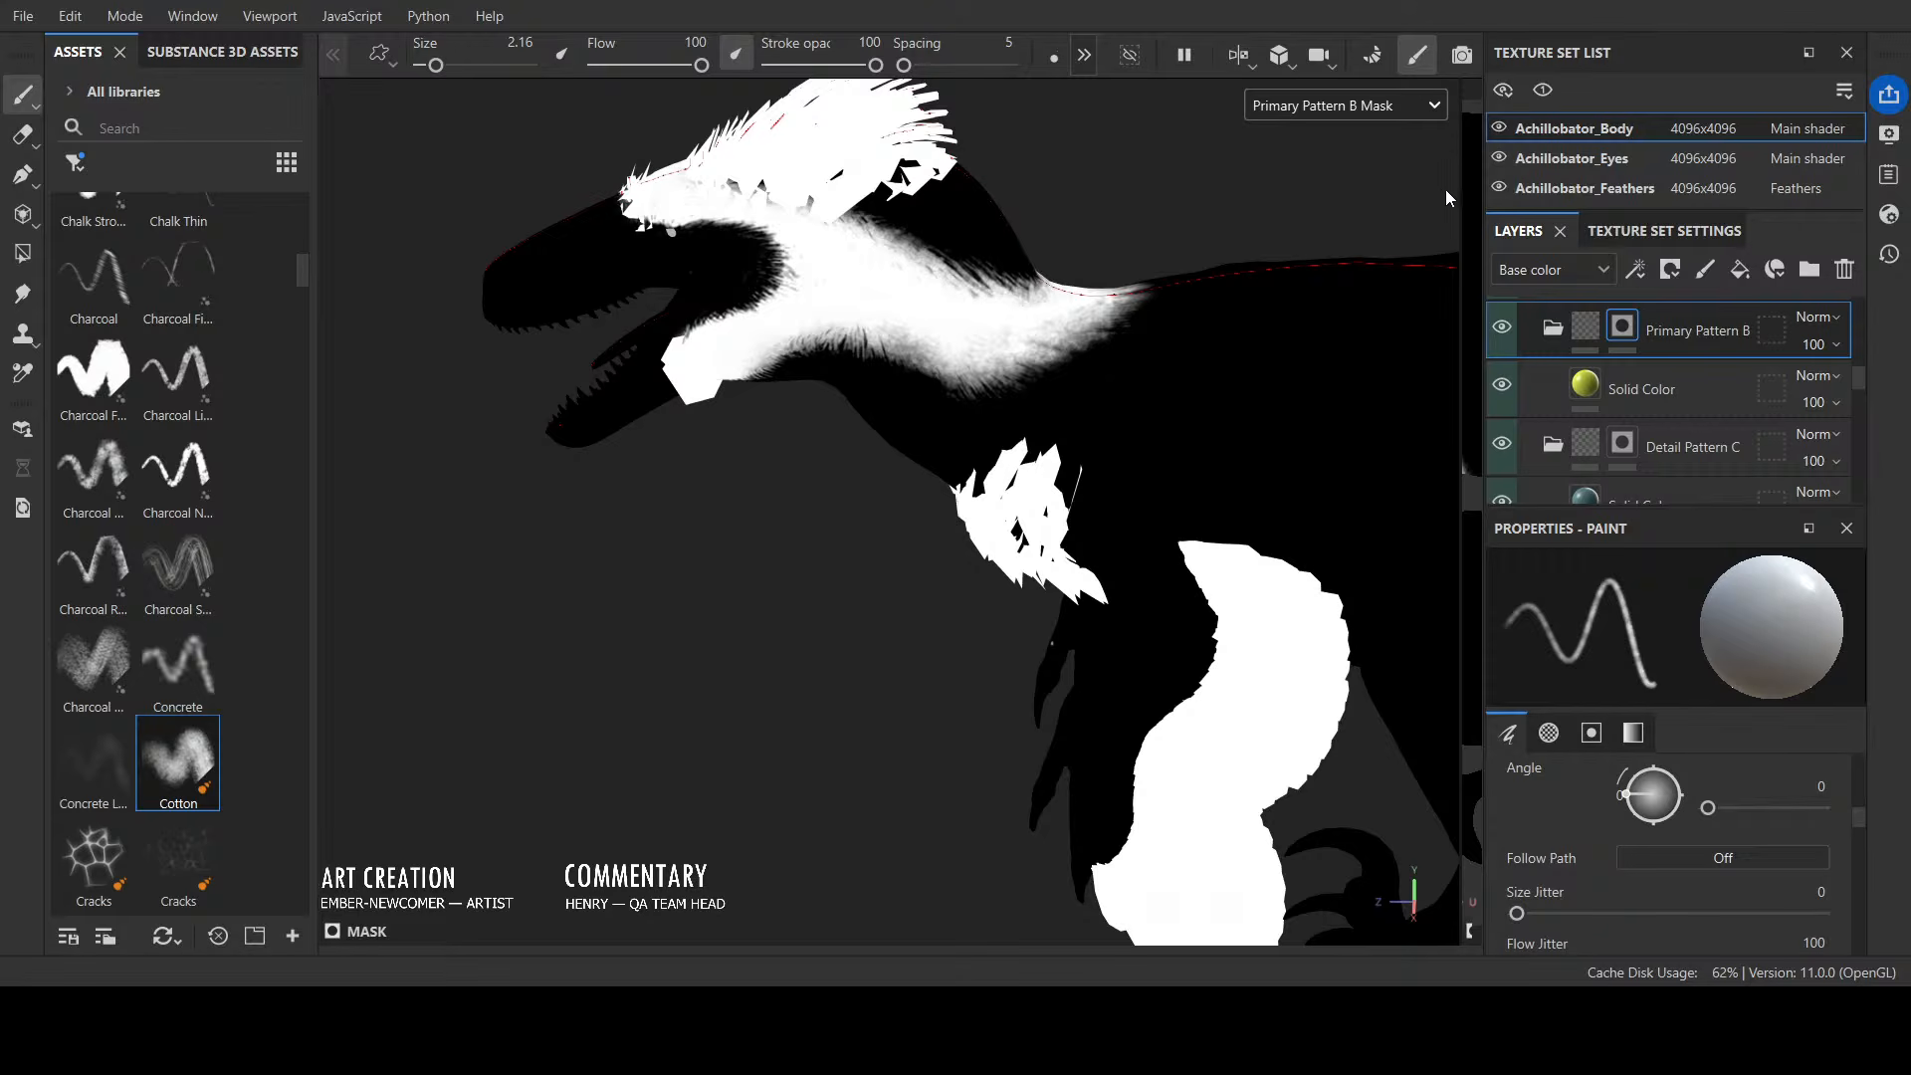
Step: Examine the head and neck pattern against the rest of the body in material view
key(m)
scroll(1364, 166, down, 4)
alt+middle_drag(1035, 505, 878, 631)
alt+drag(758, 630, 648, 629)
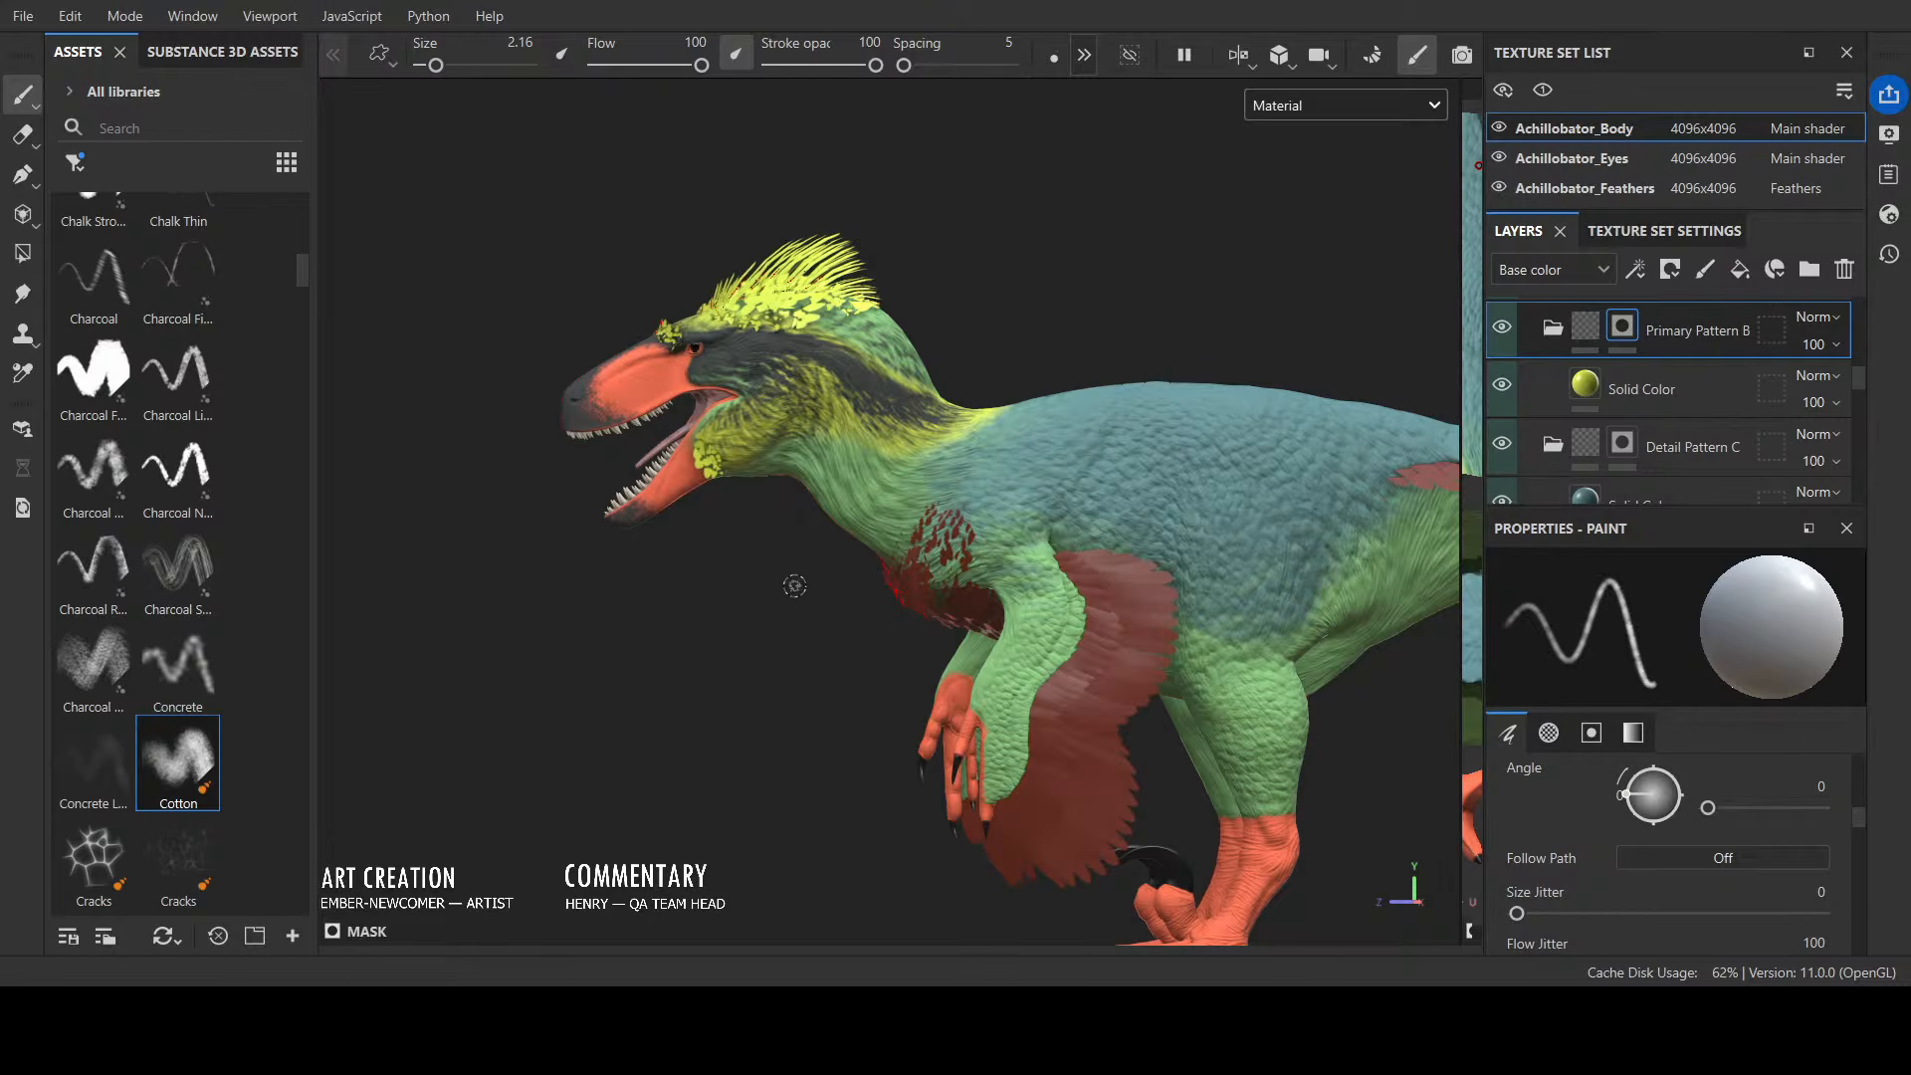
alt+drag(795, 585, 865, 609)
alt+middle_drag(865, 609, 726, 613)
alt+drag(725, 613, 706, 613)
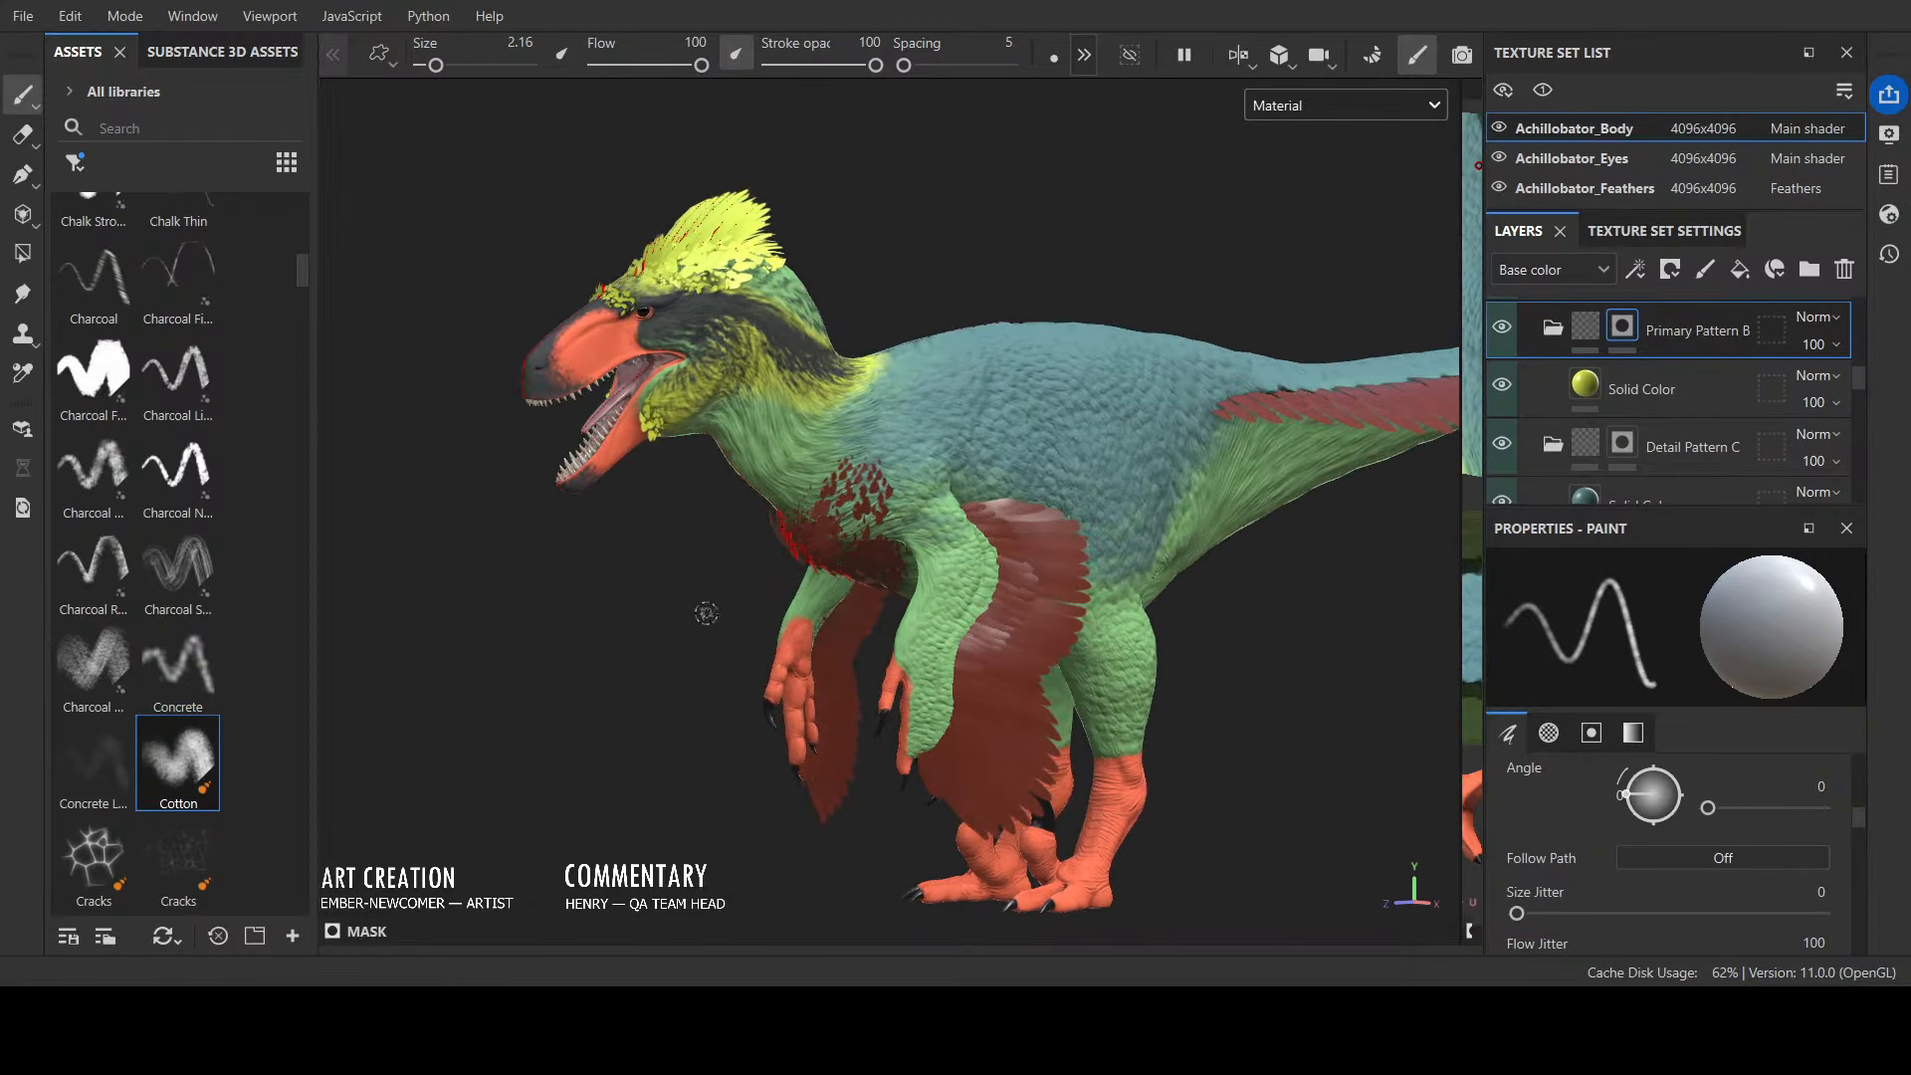
Step: Select the Primary Pattern A mask and paint the first mottled strokes behind the neck with the Cotton brush
scroll(1650, 443, up, 3)
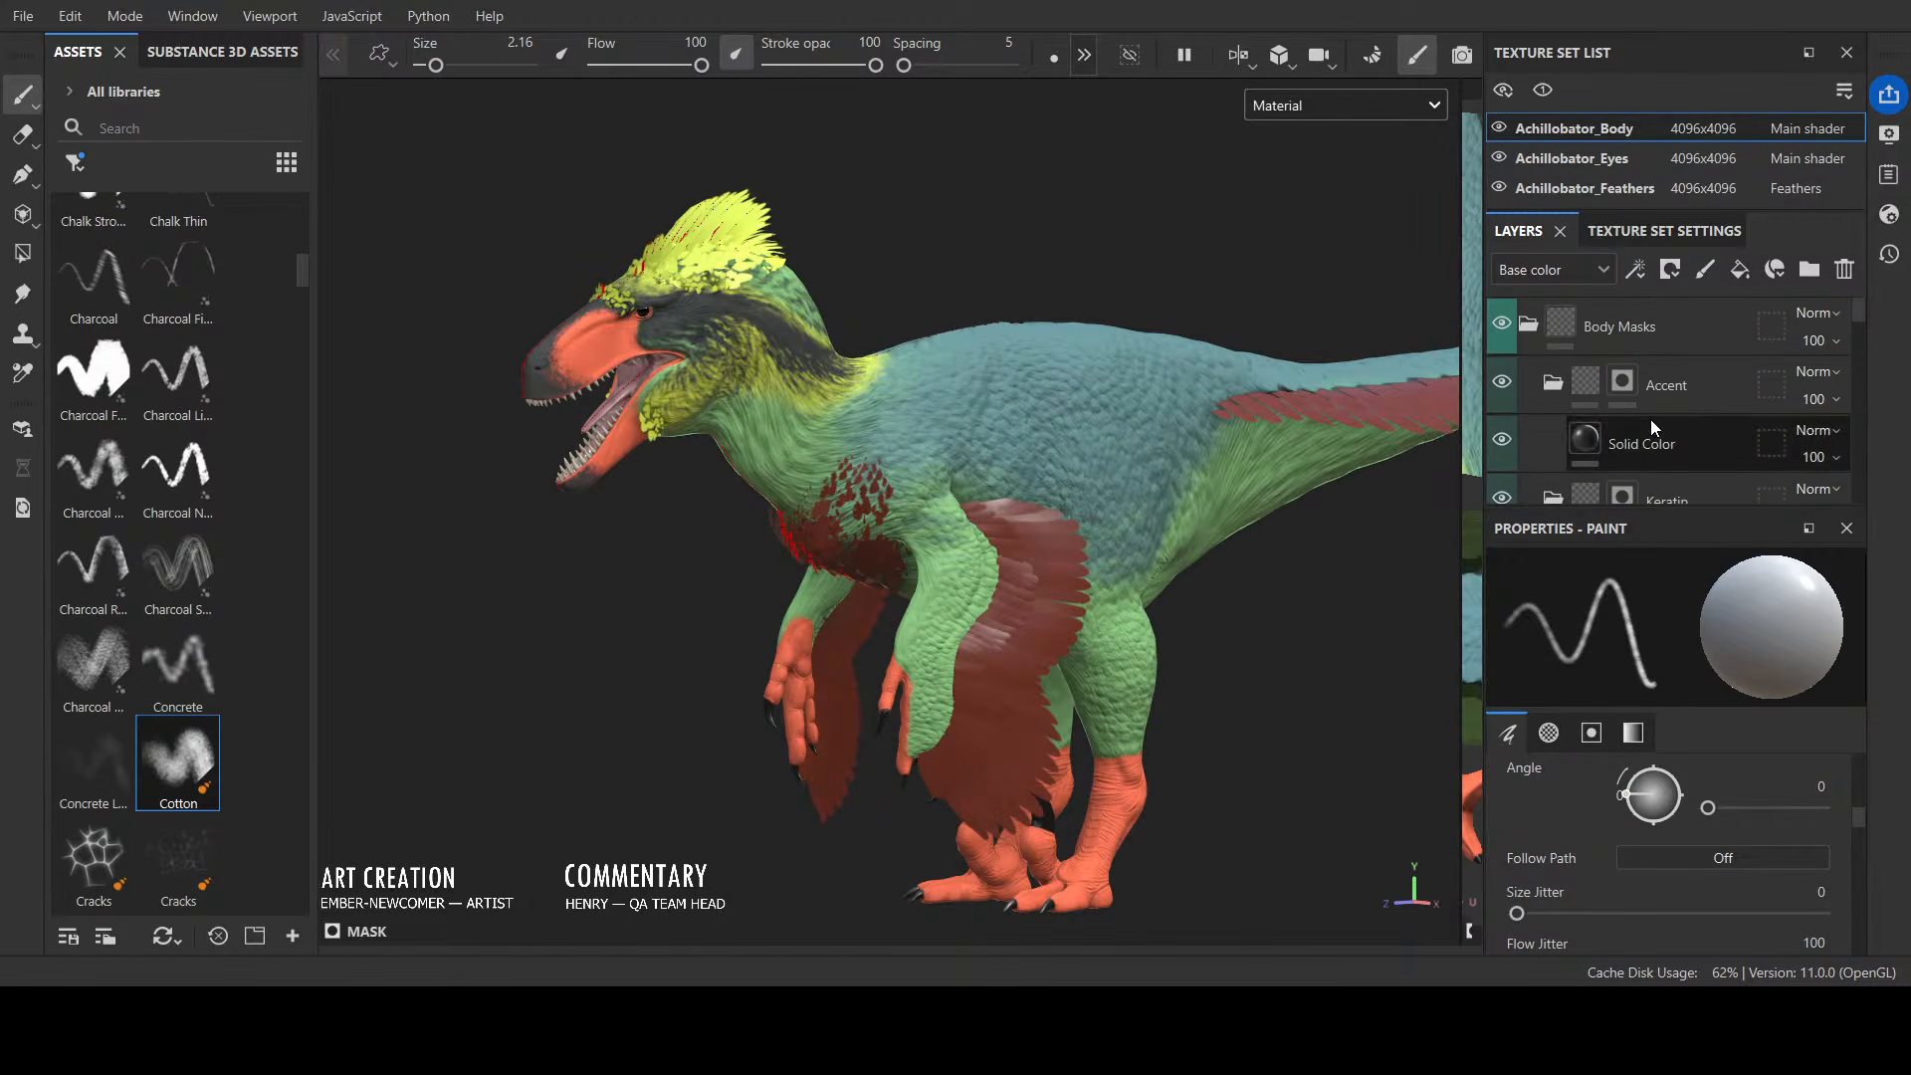
scroll(1650, 420, down, 5)
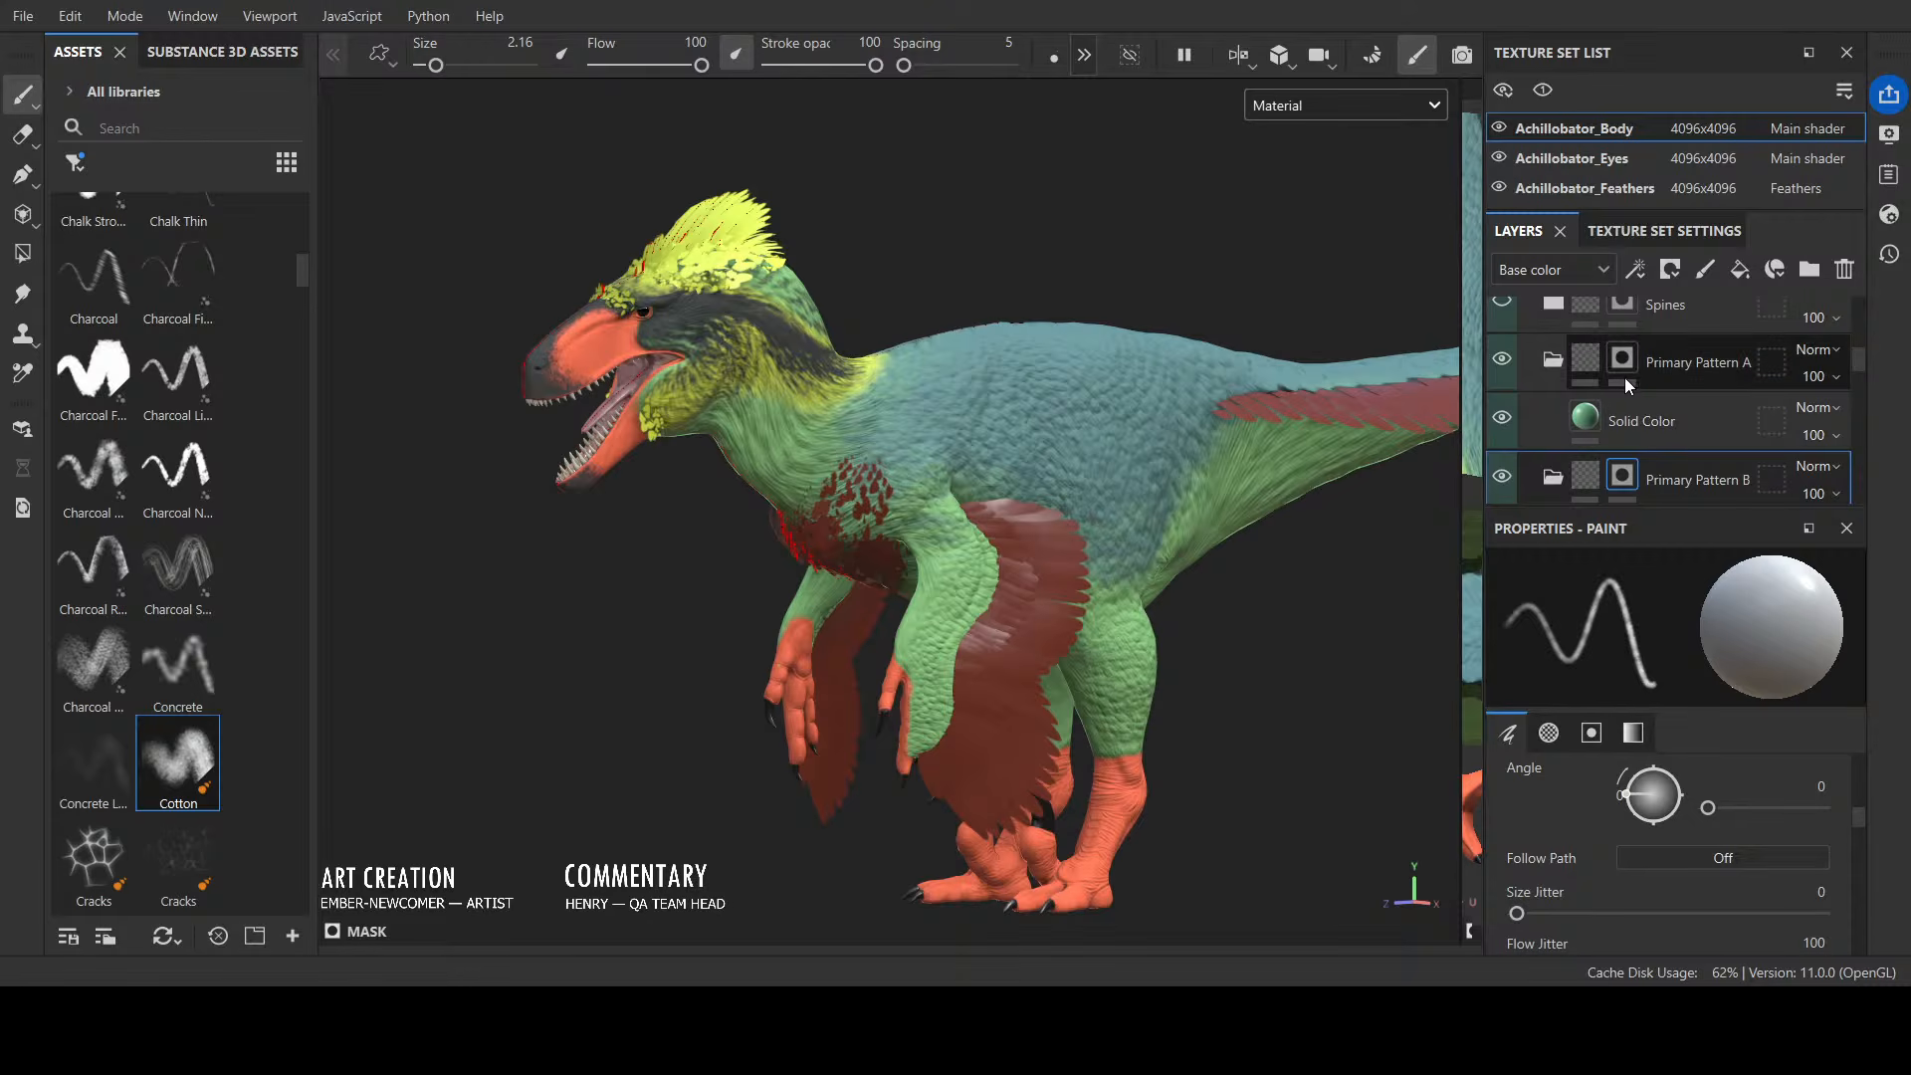
click(1629, 386)
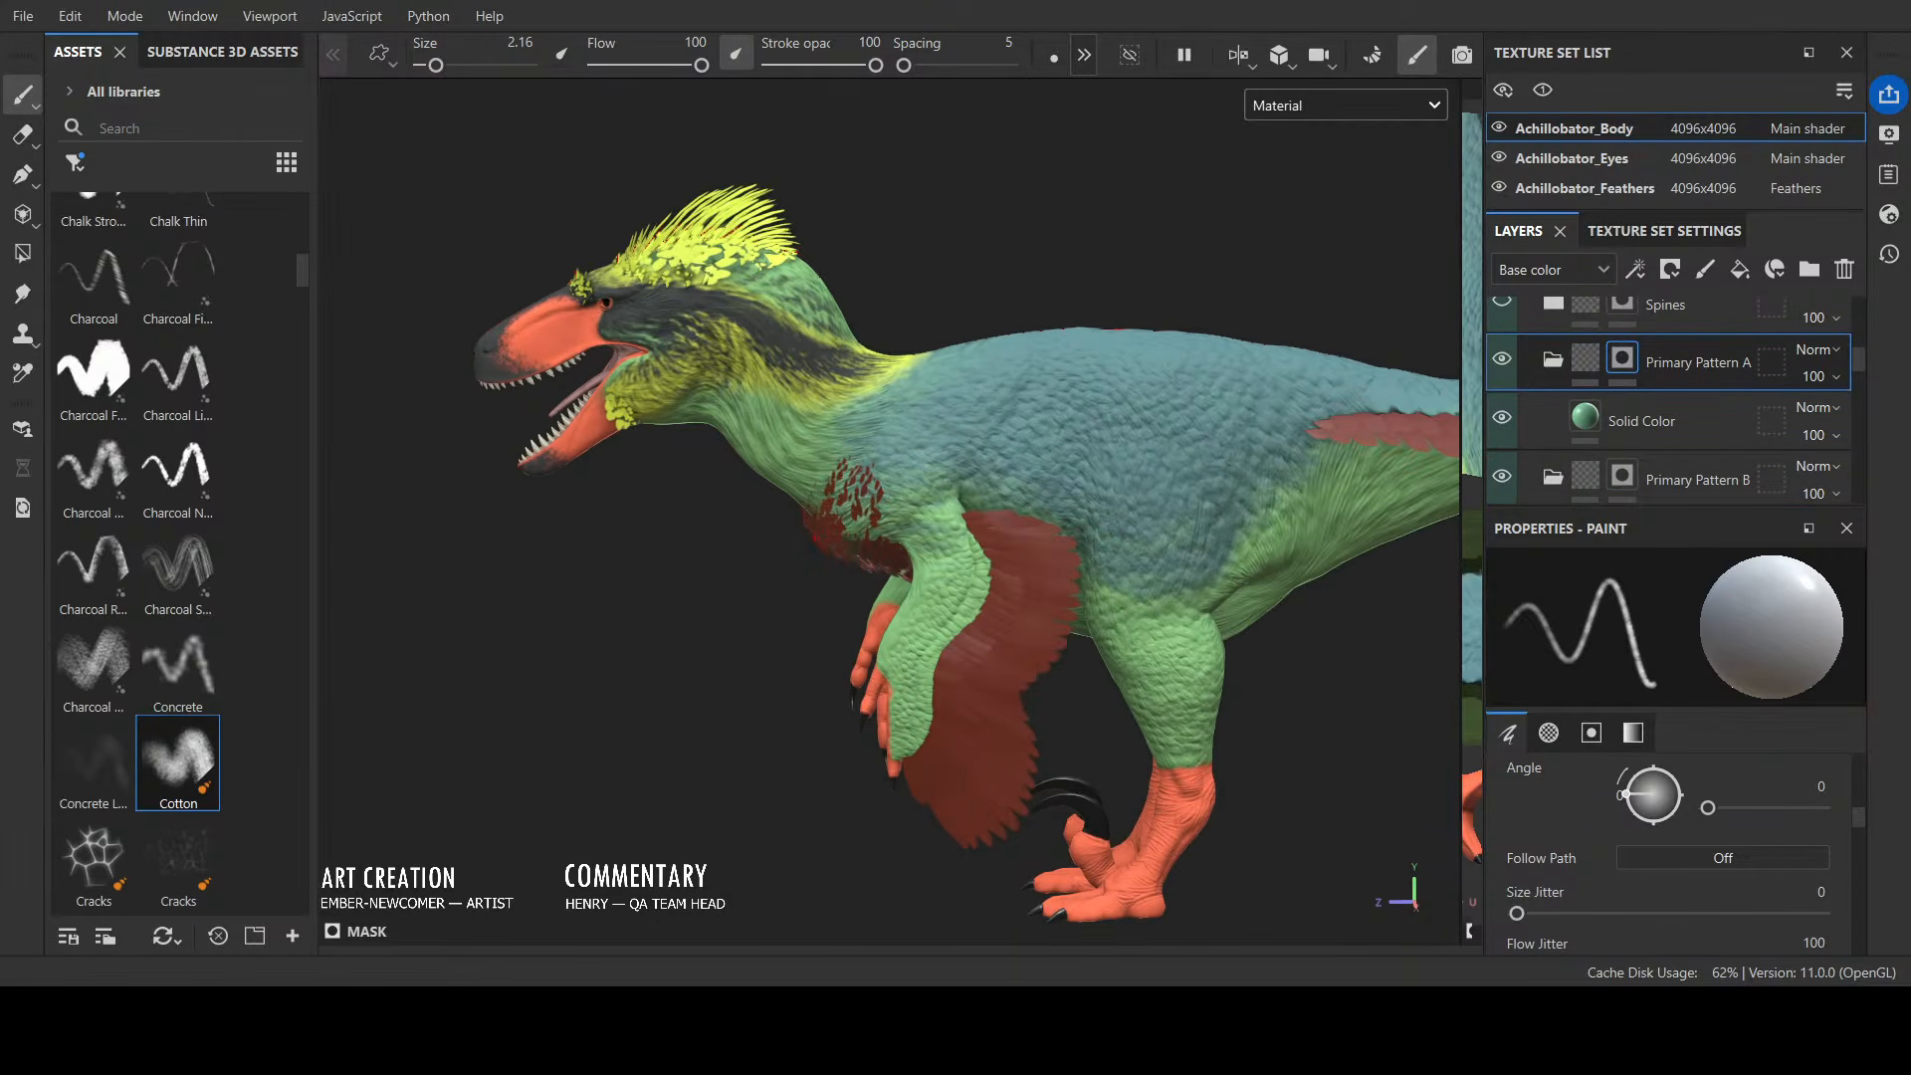
mouse_move(953, 303)
alt+mouse_down()
mouse_move(972, 375)
mouse_move(983, 346)
alt+mouse_up()
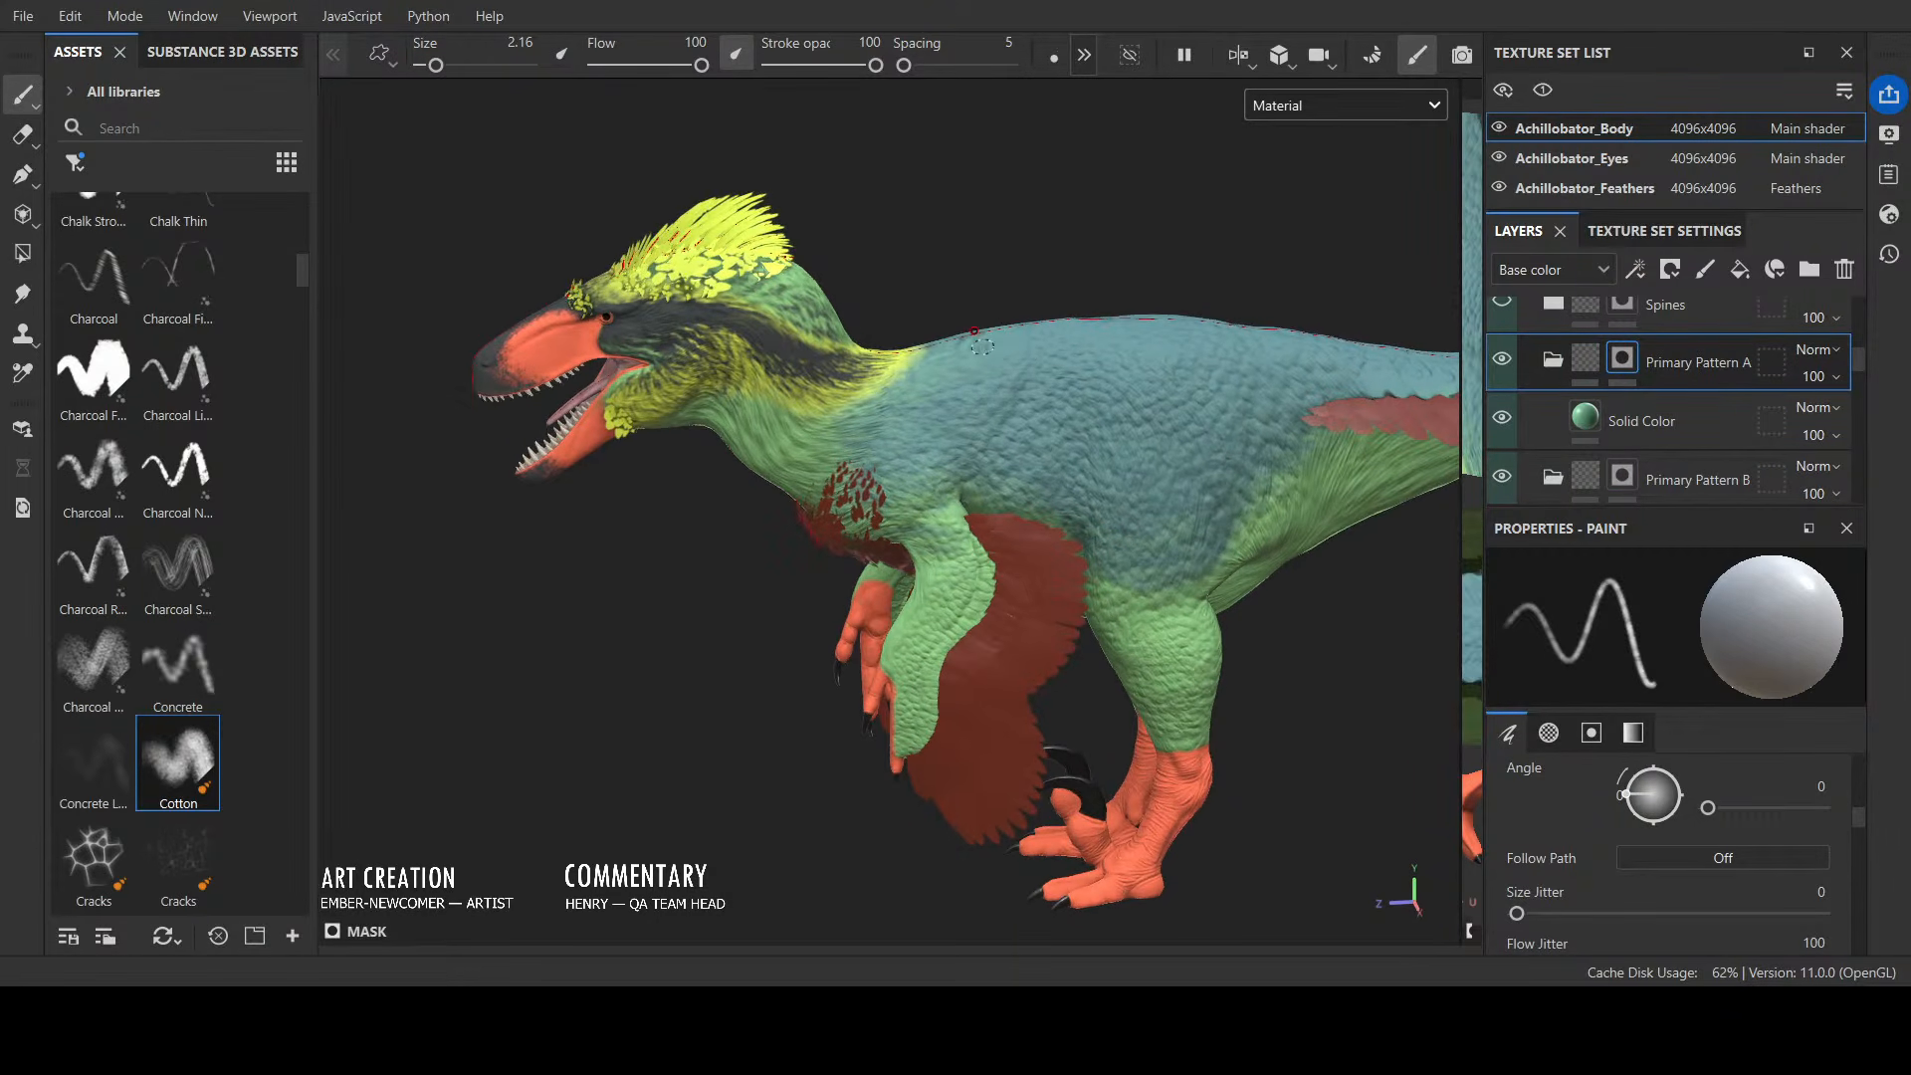
mouse_move(892, 388)
mouse_down()
mouse_move(953, 422)
mouse_move(893, 307)
mouse_up()
key(ctrl+z)
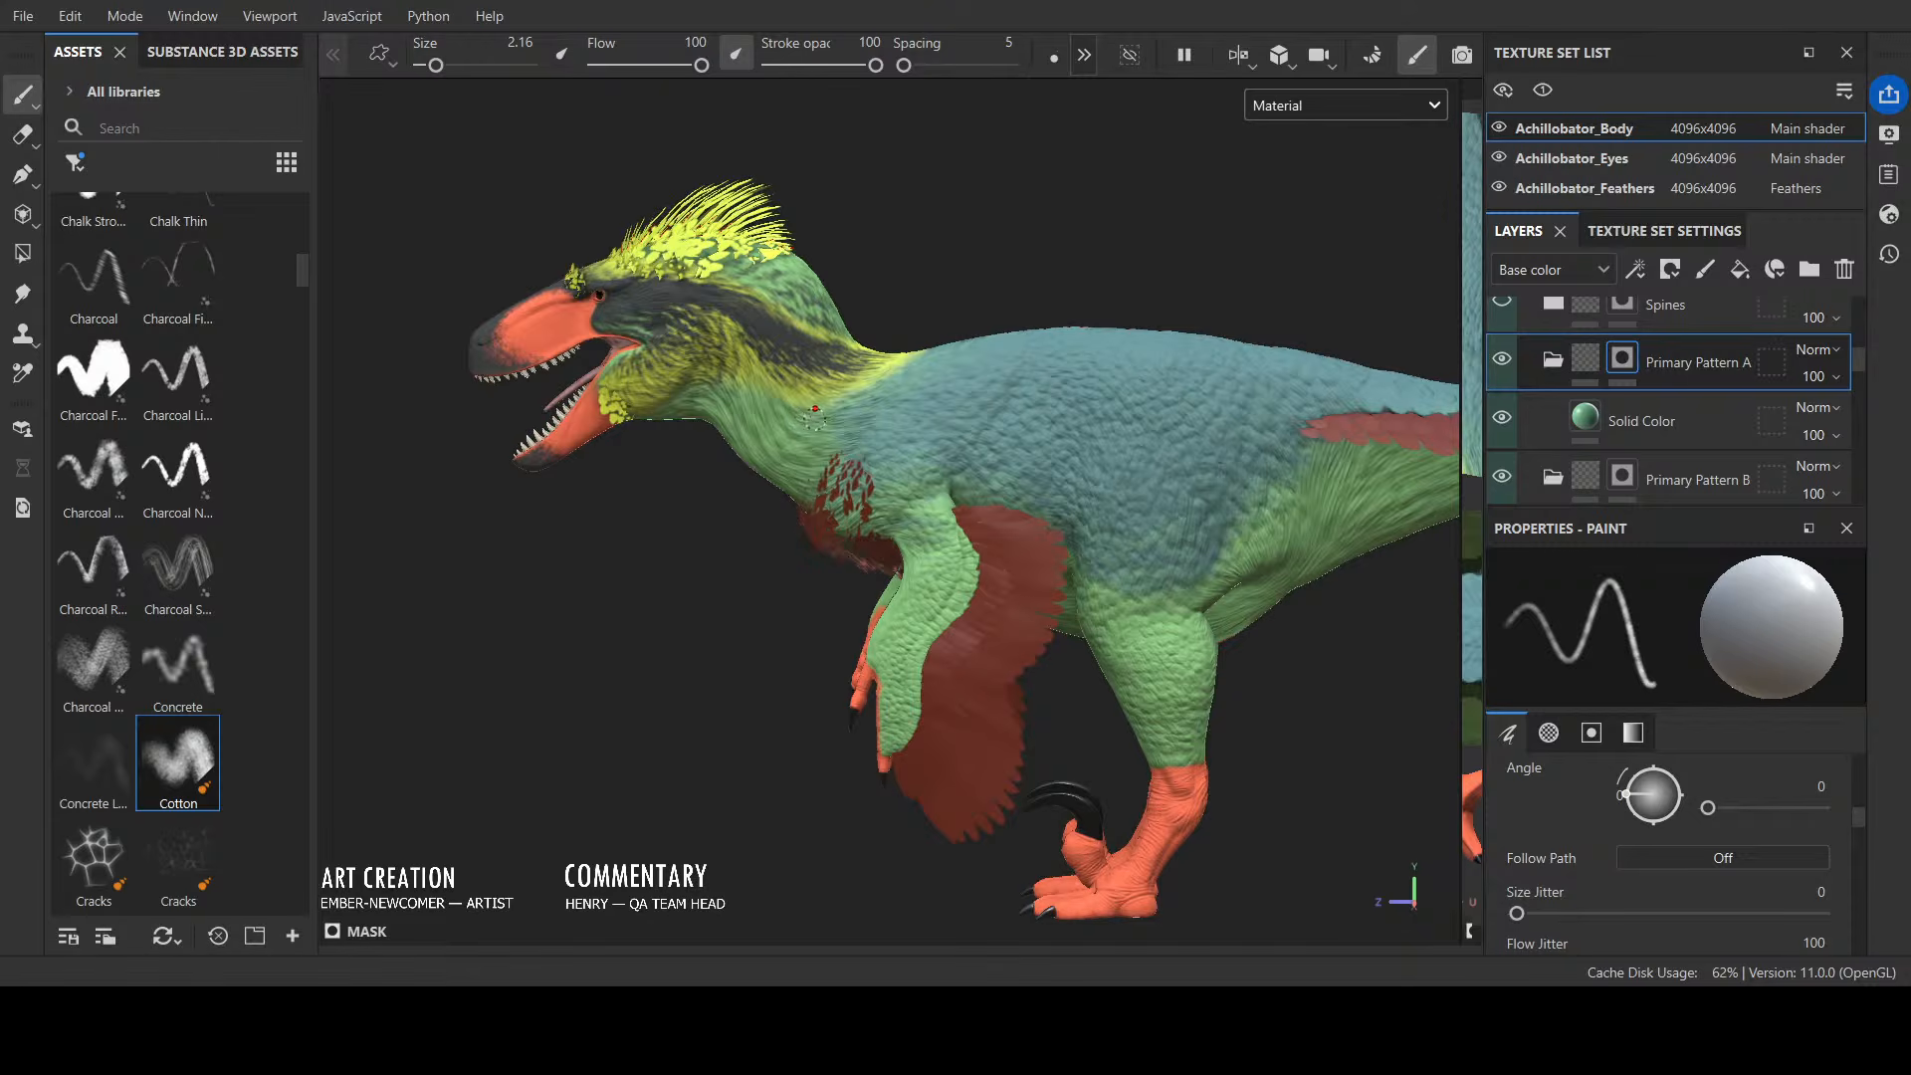
drag(855, 417, 908, 388)
alt+drag(1013, 270, 843, 377)
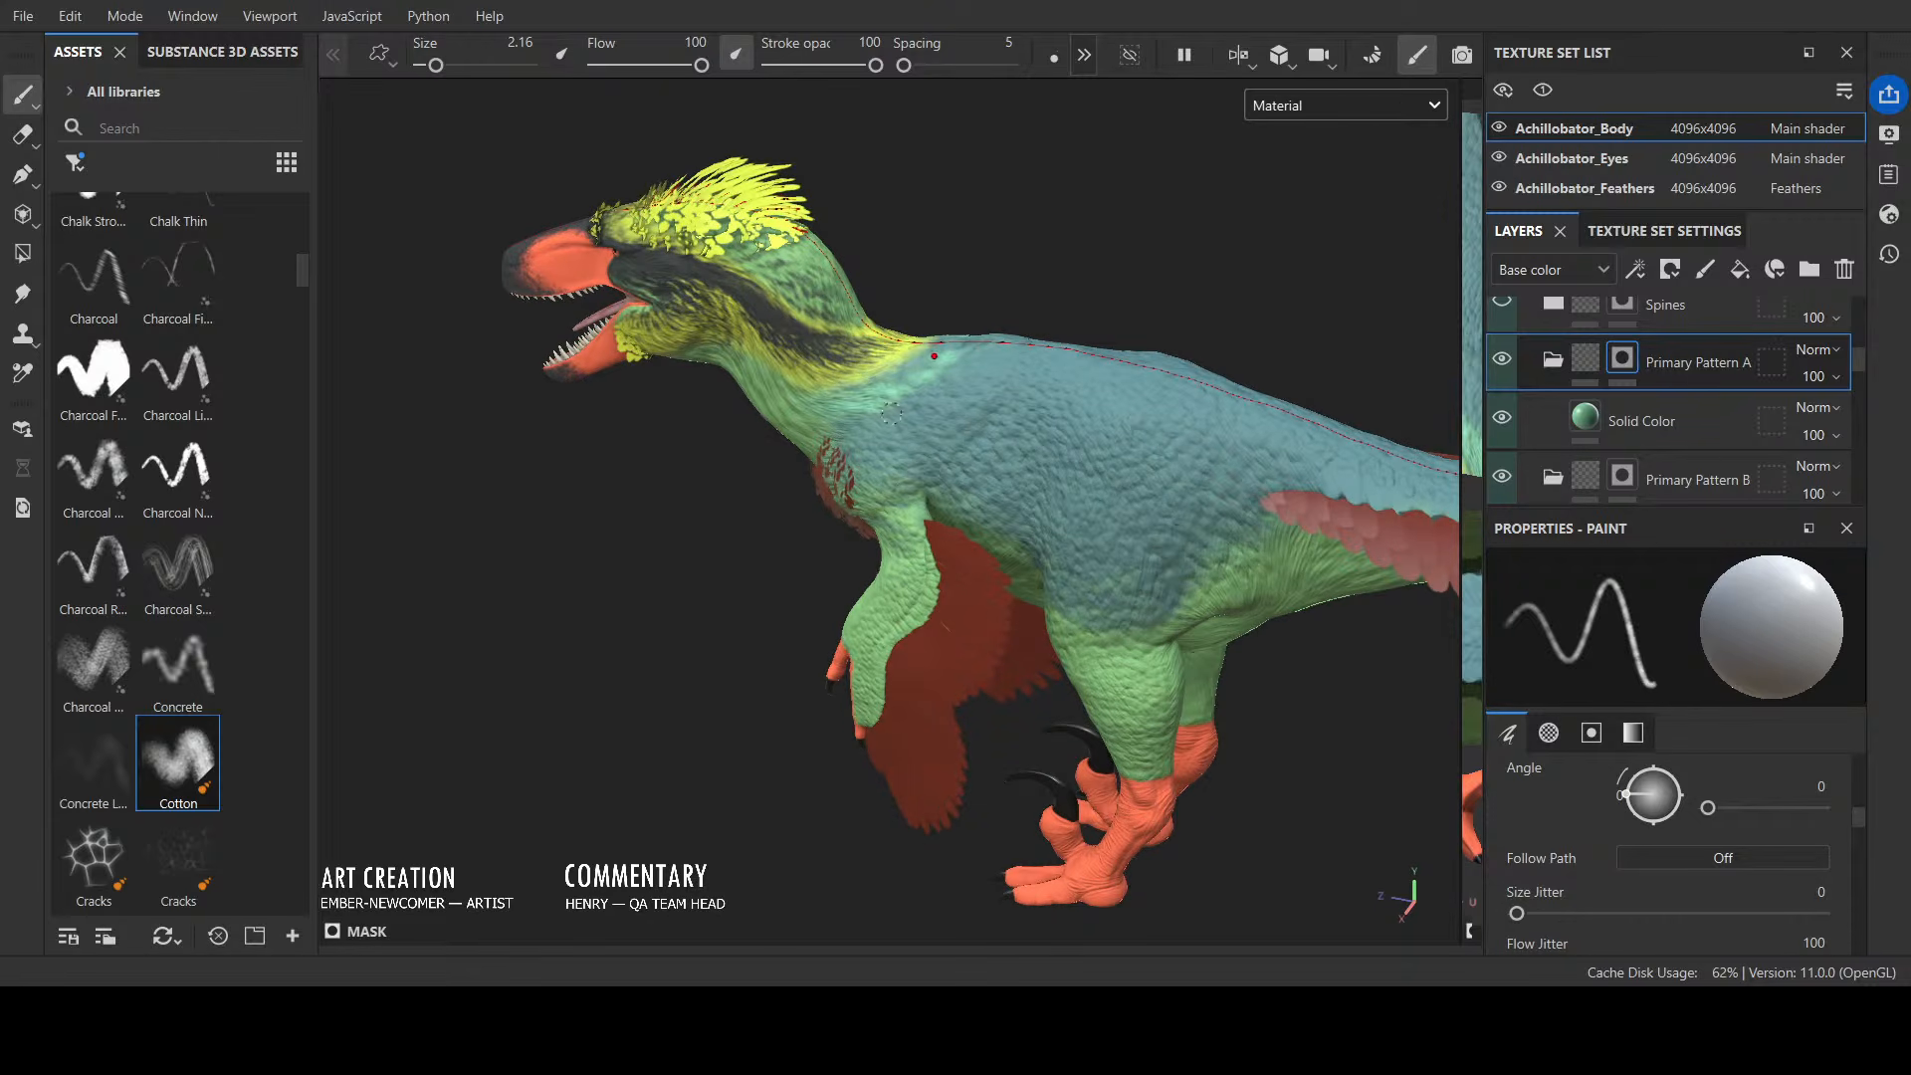
alt+drag(1008, 350, 1045, 343)
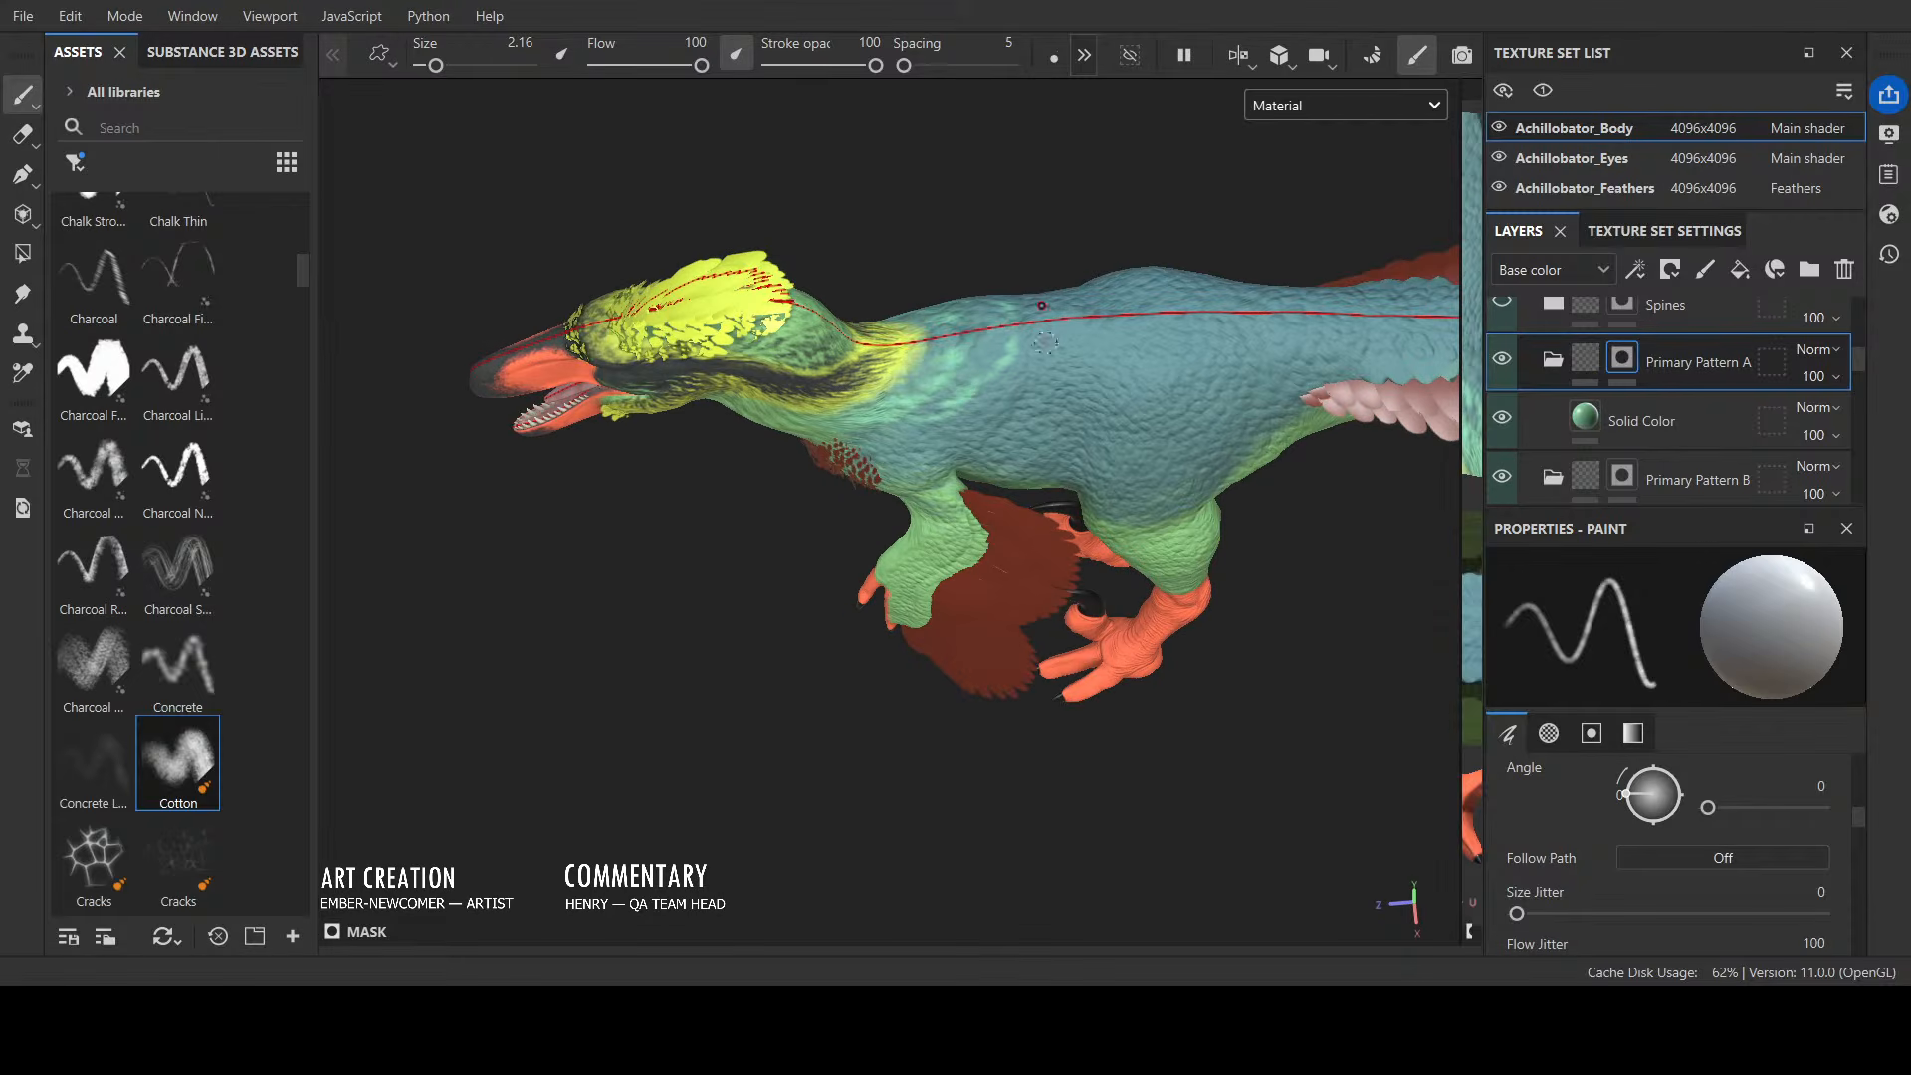
Step: Enlarge the brush to size 3.5 and paint the Primary Pattern A mask over the shoulders, back and upper flank
ctrl+right_drag(898, 309, 920, 308)
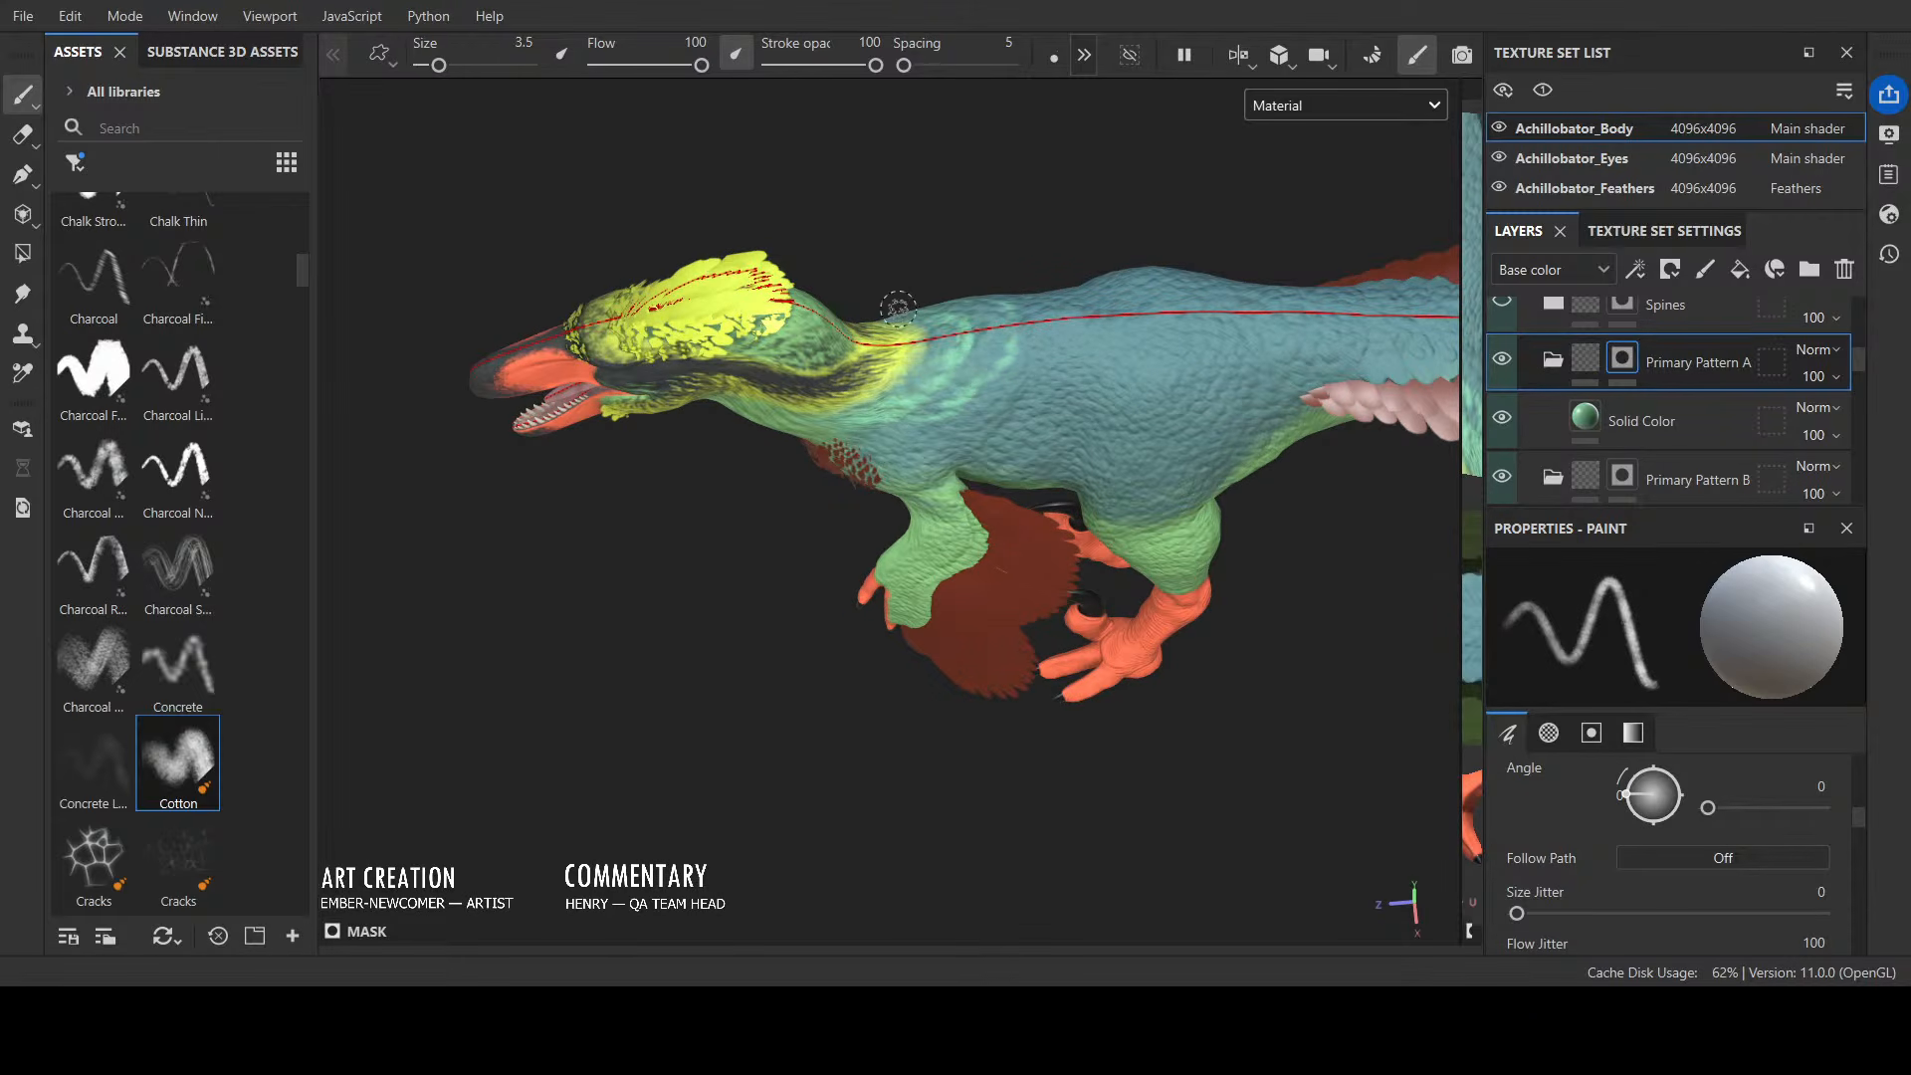
mouse_move(983, 350)
mouse_down()
mouse_move(964, 327)
mouse_move(1035, 343)
mouse_move(1198, 312)
mouse_move(954, 236)
mouse_up()
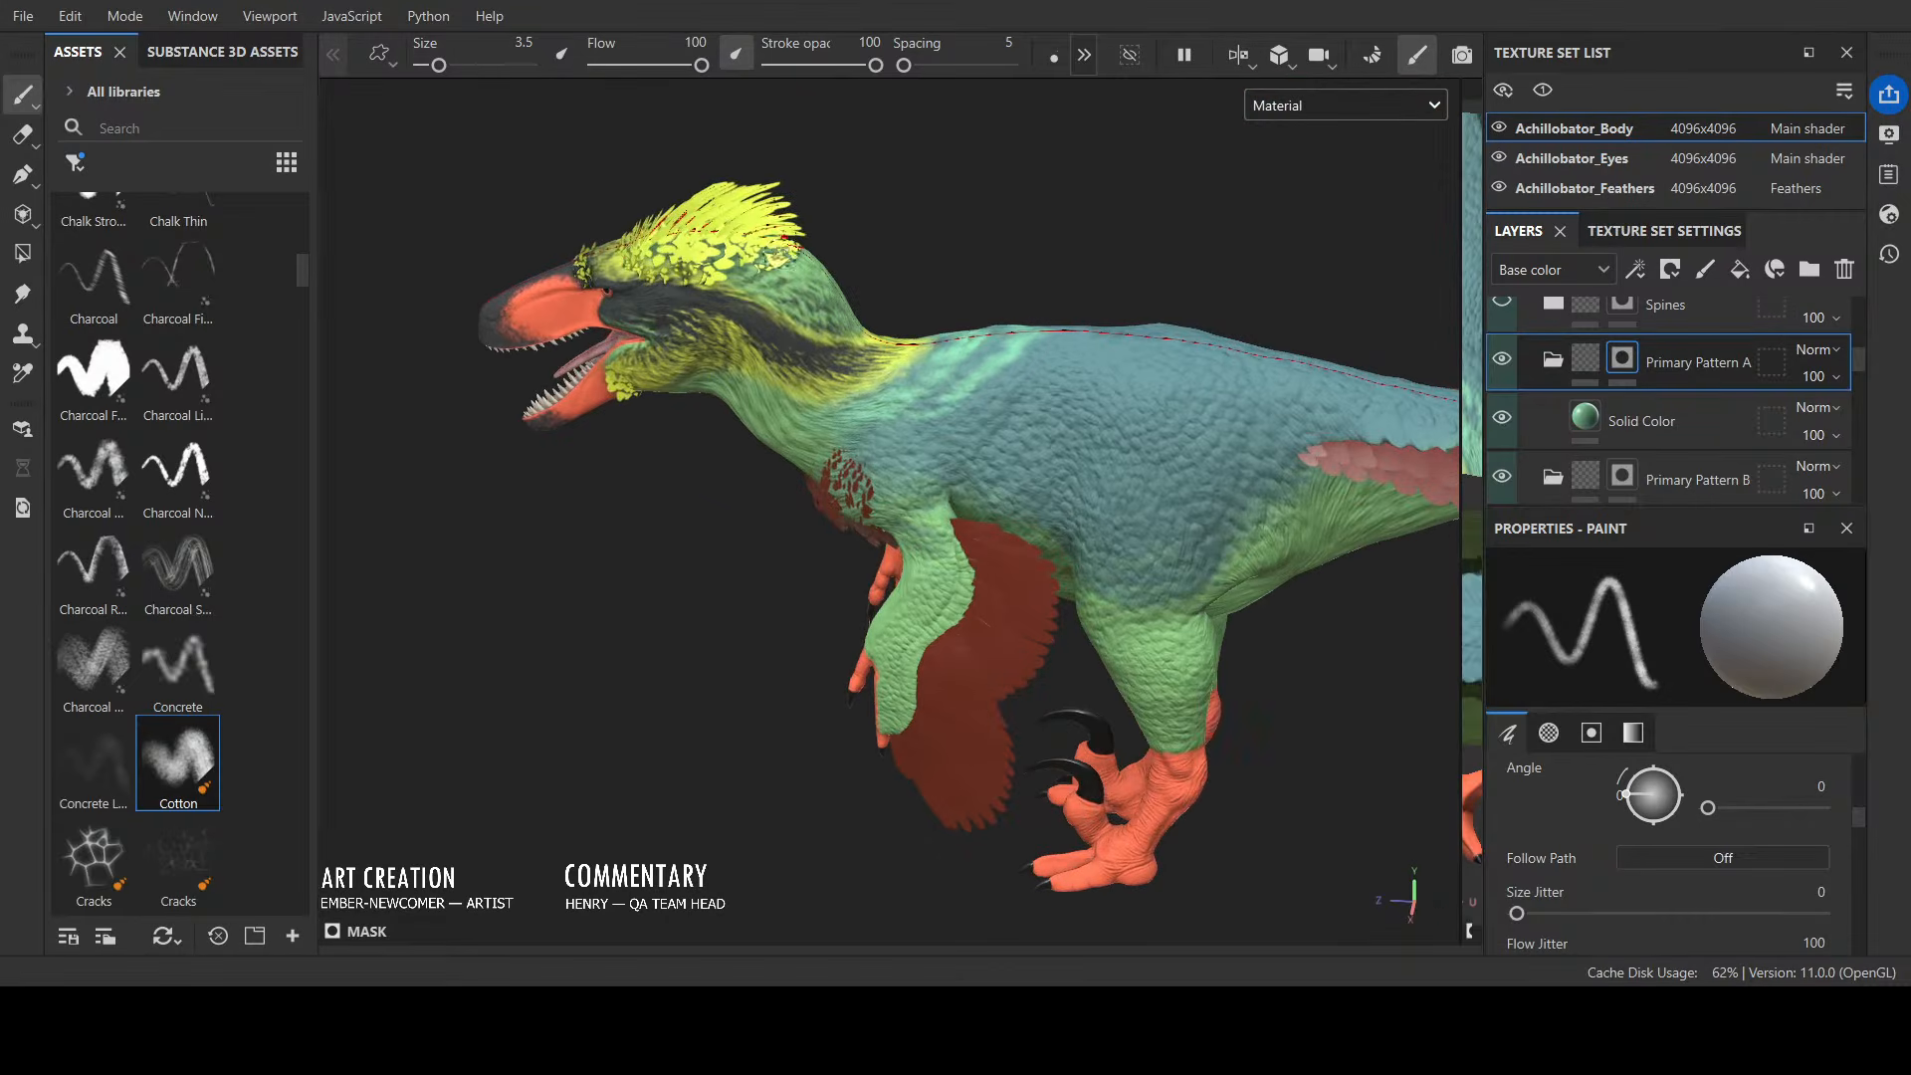
mouse_move(961, 424)
mouse_down()
mouse_move(1033, 378)
mouse_move(1109, 255)
mouse_move(970, 224)
mouse_move(1030, 274)
mouse_move(1005, 299)
mouse_move(1095, 298)
mouse_move(1137, 343)
mouse_move(1179, 328)
mouse_move(1115, 383)
mouse_move(1055, 363)
mouse_move(1126, 389)
mouse_move(1209, 378)
mouse_move(1147, 438)
mouse_move(1239, 433)
mouse_move(1078, 416)
mouse_move(1145, 476)
mouse_move(1194, 470)
mouse_move(1252, 421)
mouse_move(1169, 369)
mouse_move(1053, 388)
mouse_move(1066, 428)
mouse_move(1063, 270)
mouse_move(1221, 393)
mouse_move(1230, 445)
mouse_move(1284, 460)
mouse_move(1092, 284)
mouse_move(1054, 372)
mouse_move(1184, 328)
mouse_move(946, 373)
mouse_move(956, 354)
mouse_up()
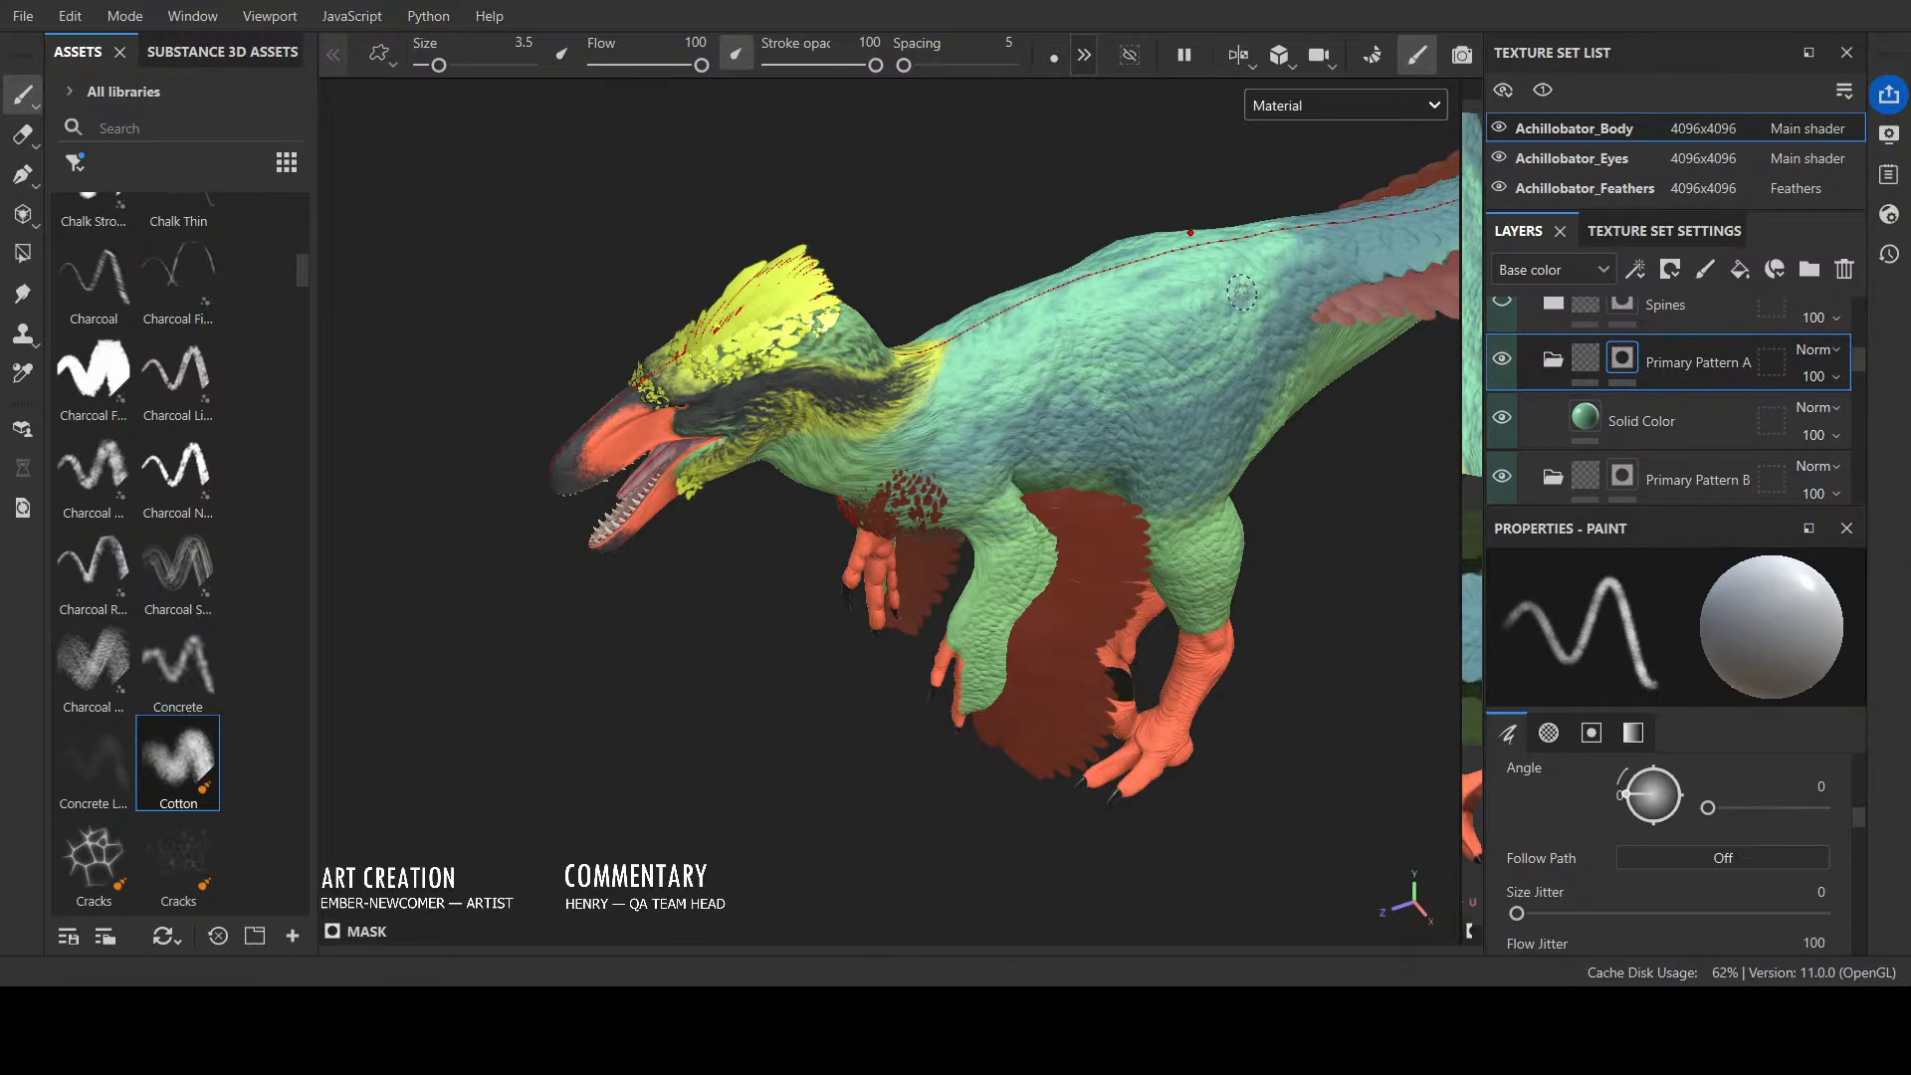
alt+drag(1241, 291, 1118, 557)
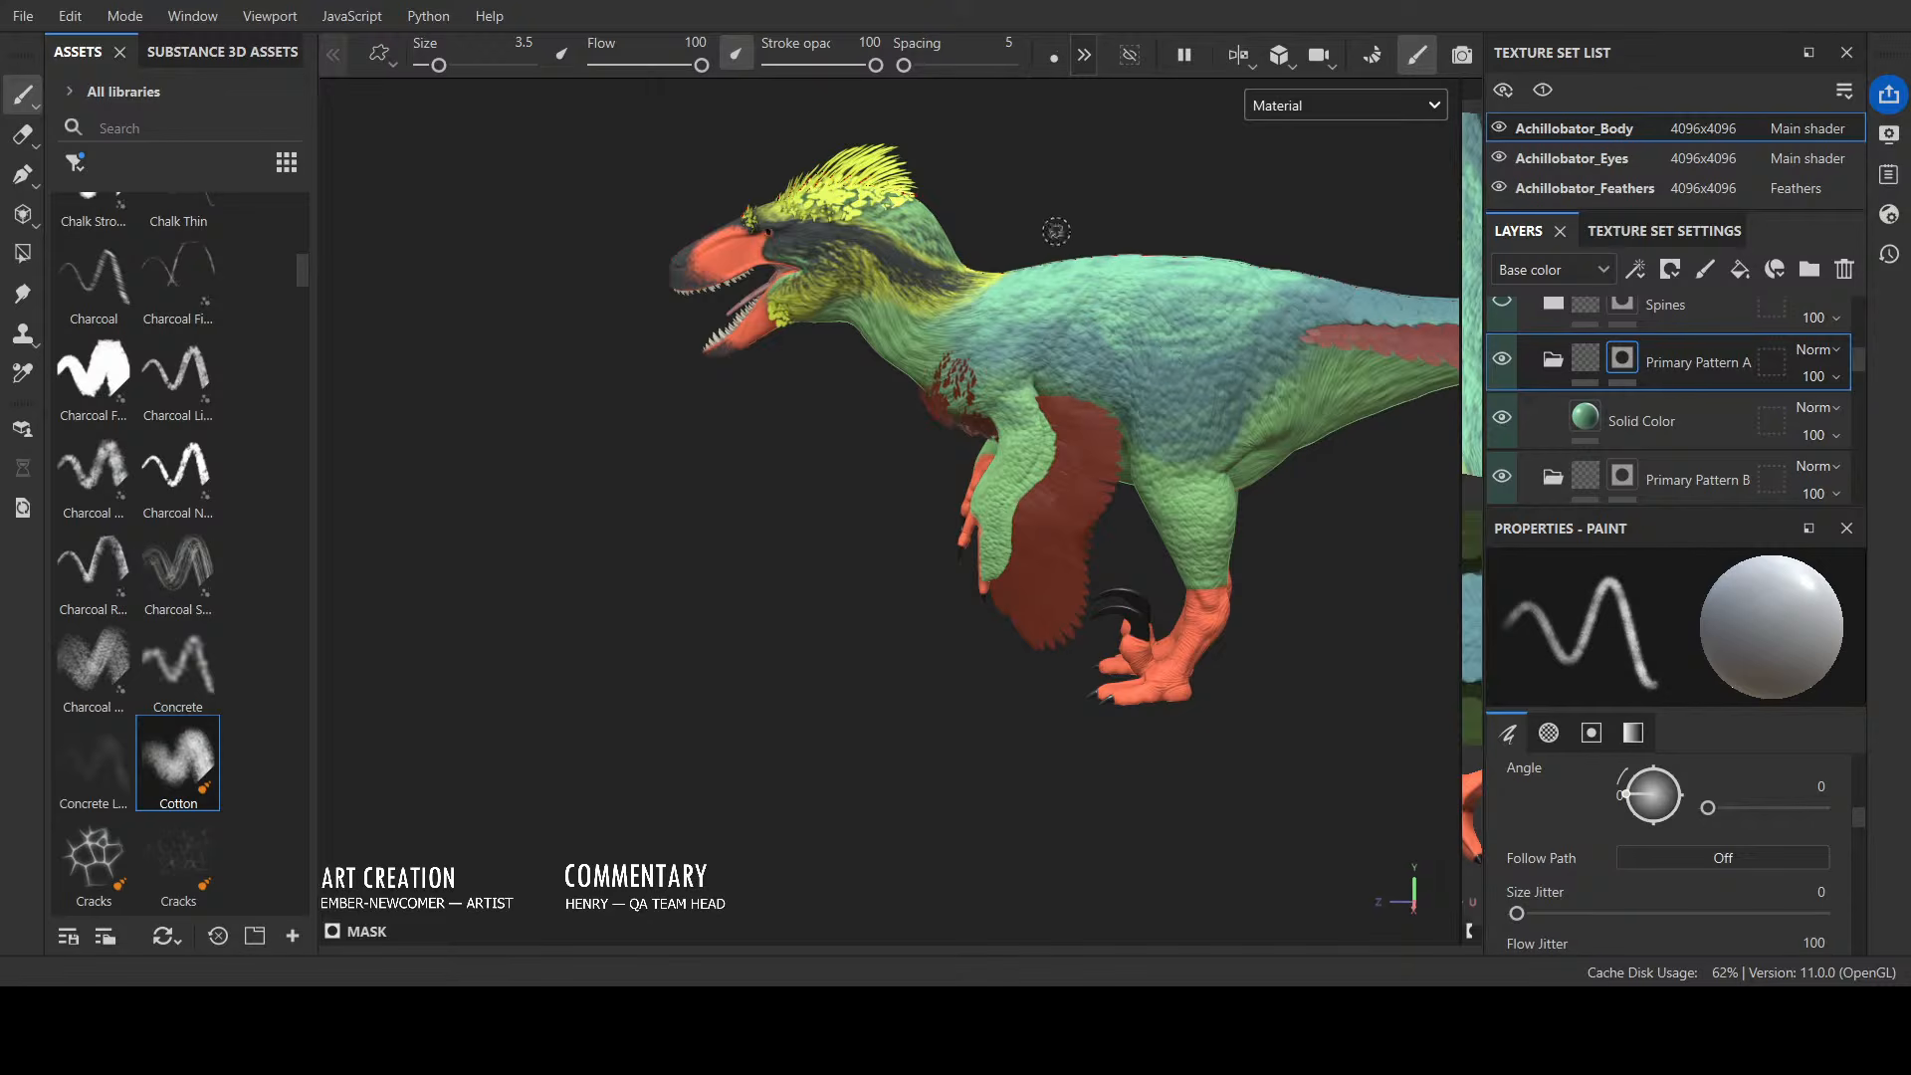
mouse_move(1265, 296)
alt+mouse_down()
mouse_move(1266, 325)
mouse_move(1241, 290)
mouse_move(1256, 254)
alt+mouse_up()
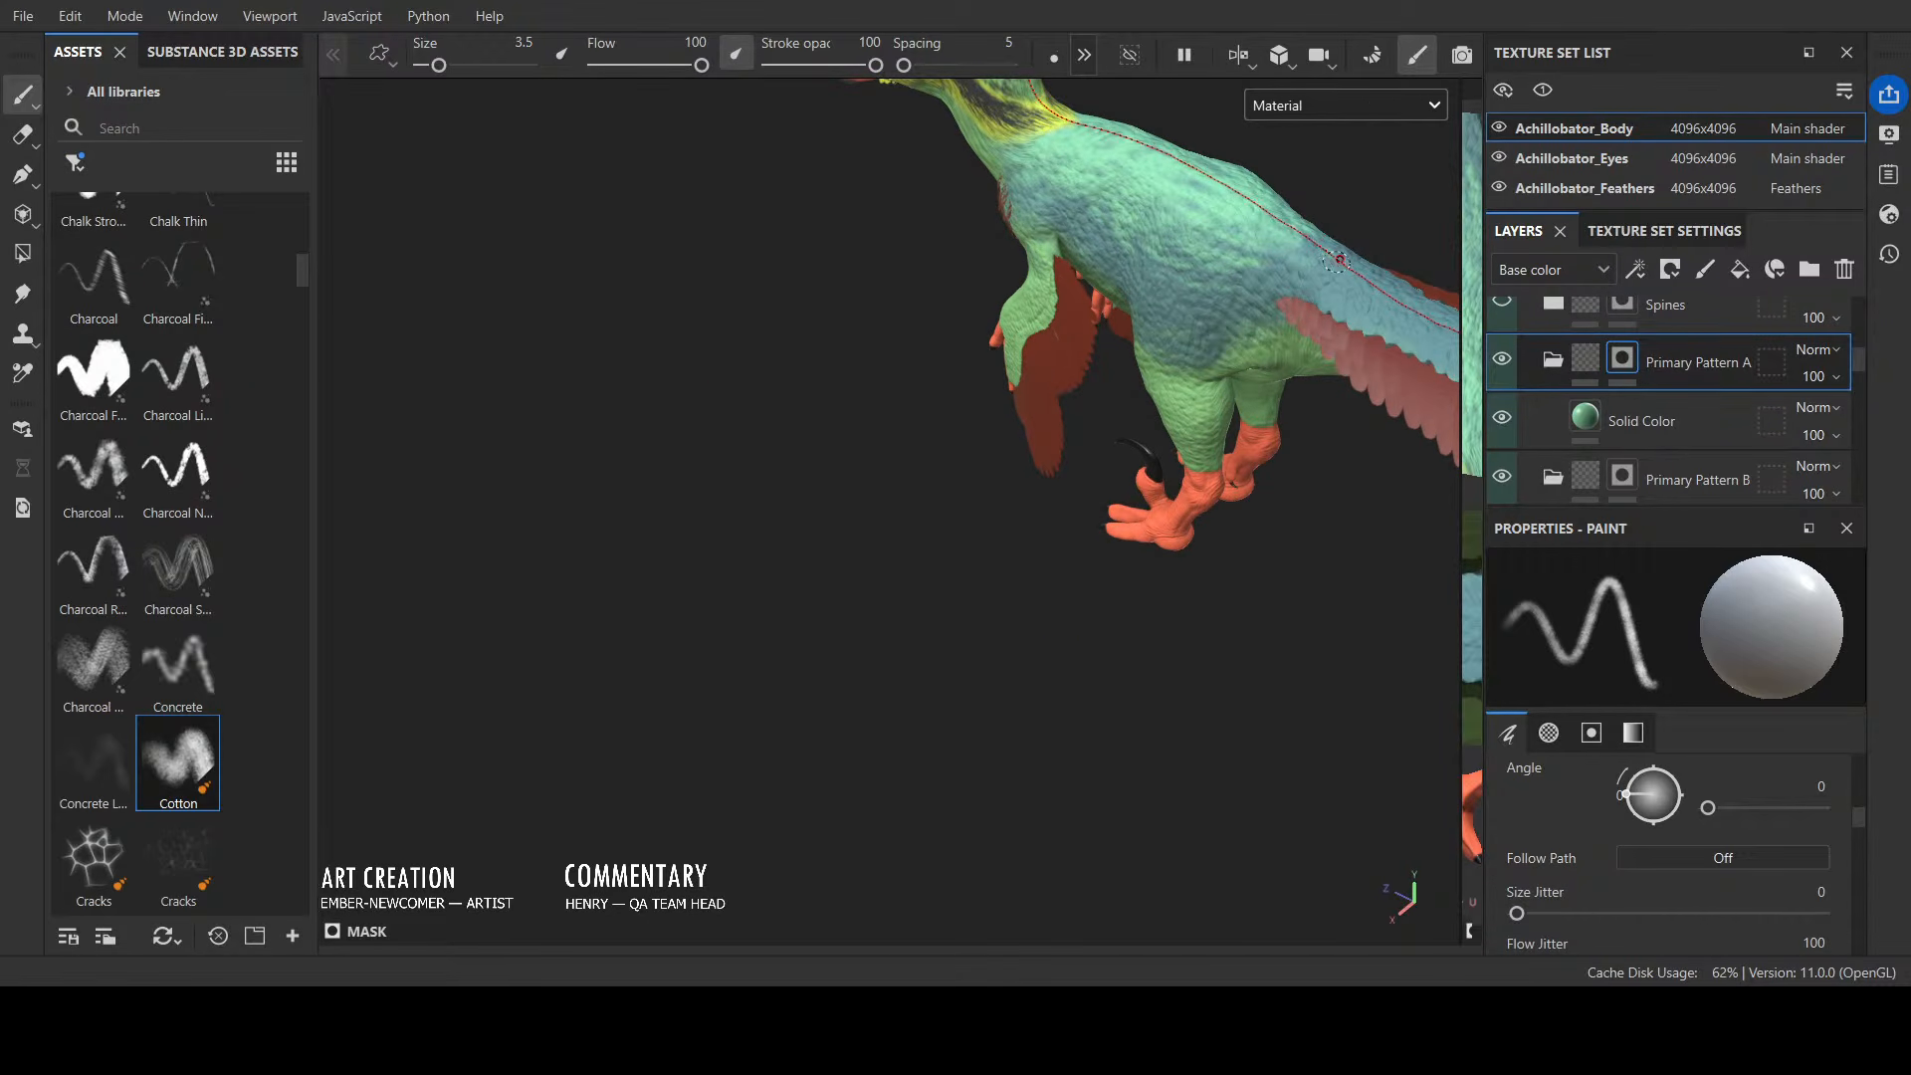
Step: Extend the Primary Pattern A mask over the hips and along both feathered edges of the tail to its tip
alt+middle_drag(767, 639, 725, 858)
mouse_move(726, 858)
alt+mouse_down()
mouse_move(937, 718)
mouse_move(721, 717)
mouse_move(909, 755)
mouse_move(859, 733)
alt+mouse_up()
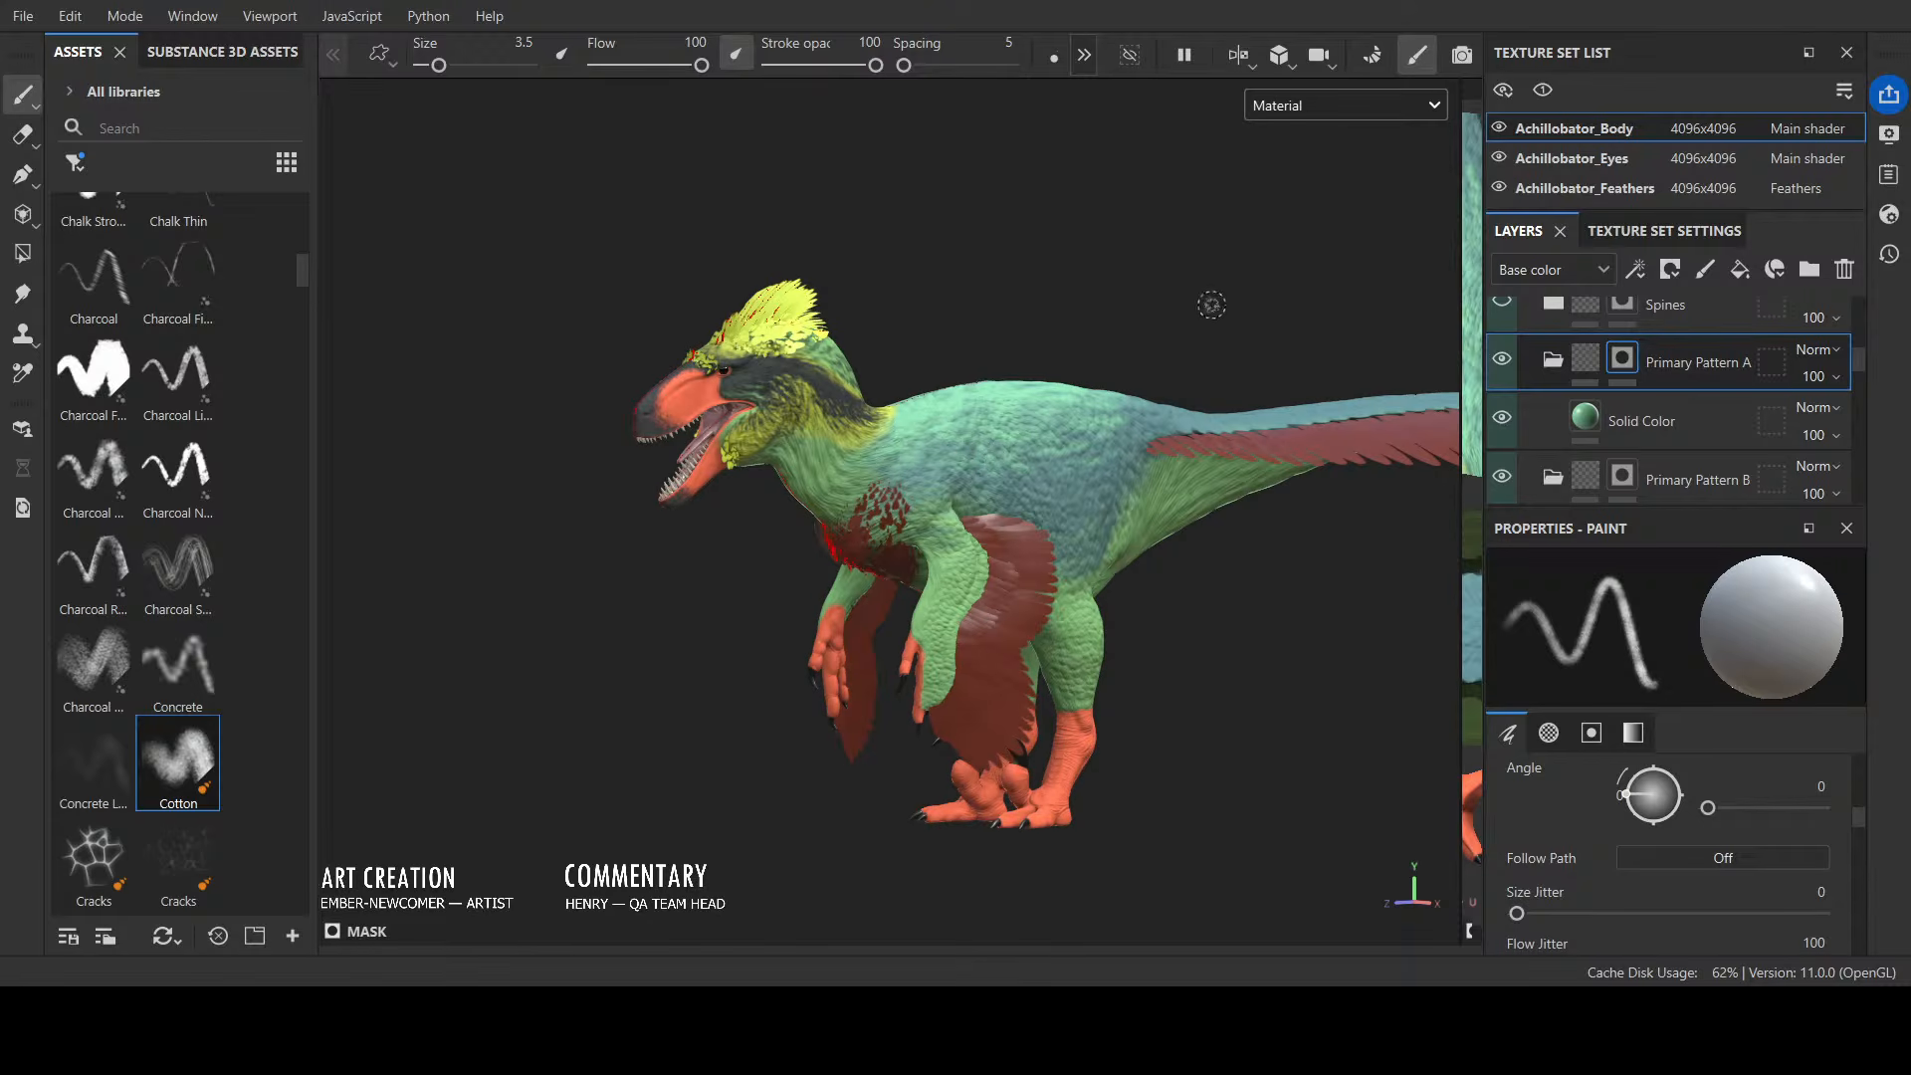
mouse_move(1211, 305)
alt+mouse_down()
mouse_move(1055, 400)
mouse_move(1277, 485)
alt+mouse_up()
mouse_move(1142, 416)
mouse_down()
mouse_move(1117, 409)
mouse_move(1159, 400)
mouse_move(1235, 470)
mouse_move(1049, 726)
mouse_move(1165, 610)
mouse_move(1308, 626)
mouse_move(1091, 583)
mouse_move(848, 609)
mouse_up()
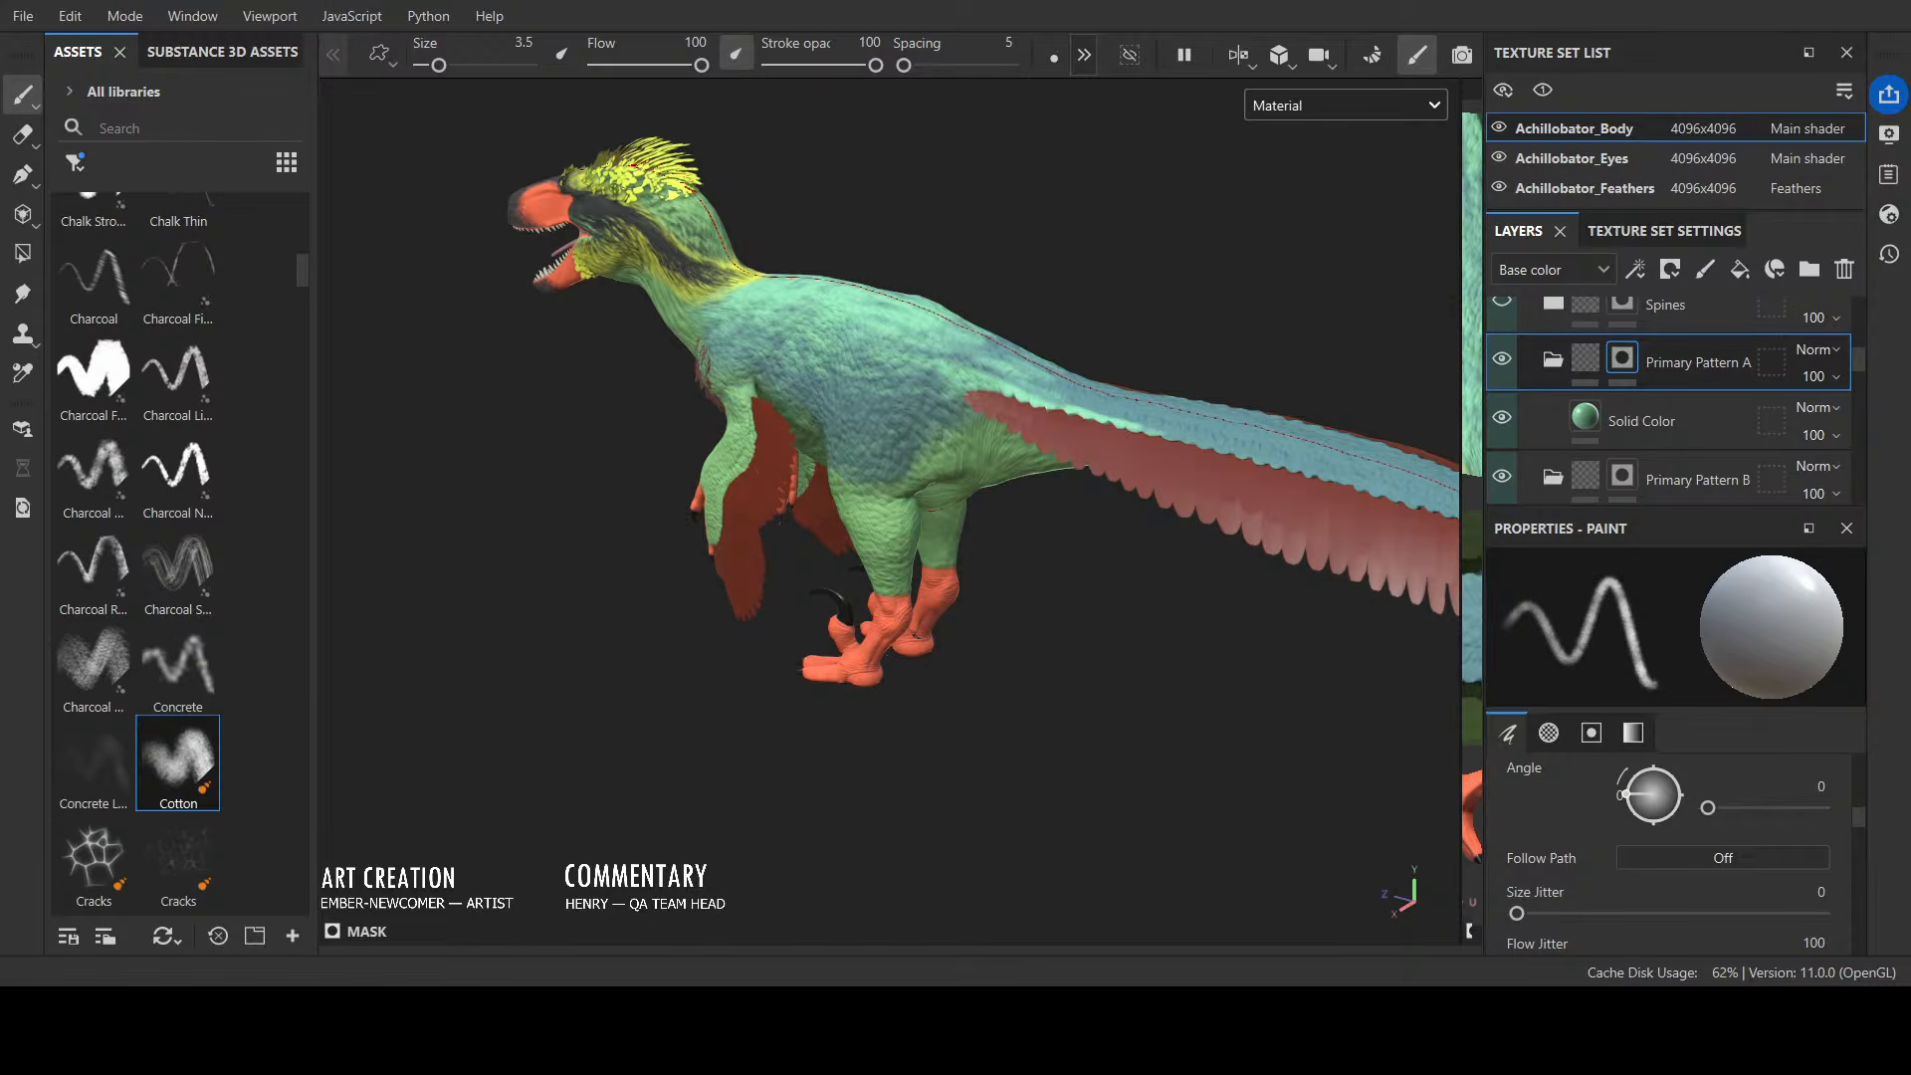
alt+drag(1177, 360, 942, 299)
alt+drag(1114, 381, 1220, 392)
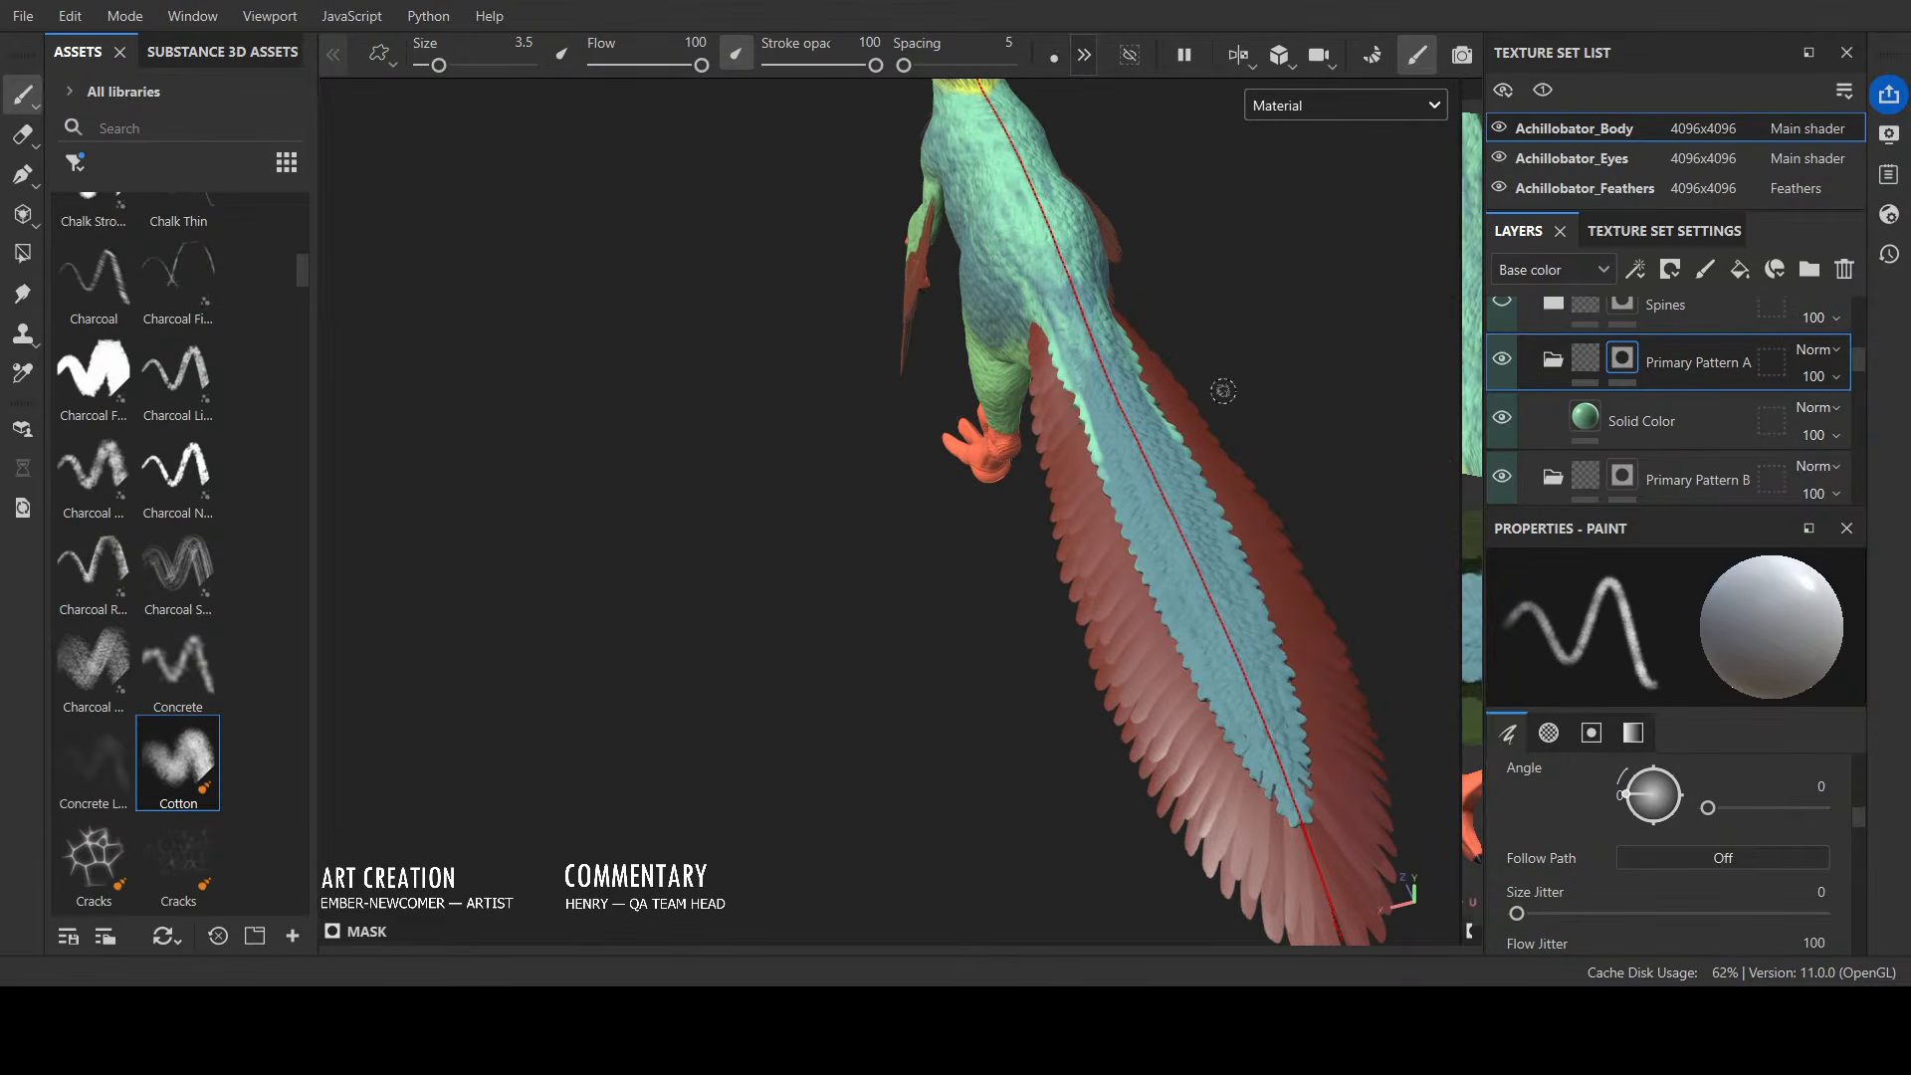
mouse_move(1089, 435)
mouse_down()
mouse_move(1182, 672)
mouse_move(1288, 811)
mouse_move(1252, 585)
mouse_up()
Step: Enlarge the brush to size 6.11 and soften the mask from the tail's edges inward, up to the tail base
ctrl+right_drag(1141, 372, 1169, 372)
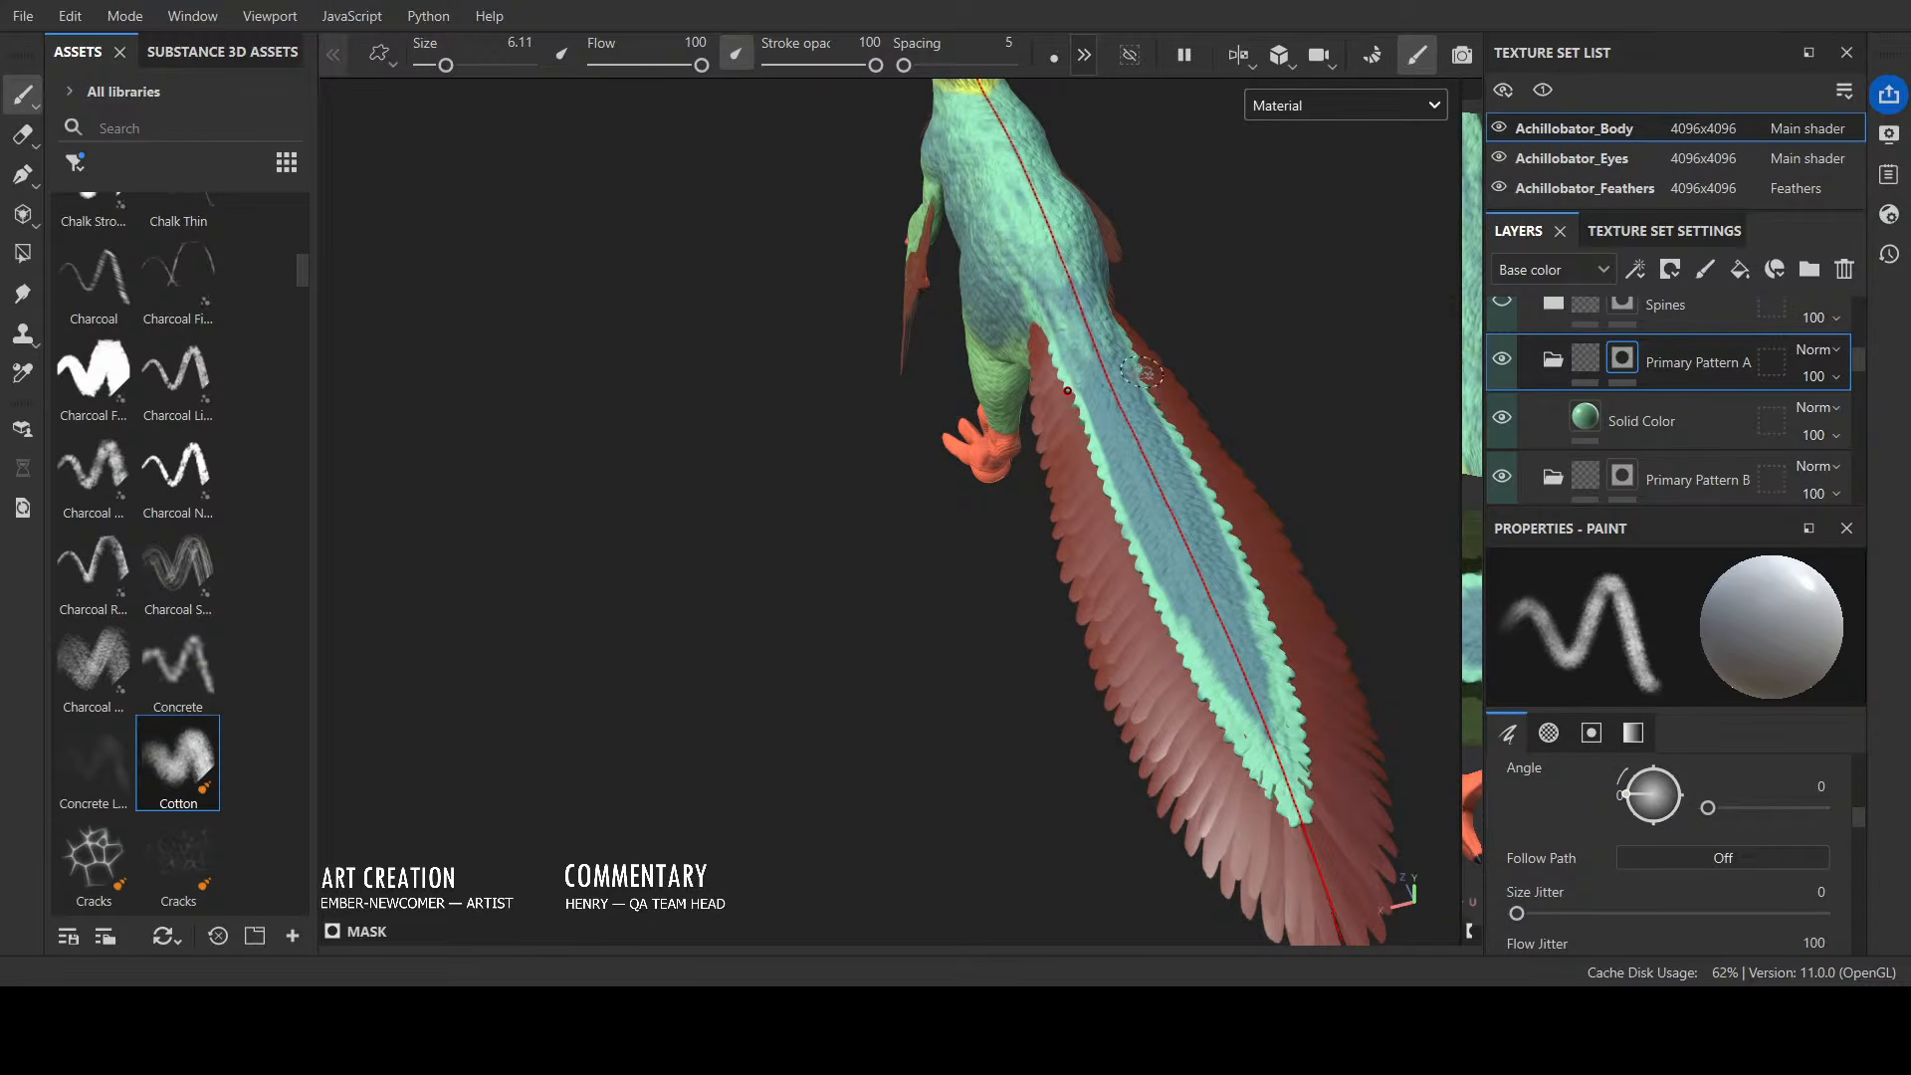
drag(1160, 621, 1106, 462)
drag(1145, 542, 1055, 330)
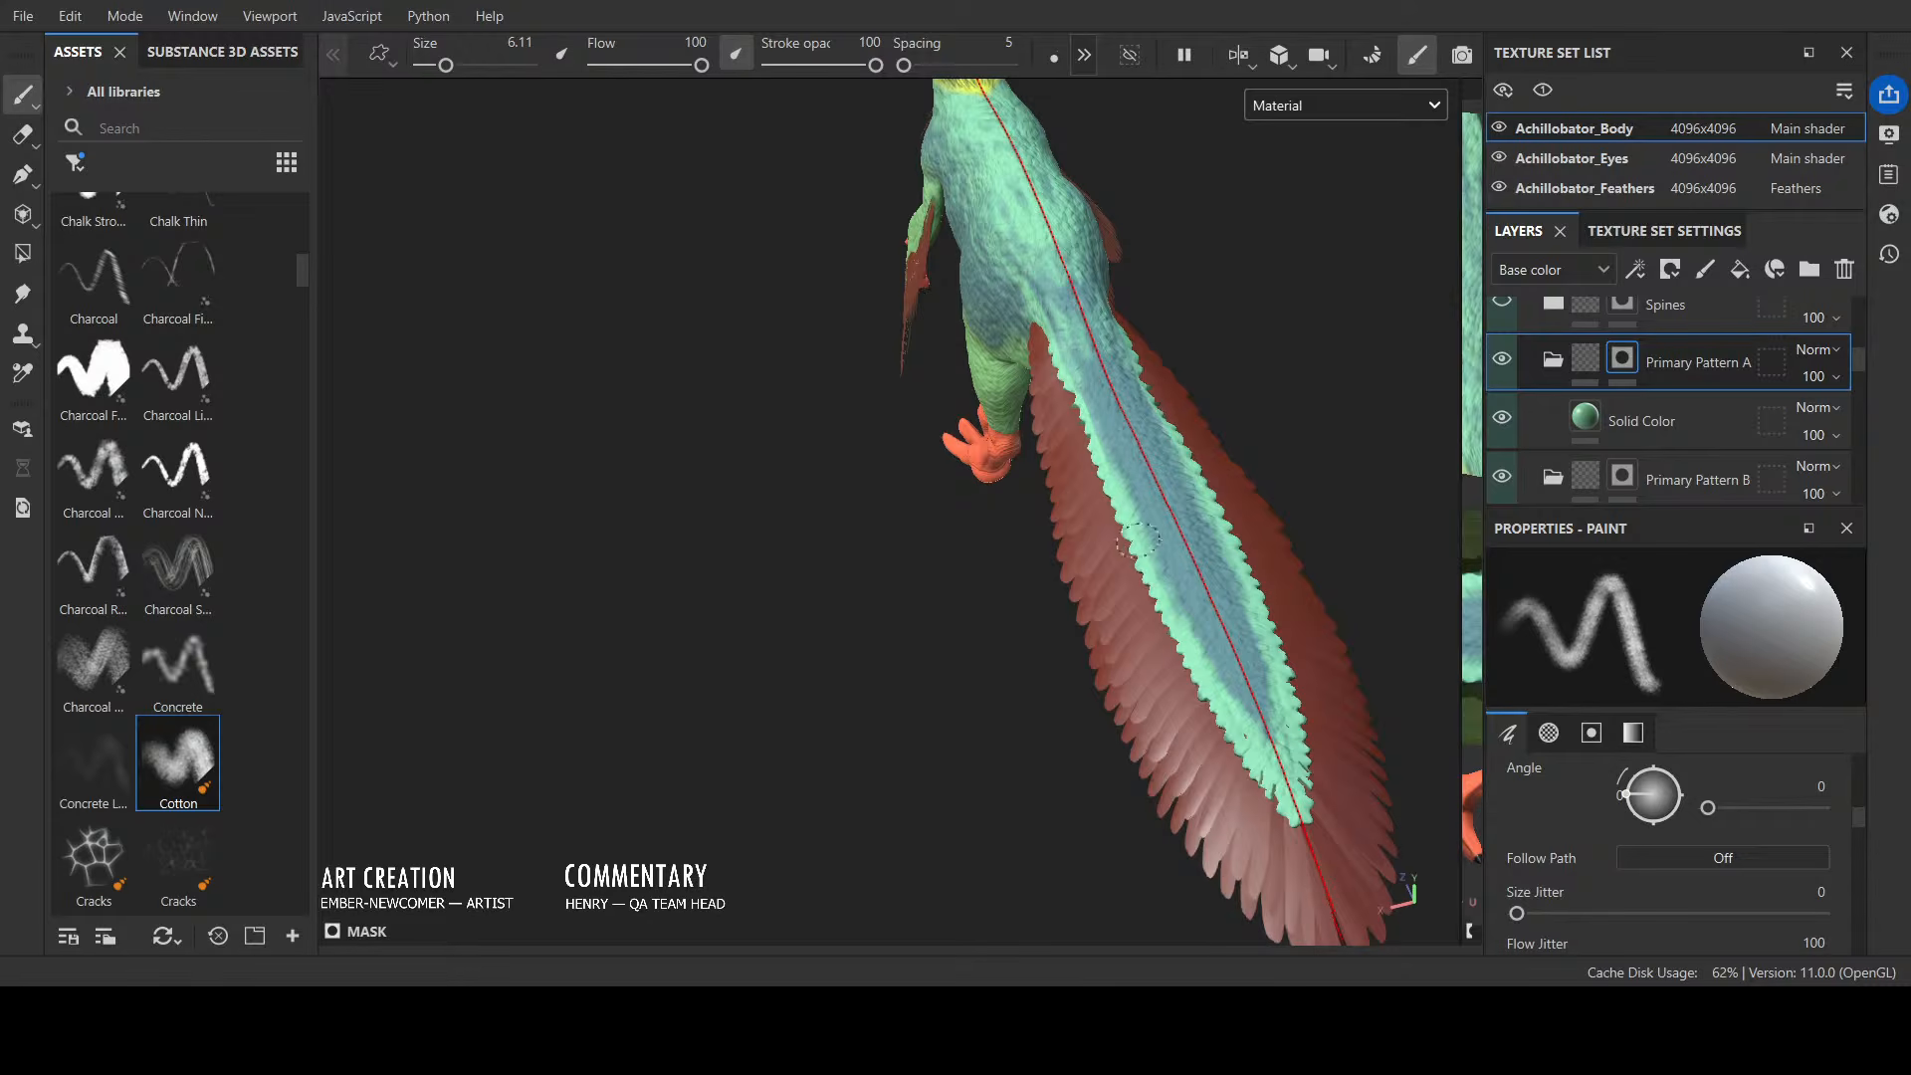
mouse_move(1239, 697)
mouse_down()
mouse_move(1262, 742)
mouse_move(1211, 668)
mouse_move(1252, 742)
mouse_up()
mouse_move(1090, 415)
mouse_down()
mouse_move(1051, 334)
mouse_move(1122, 513)
mouse_move(1087, 363)
mouse_move(1135, 527)
mouse_up()
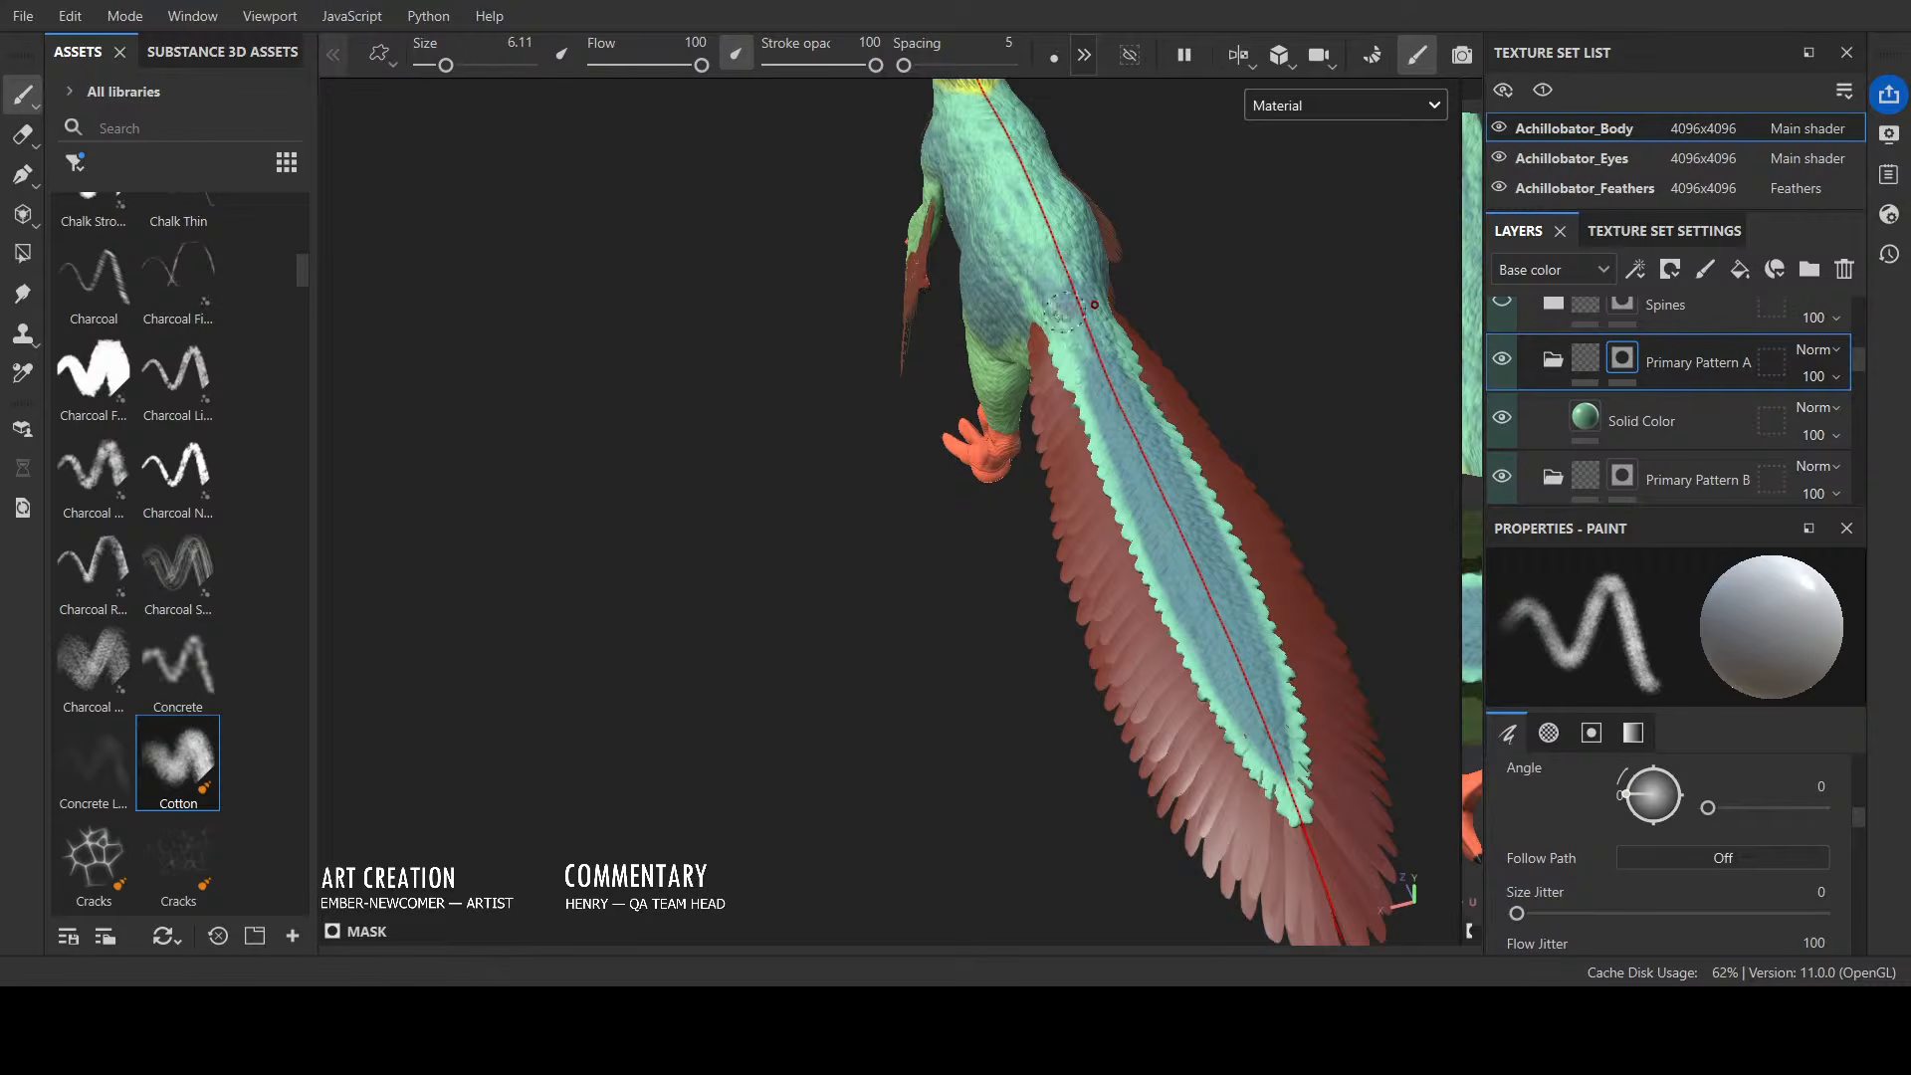
Step: Blend the Primary Pattern A mask over the rump and tail base, and check the back pattern from several angles
alt+drag(807, 694, 1237, 610)
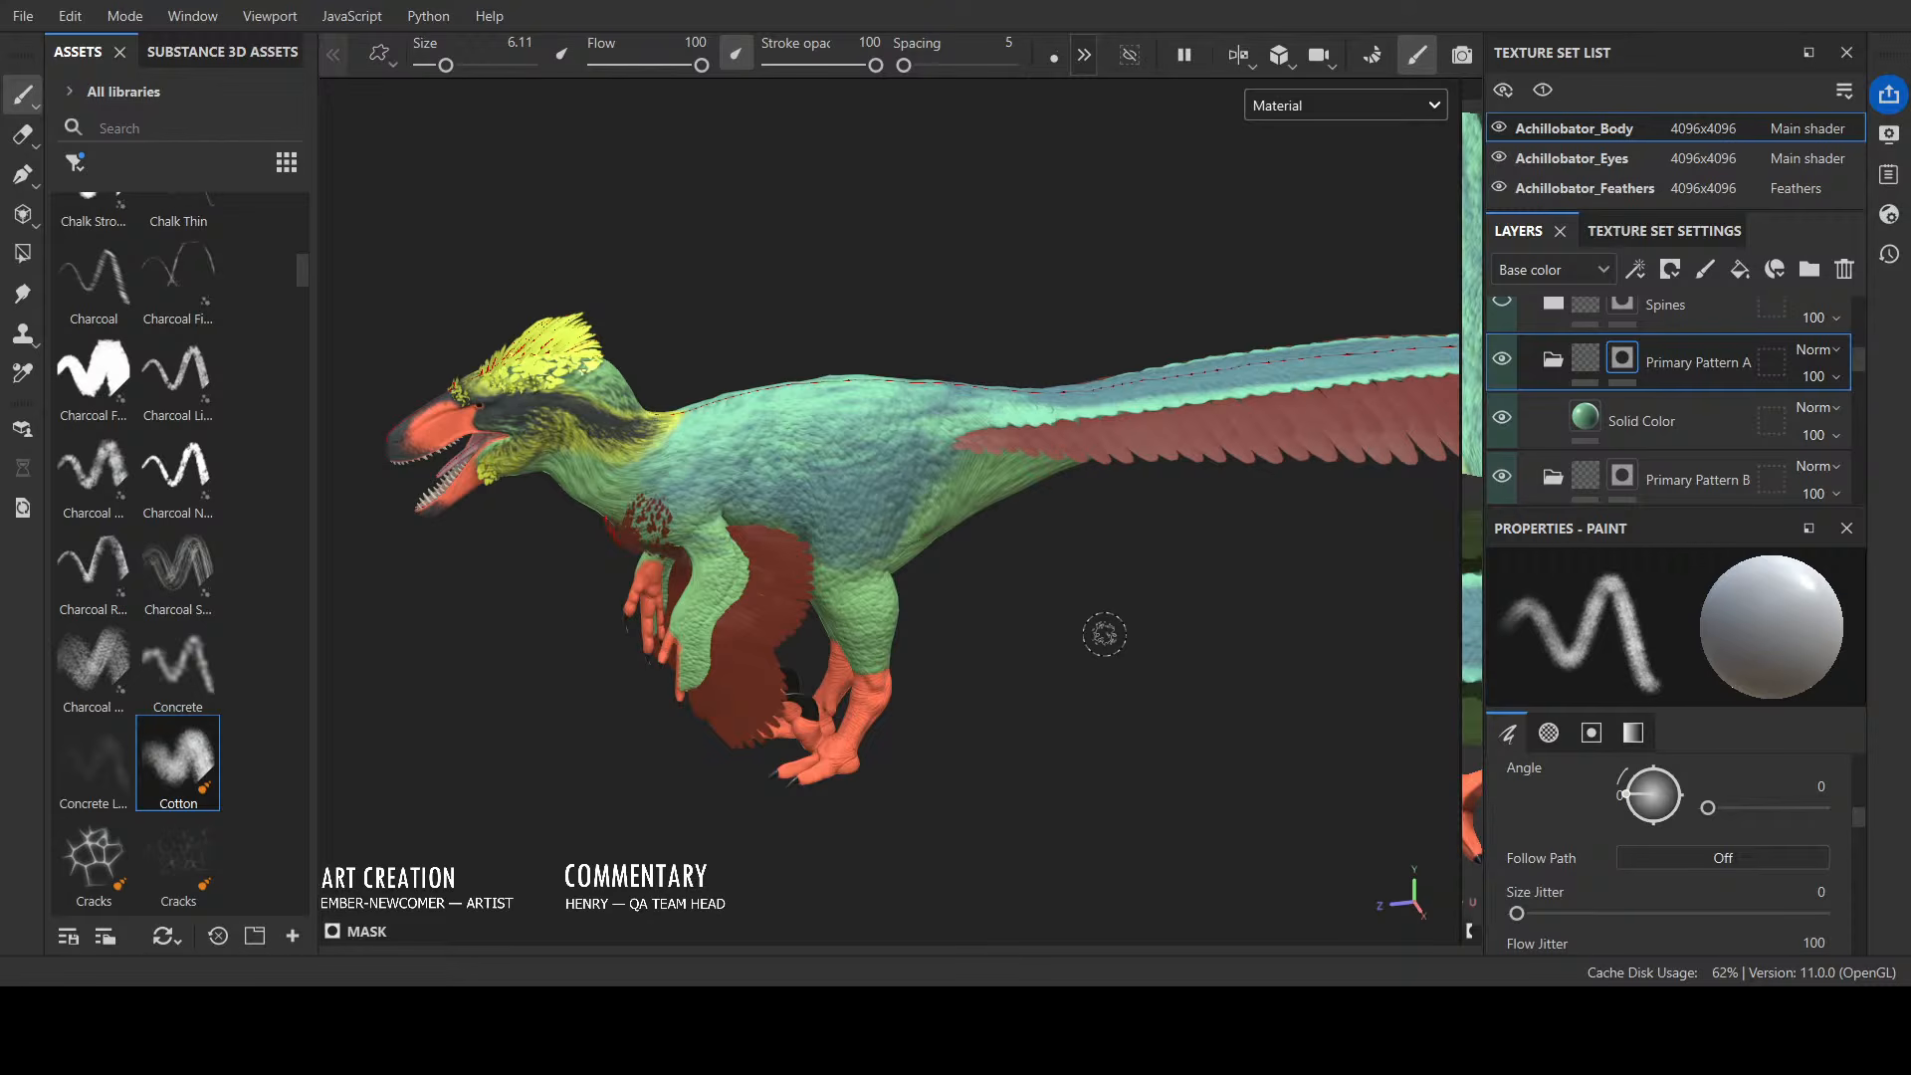
alt+drag(1094, 388, 841, 430)
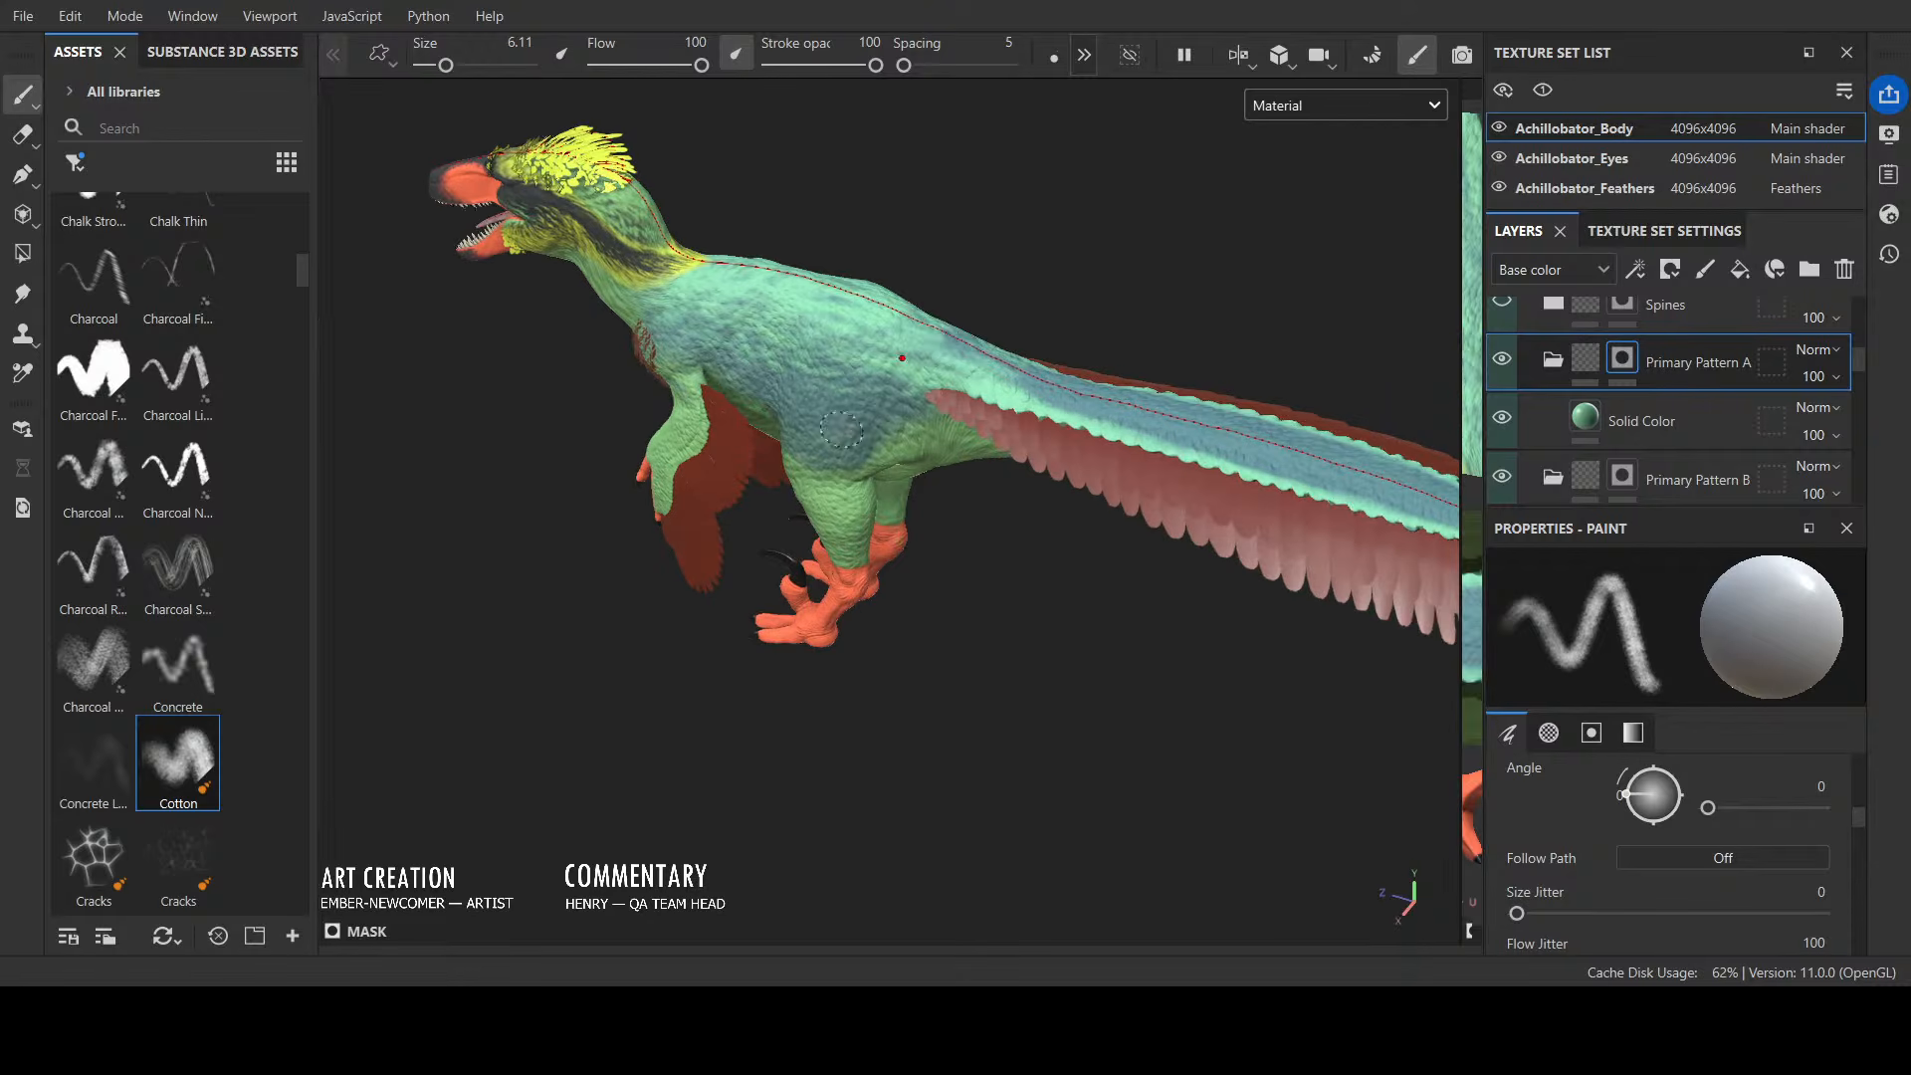
mouse_move(1036, 374)
mouse_down()
mouse_move(858, 332)
mouse_move(833, 348)
mouse_move(1046, 391)
mouse_move(970, 379)
mouse_up()
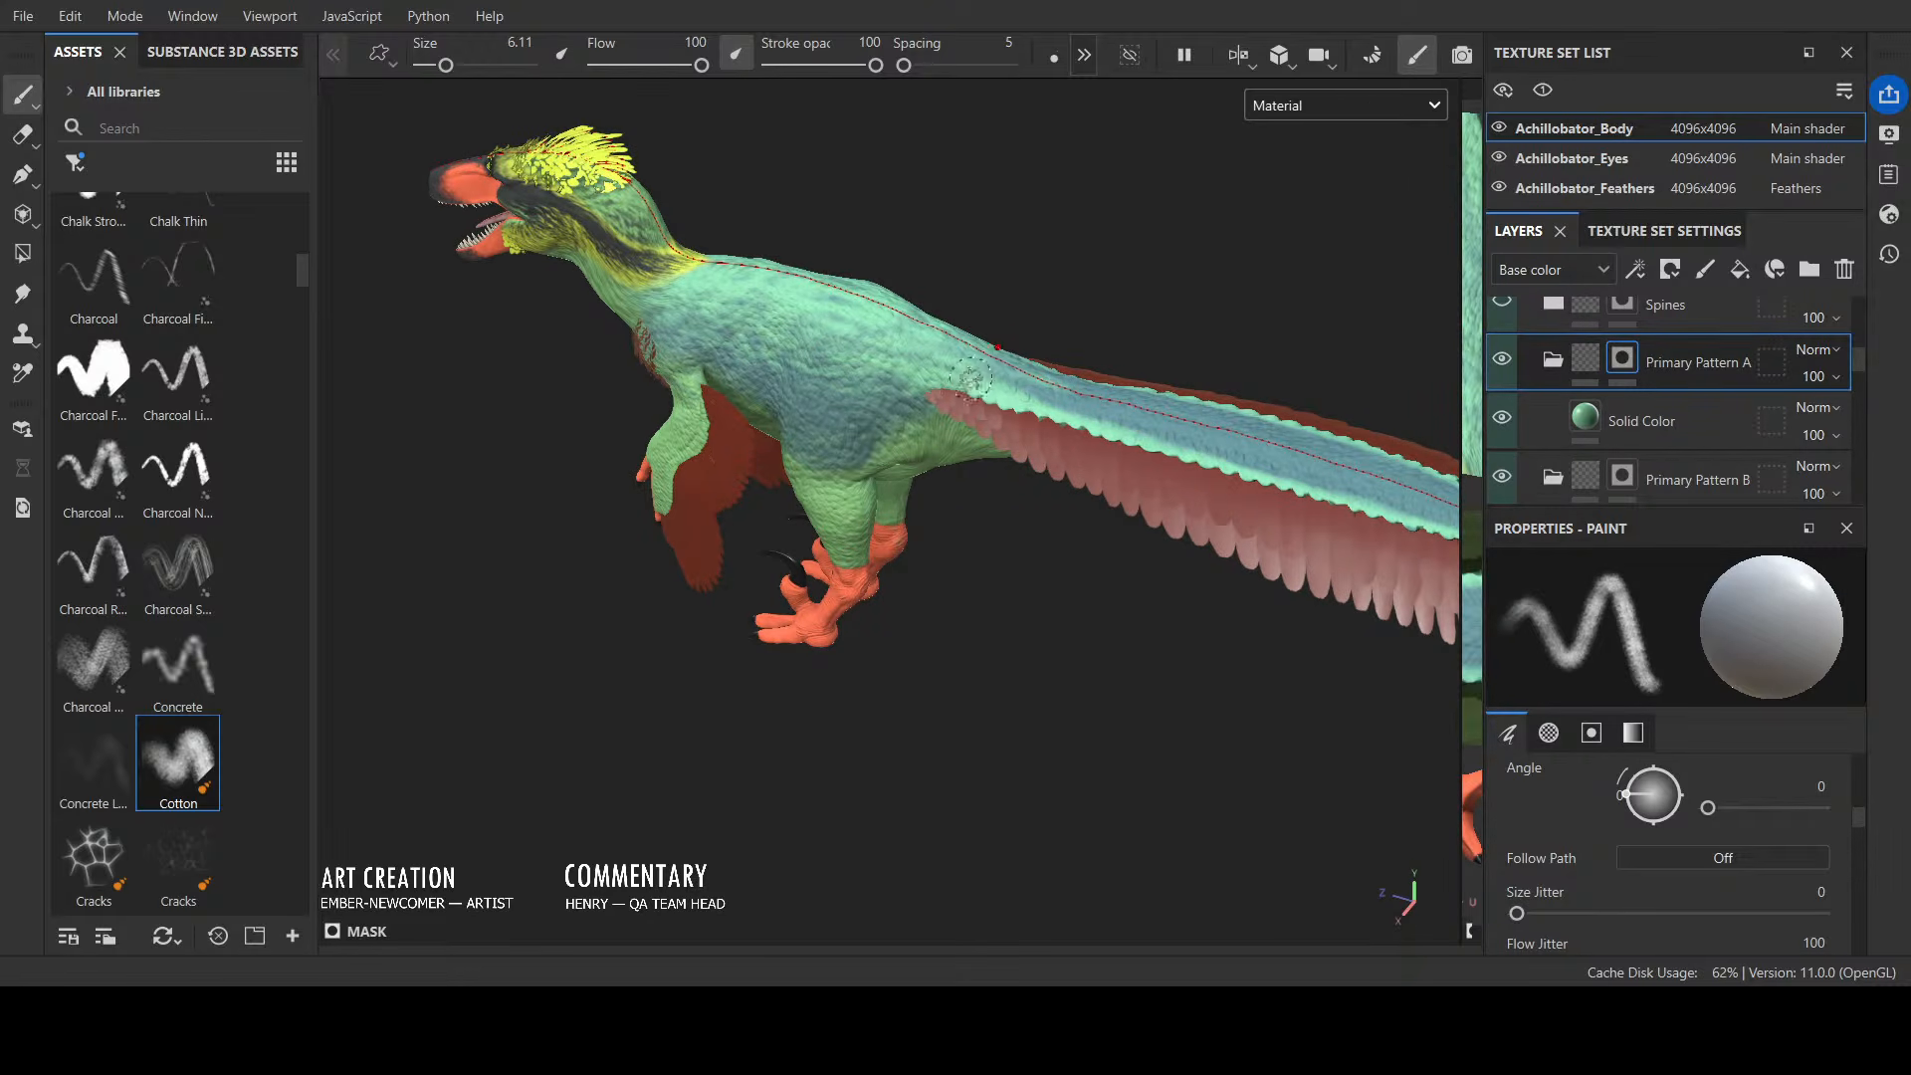
mouse_move(748, 261)
alt+mouse_down()
mouse_move(811, 305)
mouse_move(896, 288)
alt+mouse_up()
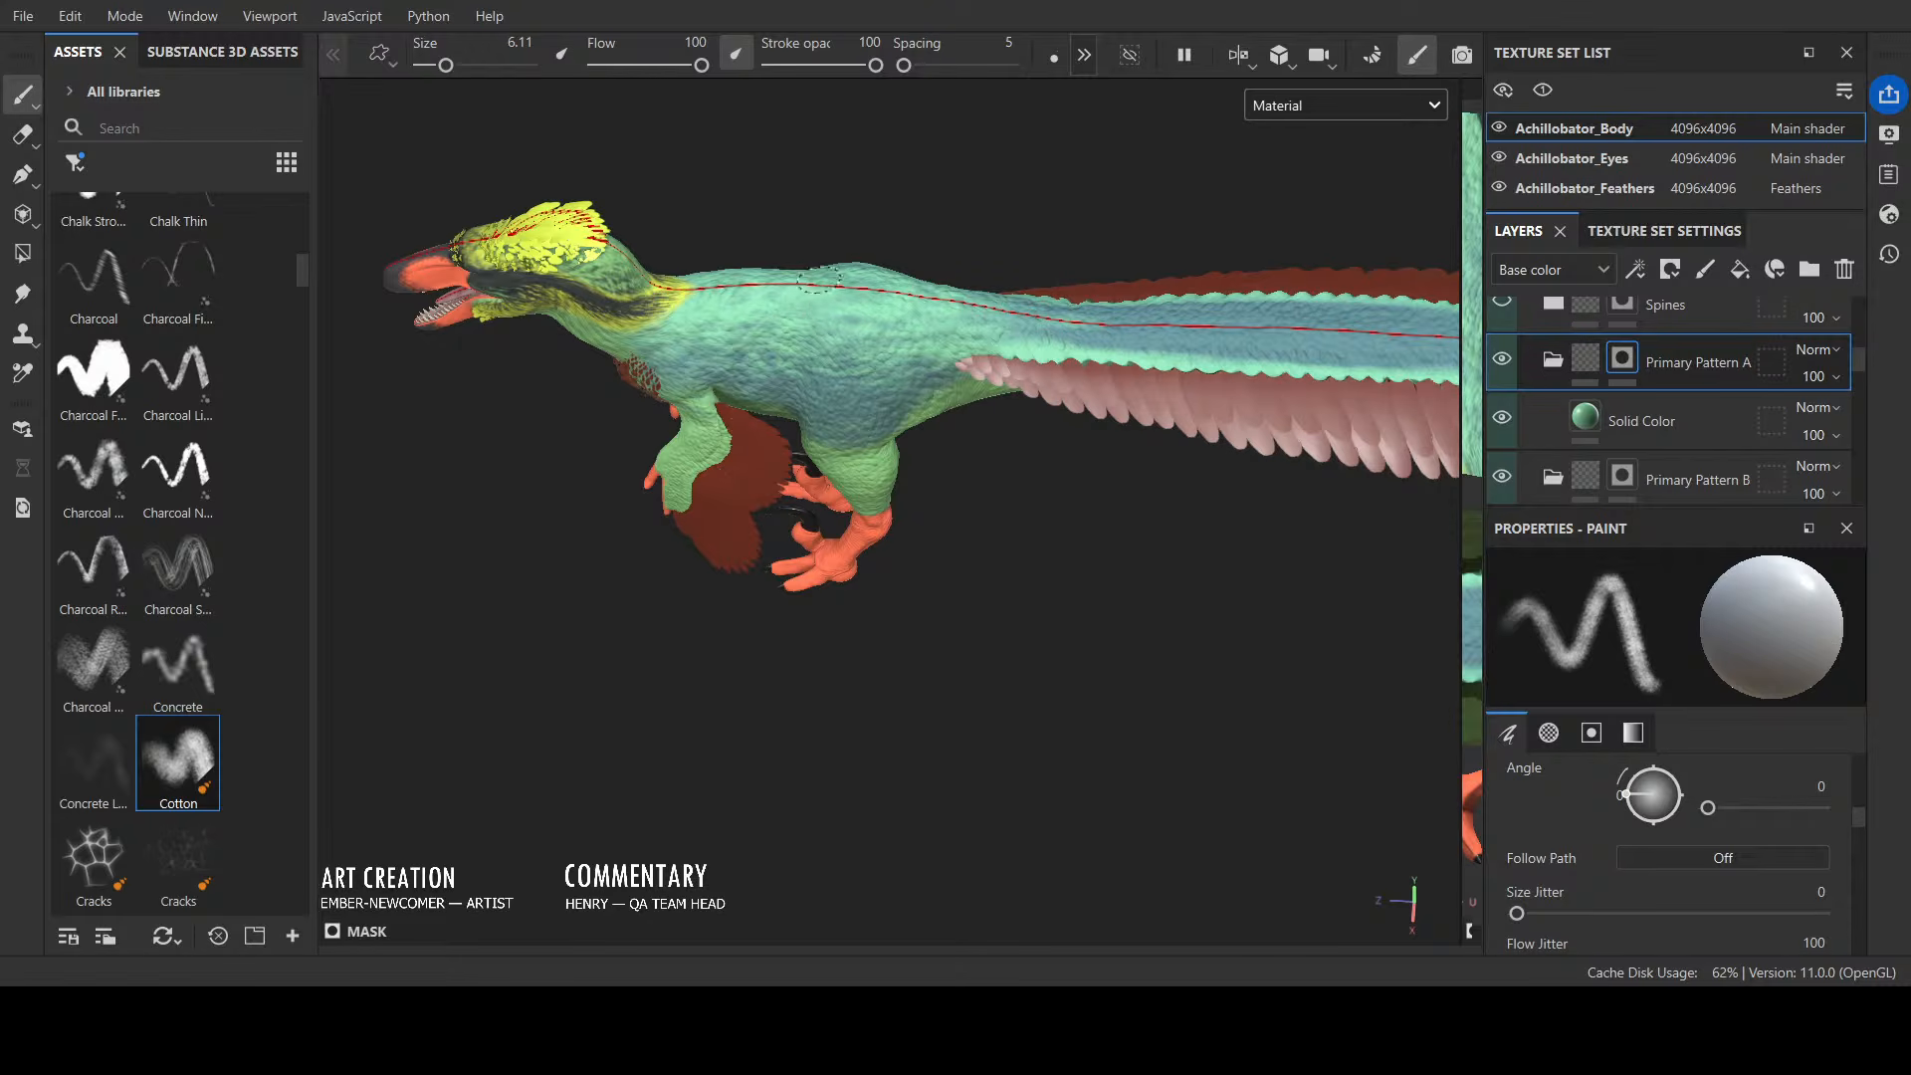
mouse_move(901, 304)
alt+mouse_down()
mouse_move(904, 162)
mouse_move(831, 283)
alt+mouse_up()
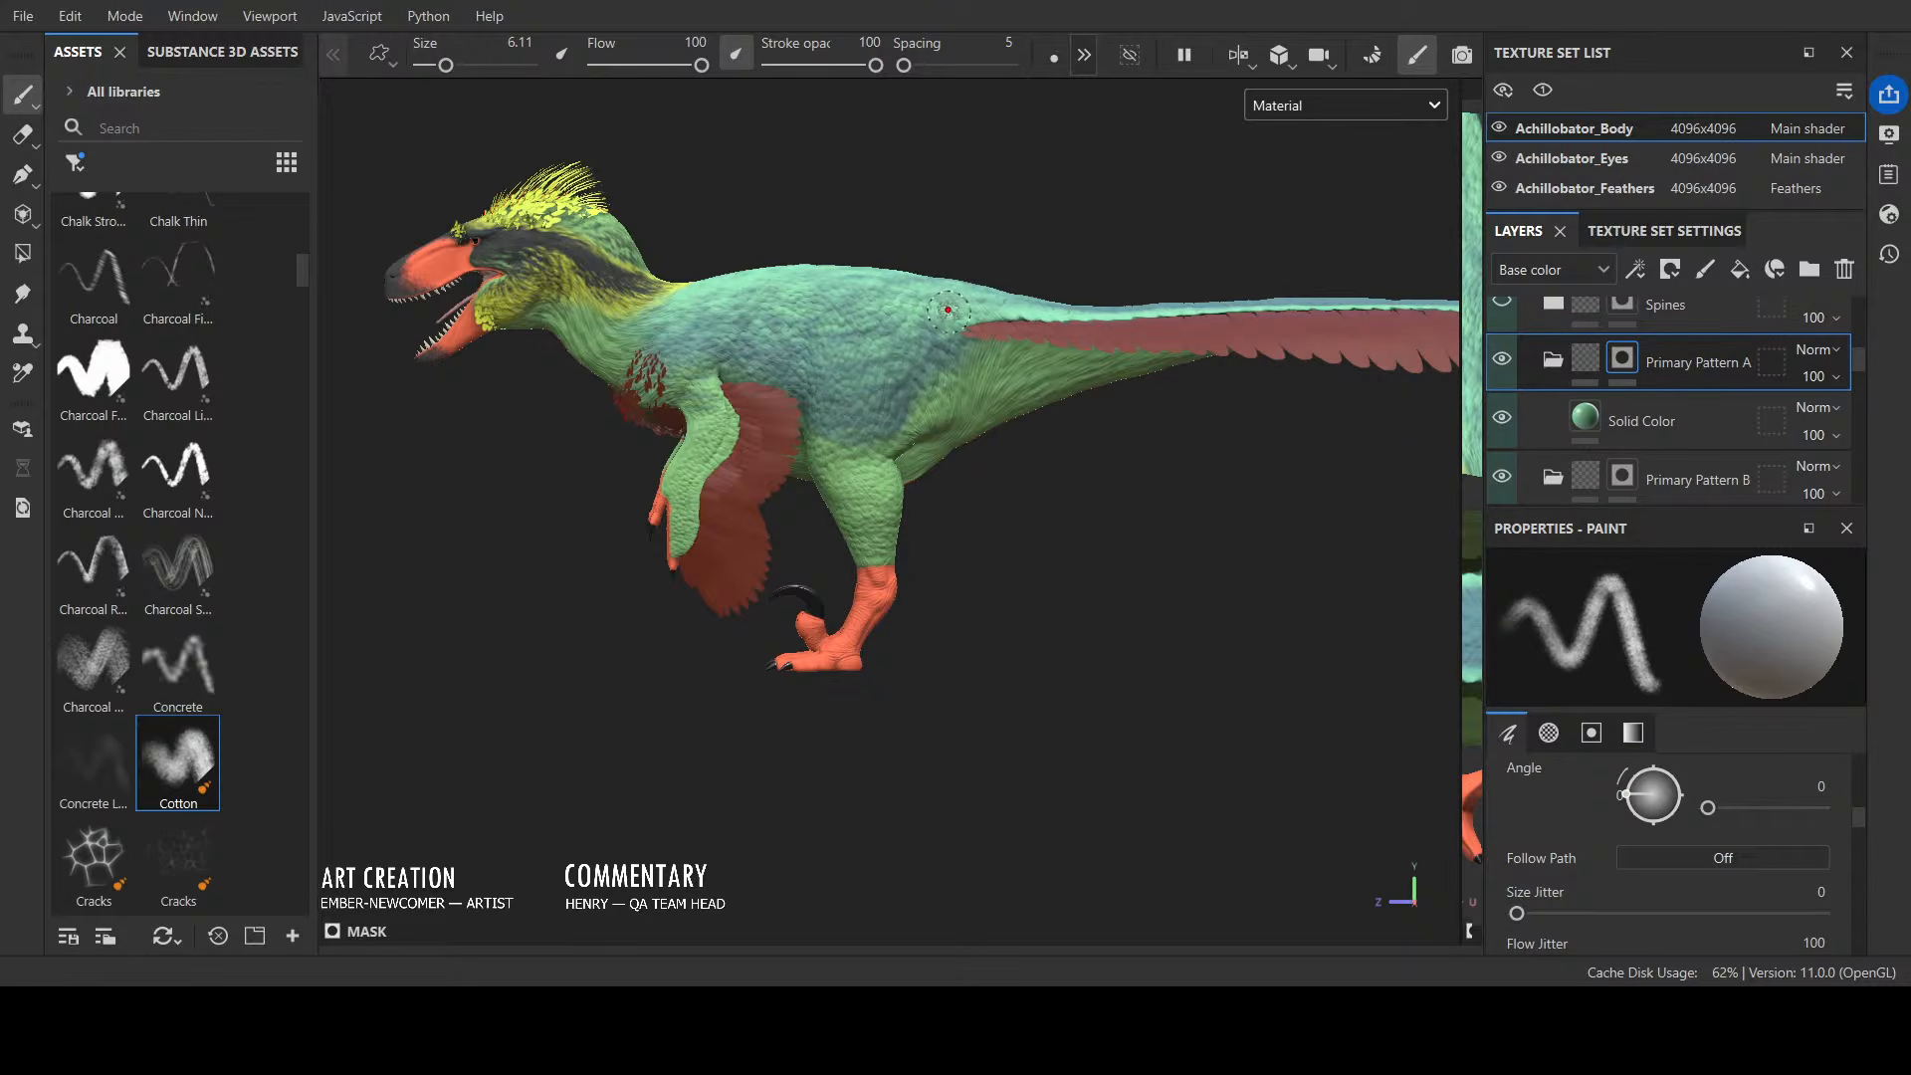
alt+drag(945, 204, 1009, 493)
scroll(981, 342, up, 2)
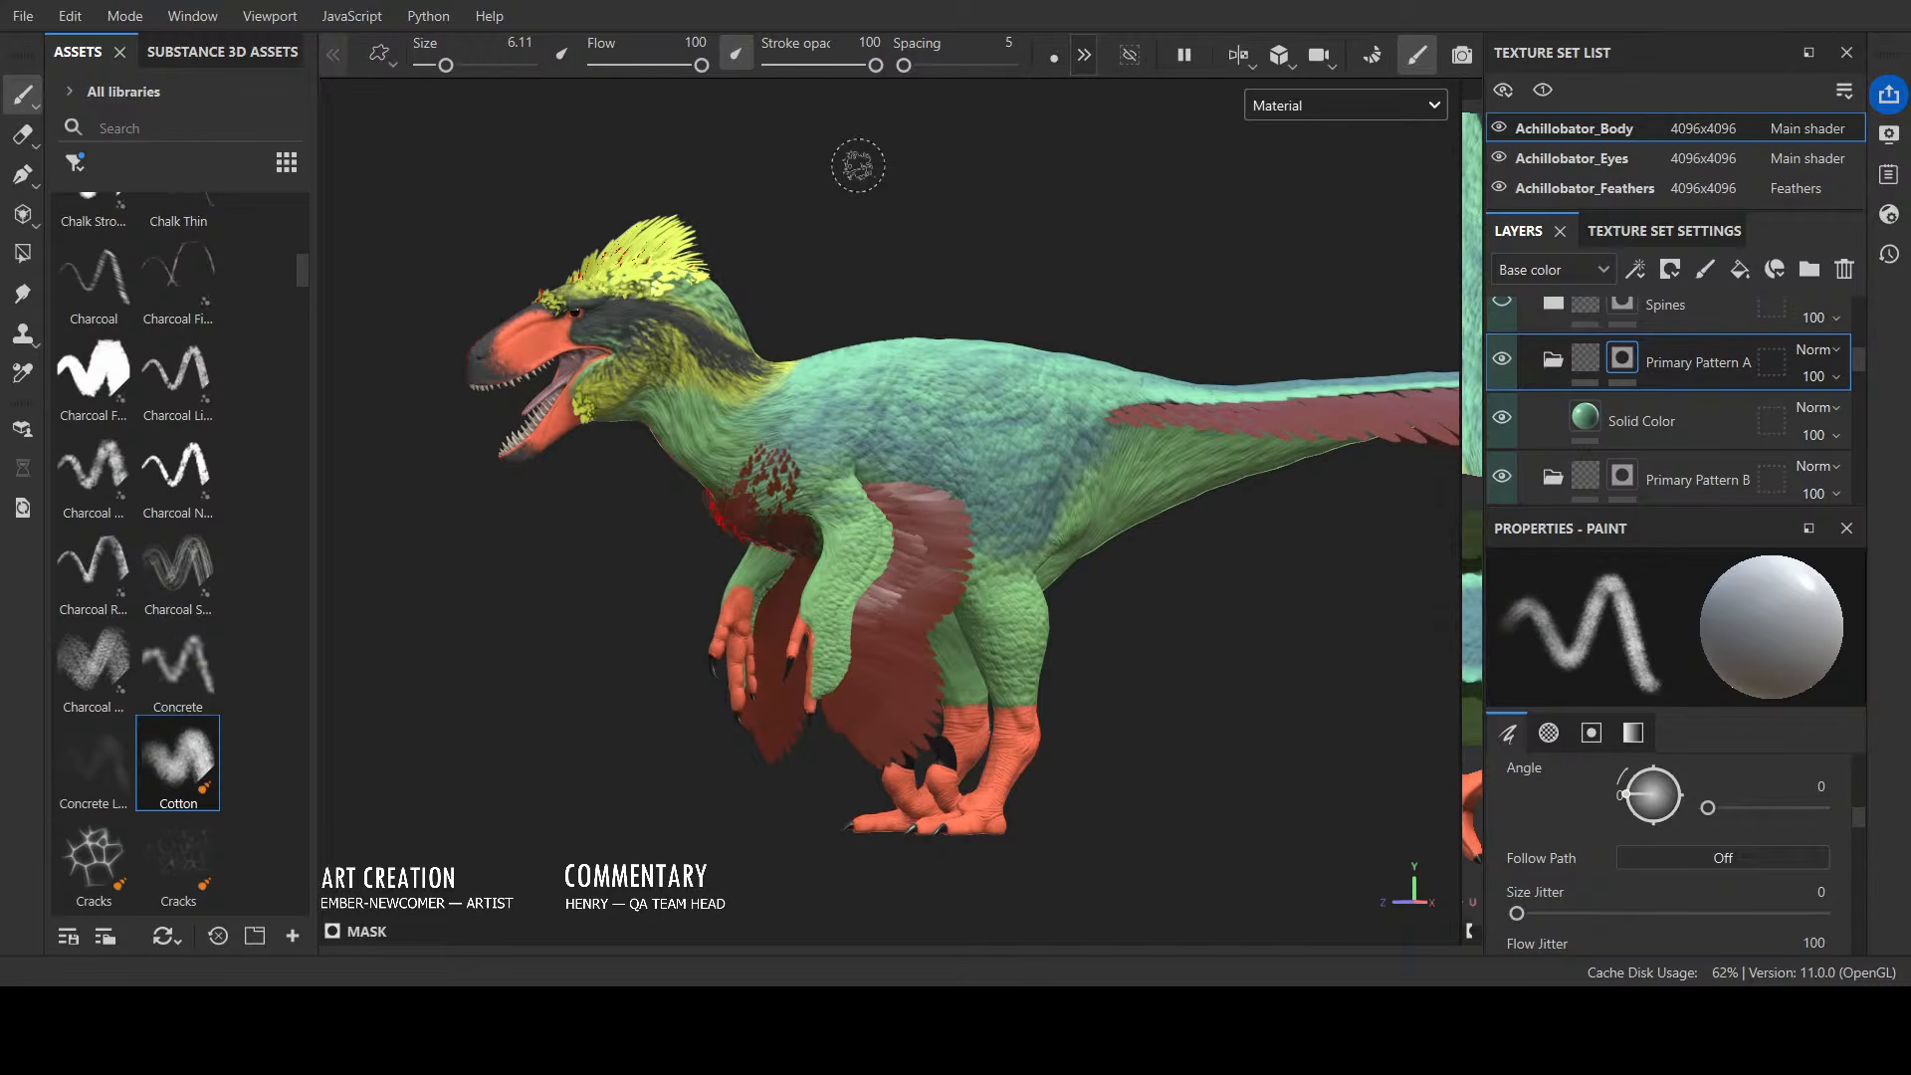
Step: Select Primary Pattern B's Solid Color layer and shift its base color through green to turquoise
scroll(918, 270, up, 2)
scroll(918, 270, down, 2)
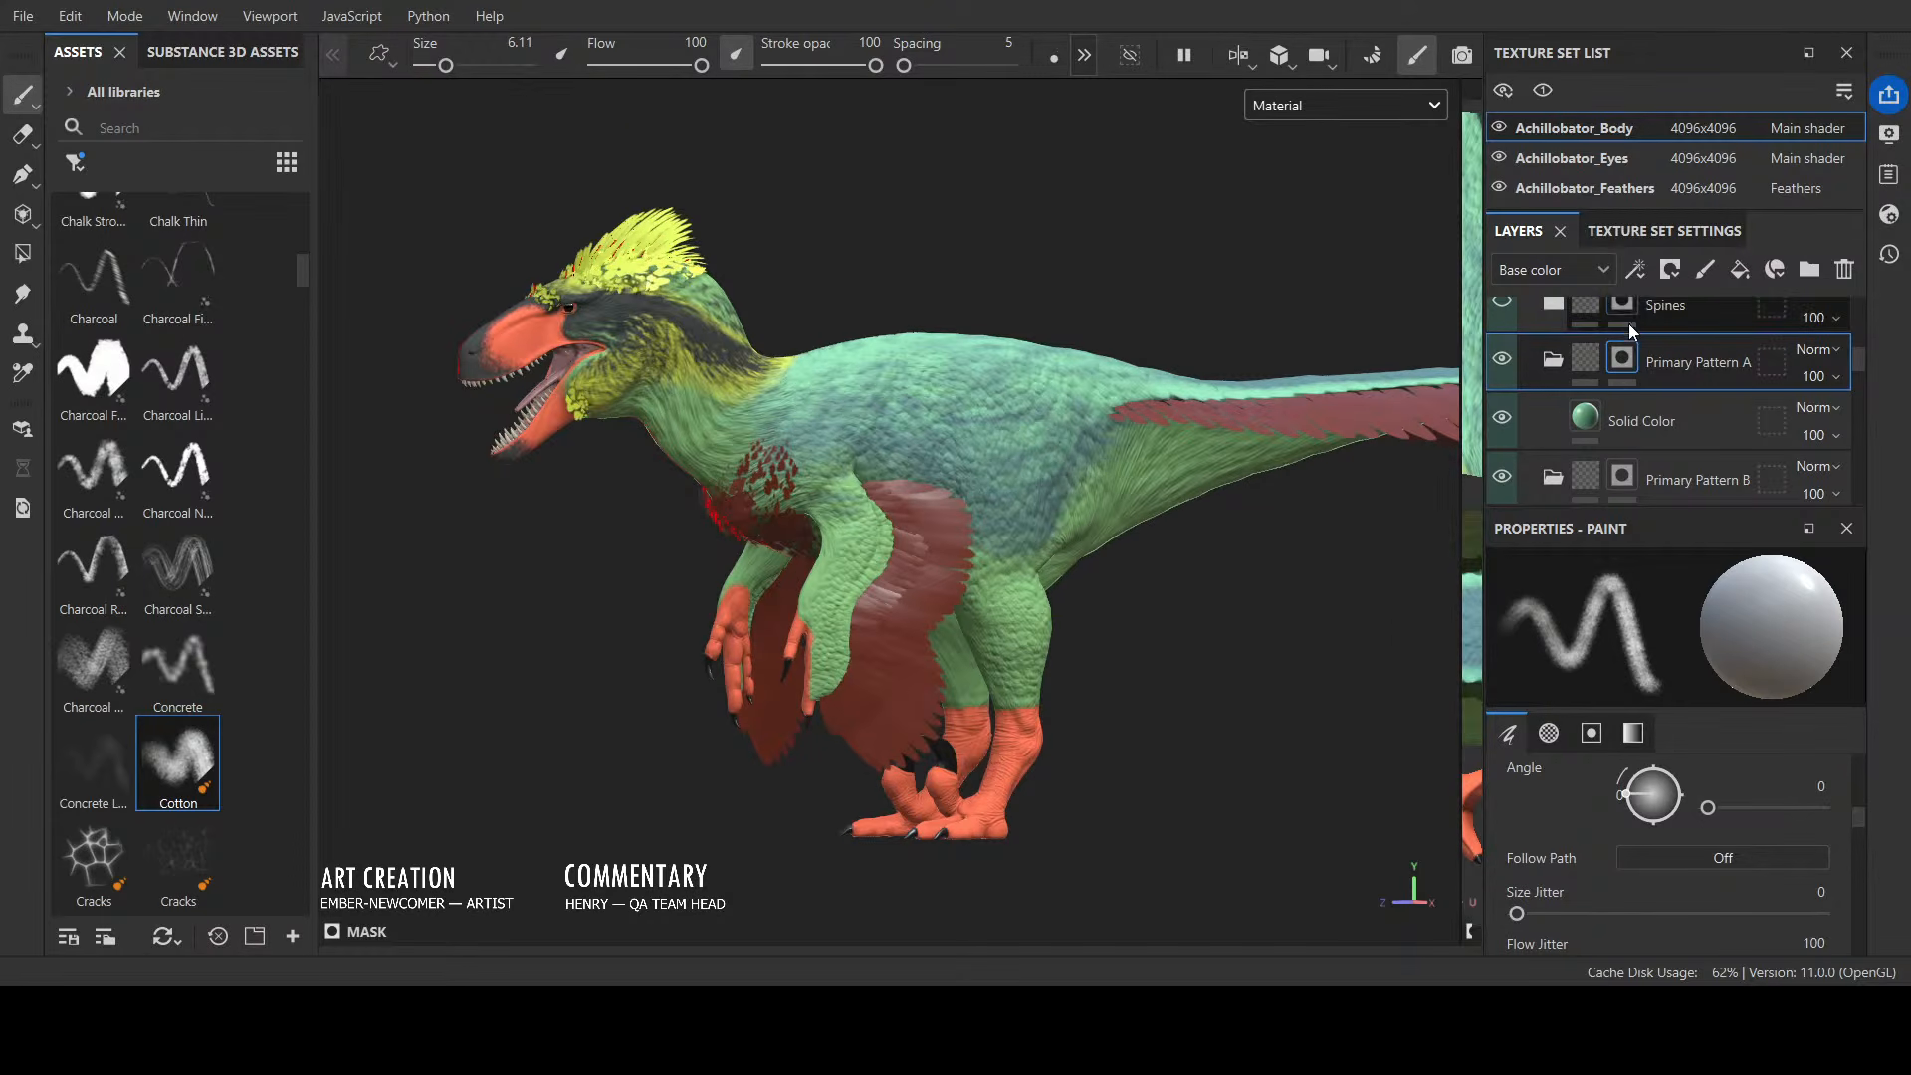
scroll(1777, 390, down, 4)
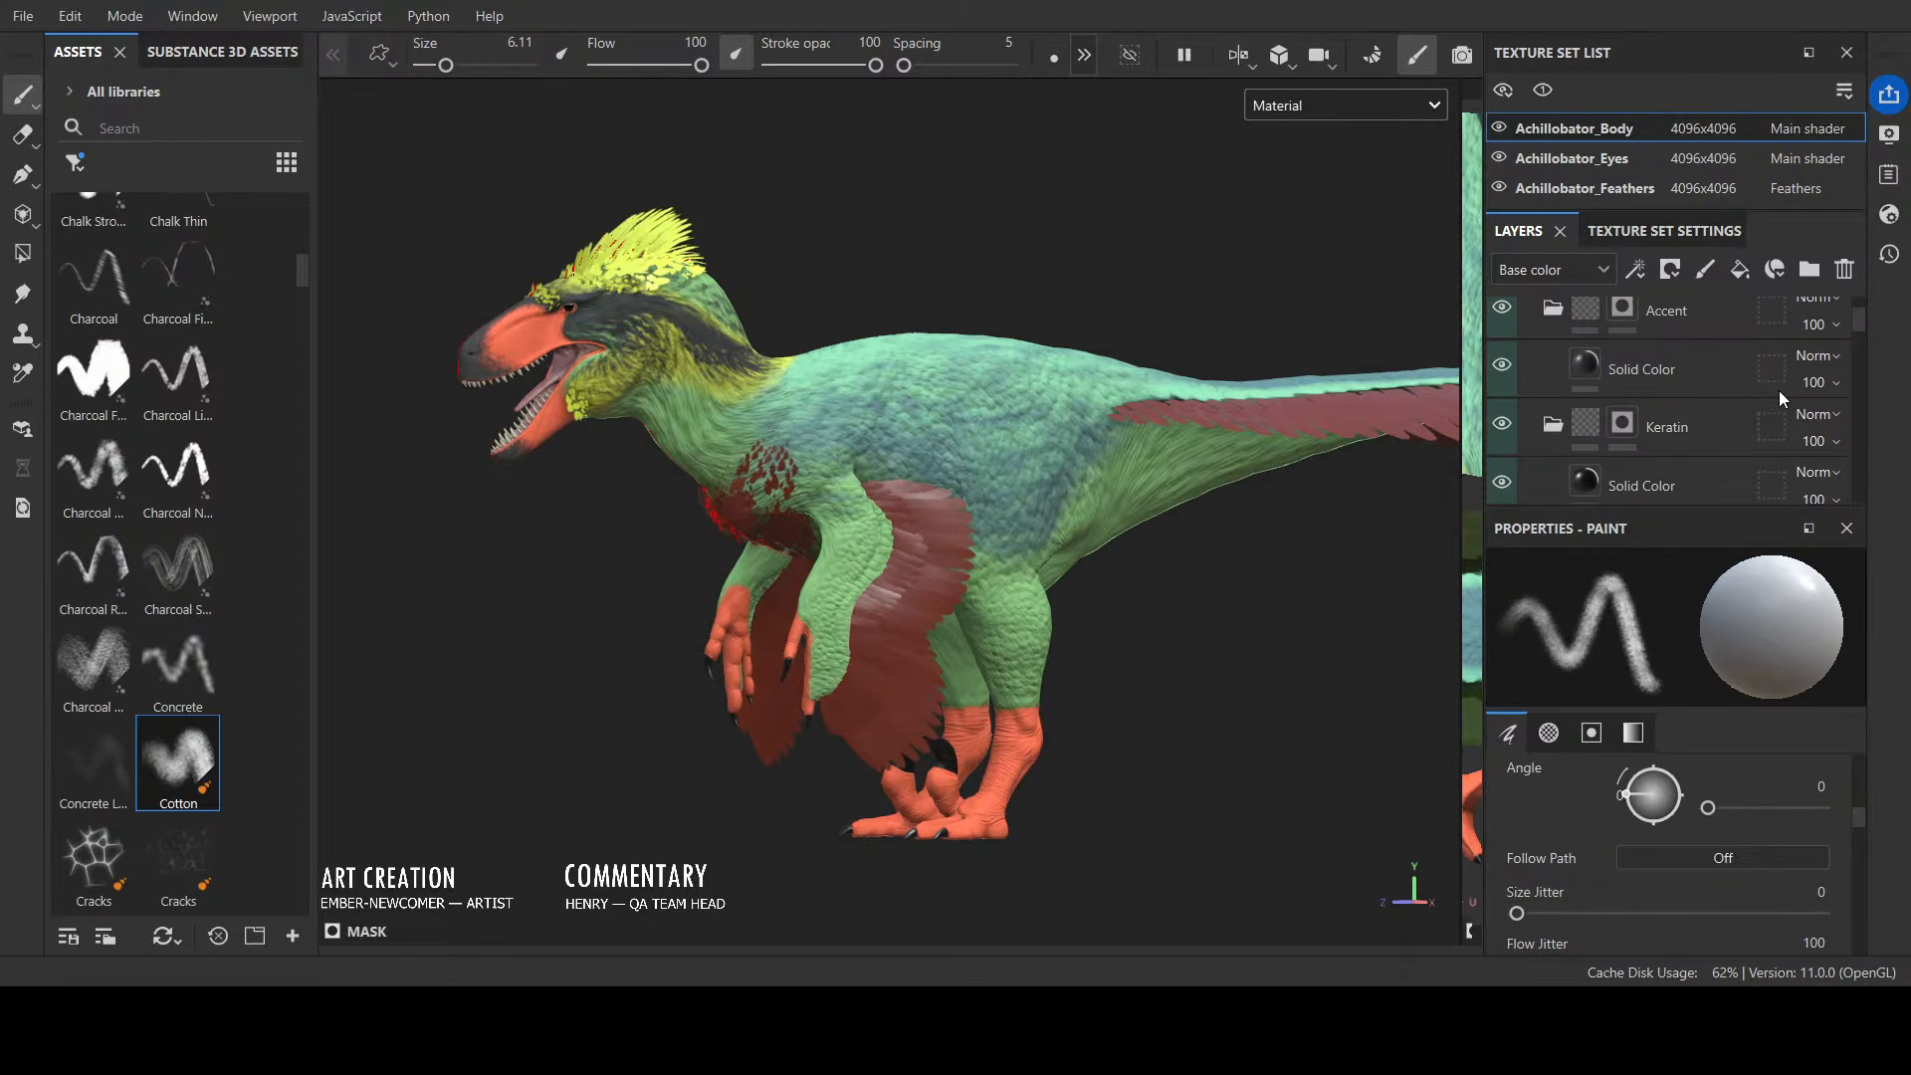
scroll(1604, 434, down, 3)
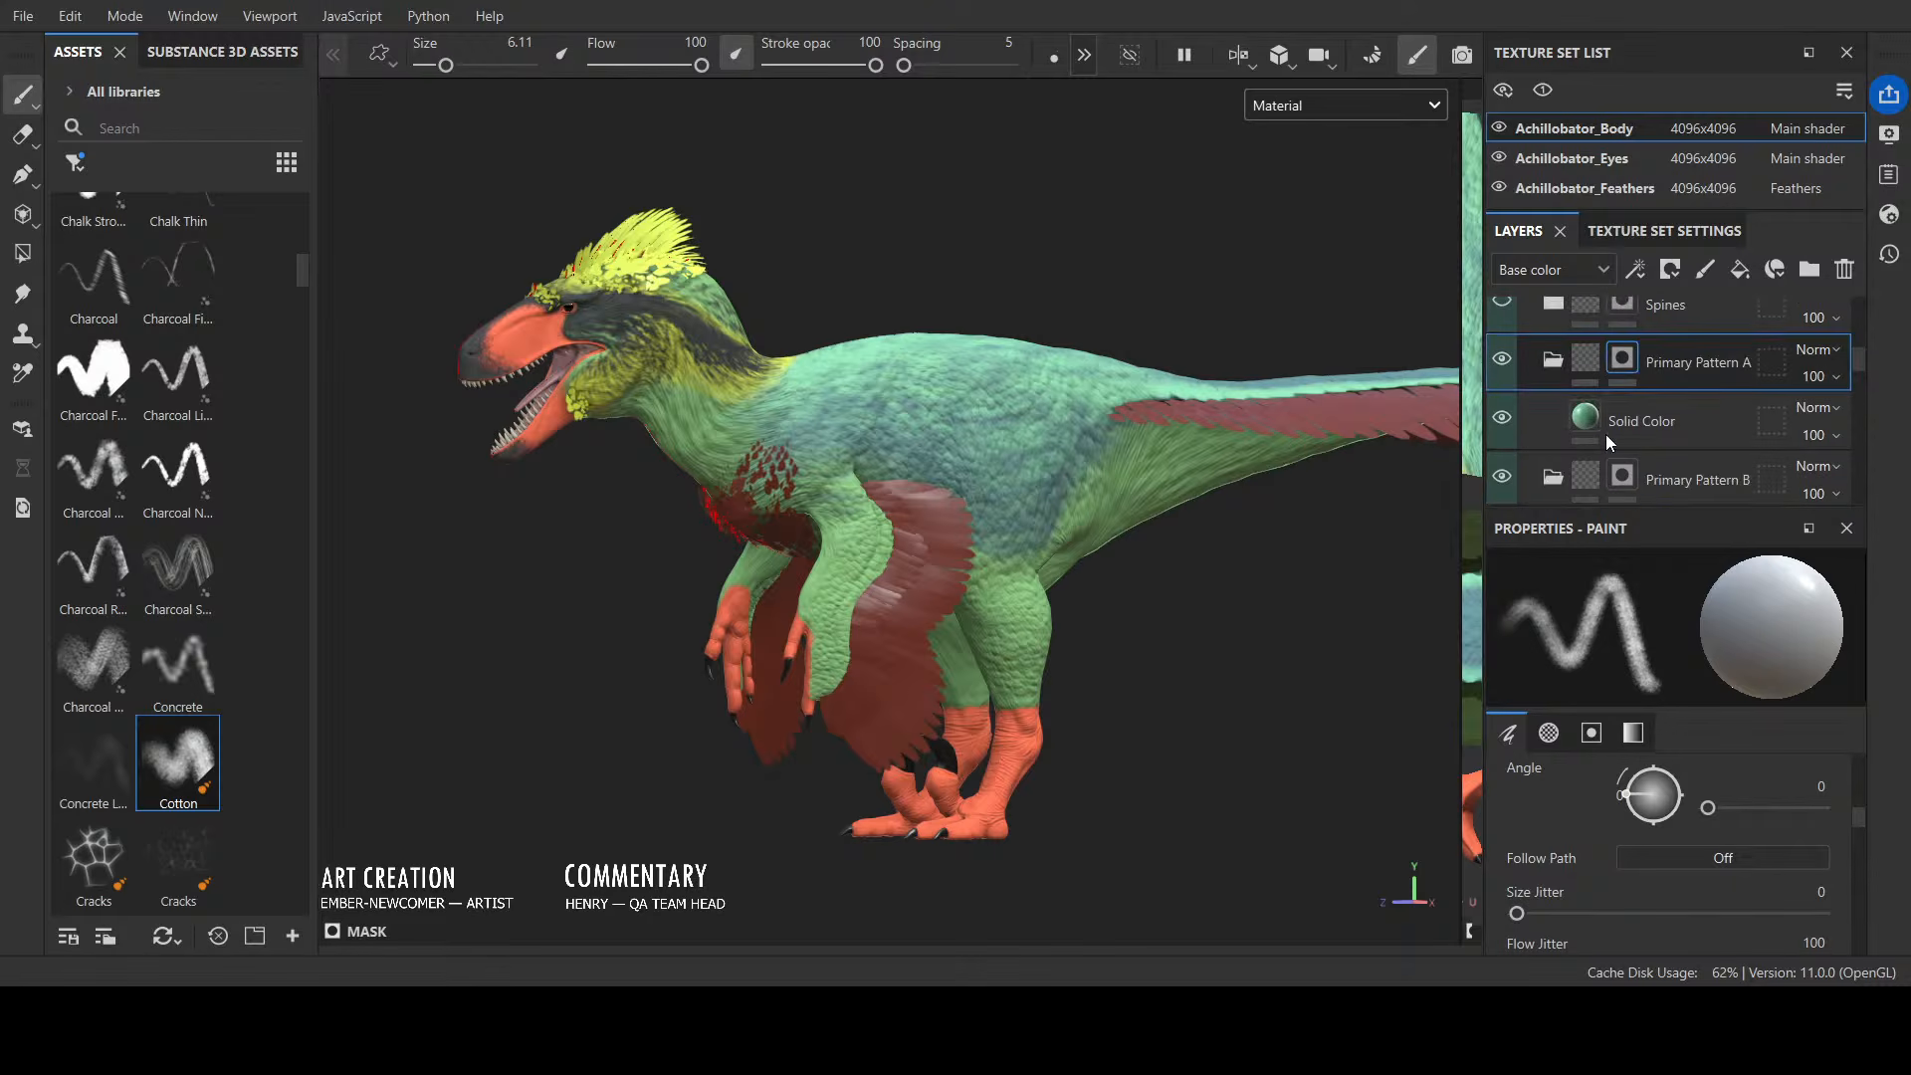
click(1602, 440)
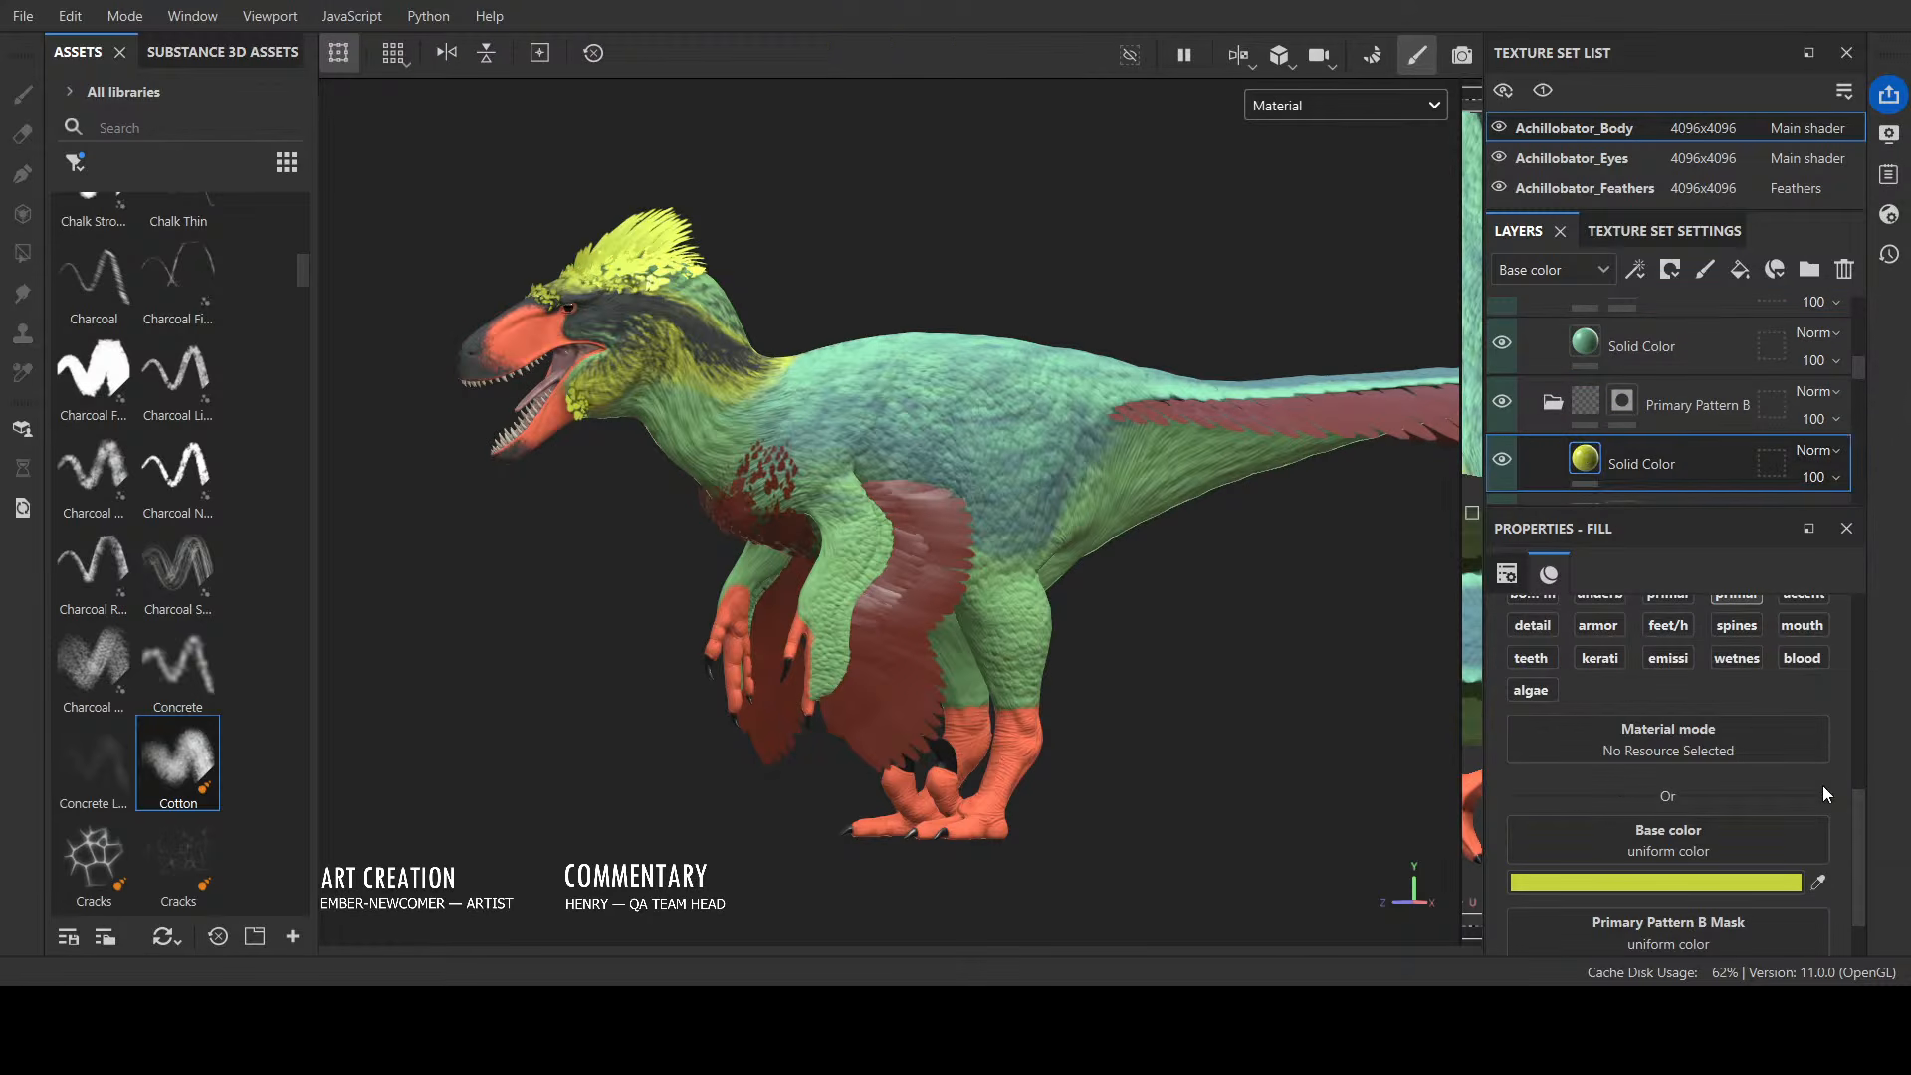
click(1769, 752)
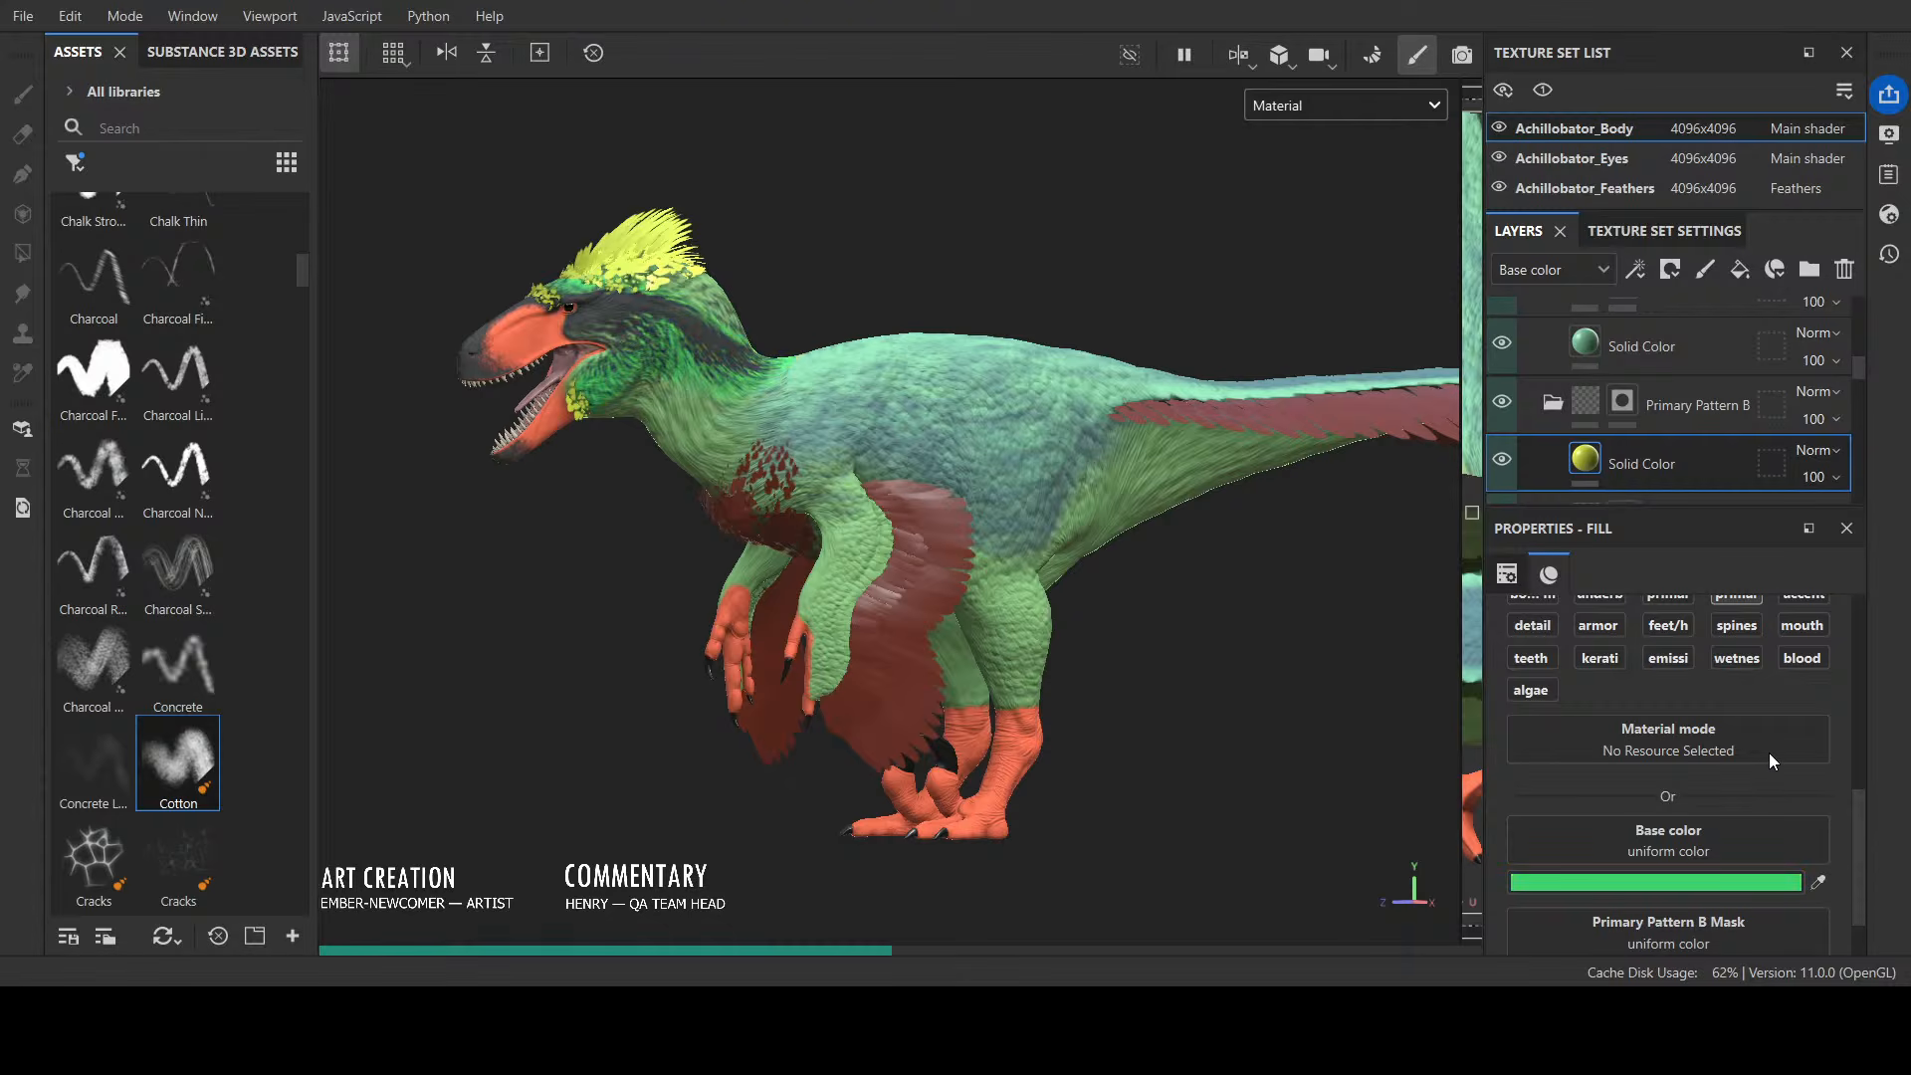
drag(1771, 744, 1769, 778)
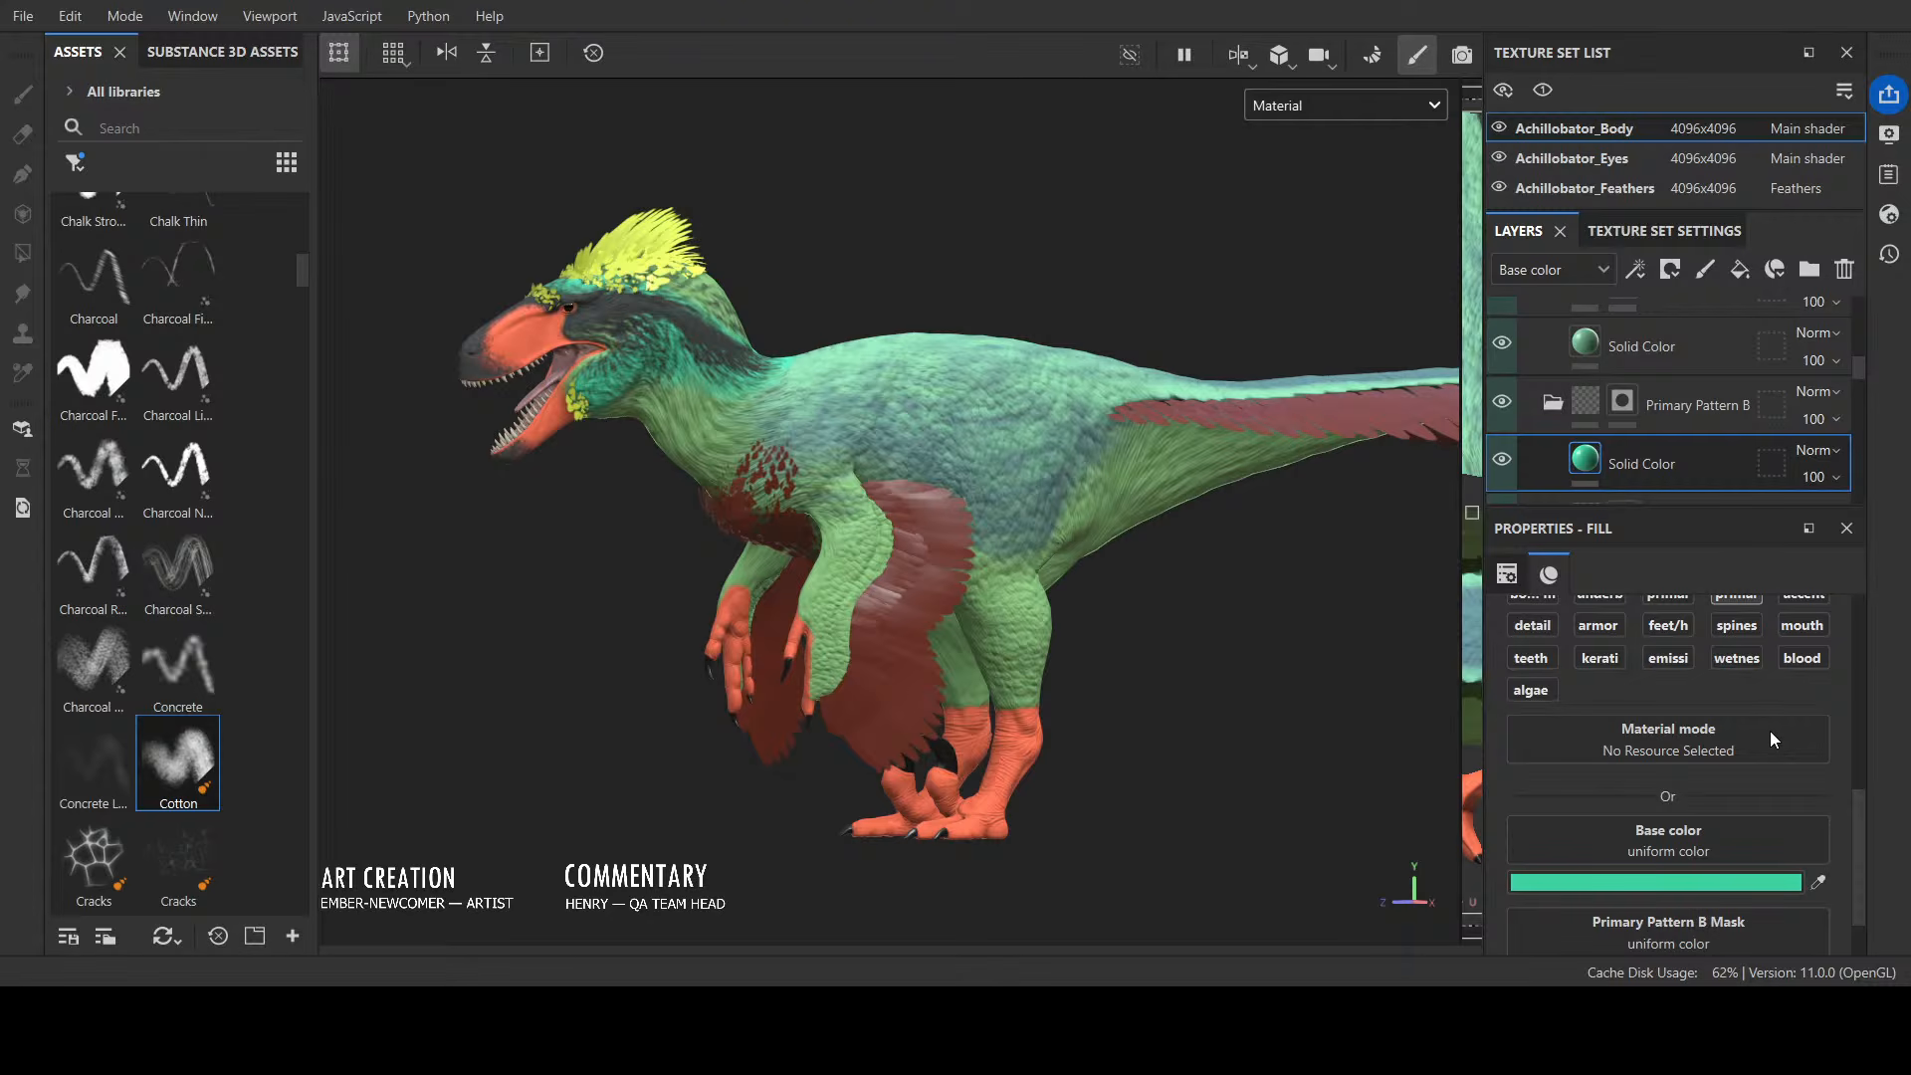
drag(1770, 745, 1771, 706)
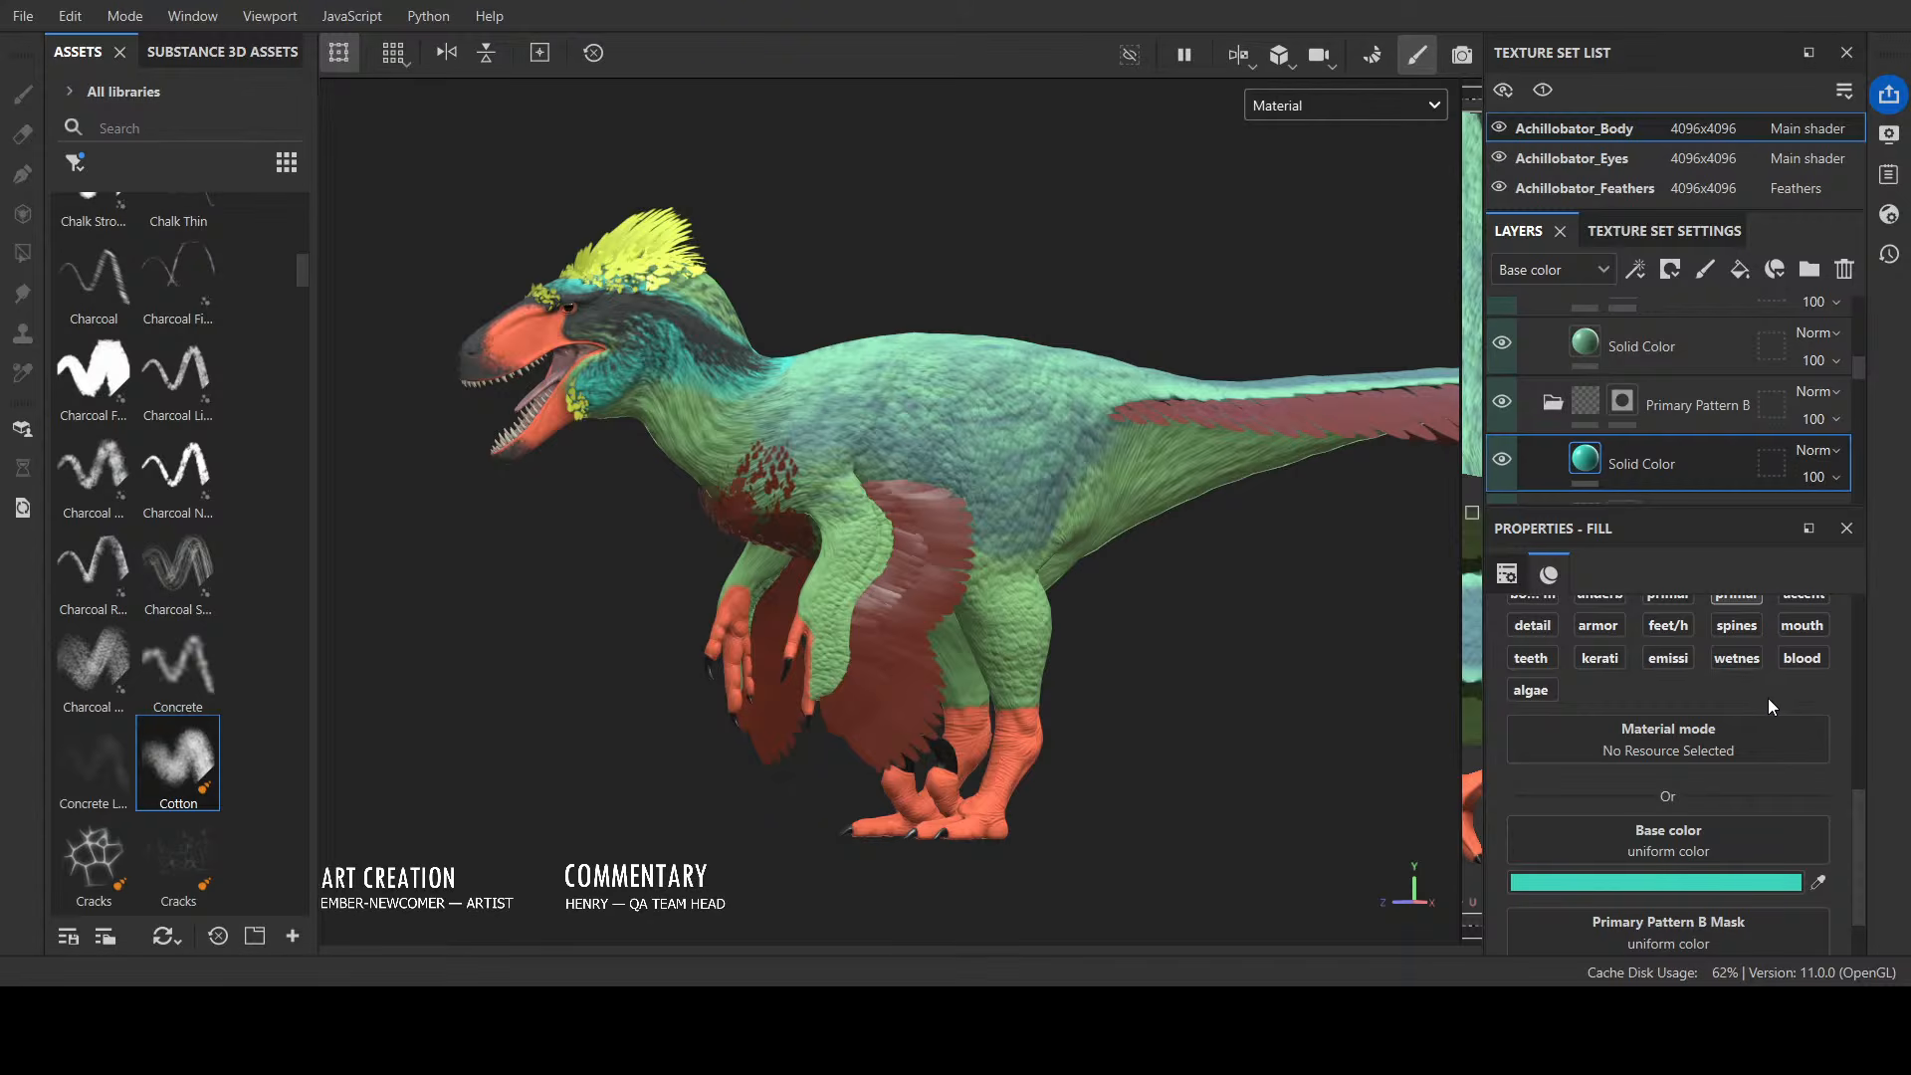
Step: Compare several blue shades for Primary Pattern B's base color and settle on a pale light blue
key(ctrl+y)
key(ctrl+z)
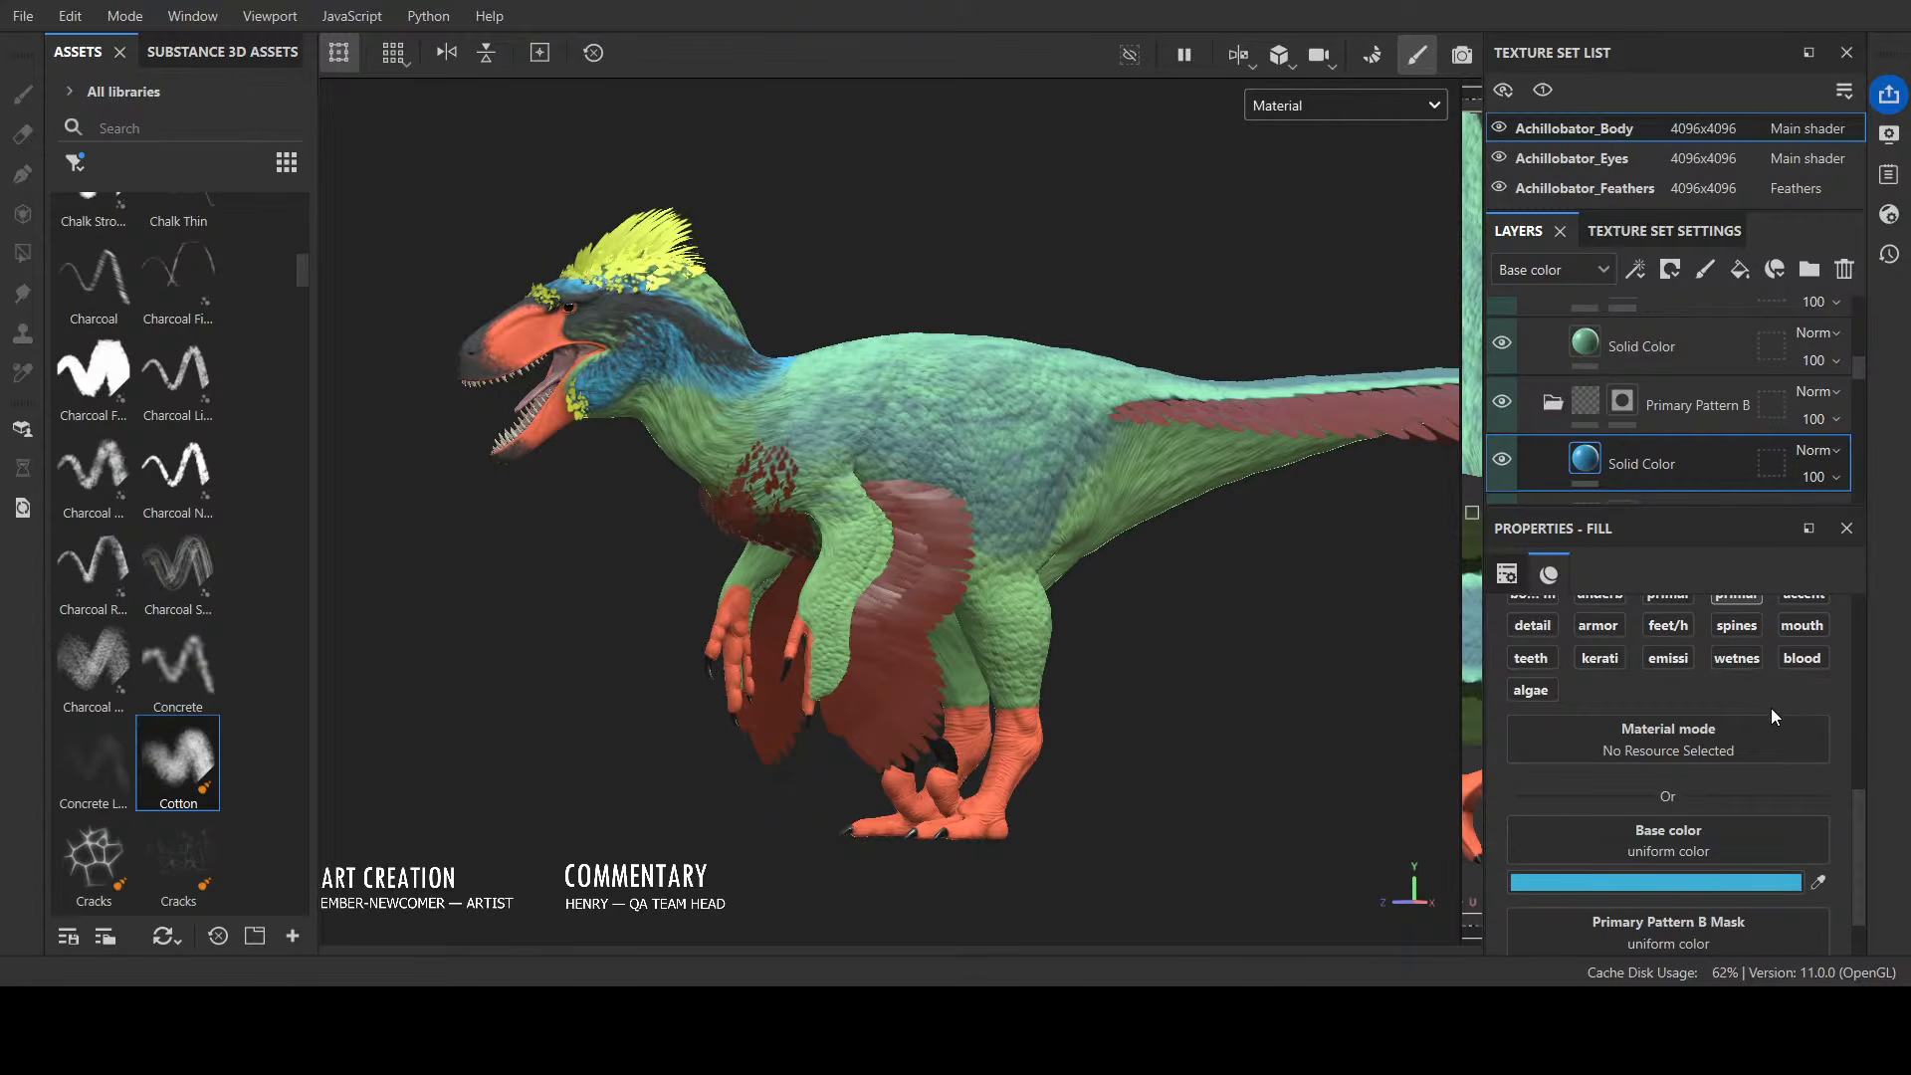
key(ctrl+z)
click(1771, 684)
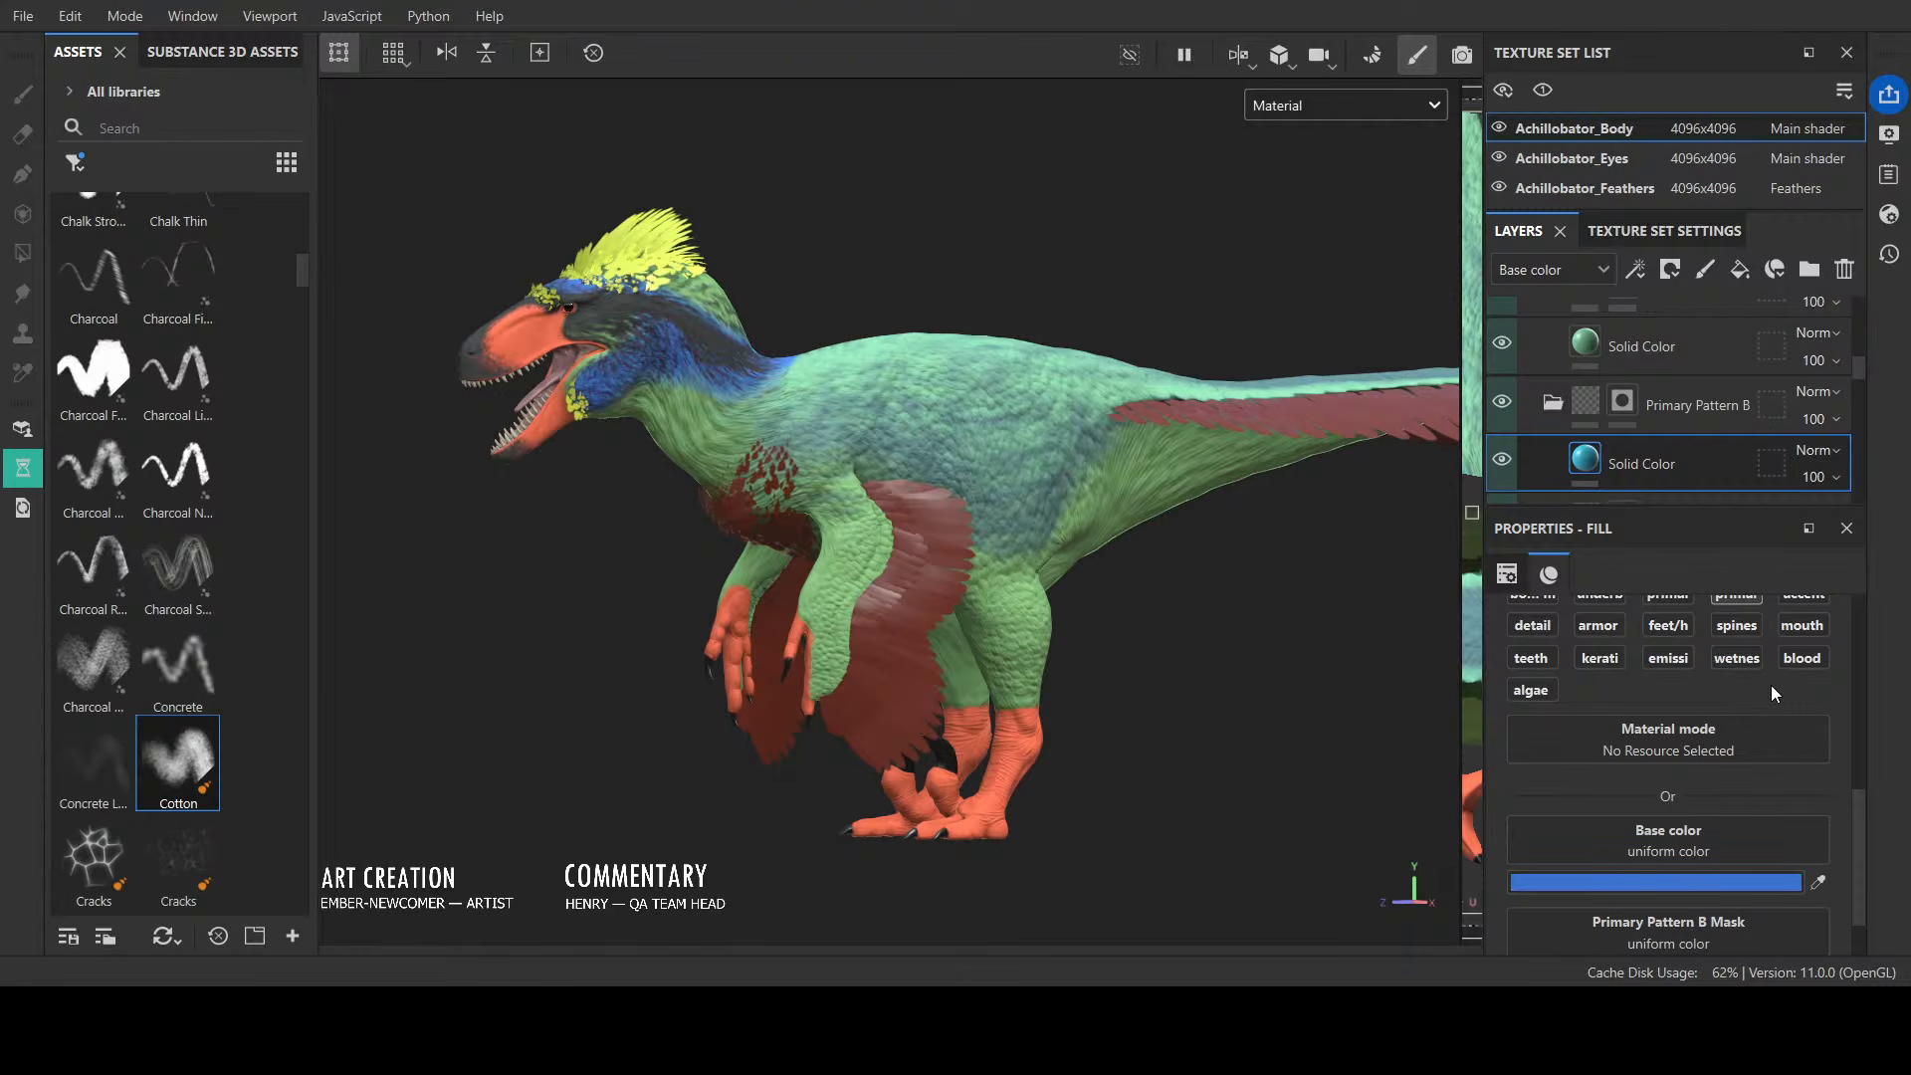
click(1771, 697)
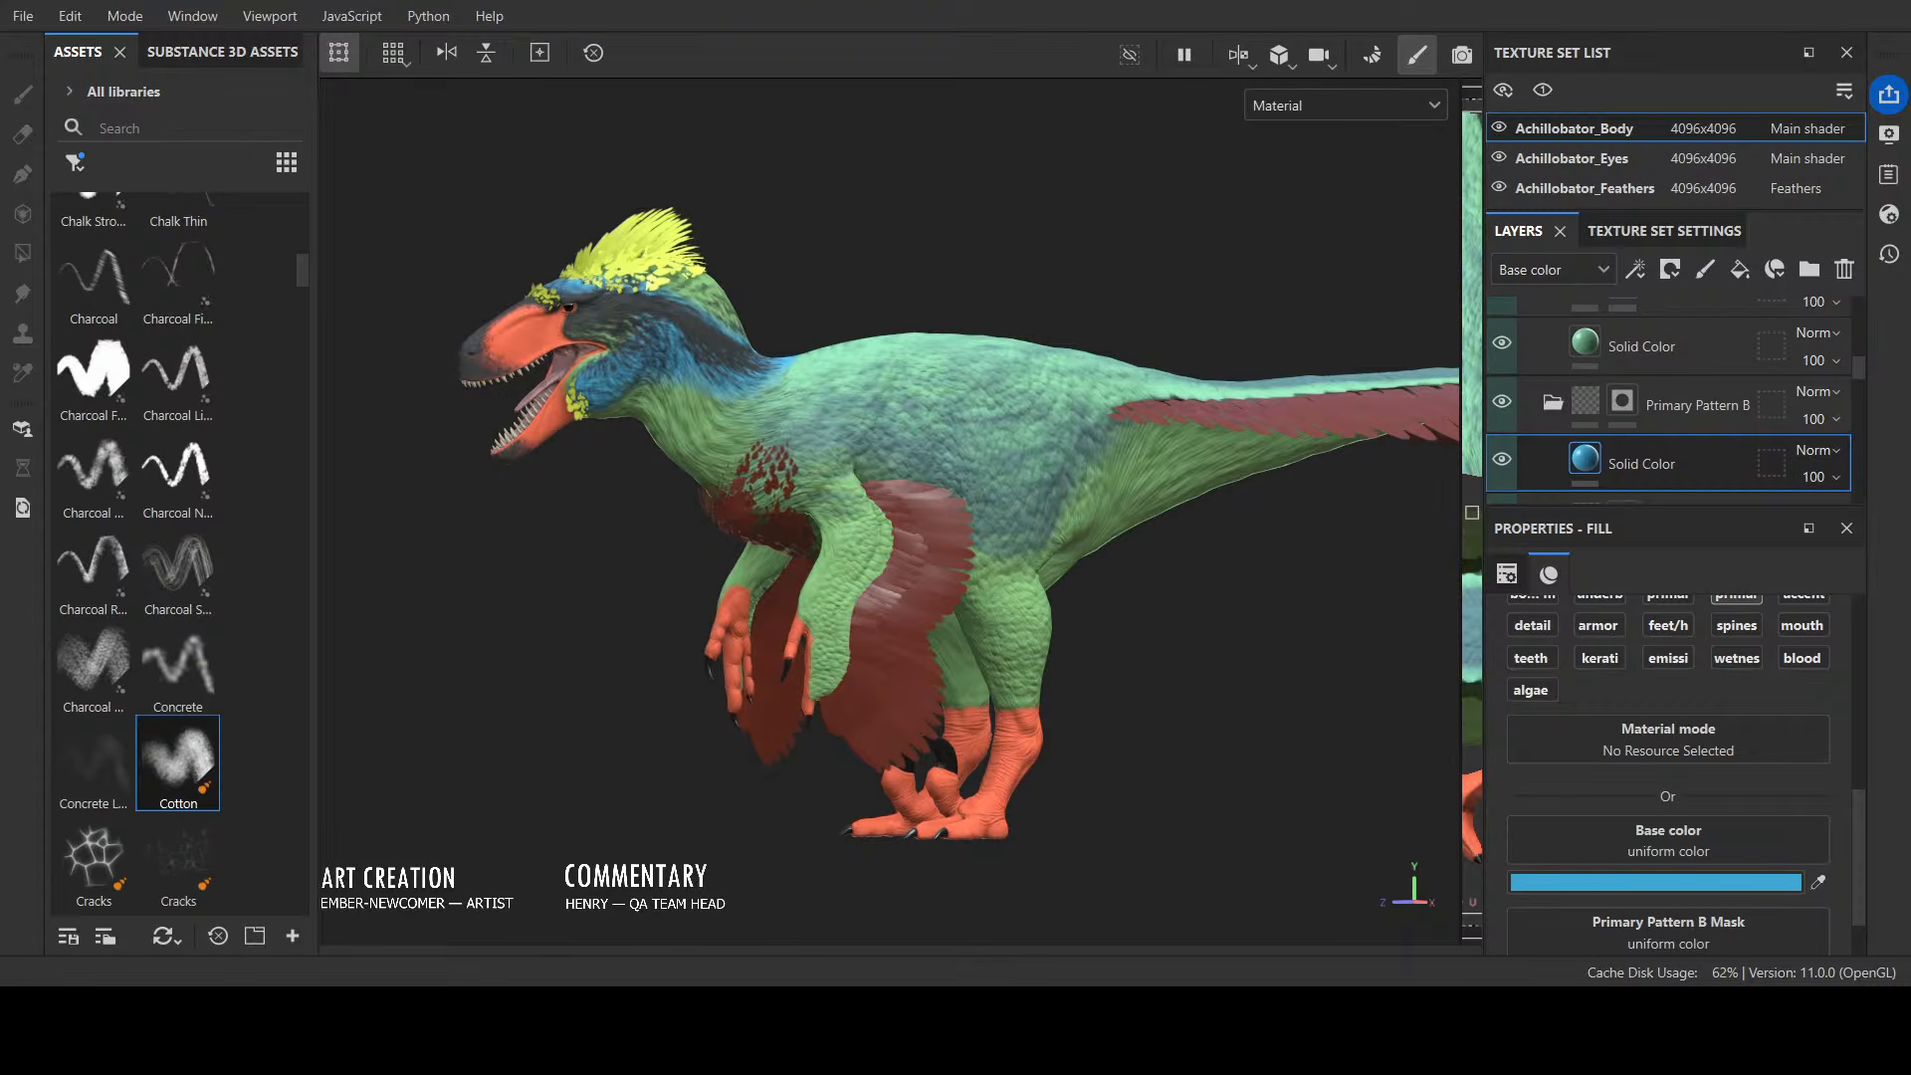
key(ctrl+z)
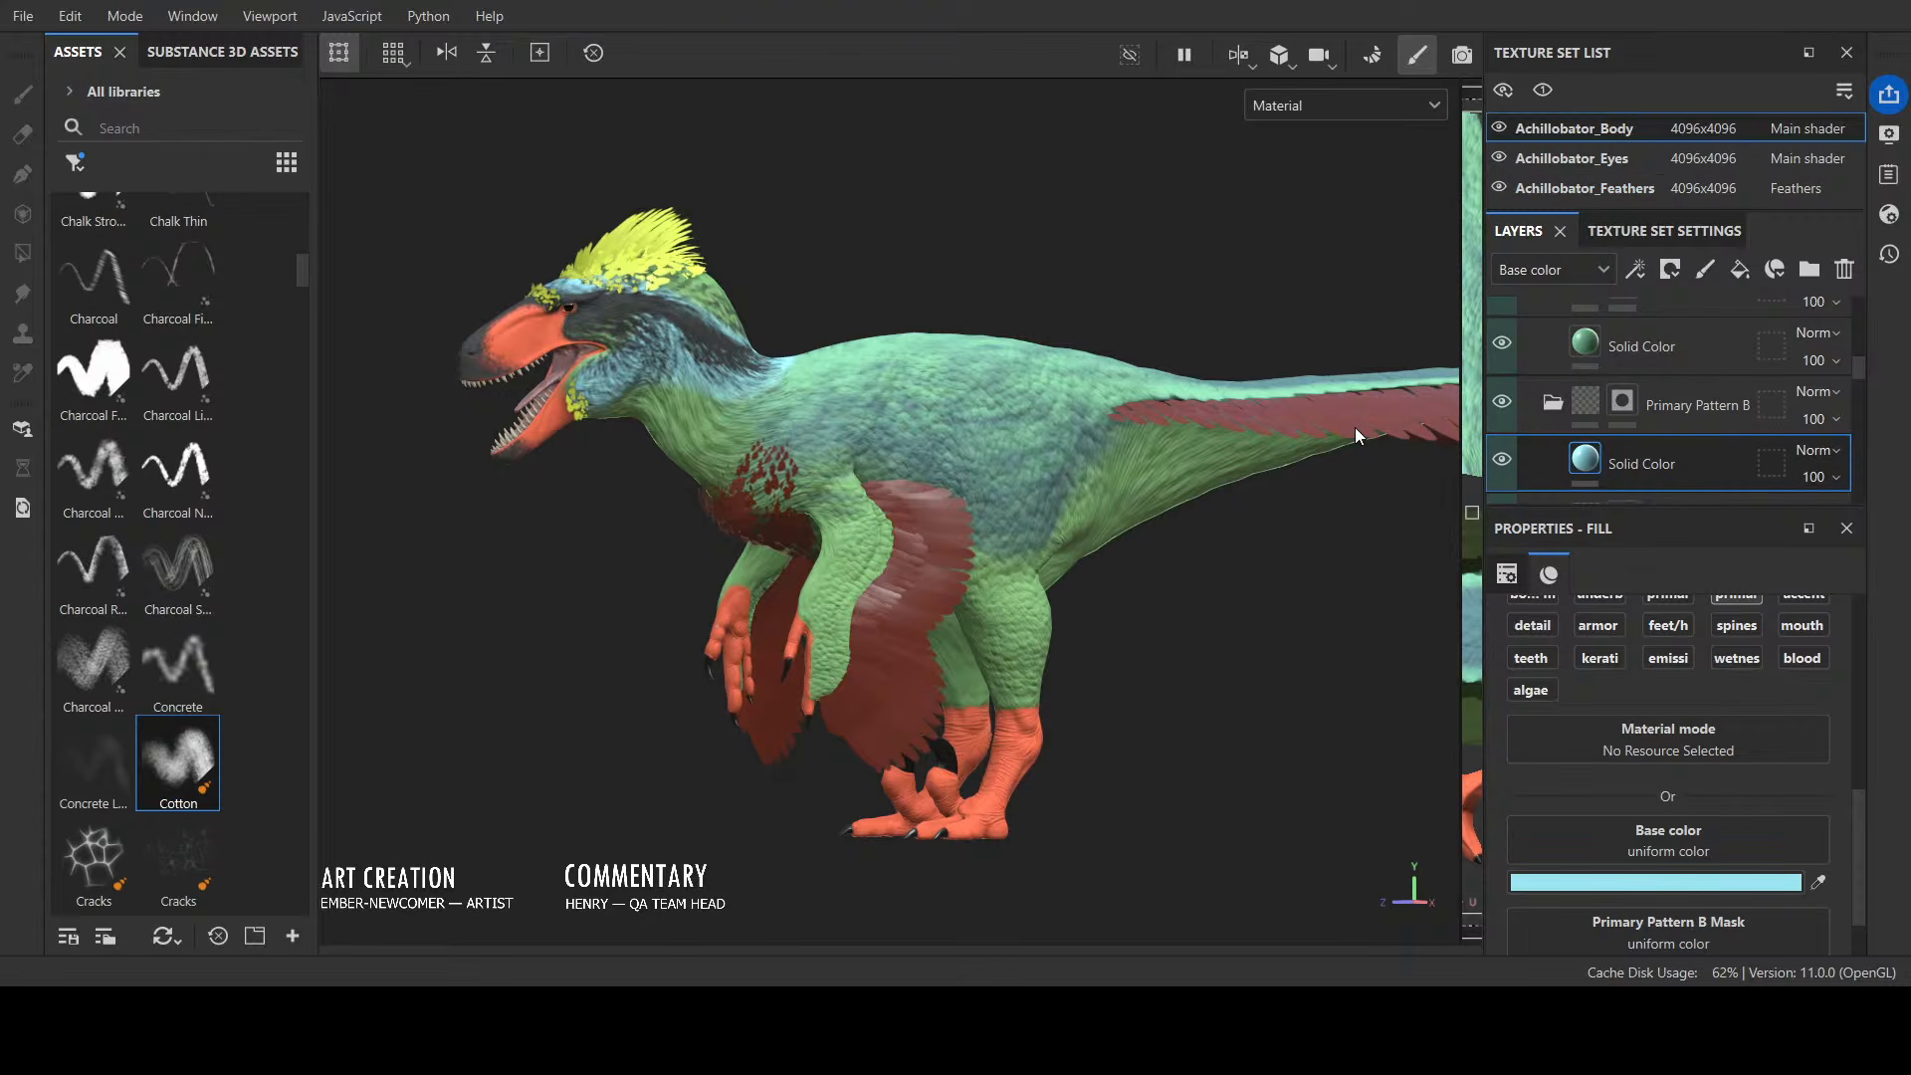
Step: Select Primary Pattern B's mask for painting and reduce the brush size to 1.61
click(1622, 401)
key(bracketleft)
key(bracketleft)
key(bracketleft)
key(bracketleft)
key(bracketleft)
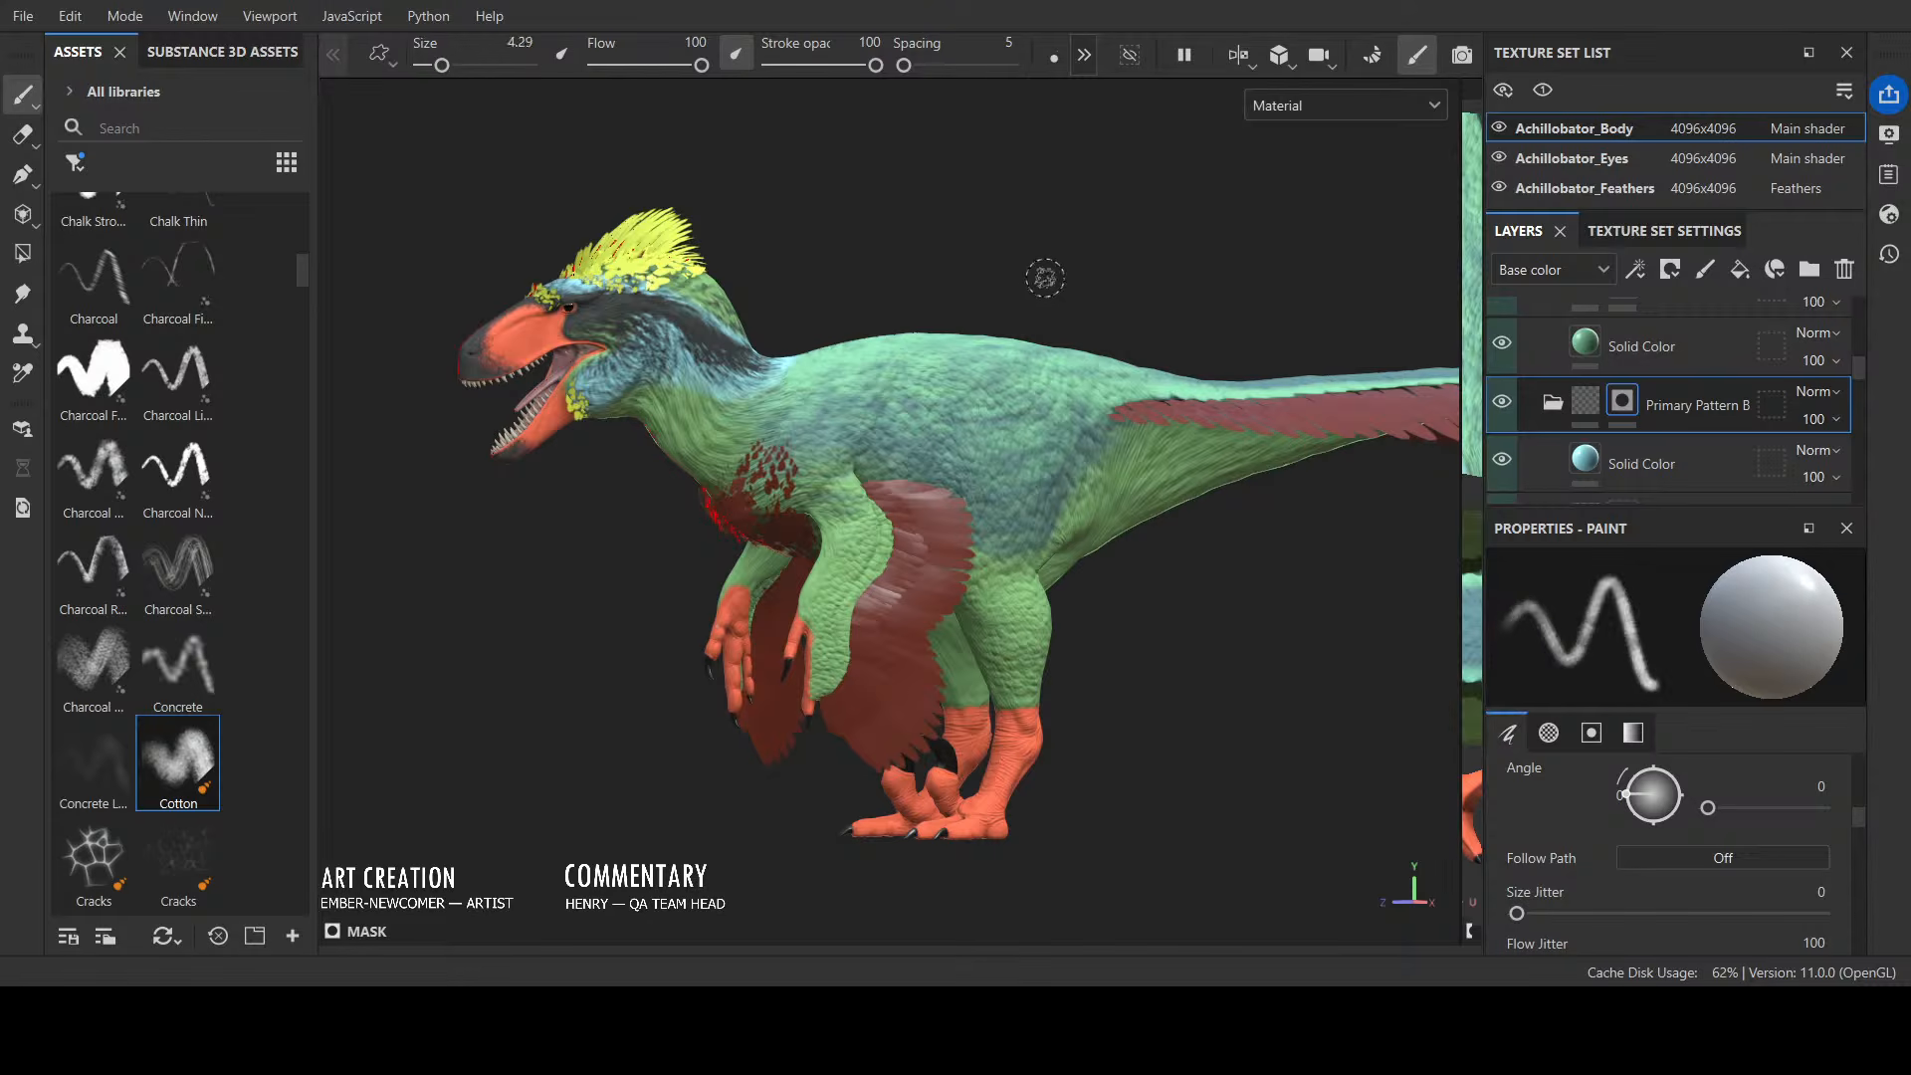
key(bracketright)
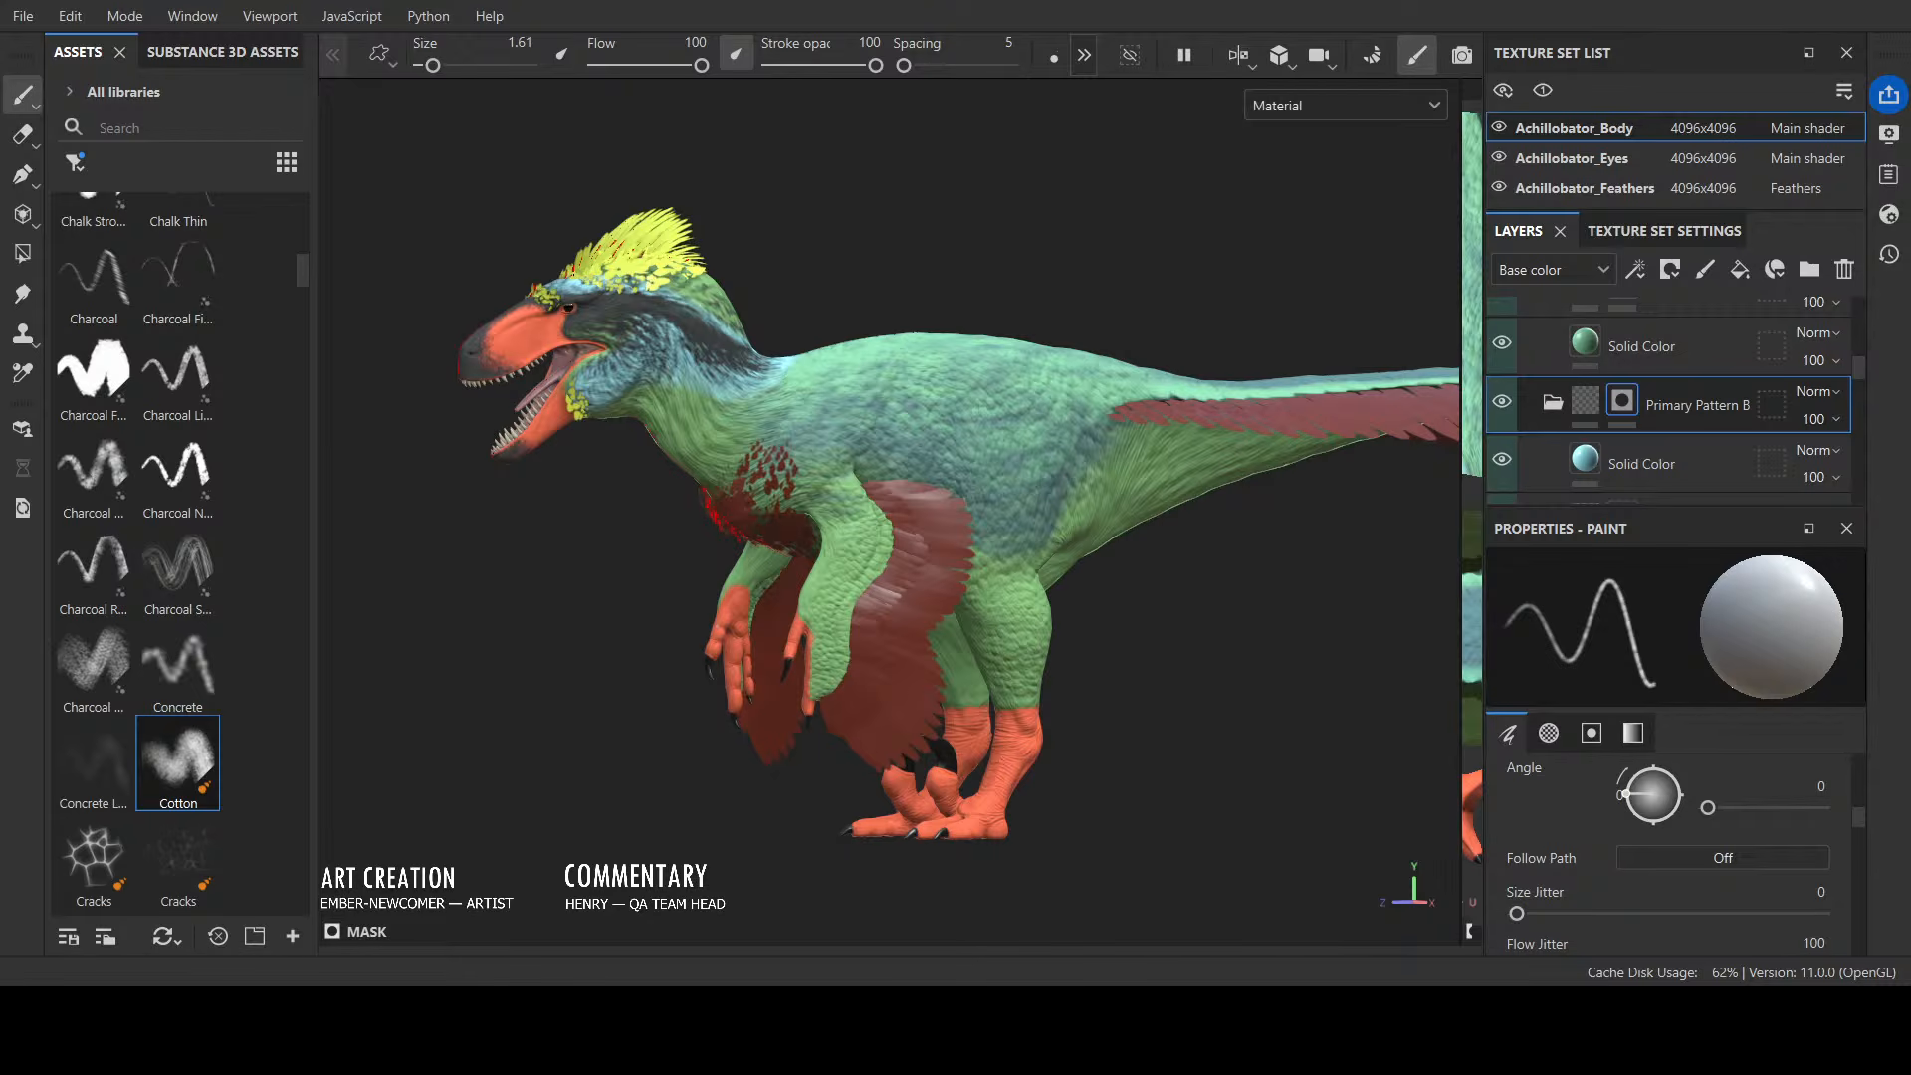
Step: Step back and forth through the recent base colors of Primary Pattern B's Solid Color layer and settle on a light aqua
click(1586, 458)
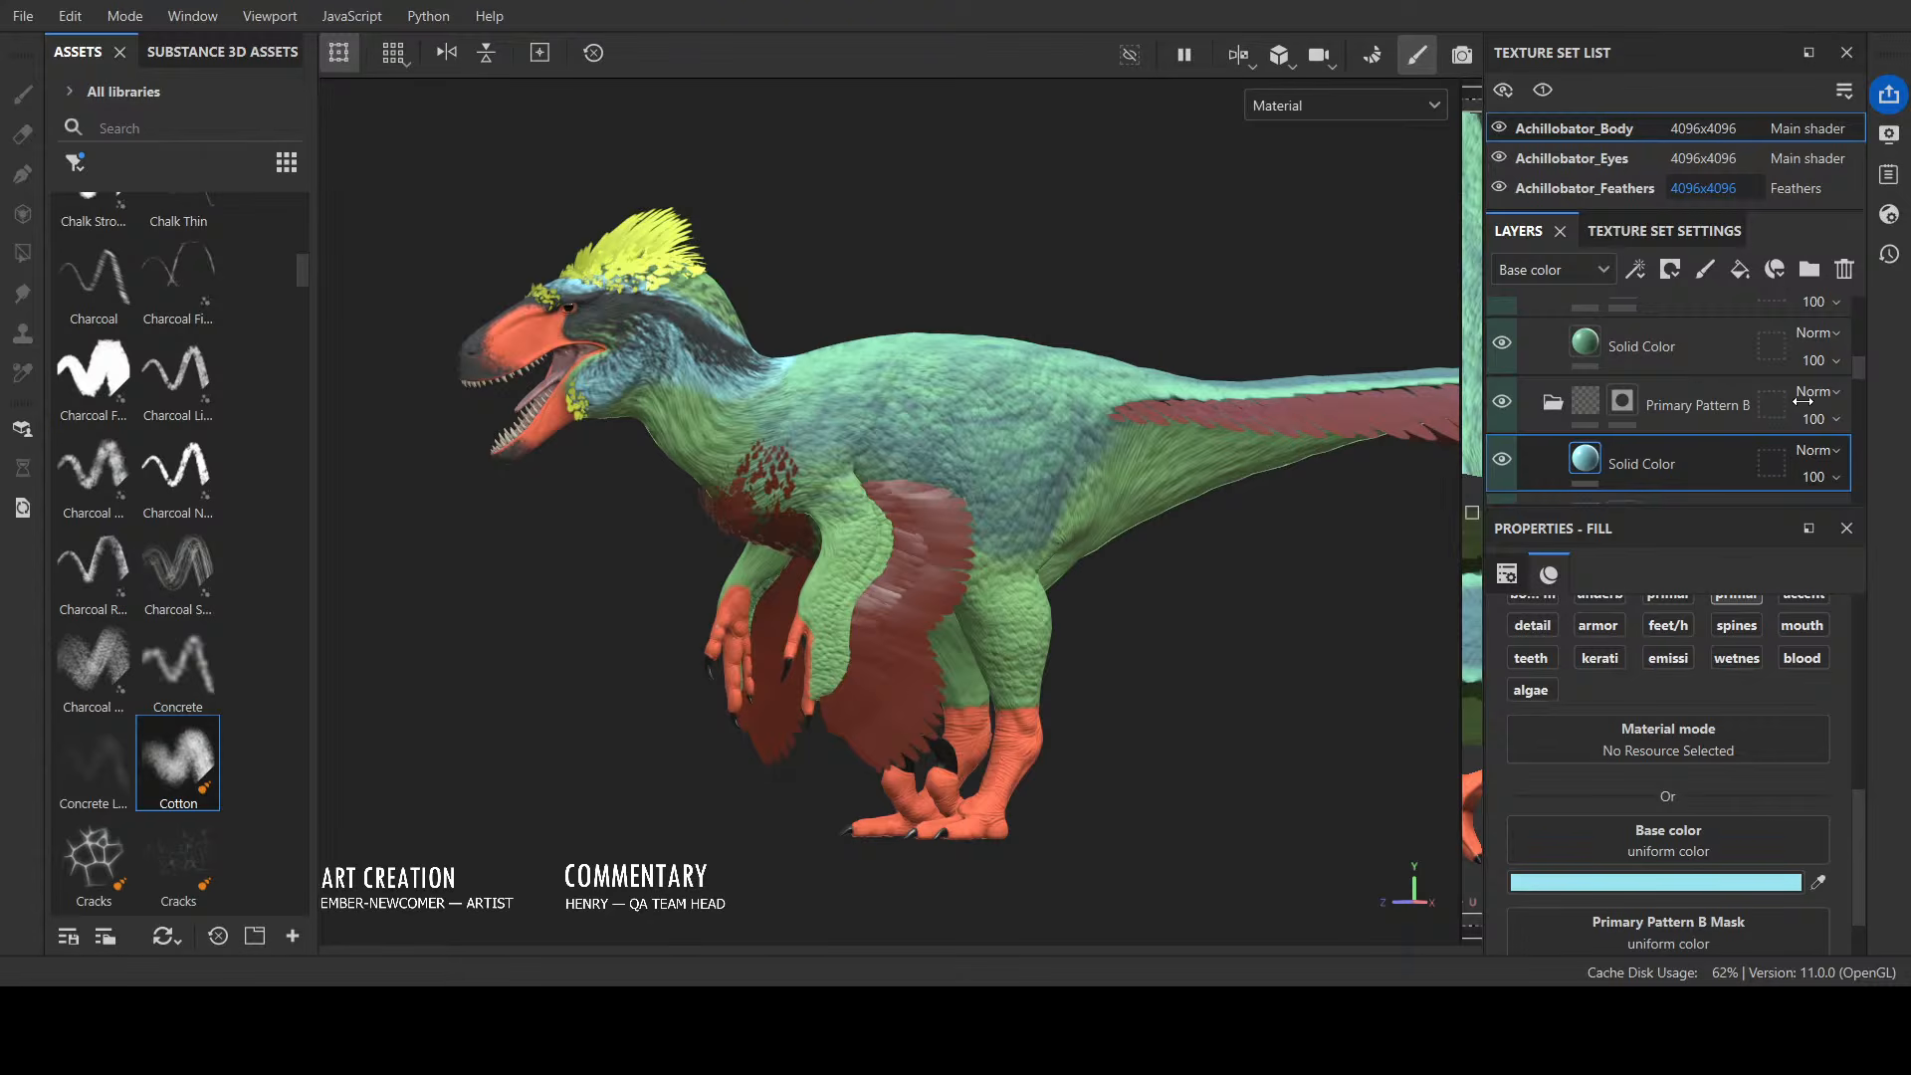
key(ctrl+z)
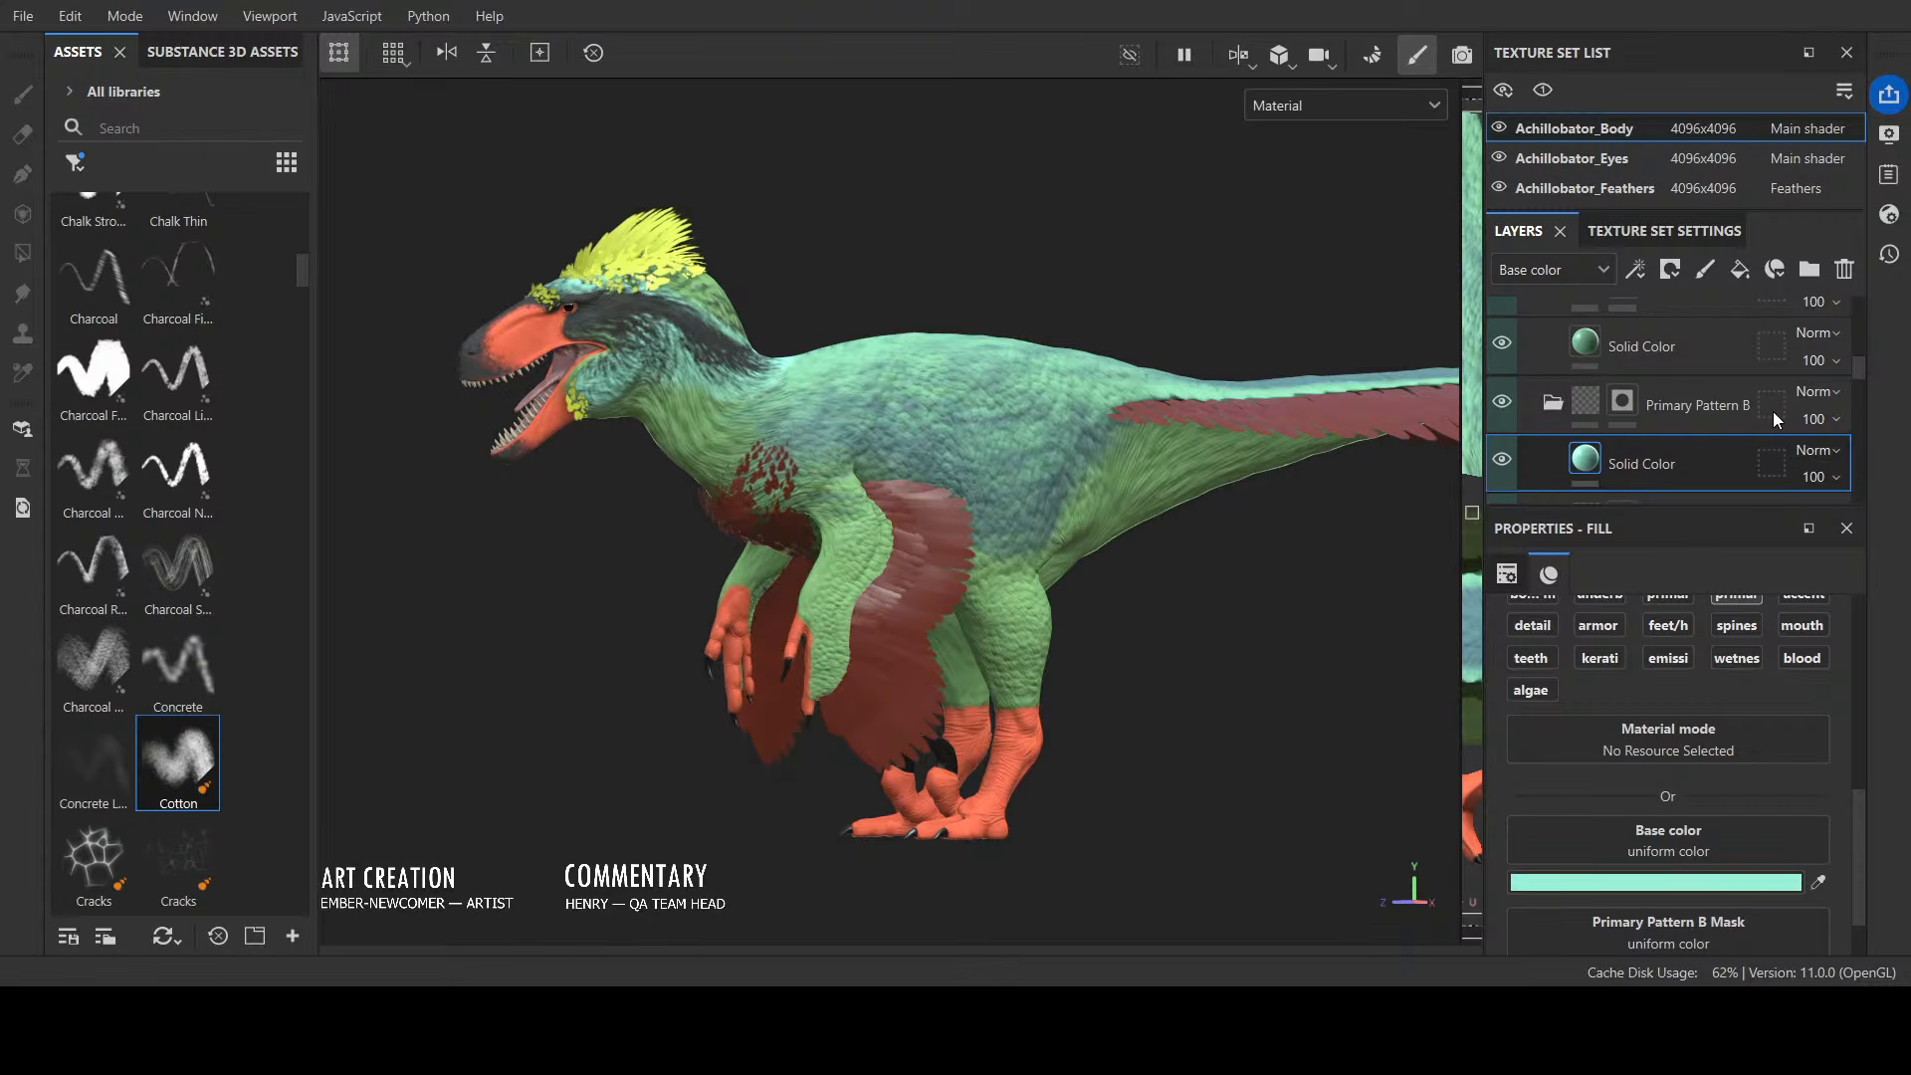
key(ctrl+y)
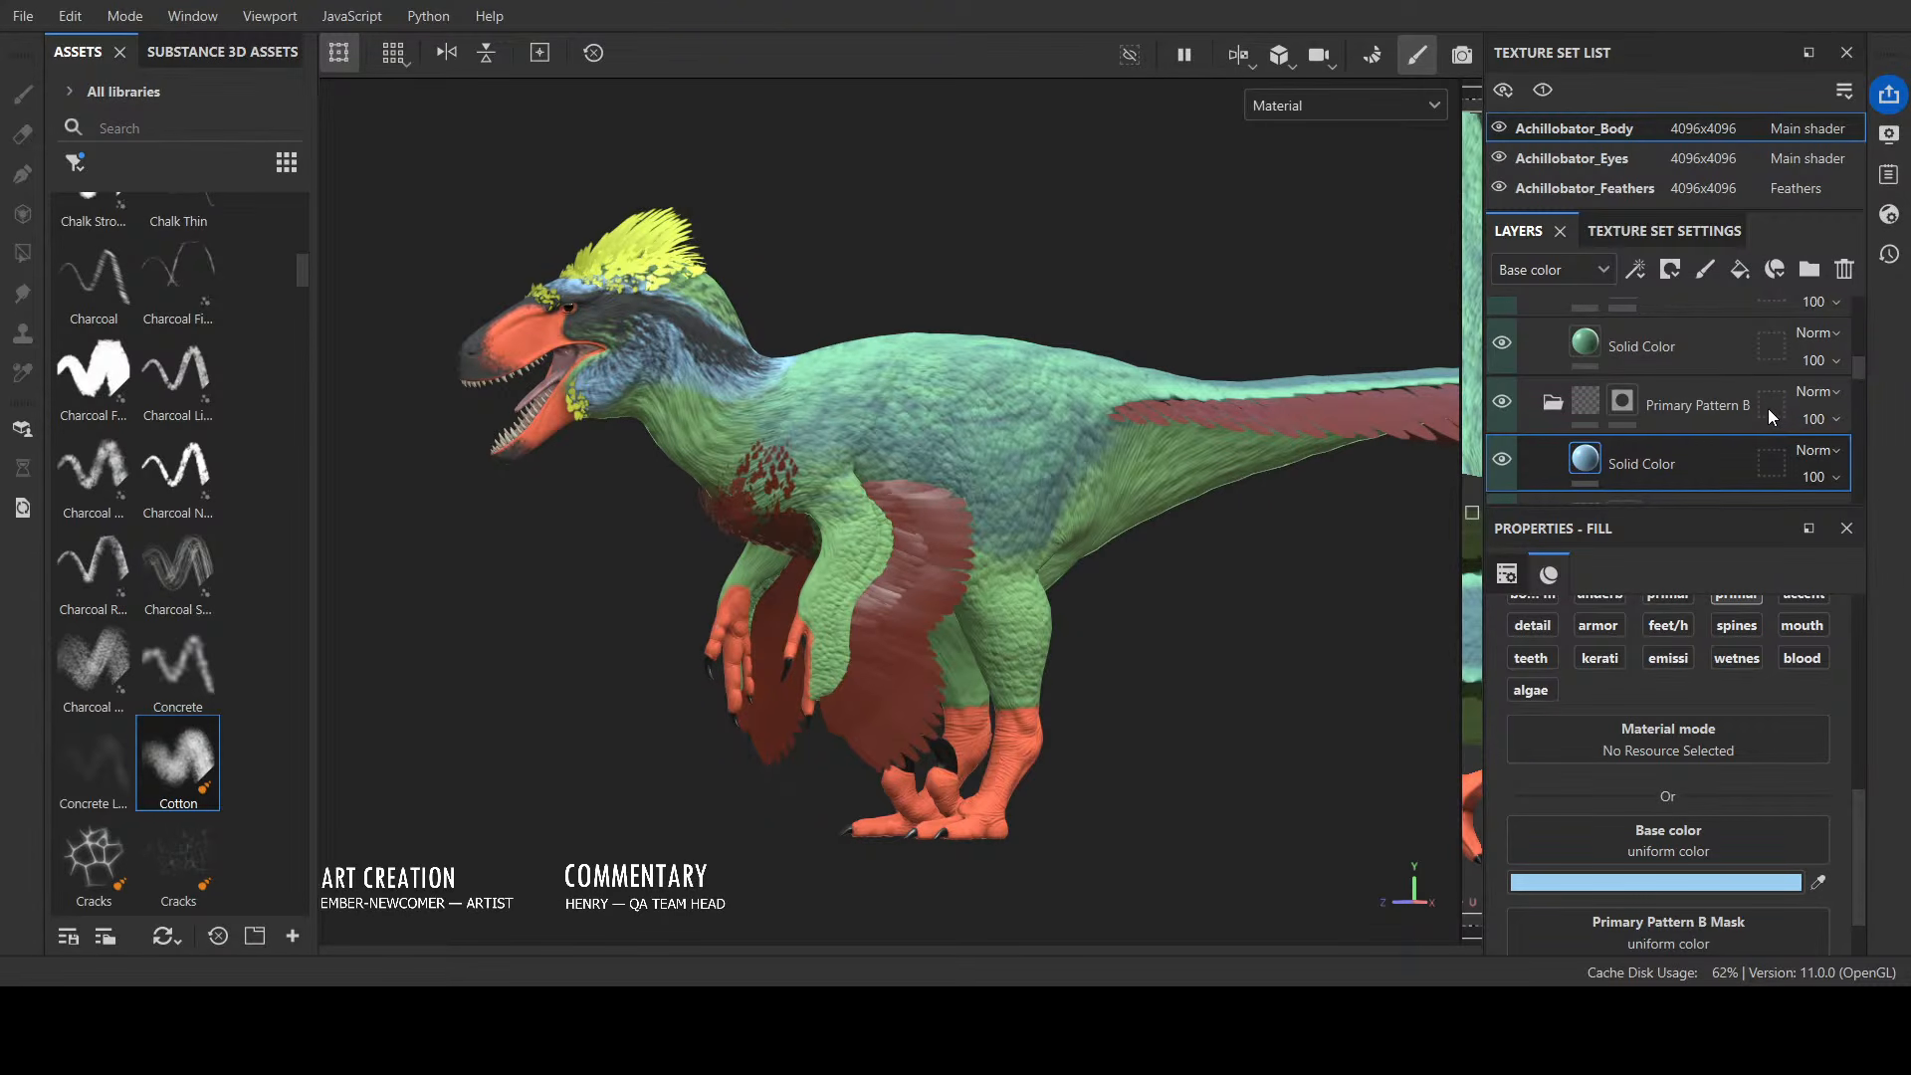
key(ctrl+z)
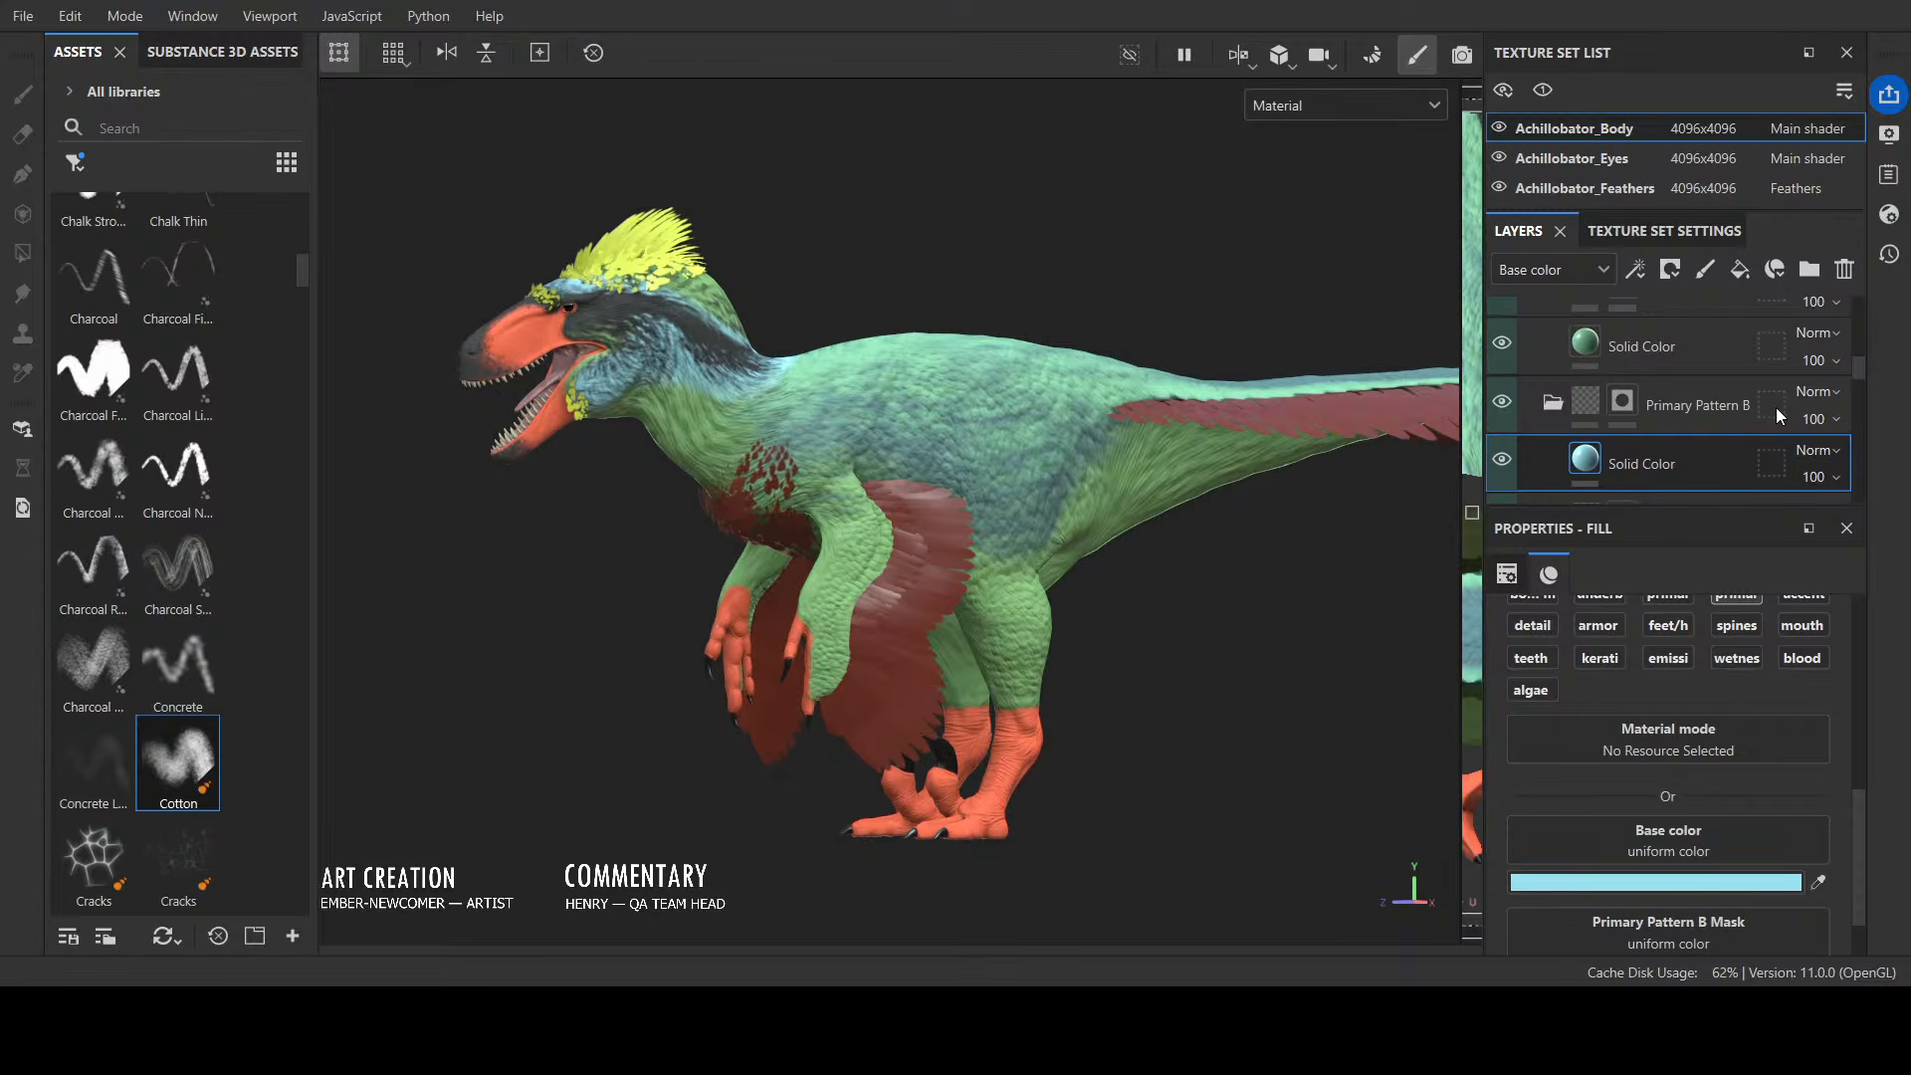
key(ctrl+z)
key(ctrl+y)
click(894, 248)
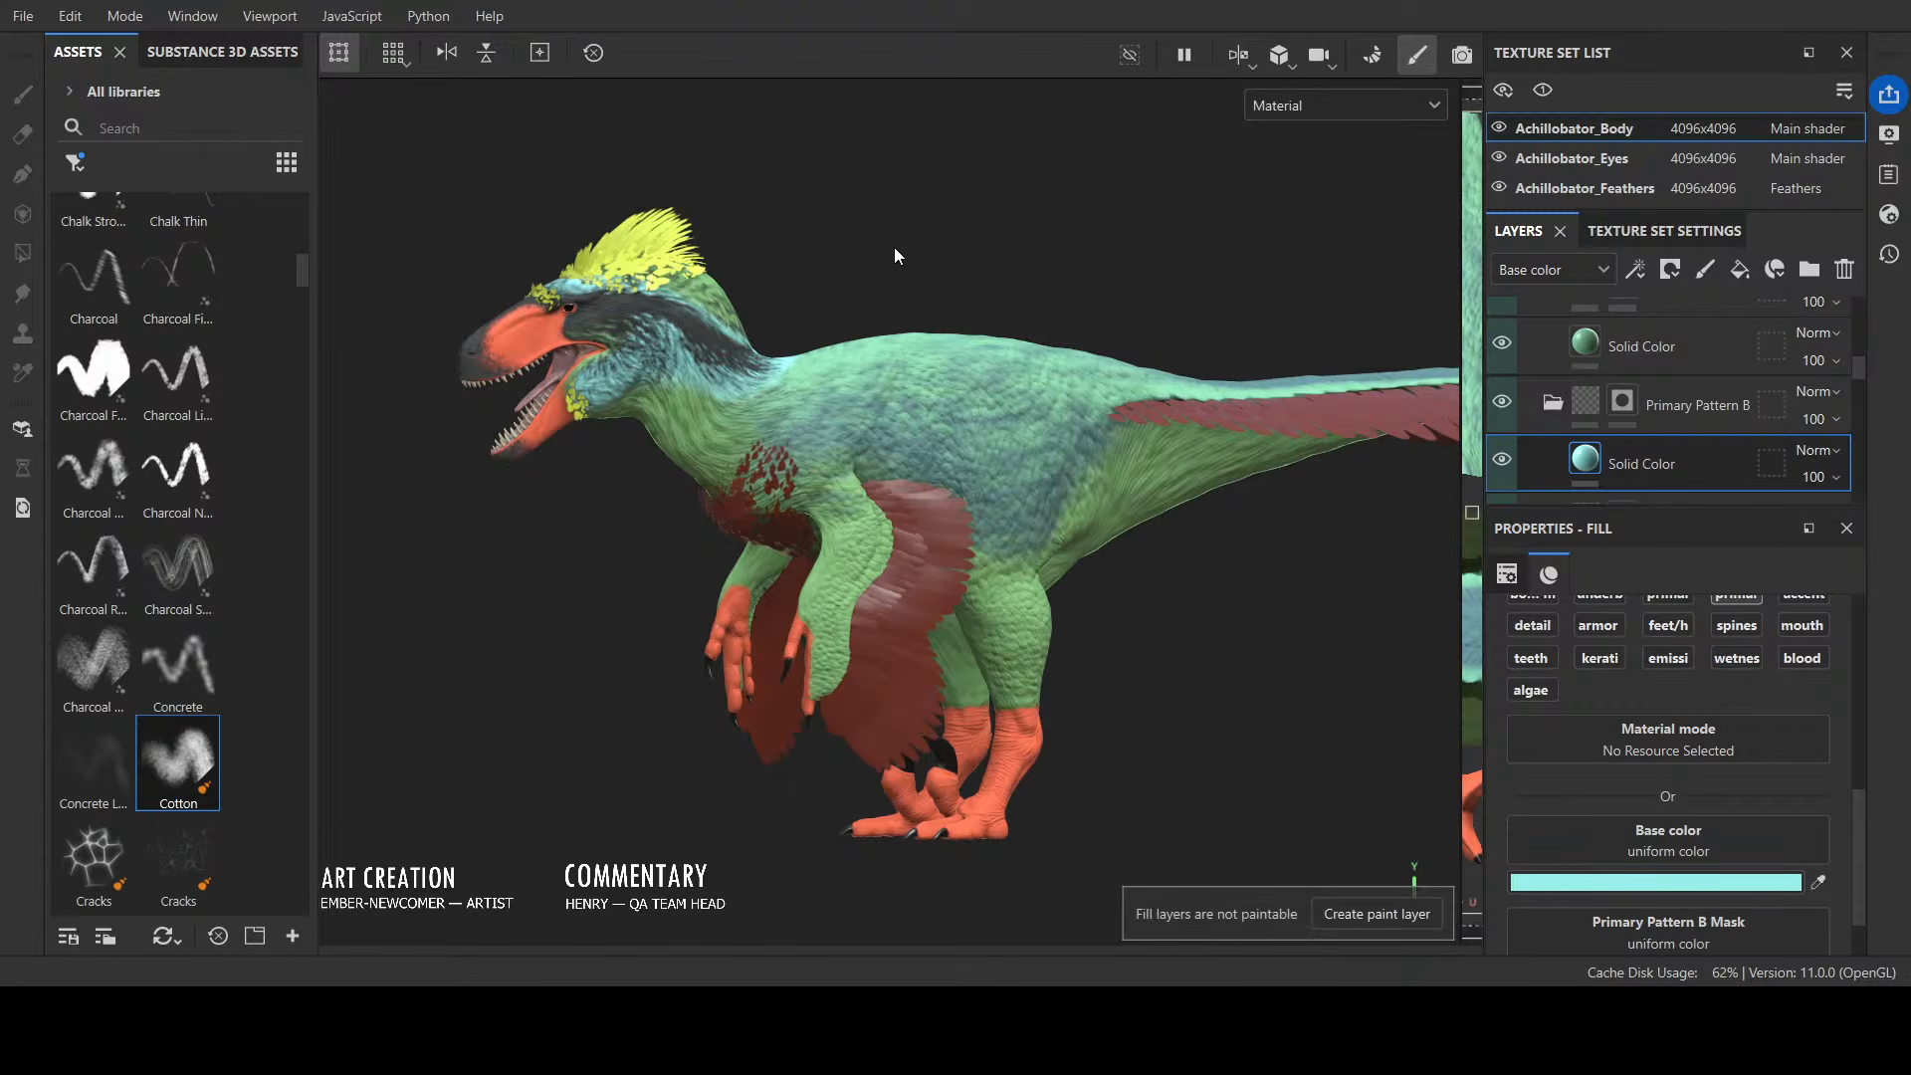
Step: Return to Primary Pattern B's mask and compare the aqua head and neck color with the earlier yellow version
click(1622, 400)
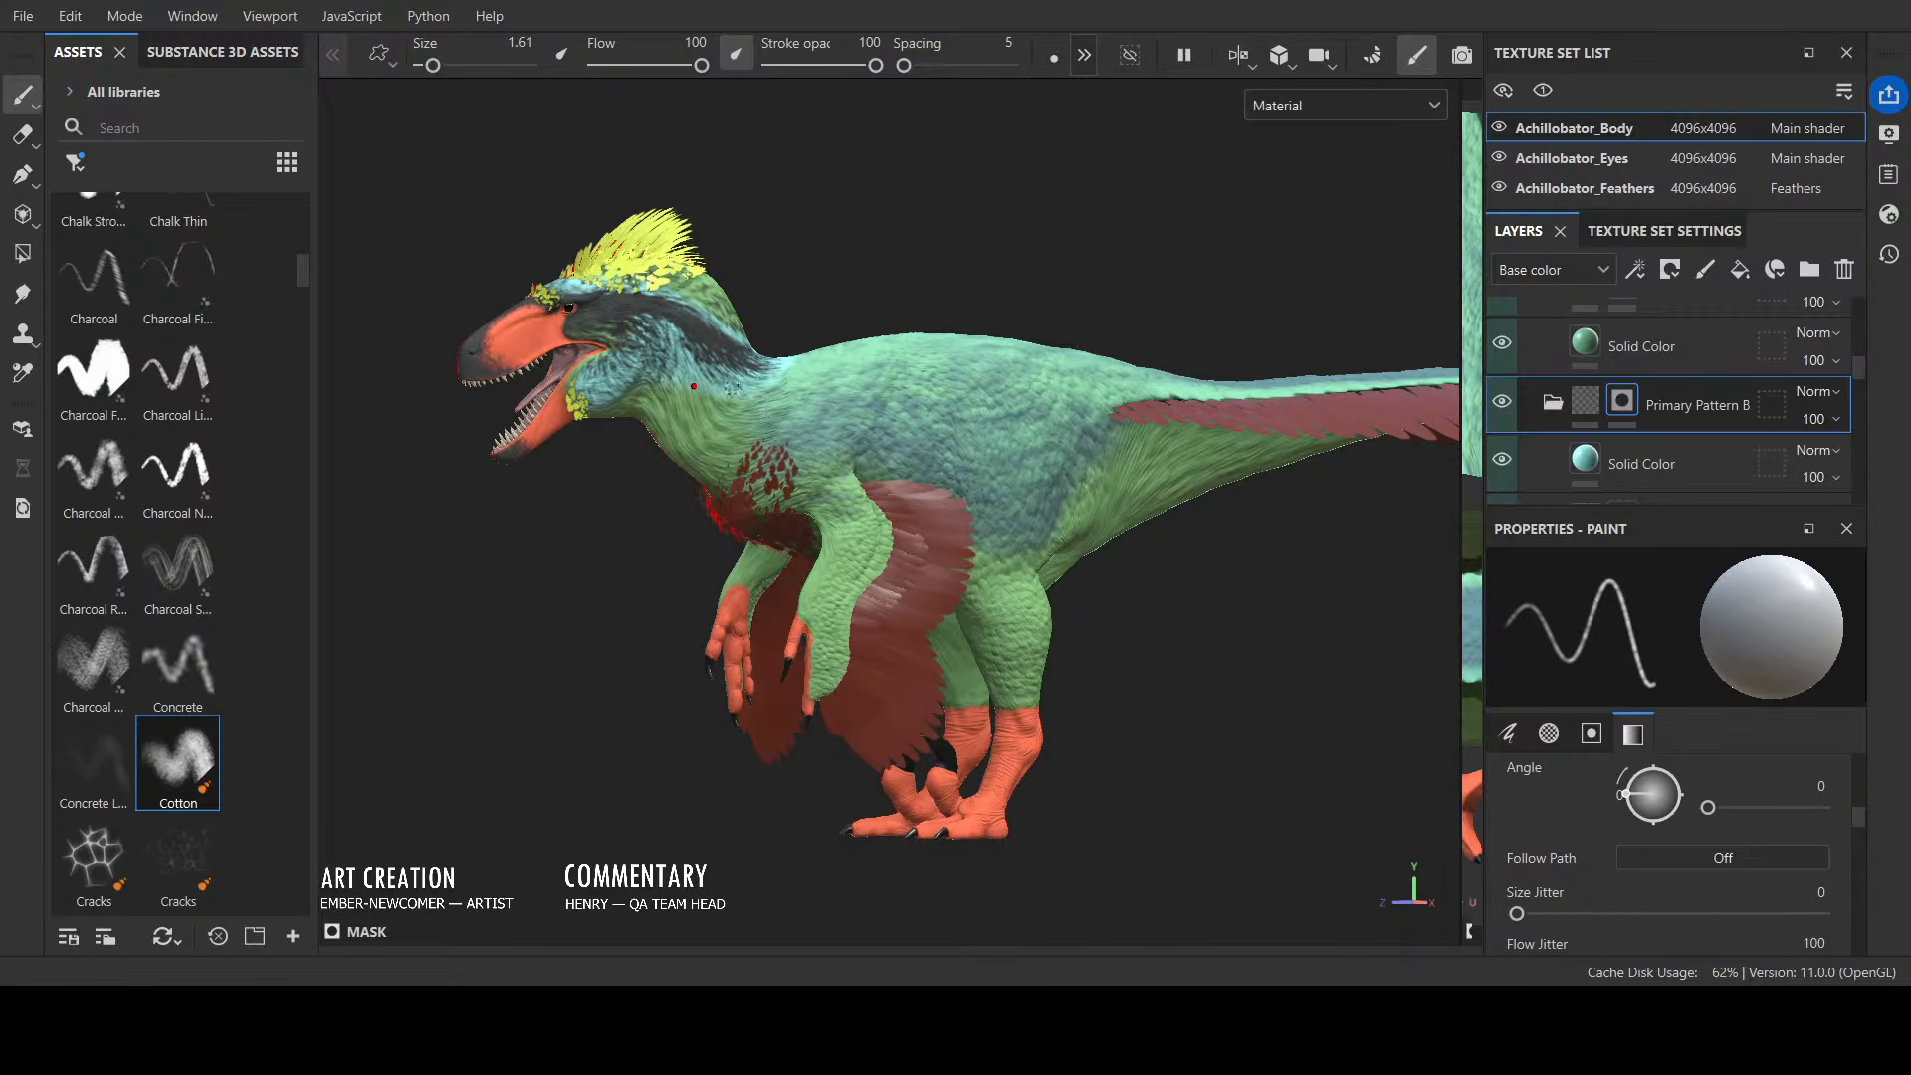
mouse_move(732, 387)
mouse_down()
mouse_move(746, 398)
mouse_move(713, 441)
mouse_move(735, 424)
mouse_move(714, 402)
mouse_move(719, 428)
mouse_move(752, 319)
mouse_up()
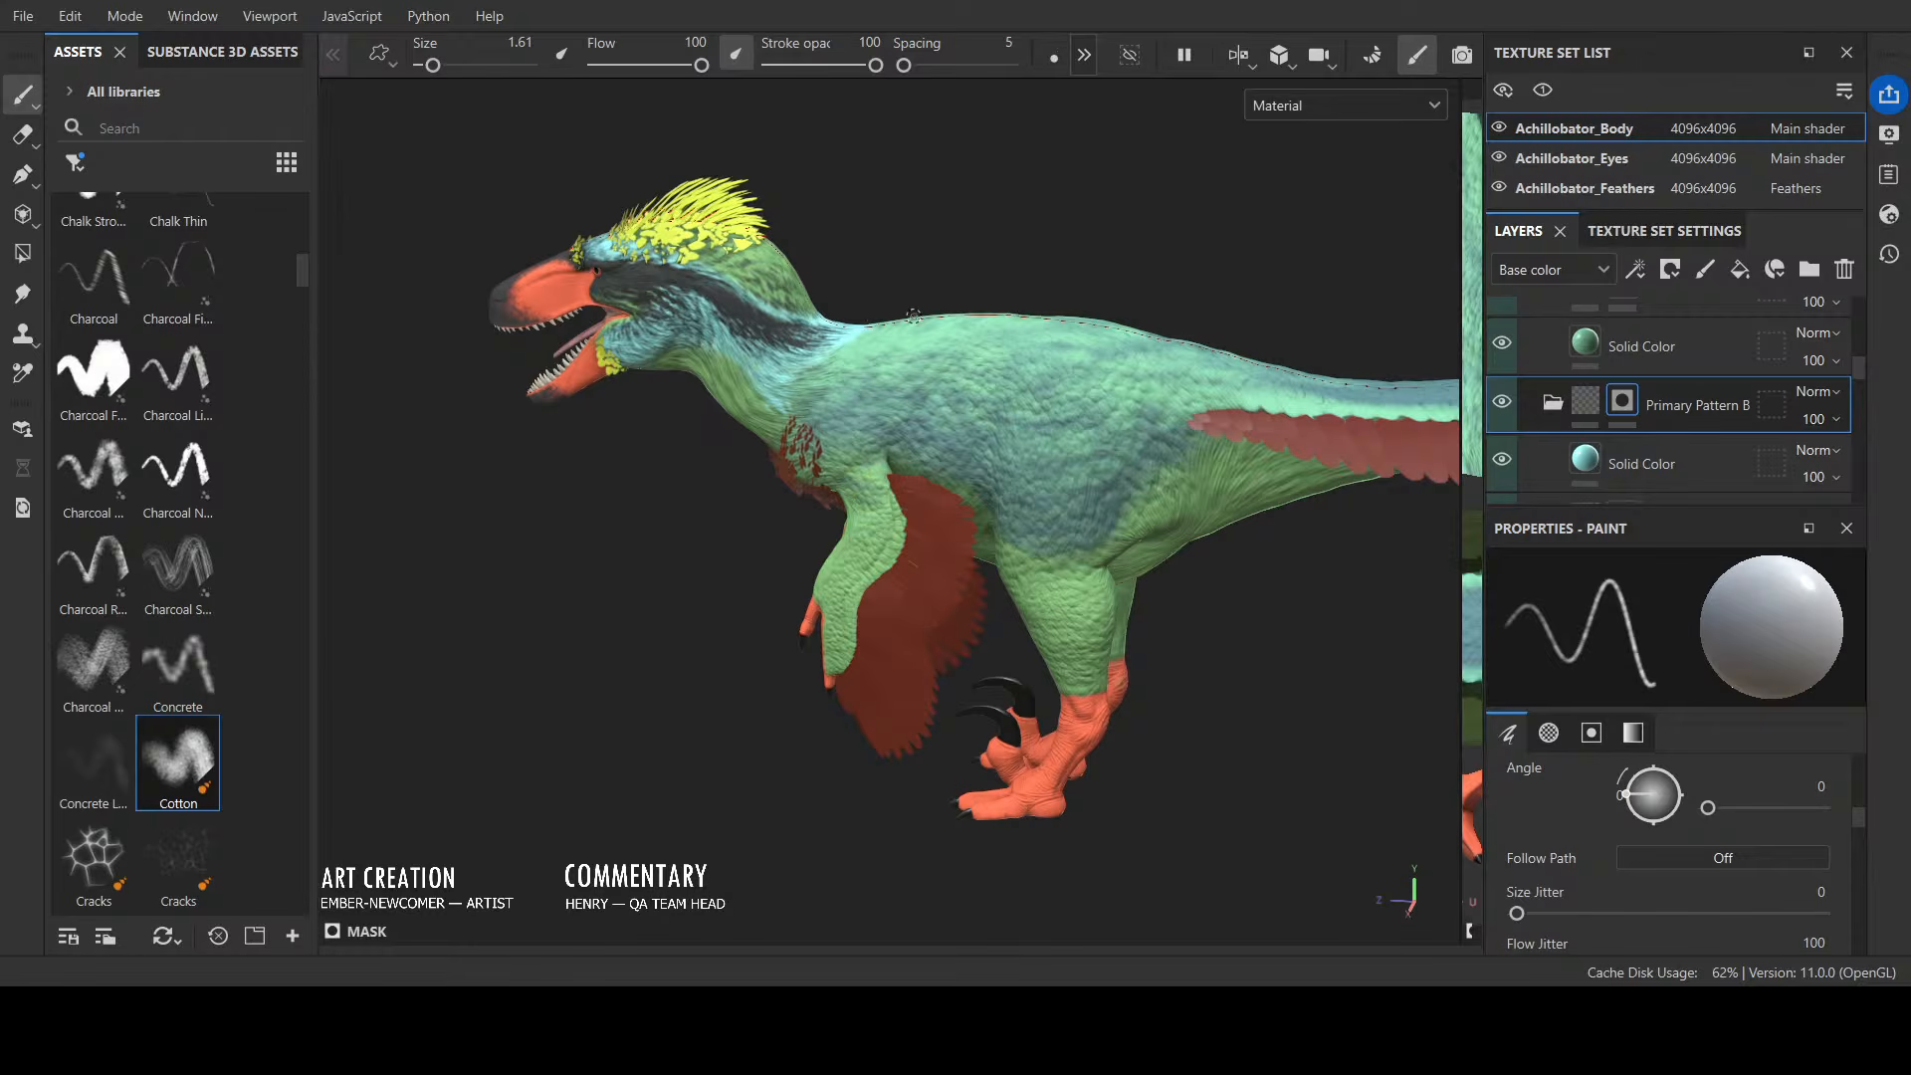
key(ctrl)
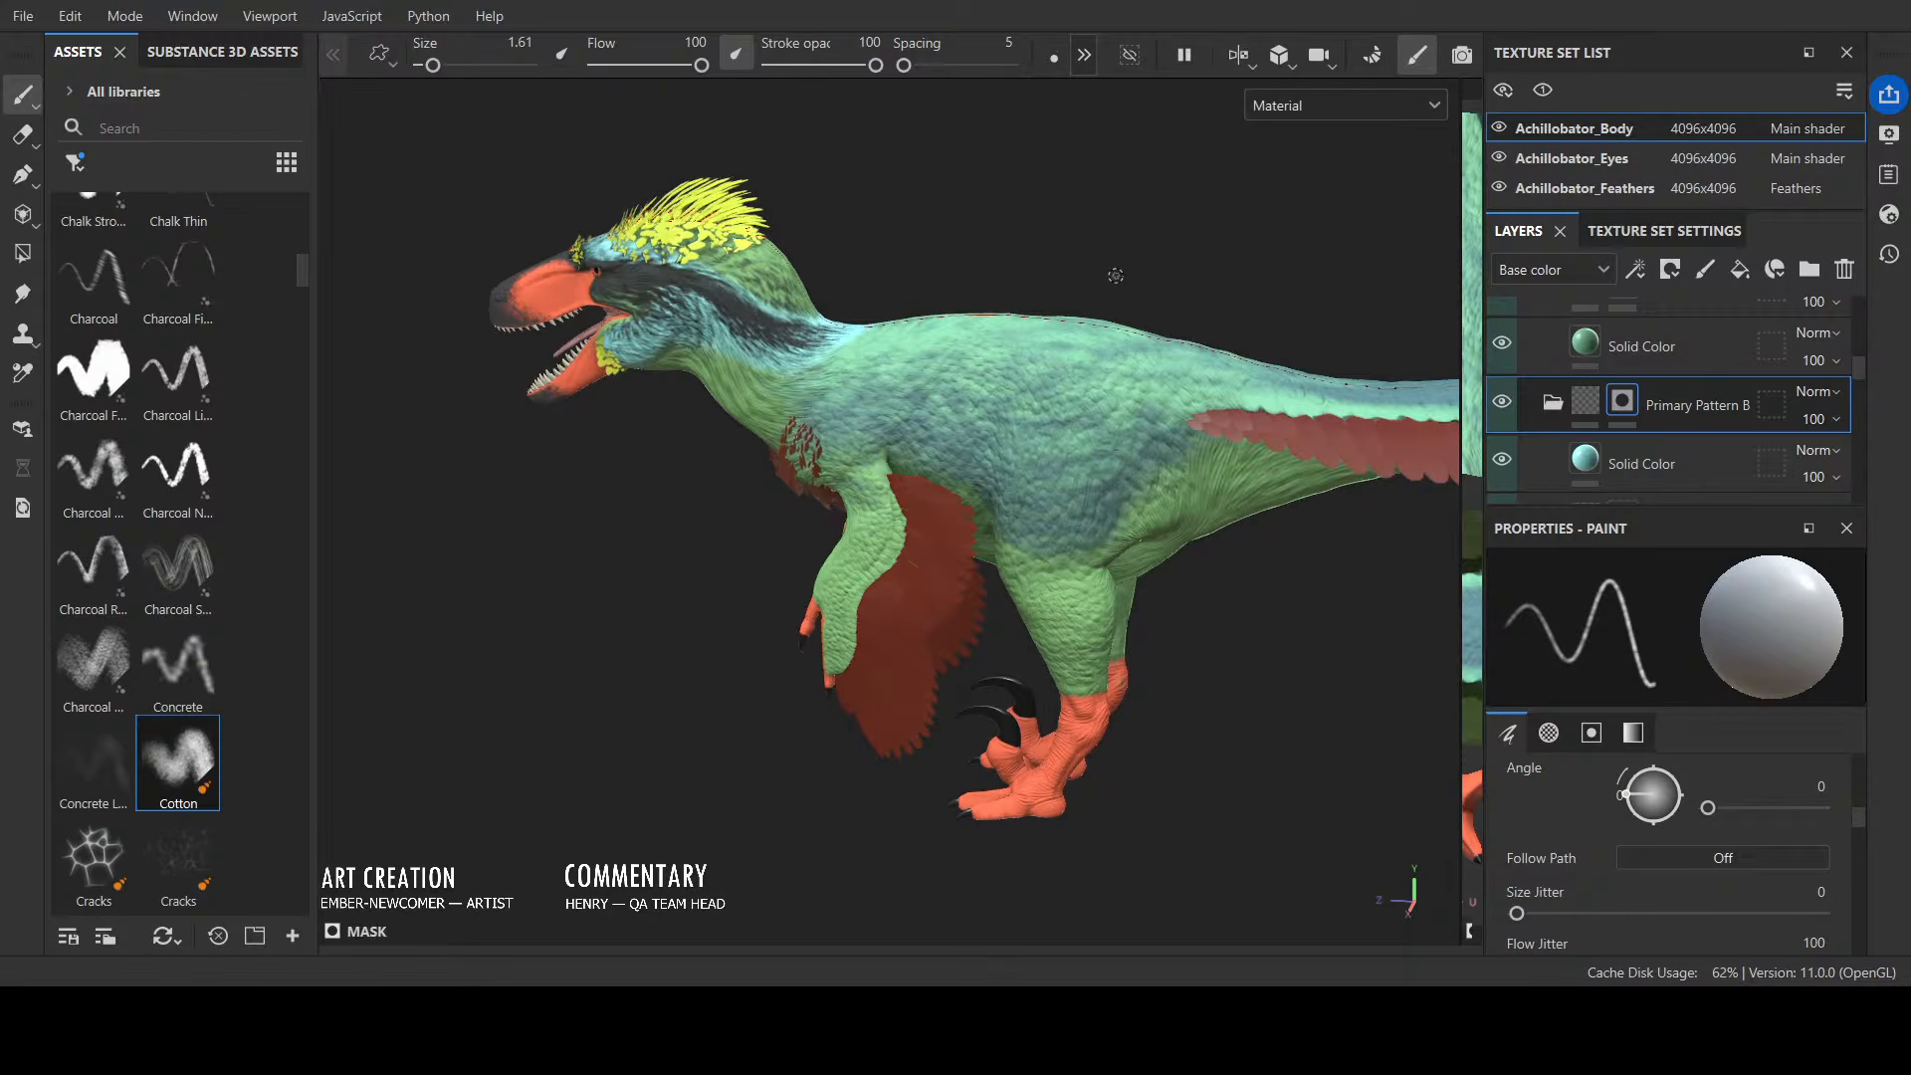
key(ctrl+z)
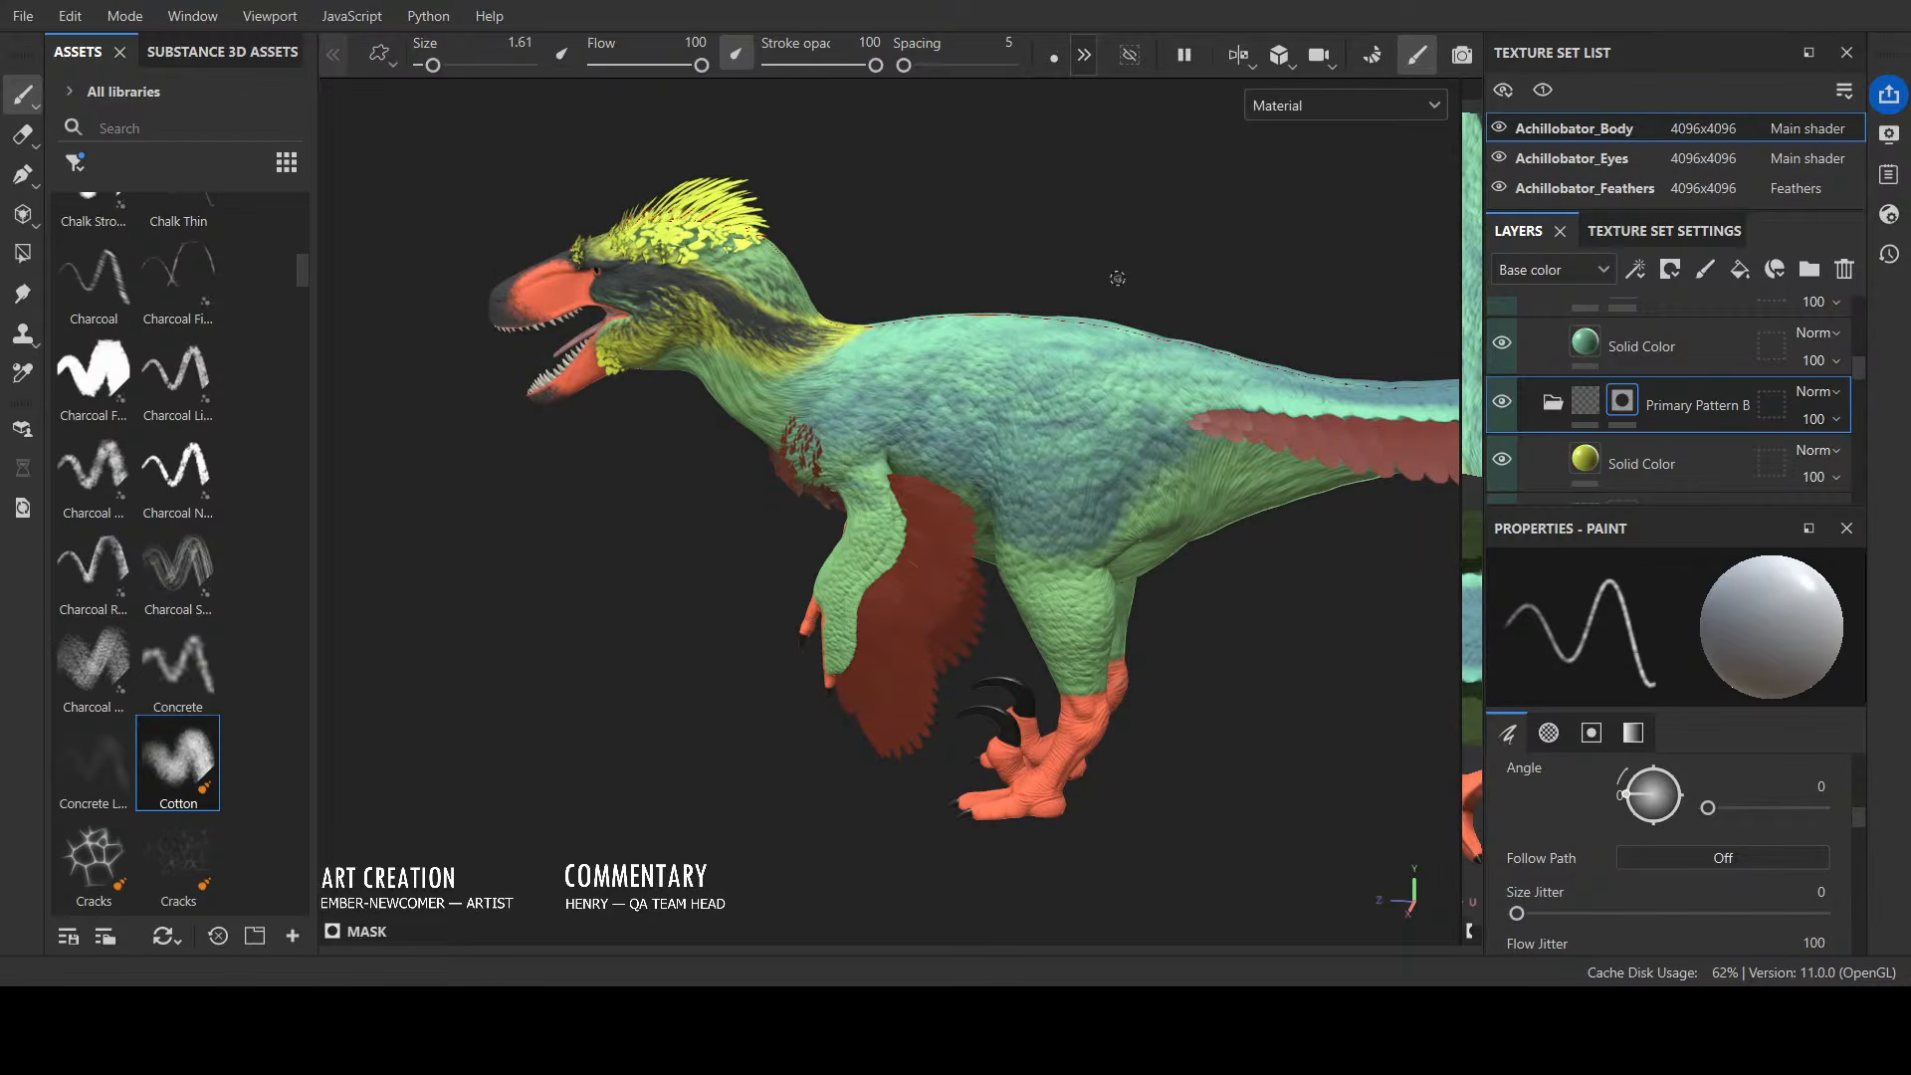
key(ctrl+z)
key(ctrl+y)
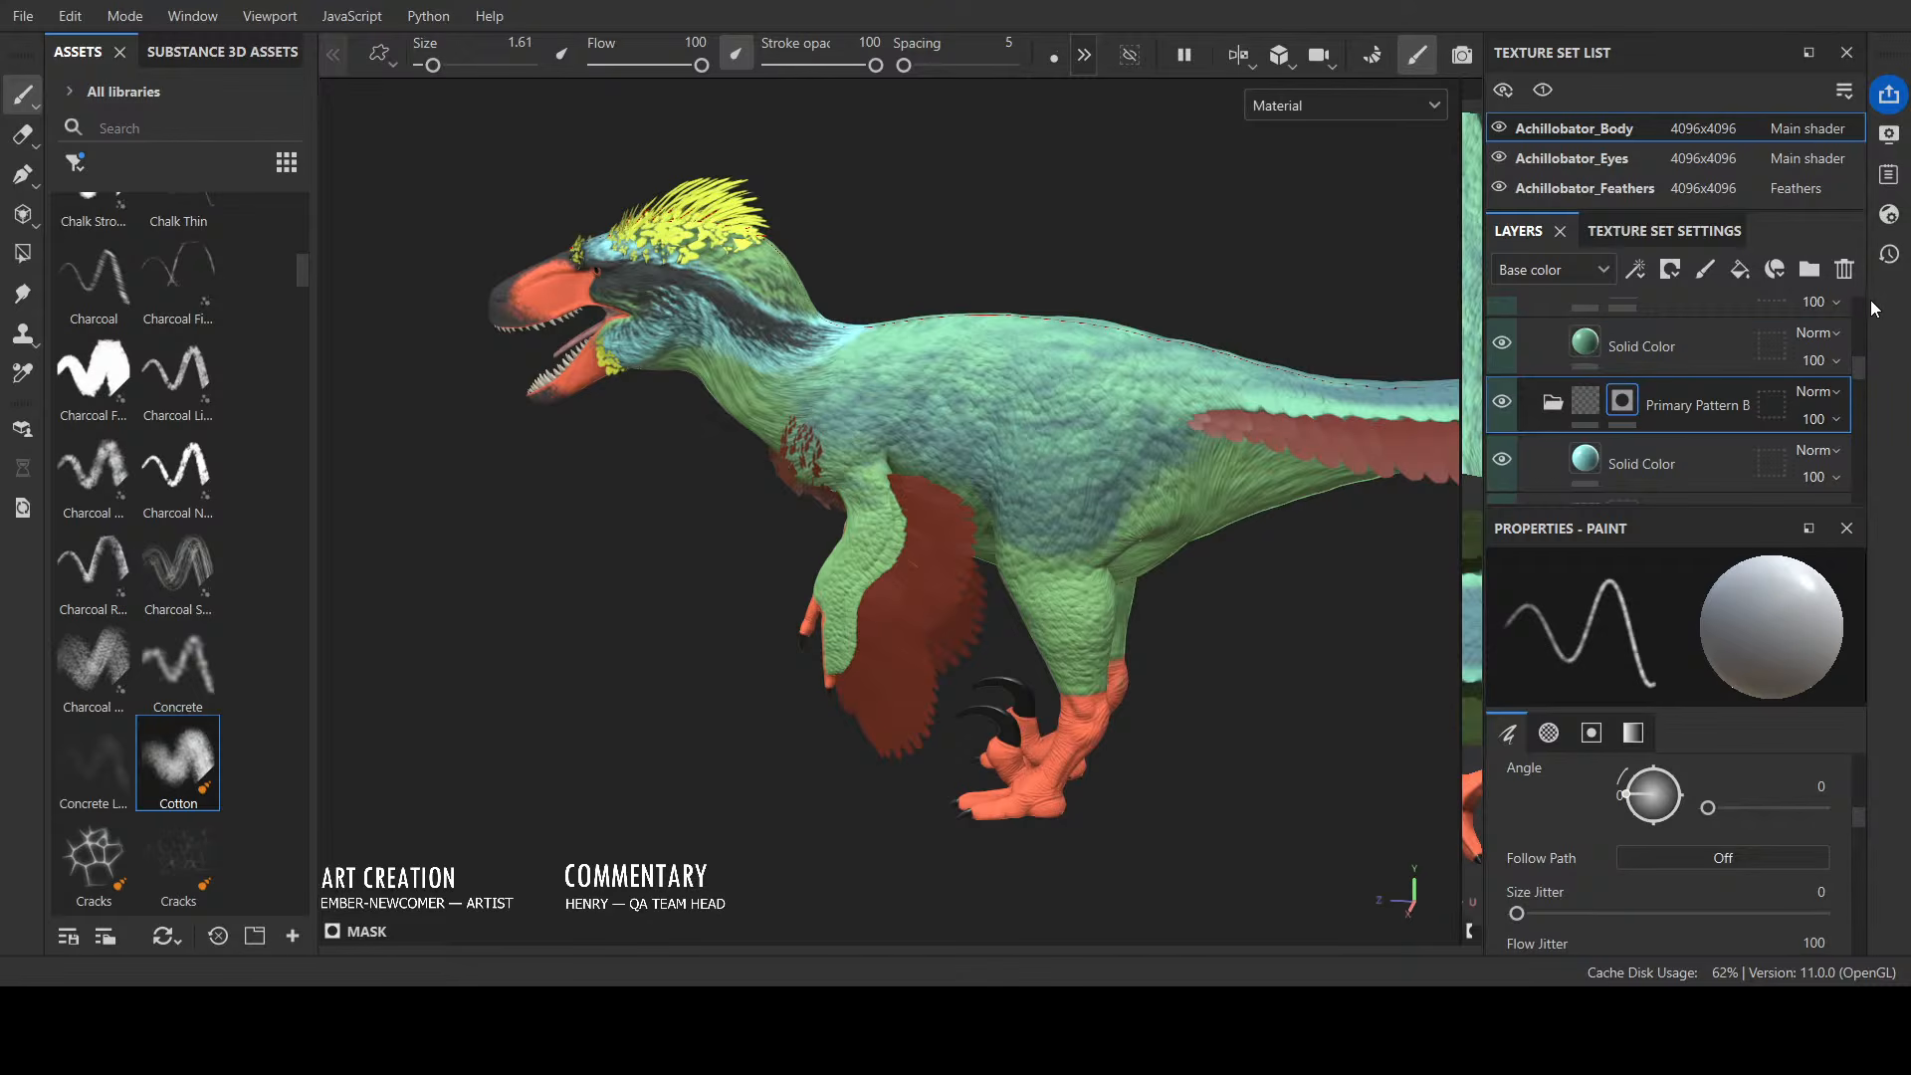
Step: Select Primary Pattern A's mask and examine how the neck and back patterns meet from several angles
scroll(1656, 388, up, 3)
click(1626, 434)
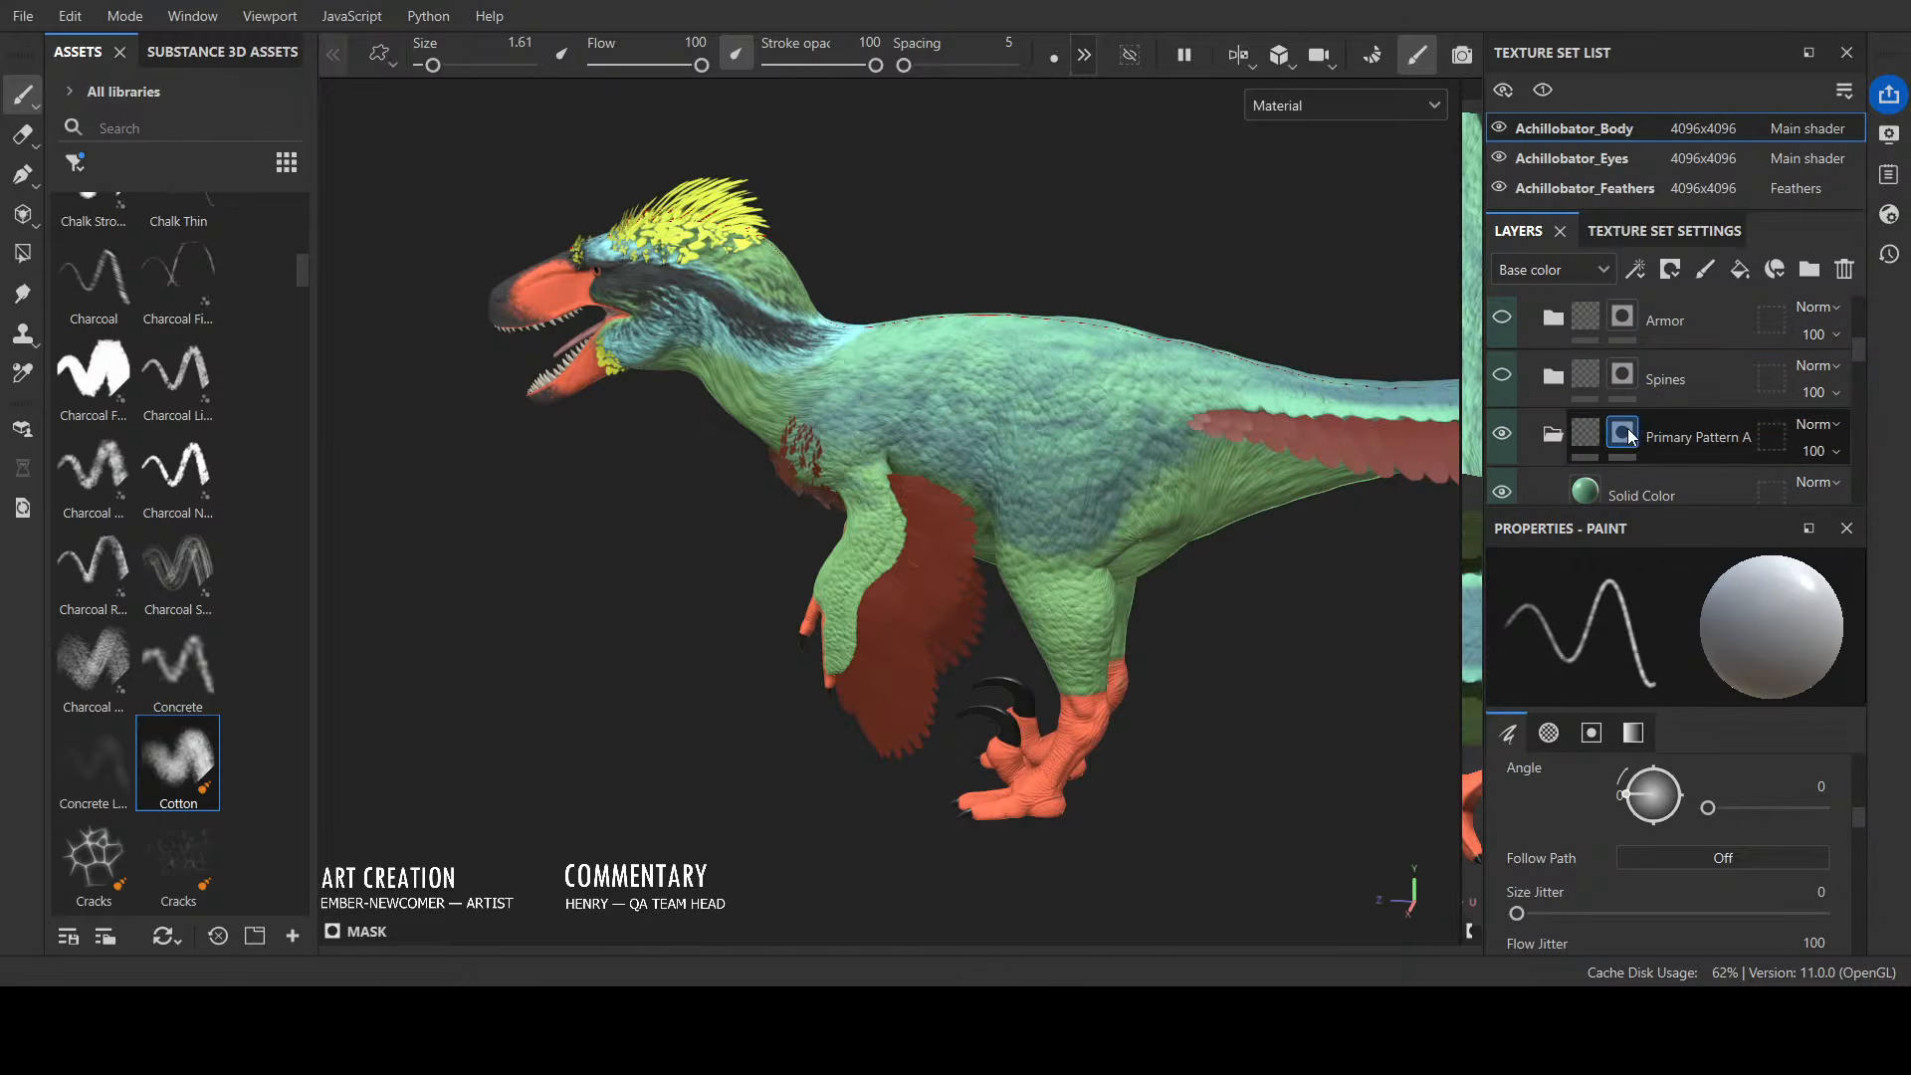
scroll(490, 553, up, 2)
alt+drag(490, 554, 583, 523)
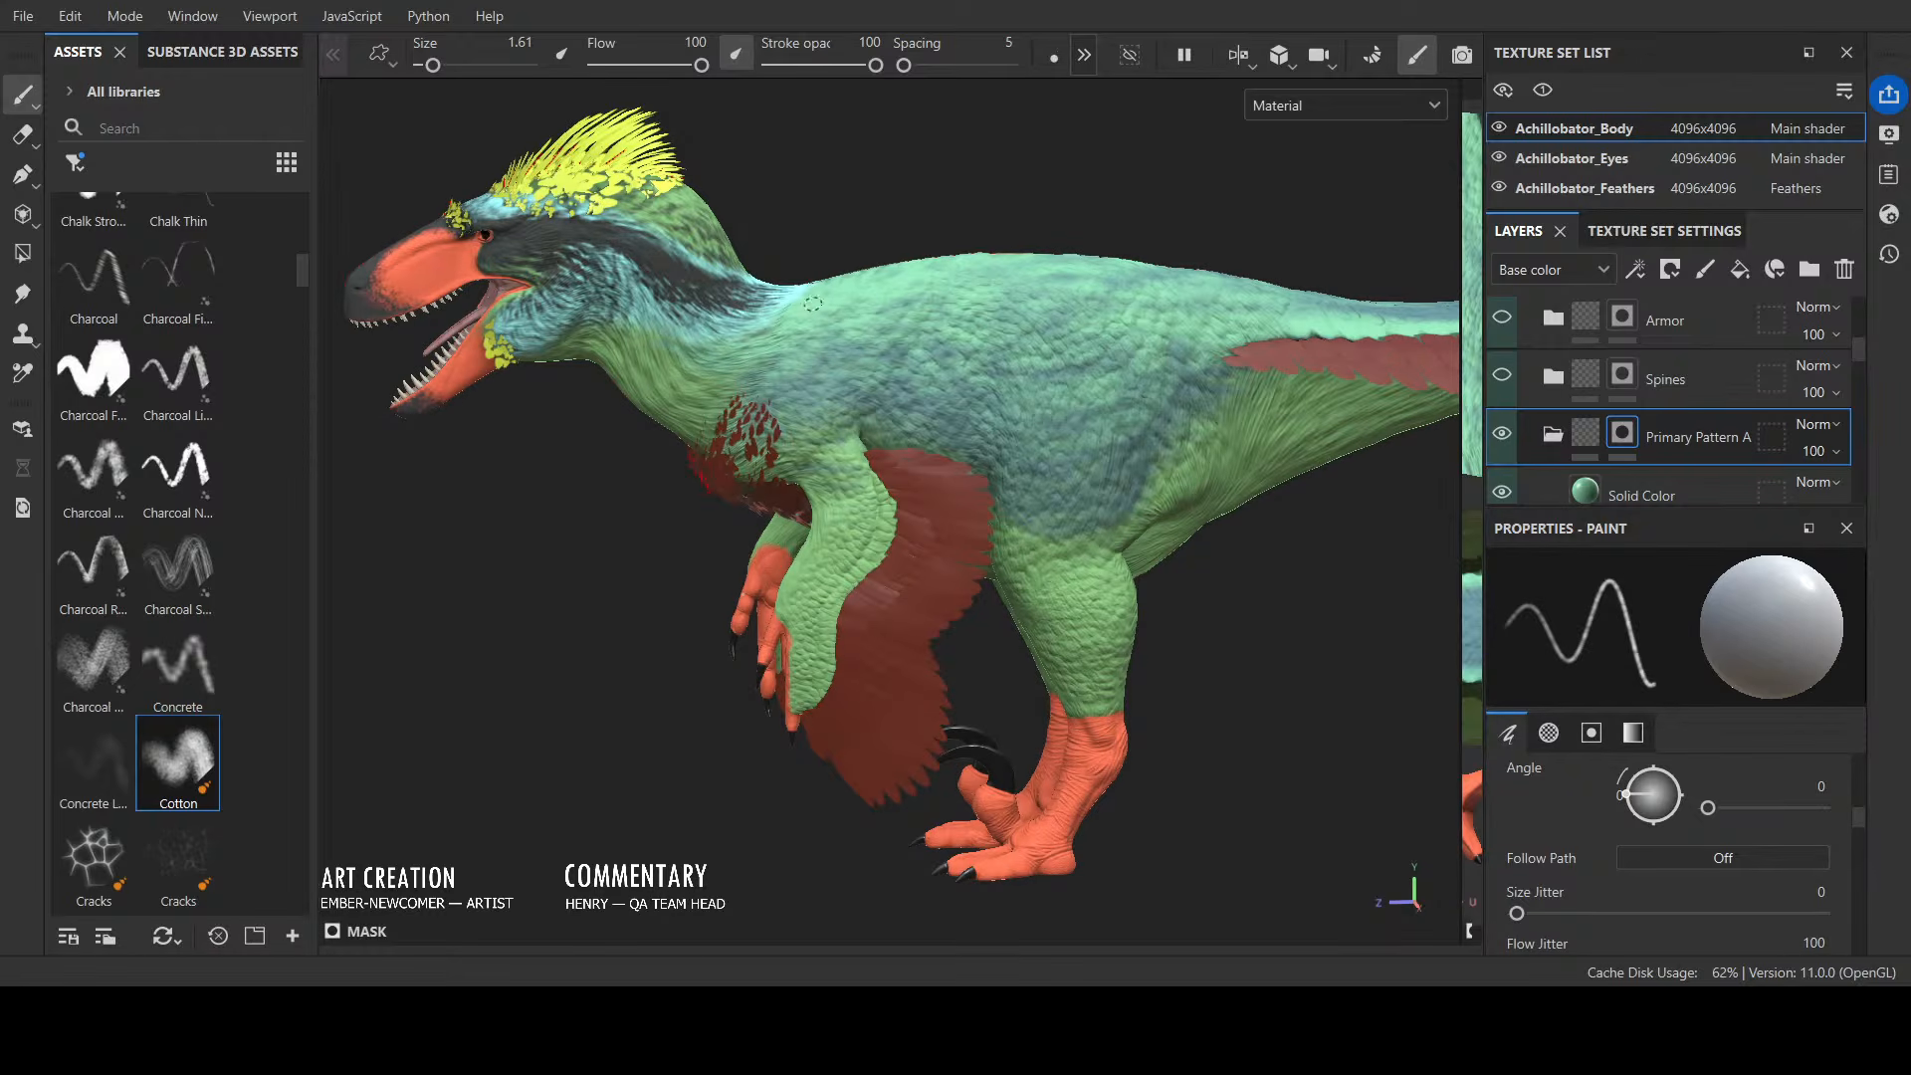
alt+drag(806, 298, 1015, 322)
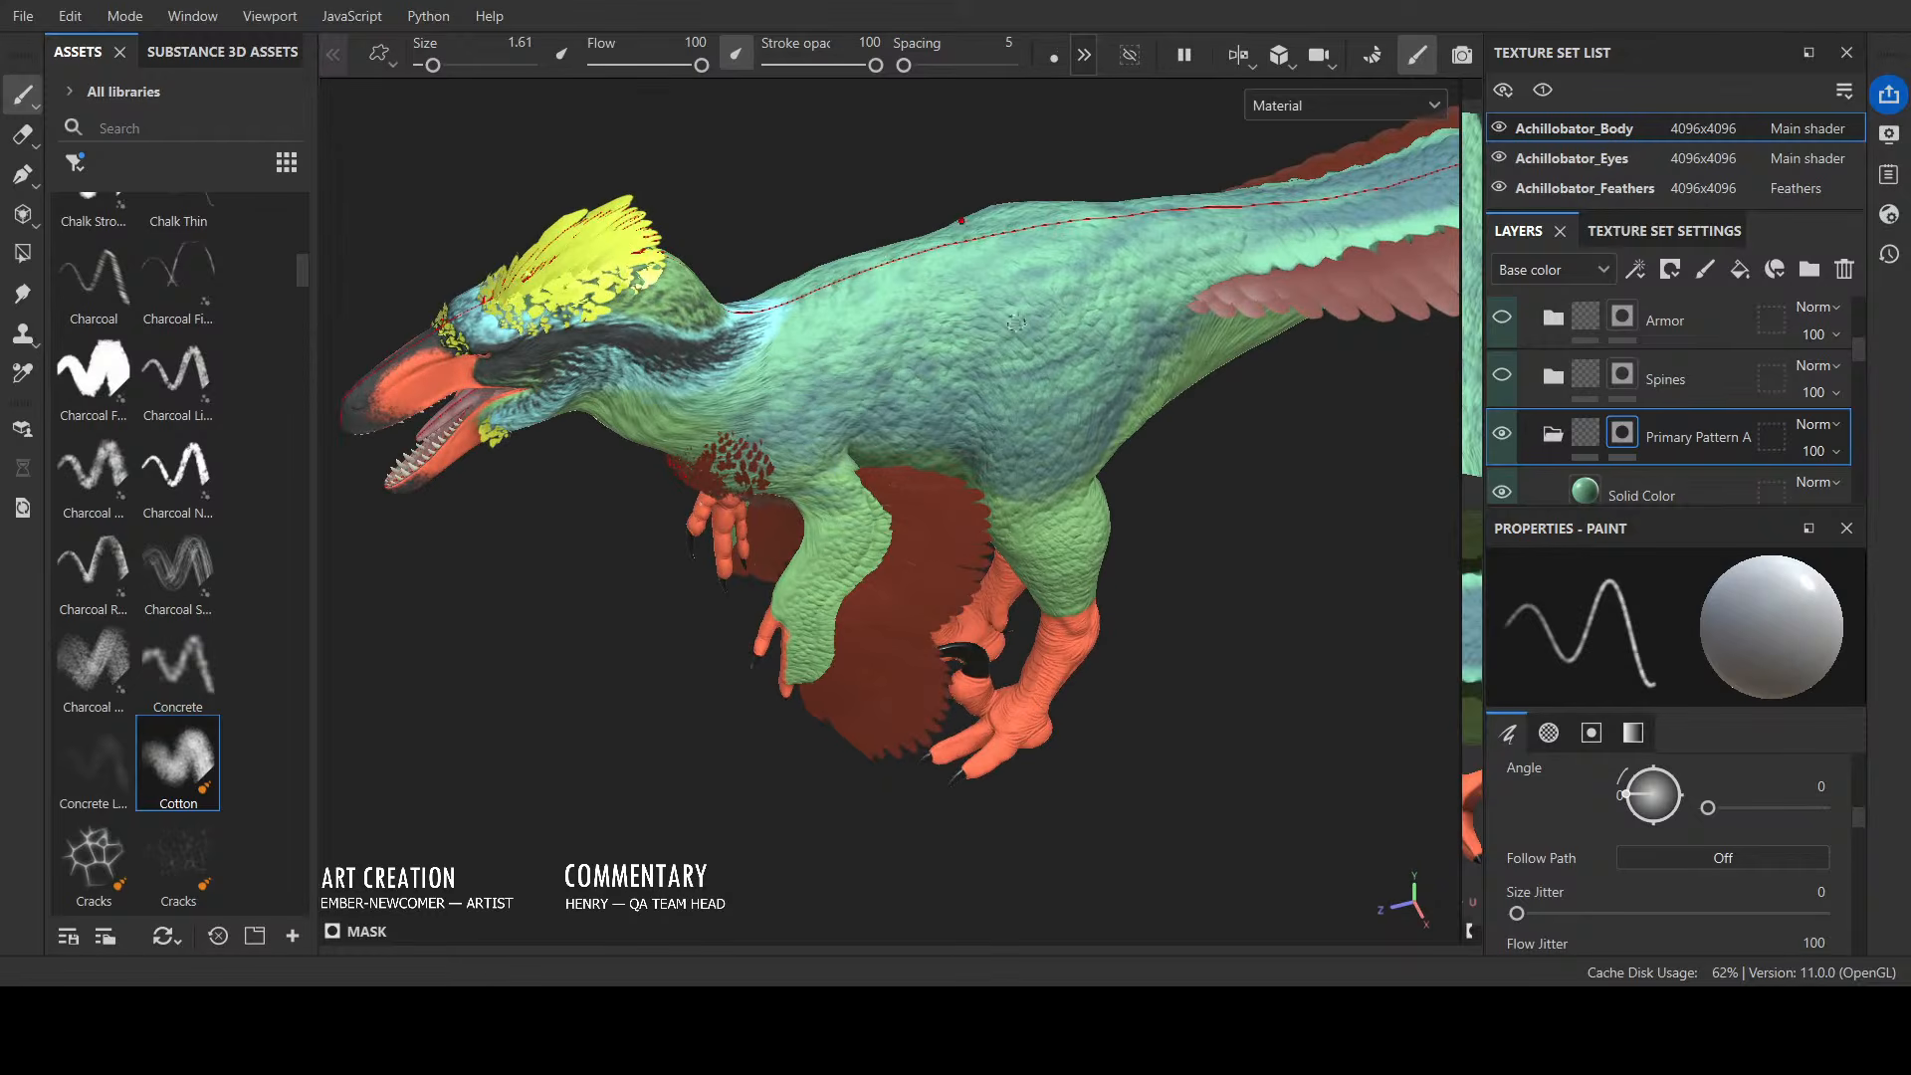
mouse_move(906, 234)
alt+mouse_down()
mouse_move(775, 191)
mouse_move(696, 482)
mouse_move(810, 448)
mouse_move(760, 509)
mouse_move(999, 439)
mouse_move(757, 617)
mouse_move(725, 466)
alt+mouse_up()
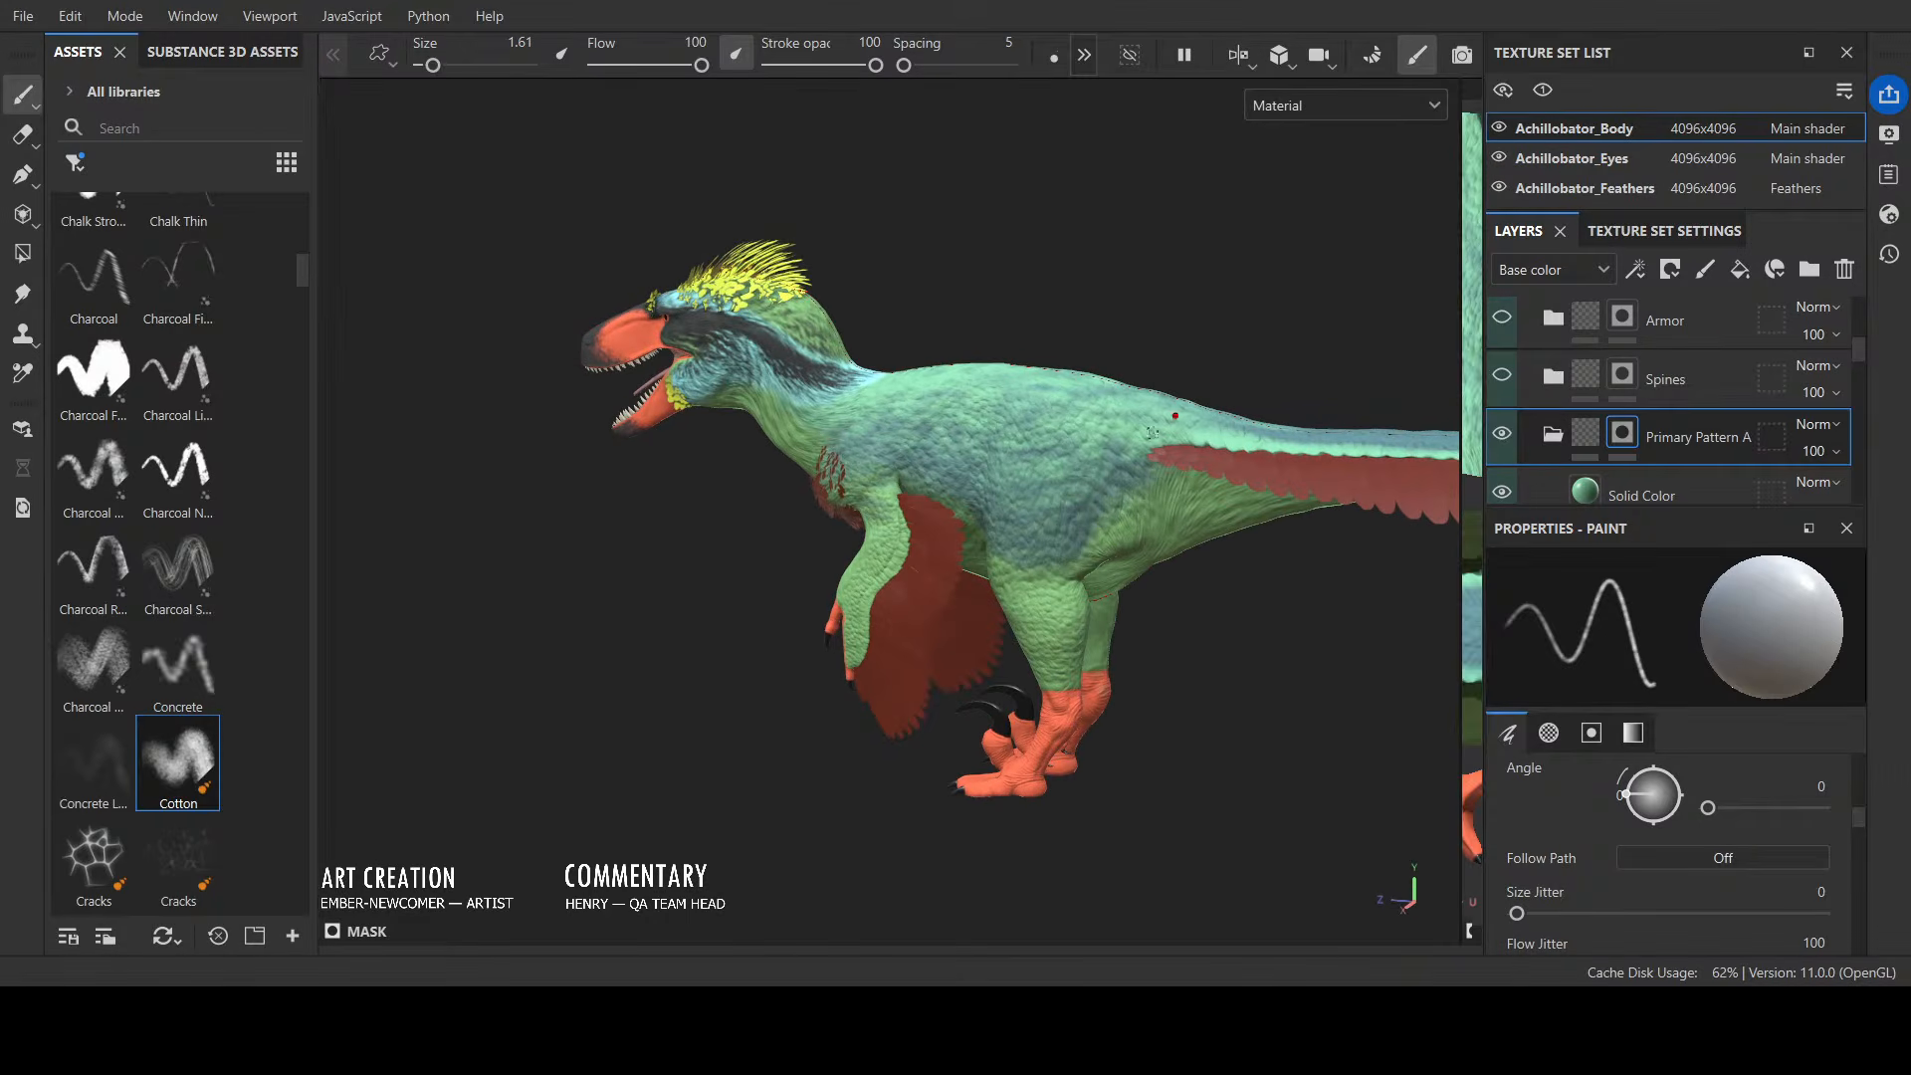
Step: Select Primary Pattern A's Solid Color layer and display only the base color channel on the model
click(1574, 495)
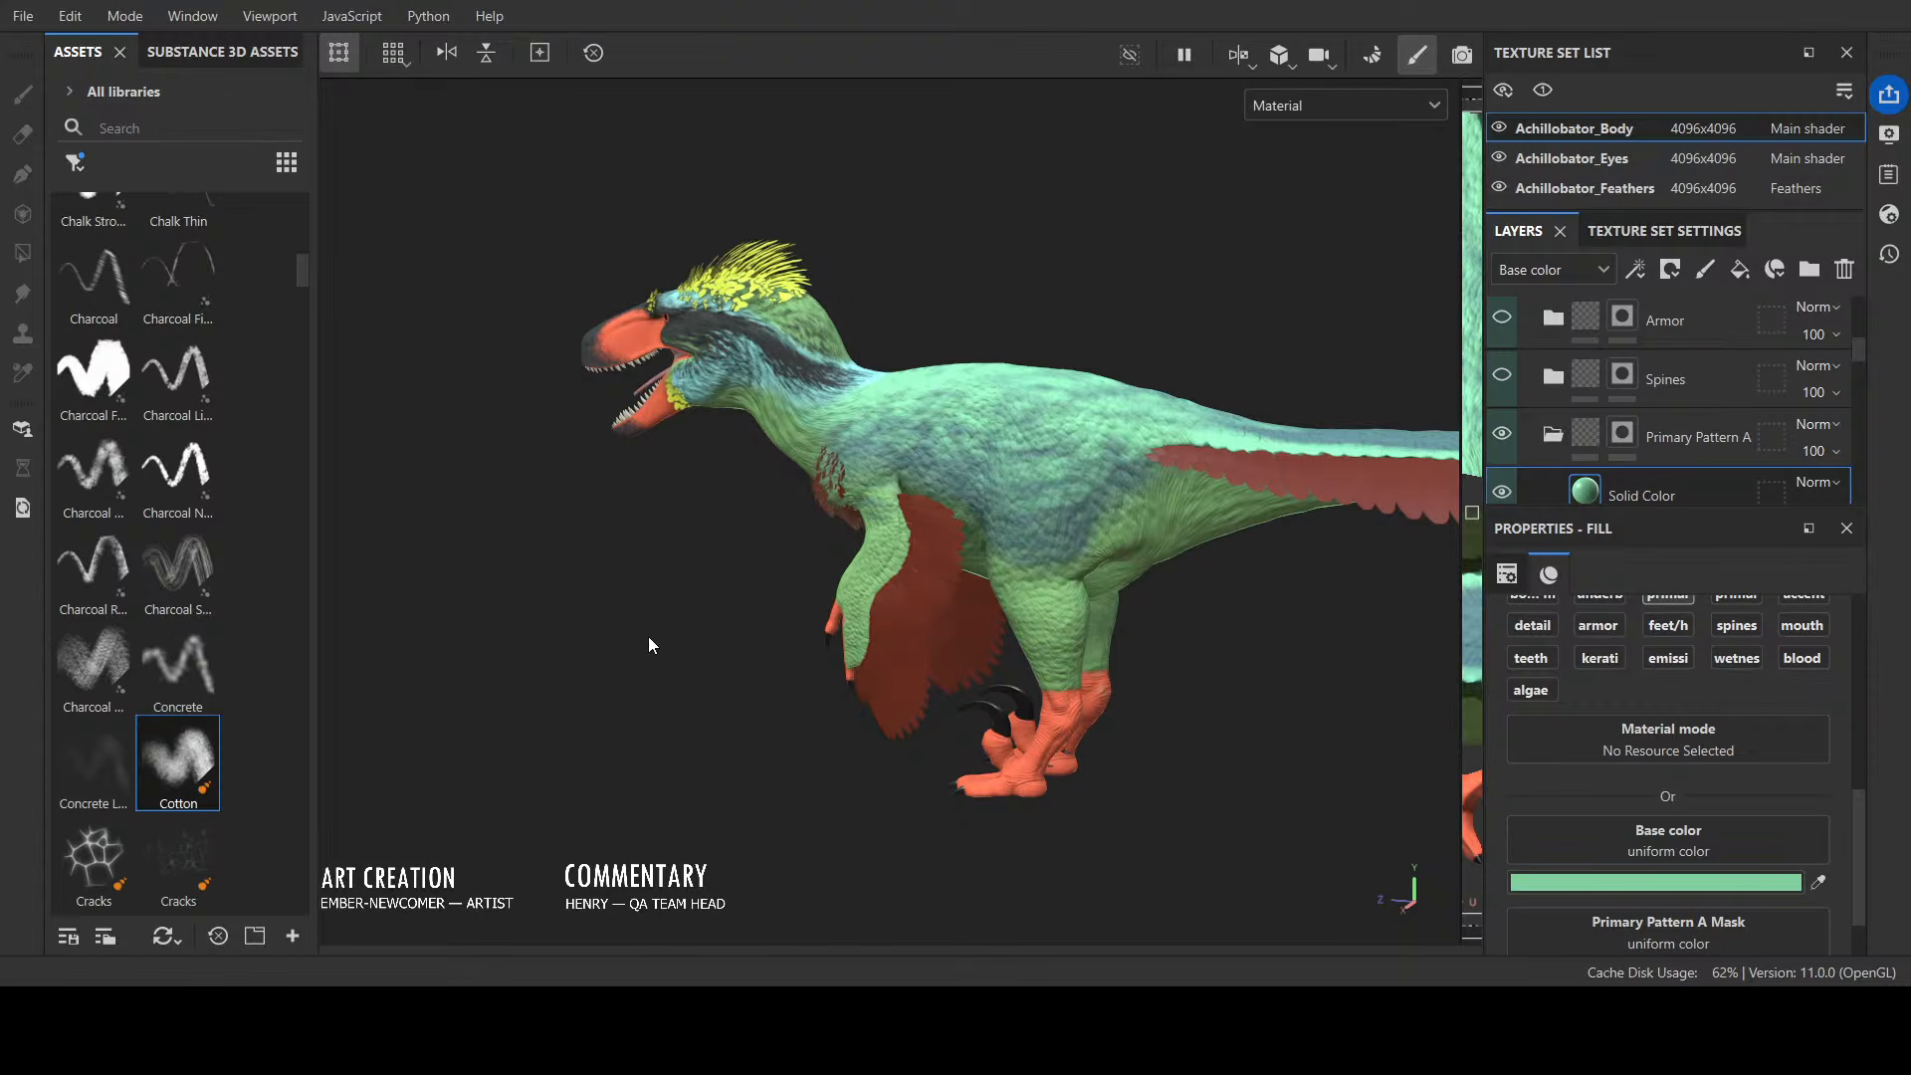
mouse_move(780, 629)
alt+mouse_down()
mouse_move(1099, 573)
mouse_move(1085, 602)
mouse_move(1032, 623)
mouse_move(1058, 537)
mouse_move(876, 587)
mouse_move(640, 726)
mouse_move(746, 767)
mouse_move(1055, 517)
alt+mouse_up()
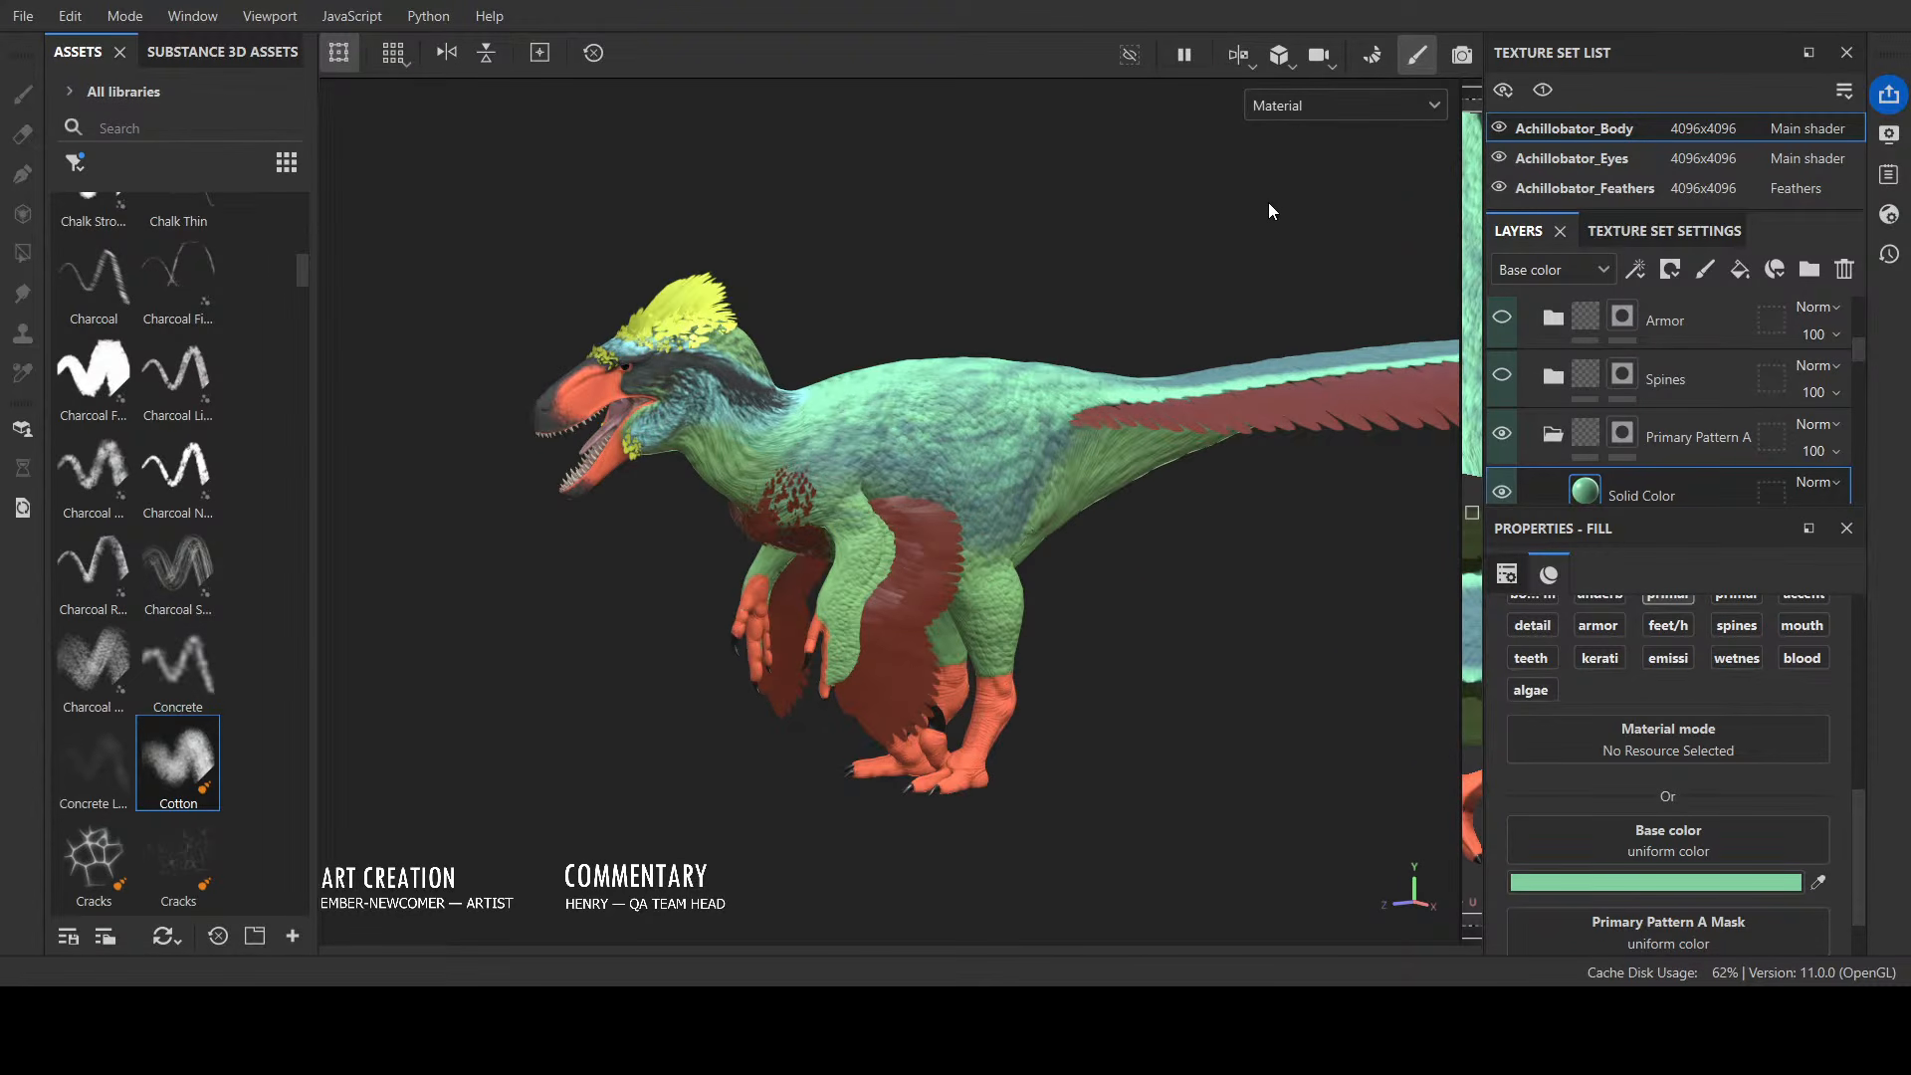
key(c)
alt+drag(1067, 251, 754, 512)
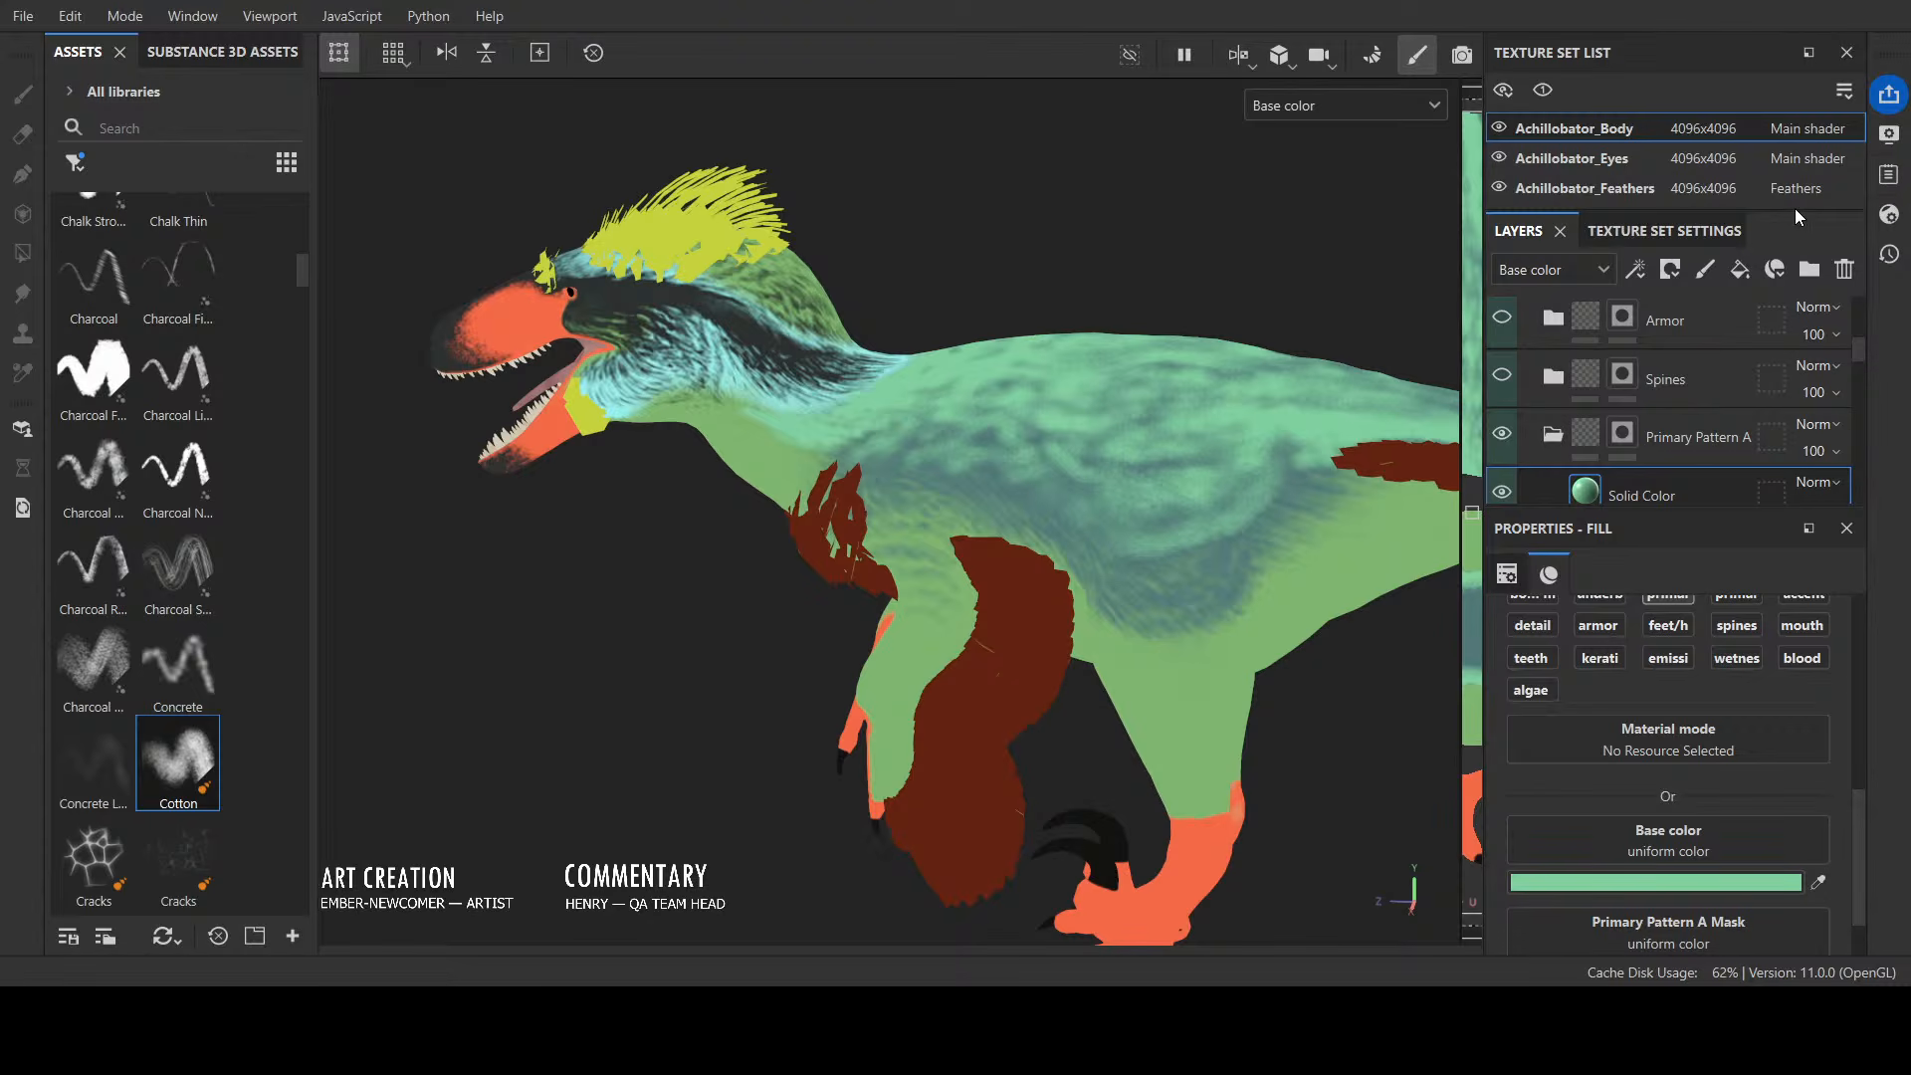
Step: Recolor the Accent Color fill on the crest and jaw to the light aqua of Primary Pattern B
scroll(1653, 448, down, 3)
click(1642, 463)
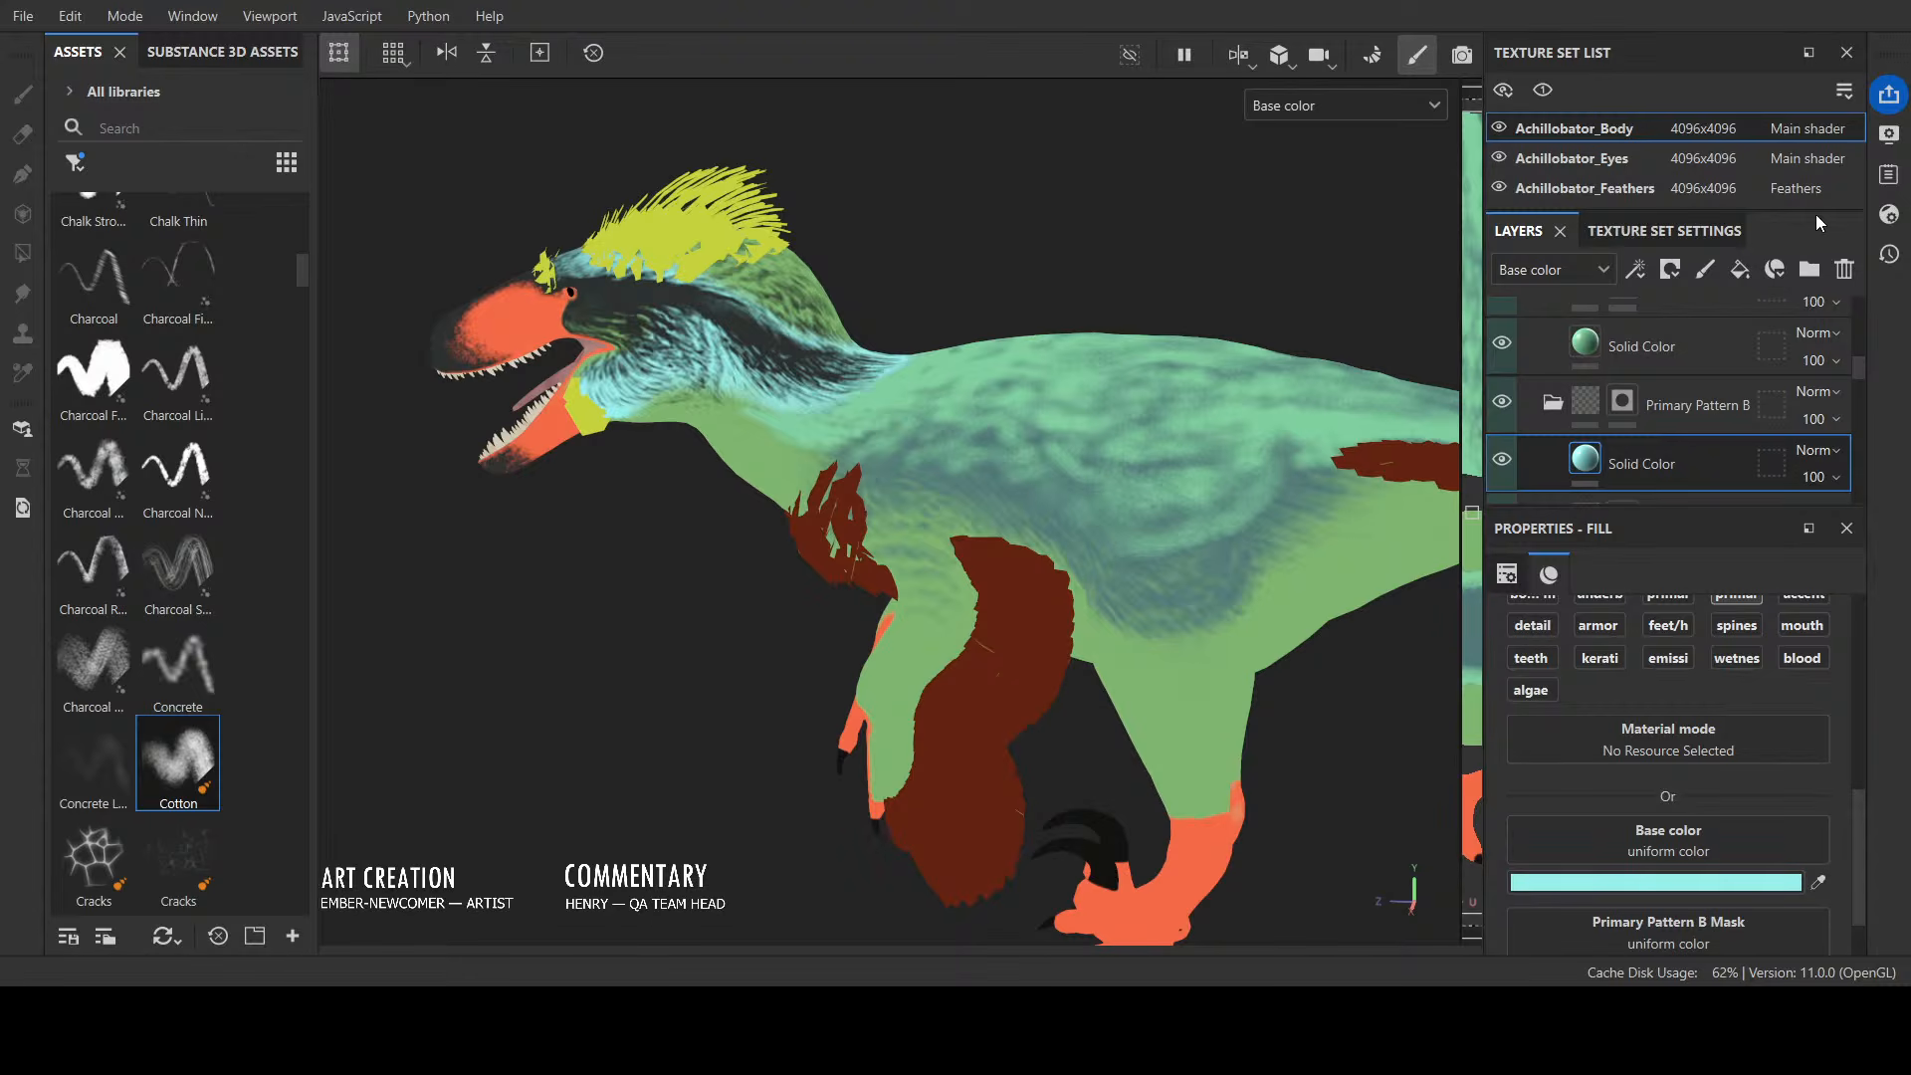
click(1586, 189)
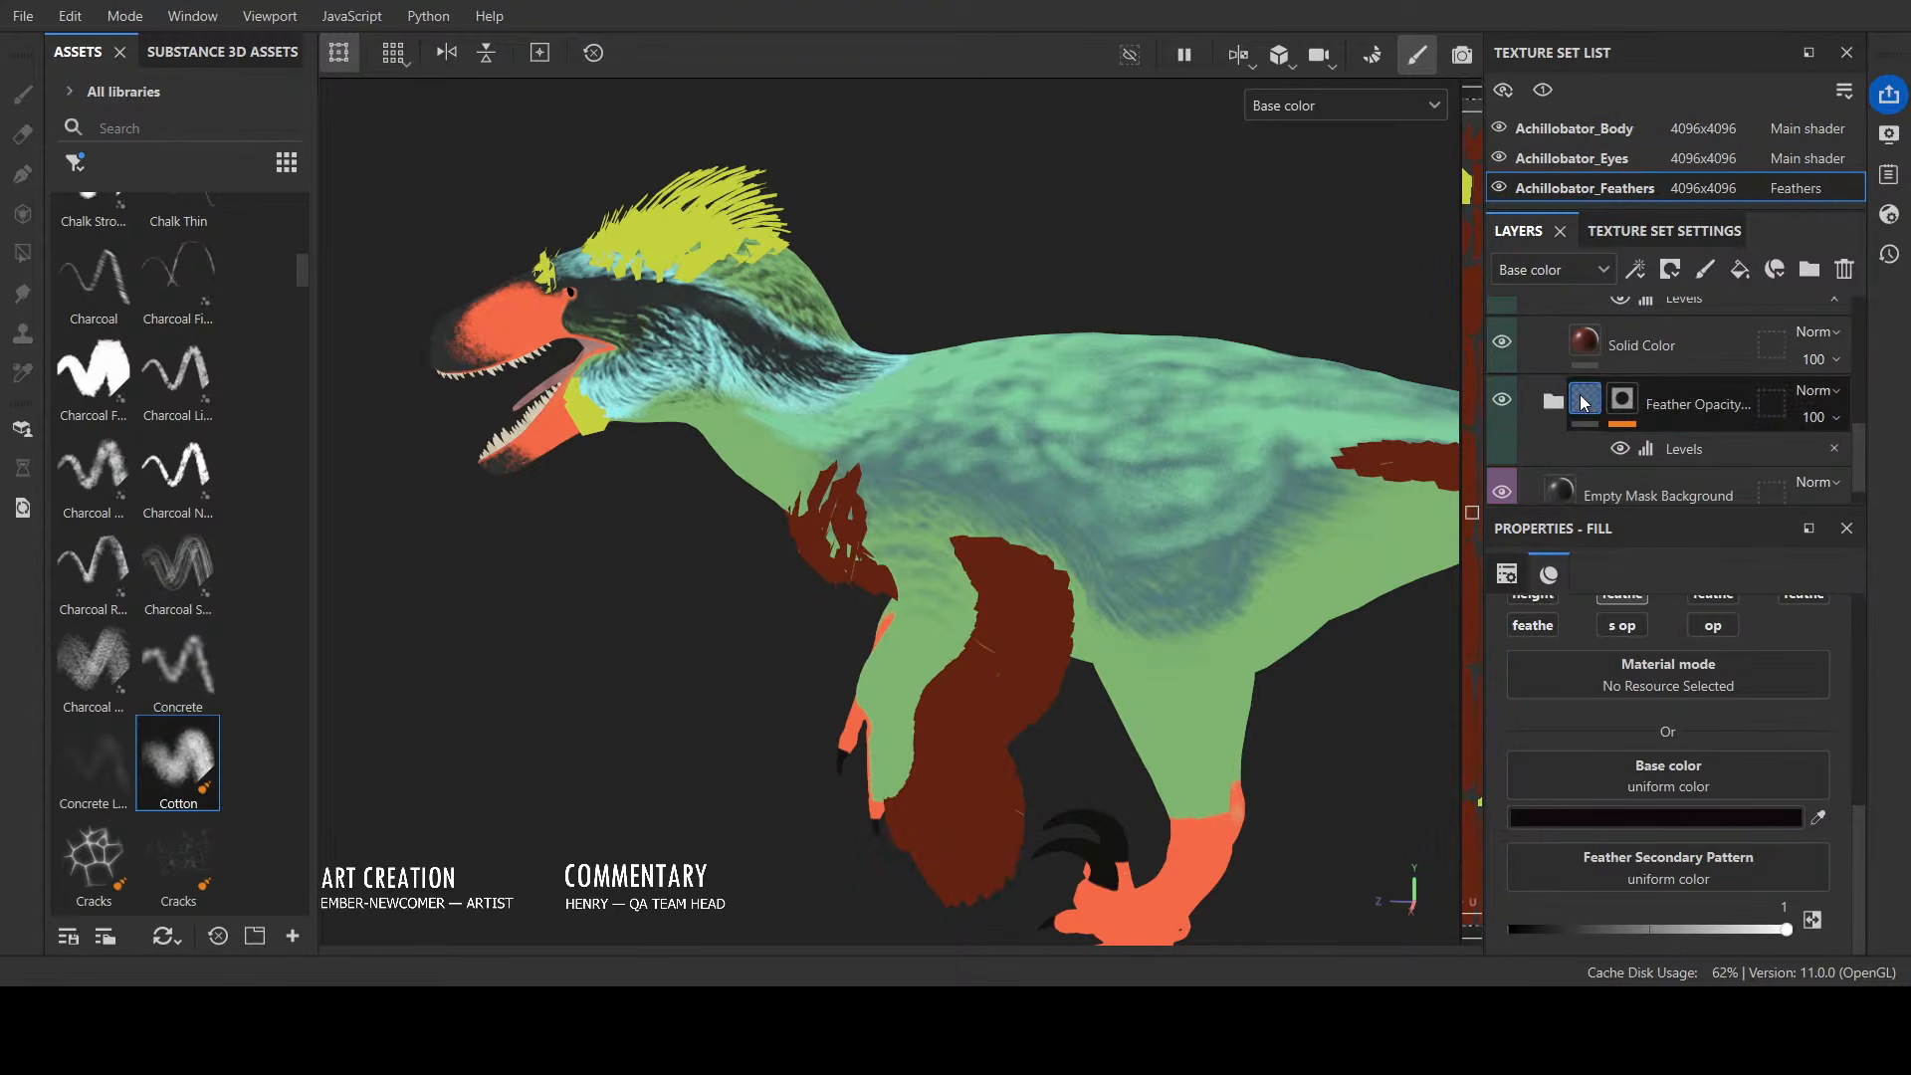
scroll(1580, 394, down, 3)
click(1584, 406)
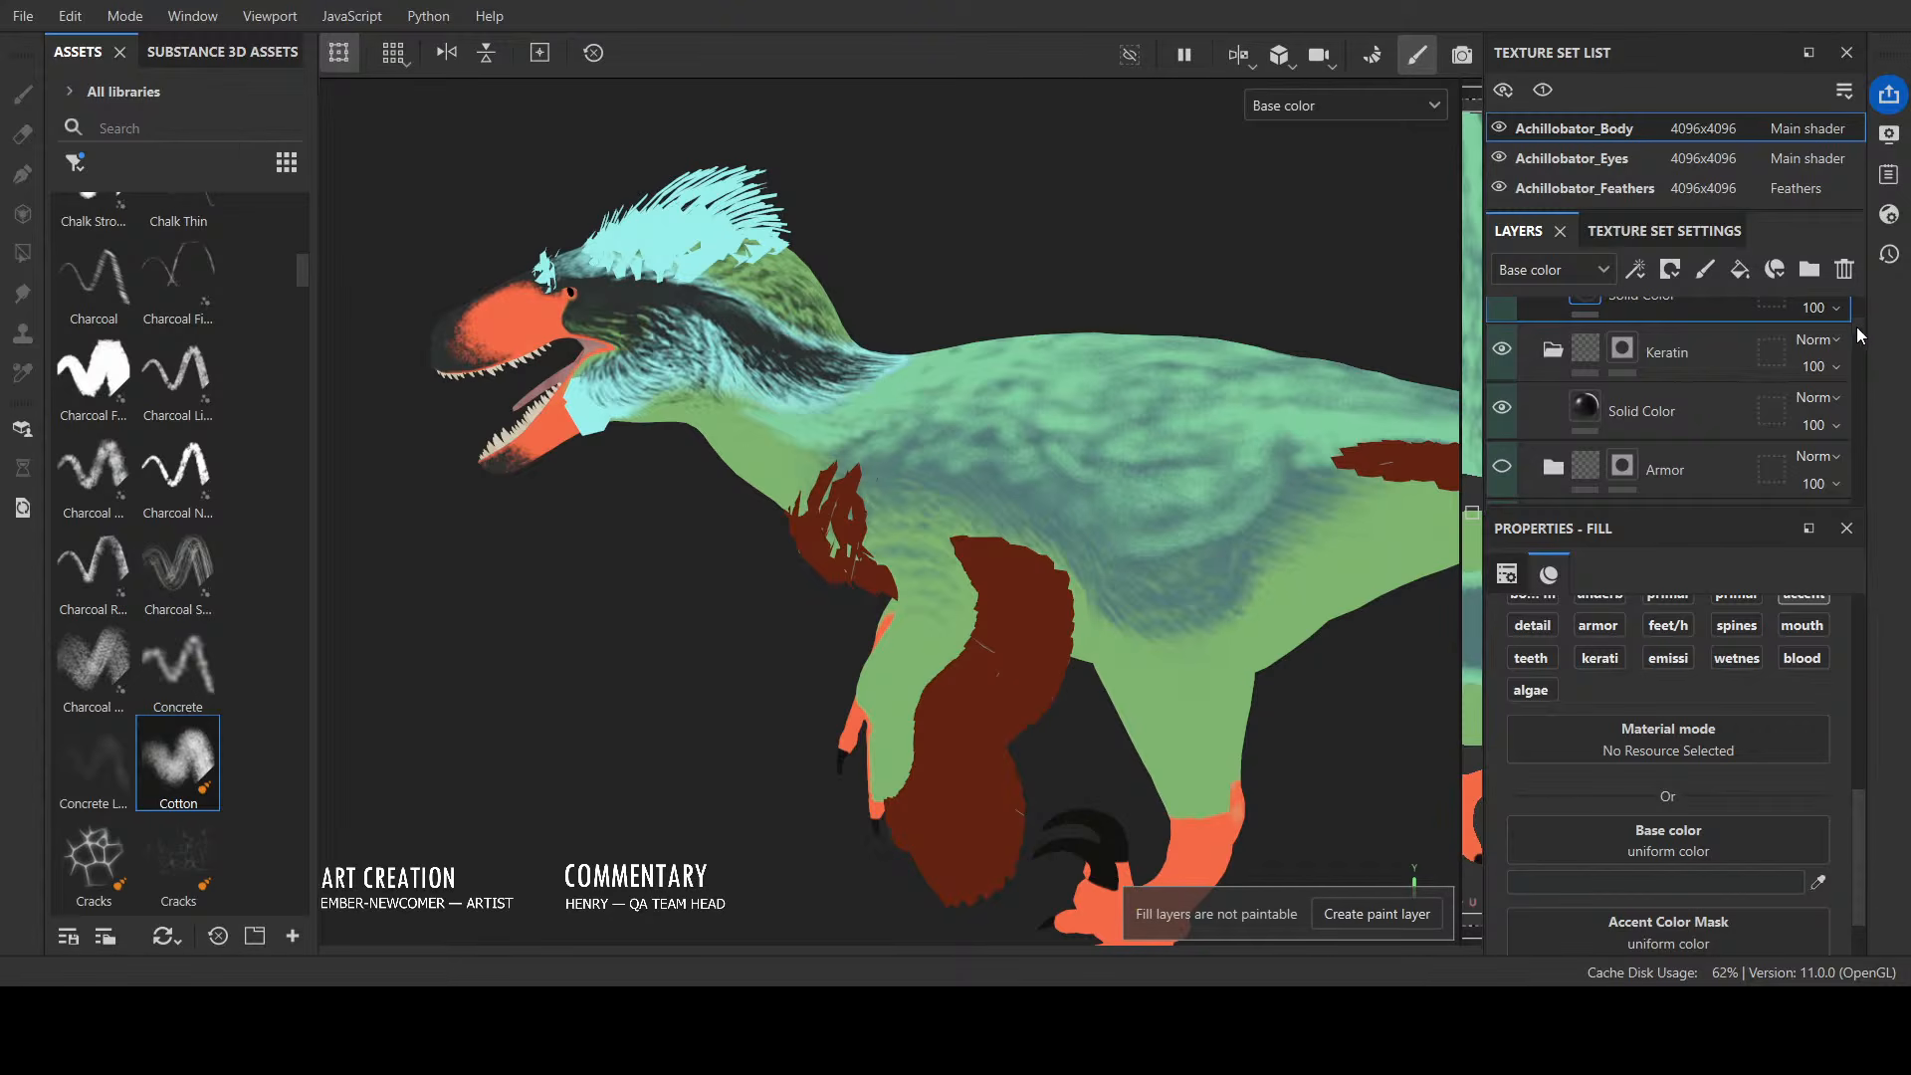
Step: Select Primary Pattern A's mask, reduce the brush size to 0.75 and paint fine strokes from the neck base toward the shoulder
drag(1855, 327, 1857, 366)
click(1622, 325)
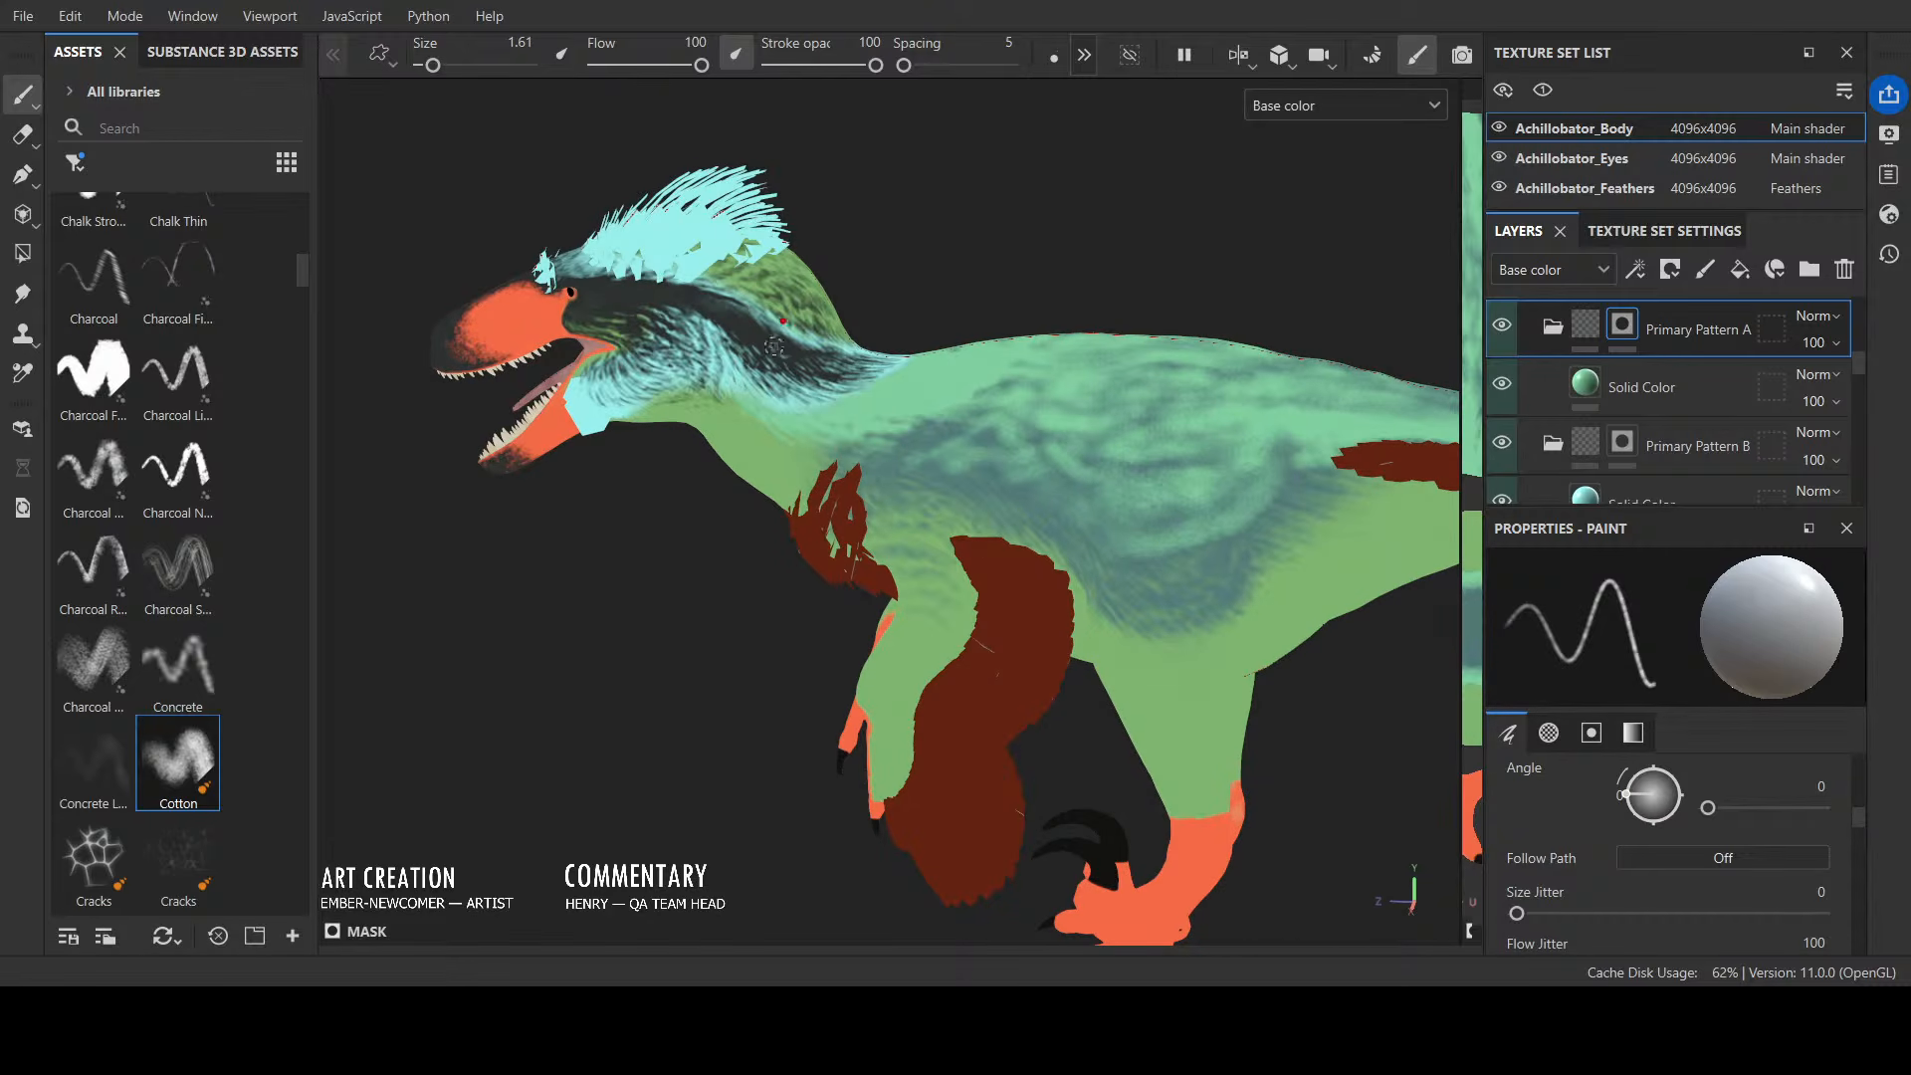
key([)
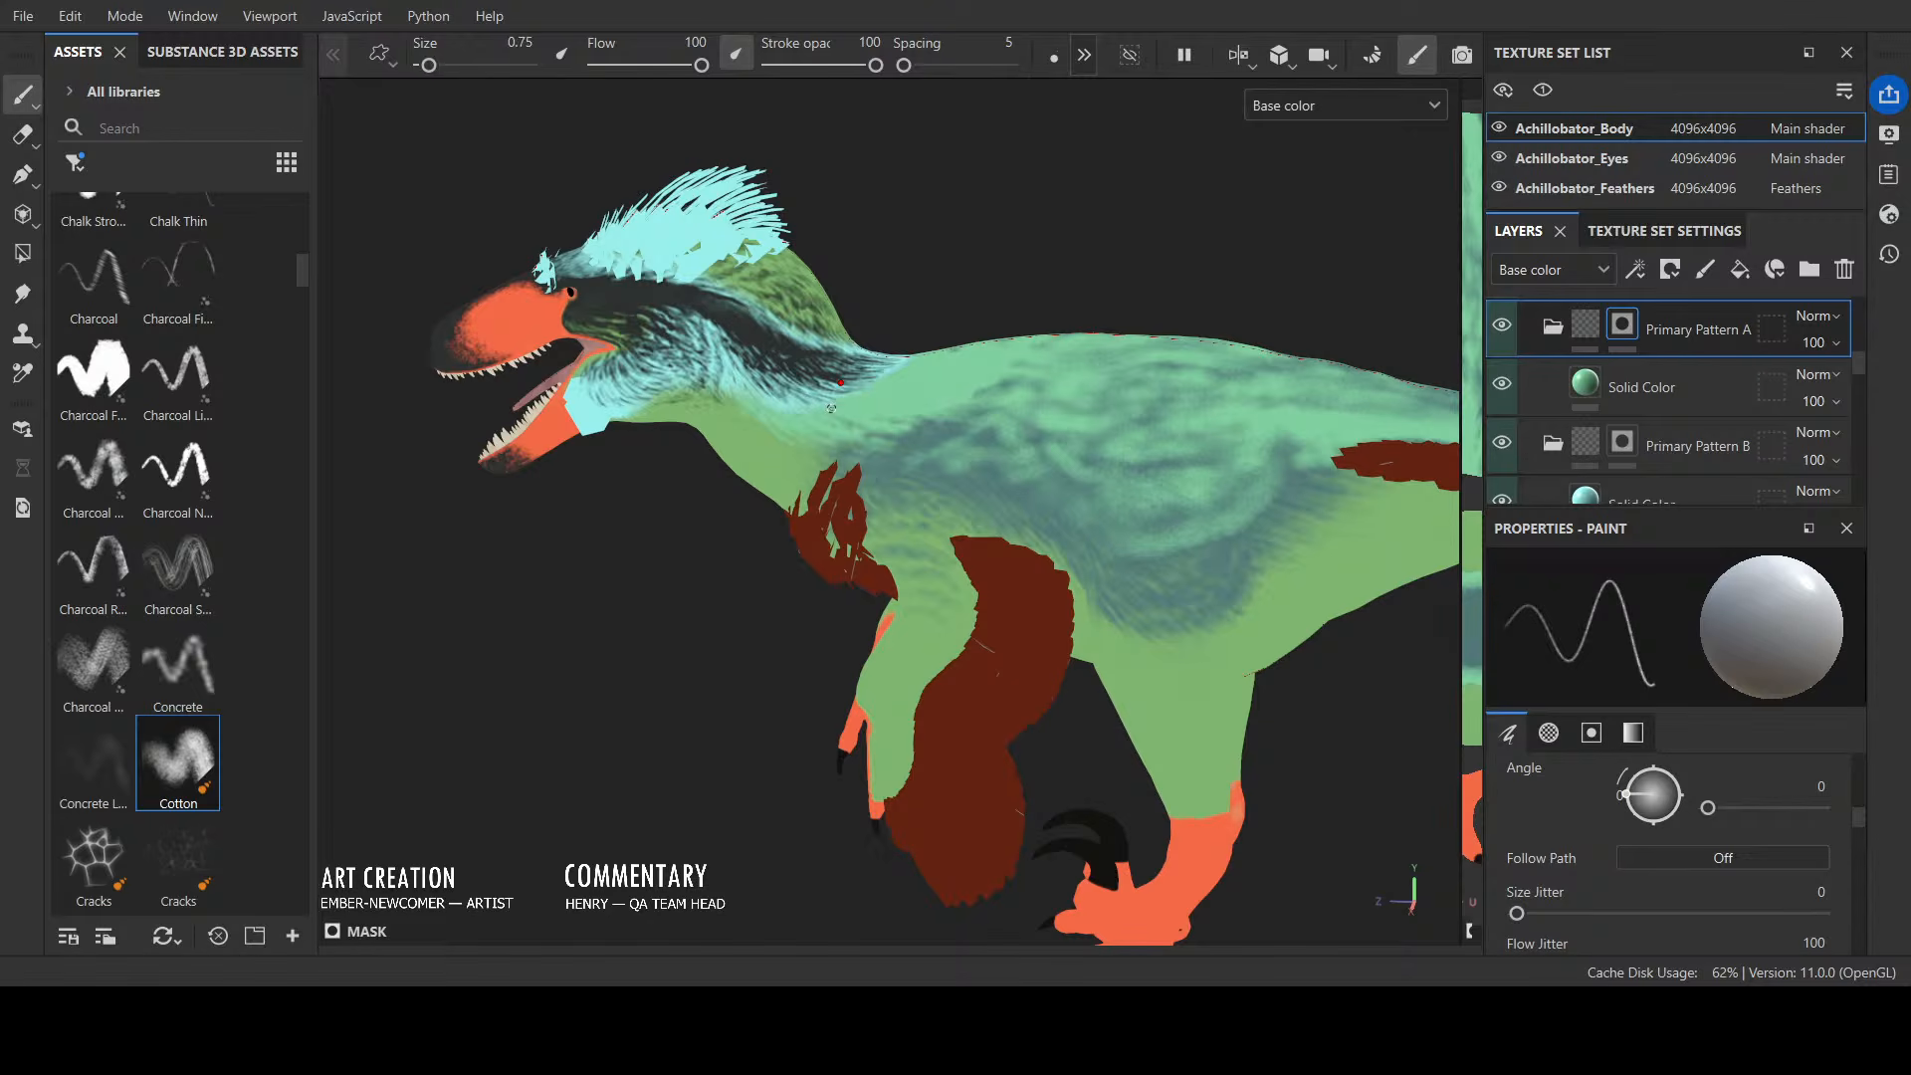
drag(854, 407, 927, 418)
drag(874, 402, 953, 412)
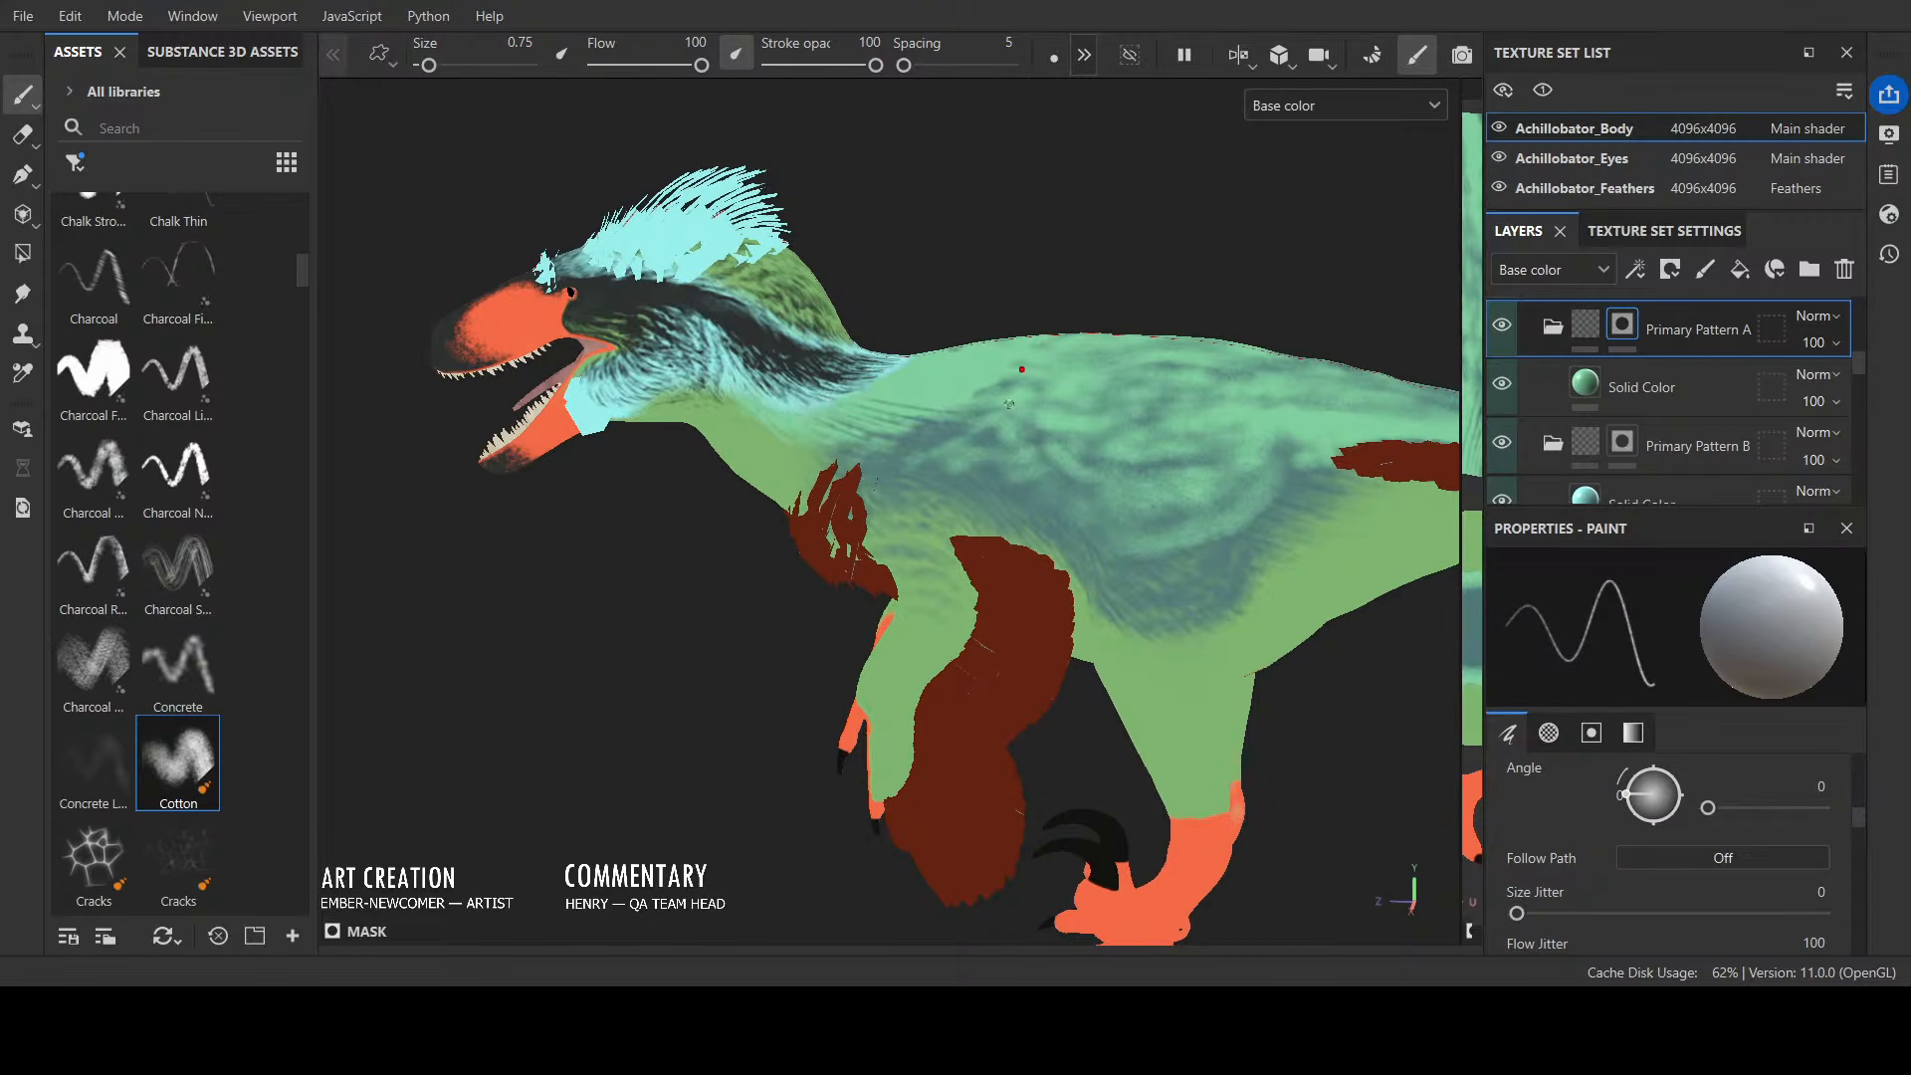
Step: Paint overlapping fine feathery streaks from the neck base across the upper back in Primary Pattern A's mask
alt+drag(1063, 295, 753, 326)
drag(854, 423, 916, 469)
drag(848, 406, 956, 474)
drag(863, 401, 959, 466)
drag(887, 407, 988, 454)
drag(898, 400, 997, 442)
drag(905, 388, 997, 438)
drag(842, 403, 914, 445)
drag(869, 397, 924, 424)
drag(881, 385, 947, 418)
mouse_move(890, 377)
mouse_down()
mouse_move(924, 393)
mouse_move(906, 434)
mouse_up()
drag(886, 409, 917, 428)
drag(905, 414, 949, 419)
Step: Enlarge the brush to size 2.16 and check the streaked back in the full material view from the side and above
key(bracketright)
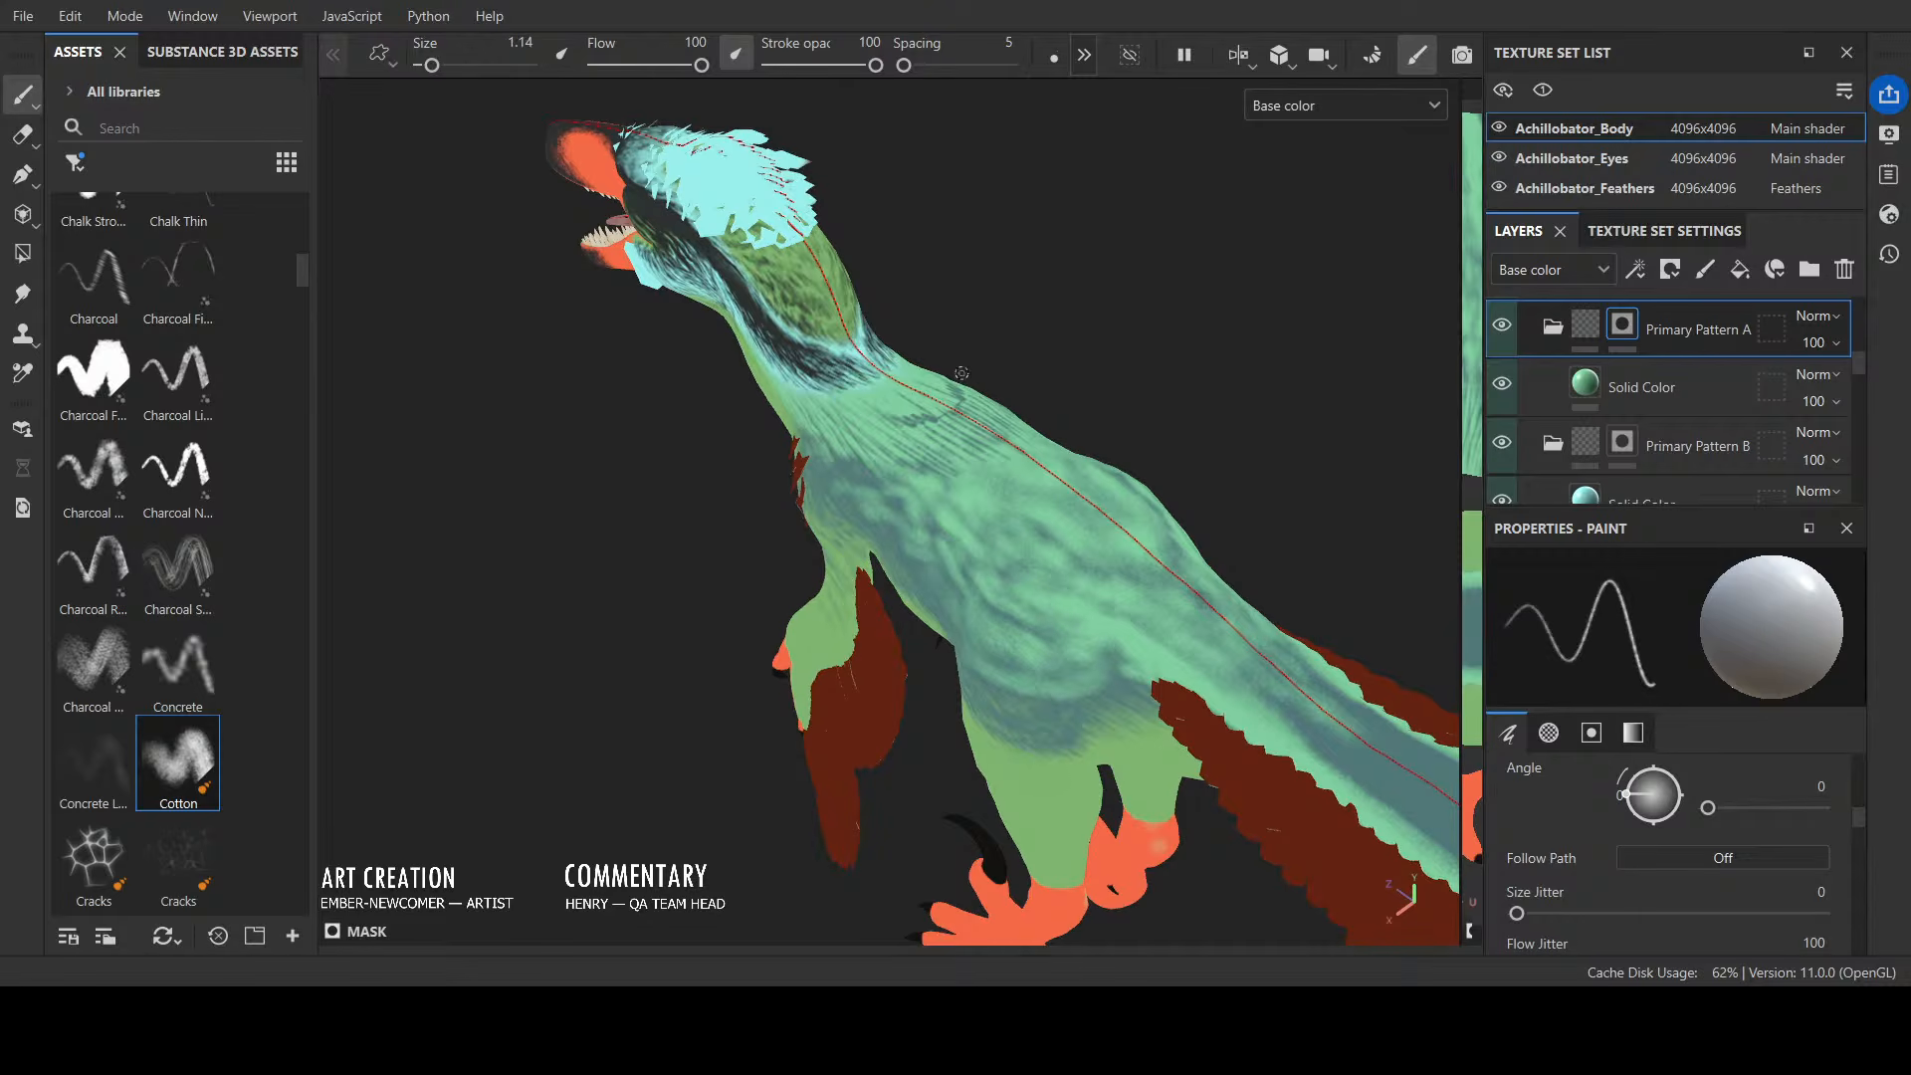
key(bracketright)
key(bracketright)
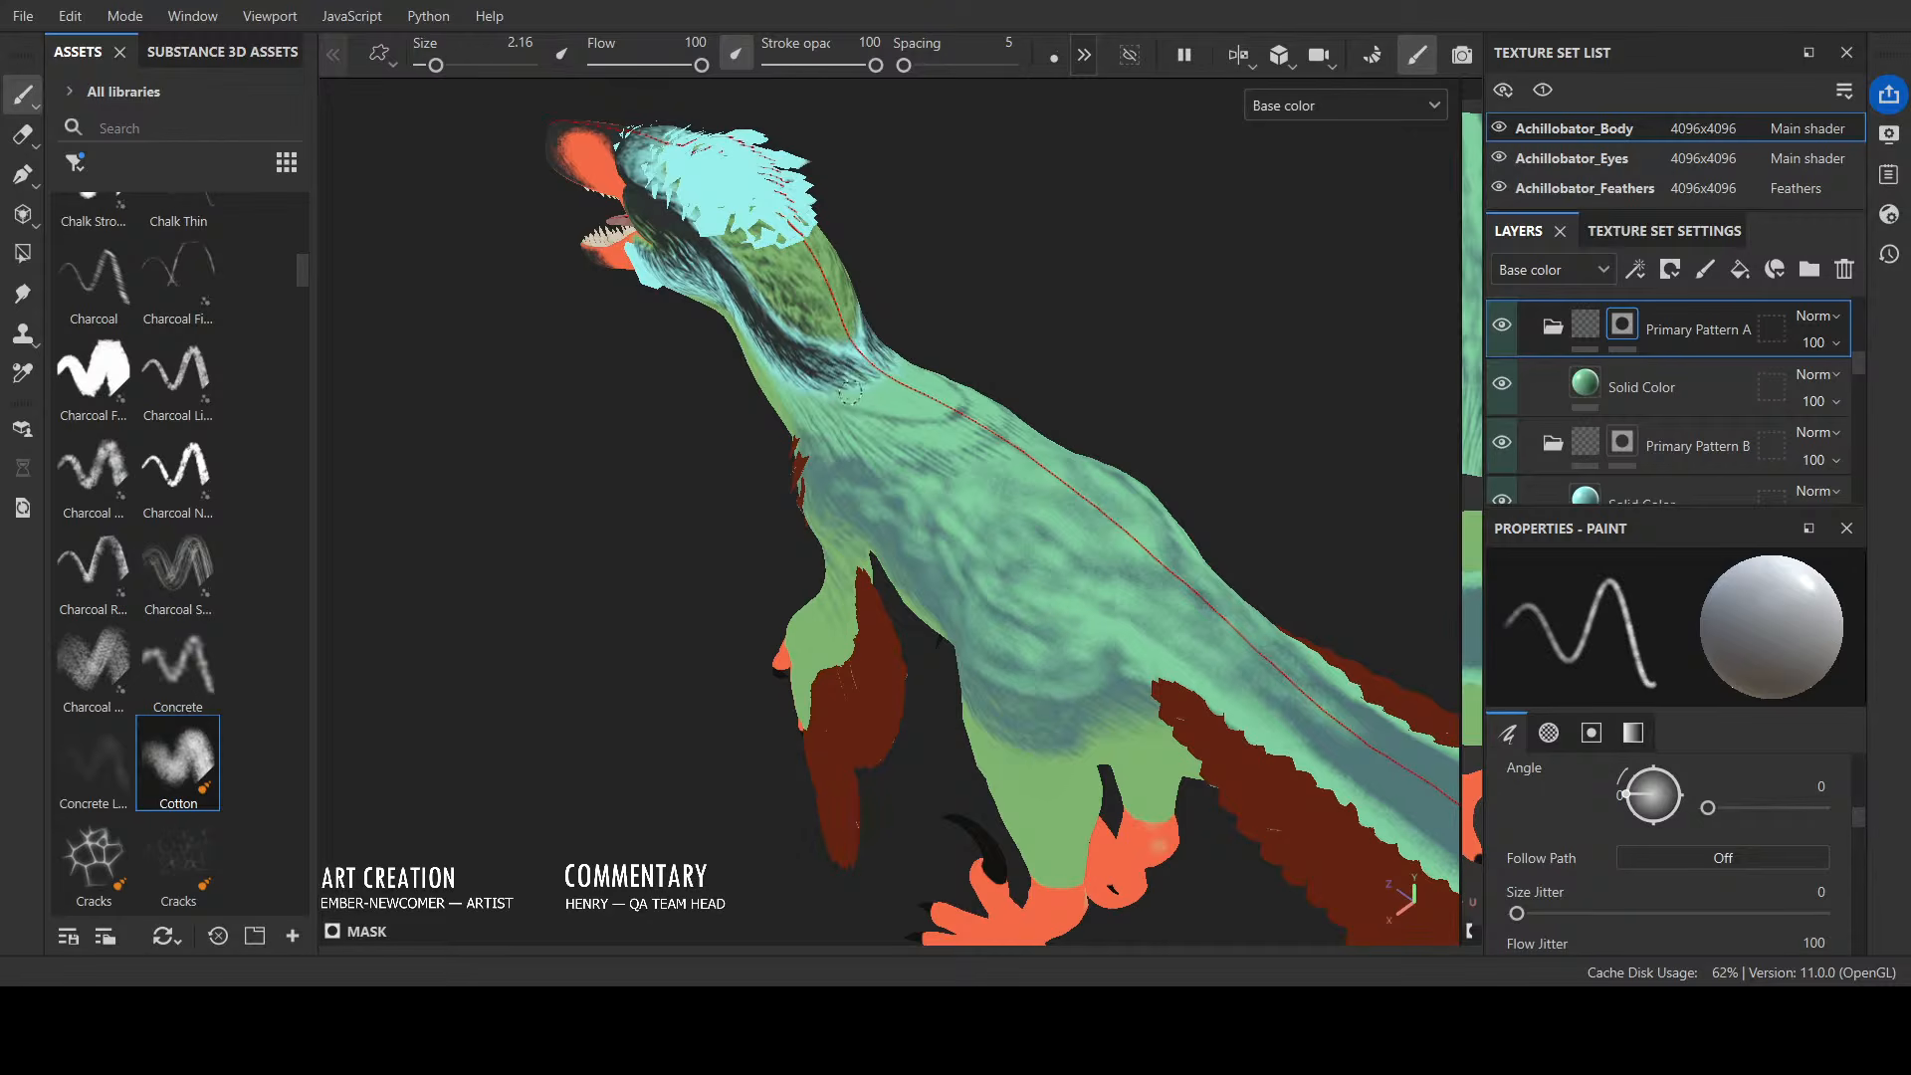
mouse_move(850, 391)
alt+mouse_down()
mouse_move(1109, 245)
mouse_move(959, 245)
alt+mouse_up()
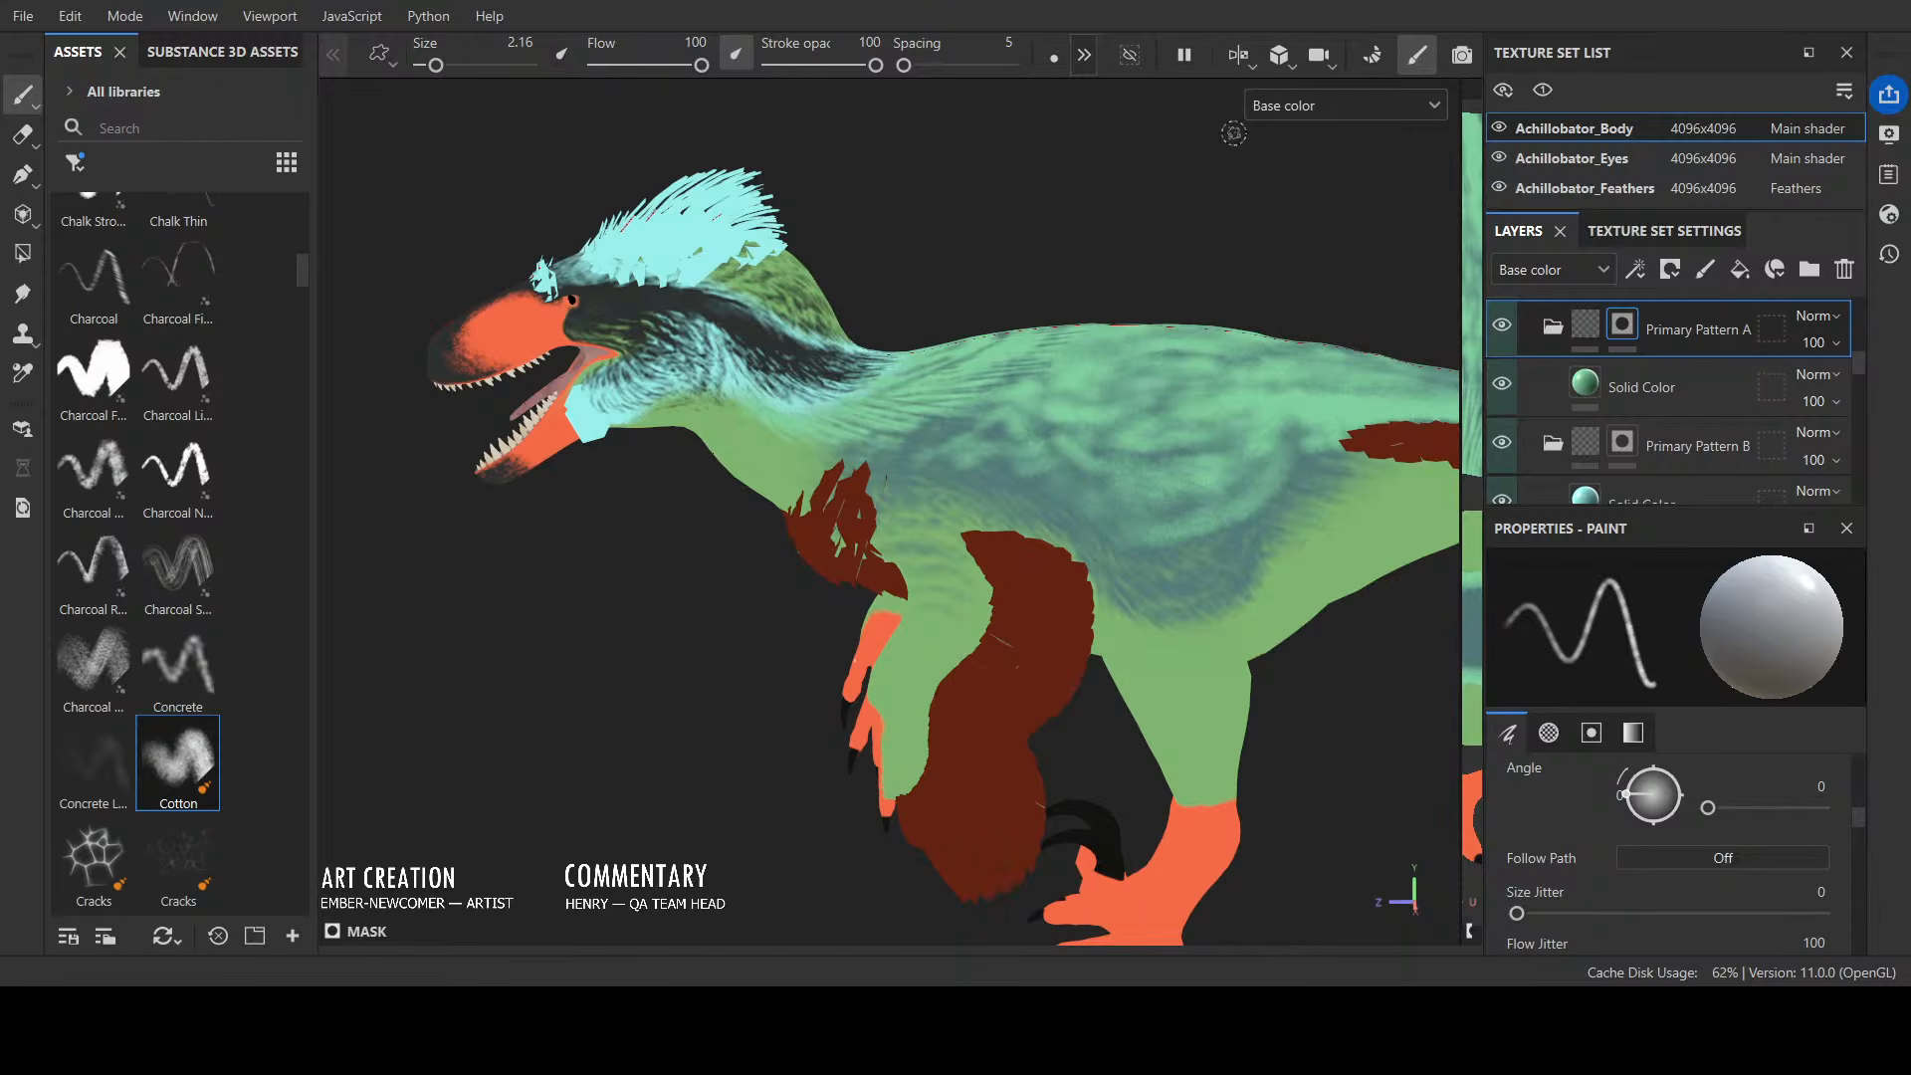
key(m)
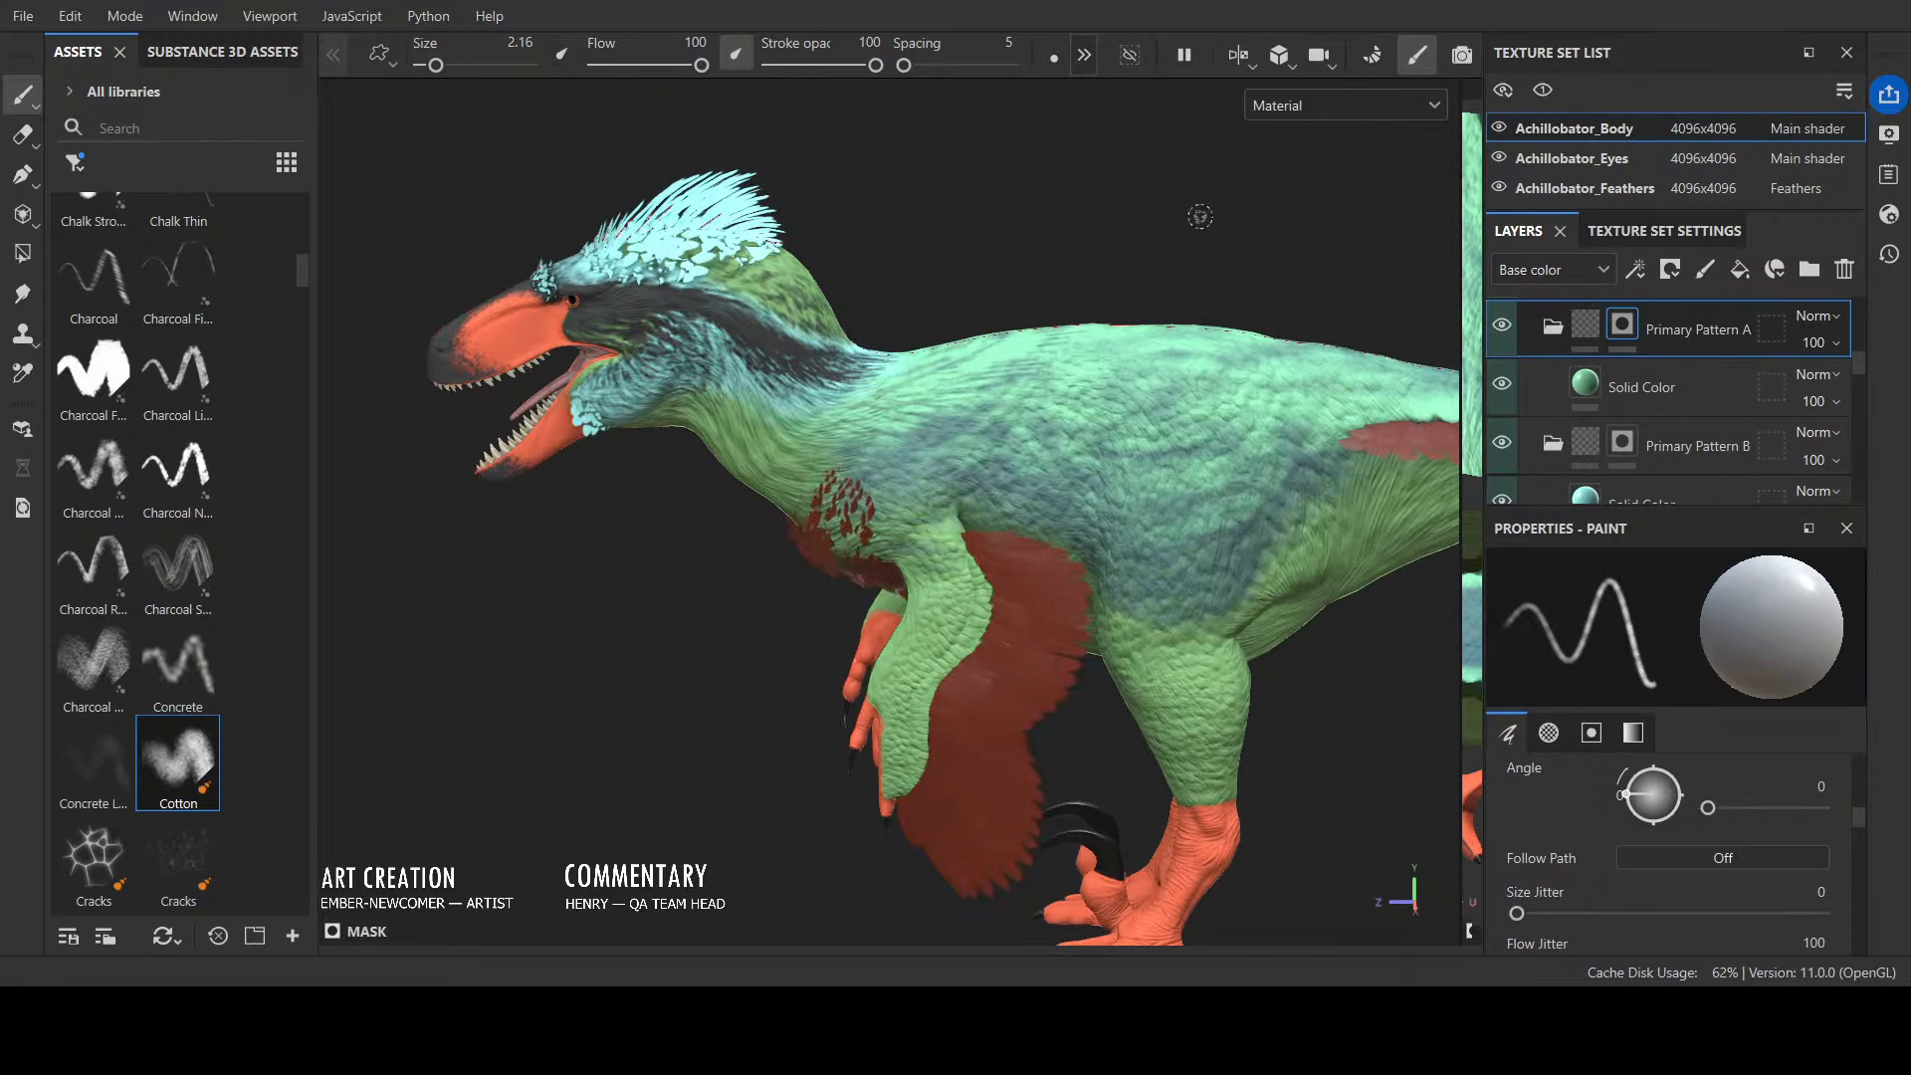
alt+drag(1098, 260, 955, 383)
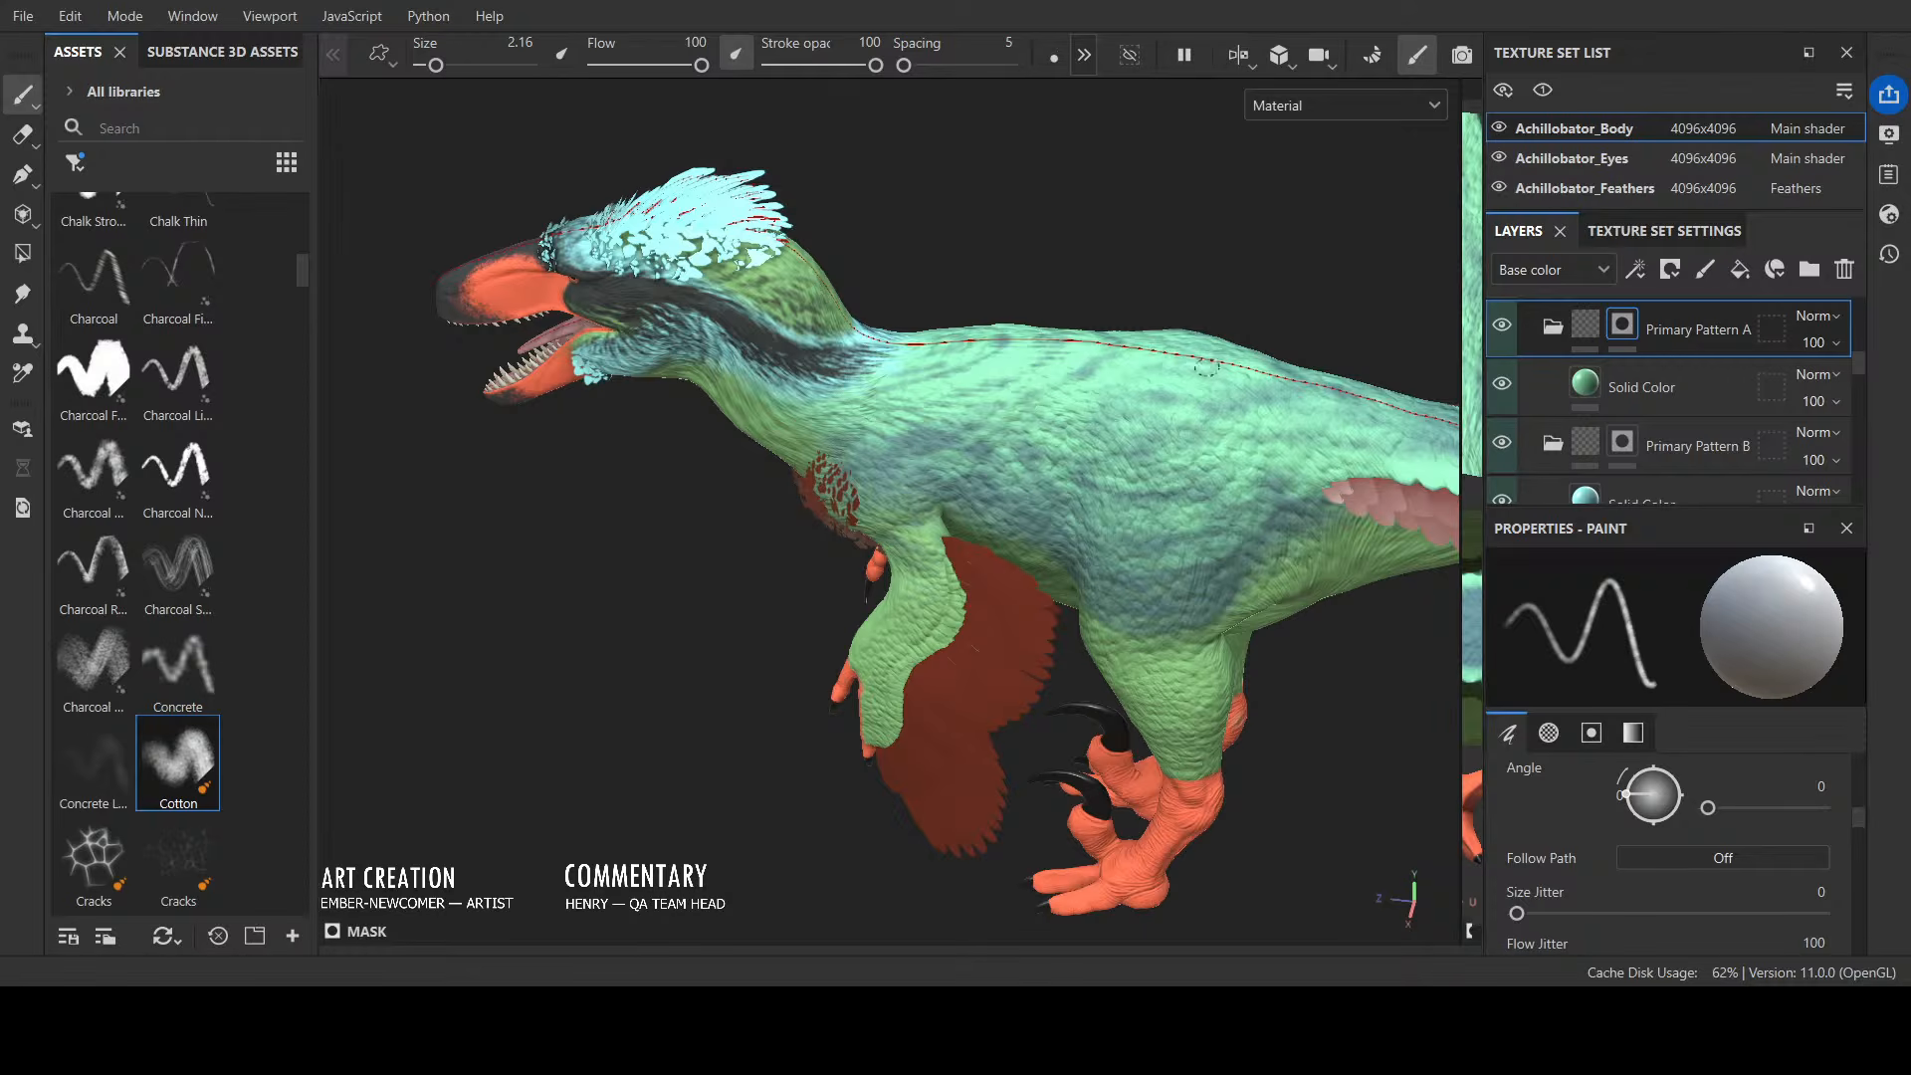
mouse_move(1103, 319)
alt+mouse_down()
mouse_move(1072, 355)
mouse_move(1228, 554)
mouse_move(780, 547)
mouse_move(674, 631)
mouse_move(935, 303)
alt+mouse_up()
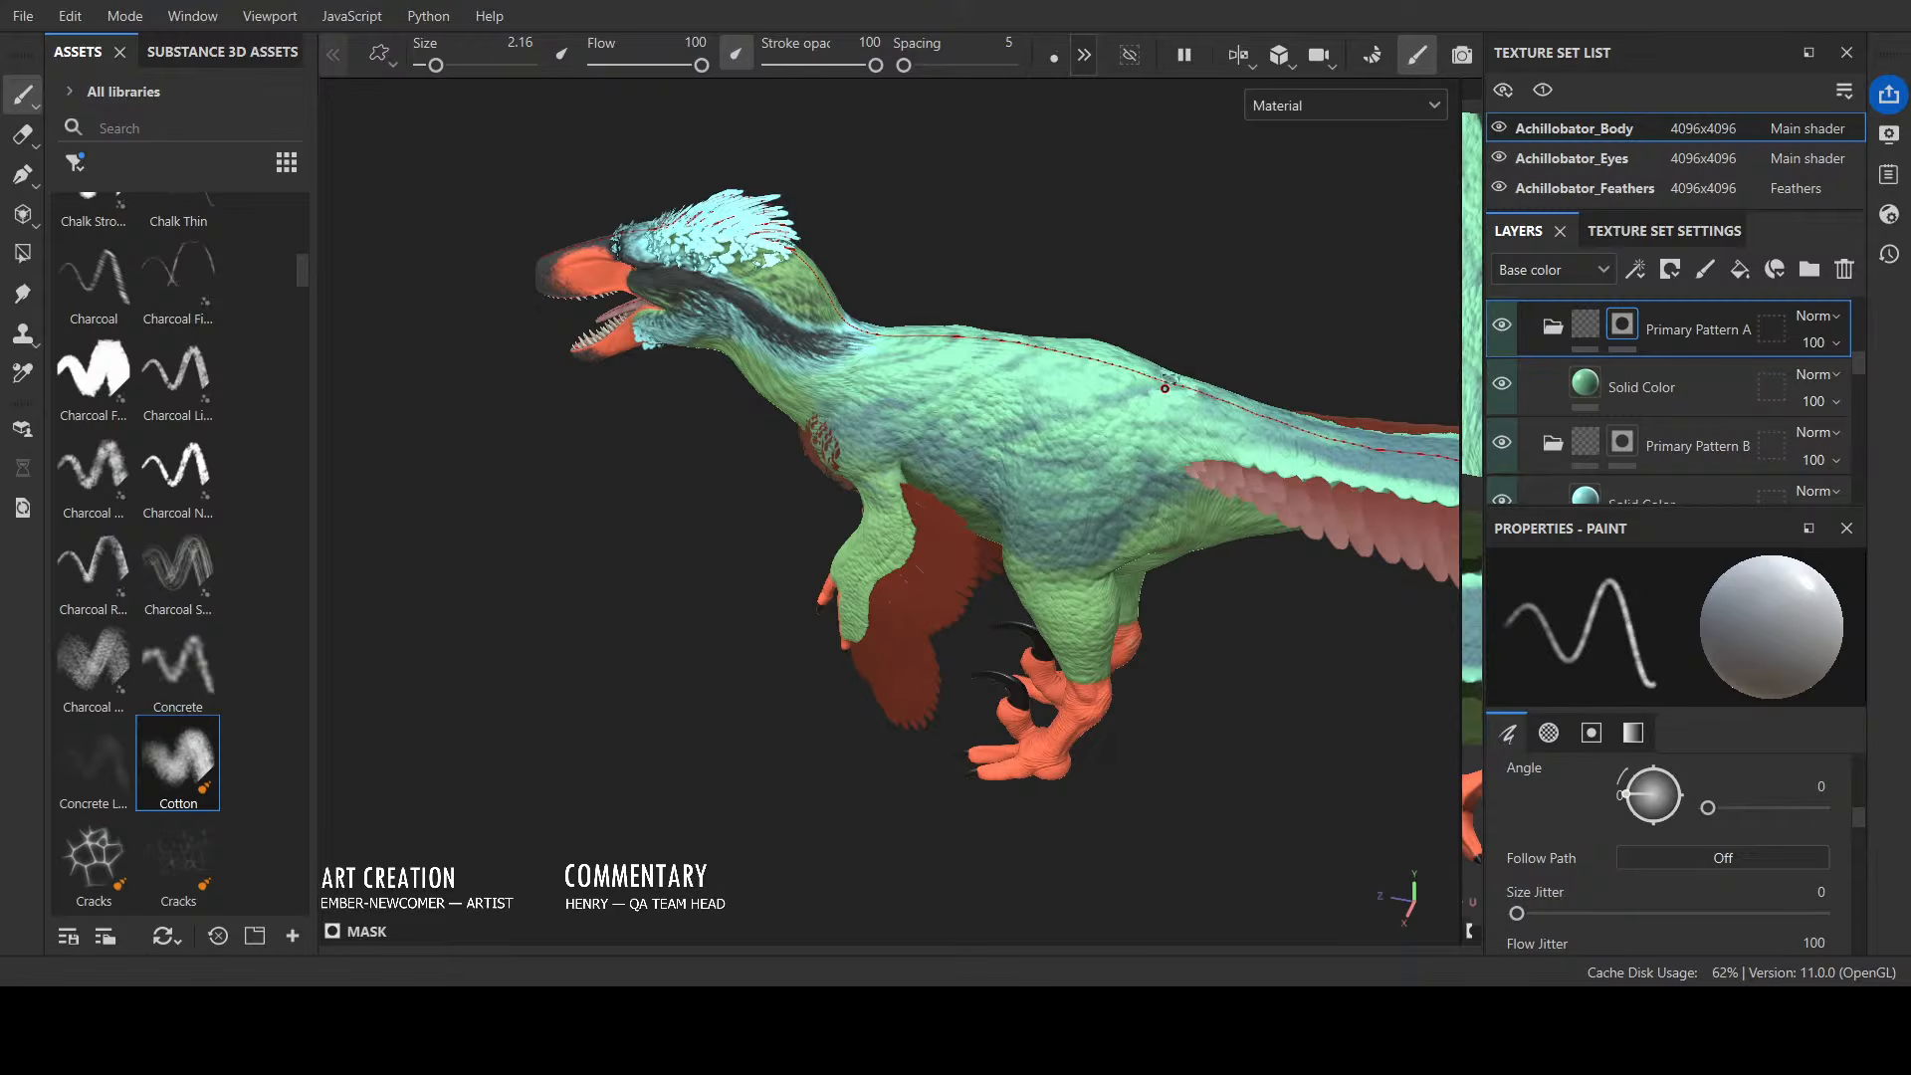
alt+drag(1174, 389, 1022, 444)
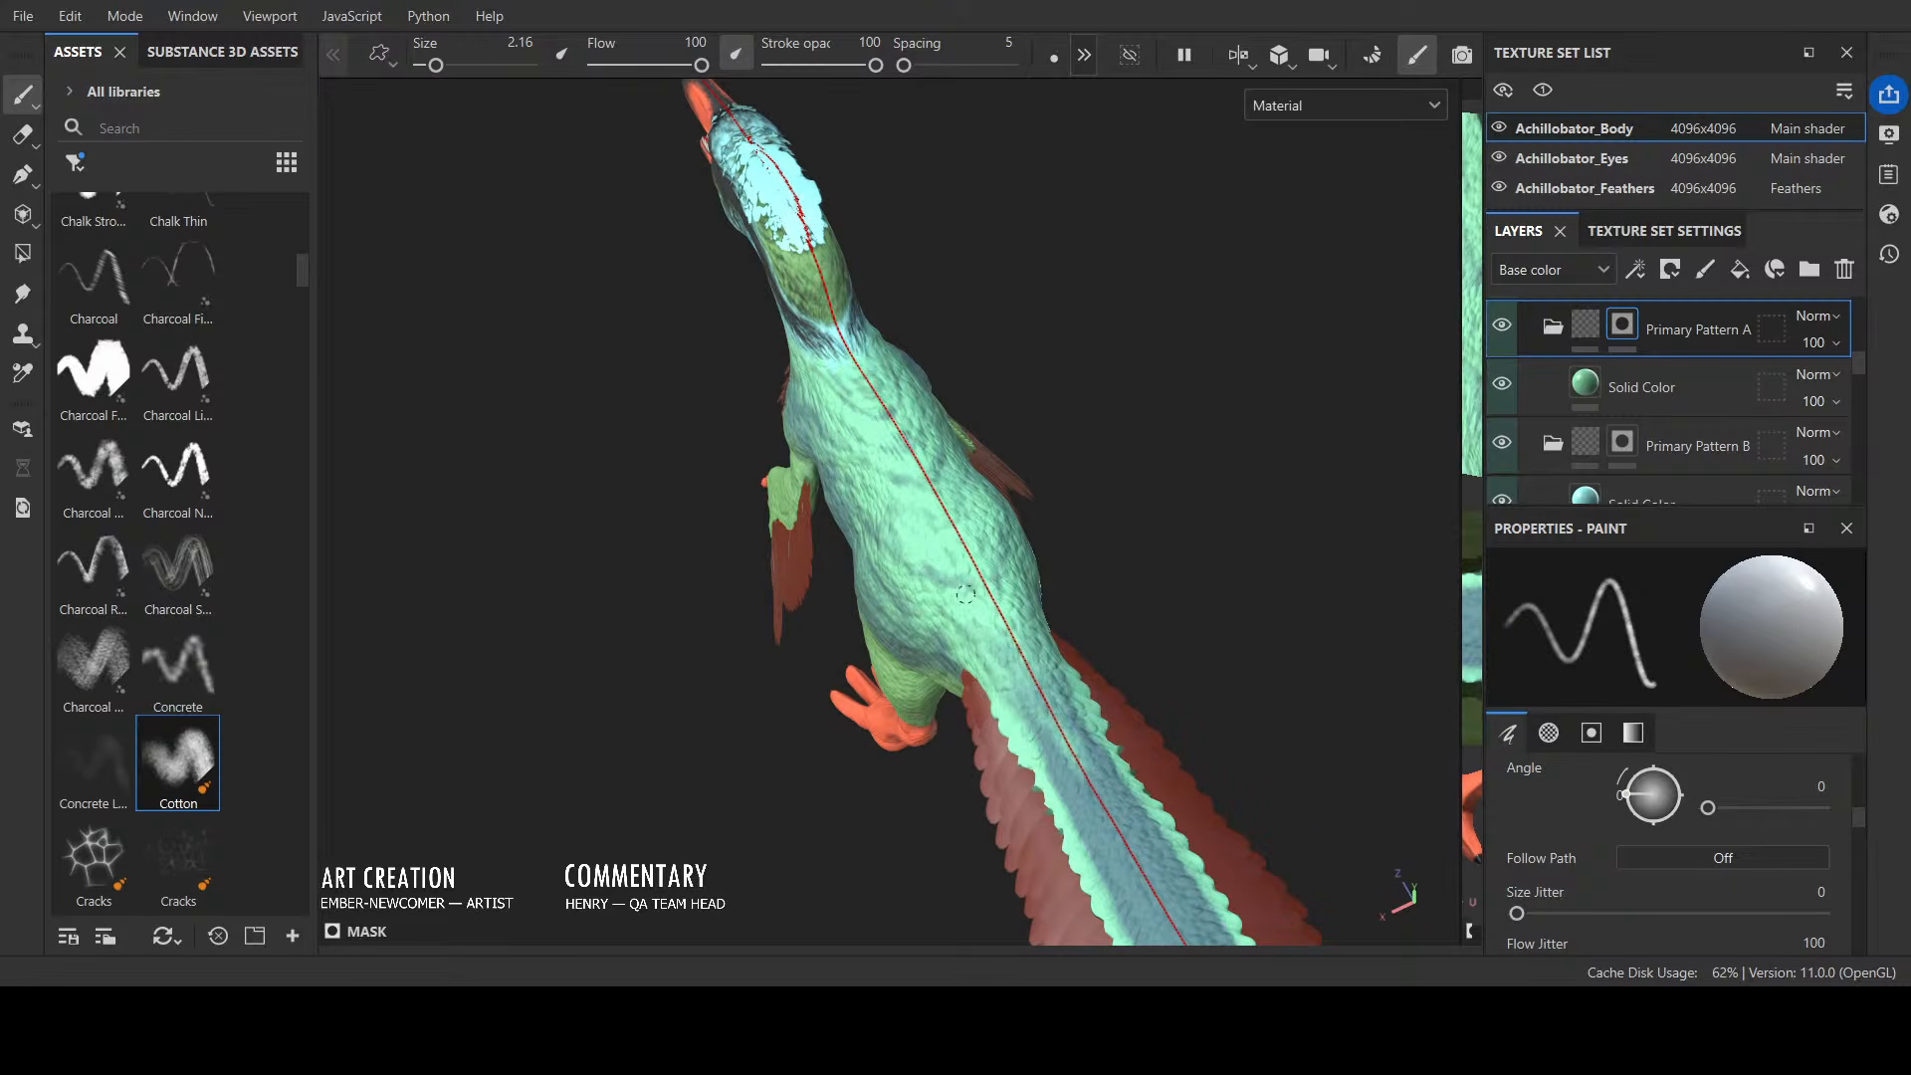
alt+drag(954, 557, 1436, 250)
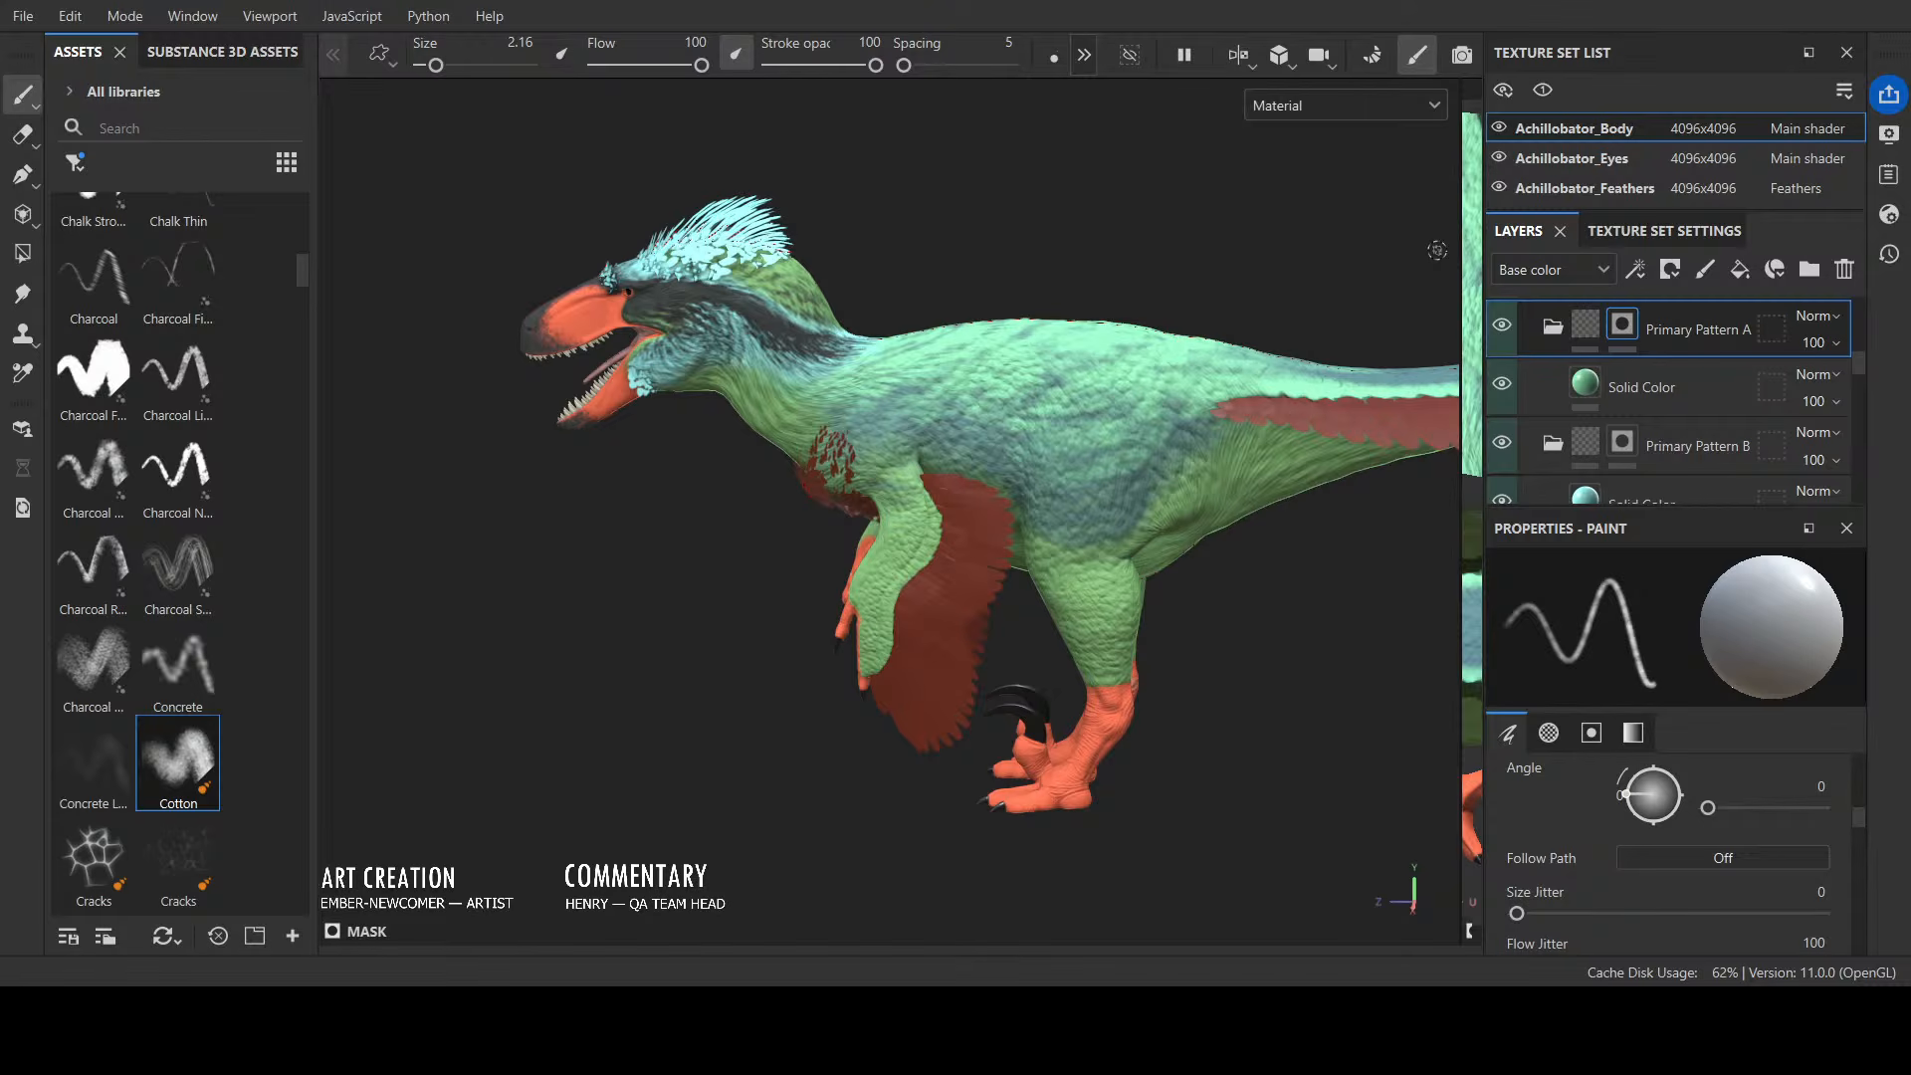
Step: Switch back to the base color channel and examine the back and flank pattern from both high and side angles
key(c)
mouse_move(1338, 224)
alt+mouse_down()
mouse_move(1300, 255)
mouse_move(1081, 191)
mouse_move(901, 339)
alt+mouse_up()
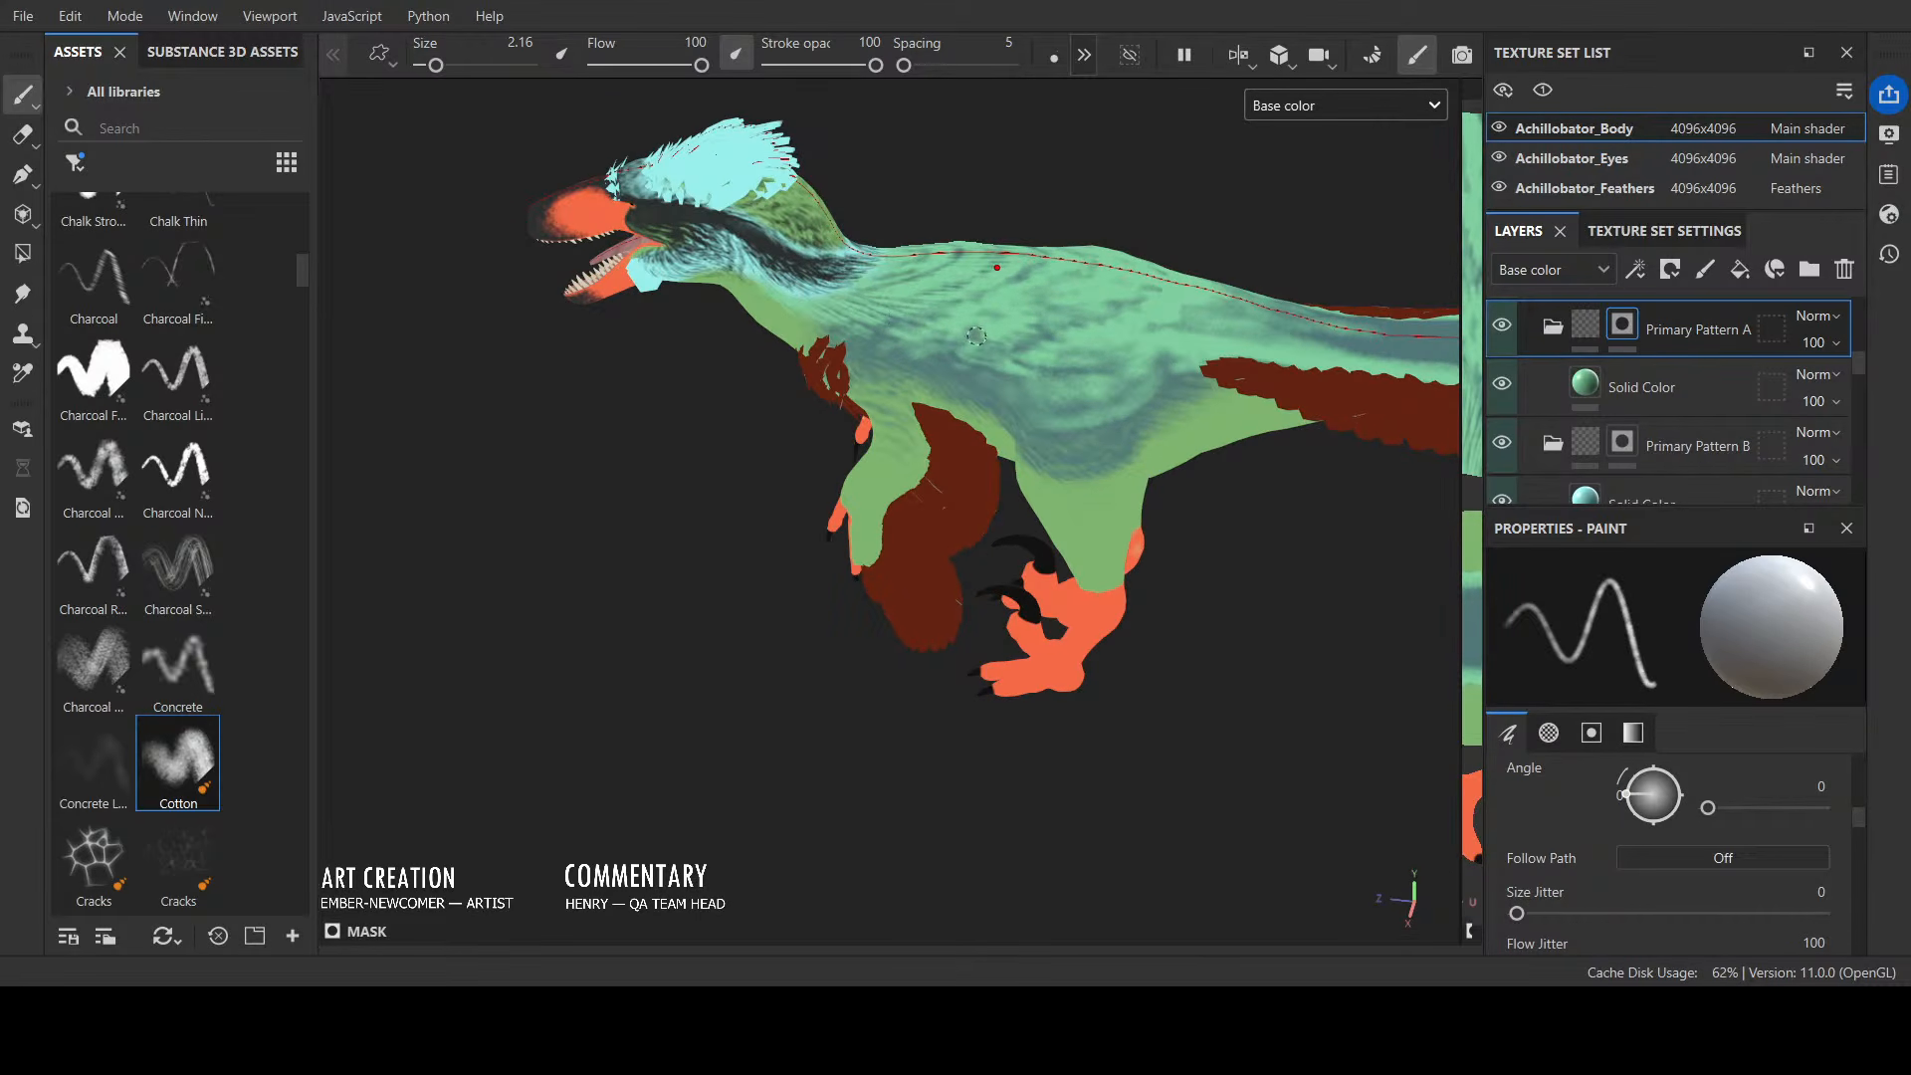
alt+drag(1035, 300, 1280, 184)
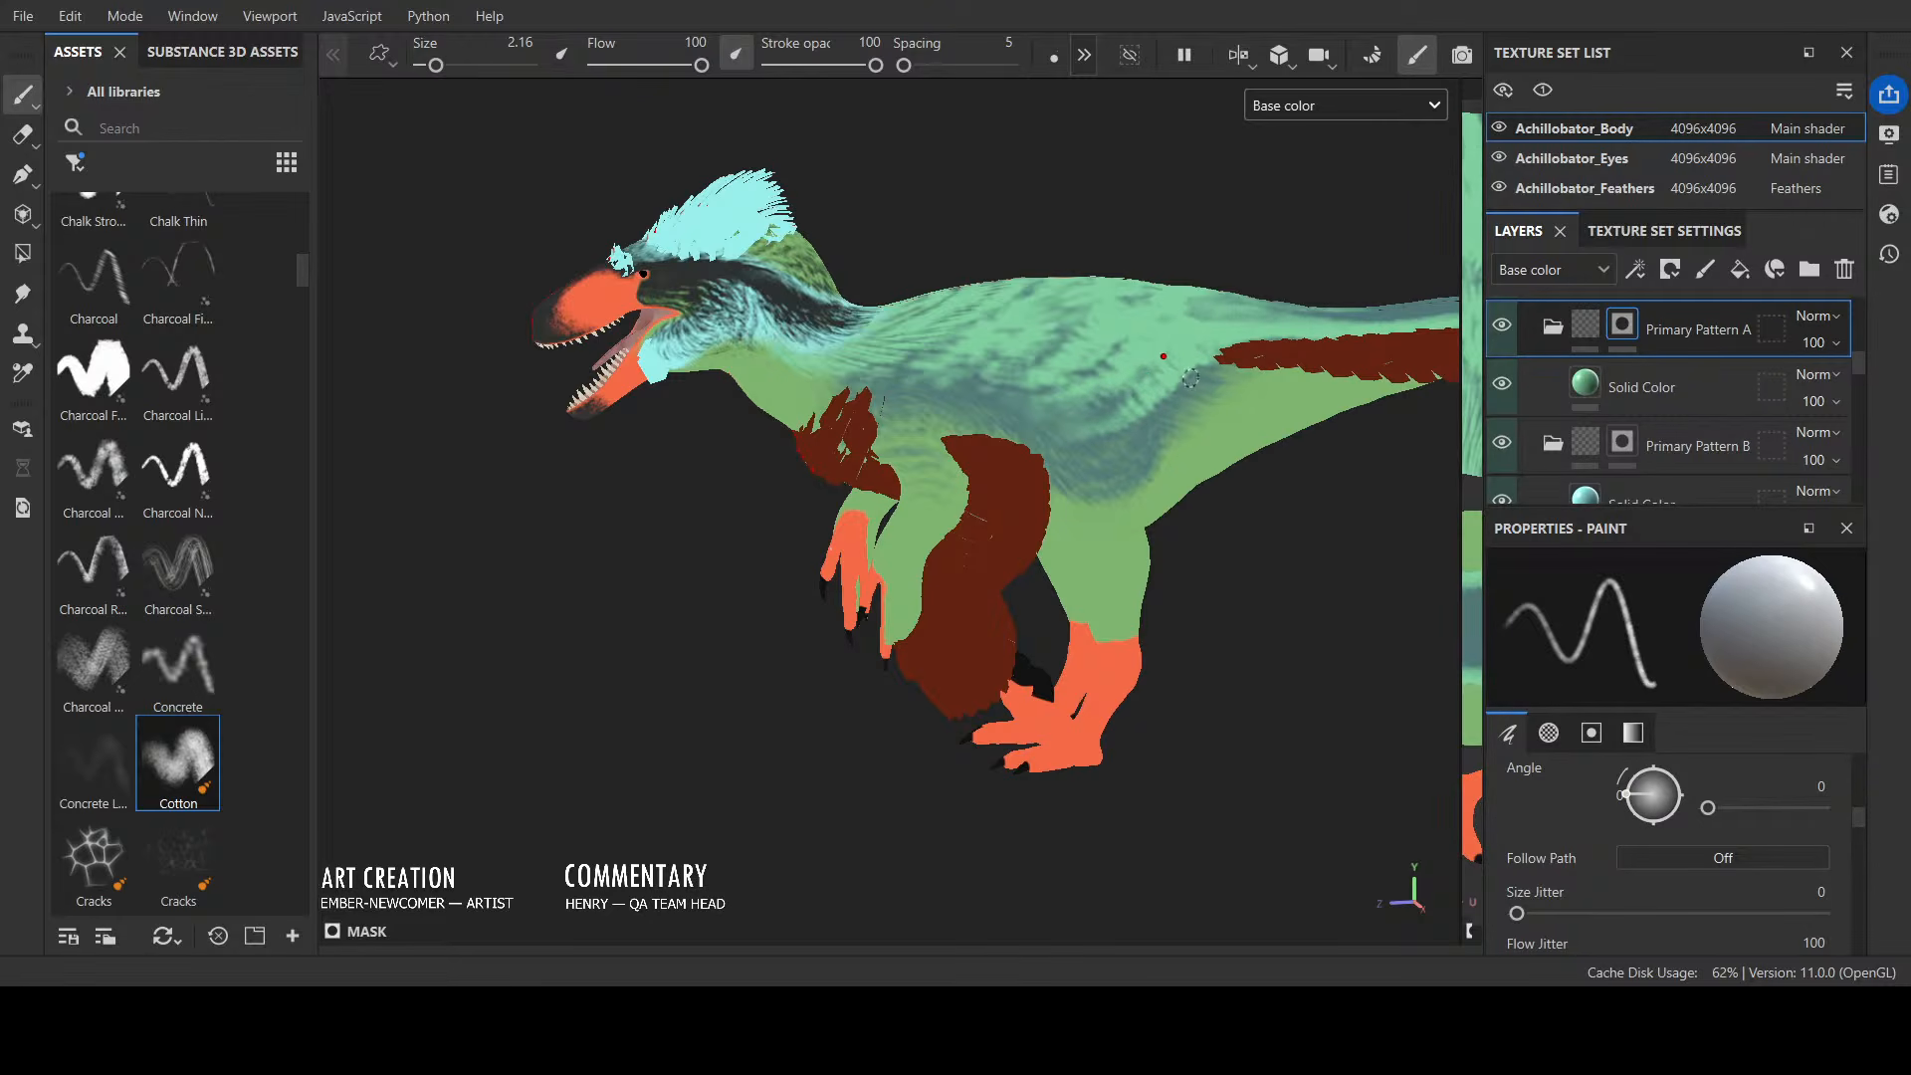
Step: Paint short strokes in Primary Pattern A's mask from the hips into the dark band on the tail base, undoing unwanted ones
mouse_move(1191, 379)
alt+mouse_down()
mouse_move(1215, 312)
mouse_move(1125, 291)
alt+mouse_up()
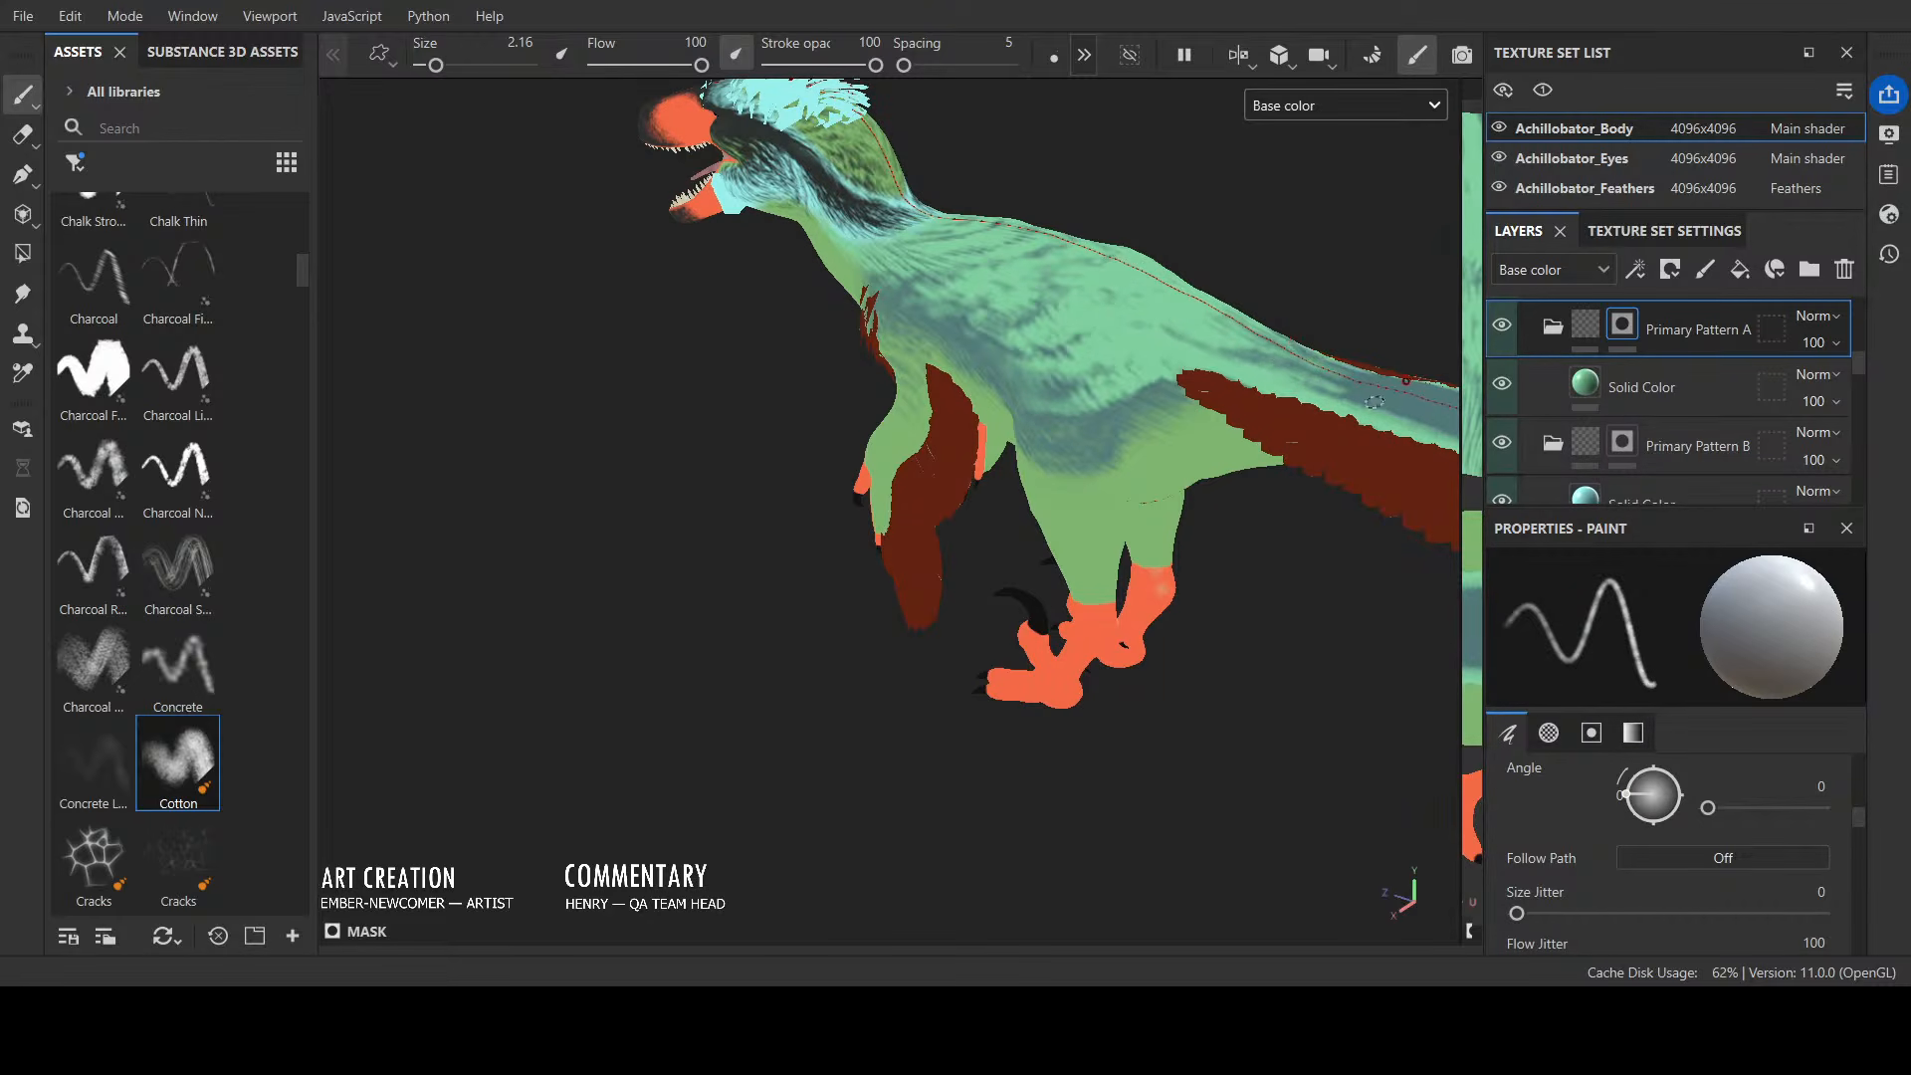
drag(1350, 389, 1269, 367)
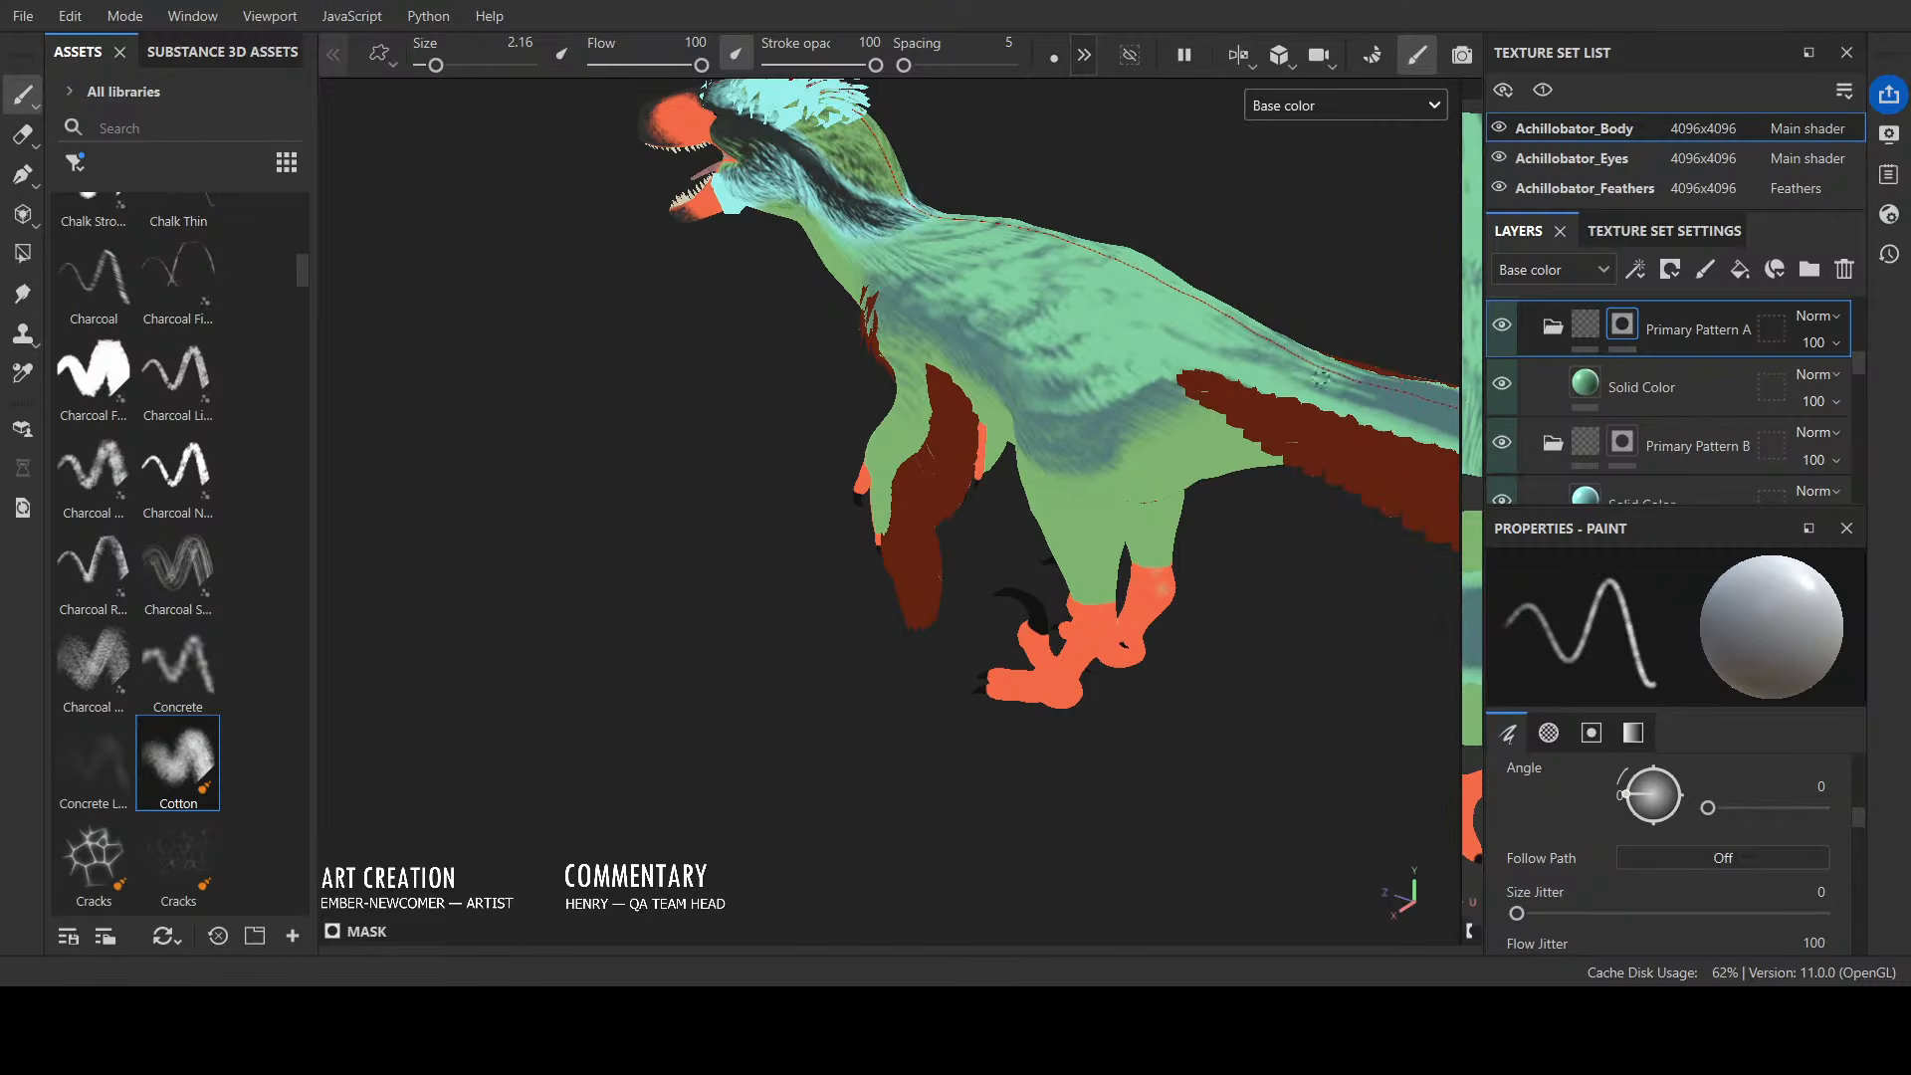
mouse_move(1195, 260)
alt+mouse_down()
mouse_move(1111, 287)
mouse_move(1297, 475)
alt+mouse_up()
drag(1234, 565, 1246, 591)
key(ctrl+z)
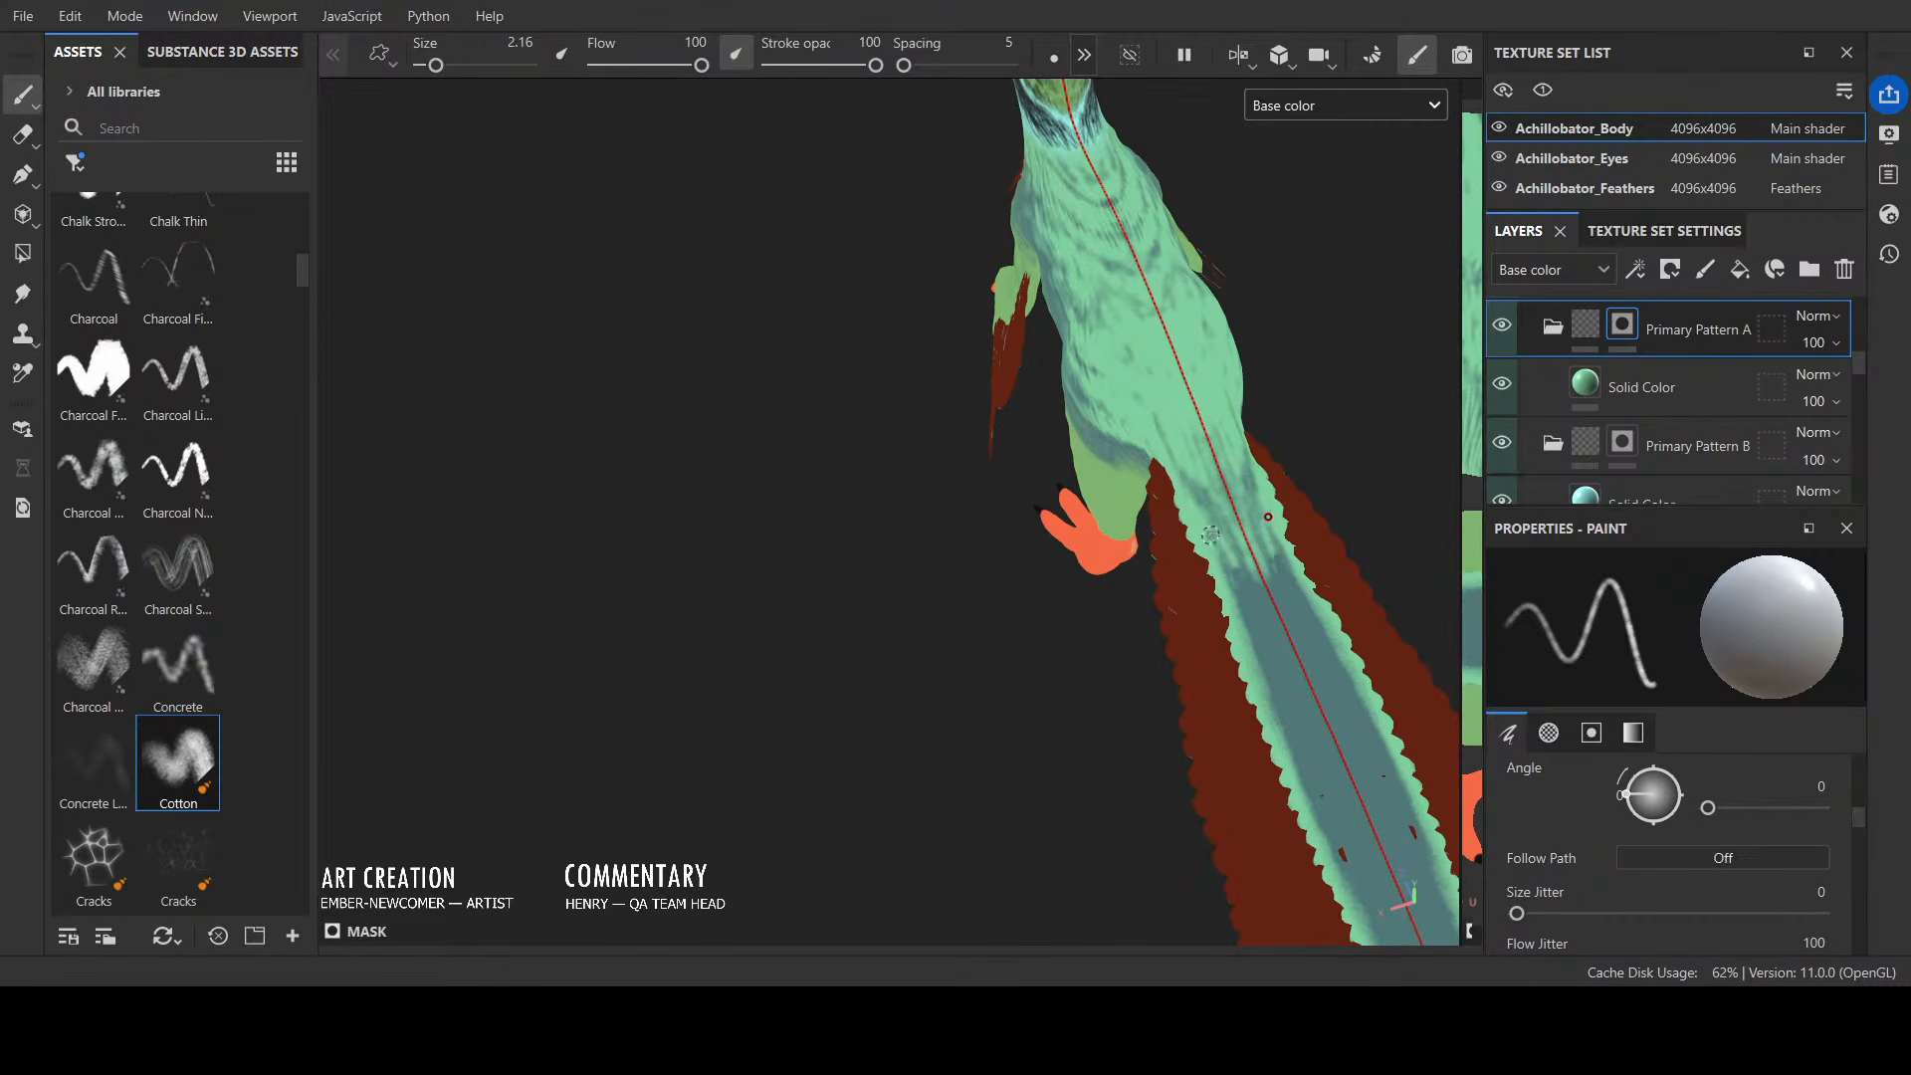
drag(1211, 530, 1237, 560)
mouse_move(1222, 490)
mouse_down()
mouse_move(1255, 543)
mouse_move(1252, 604)
mouse_up()
drag(1219, 550, 1287, 645)
drag(1240, 597, 1288, 660)
key(ctrl+z)
key(ctrl+z)
Step: Extend Primary Pattern A with longer tapering strokes along the tail base to soften its transition into the dark band
drag(1276, 557, 1327, 625)
drag(1274, 534, 1316, 605)
drag(1282, 565, 1350, 683)
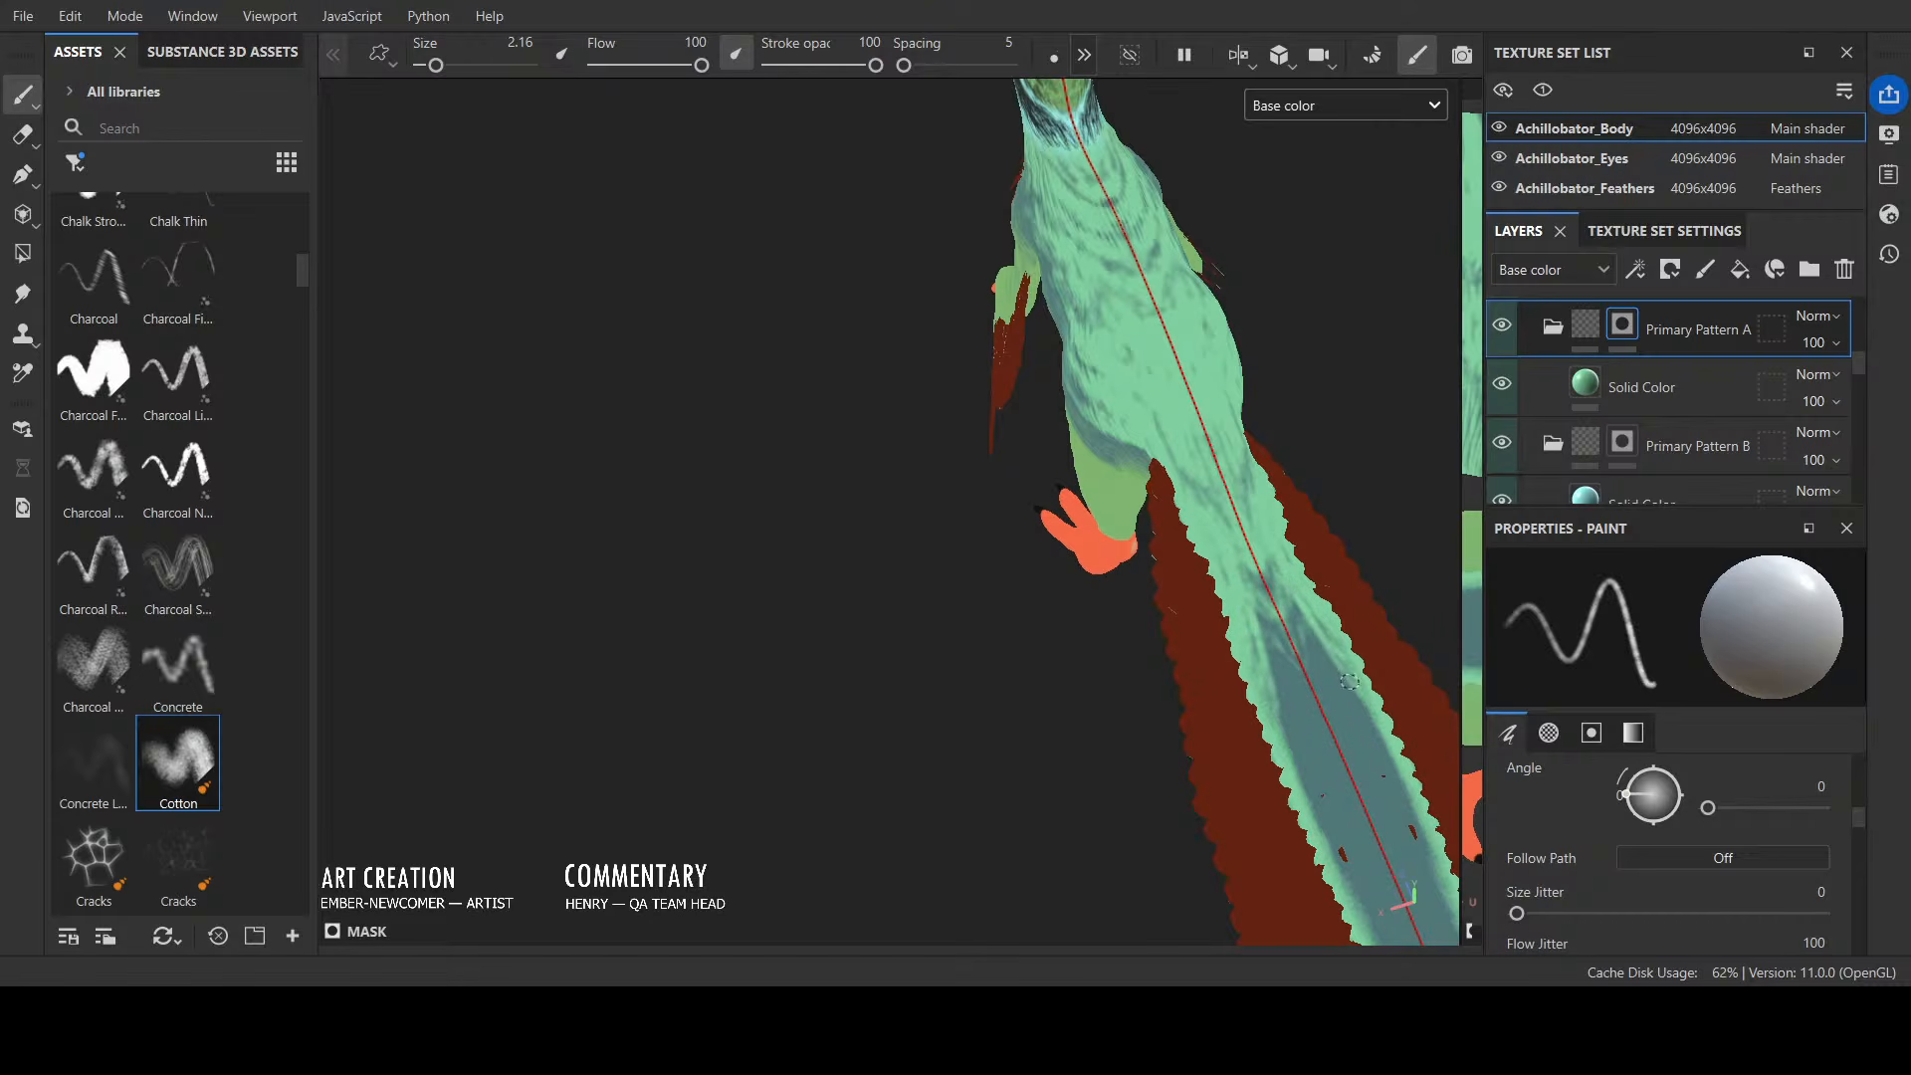
drag(1296, 609, 1321, 654)
Step: Return to a side view of the head, neck and back and reduce the brush size to 1.14
alt+drag(1194, 414, 737, 758)
alt+right_drag(736, 758, 608, 645)
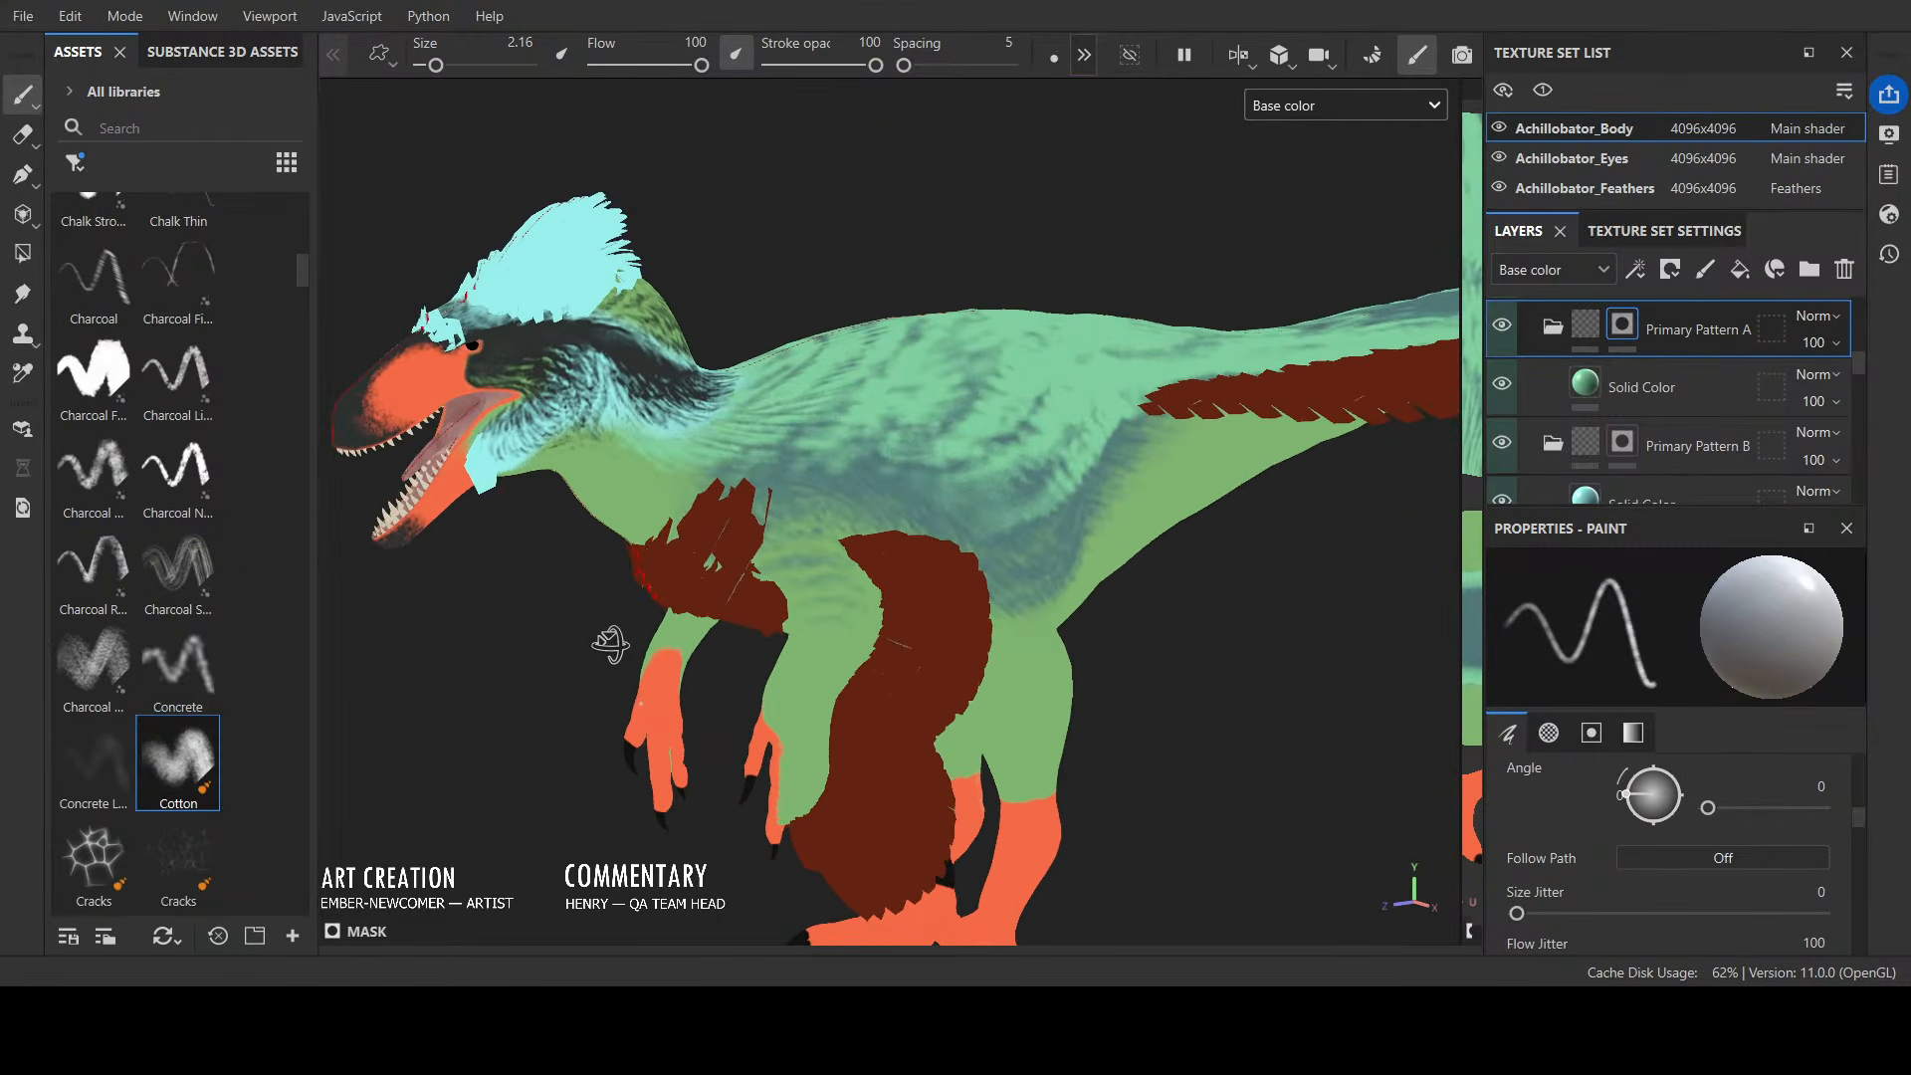
alt+middle_drag(533, 661, 610, 655)
alt+drag(609, 655, 503, 682)
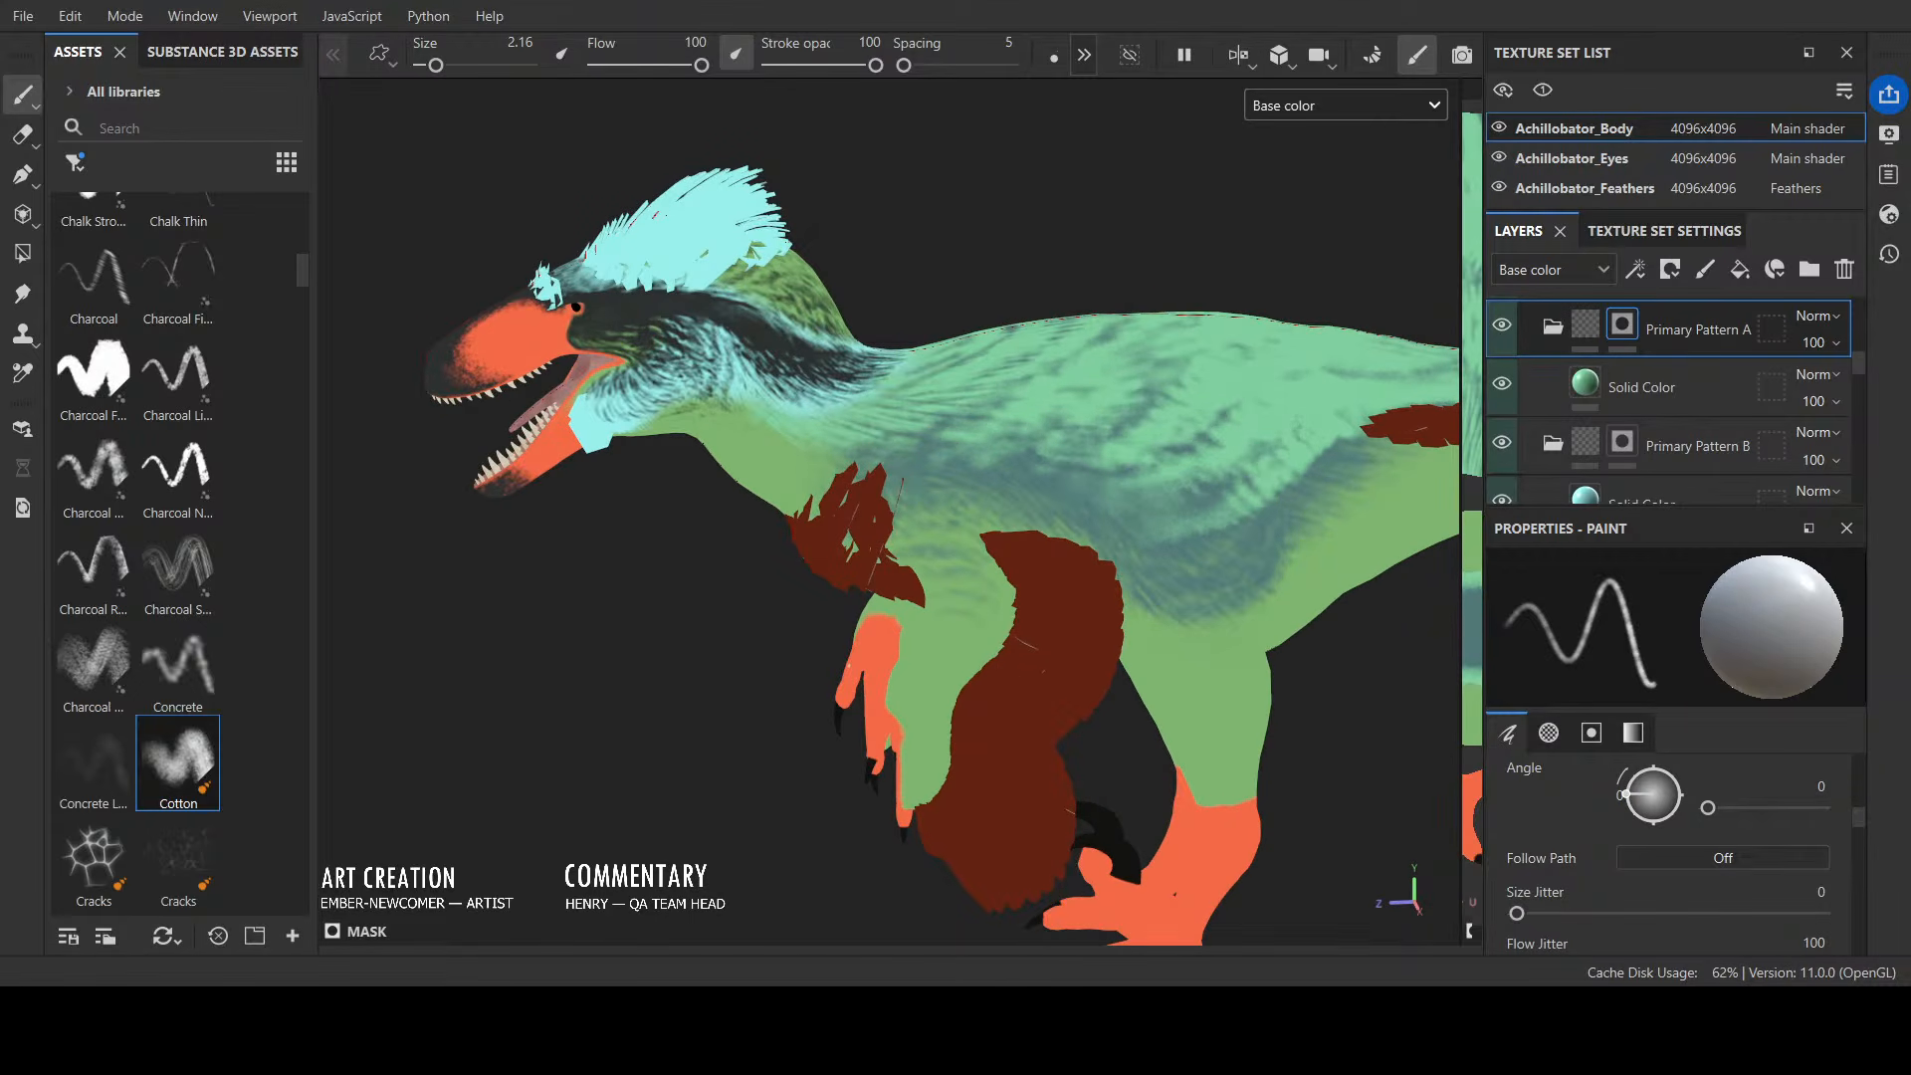
ctrl+right_drag(502, 686, 482, 687)
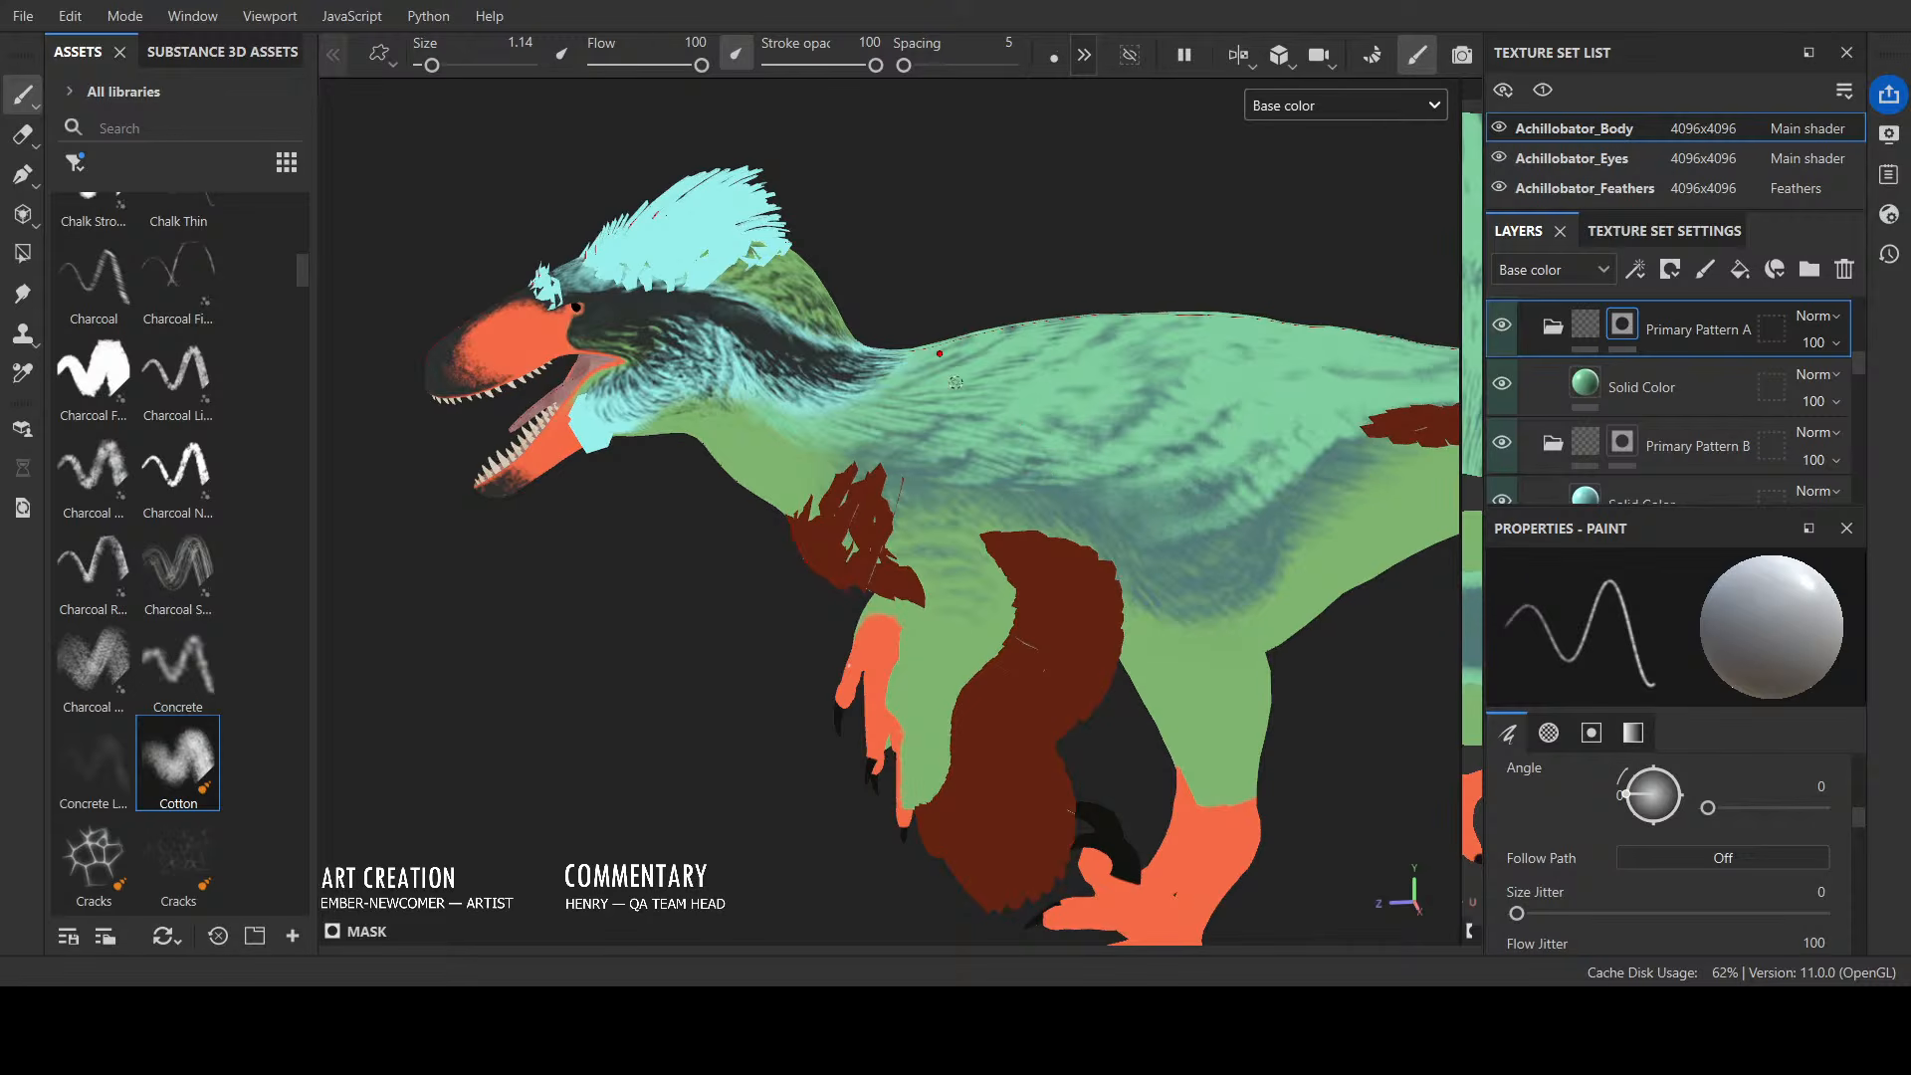
Step: Examine the streaked back and flank pattern from the side, from above and from behind in the base color channel
alt+drag(955, 382, 1058, 238)
scroll(1058, 238, down, 1)
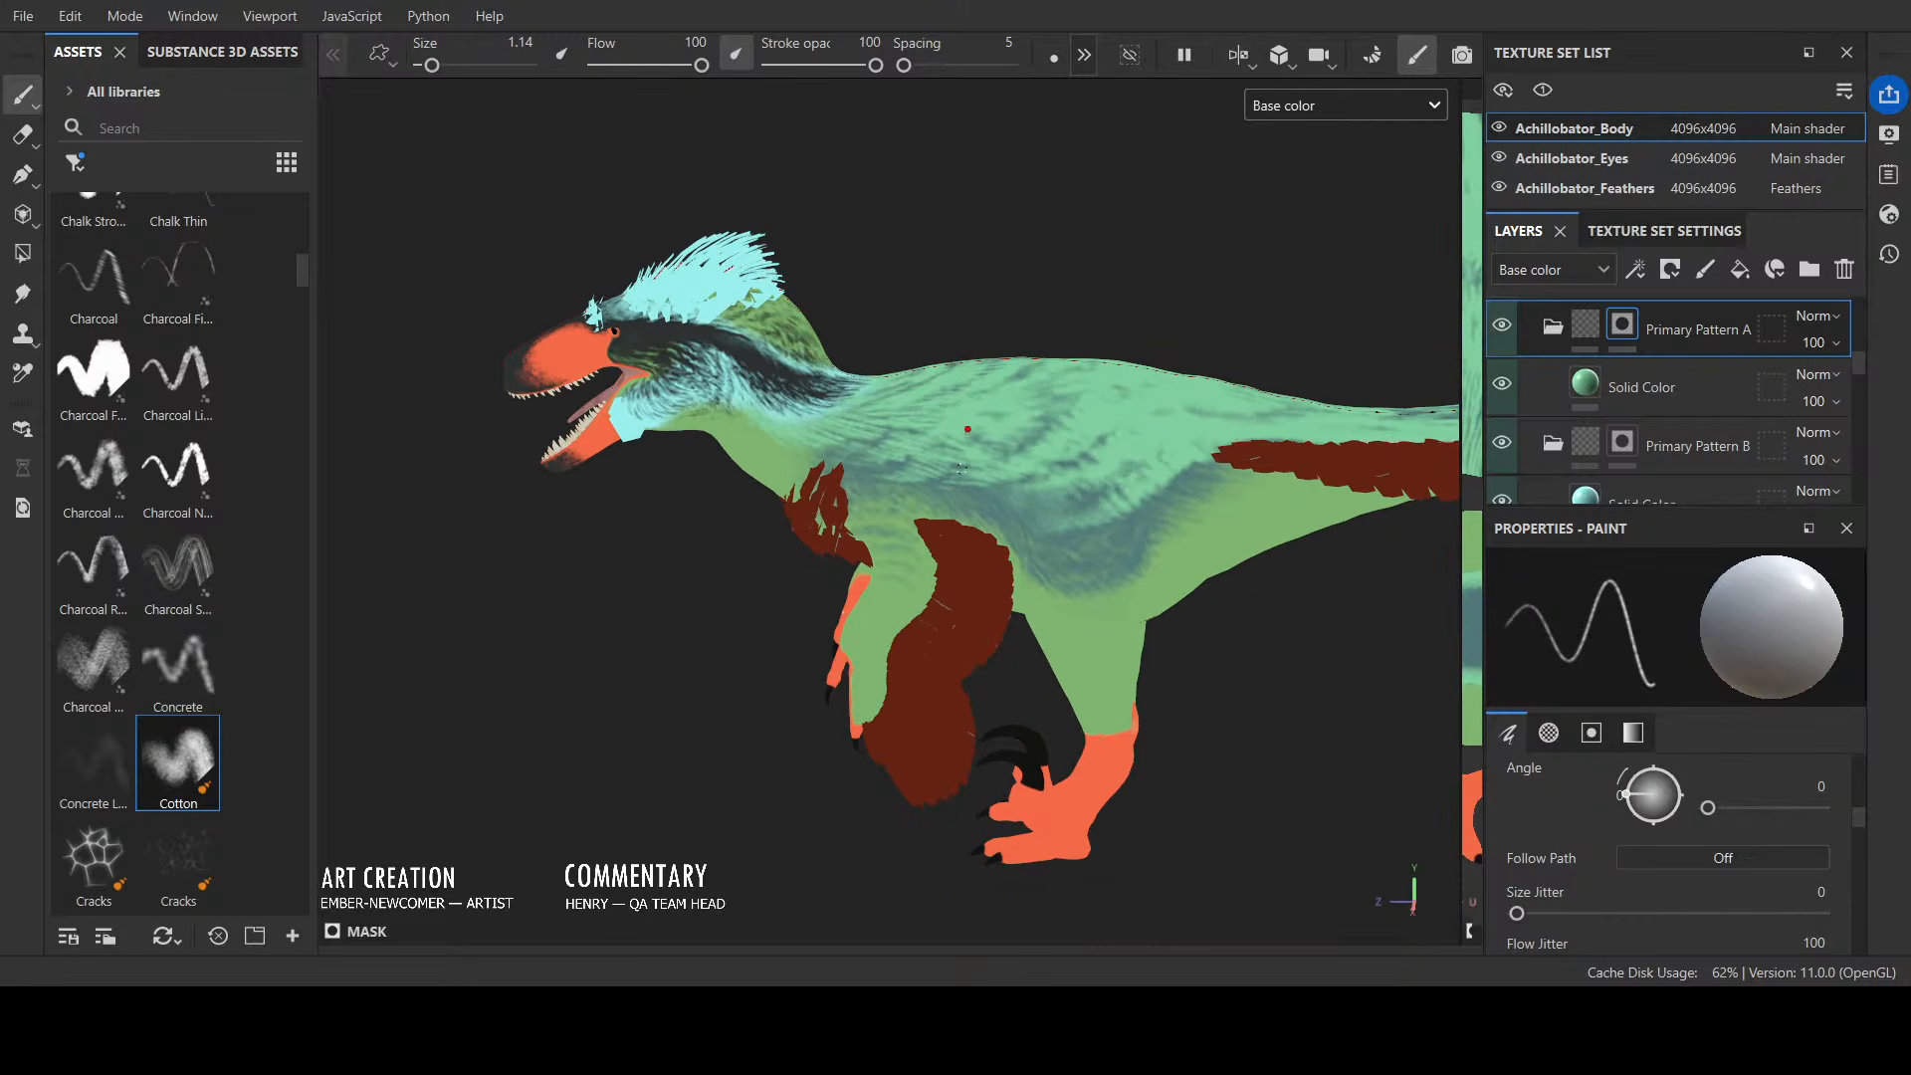
alt+drag(719, 735, 843, 709)
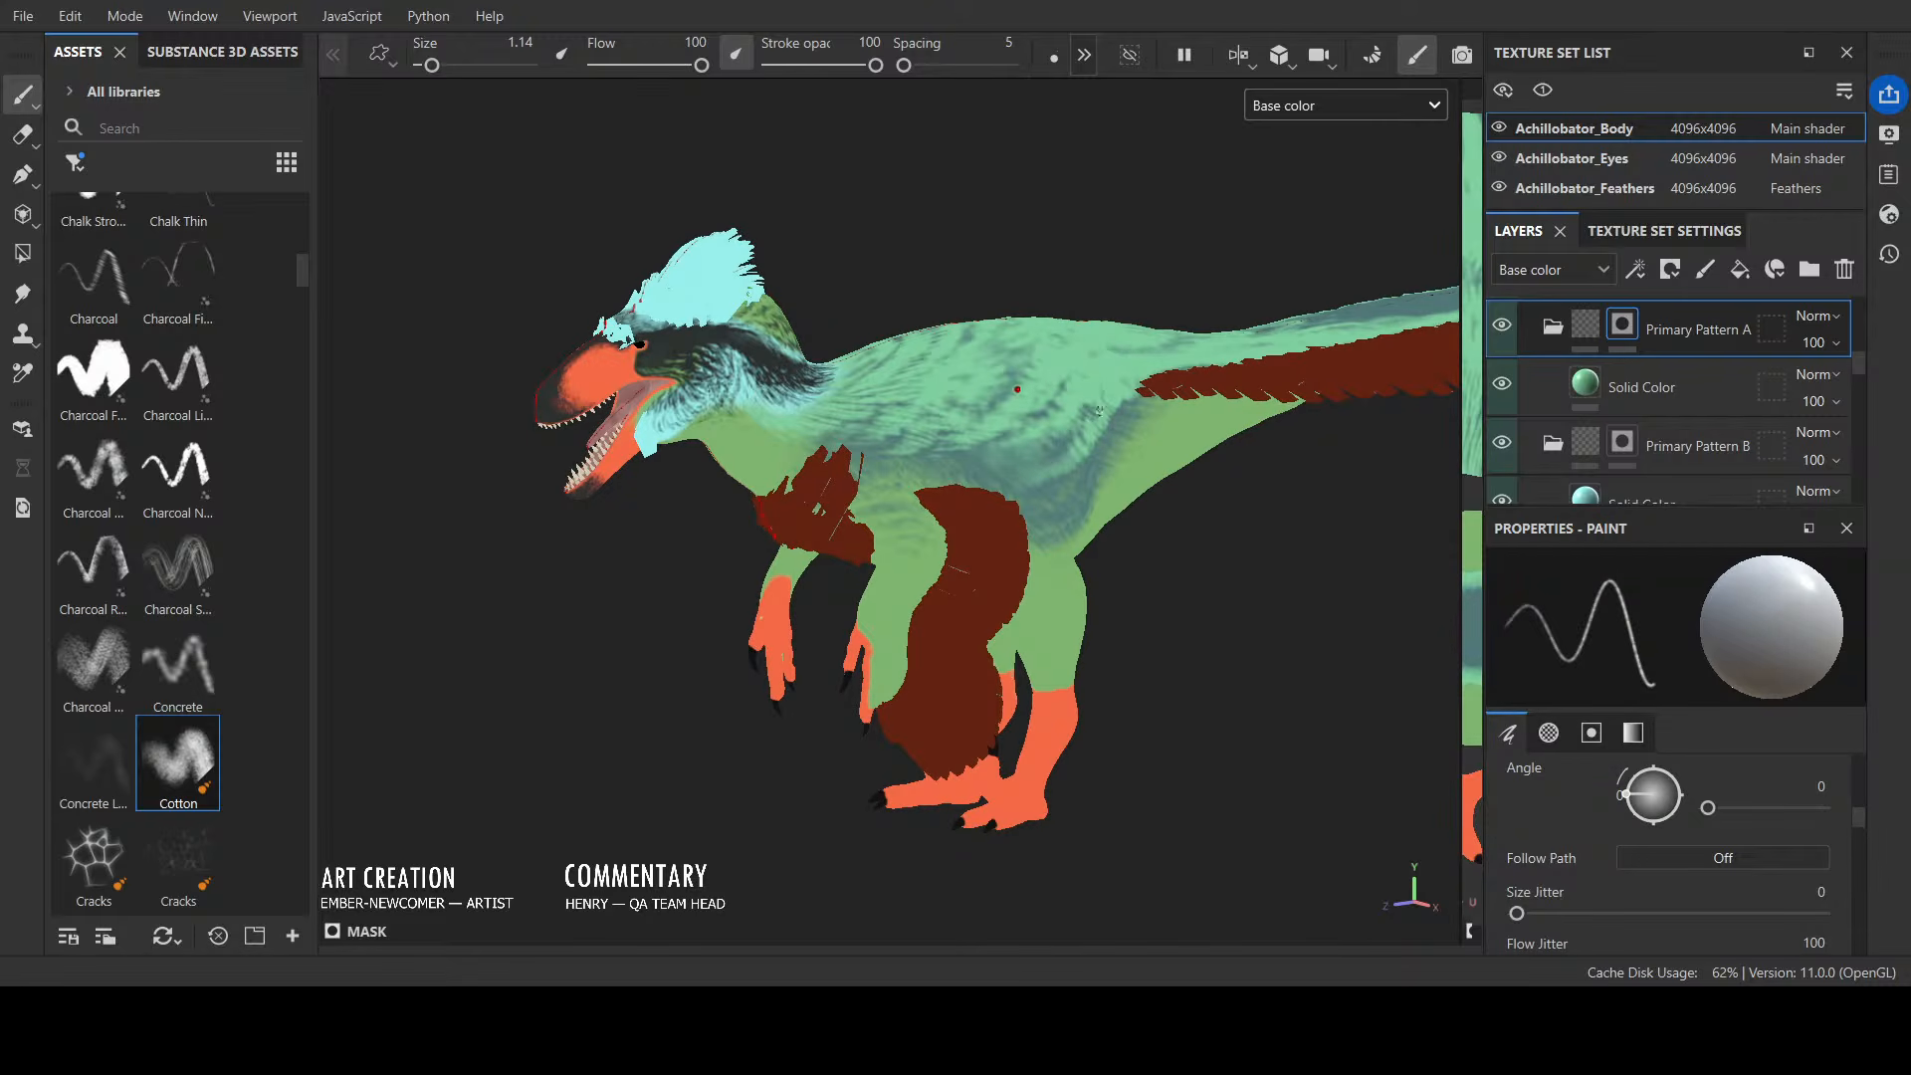
alt+drag(1095, 396, 1027, 331)
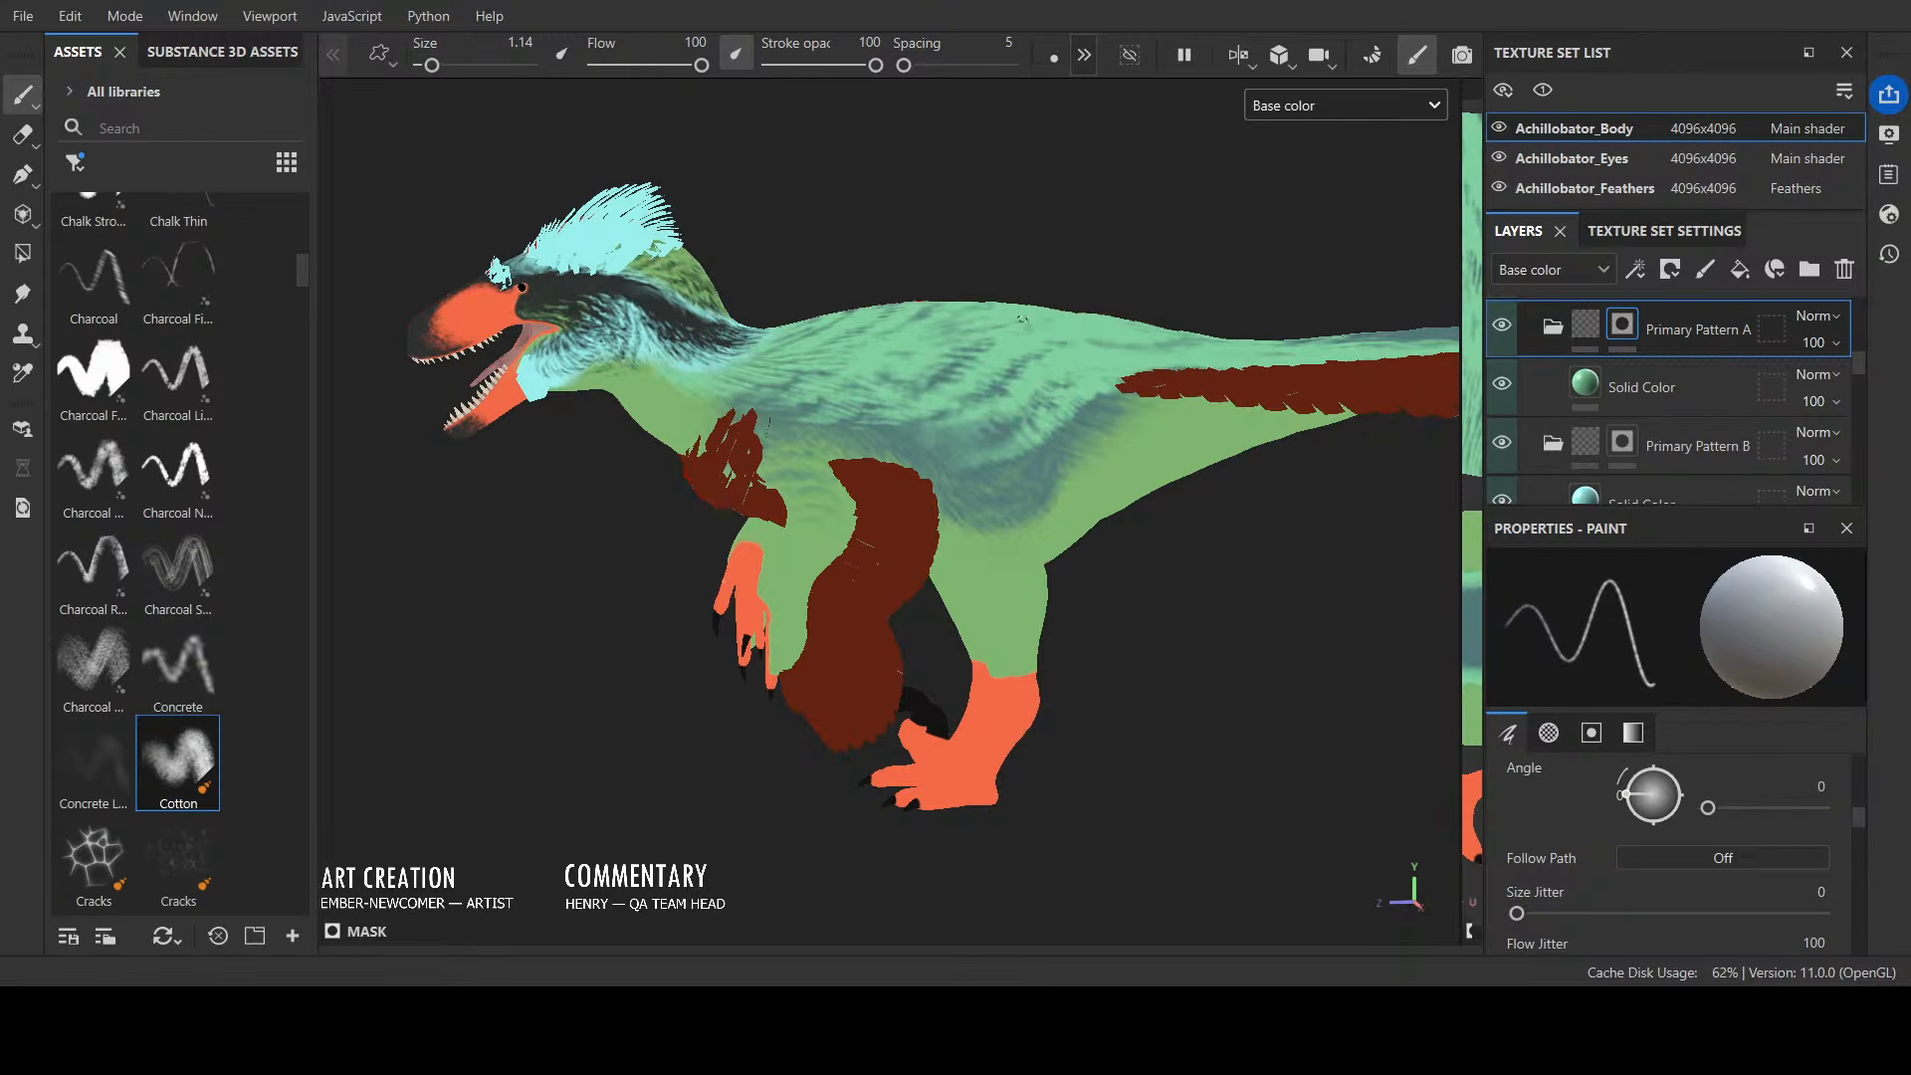
alt+drag(1112, 309, 1036, 319)
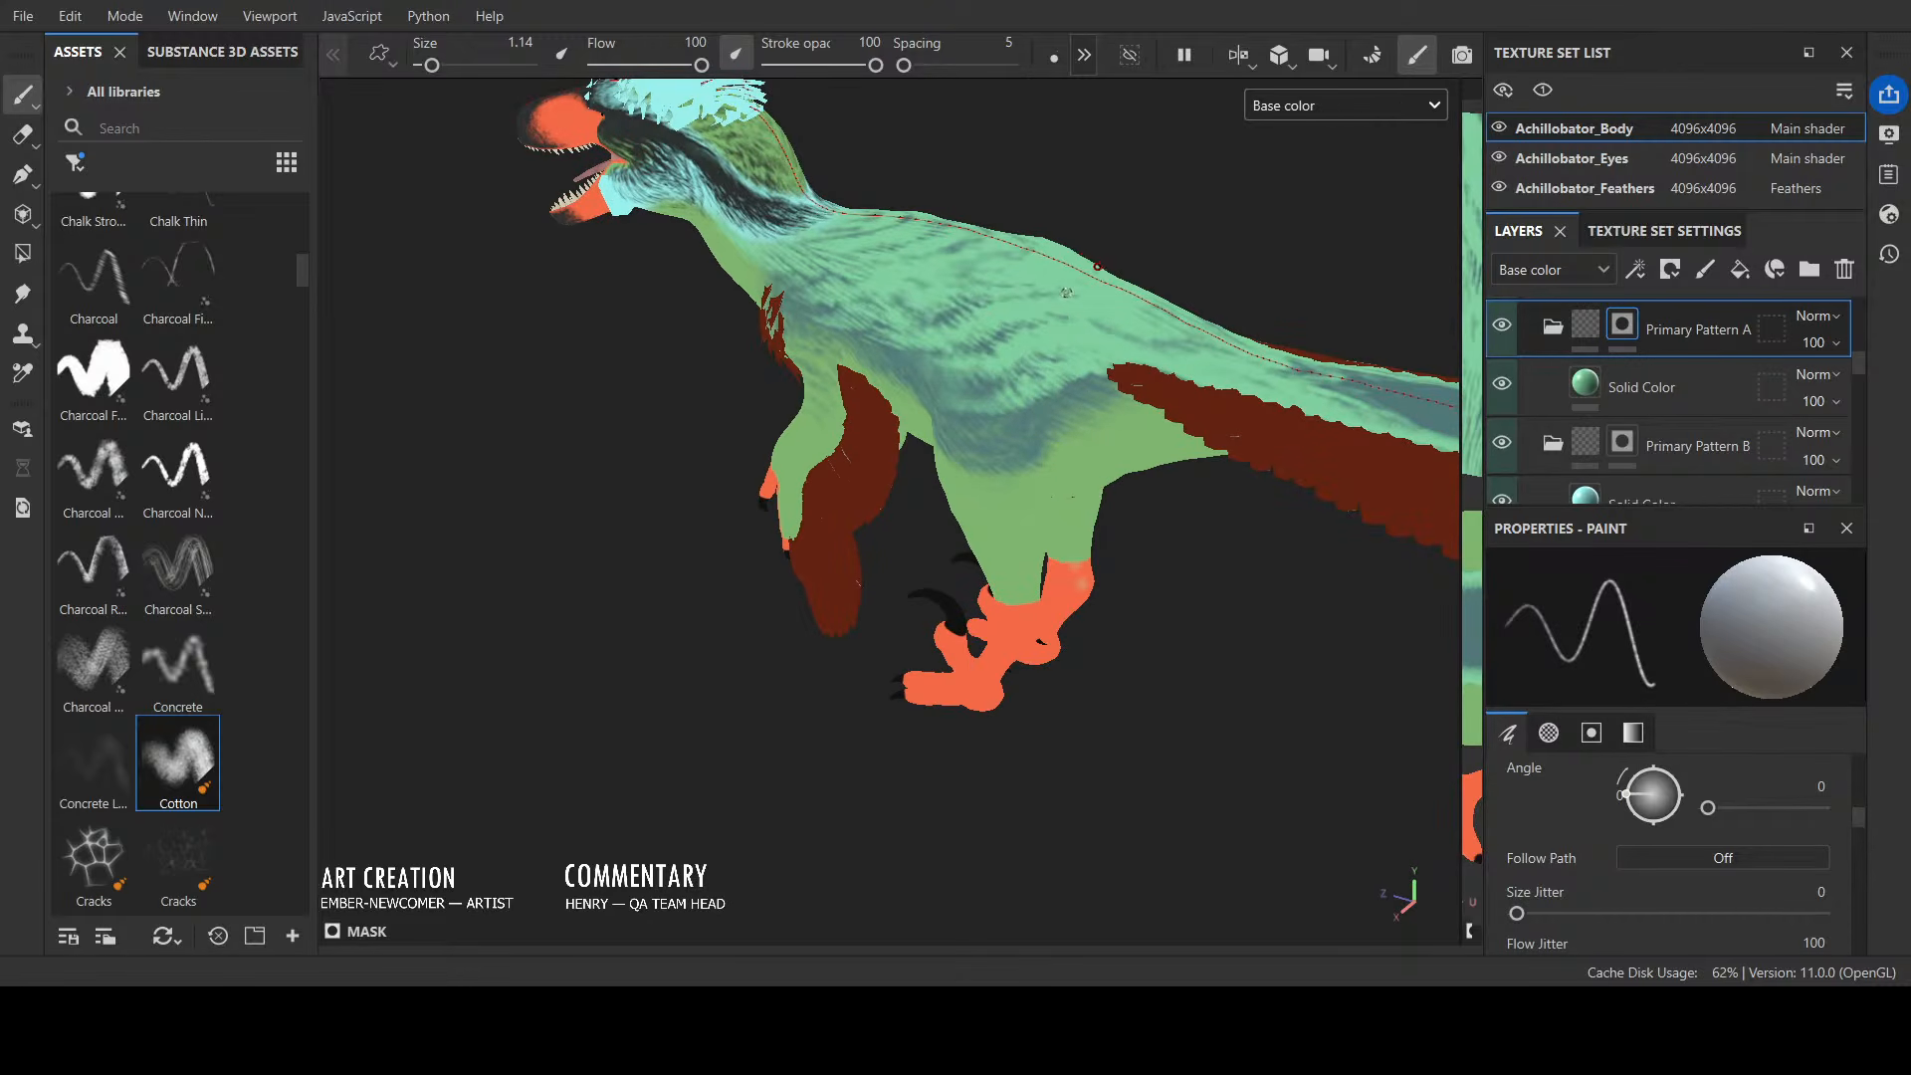
alt+drag(1182, 285, 944, 273)
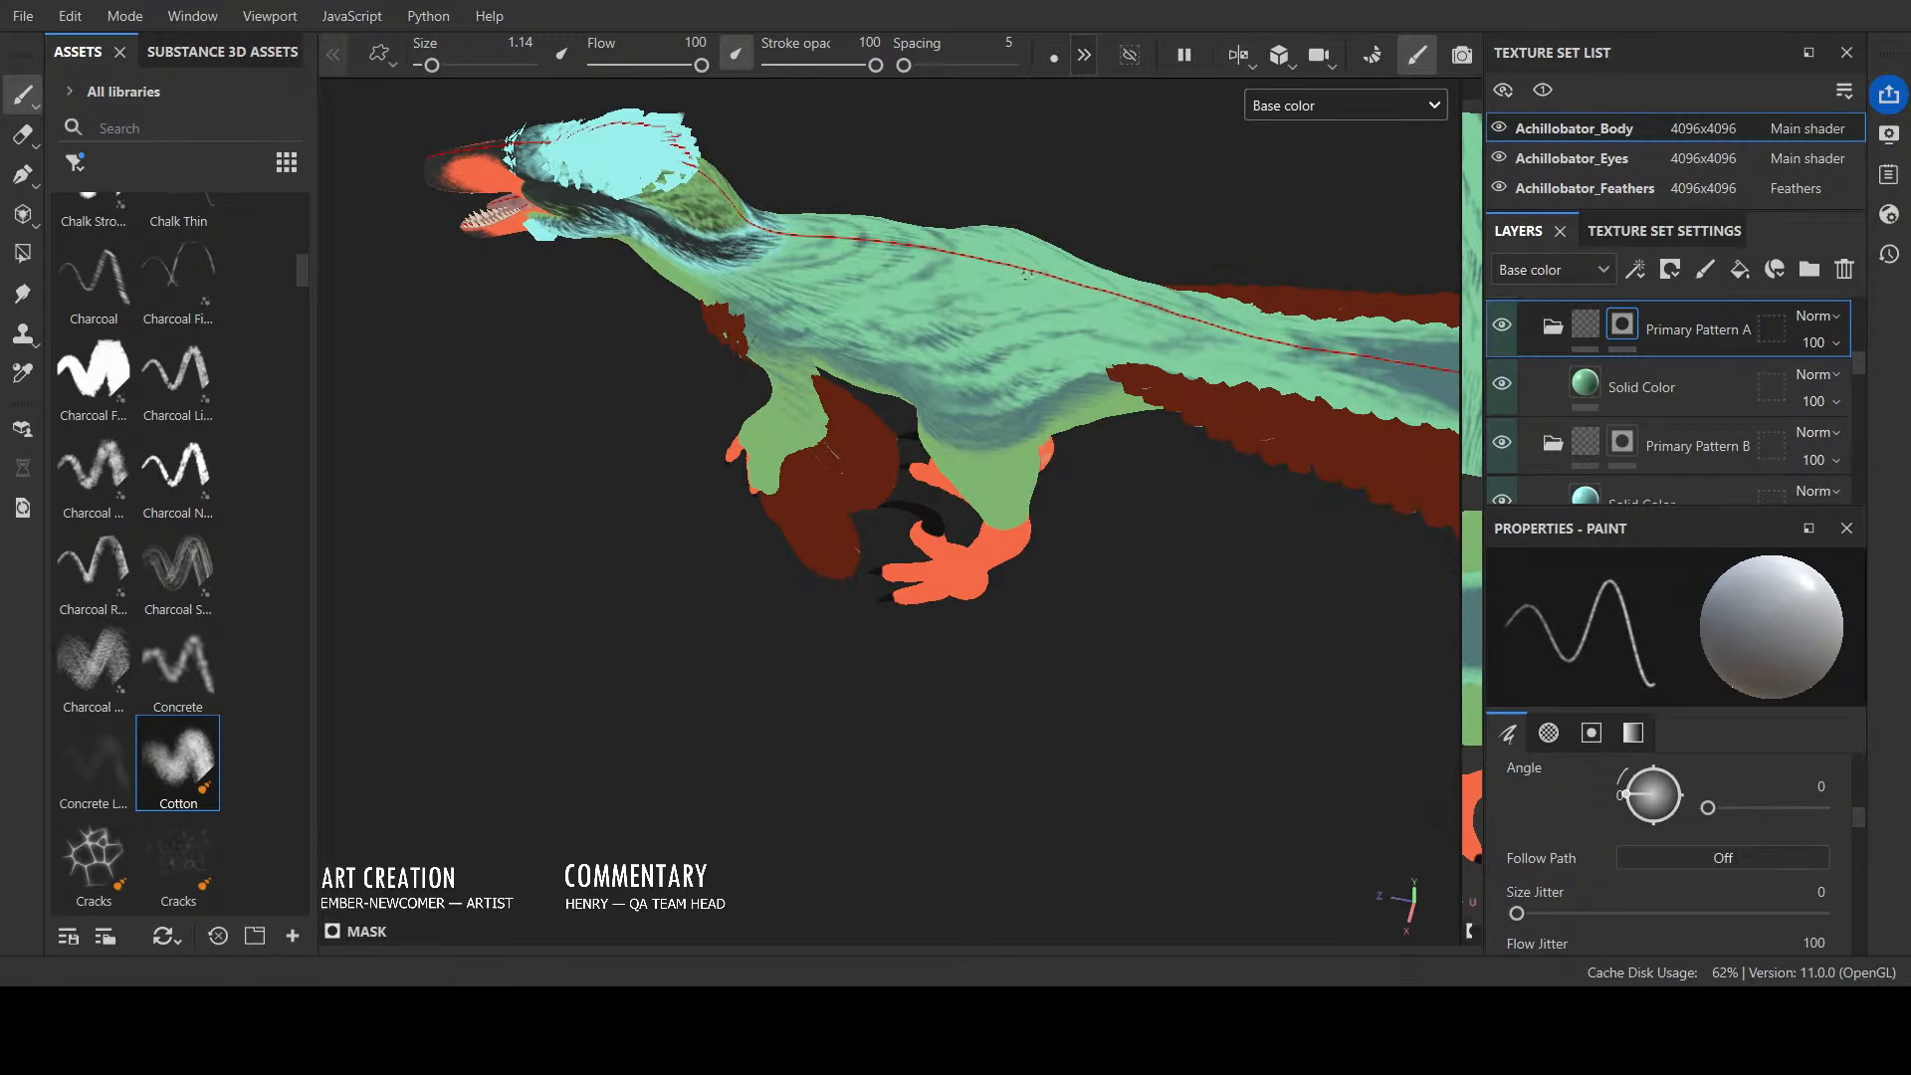
alt+drag(995, 231, 1000, 304)
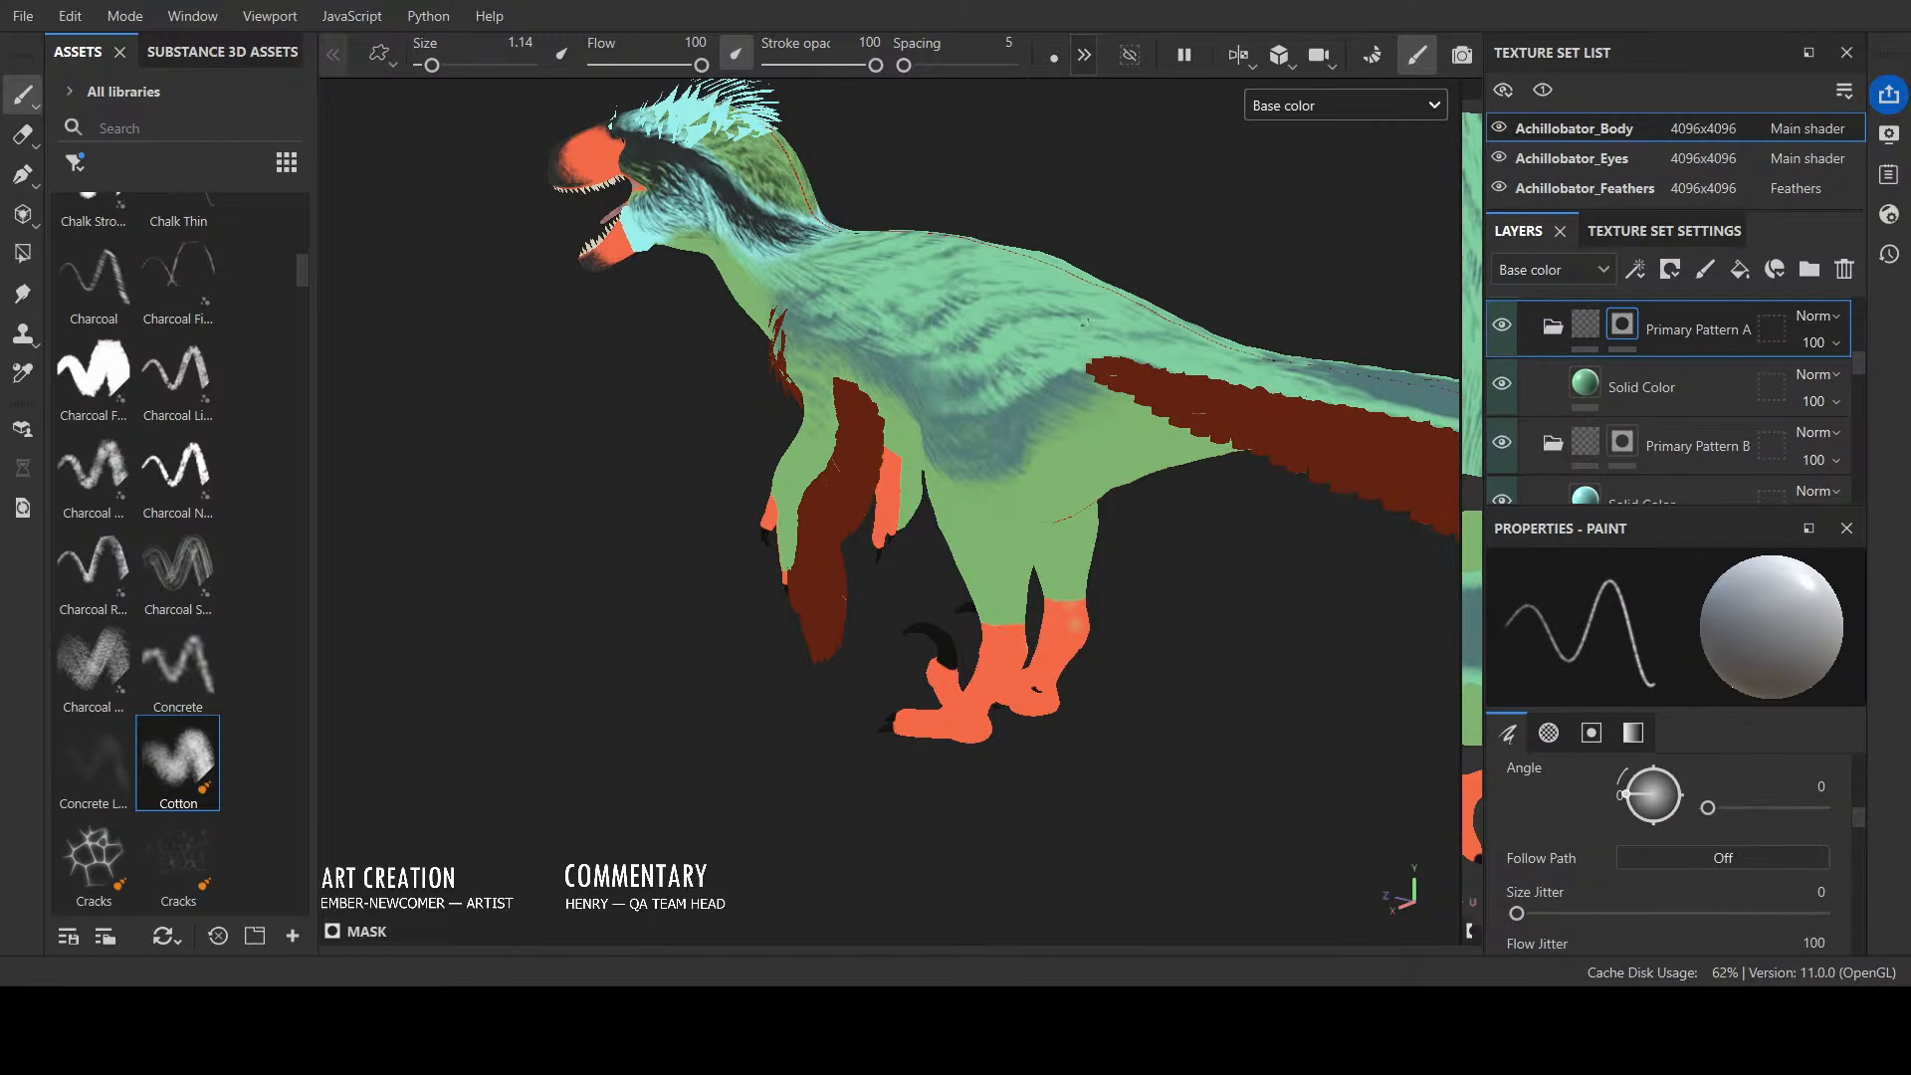
mouse_move(1084, 321)
alt+mouse_down()
mouse_move(1216, 279)
mouse_move(1063, 272)
alt+mouse_up()
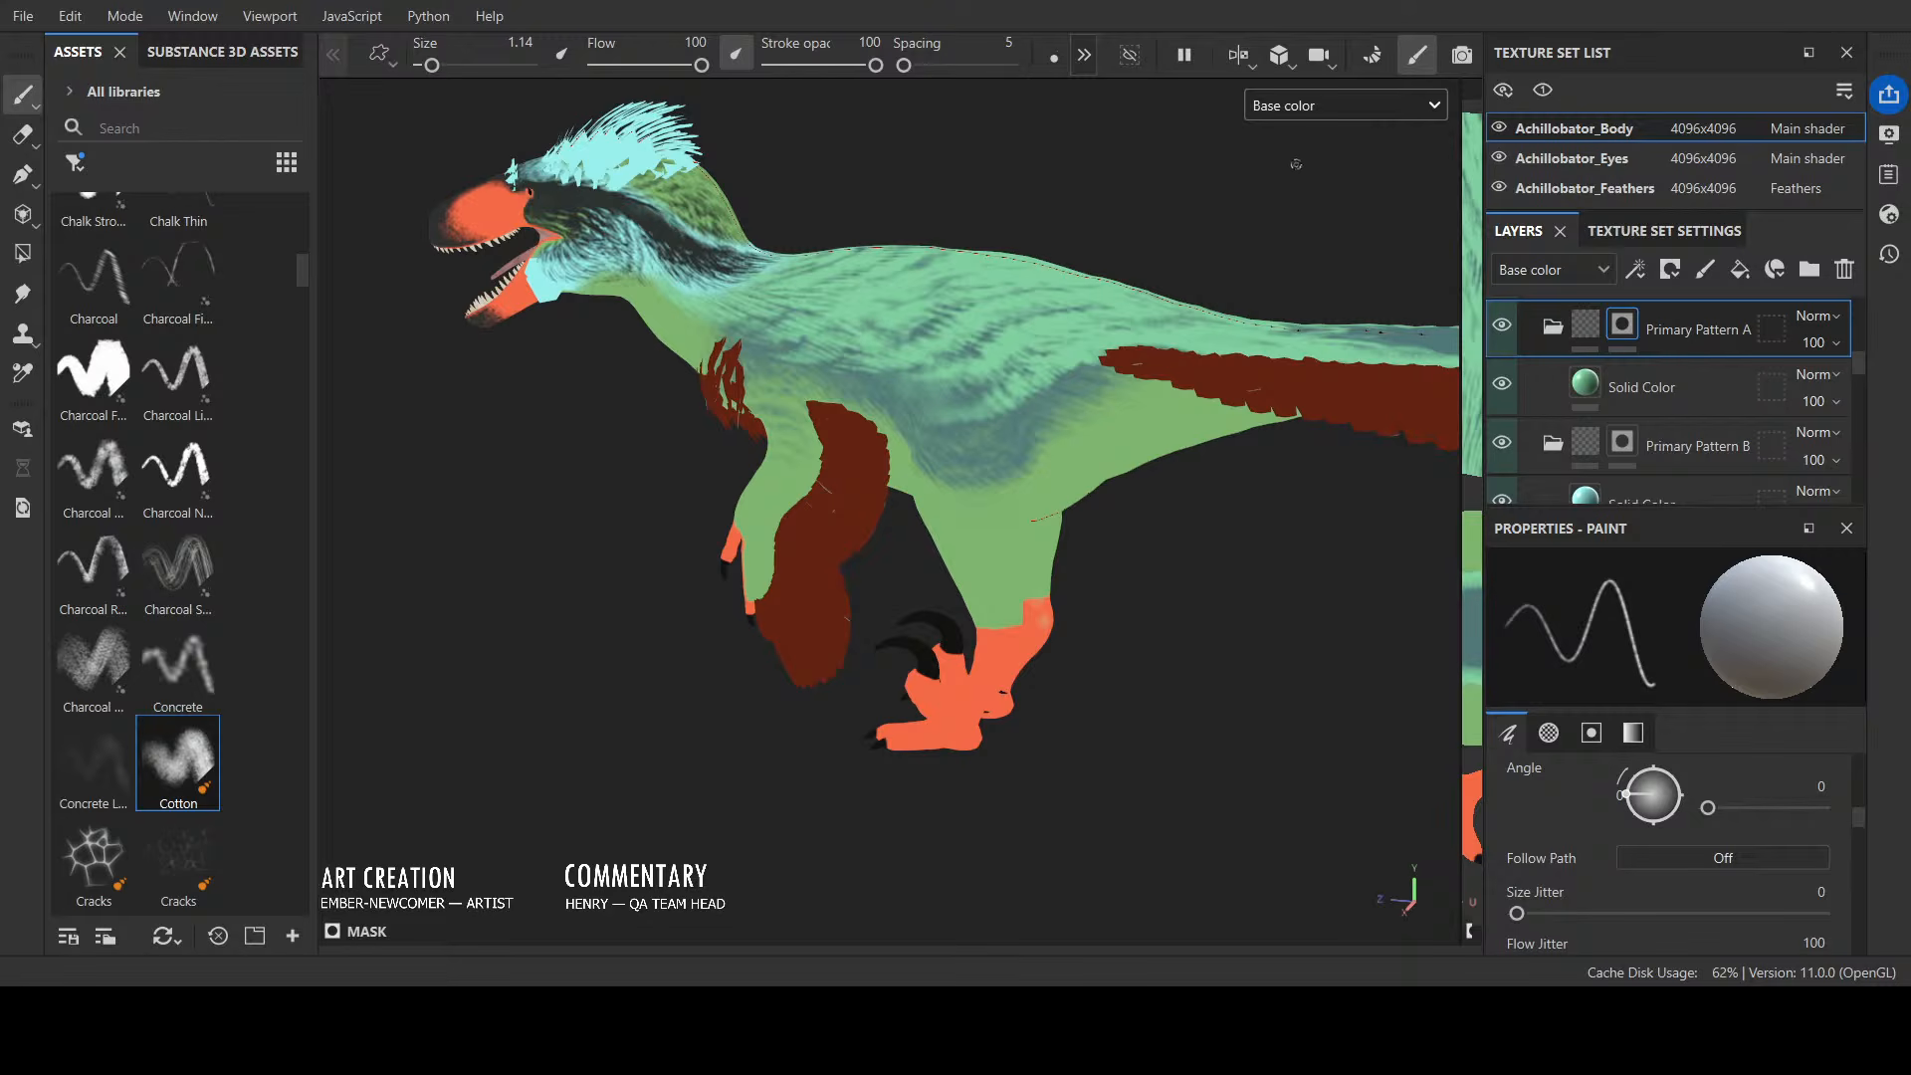
Step: Check the streaked back and flank in the full material view from several side angles
key(m)
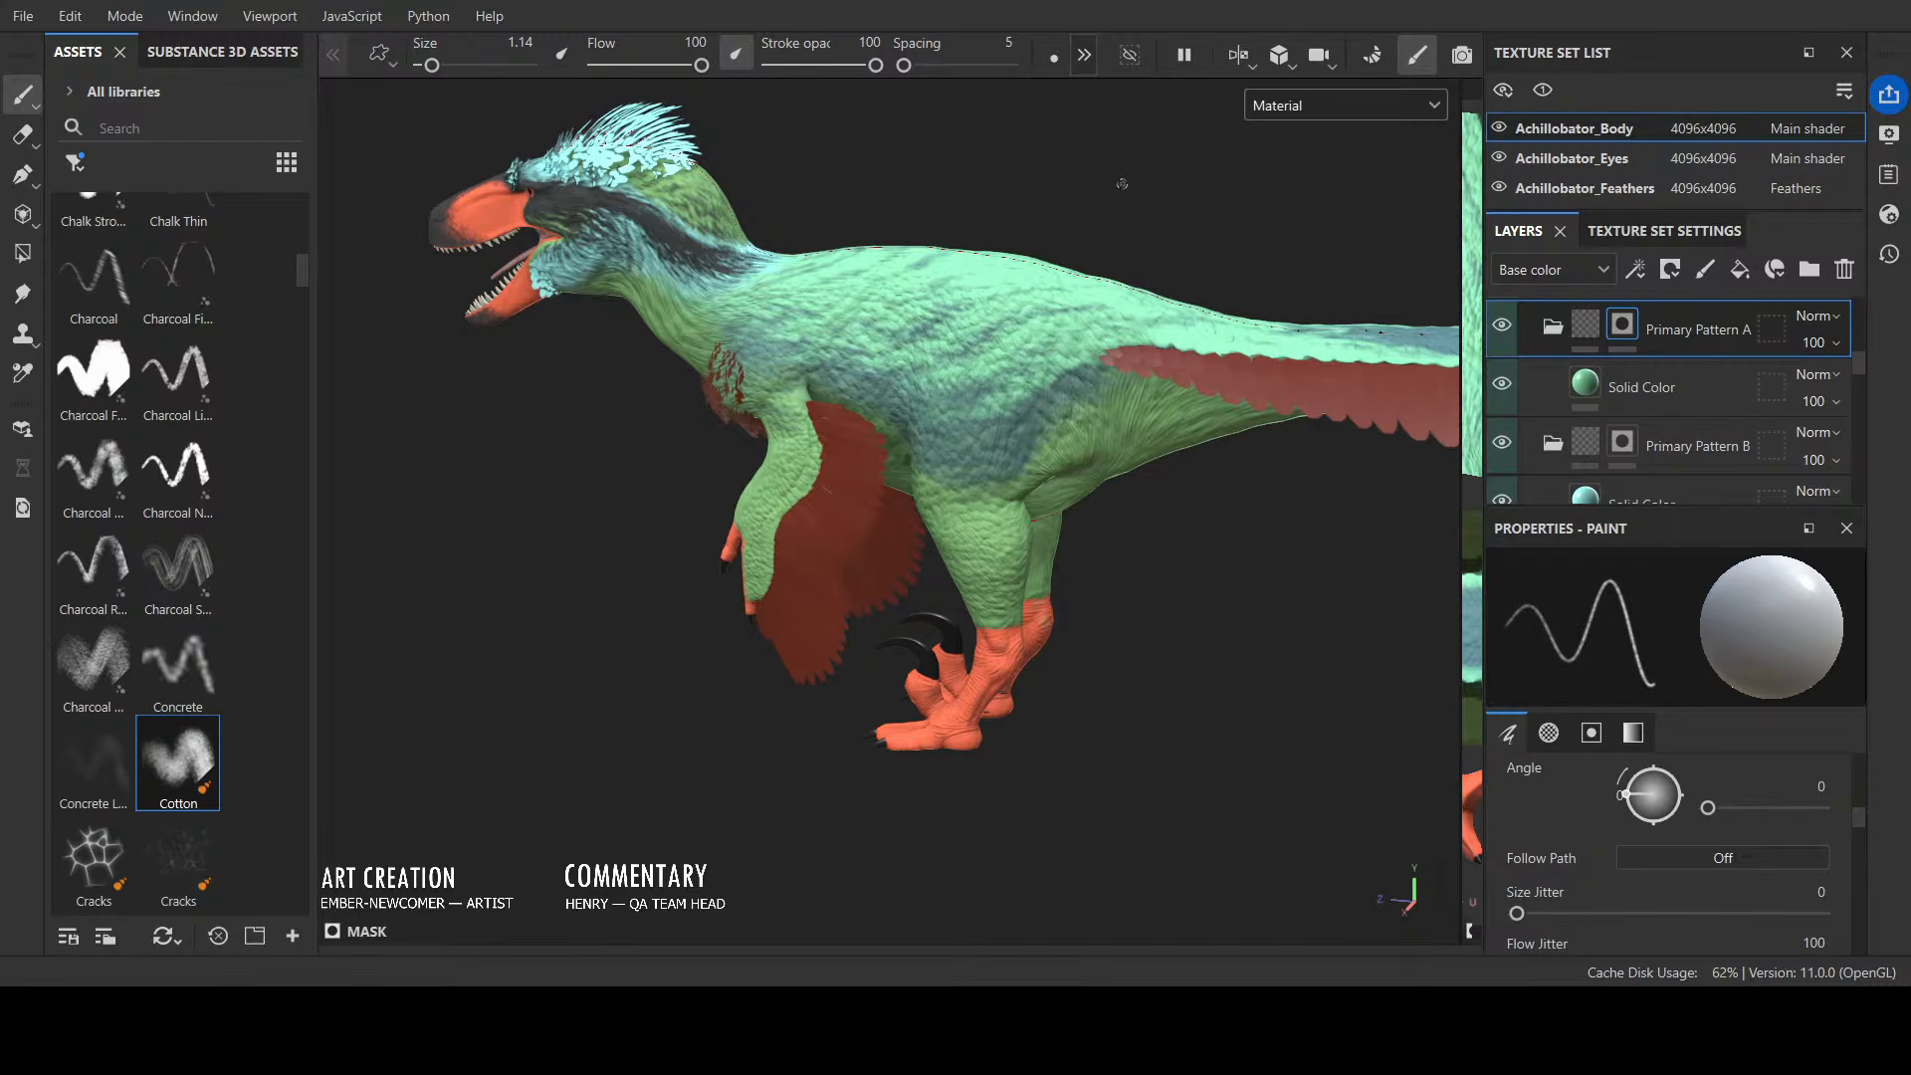
scroll(1105, 368, down, 2)
alt+drag(869, 637, 986, 546)
scroll(1057, 398, up, 3)
alt+drag(1057, 288, 916, 292)
alt+middle_drag(871, 246, 943, 282)
mouse_move(943, 281)
alt+mouse_down()
mouse_move(853, 360)
mouse_move(945, 288)
alt+mouse_up()
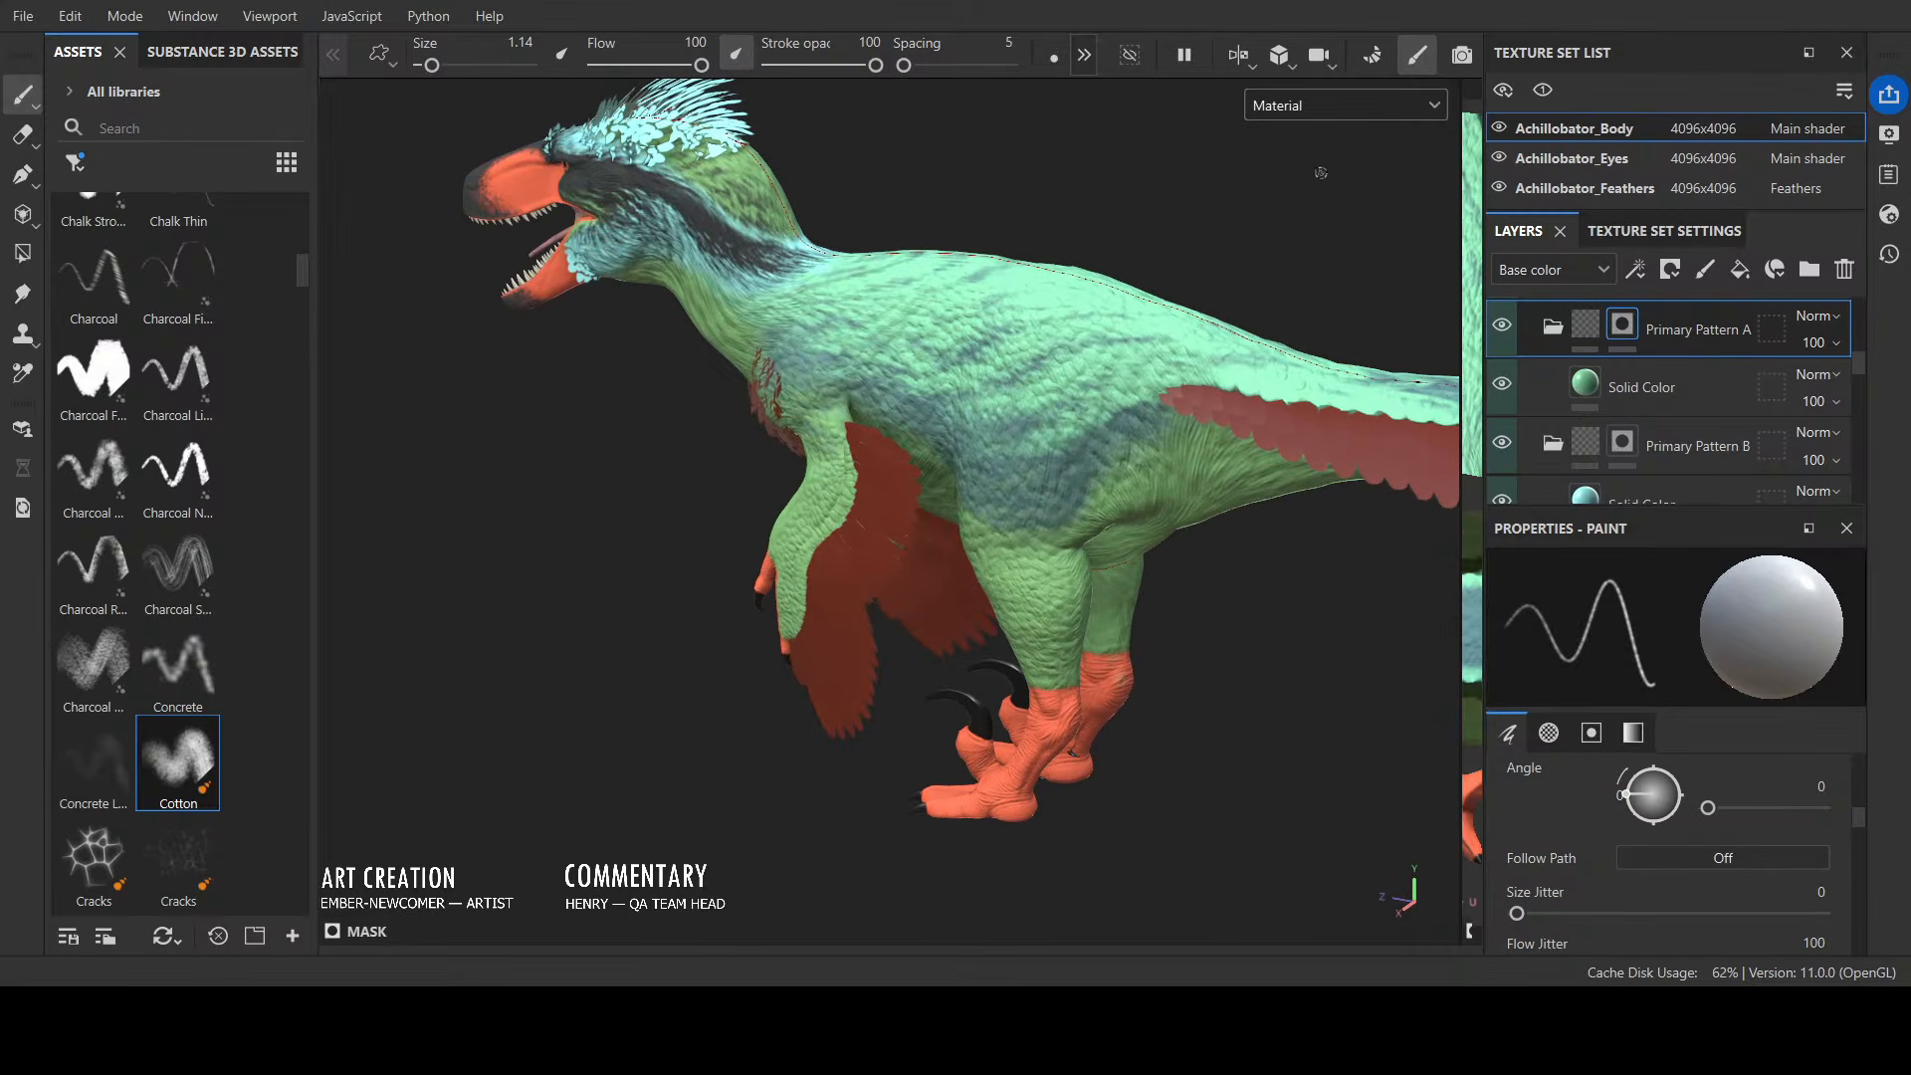
Step: Switch back to the base color channel, focus on the nape and enlarge the brush to size 4.29
key(c)
alt+middle_drag(977, 241, 1096, 328)
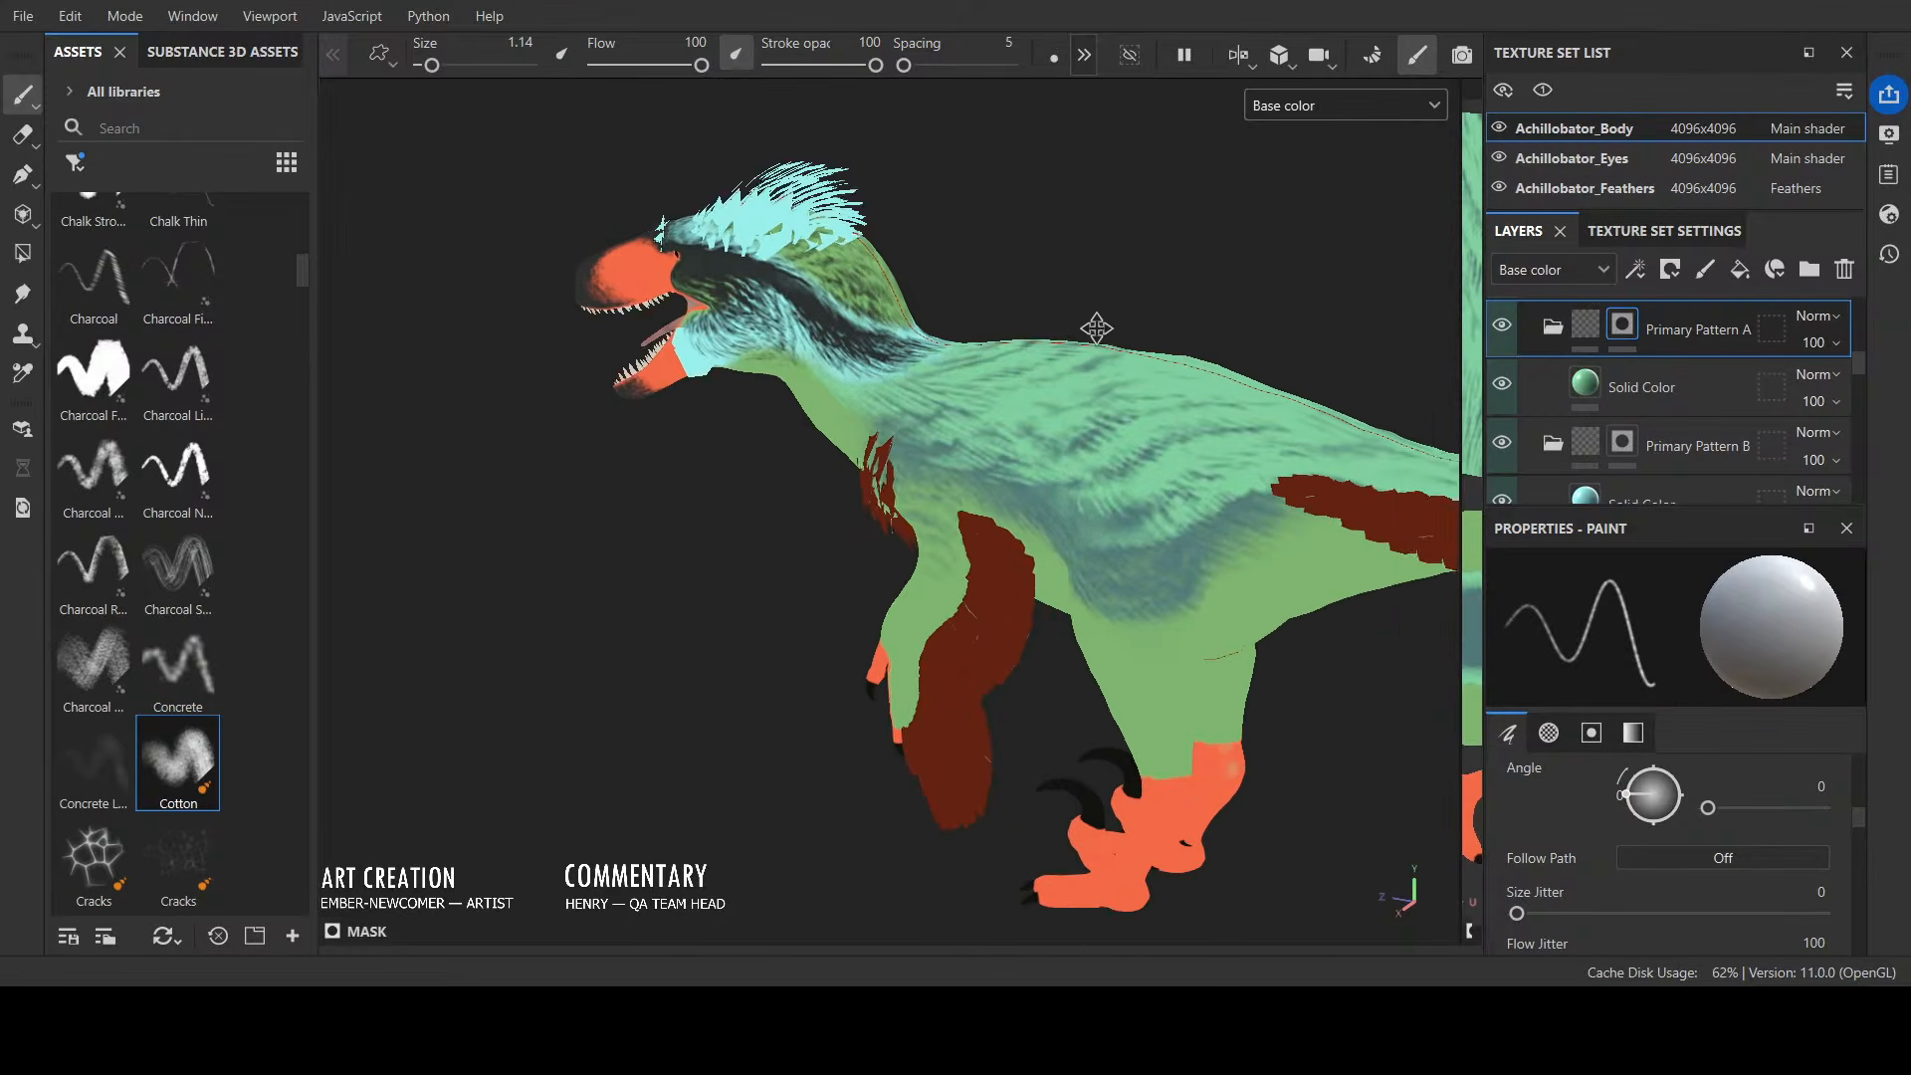
alt+drag(1095, 328, 1025, 530)
scroll(1104, 333, up, 3)
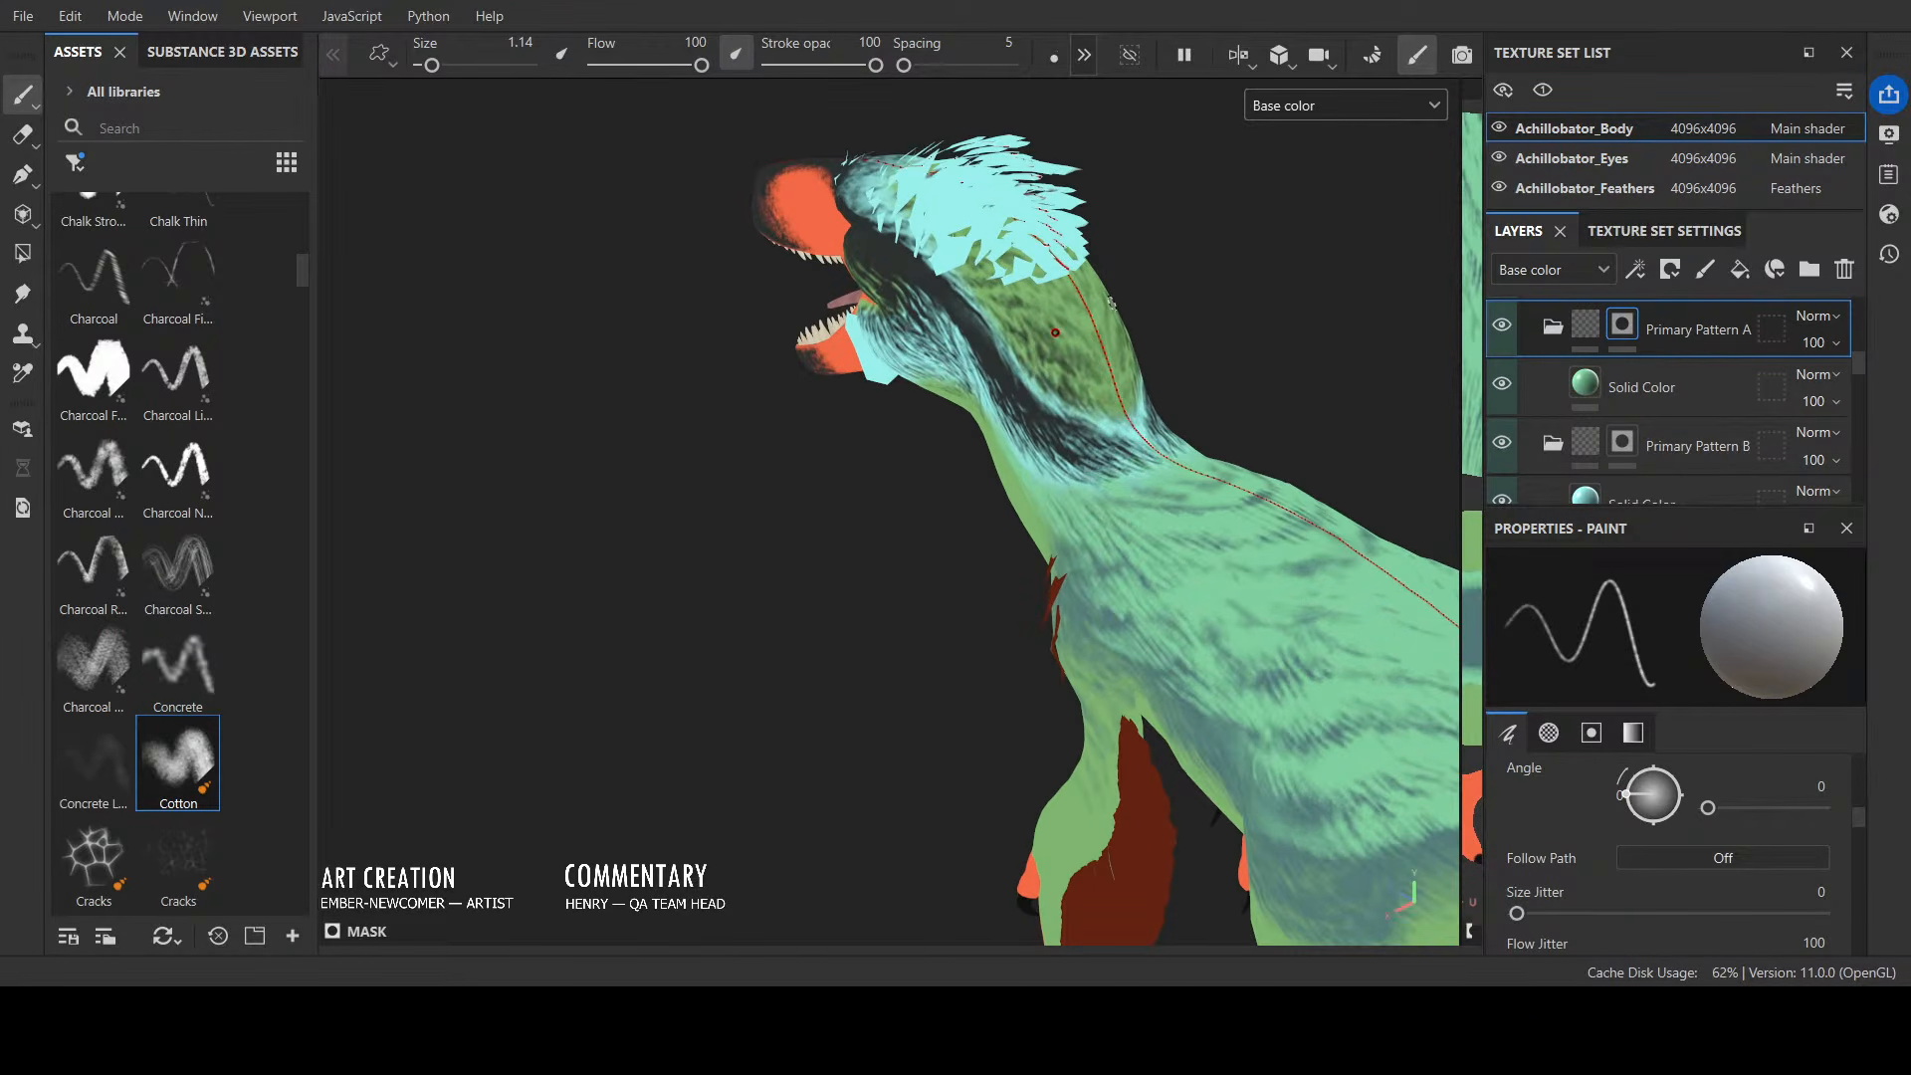
ctrl+right_drag(1010, 304, 1063, 313)
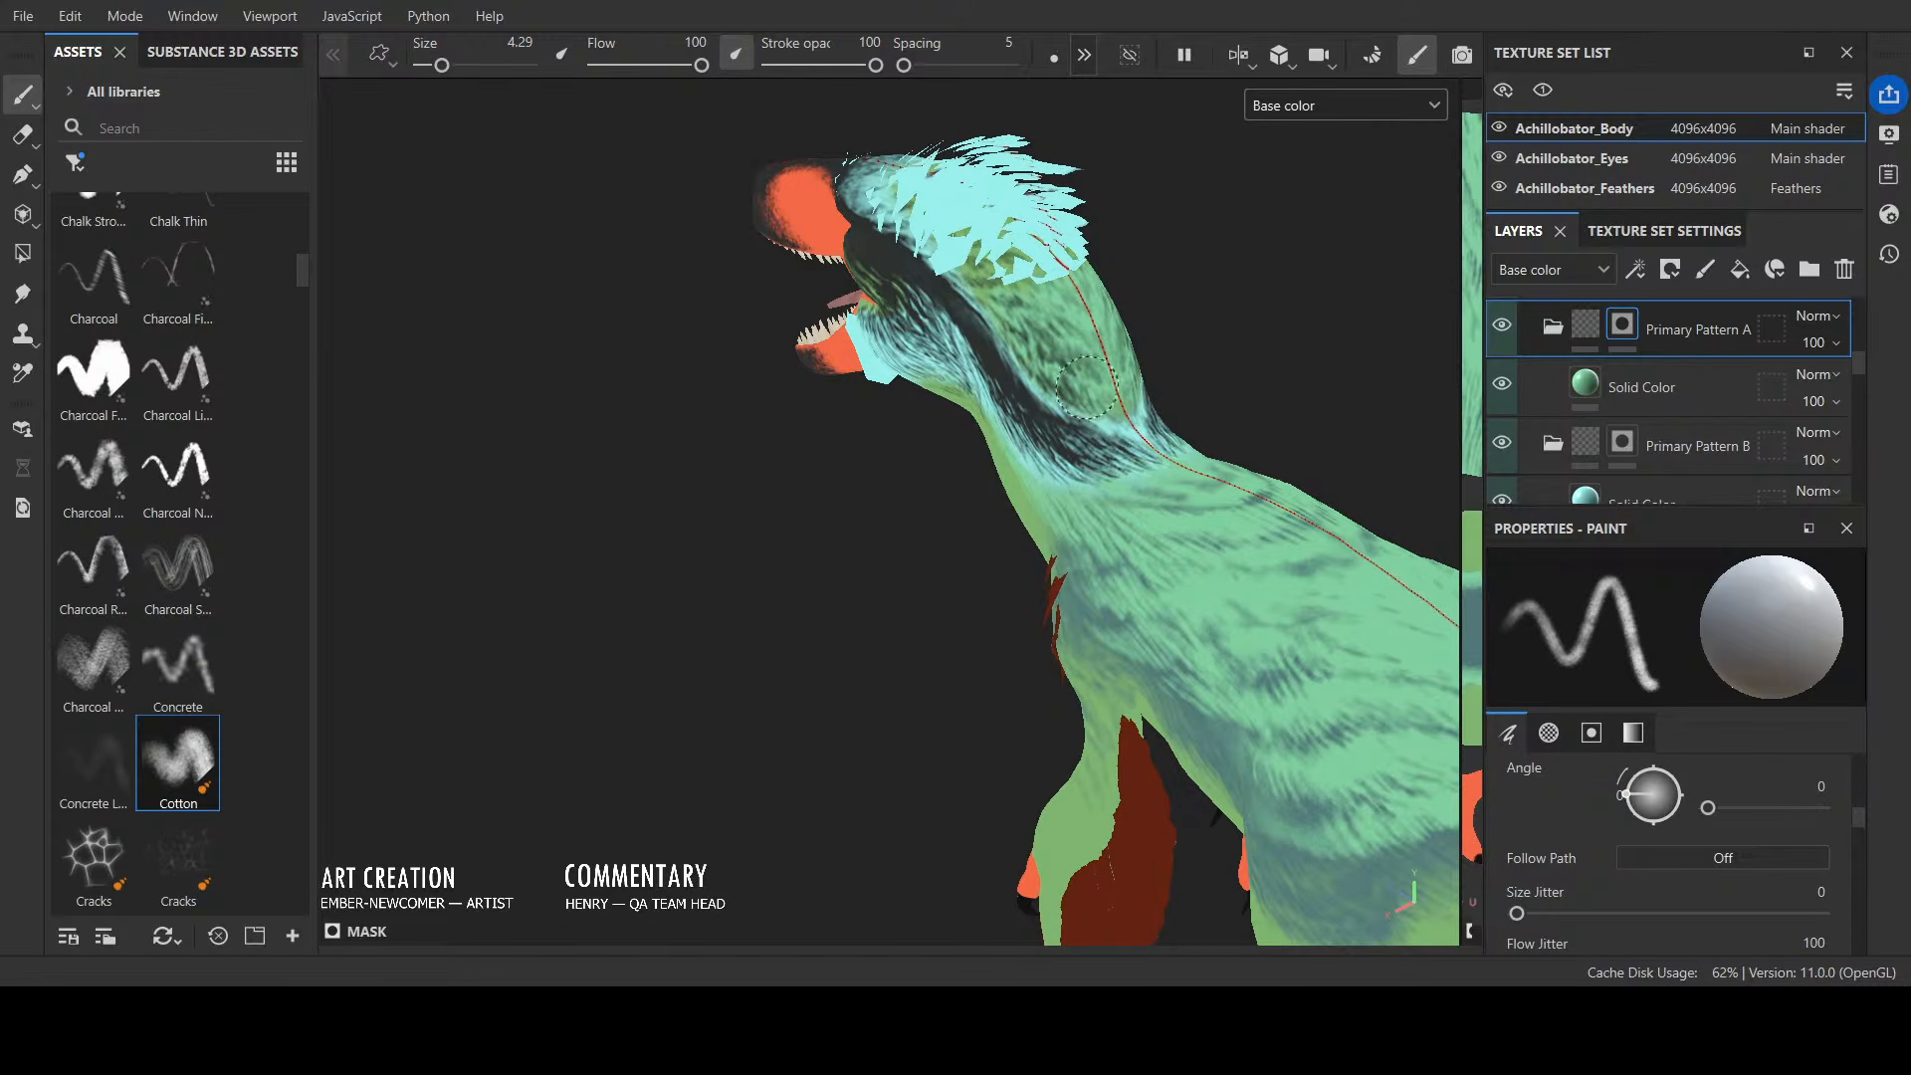
scroll(1014, 318, down, 2)
alt+drag(838, 758, 1006, 623)
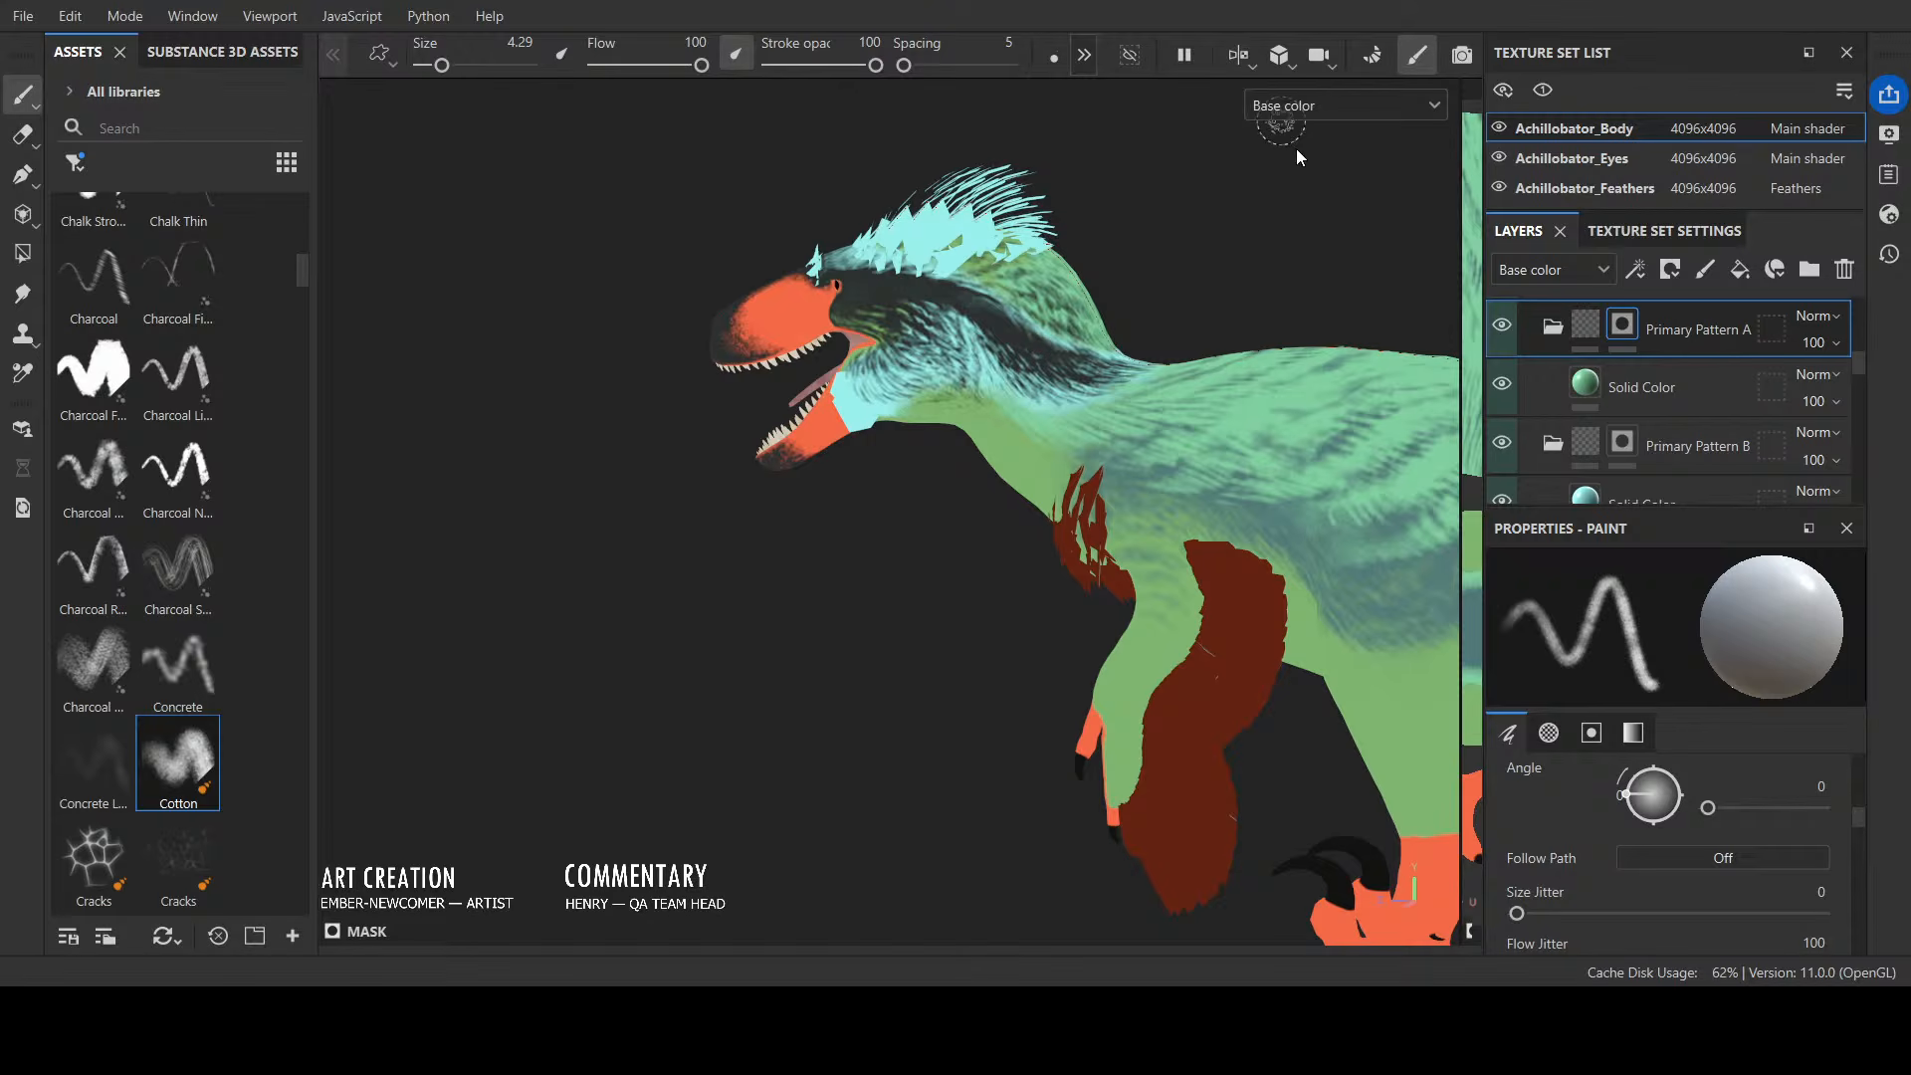
Step: Check the body in the full material view, return to the base color channel and reduce the brush size to 0.75
key(m)
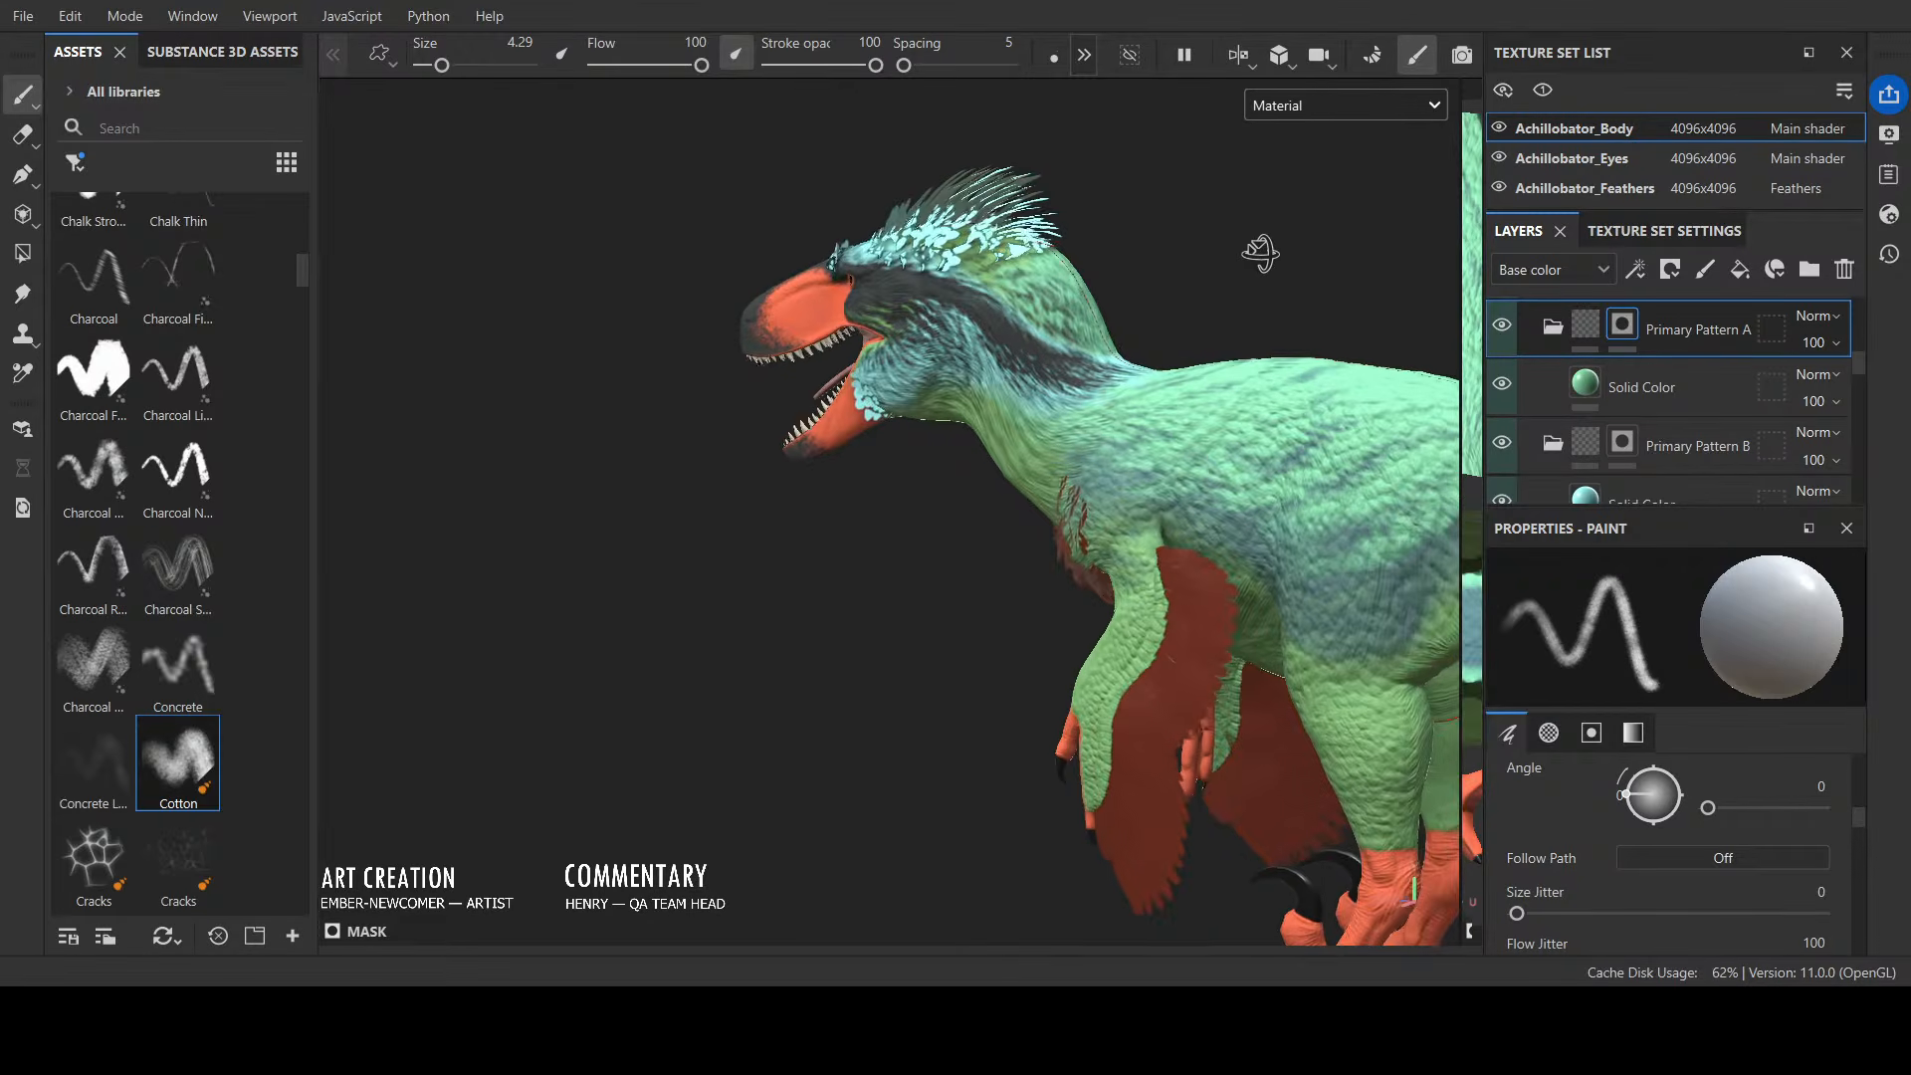
mouse_move(1409, 256)
alt+mouse_down()
mouse_move(970, 261)
mouse_move(716, 348)
mouse_move(988, 320)
alt+mouse_up()
click(1317, 100)
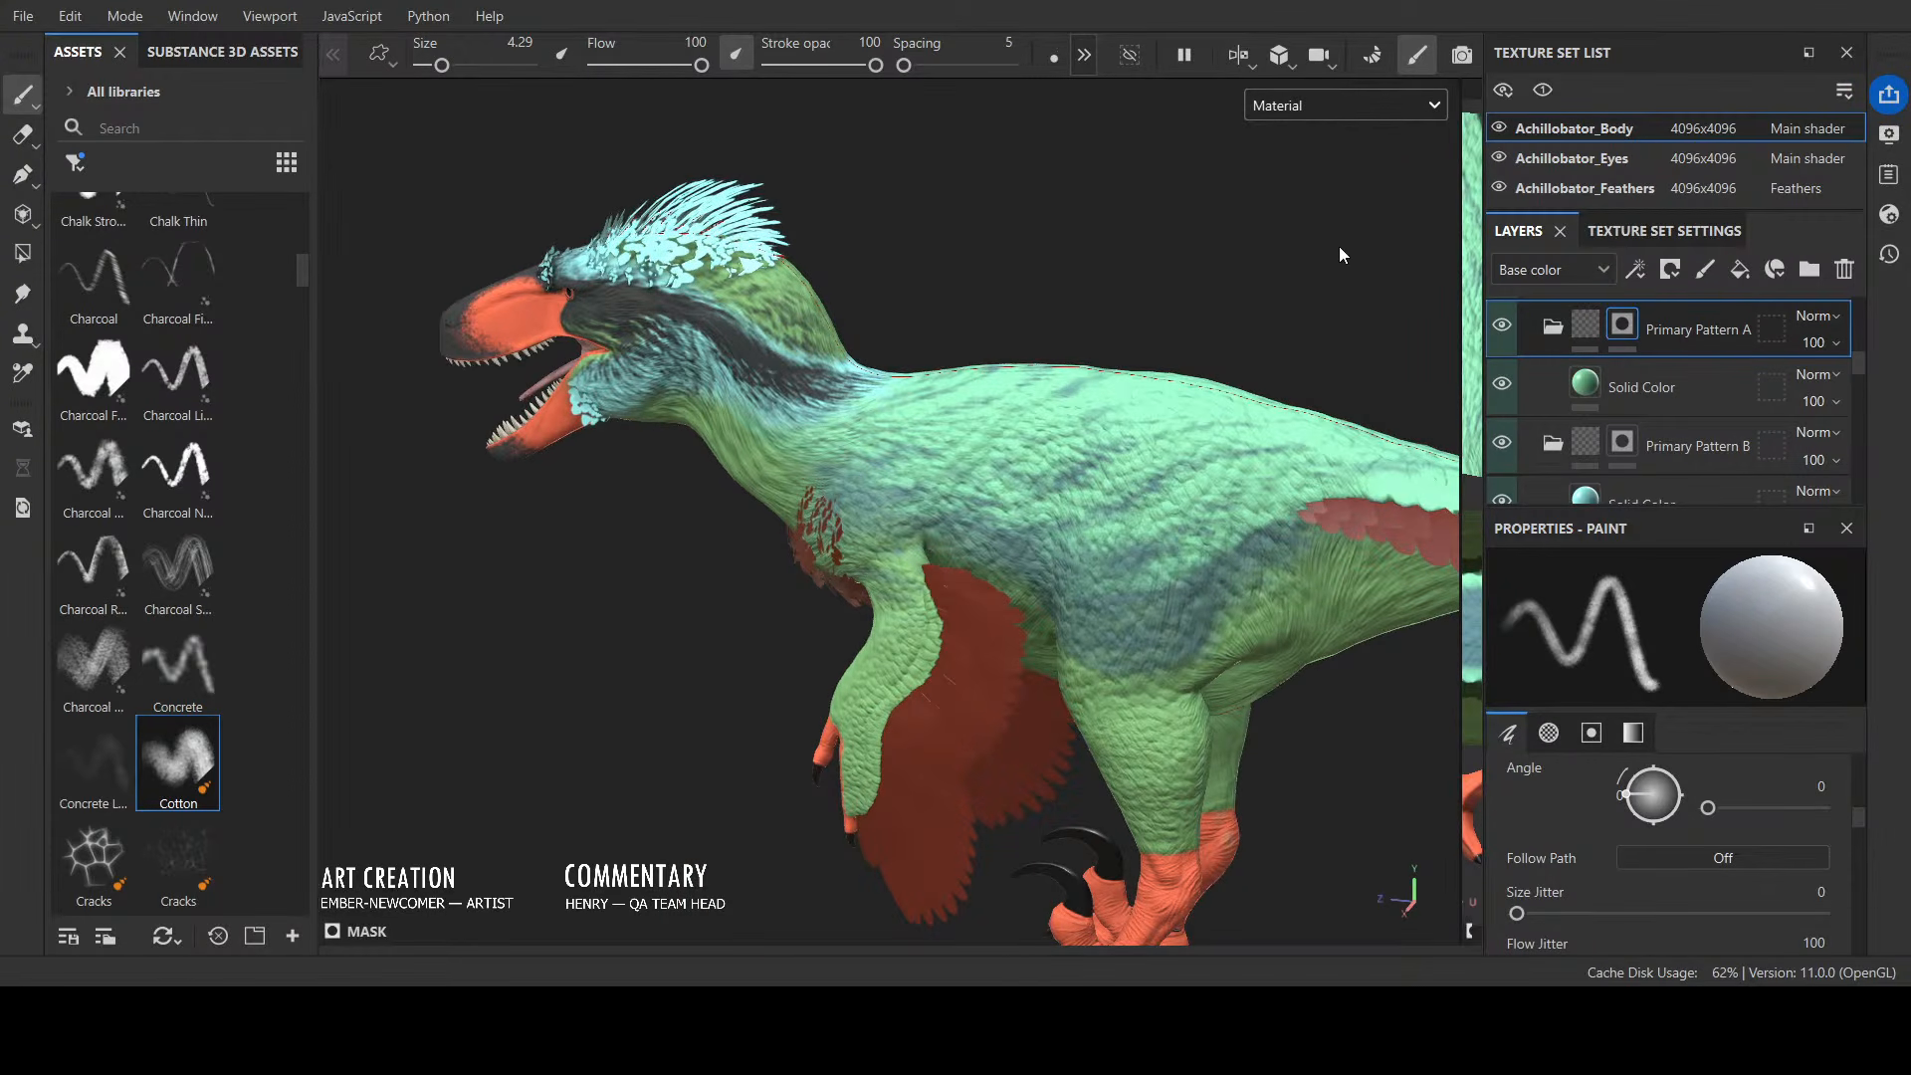
click(1281, 219)
ctrl+right_drag(1213, 234, 1160, 234)
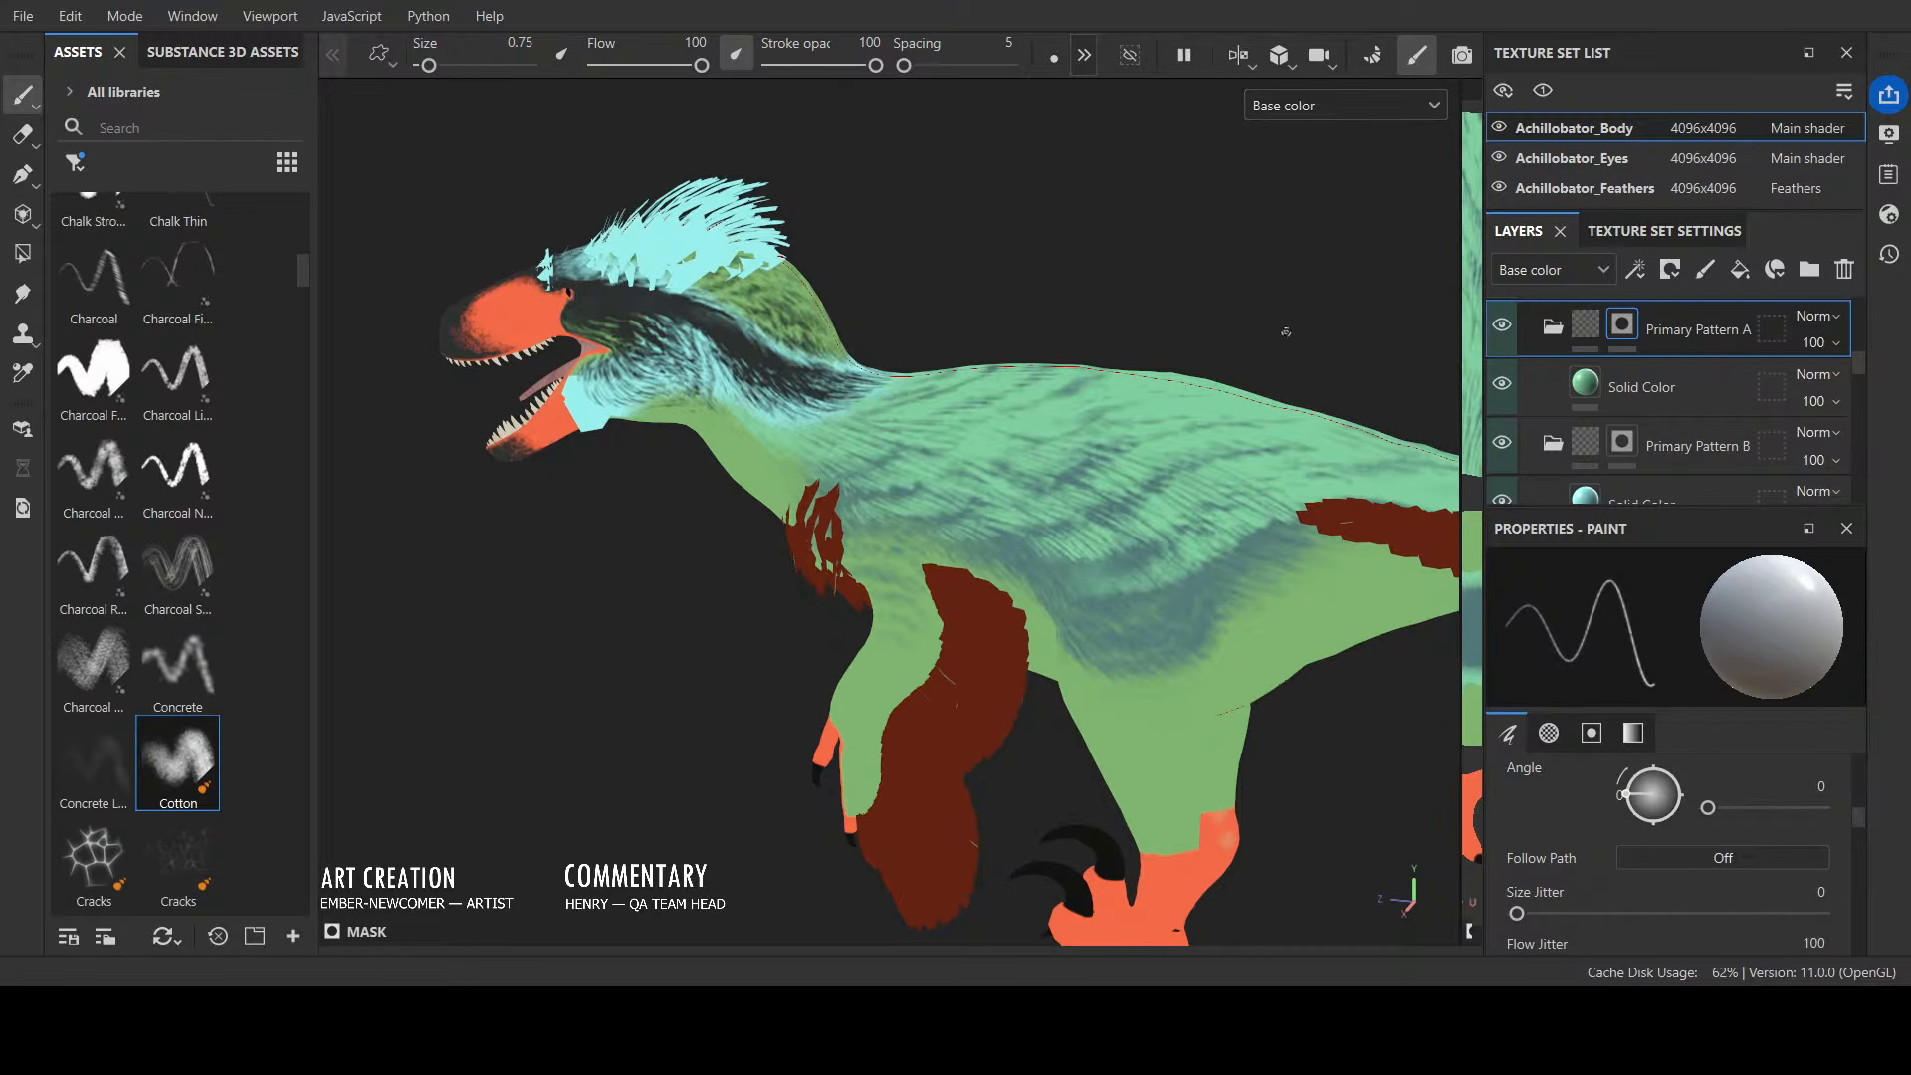
Step: Compare the flank pattern in the material and base color views, ending with the full material seen from behind
key(m)
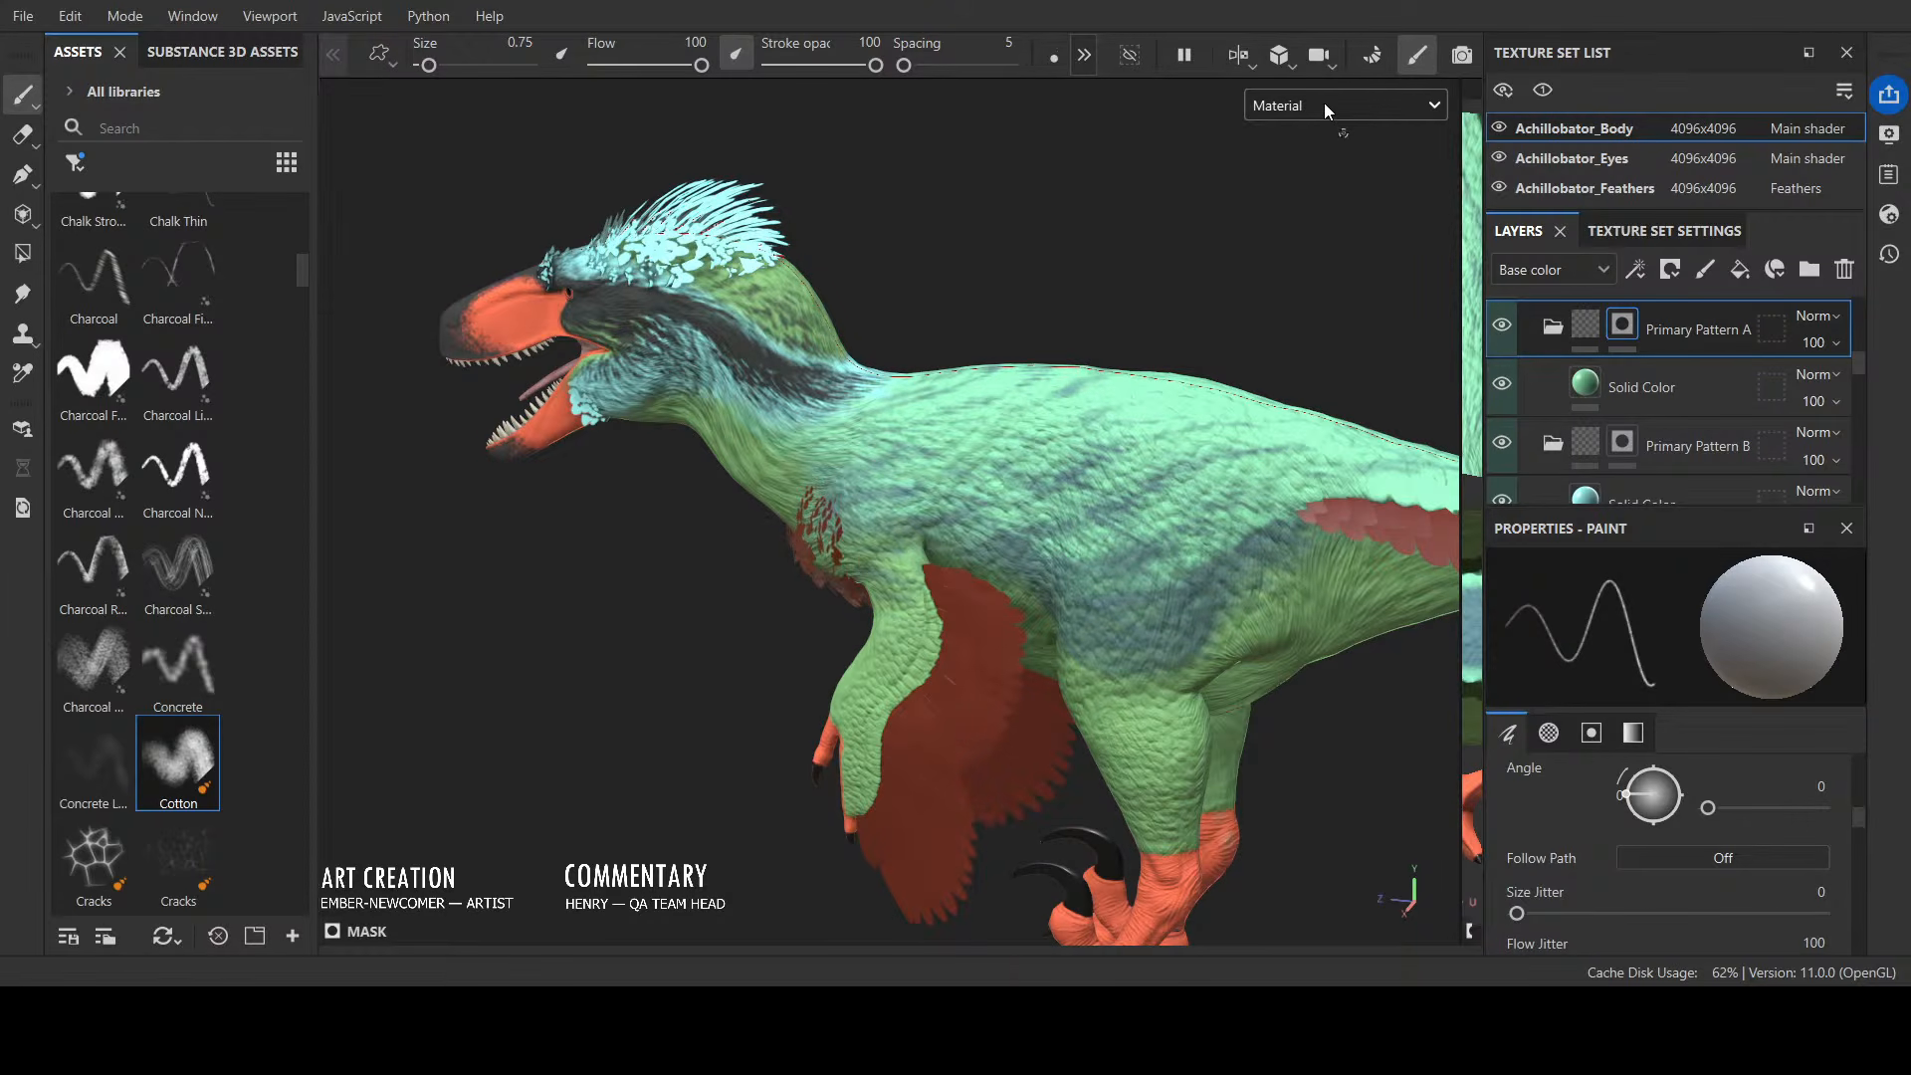
key(c)
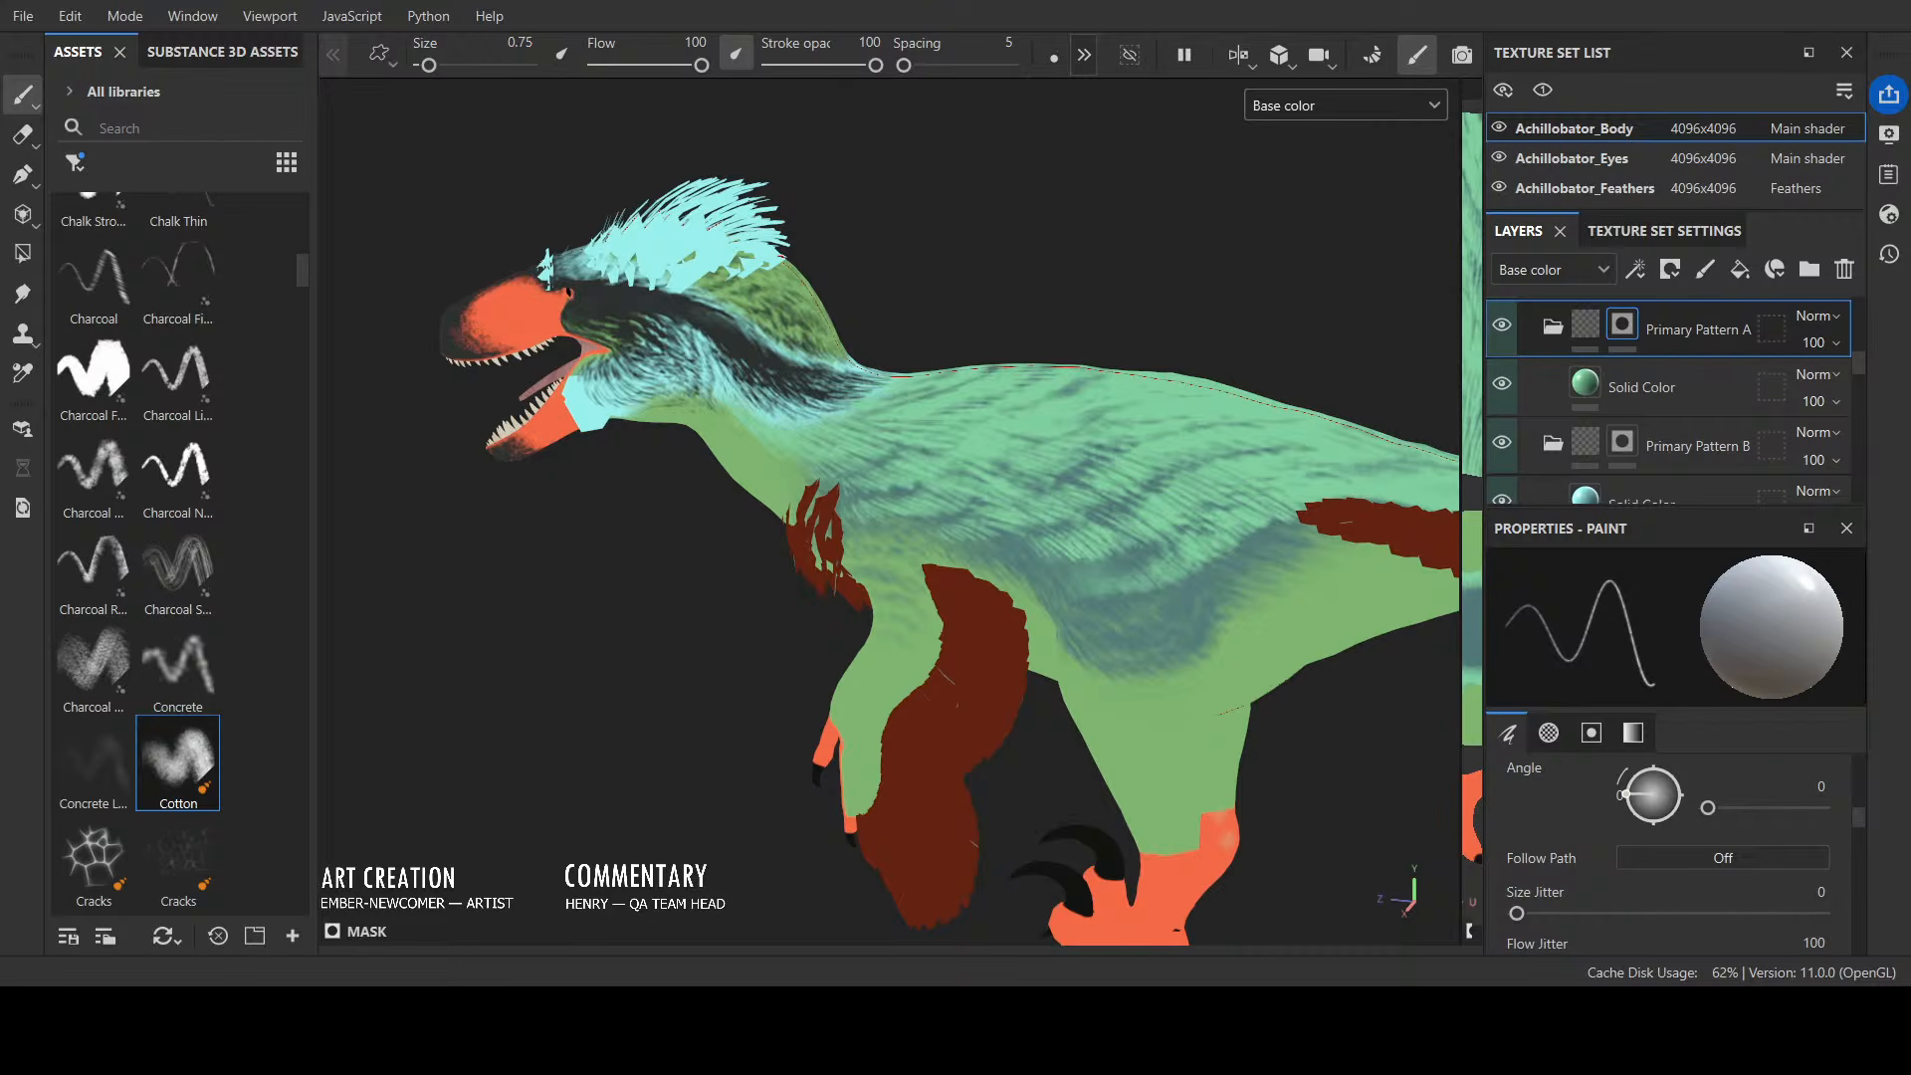
click(1287, 114)
click(1306, 168)
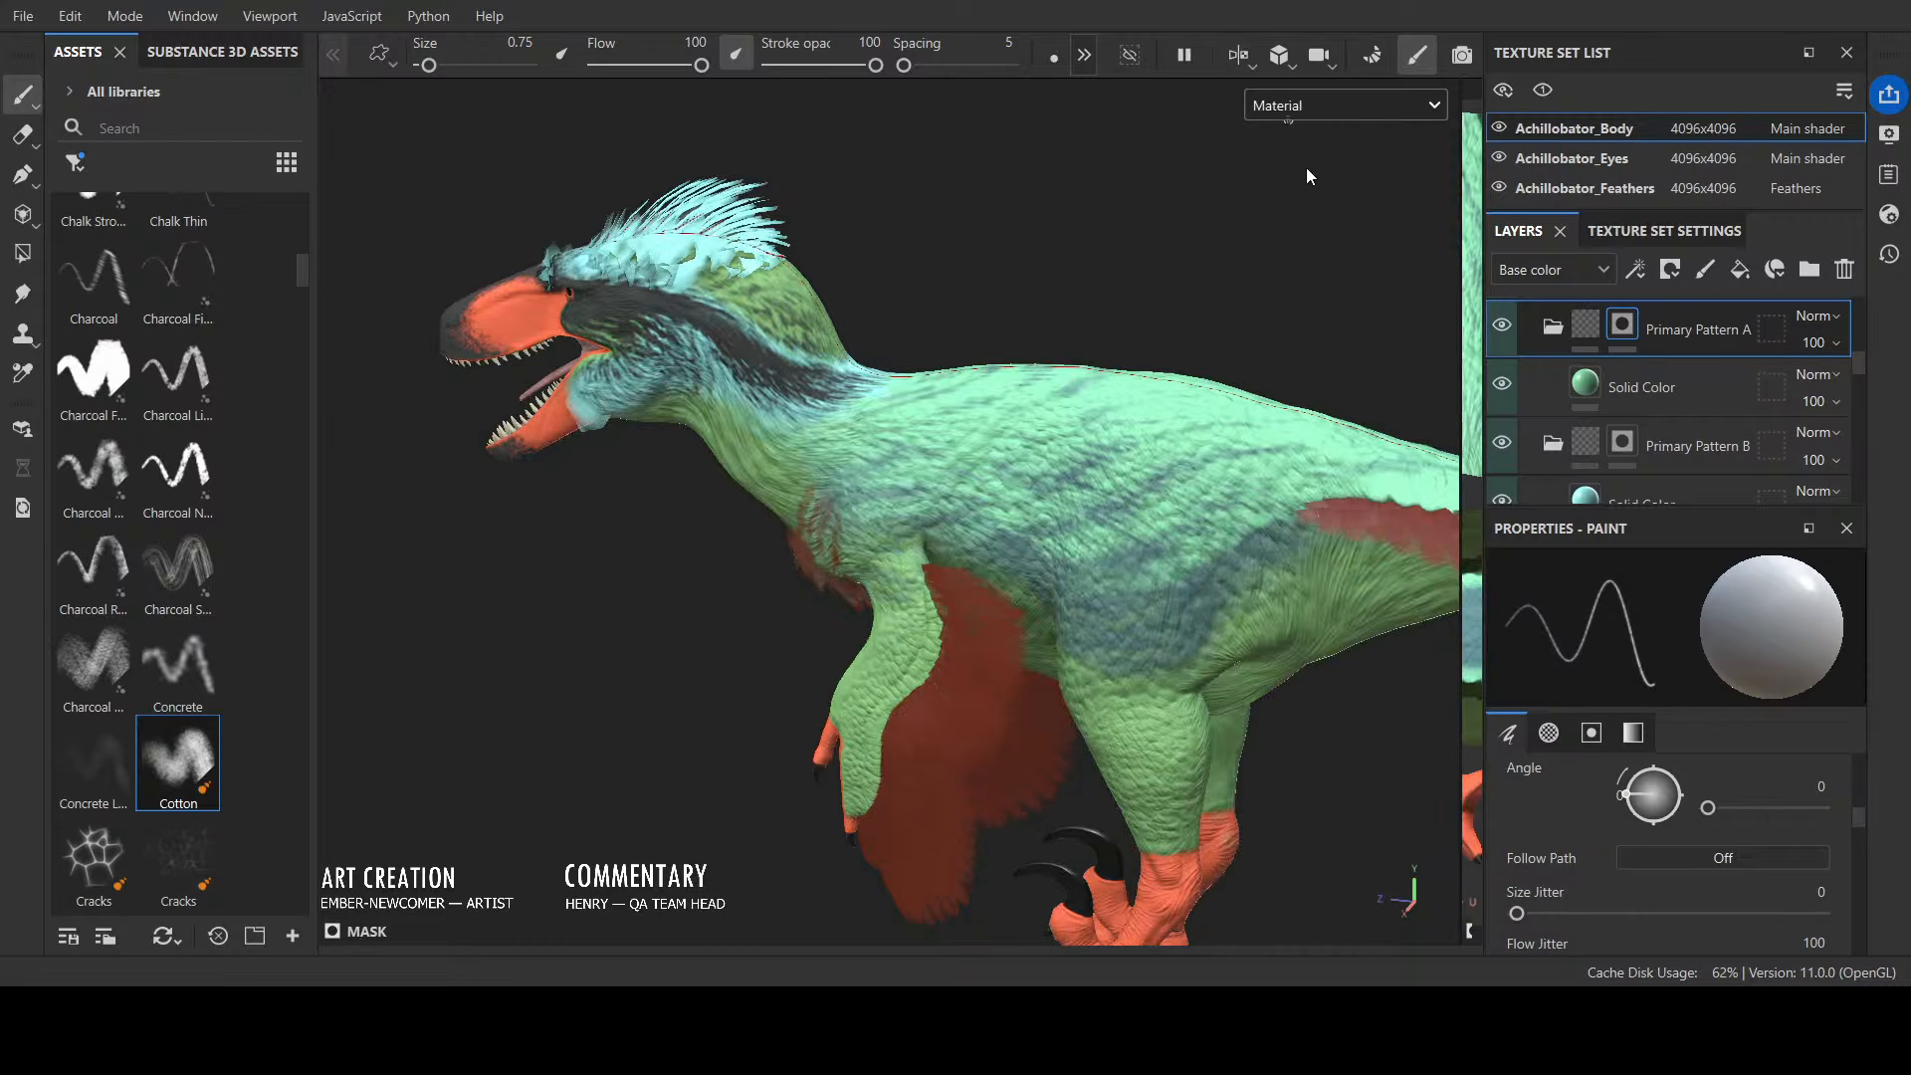
mouse_move(737, 637)
alt+mouse_down()
mouse_move(1006, 597)
mouse_move(816, 637)
mouse_move(529, 772)
mouse_move(301, 761)
mouse_move(266, 731)
mouse_move(422, 758)
mouse_move(324, 827)
mouse_move(908, 638)
mouse_move(265, 648)
mouse_move(331, 664)
mouse_move(666, 640)
mouse_move(936, 649)
mouse_move(1006, 777)
mouse_move(891, 438)
alt+mouse_up()
Step: Select the Accent mask in the Body Masks group and paint short strokes down the upper back beside the spine
scroll(1632, 456, down, 5)
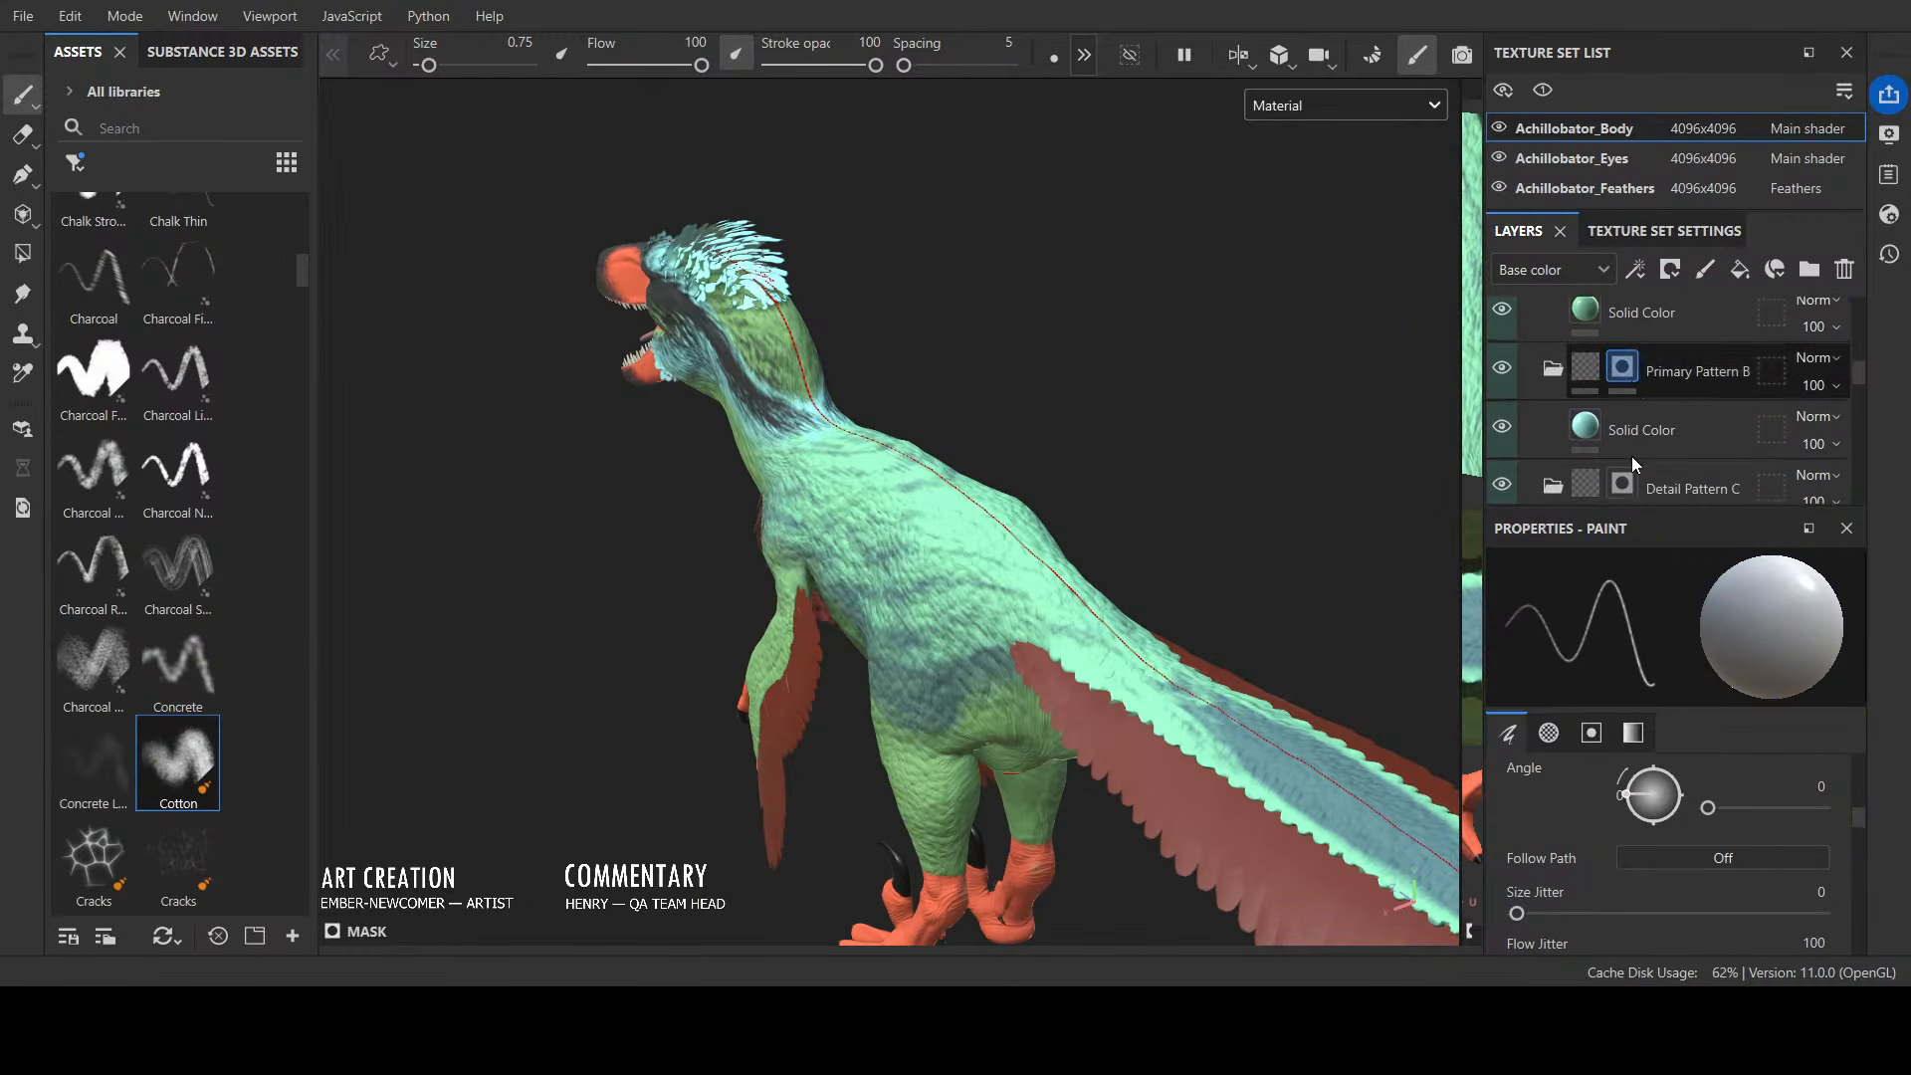
scroll(1633, 456, down, 5)
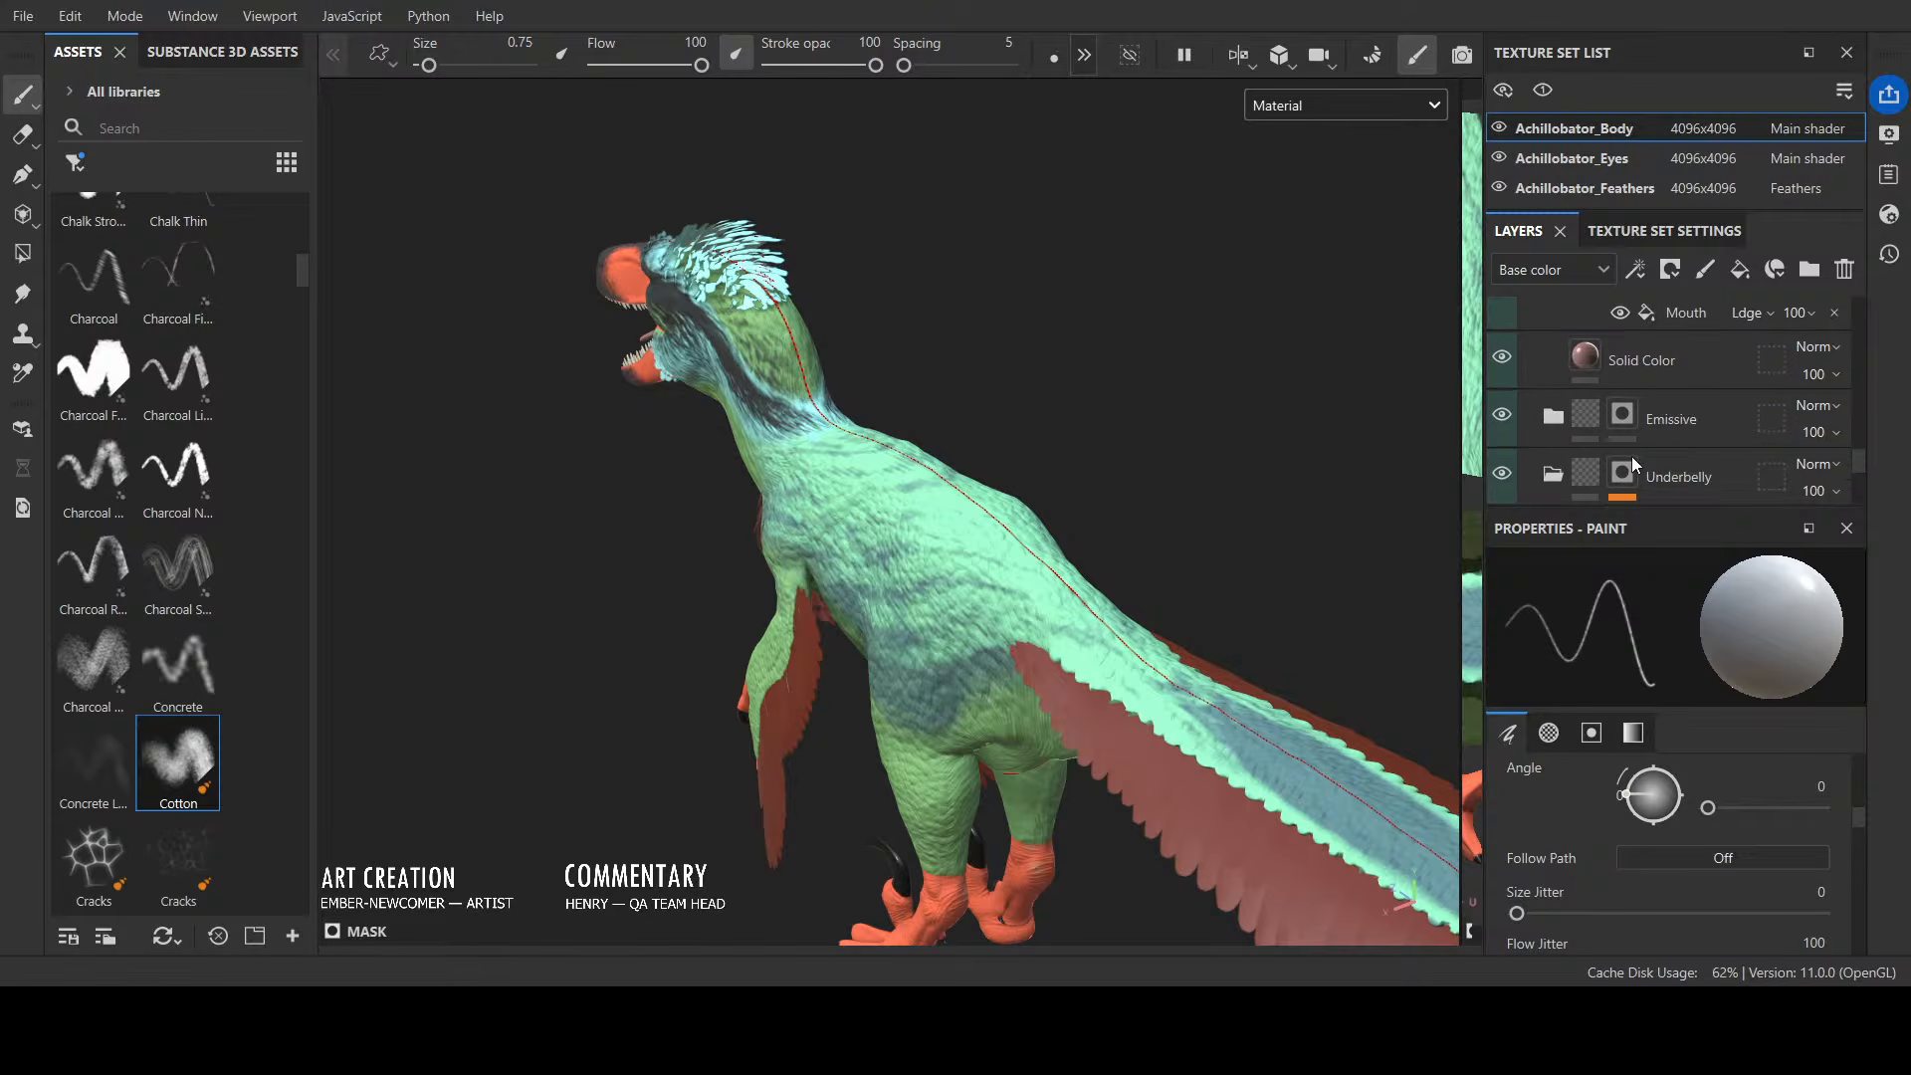
click(1617, 391)
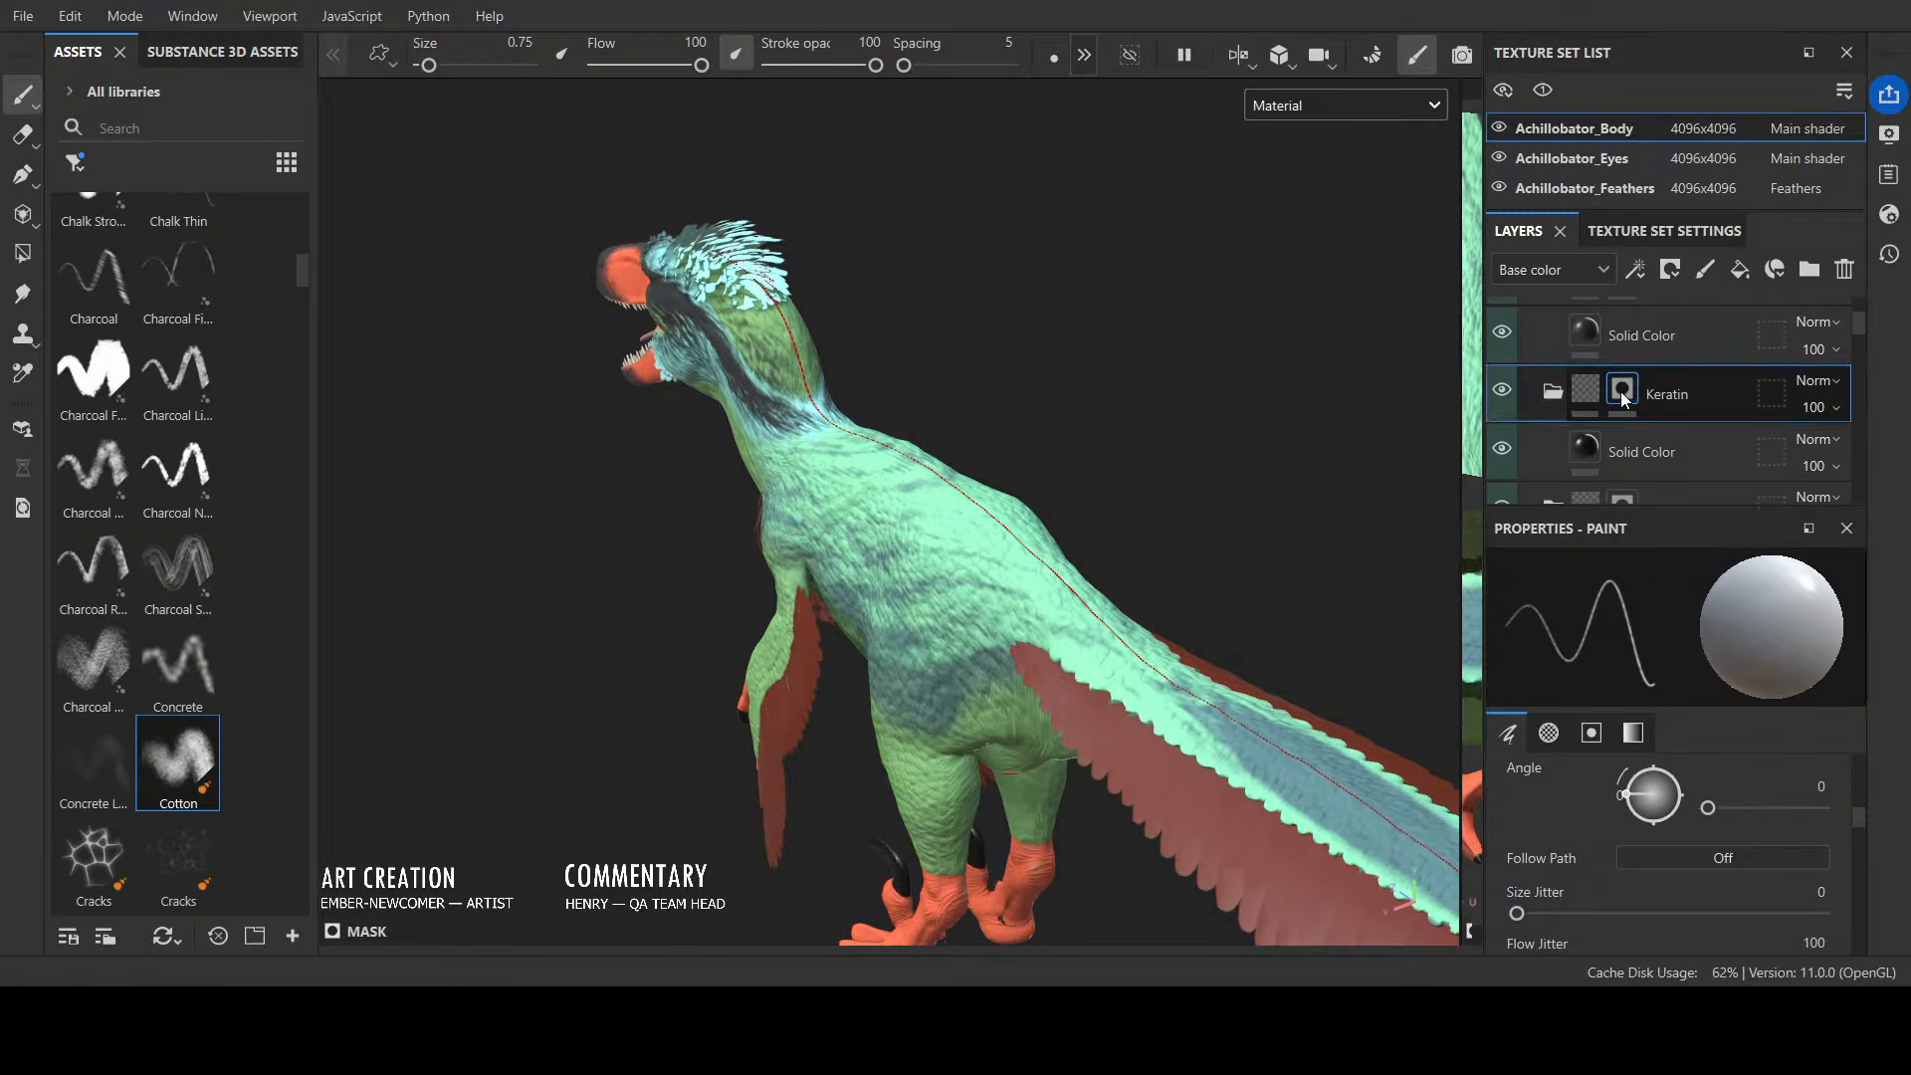
scroll(1621, 391, up, 2)
click(1621, 386)
alt+right_drag(762, 315, 811, 259)
mouse_move(811, 259)
alt+mouse_down()
mouse_move(998, 431)
mouse_move(796, 503)
mouse_move(822, 540)
mouse_move(803, 540)
mouse_move(826, 537)
mouse_move(796, 541)
alt+mouse_up()
mouse_move(751, 468)
mouse_down()
mouse_move(774, 527)
mouse_move(756, 508)
mouse_up()
drag(719, 436, 743, 501)
mouse_move(719, 422)
mouse_down()
mouse_move(736, 490)
mouse_move(821, 529)
mouse_move(803, 504)
mouse_move(808, 677)
mouse_up()
alt+right_drag(808, 677, 755, 683)
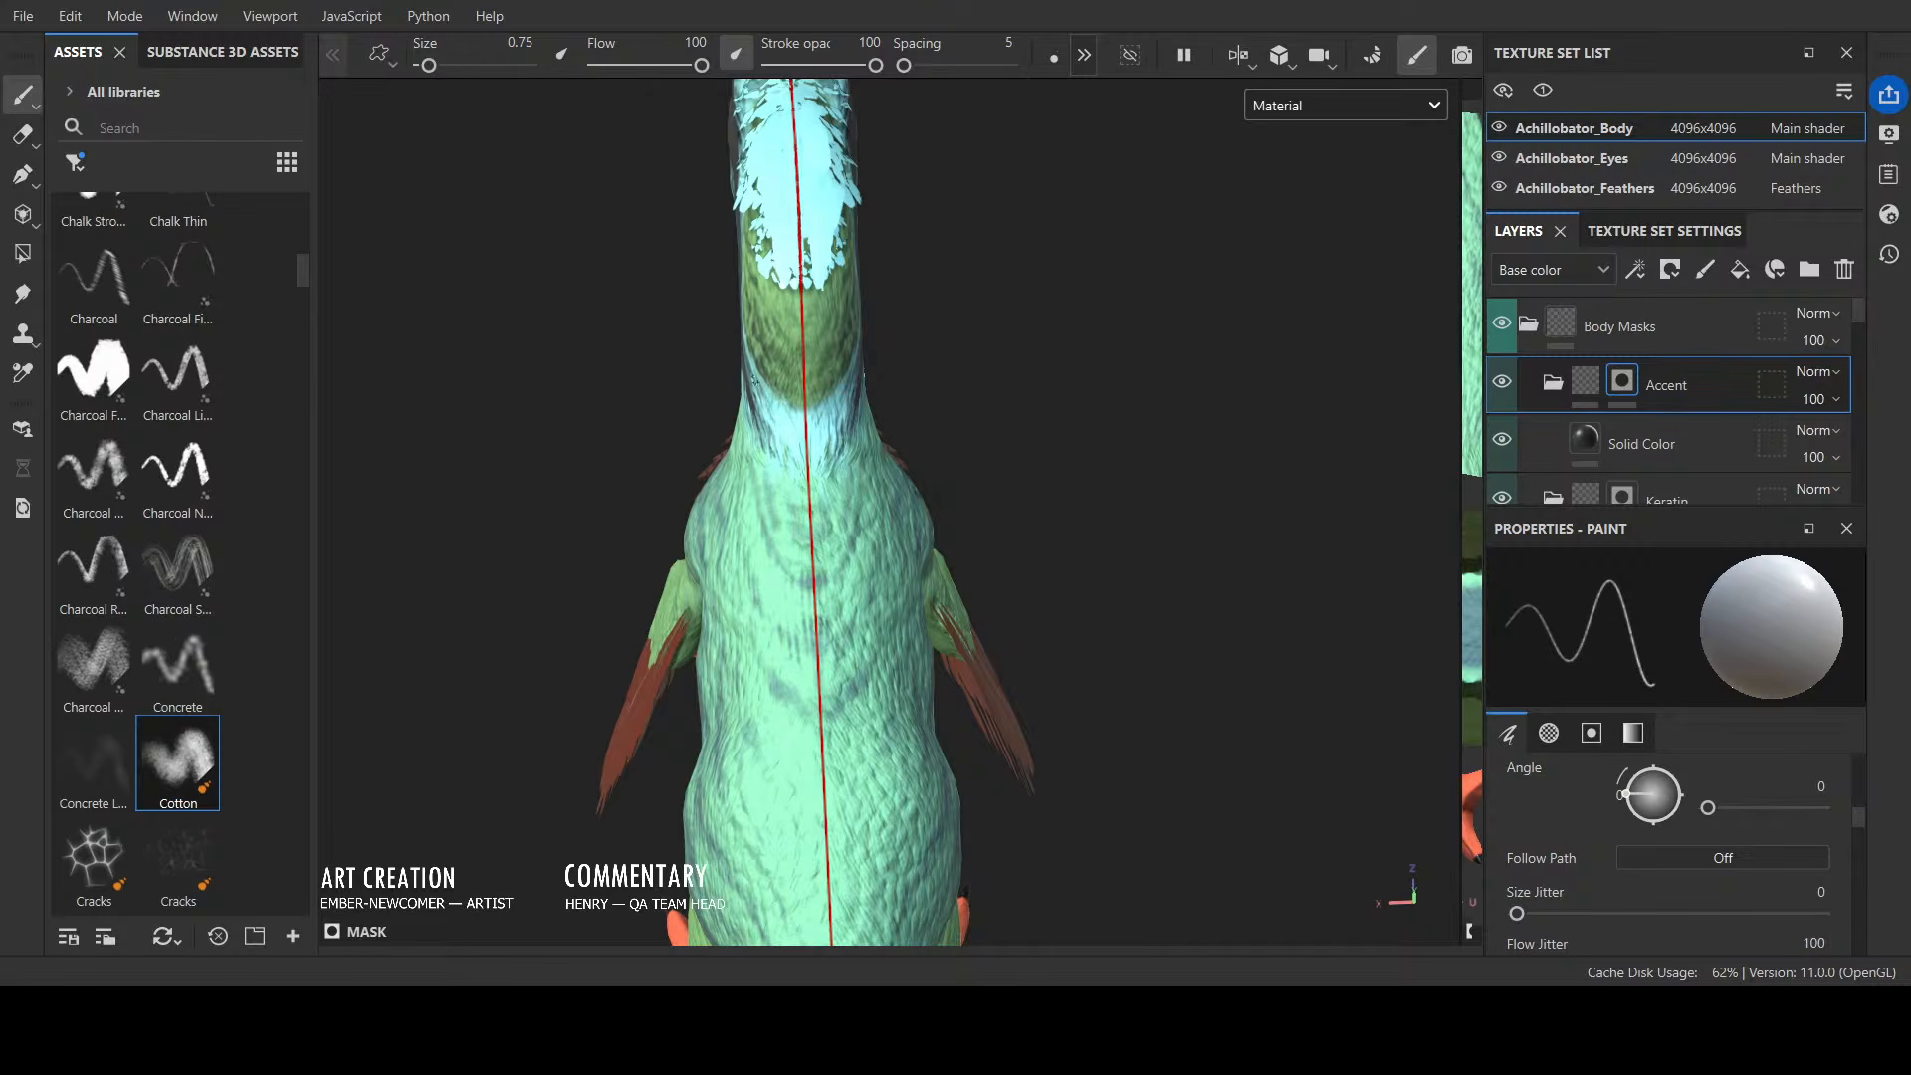
Step: Examine the symmetry and flow of the back pattern from behind and above in the material and base color views
alt+right_drag(1227, 664, 1123, 629)
alt+drag(1122, 629, 1102, 577)
alt+middle_drag(1102, 578, 1177, 398)
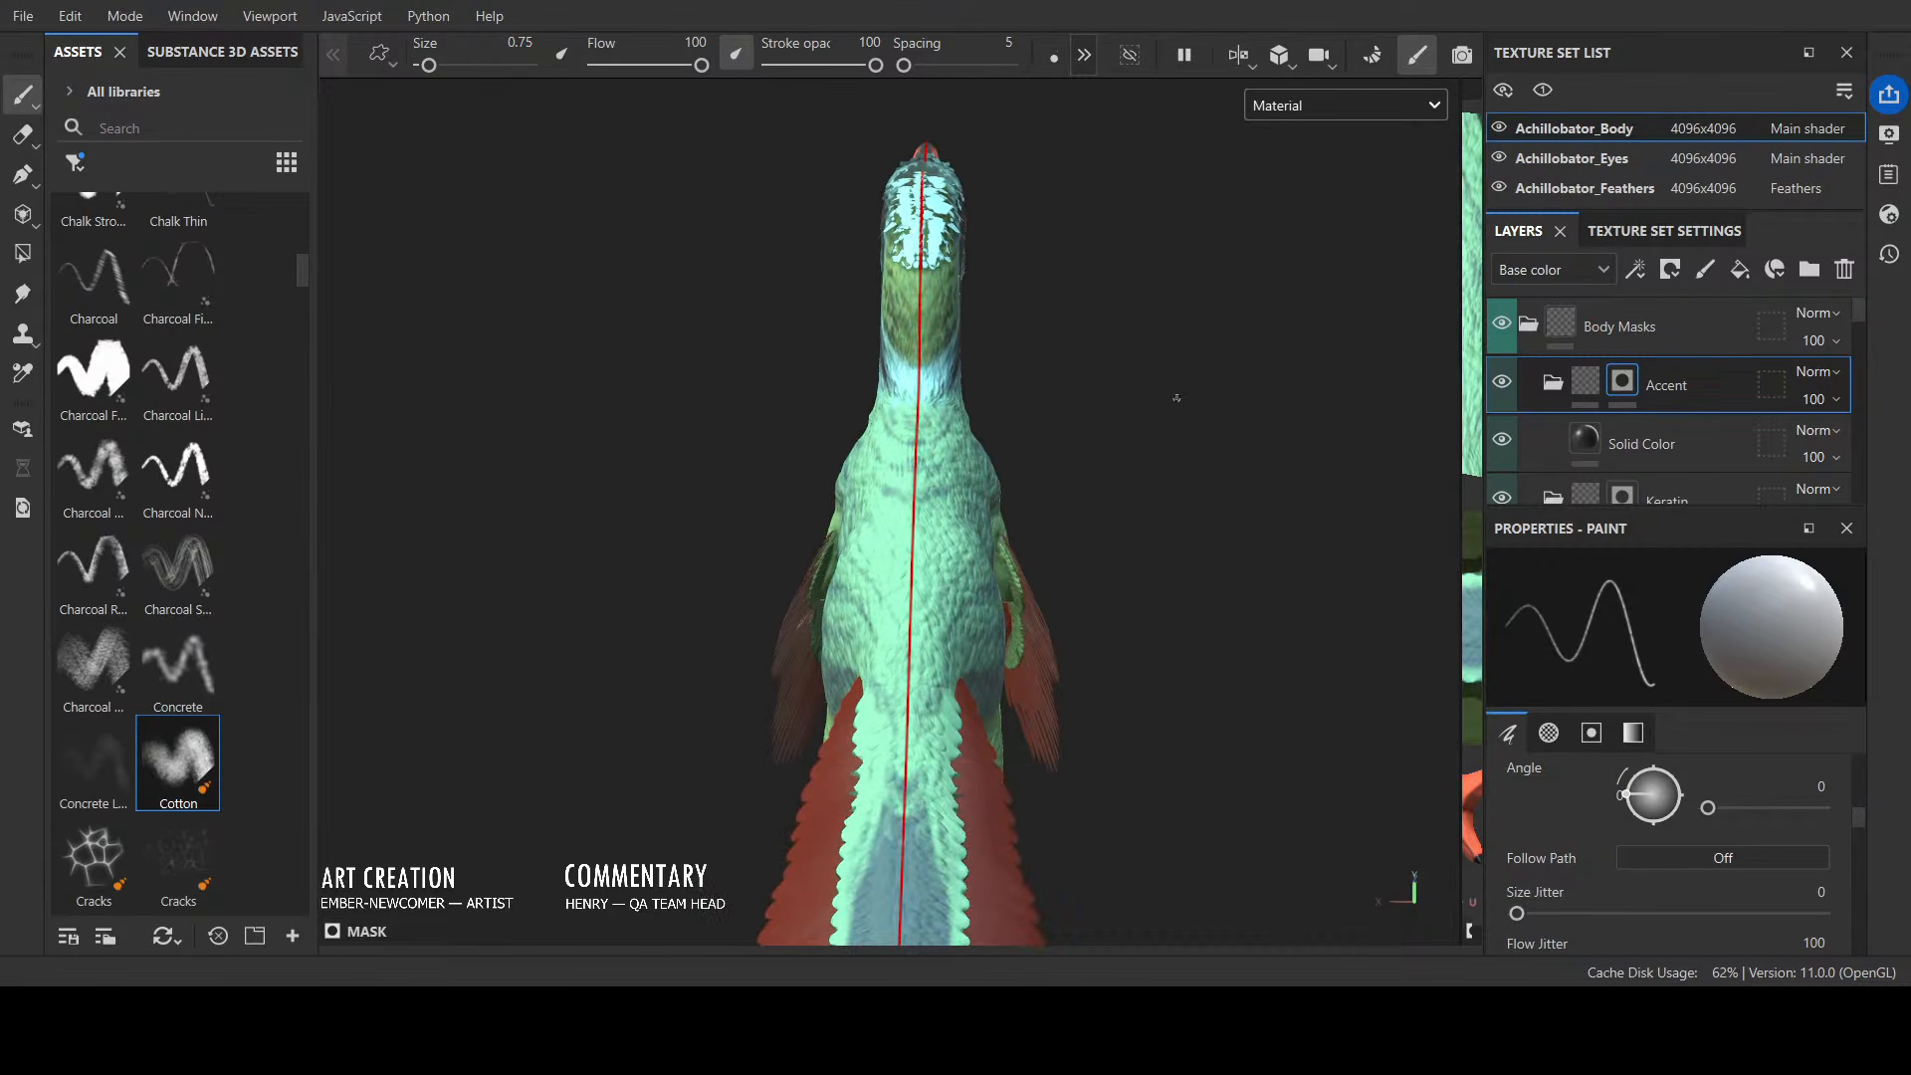
alt+drag(1180, 498, 1194, 557)
scroll(1552, 423, down, 2)
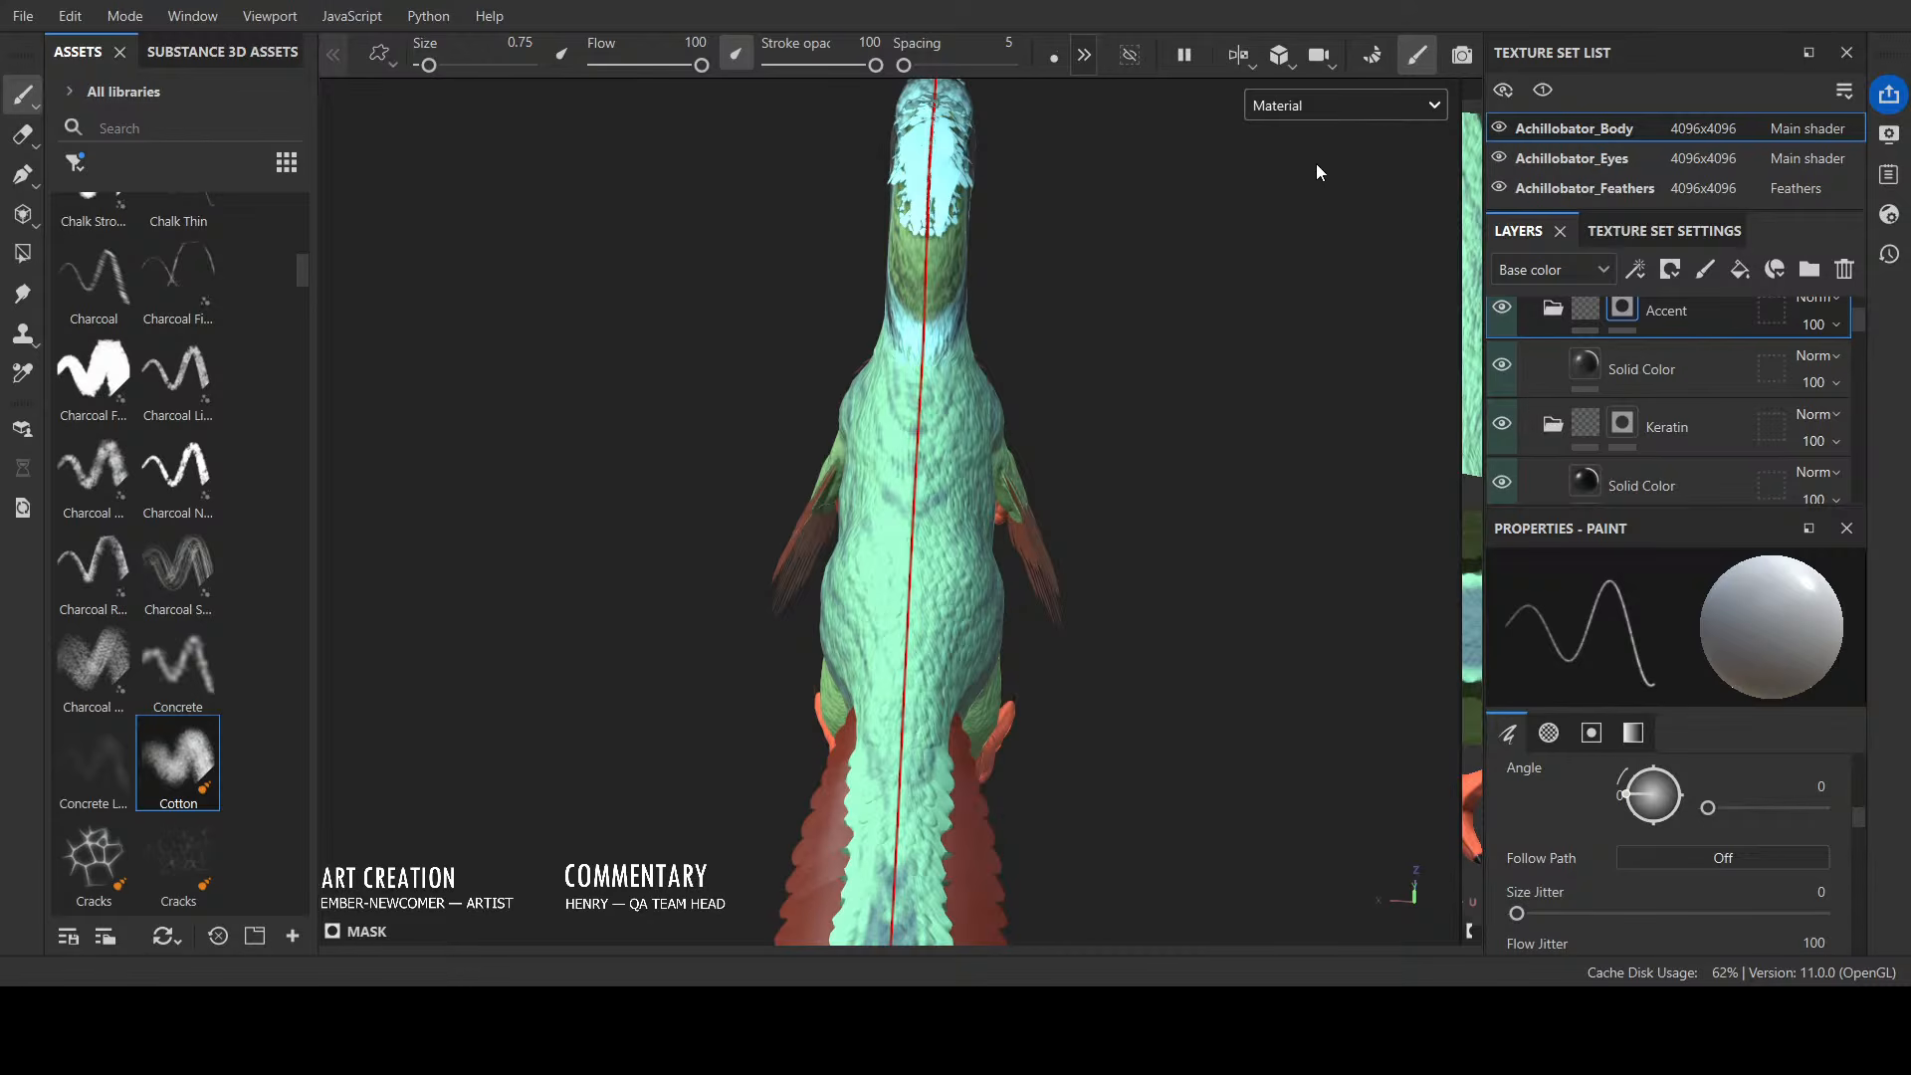
click(1298, 228)
alt+drag(1294, 428, 1309, 394)
alt+right_drag(1004, 495, 996, 293)
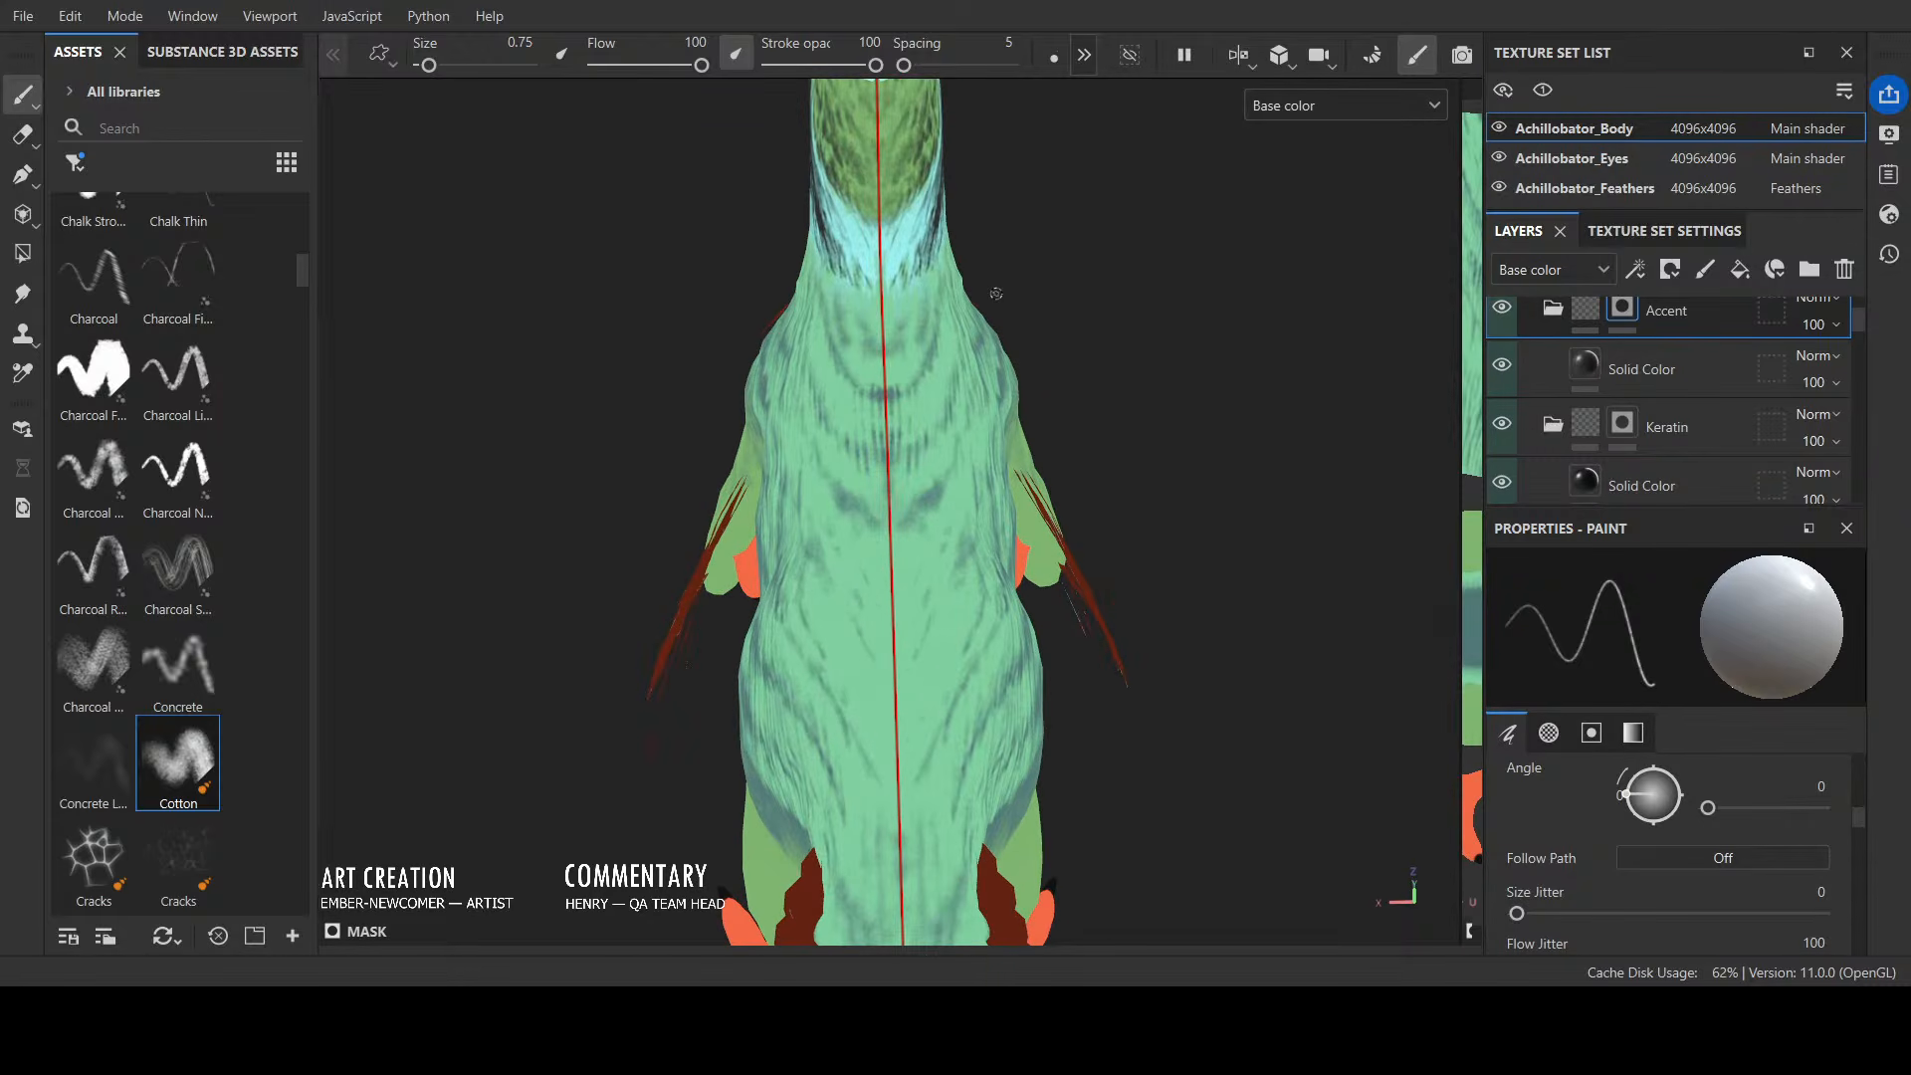
mouse_move(1093, 616)
alt+mouse_down()
mouse_move(1101, 517)
mouse_move(1104, 587)
alt+mouse_up()
Step: Make Primary Pattern A's mask active again with the whole back in view
scroll(1102, 517, down, 2)
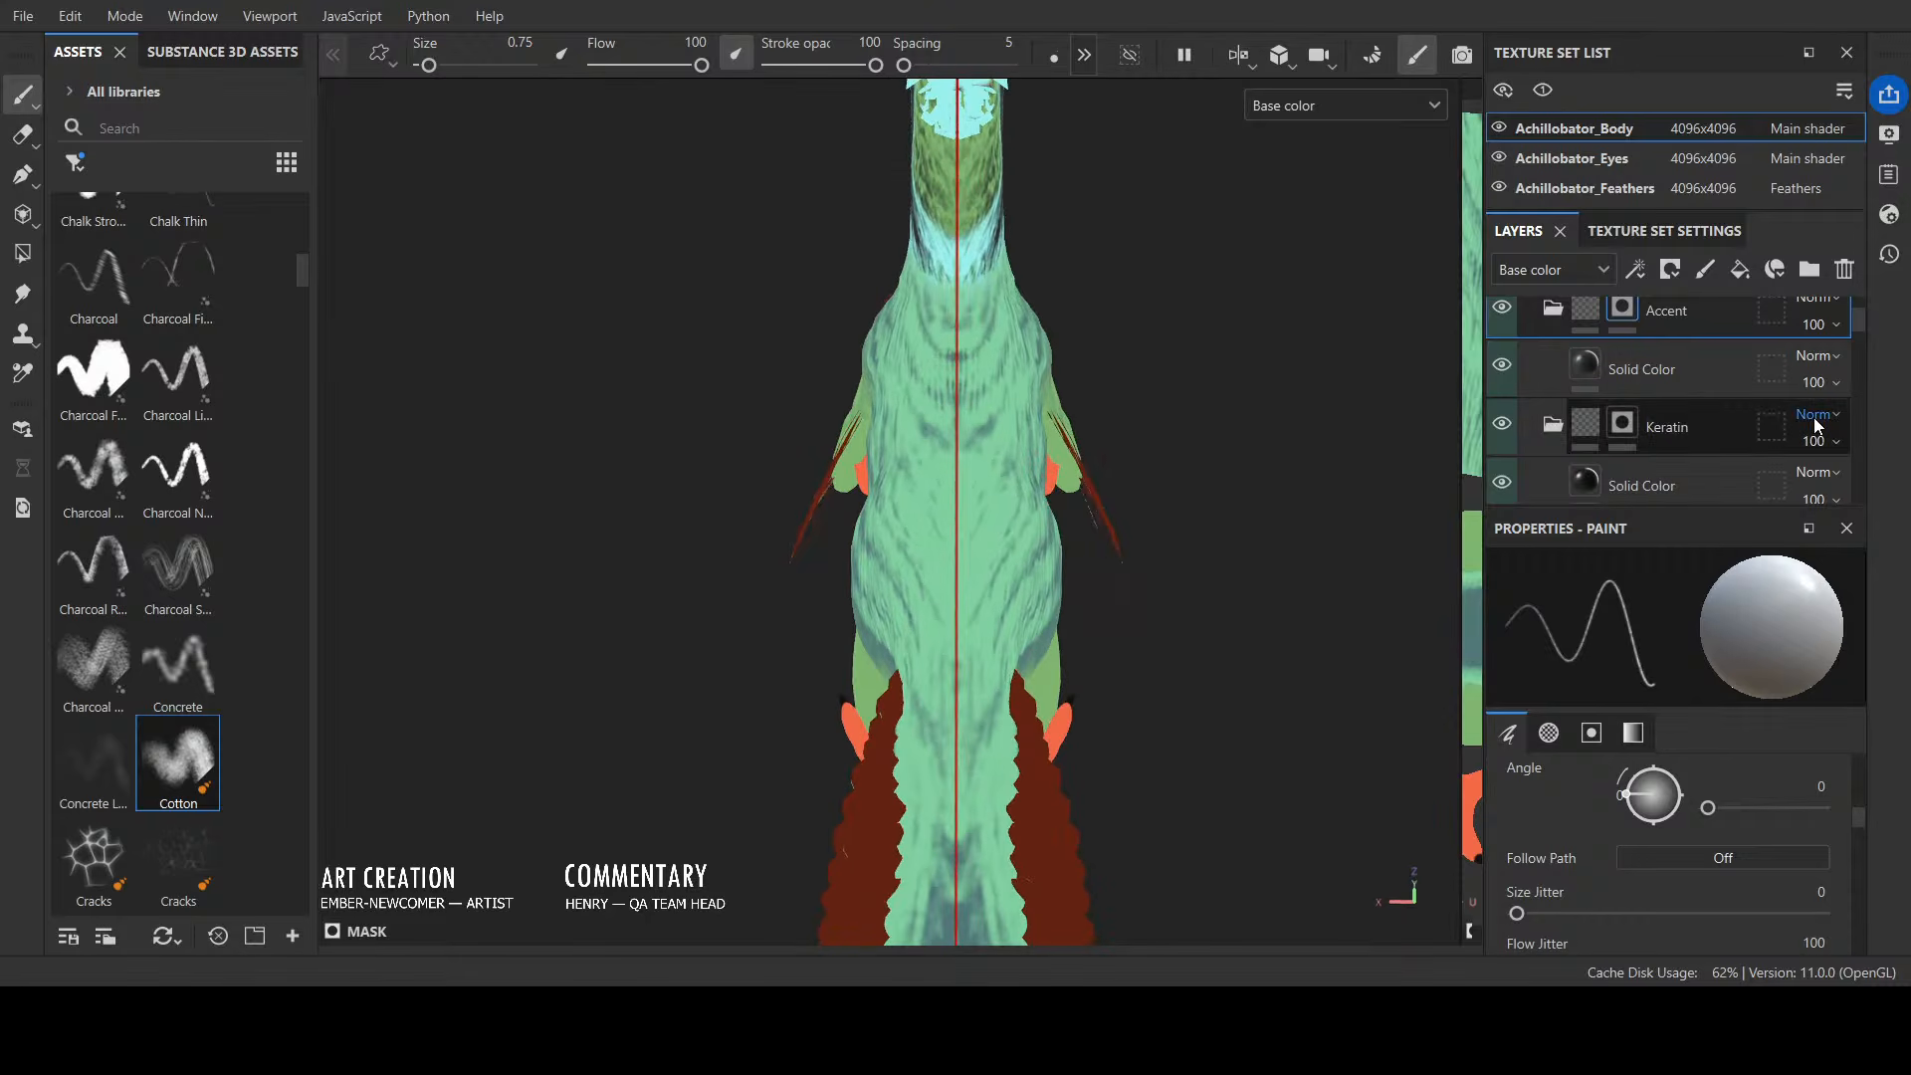
scroll(1791, 426, down, 3)
scroll(1757, 430, down, 1)
click(1630, 432)
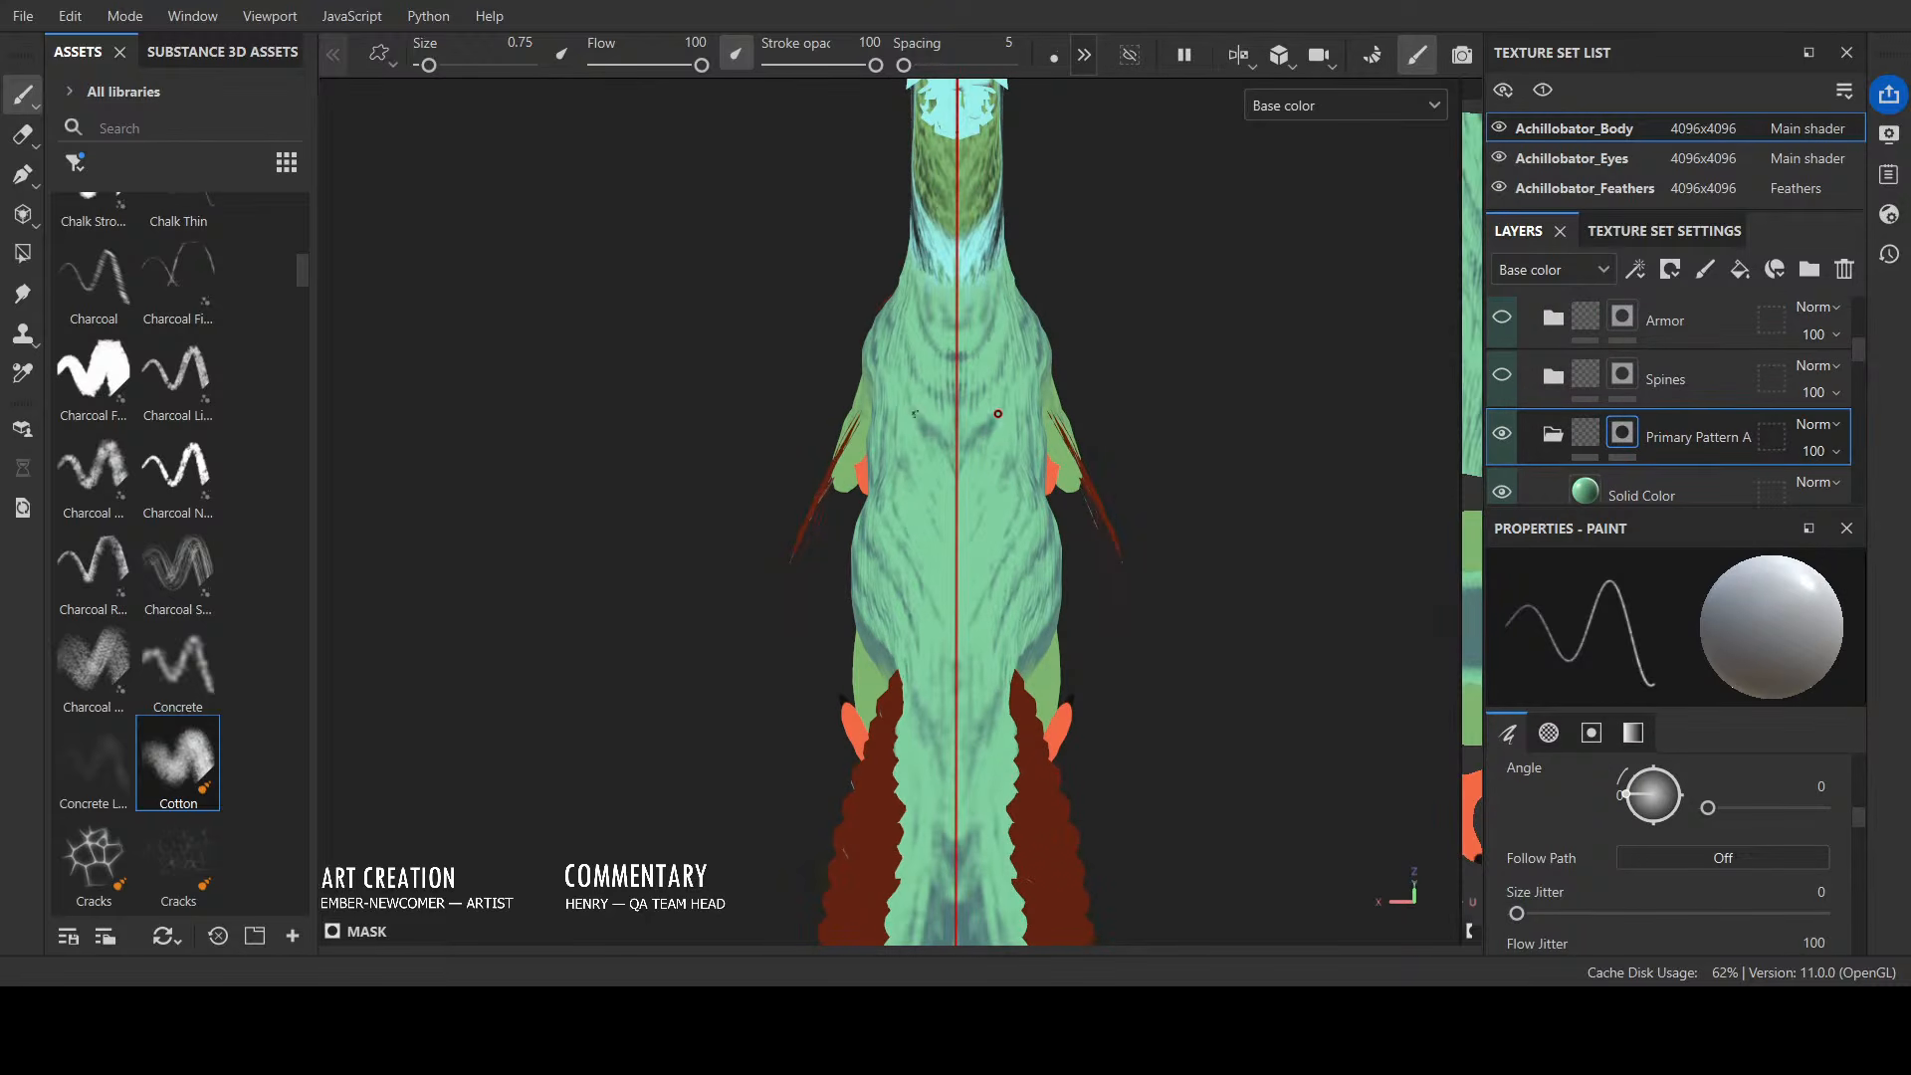
Step: Set the brush size to 6.11 and brush over the lower flank in Primary Pattern A's mask to soften the streaks' edge
alt+drag(951, 439, 1203, 335)
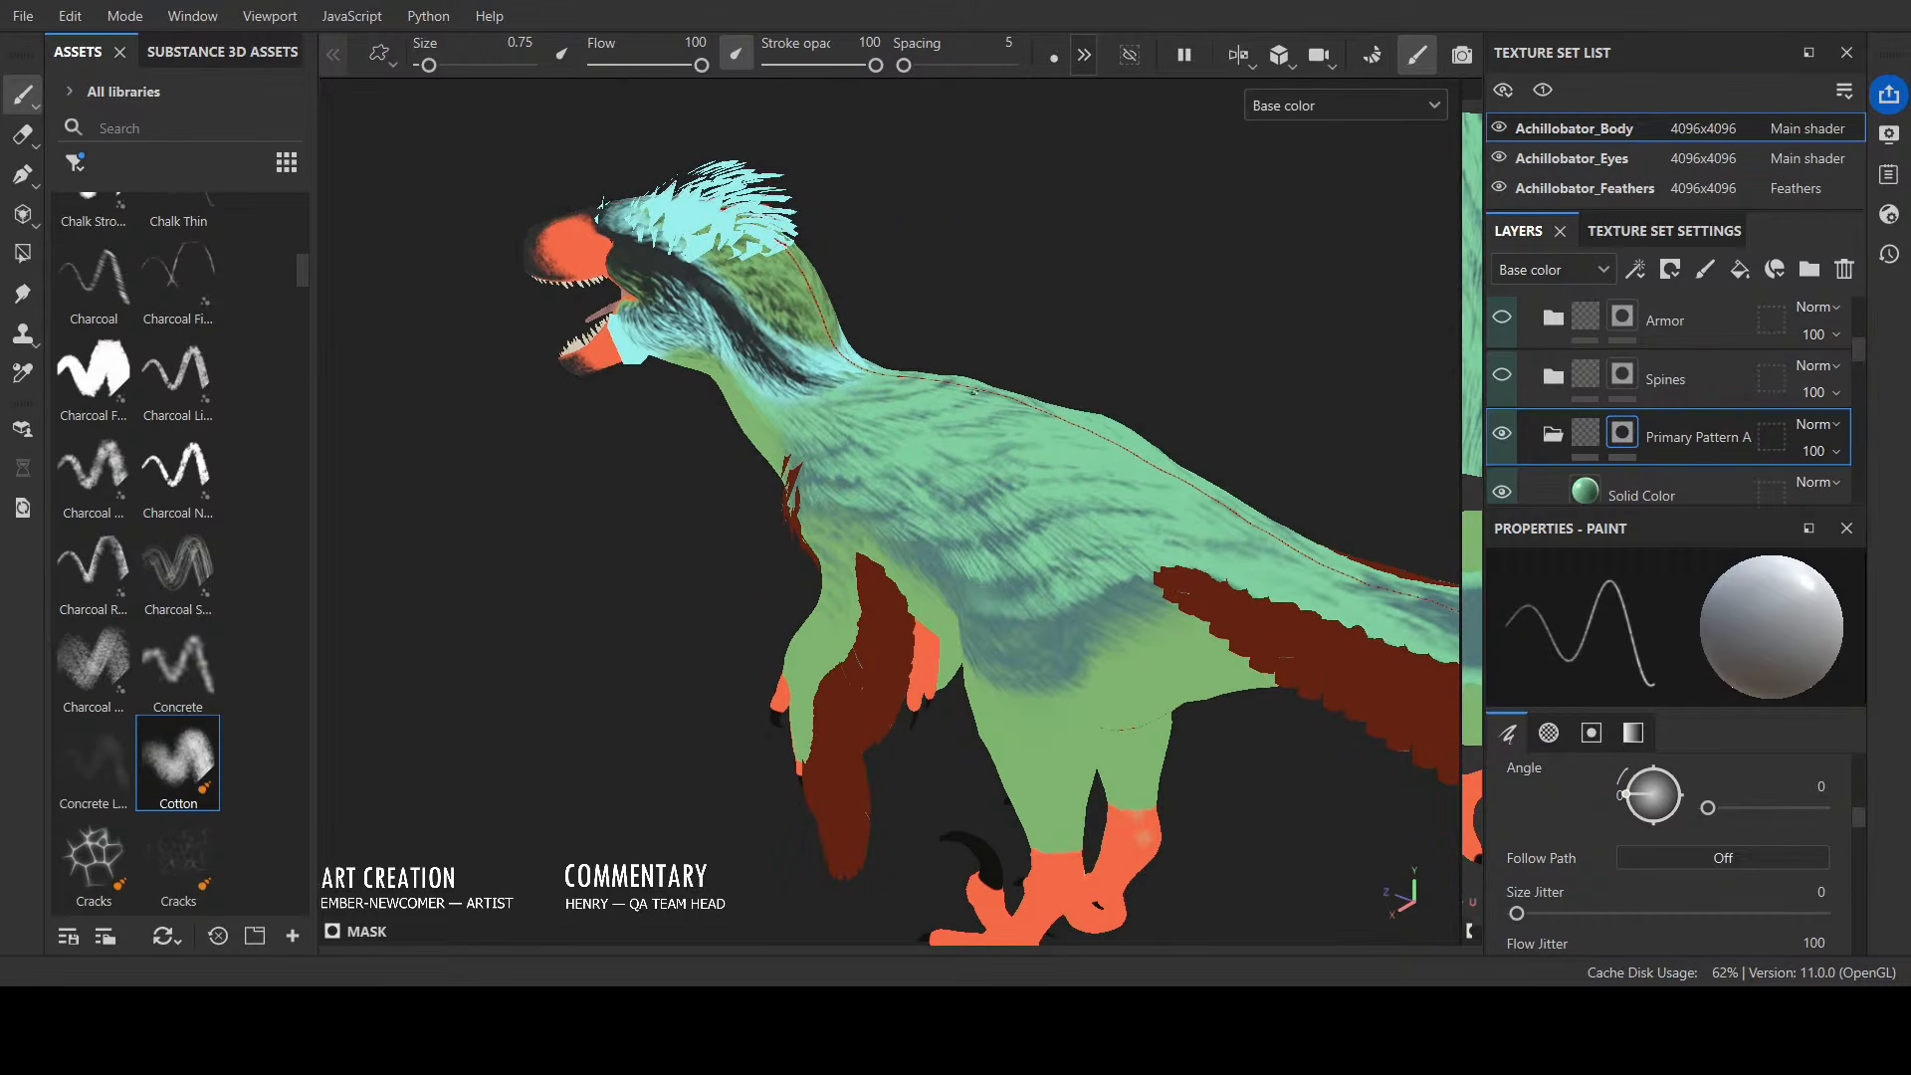
mouse_move(941, 379)
alt+mouse_down()
mouse_move(1118, 358)
mouse_move(957, 451)
alt+mouse_up()
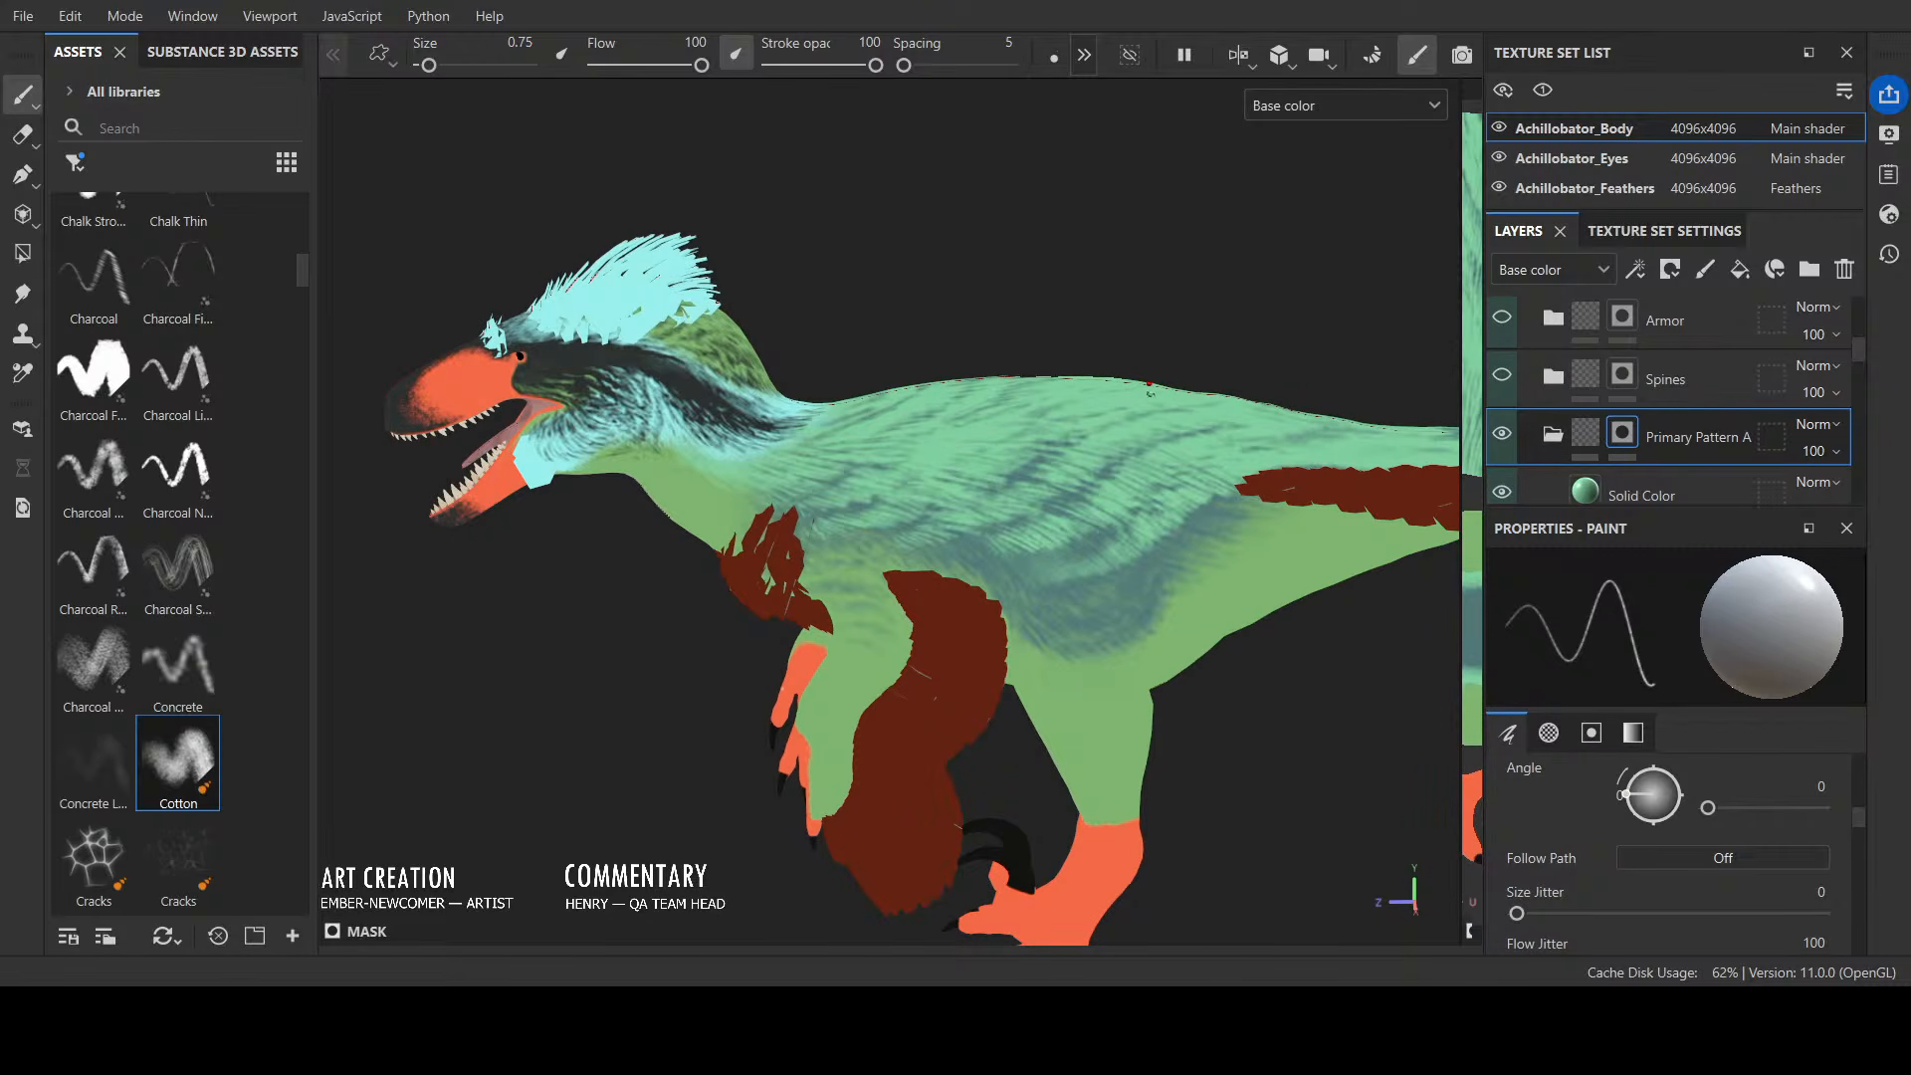
mouse_move(1048, 276)
alt+mouse_down()
mouse_move(1024, 268)
mouse_move(963, 473)
alt+mouse_up()
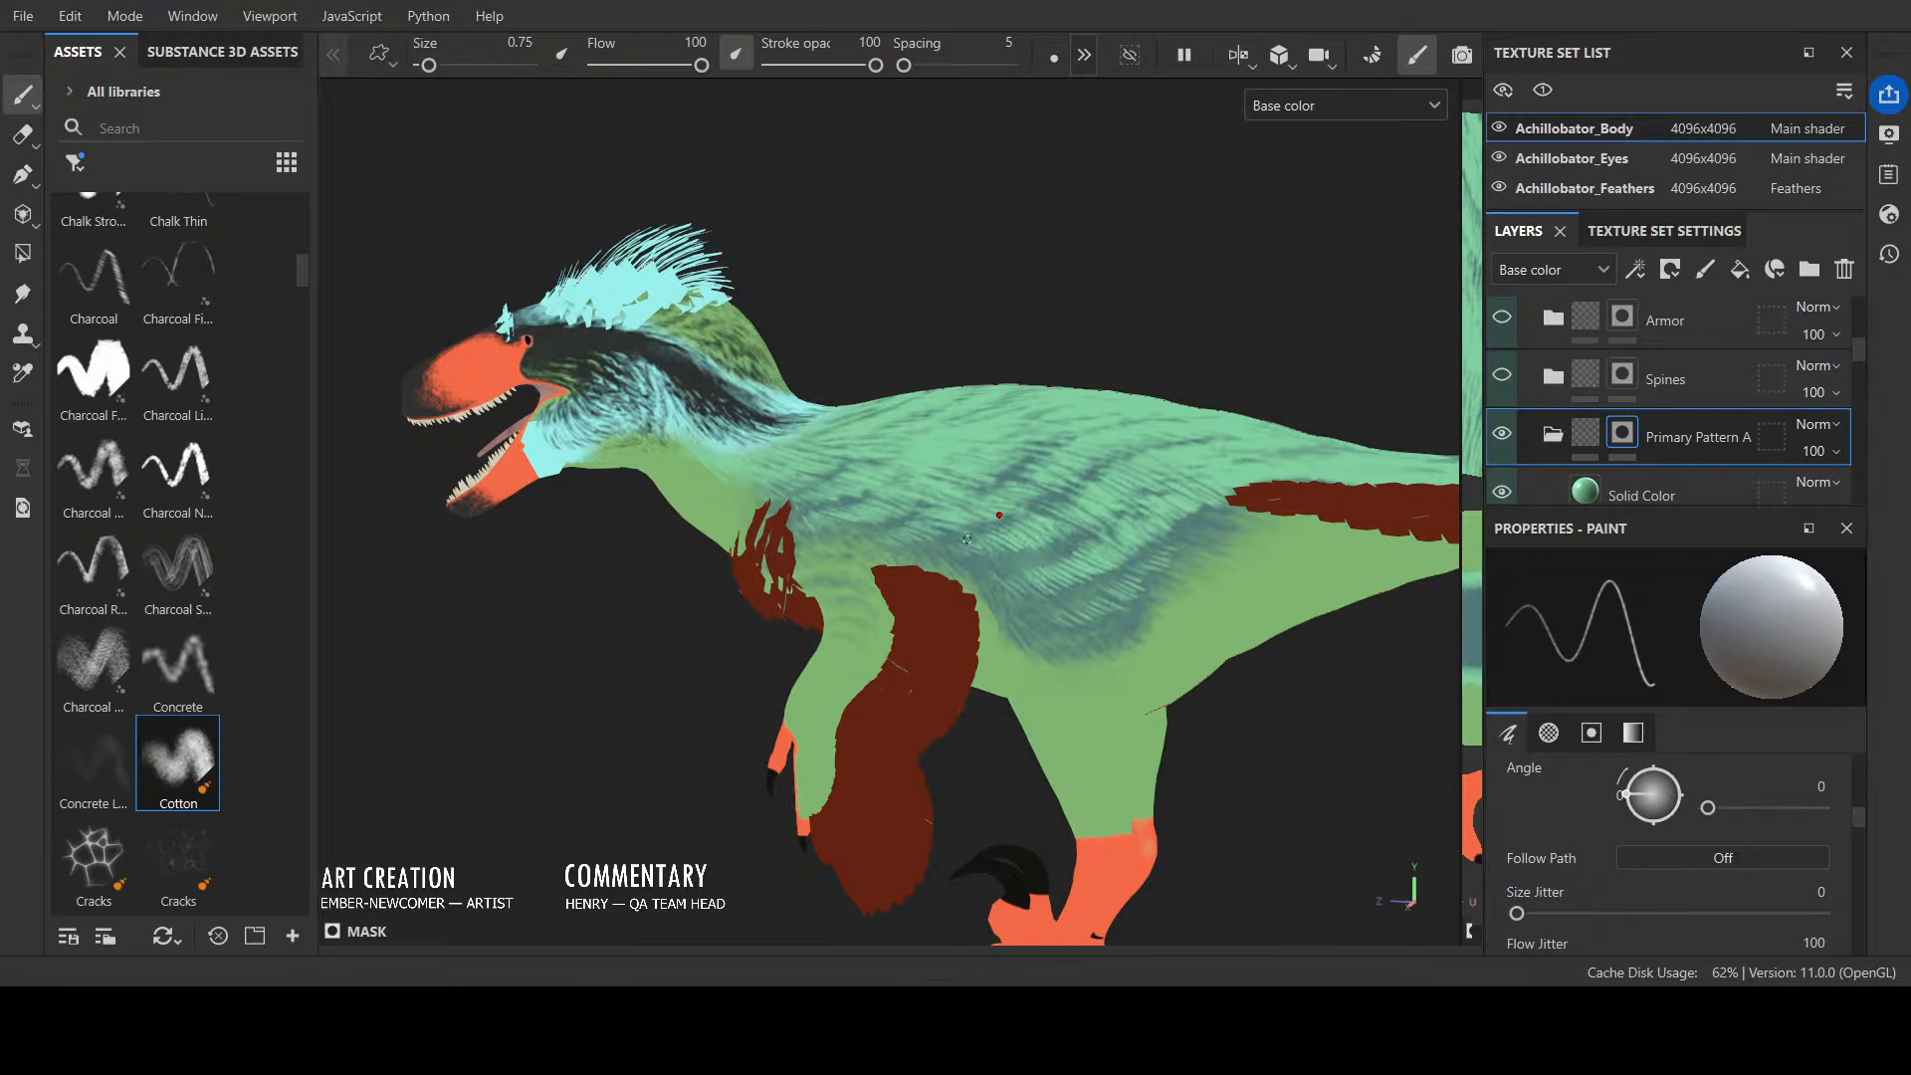
alt+drag(1310, 312, 1251, 340)
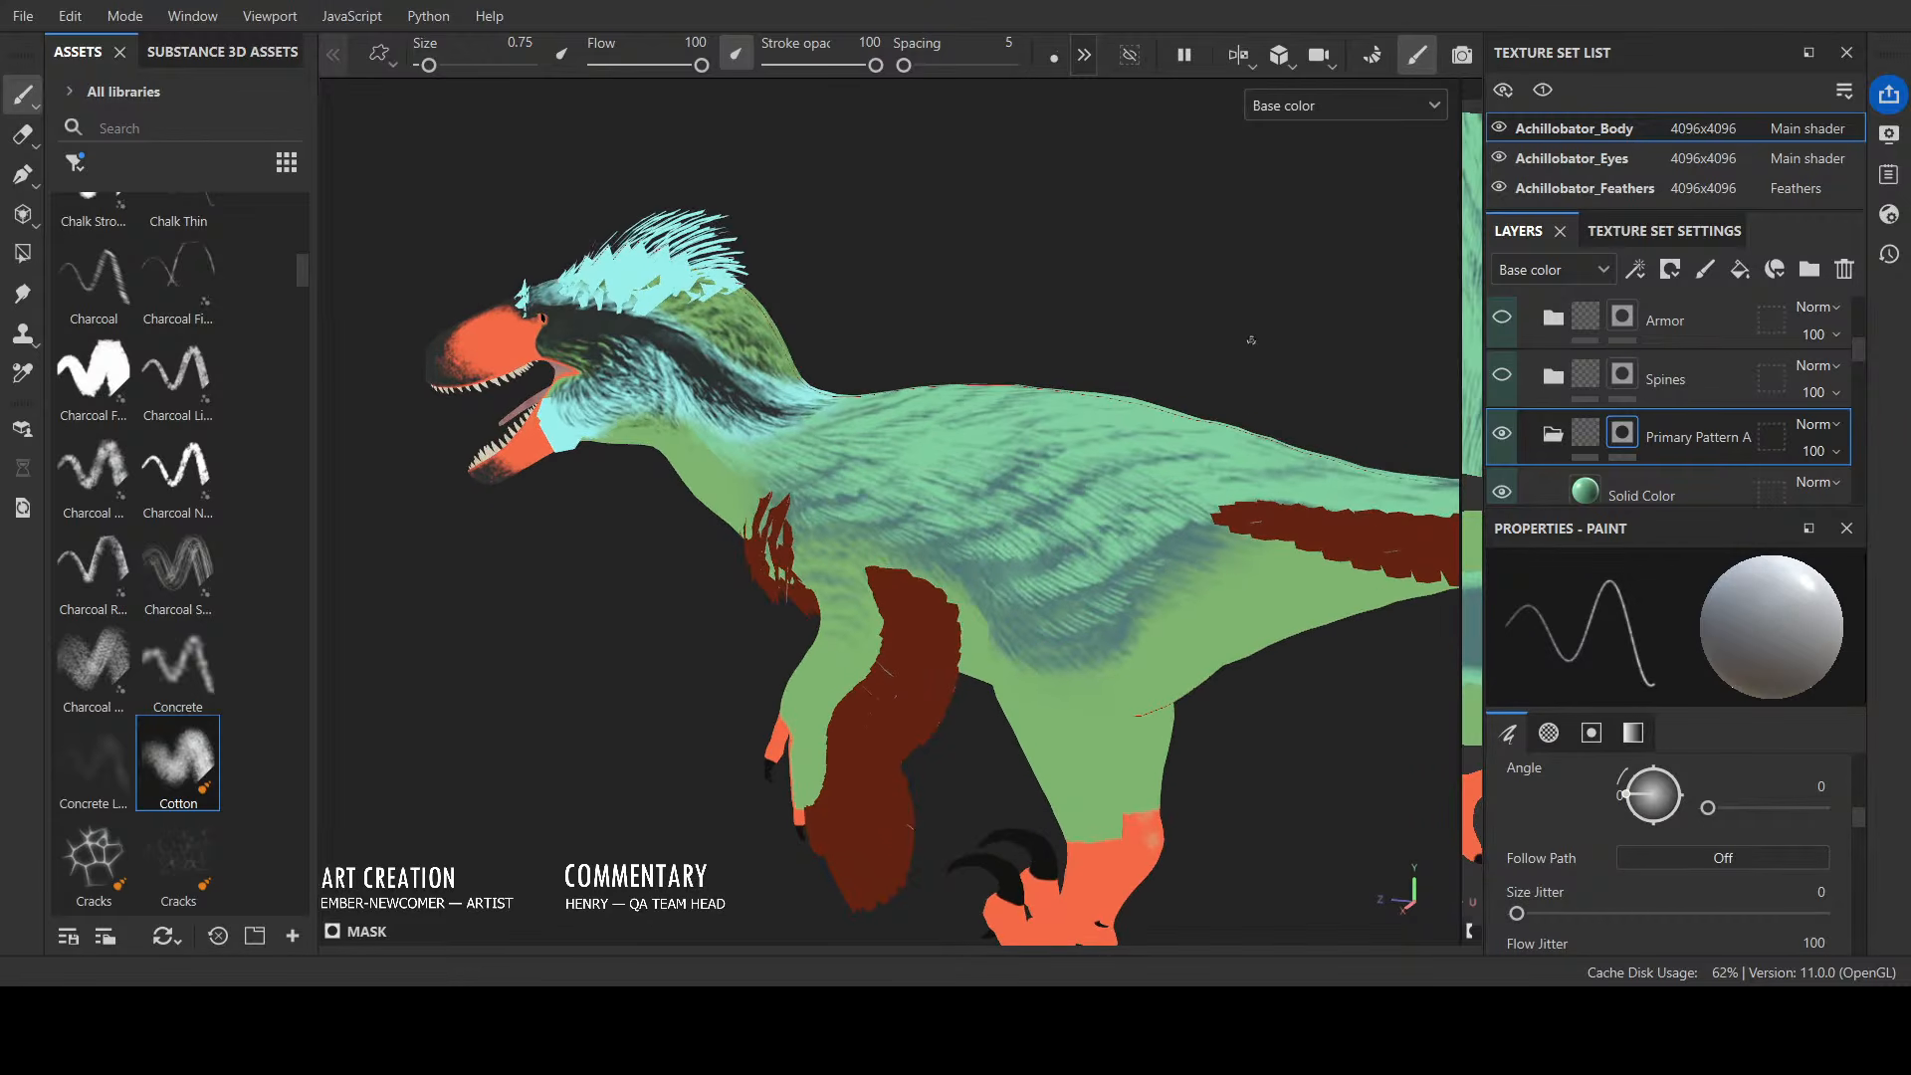
scroll(1251, 339, down, 3)
mouse_move(1035, 622)
alt+mouse_down()
mouse_move(1092, 597)
mouse_move(1023, 633)
alt+mouse_up()
scroll(1045, 565, up, 3)
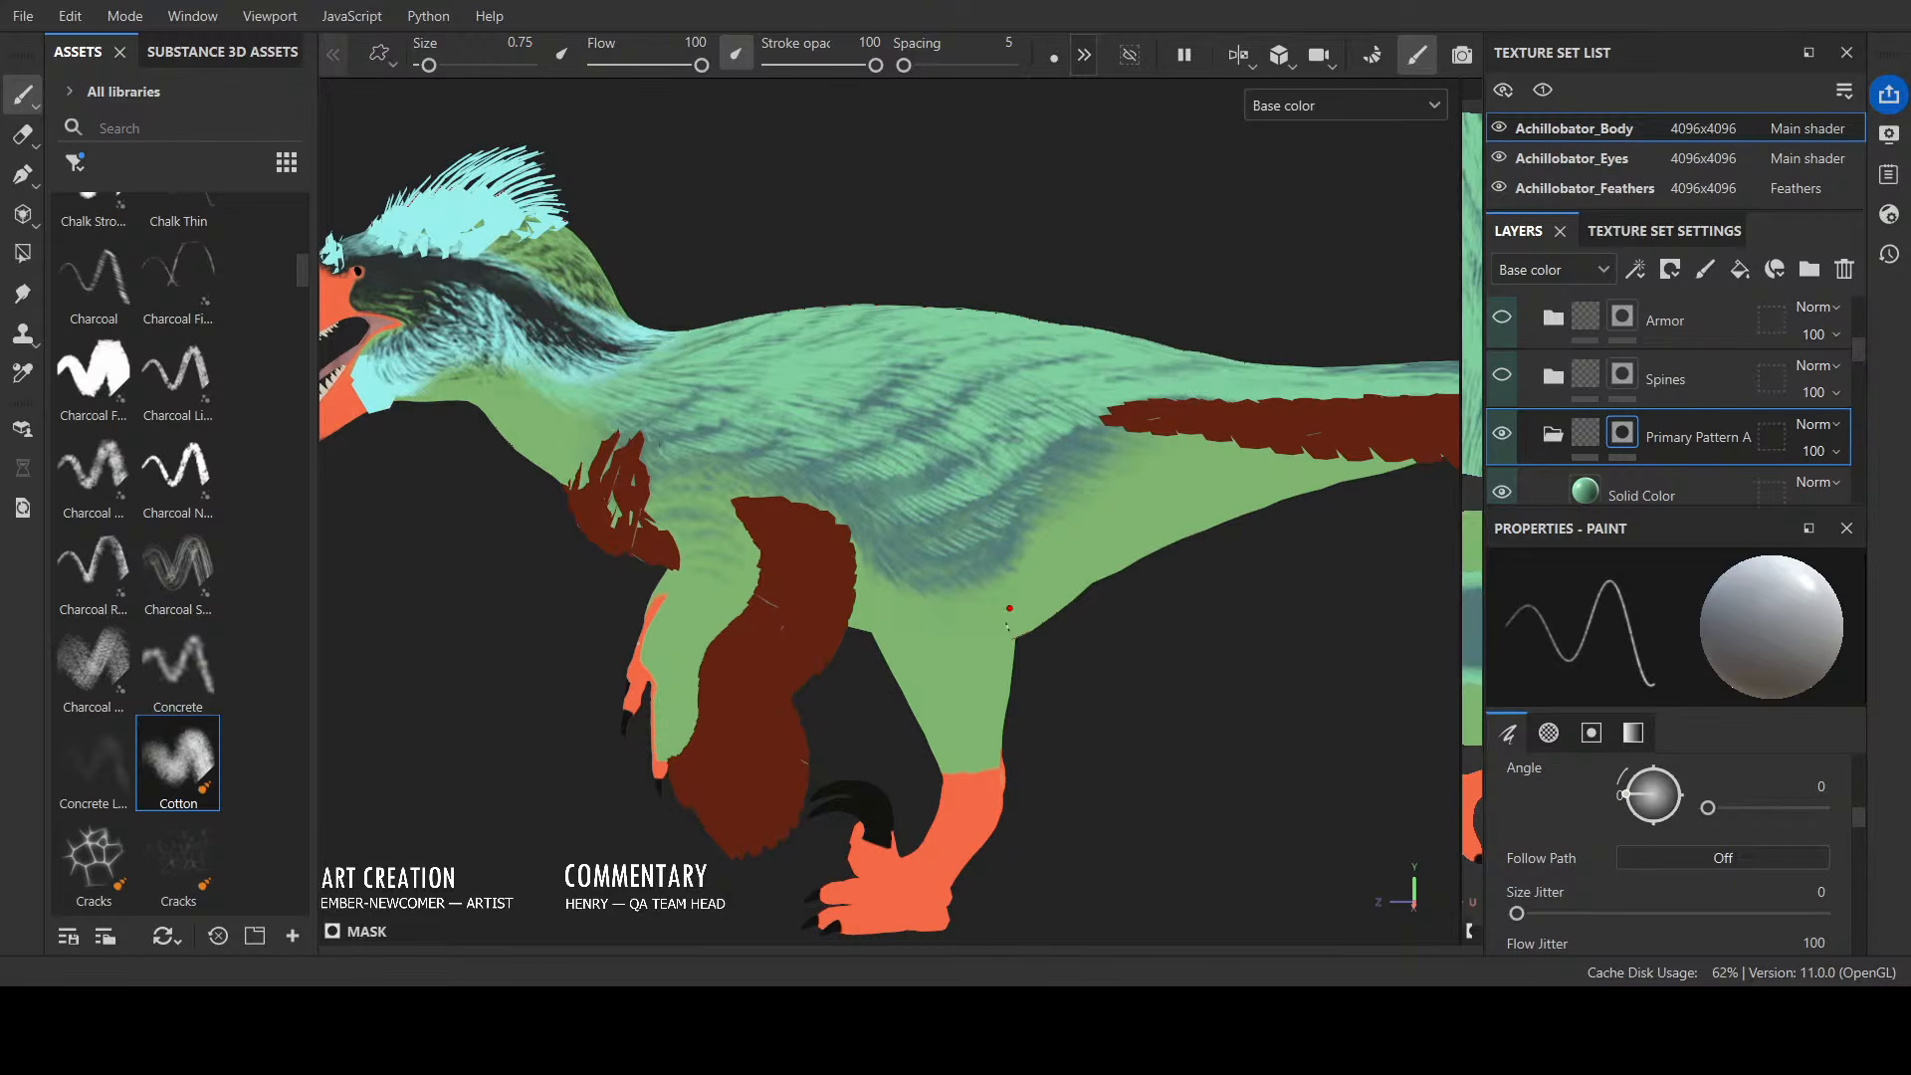
ctrl+right_drag(1009, 627, 1095, 627)
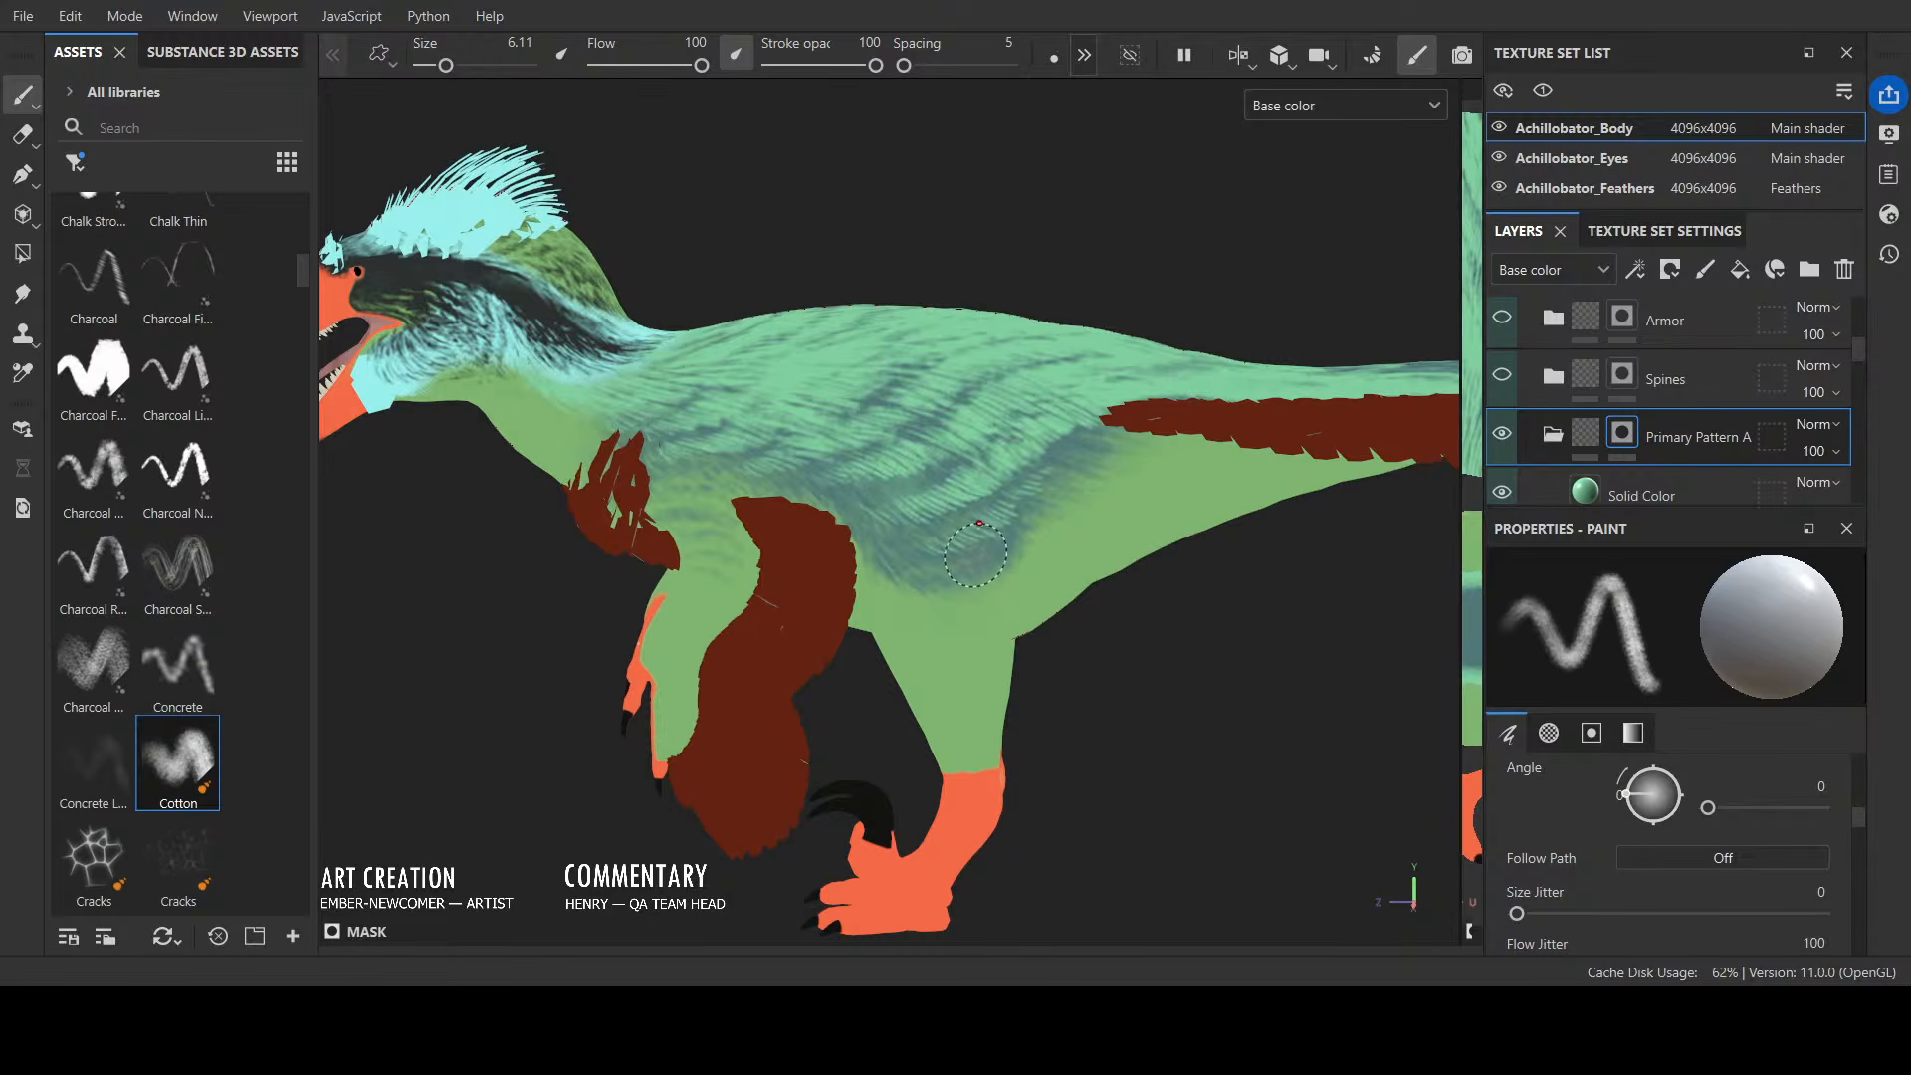
drag(977, 546, 936, 563)
drag(1031, 523, 940, 547)
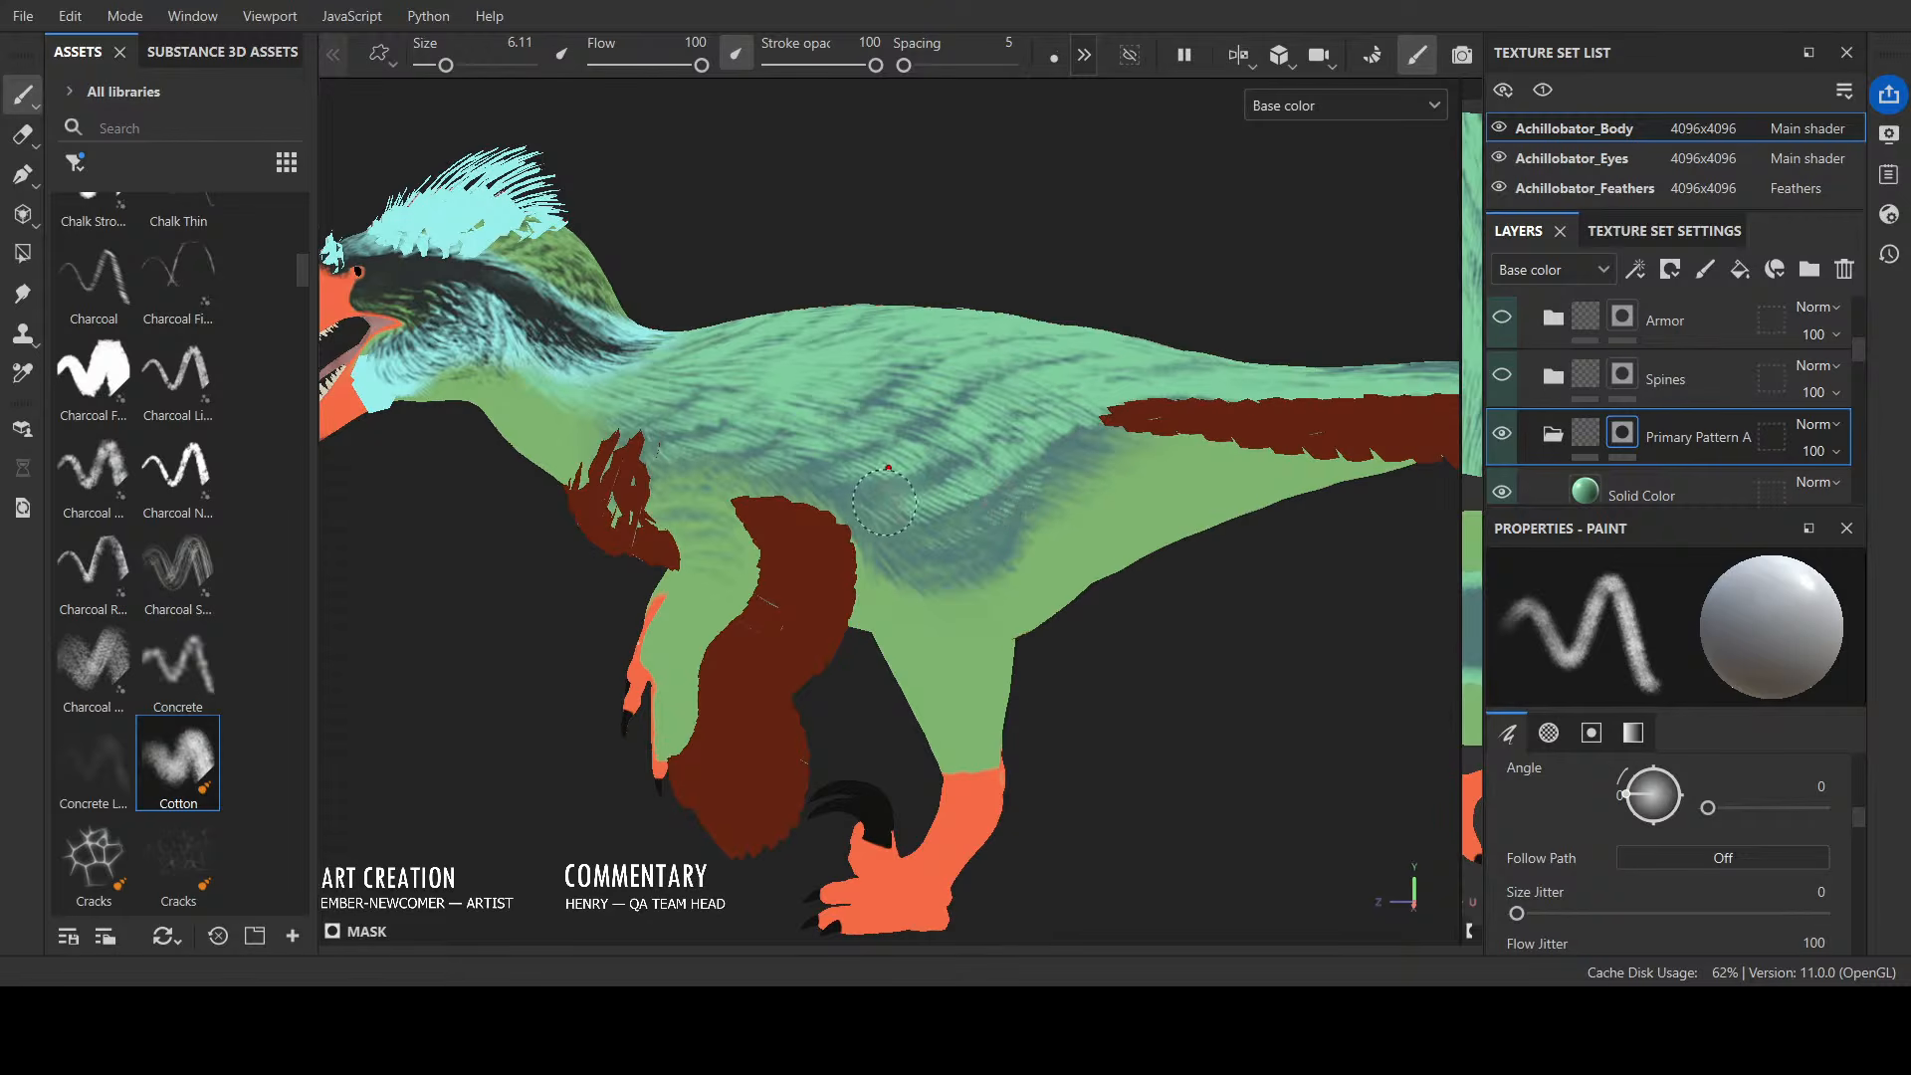
mouse_move(958, 472)
mouse_down()
mouse_move(852, 507)
mouse_move(994, 495)
mouse_move(824, 494)
mouse_move(950, 466)
mouse_up()
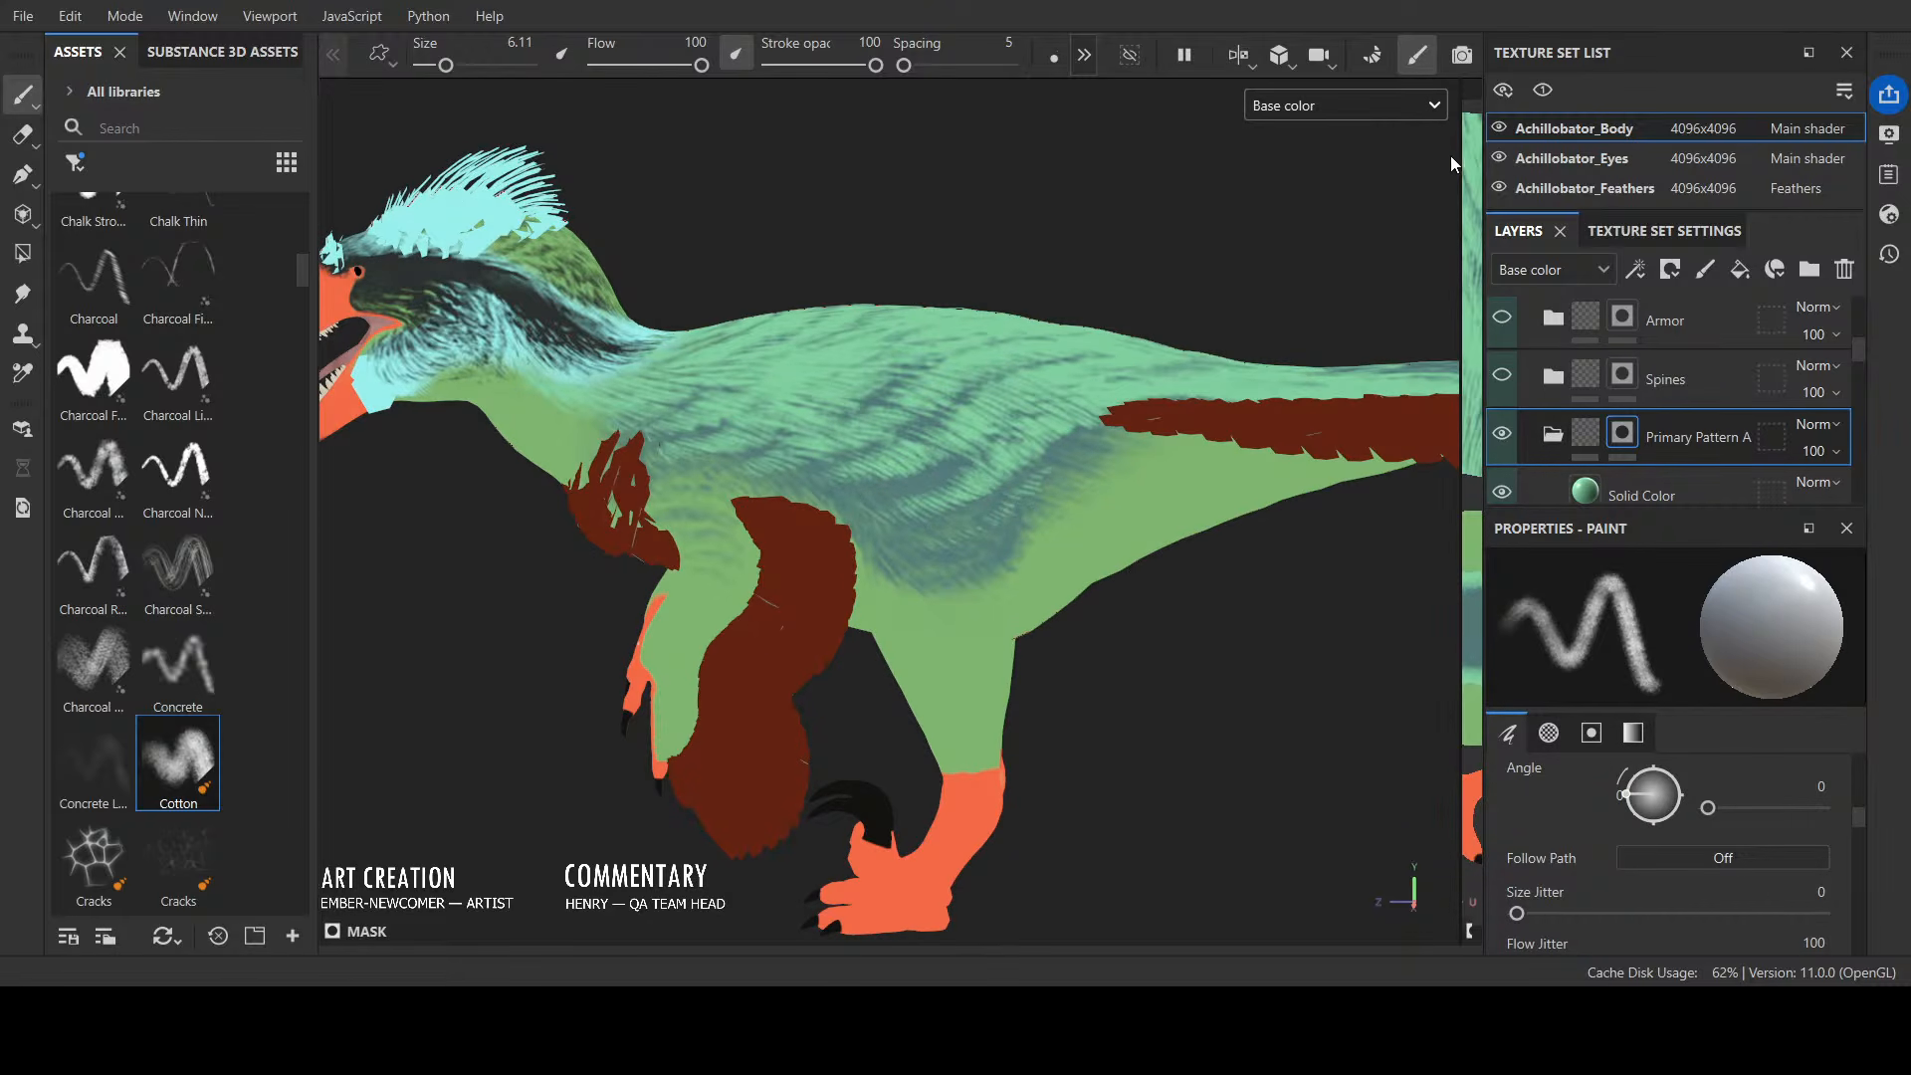
Step: Isolate the Primary Pattern A mask, fade the streaks along the lower flank and the base of the neck, and return to Base color
key(c)
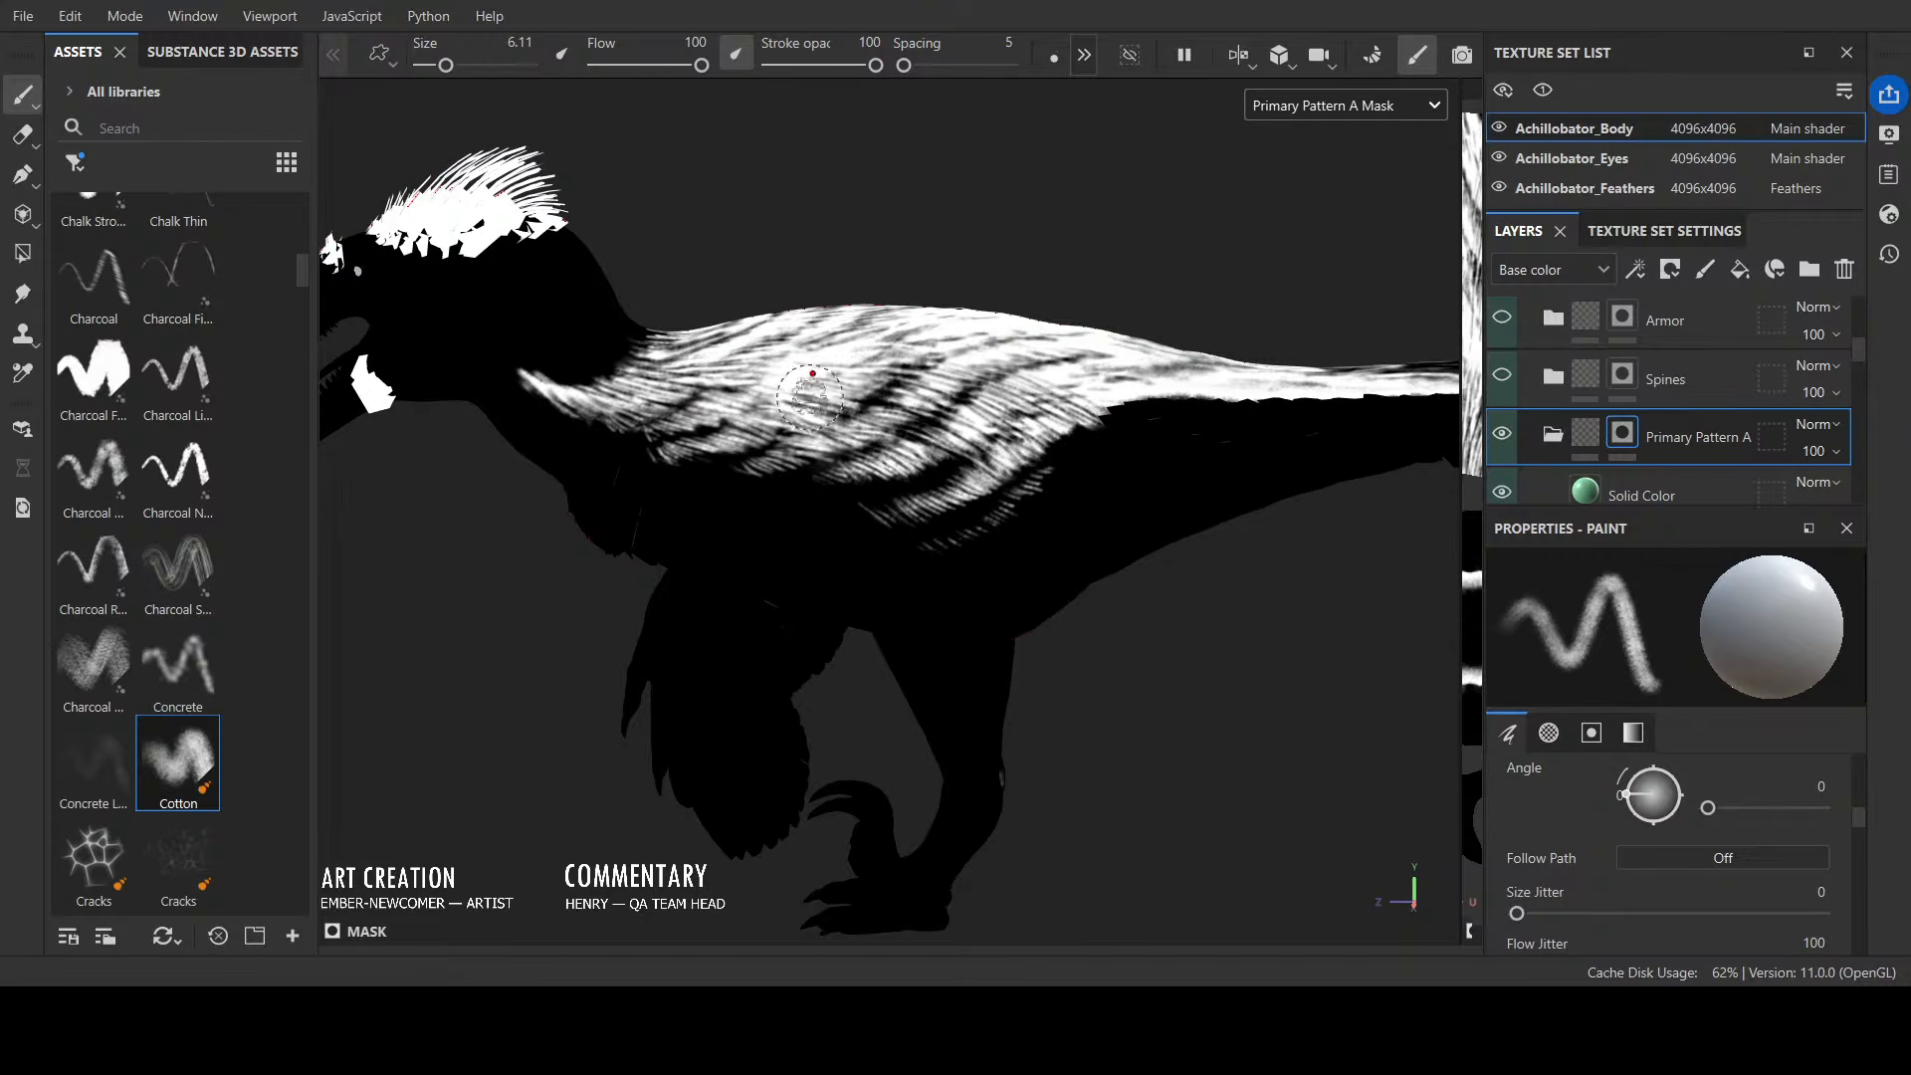
mouse_move(872, 515)
mouse_down()
mouse_move(934, 464)
mouse_move(670, 460)
mouse_up()
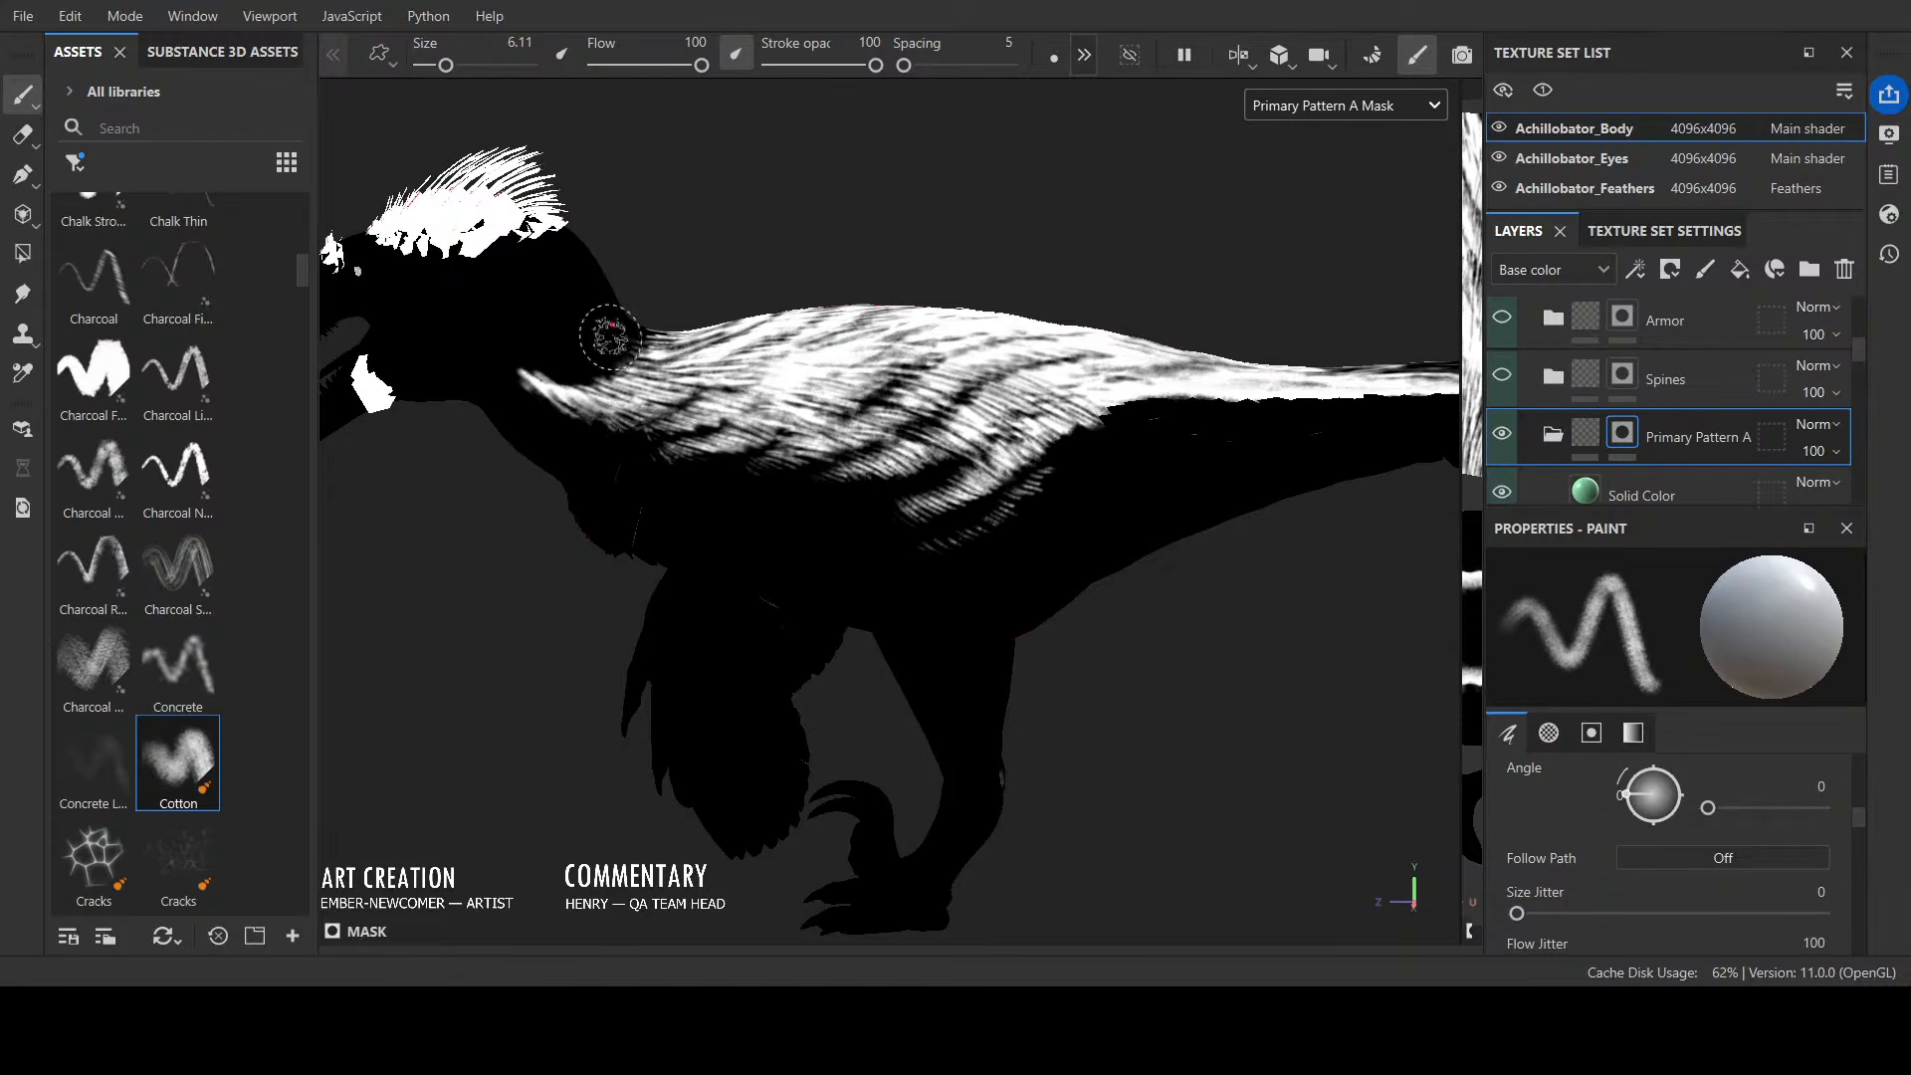
alt+drag(610, 336, 597, 463)
mouse_move(579, 378)
mouse_down()
mouse_move(587, 396)
mouse_move(511, 370)
mouse_move(635, 356)
mouse_move(642, 423)
mouse_move(670, 439)
mouse_move(637, 484)
mouse_up()
mouse_move(737, 430)
mouse_down()
mouse_move(627, 492)
mouse_move(657, 448)
mouse_up()
alt+drag(826, 386, 632, 264)
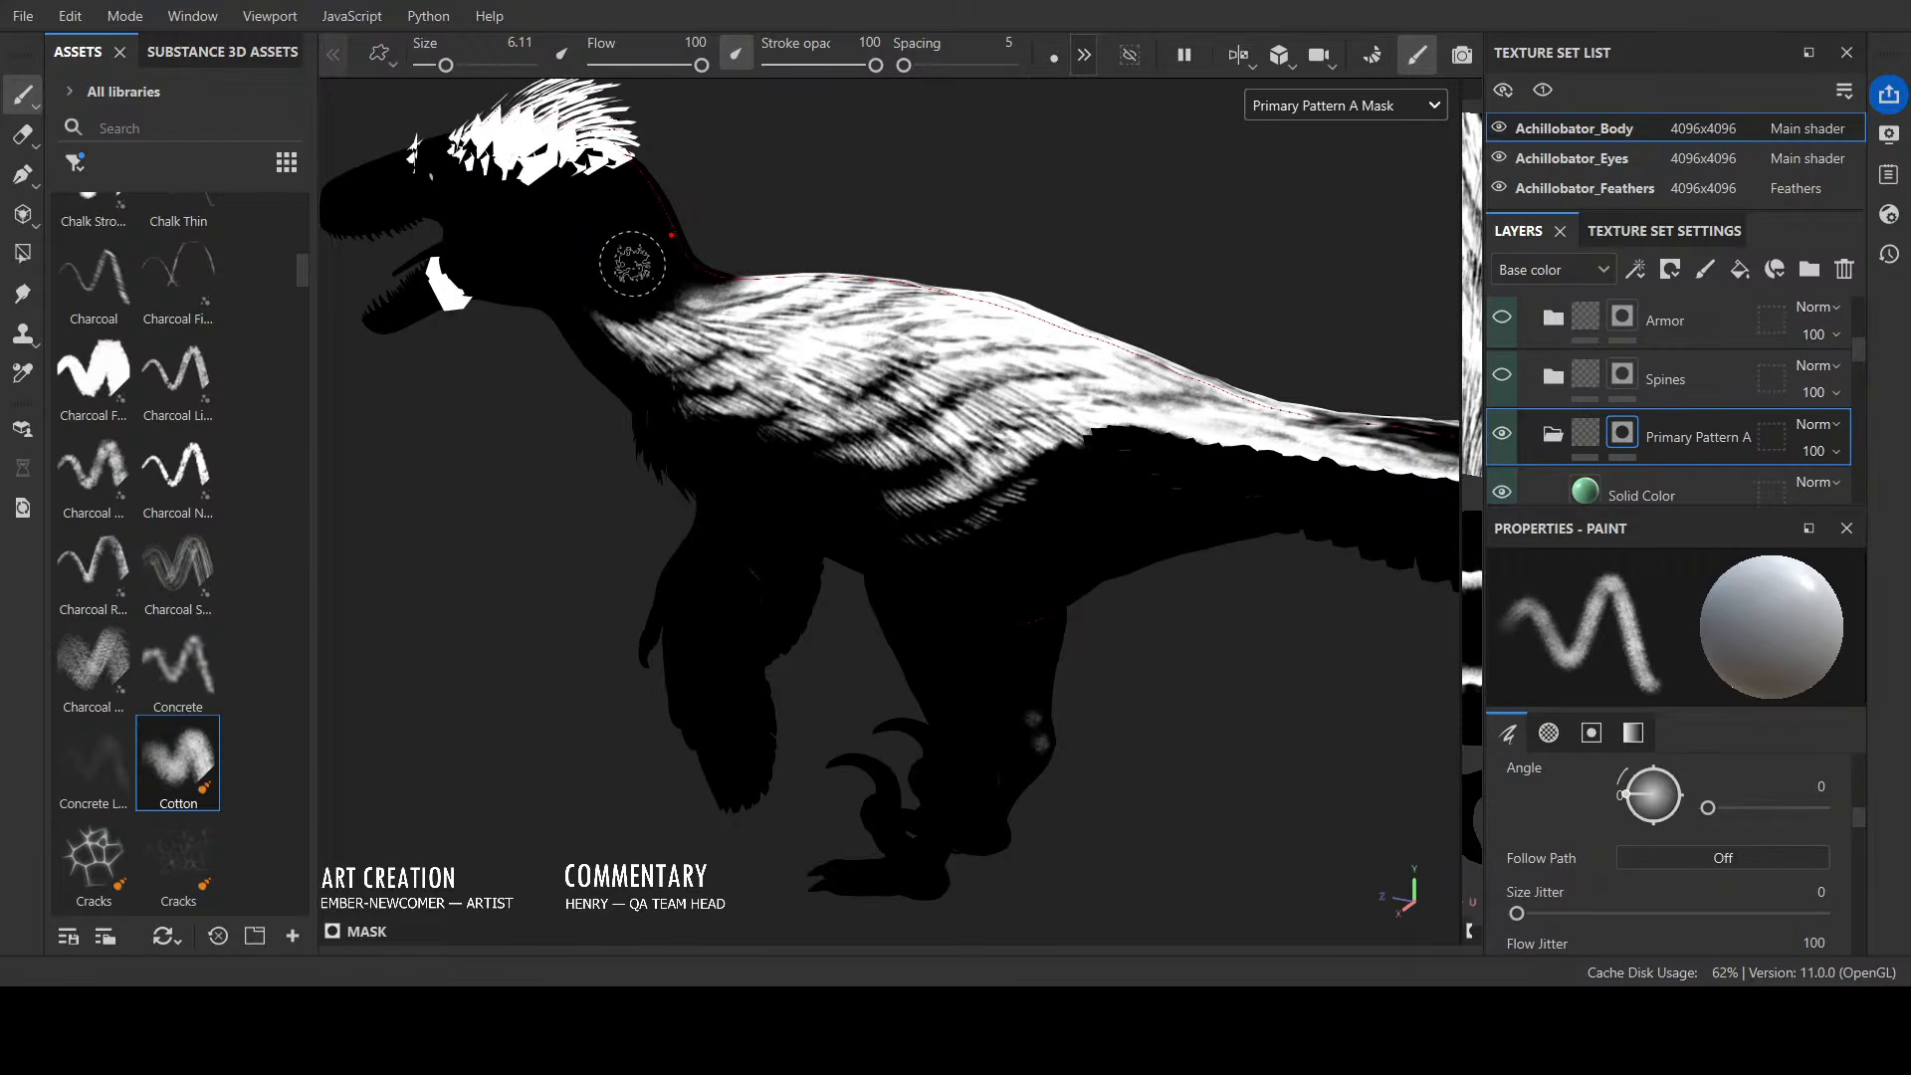
scroll(632, 263, down, 2)
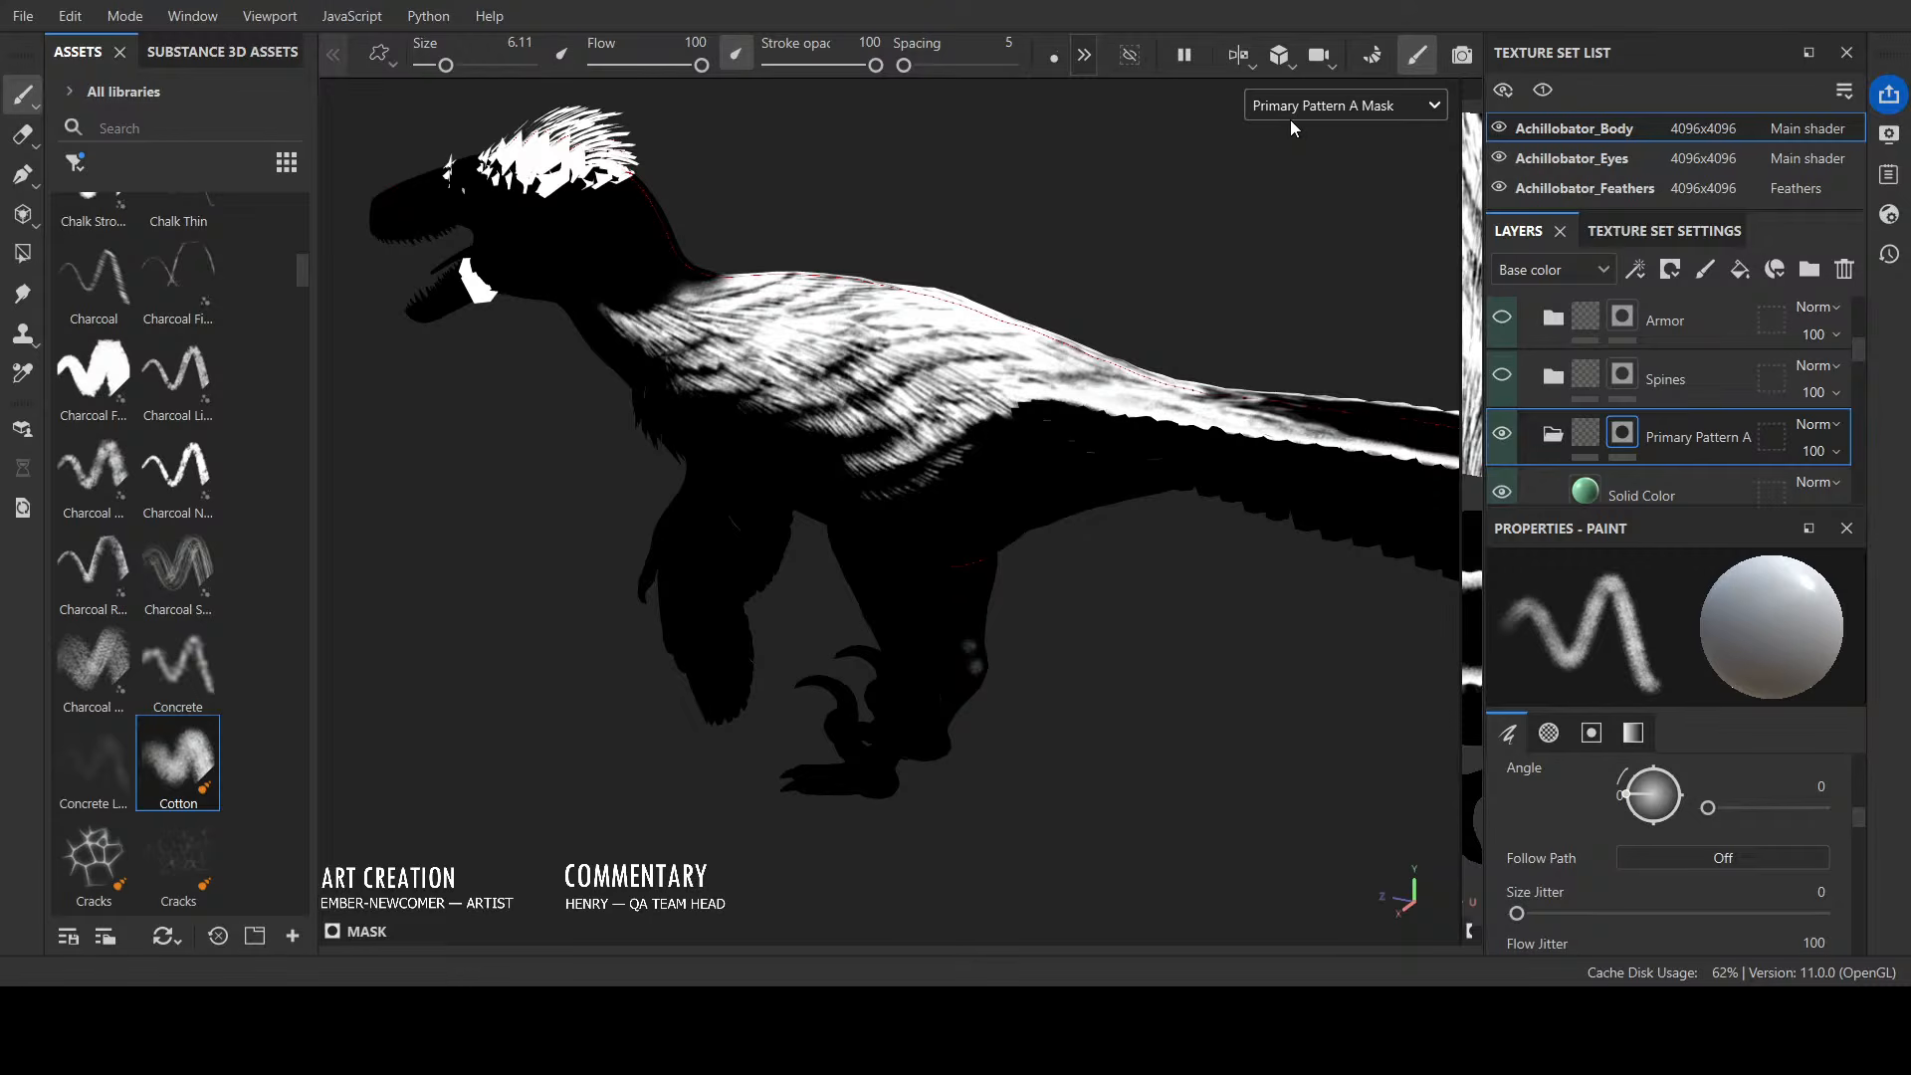
click(1304, 224)
mouse_move(1150, 224)
alt+mouse_down()
mouse_move(1117, 439)
mouse_move(1323, 618)
mouse_move(980, 727)
mouse_move(1144, 746)
mouse_move(951, 757)
alt+mouse_up()
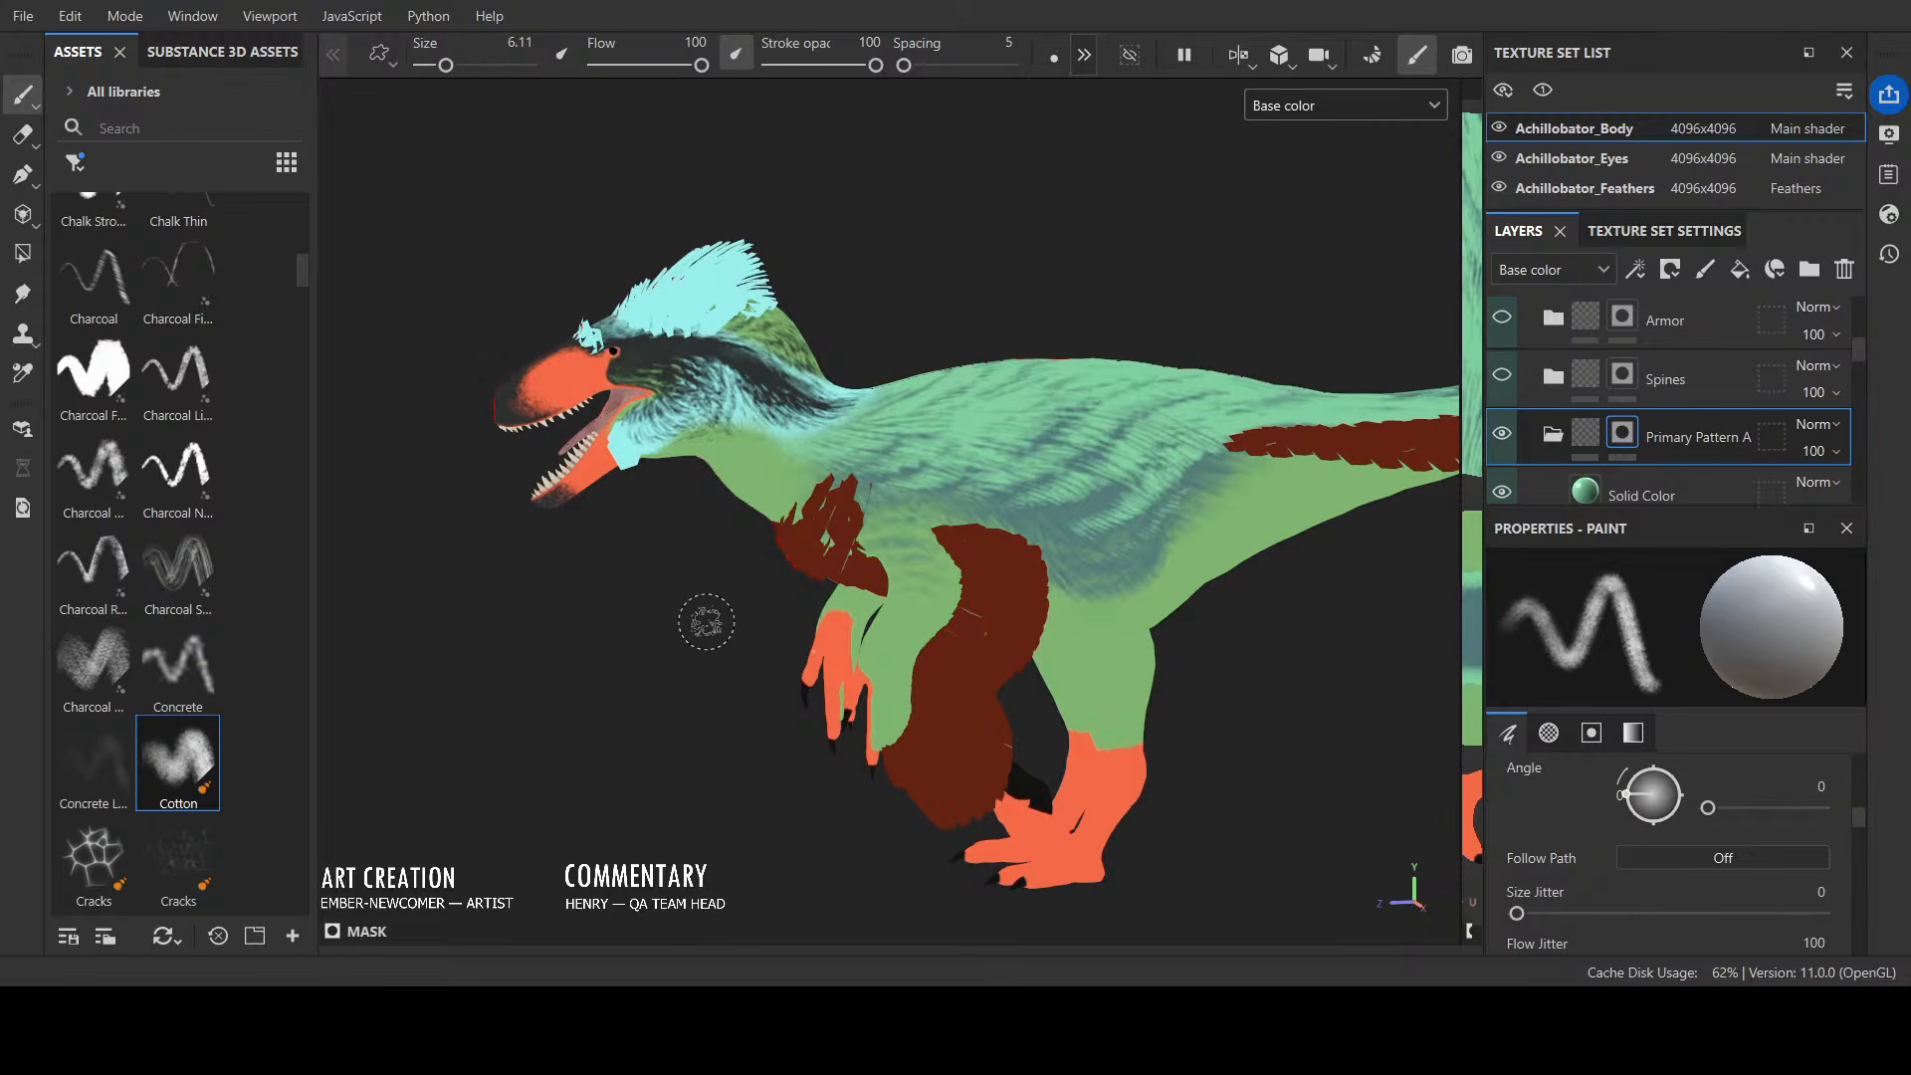
Step: Reduce the brush size to 0.75 and inspect the streaks on both sides of the spine from behind and above
key(bracketleft)
key(bracketleft)
key(bracketleft)
key(bracketleft)
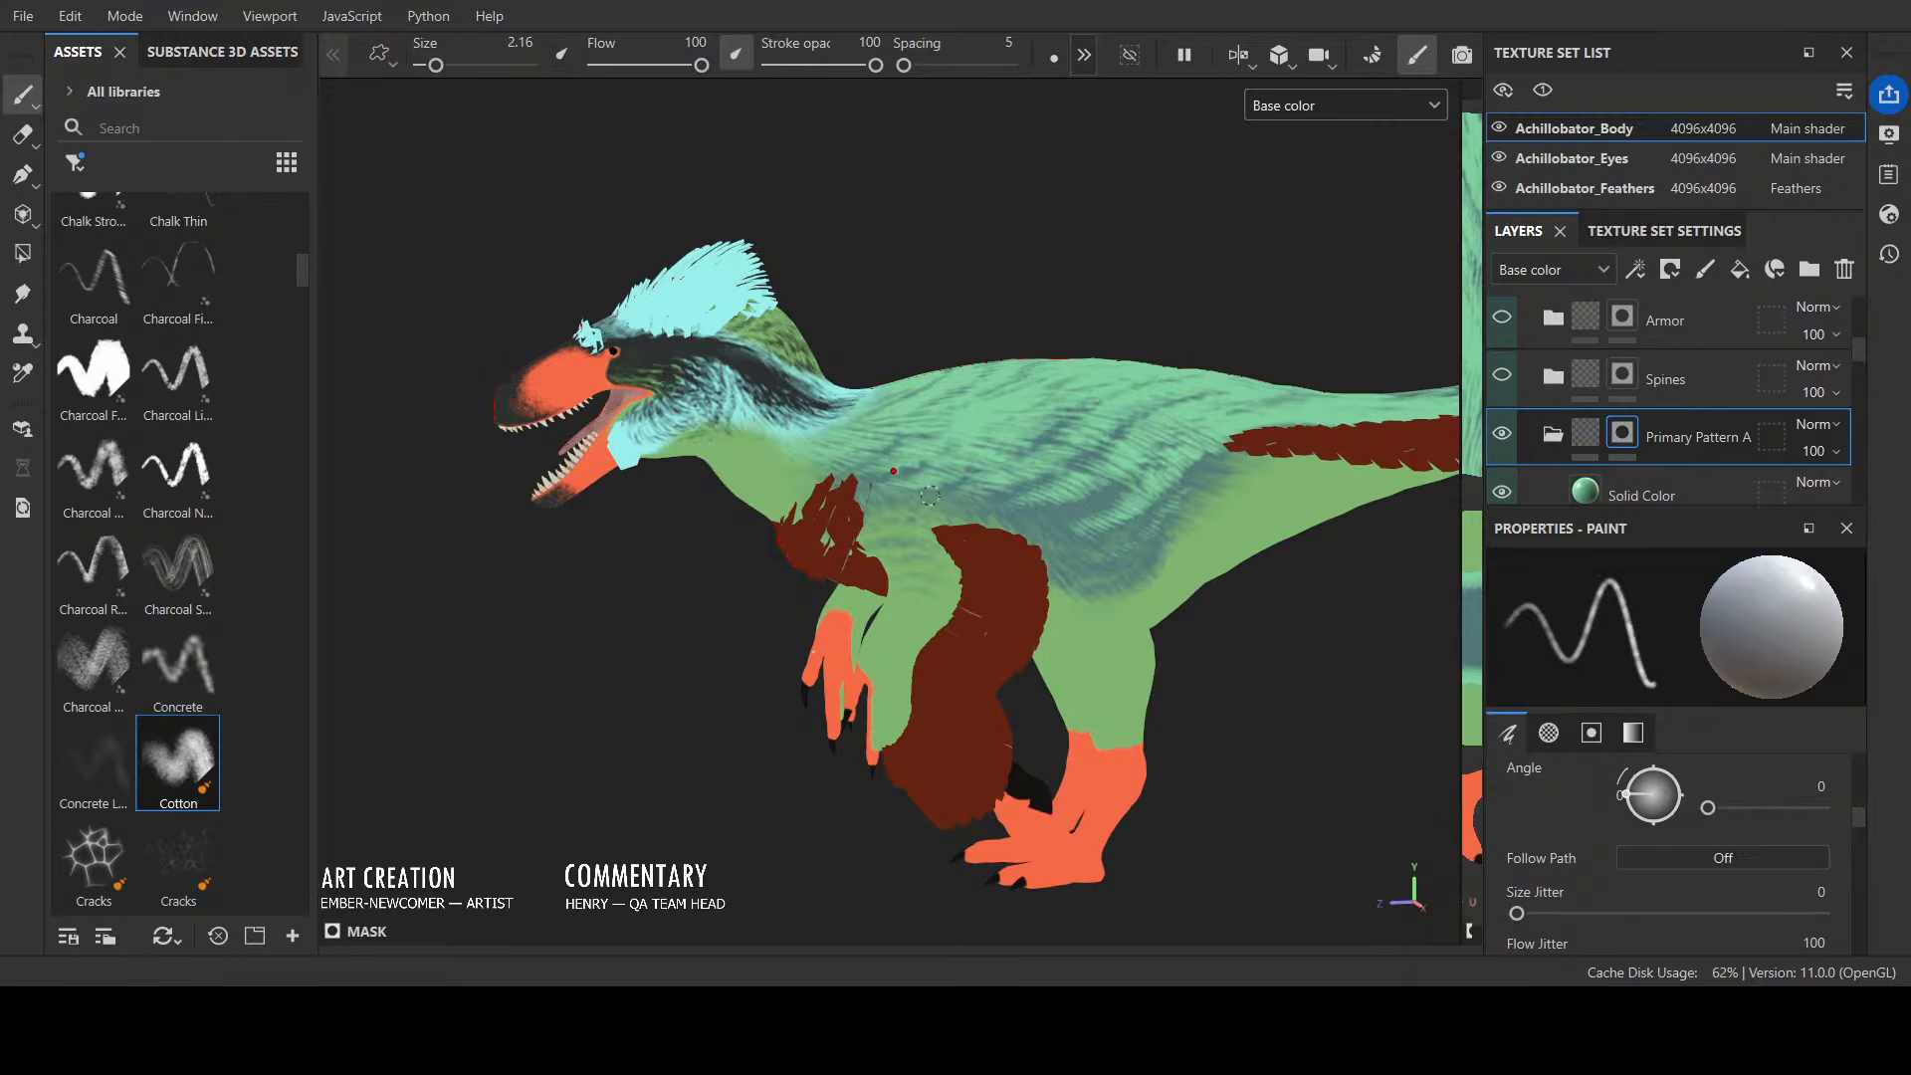
mouse_move(1278, 301)
alt+mouse_down()
mouse_move(1002, 418)
mouse_move(953, 395)
alt+mouse_up()
key(bracketleft)
key(bracketleft)
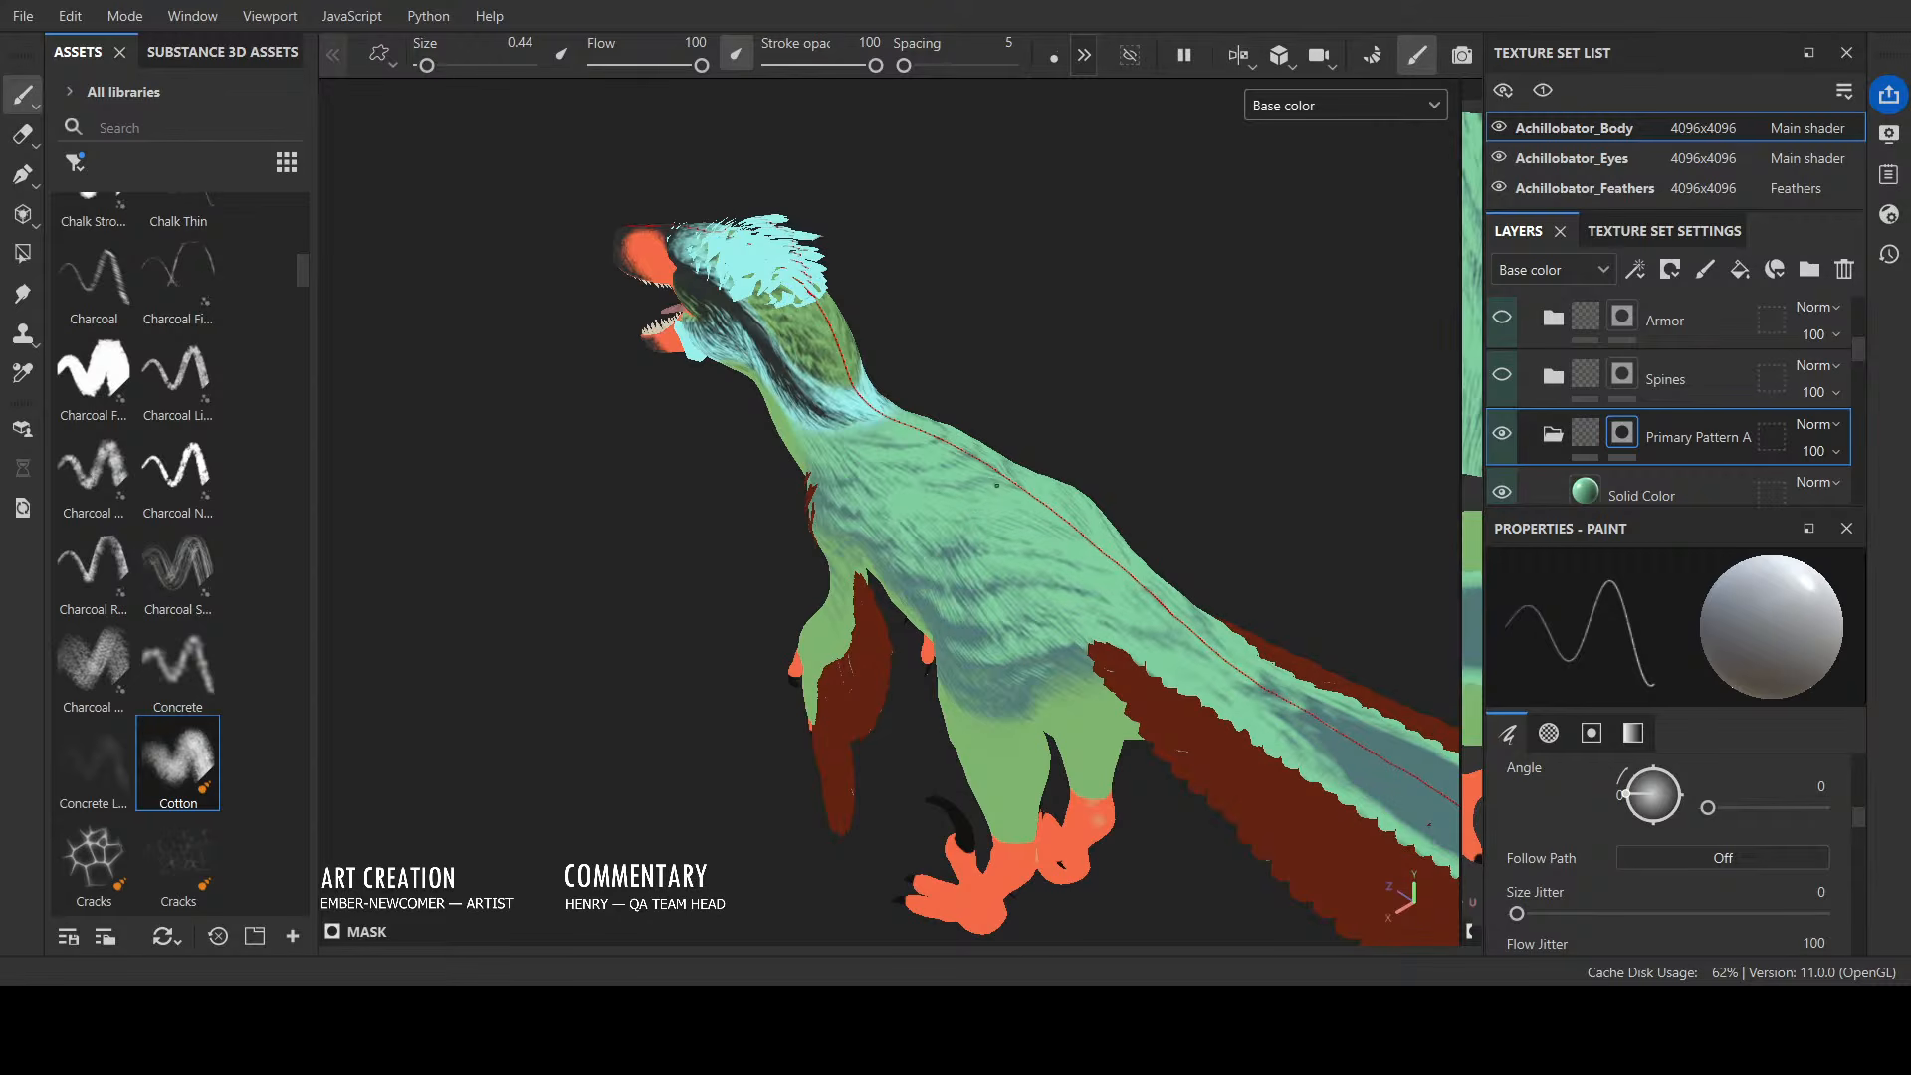
alt+drag(1073, 529, 972, 536)
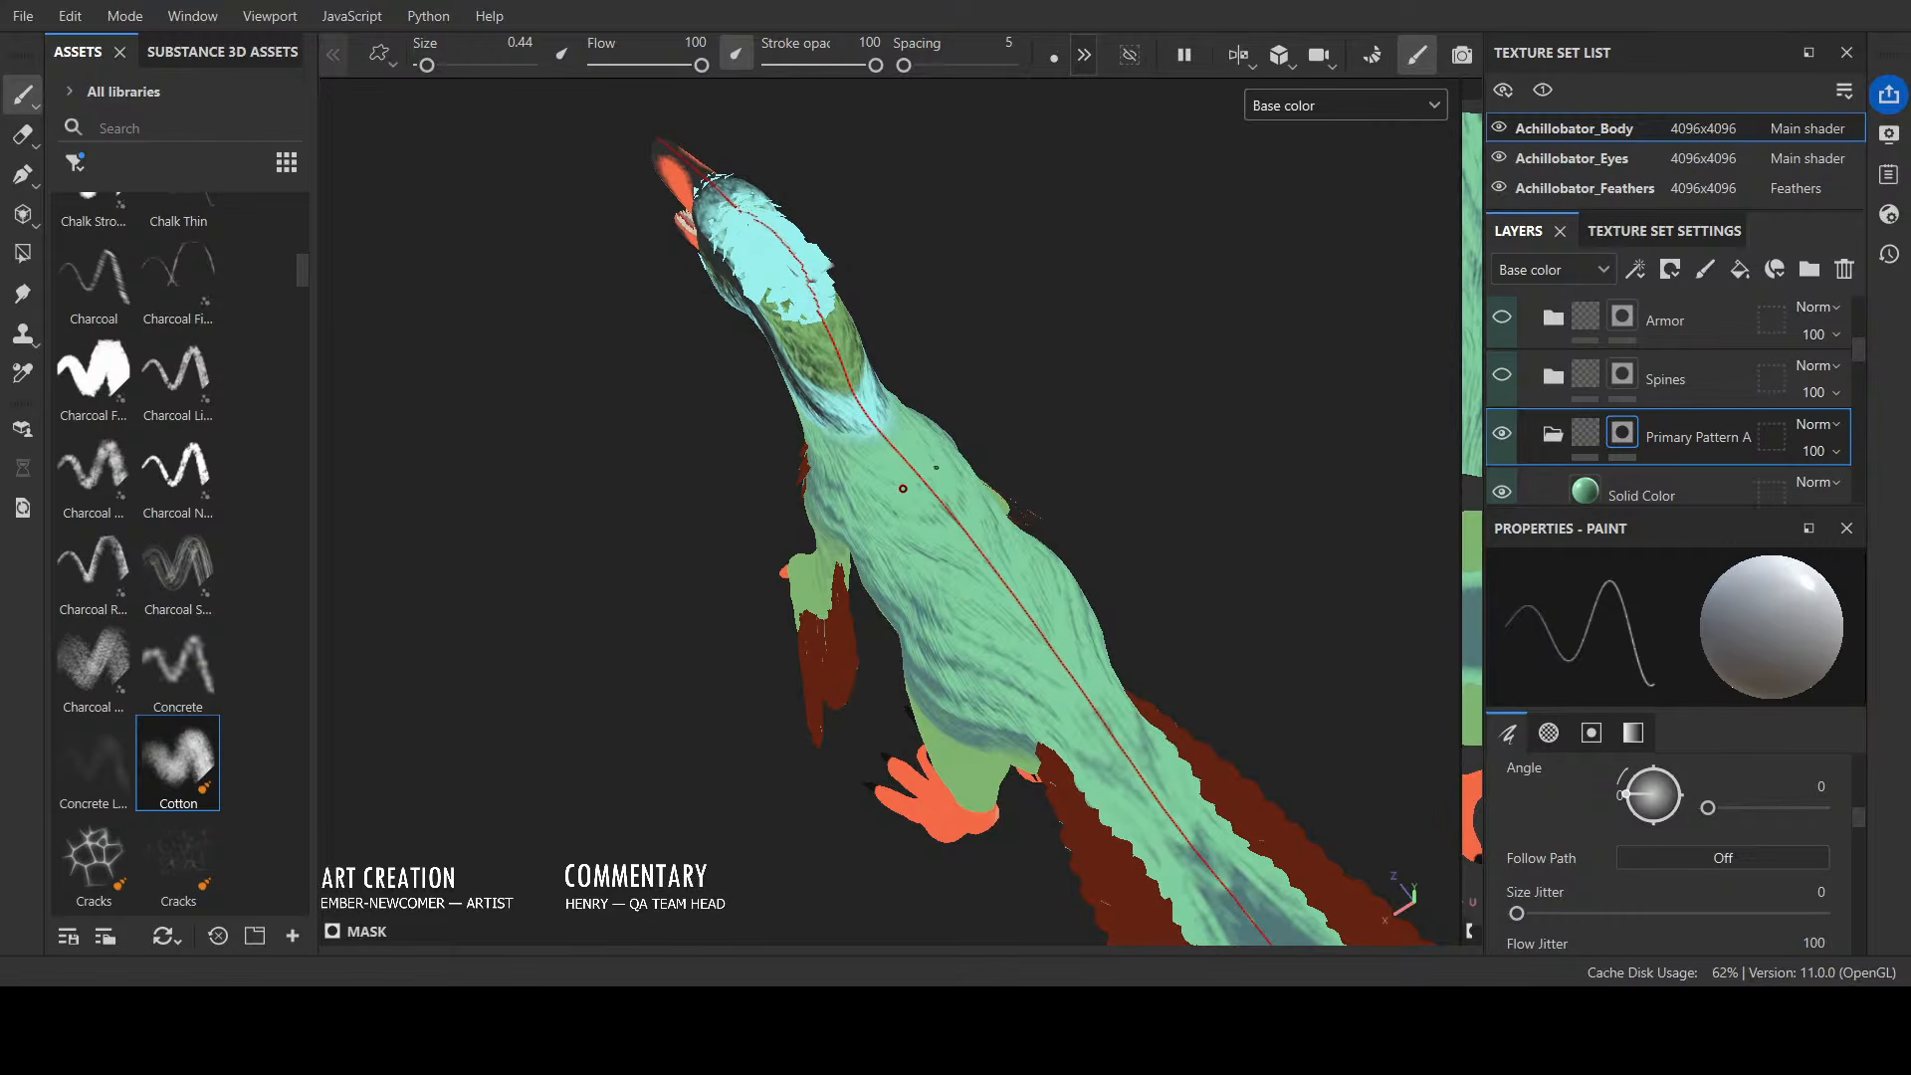
alt+drag(903, 487, 1001, 421)
scroll(995, 428, up, 2)
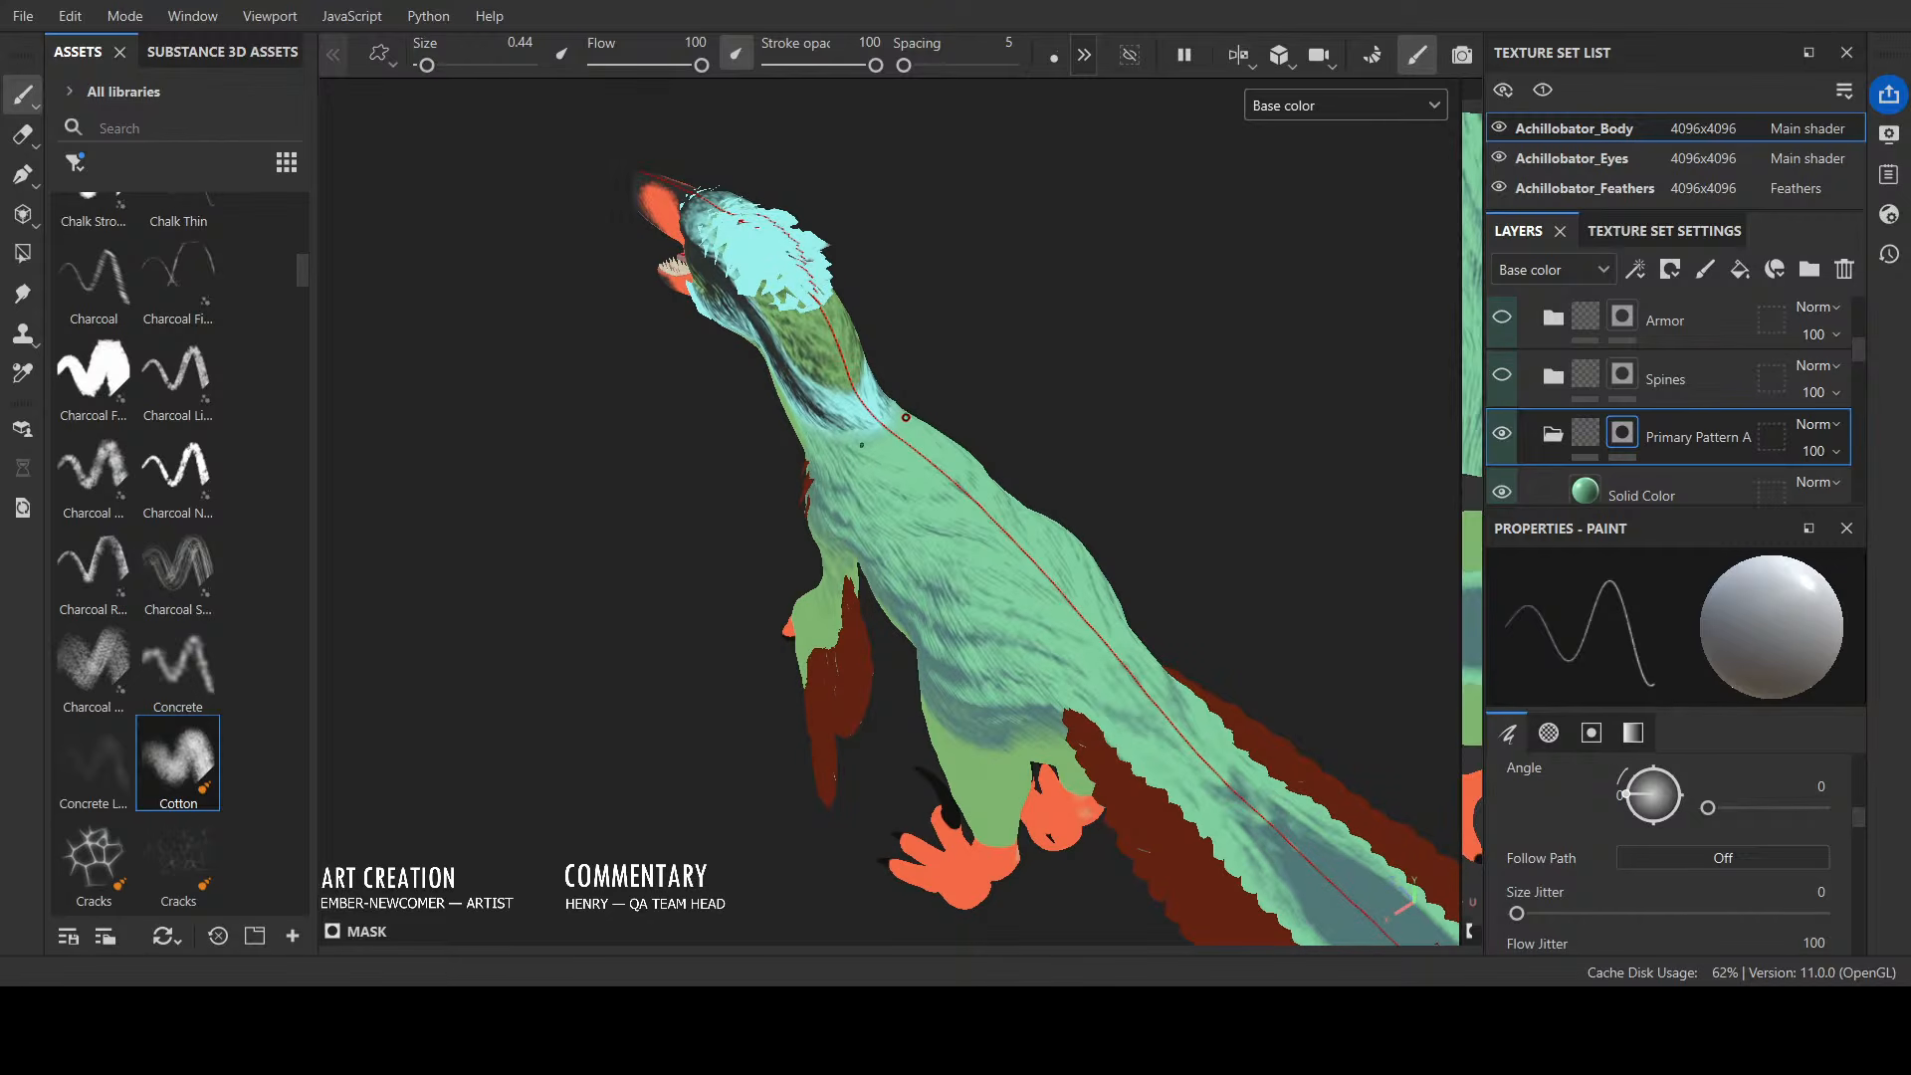
key(bracketright)
Step: Examine the shoulder and flank pattern from the side in the base color view and in the full material
alt+drag(905, 478, 1212, 299)
scroll(1157, 346, down, 2)
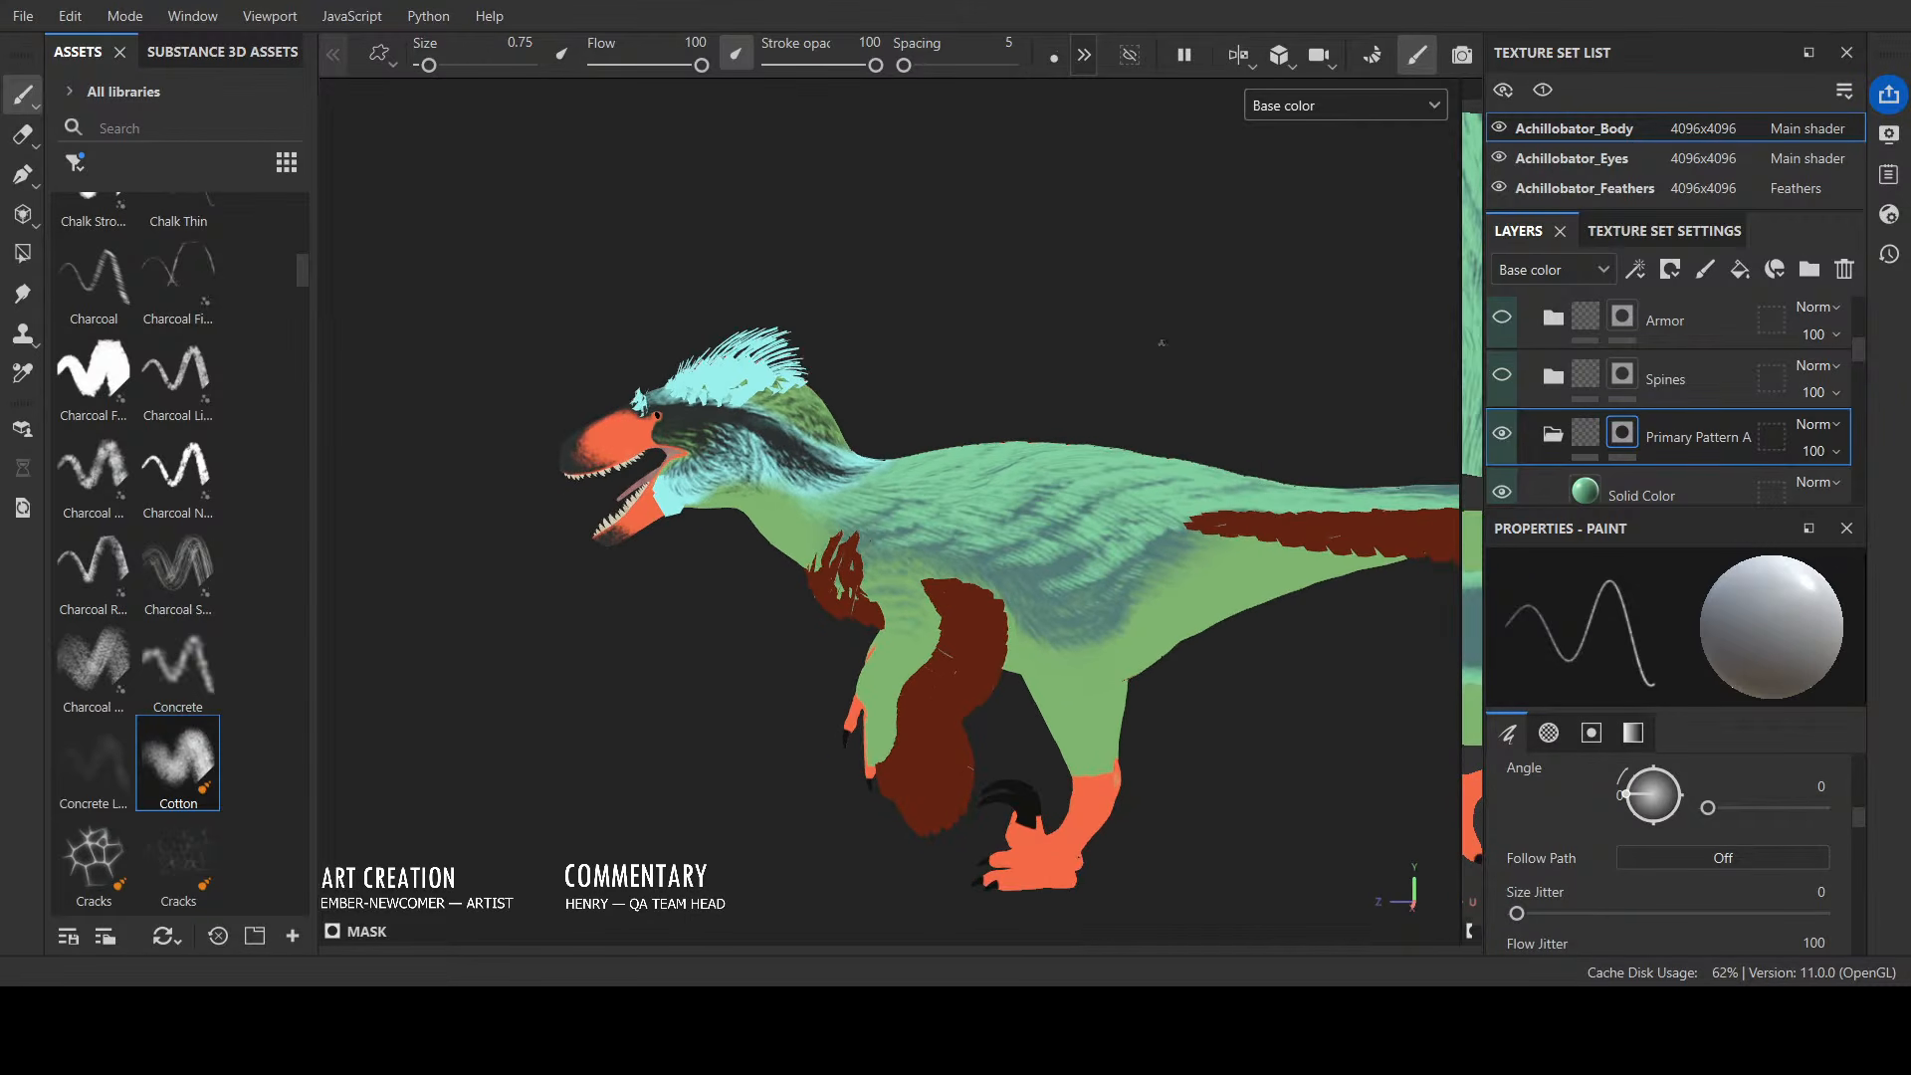
scroll(1165, 418, up, 4)
scroll(1171, 438, down, 2)
scroll(929, 824, up, 2)
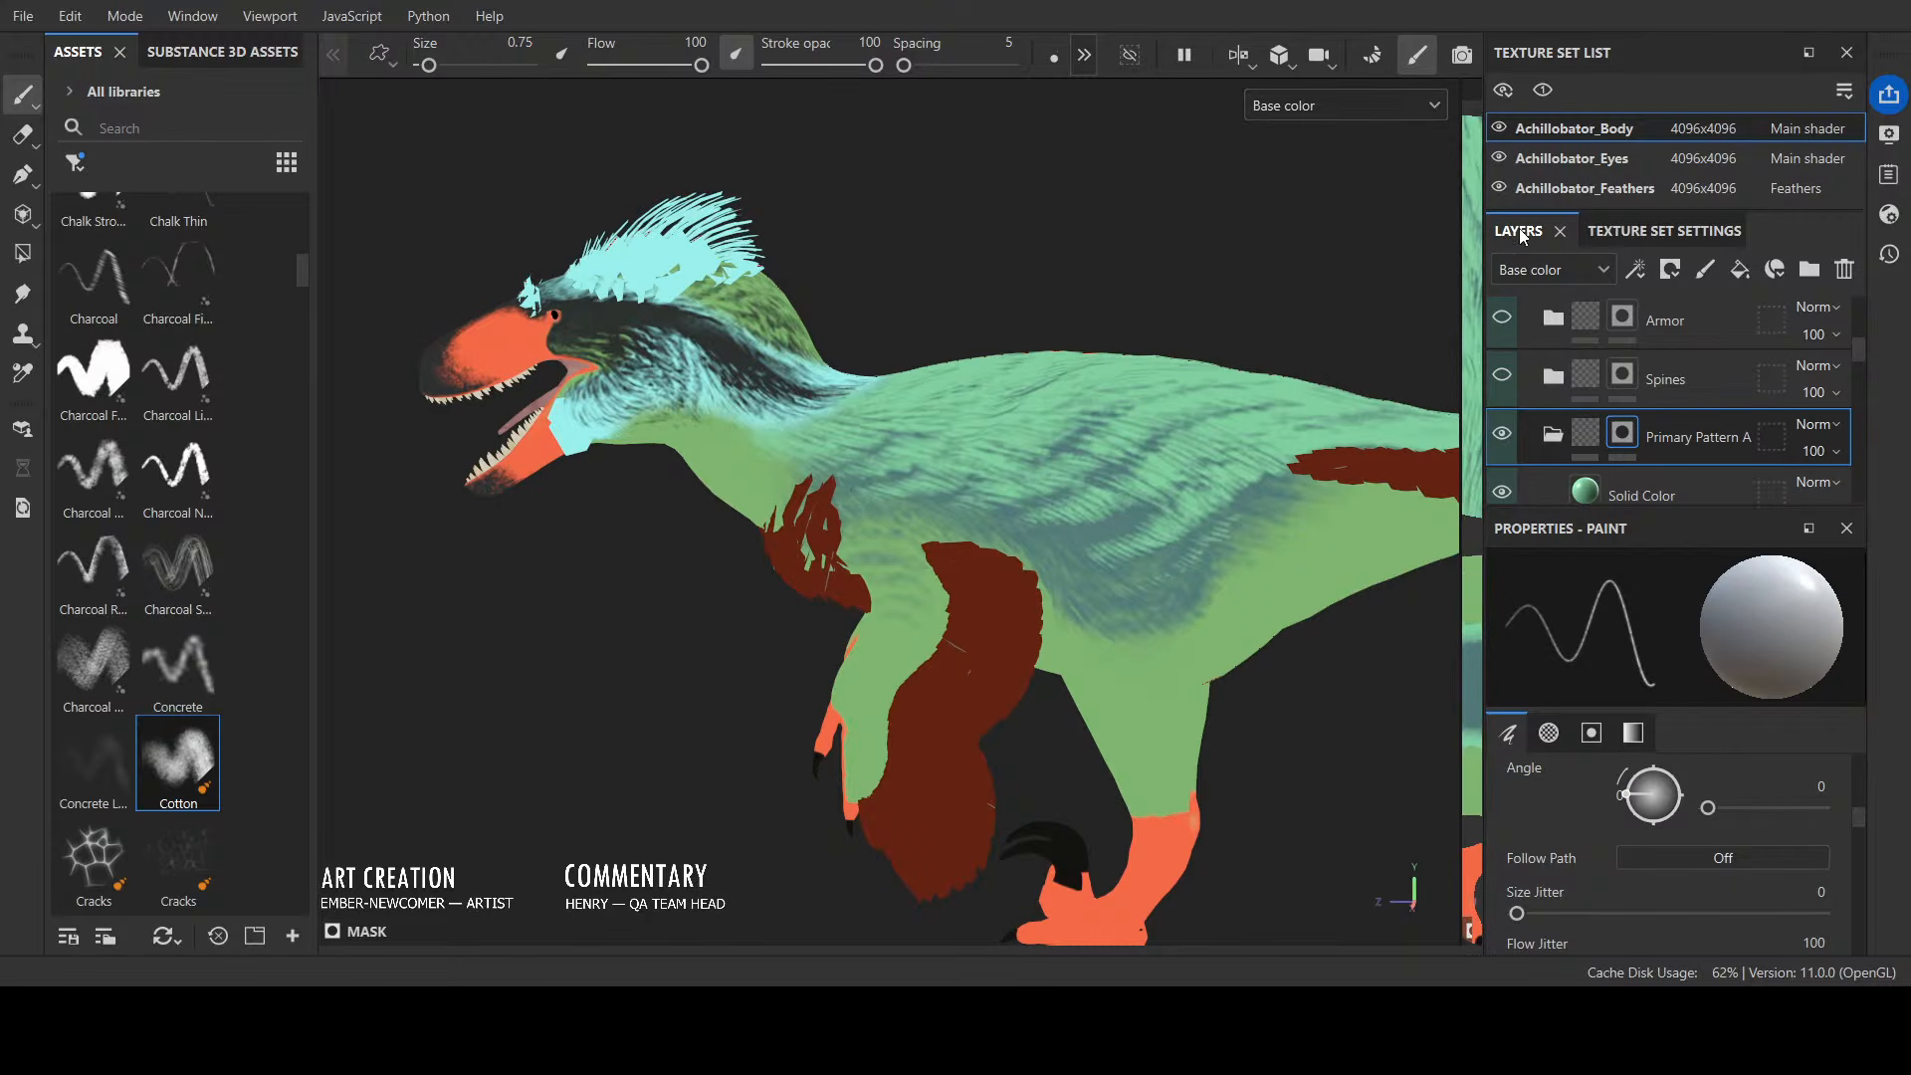
key(m)
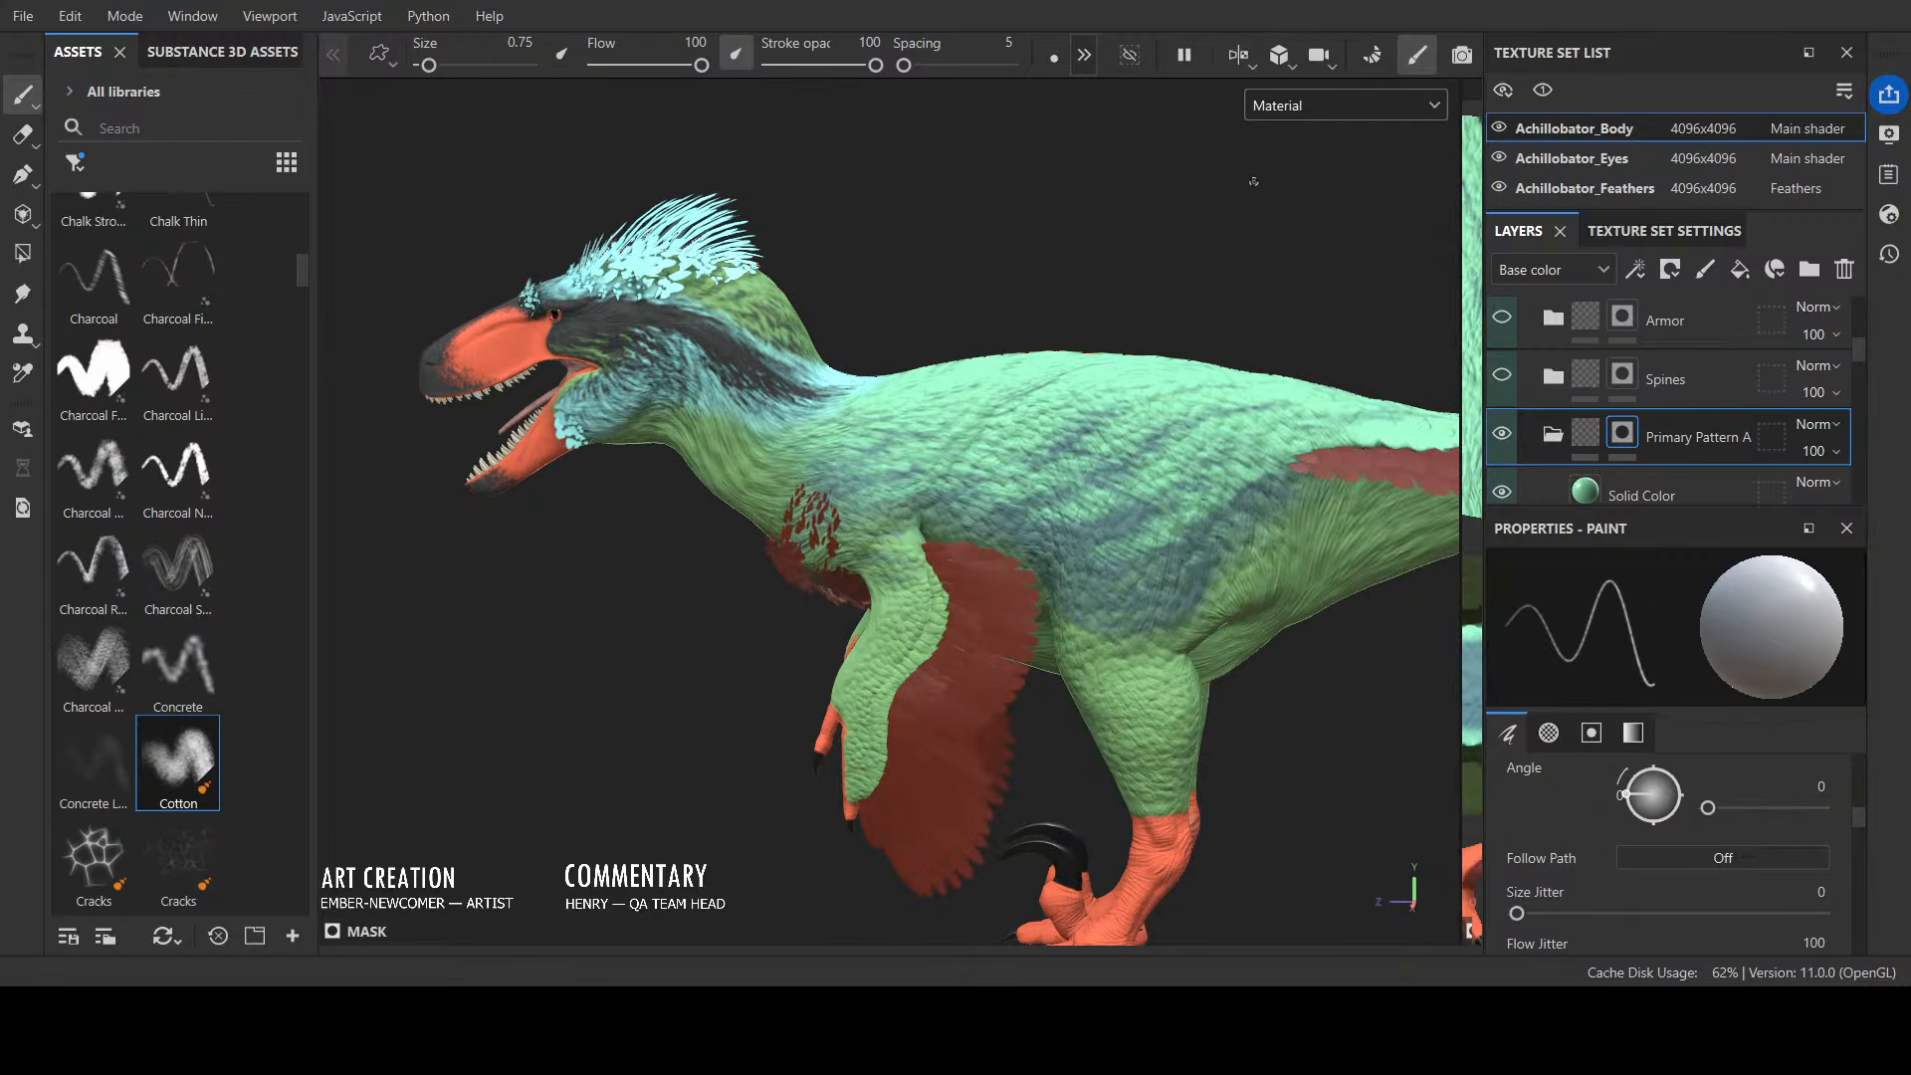
alt+drag(1254, 180, 1202, 181)
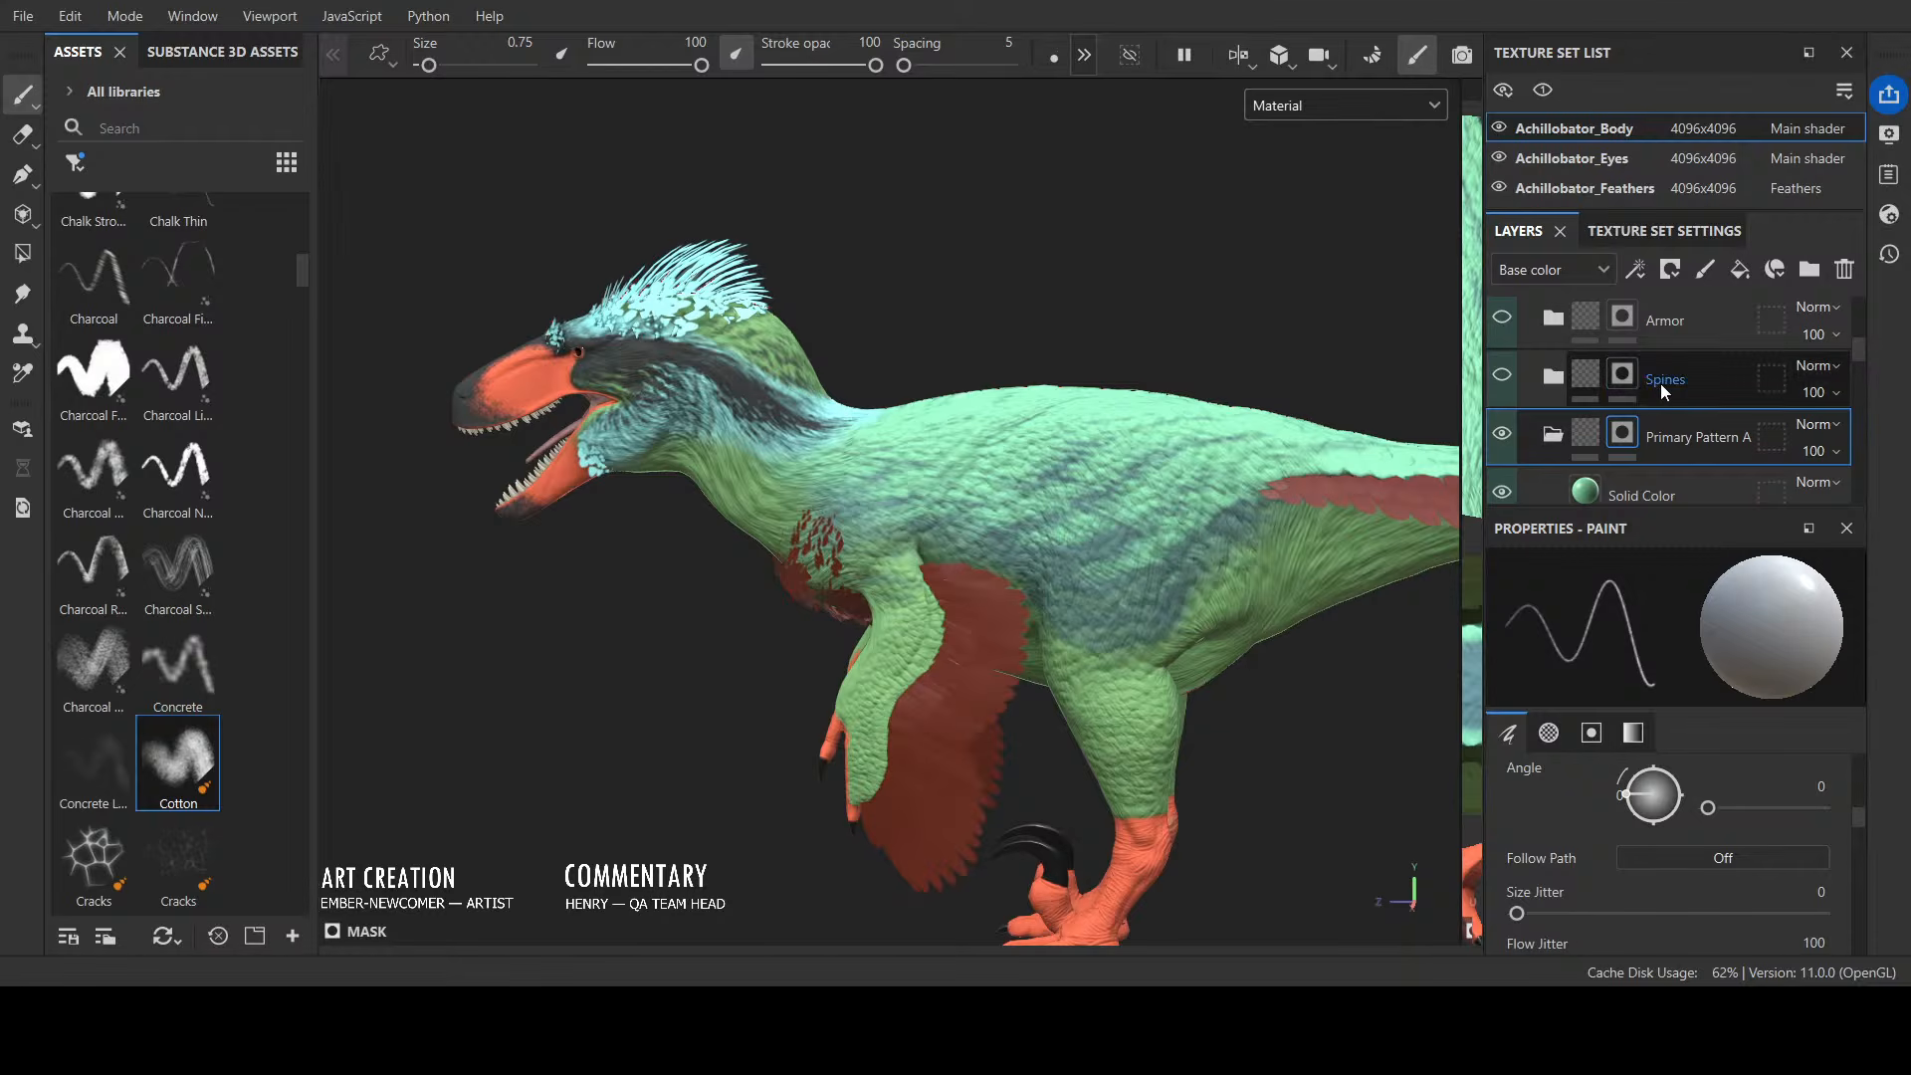
scroll(1660, 384, down, 2)
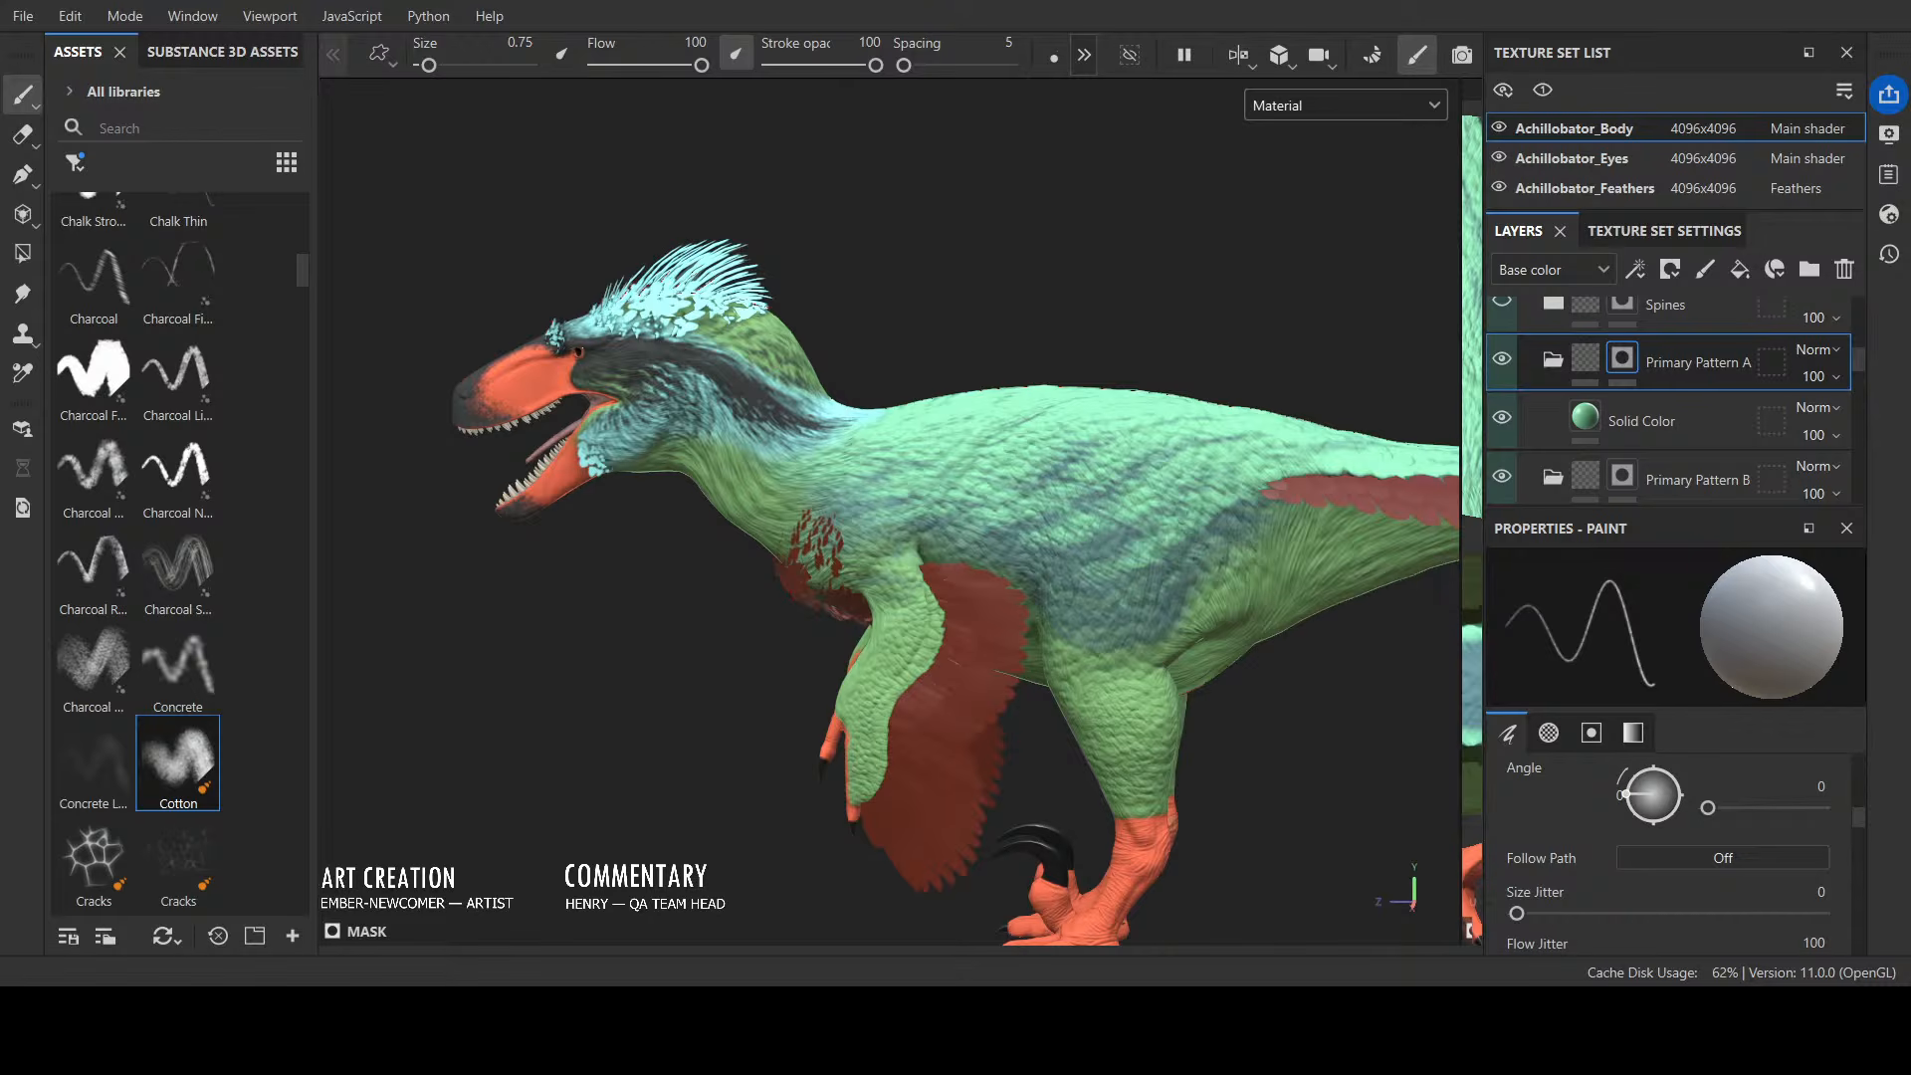
mouse_move(1063, 243)
alt+mouse_down()
mouse_move(734, 398)
mouse_move(427, 290)
mouse_move(658, 292)
mouse_move(1035, 233)
alt+mouse_up()
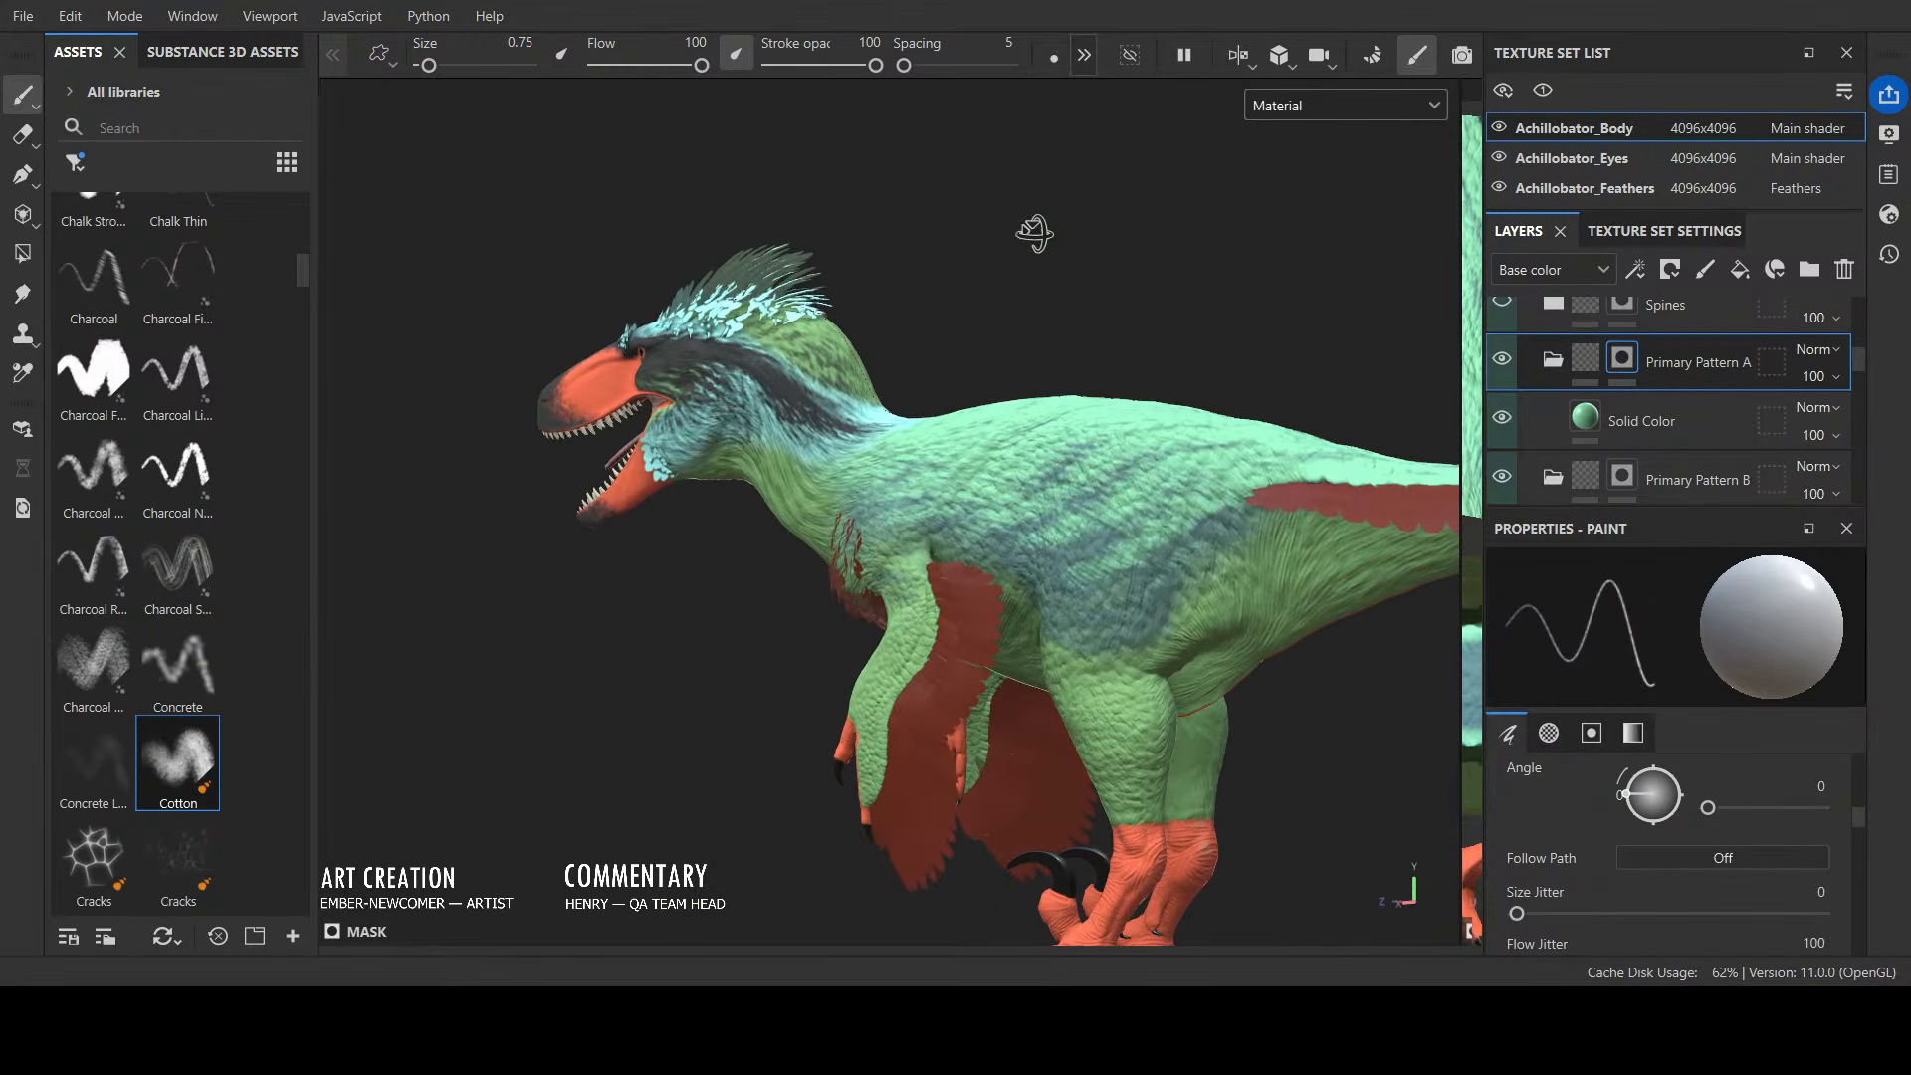
scroll(1180, 426, up, 2)
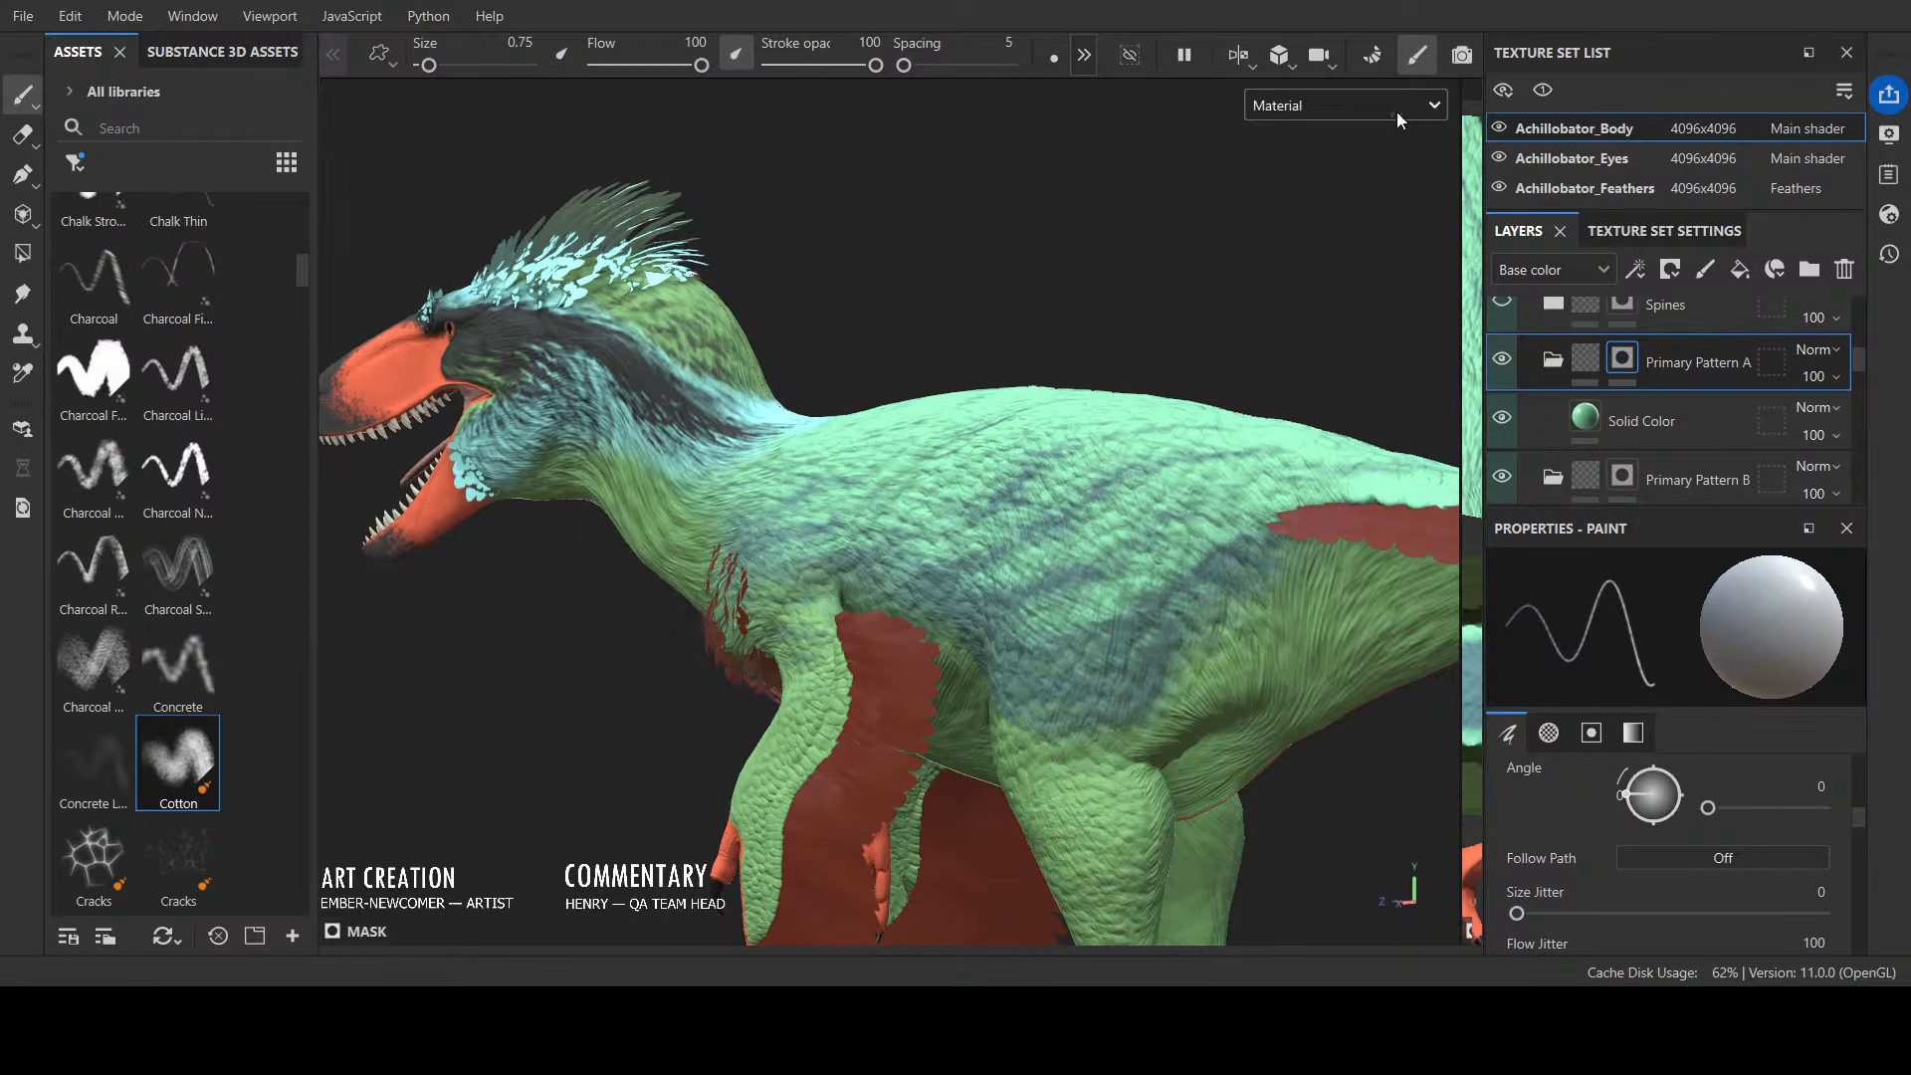
Step: Compare the body pattern in base color and full material from the side, rear and front quarters
key(c)
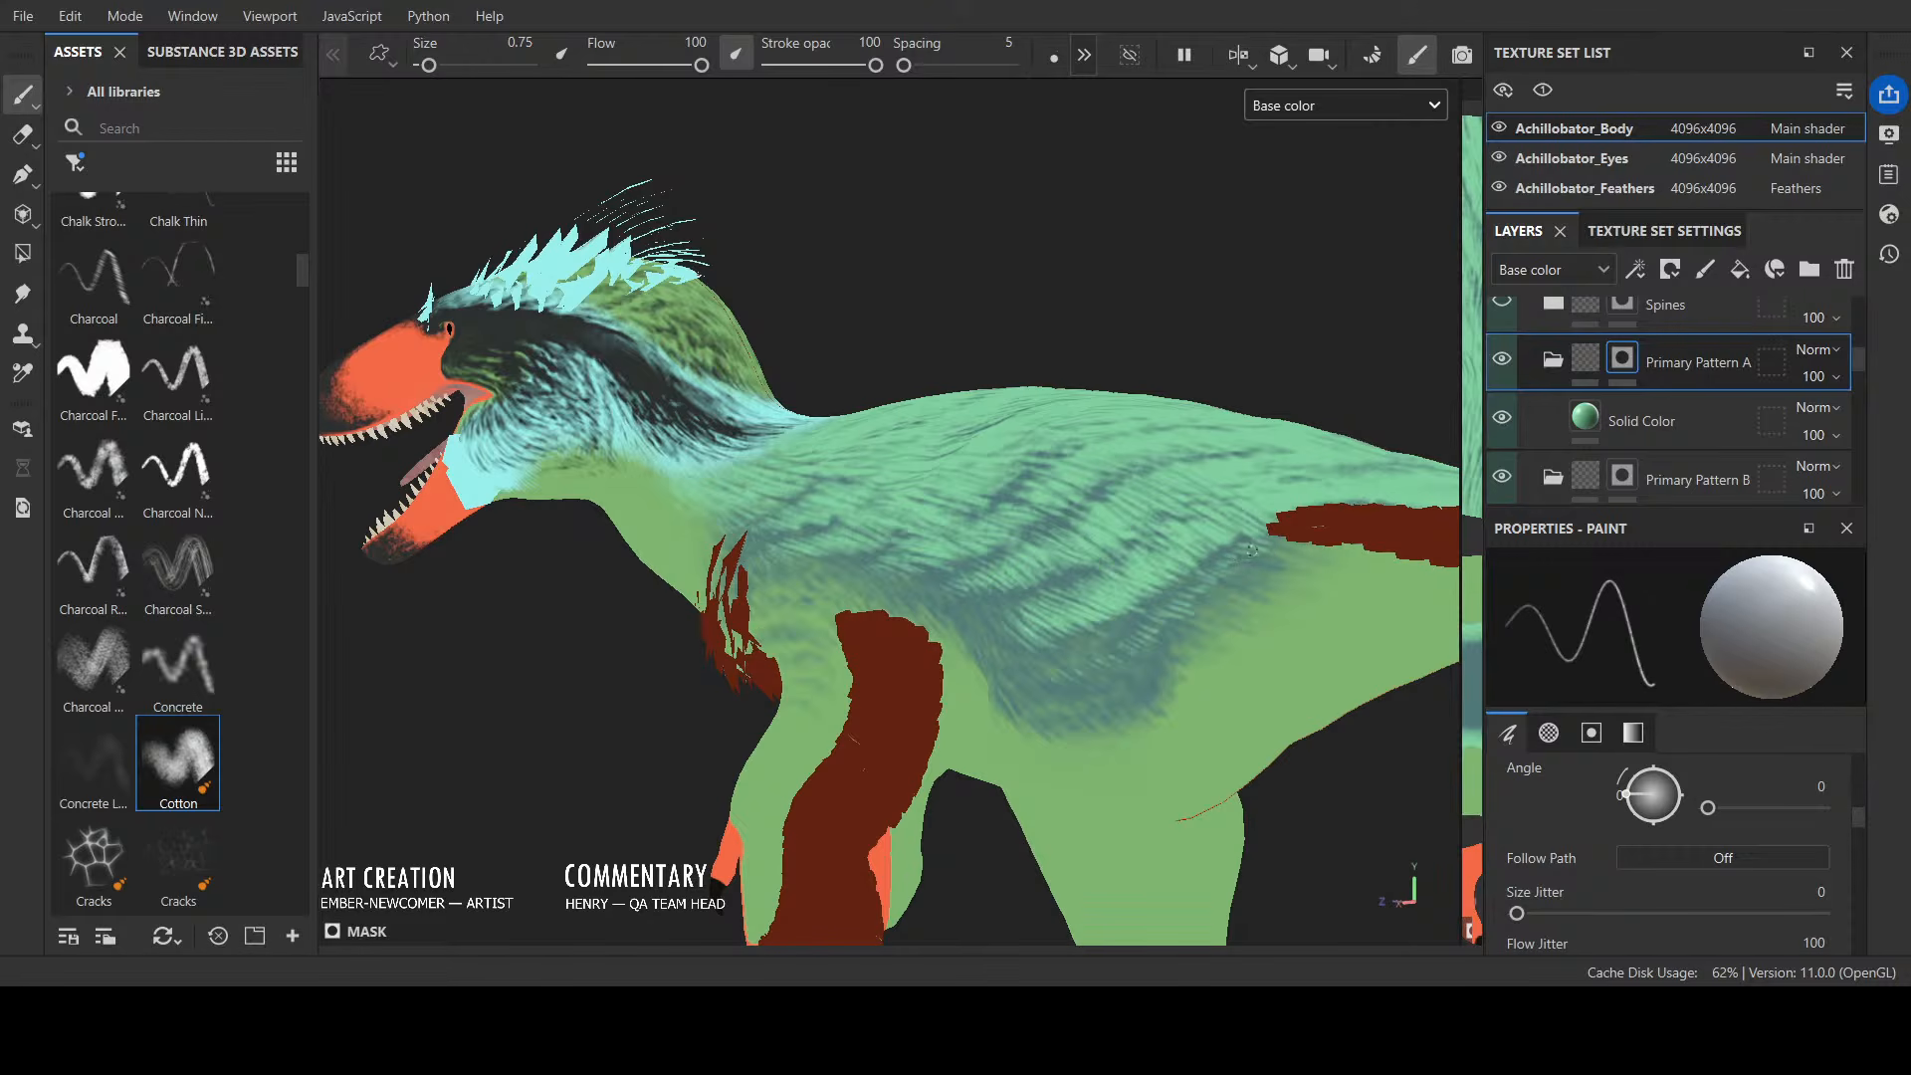
alt+drag(1326, 539, 816, 488)
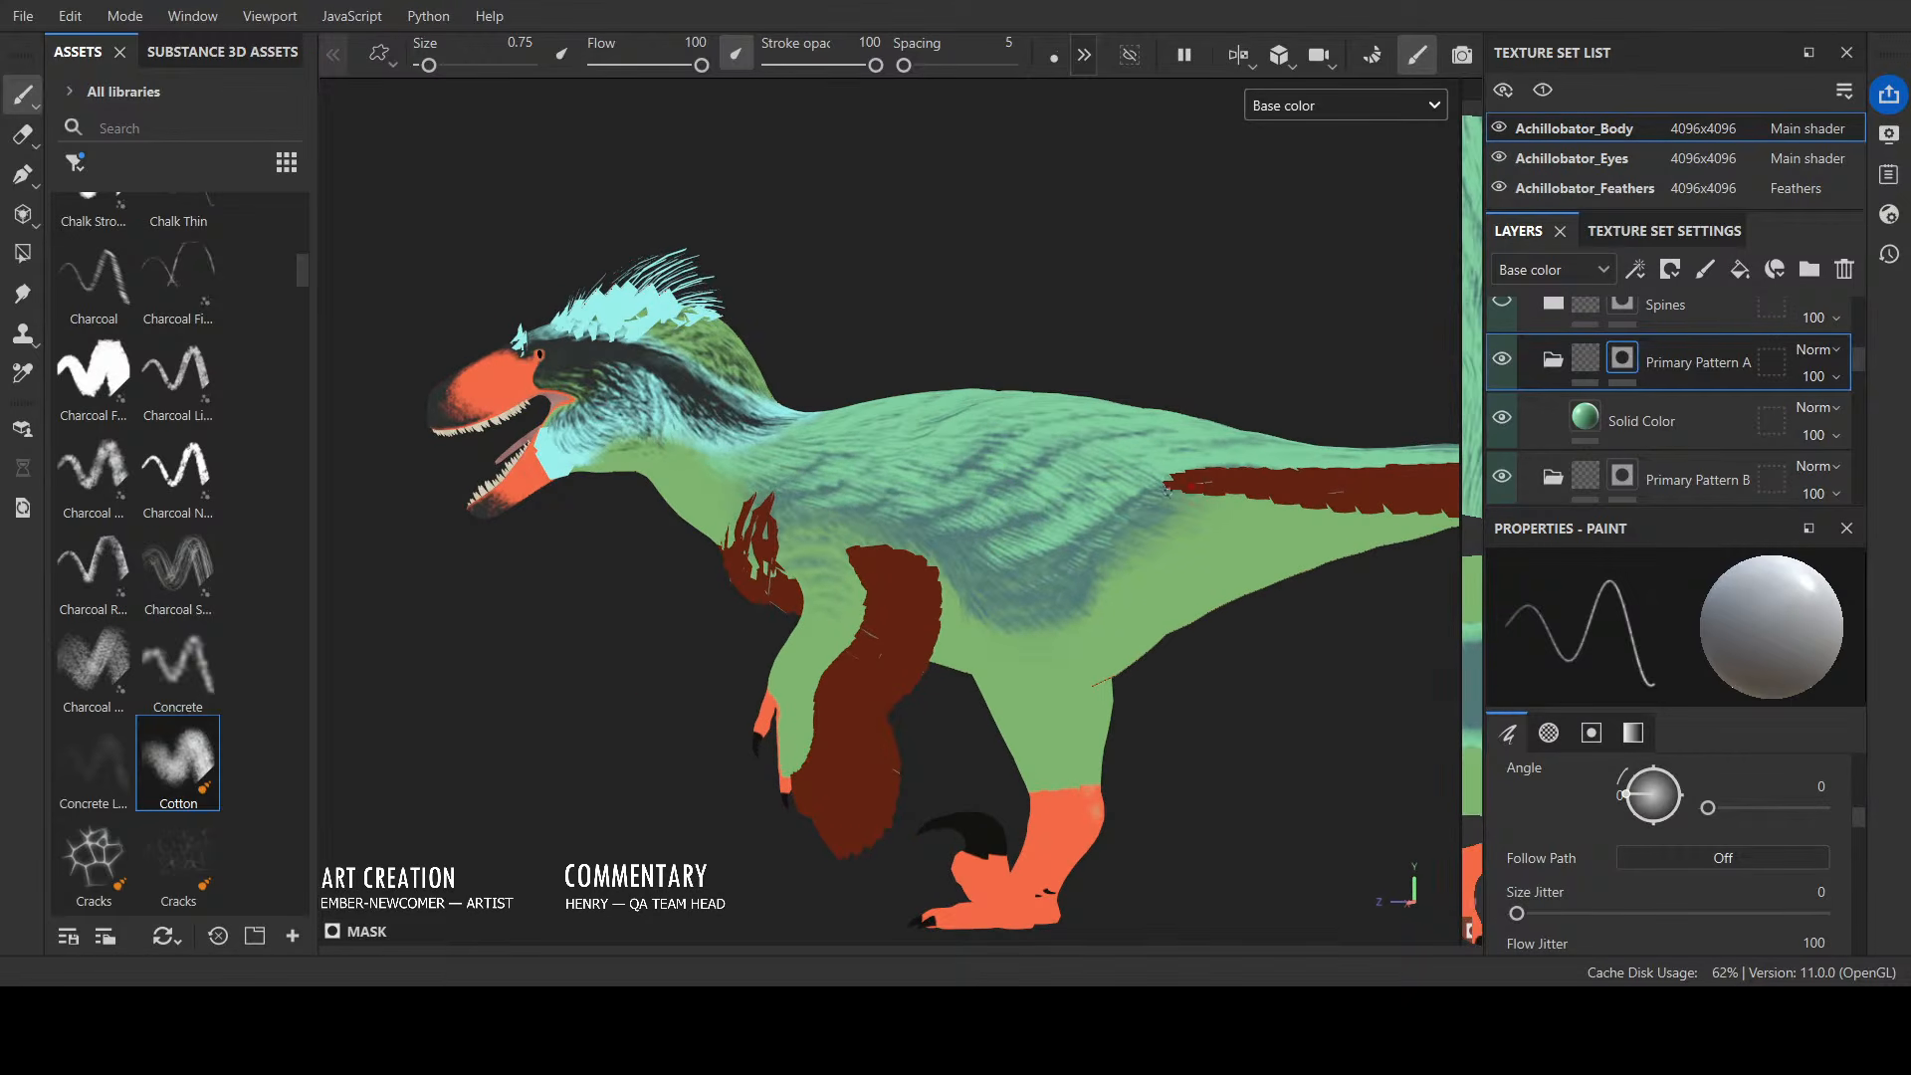
alt+drag(1147, 489, 1316, 397)
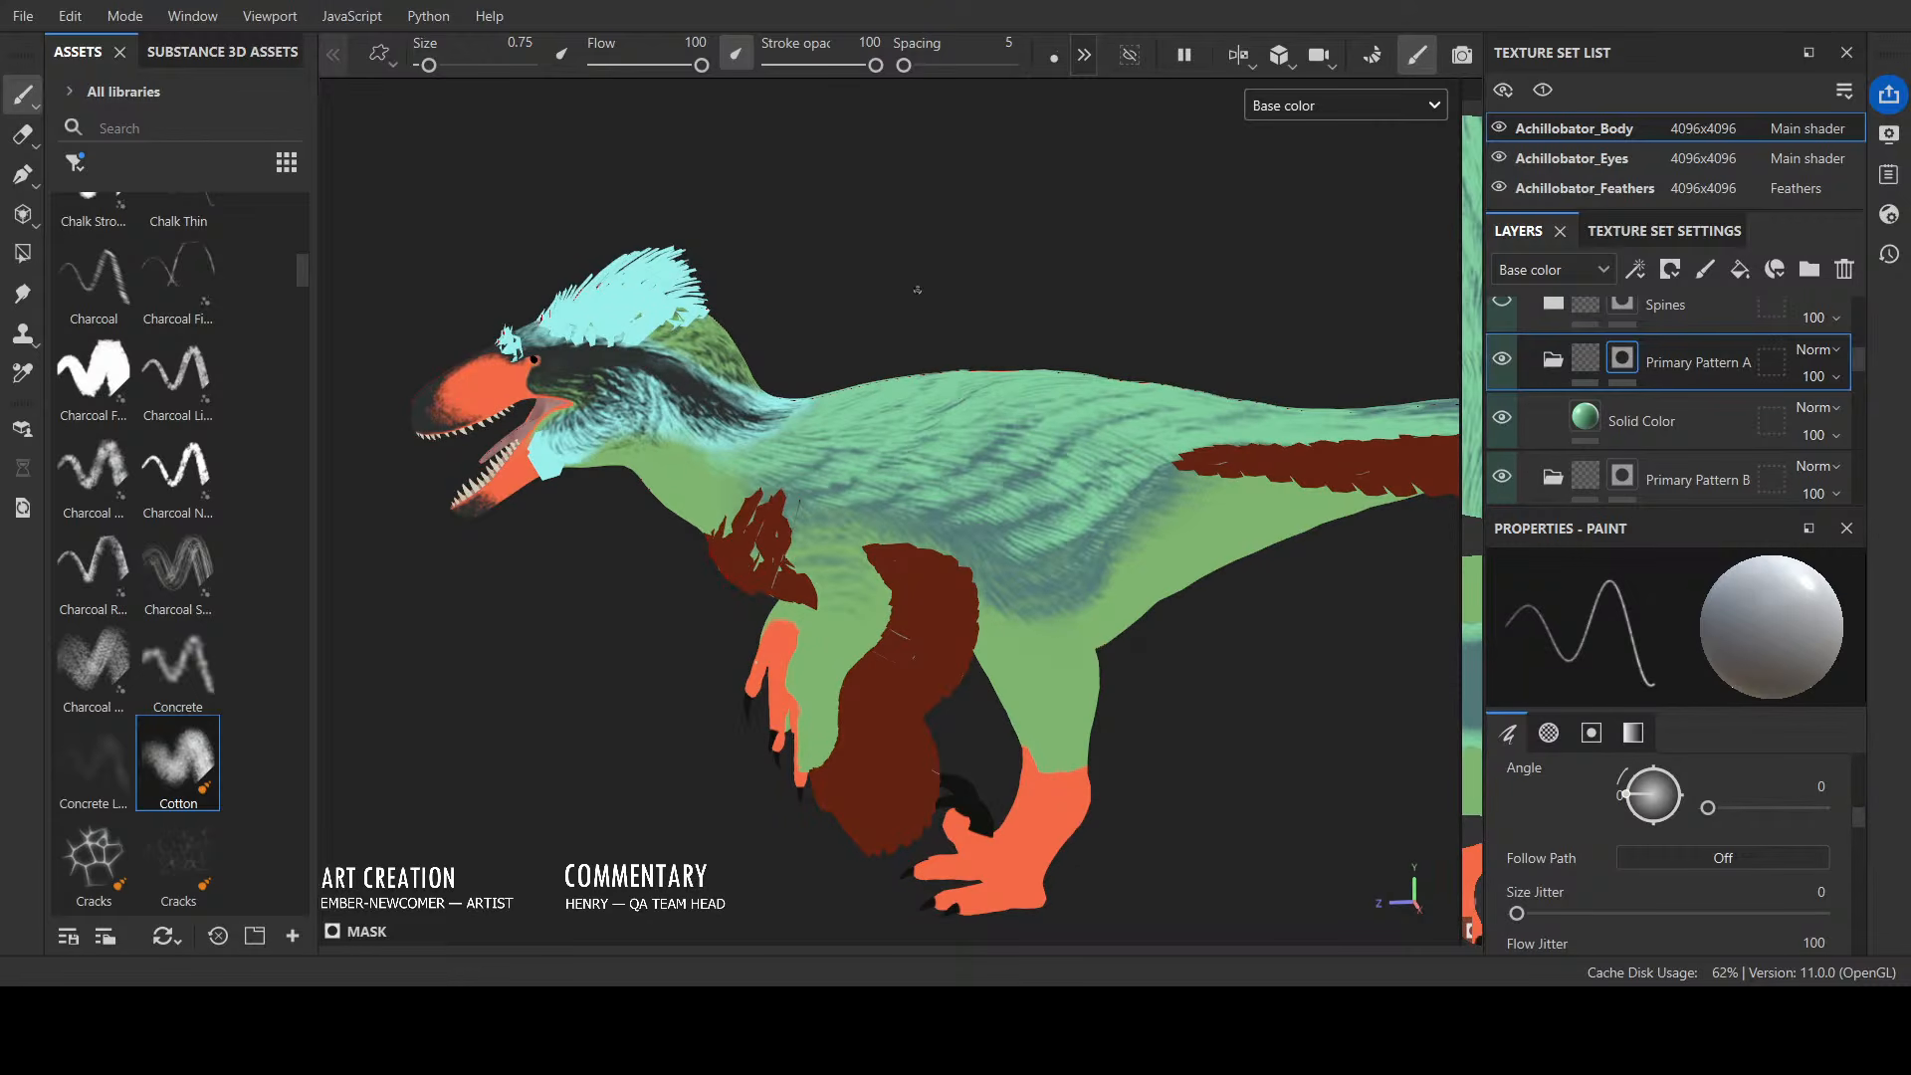
alt+drag(917, 289, 1056, 334)
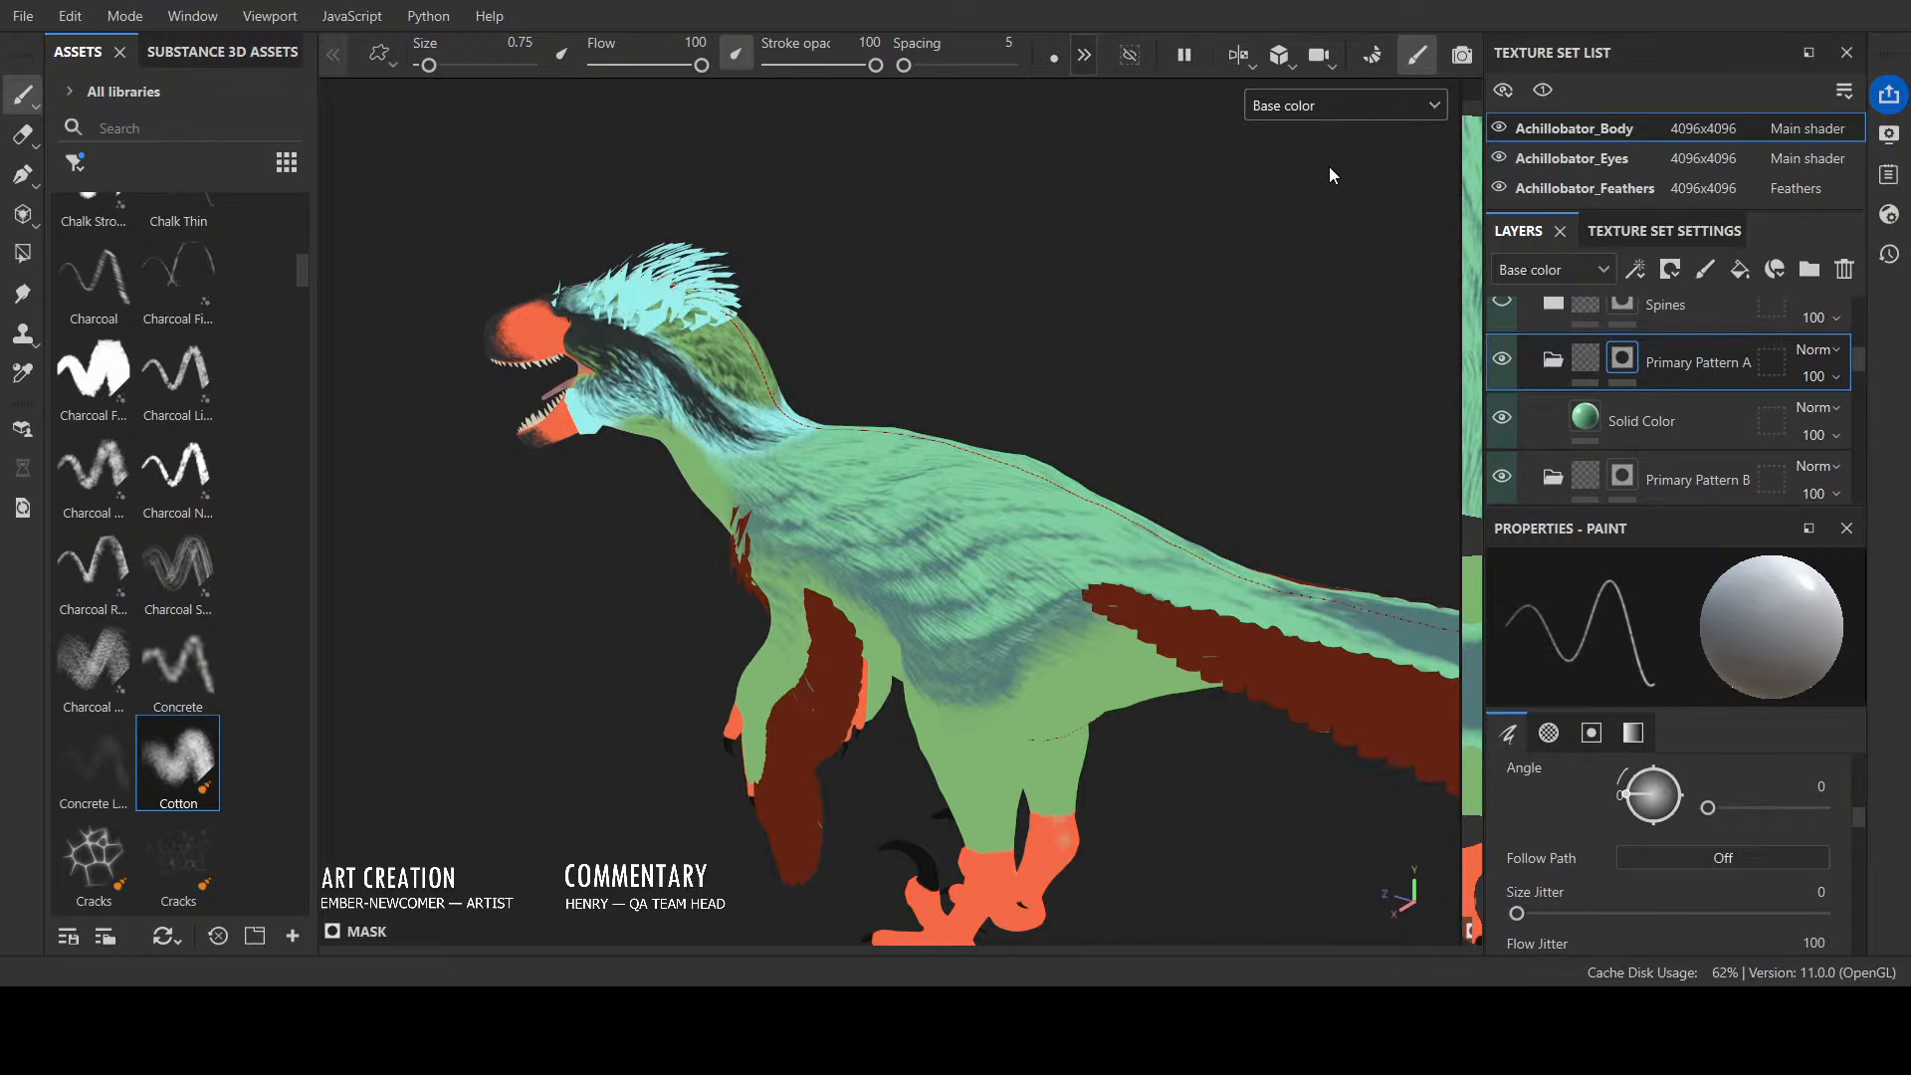
key(m)
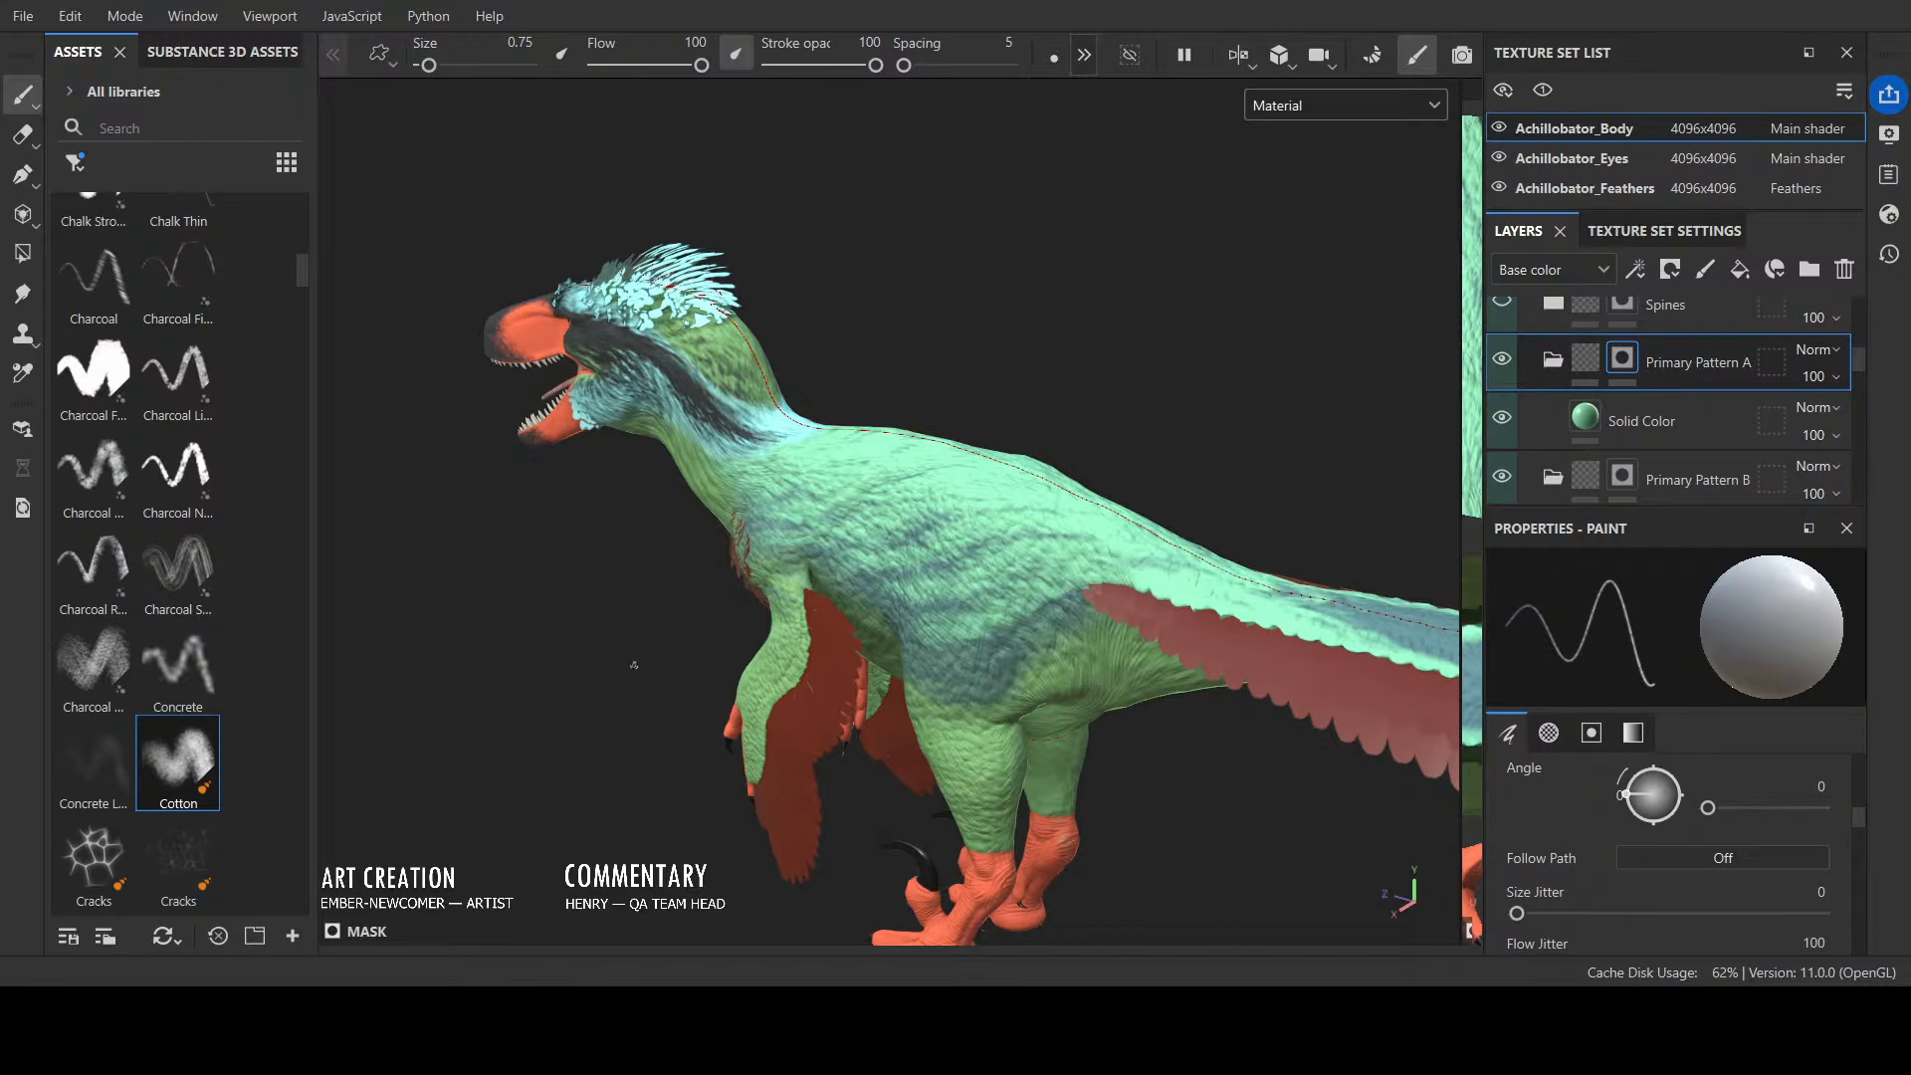
alt+drag(649, 709, 759, 555)
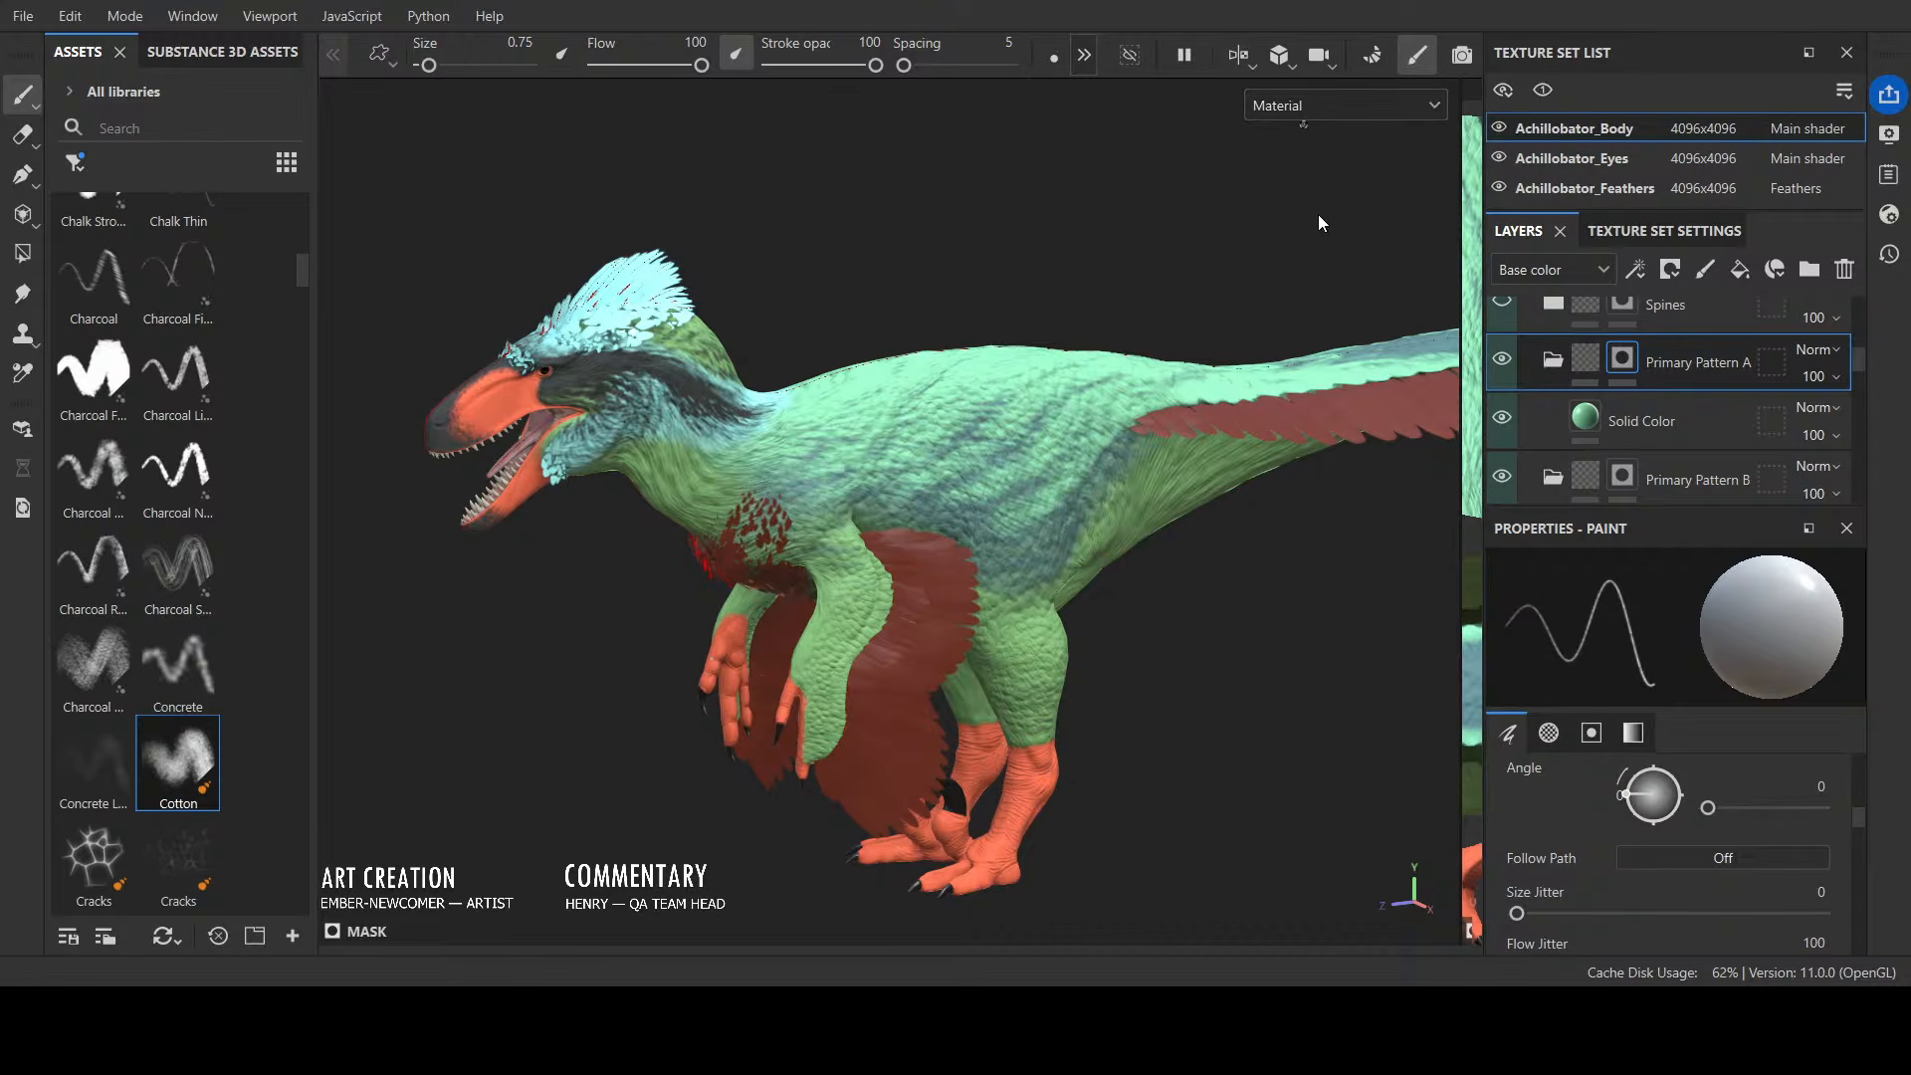
Step: In the base color view, paint streaks along the spine at the tail base, extending the dark tail patch up to the hips
key(c)
alt+drag(1284, 478, 1006, 453)
mouse_move(819, 611)
mouse_down()
mouse_move(831, 702)
mouse_move(802, 627)
mouse_move(830, 712)
mouse_move(822, 605)
mouse_up()
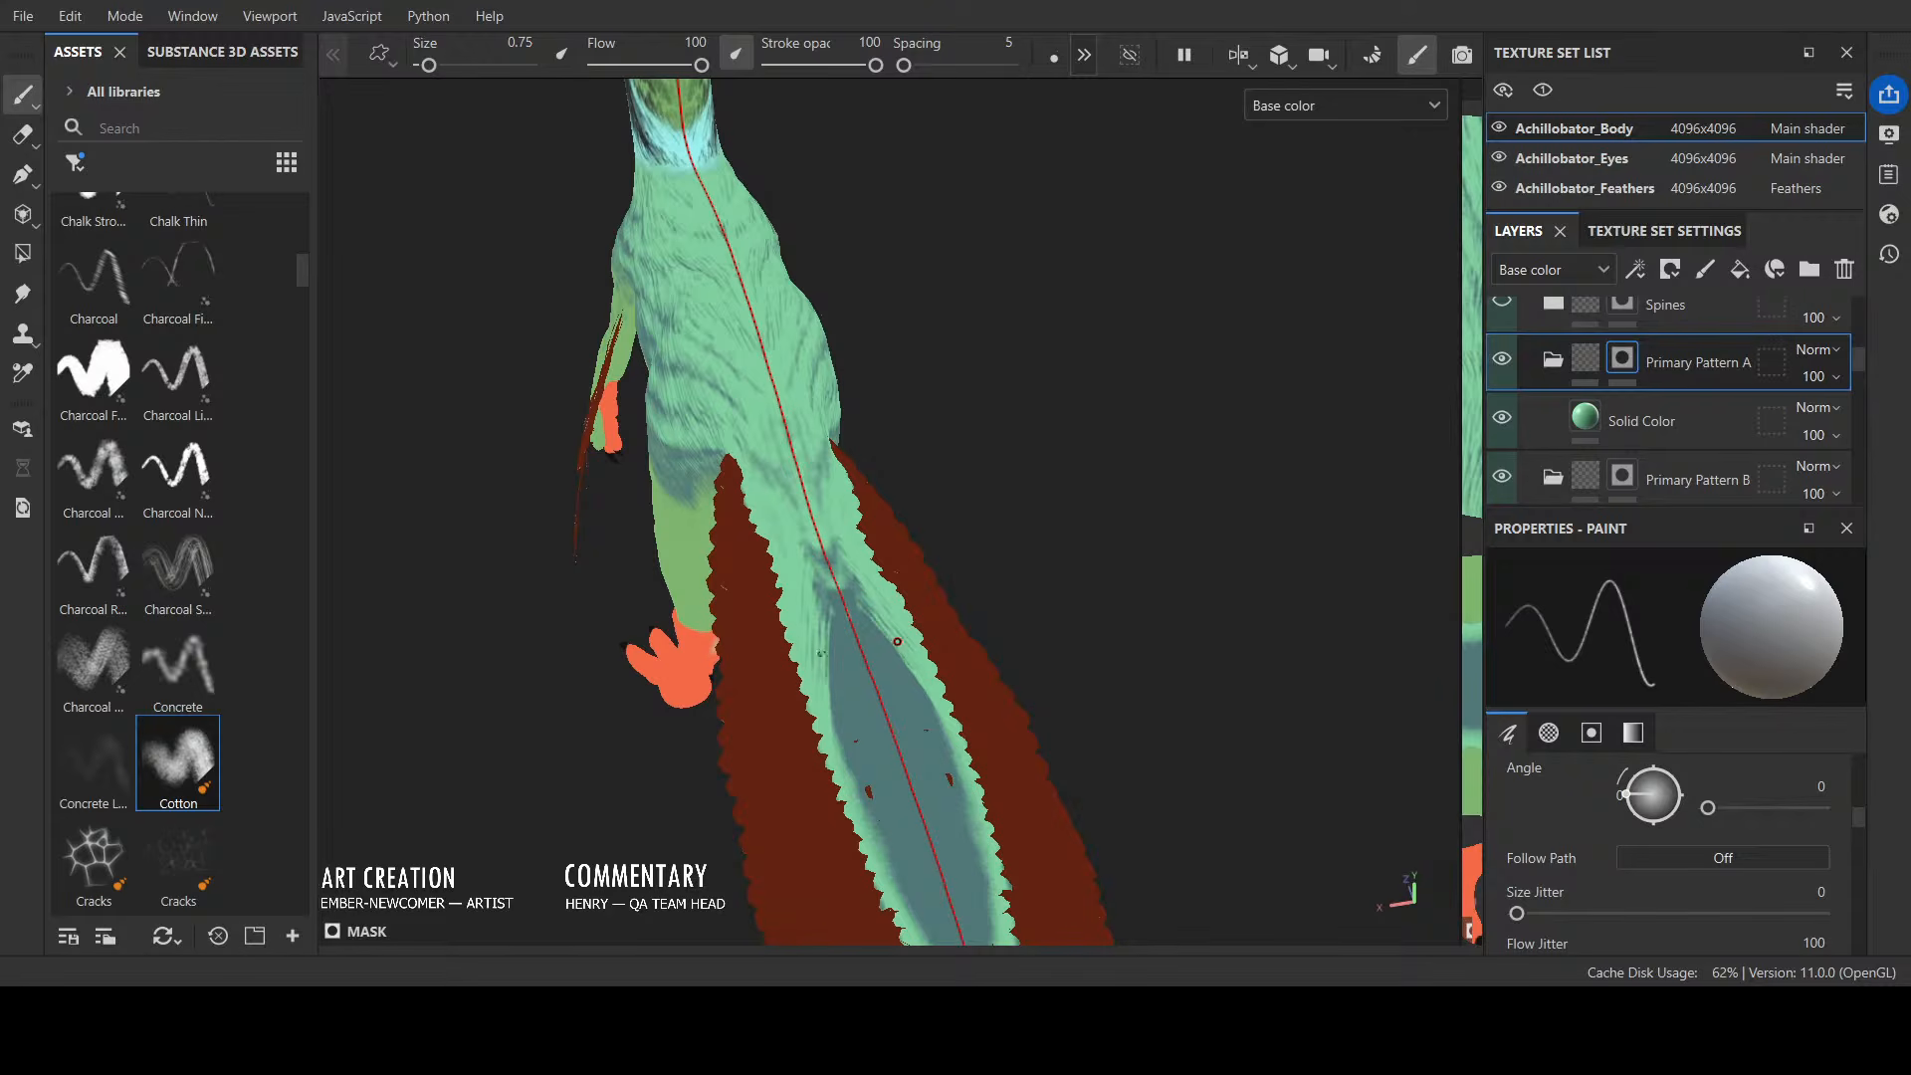
drag(824, 677, 806, 538)
mouse_move(808, 612)
mouse_down()
mouse_move(800, 537)
mouse_move(840, 583)
mouse_move(760, 450)
mouse_up()
mouse_move(762, 483)
mouse_down()
mouse_move(752, 446)
mouse_move(822, 454)
mouse_up()
mouse_move(832, 483)
mouse_down()
mouse_move(815, 446)
mouse_move(806, 595)
mouse_up()
drag(803, 493, 776, 420)
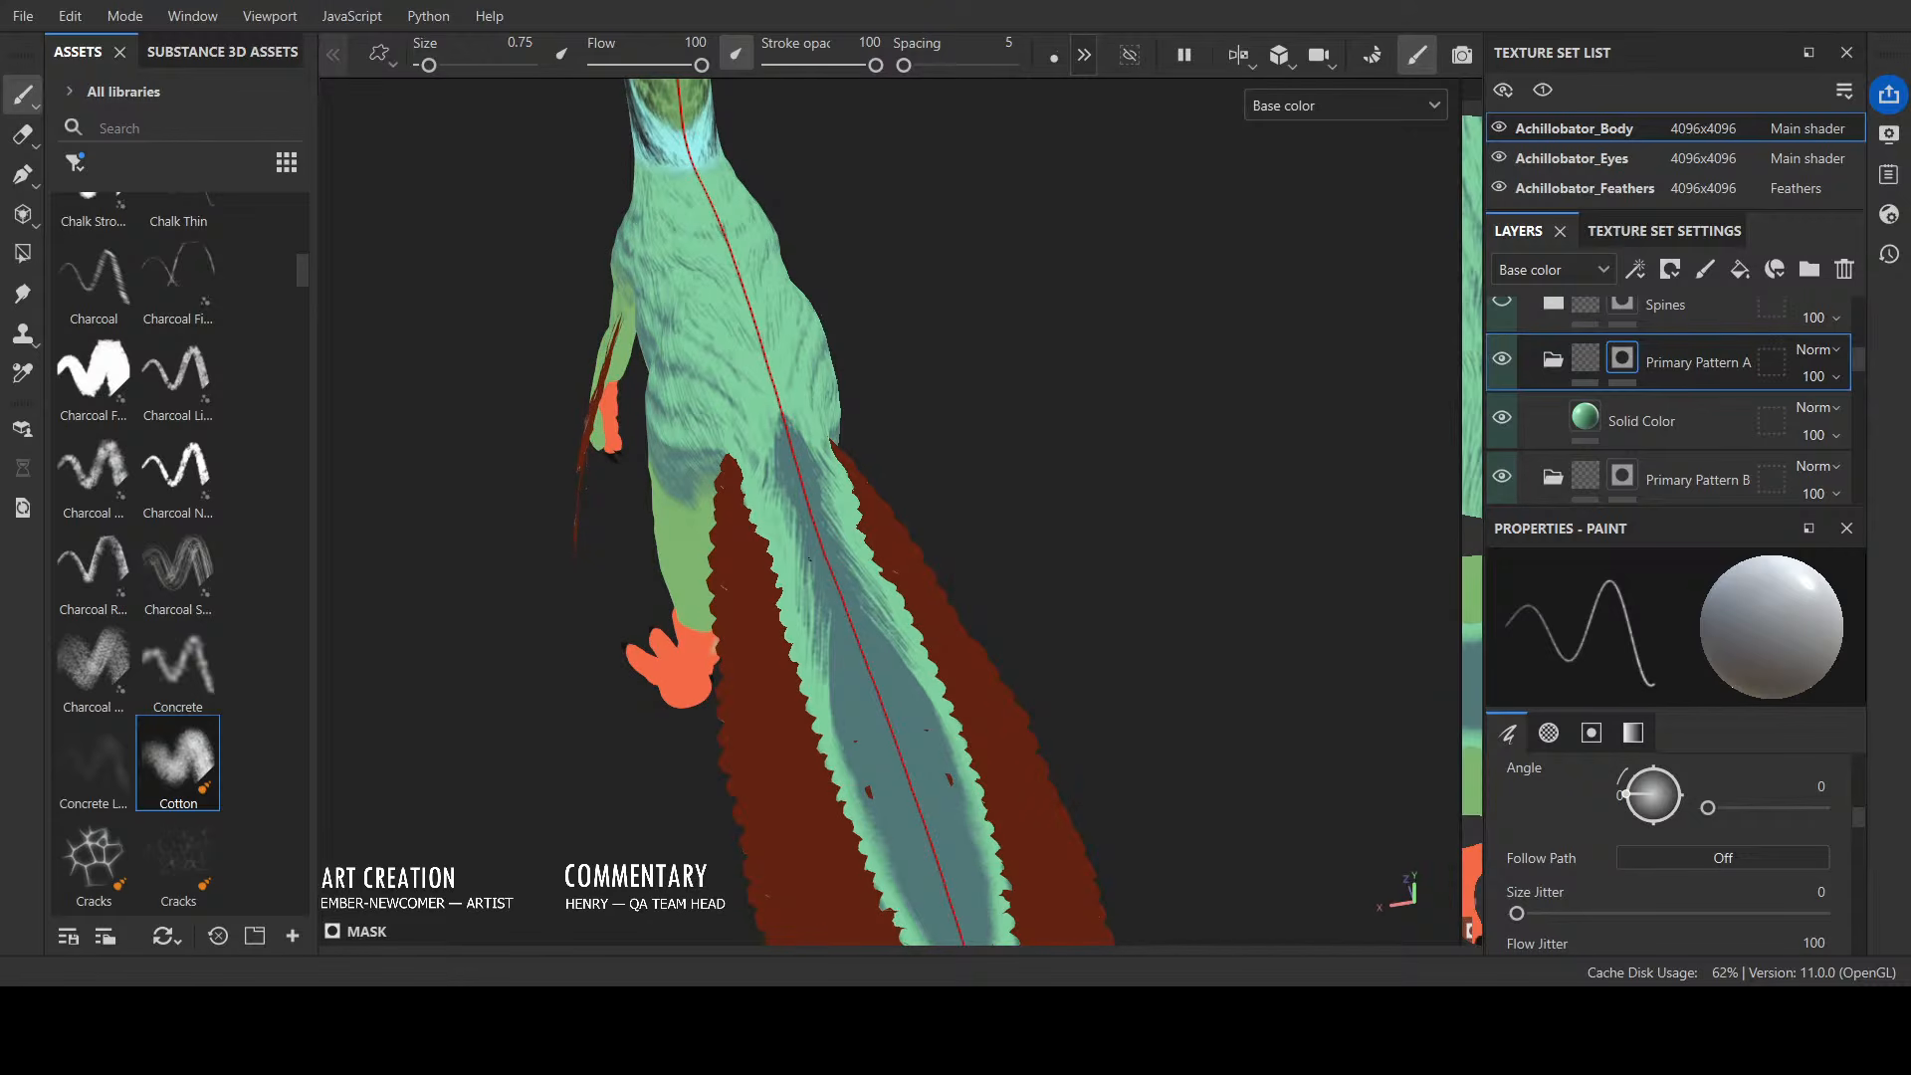
drag(811, 560, 767, 480)
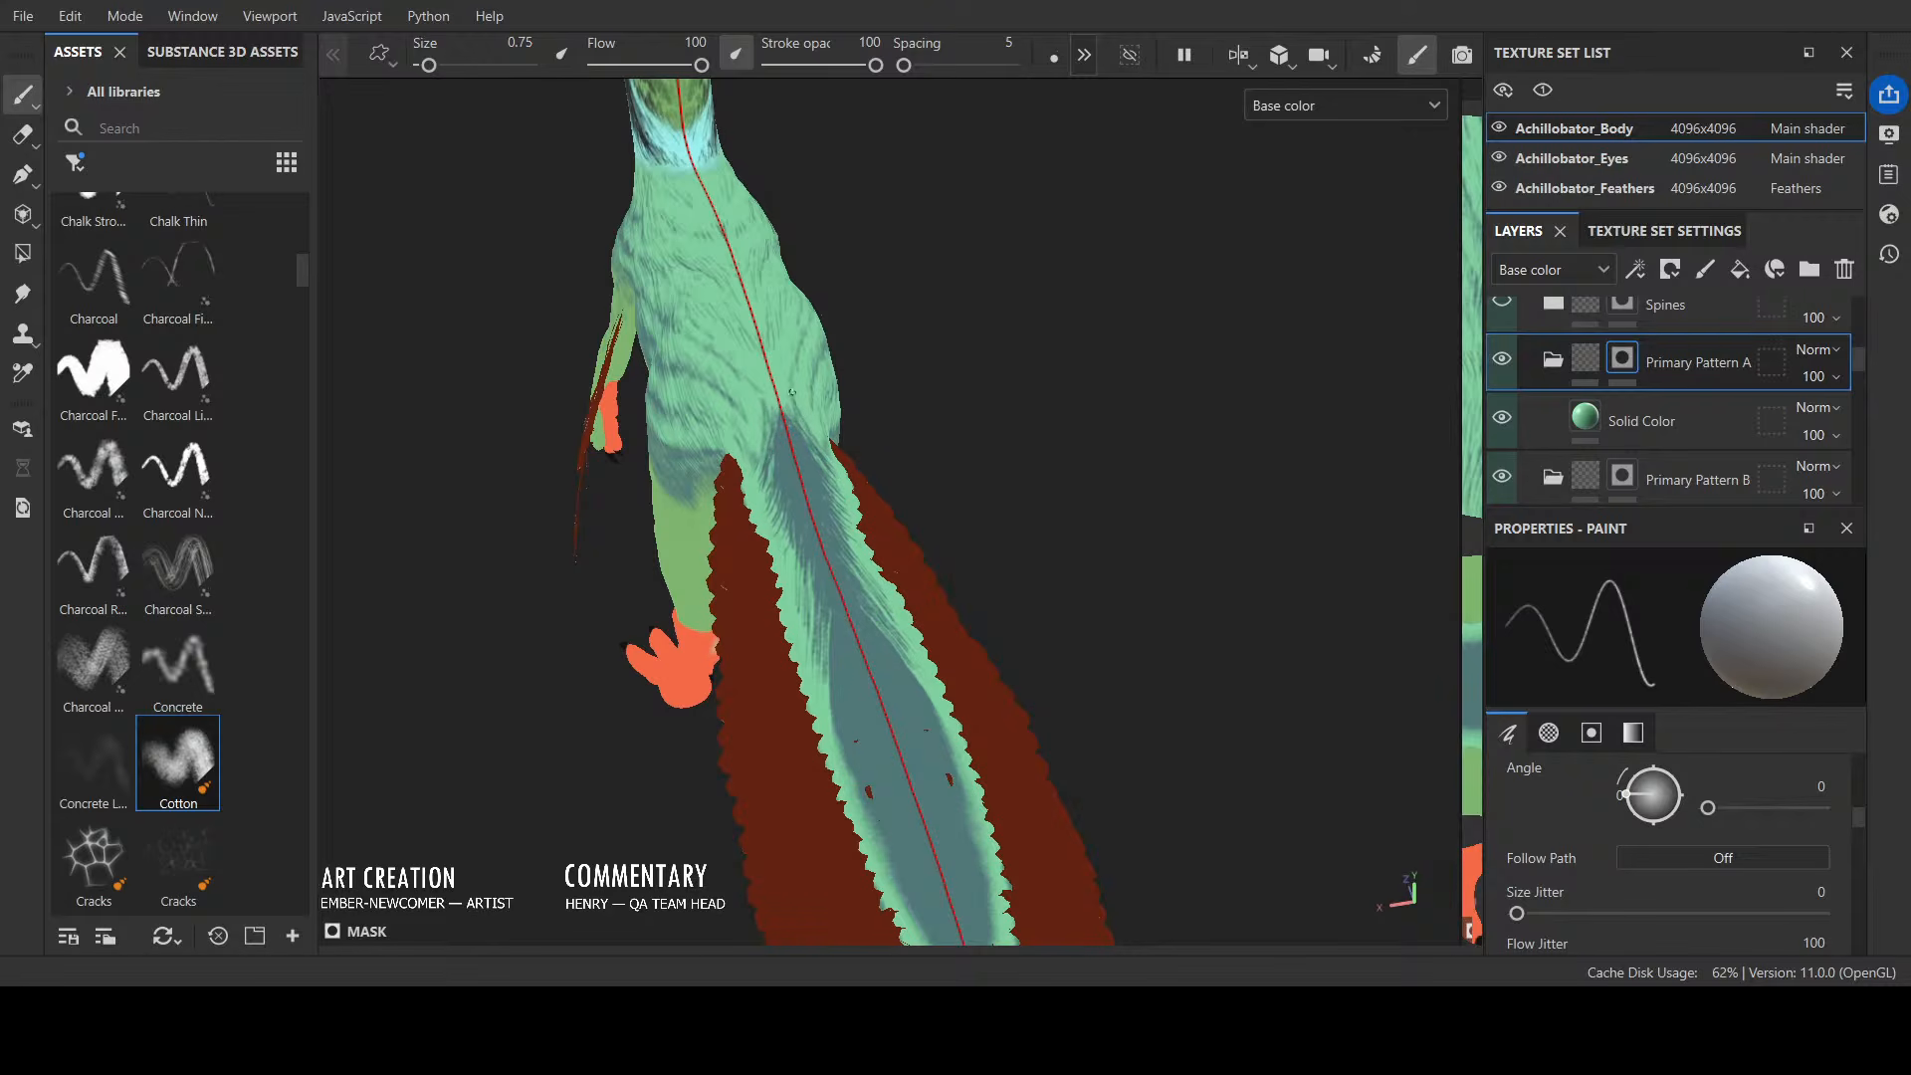
Step: Paint fine feathered streaks along both edges of the dark tail patch, from the hips down to the tail tip, undoing misplaced strokes
mouse_move(1000, 373)
alt+mouse_down()
mouse_move(913, 355)
mouse_move(989, 313)
alt+mouse_up()
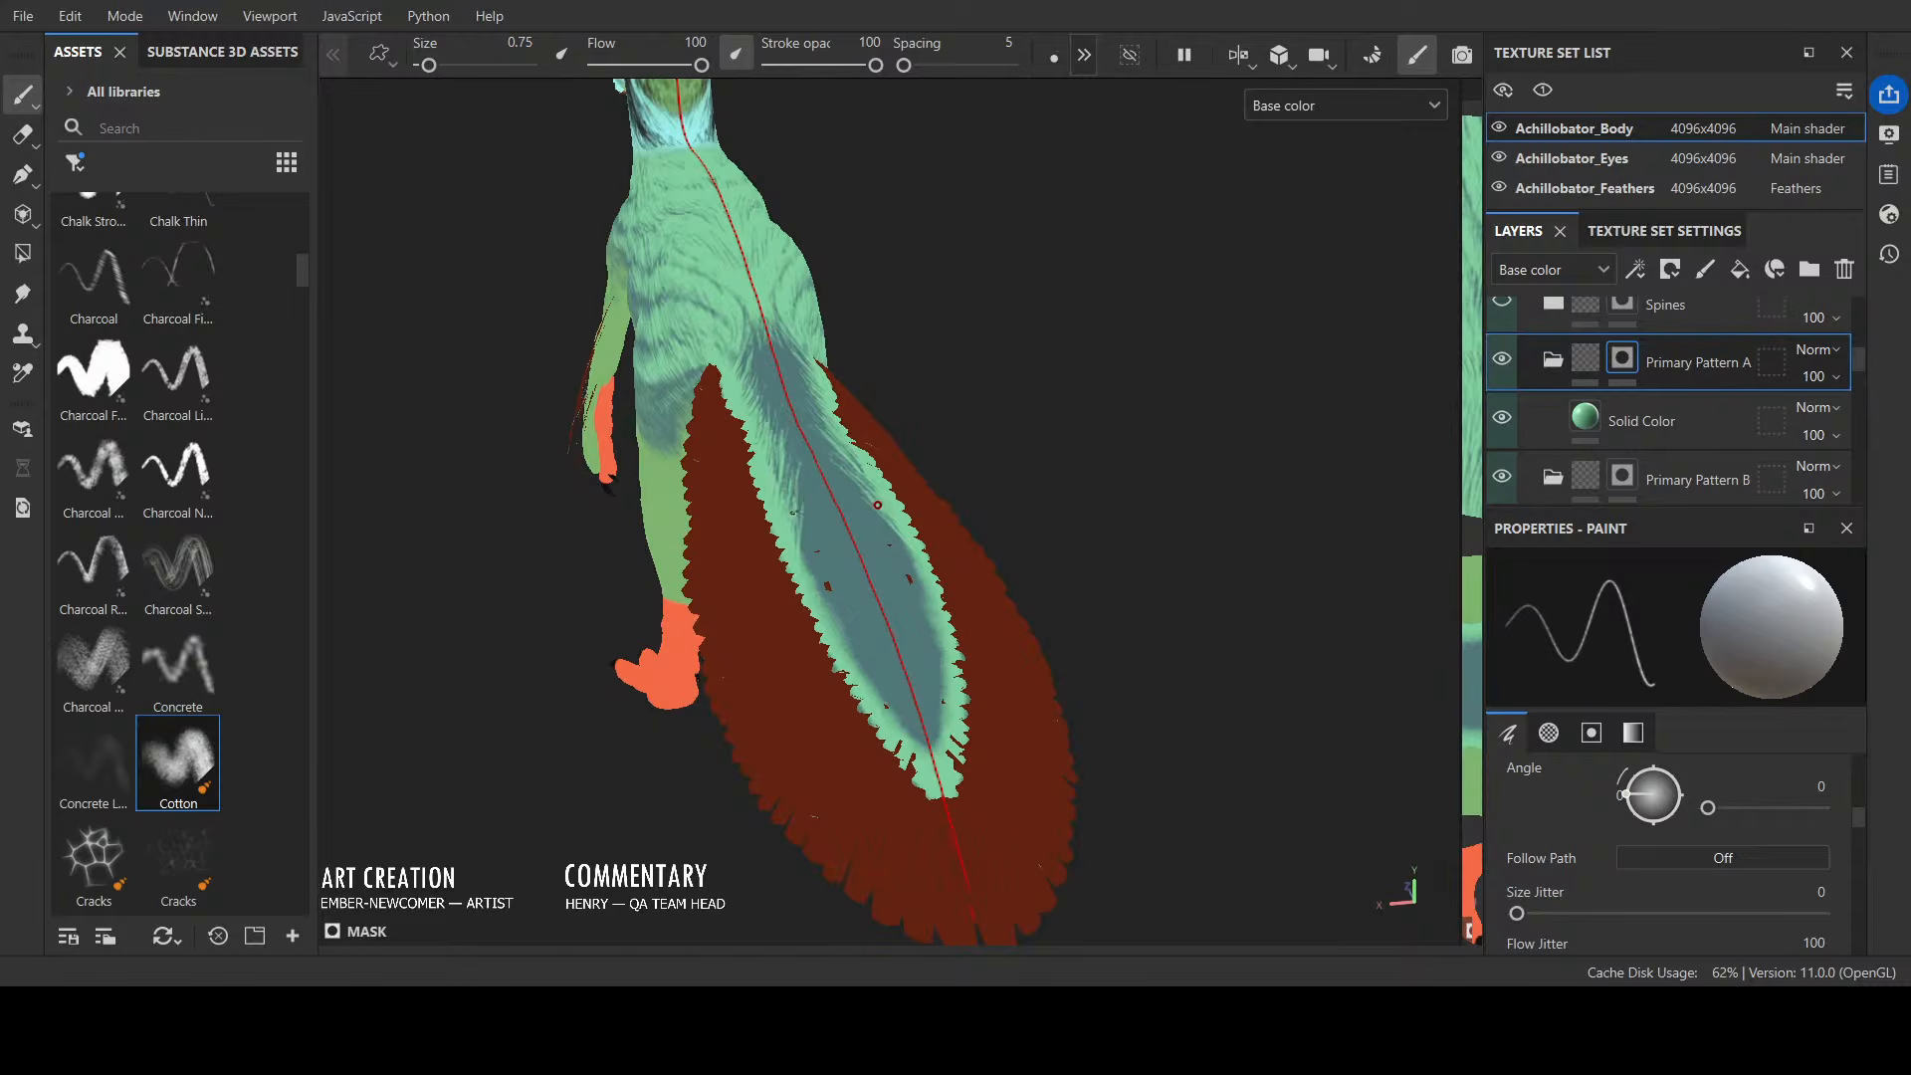
drag(881, 524, 922, 607)
key(ctrl+z)
key(ctrl+z)
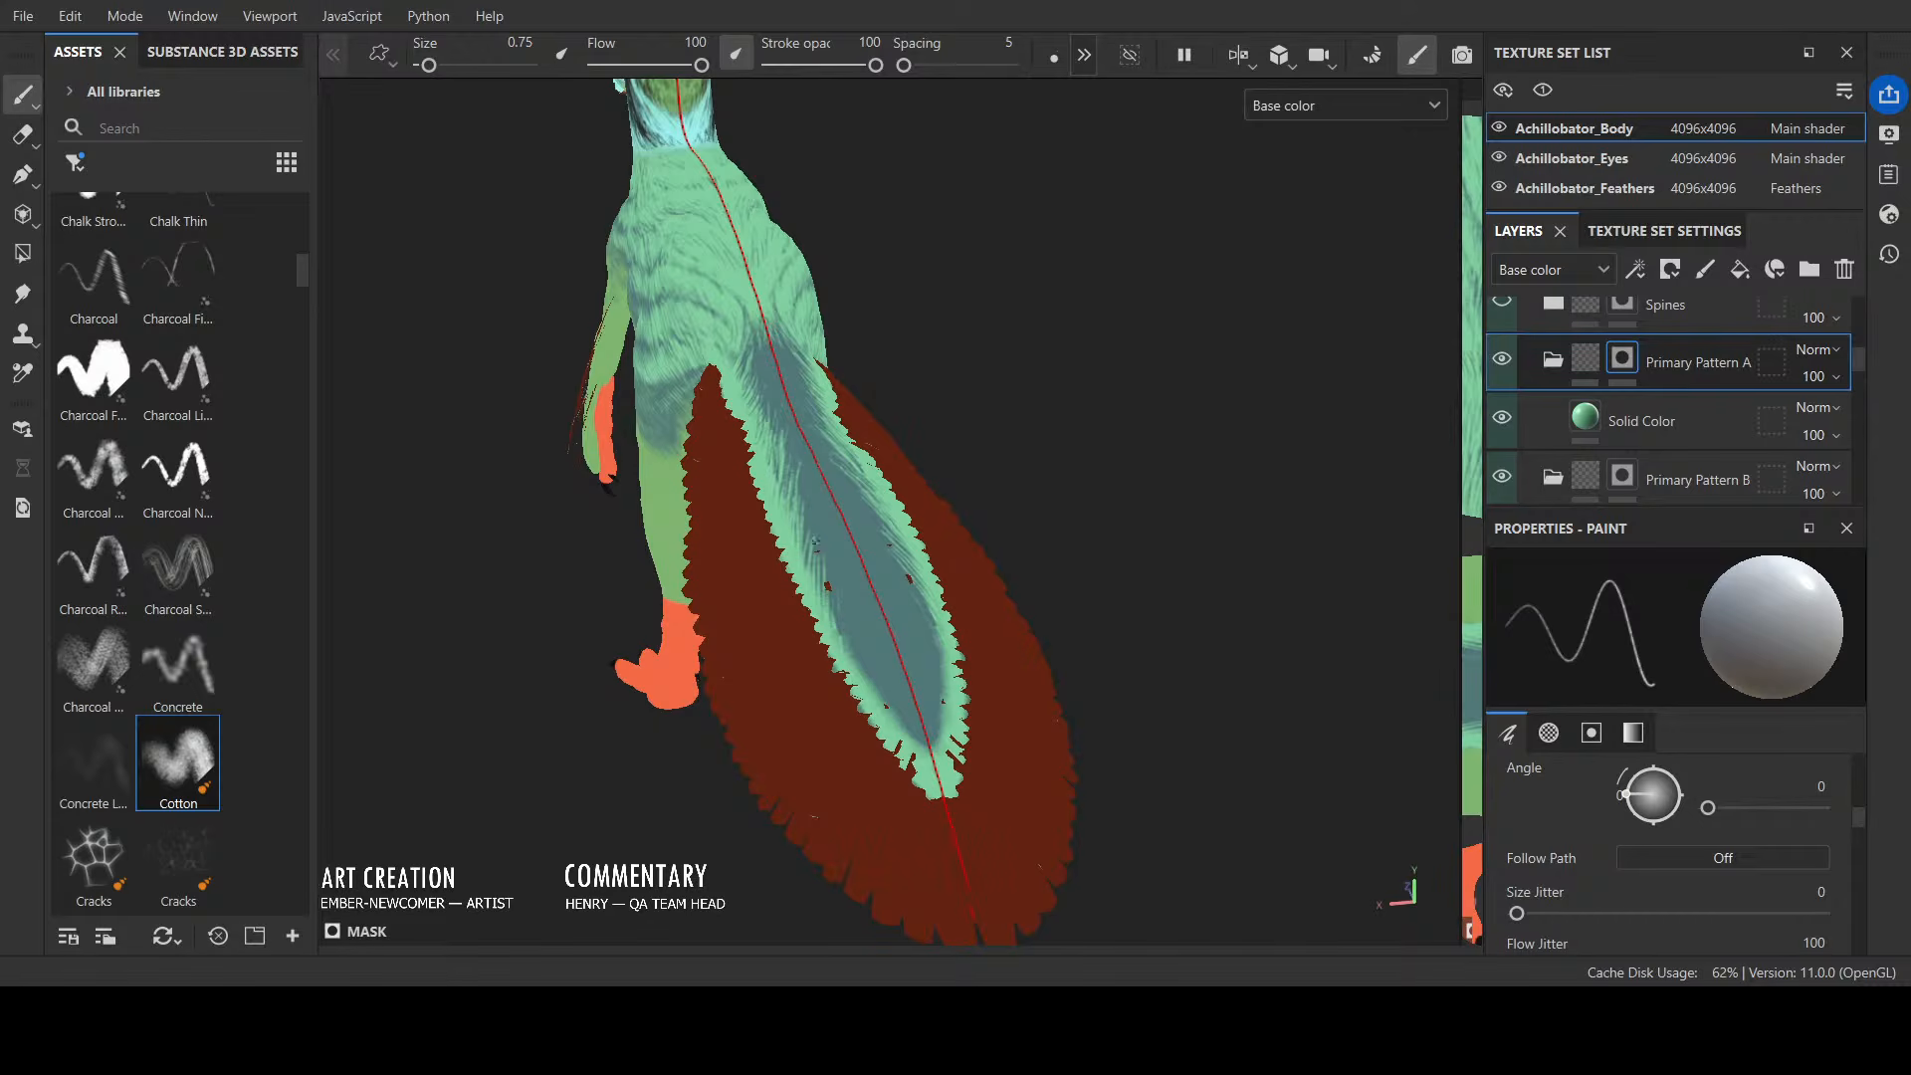
key(ctrl+z)
key(ctrl+z)
mouse_move(847, 639)
mouse_down()
mouse_move(872, 702)
mouse_move(932, 756)
mouse_move(916, 769)
mouse_up()
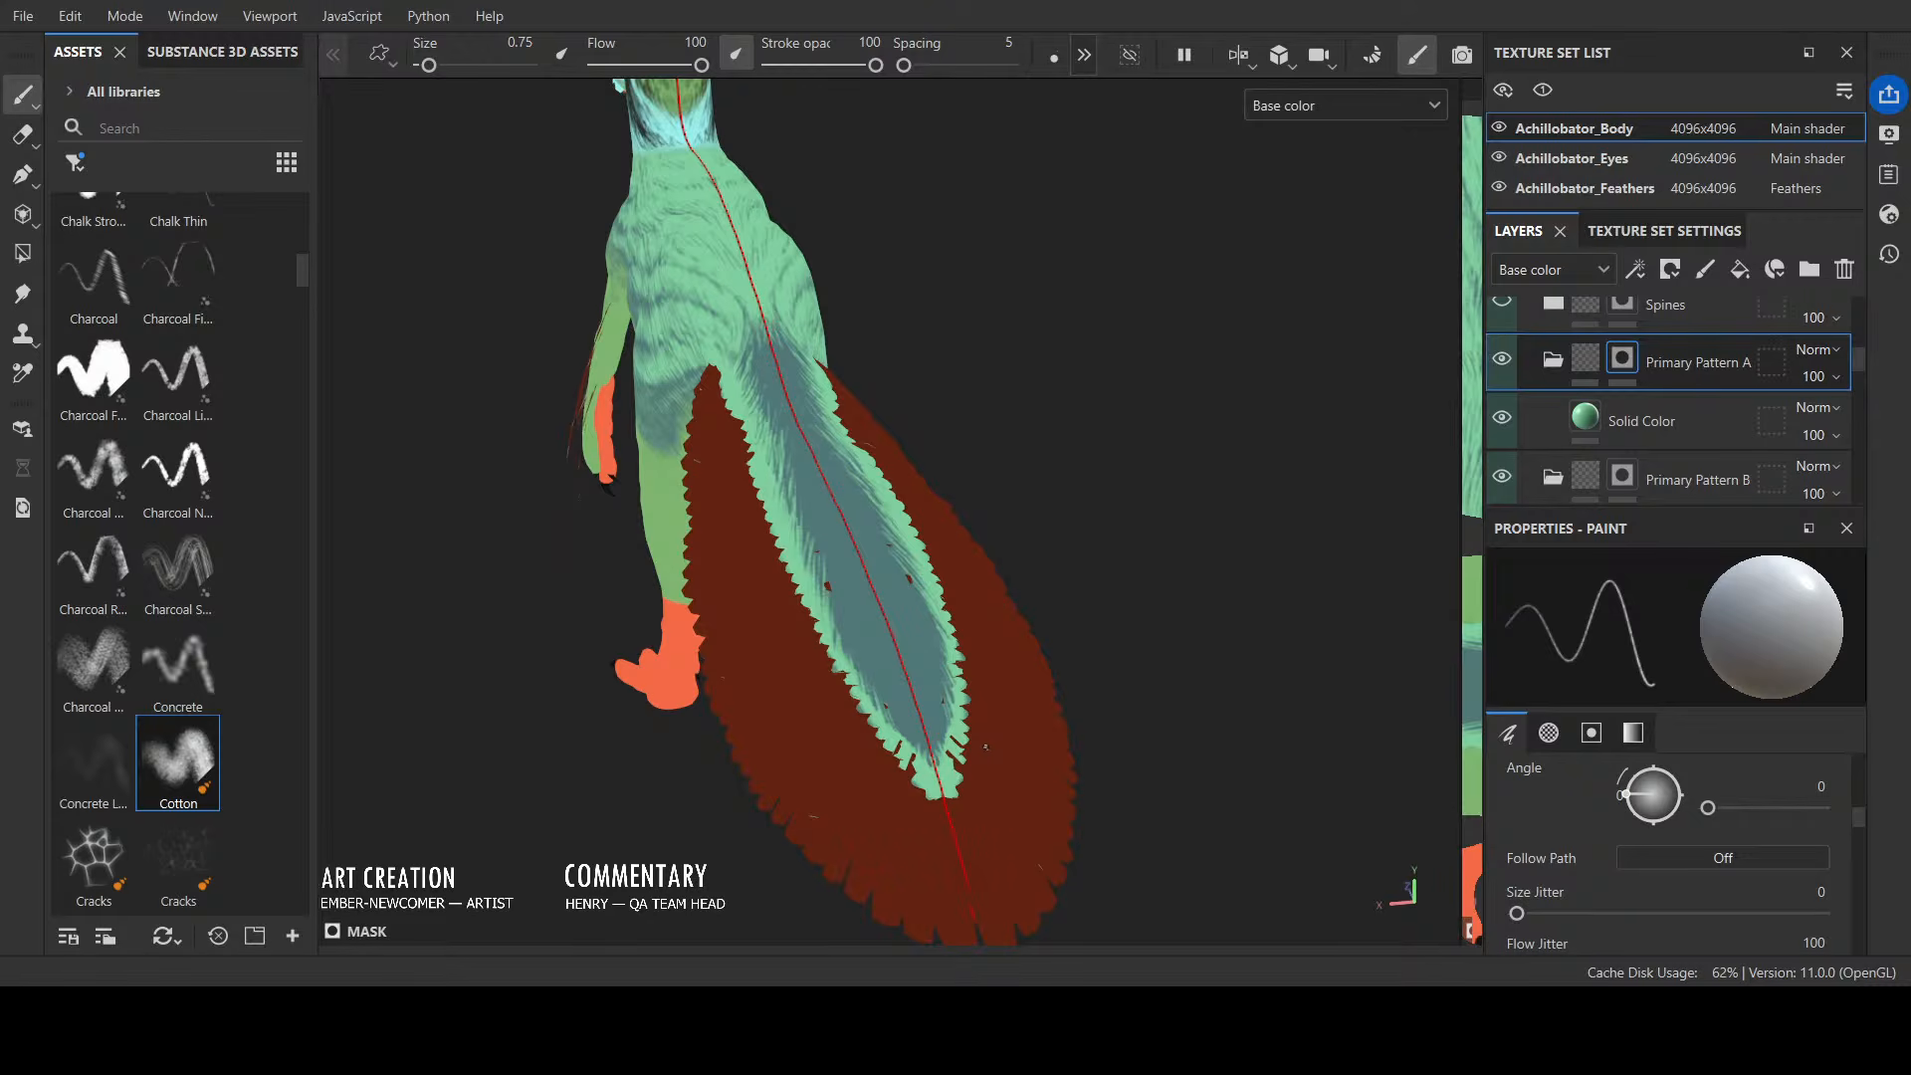
mouse_move(781, 473)
mouse_down()
mouse_move(816, 592)
mouse_move(938, 647)
mouse_move(946, 687)
mouse_move(916, 741)
mouse_move(934, 770)
mouse_move(941, 726)
mouse_move(907, 724)
mouse_move(901, 739)
mouse_move(1062, 520)
mouse_move(656, 657)
mouse_up()
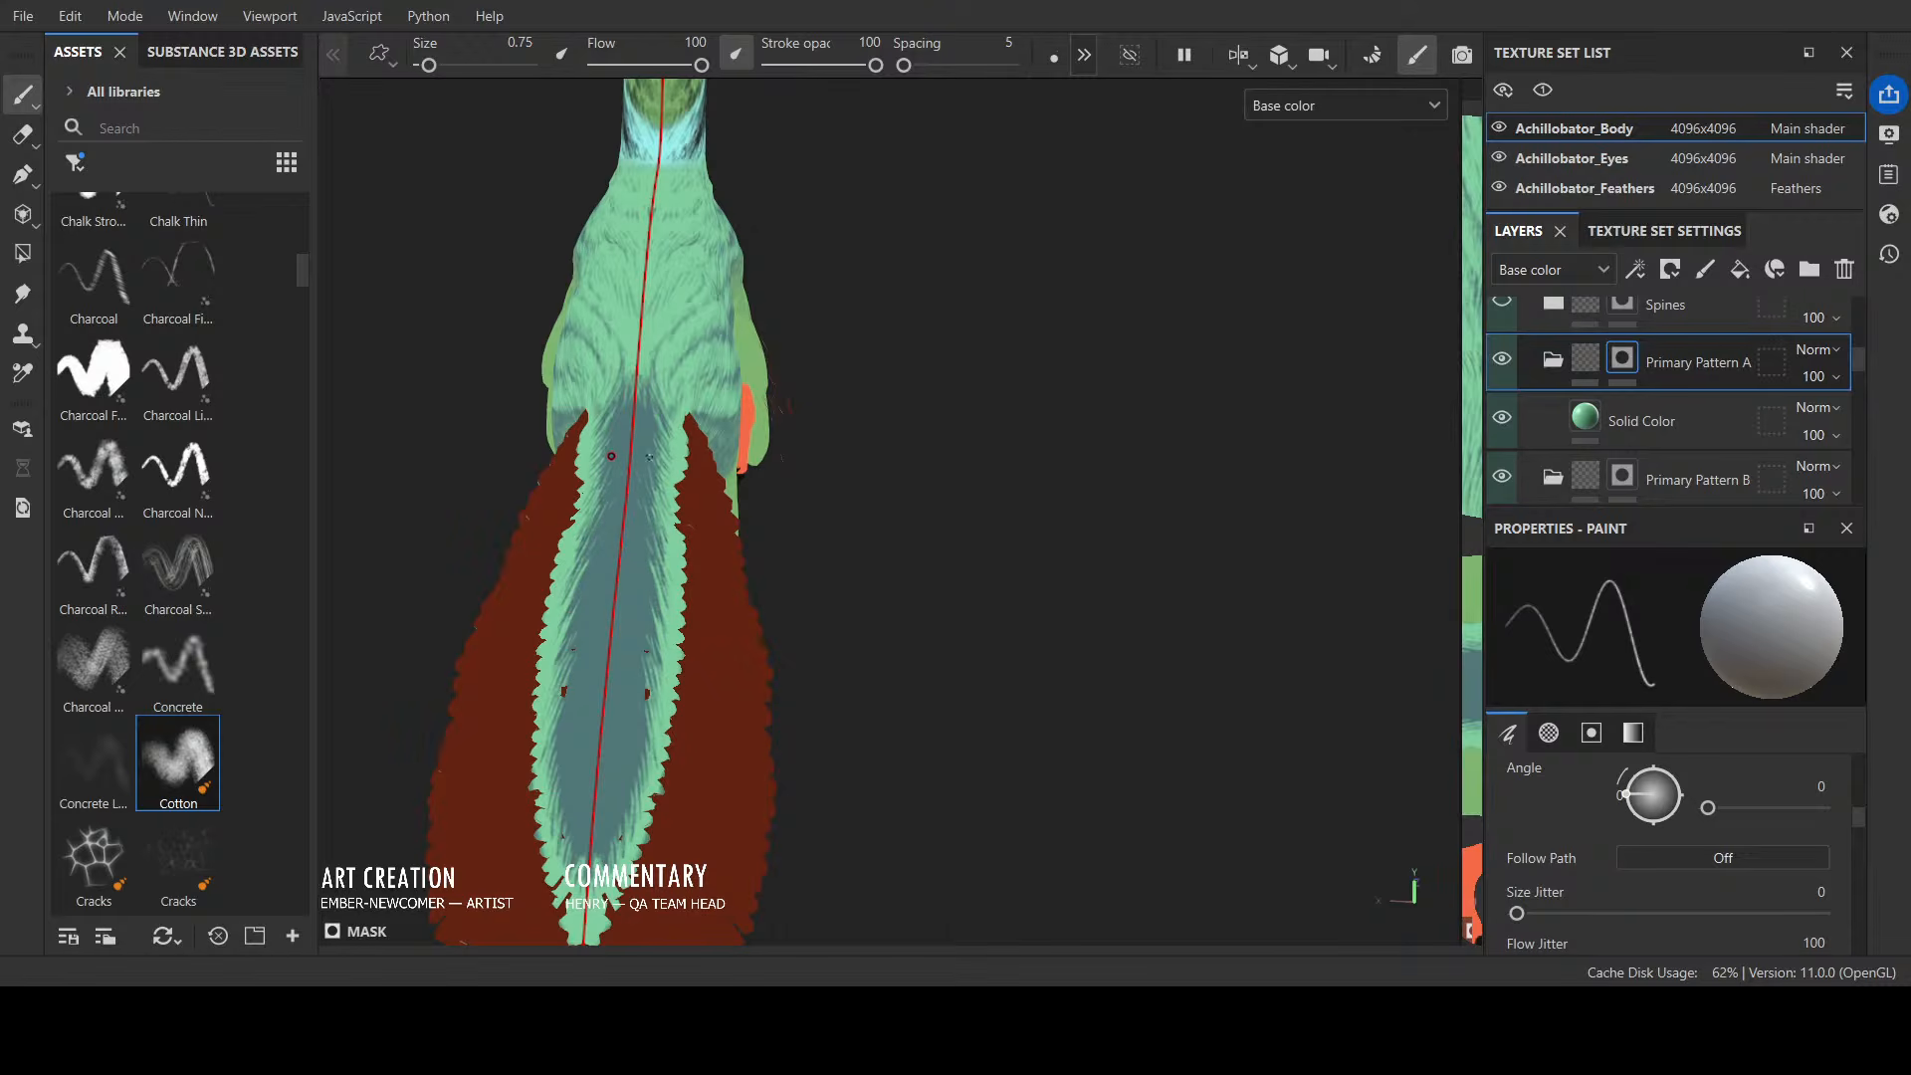
alt+drag(846, 589, 870, 586)
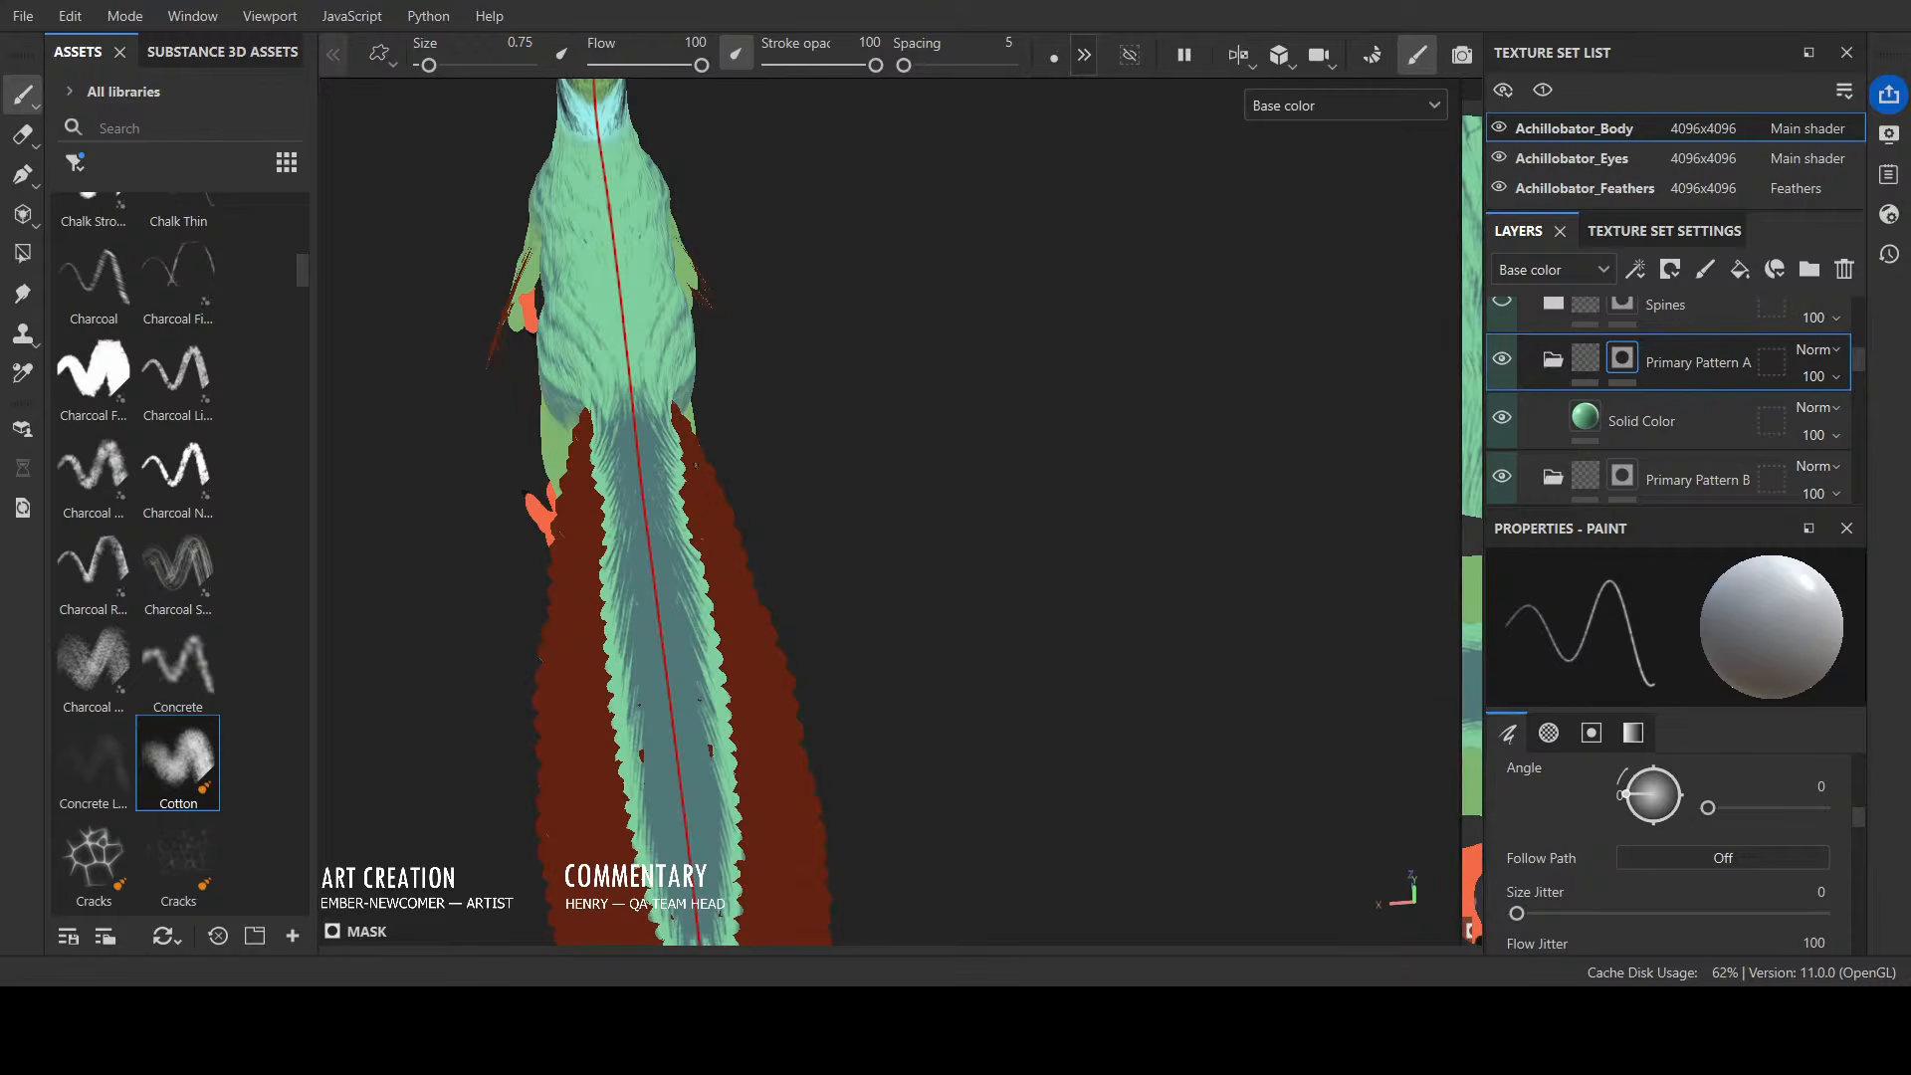
Step: Examine the streaked tail patch and hips in base color and full material from the side and from behind
scroll(704, 550, down, 1)
alt+drag(872, 861, 741, 702)
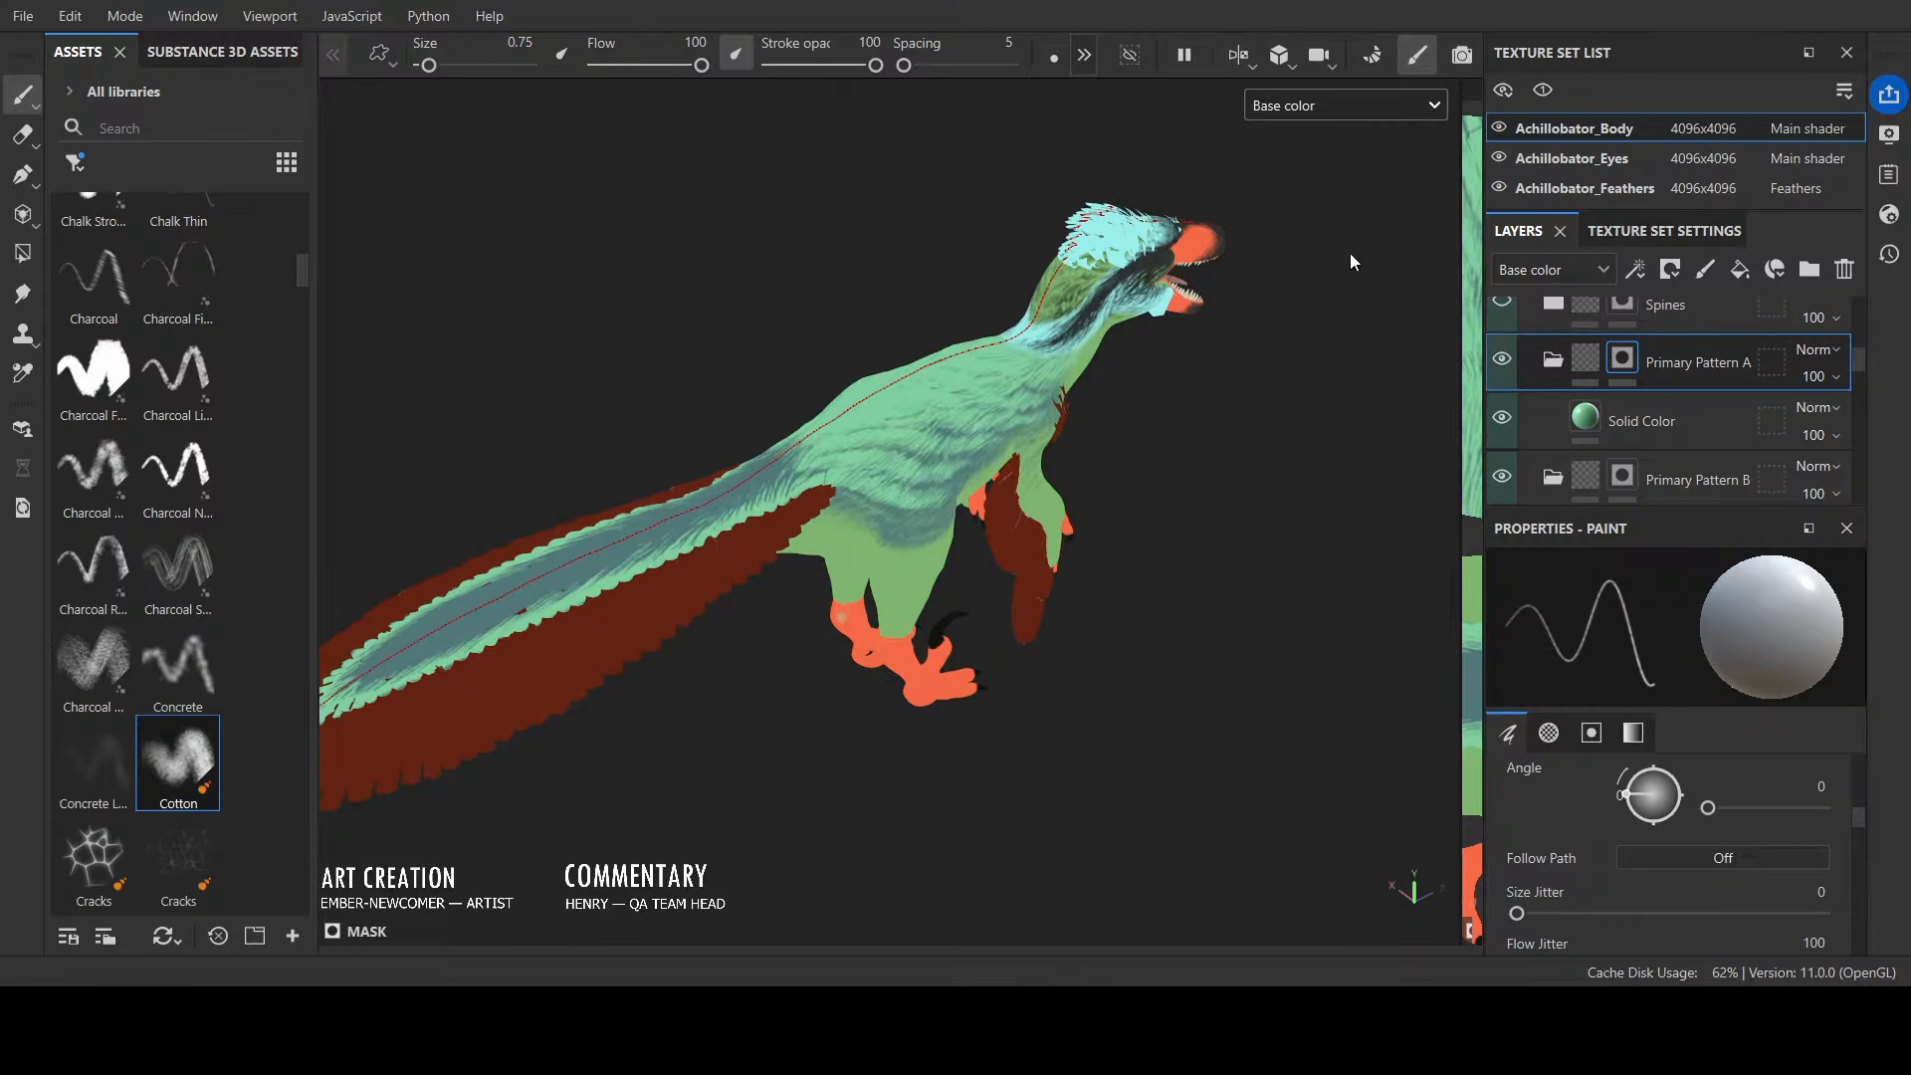
click(1305, 156)
alt+drag(671, 796, 1175, 758)
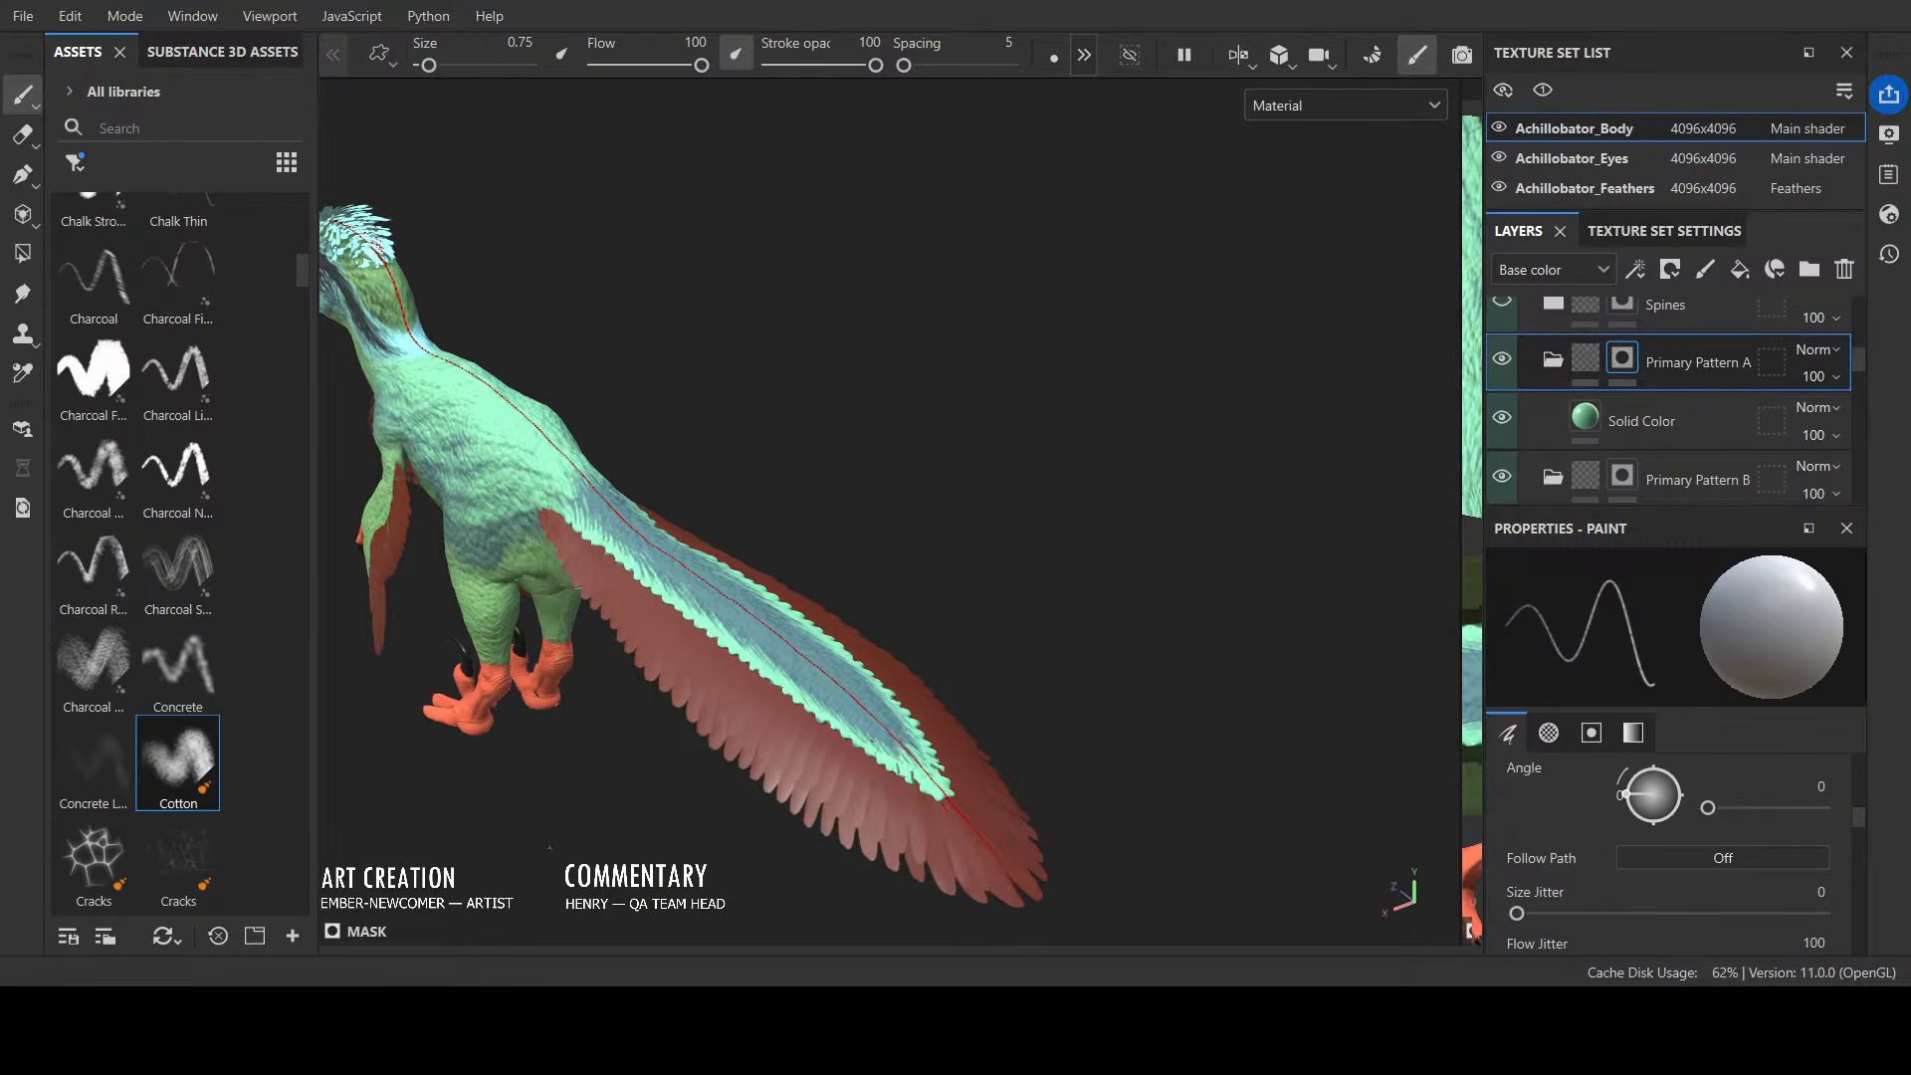
alt+right_drag(549, 847, 912, 785)
alt+drag(912, 784, 768, 789)
scroll(892, 612, up, 1)
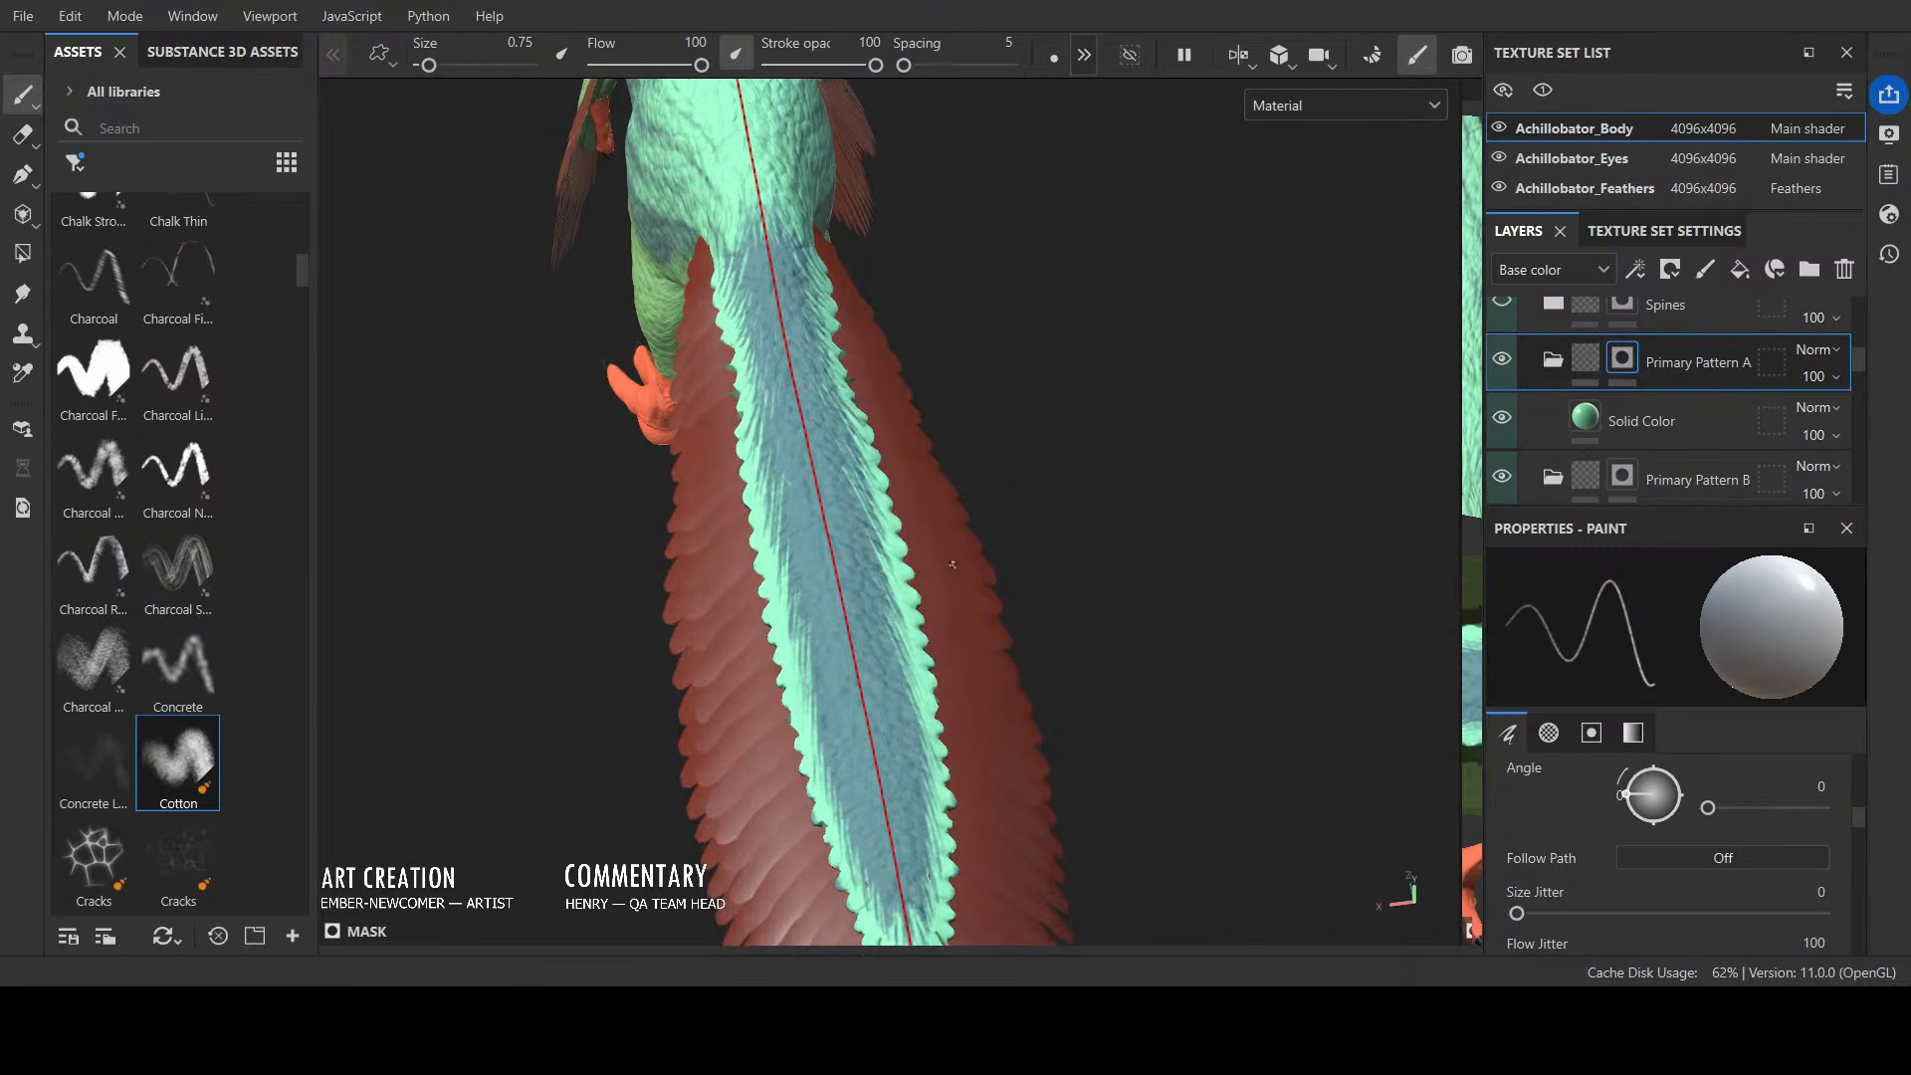
Step: Try a broader stroke down the tail patch with the brush size raised to 8.25
scroll(977, 588, down, 4)
ctrl+right_drag(976, 577, 1055, 577)
drag(863, 557, 884, 682)
key(ctrl+z)
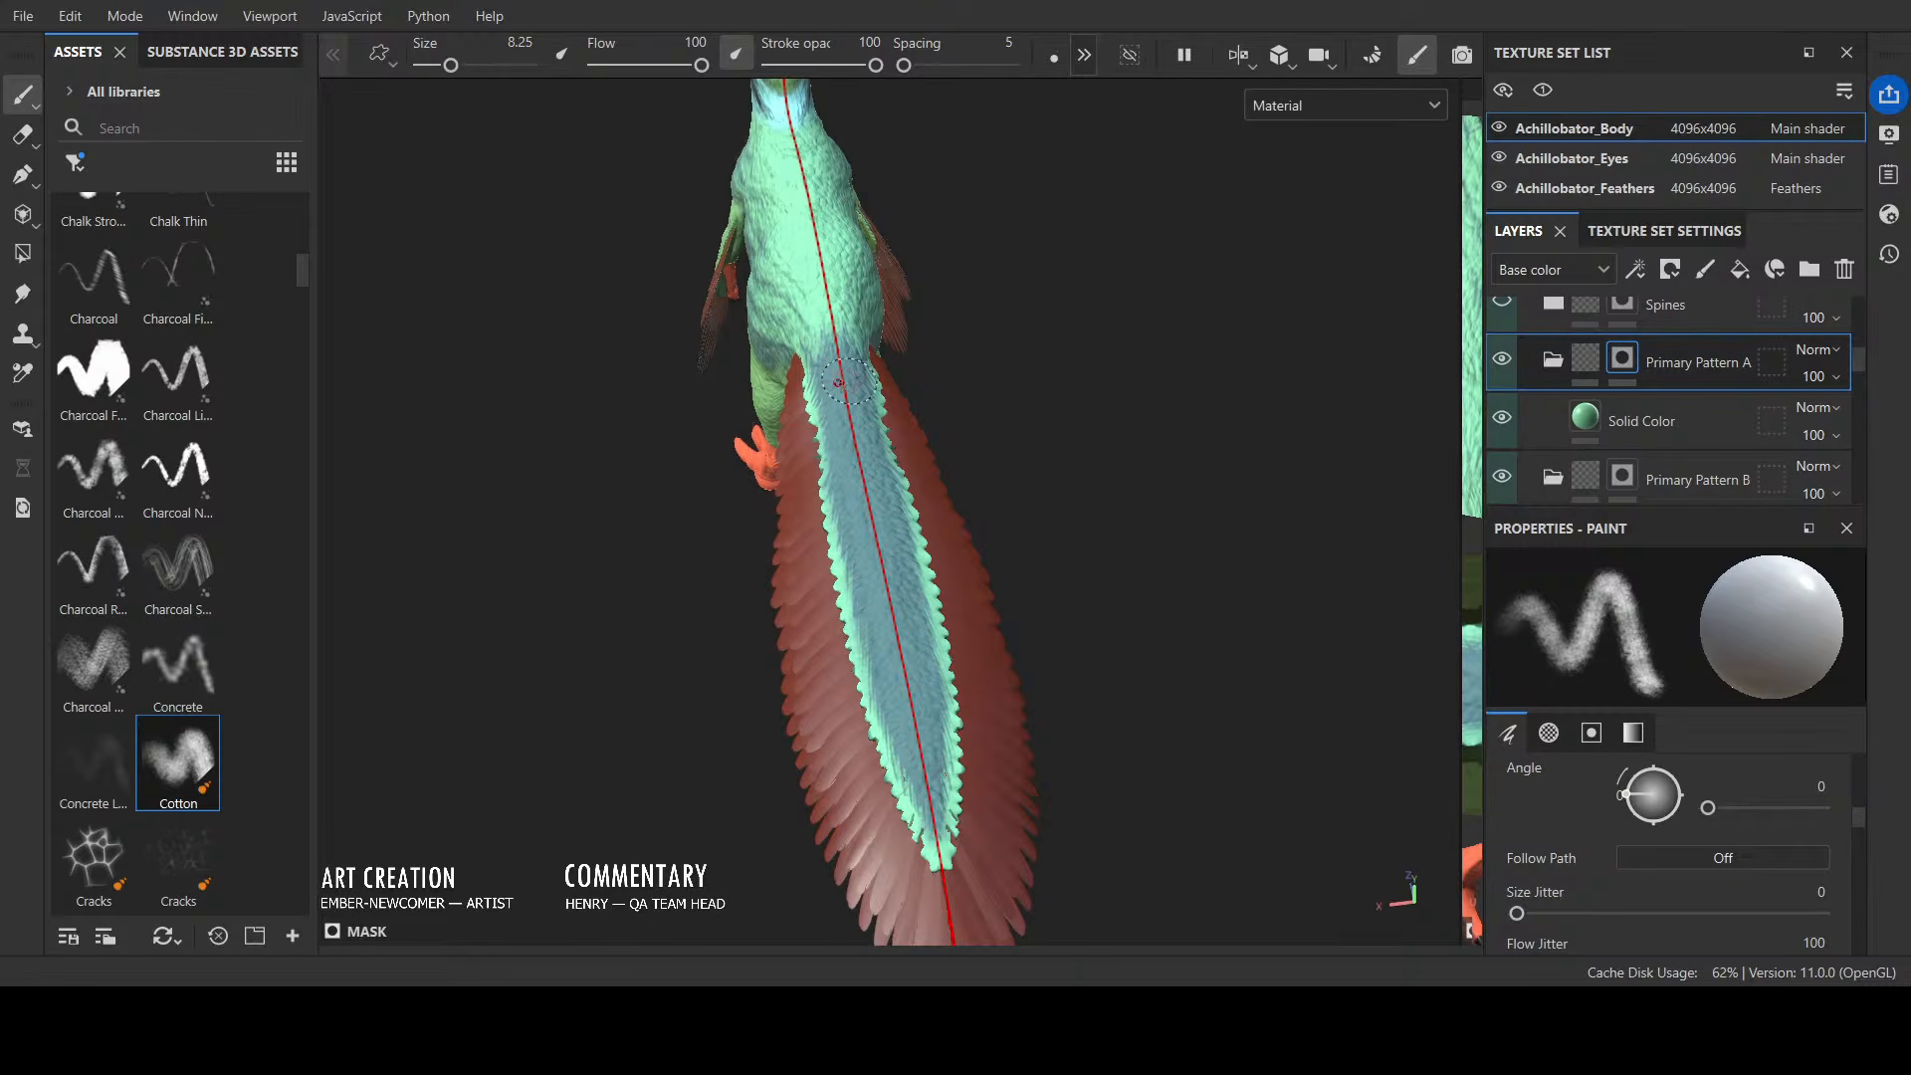
Step: Compare the body and tail pattern in full material and base color from the side and above, with the brush size at 0.75
alt+drag(836, 503, 922, 504)
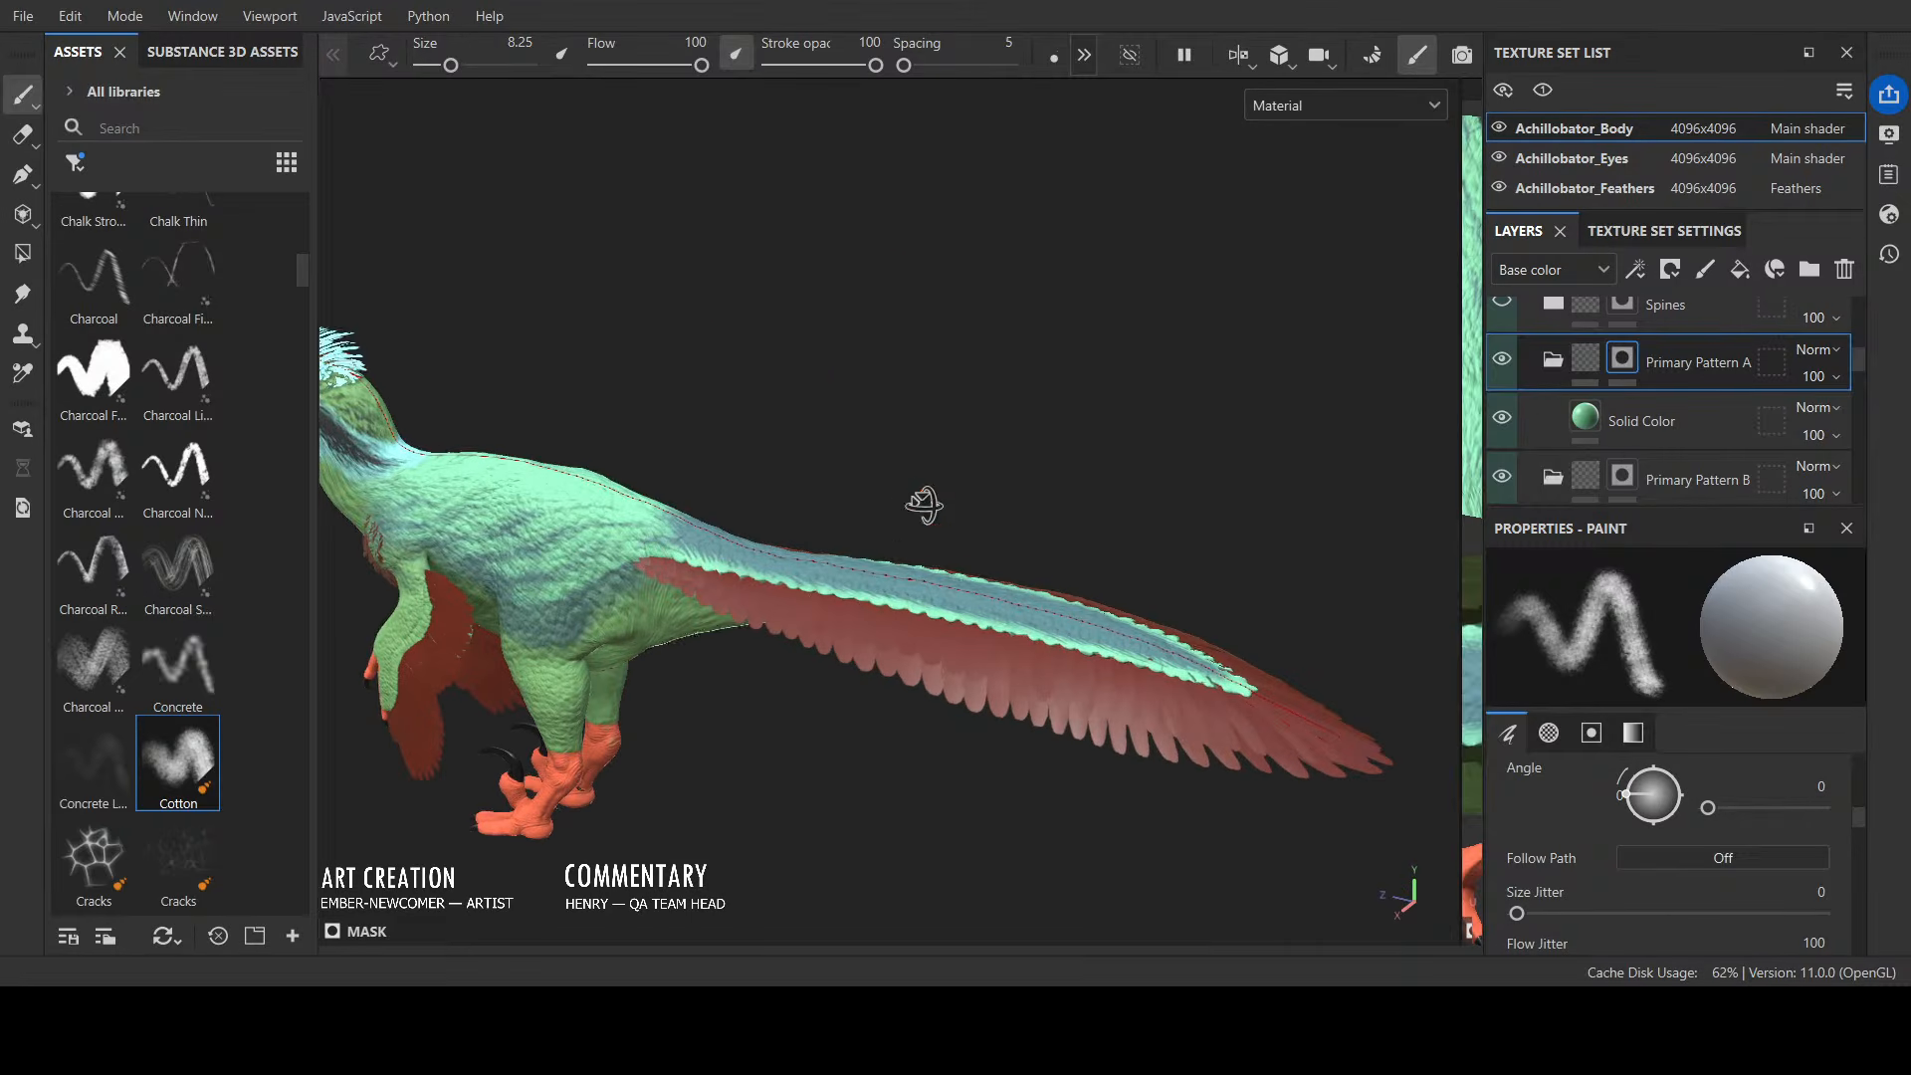
alt+drag(737, 656, 959, 717)
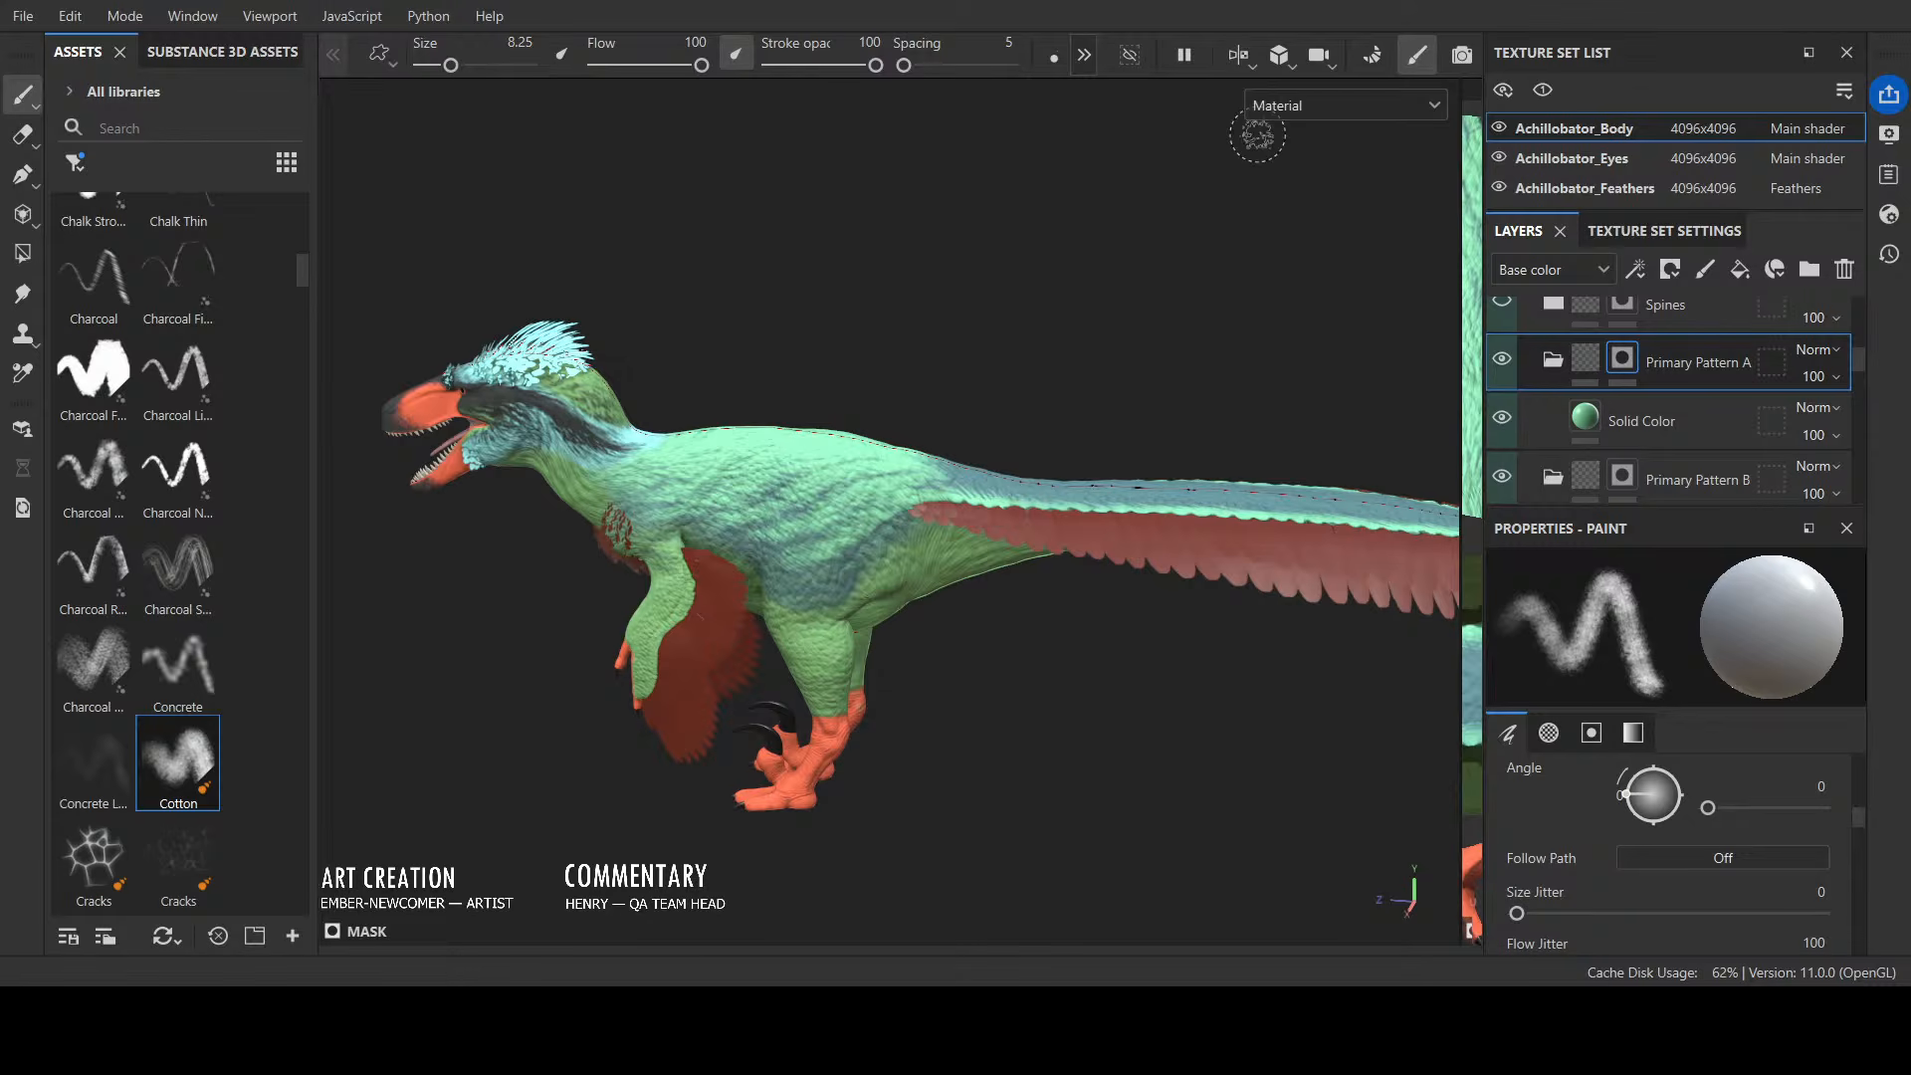
key(c)
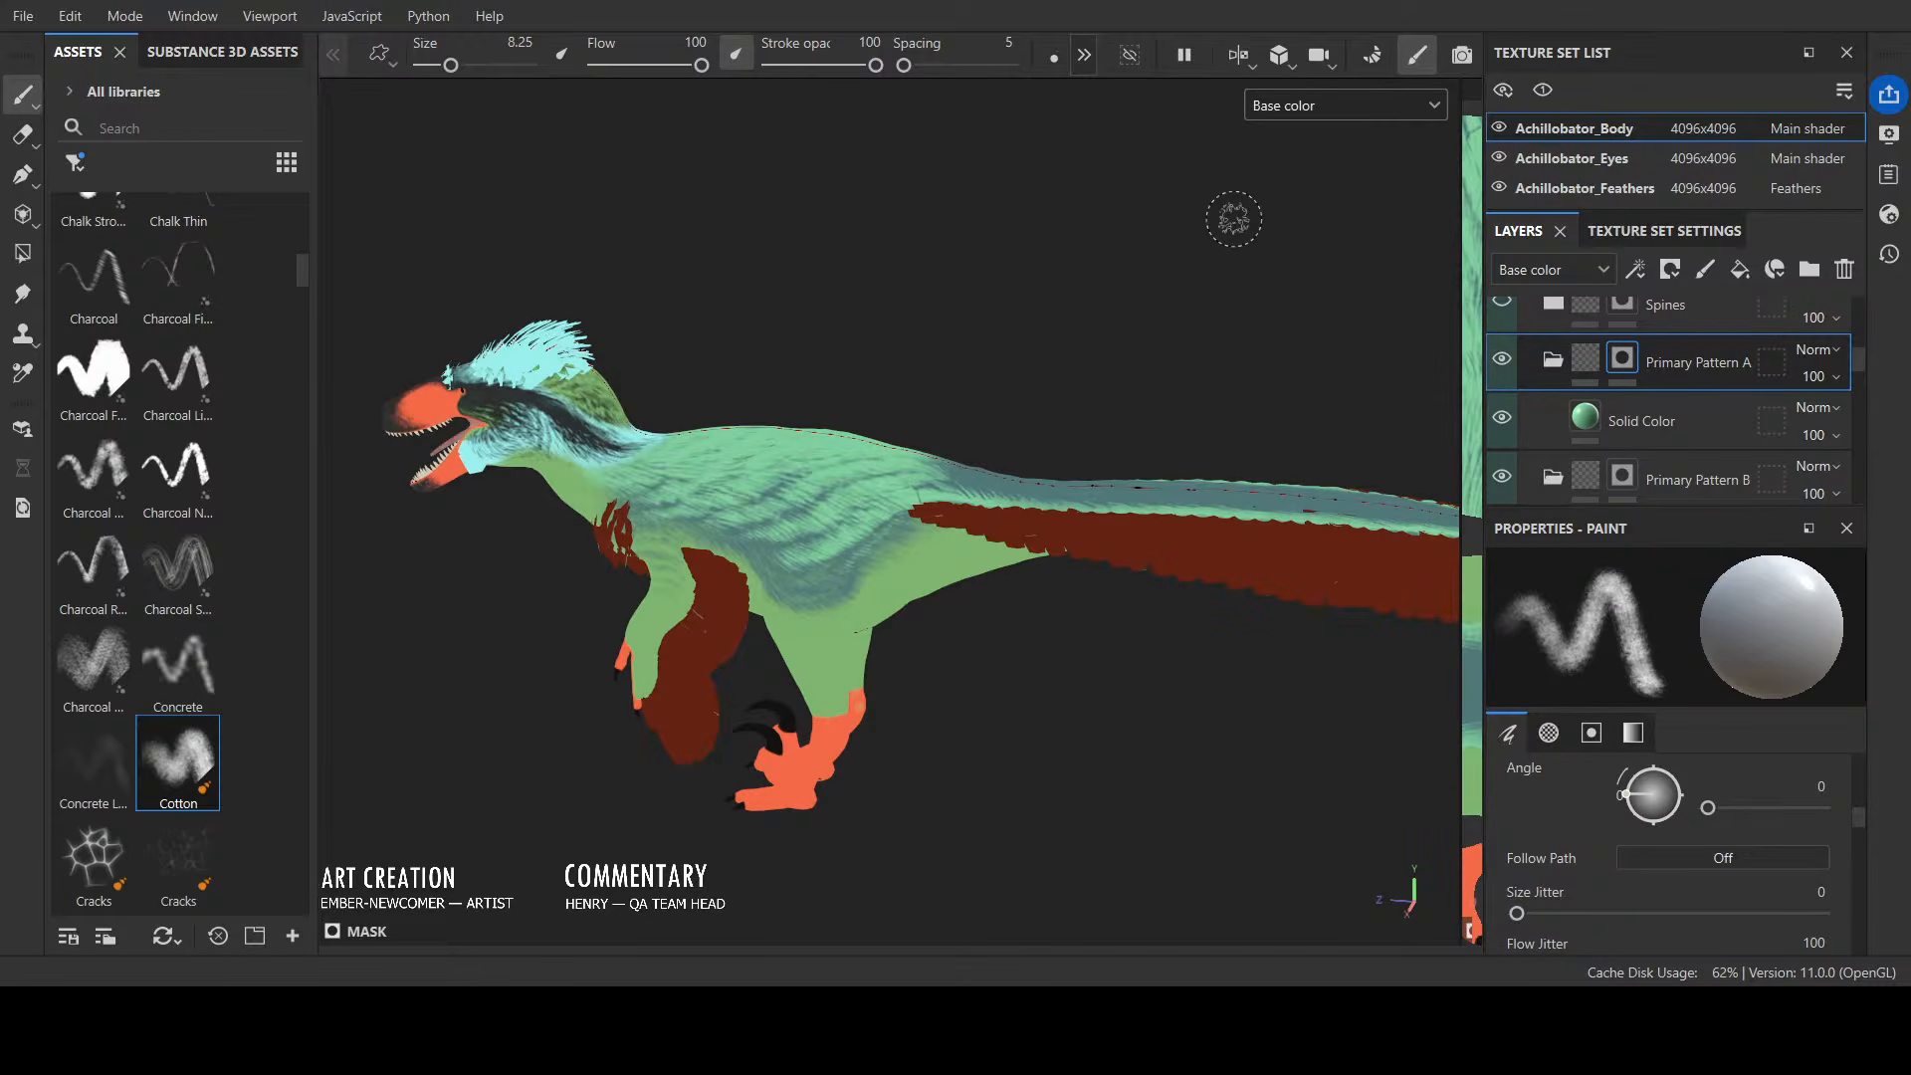
ctrl+right_drag(1235, 219, 1164, 219)
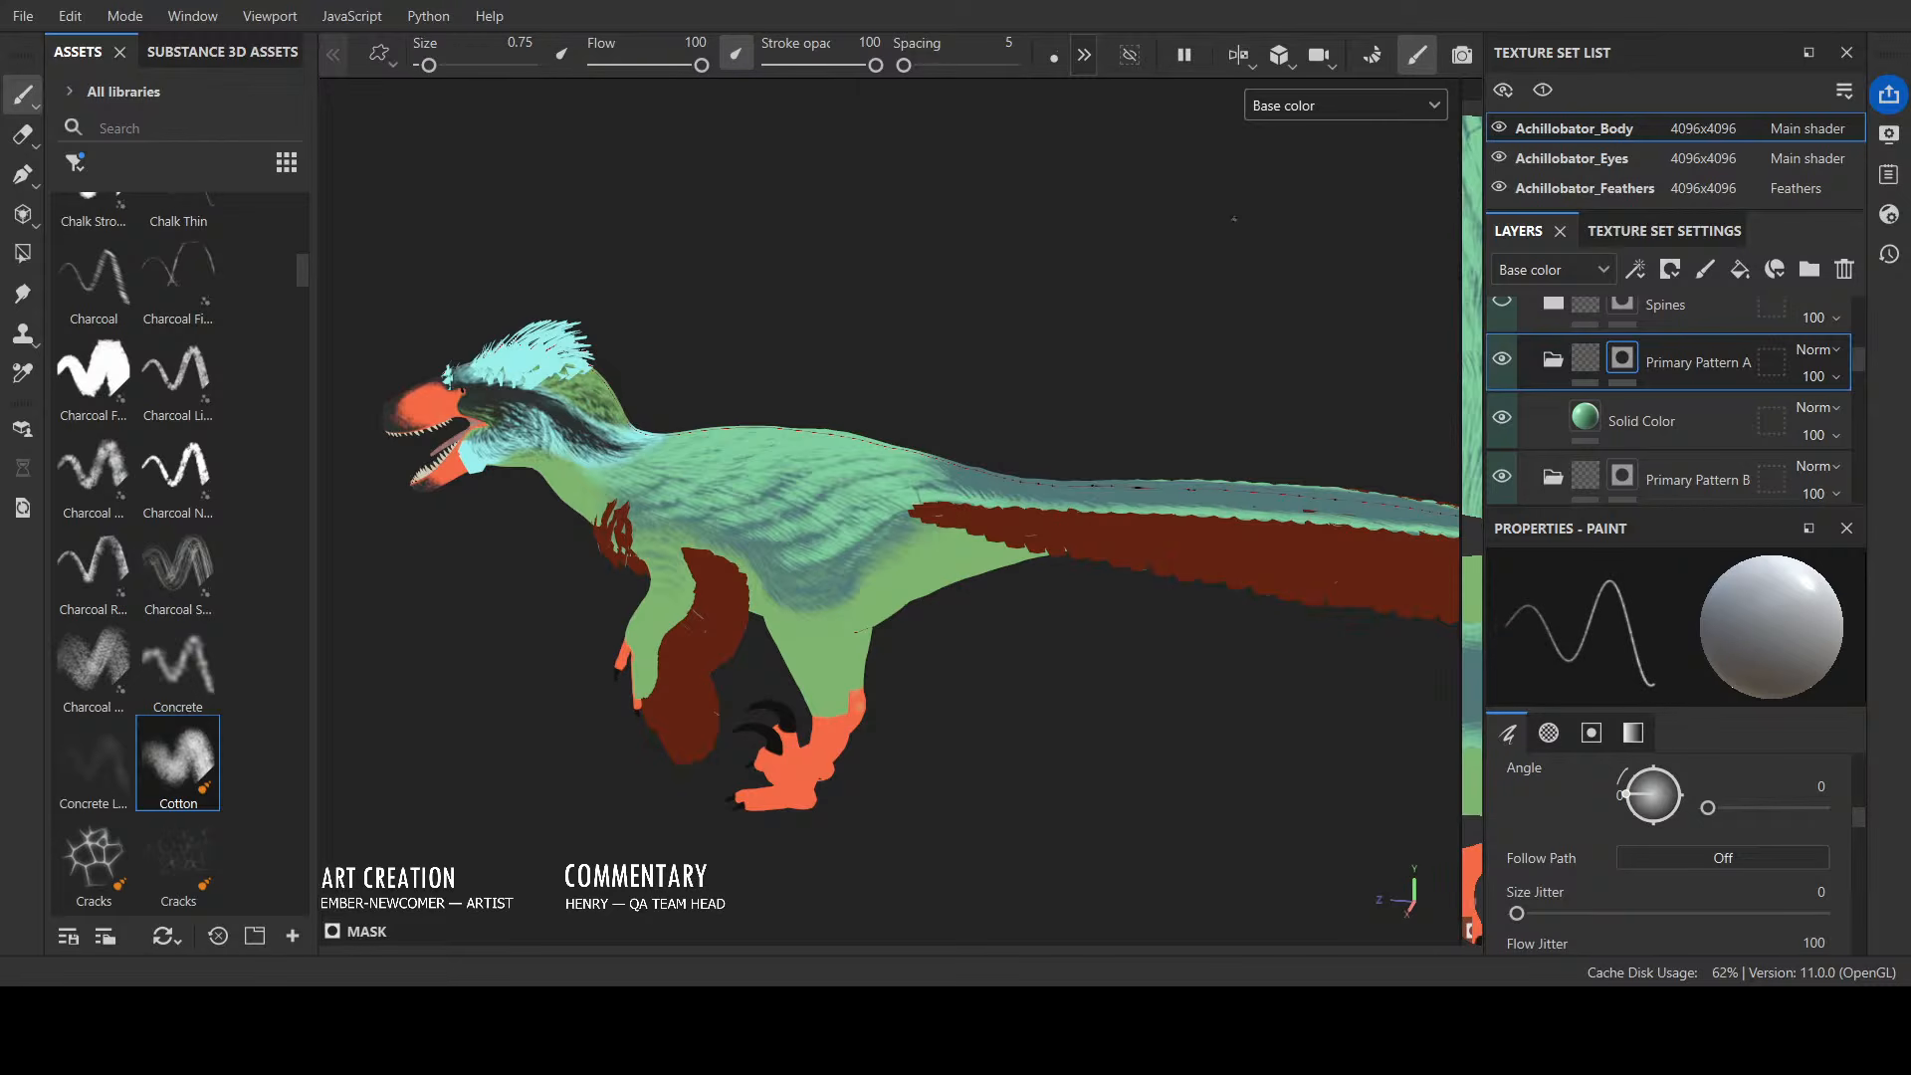
alt+drag(1234, 219, 1403, 249)
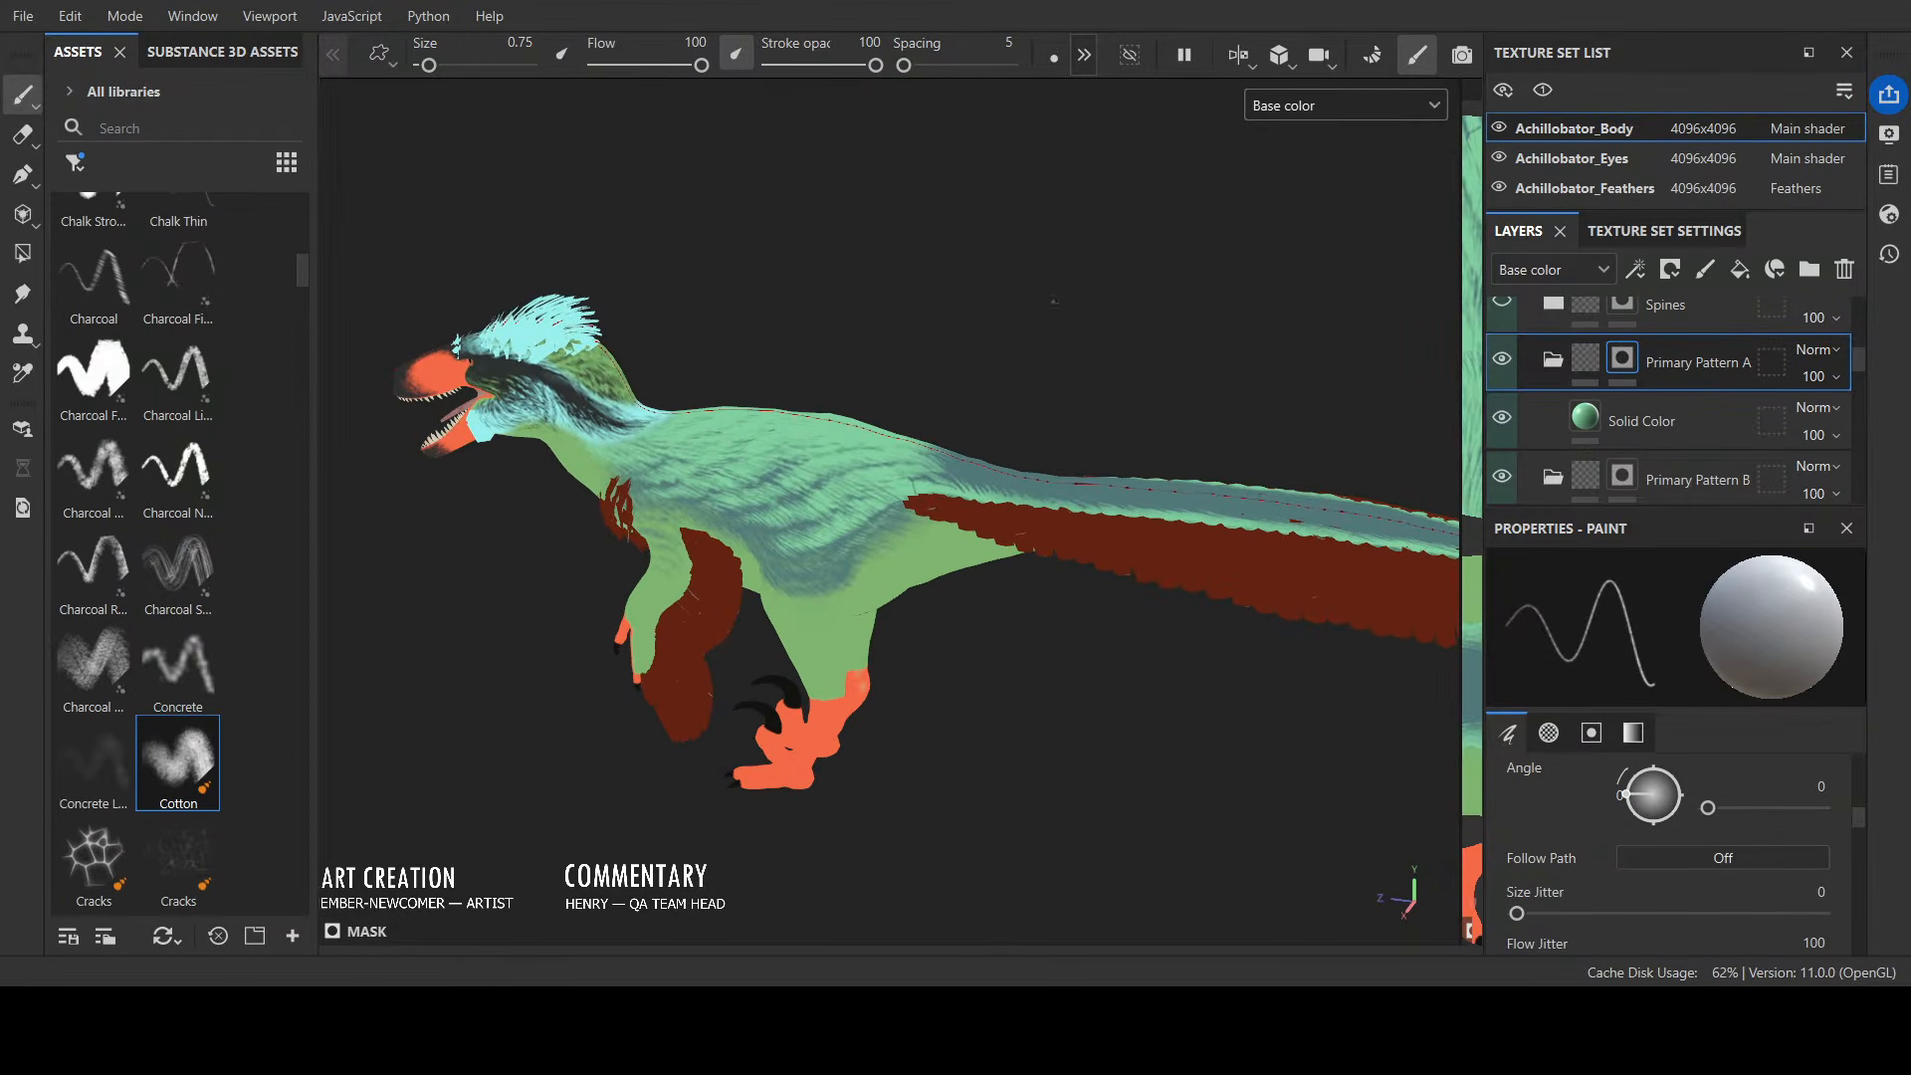
alt+drag(1054, 300, 927, 506)
scroll(876, 487, up, 3)
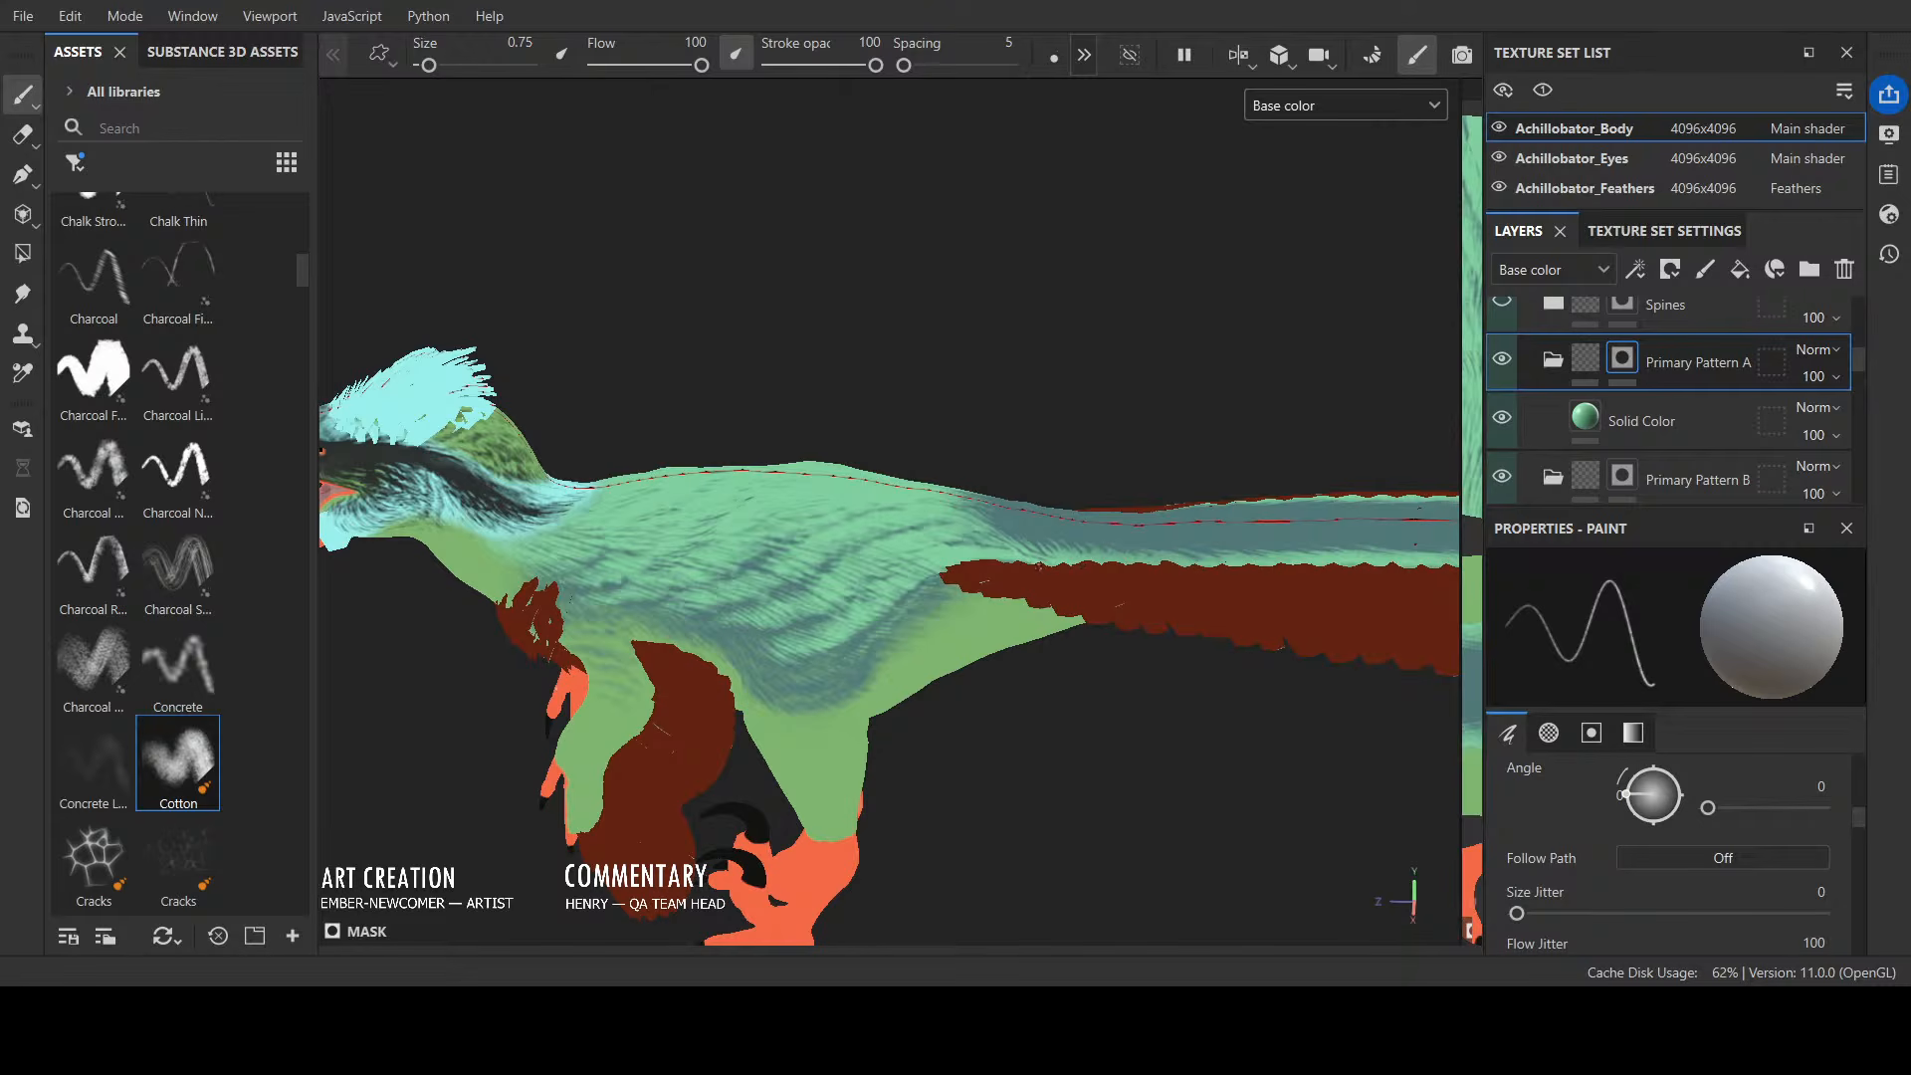
alt+drag(1092, 524, 845, 696)
scroll(1042, 603, up, 2)
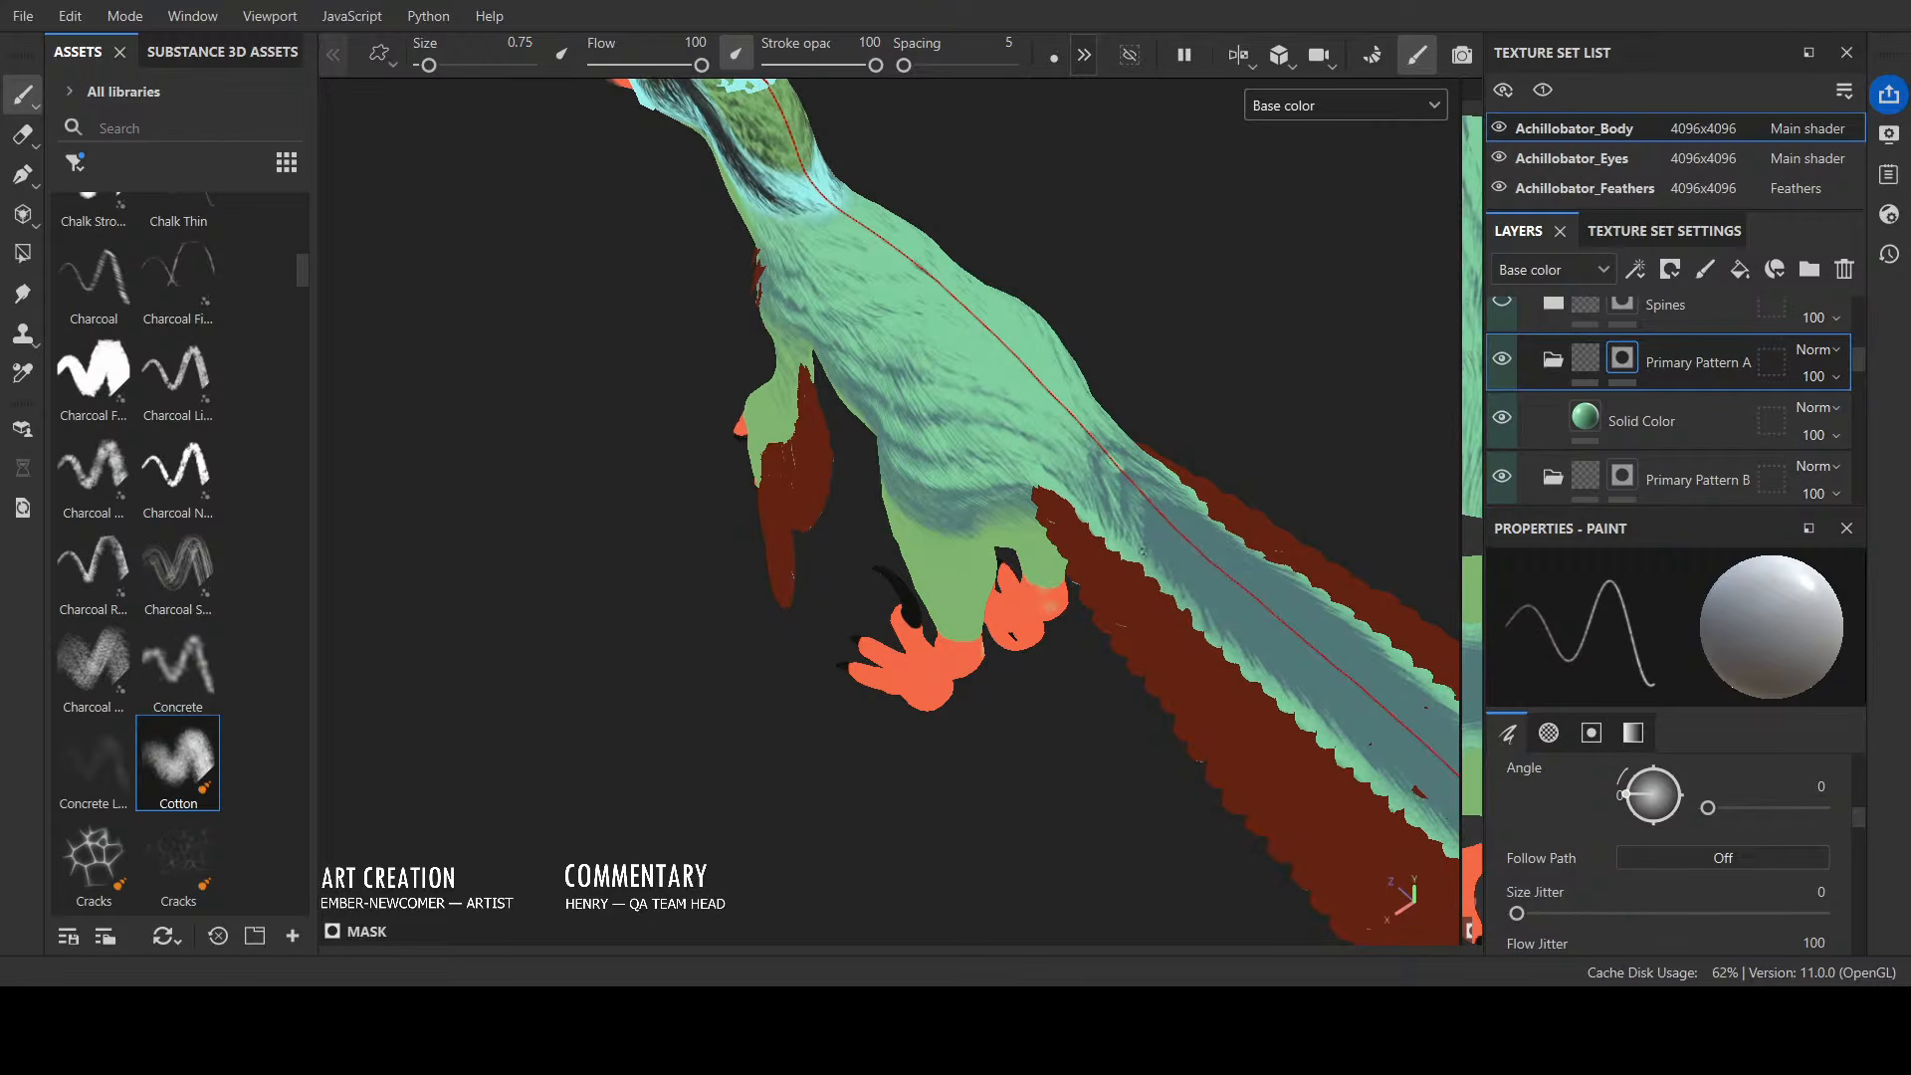
Step: Set the brush size to 4.29 and examine the tail base pattern from above, behind and the side
ctrl+right_drag(1101, 464, 1169, 464)
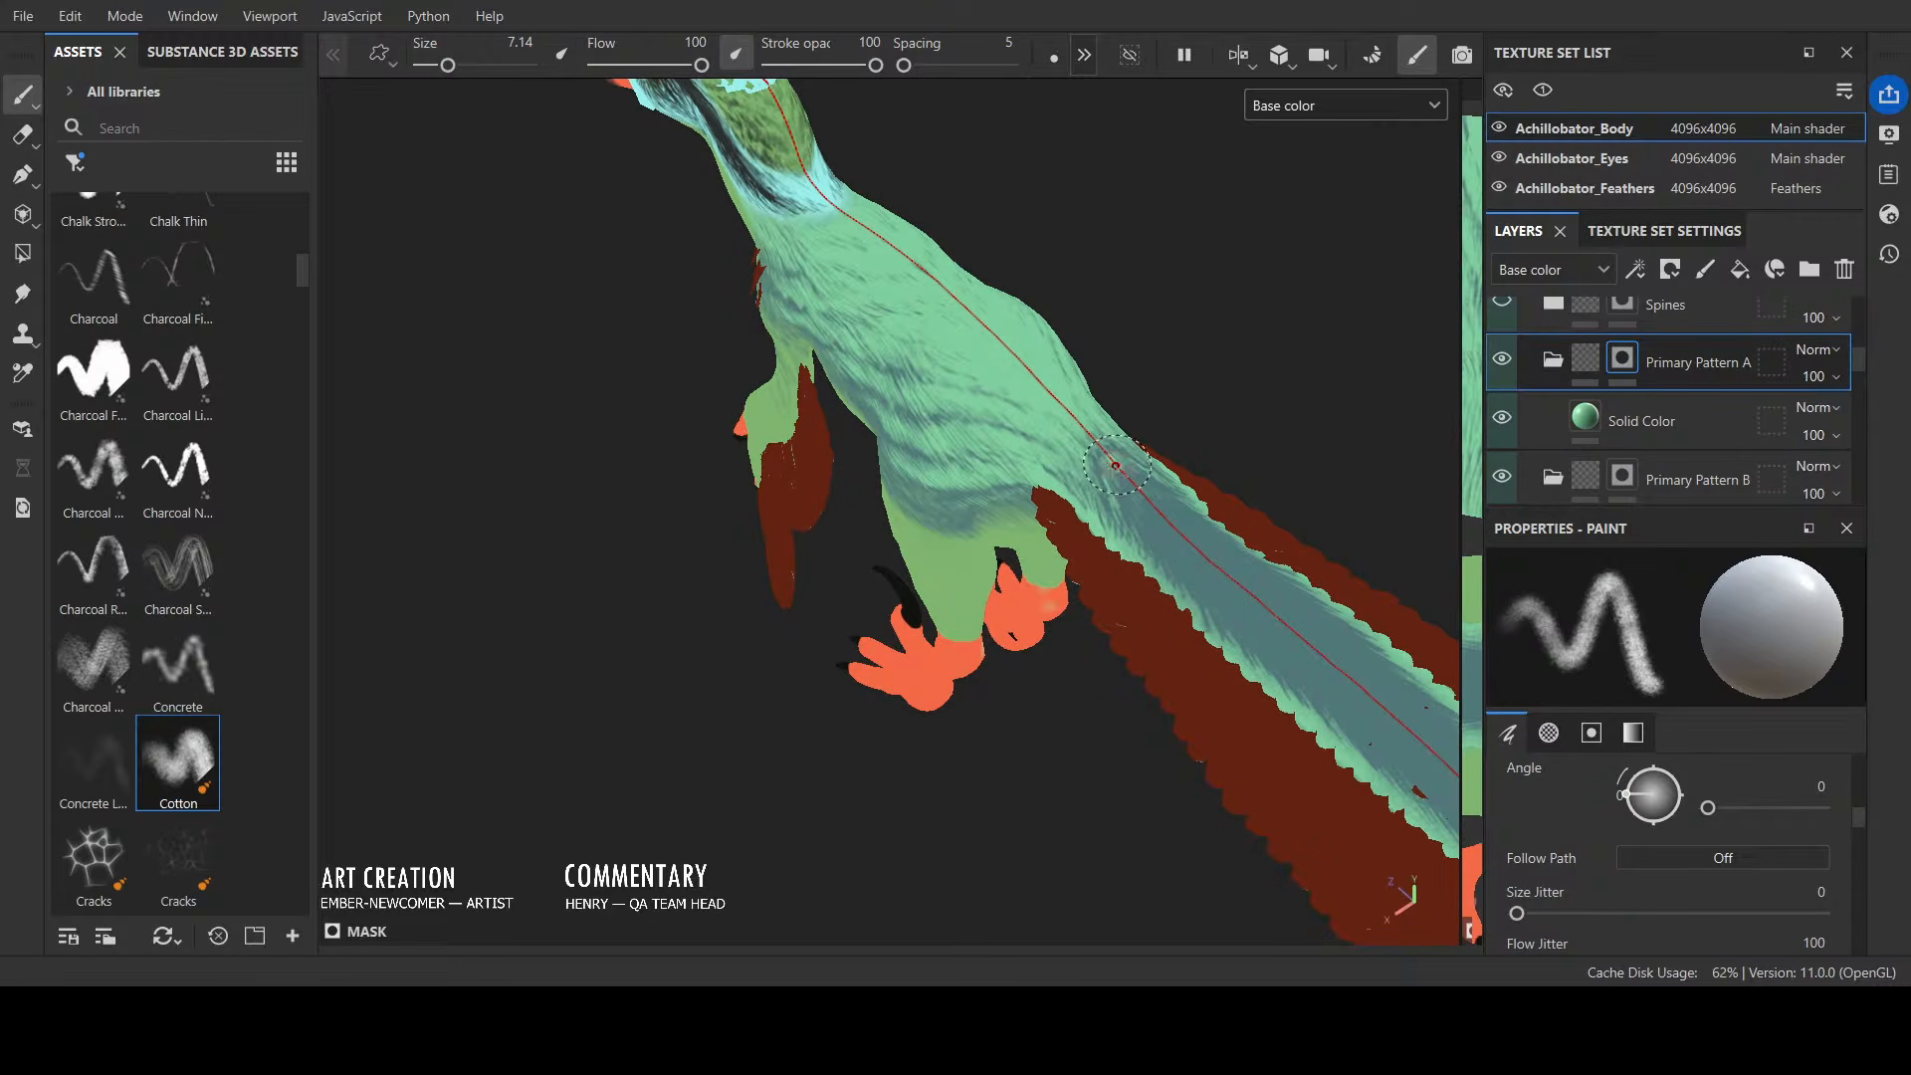
ctrl+right_drag(1179, 165, 1154, 164)
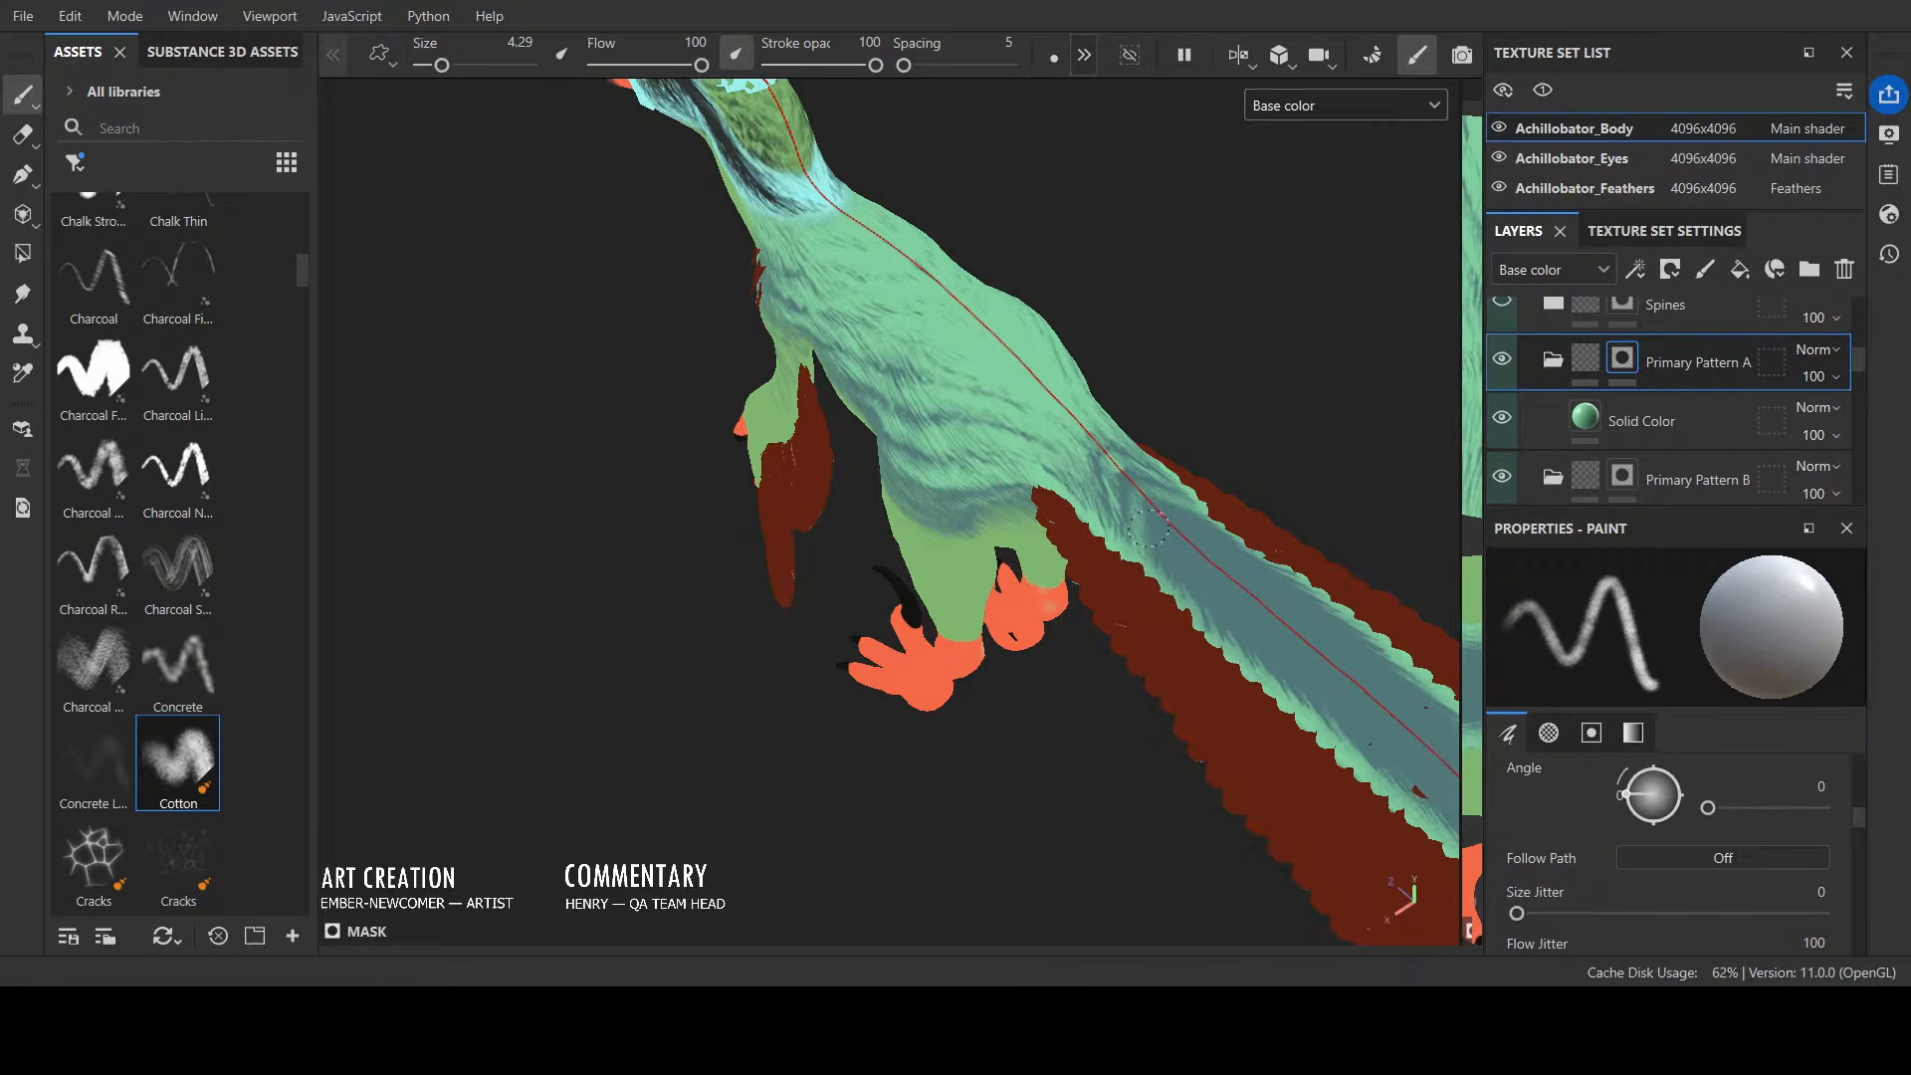
mouse_move(1135, 505)
alt+mouse_down()
mouse_move(1154, 544)
mouse_move(772, 606)
mouse_move(725, 584)
alt+mouse_up()
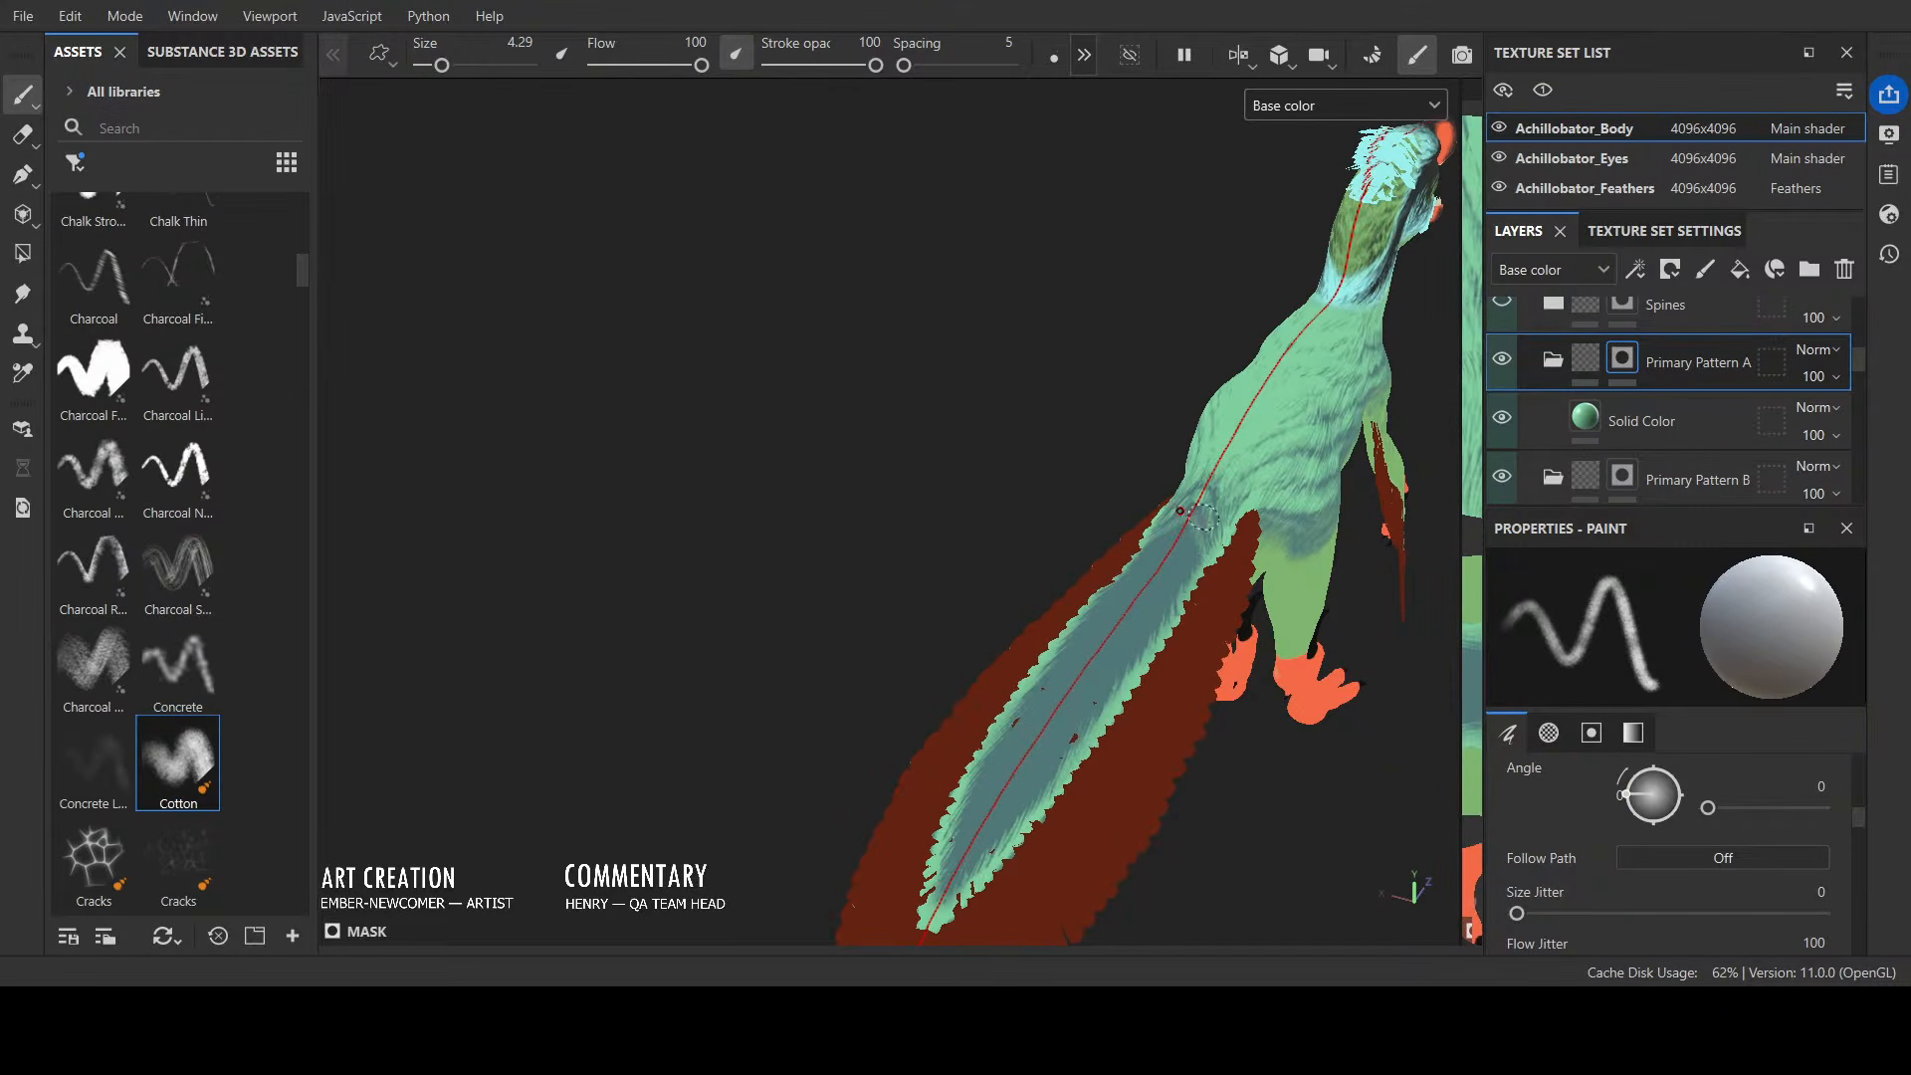
mouse_move(1246, 624)
alt+mouse_down()
mouse_move(1318, 702)
mouse_move(875, 691)
mouse_move(886, 762)
mouse_move(865, 689)
alt+mouse_up()
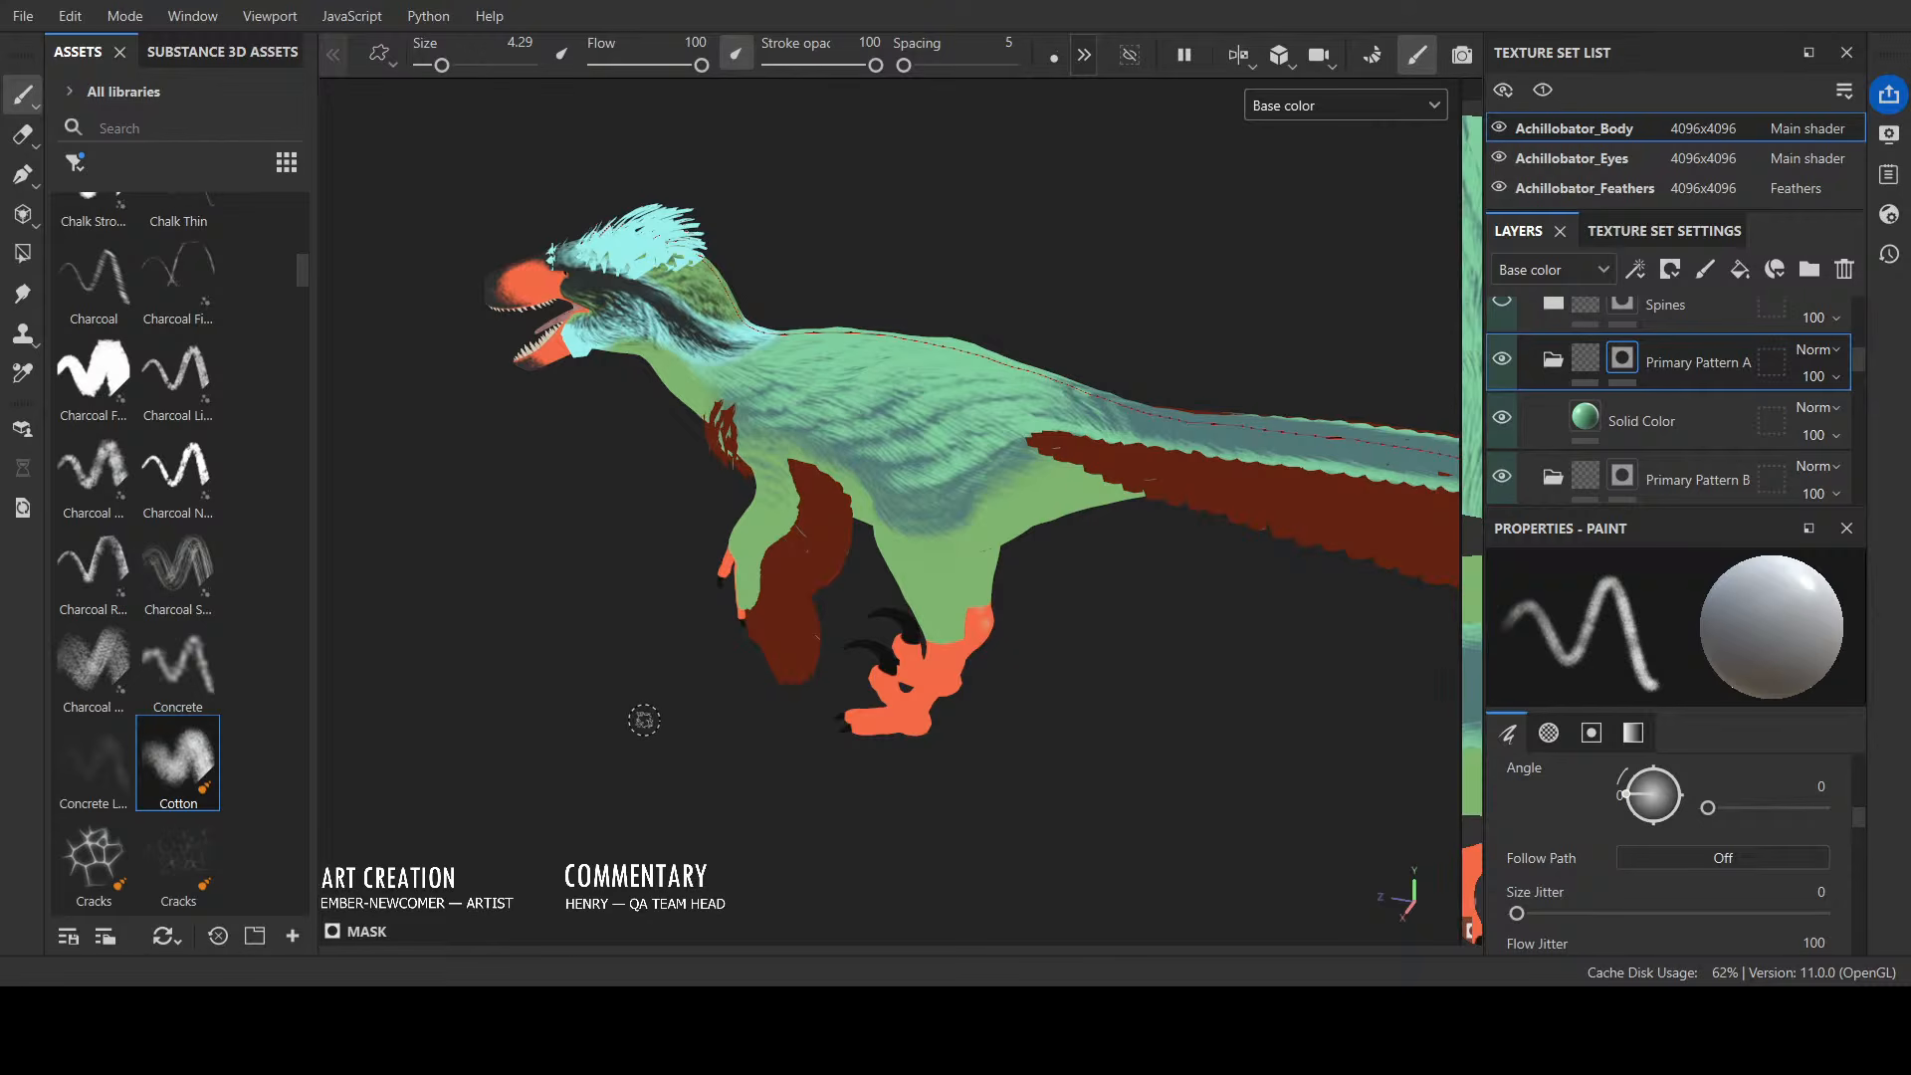
Step: Select the Primary Pattern B mask and examine the head, neck and shoulder colors up close in base color
scroll(1674, 401, down, 3)
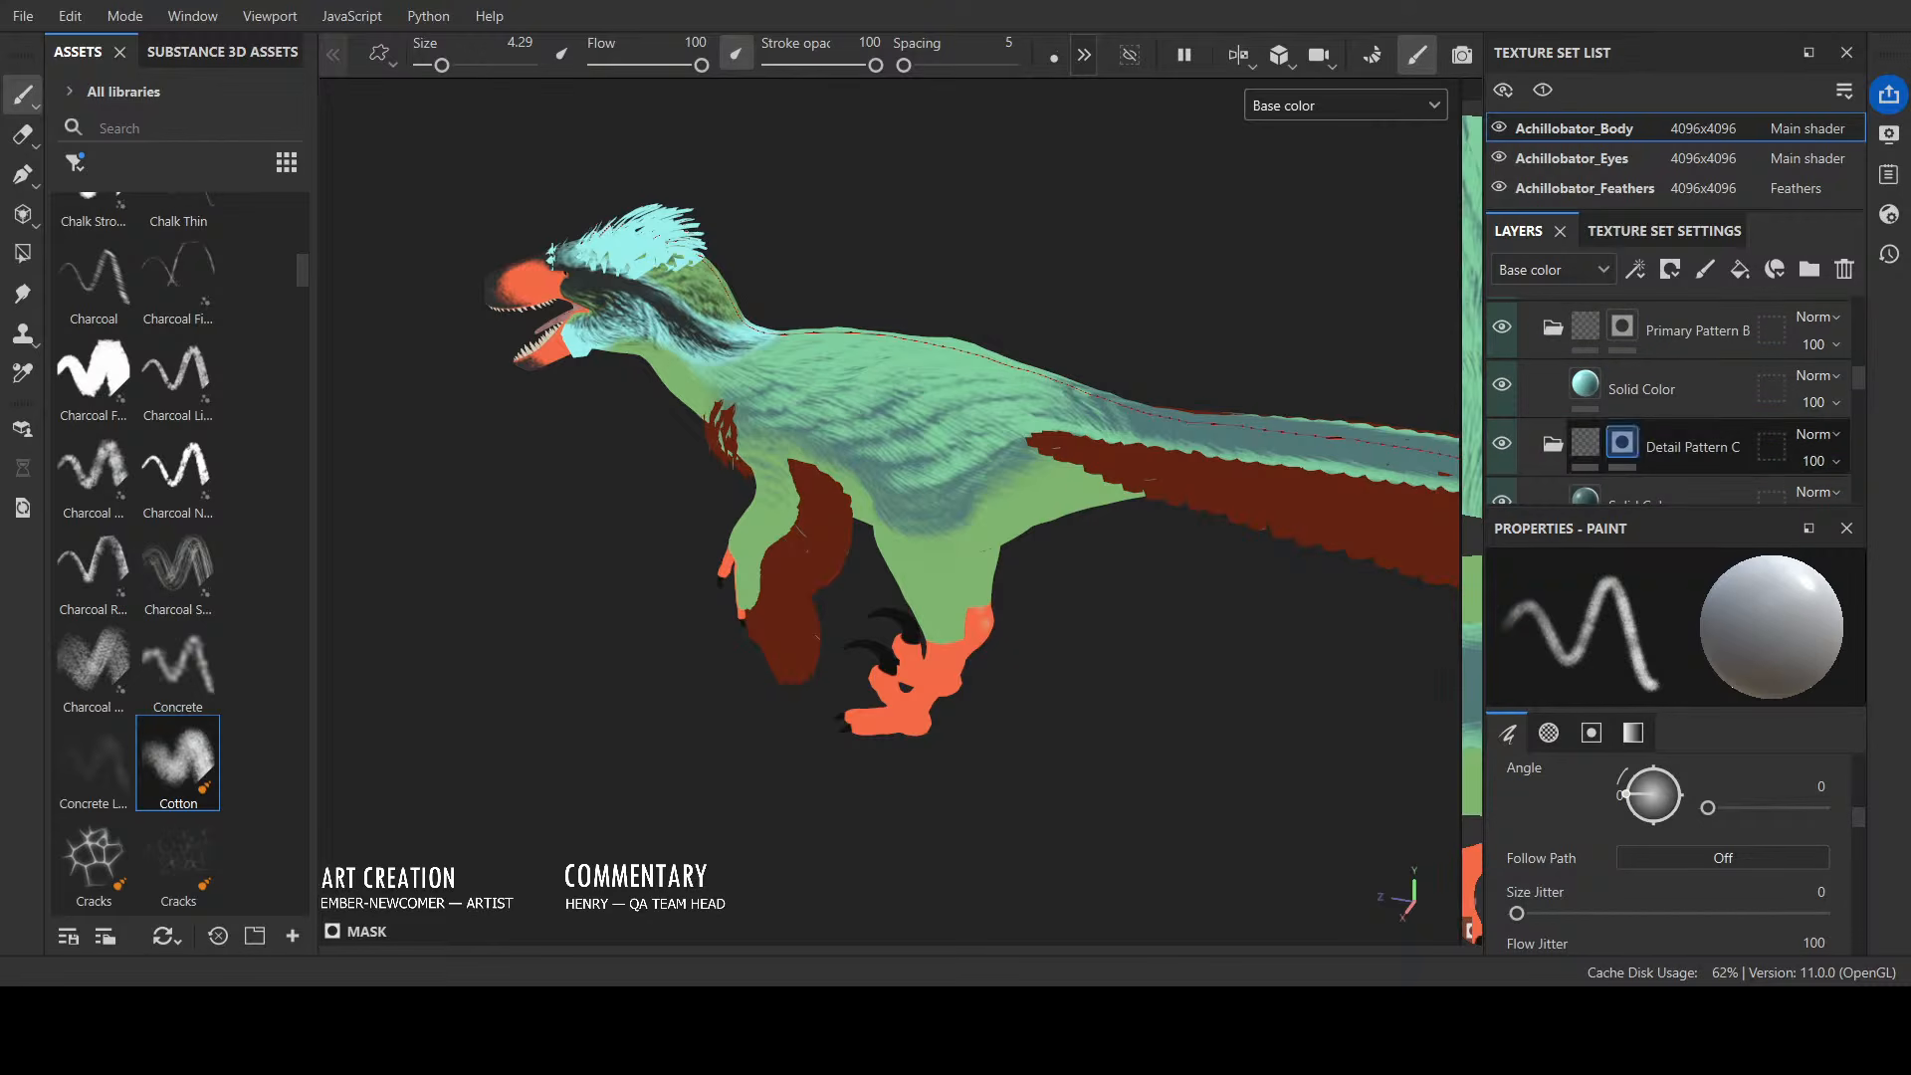
click(1622, 326)
scroll(951, 356, up, 2)
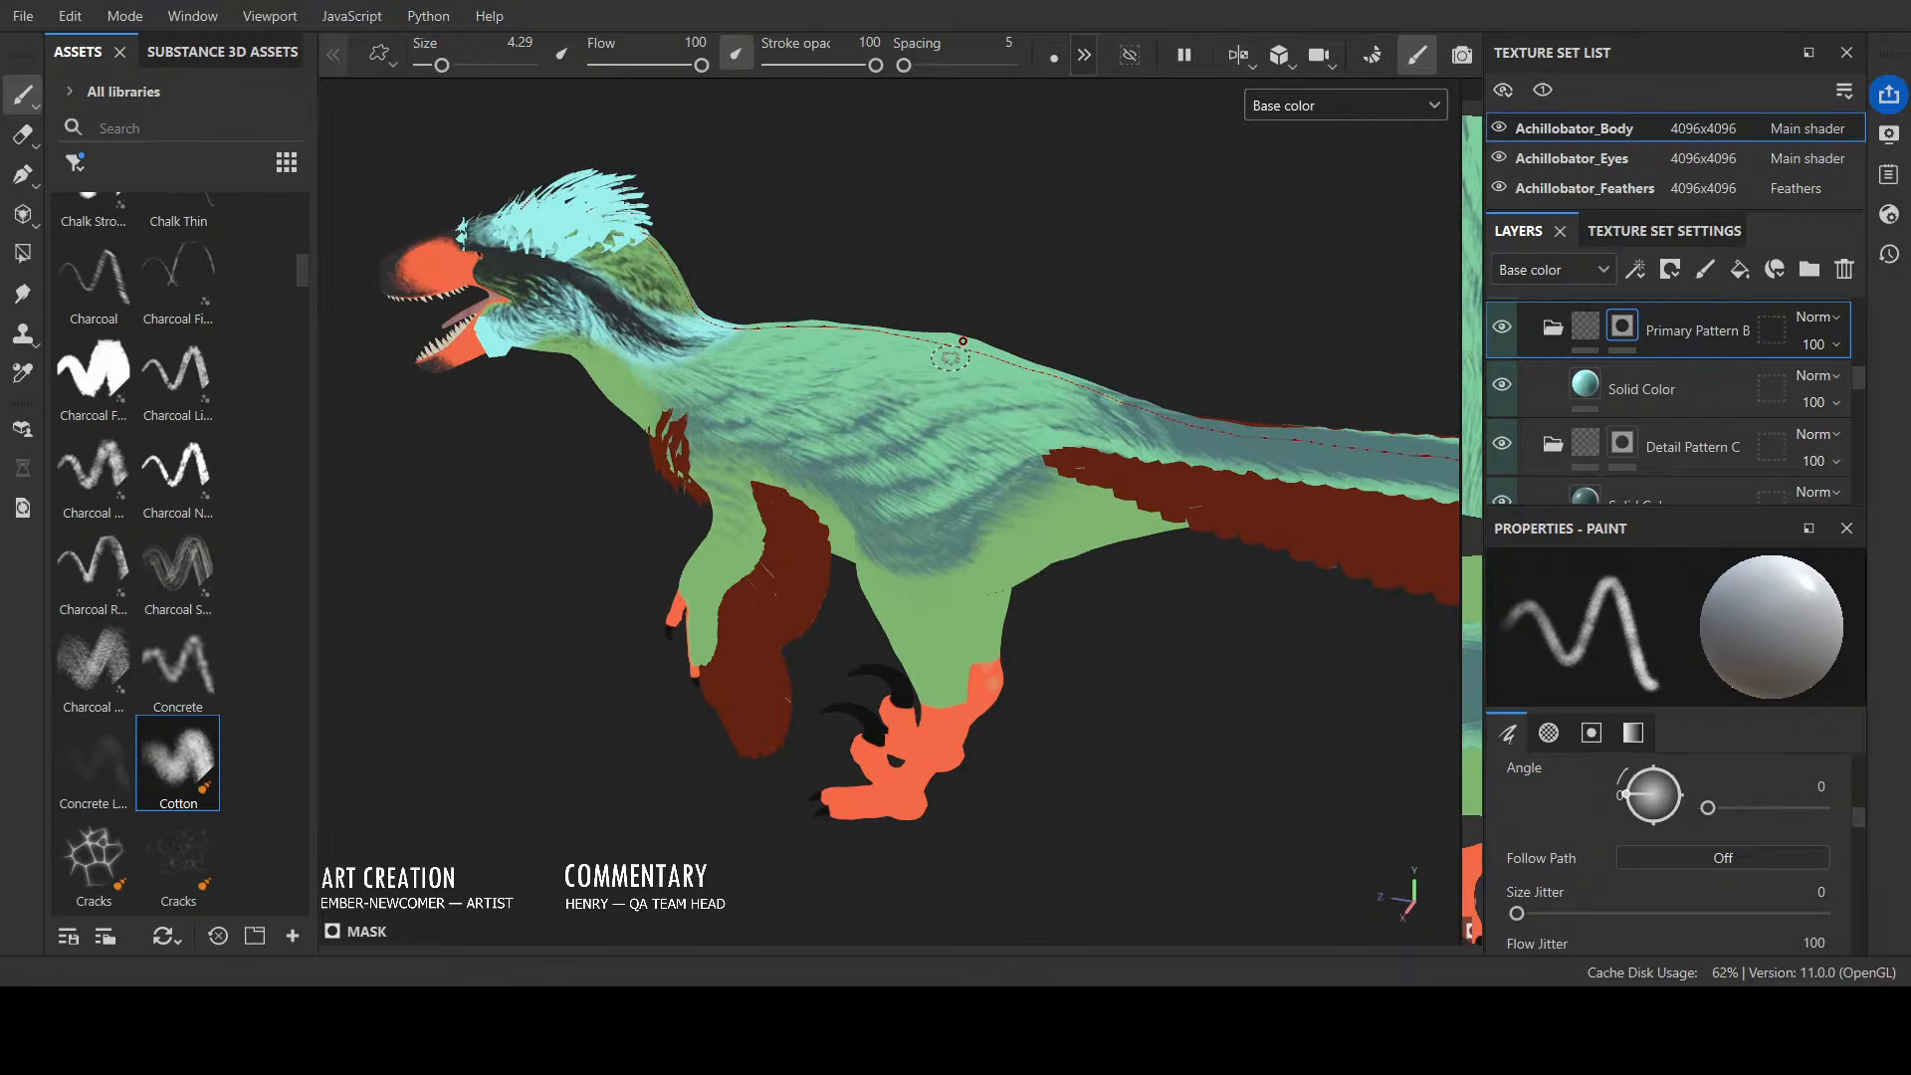
scroll(950, 356, up, 1)
alt+drag(929, 272, 826, 288)
alt+middle_drag(857, 268, 978, 384)
scroll(978, 348, up, 1)
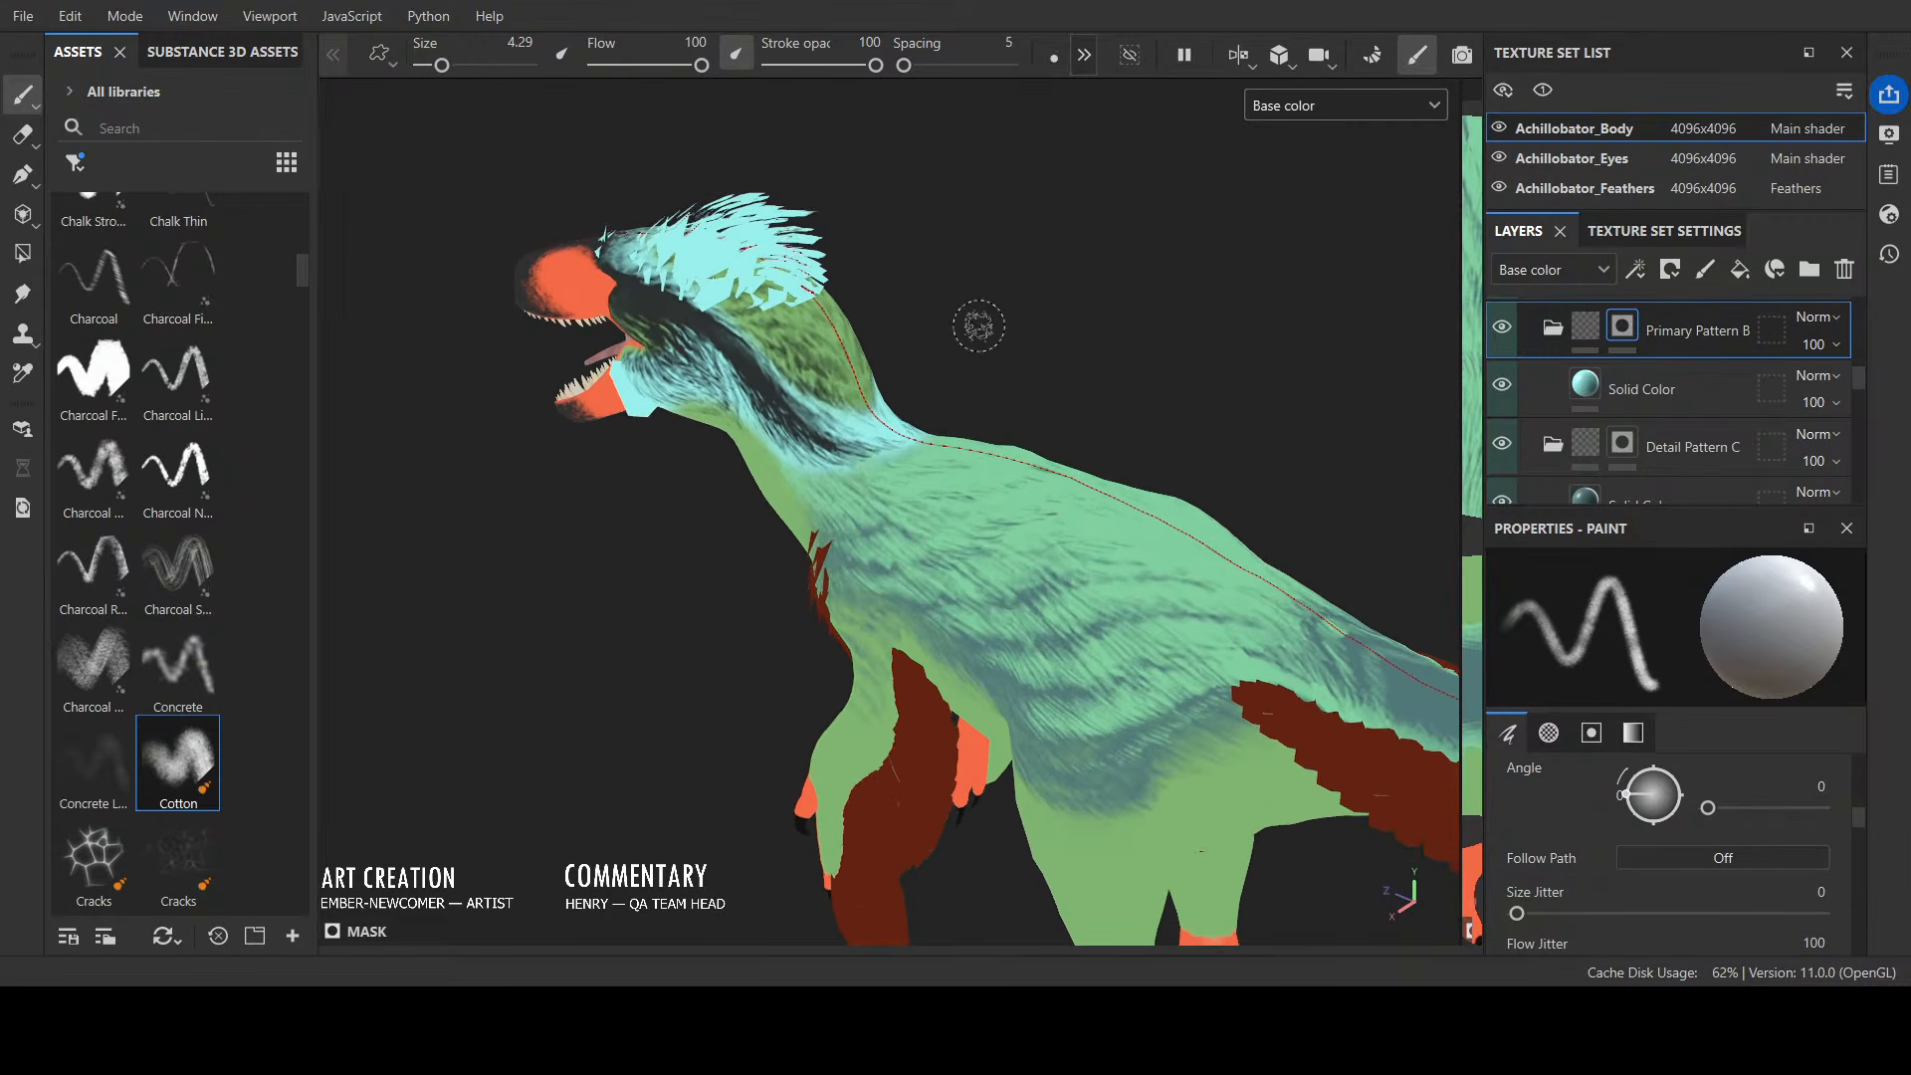
scroll(978, 325, up, 1)
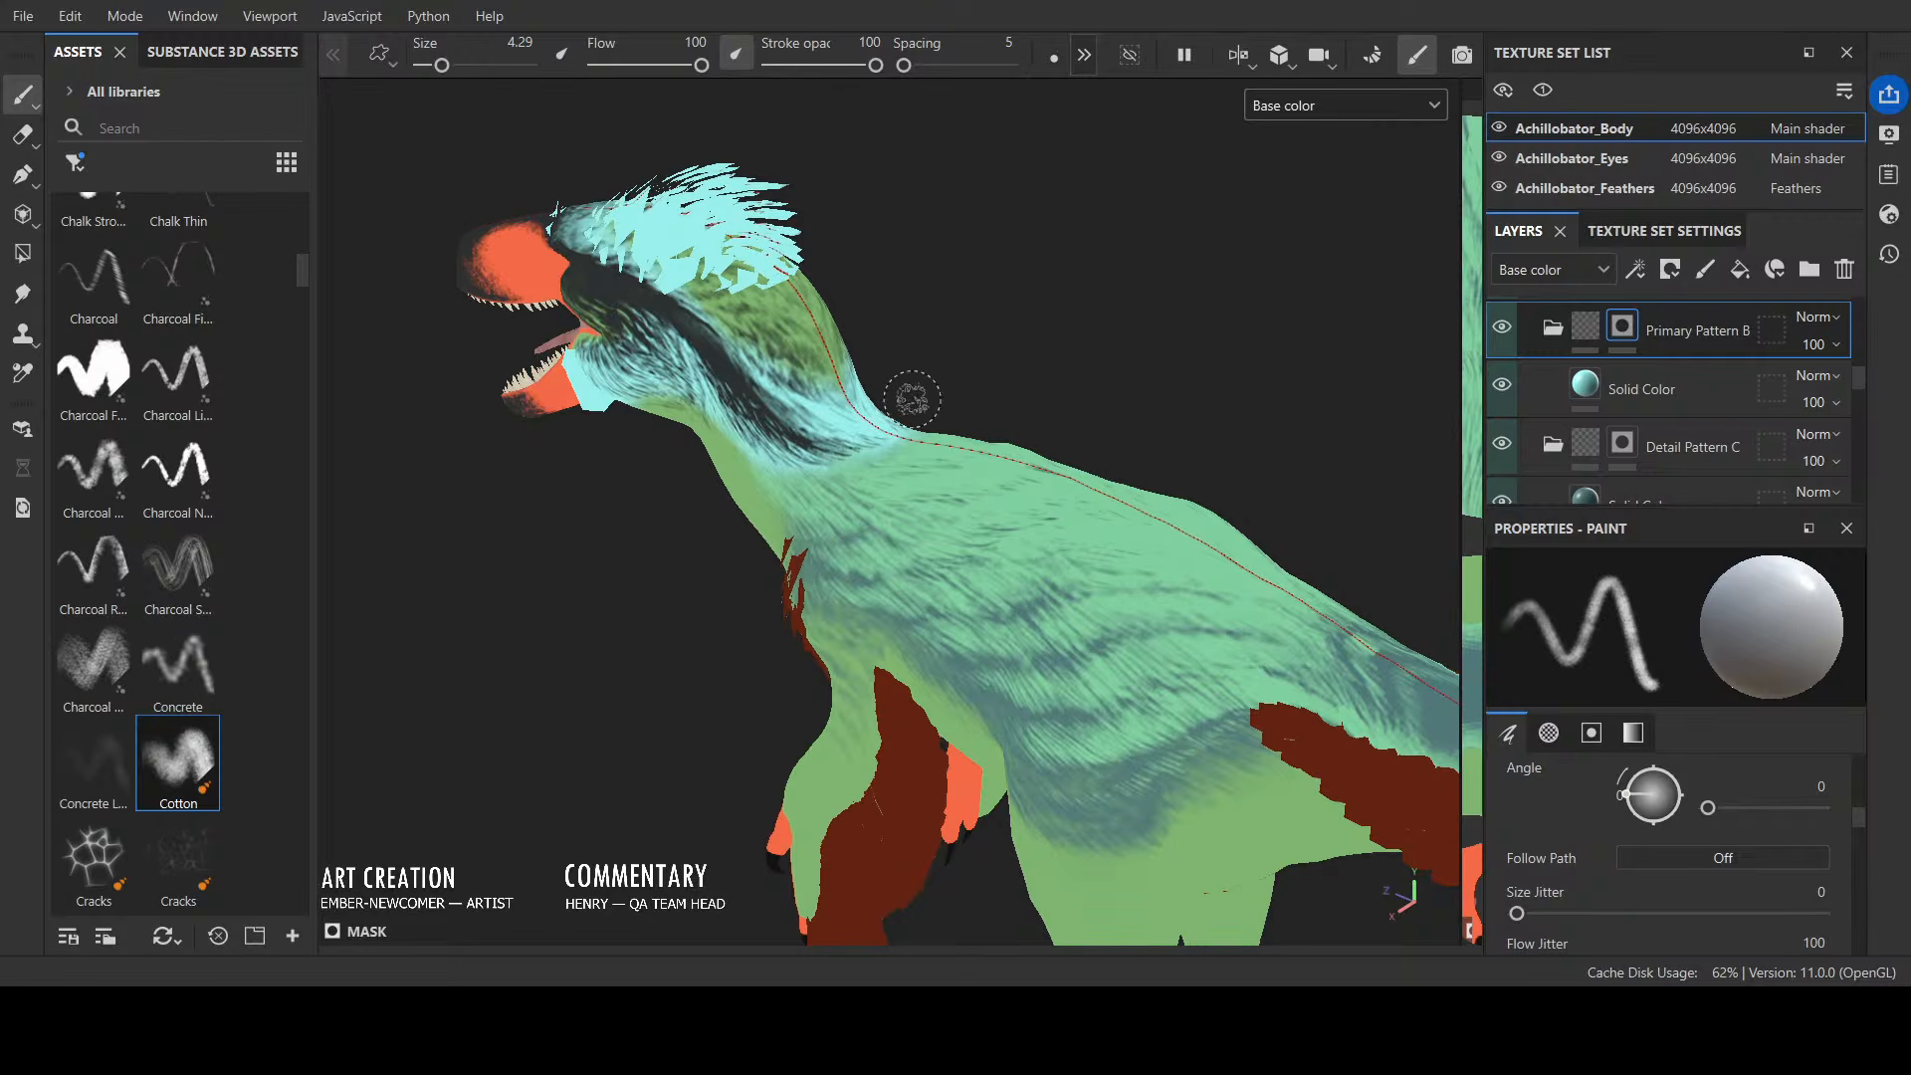
alt+drag(911, 398, 1178, 430)
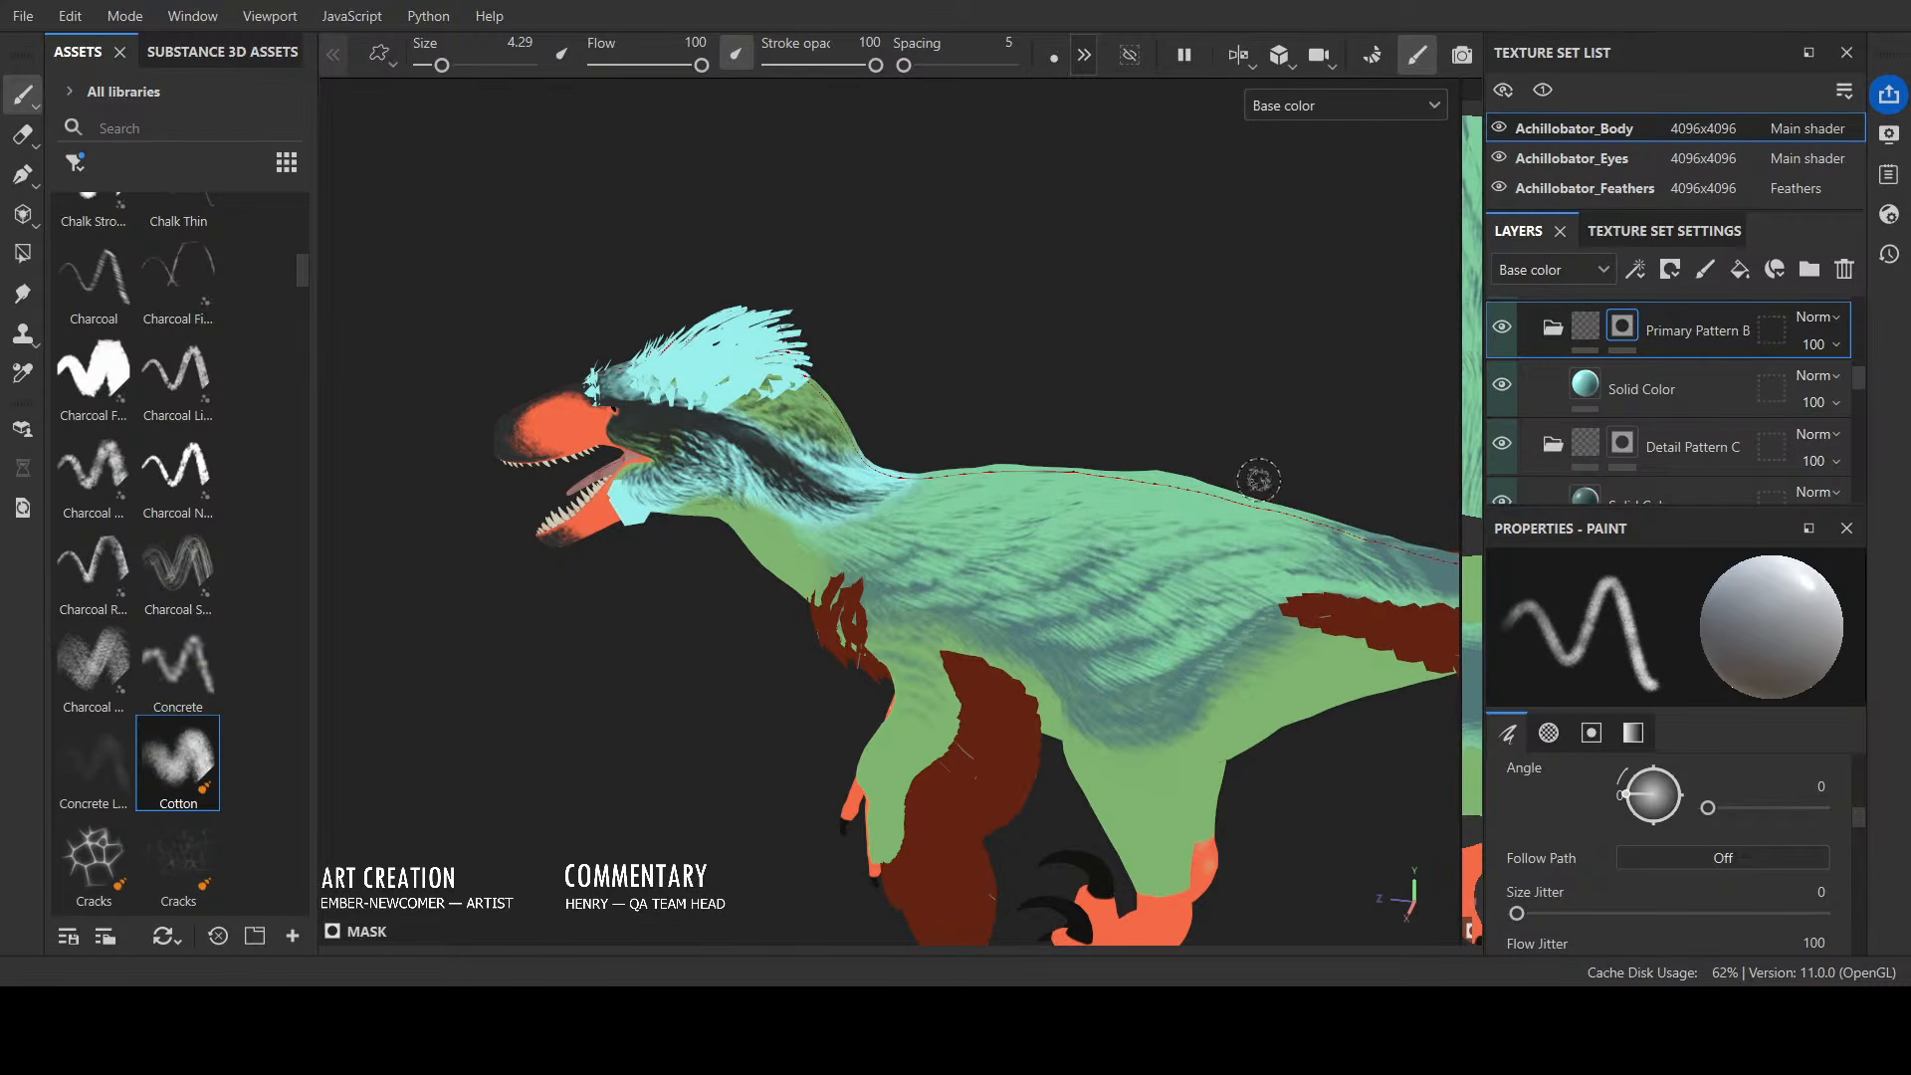
scroll(1040, 373, up, 2)
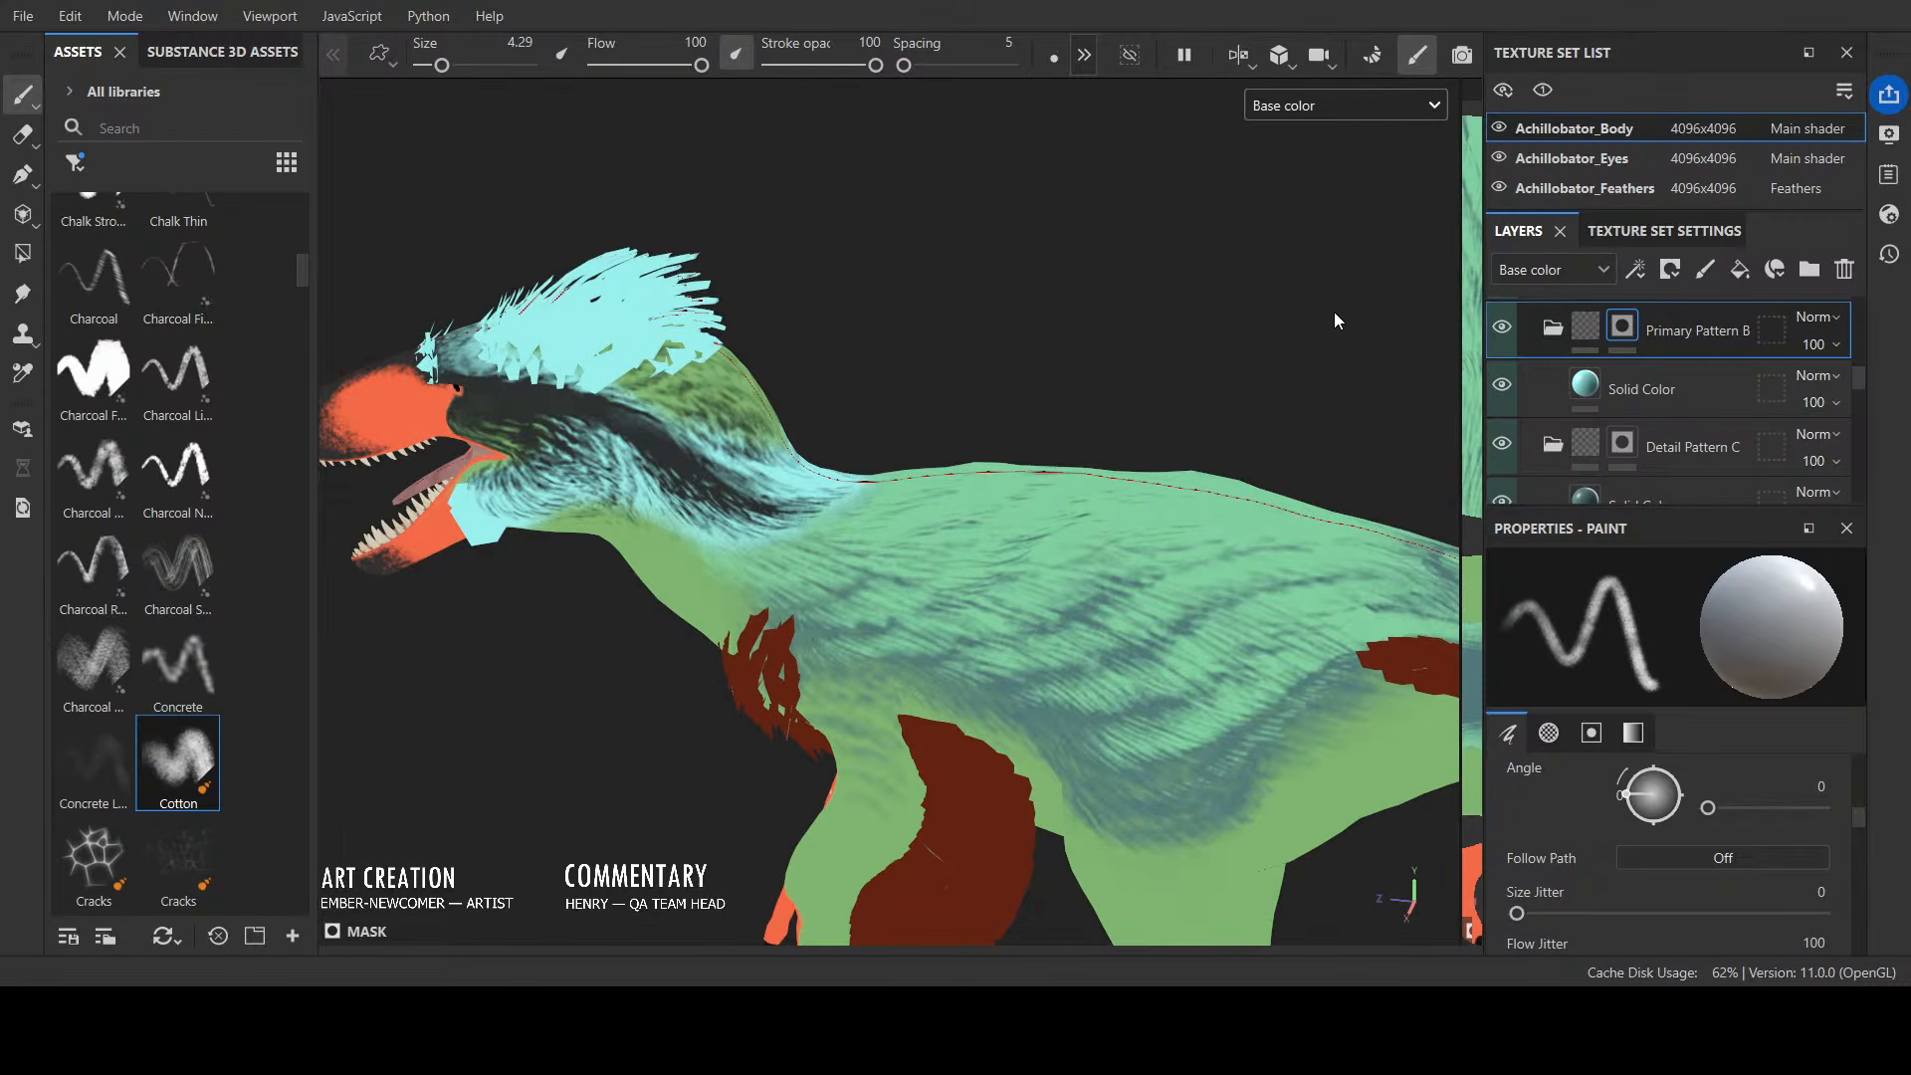
Step: In the Primary Pattern B mask view, paint fine feathered streaks around the dark nape patch's lower edge at brush size 0.44
key(c)
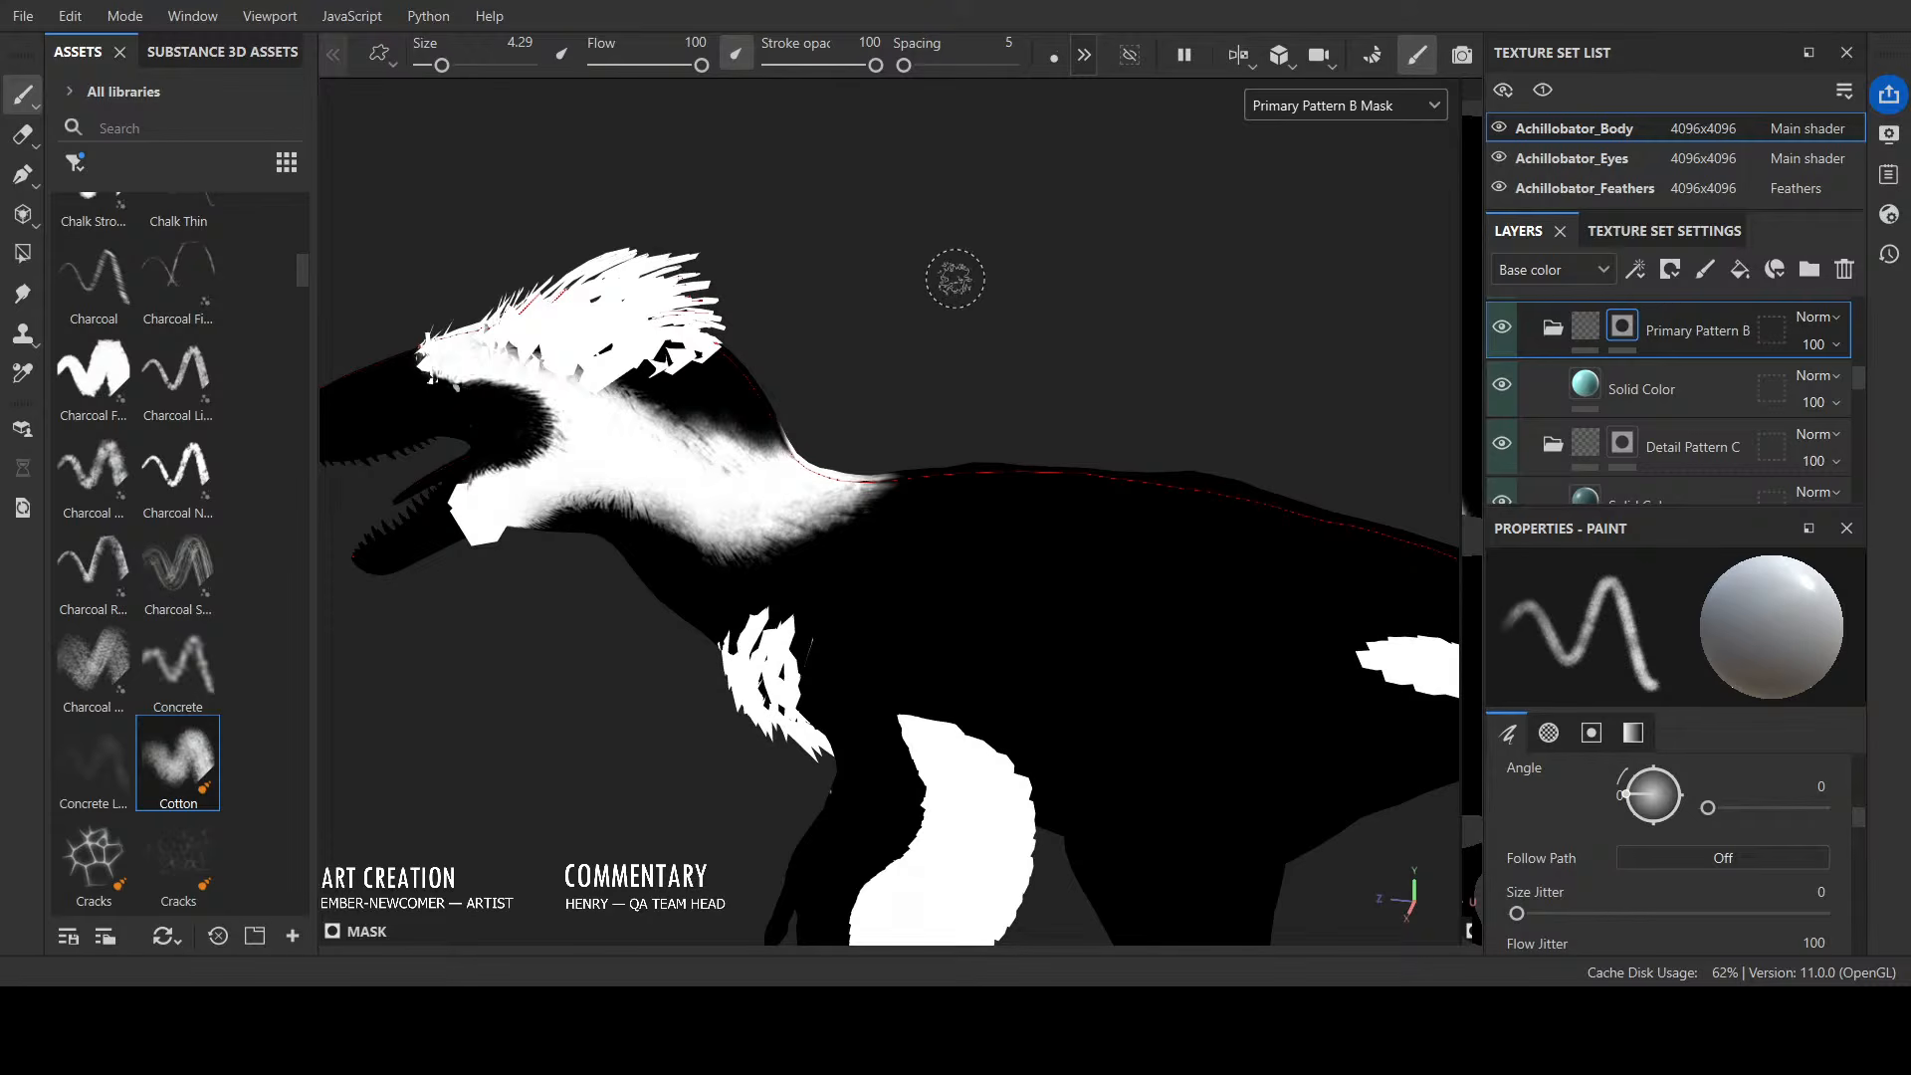
ctrl+right_drag(955, 278, 796, 277)
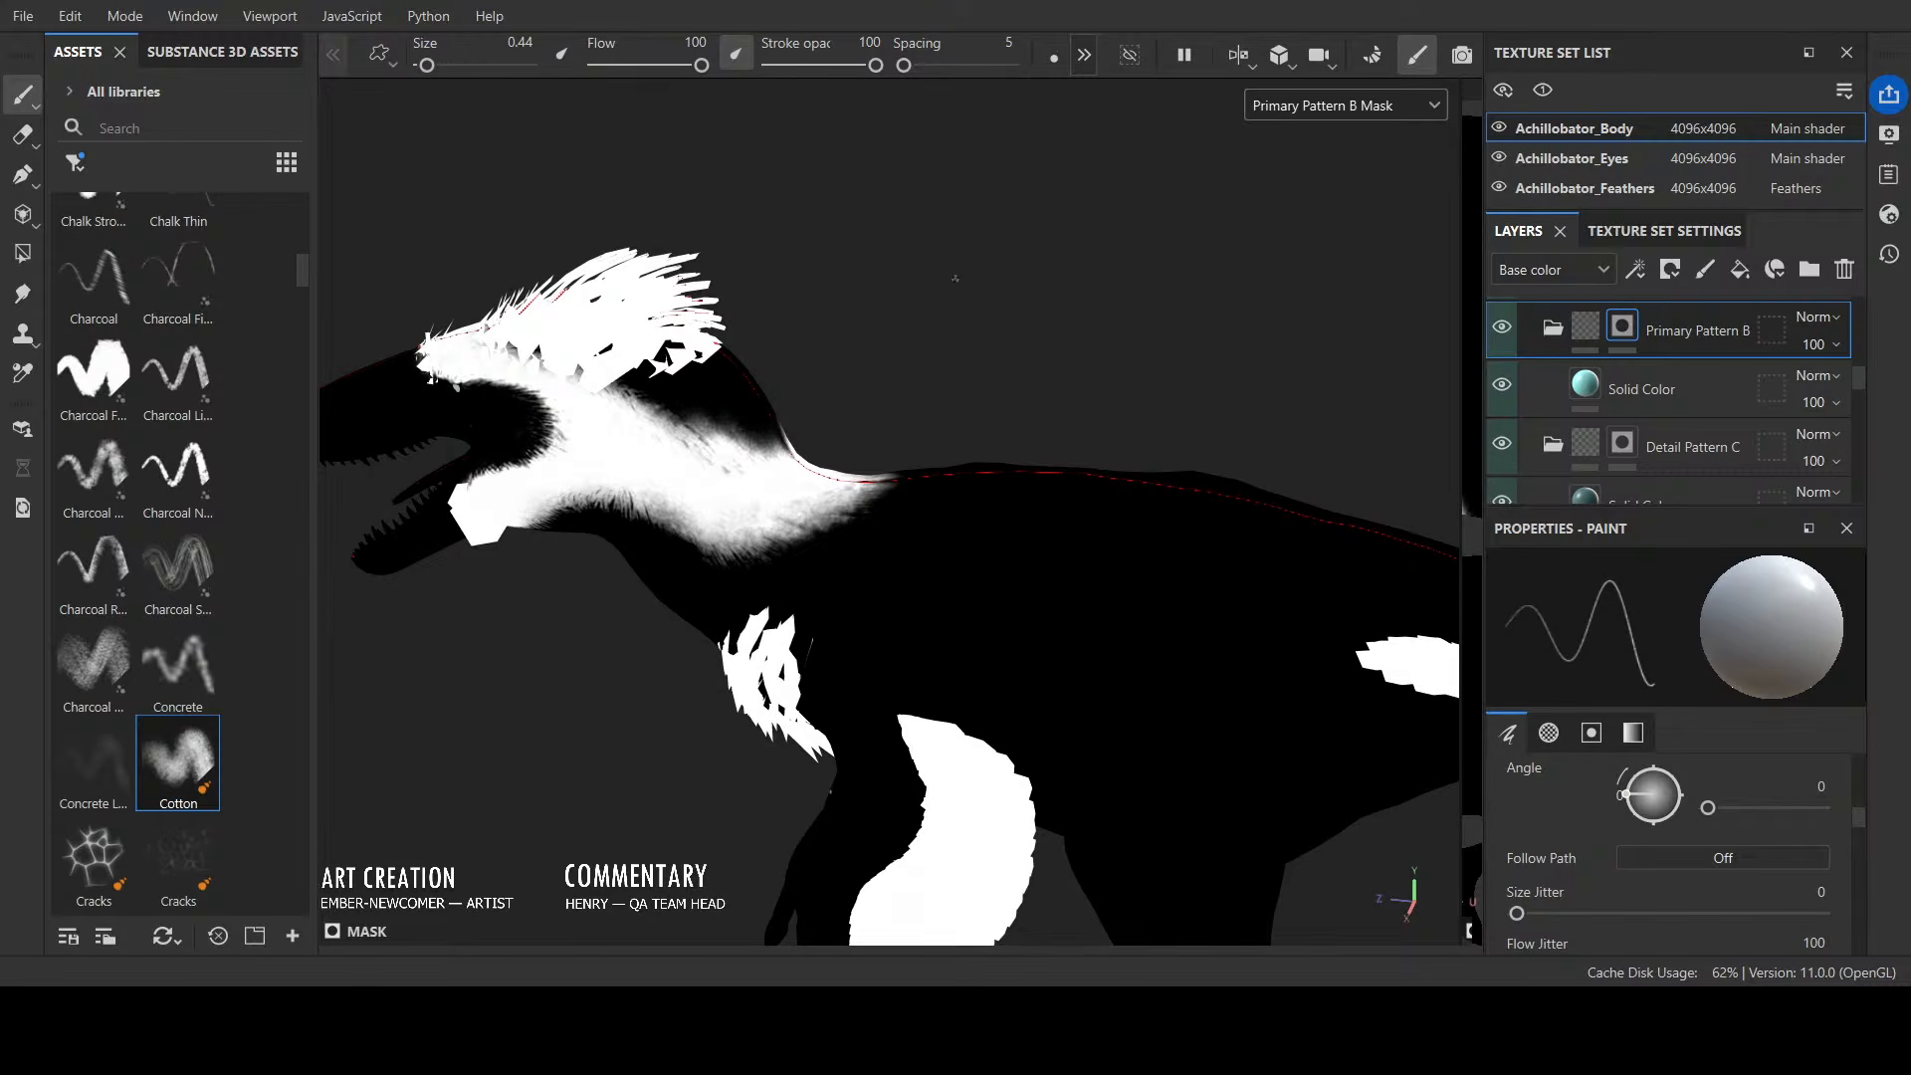
mouse_move(701, 444)
mouse_down()
mouse_move(689, 418)
mouse_move(768, 444)
mouse_move(686, 424)
mouse_move(705, 432)
mouse_up()
mouse_move(755, 456)
mouse_down()
mouse_move(723, 431)
mouse_move(756, 448)
mouse_up()
alt+drag(981, 307, 618, 278)
drag(1051, 396, 1025, 374)
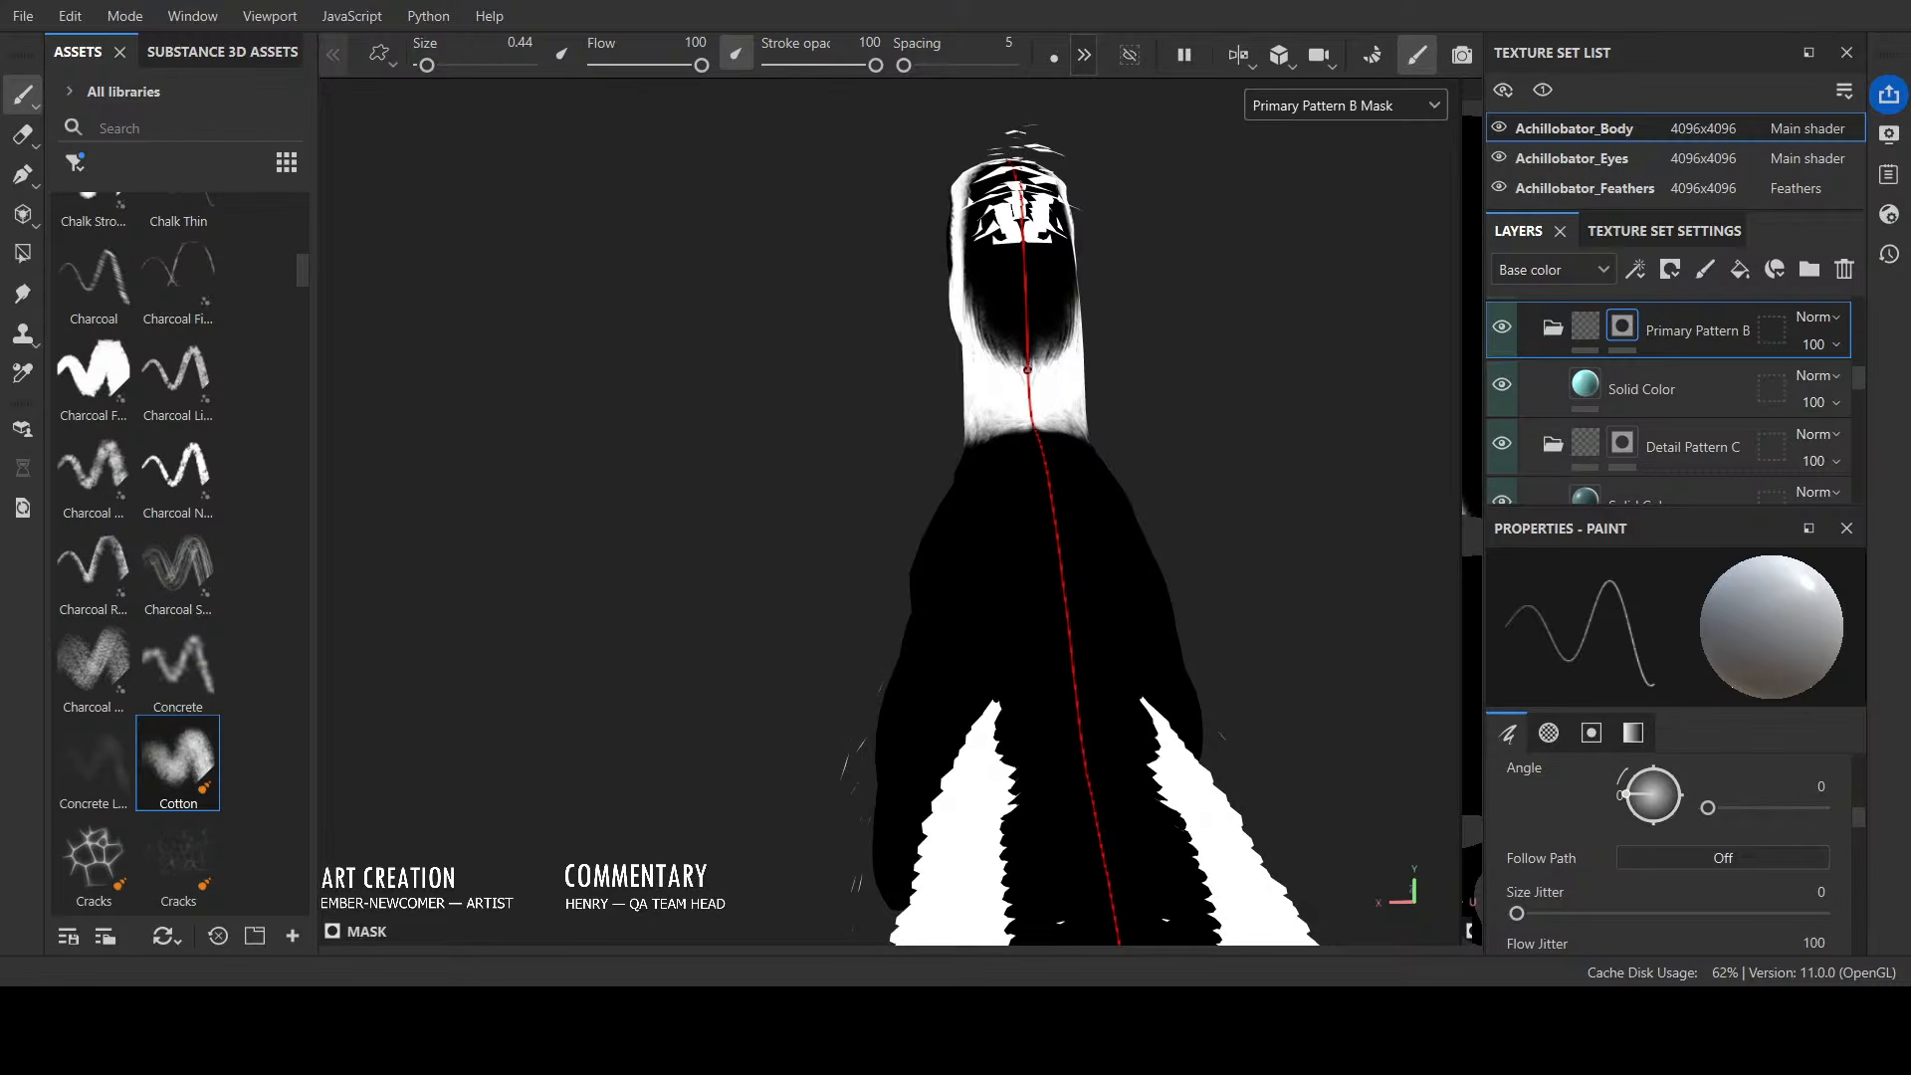
mouse_move(1045, 346)
mouse_down()
mouse_move(1041, 370)
mouse_move(987, 338)
mouse_move(1077, 324)
mouse_move(1065, 366)
mouse_up()
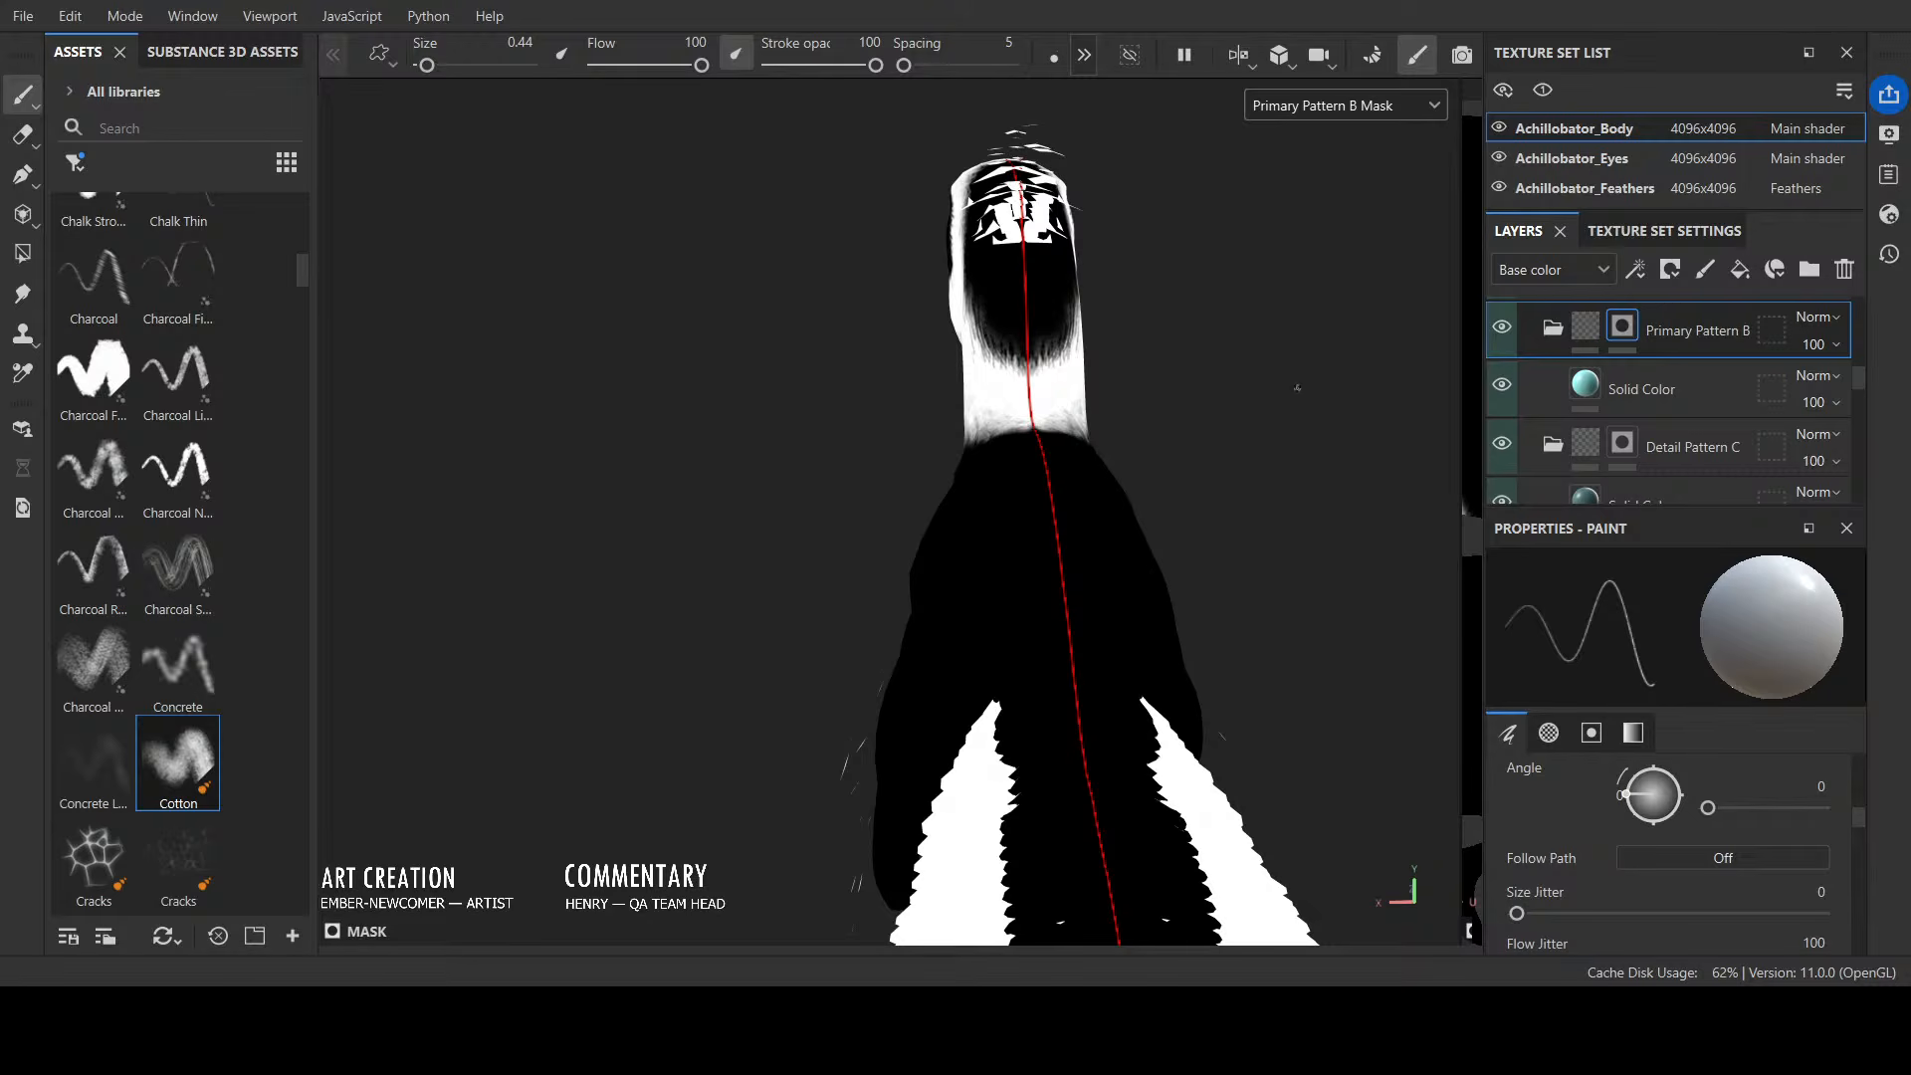
Step: Select the Primary Pattern A mask and examine its streaks over the back, flank and hips in the mask view
click(1306, 302)
alt+drag(704, 563, 1069, 370)
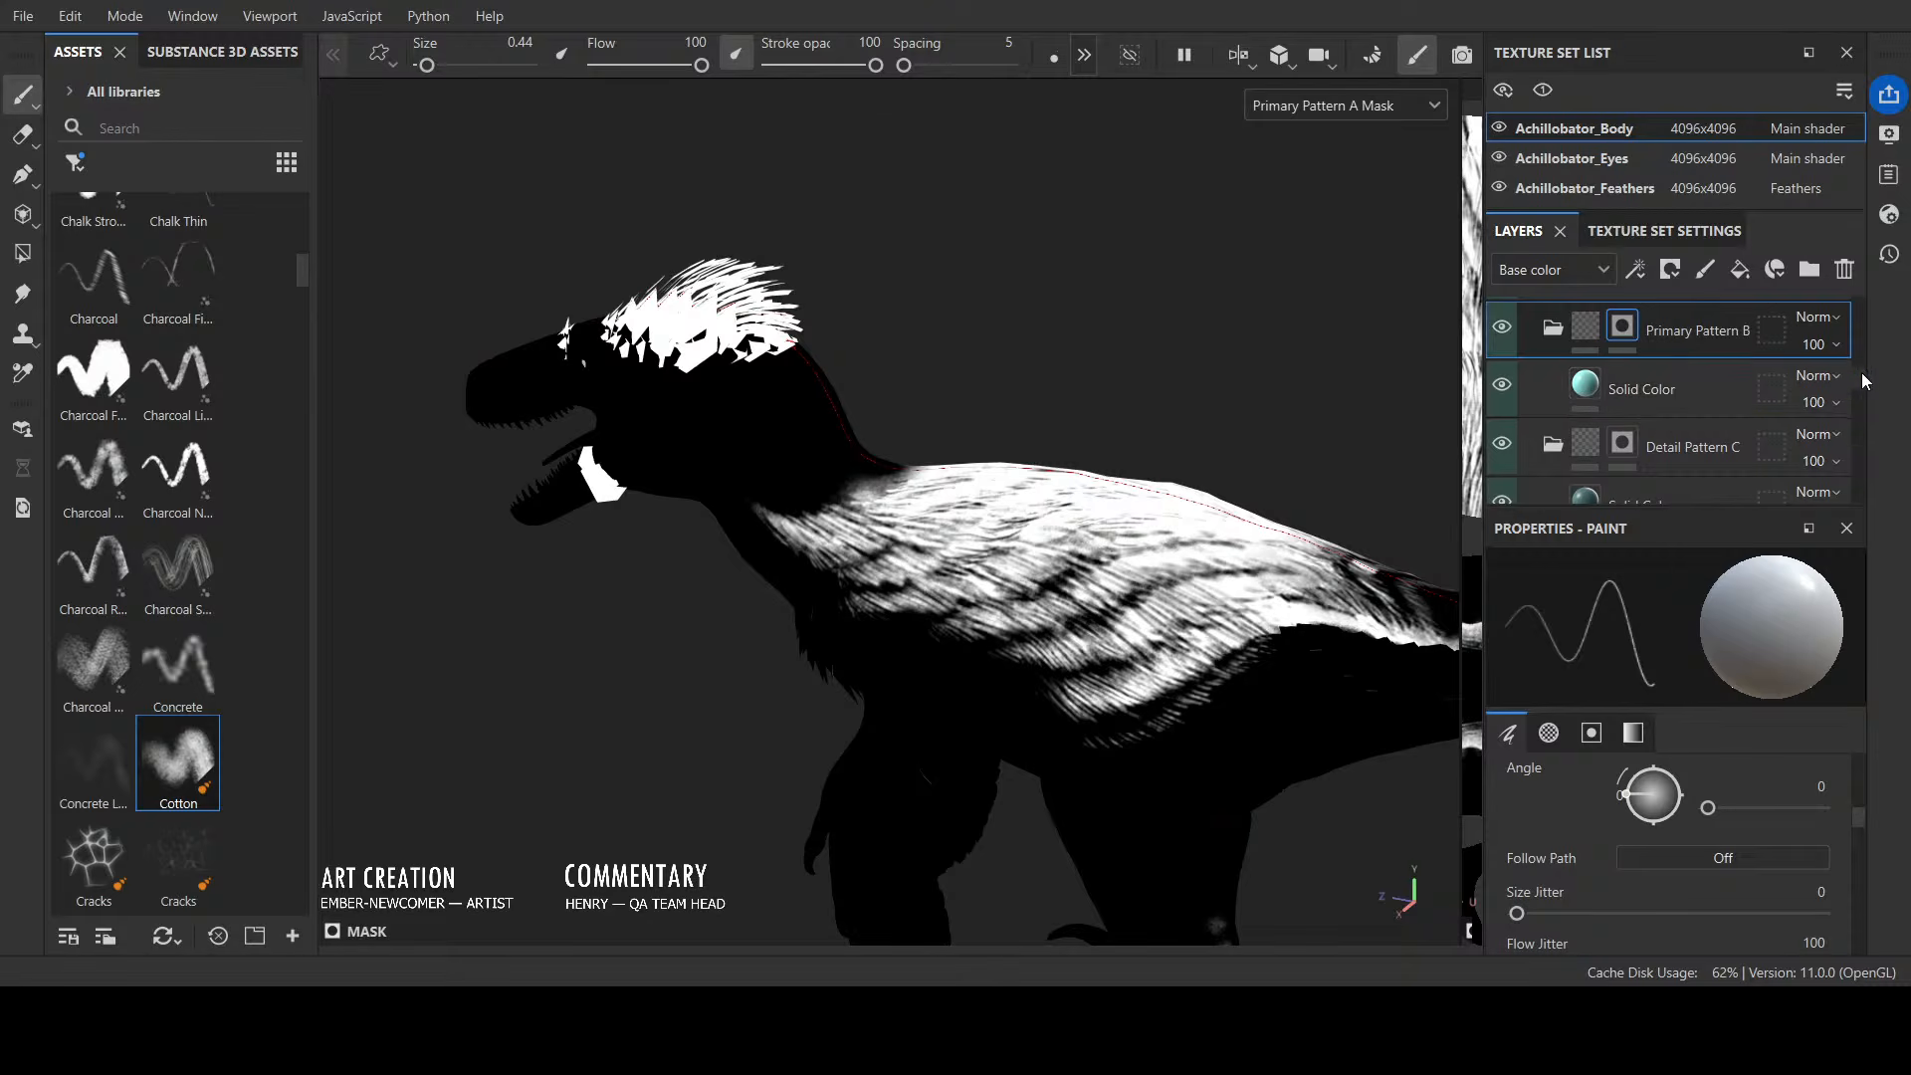
drag(1862, 378, 1857, 365)
click(1621, 361)
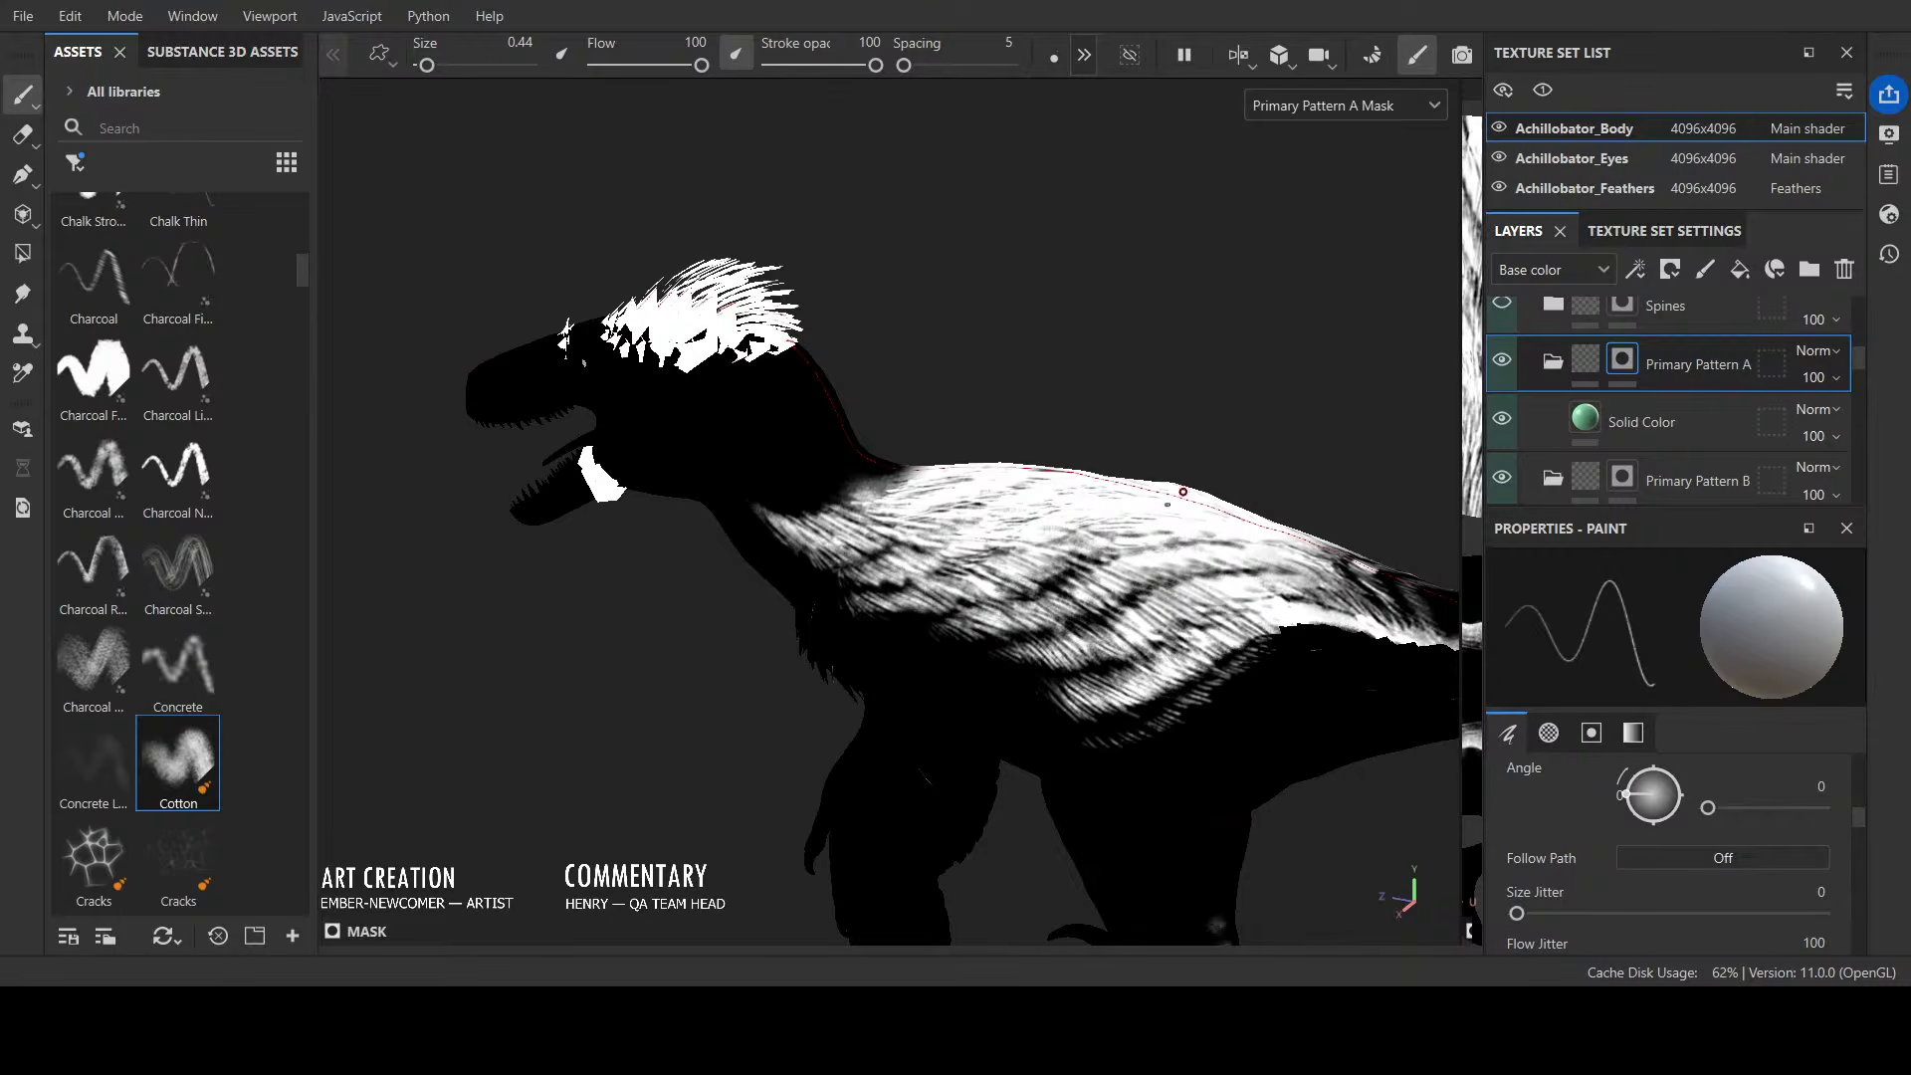
alt+drag(1183, 493, 1172, 564)
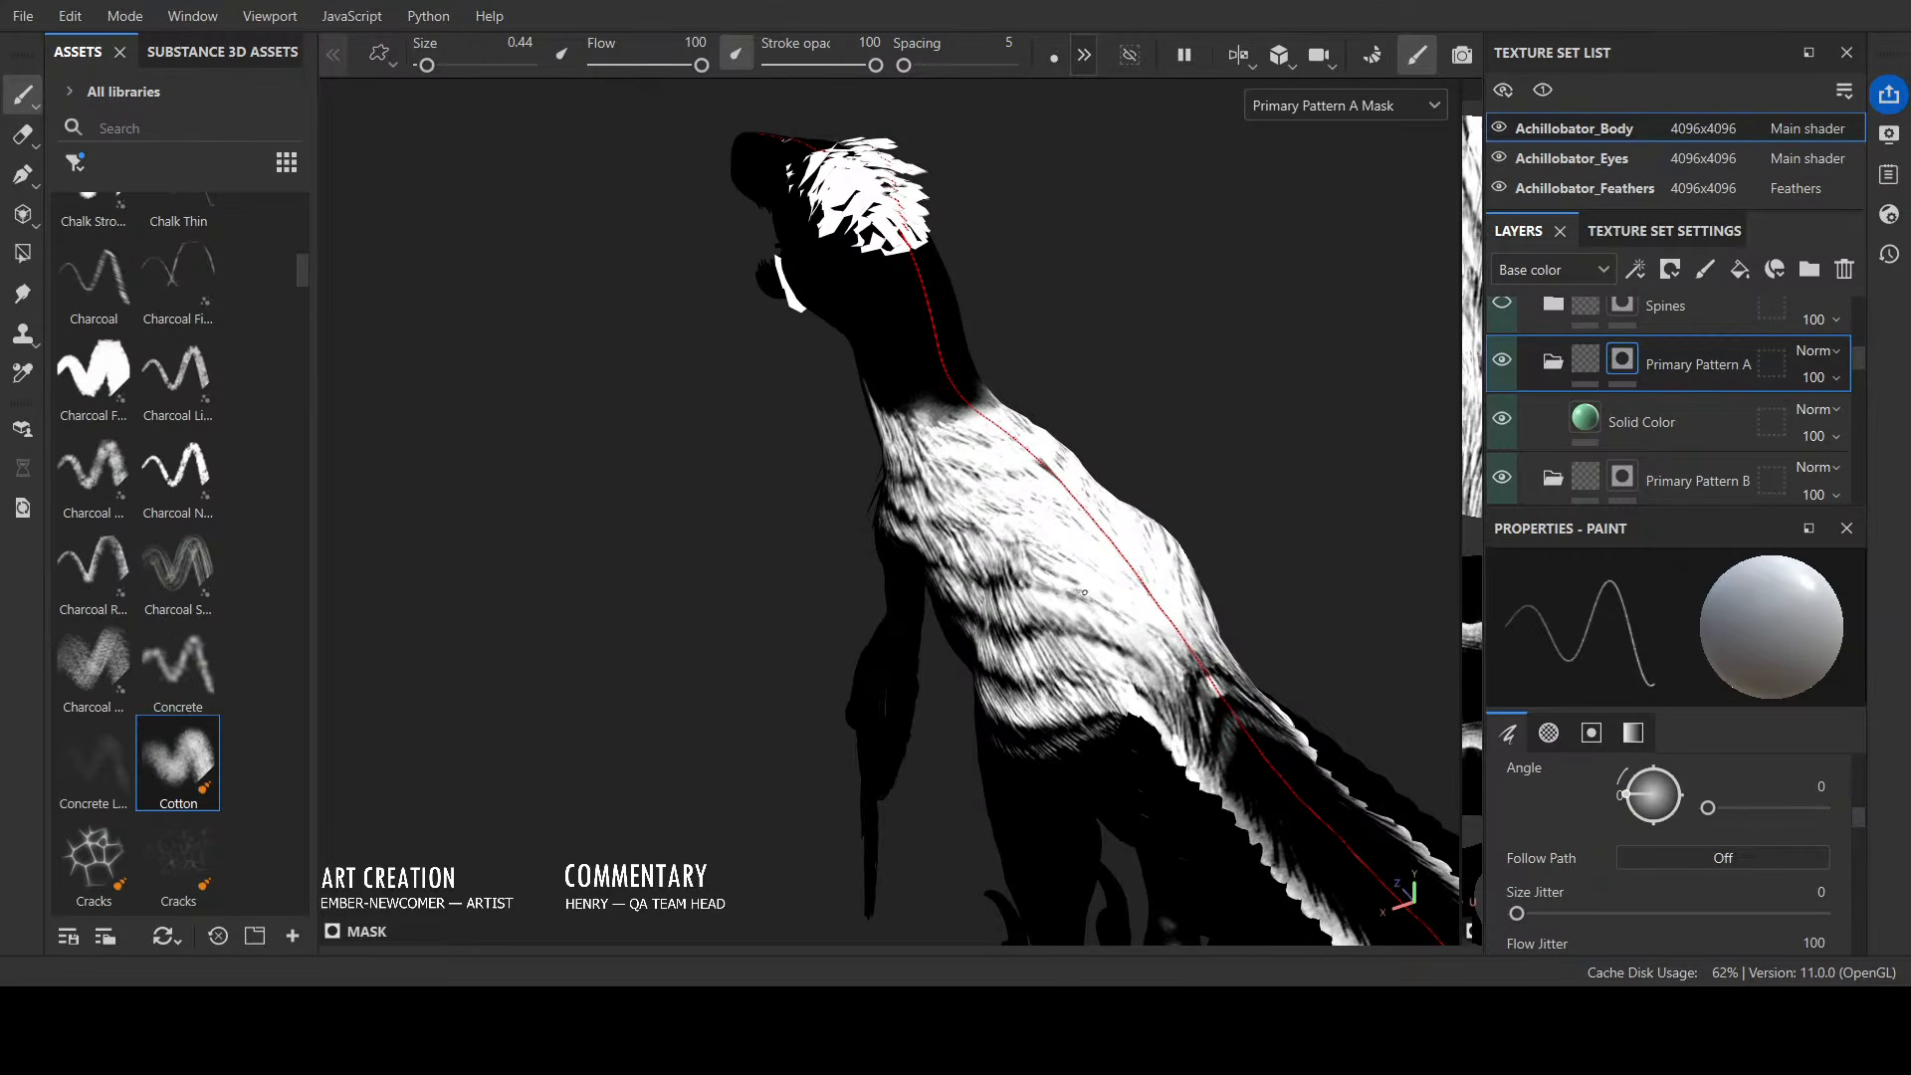
mouse_move(1153, 663)
mouse_down()
mouse_move(1169, 678)
mouse_move(1268, 471)
mouse_up()
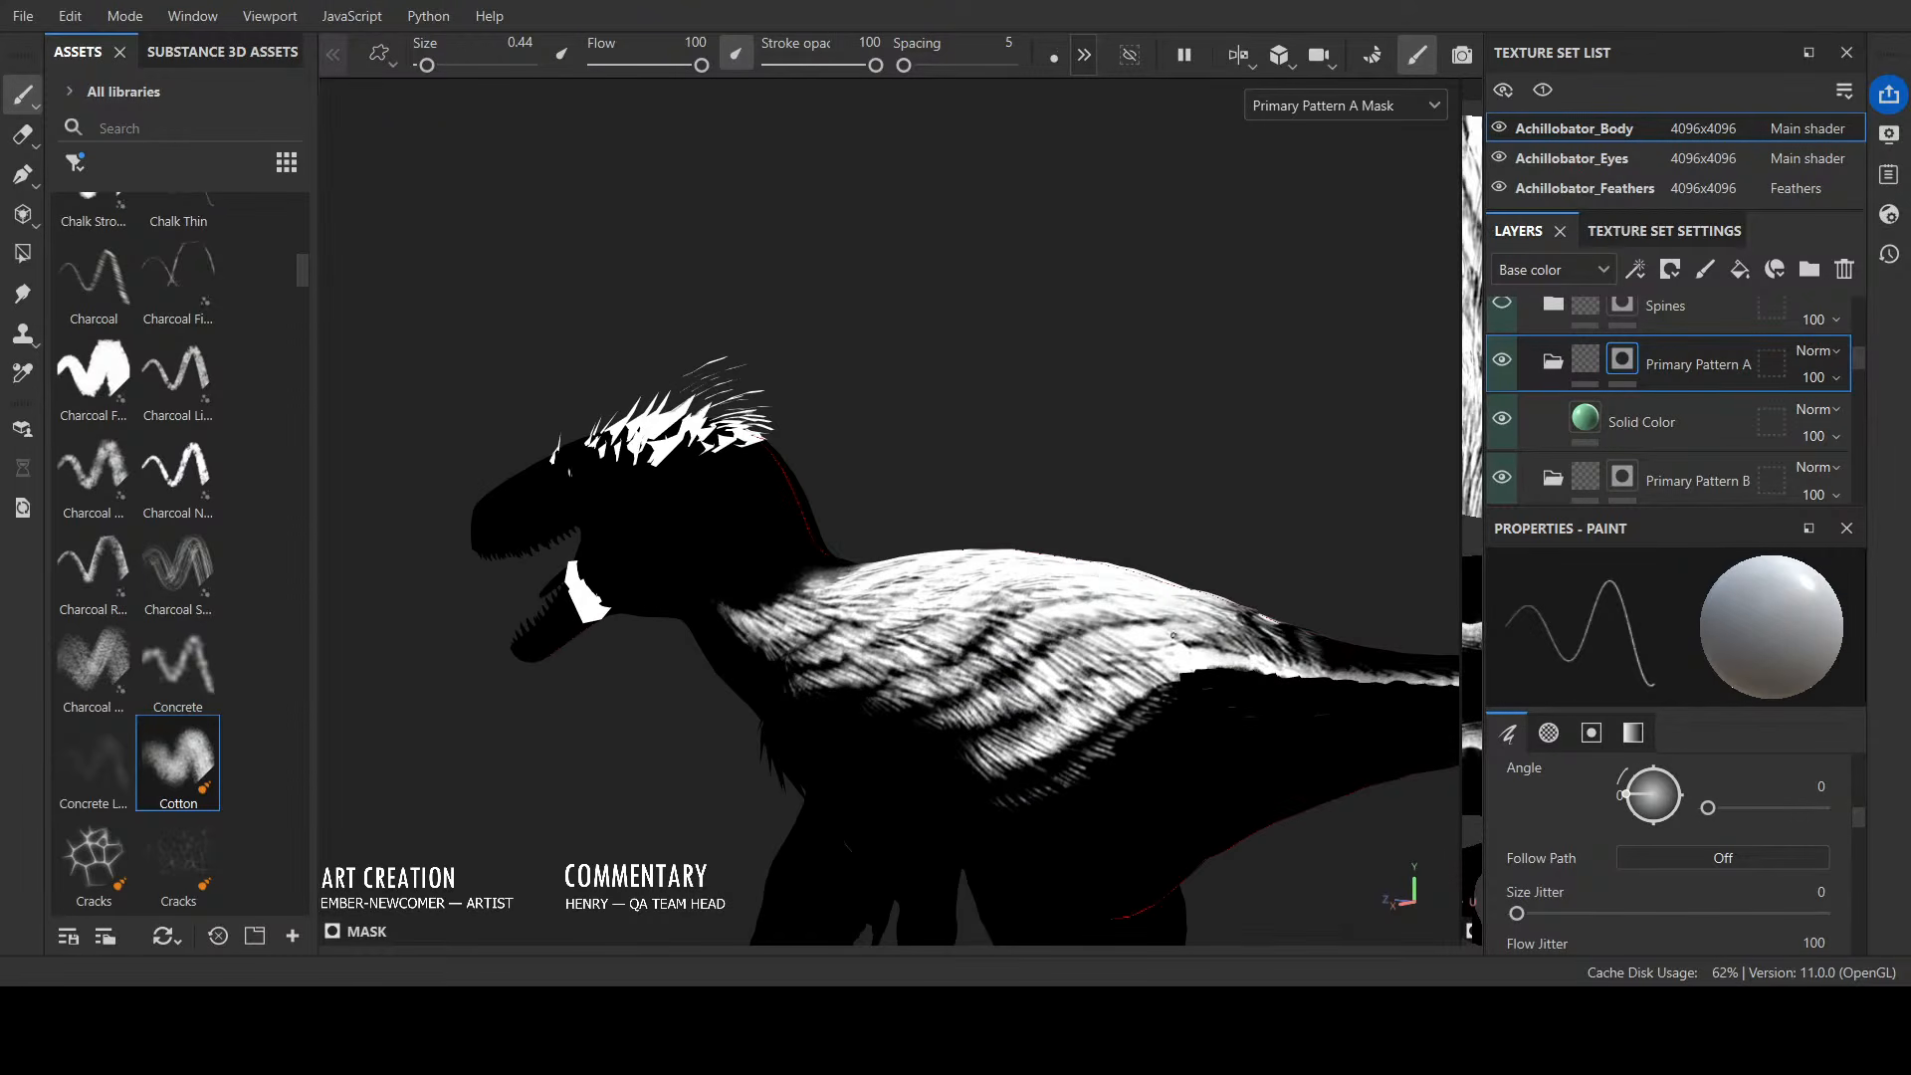
mouse_move(1173, 635)
mouse_down()
mouse_move(1234, 627)
mouse_move(1138, 601)
mouse_move(1183, 470)
mouse_move(895, 538)
mouse_move(1233, 529)
mouse_move(1319, 413)
mouse_up()
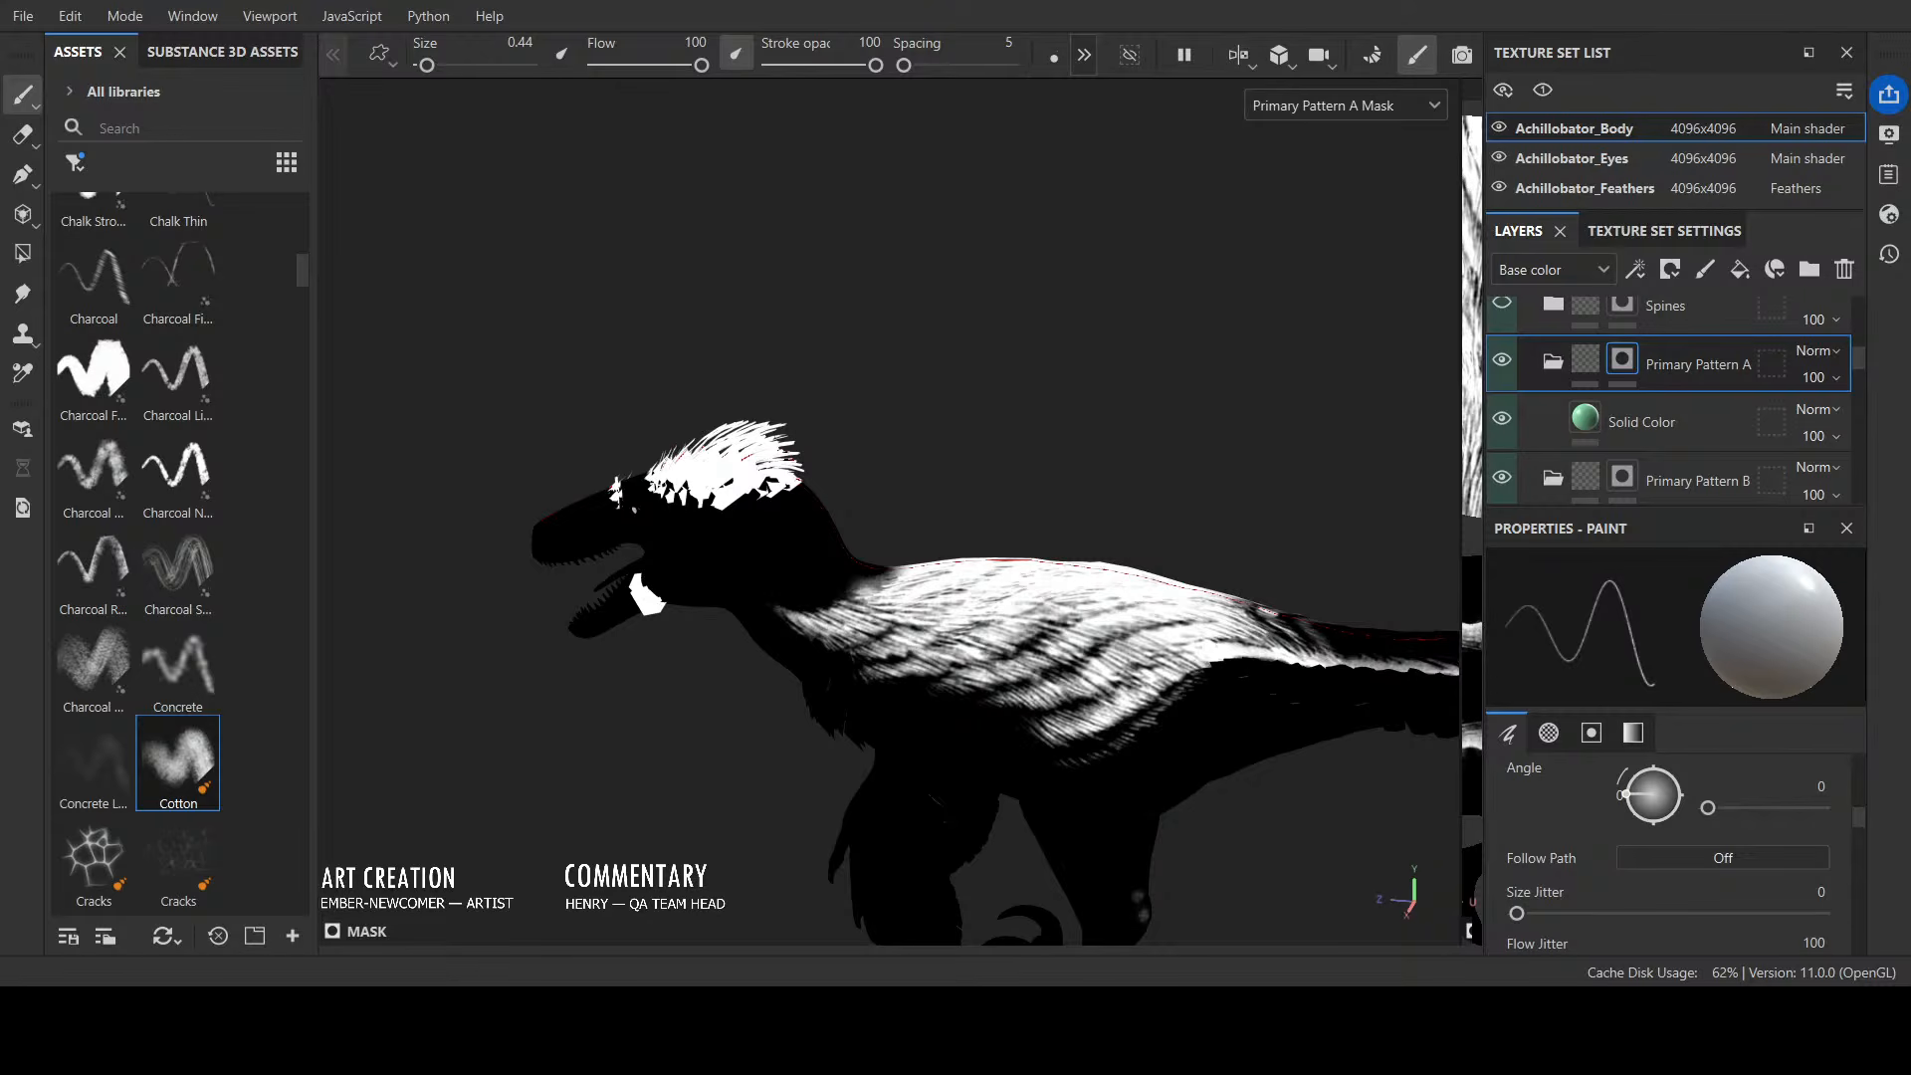
Step: In the Primary Pattern A mask, paint fine streaks beside the spine line at the tail base at brush size 0.44
scroll(1065, 606, up, 3)
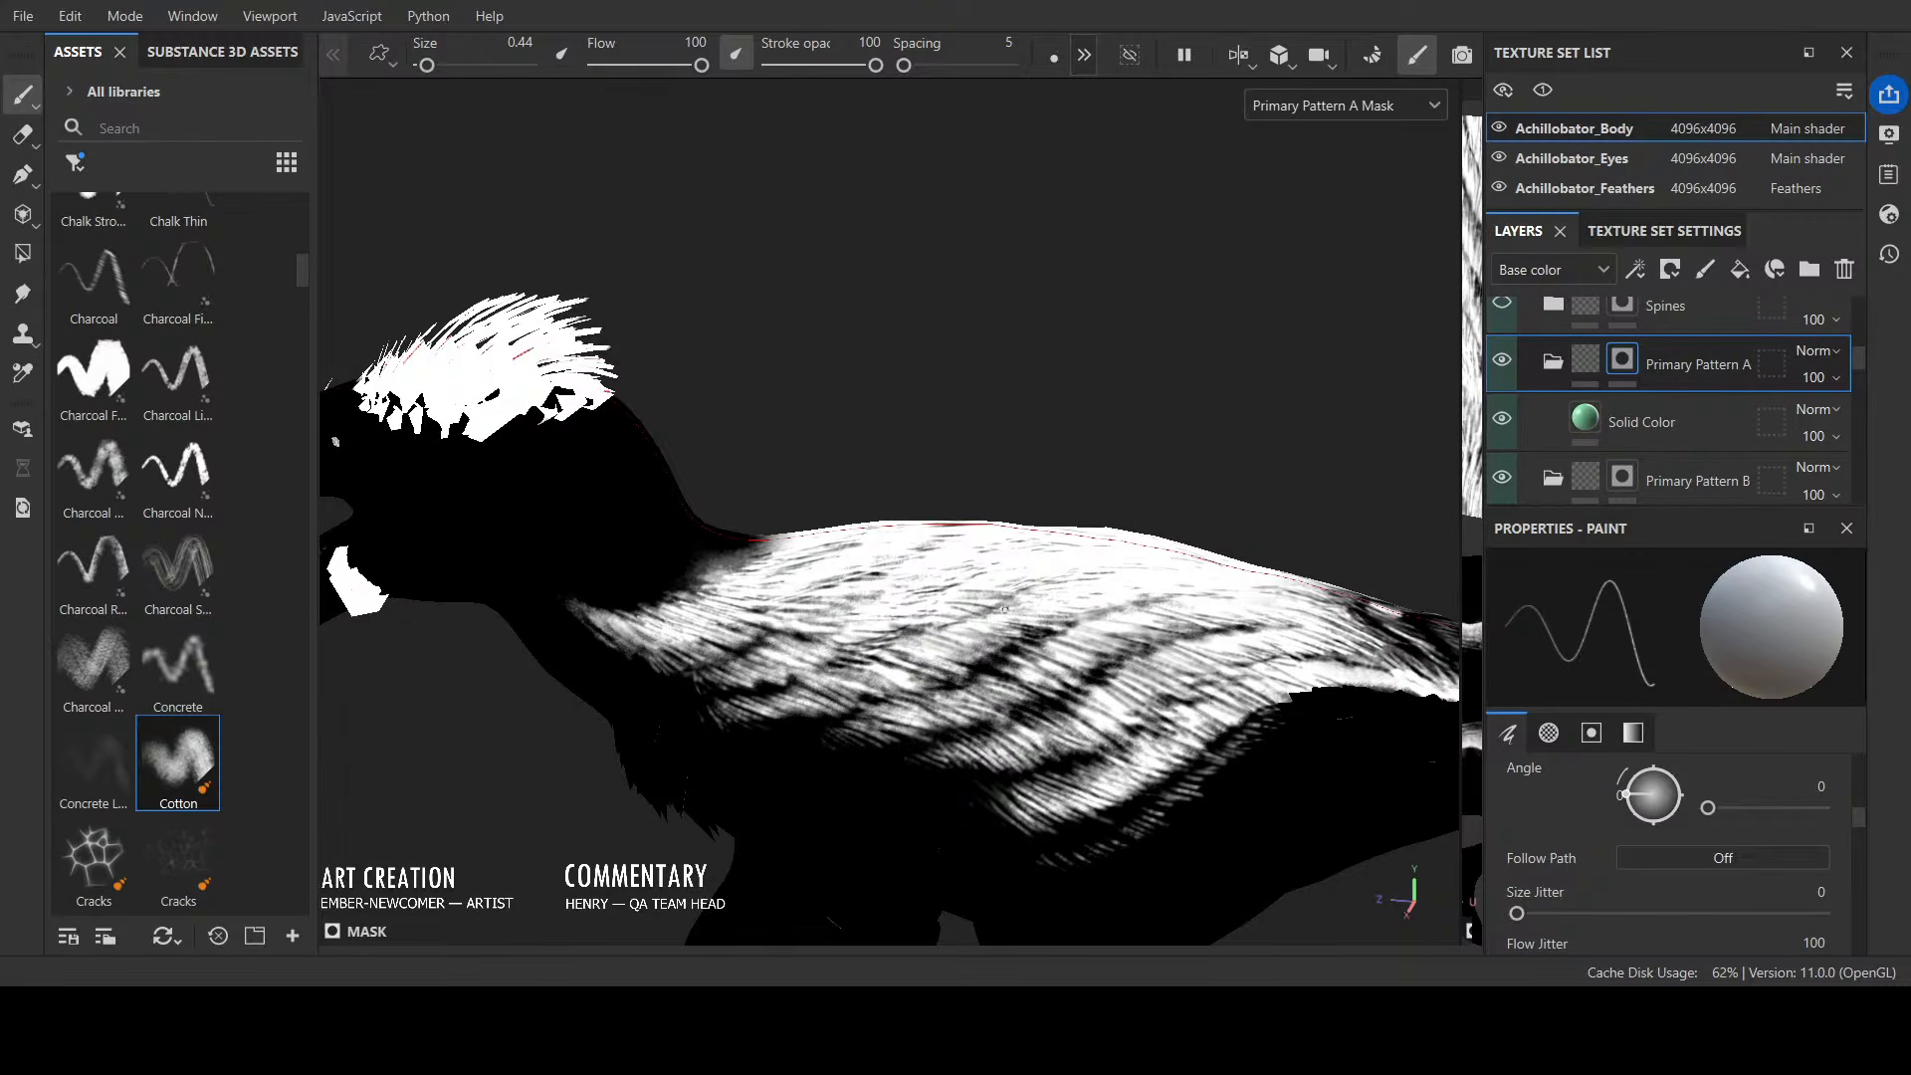
alt+drag(995, 611, 1269, 611)
scroll(1122, 516, down, 2)
alt+middle_drag(1268, 611, 920, 366)
alt+drag(881, 556, 683, 830)
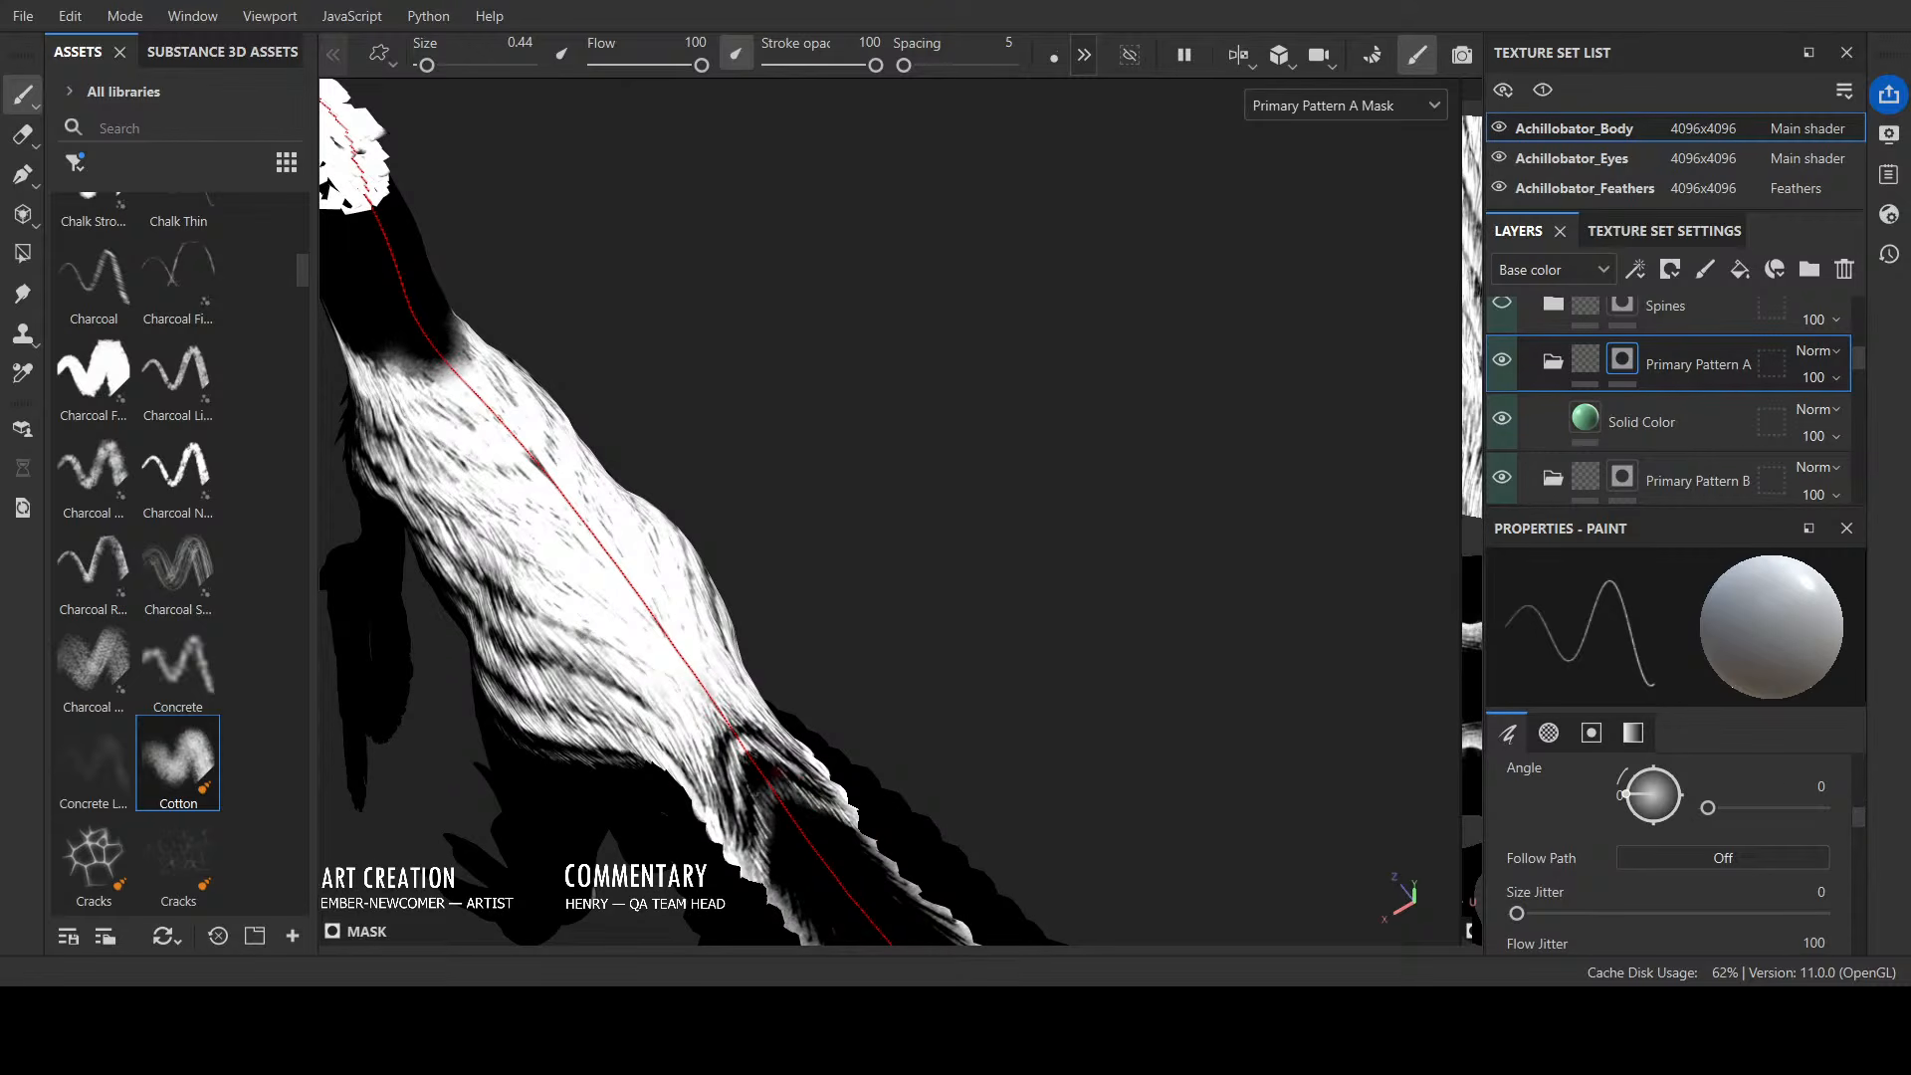
mouse_move(759, 780)
mouse_down()
mouse_move(770, 834)
mouse_move(754, 798)
mouse_up()
drag(764, 799, 768, 834)
Step: Refine the V-shaped streaks where the back pattern meets the dark top of the tail with more fine strokes
alt+drag(837, 932, 593, 554)
alt+middle_drag(593, 555, 824, 225)
alt+drag(824, 226, 1037, 725)
drag(889, 570, 851, 657)
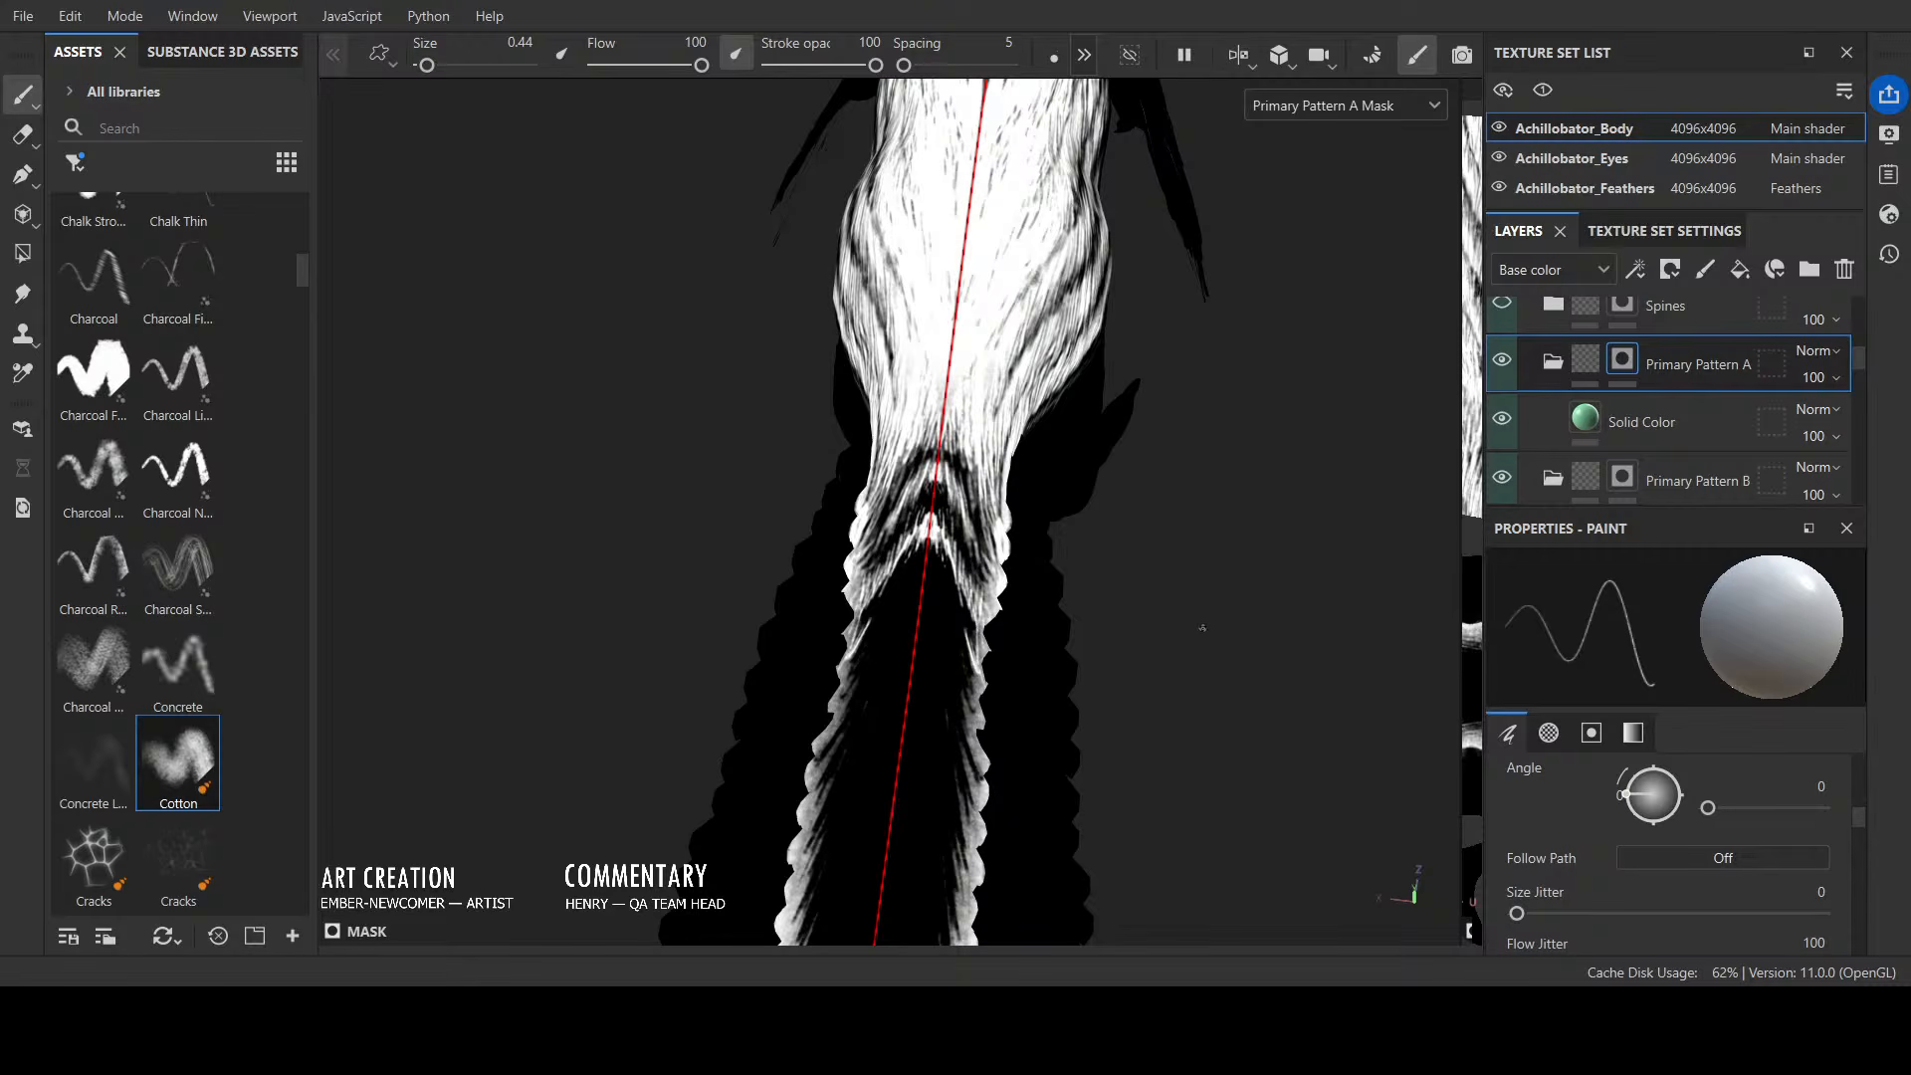
alt+drag(1202, 628, 1316, 619)
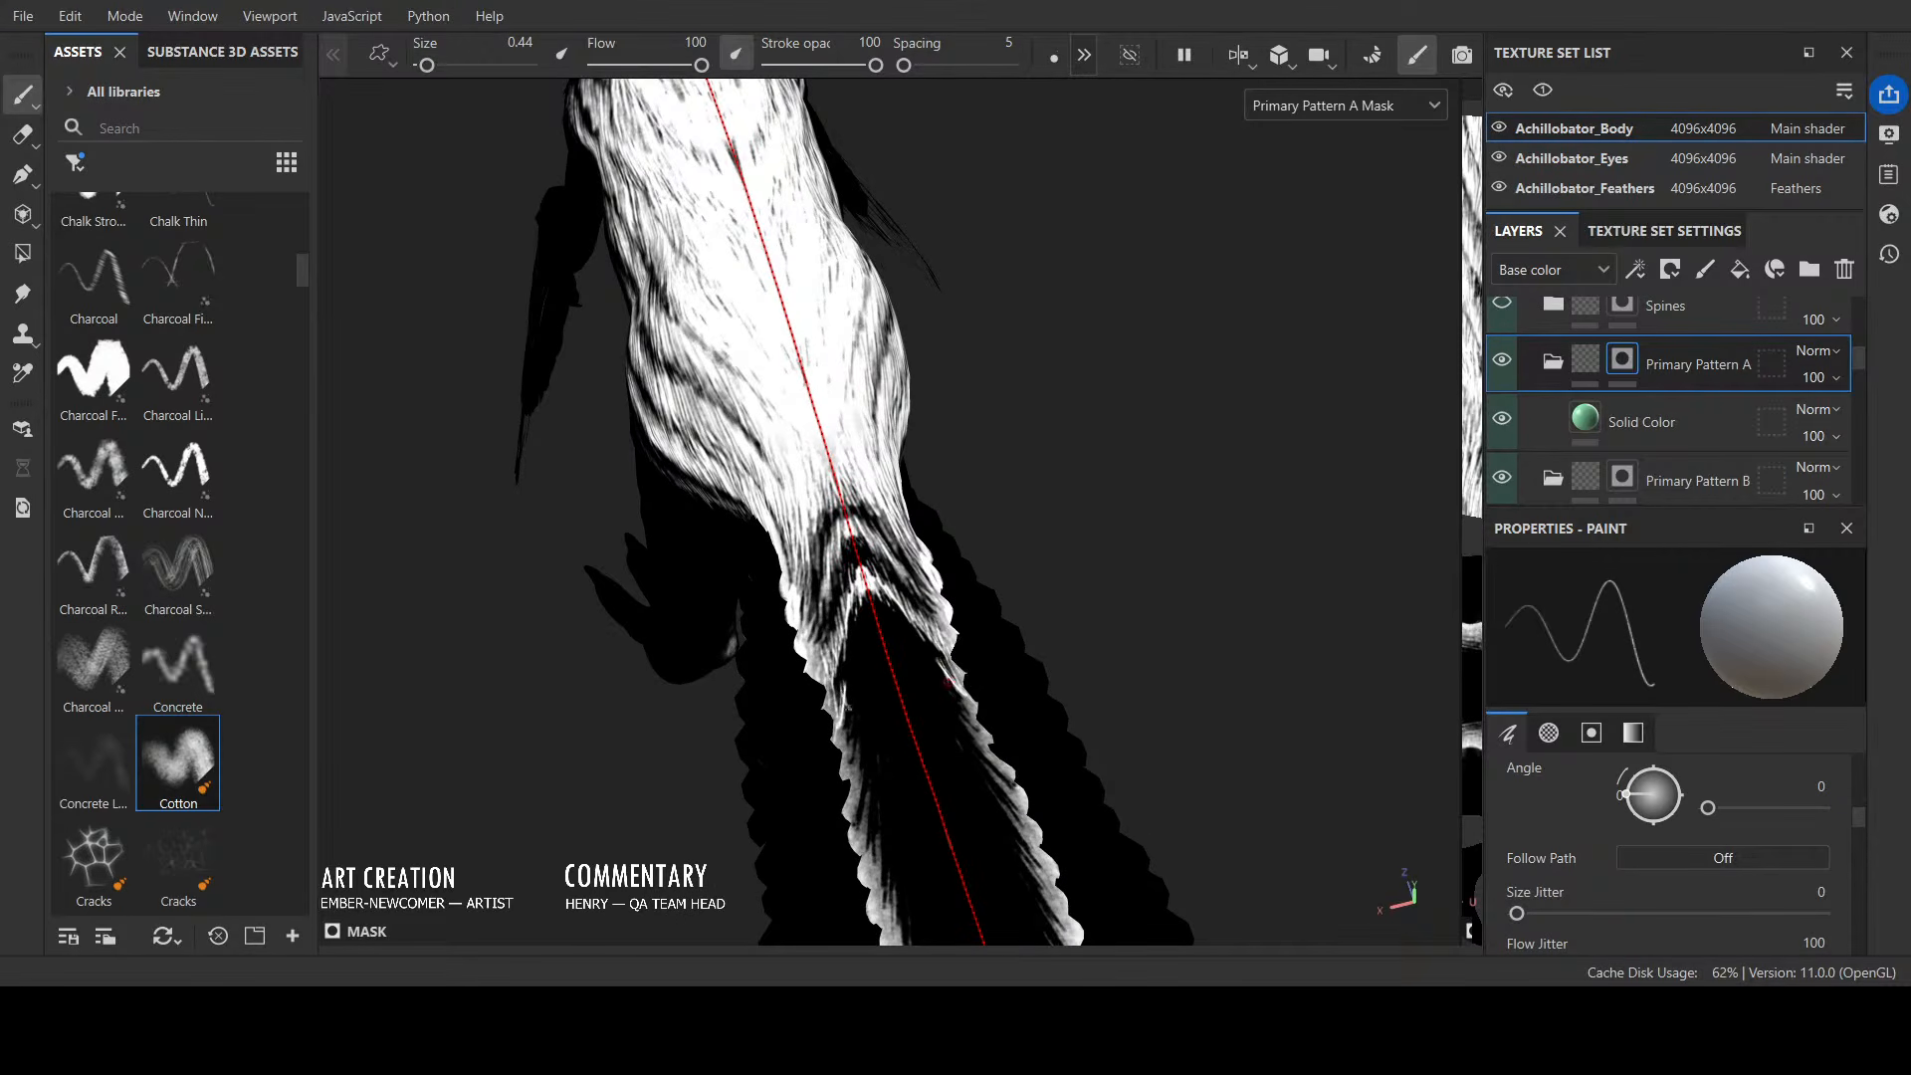
drag(853, 671, 846, 693)
drag(848, 618, 842, 654)
Step: Try a broader stroke below the flank pattern's lower edge at brush size 6.11
scroll(944, 647, down, 2)
alt+drag(957, 717, 1110, 602)
alt+middle_drag(1110, 602, 1301, 419)
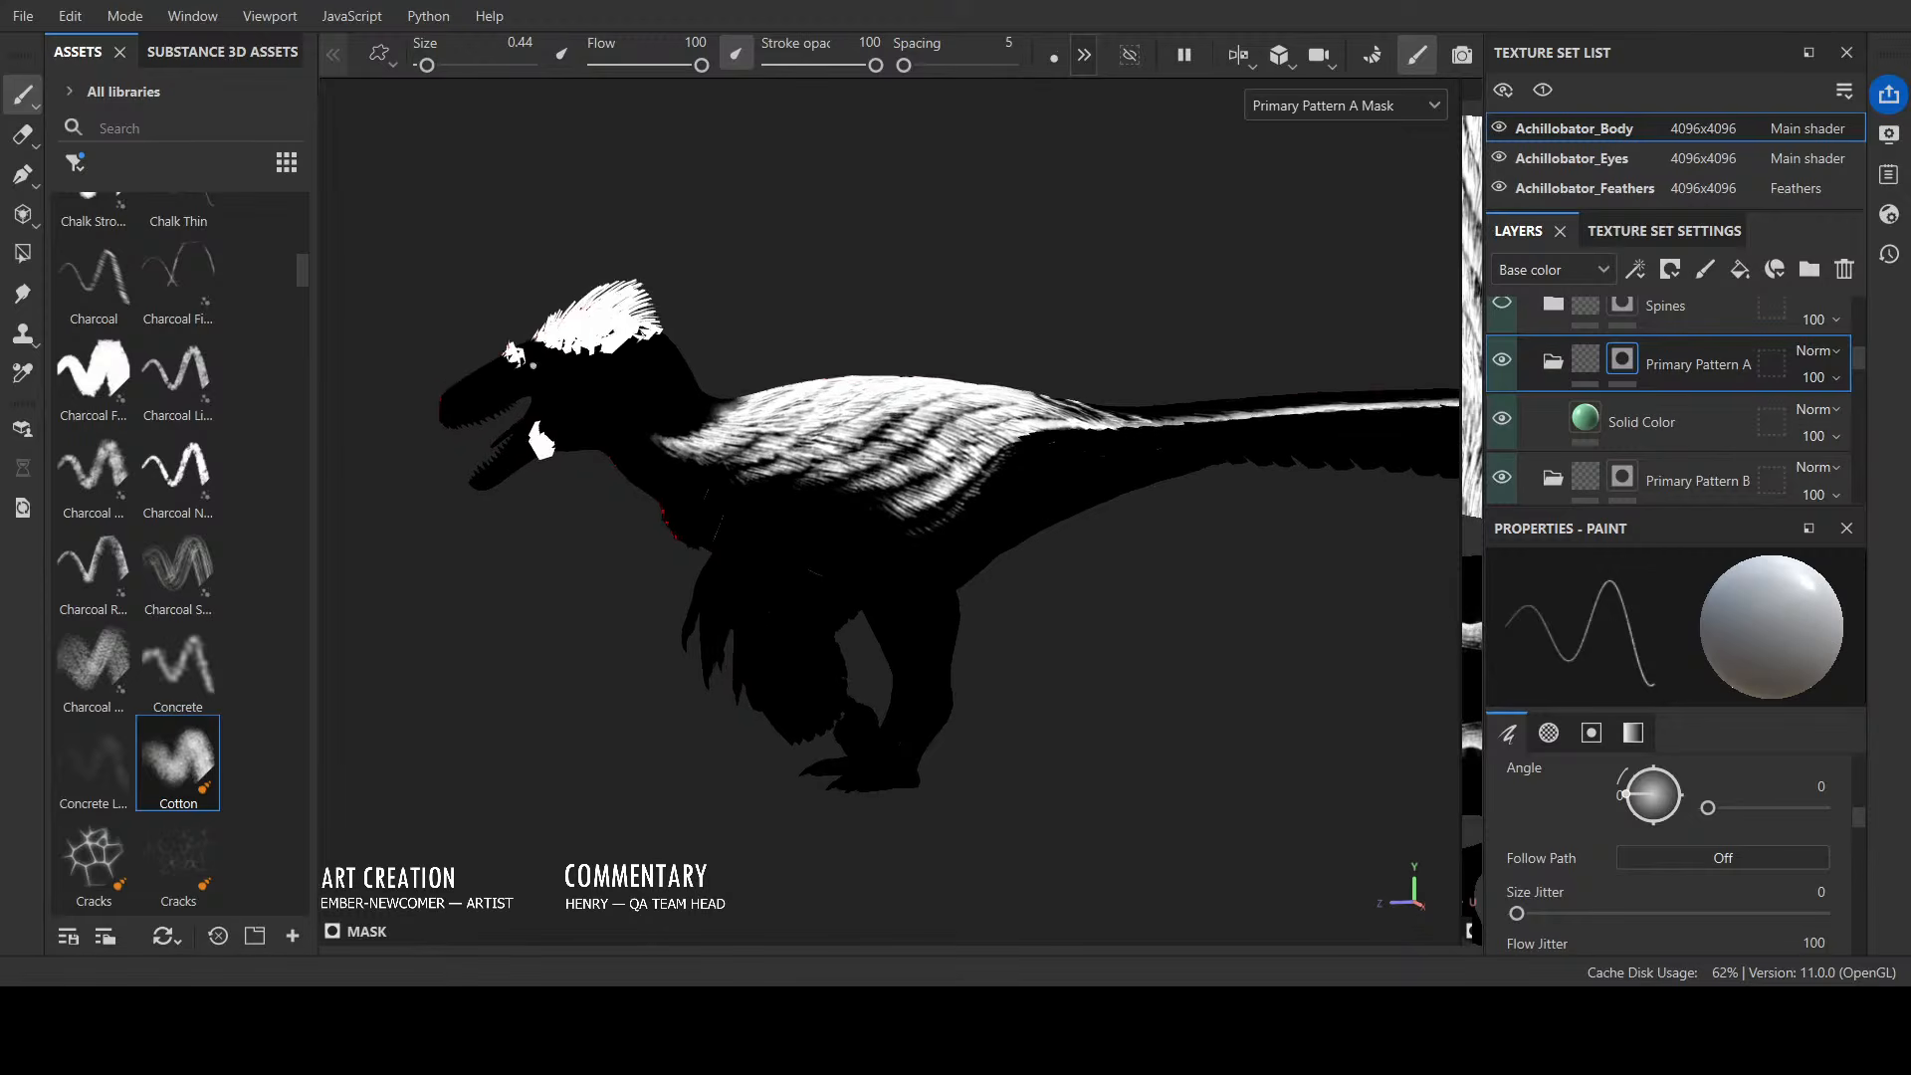
alt+drag(1301, 438, 1274, 443)
scroll(1318, 488, up, 2)
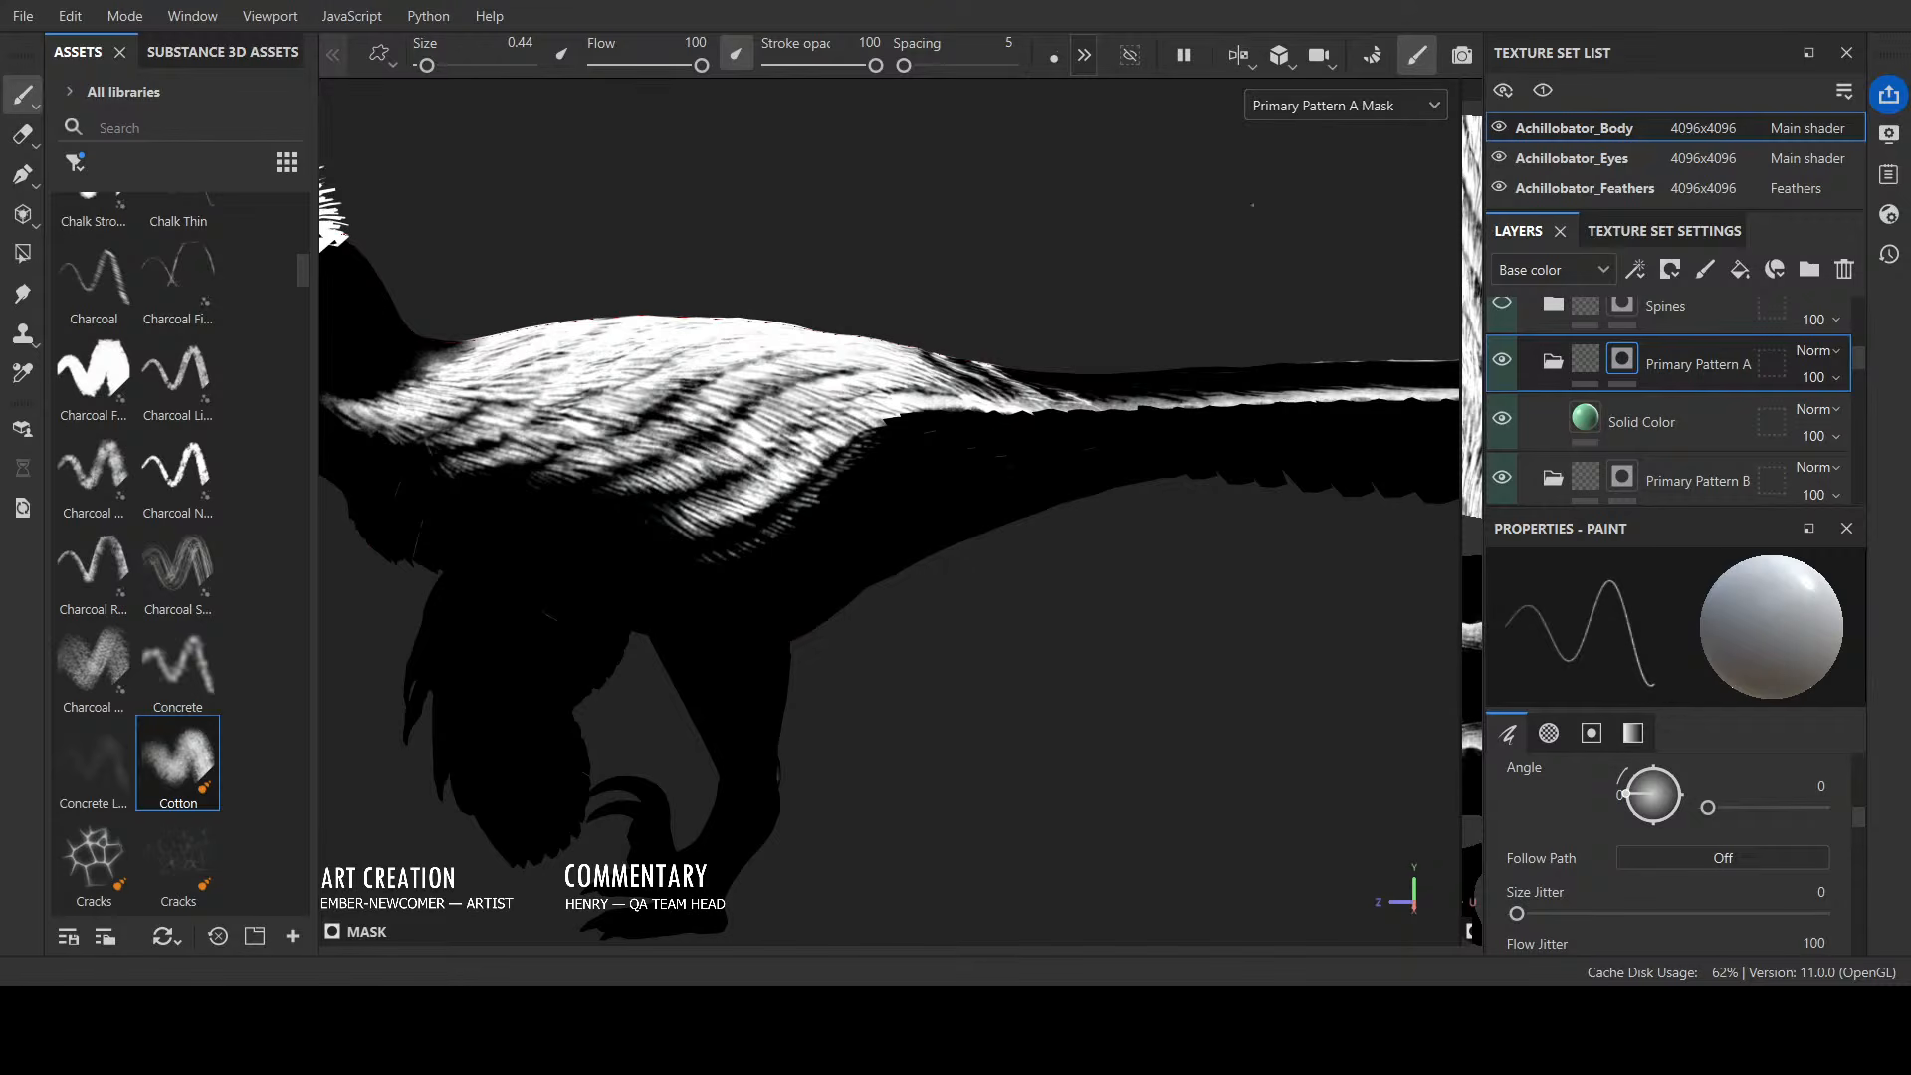
alt+drag(1081, 642, 1027, 622)
ctrl+right_drag(1026, 622, 1085, 622)
drag(719, 558, 801, 530)
key(ctrl+z)
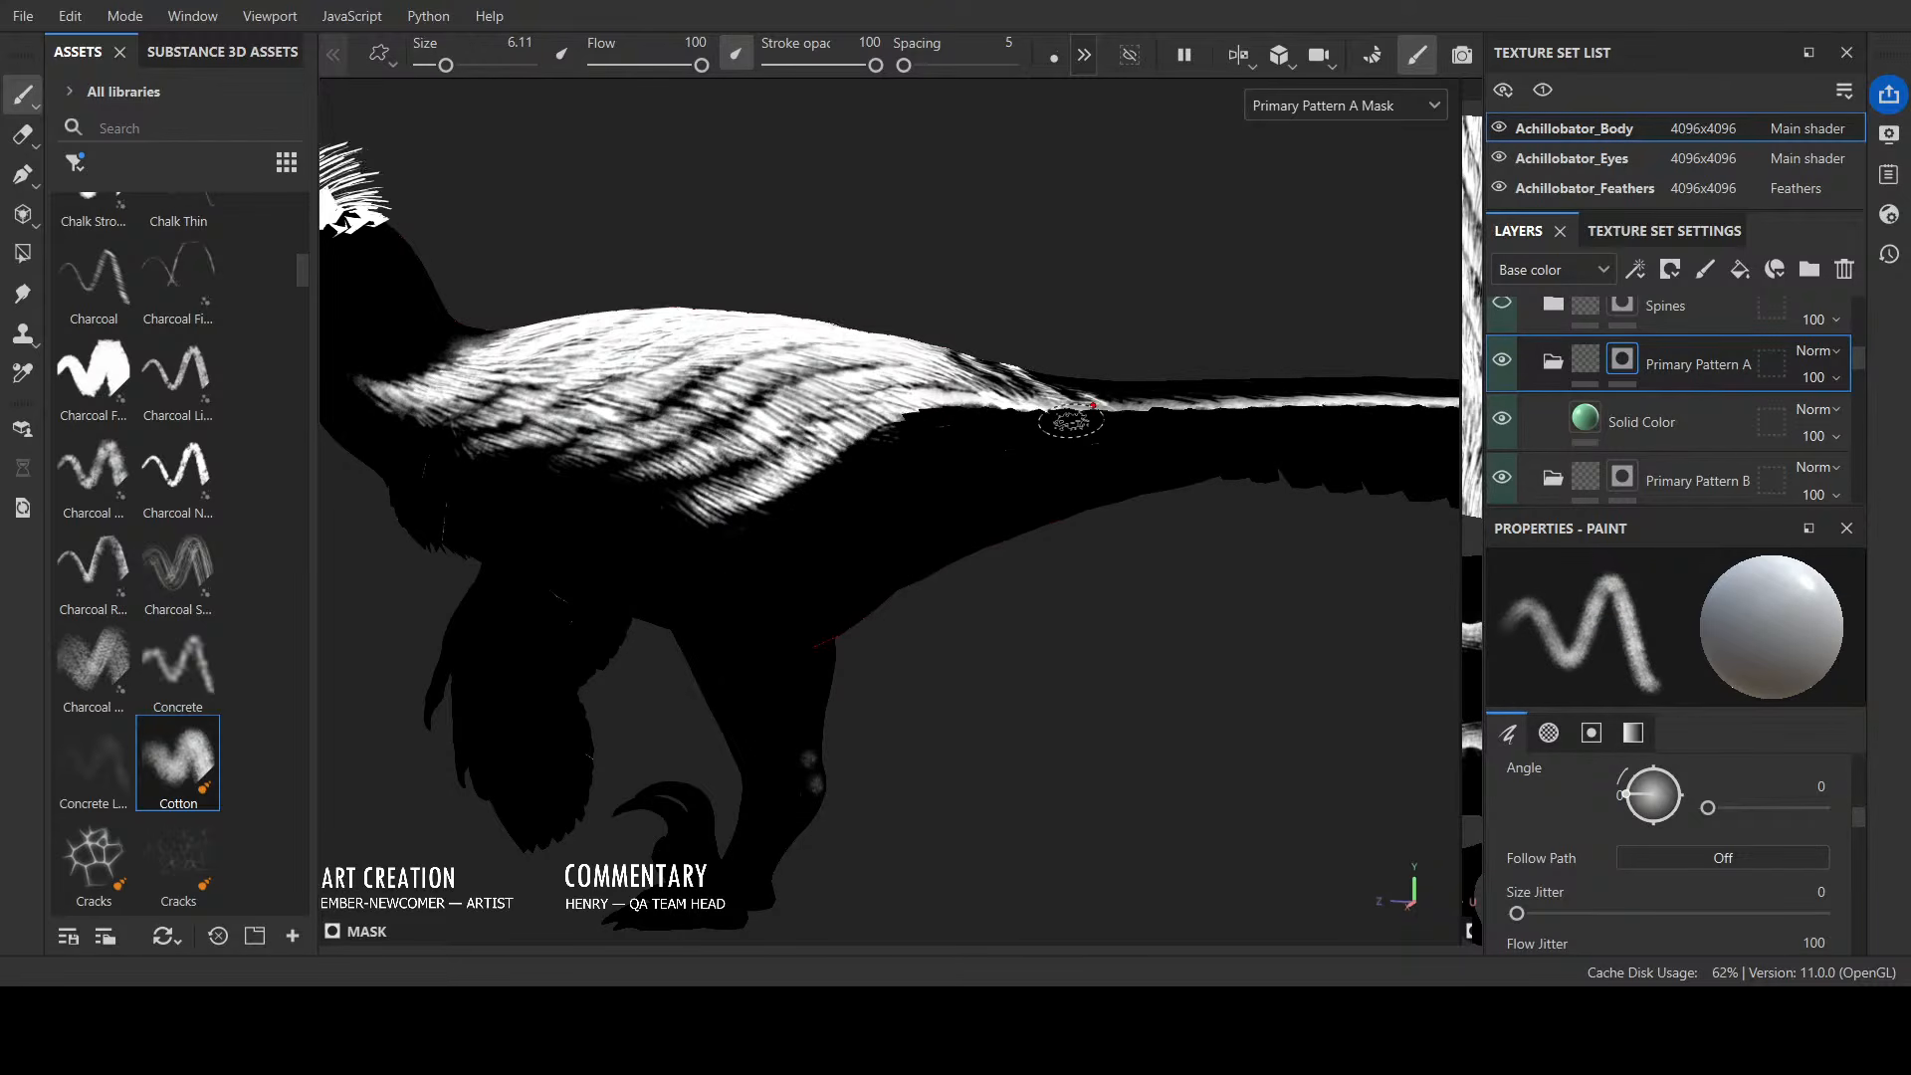
Step: Examine the back and tail pattern from above and the side in the mask, material and base color views
mouse_move(1058, 414)
alt+mouse_down()
mouse_move(793, 618)
mouse_move(635, 664)
mouse_move(660, 614)
mouse_move(815, 601)
mouse_move(1084, 737)
alt+mouse_up()
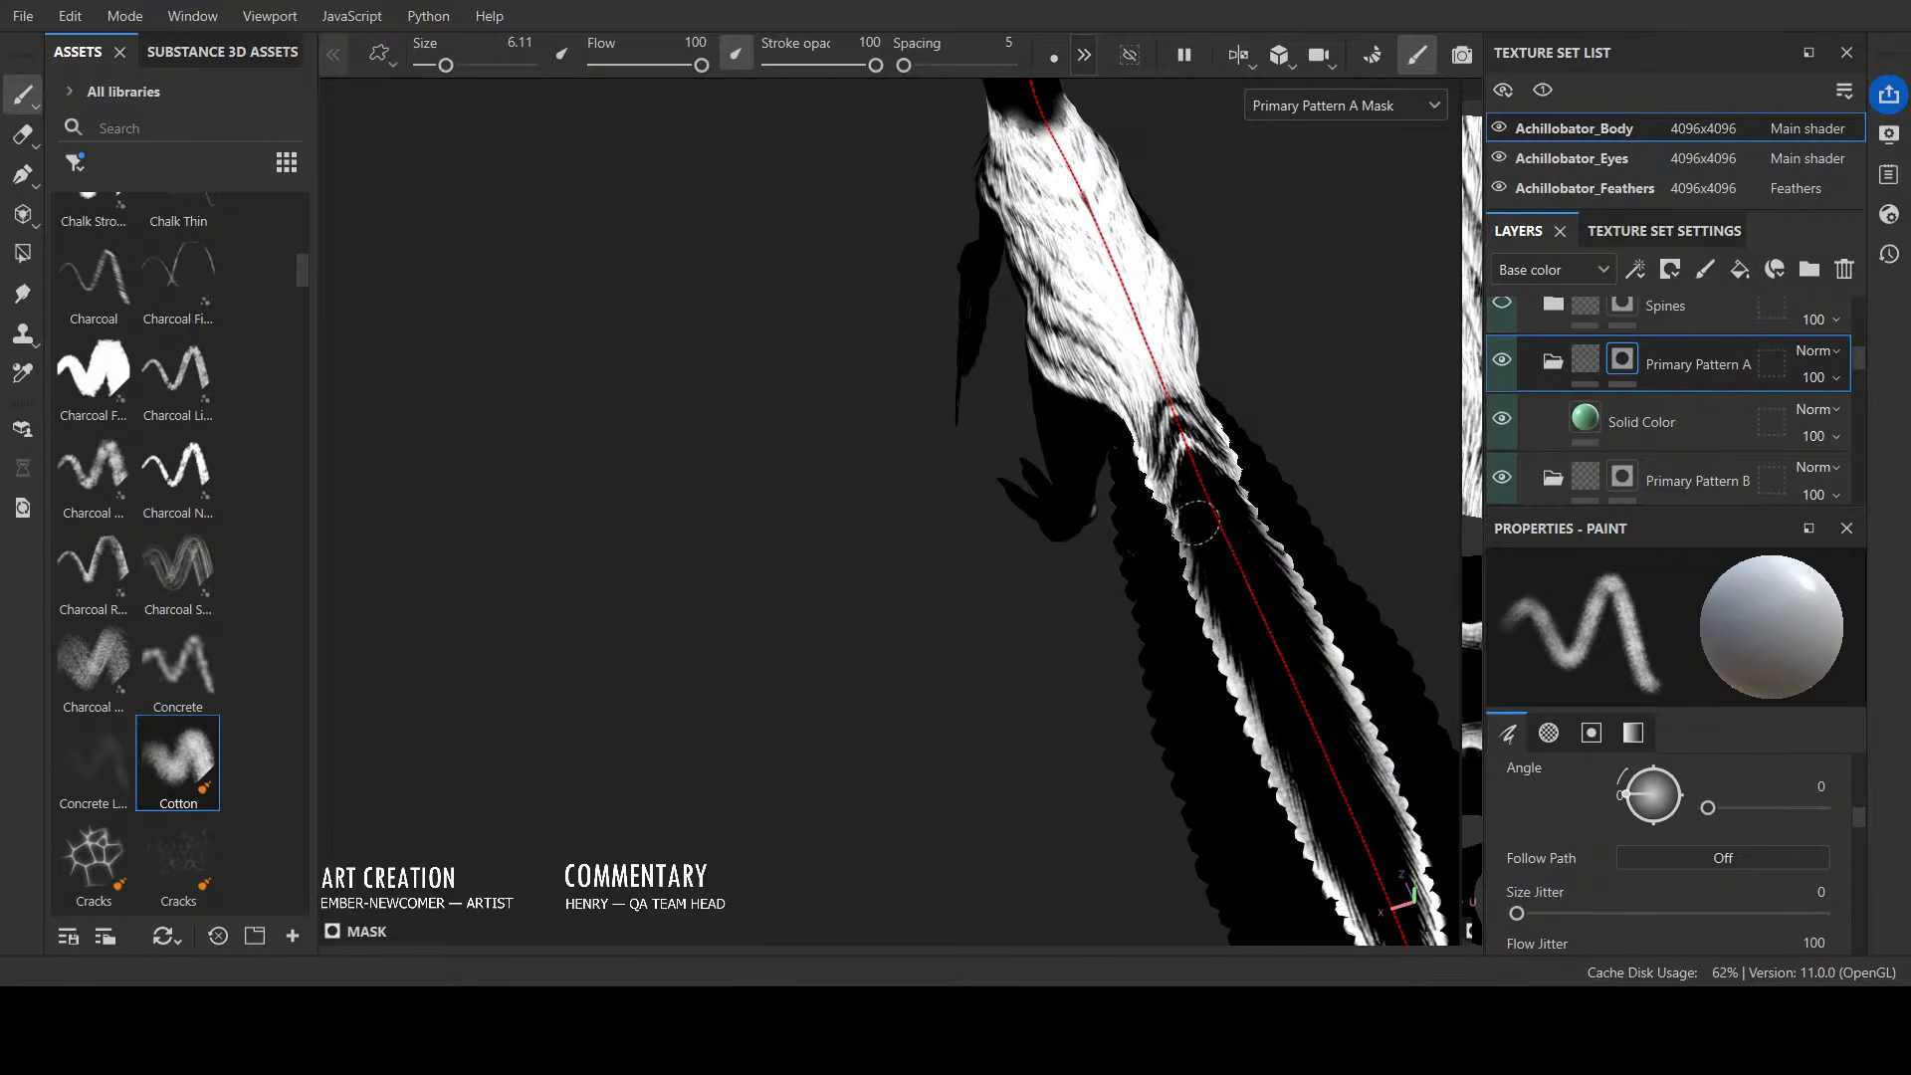
alt+drag(1234, 588, 1224, 320)
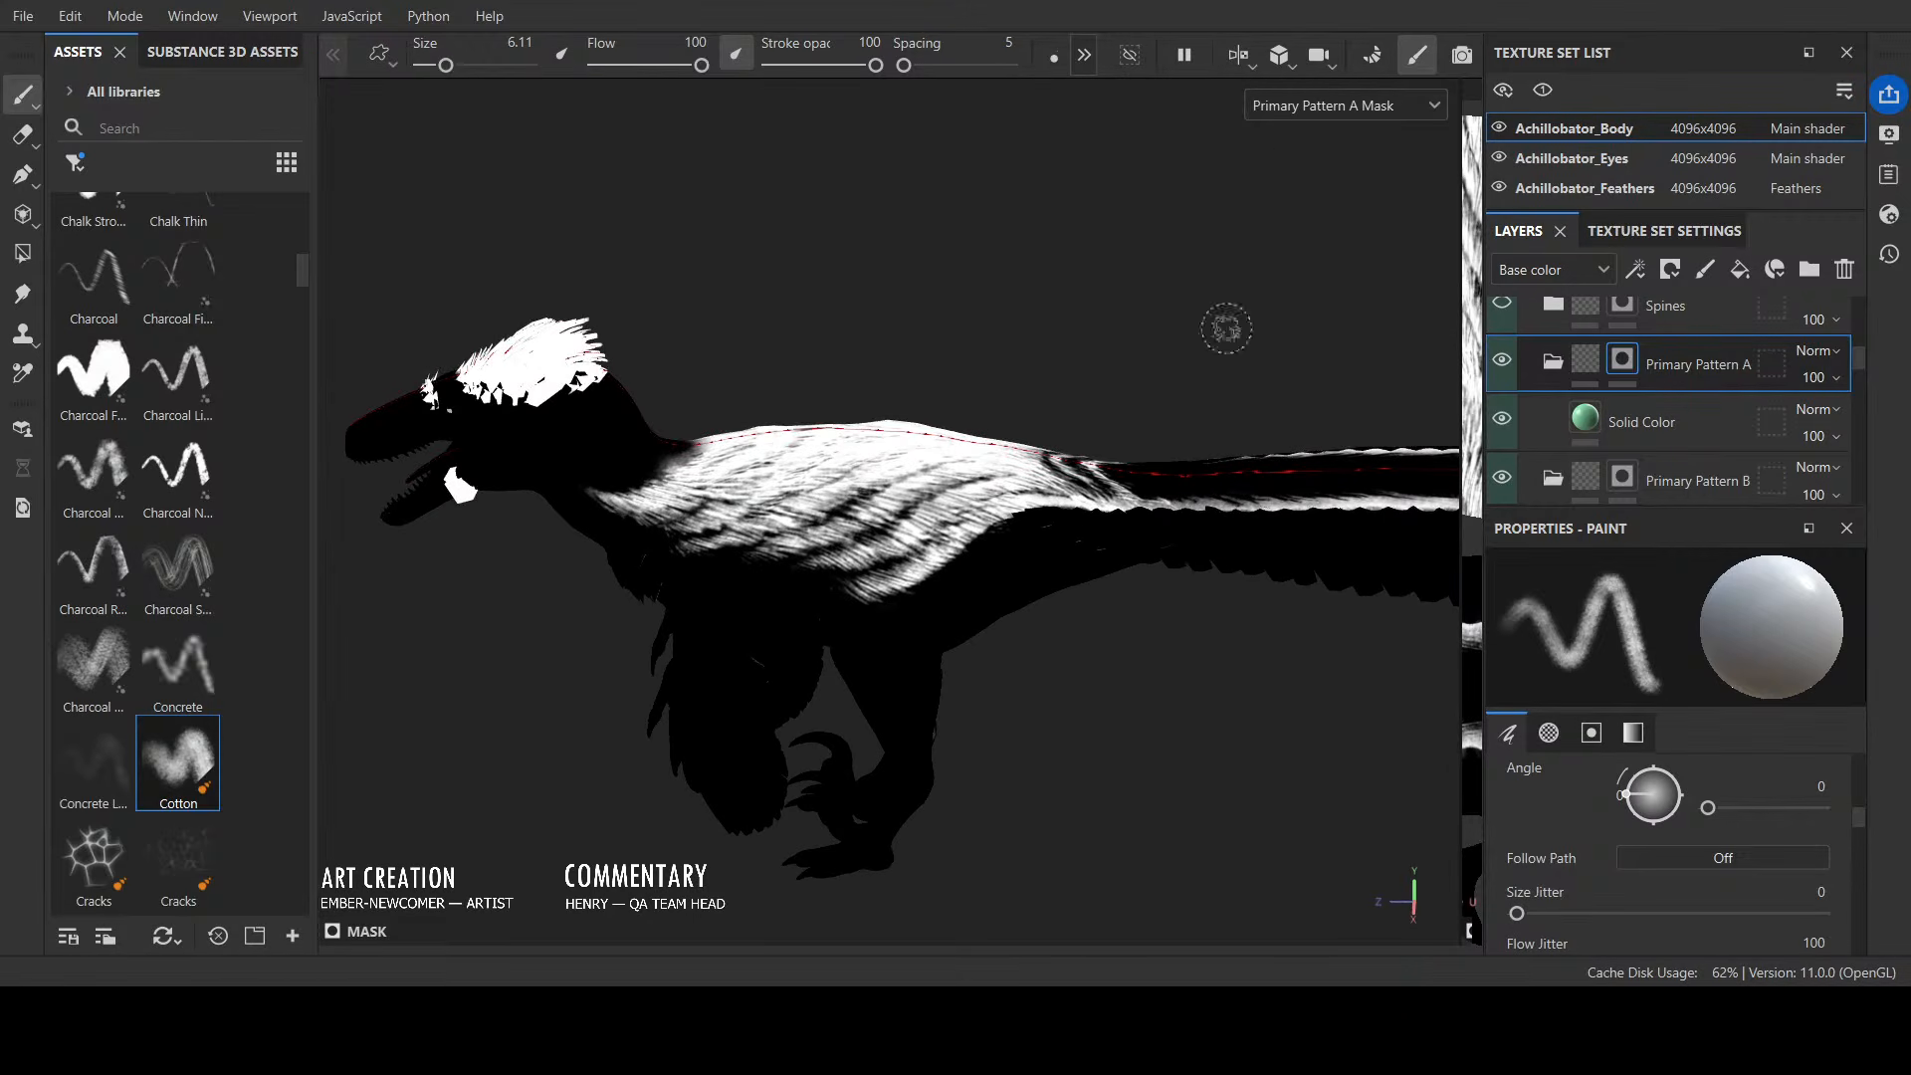
key(m)
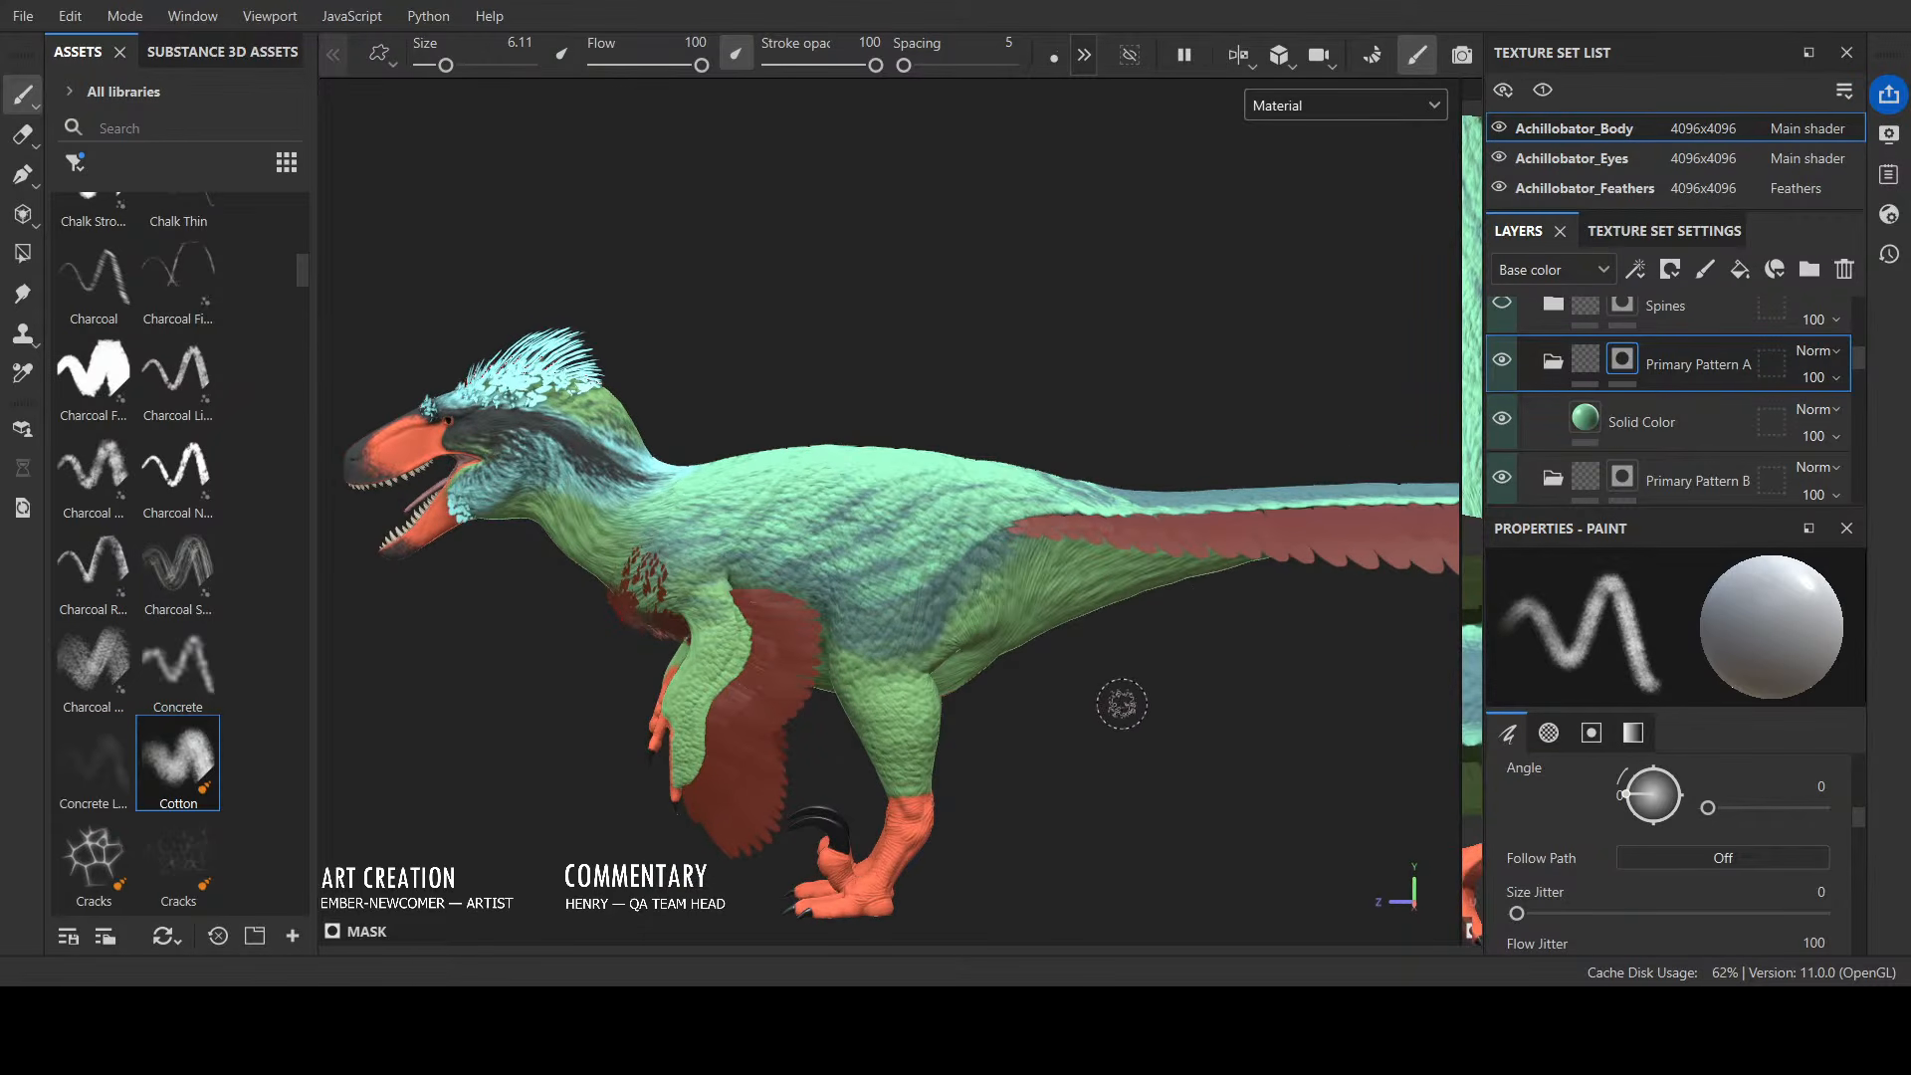
alt+drag(1109, 703, 1241, 186)
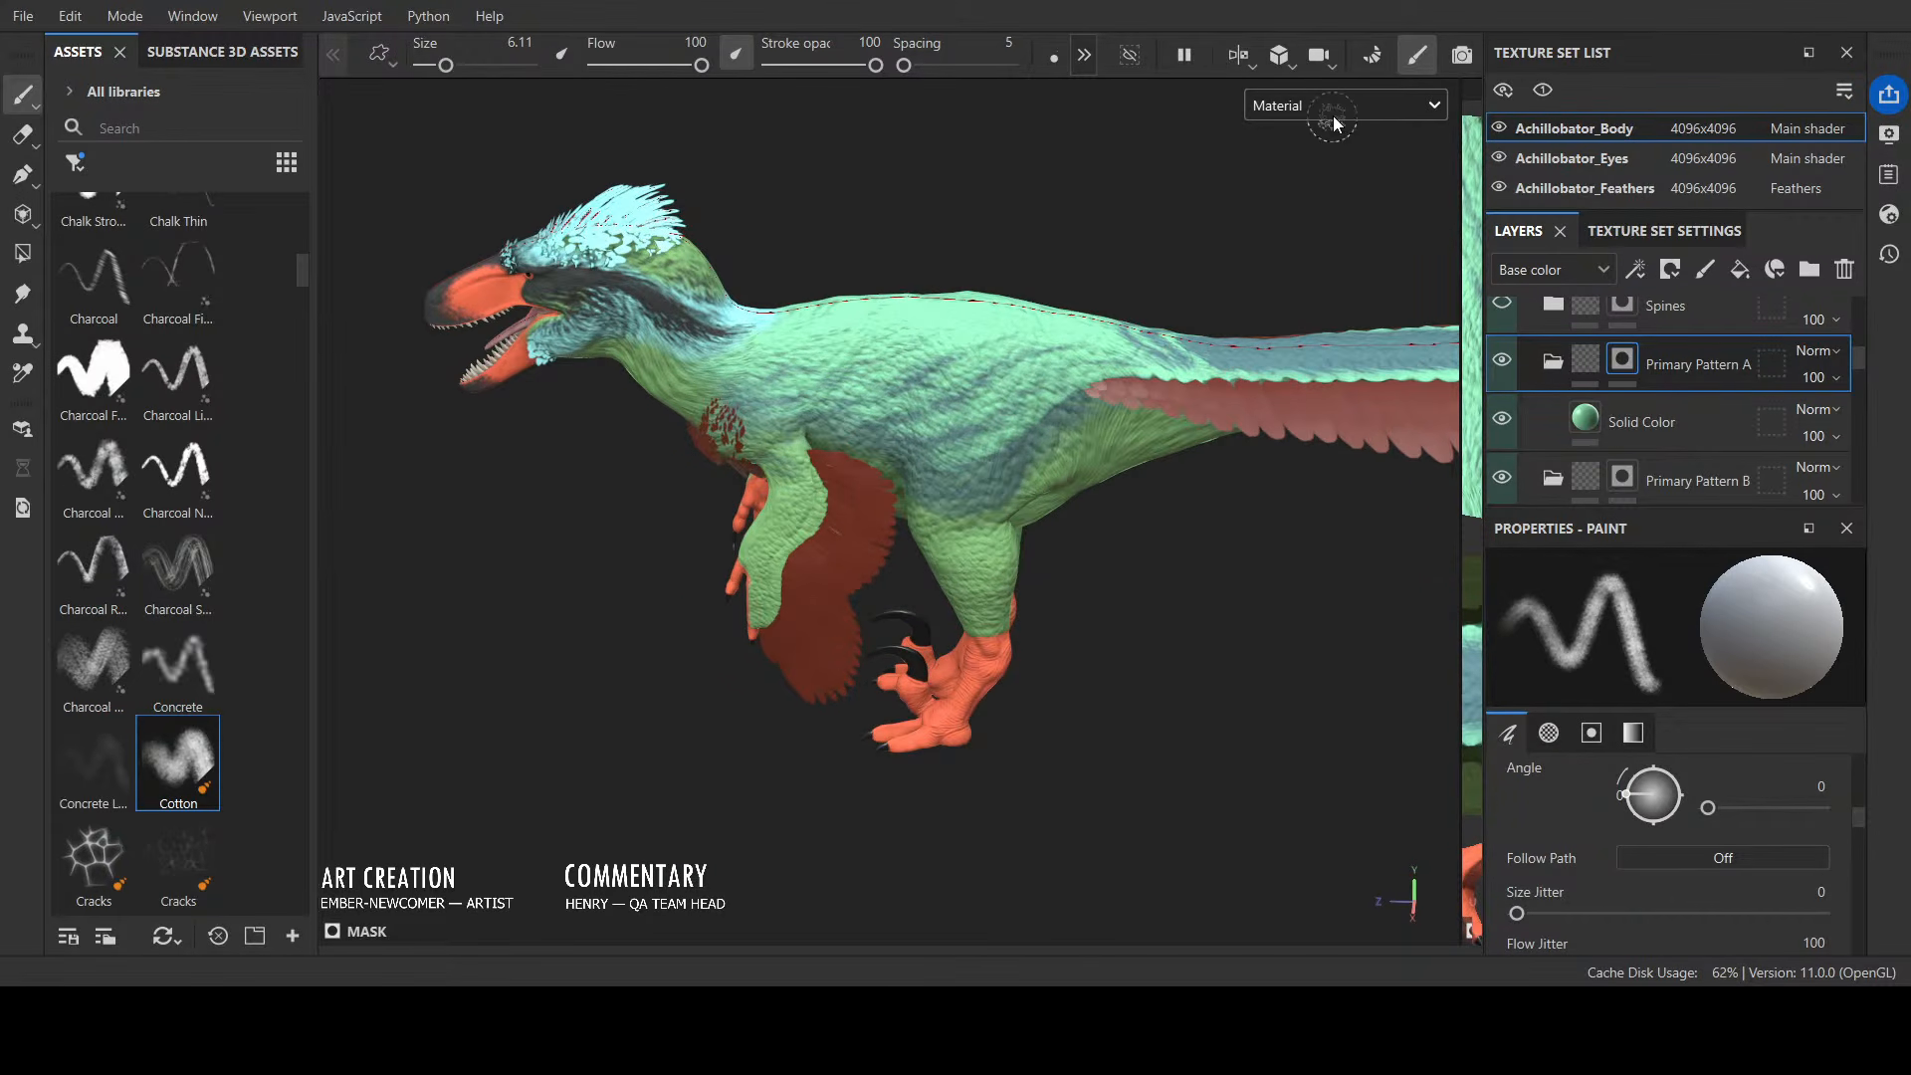
click(1309, 183)
alt+drag(1167, 637, 1231, 568)
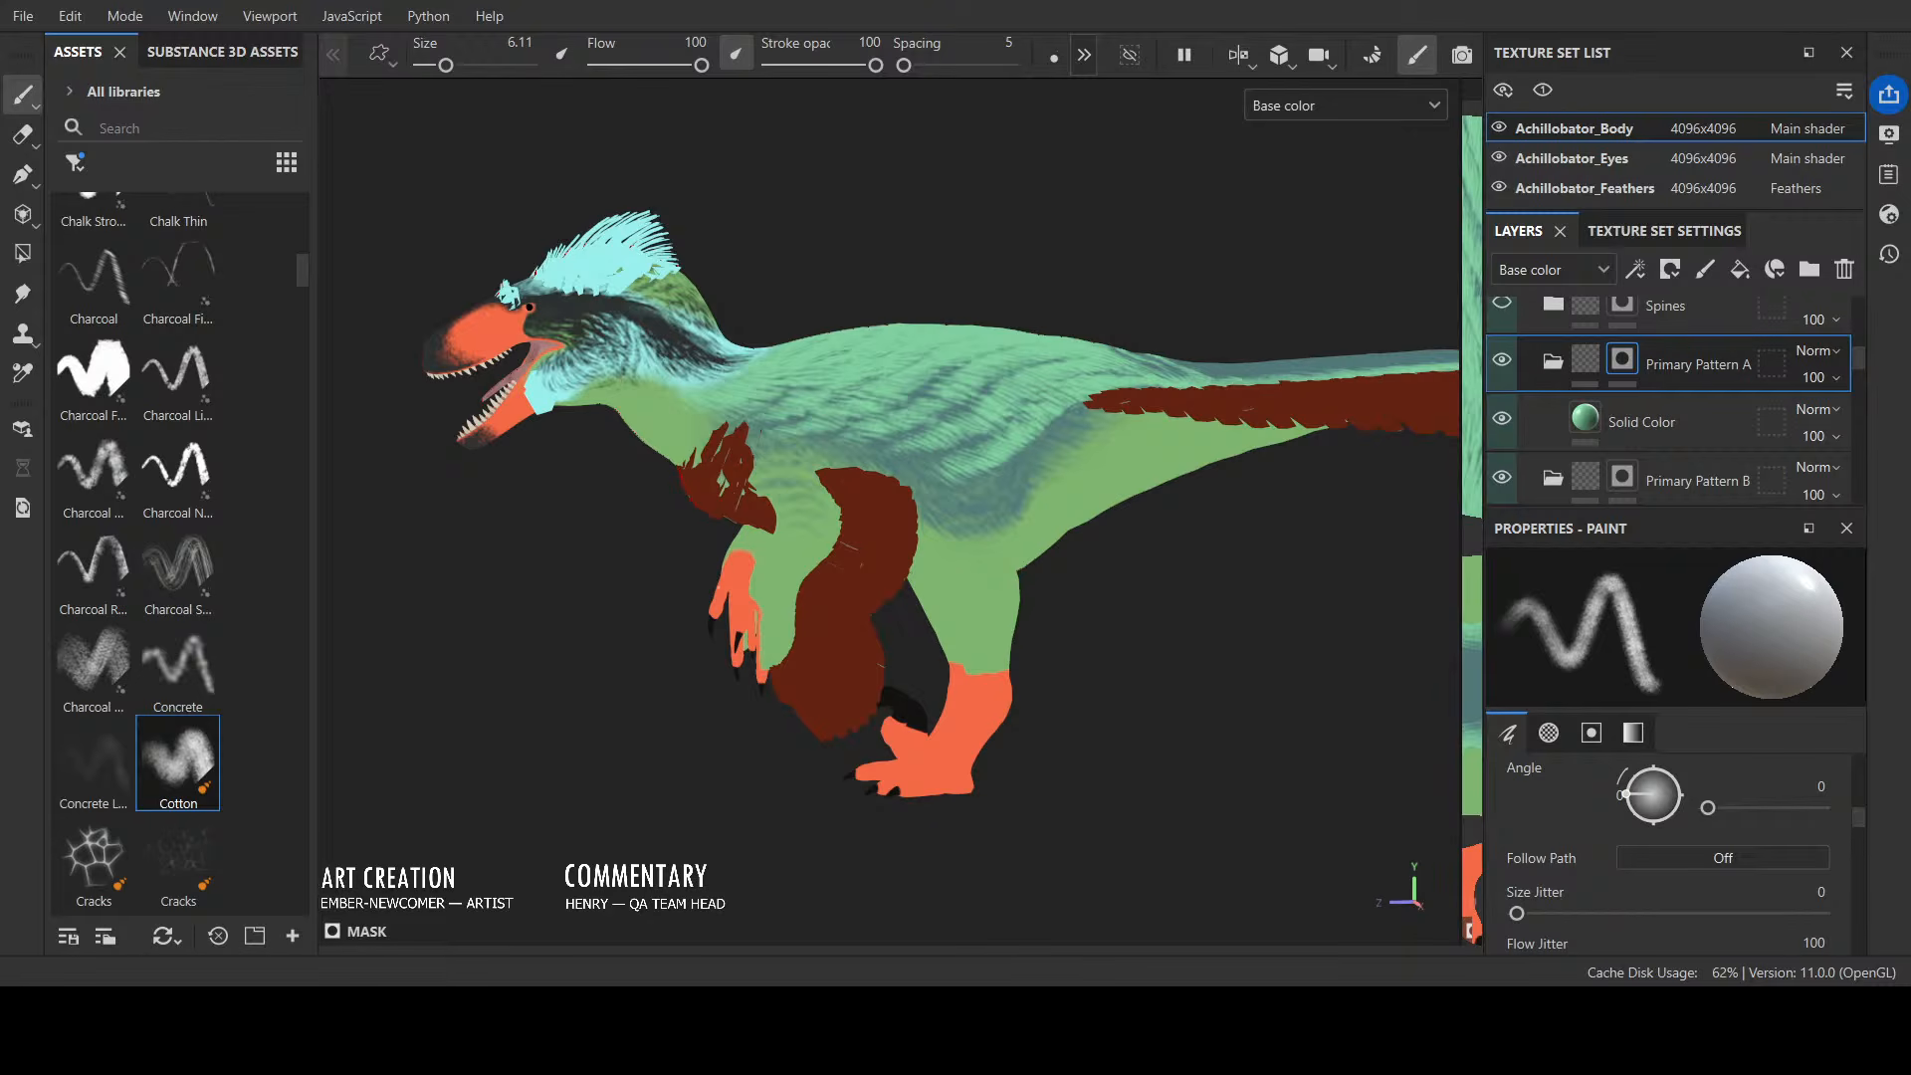
Step: Select the Detail Pattern C mask and switch the layer's visibility off and on to identify its contribution
scroll(1675, 398, down, 1)
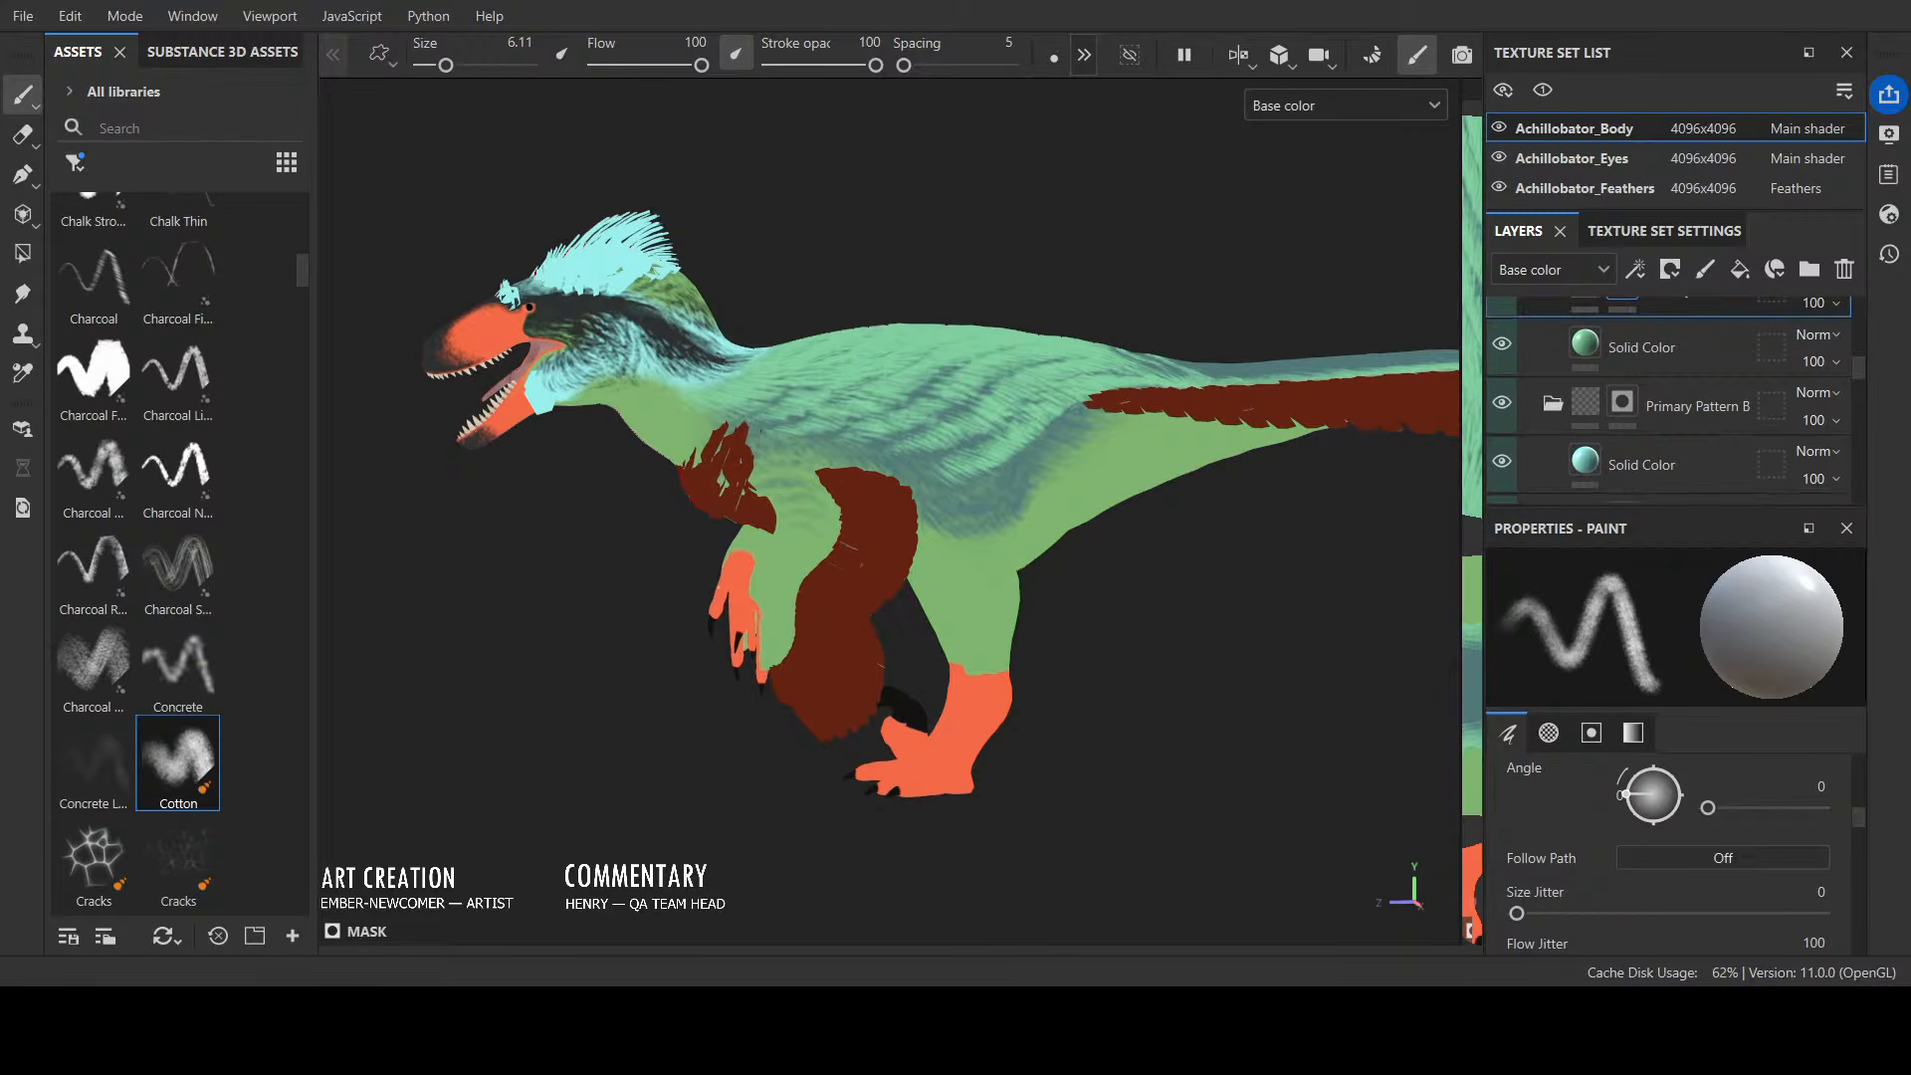
scroll(1675, 398, down, 1)
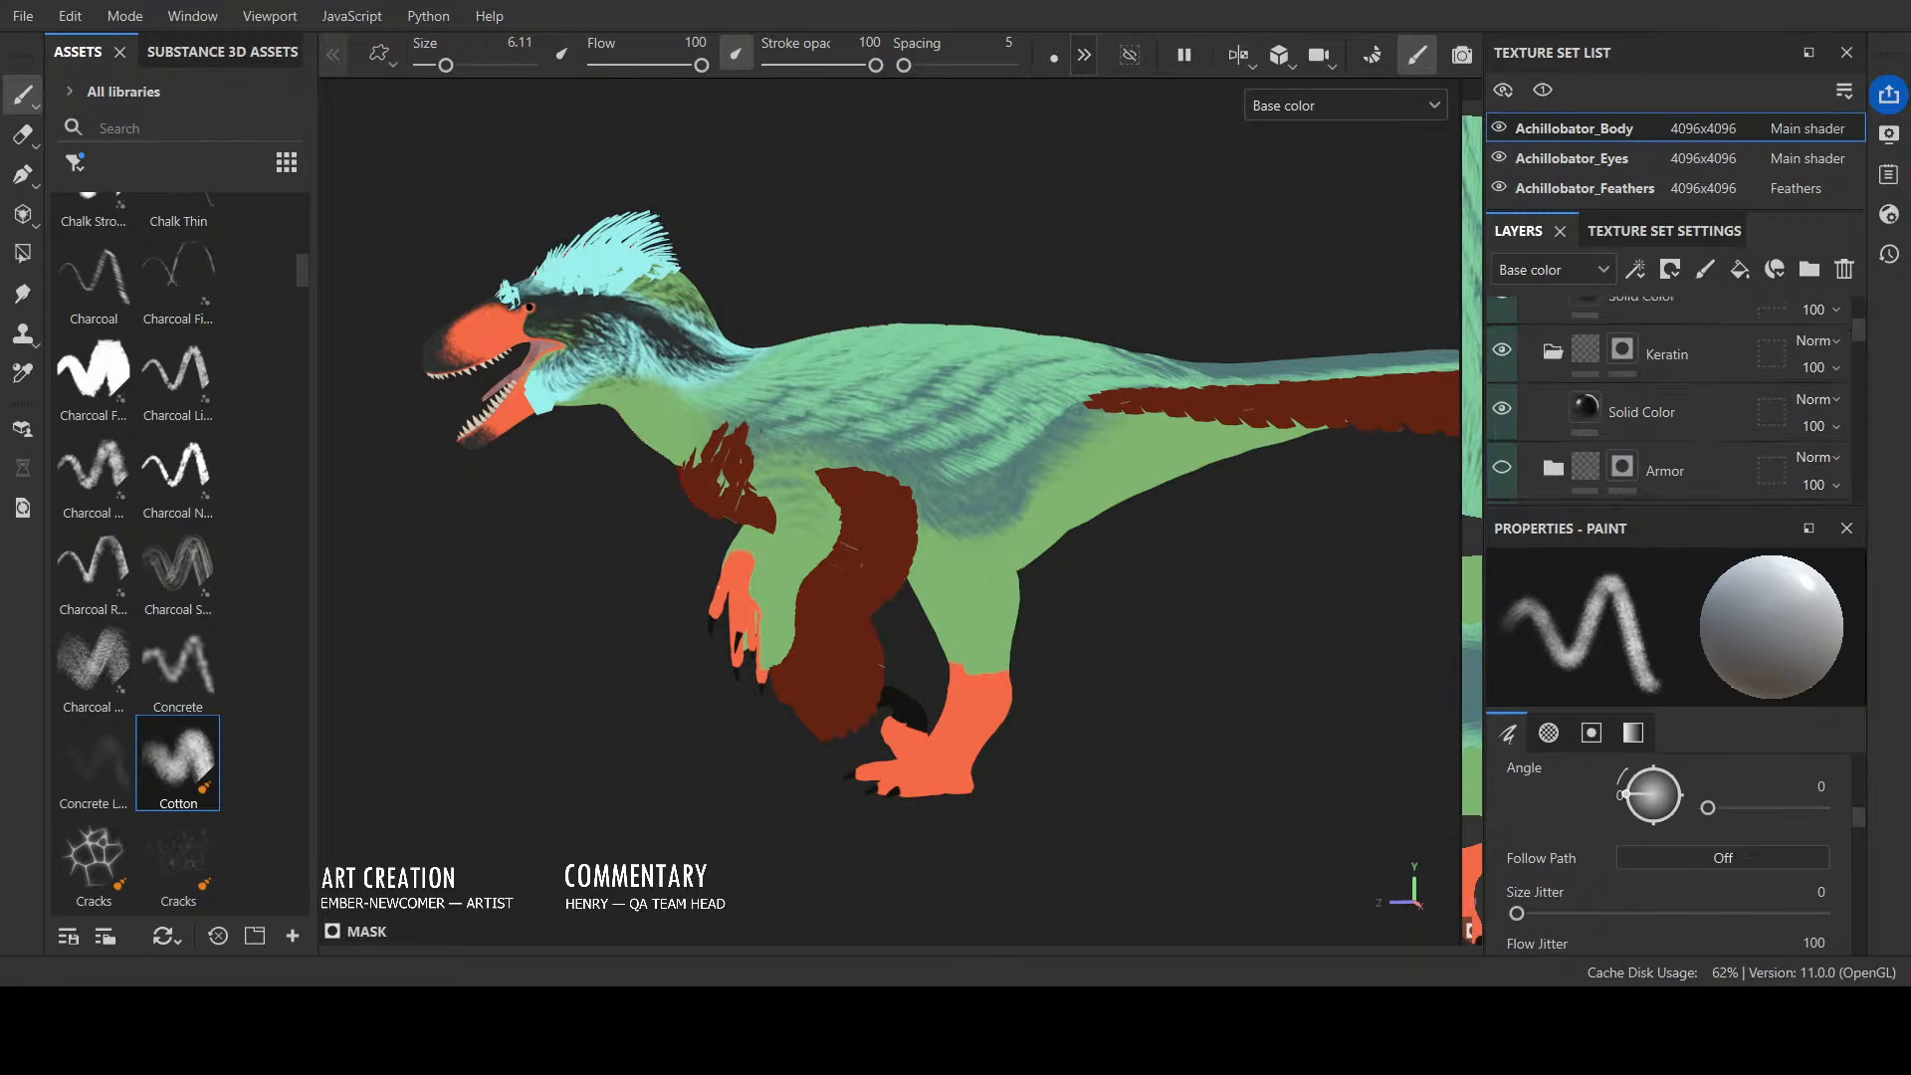
scroll(1610, 379, down, 1)
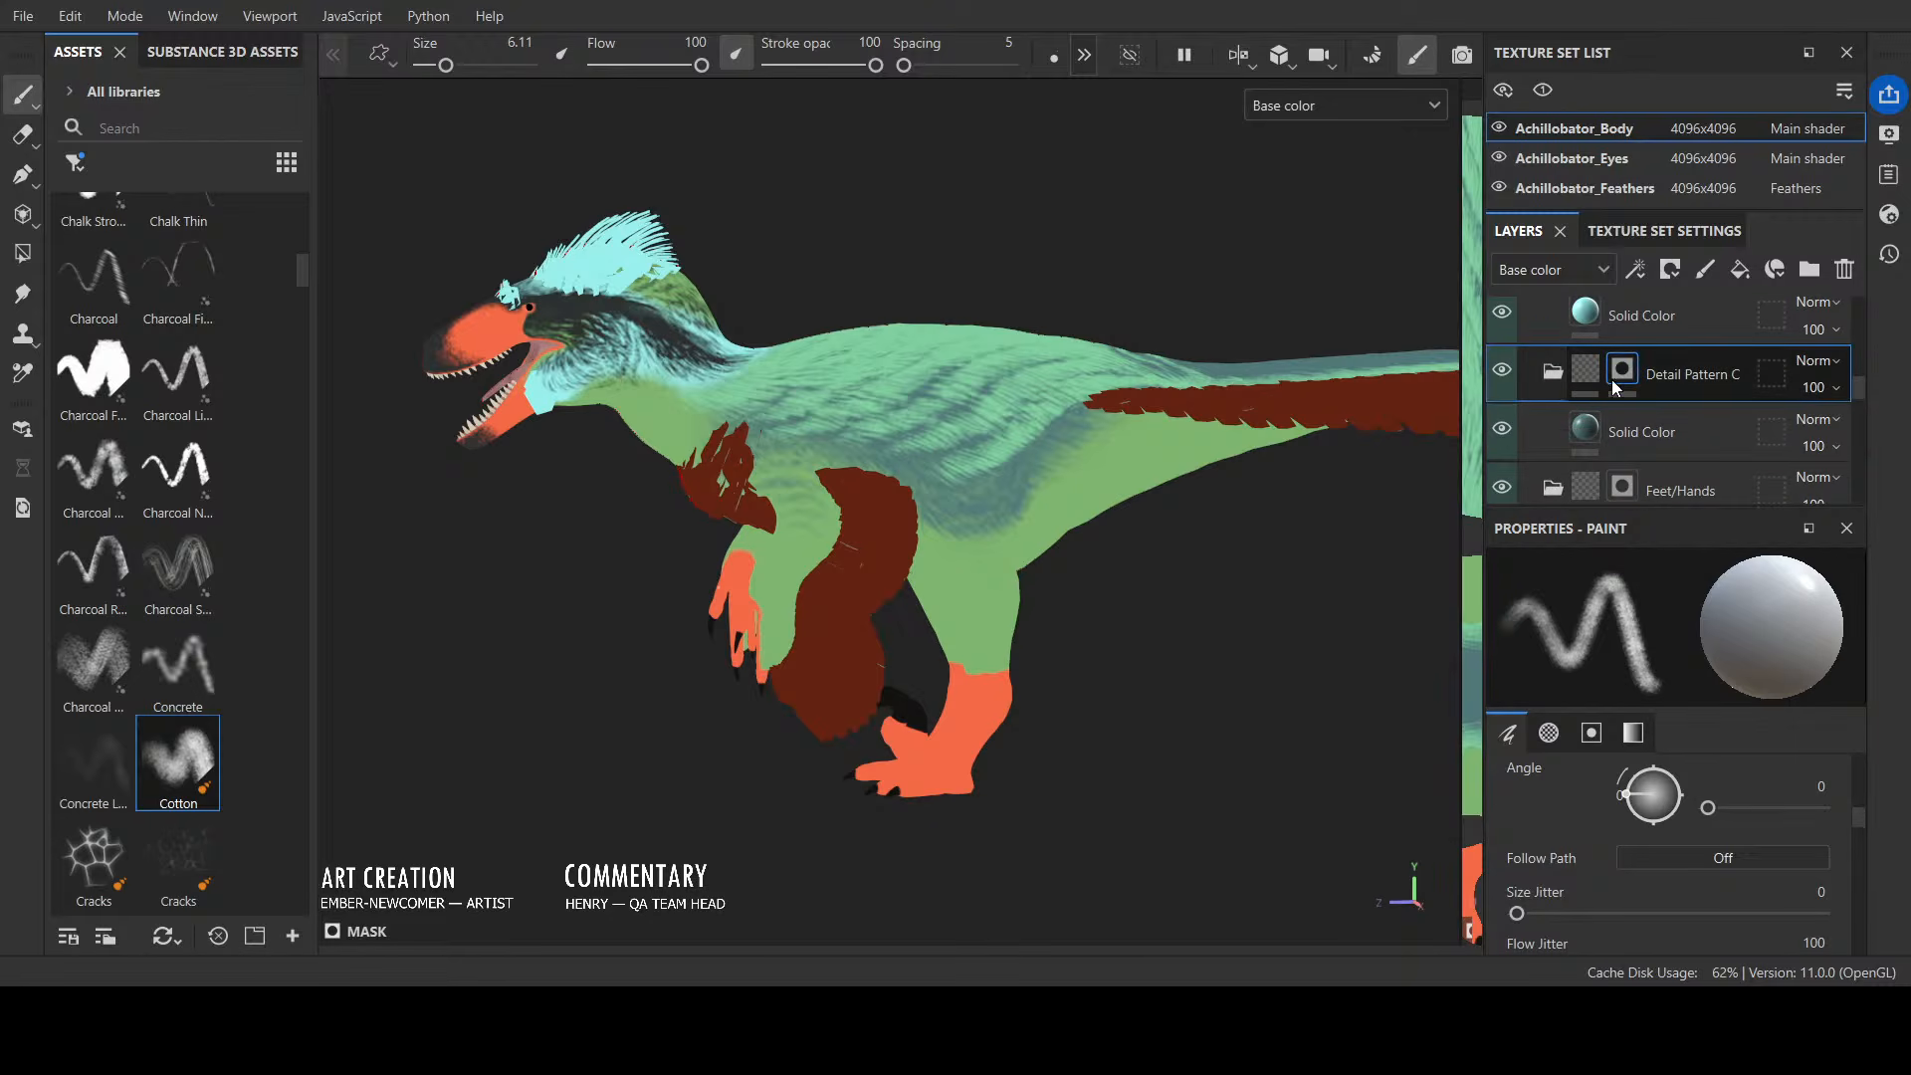
click(1502, 373)
click(1502, 372)
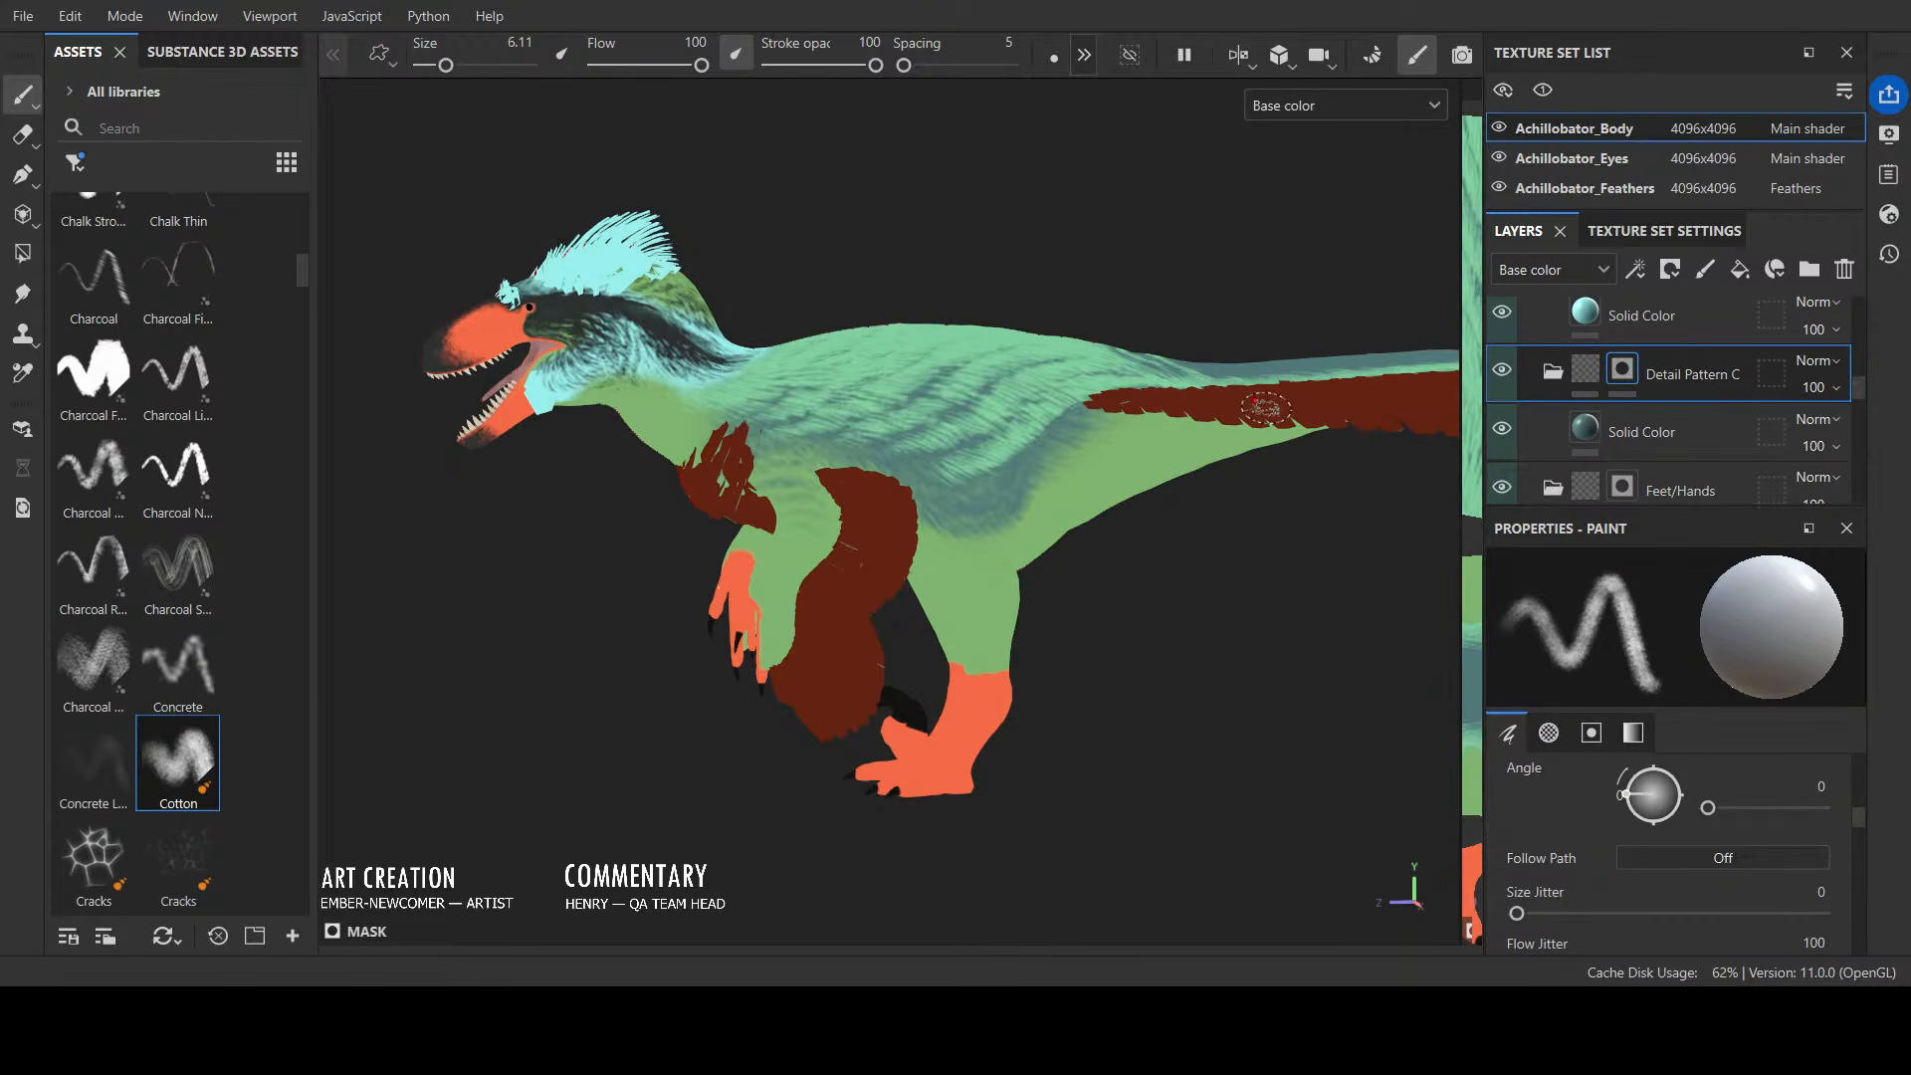
Step: Reduce the brush size to 2.16 and examine the neck and shoulder colors from several angles
key(bracketleft)
key(bracketleft)
key(bracketleft)
key(bracketleft)
key(bracketleft)
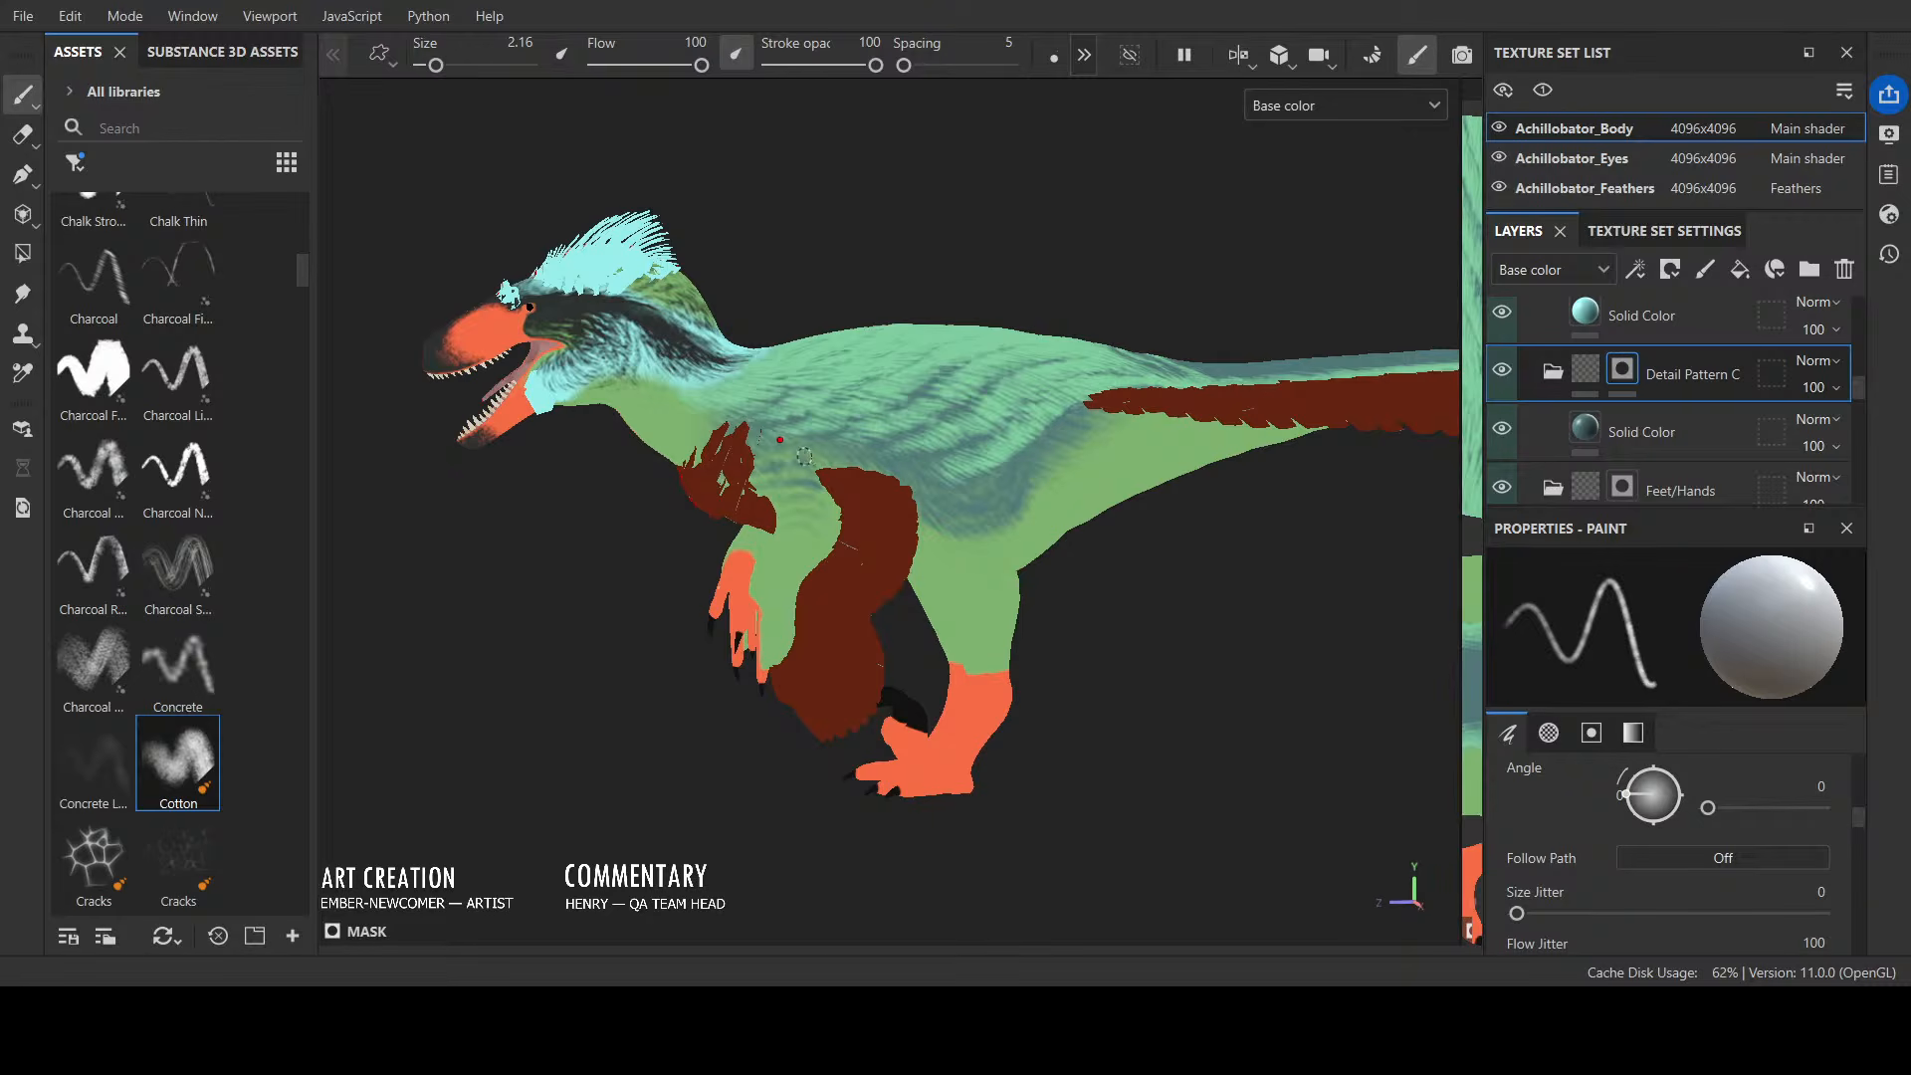
mouse_move(1019, 264)
alt+mouse_down()
mouse_move(886, 295)
mouse_move(762, 267)
alt+mouse_up()
mouse_move(855, 212)
alt+mouse_down()
mouse_move(884, 318)
mouse_move(930, 177)
alt+mouse_up()
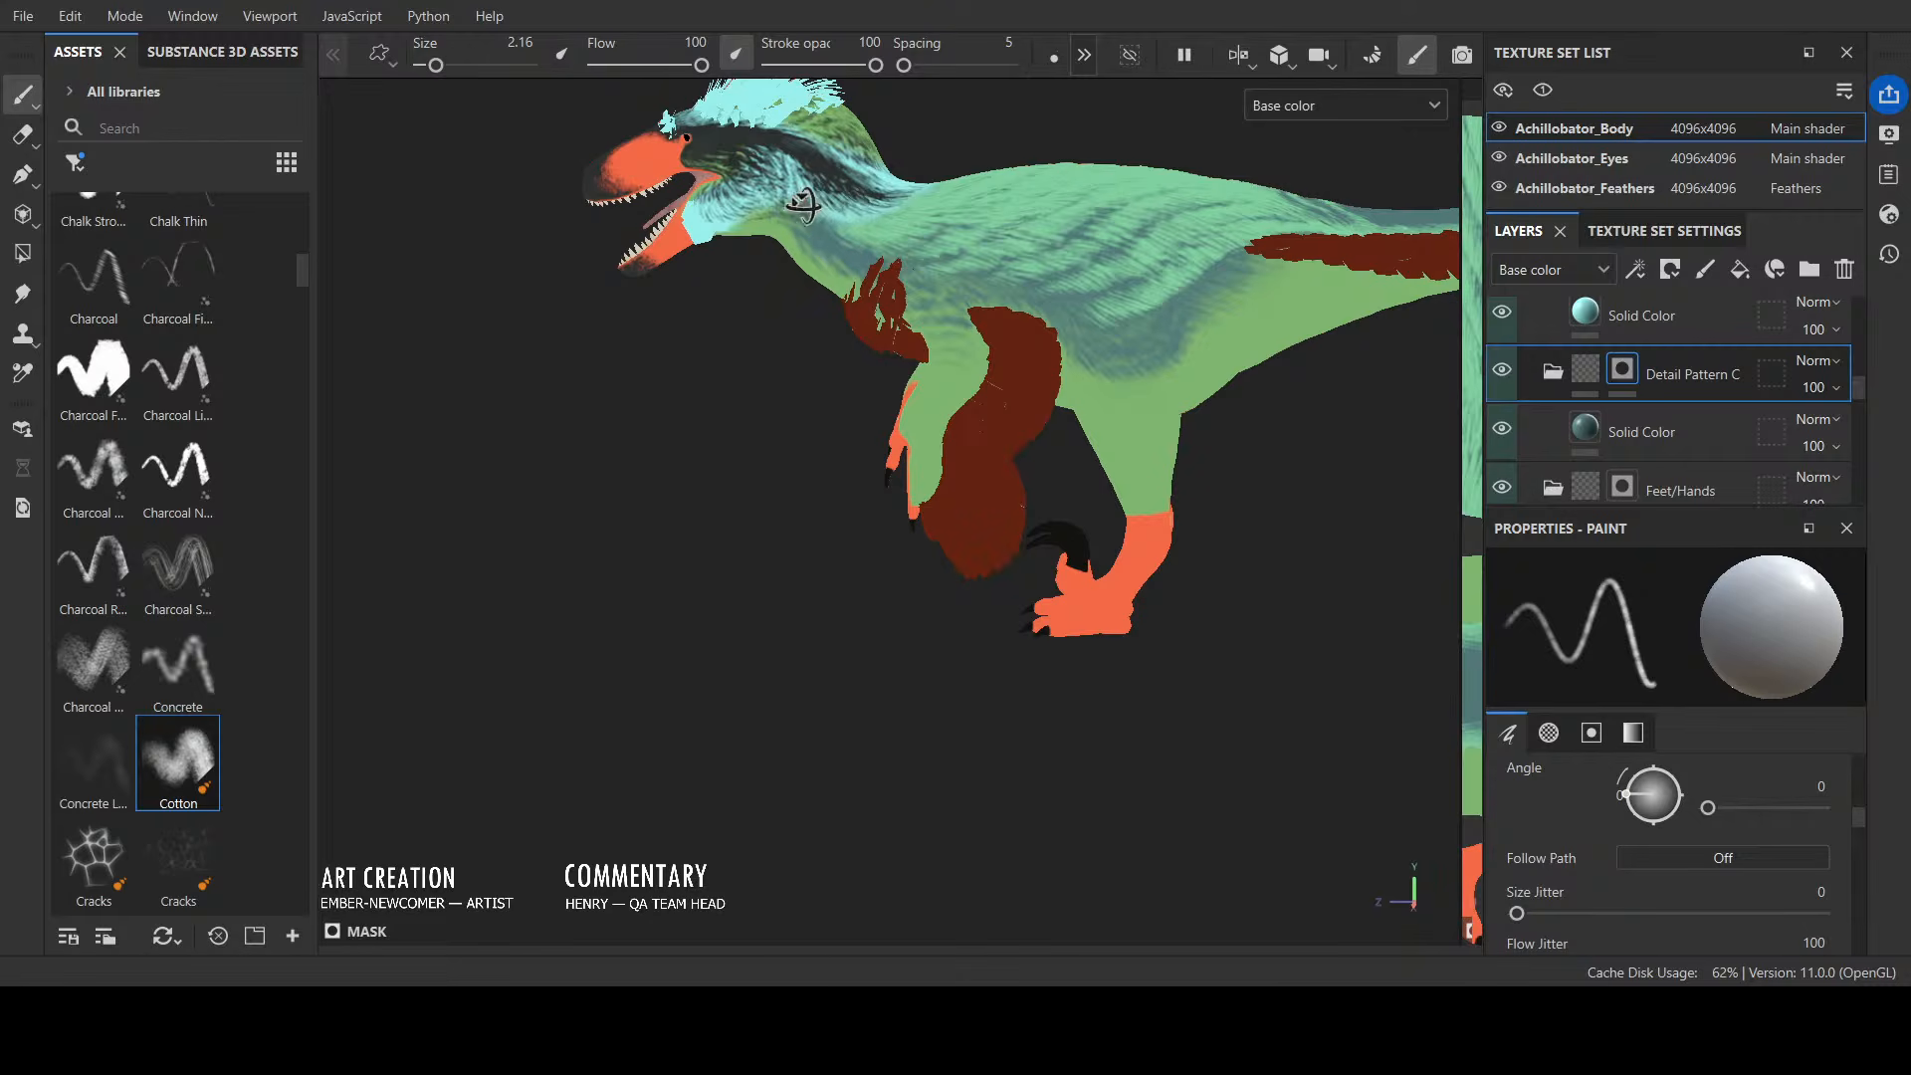
mouse_move(847, 269)
alt+mouse_down()
mouse_move(908, 192)
mouse_move(953, 206)
alt+mouse_up()
Step: Try a small dab of Detail Pattern C on the throat at brush size 0.44
ctrl+right_drag(985, 203, 943, 202)
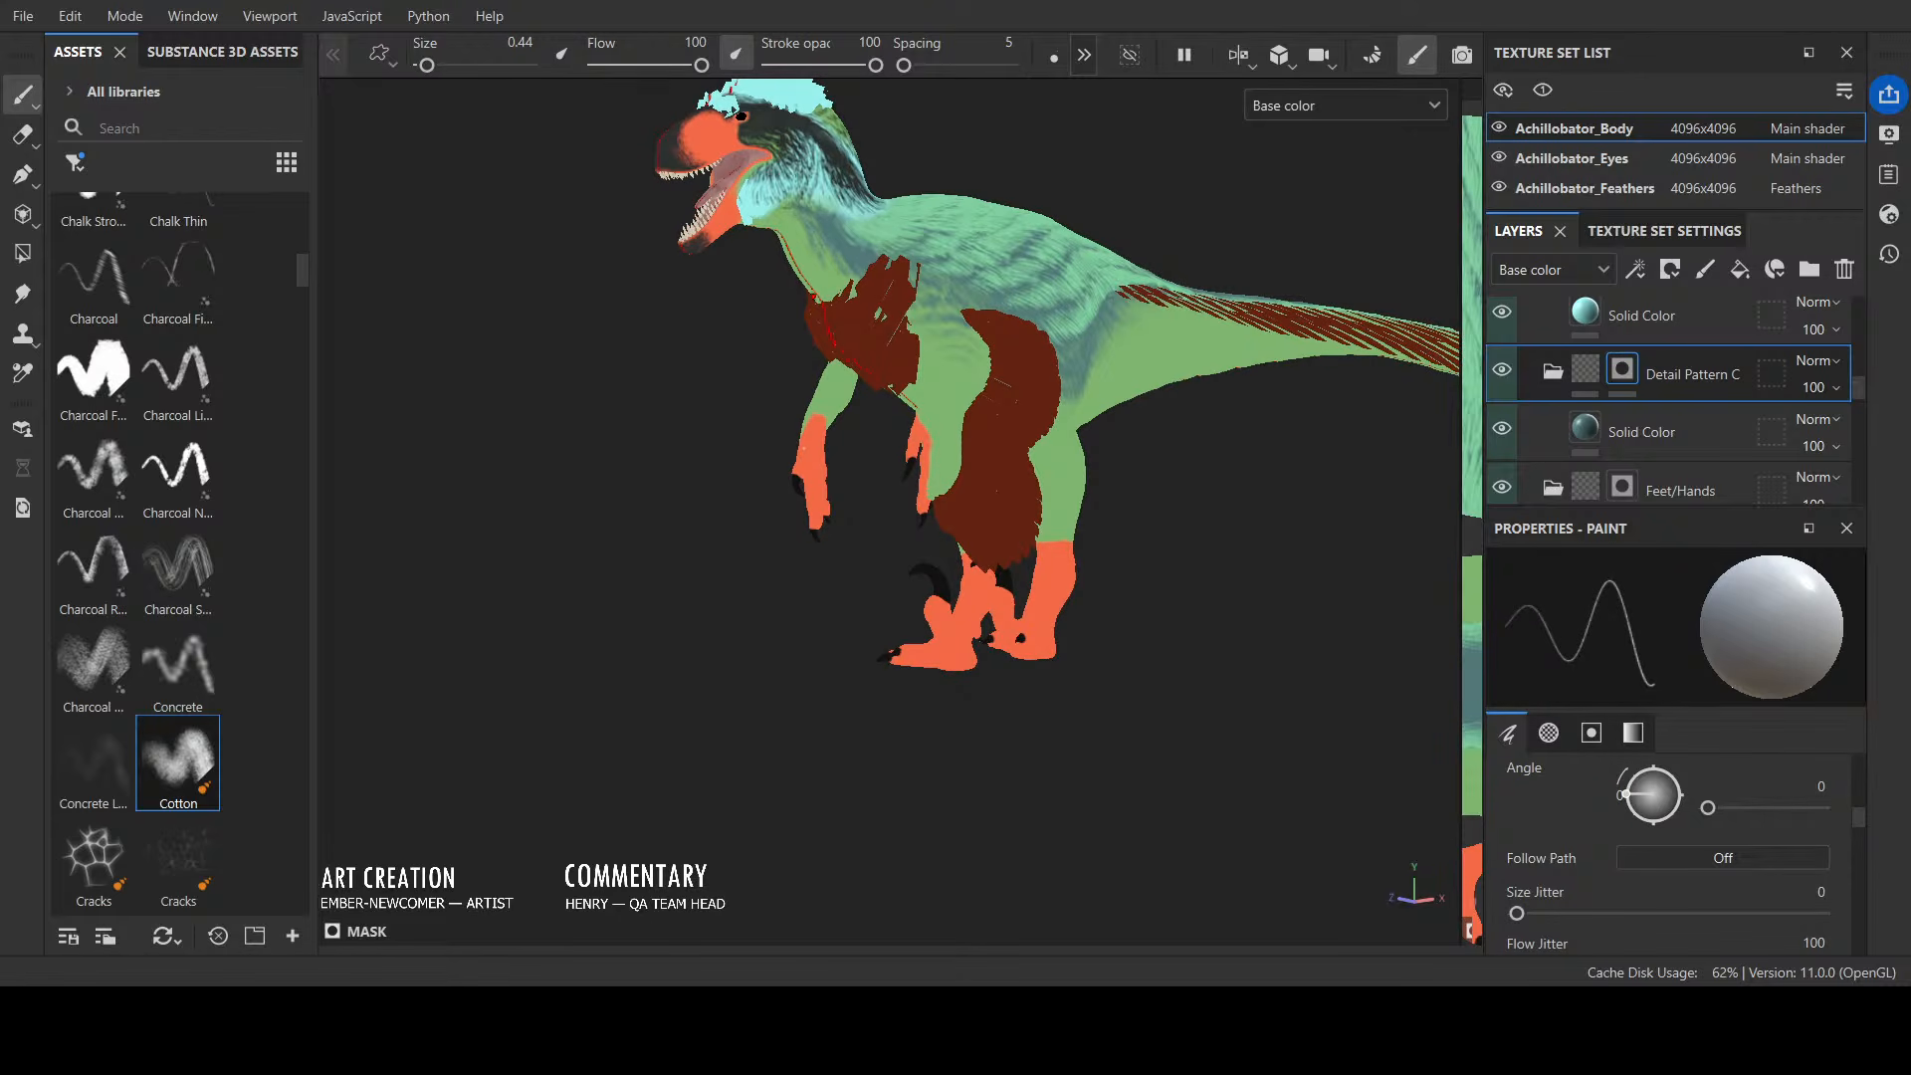
alt+drag(813, 289, 821, 277)
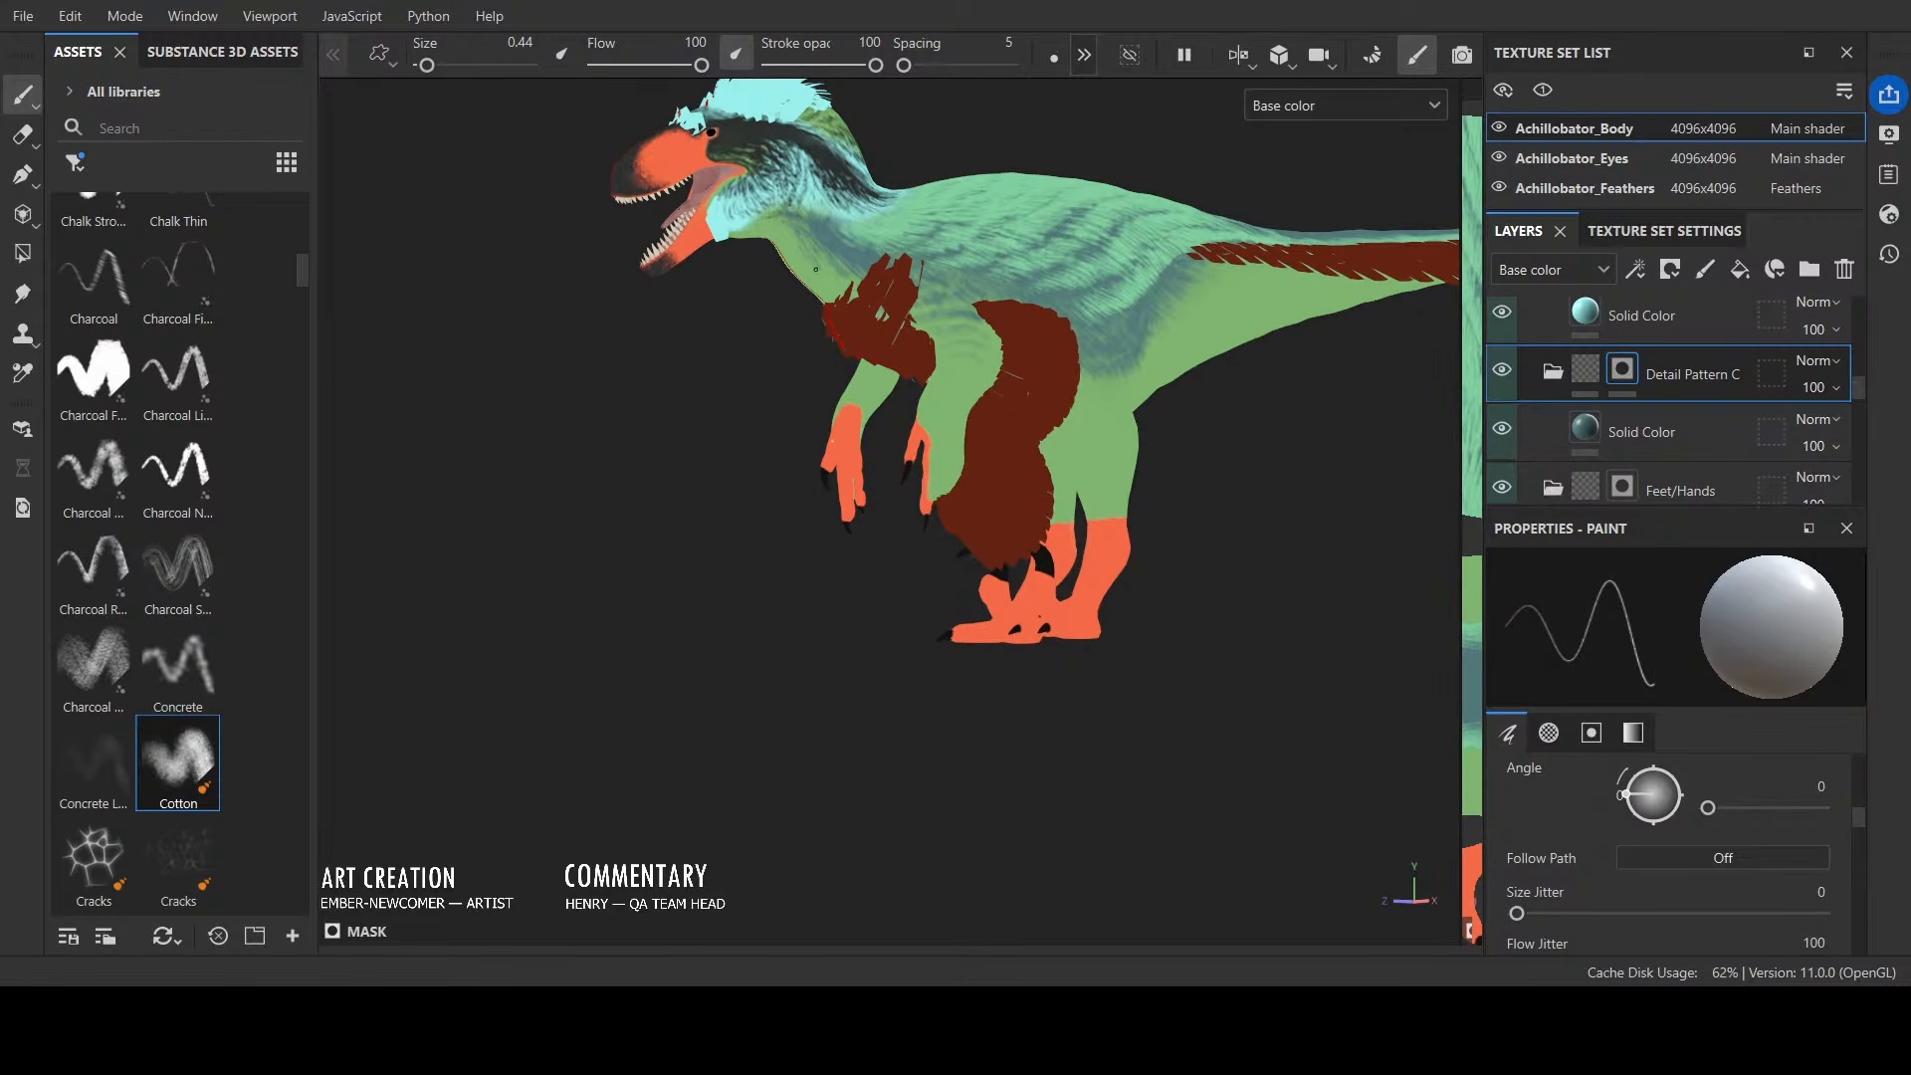
click(783, 243)
alt+drag(860, 237, 859, 270)
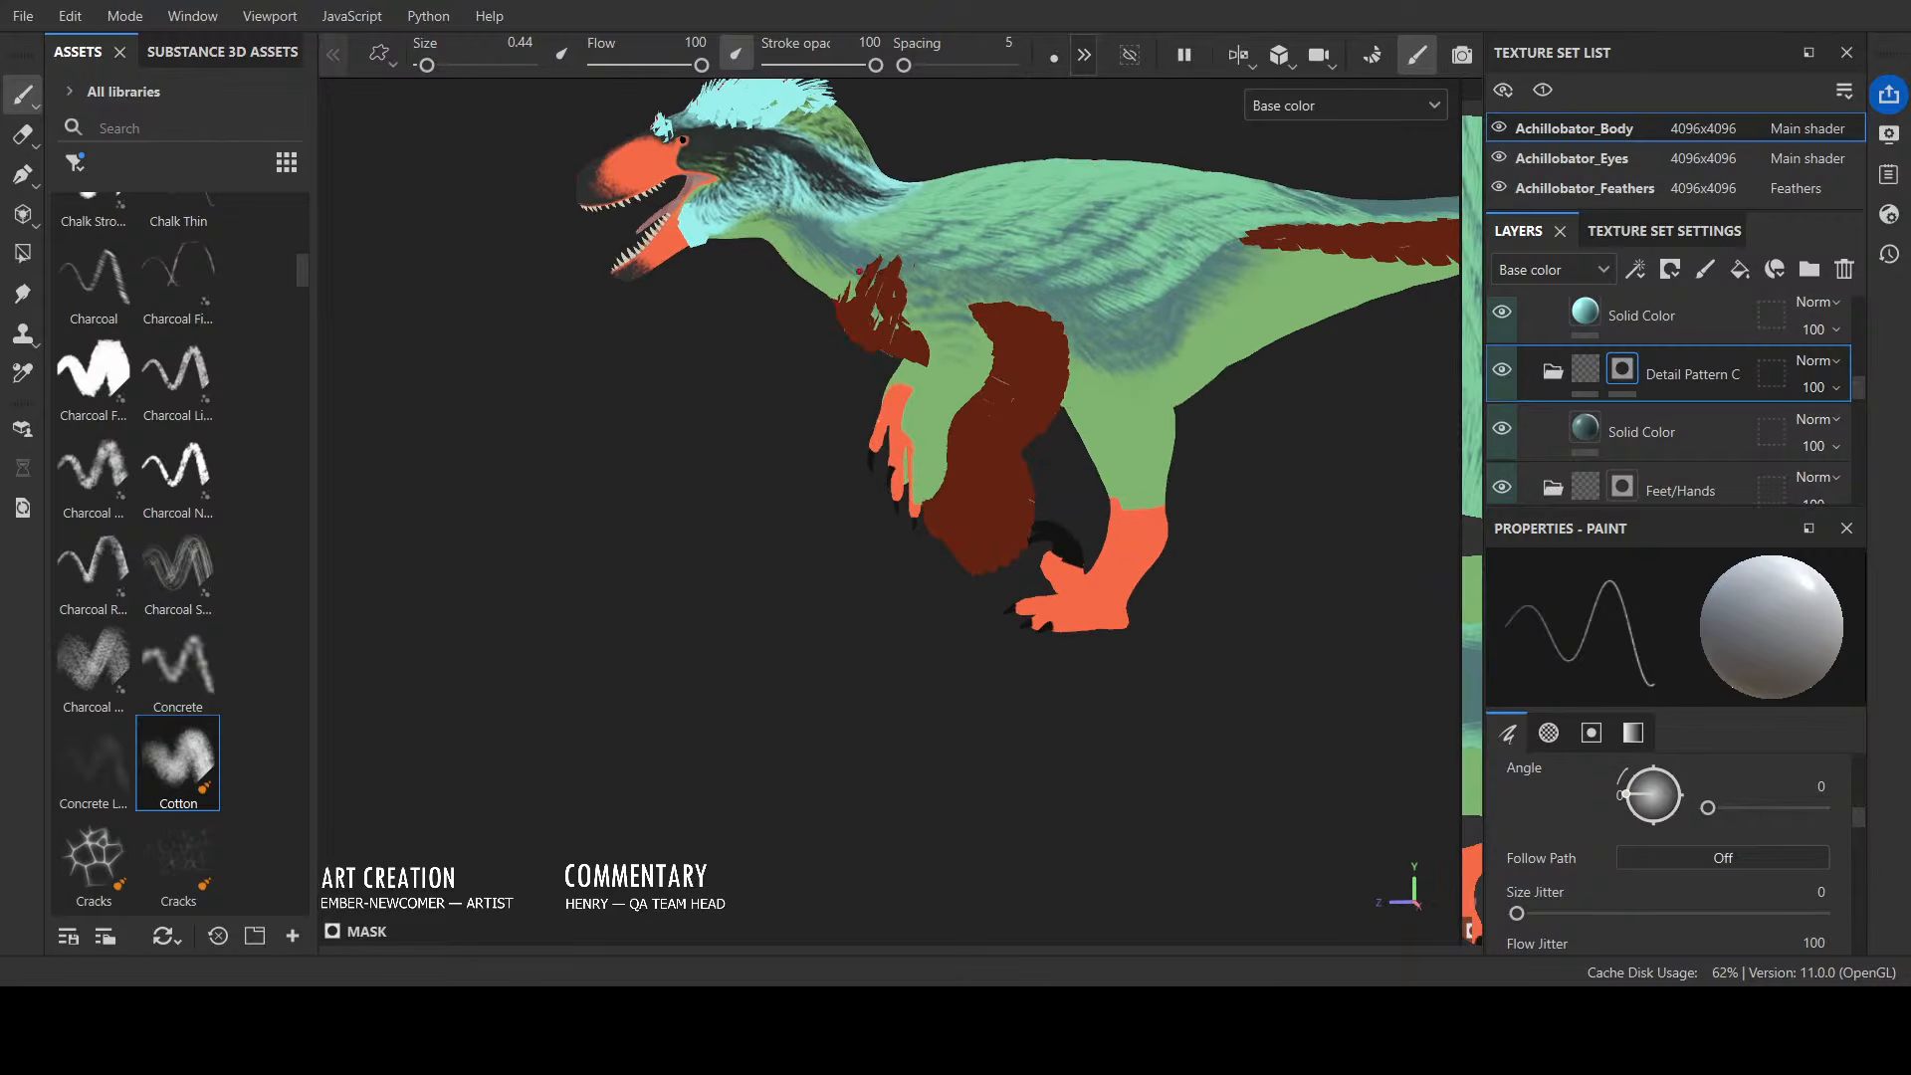
key(ctrl+z)
Step: In the Detail Pattern C mask view, paint feathered streaks along the side of the neck at brush size 1.61
alt+drag(990, 295, 558, 497)
scroll(594, 316, up, 2)
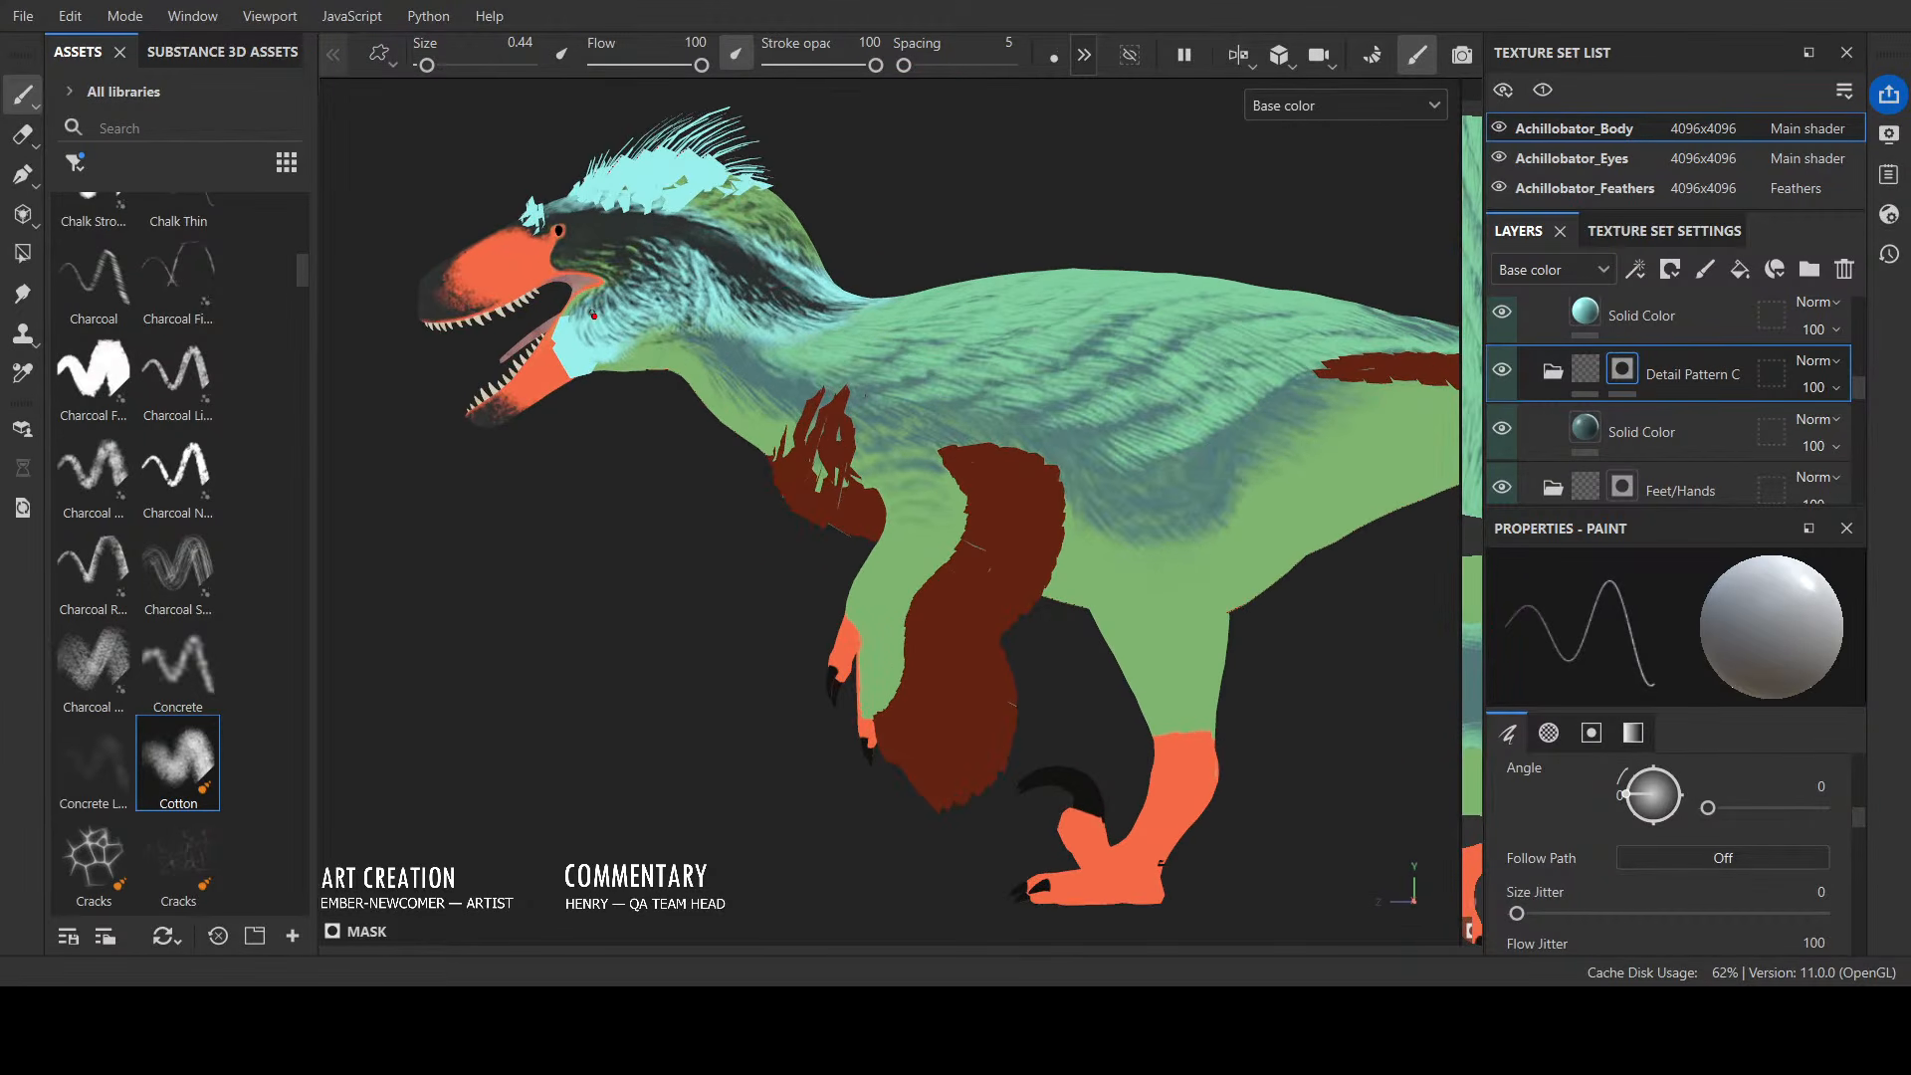
scroll(594, 316, up, 1)
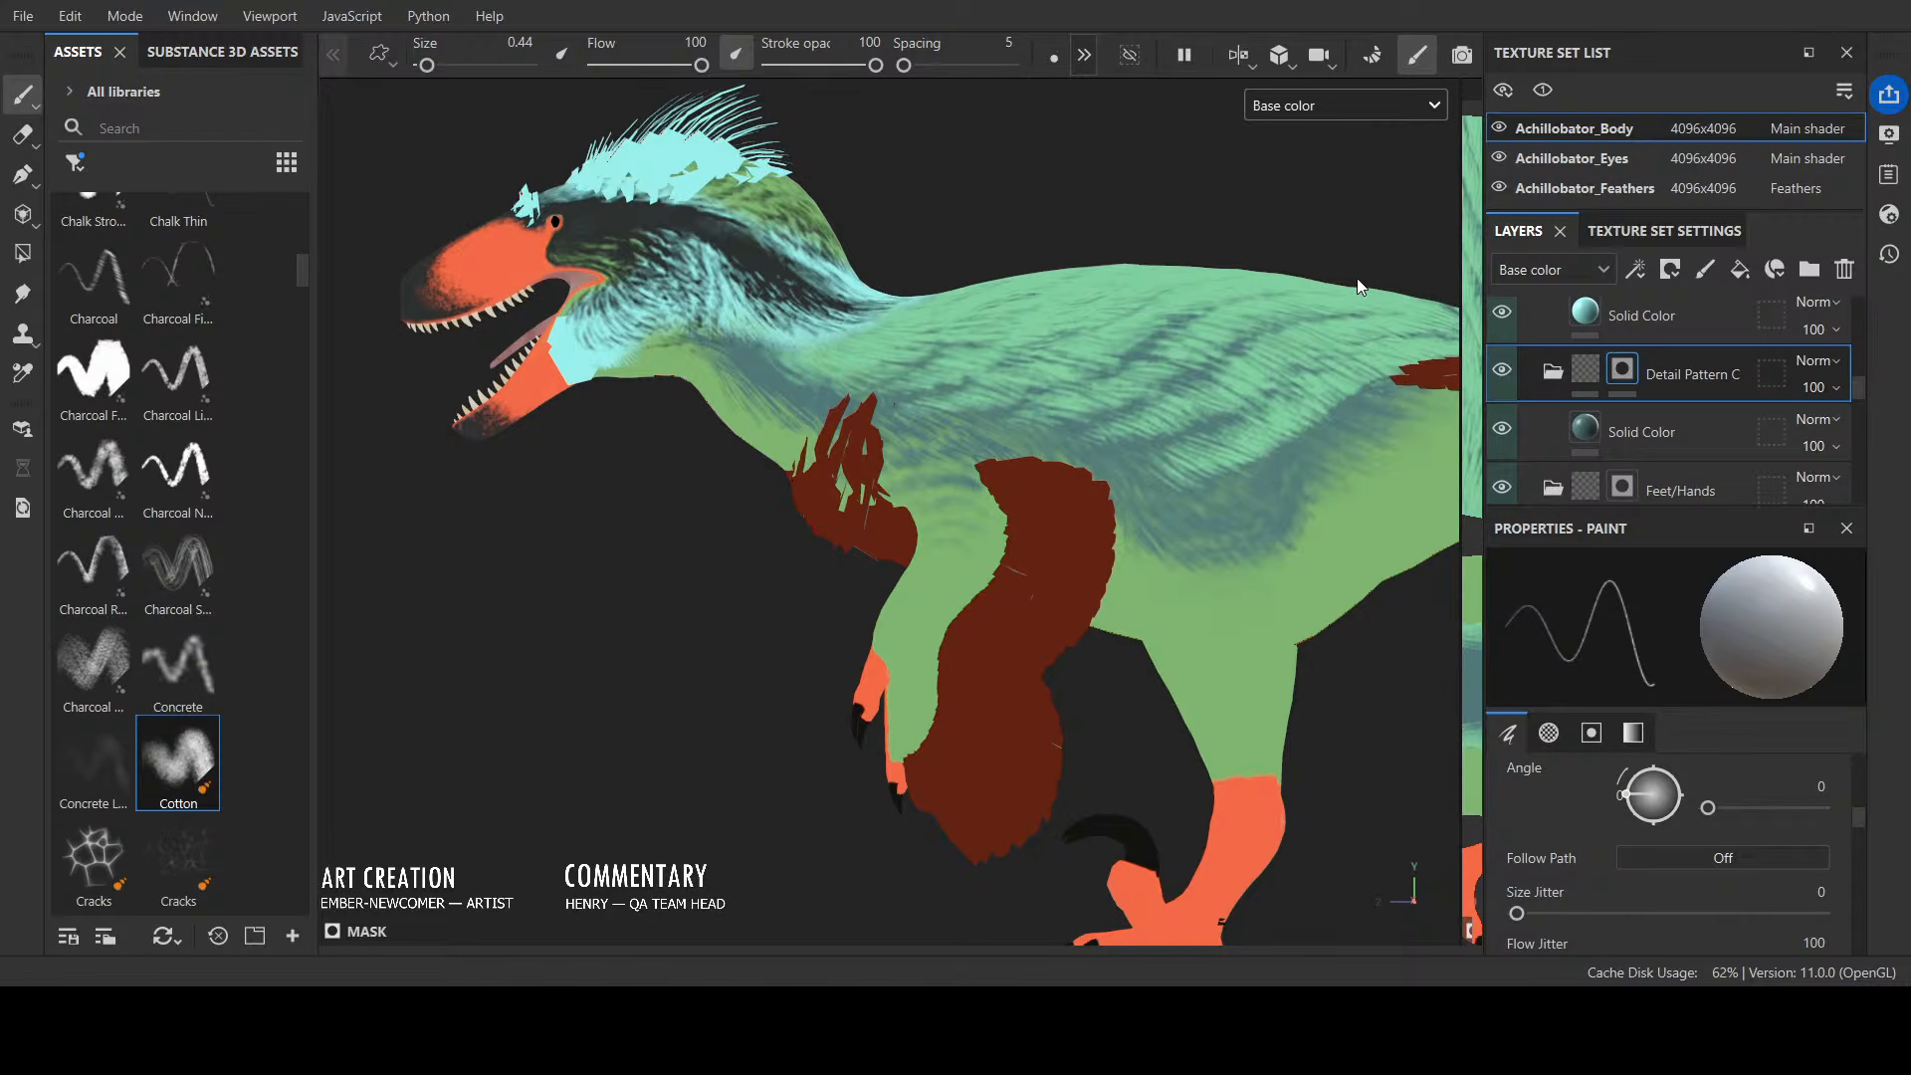
key(c)
alt+drag(1353, 349, 1250, 242)
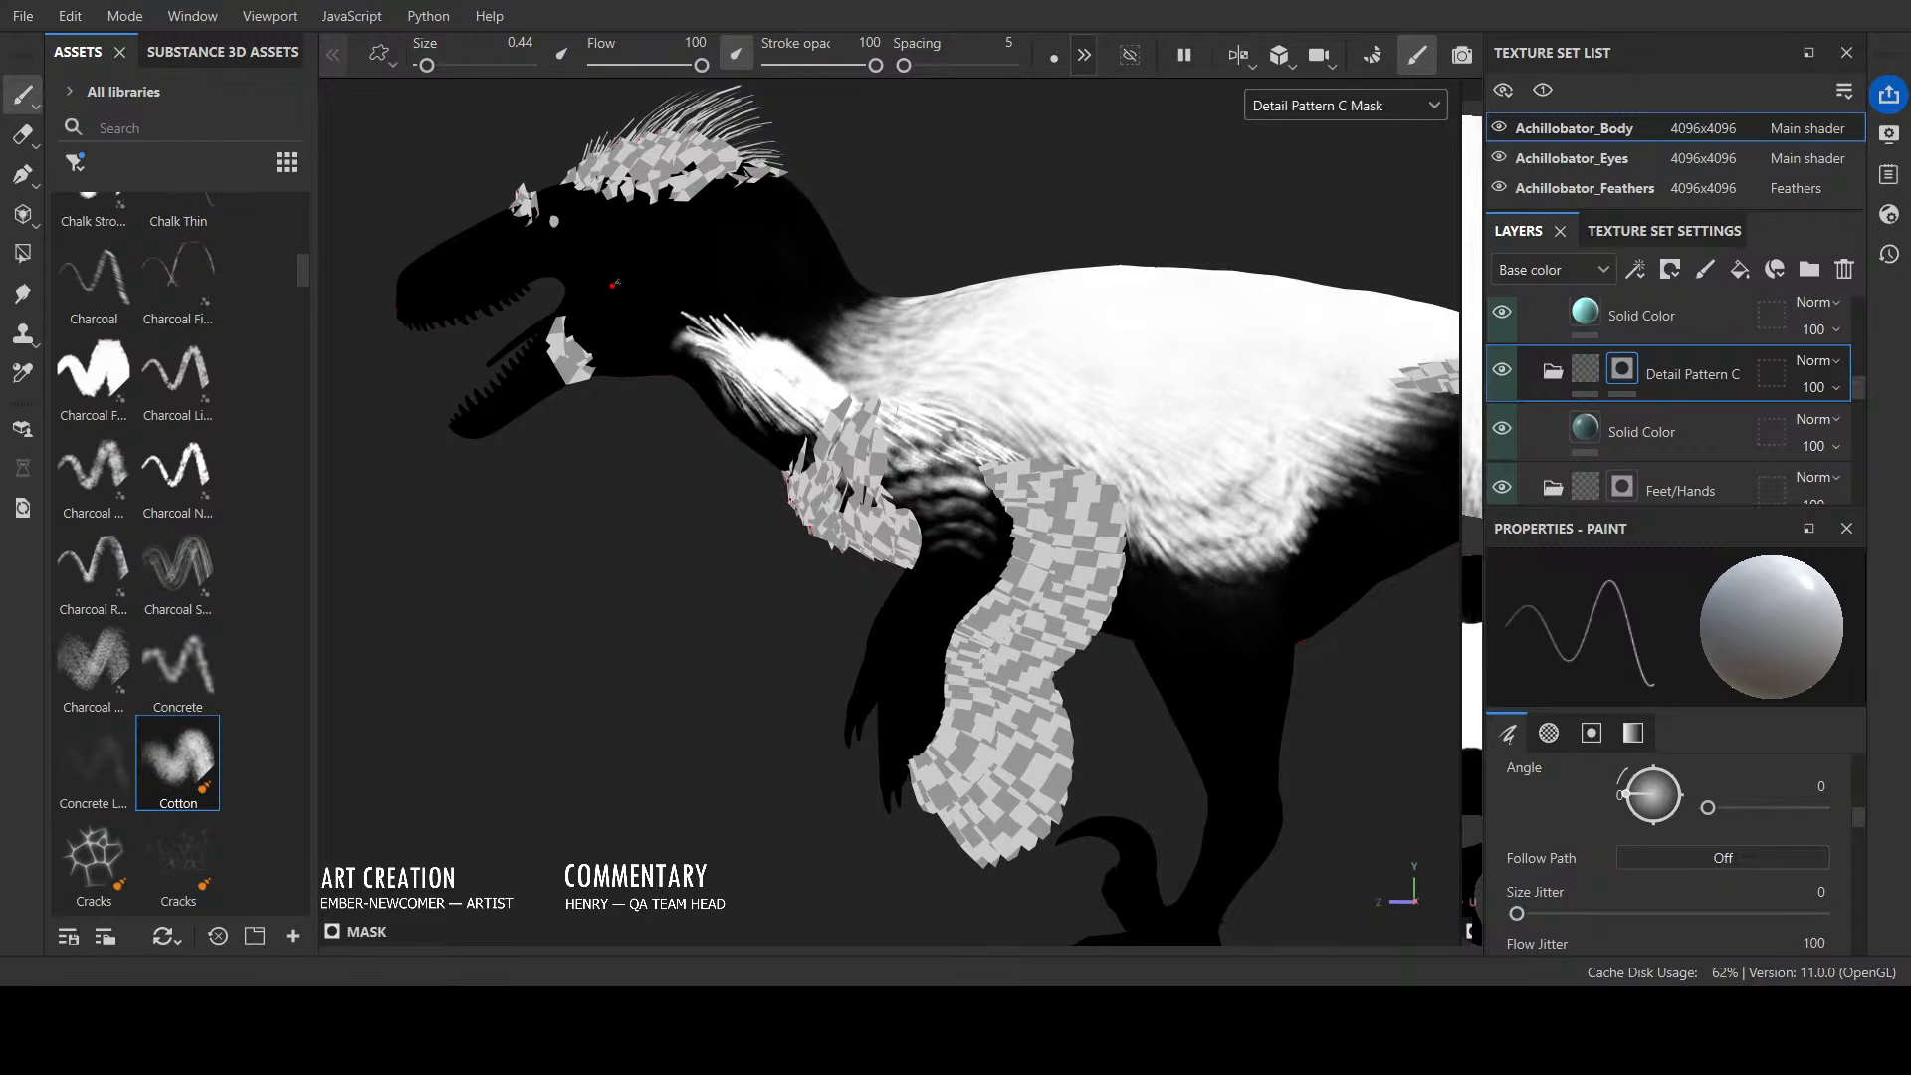
ctrl+right_drag(613, 281, 639, 280)
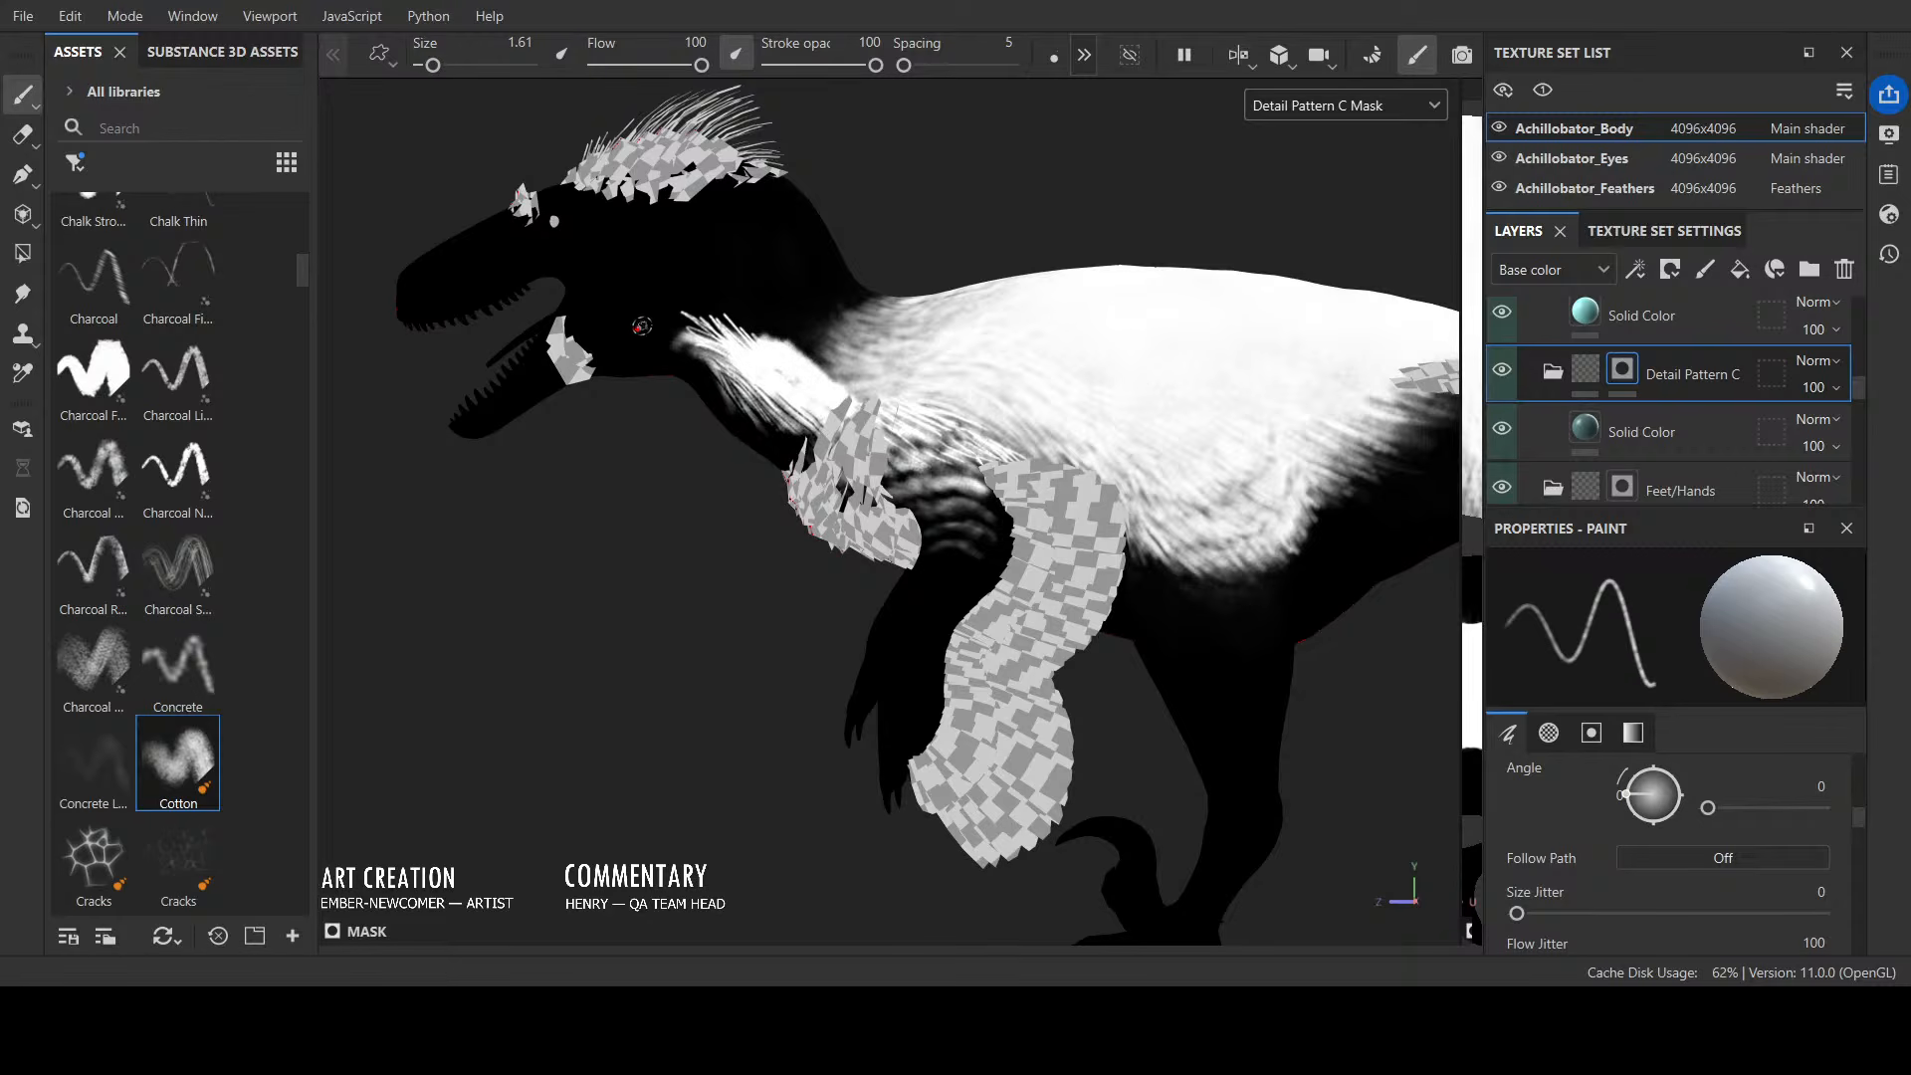
mouse_move(669, 329)
mouse_down()
mouse_move(769, 339)
mouse_move(844, 384)
mouse_move(902, 381)
mouse_up()
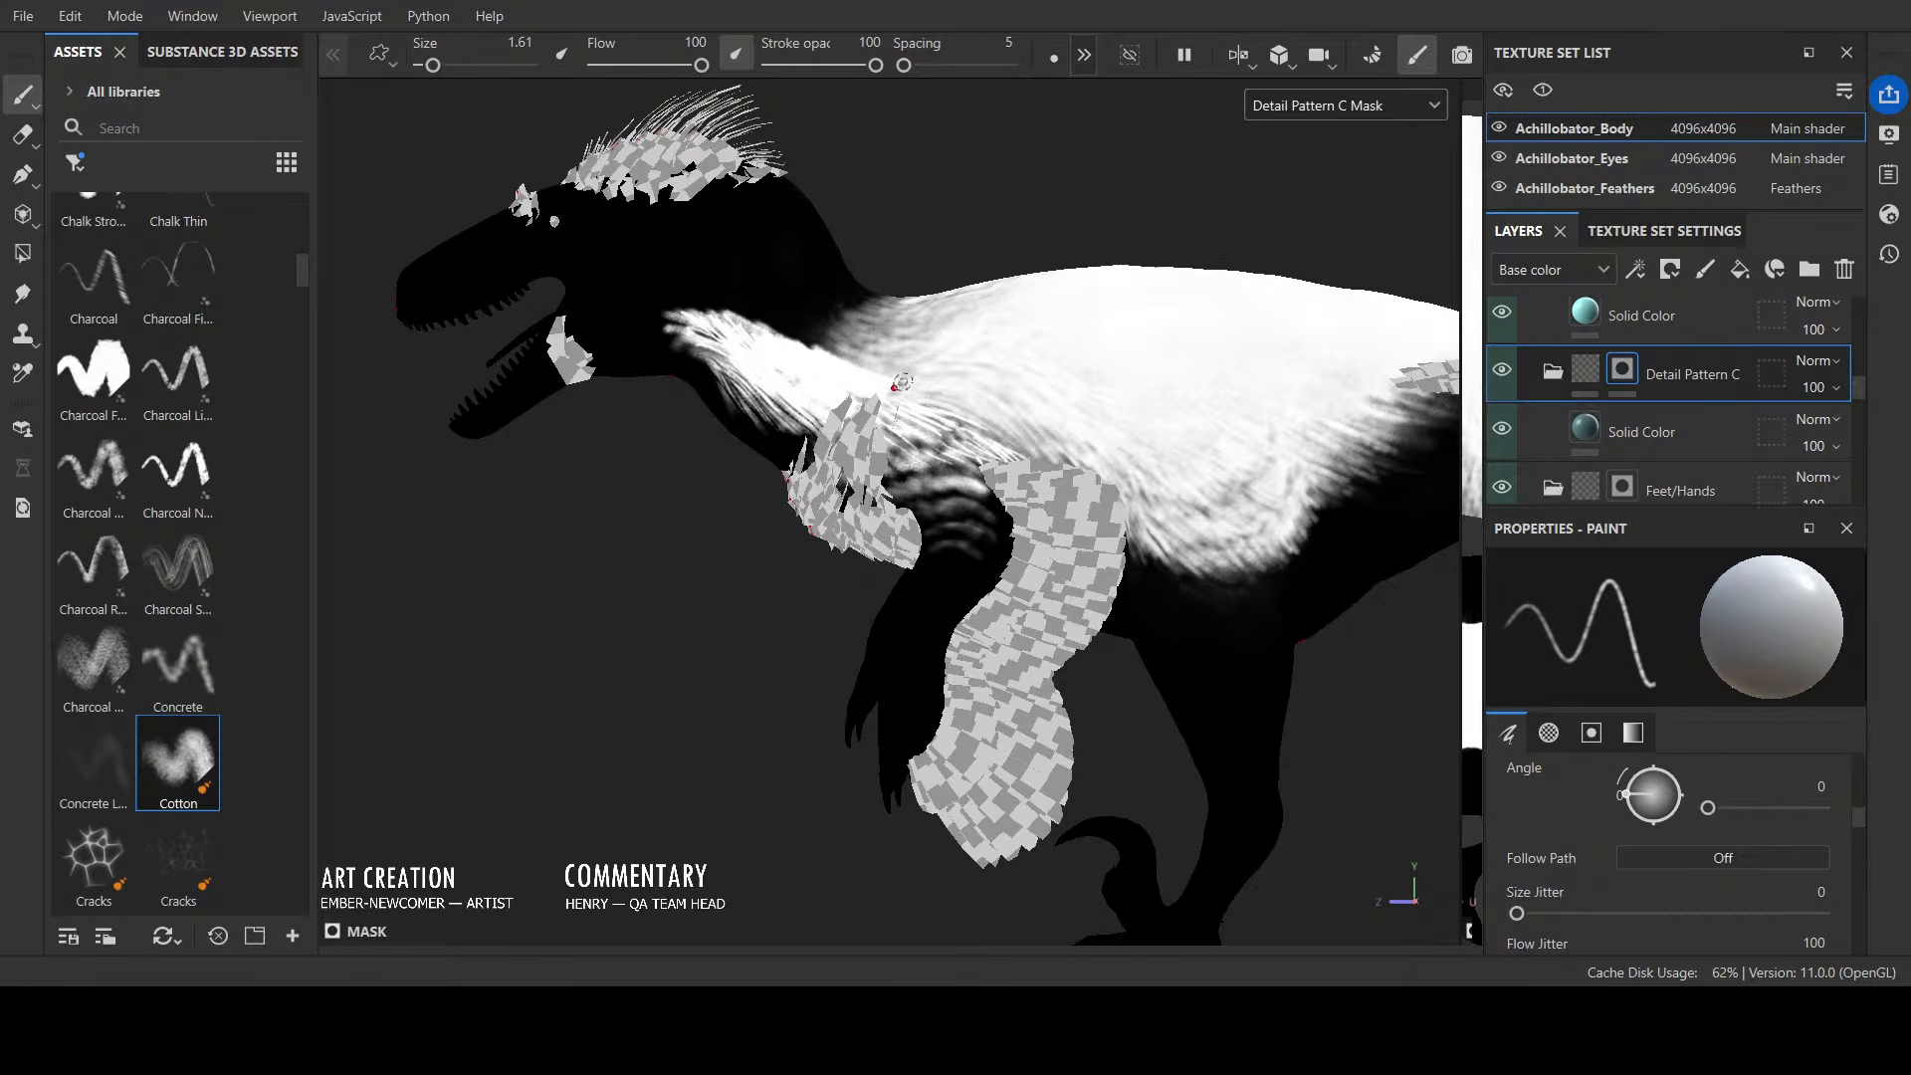
Step: Hide the Achillobator_Feathers texture set and refine the Detail Pattern C streaks over the neck, shoulder and upper arm
click(1497, 187)
mouse_move(655, 302)
mouse_down()
mouse_move(826, 344)
mouse_move(858, 418)
mouse_move(938, 410)
mouse_move(871, 343)
mouse_move(783, 348)
mouse_move(768, 327)
mouse_move(871, 350)
mouse_move(882, 426)
mouse_move(961, 413)
mouse_move(980, 453)
mouse_move(1000, 428)
mouse_move(975, 435)
mouse_move(1030, 456)
mouse_move(948, 418)
mouse_move(990, 404)
mouse_up()
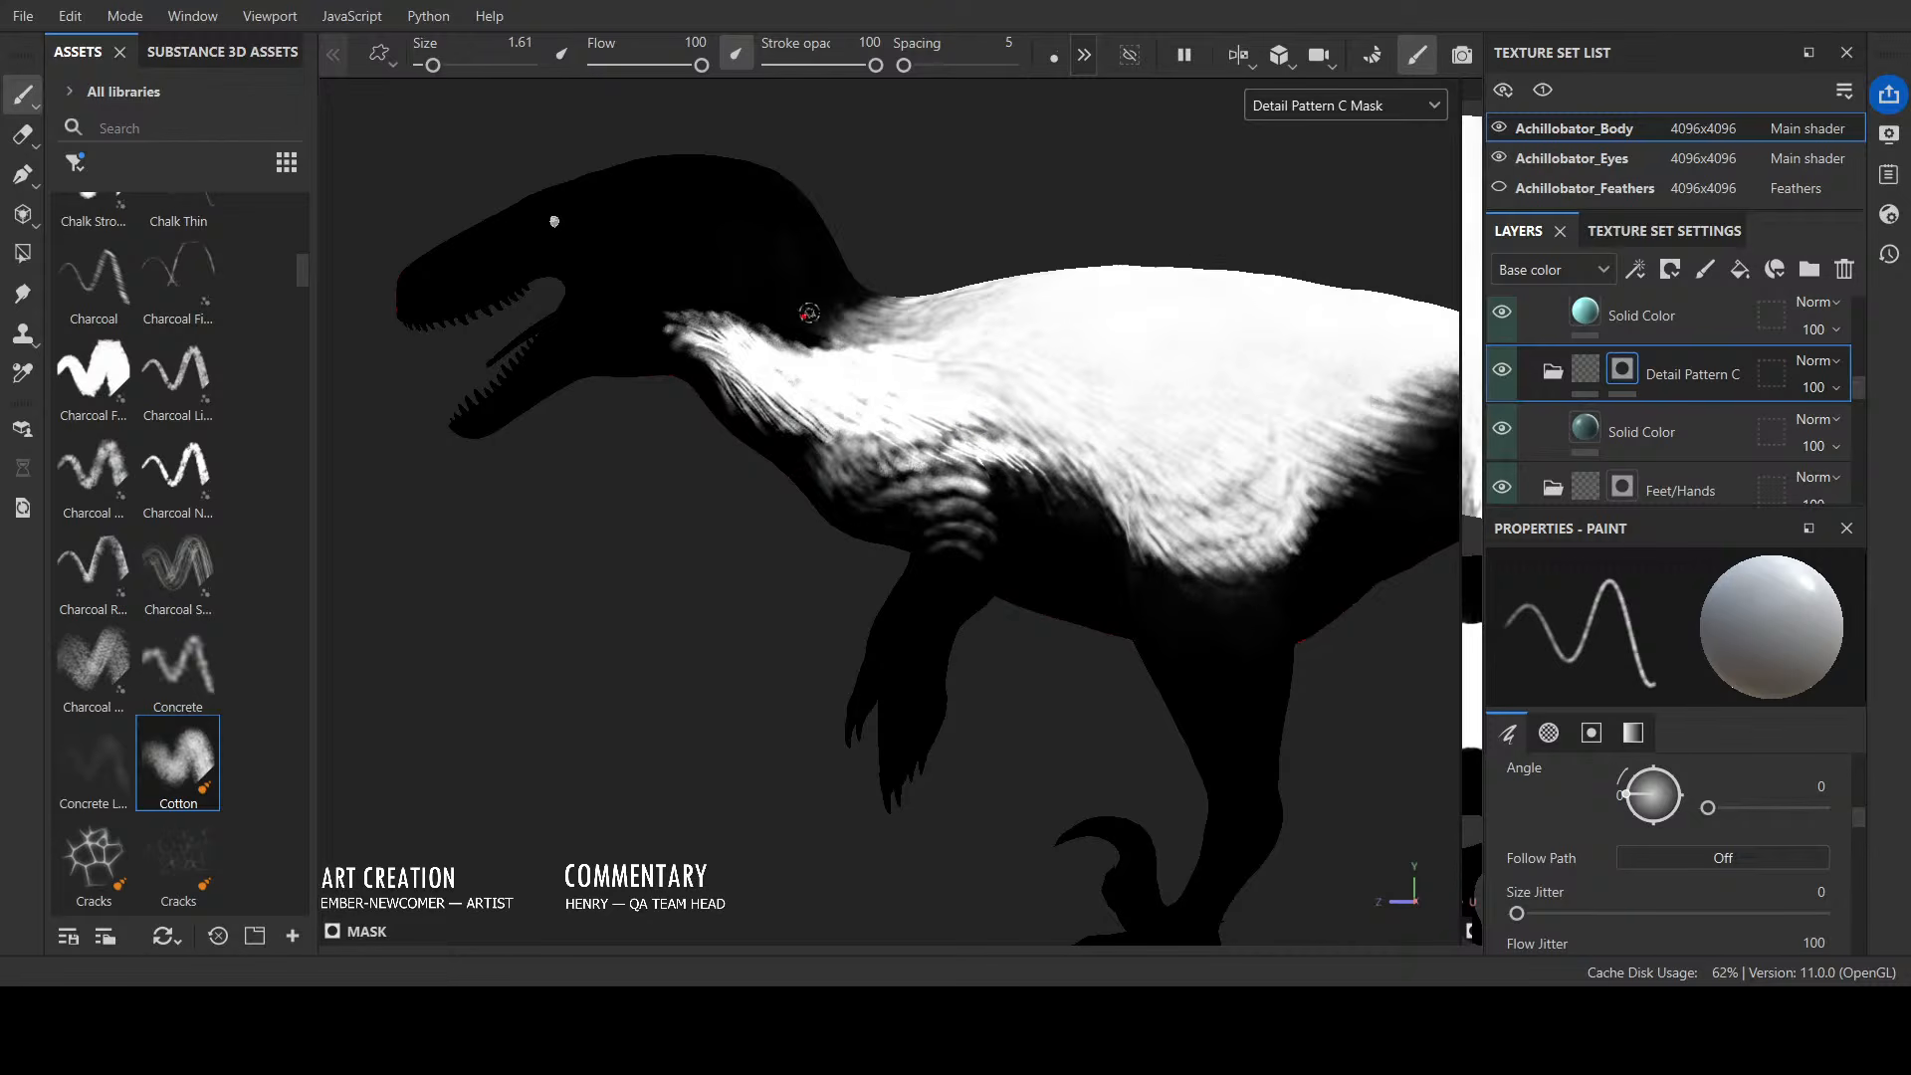
mouse_move(809, 314)
alt+mouse_down()
mouse_move(1096, 334)
mouse_move(706, 293)
alt+mouse_up()
mouse_move(752, 394)
mouse_down()
mouse_move(745, 416)
mouse_move(705, 338)
mouse_move(811, 452)
mouse_move(1066, 426)
mouse_move(756, 403)
mouse_move(675, 276)
mouse_up()
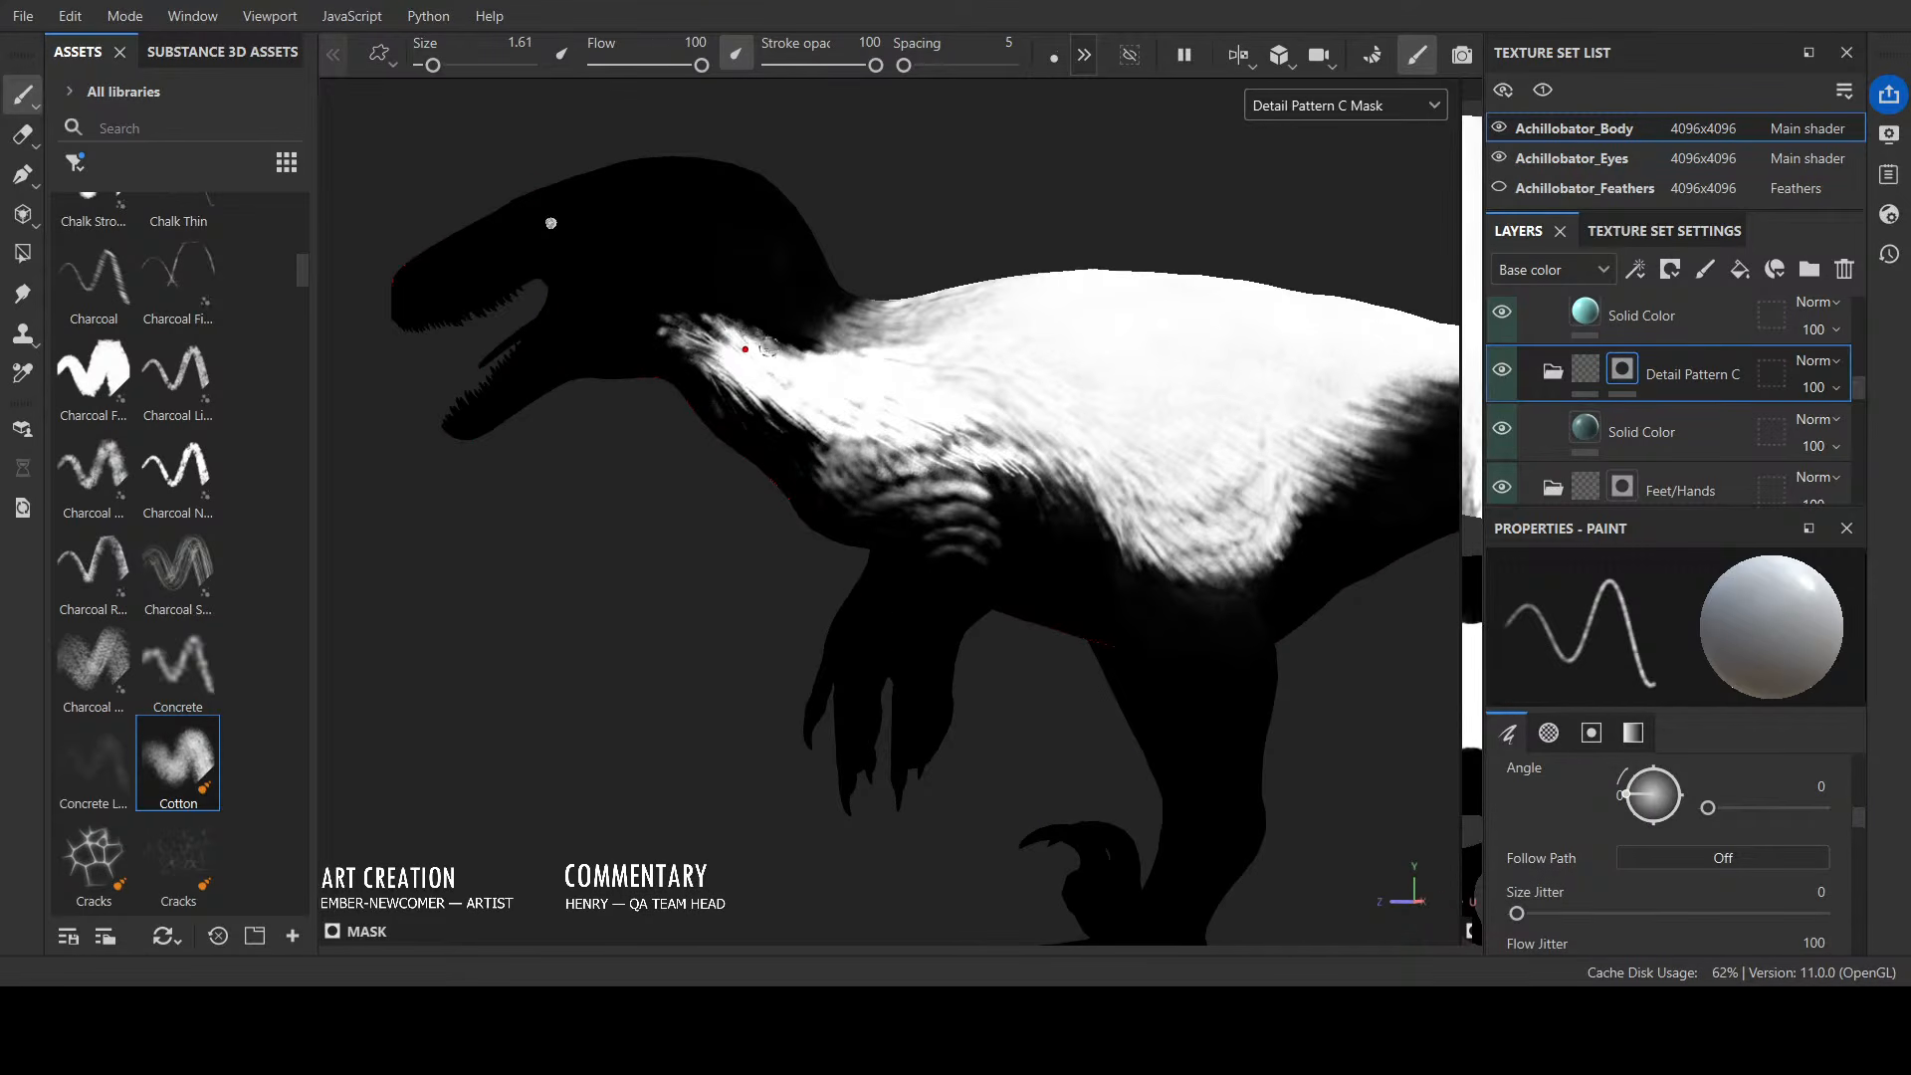
mouse_move(712, 329)
mouse_down()
mouse_move(846, 475)
mouse_move(880, 480)
mouse_move(808, 463)
mouse_move(821, 450)
mouse_move(873, 502)
mouse_move(1005, 503)
mouse_move(901, 513)
mouse_move(995, 537)
mouse_move(921, 535)
mouse_move(994, 563)
mouse_up()
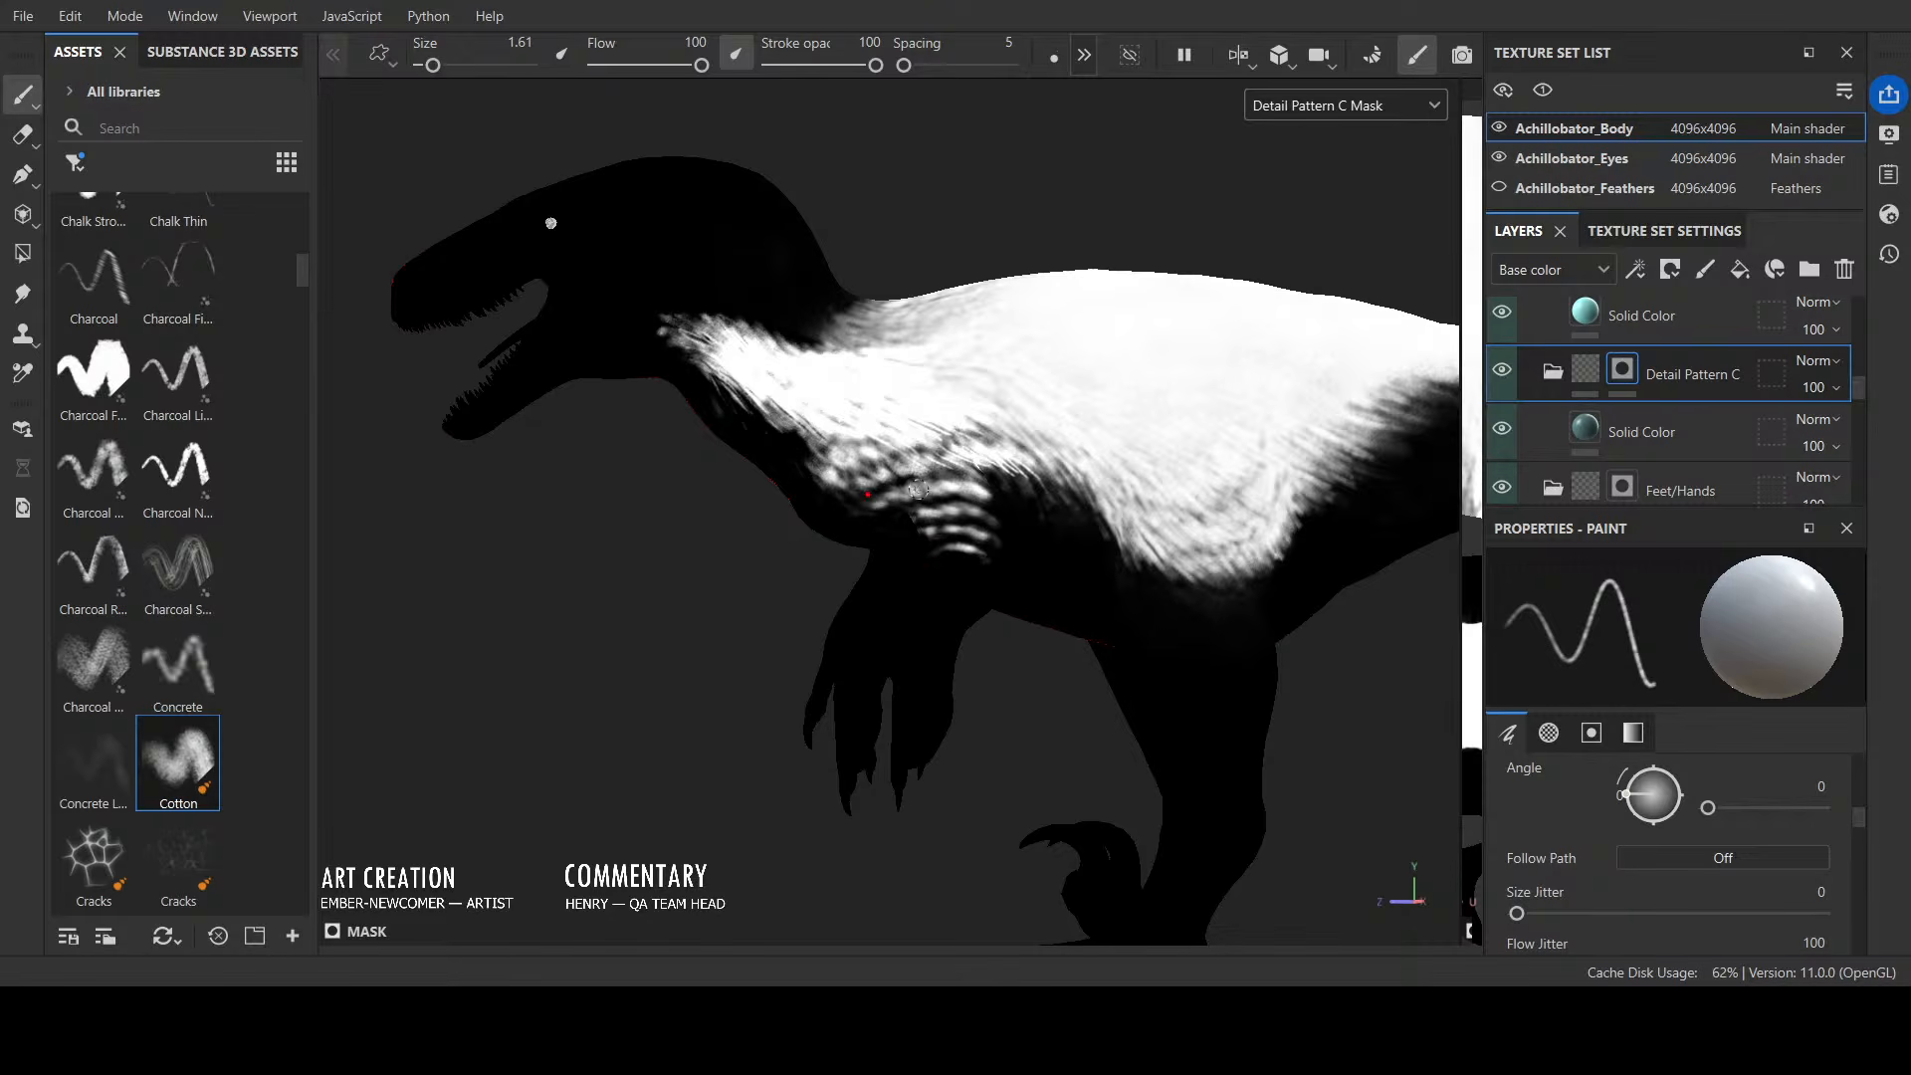
Step: Examine the neck, shoulder and flank pattern without feathers in the material and base color views
scroll(919, 490, down, 4)
alt+drag(881, 756, 1258, 210)
scroll(1315, 117, up, 1)
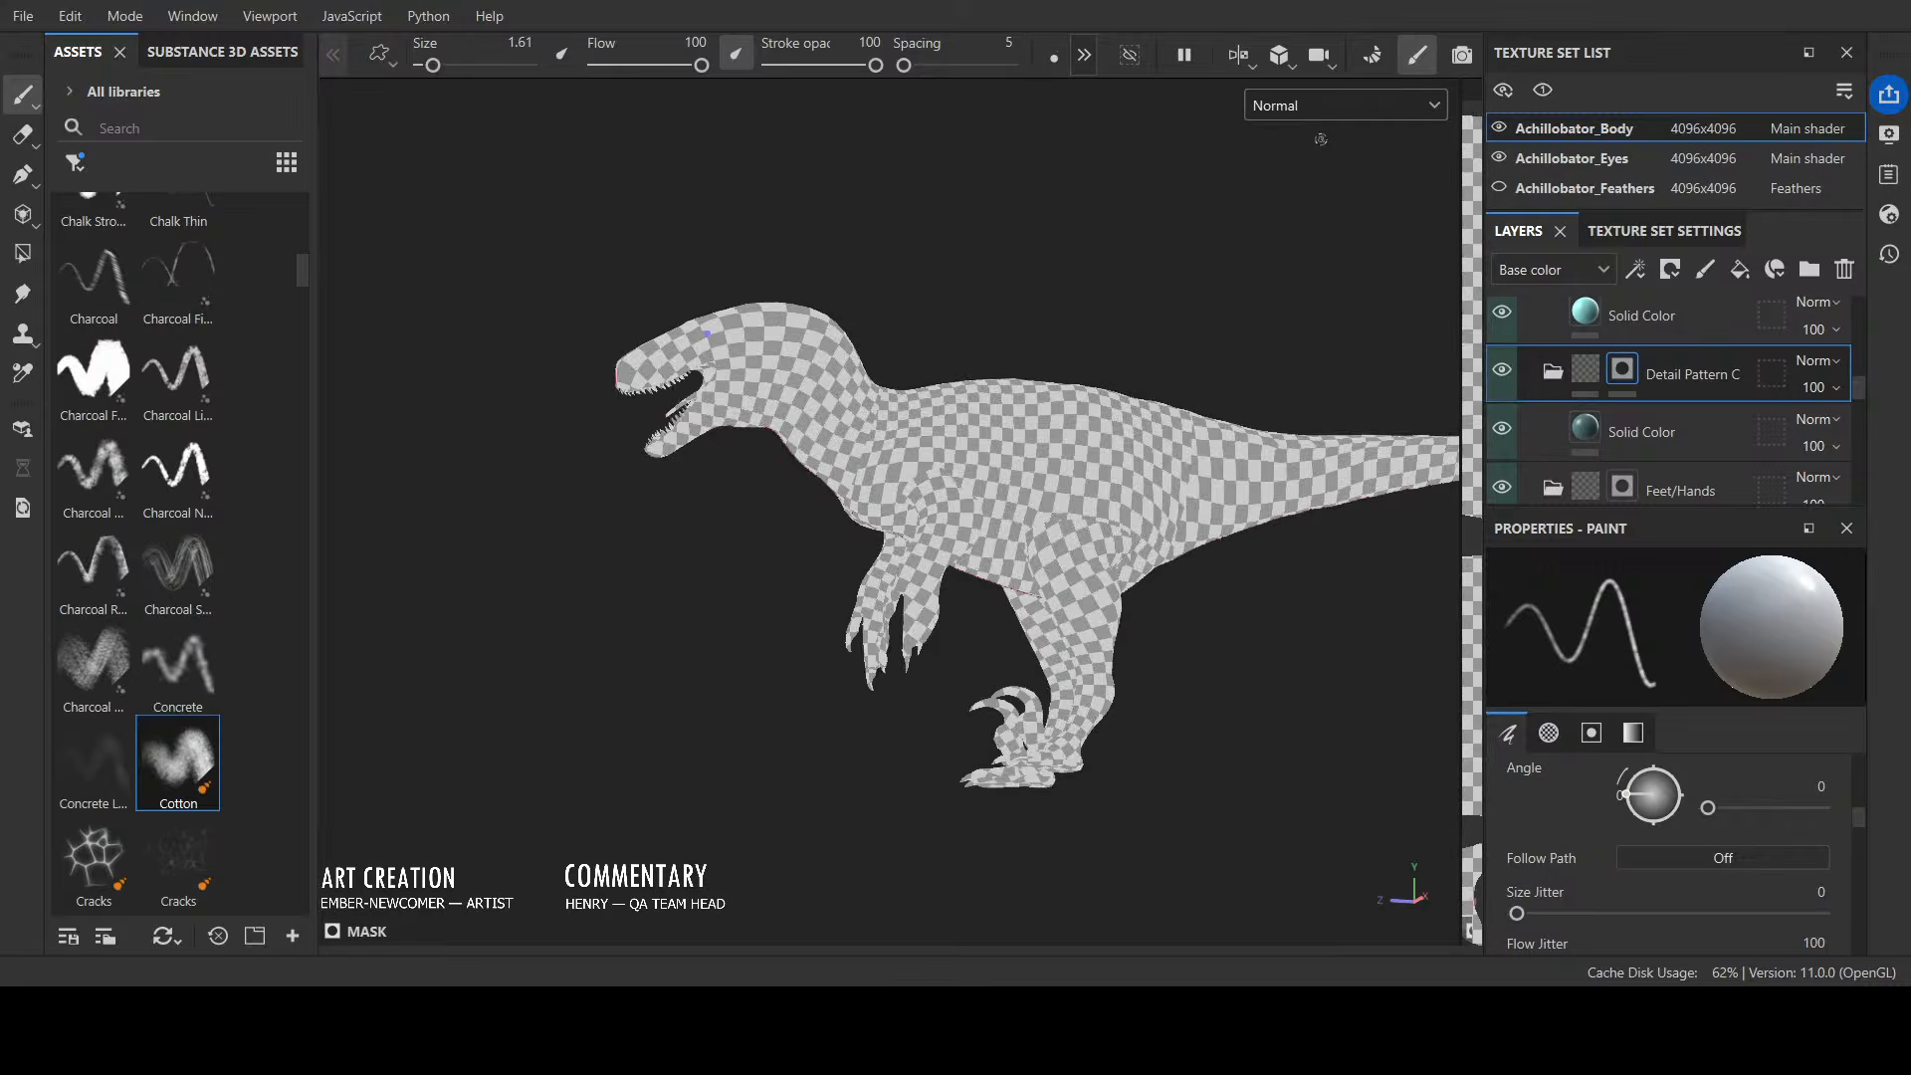
scroll(1319, 134, up, 4)
key(m)
scroll(1294, 192, down, 3)
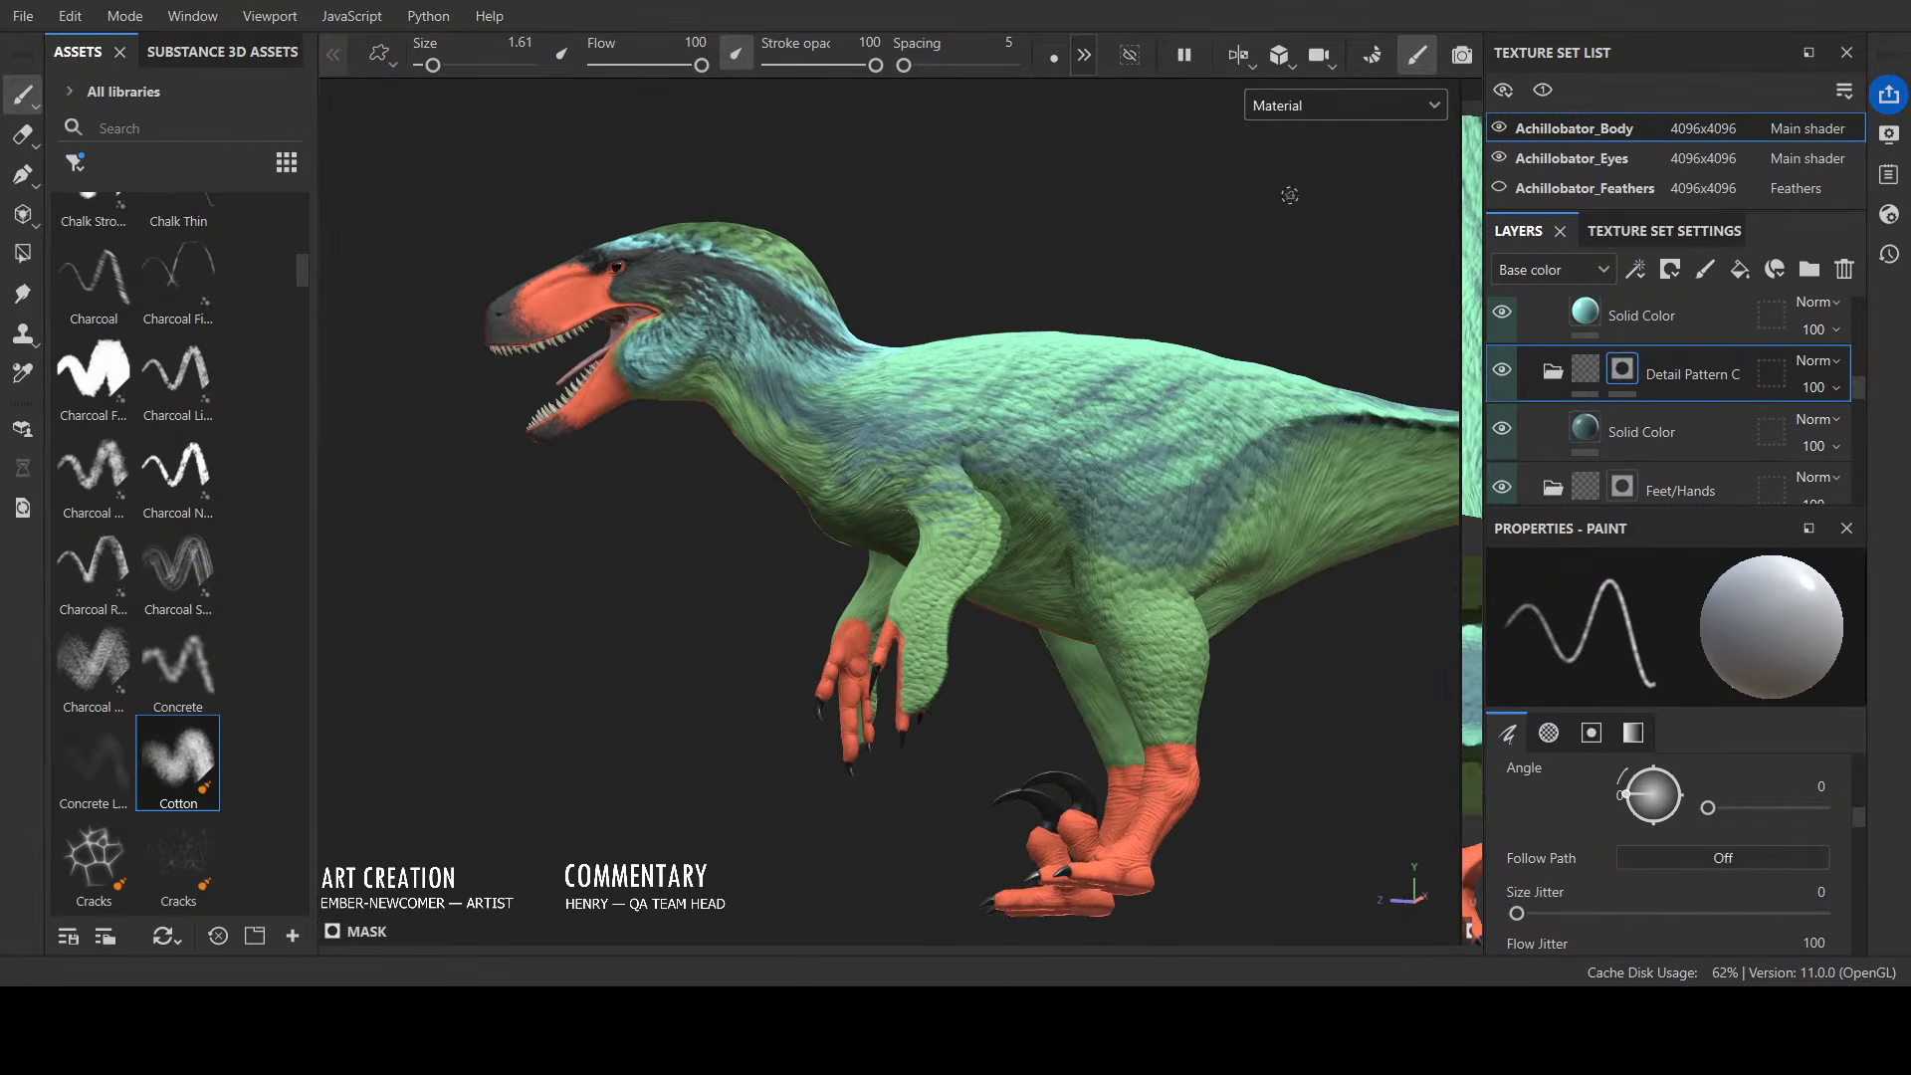
alt+drag(1294, 192, 1175, 224)
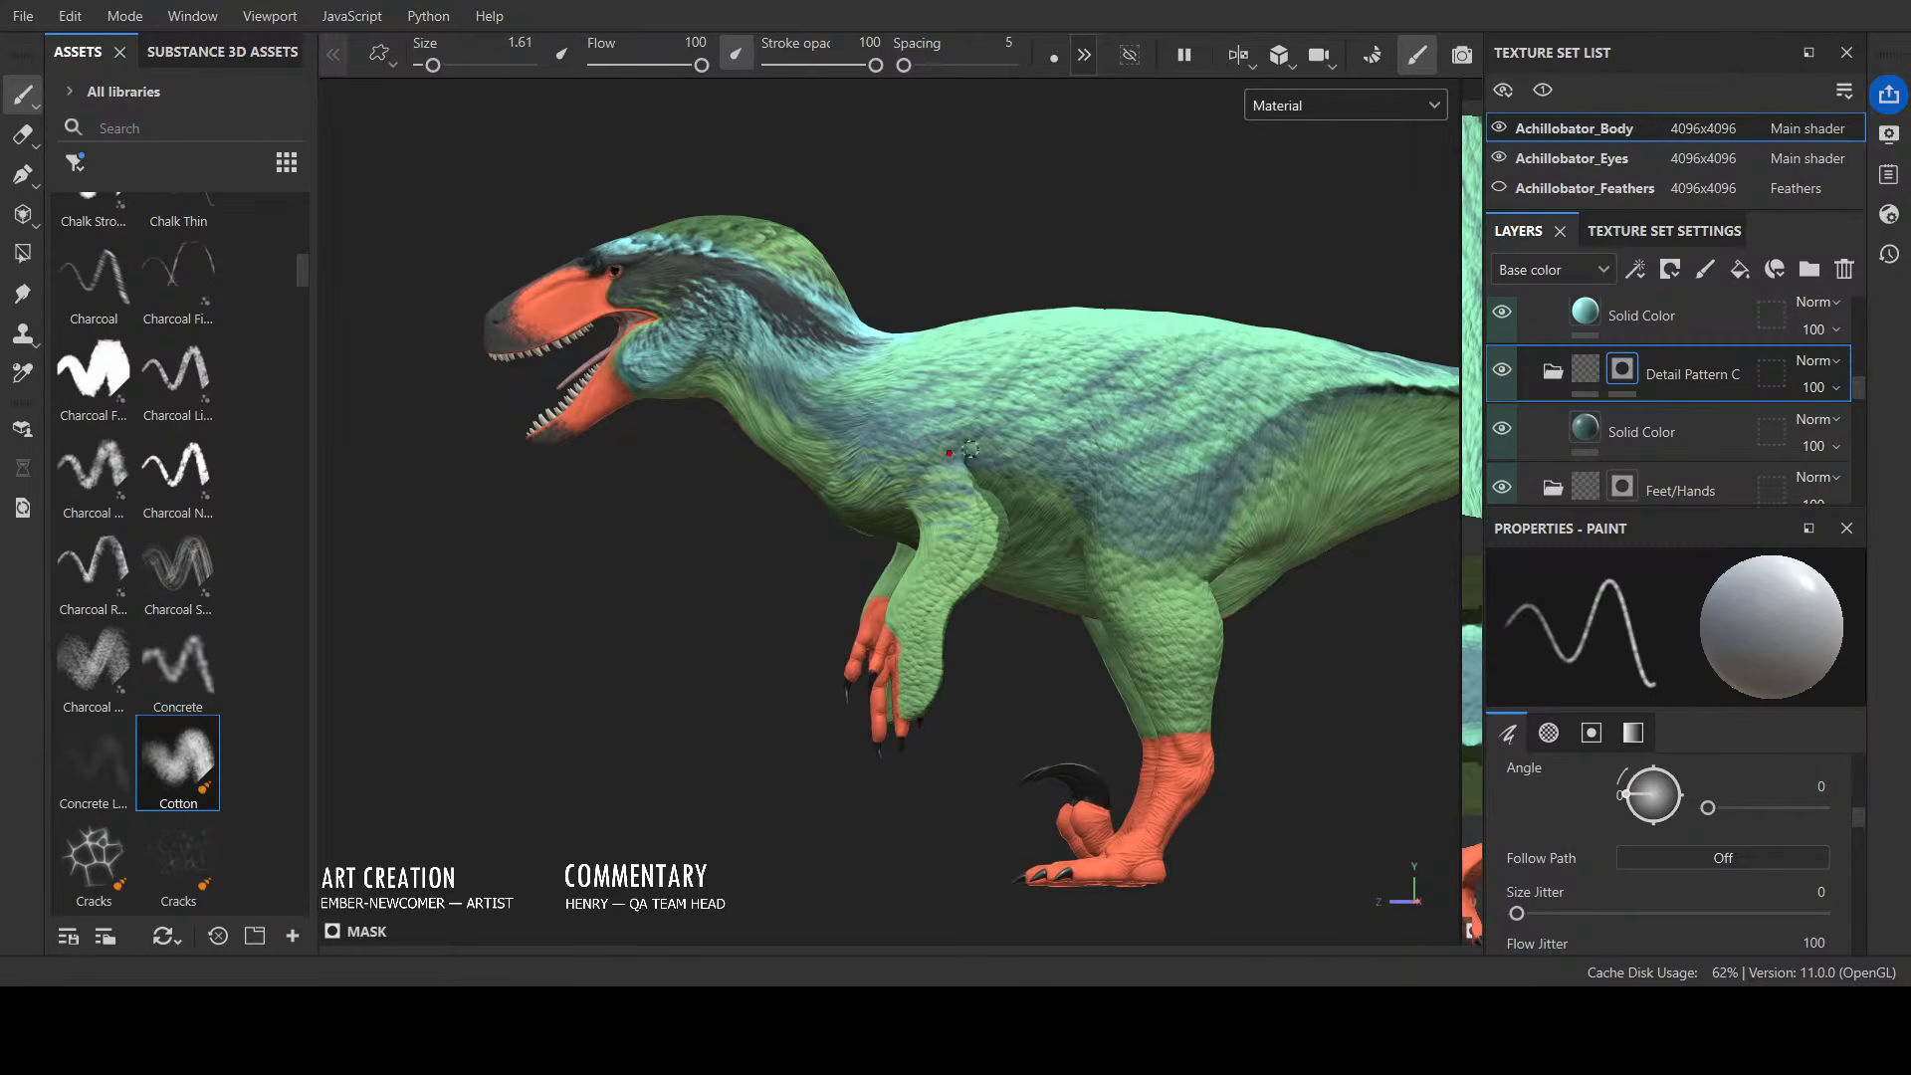
key(c)
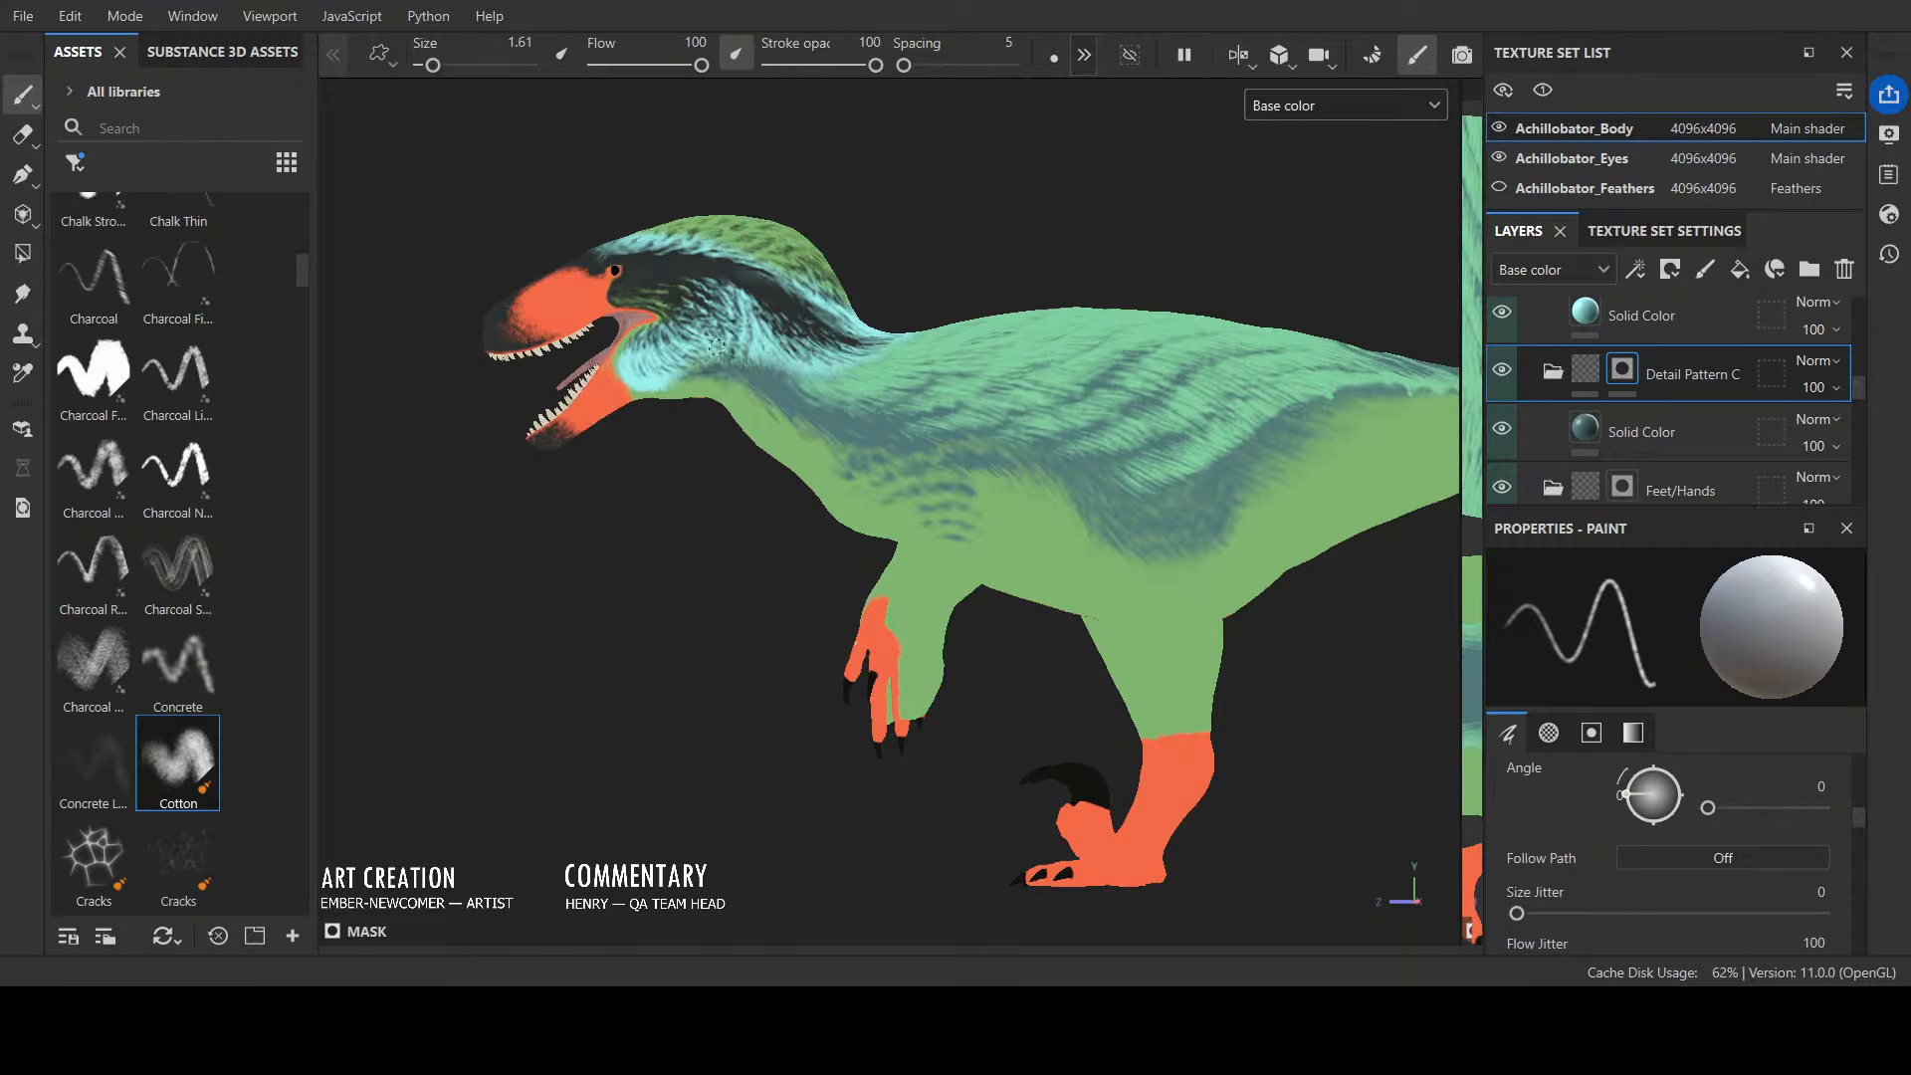
mouse_move(938, 243)
alt+mouse_down()
mouse_move(1157, 225)
mouse_move(976, 284)
alt+mouse_up()
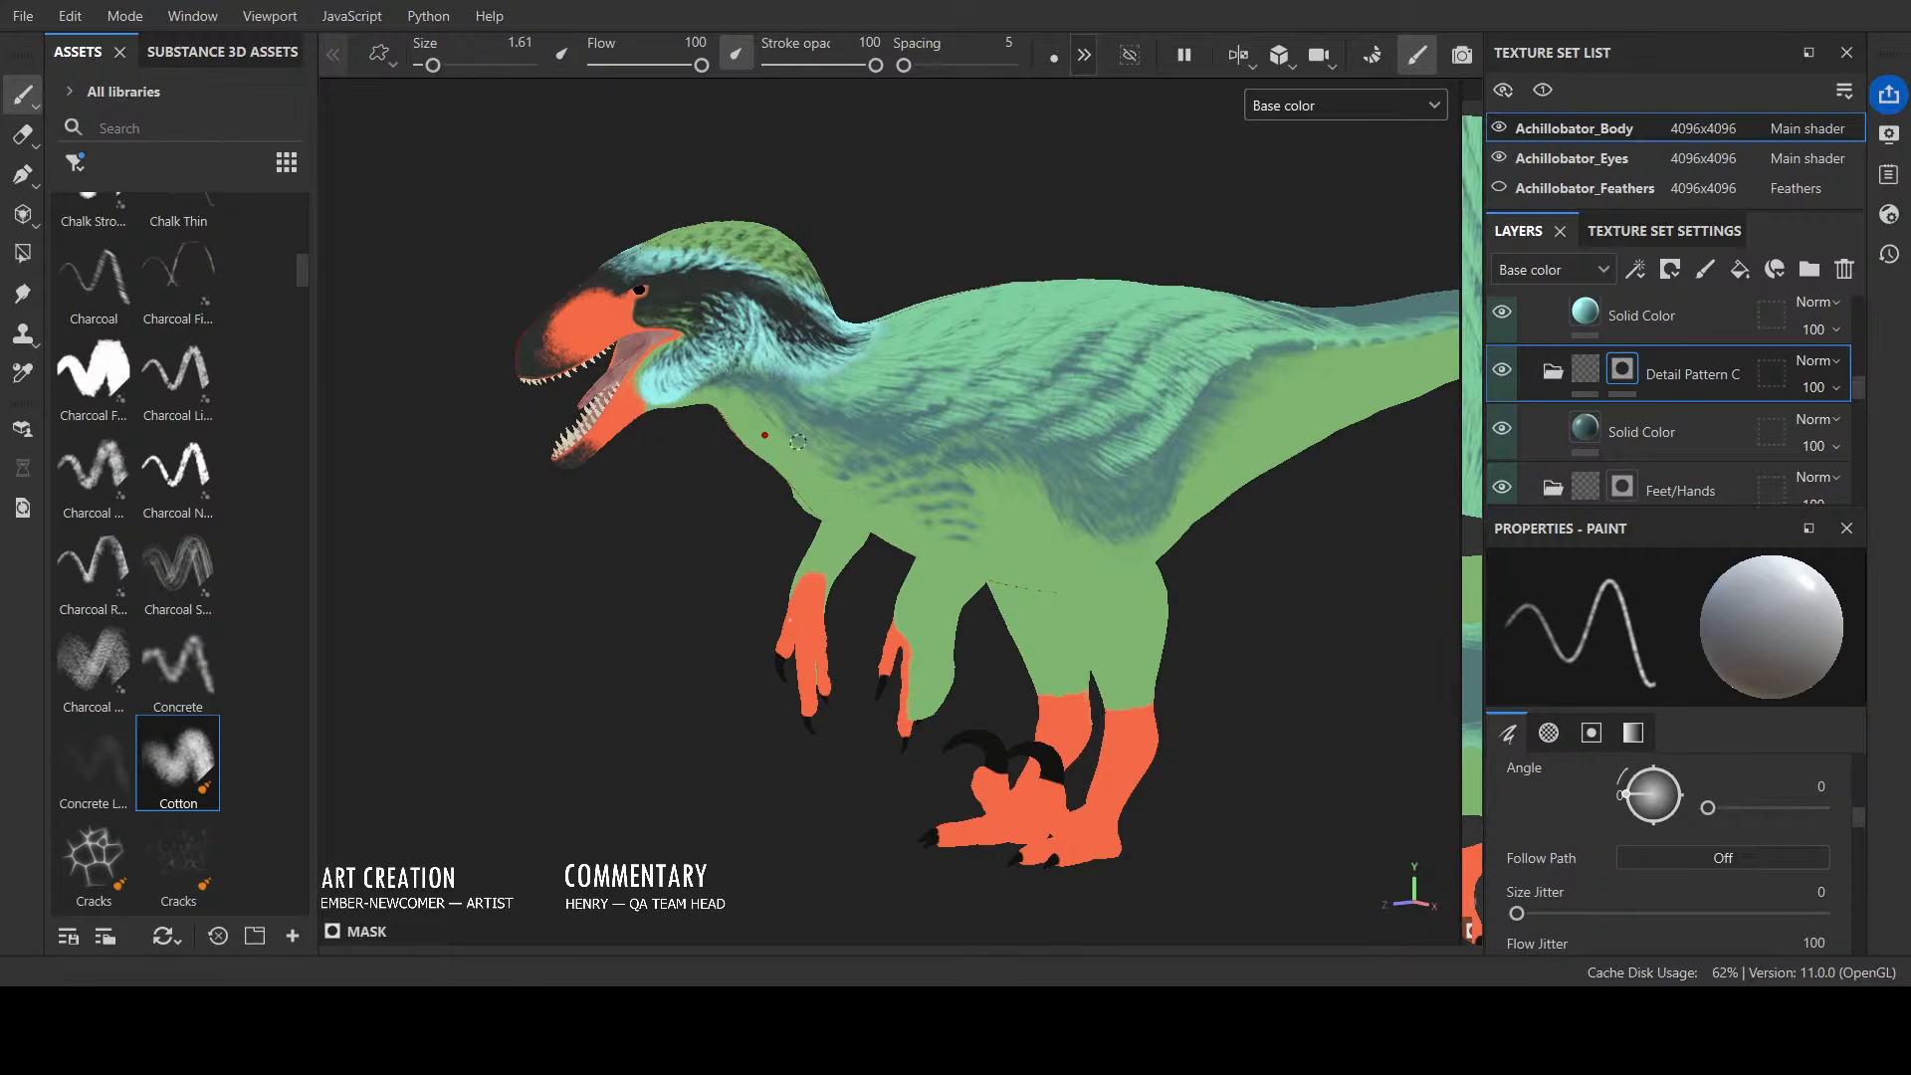
alt+drag(794, 343, 719, 346)
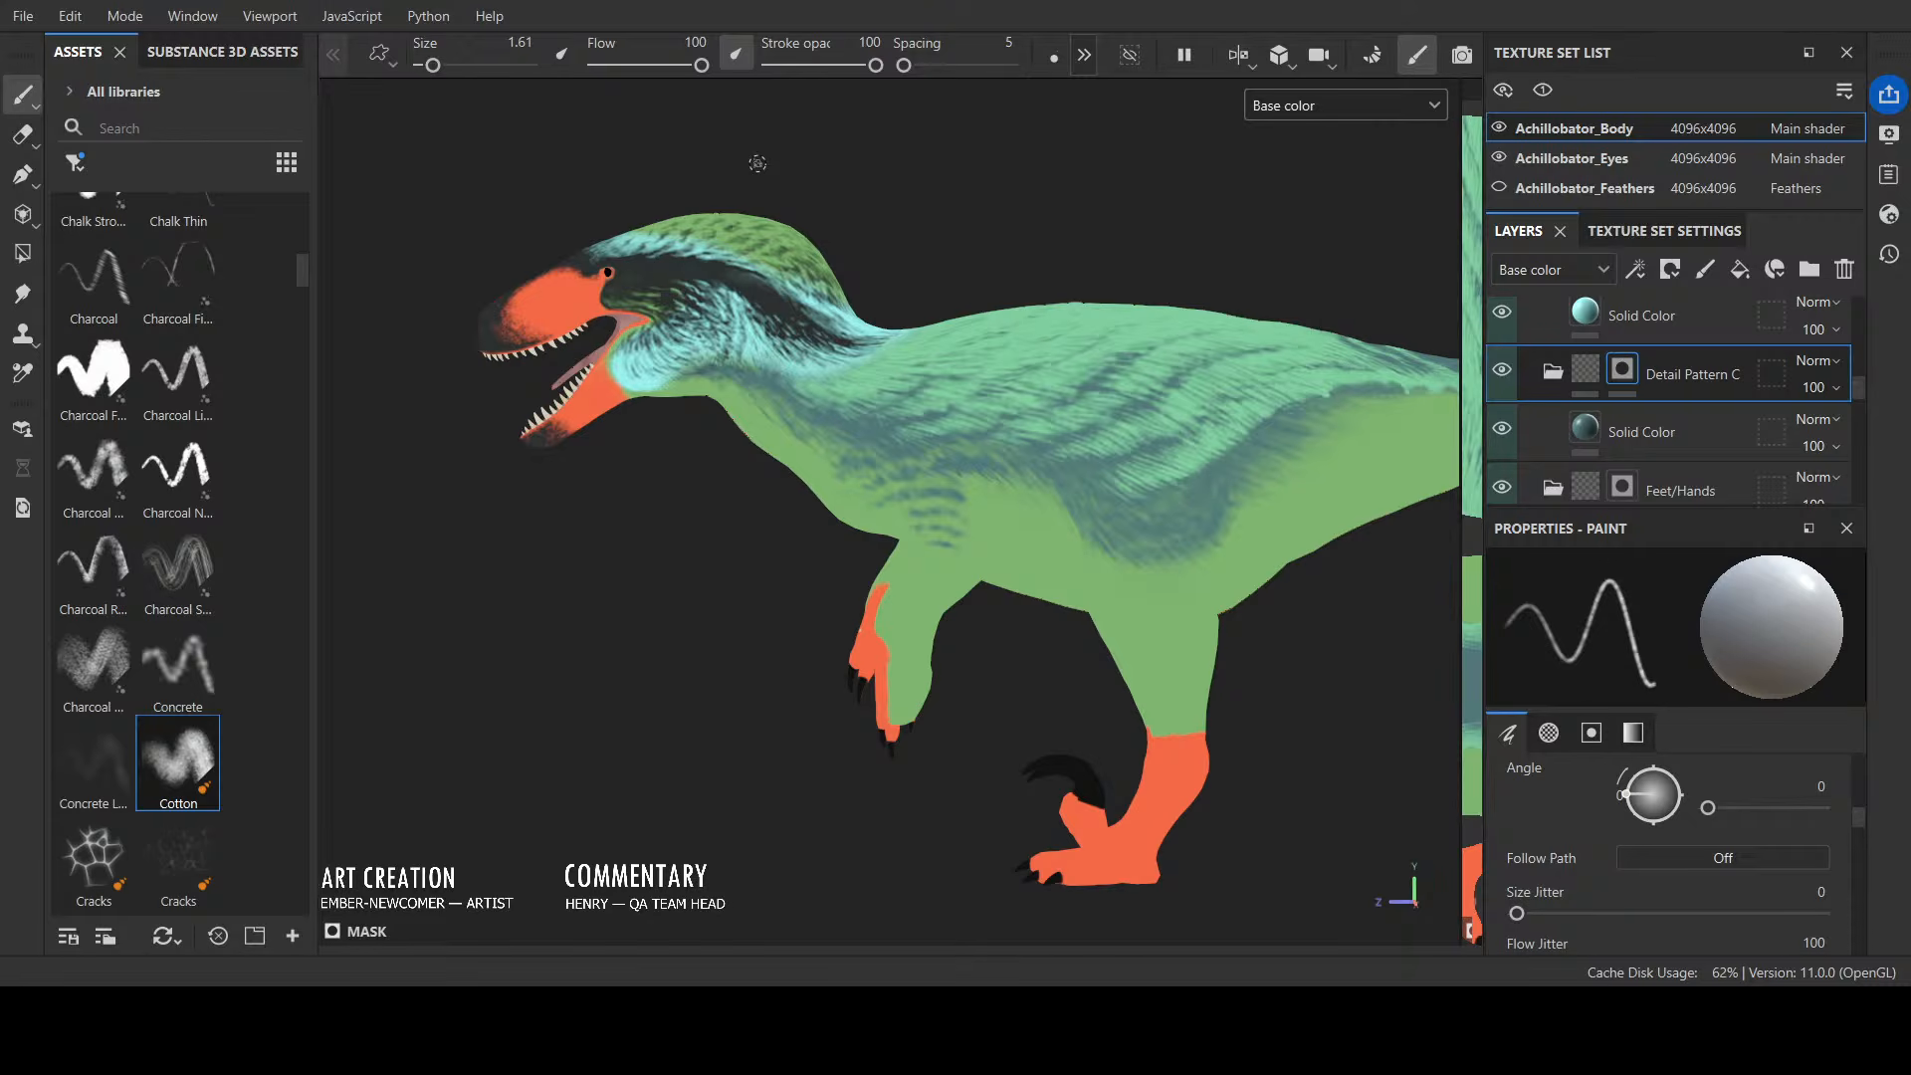
Step: Select the Accent mask, switch to the material view and show the Achillobator_Feathers texture set again
scroll(1600, 480, down, 5)
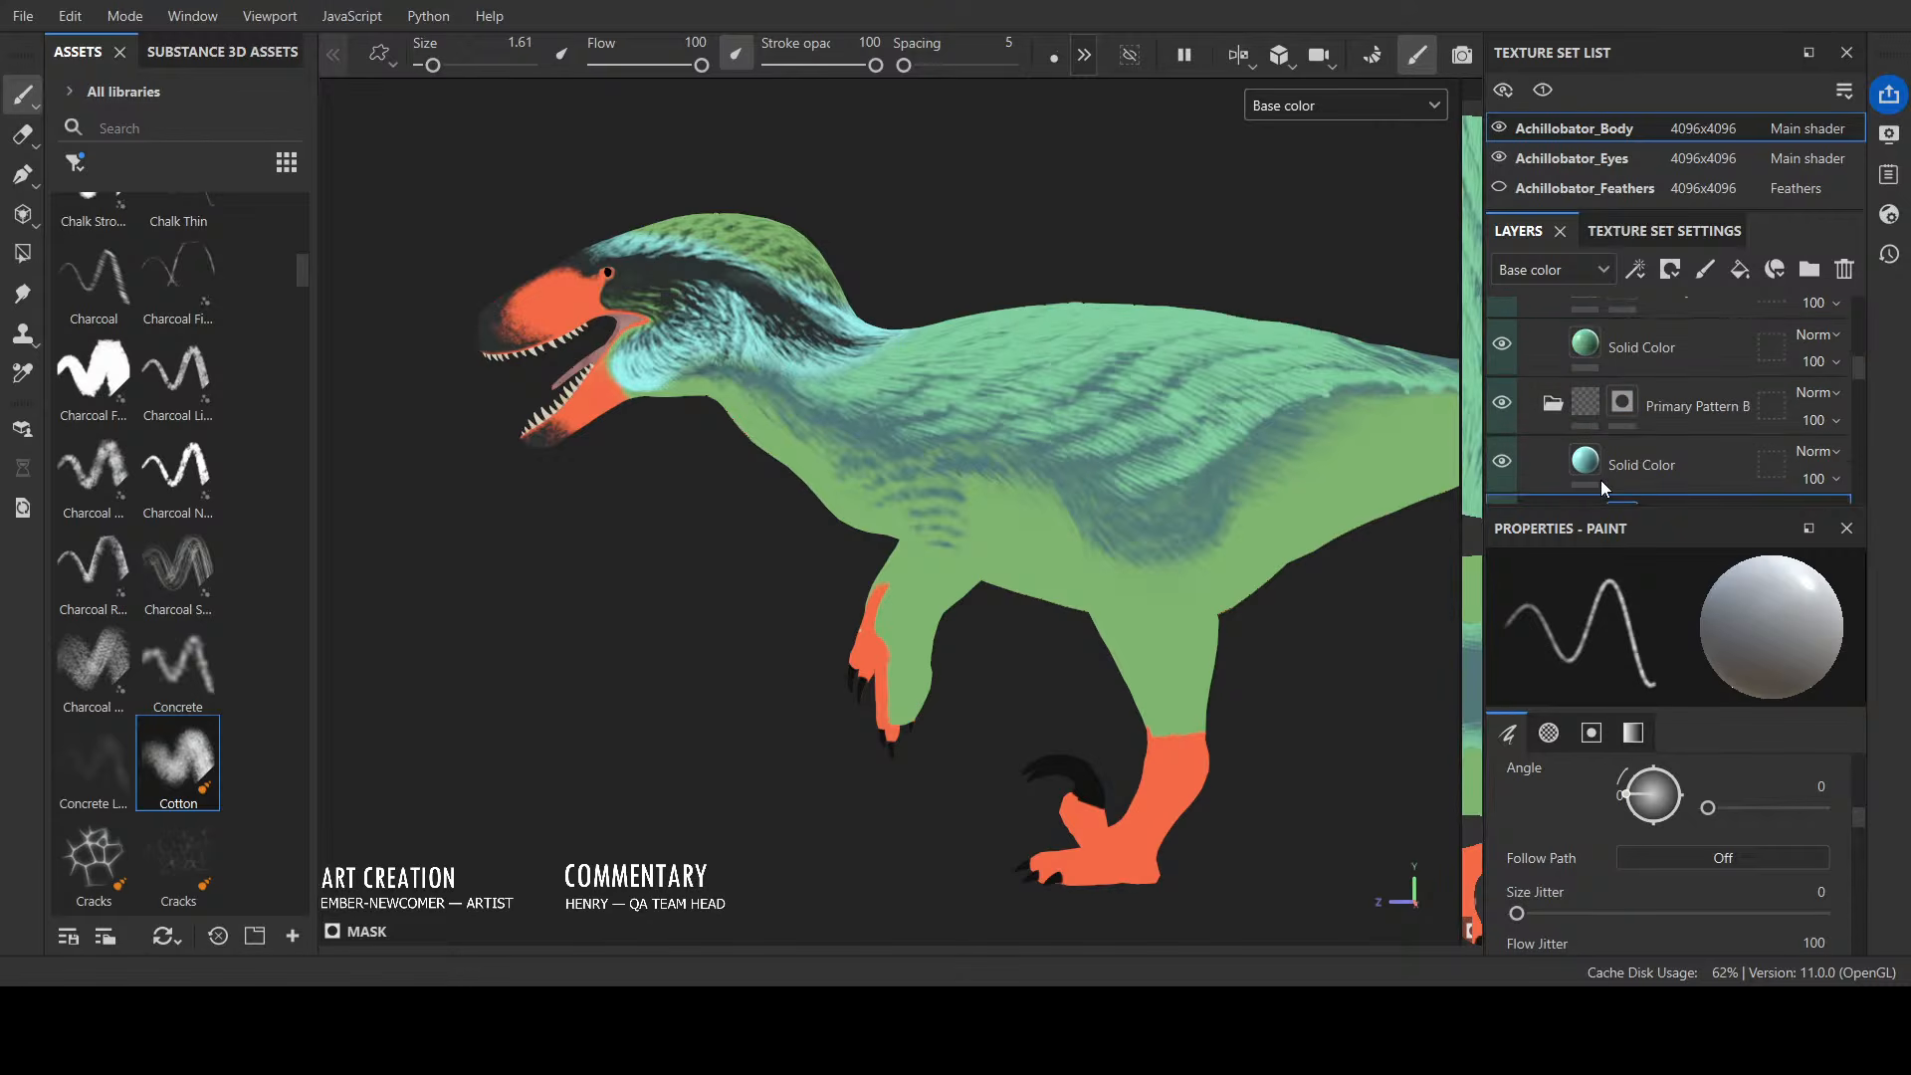
click(1622, 310)
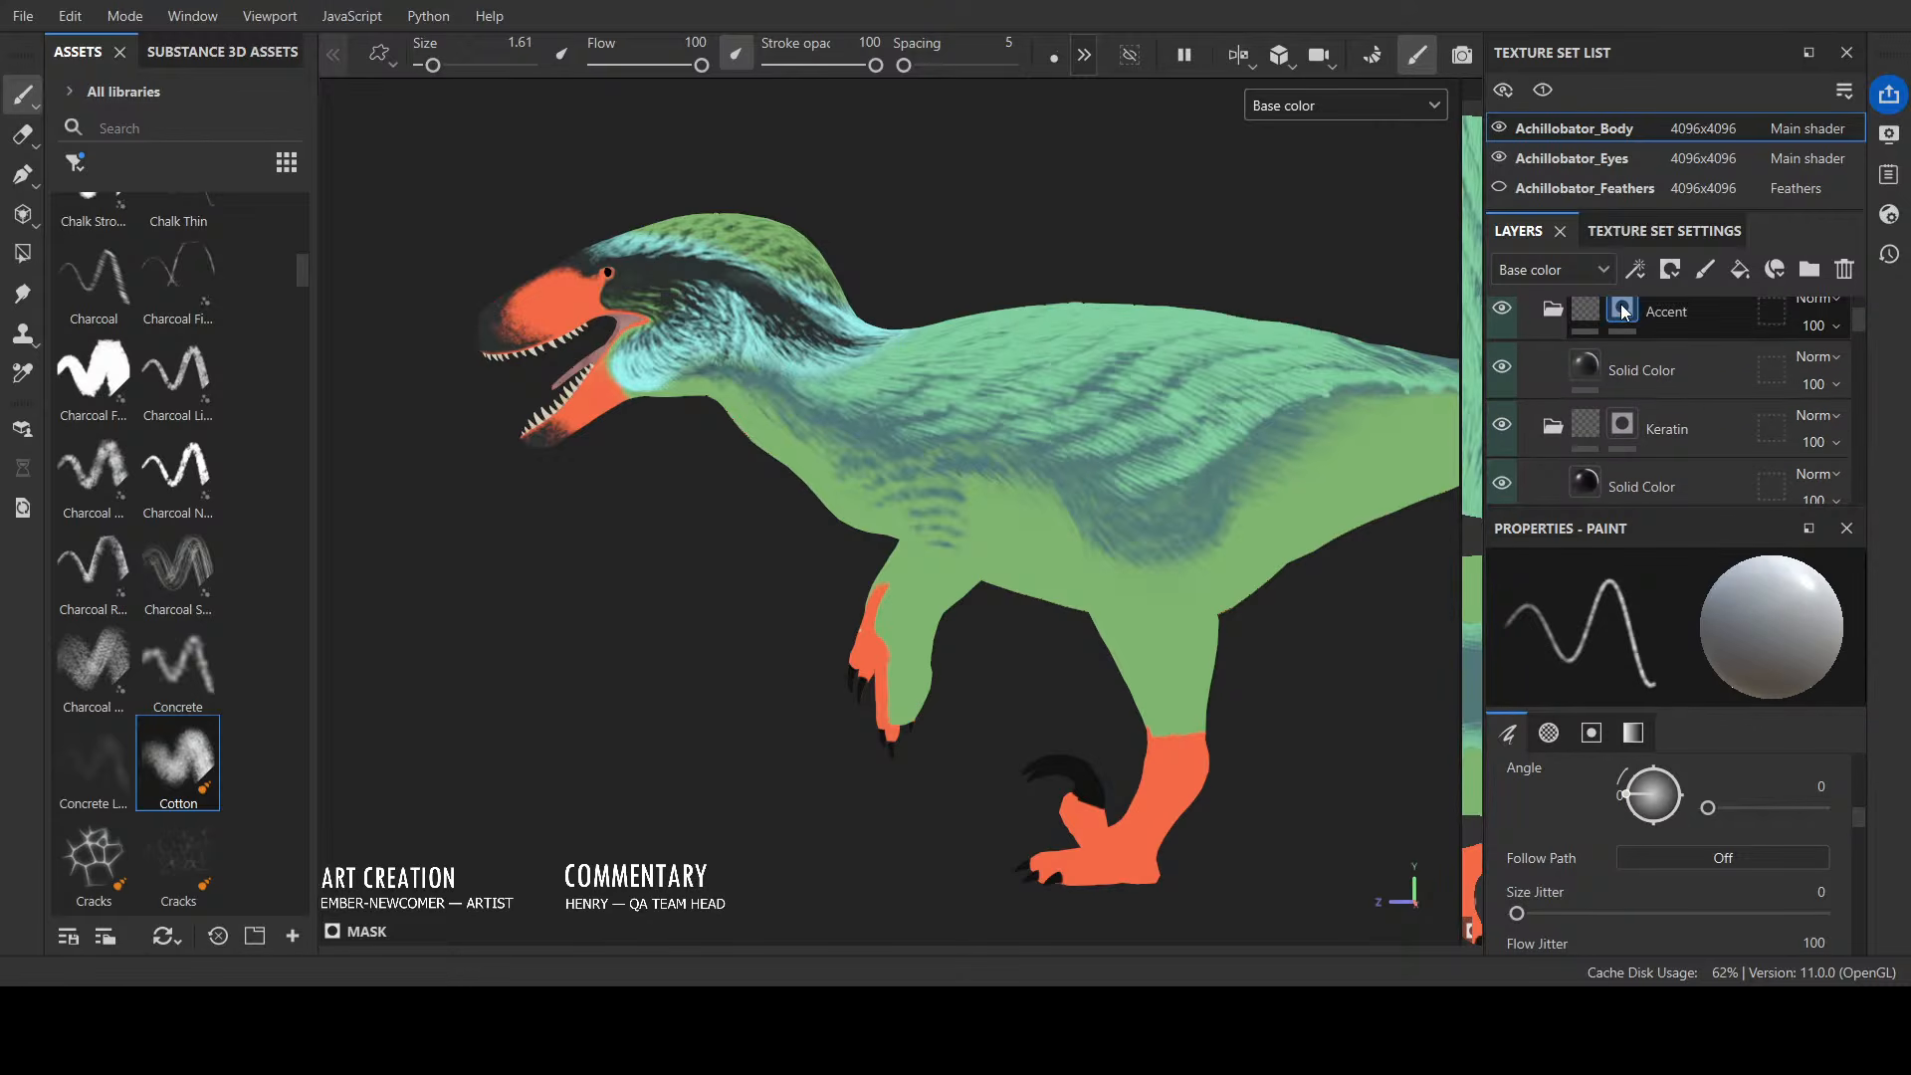
key(m)
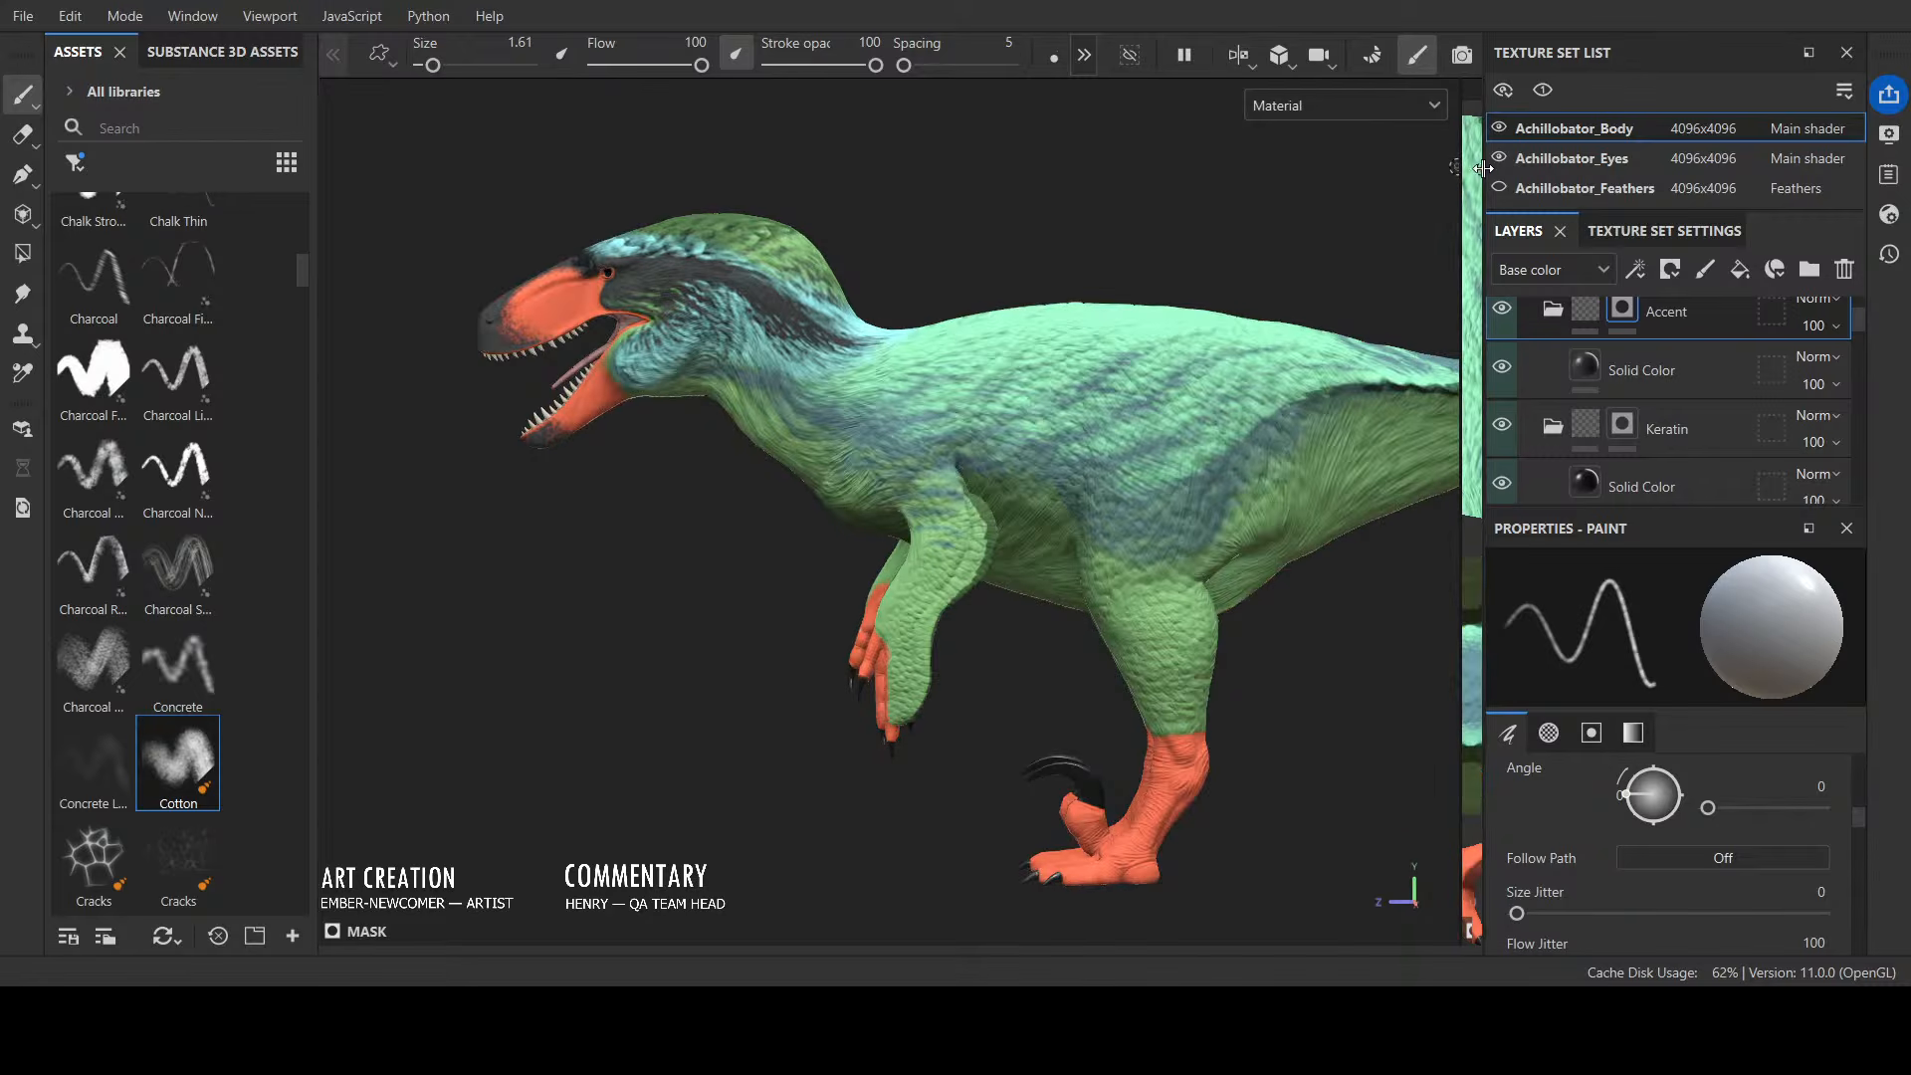
click(1499, 188)
mouse_move(1234, 233)
alt+mouse_down()
mouse_move(1256, 239)
mouse_move(1214, 225)
alt+mouse_up()
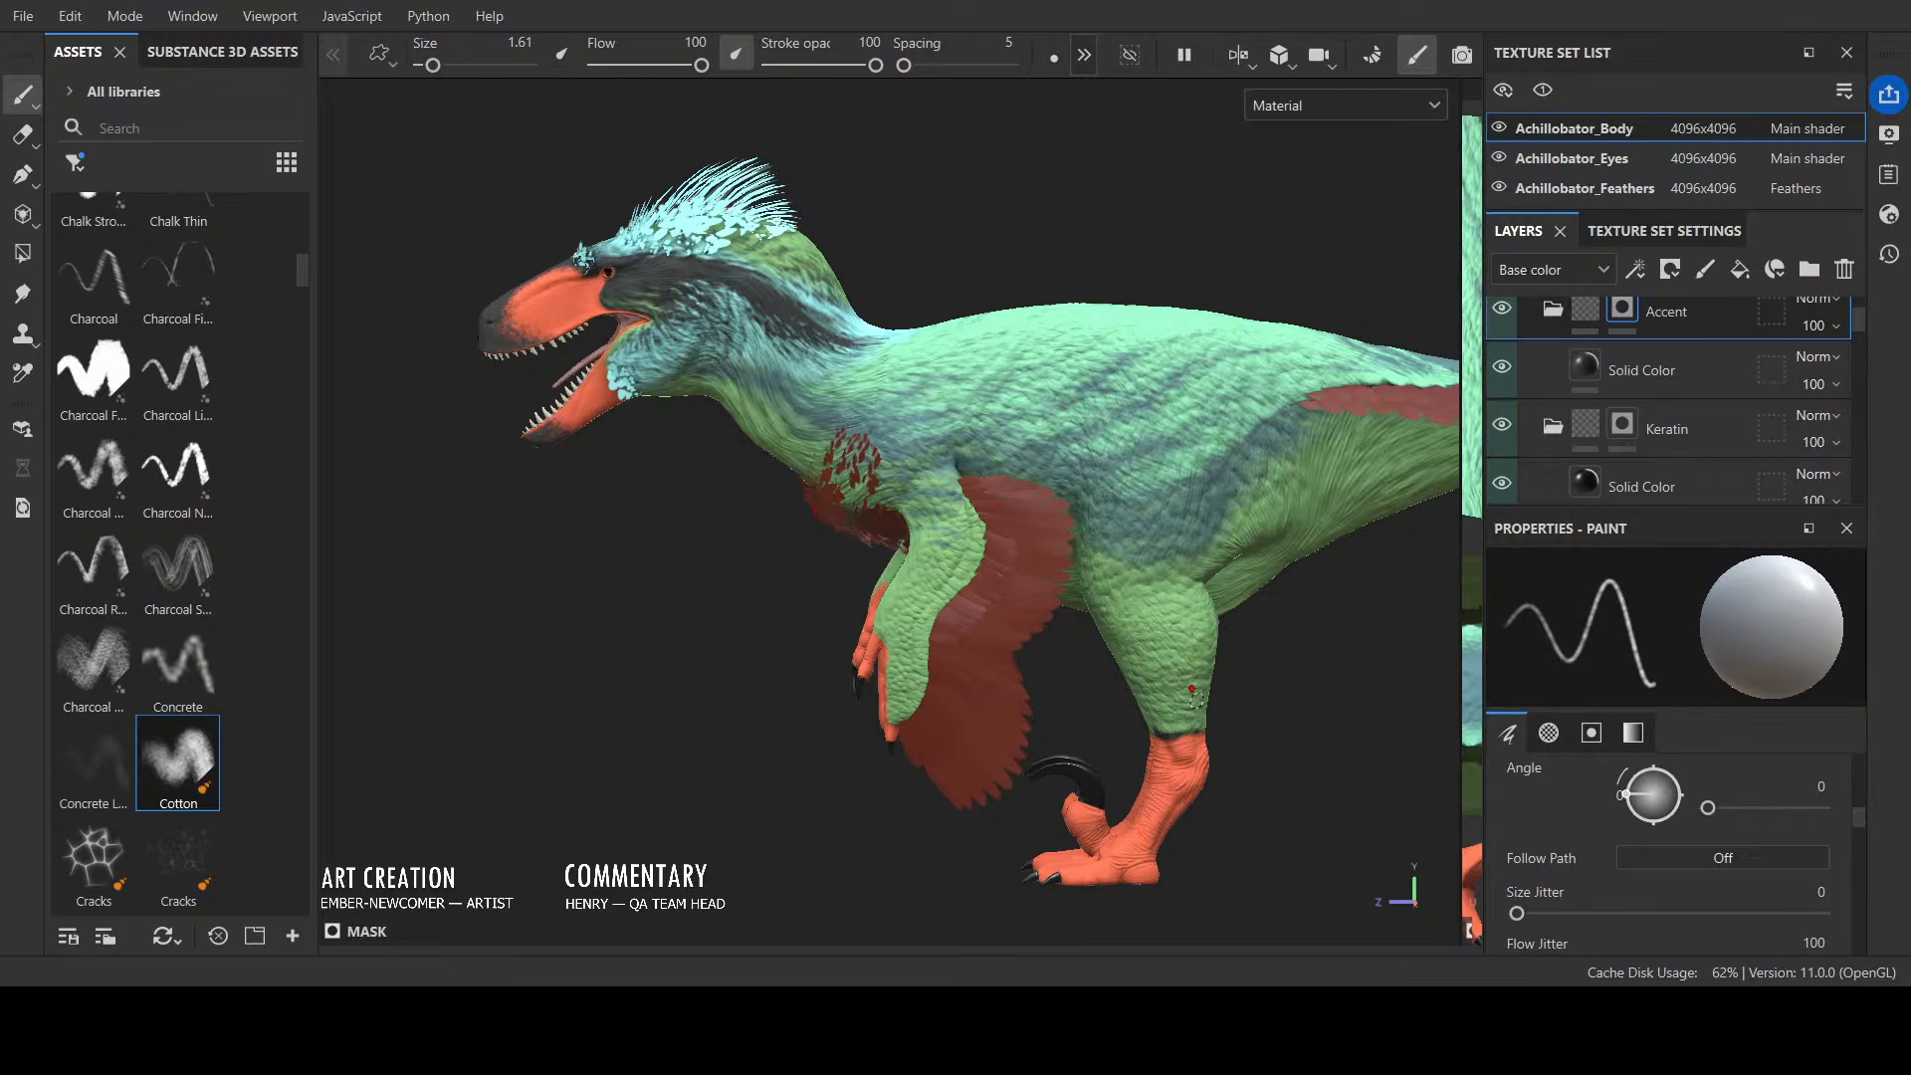
Step: Paint Accent colour over the front of the leg and thigh up towards the hip at brush size 6.11
key(])
key(])
key(])
key(])
key(])
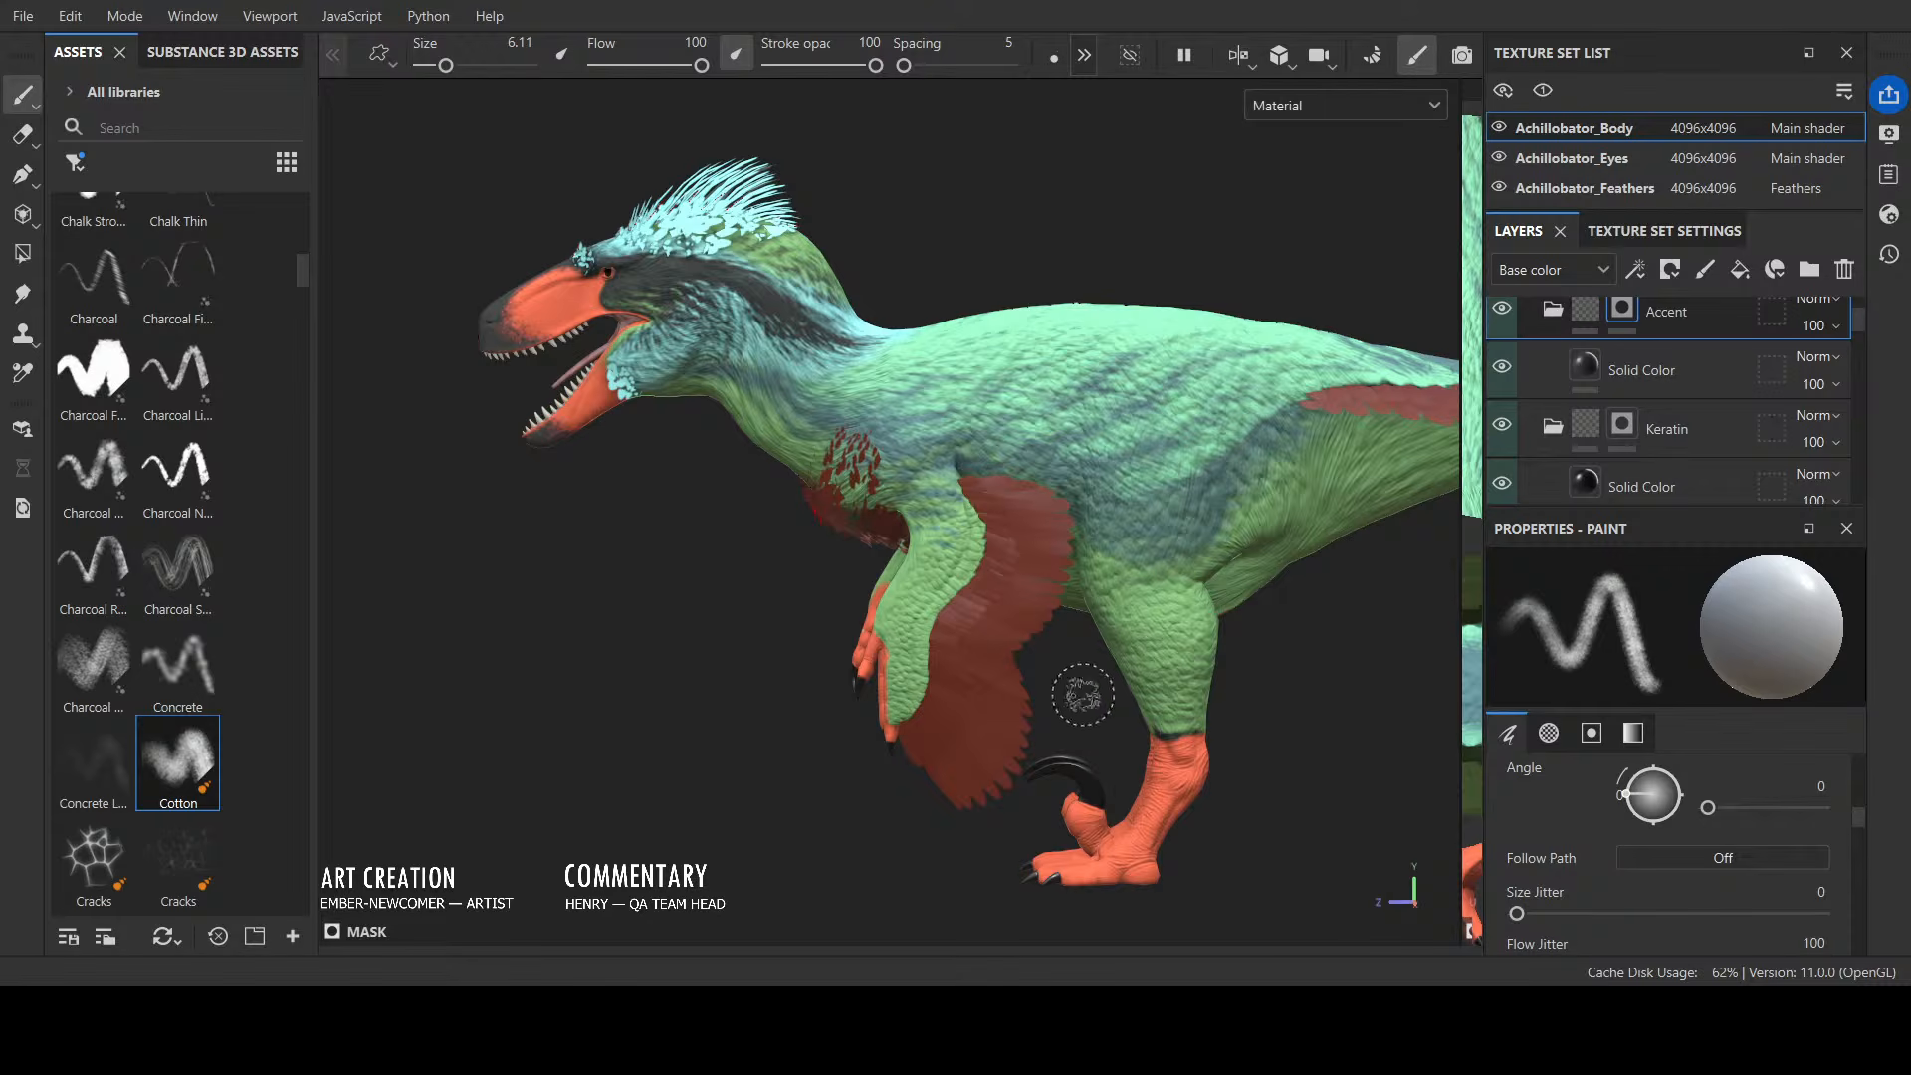
mouse_move(1175, 709)
mouse_down()
mouse_move(1152, 665)
mouse_move(1190, 686)
mouse_move(1168, 702)
mouse_move(1106, 612)
mouse_move(1144, 624)
mouse_move(1139, 597)
mouse_move(1180, 663)
mouse_move(1189, 627)
mouse_move(1125, 577)
mouse_move(1164, 554)
mouse_move(1189, 642)
mouse_move(1131, 539)
mouse_move(1169, 587)
mouse_move(1095, 562)
mouse_move(1154, 687)
mouse_move(1090, 528)
mouse_move(1199, 637)
mouse_move(1243, 503)
mouse_move(1105, 545)
mouse_move(1216, 532)
mouse_move(1241, 485)
mouse_move(1145, 552)
mouse_move(1160, 527)
mouse_move(1234, 507)
mouse_move(1155, 527)
mouse_move(1243, 495)
mouse_up()
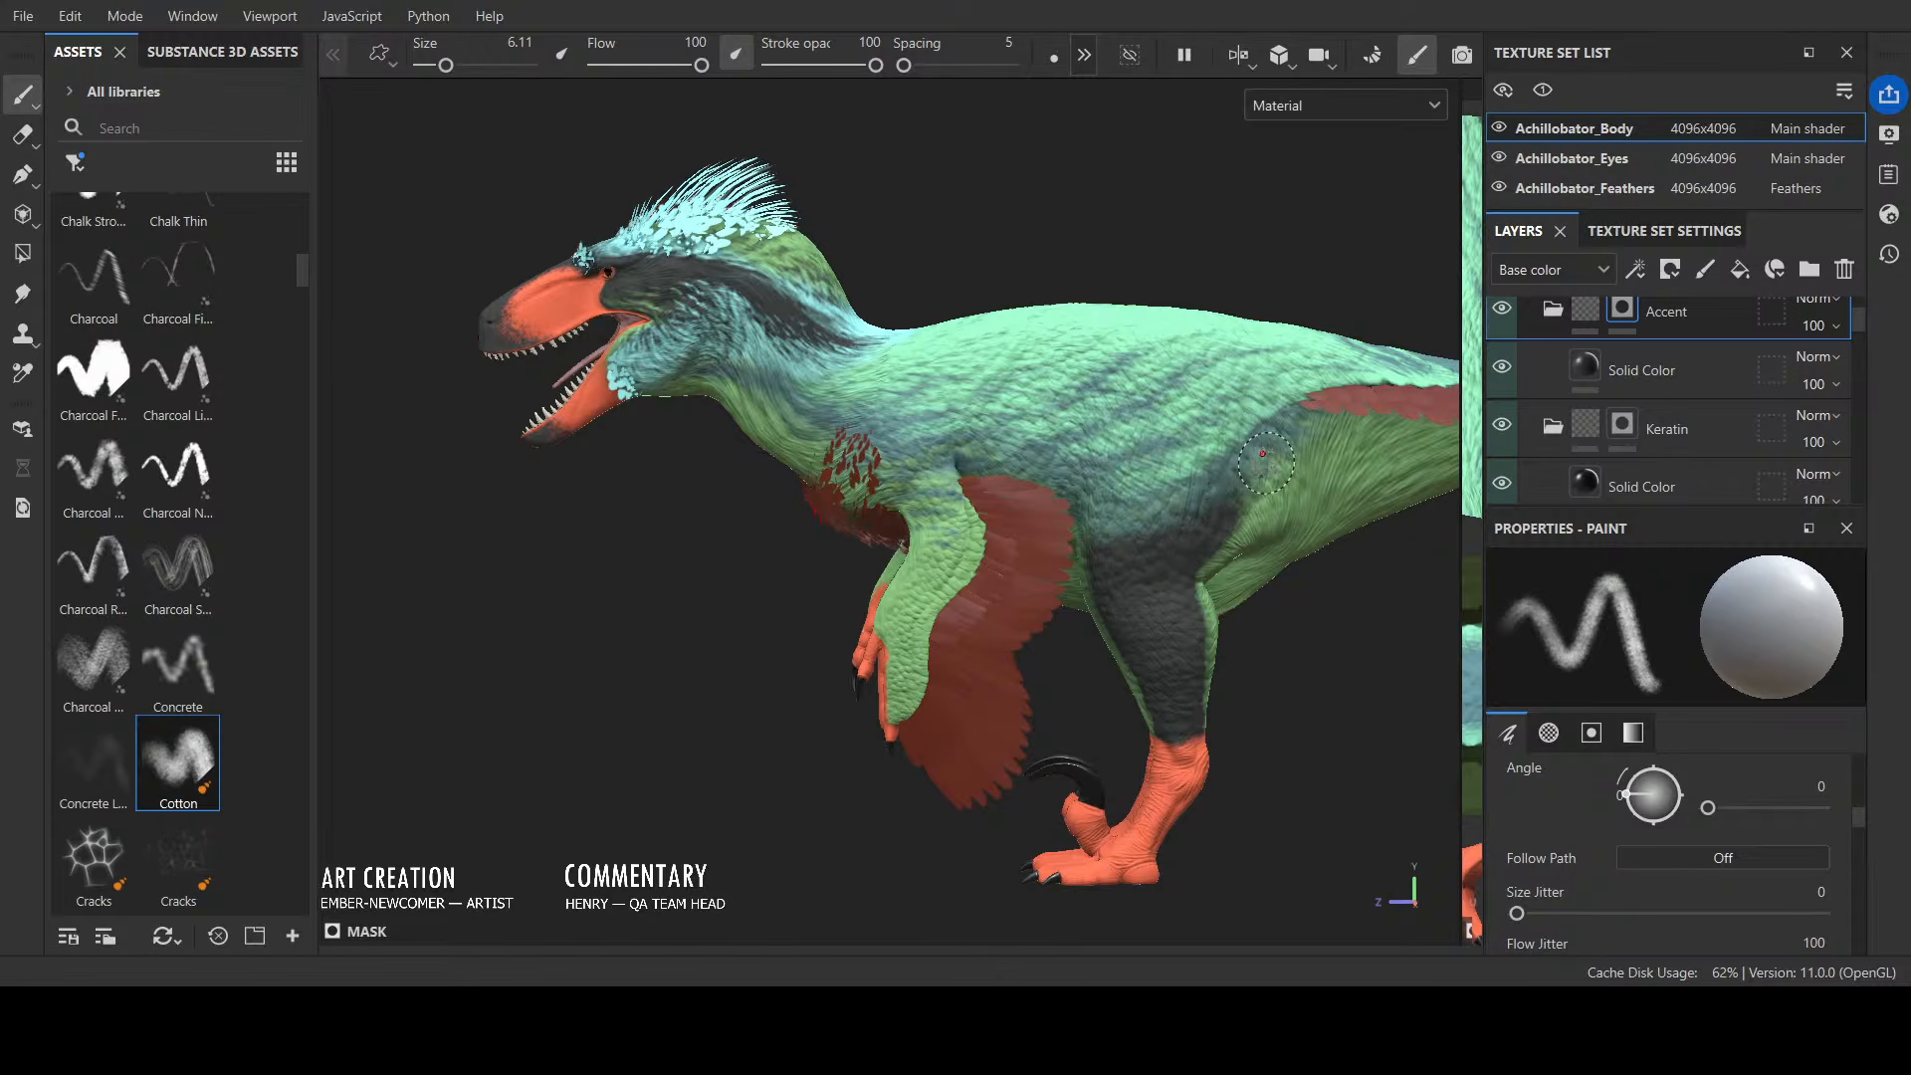
Step: Extend the Accent patch with soft streaks across the upper thigh and hip at brush size 6.11
alt+drag(1060, 563, 824, 732)
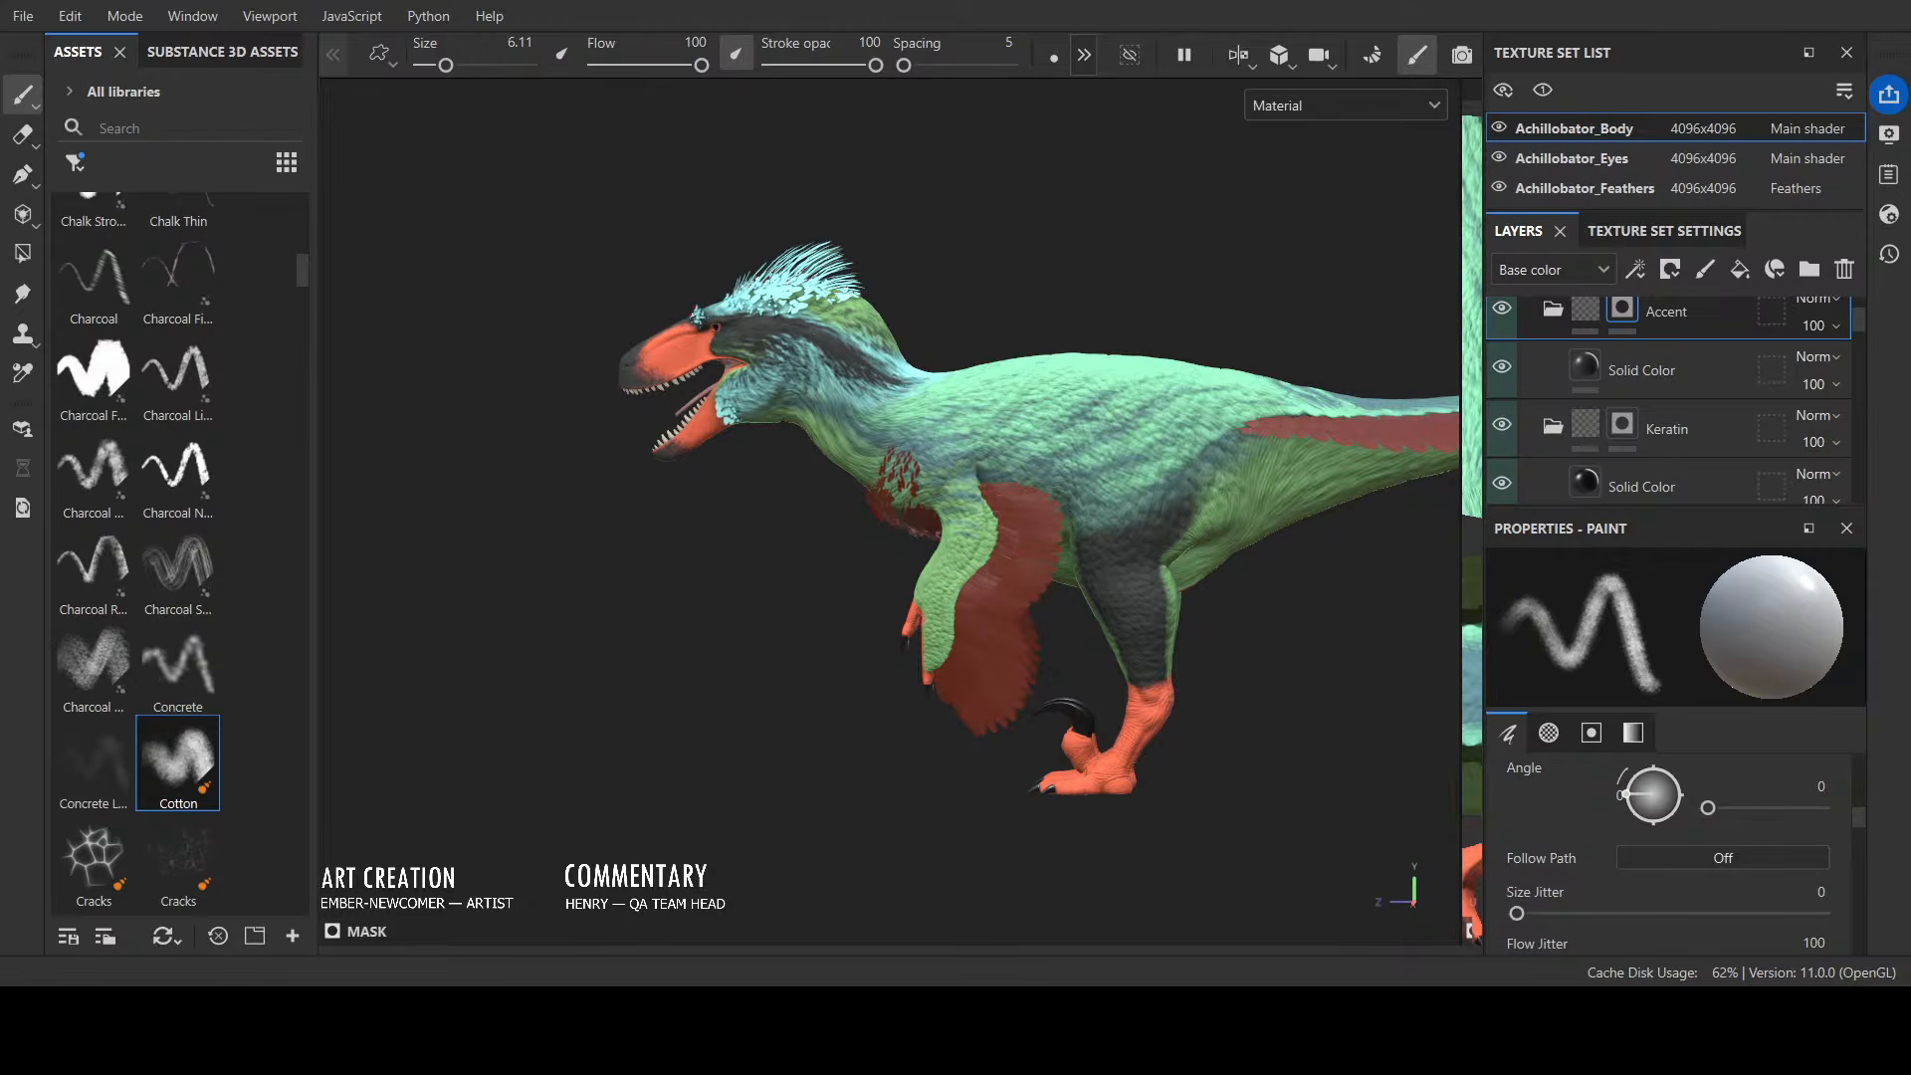
alt+right_drag(1020, 736, 1220, 781)
mouse_move(1220, 782)
alt+mouse_down()
mouse_move(1145, 818)
mouse_move(1092, 768)
mouse_move(844, 810)
mouse_move(986, 840)
alt+mouse_up()
alt+middle_drag(987, 841, 793, 690)
mouse_move(793, 690)
alt+mouse_down()
mouse_move(1054, 690)
mouse_move(819, 674)
alt+mouse_up()
mouse_move(1031, 354)
mouse_down()
mouse_move(1065, 284)
mouse_move(1000, 383)
mouse_move(970, 374)
mouse_move(1005, 398)
mouse_move(1033, 350)
mouse_move(1006, 423)
mouse_move(974, 438)
mouse_move(1008, 545)
mouse_up()
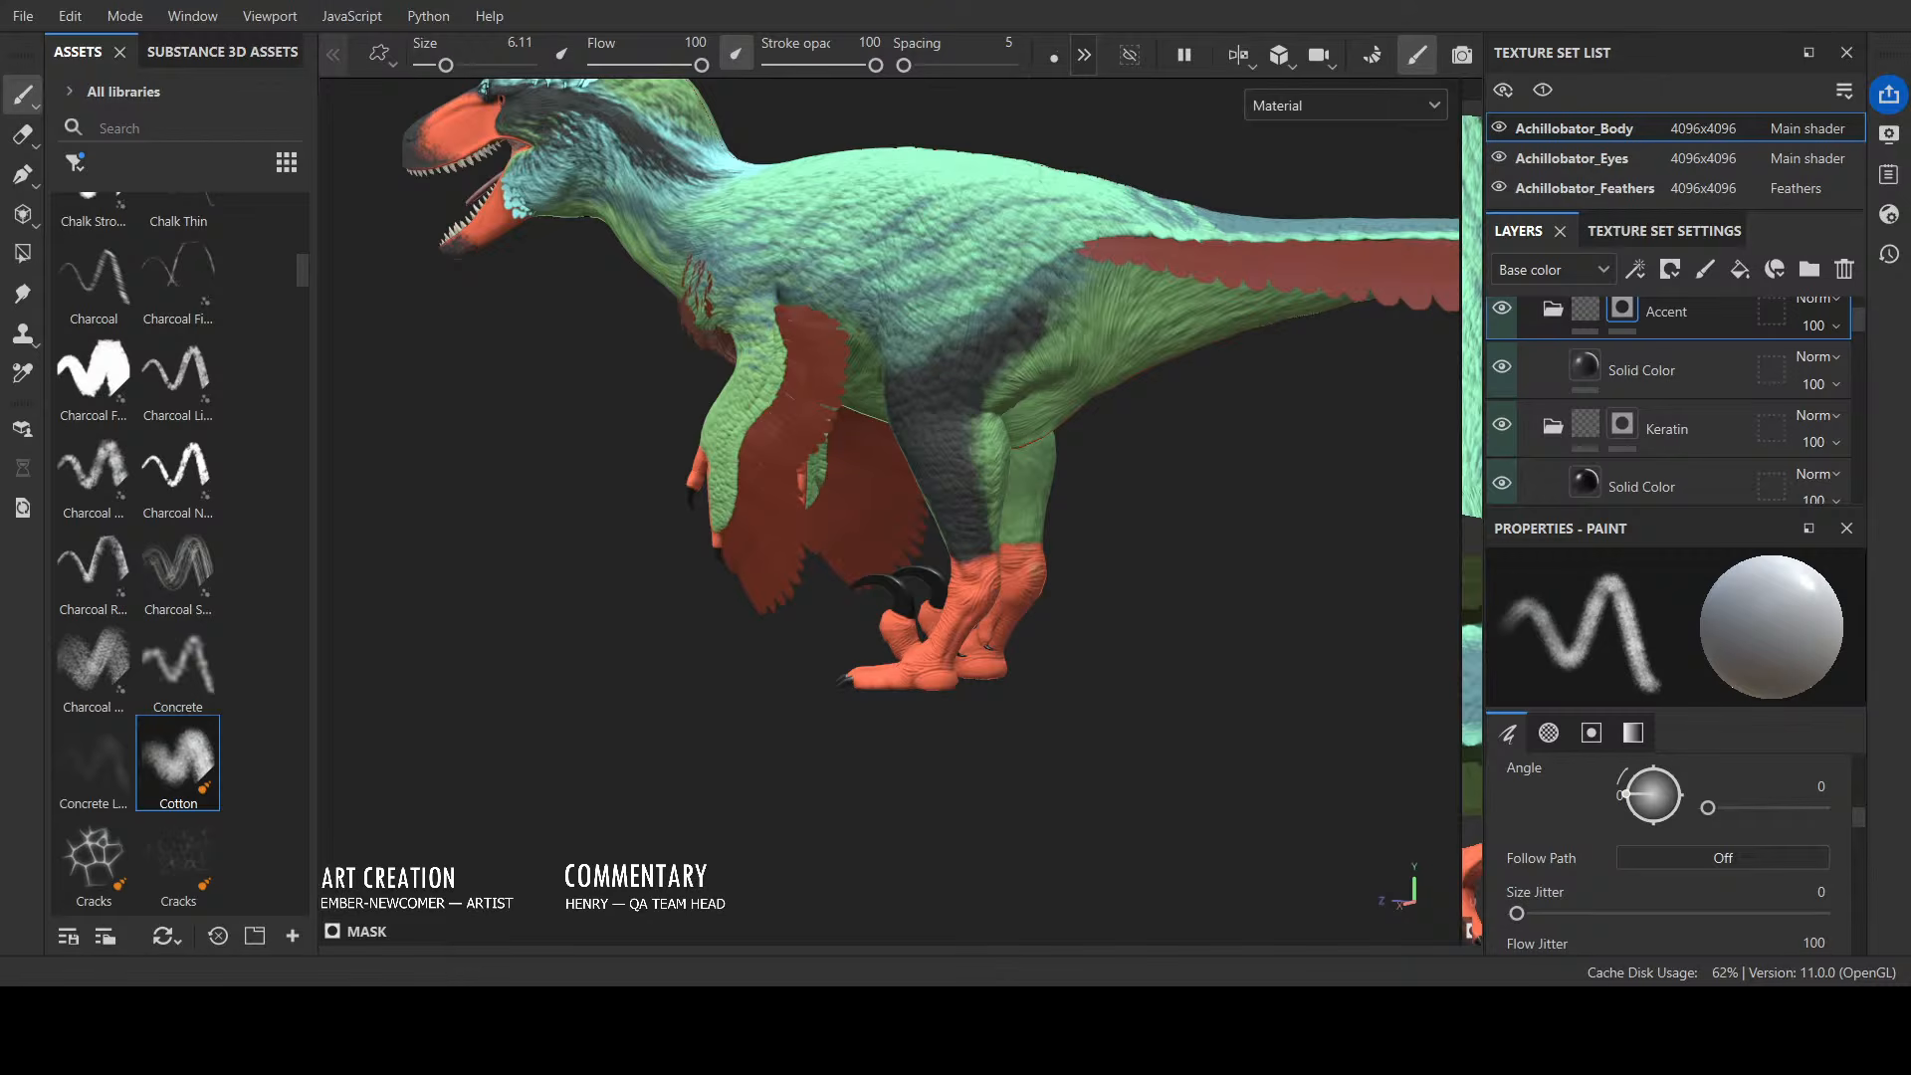
mouse_move(933, 372)
mouse_down()
mouse_move(964, 406)
mouse_move(1042, 349)
mouse_up()
mouse_move(1042, 349)
mouse_down()
mouse_move(982, 397)
mouse_move(1038, 340)
mouse_move(986, 364)
mouse_move(1041, 336)
mouse_move(980, 338)
mouse_move(1104, 323)
mouse_move(987, 317)
mouse_move(896, 374)
mouse_move(1005, 319)
mouse_up()
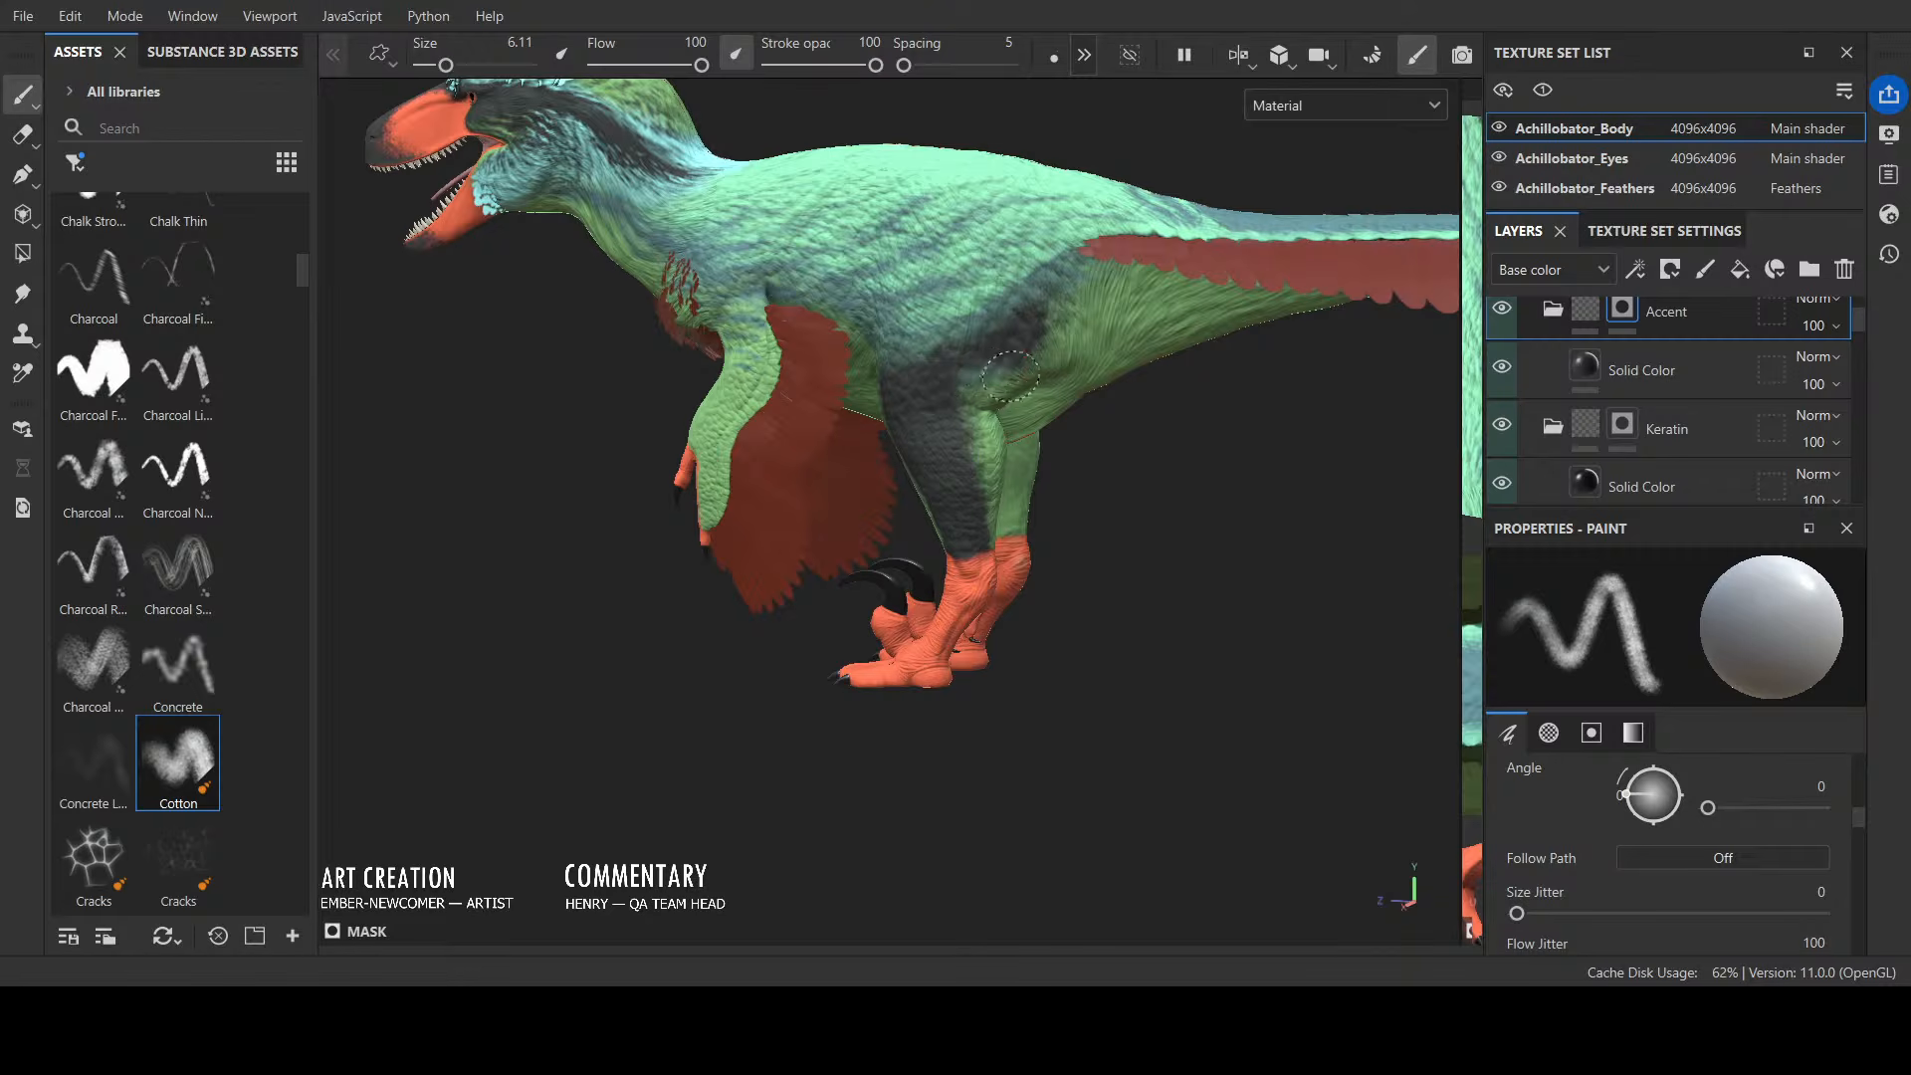
mouse_move(998, 403)
mouse_down()
mouse_move(982, 413)
mouse_move(986, 491)
mouse_move(962, 396)
mouse_move(940, 423)
mouse_move(958, 470)
mouse_move(951, 406)
mouse_up()
Step: Break up the Accent edge on the thigh and lower leg with mottled patches at brush size 2.79
mouse_move(1091, 397)
alt+mouse_down()
mouse_move(1322, 555)
mouse_move(990, 570)
alt+mouse_up()
mouse_move(990, 569)
alt+right_down()
mouse_move(1079, 457)
mouse_move(893, 419)
alt+right_up()
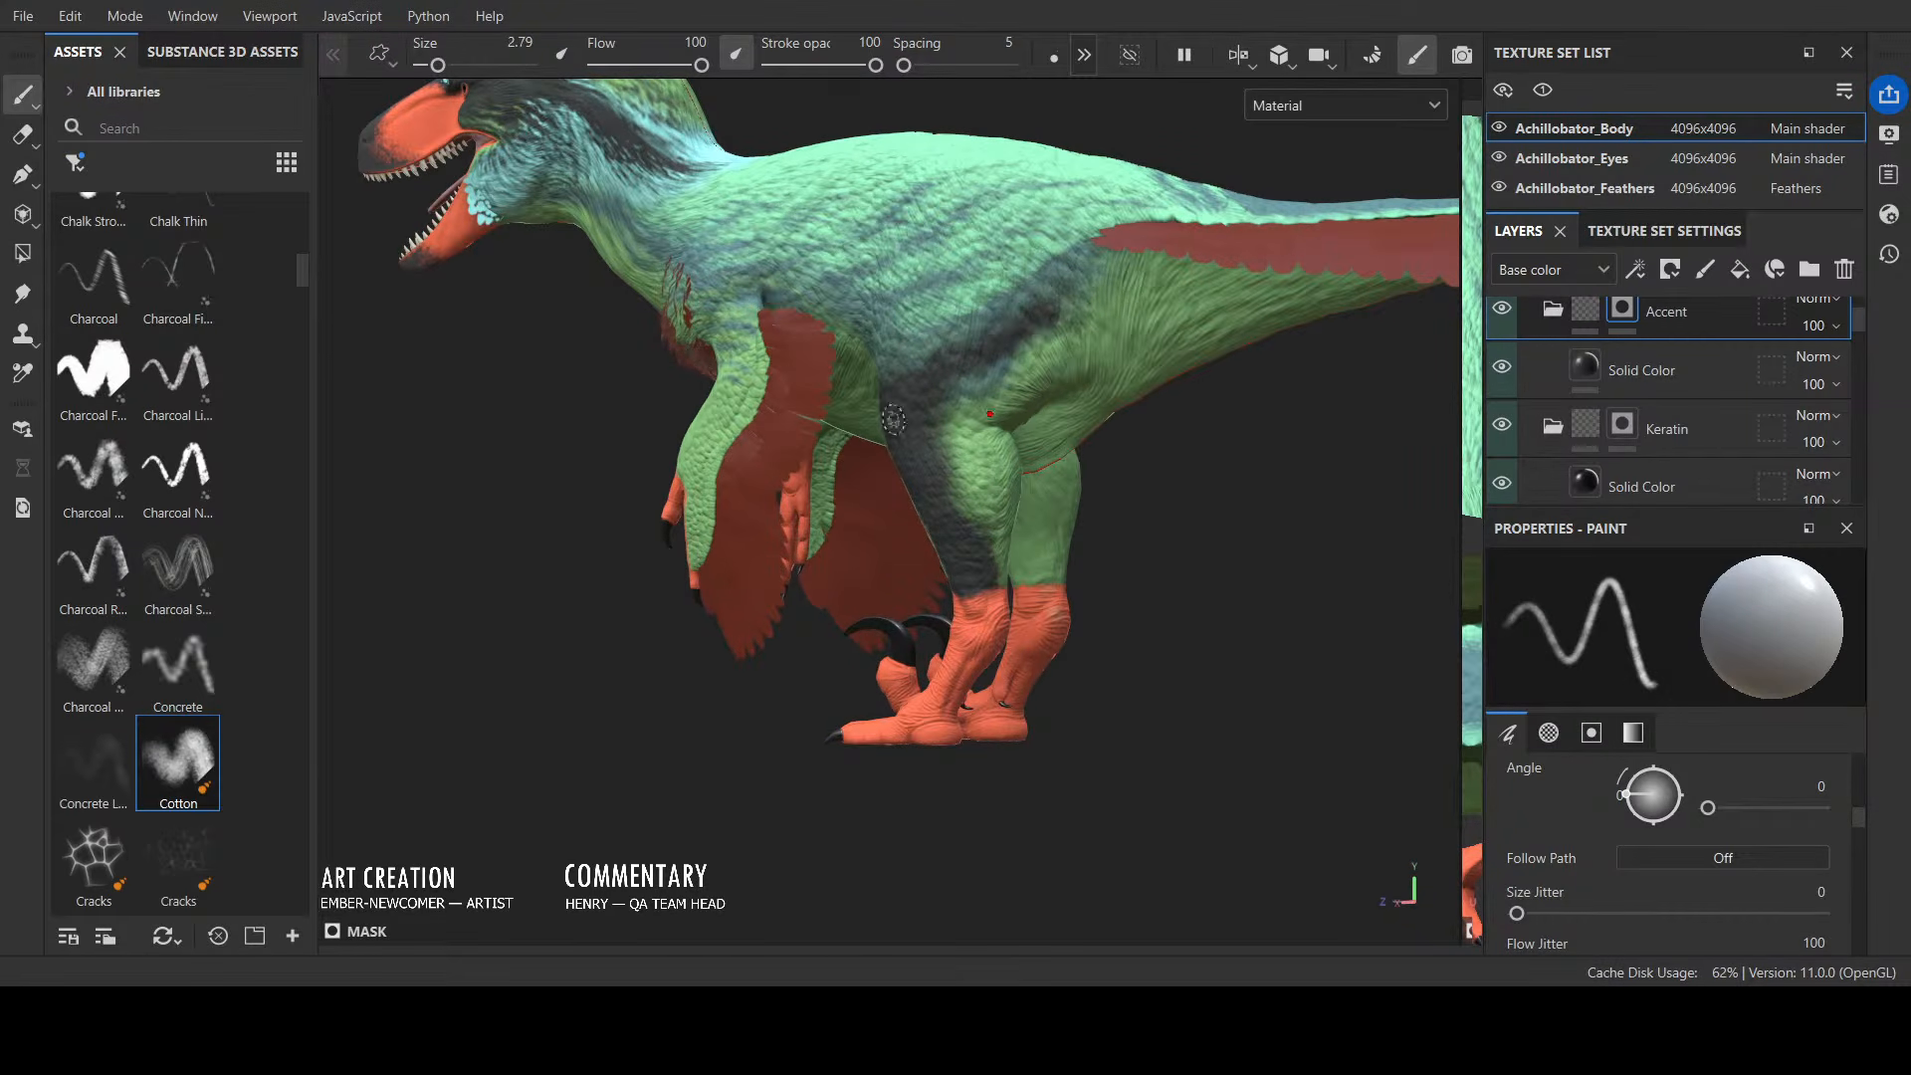
mouse_move(932, 476)
mouse_down()
mouse_move(985, 465)
mouse_move(958, 450)
mouse_move(1000, 476)
mouse_move(973, 441)
mouse_move(1004, 466)
mouse_move(961, 502)
mouse_move(985, 507)
mouse_move(985, 457)
mouse_move(944, 413)
mouse_move(985, 413)
mouse_move(966, 363)
mouse_move(978, 378)
mouse_up()
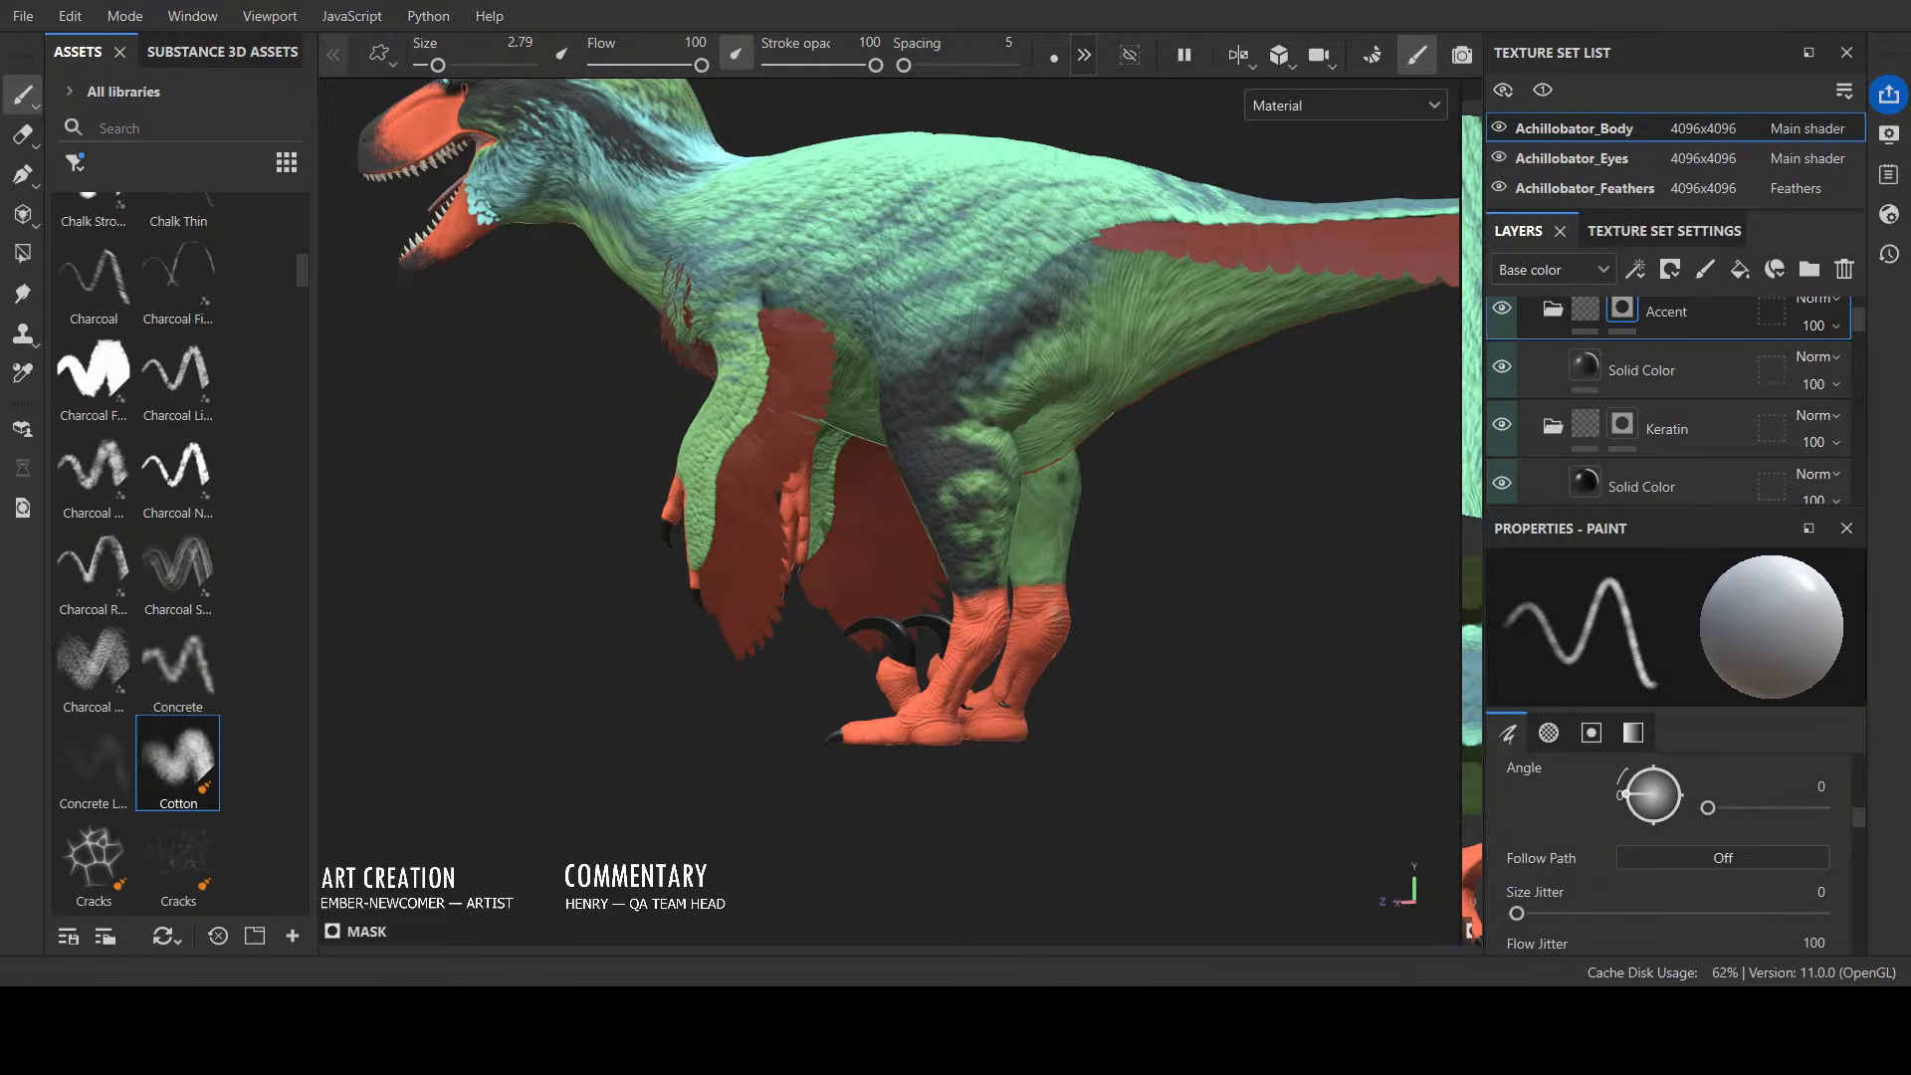
alt+drag(1142, 648, 1270, 642)
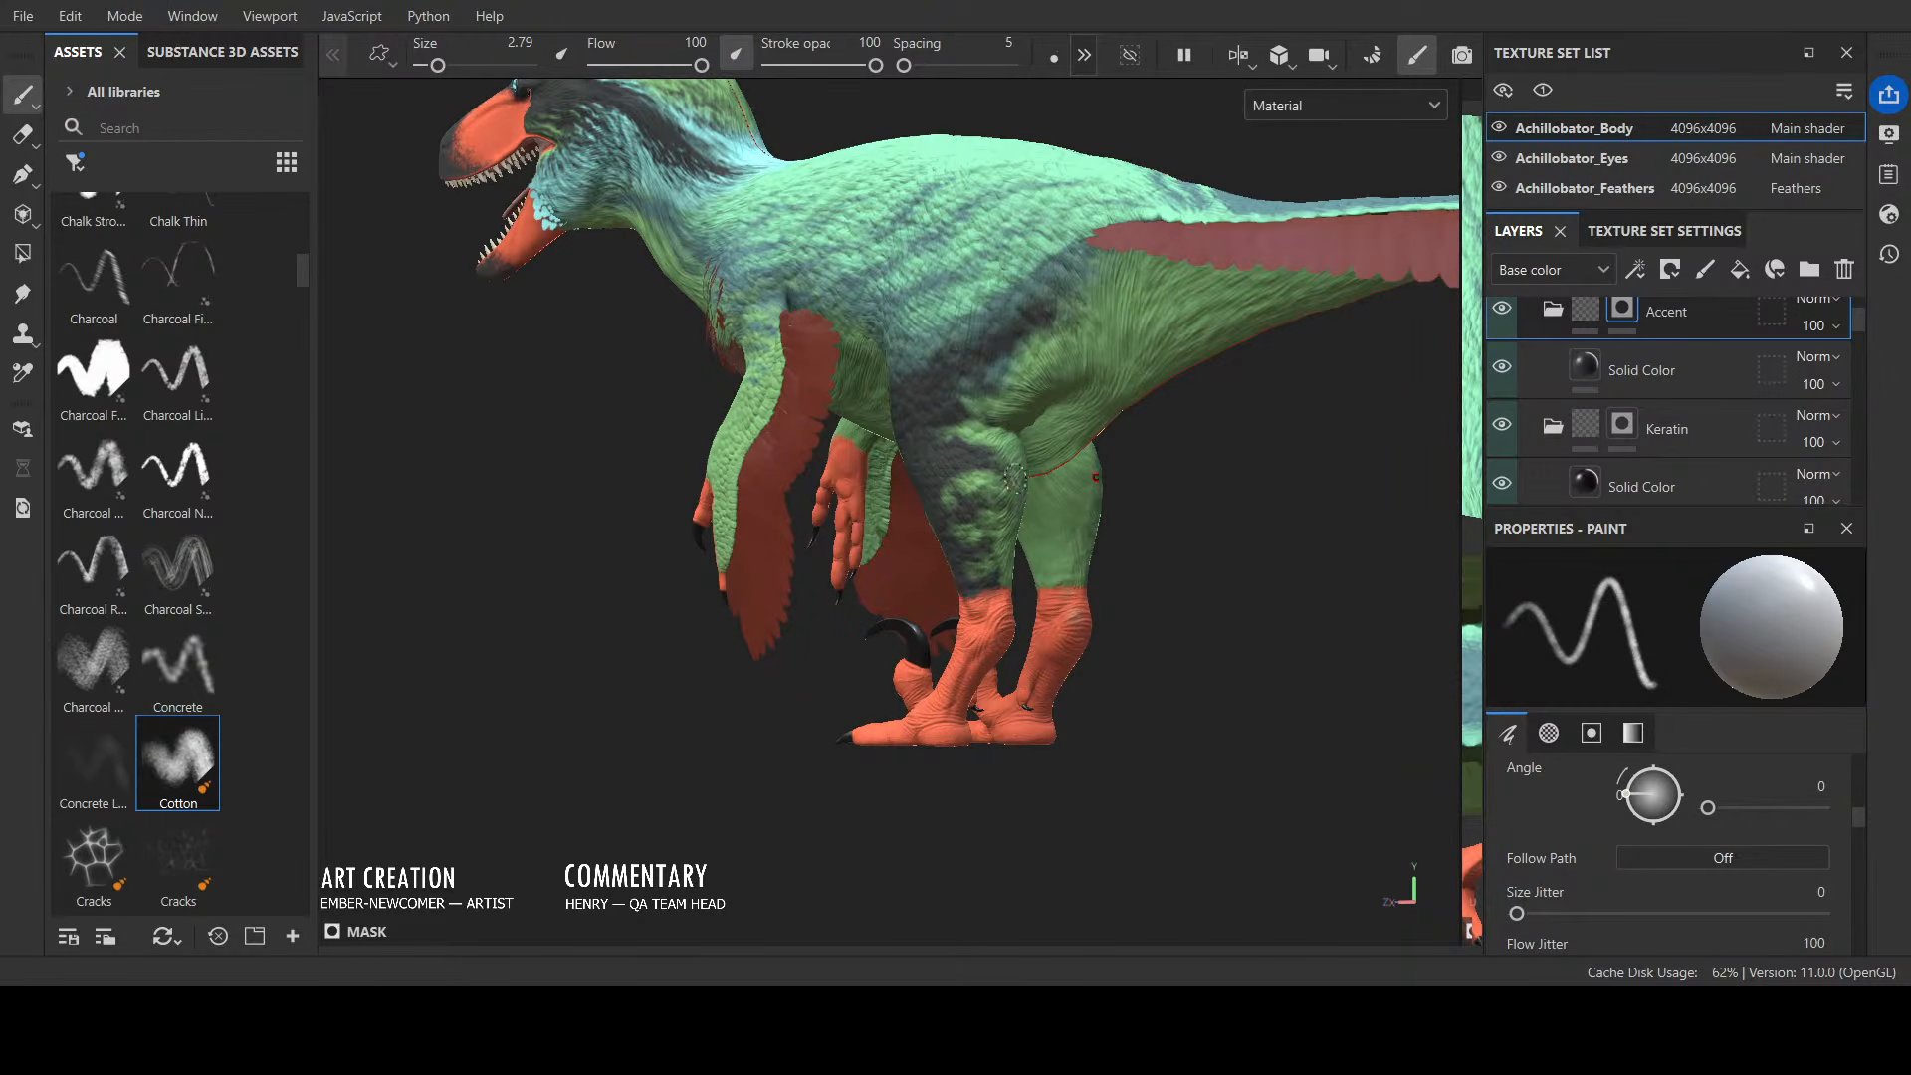
Step: Paint an Accent stripe across the orange skin just below the feathered leg at brush size 1.61
mouse_move(1081, 498)
alt+mouse_down()
mouse_move(1229, 487)
mouse_move(1245, 524)
alt+mouse_up()
key(bracketleft)
key(bracketleft)
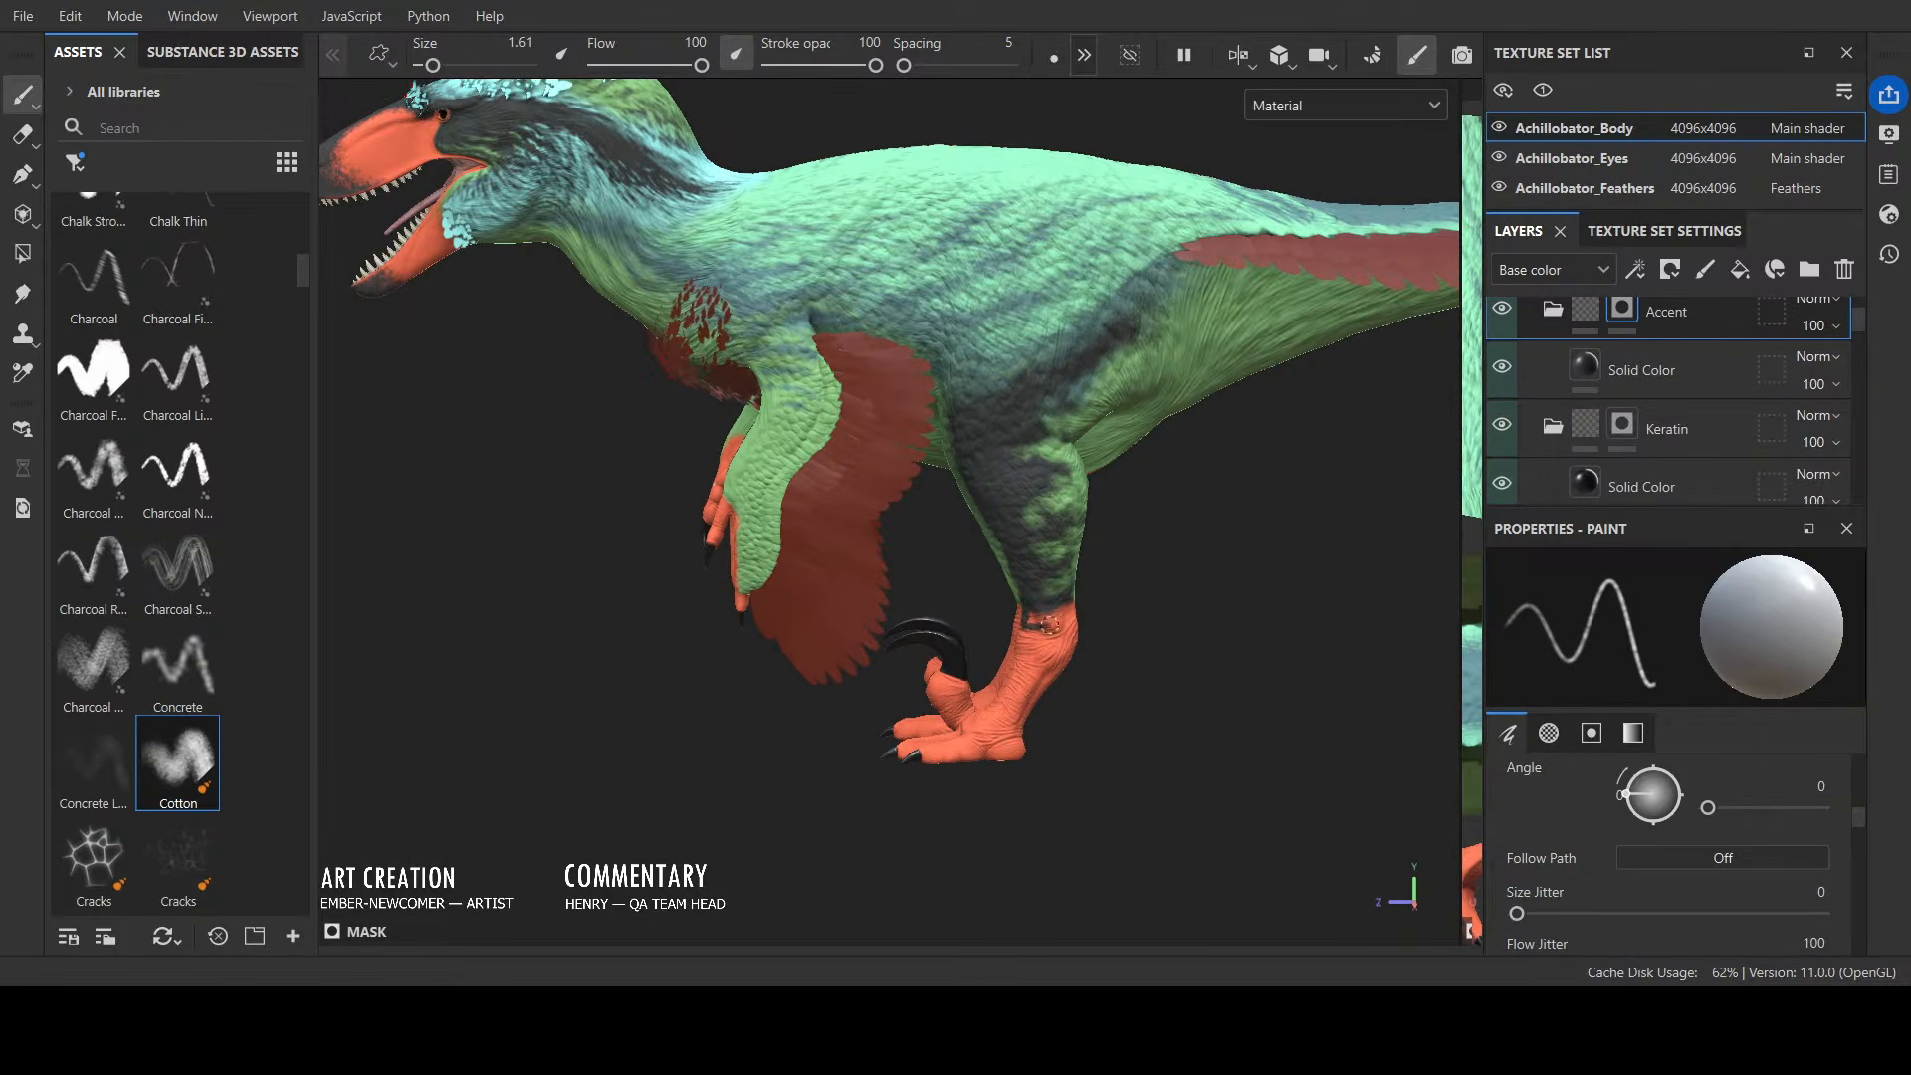
drag(1065, 619, 1033, 627)
scroll(1195, 587, up, 4)
alt+drag(1194, 589, 1301, 636)
alt+middle_drag(1301, 636, 1213, 377)
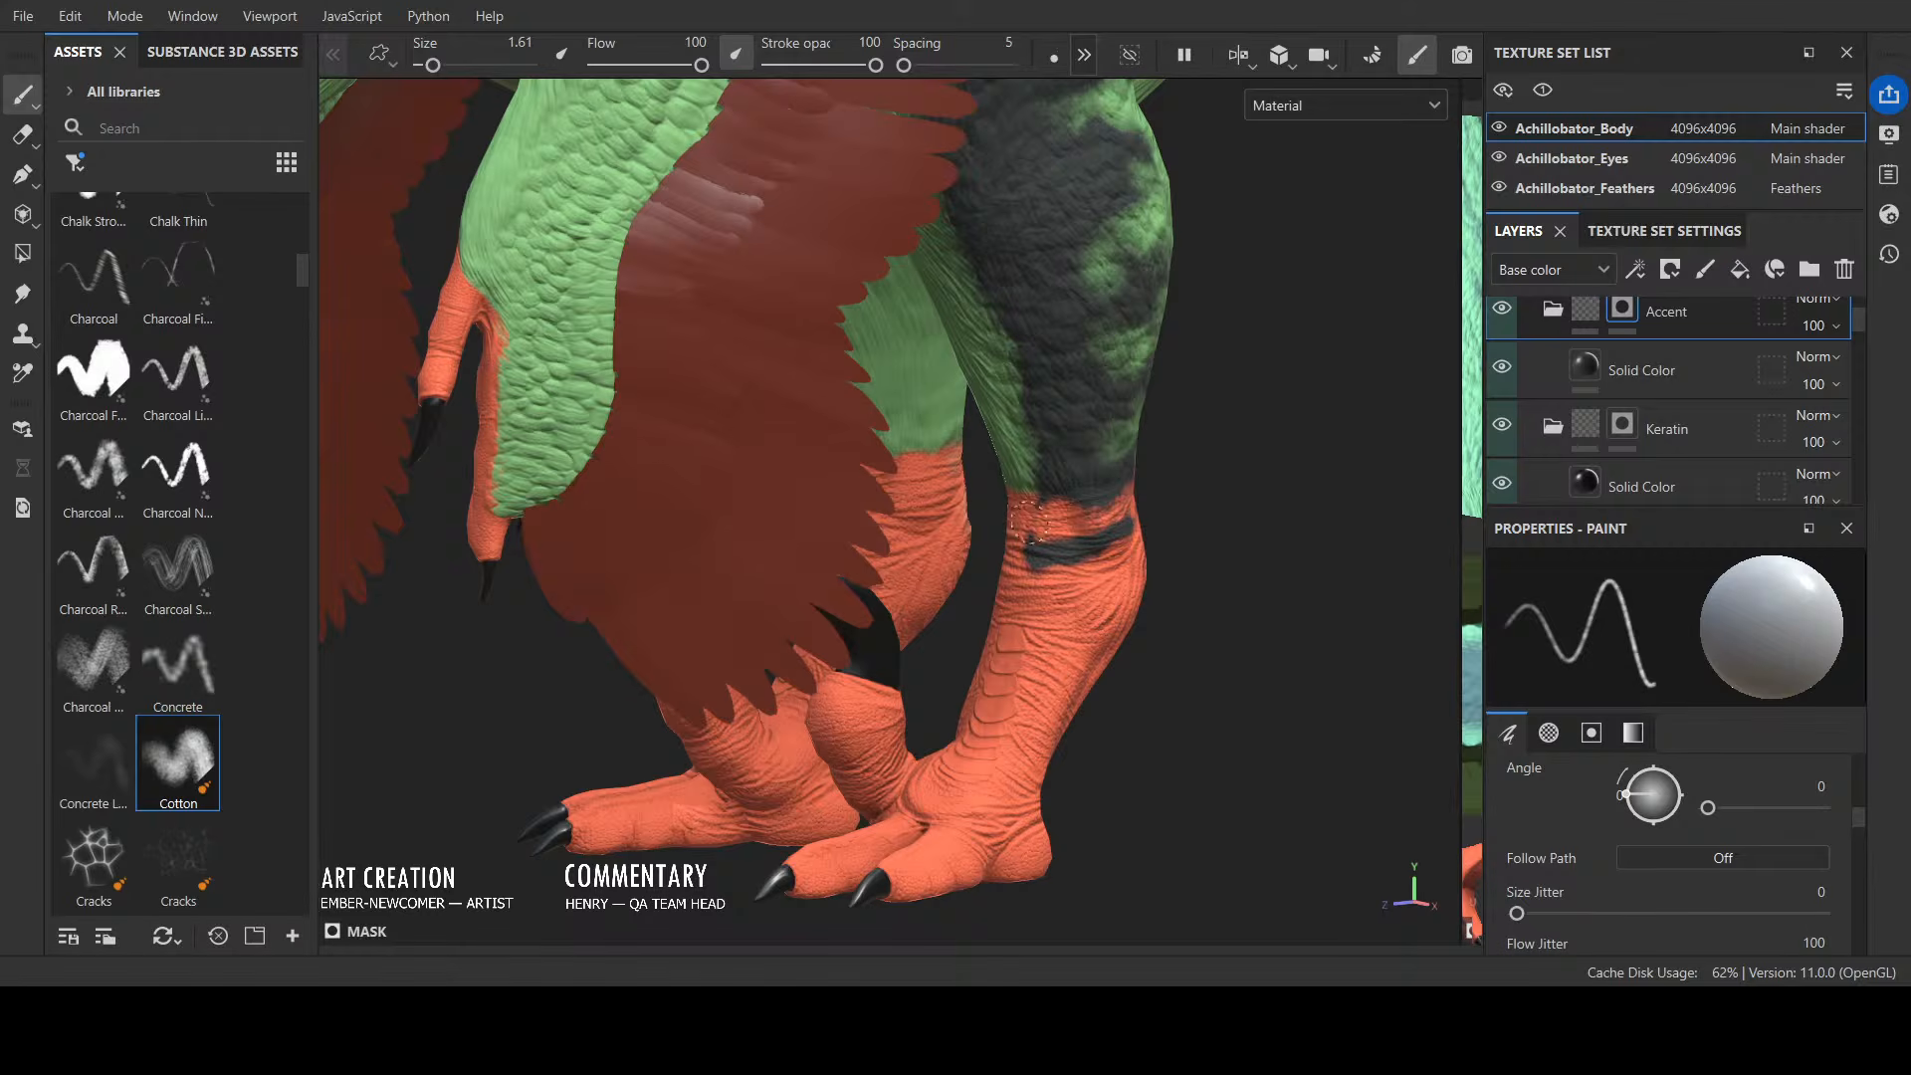
Step: Extend the Accent along the inner edge where green meets orange and add a second stripe below the first
mouse_move(1006, 545)
mouse_down()
mouse_move(1067, 504)
mouse_move(1045, 464)
mouse_move(1011, 485)
mouse_move(1161, 482)
mouse_move(1040, 438)
mouse_up()
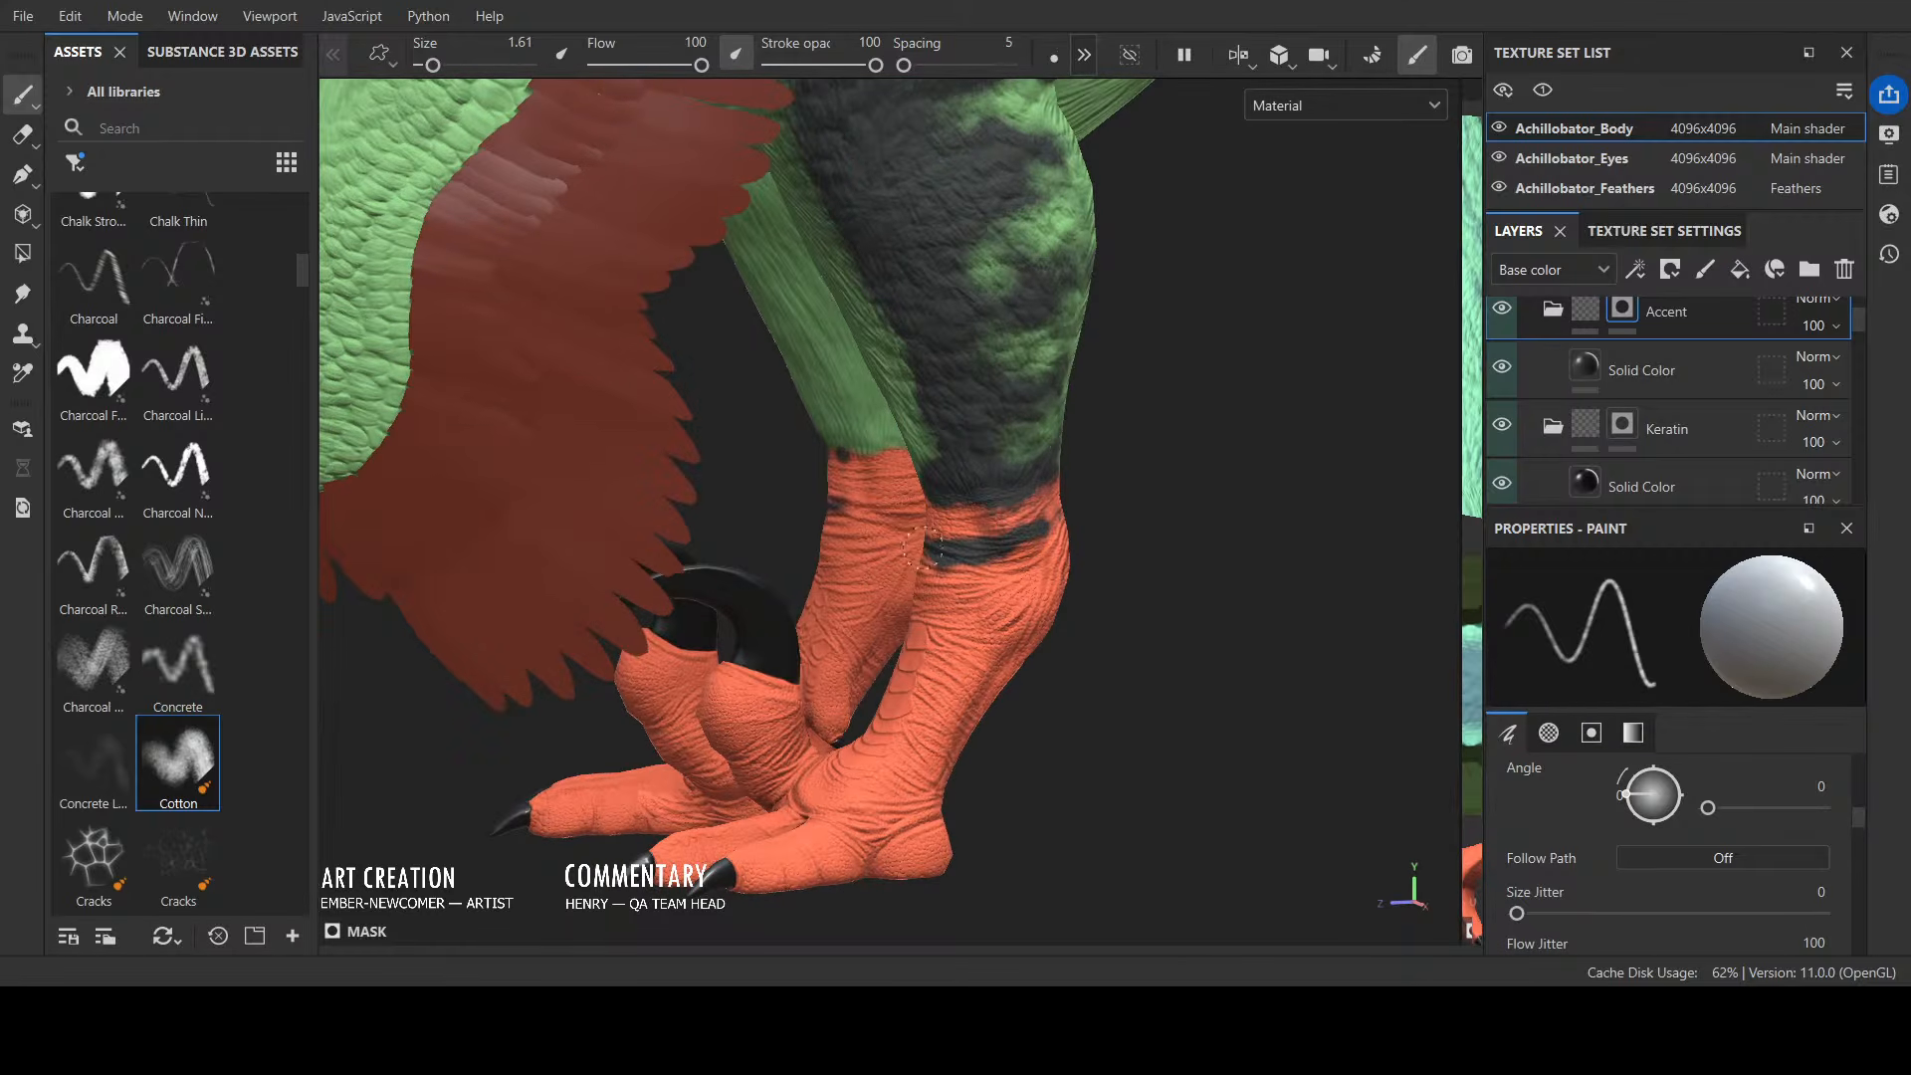
mouse_move(844, 455)
mouse_down()
mouse_move(881, 453)
mouse_move(852, 508)
mouse_move(900, 508)
mouse_up()
drag(869, 457, 901, 456)
drag(915, 589, 1045, 568)
Step: Paint a third Accent stripe across the orange lower leg at brush size 0.75 and thicken its ends
key([)
alt+drag(1157, 477, 869, 507)
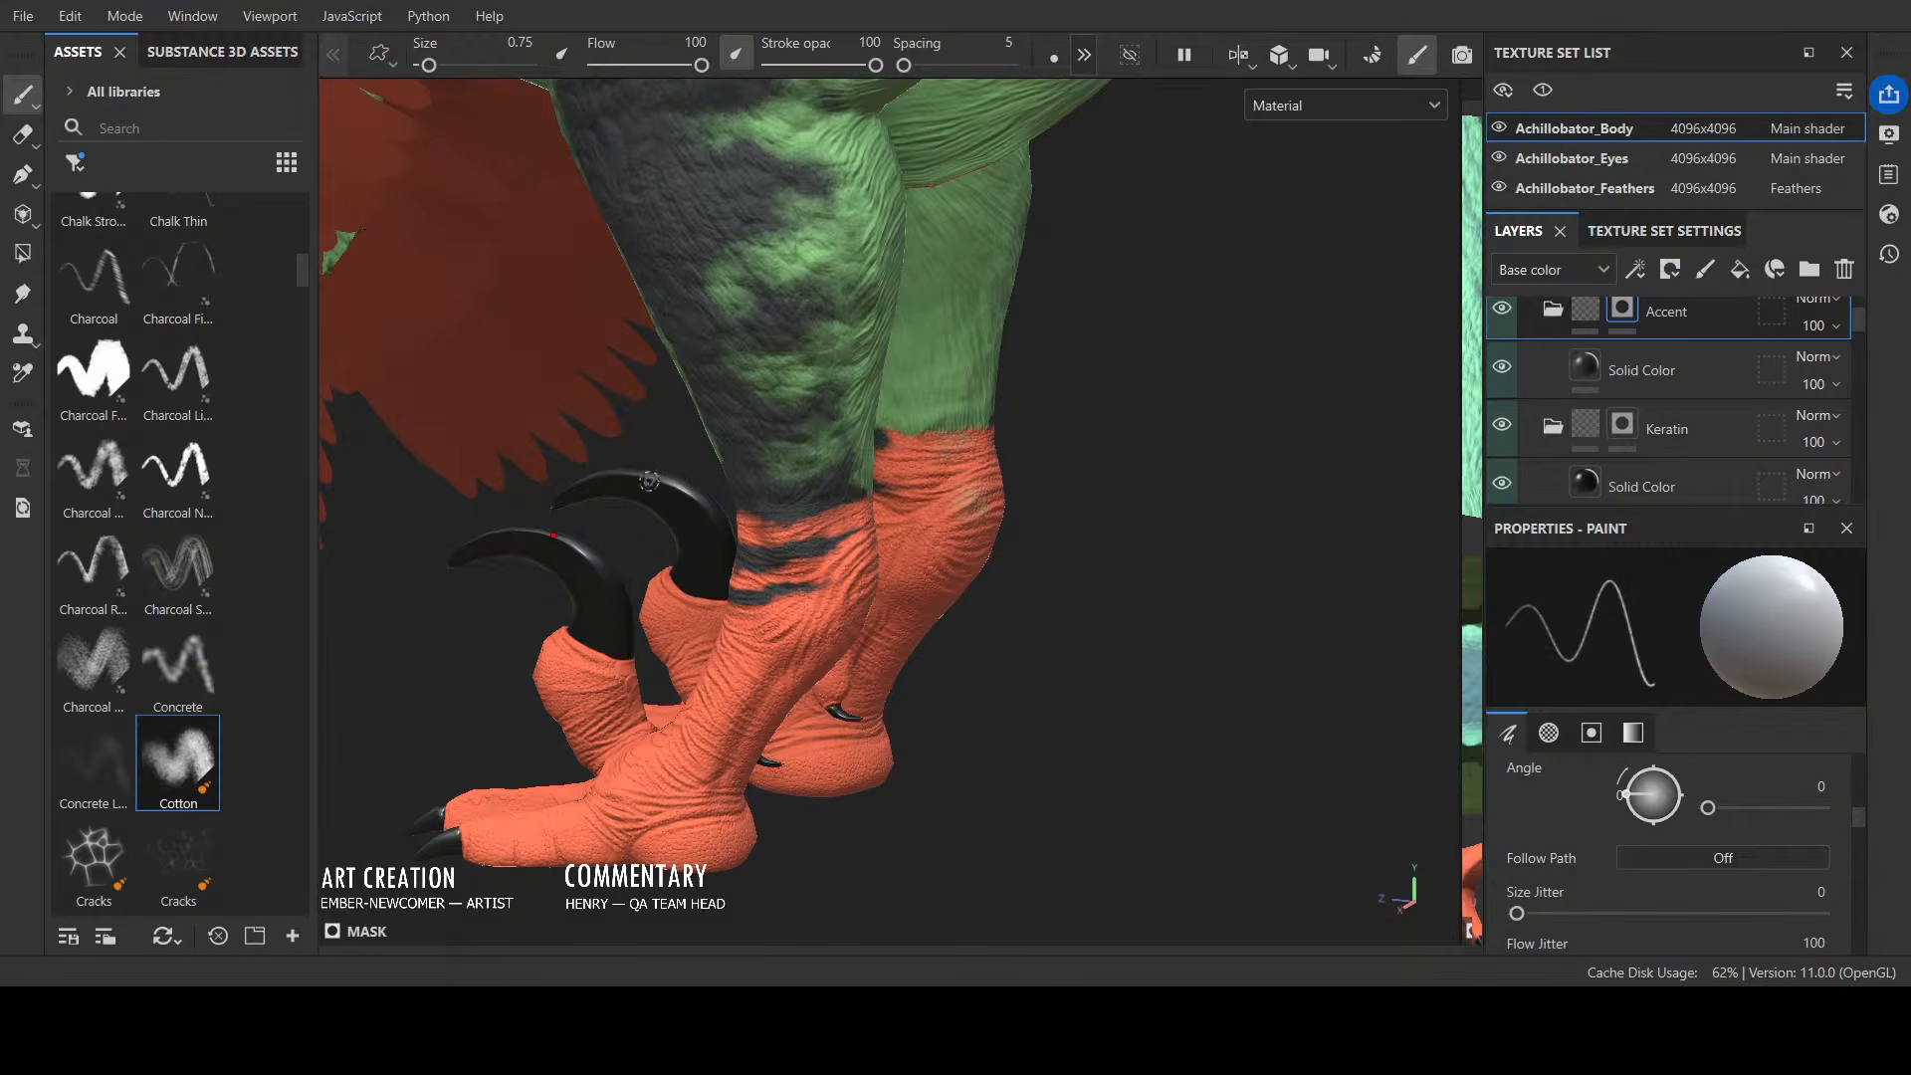
drag(739, 627, 854, 609)
key(ctrl+z)
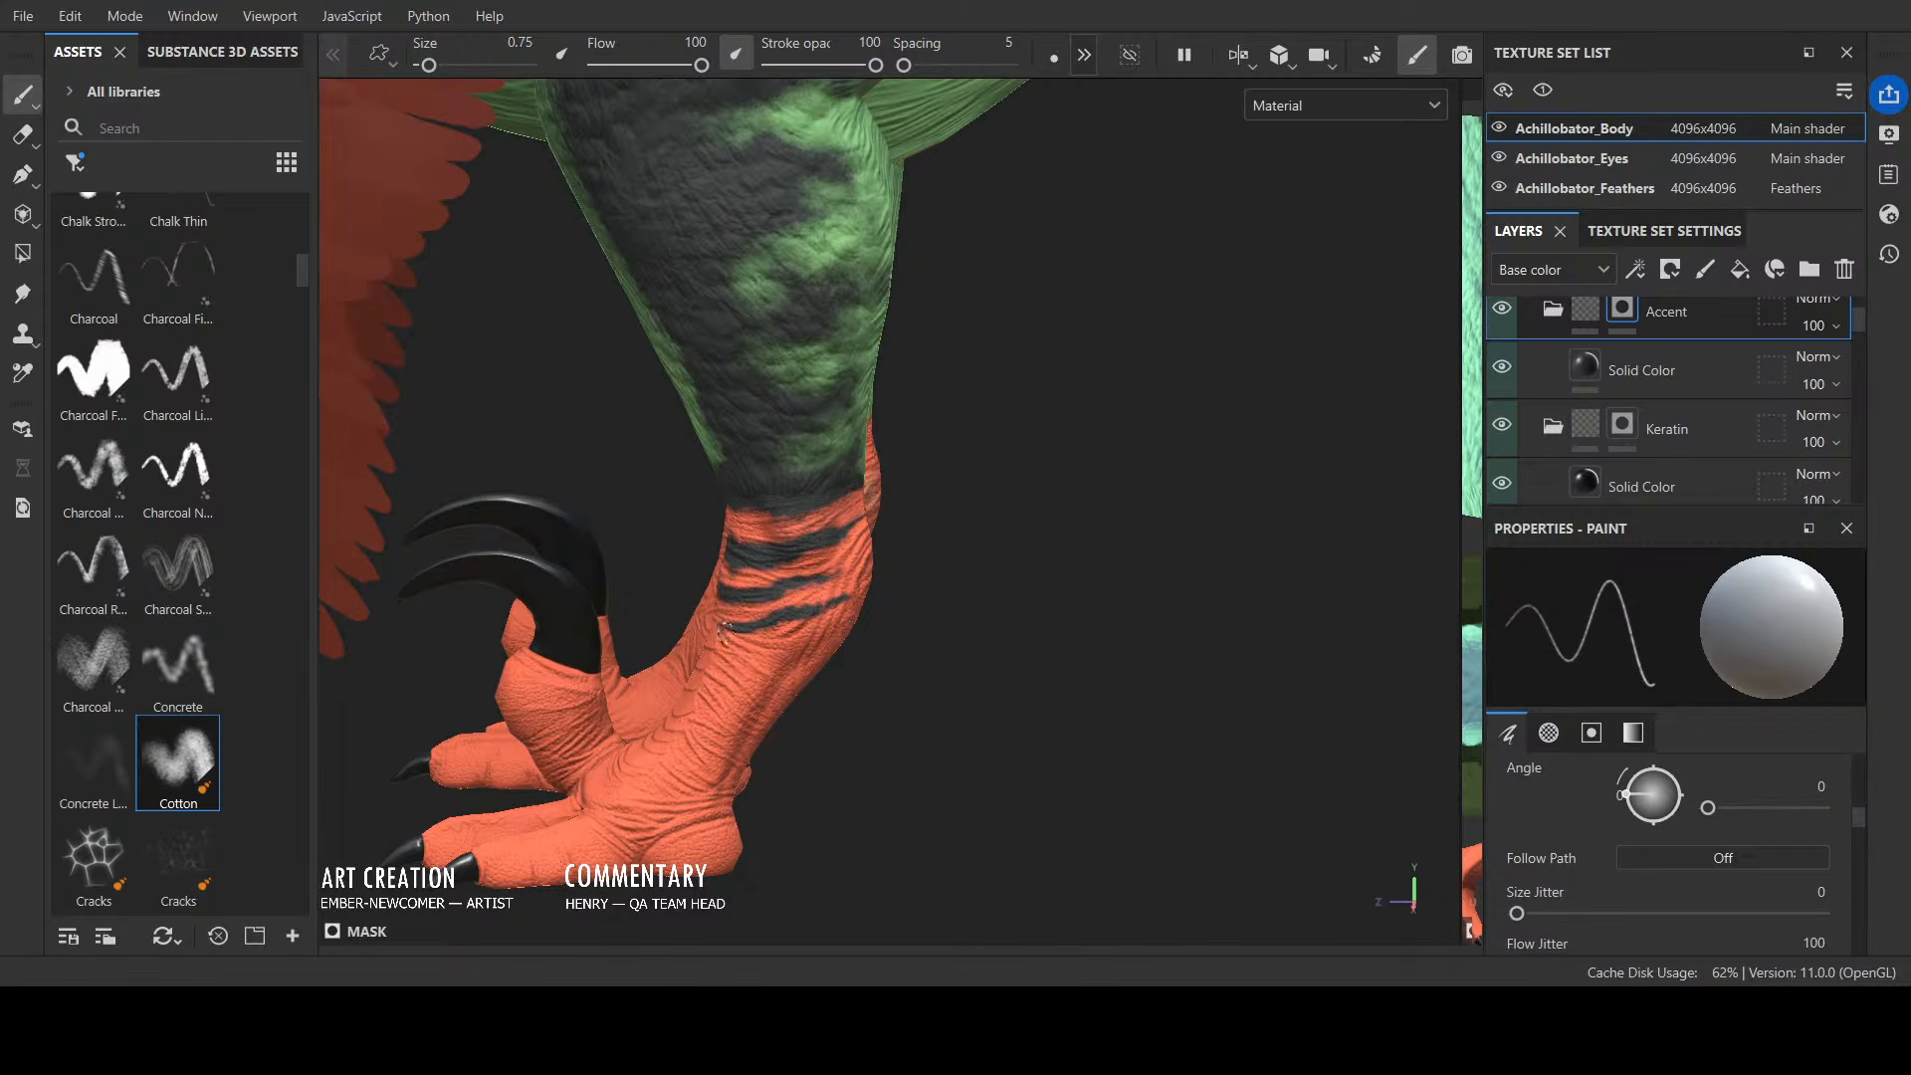
drag(723, 631, 740, 628)
drag(756, 625, 834, 615)
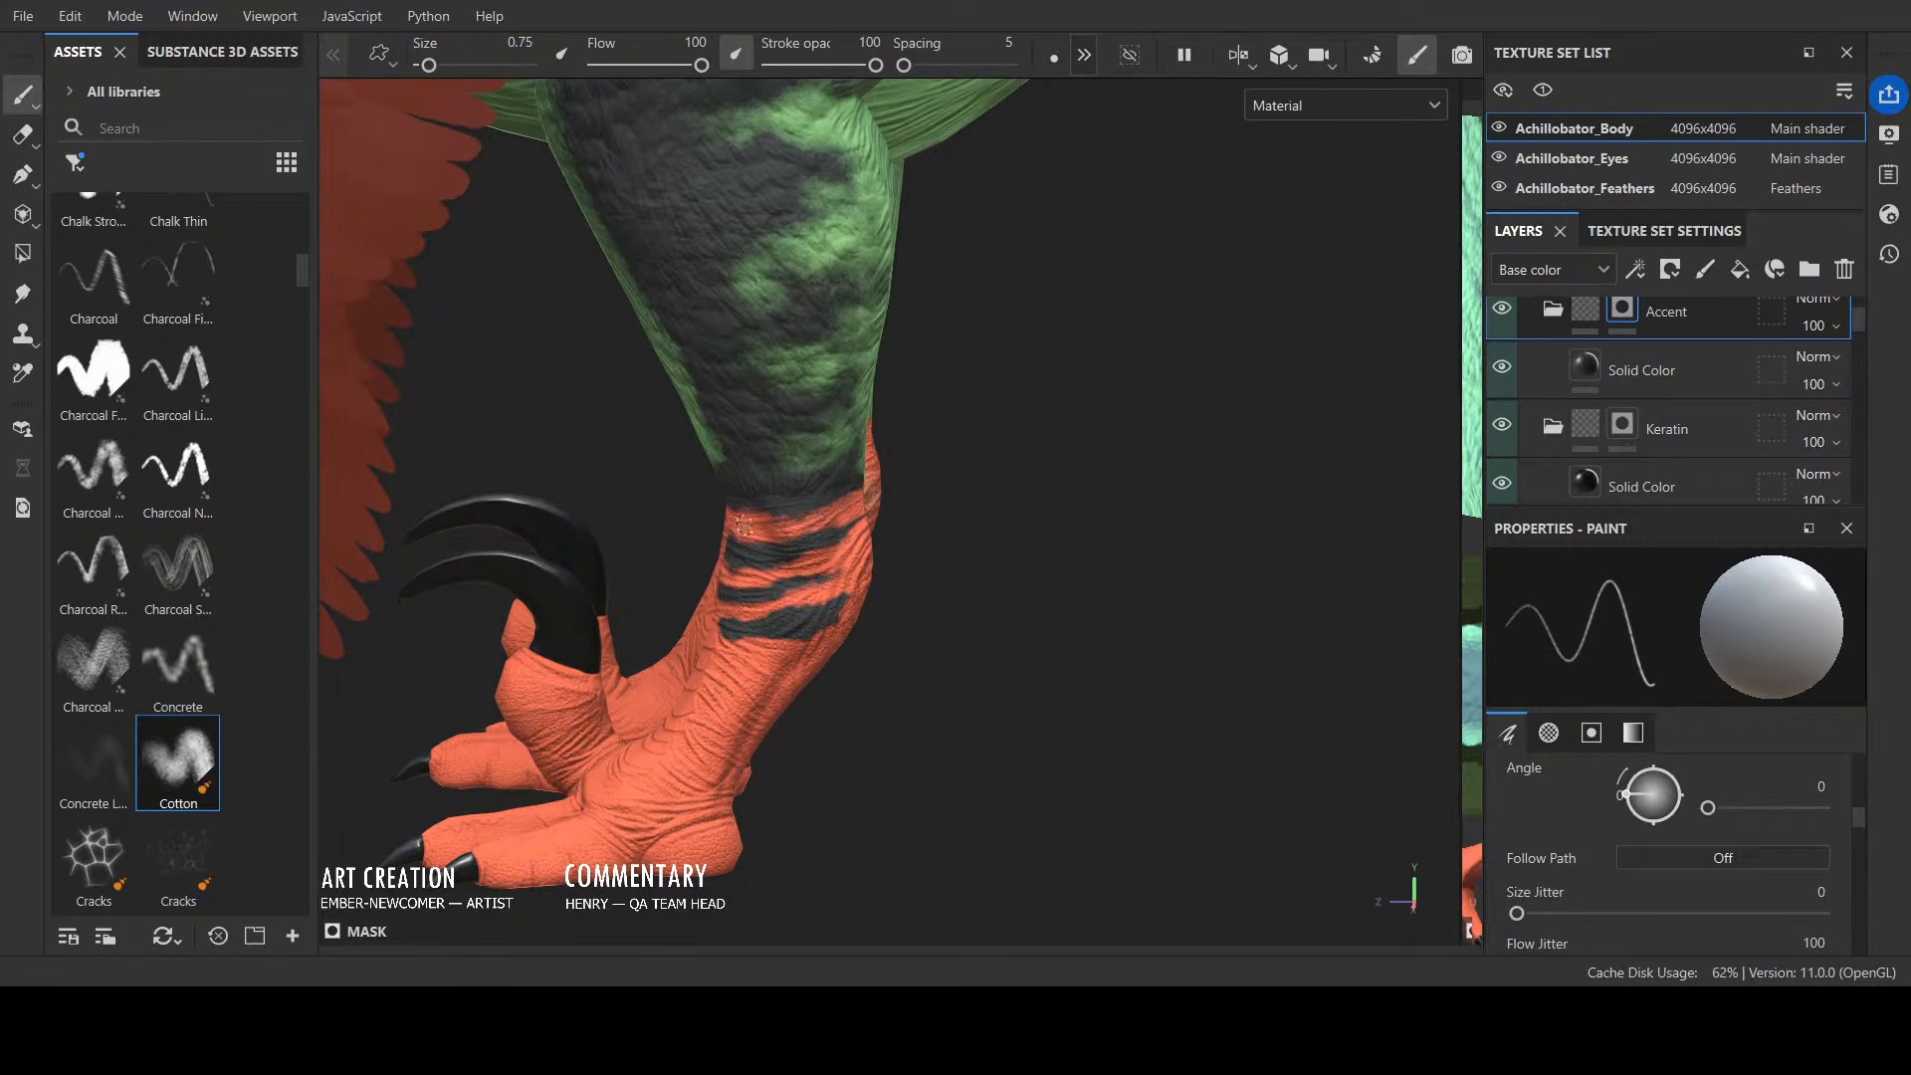
mouse_move(744, 526)
alt+mouse_down()
mouse_move(755, 595)
mouse_move(864, 573)
mouse_move(637, 509)
mouse_move(694, 501)
mouse_move(698, 547)
mouse_move(621, 587)
mouse_move(760, 498)
alt+mouse_up()
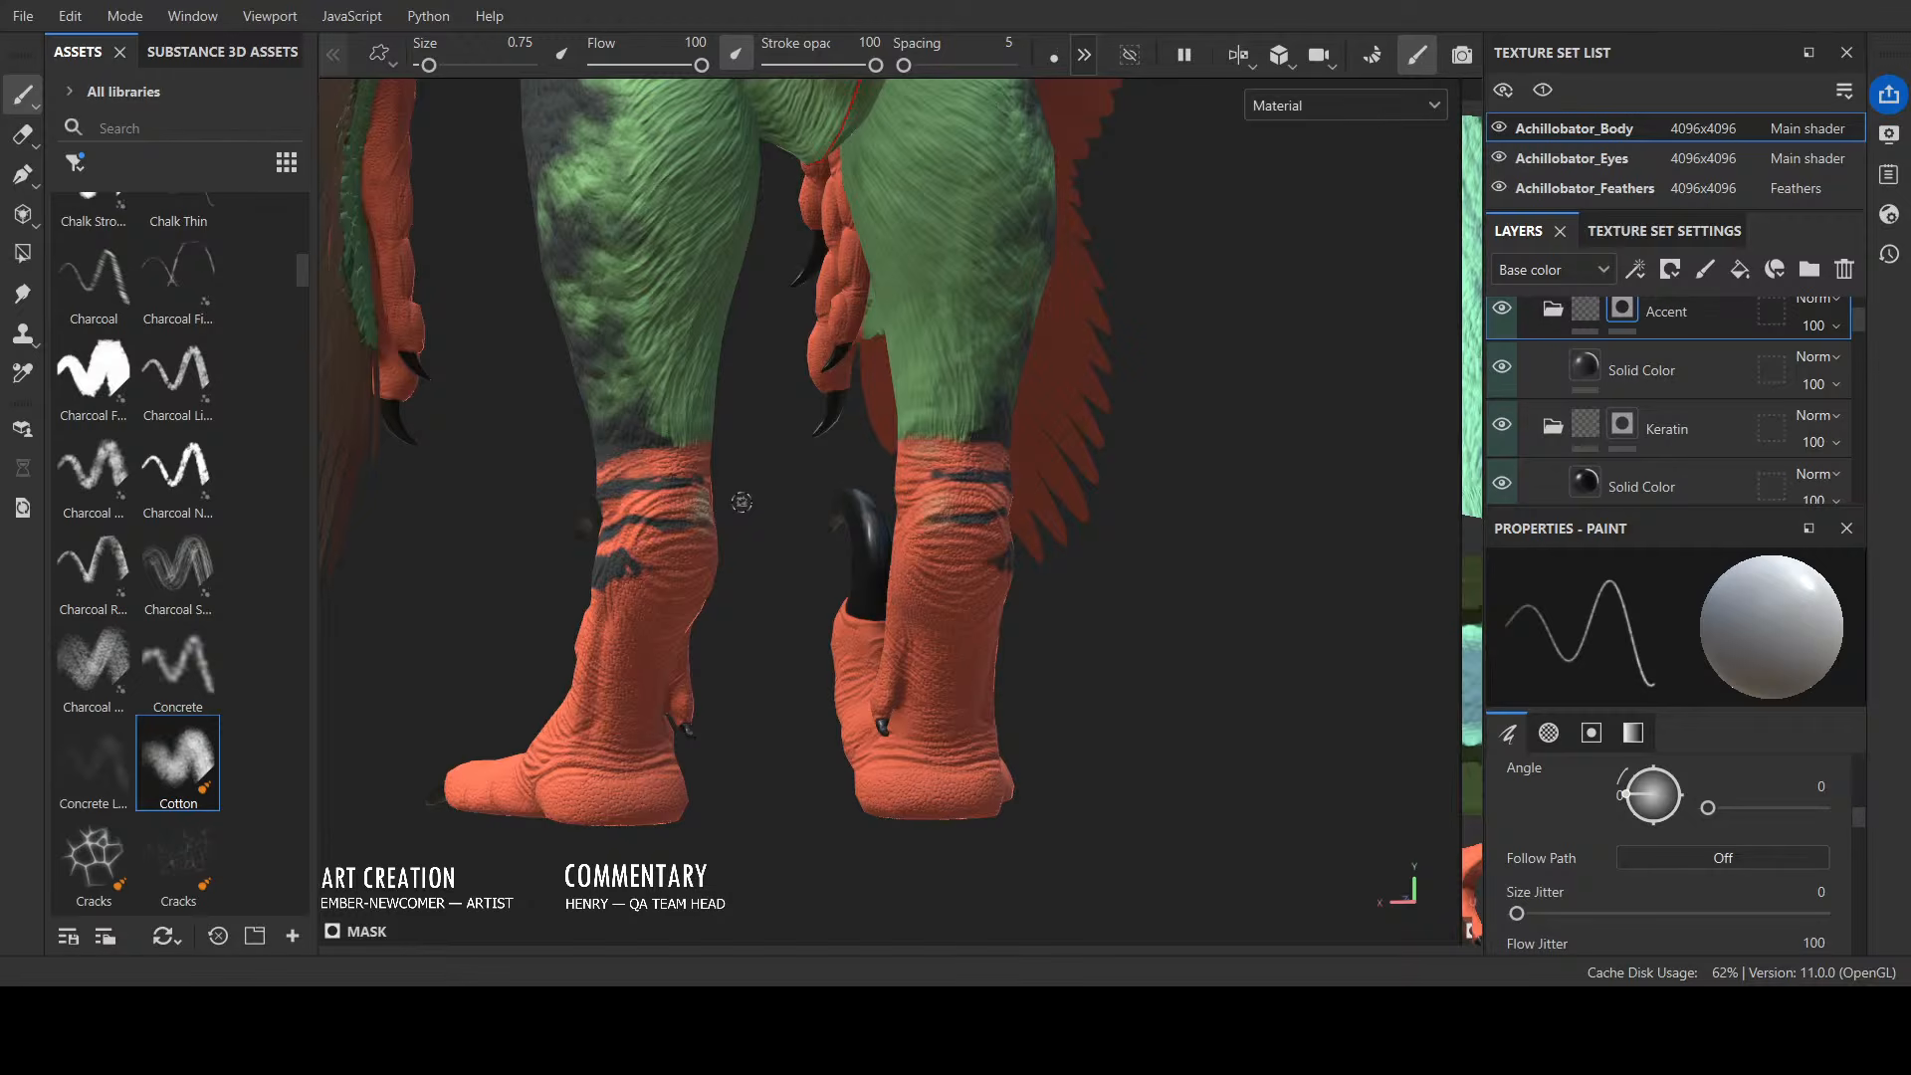
scroll(1596, 381, up, 2)
scroll(1616, 392, down, 5)
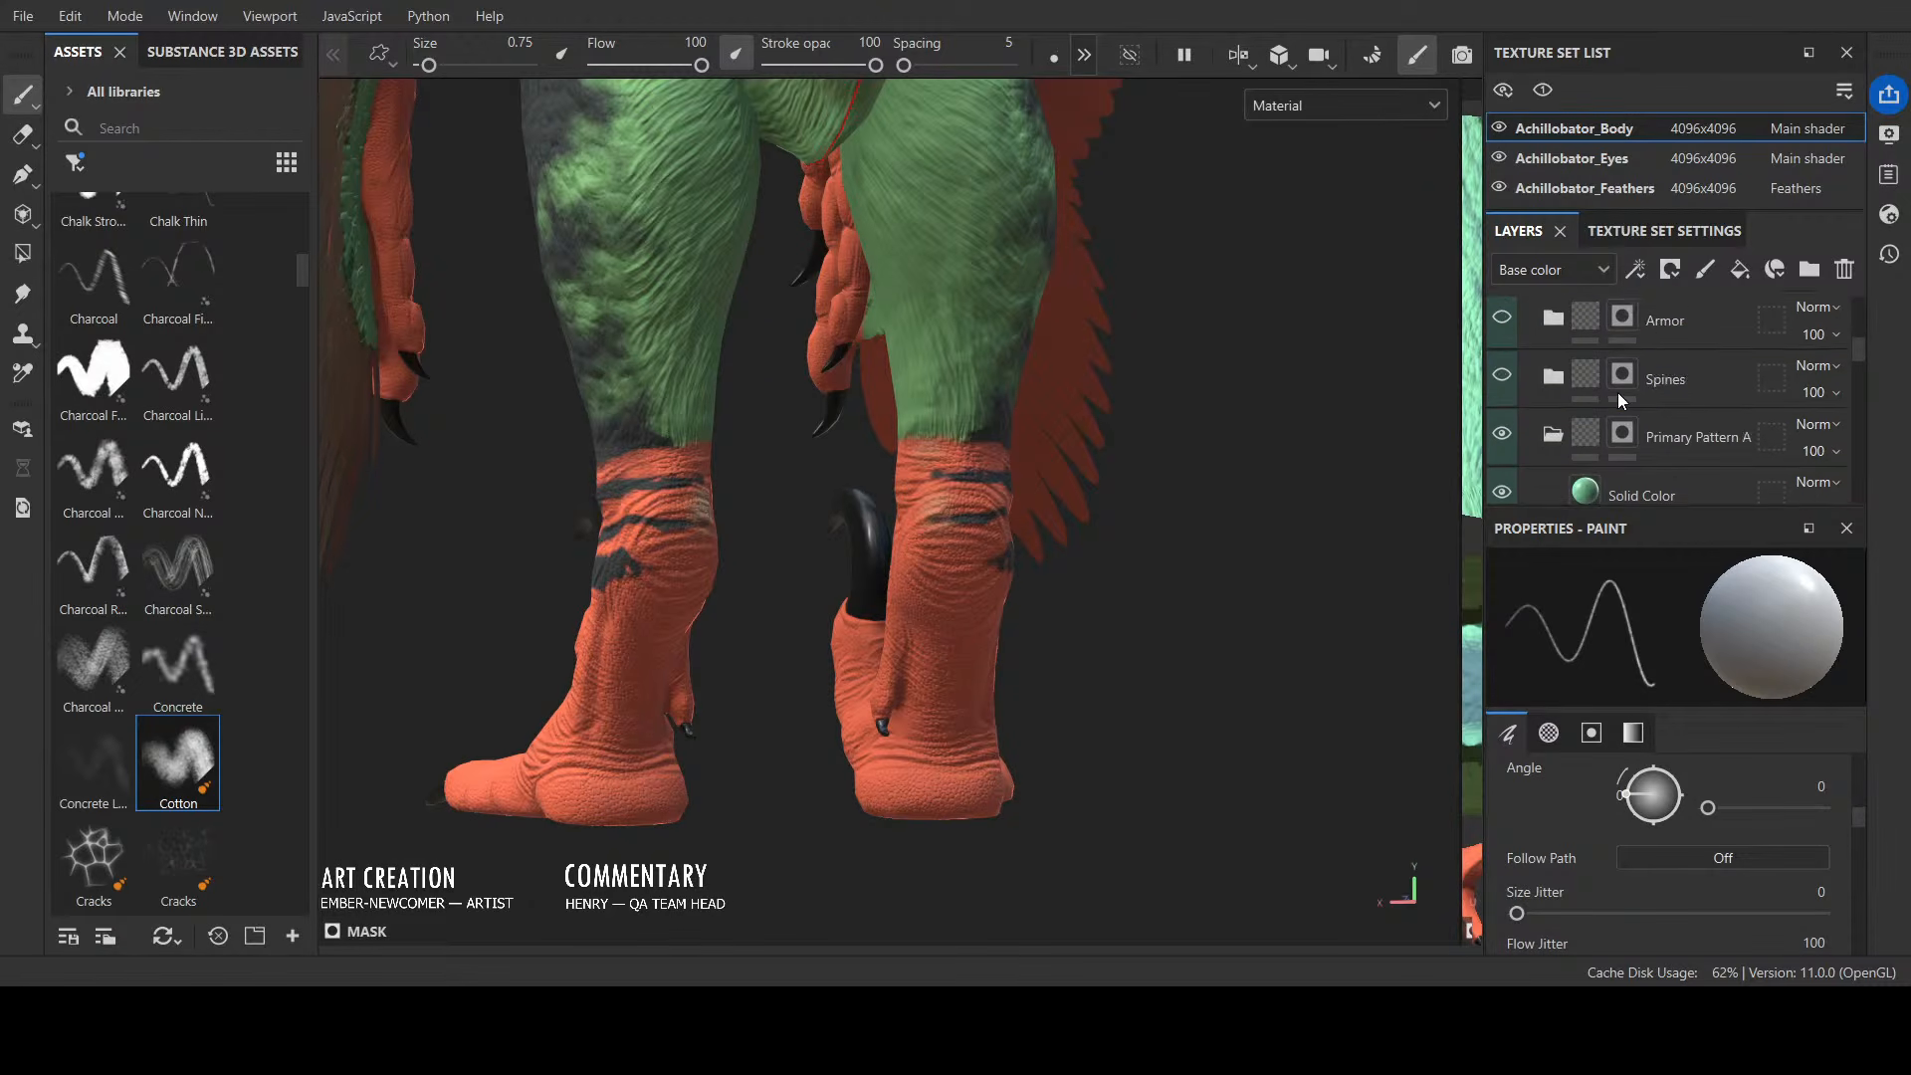
click(1501, 361)
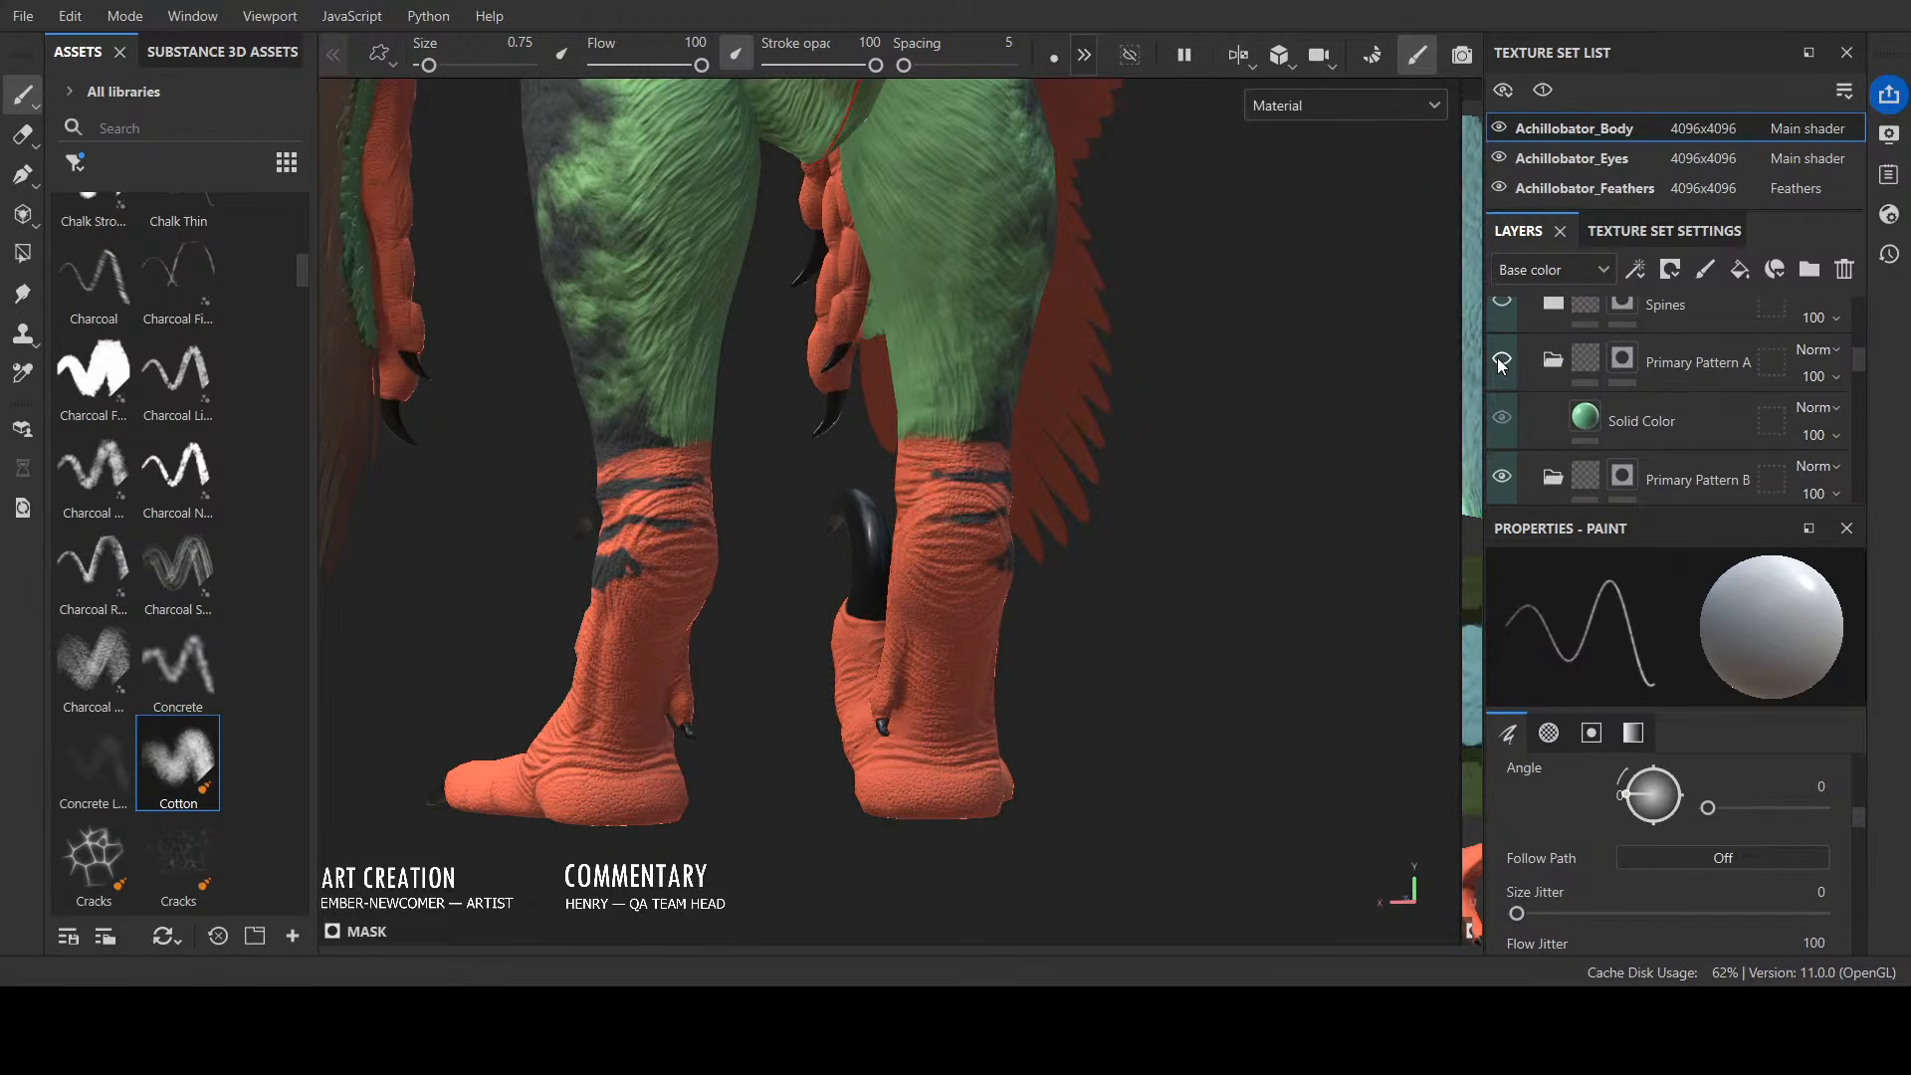
click(1502, 361)
click(1622, 358)
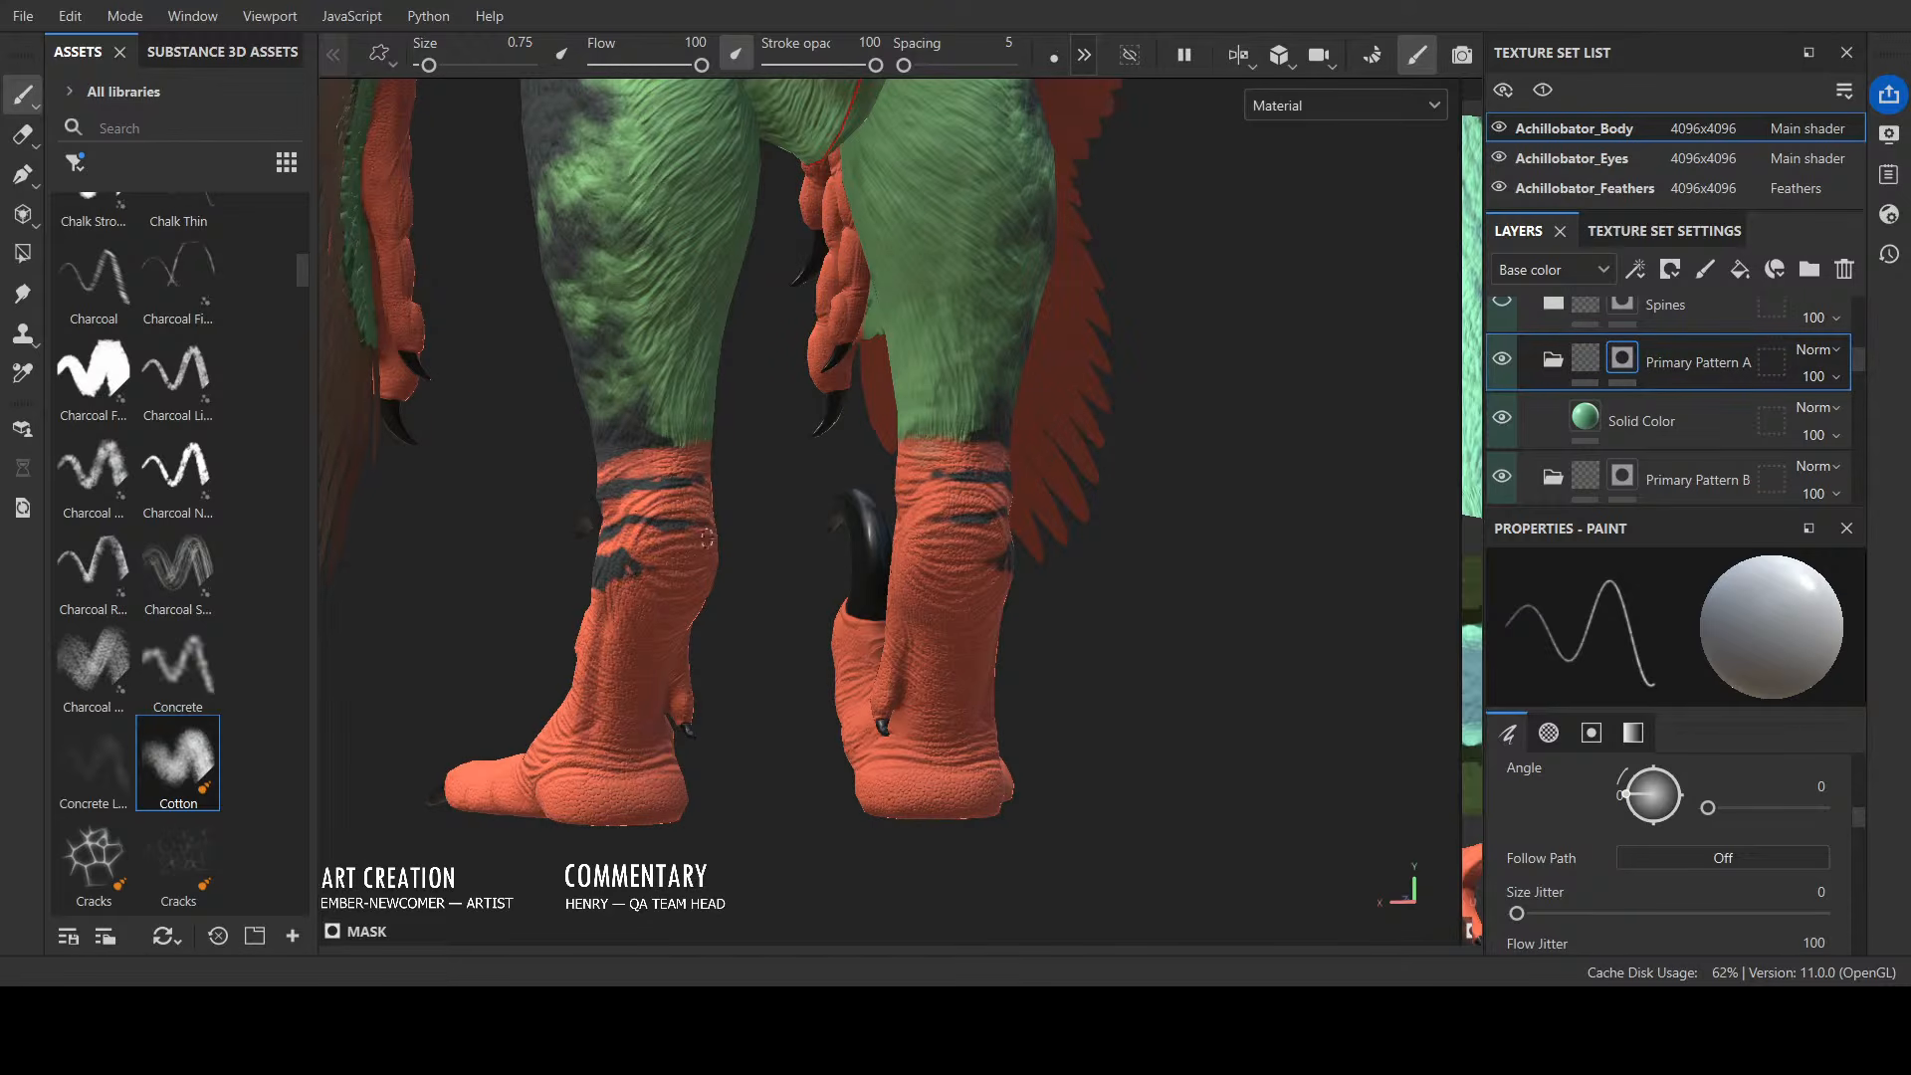
scroll(1737, 381, up, 5)
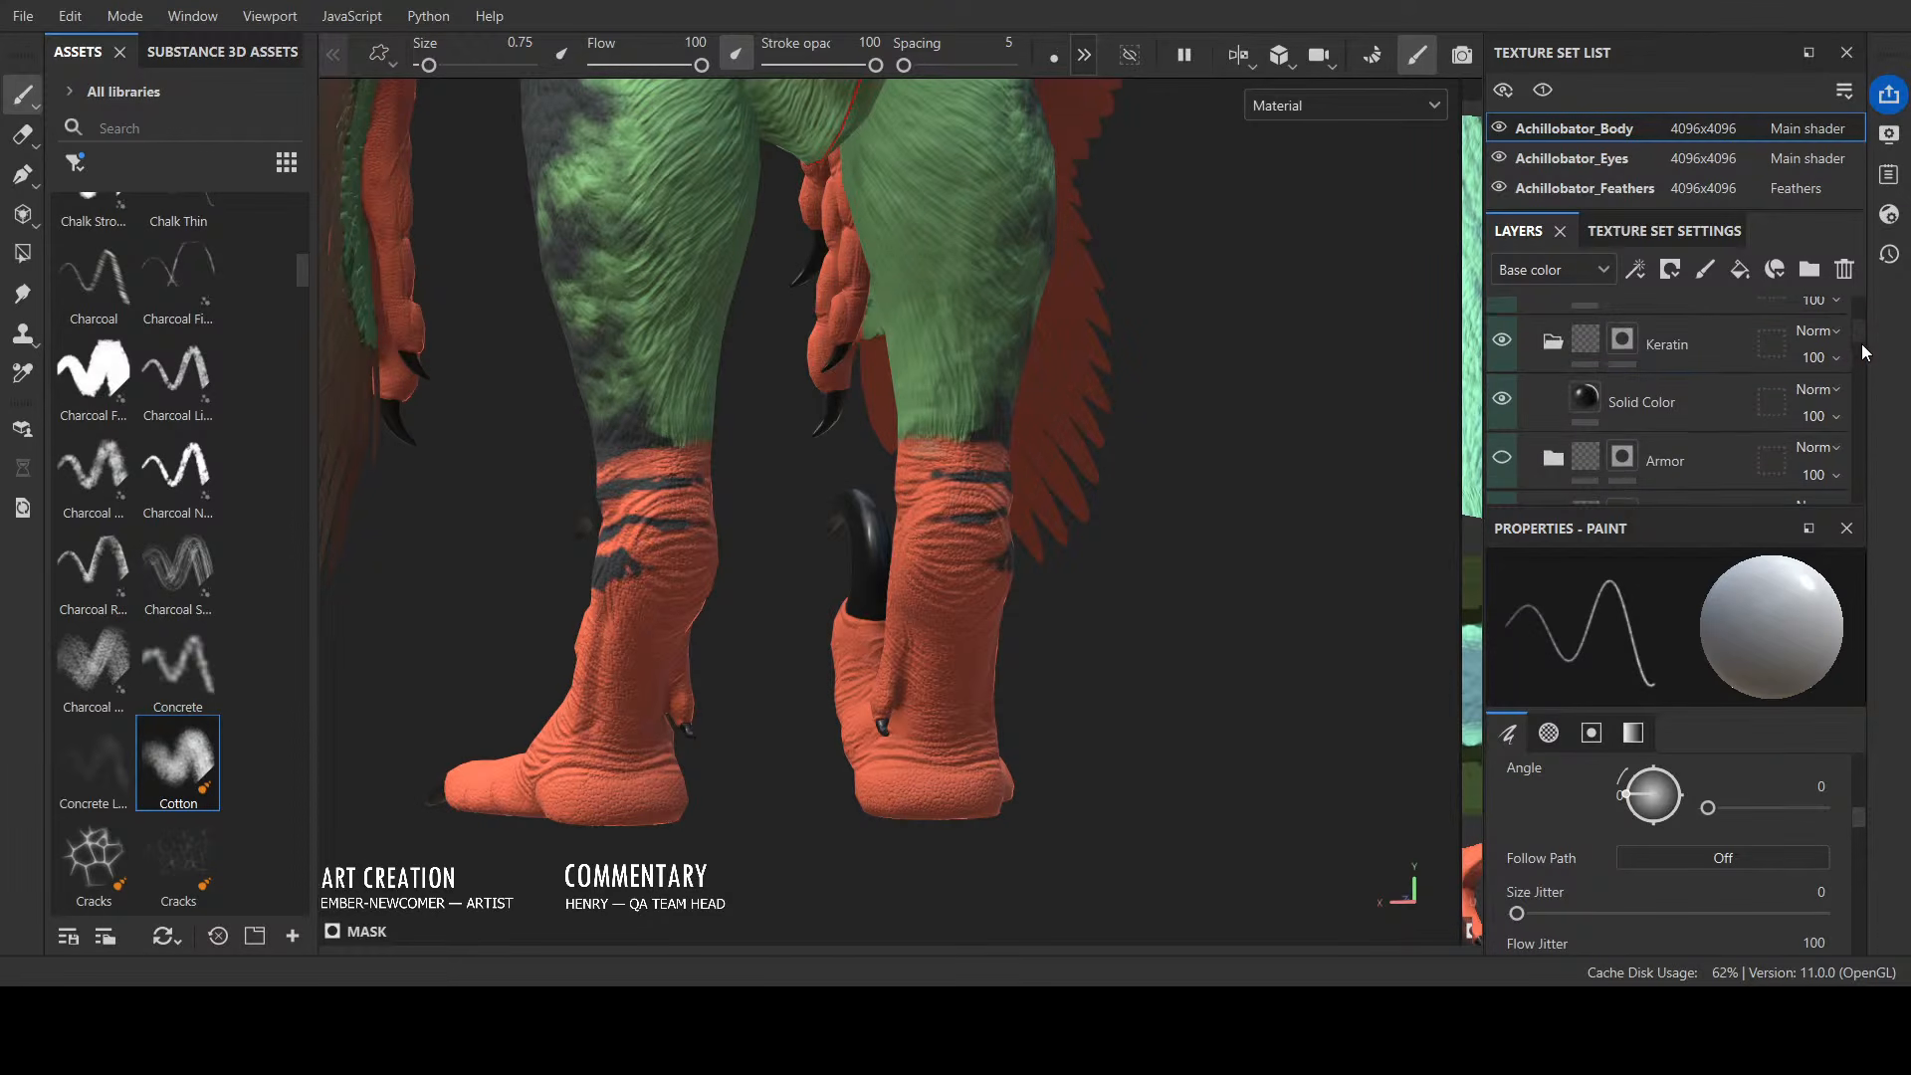
click(1622, 384)
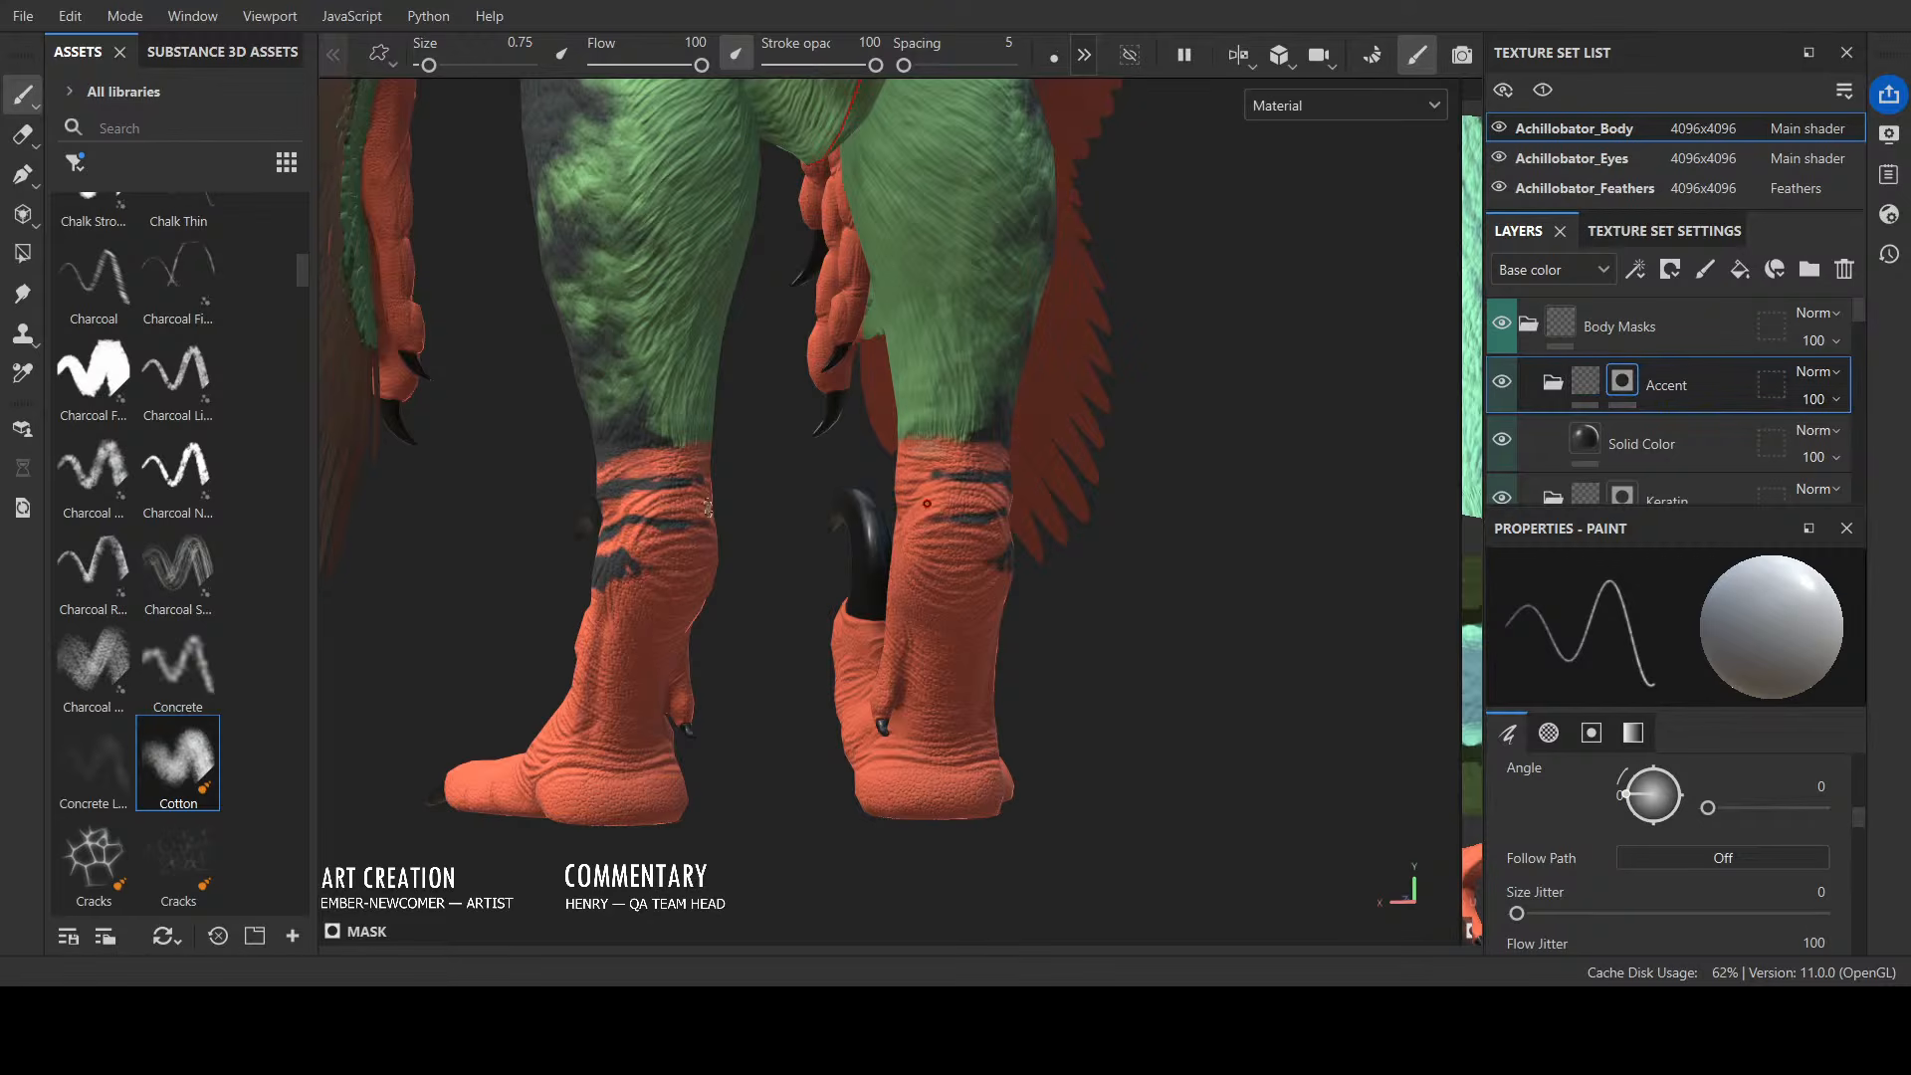
Step: Wrap the Accent stripes around the back and inner side of the orange lower legs at brush size 0.75
mouse_move(642, 561)
mouse_down()
mouse_move(679, 570)
mouse_move(641, 516)
mouse_up()
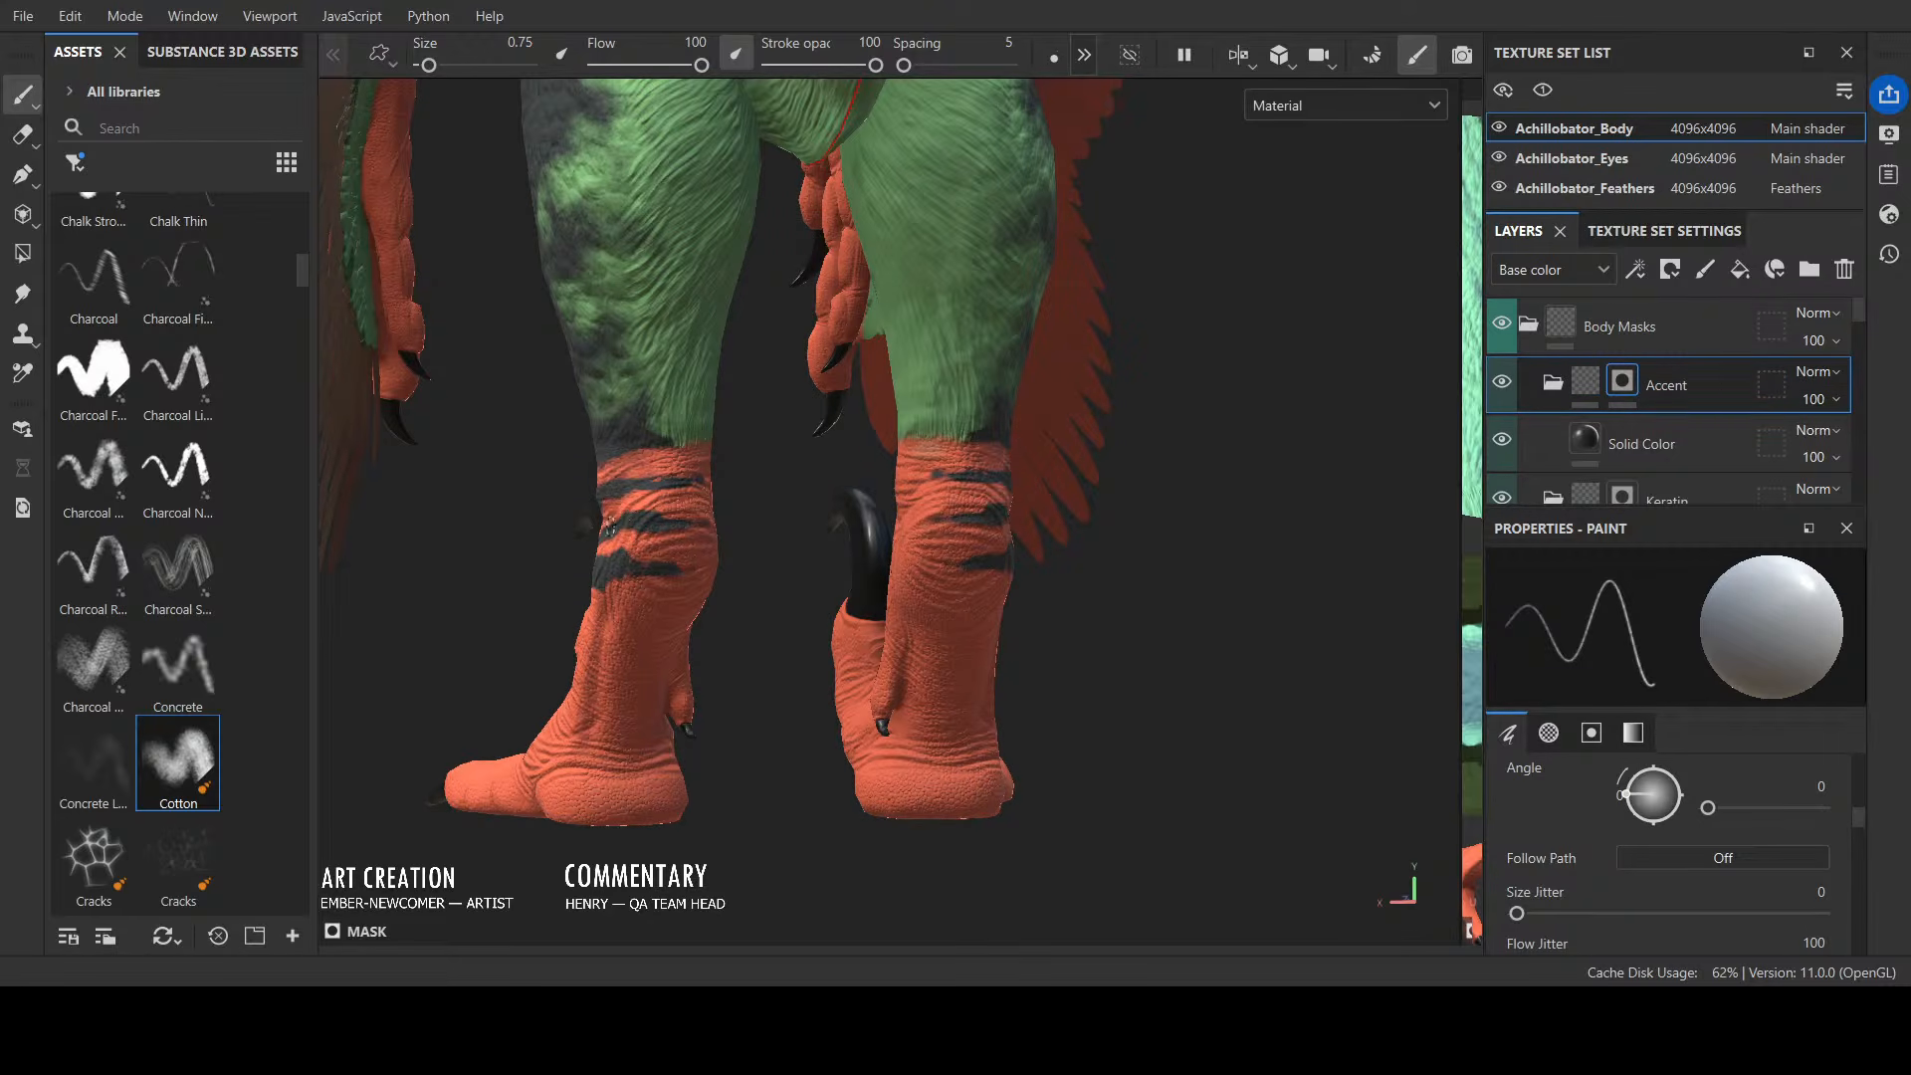
mouse_move(714, 435)
alt+mouse_down()
mouse_move(567, 431)
mouse_move(701, 515)
mouse_move(677, 479)
mouse_move(846, 464)
alt+mouse_up()
mouse_move(647, 439)
mouse_down()
mouse_move(625, 450)
mouse_move(698, 439)
mouse_move(632, 448)
mouse_move(631, 402)
mouse_up()
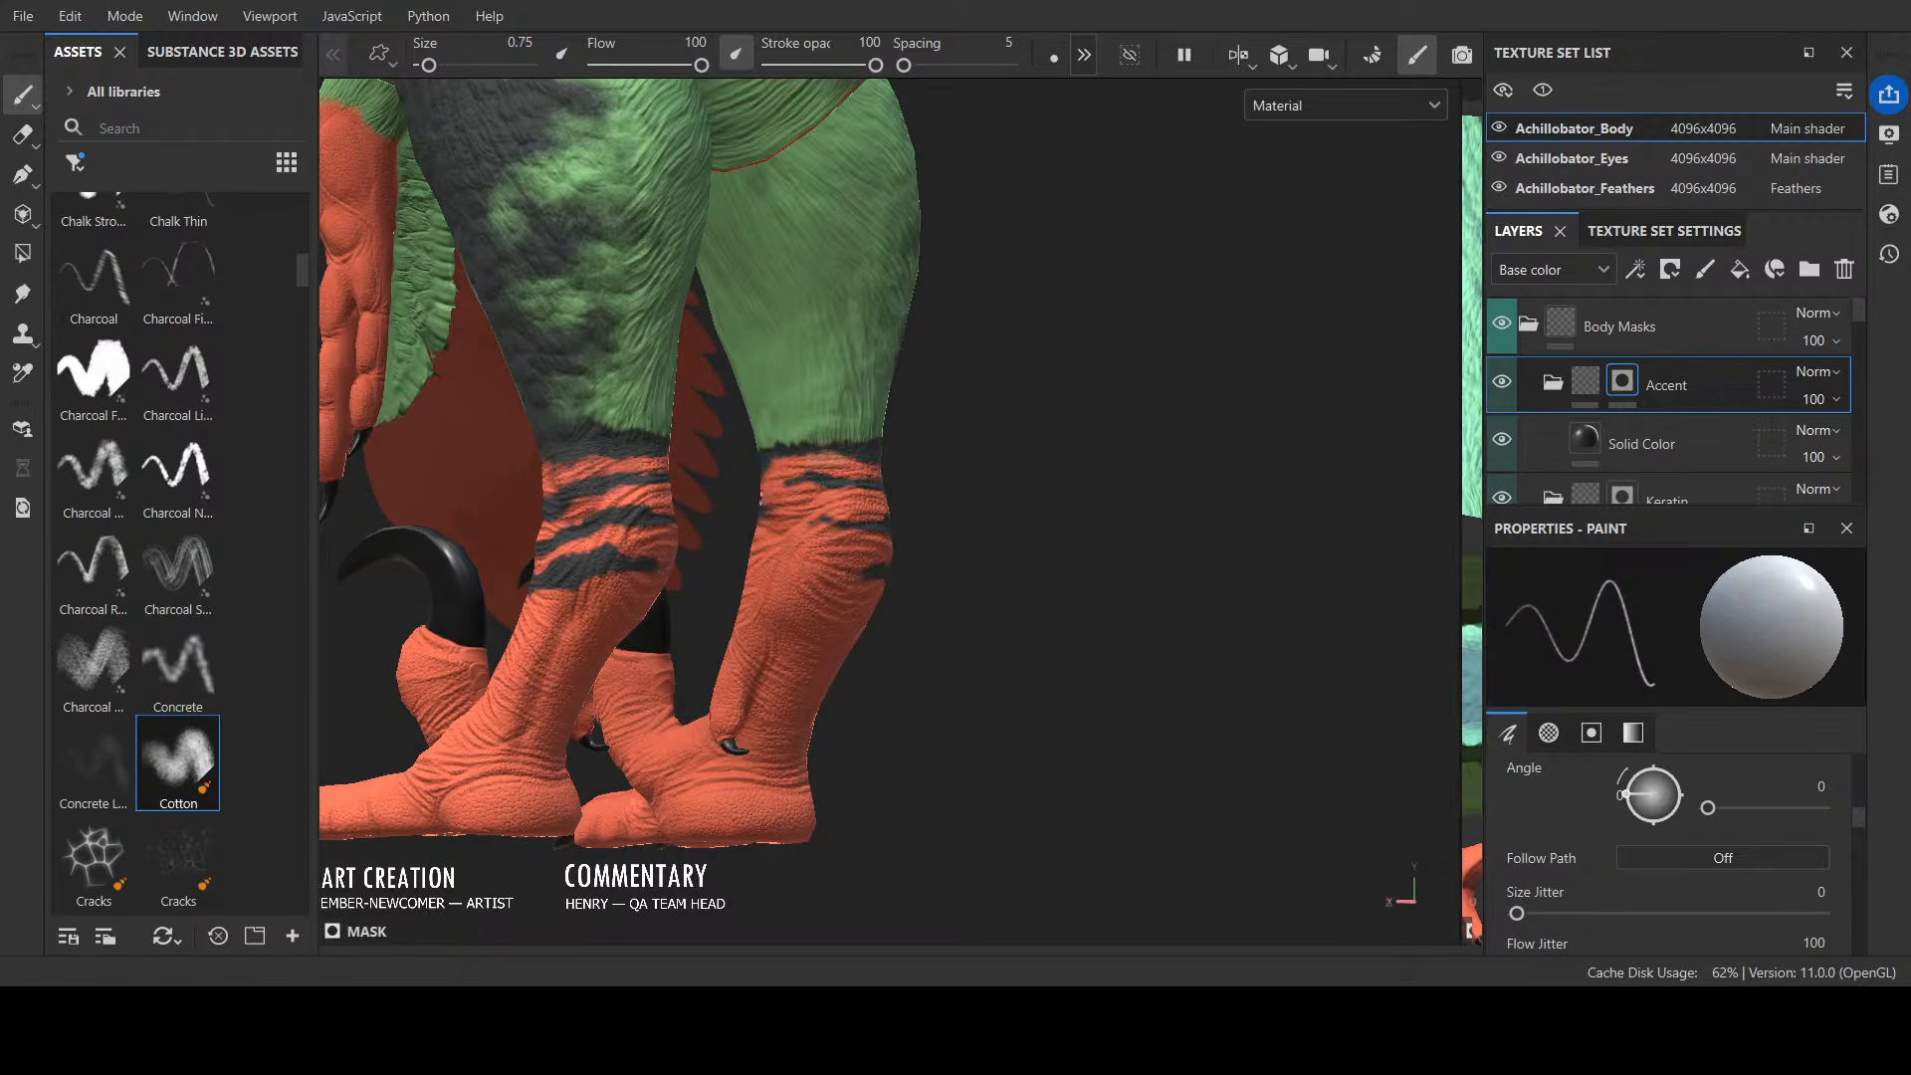
mouse_move(785, 488)
alt+mouse_down()
mouse_move(896, 474)
mouse_move(1106, 508)
mouse_move(930, 498)
mouse_move(755, 531)
mouse_move(1049, 528)
mouse_move(1005, 518)
mouse_move(1048, 508)
mouse_move(1117, 550)
mouse_move(708, 576)
alt+mouse_up()
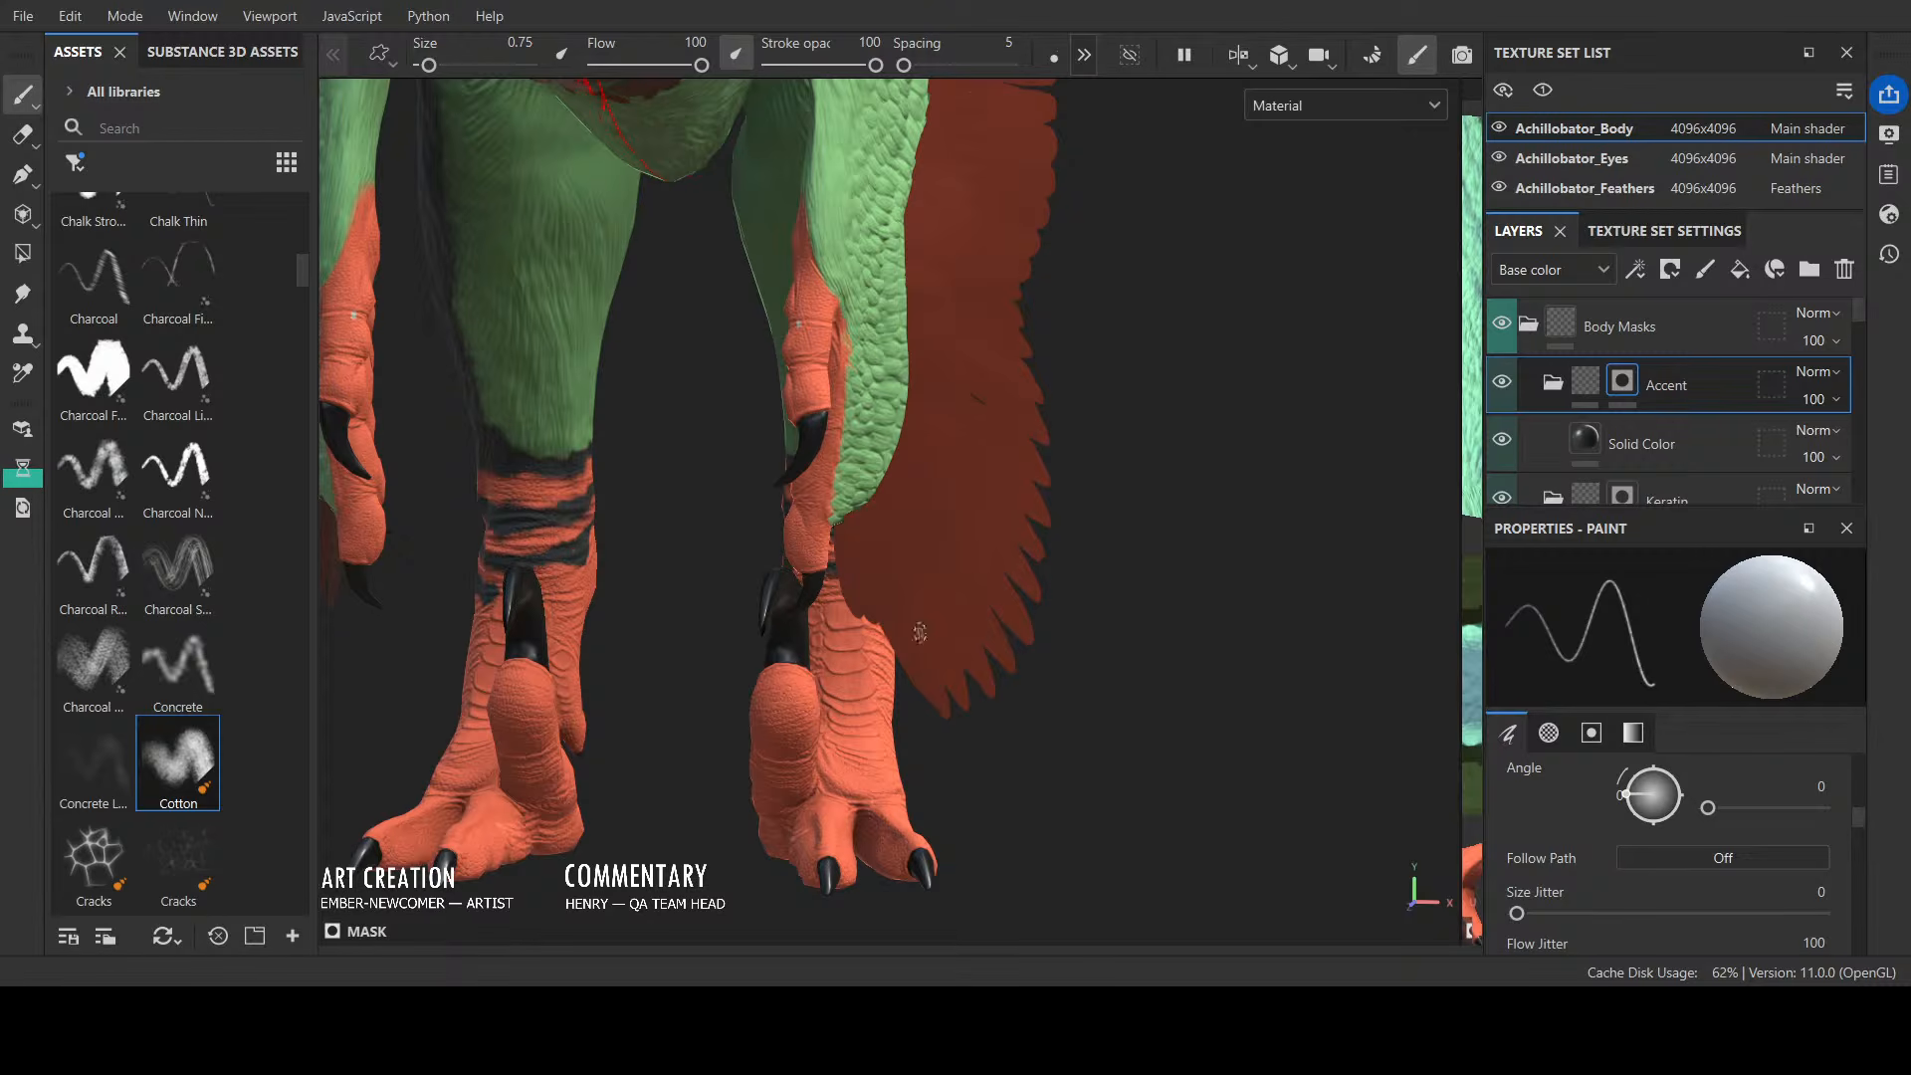
mouse_move(920, 633)
alt+mouse_down()
mouse_move(1040, 519)
mouse_move(1160, 551)
alt+mouse_up()
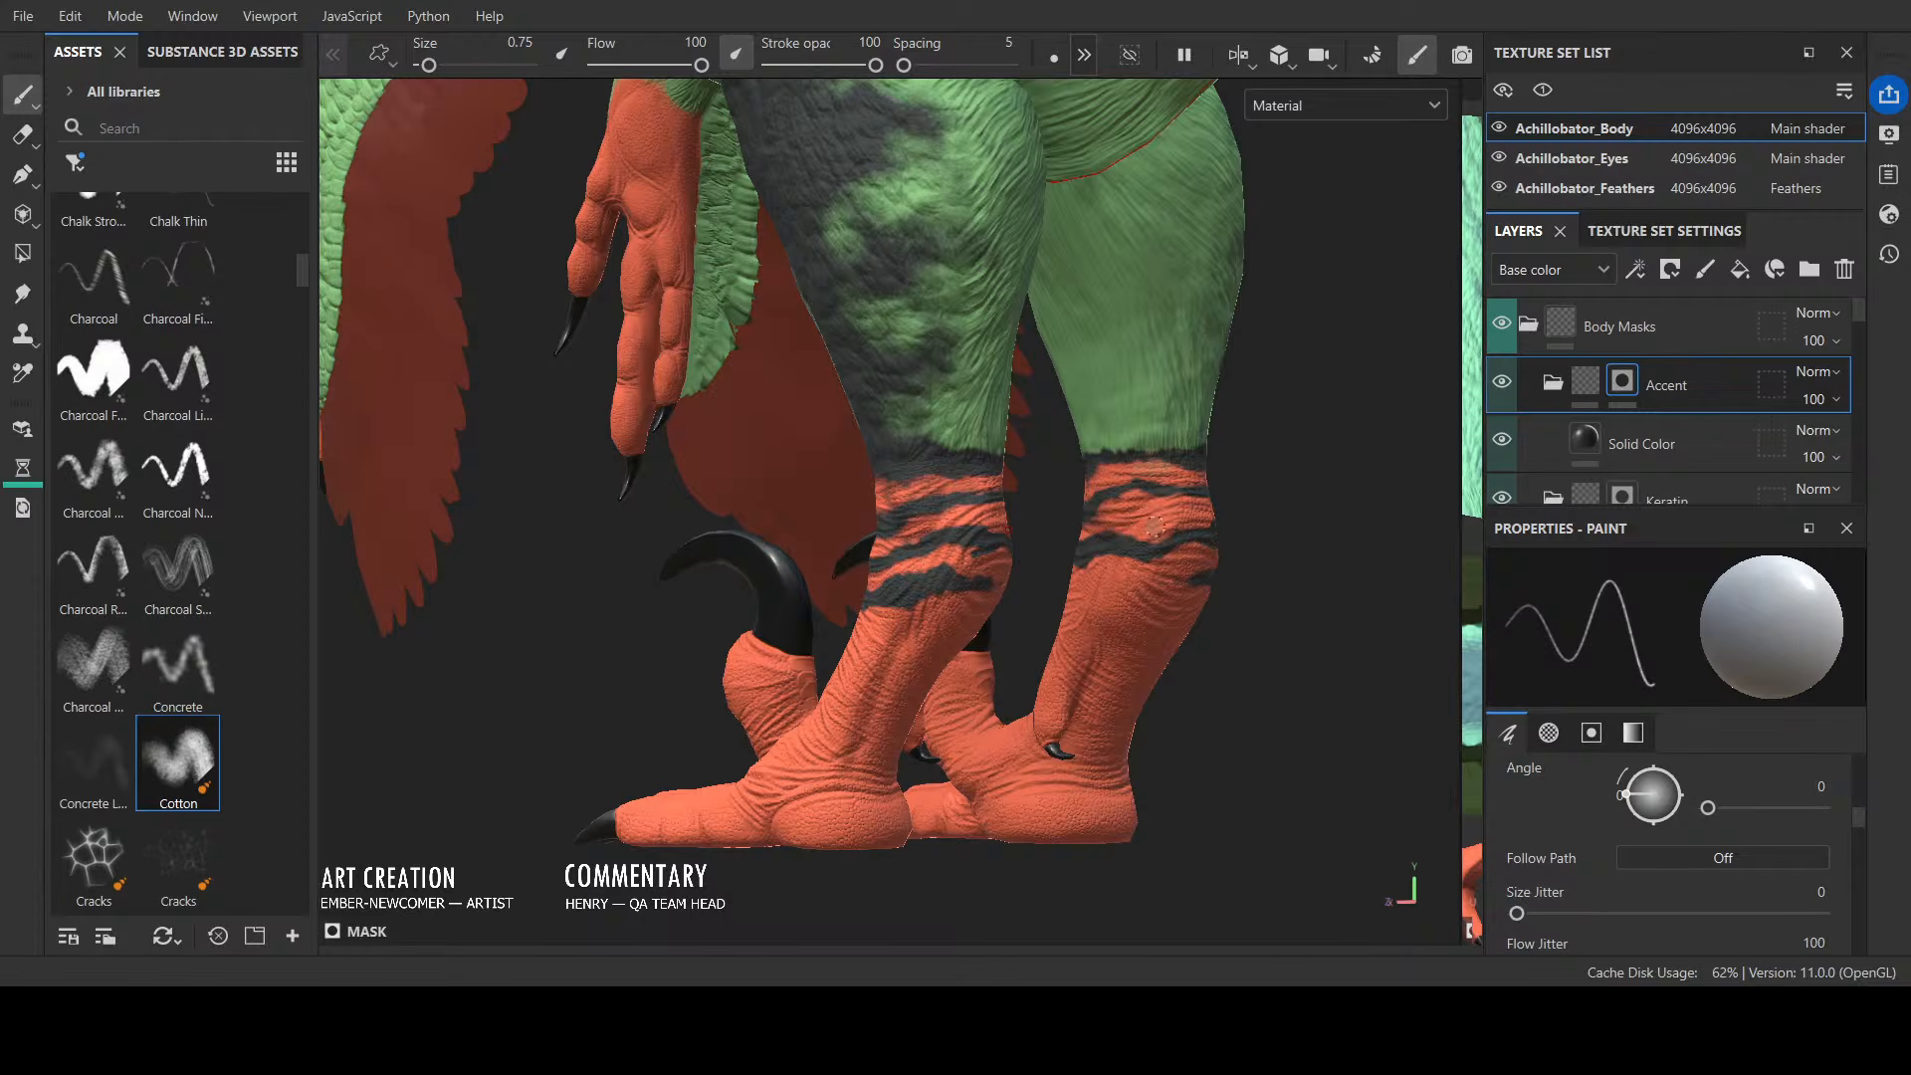
alt+drag(1180, 525, 1326, 610)
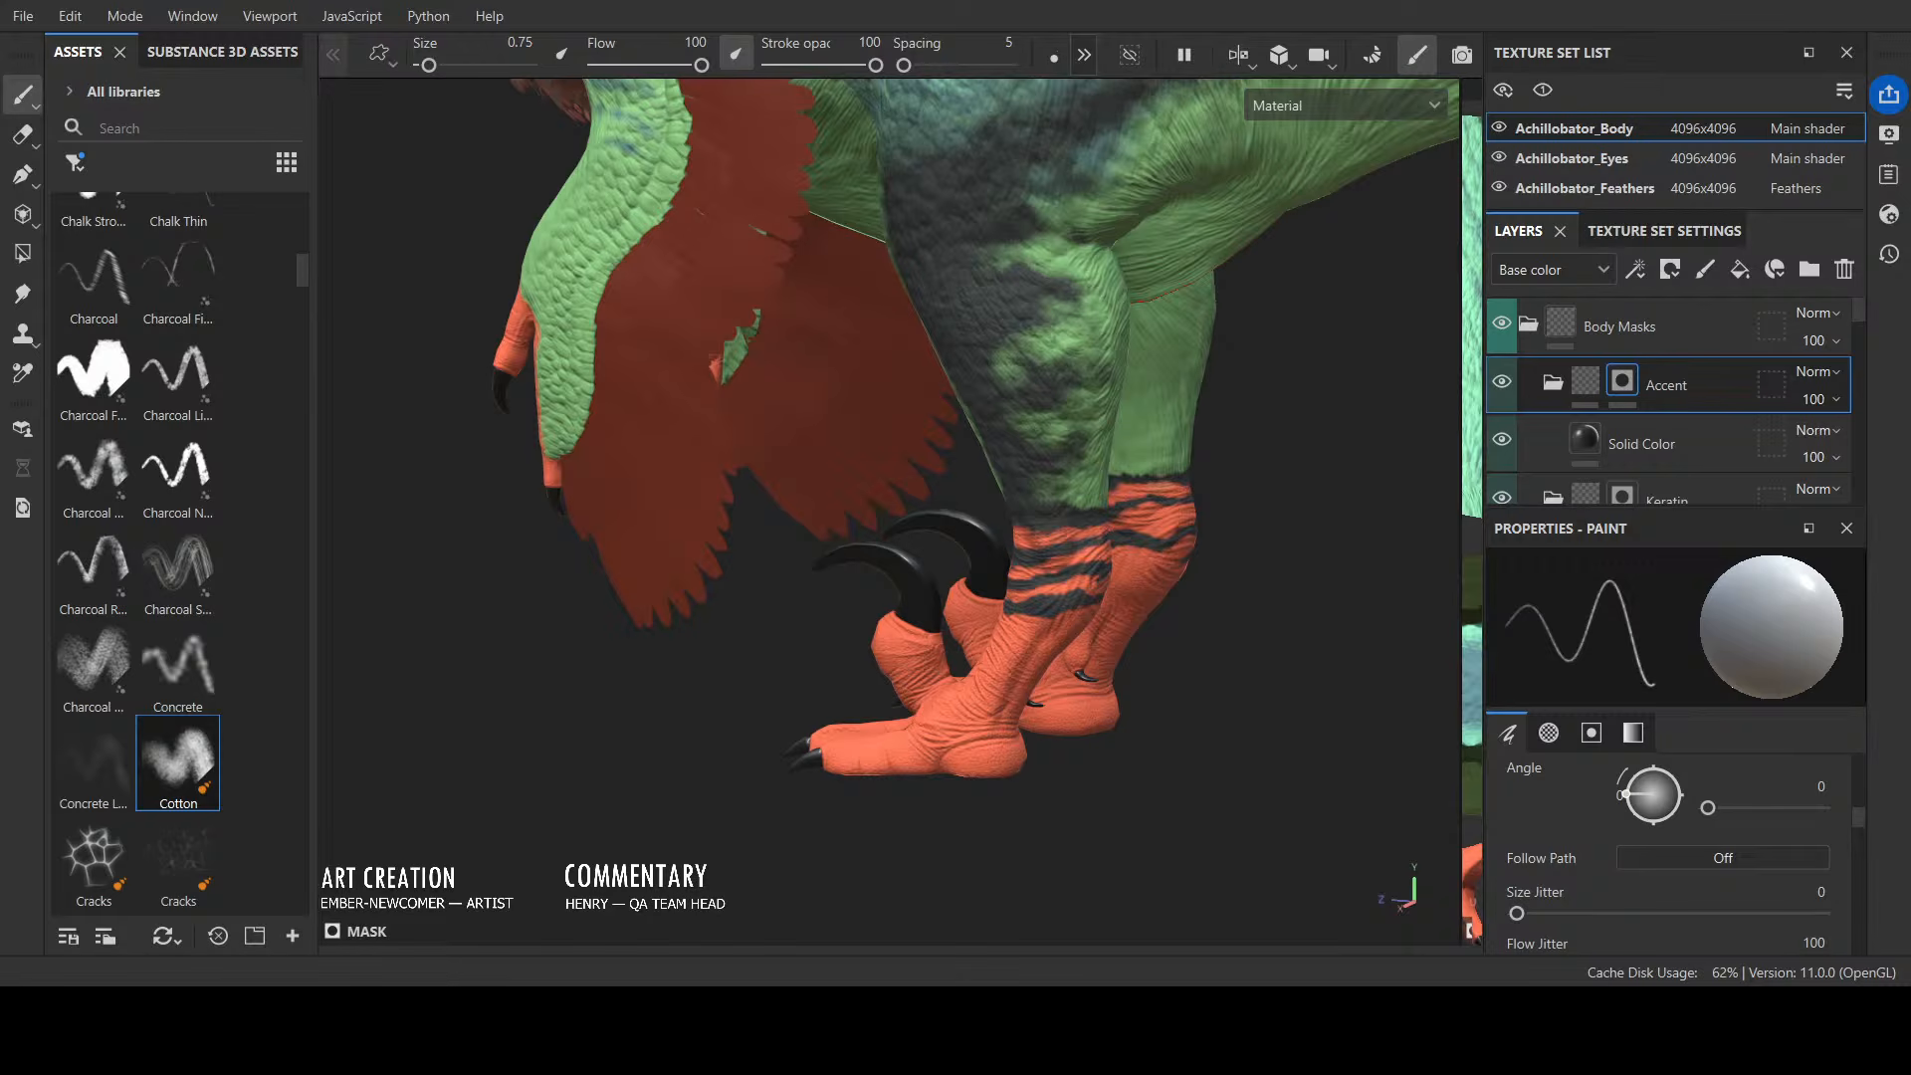
Step: Touch up the Accent stripes from the opposite side of the body, continuing the lowest one across the inner leg
alt+drag(1252, 597, 1067, 564)
alt+drag(1032, 491, 665, 444)
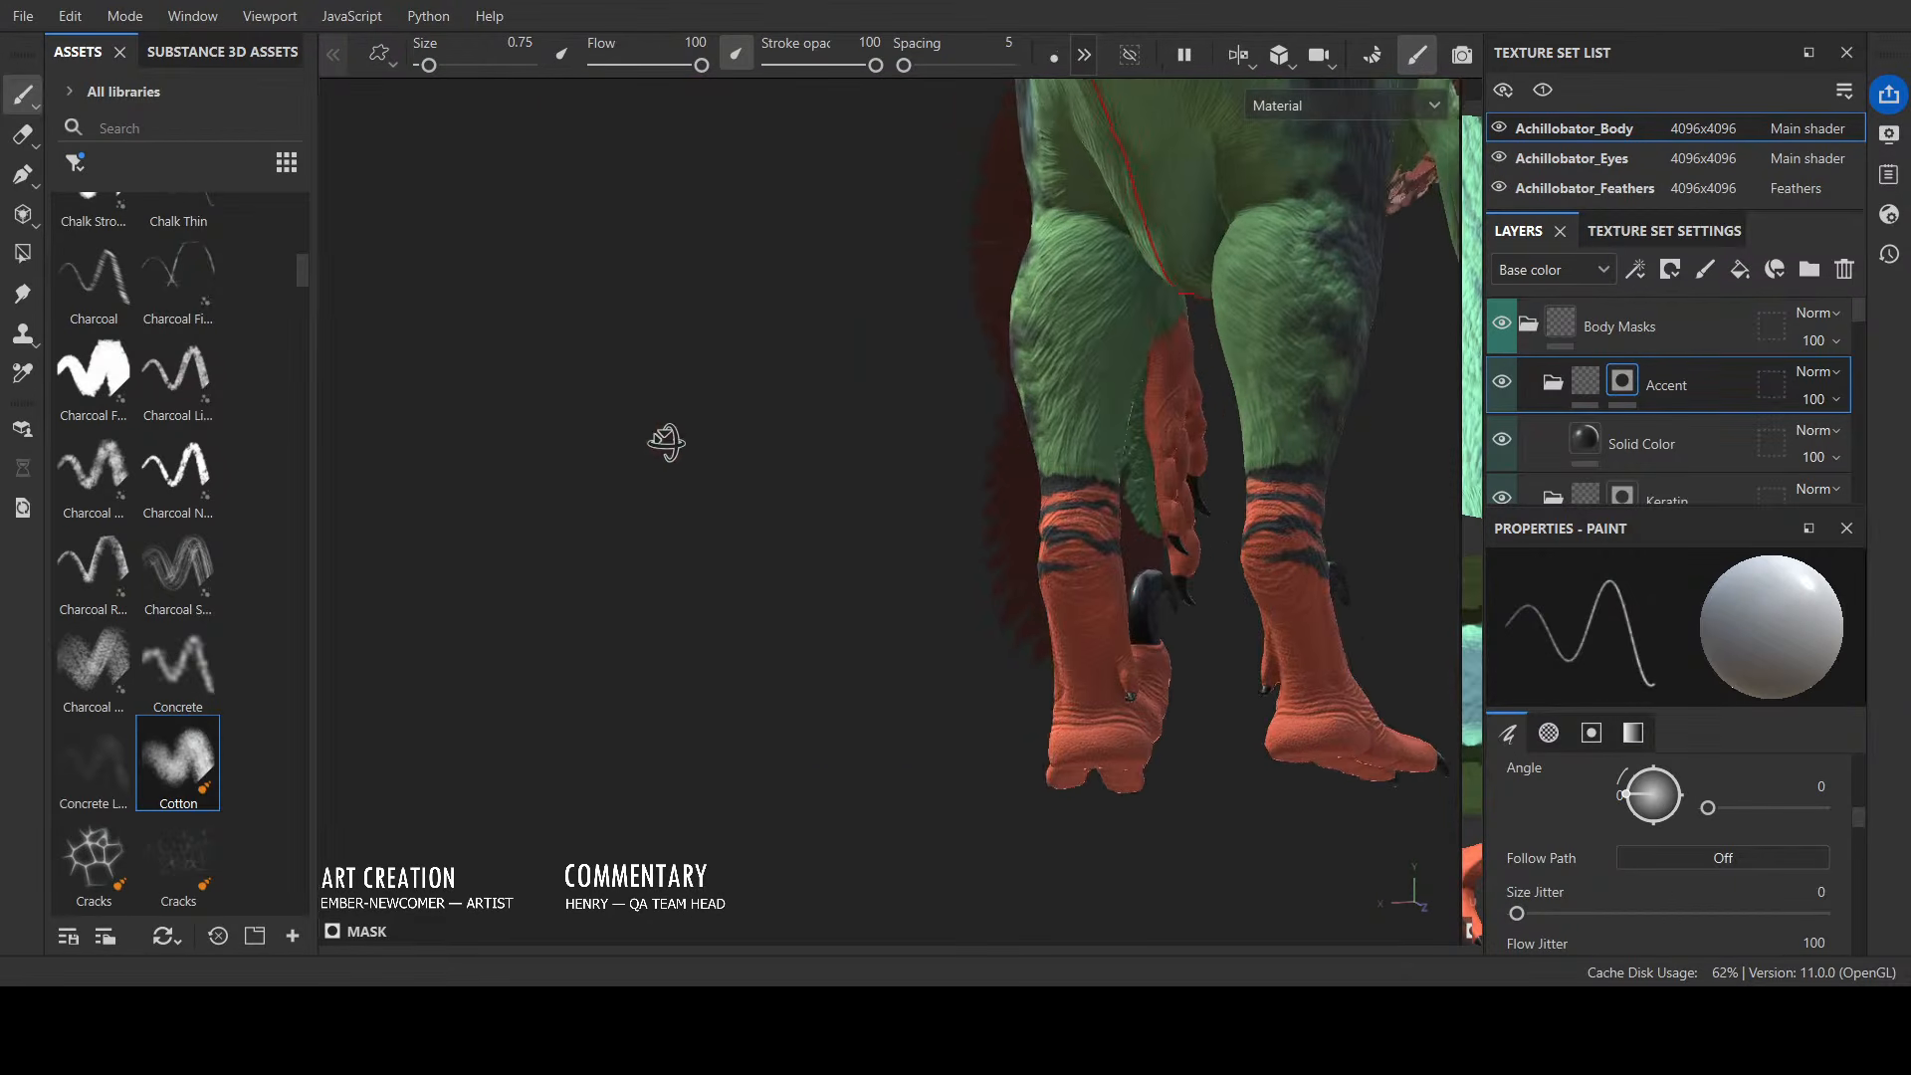
mouse_move(1057, 574)
mouse_down()
mouse_move(1075, 574)
mouse_move(999, 559)
mouse_move(1250, 593)
mouse_move(1209, 571)
mouse_up()
mouse_move(985, 585)
mouse_down()
mouse_move(951, 583)
mouse_move(1259, 634)
mouse_move(1434, 631)
mouse_up()
alt+drag(1045, 622, 1135, 642)
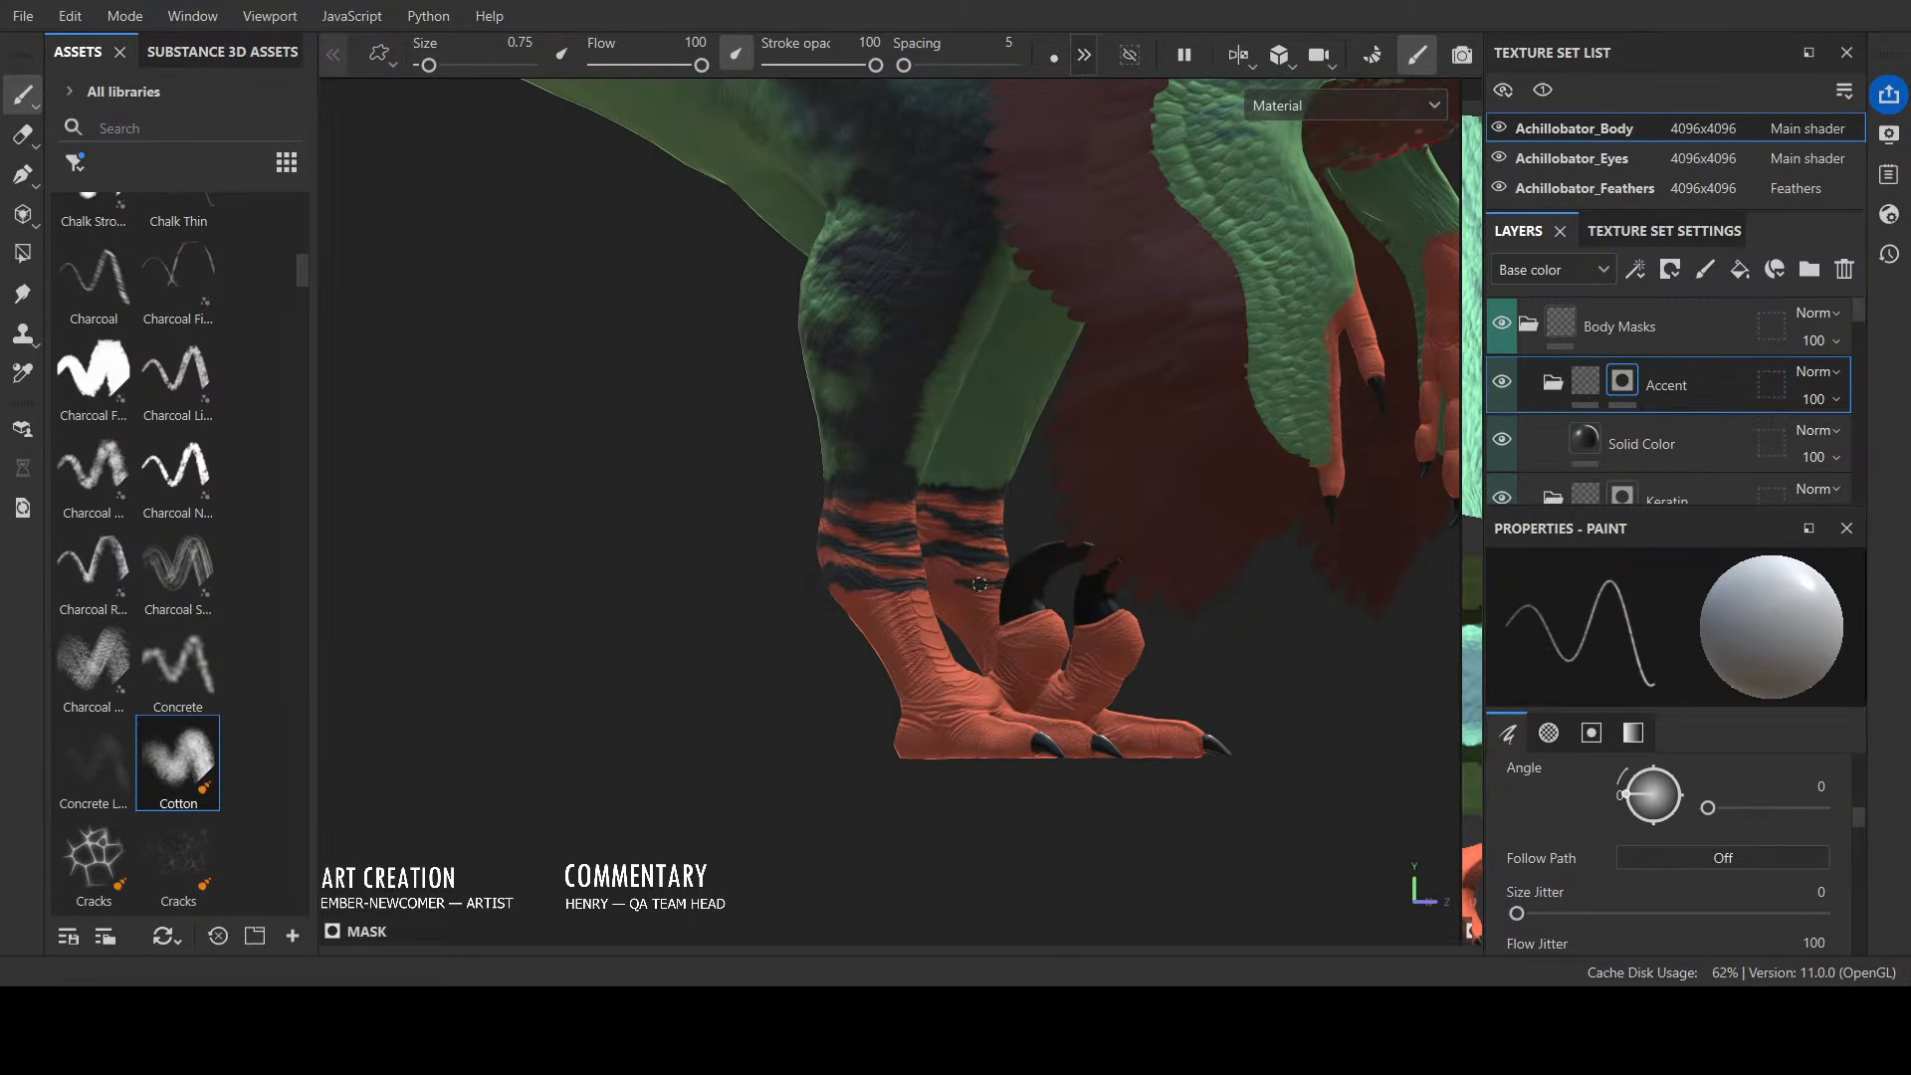
mouse_move(980, 584)
alt+mouse_down()
mouse_move(1241, 623)
mouse_move(811, 564)
mouse_move(766, 595)
mouse_move(1078, 530)
mouse_move(1147, 734)
mouse_move(805, 746)
mouse_move(1301, 743)
mouse_move(1197, 740)
mouse_move(1172, 713)
mouse_move(1023, 789)
mouse_move(1074, 802)
mouse_move(1044, 796)
alt+mouse_up()
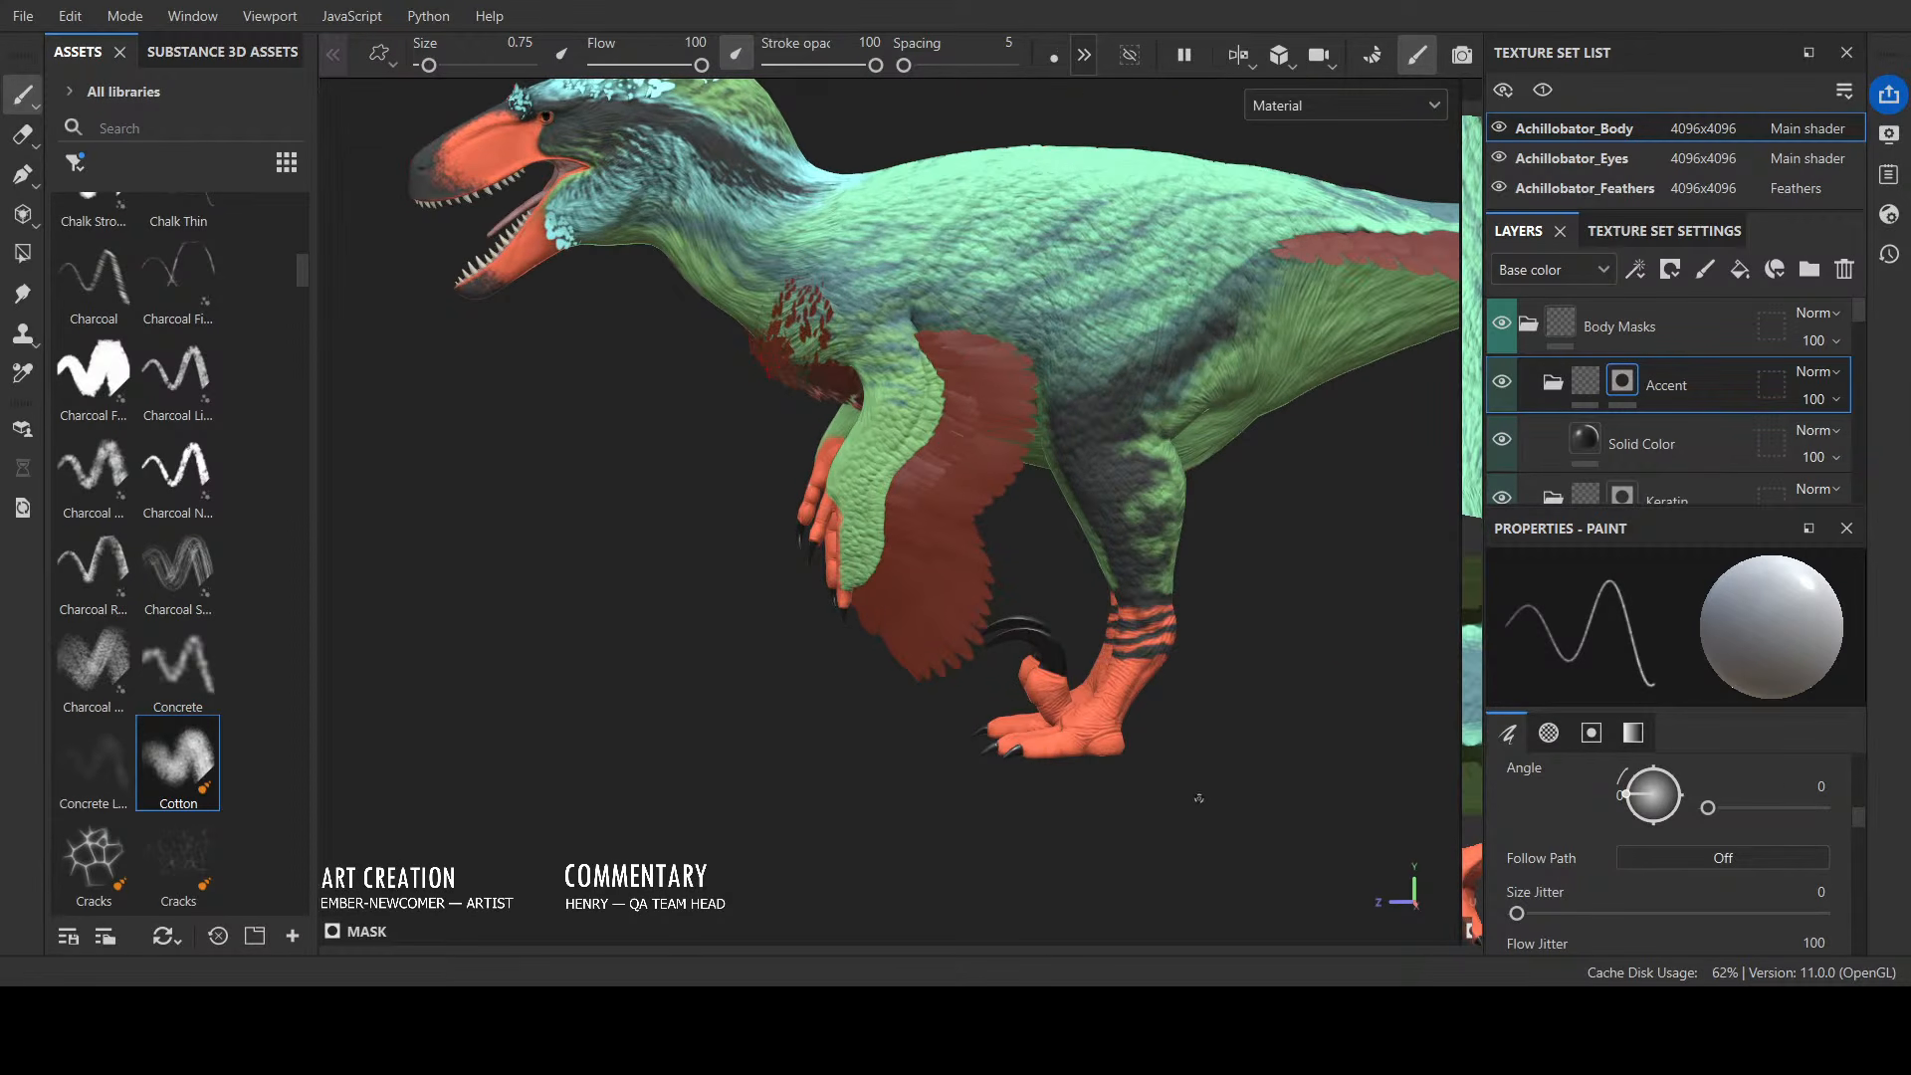
Step: Add further Accent stripes lower down the orange leg towards the foot at brush size 0.75
scroll(1199, 797, up, 5)
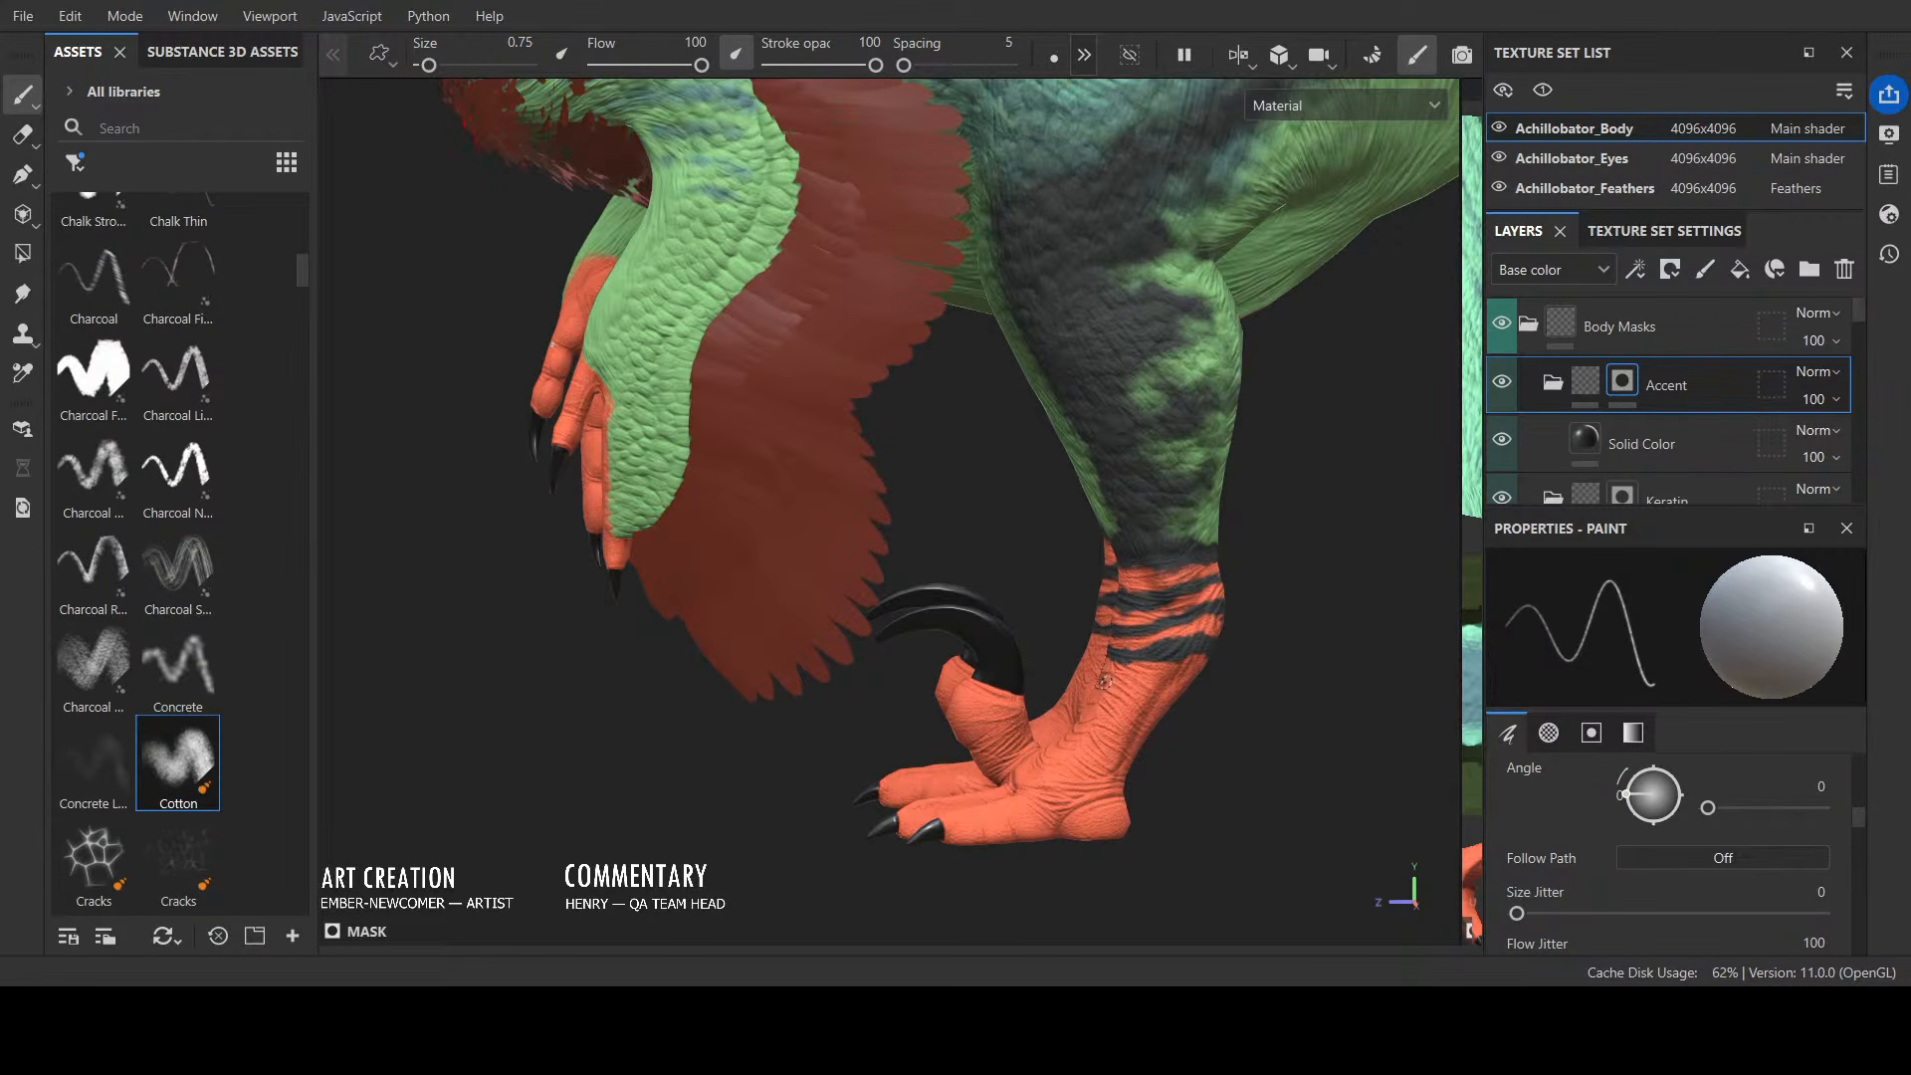
mouse_move(1099, 679)
mouse_down()
mouse_move(1163, 686)
mouse_move(1092, 716)
mouse_up()
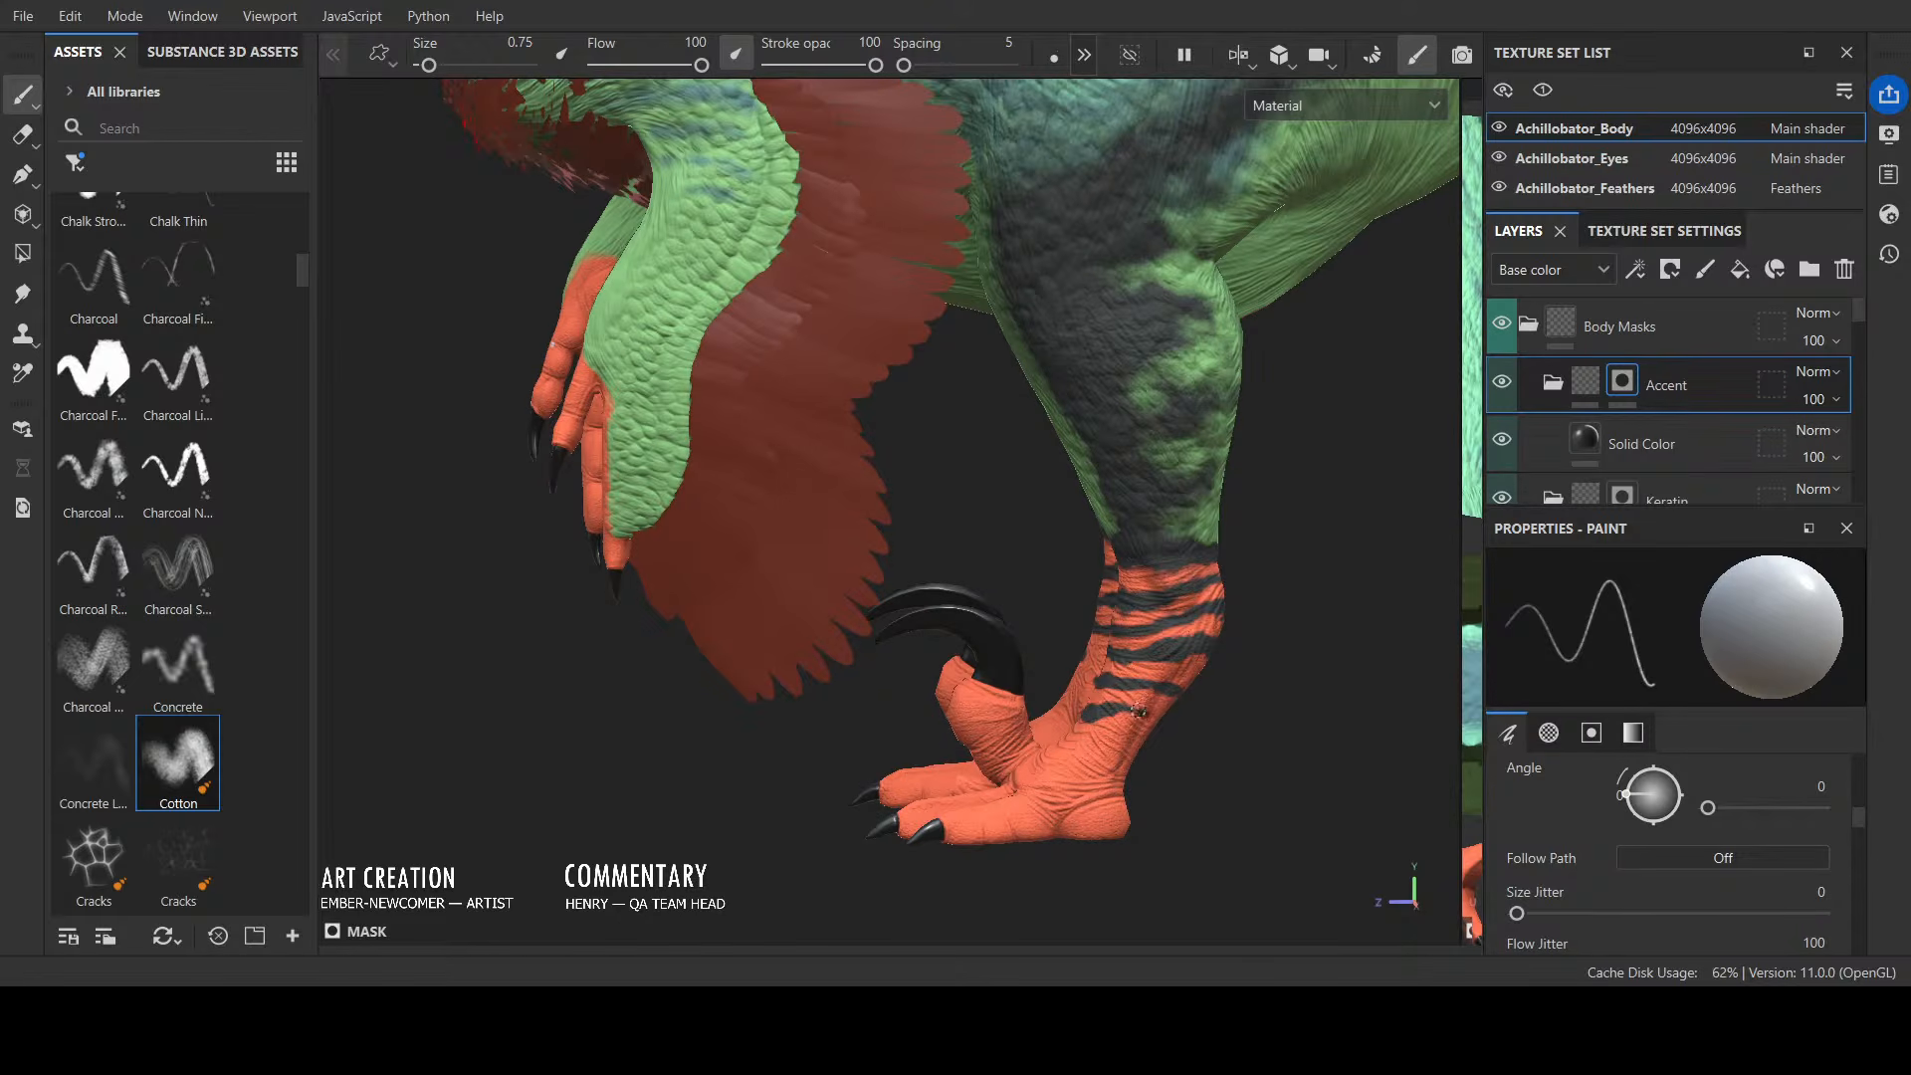
scroll(1105, 707, down, 3)
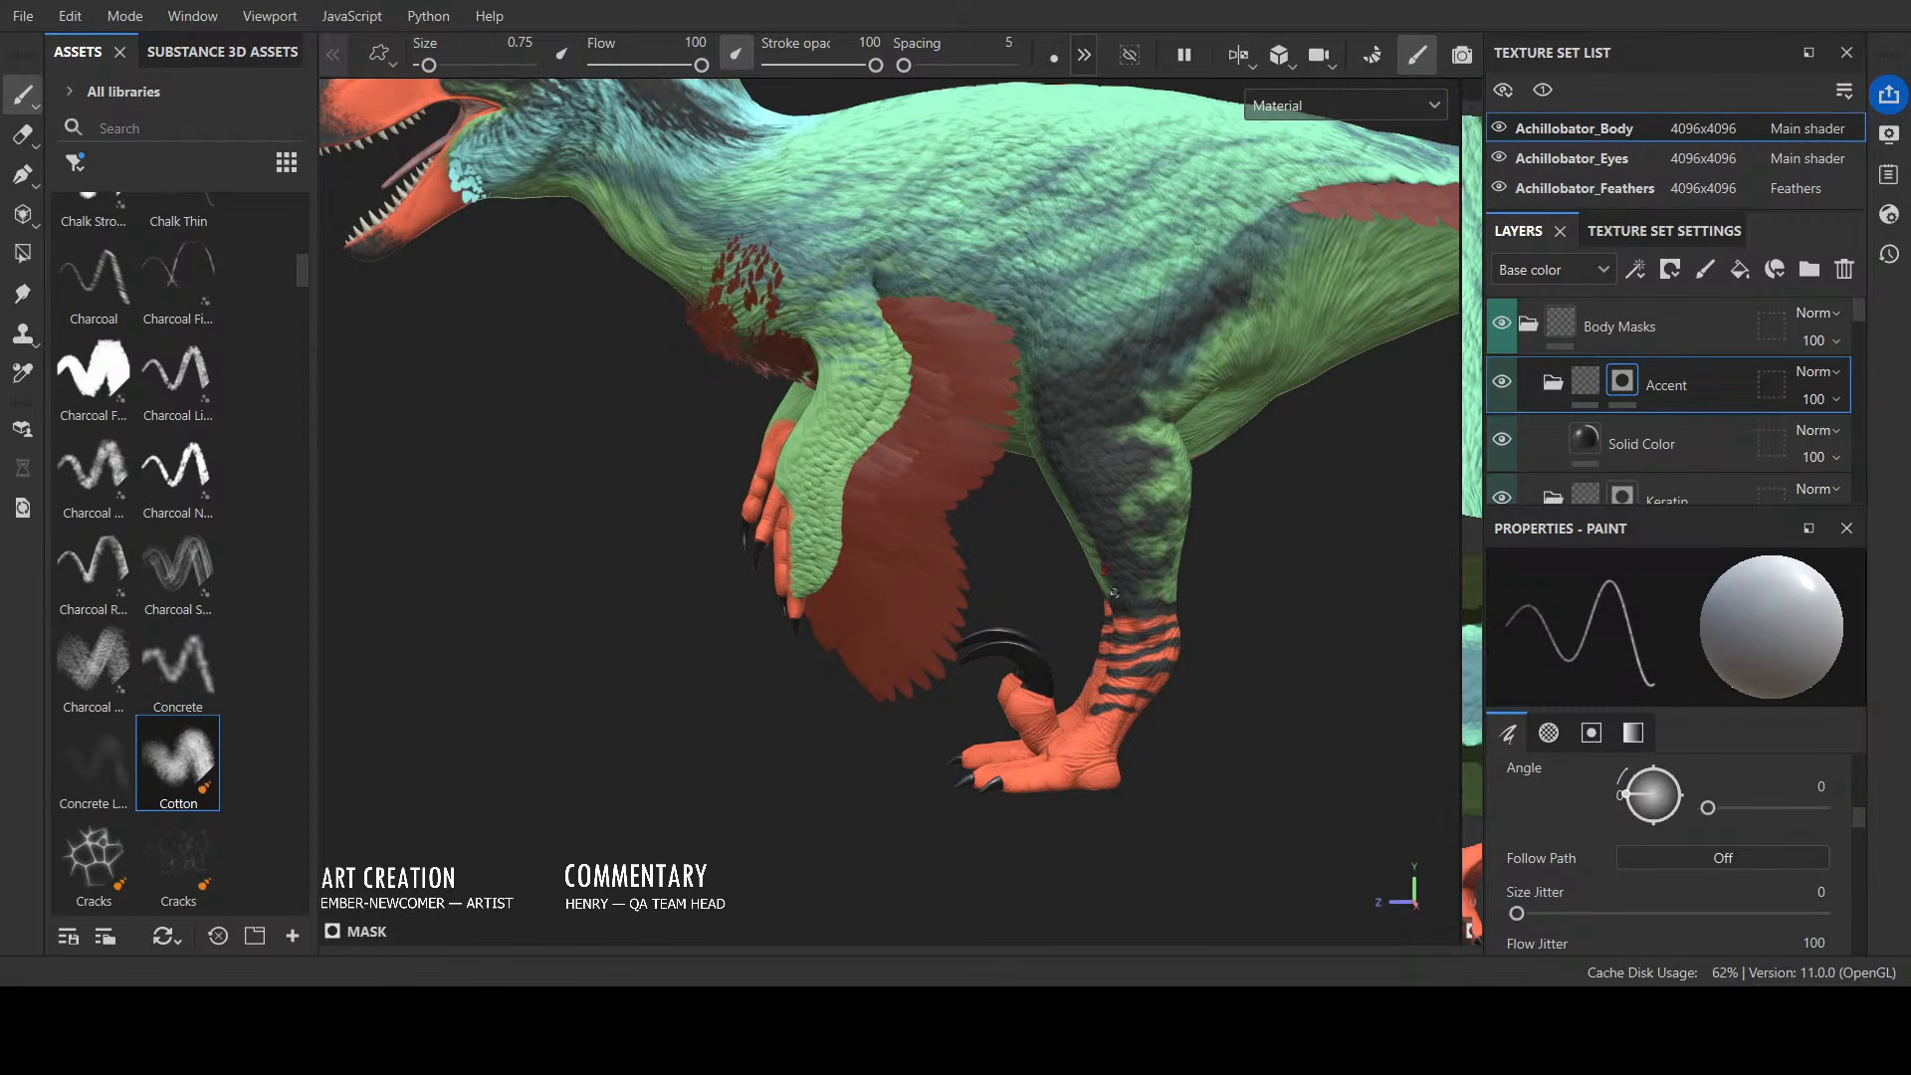
alt+drag(1088, 498, 1182, 462)
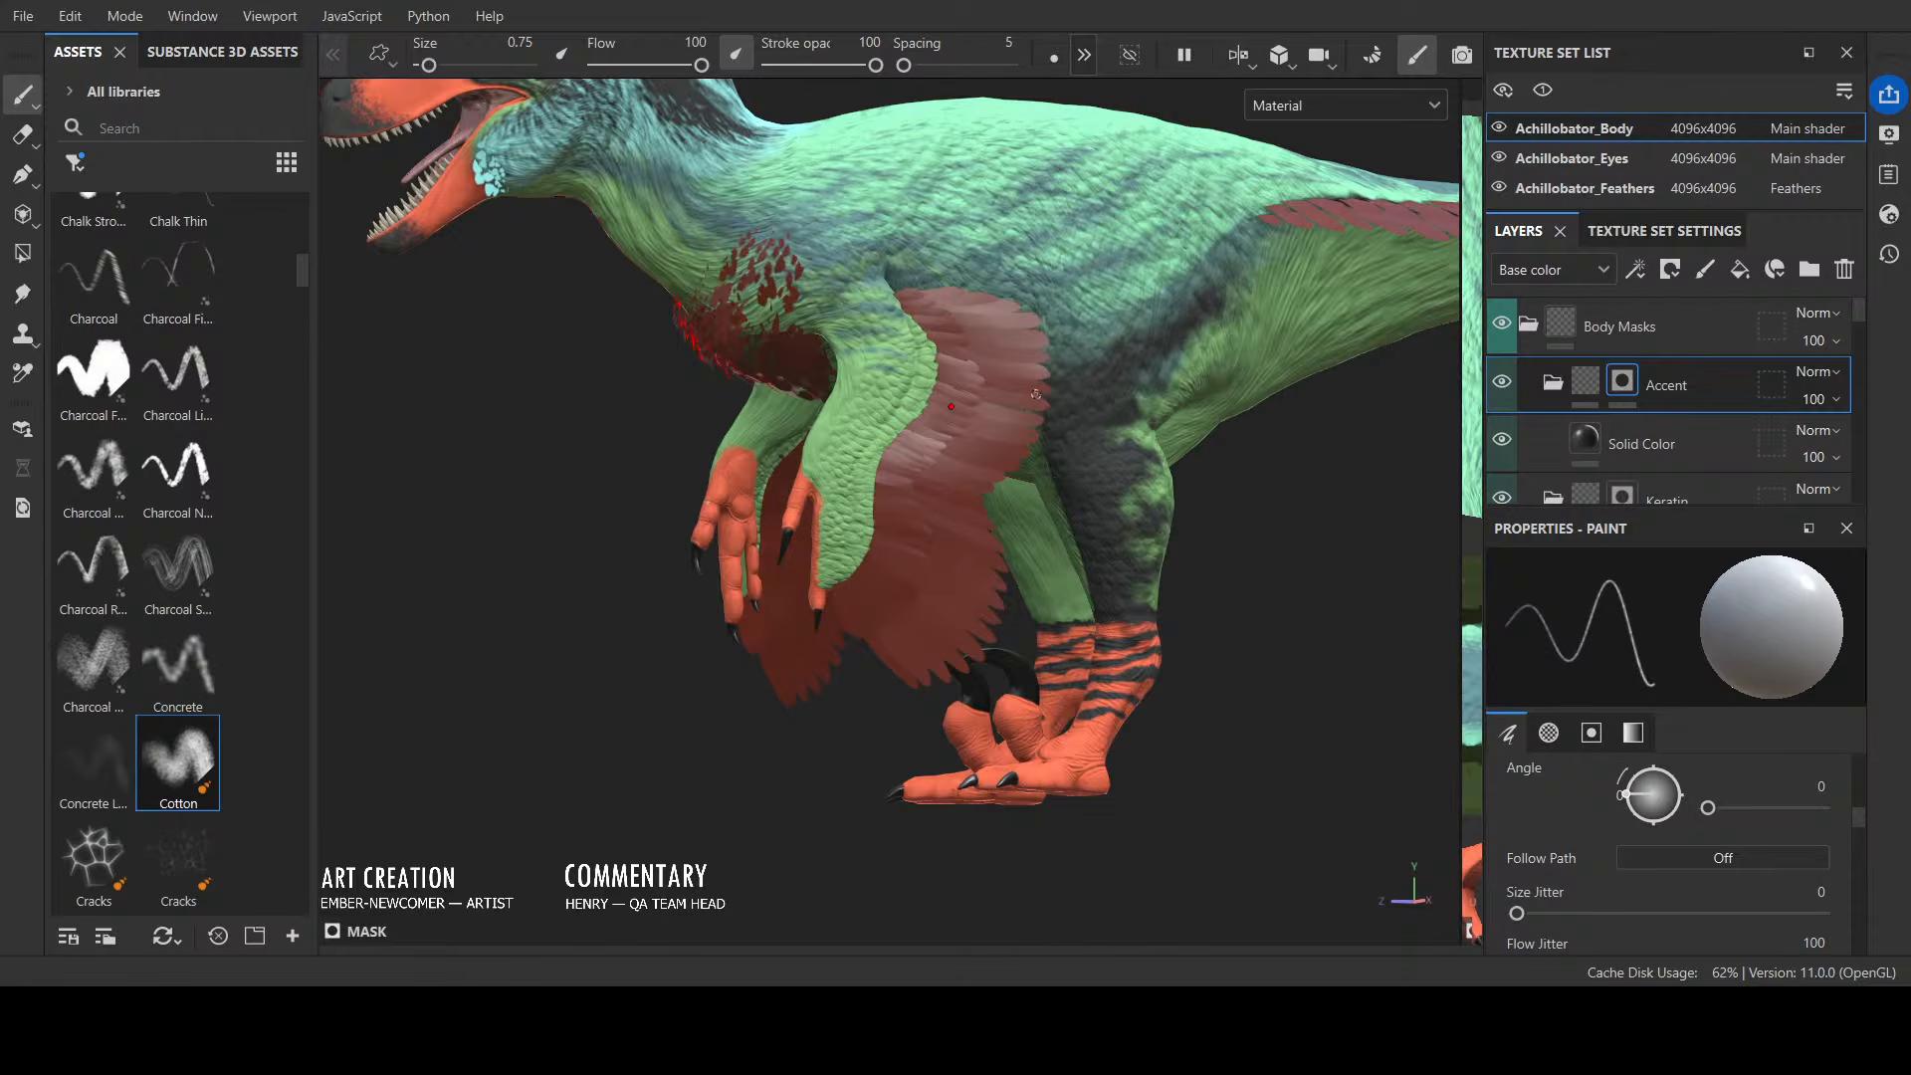
Step: Set the brush size to 1.61 and break up the green patches on the shins with dark stripes in the Accent mask
alt+drag(1036, 395, 1122, 508)
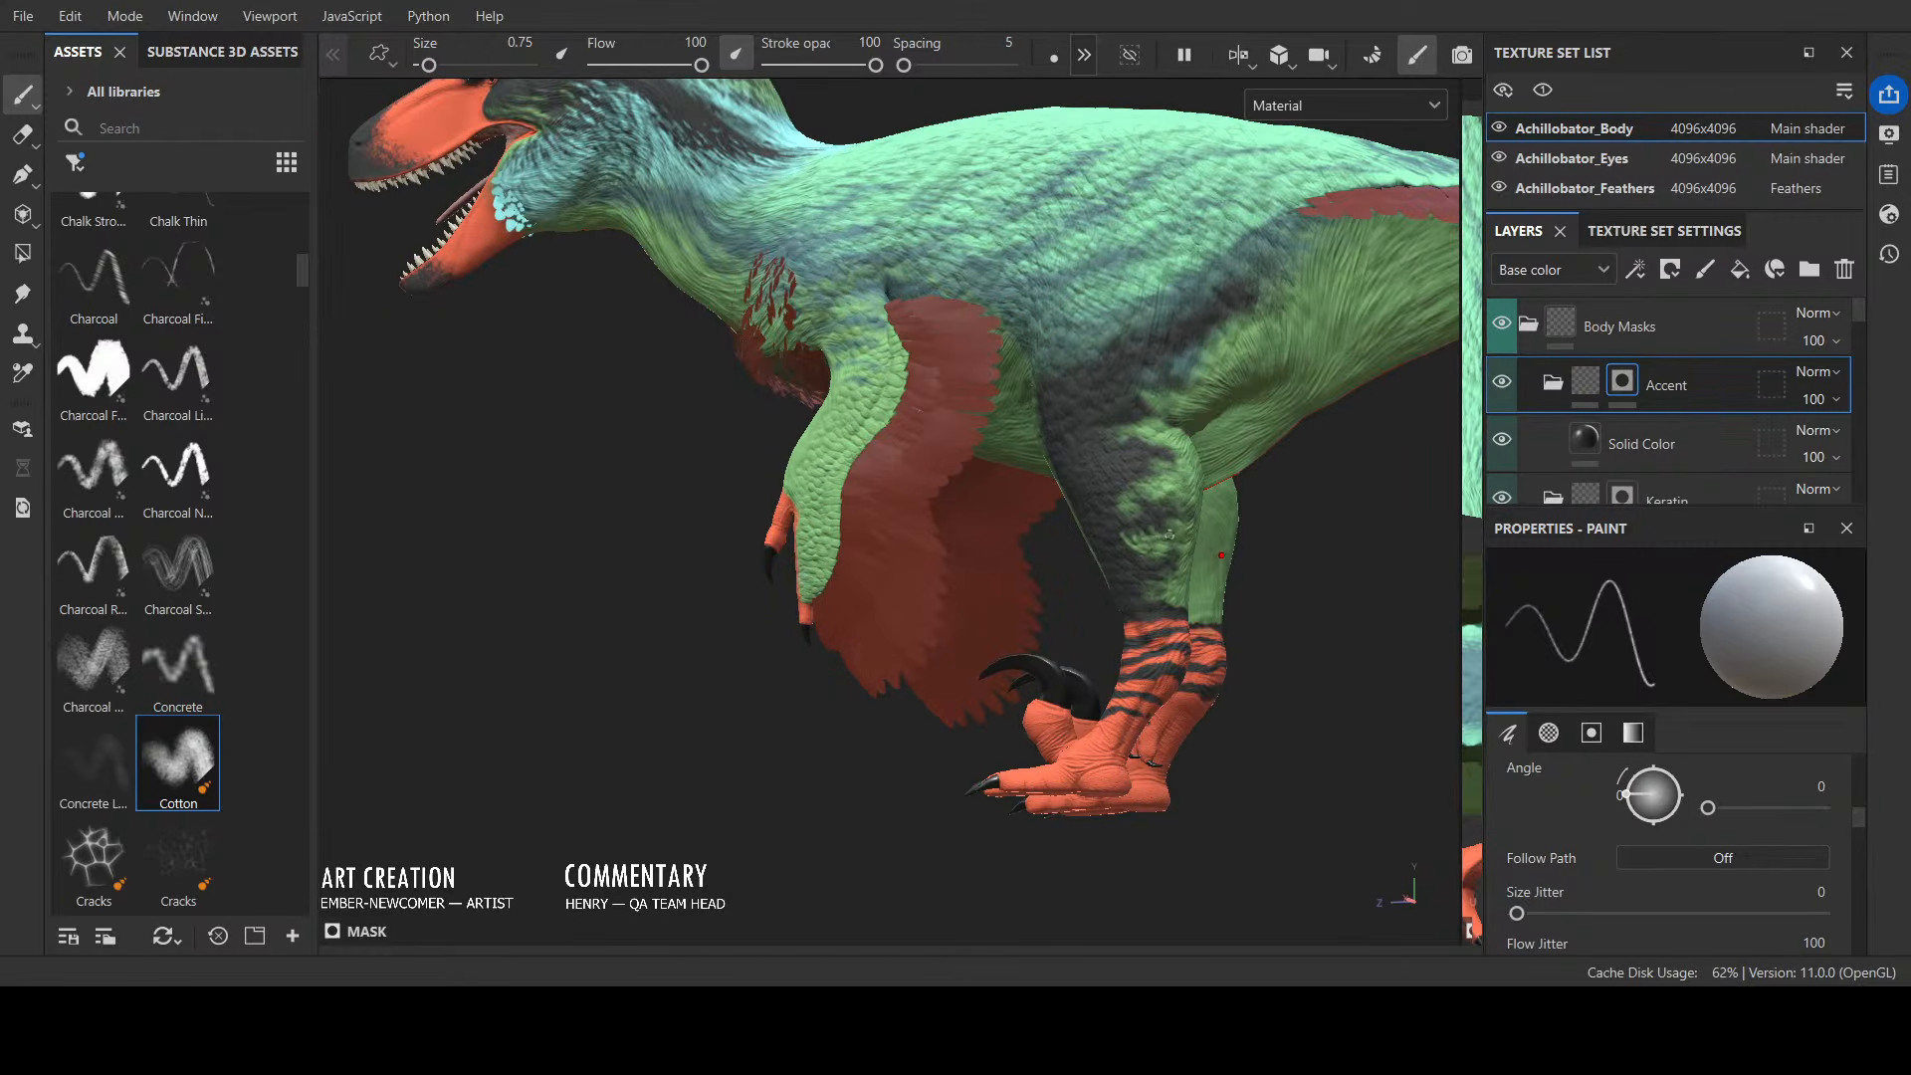
ctrl+right_drag(1174, 522, 1194, 523)
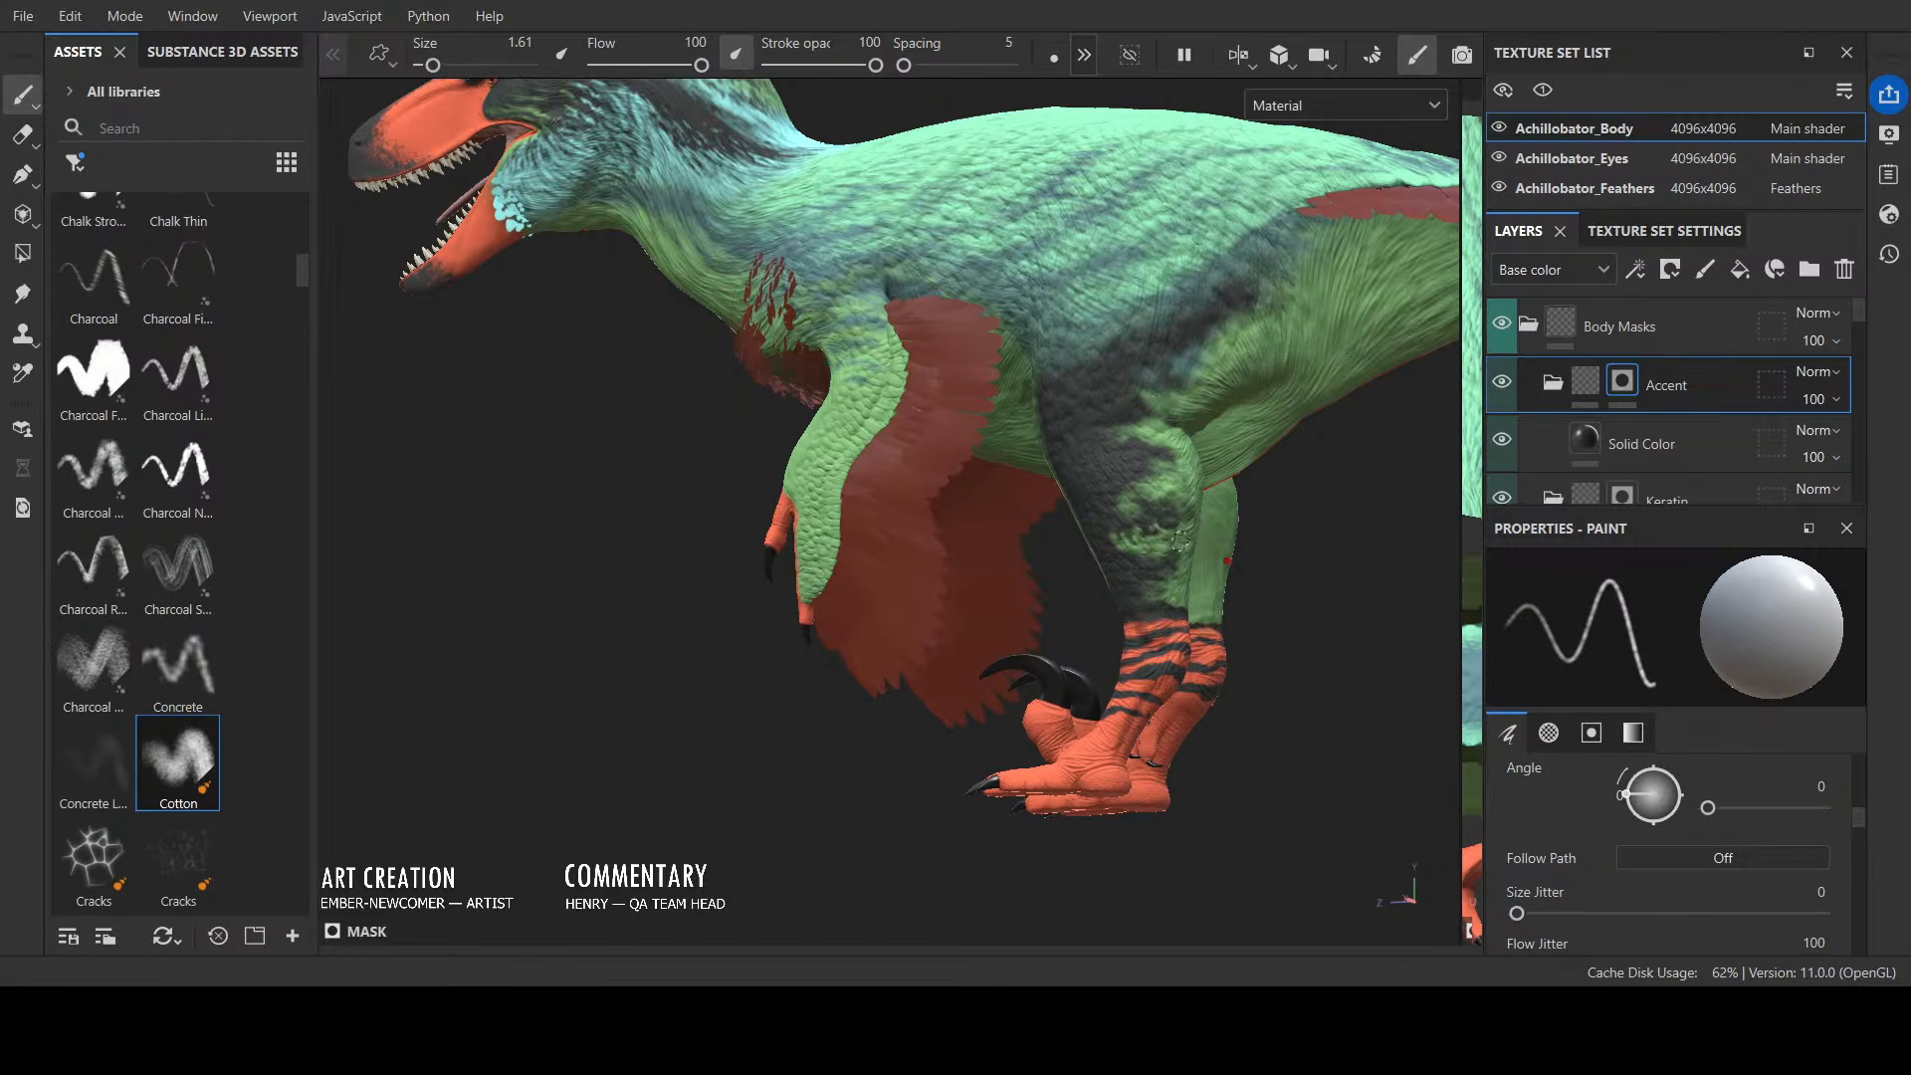
alt+drag(1184, 552, 1100, 498)
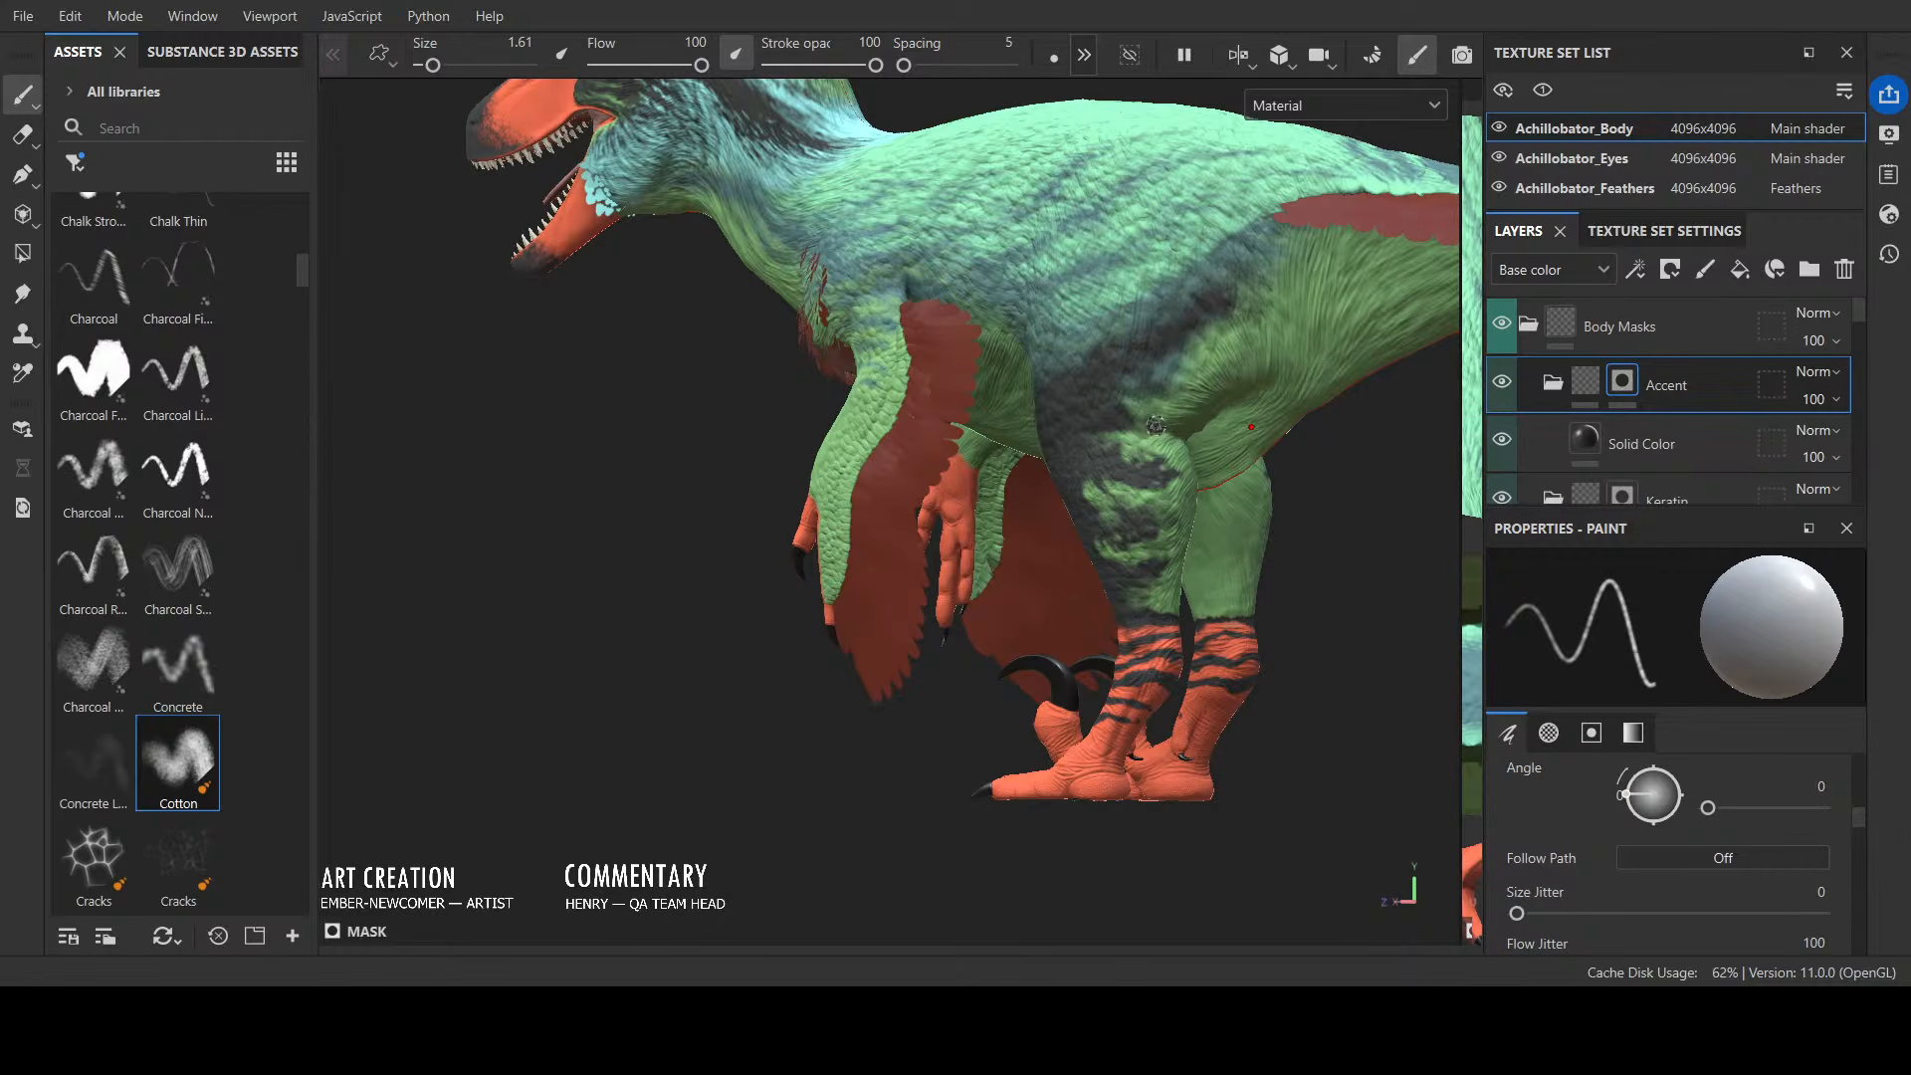
alt+drag(1127, 448, 1242, 468)
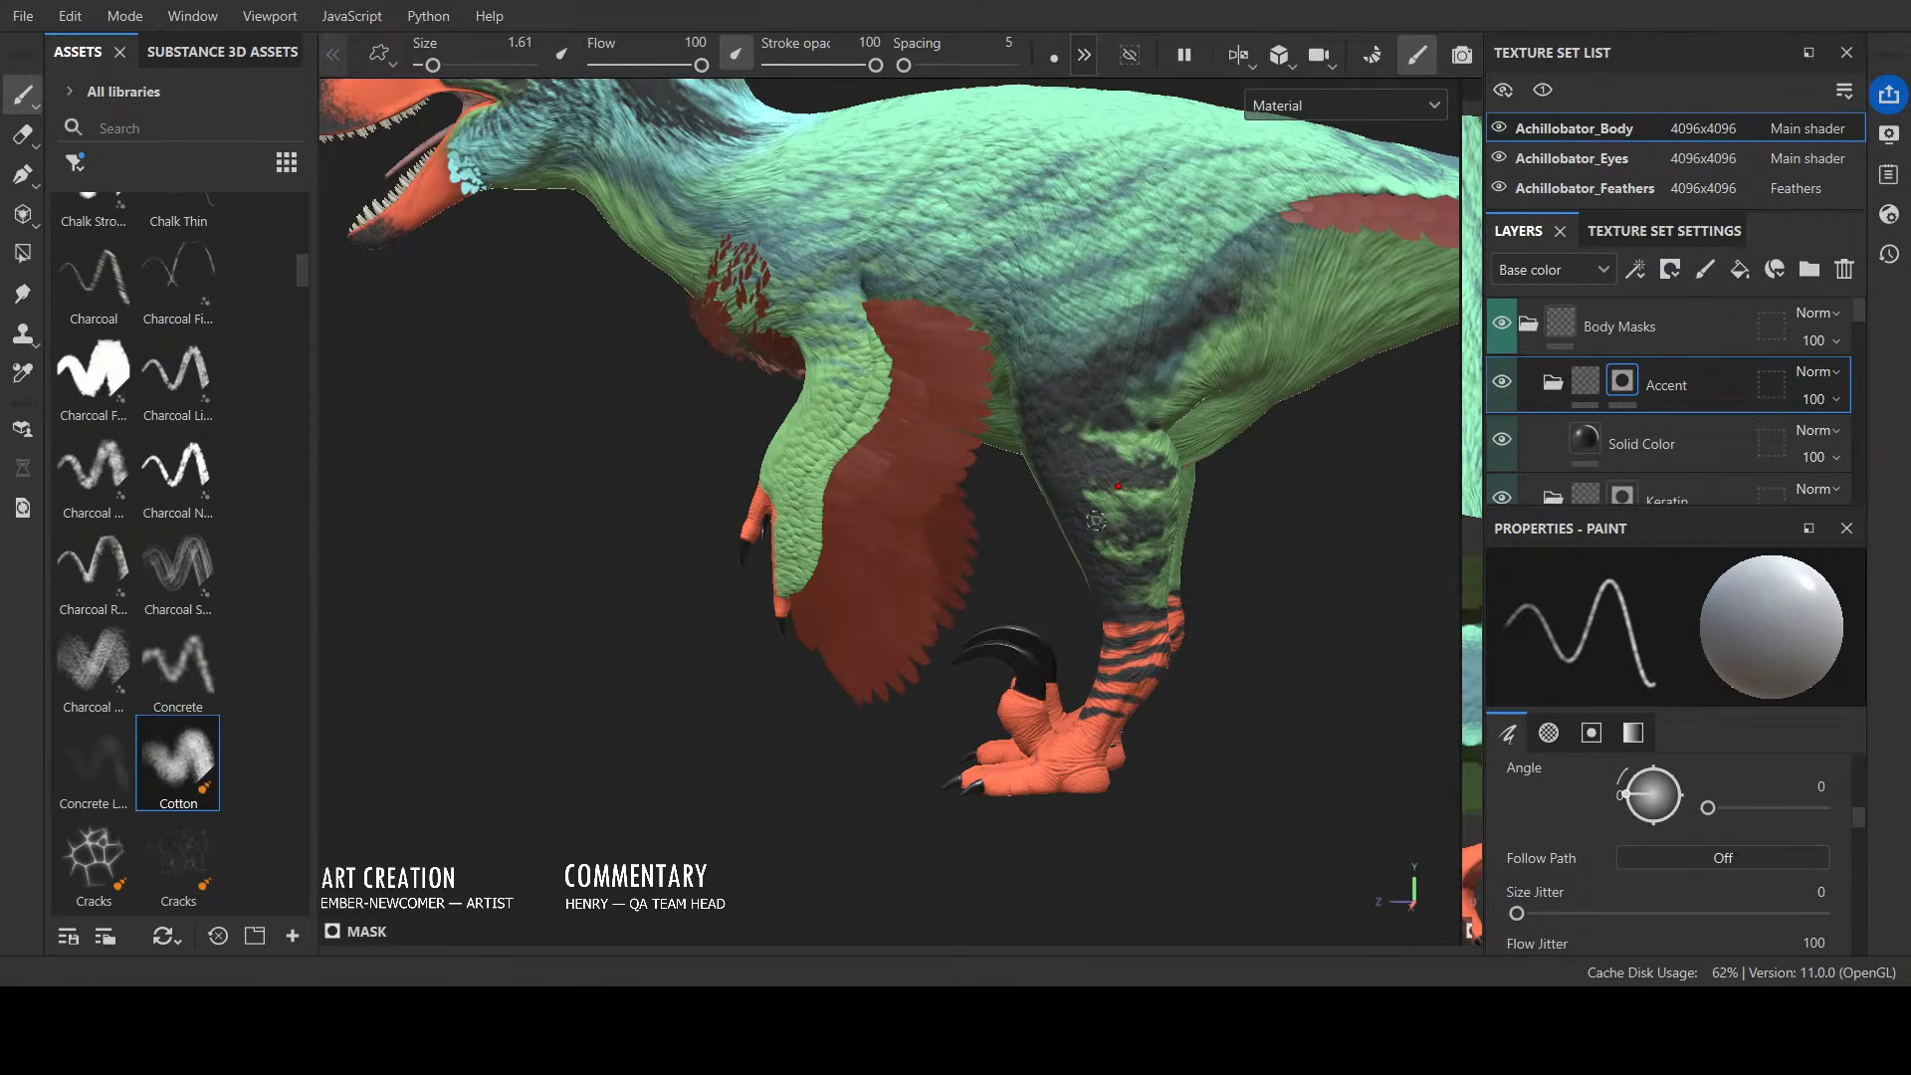
alt+drag(1144, 517, 1142, 577)
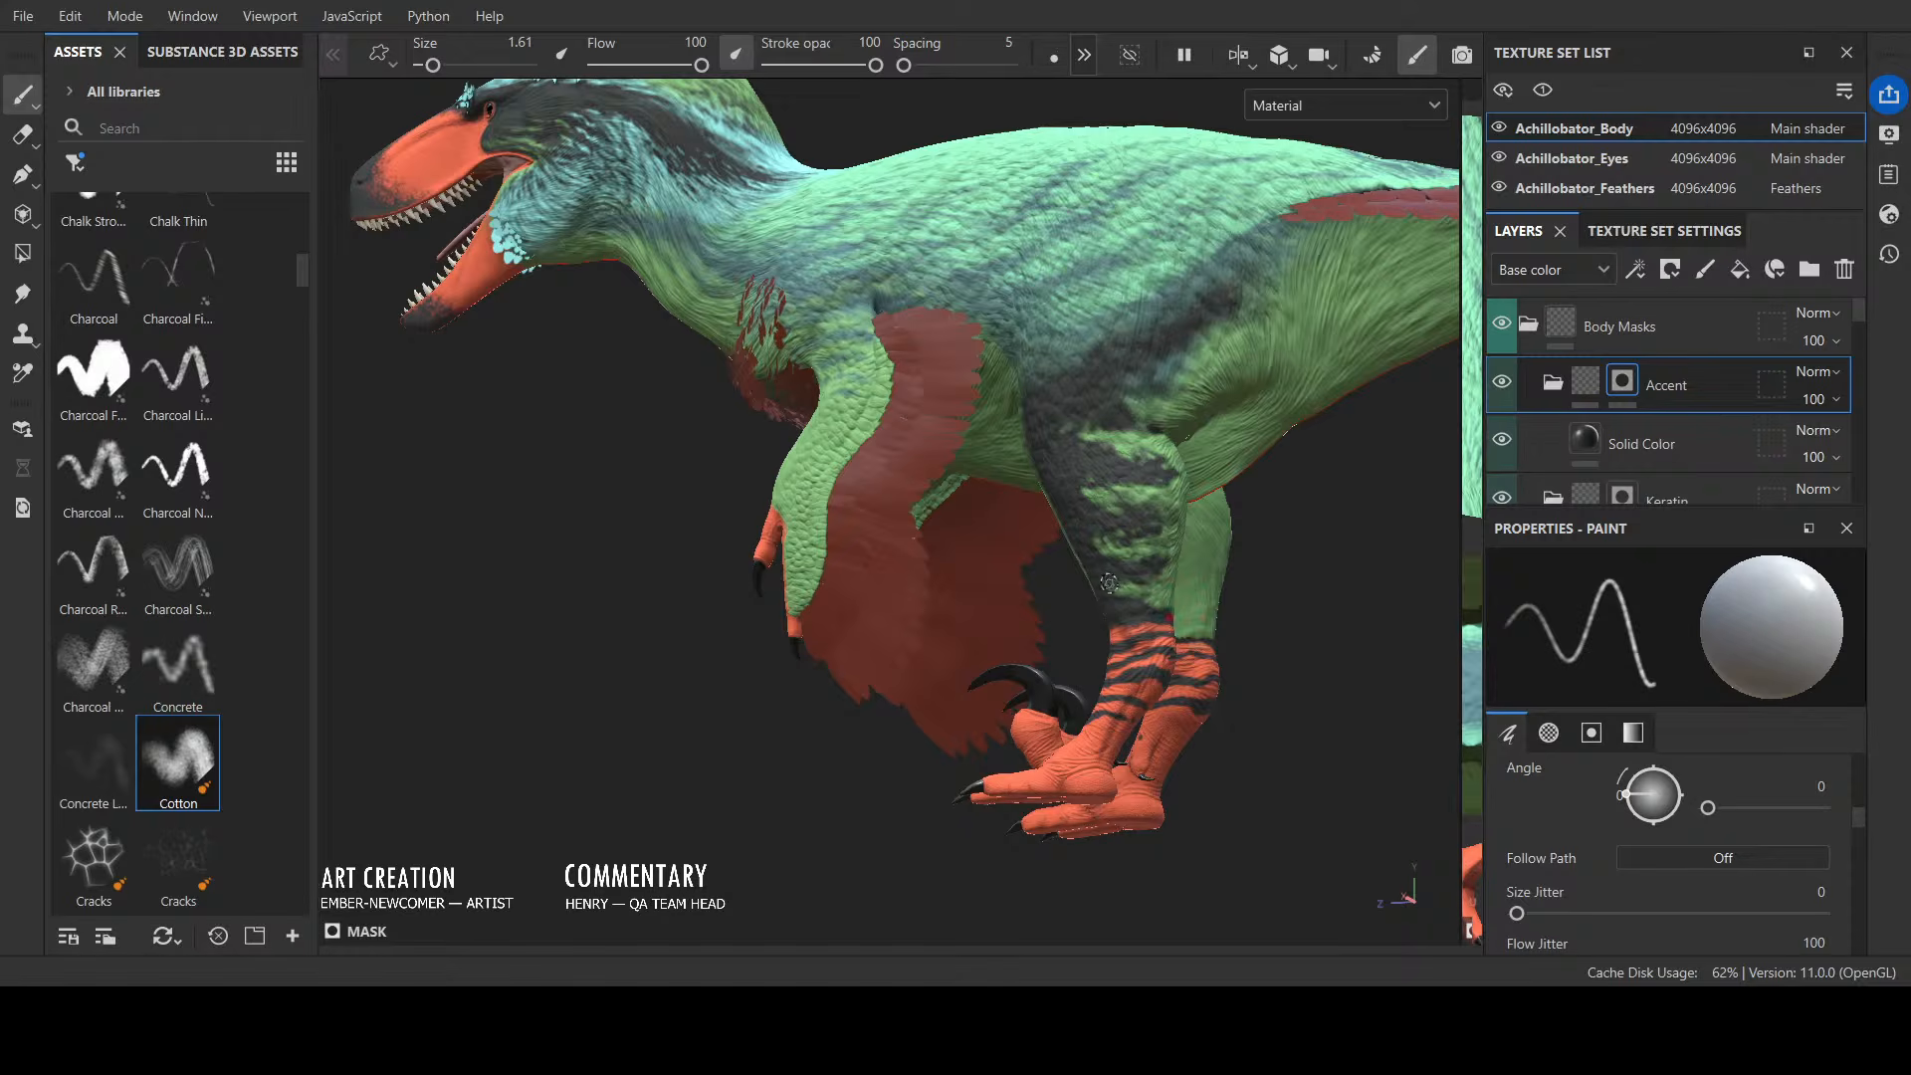
alt+drag(1134, 562, 1100, 780)
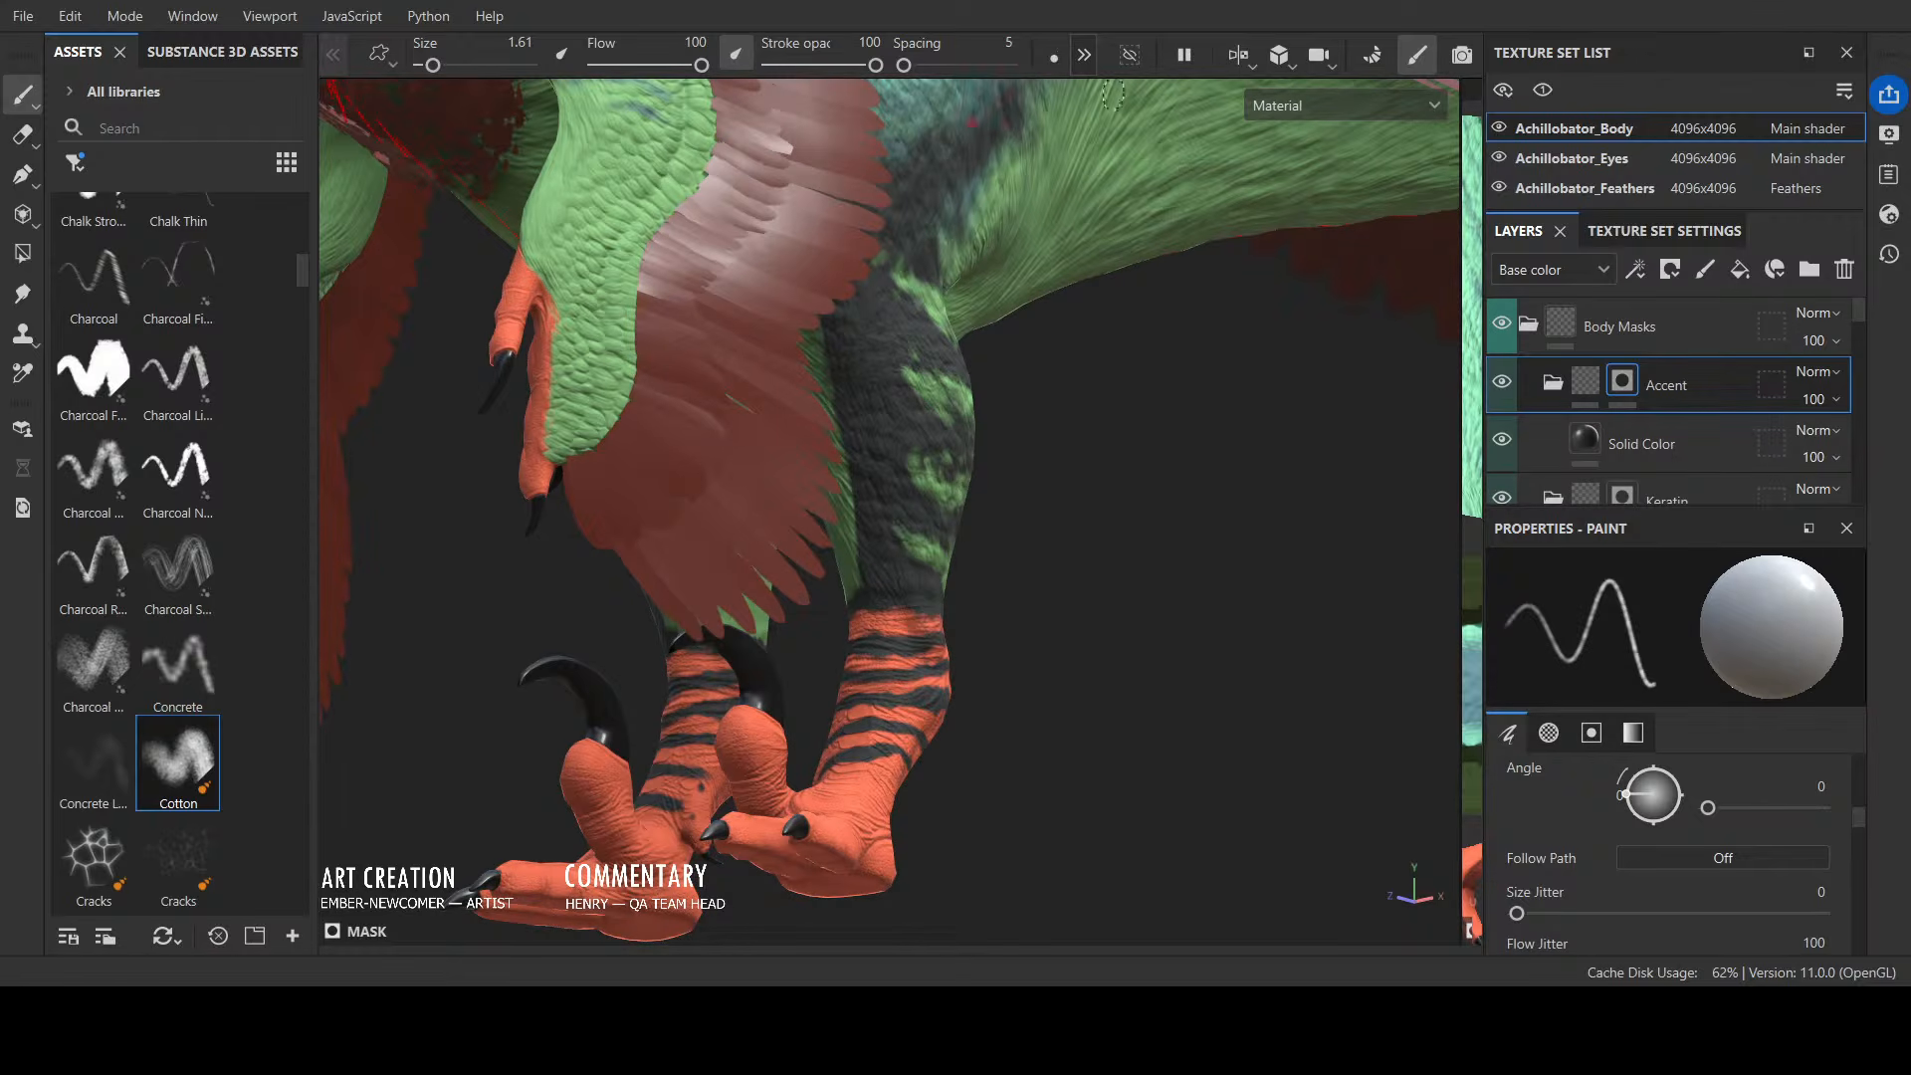
Step: Continue the dark Accent stripes around the back of both orange lower legs
mouse_move(1164, 480)
alt+mouse_down()
mouse_move(1092, 576)
mouse_move(691, 630)
mouse_move(712, 627)
mouse_move(565, 577)
mouse_move(601, 746)
alt+mouse_up()
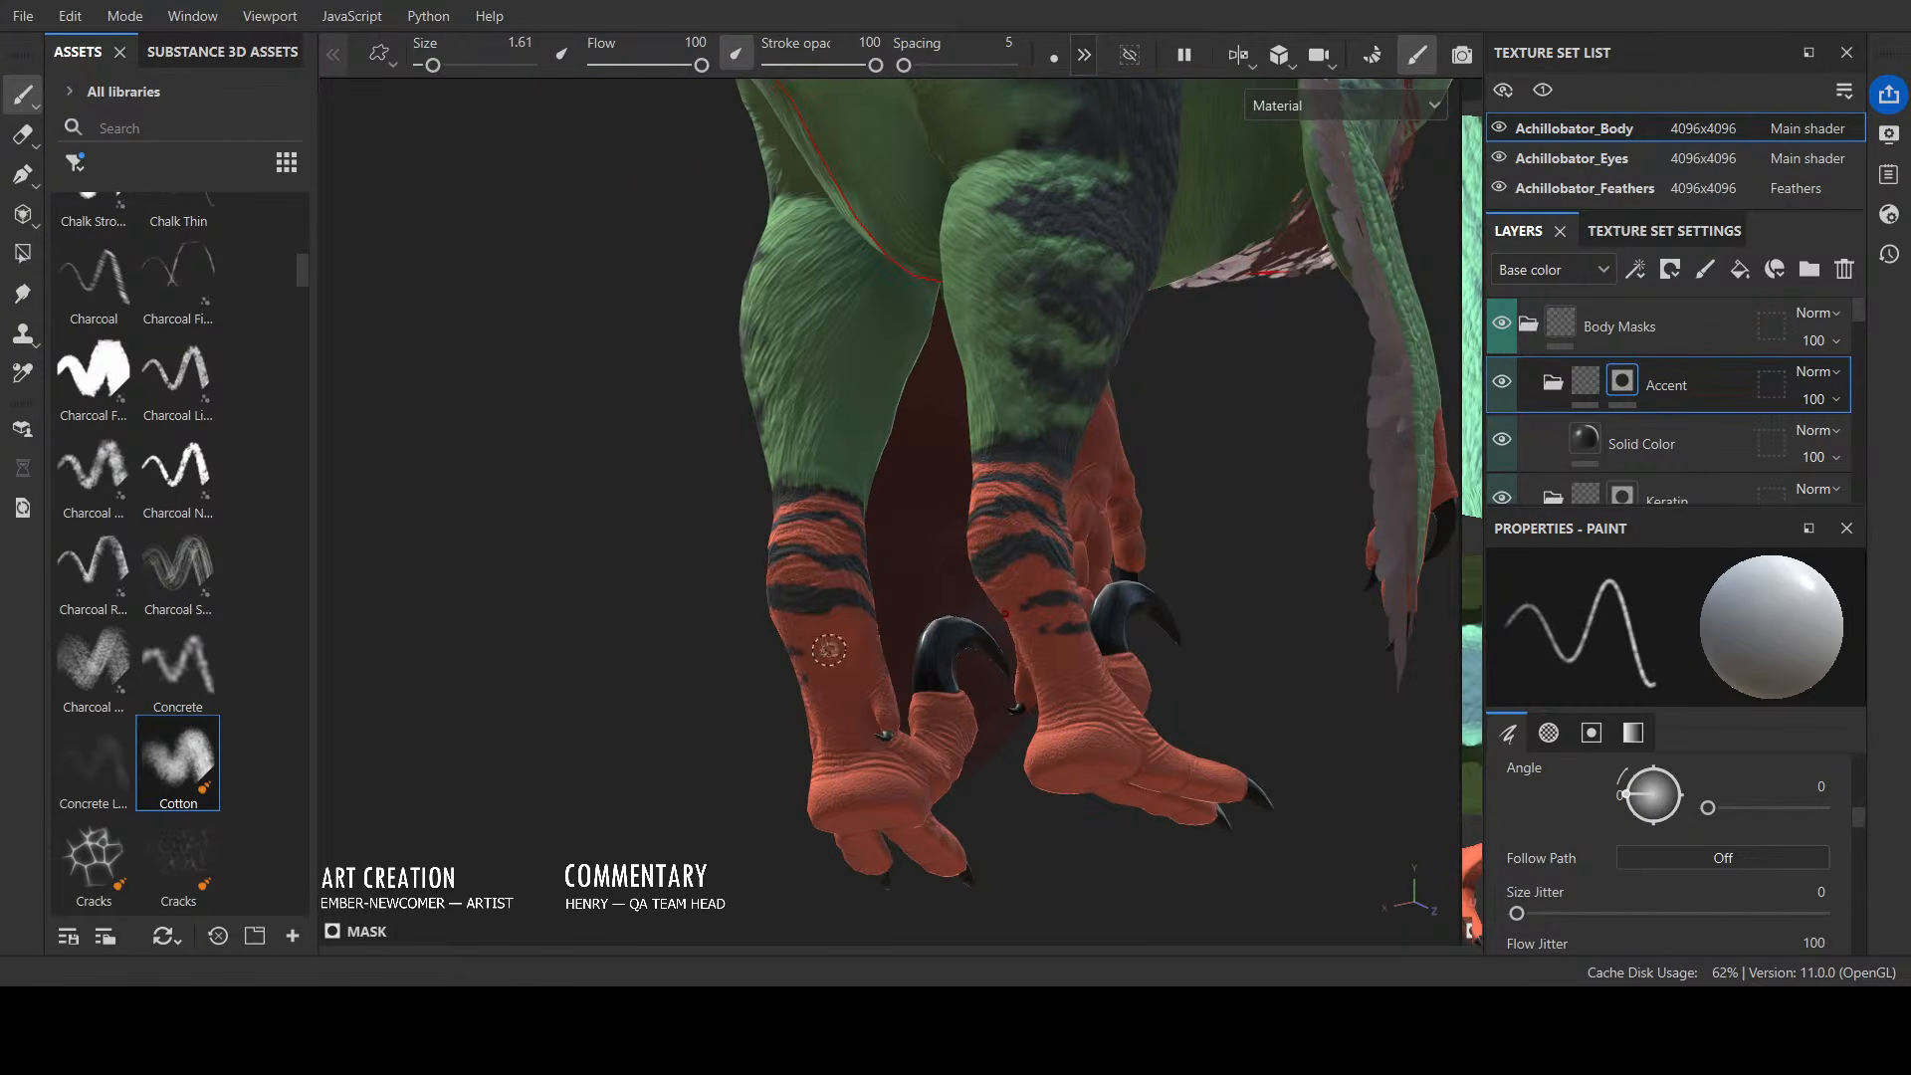
mouse_move(829, 650)
mouse_down()
mouse_move(797, 649)
mouse_move(851, 647)
mouse_move(826, 652)
mouse_move(832, 686)
mouse_move(871, 645)
mouse_move(1303, 729)
mouse_move(1024, 802)
mouse_move(655, 762)
mouse_move(947, 789)
mouse_move(767, 815)
mouse_move(792, 842)
mouse_up()
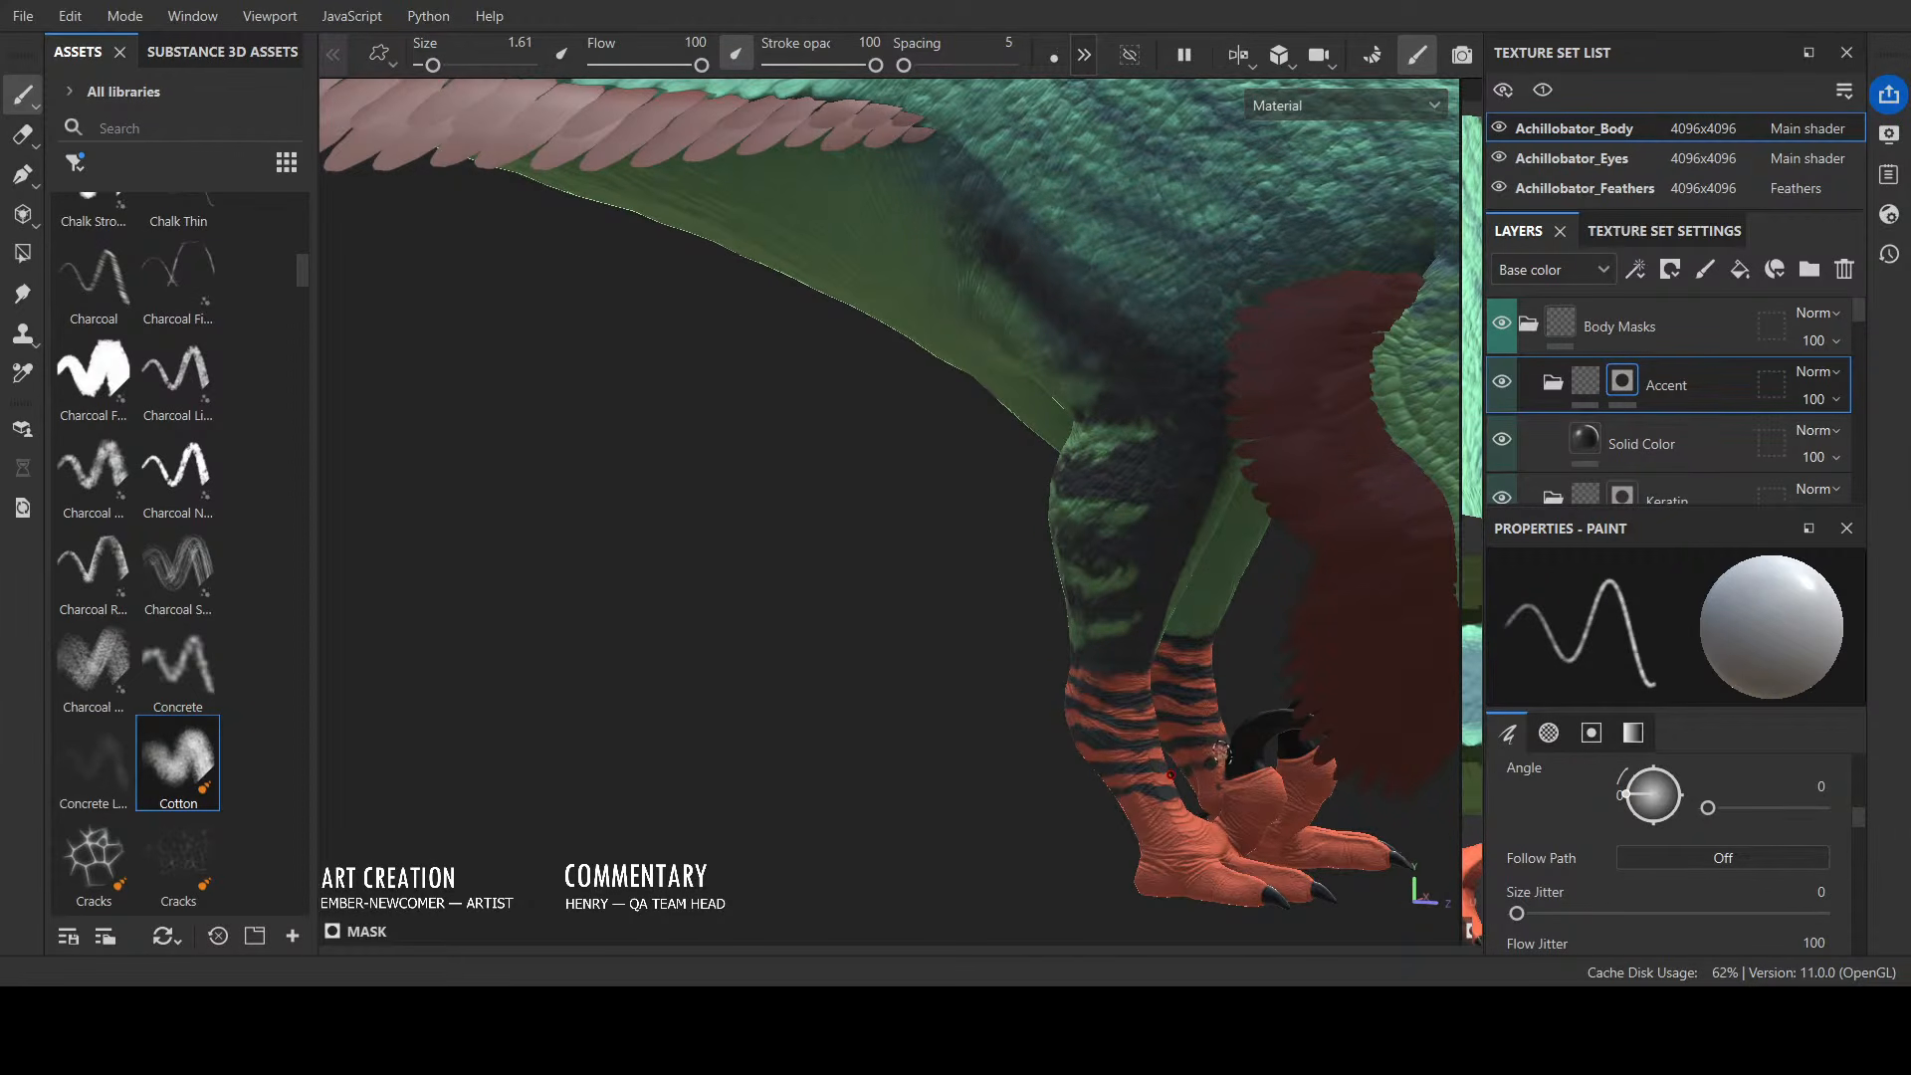
mouse_move(1335, 725)
alt+mouse_down()
mouse_move(1374, 751)
mouse_move(1227, 722)
alt+mouse_up()
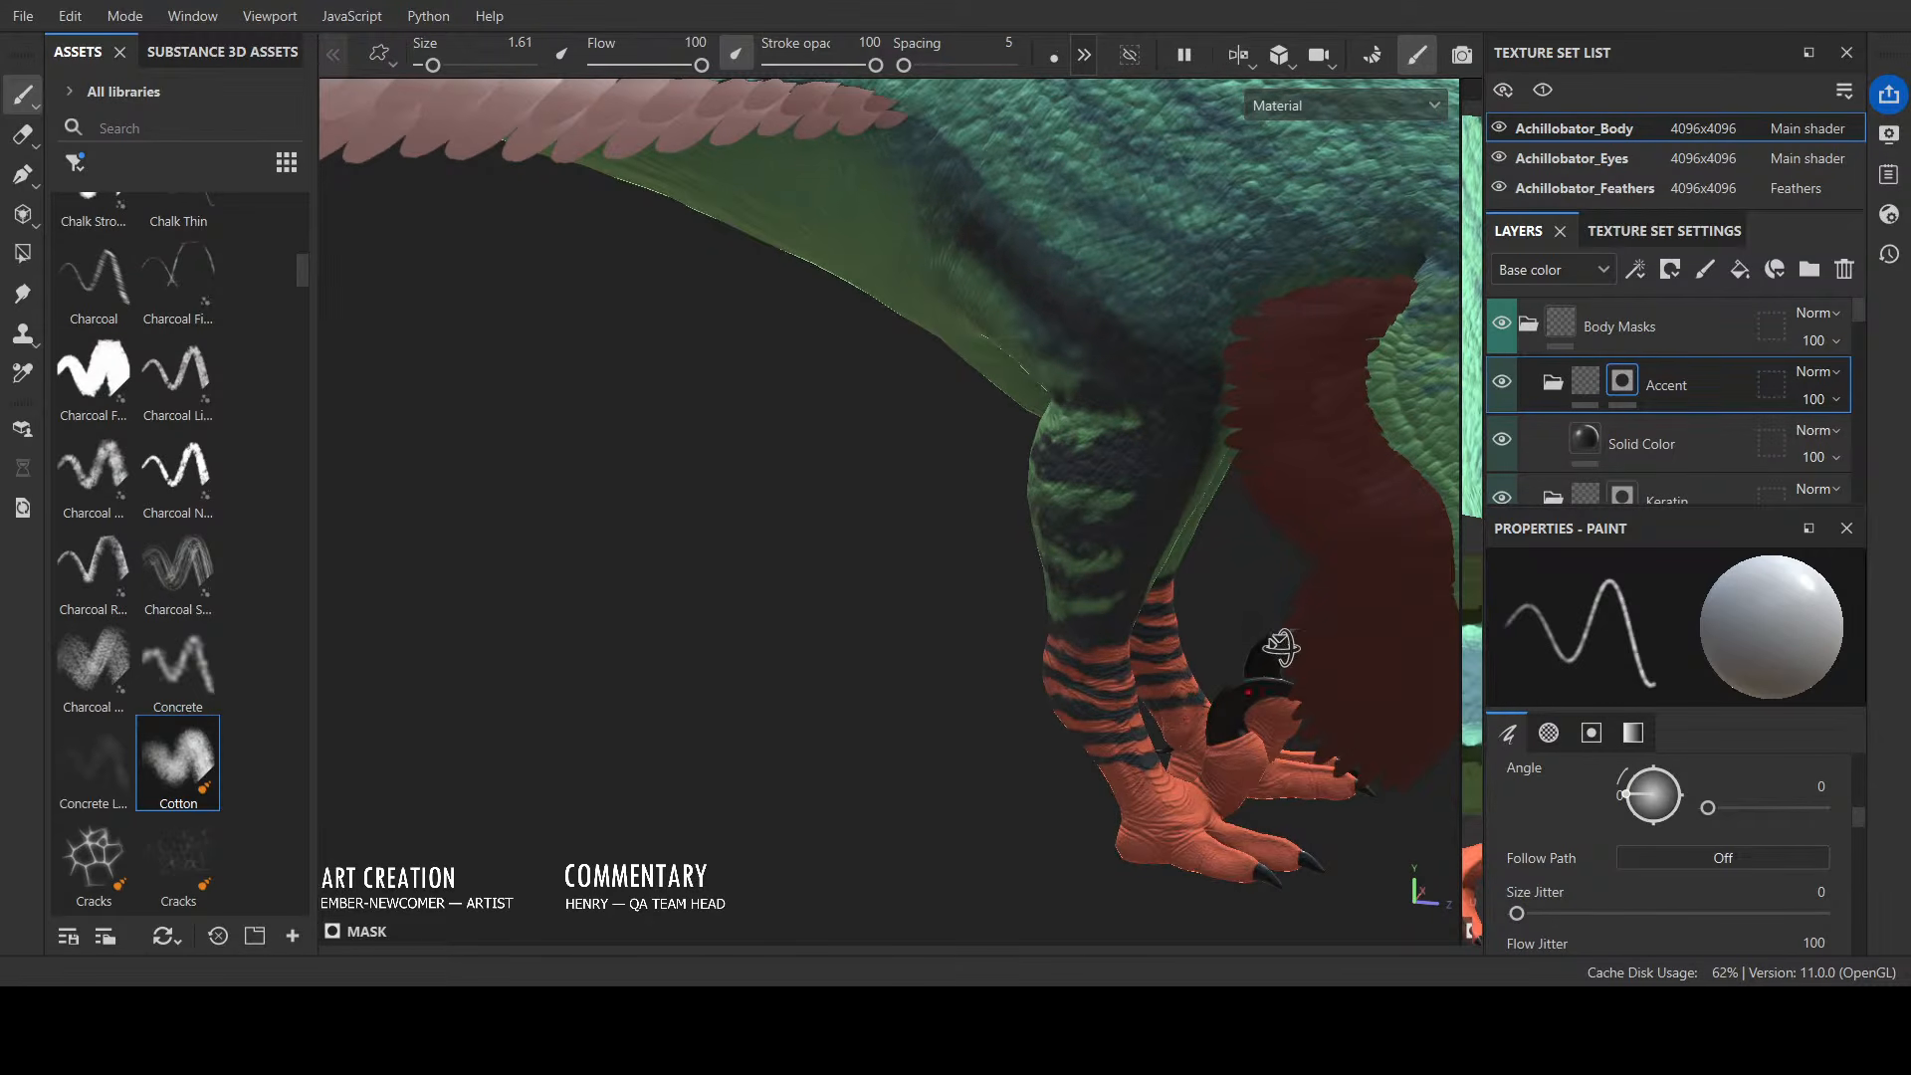
alt+drag(1281, 648, 1382, 631)
scroll(1382, 631, down, 3)
alt+drag(791, 777, 1166, 737)
alt+middle_drag(1154, 721, 969, 554)
scroll(1244, 617, up, 3)
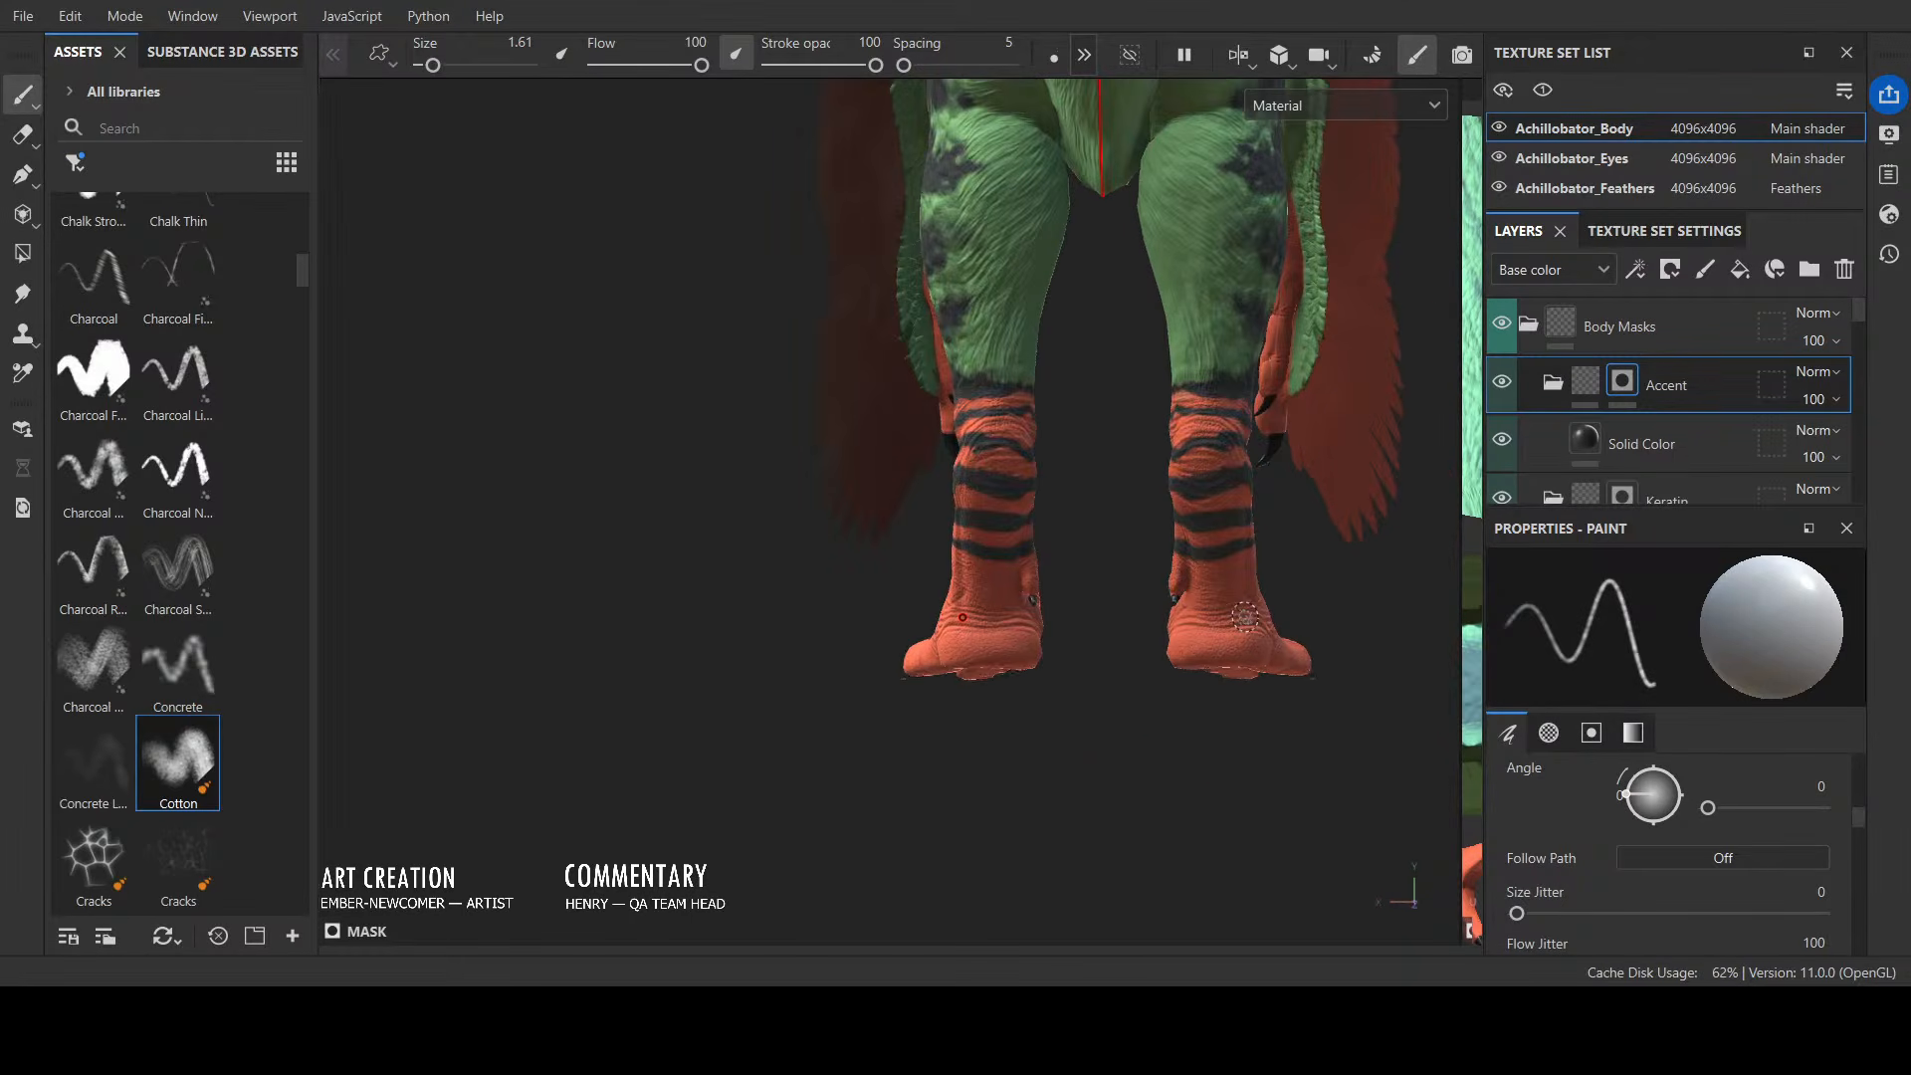
Step: Fill in and thicken the upper dark bands on the back of the orange lower legs
scroll(1244, 617, up, 3)
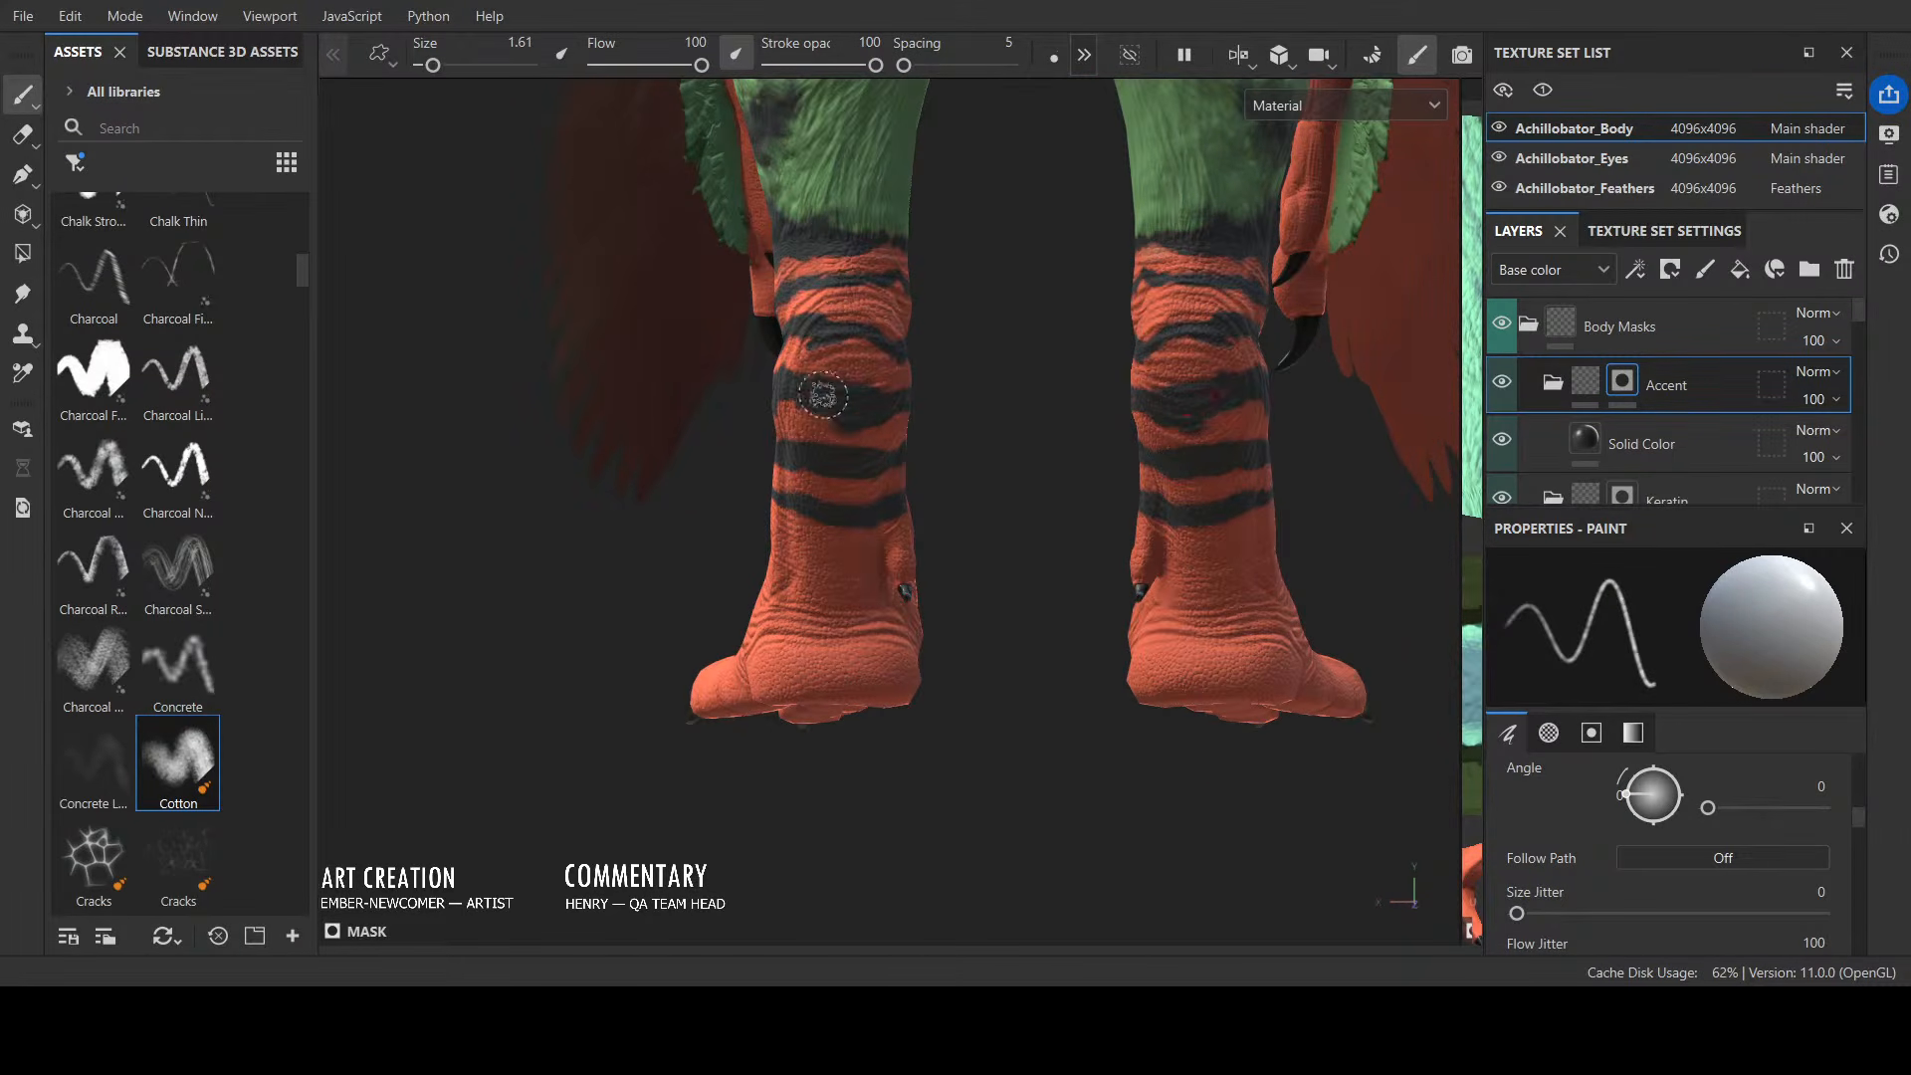
mouse_move(838, 418)
mouse_down()
mouse_move(856, 428)
mouse_move(884, 383)
mouse_up()
drag(794, 333, 889, 321)
alt+drag(935, 357, 791, 355)
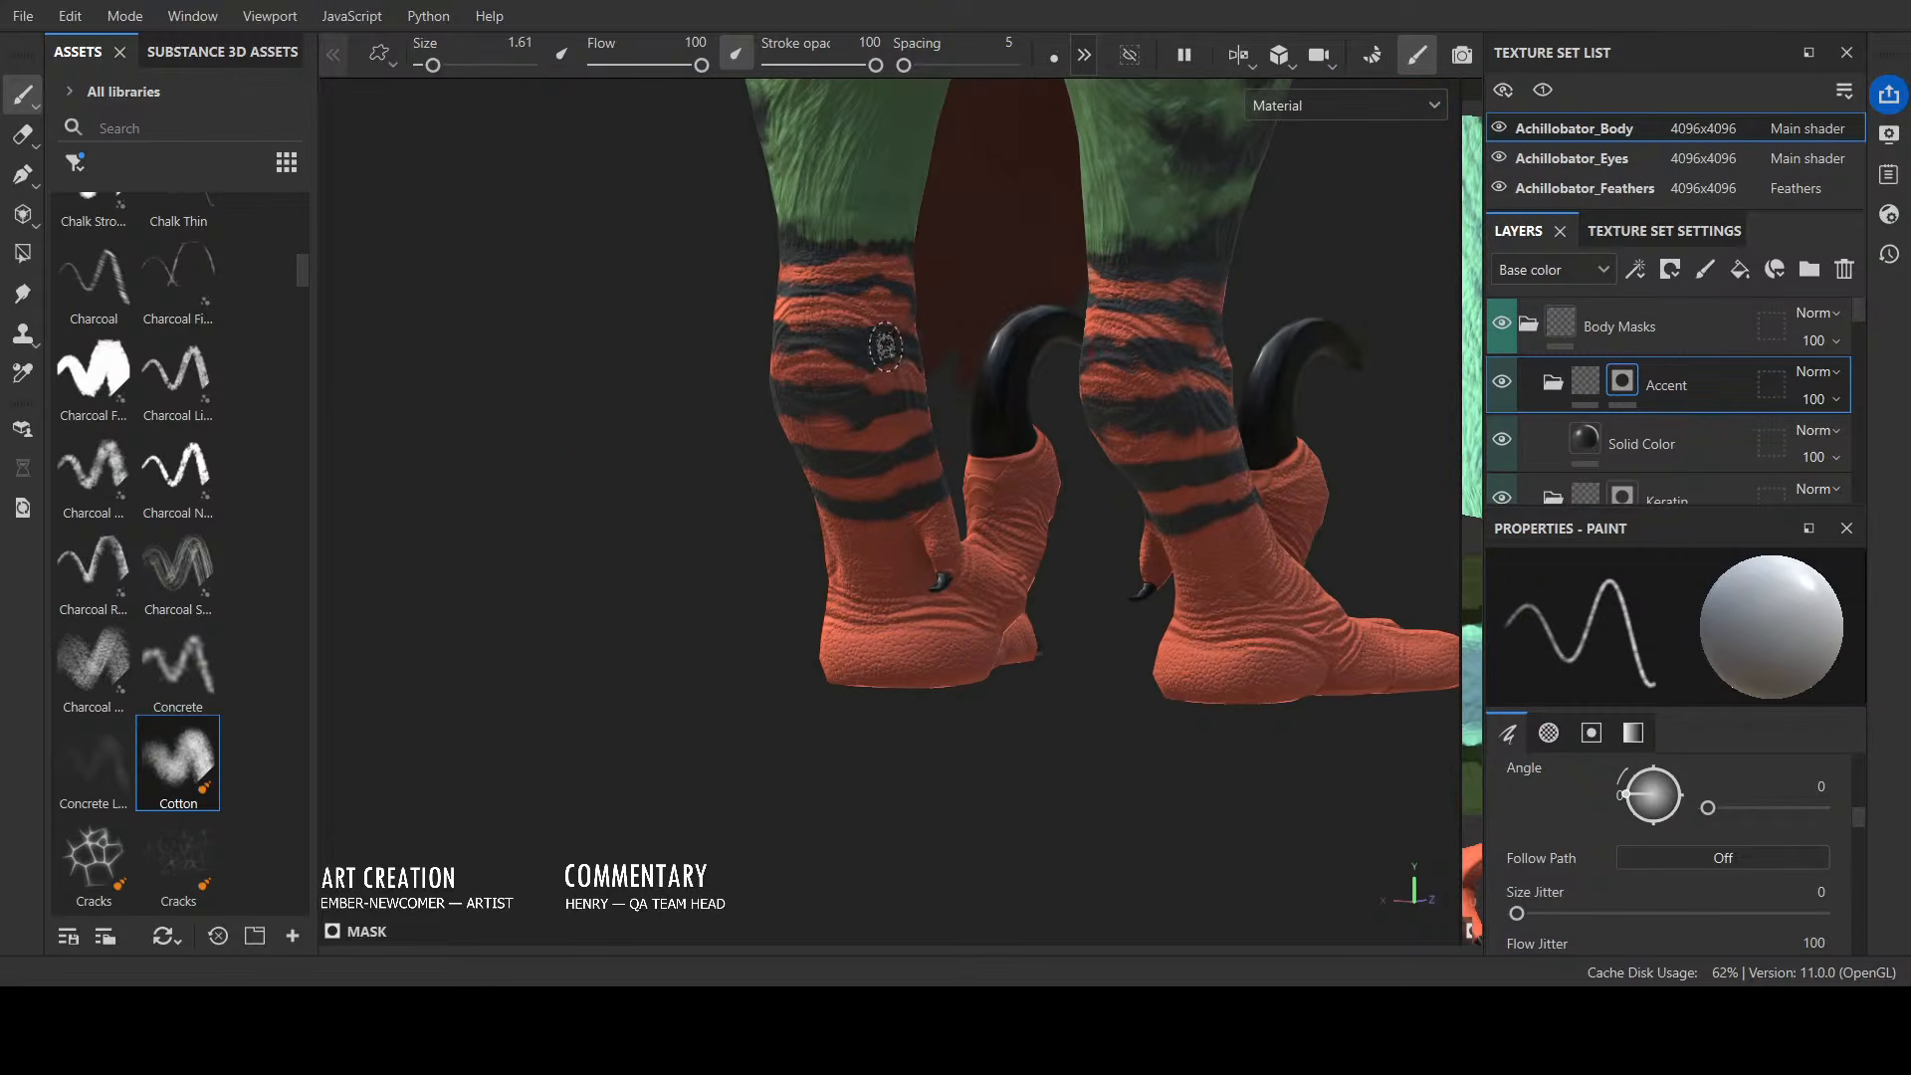
alt+drag(926, 341, 945, 454)
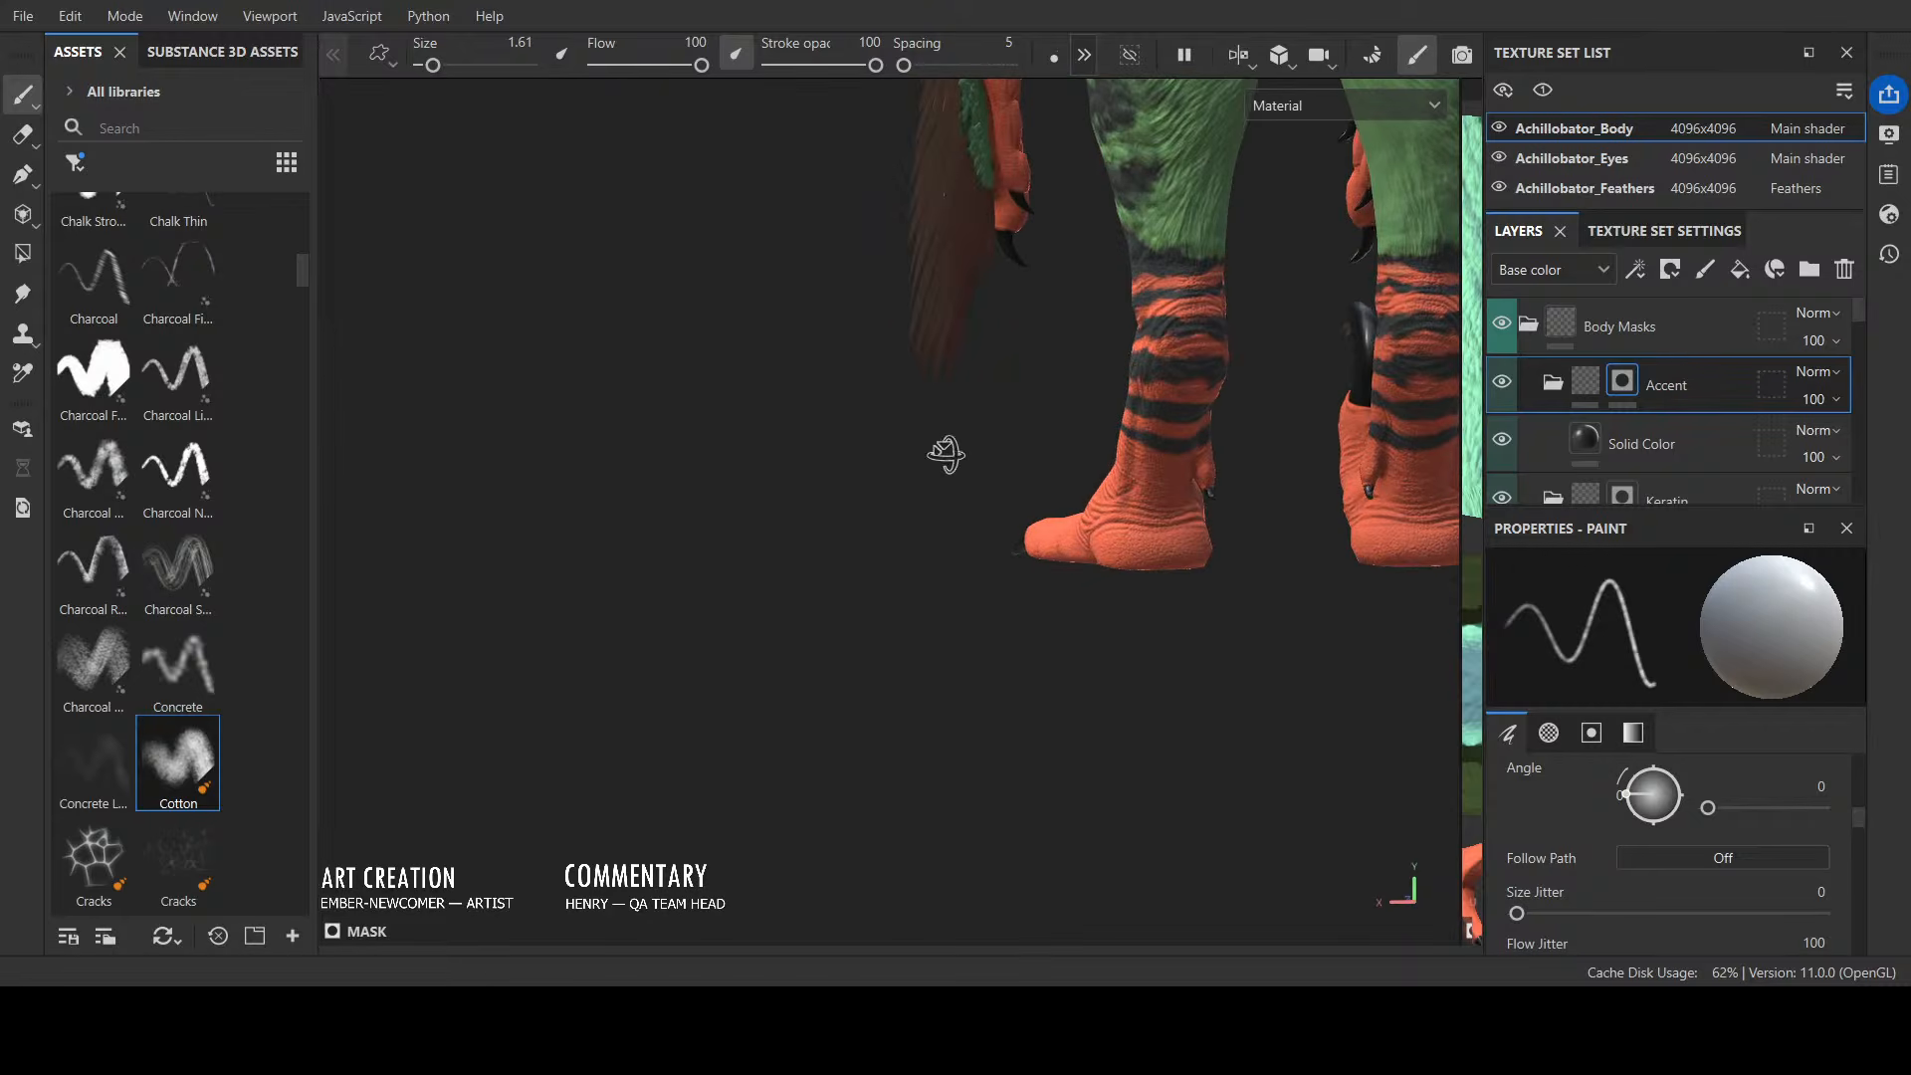
Step: Wrap dark Accent stripes around the back of the green calves, above the orange lower legs
scroll(942, 456, down, 3)
alt+drag(1028, 615, 977, 597)
alt+middle_drag(985, 539, 841, 801)
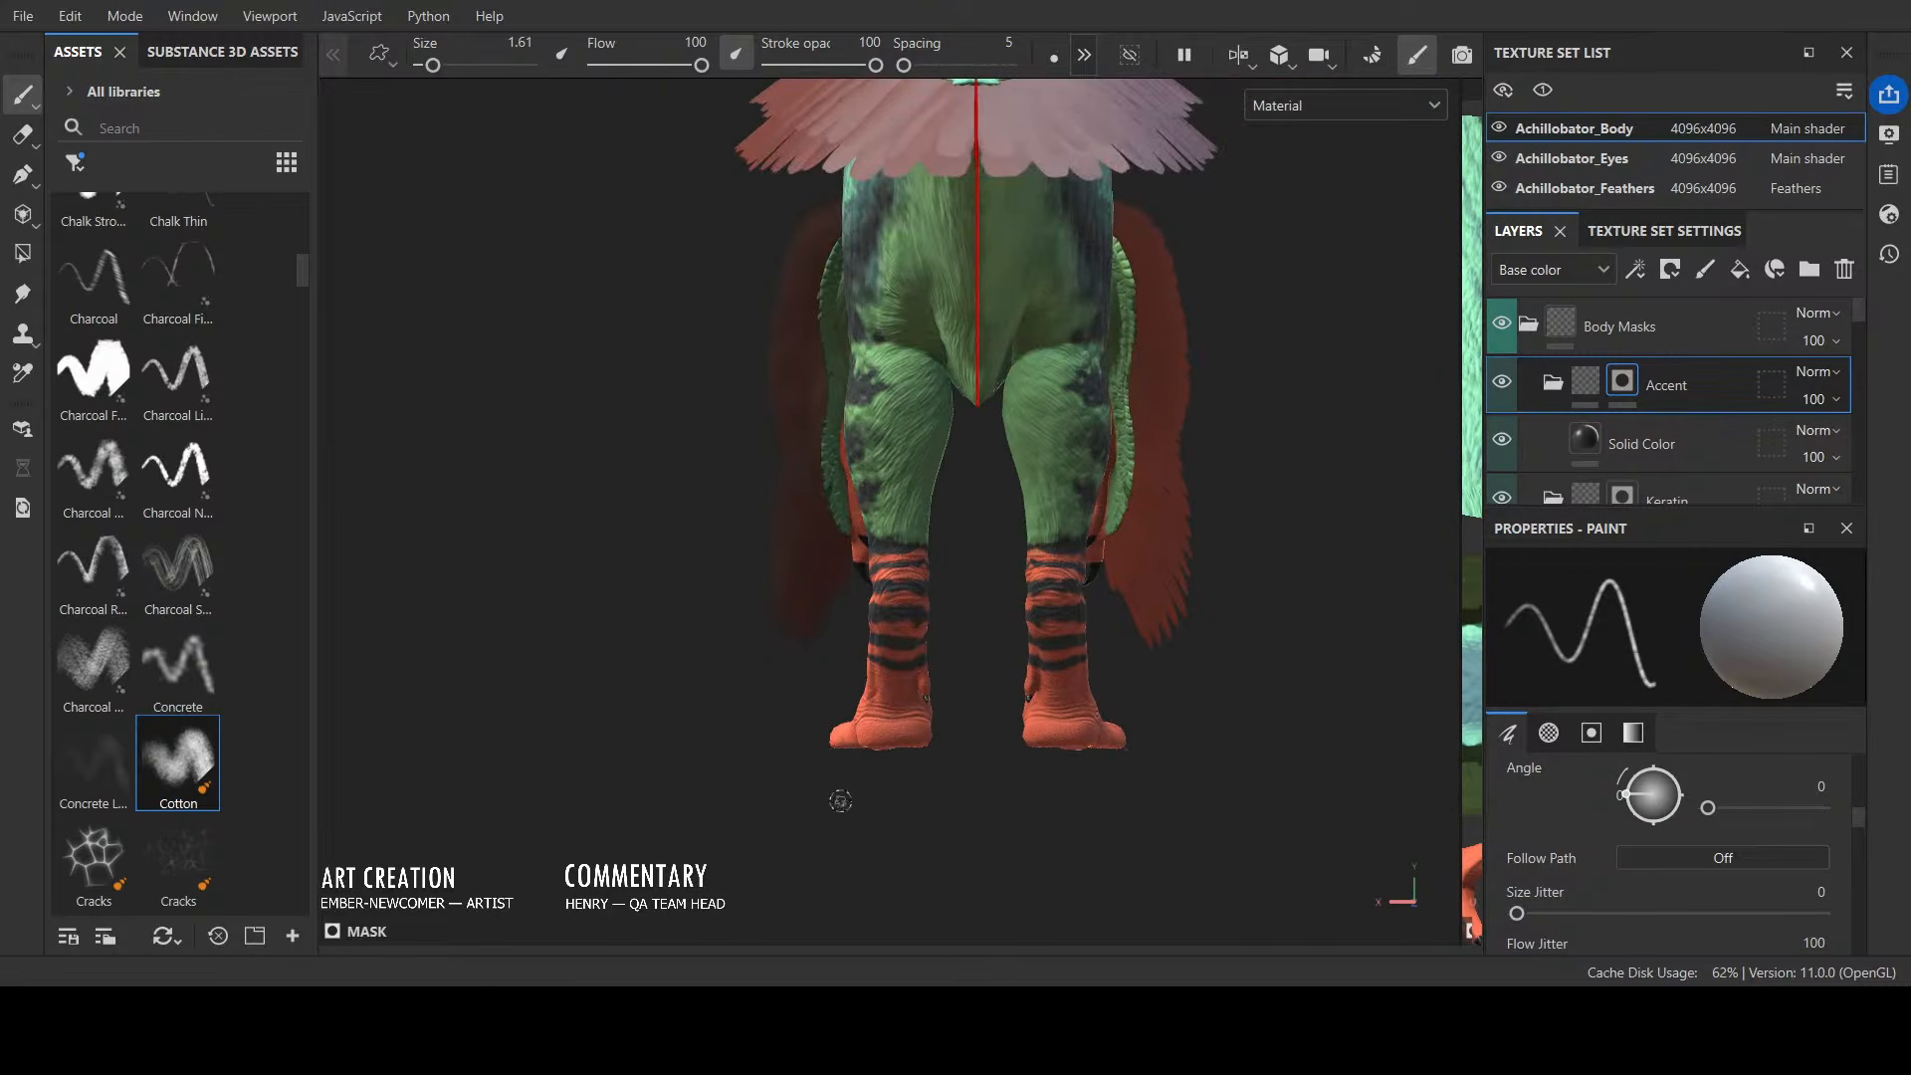
mouse_move(841, 801)
alt+mouse_down()
mouse_move(909, 683)
mouse_move(1198, 712)
mouse_move(1101, 726)
mouse_move(798, 692)
alt+mouse_up()
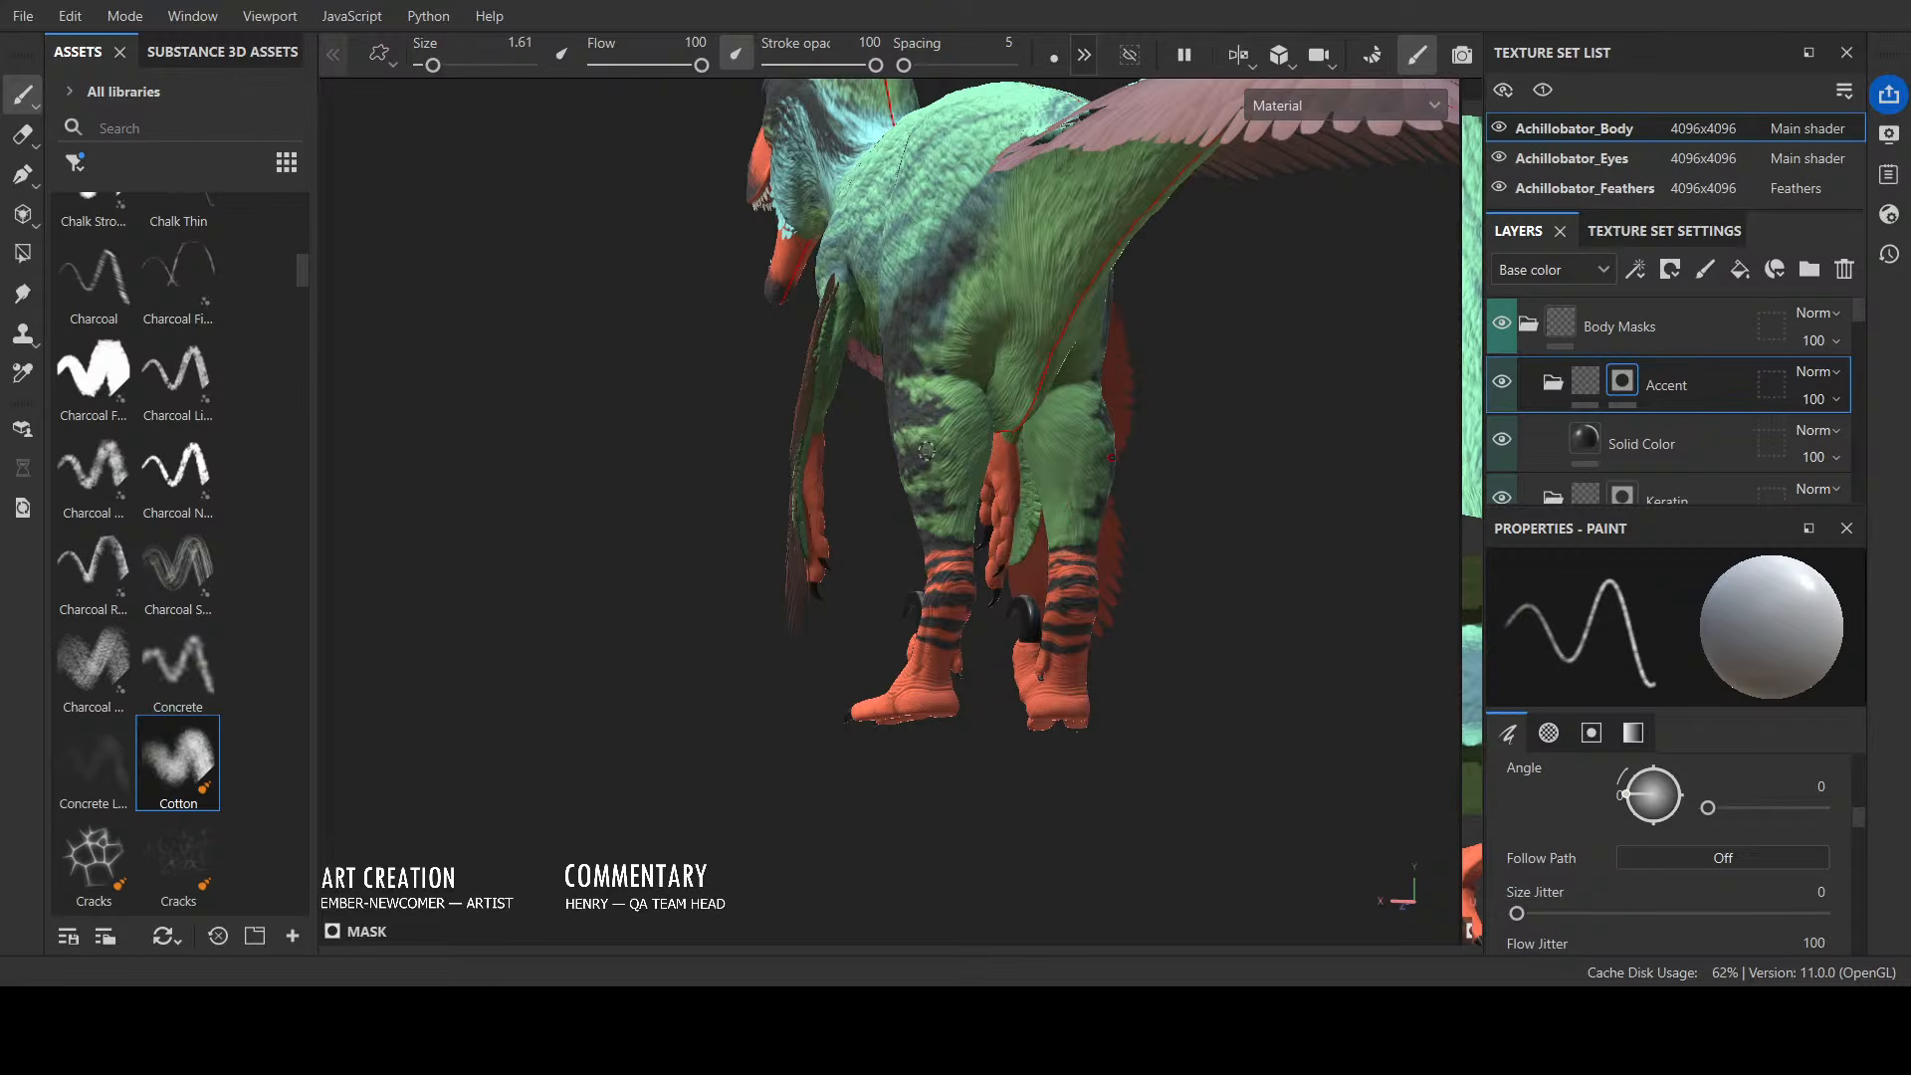
mouse_move(955, 468)
alt+mouse_down()
mouse_move(972, 468)
mouse_move(952, 503)
alt+mouse_up()
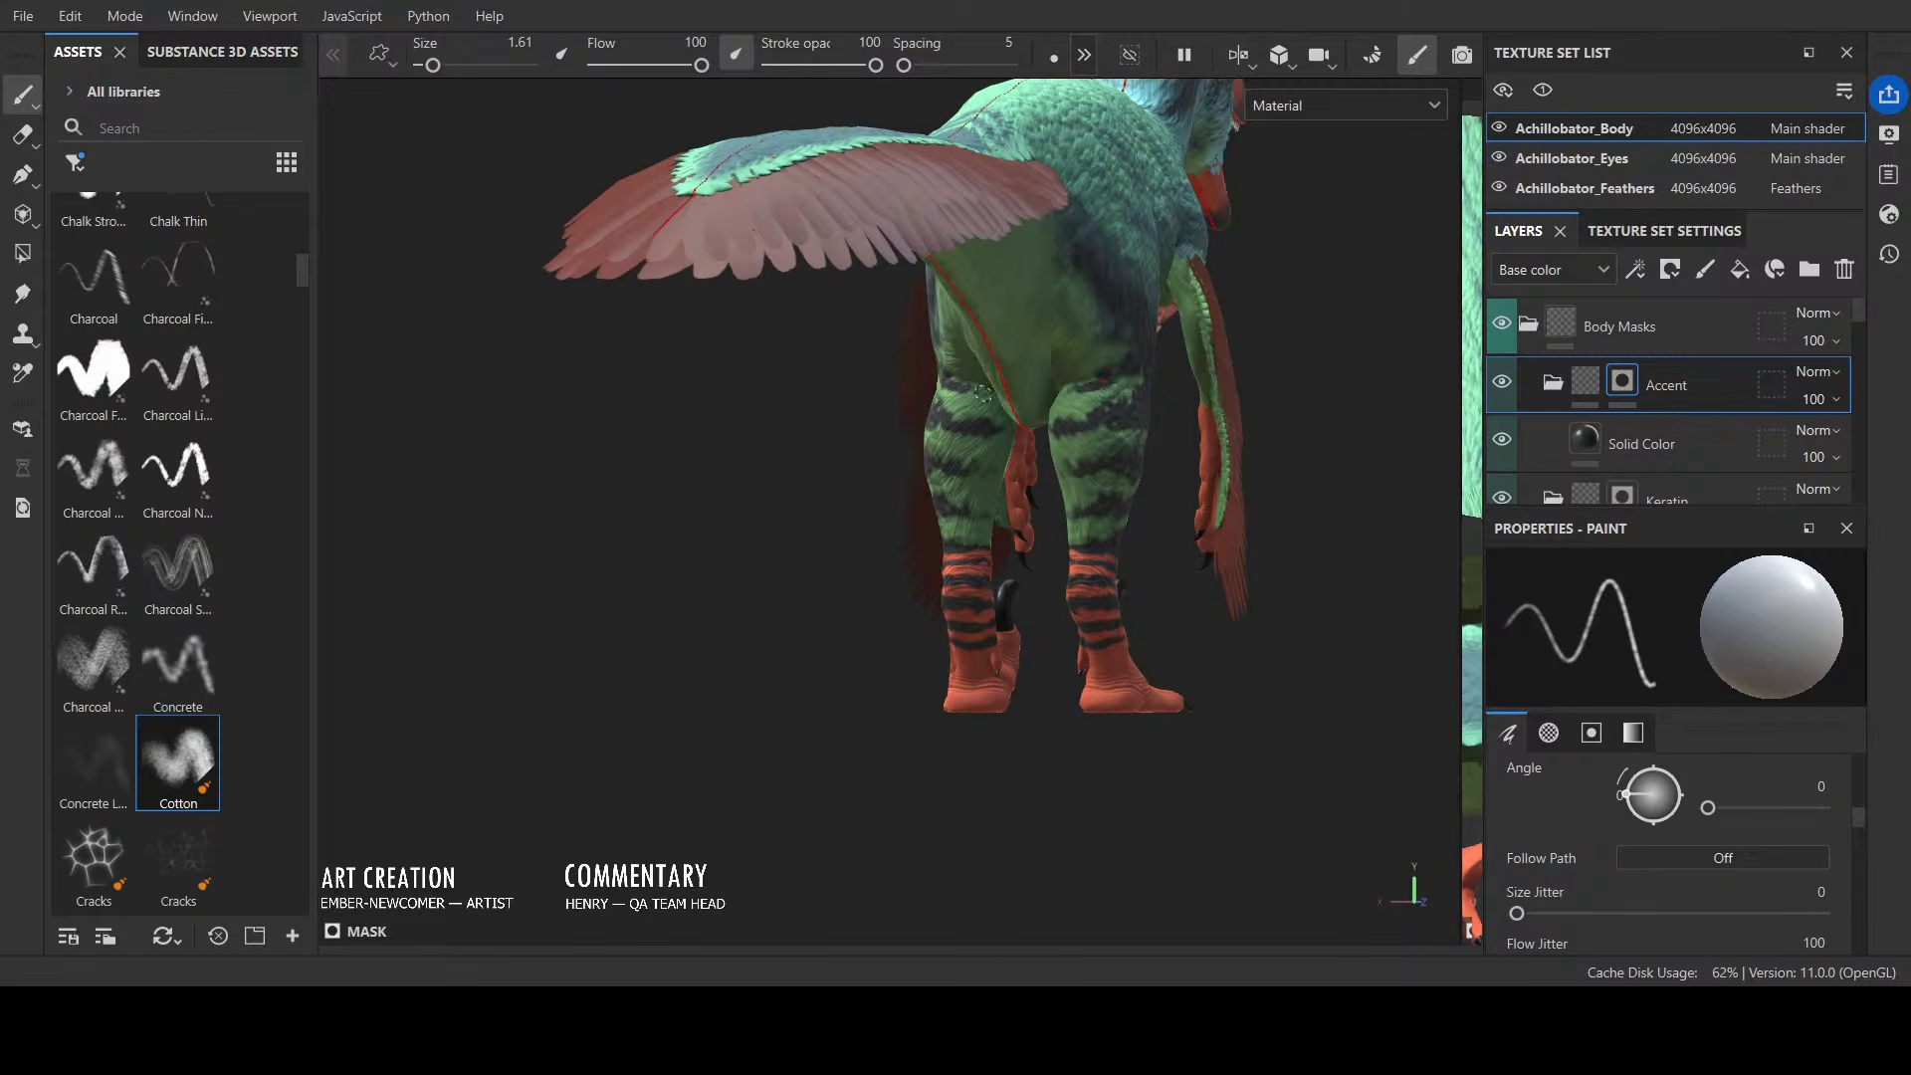
alt+drag(1199, 419, 1297, 407)
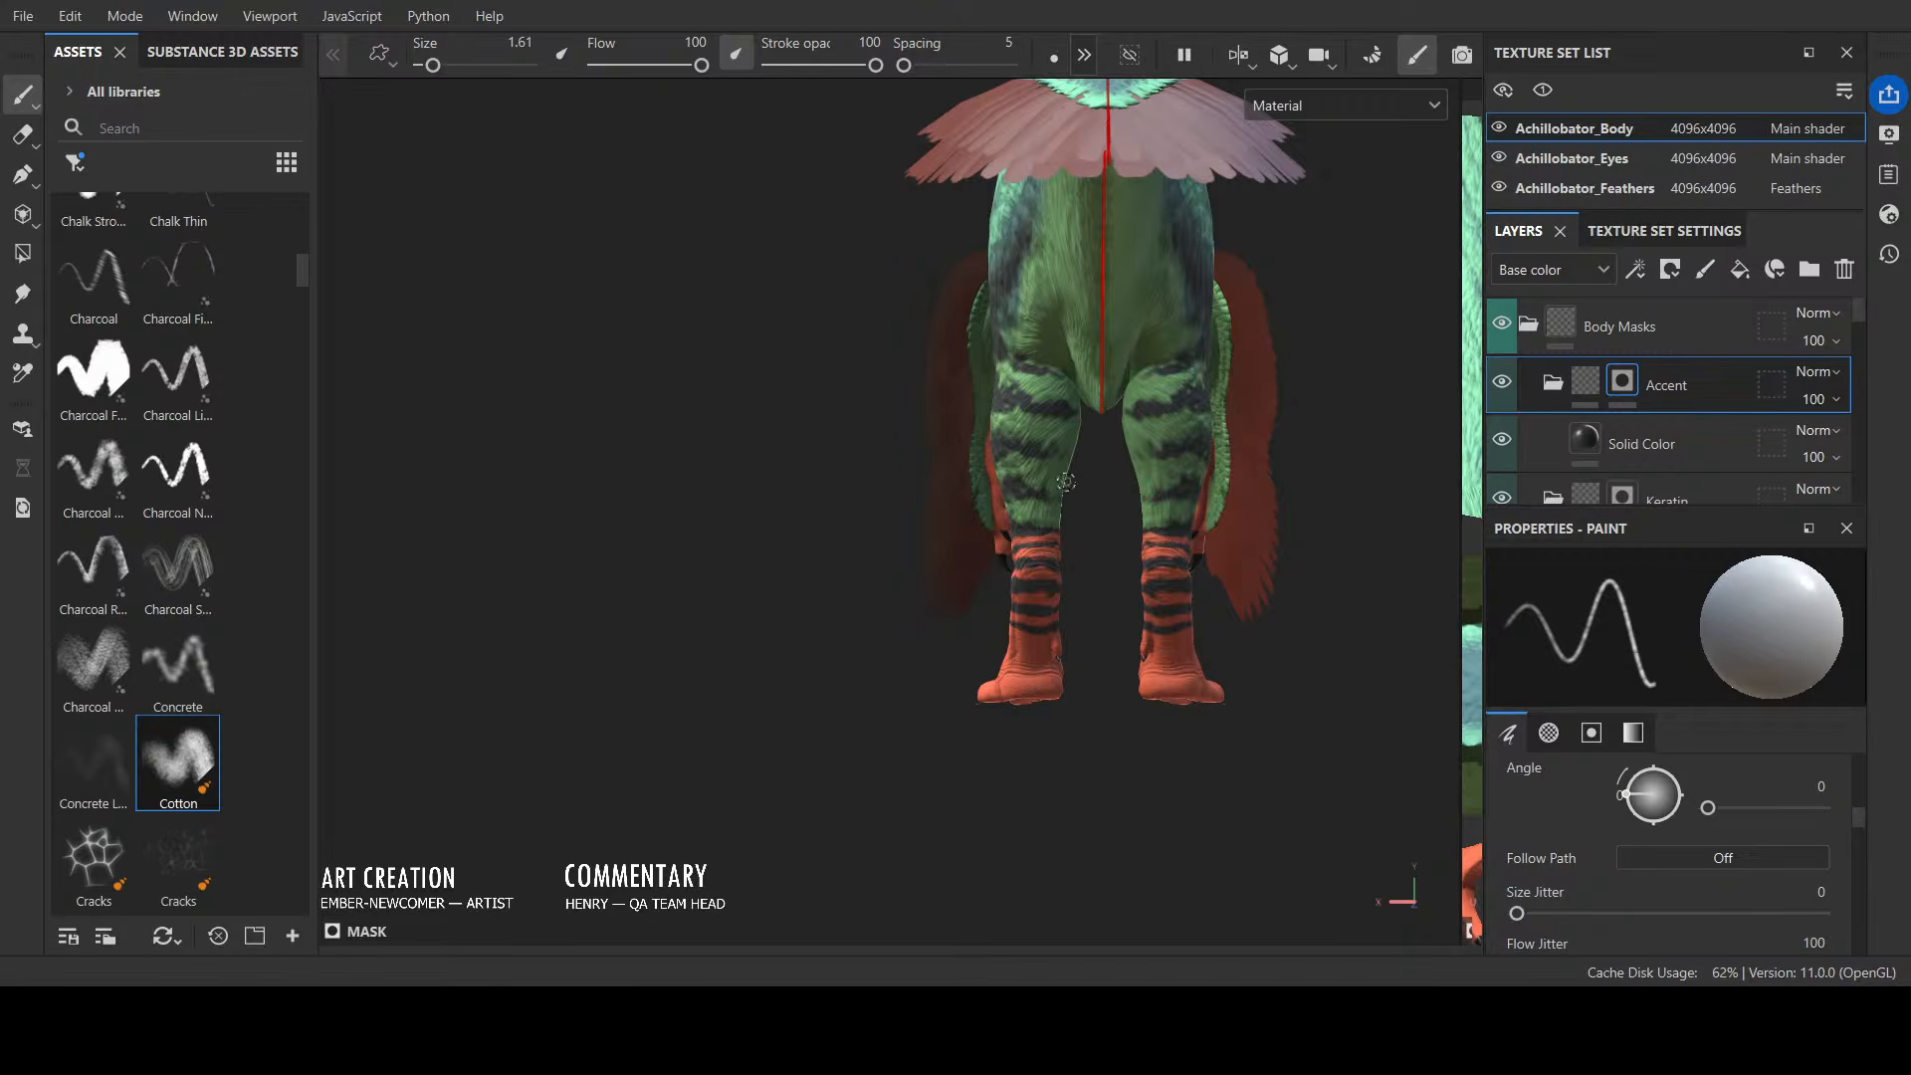
alt+drag(1369, 485, 1448, 476)
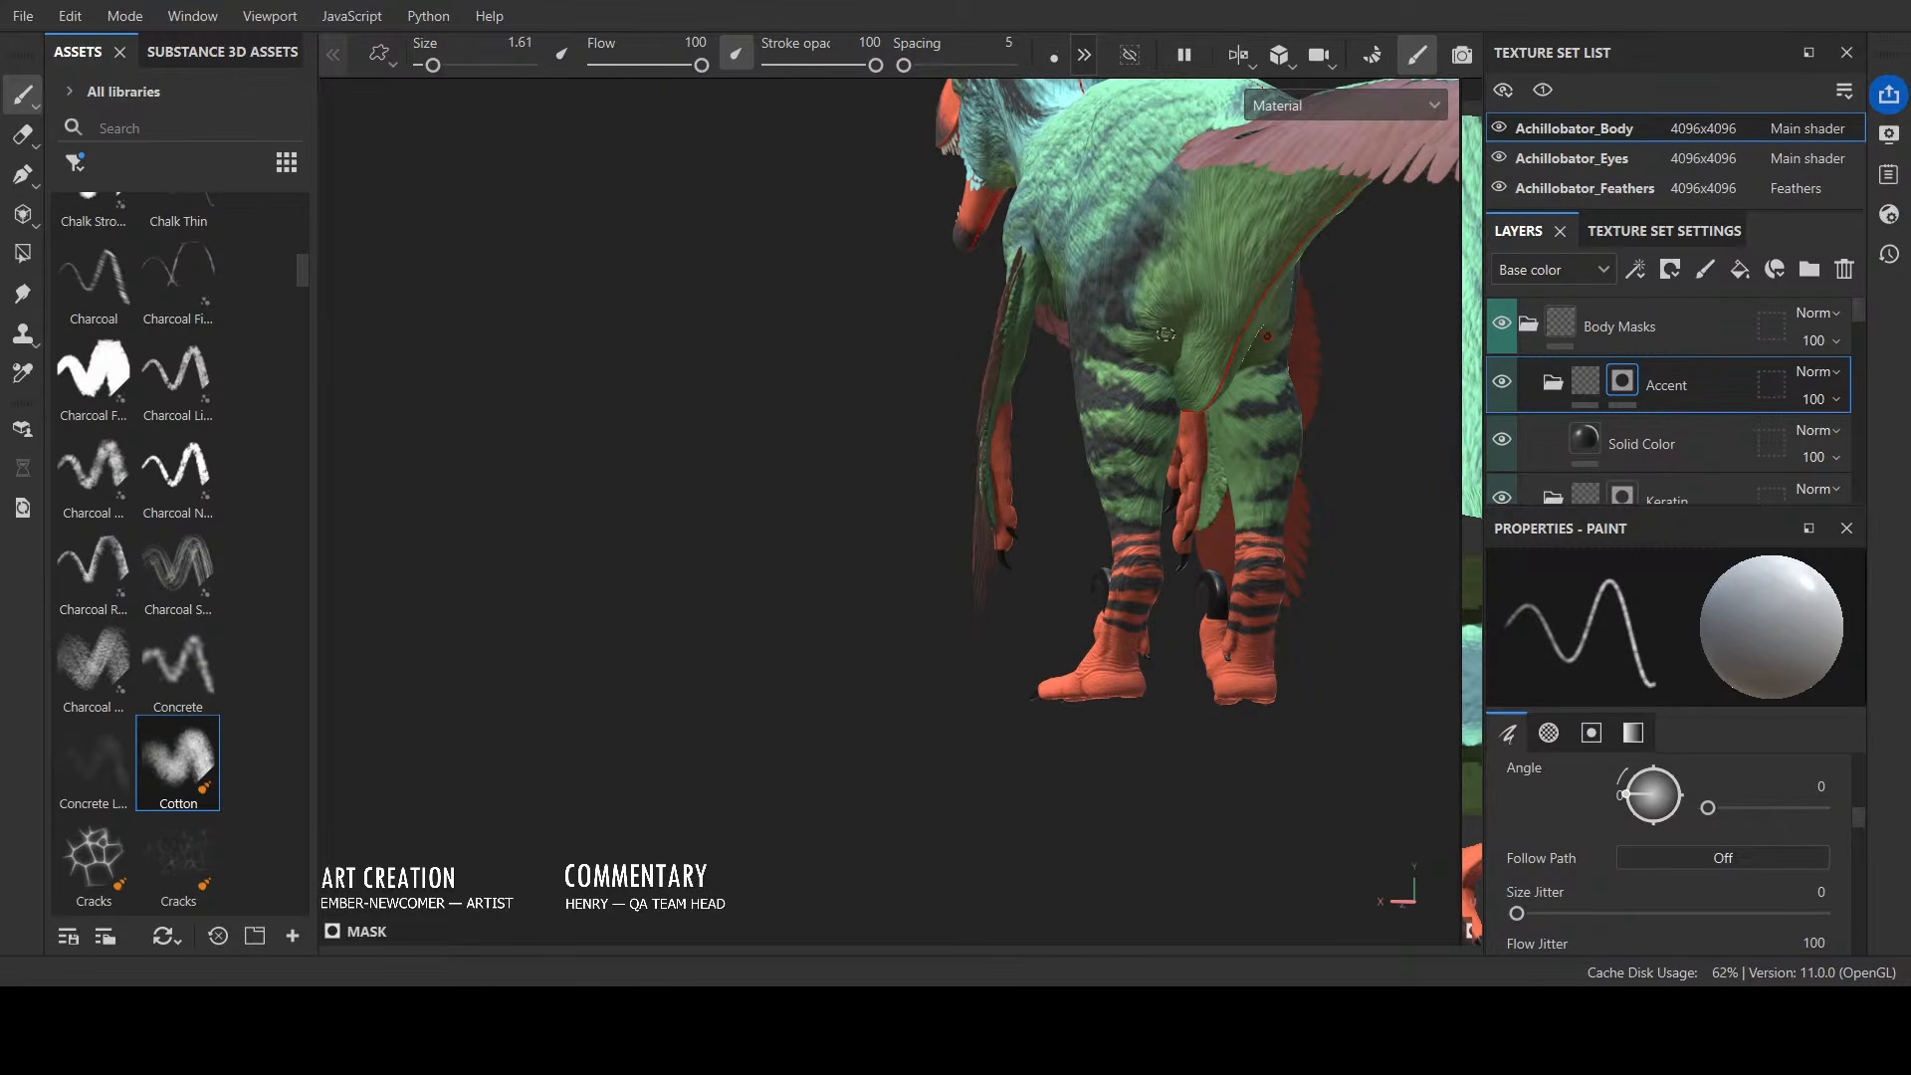
Step: Paint dark streaks from the rear edge of the hip band into the green thigh on the Accent mask
scroll(1149, 282, down, 3)
alt+drag(1150, 282, 976, 478)
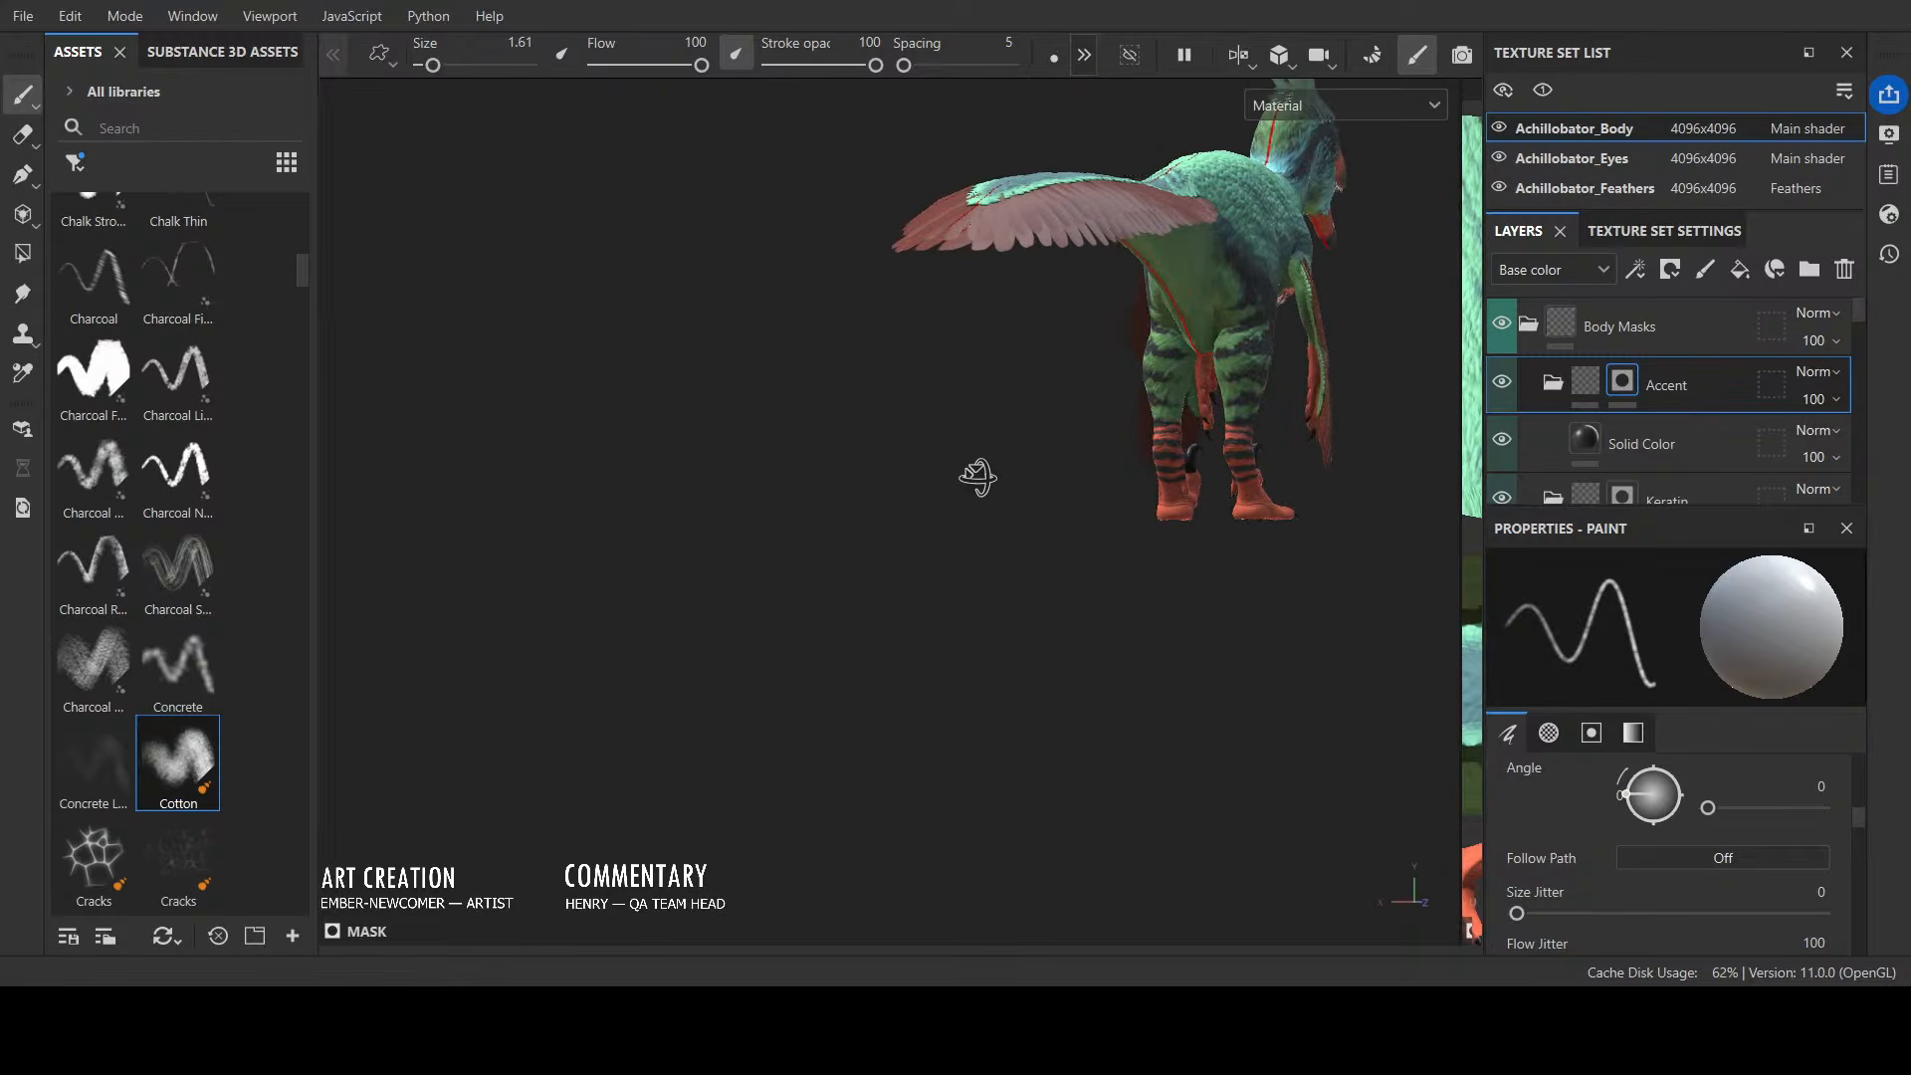
alt+middle_drag(1049, 534, 687, 647)
alt+drag(774, 675, 828, 575)
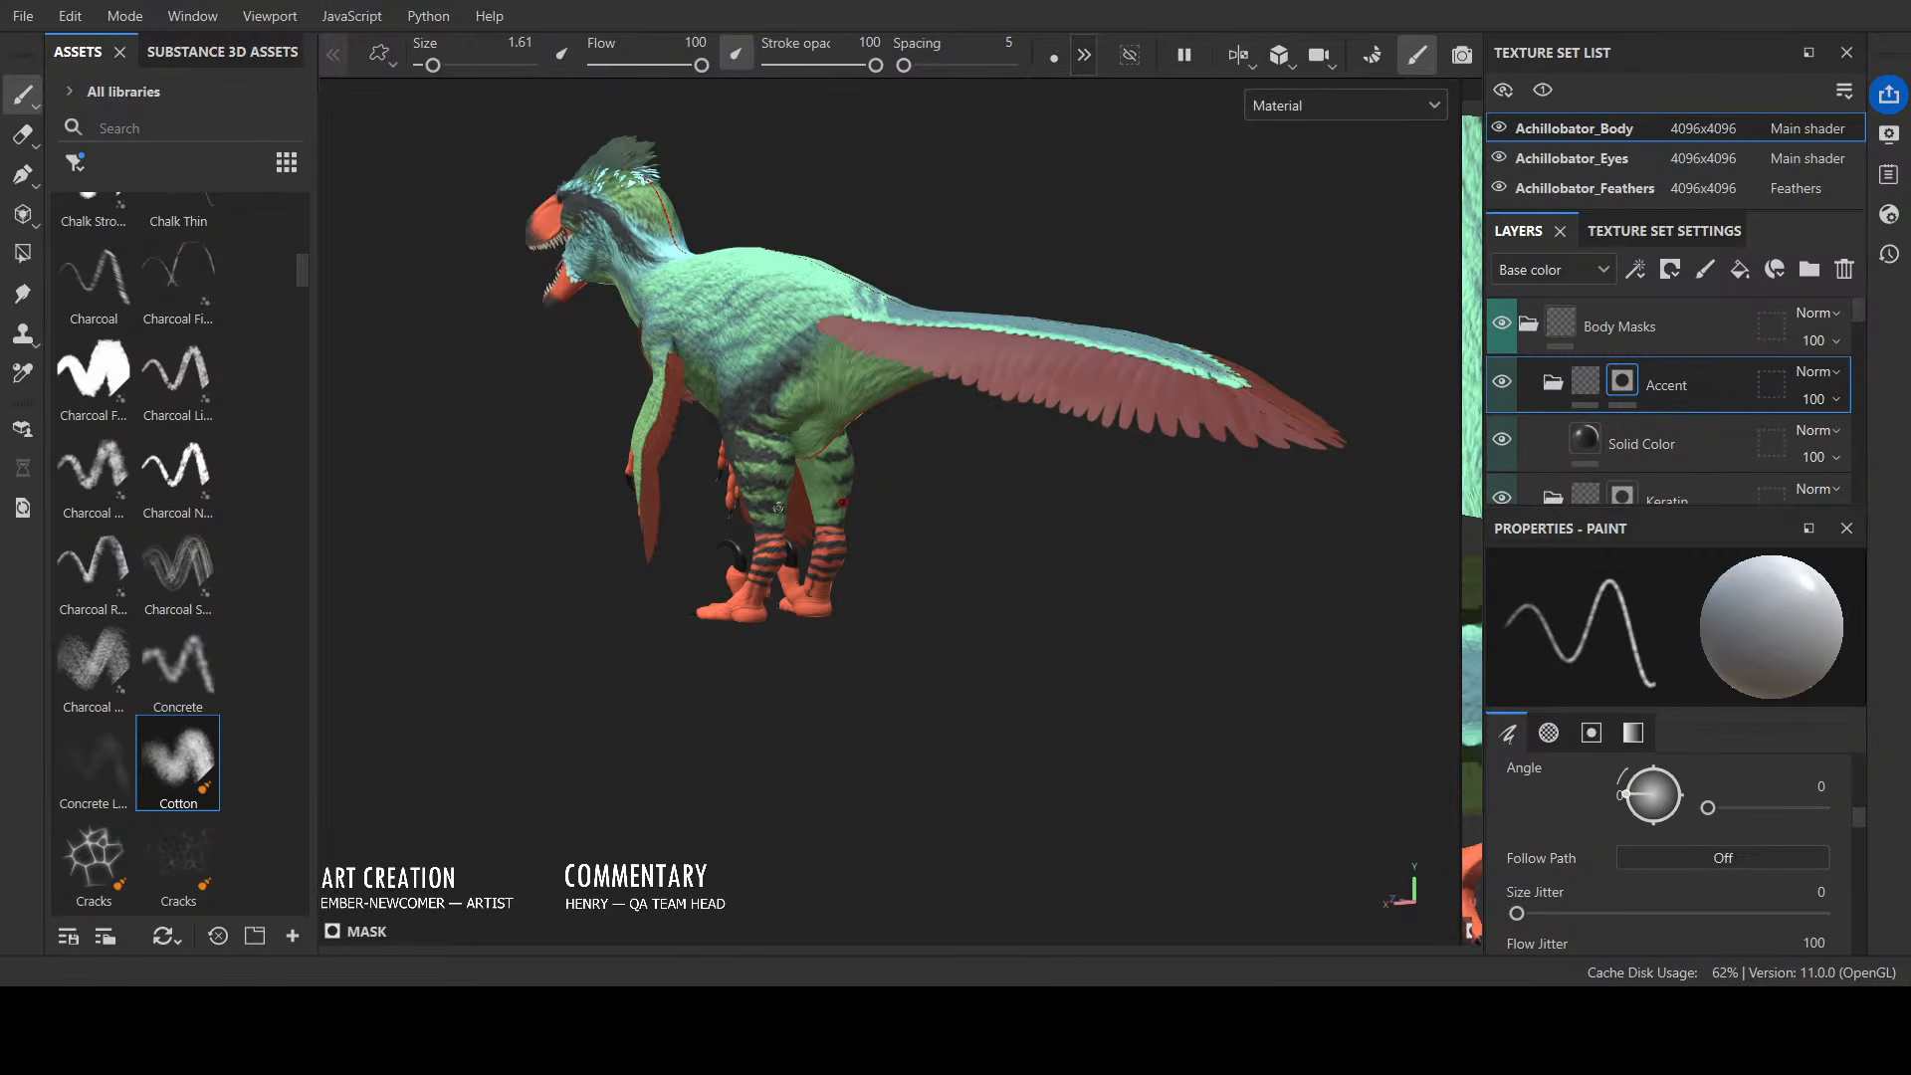
scroll(778, 506, up, 2)
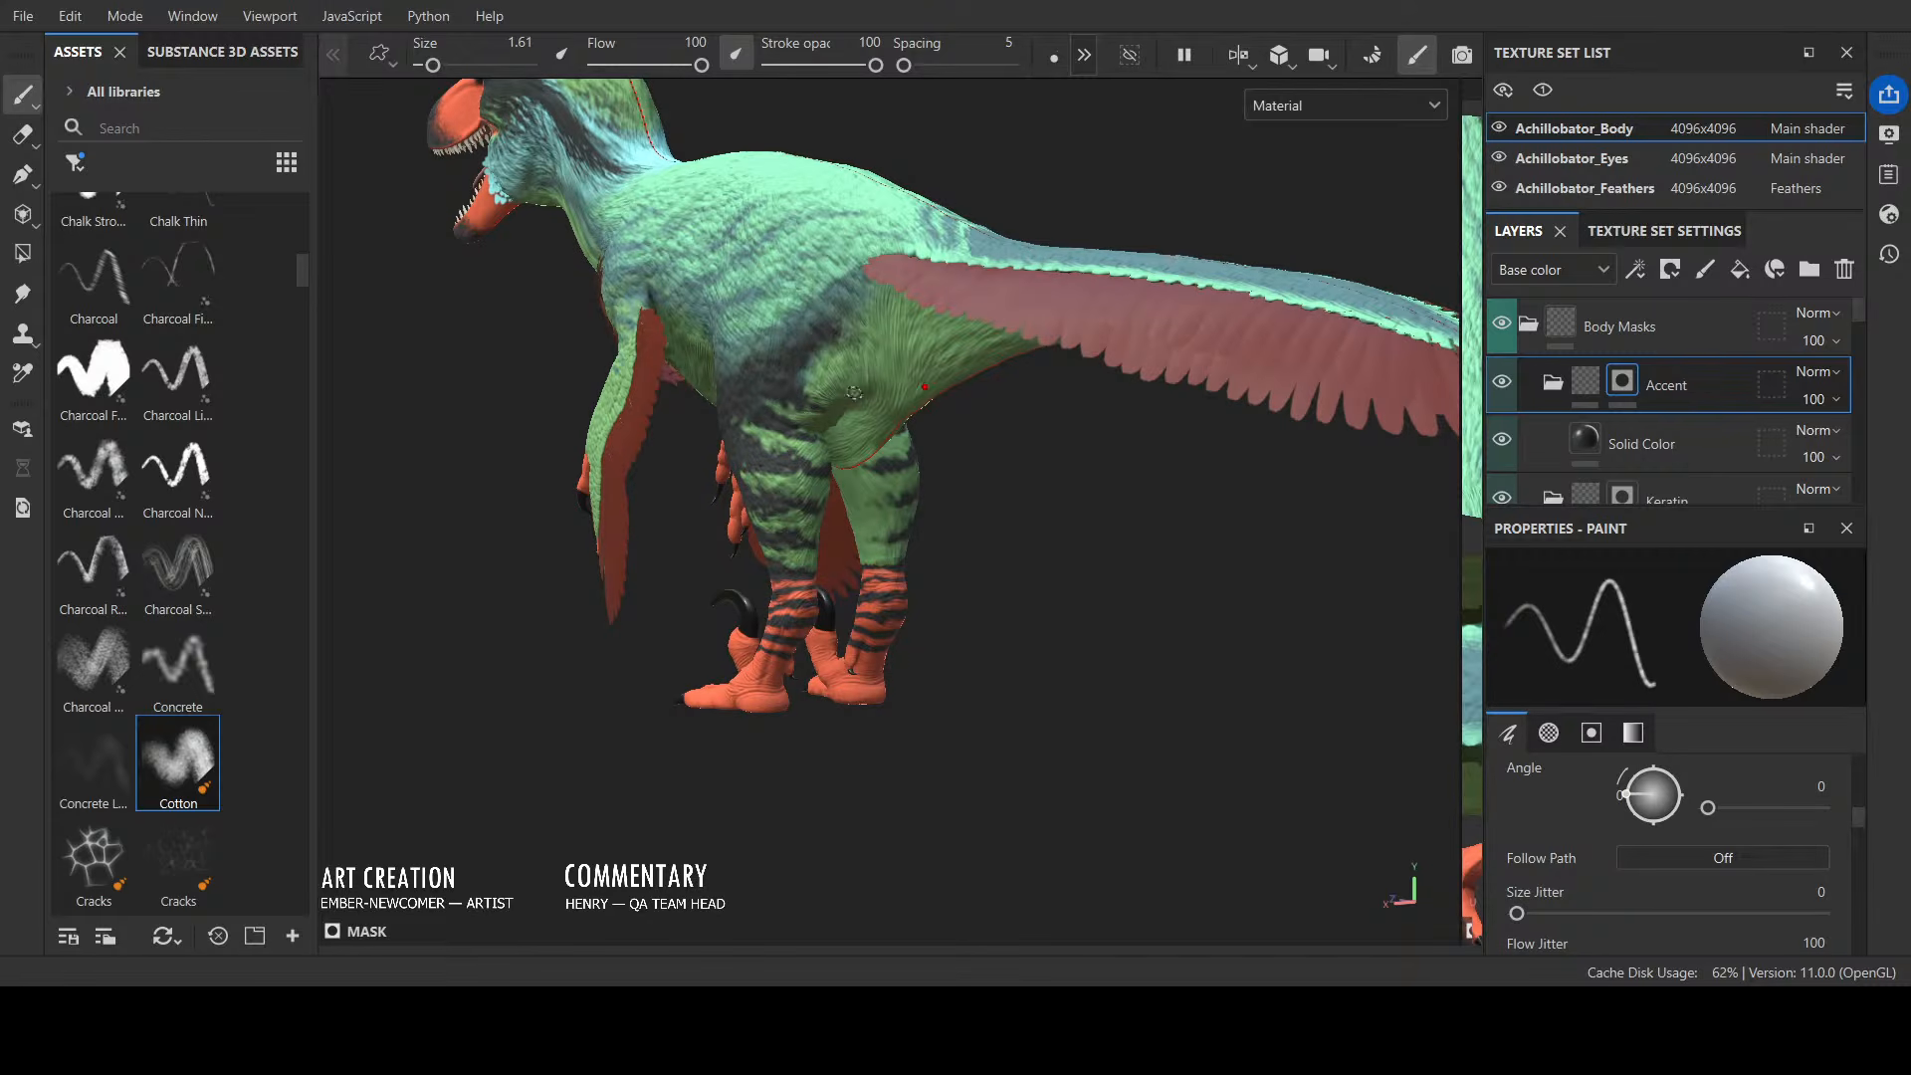
alt+drag(806, 403, 785, 413)
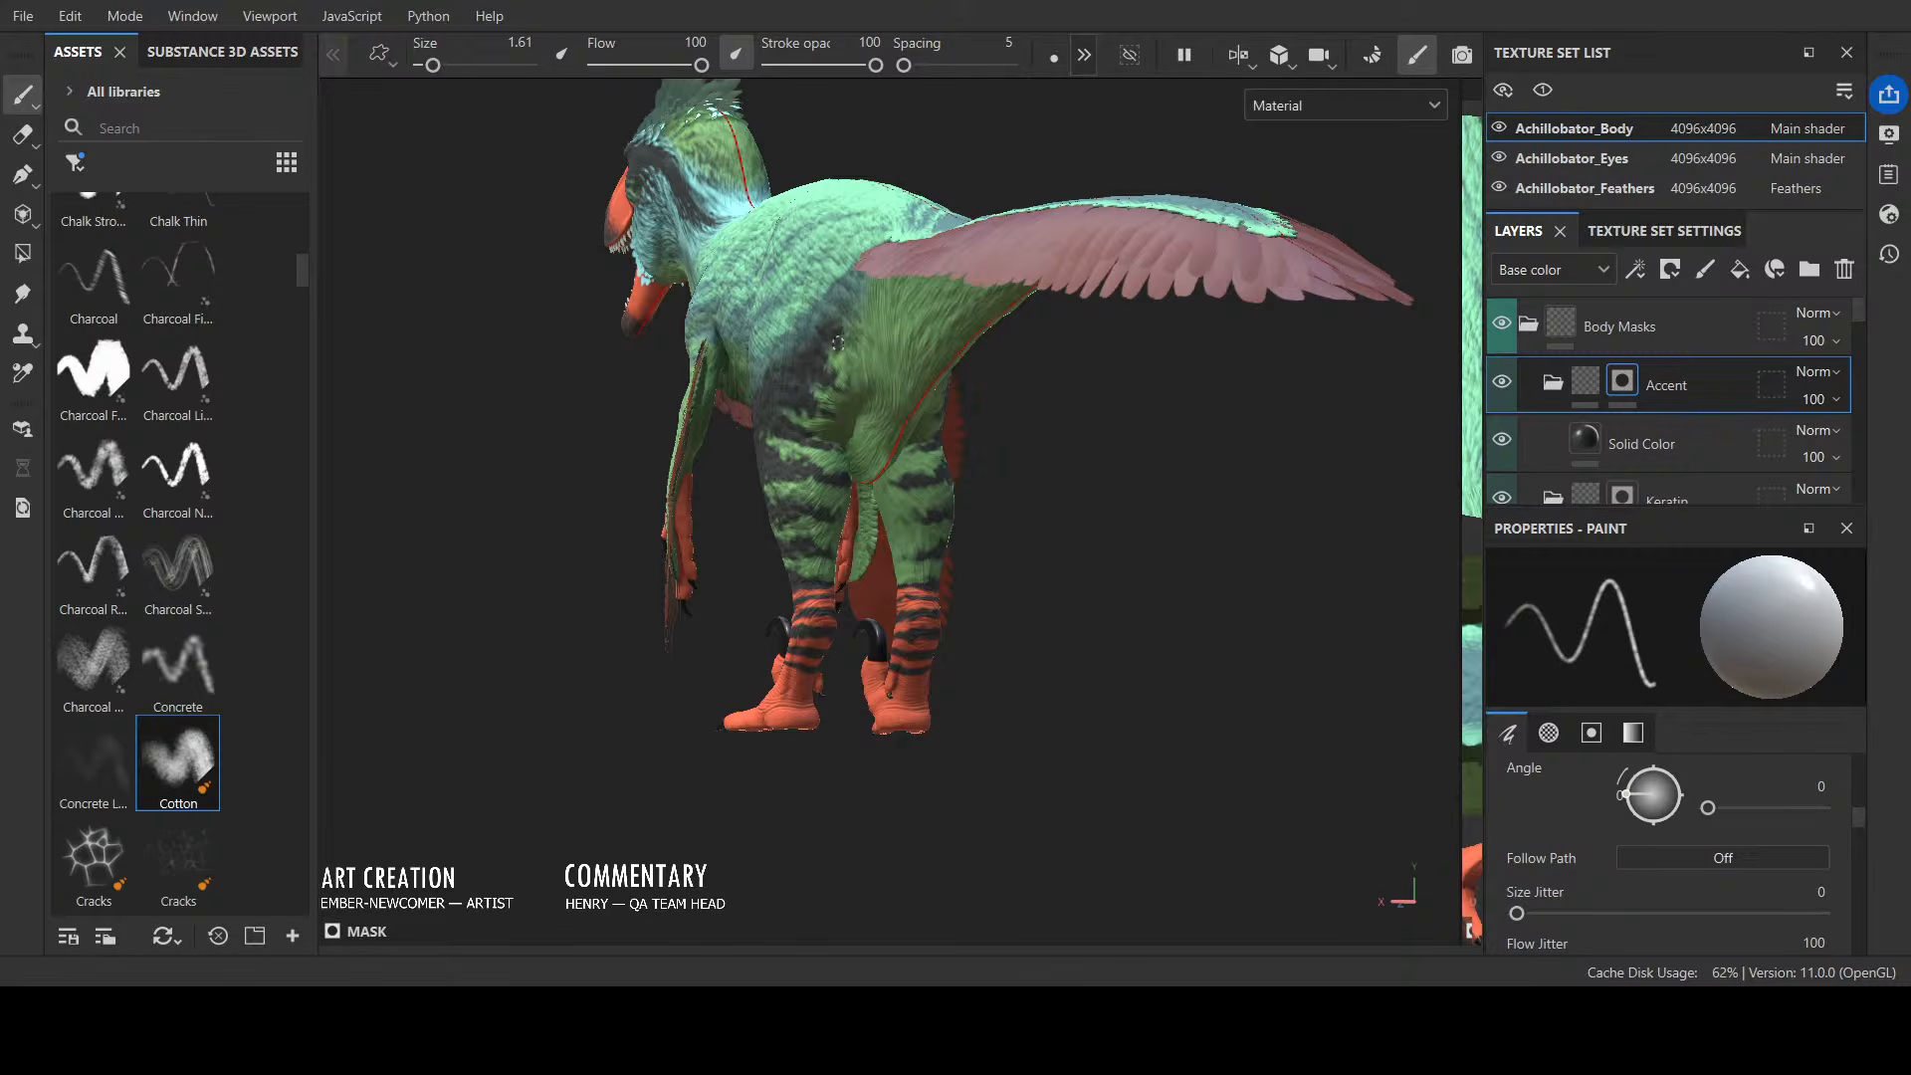
mouse_move(871, 344)
alt+mouse_down()
mouse_move(1015, 338)
mouse_move(838, 315)
mouse_move(871, 318)
mouse_move(873, 285)
alt+mouse_up()
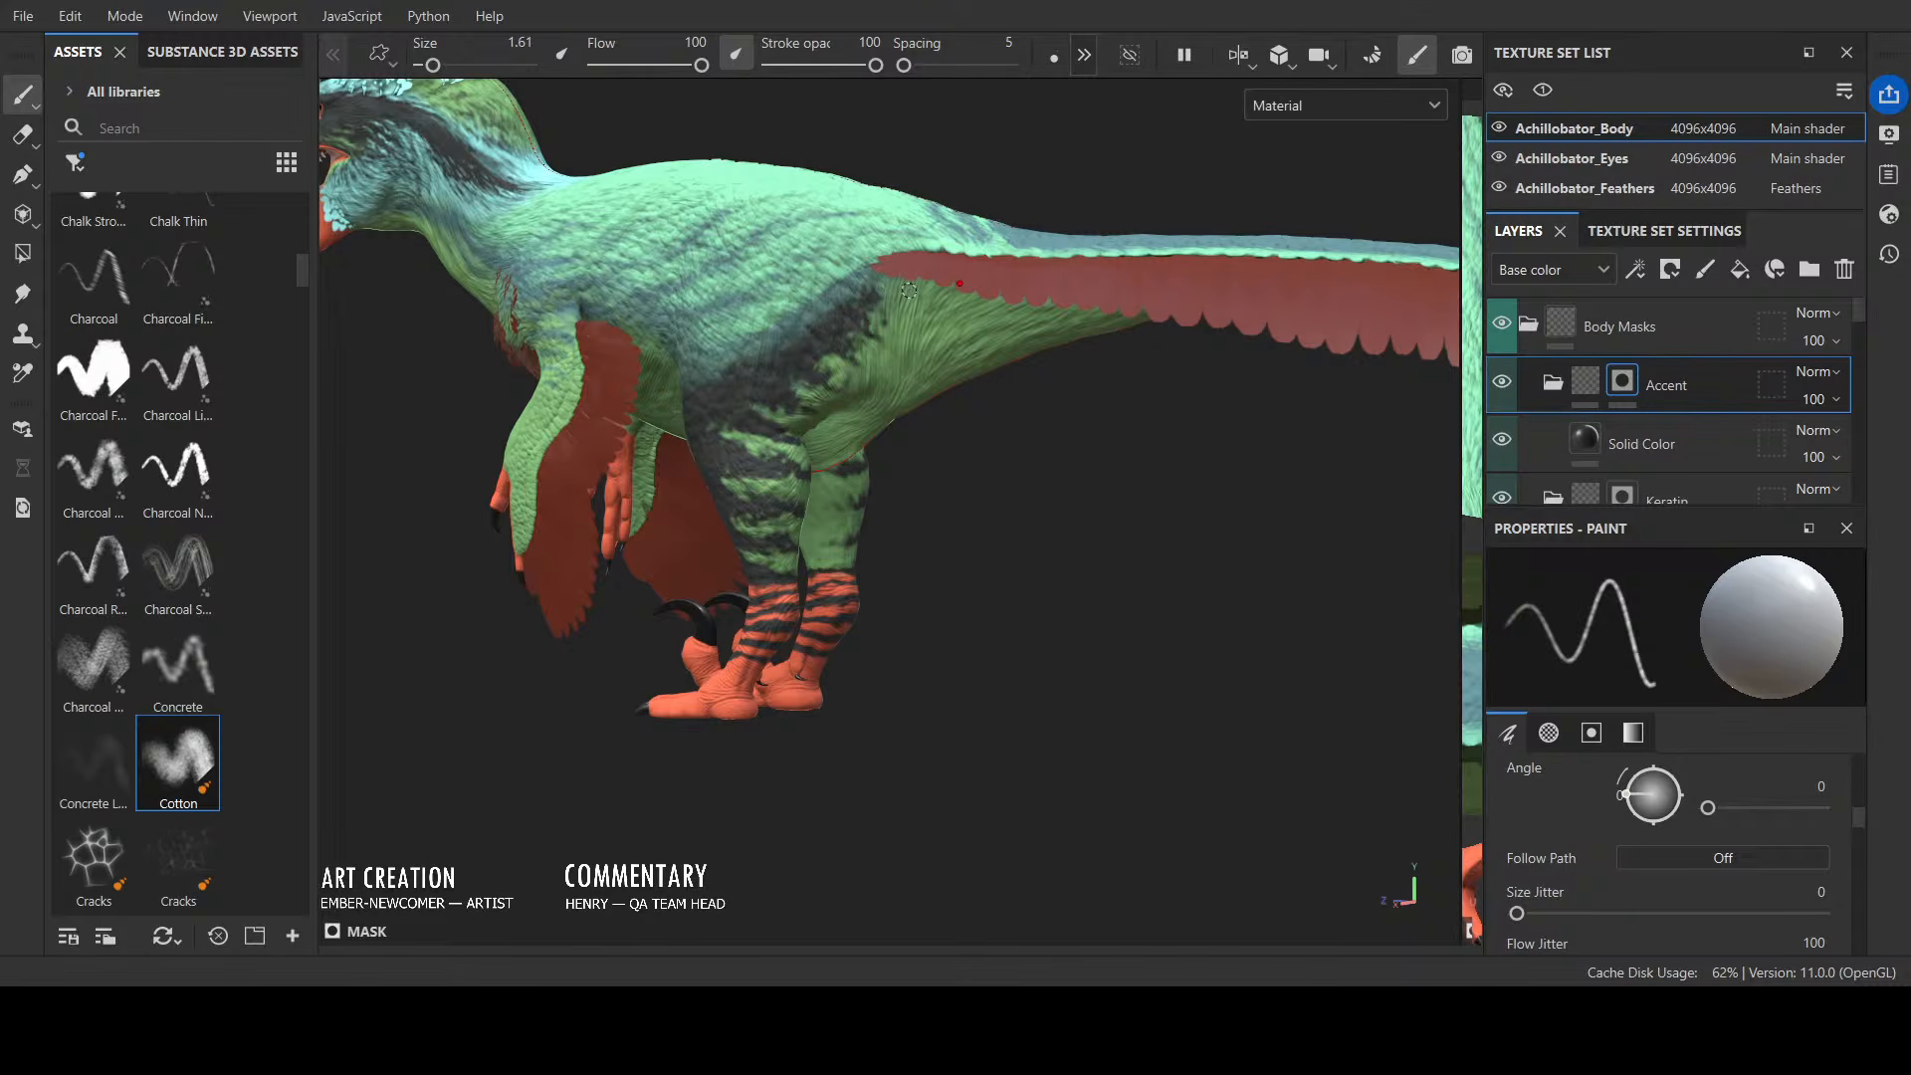
scroll(908, 290, down, 2)
alt+drag(830, 553, 933, 585)
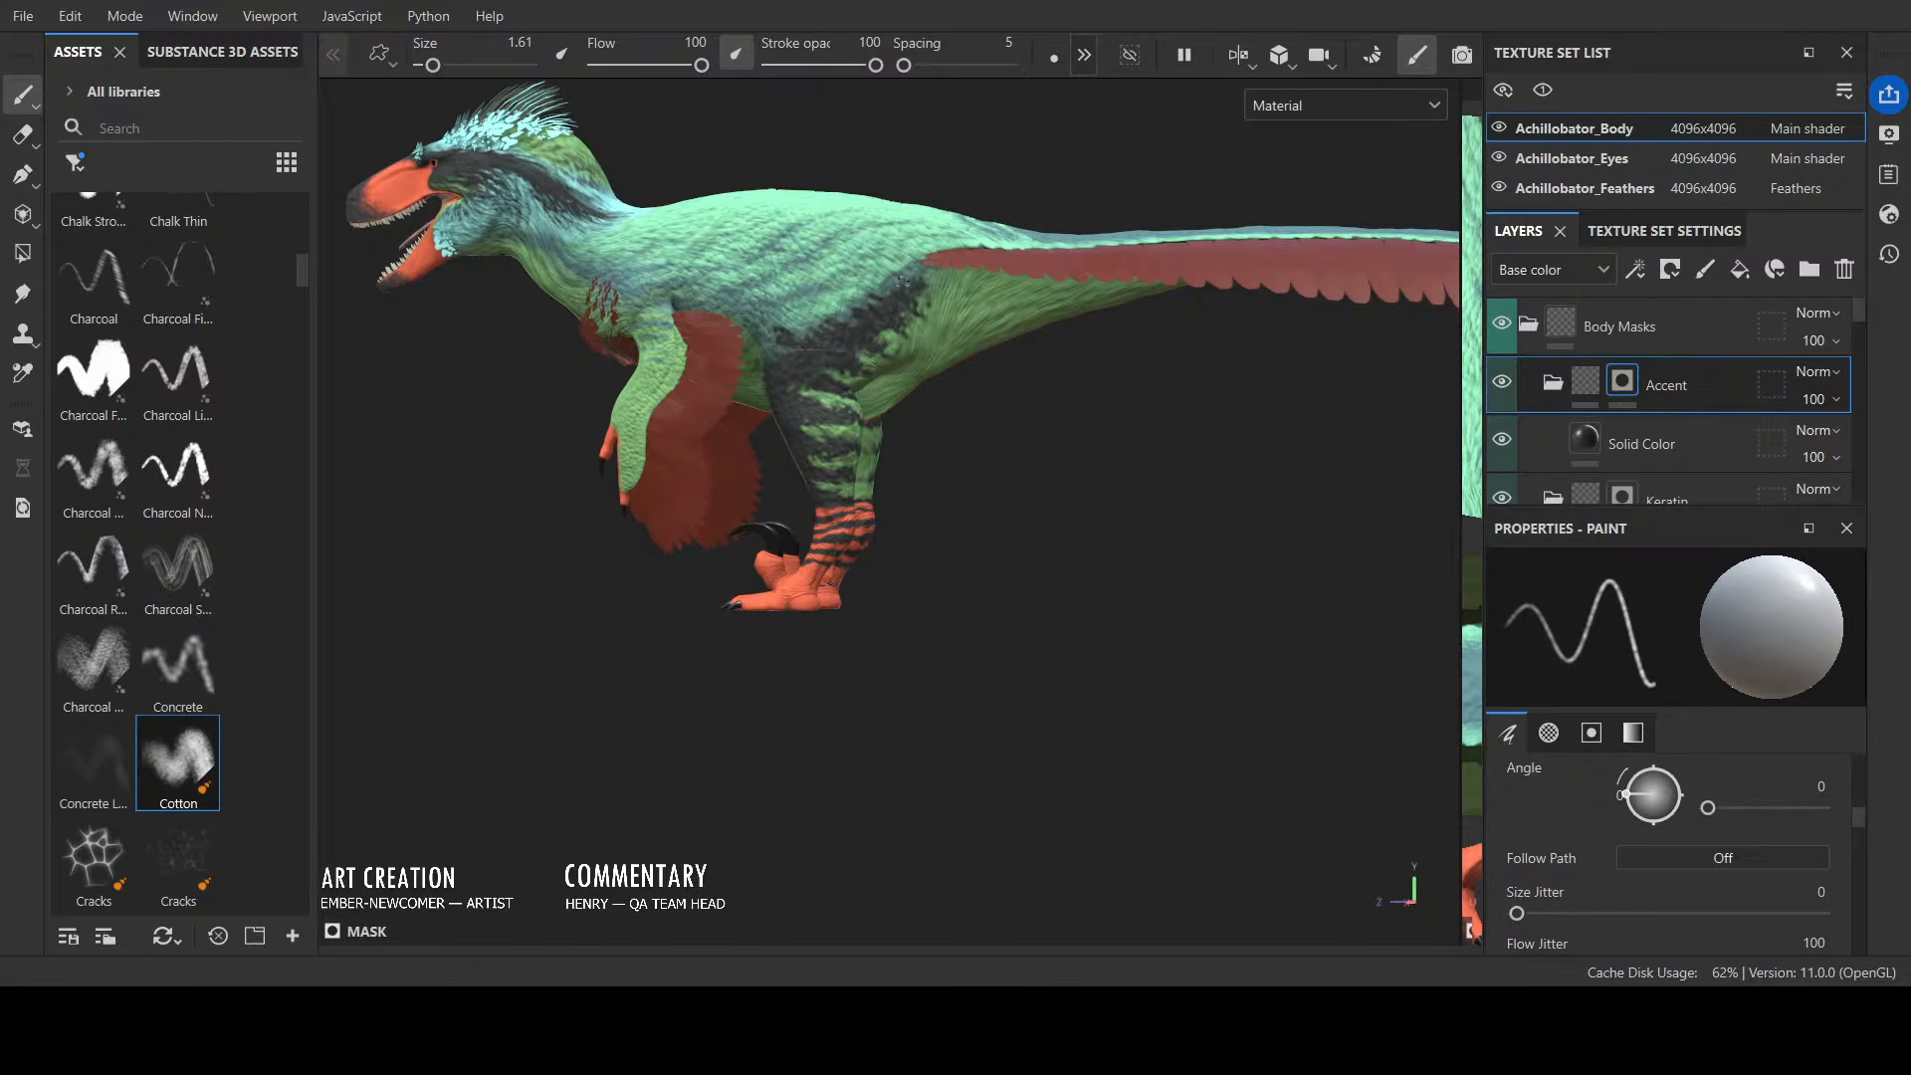
Step: Extend the dark Accent stripes from the hip up across the blue-green flank toward the tail base
alt+drag(1216, 438, 1244, 420)
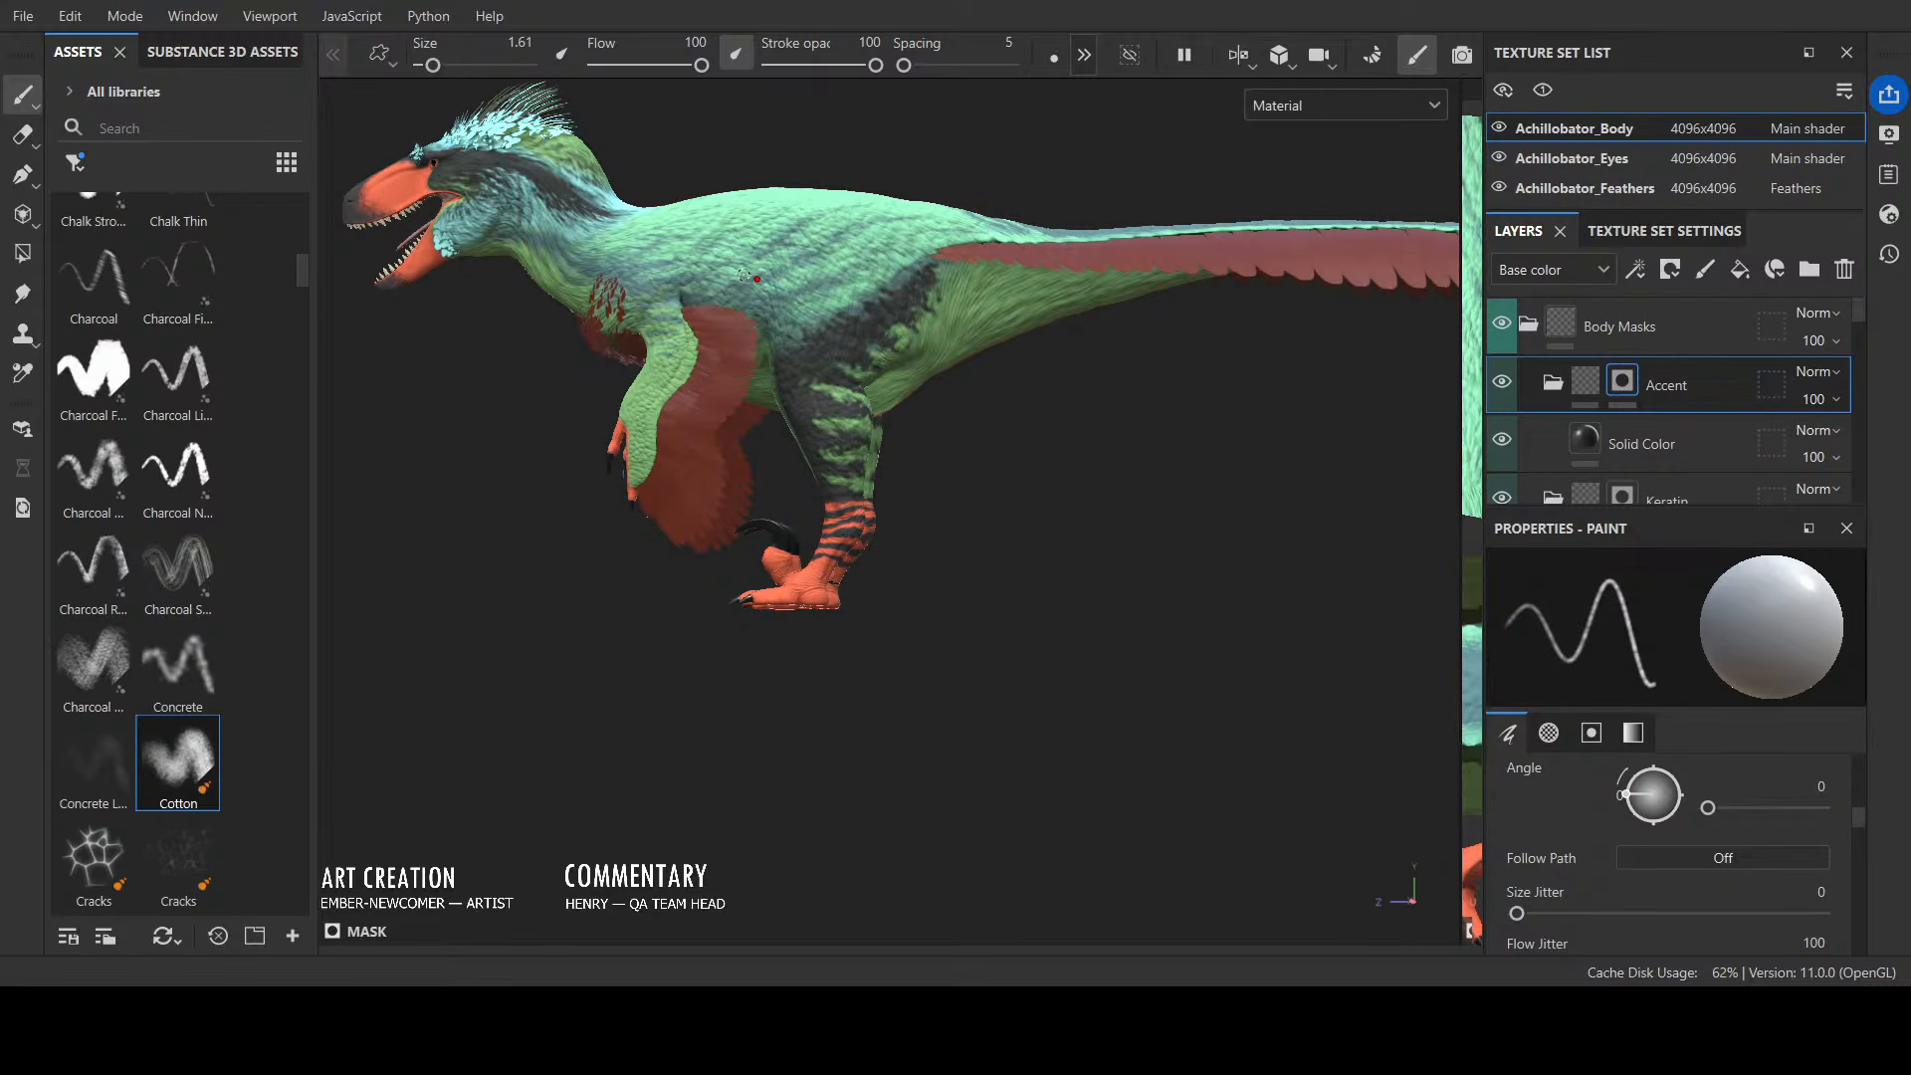
alt+drag(813, 524, 1001, 571)
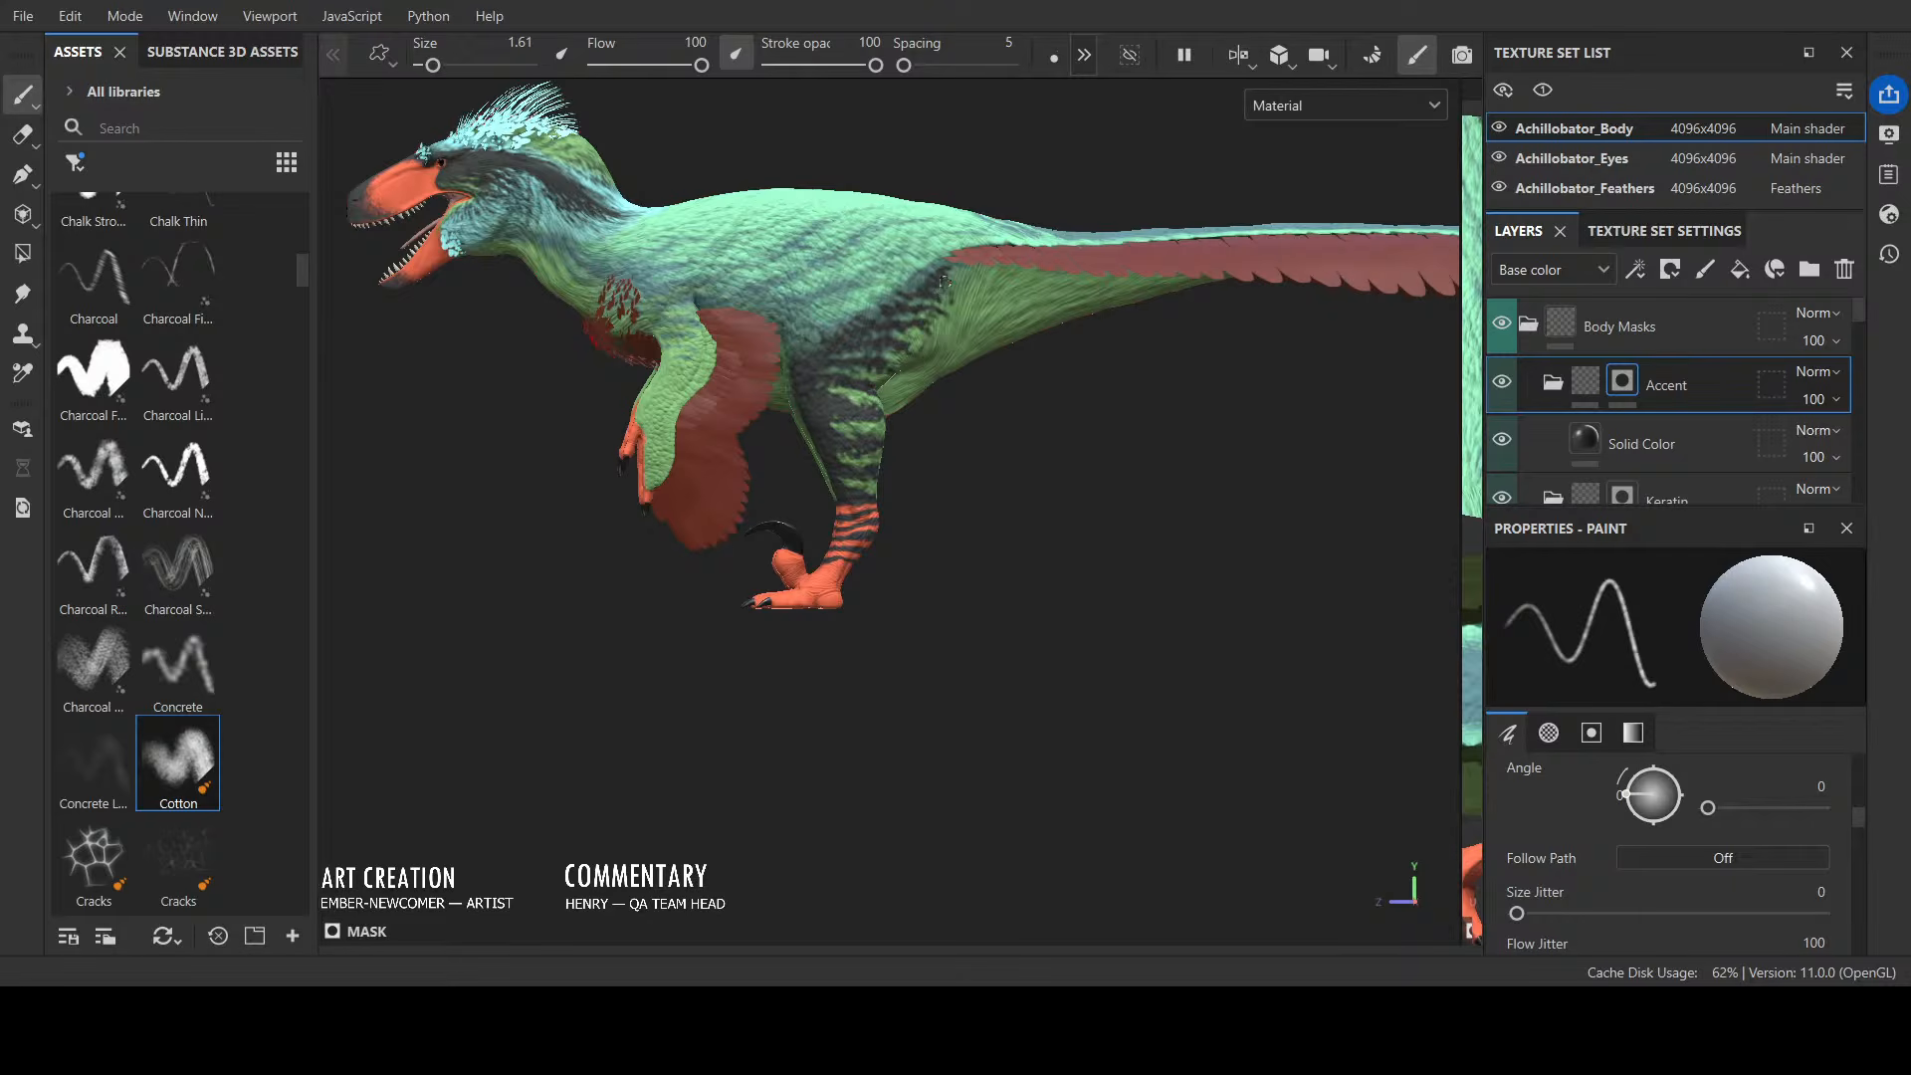
alt+drag(1043, 241, 926, 257)
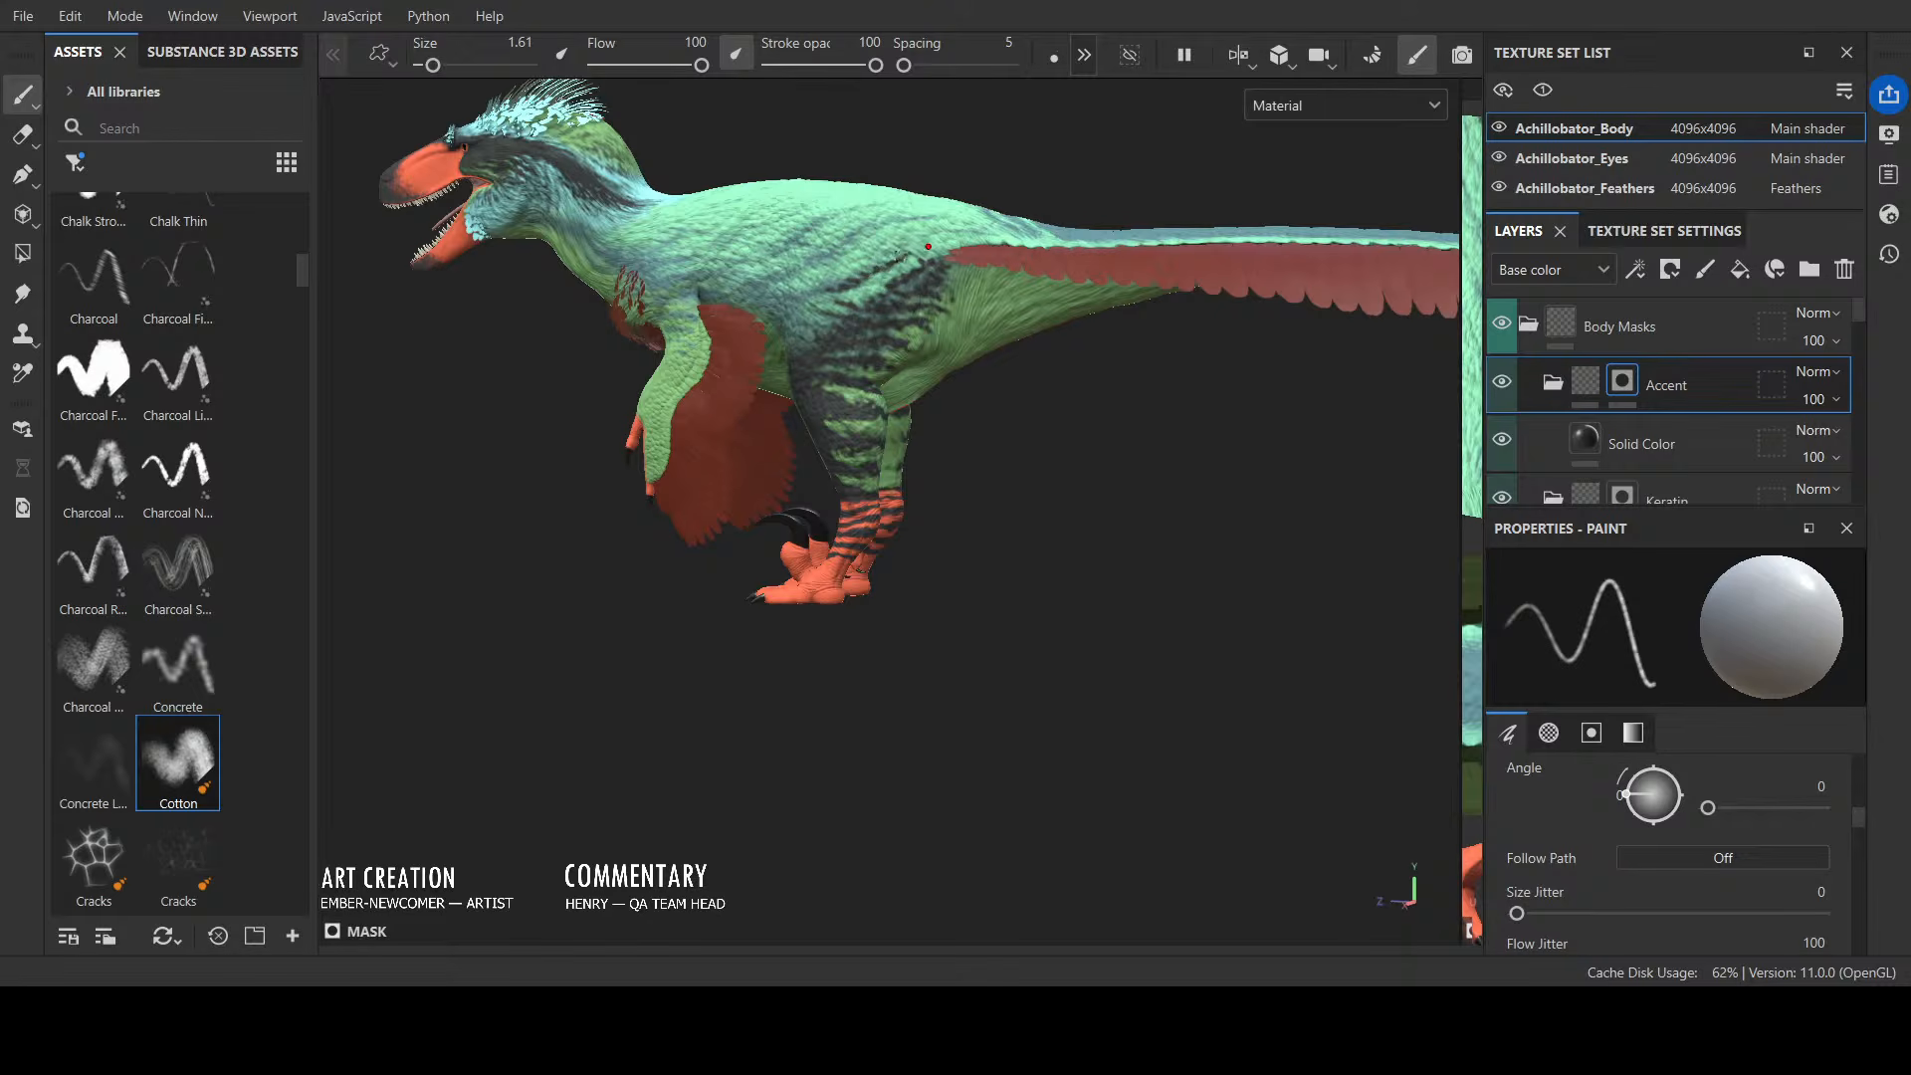
Step: Display only the Base color channel and paint more dark streaks across the flank and the back of the thigh
click(1346, 100)
click(1340, 195)
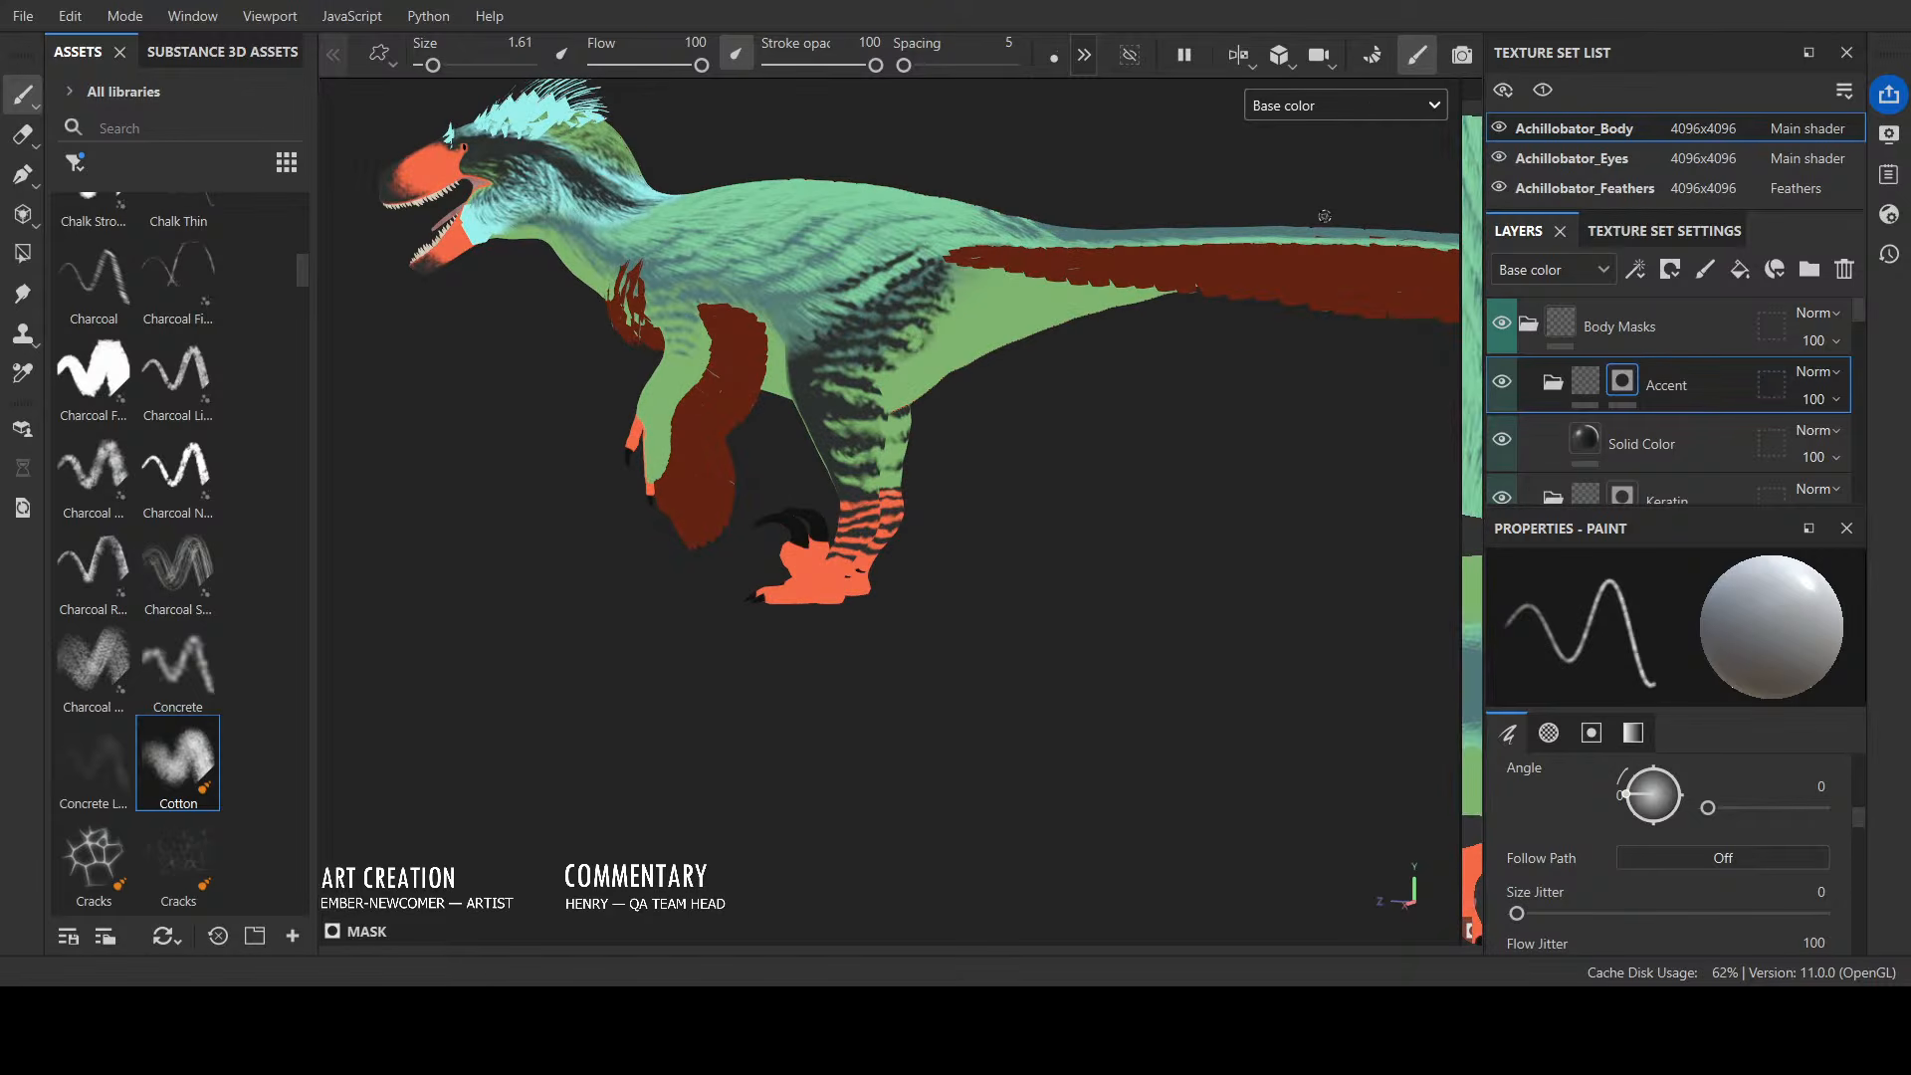
scroll(1324, 216, up, 3)
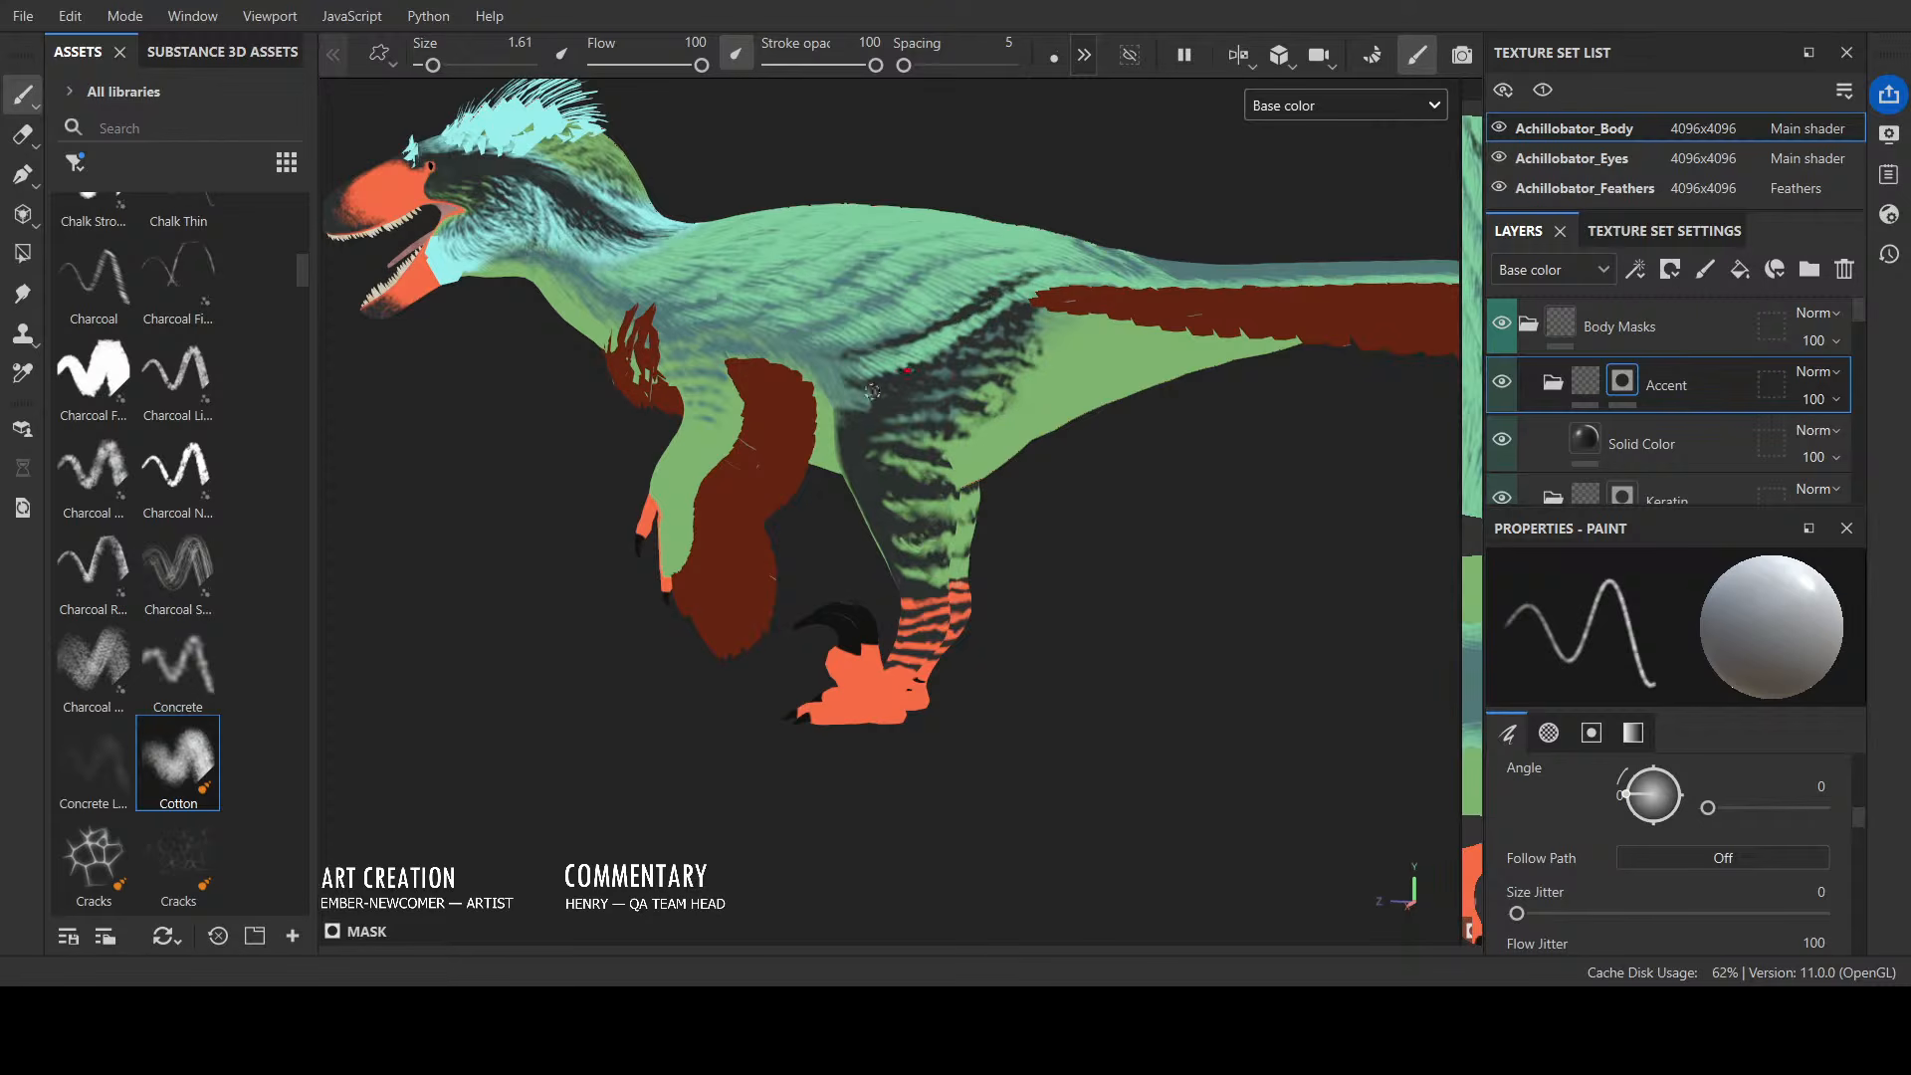
alt+drag(1008, 570, 864, 726)
scroll(867, 725, up, 1)
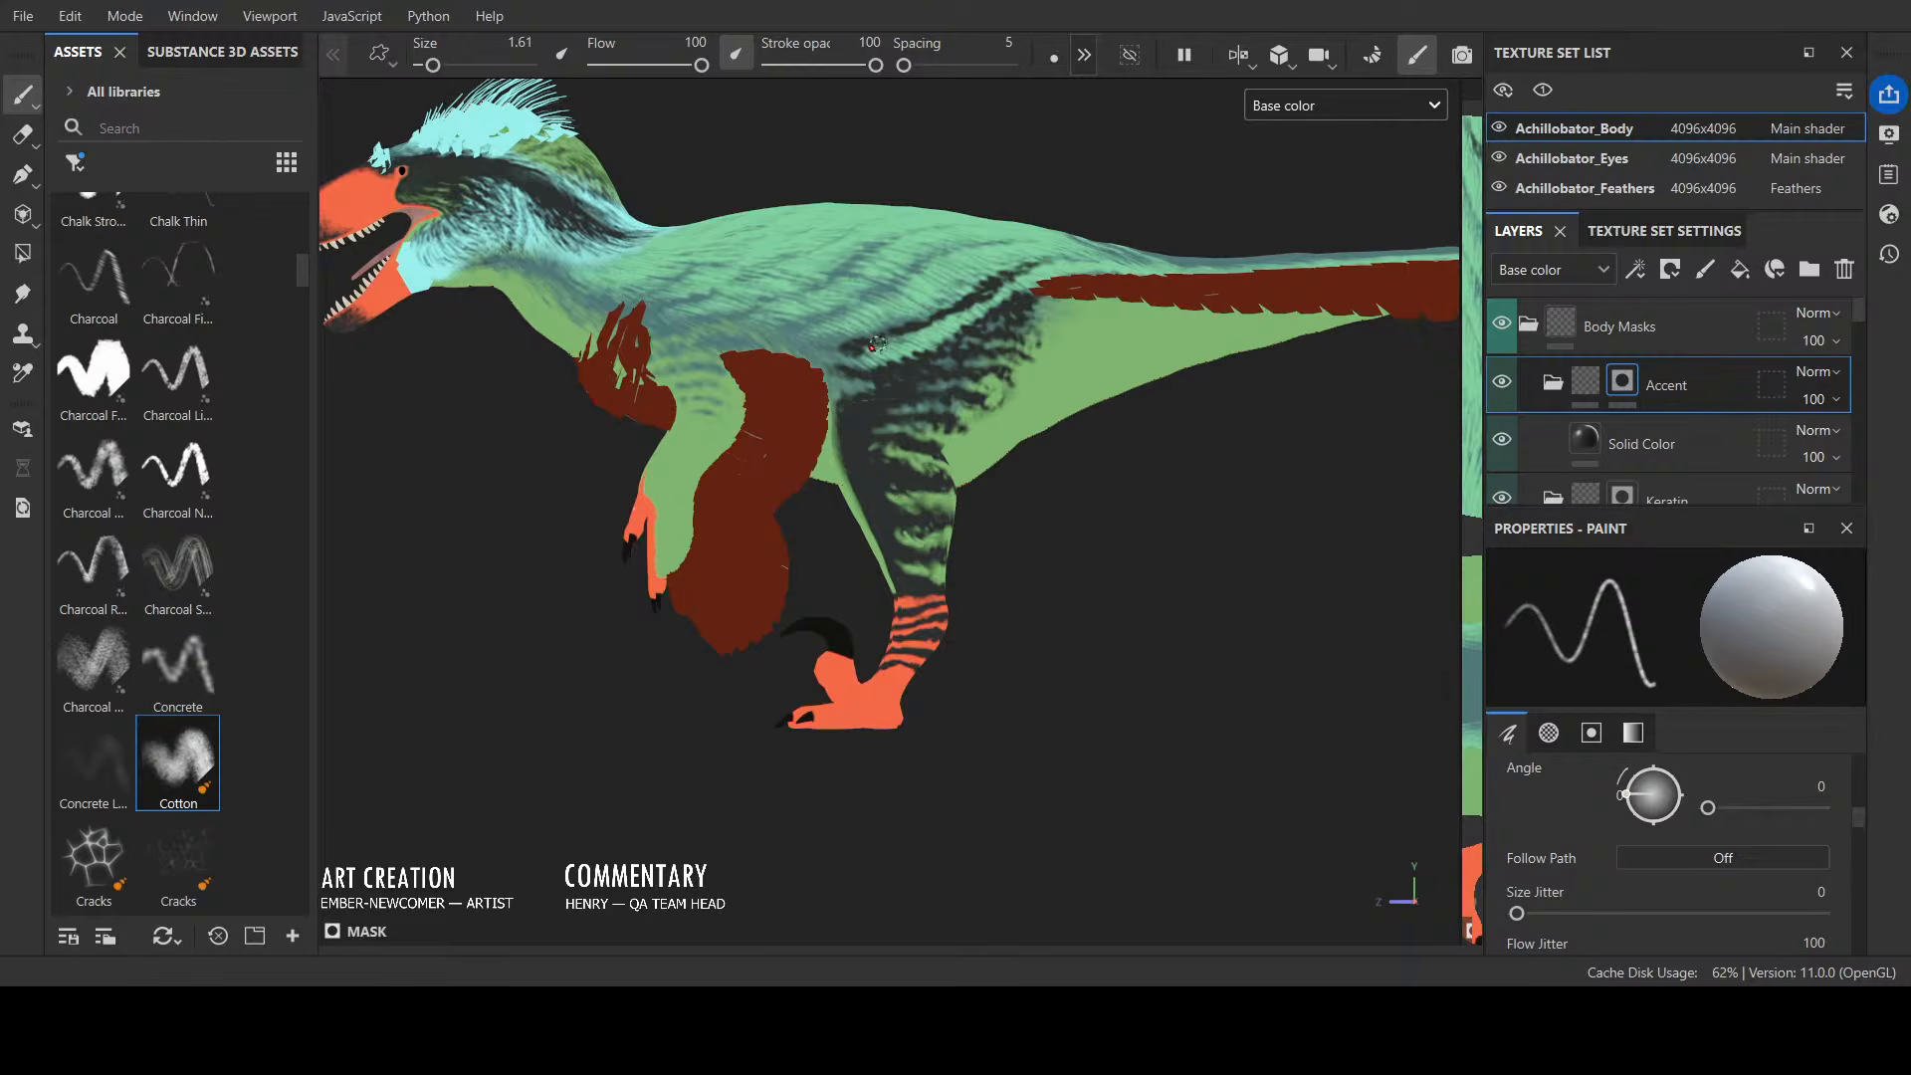
mouse_move(910, 319)
alt+mouse_down()
mouse_move(1075, 567)
mouse_move(856, 578)
alt+mouse_up()
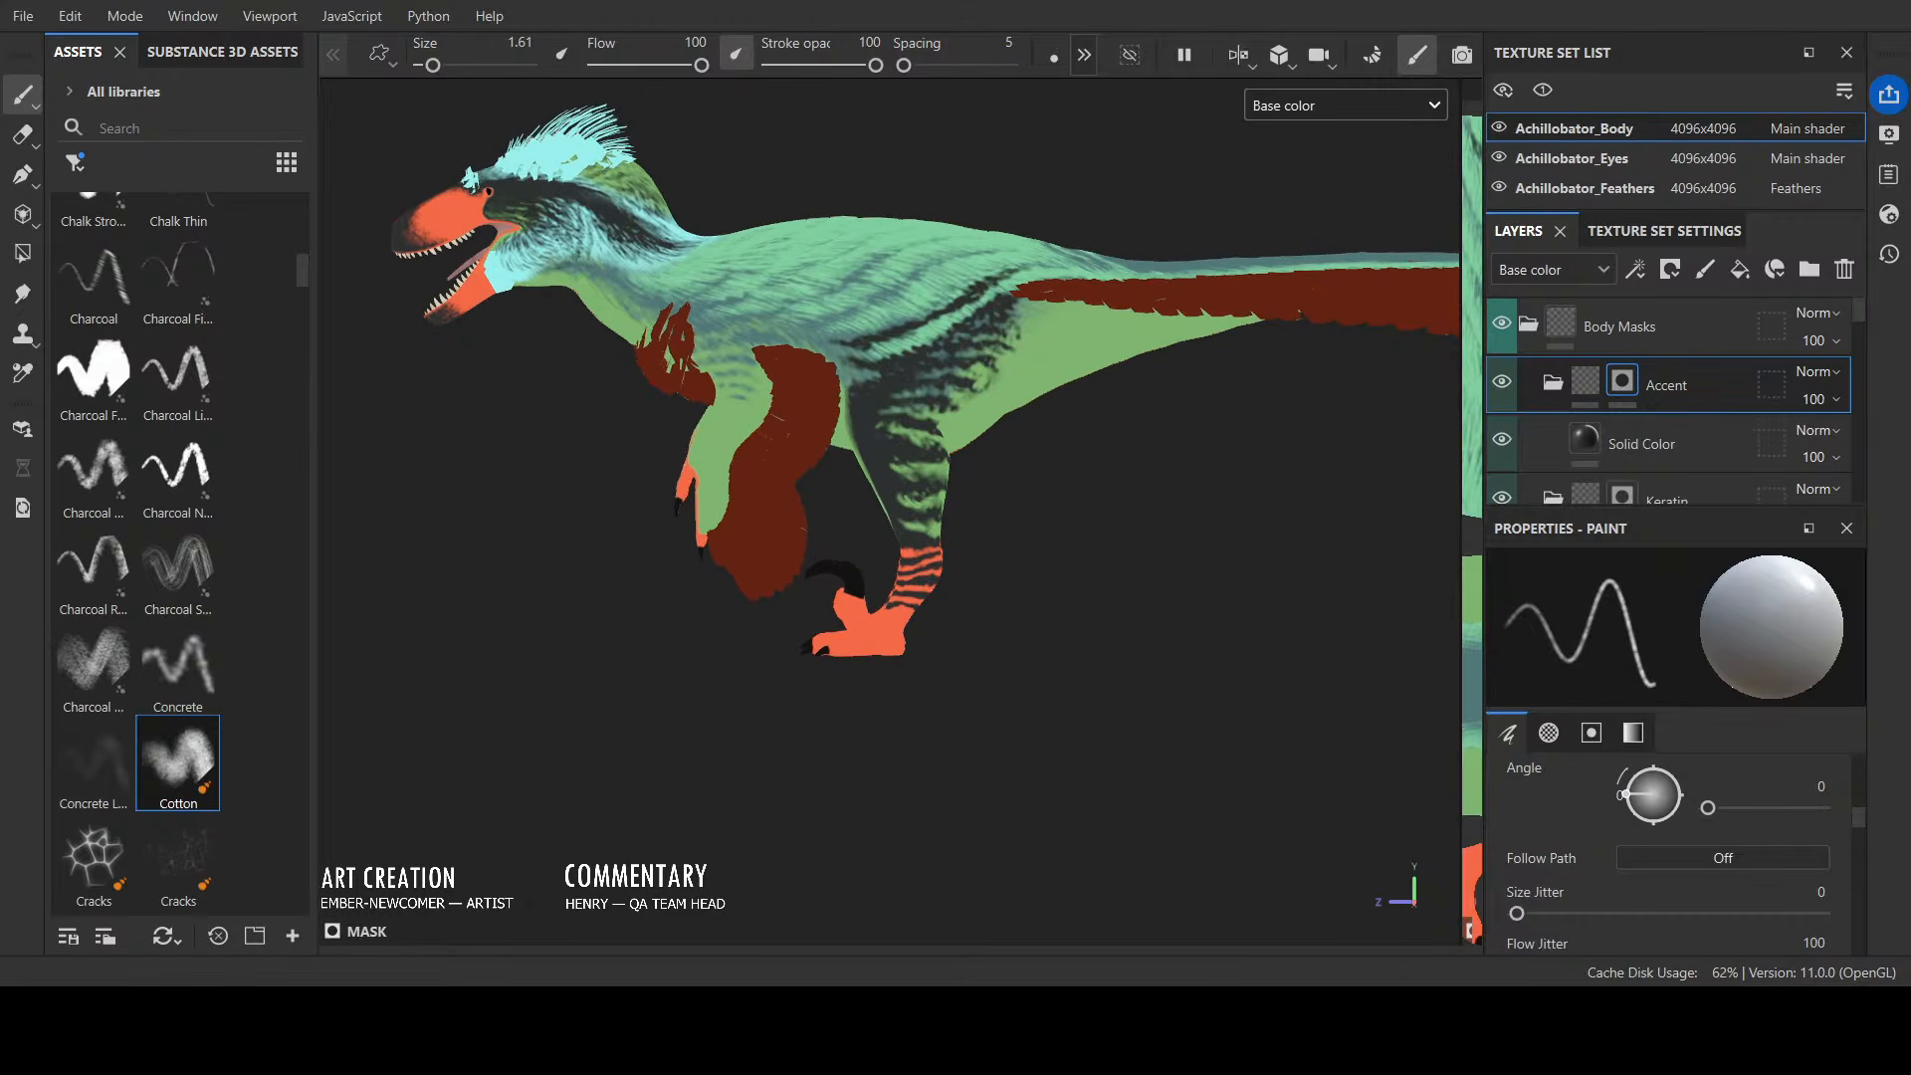
mouse_move(1072, 593)
alt+mouse_down()
mouse_move(866, 648)
mouse_move(703, 580)
alt+mouse_up()
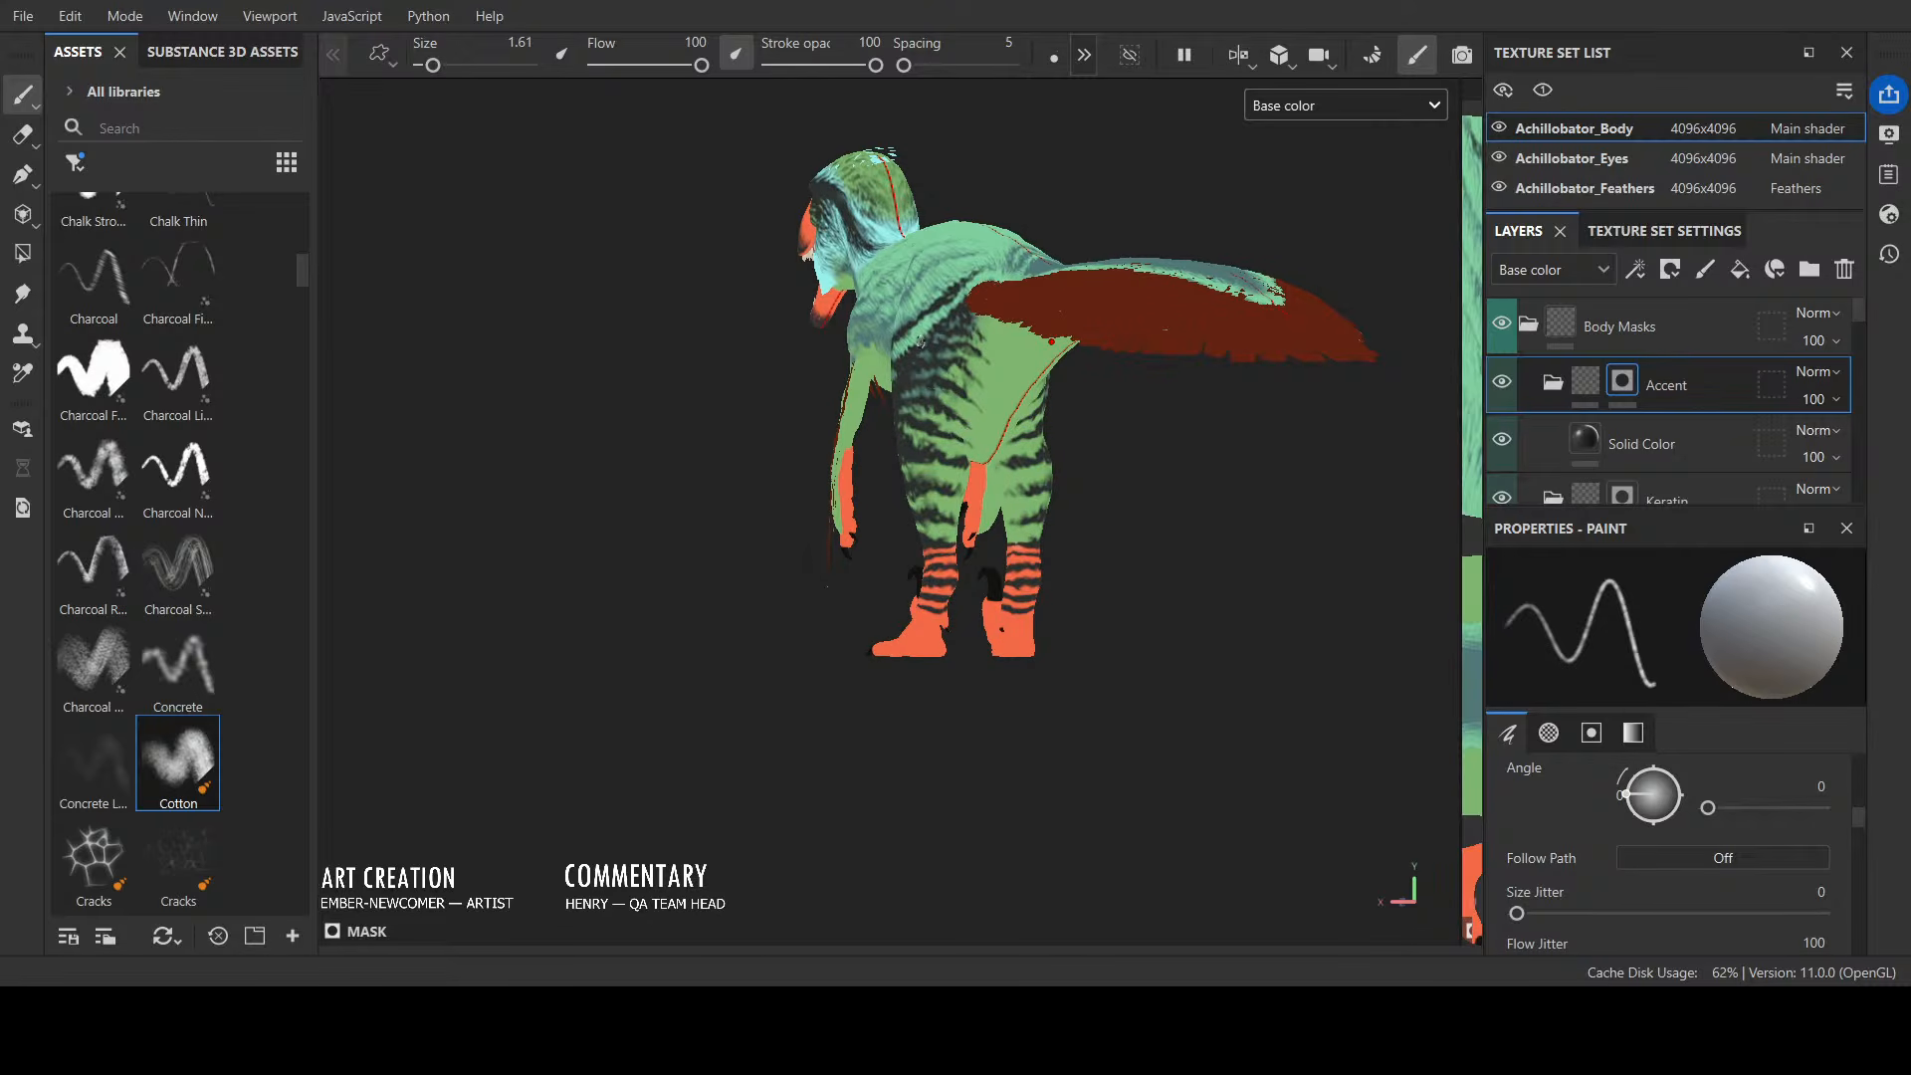
alt+drag(908, 719, 1228, 776)
Step: Look through the Body Masks layer stack, from the Accent folder down to the Underbelly folder
scroll(1704, 426, down, 3)
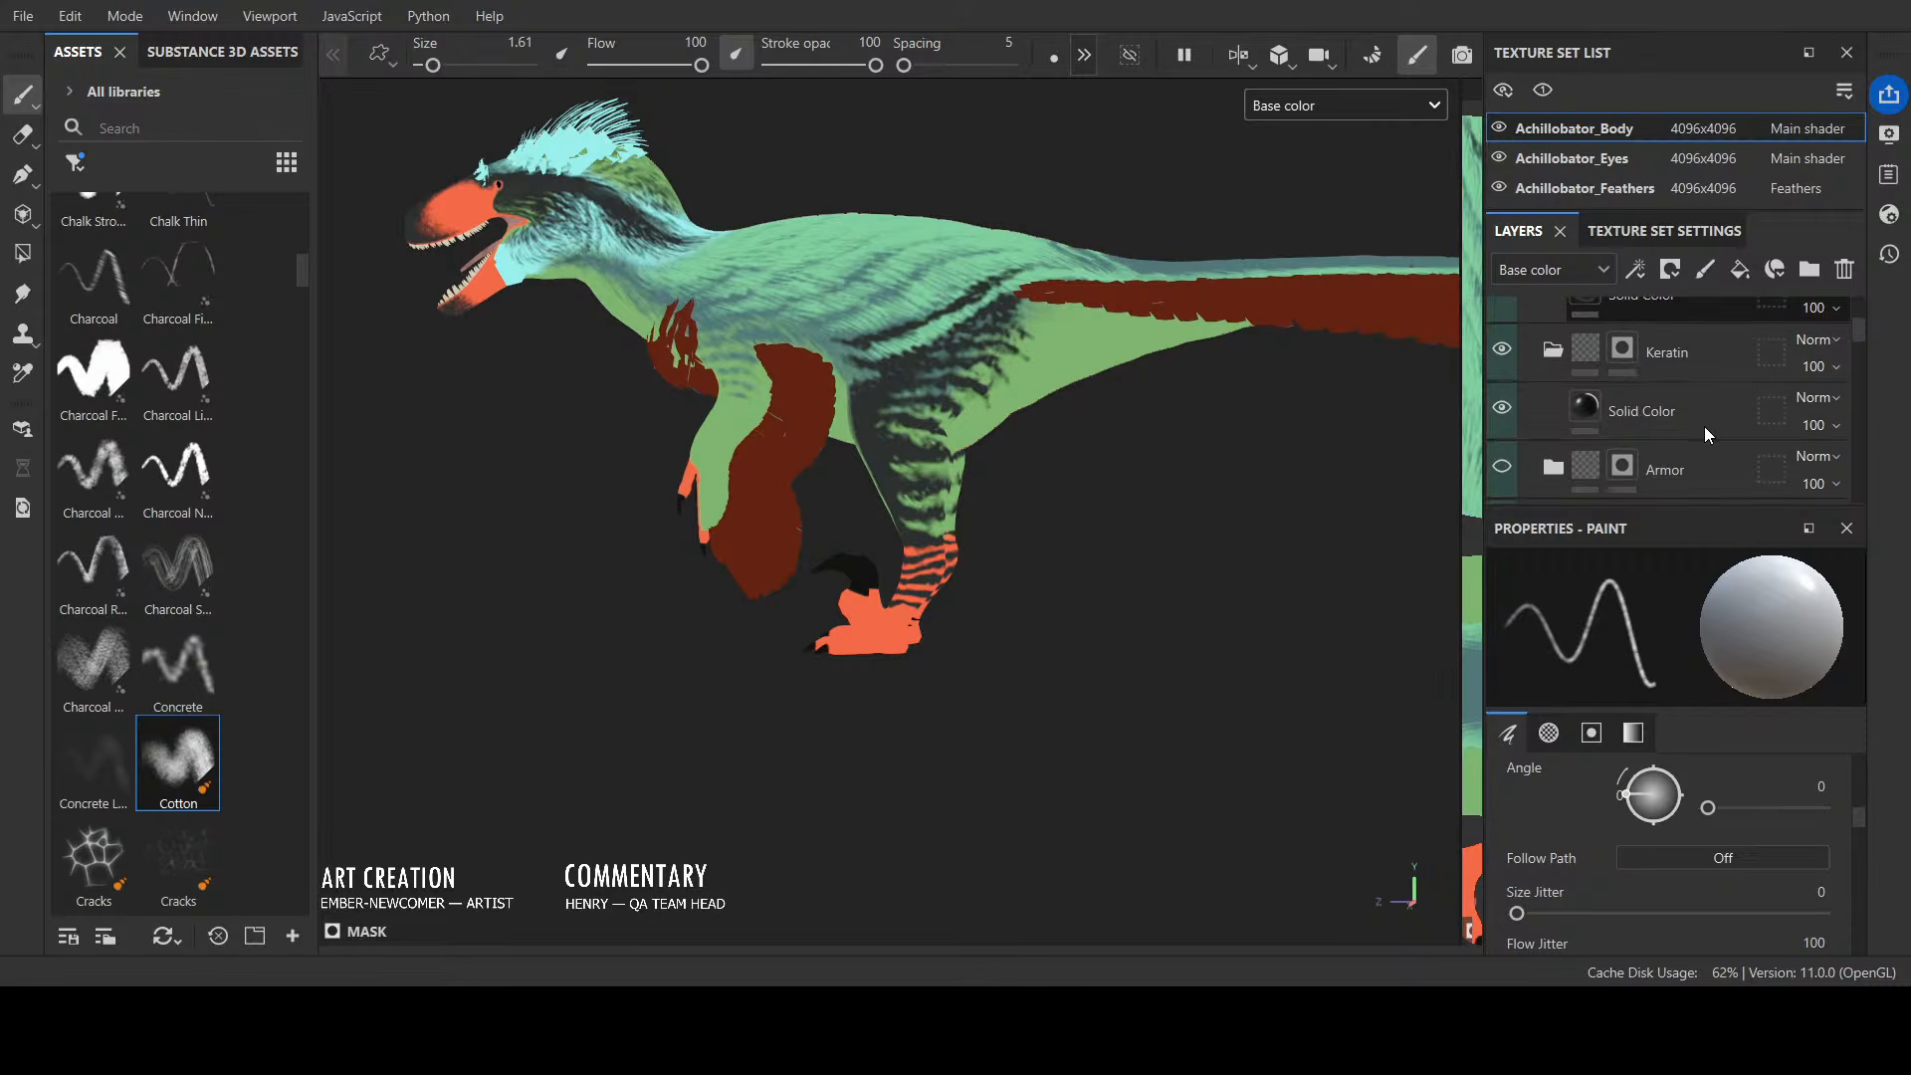
scroll(1704, 426, down, 3)
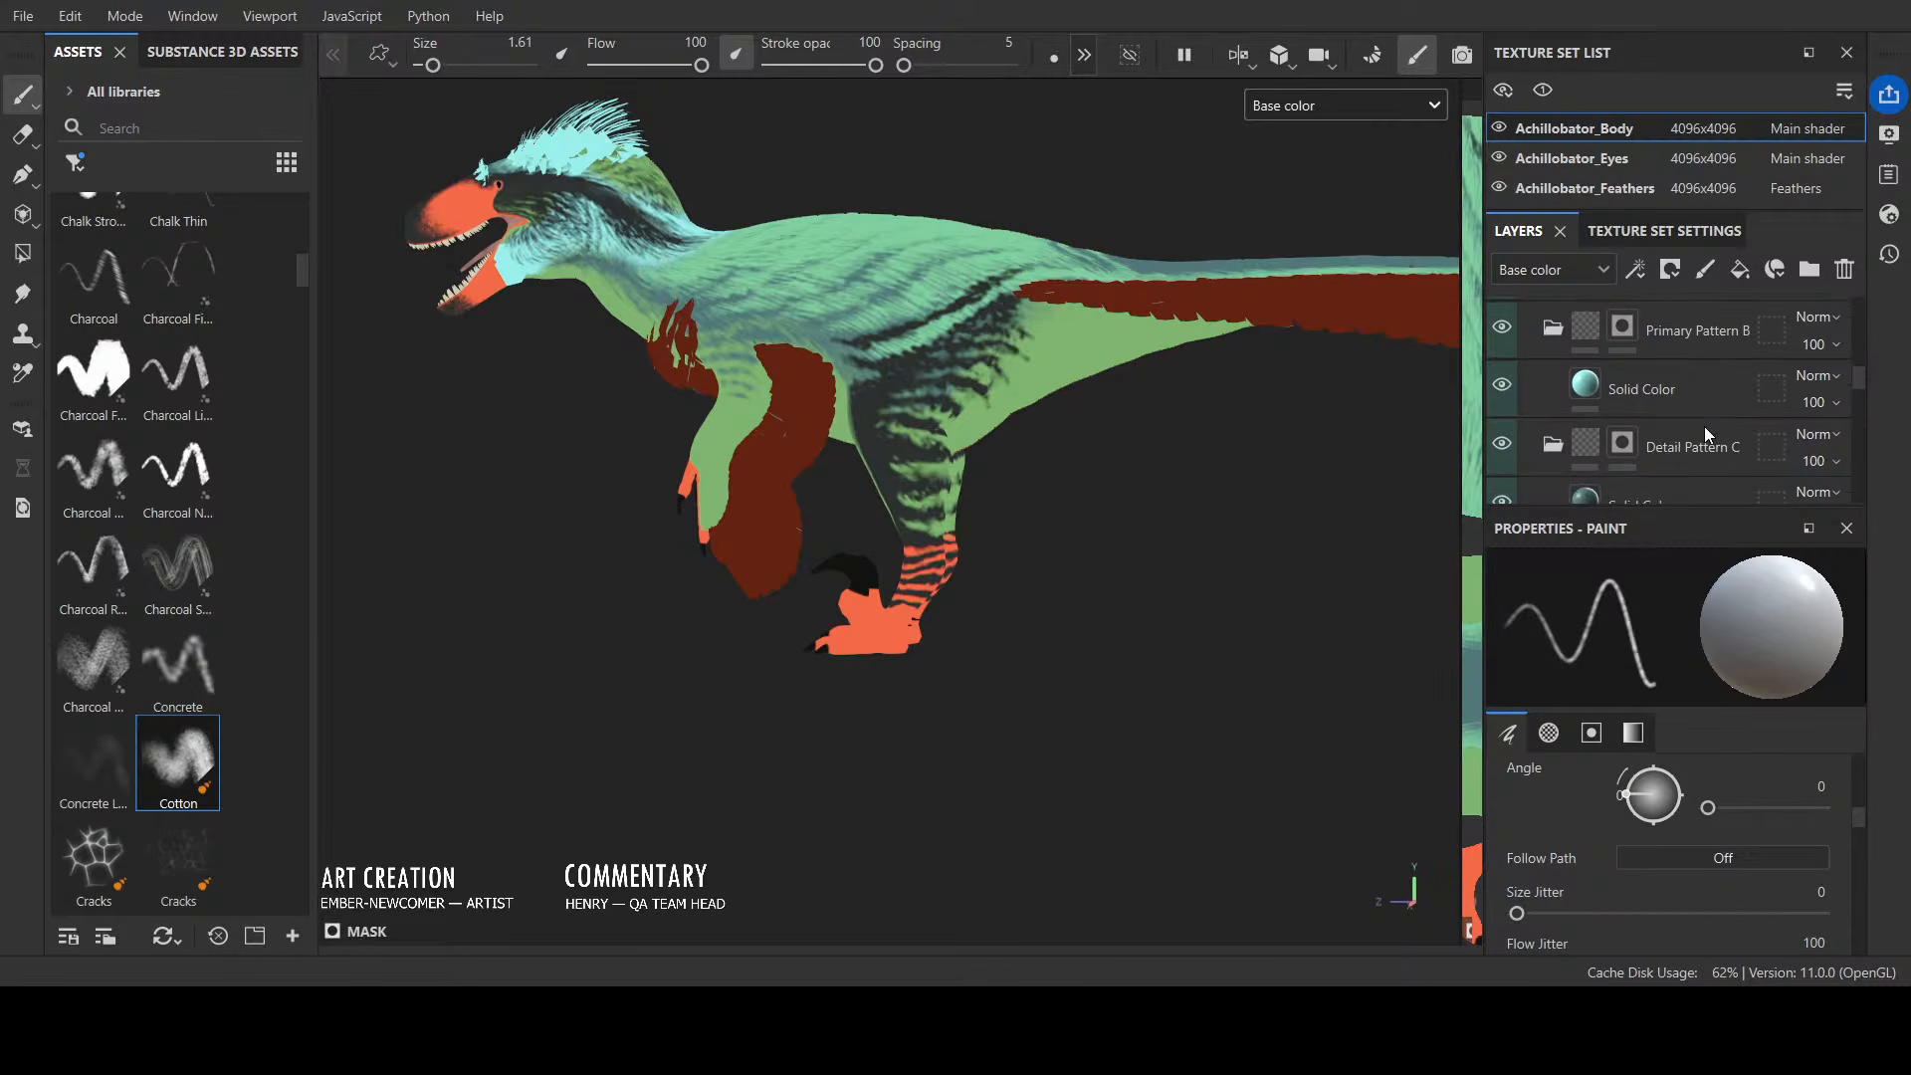
scroll(1507, 416, up, 3)
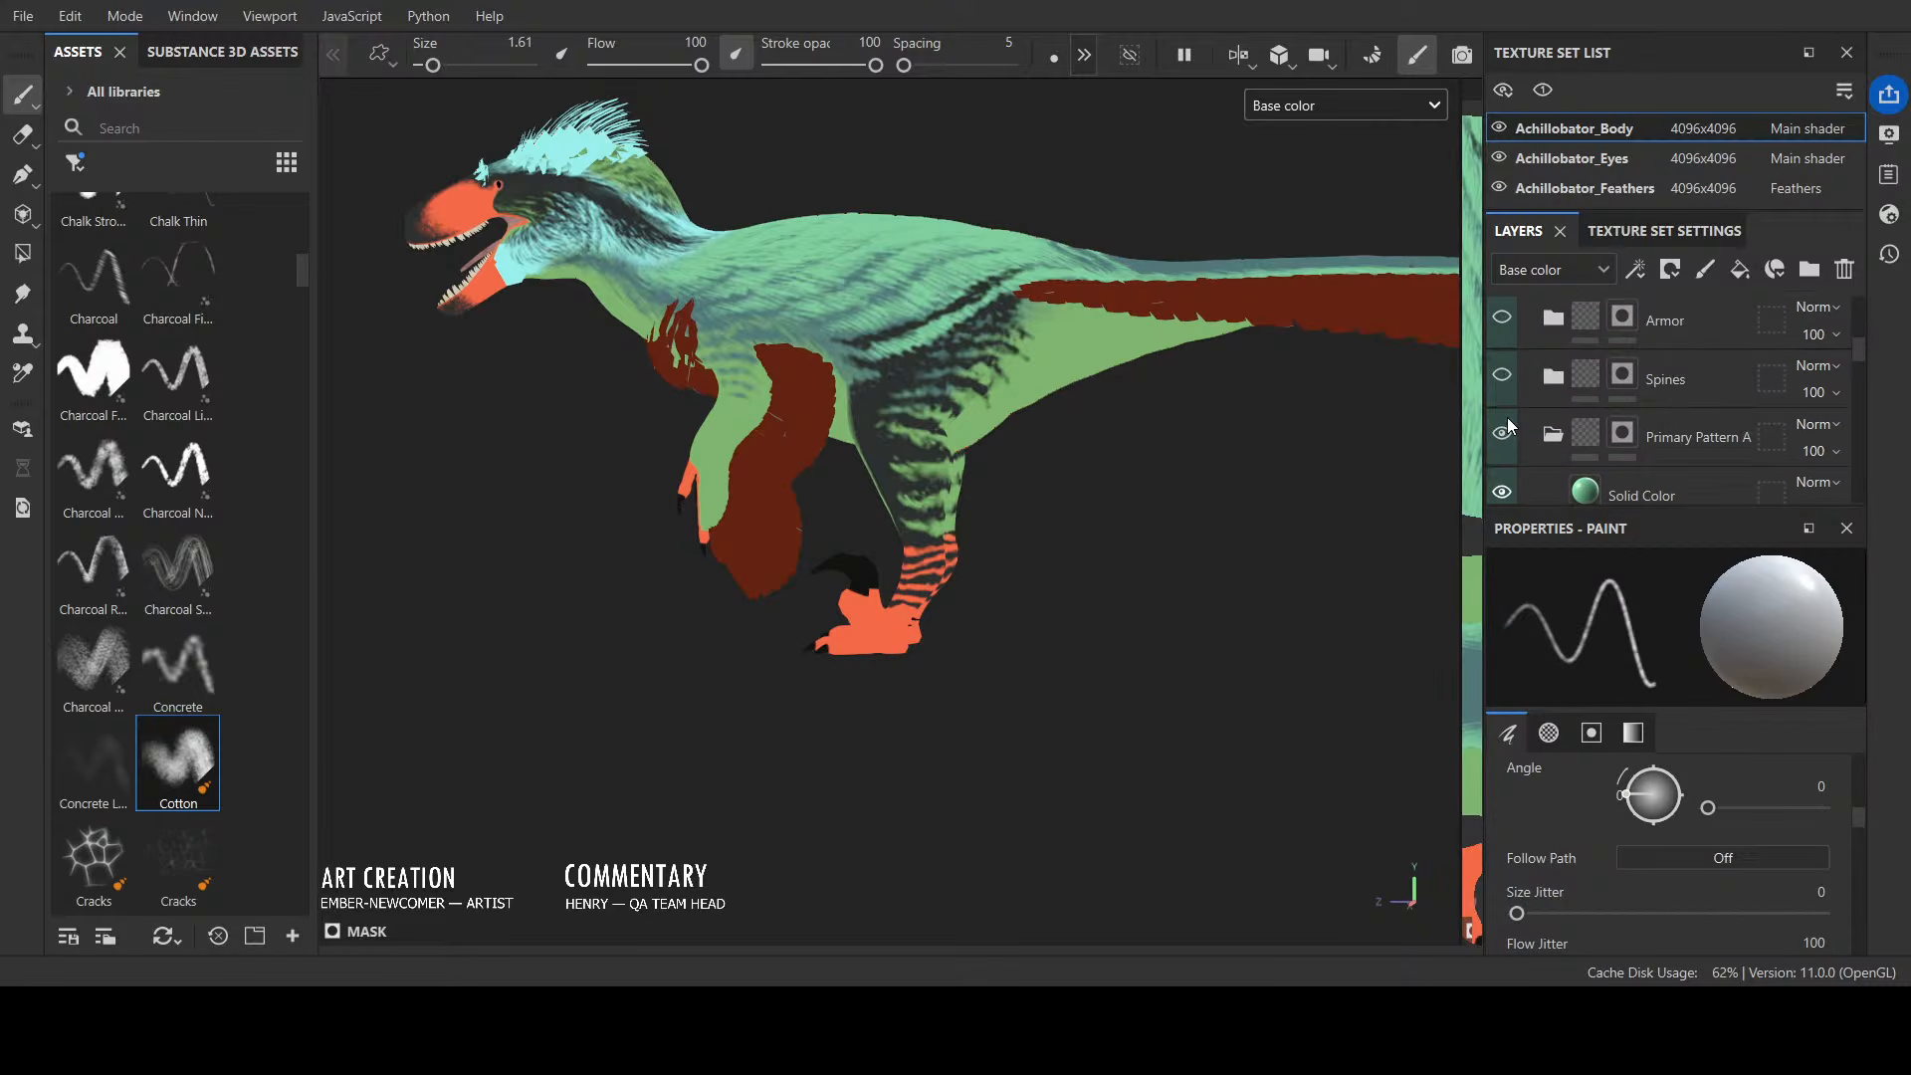
scroll(1507, 416, down, 4)
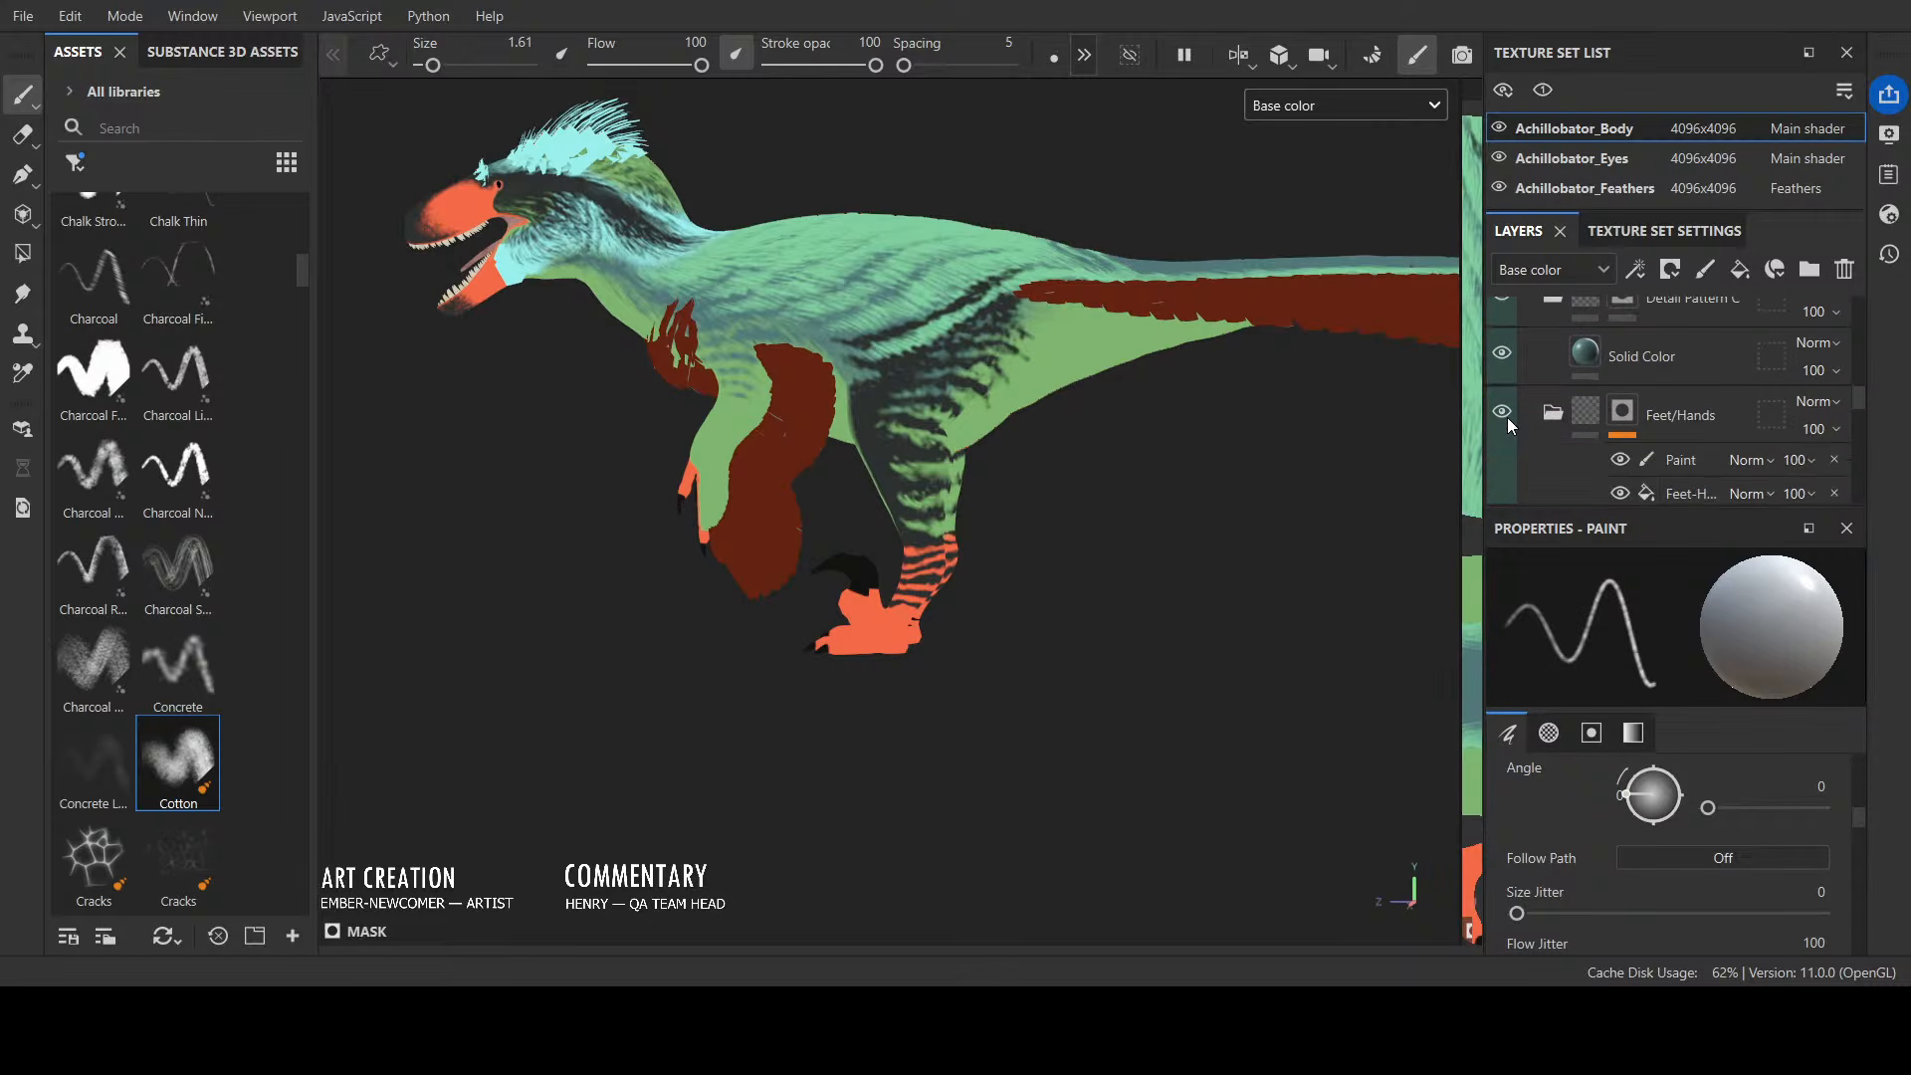
scroll(1507, 422, down, 3)
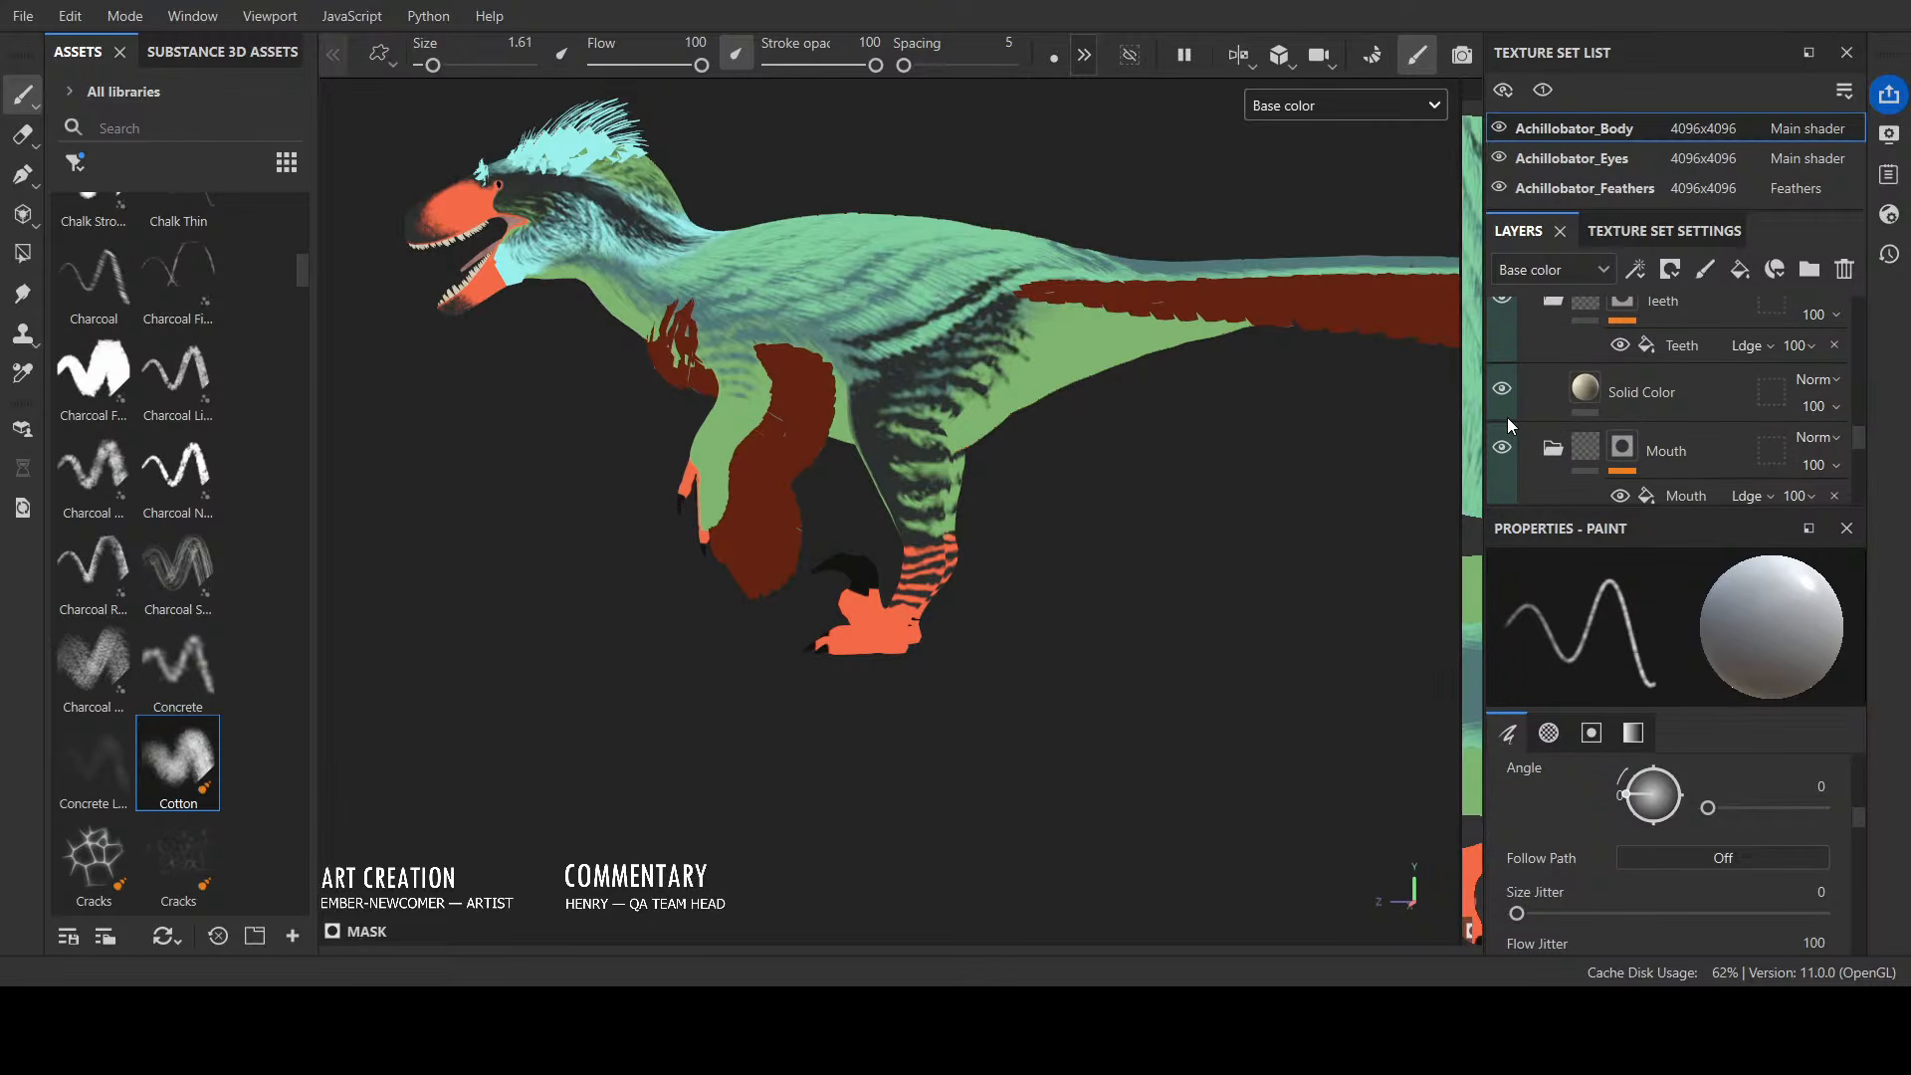
scroll(1507, 416, down, 3)
scroll(1506, 416, up, 3)
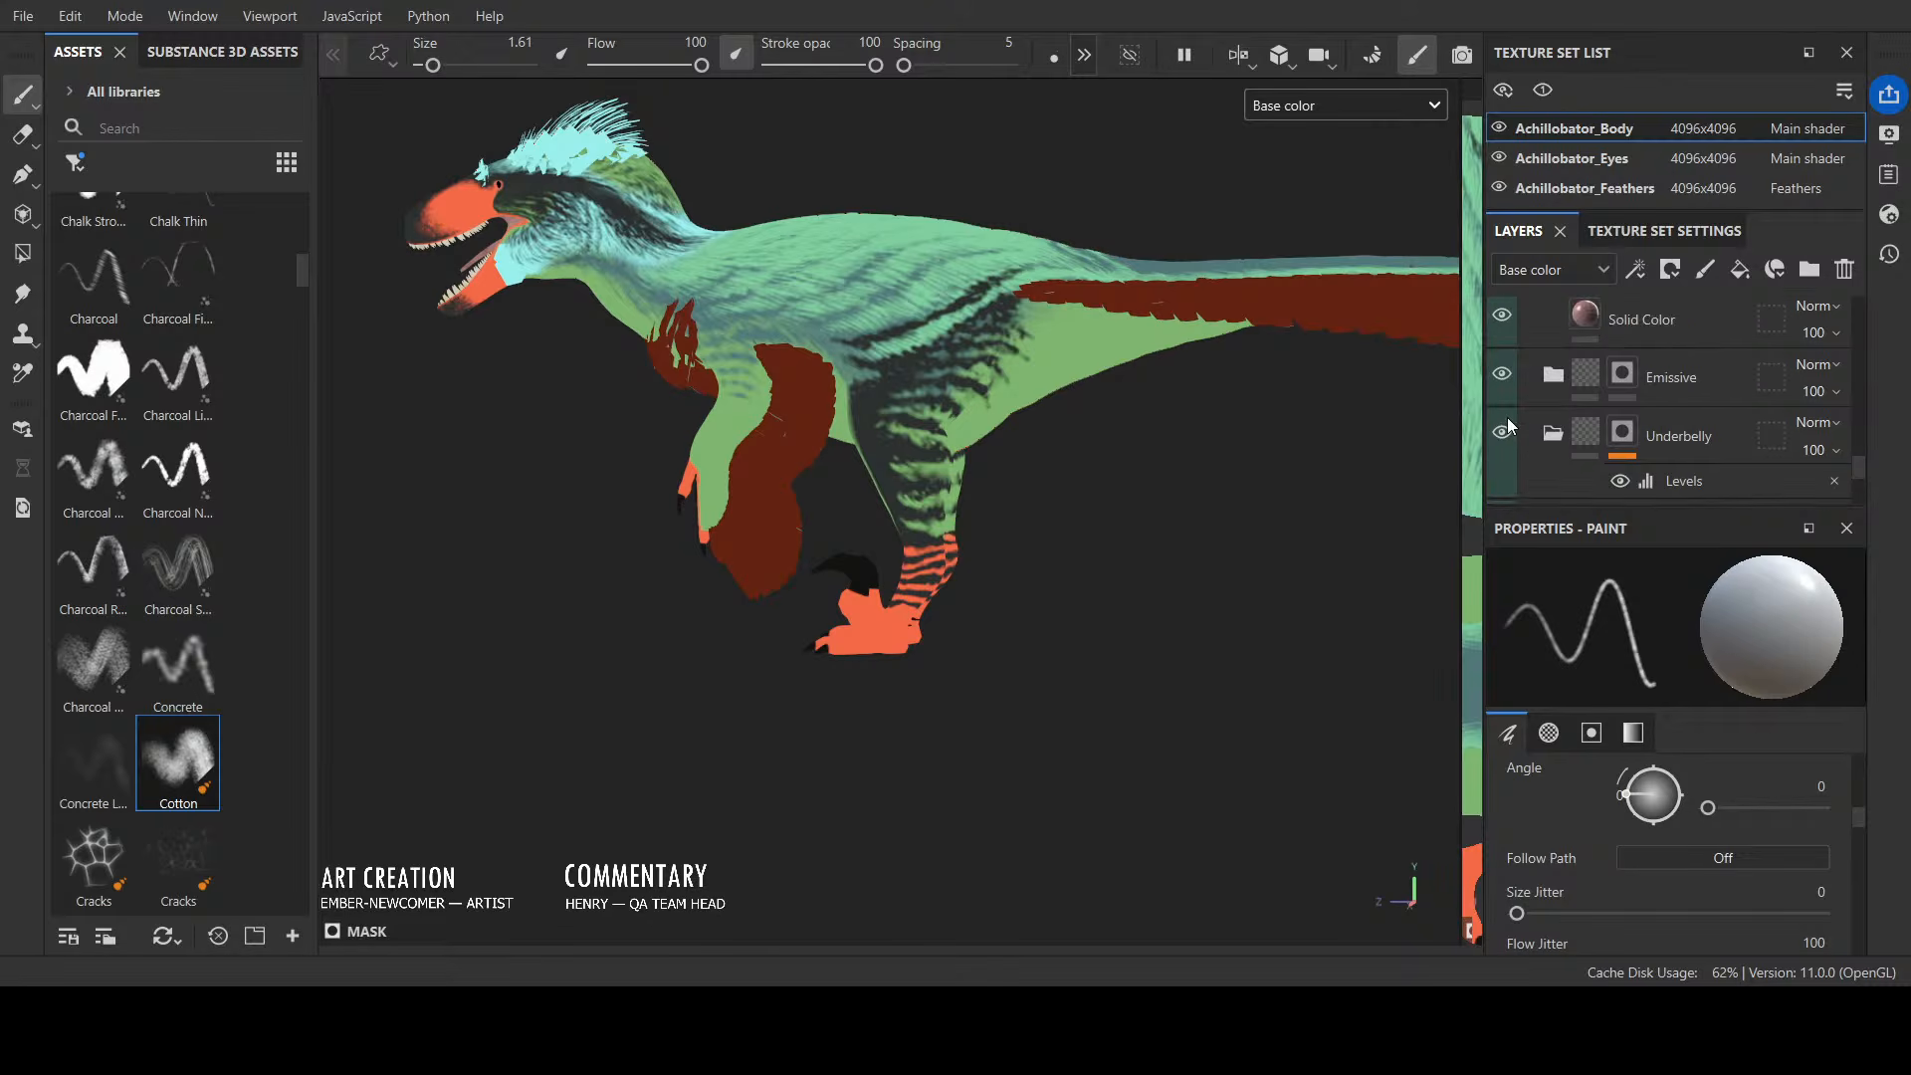
scroll(1507, 416, up, 2)
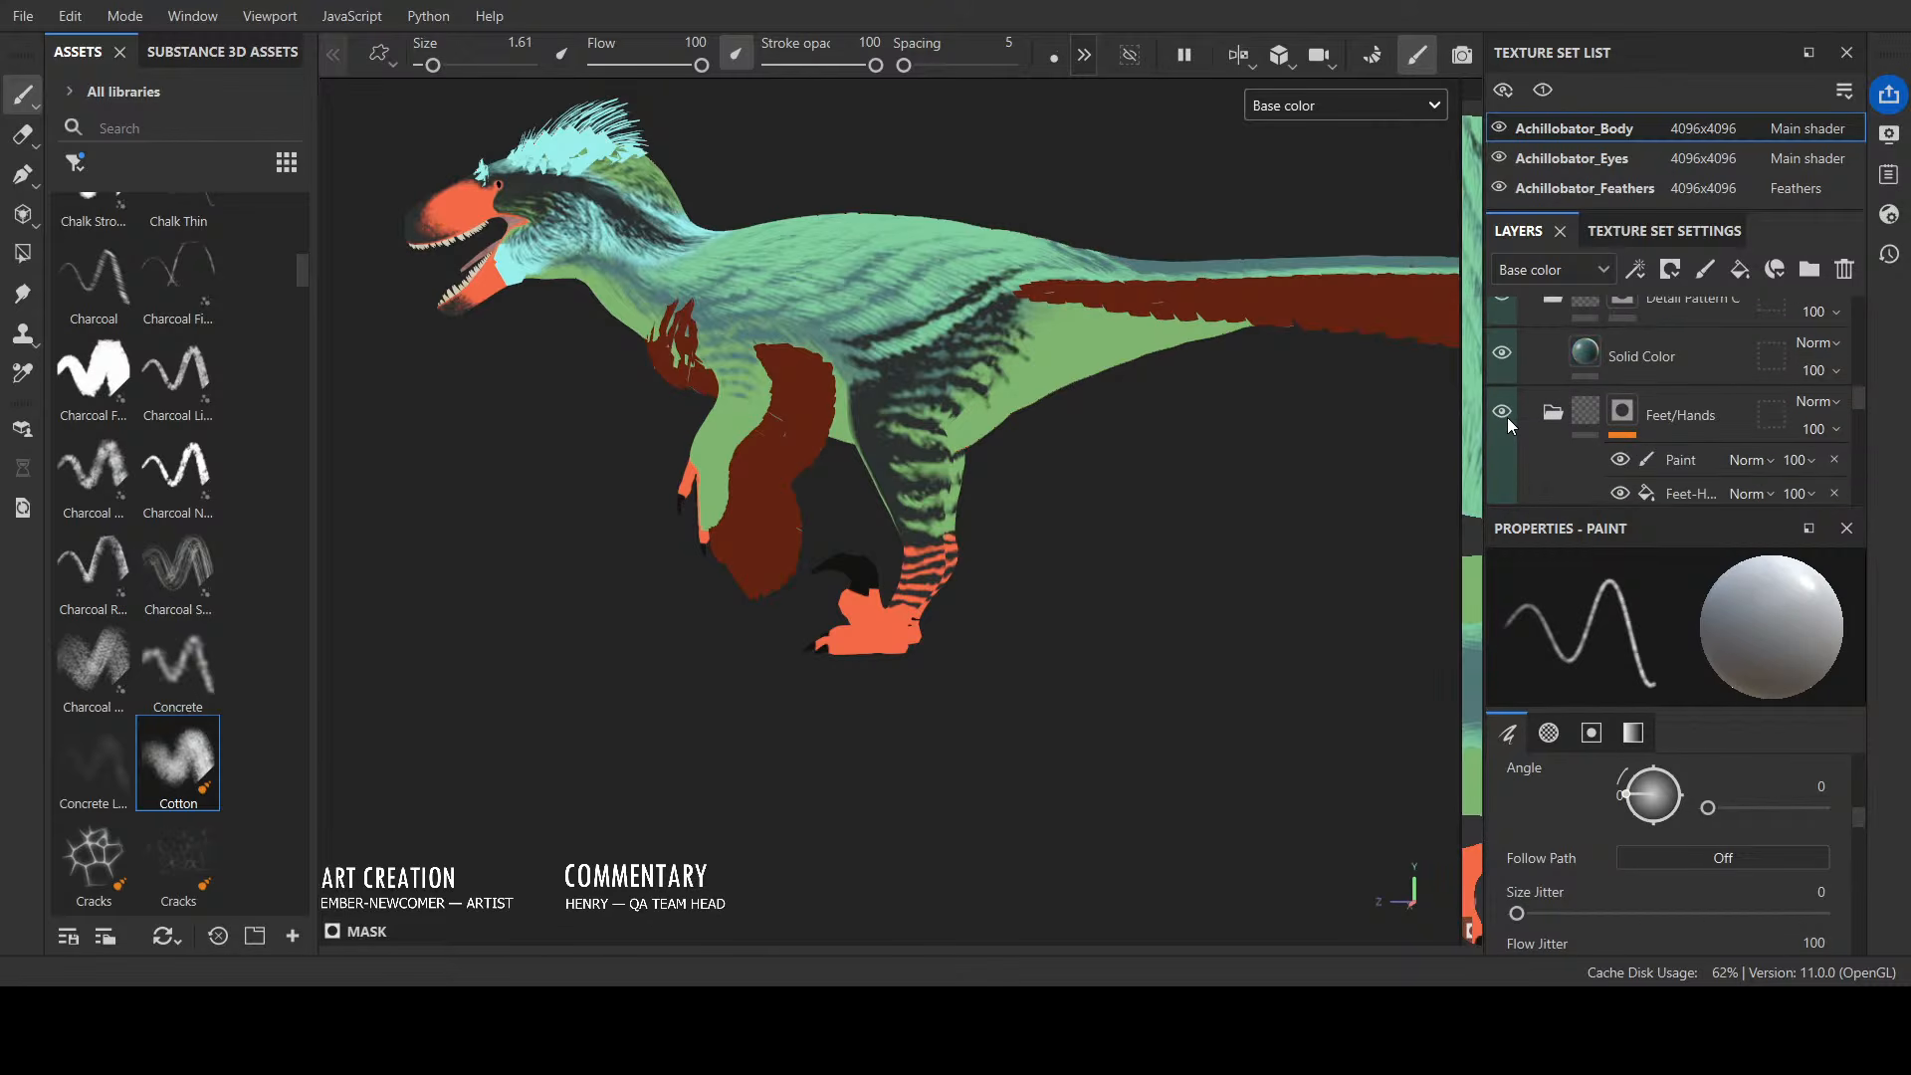
Step: Toggle visibility in the Detail Pattern C, Primary Pattern B and Primary Pattern A layers to check which body areas each covers
click(1502, 371)
click(1502, 371)
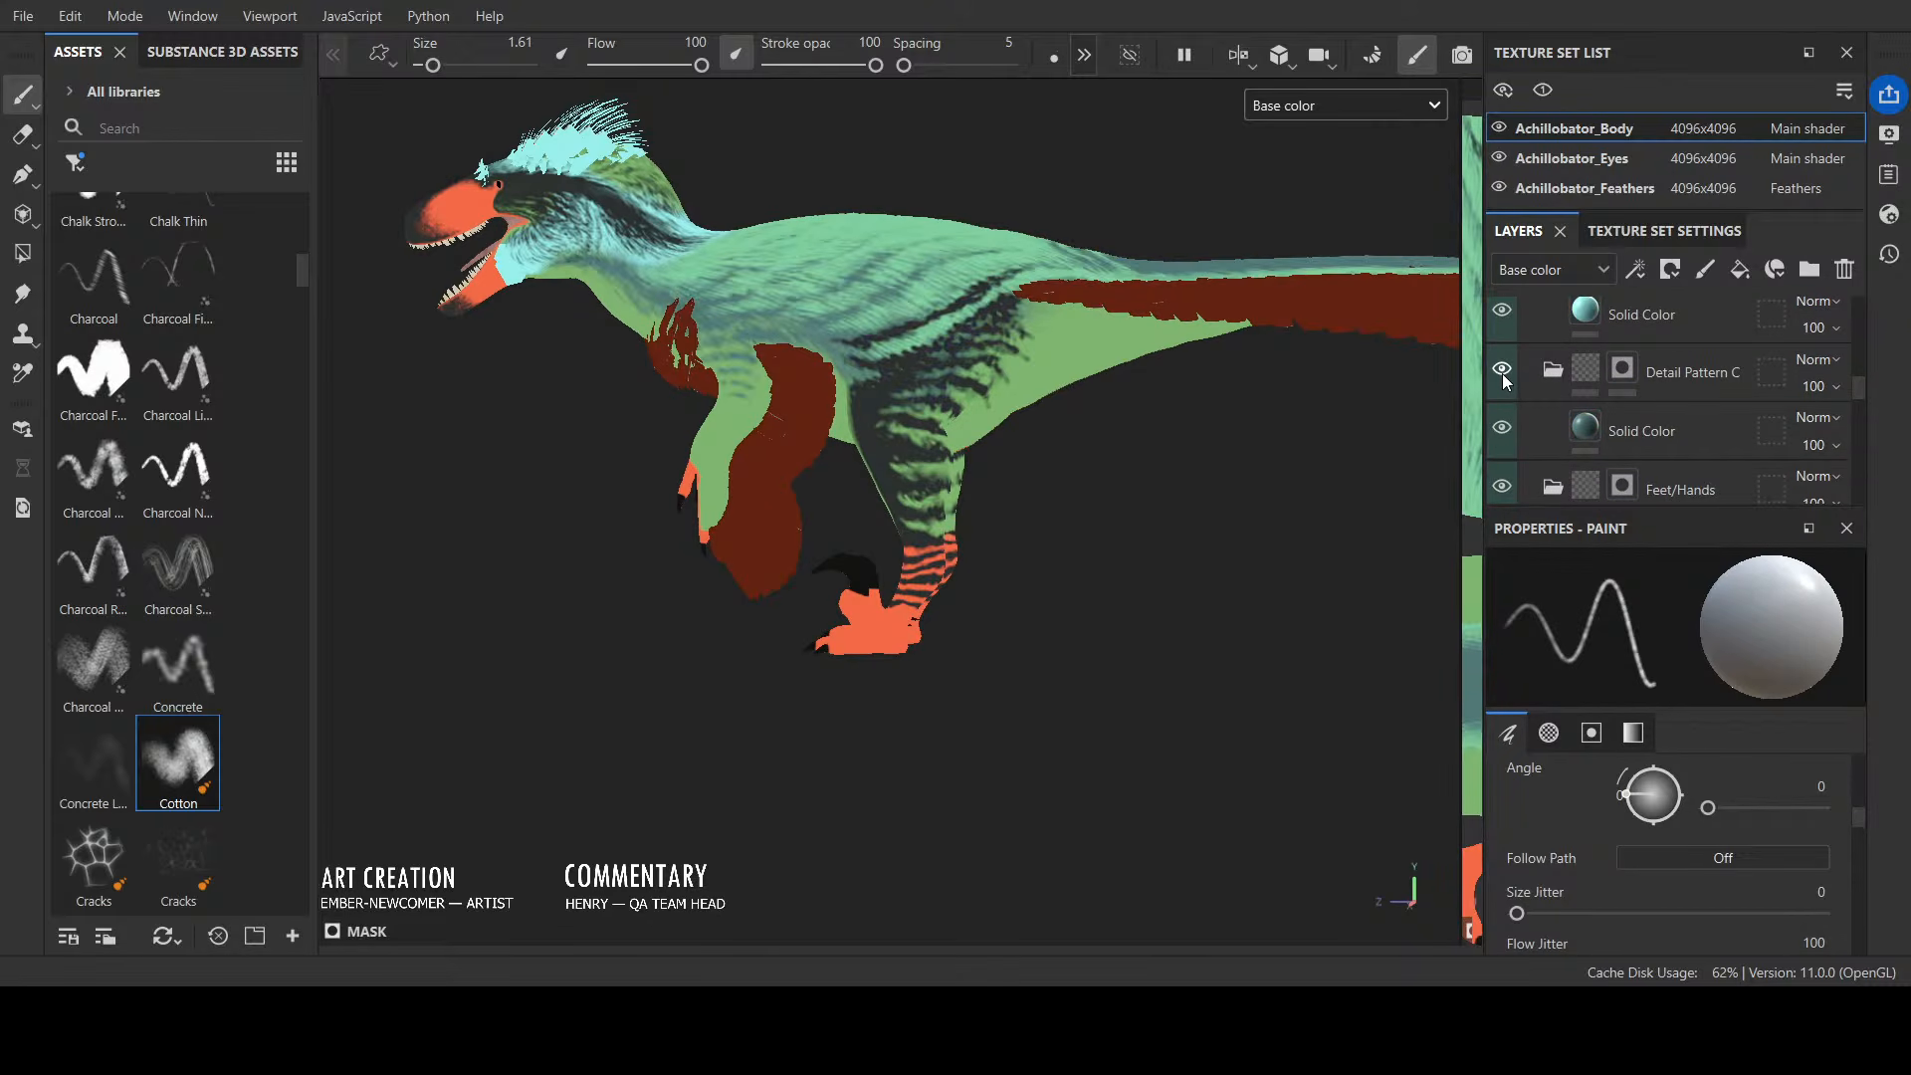
scroll(1522, 408, up, 2)
click(1502, 386)
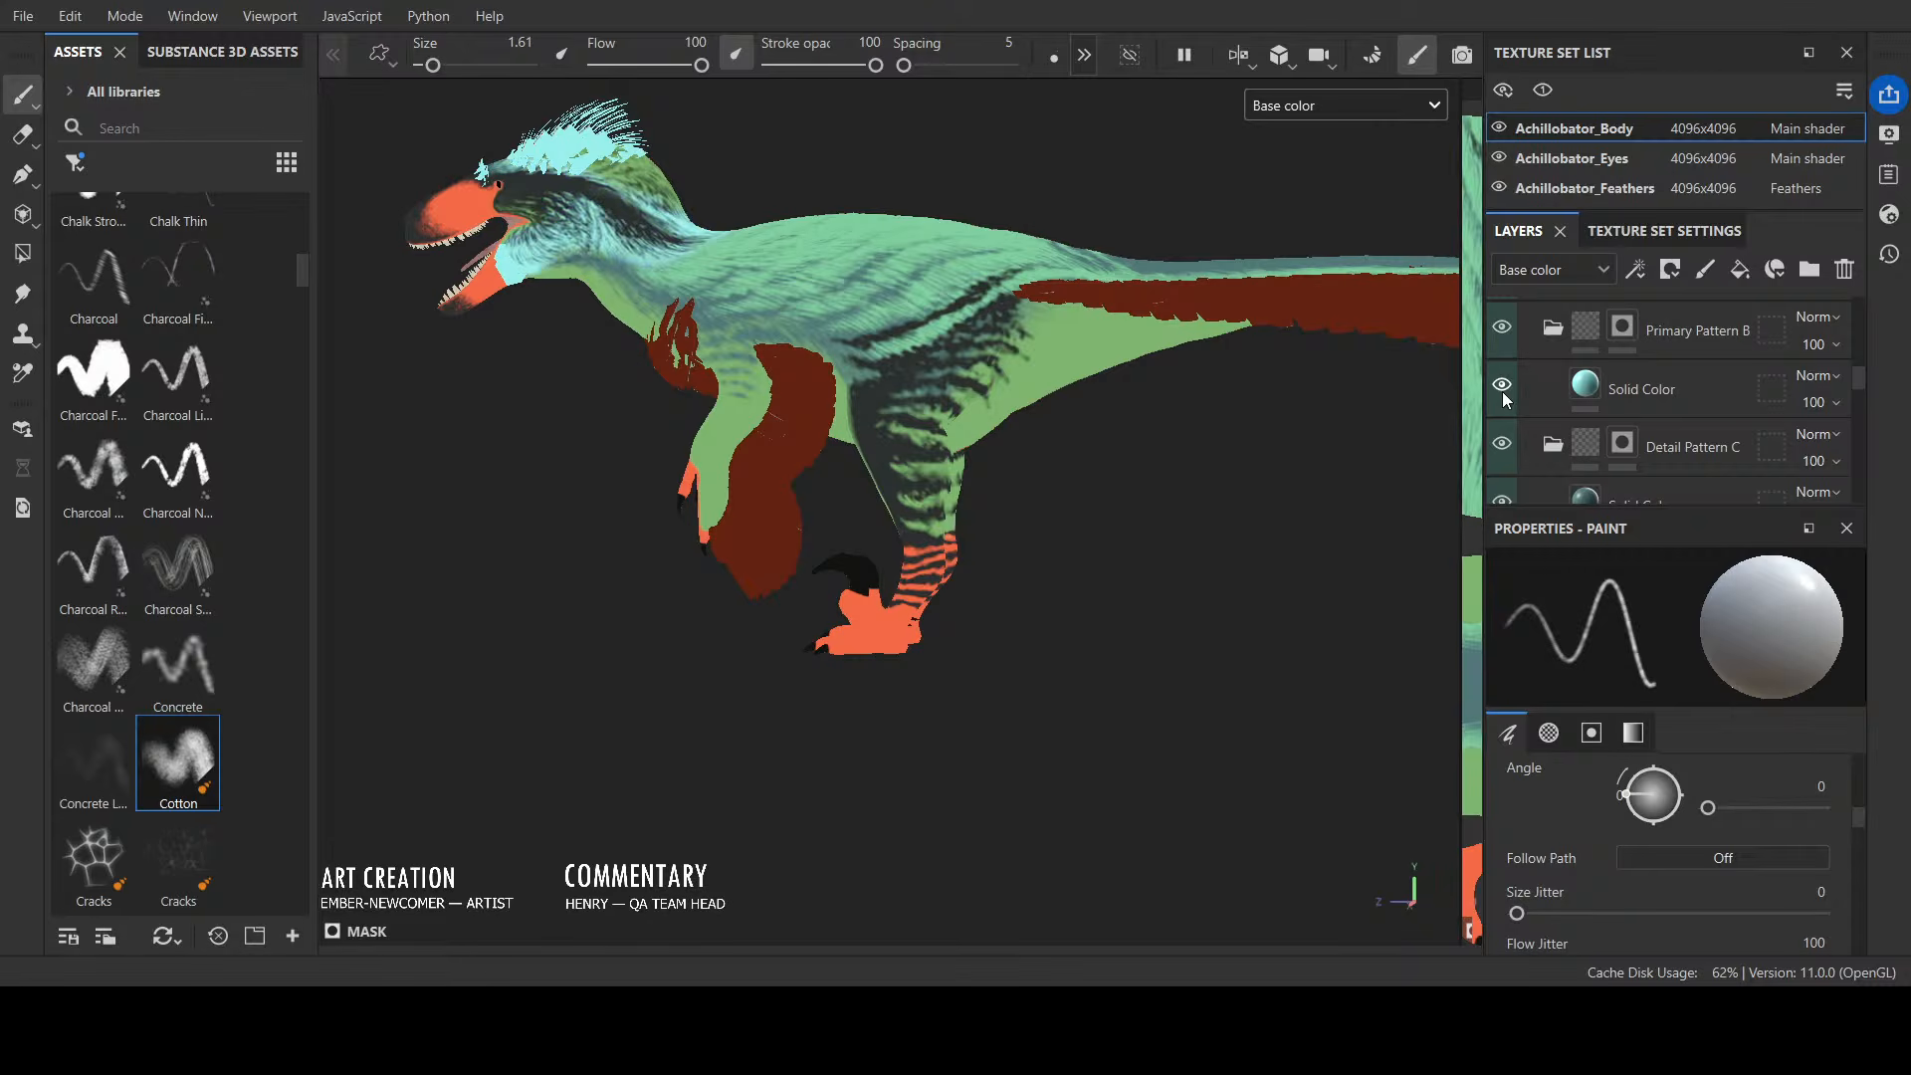
scroll(1540, 438, up, 1)
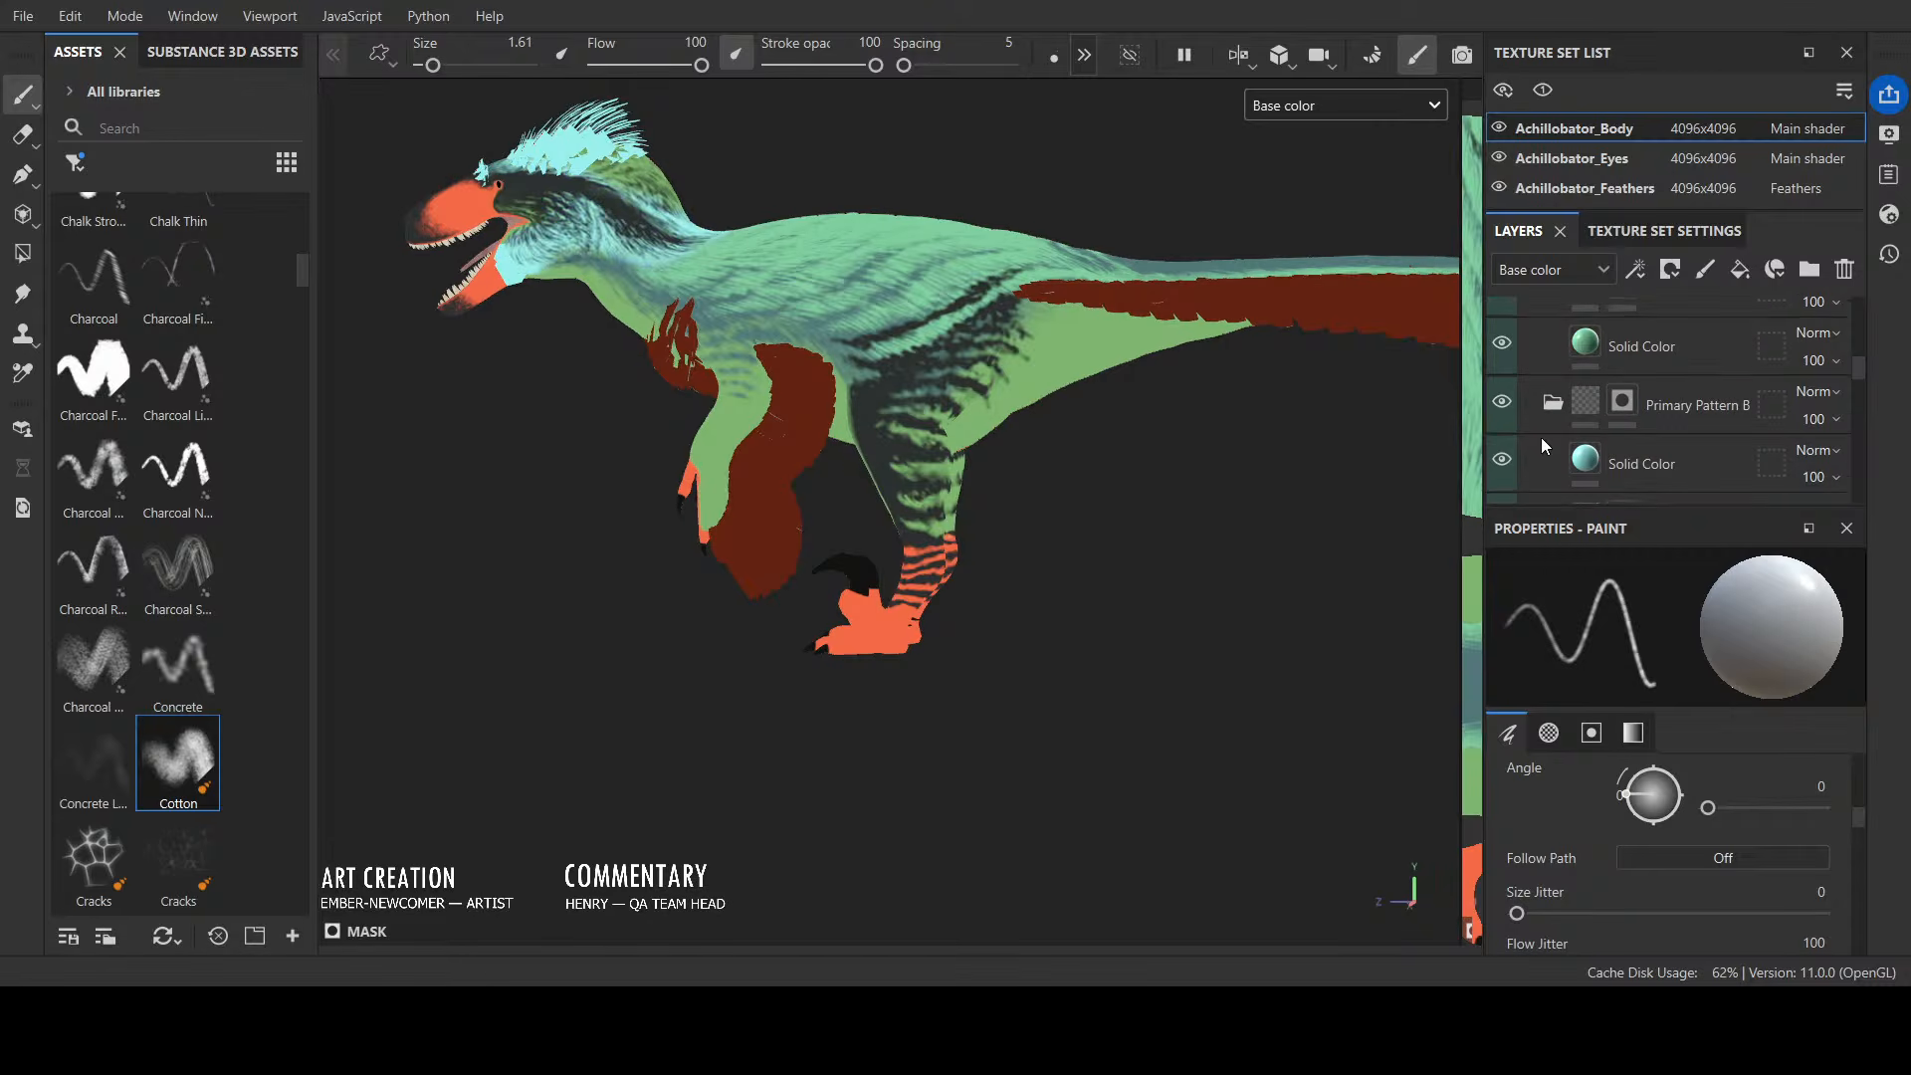
click(1501, 336)
click(1500, 335)
scroll(1585, 438, up, 1)
scroll(1584, 438, up, 4)
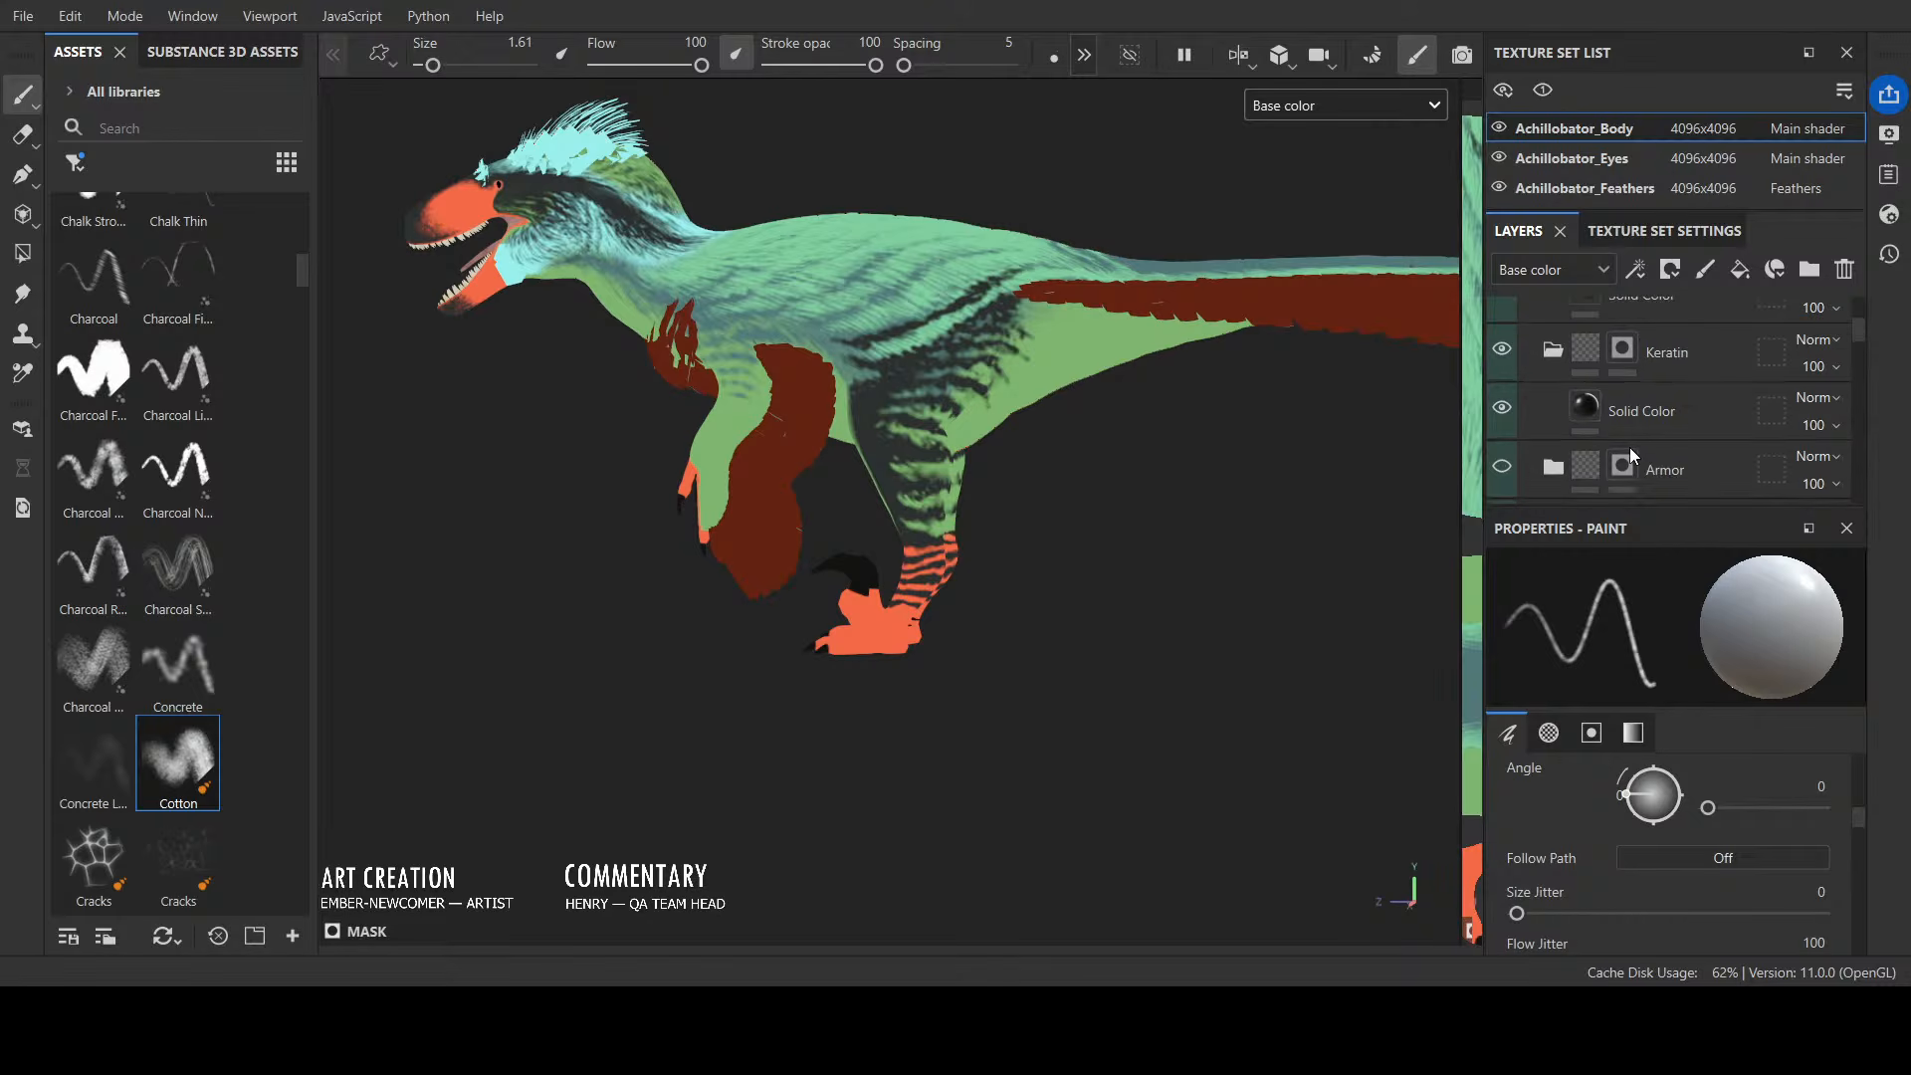
scroll(1628, 446, up, 2)
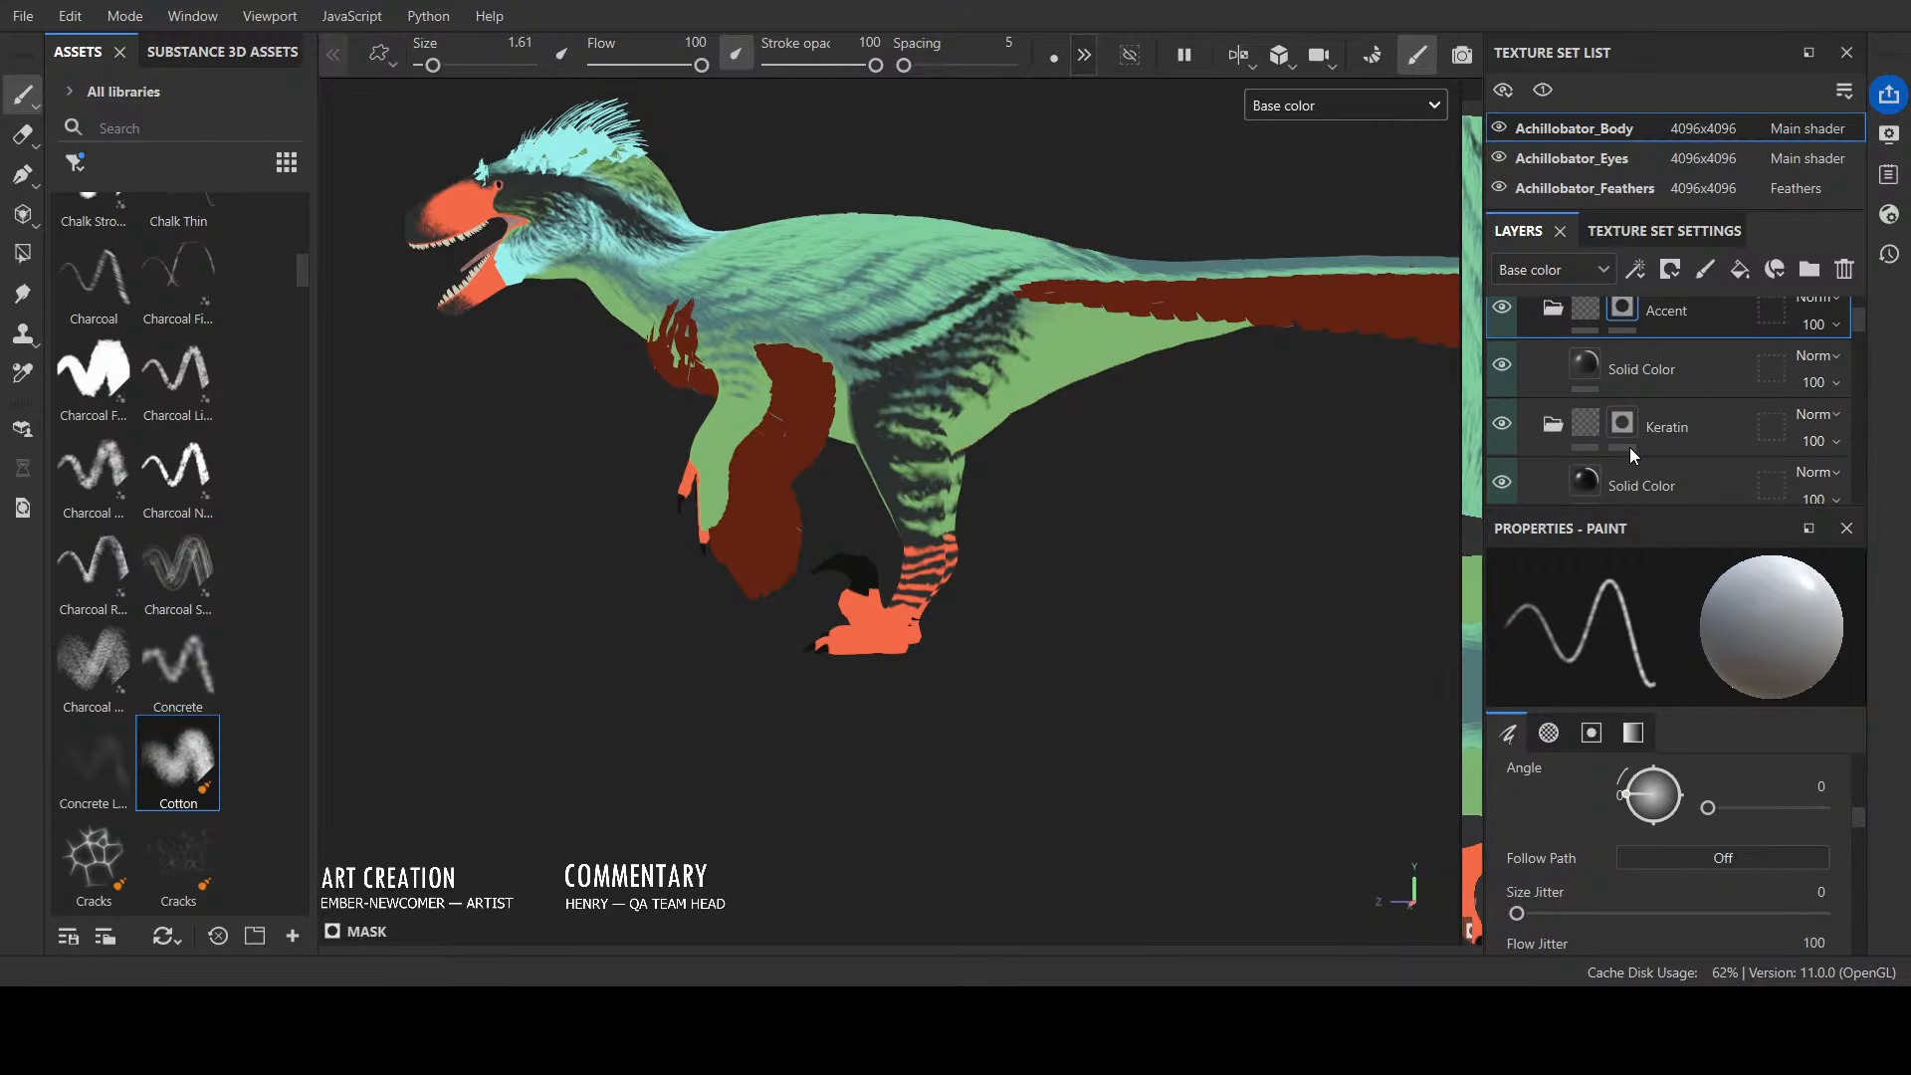
scroll(1628, 446, up, 1)
scroll(1628, 446, down, 5)
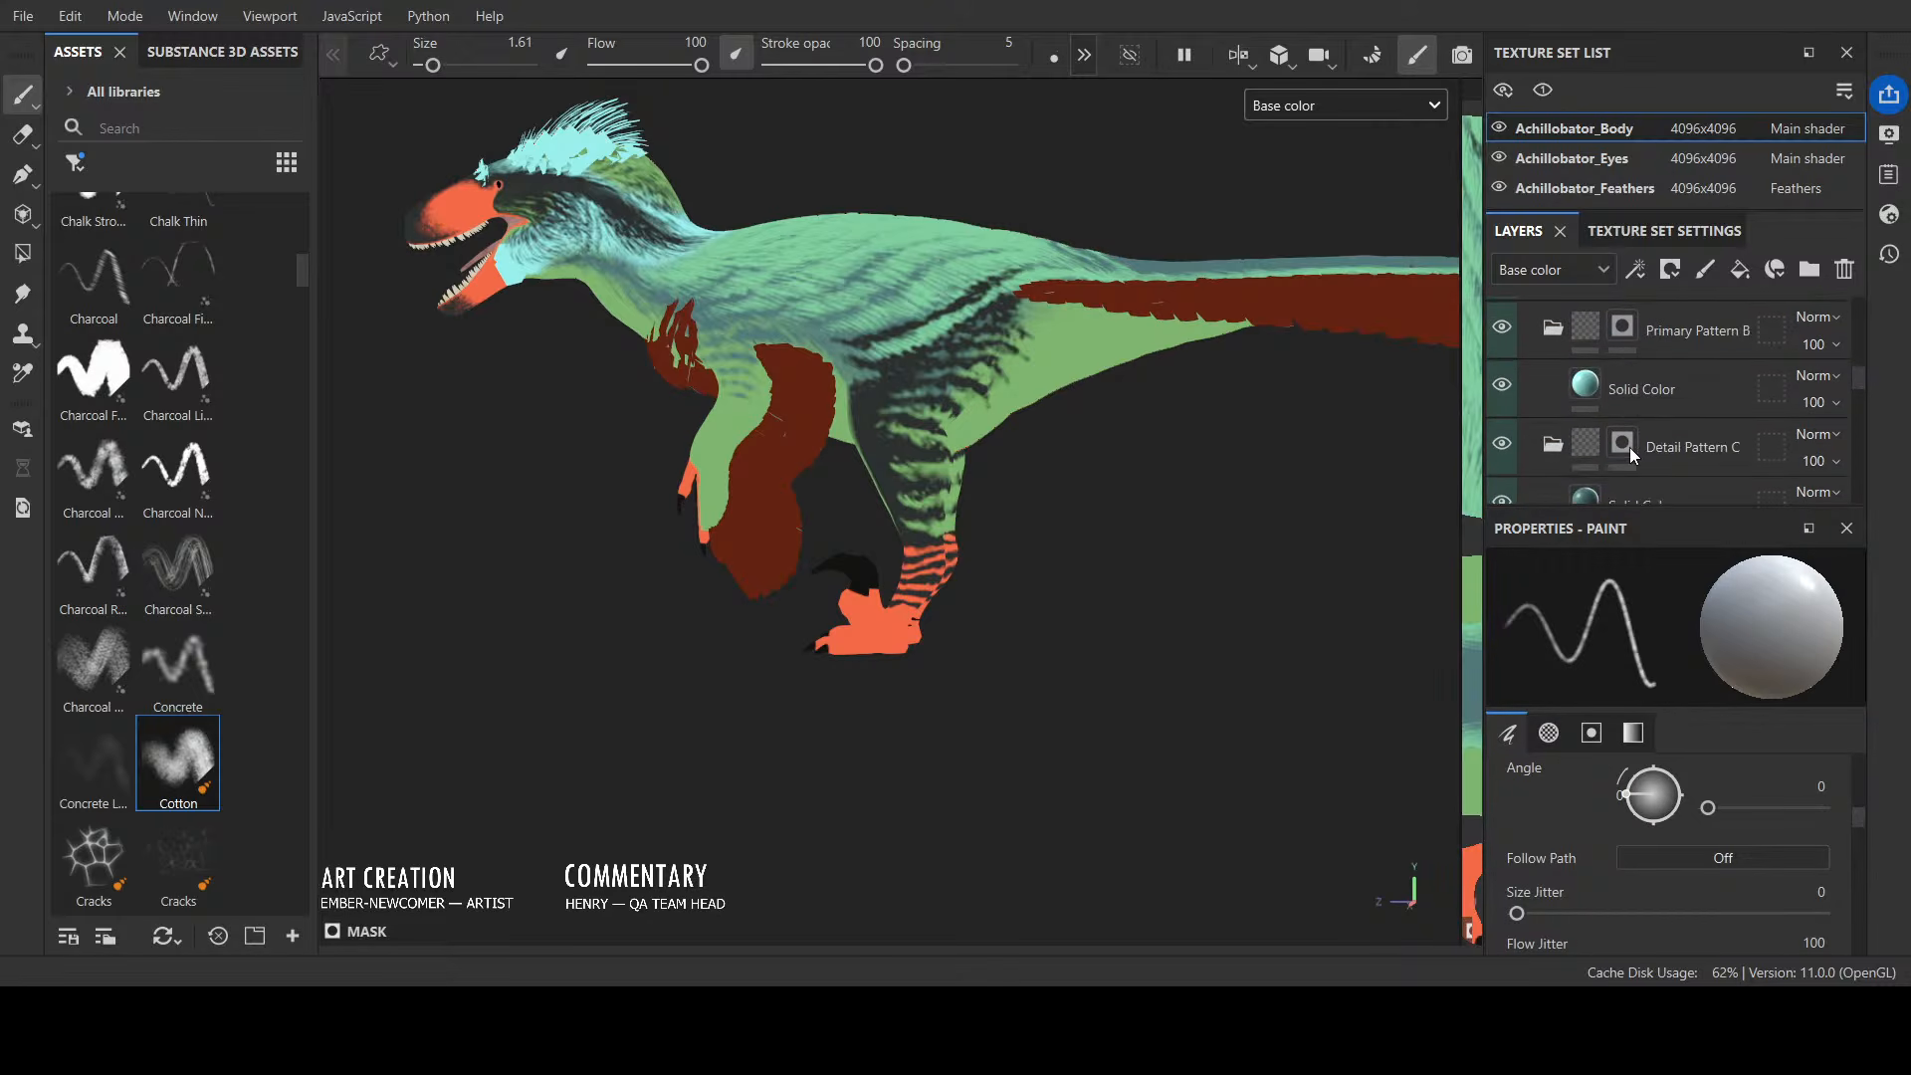
scroll(1628, 446, up, 5)
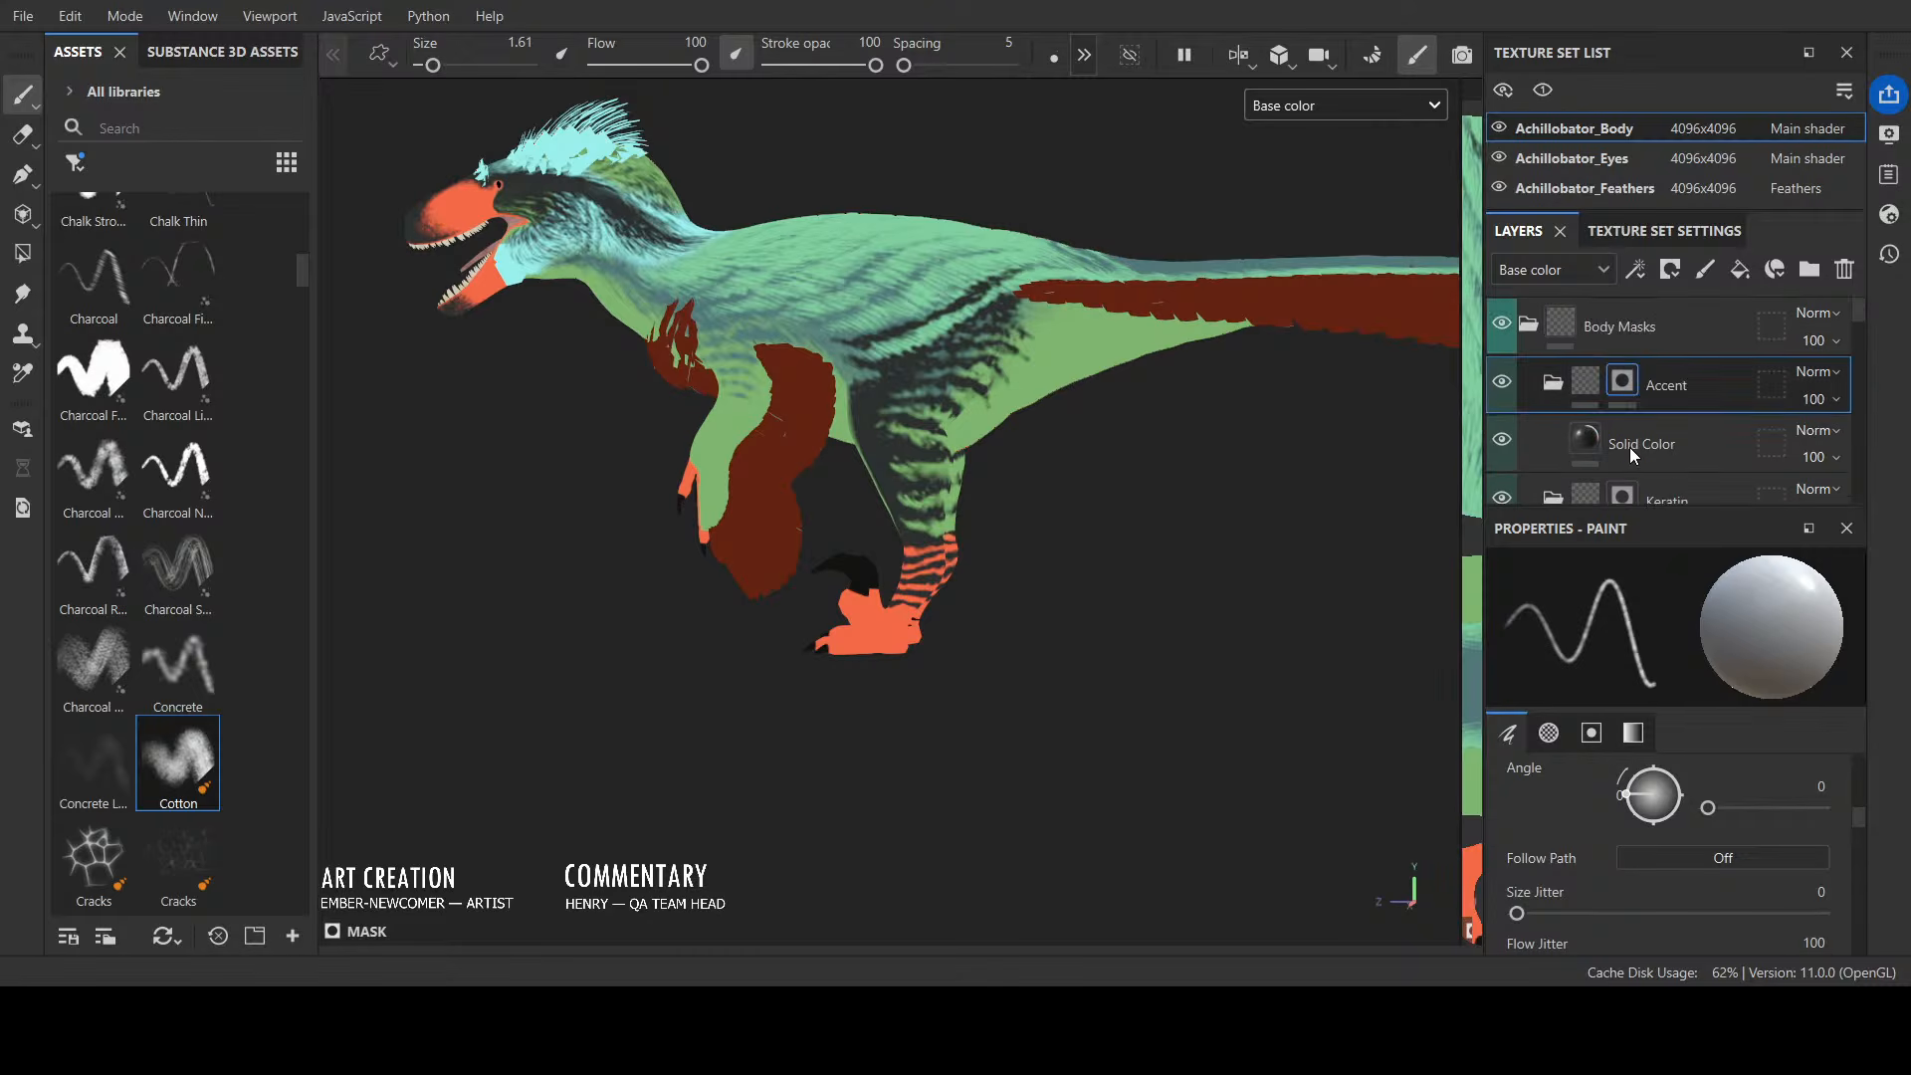
Step: Examine the dark Accent stripes on the legs, thighs and tail base from the side and rear
alt+drag(1256, 524, 1001, 525)
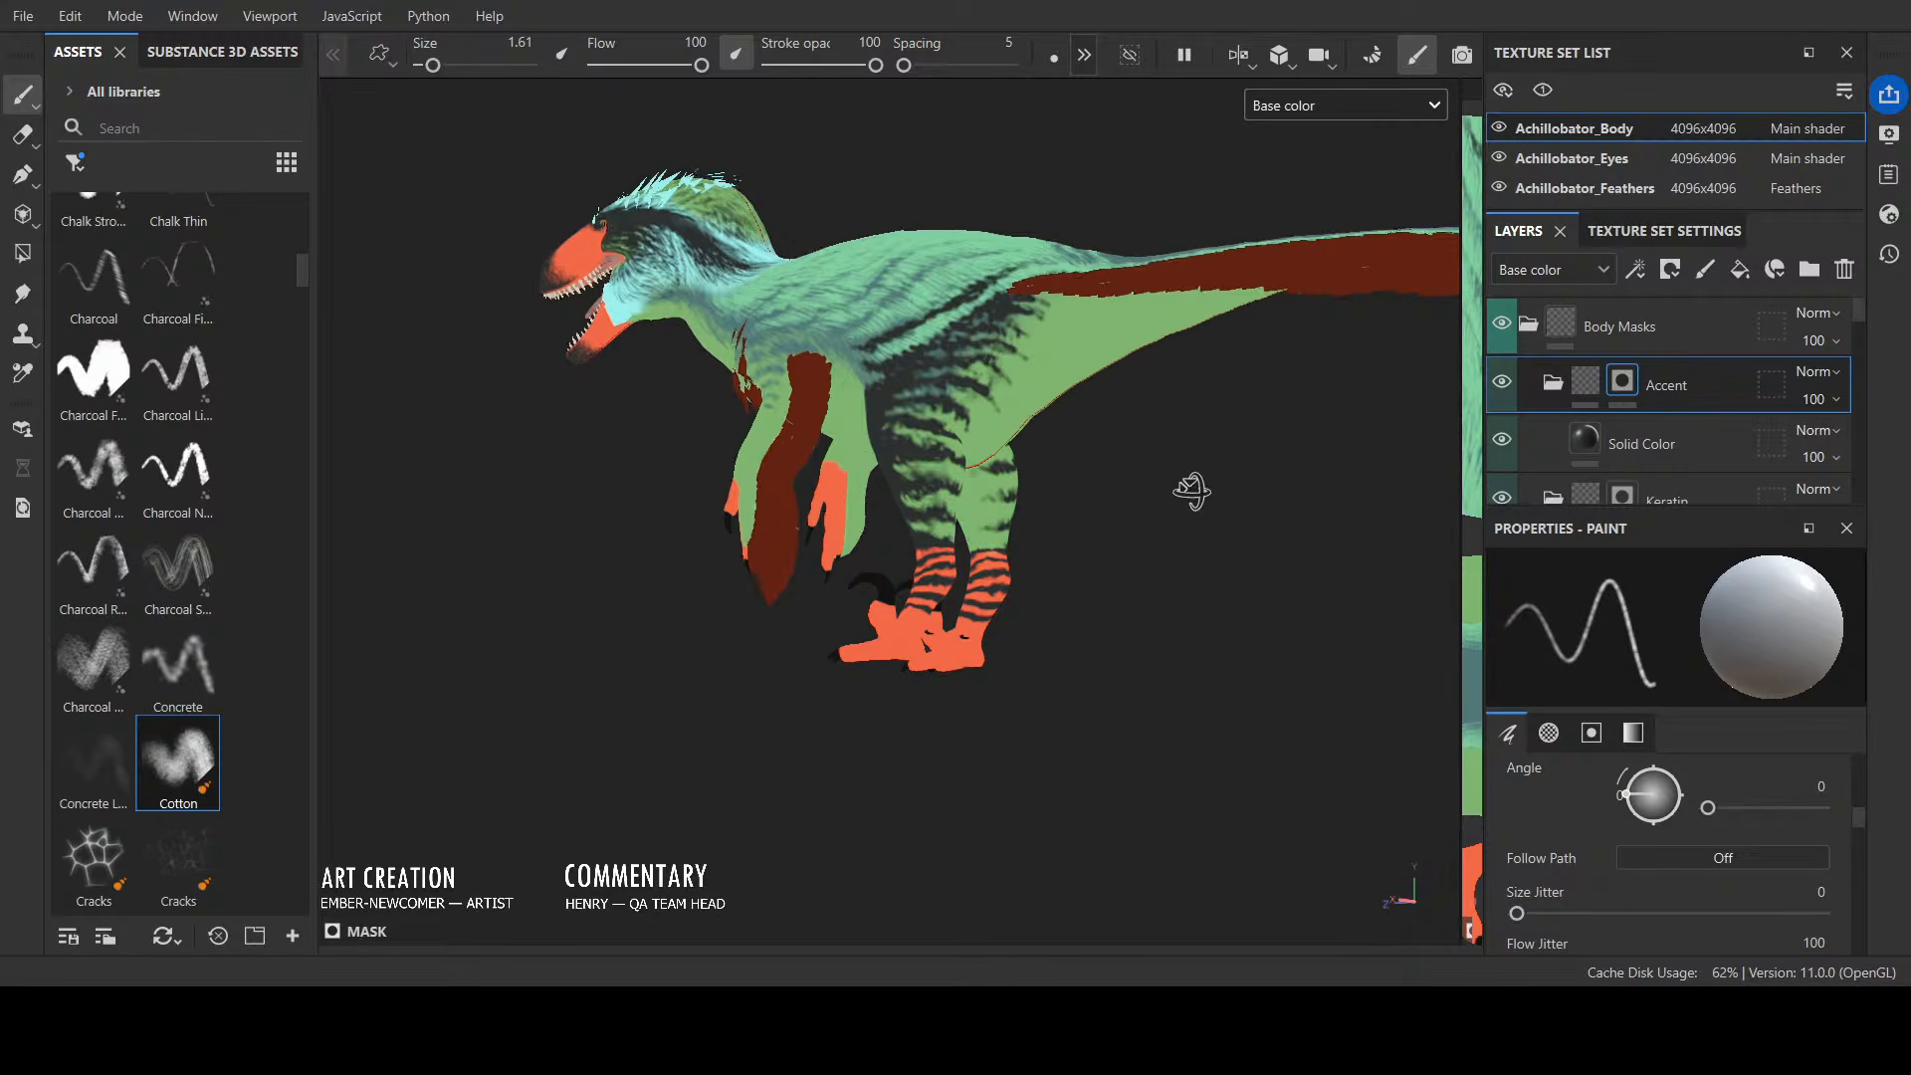
alt+drag(1194, 490, 967, 408)
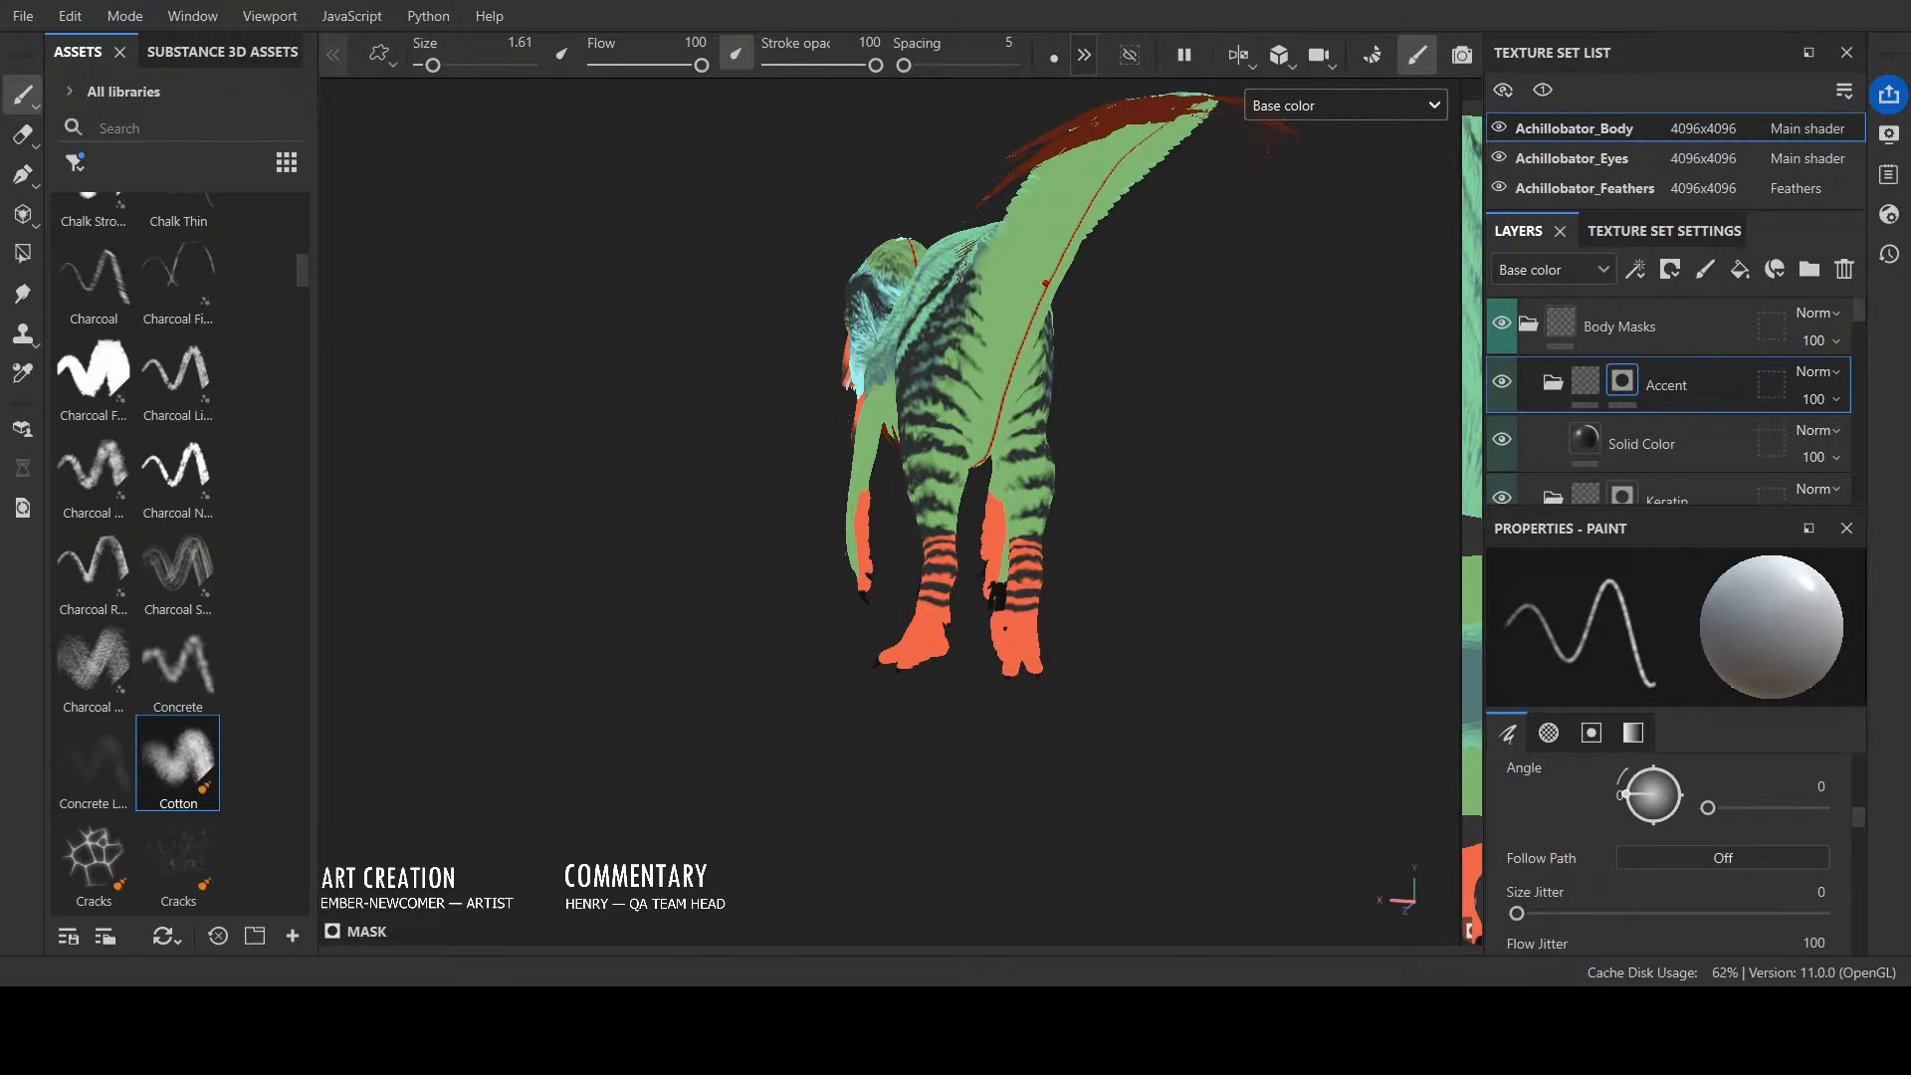
alt+drag(1160, 343, 1145, 323)
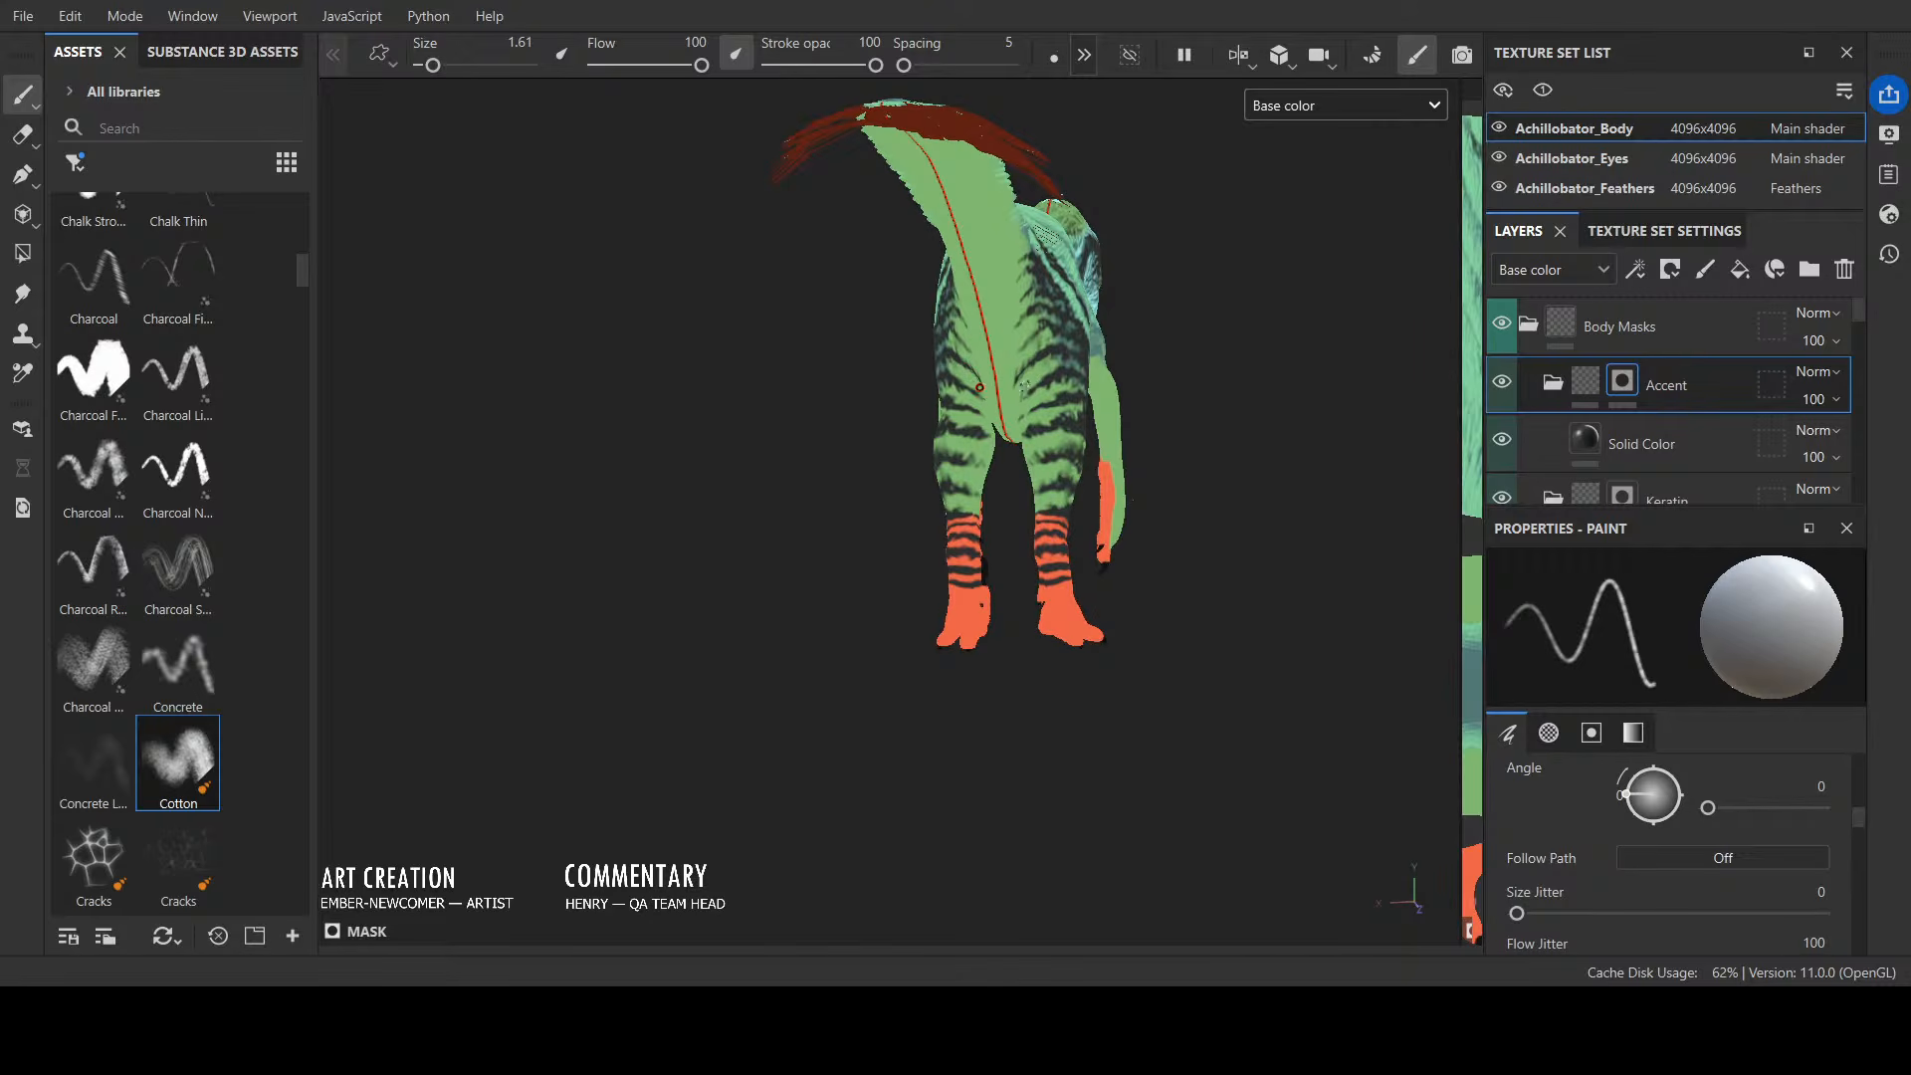
alt+drag(1034, 380, 1185, 383)
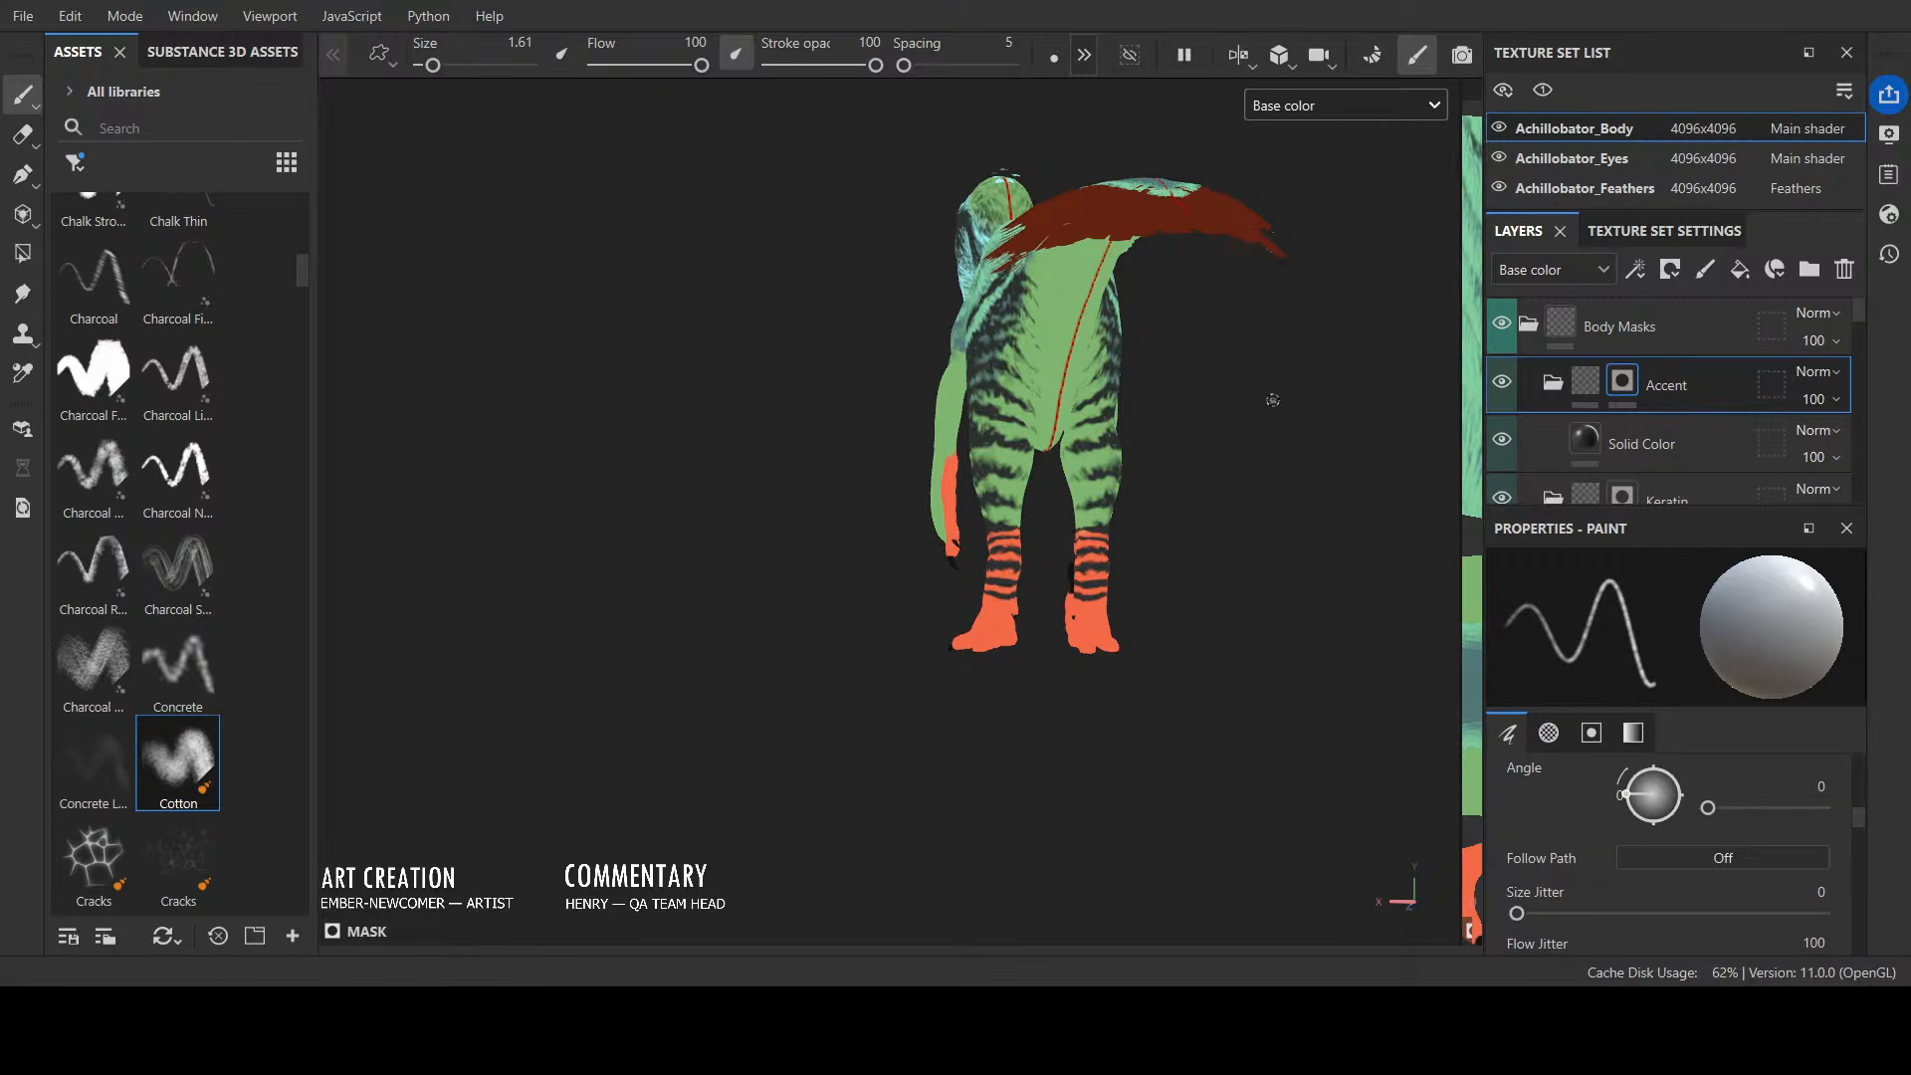
alt+drag(1272, 399, 1015, 299)
alt+drag(1148, 328, 1291, 358)
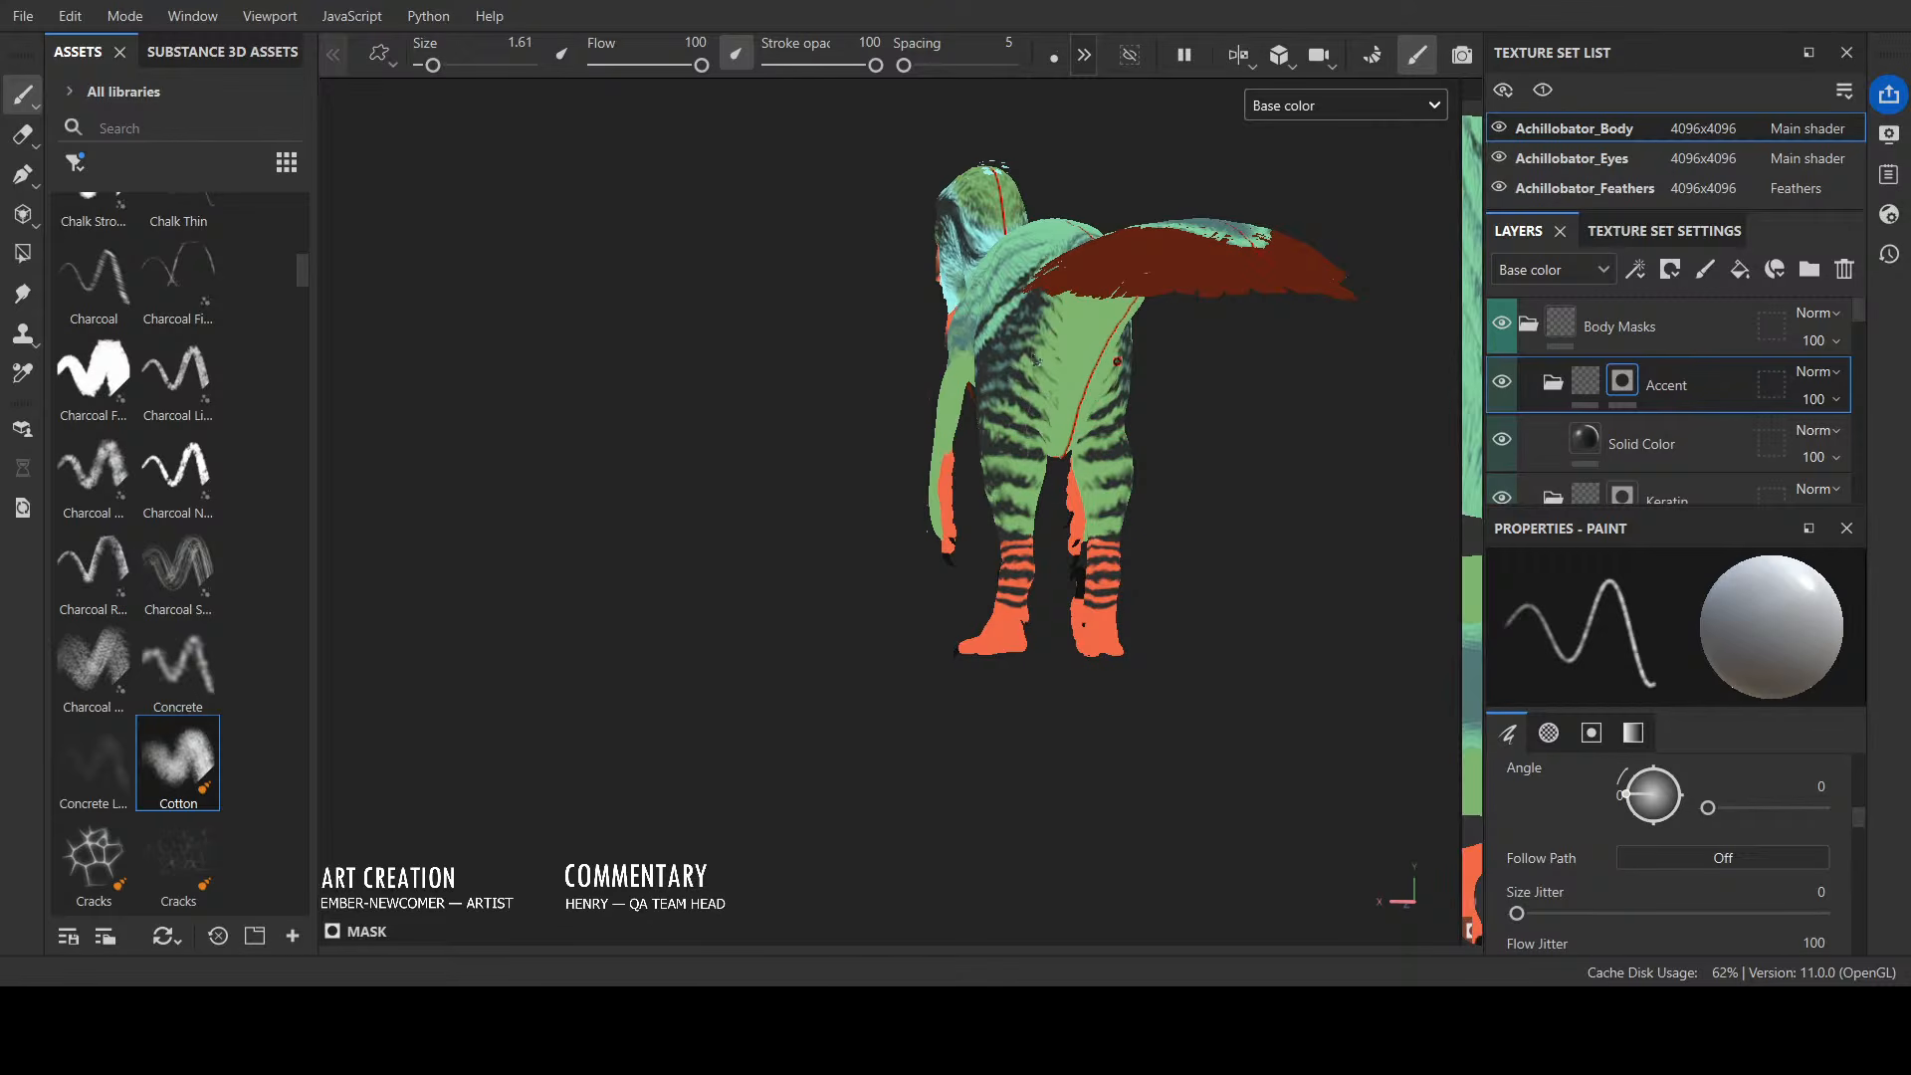
alt+drag(1082, 328, 1379, 451)
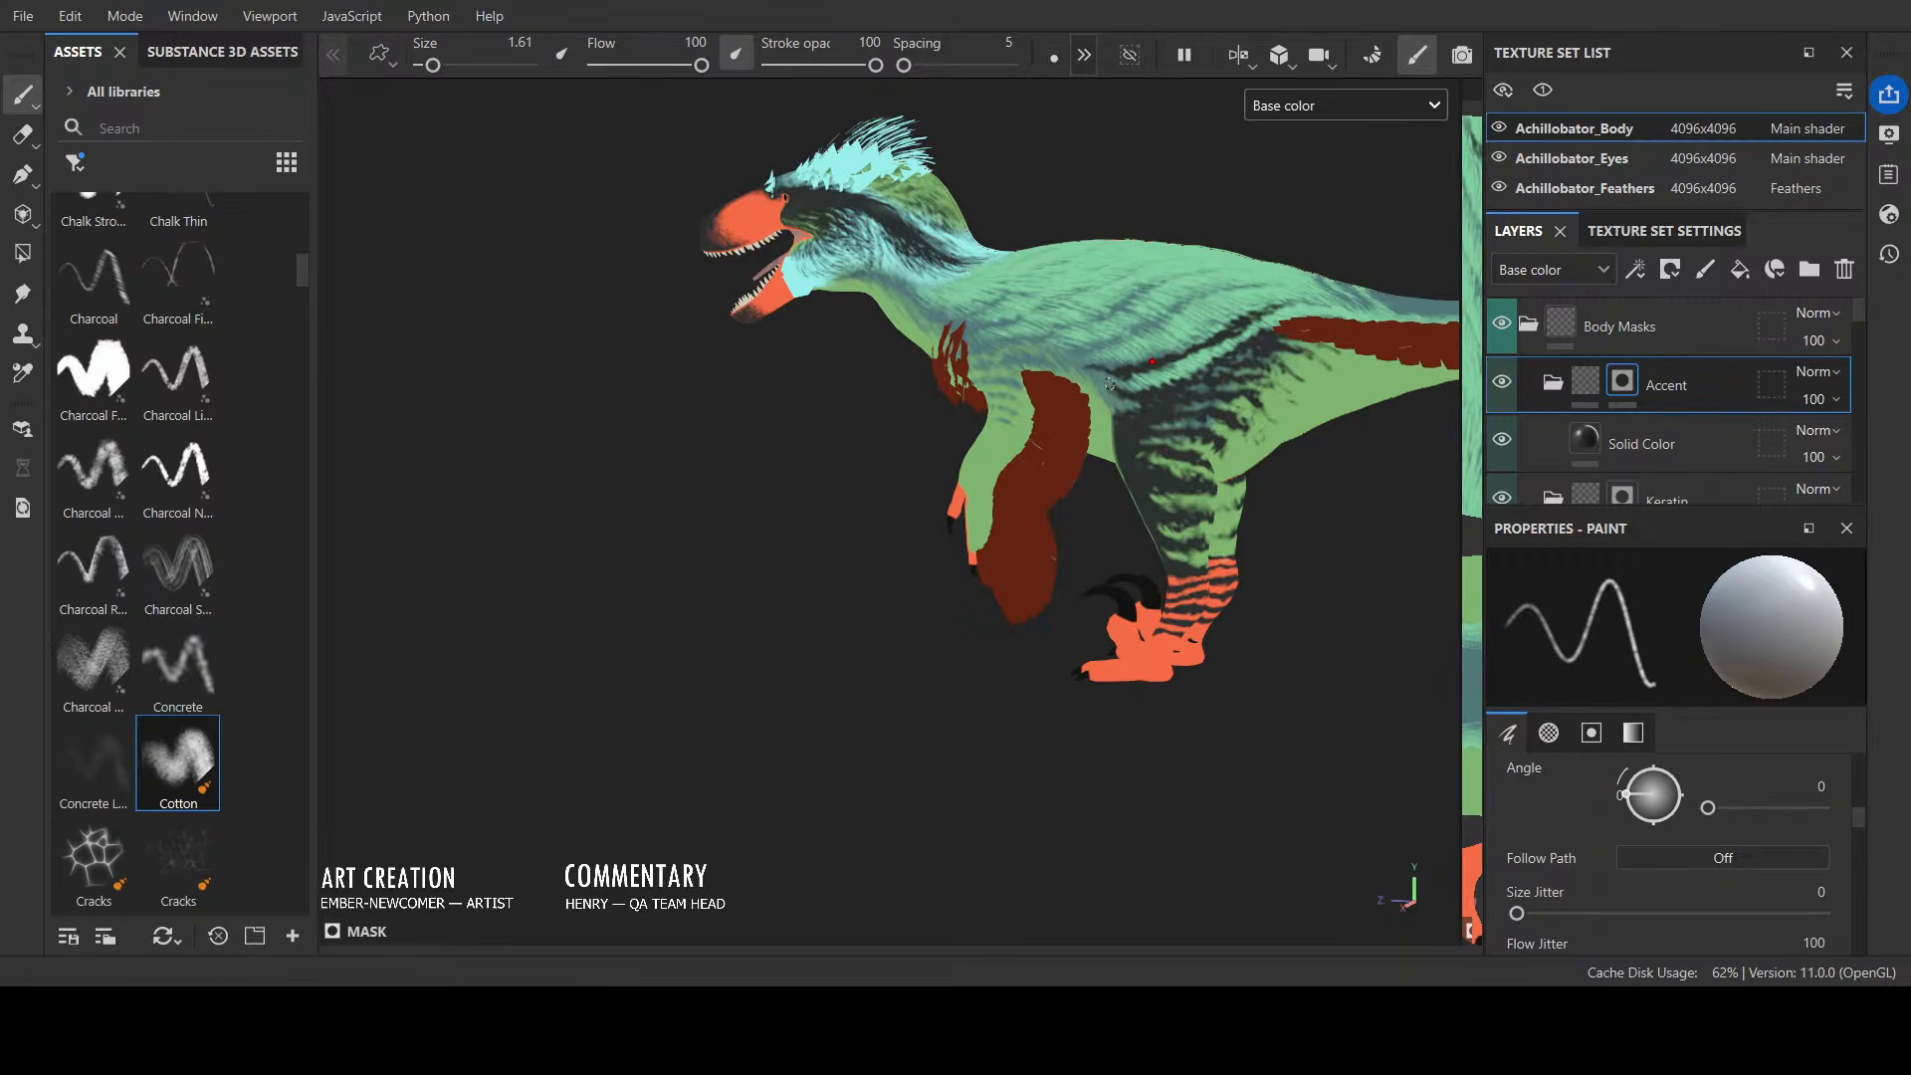
alt+drag(1108, 388, 1145, 430)
Step: Hide the Achillobator_Feathers texture set to expose the bare body
click(1498, 187)
alt+drag(1263, 218, 1388, 205)
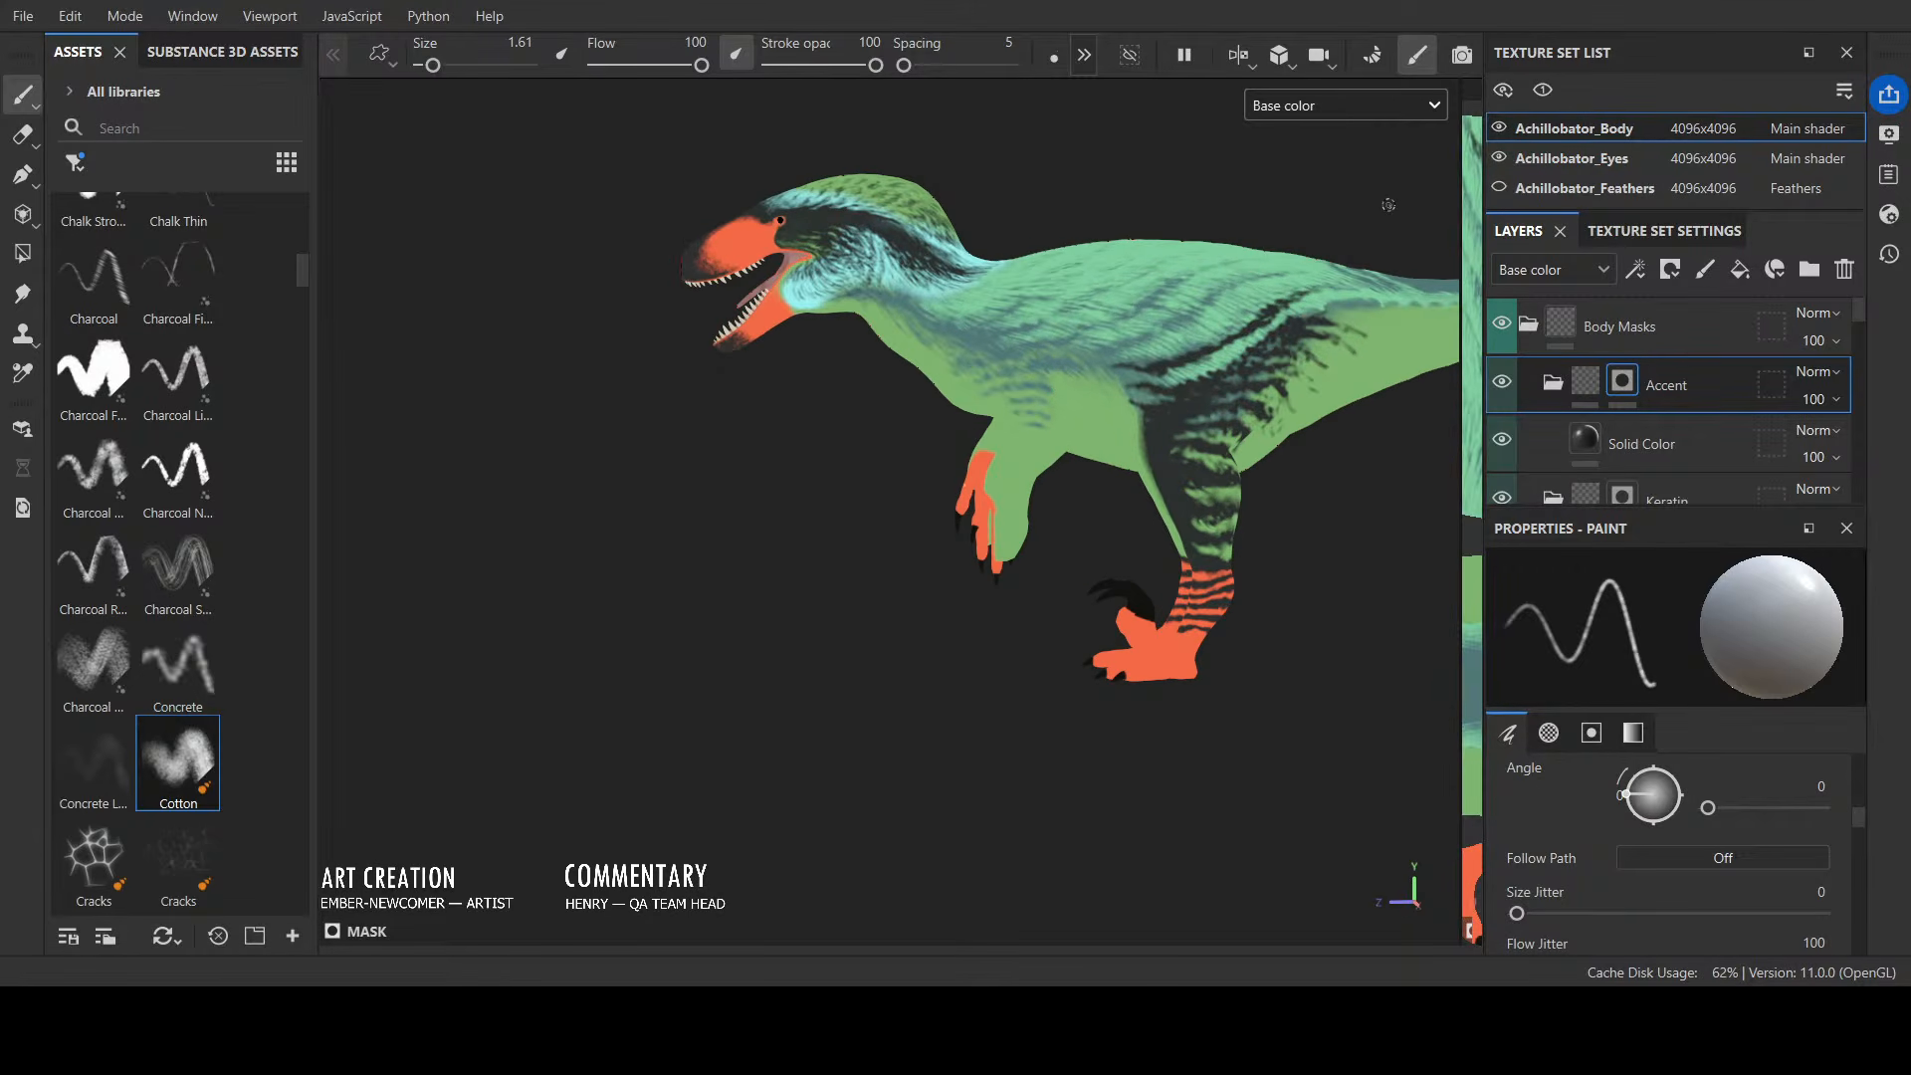
alt+drag(852, 682, 584, 743)
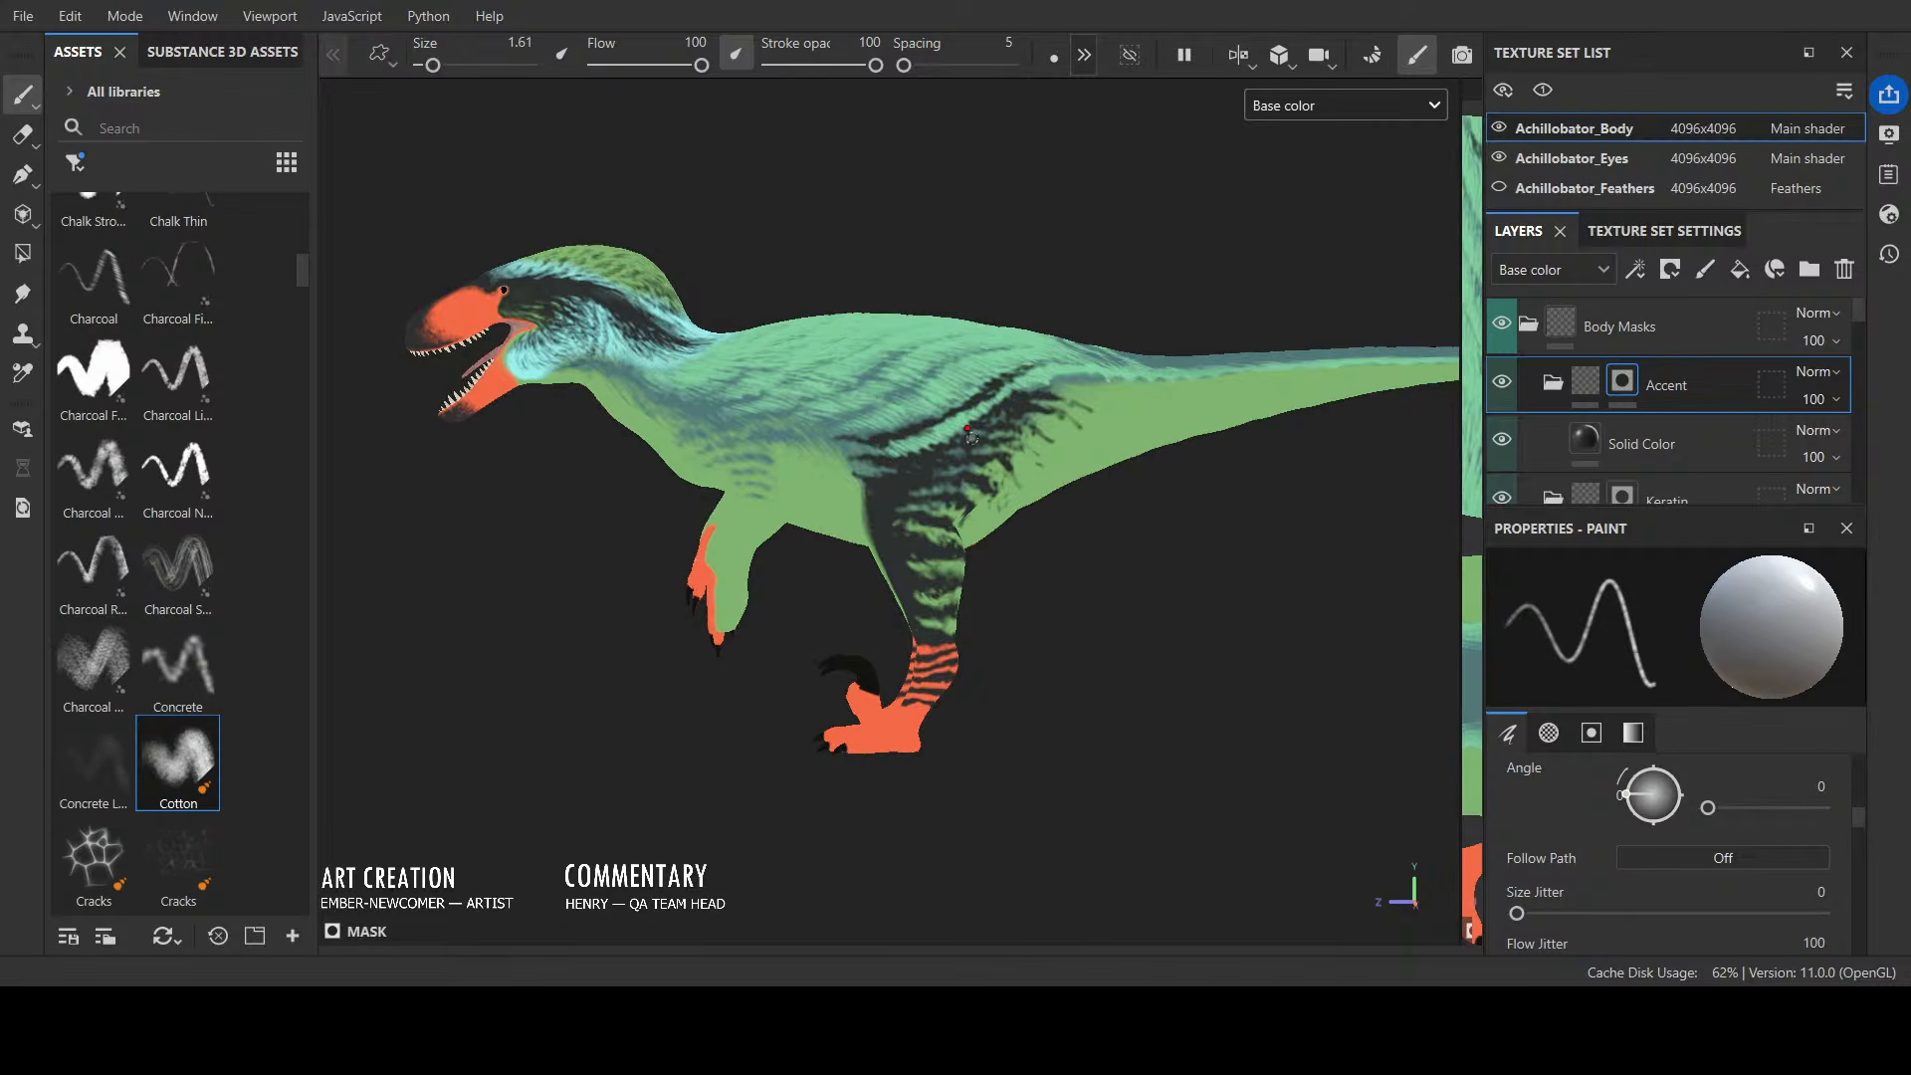
Step: Select the Primary Pattern B mask and paint cyan patches between the dark stripes on the thigh
scroll(1654, 469, down, 5)
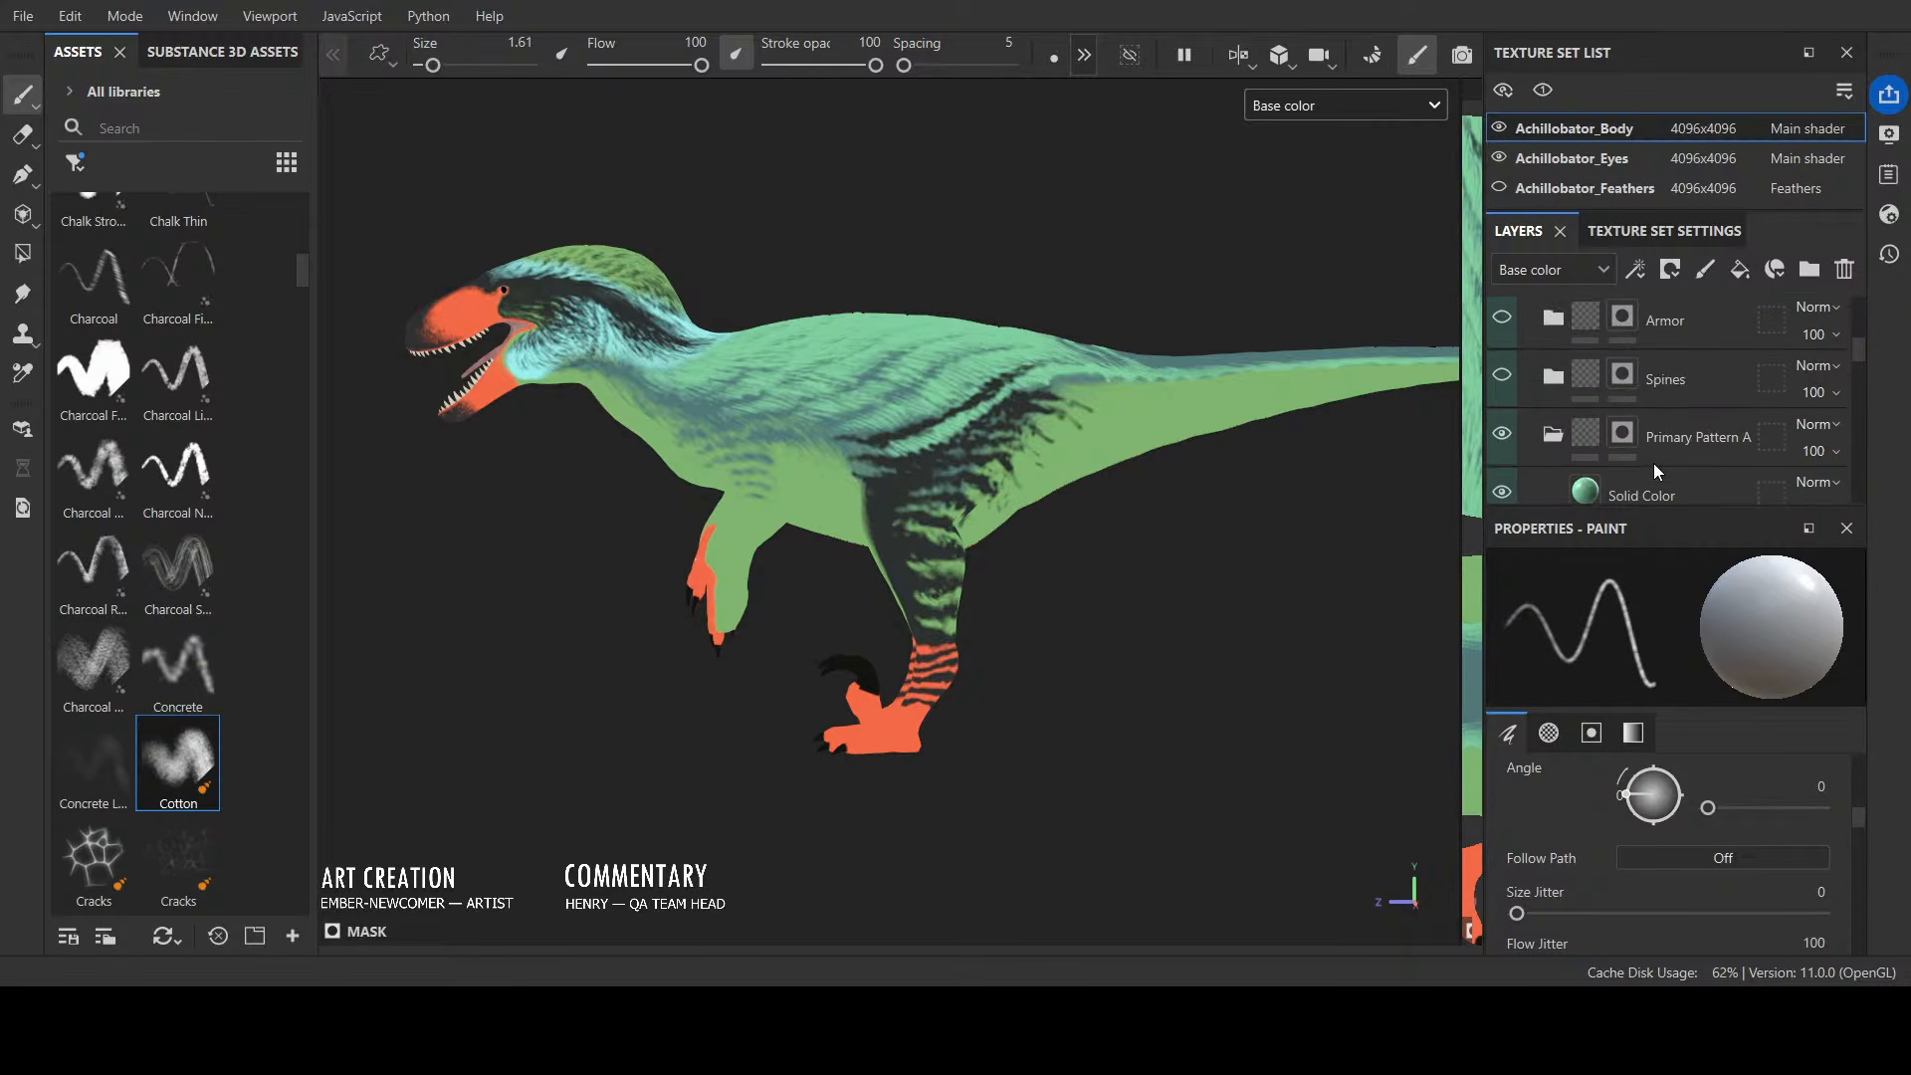
scroll(1652, 463, down, 2)
click(1608, 403)
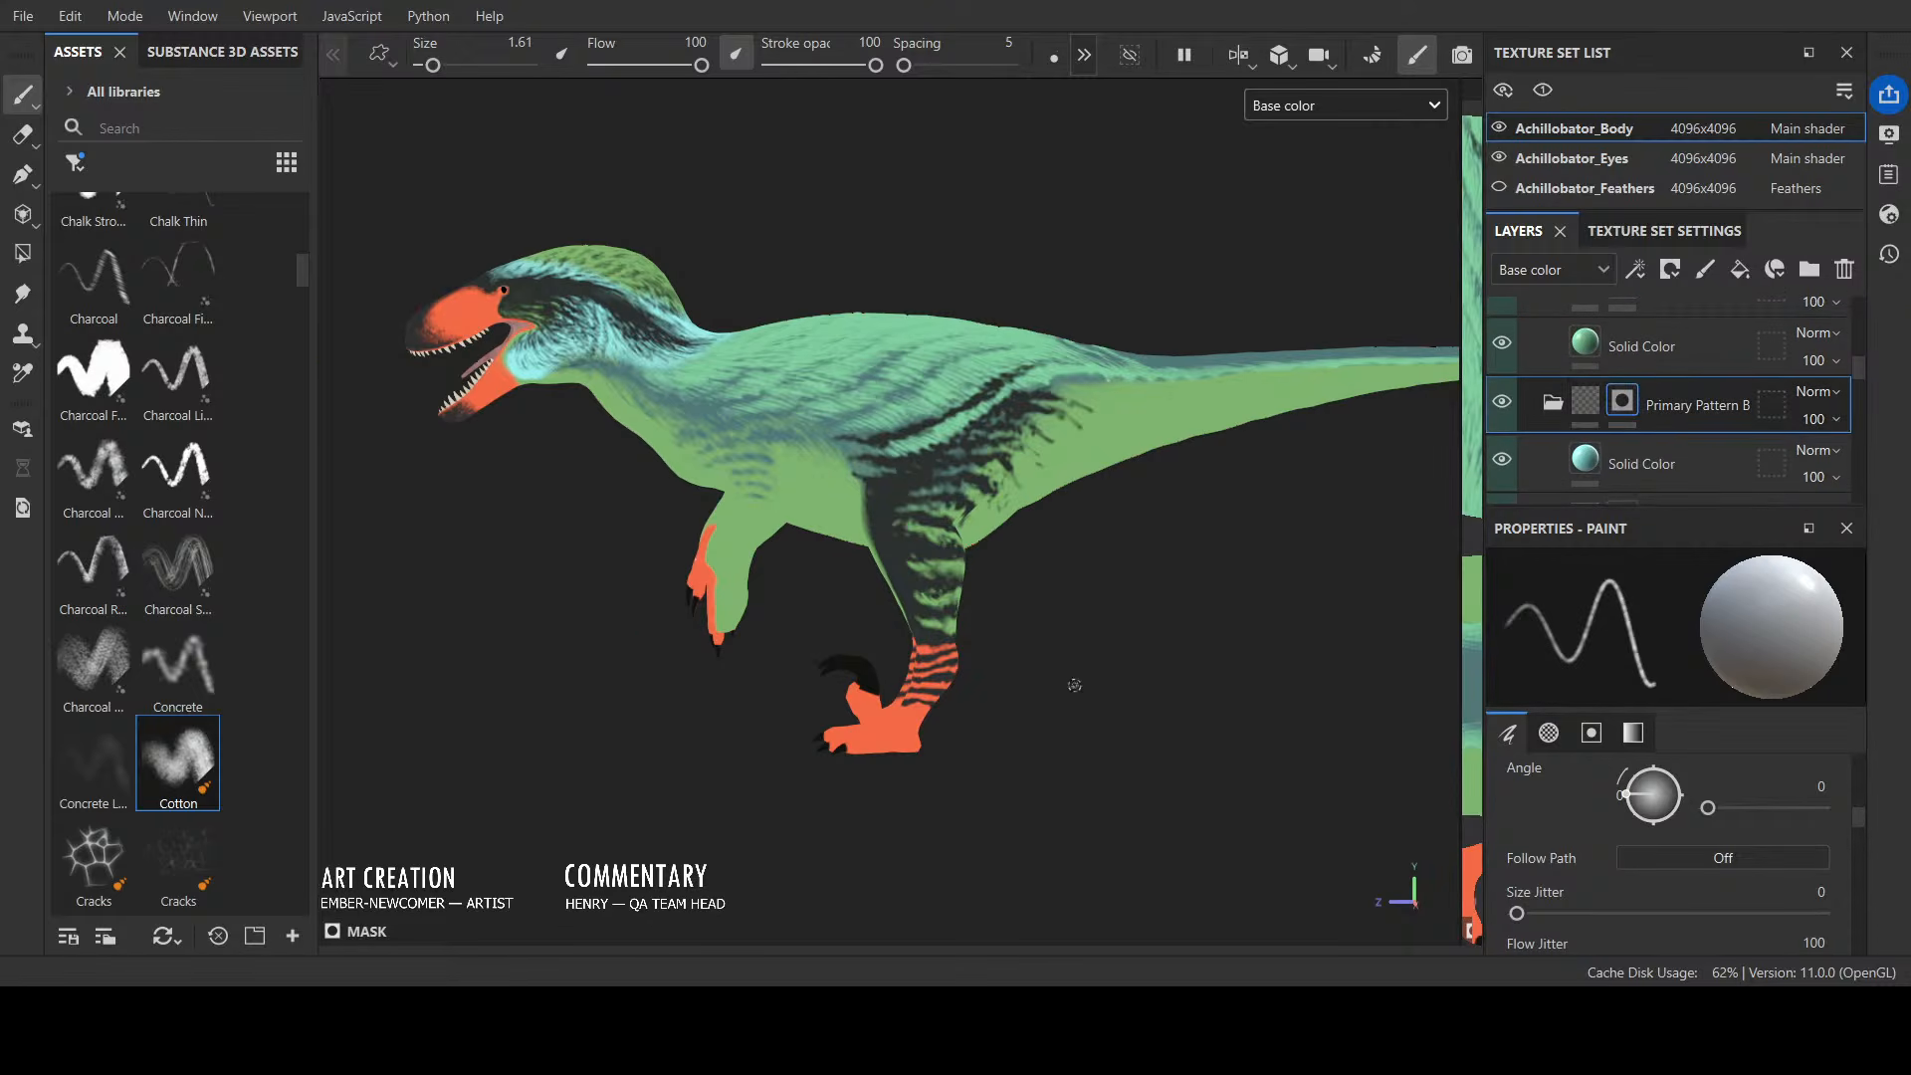
scroll(1074, 684, up, 2)
mouse_move(924, 649)
mouse_down()
mouse_move(947, 658)
mouse_move(935, 589)
mouse_move(908, 577)
mouse_move(941, 561)
mouse_up()
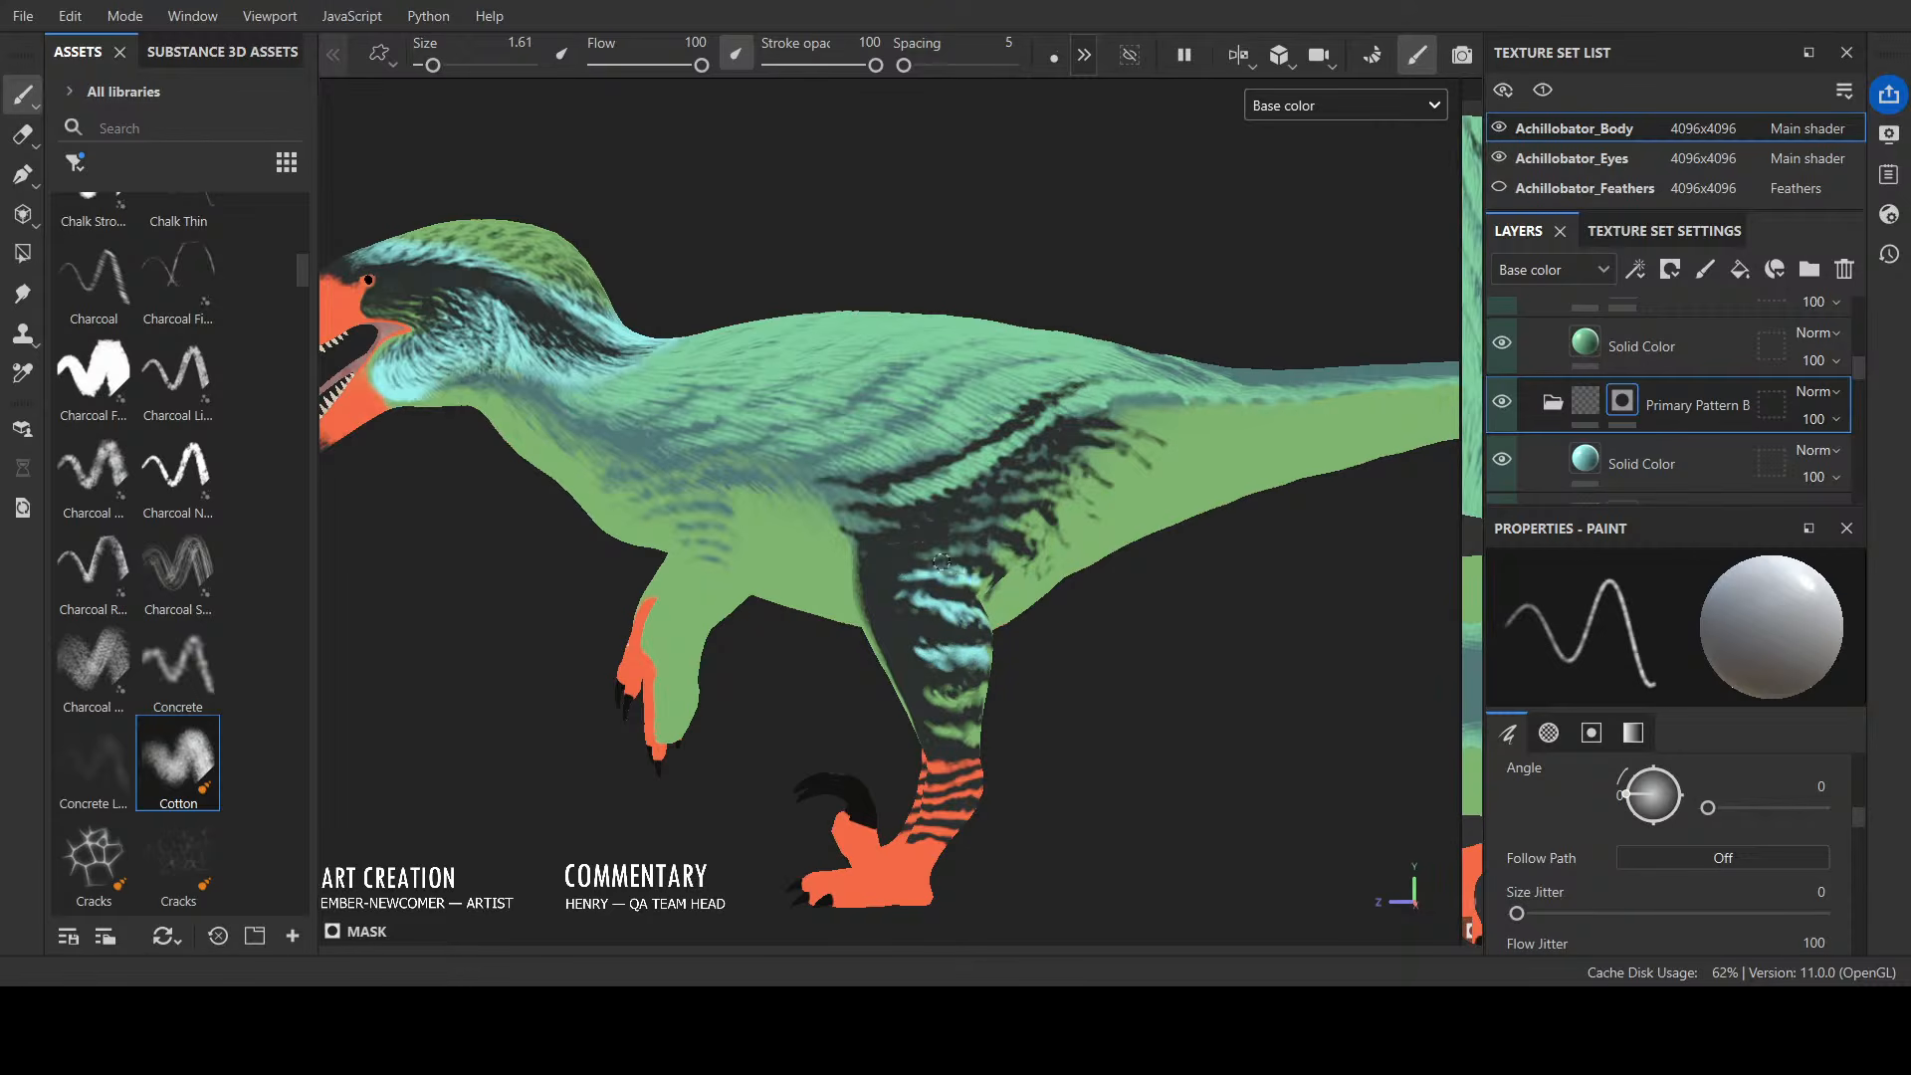
Step: Enlarge the brush to 4.29 and fill the gaps between the dark stripes with cyan from the hip to the calf
ctrl+right_drag(1011, 560, 1045, 560)
mouse_move(1013, 555)
mouse_down()
mouse_move(946, 547)
mouse_move(965, 524)
mouse_move(1036, 533)
mouse_up()
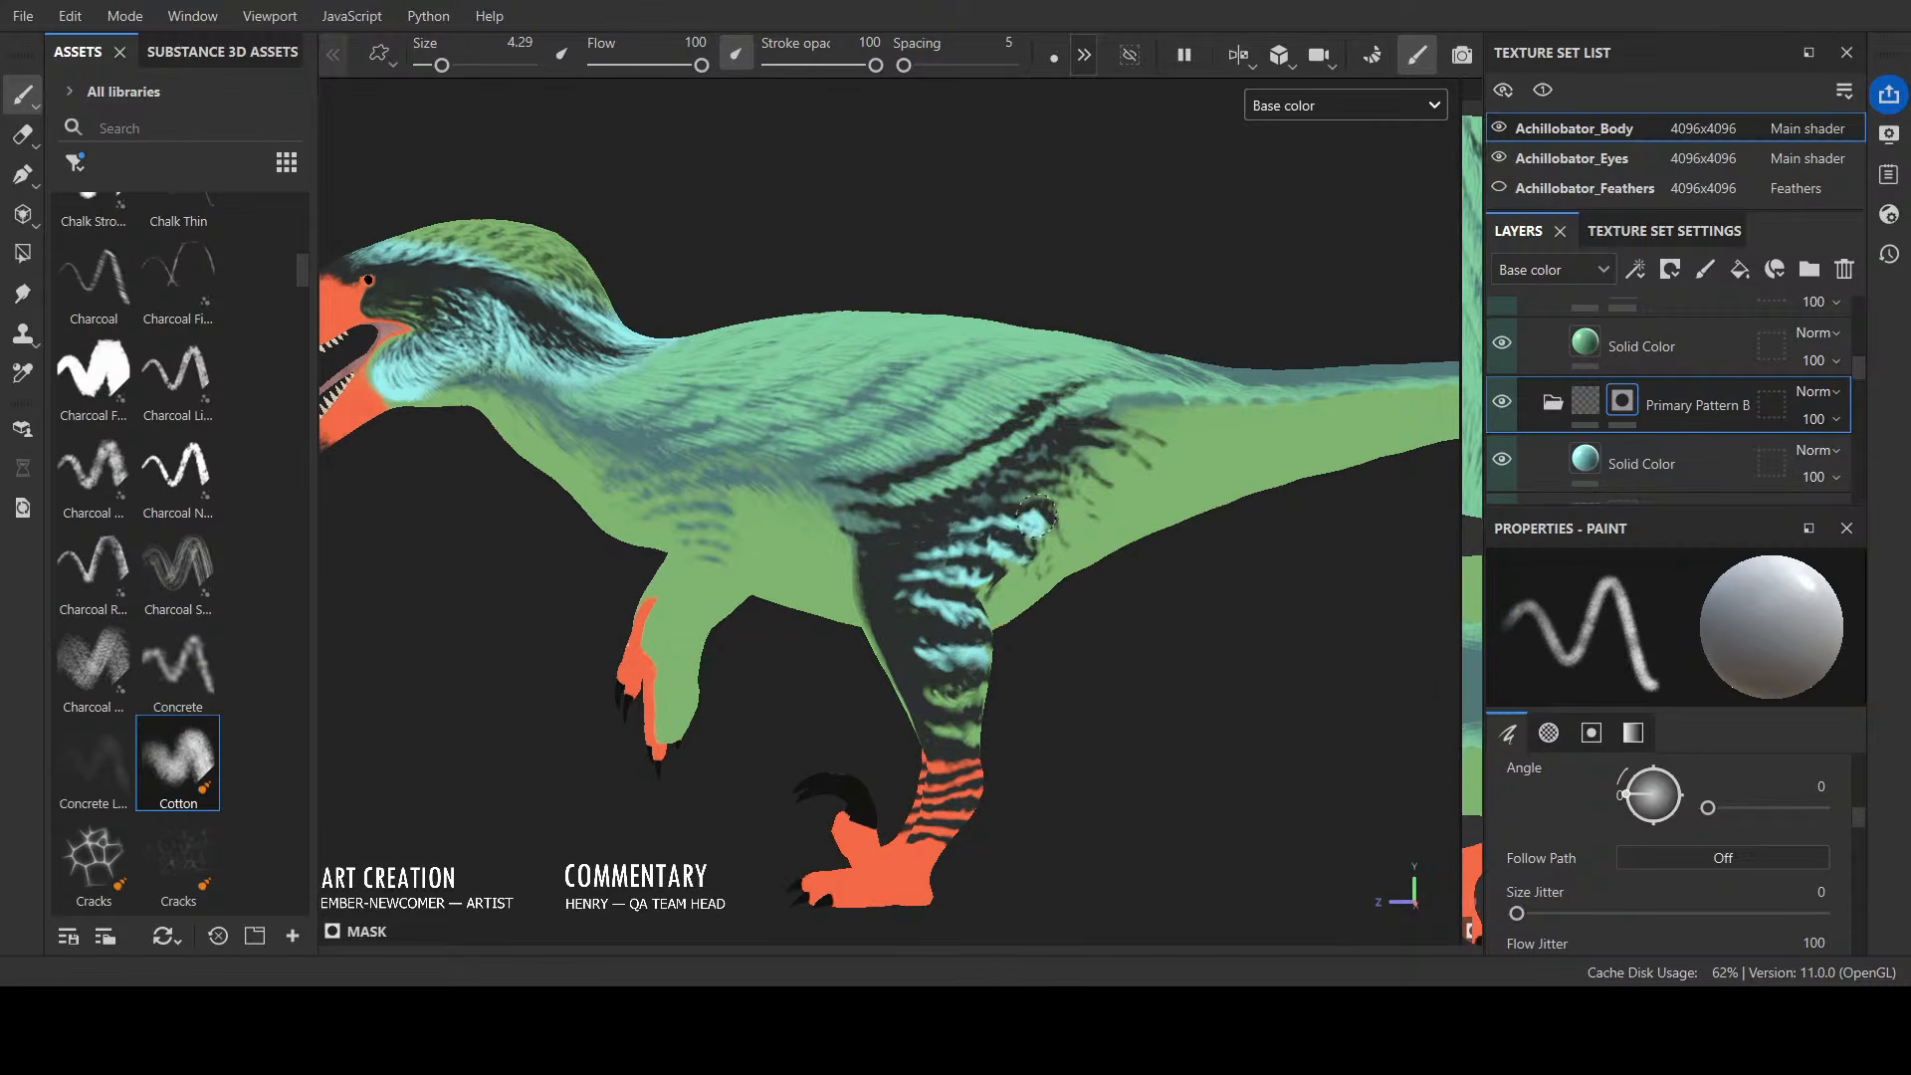
mouse_move(1262, 594)
alt+mouse_down()
mouse_move(896, 499)
mouse_move(1040, 438)
mouse_move(1002, 460)
alt+mouse_up()
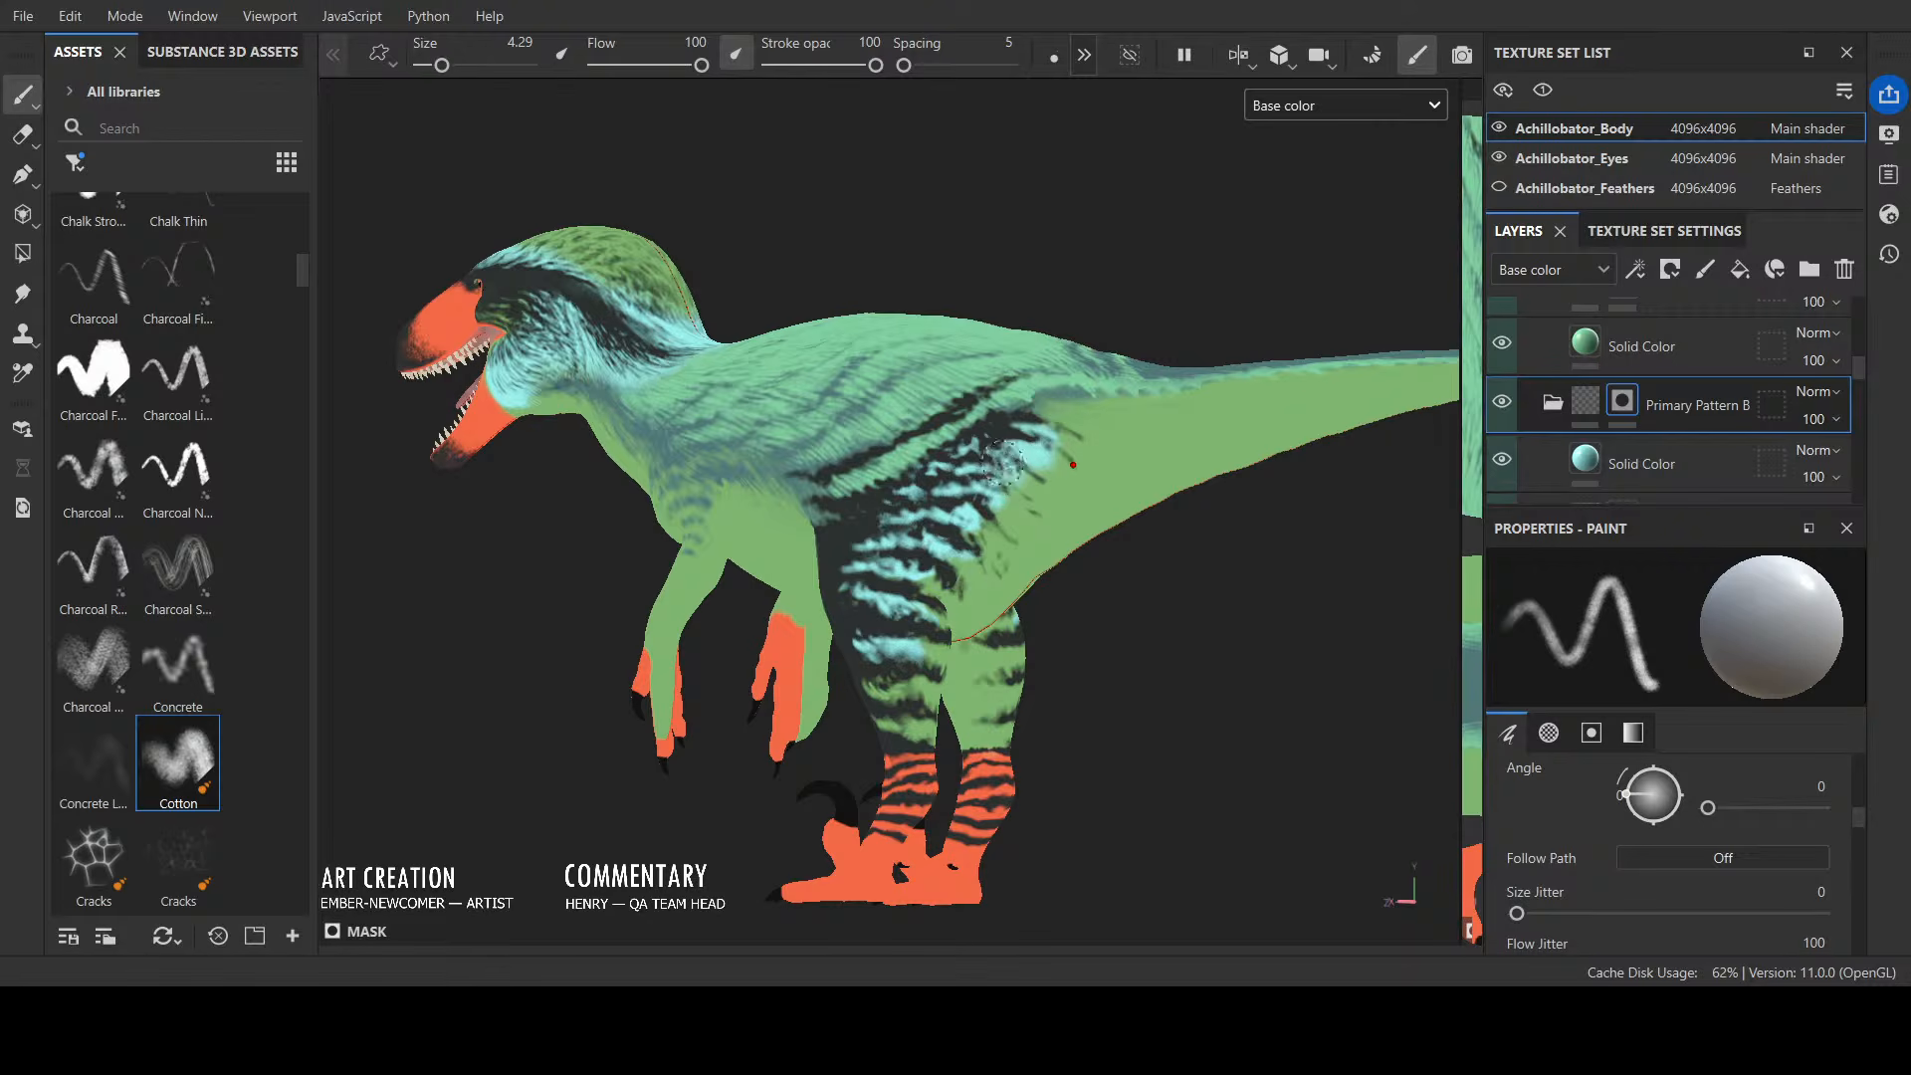
mouse_move(894, 604)
mouse_down()
mouse_move(938, 651)
mouse_move(849, 589)
mouse_move(920, 697)
mouse_move(895, 741)
mouse_move(934, 697)
mouse_up()
Step: Extend the cyan Primary Pattern B areas along the back of the thighs and up to the tail base
mouse_move(1174, 718)
alt+mouse_down()
mouse_move(1045, 670)
mouse_move(734, 733)
mouse_move(786, 725)
mouse_move(822, 686)
mouse_move(783, 642)
mouse_move(1184, 702)
alt+mouse_up()
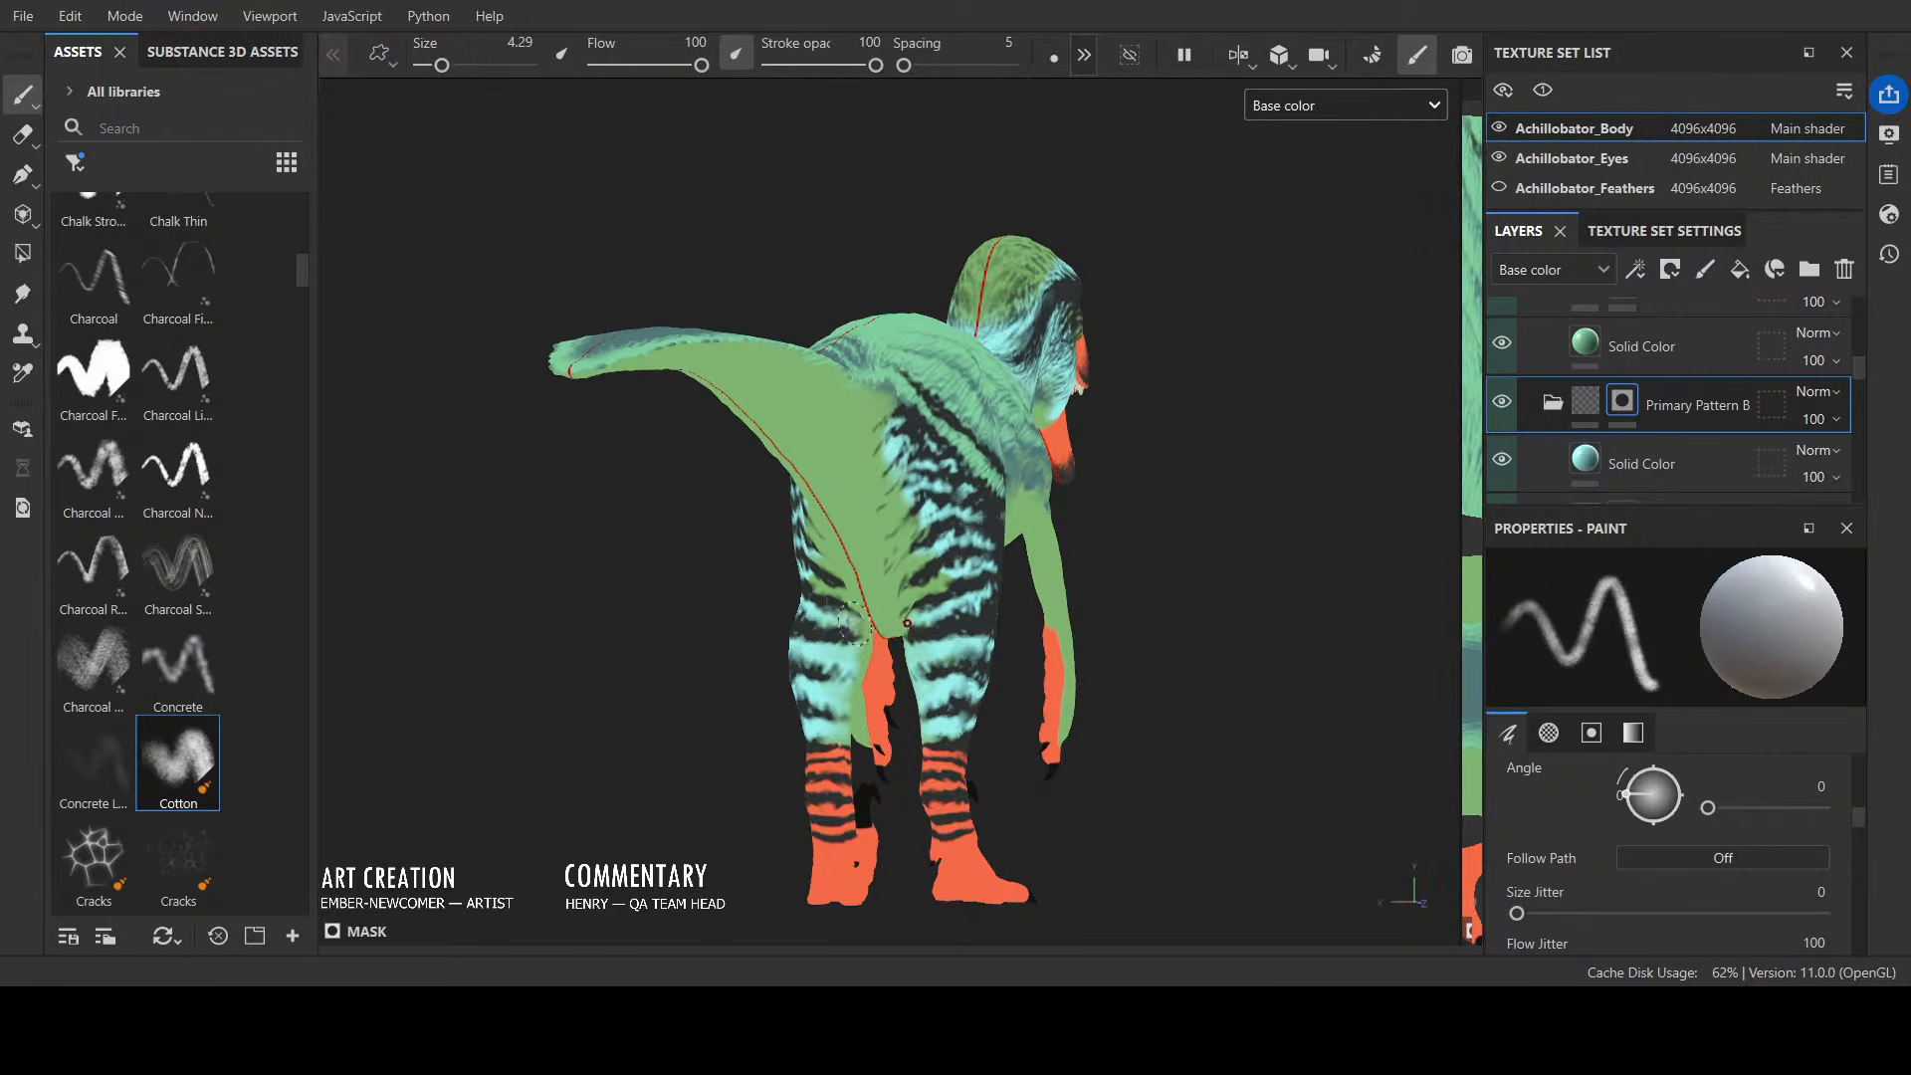
alt+drag(852, 685, 940, 533)
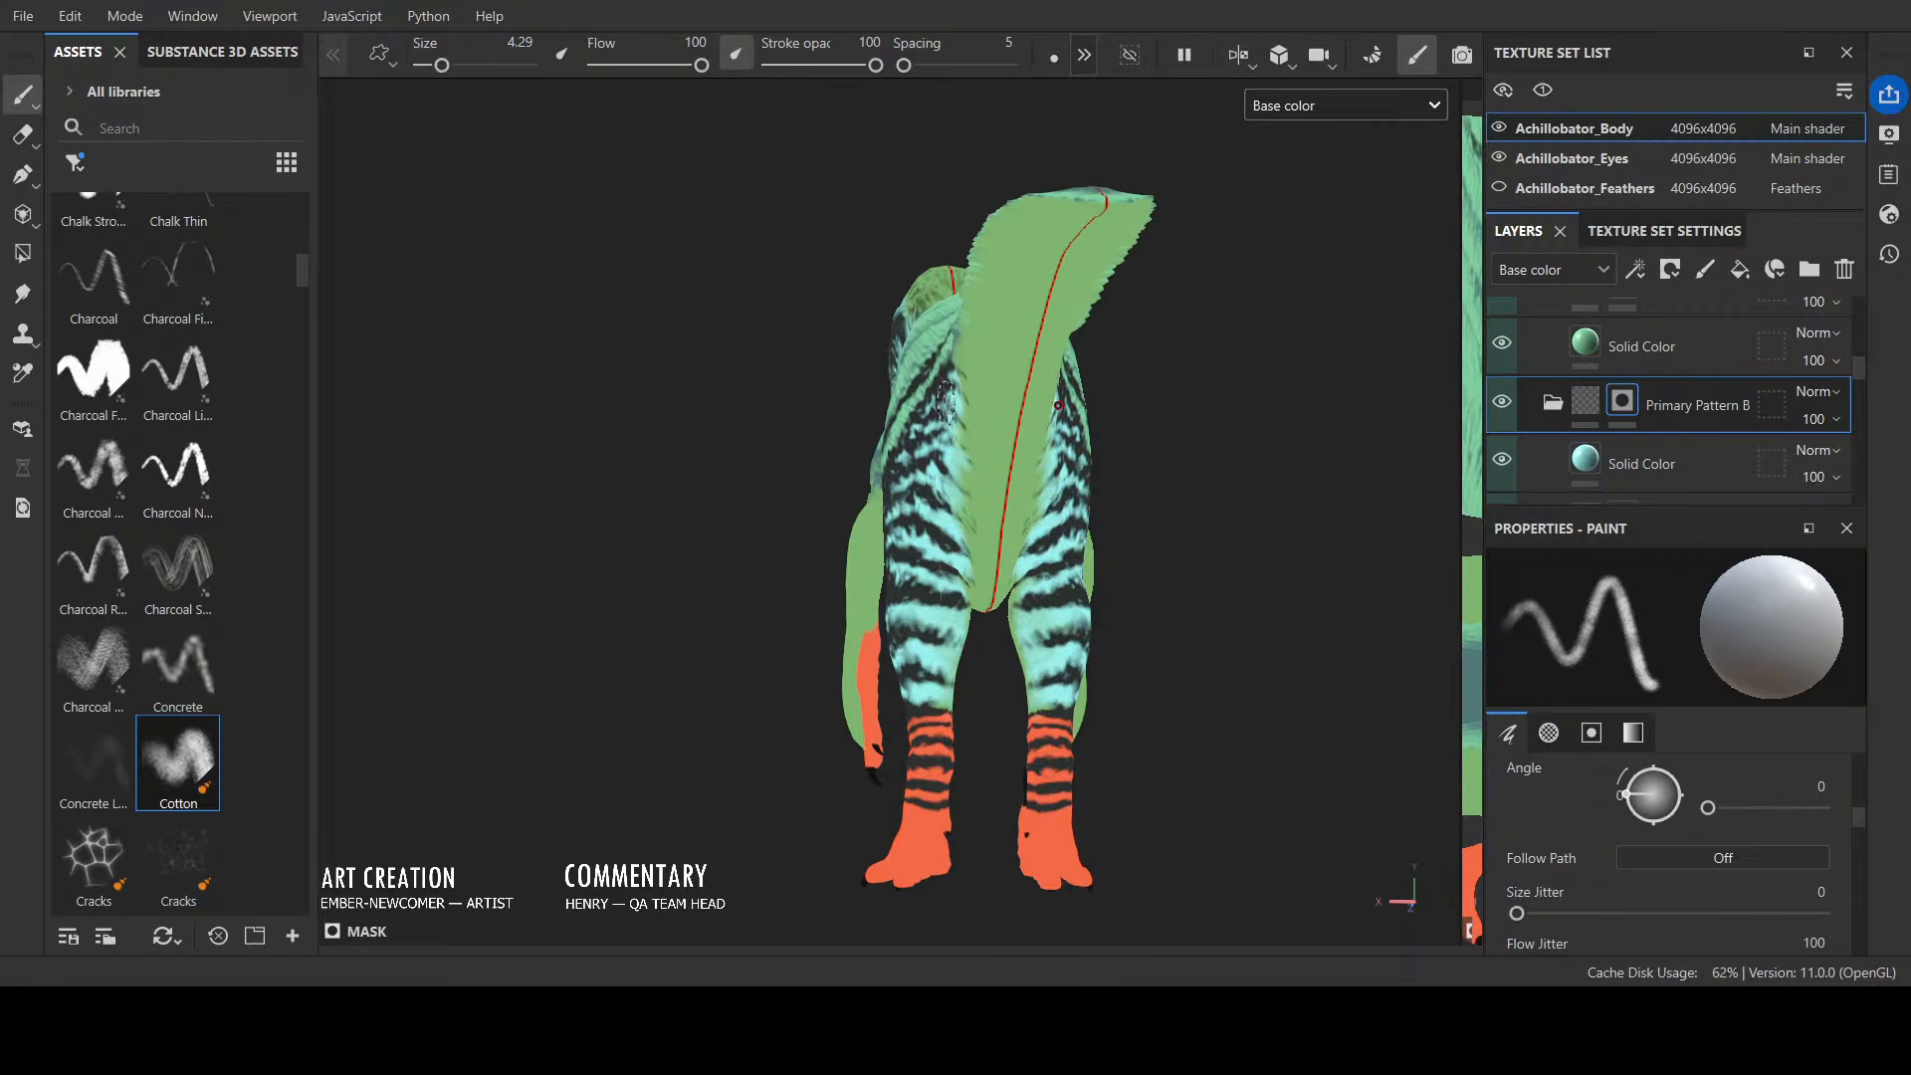
mouse_move(1111, 474)
alt+mouse_down()
mouse_move(1359, 560)
mouse_move(1322, 603)
mouse_move(1279, 574)
alt+mouse_up()
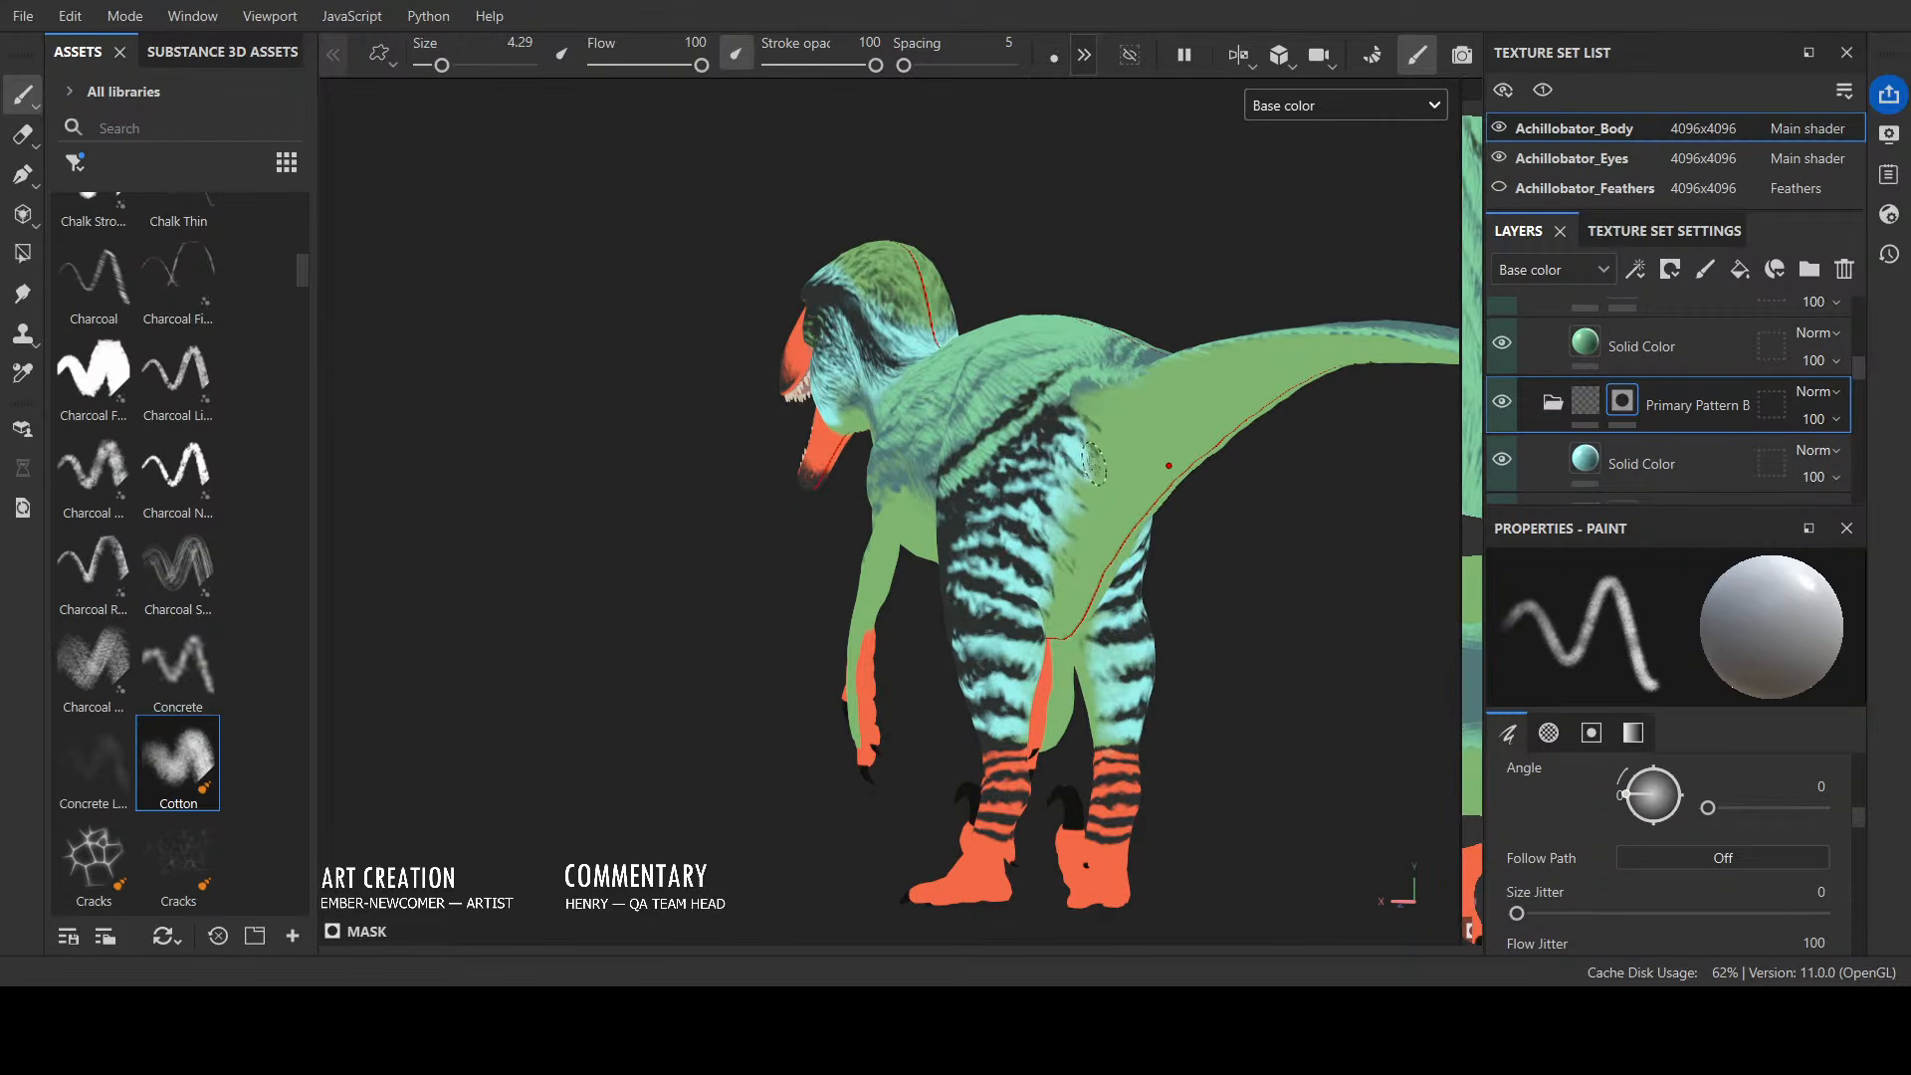
drag(1073, 410, 1115, 390)
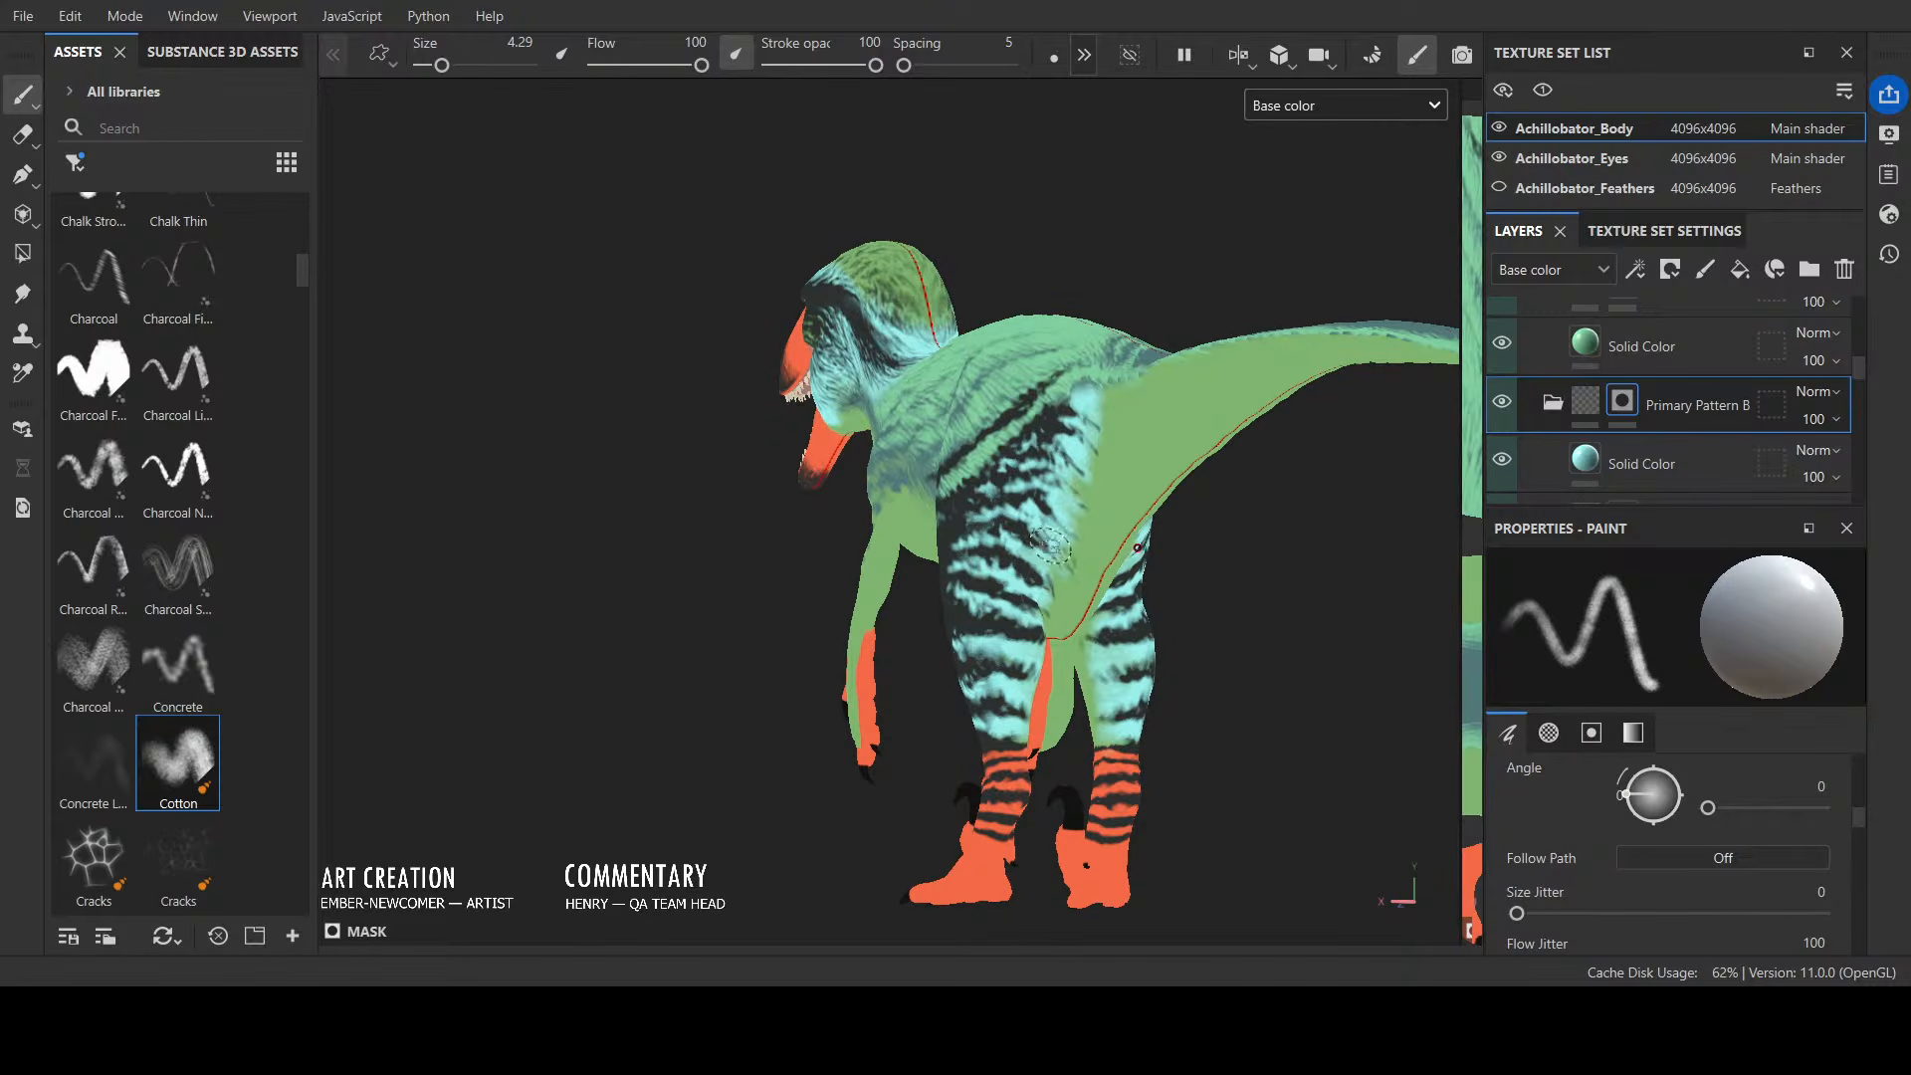
scroll(1115, 527, up, 3)
scroll(1114, 528, down, 4)
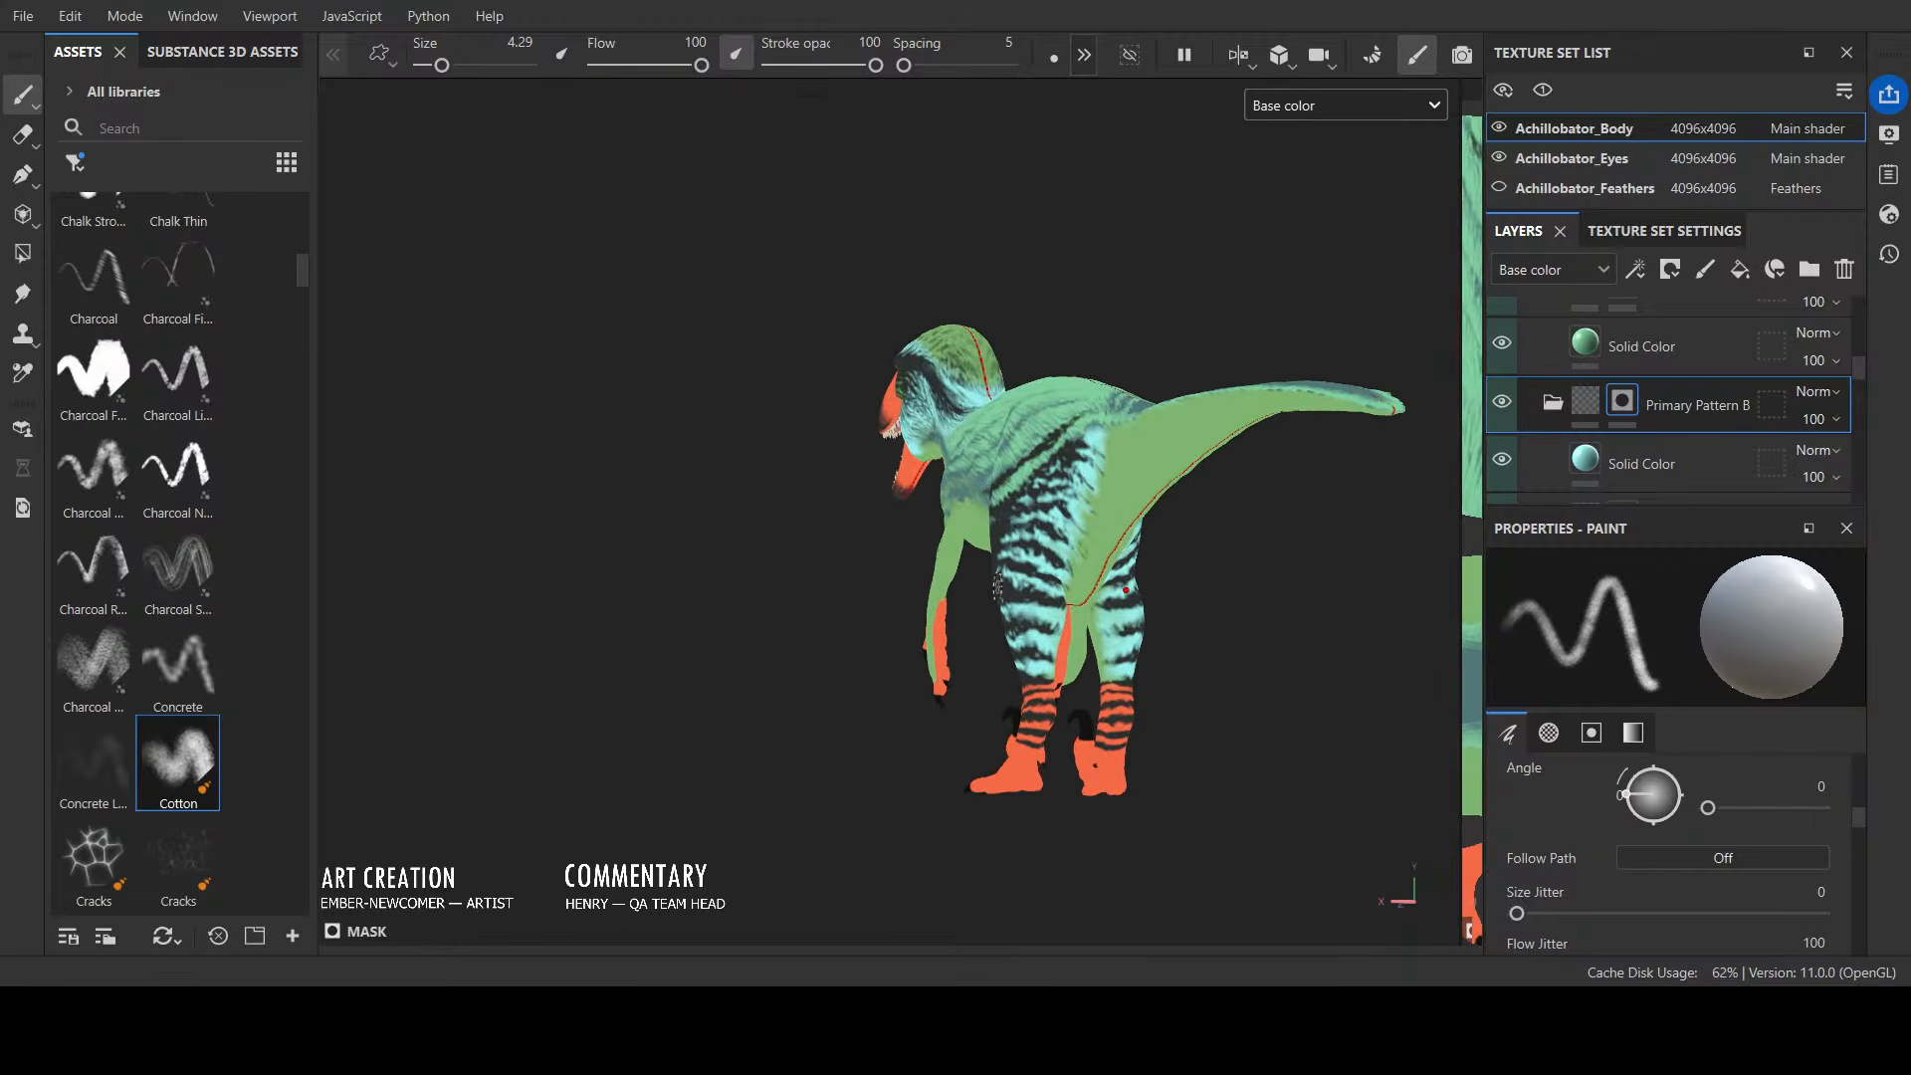
Step: Reduce the brush to 2.16 and paint cyan Primary Pattern B between the dark stripes on the outer and front sides of the lower legs
mouse_move(820, 654)
alt+mouse_down()
mouse_move(1094, 702)
mouse_move(1207, 696)
mouse_move(1151, 639)
alt+mouse_up()
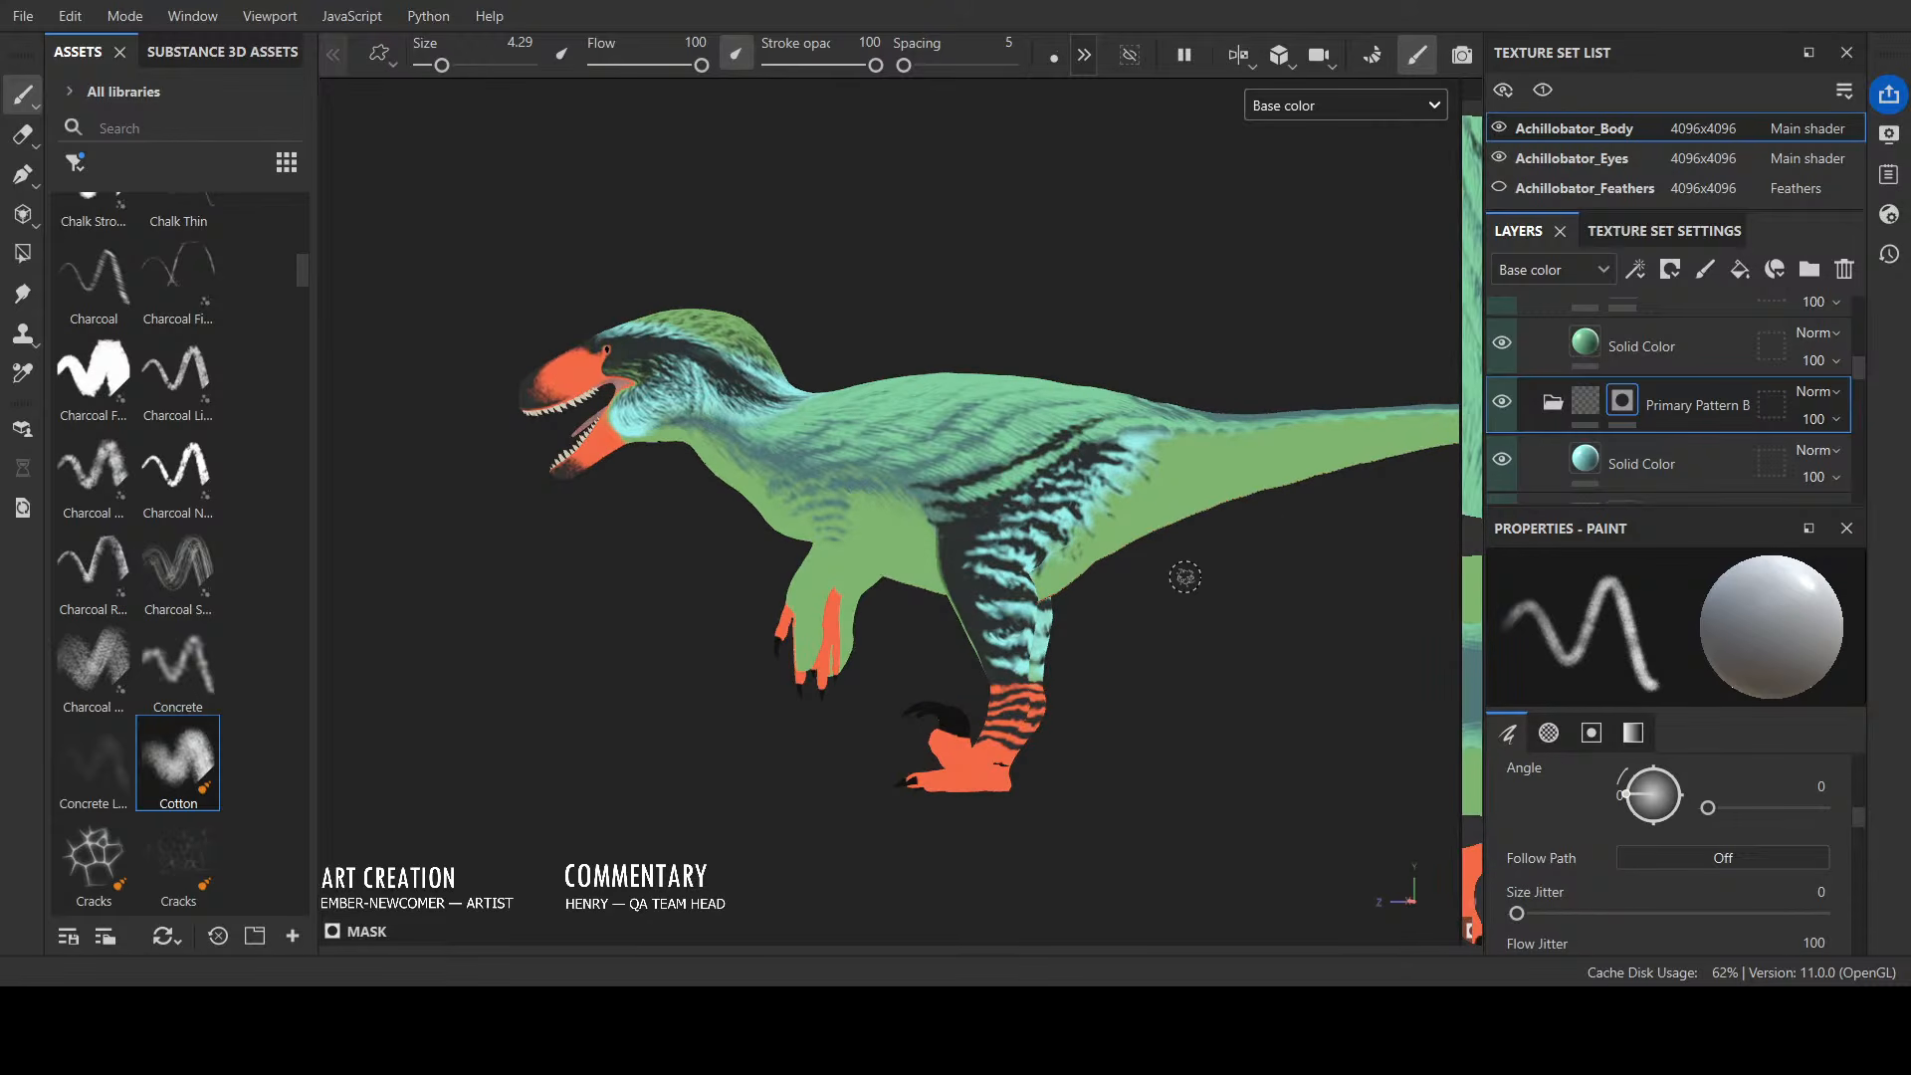
key(bracketleft)
key(bracketleft)
alt+drag(1064, 663, 1160, 713)
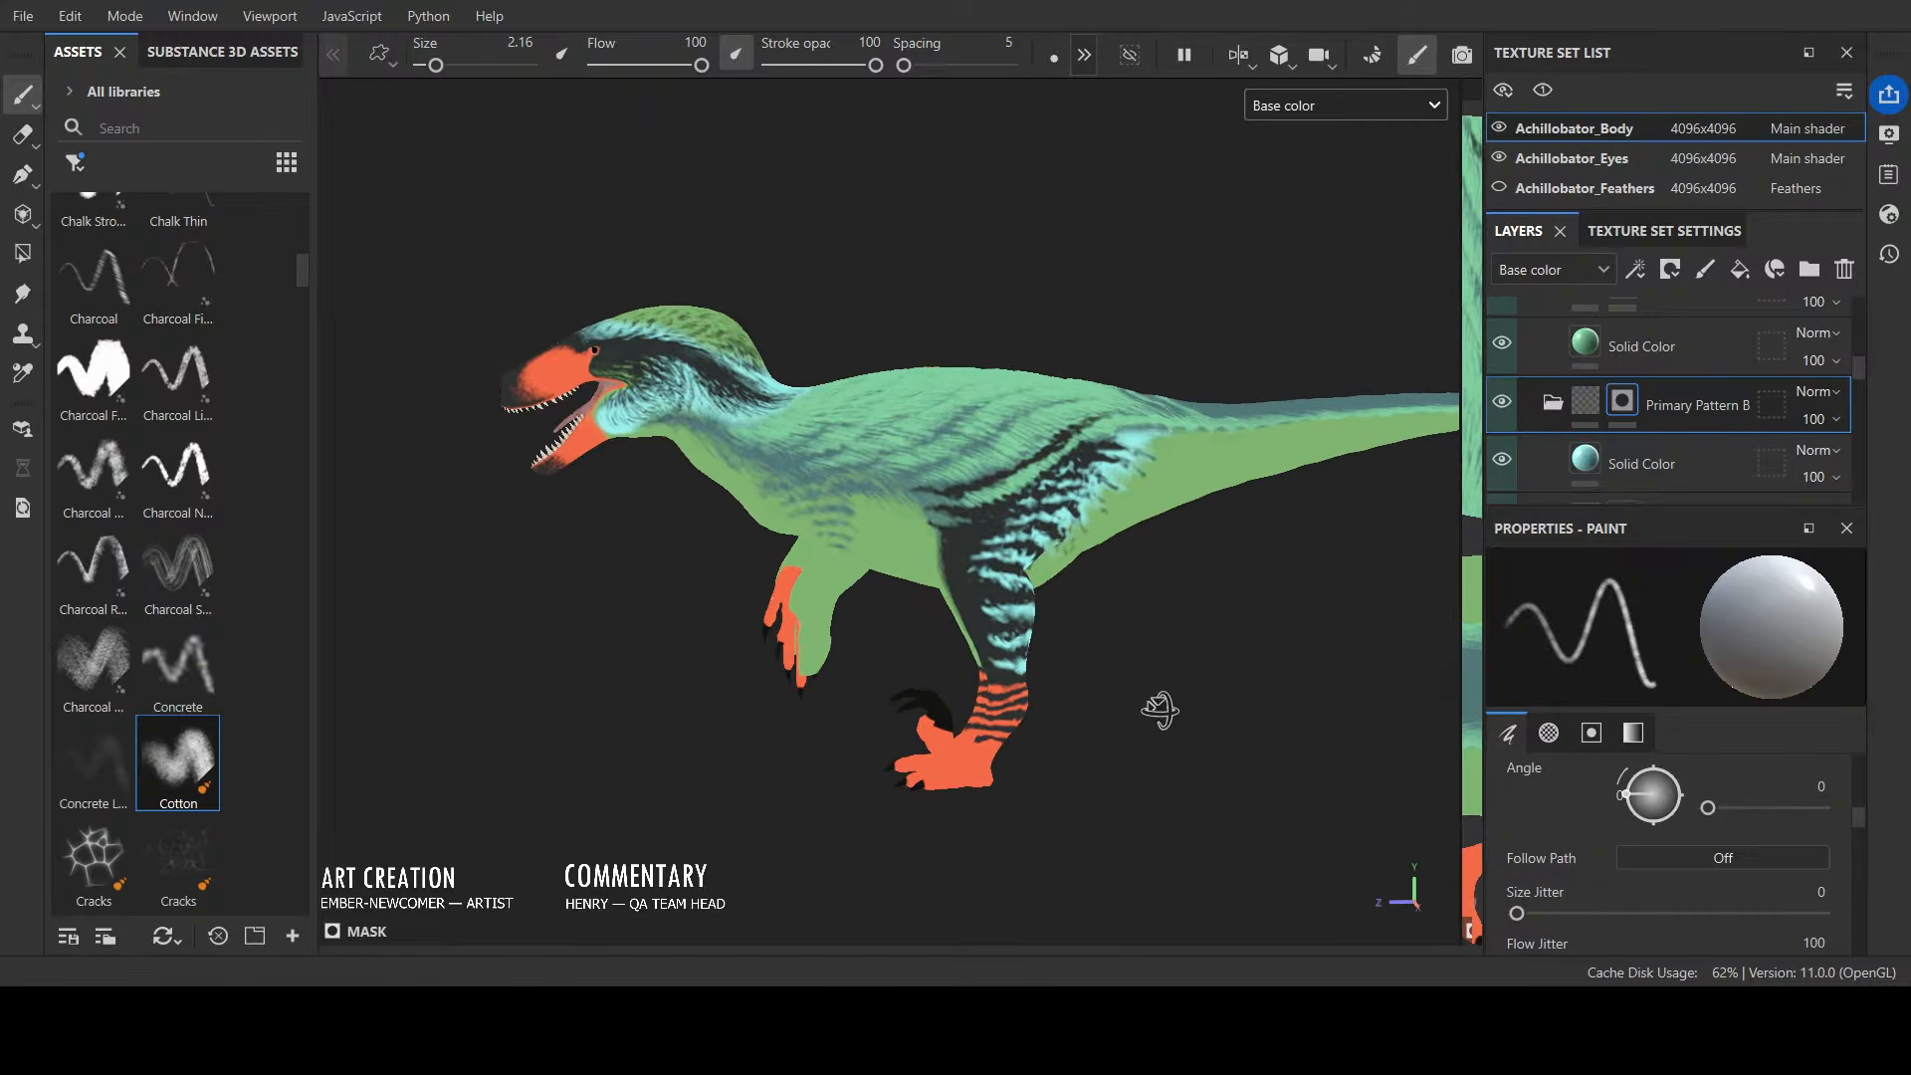
scroll(1135, 815, up, 3)
alt+middle_drag(1135, 815, 1101, 646)
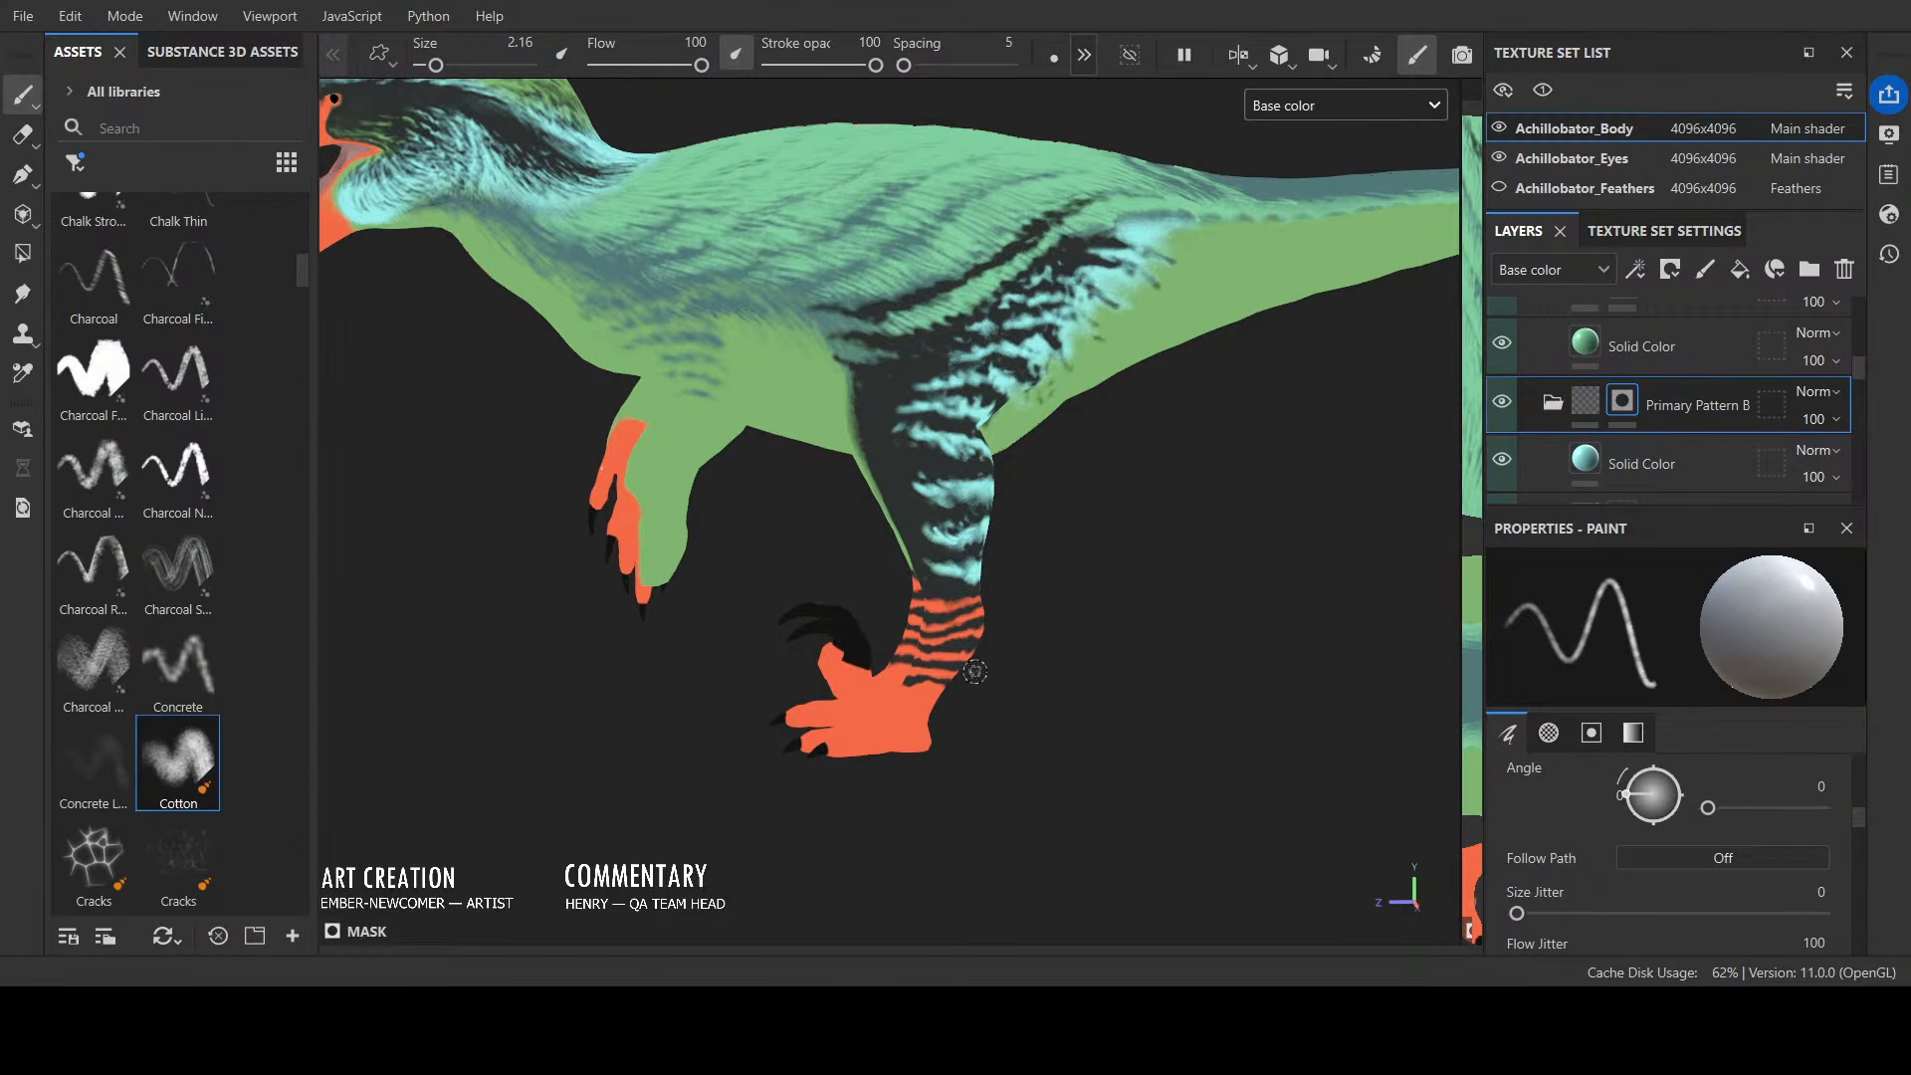
scroll(1027, 652, up, 3)
mouse_move(895, 776)
mouse_down()
mouse_move(910, 761)
mouse_move(886, 756)
mouse_move(960, 761)
mouse_move(926, 791)
mouse_move(866, 791)
mouse_move(1065, 747)
mouse_up()
mouse_move(831, 766)
mouse_down()
mouse_move(851, 761)
mouse_move(820, 732)
mouse_up()
alt+drag(1048, 800, 1115, 764)
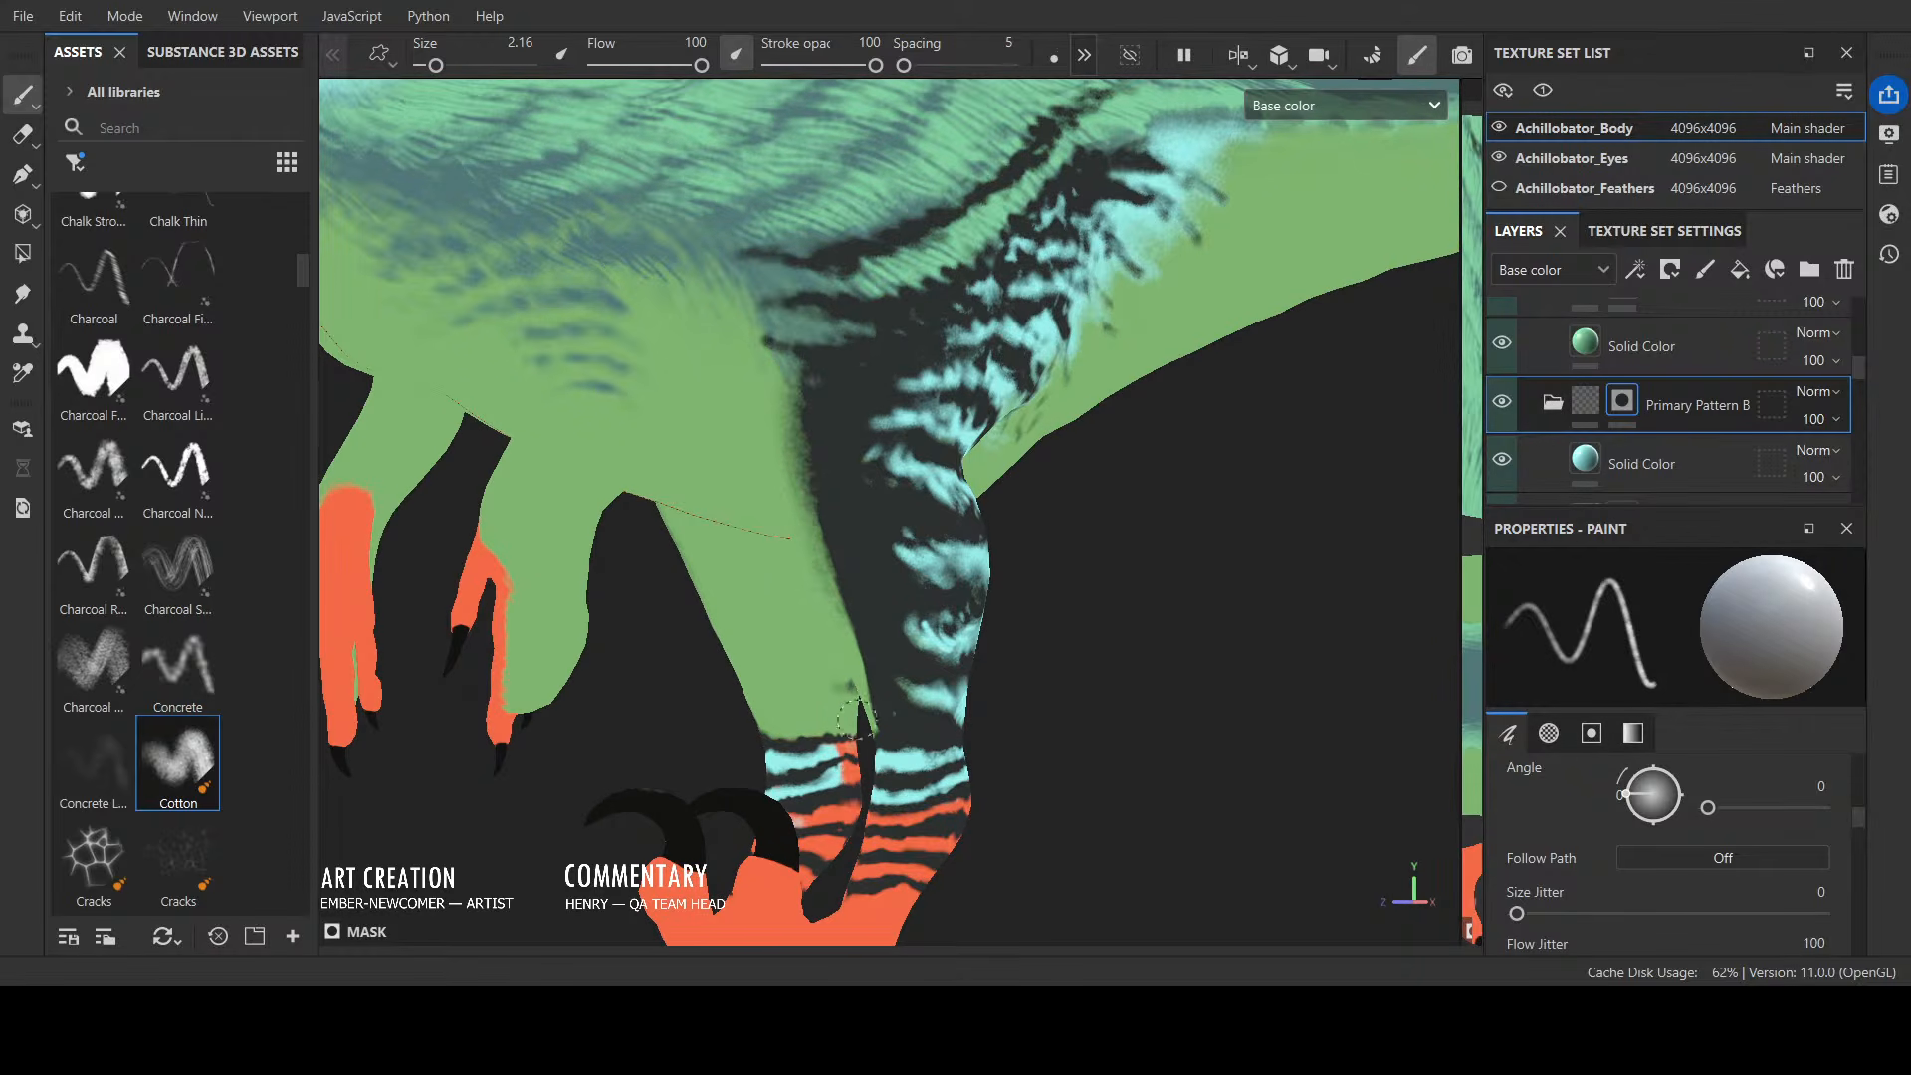
mouse_move(1195, 796)
alt+mouse_down()
mouse_move(876, 811)
mouse_move(947, 821)
mouse_move(894, 866)
mouse_move(939, 797)
mouse_move(918, 794)
alt+mouse_up()
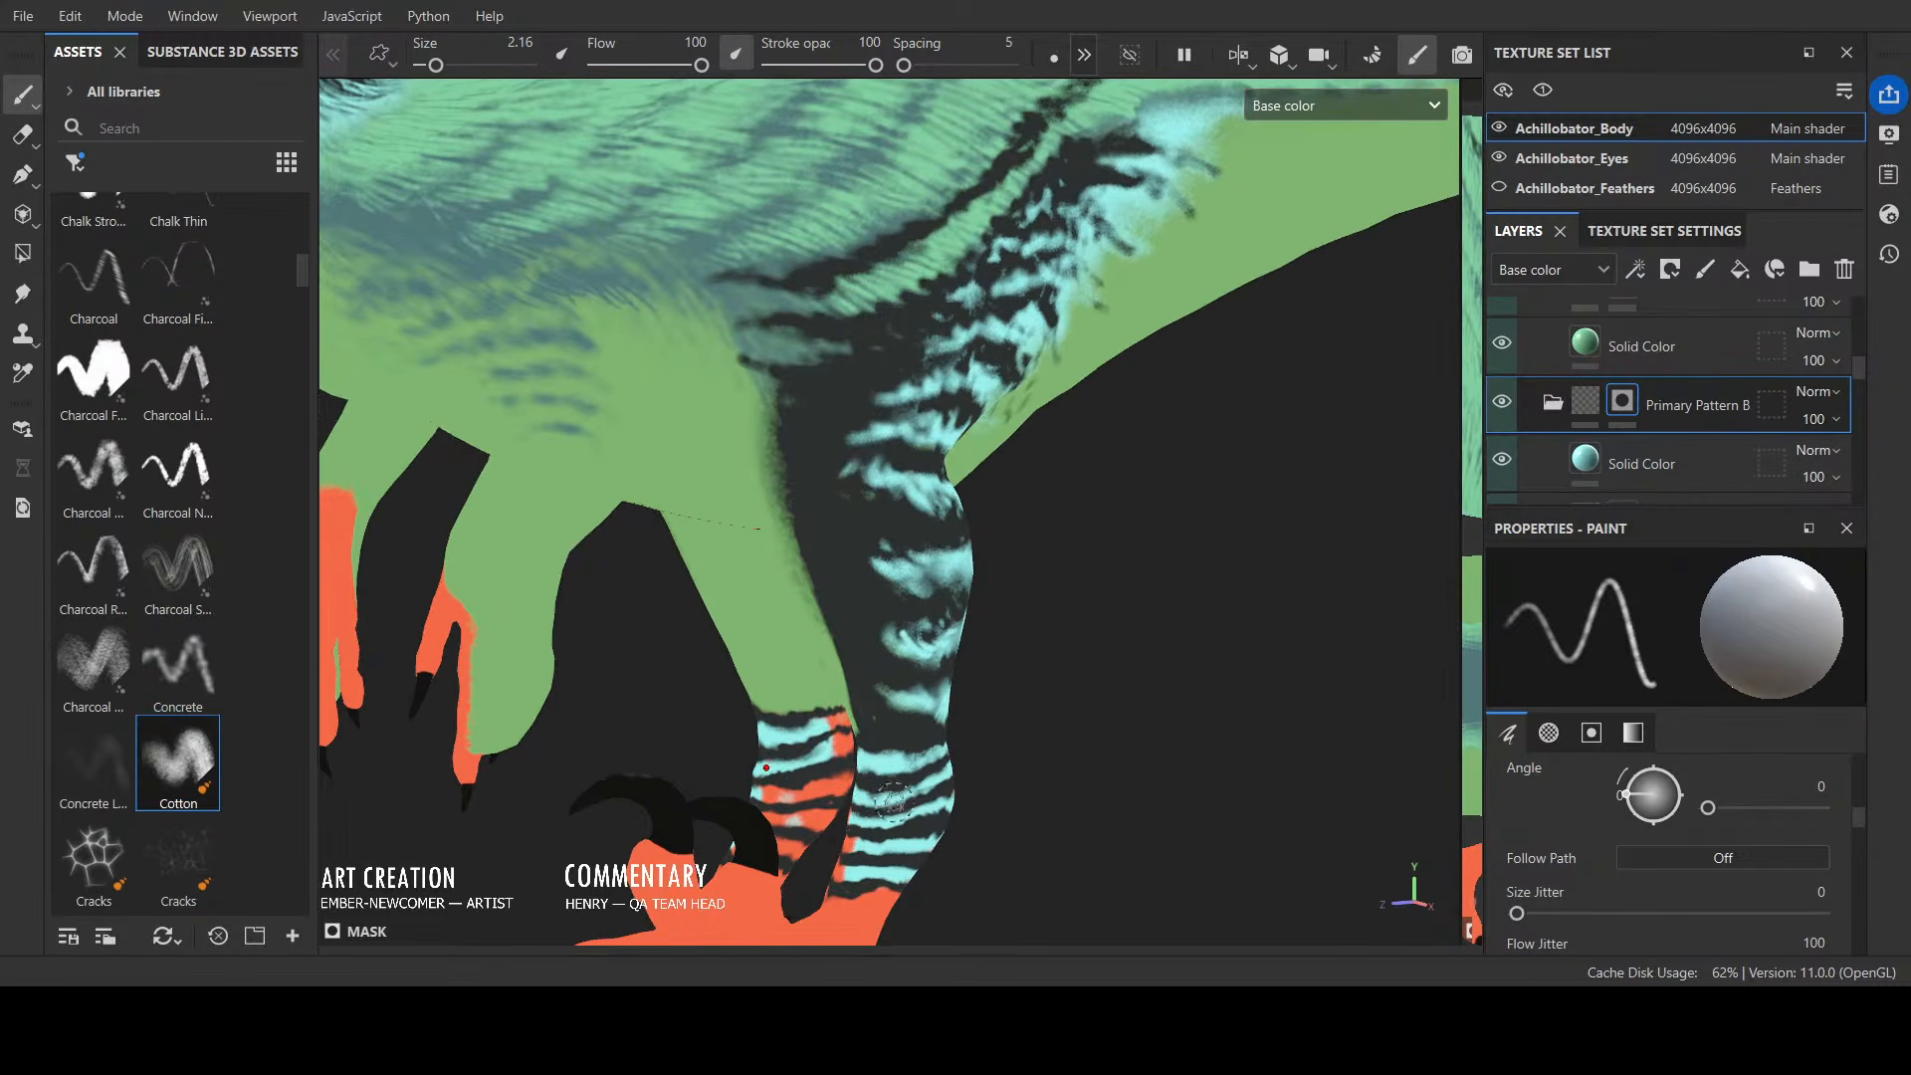
scroll(945, 762, down, 3)
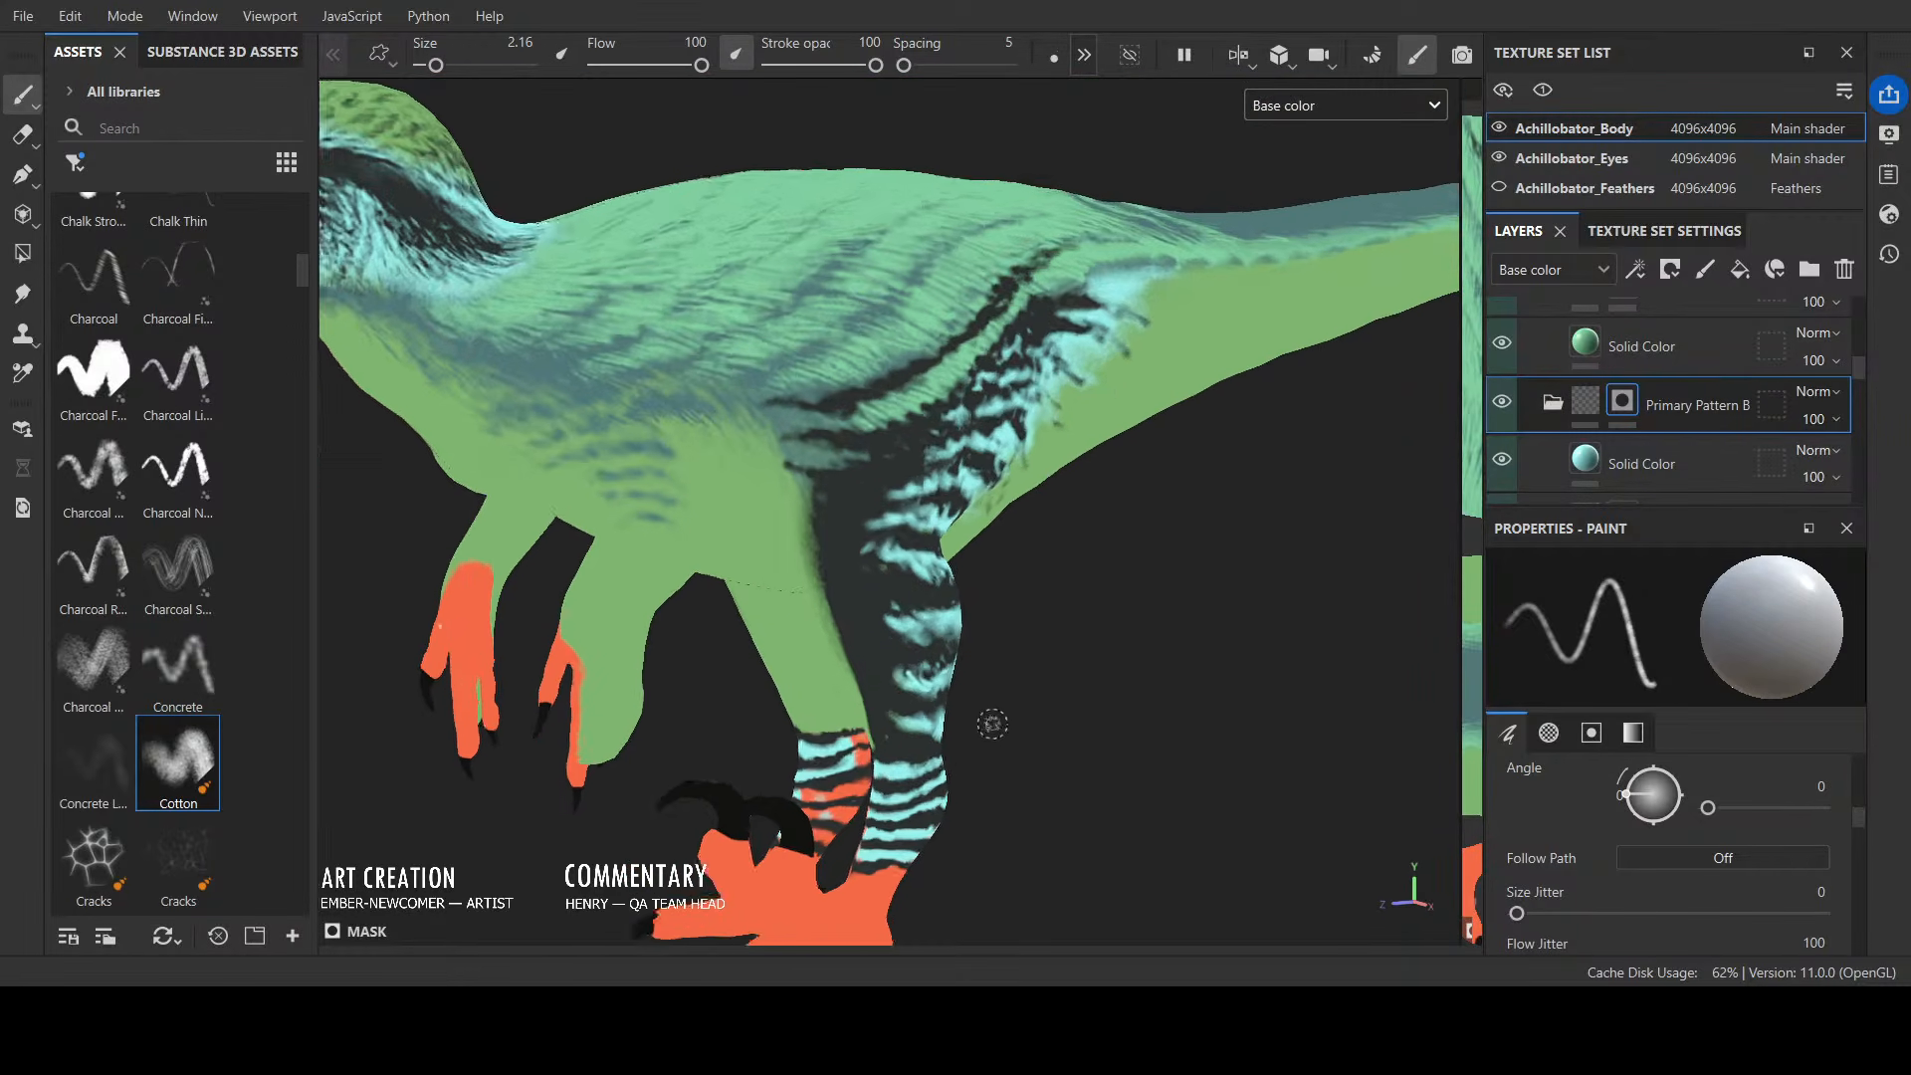
Step: Fill the remaining orange gaps on the back of the lower legs with cyan down to the ankles
alt+drag(989, 726, 520, 713)
alt+drag(749, 801, 709, 790)
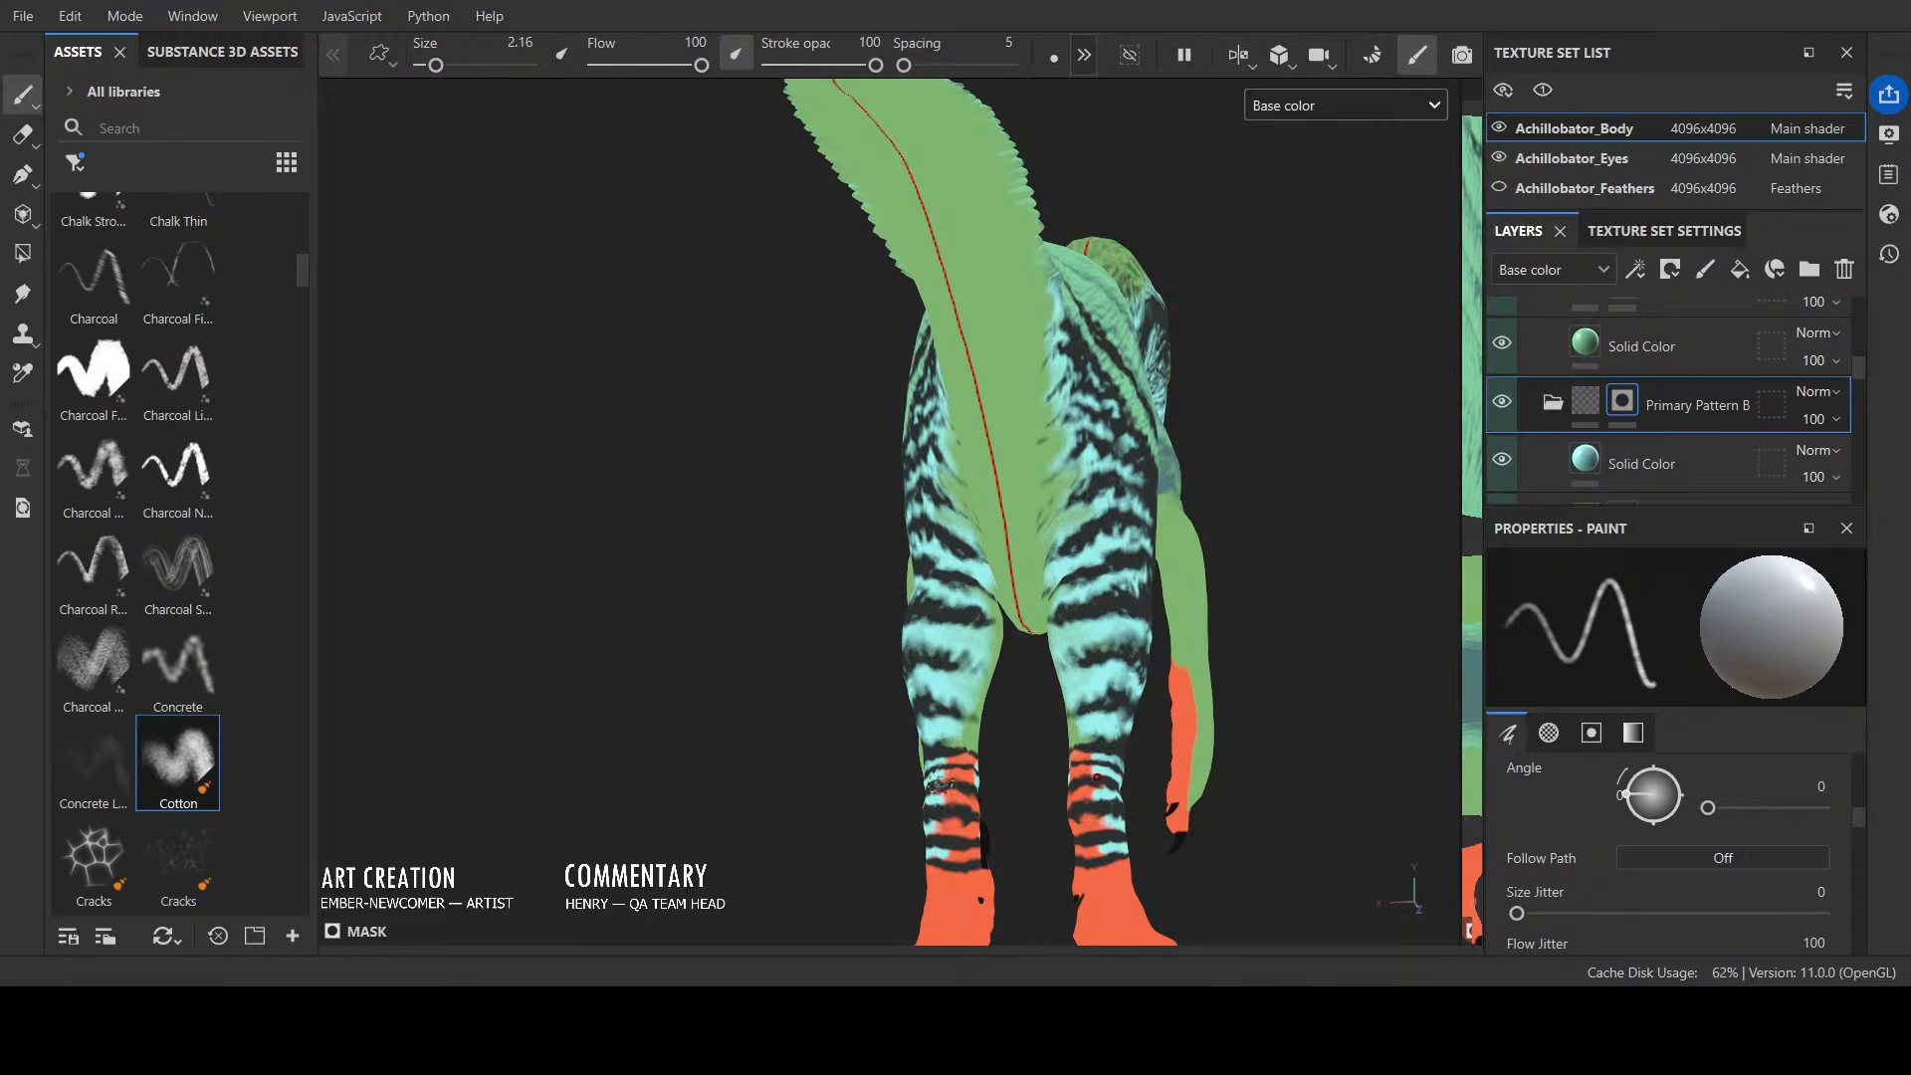
mouse_move(974, 847)
mouse_down()
mouse_move(945, 854)
mouse_move(974, 850)
mouse_move(951, 826)
mouse_move(969, 734)
mouse_up()
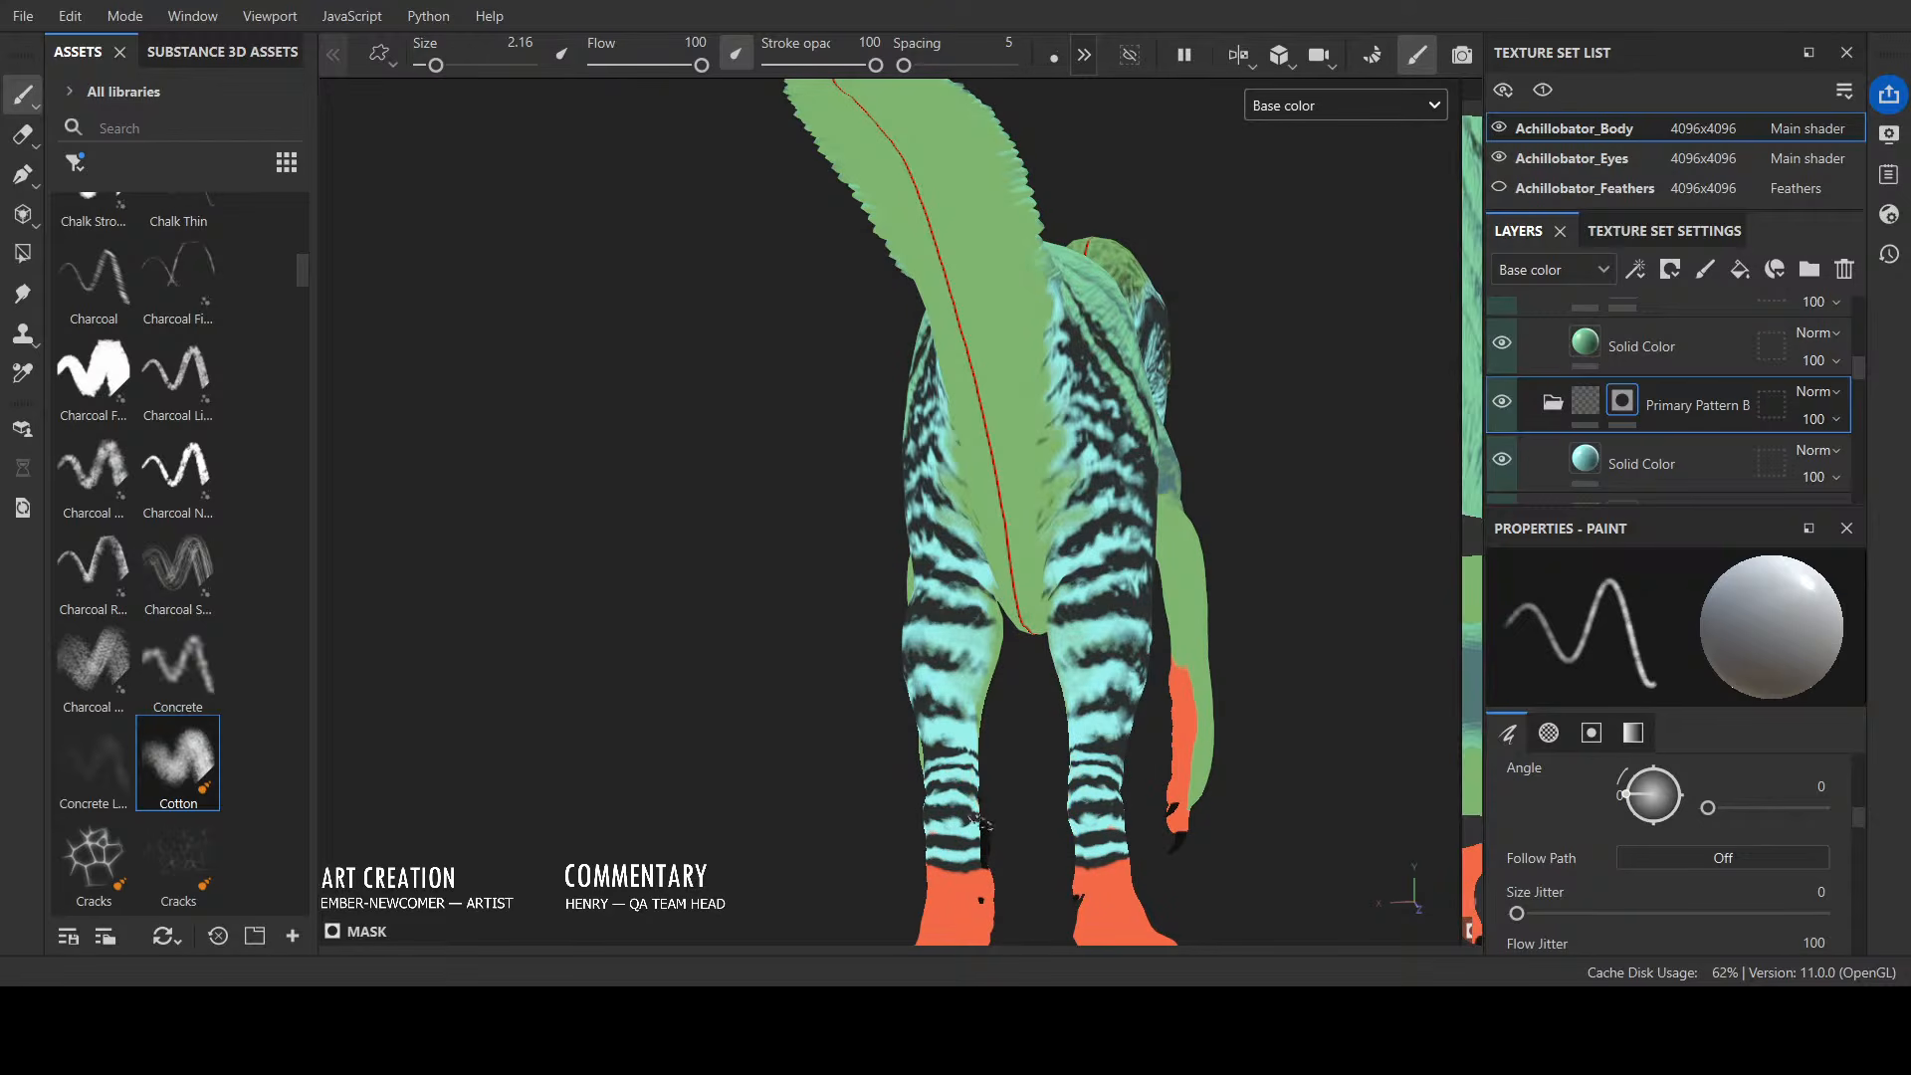
alt+drag(978, 663, 981, 784)
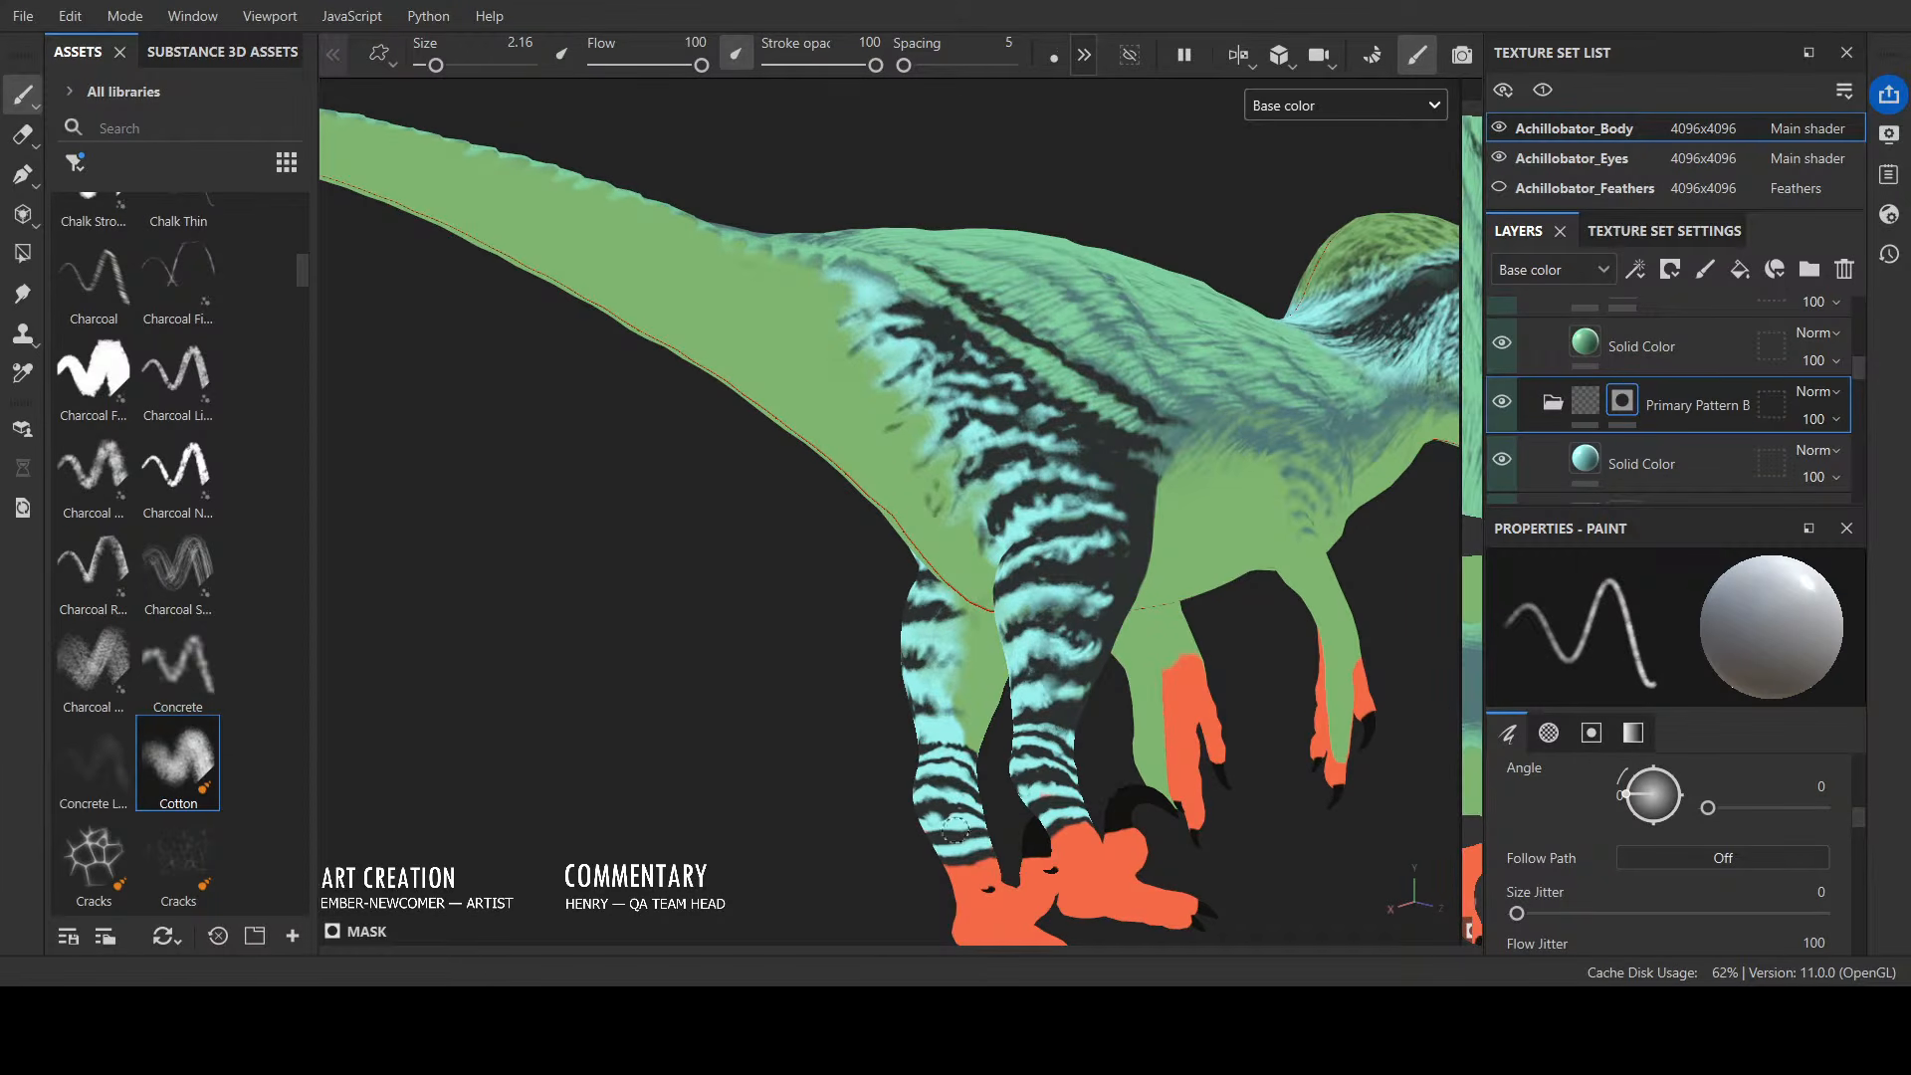
Step: Switch the viewport display to Material and inspect the striped legs from several sides
alt+drag(913, 697, 595, 667)
scroll(1254, 792, down, 3)
alt+drag(1073, 819, 1019, 870)
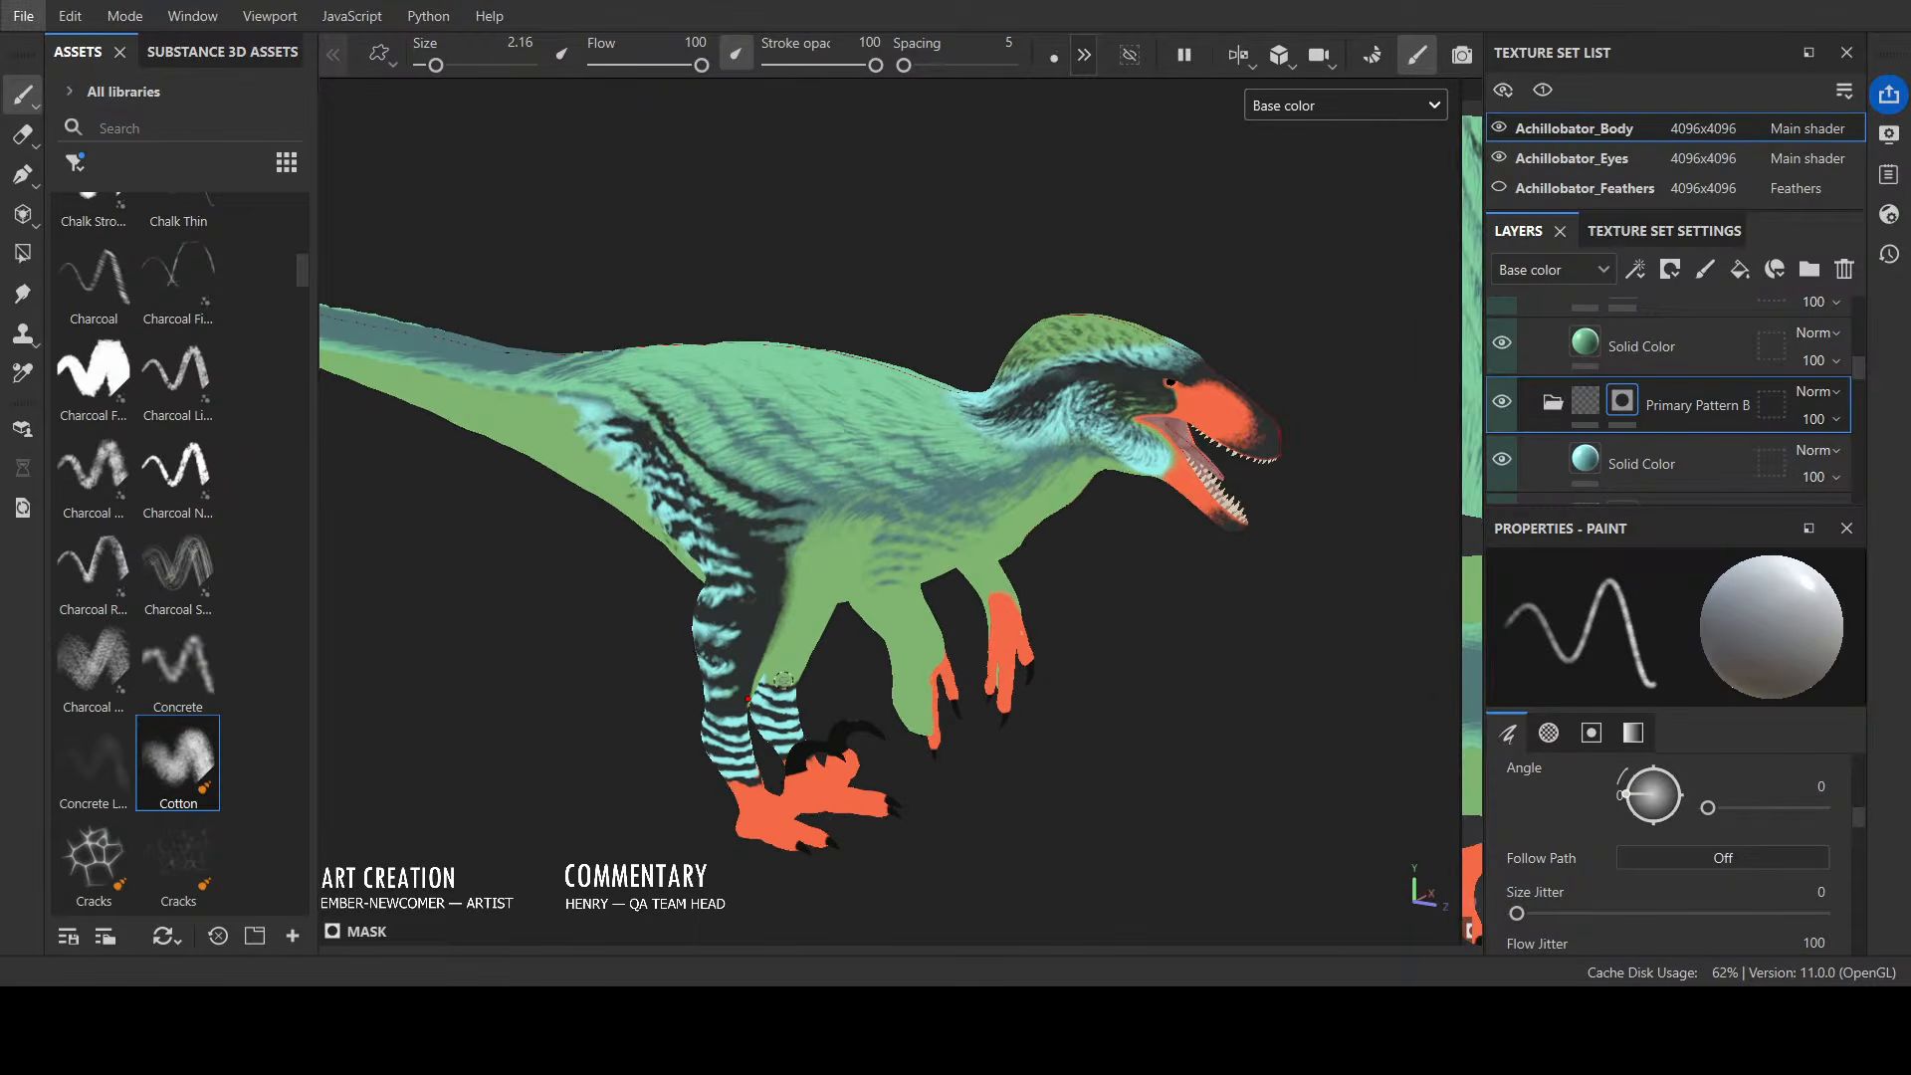
alt+drag(783, 680, 1042, 848)
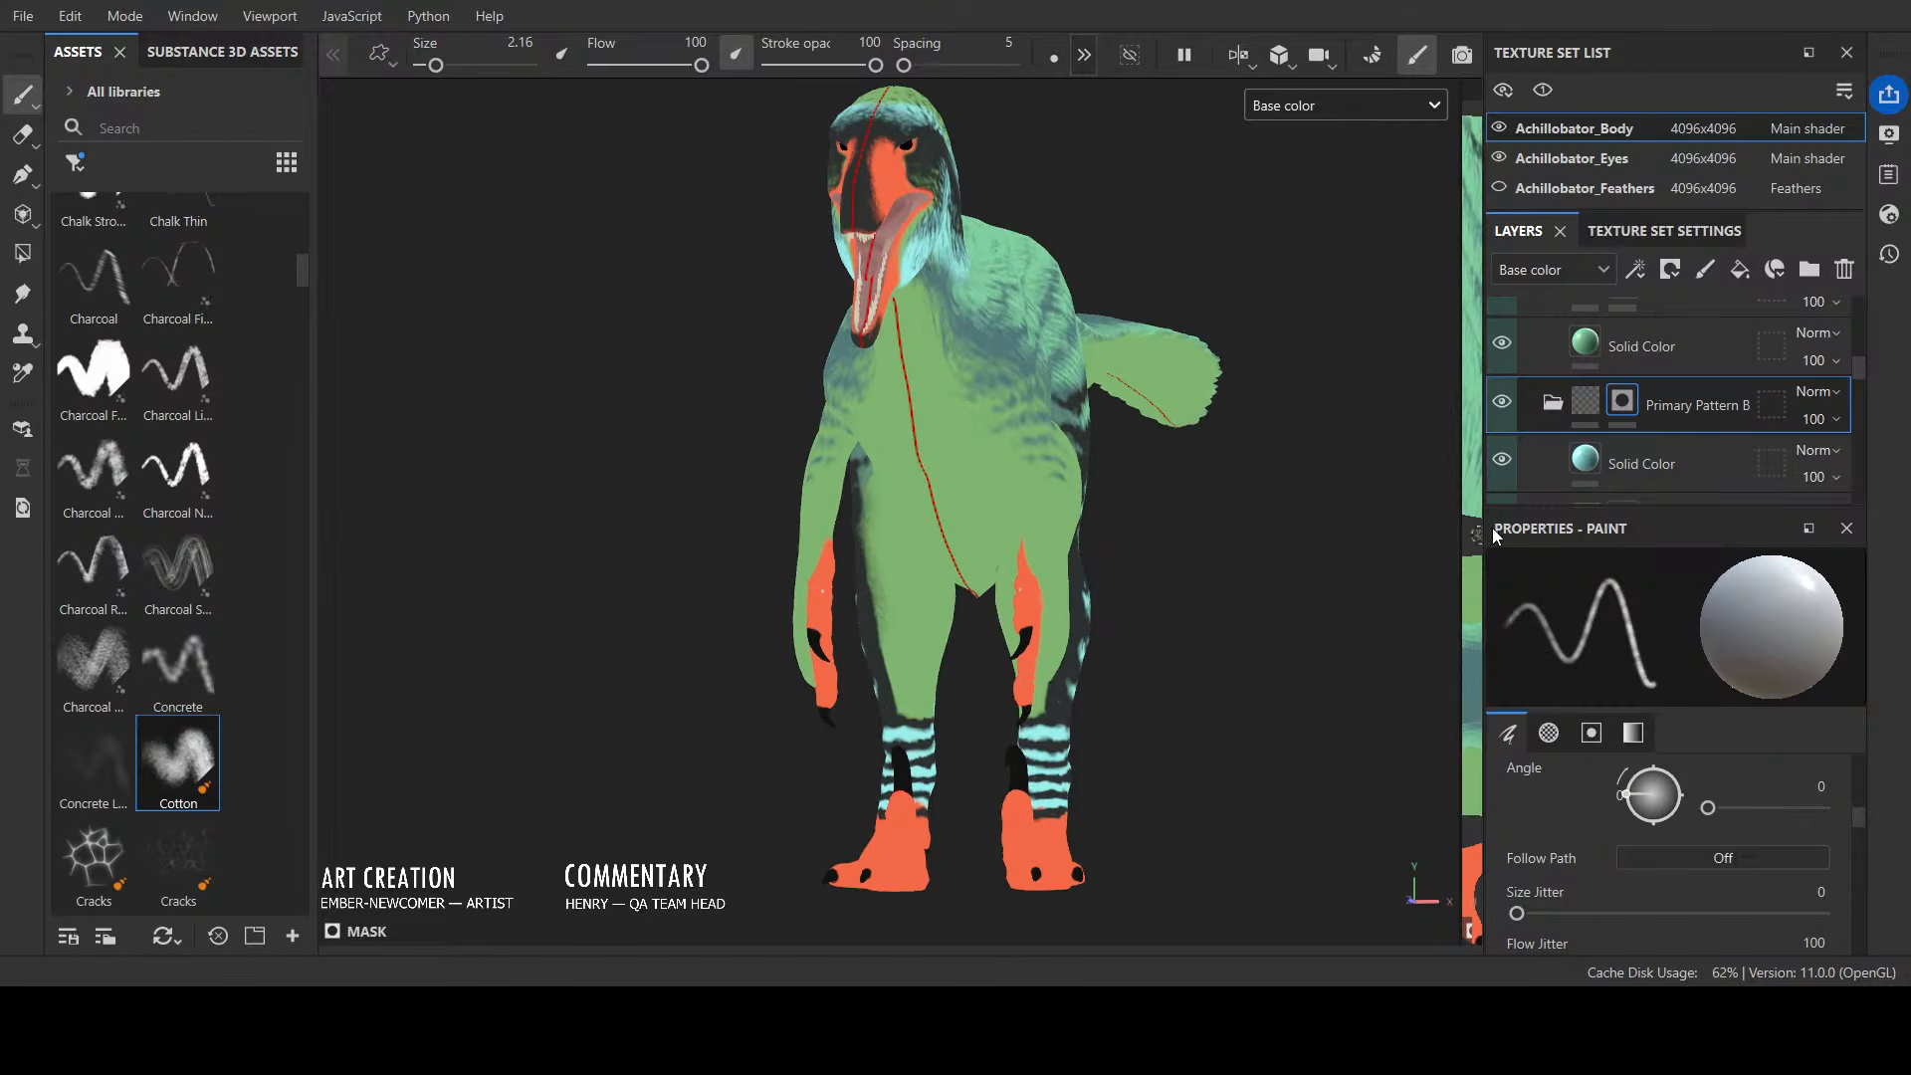
alt+drag(1389, 664, 858, 753)
click(1317, 115)
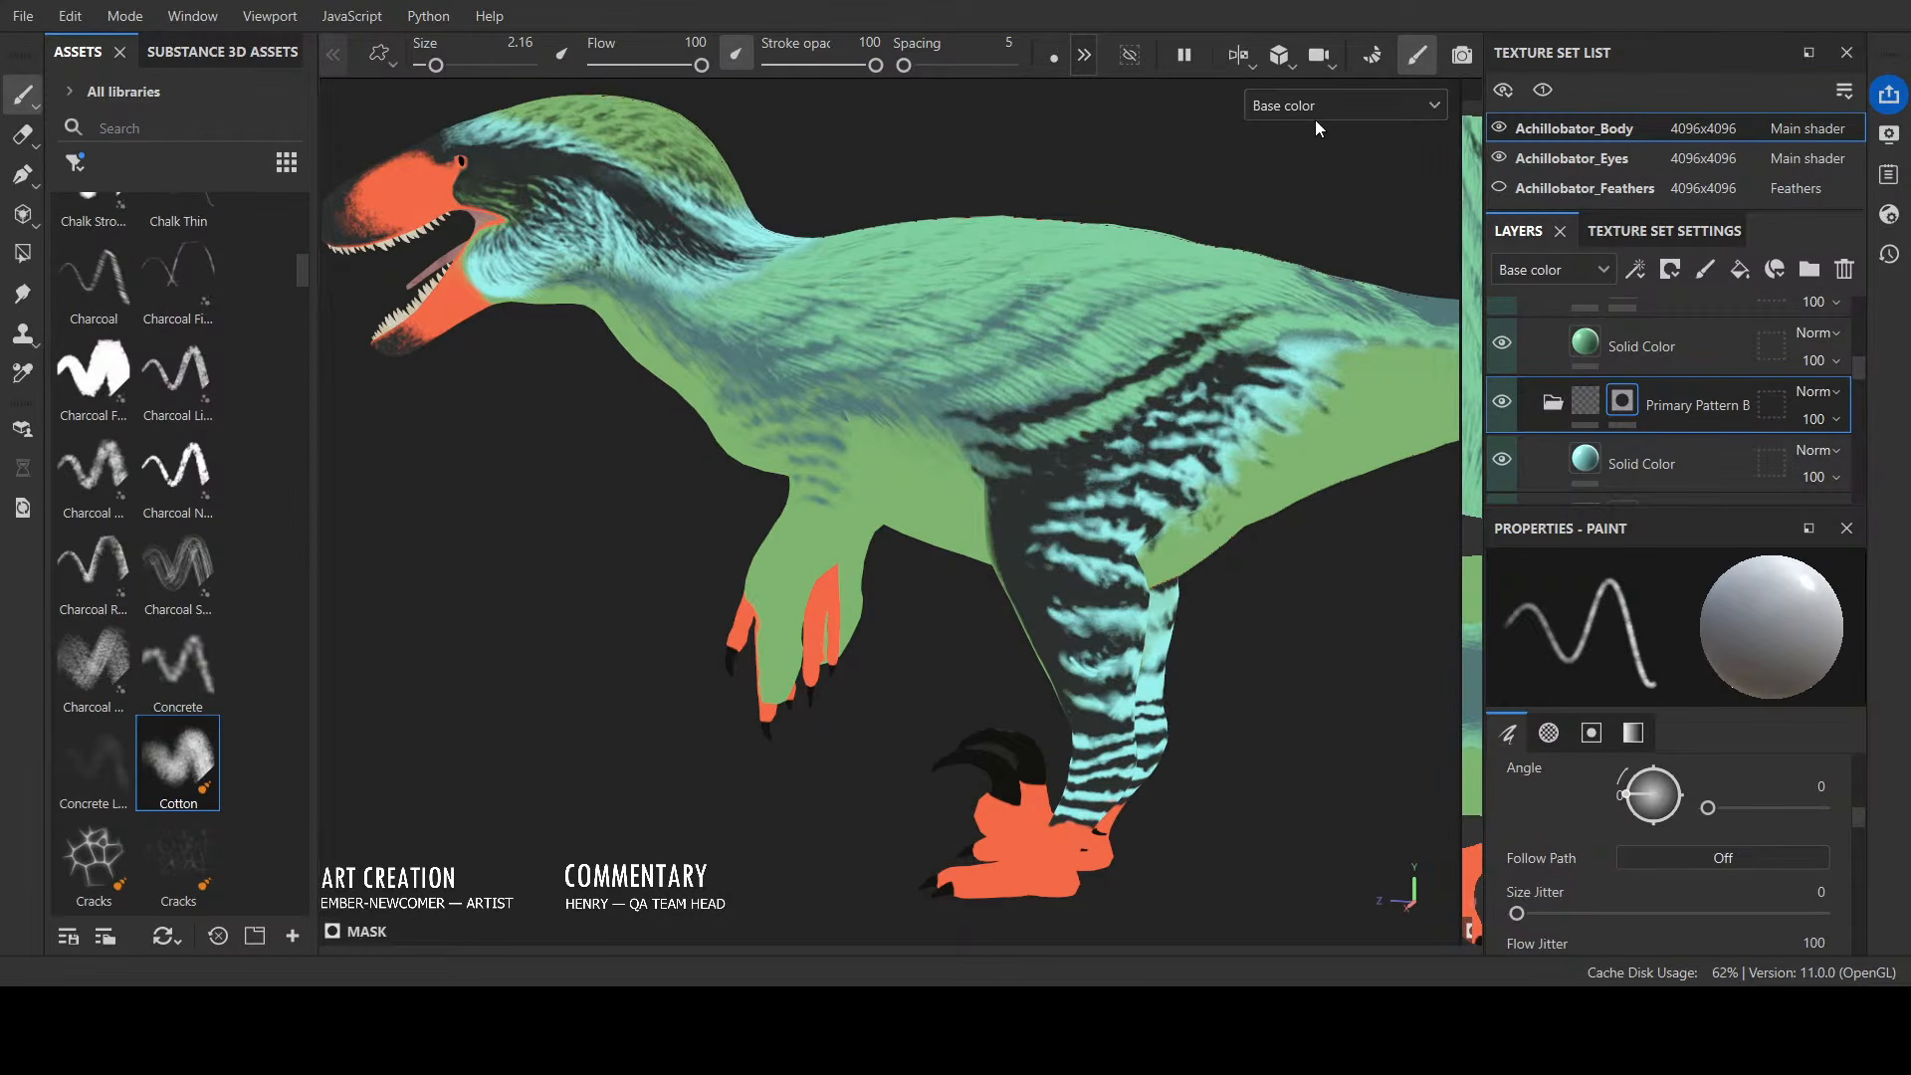
click(1311, 162)
alt+drag(959, 688, 1154, 732)
alt+middle_drag(1233, 803, 1136, 644)
alt+drag(1177, 691, 832, 771)
scroll(1027, 691, down, 3)
scroll(827, 771, up, 2)
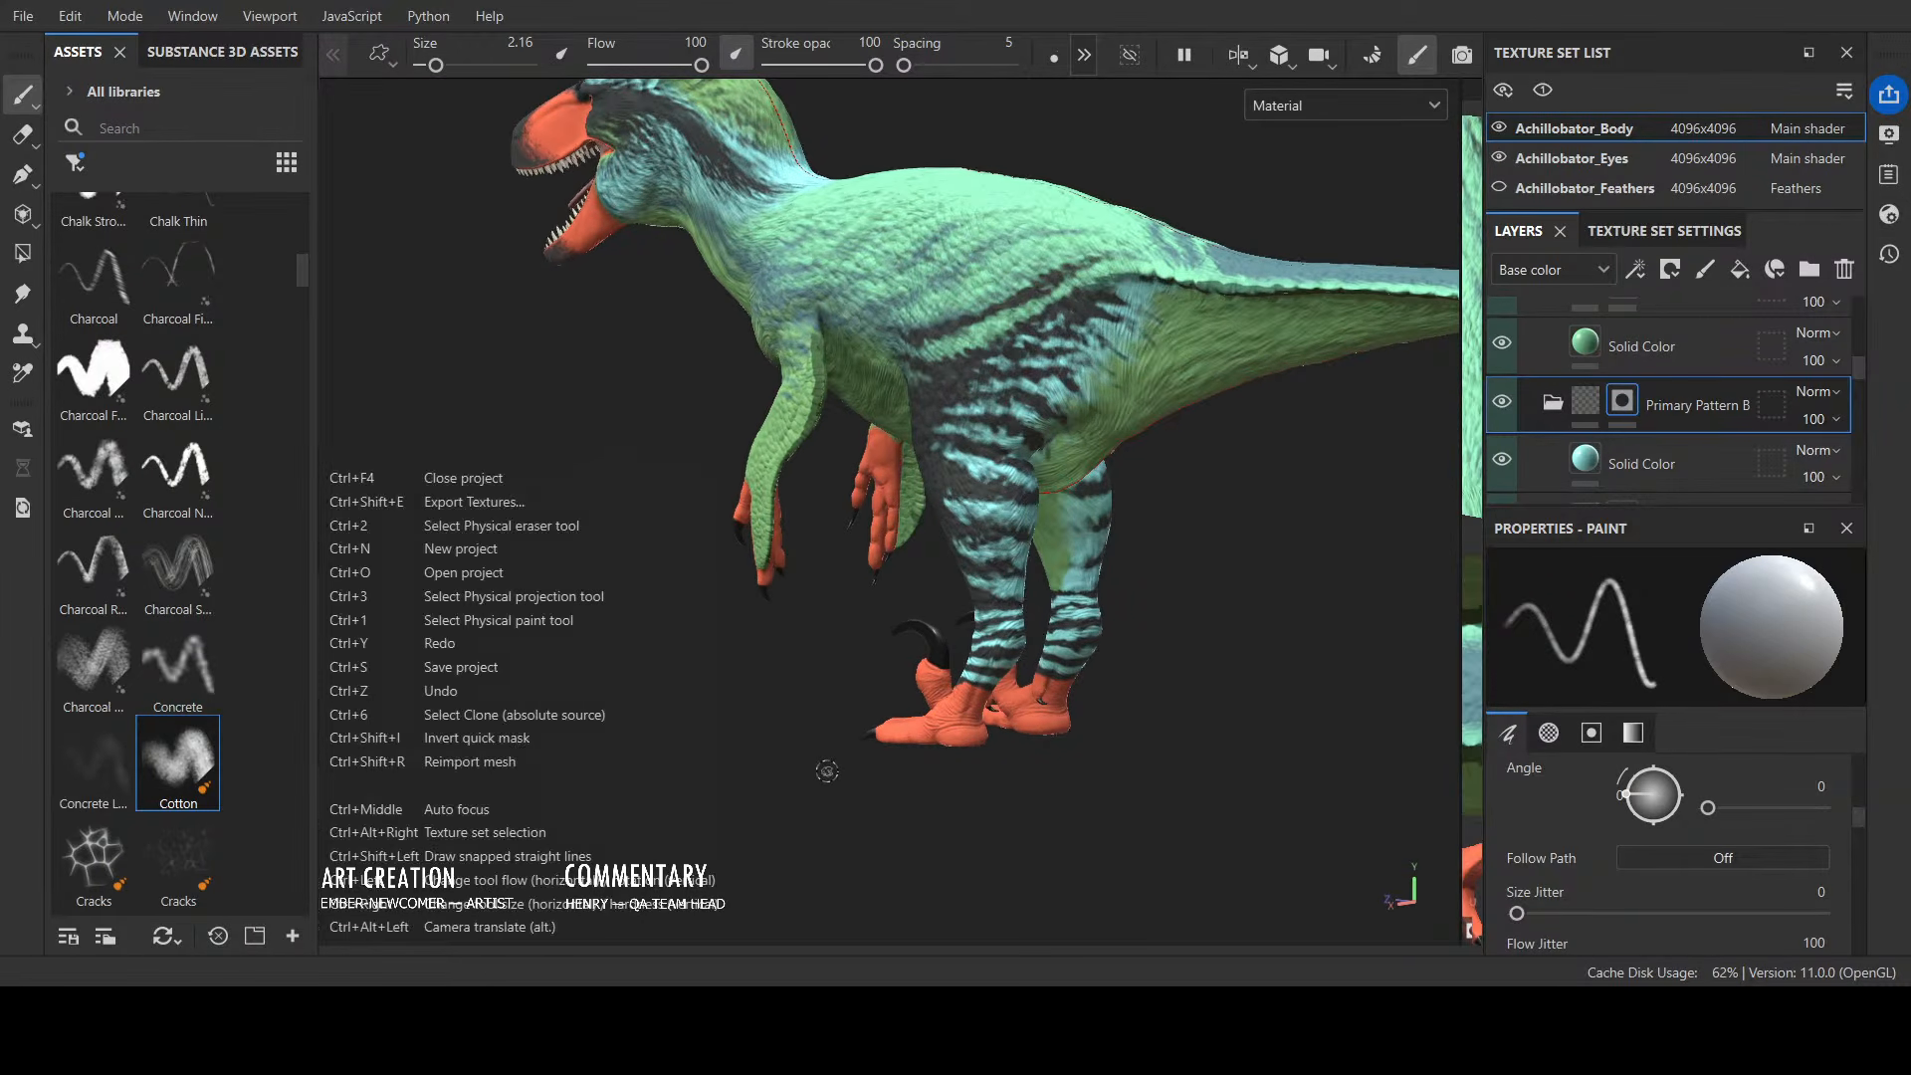
Step: Undo the cyan fill on the lower legs and review the model with its orange striped shins
key(ctrl+z)
key(ctrl+z)
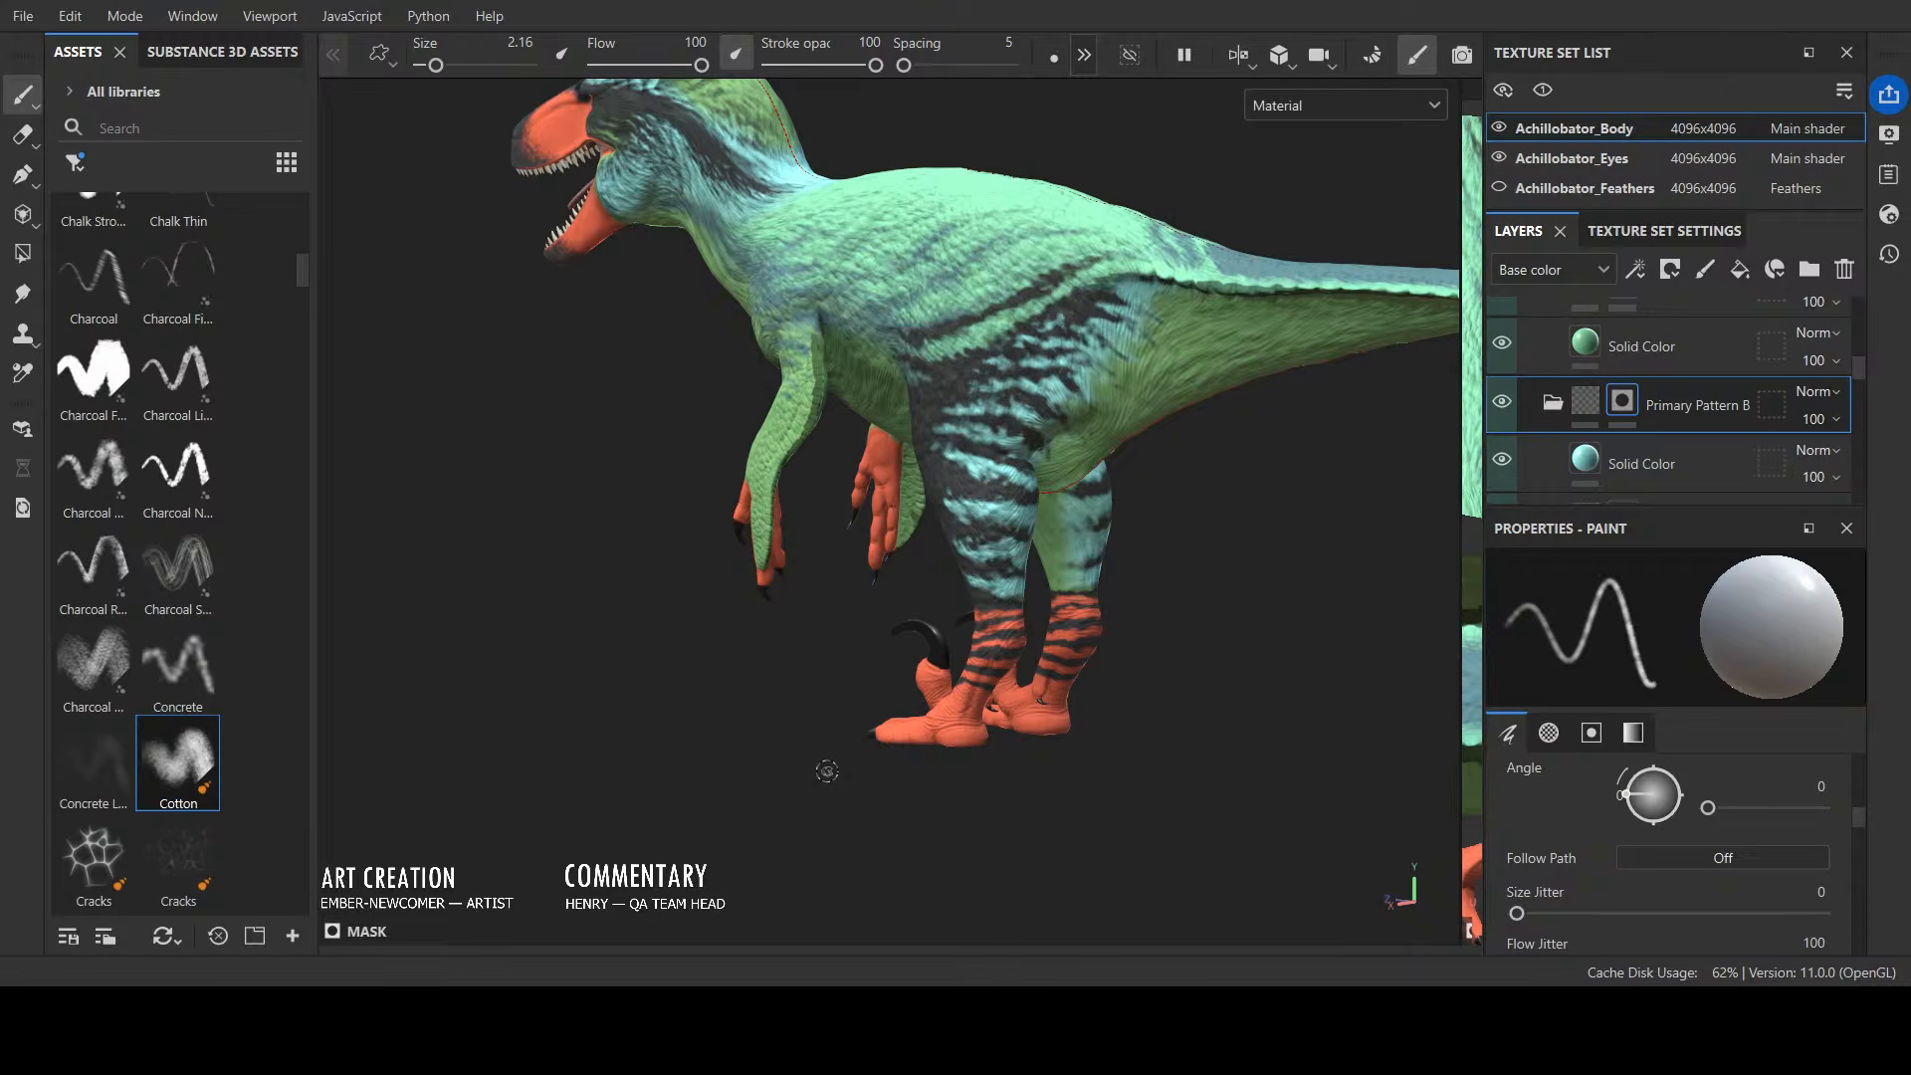
scroll(827, 771, down, 2)
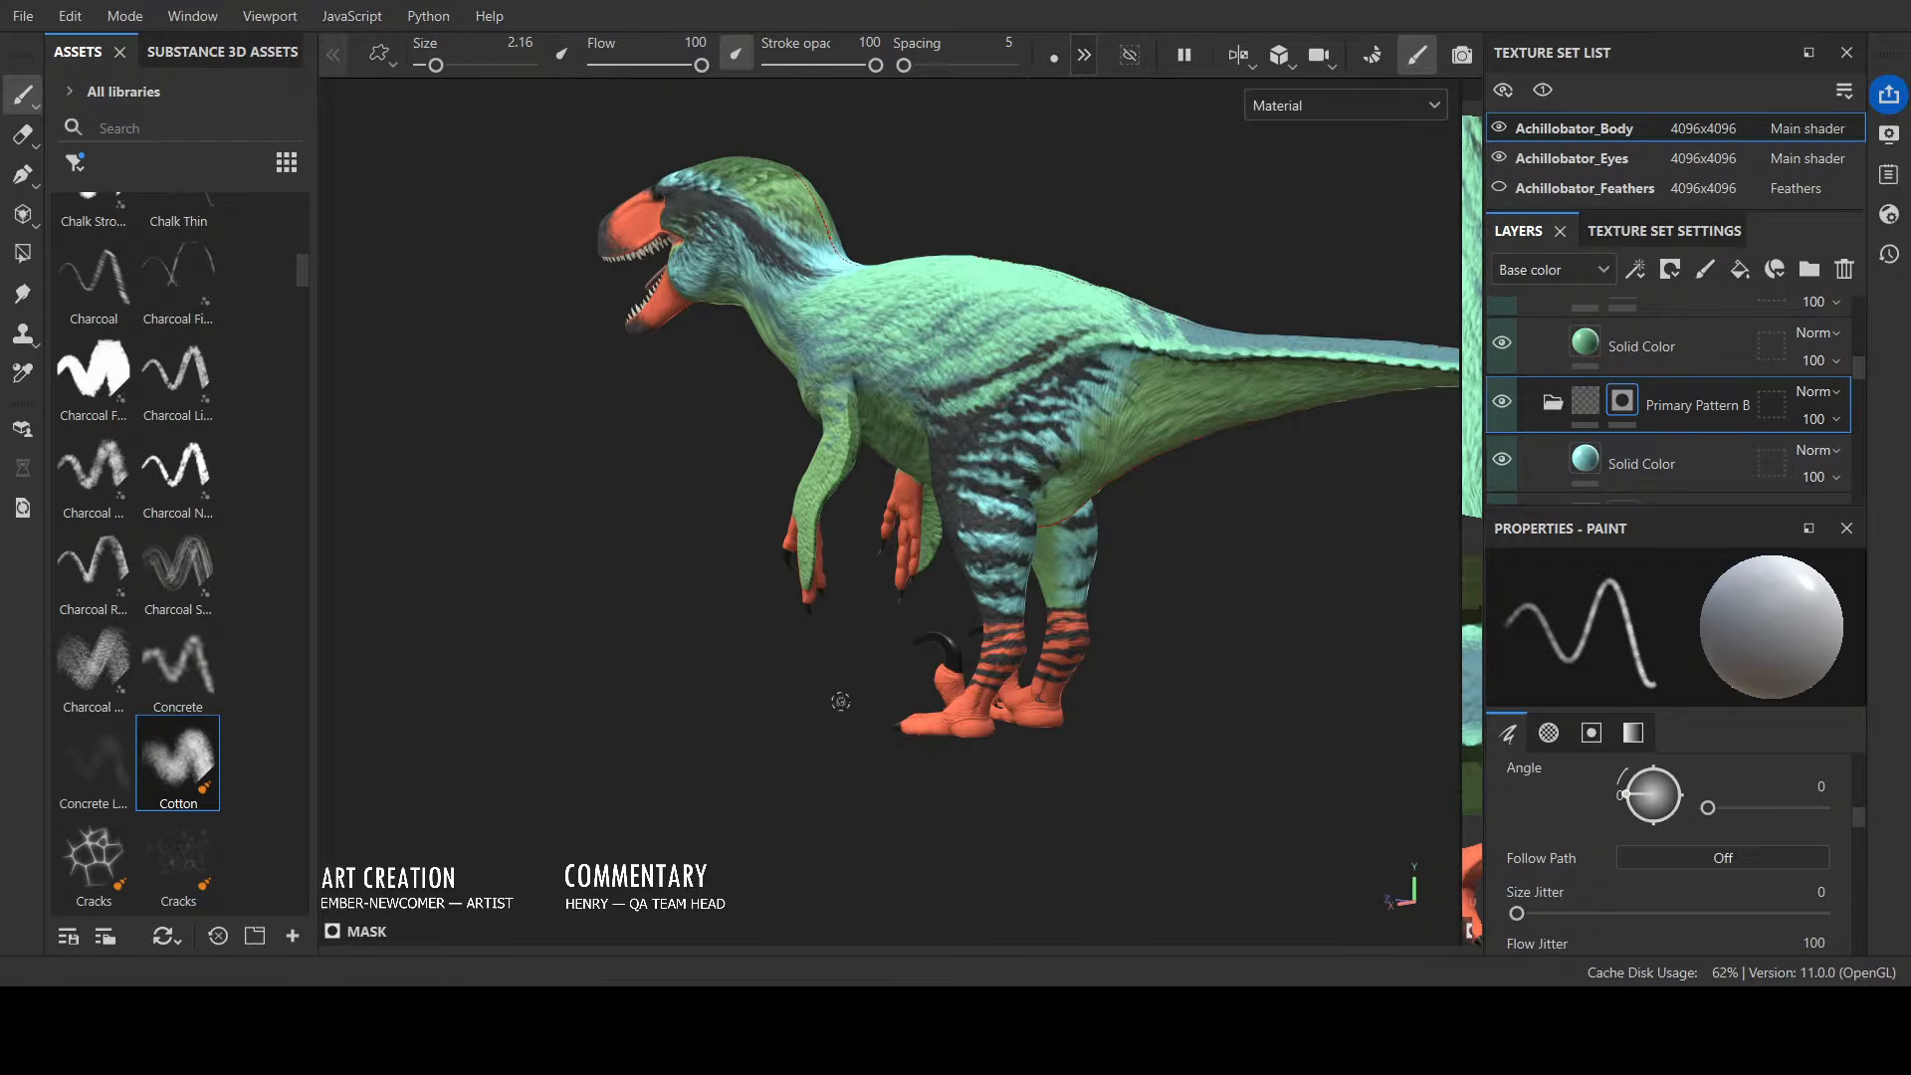
alt+drag(850, 752, 1144, 737)
alt+middle_drag(1059, 758, 899, 805)
alt+drag(901, 805, 1385, 797)
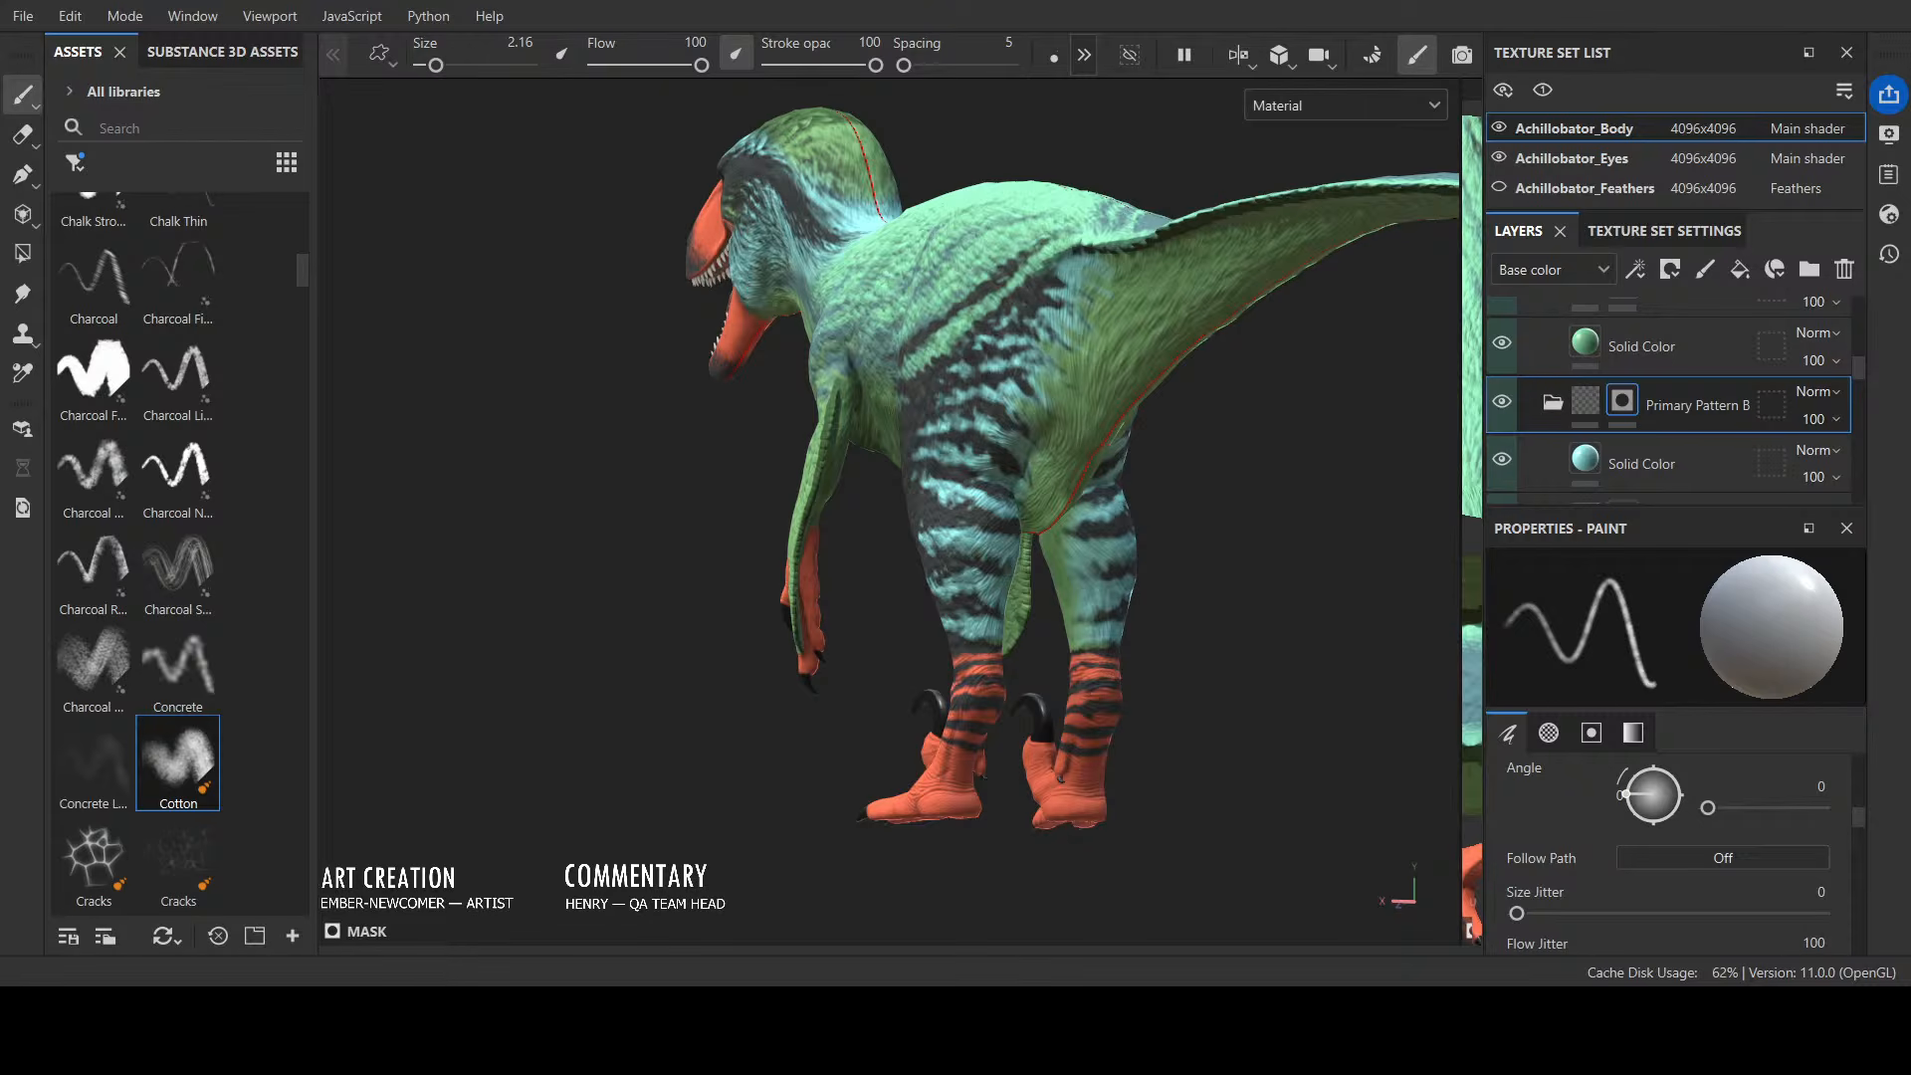
Step: Paint cyan Primary Pattern B streaks from the rear of the hip towards the tail base
alt+drag(683, 683, 957, 689)
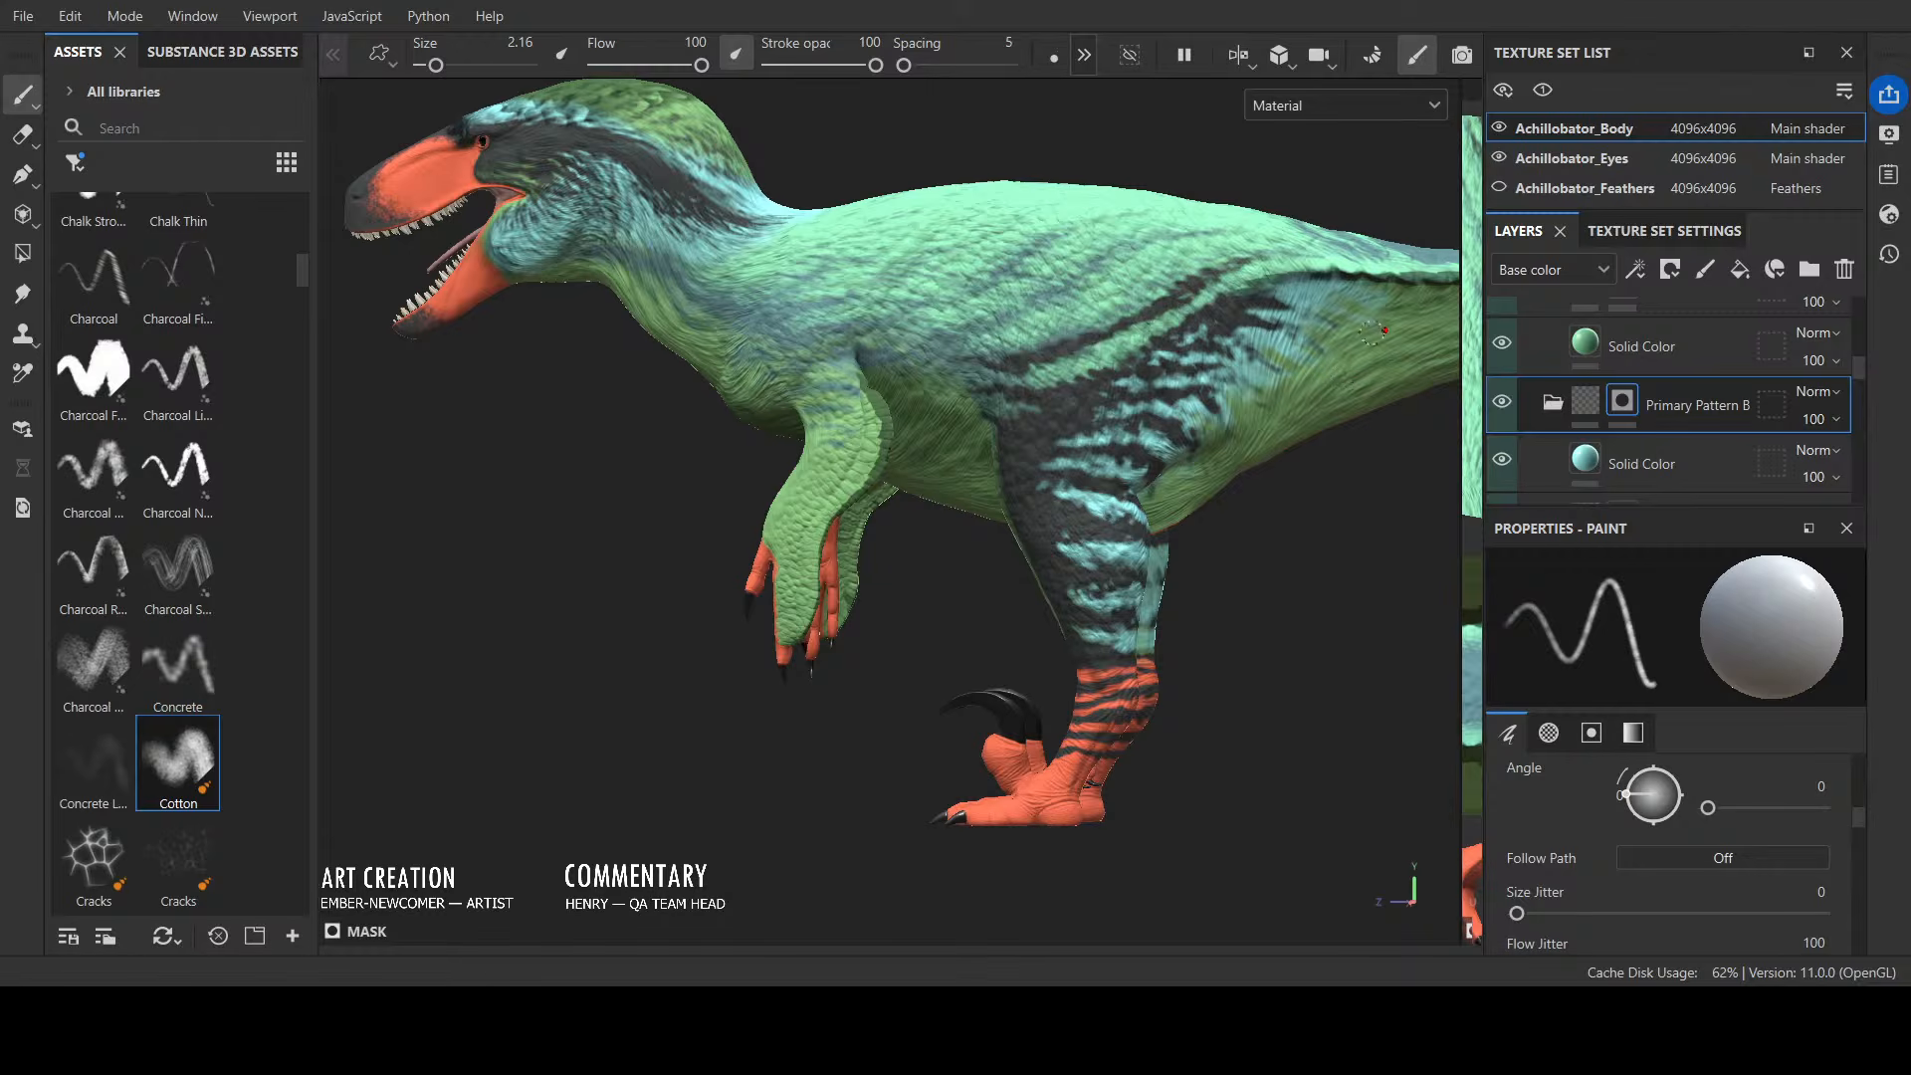
mouse_move(1278, 317)
mouse_down()
mouse_move(1349, 334)
mouse_move(1324, 297)
mouse_move(1391, 293)
mouse_up()
drag(1292, 282, 1403, 285)
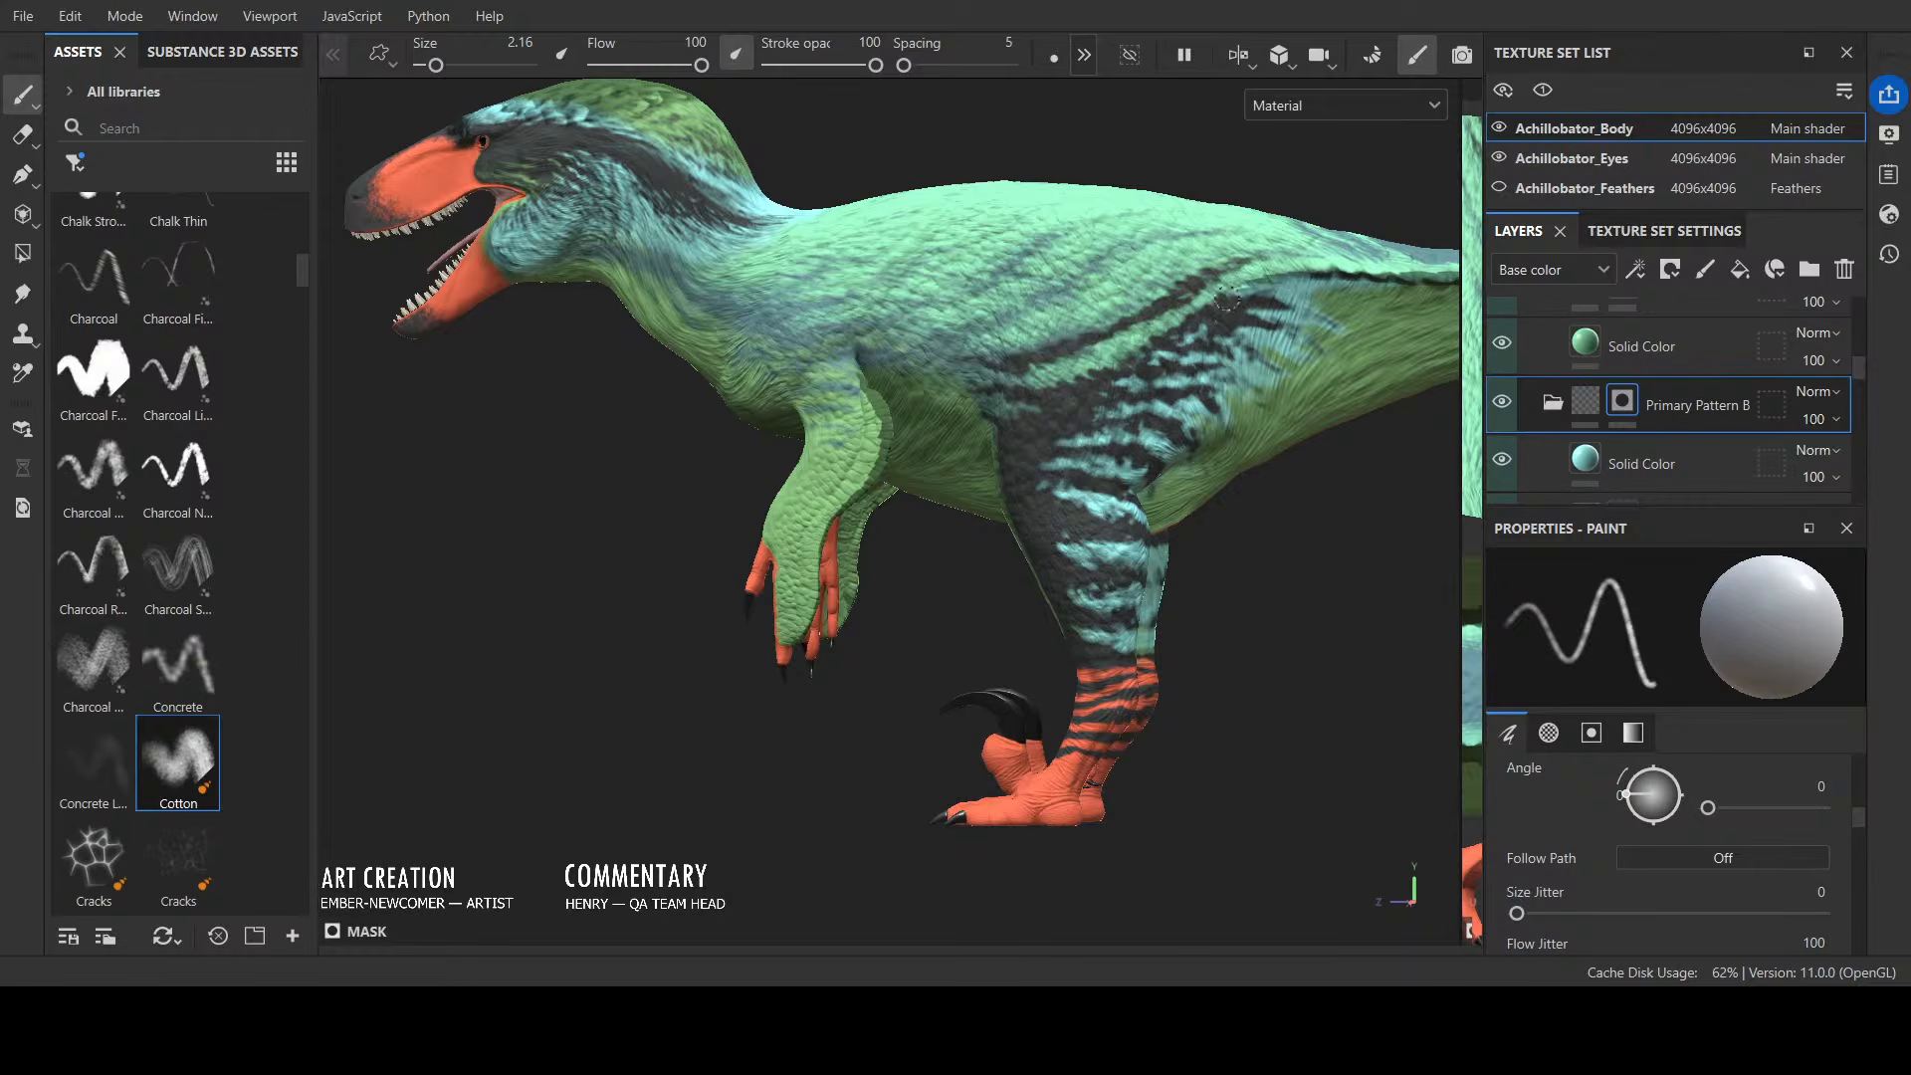
alt+drag(1214, 303, 1102, 565)
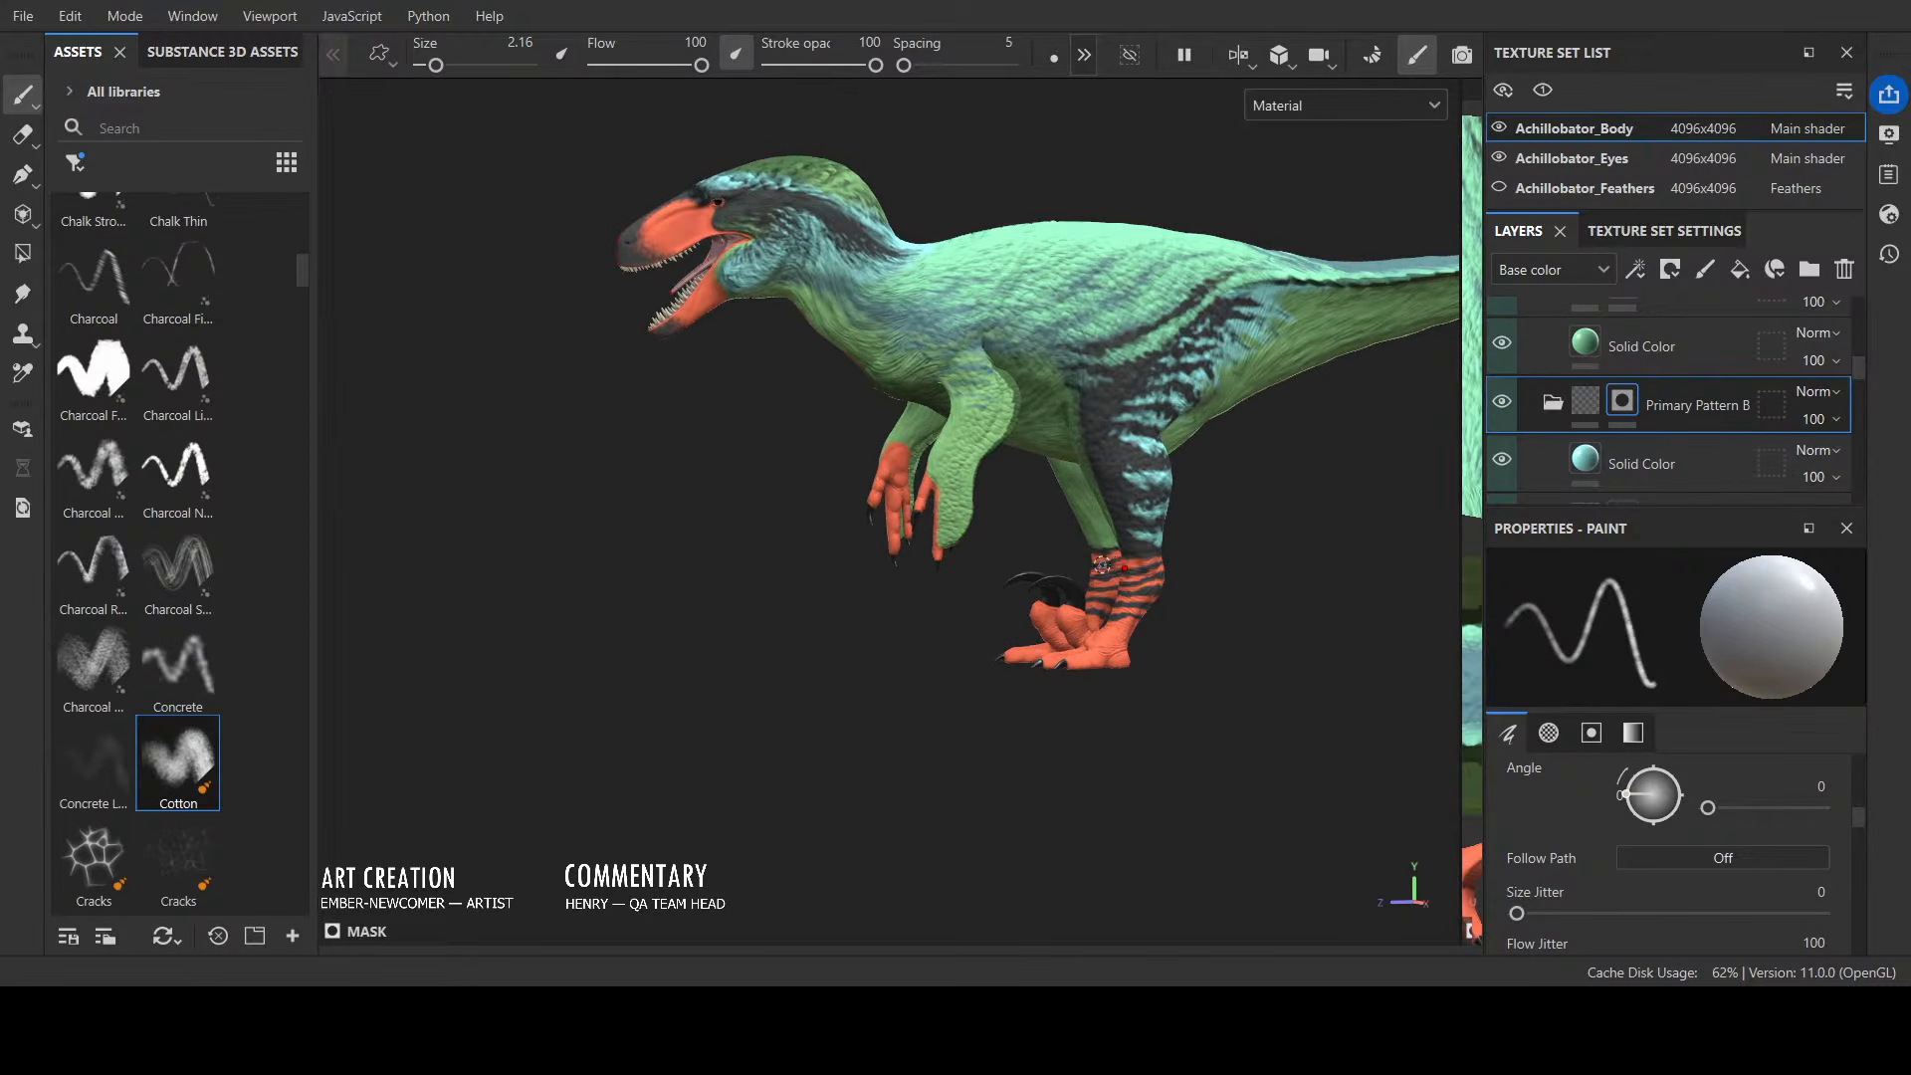
Step: Select the Accent mask, enlarge the brush to 6.11 and paint along the dark band at the top of the thigh and hip
scroll(1584, 460, up, 8)
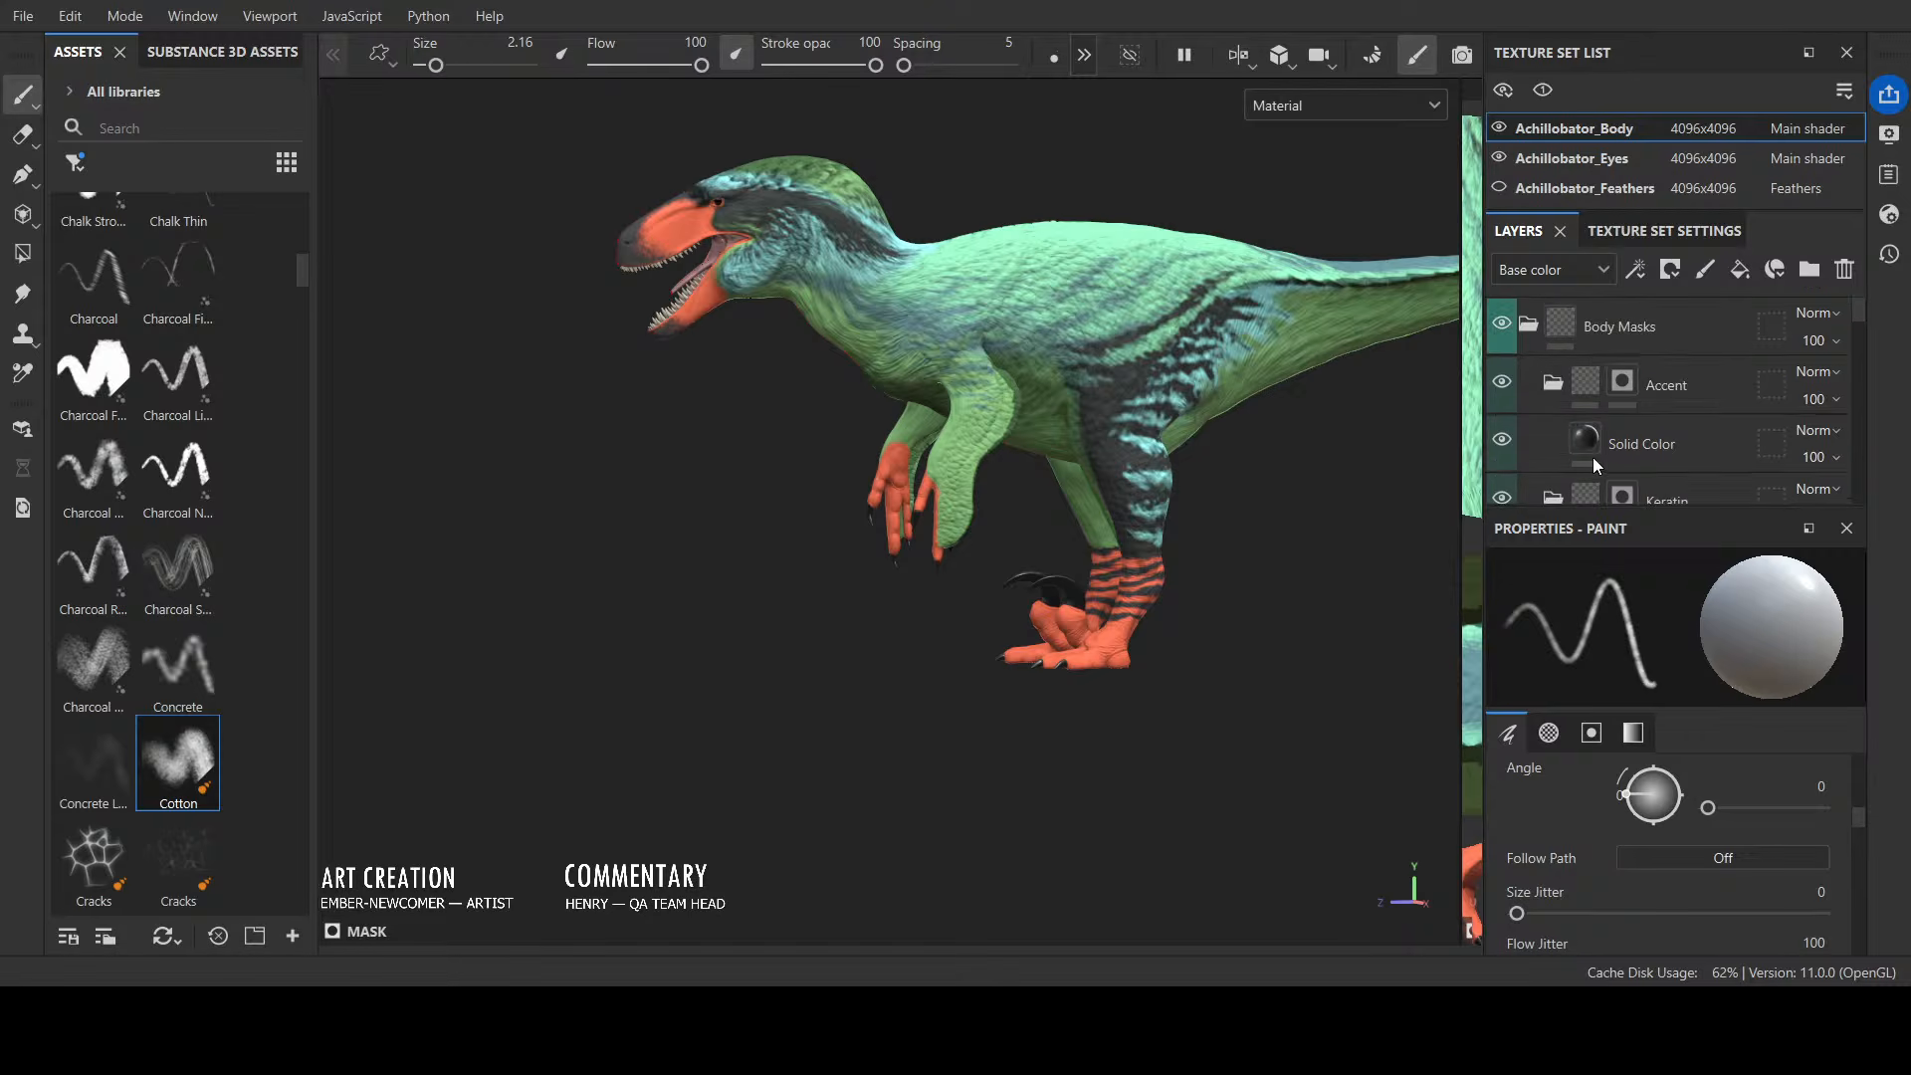
click(1621, 383)
alt+drag(1380, 499, 1327, 443)
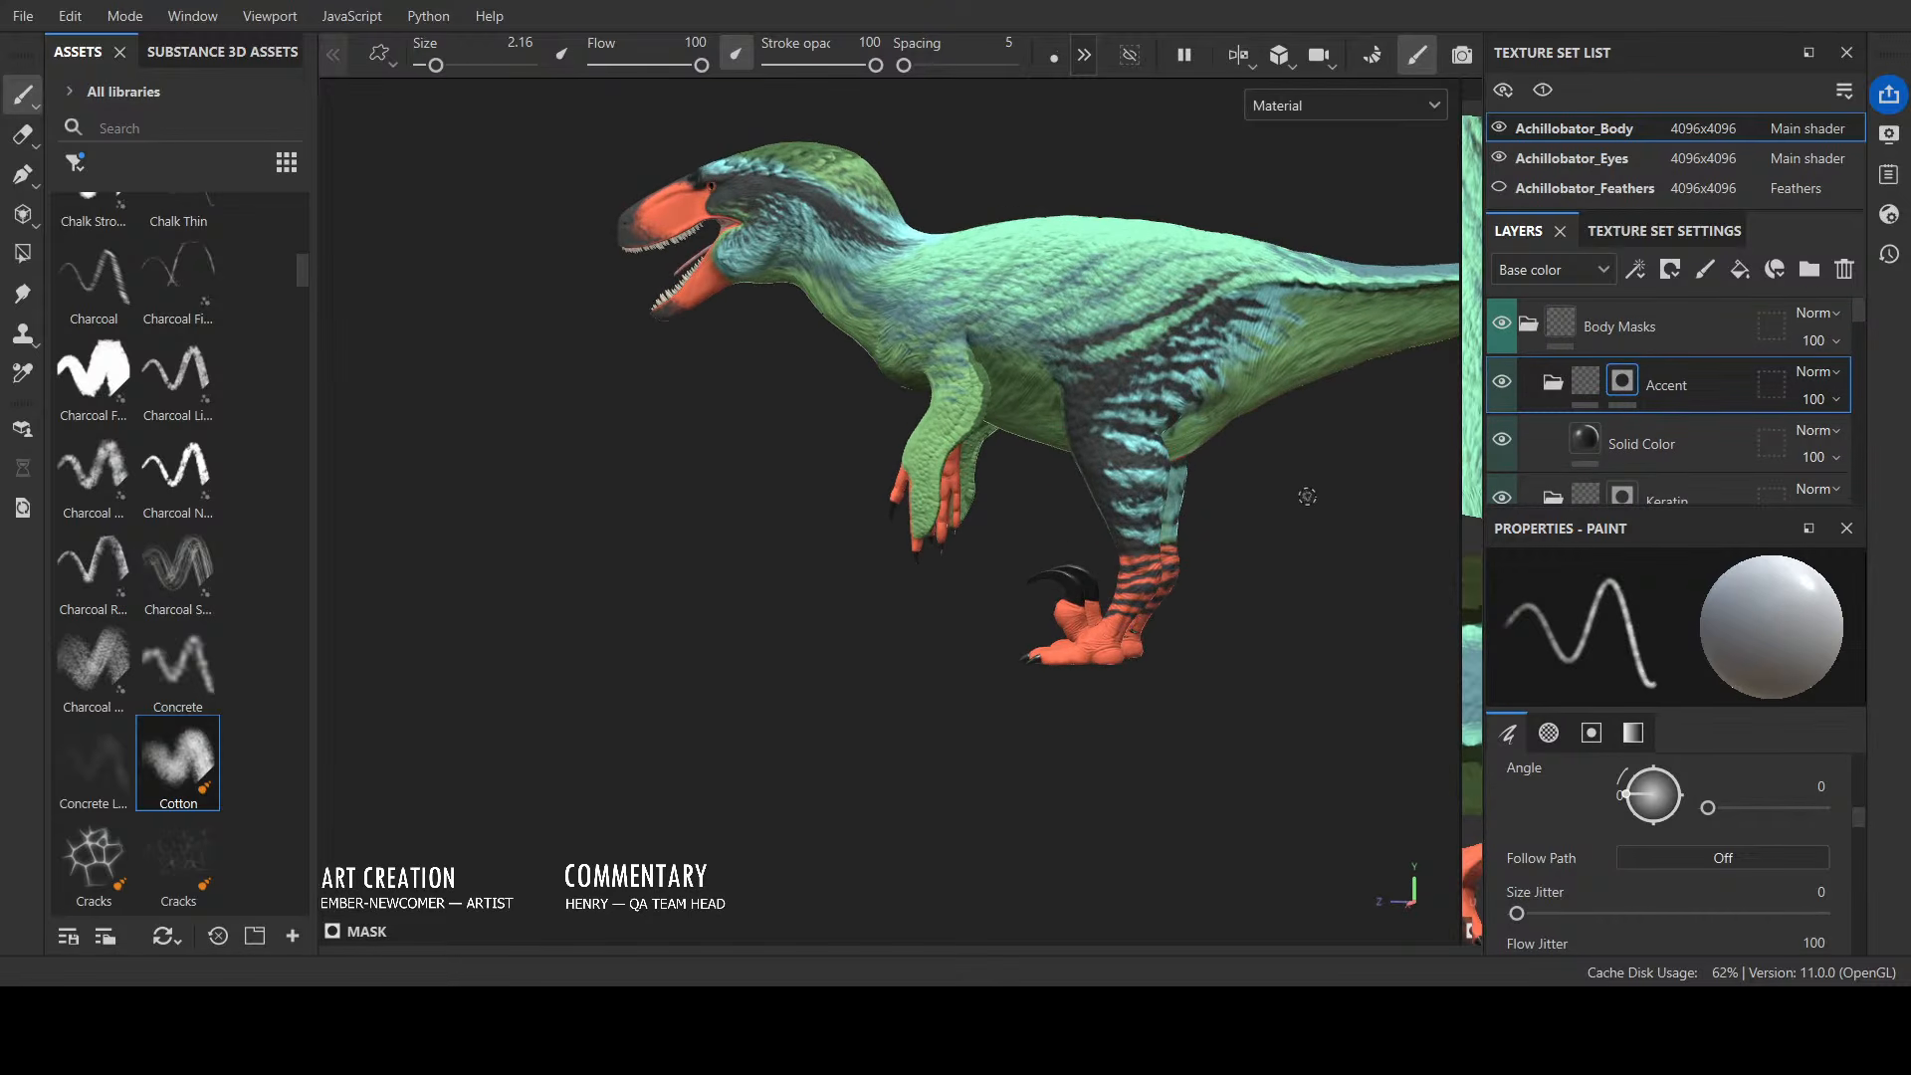
scroll(1327, 443, up, 5)
key([)
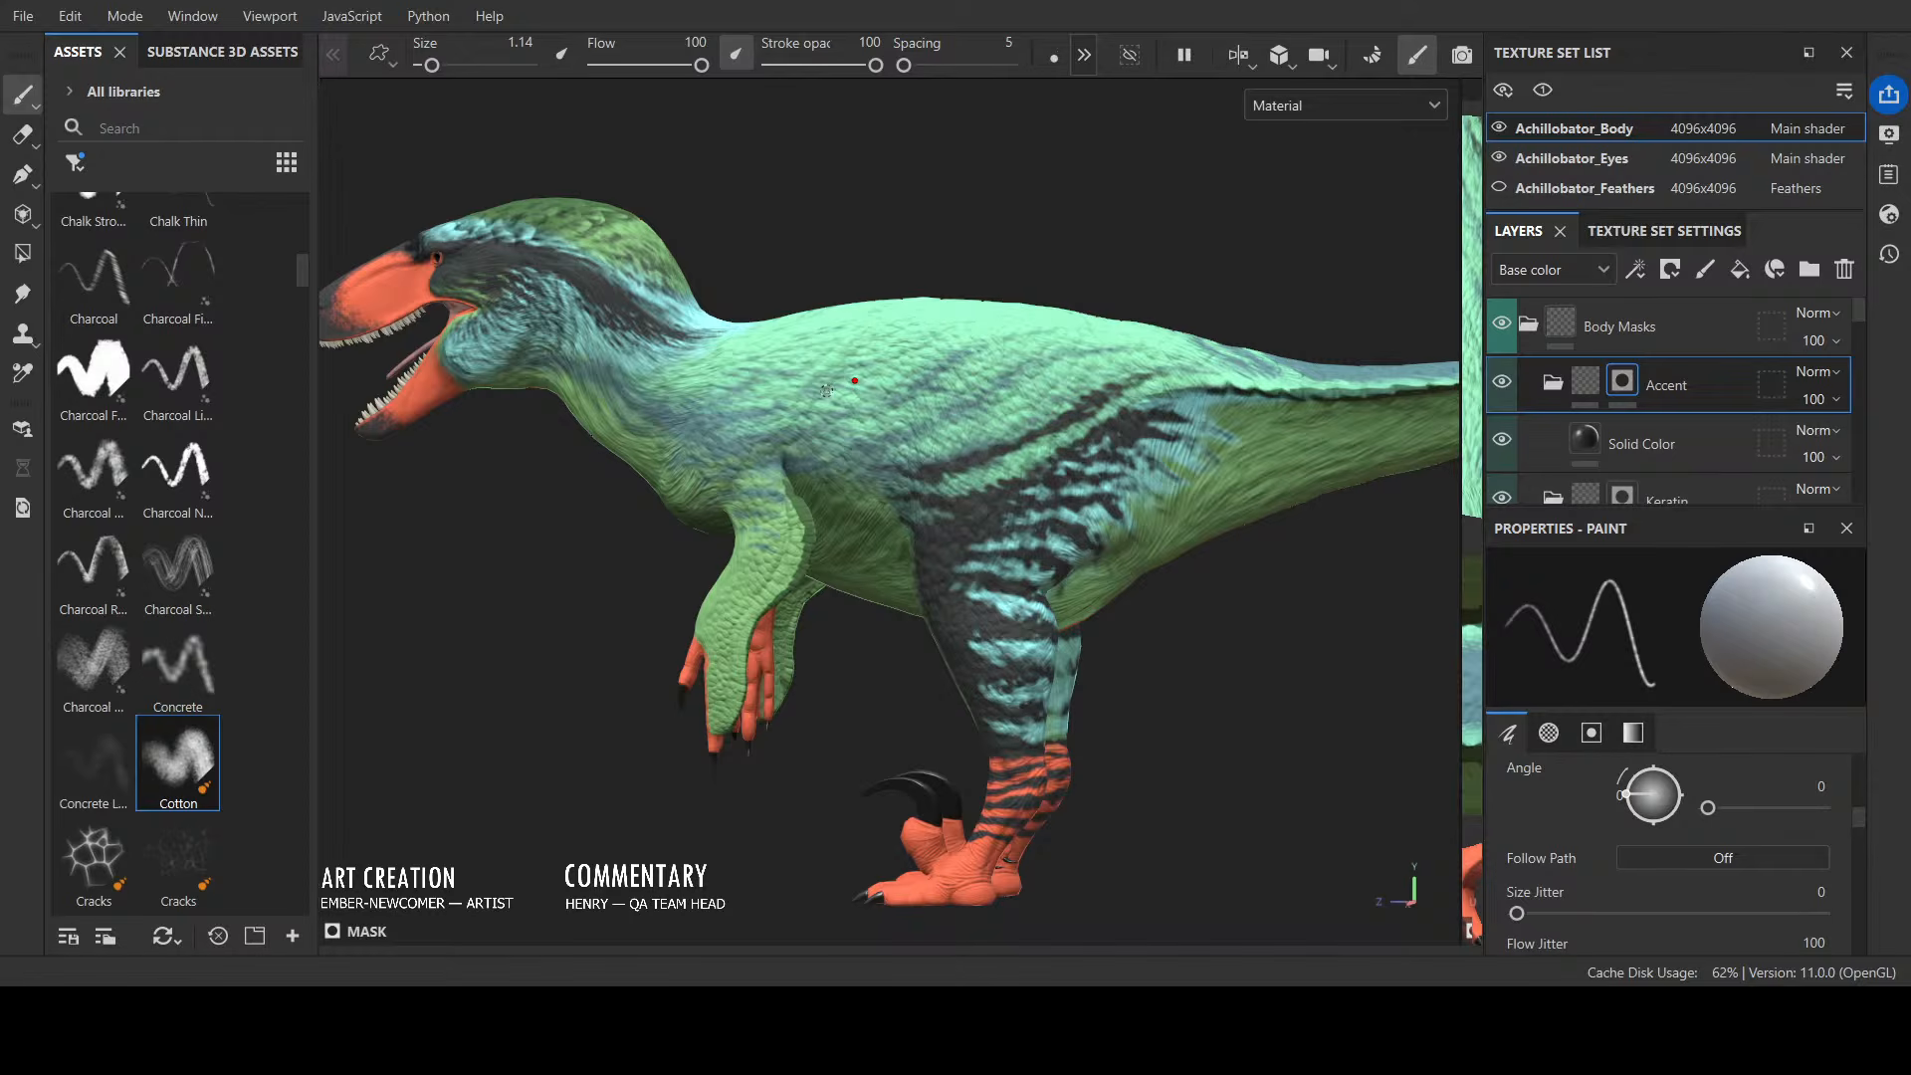
ctrl+right_drag(867, 398, 967, 414)
drag(876, 485, 1216, 347)
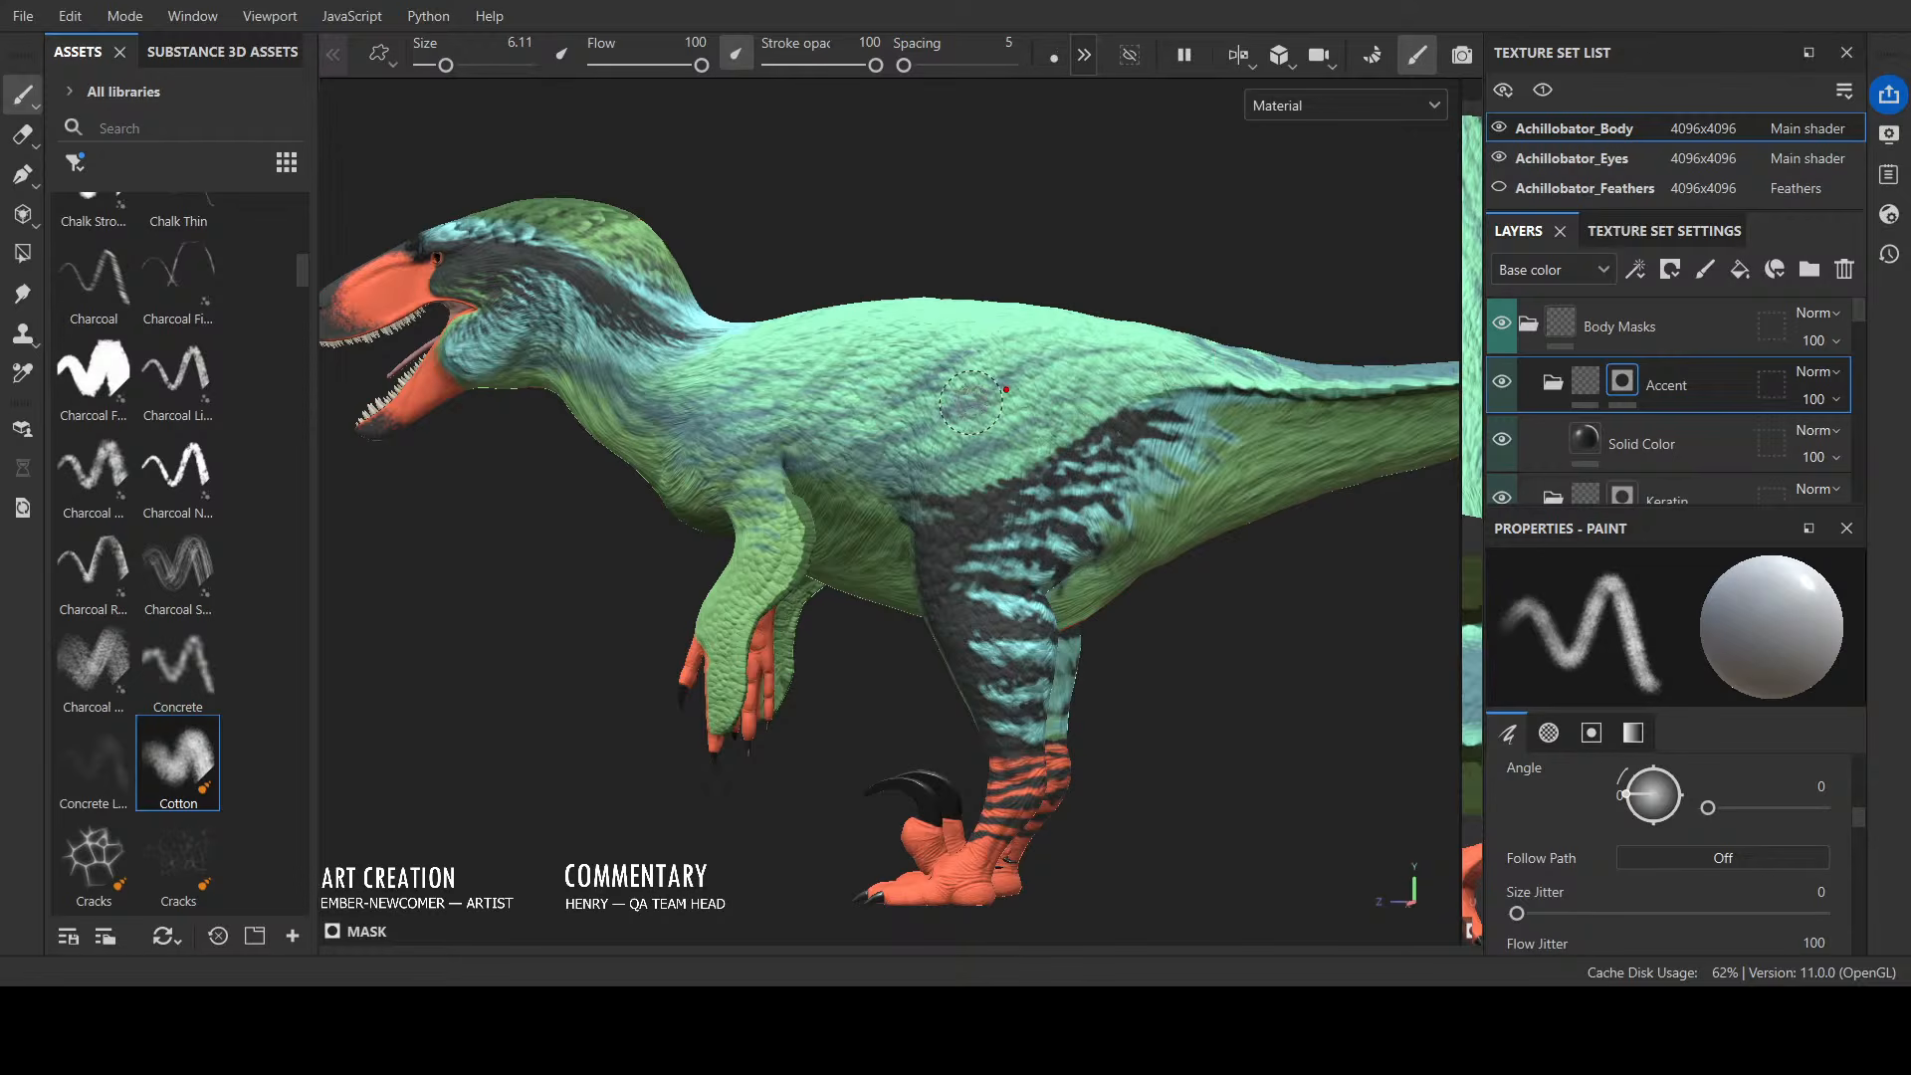
scroll(971, 402, down, 2)
alt+drag(797, 667, 852, 667)
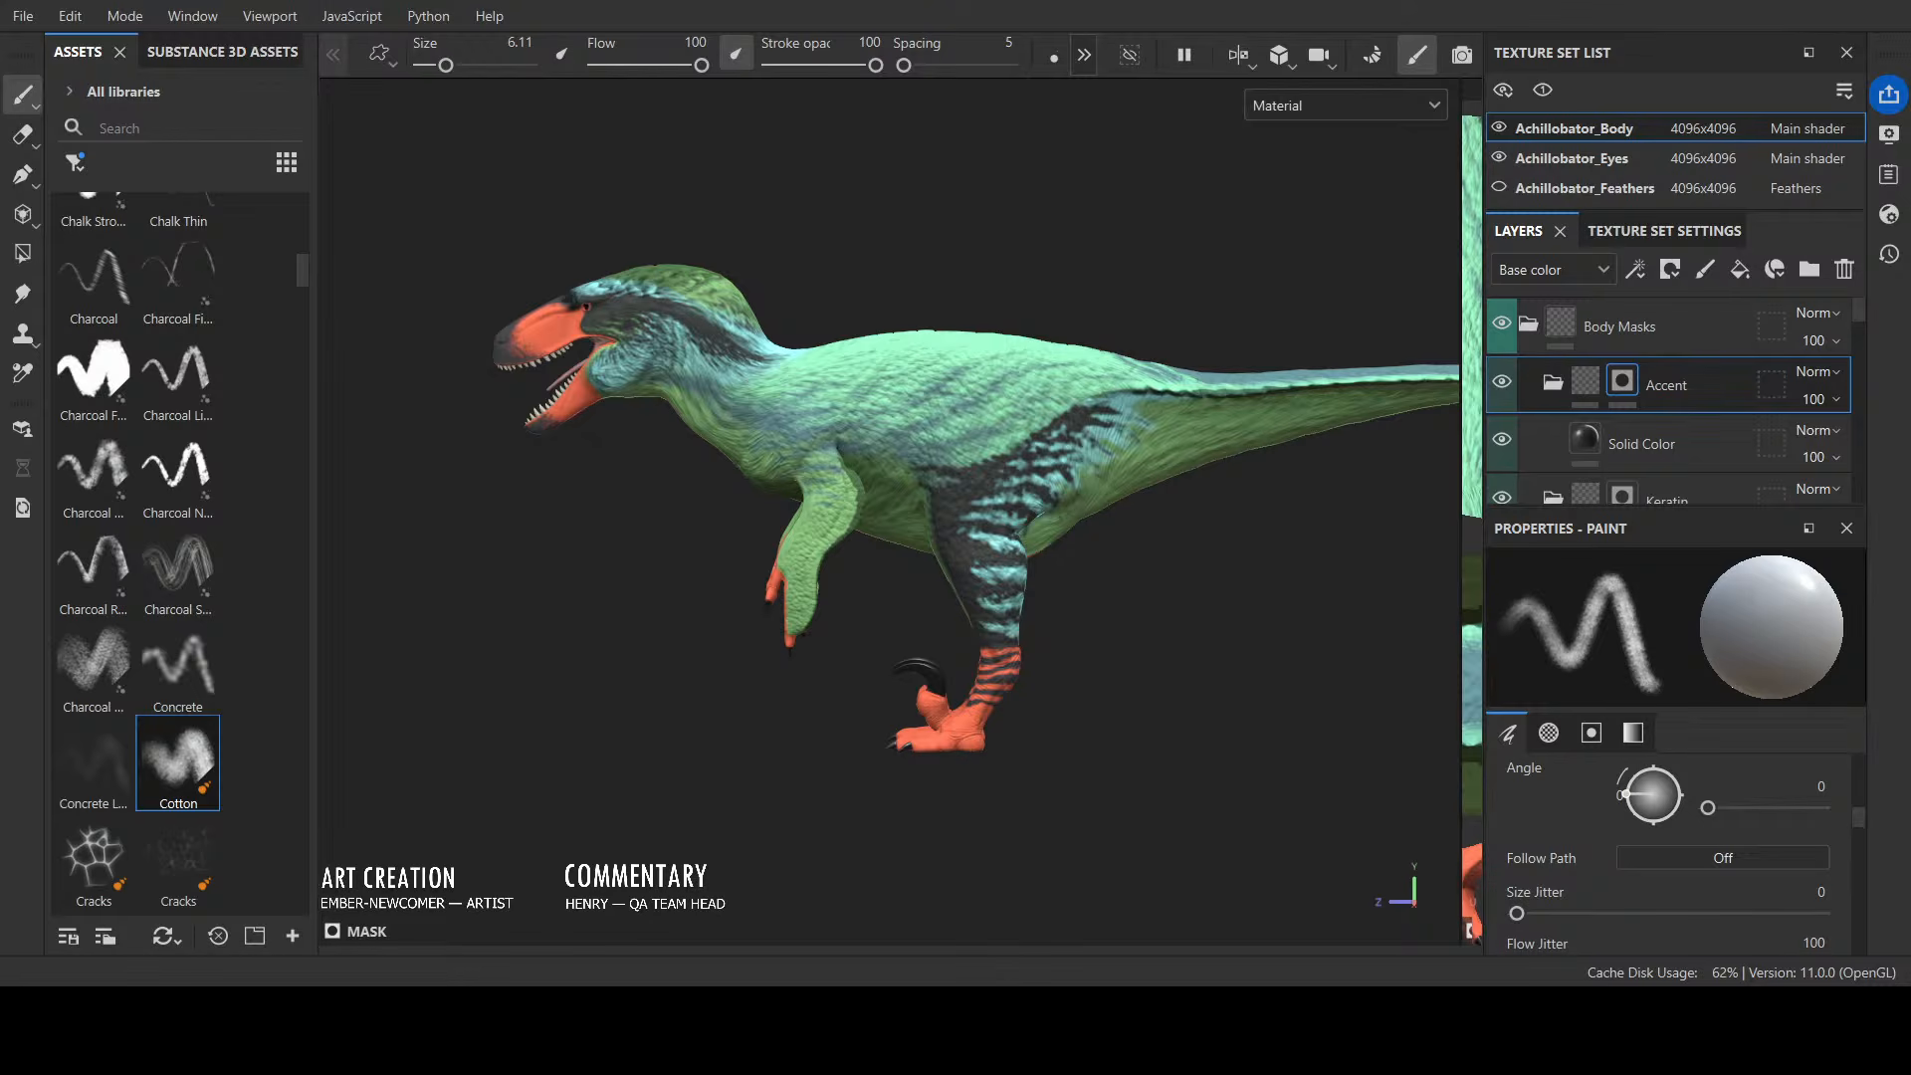
scroll(629, 568, up, 2)
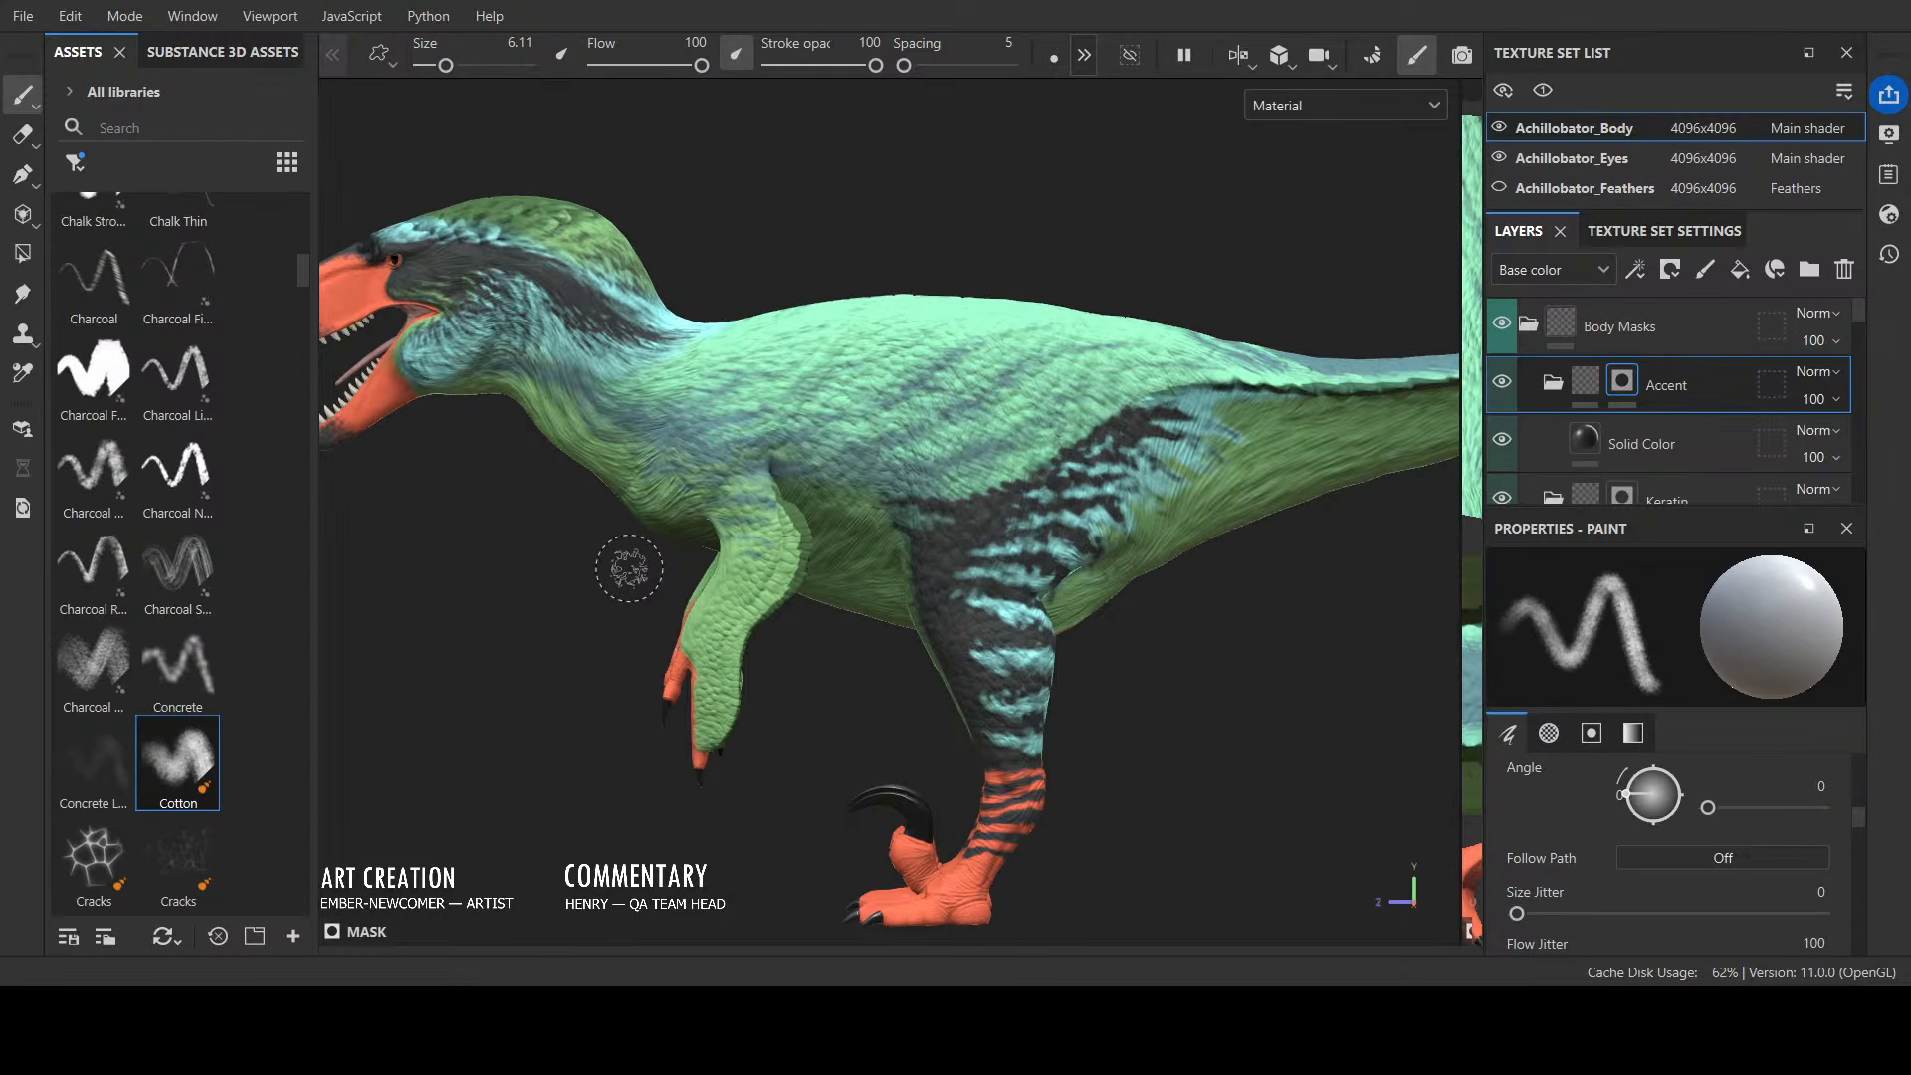
Step: Reduce the brush to 4.29, show the Achillobator_Feathers texture set and paint a dark accent patch over the shoulder
mouse_move(752, 482)
mouse_down()
mouse_move(737, 515)
mouse_move(731, 488)
mouse_up()
key(bracketleft)
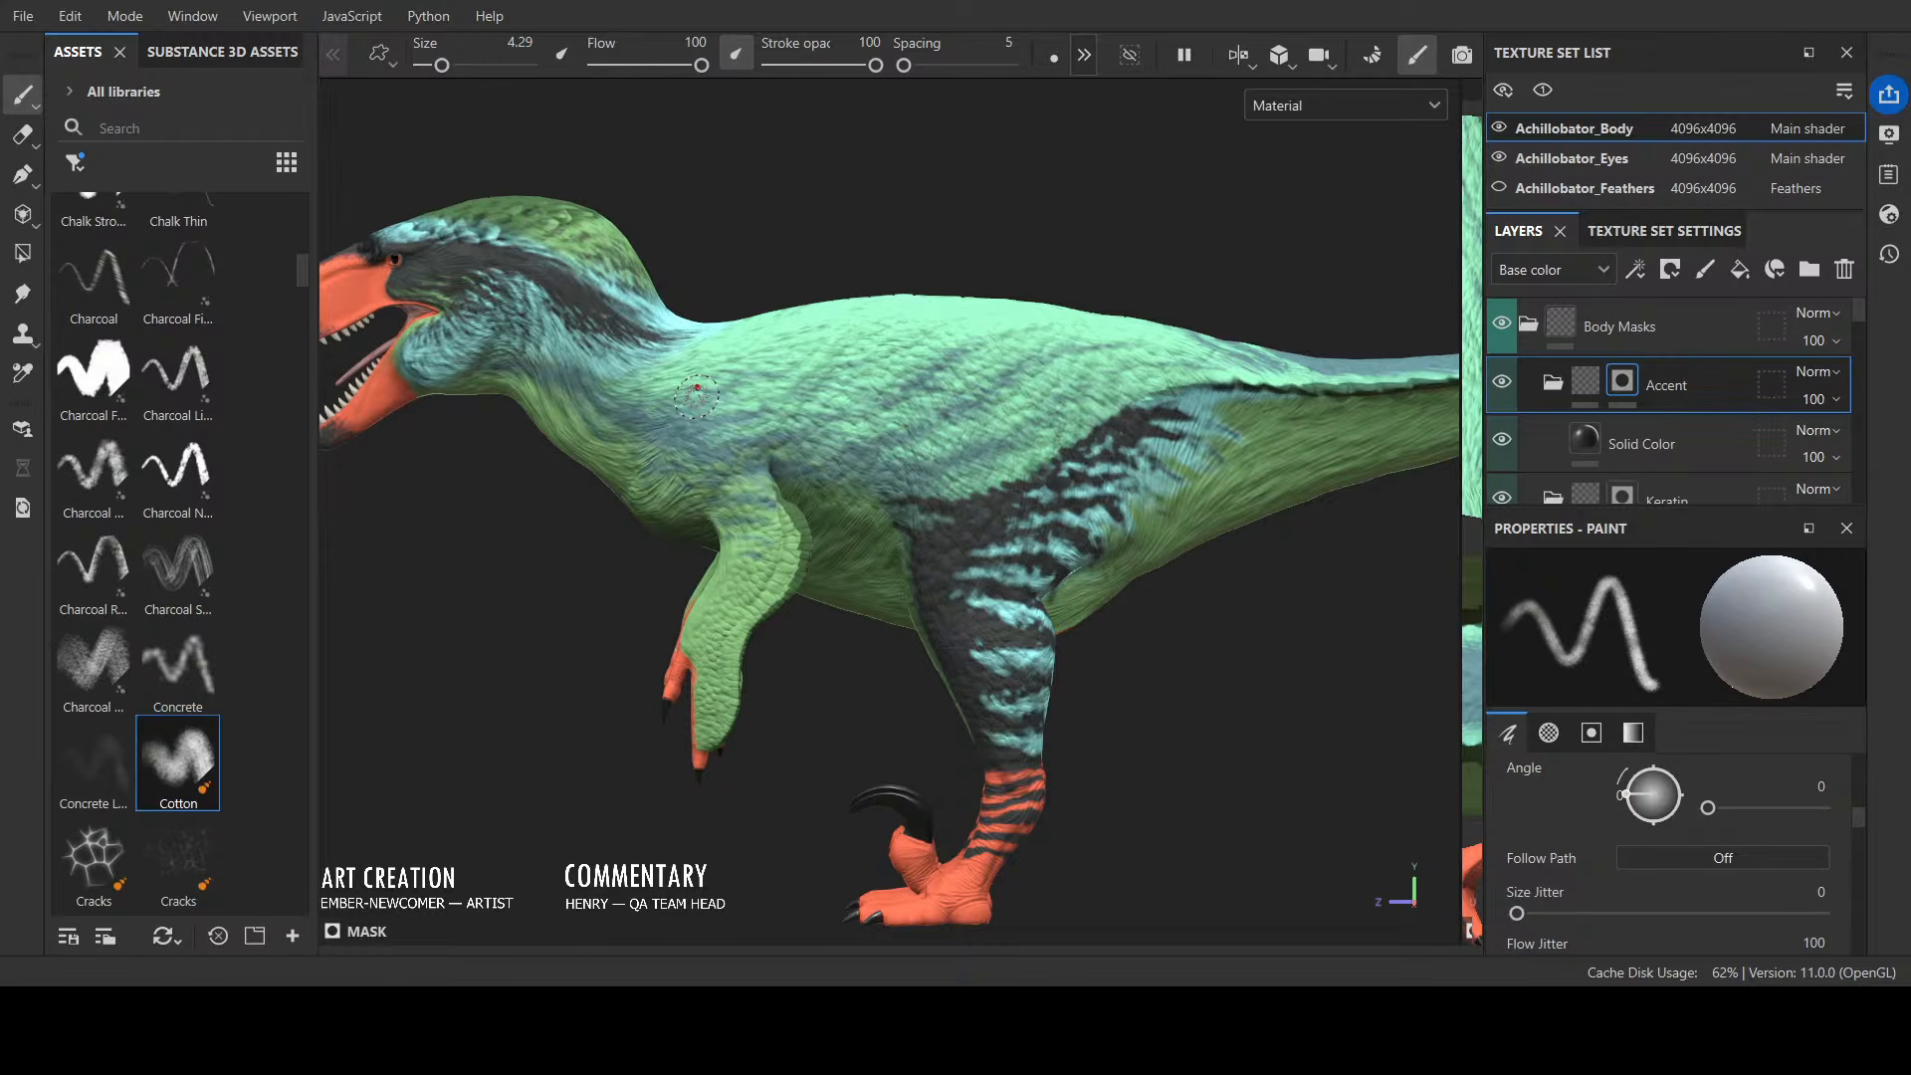
click(1498, 187)
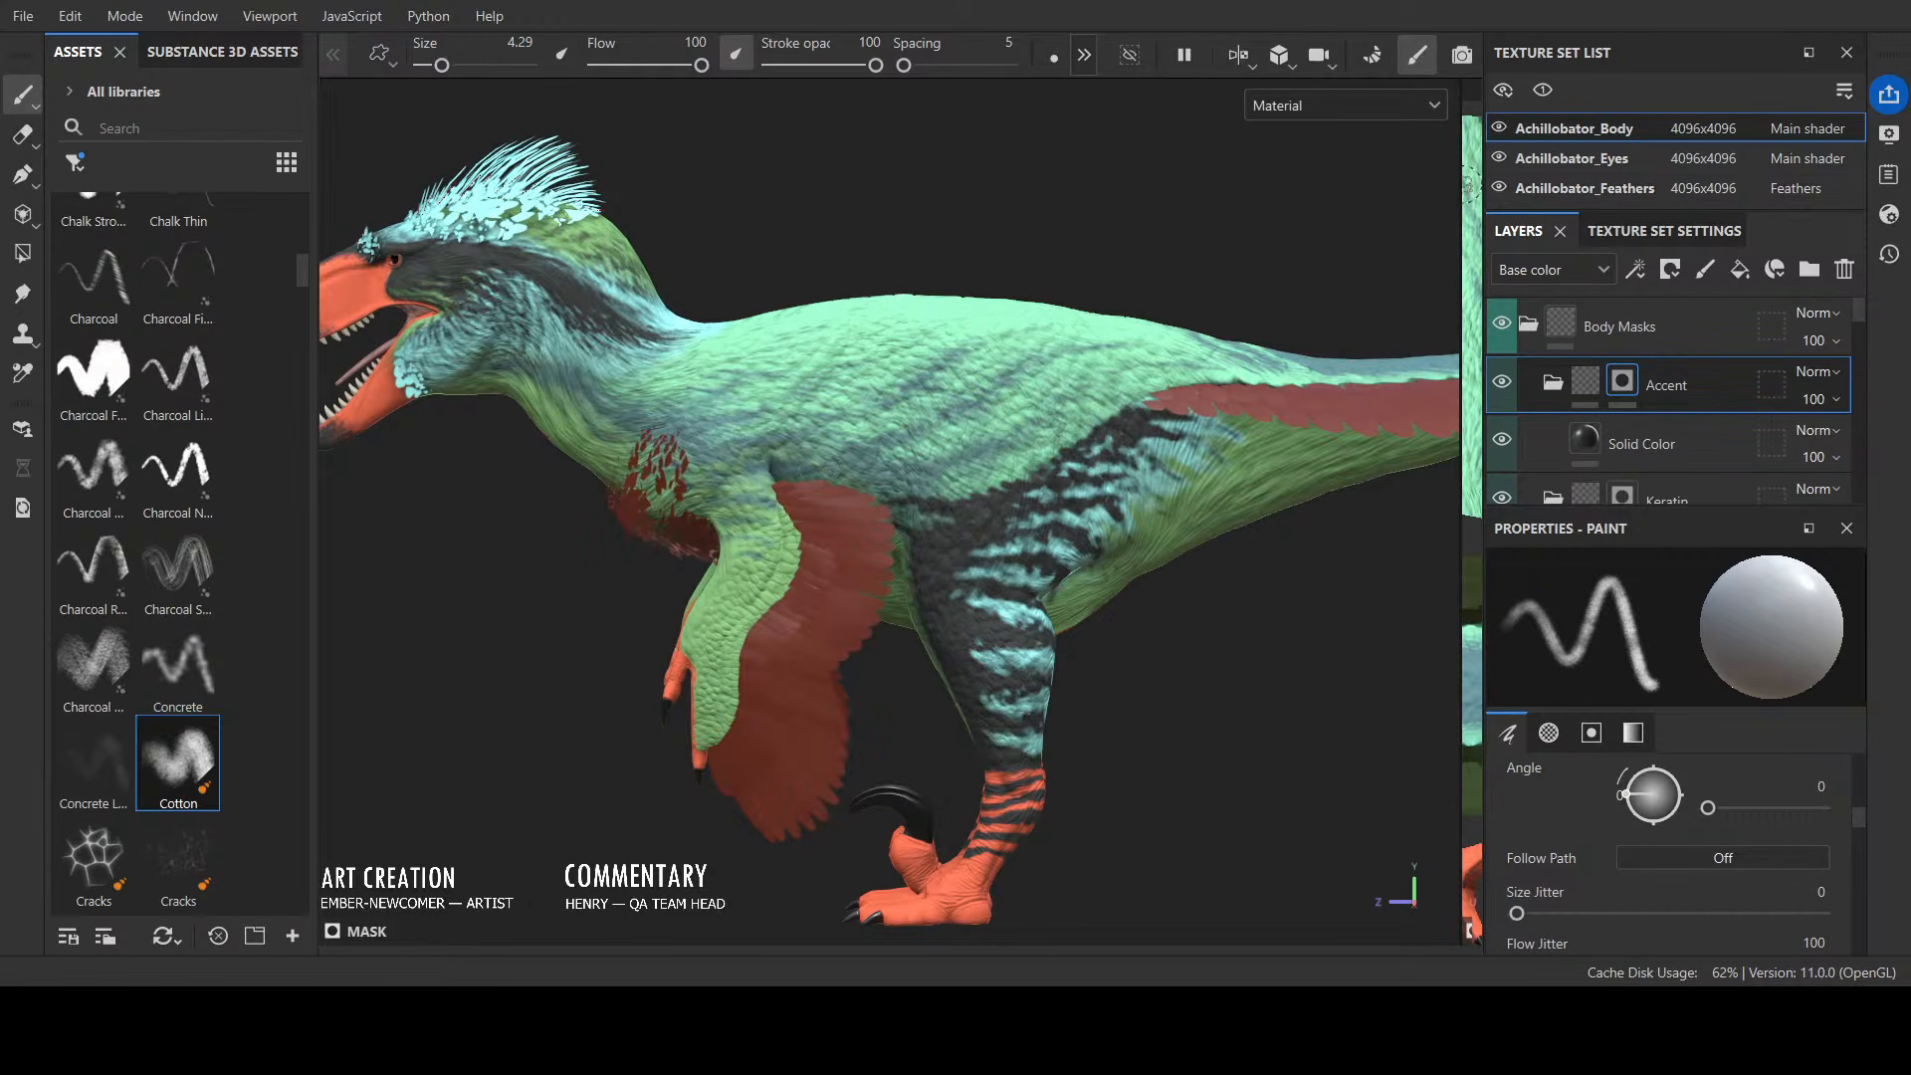
mouse_move(771, 495)
mouse_down()
mouse_move(736, 469)
mouse_move(718, 517)
mouse_move(792, 550)
mouse_move(764, 559)
mouse_move(735, 473)
mouse_move(756, 467)
mouse_move(676, 501)
mouse_up()
key(x)
key(x)
Step: Reduce the brush to 2.79 and paint dark accent stripes across the outer arm from the shoulder down to the forearm
ctrl+right_drag(677, 501, 647, 501)
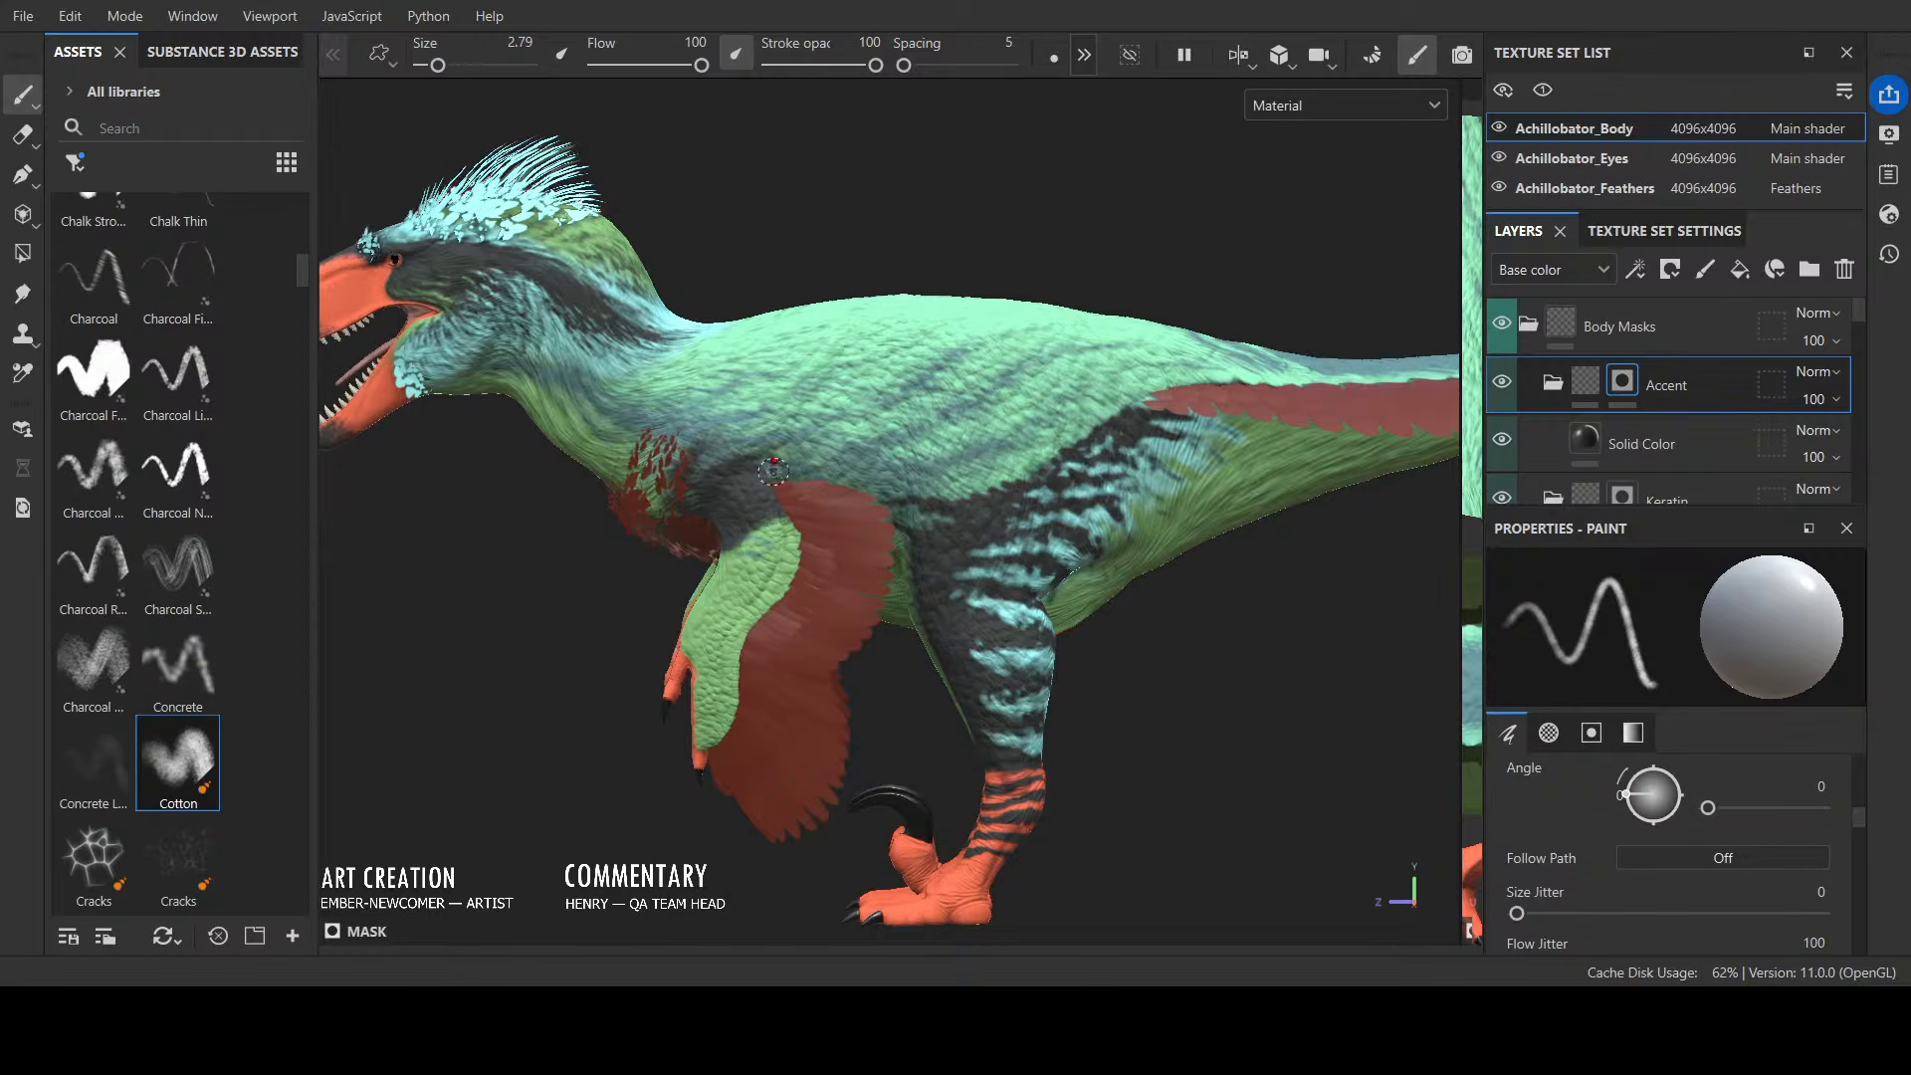
mouse_move(687, 477)
alt+mouse_down()
mouse_move(814, 341)
mouse_move(959, 602)
mouse_move(836, 726)
mouse_move(871, 814)
mouse_move(851, 841)
alt+mouse_up()
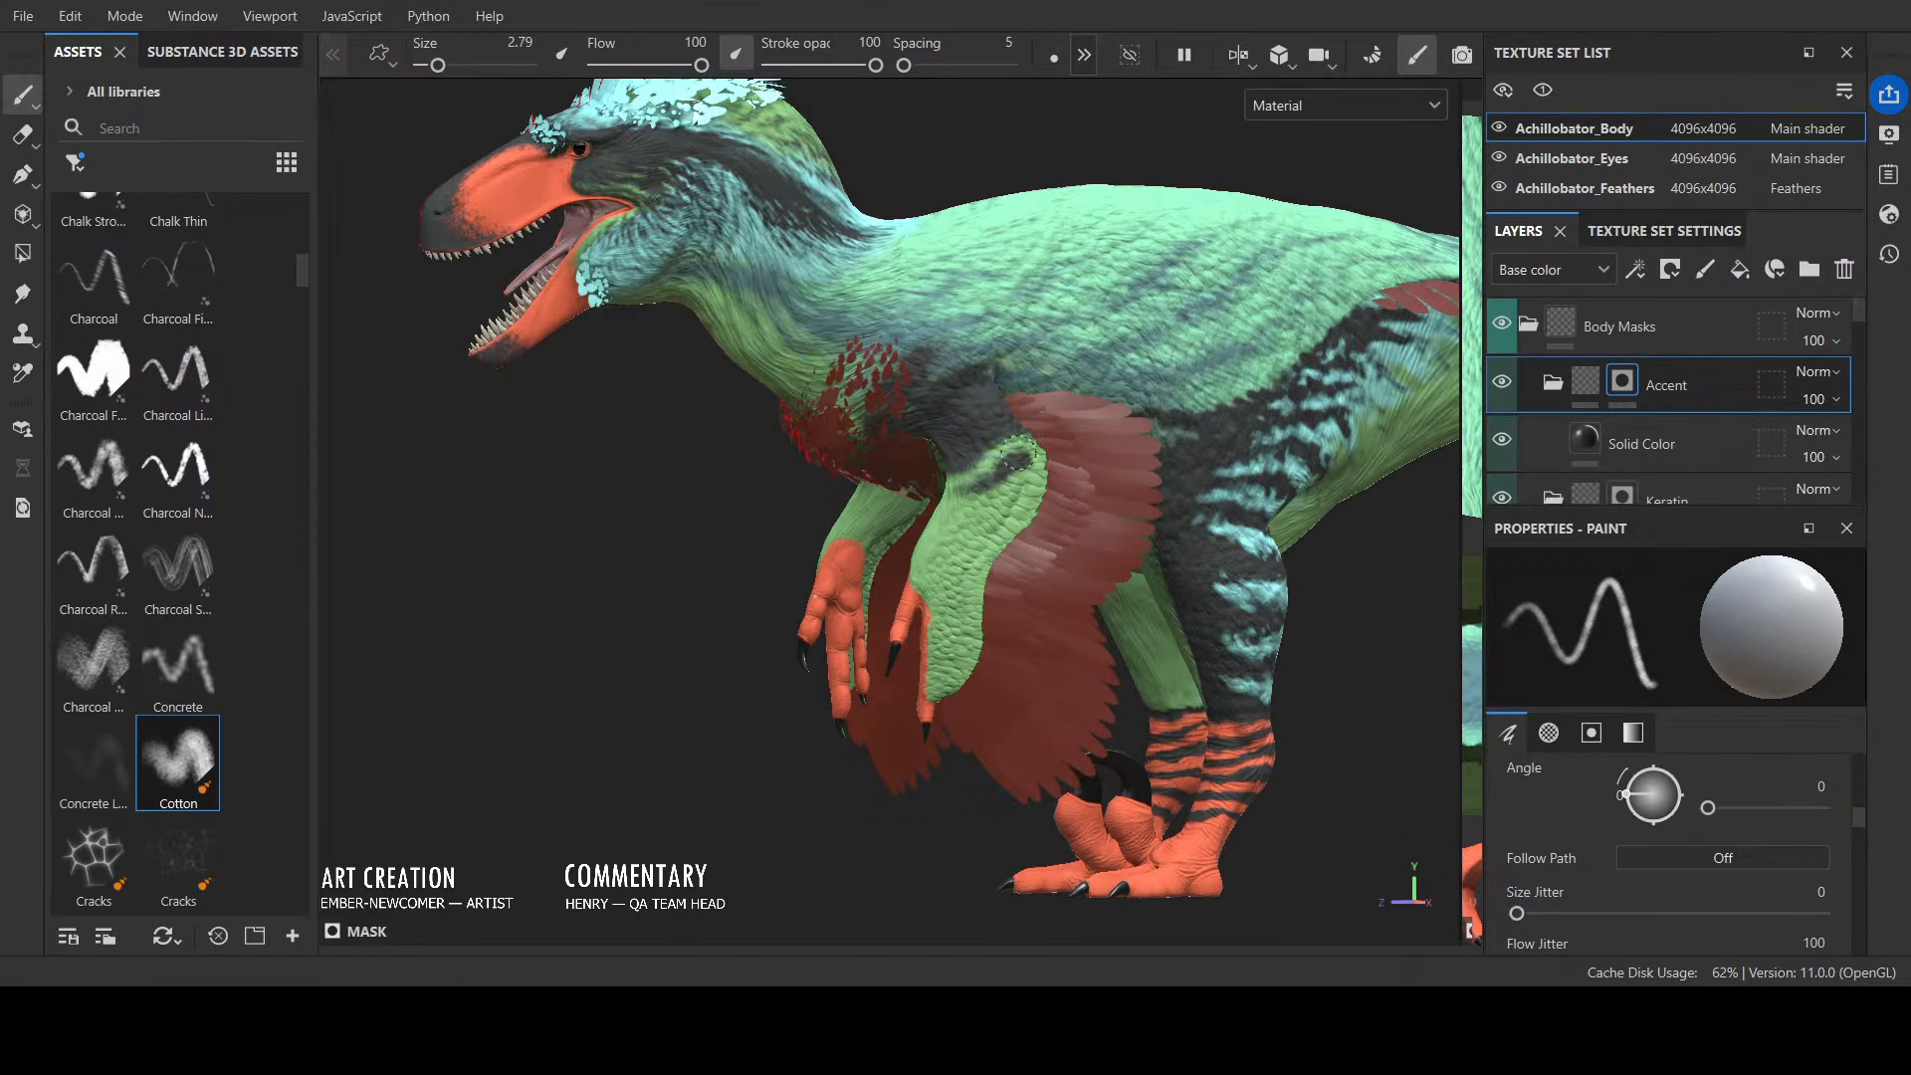
mouse_move(1019, 452)
mouse_down()
mouse_move(1043, 451)
mouse_move(944, 492)
mouse_move(1010, 524)
mouse_move(988, 506)
mouse_move(1035, 474)
mouse_move(970, 470)
mouse_up()
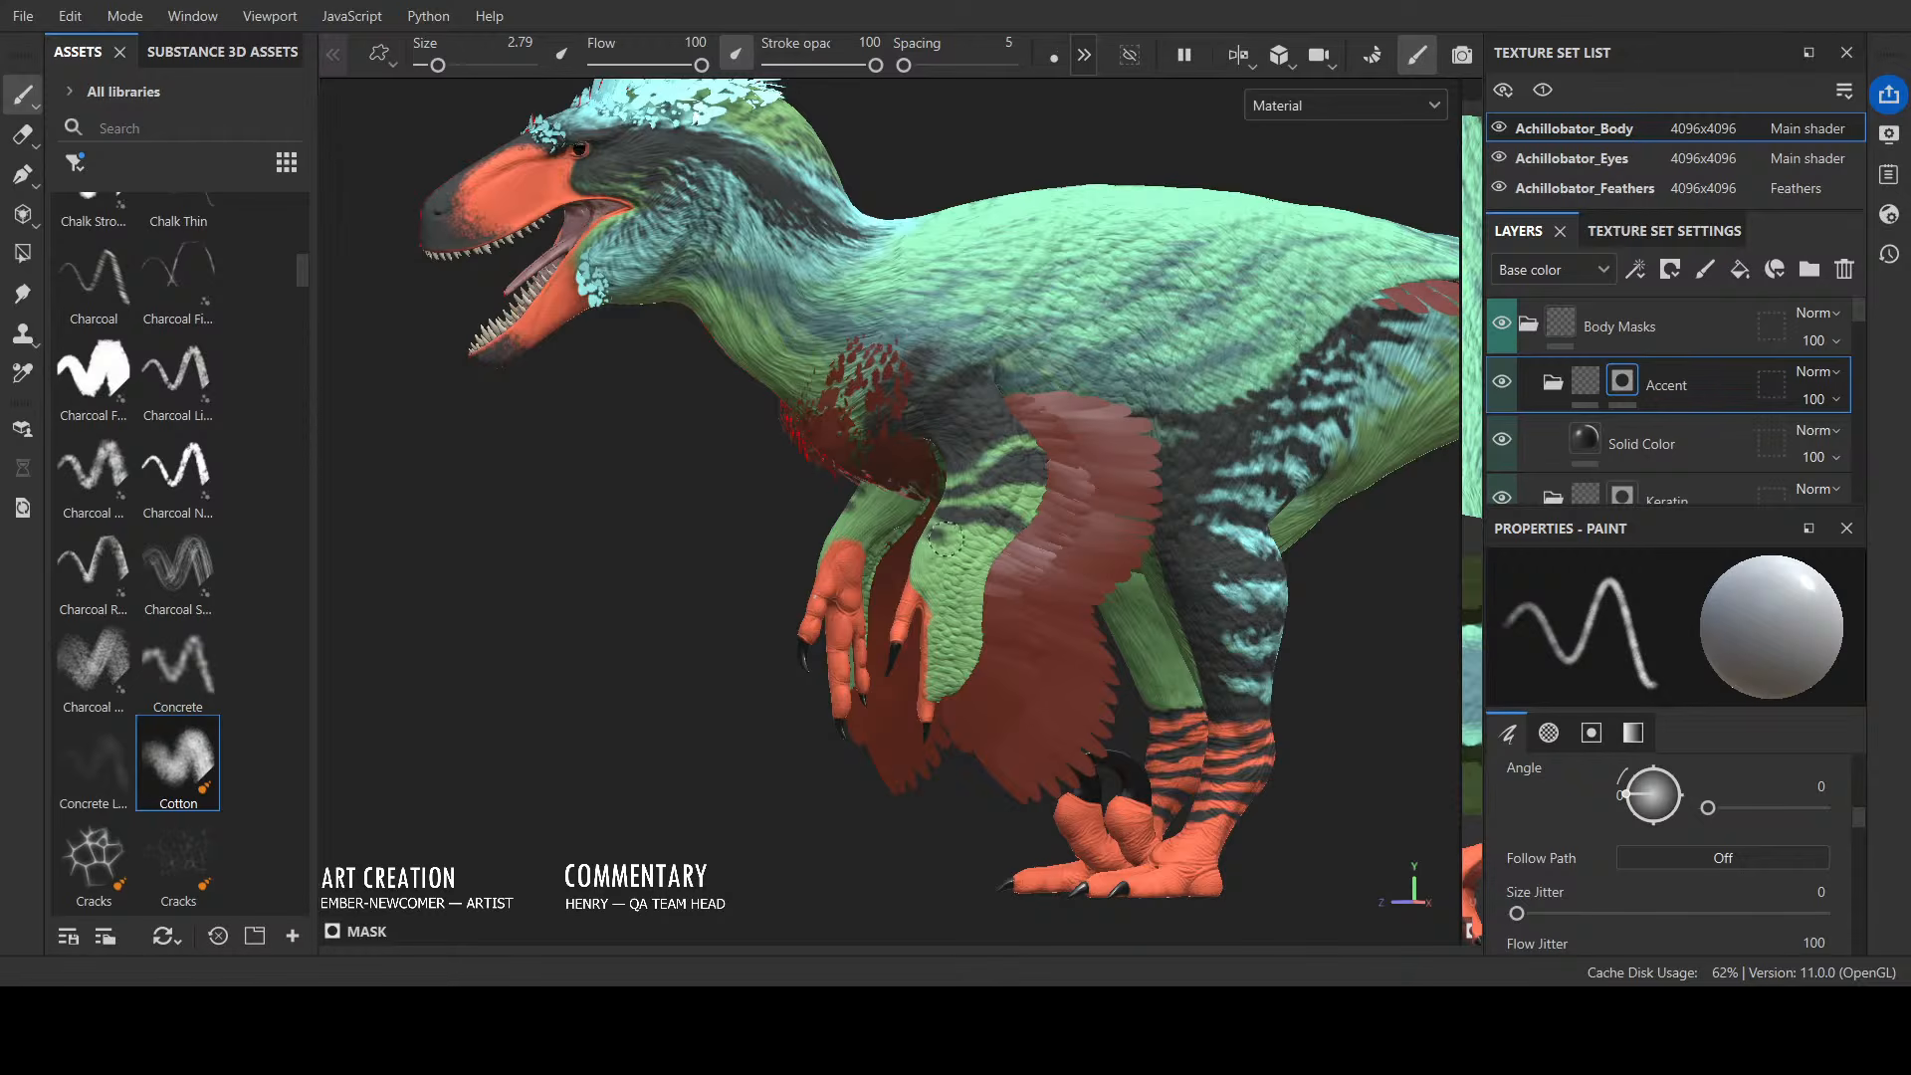
mouse_move(946, 539)
mouse_down()
mouse_move(985, 547)
mouse_move(925, 562)
mouse_move(970, 589)
mouse_up()
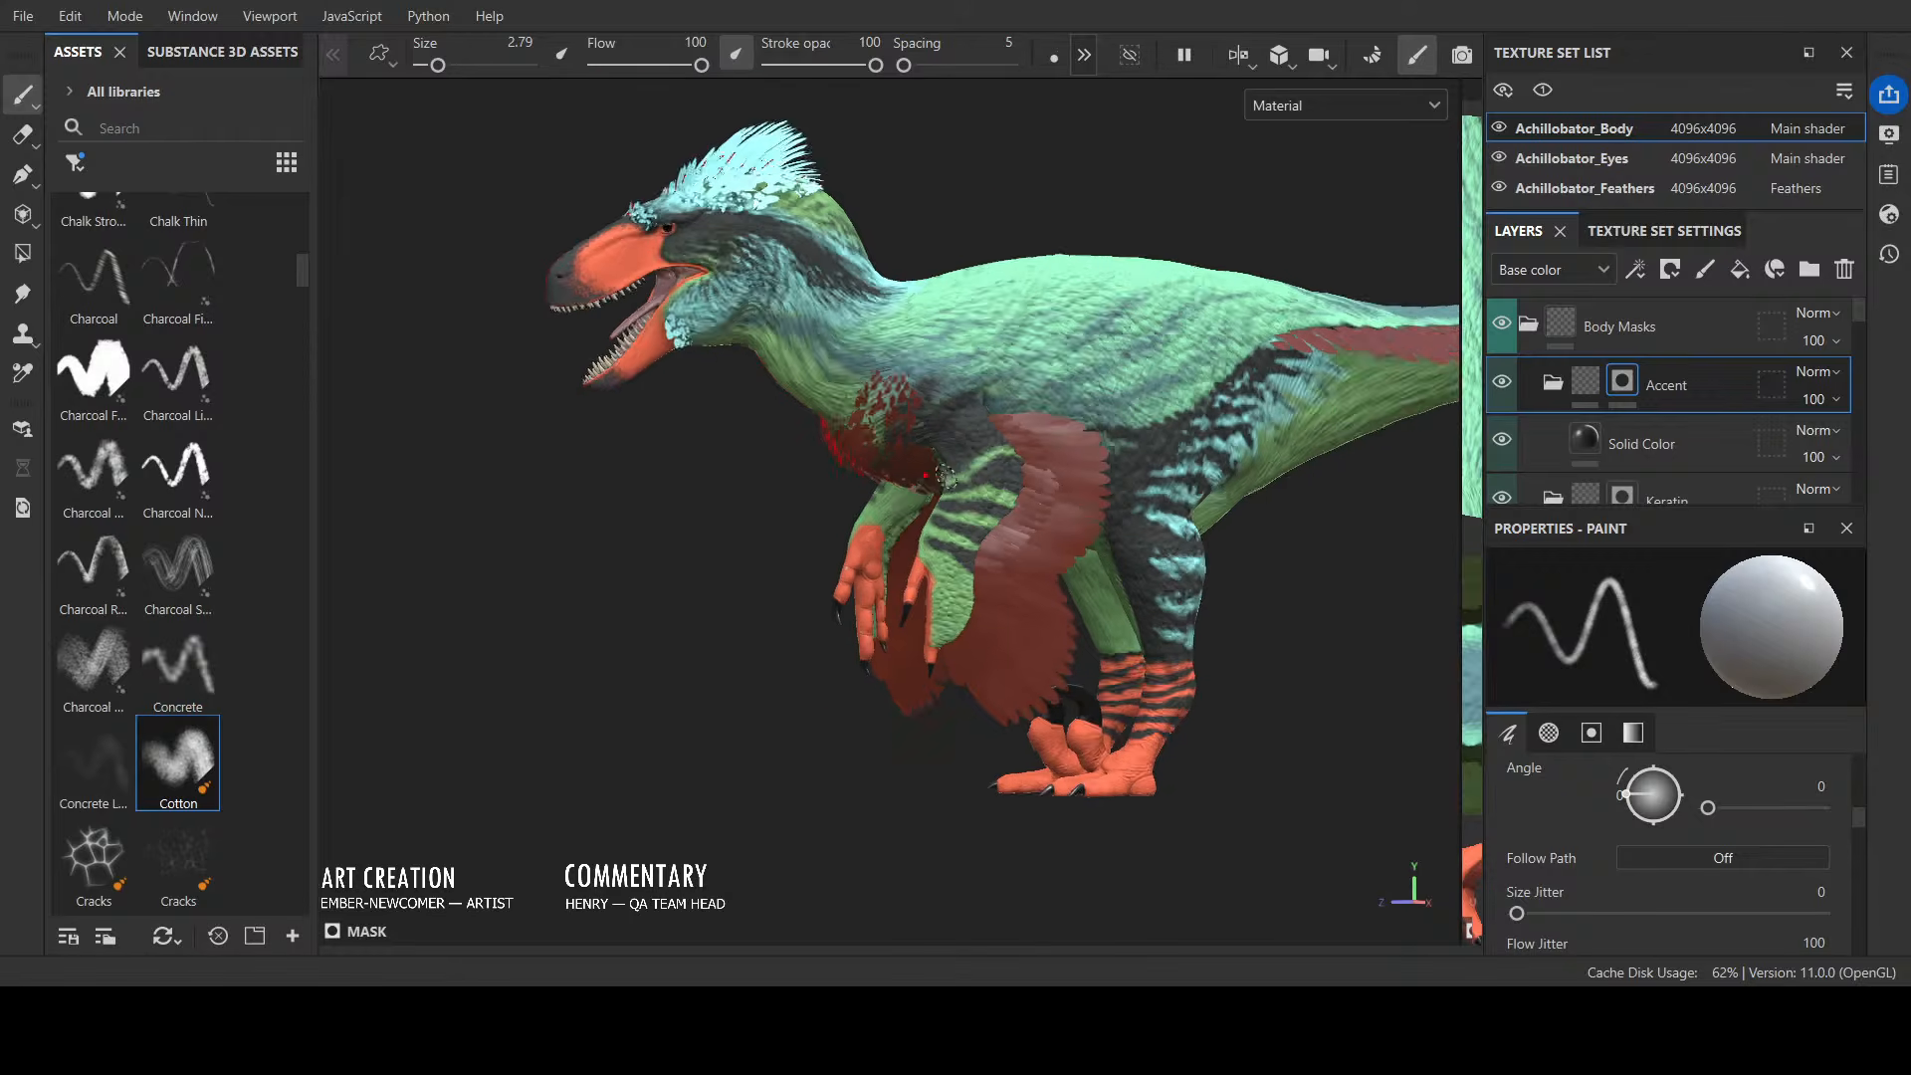
Step: Extend the dark accent stripes along the front edge of the near arm with the 2.79 brush
scroll(946, 475, down, 2)
alt+drag(904, 594, 914, 547)
scroll(1249, 589, up, 3)
scroll(916, 528, up, 2)
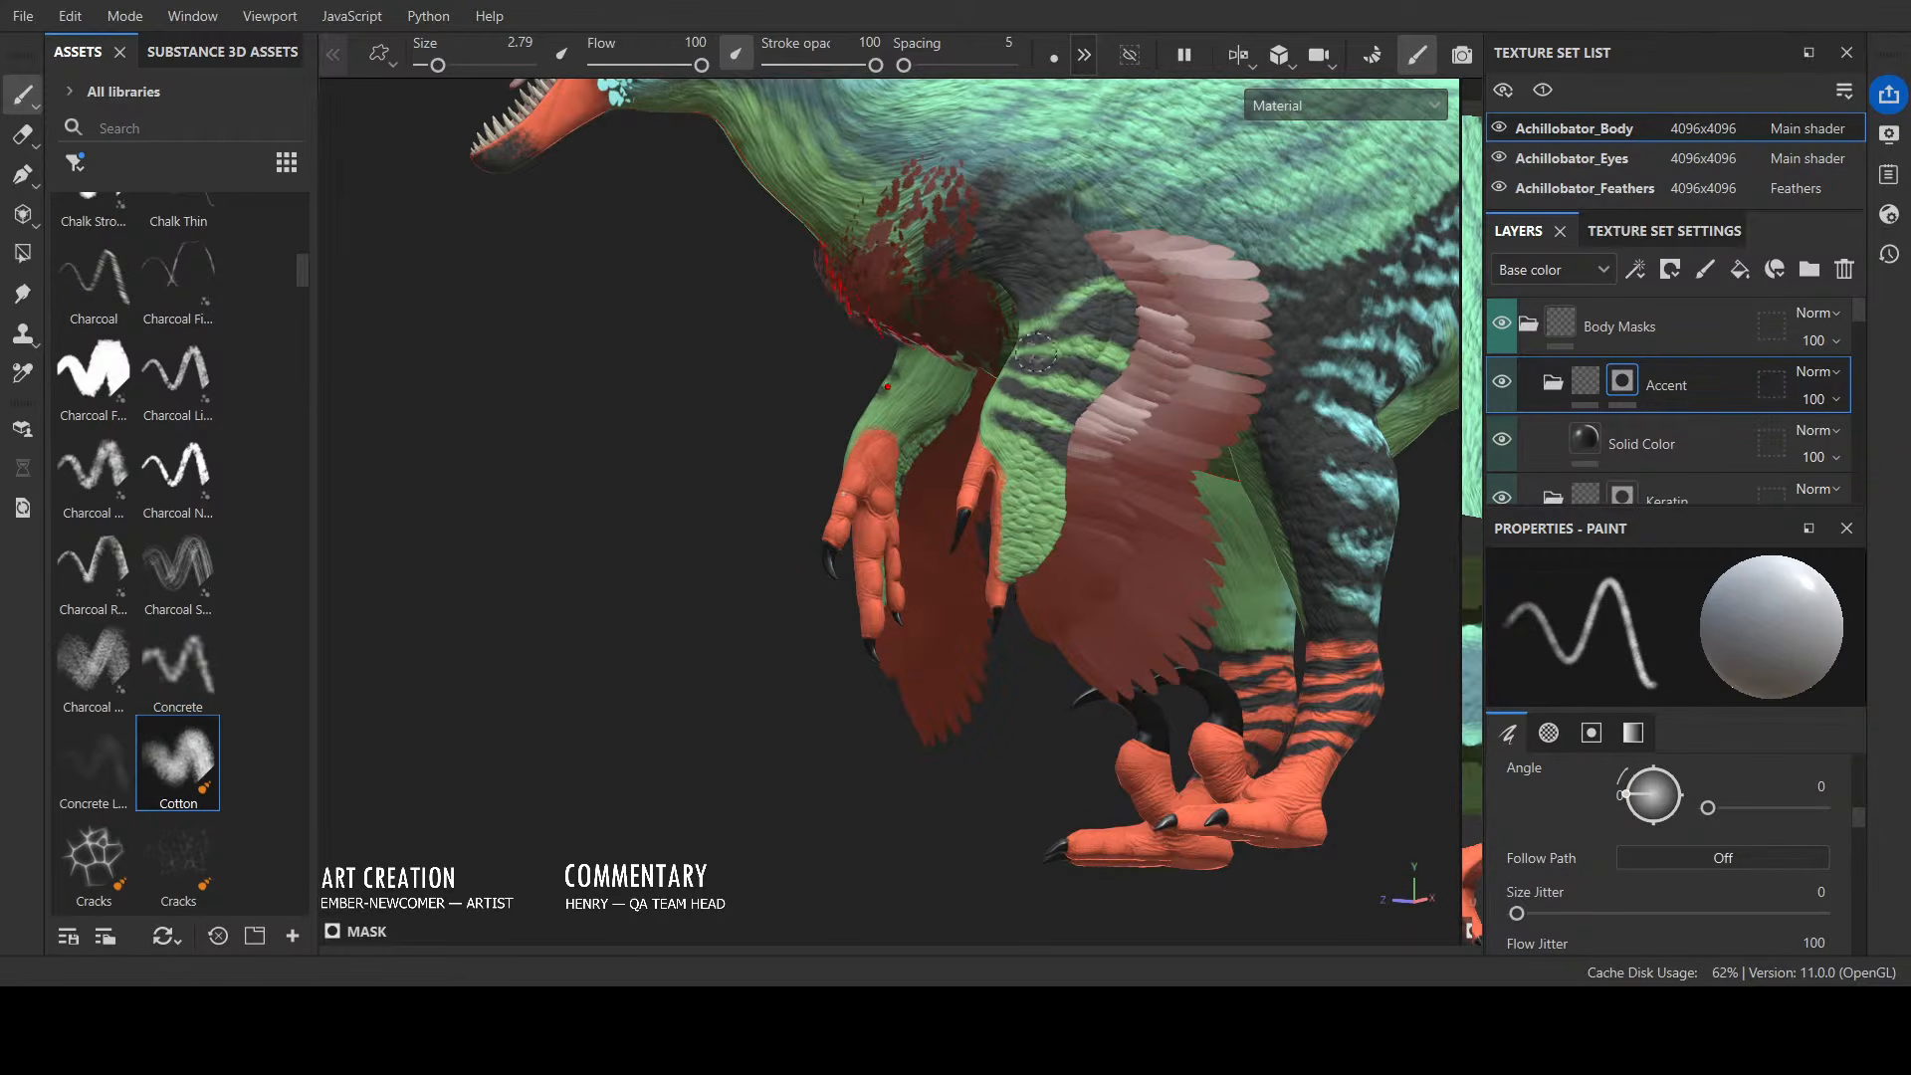
drag(995, 400, 987, 418)
alt+drag(1010, 364, 1035, 344)
alt+drag(1209, 318, 1002, 326)
Step: Reduce the brush to 1.61 and carry the accent stripes around to the inner side of the arms and forearms
key(bracketleft)
key(bracketleft)
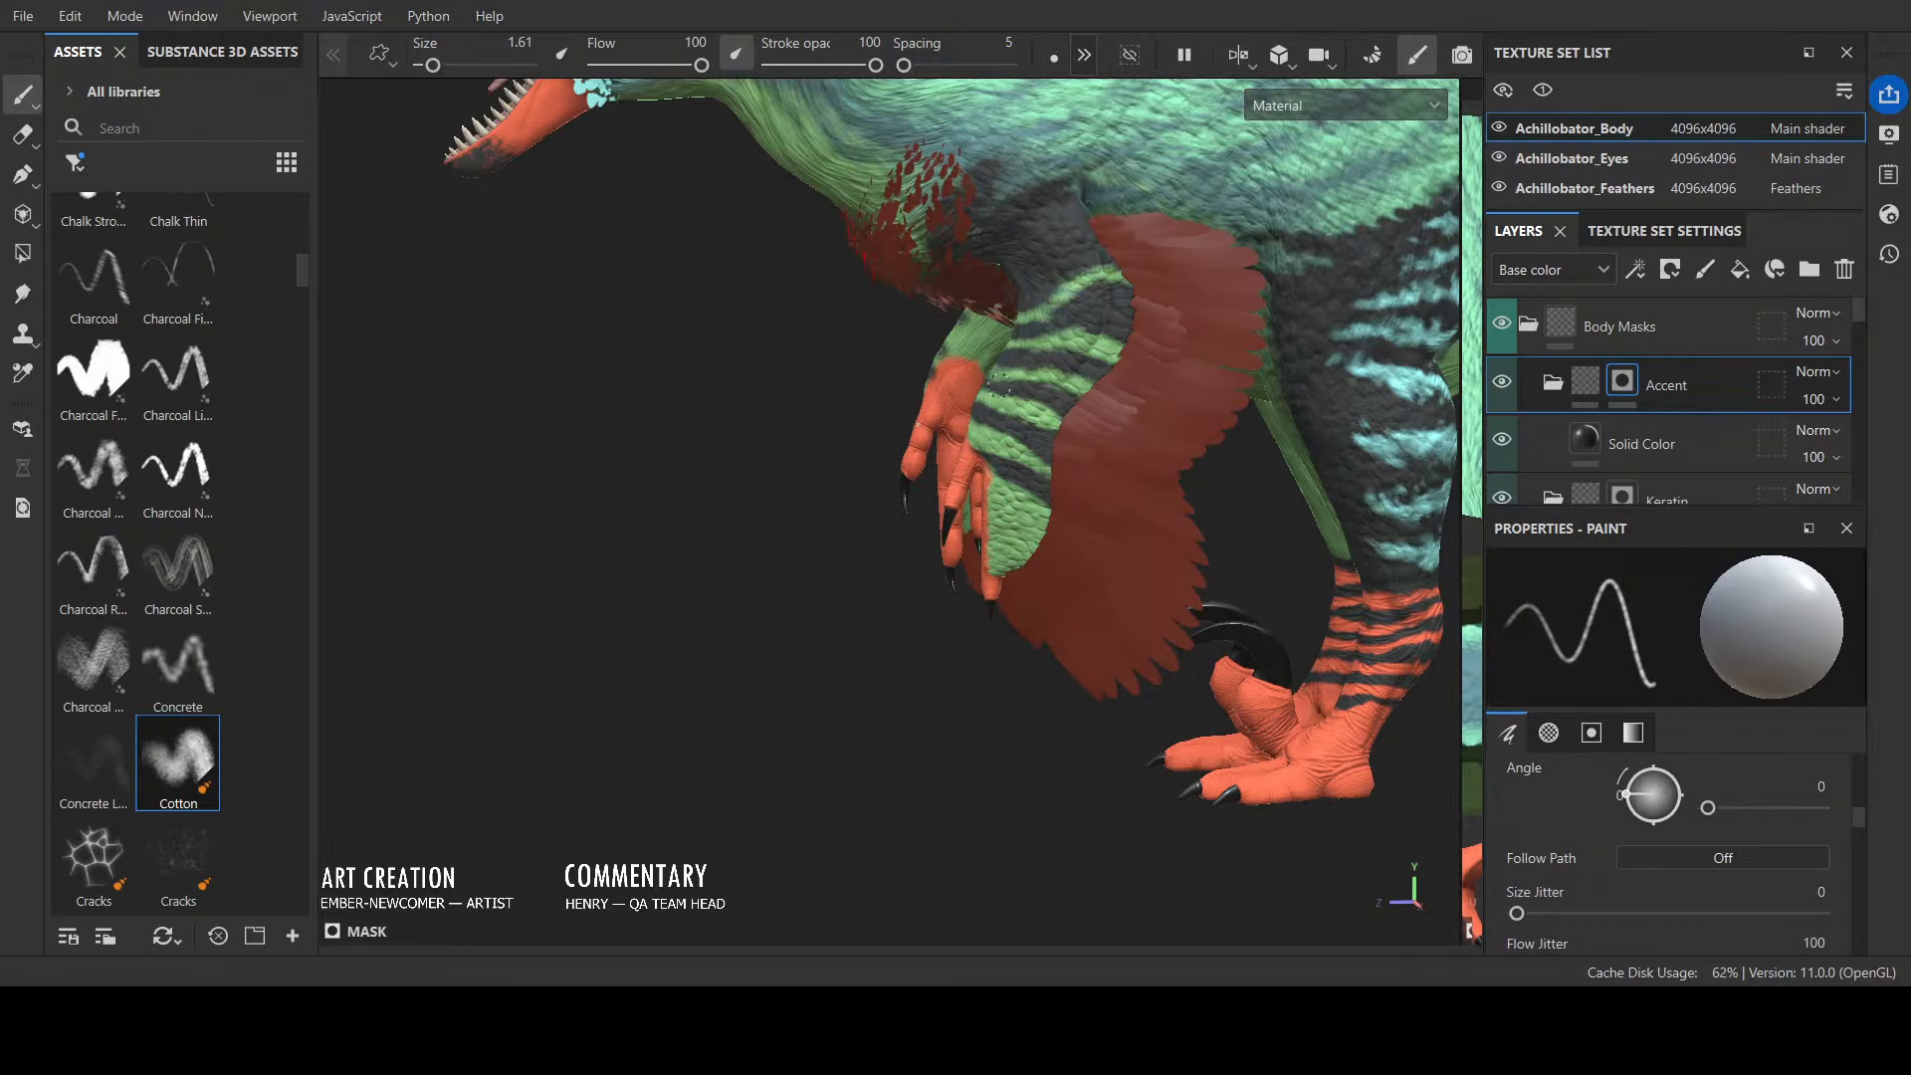
alt+drag(967, 328, 1171, 367)
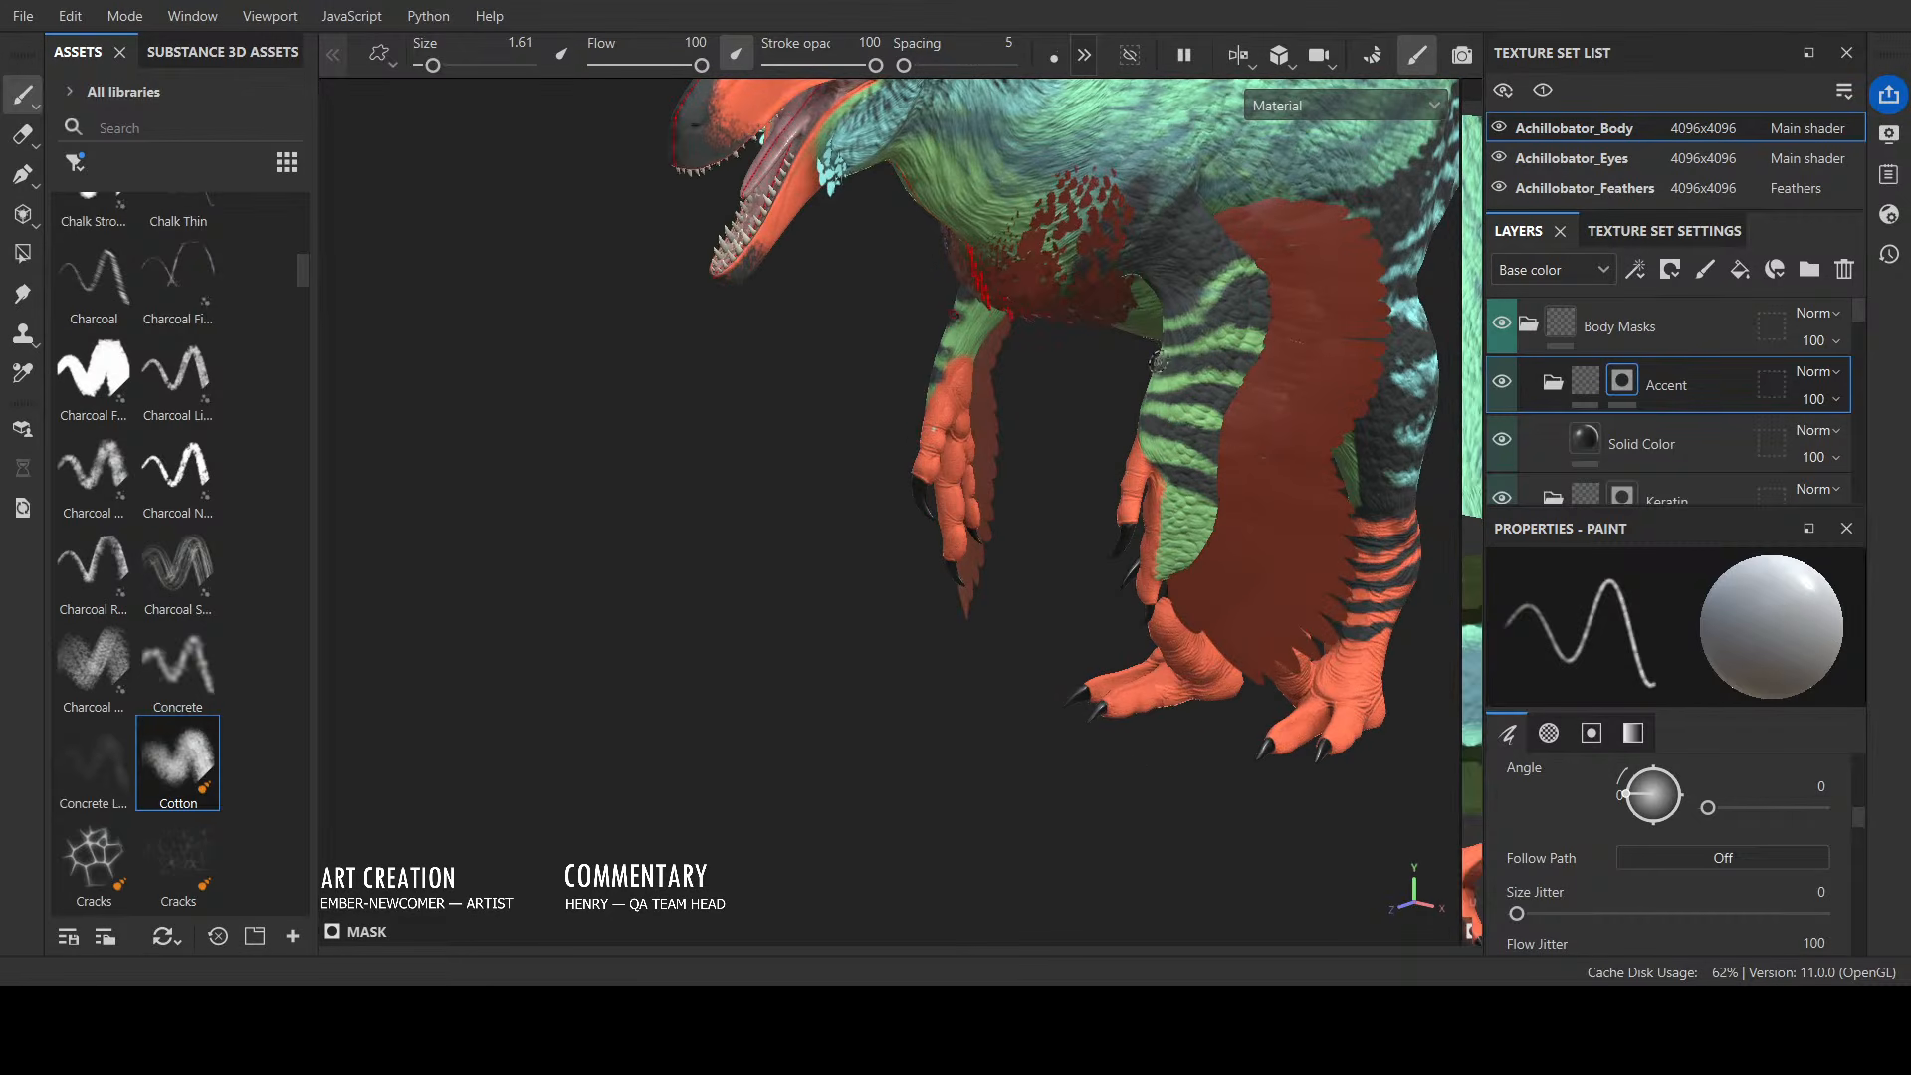
alt+drag(1221, 294, 1381, 252)
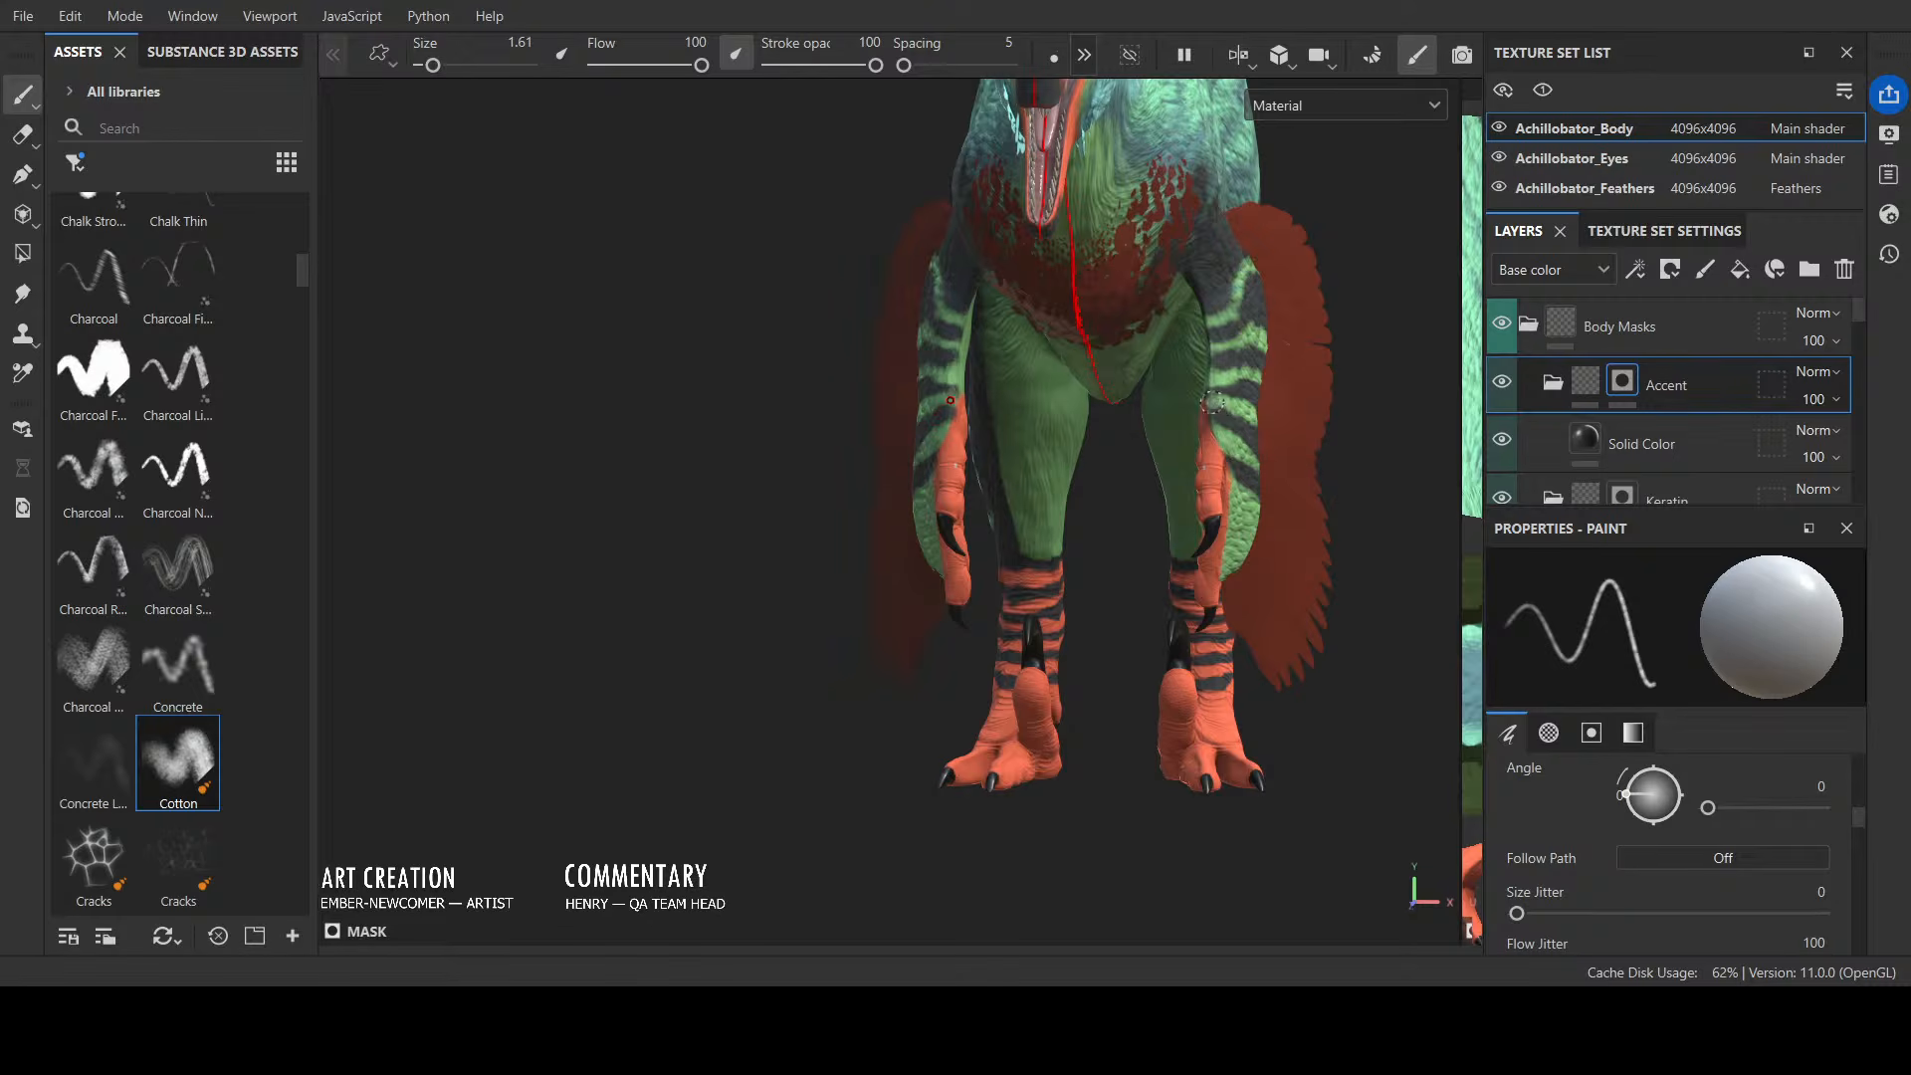
alt+drag(1288, 295, 1005, 269)
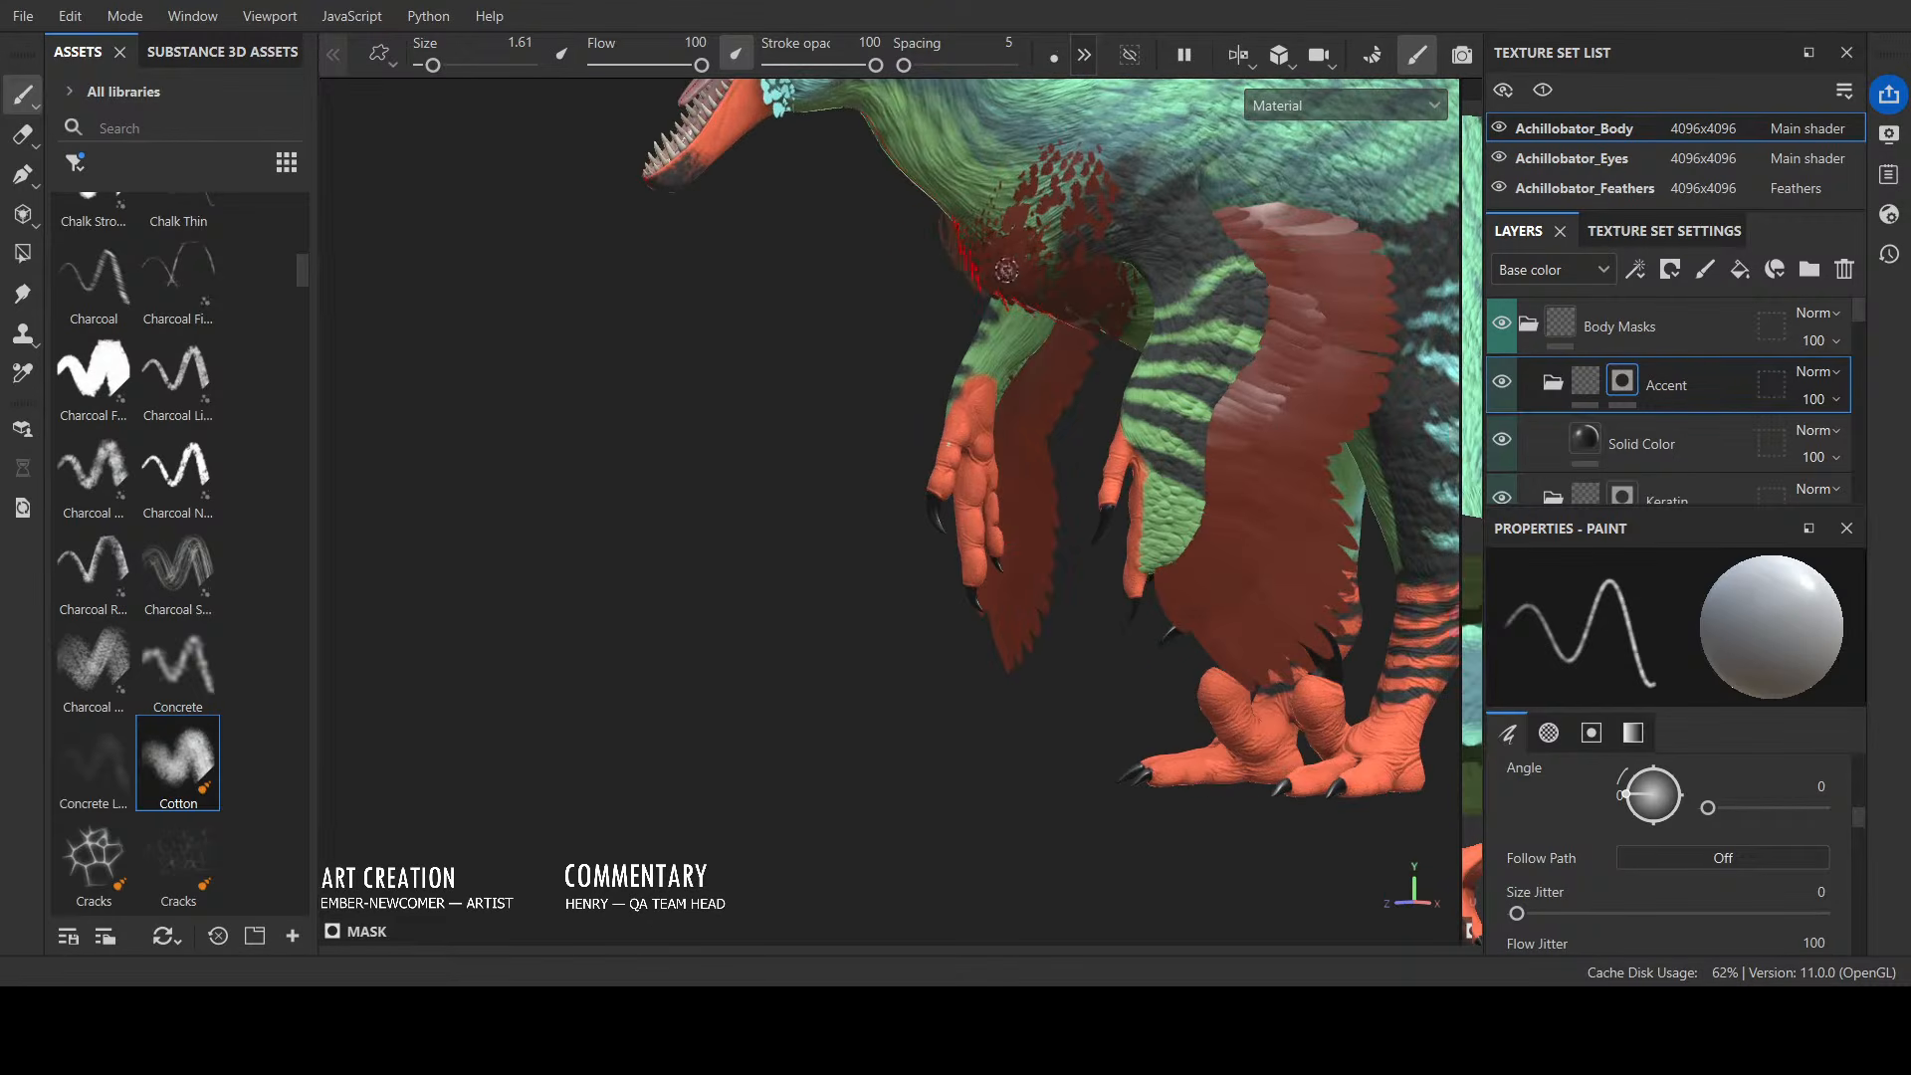
mouse_move(978, 341)
mouse_down()
mouse_move(1007, 361)
mouse_move(1003, 326)
mouse_move(1020, 338)
mouse_move(980, 345)
mouse_move(1014, 366)
mouse_move(1242, 284)
mouse_move(1164, 304)
mouse_up()
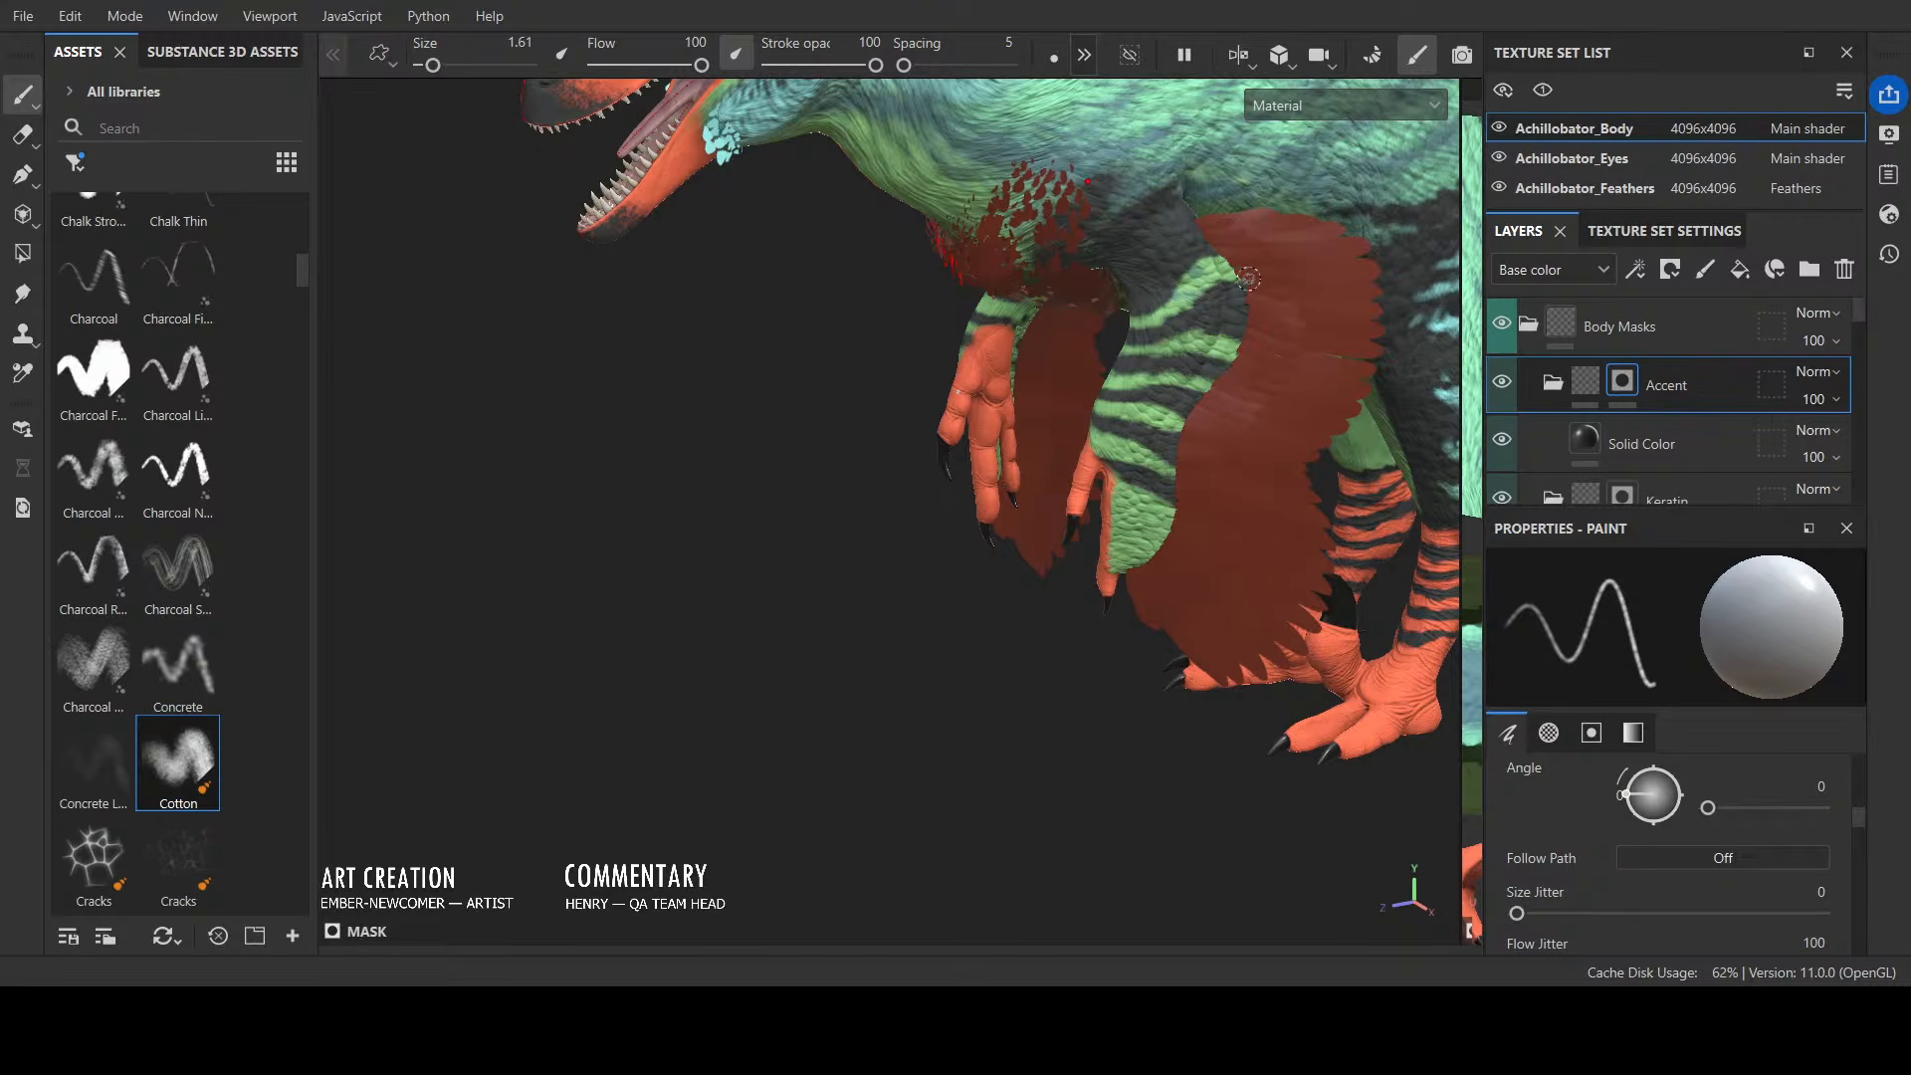
scroll(1246, 278, down, 2)
alt+drag(1103, 597, 986, 558)
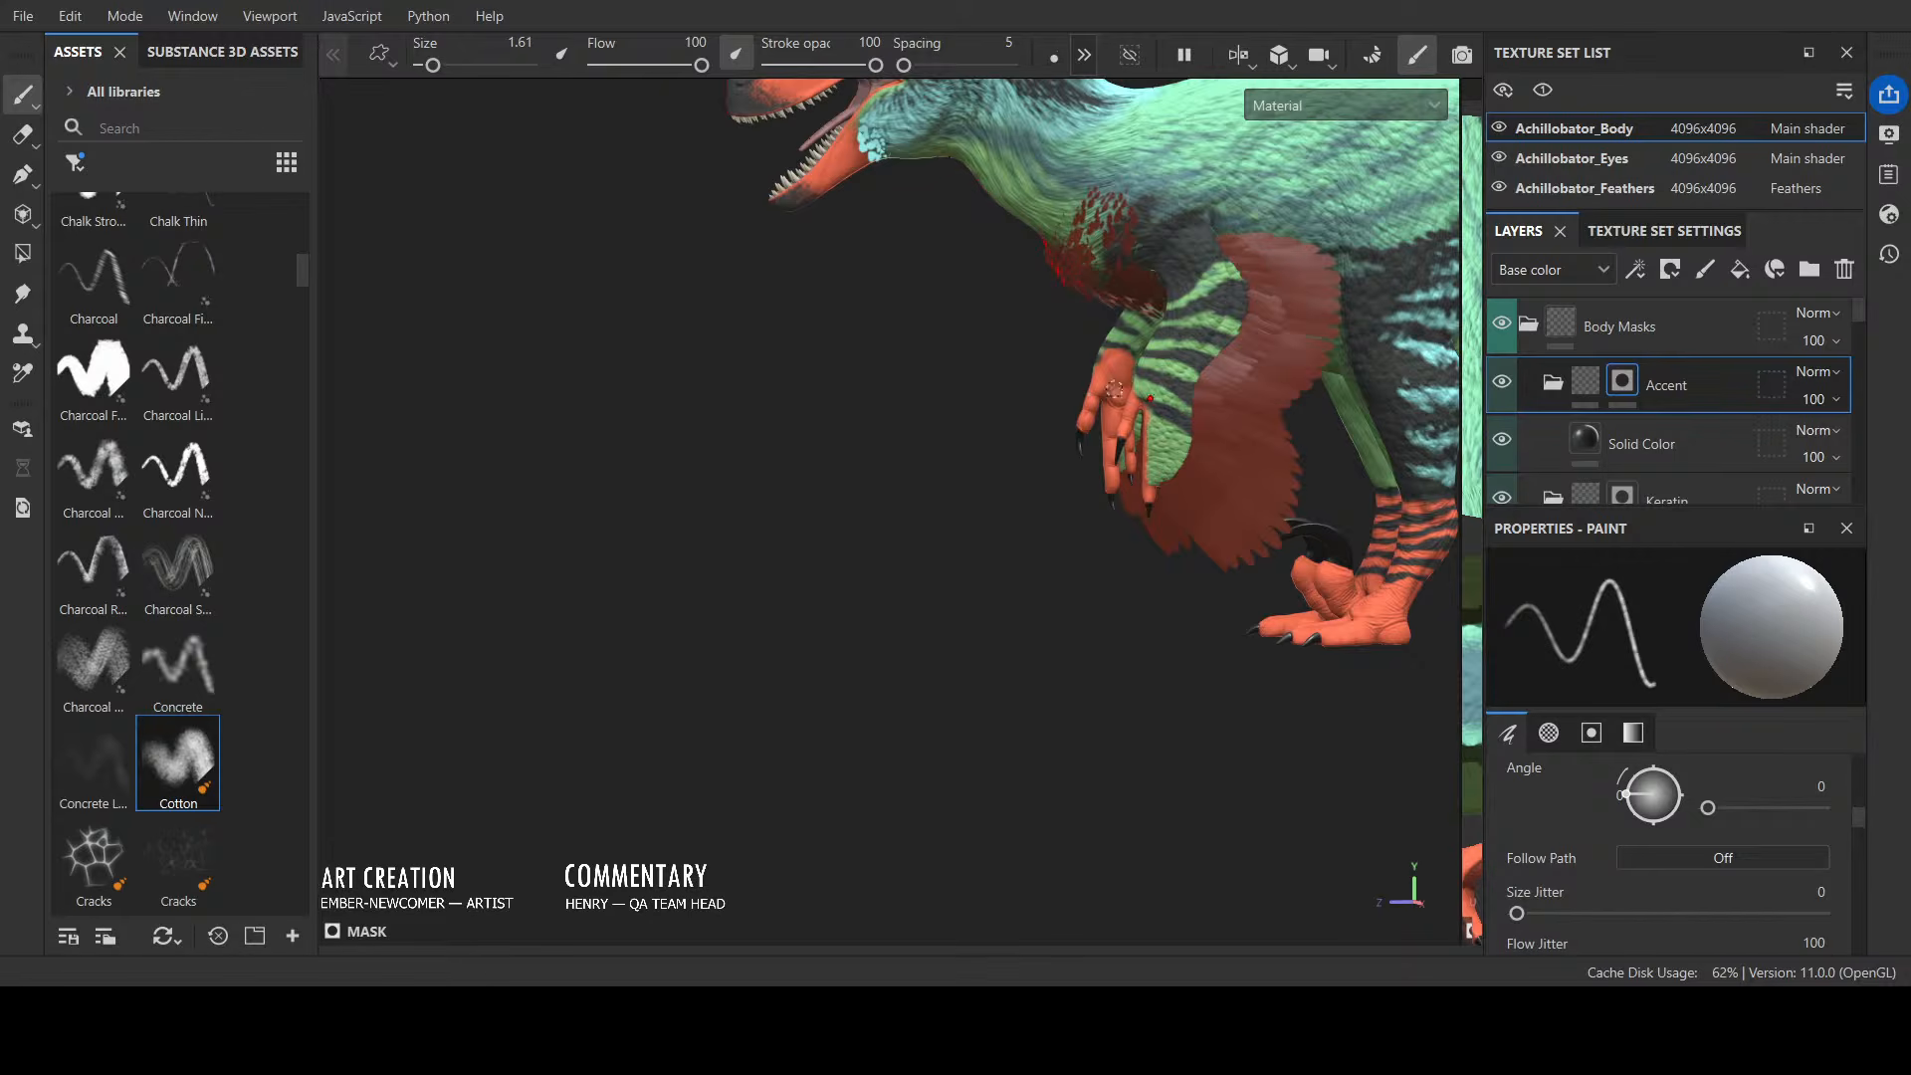
mouse_move(1144, 401)
mouse_down()
mouse_move(1205, 433)
mouse_move(1155, 381)
mouse_up()
Step: Reduce the brush to 0.75 and roughen the edges of the arm stripes with fine dark accent strokes
key(bracketleft)
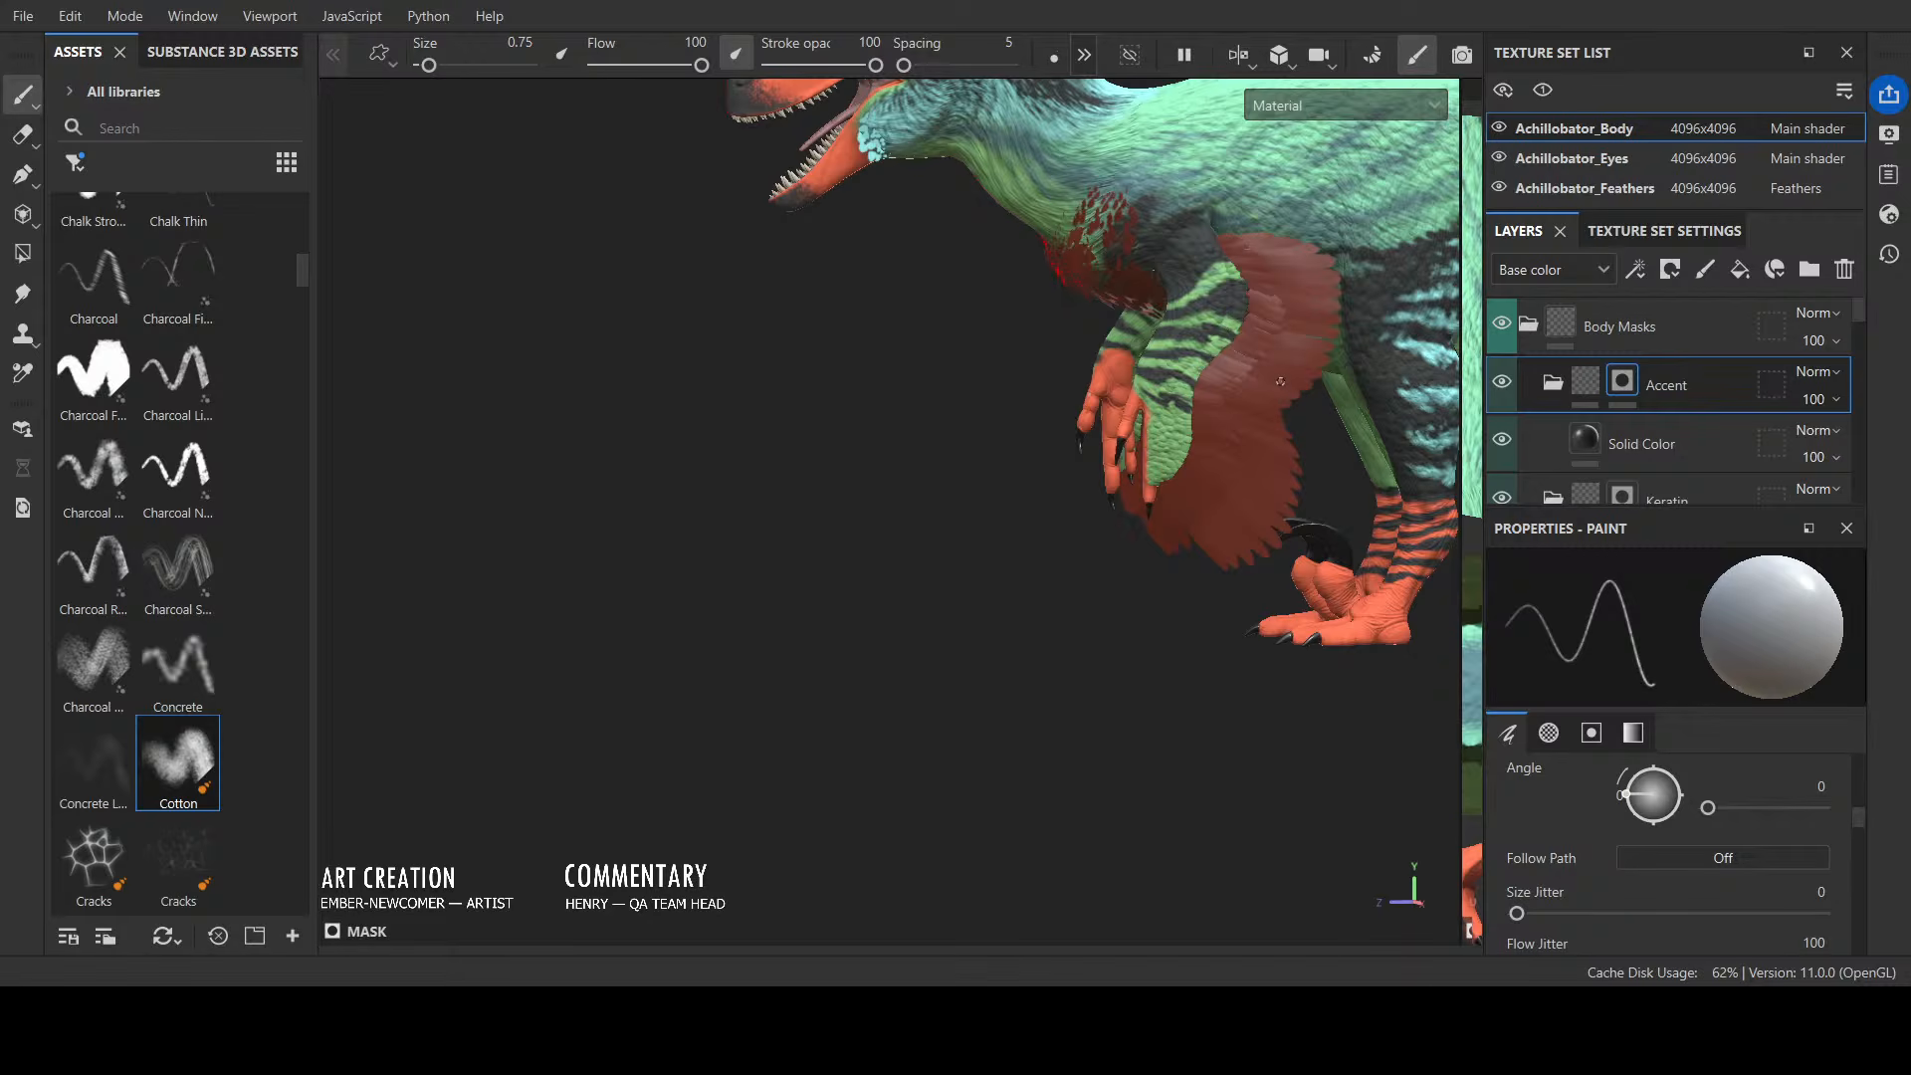
alt+middle_drag(1323, 449, 1174, 604)
alt+drag(1174, 603, 1097, 607)
scroll(1097, 607, up, 2)
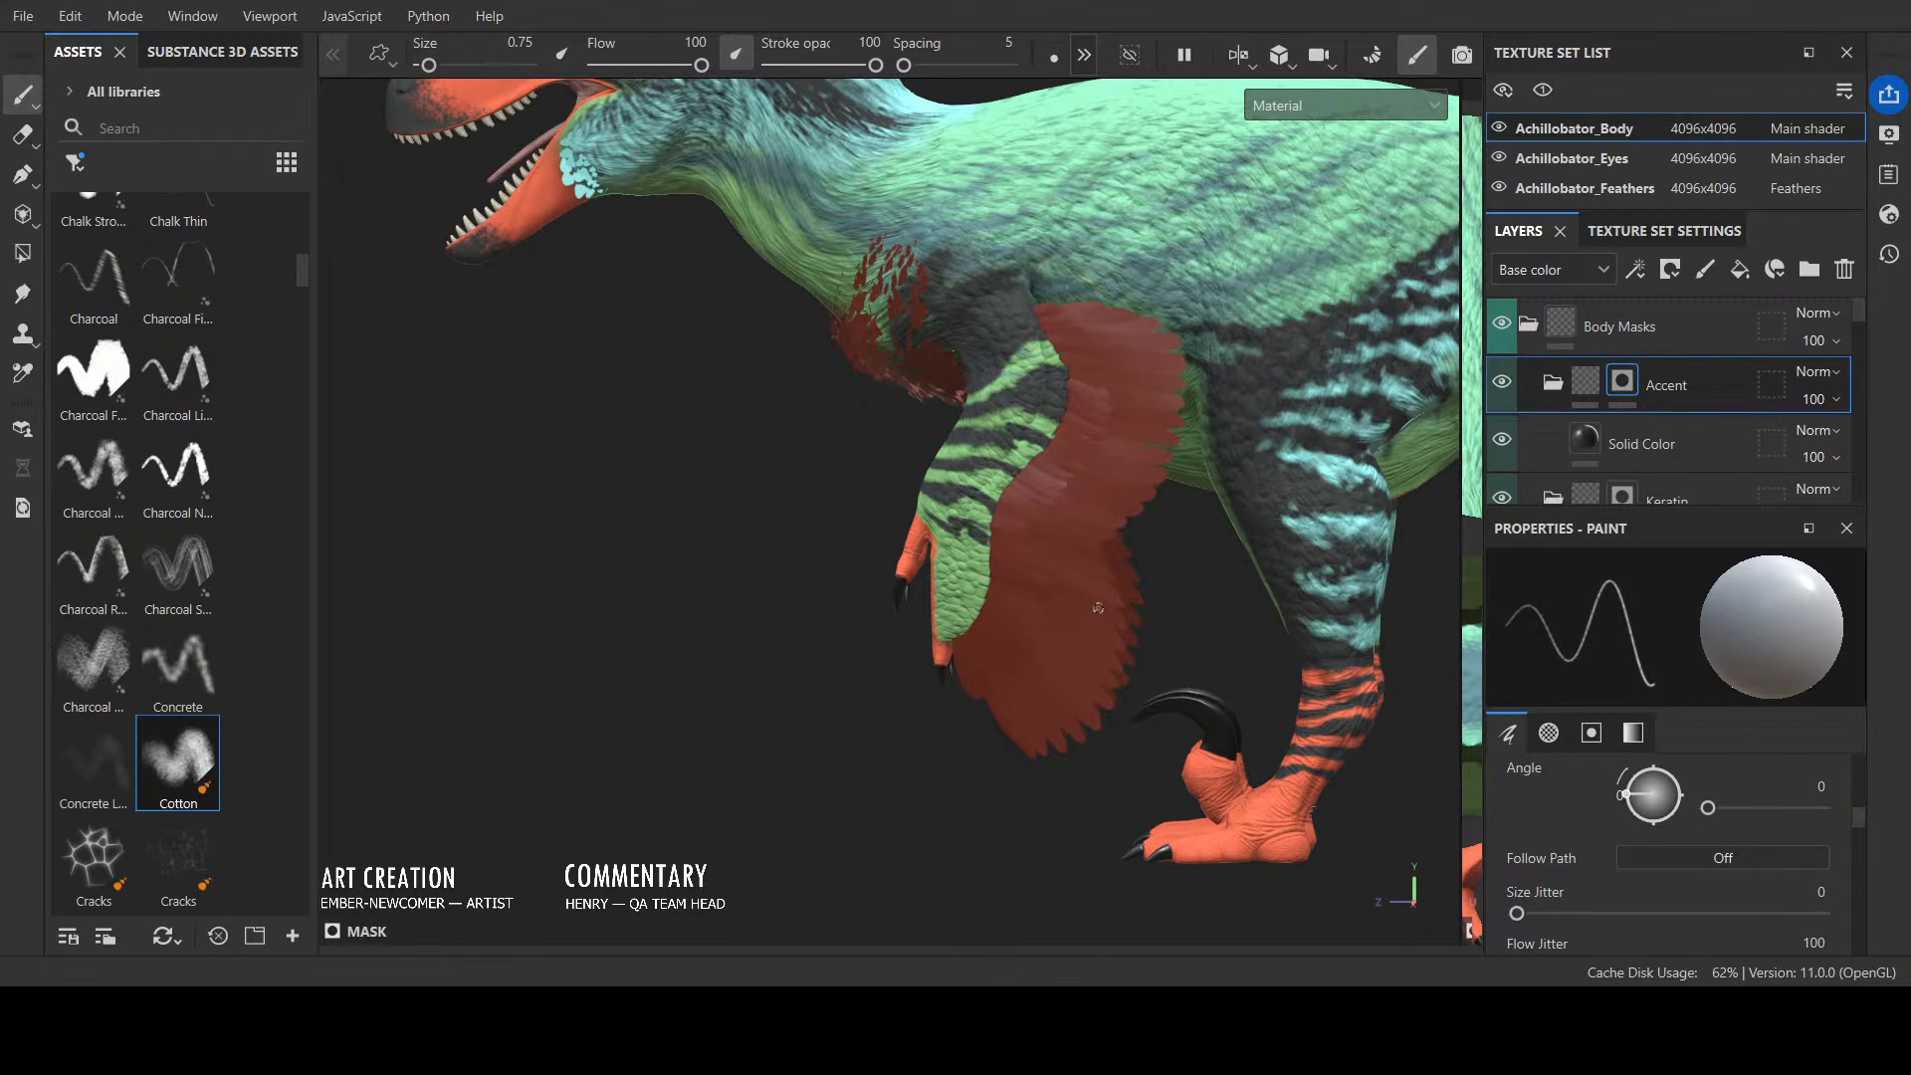
scroll(1098, 607, down, 3)
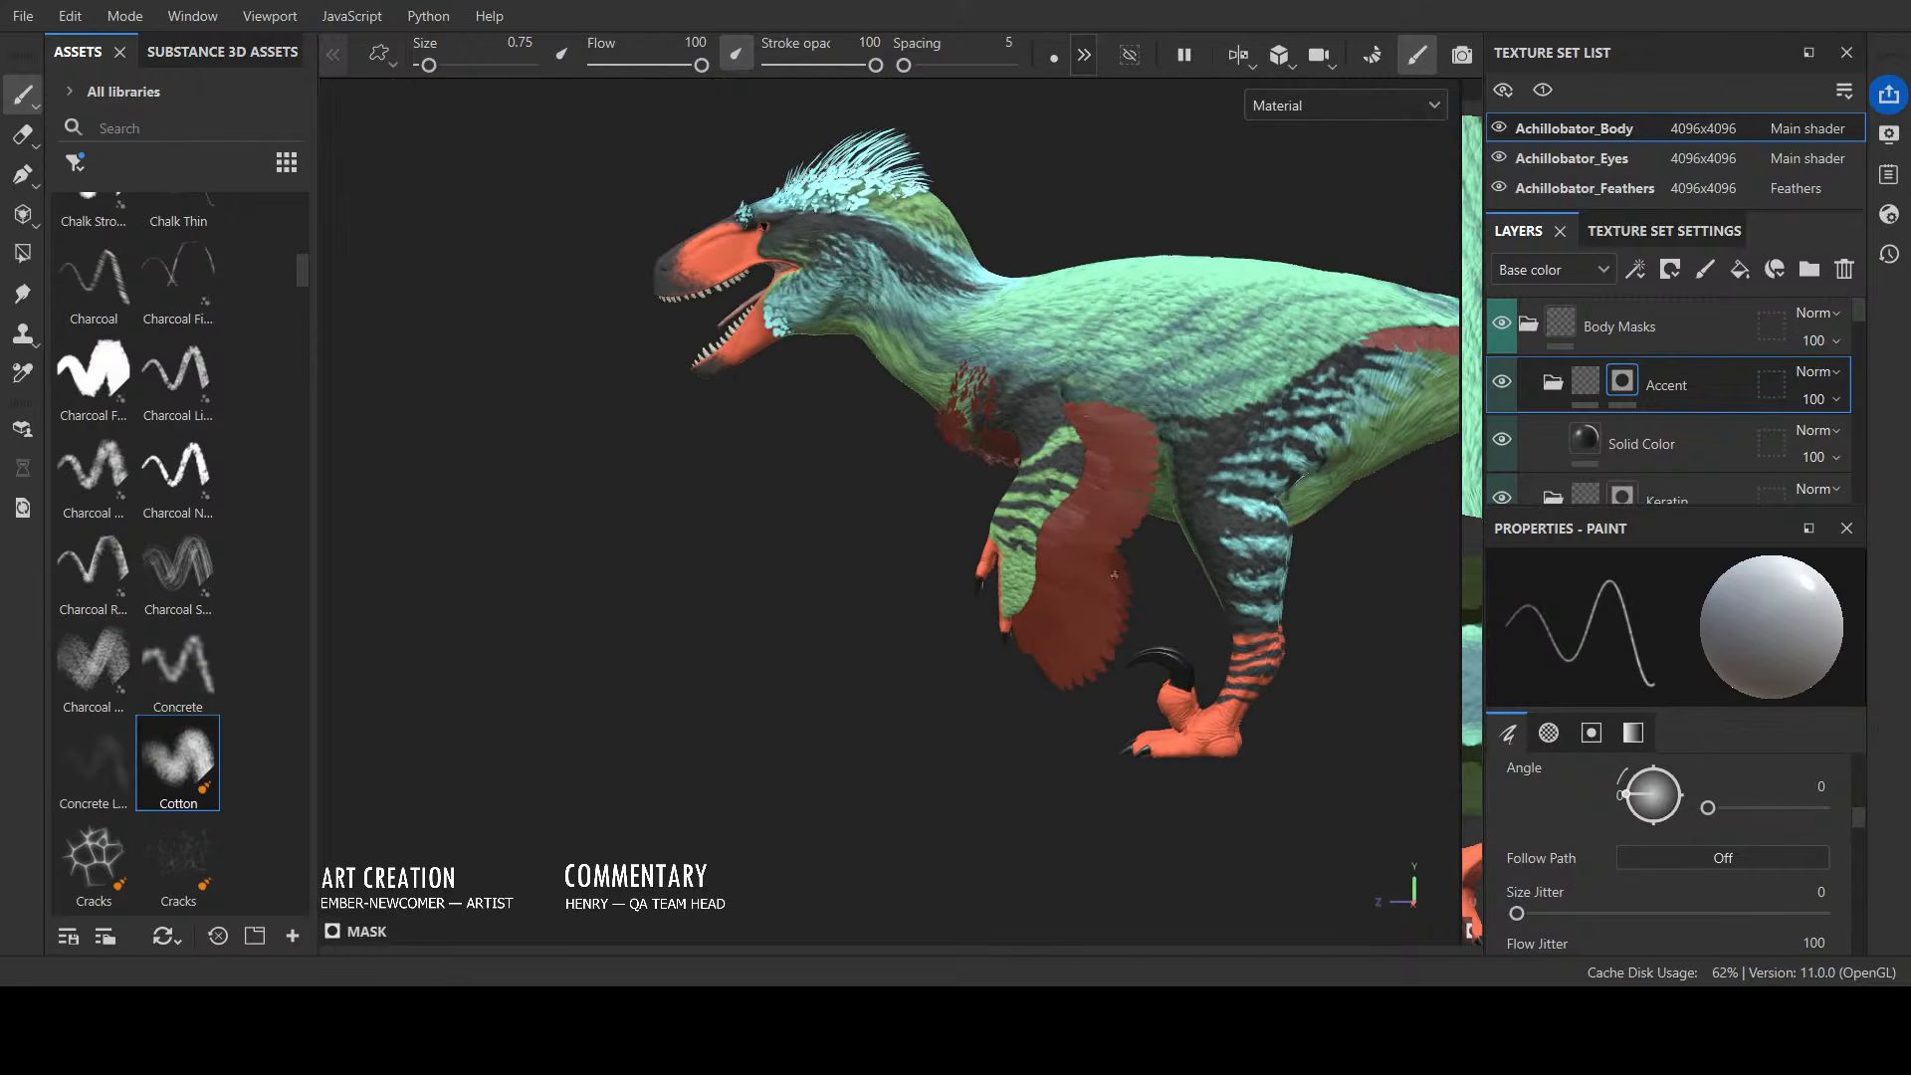
scroll(1194, 506, up, 2)
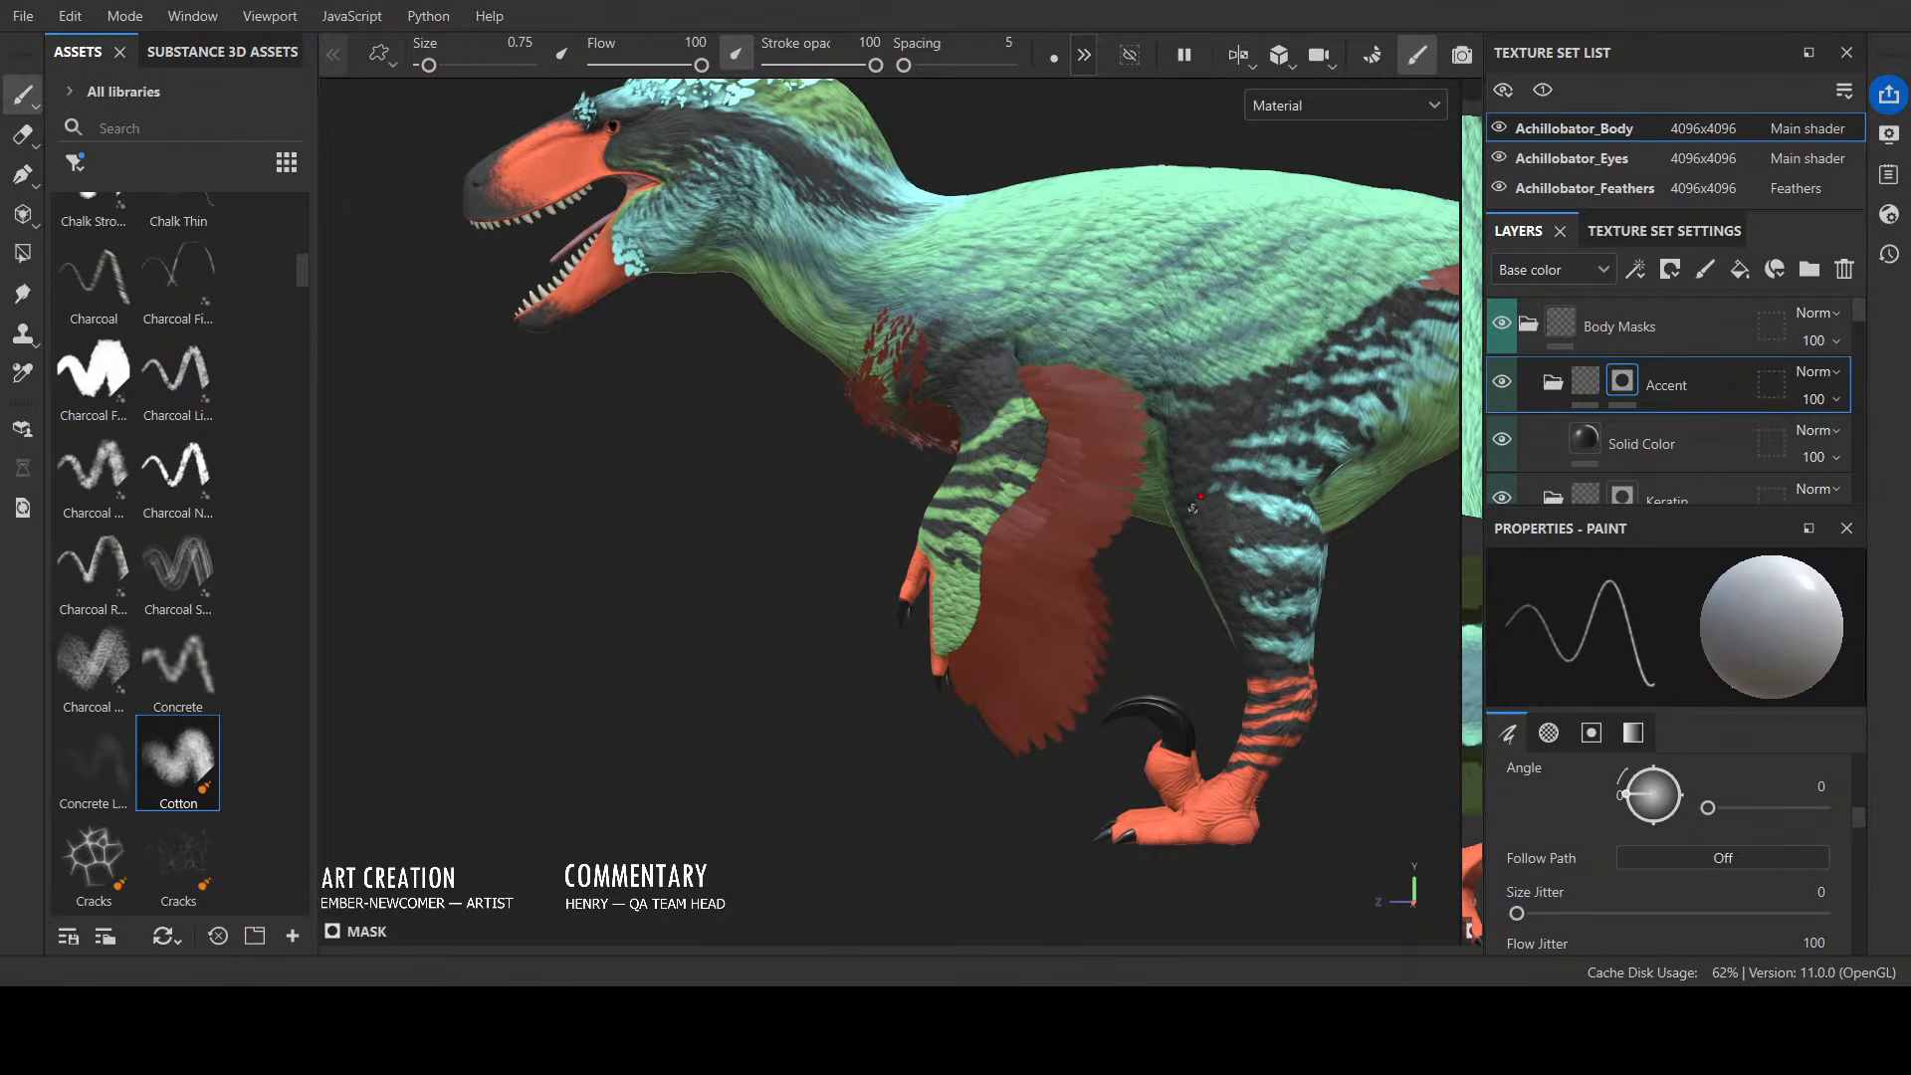
scroll(1192, 507, down, 1)
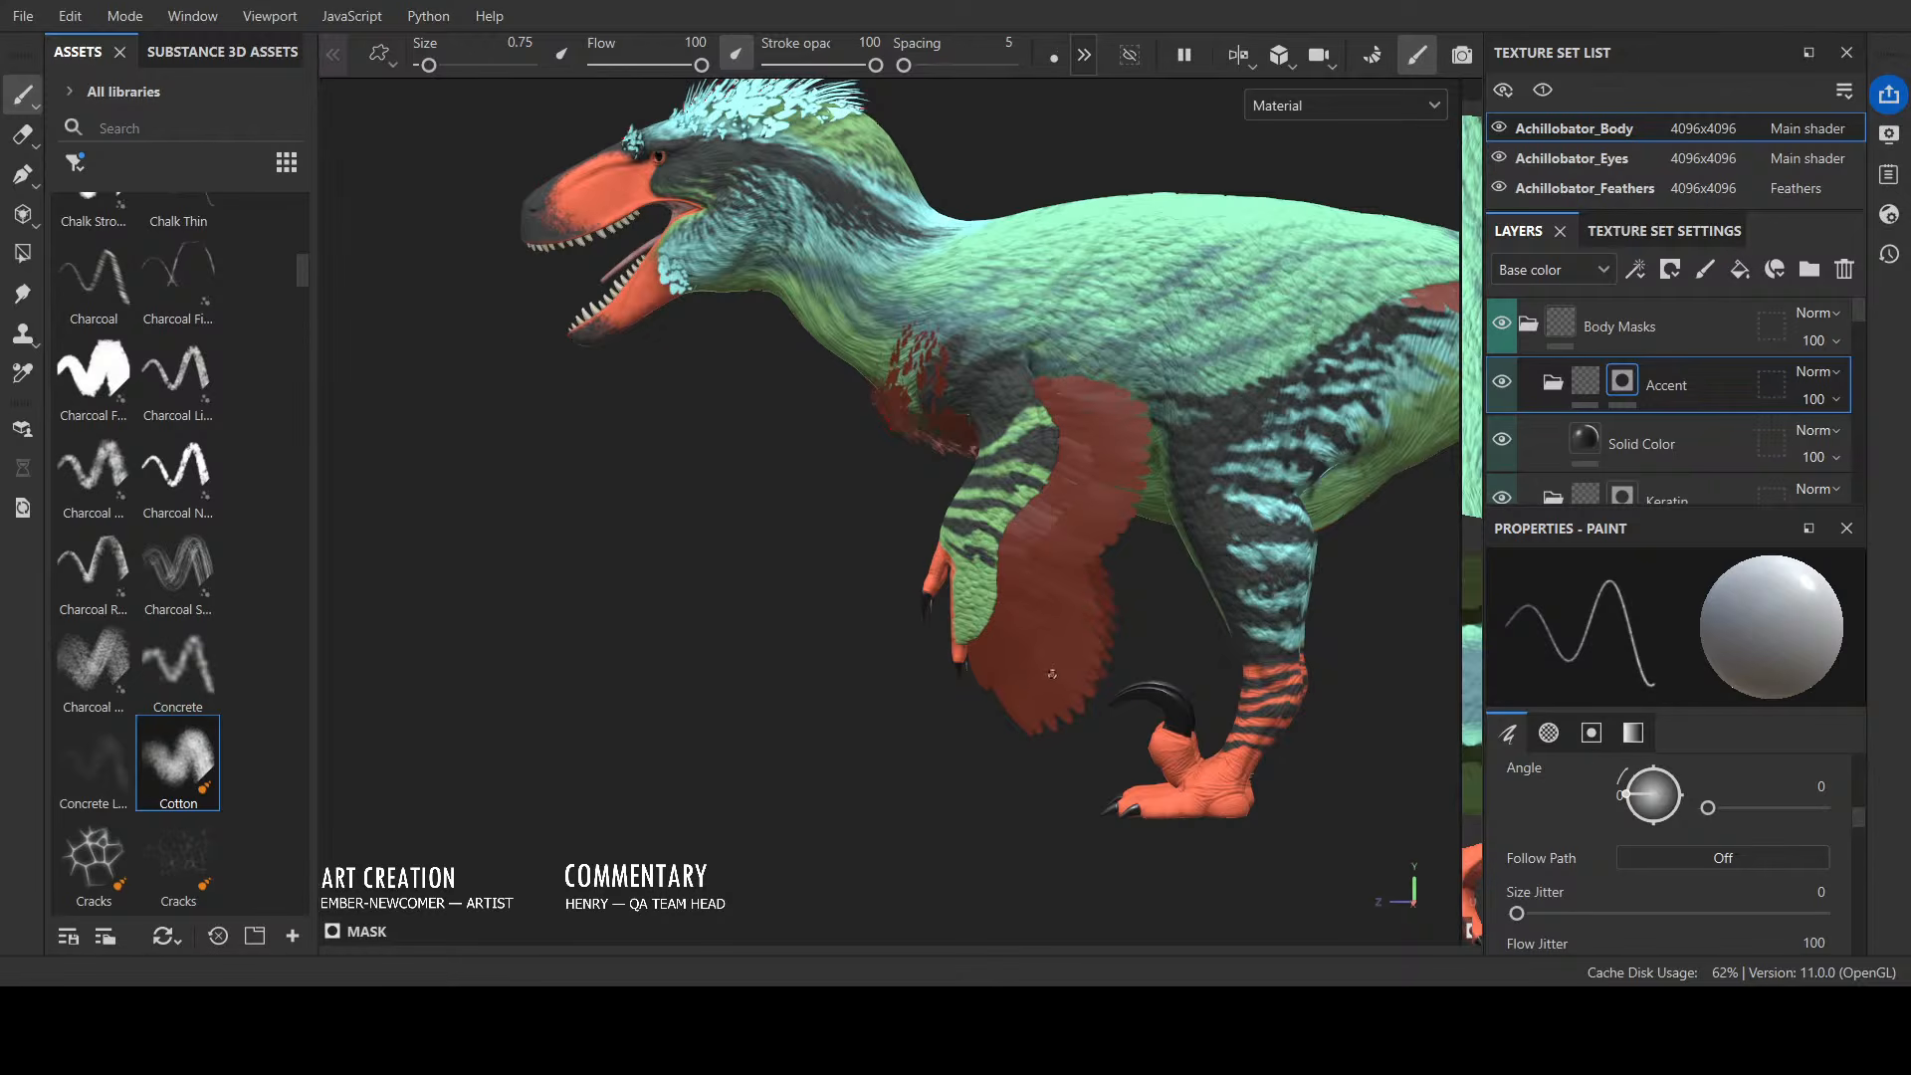
alt+drag(1052, 674, 872, 761)
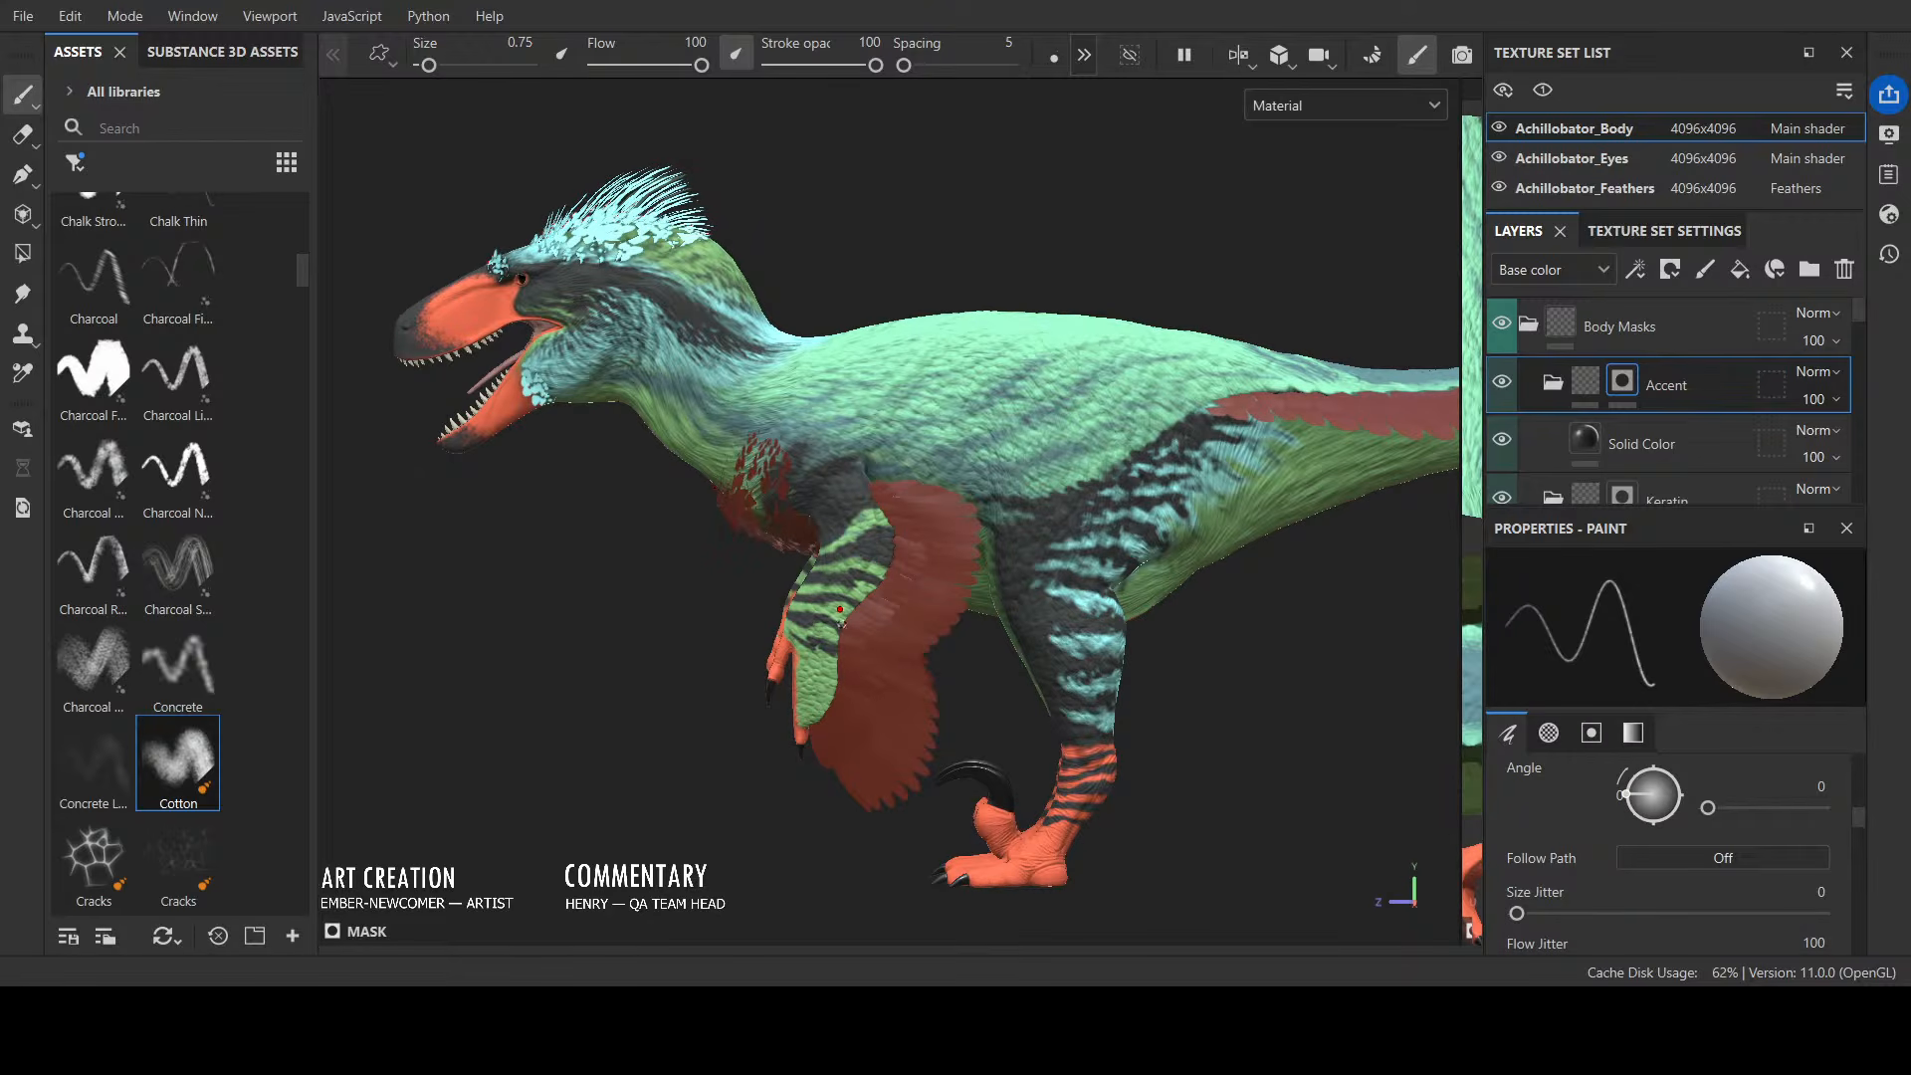
alt+drag(841, 619, 838, 604)
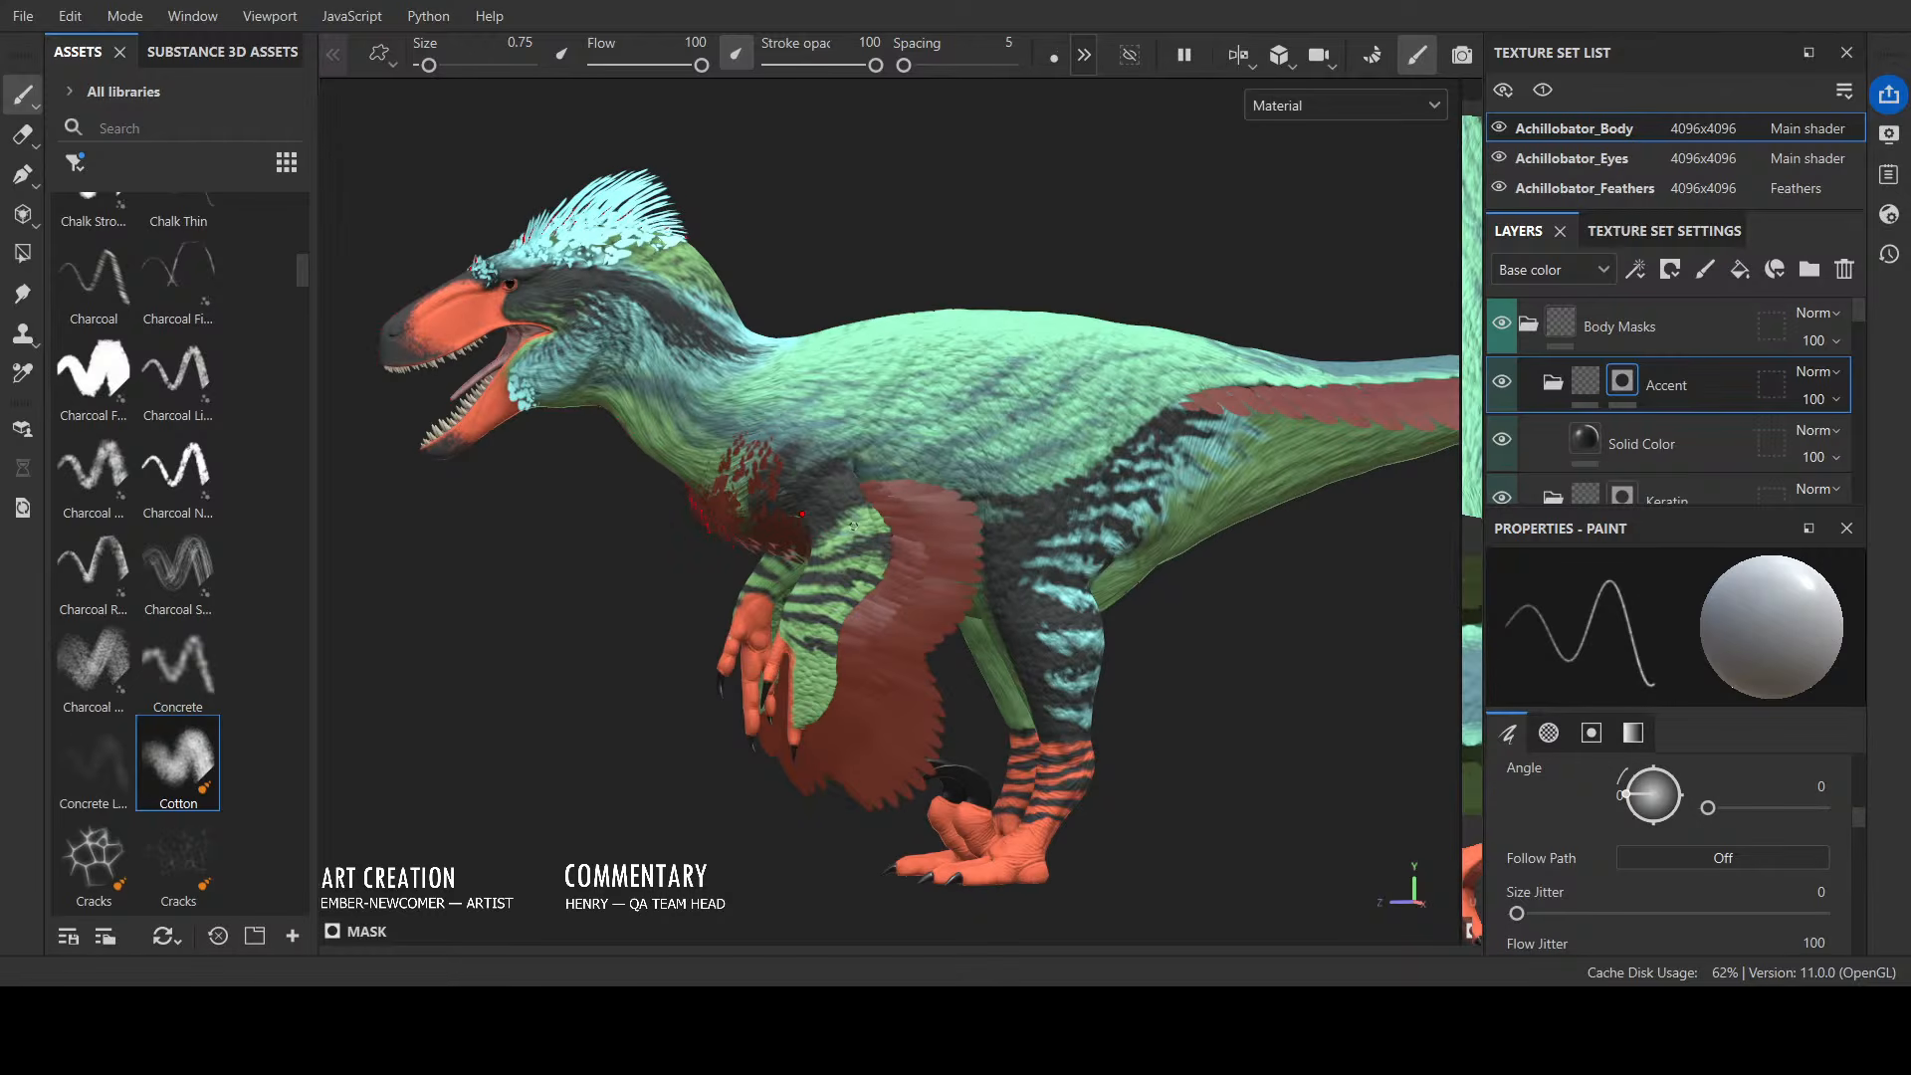
Step: Paint thin dark accent streaks down the green area of the lower forearm to the wrist
scroll(853, 525, up, 3)
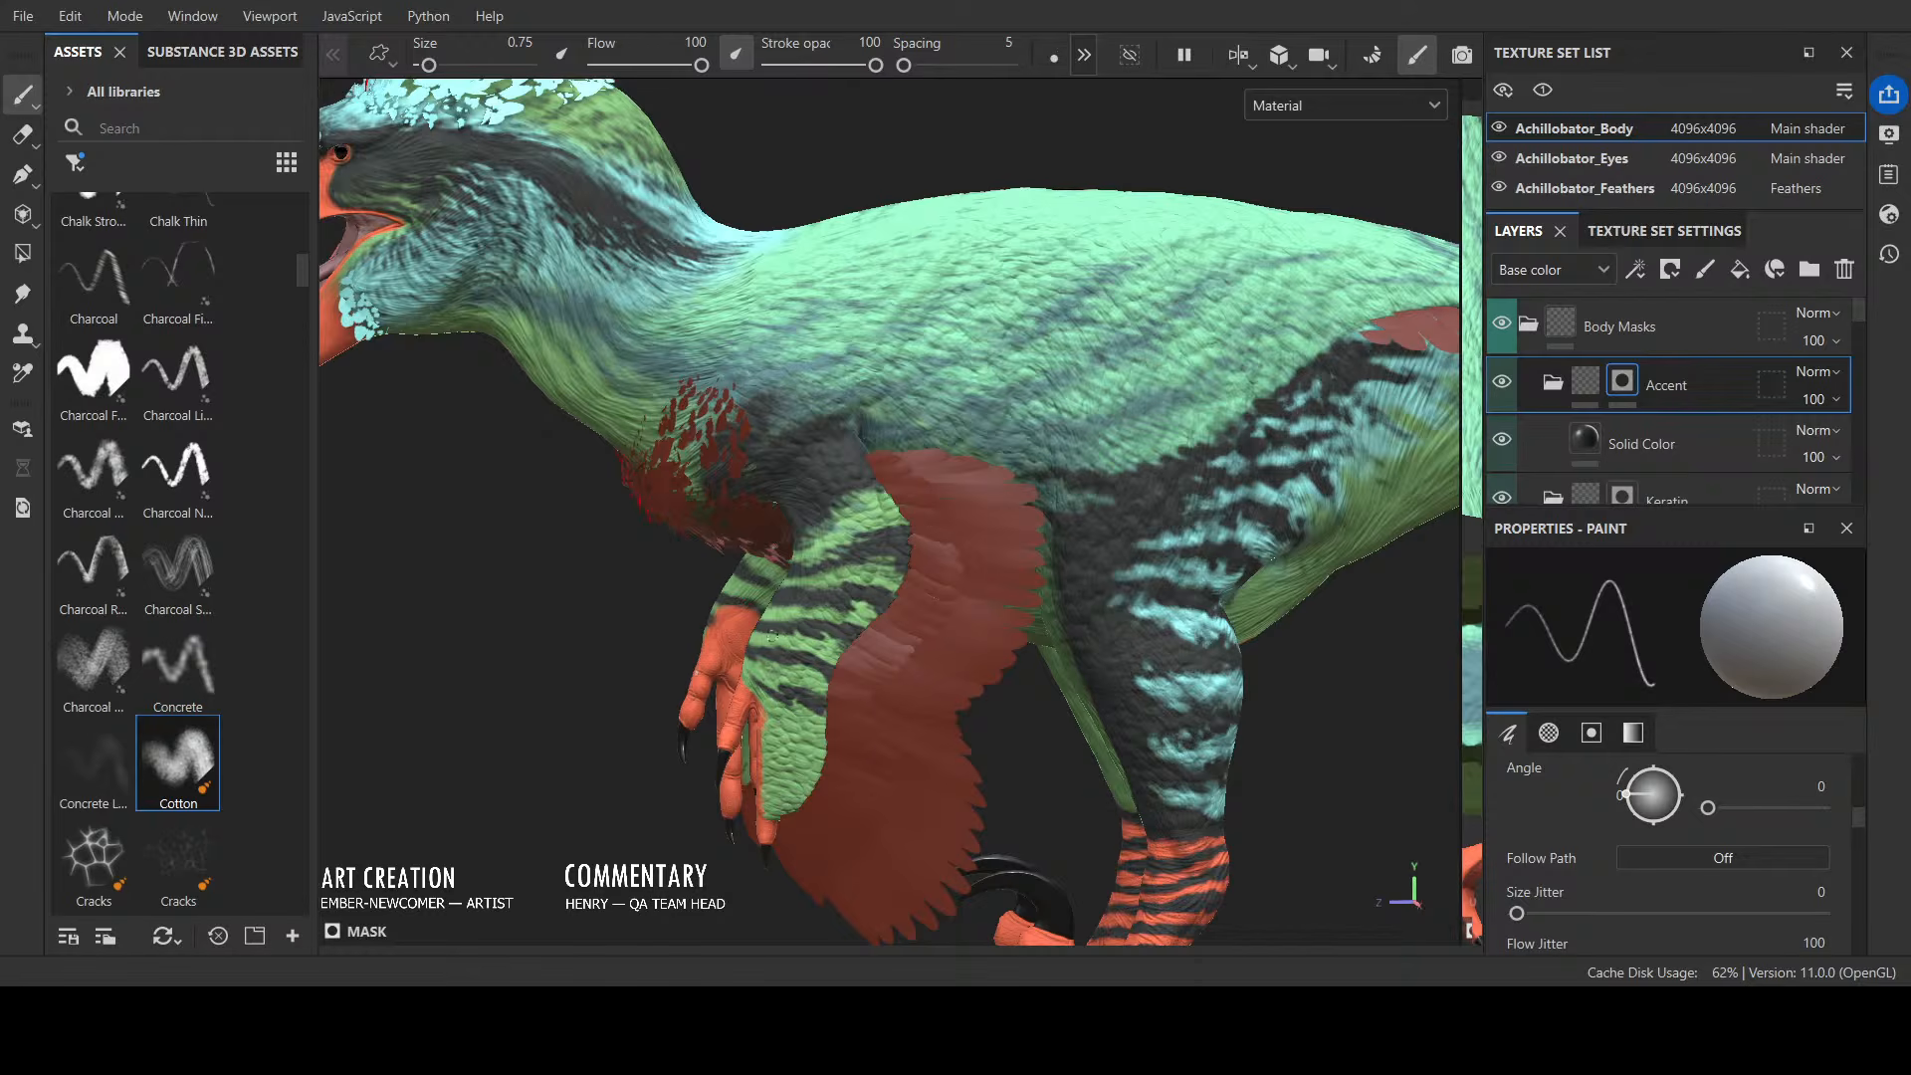
alt+drag(792, 635, 881, 612)
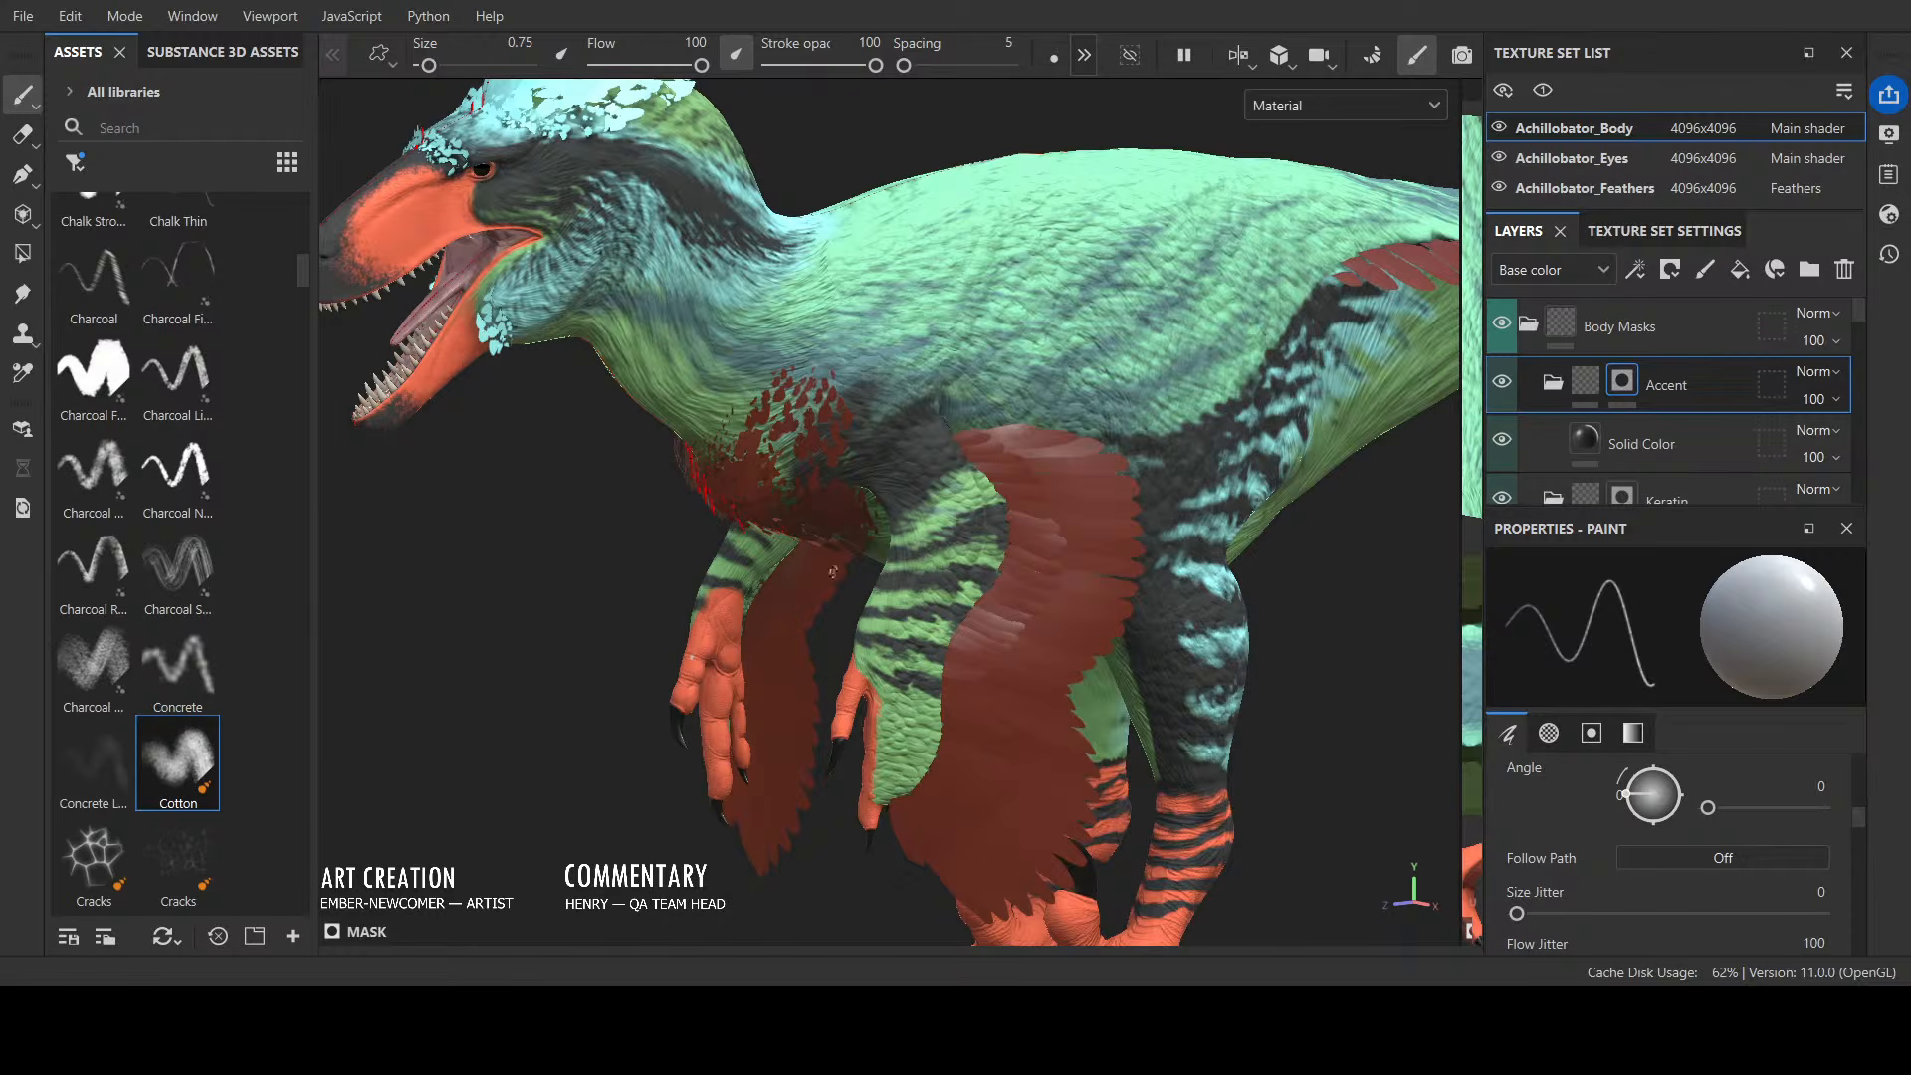
alt+drag(941, 647, 951, 500)
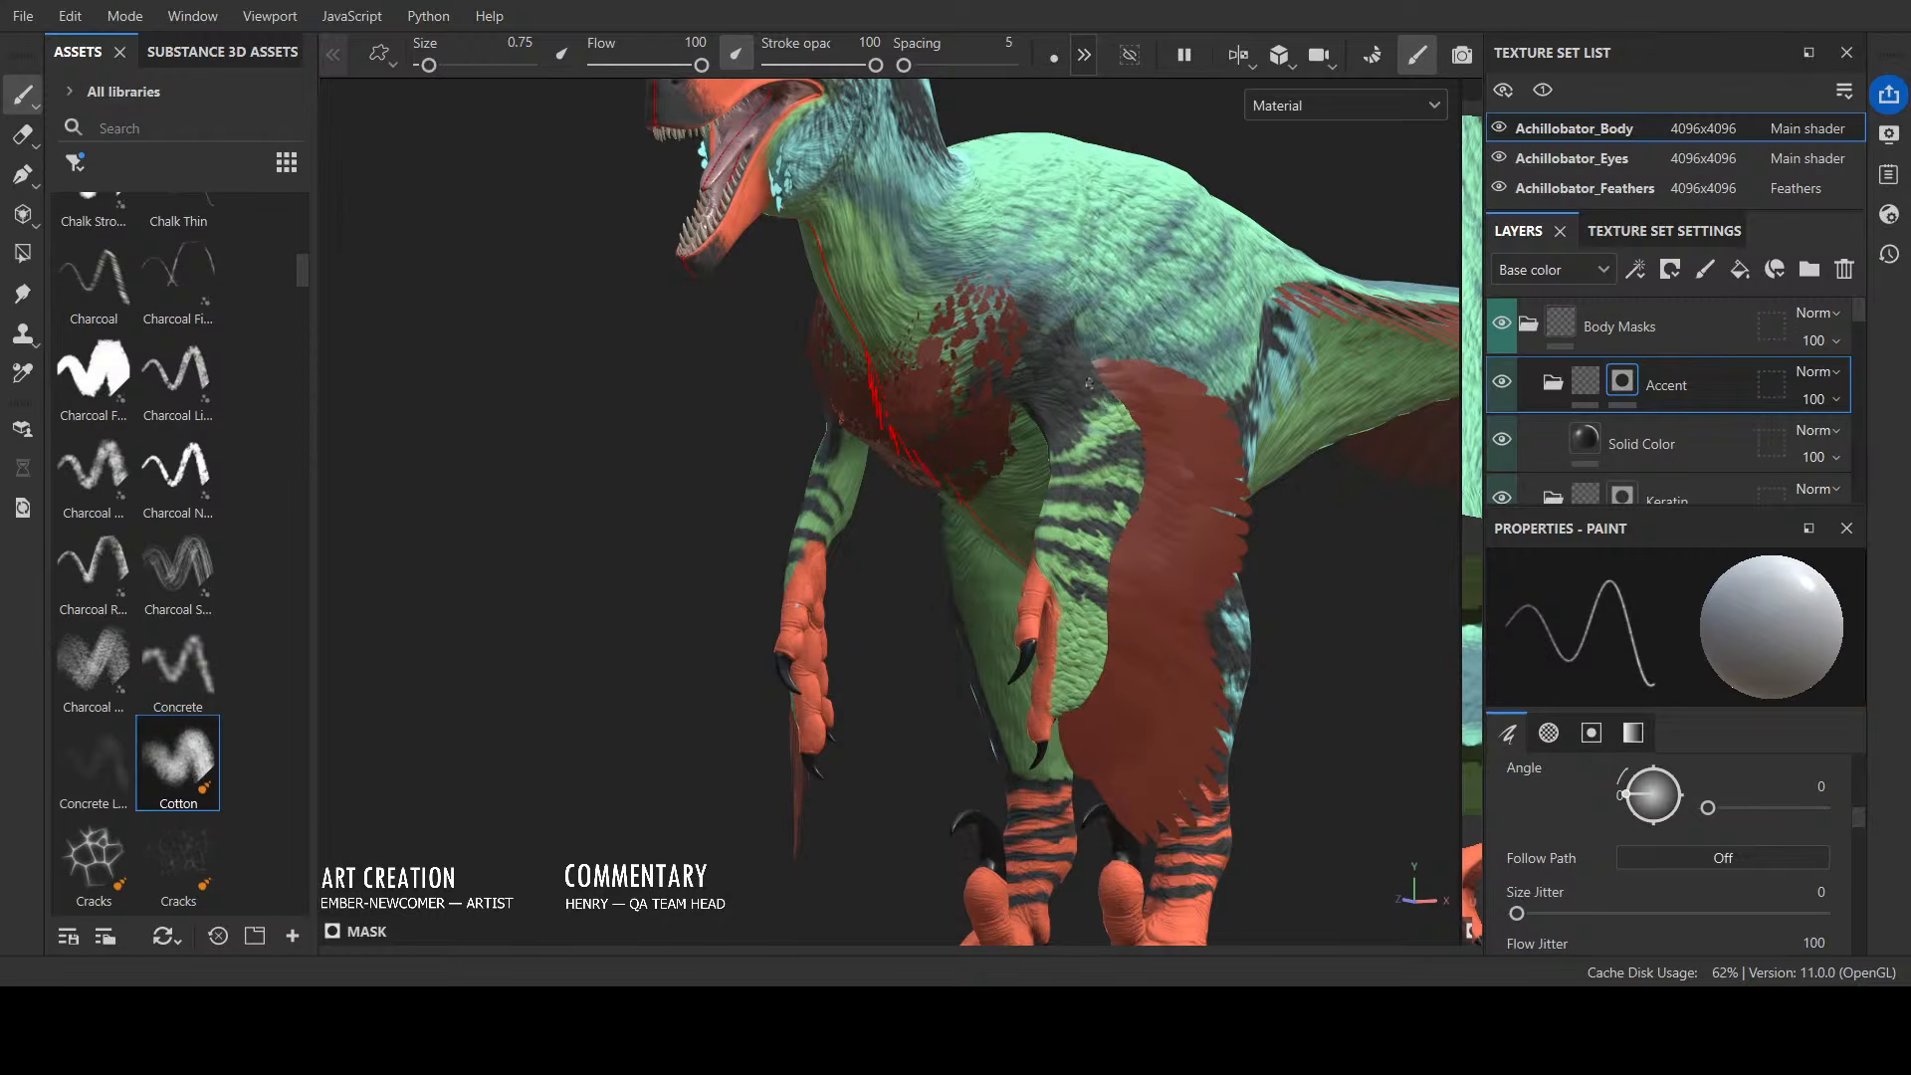
alt+drag(1089, 381, 1088, 340)
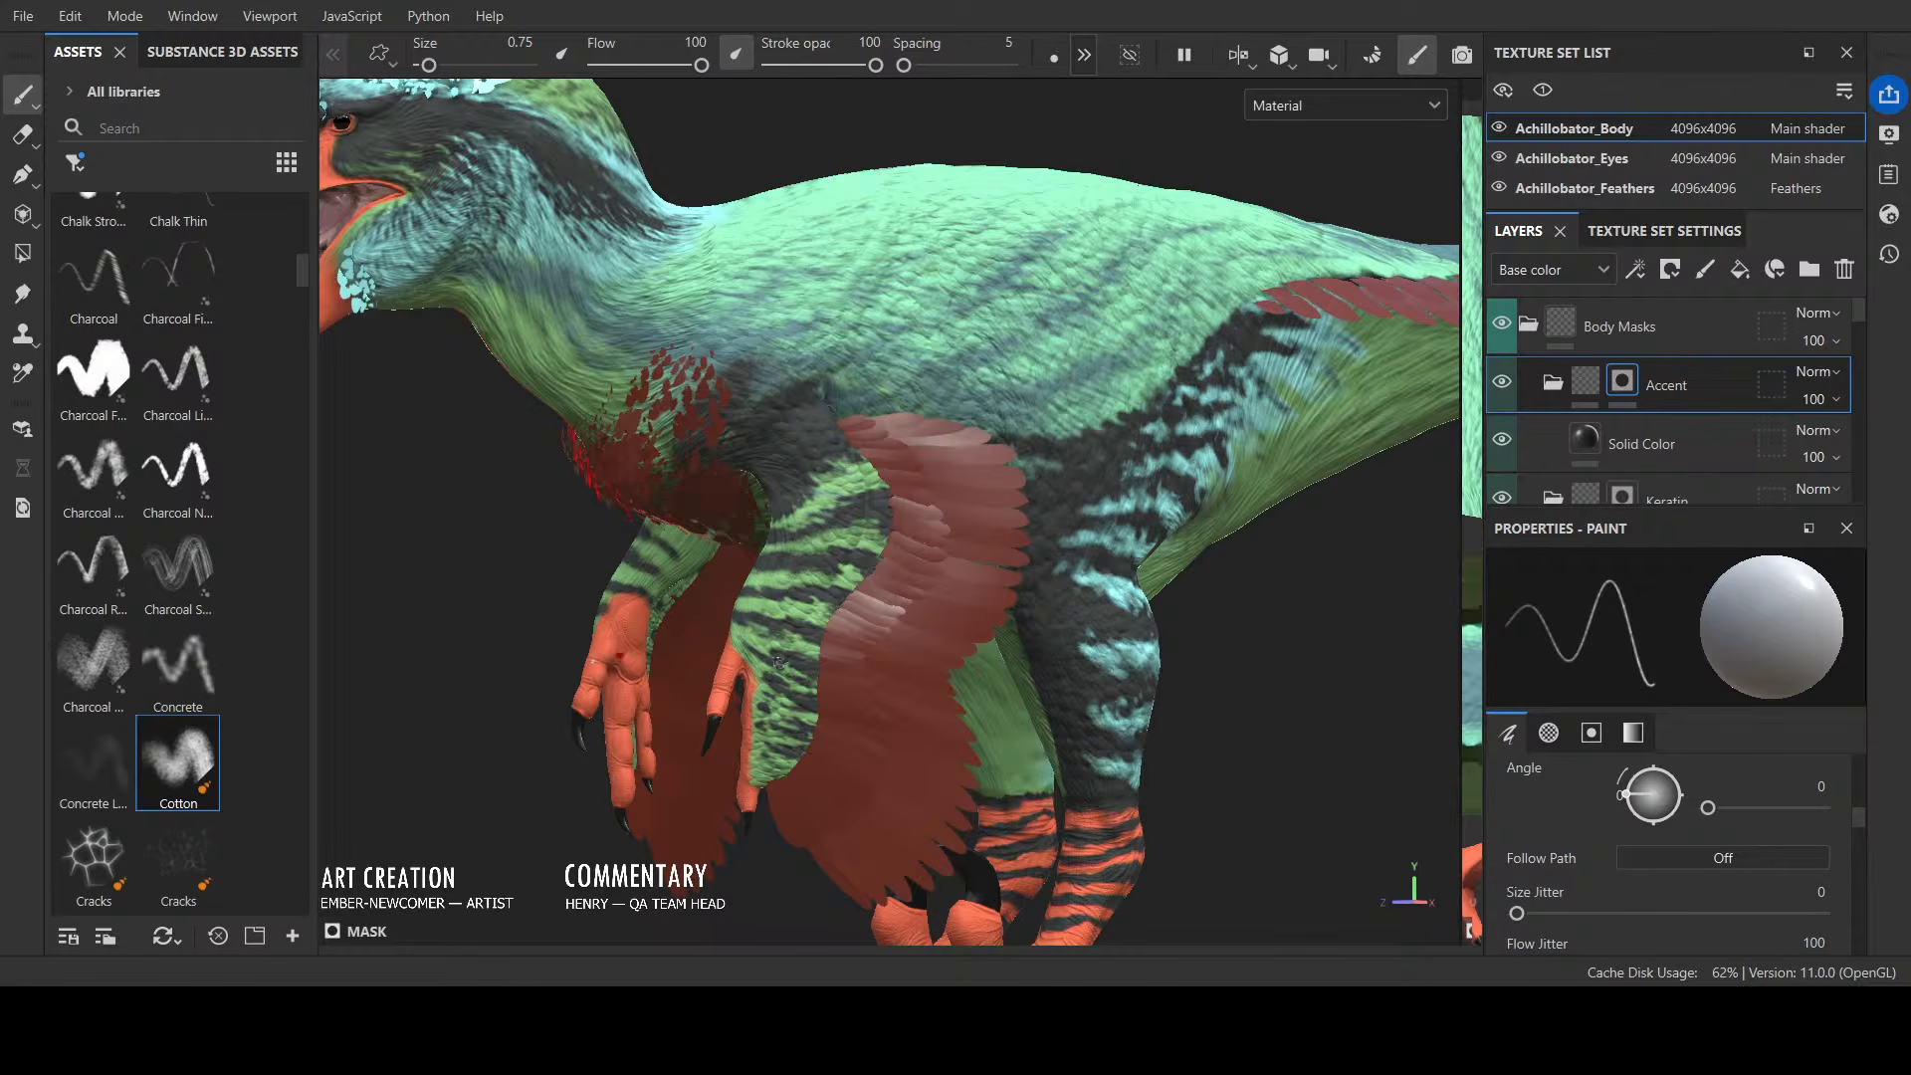
scroll(799, 647, down, 3)
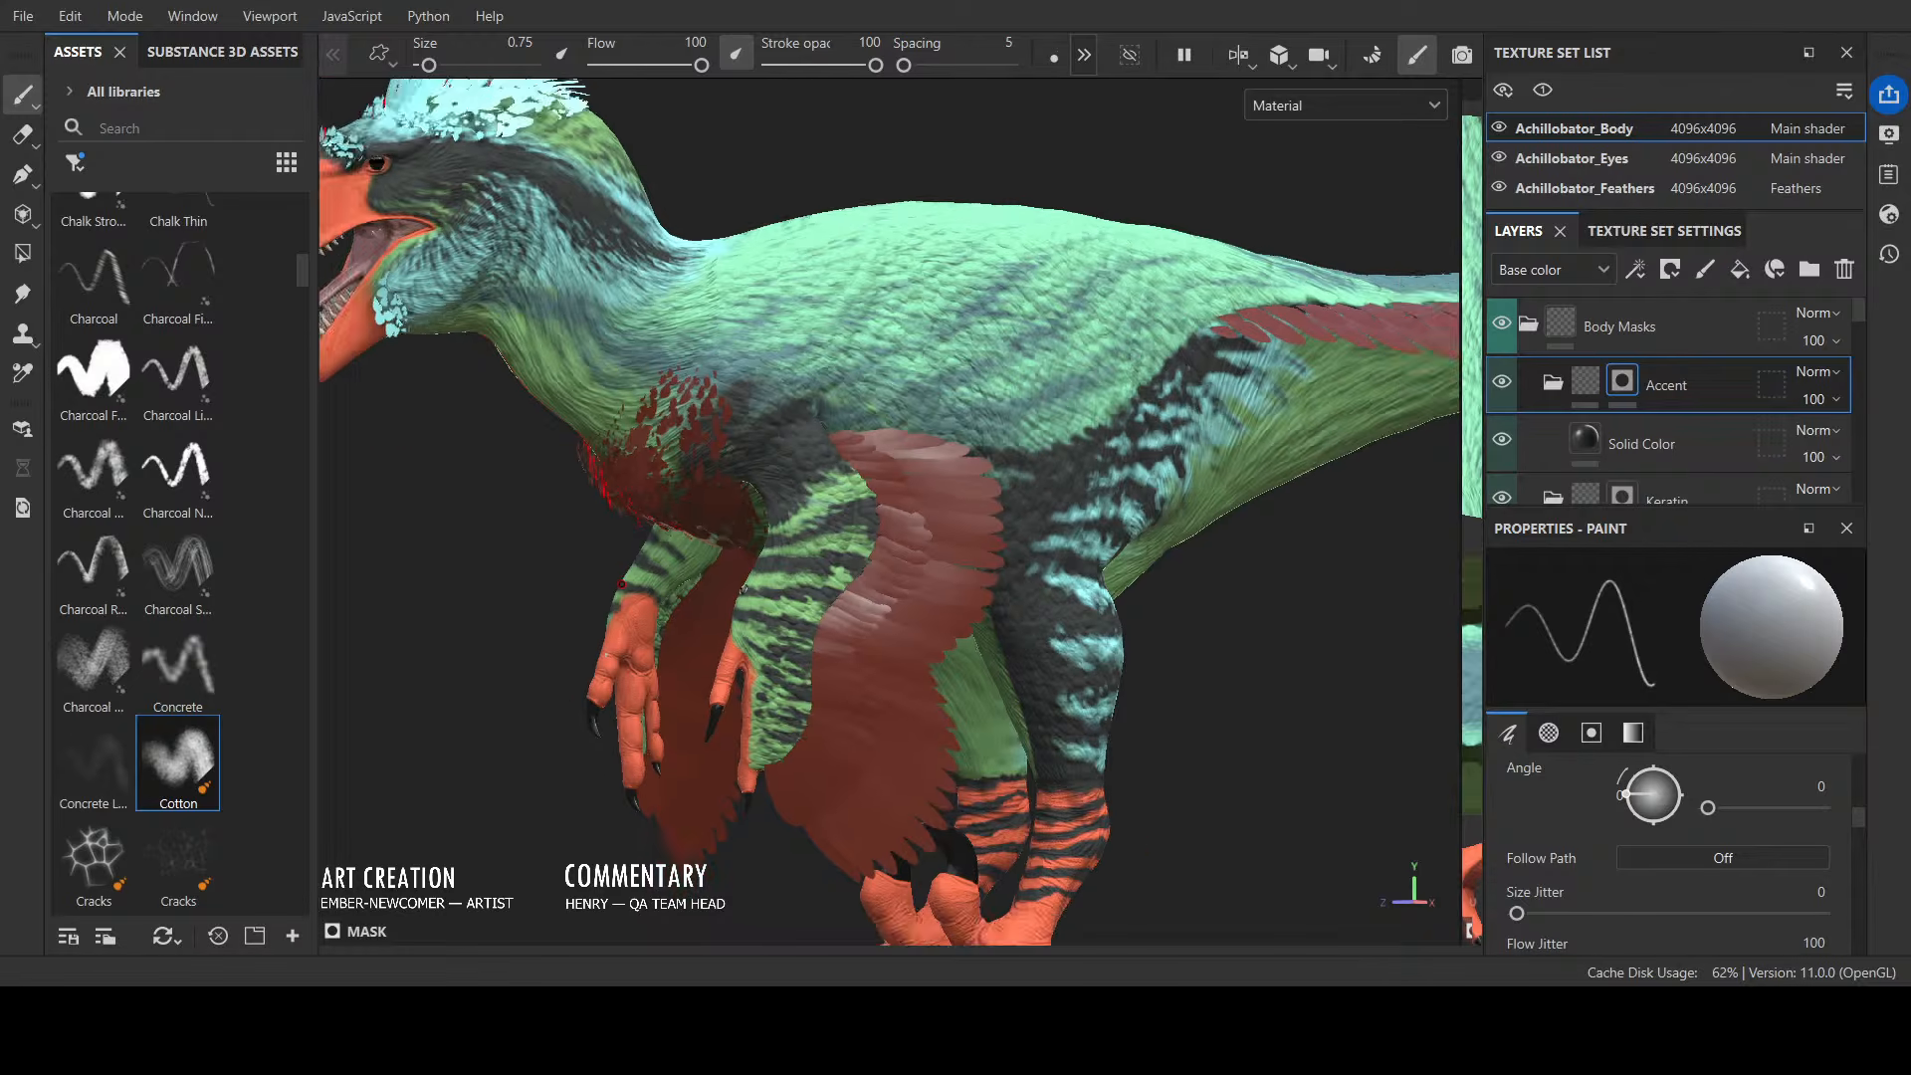
Step: Fill the green gaps between the forearm stripes with small dark accent flecks
alt+drag(799, 647, 1155, 659)
scroll(733, 687, up, 5)
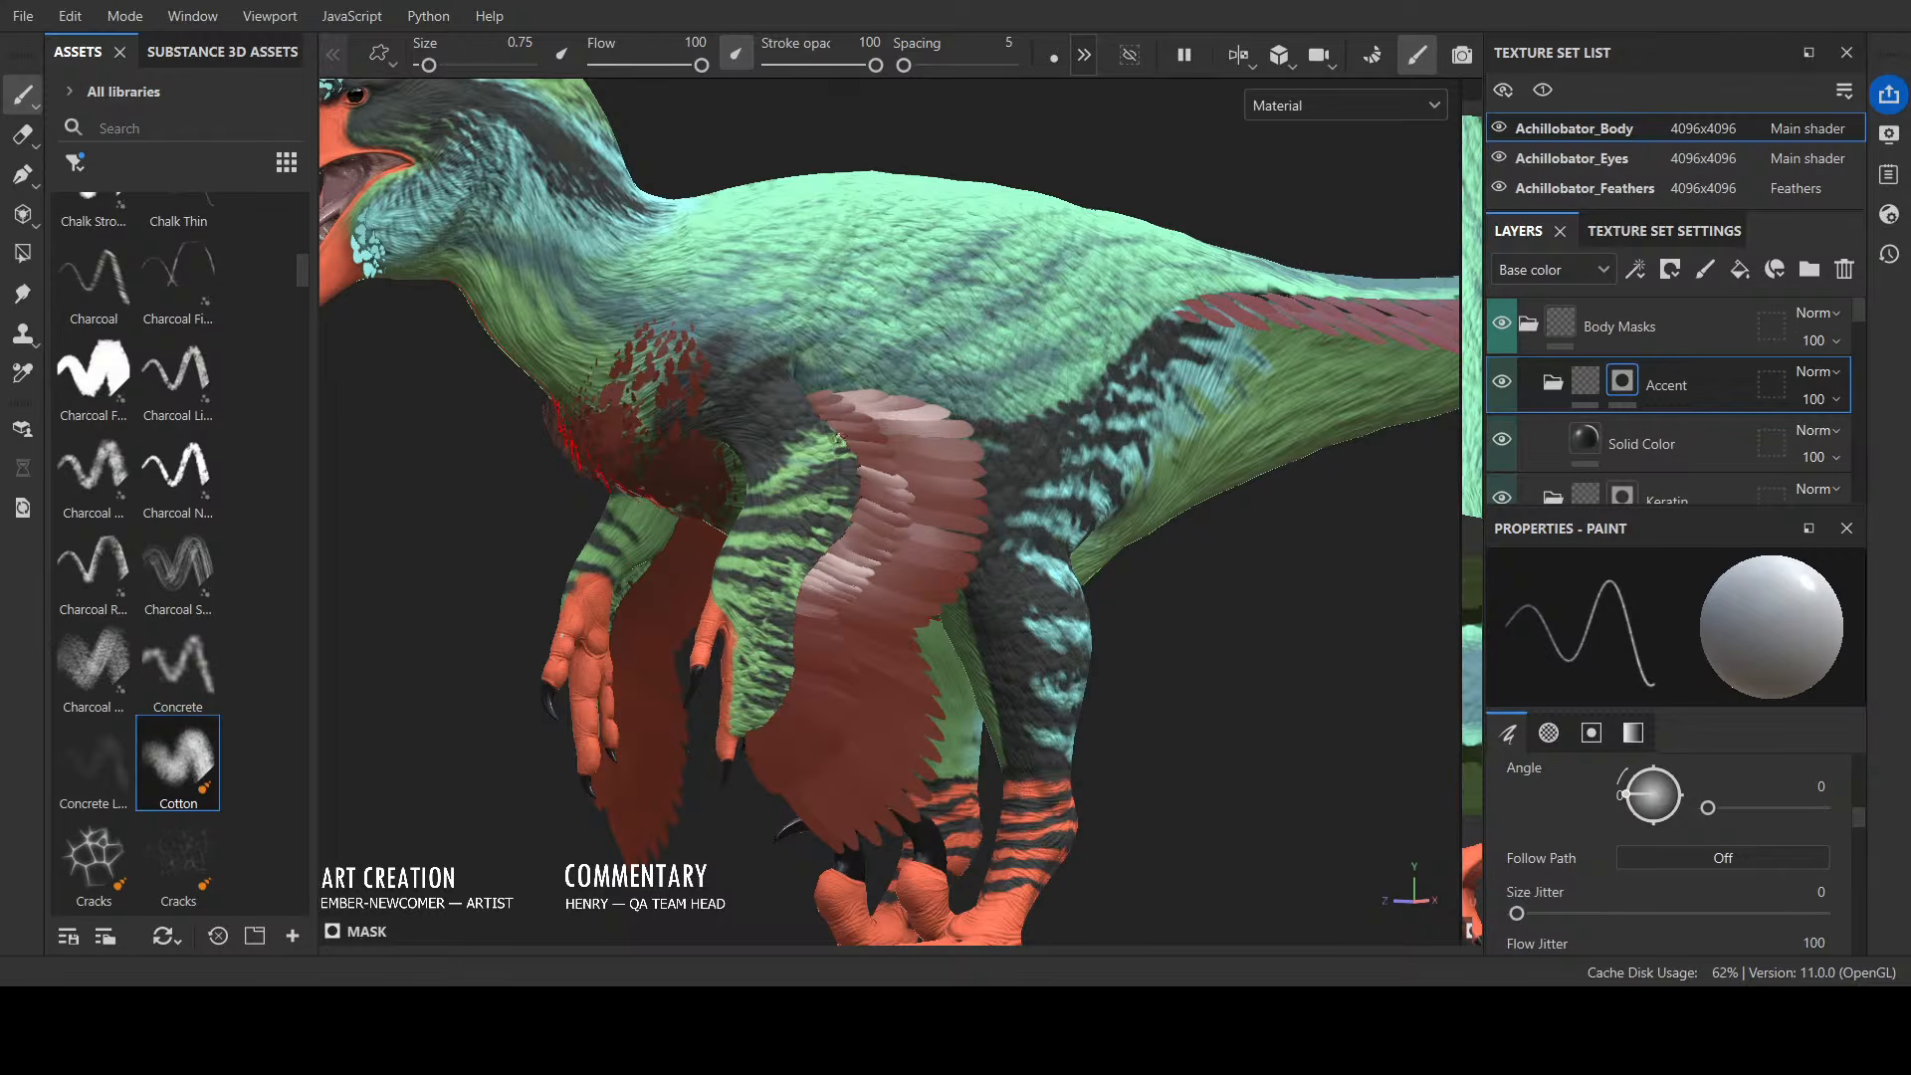
scroll(979, 633, down, 2)
alt+drag(979, 633, 903, 636)
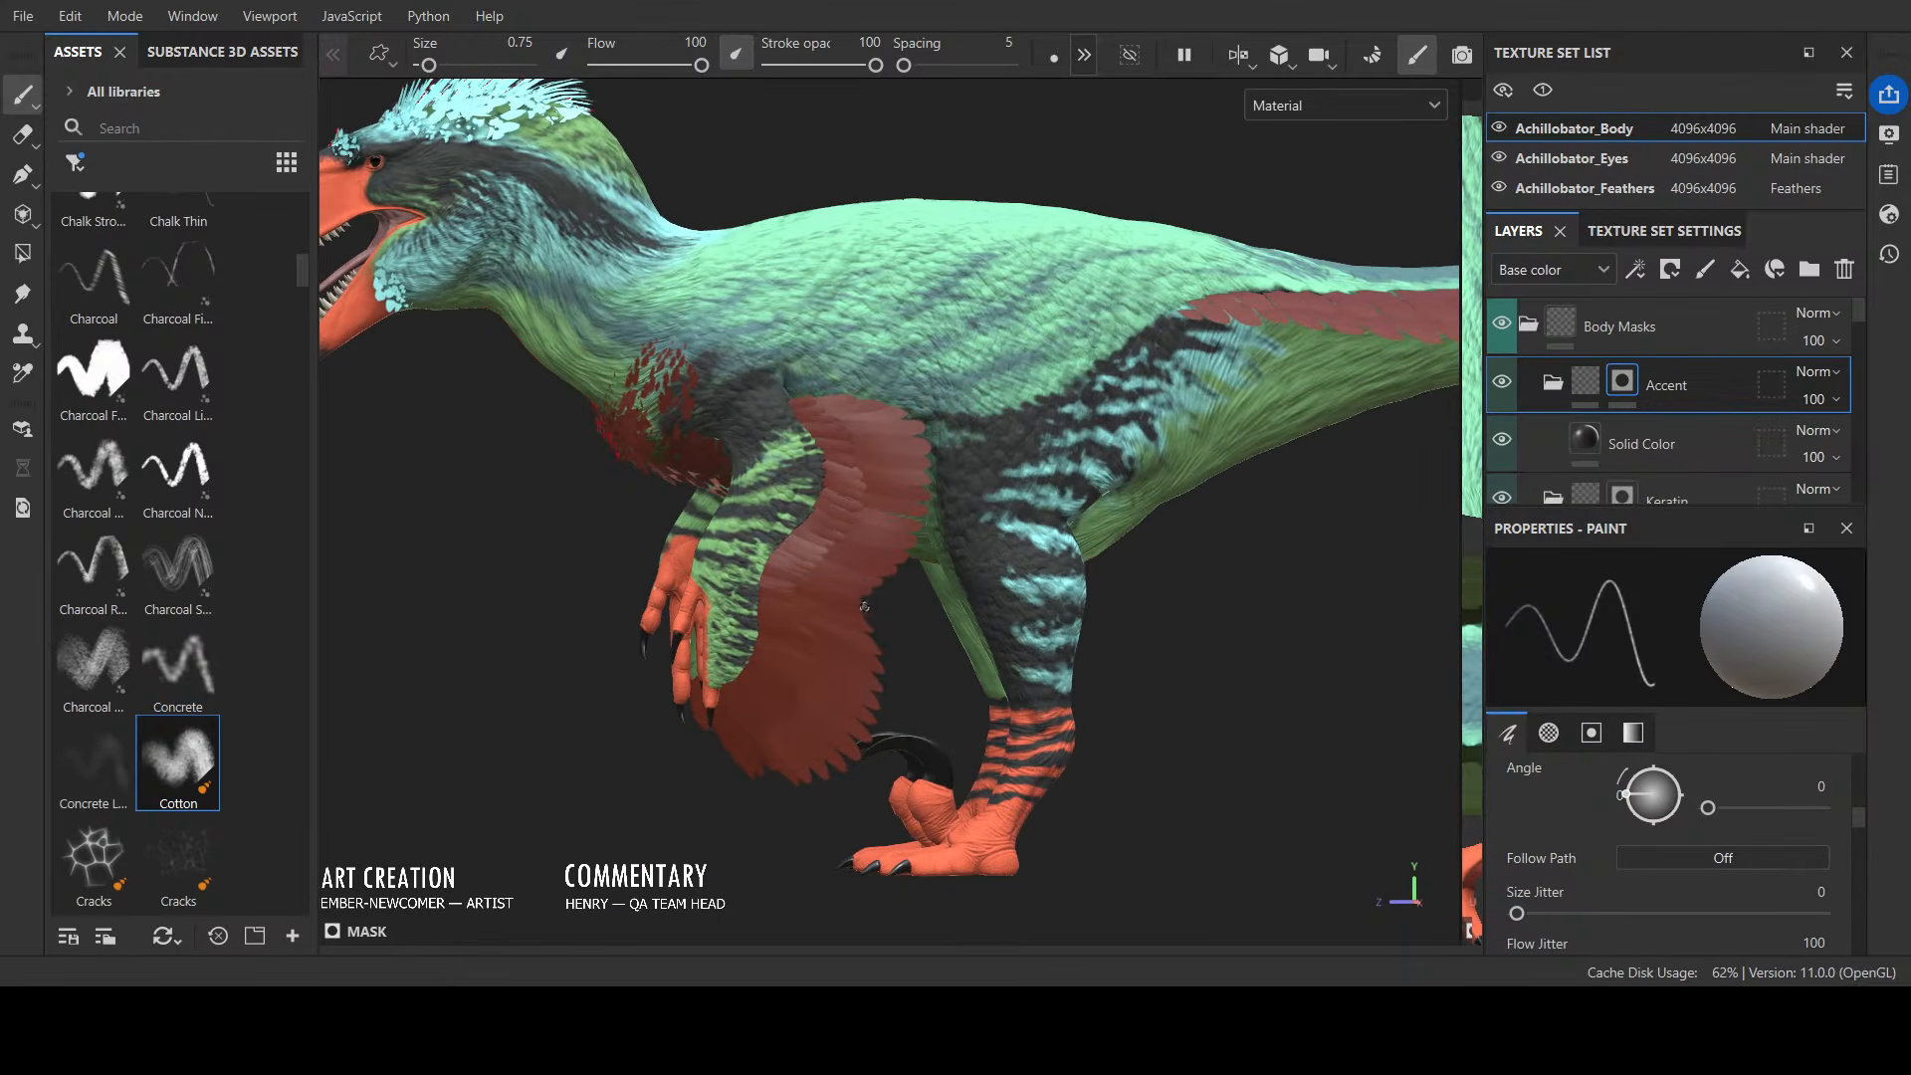
alt+middle_drag(903, 637, 968, 625)
alt+right_drag(967, 625, 811, 752)
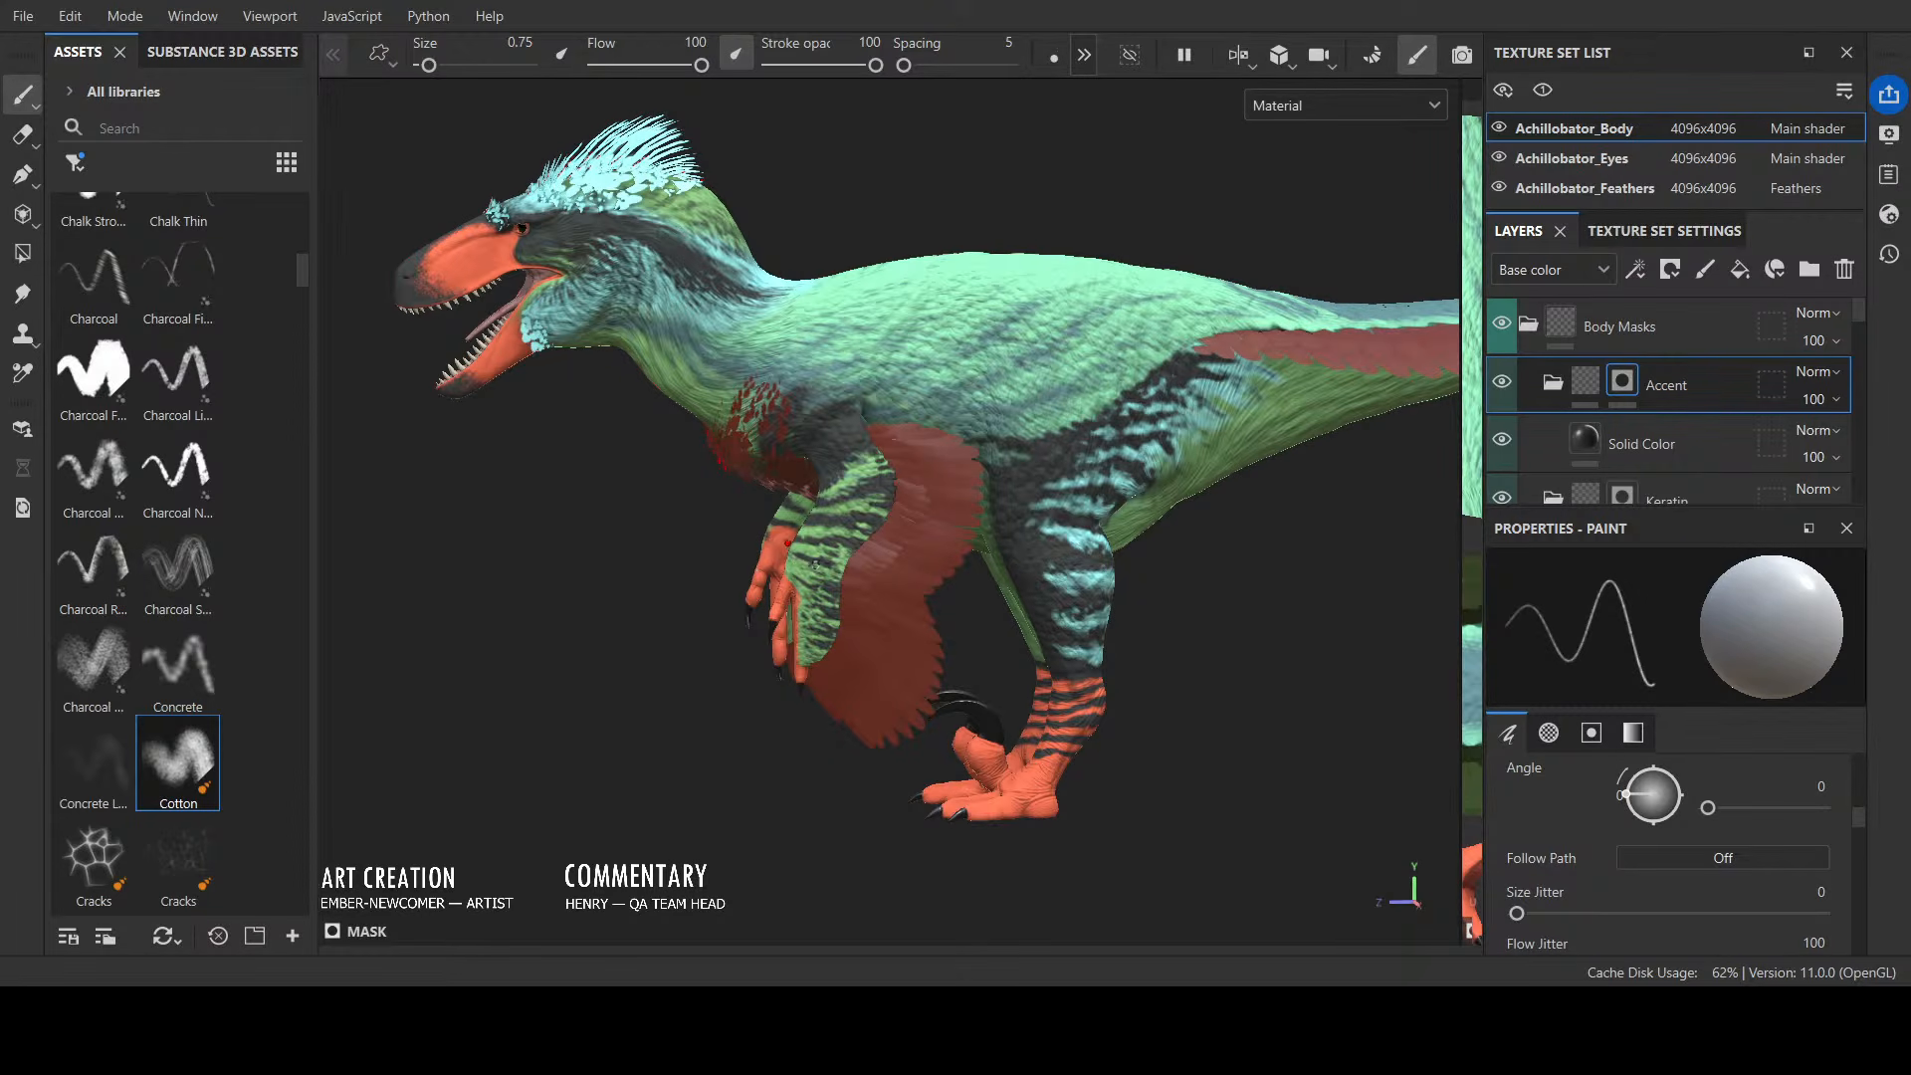
alt+drag(791, 546, 802, 576)
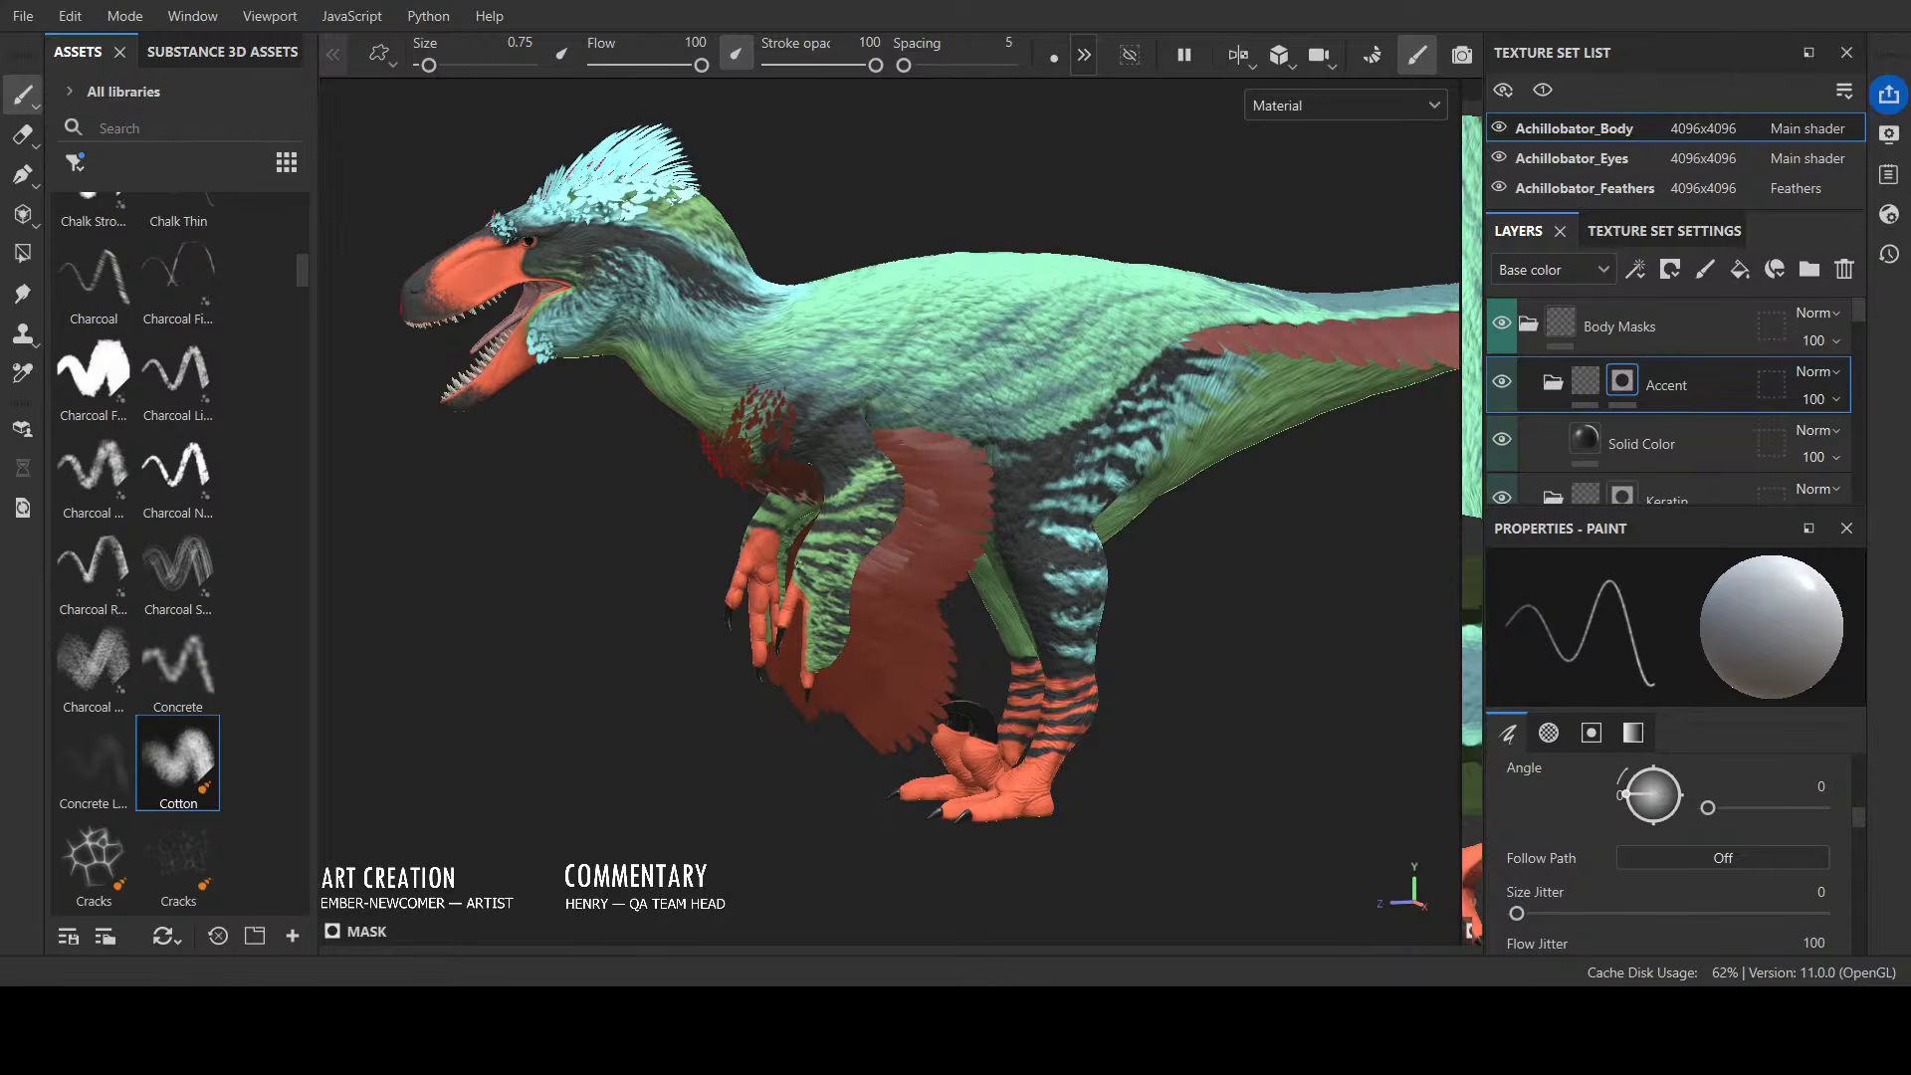
alt+drag(906, 496, 851, 462)
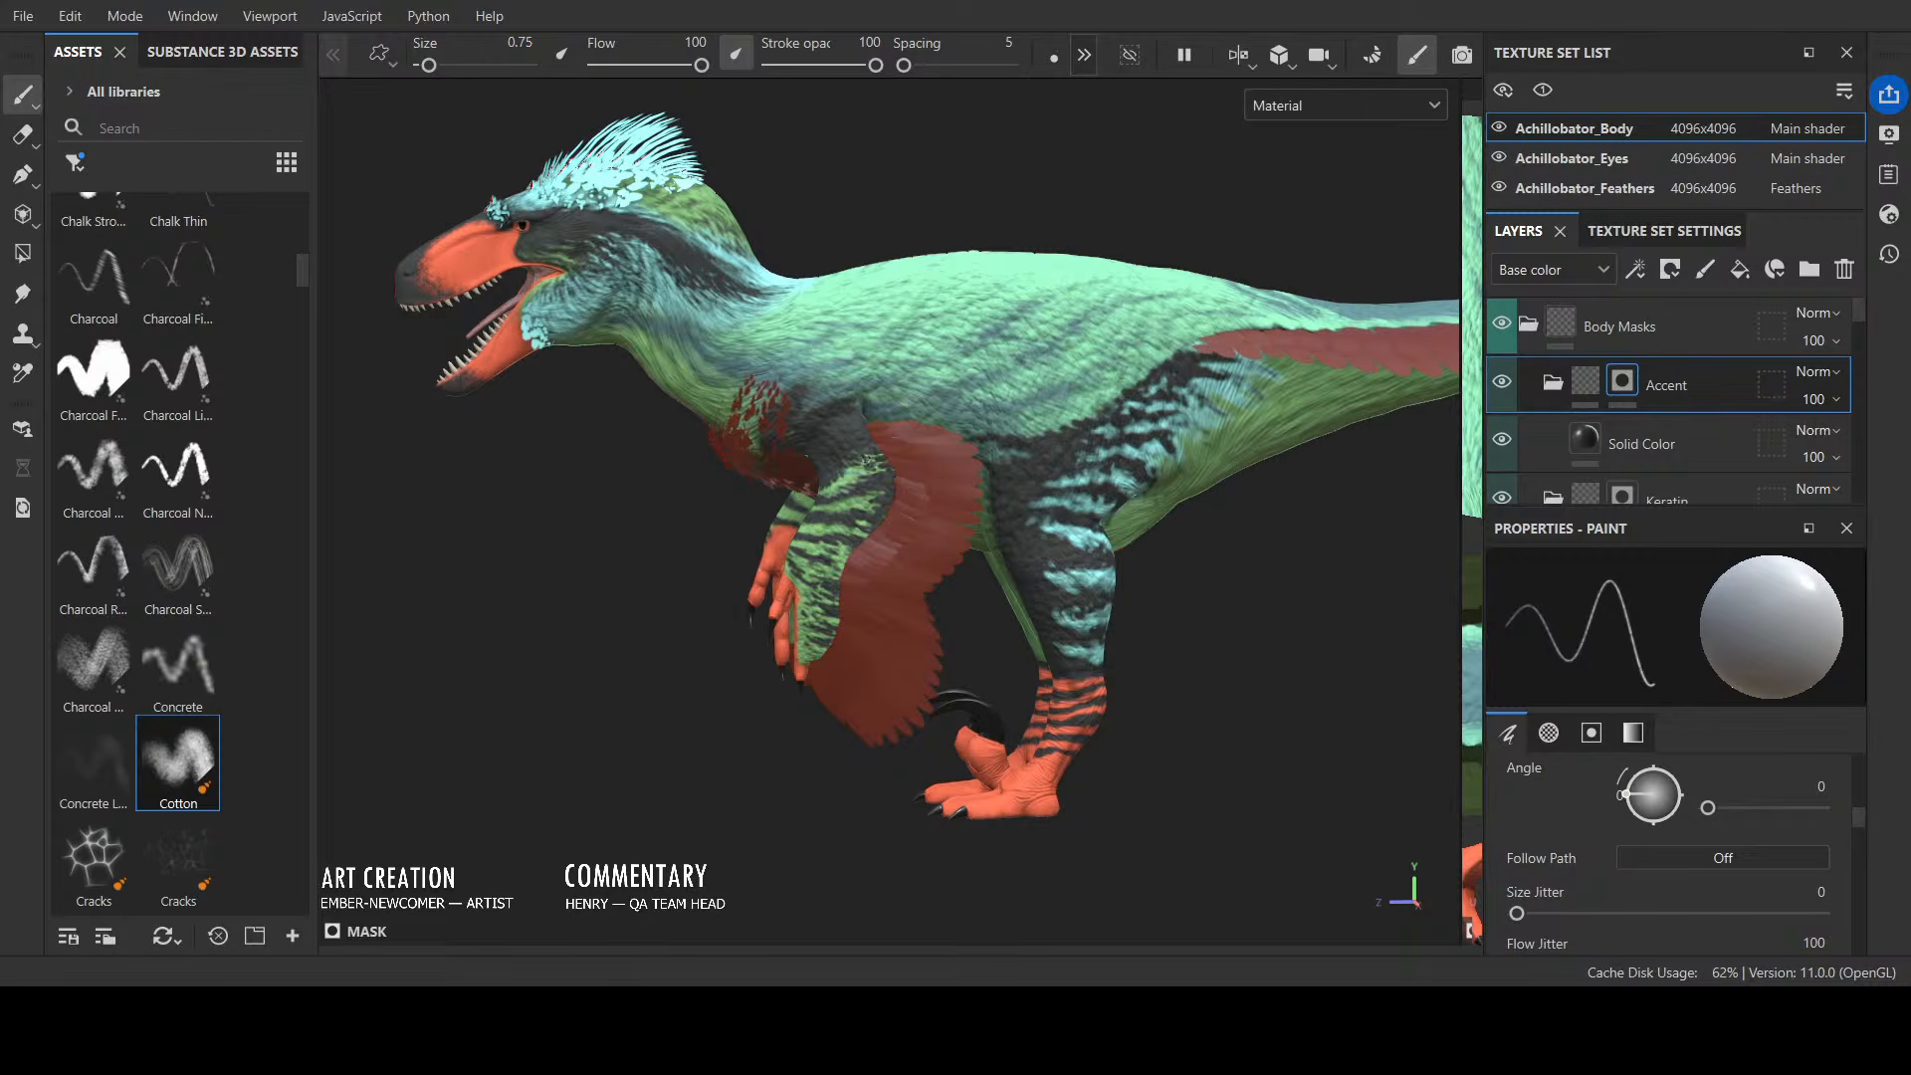
Step: Add fine accent streaks along the front of the arm and break up the upper-arm stripes
alt+drag(998, 232, 964, 281)
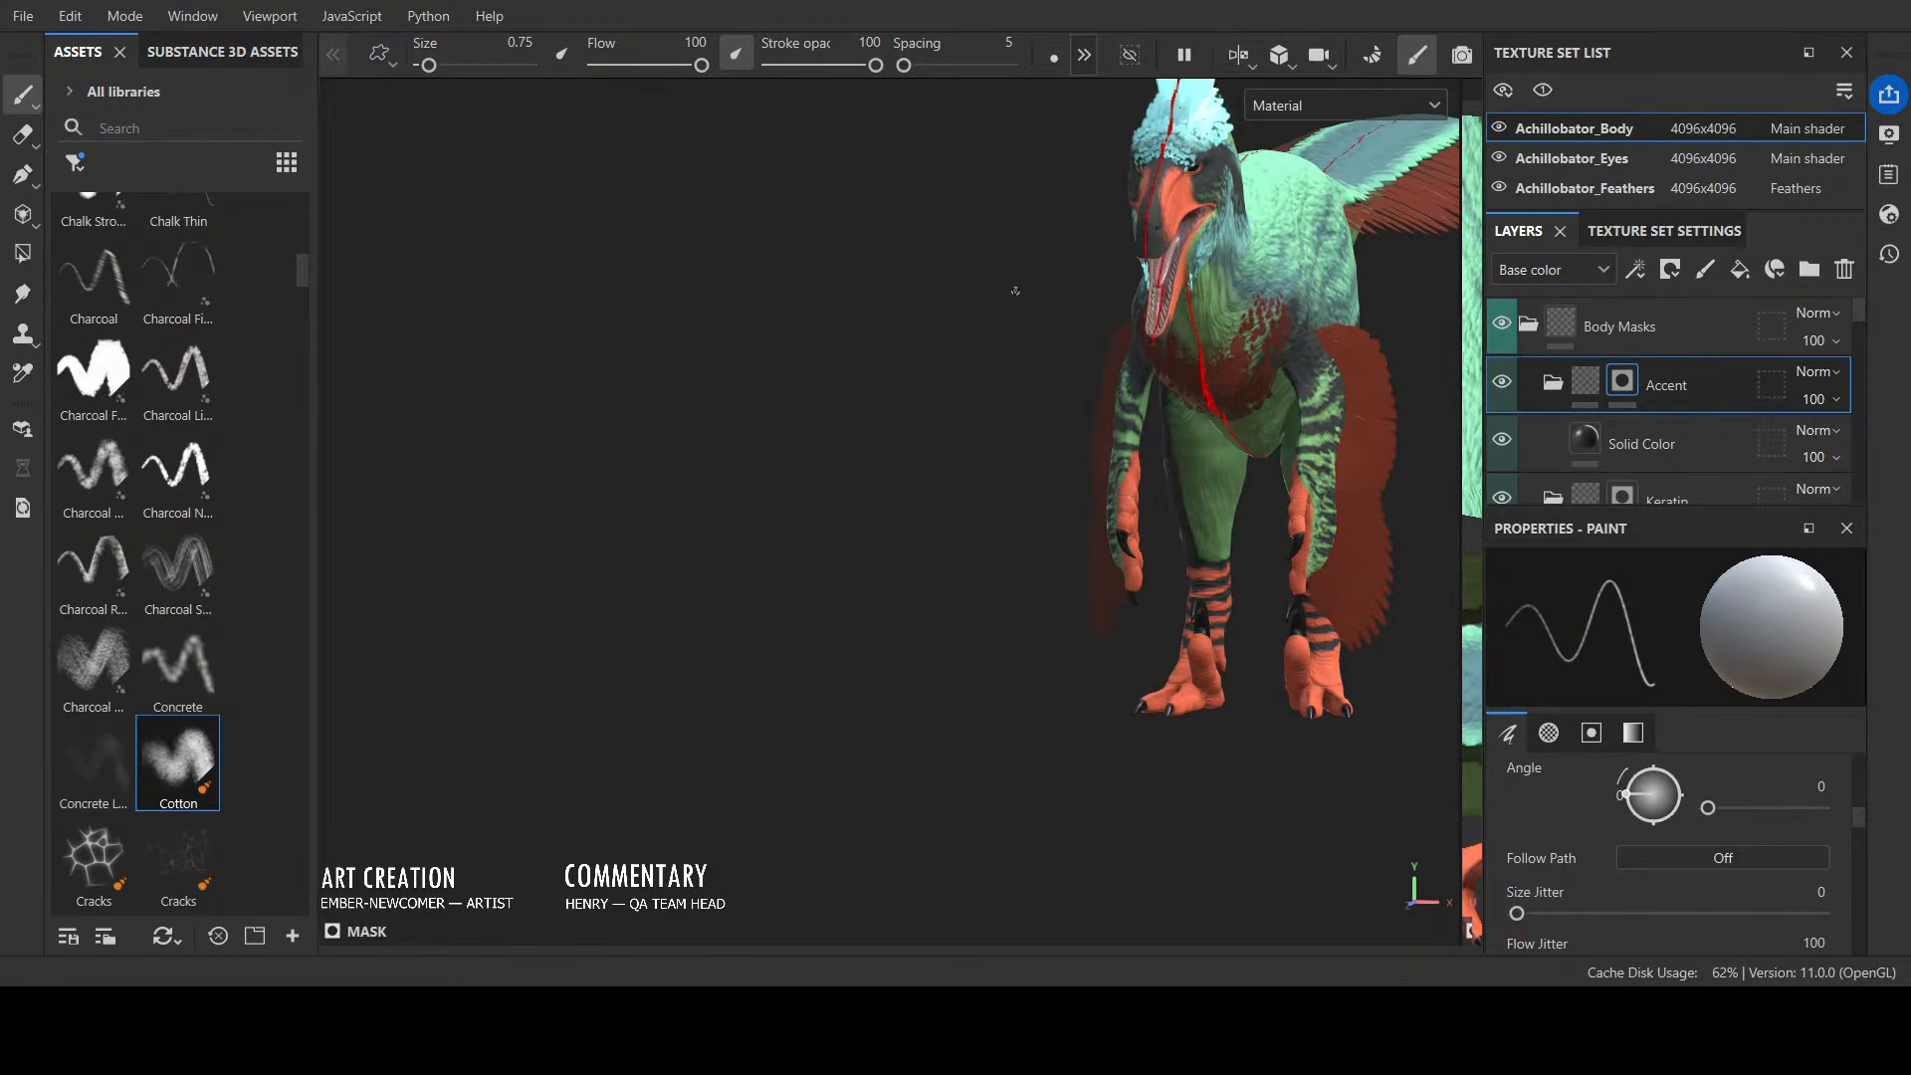
alt+middle_drag(1060, 506, 985, 552)
alt+drag(985, 640, 862, 610)
alt+middle_drag(861, 610, 525, 618)
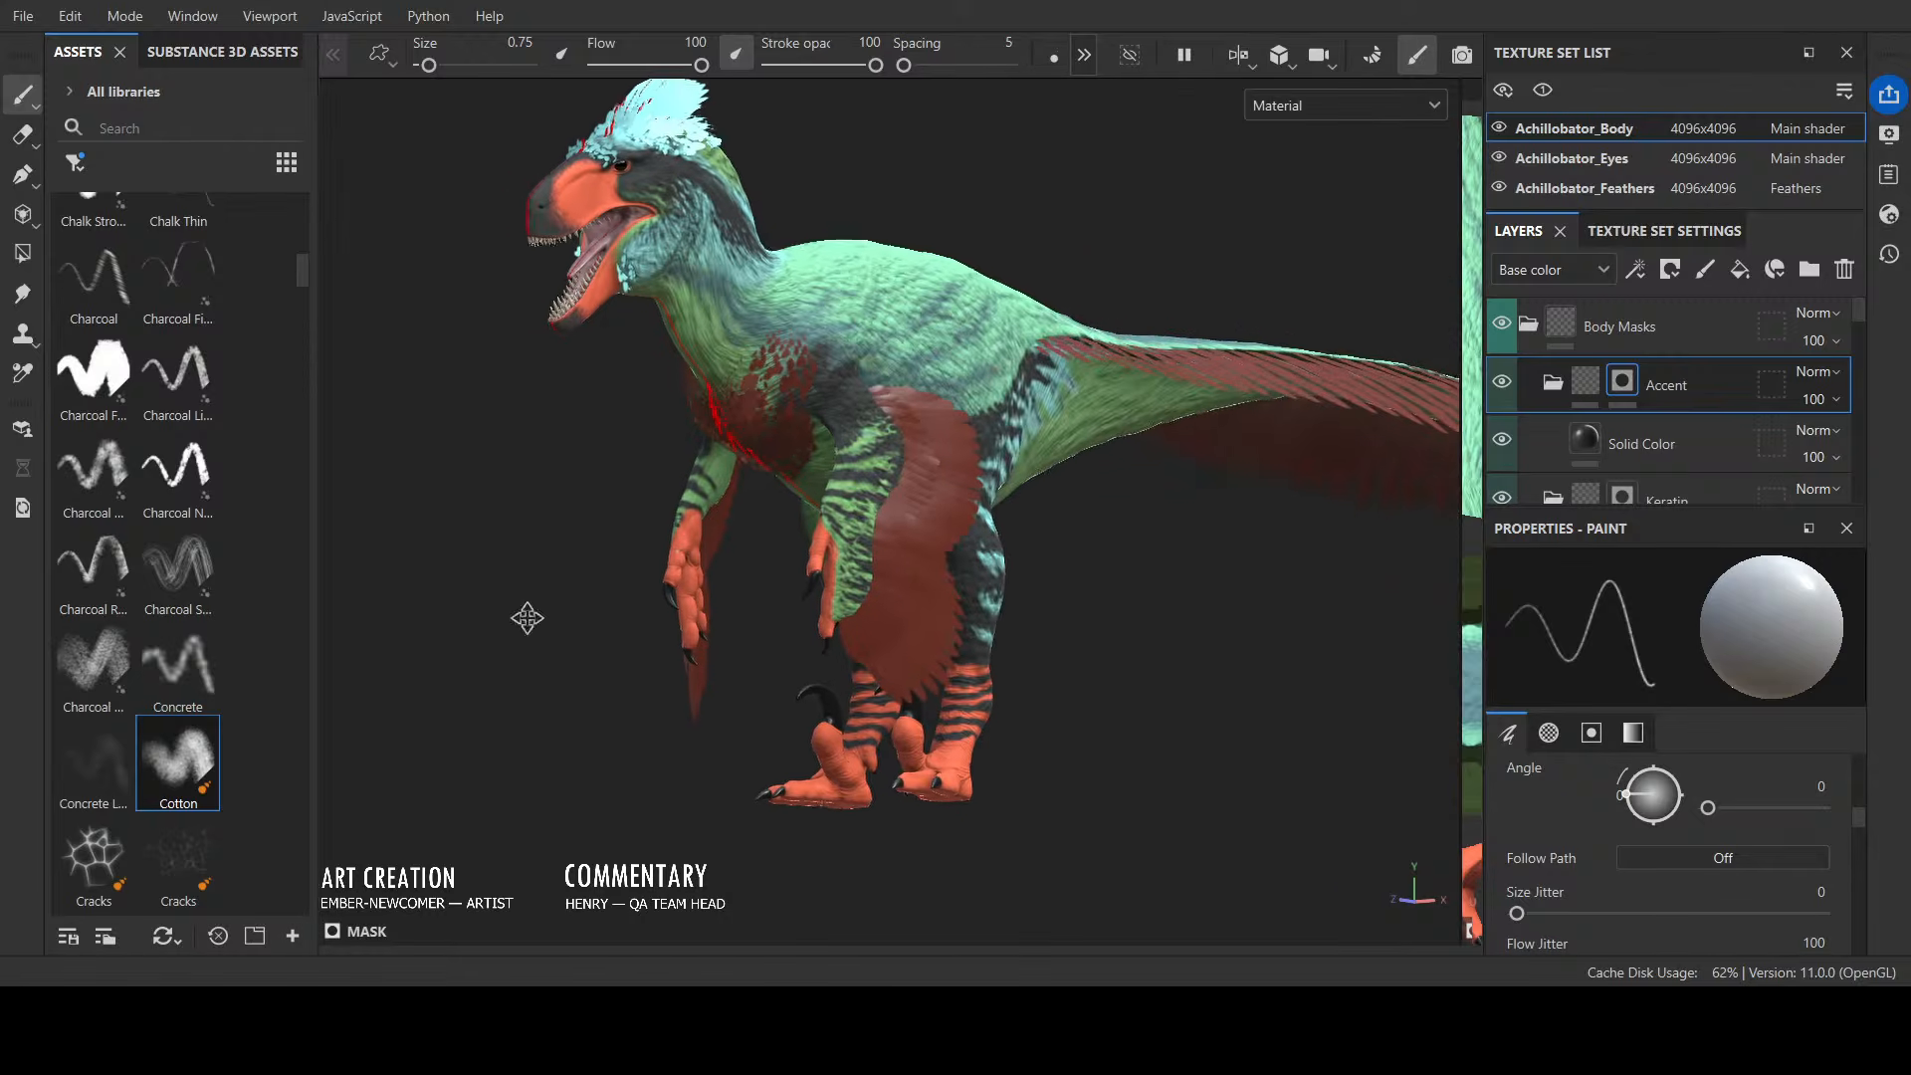
alt+right_drag(524, 618, 676, 619)
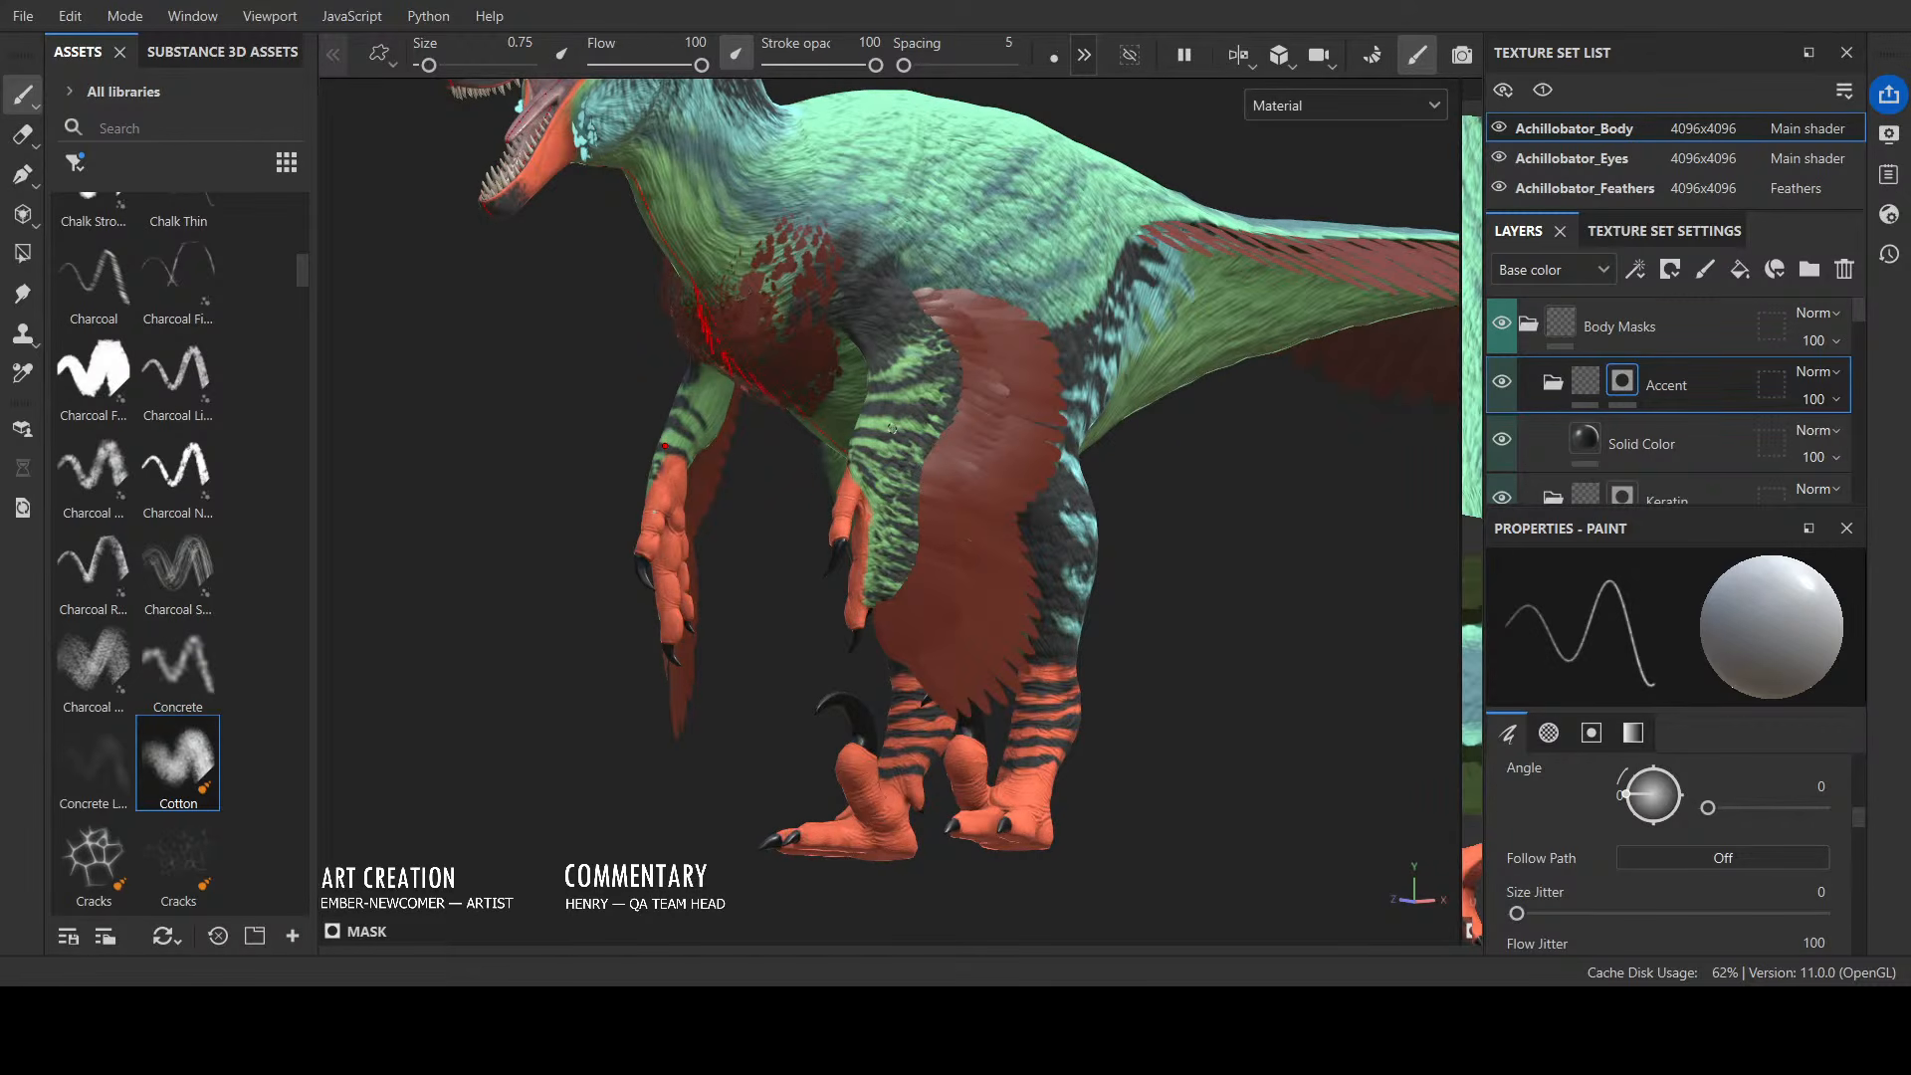
alt+drag(860, 406, 756, 426)
mouse_move(913, 454)
mouse_down()
mouse_move(896, 459)
mouse_move(926, 436)
mouse_move(901, 427)
mouse_move(948, 378)
mouse_move(912, 393)
mouse_move(936, 351)
mouse_move(912, 357)
mouse_up()
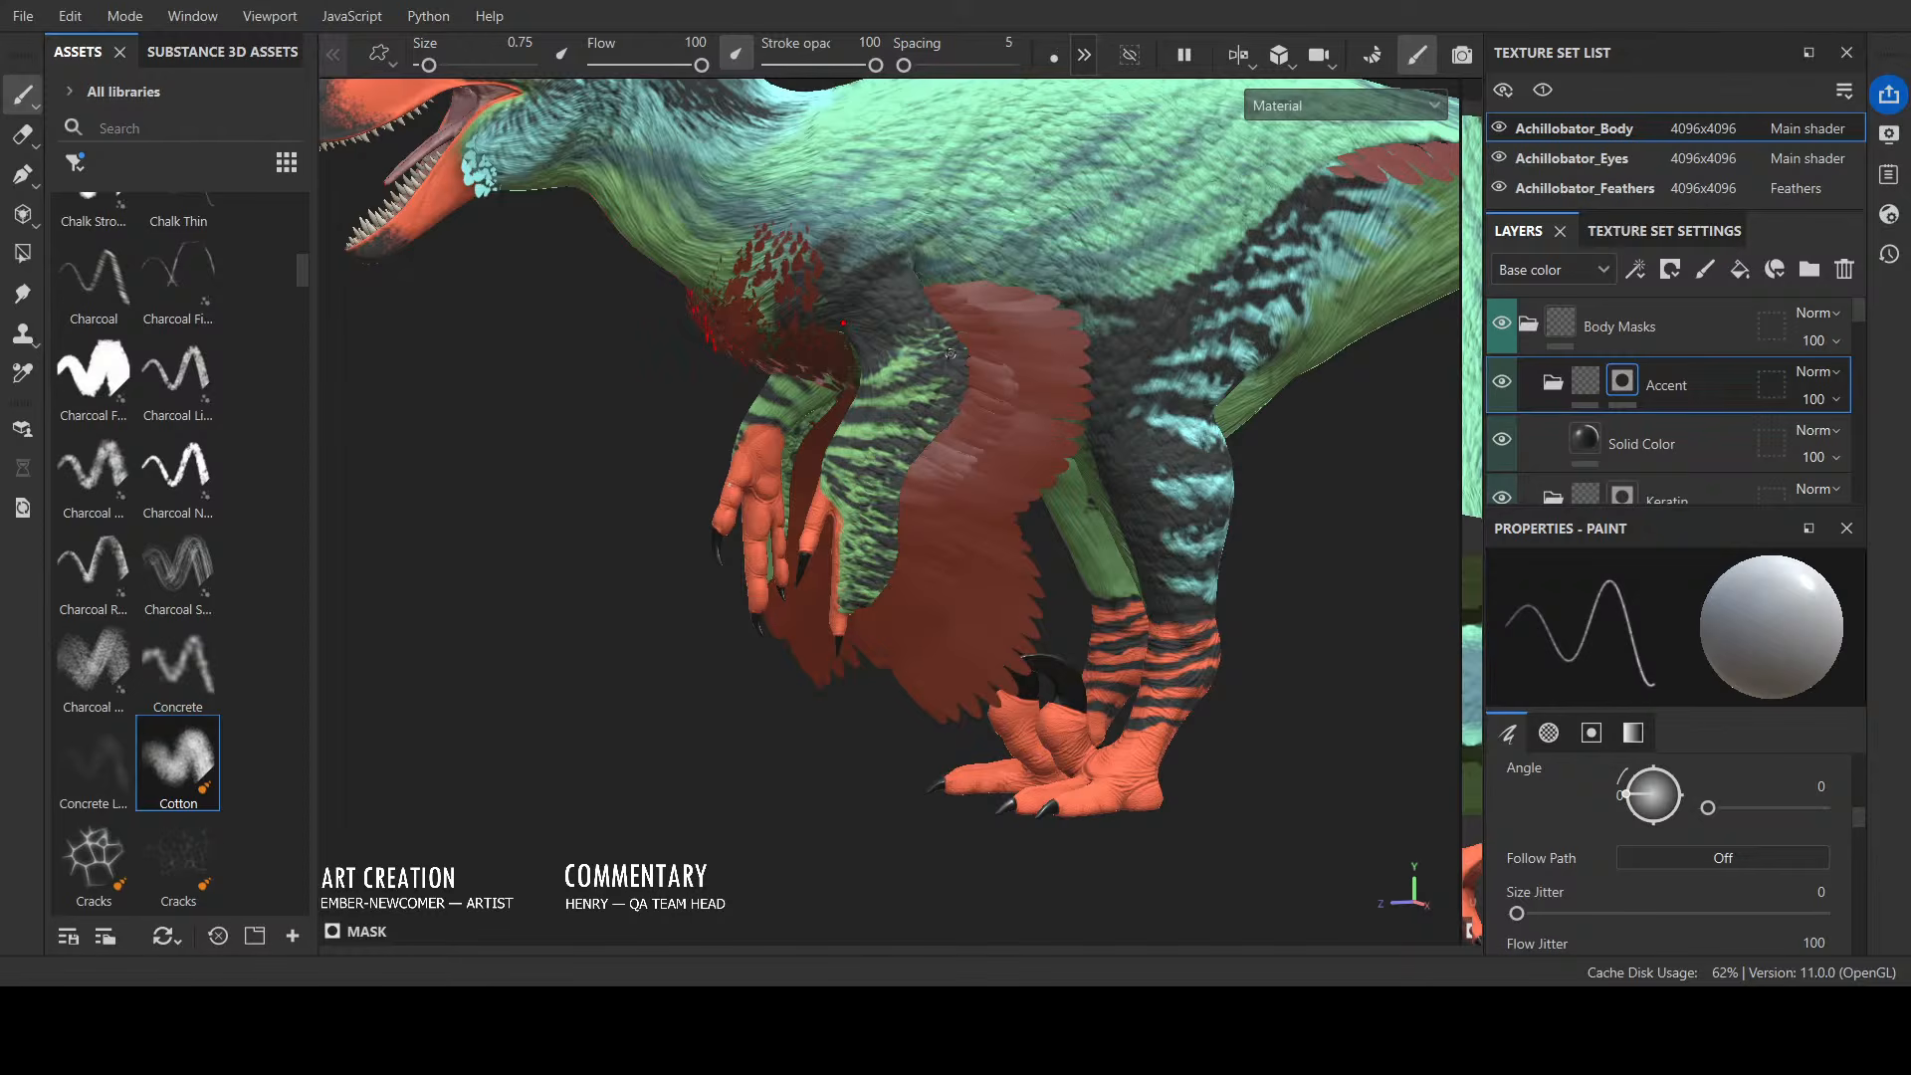
Step: Break up the solid dark accent patch on the upper arm with fine green flecks running up towards the shoulder
scroll(950, 356, down, 3)
alt+drag(1005, 558, 891, 587)
alt+drag(864, 711, 917, 689)
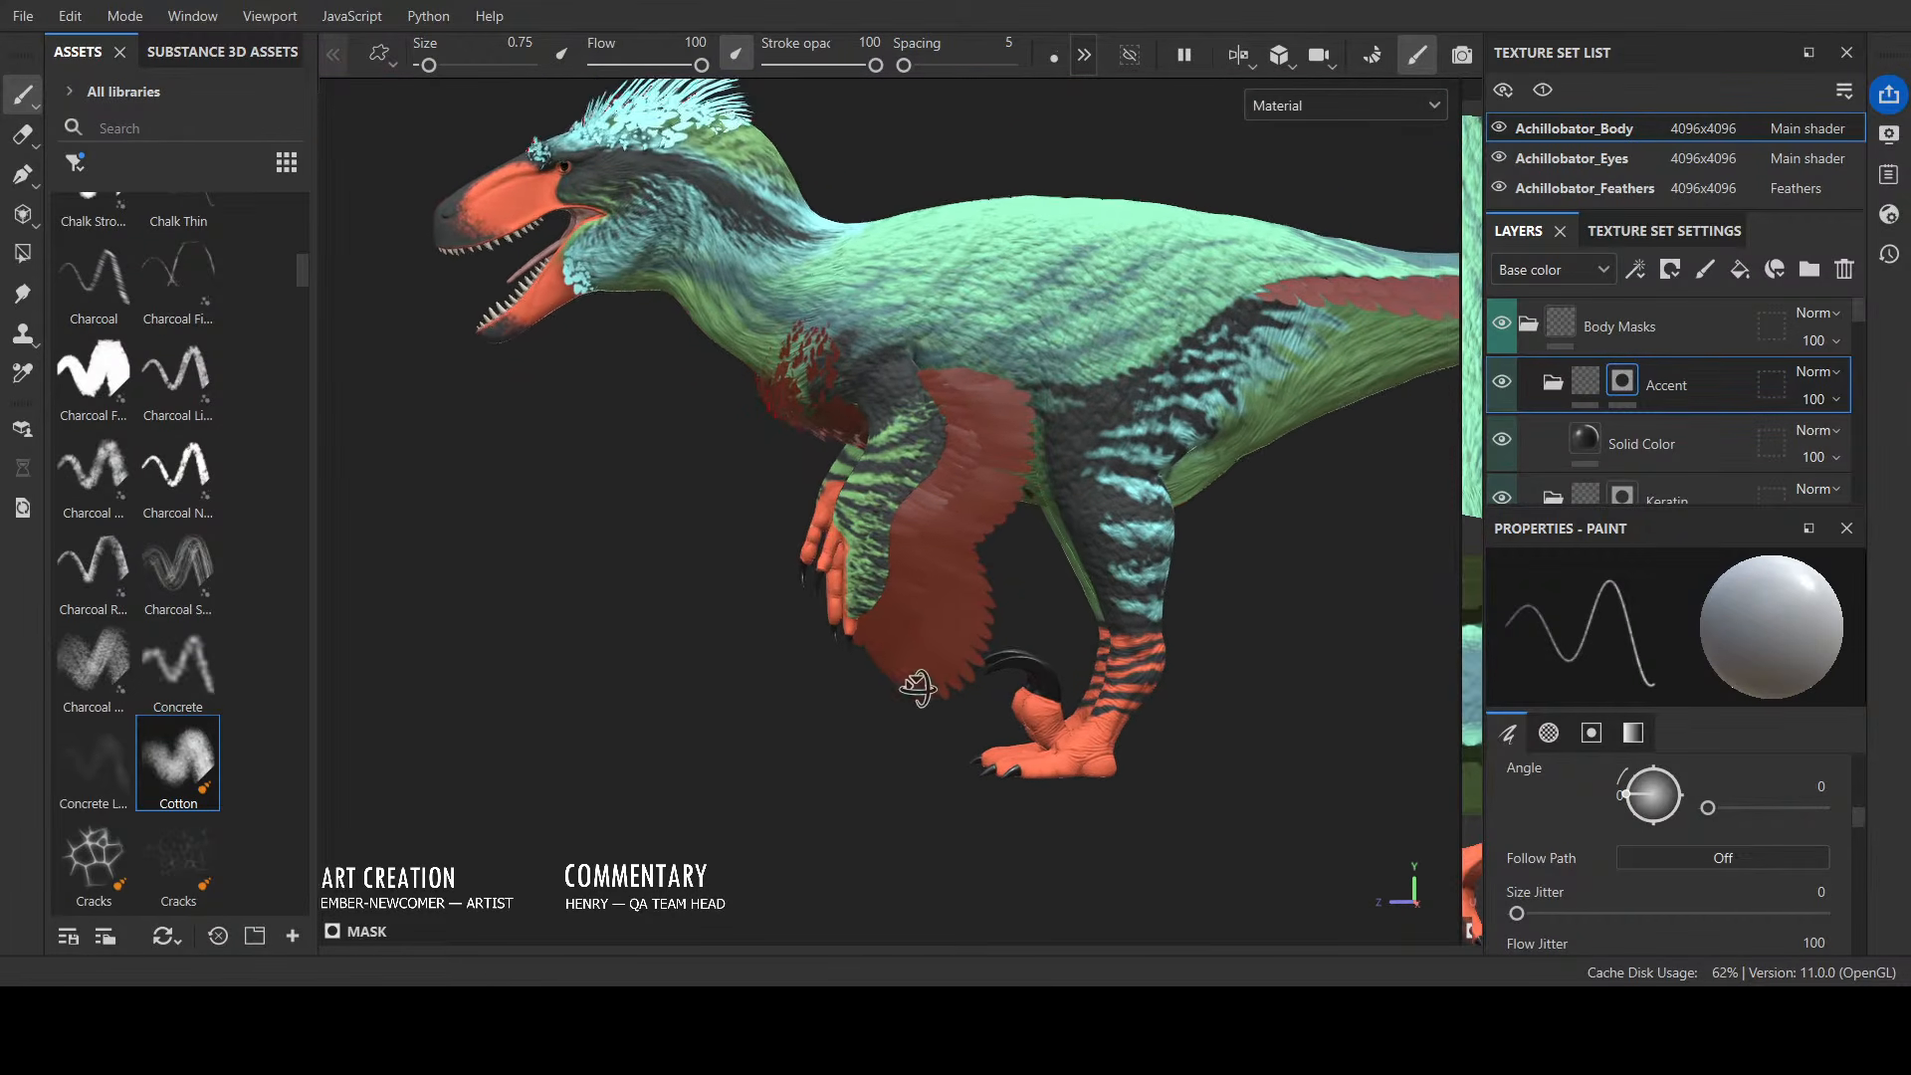
alt+drag(787, 723, 881, 702)
scroll(942, 497, up, 3)
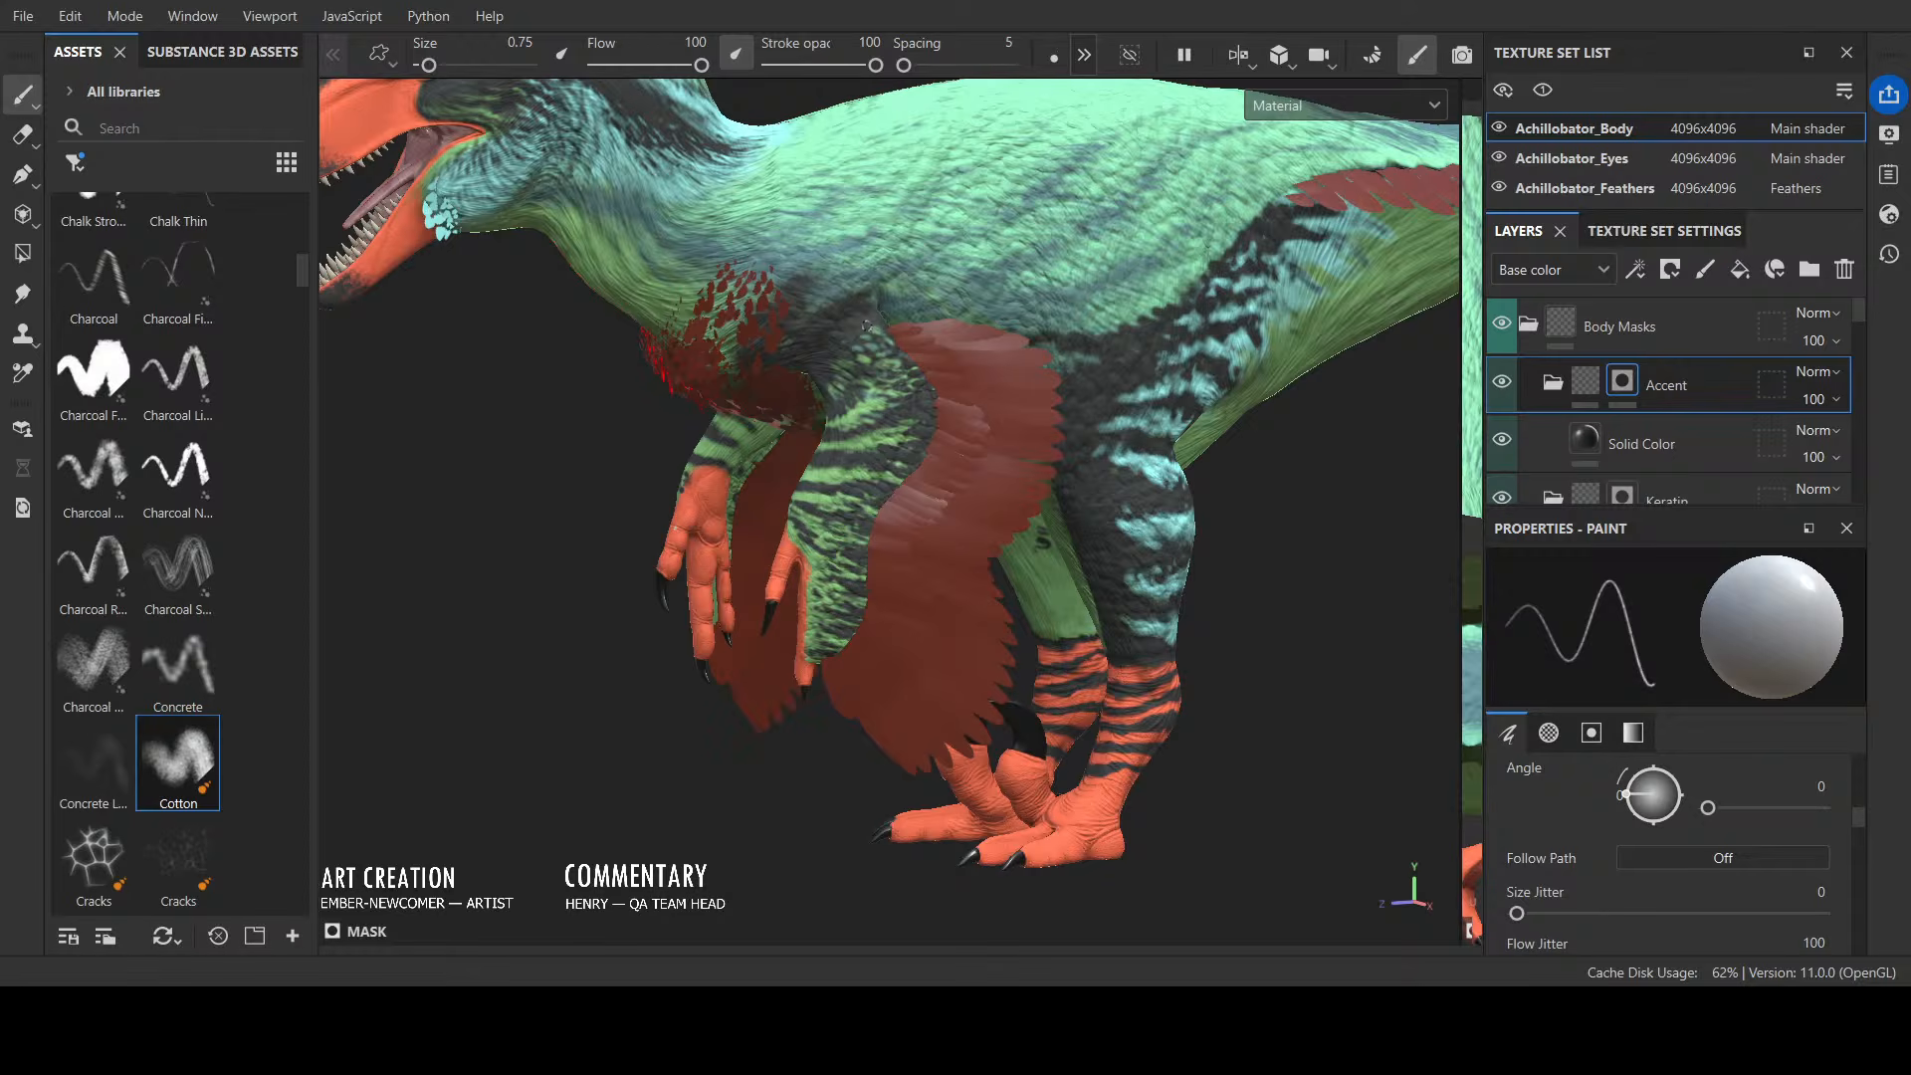
alt+drag(851, 341, 914, 398)
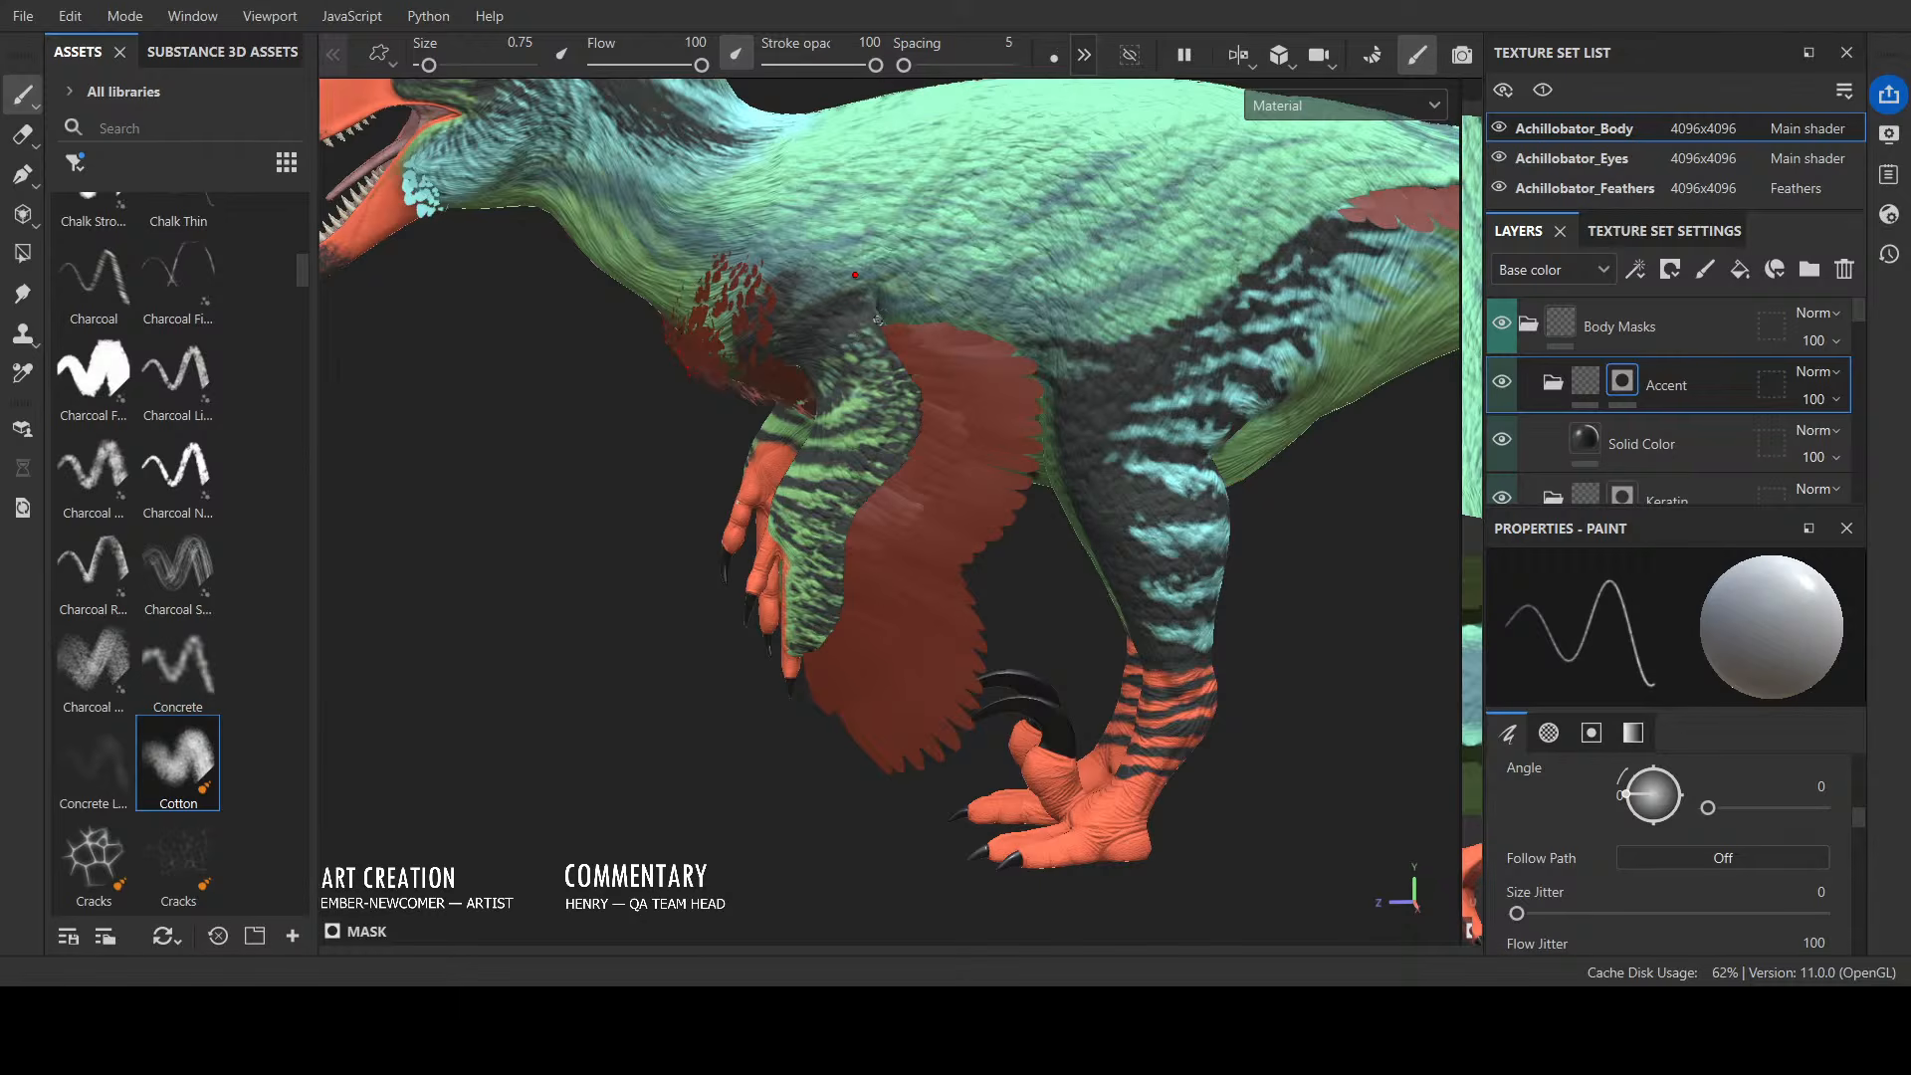
alt+right_drag(876, 319, 1006, 564)
alt+drag(1006, 564, 1145, 572)
alt+middle_drag(1174, 575, 1267, 625)
alt+drag(1267, 625, 1224, 625)
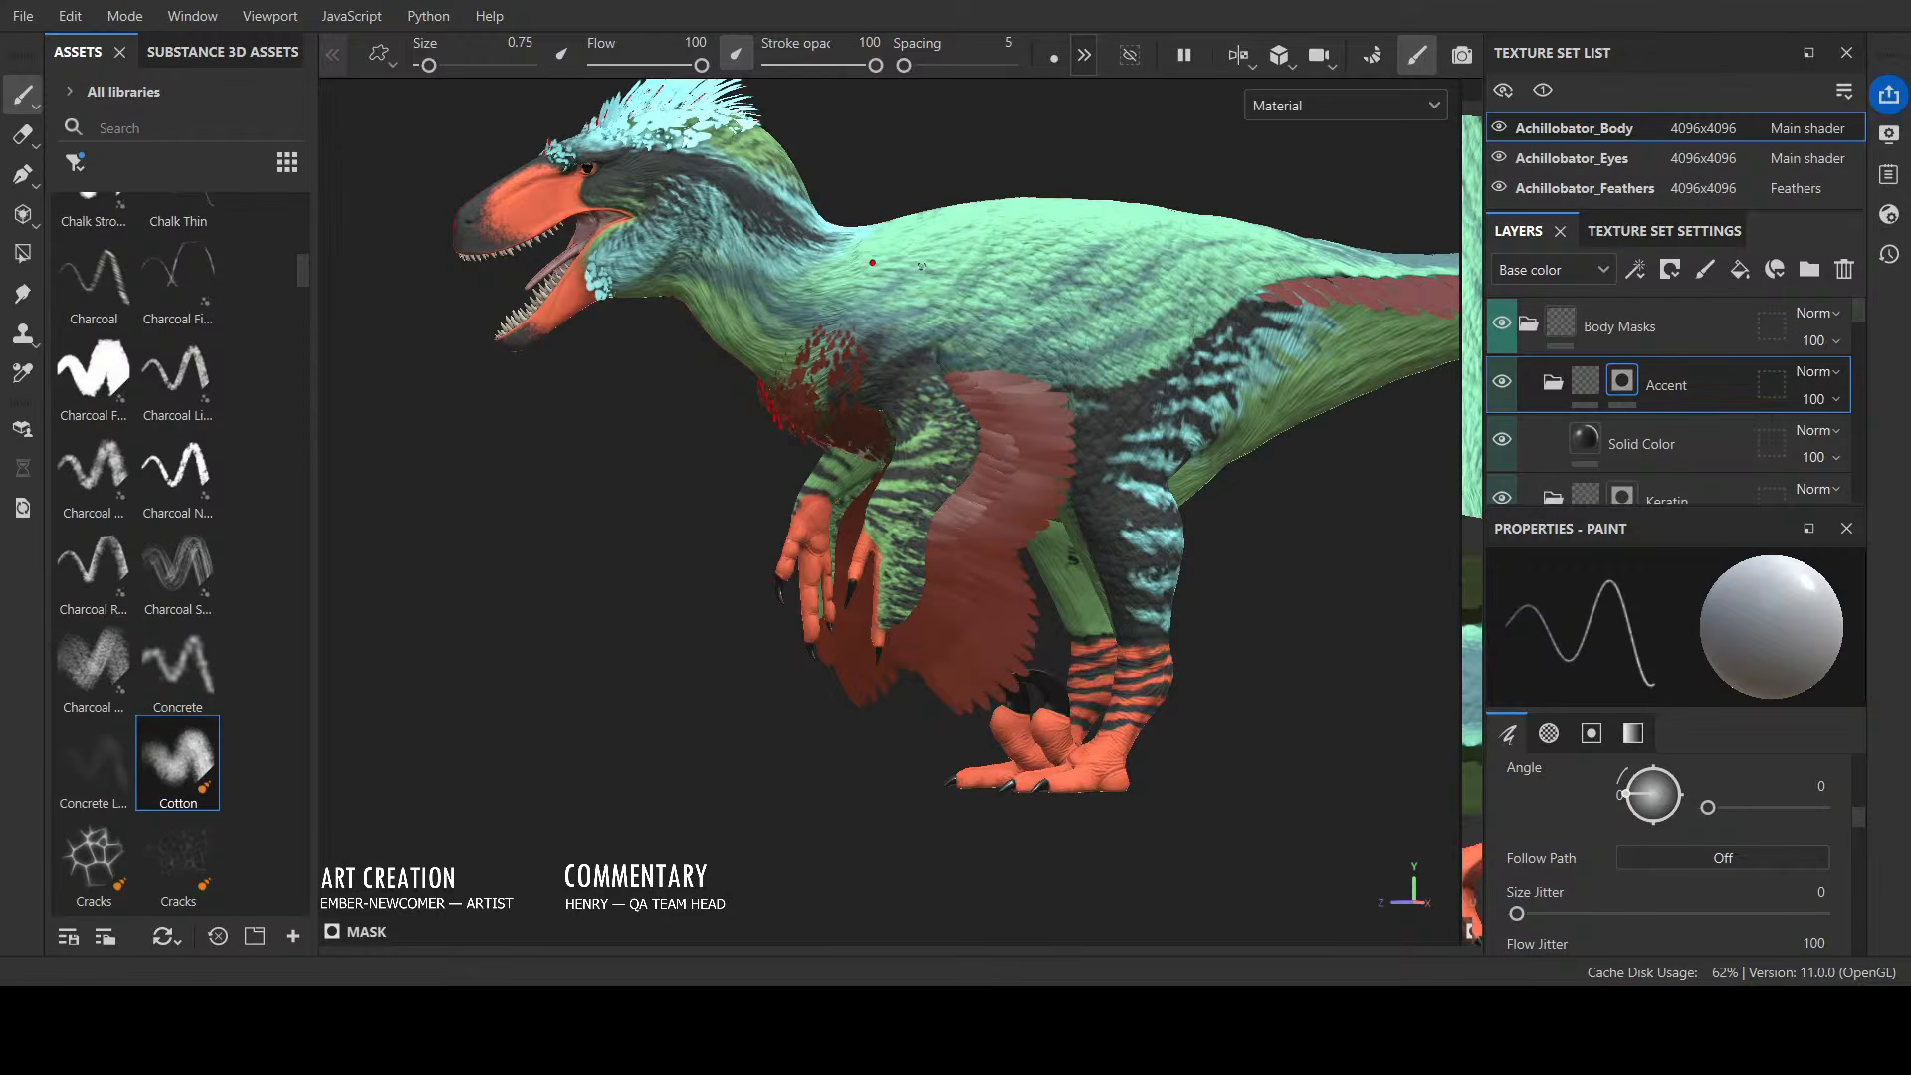
Step: Feather the upper edge of the shoulder's accent patch with fine dark streaks reaching towards the neck and back
alt+drag(872, 262, 900, 273)
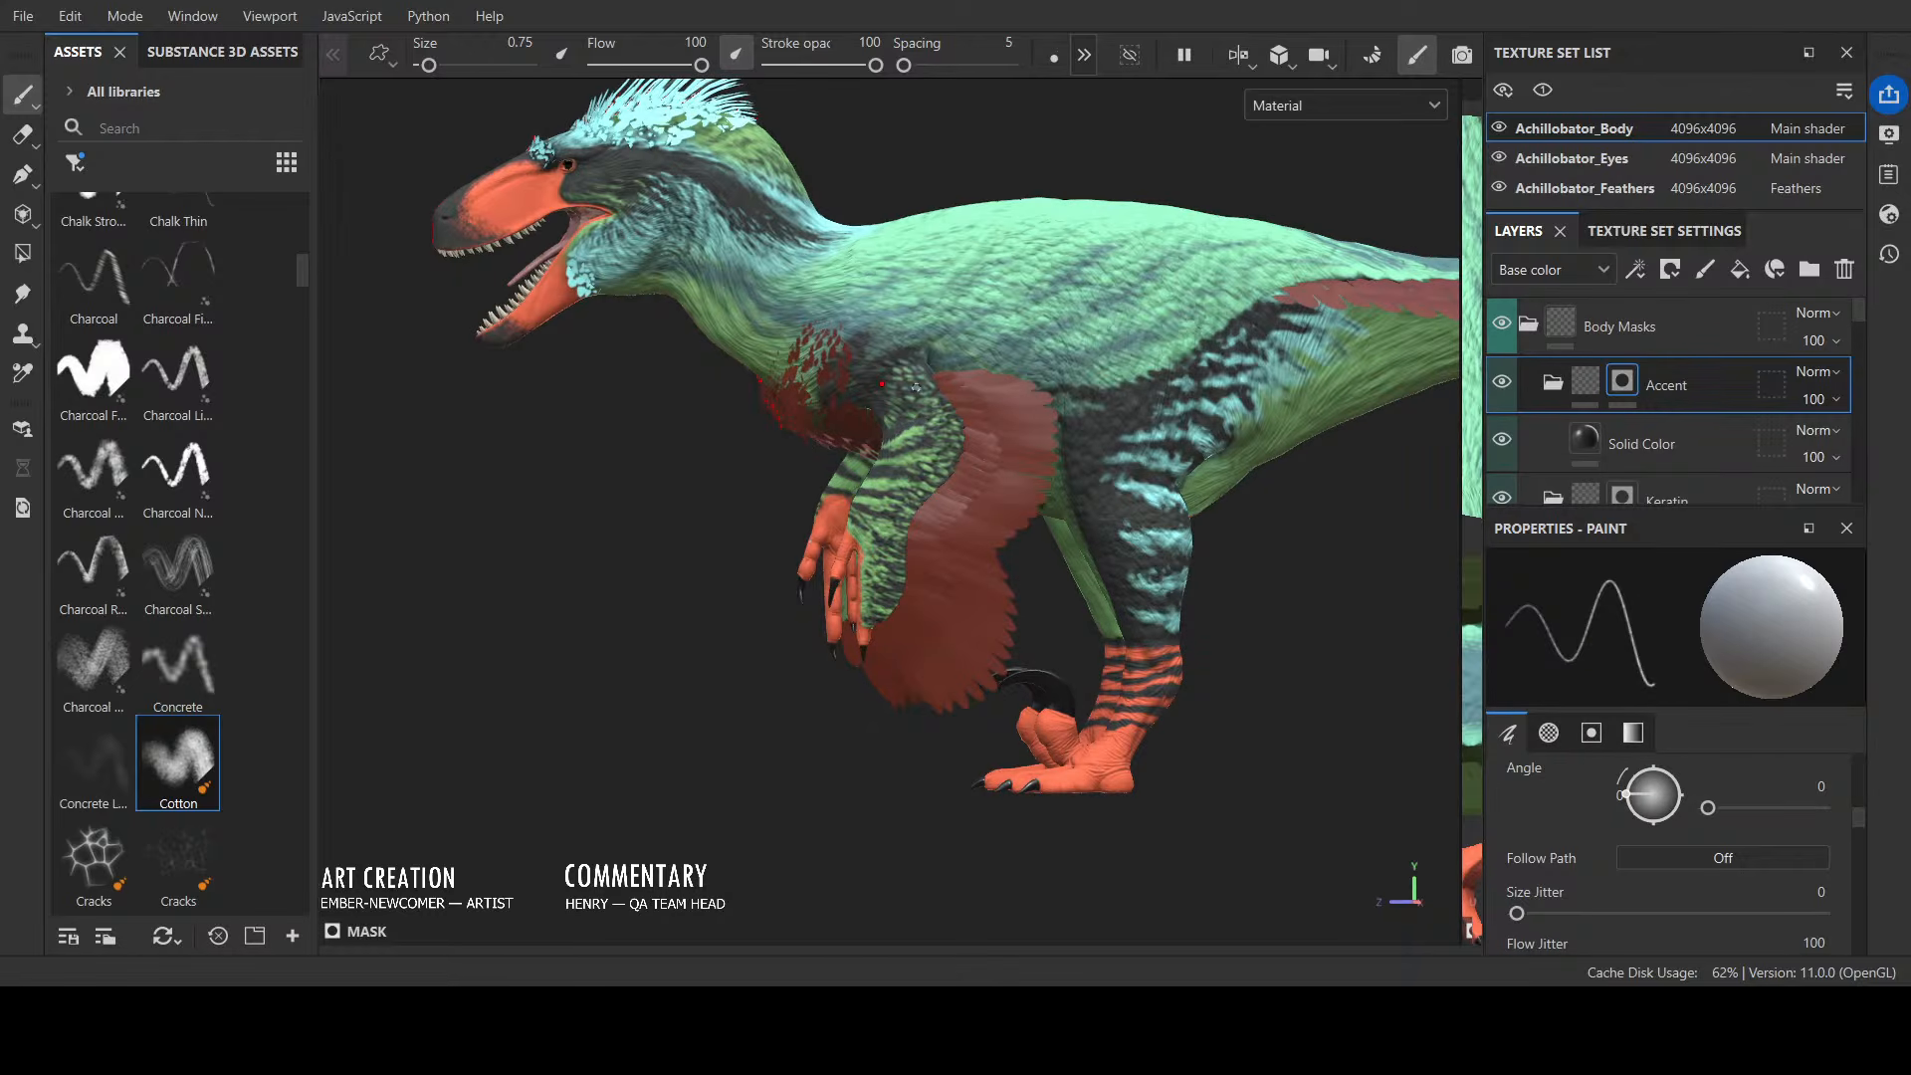
alt+drag(1035, 680, 794, 746)
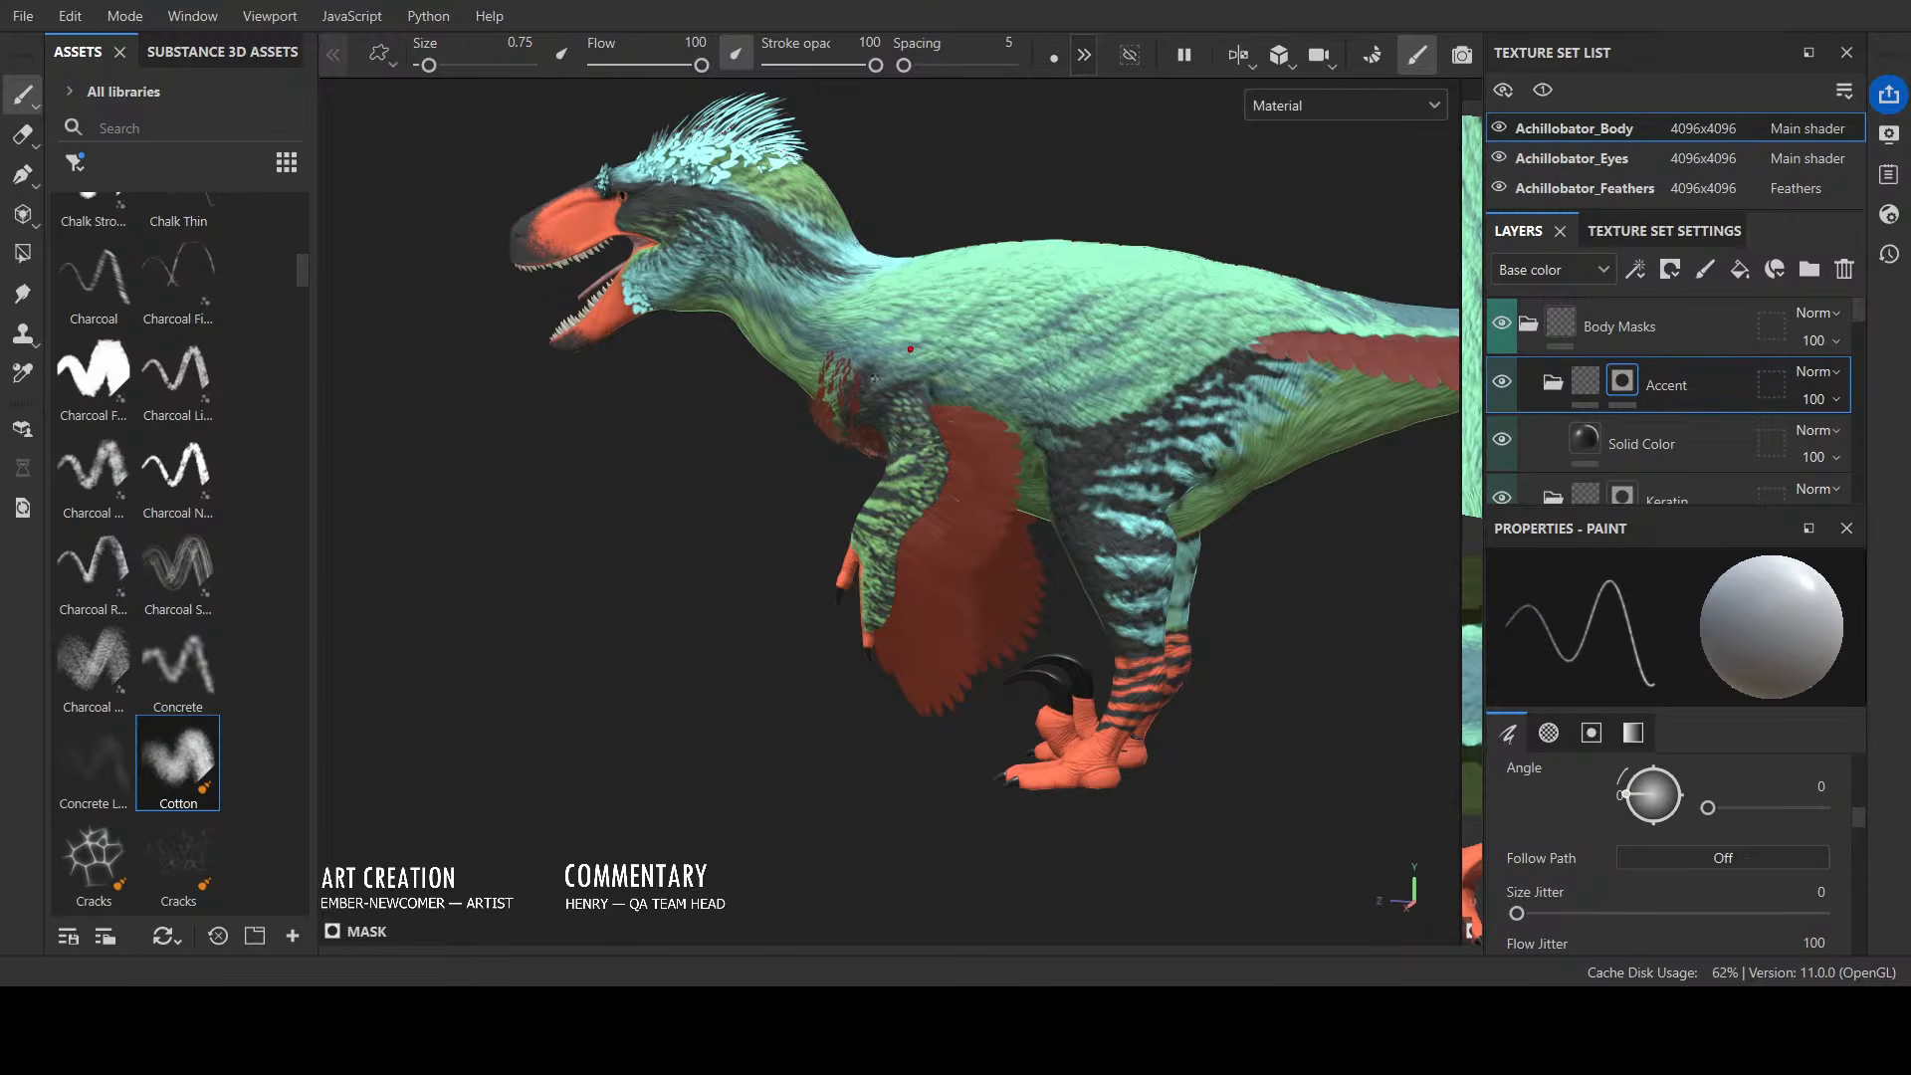
drag(874, 378, 941, 345)
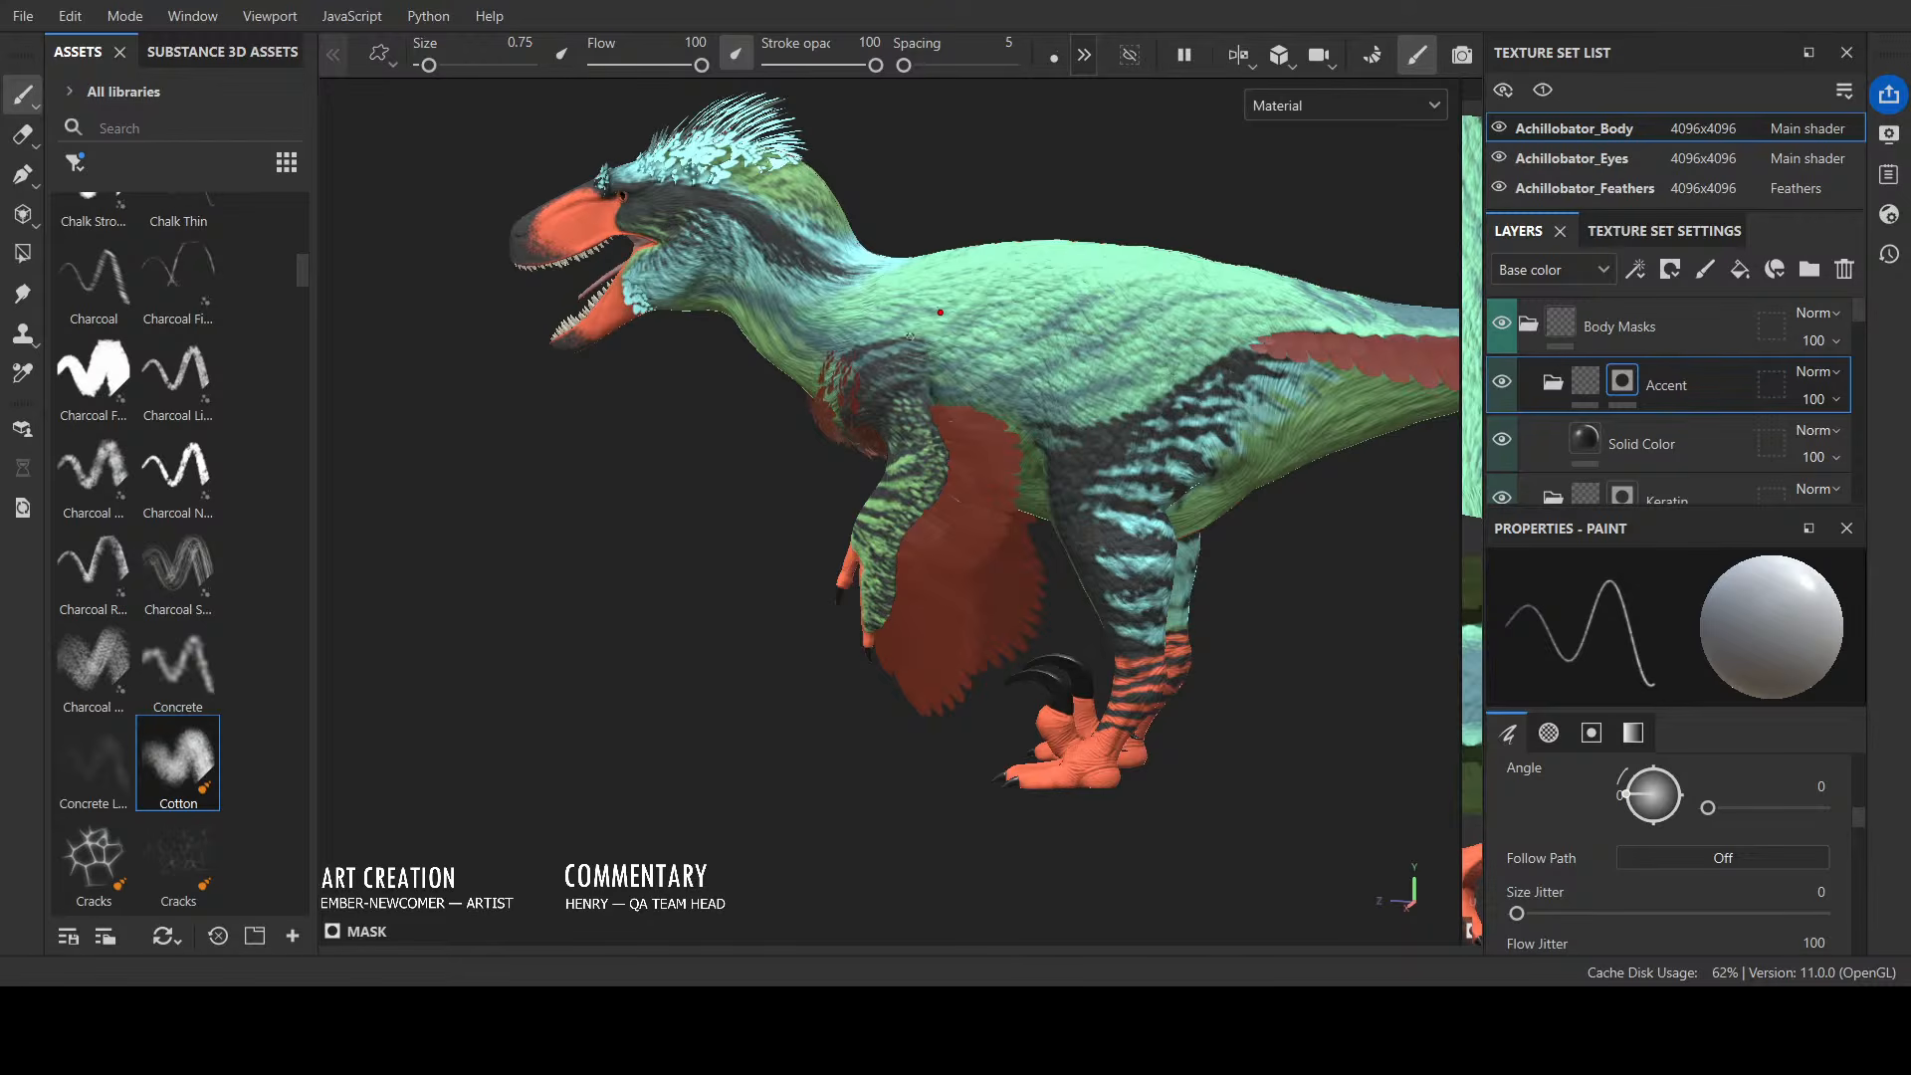
Step: Feather the upper edge of the thigh's accent patch with fine dark streaks reaching onto the flank
mouse_move(970, 311)
alt+mouse_down()
mouse_move(1081, 235)
mouse_move(1075, 386)
alt+mouse_up()
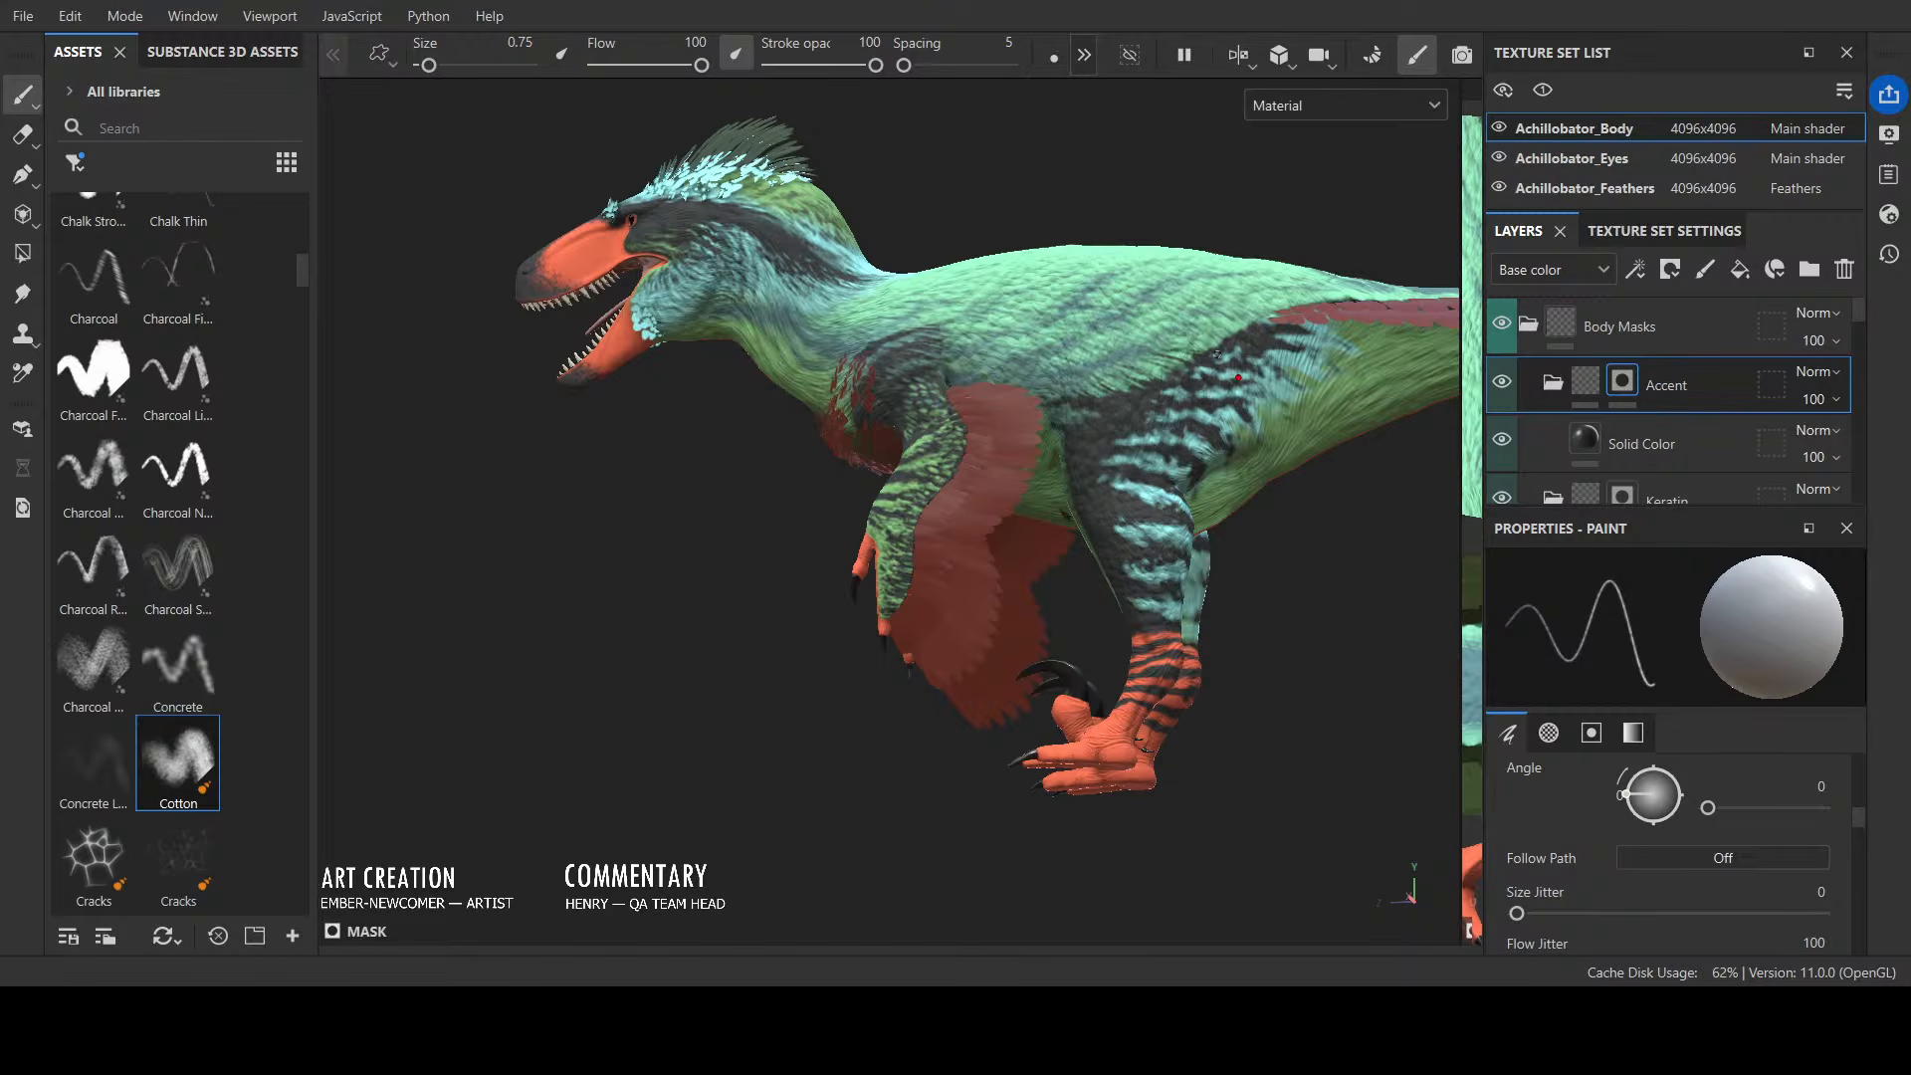
alt+drag(1186, 346, 1113, 253)
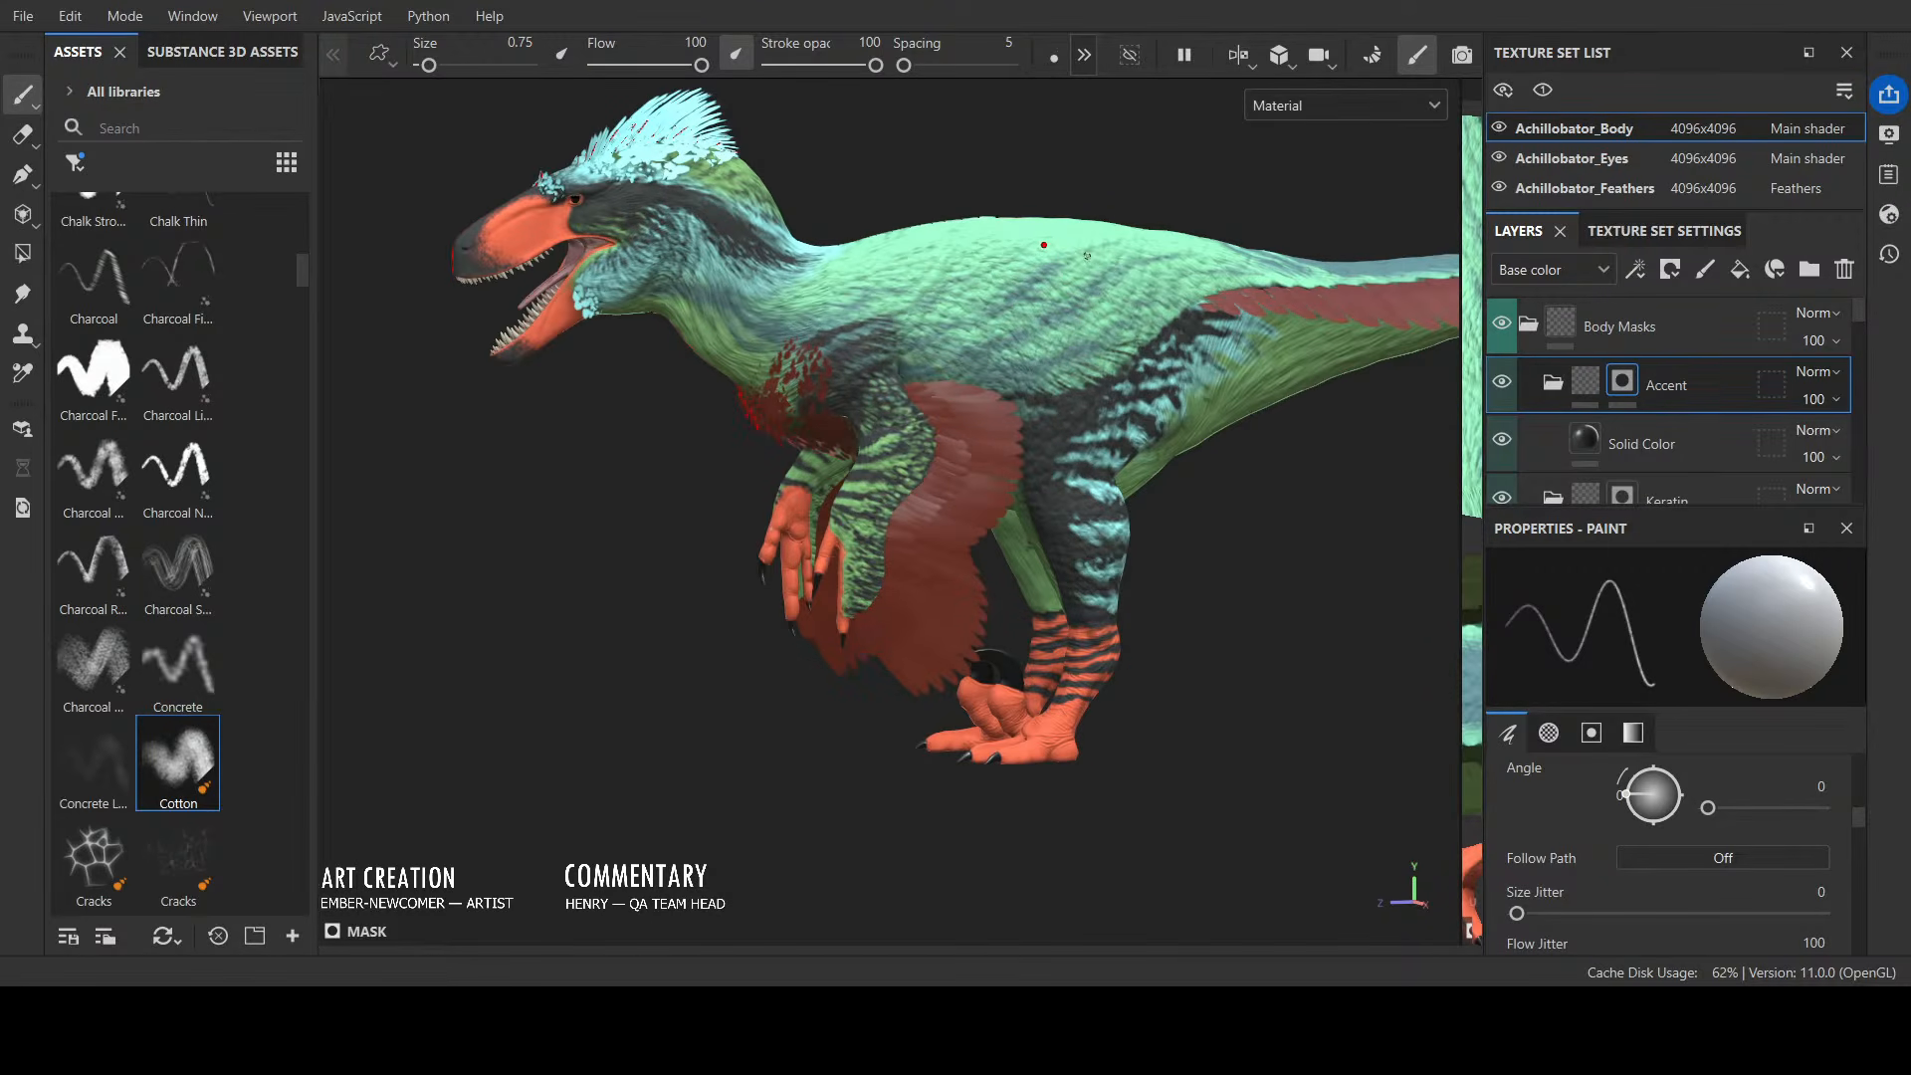
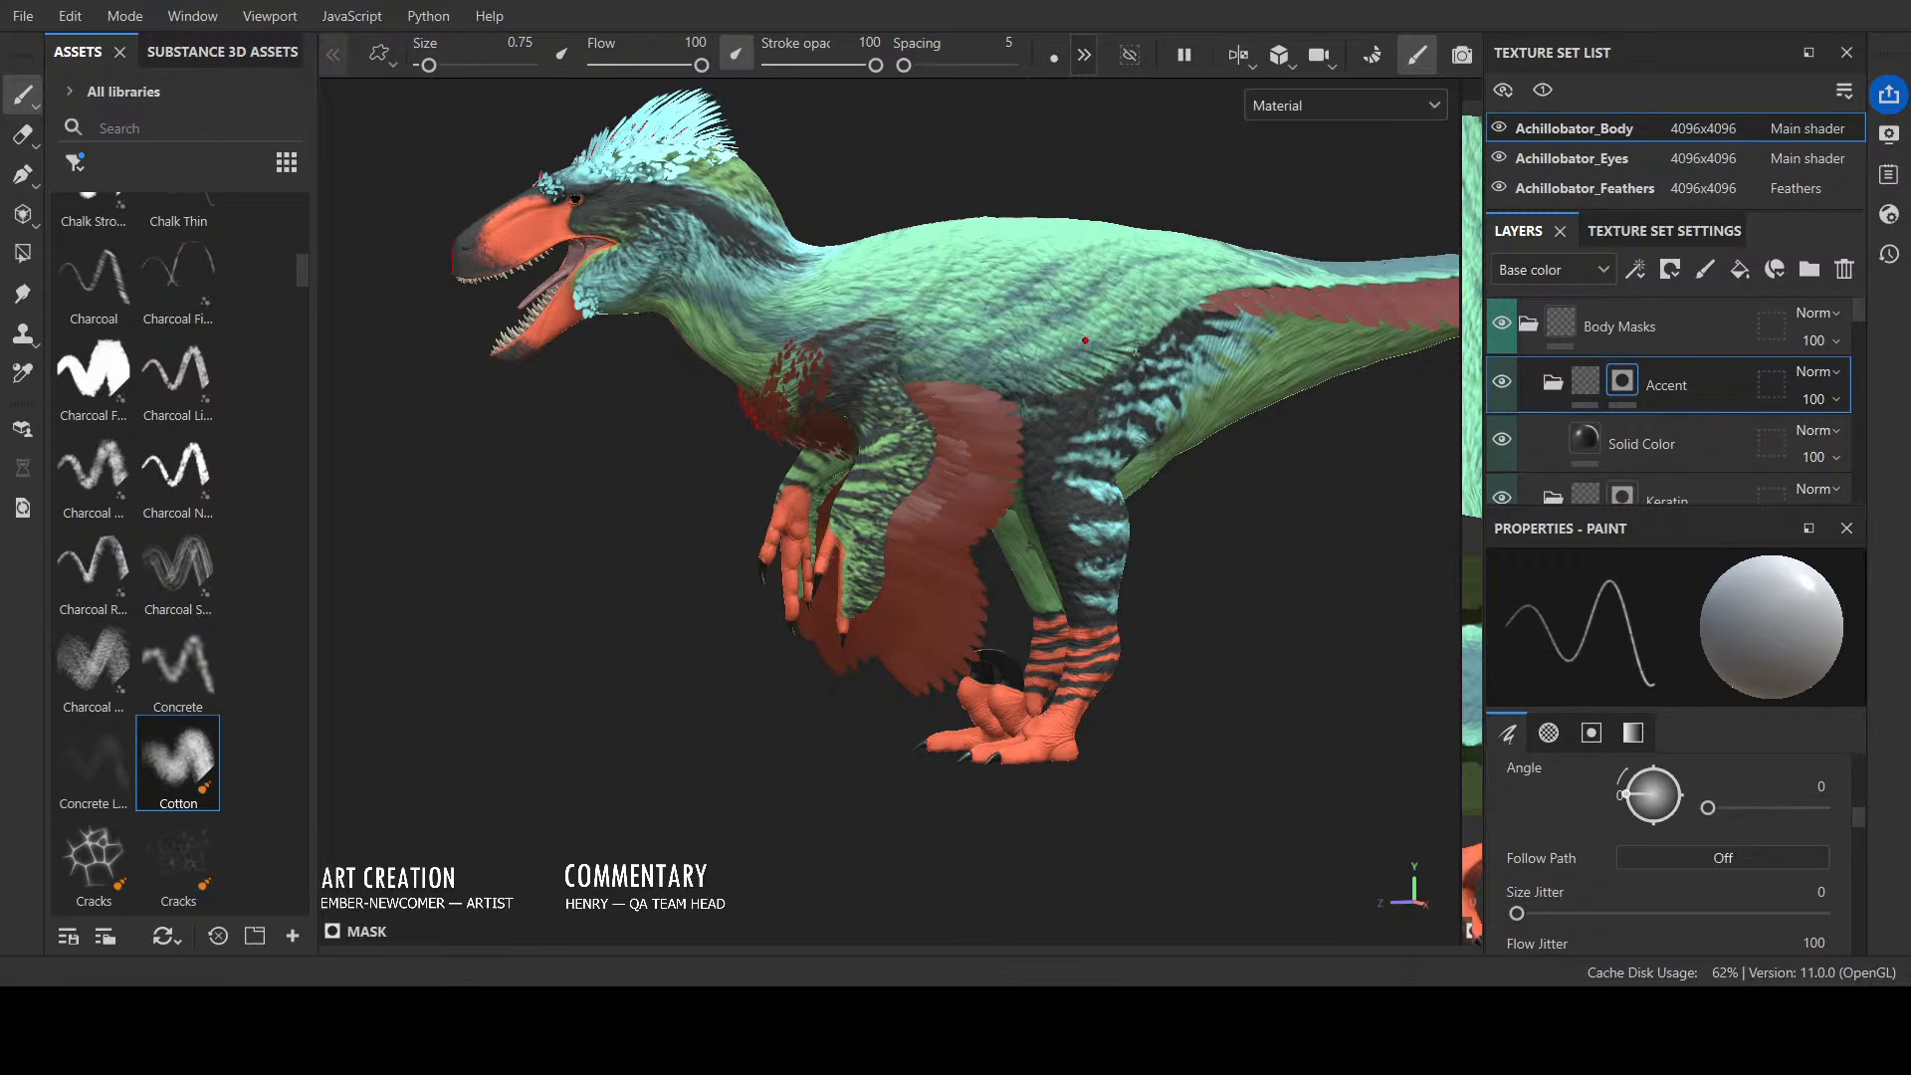
alt+drag(1065, 346, 1200, 342)
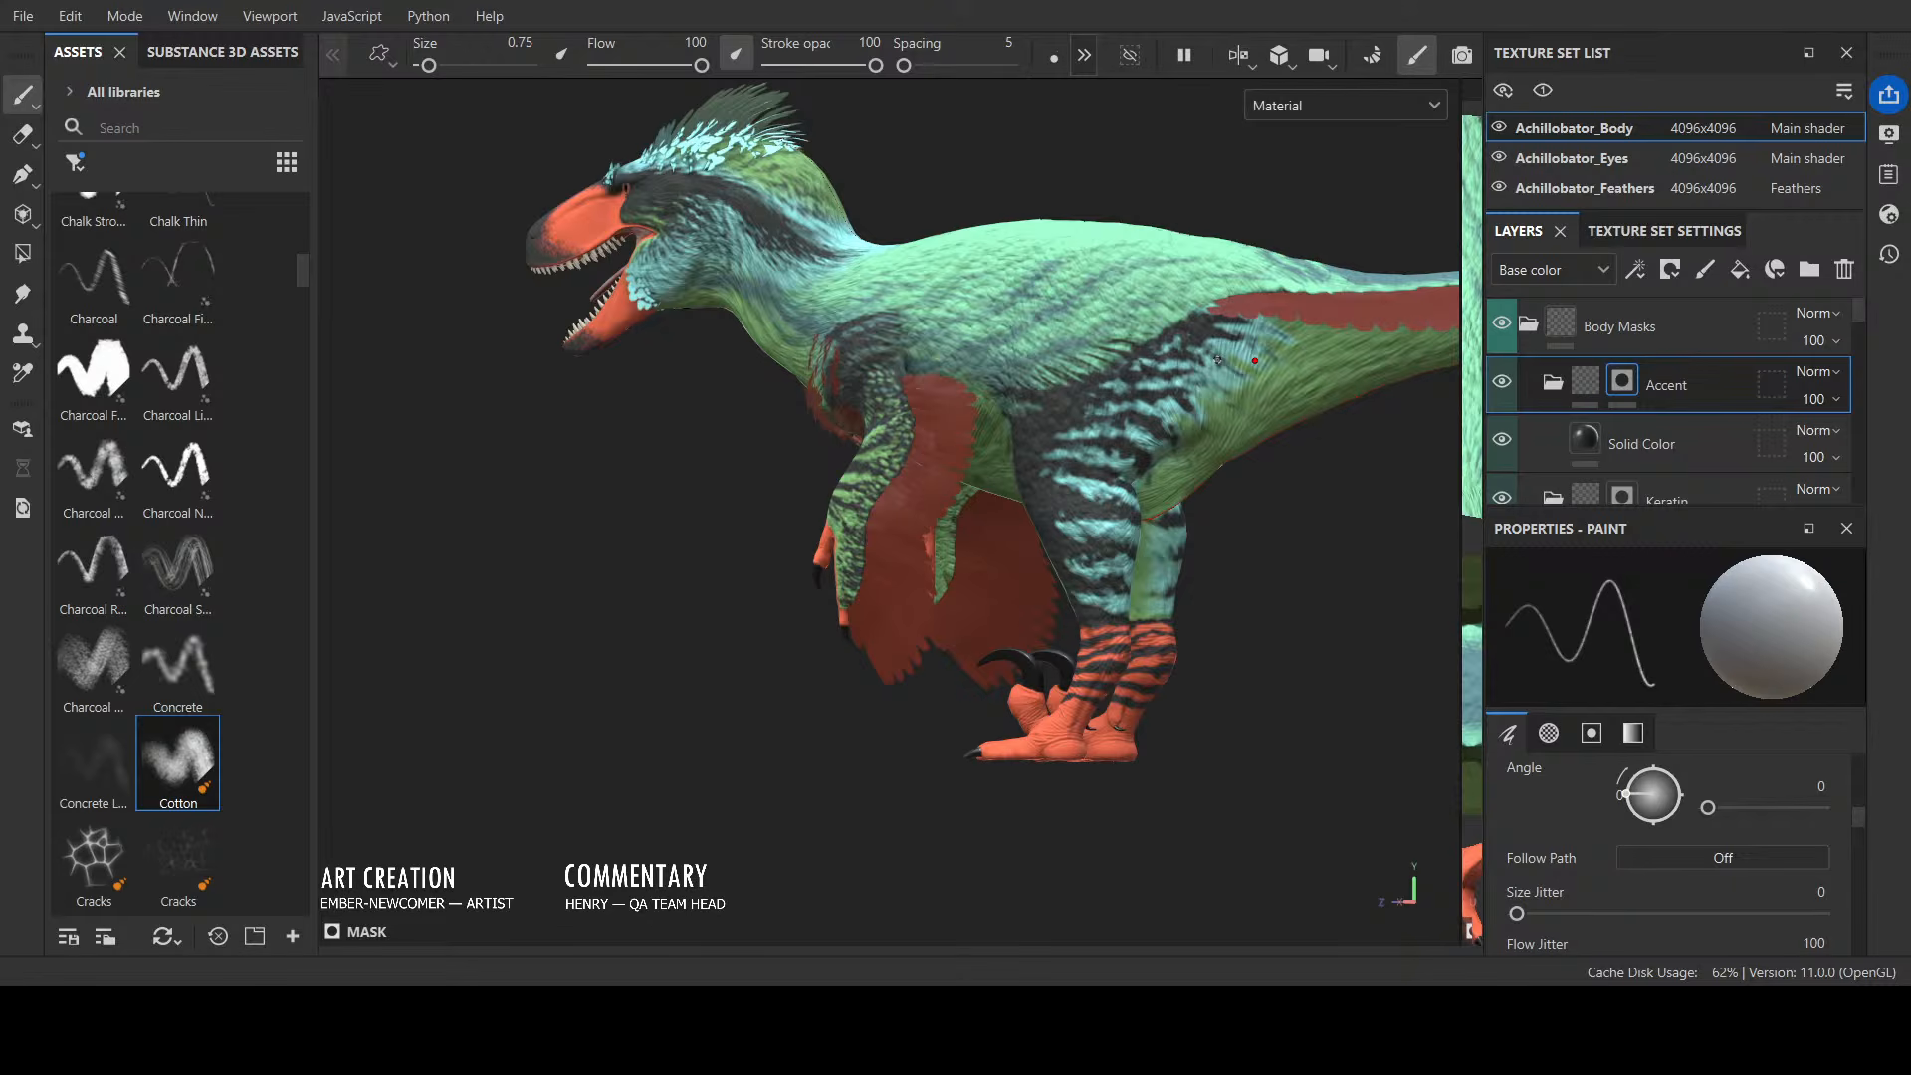
alt+drag(919, 463, 995, 469)
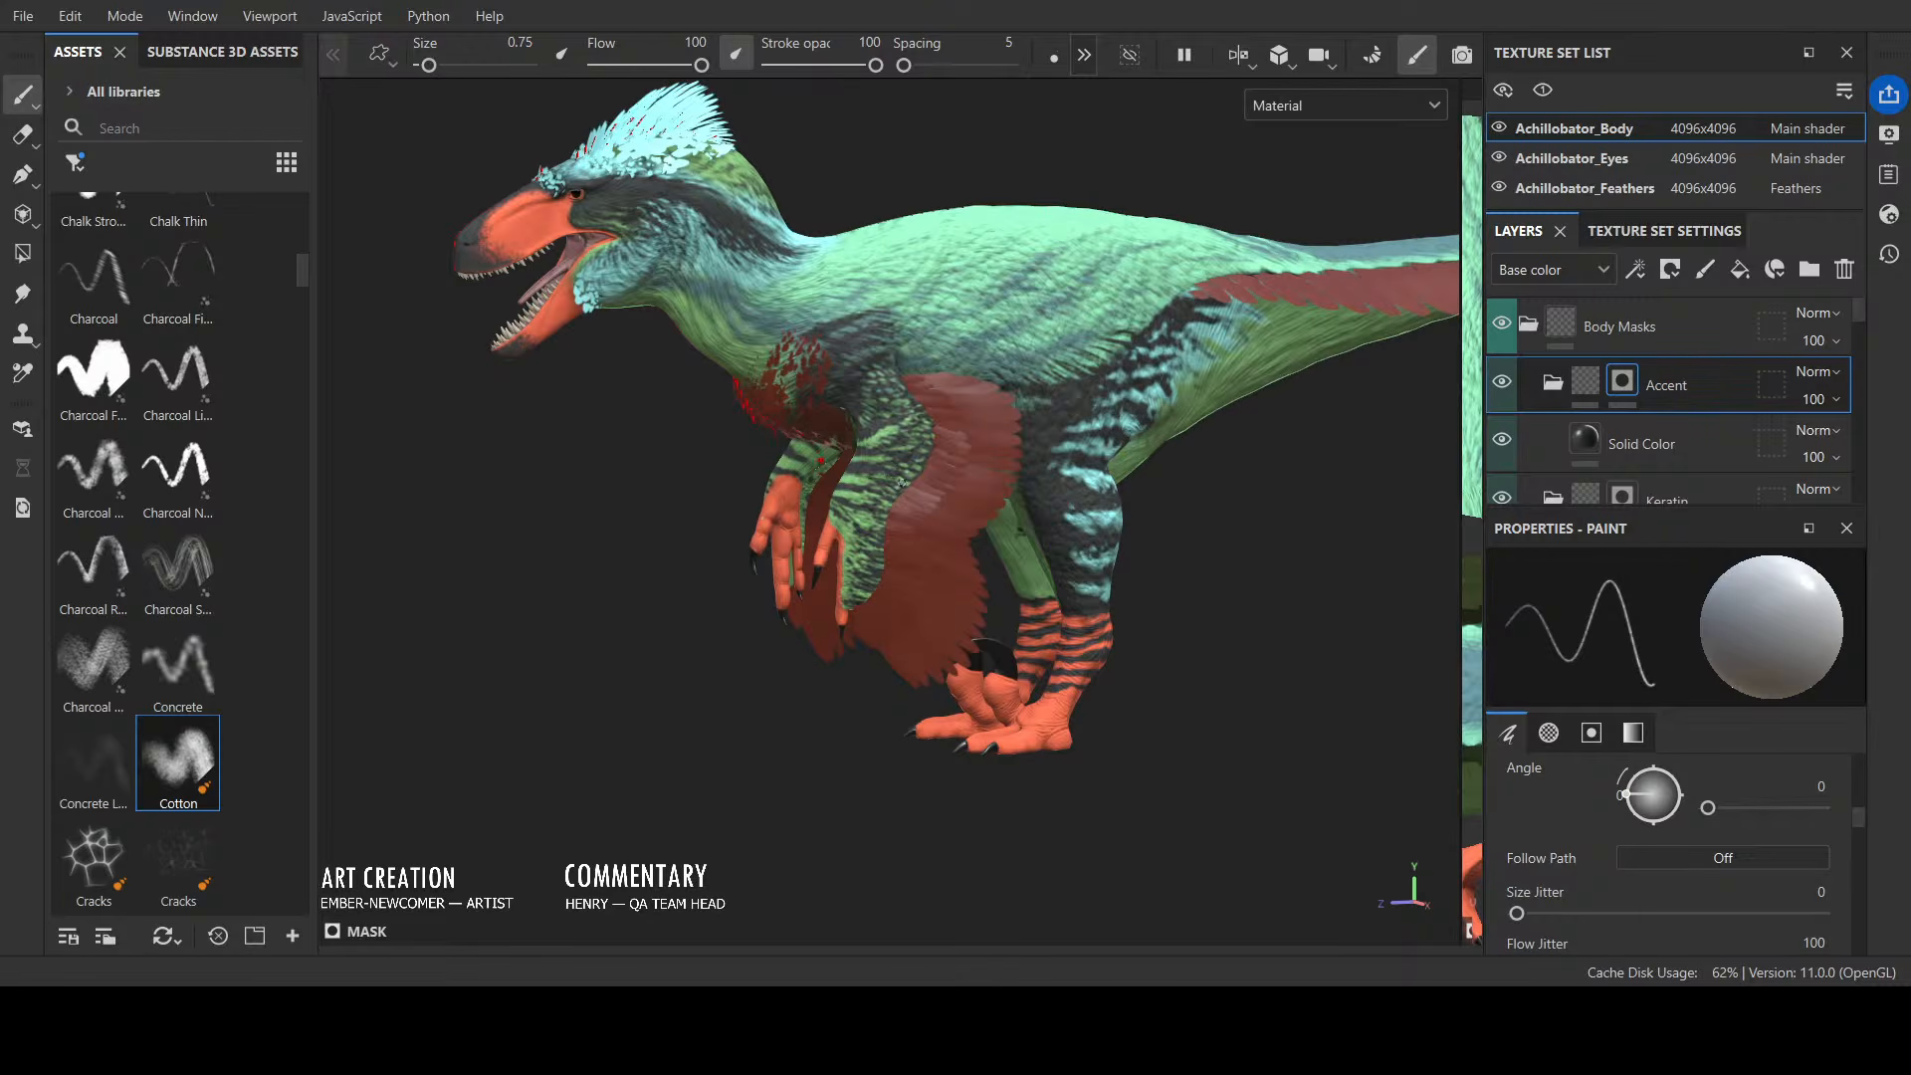
alt+drag(876, 476, 926, 438)
alt+drag(884, 266, 772, 272)
alt+drag(733, 546, 905, 694)
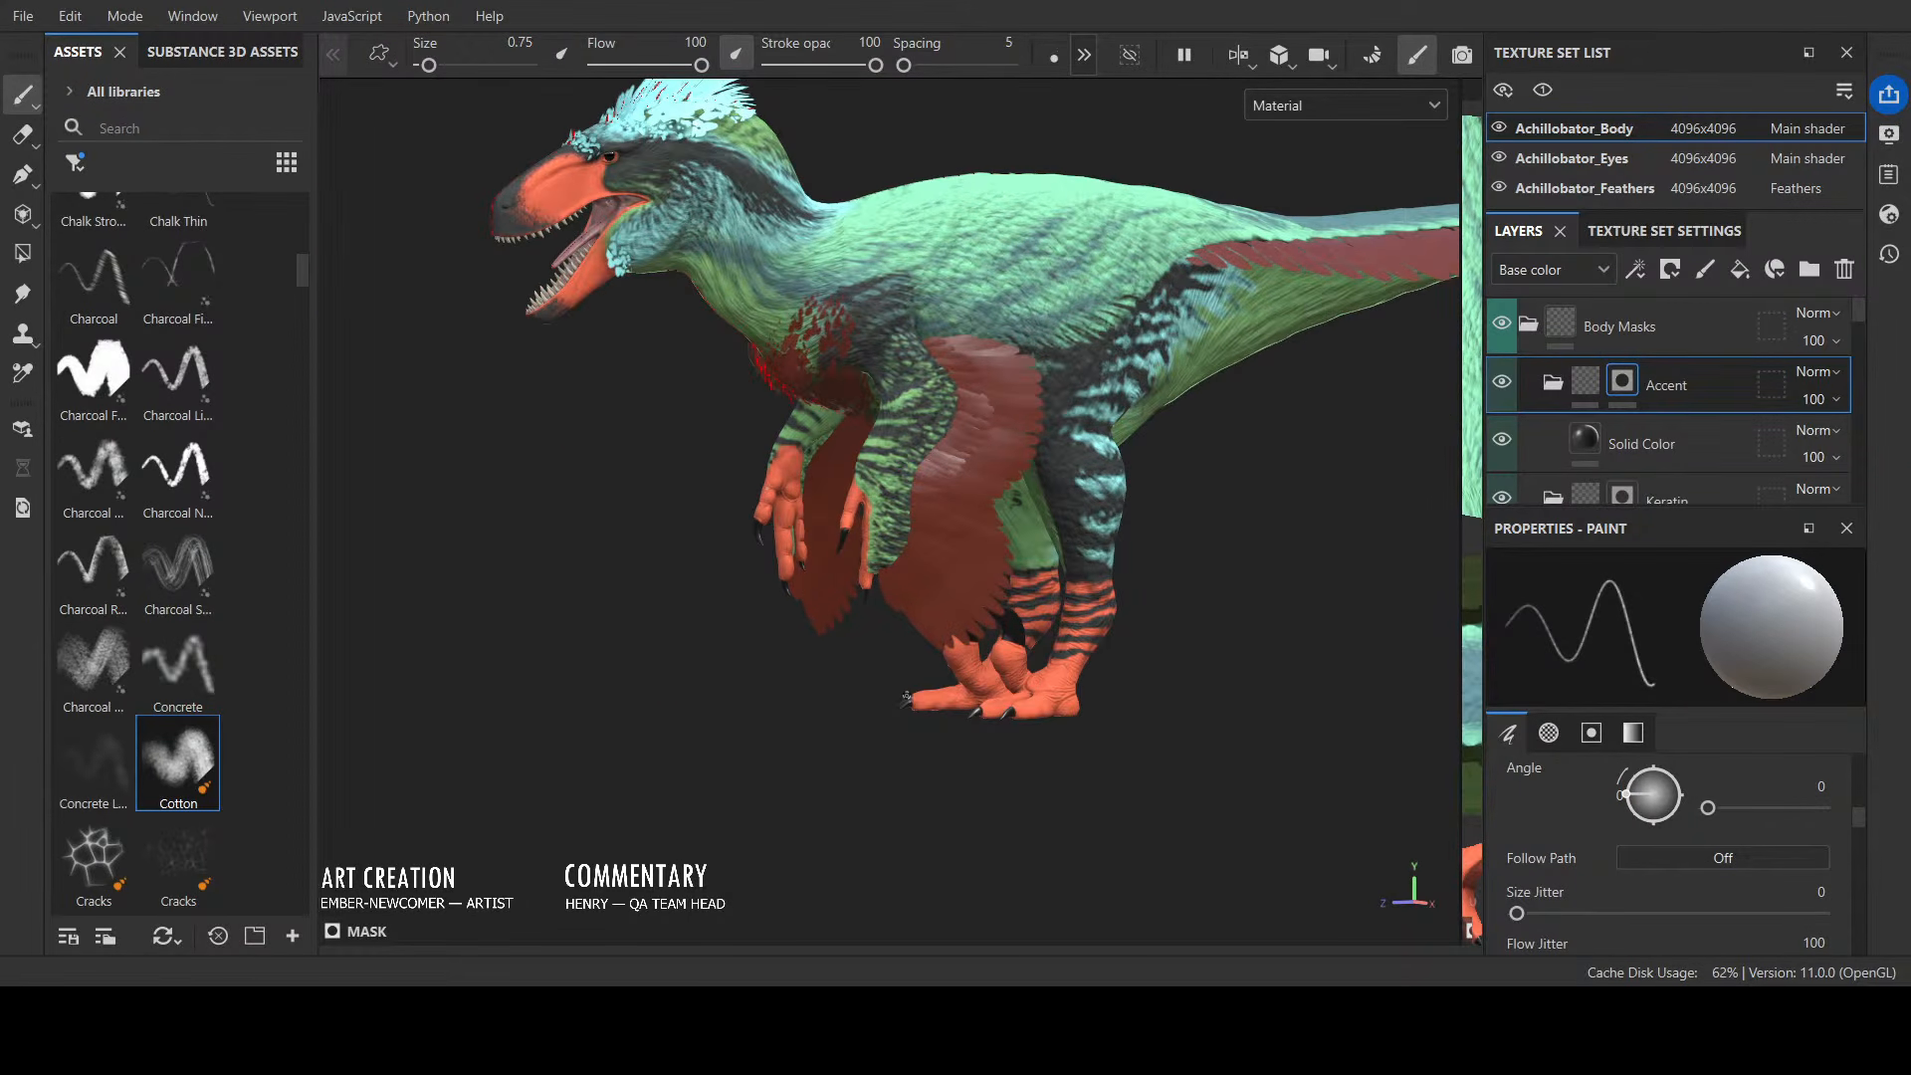
alt+drag(890, 480, 1078, 356)
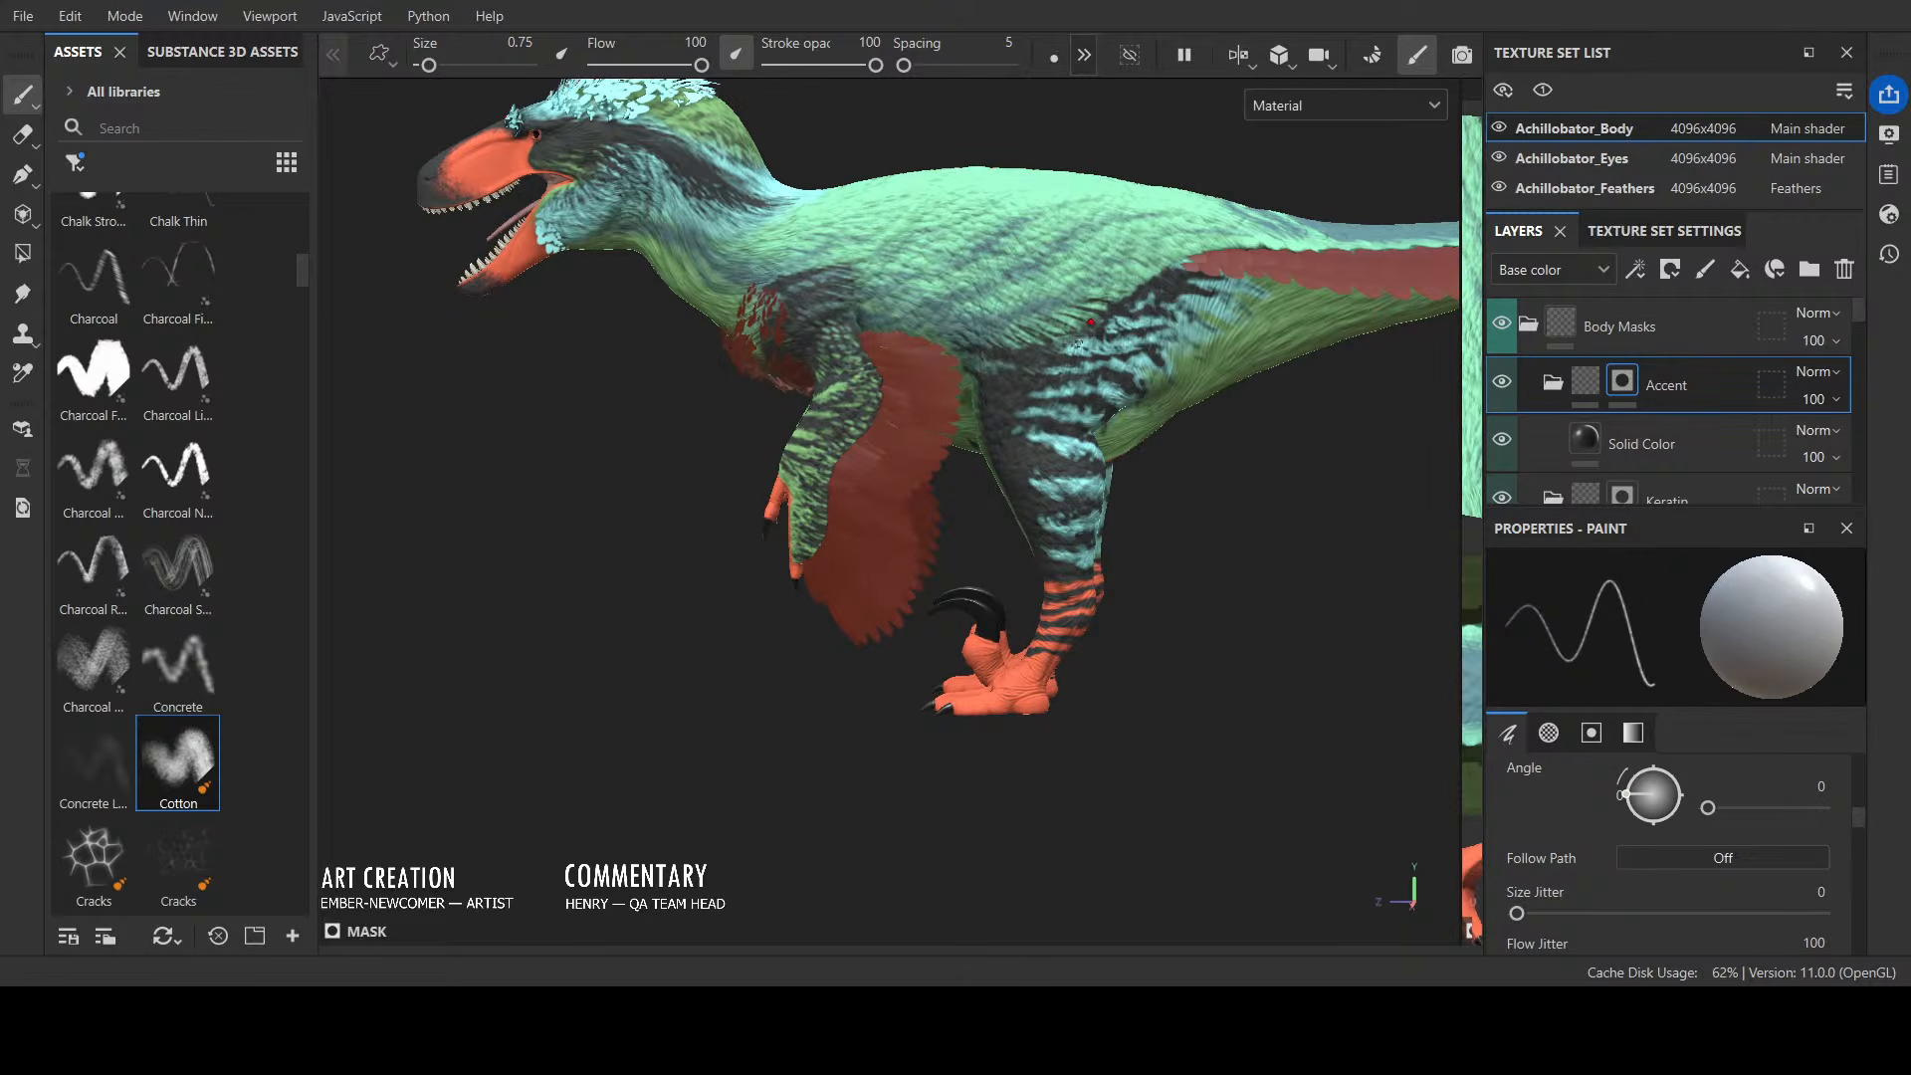
alt+drag(1210, 308, 1095, 328)
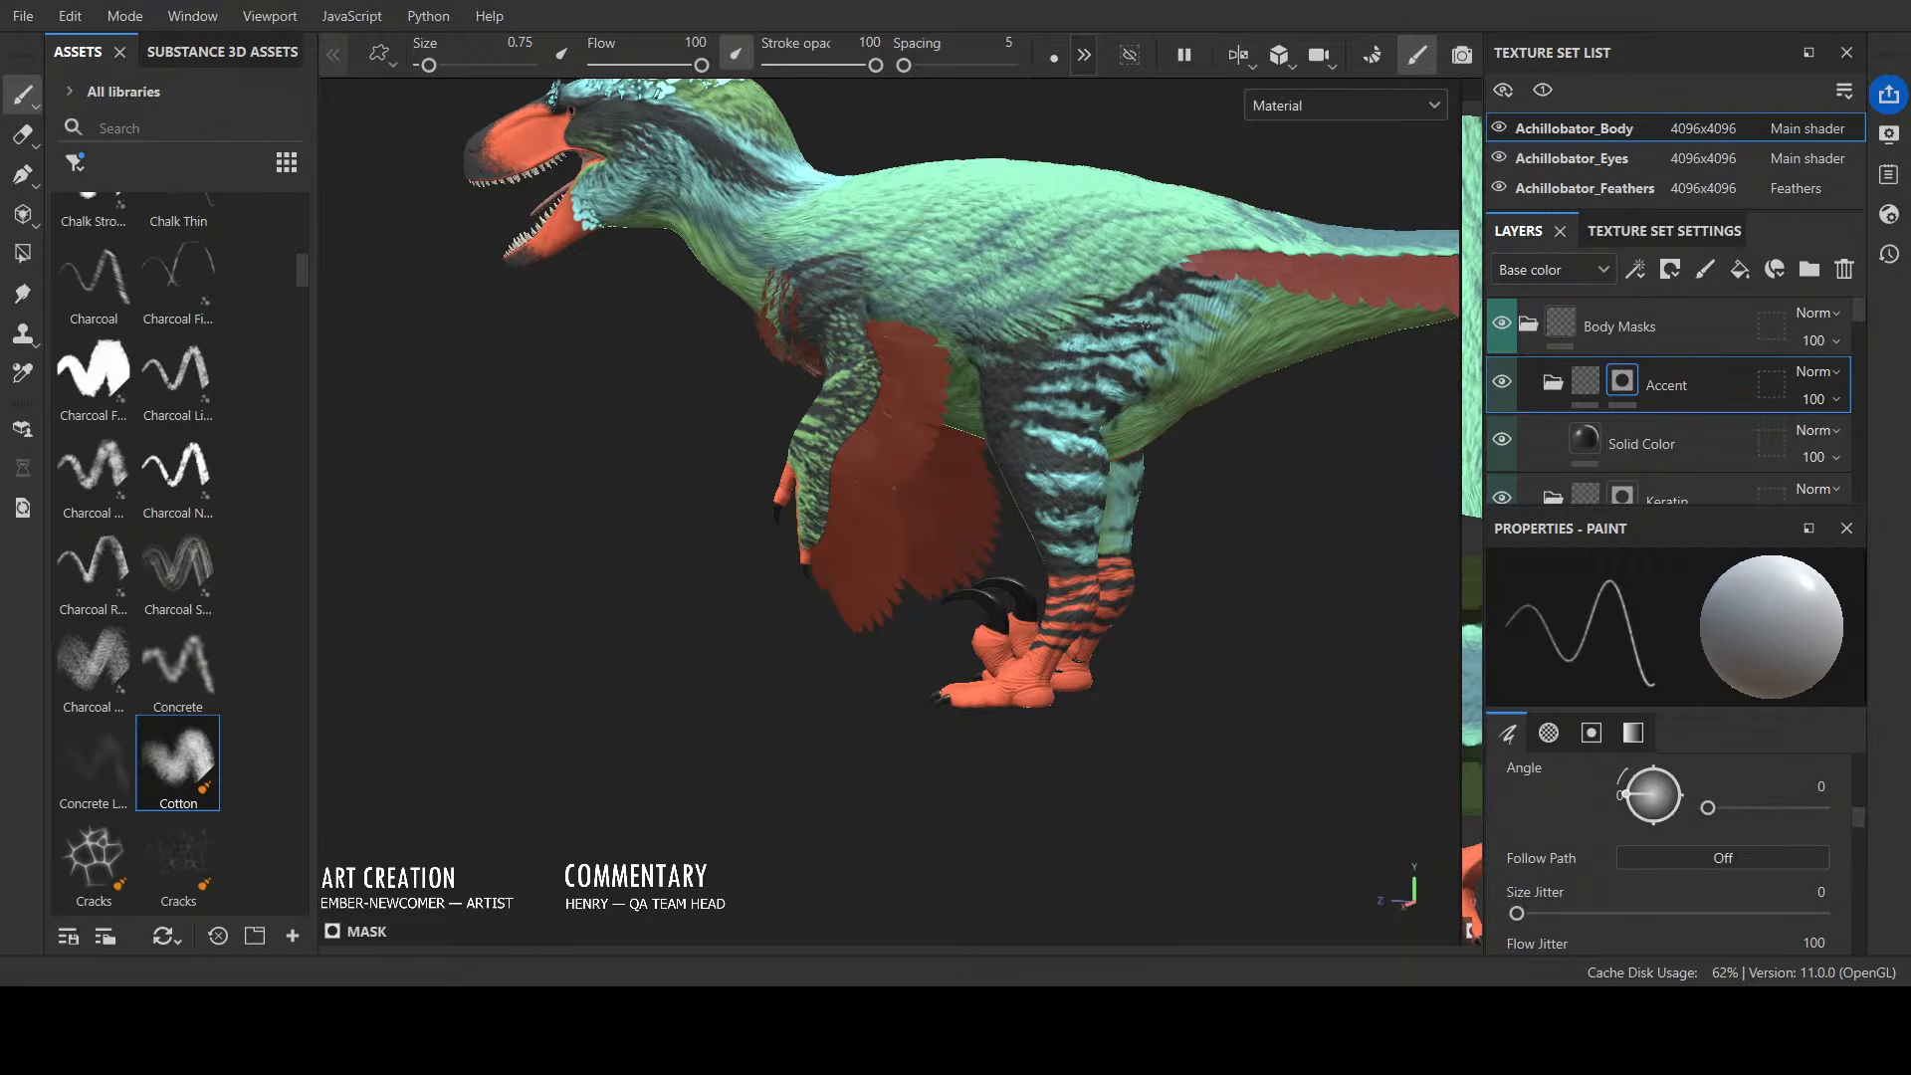
Step: Examine the accent pattern on the arms, shoulder and thigh from the side and front, in lit material and flat base color display
alt+drag(911, 473, 852, 785)
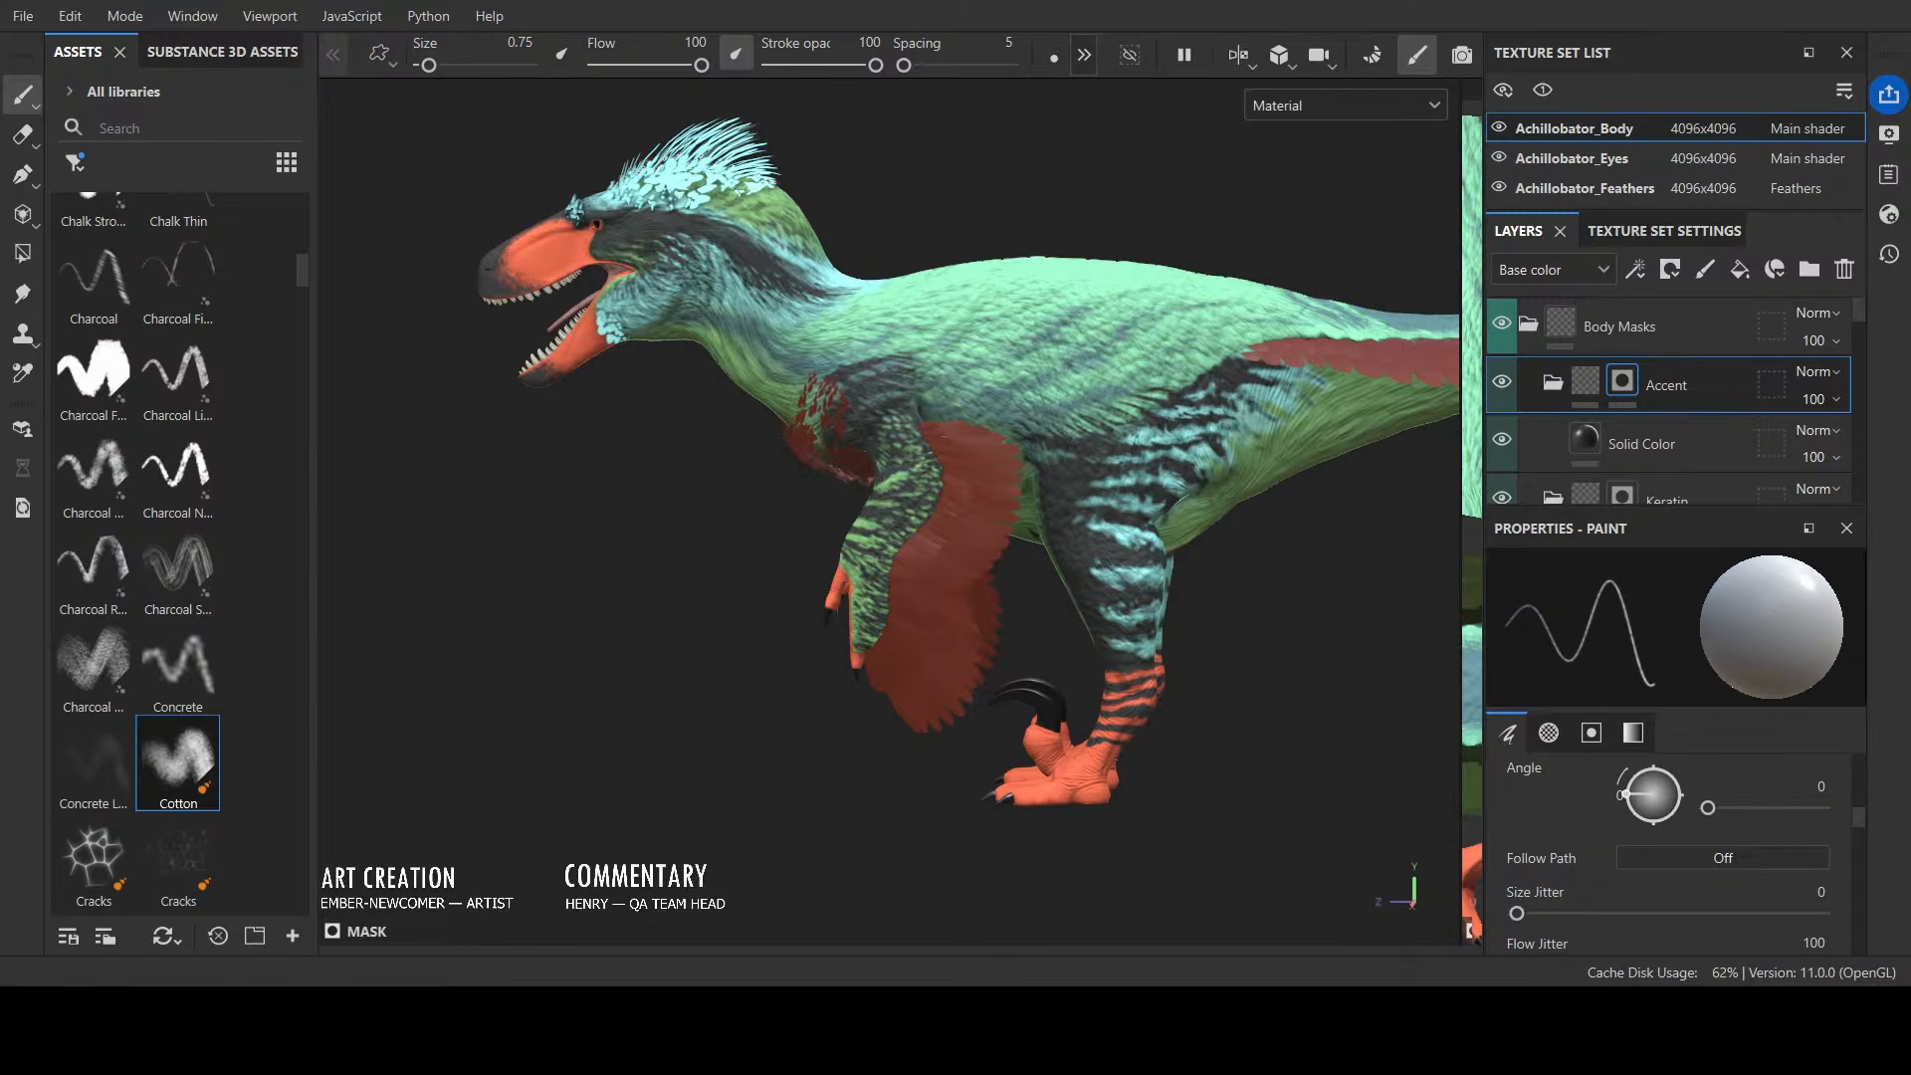
alt+drag(897, 826, 943, 836)
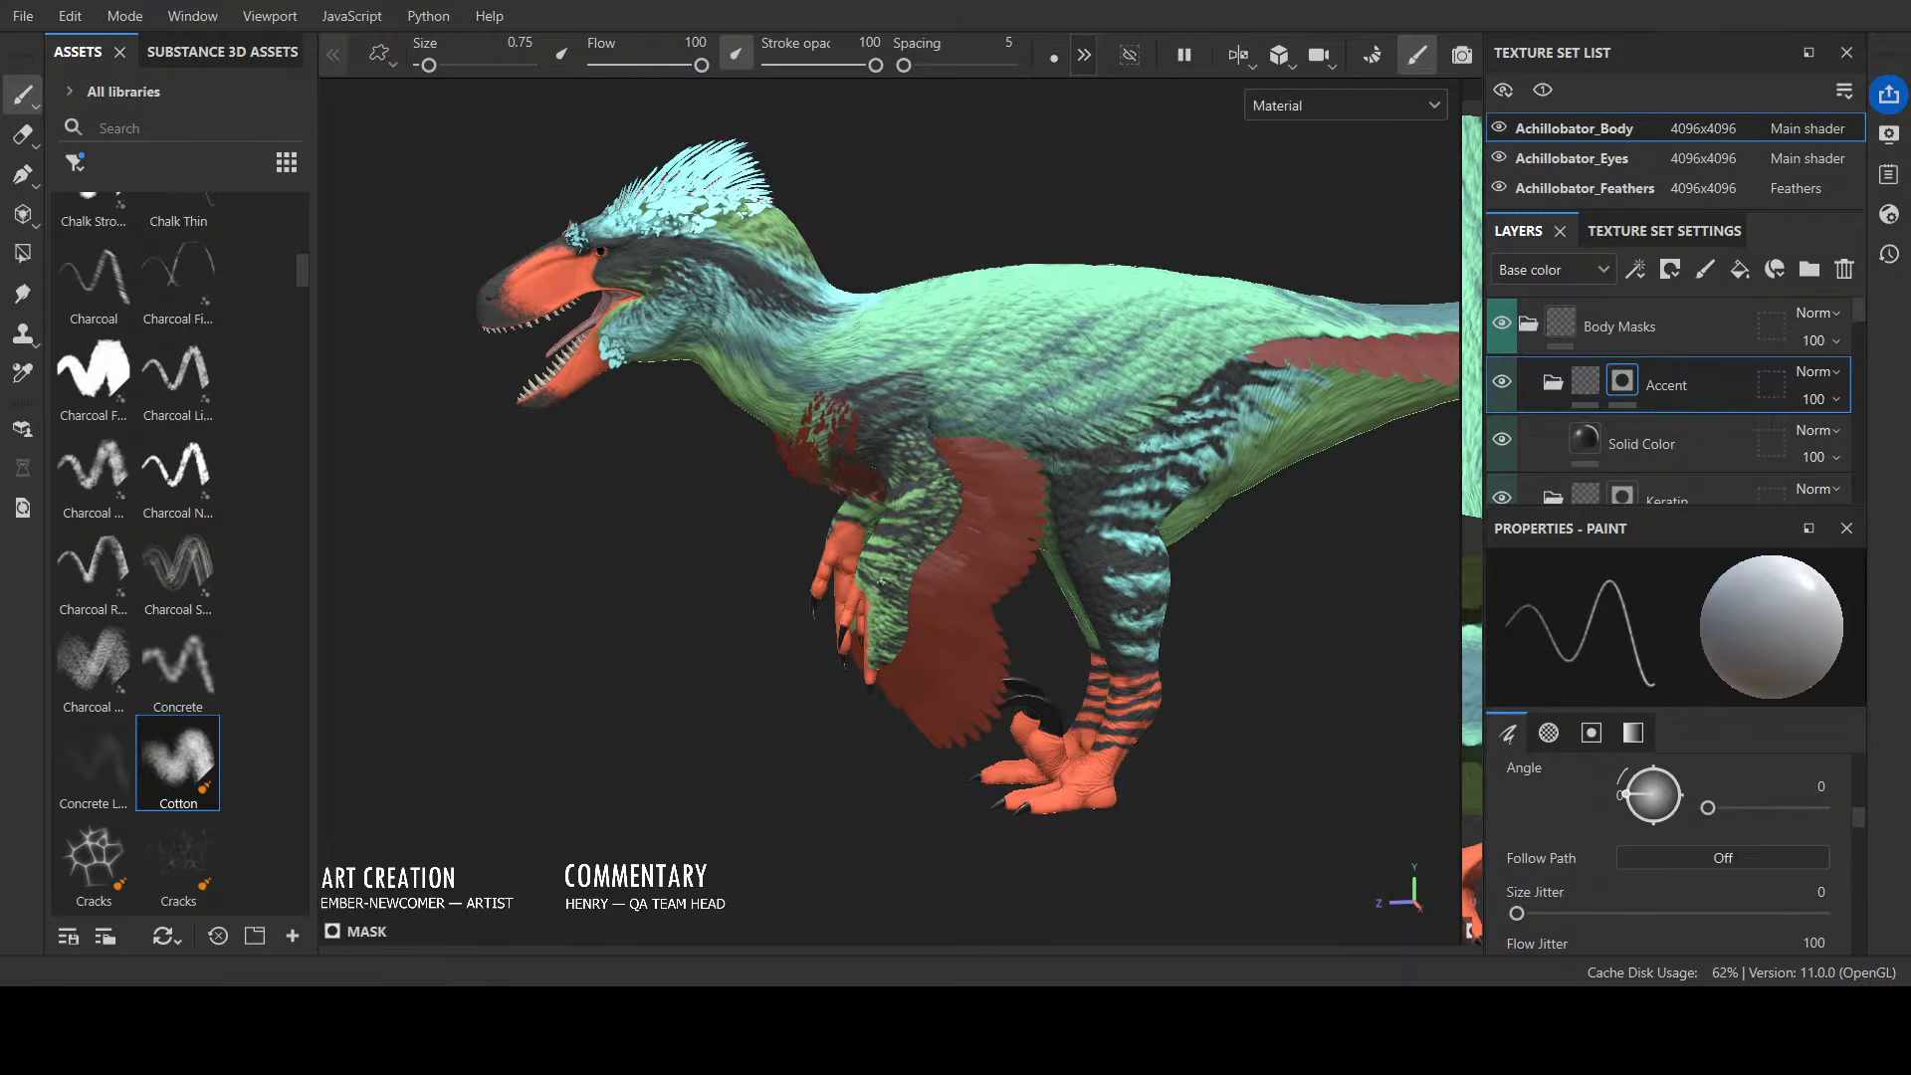
alt+drag(965, 563, 896, 611)
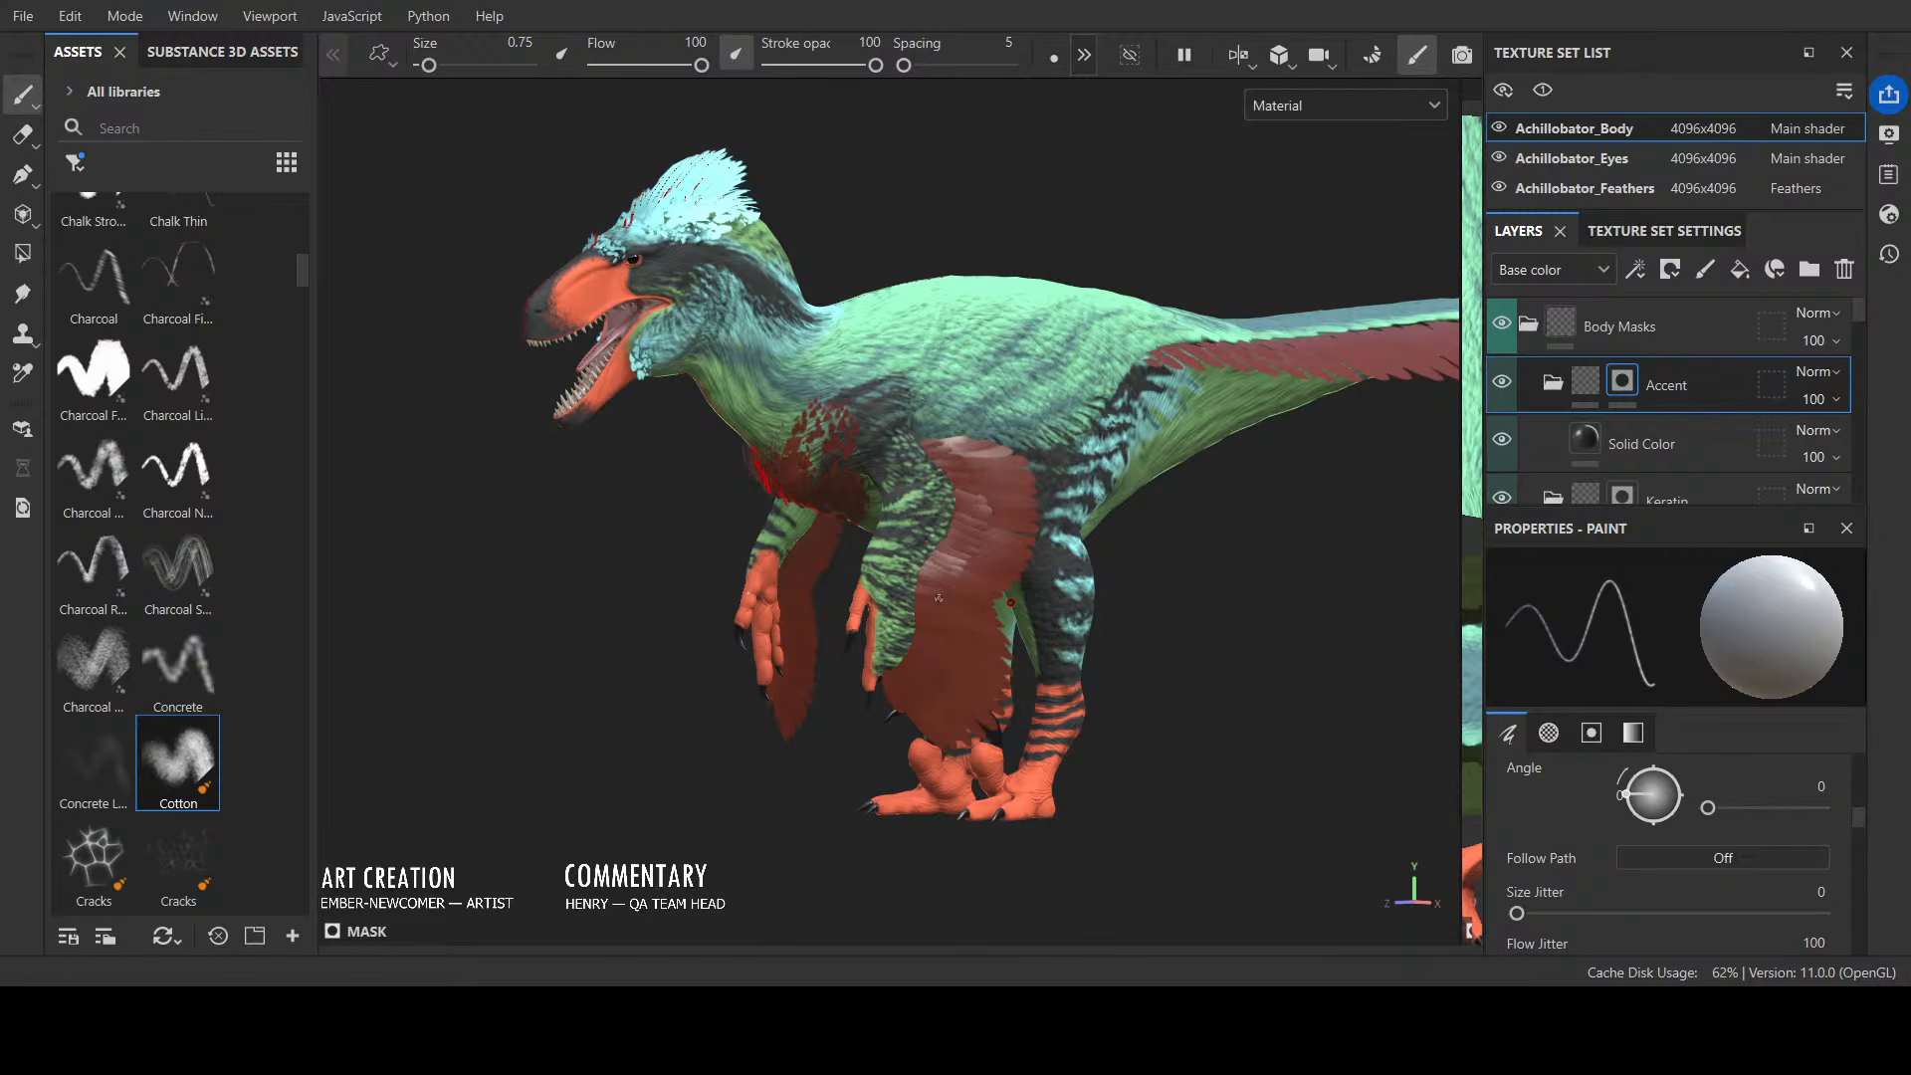
scroll(939, 598, up, 2)
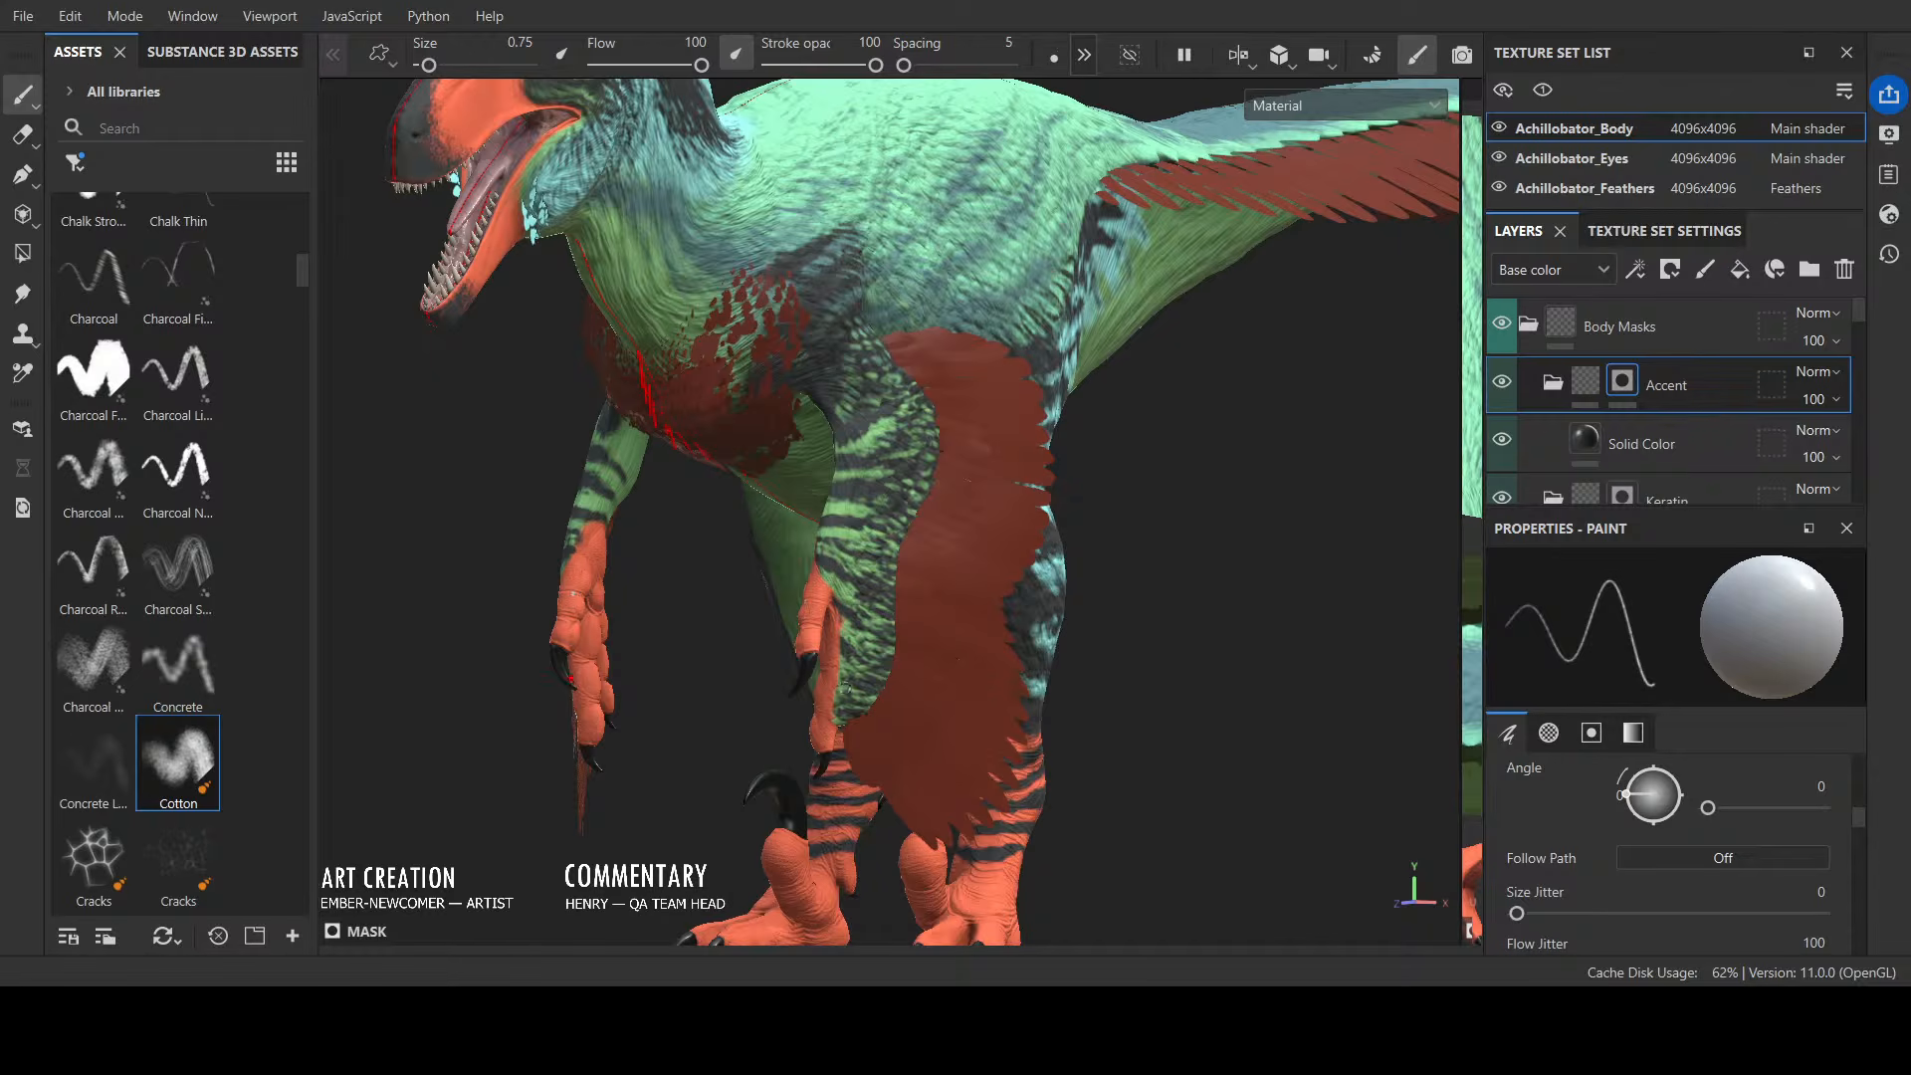
alt+drag(560, 587, 490, 745)
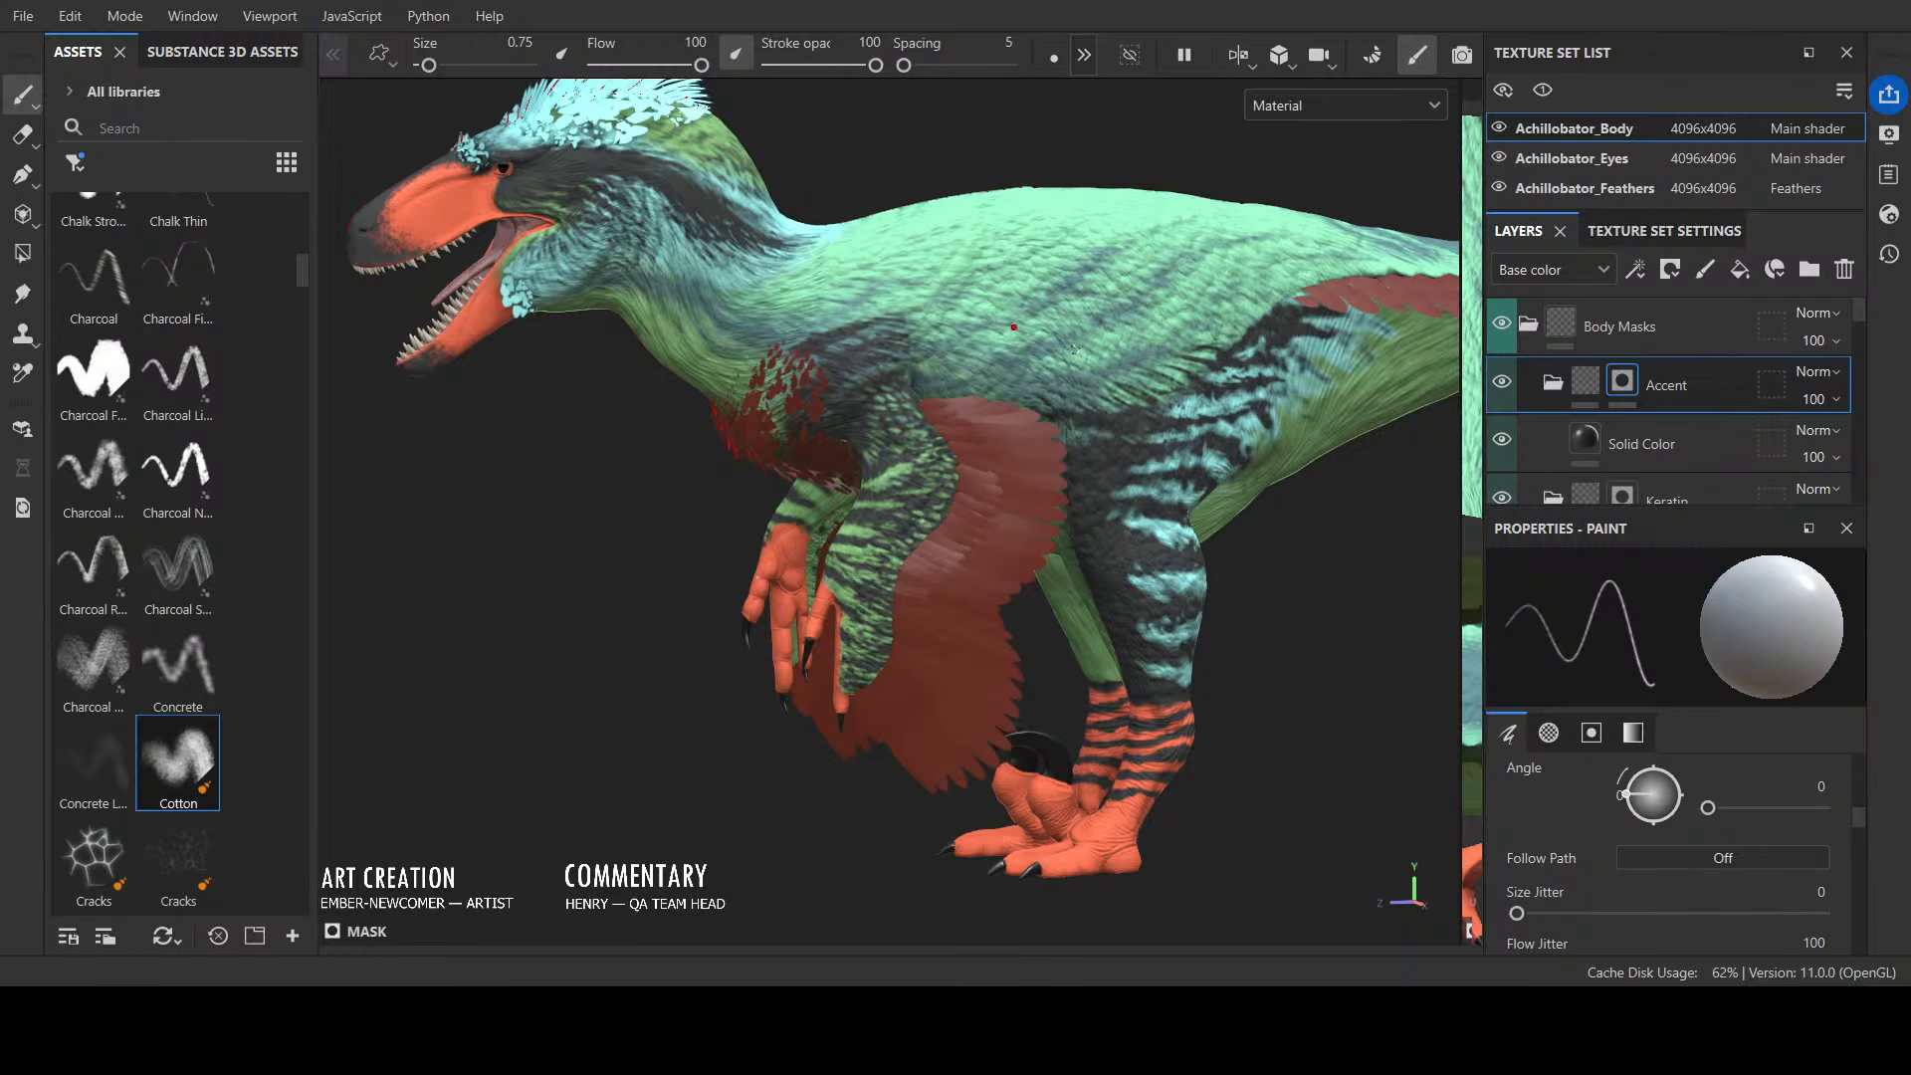
alt+drag(1073, 349, 1035, 374)
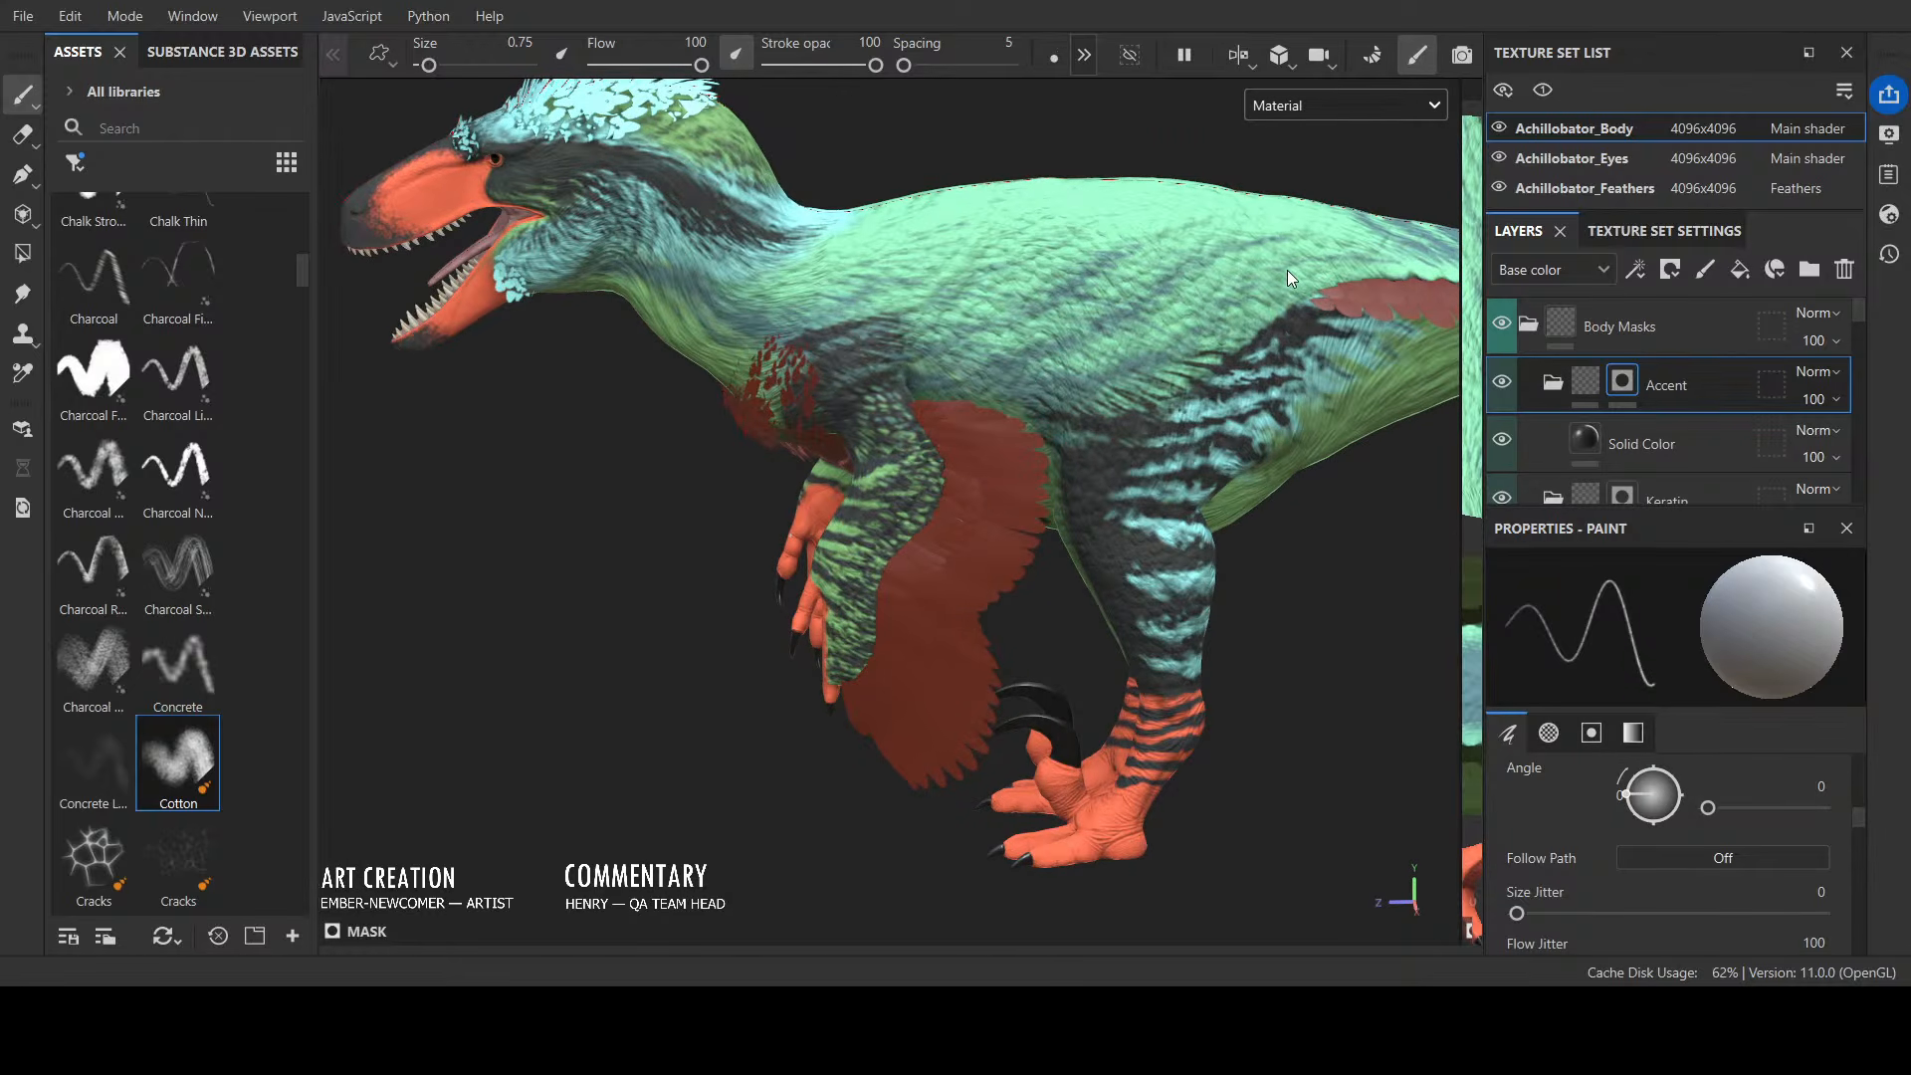
key(c)
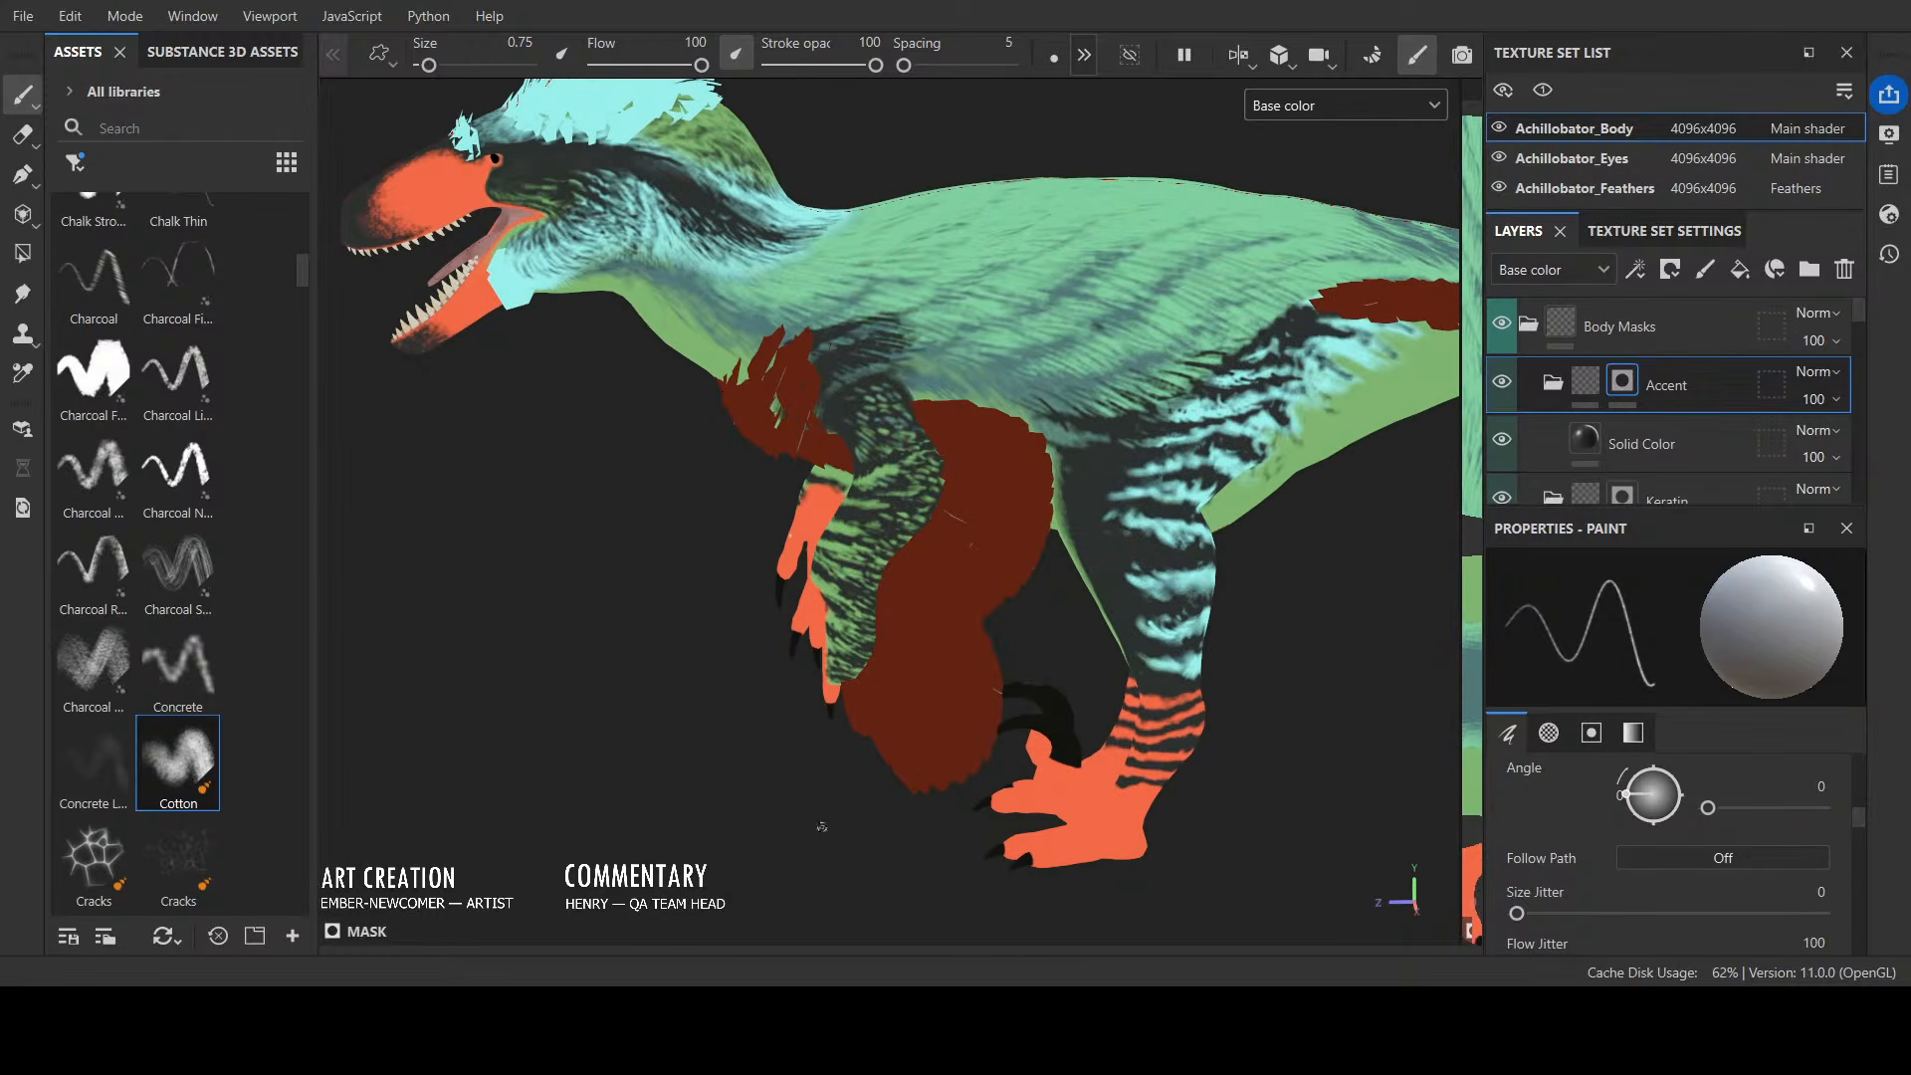
alt+drag(821, 826, 750, 772)
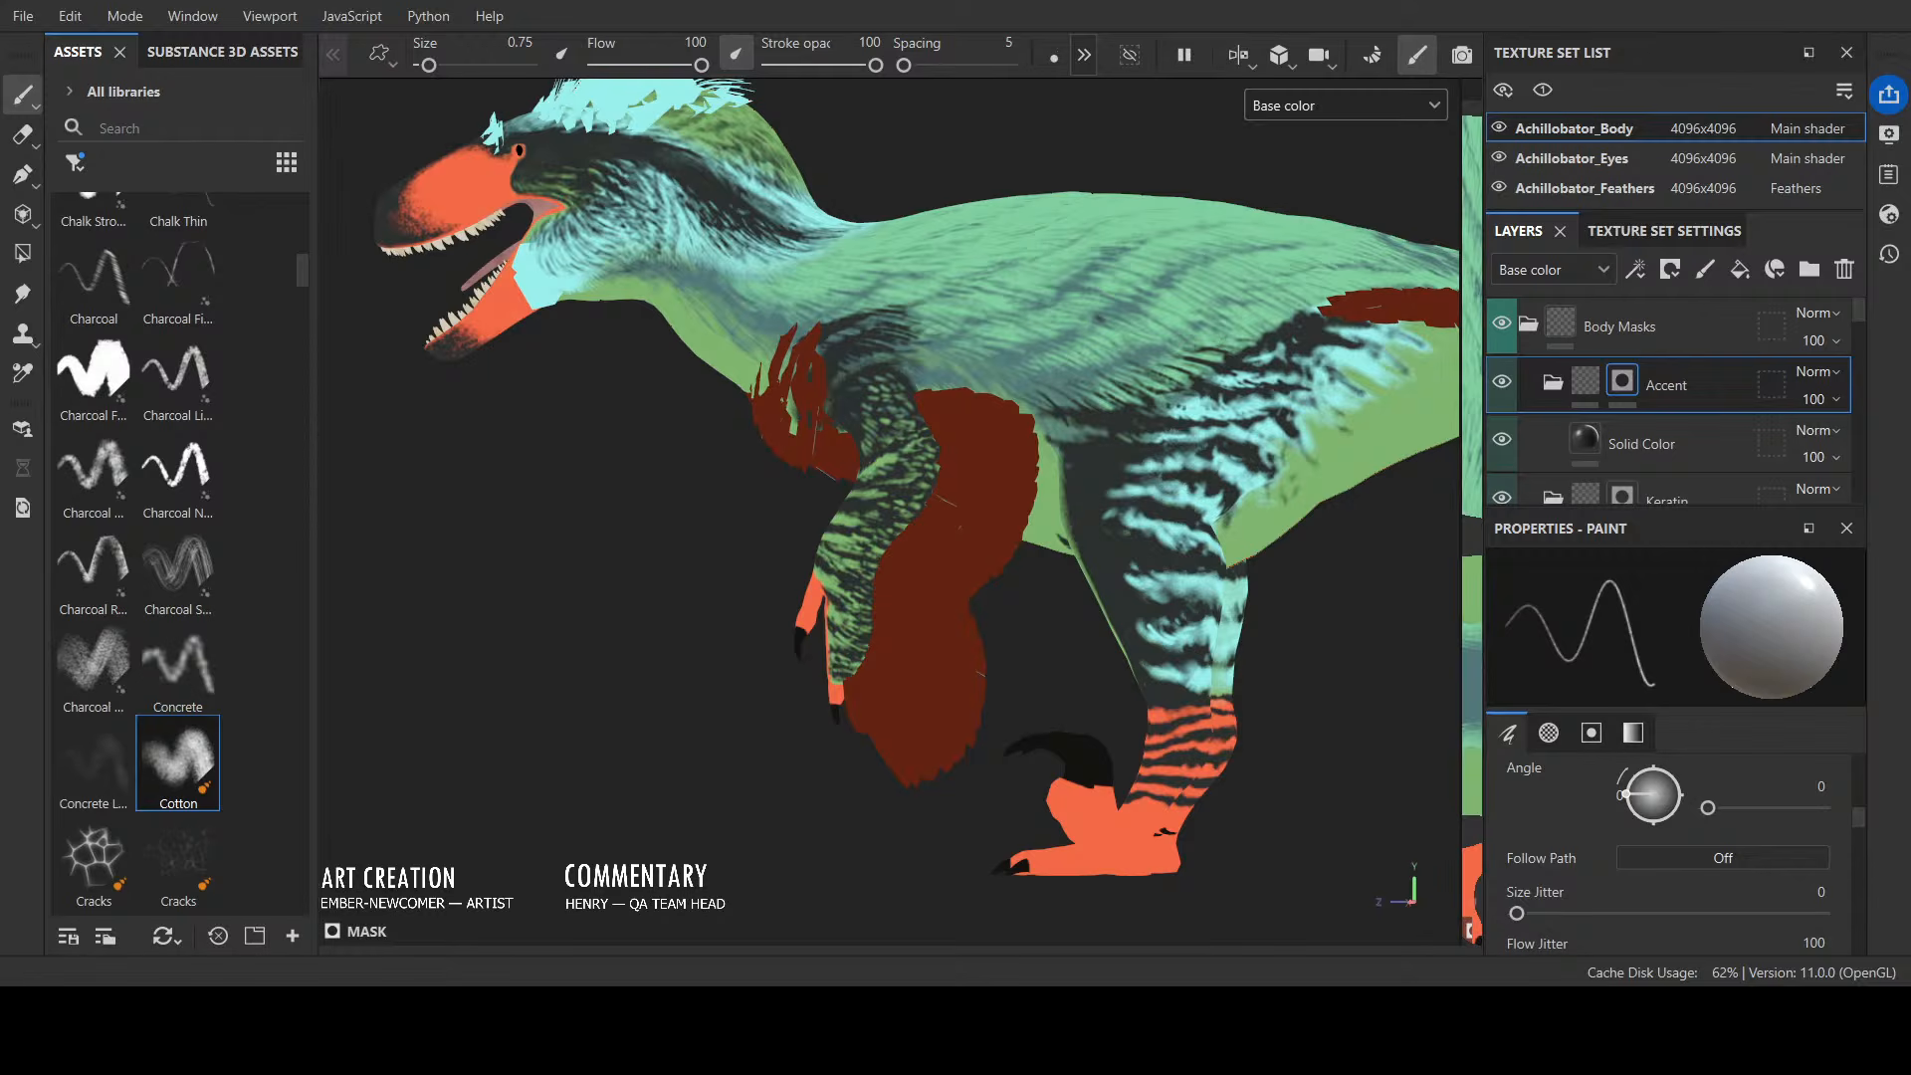
Step: Thicken the dark accent streaks along the thigh's upper edge and towards the flank with a brush size of 1.61
key(])
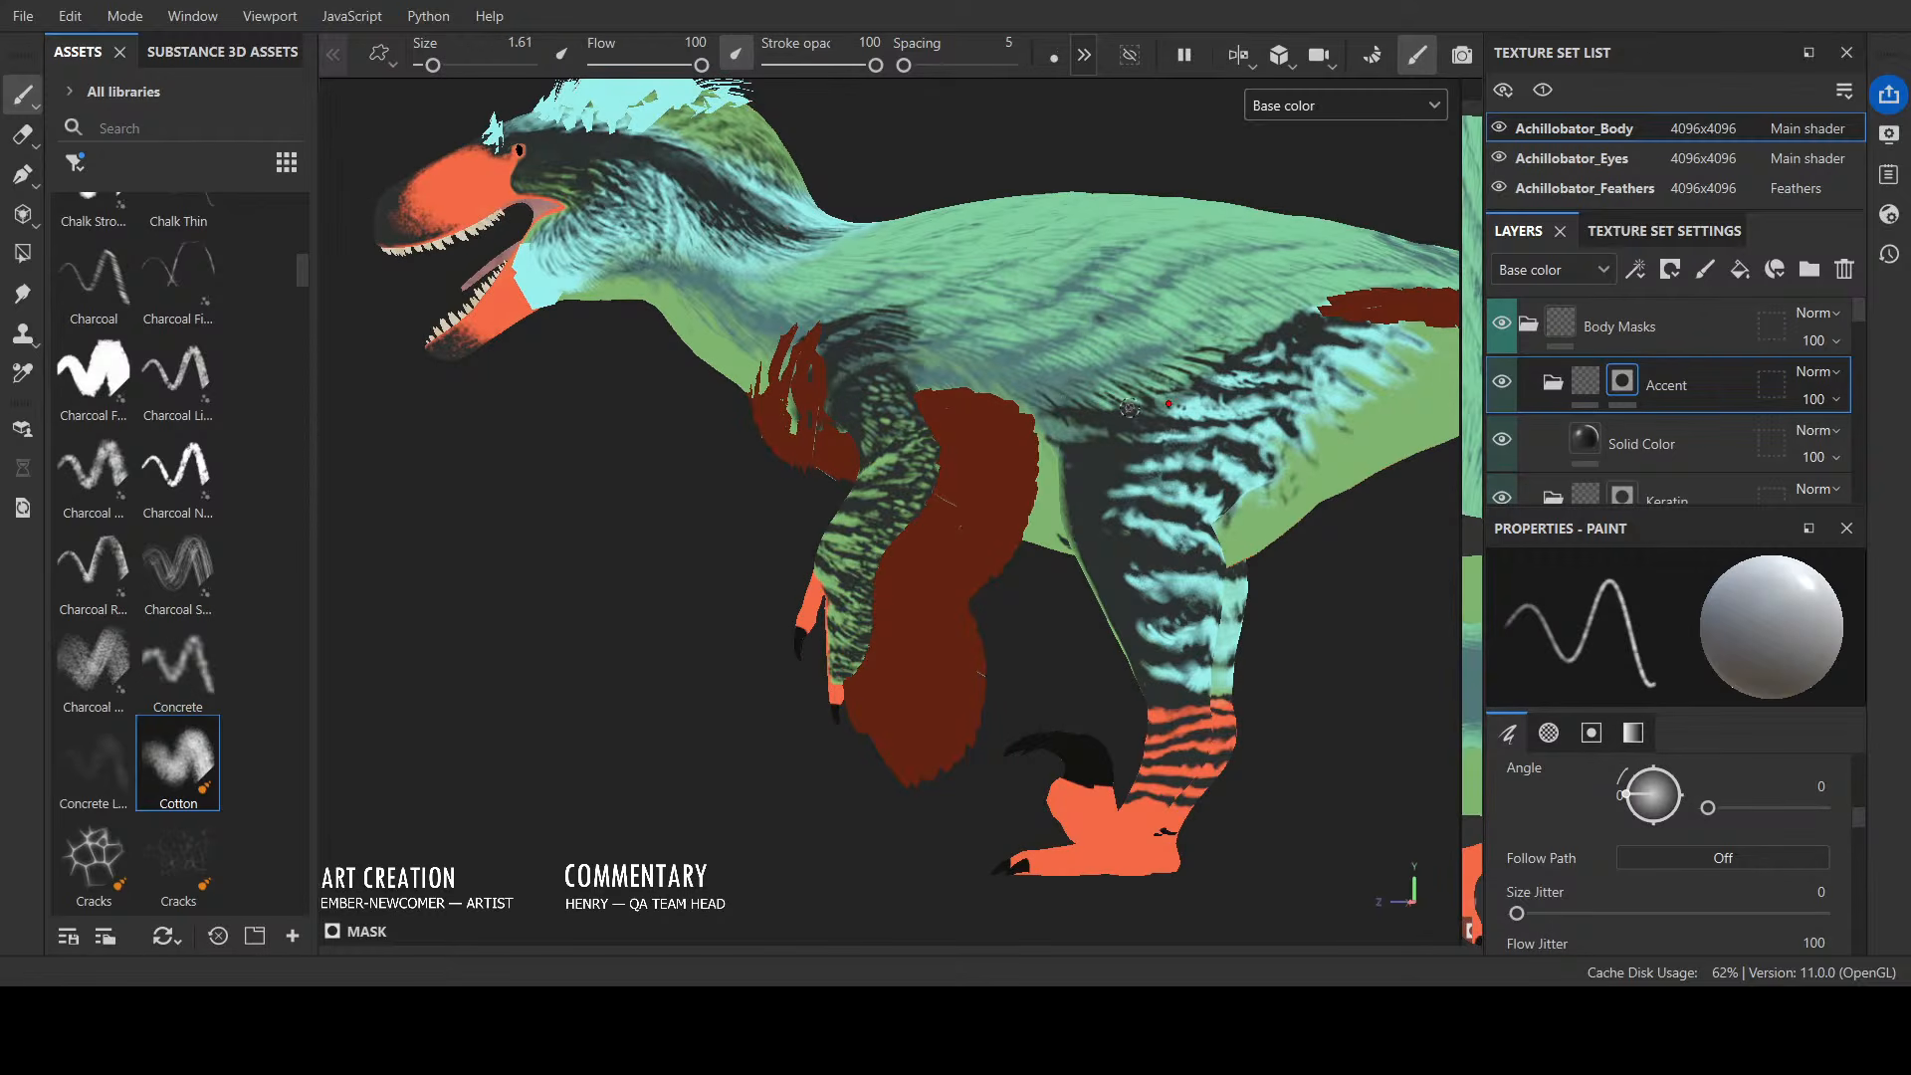
key([)
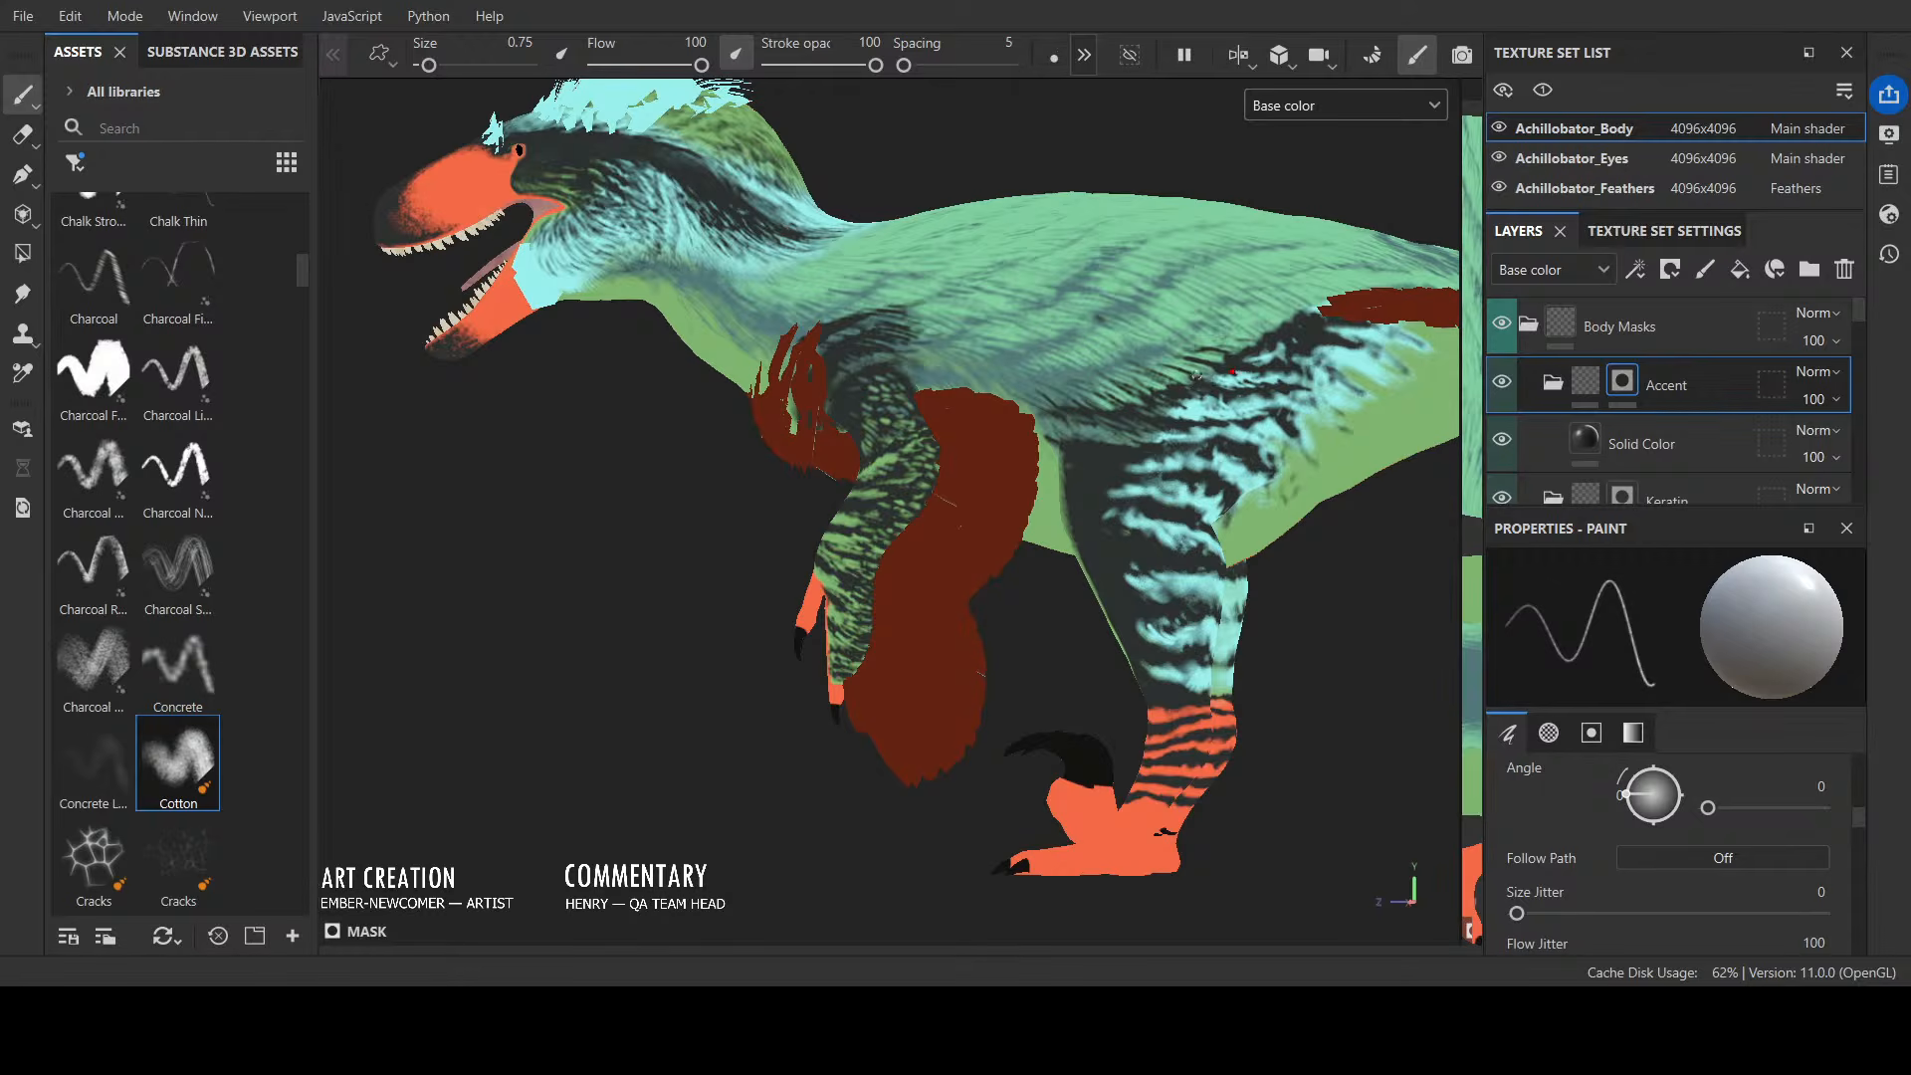
alt+drag(1234, 348, 1129, 664)
mouse_move(1129, 665)
alt+middle_down()
mouse_move(950, 739)
mouse_move(980, 723)
alt+middle_up()
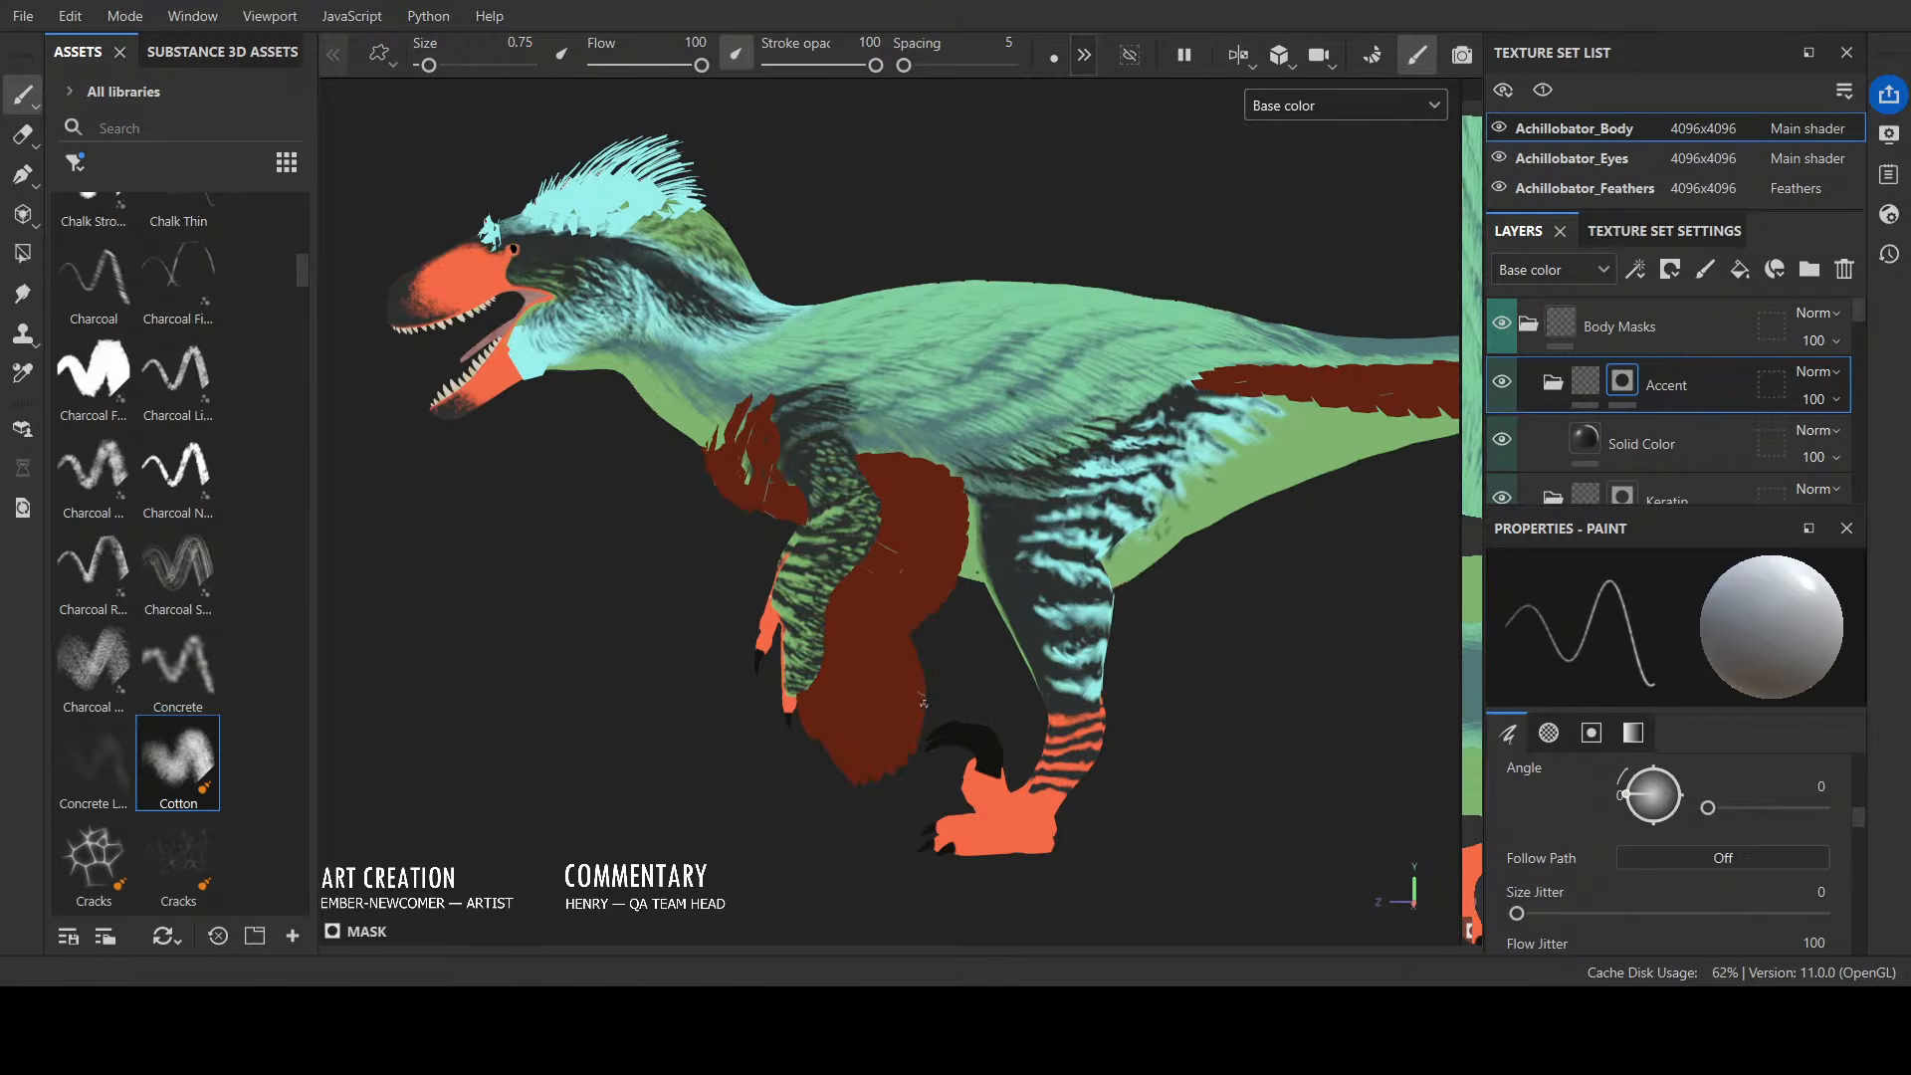
ctrl+right_drag(924, 703, 940, 702)
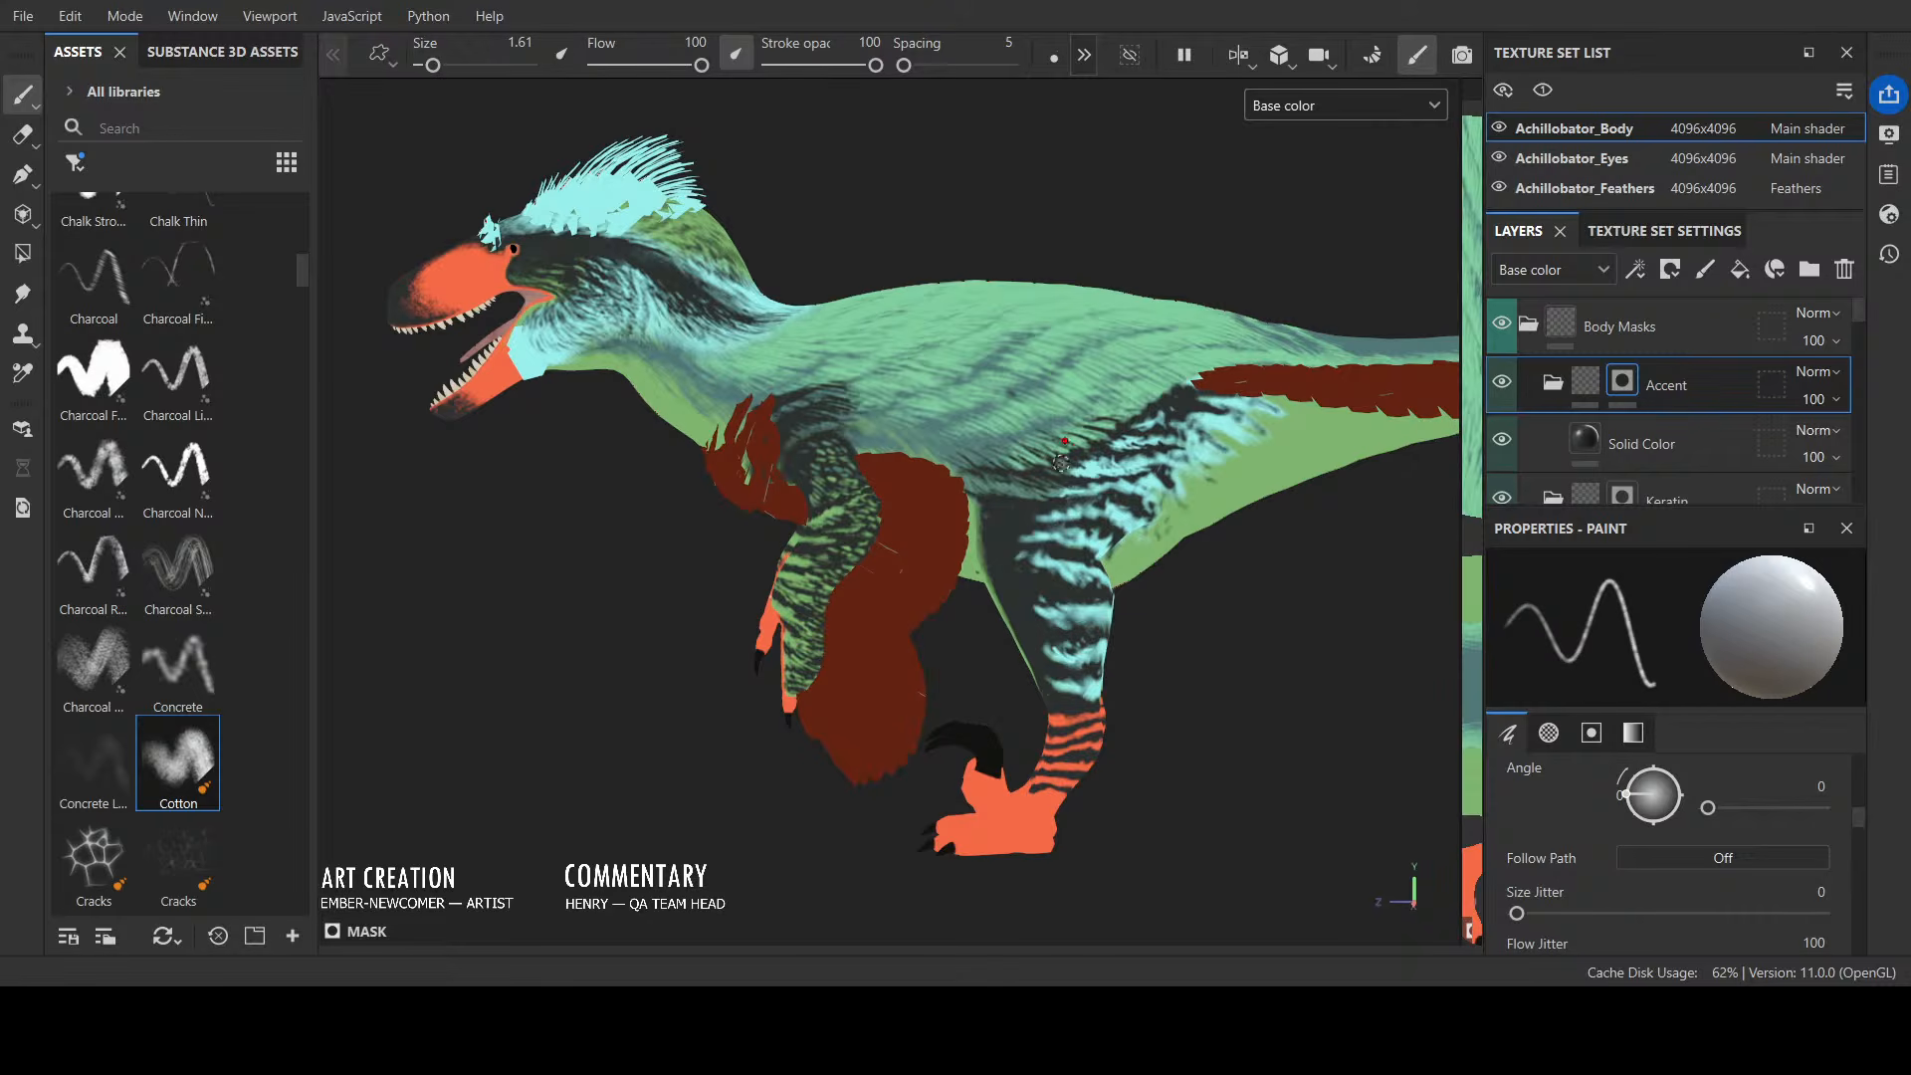
mouse_move(1059, 462)
mouse_down()
mouse_move(1027, 468)
mouse_move(1122, 410)
mouse_up()
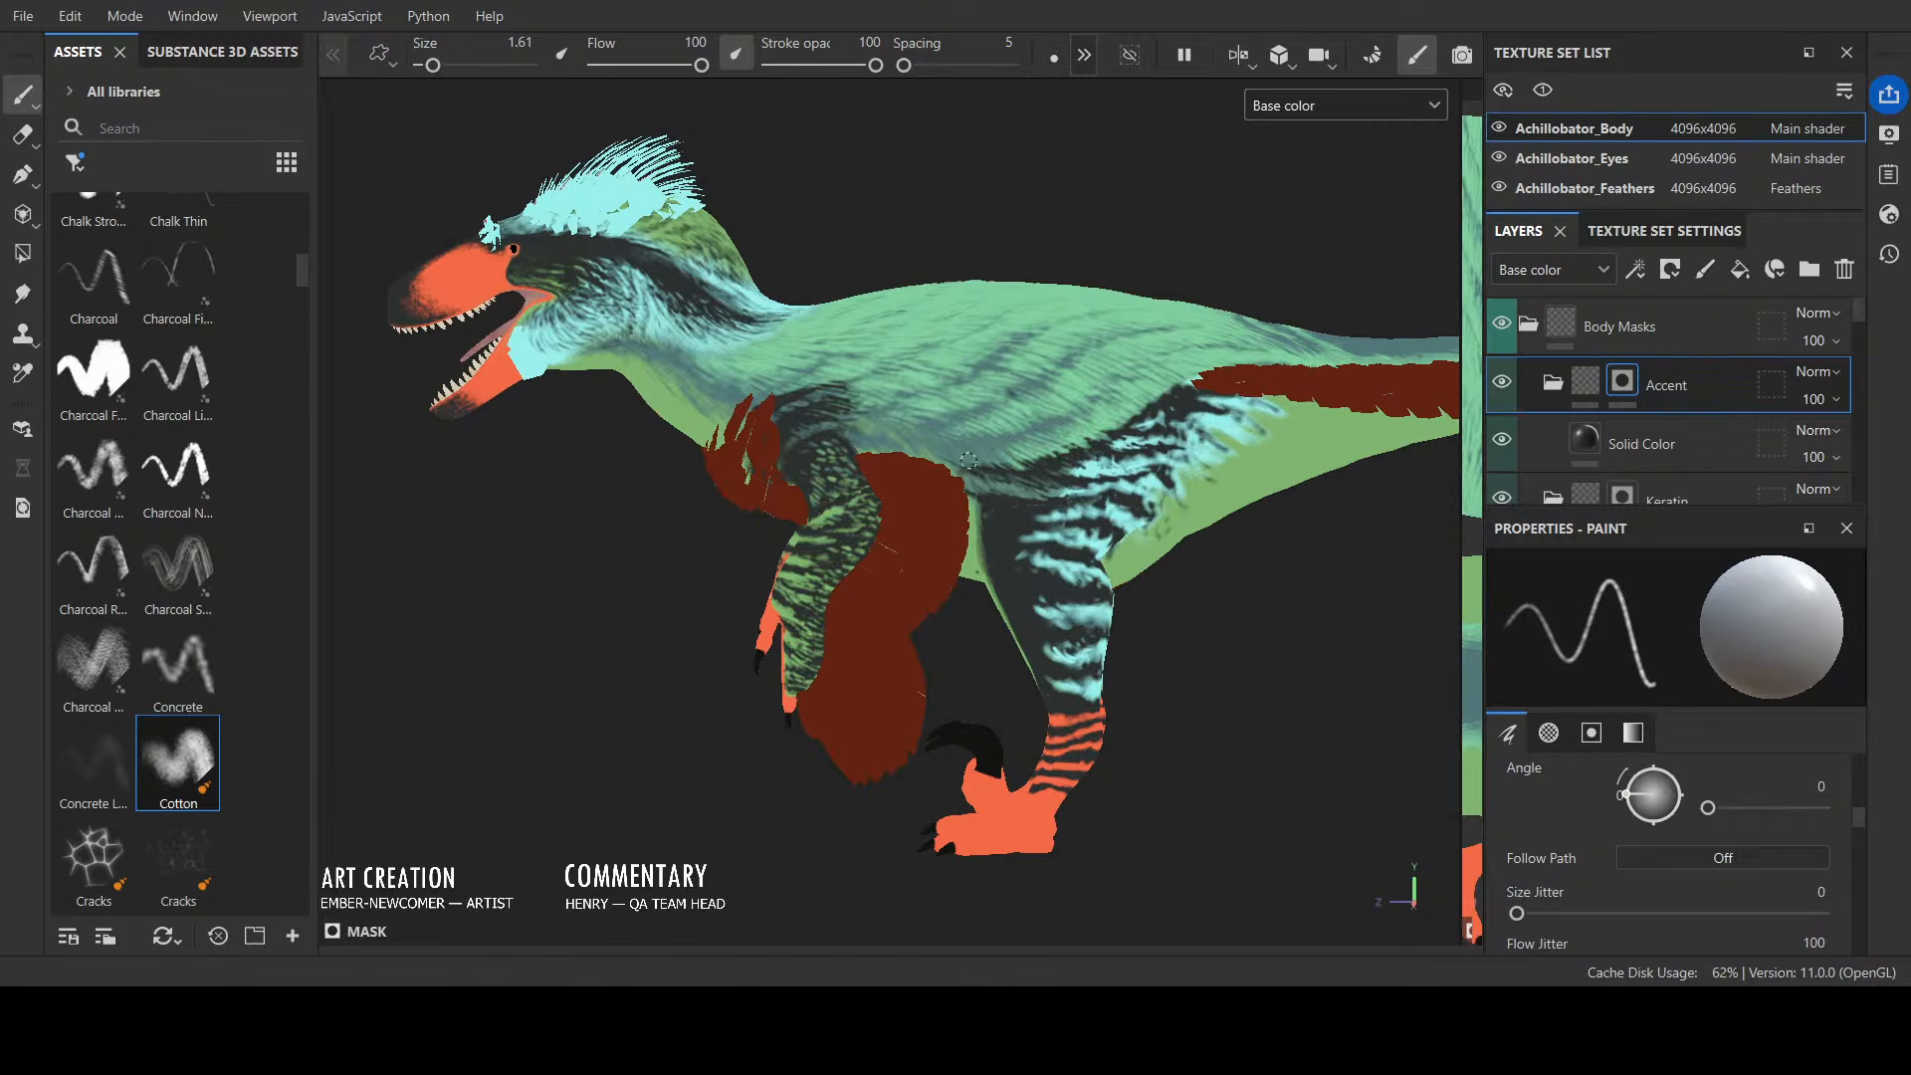
drag(968, 461, 1038, 458)
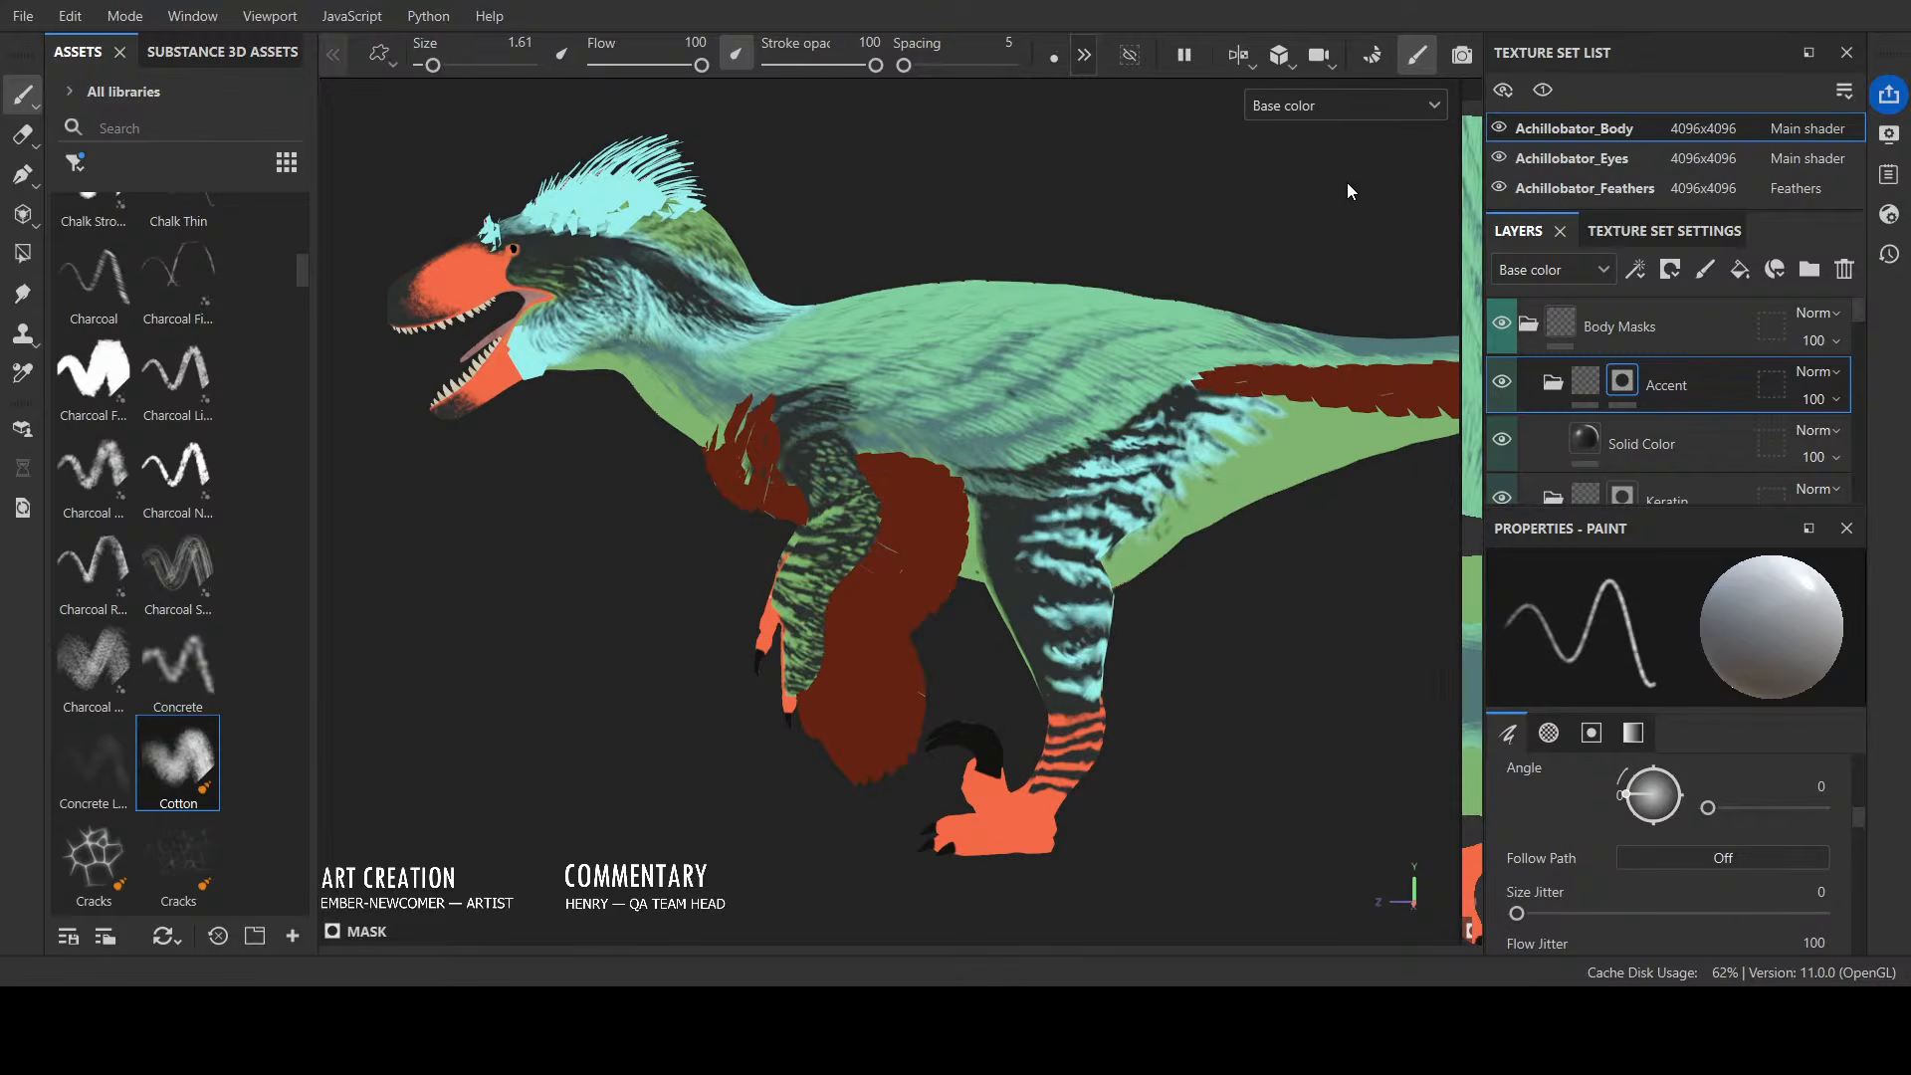
Step: Extend the dark thigh stripes backwards over the light area at the rear of the thigh
key(m)
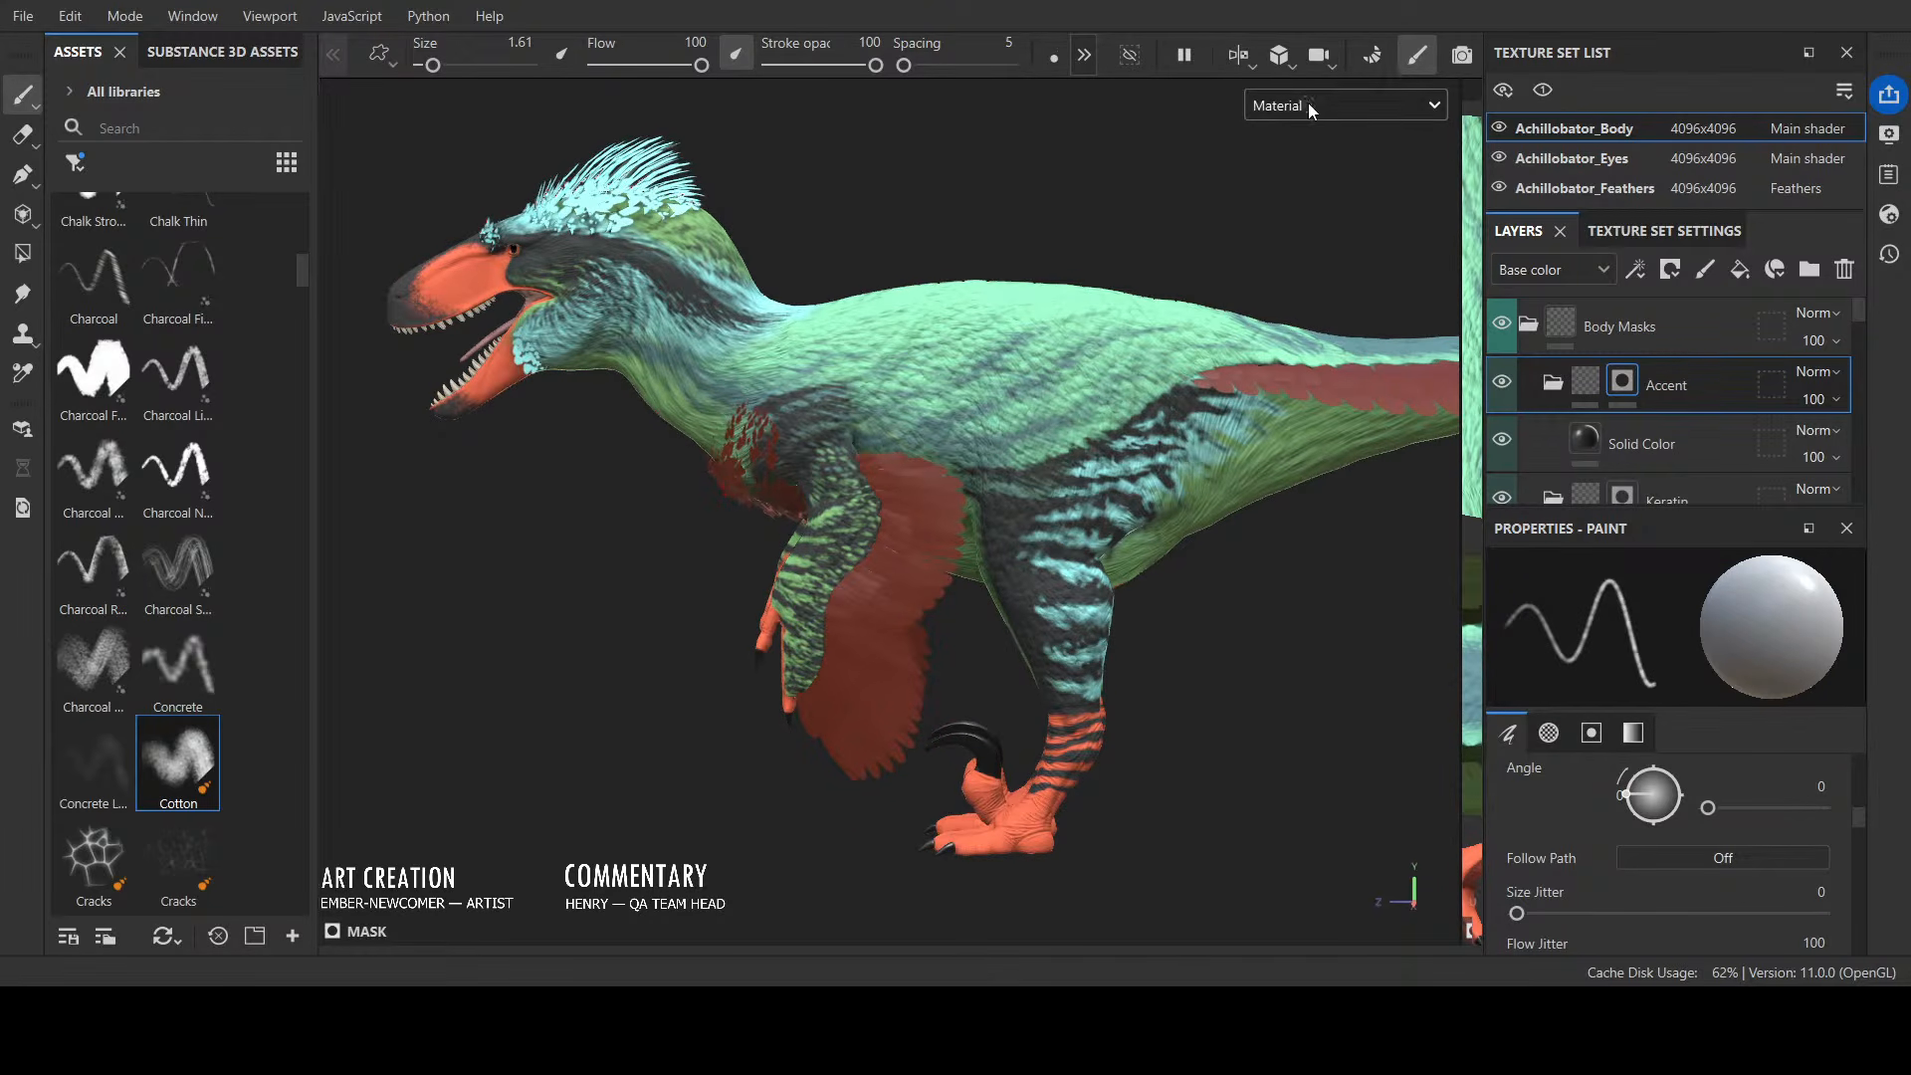
key(c)
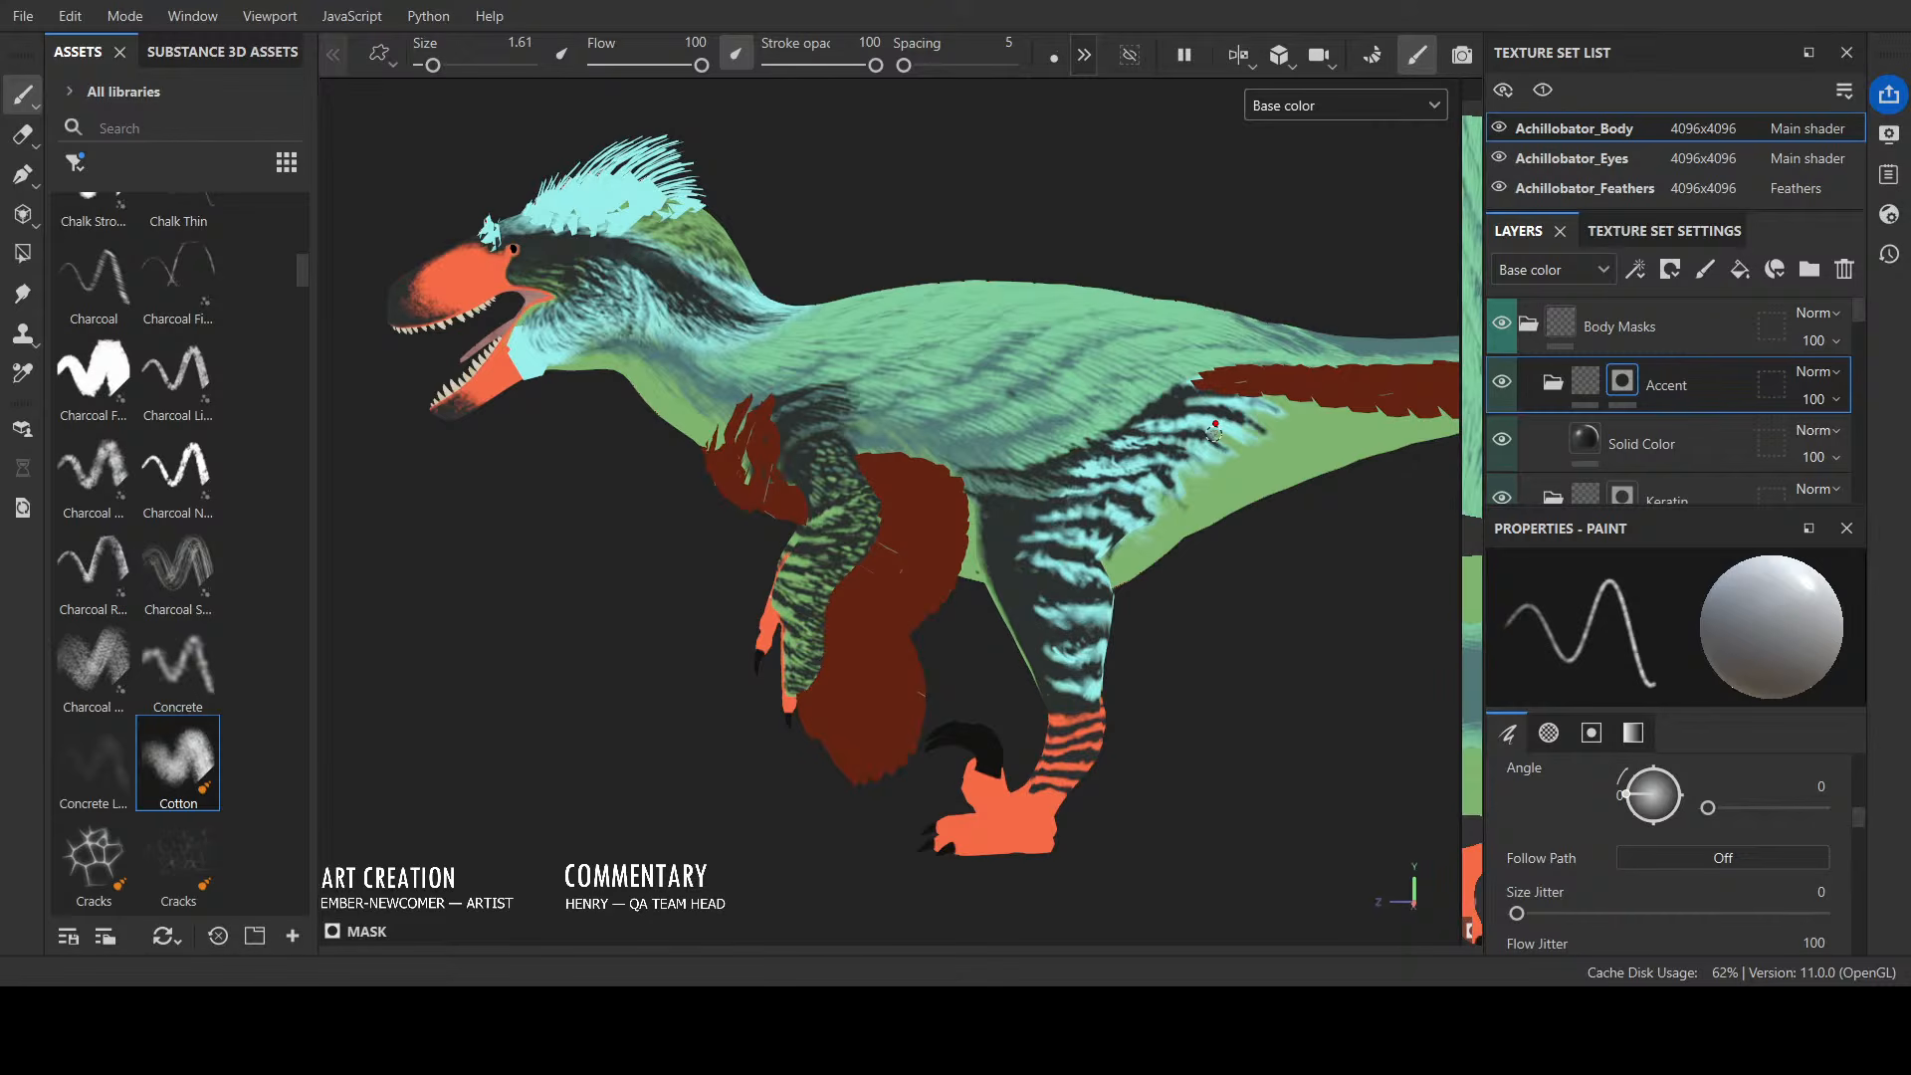
mouse_move(1141, 476)
mouse_down()
mouse_move(1102, 478)
mouse_move(1197, 503)
mouse_up()
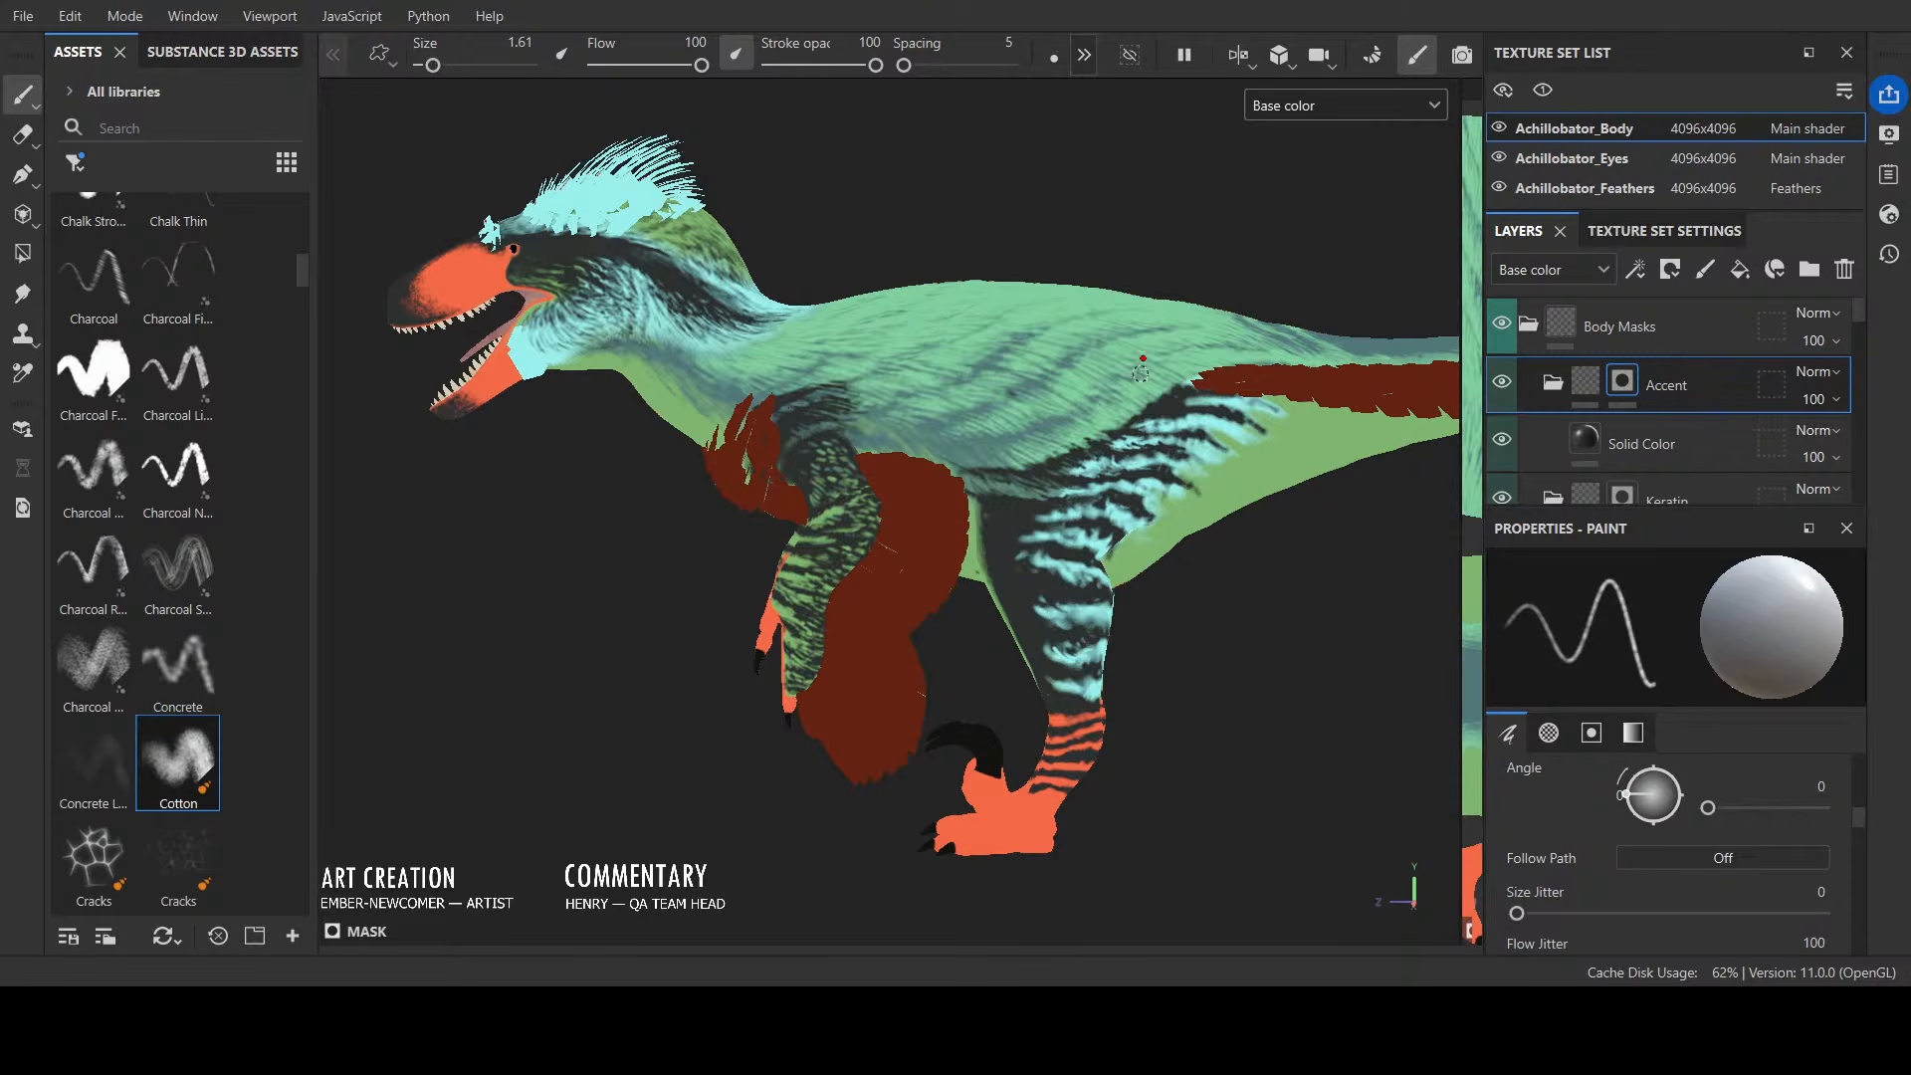
alt+drag(1272, 272, 1126, 265)
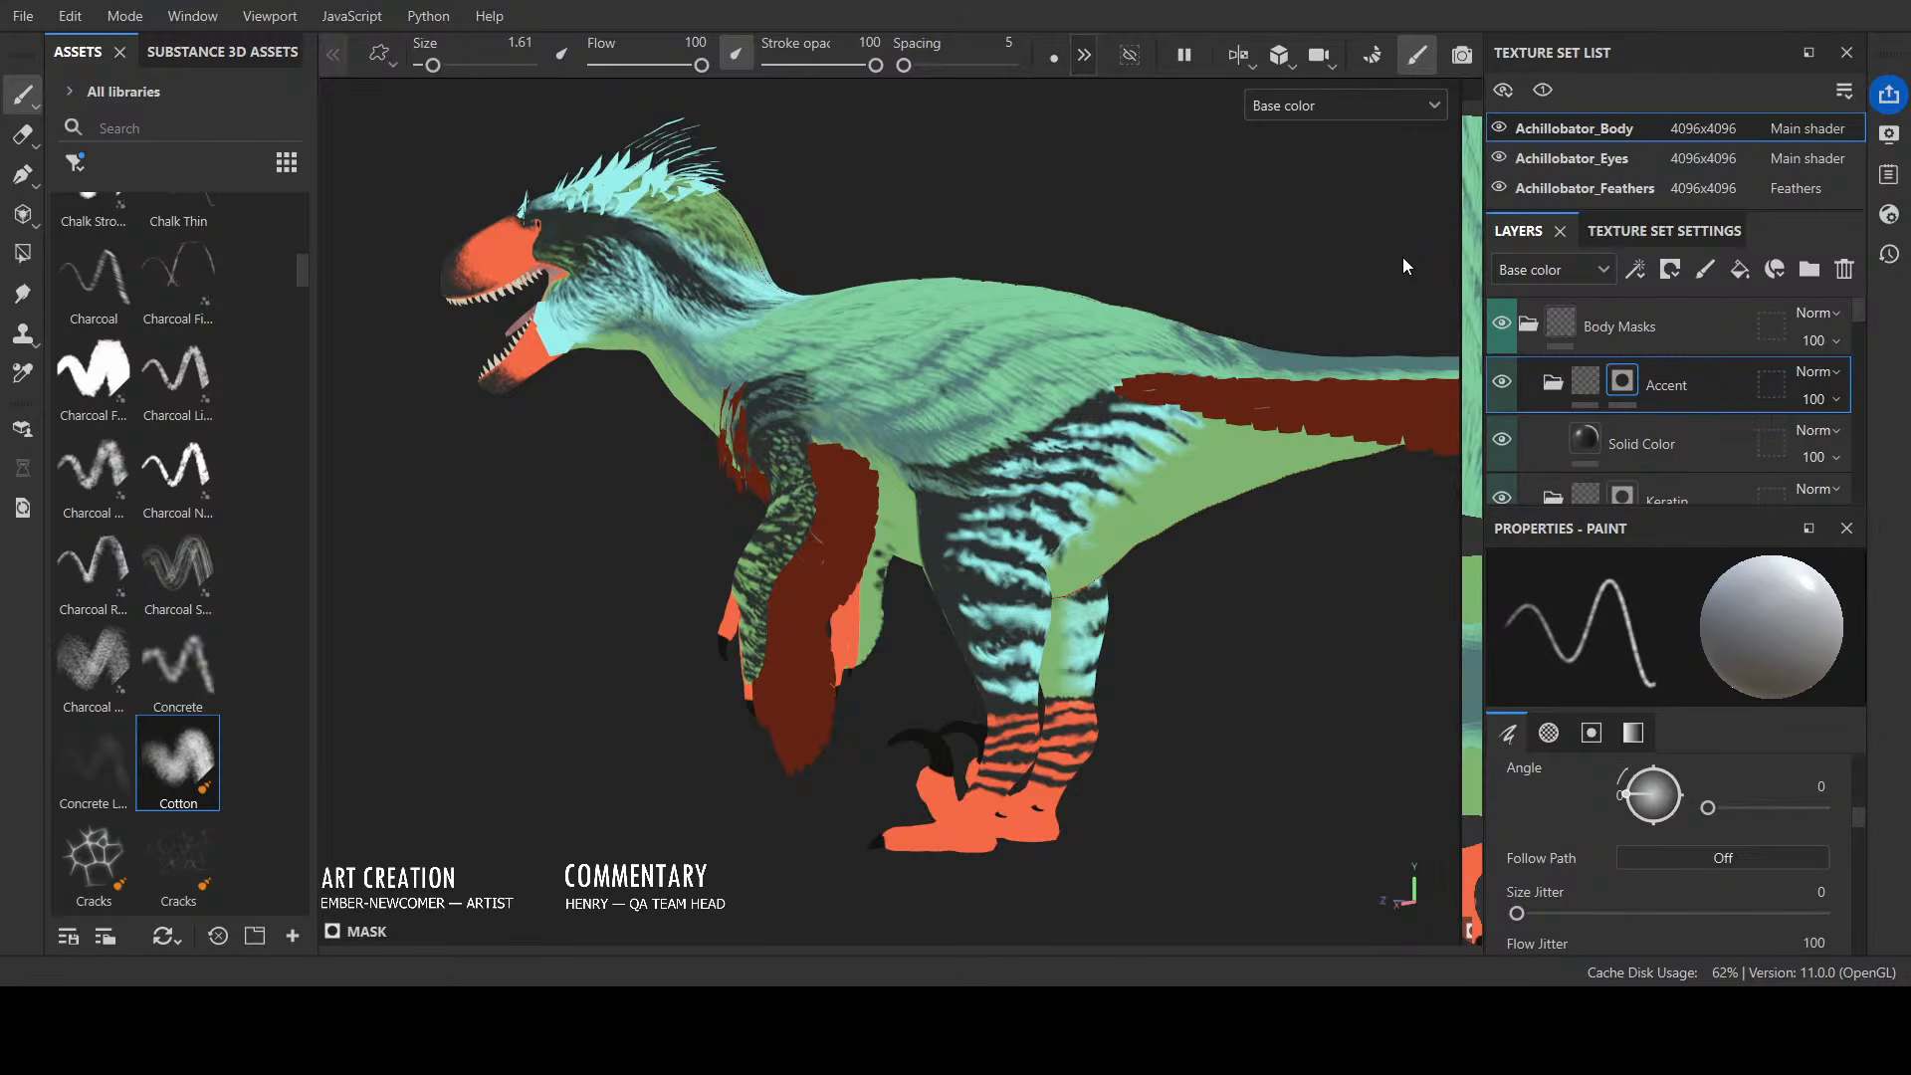
Step: Display only the Accent Color Mask on the model and hide the Achillobator_Feathers texture set
key(c)
alt+drag(1186, 286, 1327, 269)
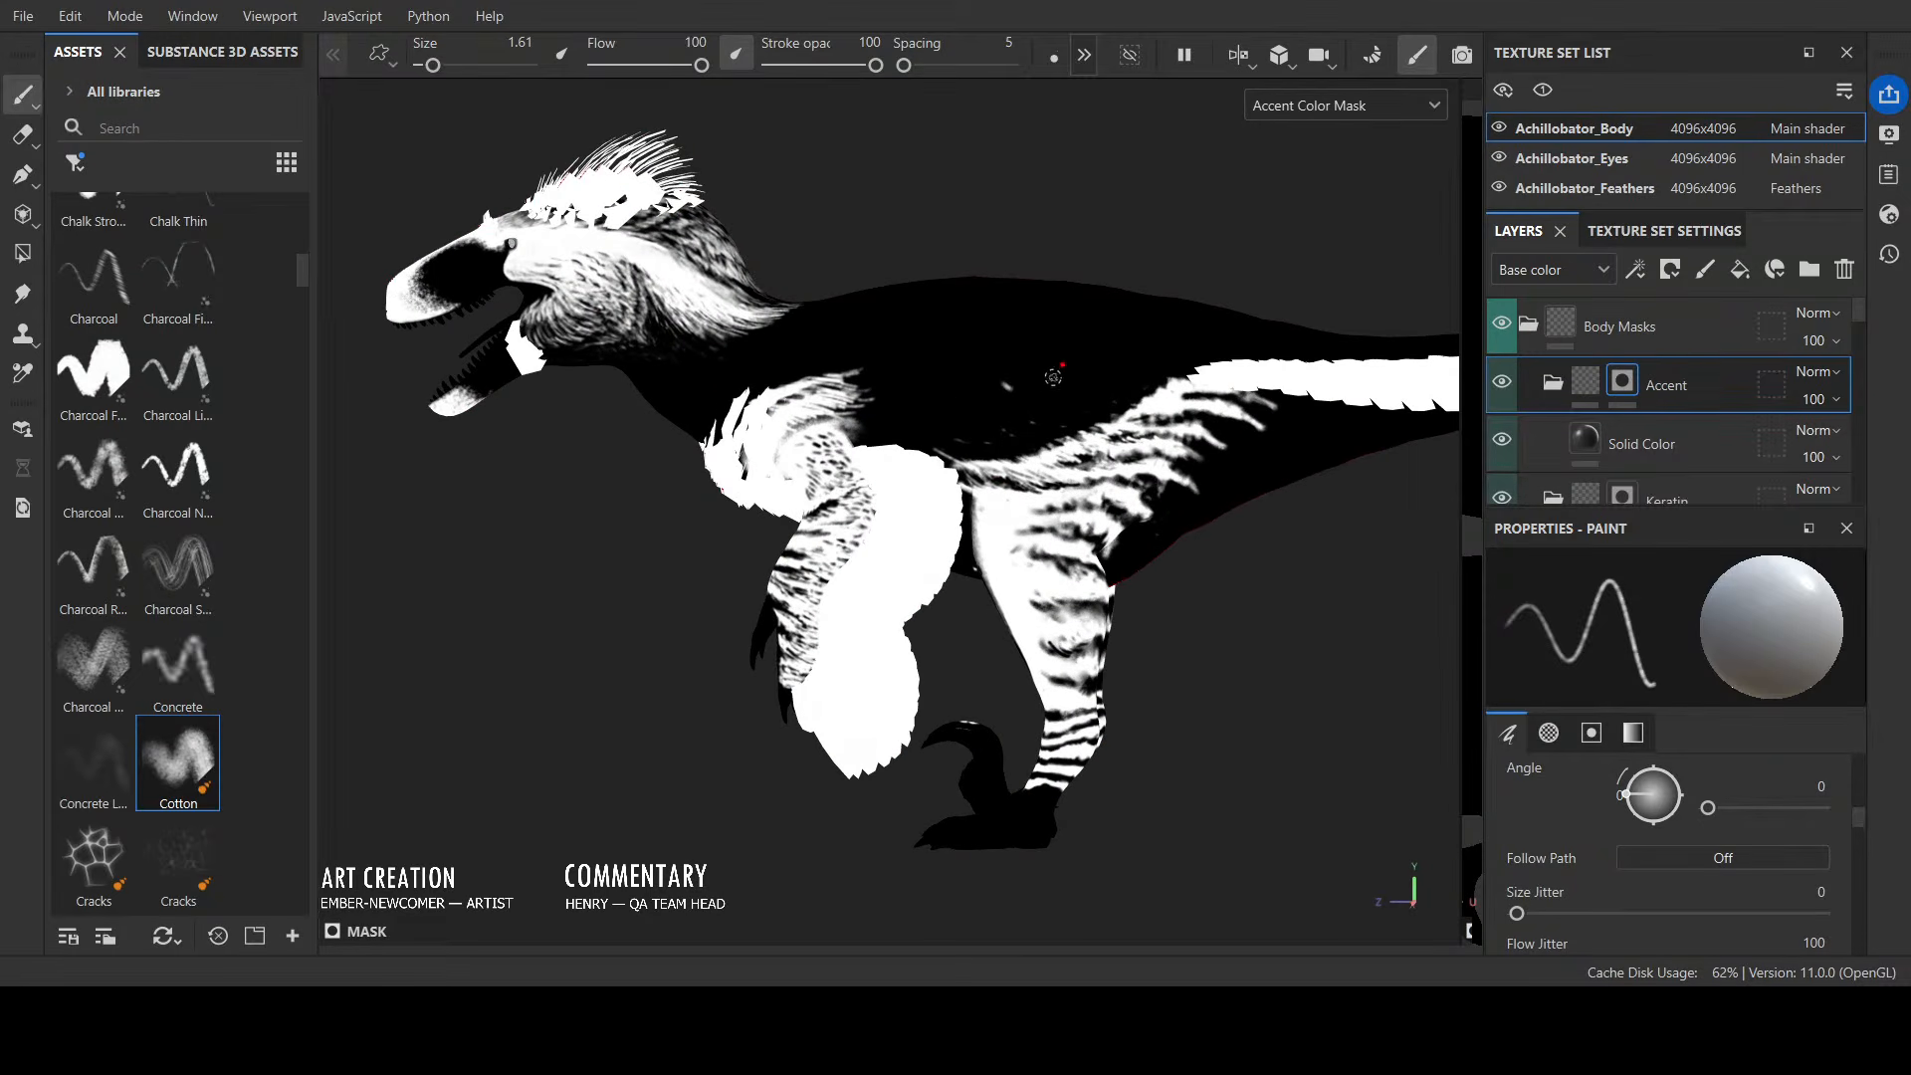
click(1497, 188)
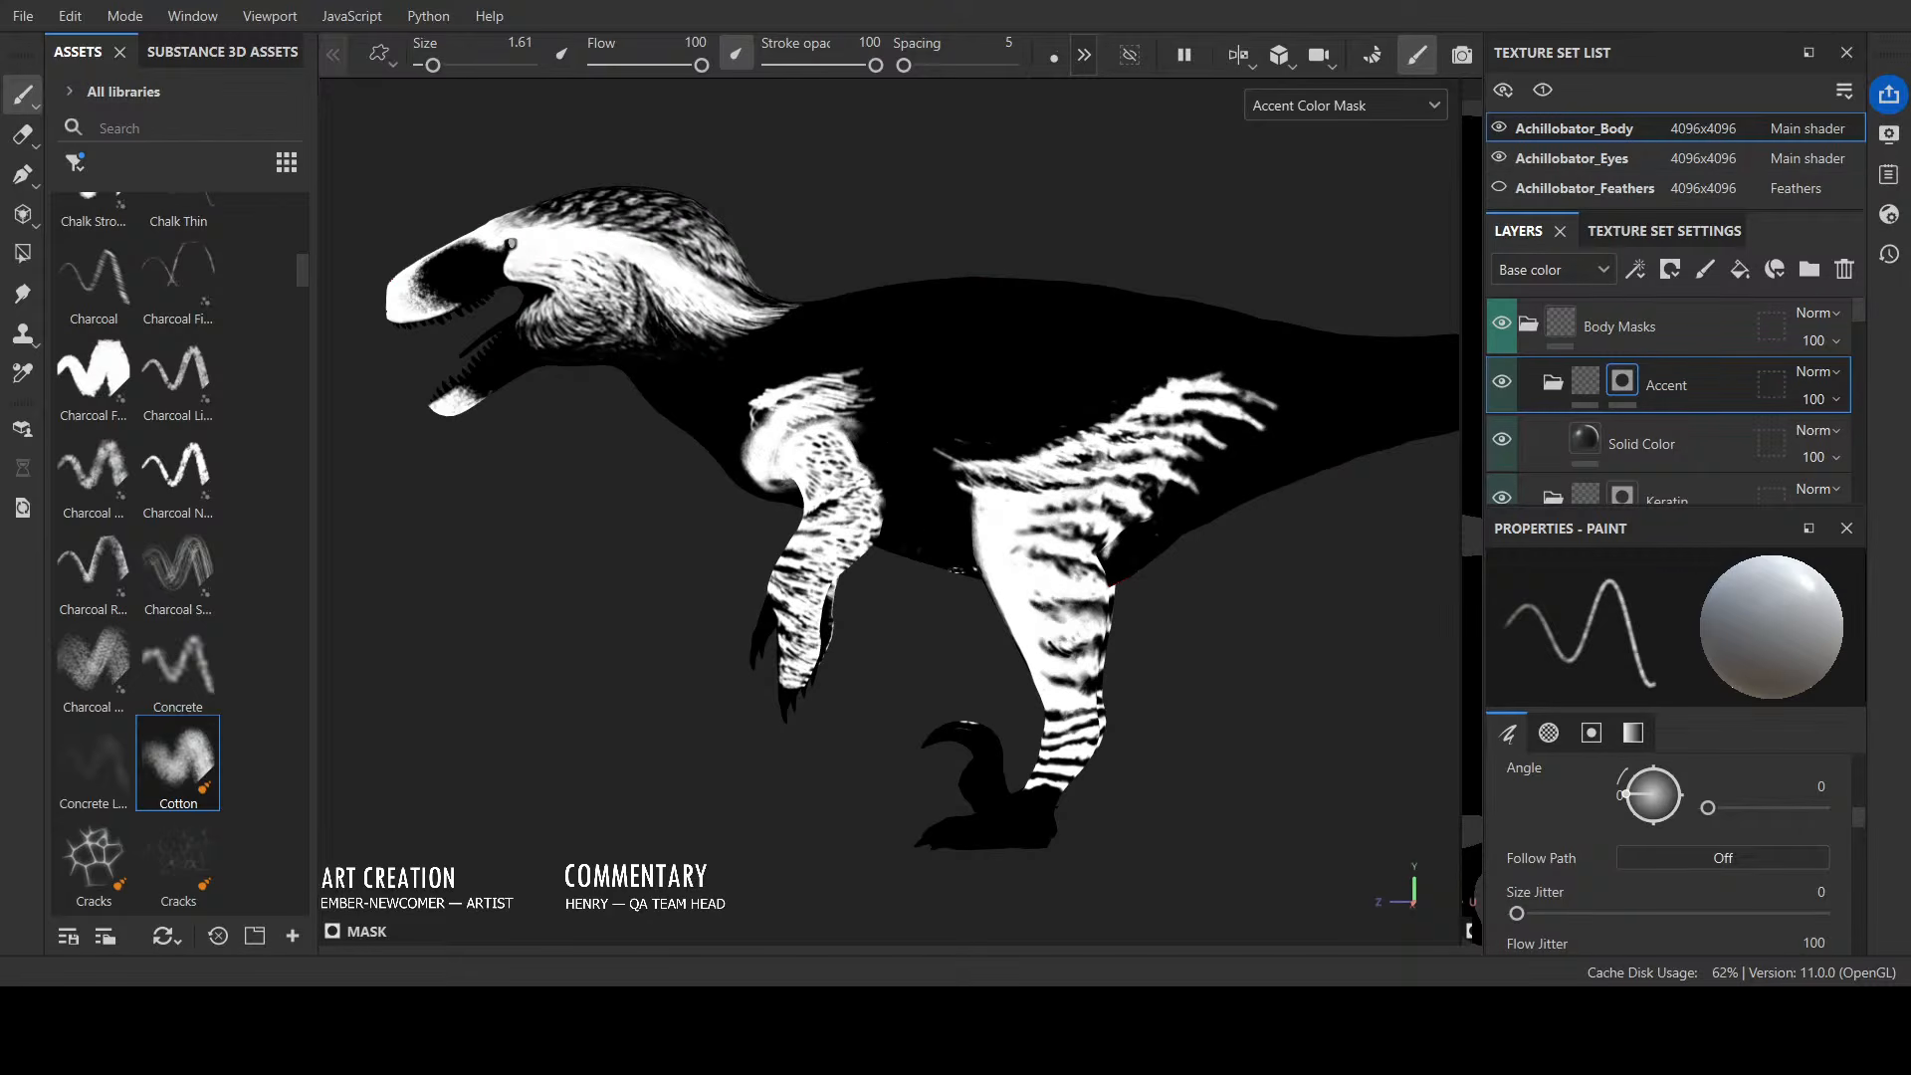
Step: Fill out the front edge of the shoulder's accent patch and cut fine gaps into its upper part with a smaller brush
alt+drag(904, 488, 987, 495)
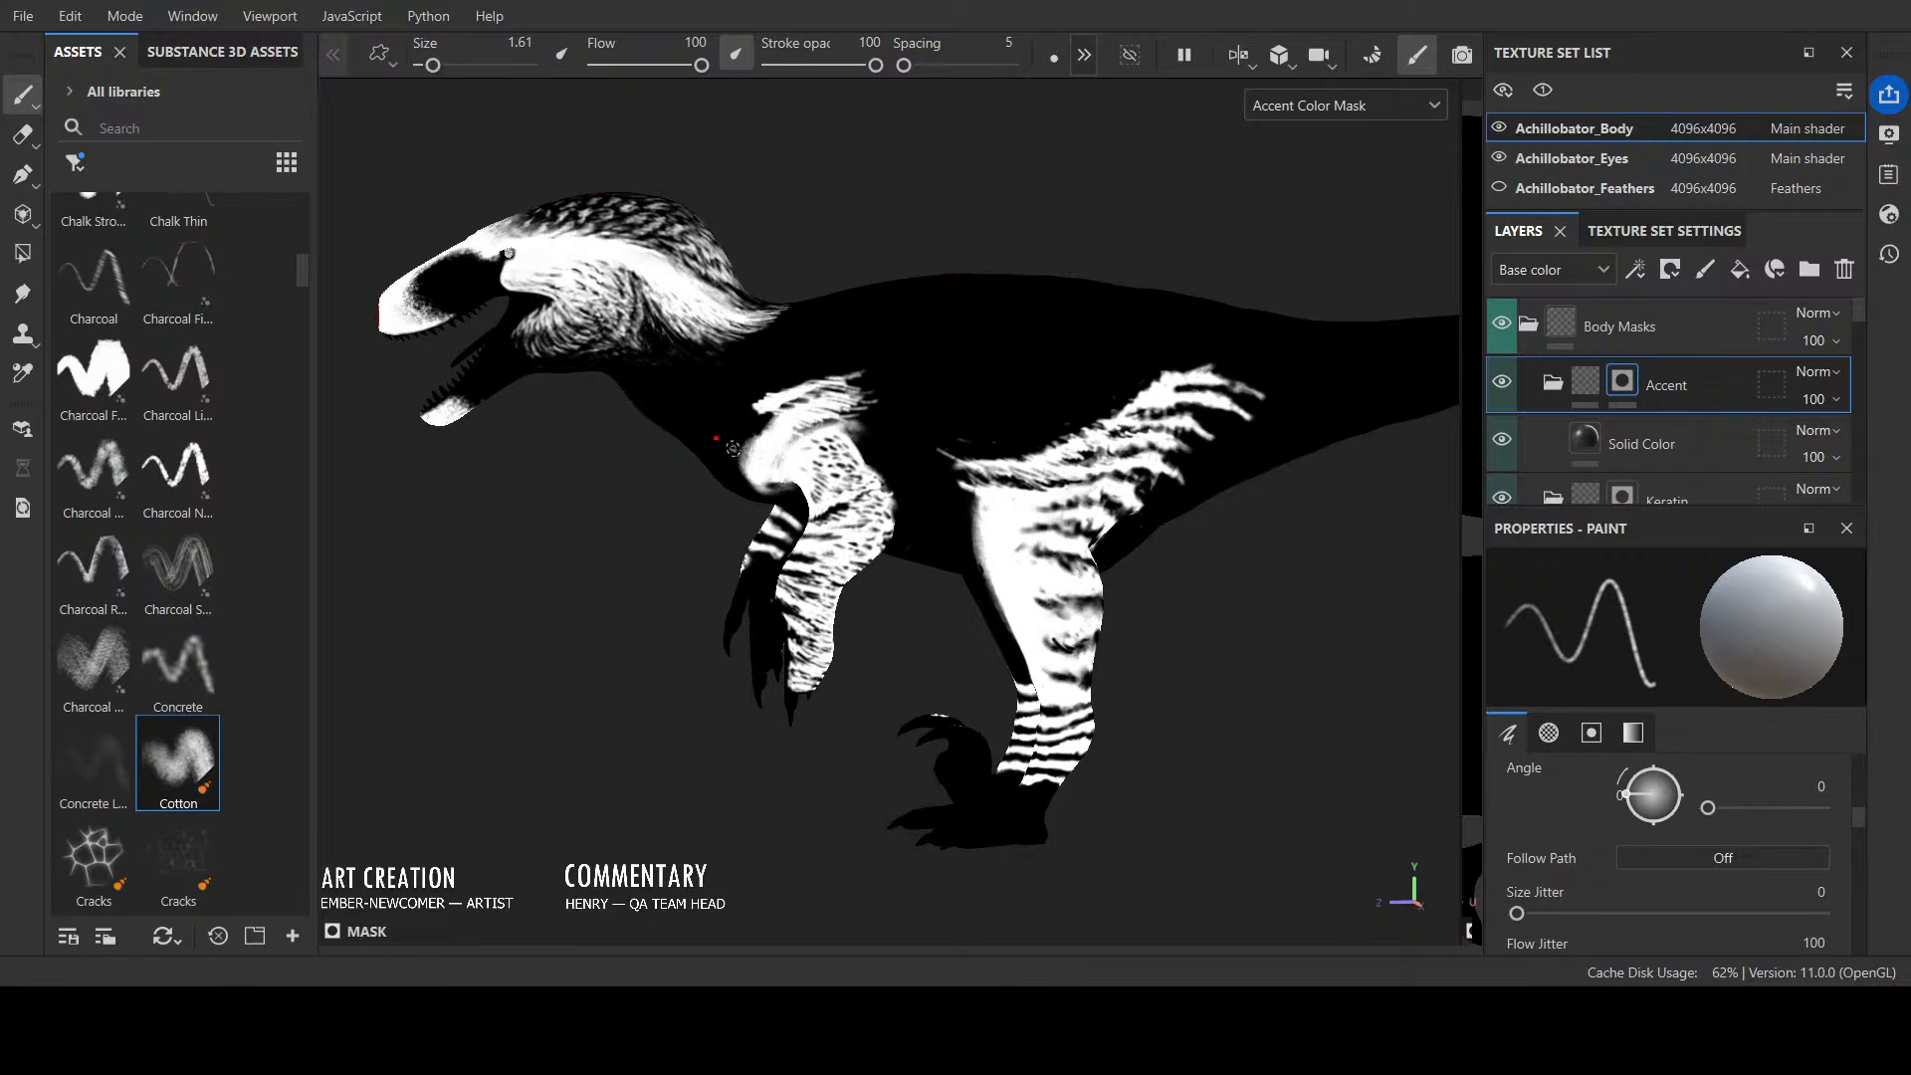
mouse_move(735, 446)
mouse_down()
mouse_move(786, 394)
mouse_move(846, 378)
mouse_move(746, 411)
mouse_move(729, 463)
mouse_up()
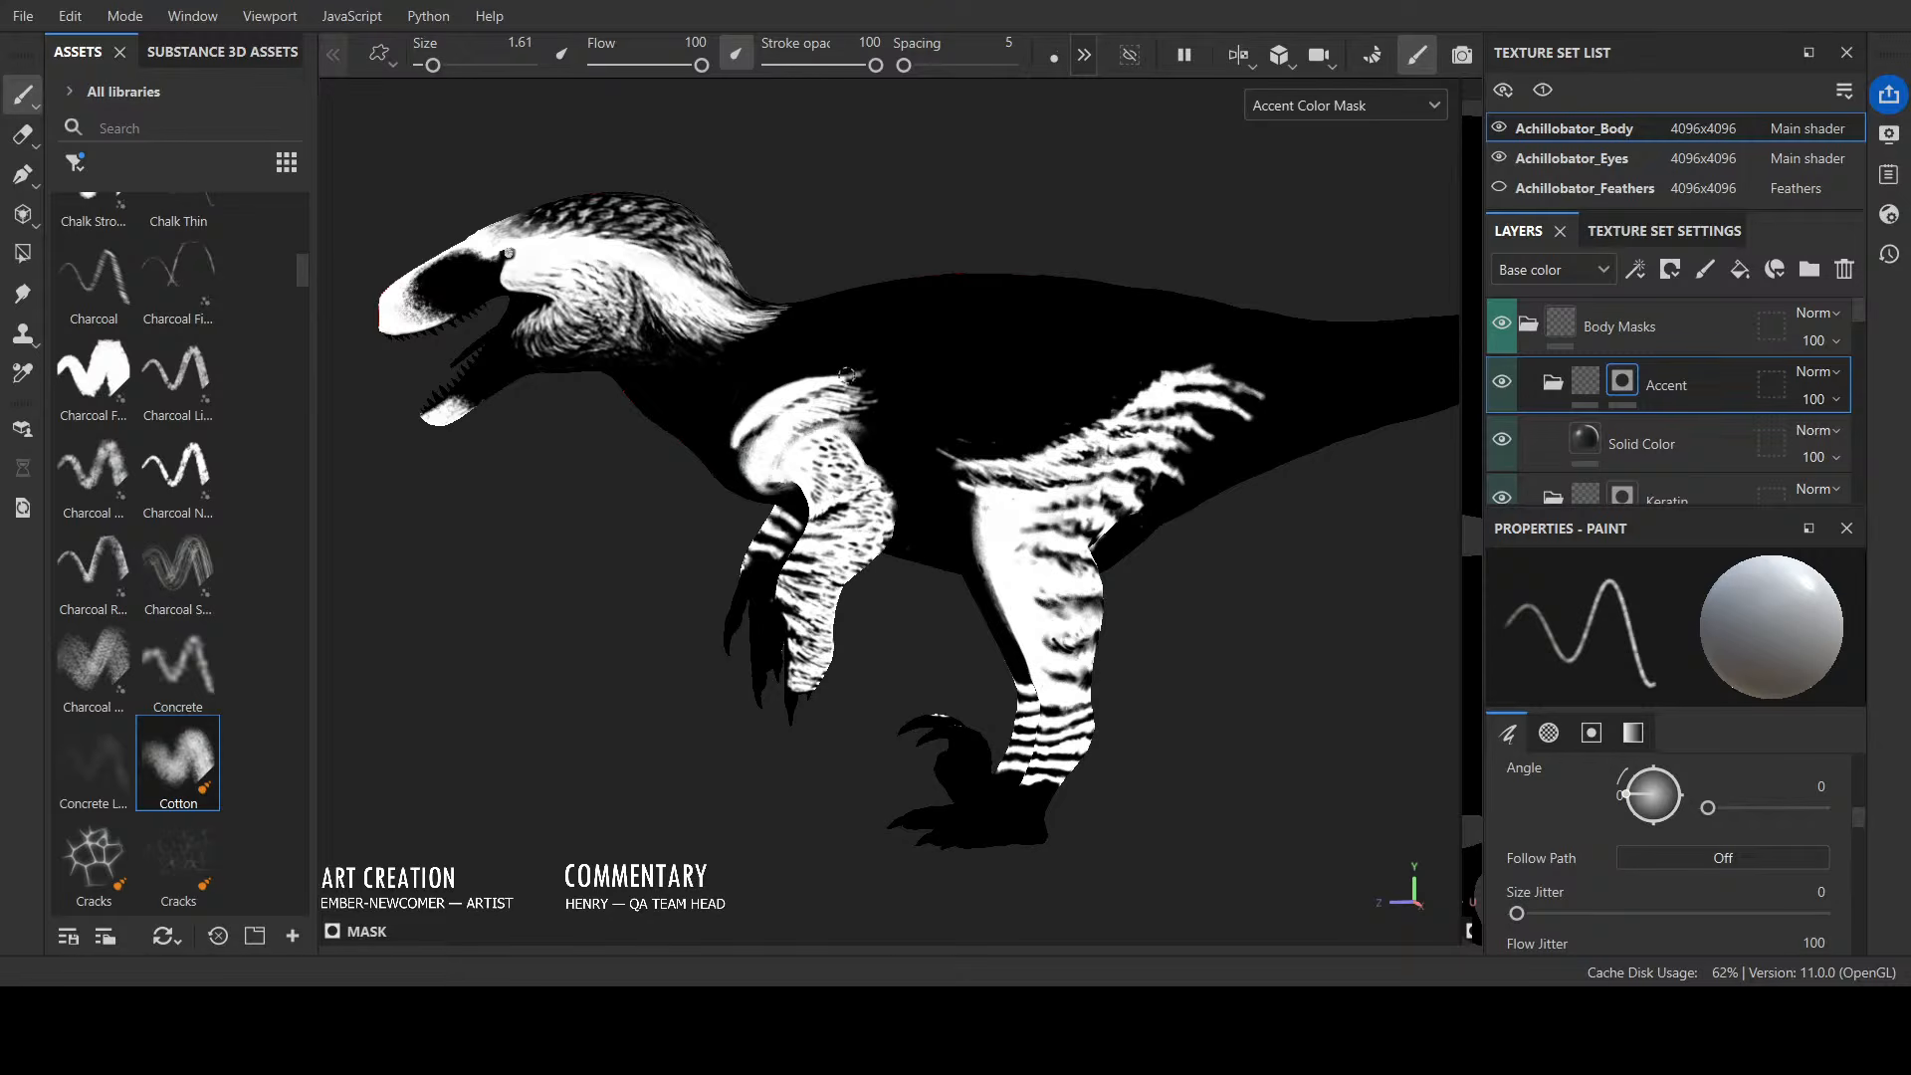
mouse_move(758, 350)
mouse_down()
mouse_move(828, 391)
mouse_move(880, 381)
mouse_up()
key(bracketleft)
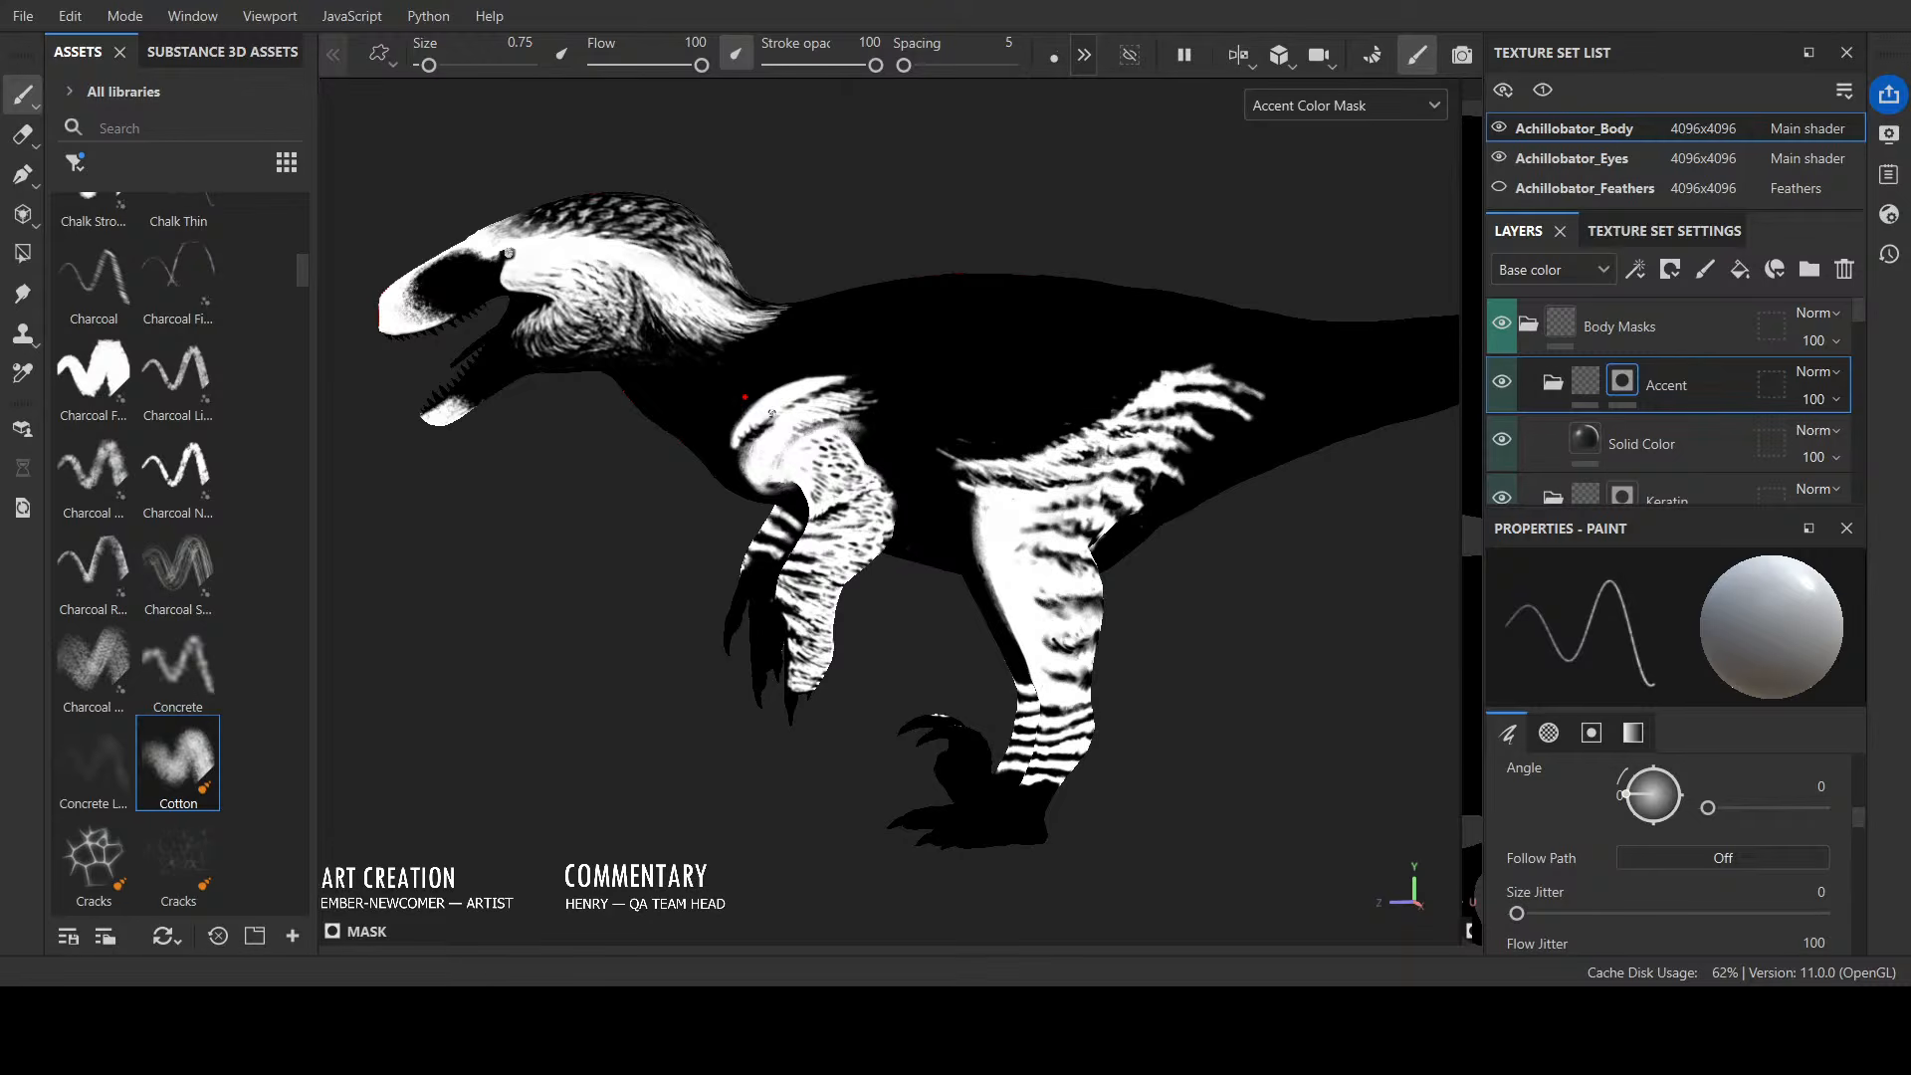
key(bracketright)
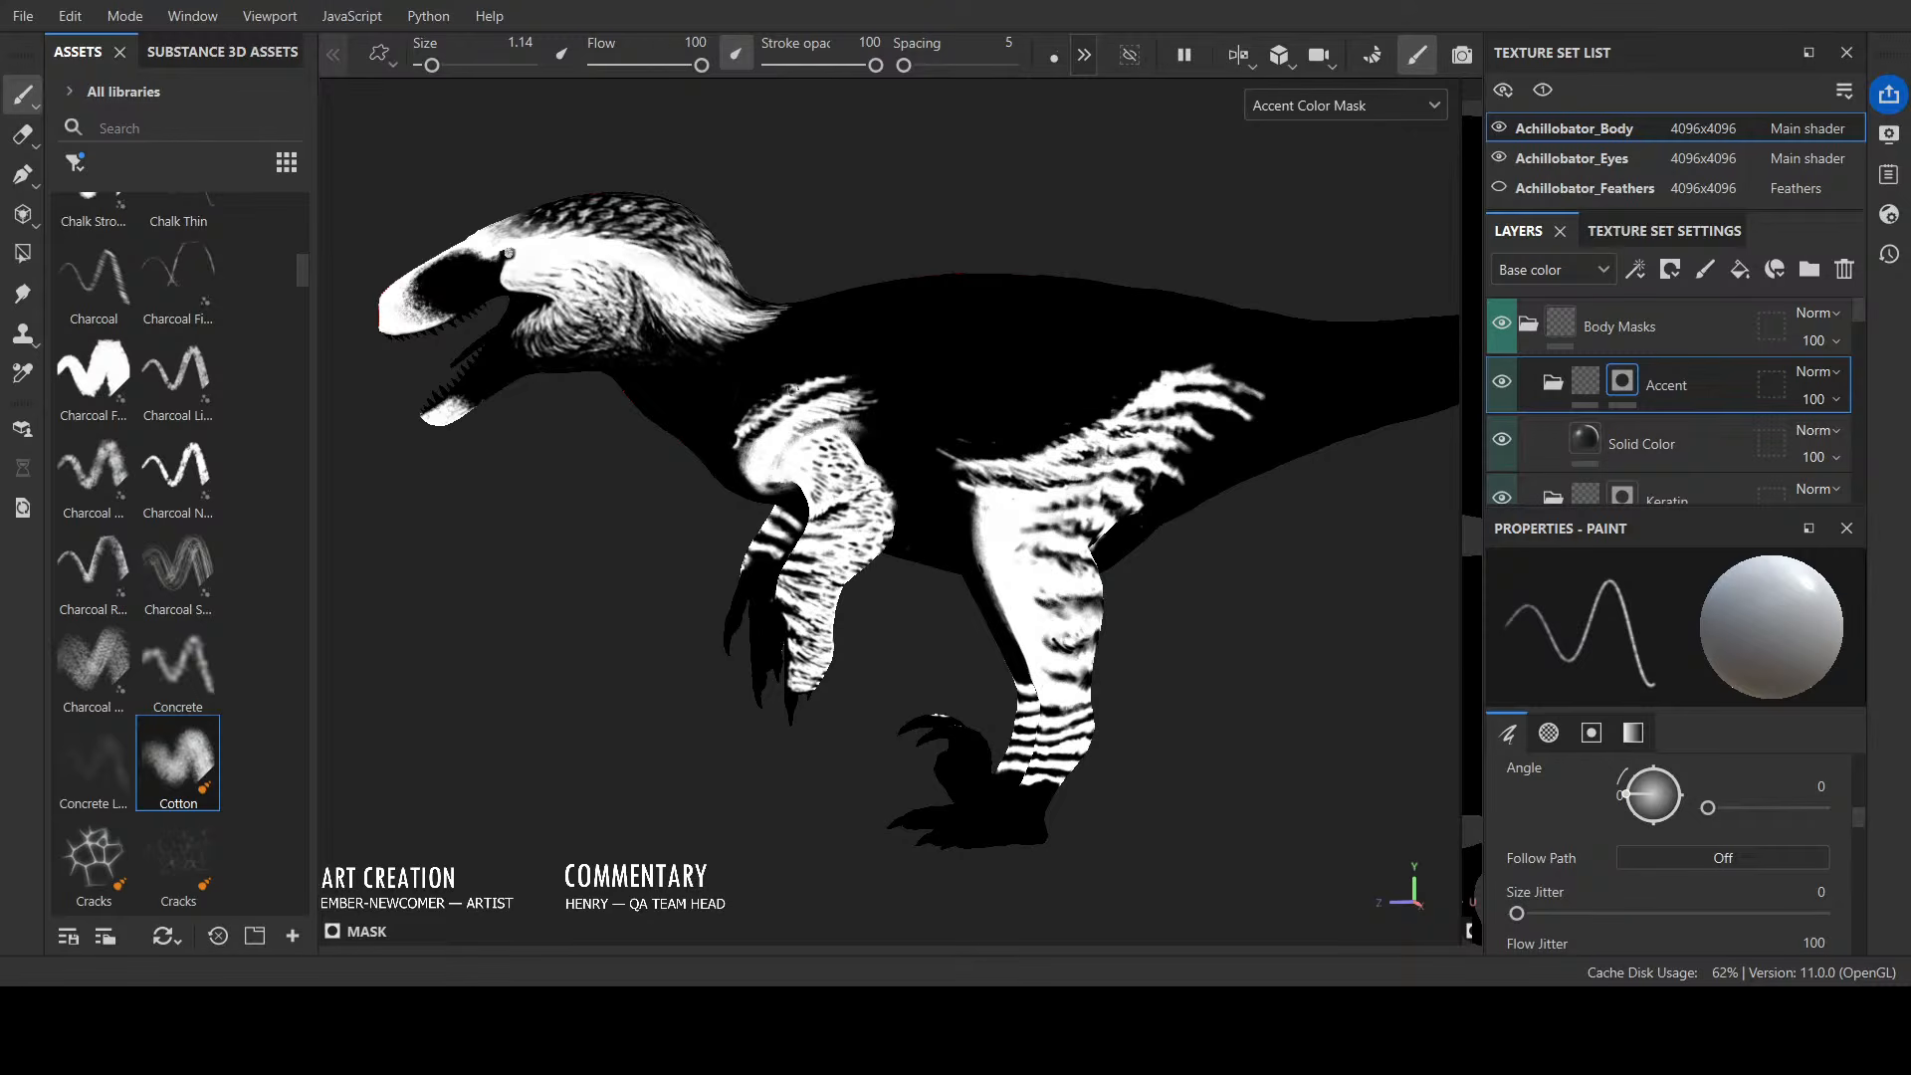
Step: Carve curved gaps through the shoulder's accent patch to form bands sweeping down to the chest, and reduce the brush size to 0.44
alt+drag(717, 345, 1353, 308)
alt+drag(837, 379, 851, 326)
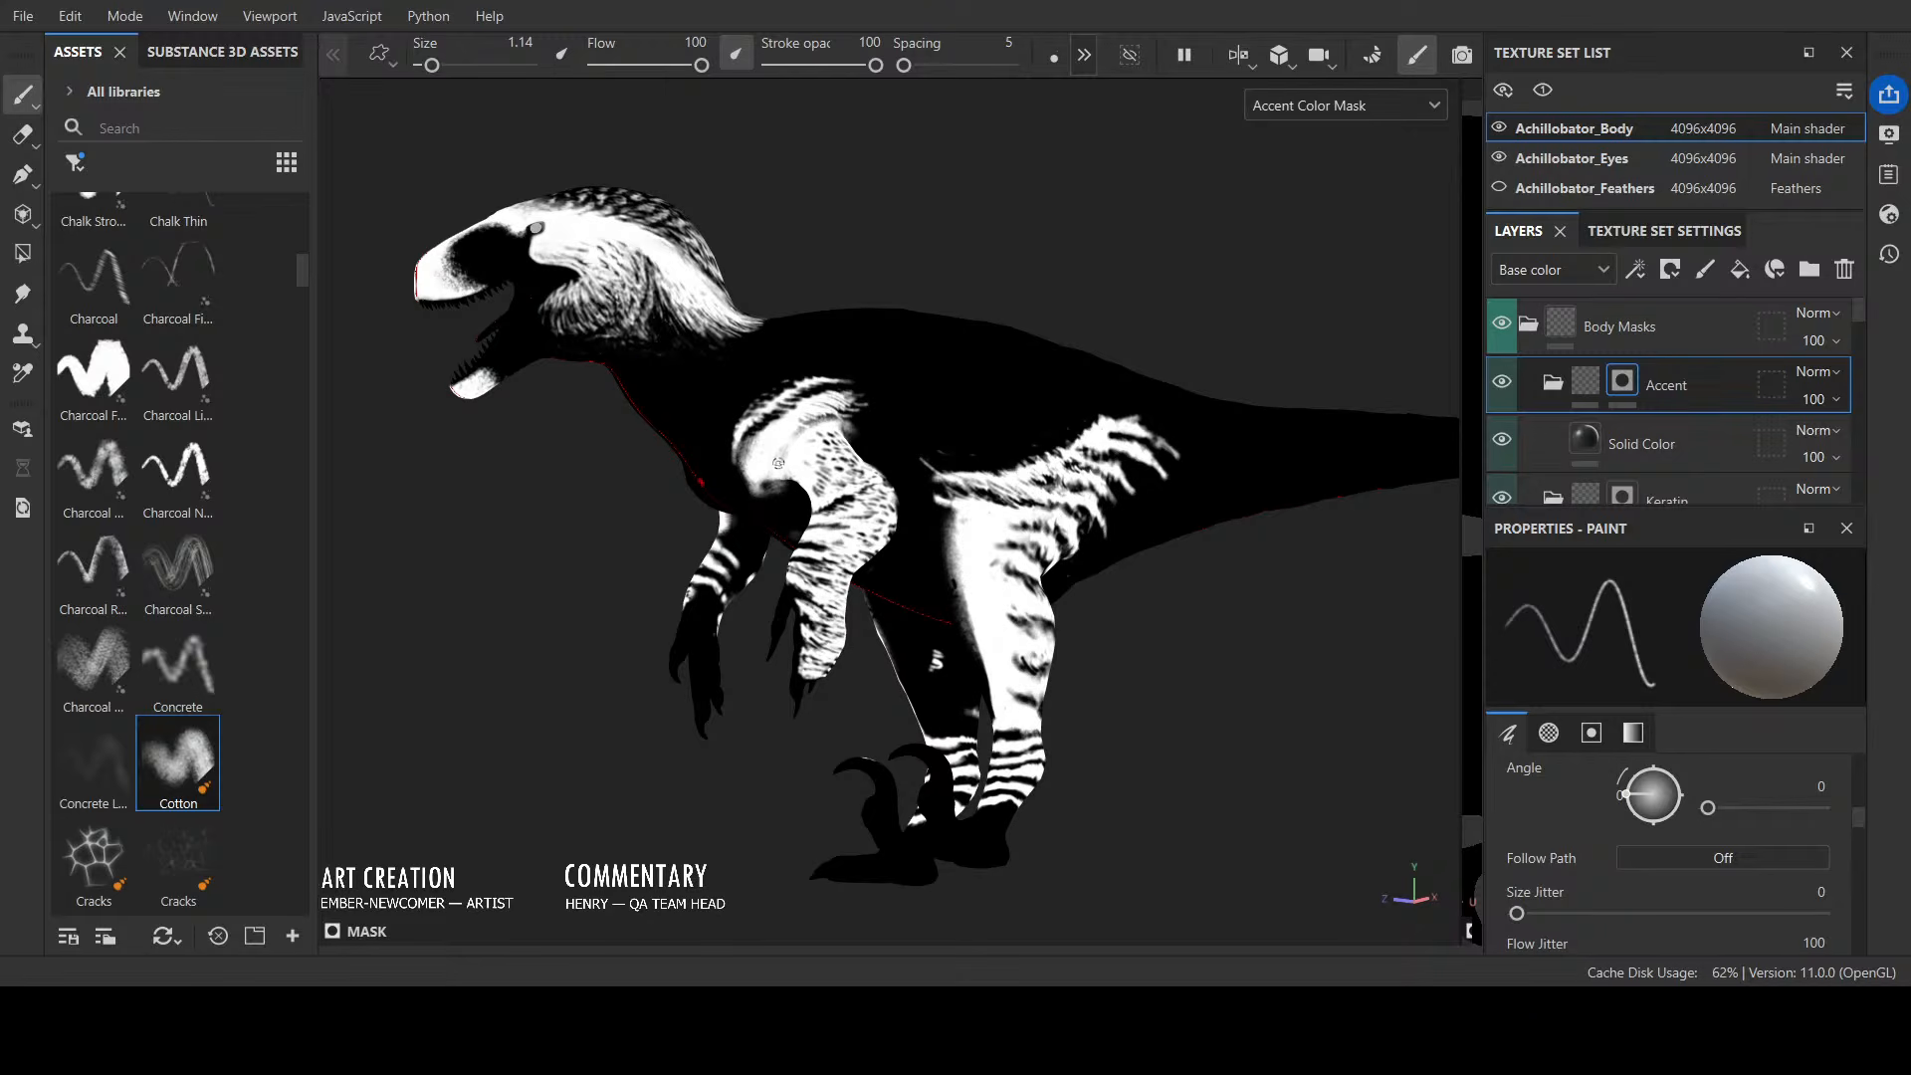
mouse_move(778, 453)
mouse_down()
mouse_move(842, 421)
mouse_move(763, 397)
mouse_move(846, 441)
mouse_move(815, 429)
mouse_move(845, 417)
mouse_move(771, 447)
mouse_move(750, 493)
mouse_up()
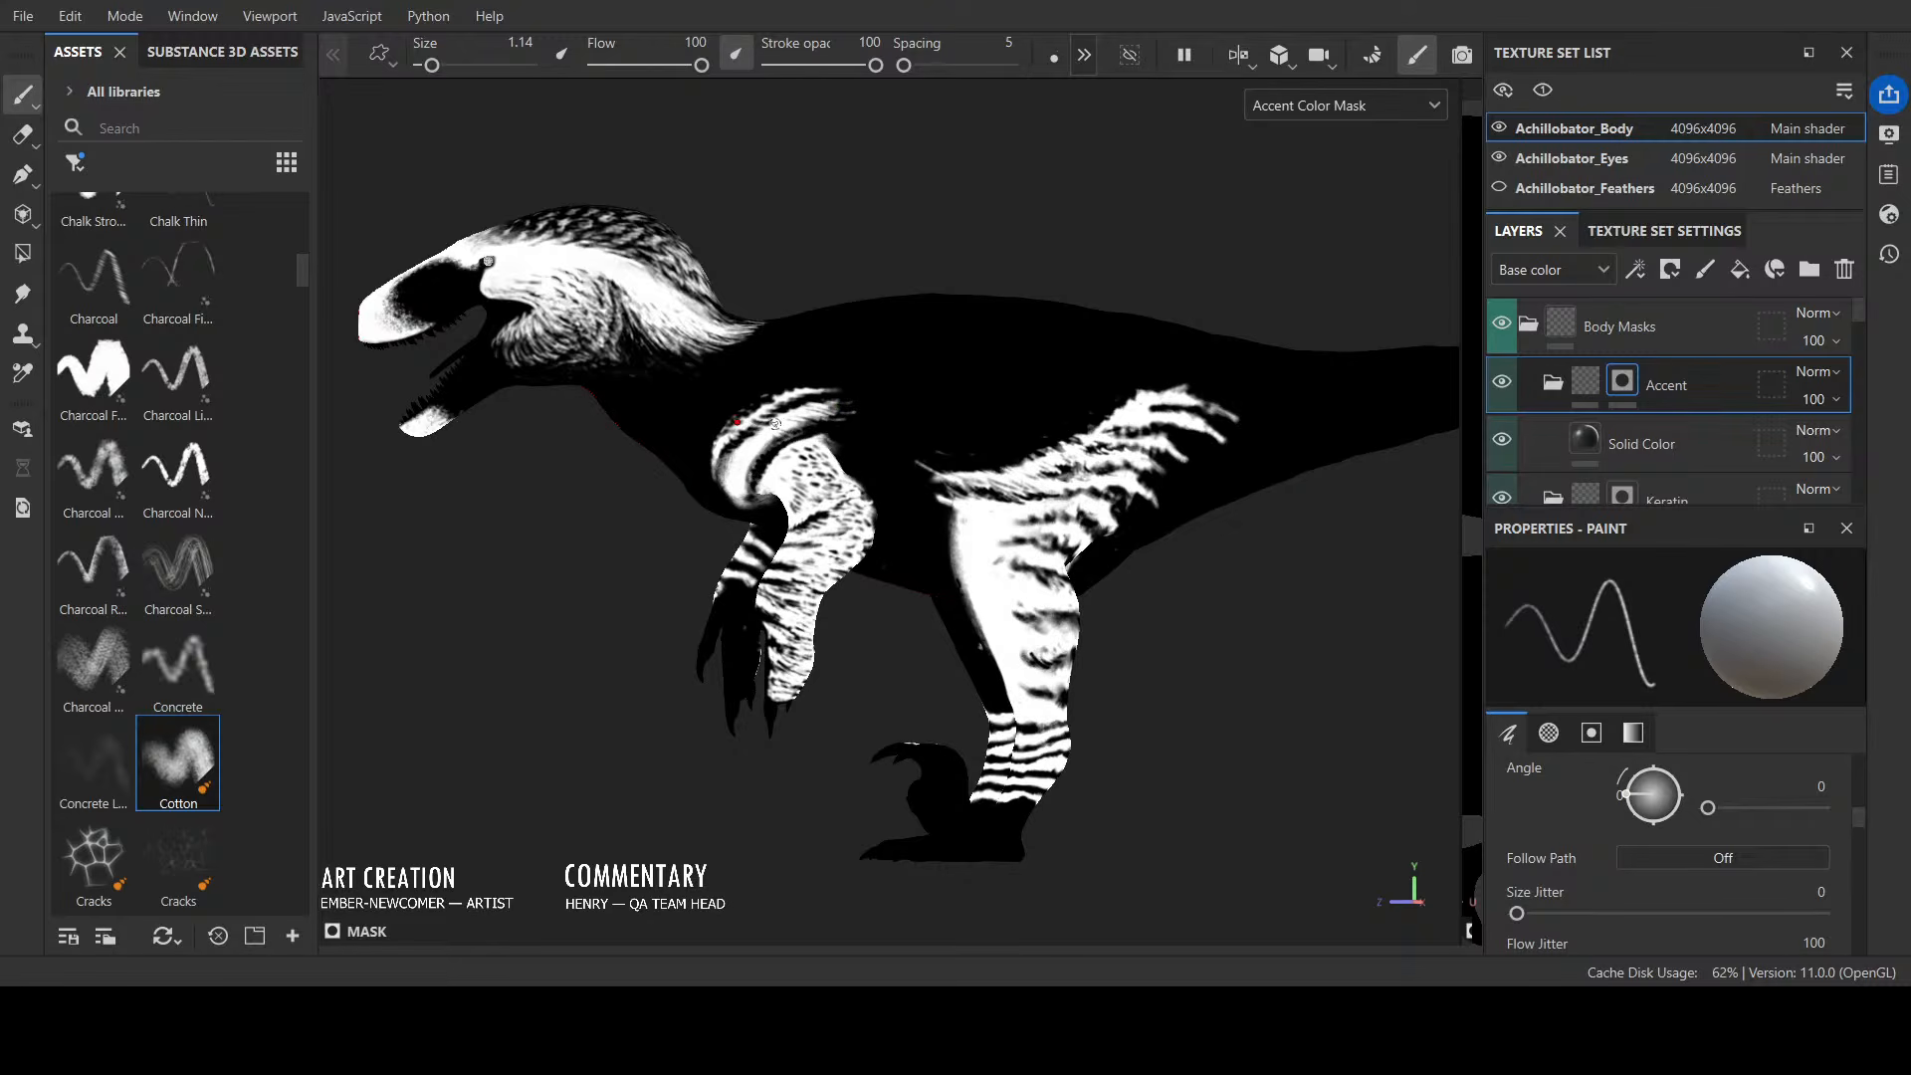
key(])
mouse_move(744, 492)
mouse_down()
mouse_move(761, 490)
mouse_move(752, 452)
mouse_move(798, 416)
mouse_up()
key([)
key([)
key([)
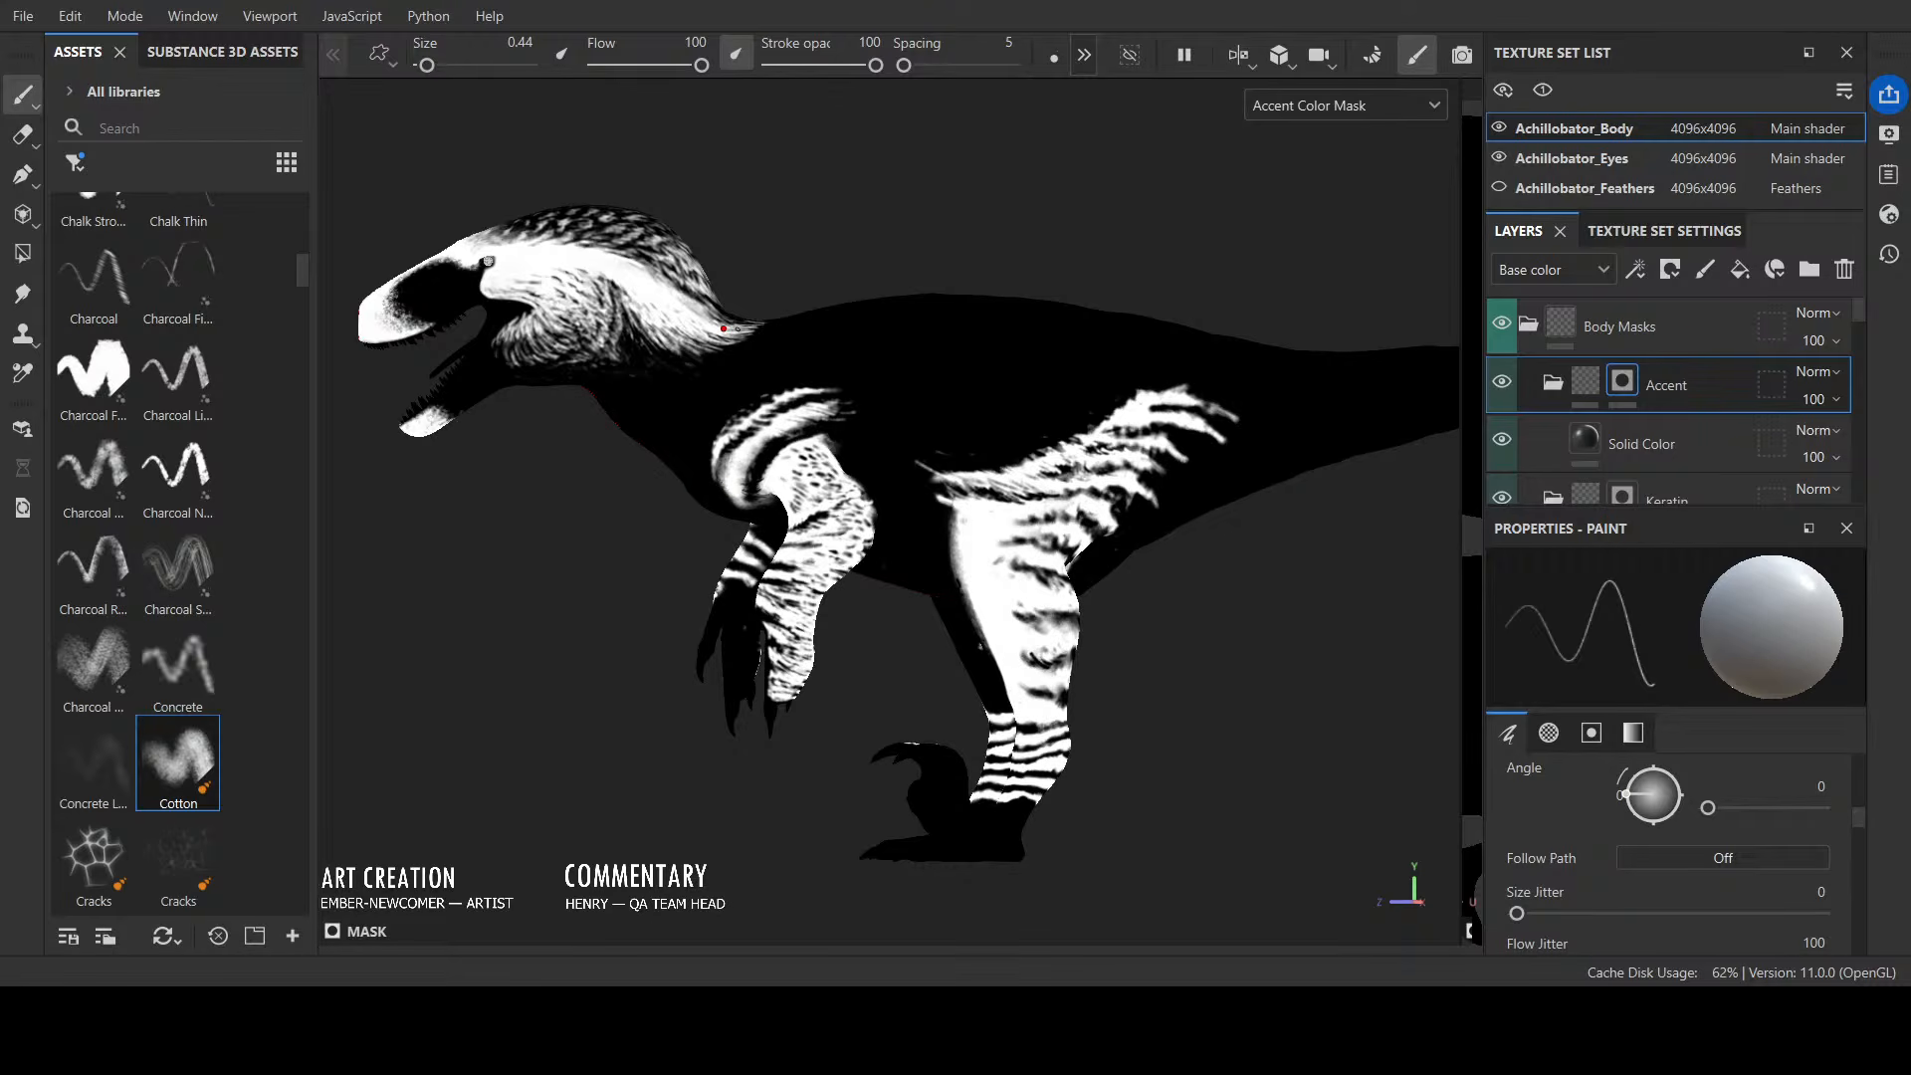
Step: Set the brush size to 1.14 and paint curved accent bands joining the shoulder patch to the top of the upper arm
scroll(737, 330, up, 2)
scroll(624, 441, up, 2)
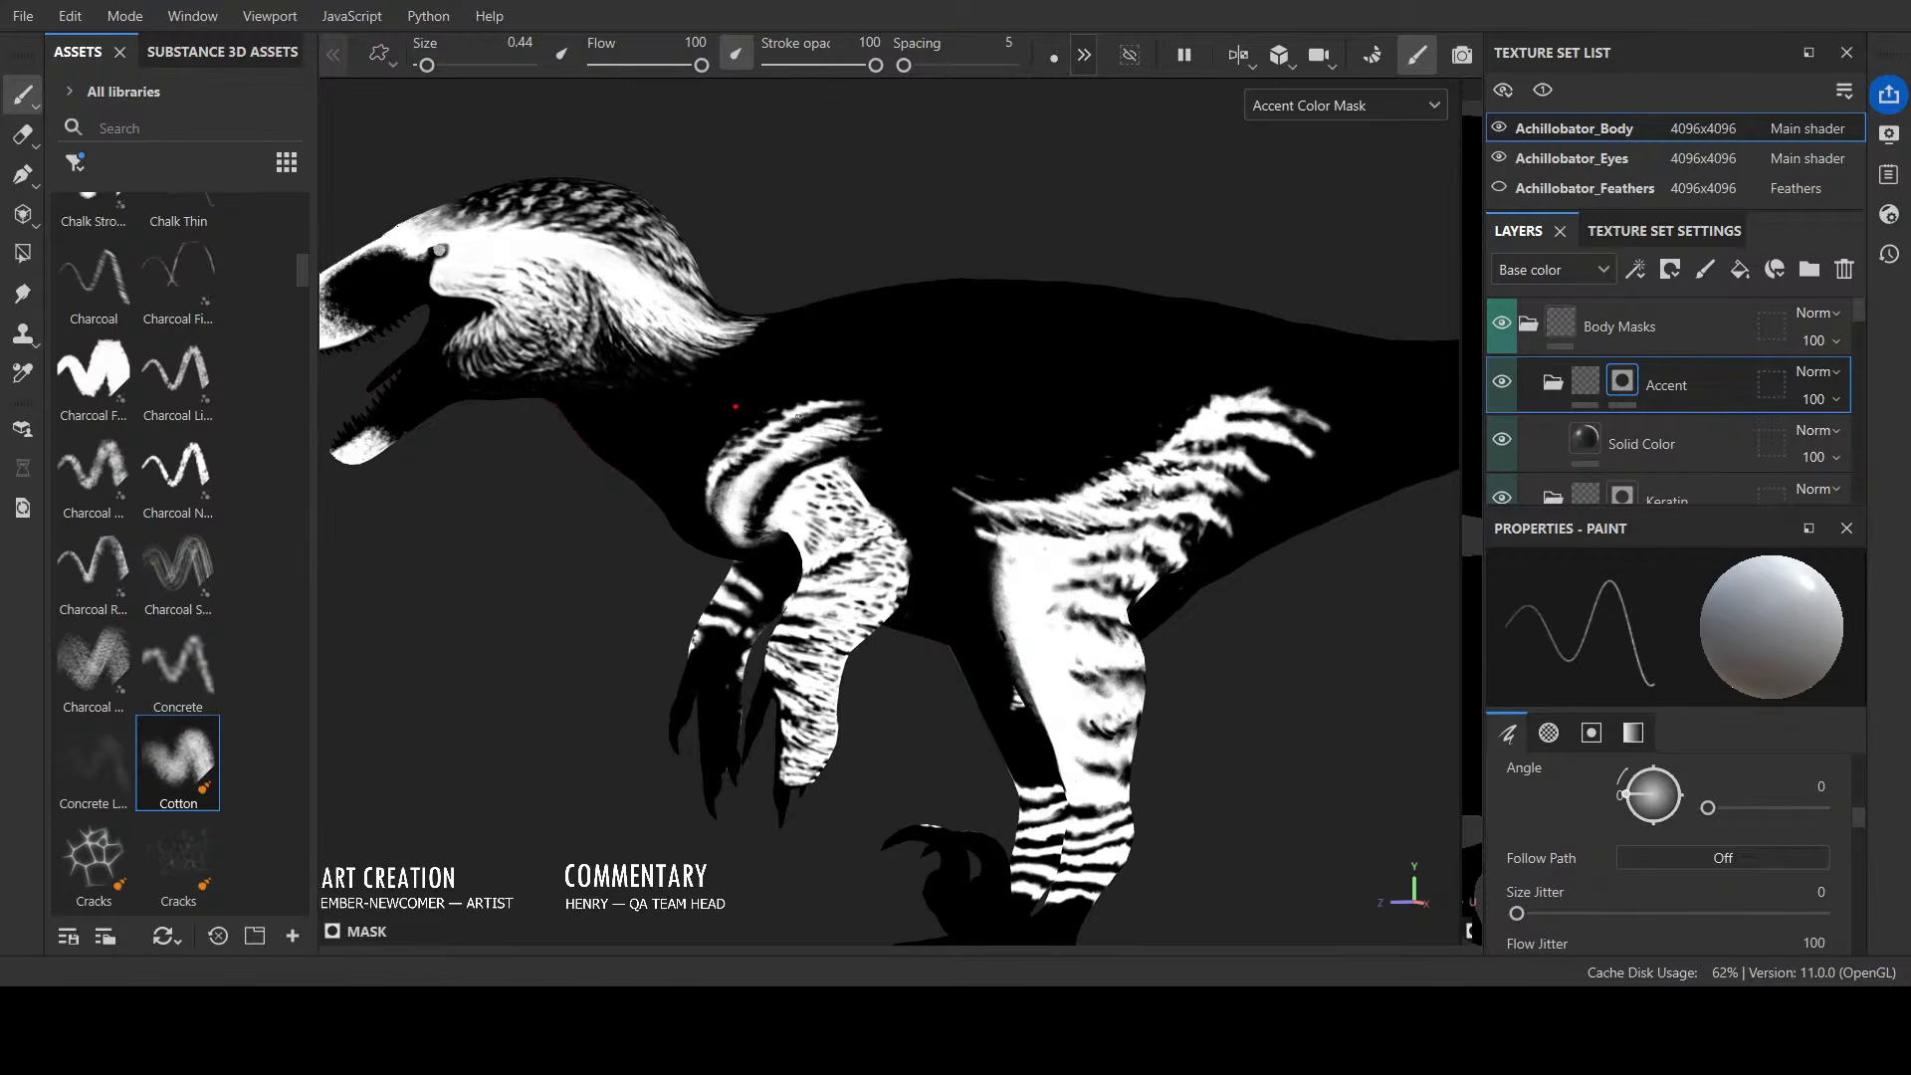
scroll(798, 416, down, 1)
alt+middle_drag(733, 488, 809, 466)
scroll(808, 466, up, 2)
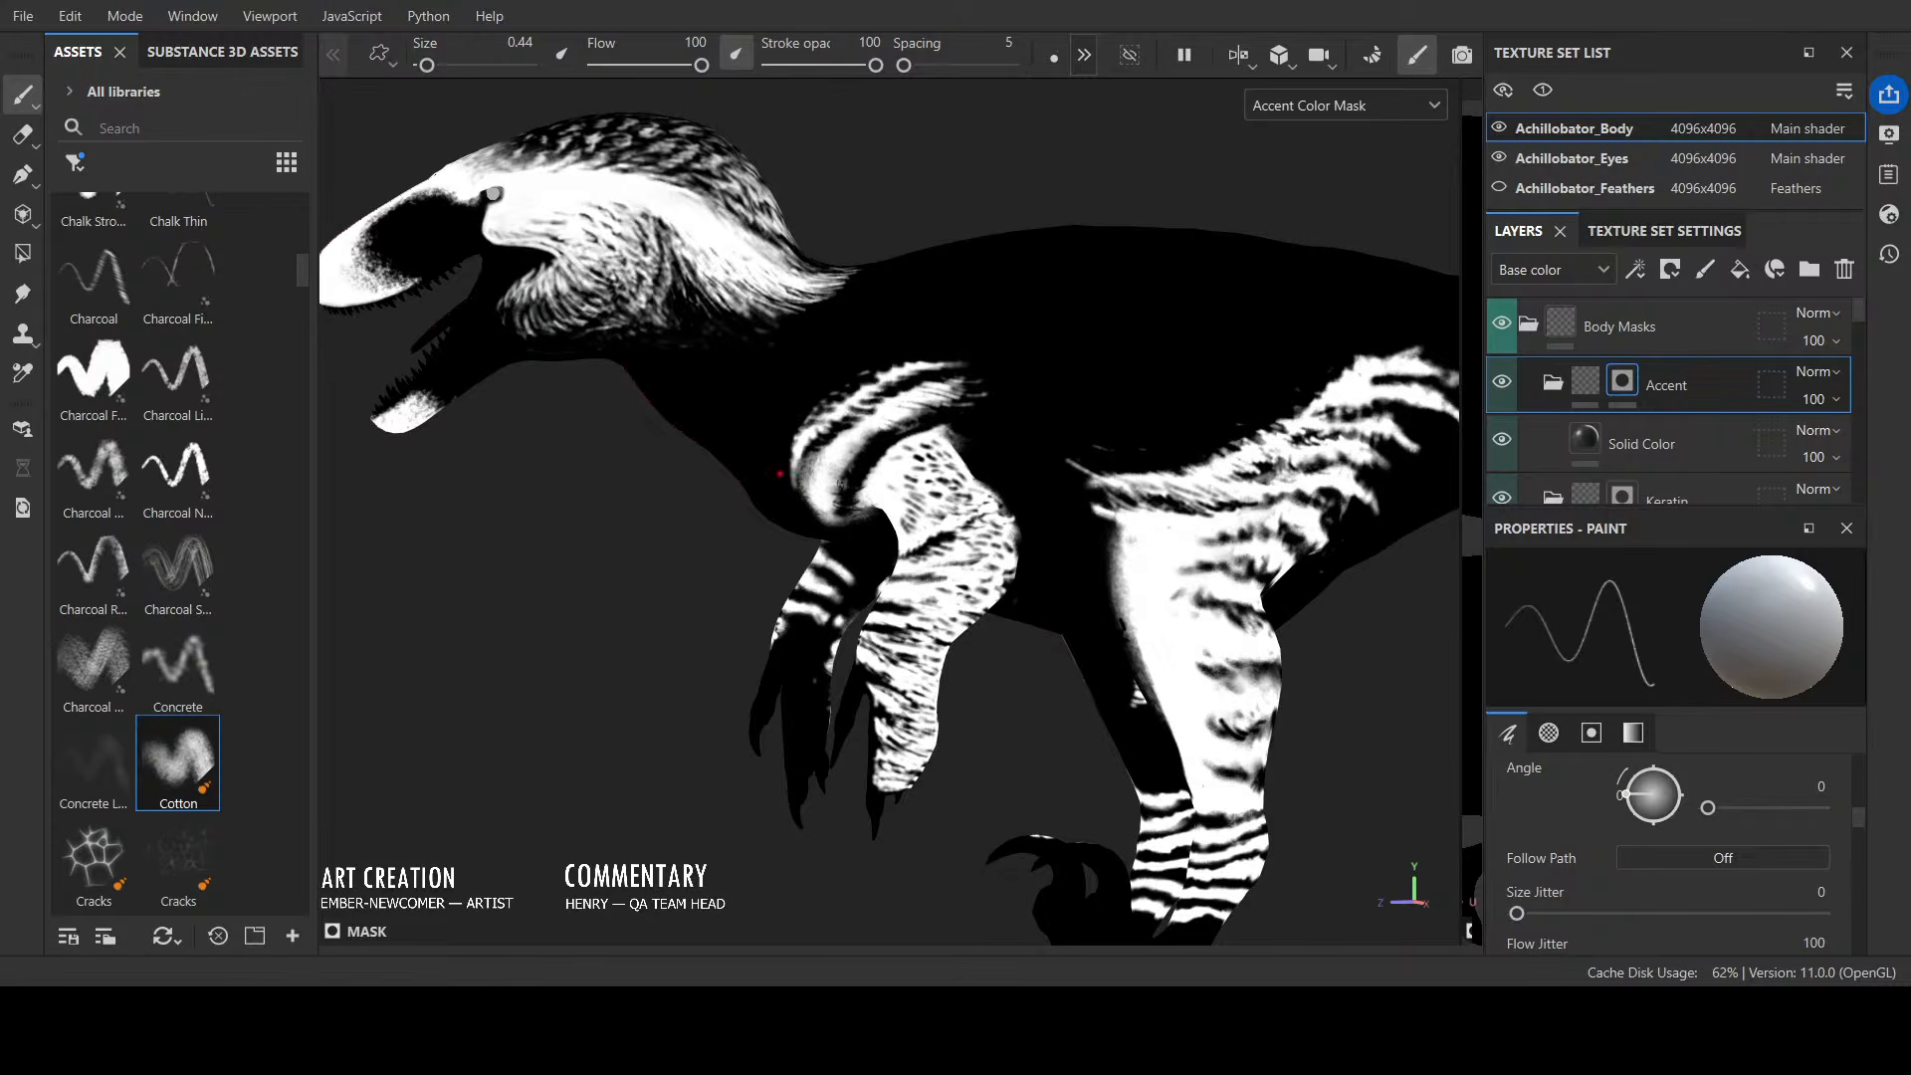
key(])
key(])
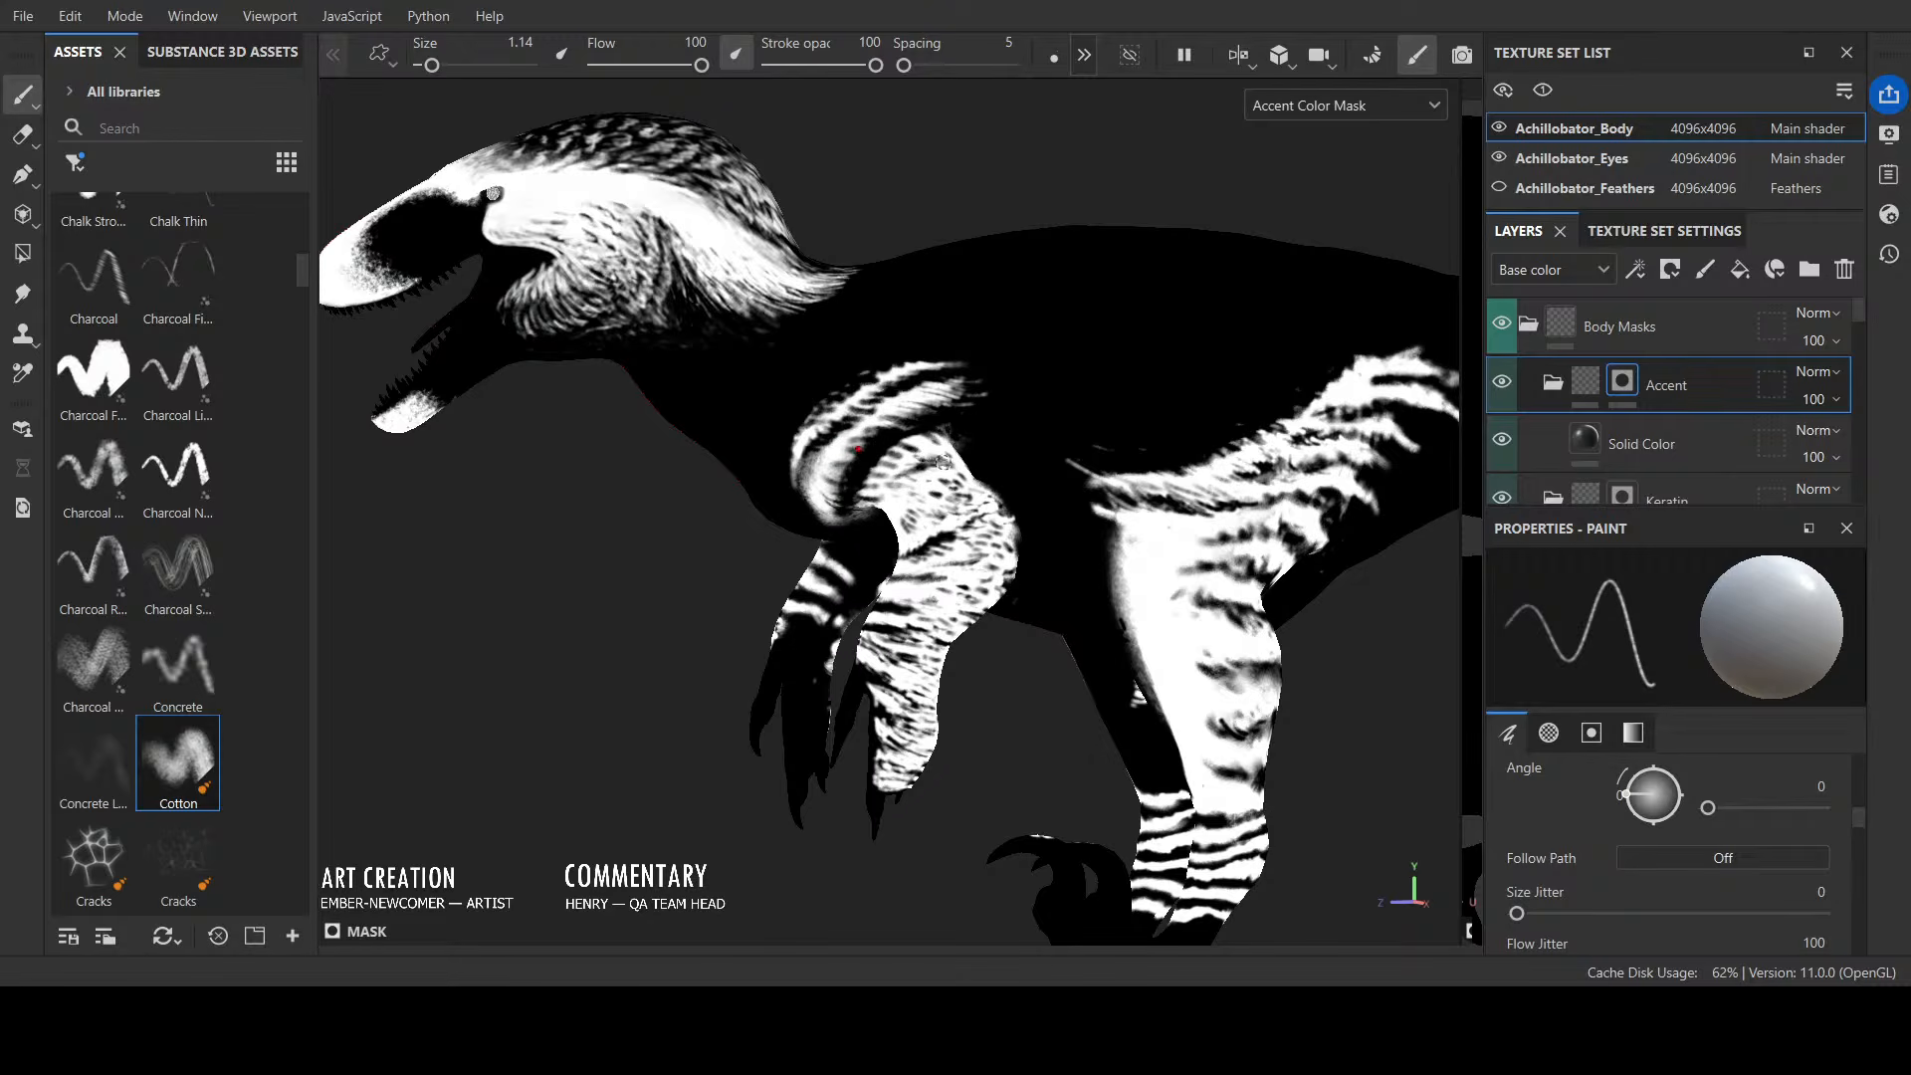
alt+drag(938, 403, 804, 382)
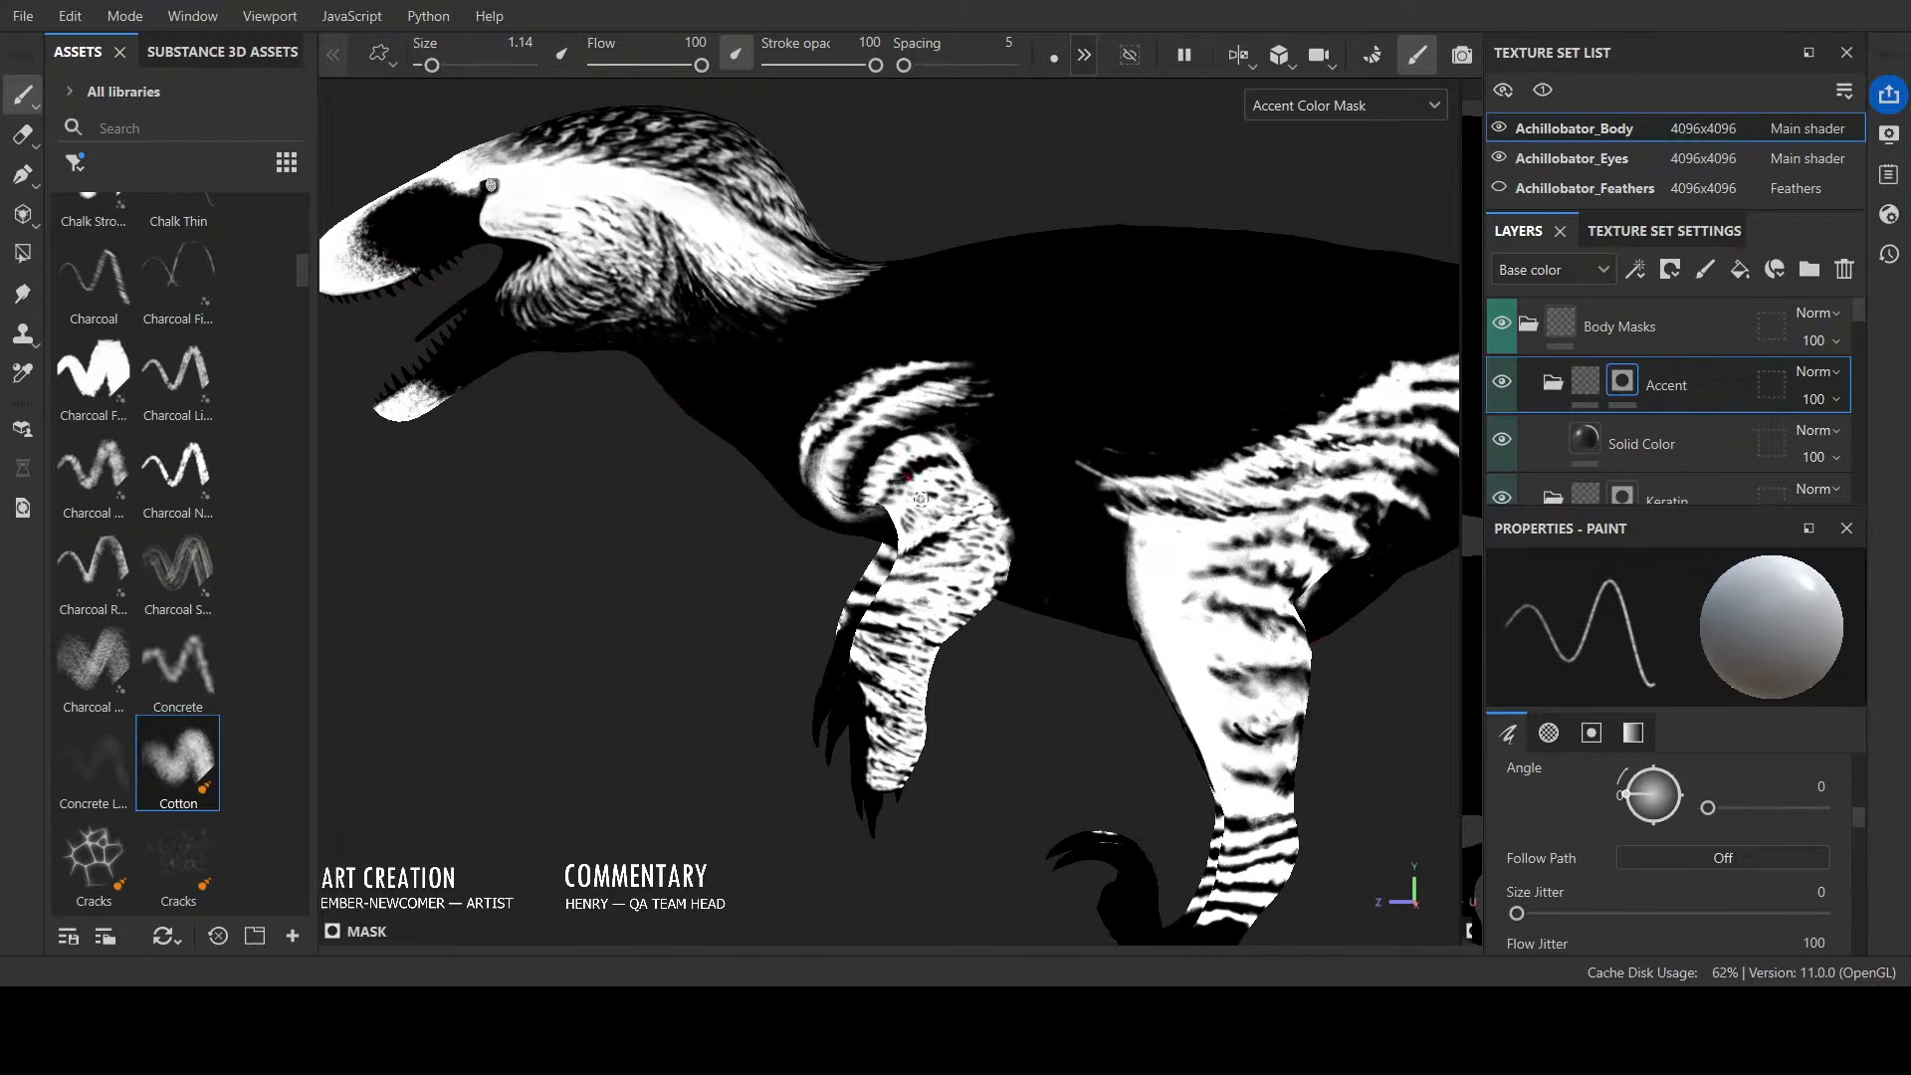
alt+drag(852, 346, 846, 427)
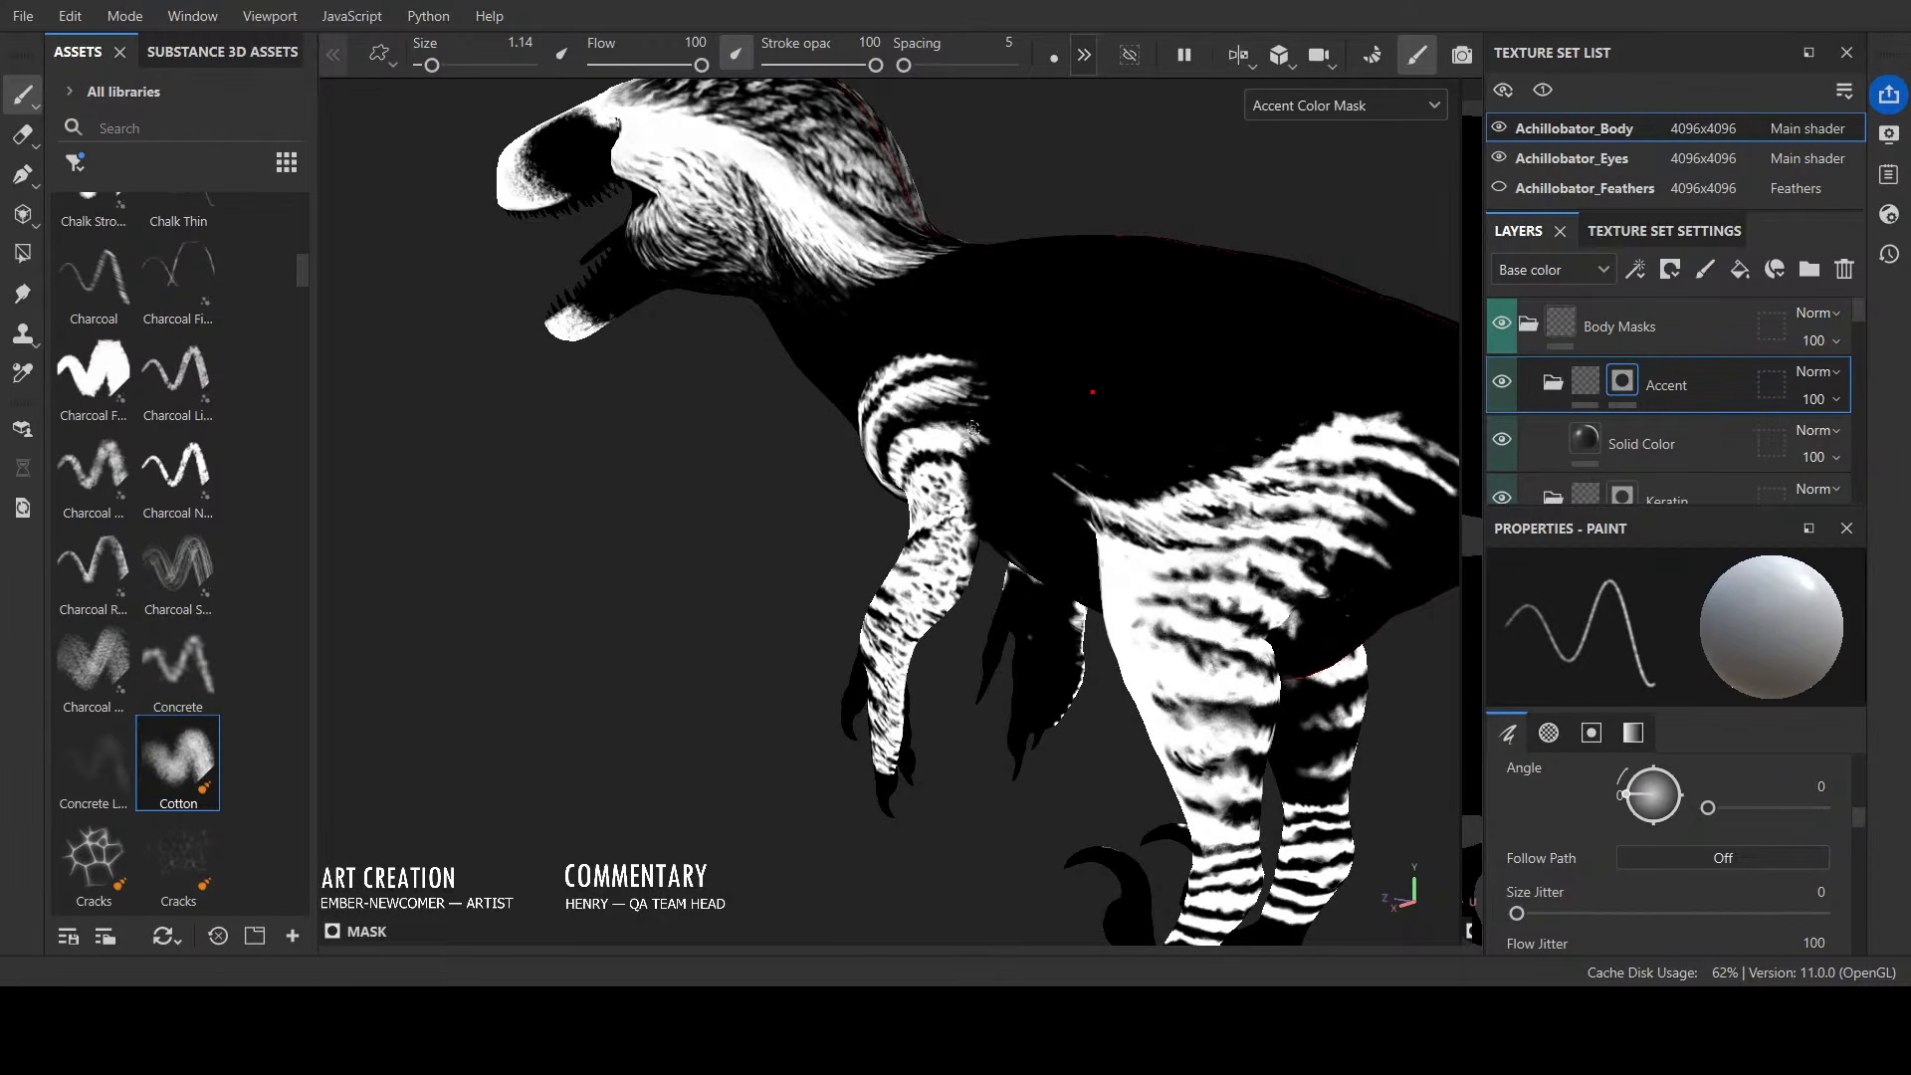
scroll(981, 430, up, 2)
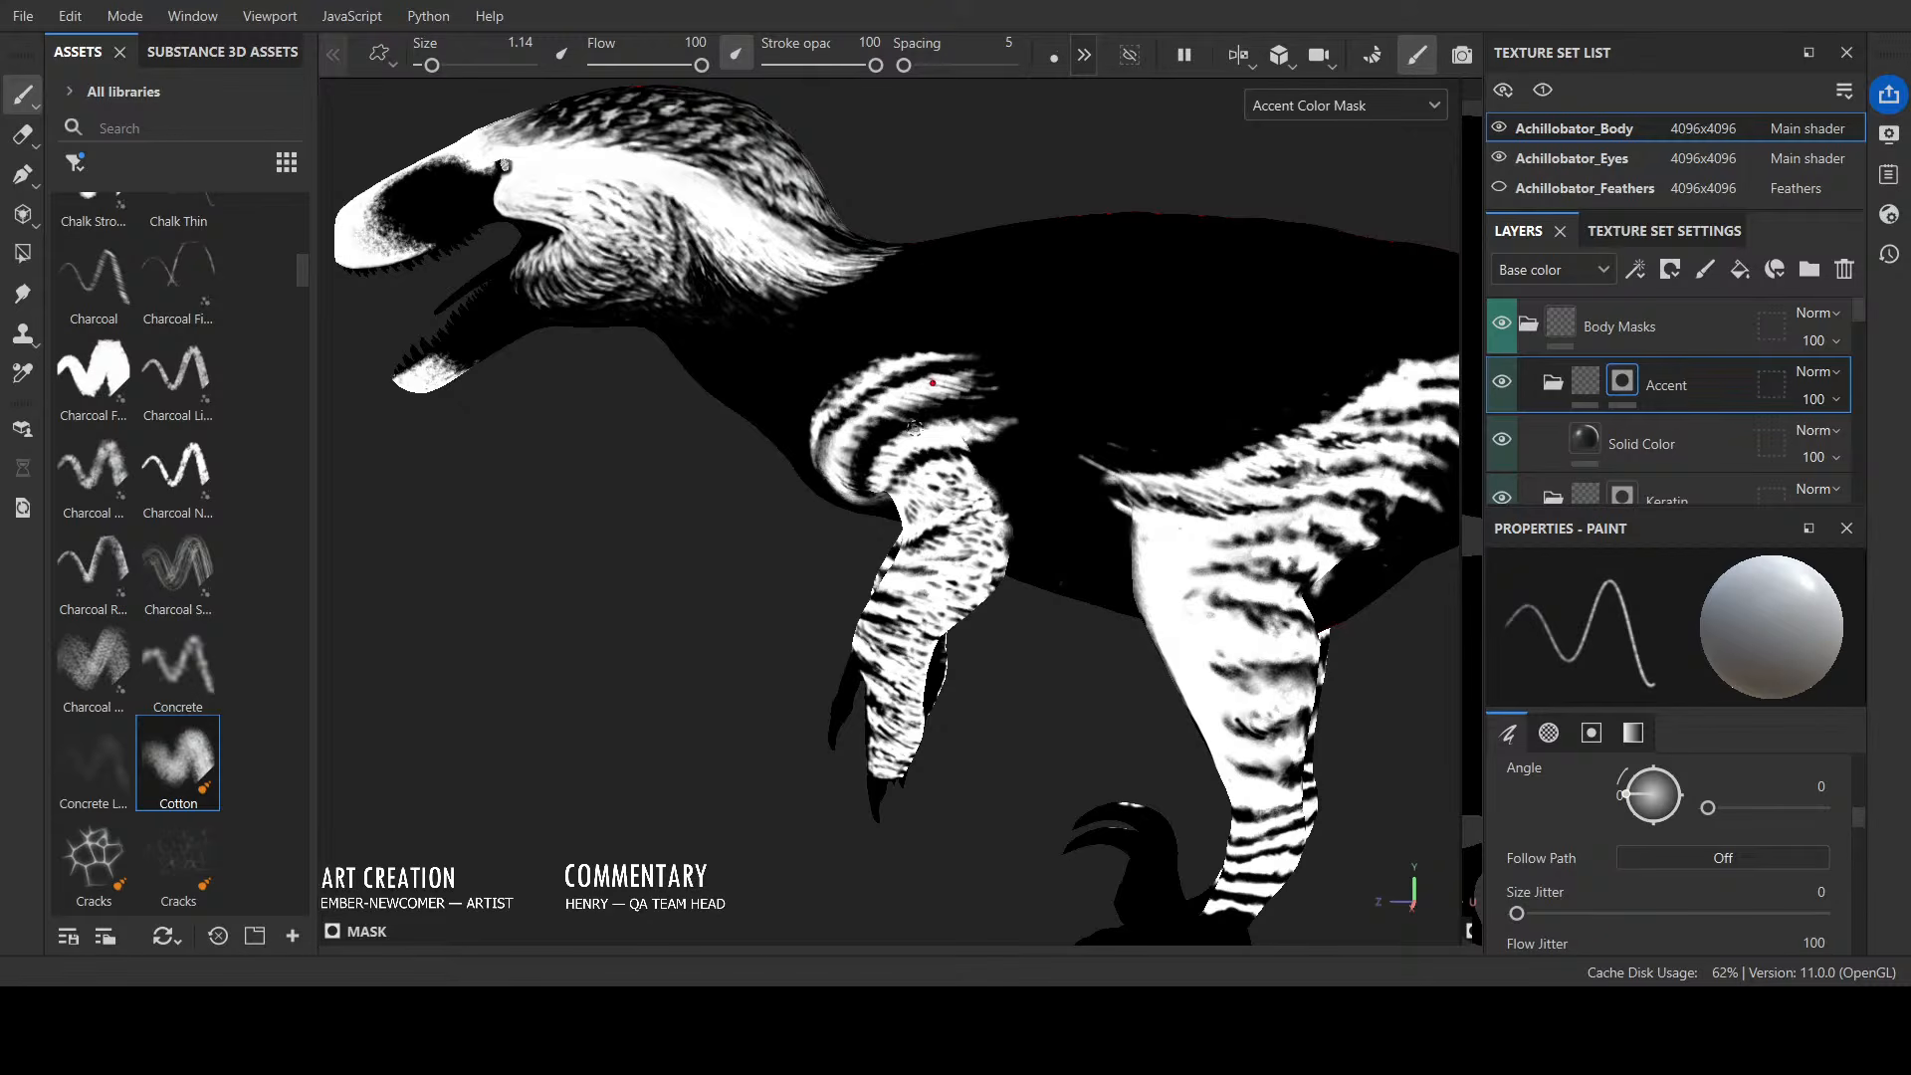
Step: Define the dark gaps between the shoulder's accent bands, following their curve down to the front ends at the chest
alt+drag(938, 328, 1005, 340)
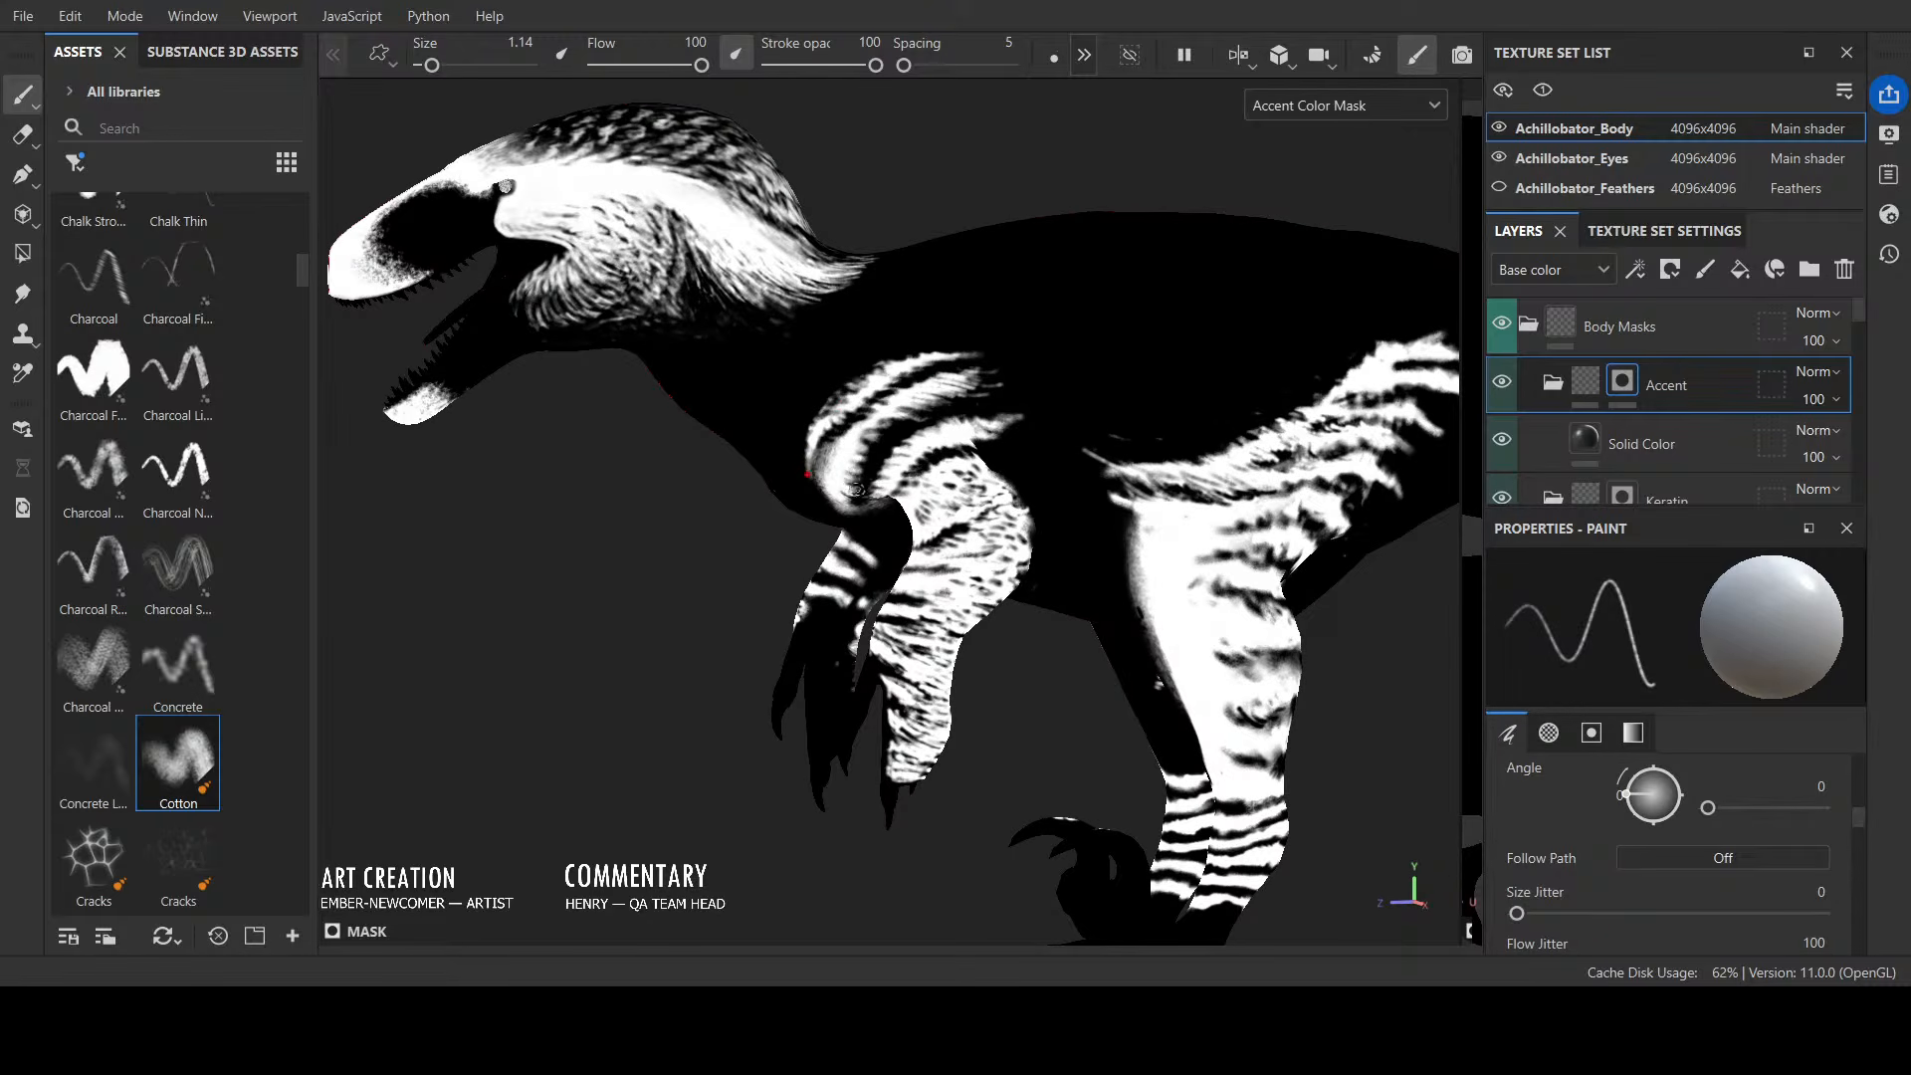
alt+drag(834, 478, 1010, 415)
mouse_move(814, 475)
mouse_down()
mouse_move(841, 430)
mouse_move(898, 402)
mouse_move(1291, 317)
mouse_move(1120, 364)
mouse_up()
alt+drag(1233, 328, 941, 349)
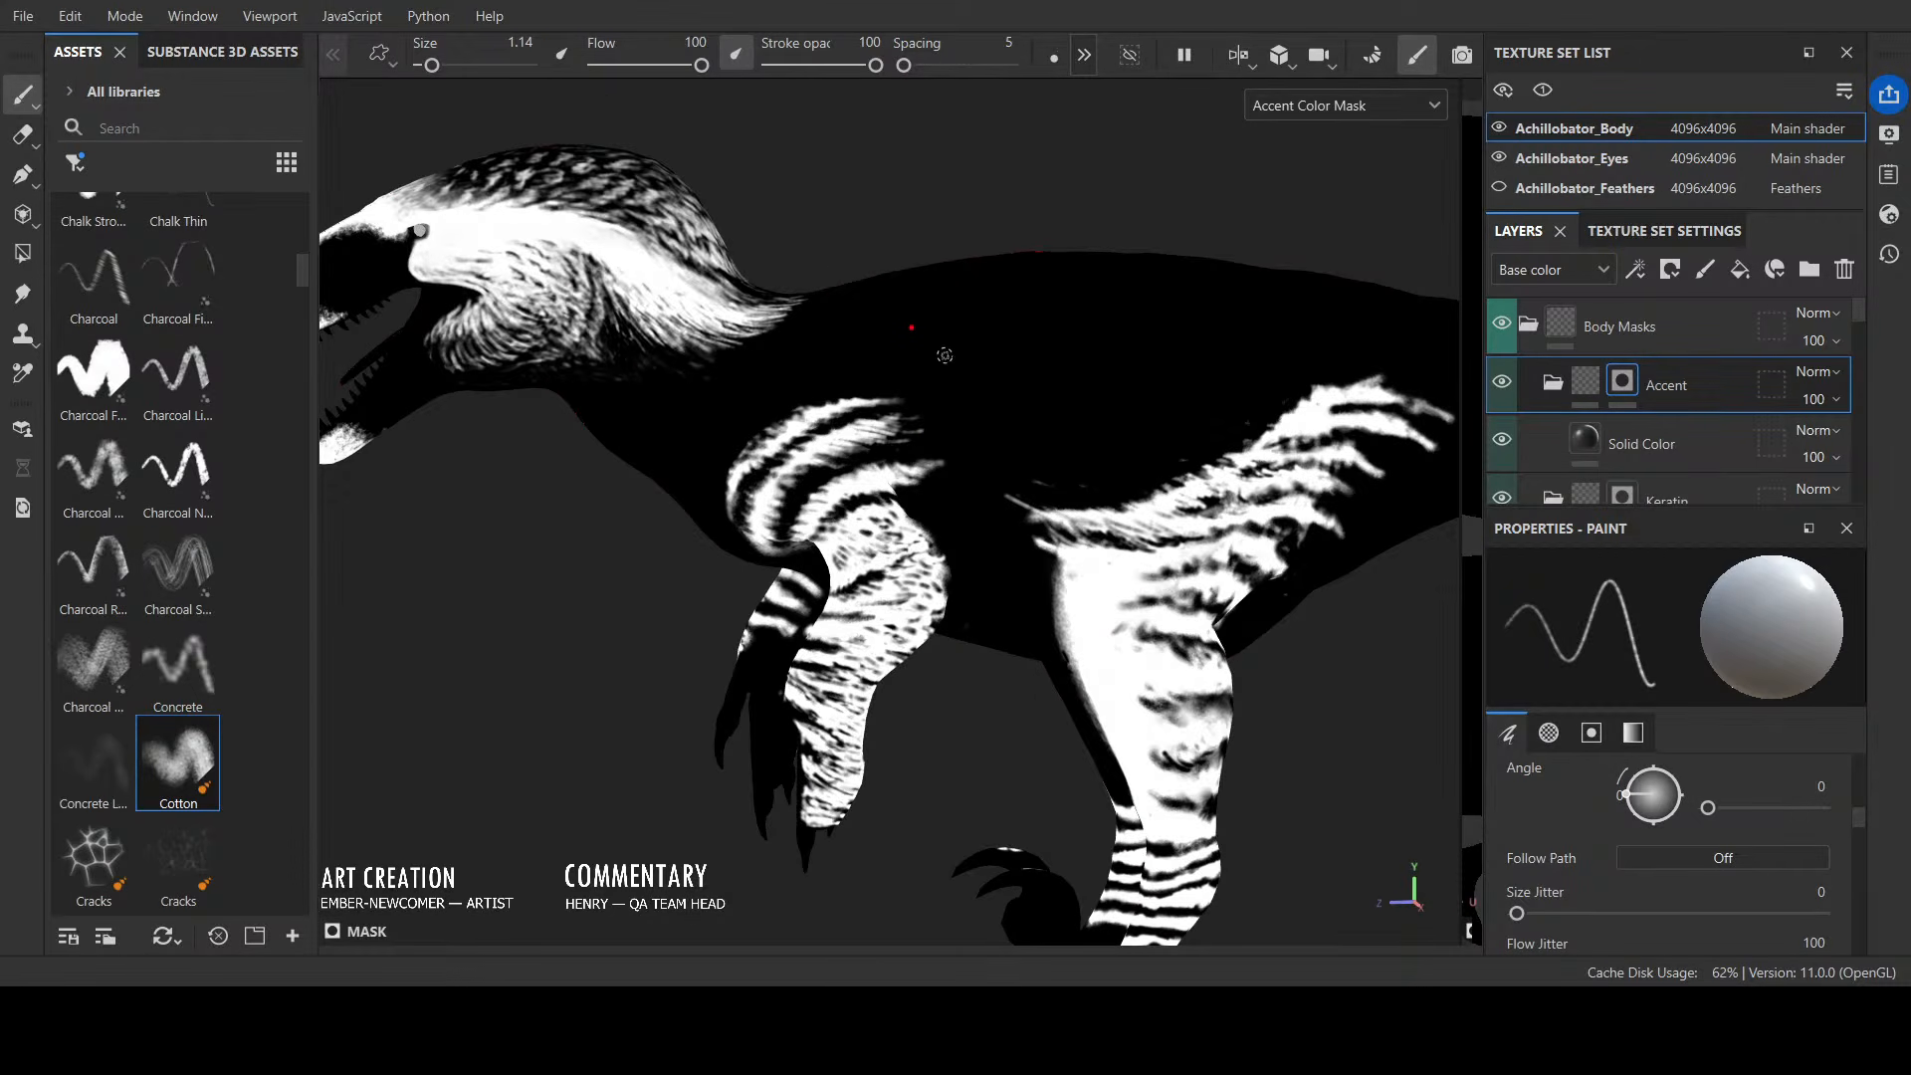
scroll(945, 356, down, 1)
scroll(944, 355, down, 1)
alt+drag(535, 767, 529, 696)
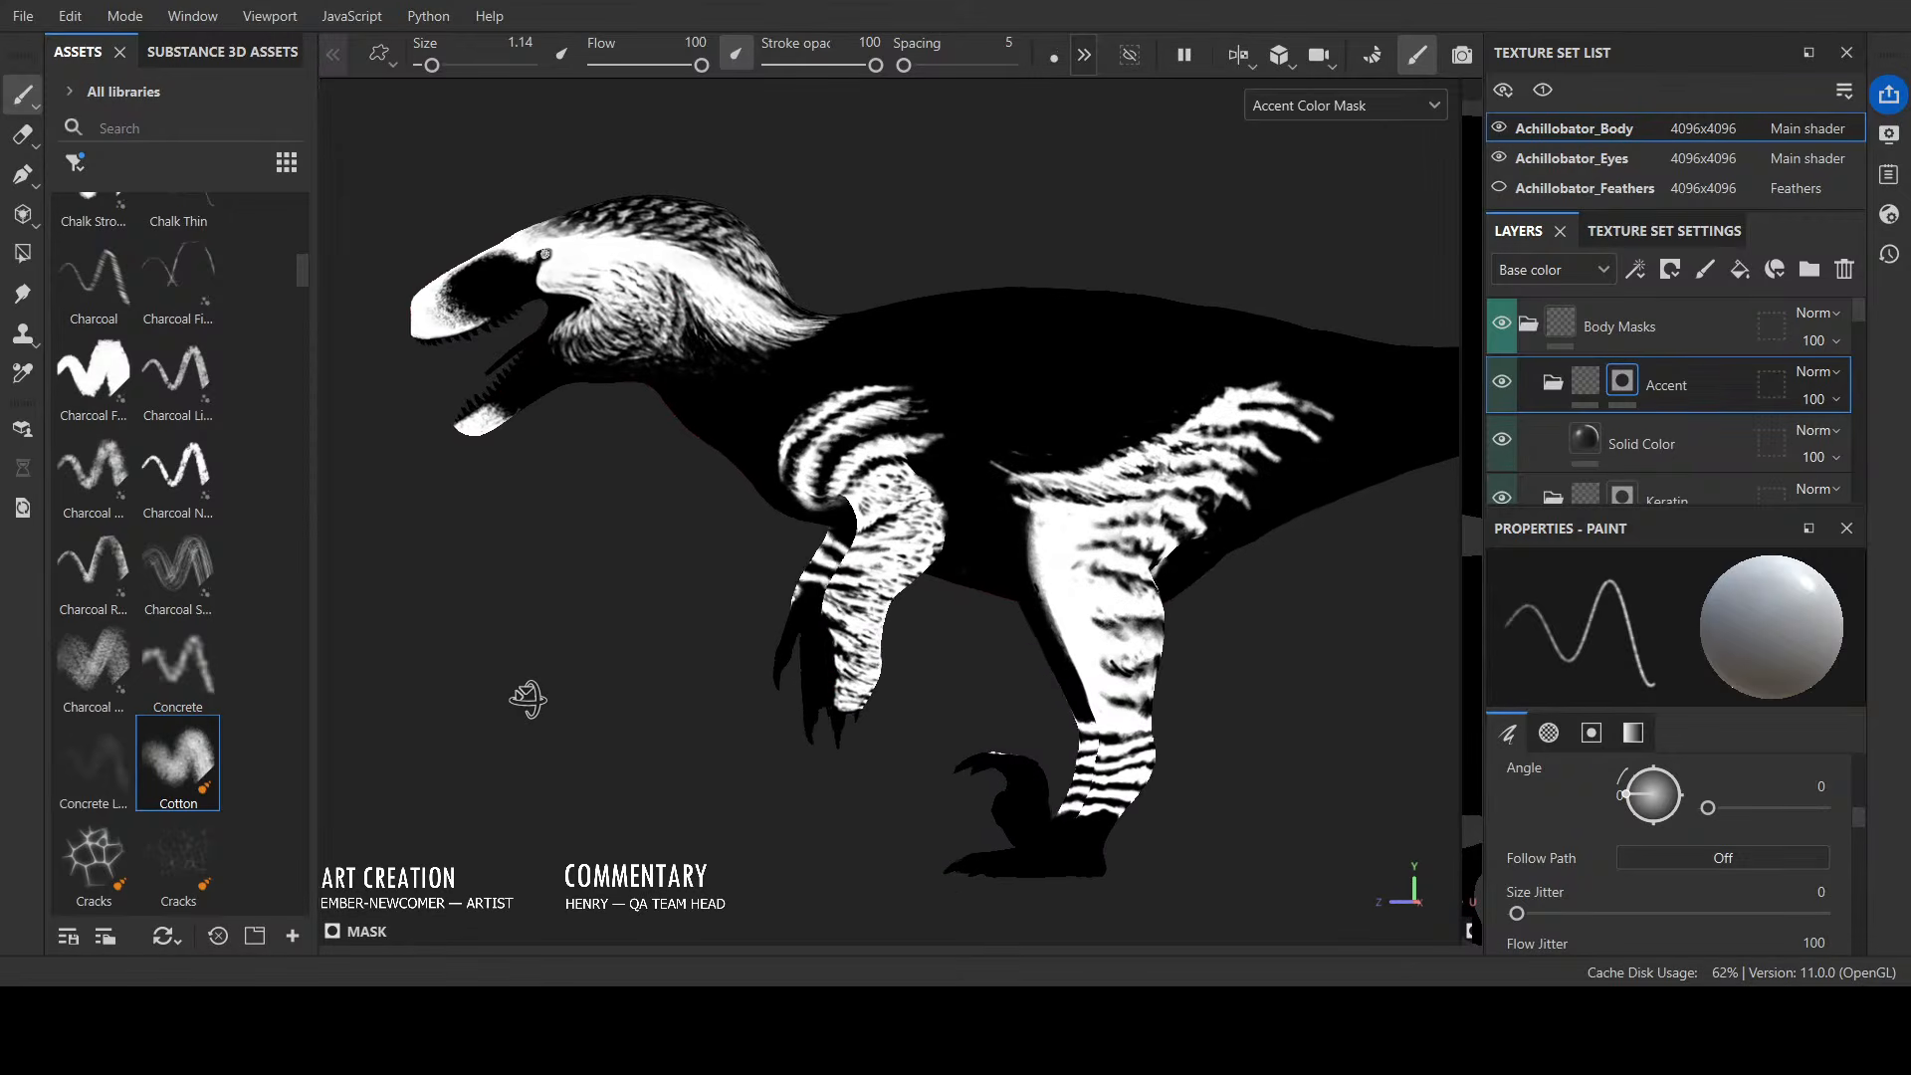
scroll(588, 658, up, 3)
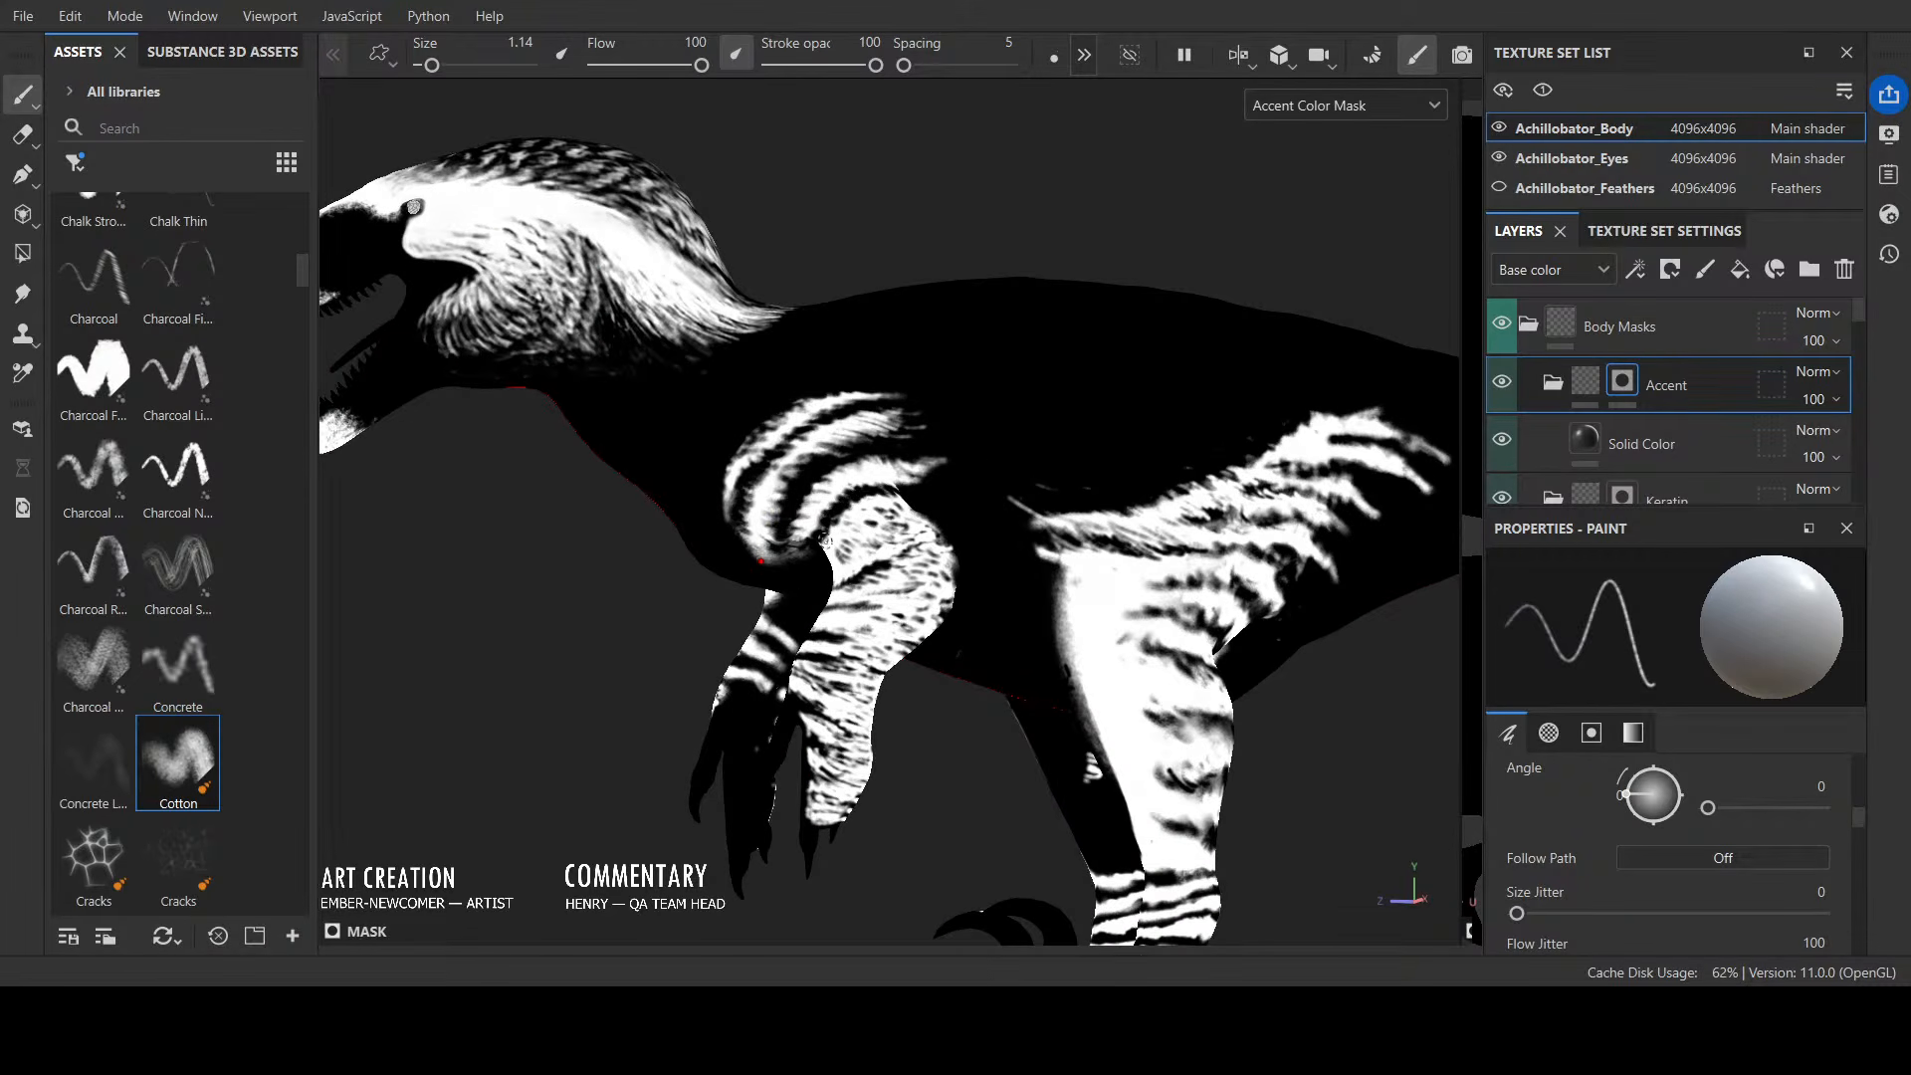
drag(819, 539, 874, 491)
Step: Rework the speckled top of the upper arm into curved stripes that continue the shoulder bands
scroll(896, 508, down, 4)
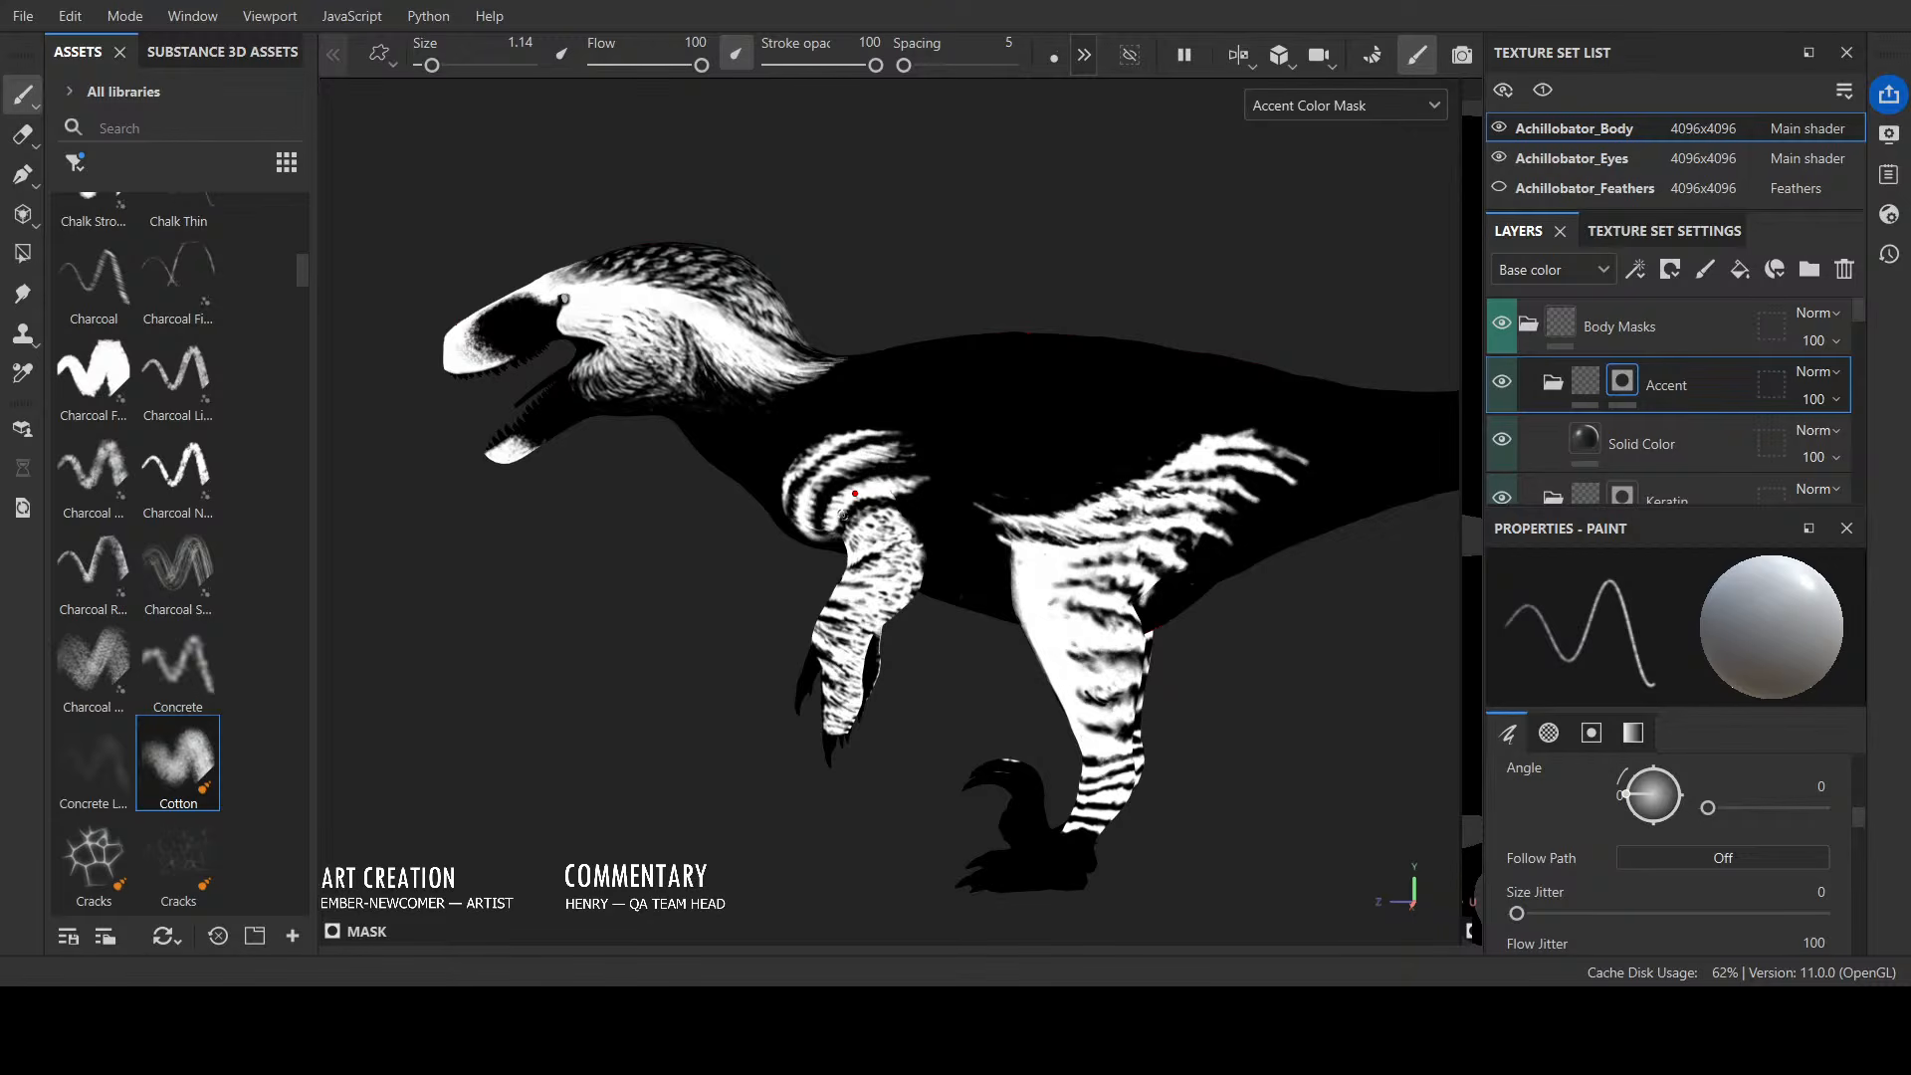
scroll(843, 515, up, 5)
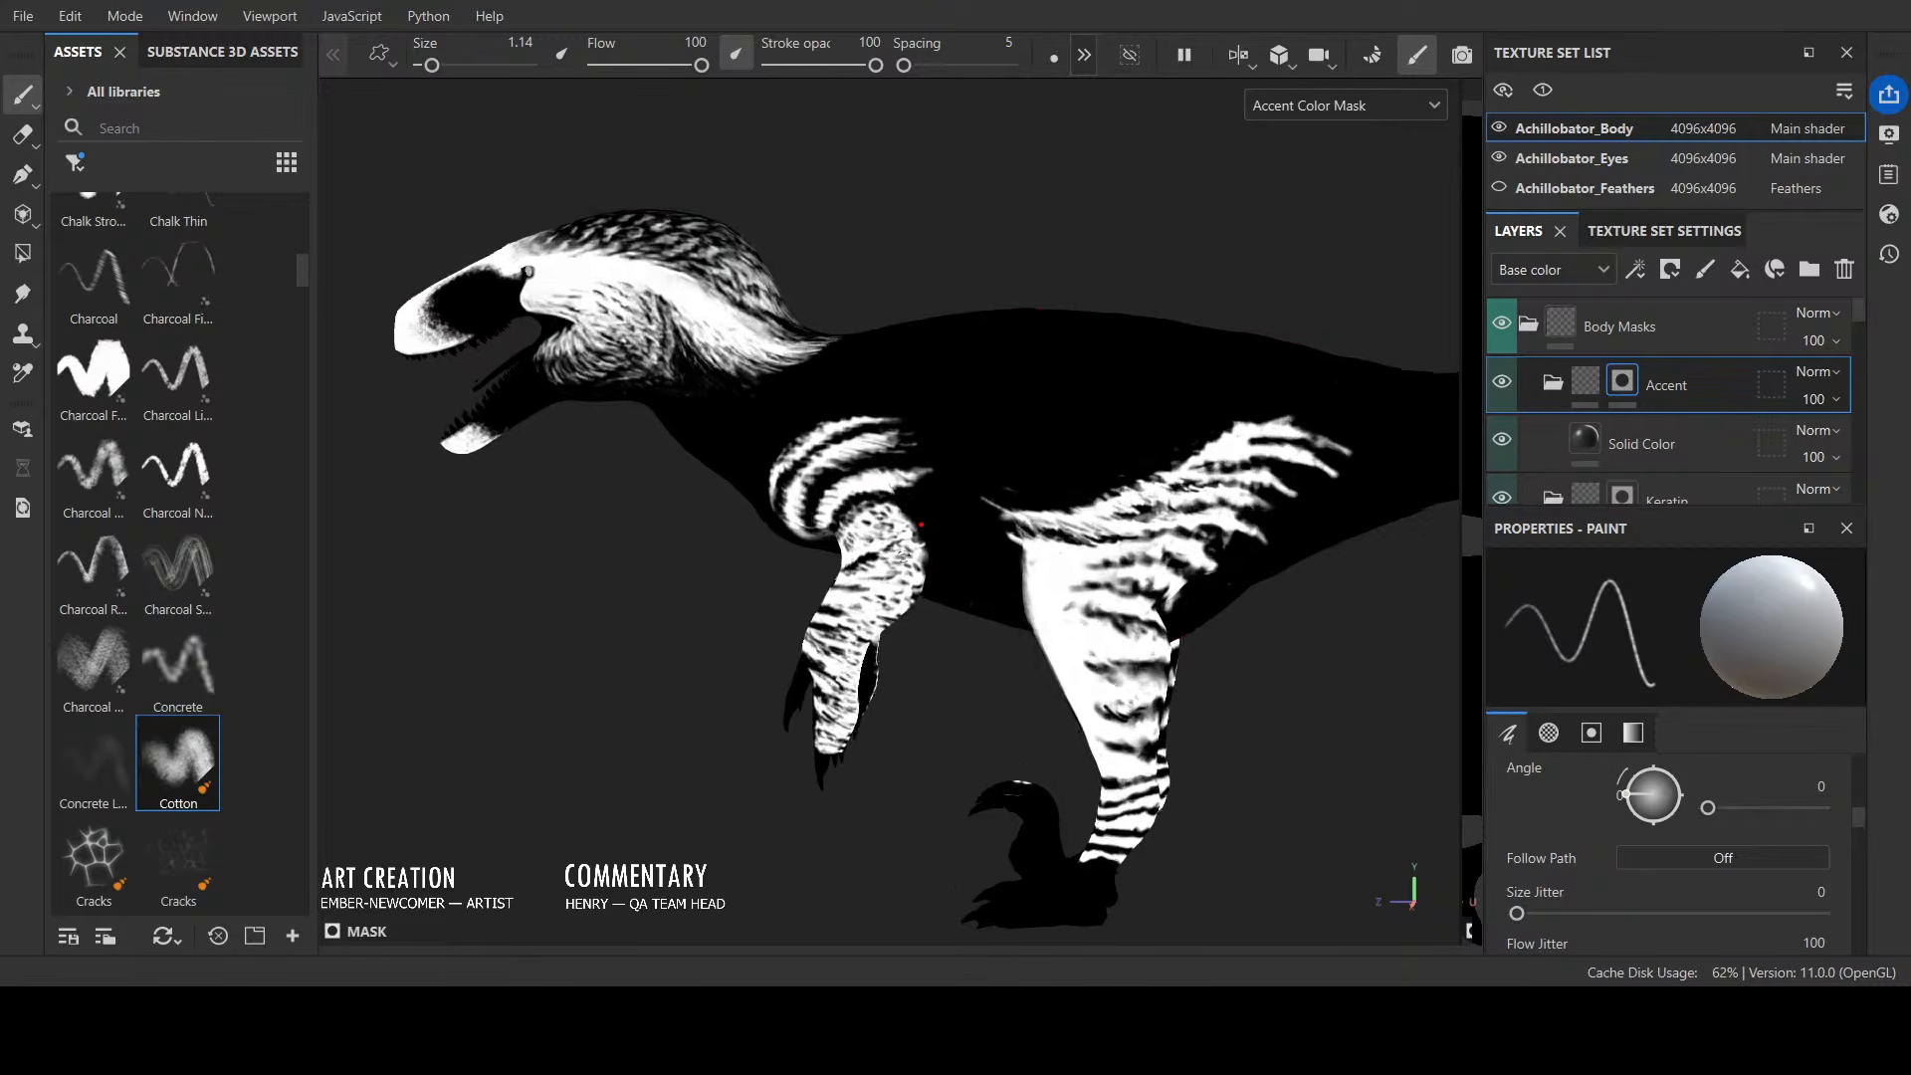
mouse_move(822, 522)
mouse_down()
mouse_move(825, 488)
mouse_move(876, 478)
mouse_move(834, 491)
mouse_move(854, 469)
mouse_move(885, 483)
mouse_move(818, 458)
mouse_move(769, 505)
mouse_up()
mouse_move(900, 479)
mouse_down()
mouse_move(919, 520)
mouse_move(852, 476)
mouse_move(880, 502)
mouse_move(831, 493)
mouse_move(824, 522)
mouse_move(1025, 473)
mouse_up()
scroll(1024, 673, down, 2)
scroll(923, 590, up, 1)
scroll(924, 590, up, 1)
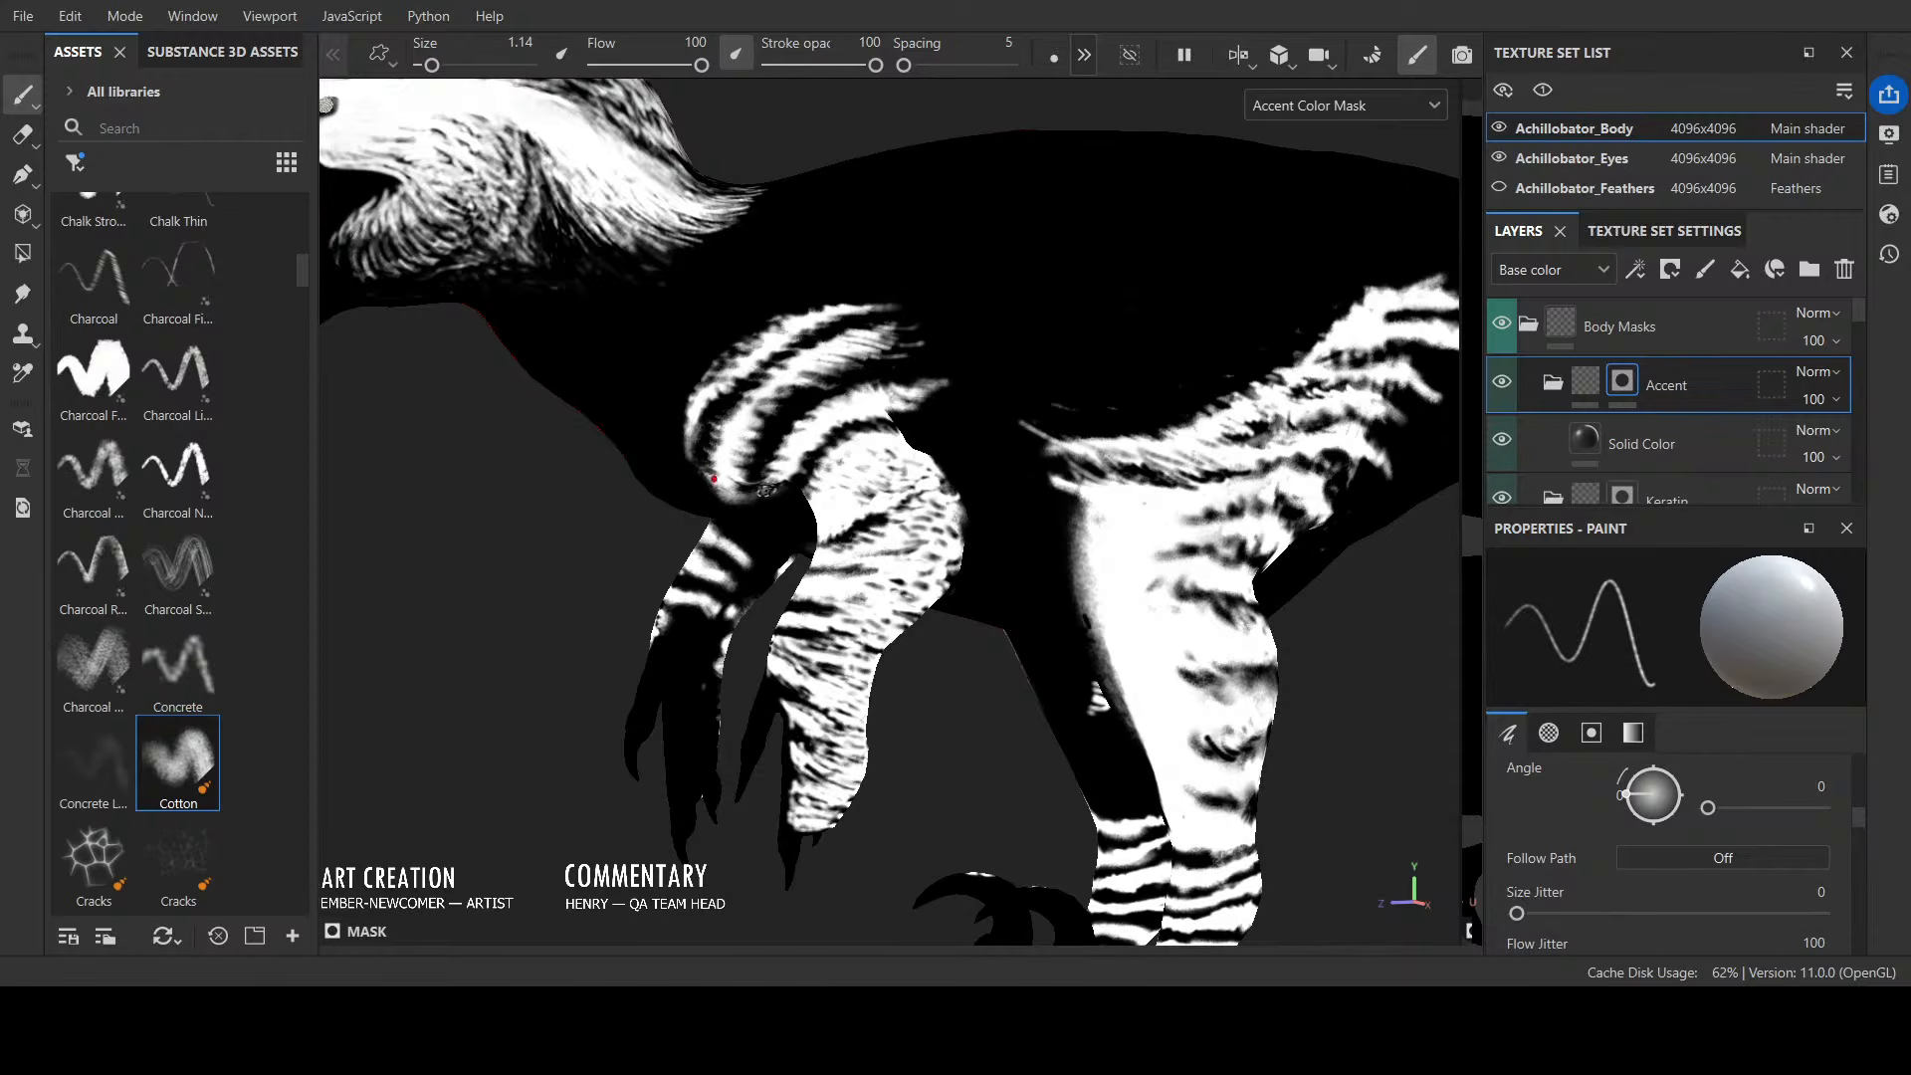
drag(776, 490, 804, 446)
alt+drag(931, 485, 936, 505)
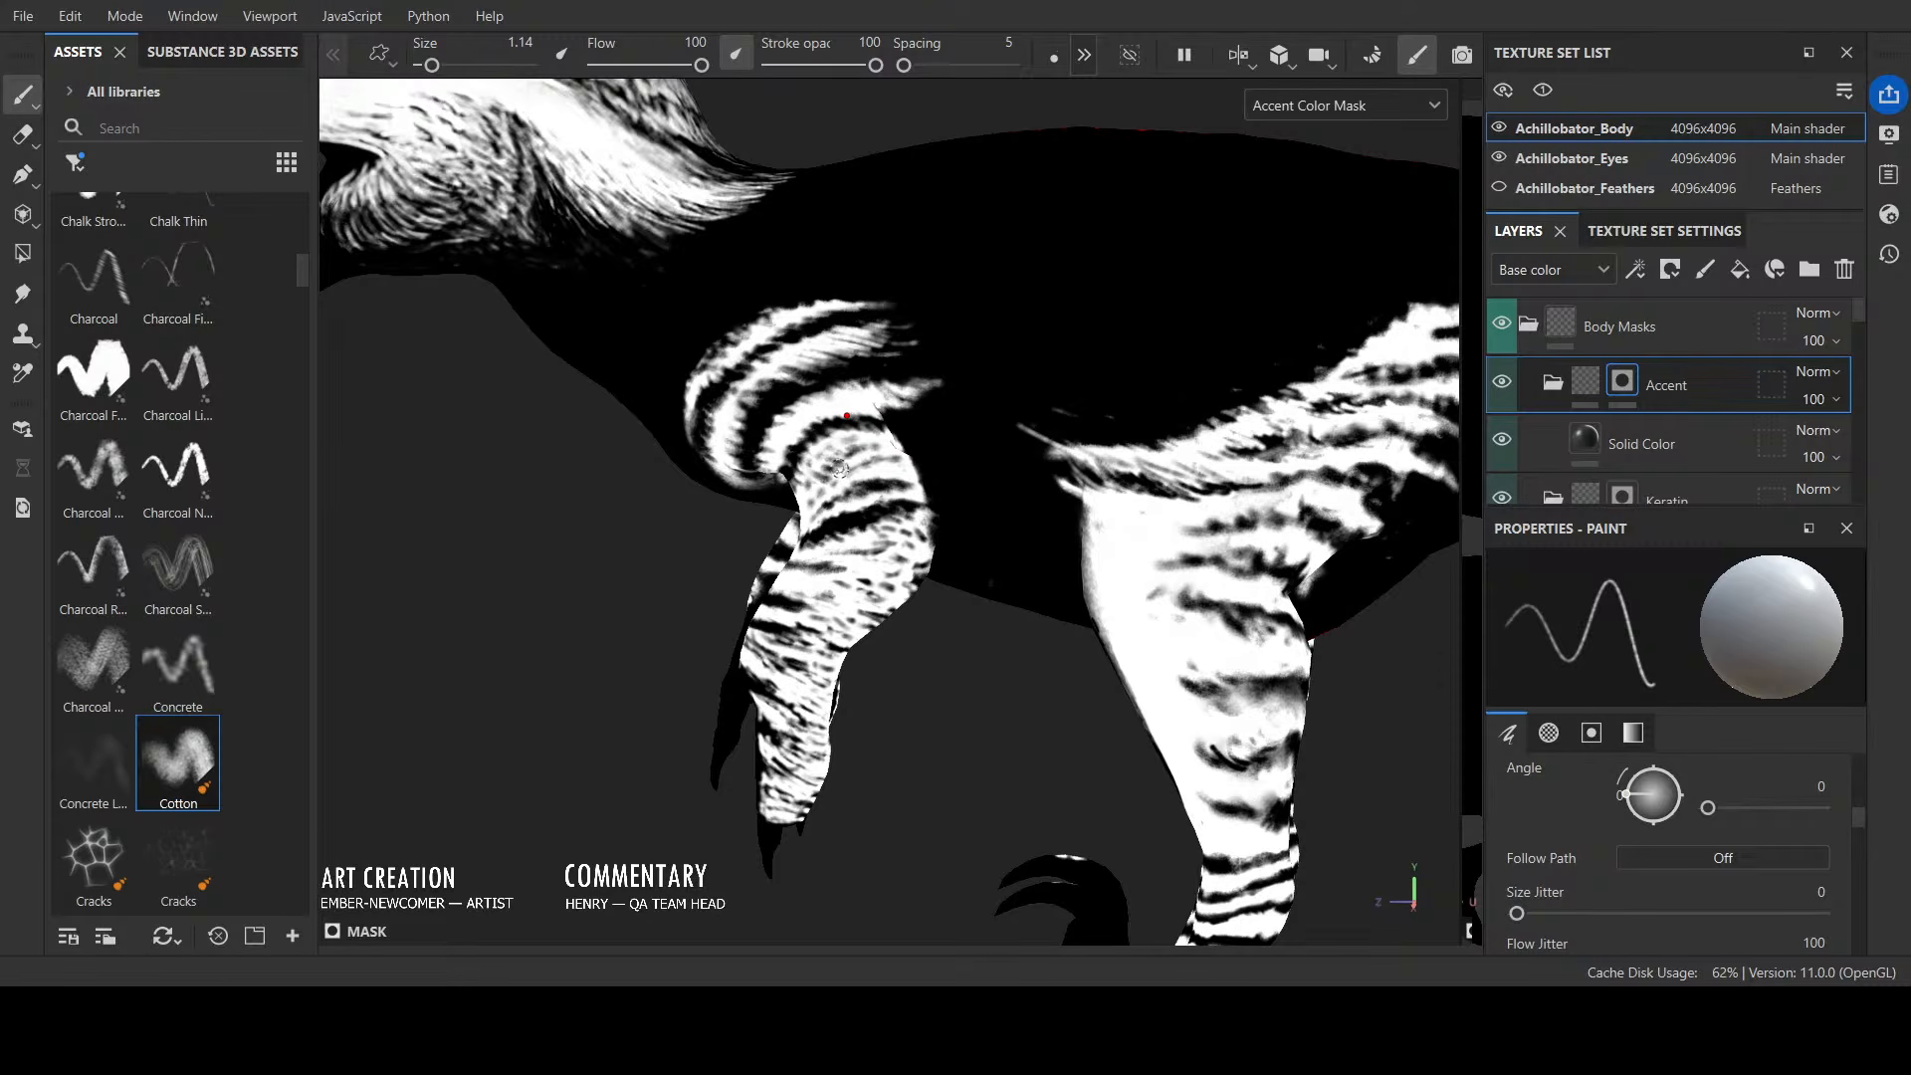
Step: Paint bolder dark stripes across the outer side of the upper arm down to the elbow
scroll(841, 467, down, 2)
alt+drag(742, 746, 873, 761)
scroll(873, 762, up, 2)
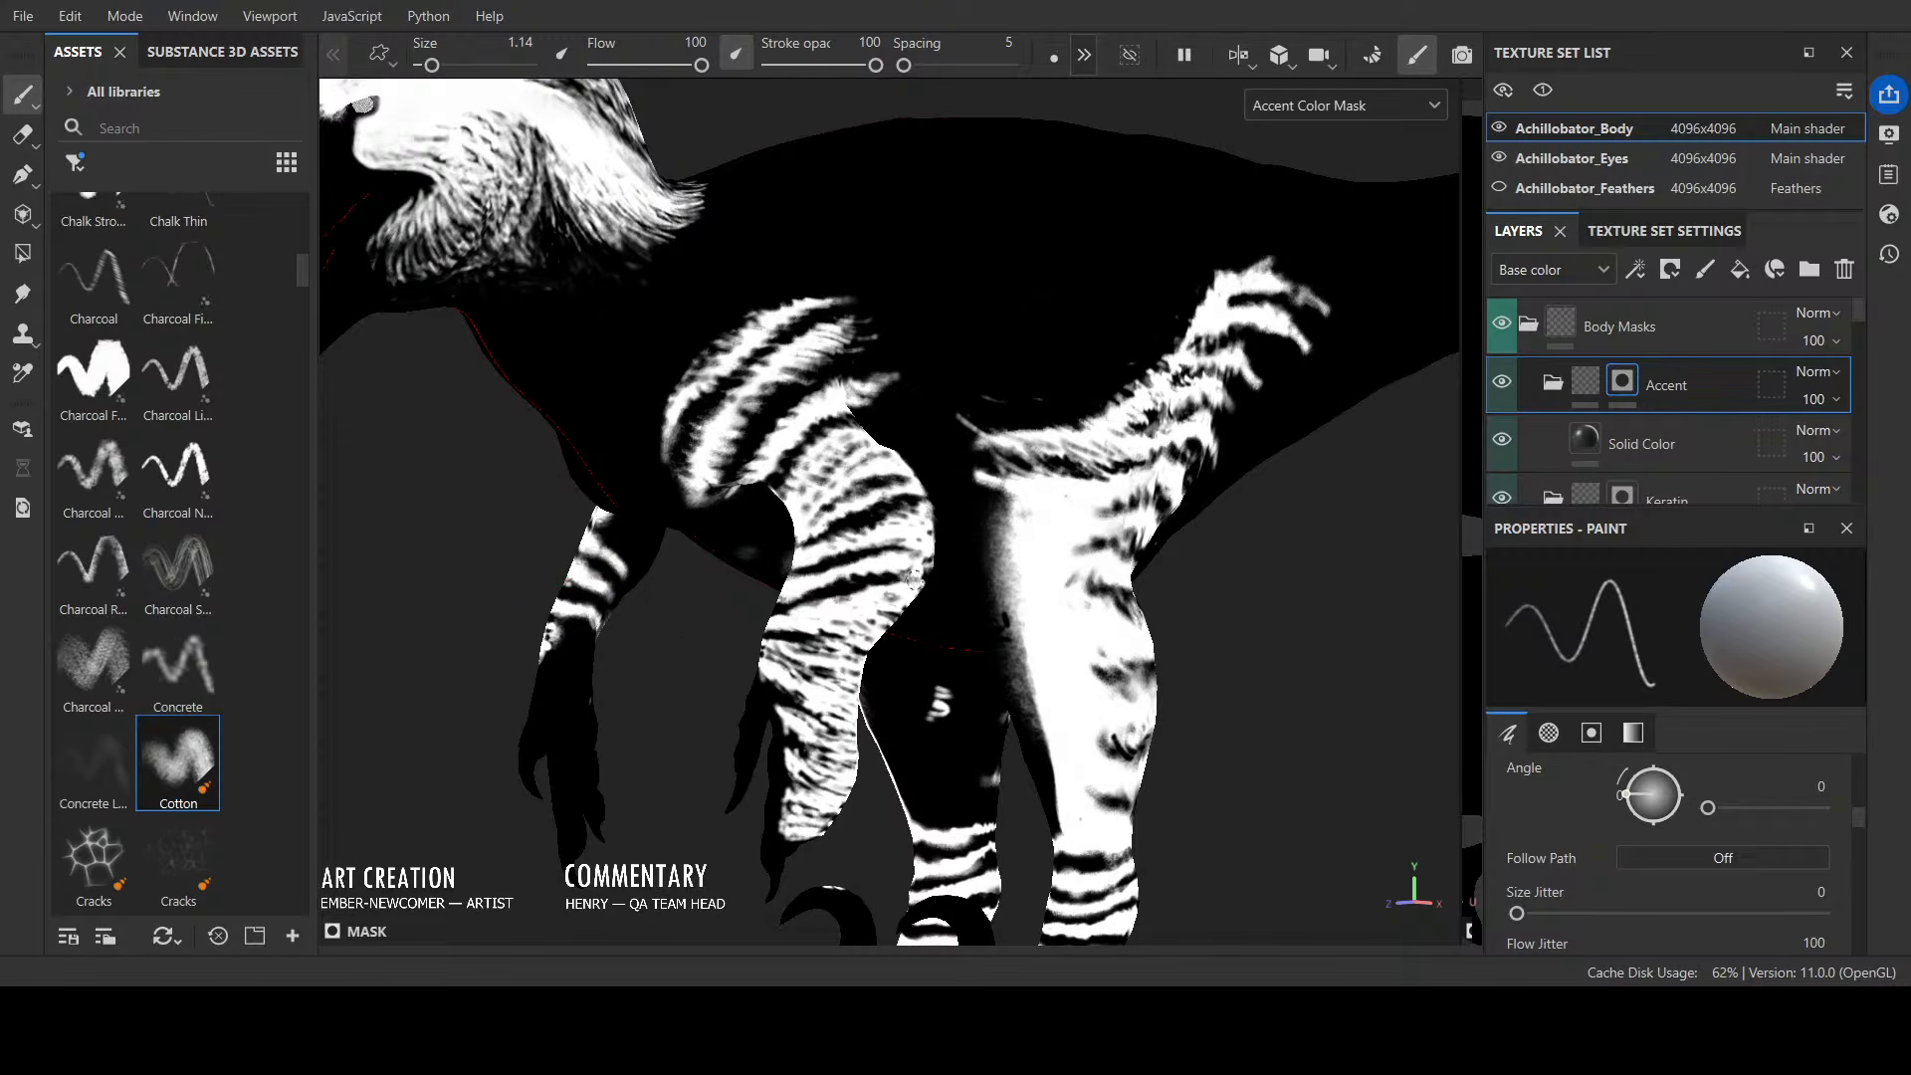
scroll(893, 577, down, 2)
alt+drag(893, 577, 985, 633)
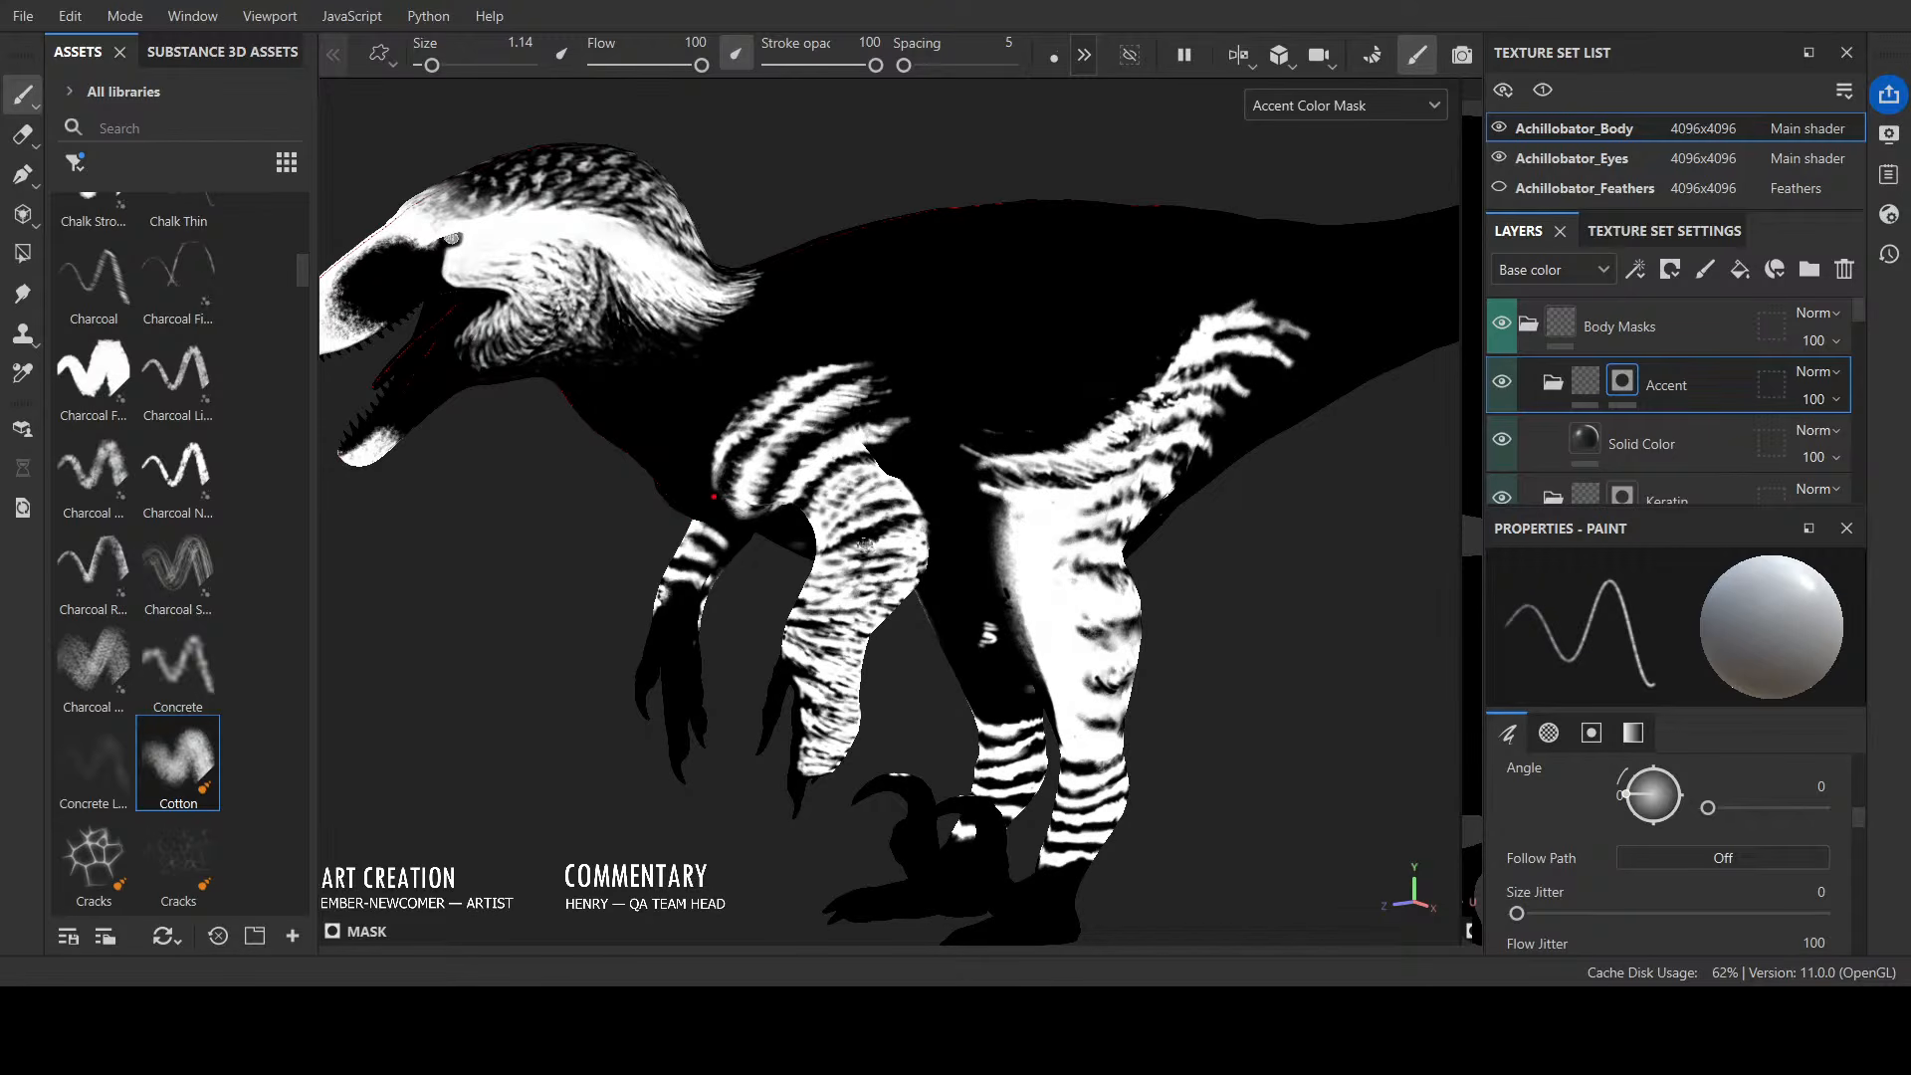
alt+drag(800, 568, 719, 602)
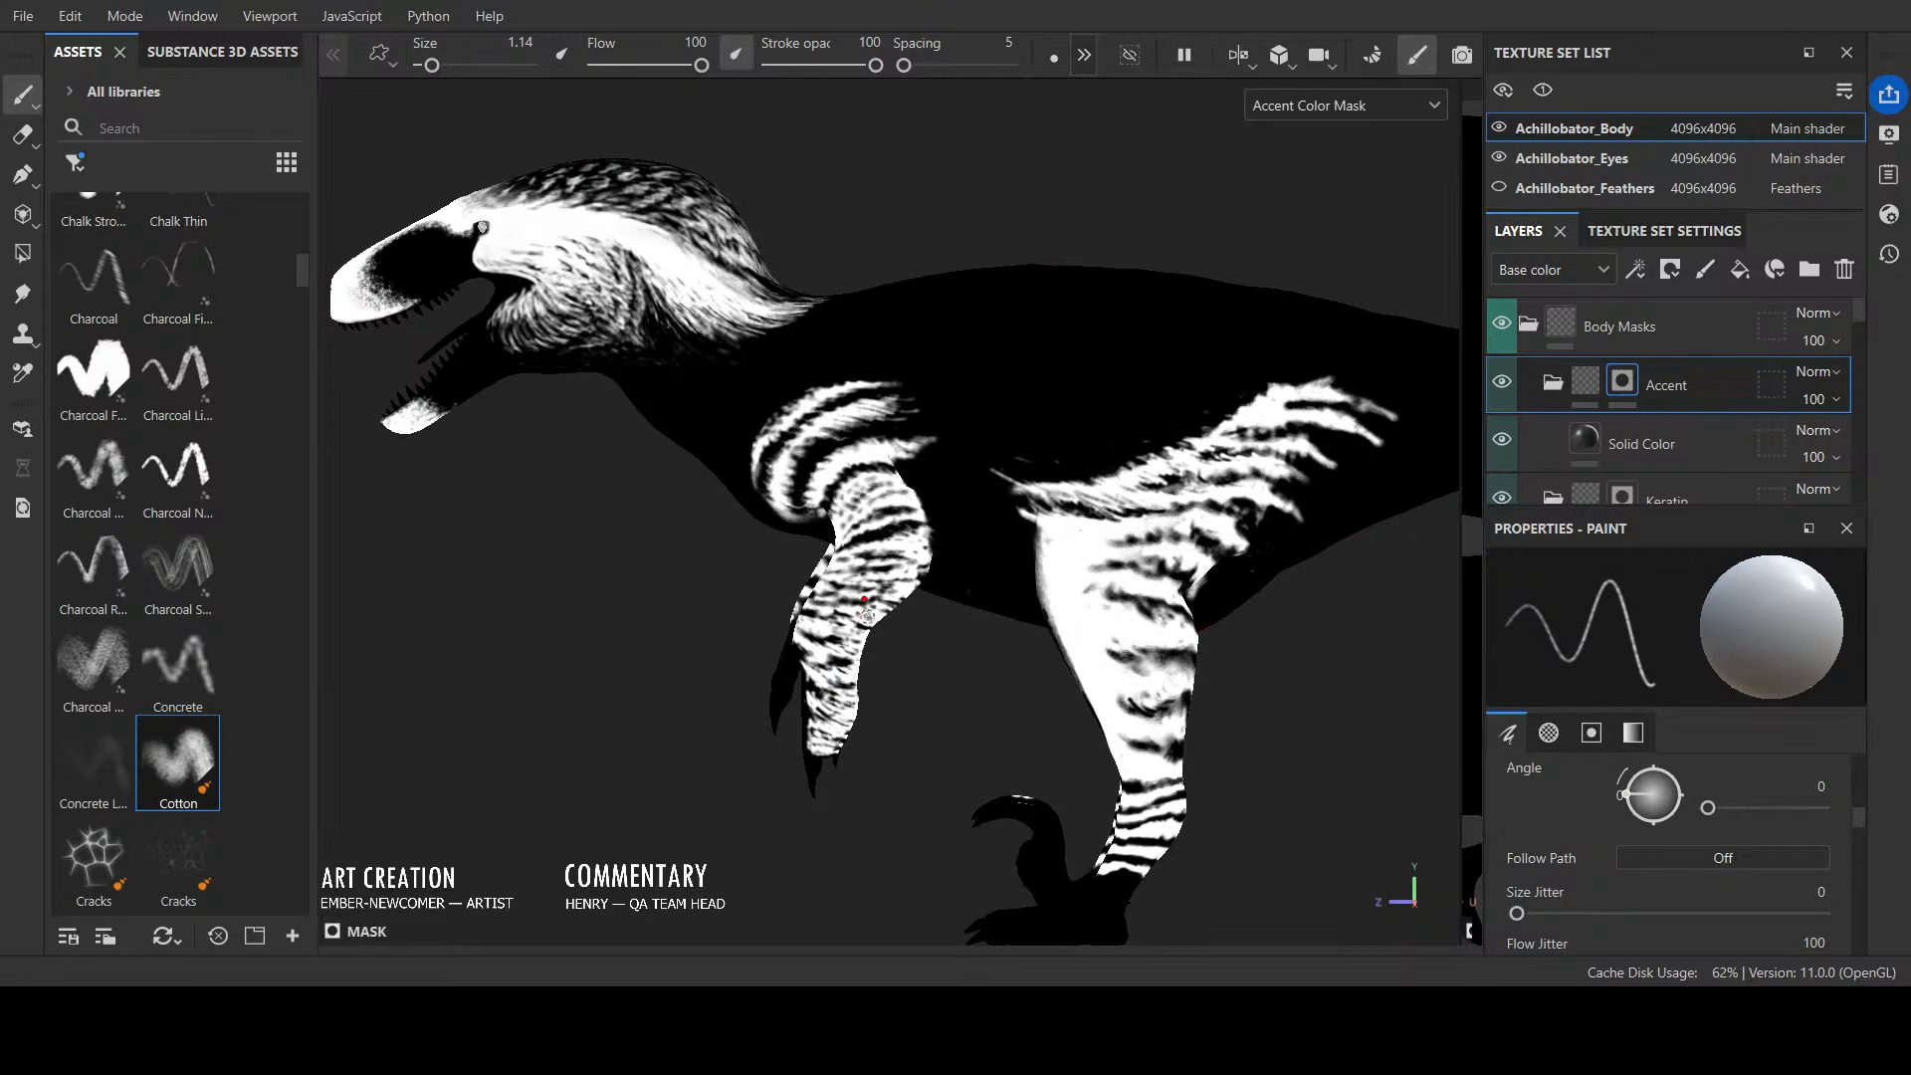
Step: Continue the dark stripes down the forearm and along its rear edge, undoing a stray stroke
mouse_move(850, 632)
mouse_down()
mouse_move(899, 589)
mouse_move(906, 544)
mouse_up()
mouse_move(989, 390)
alt+mouse_down()
mouse_move(1037, 381)
mouse_move(983, 546)
mouse_move(974, 527)
mouse_move(852, 504)
alt+mouse_up()
drag(918, 580, 905, 584)
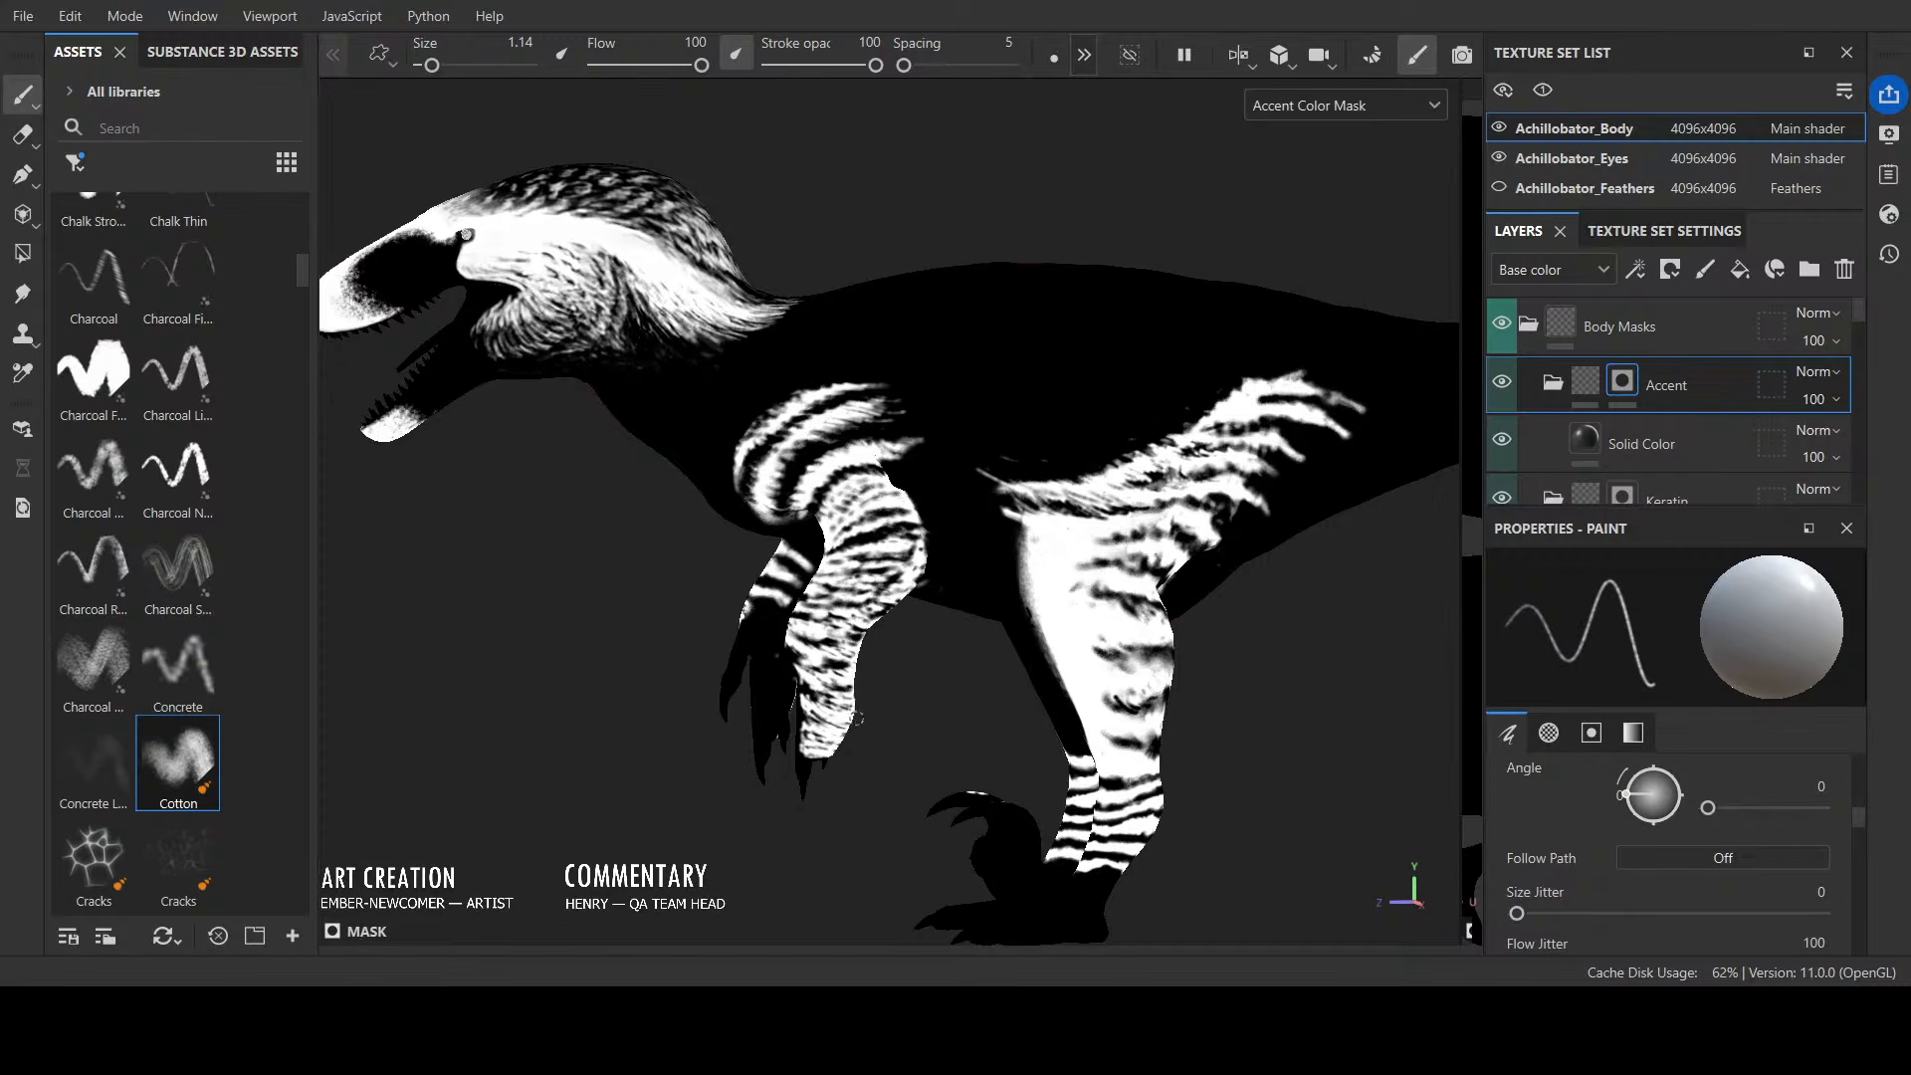
mouse_move(968, 578)
alt+mouse_down()
mouse_move(712, 567)
mouse_move(832, 589)
mouse_move(1045, 569)
mouse_move(959, 563)
mouse_move(992, 559)
alt+mouse_up()
mouse_move(912, 697)
mouse_down()
mouse_move(938, 715)
mouse_move(909, 681)
mouse_move(967, 700)
mouse_move(908, 699)
mouse_move(955, 710)
mouse_move(916, 642)
mouse_move(982, 654)
mouse_up()
key(ctrl+z)
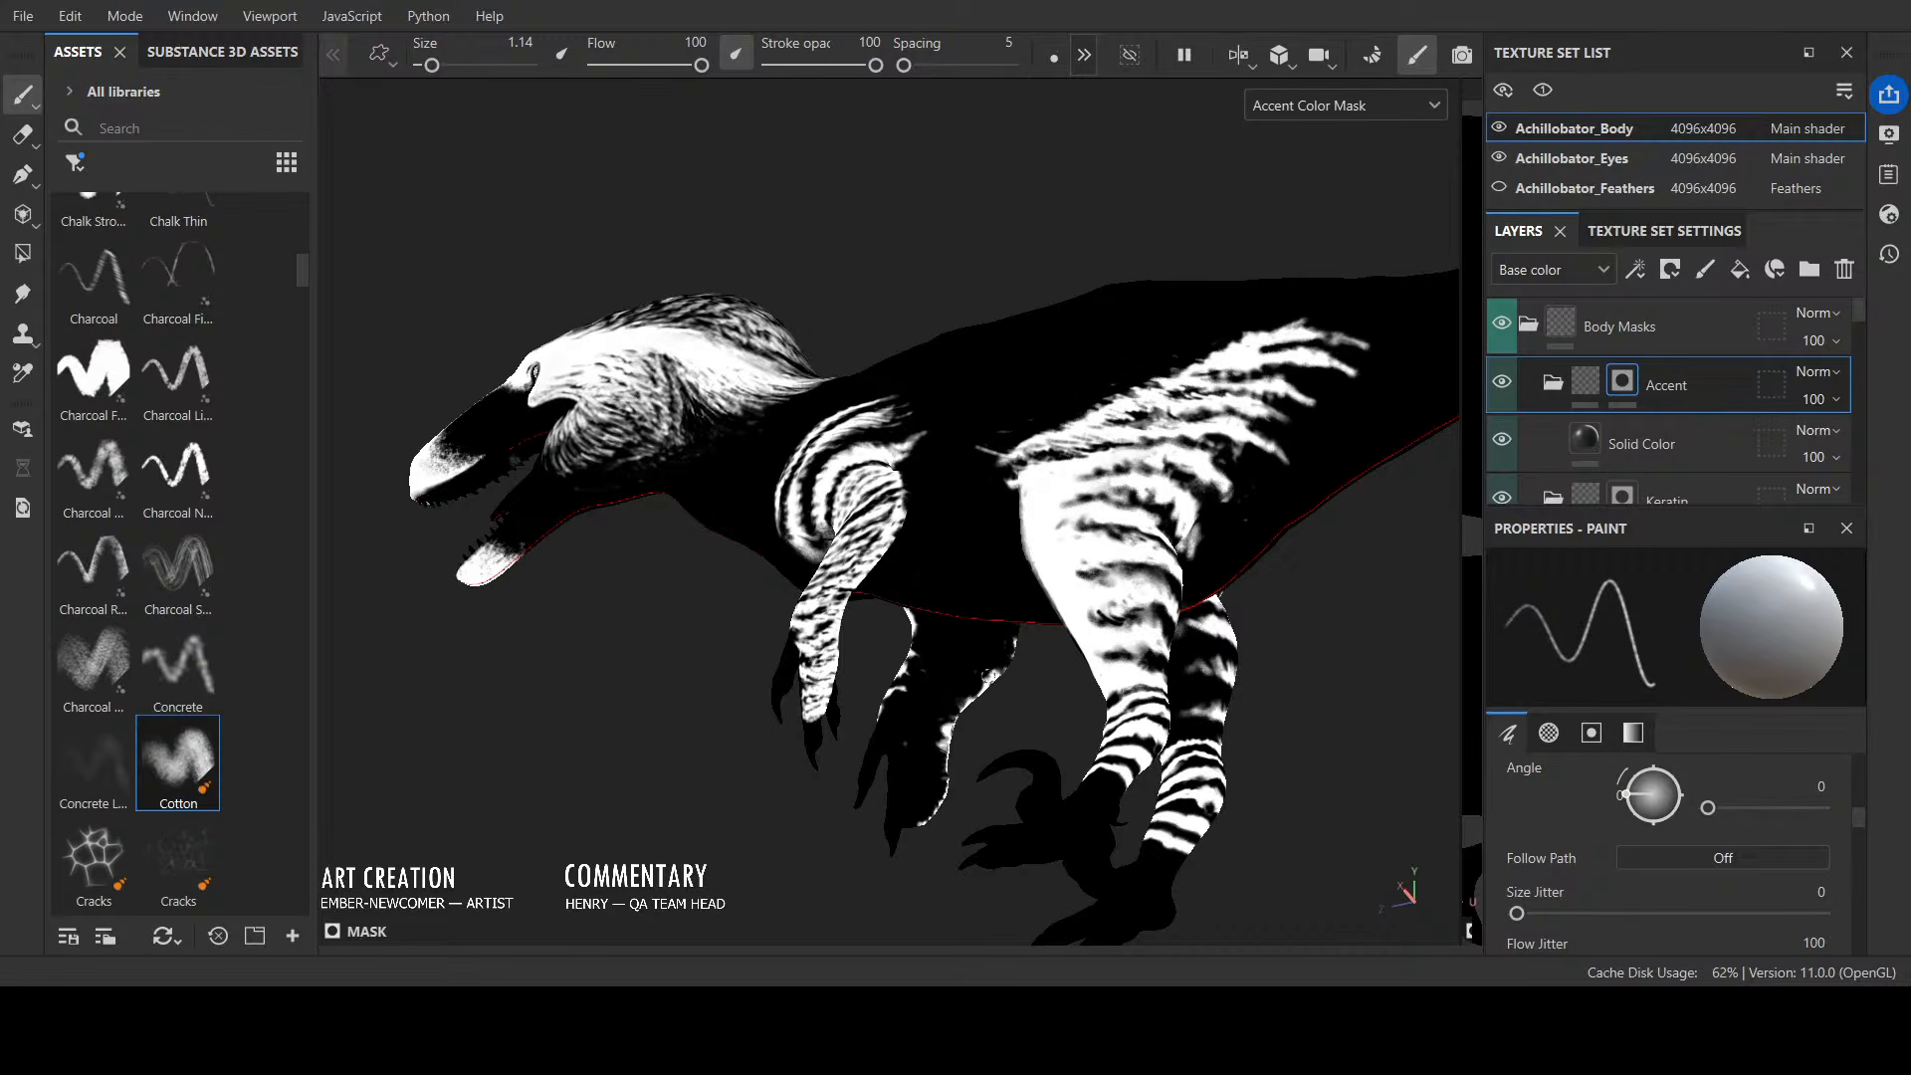
mouse_move(955, 705)
mouse_down()
mouse_move(944, 726)
mouse_move(1092, 759)
mouse_move(938, 678)
mouse_move(952, 597)
mouse_move(1035, 593)
mouse_move(935, 595)
mouse_move(906, 642)
mouse_move(924, 687)
mouse_up()
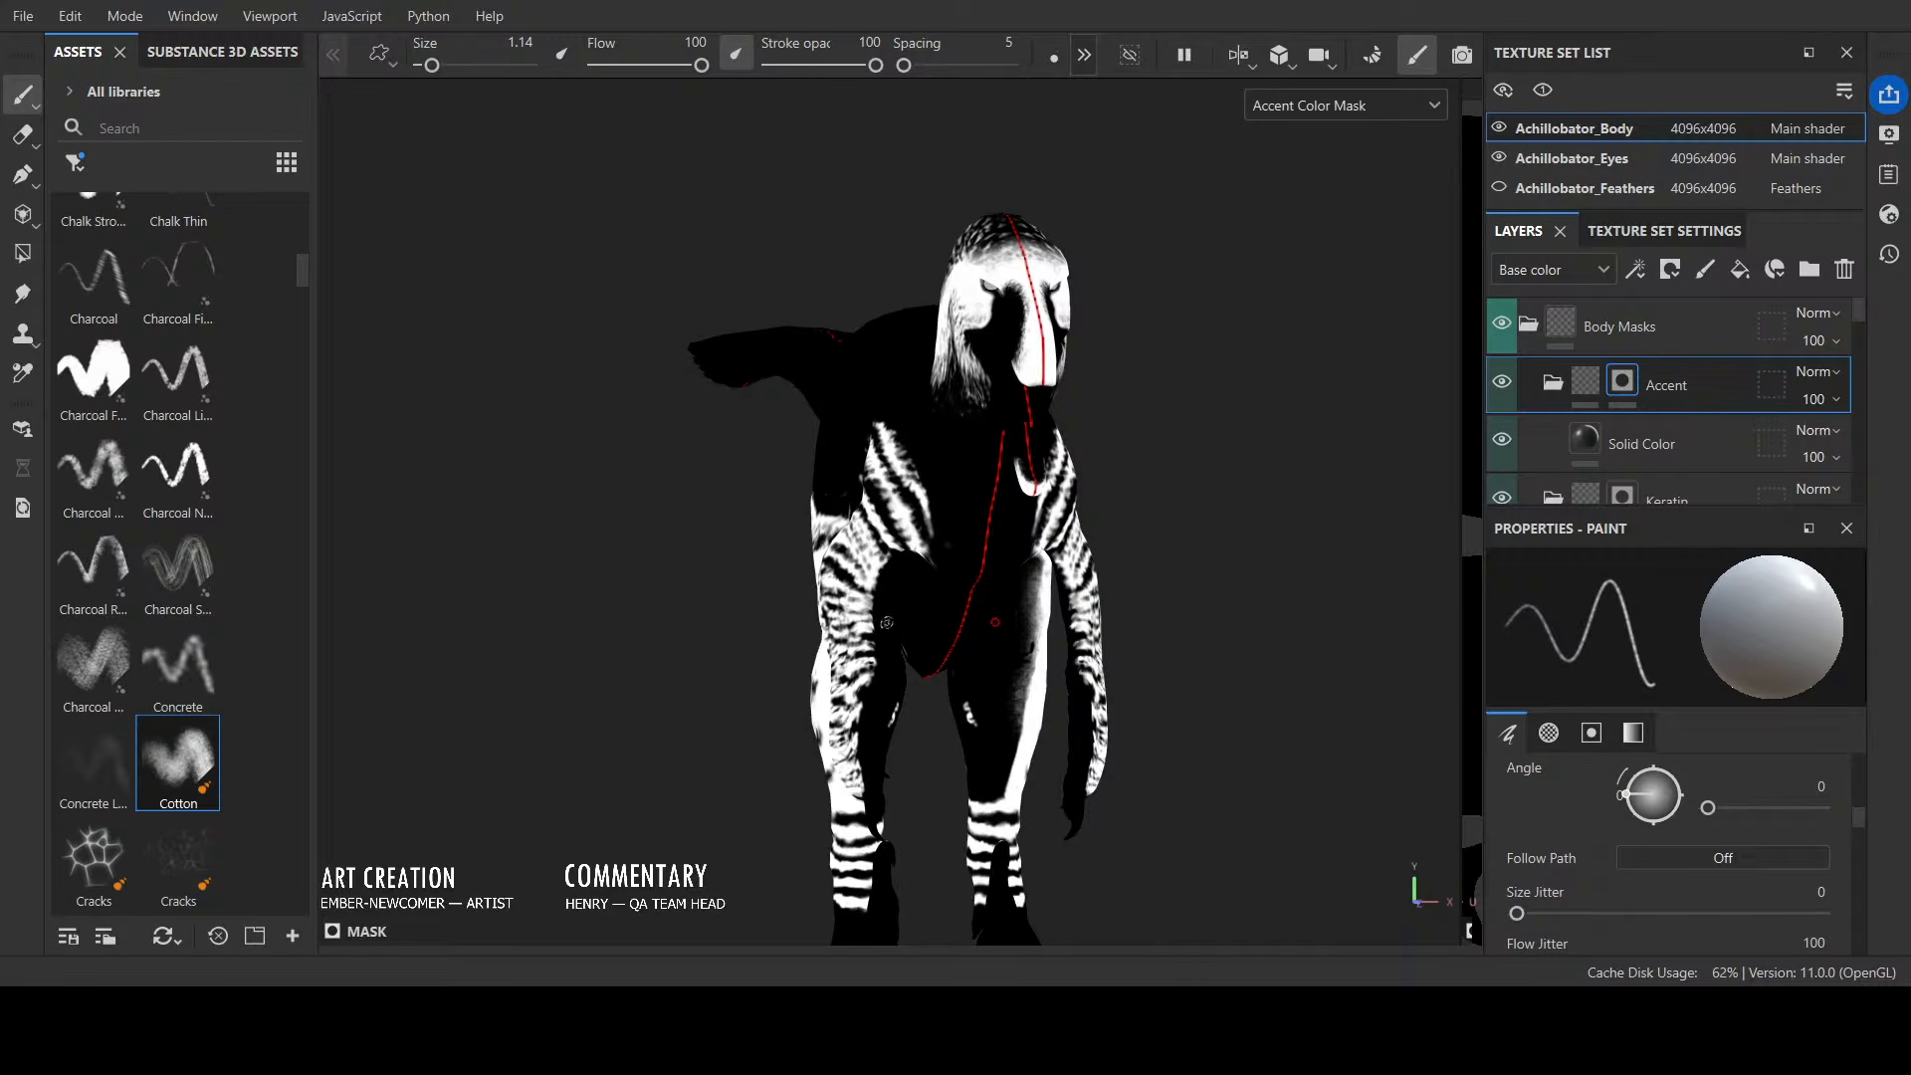
Step: Touch up the stripes on the front of the arm and the lower ends of the shoulder bands
mouse_move(867, 597)
mouse_down()
mouse_move(874, 684)
mouse_move(868, 585)
mouse_move(900, 553)
mouse_up()
alt+drag(1010, 516, 1048, 658)
scroll(984, 368, up, 4)
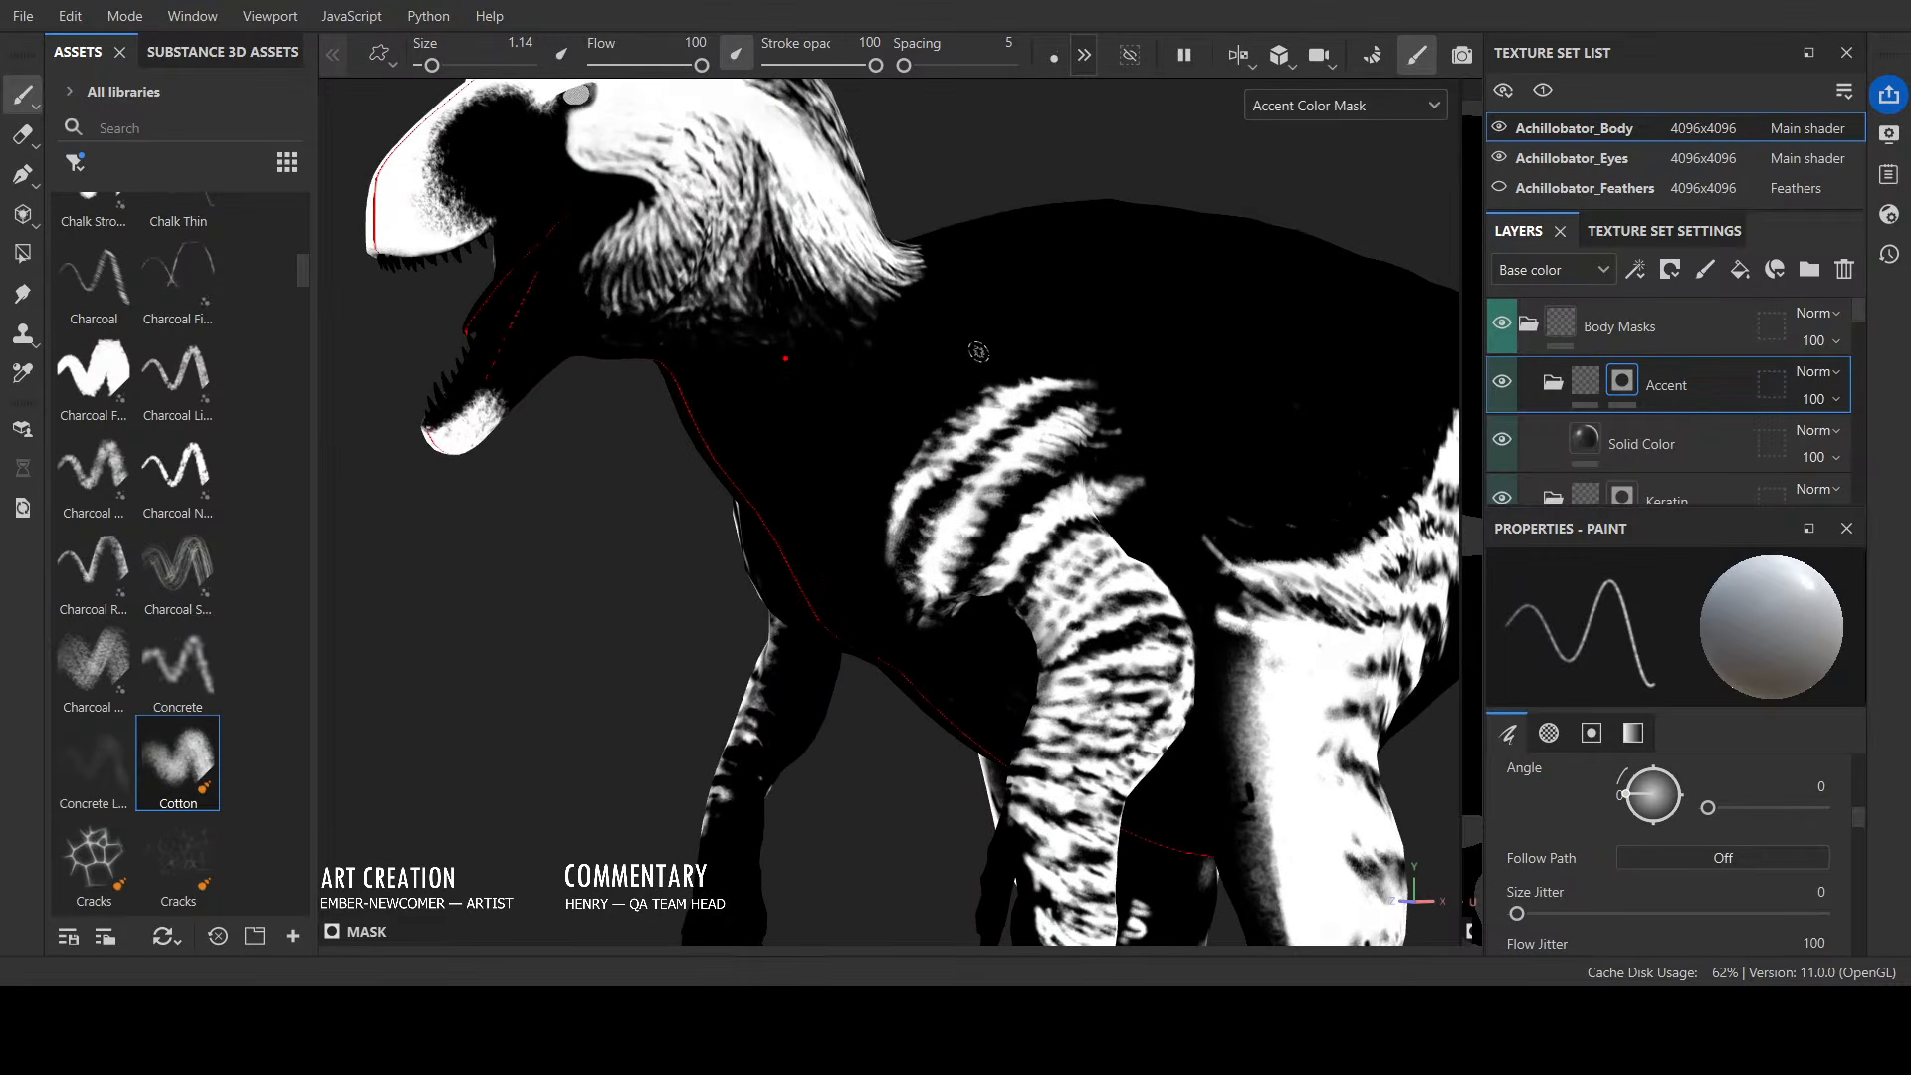
drag(826, 294, 914, 290)
alt+drag(1091, 277, 968, 295)
scroll(968, 294, down, 4)
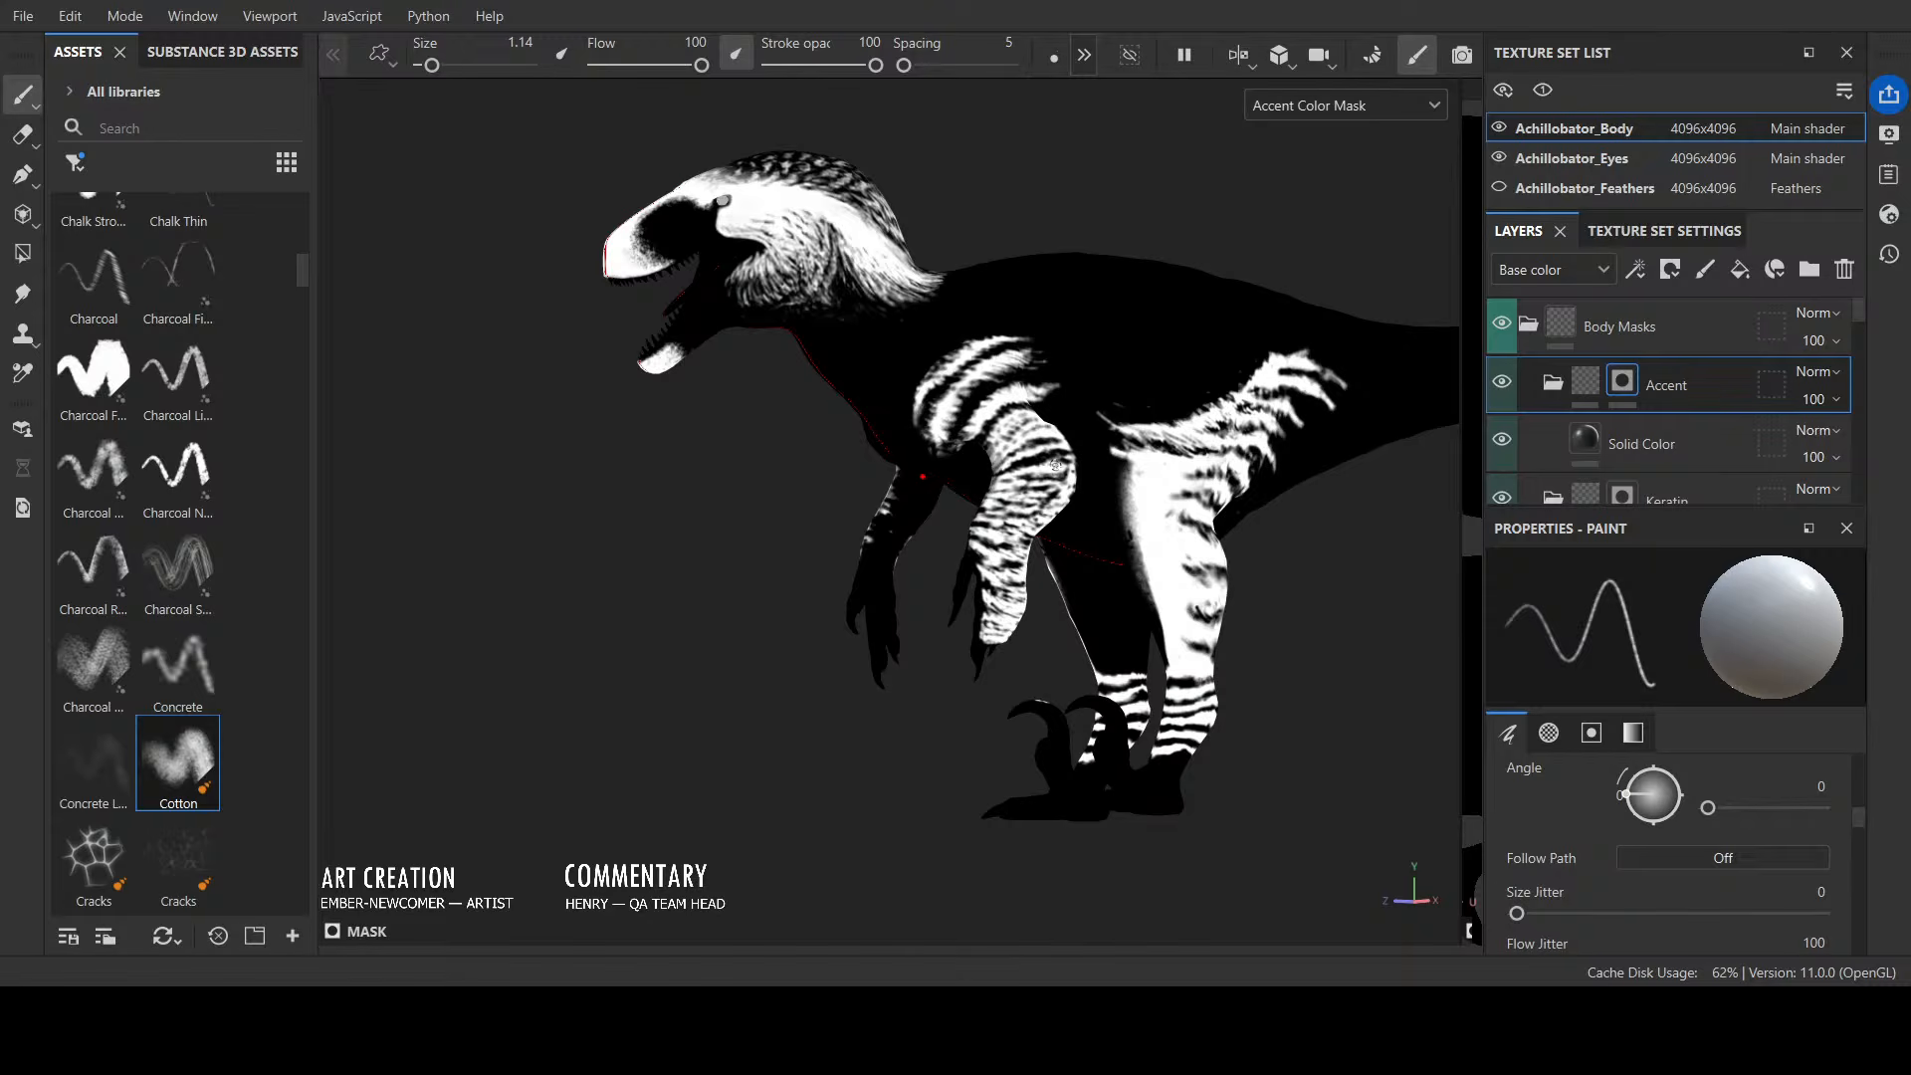
Step: Break up the inner ends of the shoulder bands where they meet the chest, working from the front and below
mouse_move(1055, 465)
alt+mouse_down()
mouse_move(1160, 563)
mouse_move(1184, 503)
alt+mouse_up()
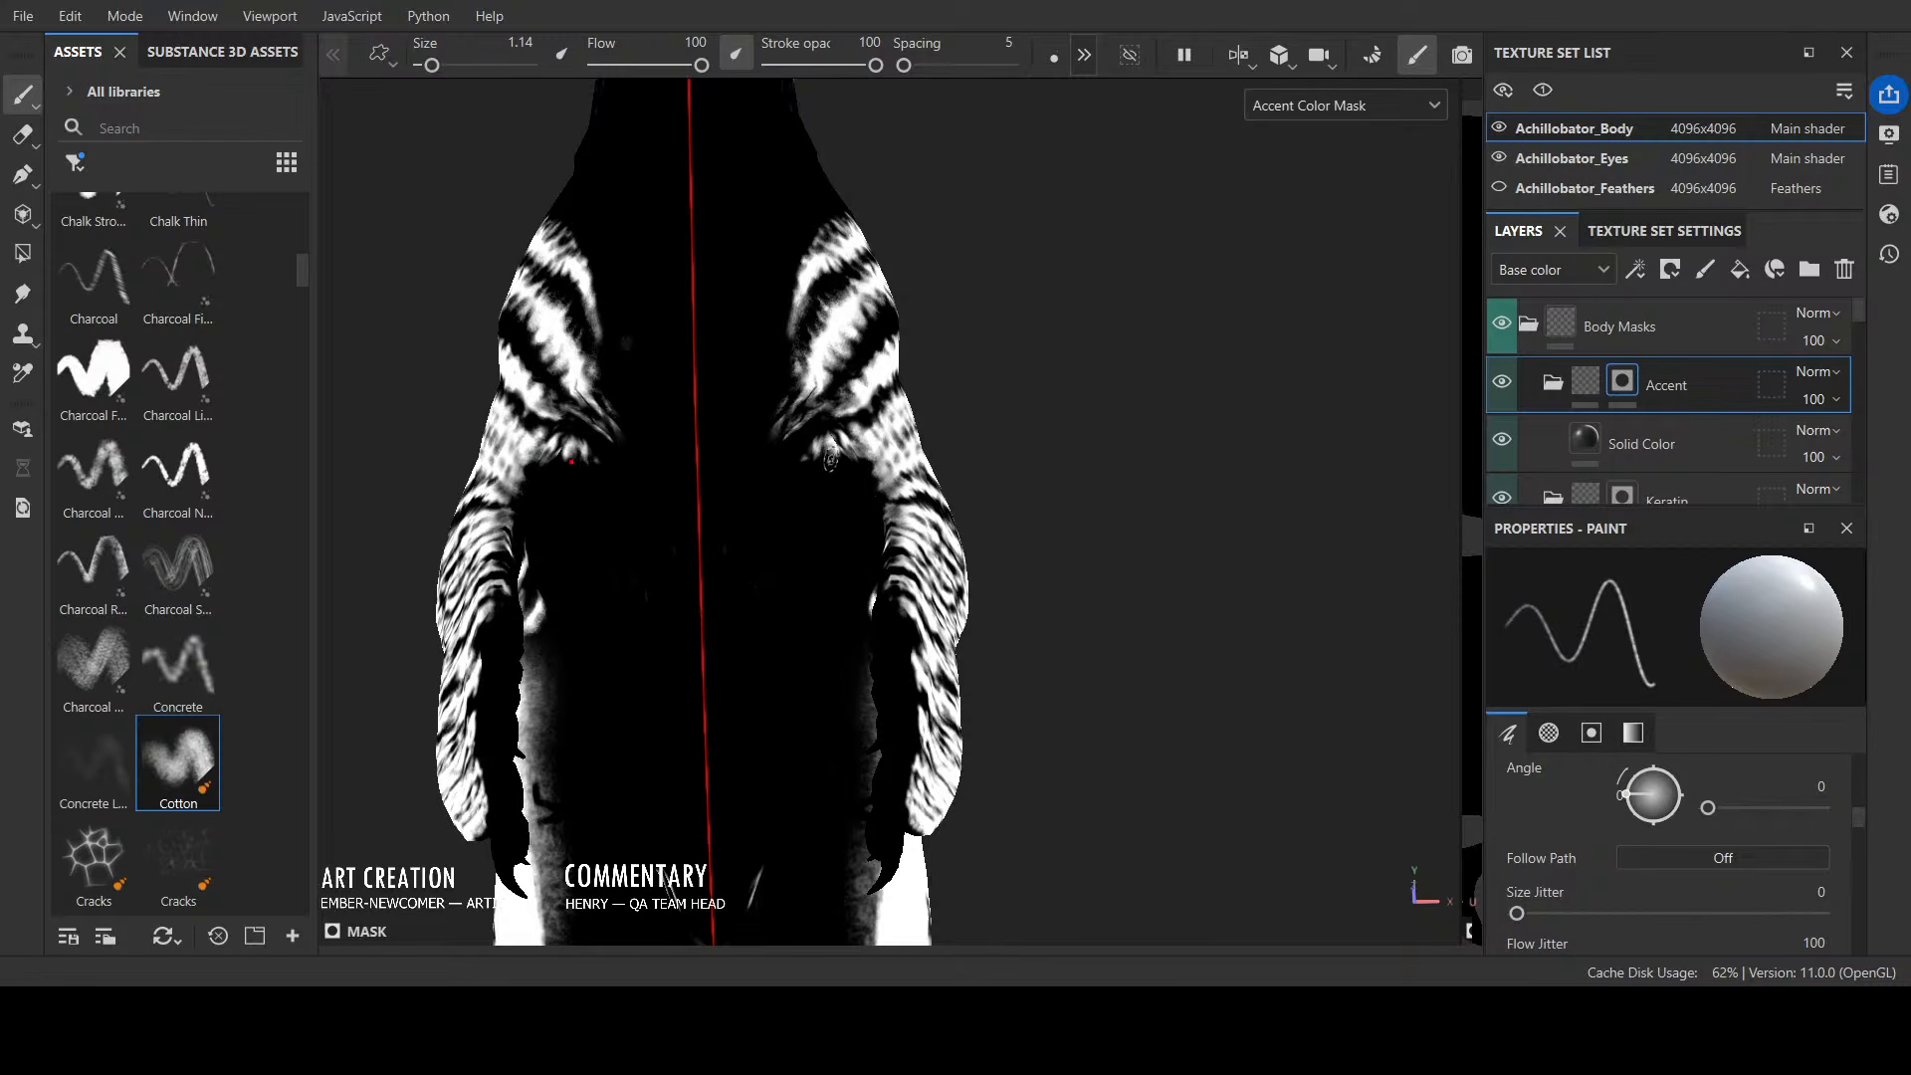
alt+drag(986, 418, 819, 438)
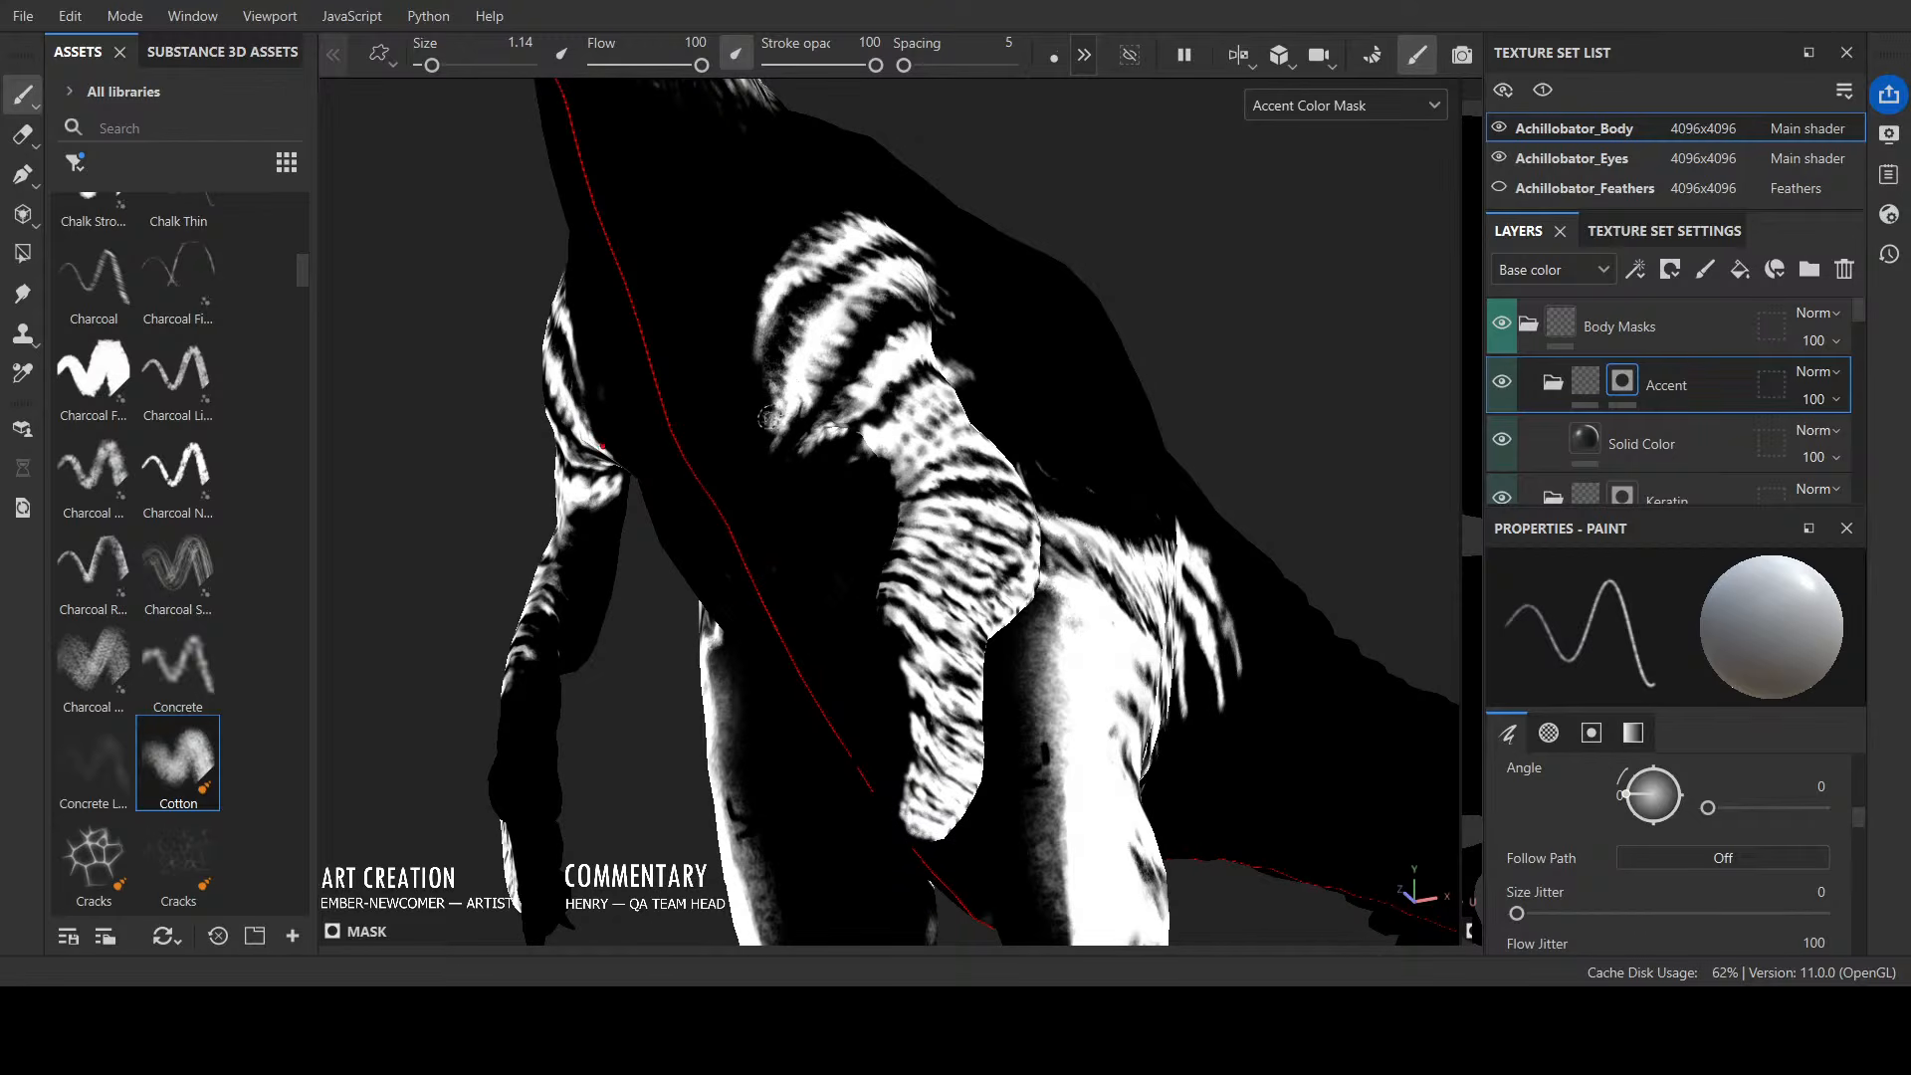
scroll(796, 298, down, 3)
mouse_move(796, 298)
alt+mouse_down()
mouse_move(737, 456)
mouse_move(1117, 426)
mouse_move(1101, 315)
mouse_move(1192, 298)
mouse_move(1142, 284)
alt+mouse_up()
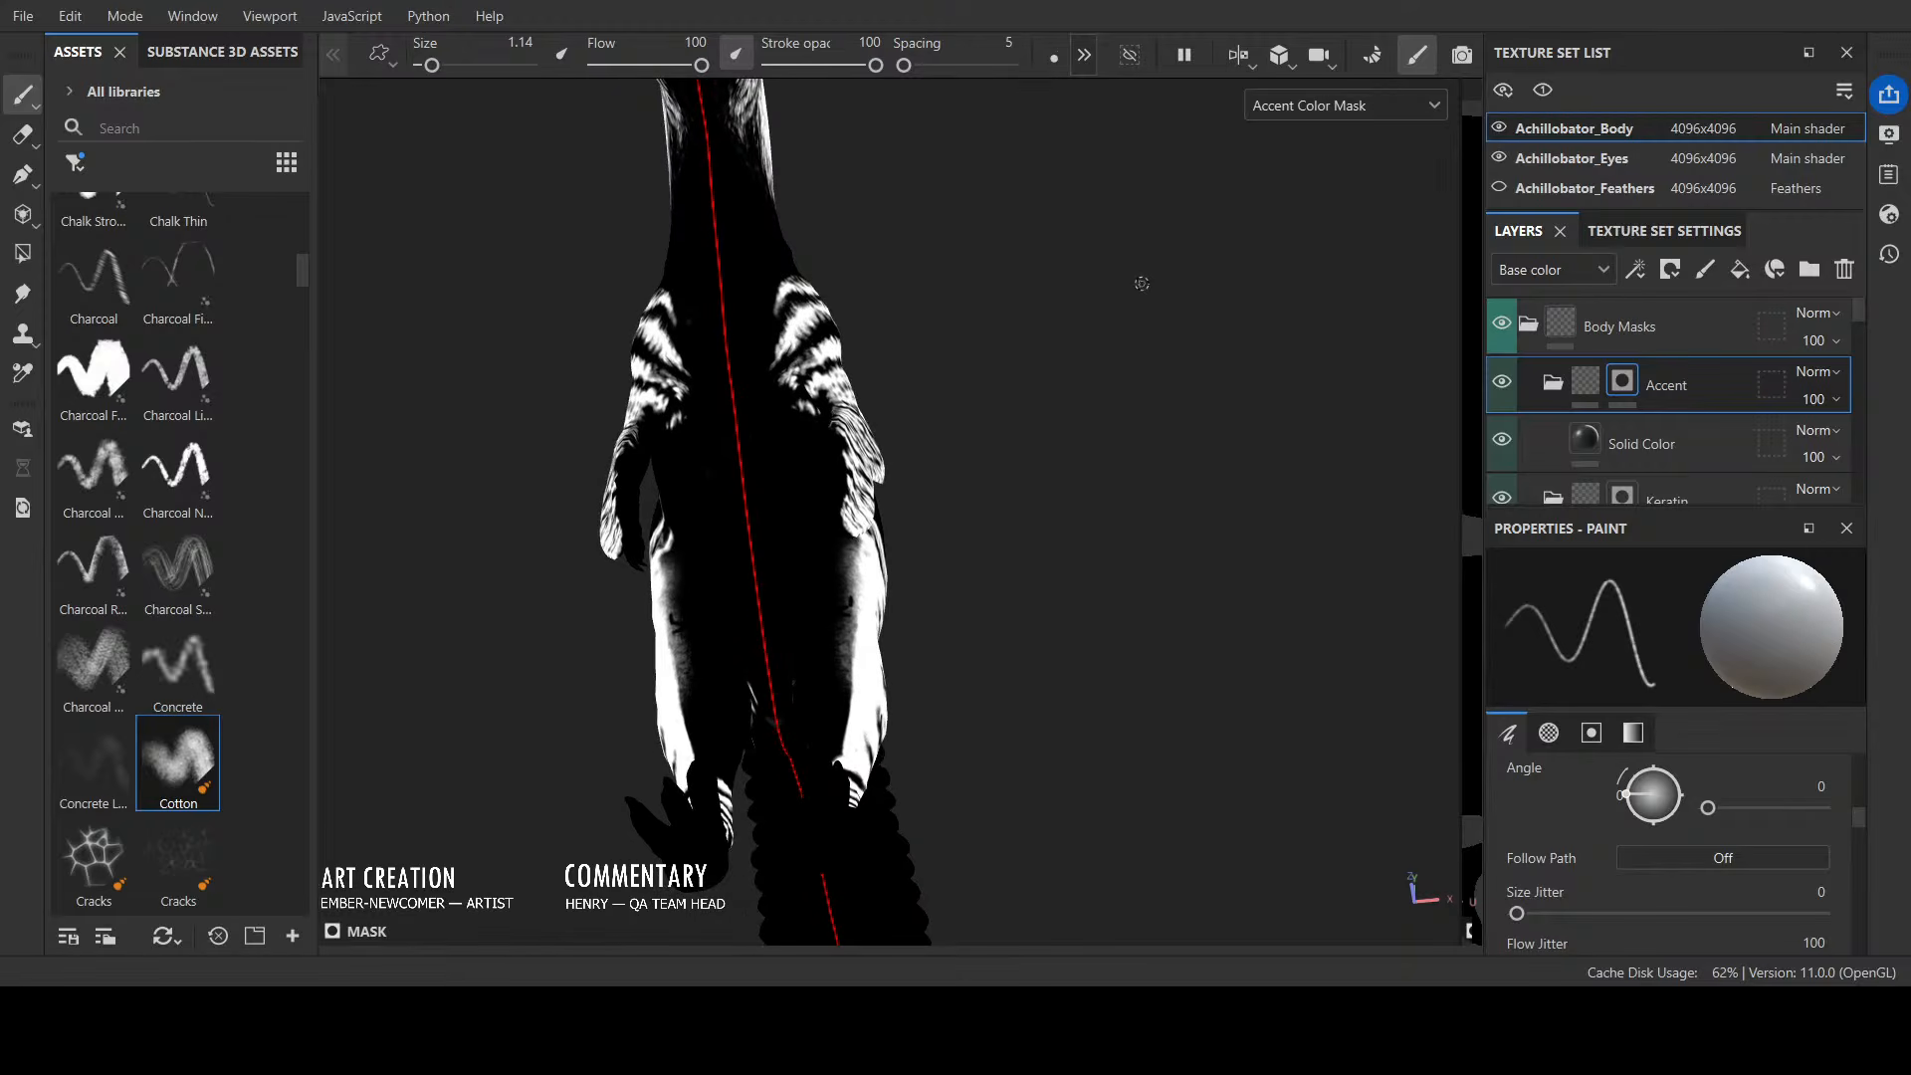
drag(797, 408, 817, 415)
alt+drag(946, 307, 985, 392)
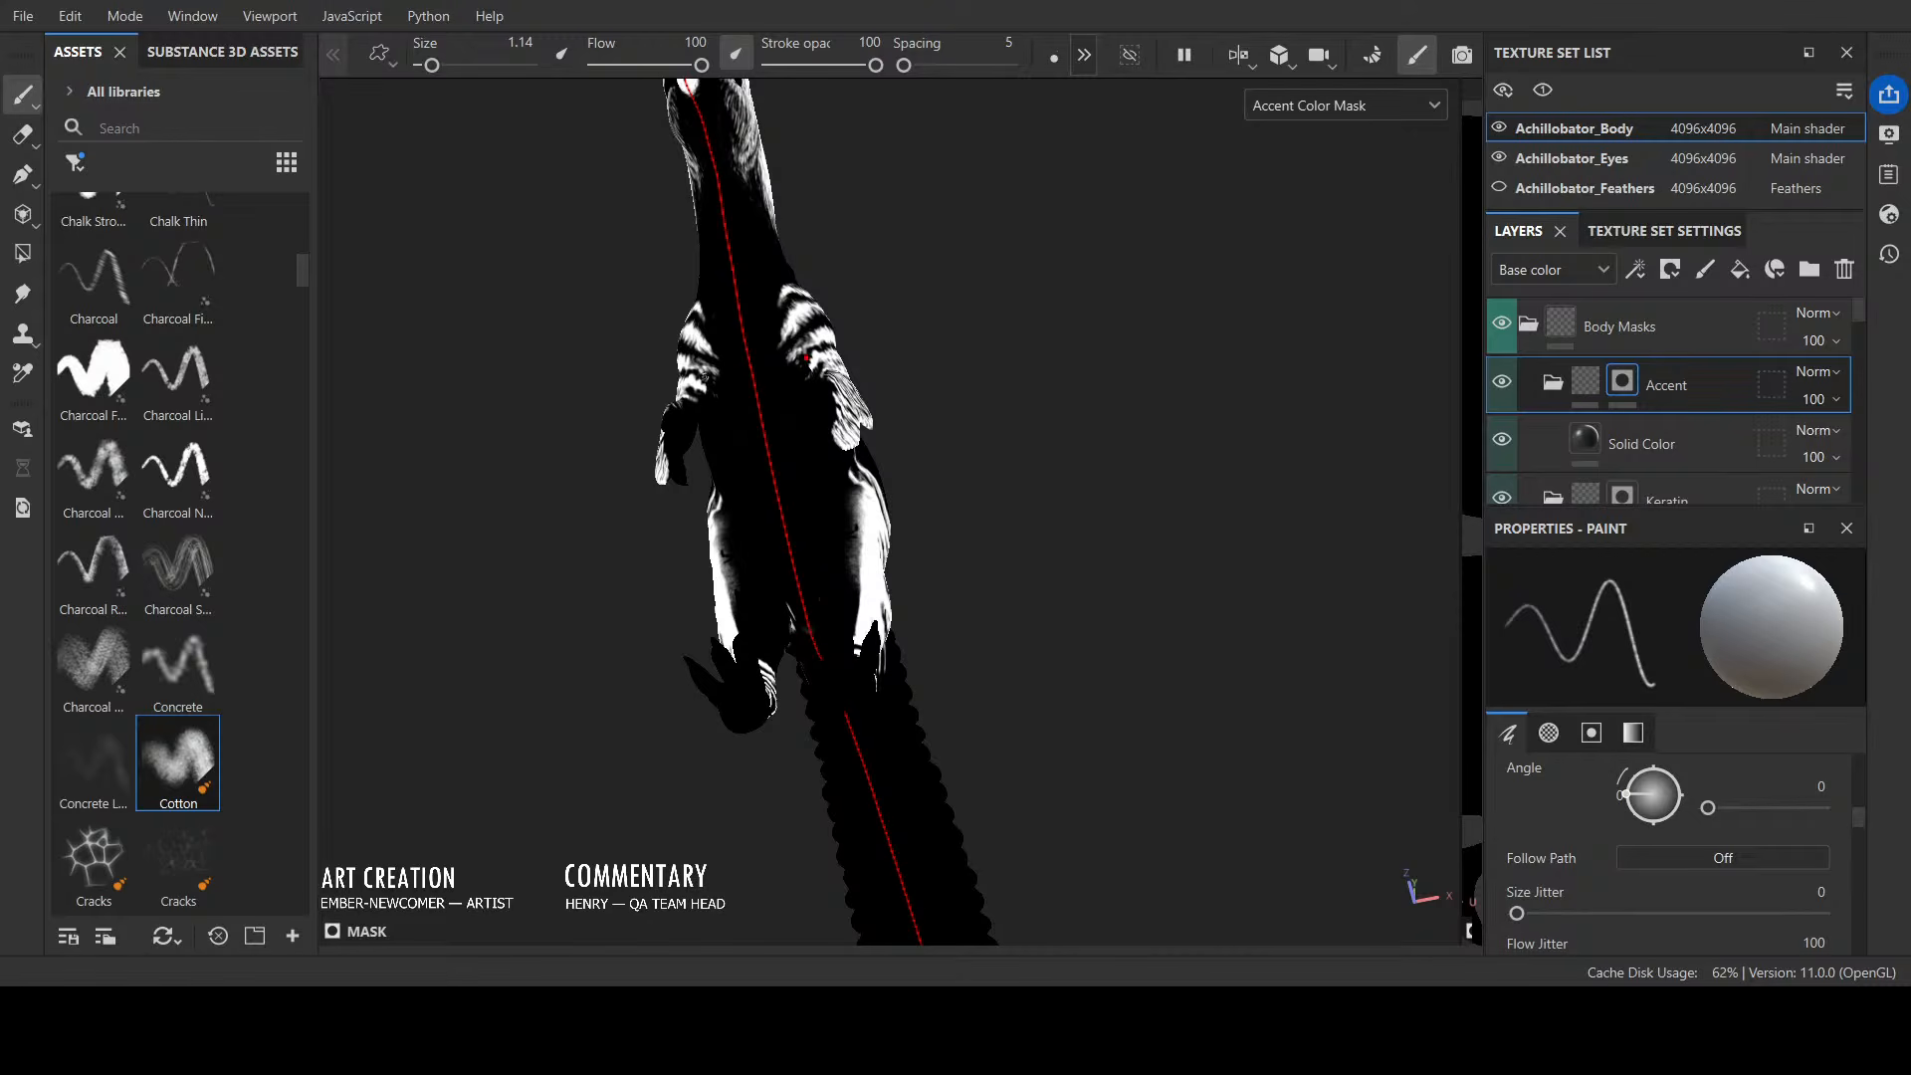
Step: Display the Base color channel and examine the arm, shoulder and thigh stripes in colour from the side and front
alt+drag(762, 421, 537, 644)
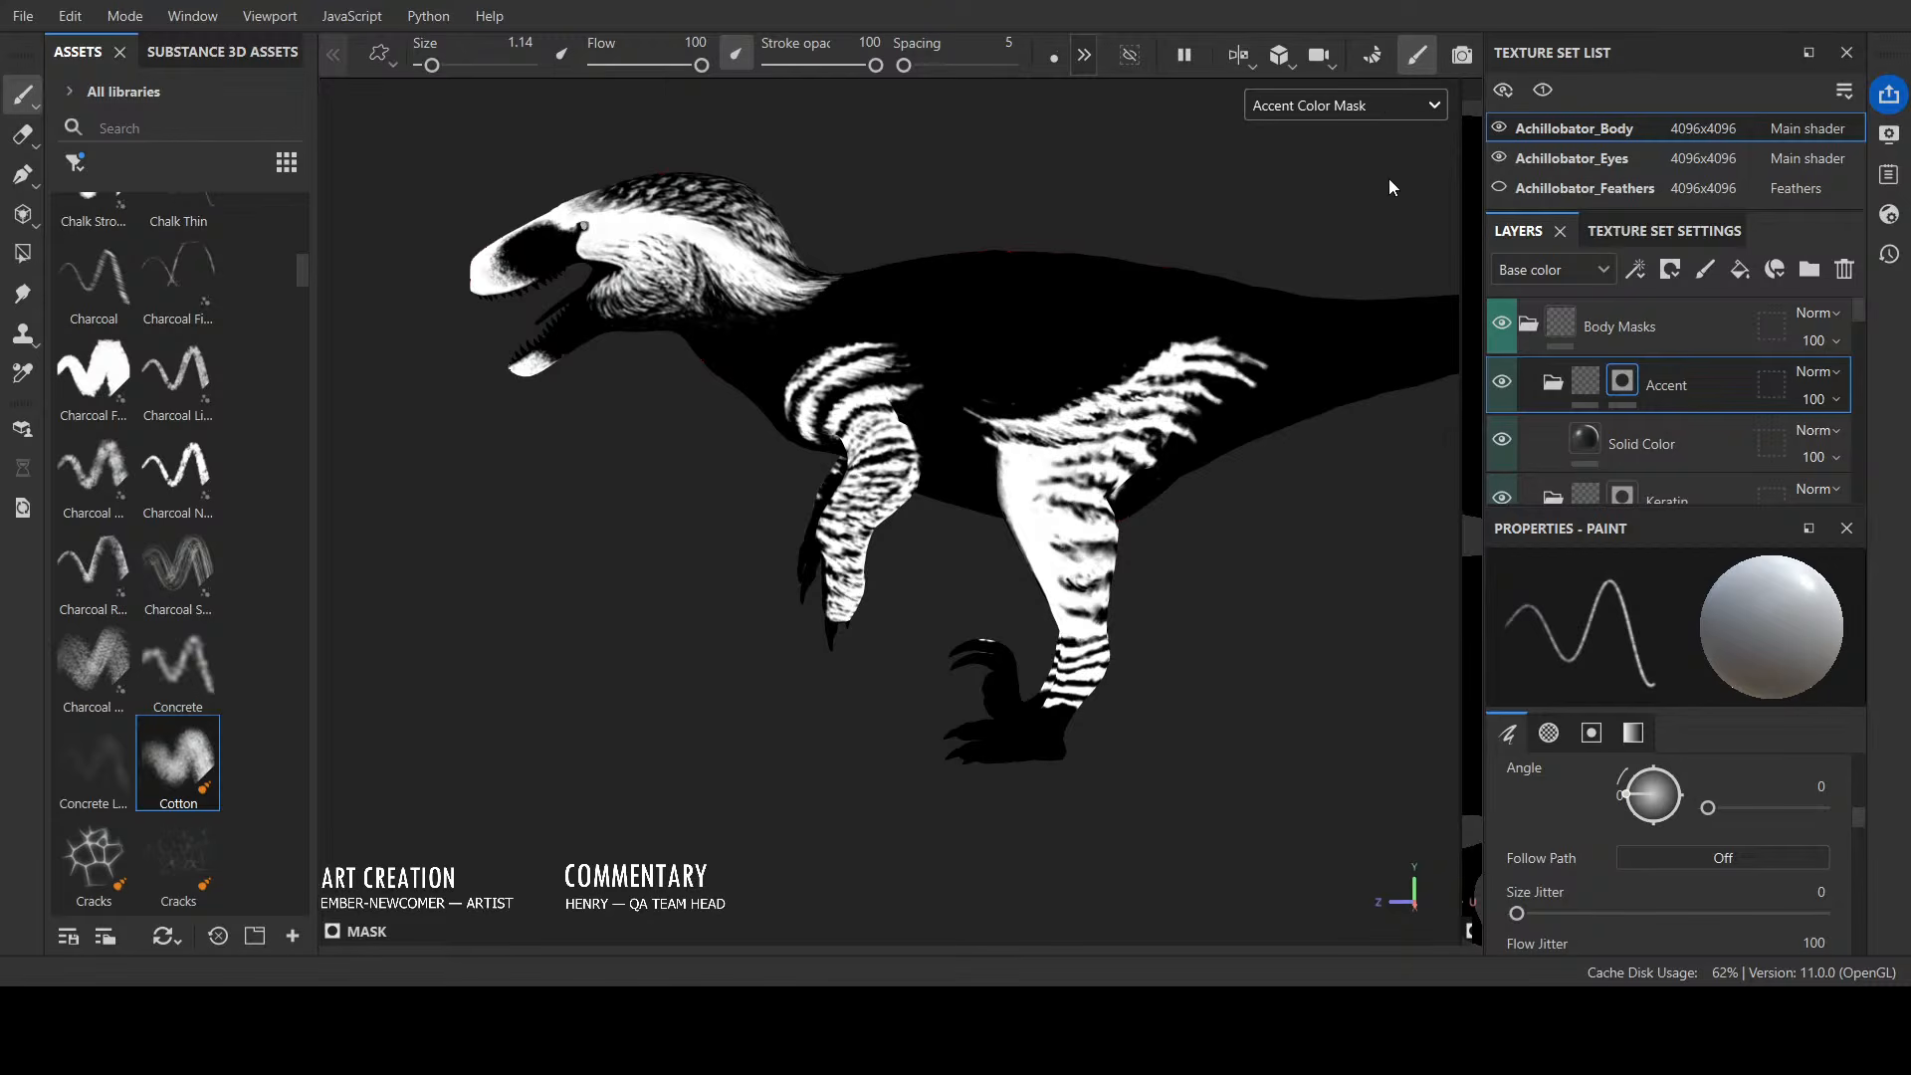
key(c)
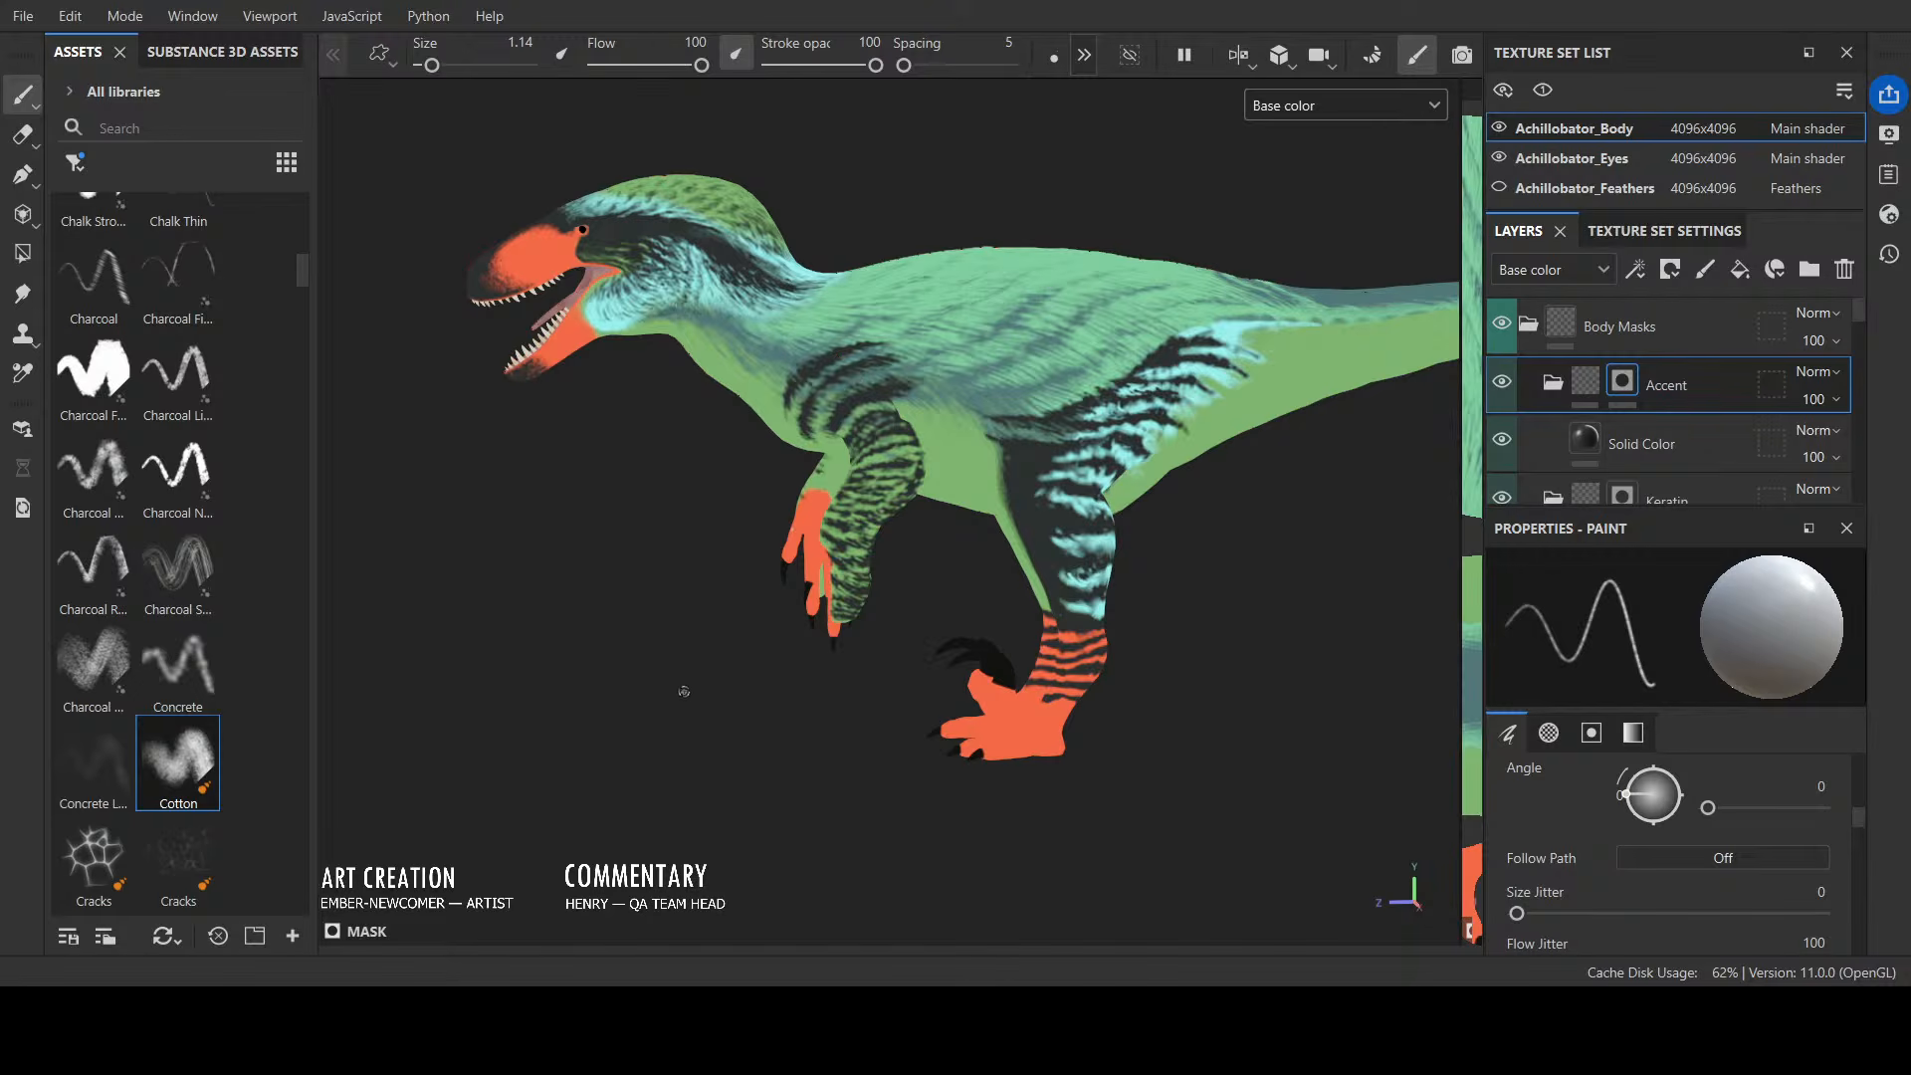
mouse_move(683, 683)
alt+mouse_down()
mouse_move(989, 597)
mouse_move(750, 653)
mouse_move(828, 642)
alt+mouse_up()
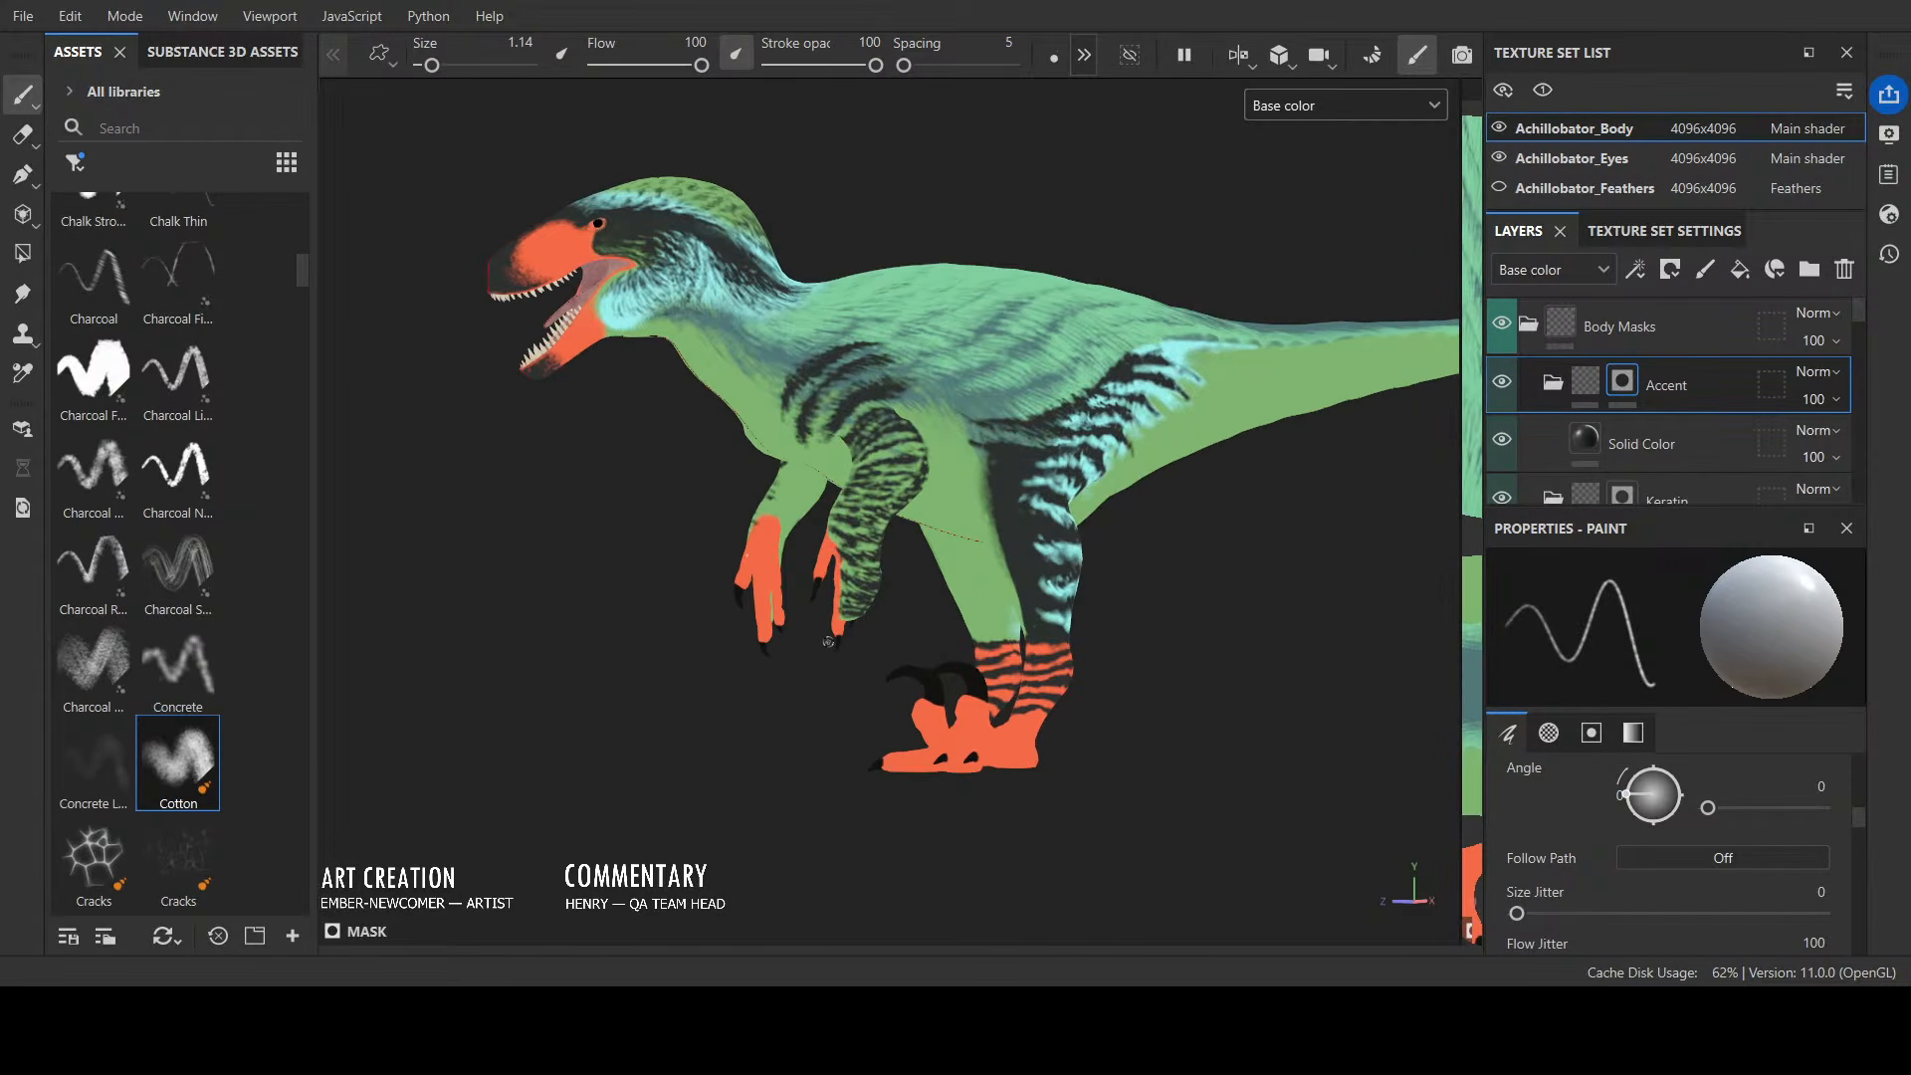
mouse_move(984, 426)
alt+mouse_down()
mouse_move(941, 251)
mouse_move(1262, 102)
mouse_move(1207, 285)
mouse_move(990, 162)
mouse_move(962, 169)
alt+mouse_up()
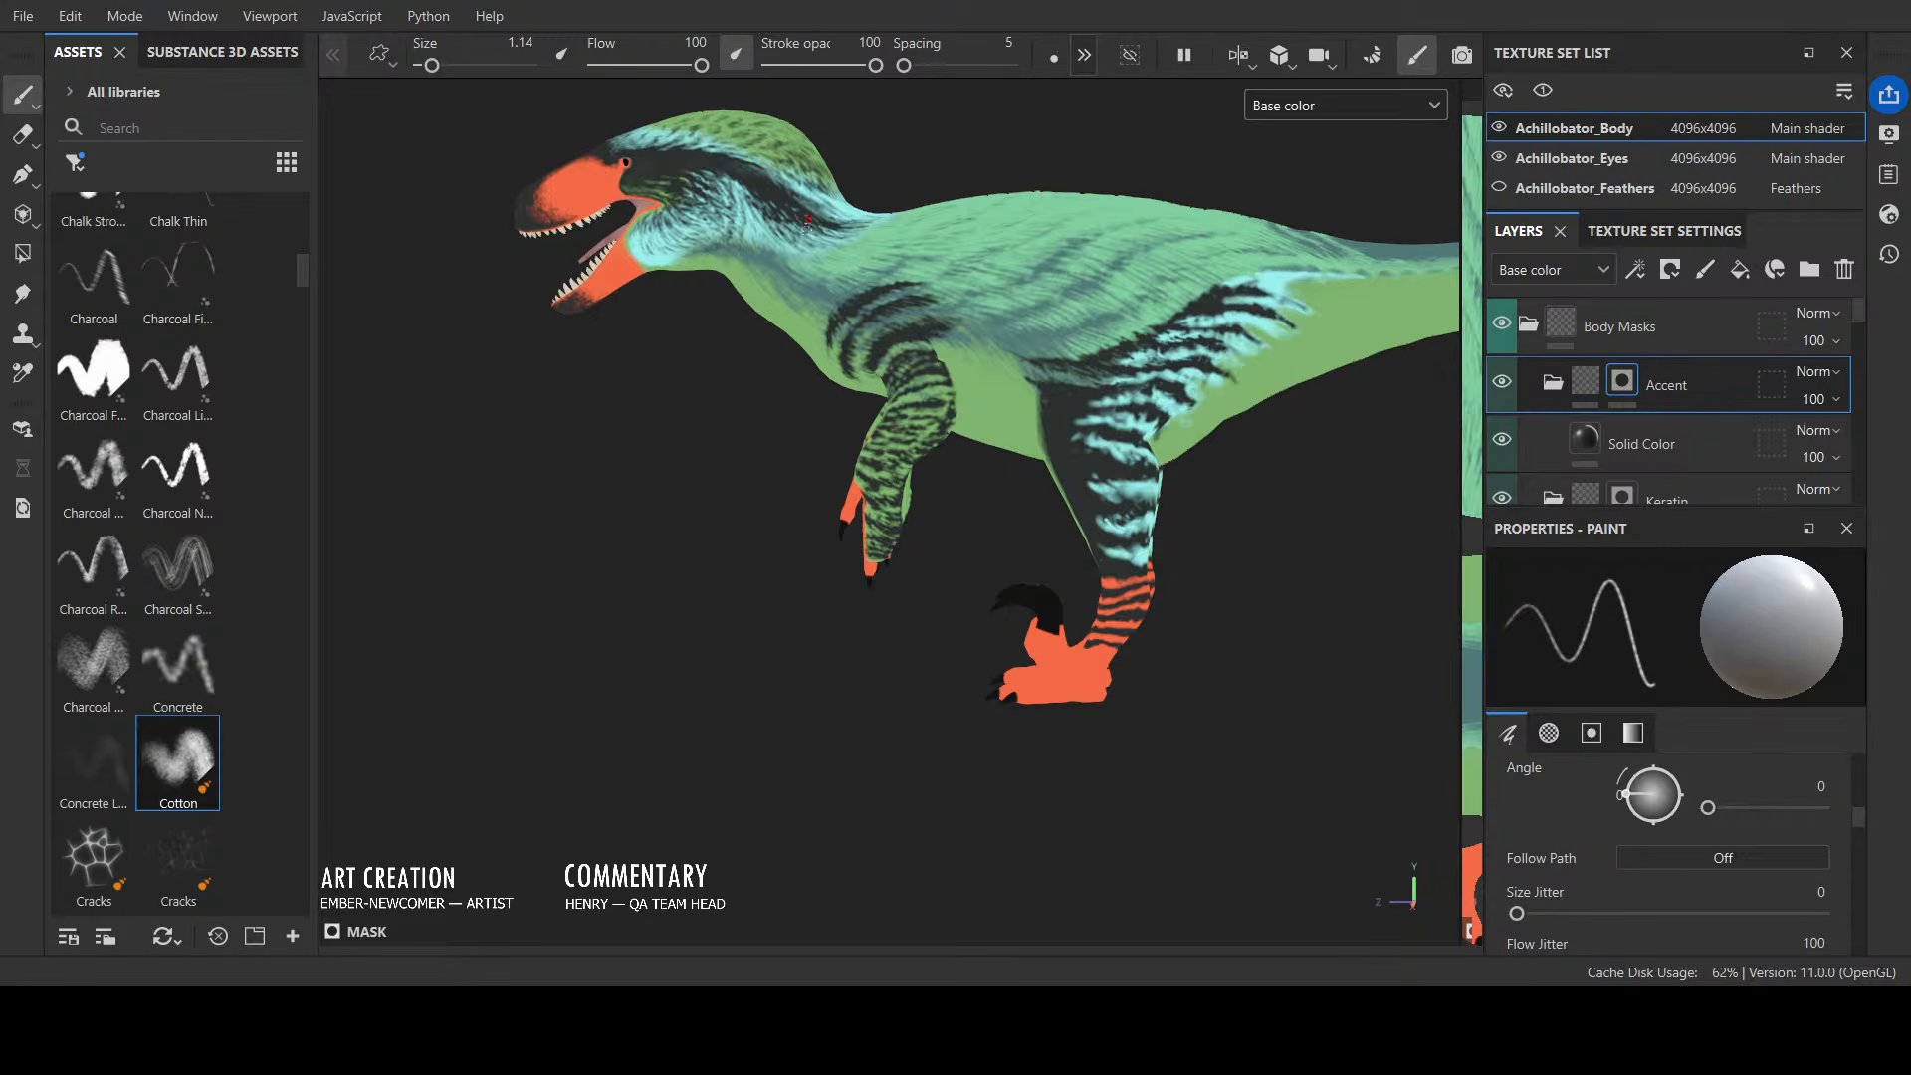
alt+drag(991, 315, 886, 341)
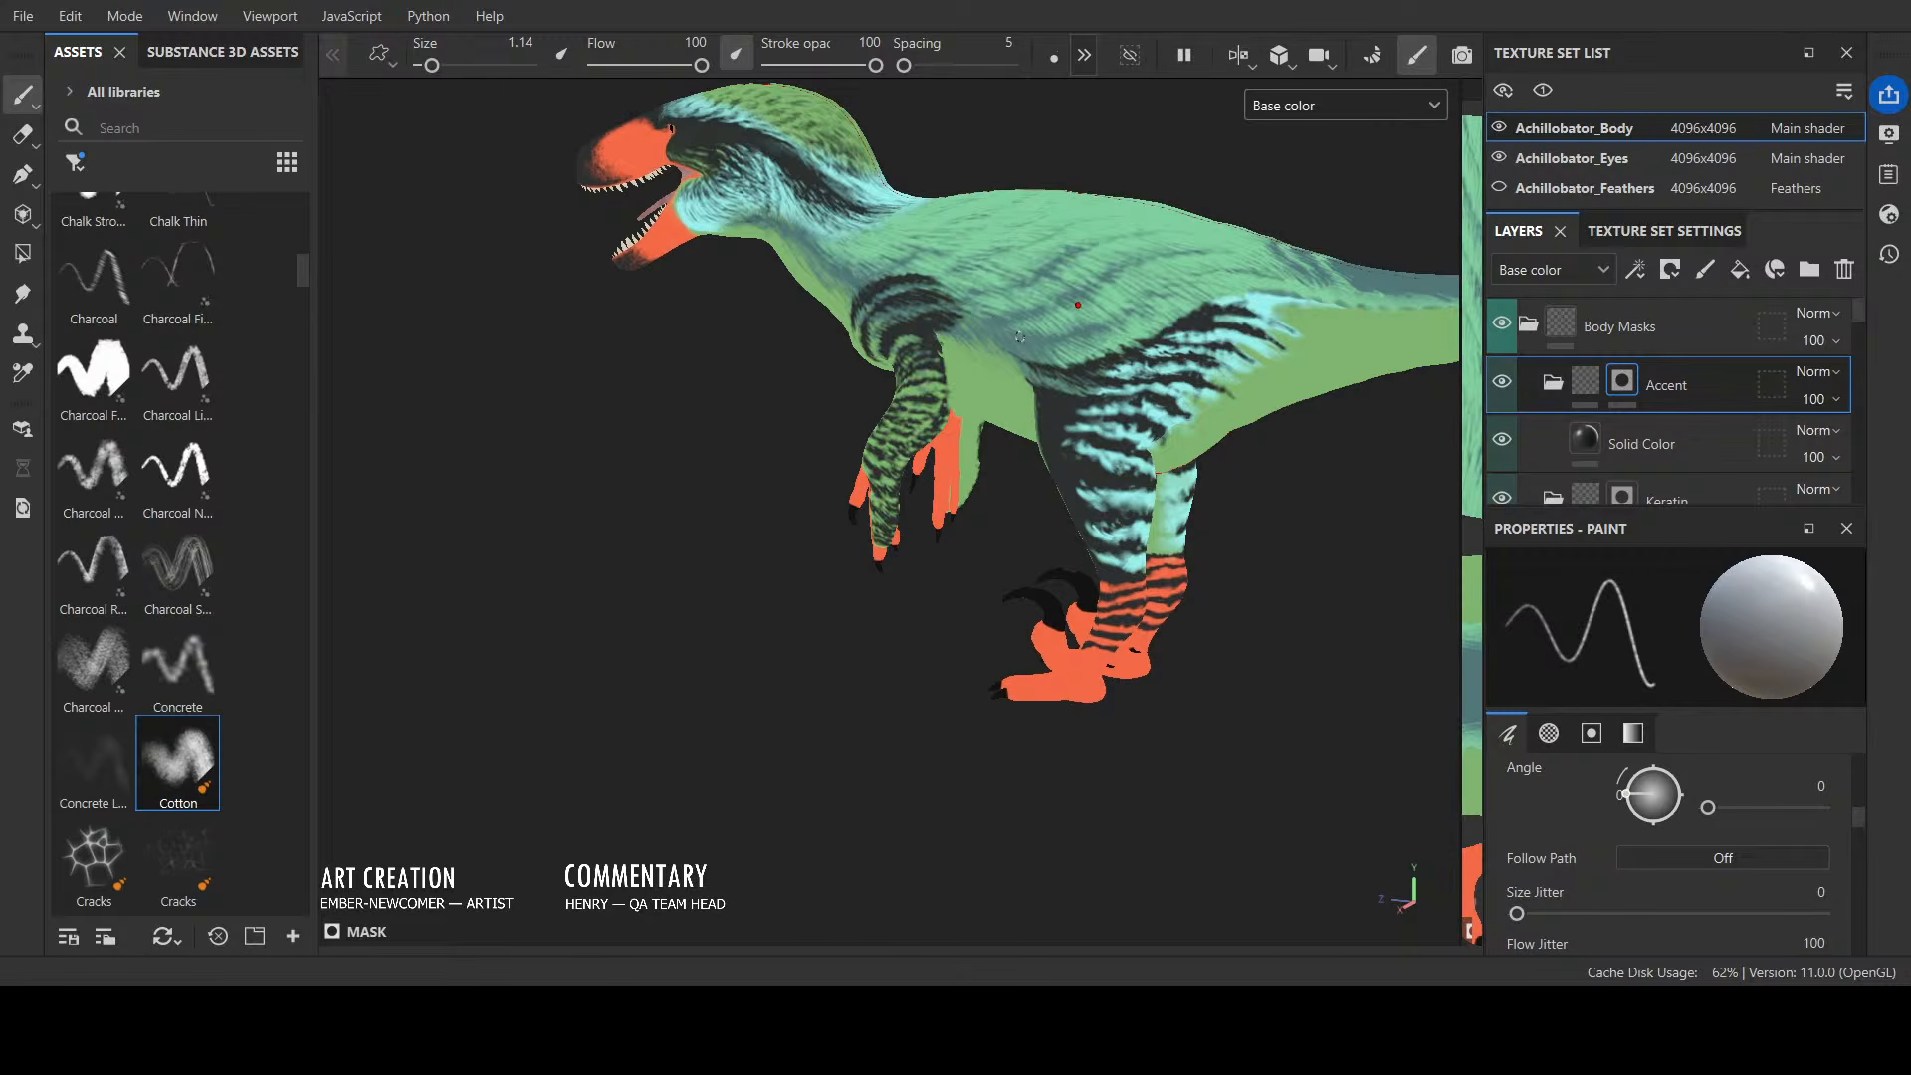
alt+drag(615, 677, 1217, 562)
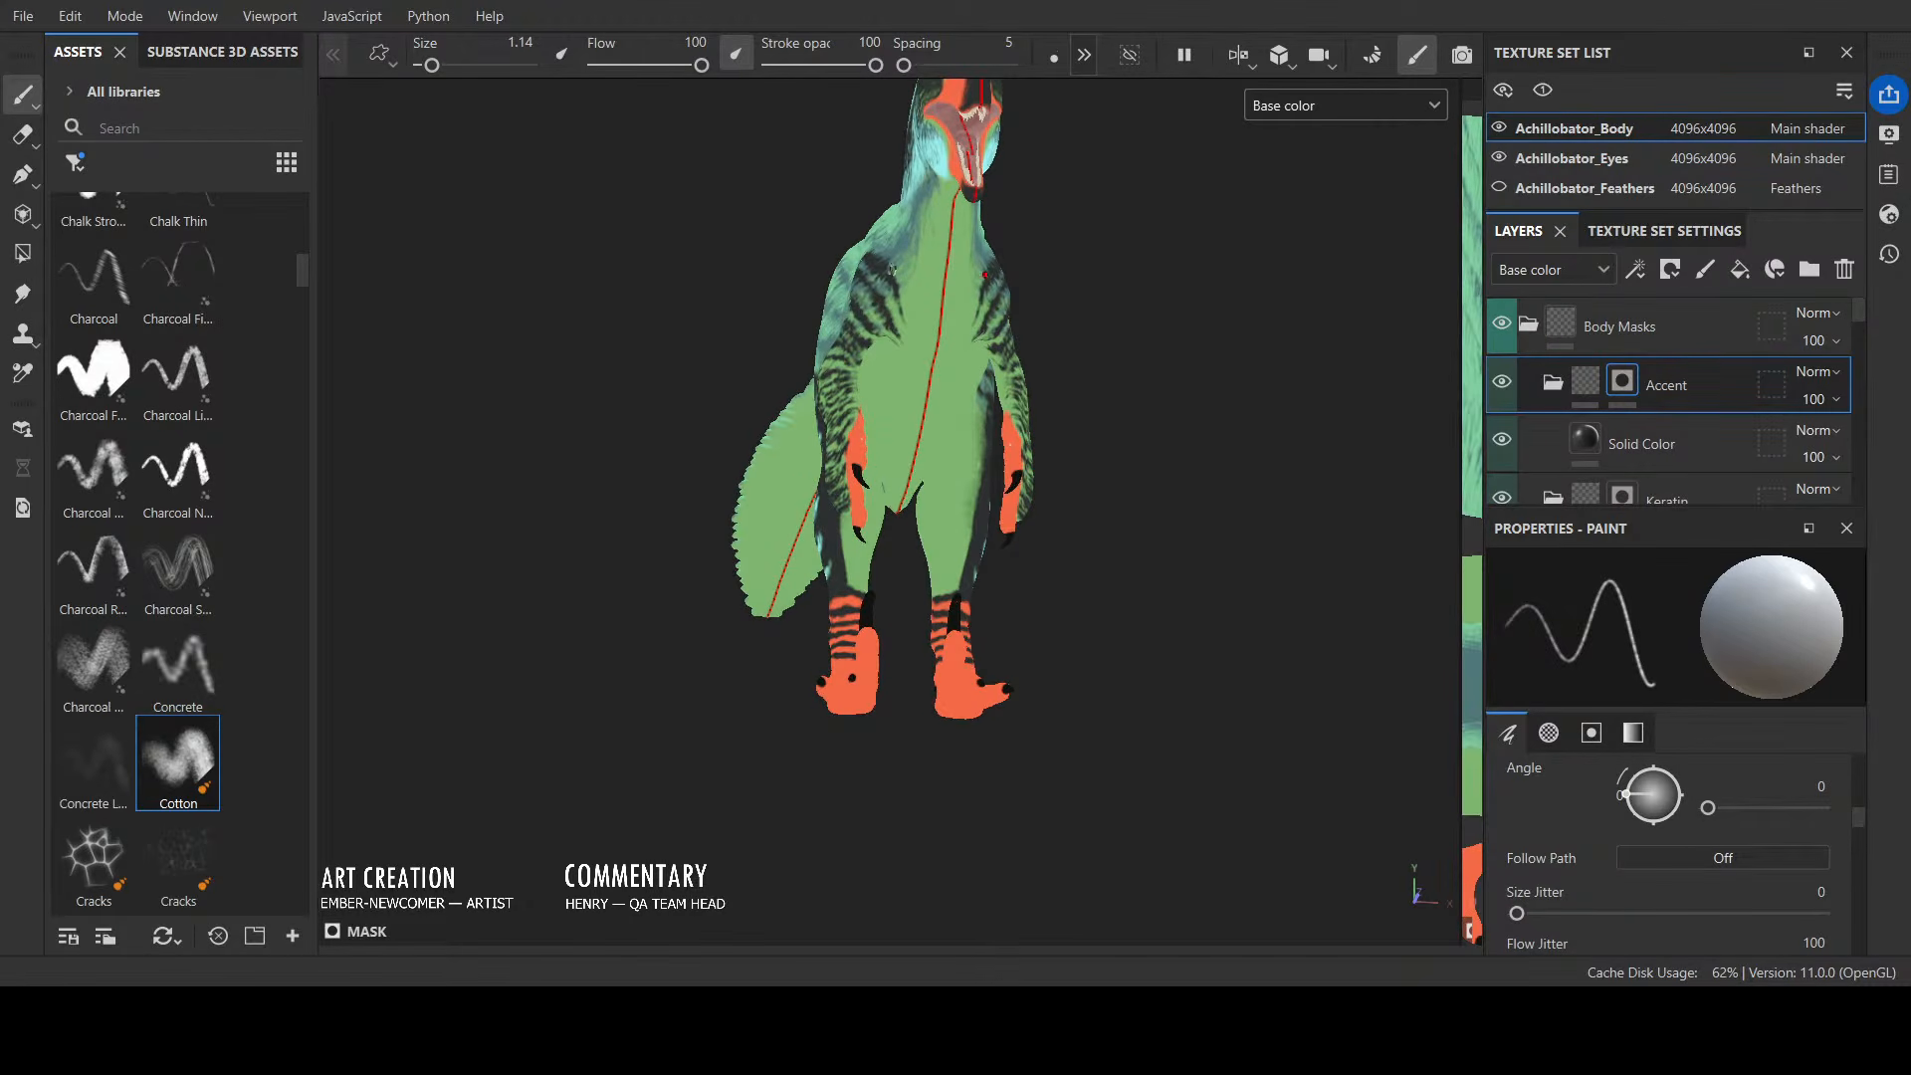
alt+drag(1227, 304, 1068, 366)
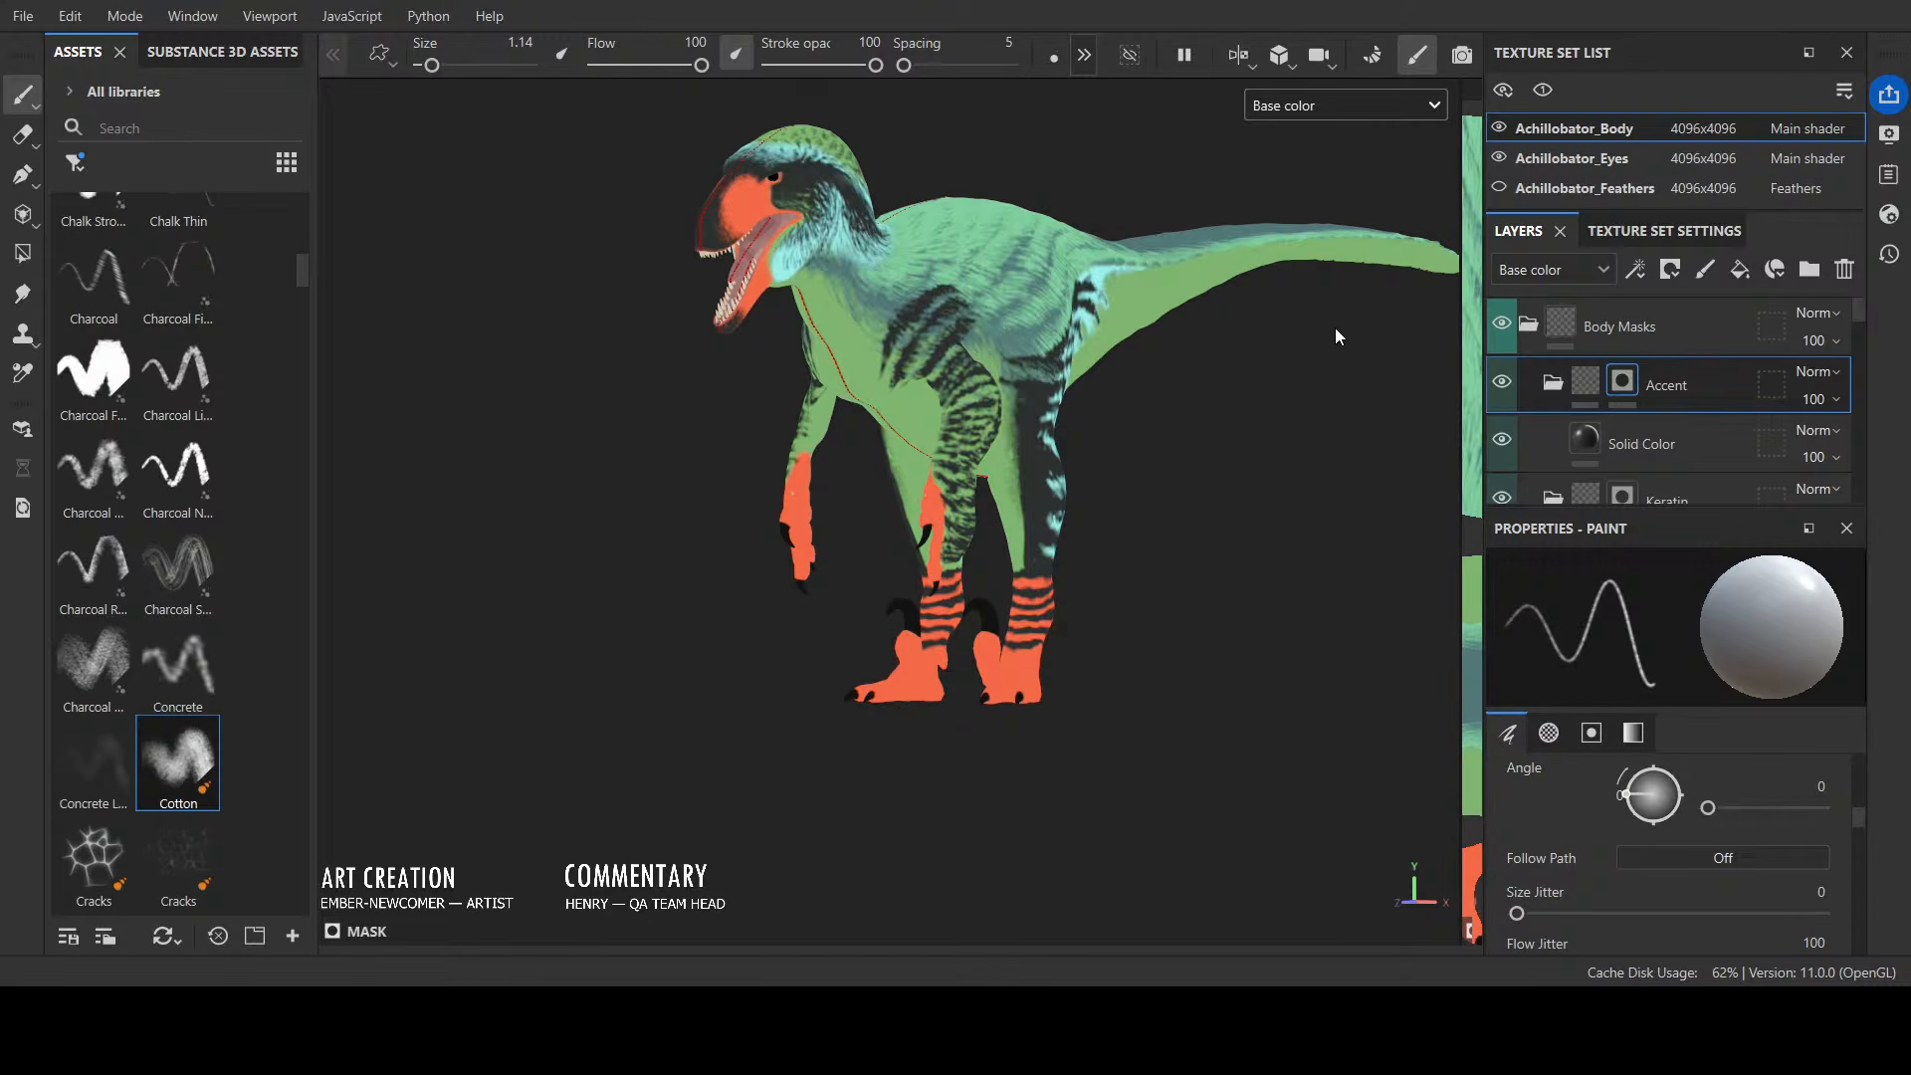
Step: Display the Accent Color Mask on the model again and view the stripes from the side
key(c)
alt+drag(1325, 285, 904, 422)
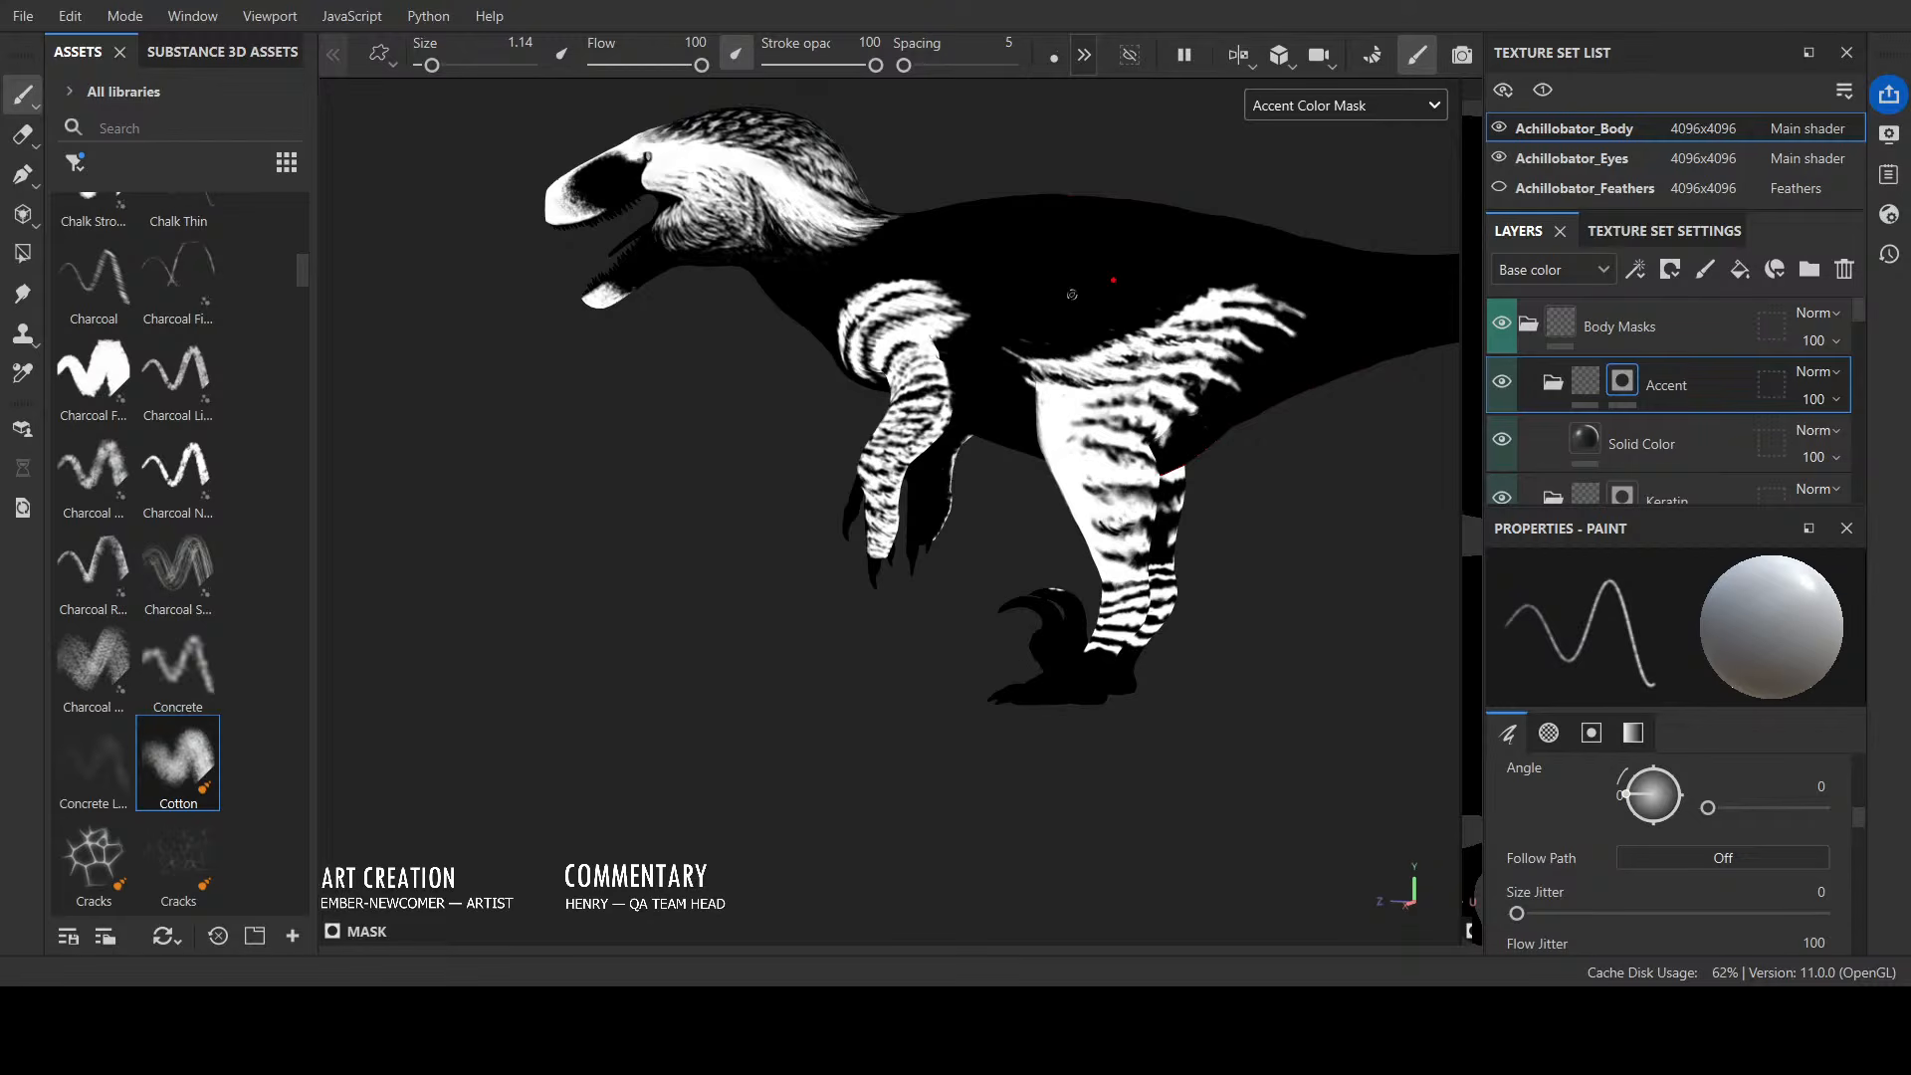
alt+drag(1005, 507, 931, 329)
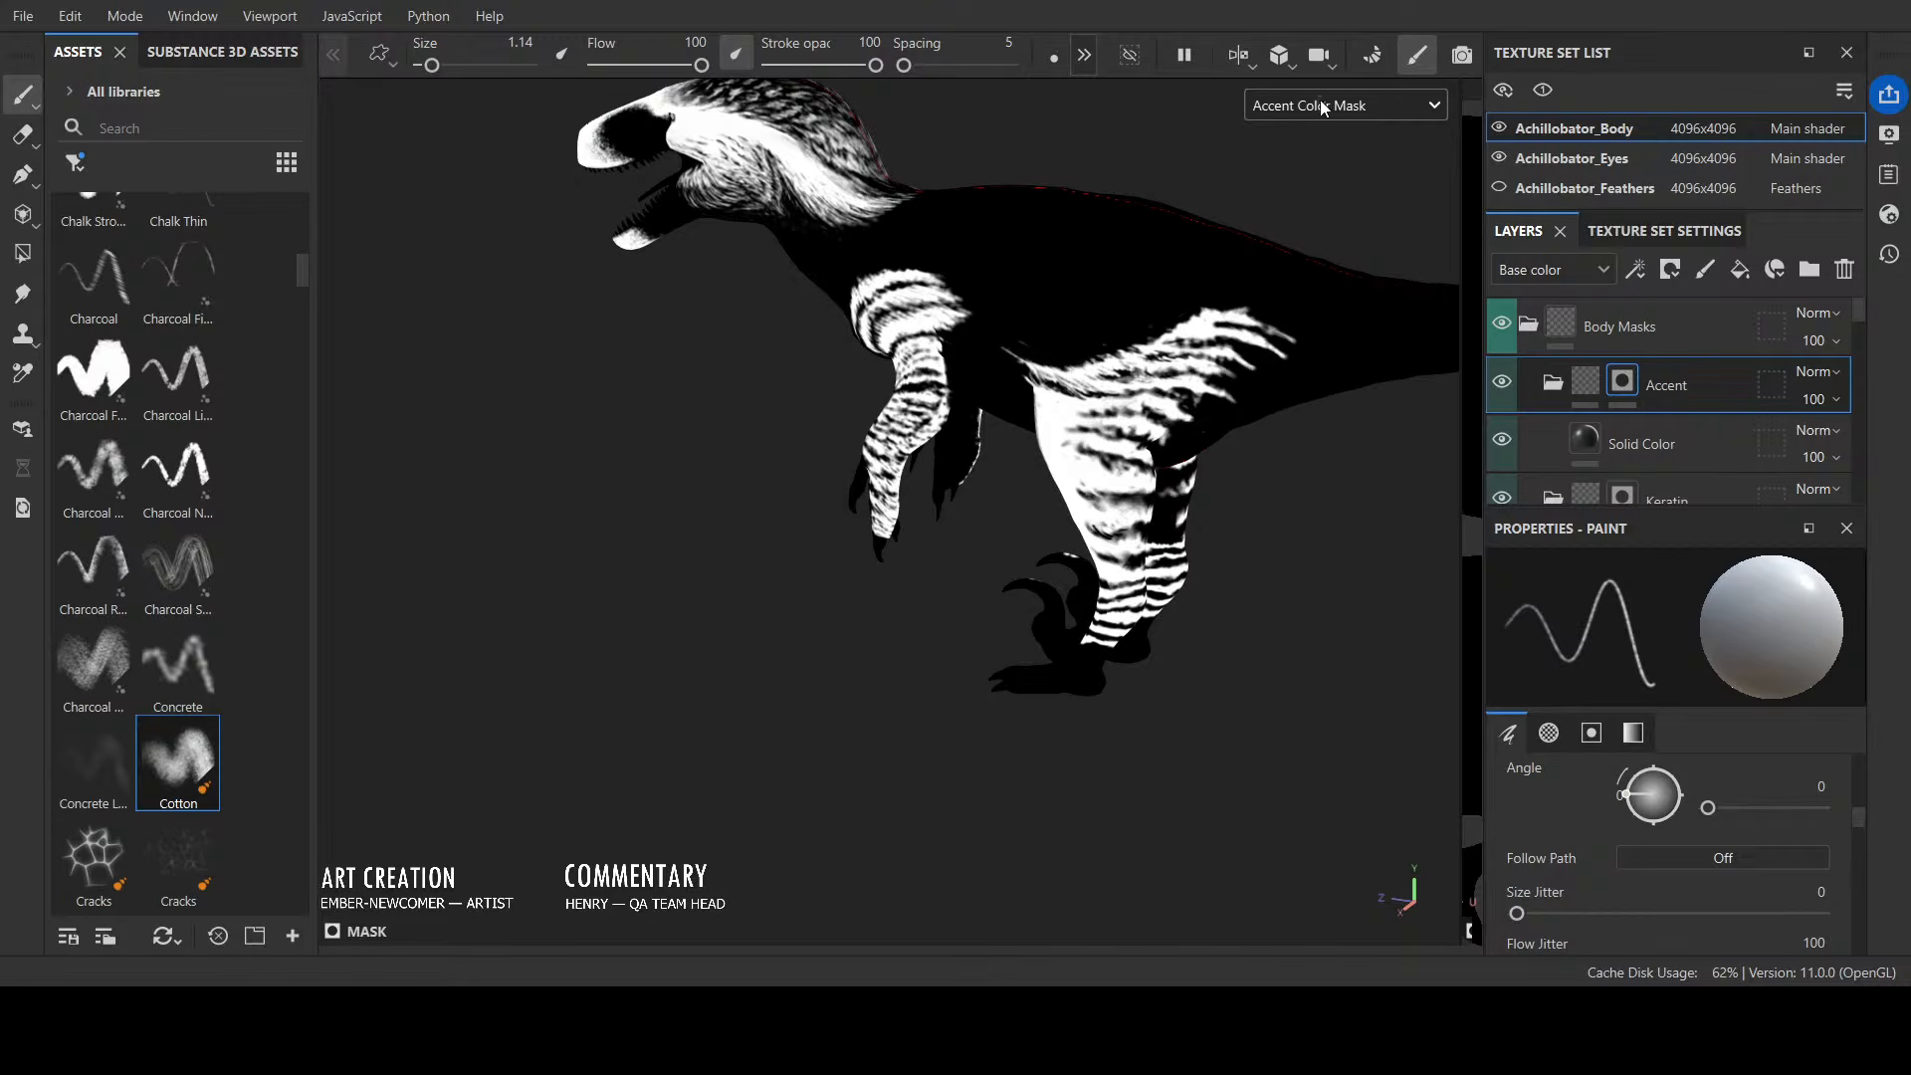
Step: Display the Base color channel and examine the shoulder, arm and thigh stripes in colour from the side and front
key(c)
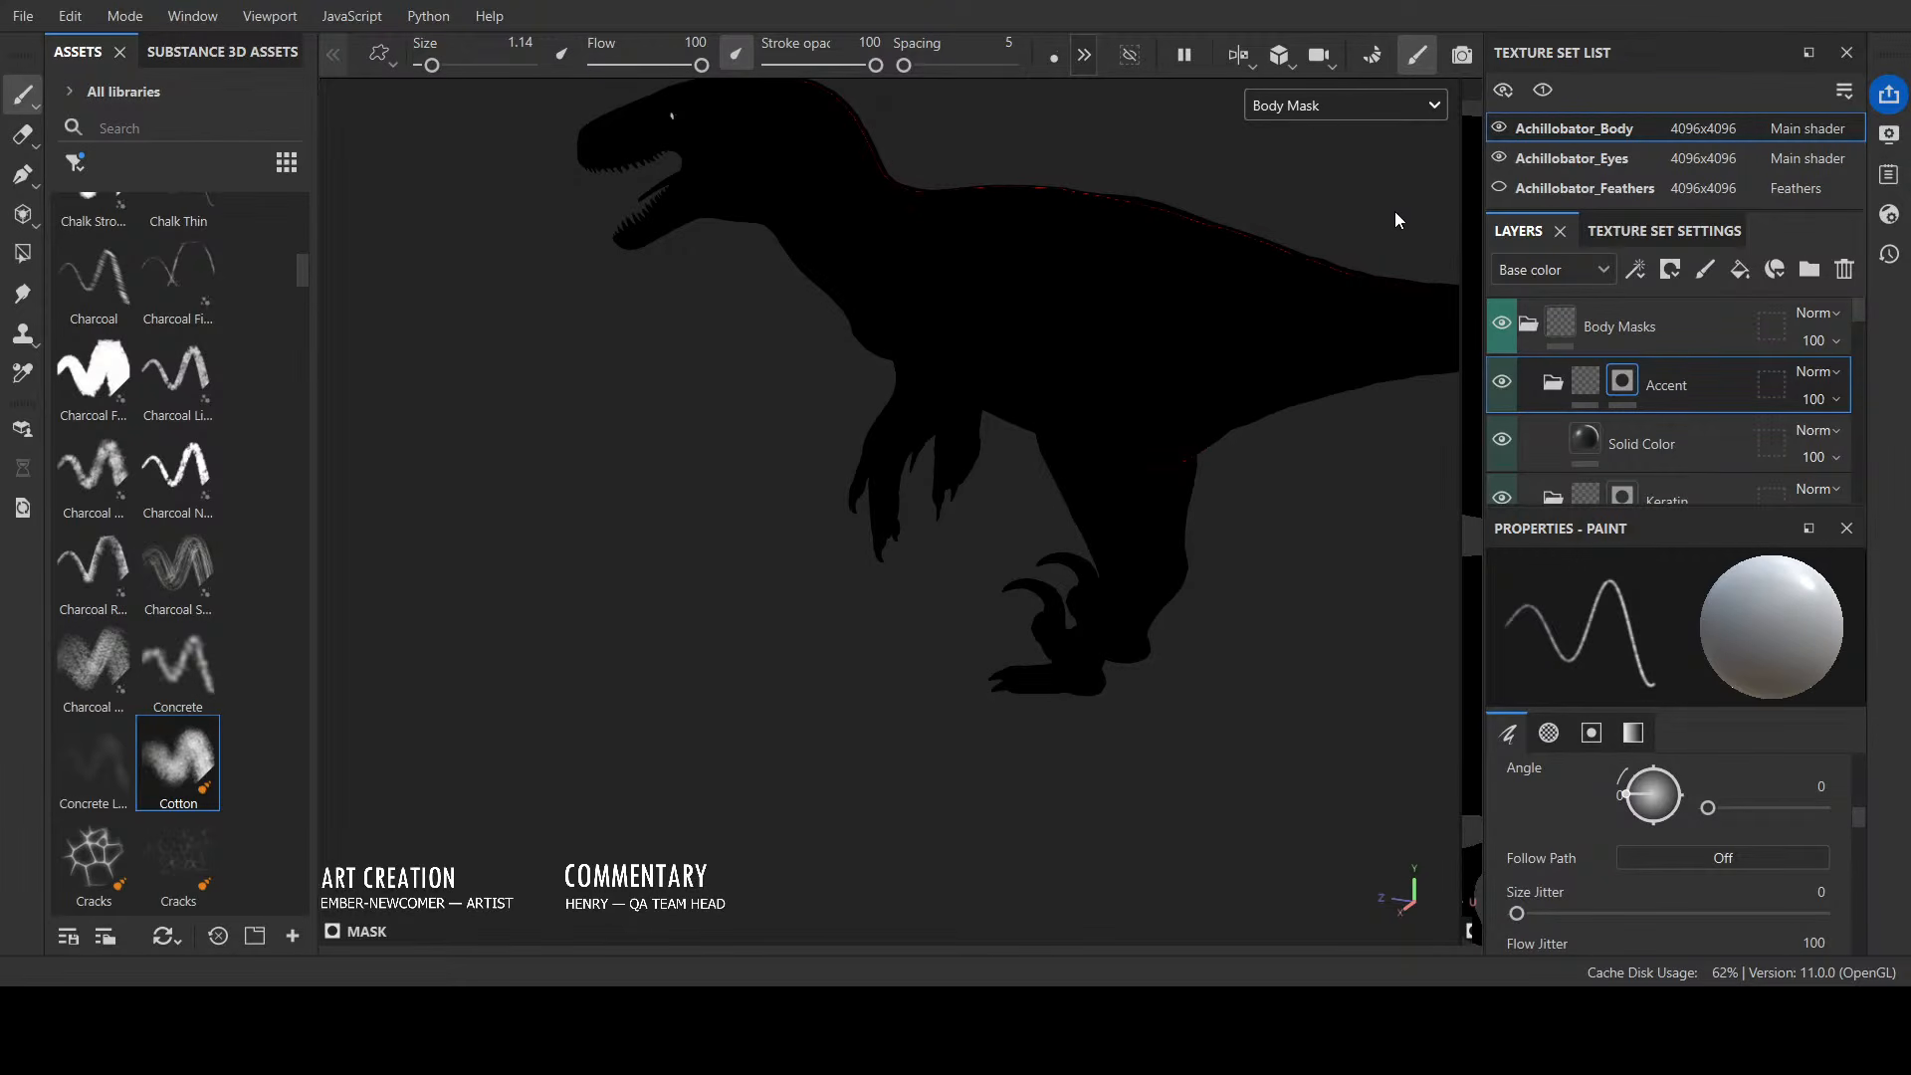
key(c)
alt+drag(1265, 191, 726, 660)
scroll(949, 434, up, 3)
alt+drag(949, 433, 753, 800)
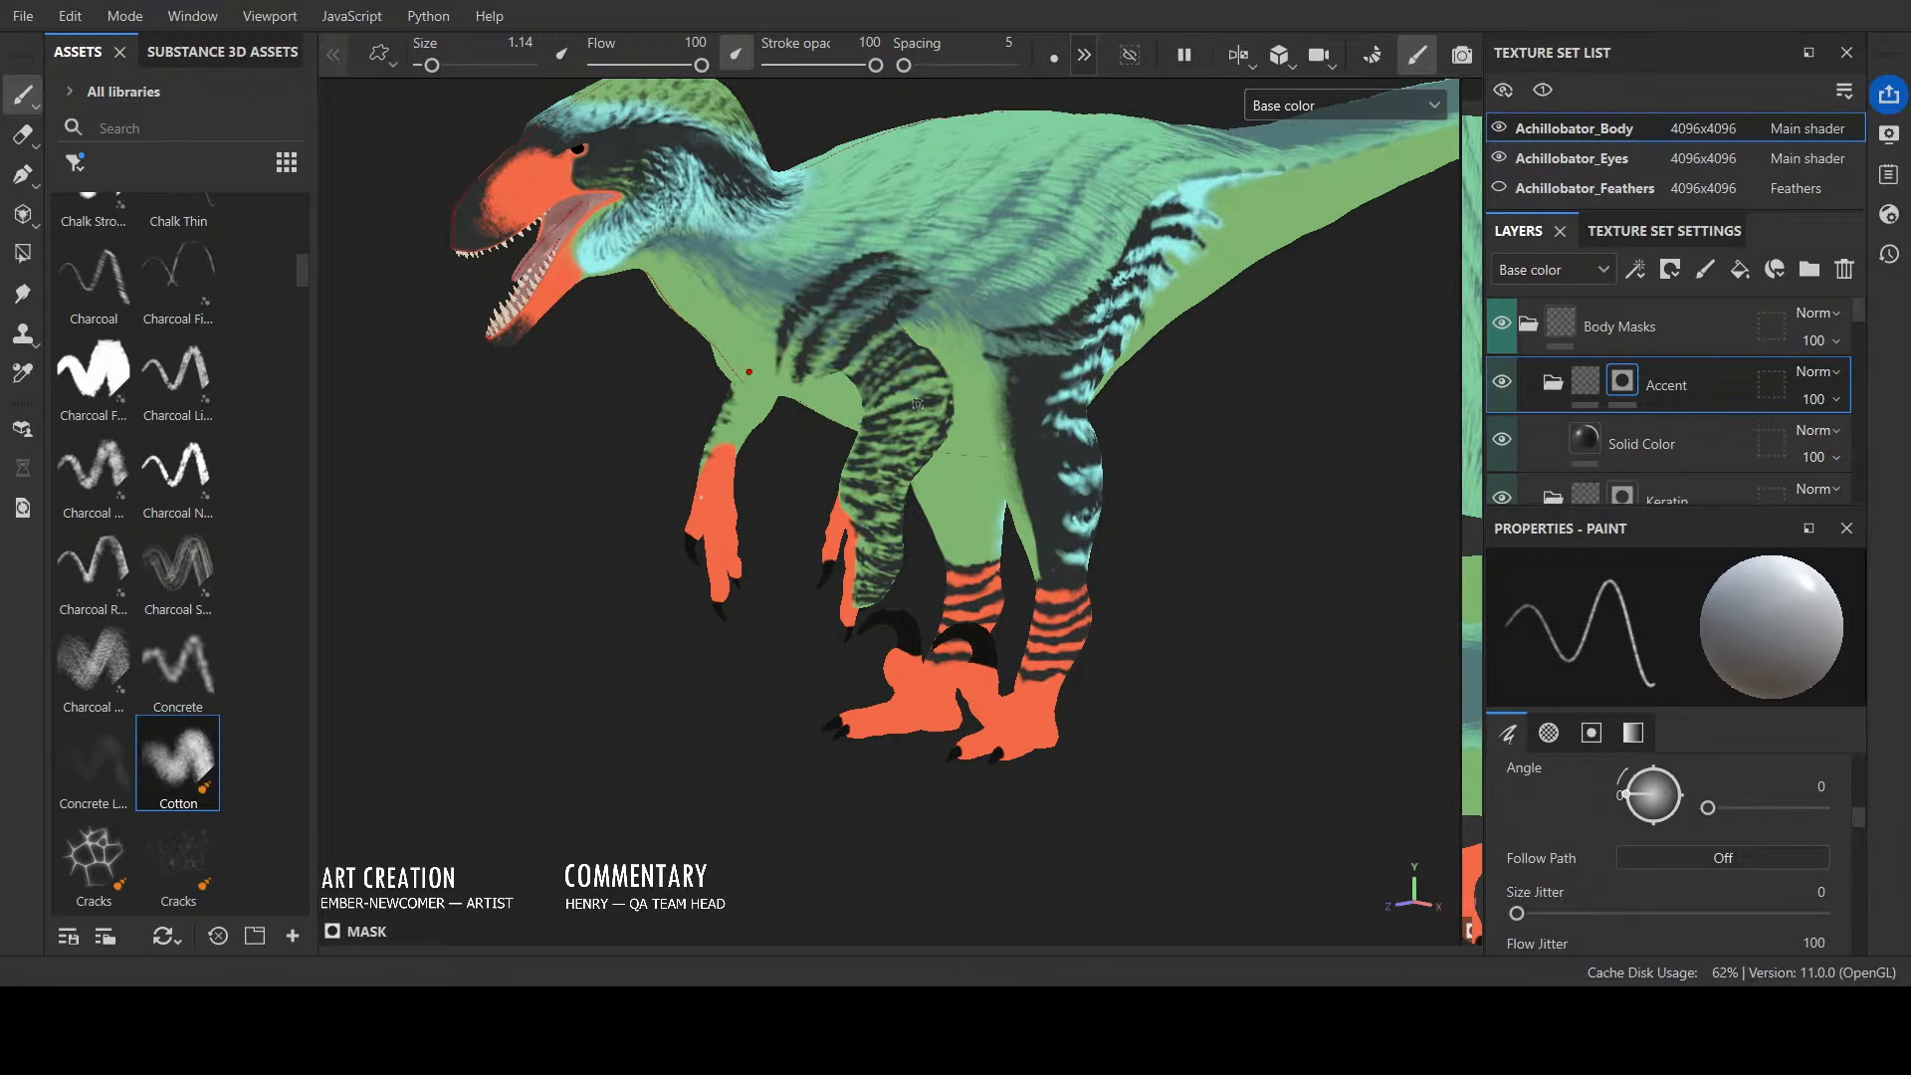
alt+drag(1013, 344, 856, 387)
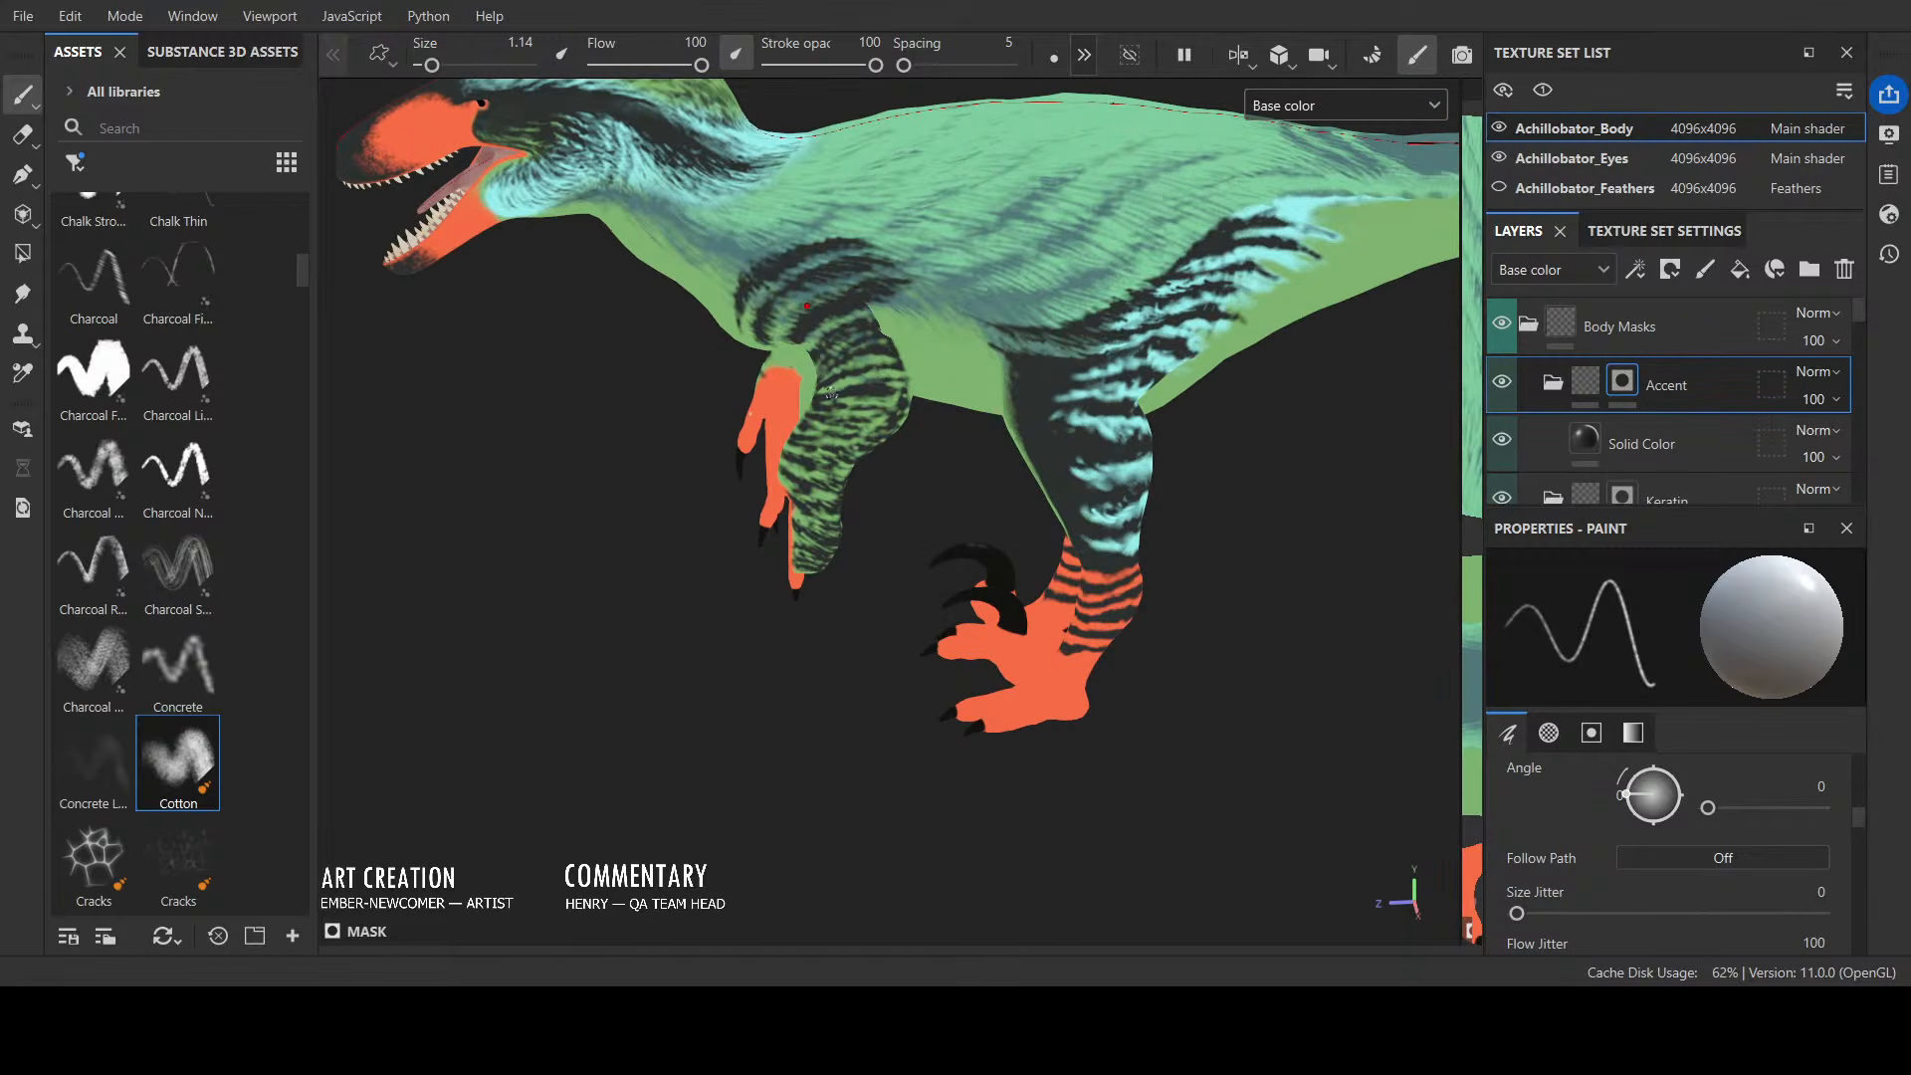
alt+drag(871, 323, 1072, 243)
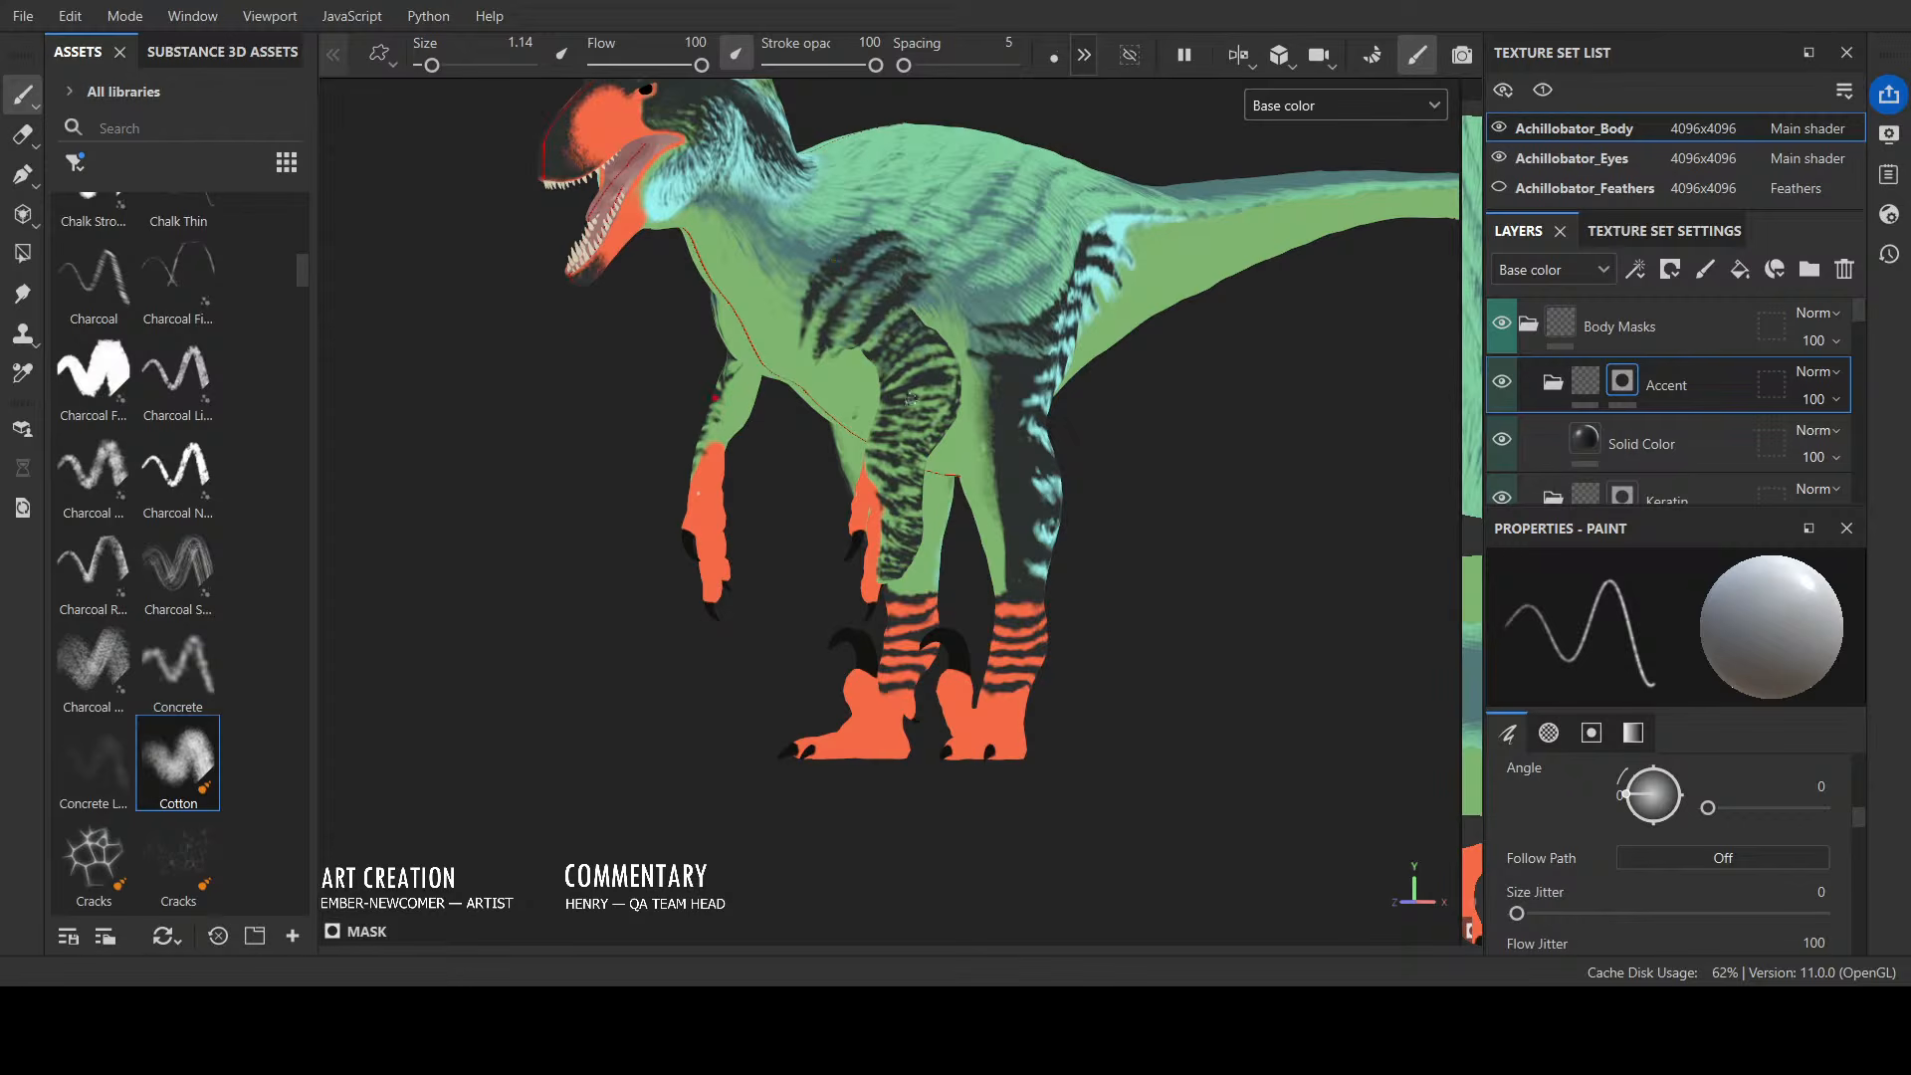
scroll(873, 406, down, 2)
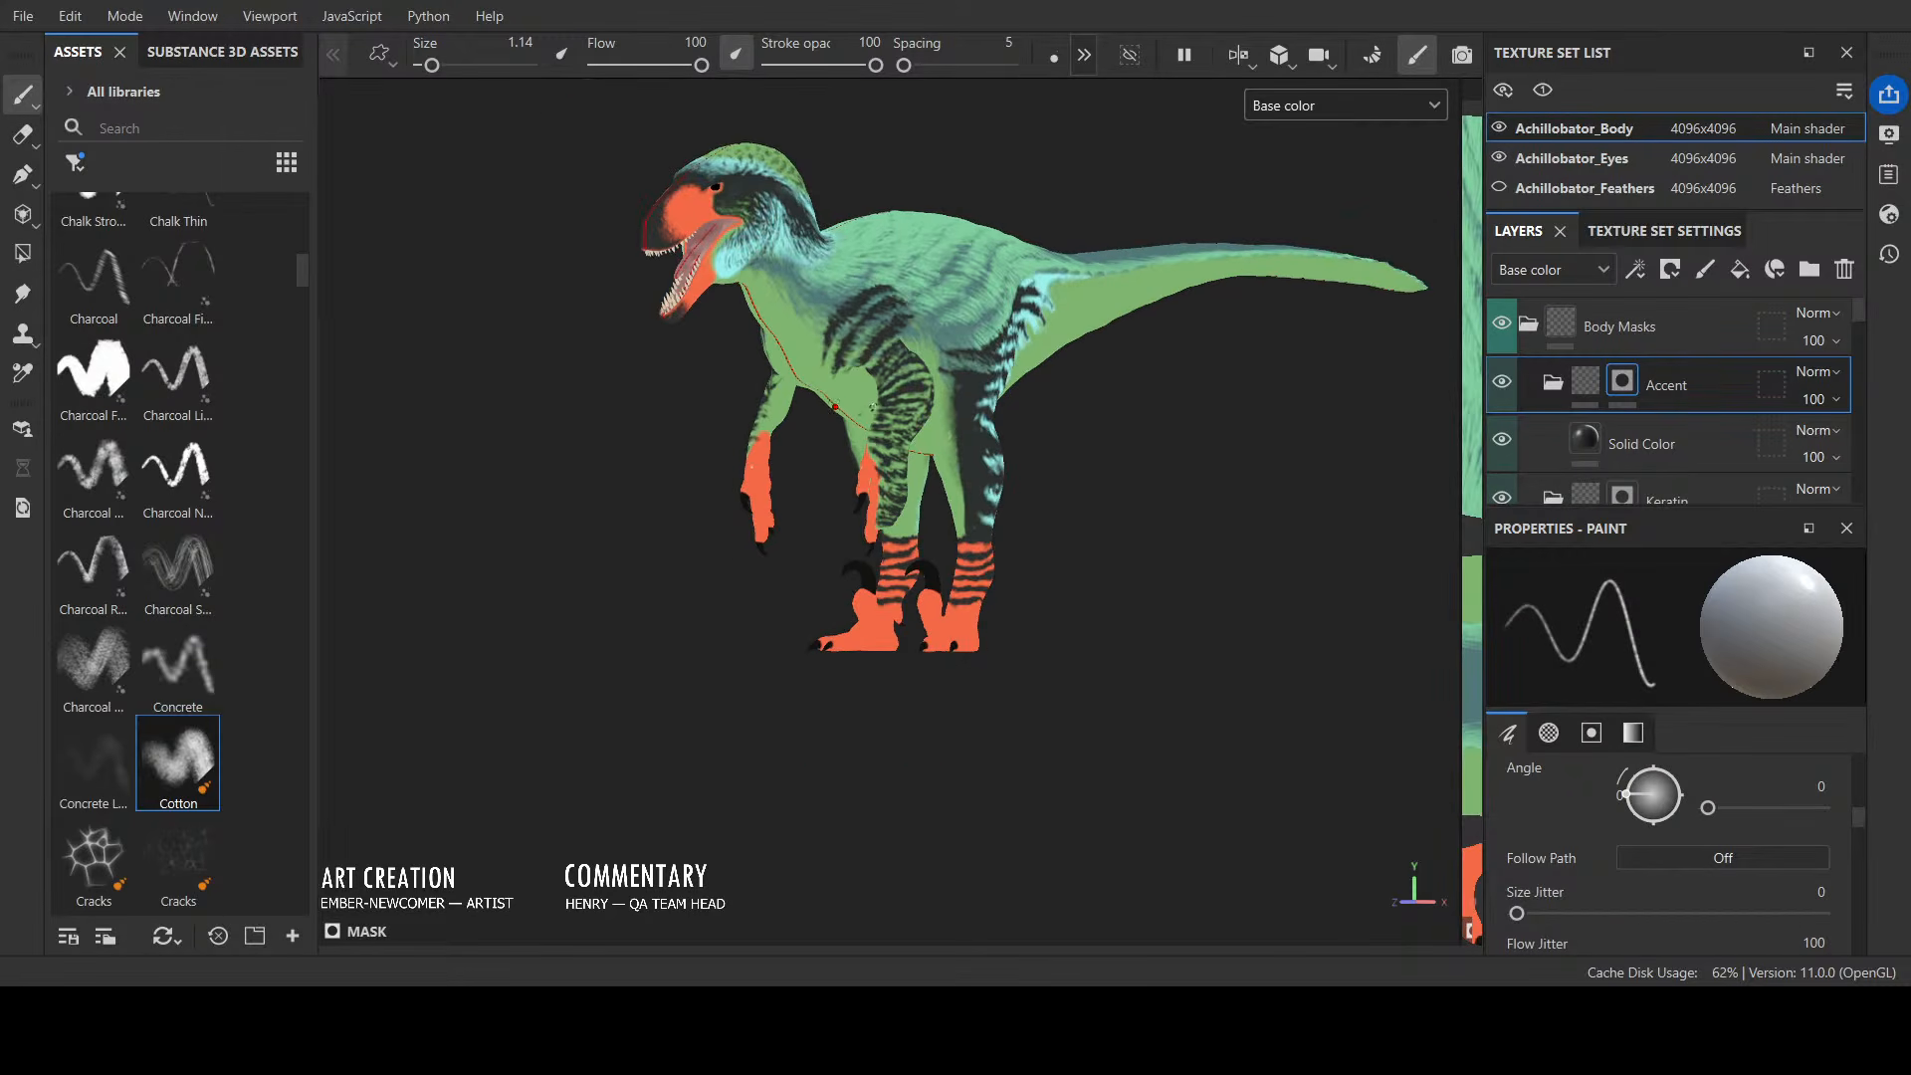
alt+drag(873, 406, 734, 674)
Step: Switch the viewport to the lit Material view and examine the arm and leg stripes from several sides
key(m)
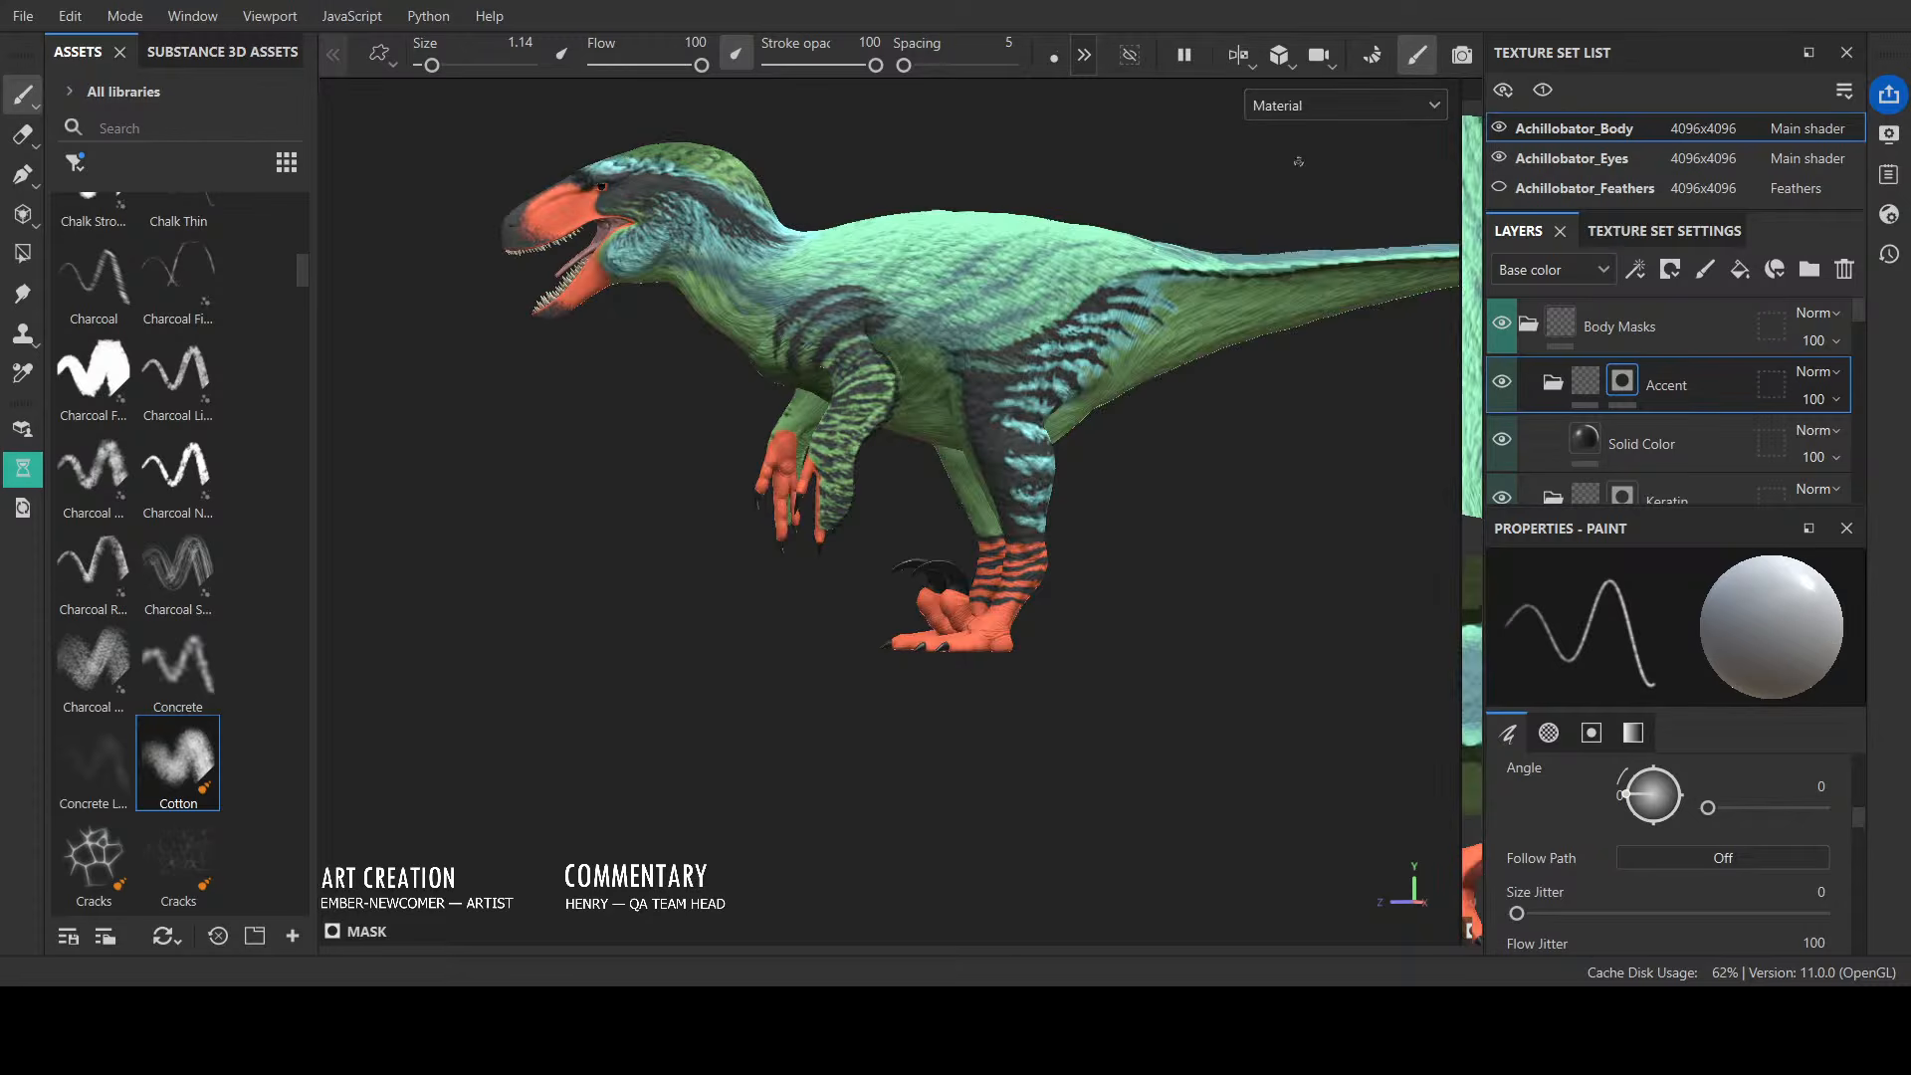
alt+drag(1256, 412, 1138, 431)
alt+drag(956, 587, 691, 592)
scroll(886, 329, up, 4)
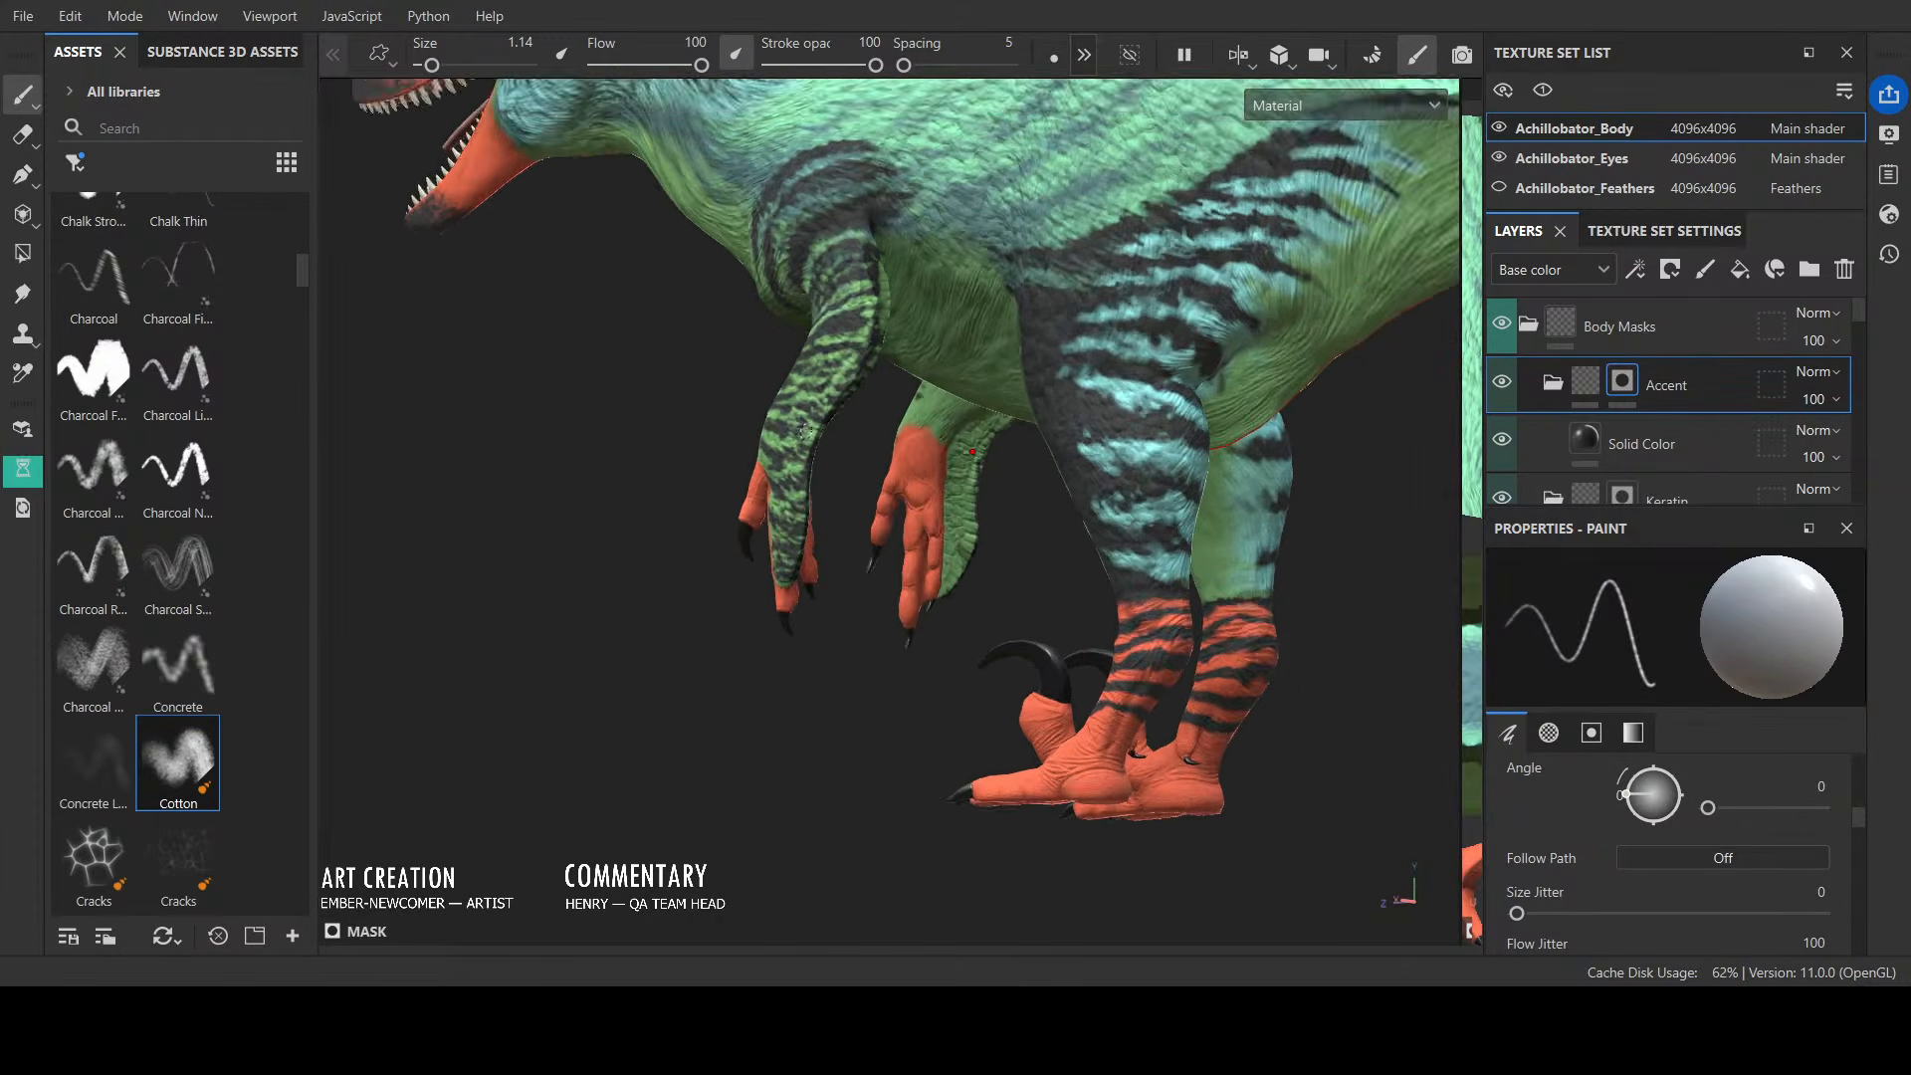
drag(886, 320, 902, 275)
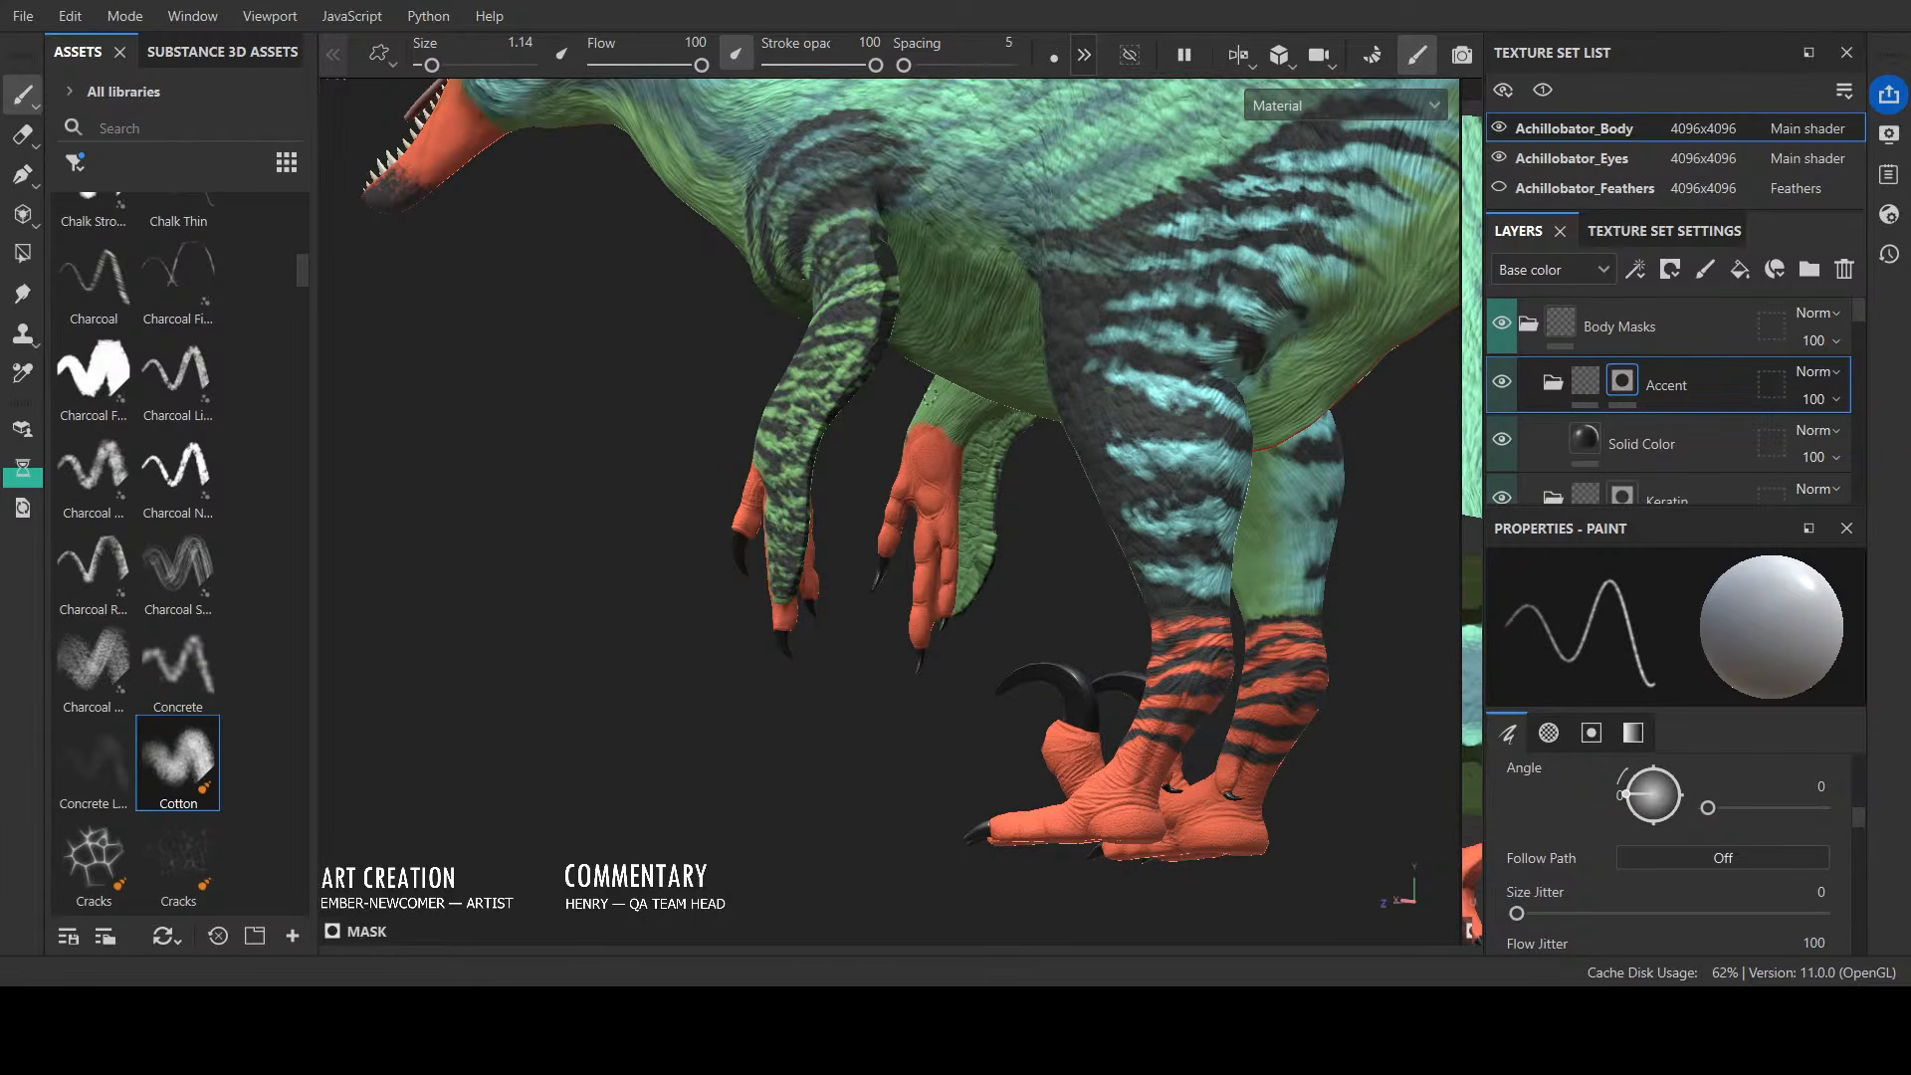
alt+drag(936, 383, 911, 313)
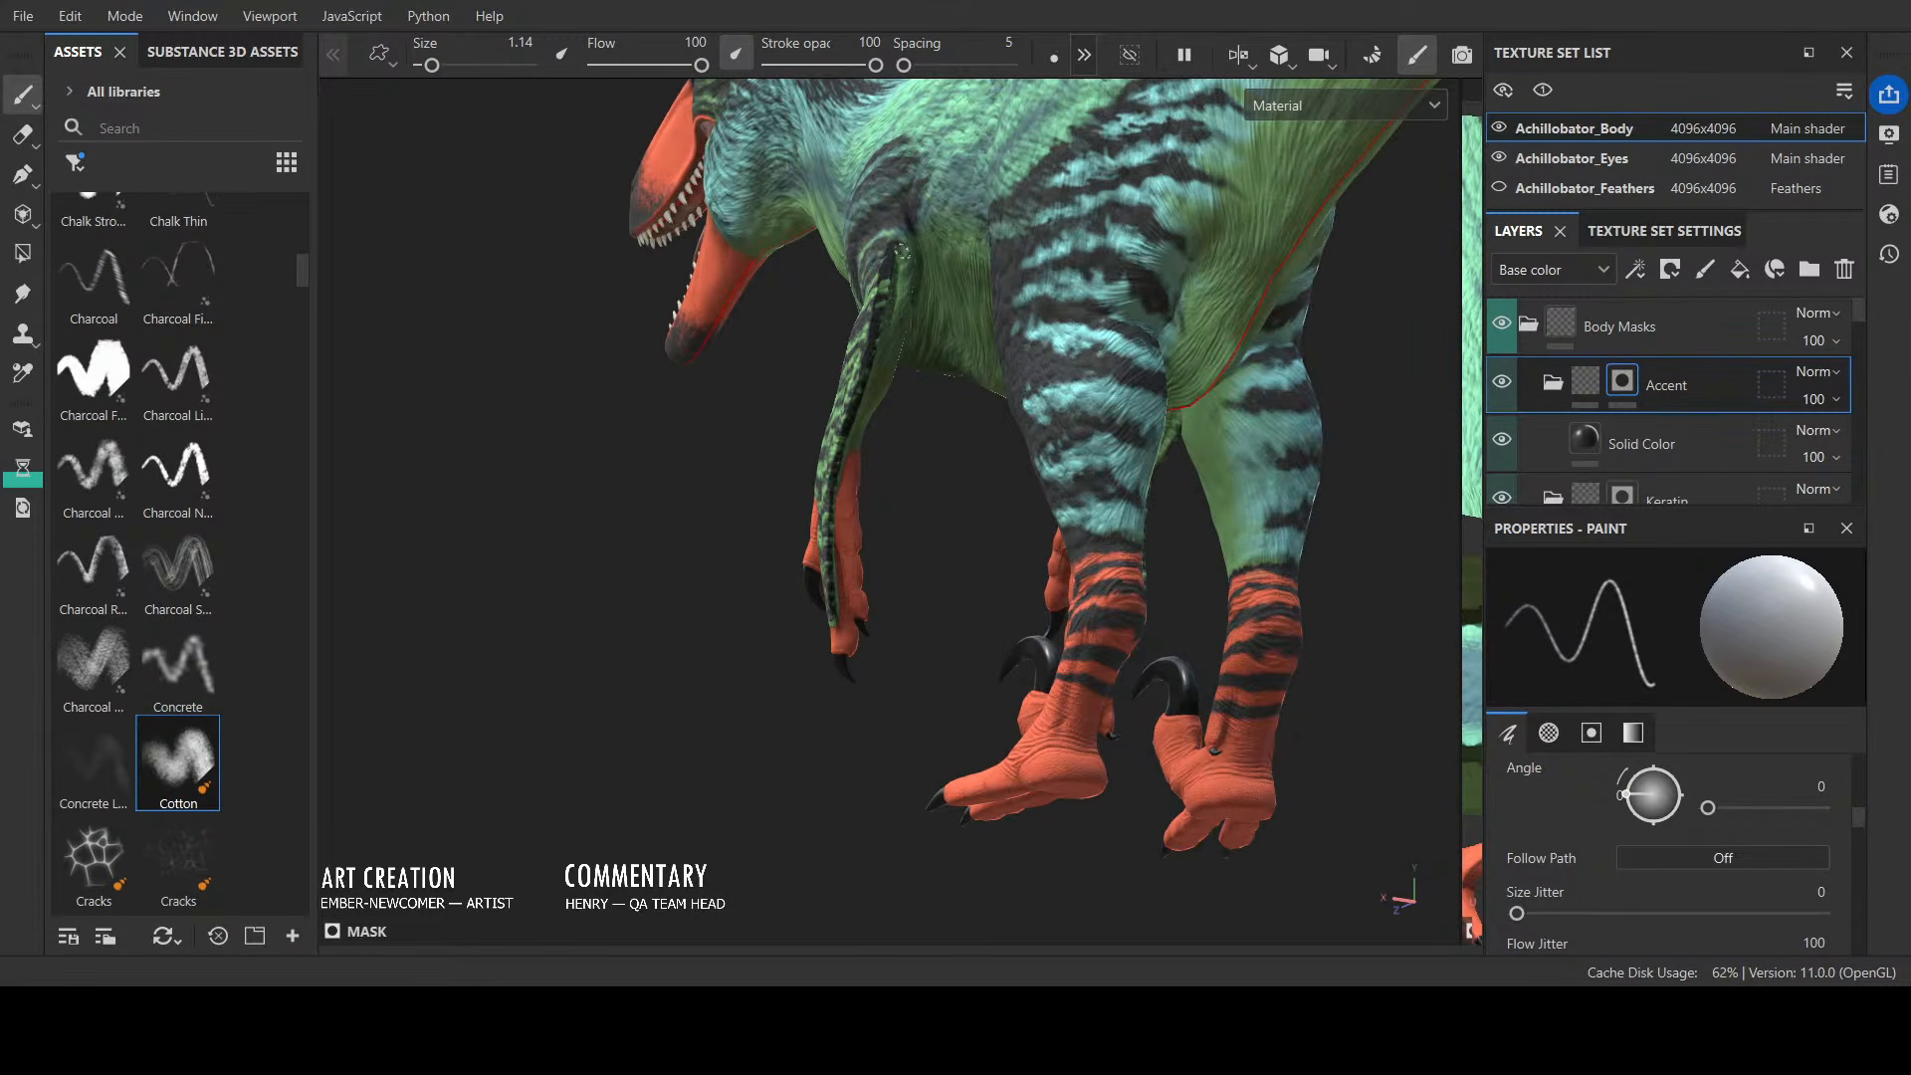
alt+drag(897, 378, 1025, 726)
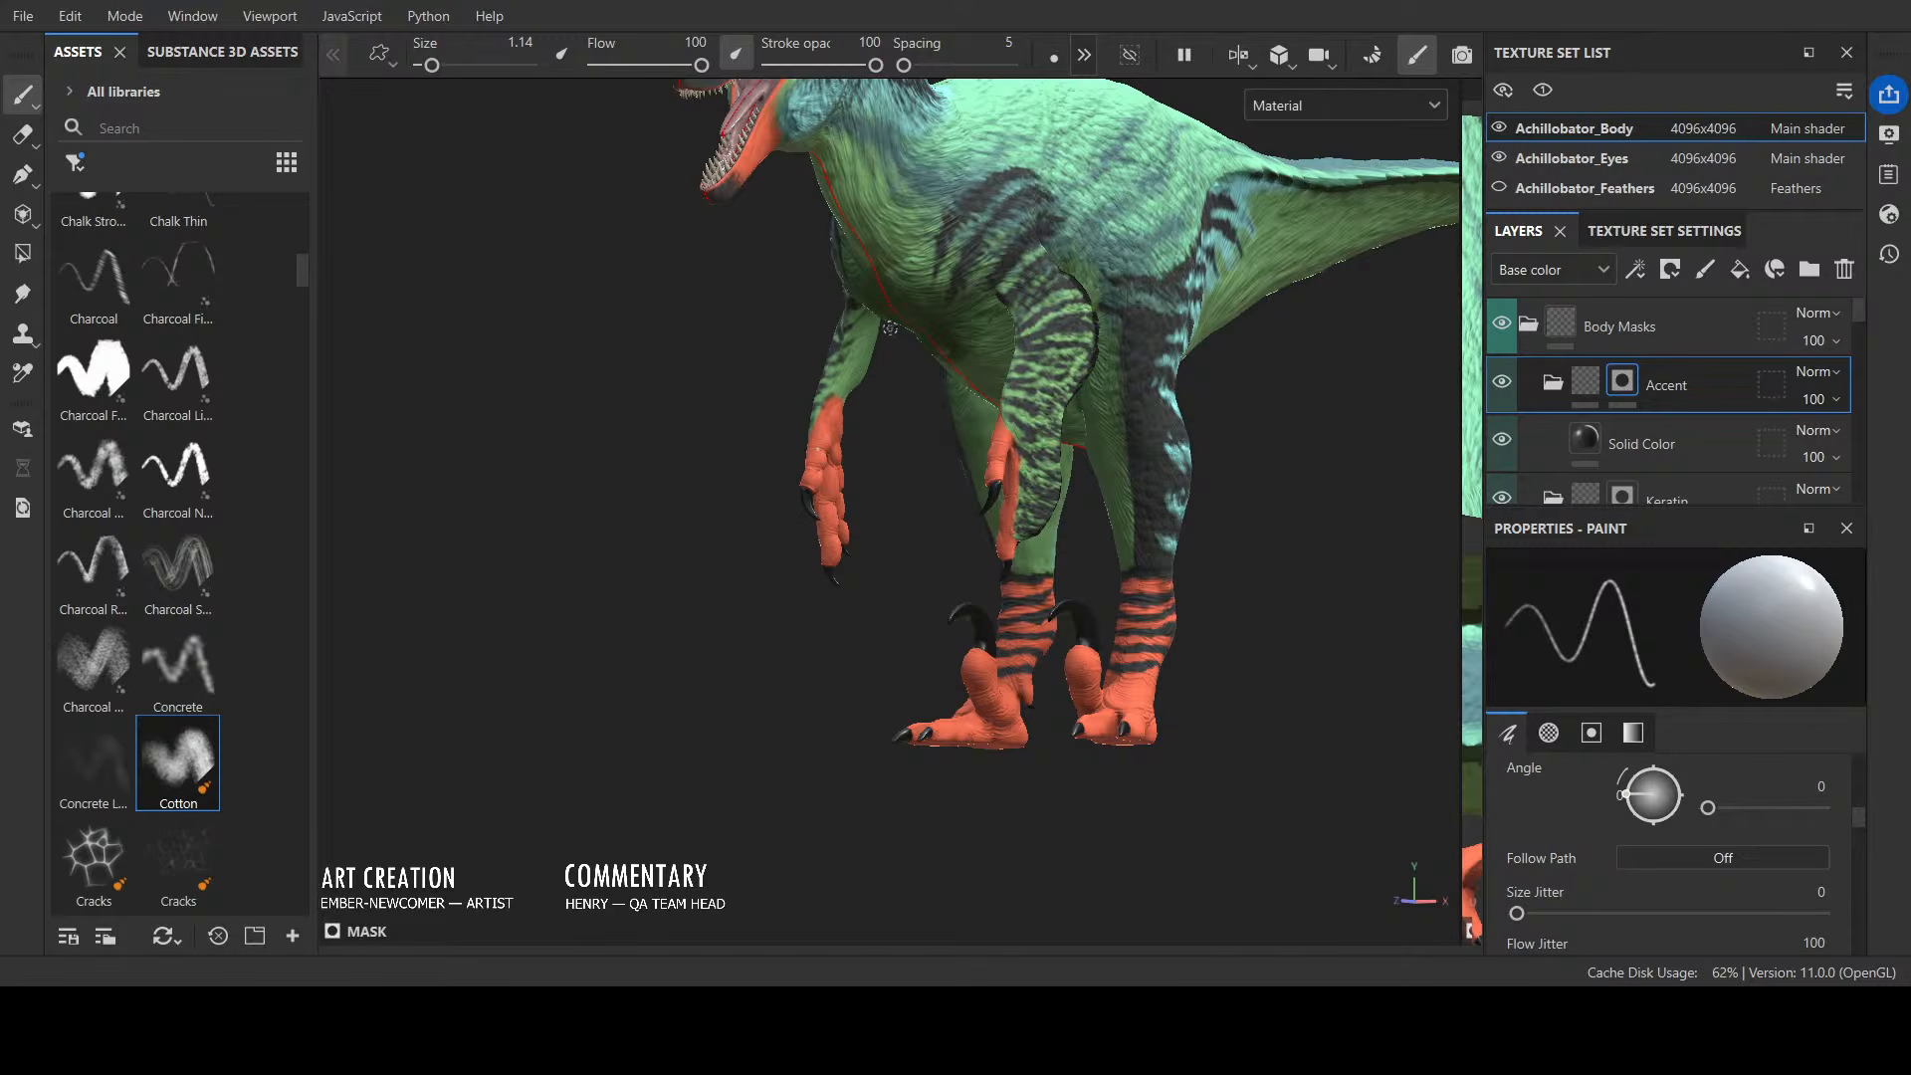
scroll(890, 327, down, 3)
alt+drag(965, 350, 743, 478)
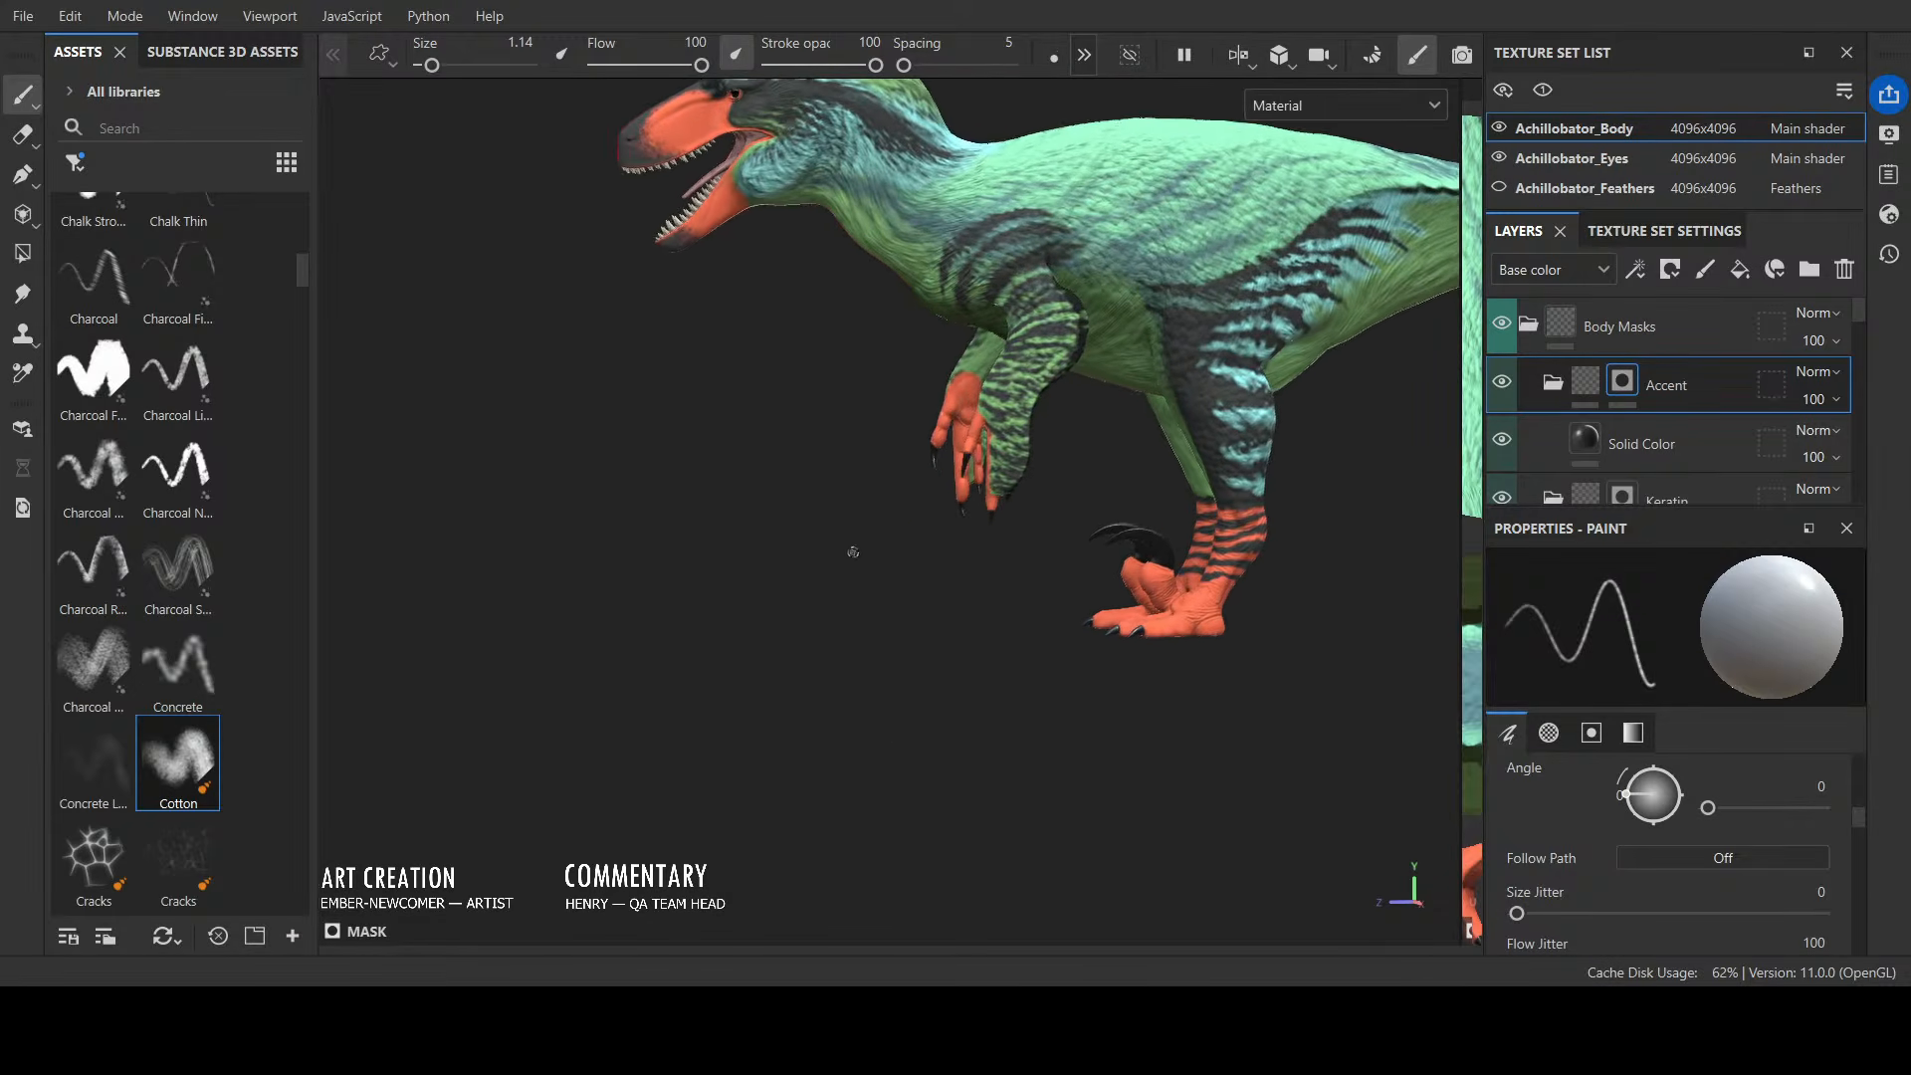
Step: Paint dark accent stripes across the front and inner side of the leg, from the shin up to the thigh
alt+middle_drag(852, 552, 714, 700)
alt+drag(714, 701, 962, 734)
scroll(761, 637, up, 5)
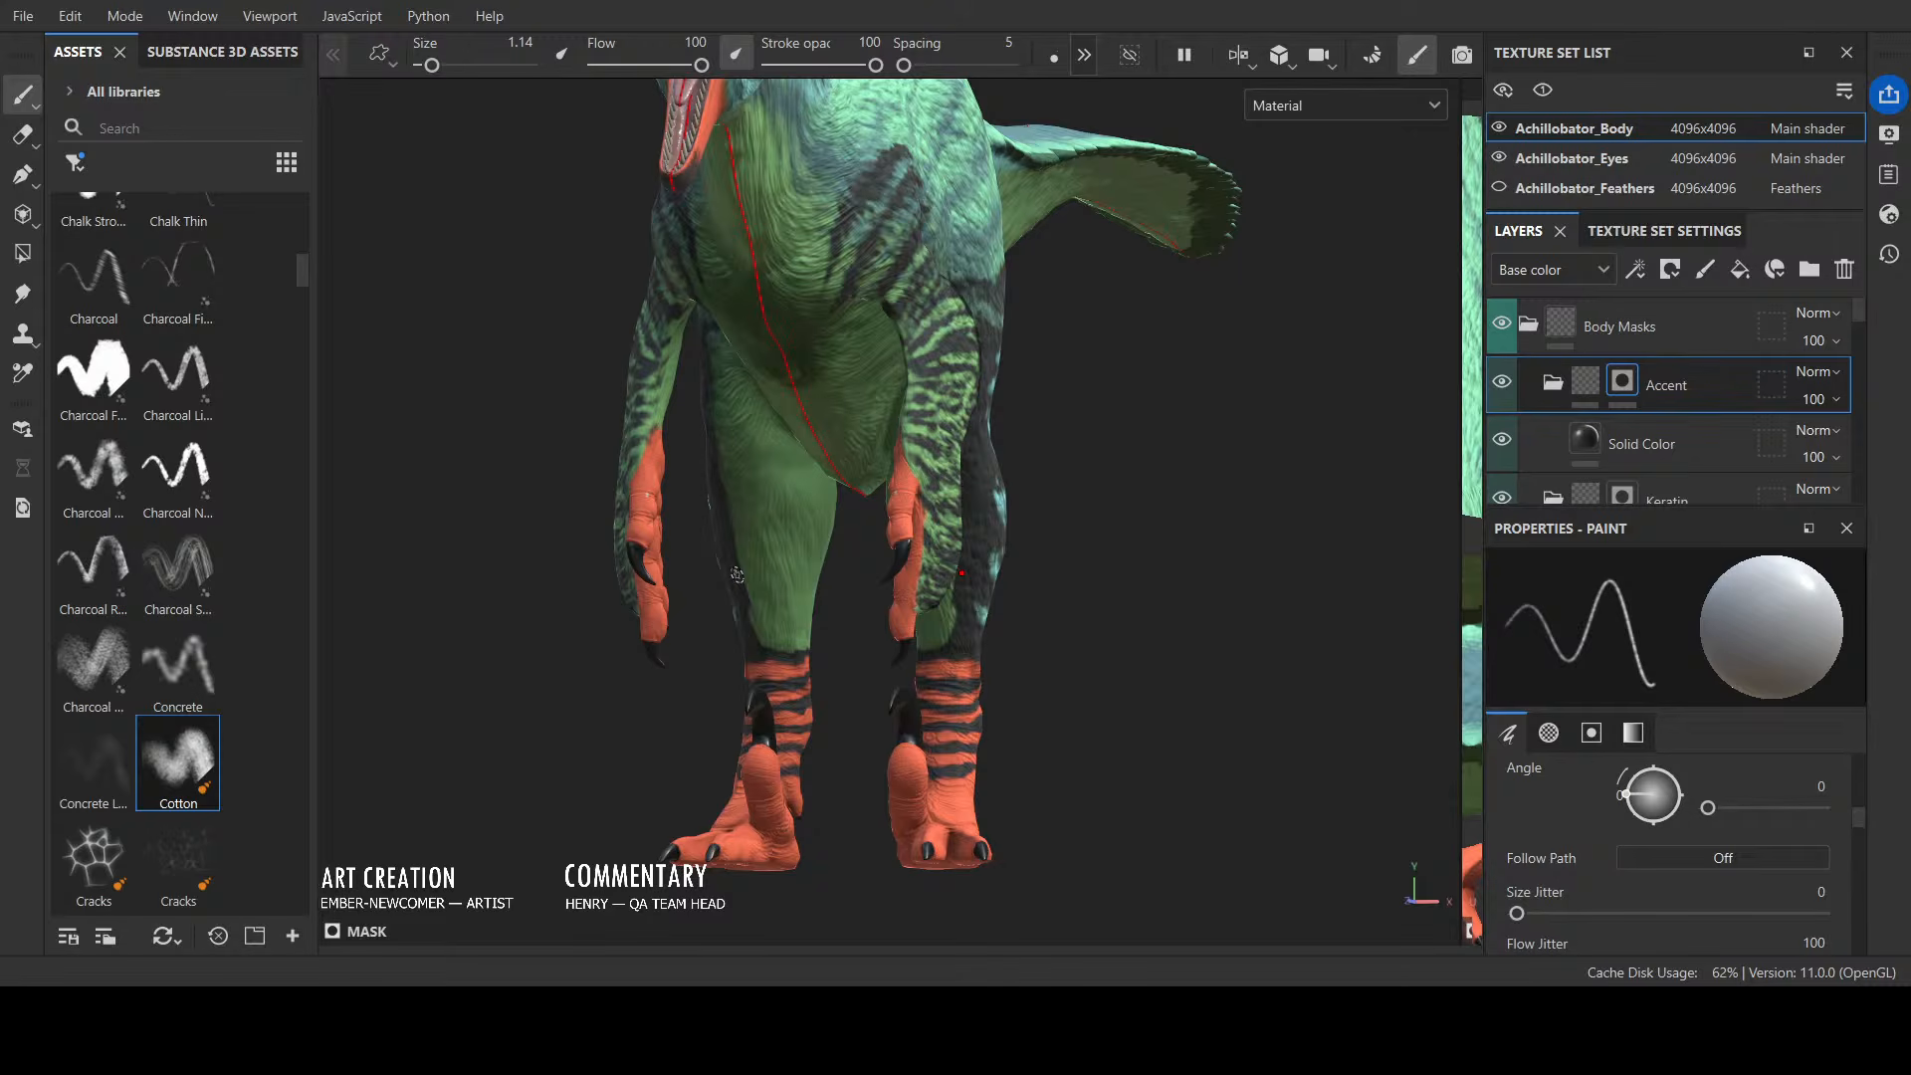
drag(759, 615, 781, 634)
mouse_move(739, 556)
mouse_down()
mouse_move(777, 579)
mouse_move(738, 532)
mouse_move(772, 542)
mouse_move(721, 443)
mouse_move(770, 504)
mouse_up()
mouse_move(711, 404)
mouse_down()
mouse_move(751, 453)
mouse_move(721, 337)
mouse_move(758, 475)
mouse_move(718, 346)
mouse_move(764, 427)
mouse_up()
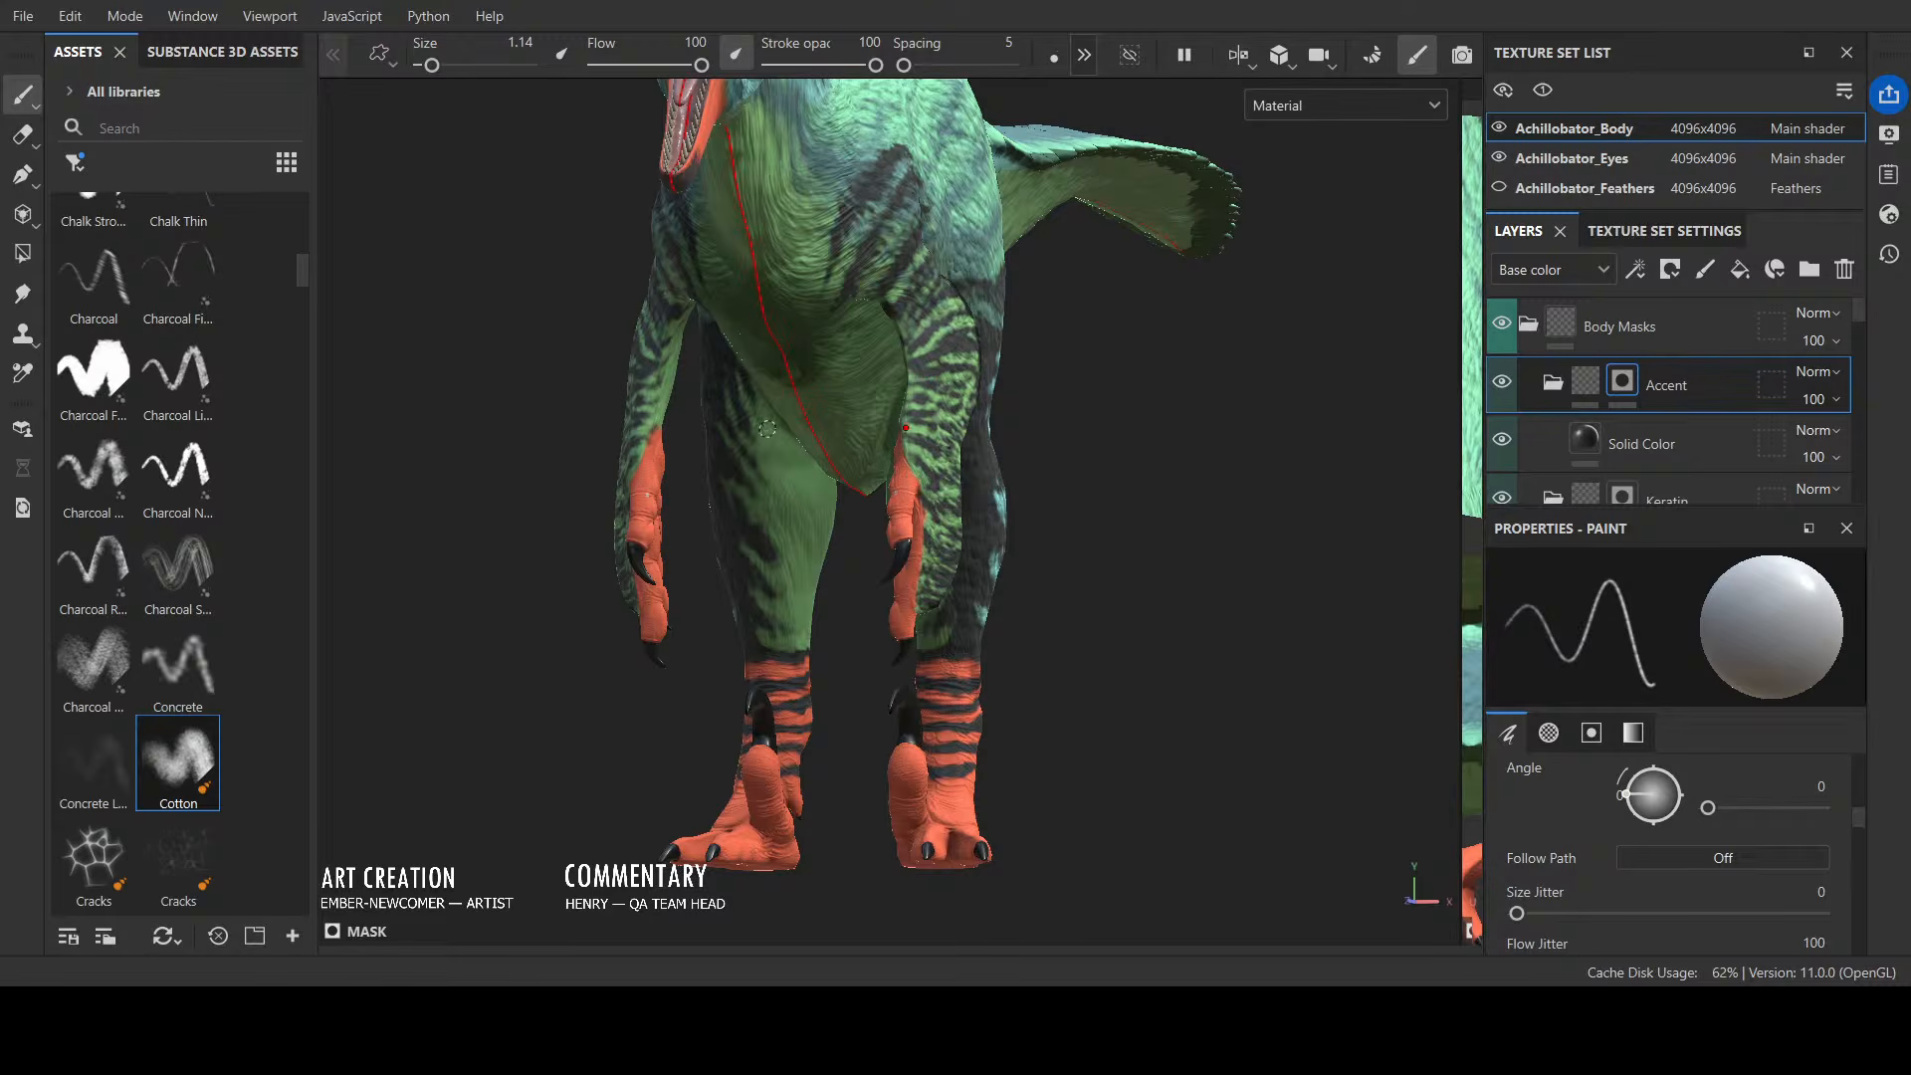
Step: Extend the inner-leg stripes with more tapering strokes along the thigh, working from the front
mouse_move(986, 549)
alt+mouse_down()
mouse_move(1024, 534)
mouse_move(770, 505)
alt+mouse_up()
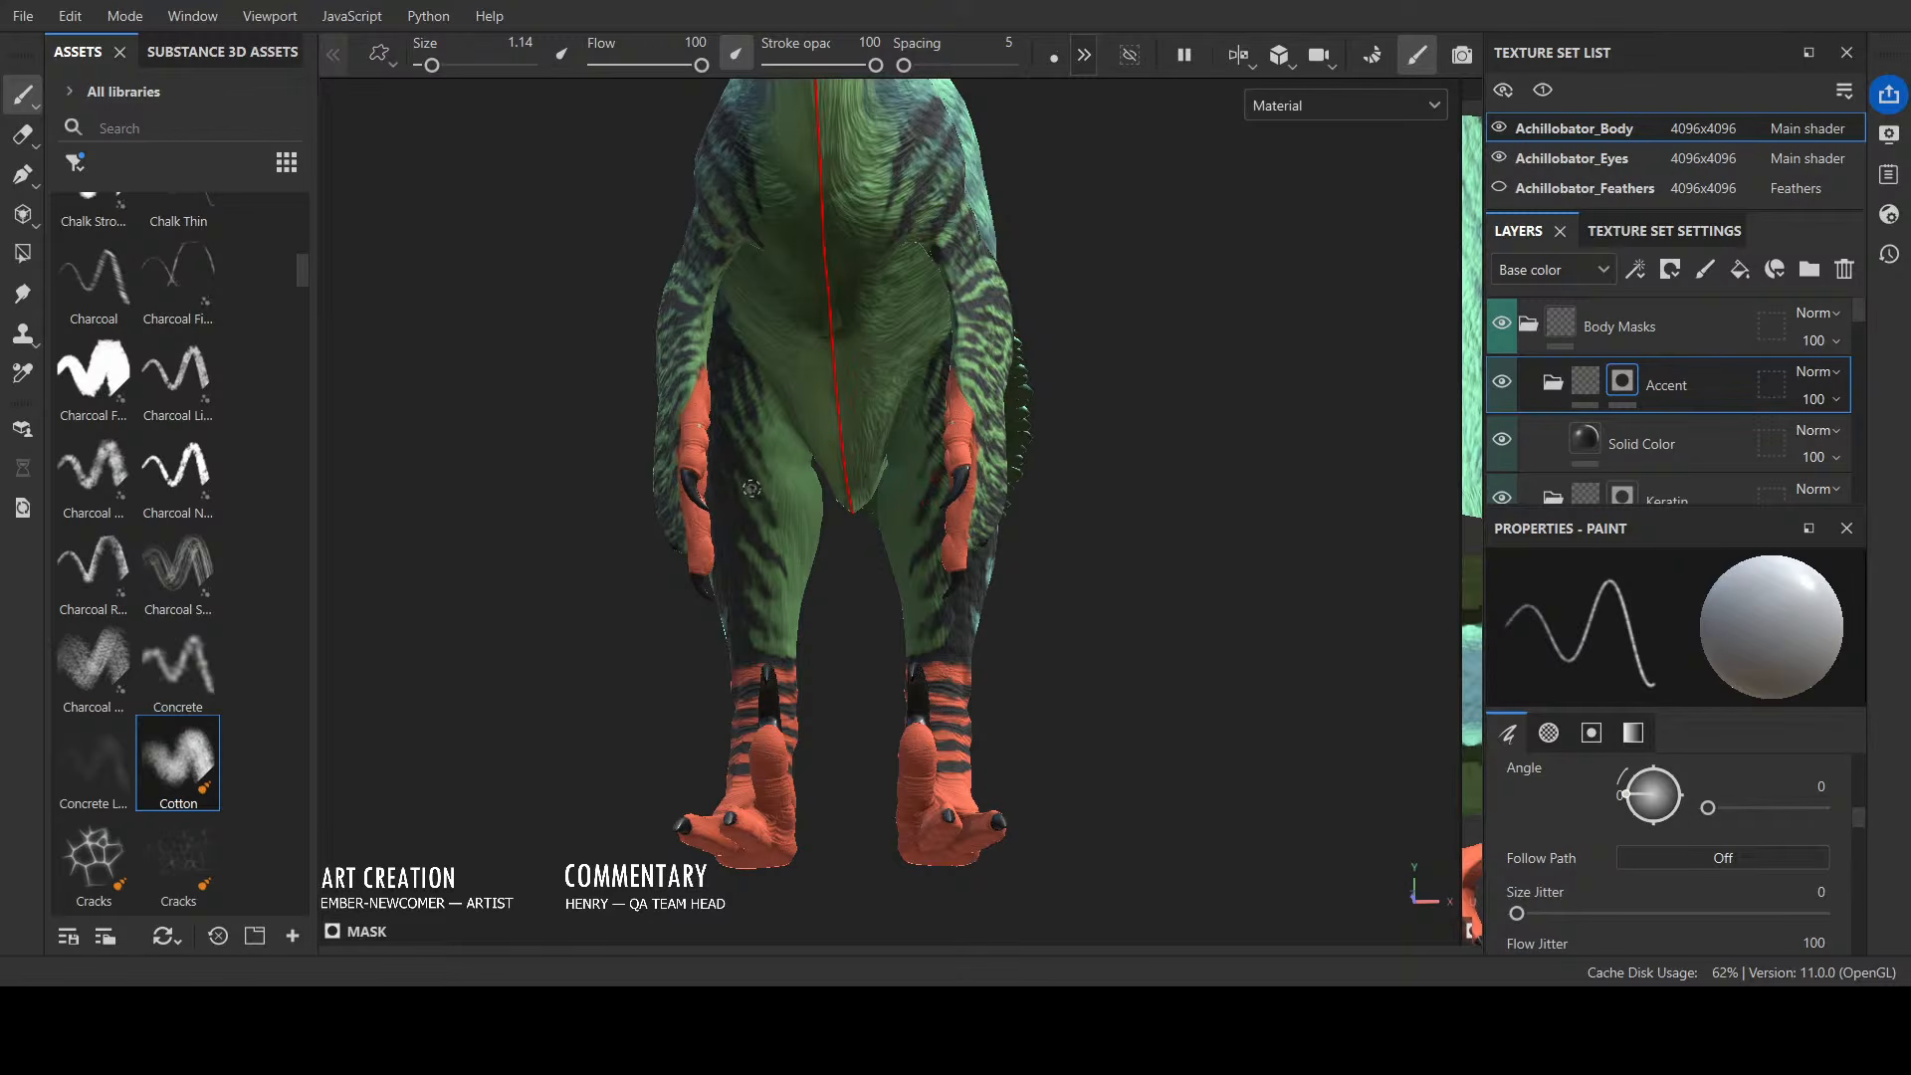
mouse_move(803, 543)
alt+mouse_down()
mouse_move(1055, 627)
mouse_move(936, 642)
alt+mouse_up()
scroll(872, 631, up, 2)
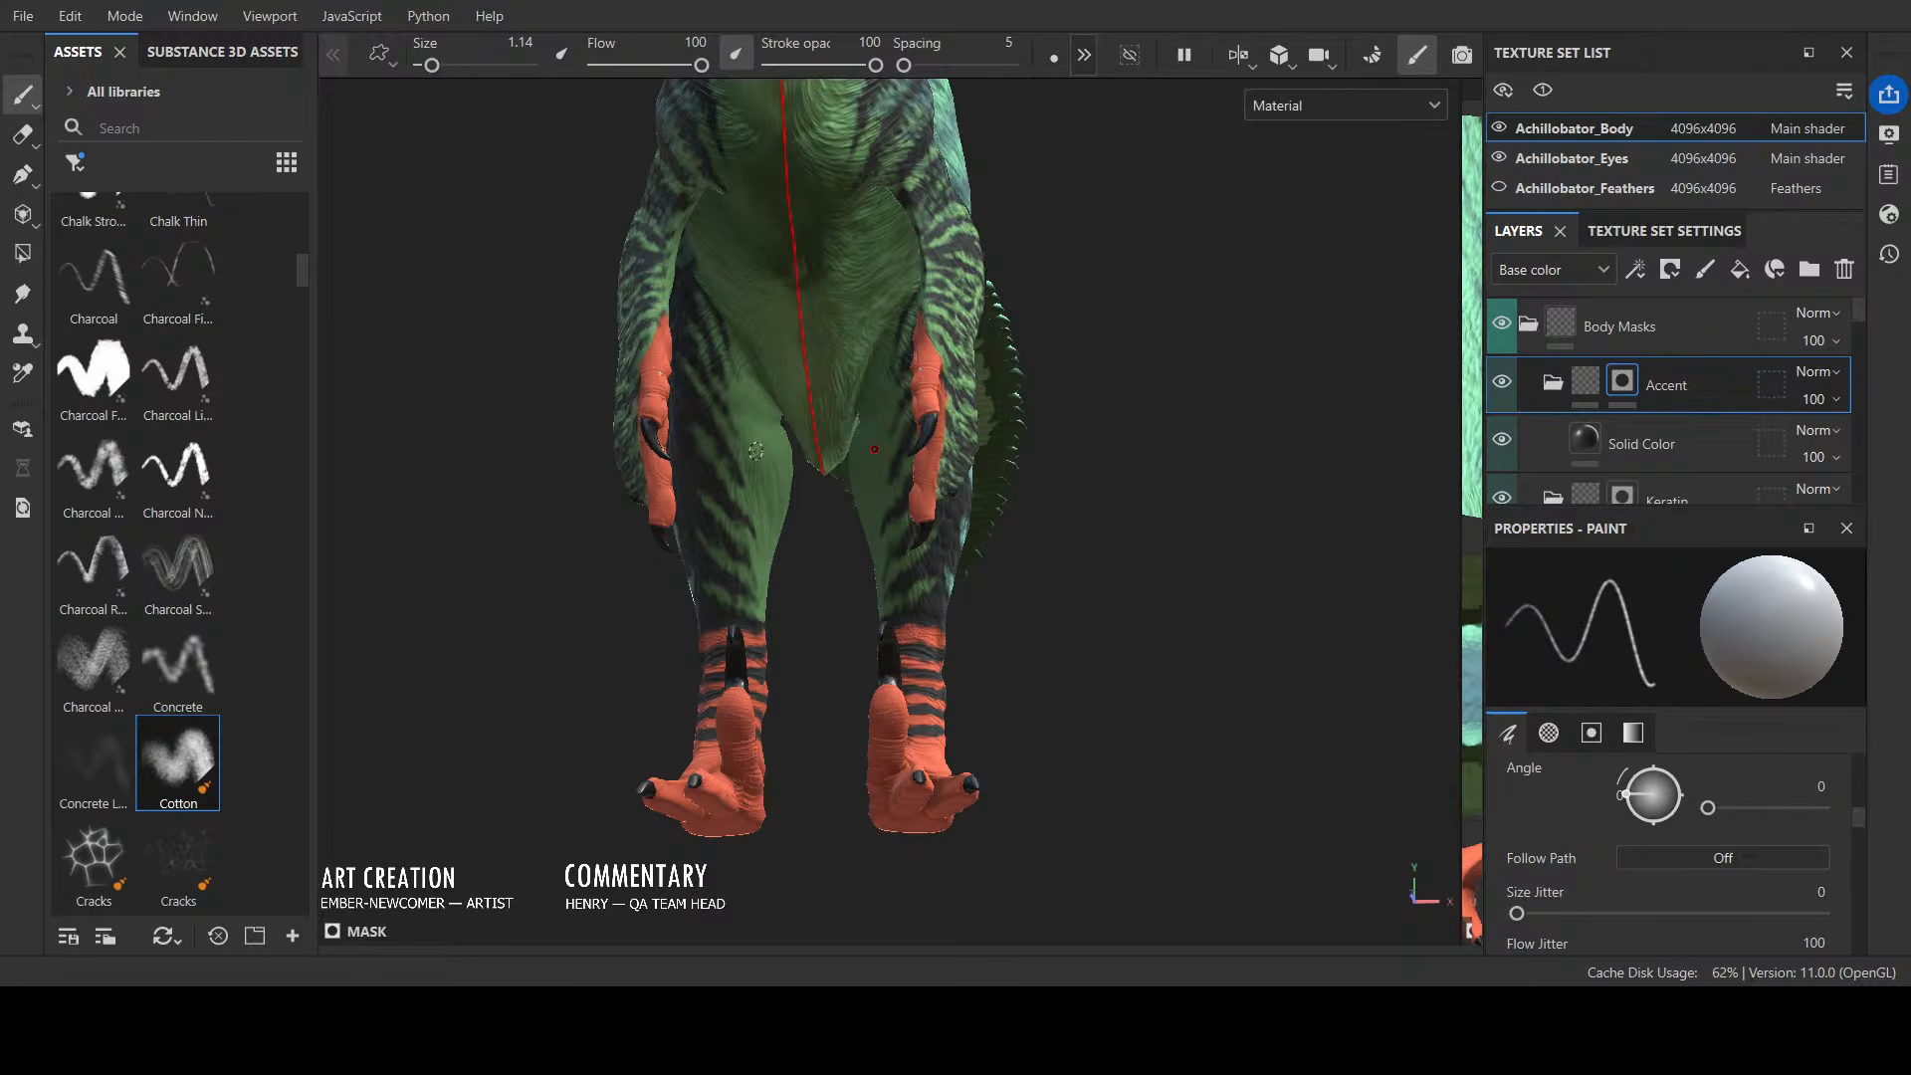
scroll(758, 440, down, 3)
alt+drag(854, 551, 549, 631)
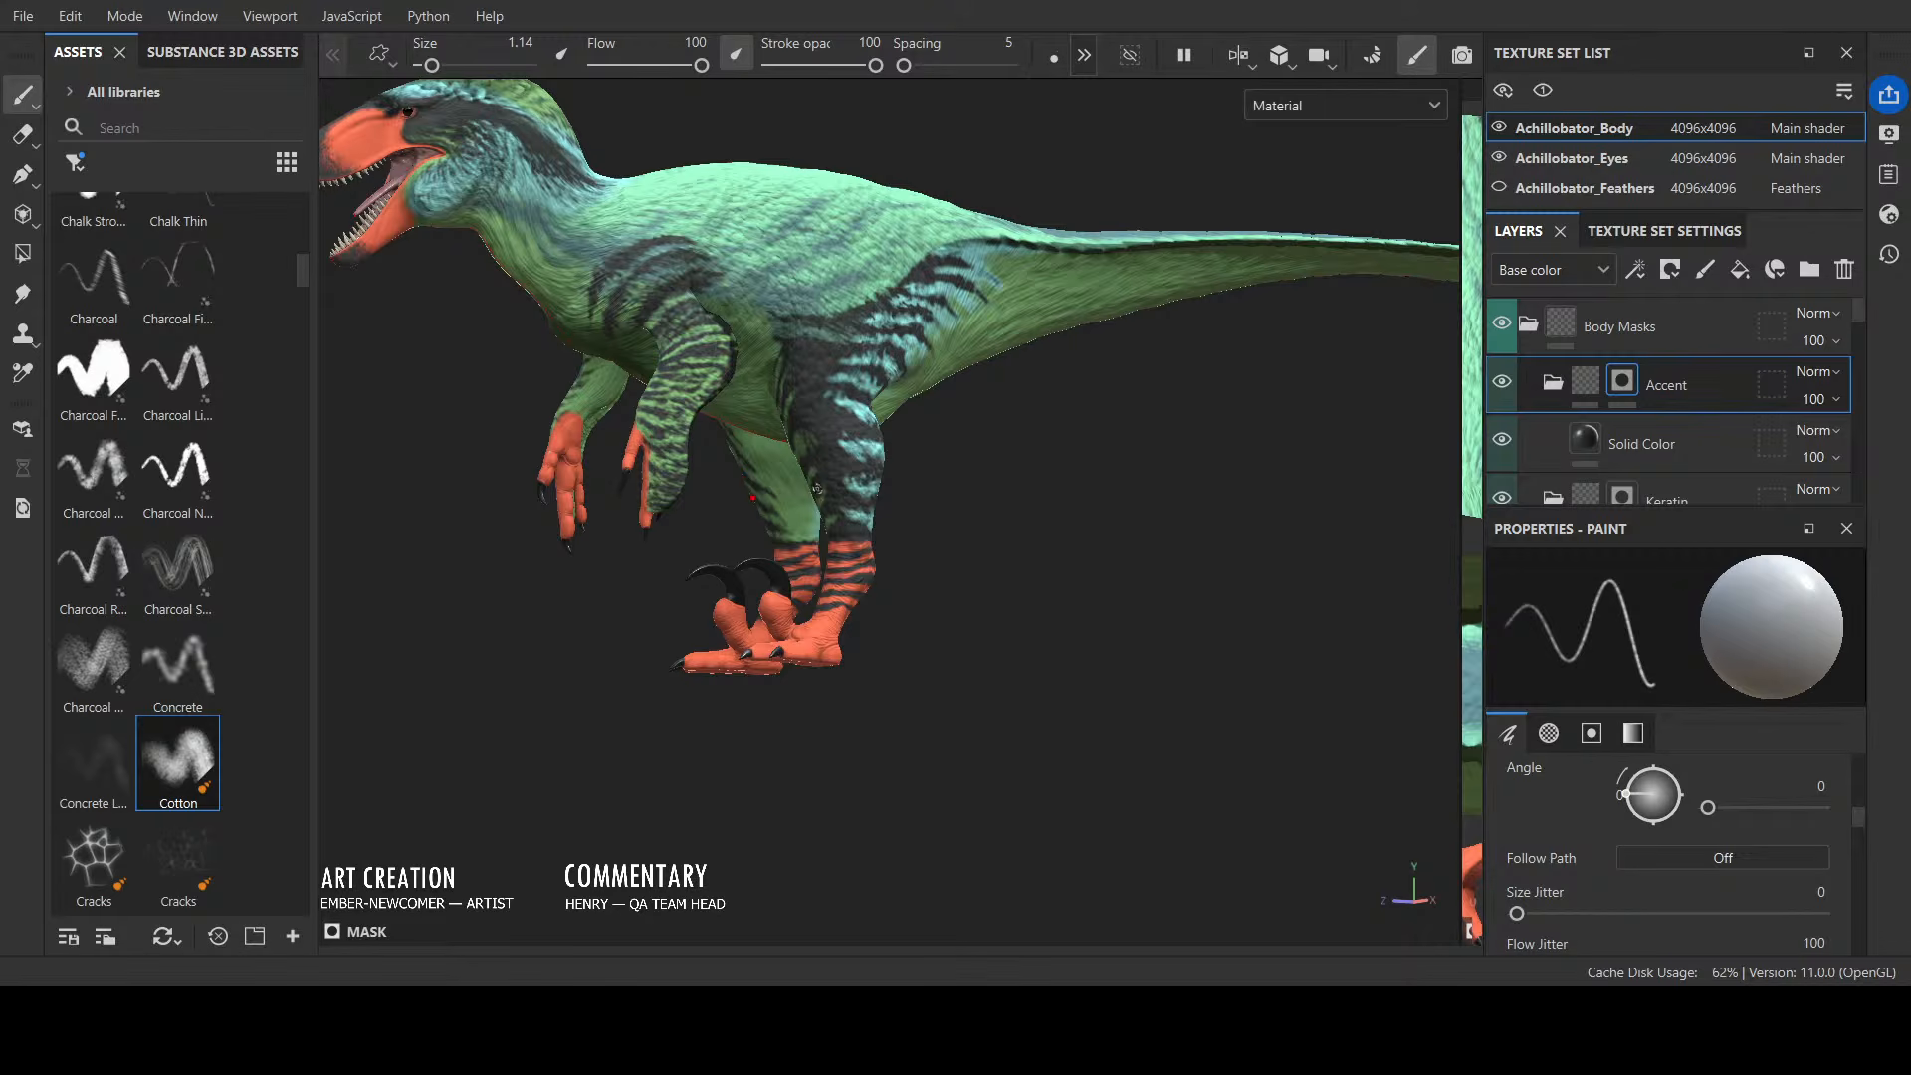
Step: Examine how the new inner-leg stripes read against the whole body from the front and side
mouse_move(817, 487)
alt+mouse_down()
mouse_move(1130, 460)
mouse_move(1000, 521)
mouse_move(951, 461)
mouse_move(868, 460)
mouse_move(911, 449)
mouse_move(931, 470)
mouse_move(765, 487)
mouse_move(968, 461)
mouse_move(811, 464)
mouse_move(916, 461)
mouse_move(817, 414)
alt+mouse_up()
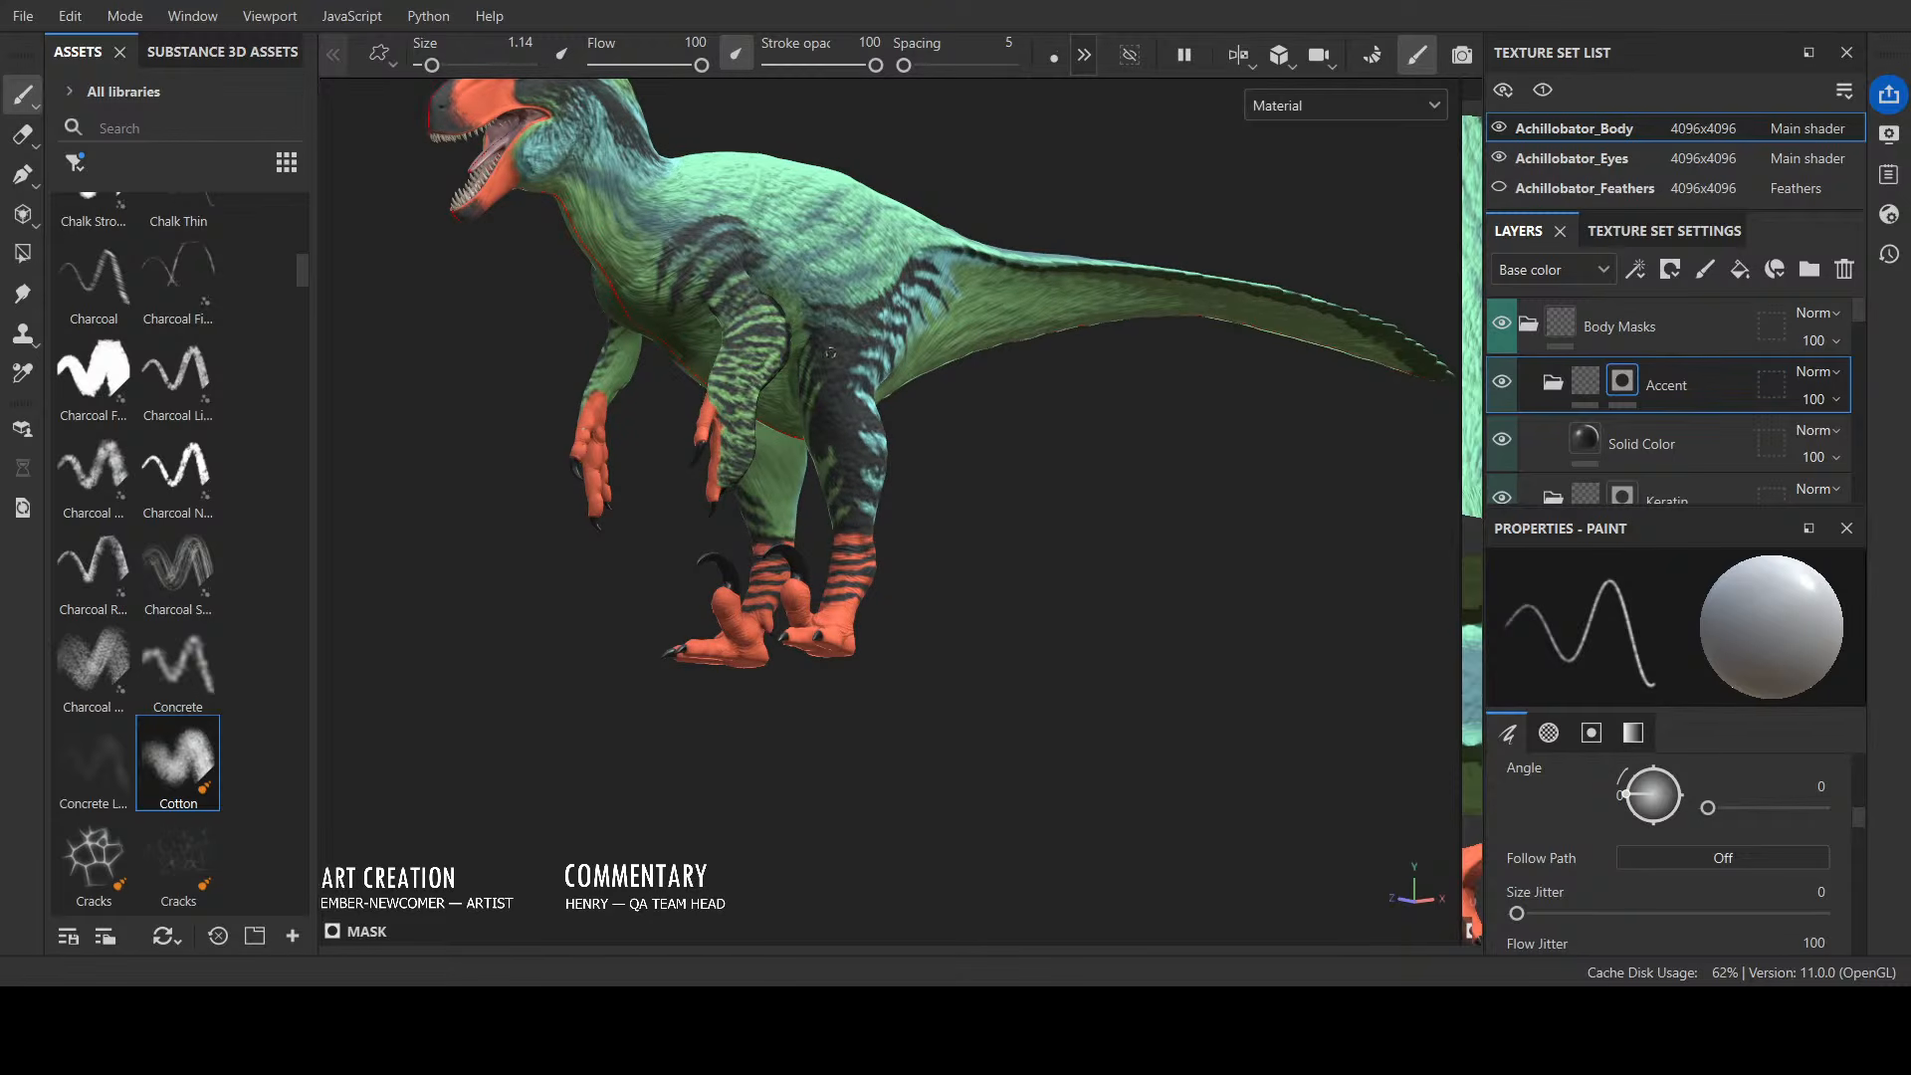
alt+drag(959, 444, 903, 374)
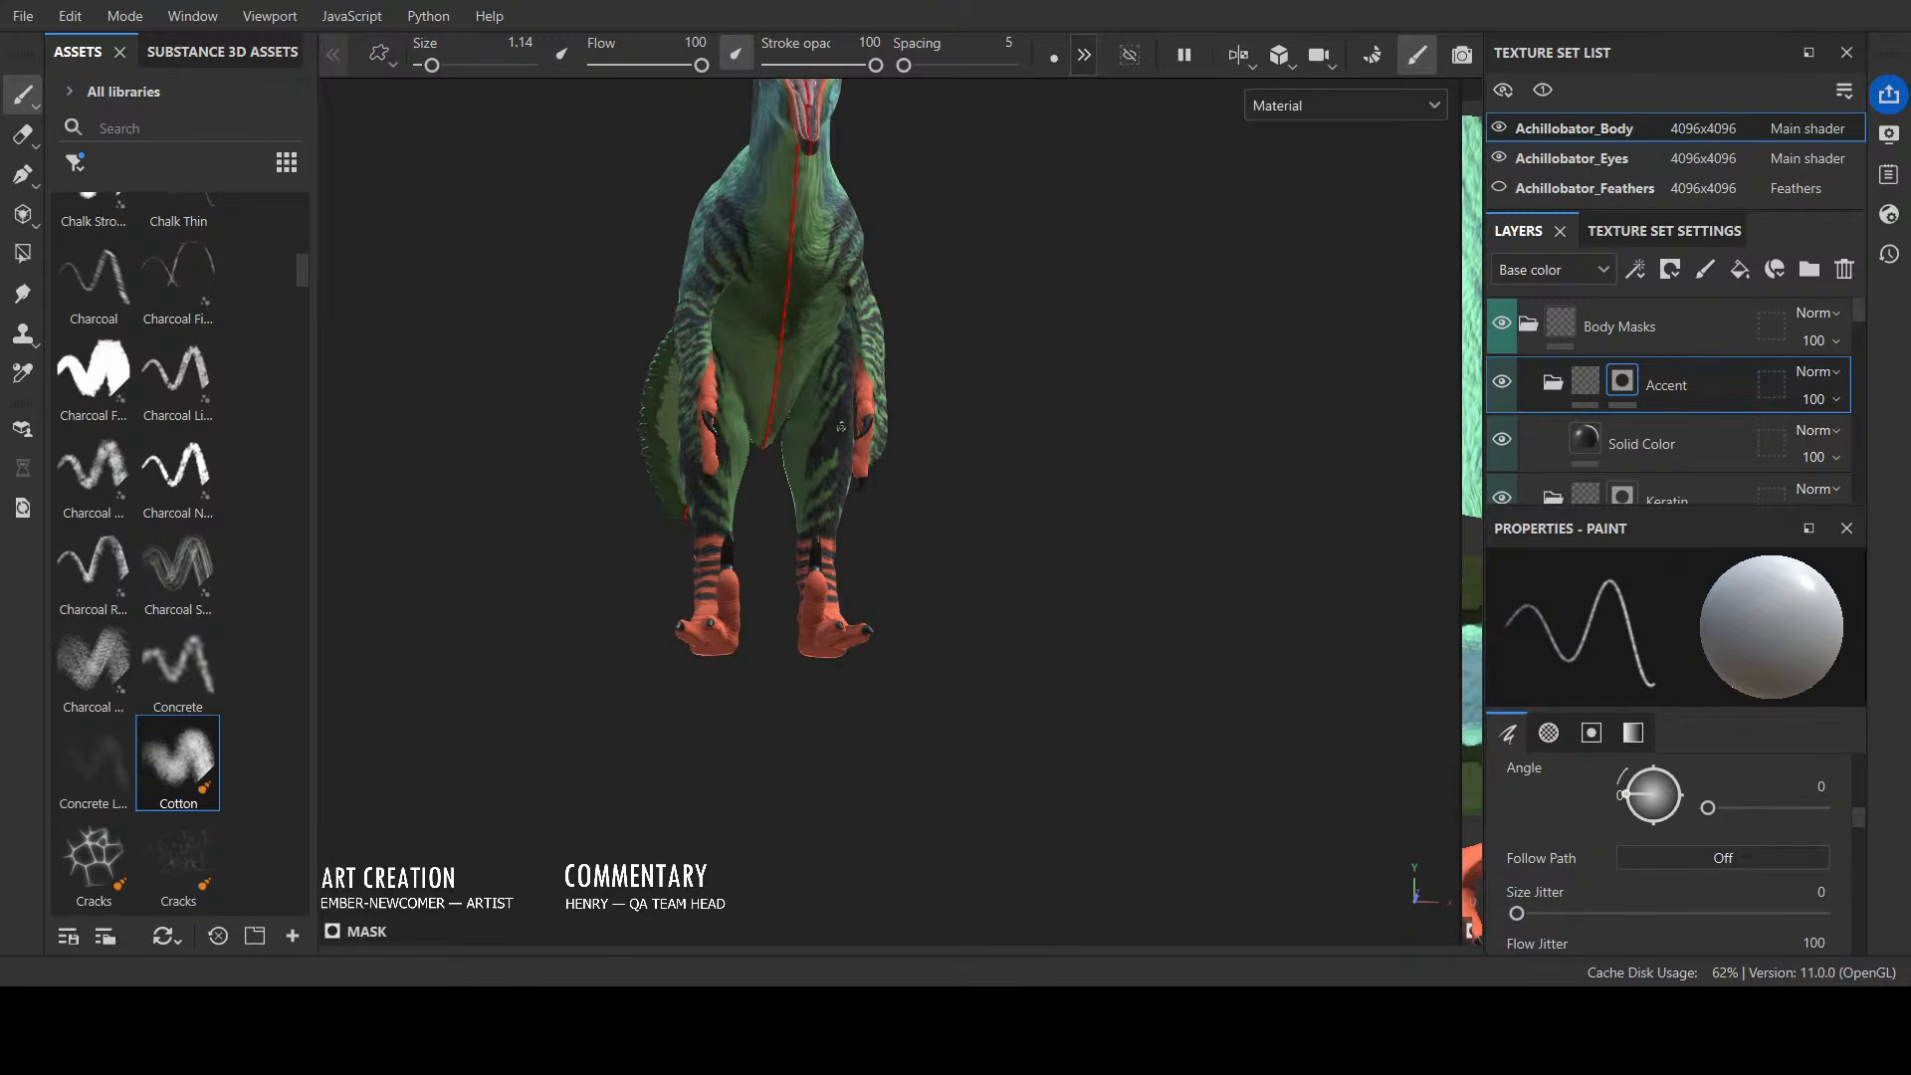
alt+drag(980, 368, 1010, 456)
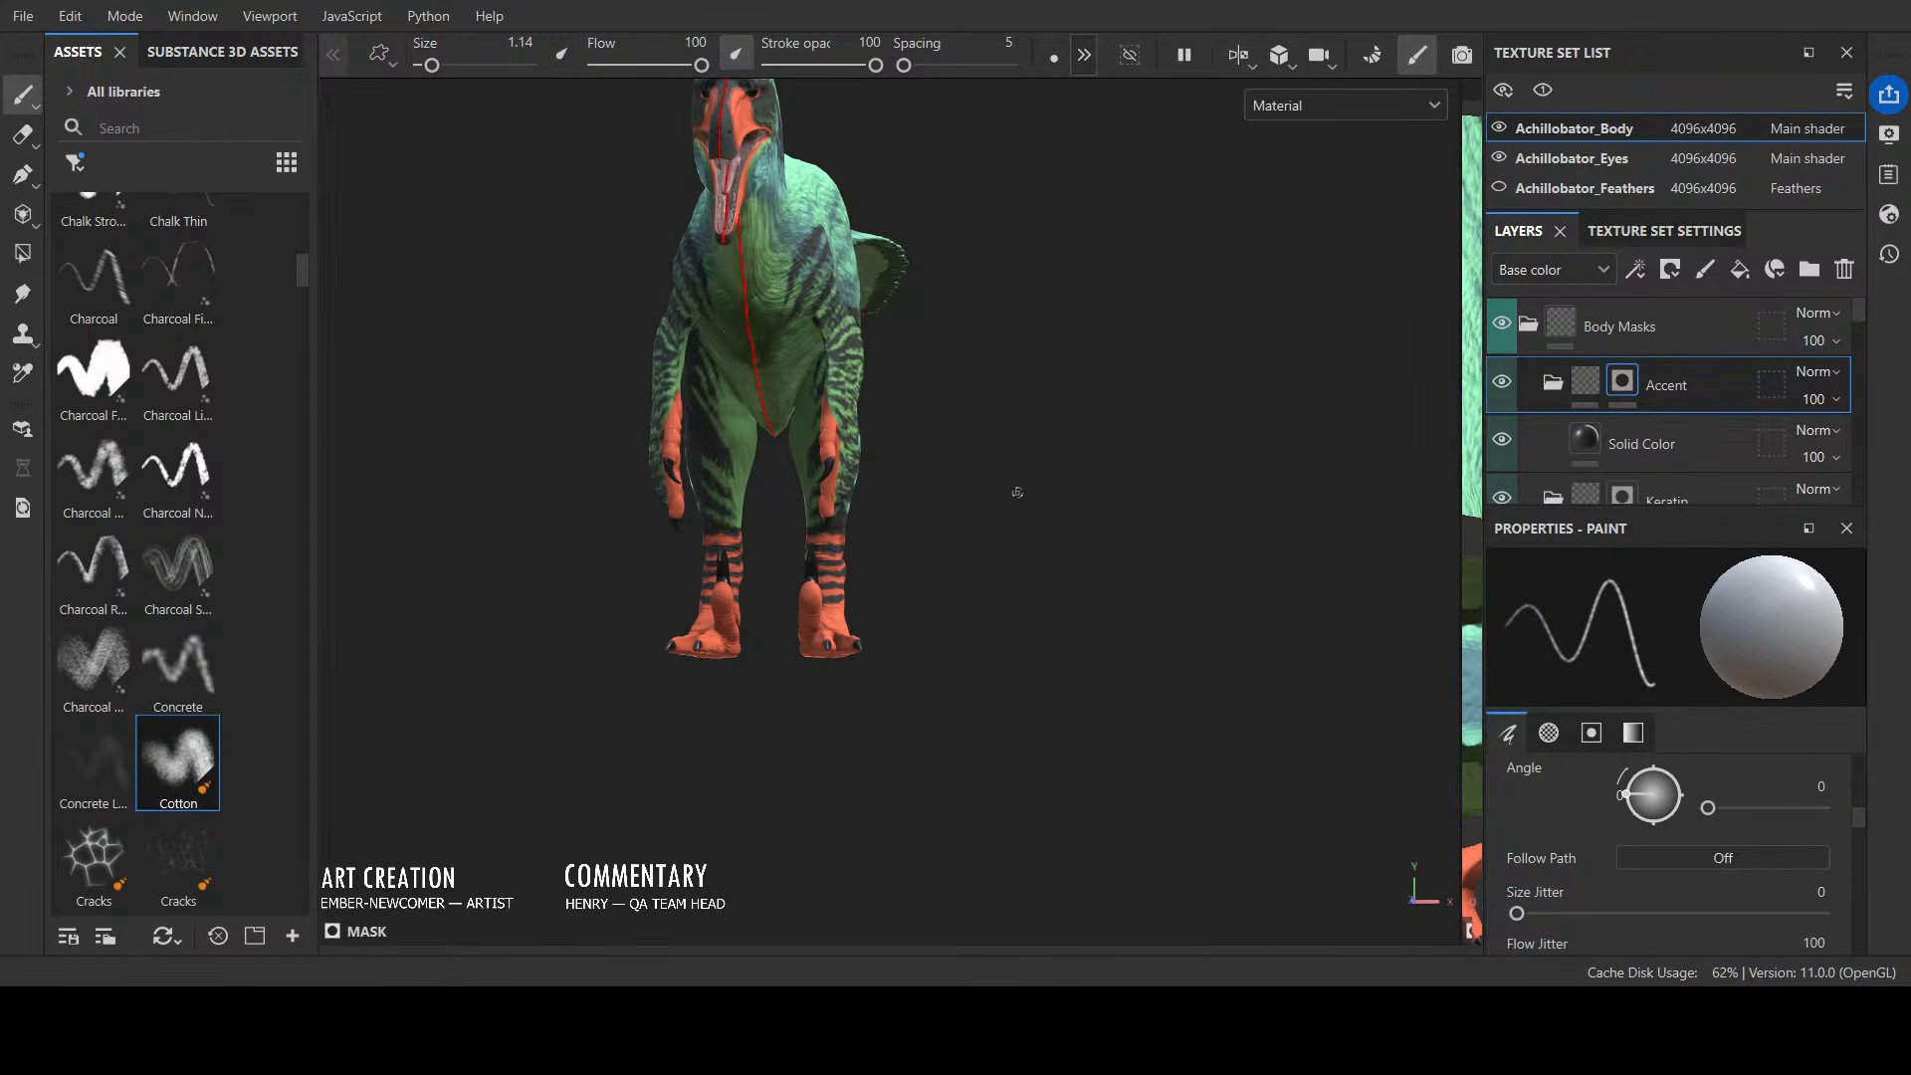
alt+right_drag(1017, 493, 1031, 620)
alt+drag(1062, 657, 657, 668)
alt+right_drag(657, 669, 592, 511)
alt+middle_drag(685, 630, 910, 771)
mouse_move(910, 771)
alt+mouse_down()
mouse_move(871, 756)
mouse_move(945, 759)
alt+mouse_up()
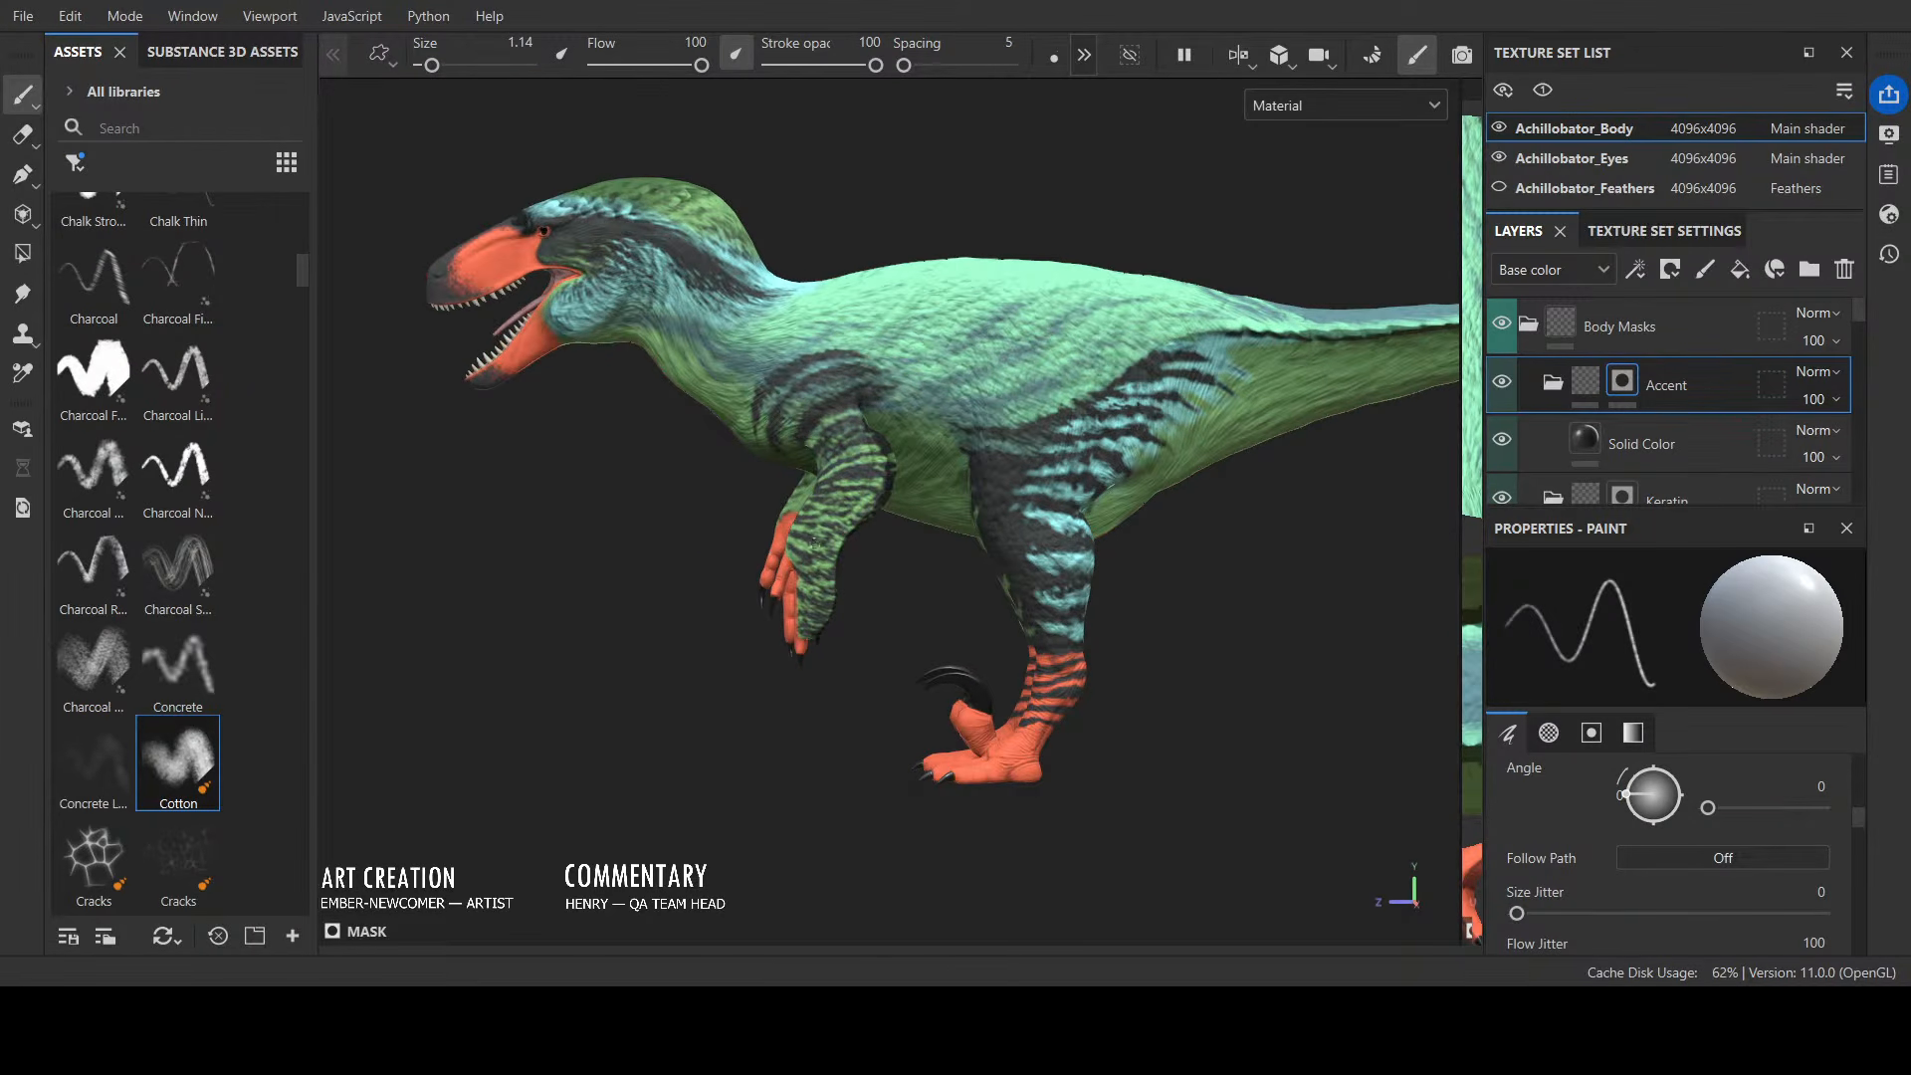
Step: Break up the solid dark area on the outer thigh by extending the light gaps between the stripes forward
alt+drag(1082, 488, 1162, 482)
alt+right_drag(1162, 482, 1221, 701)
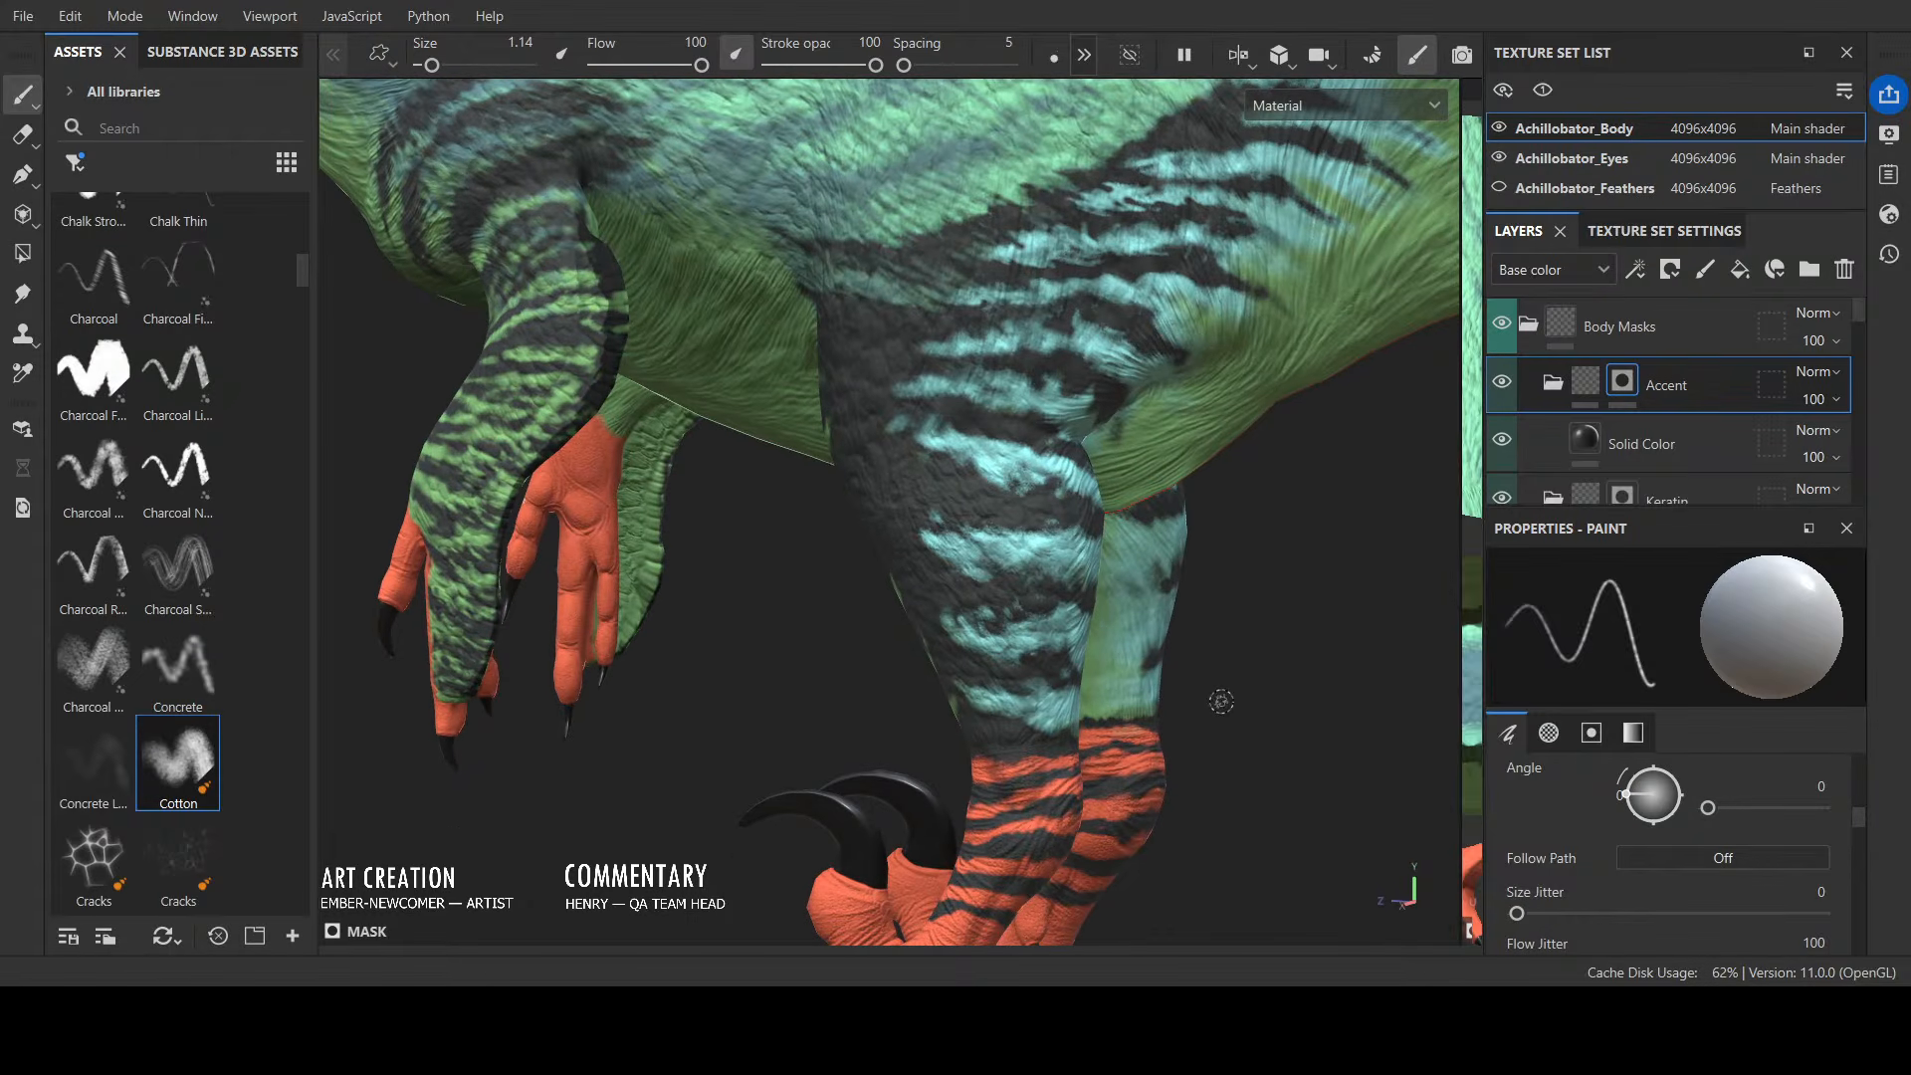
click(950, 476)
click(930, 463)
click(918, 449)
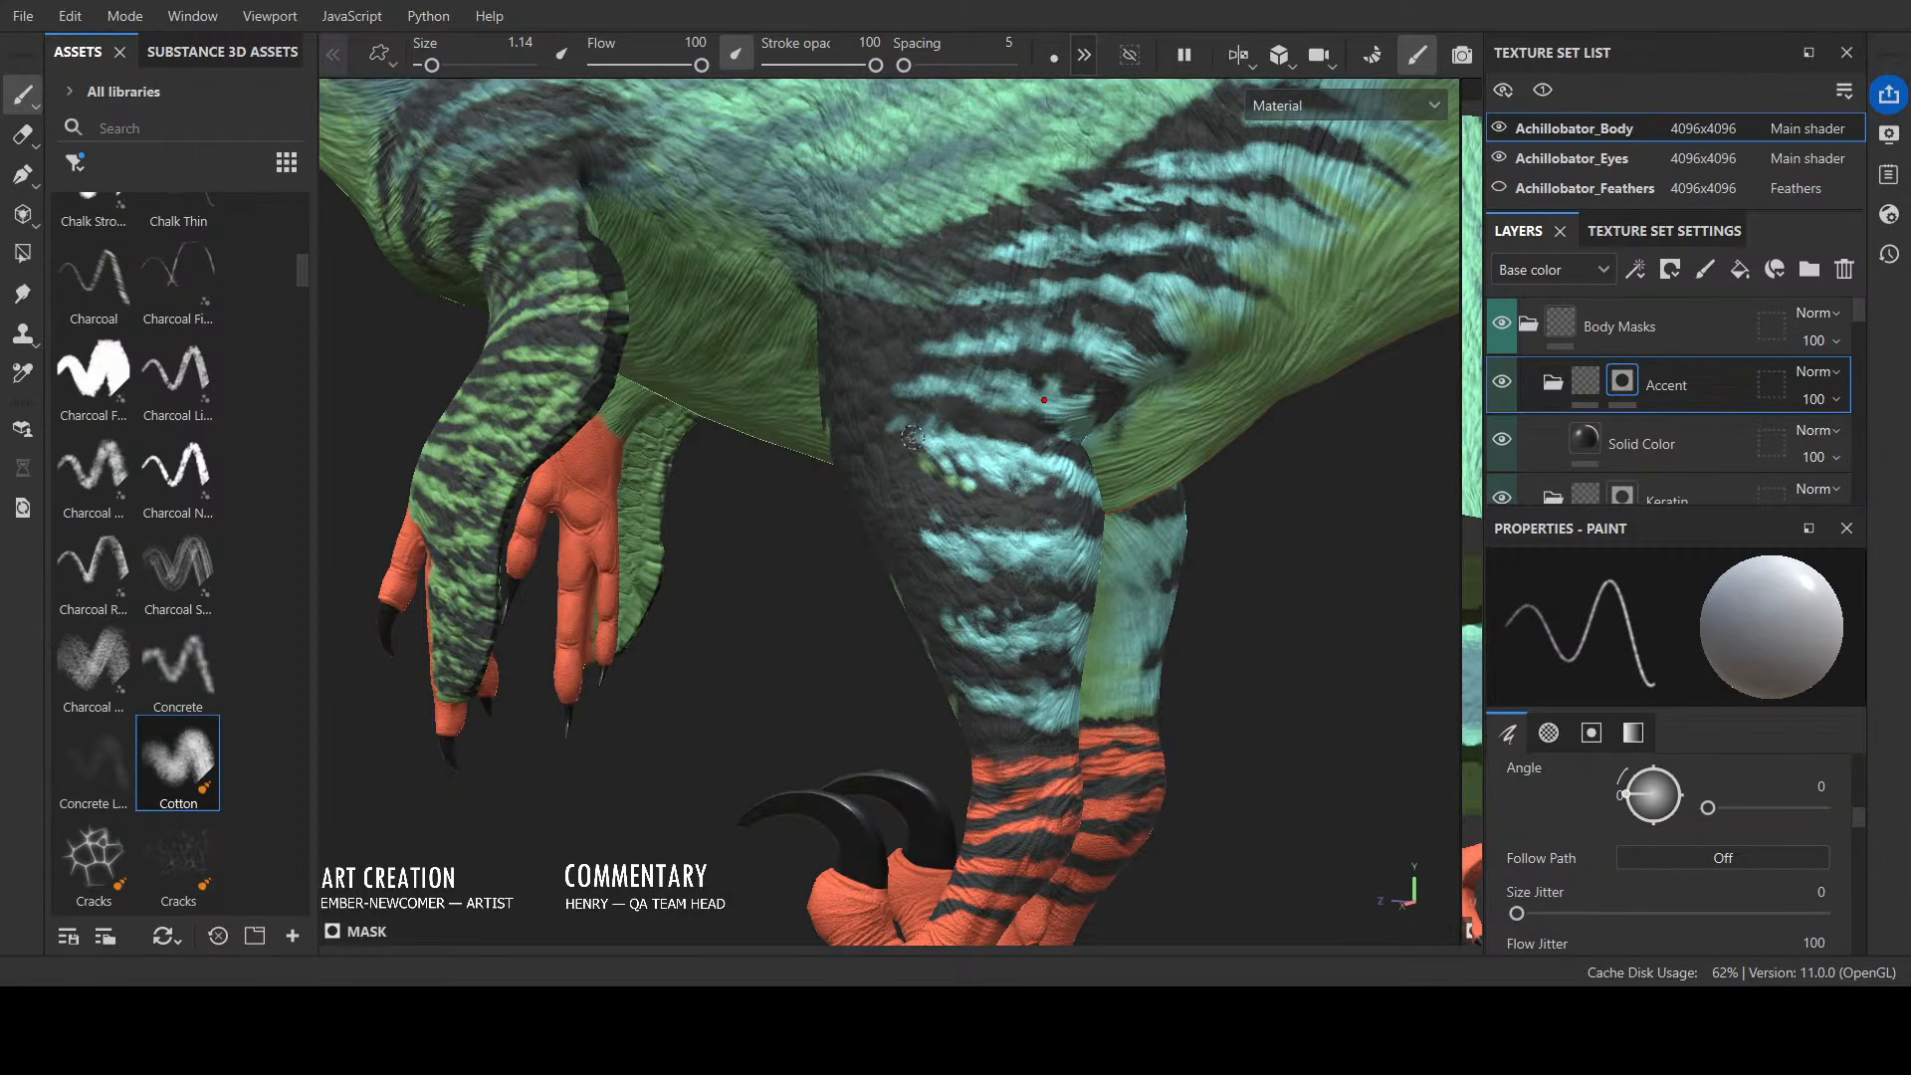
click(907, 446)
click(993, 479)
click(990, 501)
click(1013, 497)
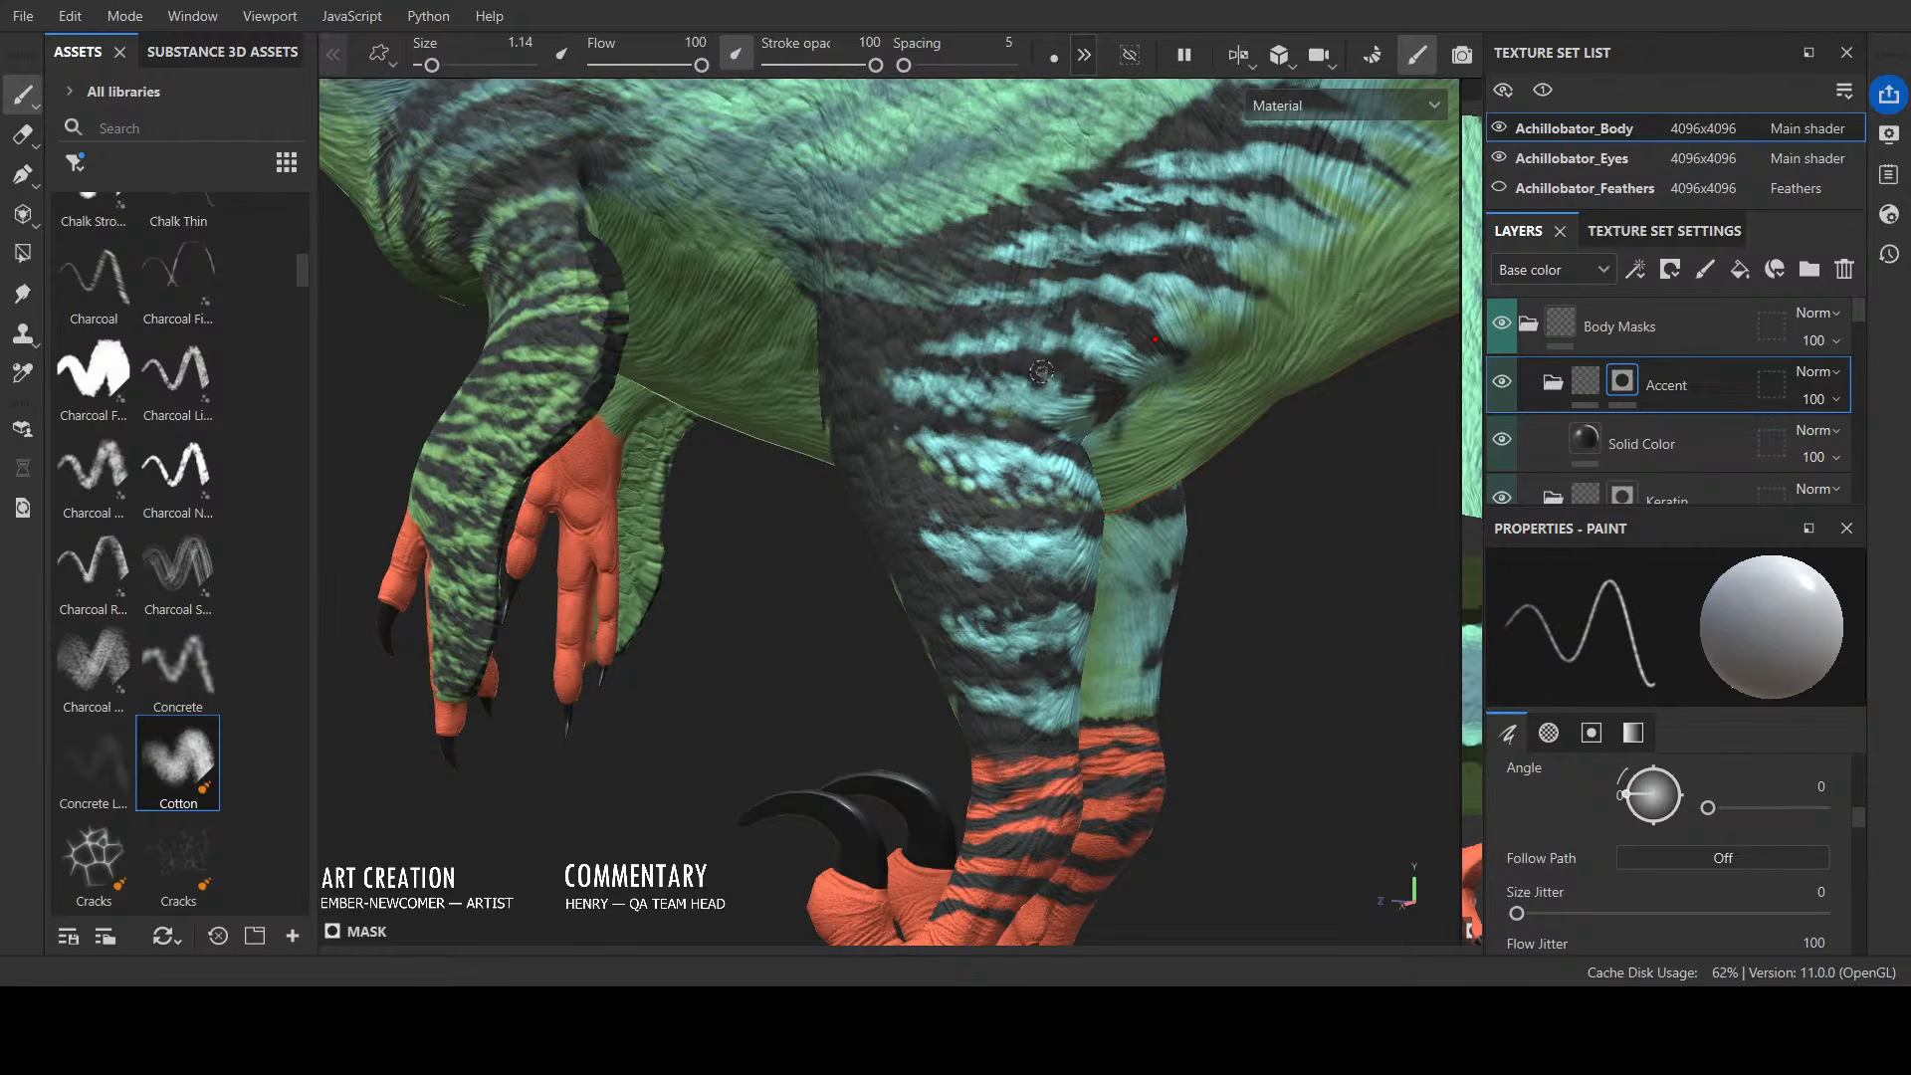
Step: Carry the light gaps down the outer lower thigh toward the ankle so the dark stripes separate clearly
scroll(1041, 372, down, 3)
alt+drag(1096, 593, 1119, 637)
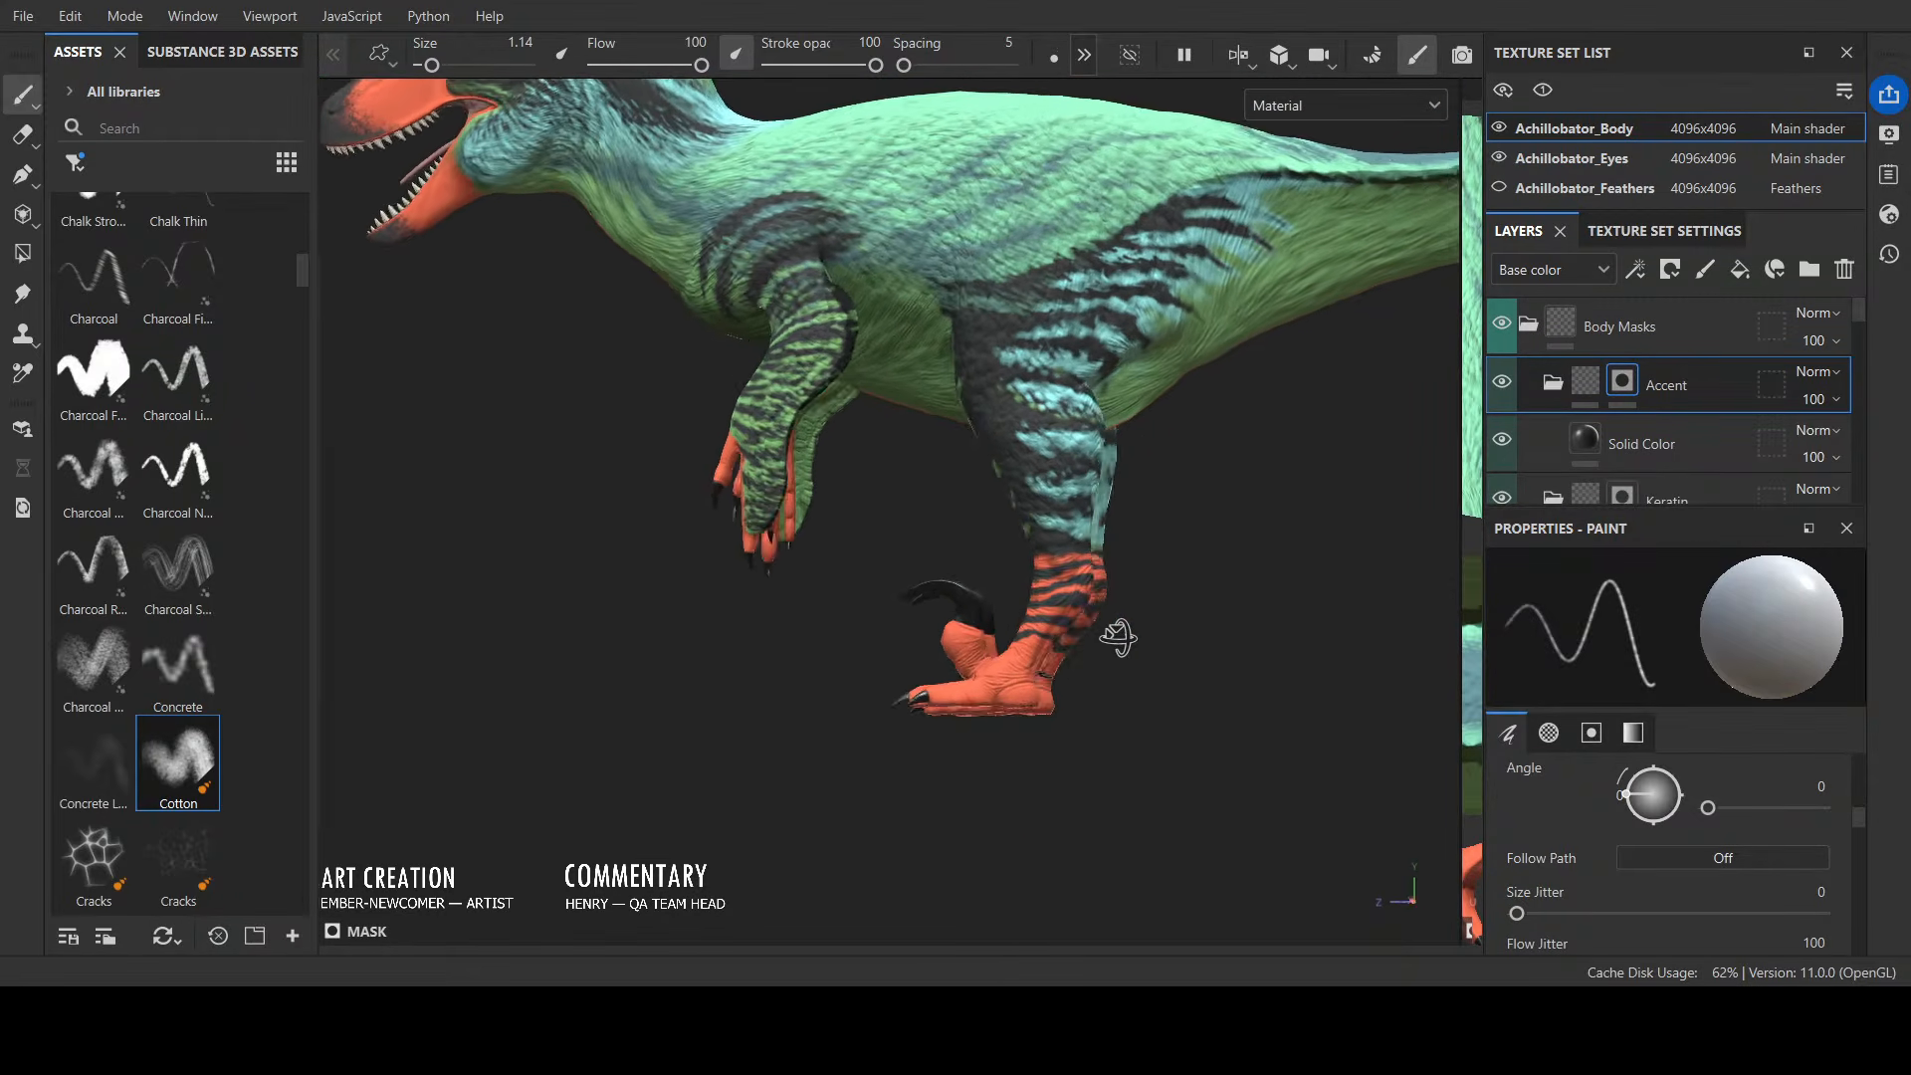
scroll(1119, 637, up, 4)
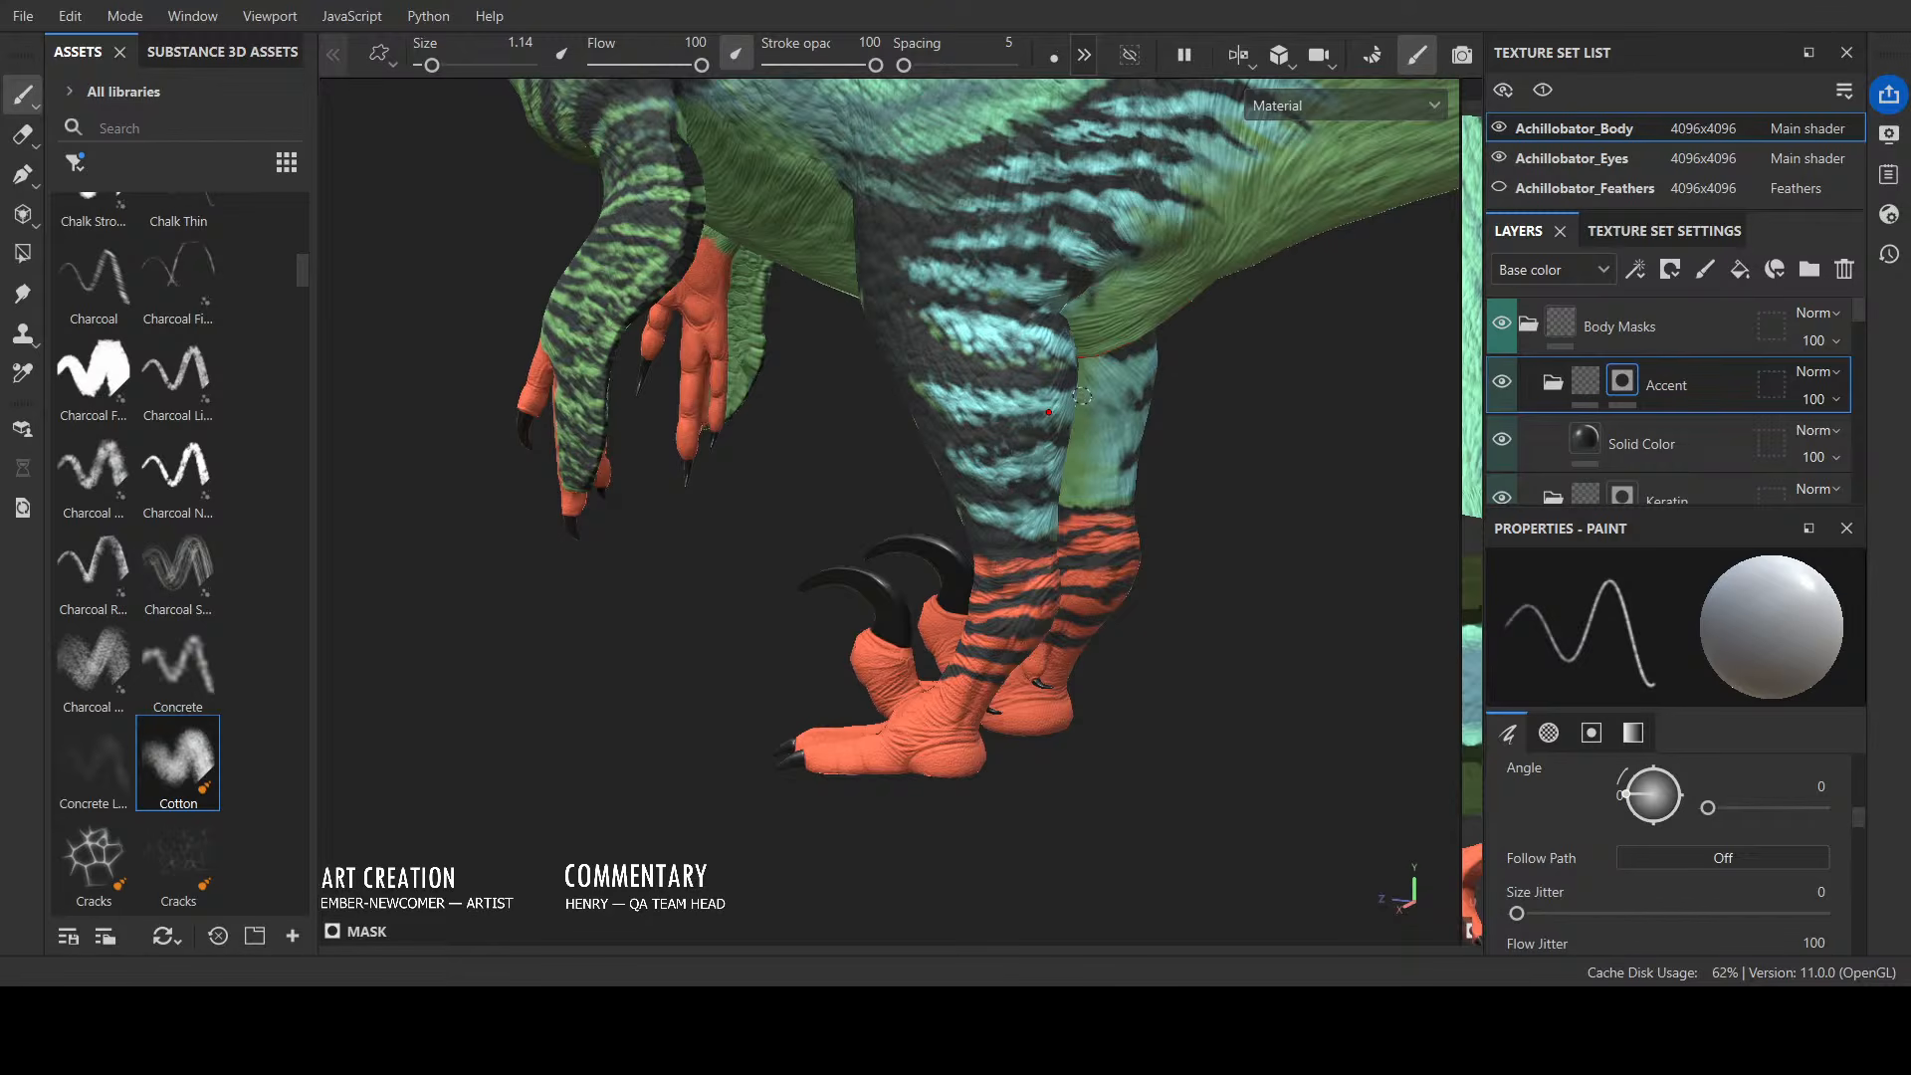
scroll(911, 639, down, 3)
mouse_move(911, 639)
alt+mouse_down()
mouse_move(1185, 572)
mouse_move(898, 613)
alt+mouse_up()
scroll(1103, 553, down, 2)
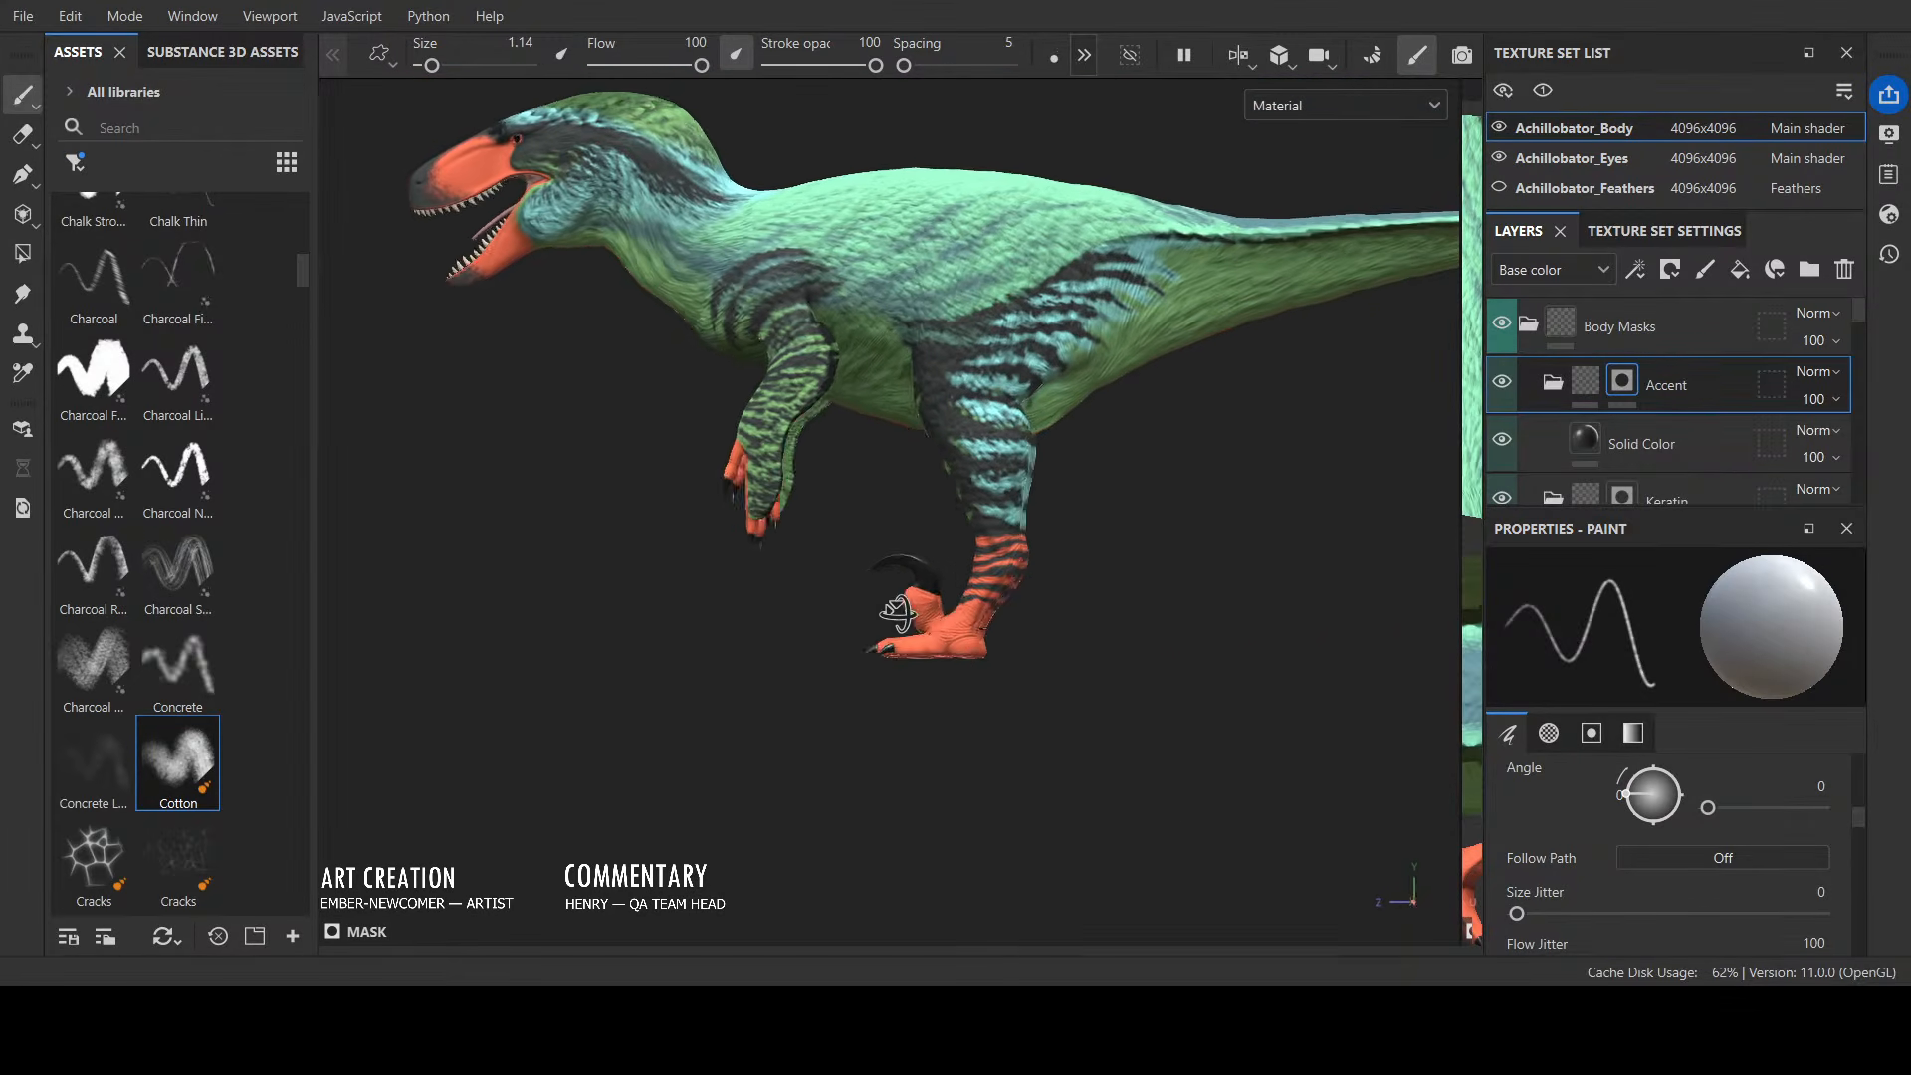
Step: Continue the light gaps around the front edge of the thigh, dividing its dark area into stripes
scroll(951, 469, up, 3)
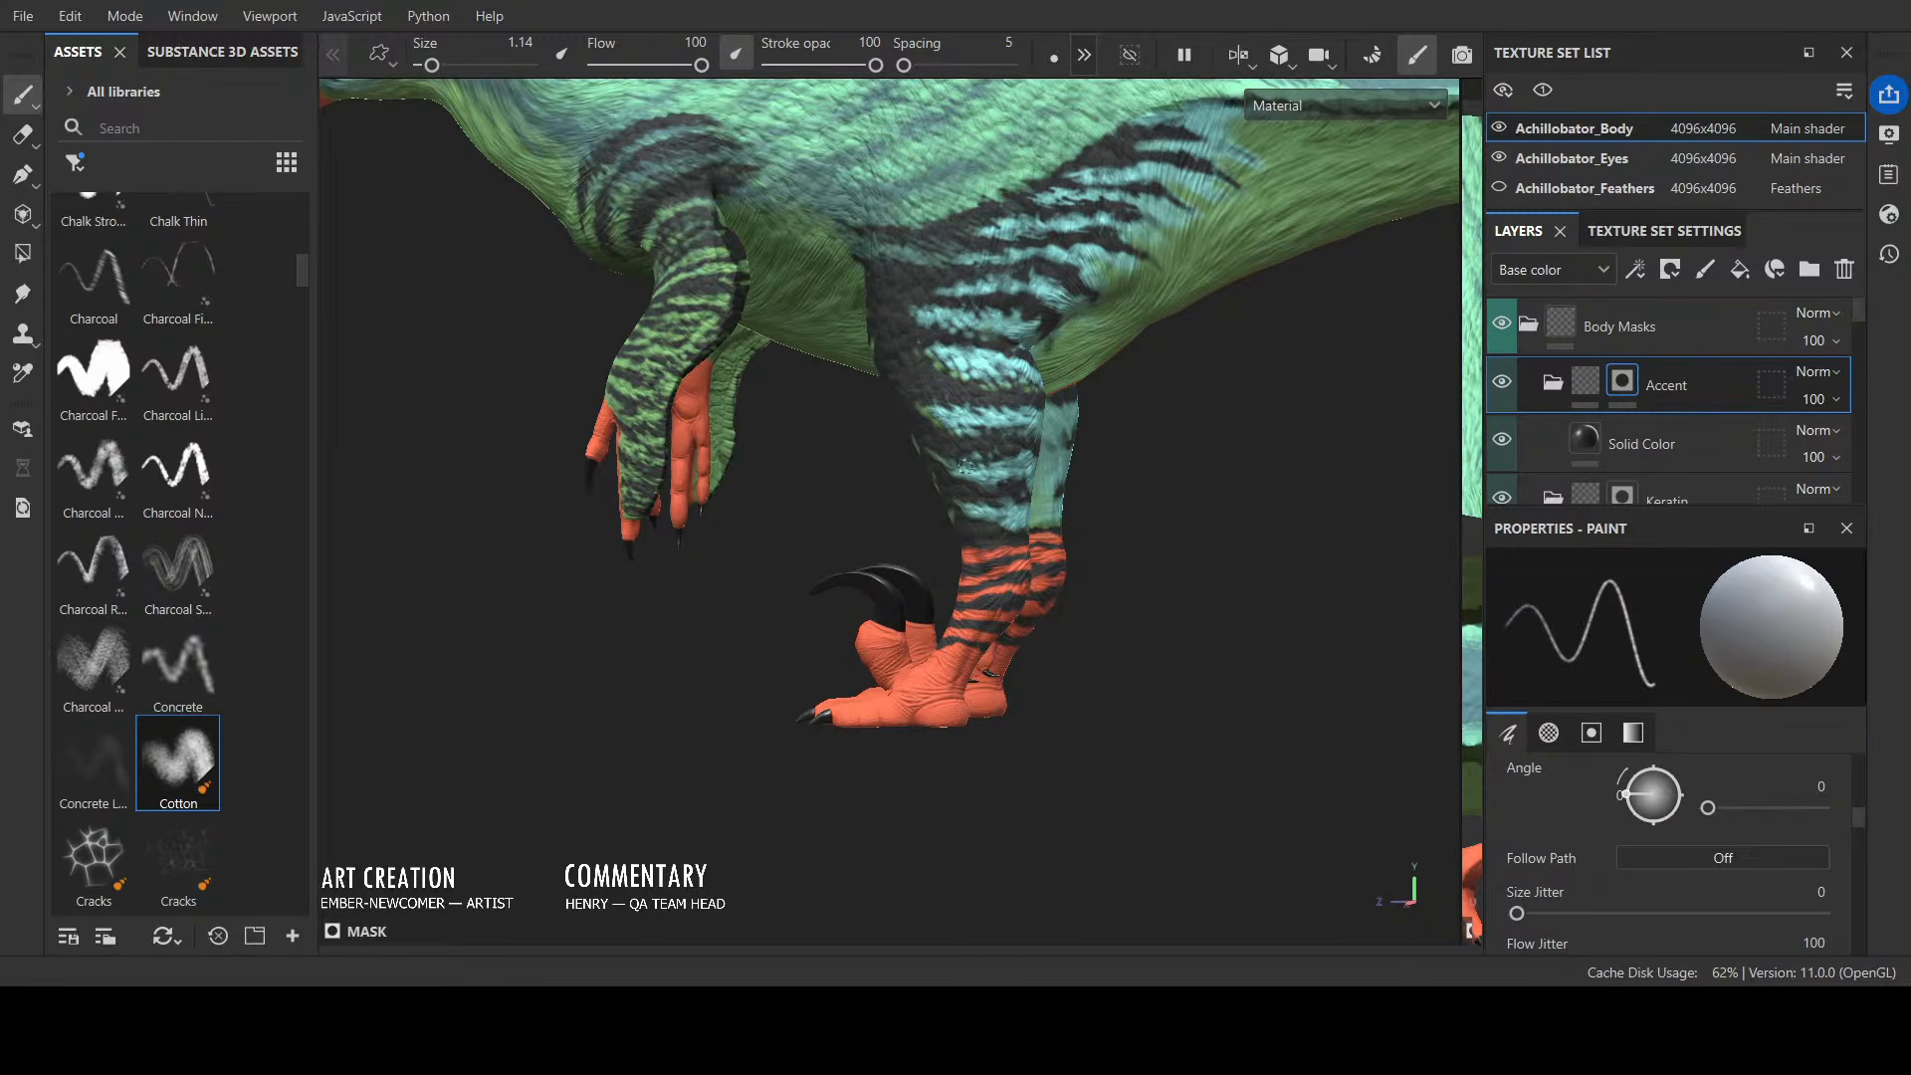
mouse_move(1002, 517)
alt+mouse_down()
mouse_move(1088, 525)
mouse_move(965, 498)
alt+mouse_up()
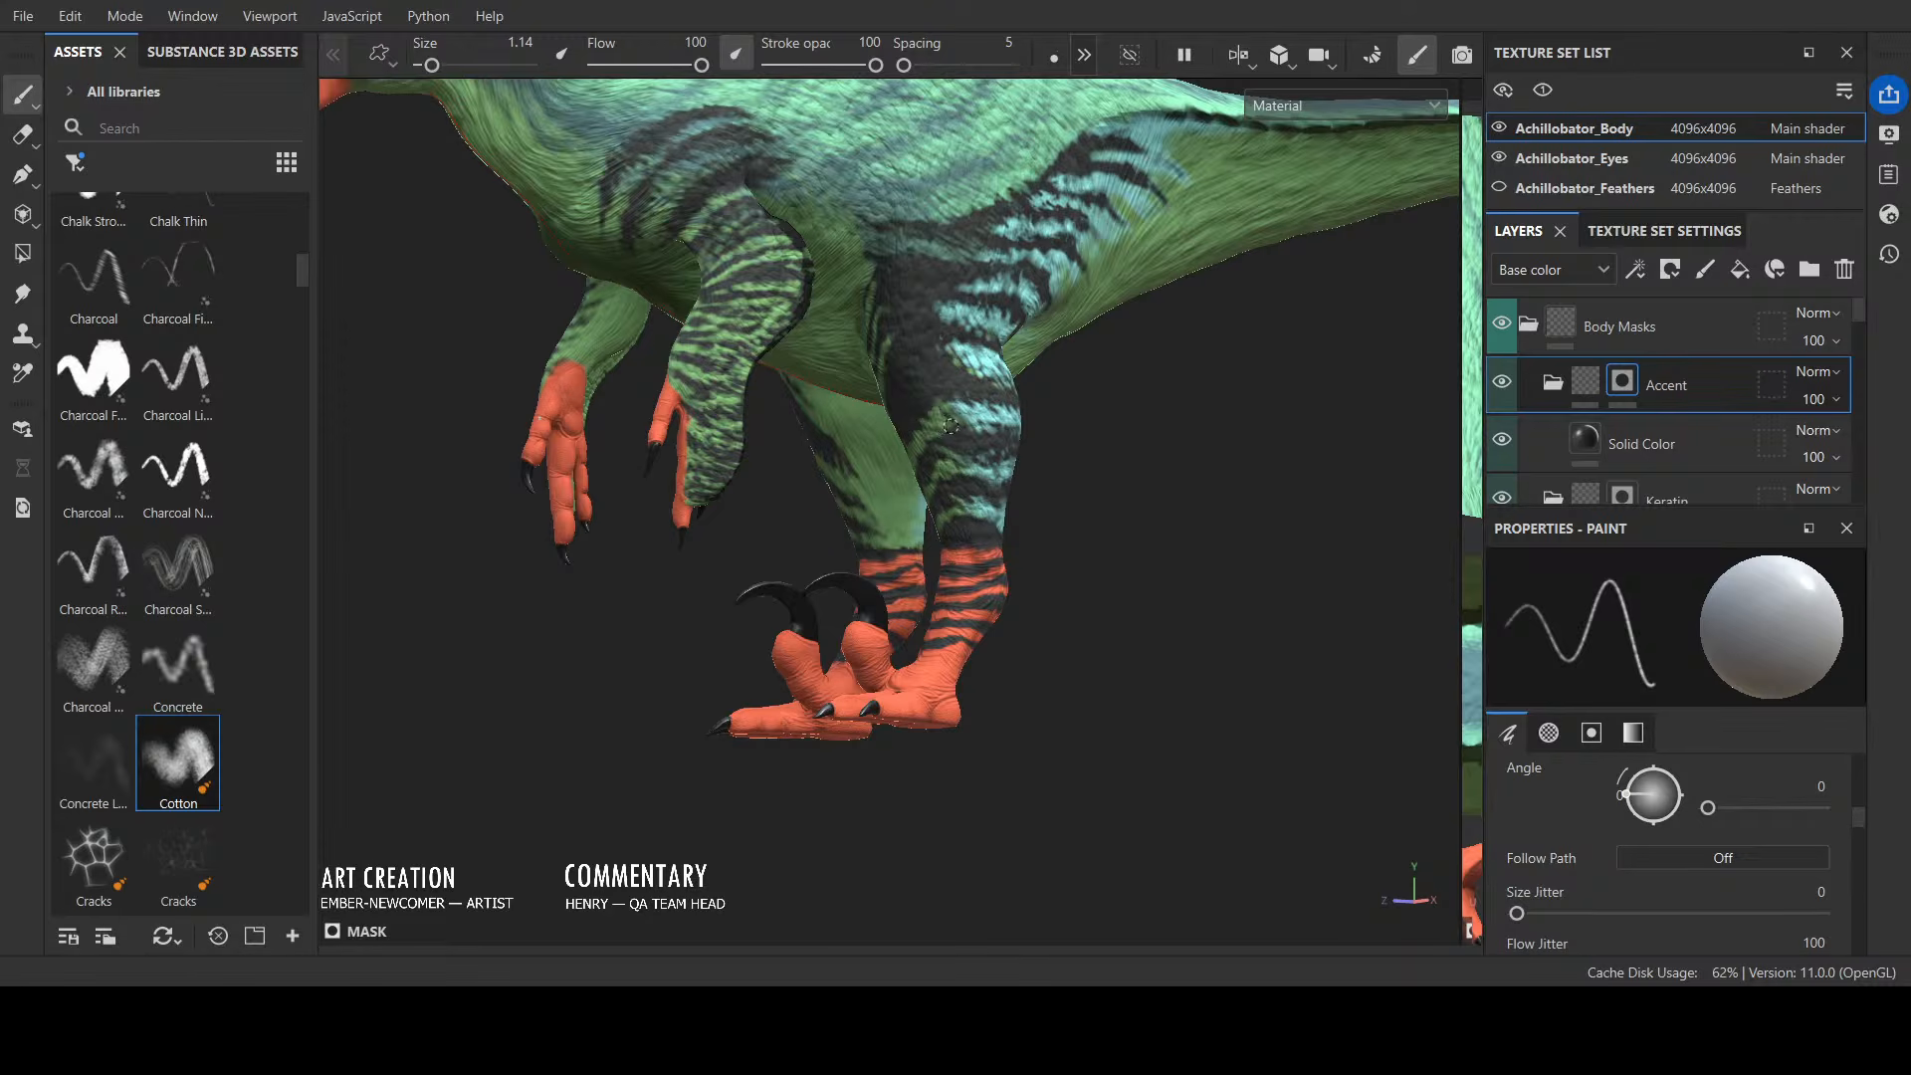
mouse_move(950, 425)
alt+mouse_down()
mouse_move(1109, 461)
mouse_move(1109, 409)
mouse_move(925, 299)
alt+mouse_up()
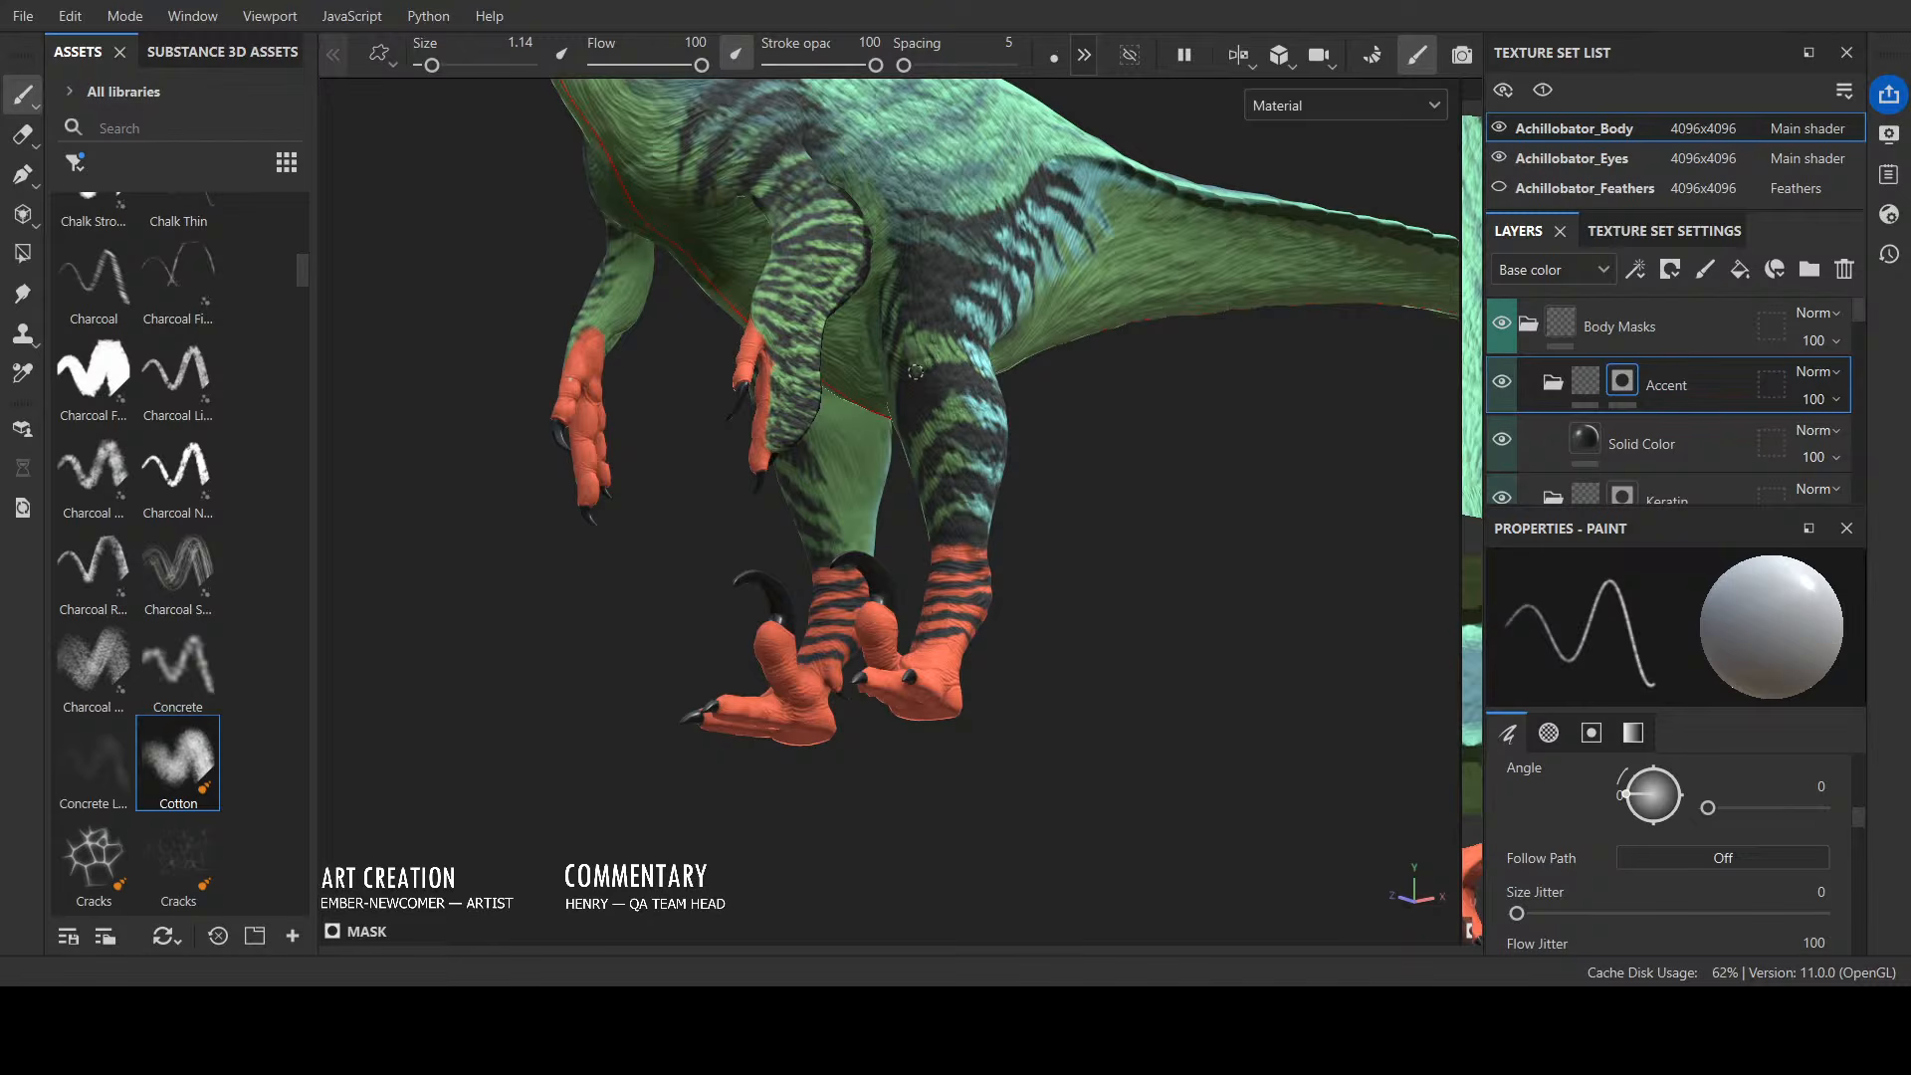
alt+drag(1078, 388, 920, 391)
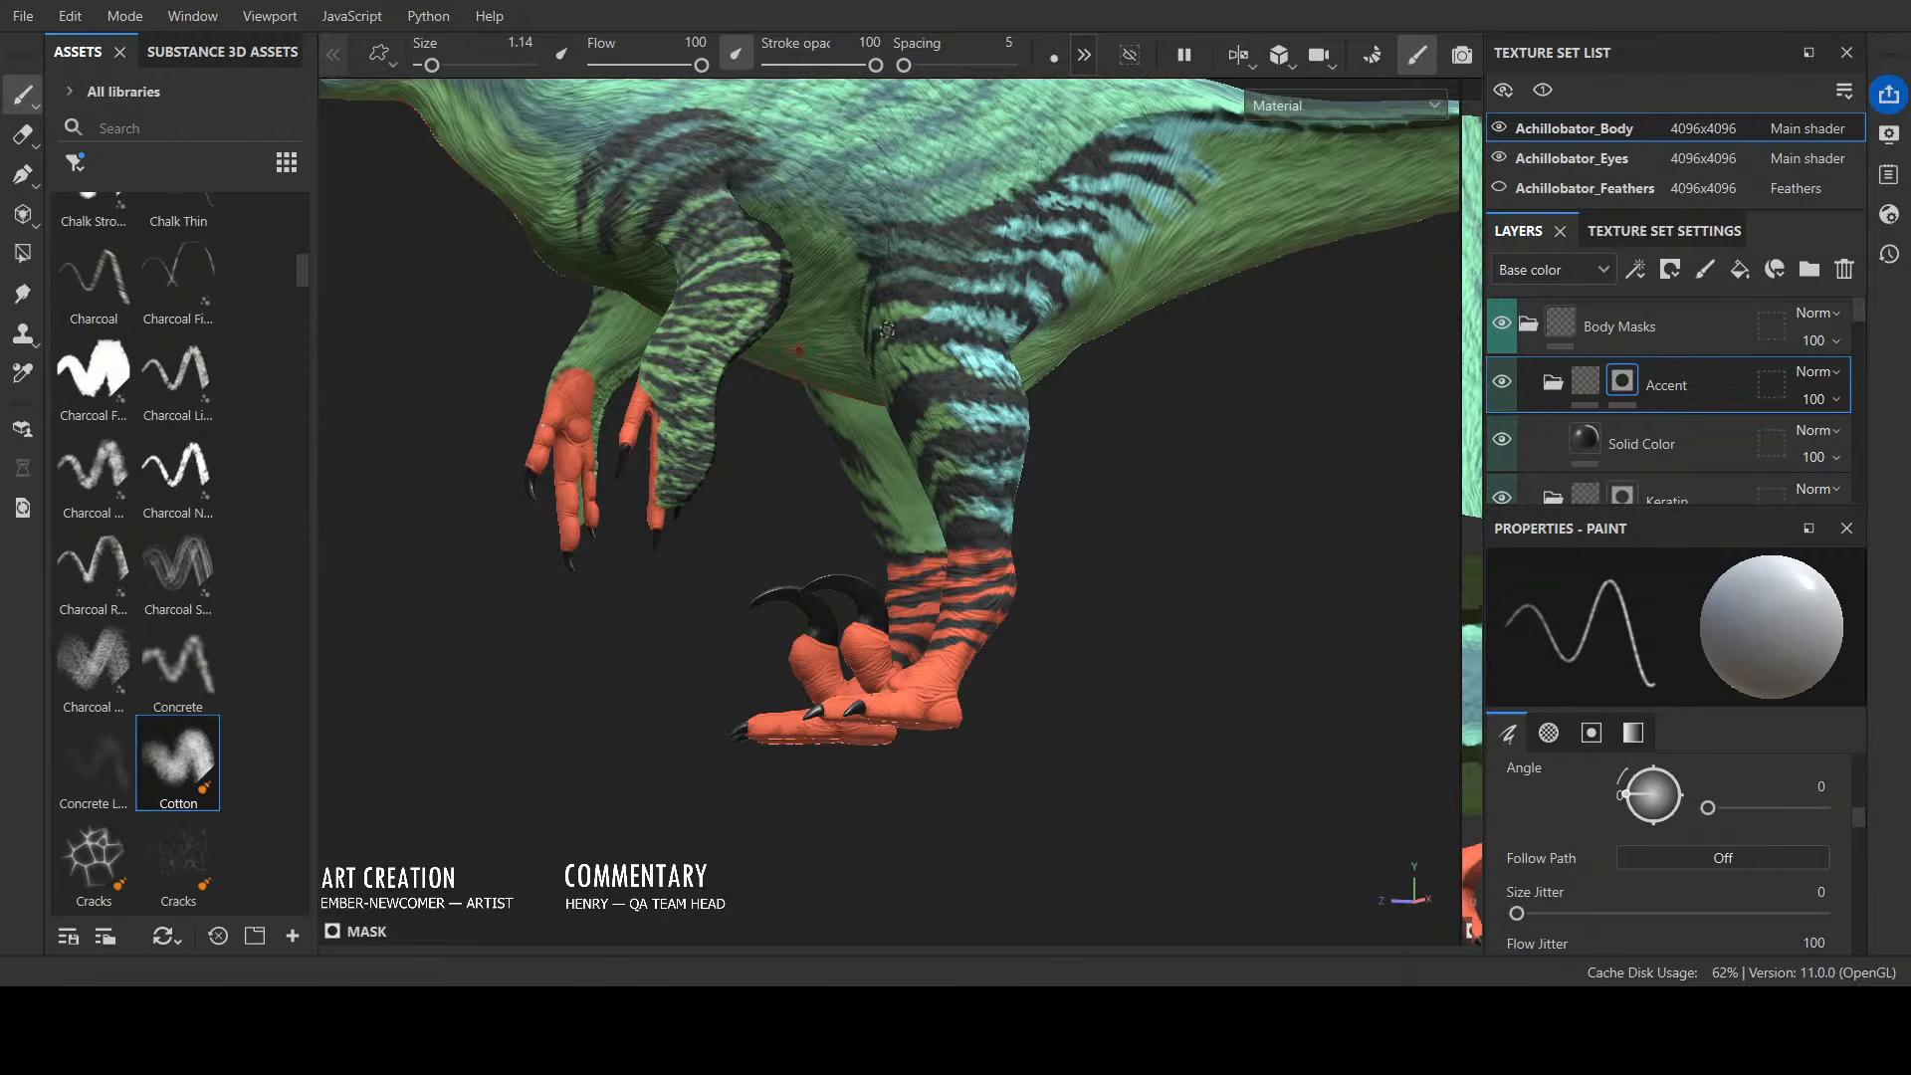
Step: Refine the stripes on the upper thigh and add dark stripes at the back of the thigh above the knee
alt+drag(922, 350, 1161, 786)
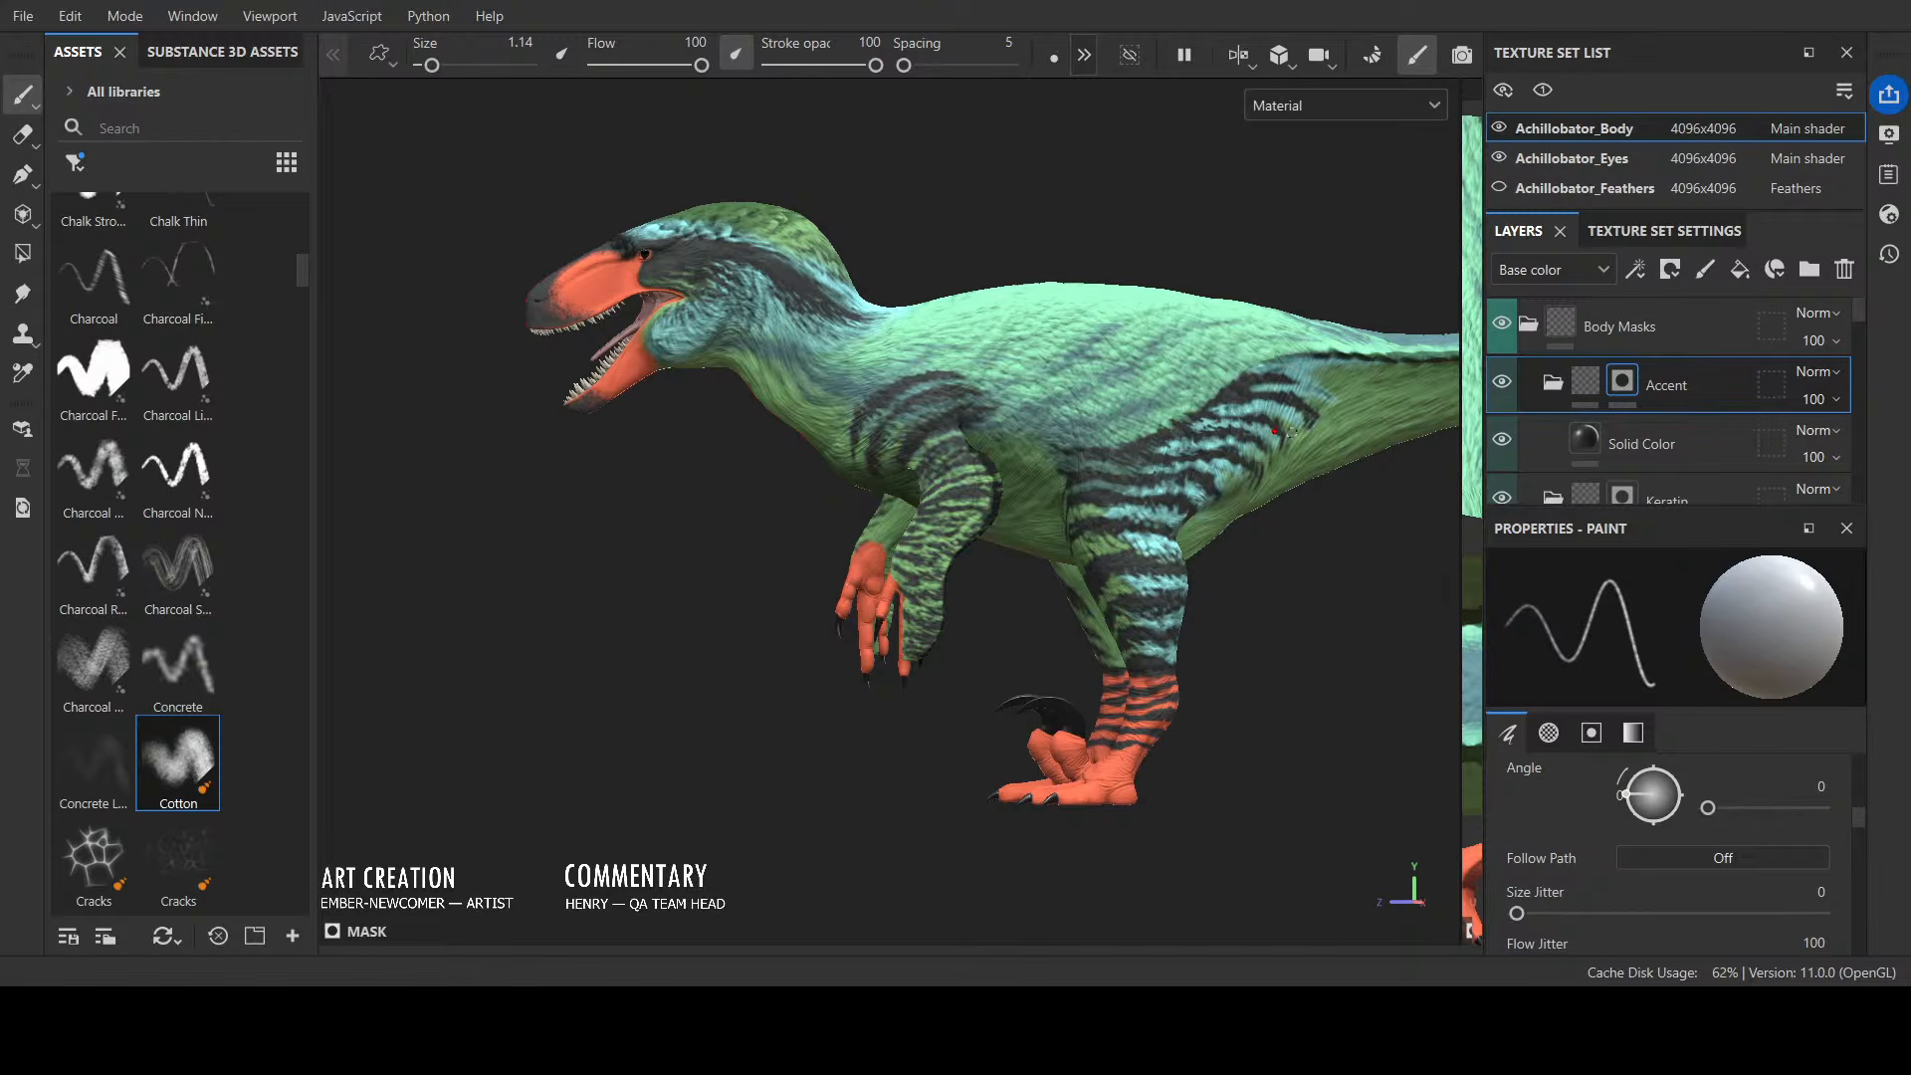
mouse_move(1301, 409)
alt+mouse_down()
mouse_move(1293, 447)
mouse_move(1269, 392)
alt+mouse_up()
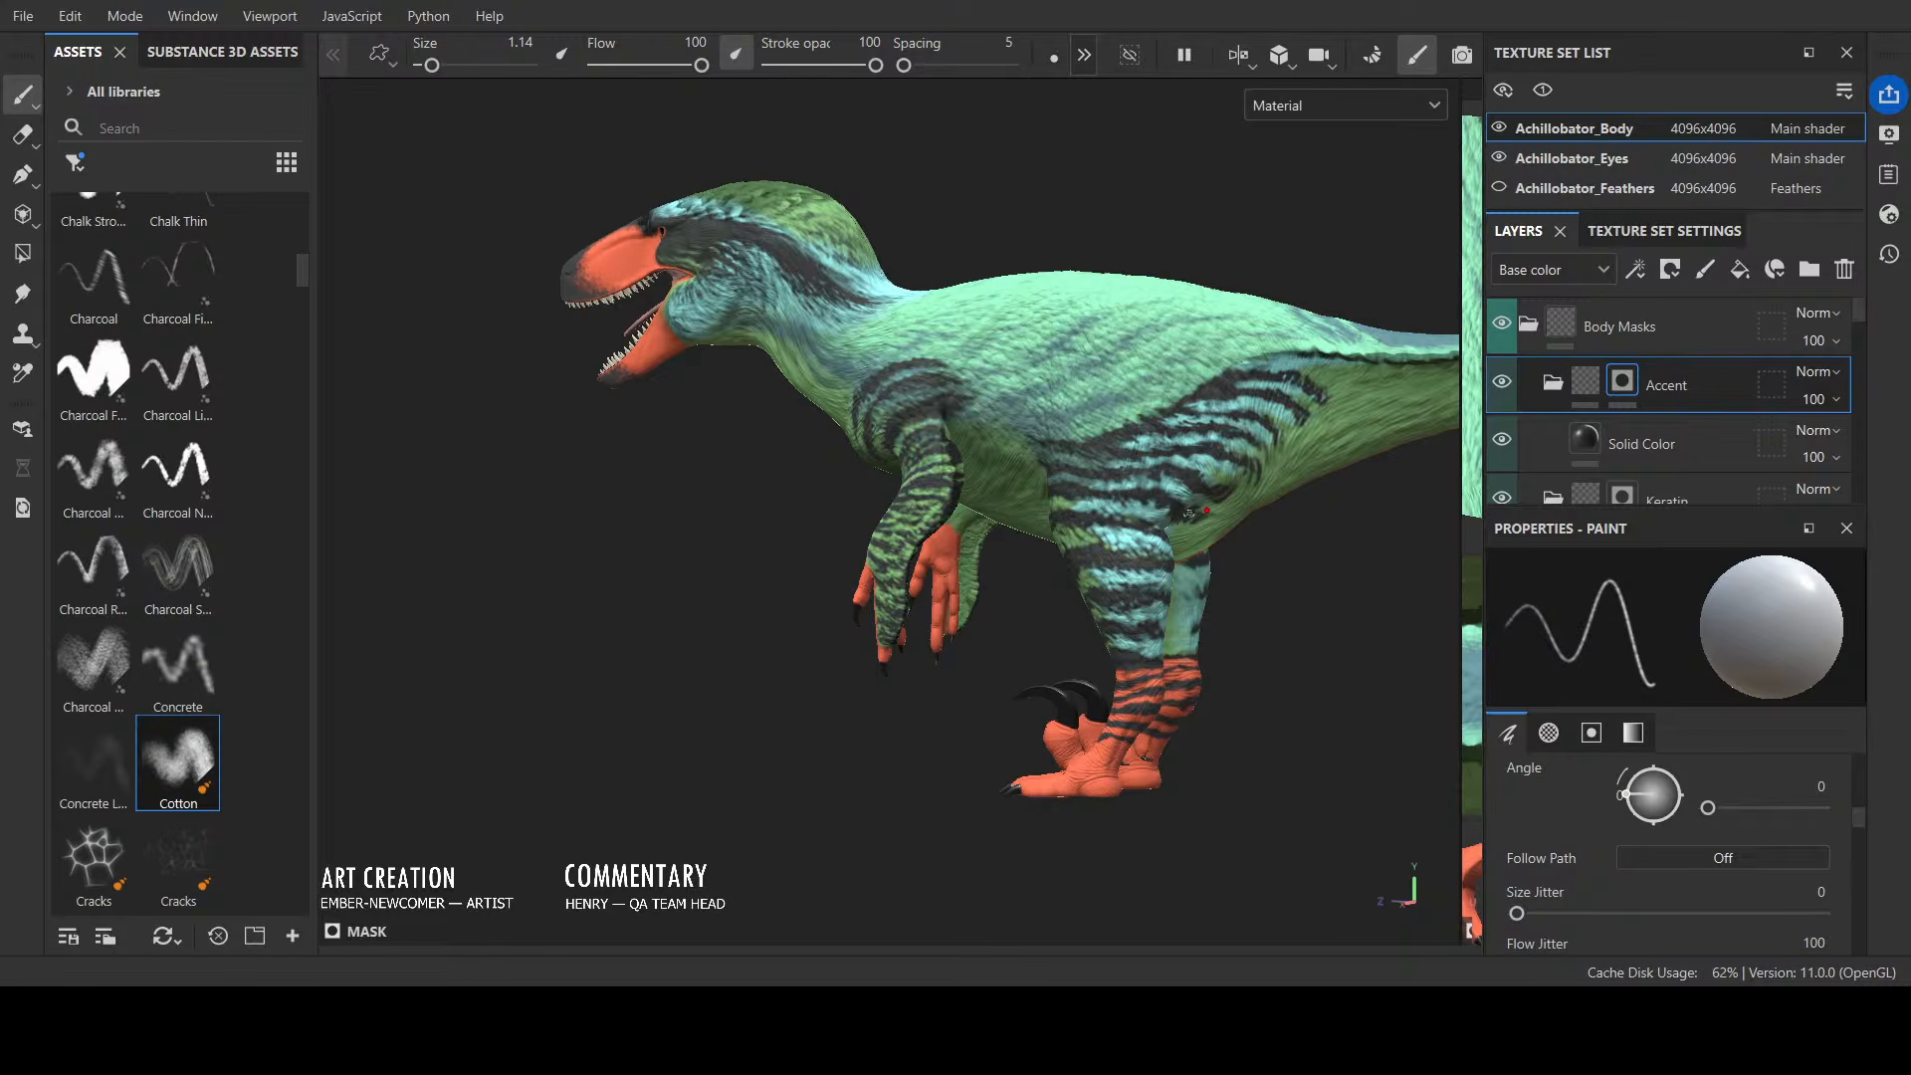
alt+drag(1177, 543, 1204, 657)
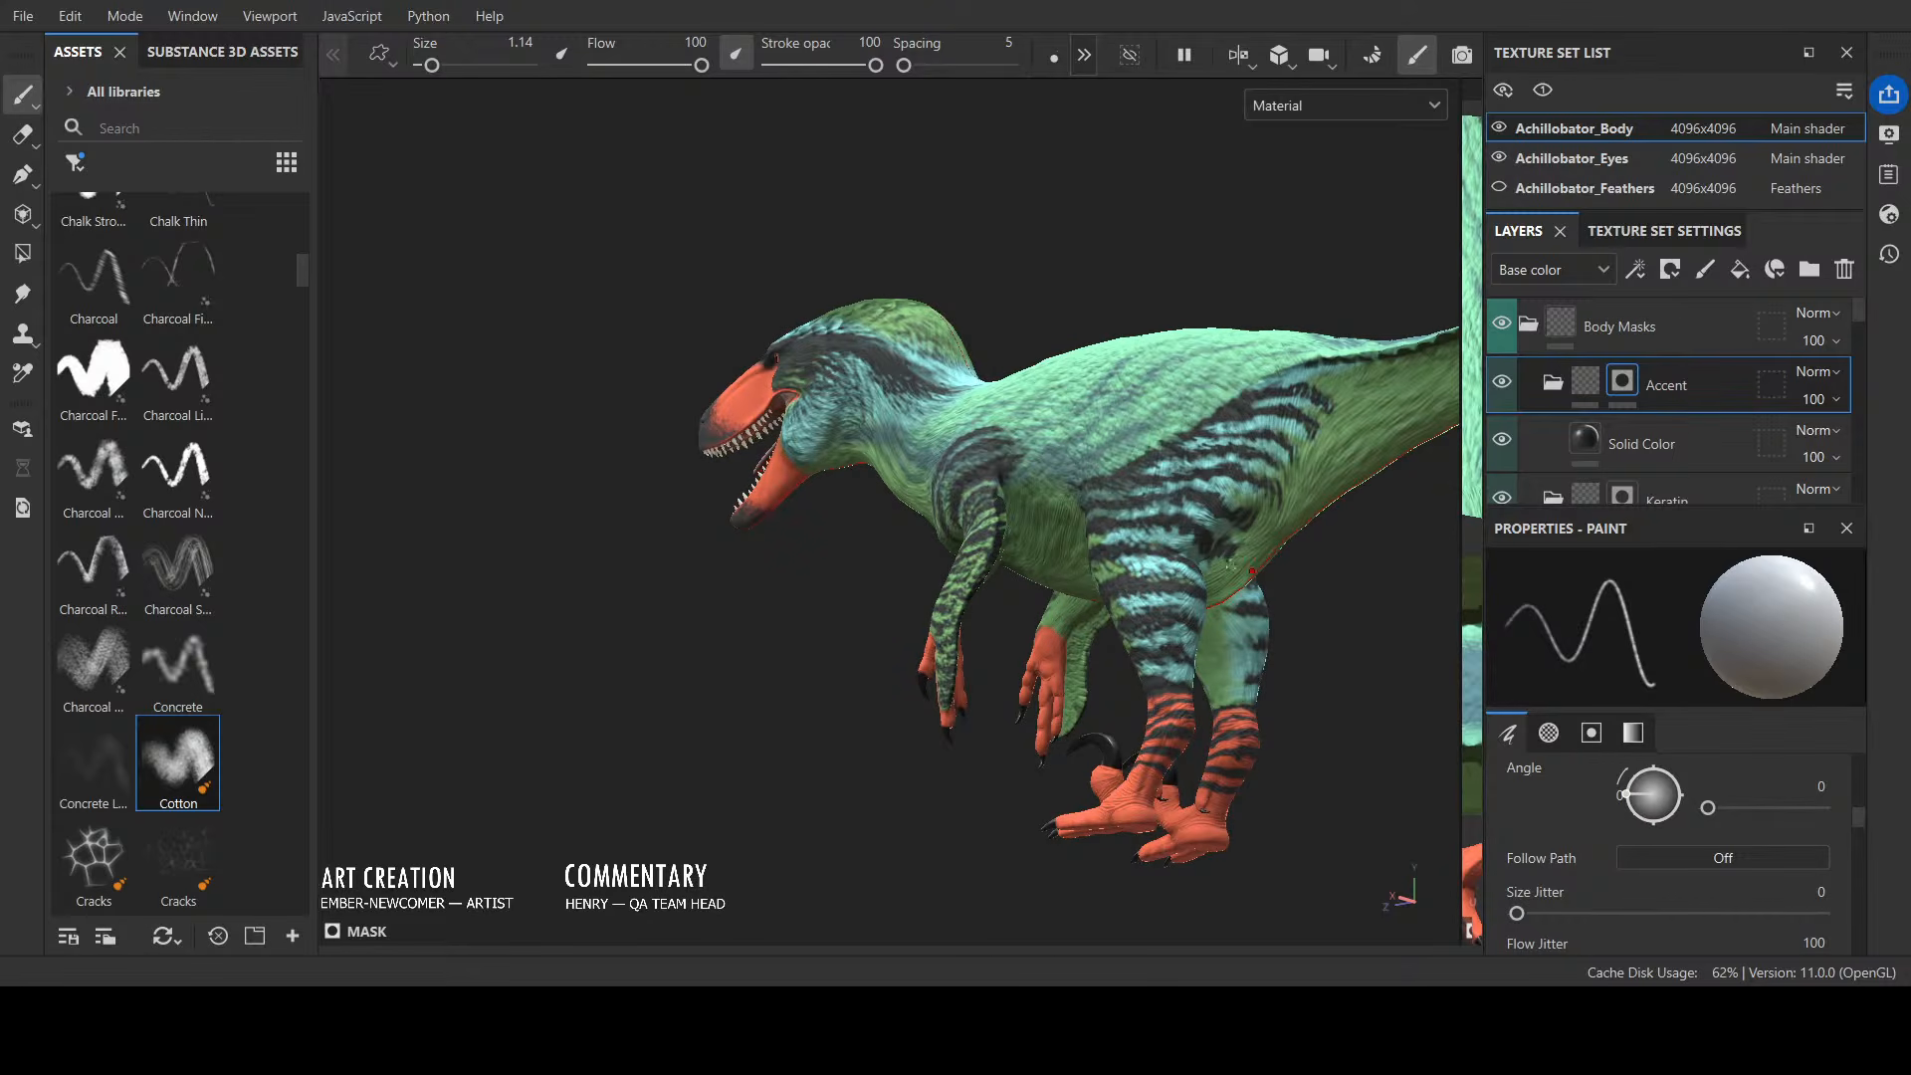
mouse_move(1252, 573)
alt+mouse_down()
mouse_move(1261, 656)
mouse_move(1268, 578)
alt+mouse_up()
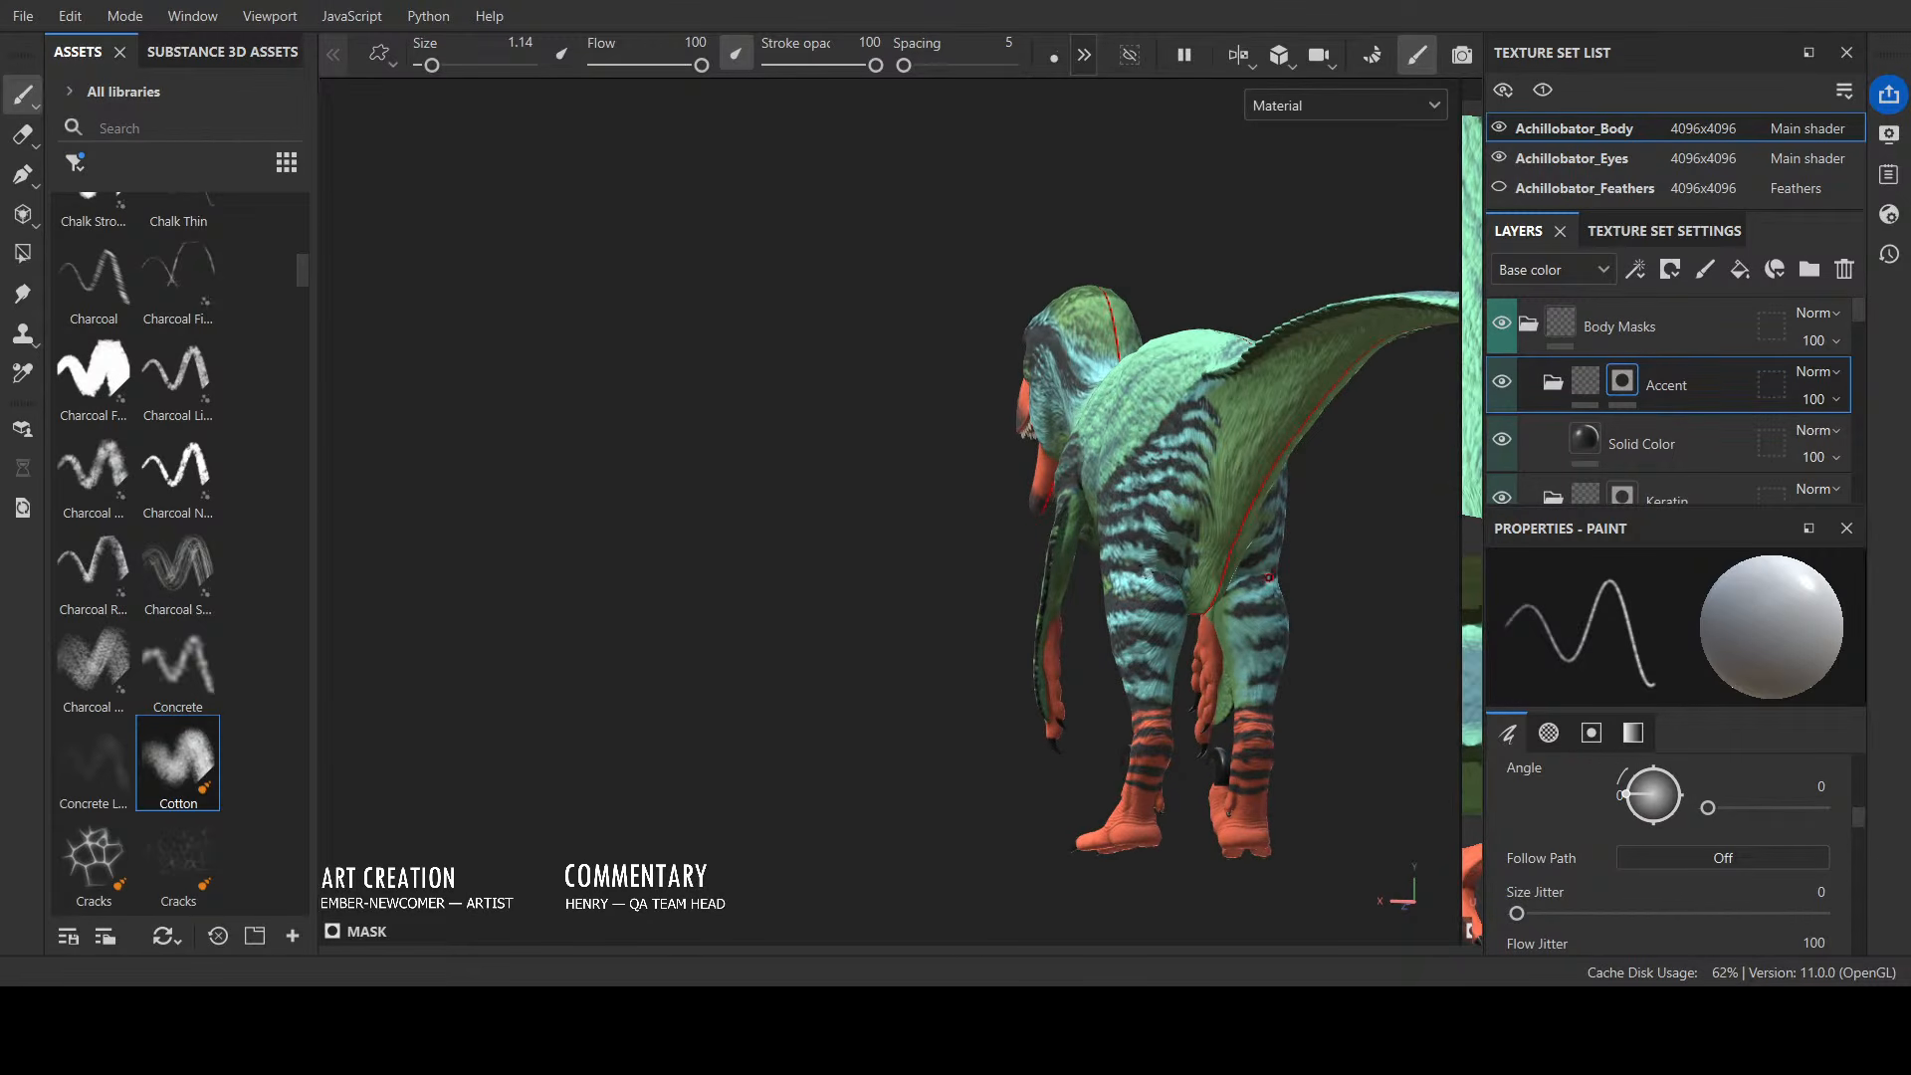
alt+drag(1239, 588, 1421, 560)
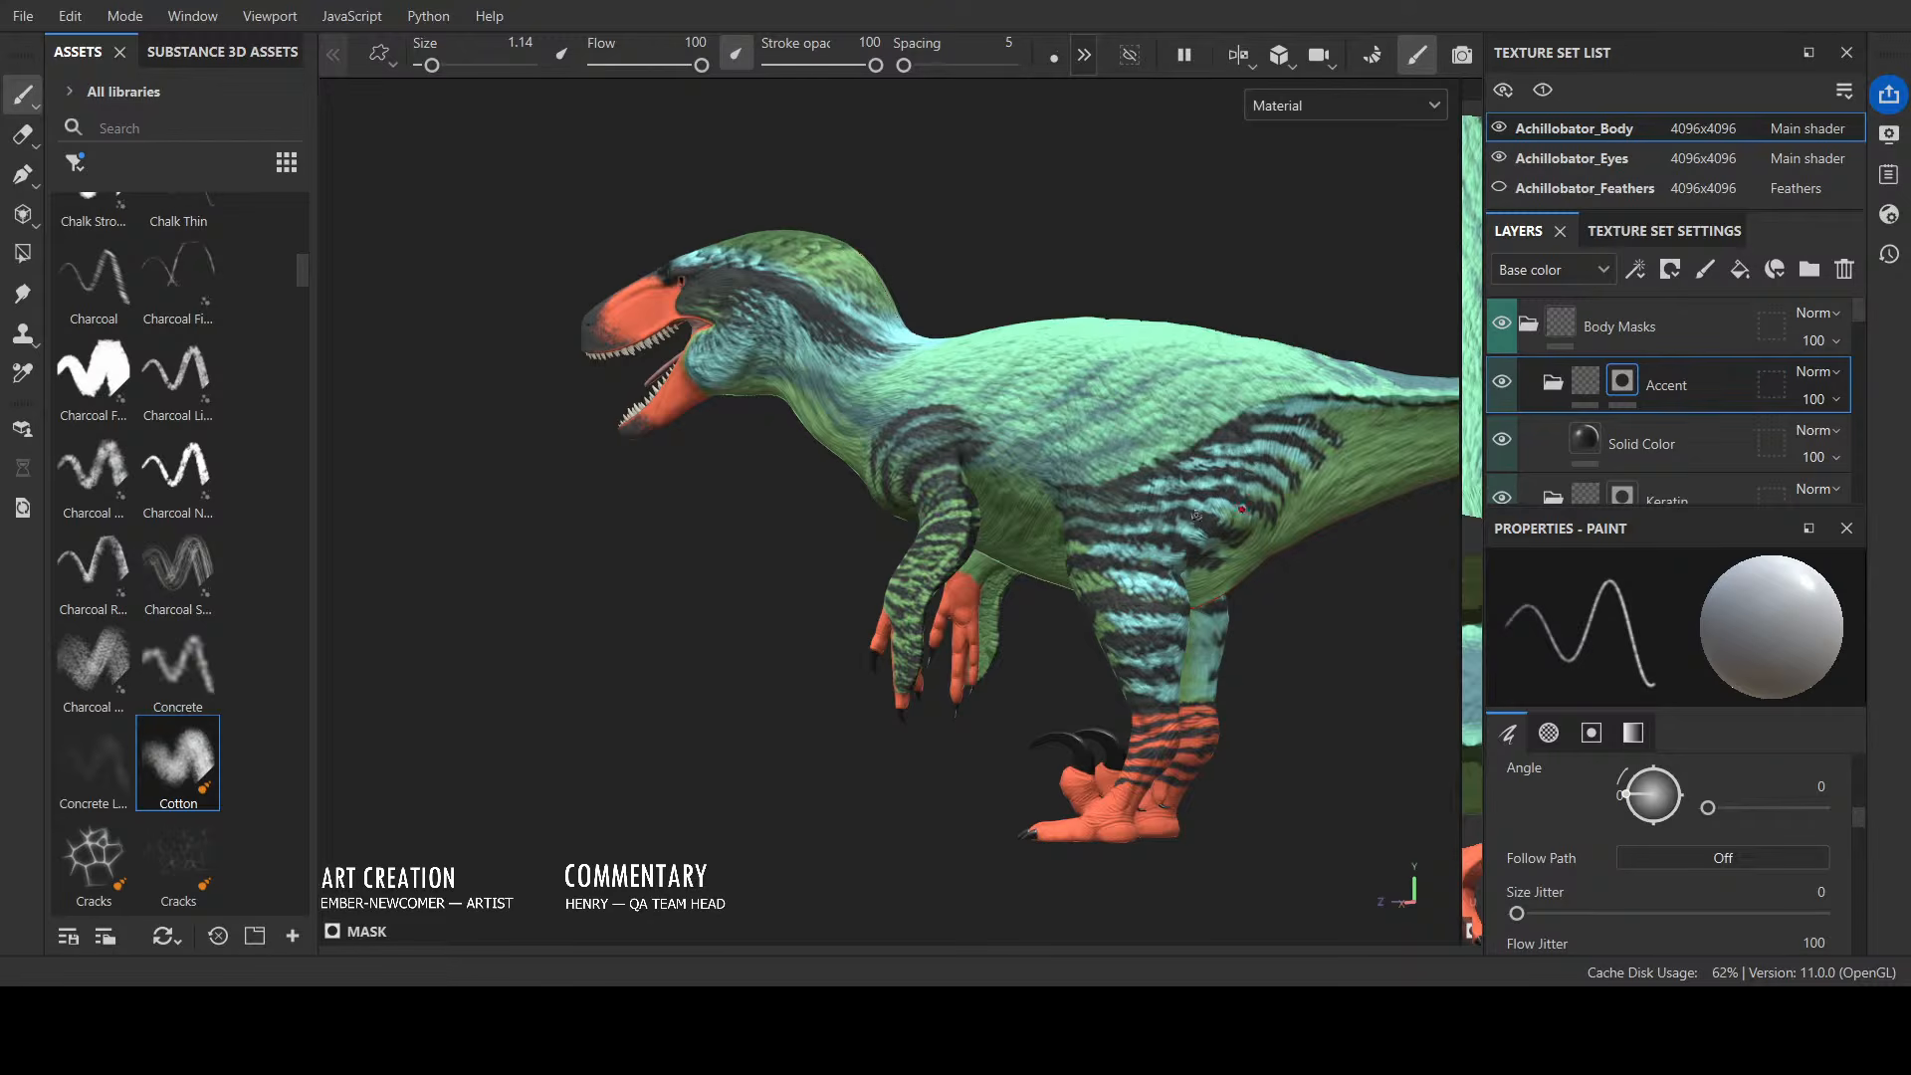
Step: Examine the accent stripes on the shoulder, arm and thigh from several side and rear angles, up close and at full-body distance
mouse_move(1162, 389)
alt+mouse_down()
mouse_move(1164, 289)
mouse_move(1361, 286)
mouse_move(1189, 323)
mouse_move(963, 780)
mouse_move(1370, 766)
mouse_move(1075, 726)
mouse_move(802, 789)
alt+mouse_up()
scroll(1183, 587, up, 5)
alt+drag(1182, 587, 896, 653)
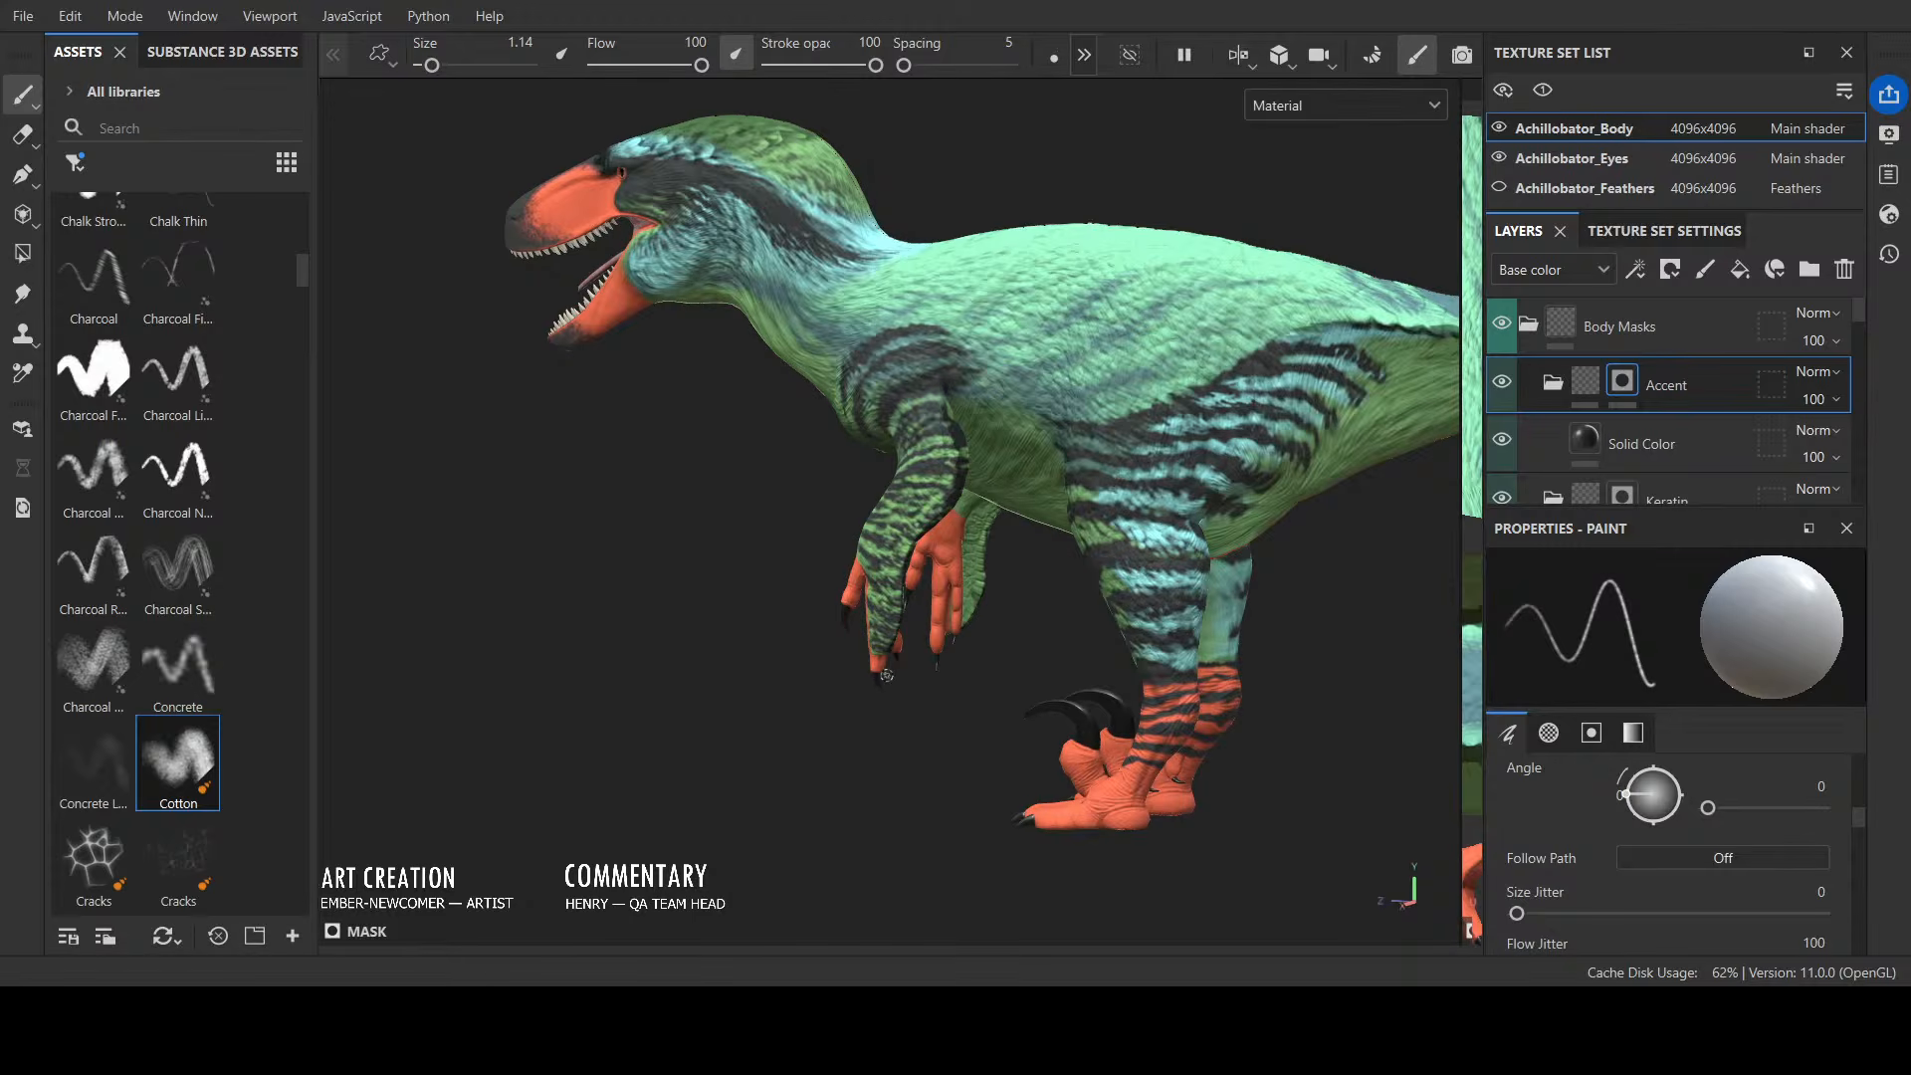
scroll(883, 670, up, 5)
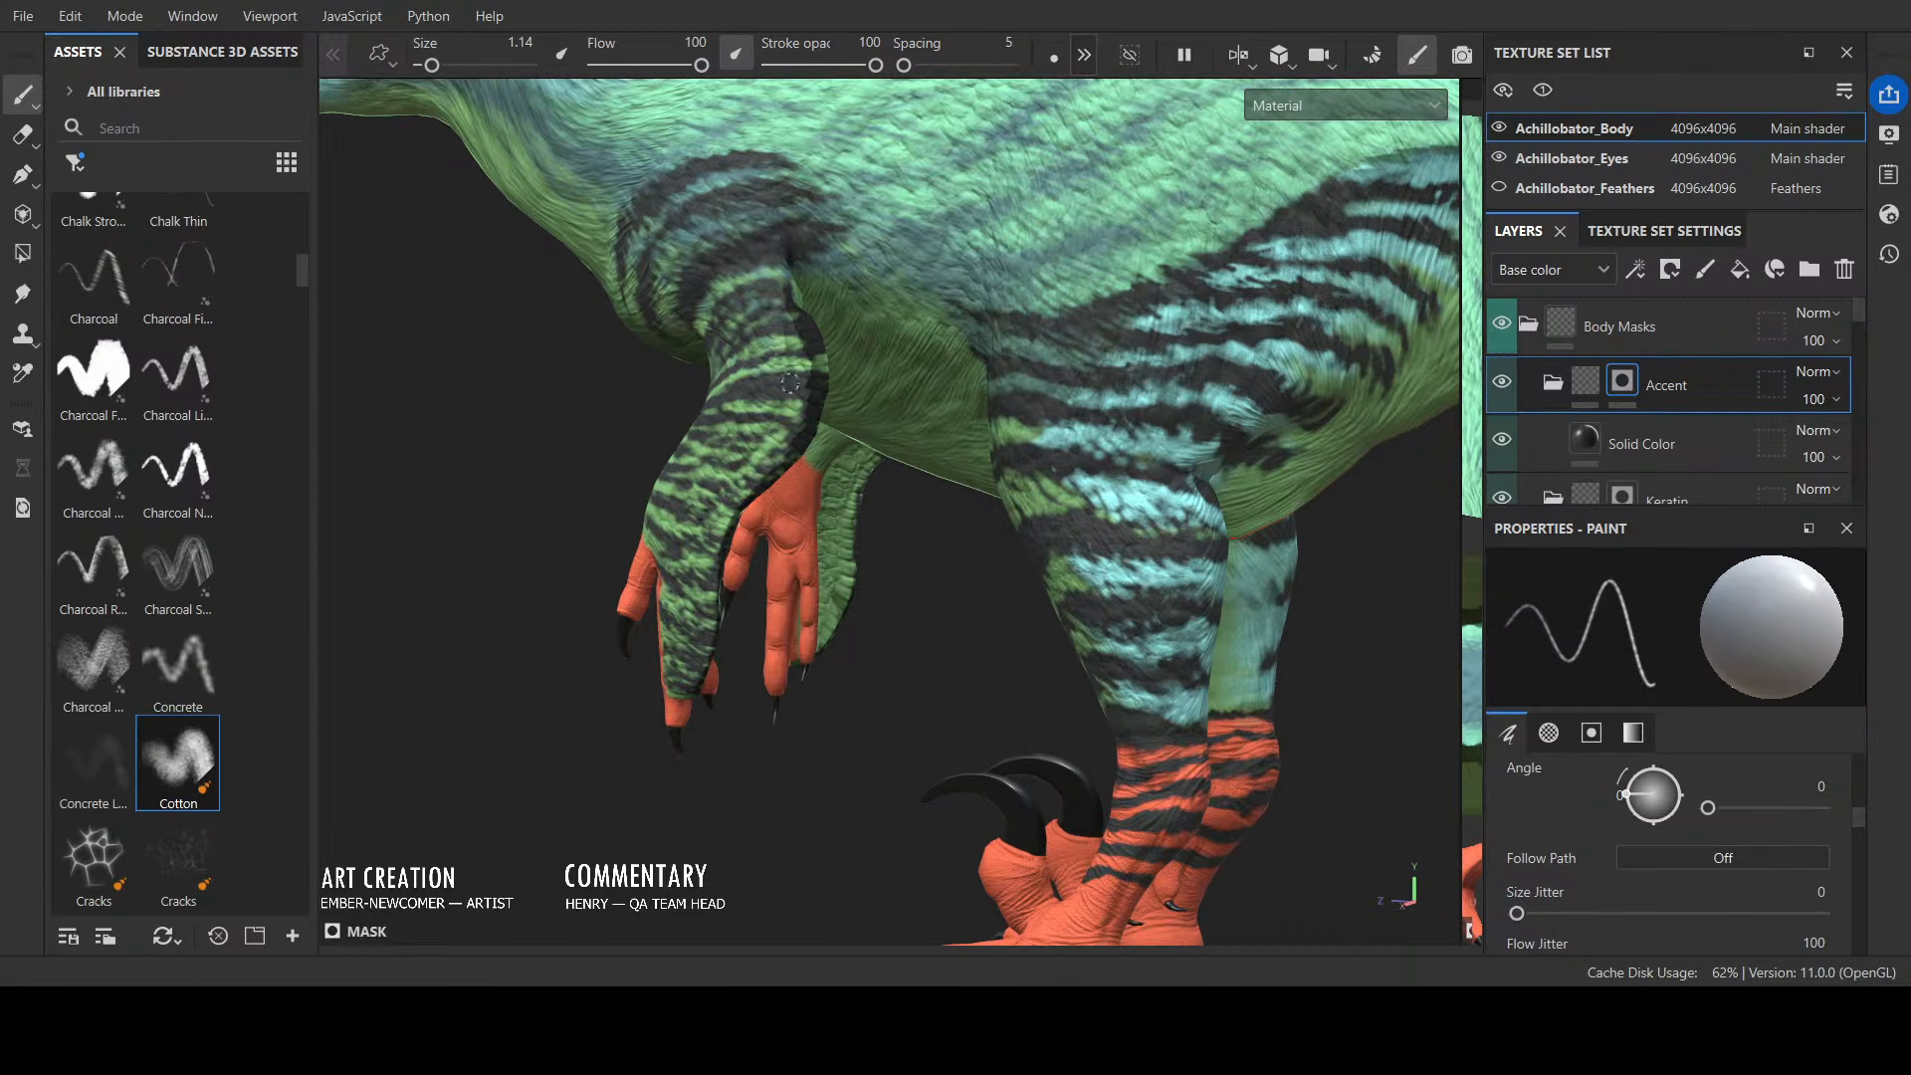
alt+drag(839, 381, 1025, 314)
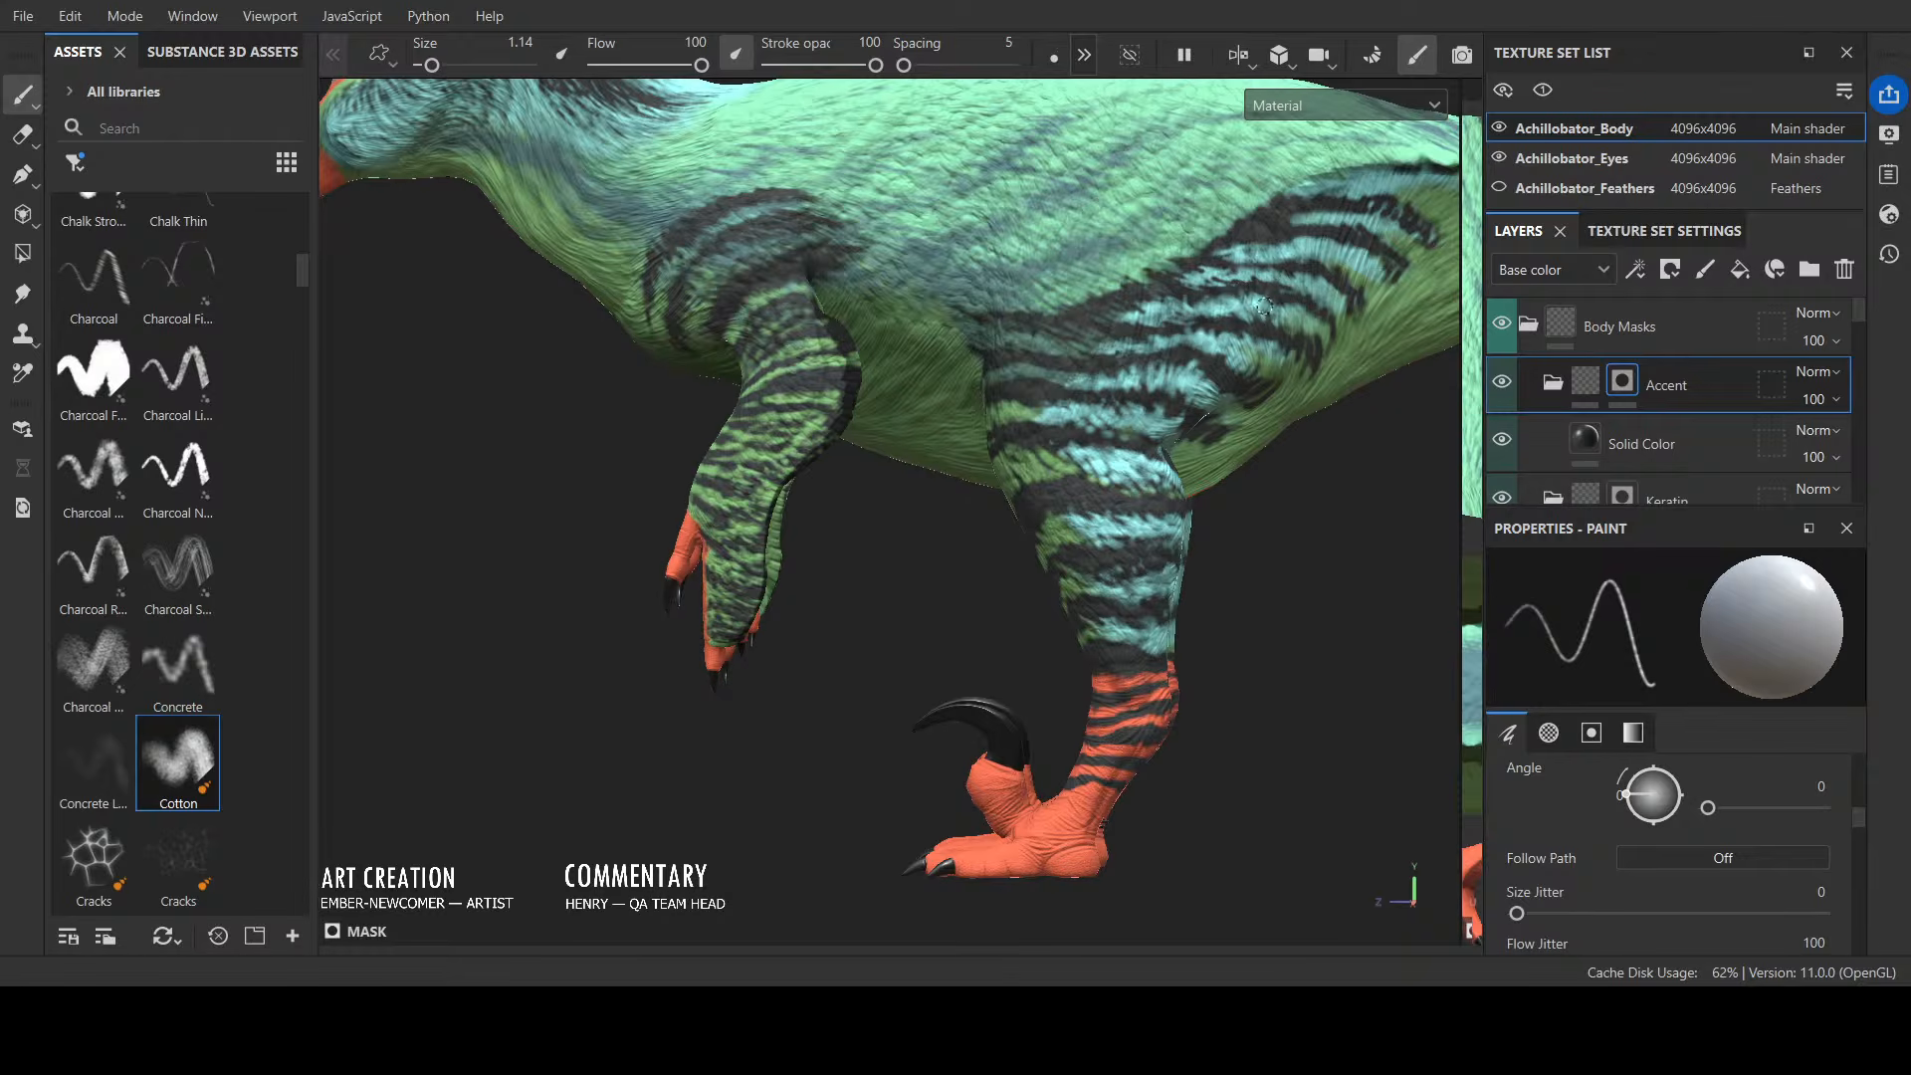
alt+drag(1324, 364, 1294, 631)
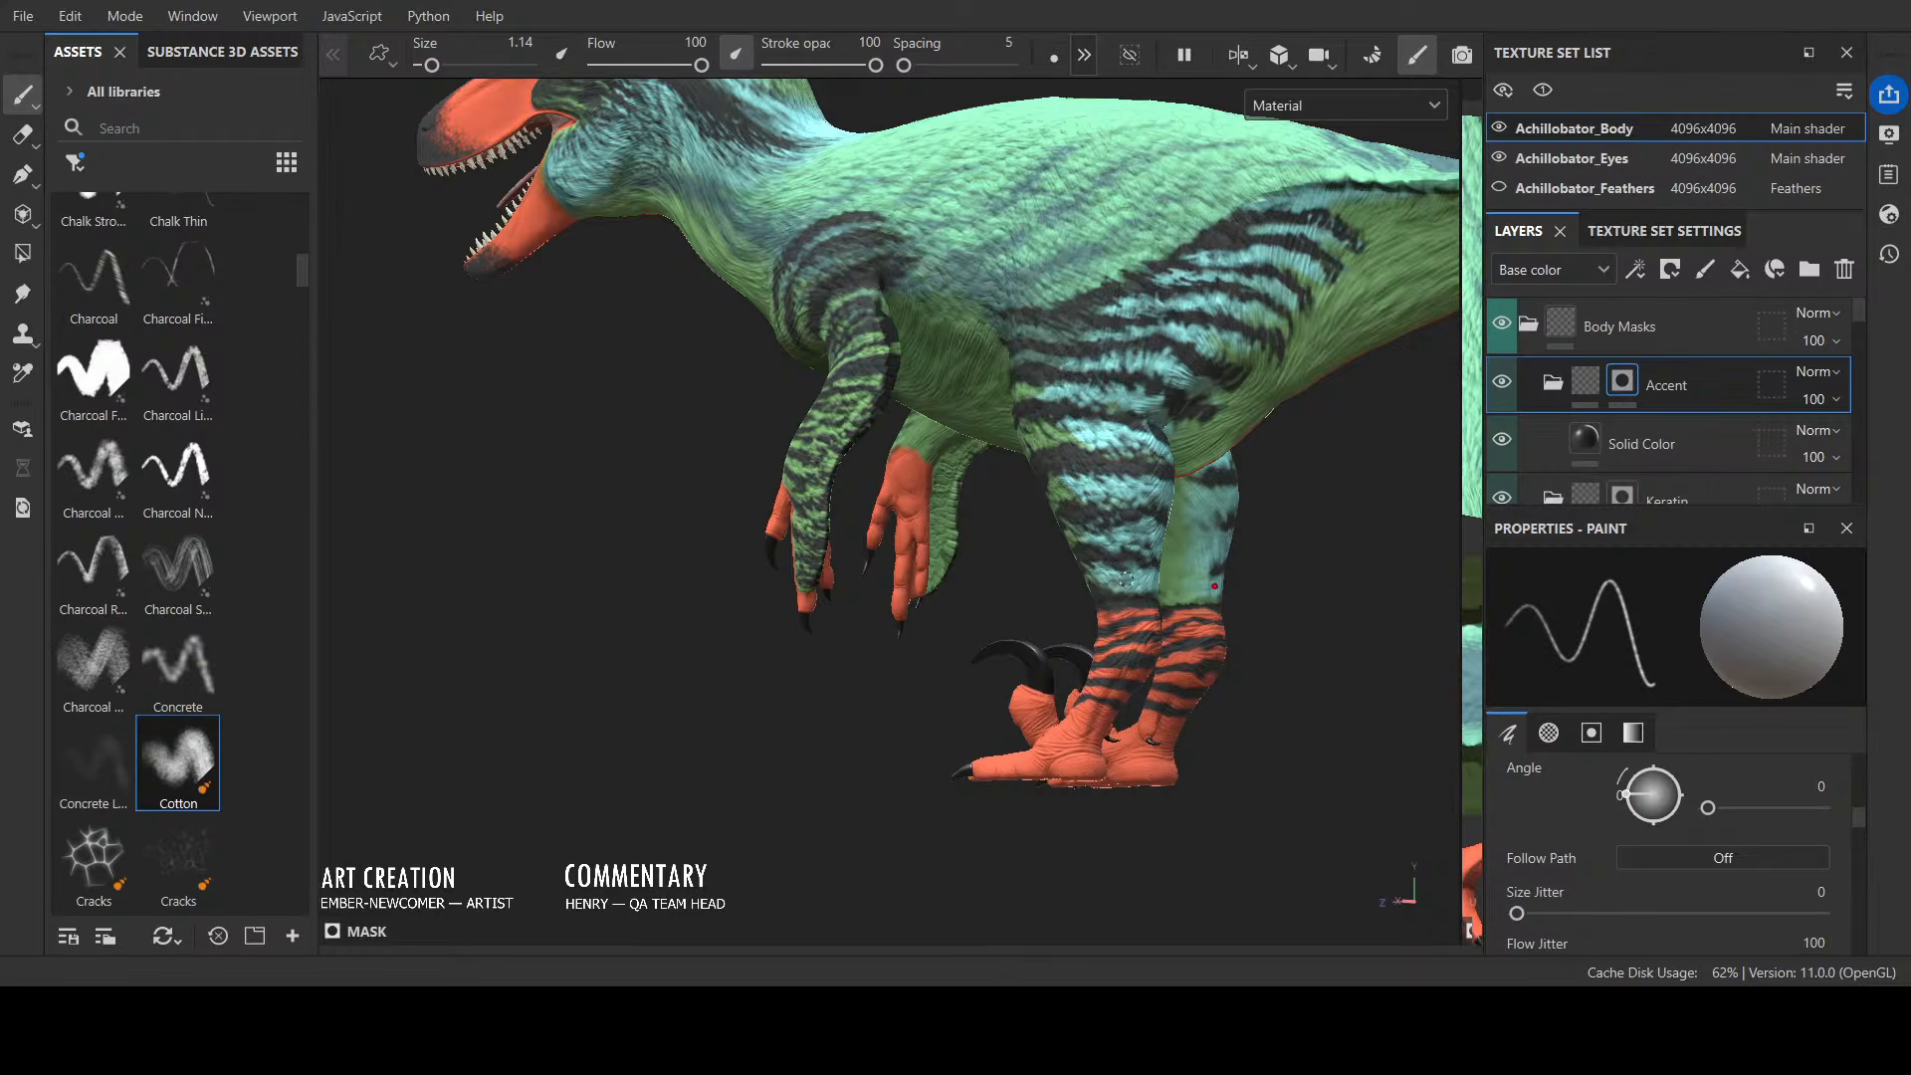
alt+drag(1174, 550, 1350, 498)
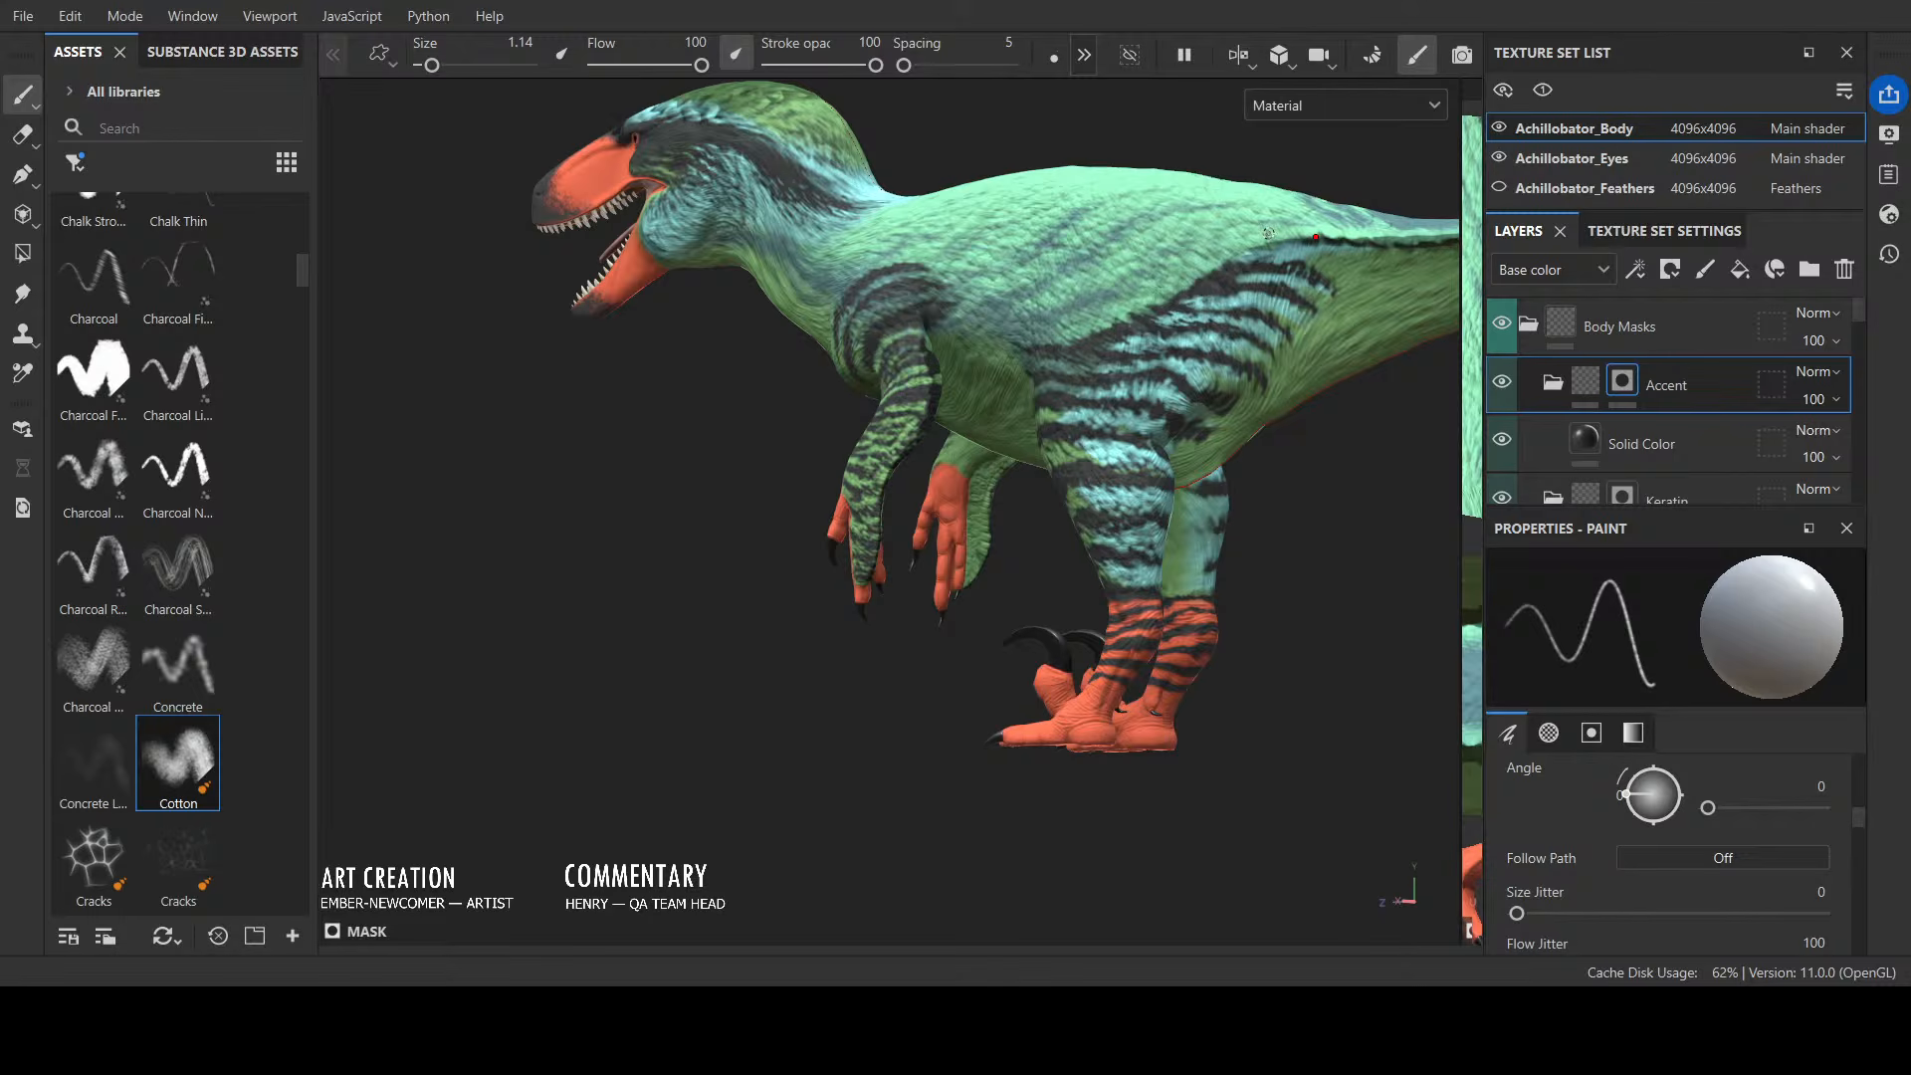
alt+drag(1268, 233, 995, 660)
alt+drag(899, 729, 962, 685)
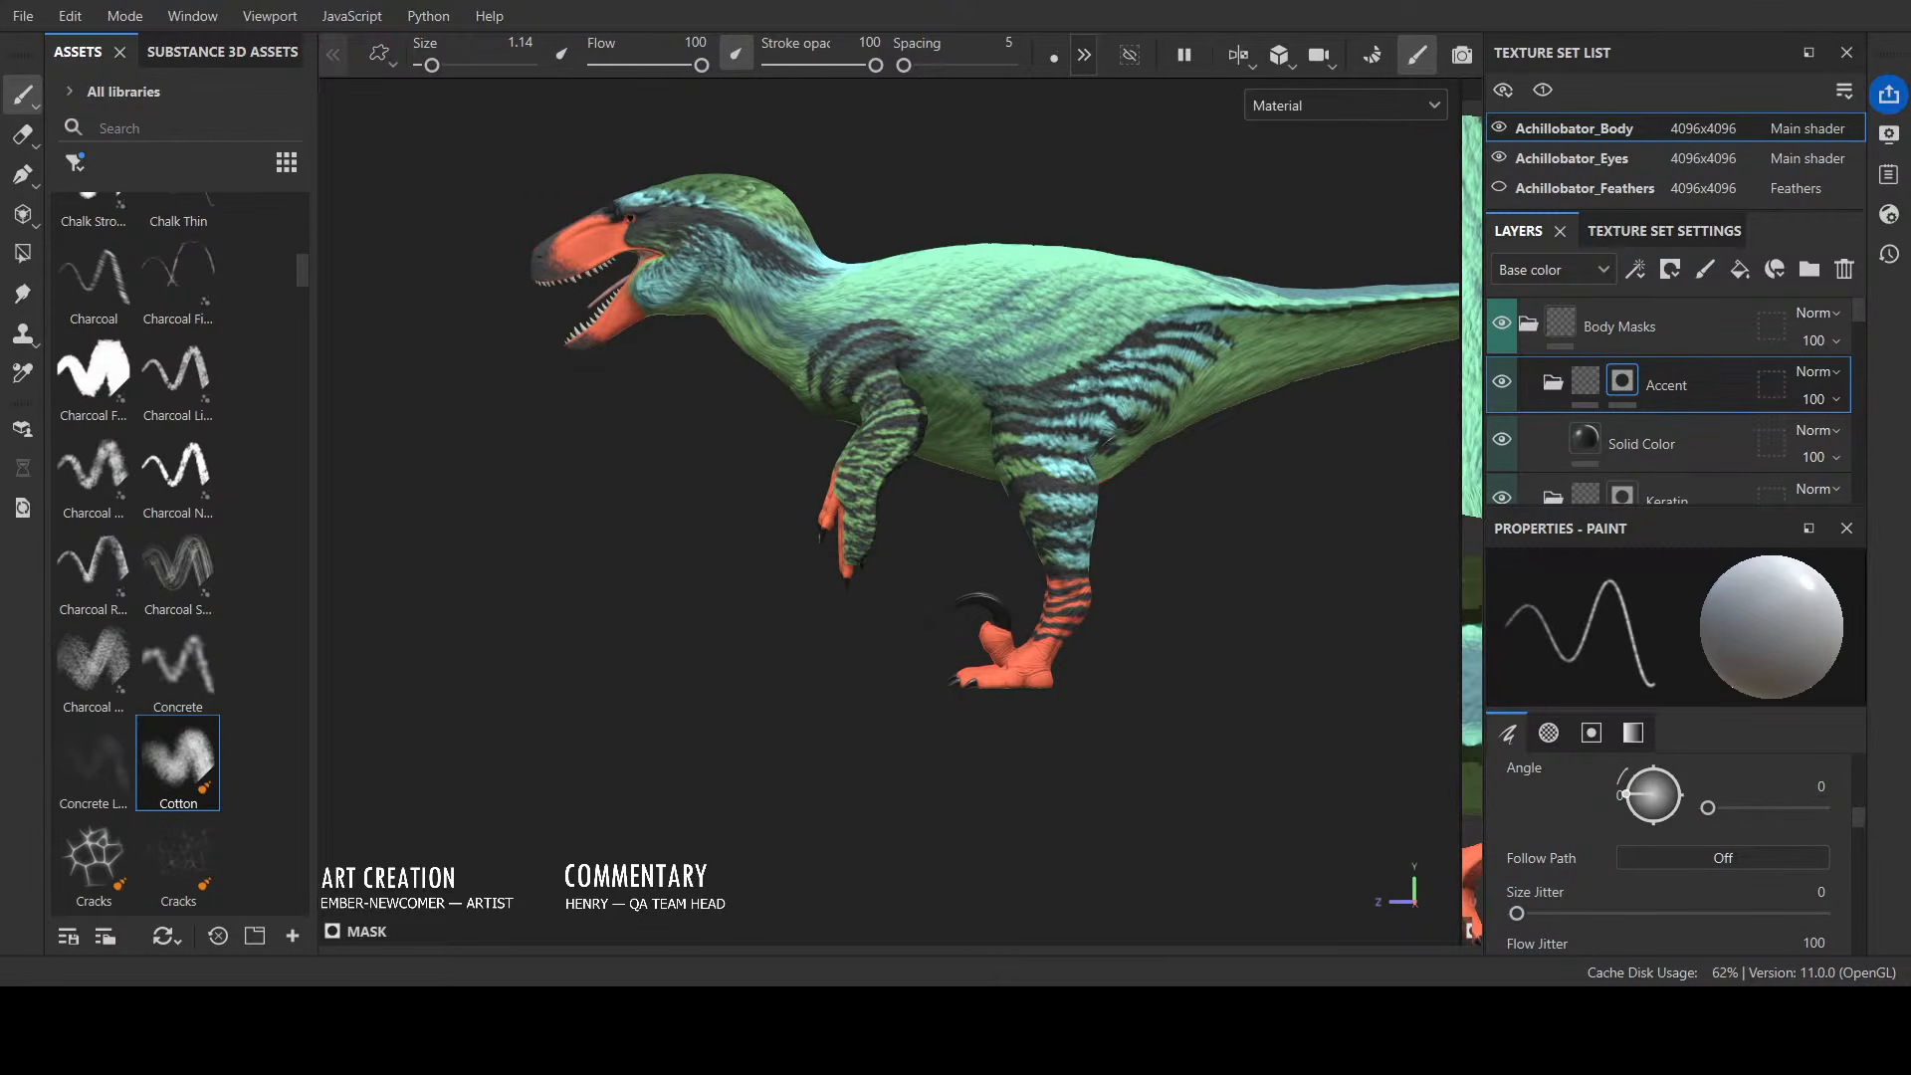
mouse_move(916, 694)
alt+mouse_down()
mouse_move(1096, 726)
mouse_move(845, 704)
mouse_move(951, 687)
alt+mouse_up()
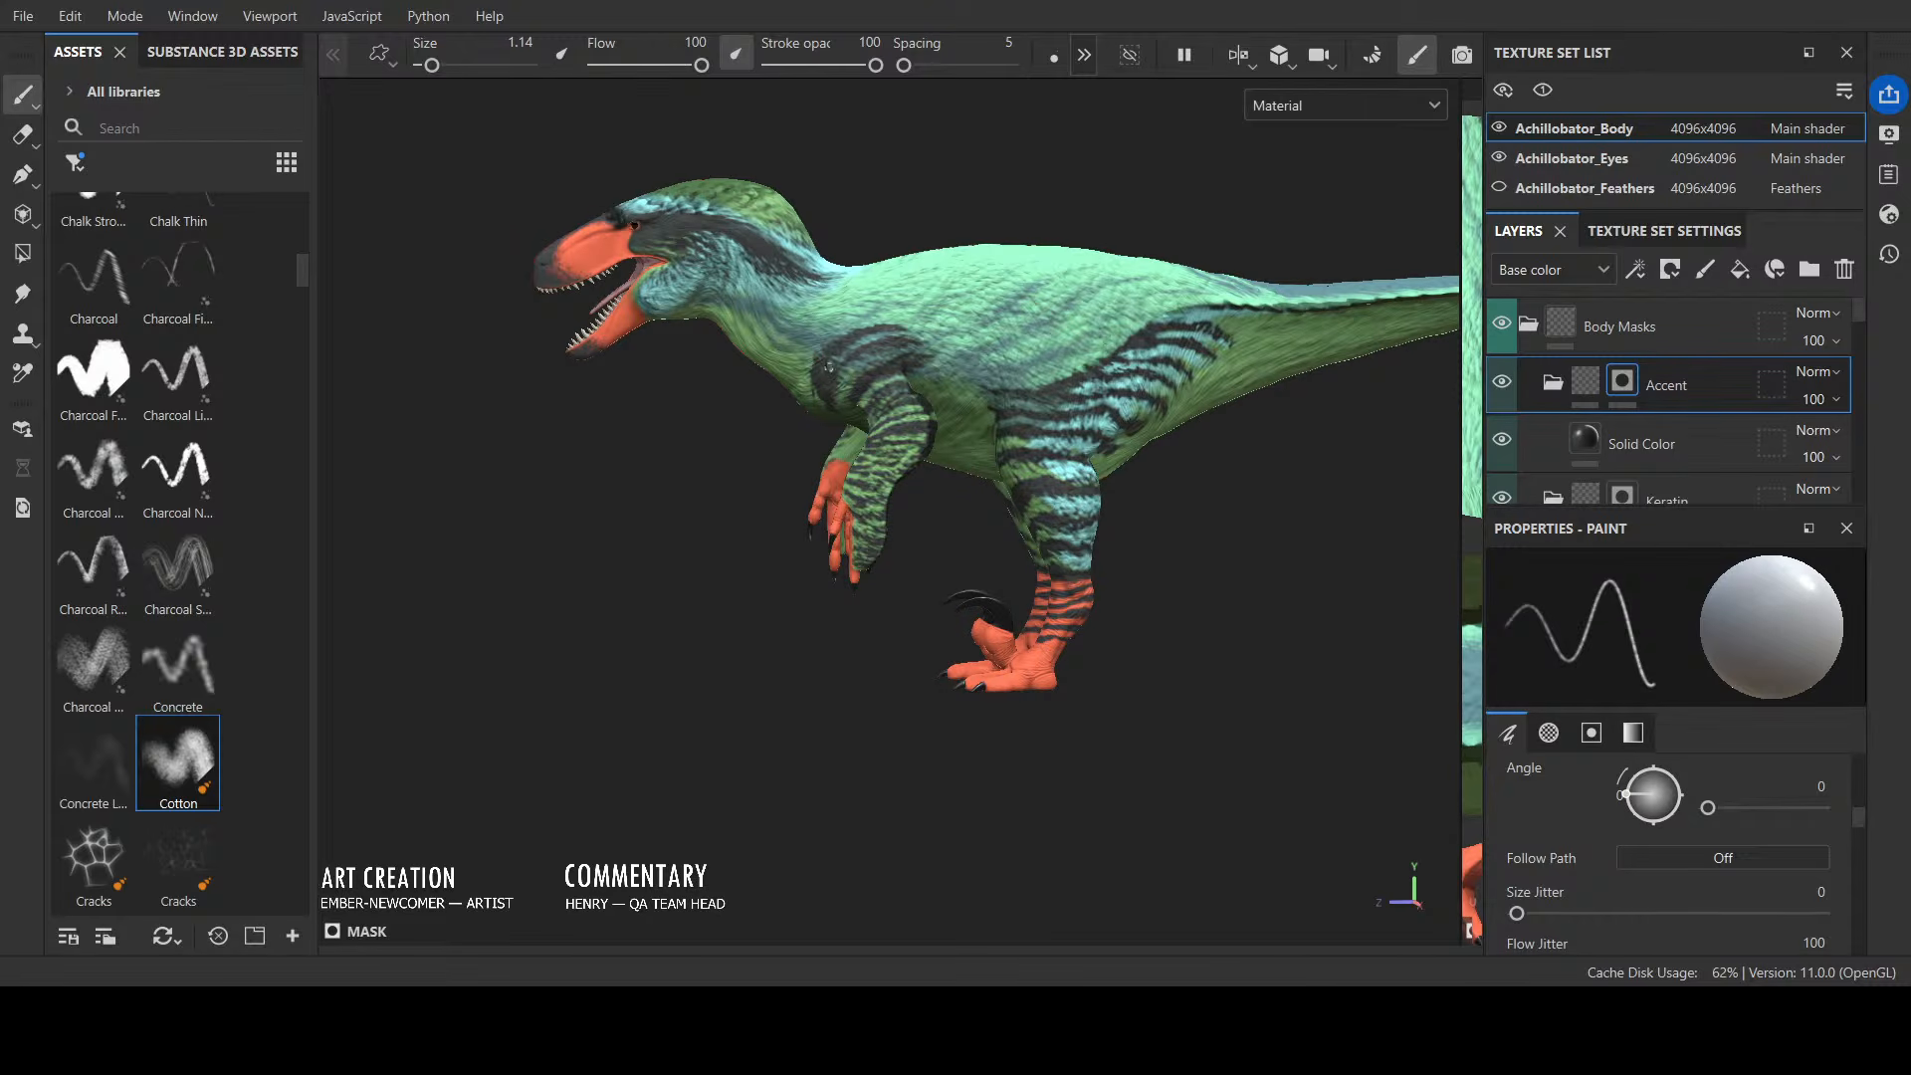
Step: Paint the accent mask over the top of the shoulder and the front of the upper thigh, merging the stripes into solid dark patches
drag(824, 362, 921, 332)
mouse_move(1004, 401)
mouse_down()
mouse_move(1039, 403)
mouse_move(1011, 404)
mouse_up()
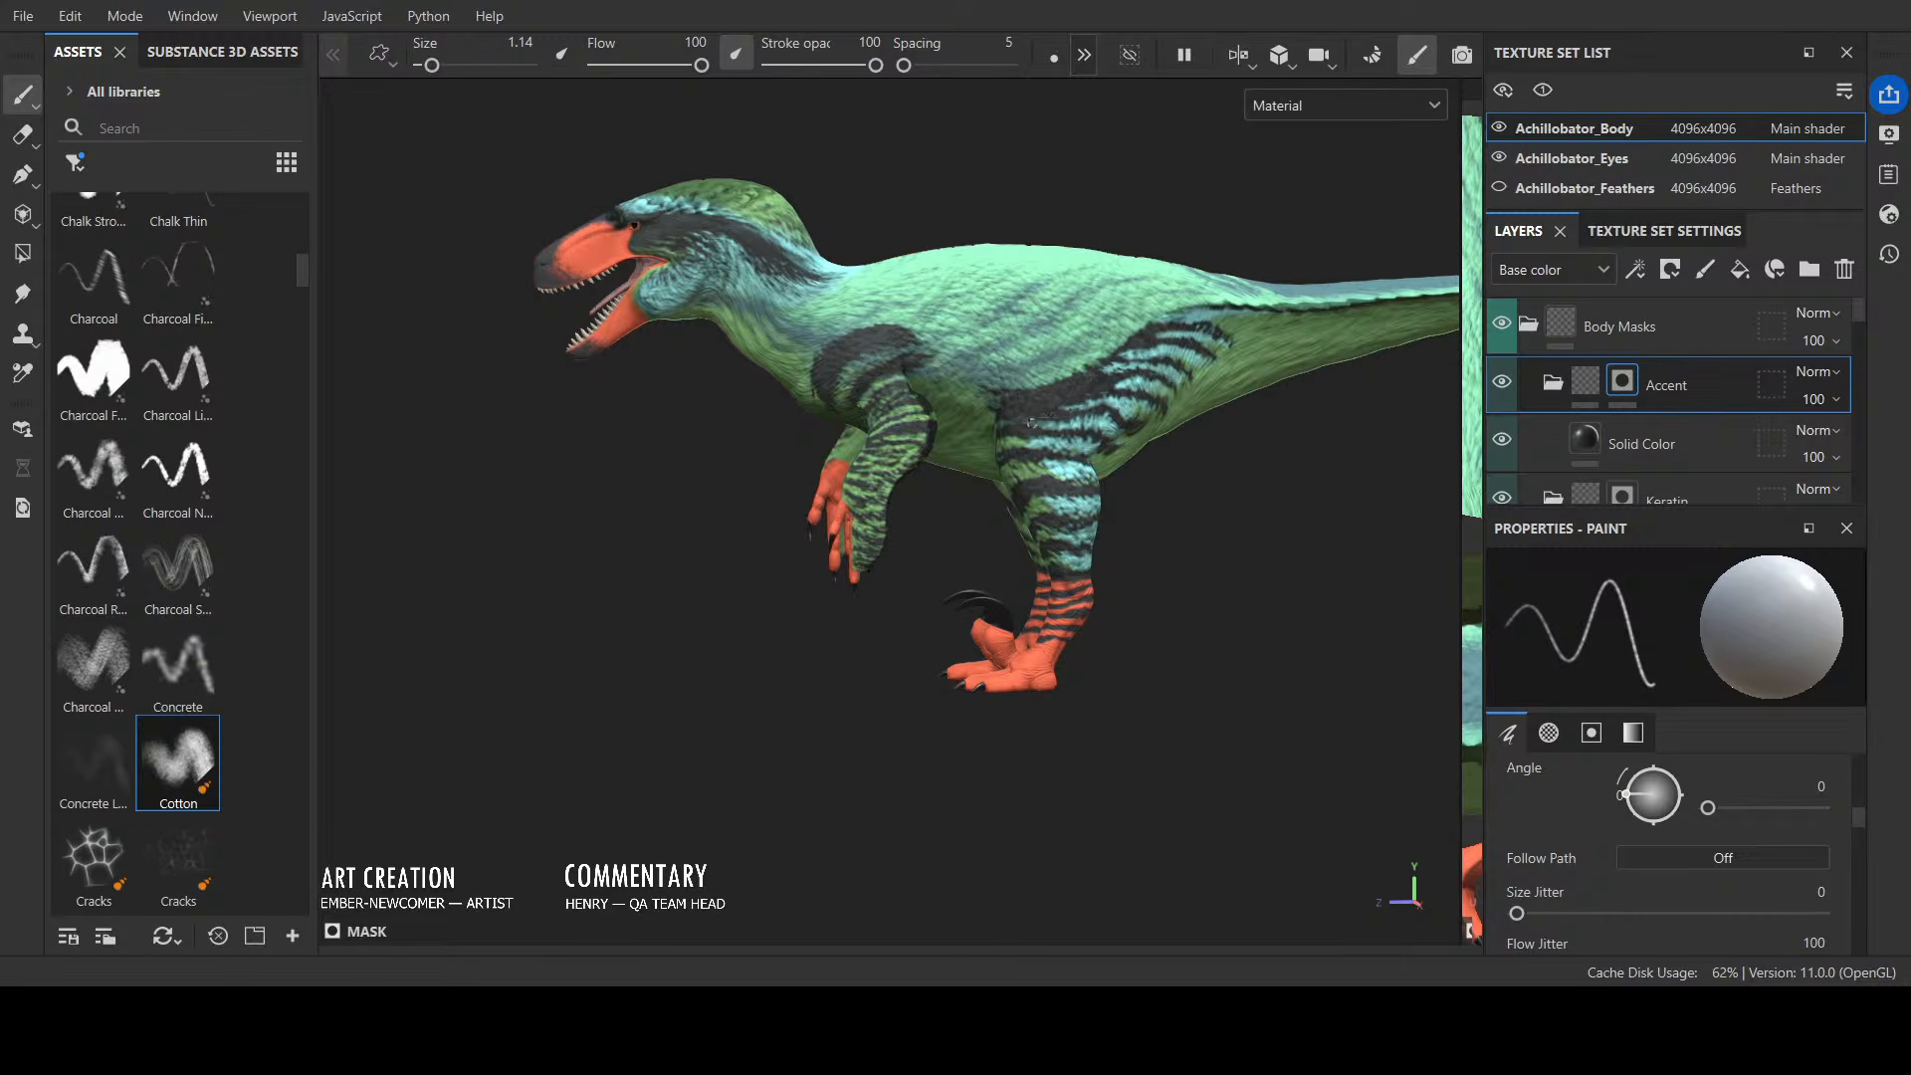
alt+drag(1030, 422, 1088, 365)
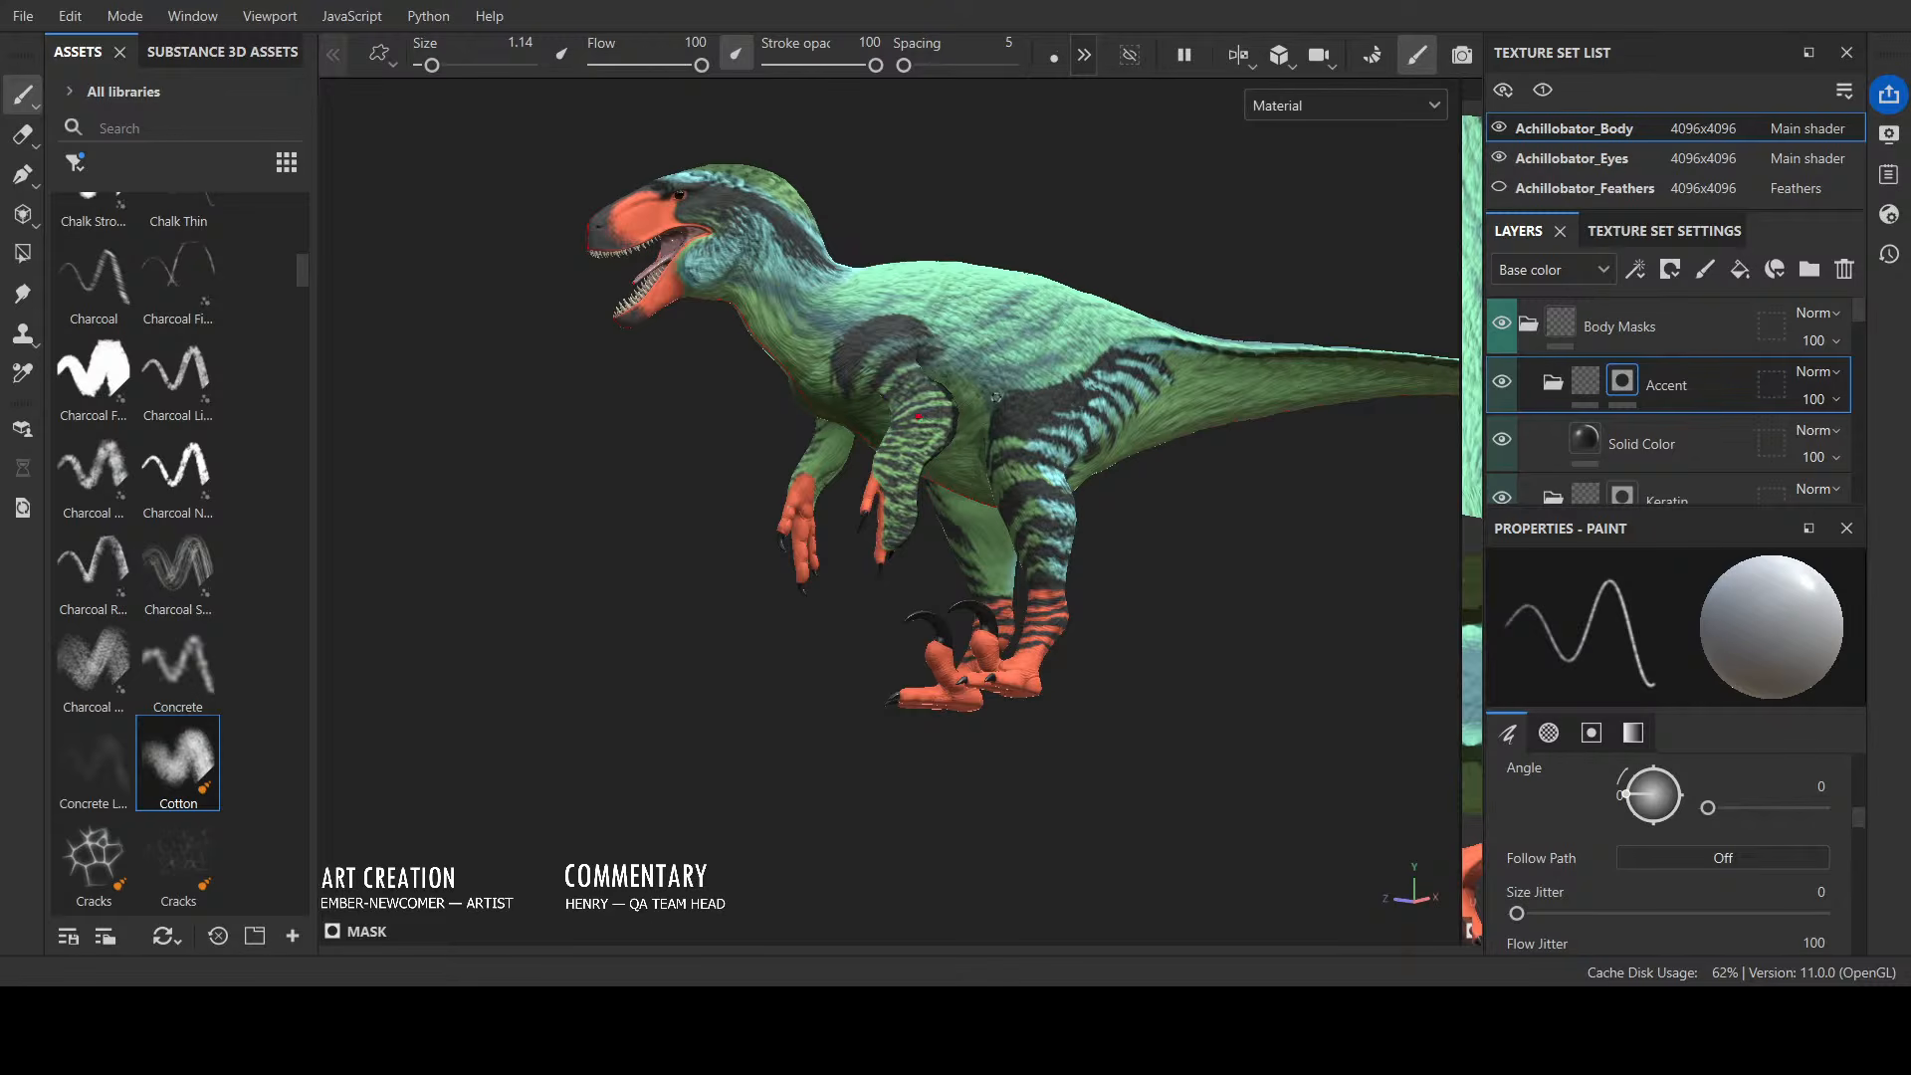
alt+drag(1040, 391, 906, 354)
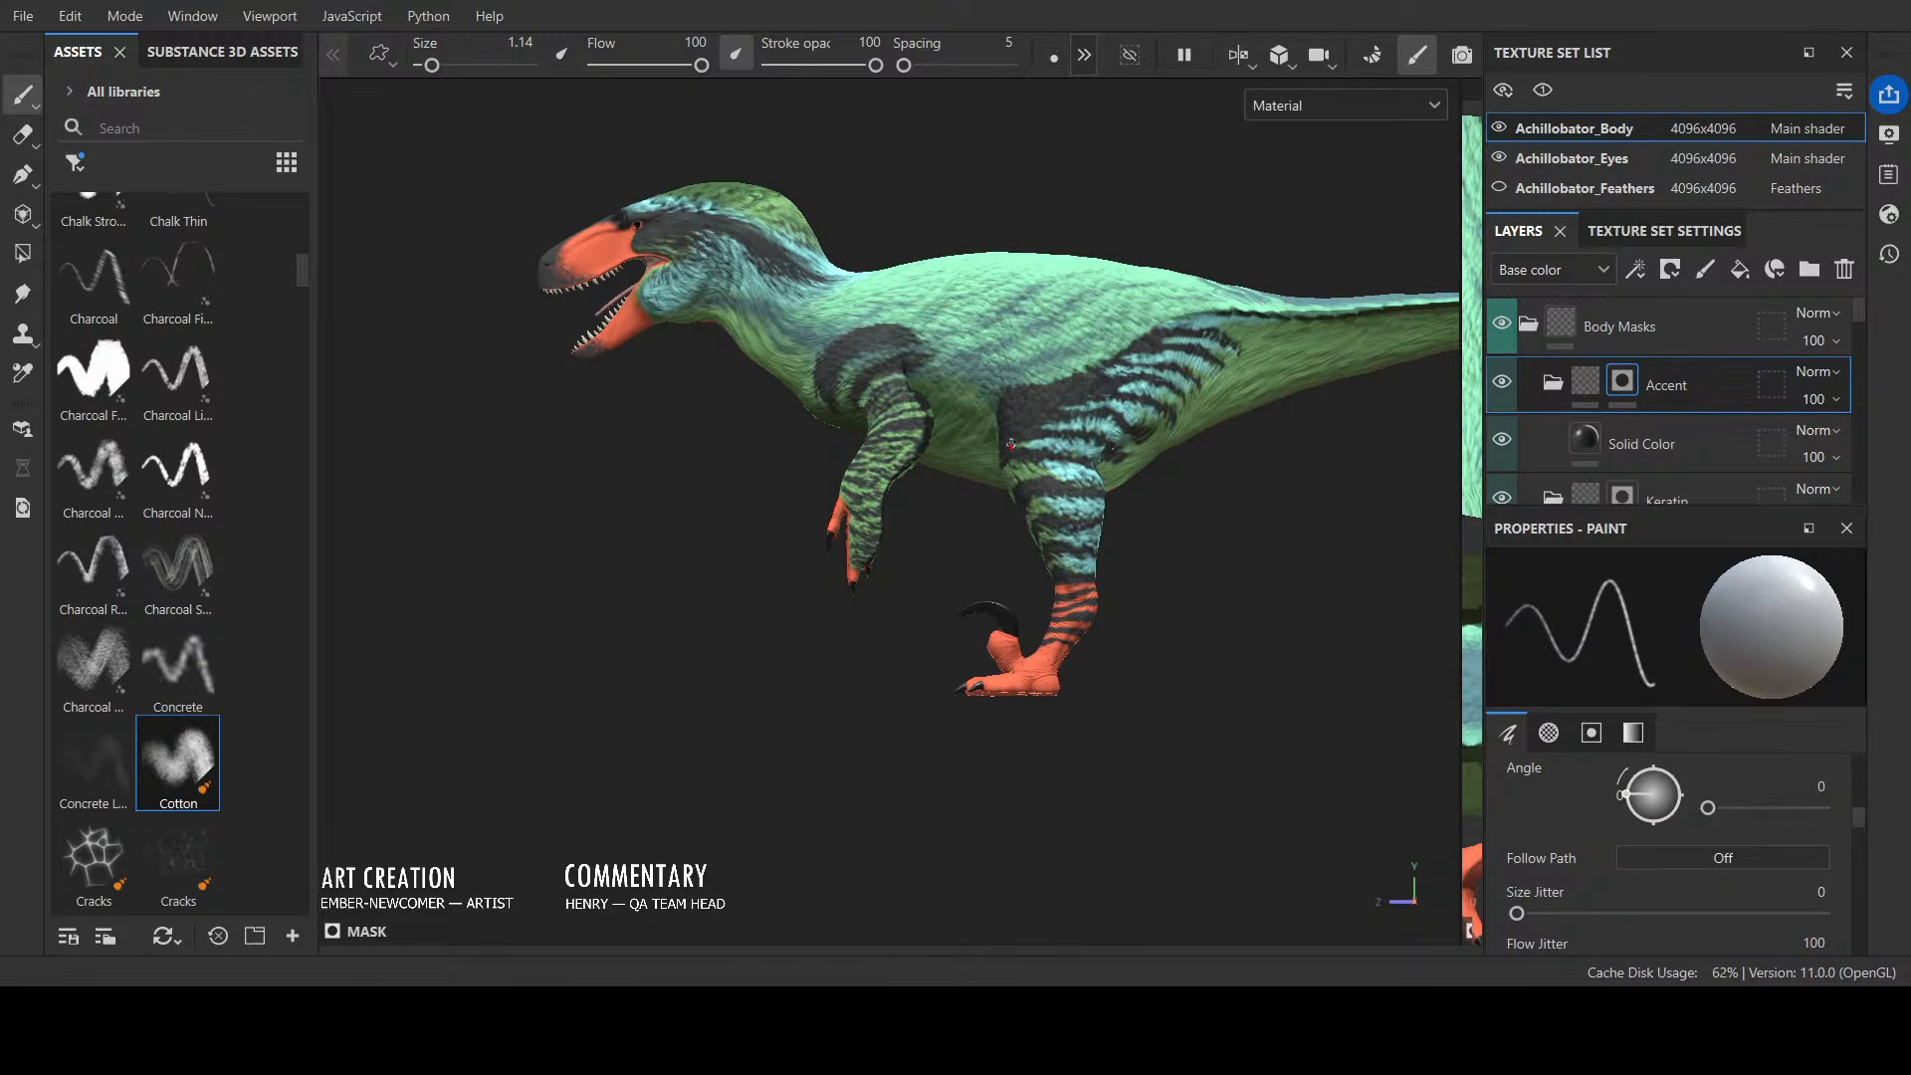
mouse_move(1011, 445)
alt+mouse_down()
mouse_move(1011, 311)
mouse_move(945, 304)
mouse_move(1027, 193)
mouse_move(989, 170)
alt+mouse_up()
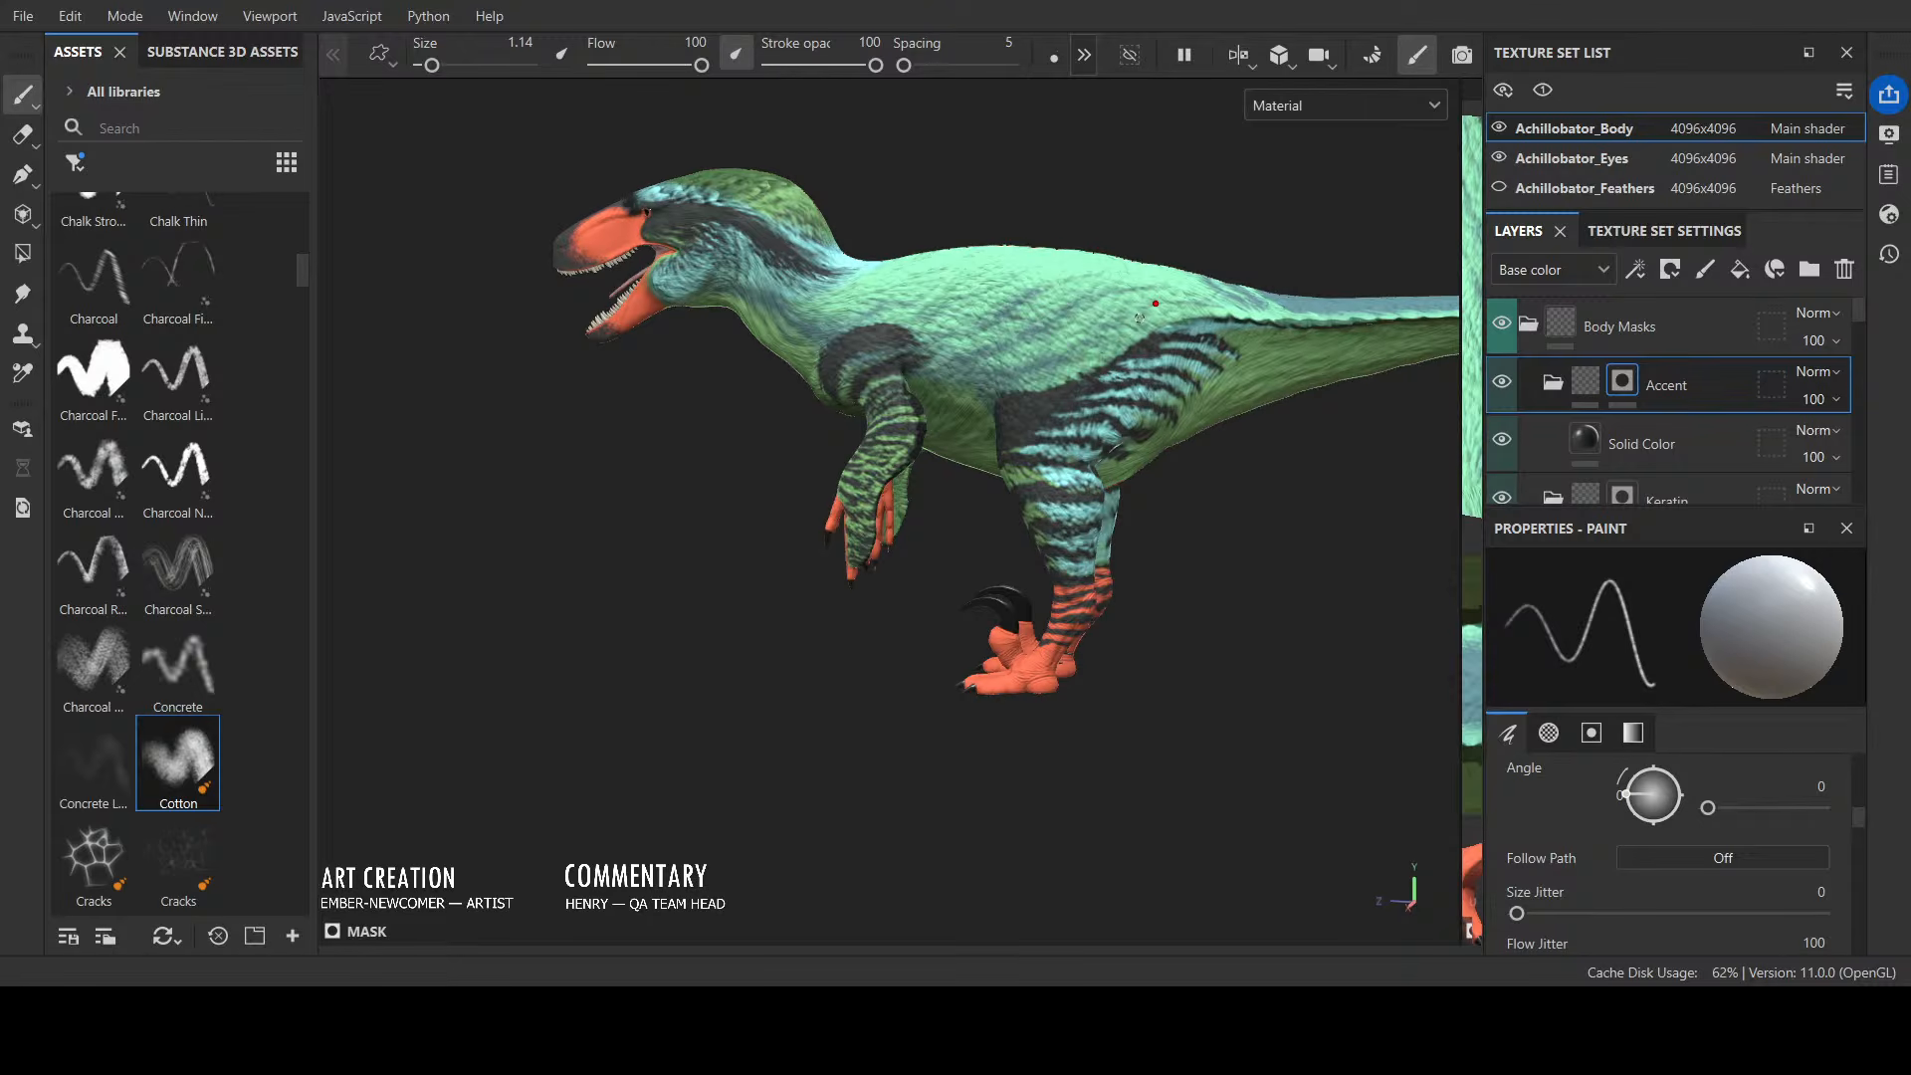
Step: Enlarge the brush to 2.16 and paint a dark accent band along the thigh's upper edge, from its front to the tail base
key(bracketright)
key(bracketright)
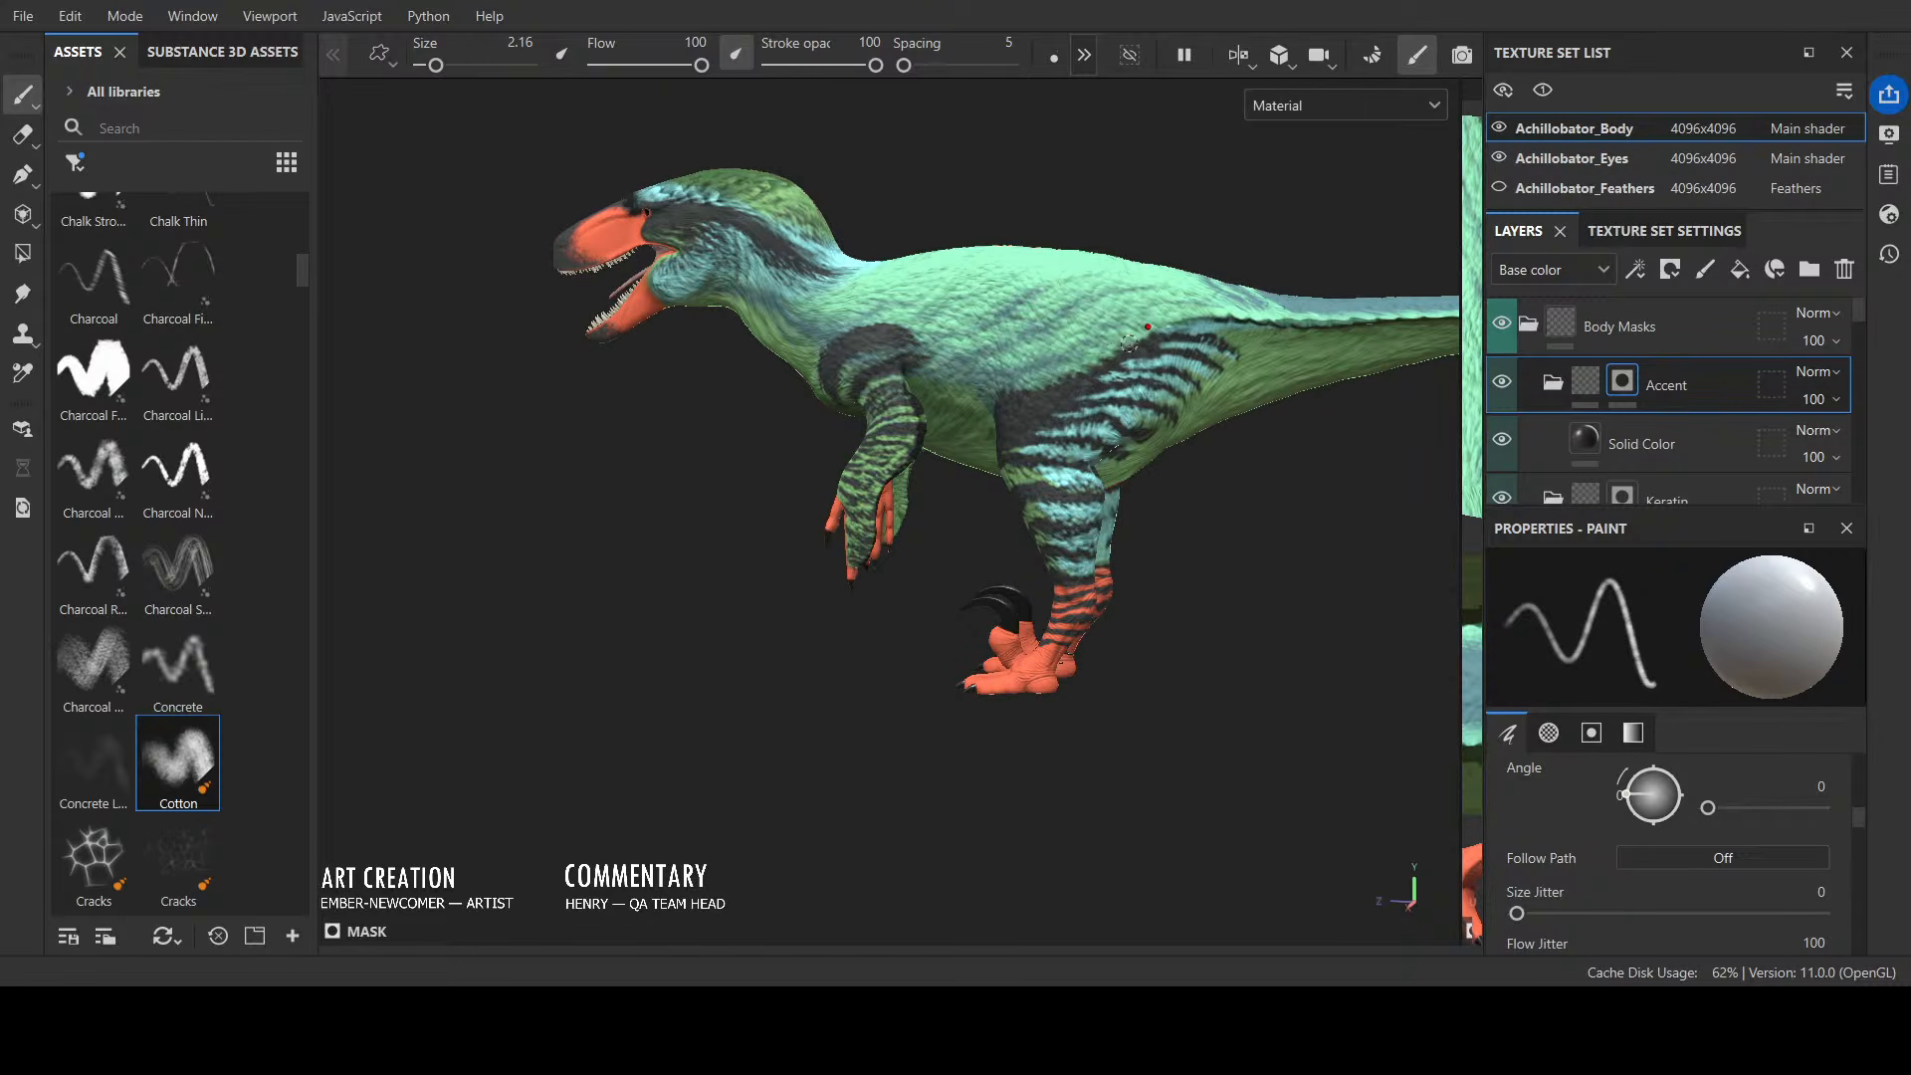
alt+drag(1050, 295, 983, 223)
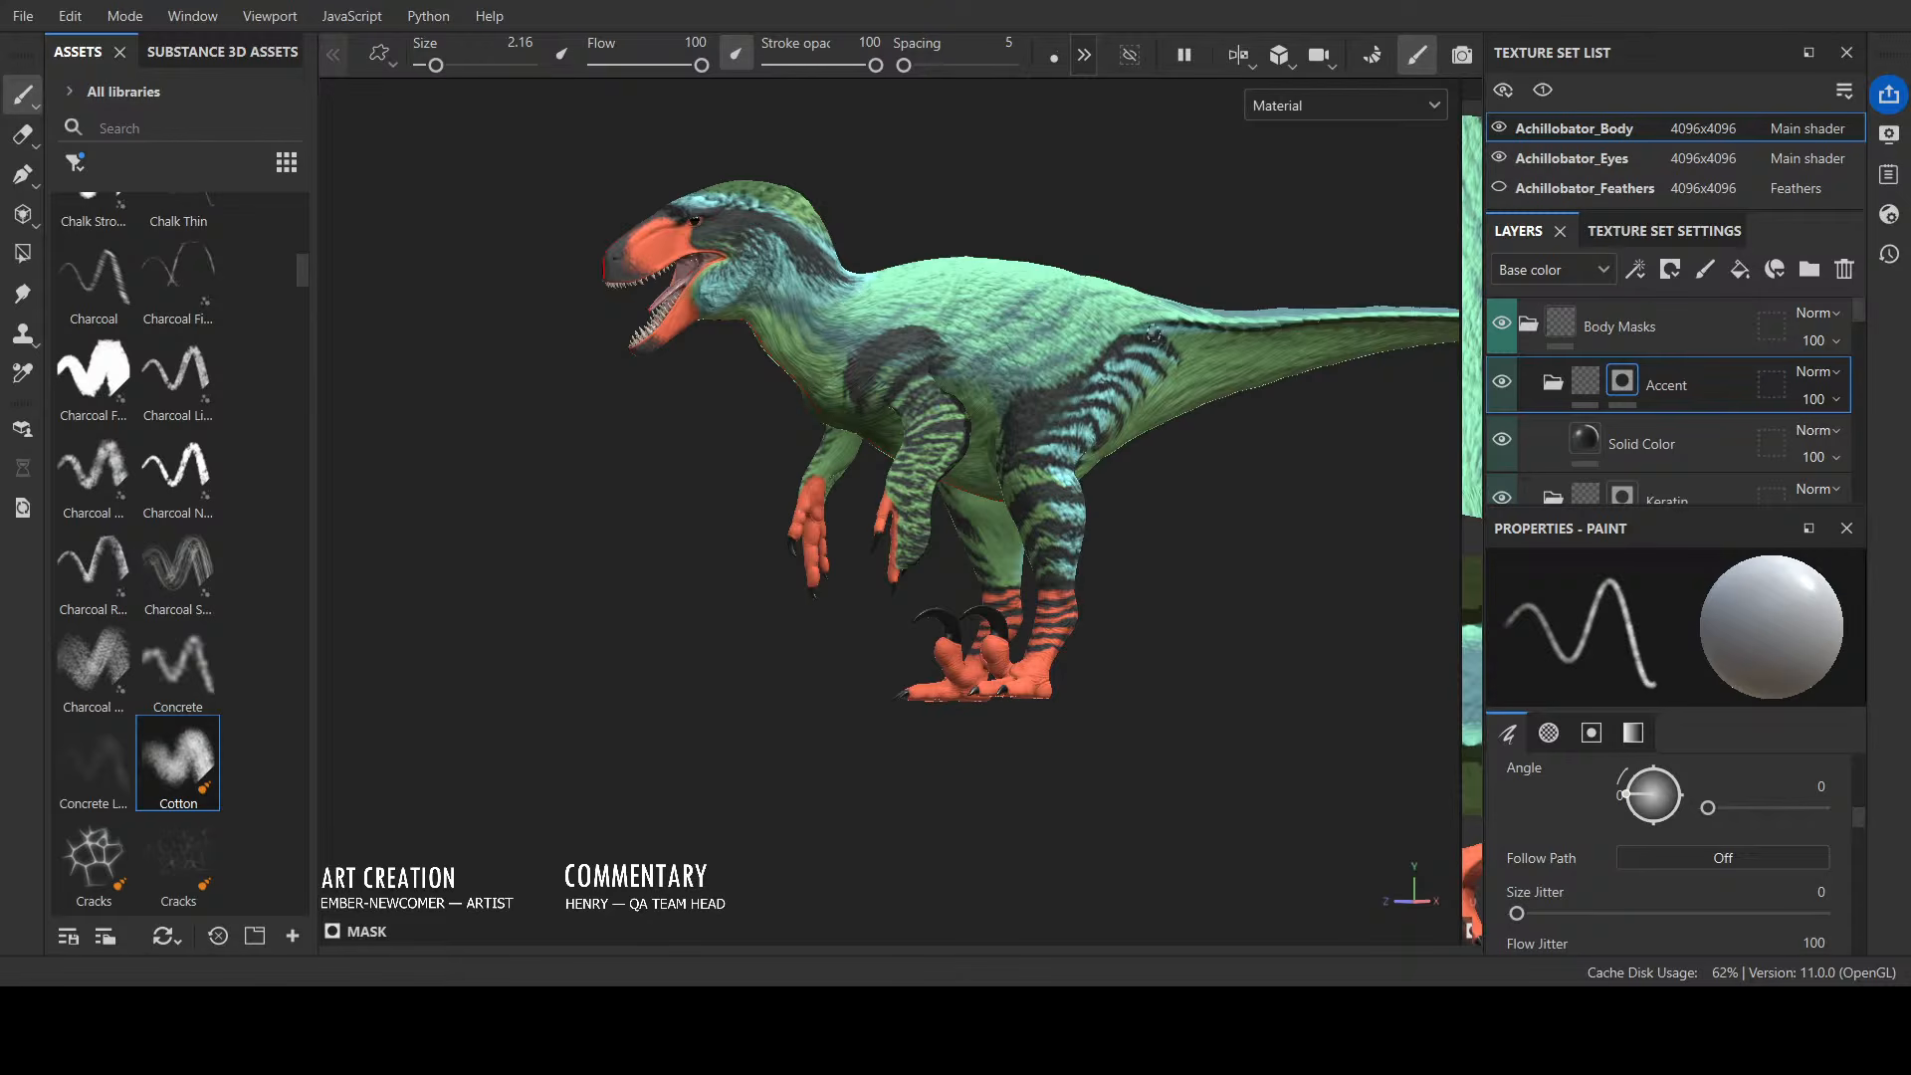
alt+drag(1183, 310, 972, 236)
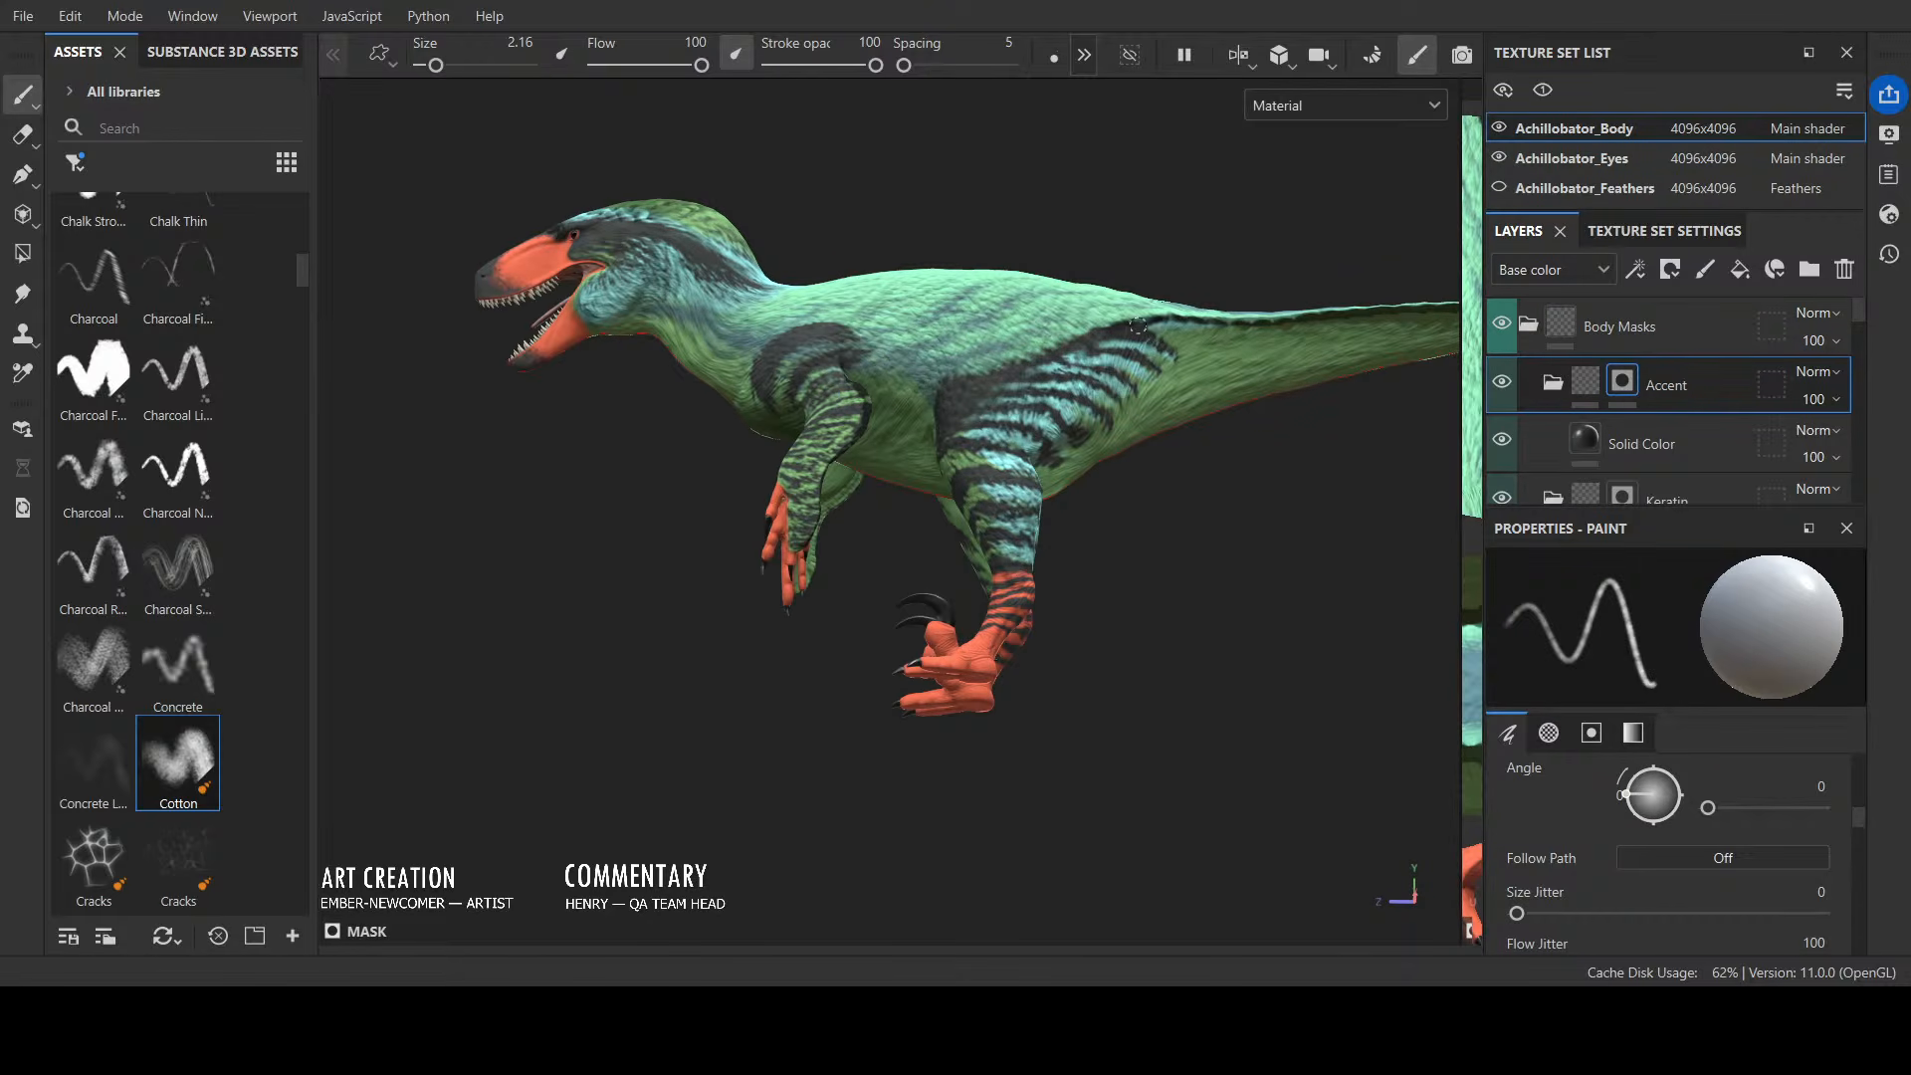
mouse_move(1181, 325)
mouse_down()
mouse_move(1204, 326)
mouse_move(1180, 362)
mouse_move(1222, 321)
mouse_move(1118, 326)
mouse_move(1162, 334)
mouse_up()
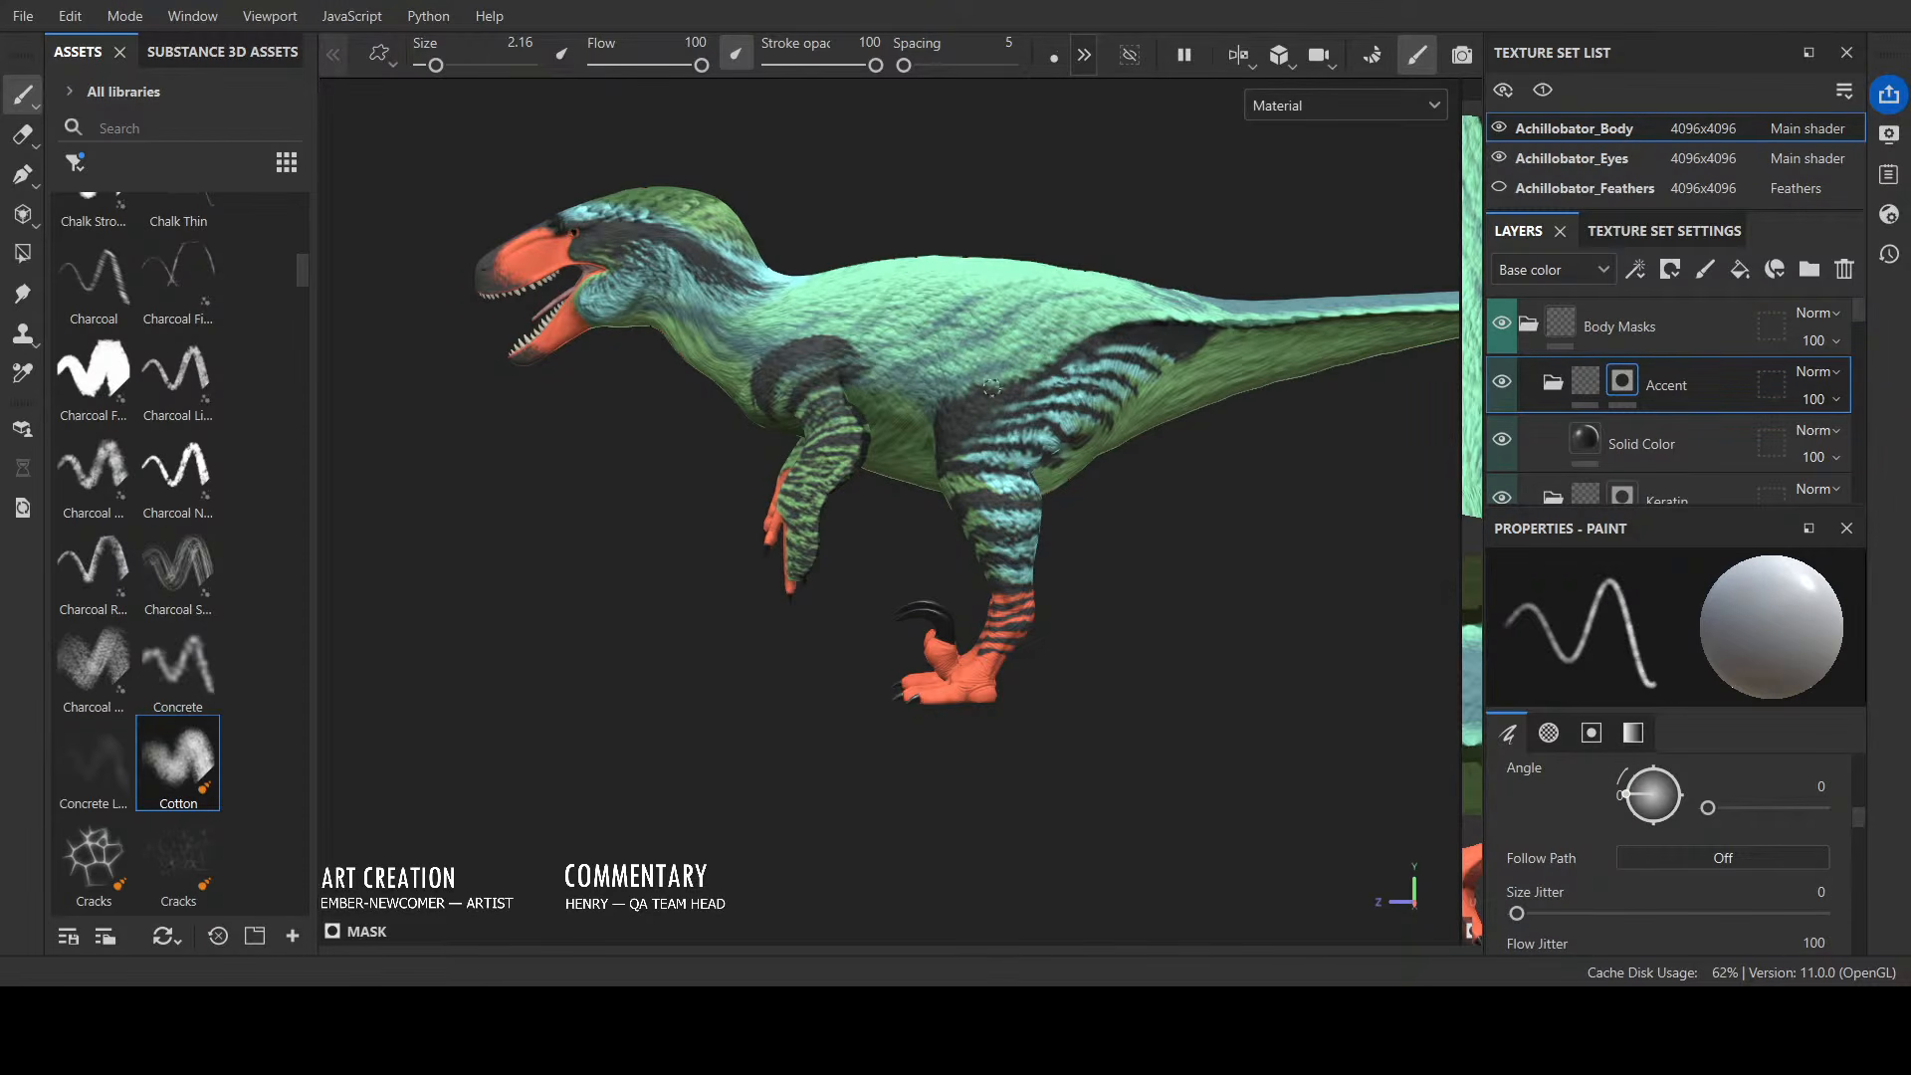
mouse_move(1029, 373)
mouse_down()
mouse_move(1065, 341)
mouse_move(1063, 358)
mouse_up()
alt+drag(1195, 264, 1096, 304)
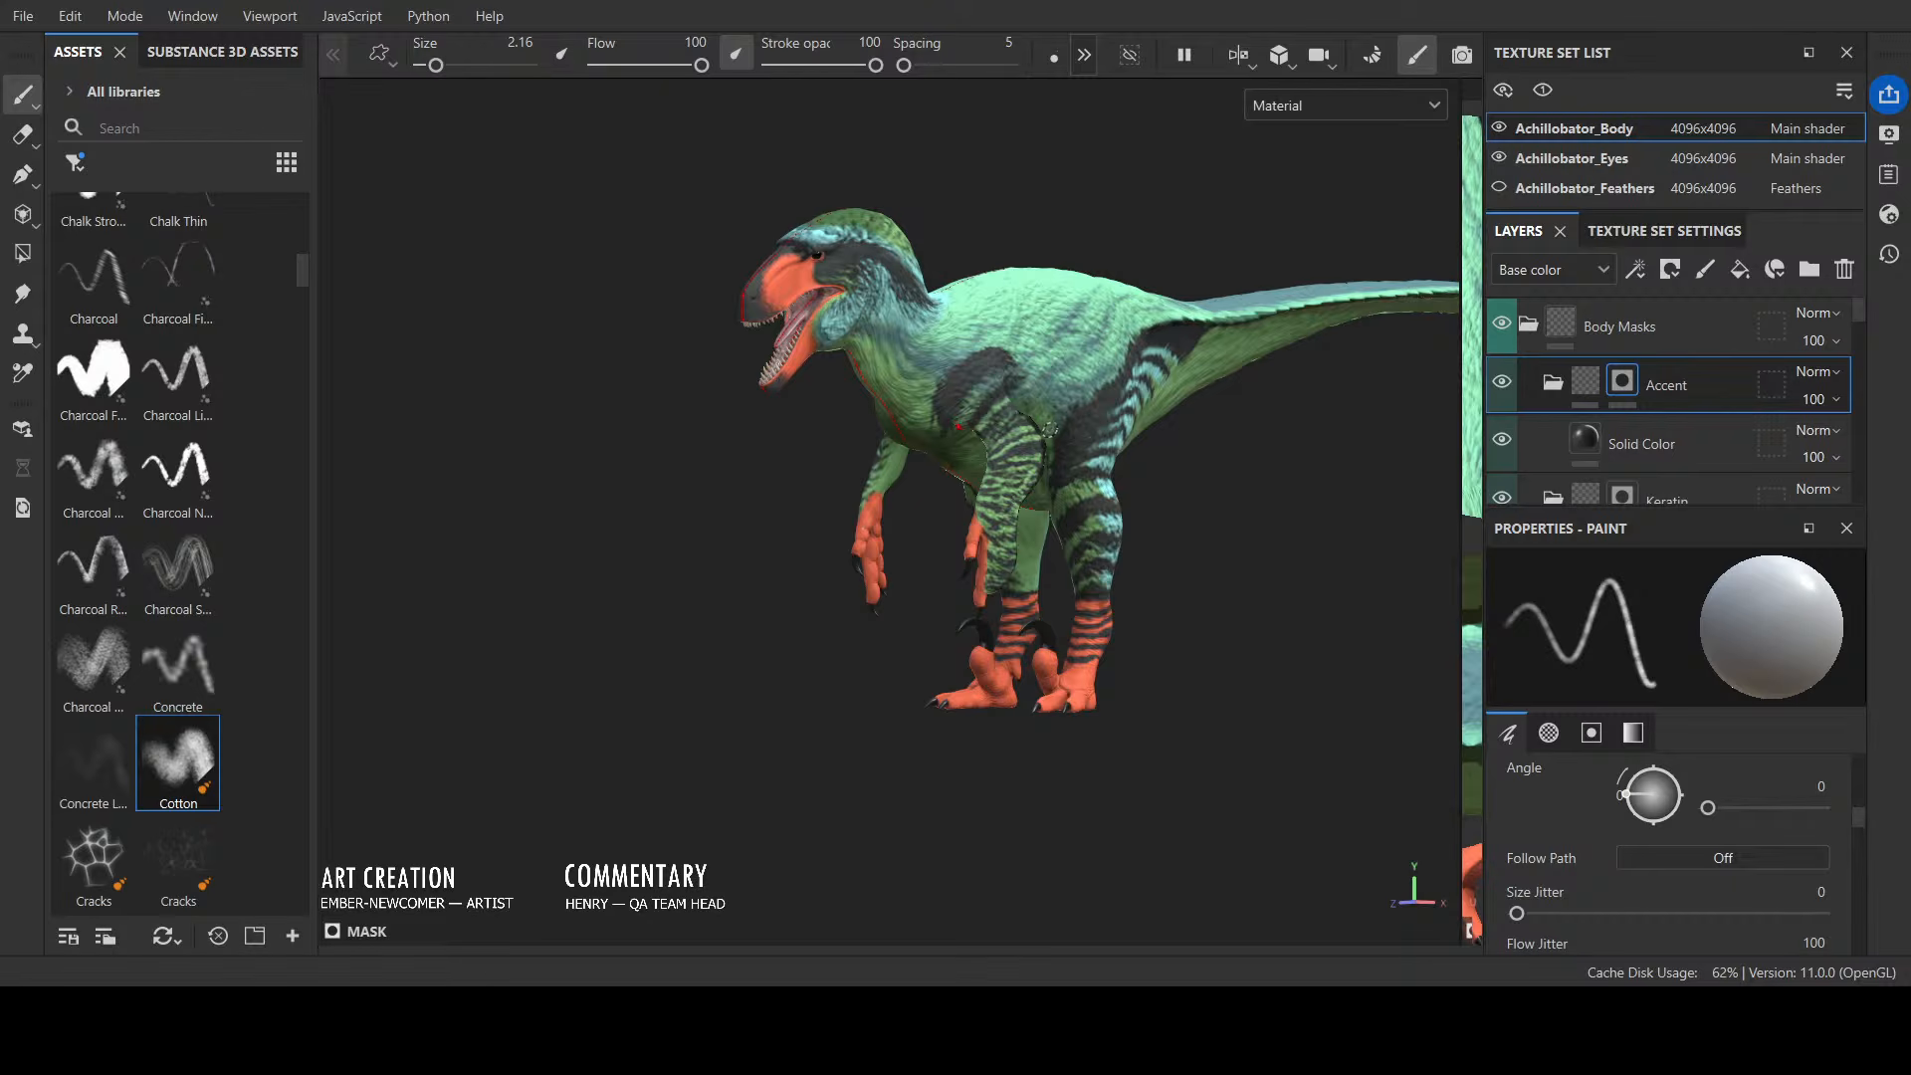
mouse_move(1060, 463)
alt+mouse_down()
mouse_move(1045, 422)
mouse_move(938, 400)
alt+mouse_up()
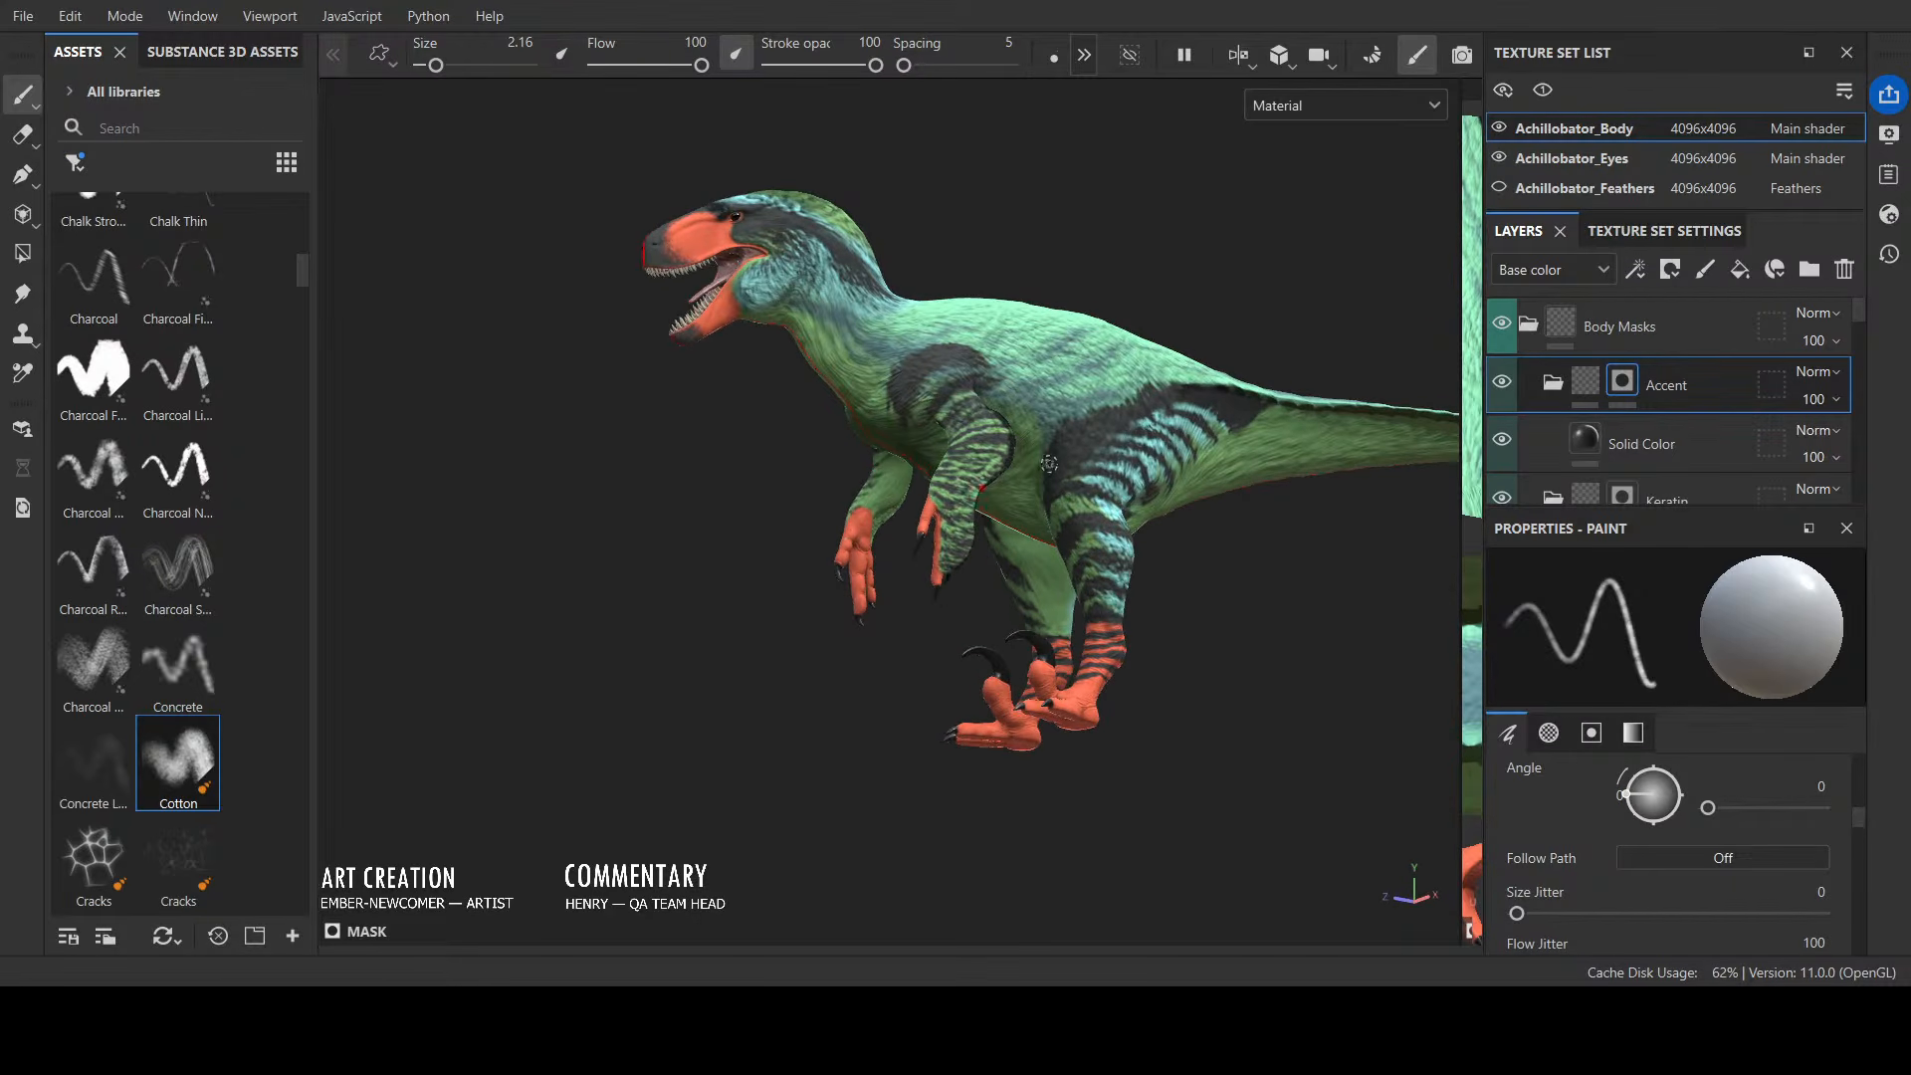
mouse_move(1053, 438)
mouse_down()
mouse_move(1102, 406)
mouse_move(936, 403)
mouse_up()
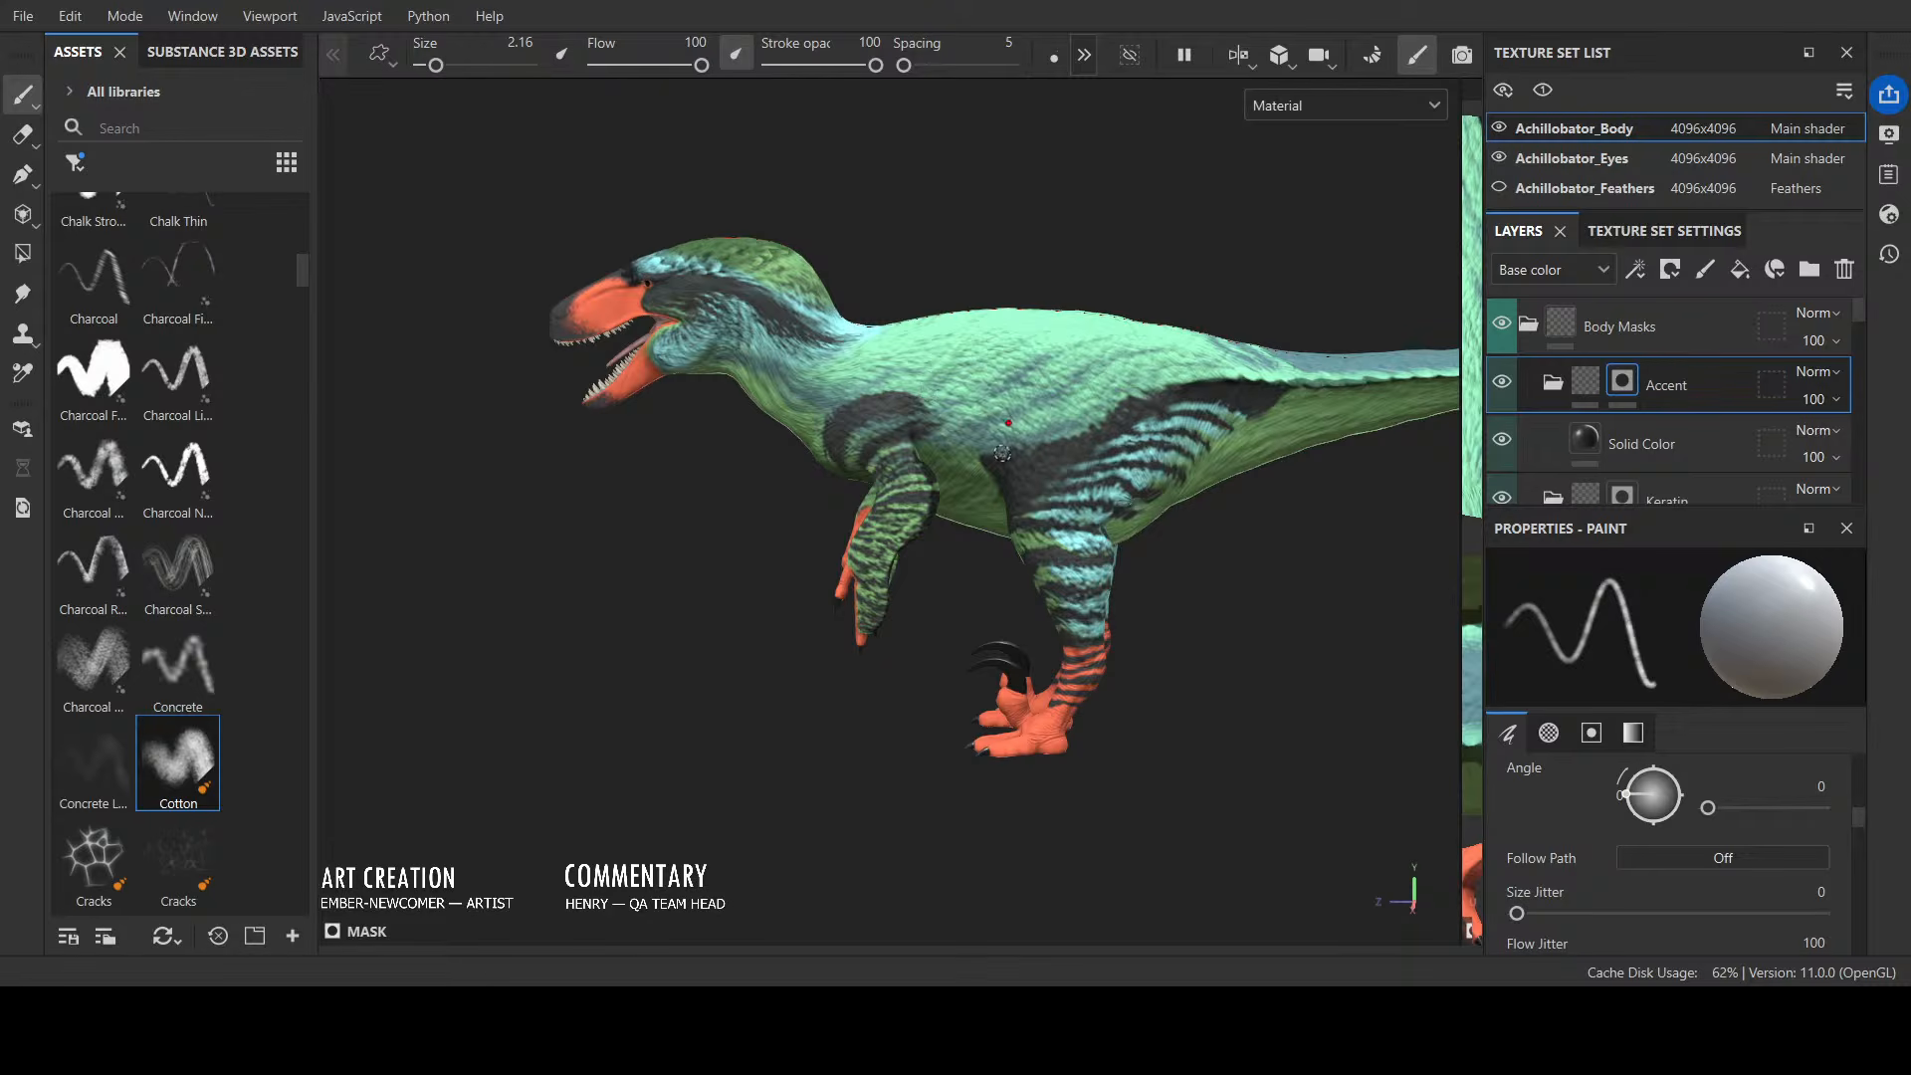
Step: Examine the dark shoulder and thigh patches from the side, front, rear and below to judge how the whole body pattern reads
mouse_move(1003, 508)
alt+mouse_down()
mouse_move(990, 311)
mouse_move(849, 296)
alt+mouse_up()
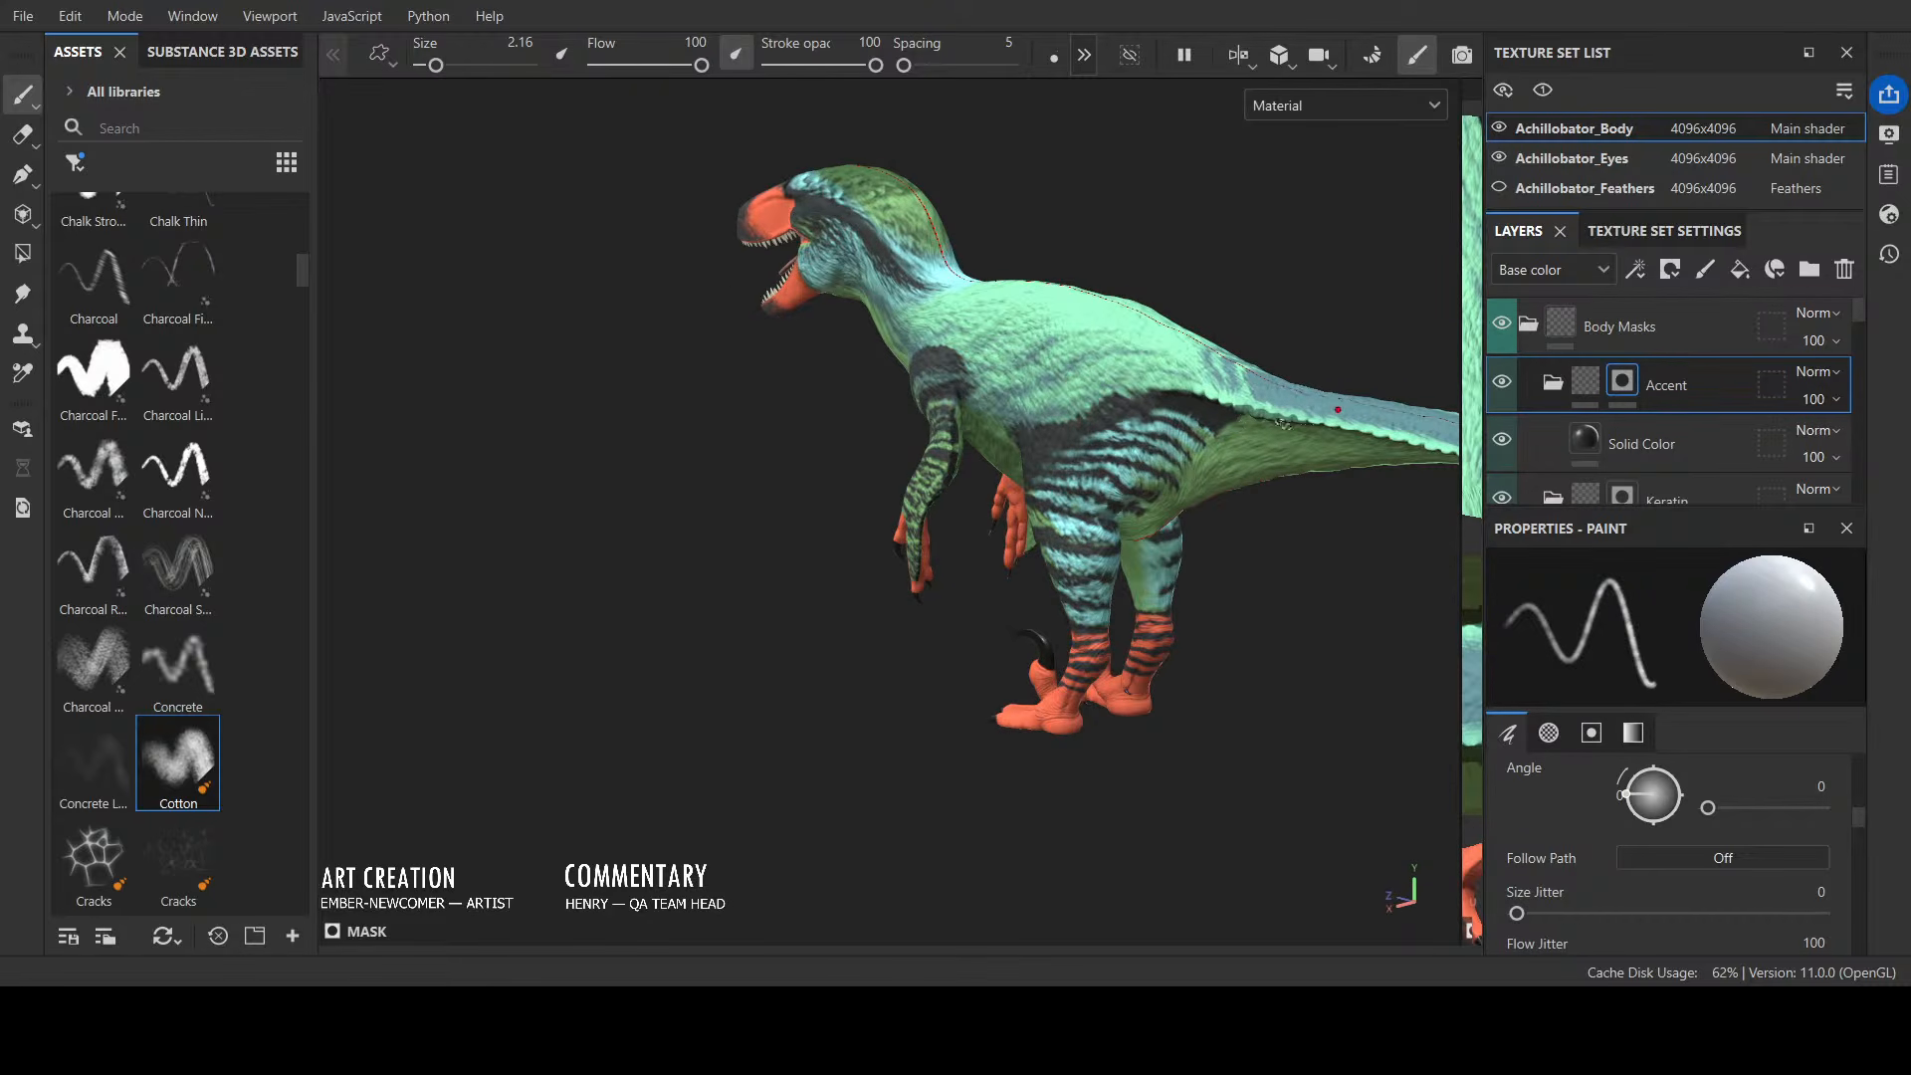
alt+drag(1284, 424, 1276, 299)
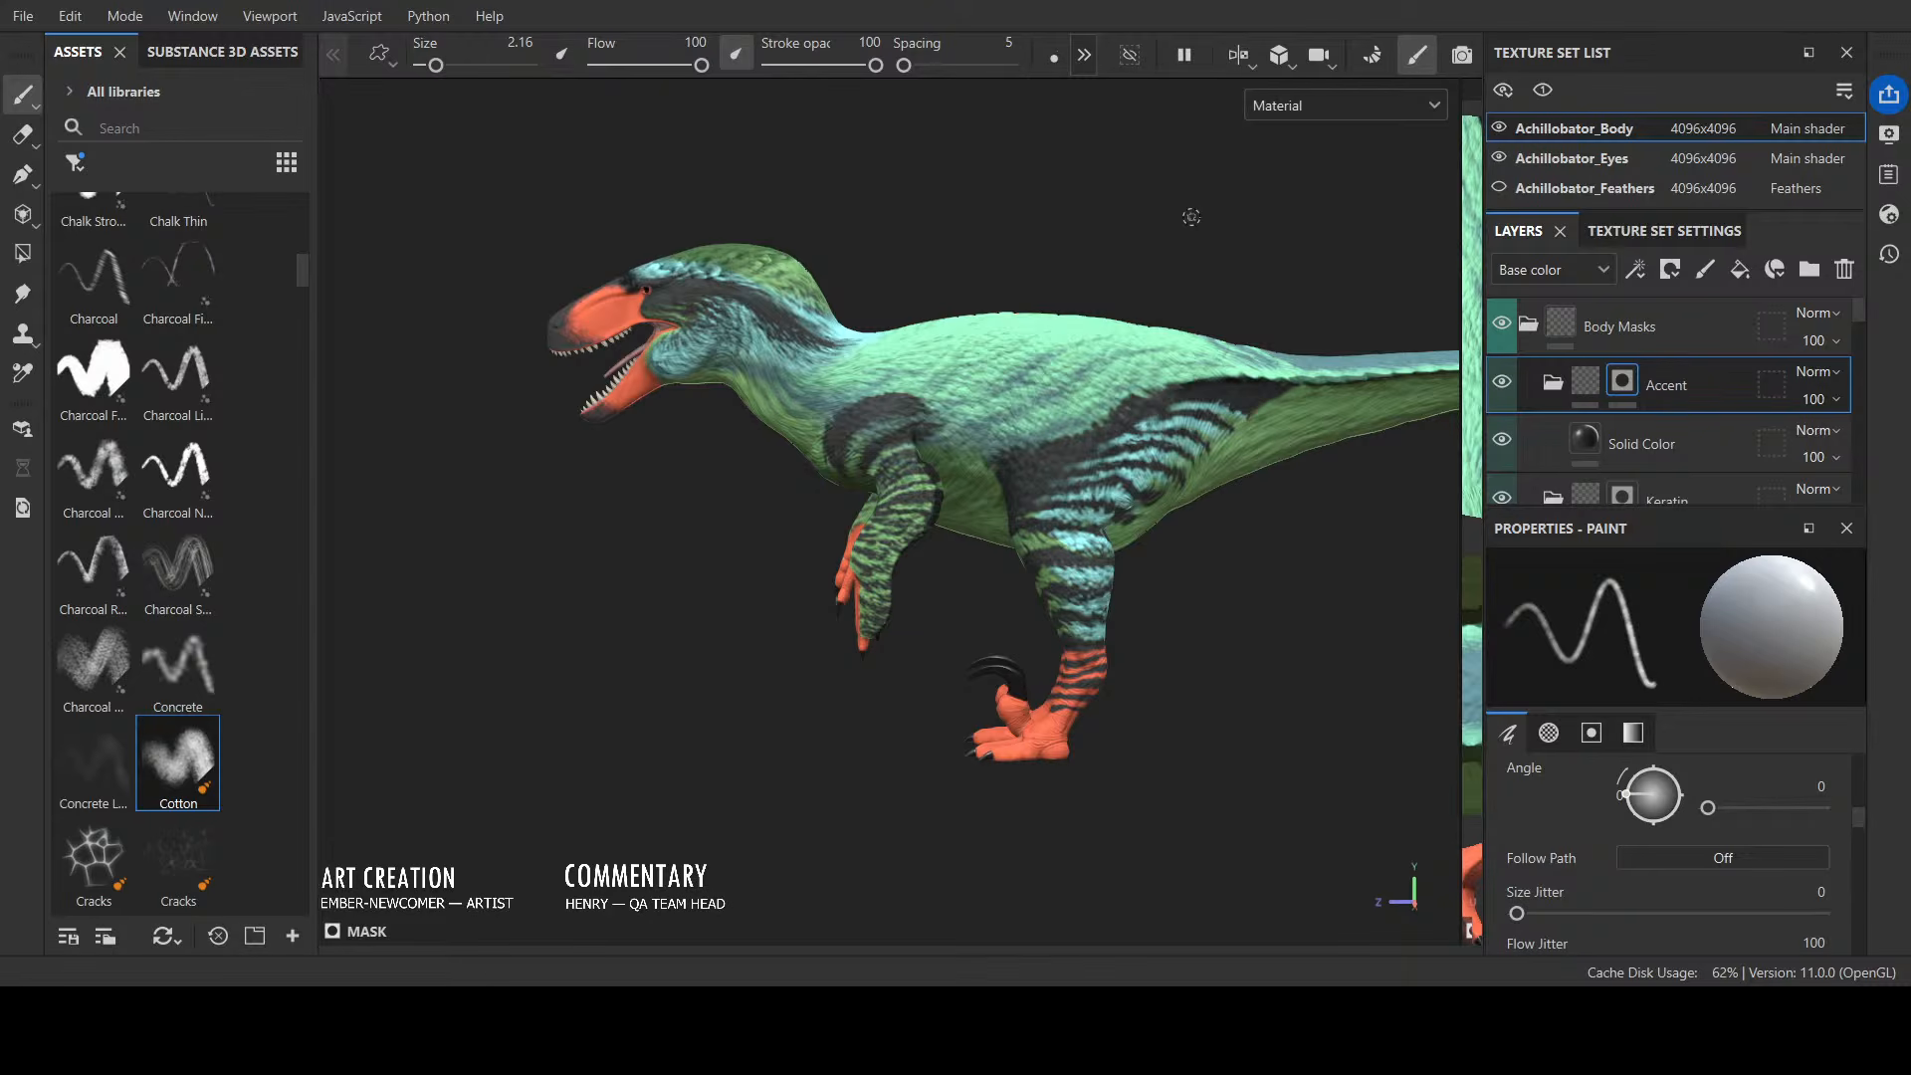
mouse_move(1155, 723)
alt+mouse_down()
mouse_move(1271, 683)
mouse_move(1310, 708)
mouse_move(1302, 726)
alt+mouse_up()
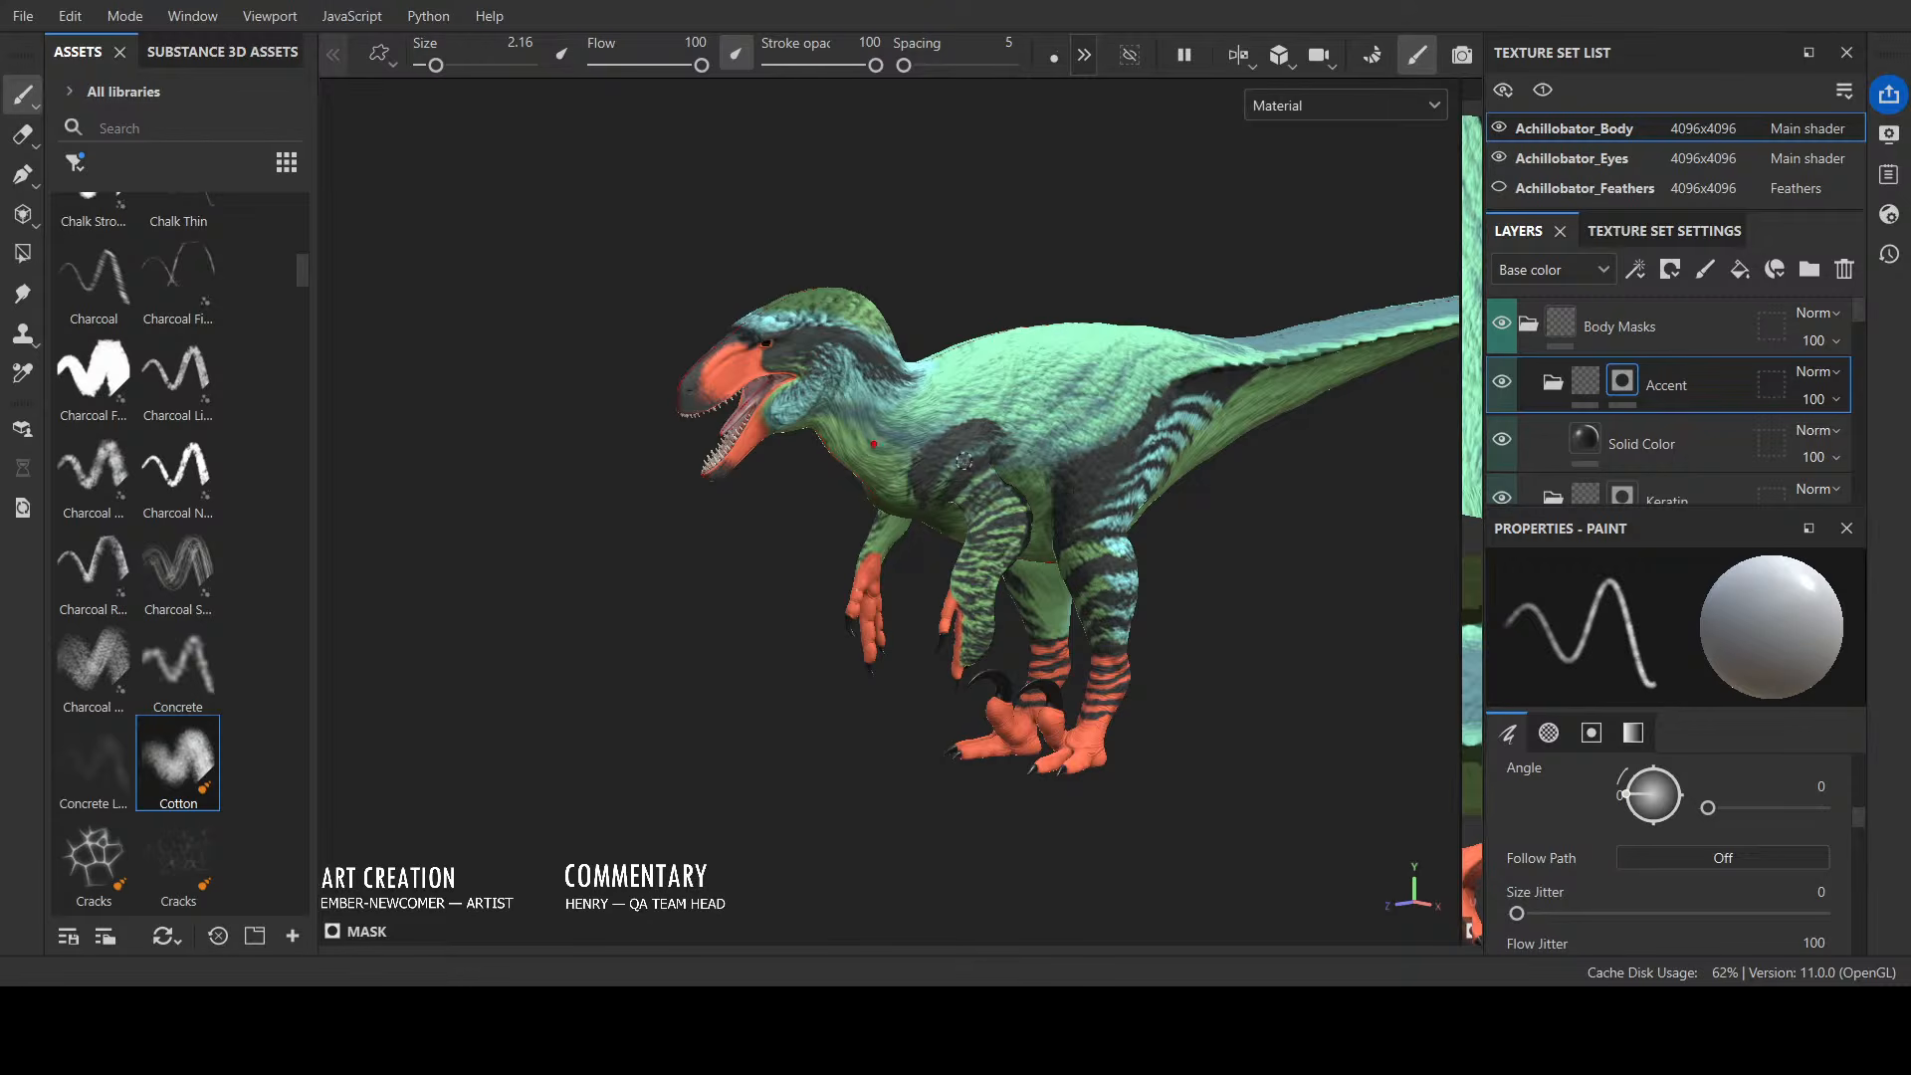
alt+drag(1255, 318, 1081, 239)
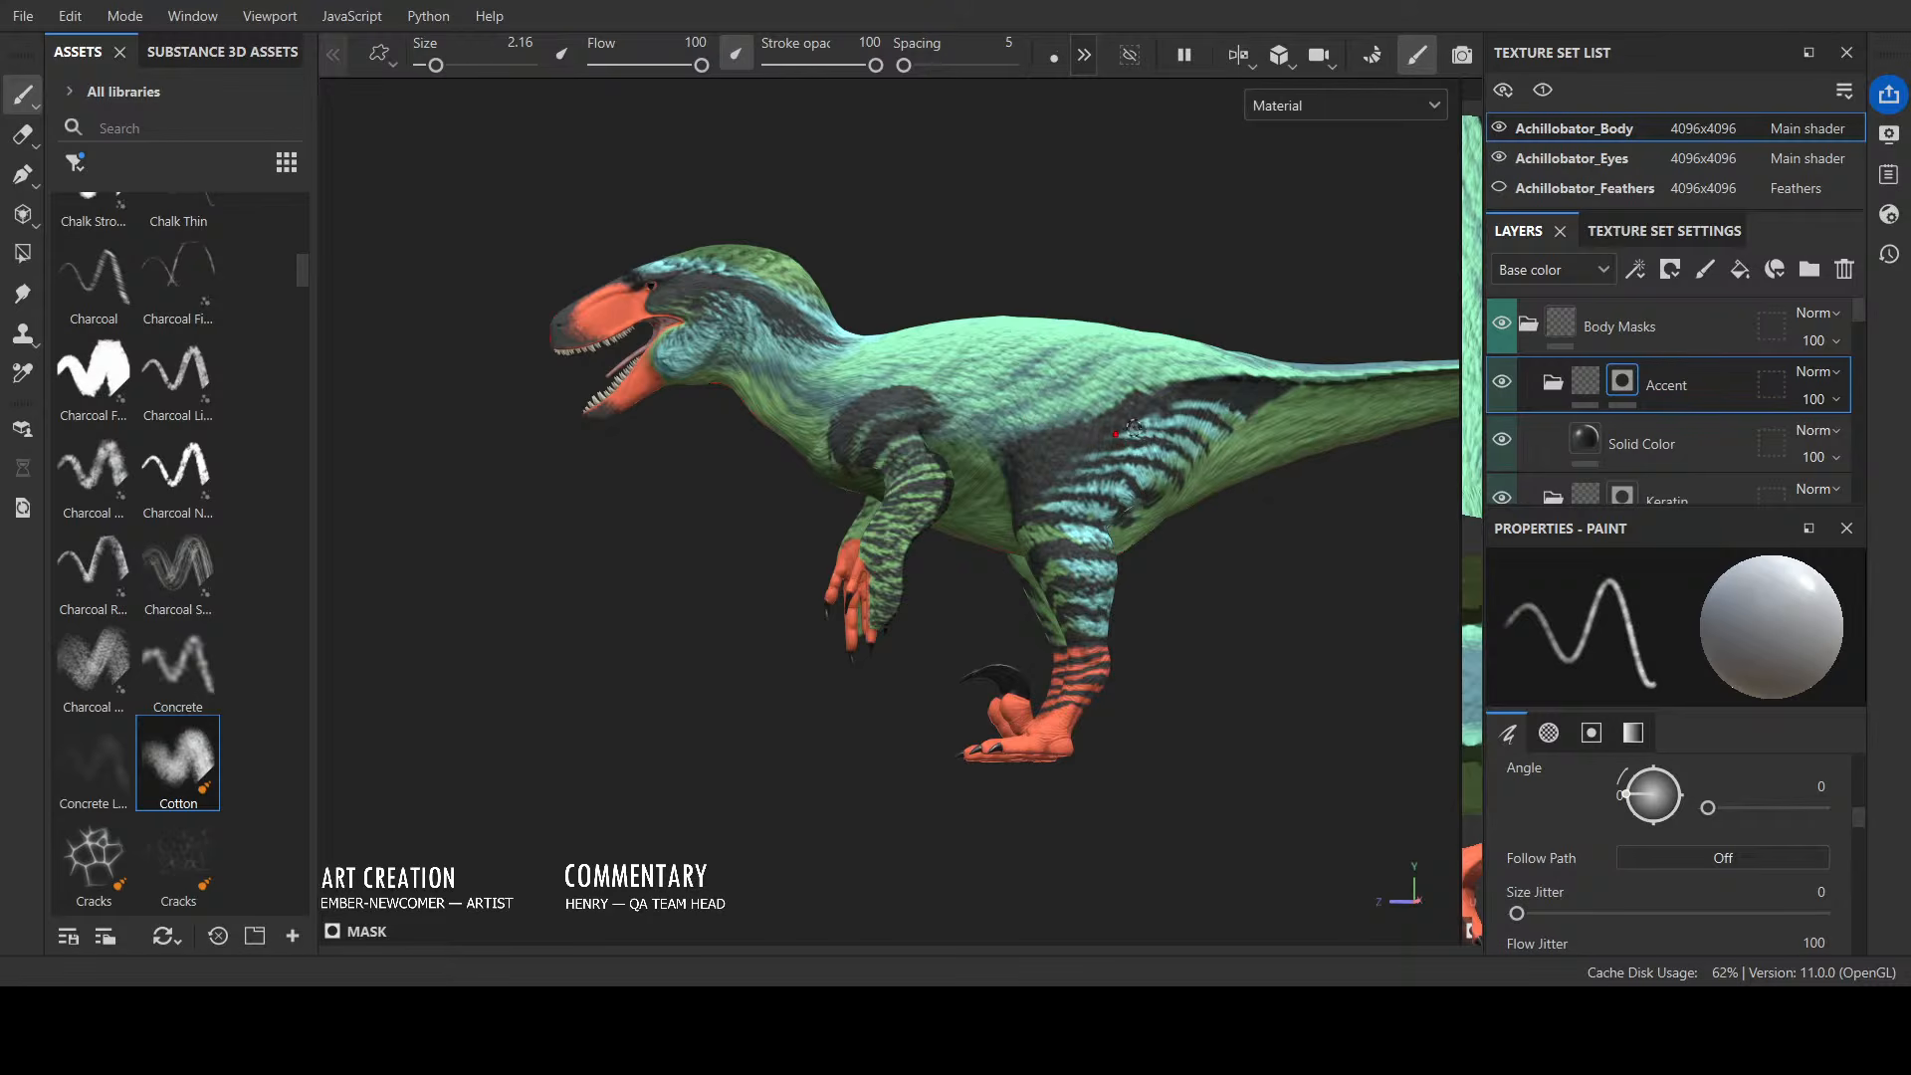
mouse_move(1166, 412)
alt+mouse_down()
mouse_move(1135, 406)
mouse_move(1294, 235)
mouse_move(1205, 244)
mouse_move(1319, 244)
mouse_move(1139, 298)
mouse_move(1050, 279)
mouse_move(1056, 295)
alt+mouse_up()
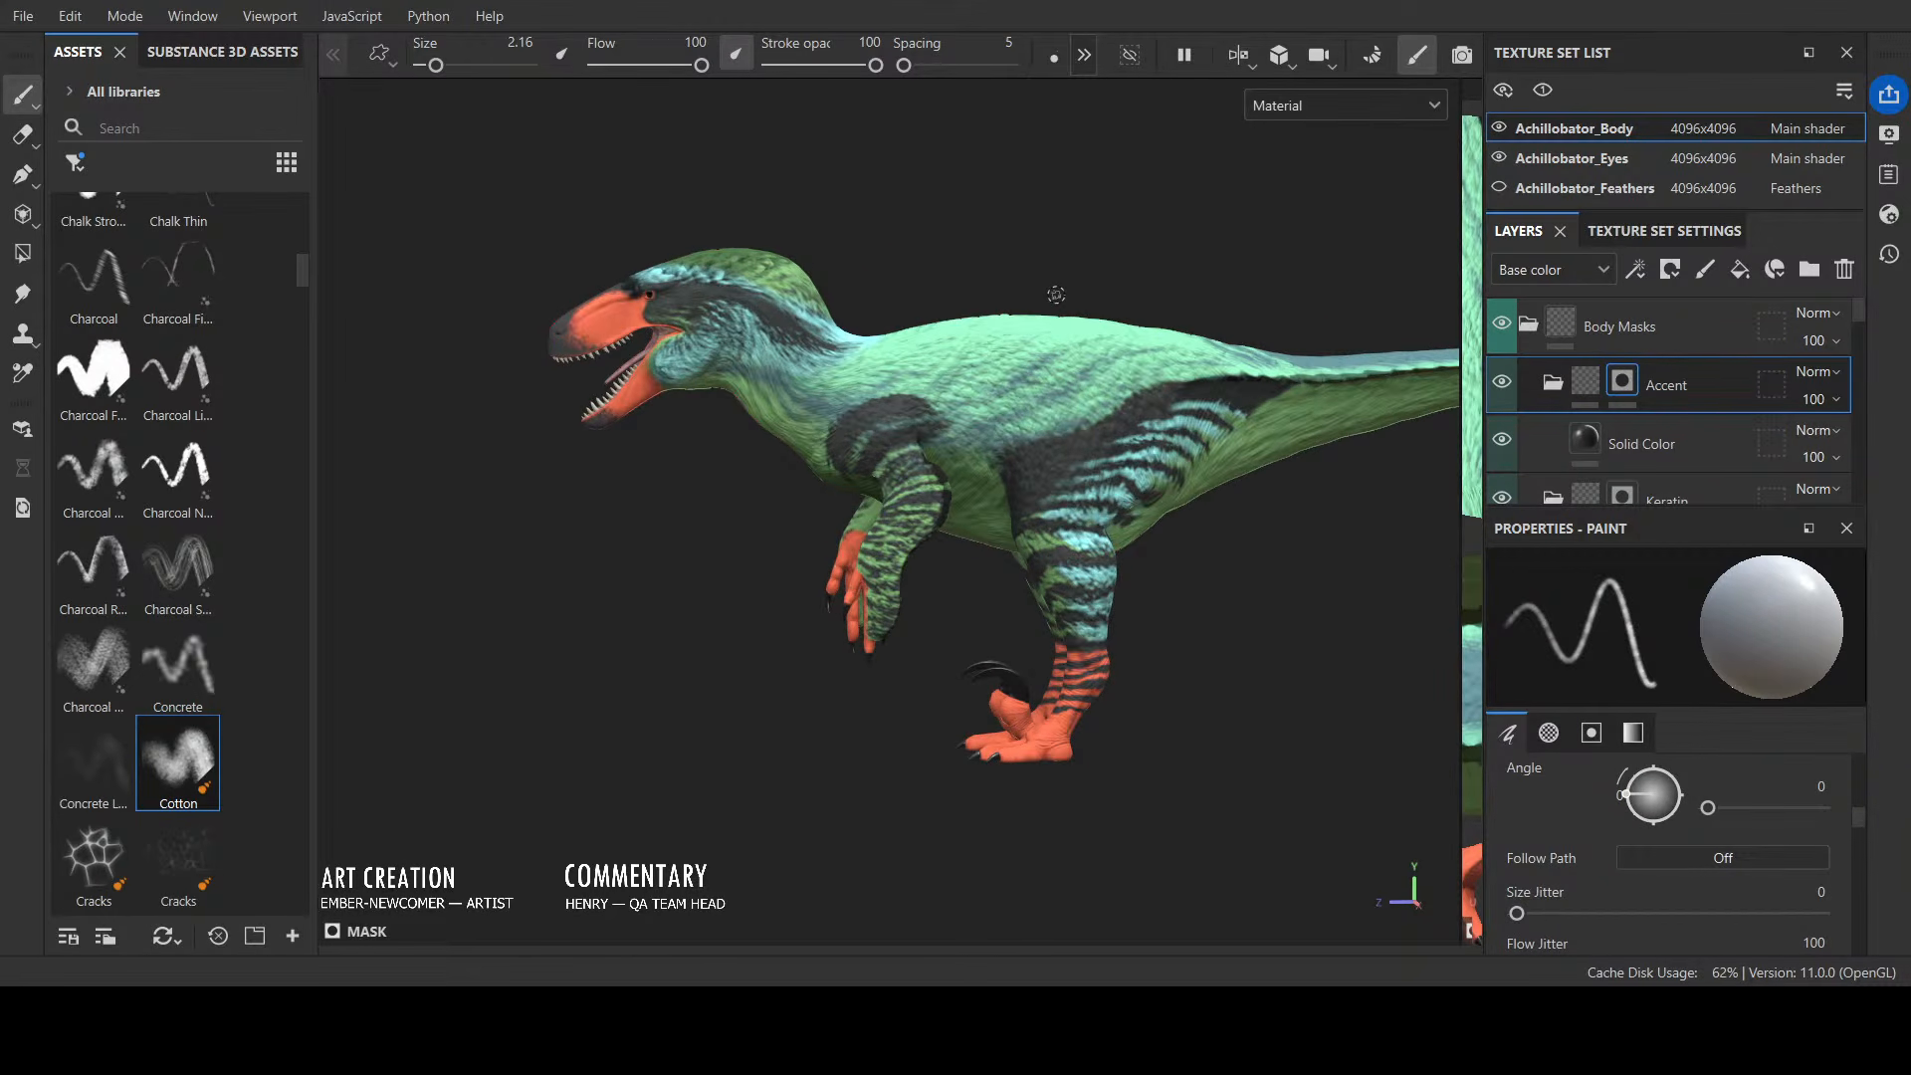
alt+drag(1064, 825, 1343, 681)
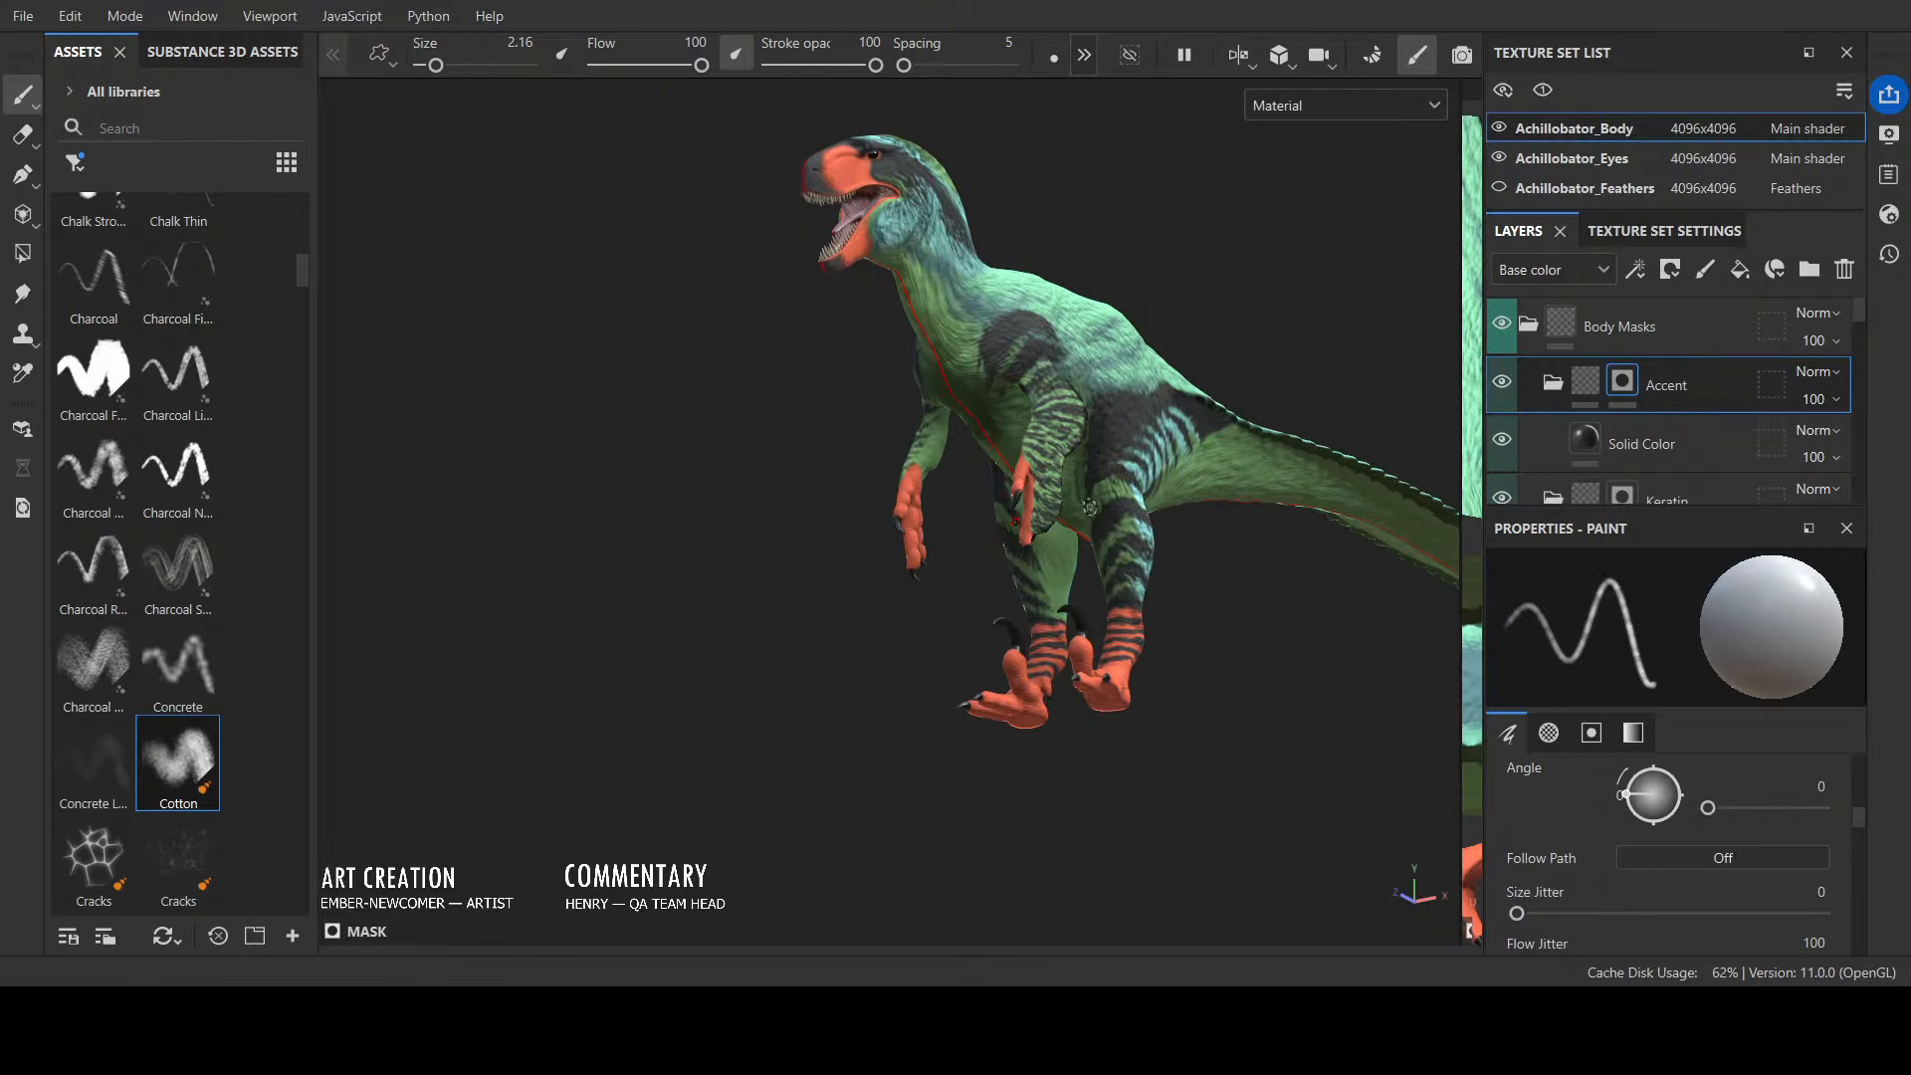
alt+drag(1168, 638, 1171, 562)
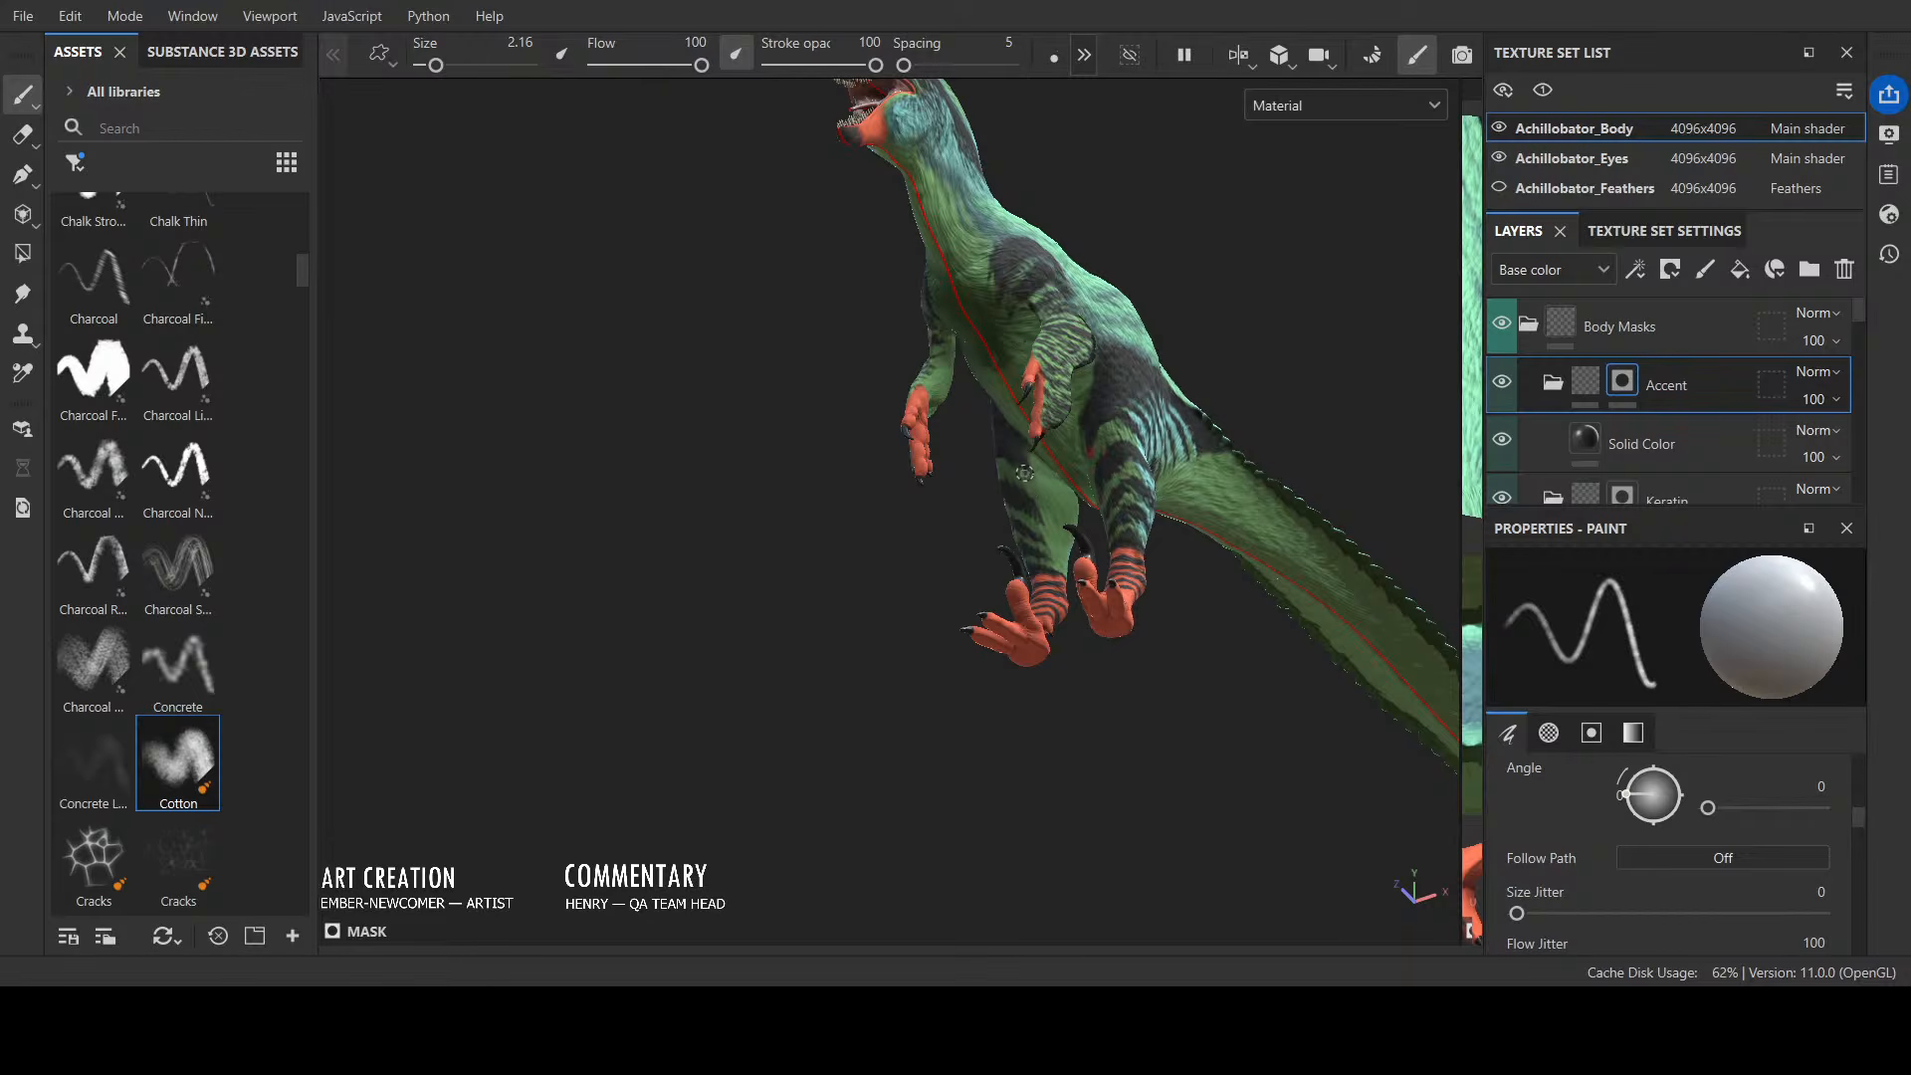
alt+drag(1012, 477, 1070, 507)
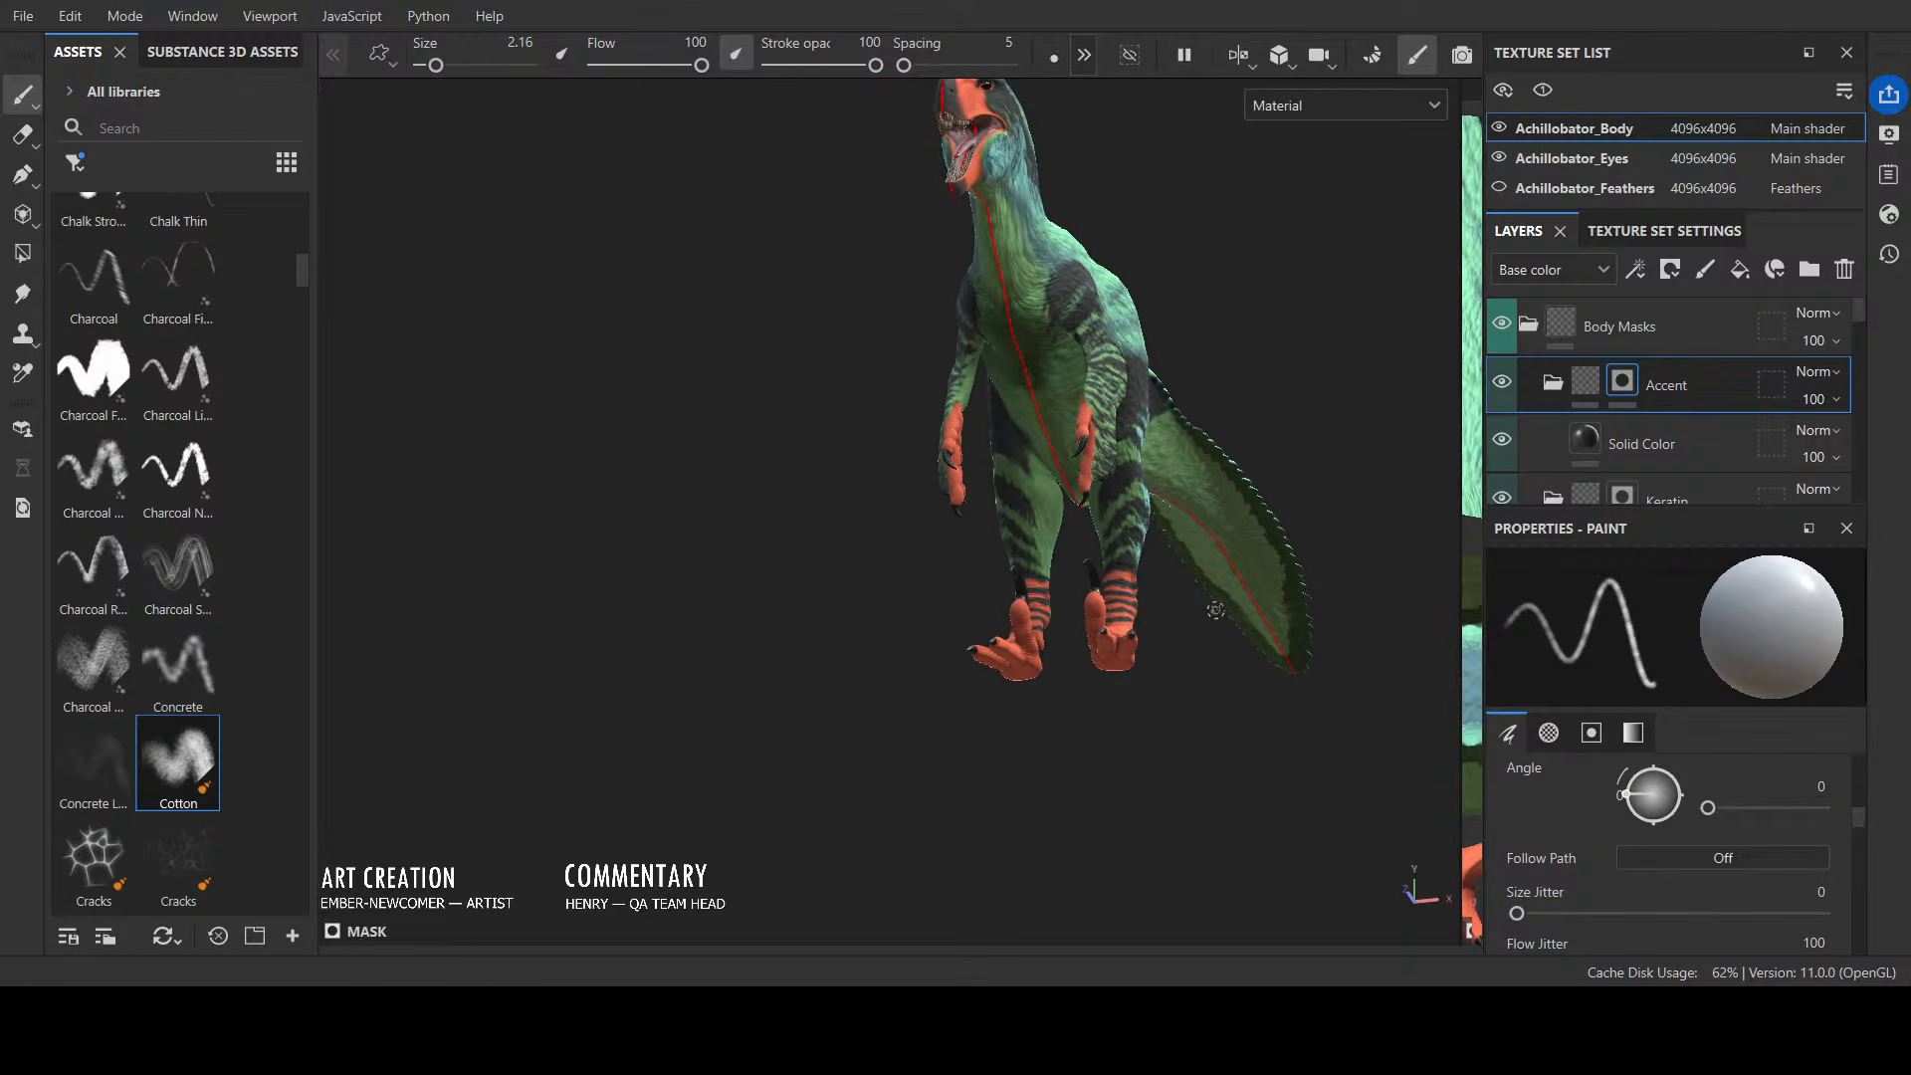
alt+drag(1206, 600, 1320, 674)
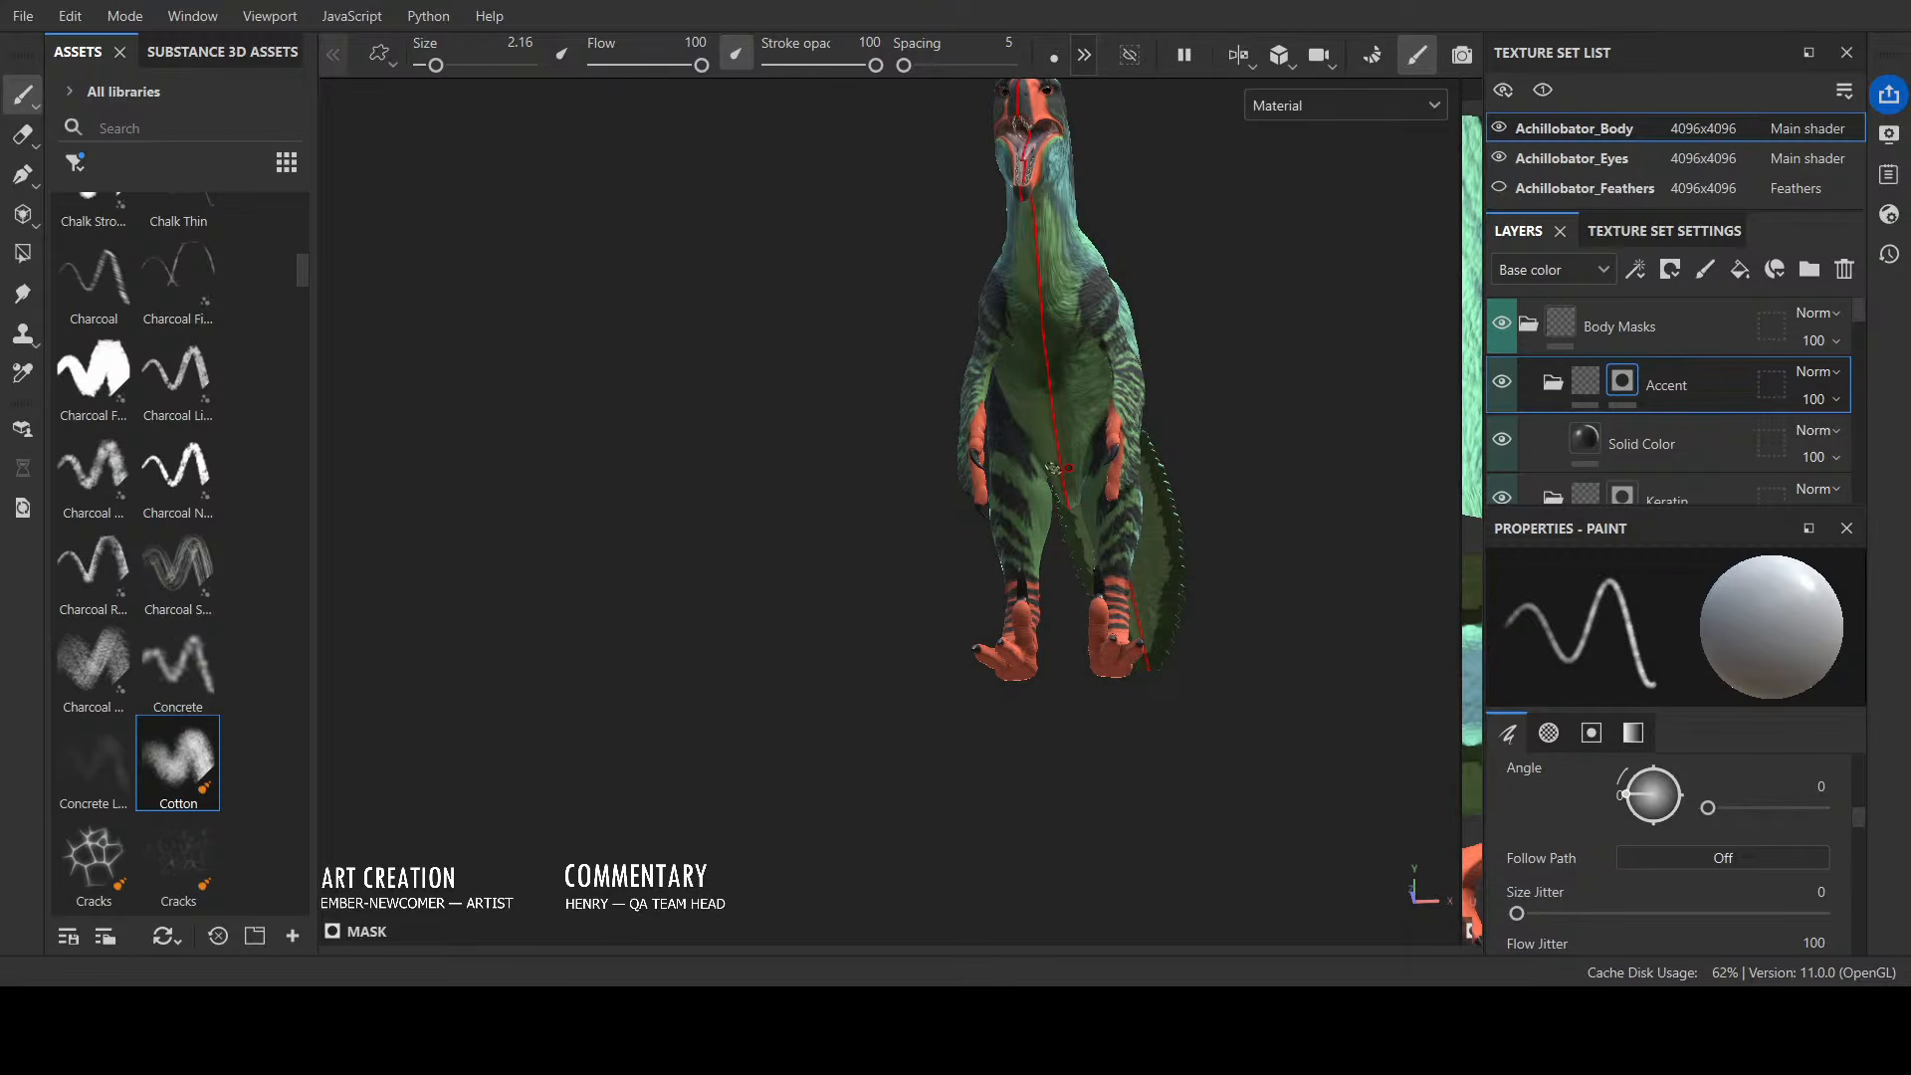
alt+drag(1035, 468, 1042, 479)
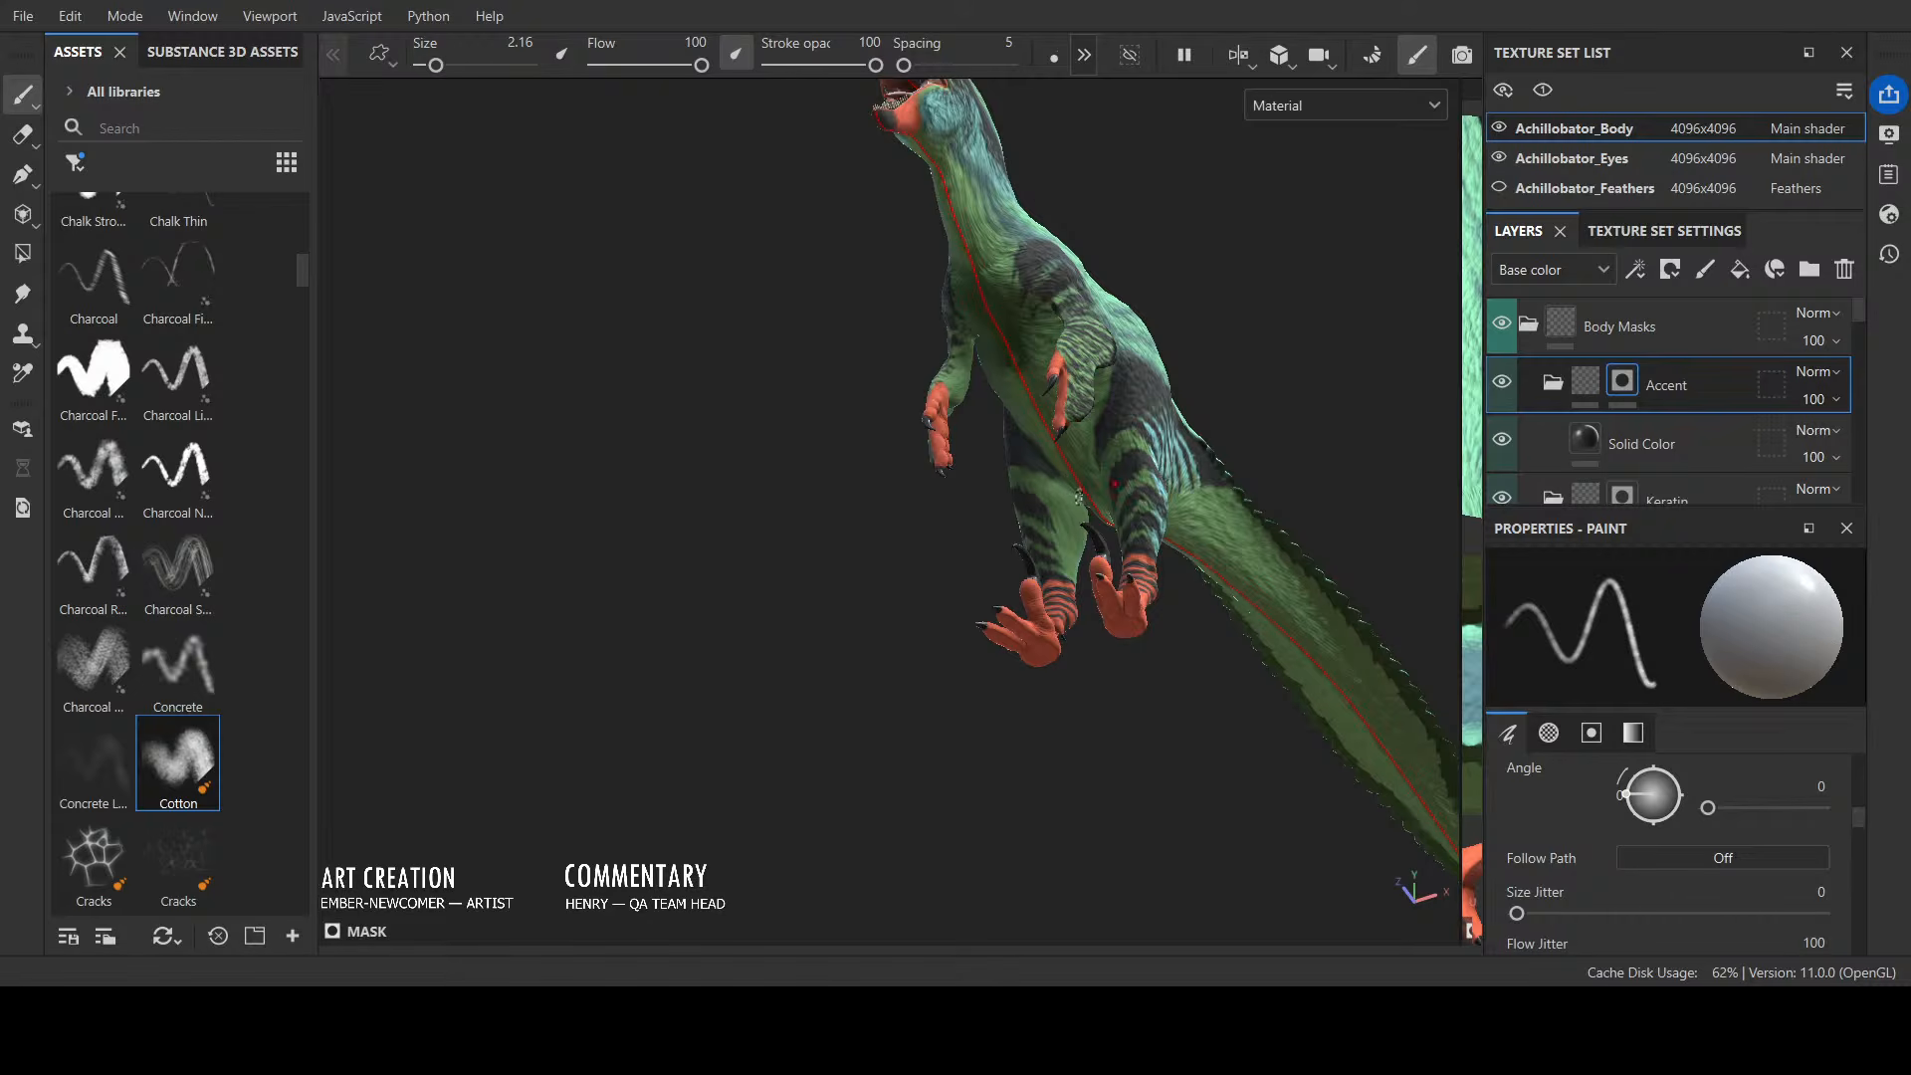
alt+drag(1293, 542, 1421, 538)
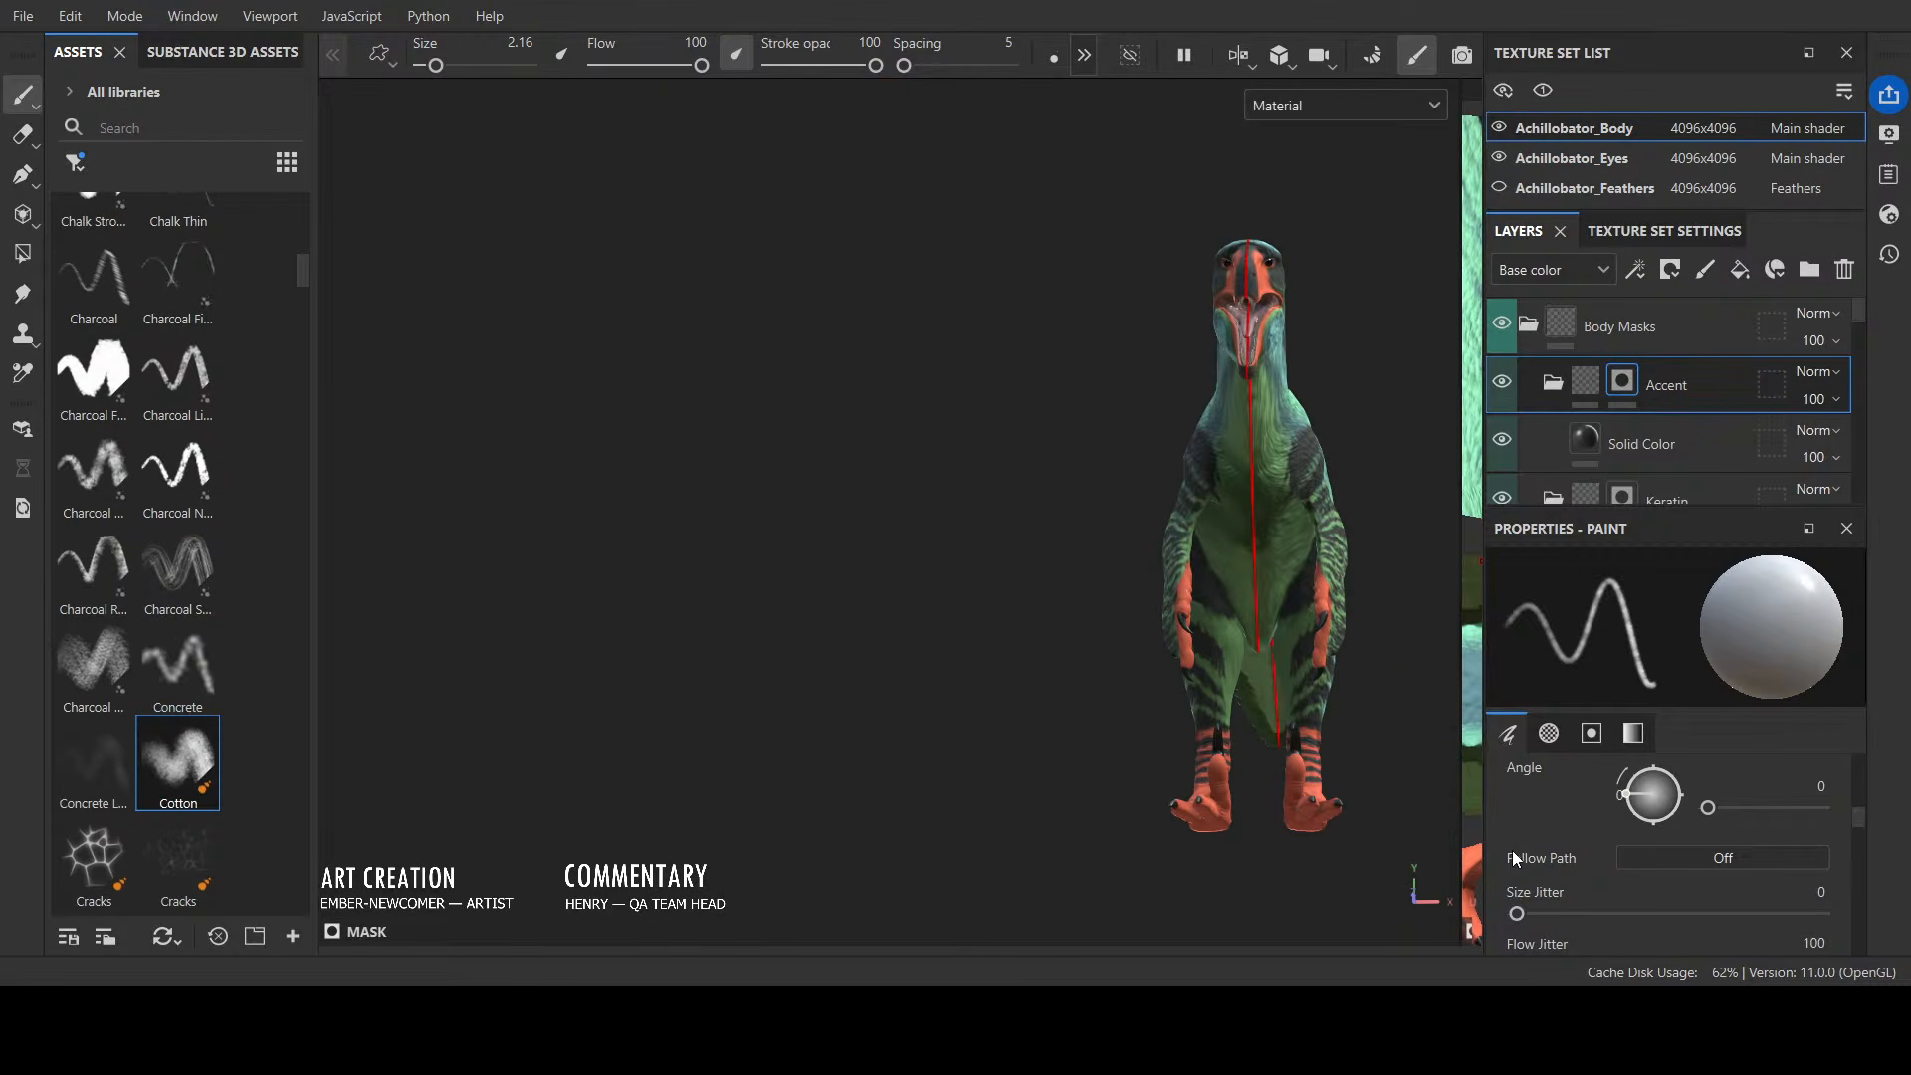
alt+drag(1244, 647, 919, 682)
alt+drag(1078, 664, 728, 464)
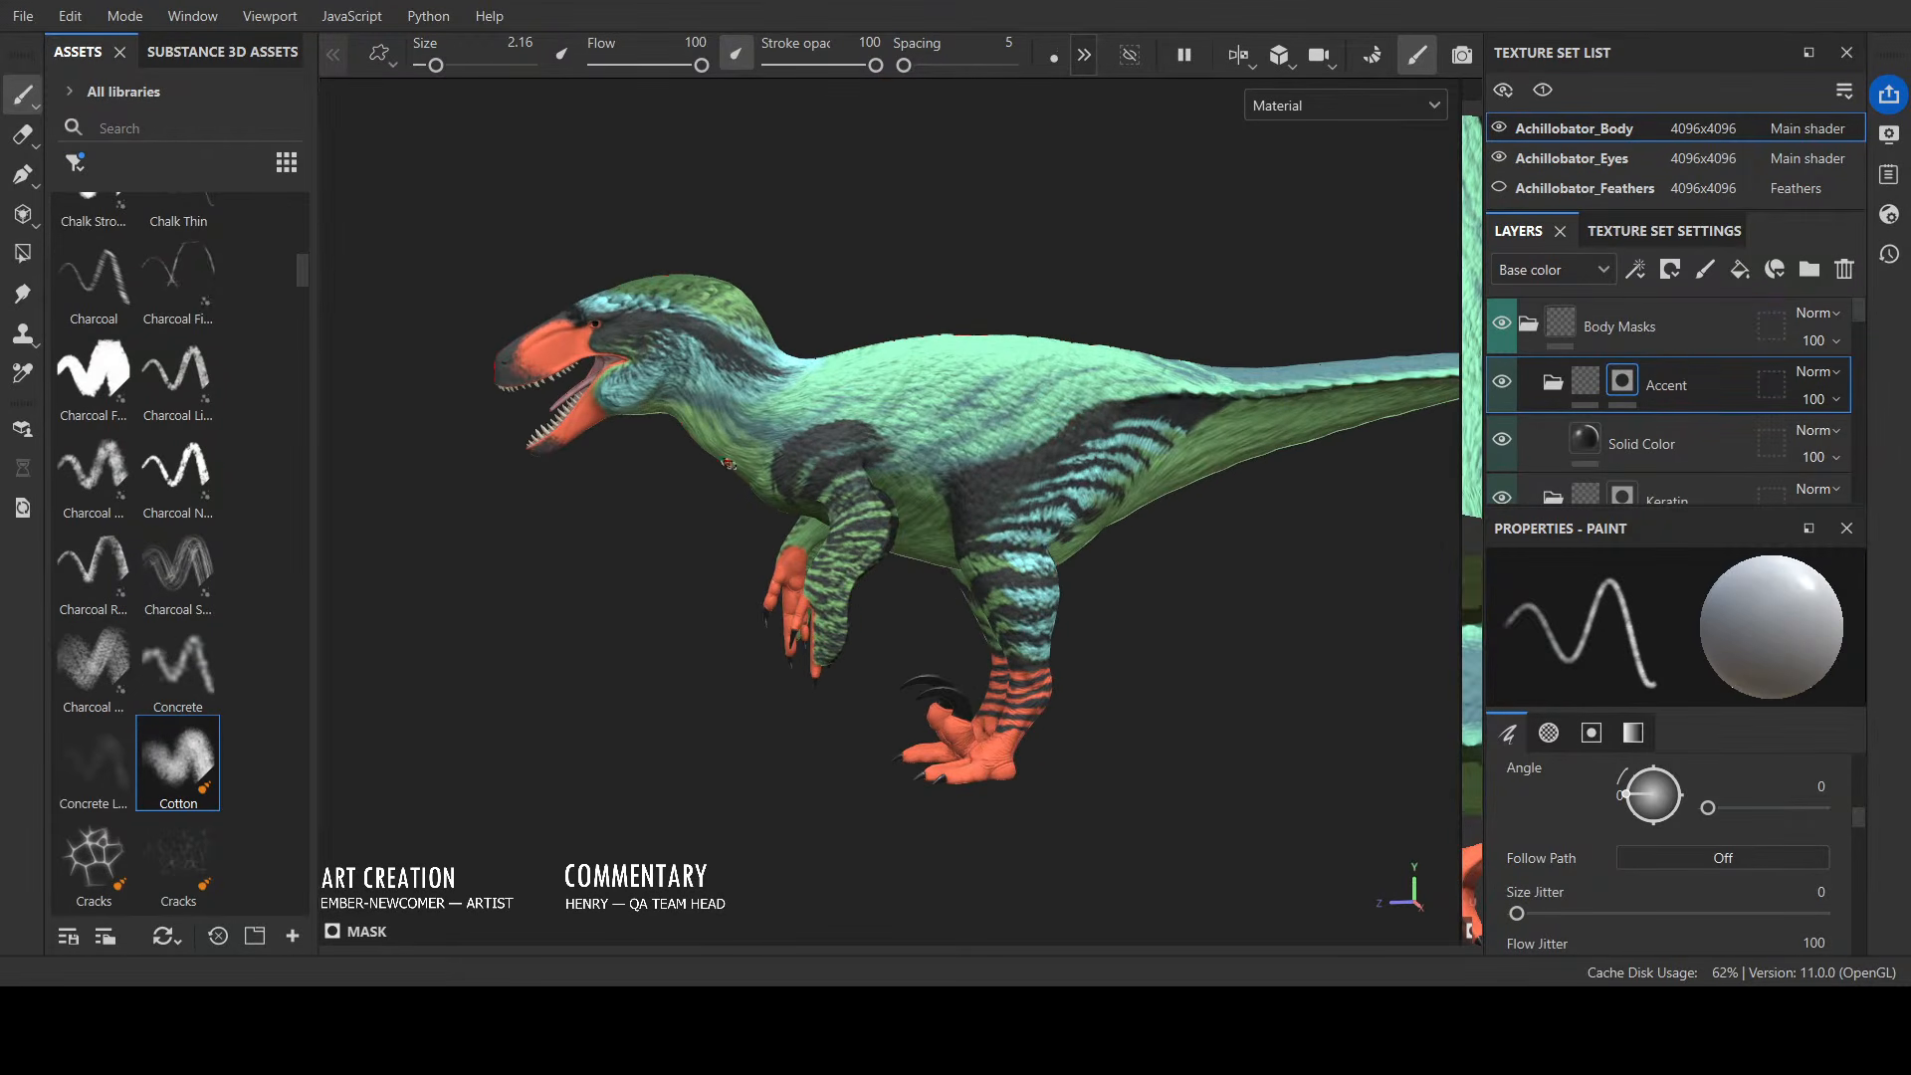
alt+drag(995, 698, 645, 806)
alt+drag(761, 719, 818, 769)
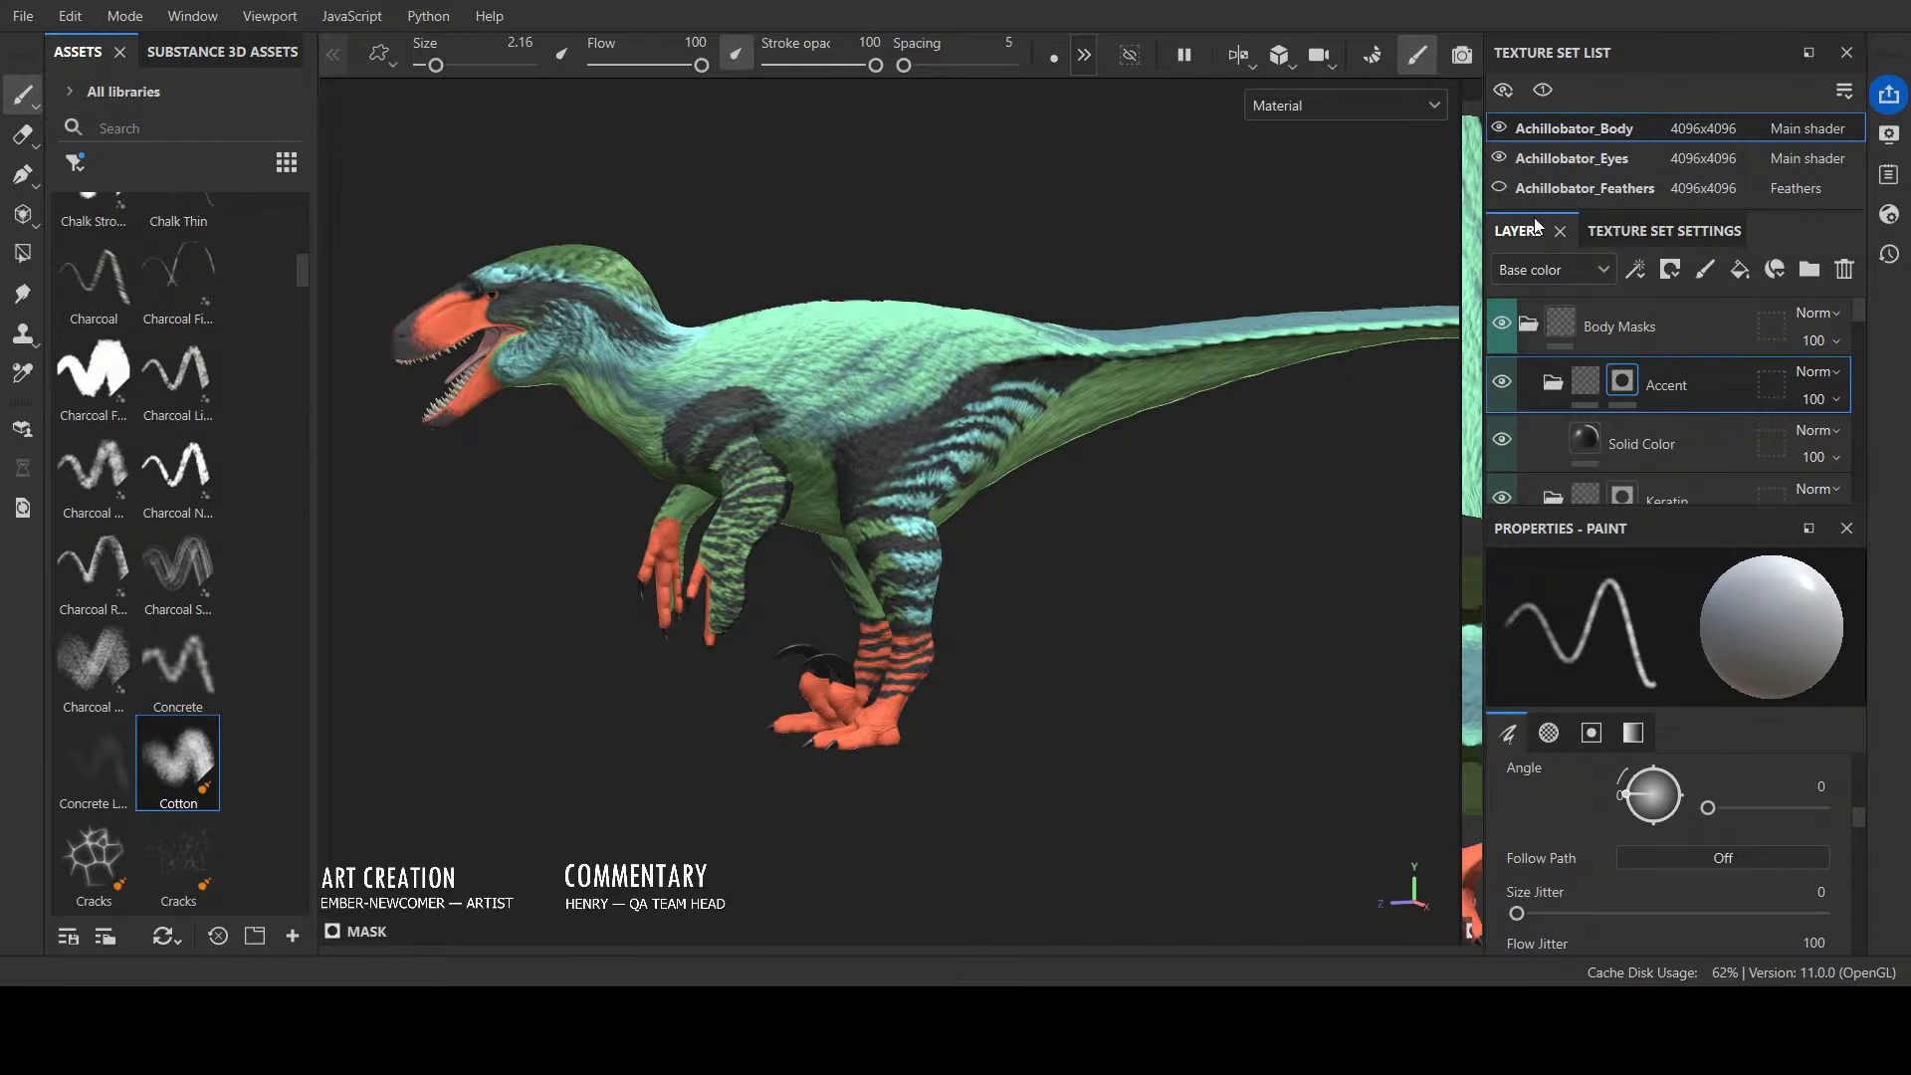
Step: Show the Achillobator_Feathers texture set and check the body pattern together with the feathers from several side angles
click(1498, 189)
alt+drag(1084, 527, 893, 531)
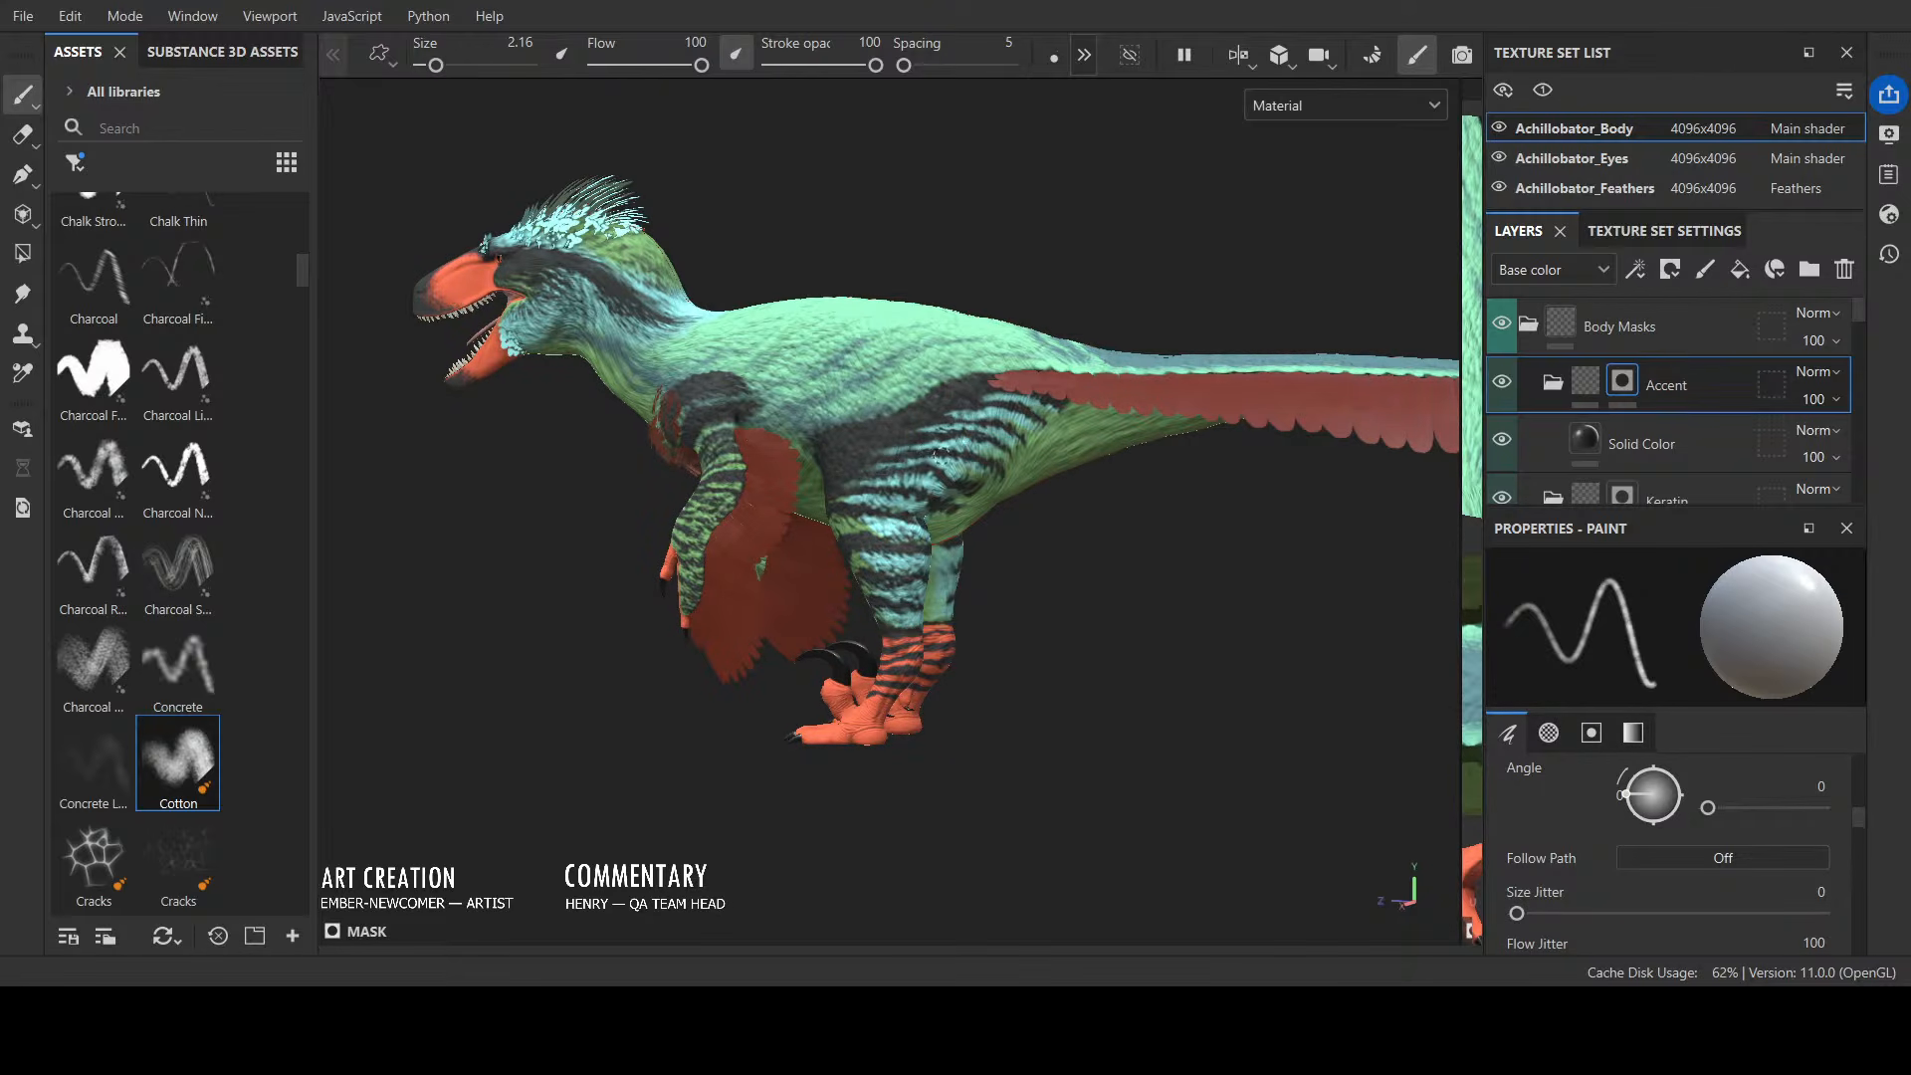
mouse_move(1040, 476)
alt+mouse_down()
mouse_move(702, 603)
mouse_move(660, 537)
mouse_move(618, 554)
mouse_move(1425, 570)
mouse_move(989, 555)
mouse_move(1035, 557)
alt+mouse_up()
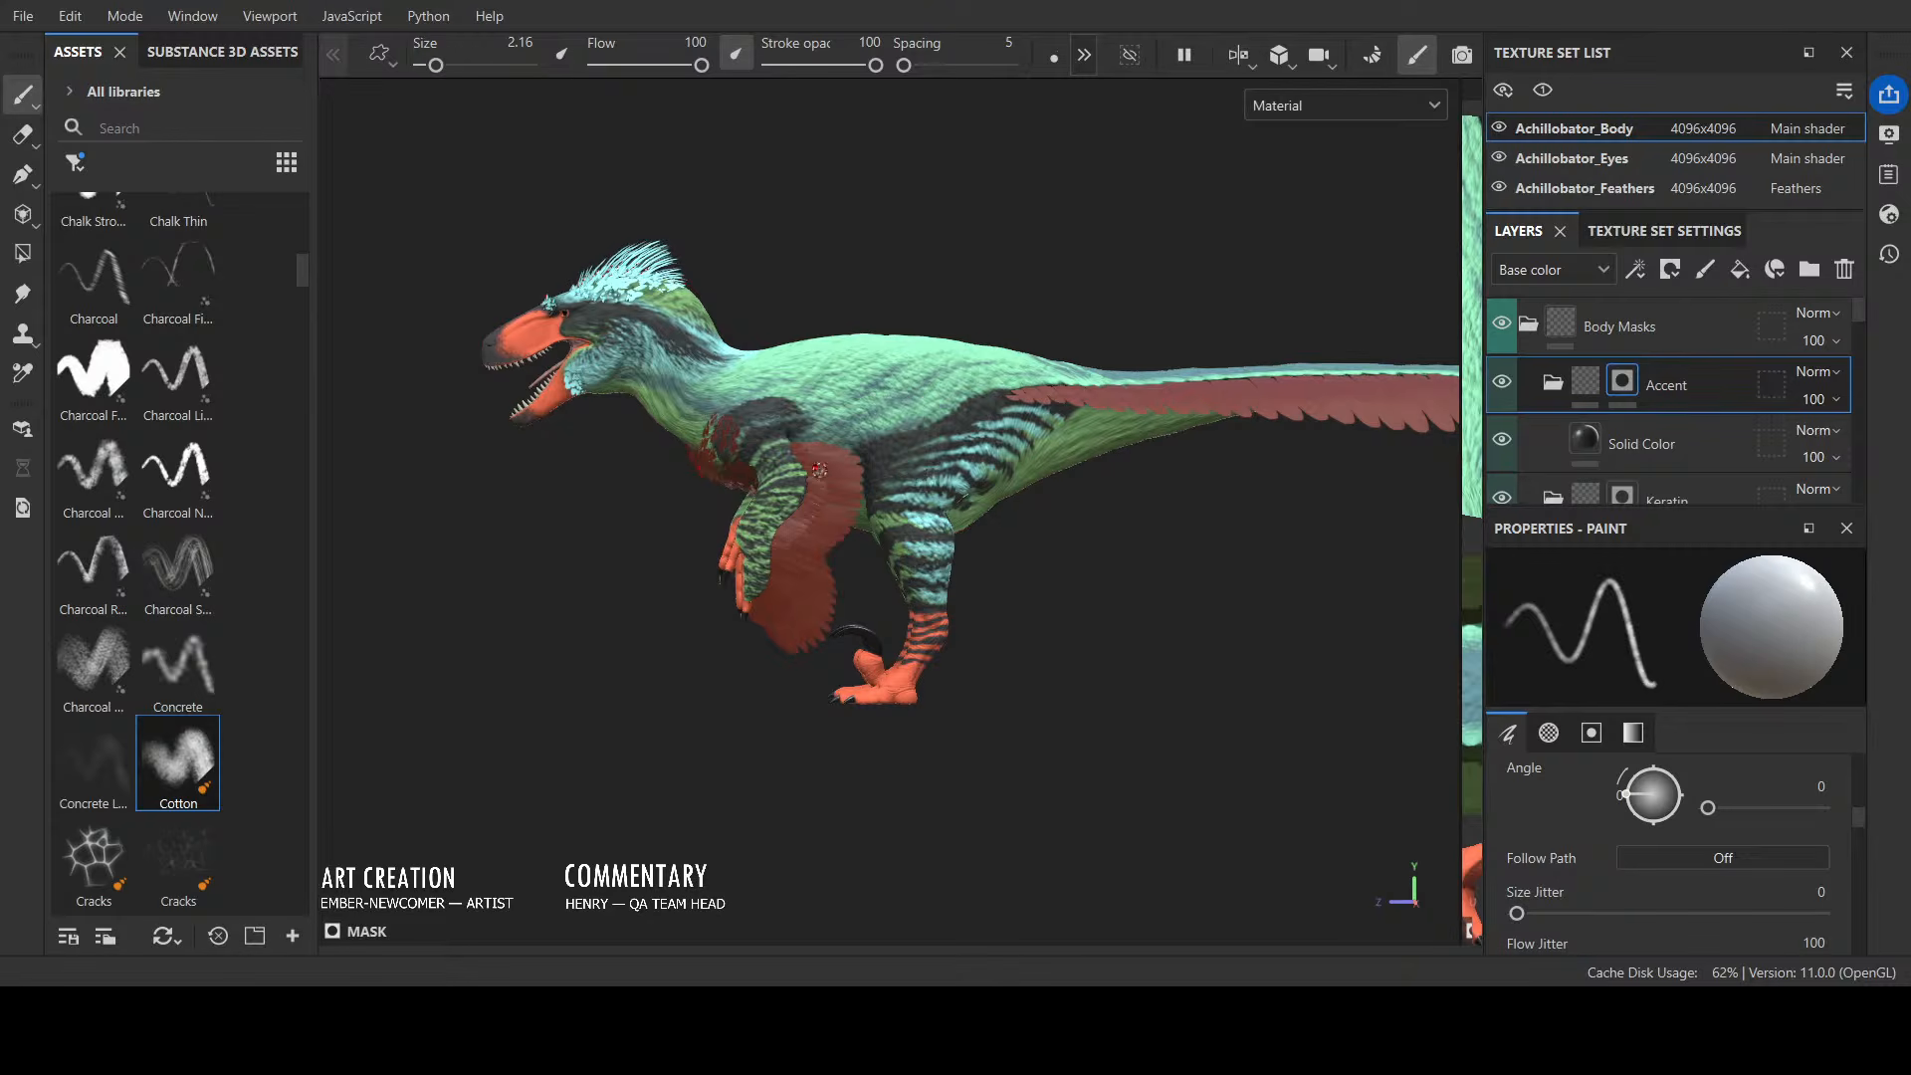
mouse_move(970, 323)
alt+mouse_down()
mouse_move(1069, 342)
mouse_move(985, 325)
alt+mouse_up()
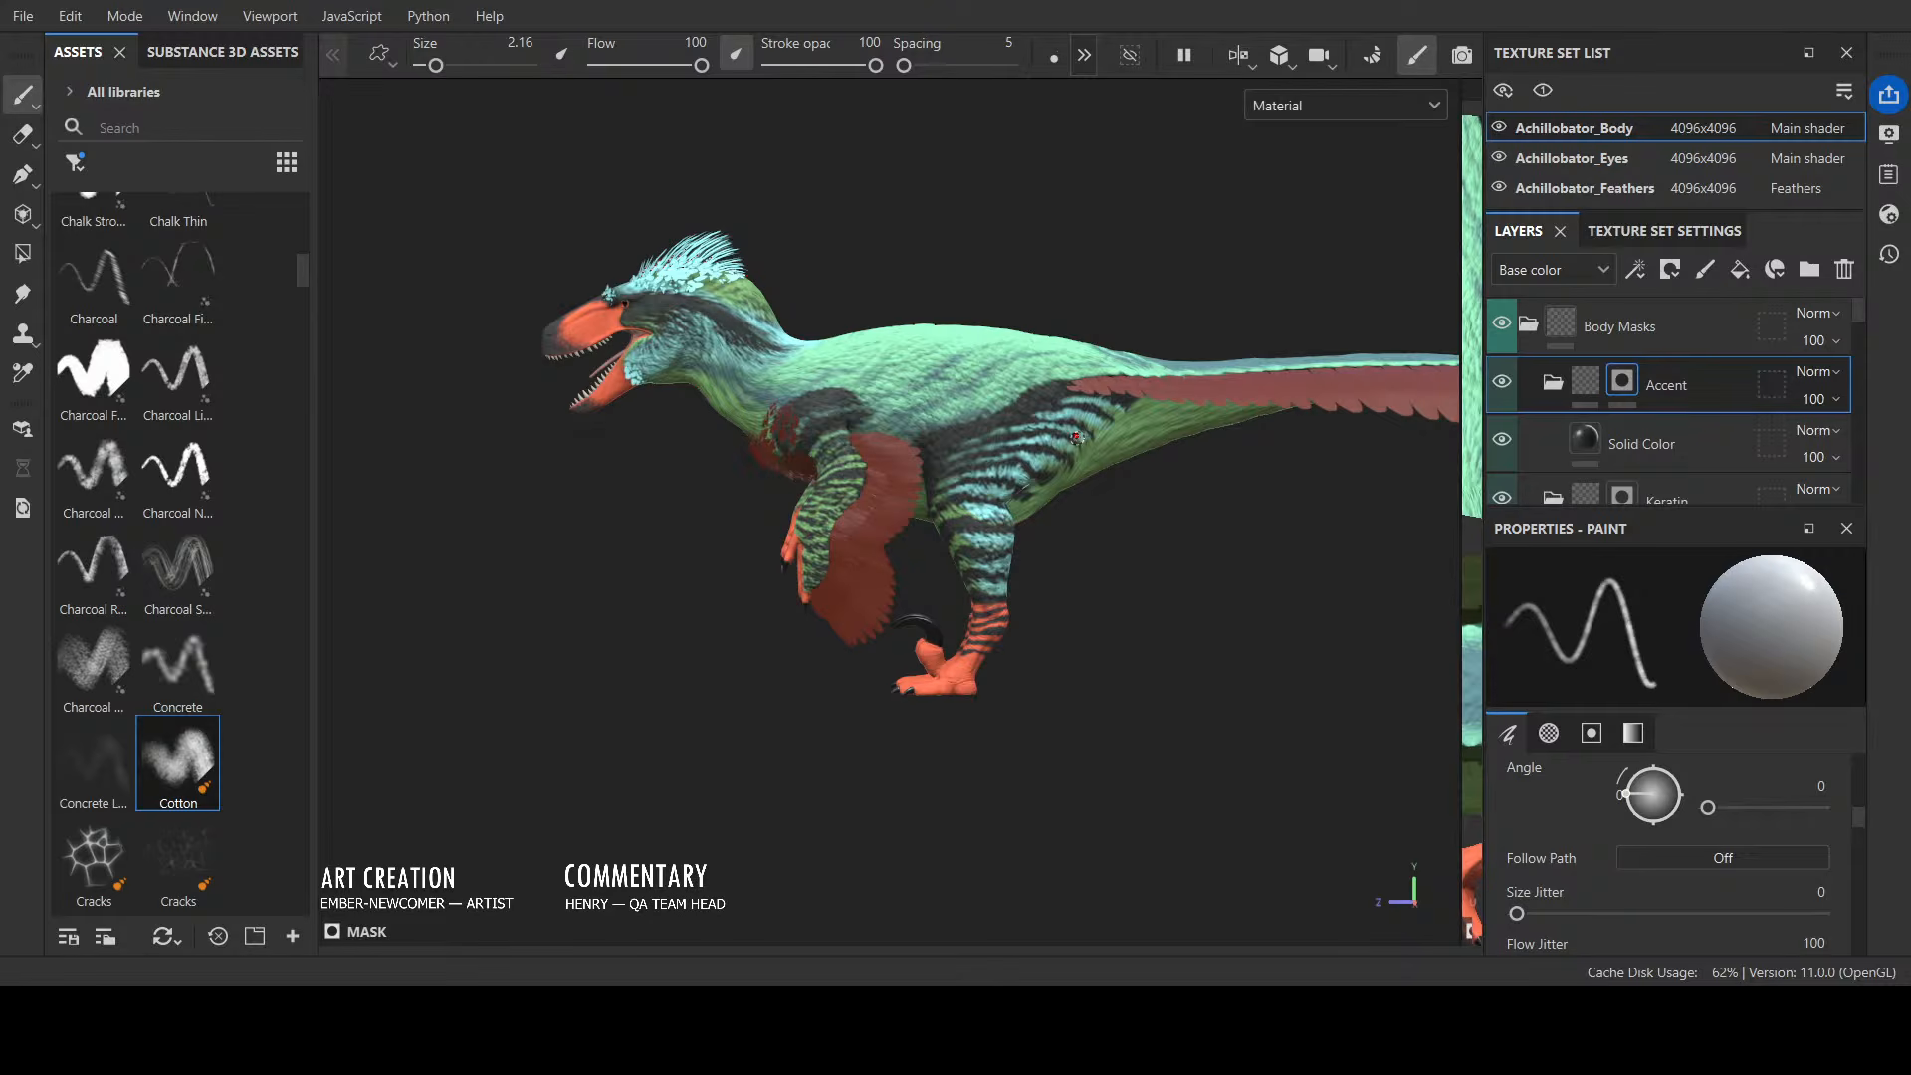
alt+drag(1075, 438, 866, 422)
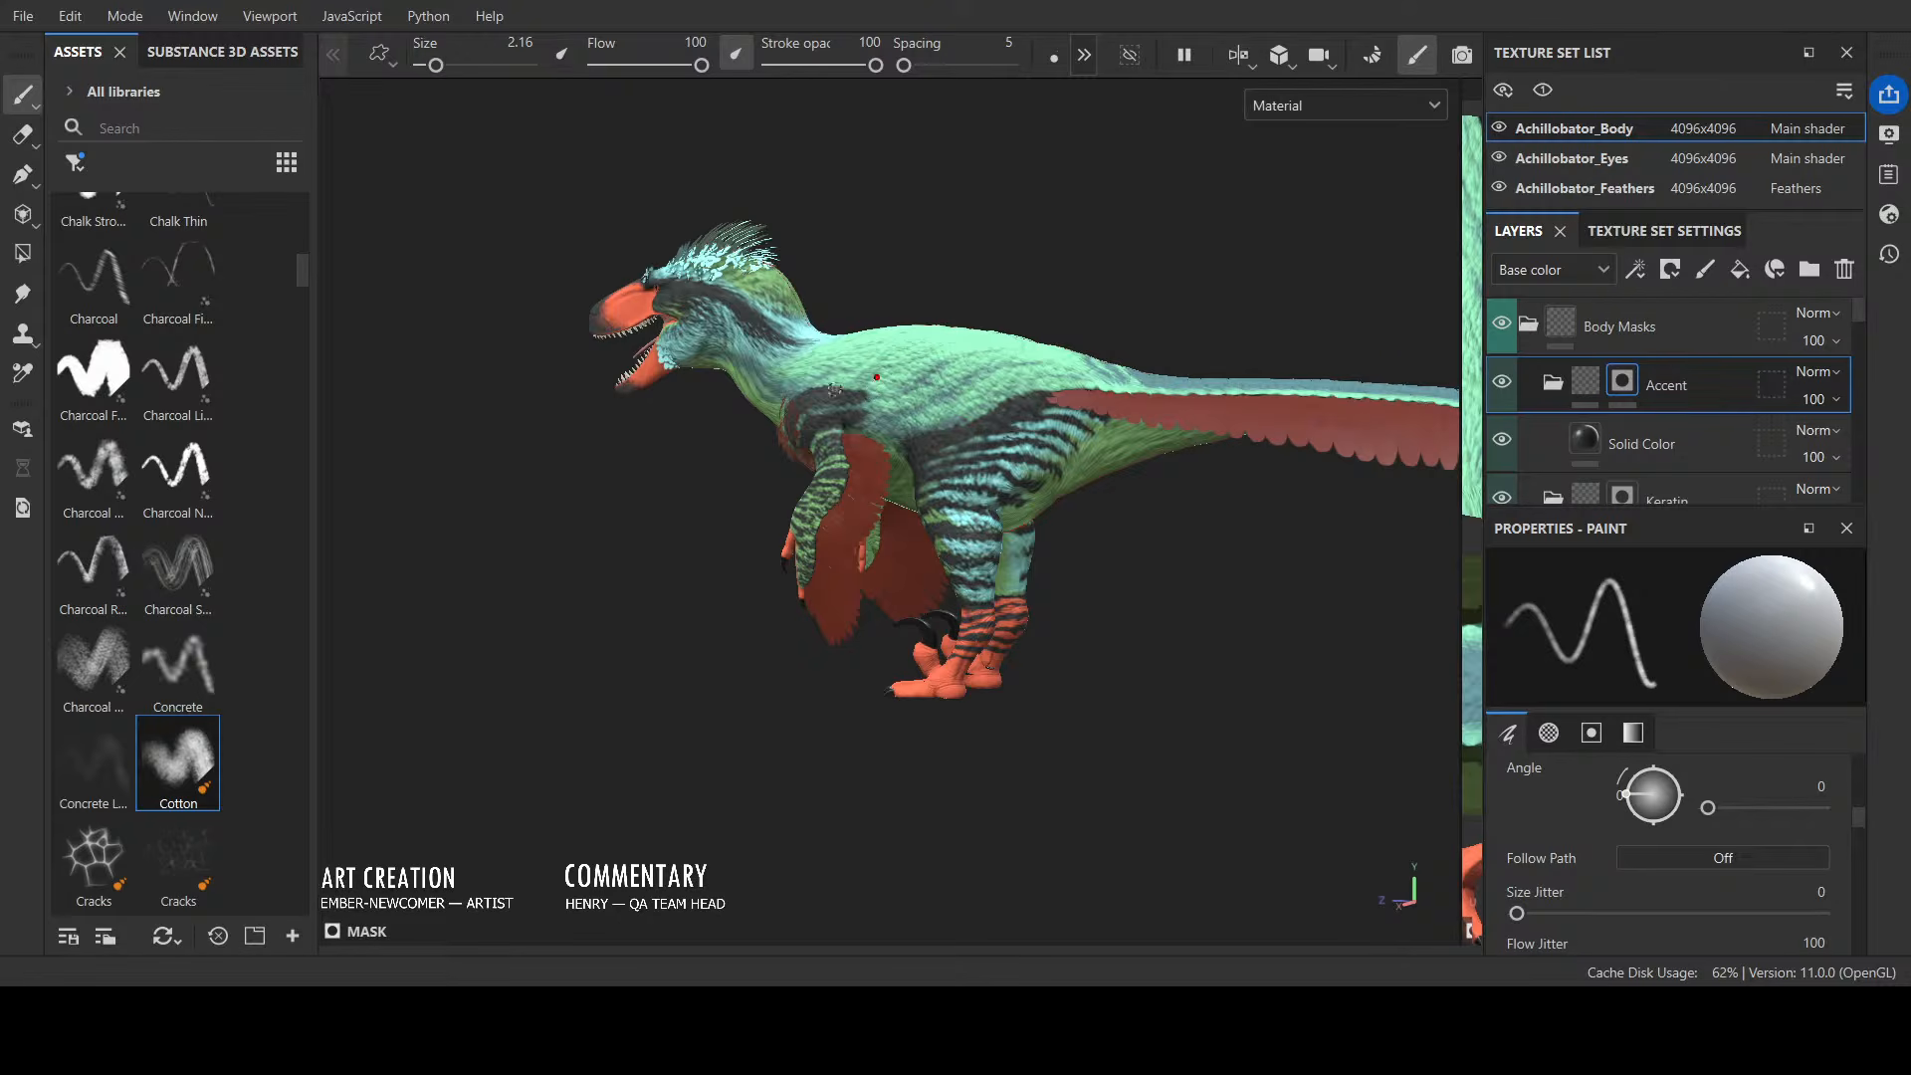
Step: Examine how the dark shoulder patch, arm stripes and thigh stripes read together with the feathers from several side and three-quarter angles
alt+drag(831, 370, 919, 376)
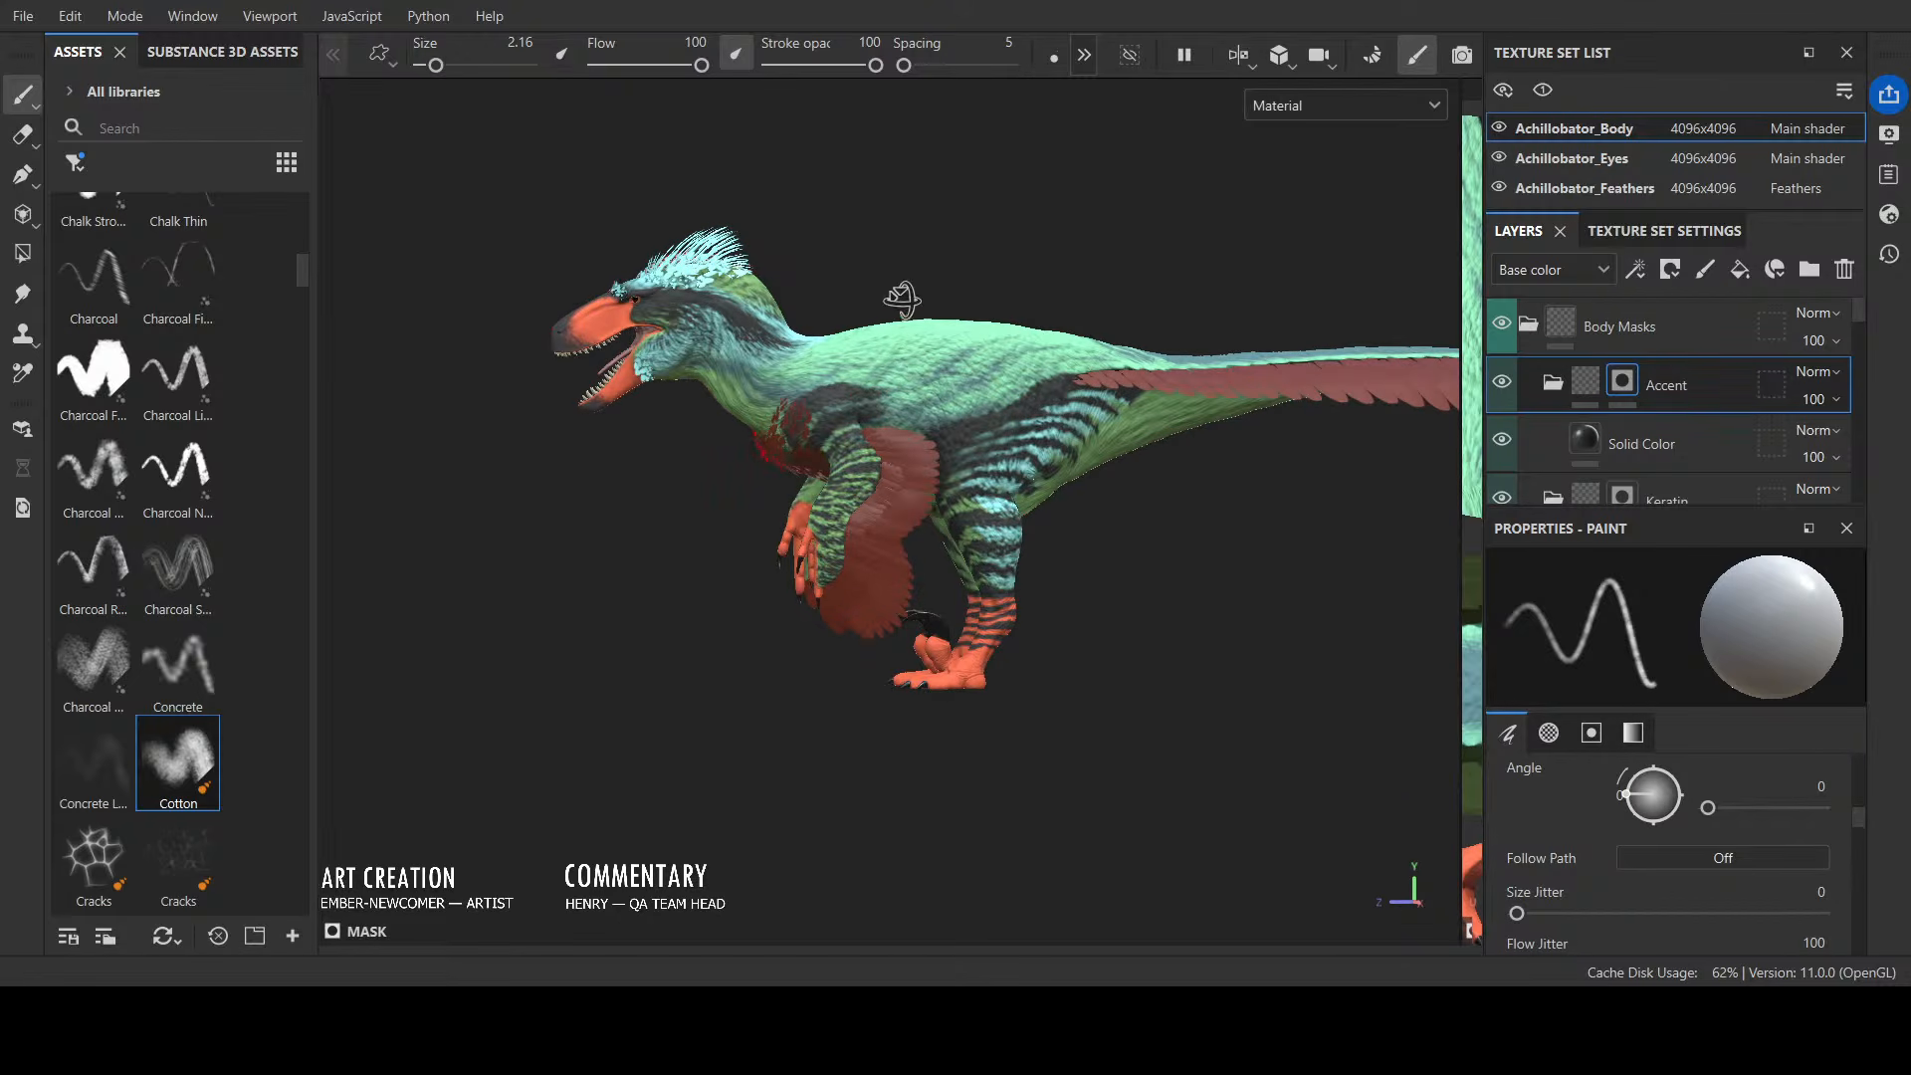
alt+drag(902, 302, 1095, 280)
alt+middle_drag(846, 365, 1210, 545)
alt+drag(1211, 546, 939, 674)
alt+middle_drag(952, 634, 1181, 667)
scroll(1167, 675, up, 2)
scroll(1193, 658, up, 1)
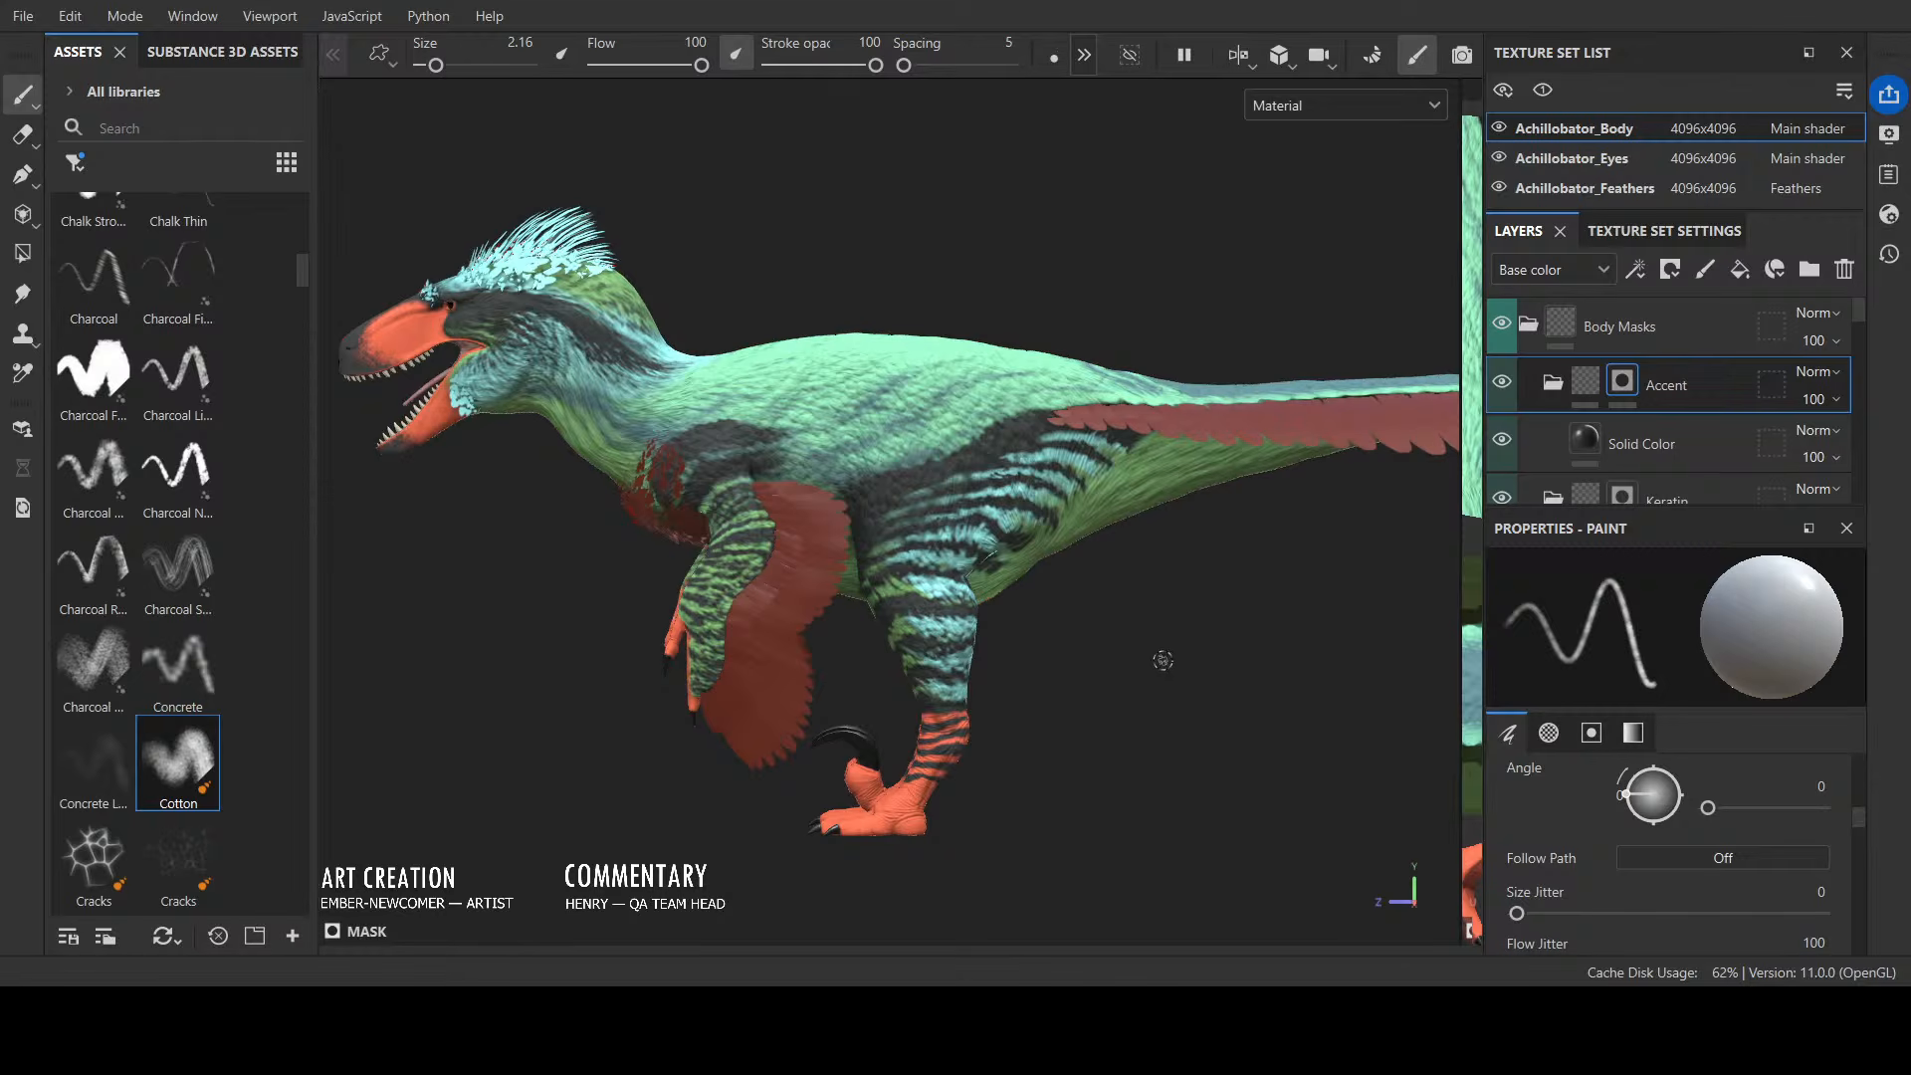
alt+drag(1156, 657, 1109, 682)
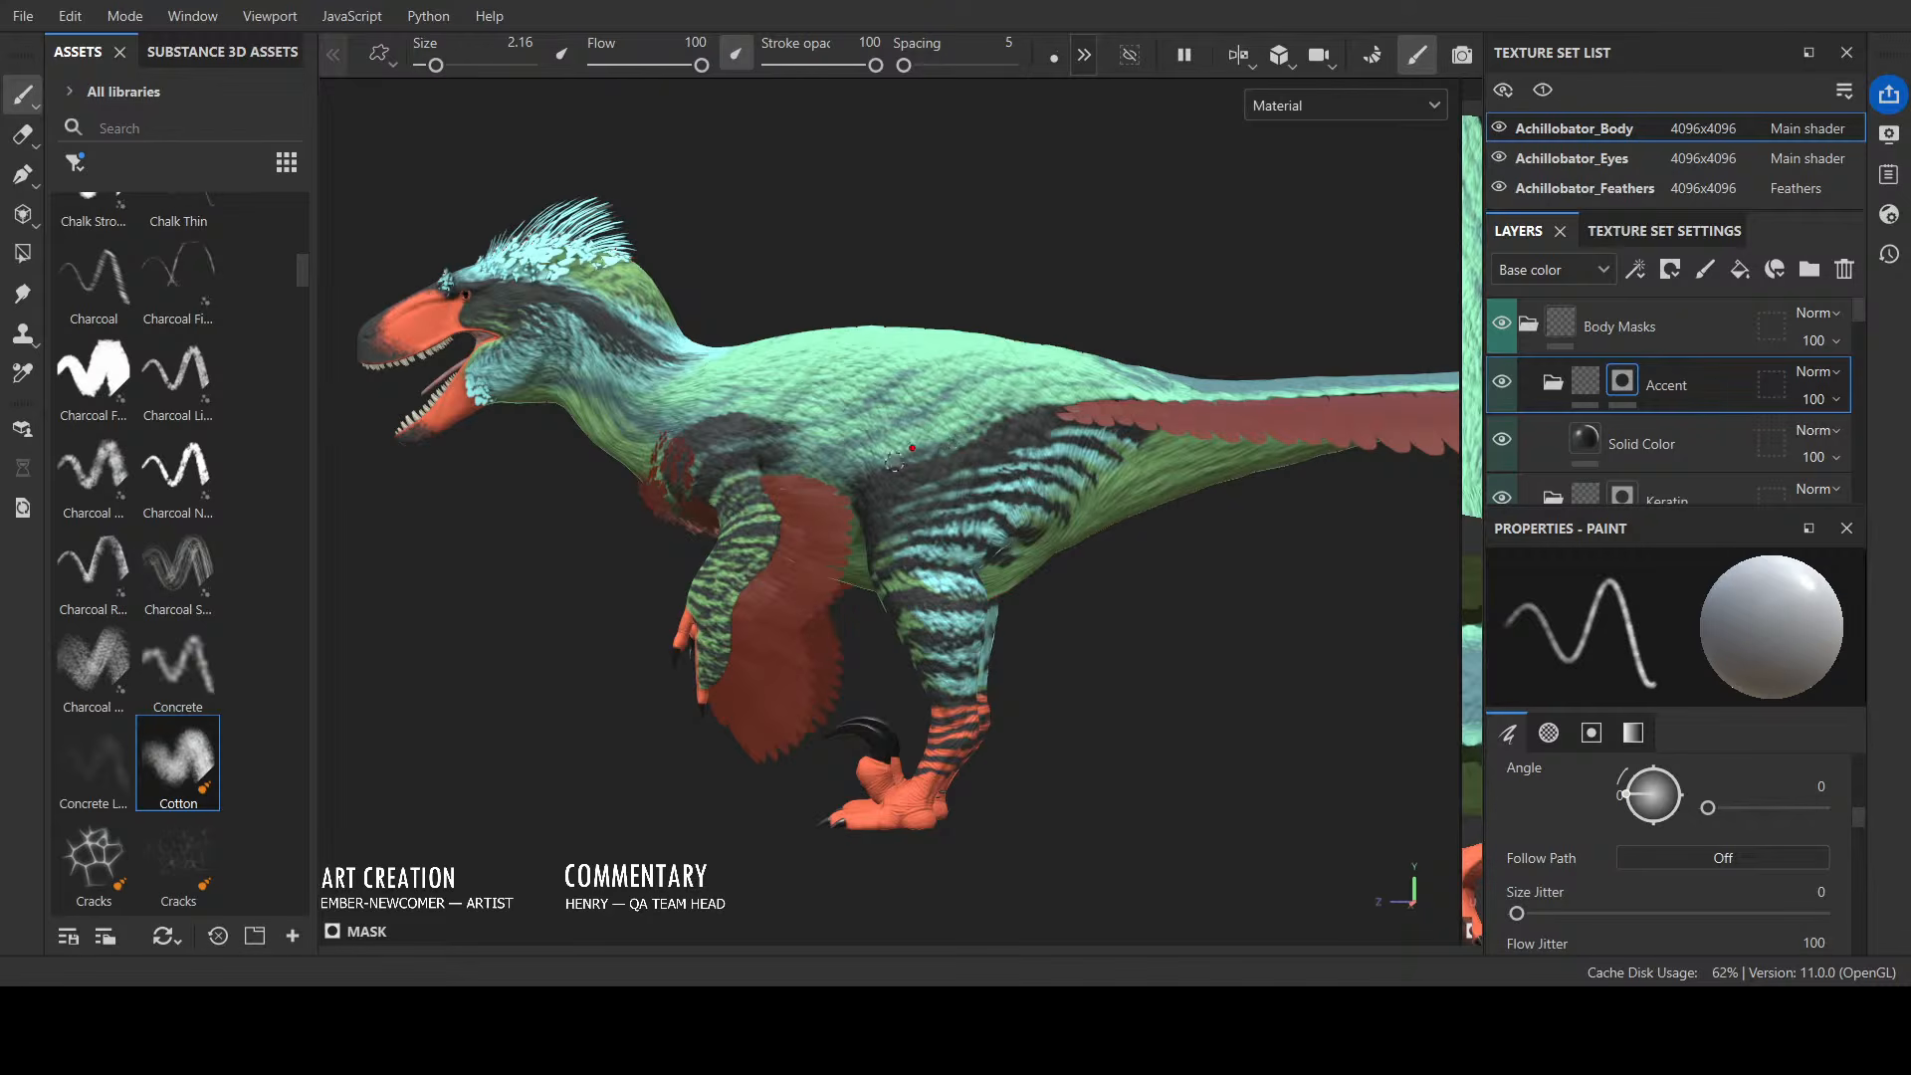
mouse_move(985, 341)
alt+mouse_down()
mouse_move(921, 303)
mouse_move(1049, 287)
alt+mouse_up()
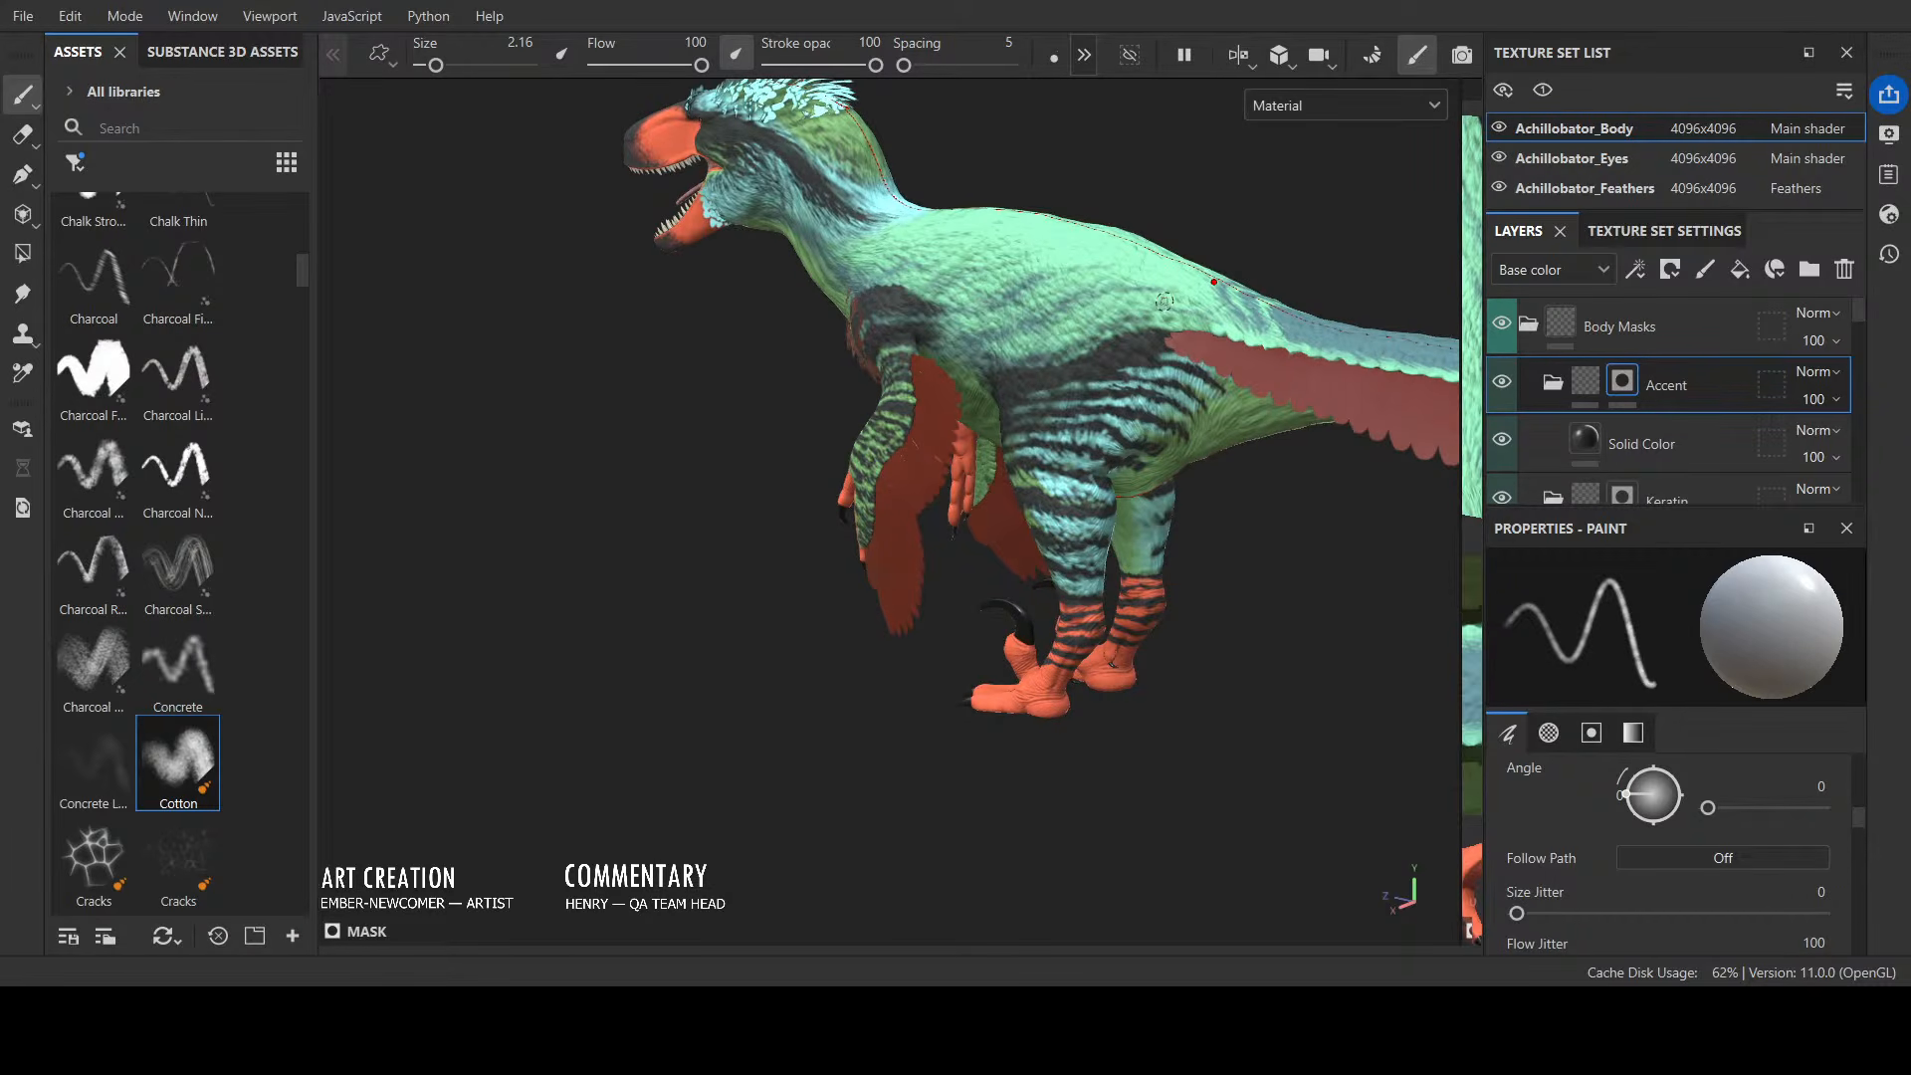
alt+drag(1165, 301, 700, 814)
mouse_move(1027, 685)
alt+middle_down()
mouse_move(835, 745)
mouse_move(883, 760)
alt+middle_up()
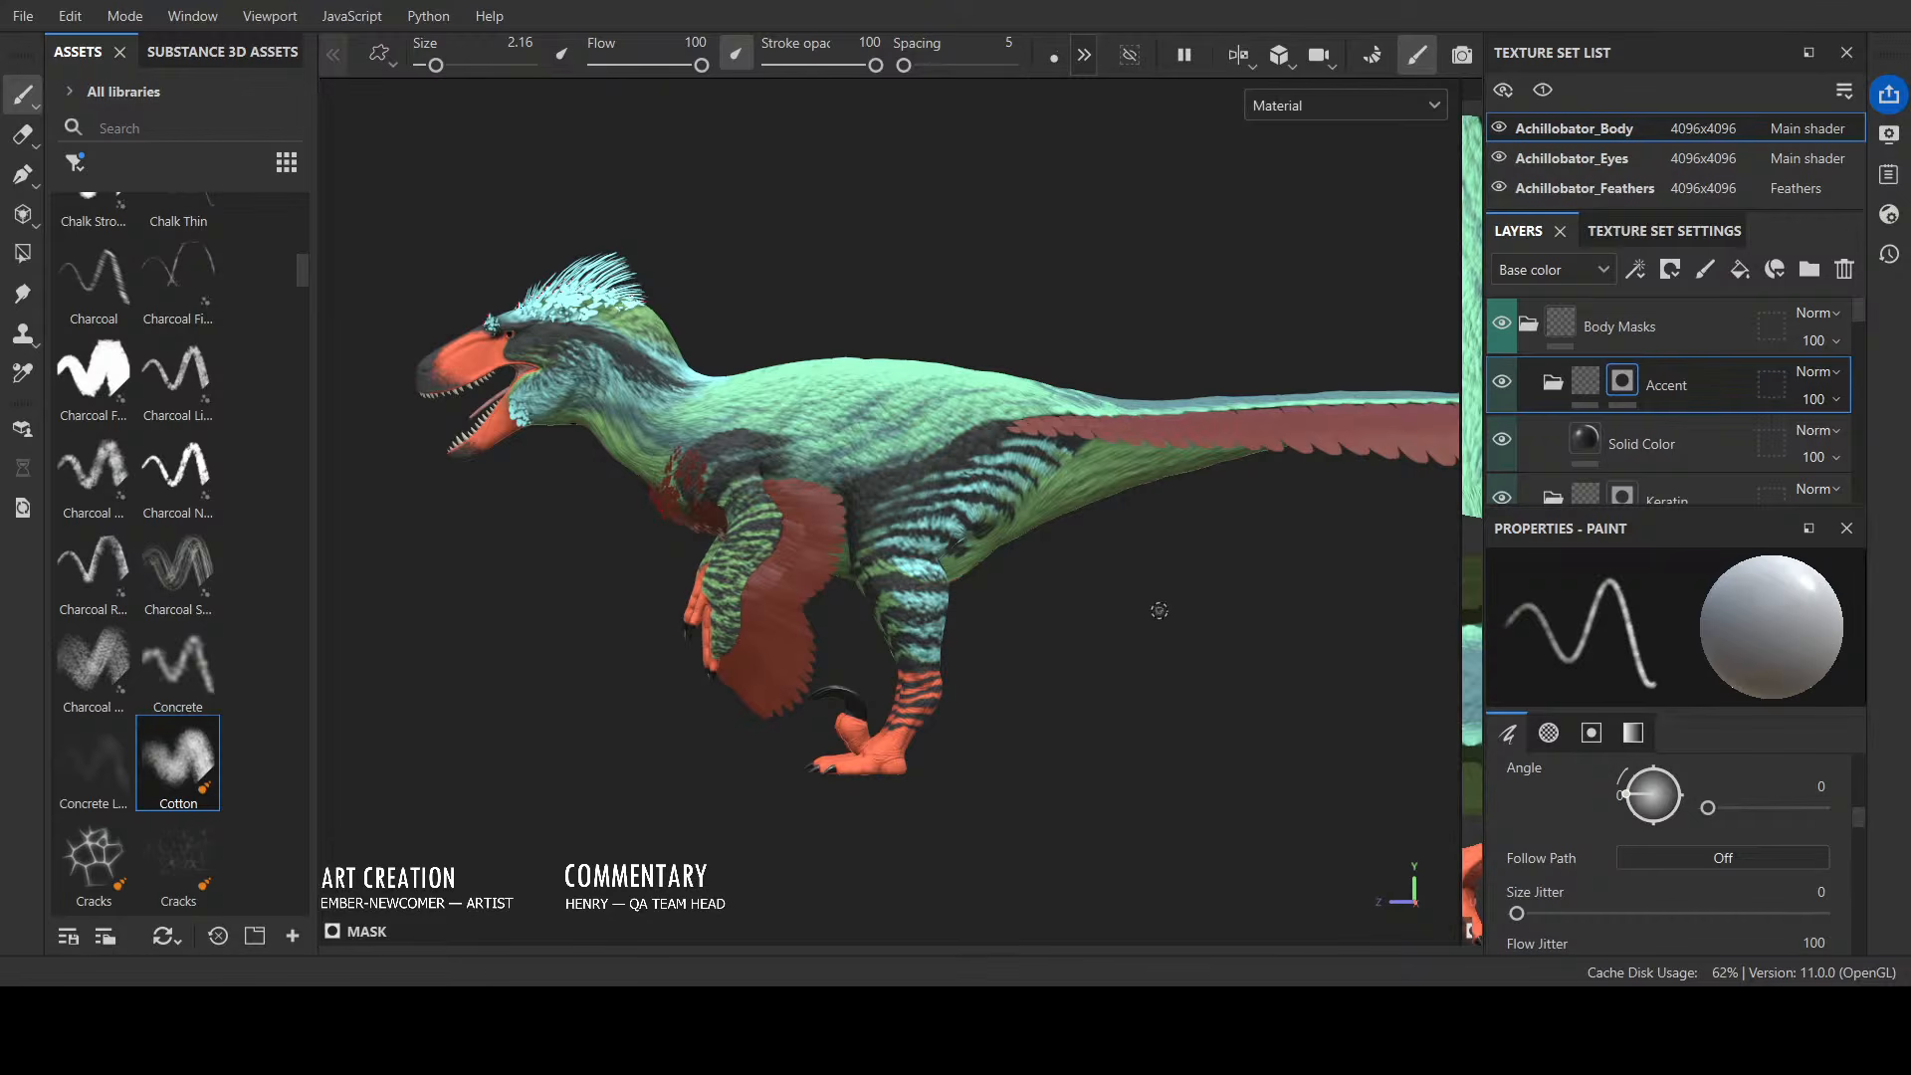
alt+drag(1154, 609, 1033, 523)
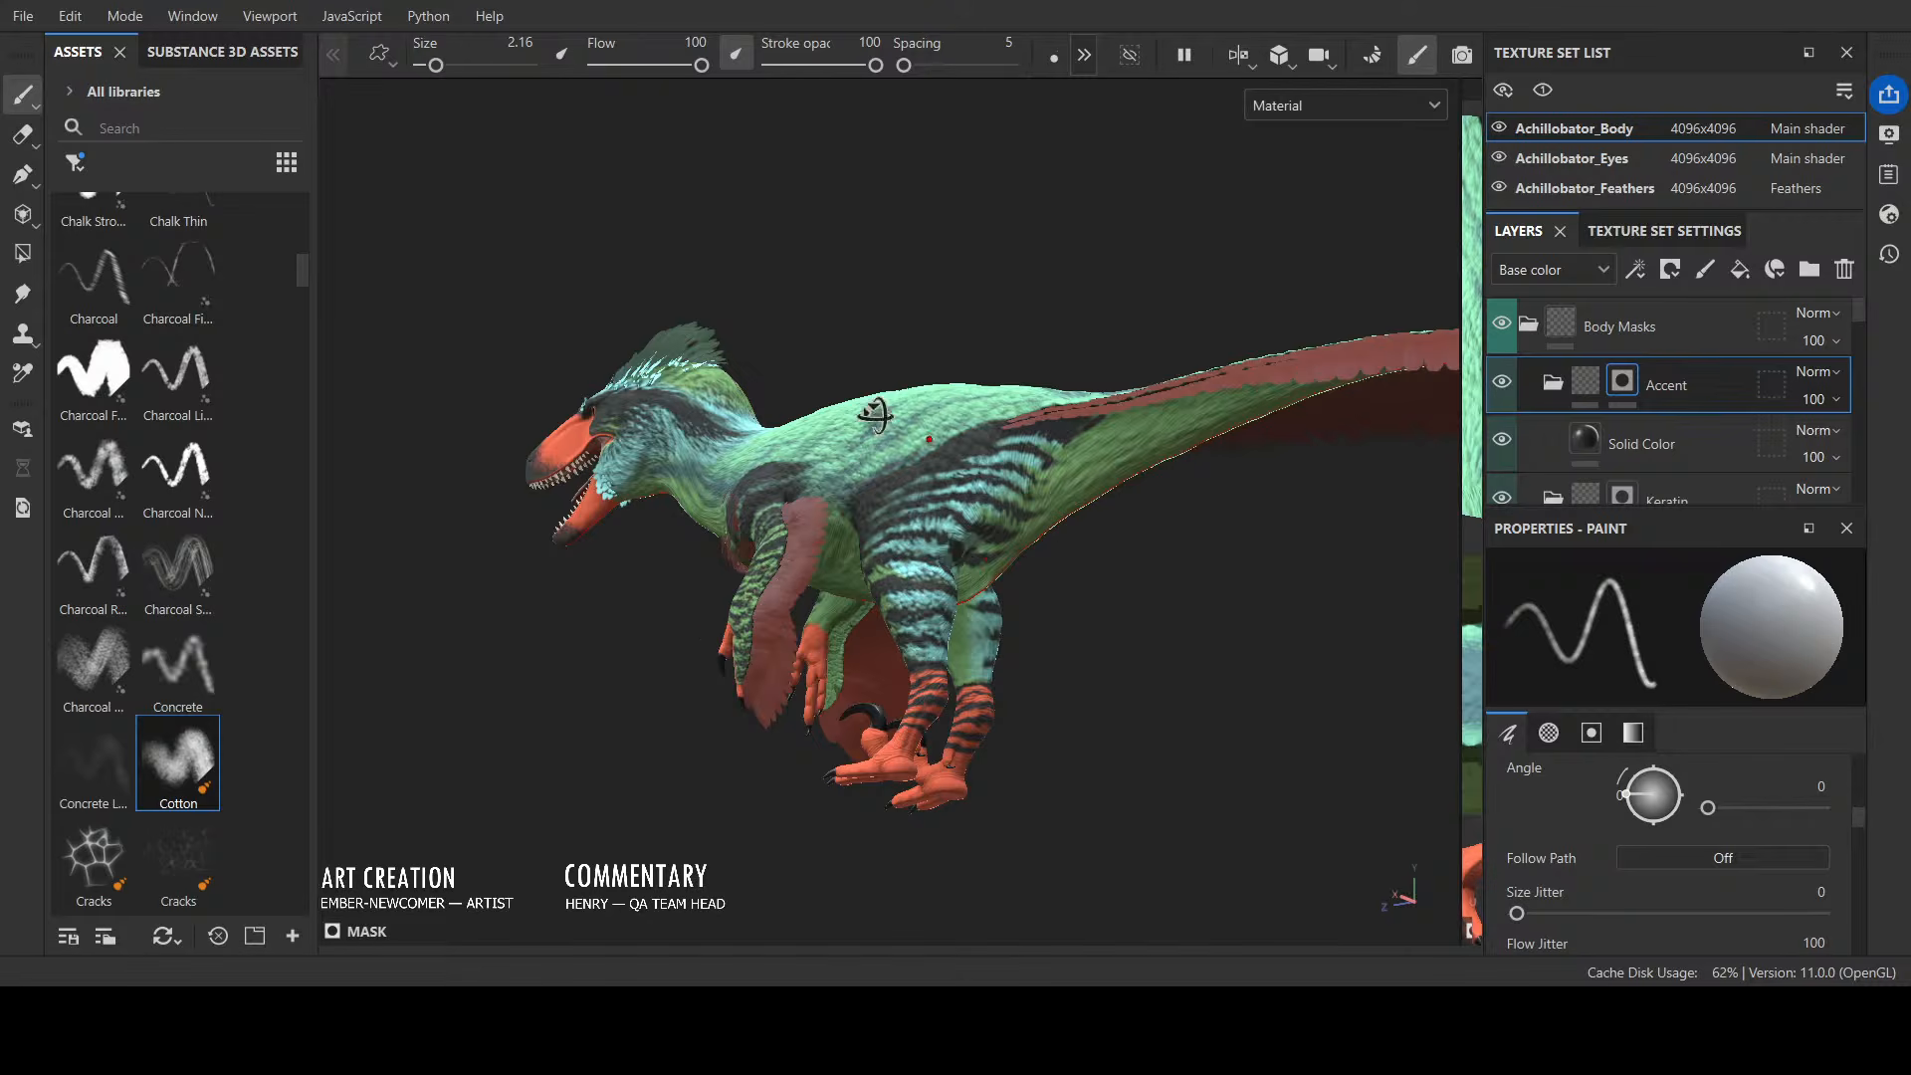
alt+drag(875, 415, 1042, 469)
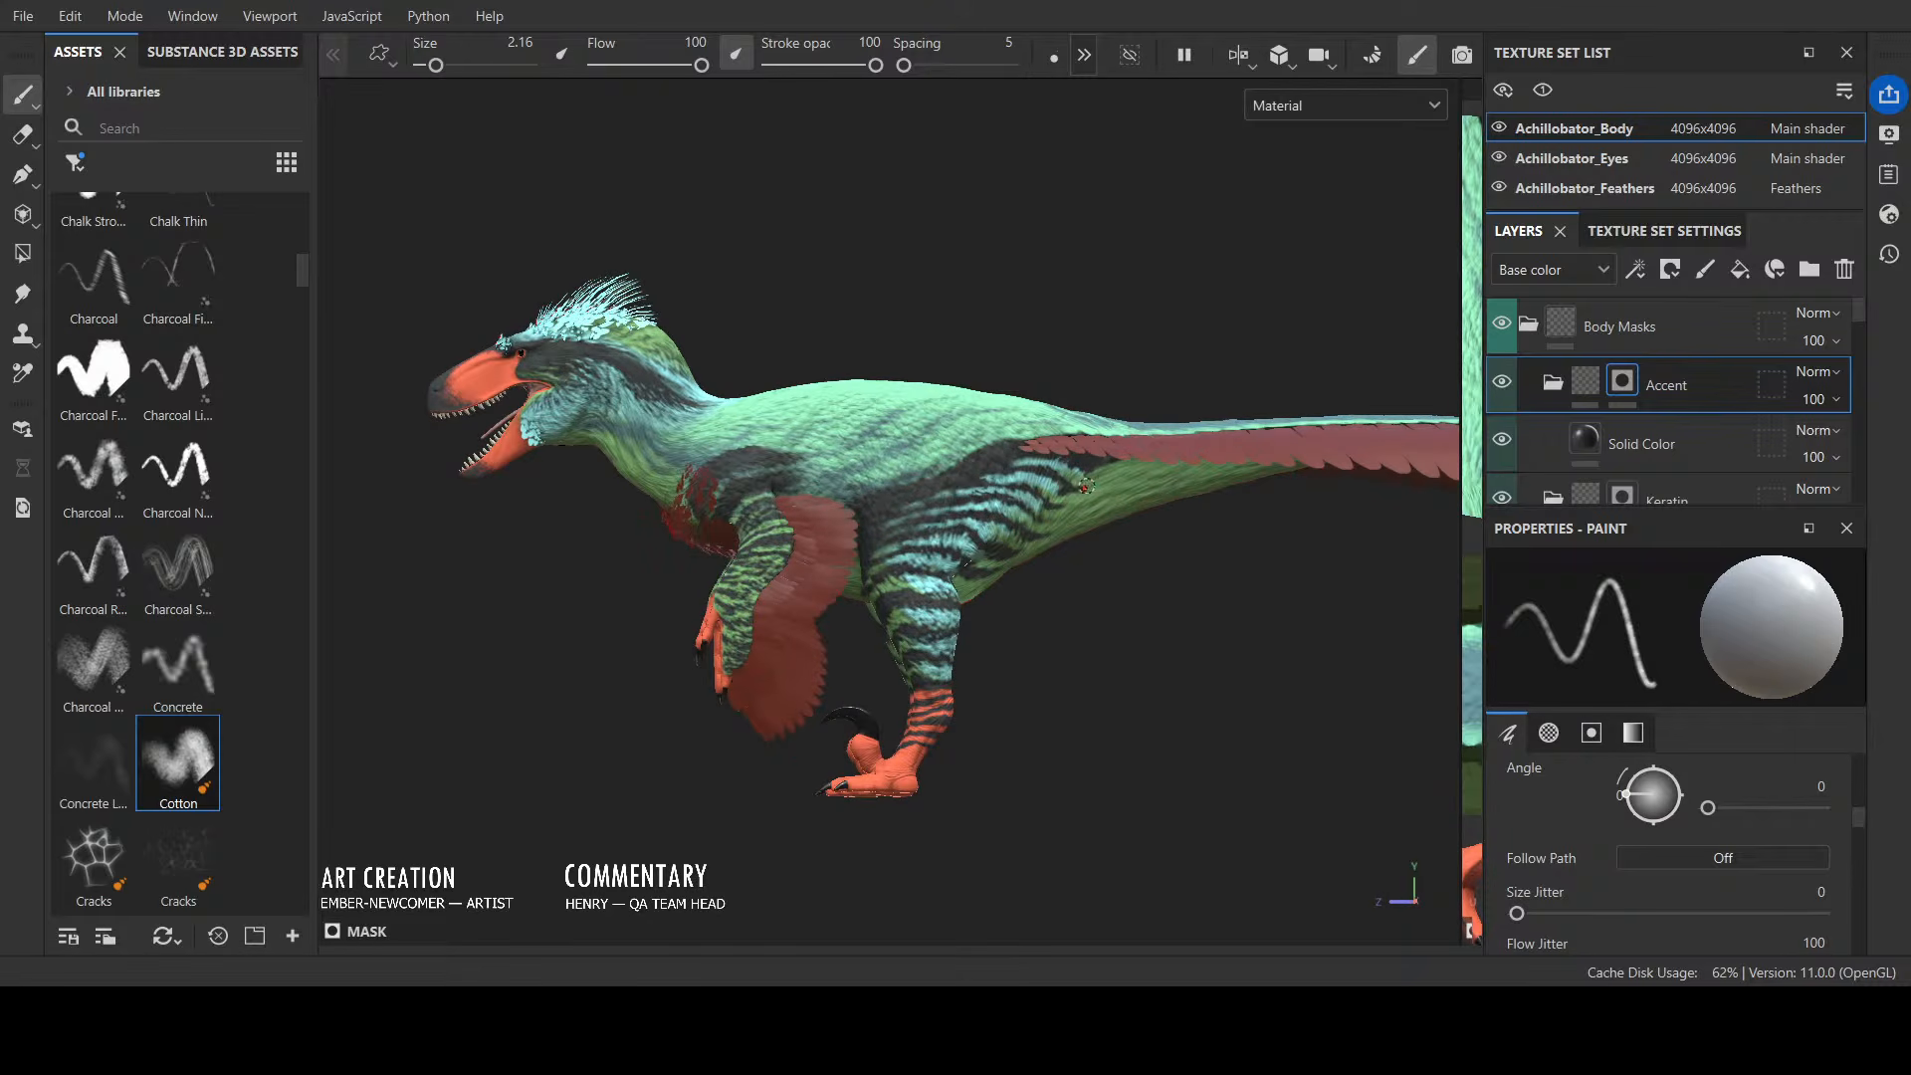
Step: Inspect the body pattern and feathers from the rear and the opposite flank, comparing the thigh and shoulder patches on both sides
alt+drag(996, 358, 603, 304)
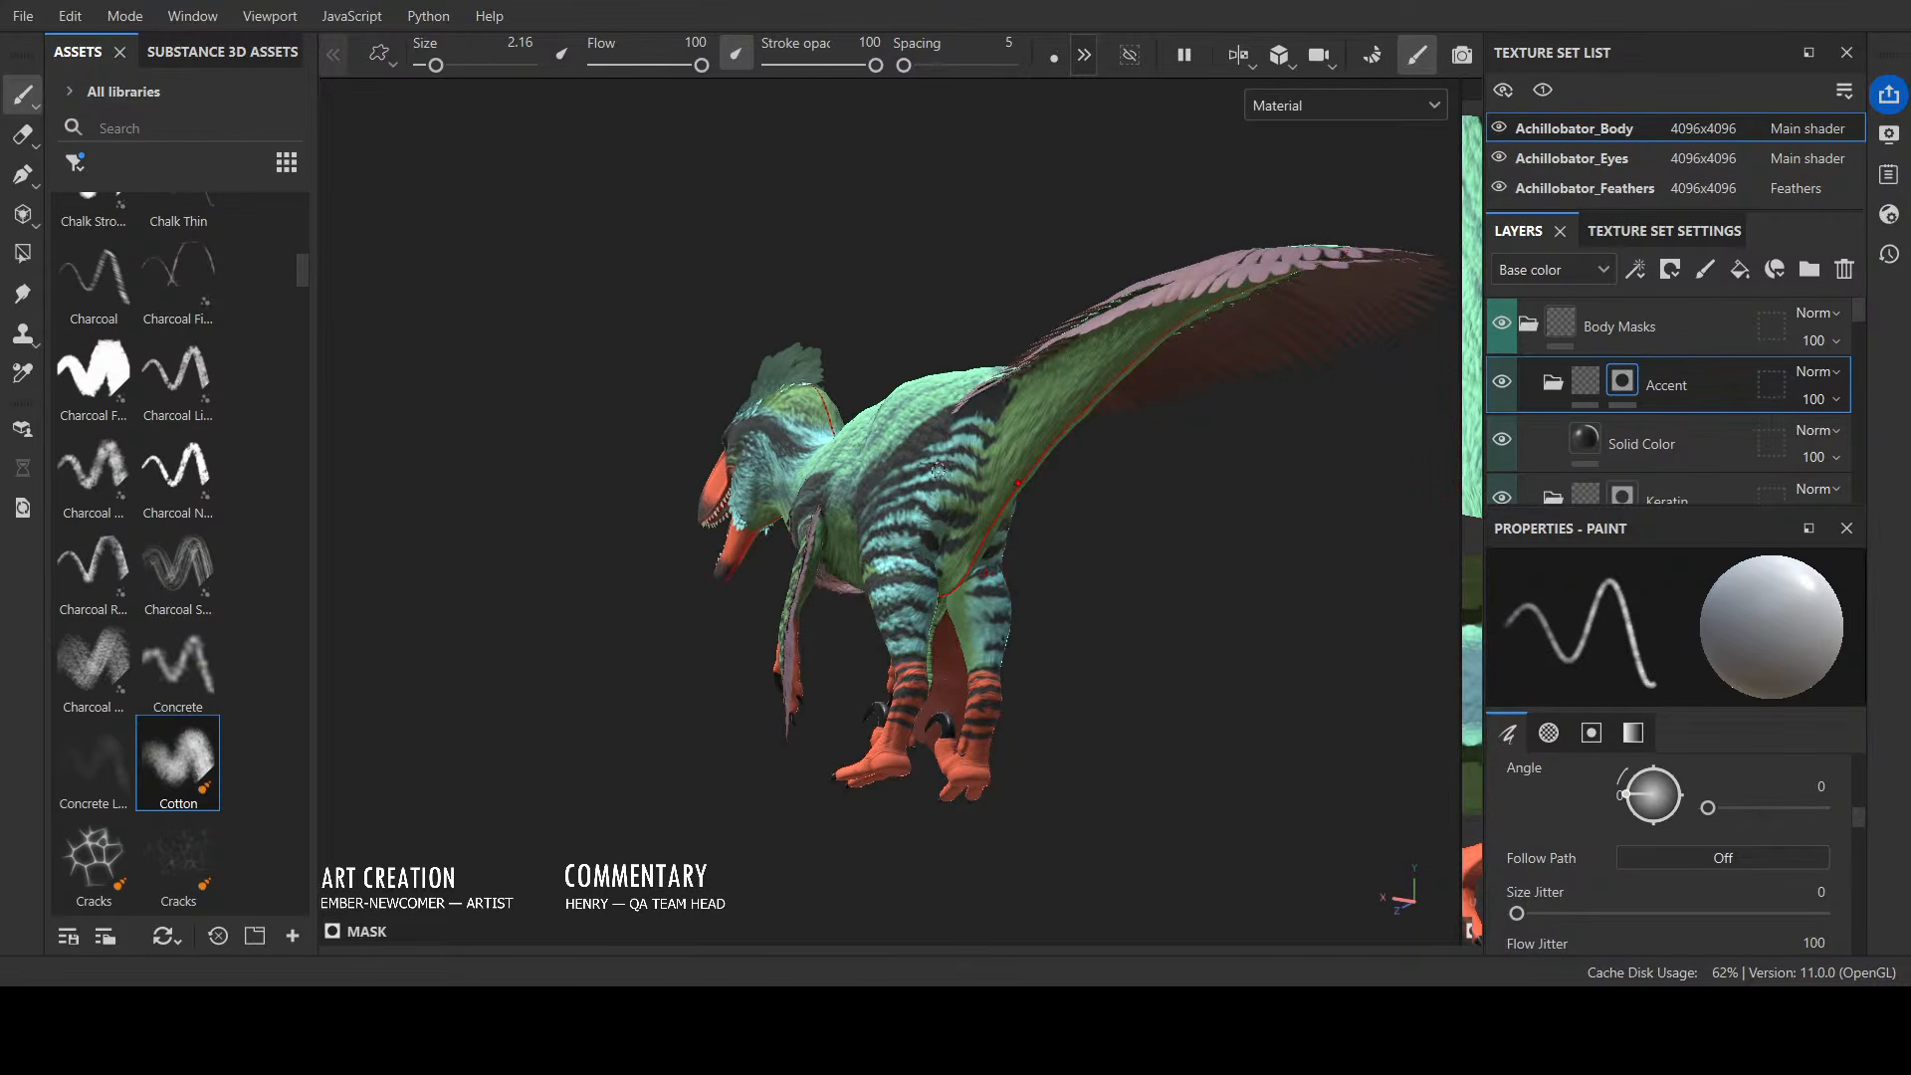
mouse_move(1209, 523)
alt+mouse_down()
mouse_move(1098, 314)
mouse_move(761, 501)
alt+mouse_up()
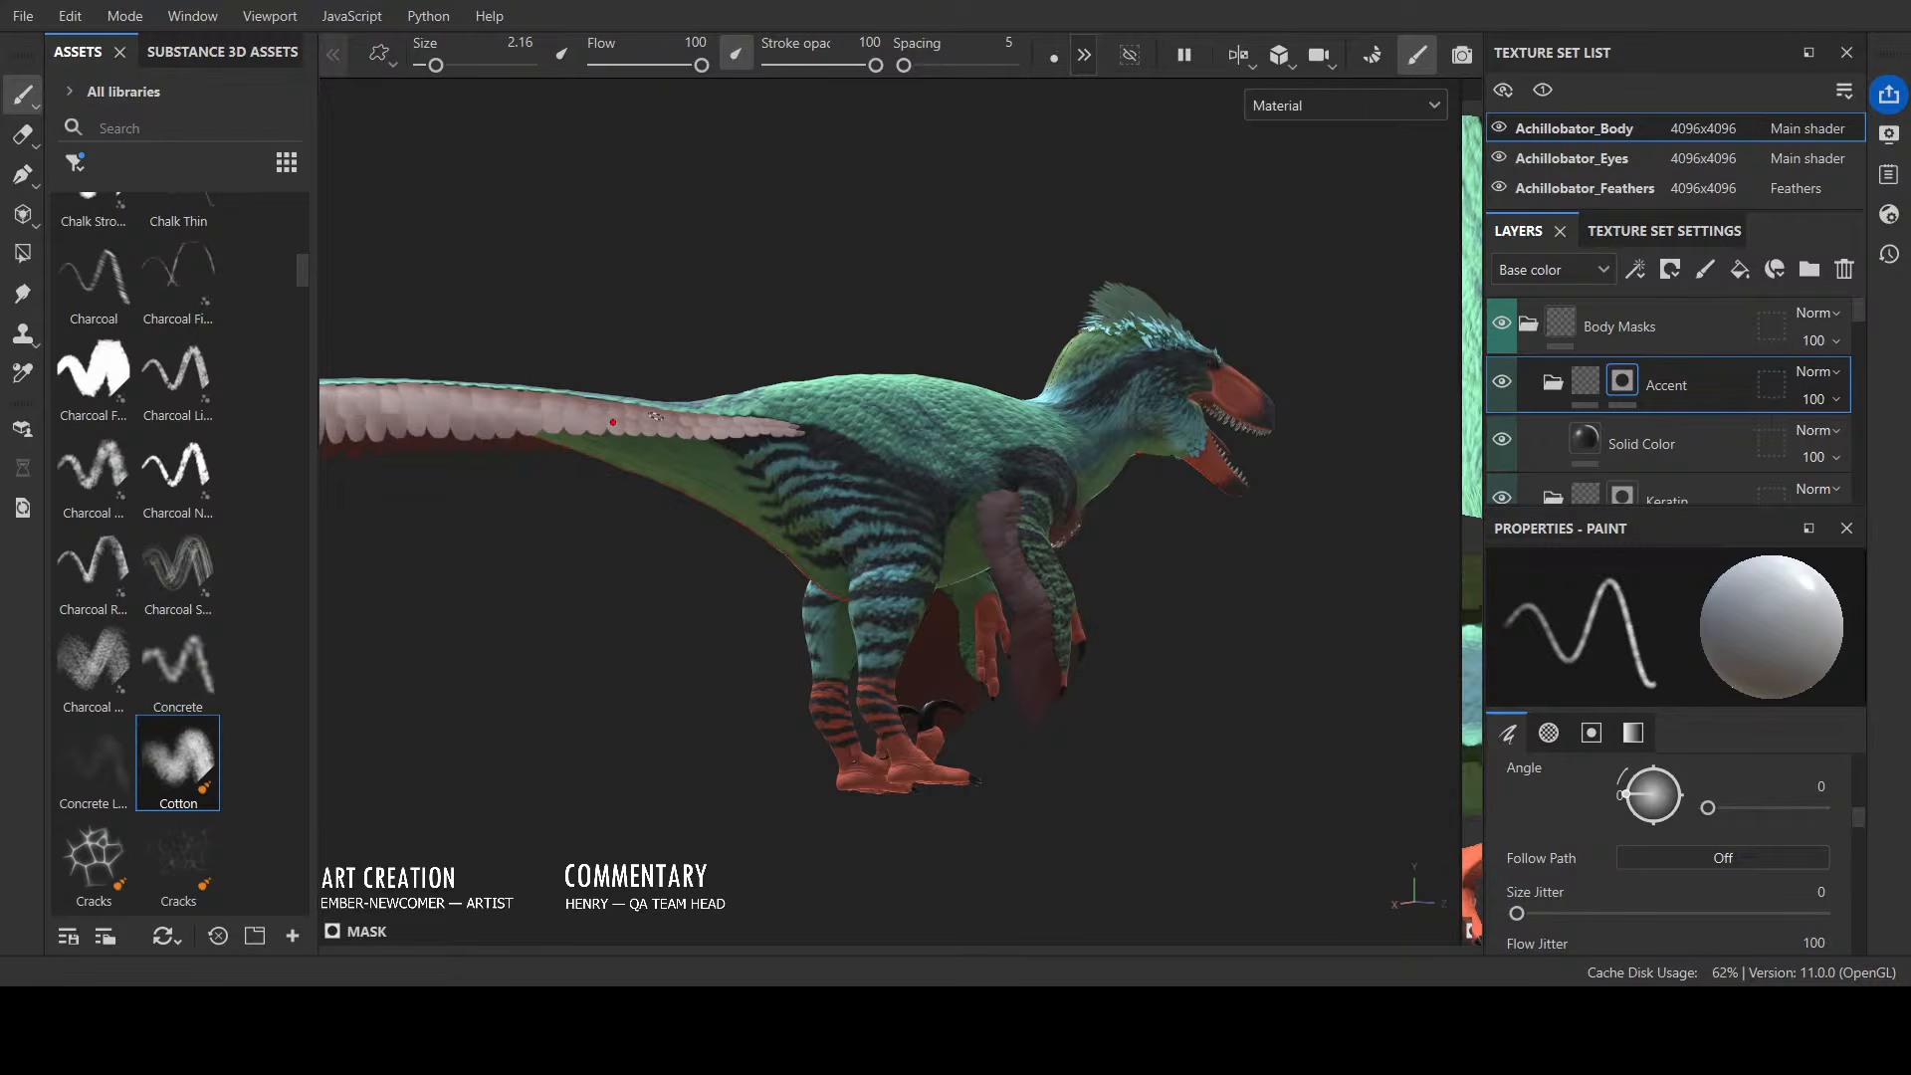
alt+shift+drag(973, 284, 748, 306)
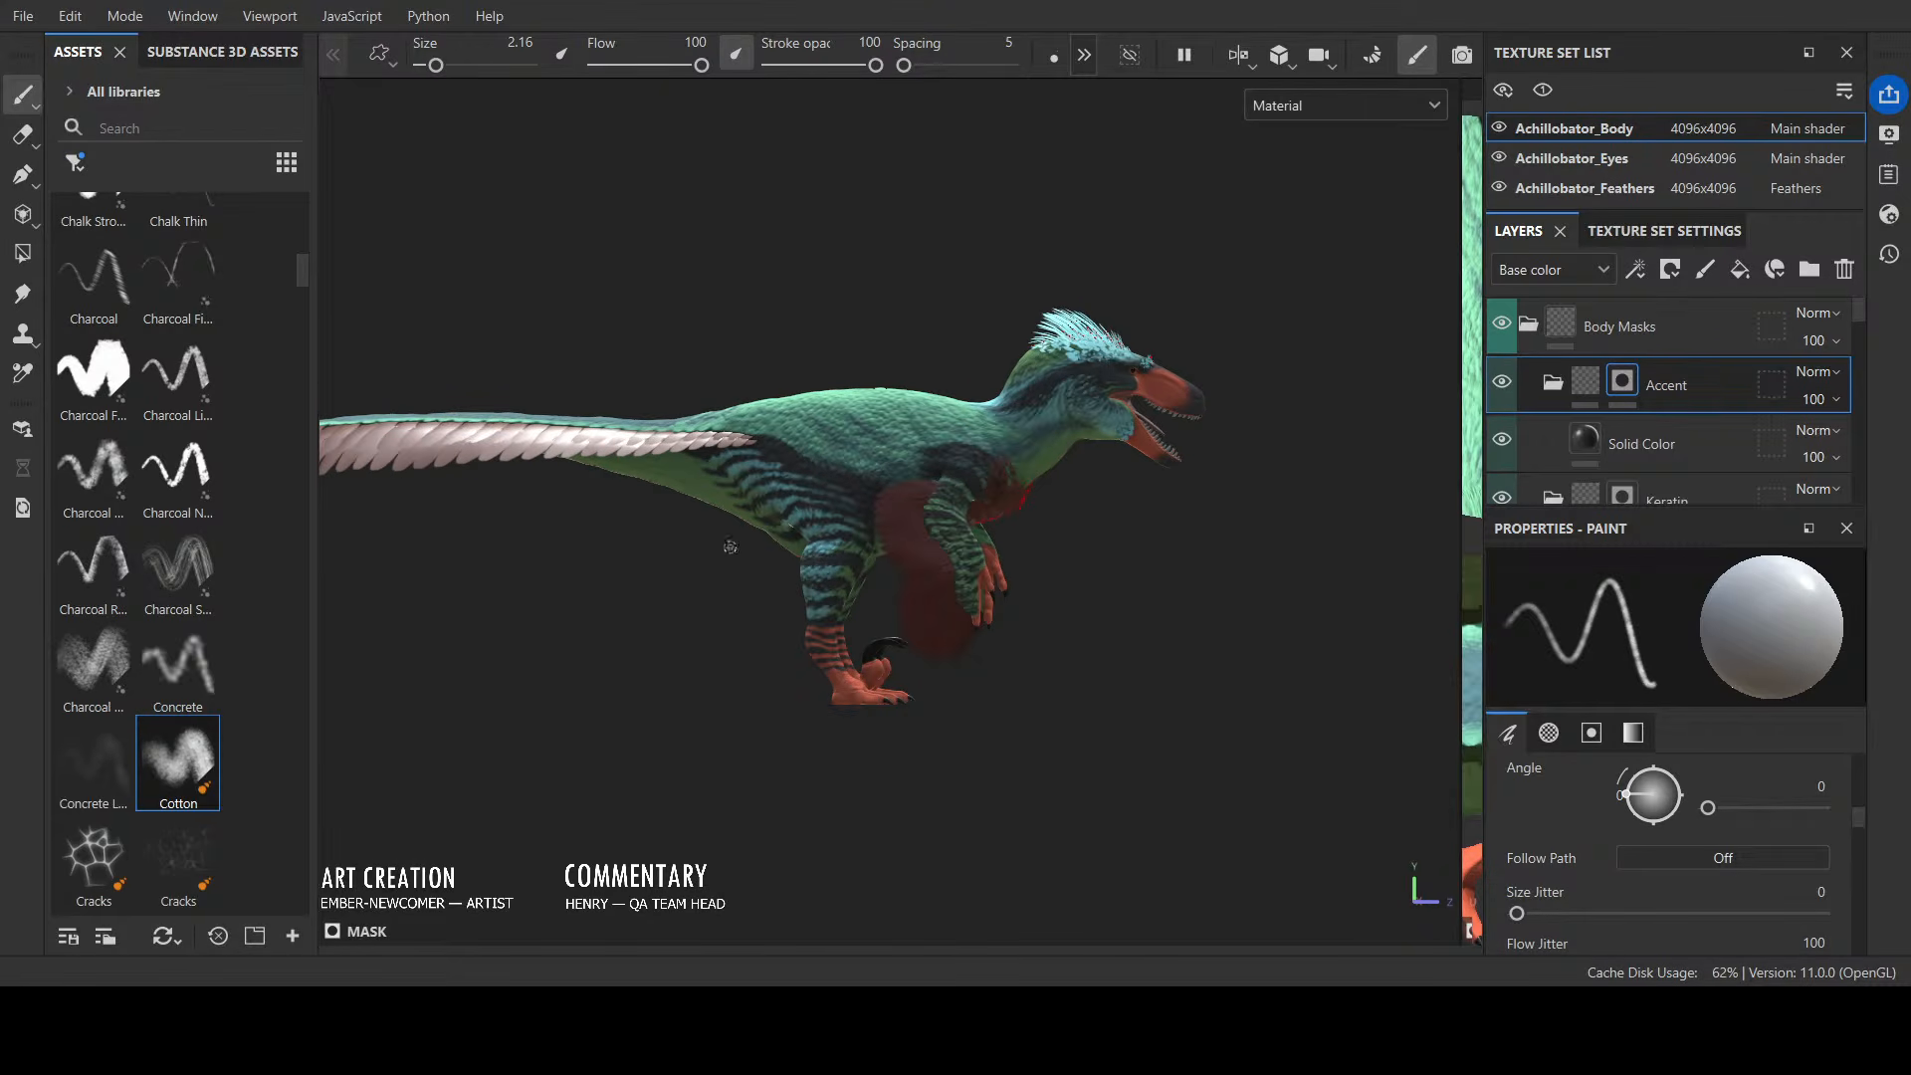
alt+shift+drag(729, 548, 1114, 653)
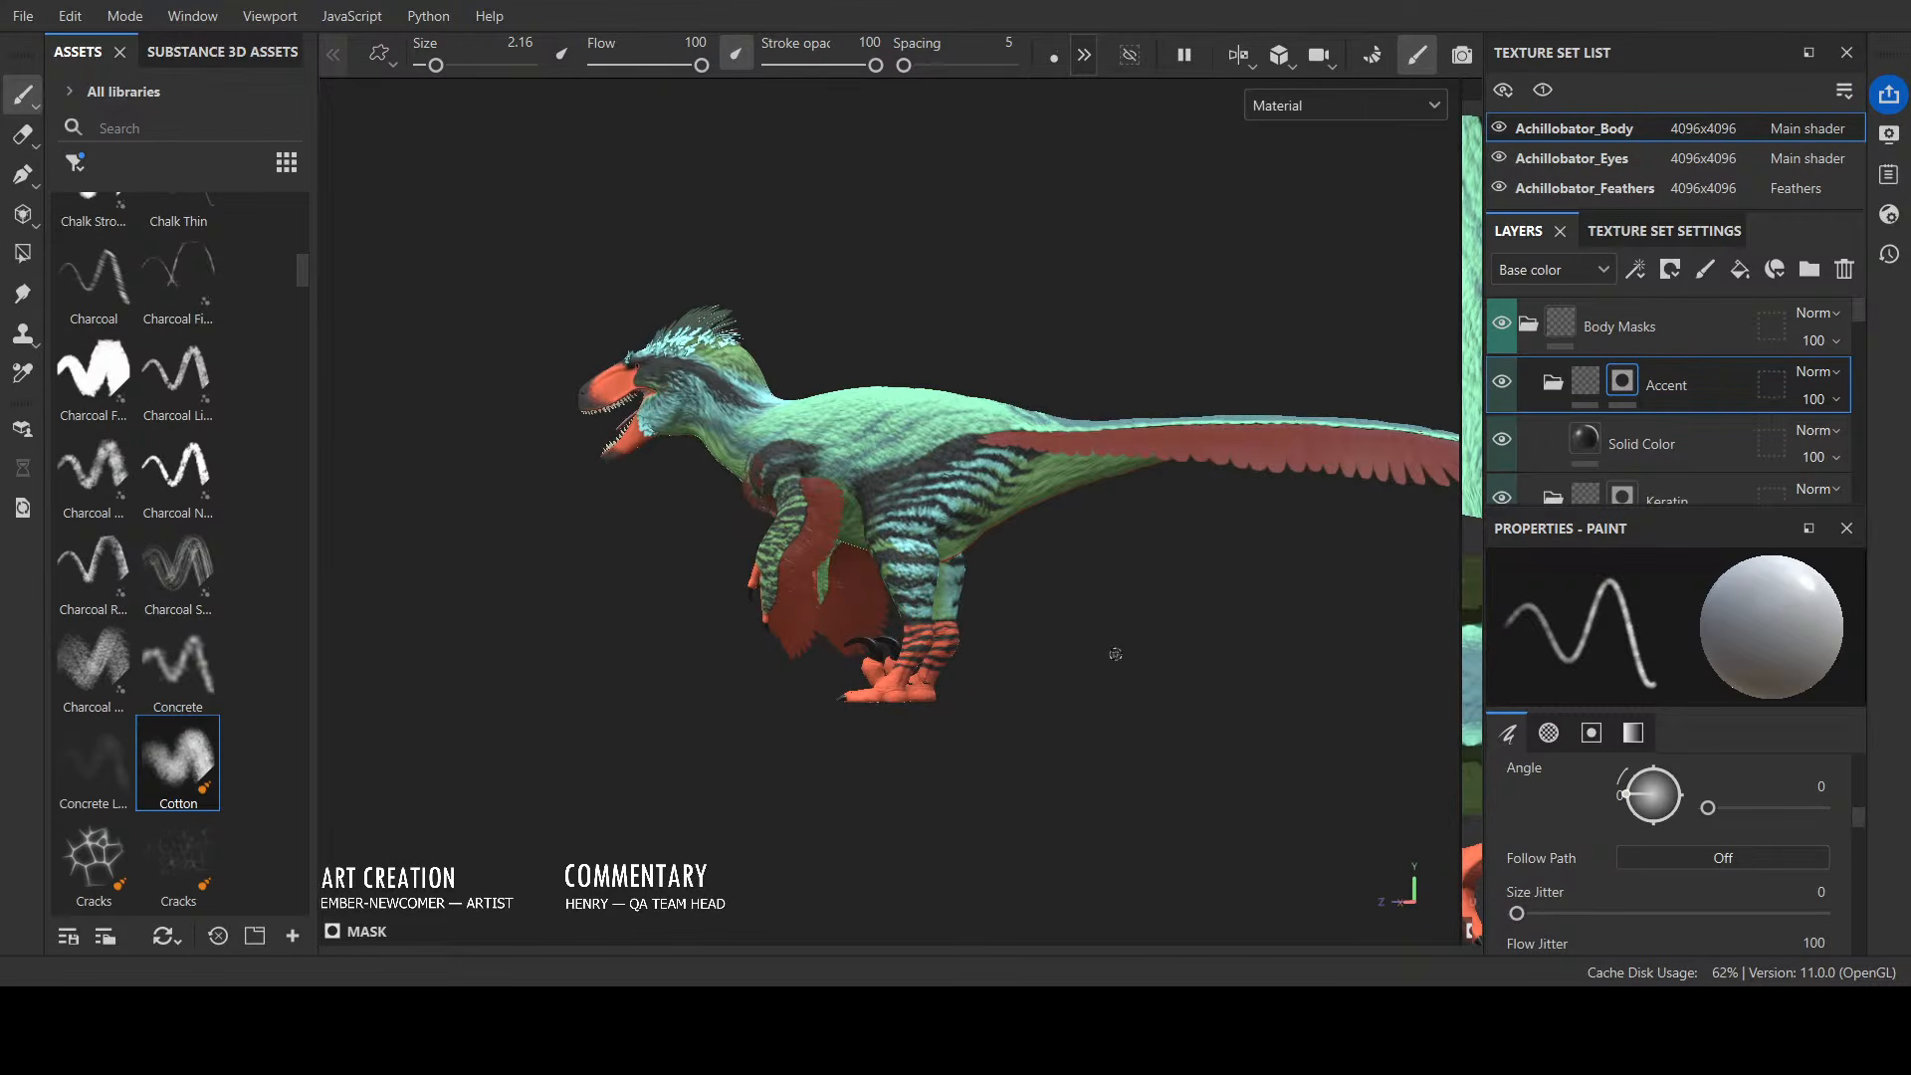
key(ctrl)
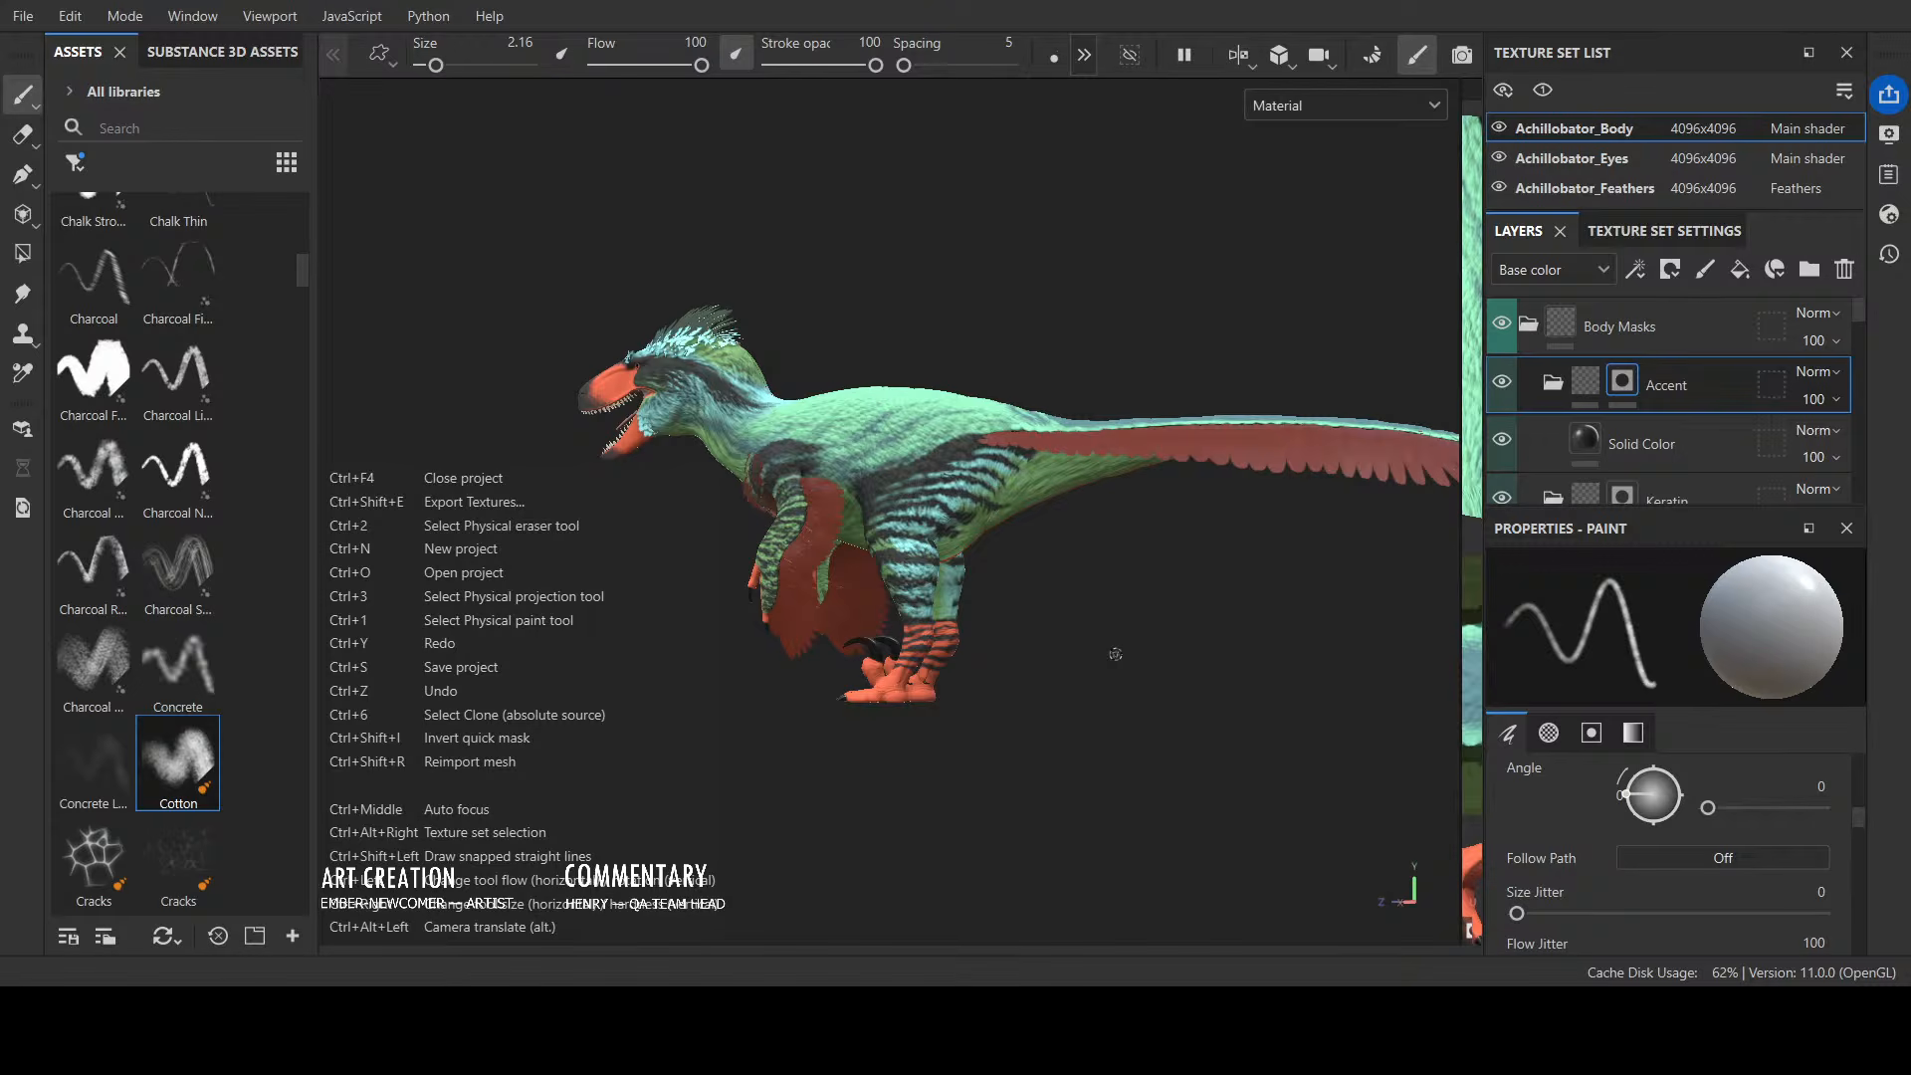
scroll(1114, 654, up, 3)
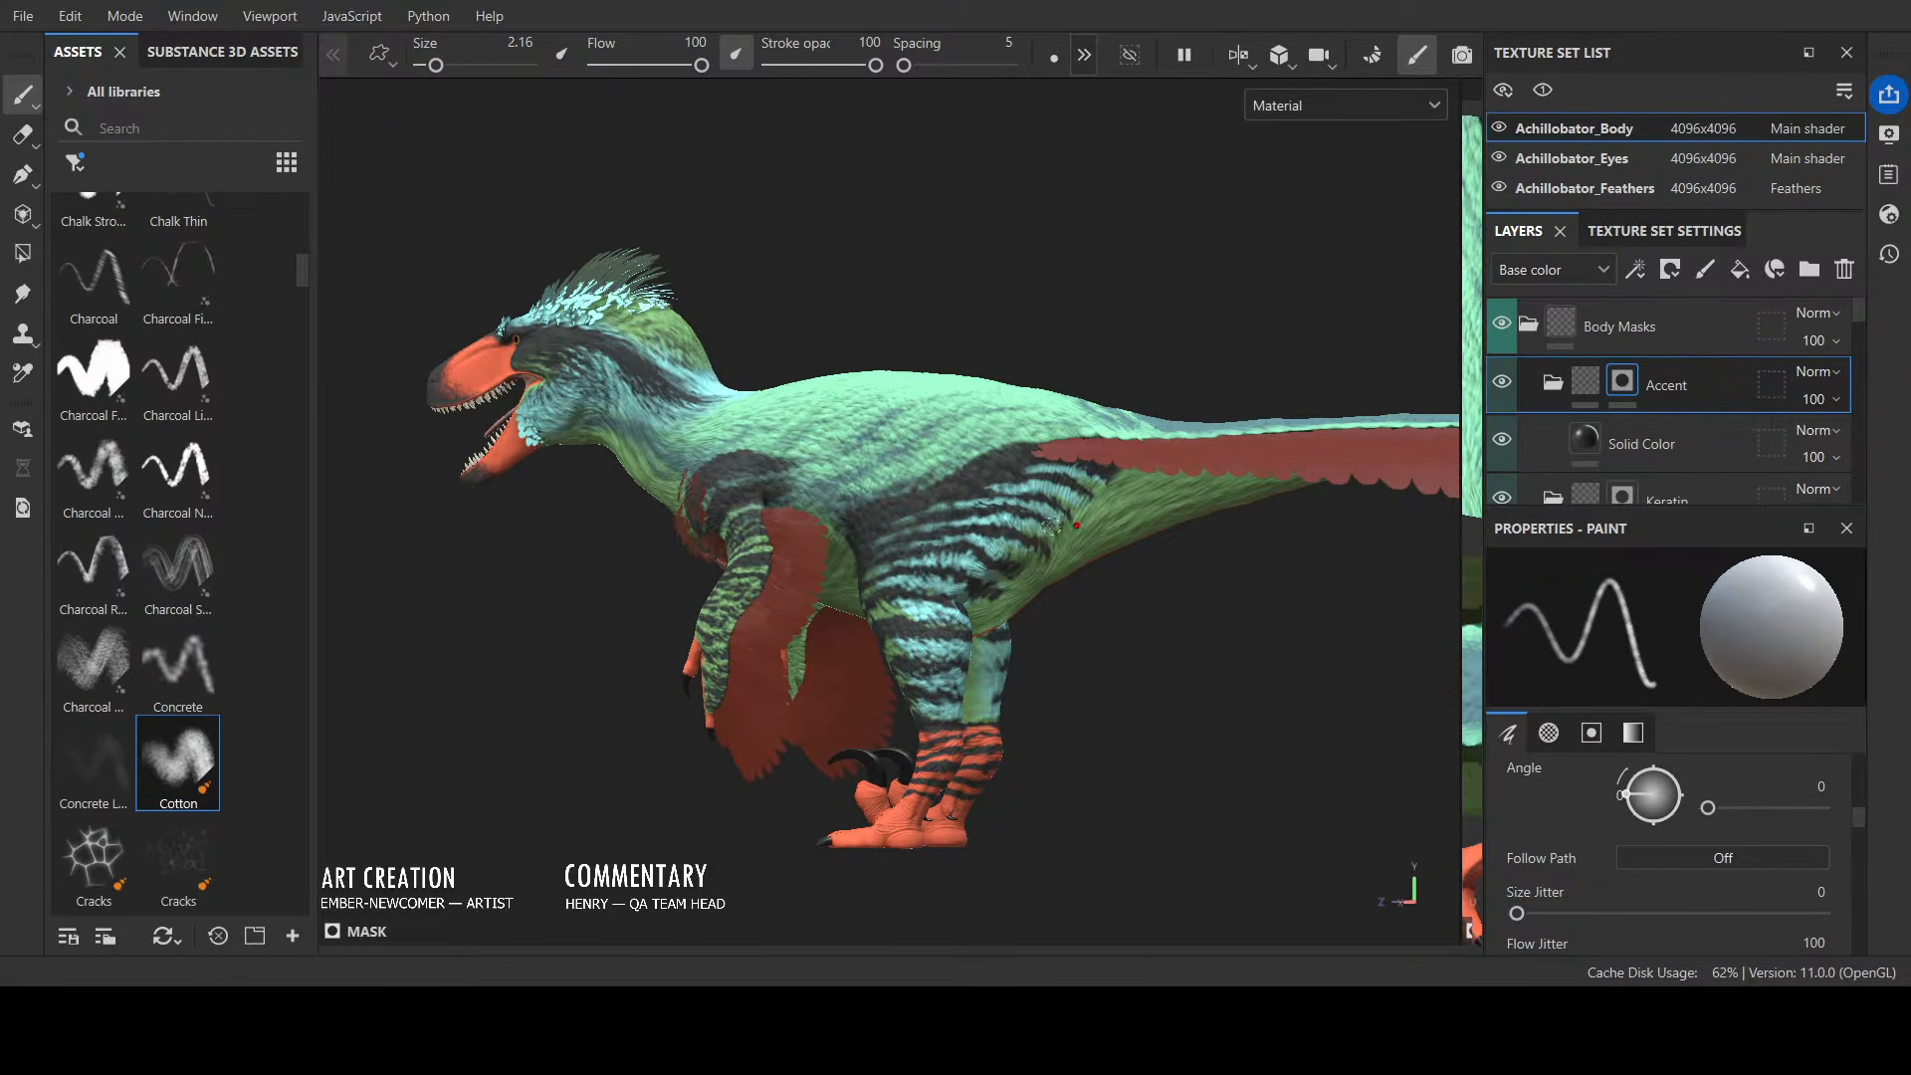
alt+drag(1047, 529, 1135, 714)
mouse_move(760, 789)
alt+mouse_down()
mouse_move(826, 816)
mouse_move(746, 811)
alt+mouse_up()
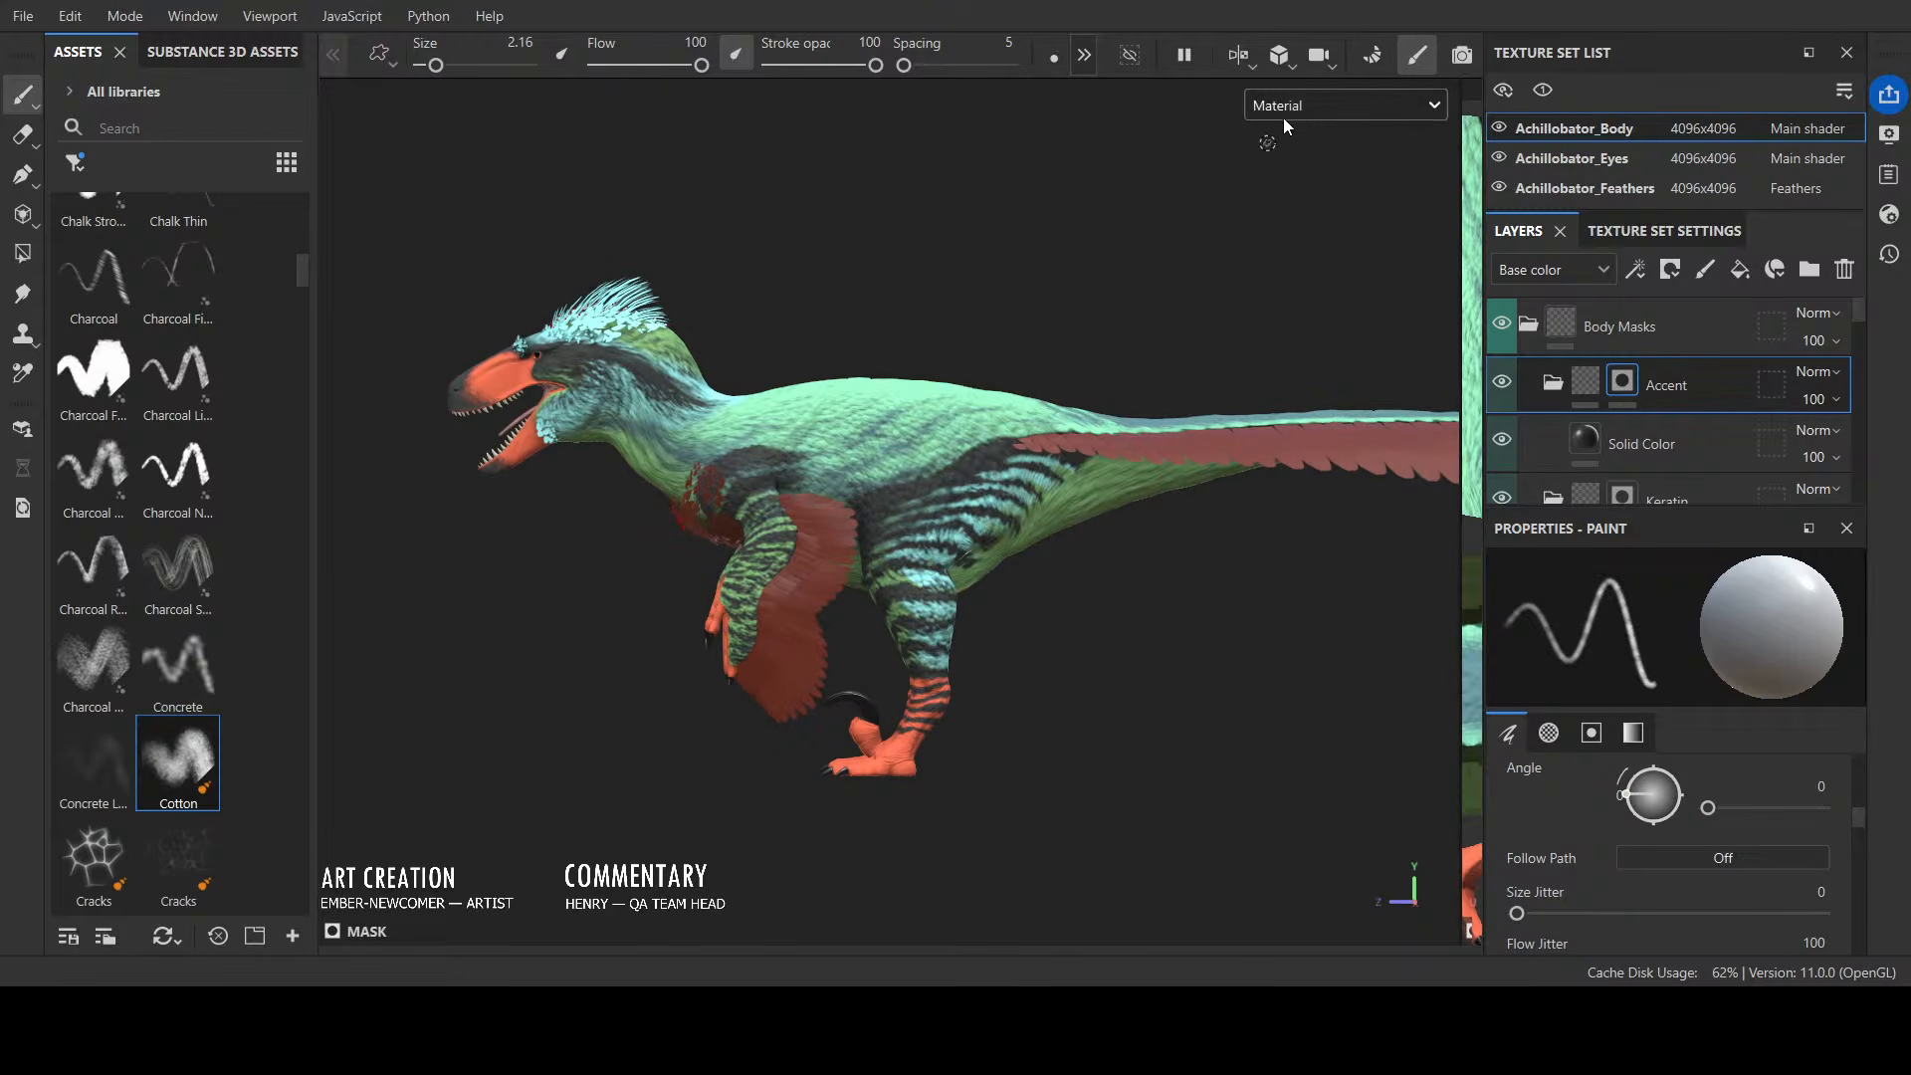
Step: Judge the overall side profile of the pattern at full-body distance and closer, from the head to the feathered tail
click(1299, 97)
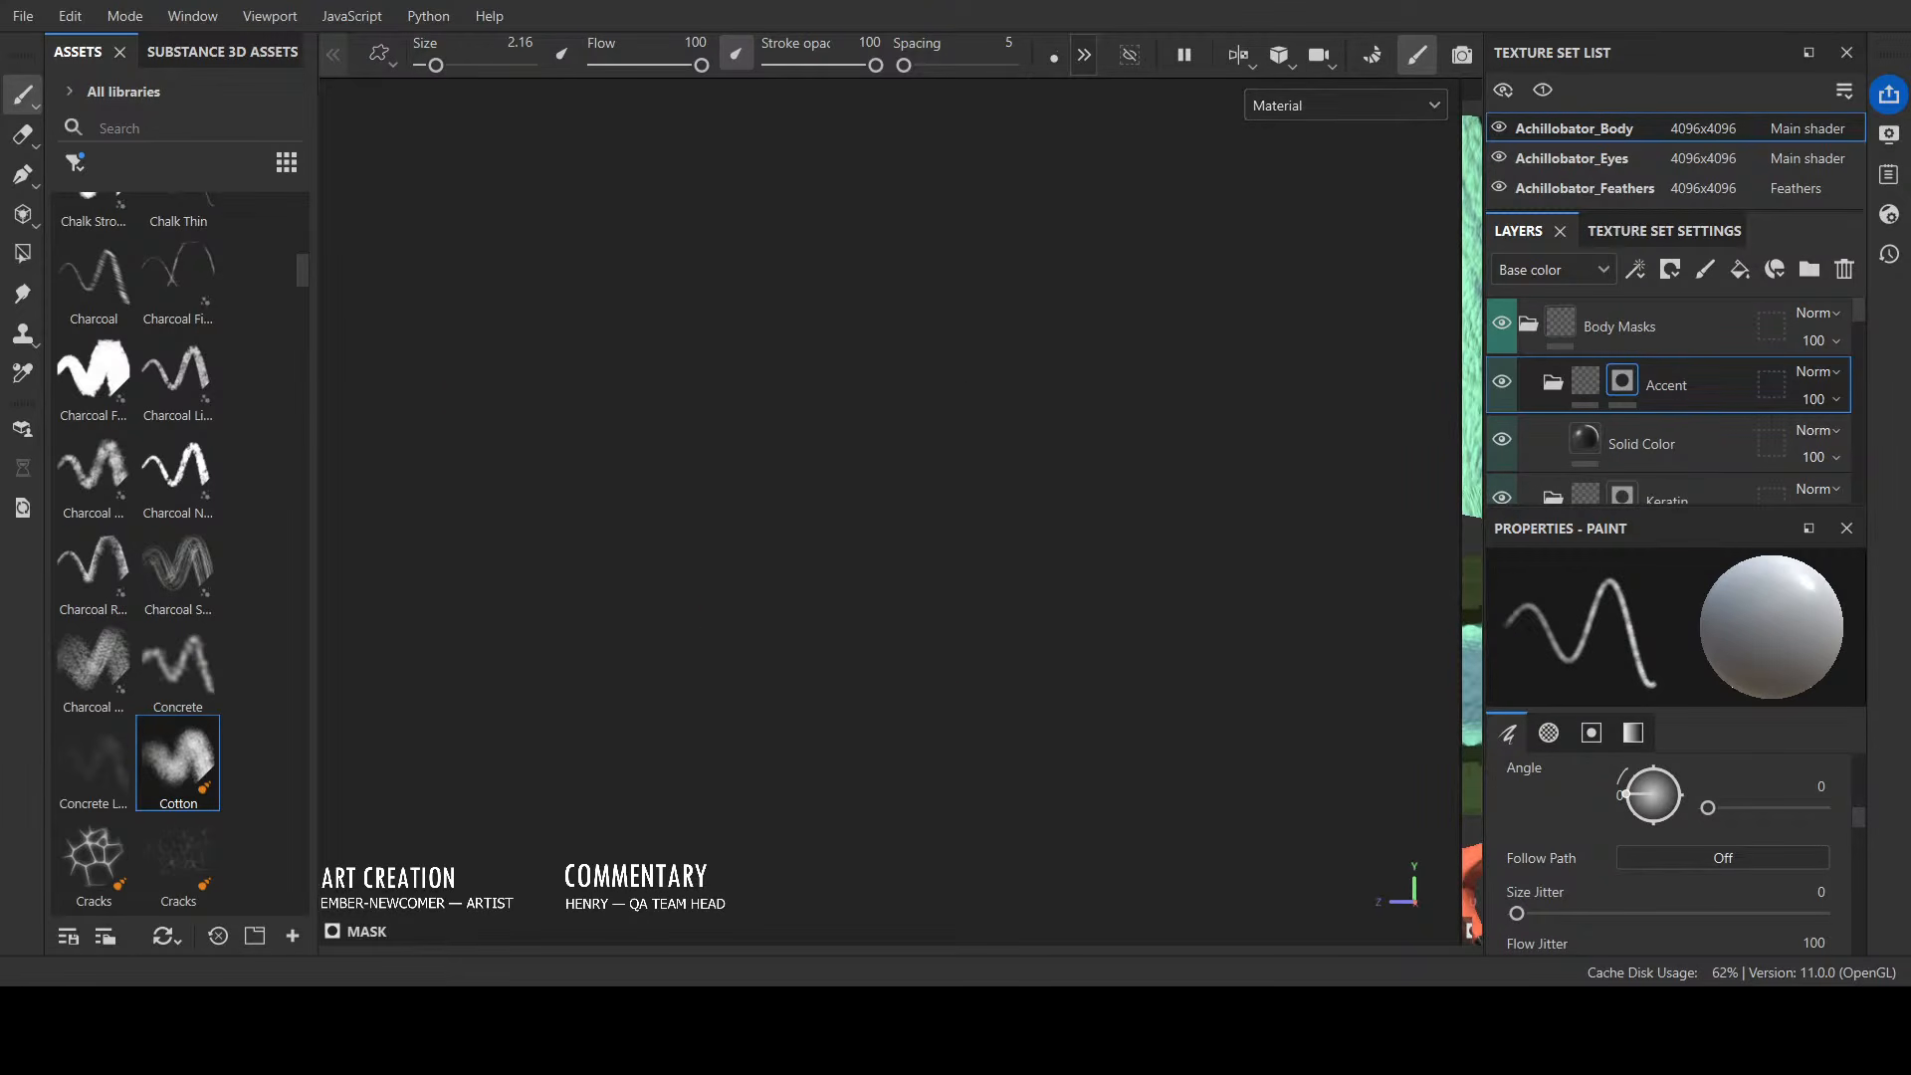
click(1292, 52)
scroll(863, 539, up, 10)
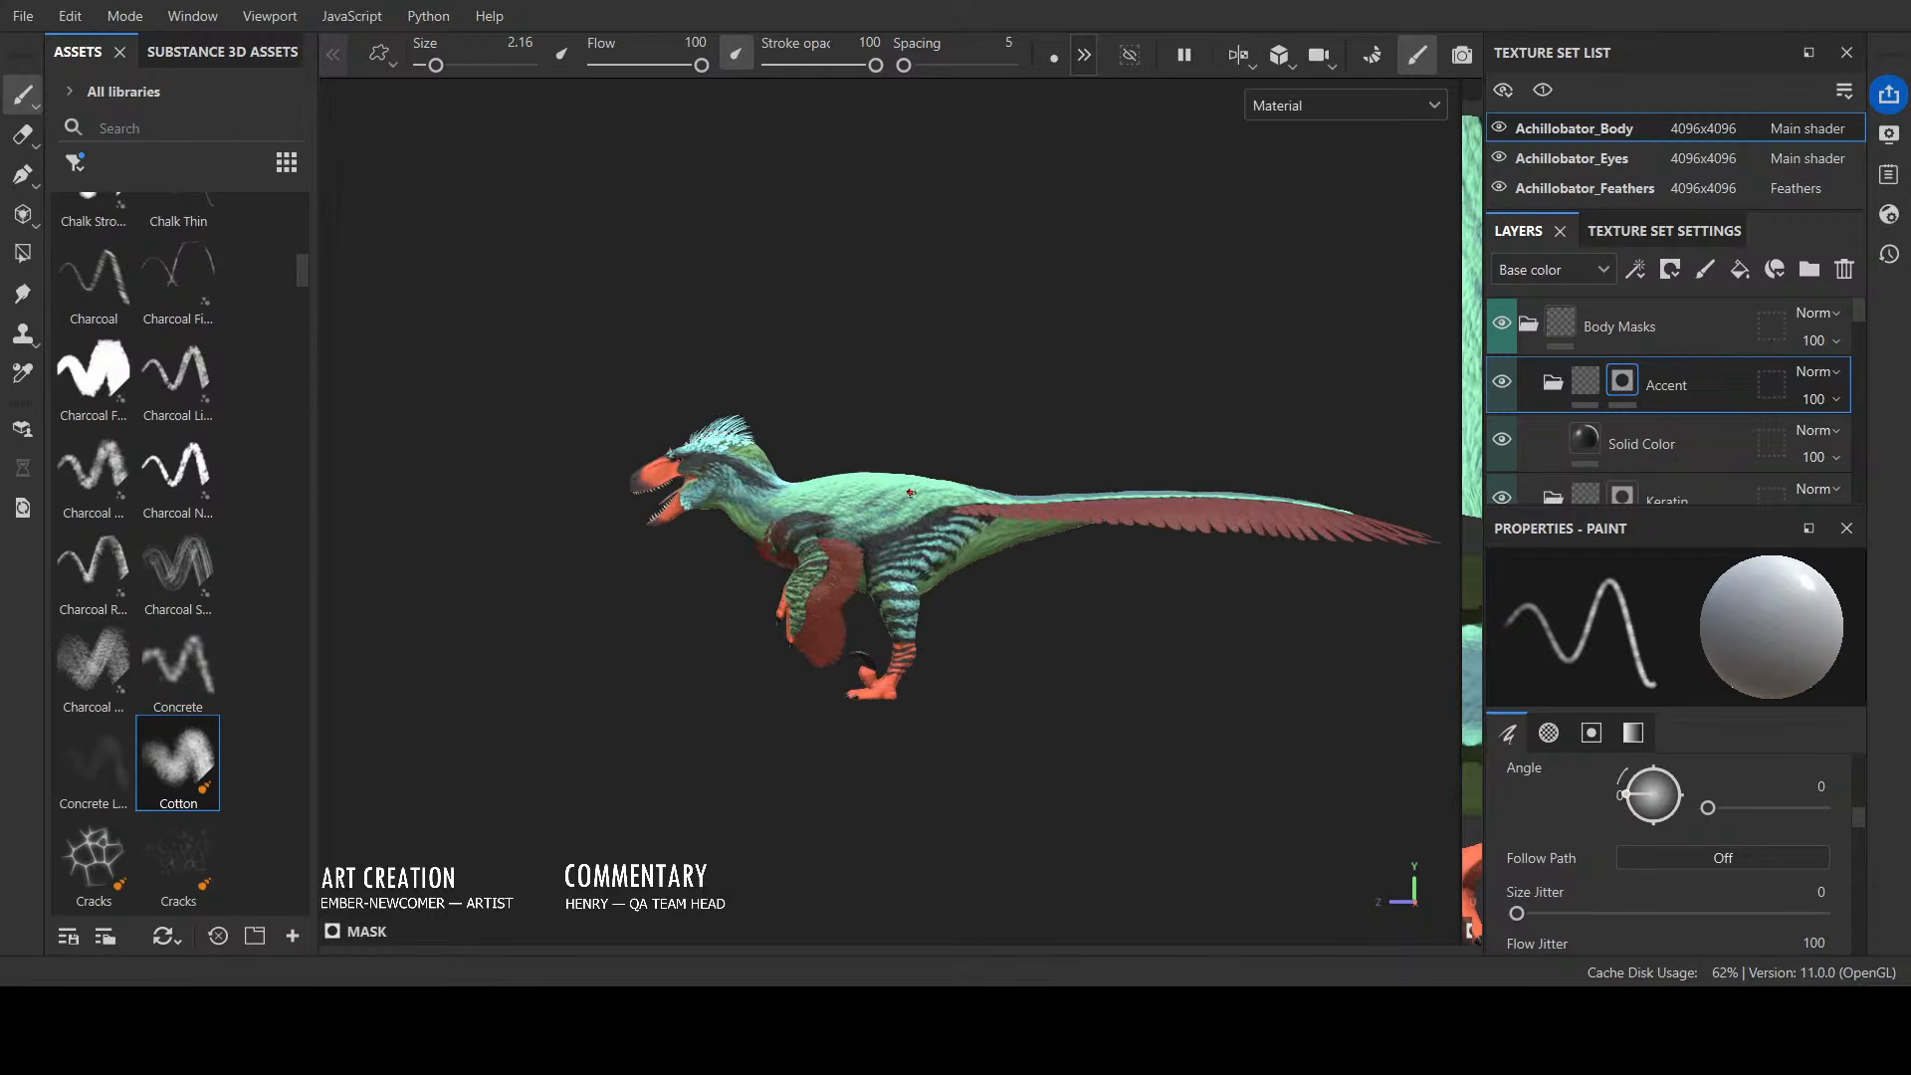
mouse_move(1001, 690)
alt+mouse_down()
mouse_move(1241, 726)
mouse_move(1012, 722)
alt+mouse_up()
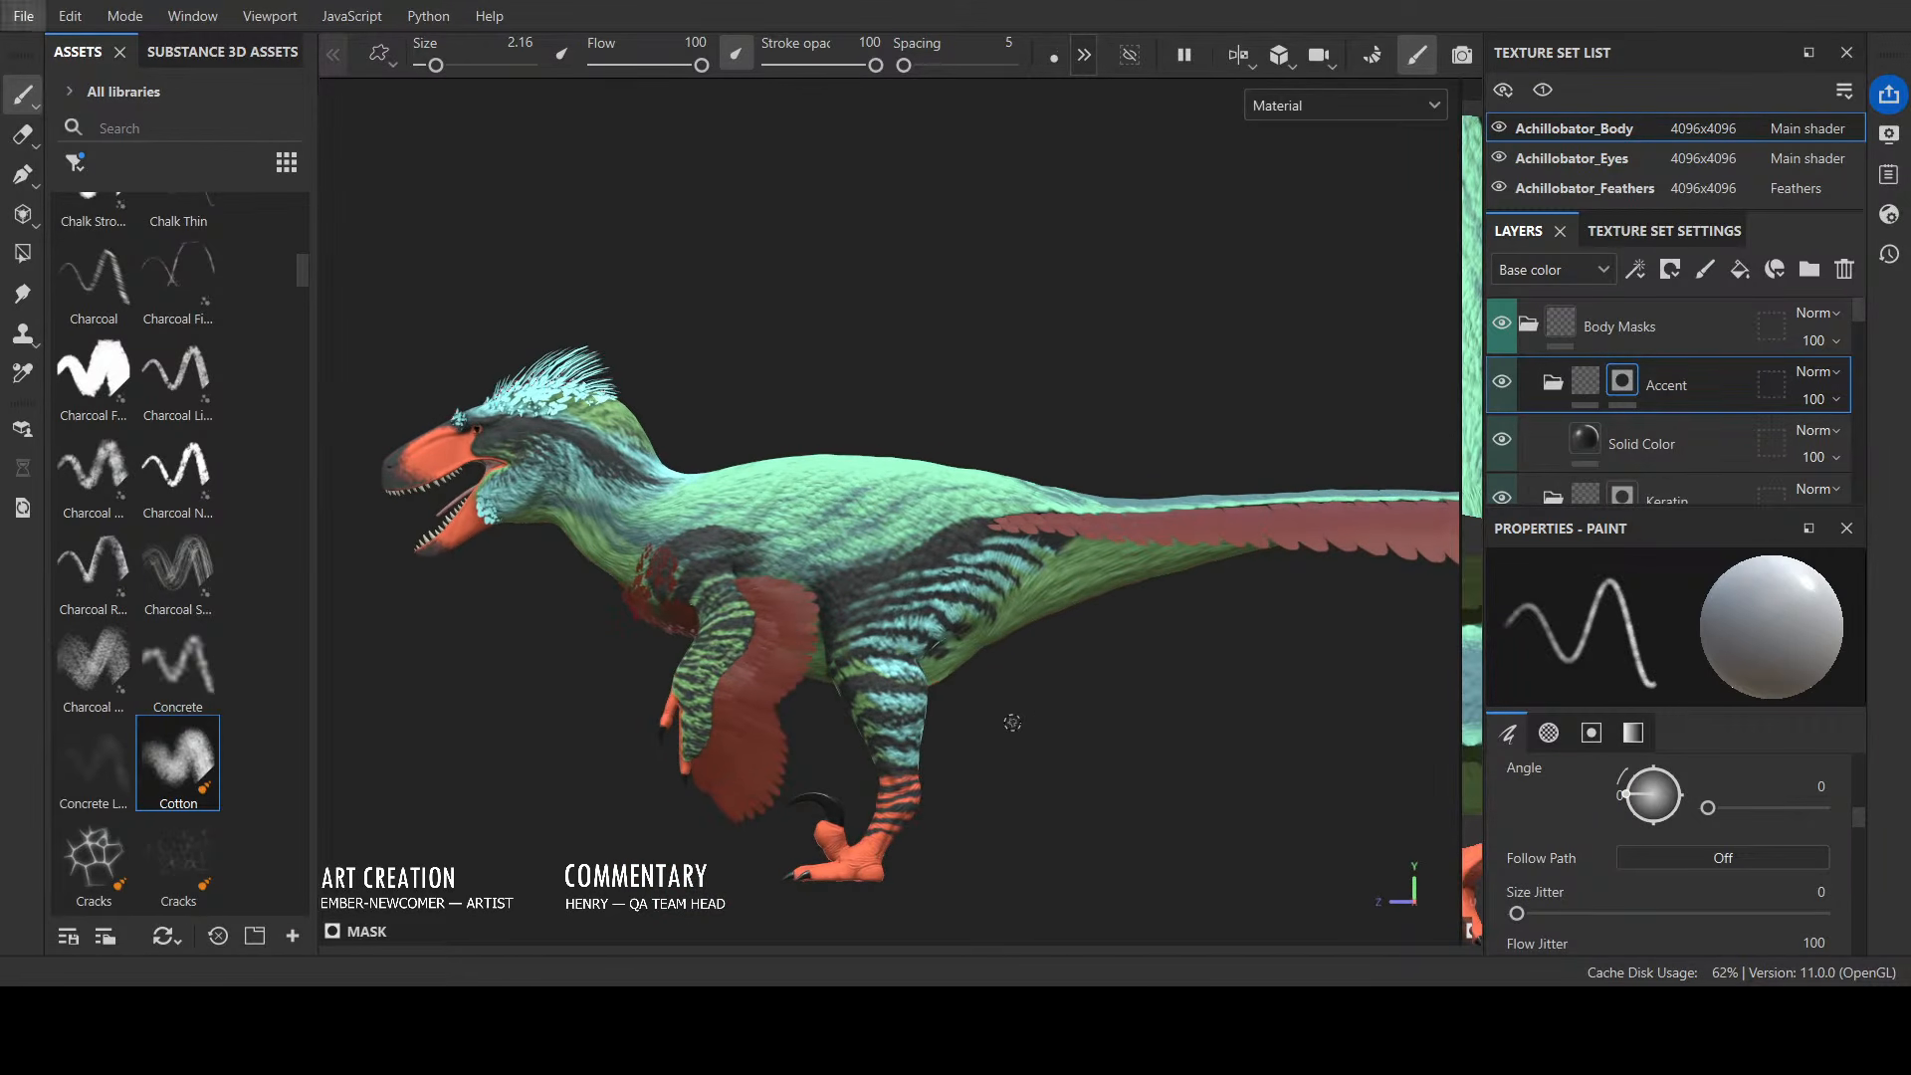
scroll(1012, 722, up, 1)
scroll(1012, 721, down, 3)
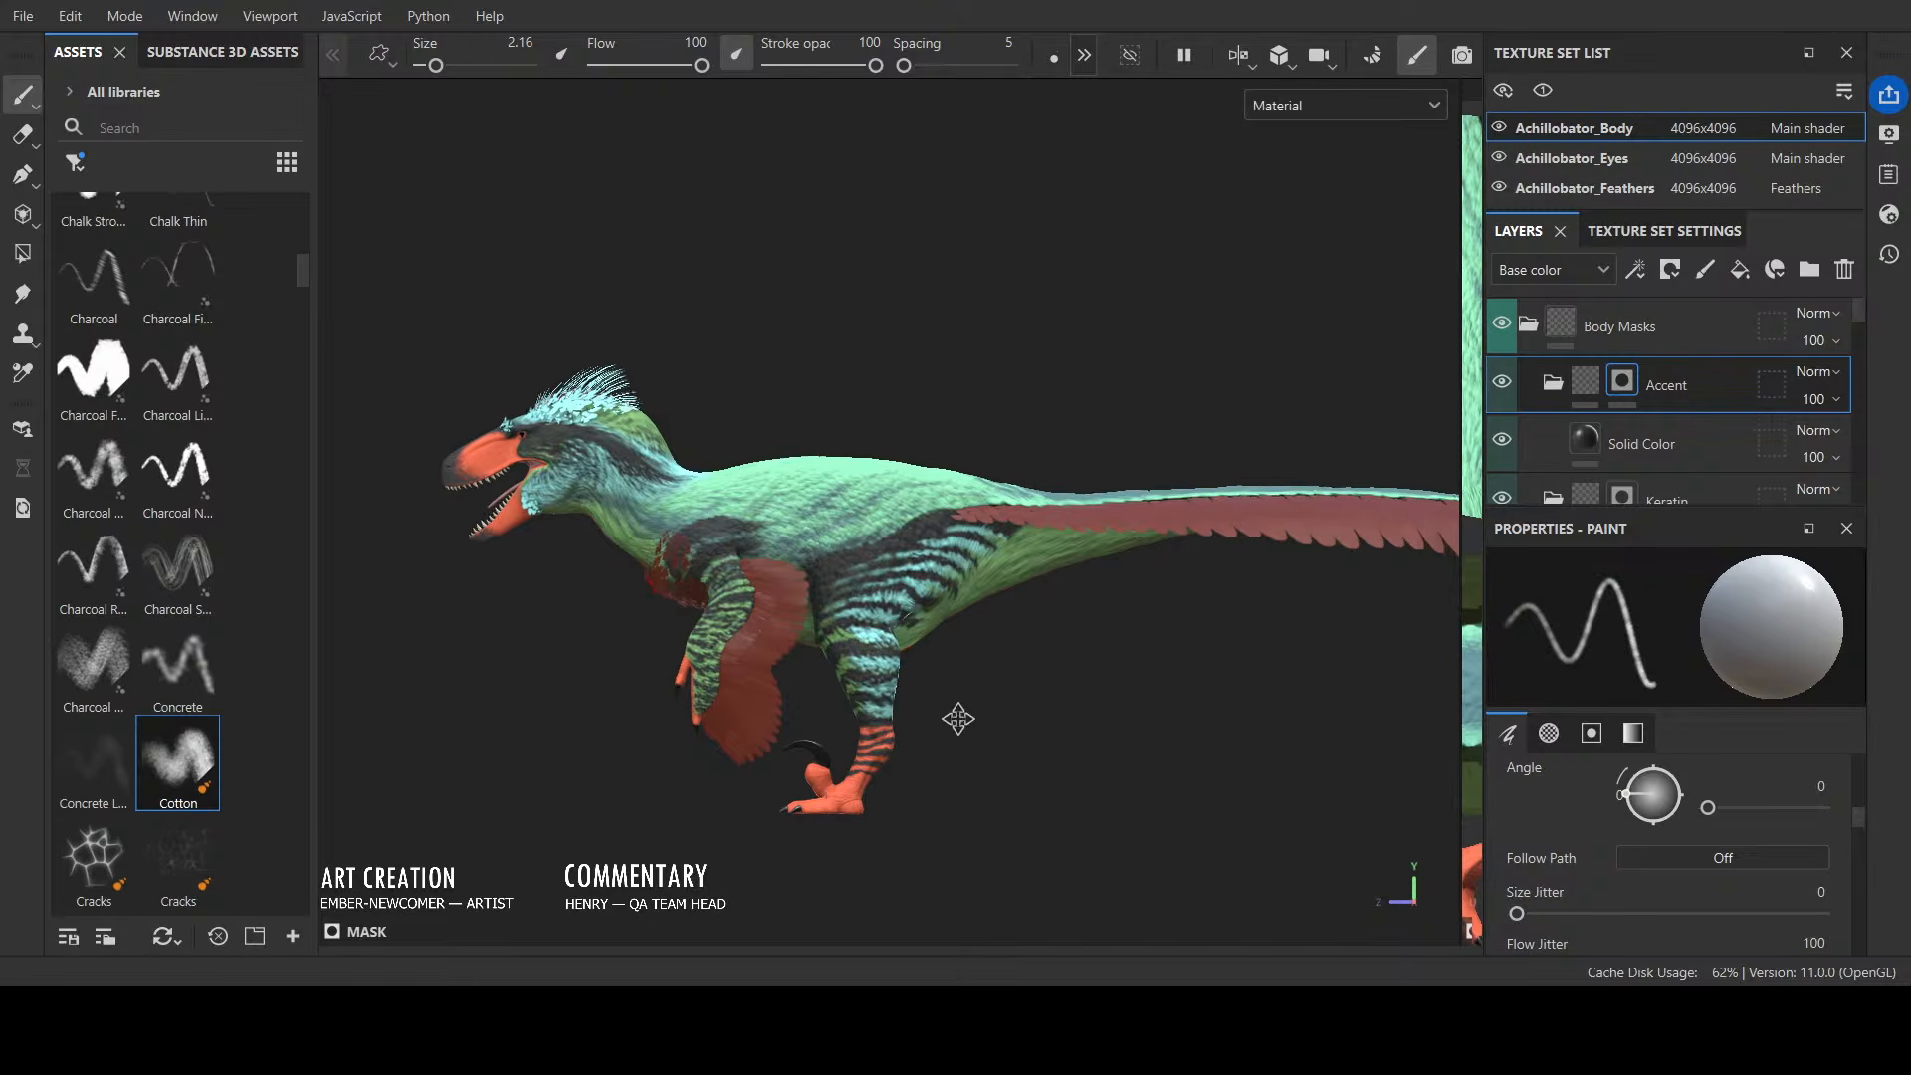
scroll(870, 674, up, 2)
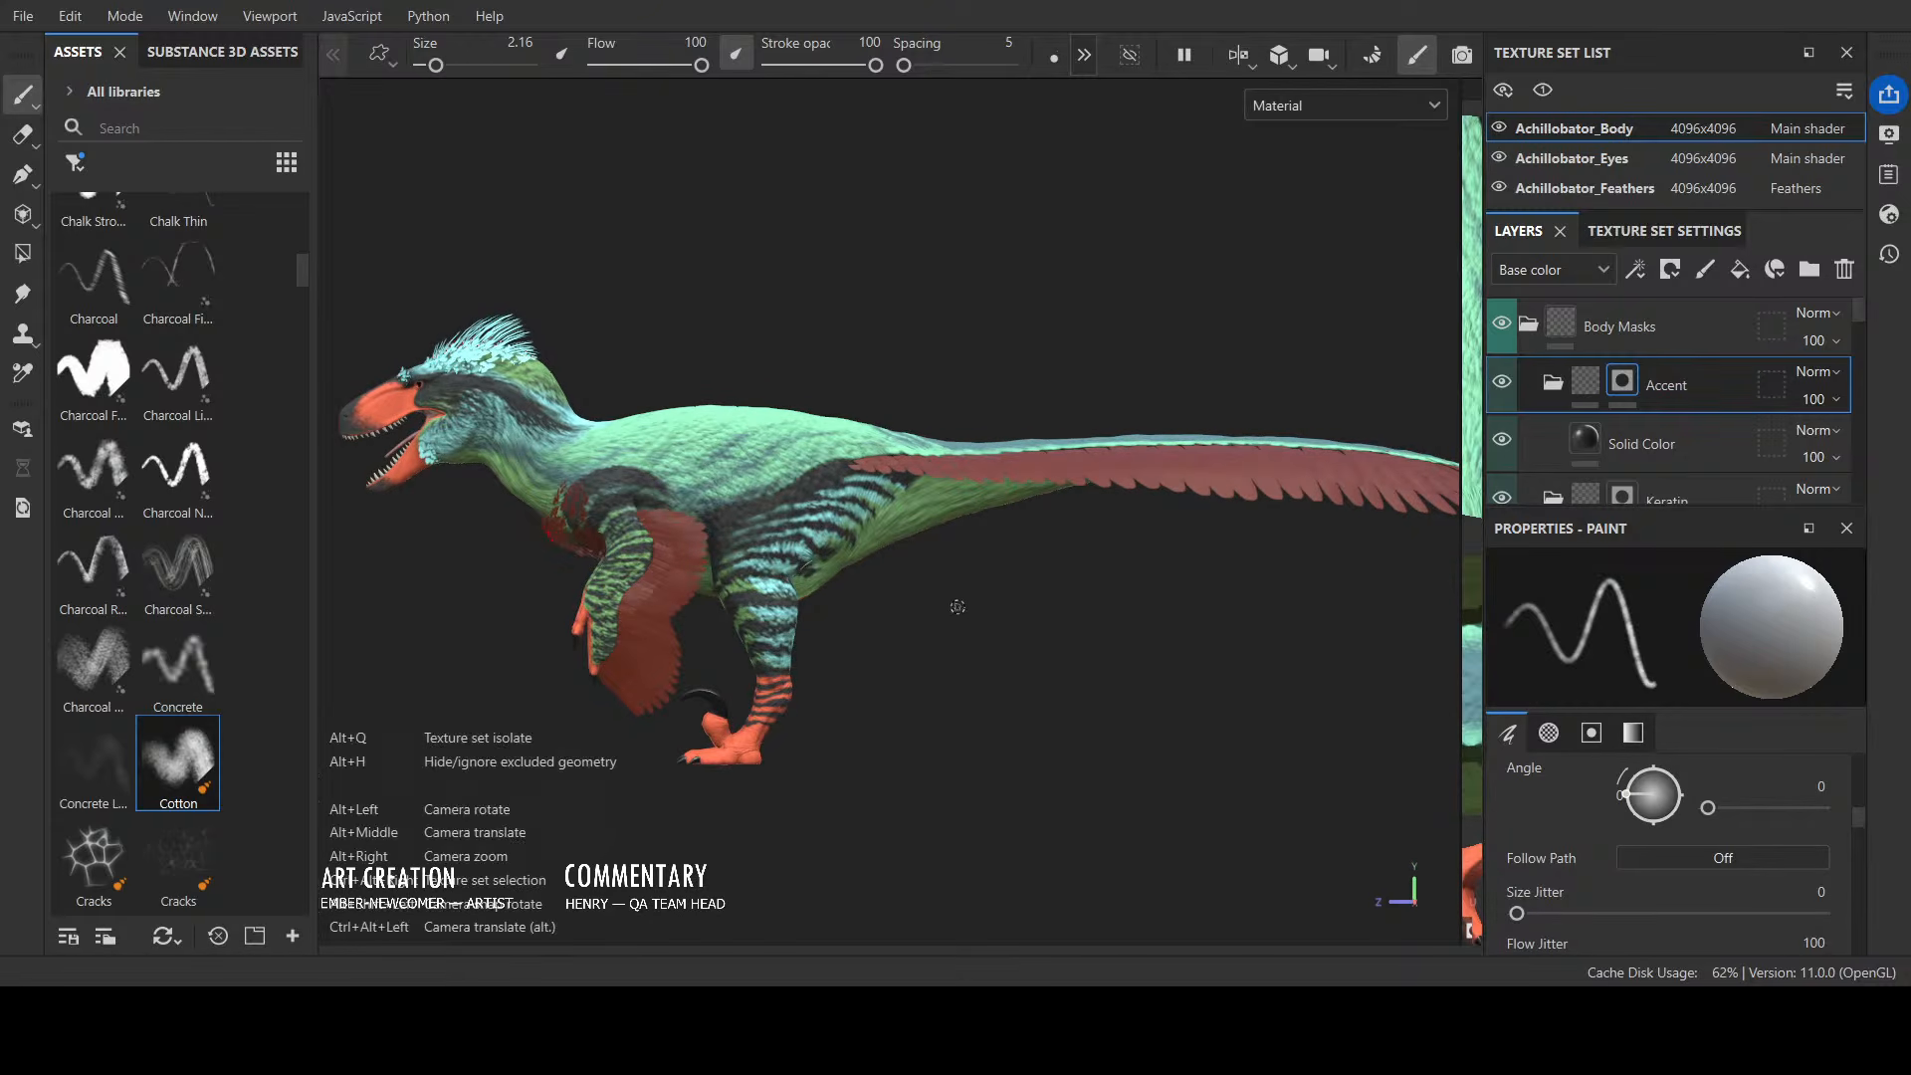
alt+middle_drag(958, 606, 1118, 616)
scroll(1118, 616, up, 1)
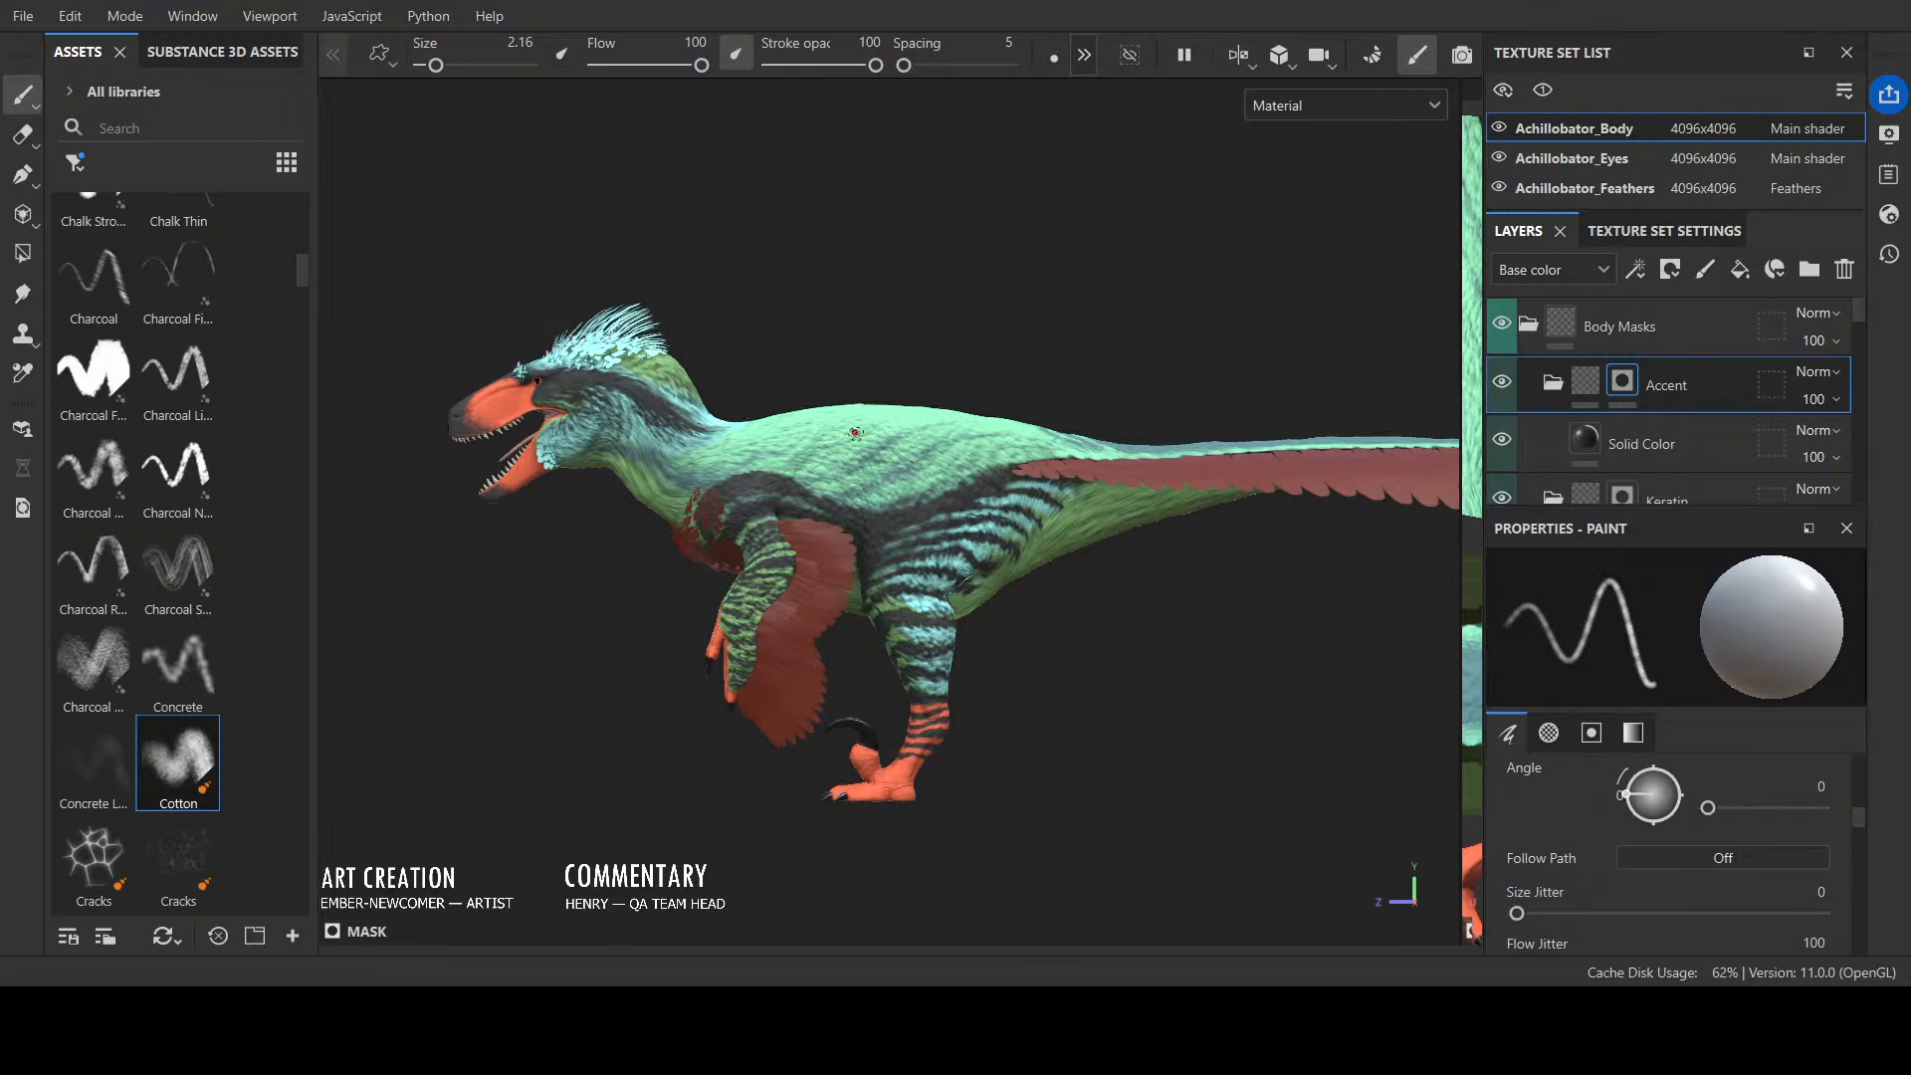
Step: Try painting a dark accent band that joins the shoulder patch to the upper thigh patch, with the Achillobator_Feathers texture set hidden
alt+drag(856, 435, 773, 453)
alt+drag(1135, 298, 1285, 268)
click(1499, 187)
mouse_move(1167, 267)
alt+mouse_down()
mouse_move(1215, 253)
mouse_move(1185, 268)
alt+mouse_up()
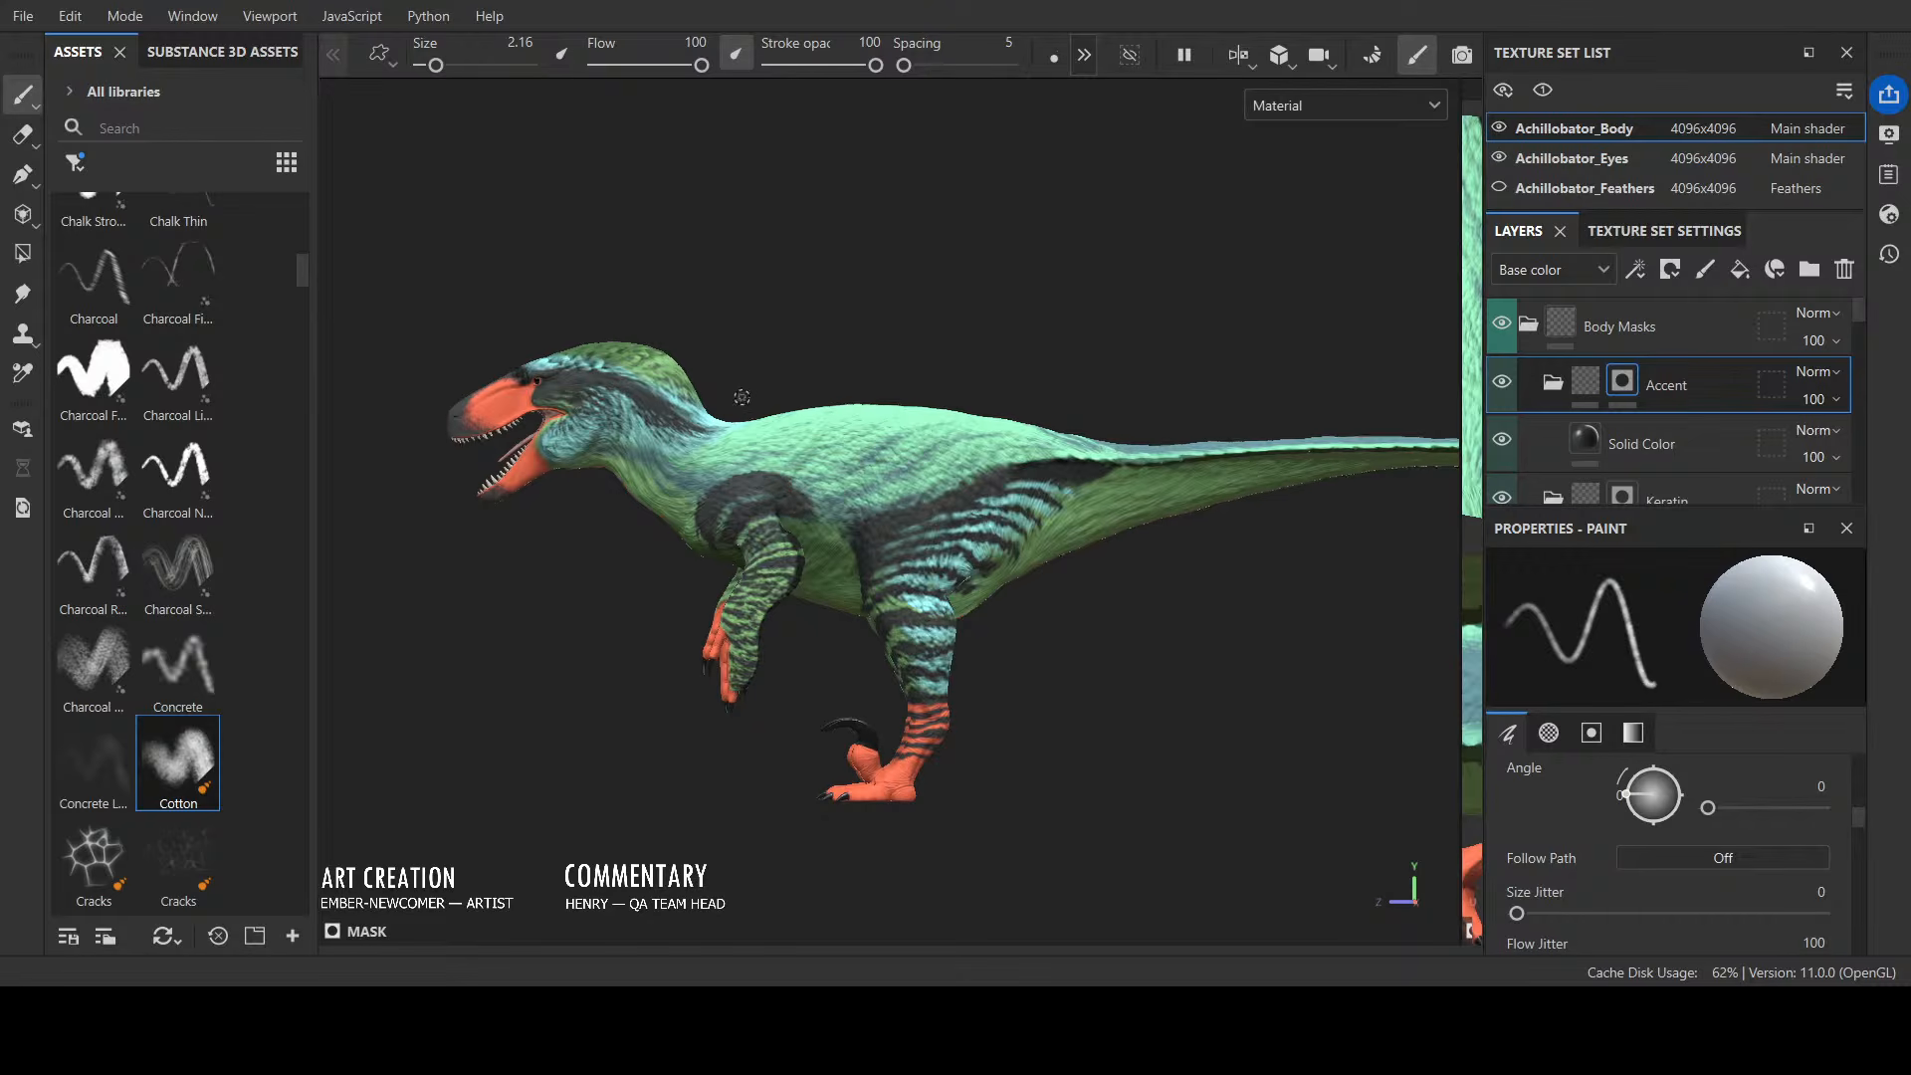
alt+drag(741, 397, 780, 507)
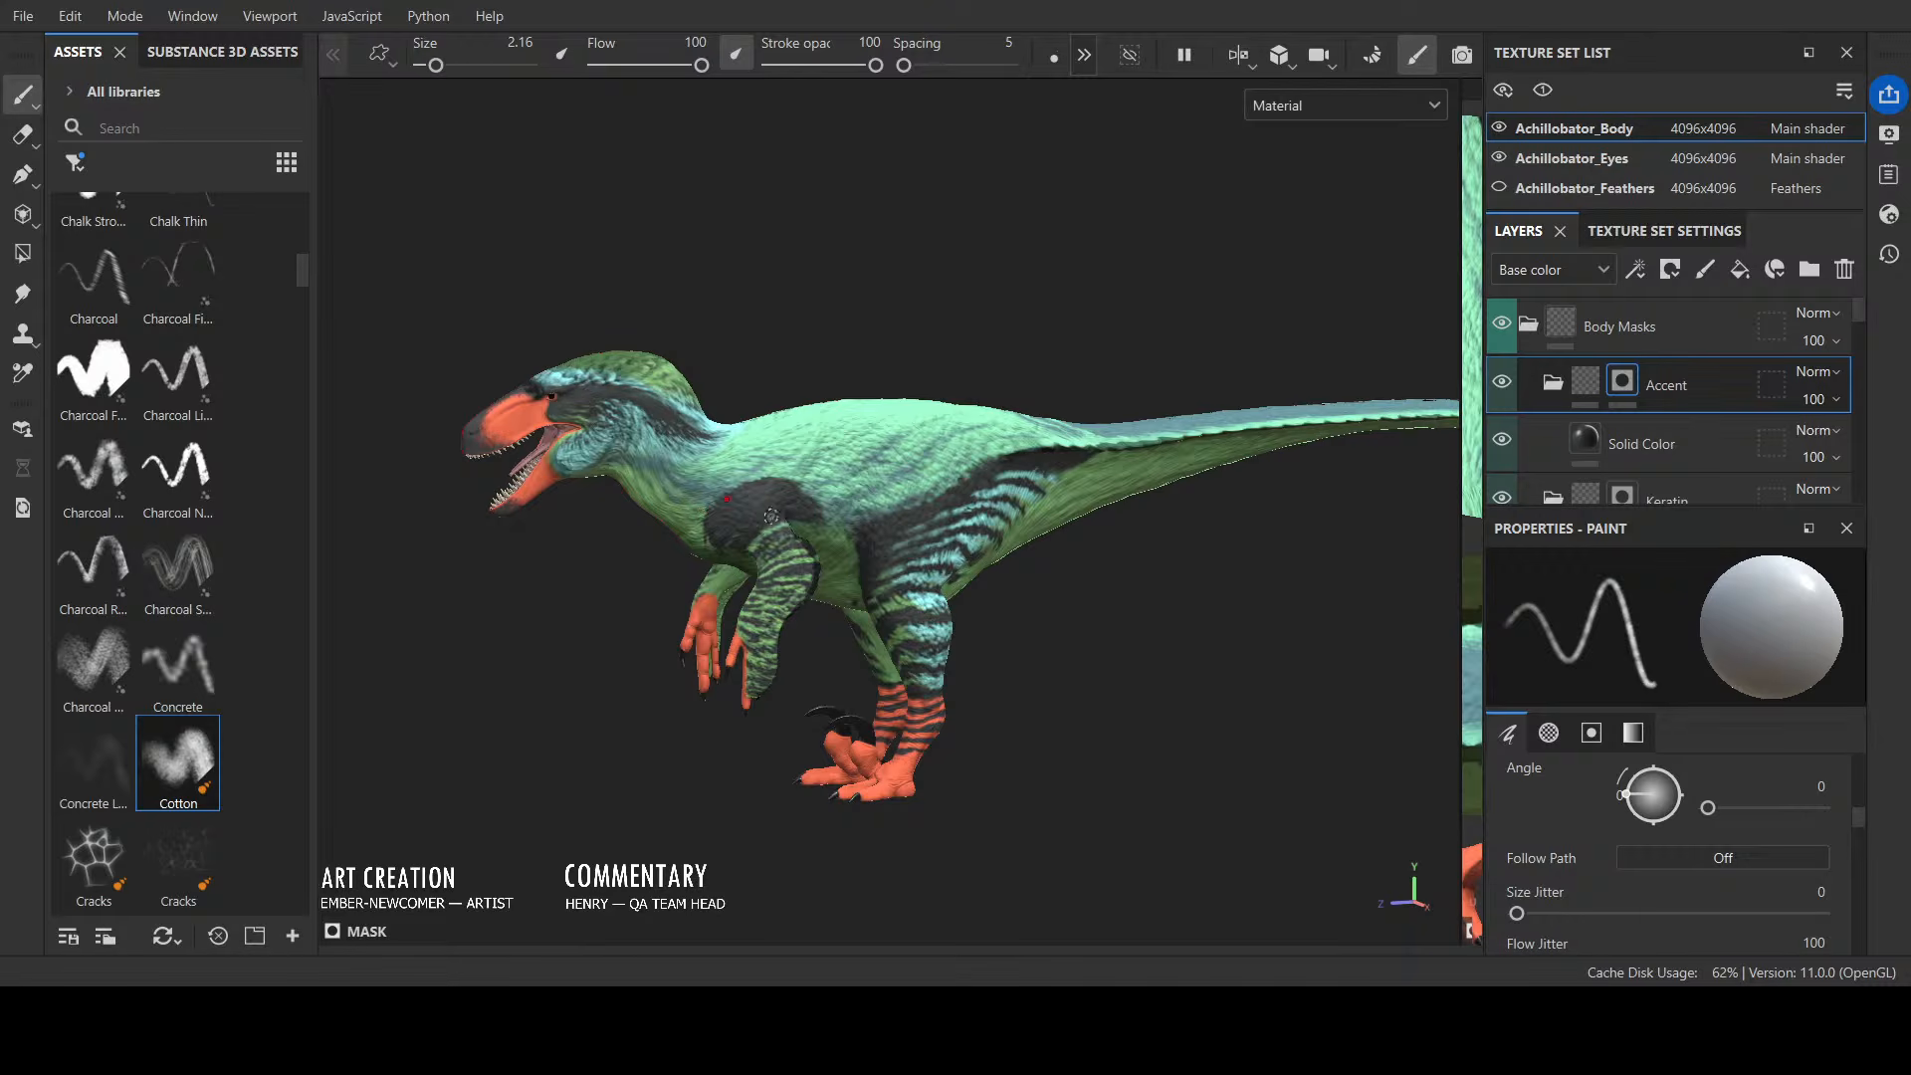
mouse_move(792, 503)
alt+mouse_down()
mouse_move(822, 491)
mouse_move(796, 513)
alt+mouse_up()
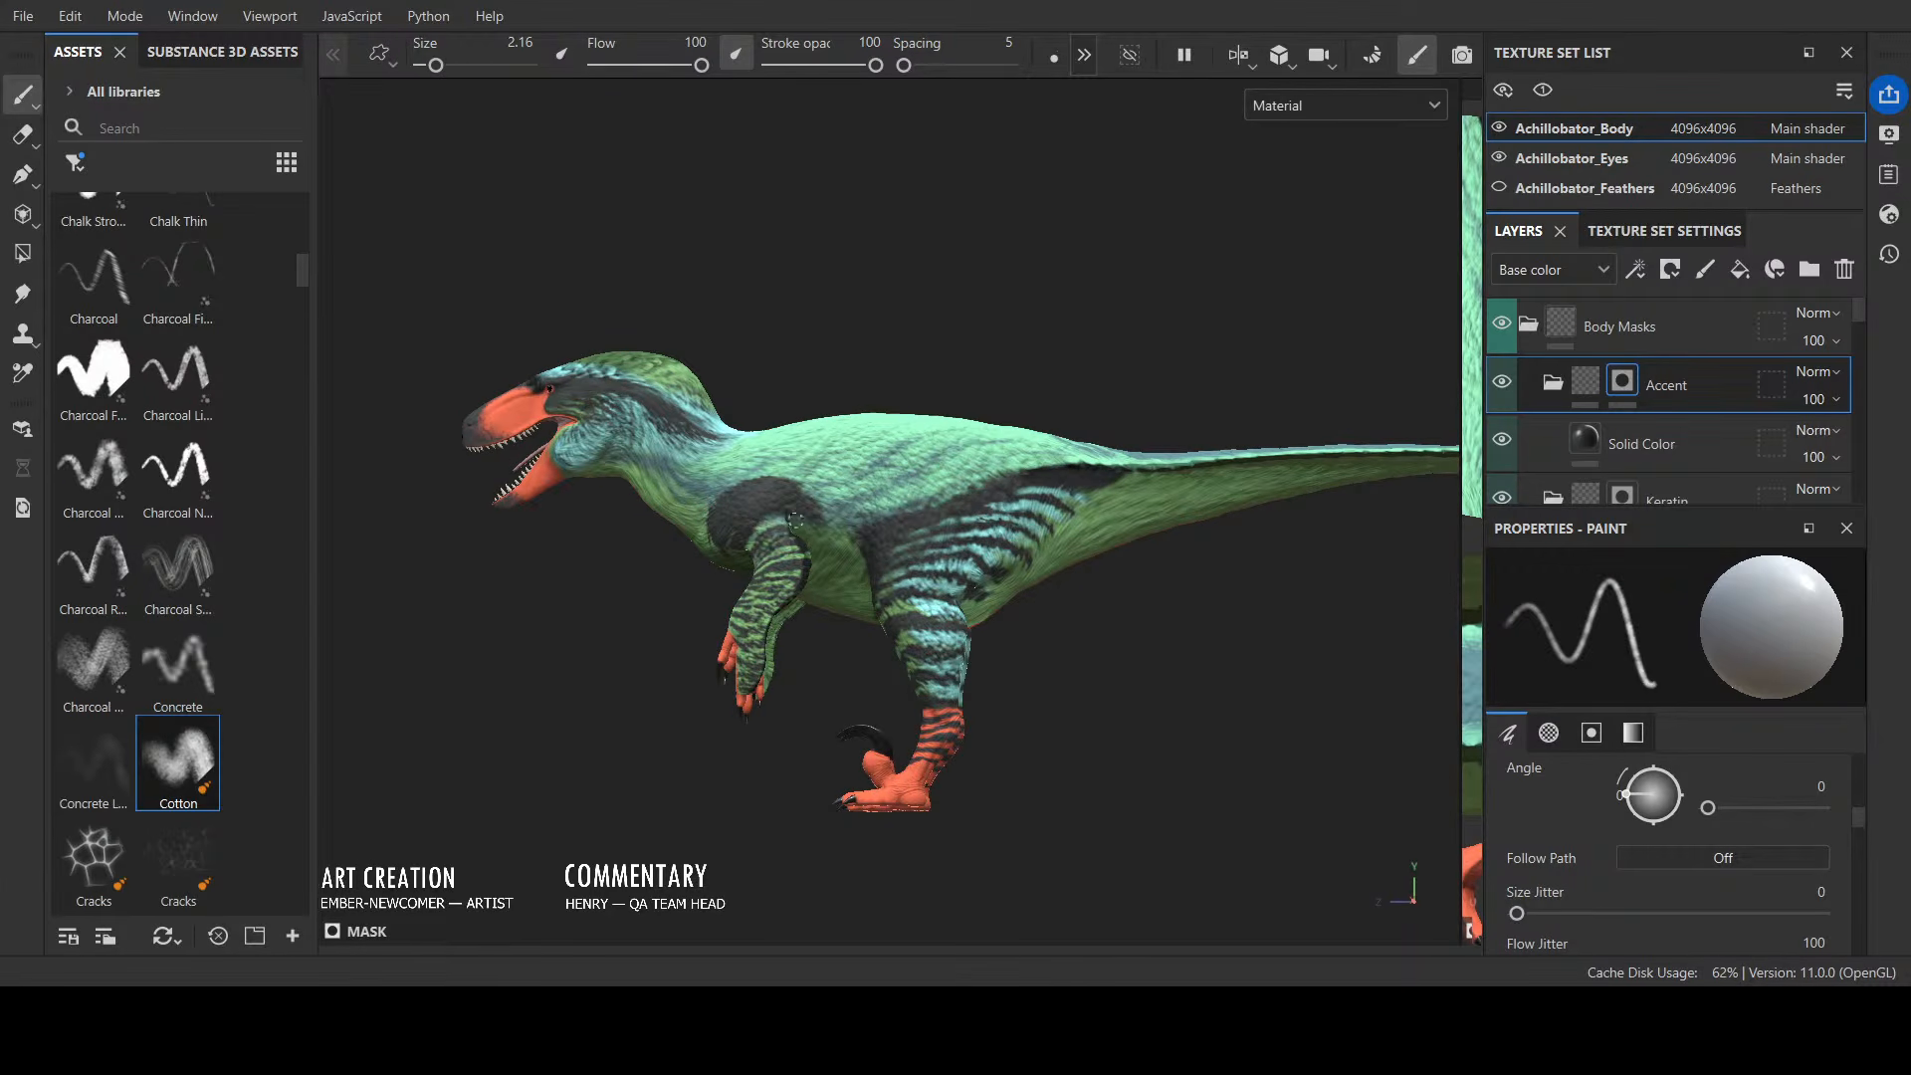
mouse_move(799, 482)
alt+mouse_down()
mouse_move(964, 427)
mouse_move(922, 414)
mouse_move(657, 450)
mouse_move(828, 511)
alt+mouse_up()
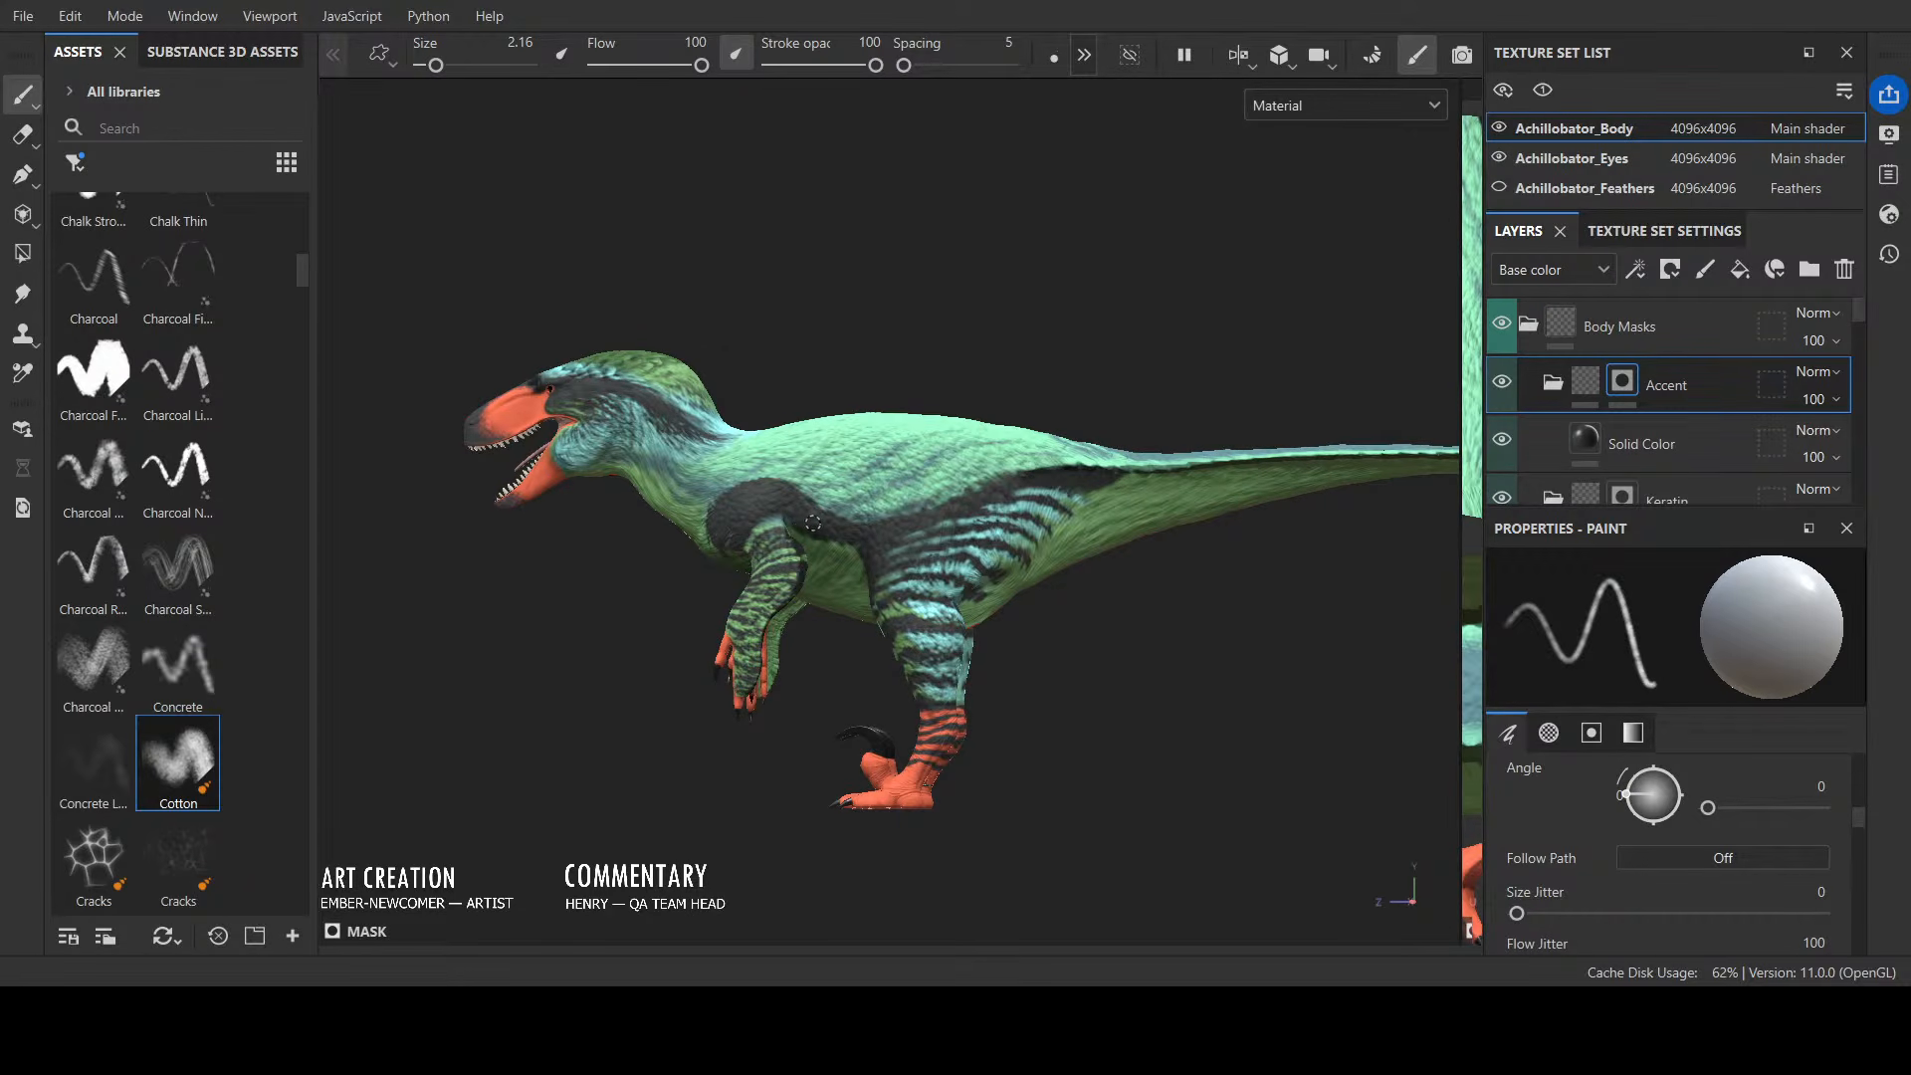
alt+drag(858, 549, 786, 423)
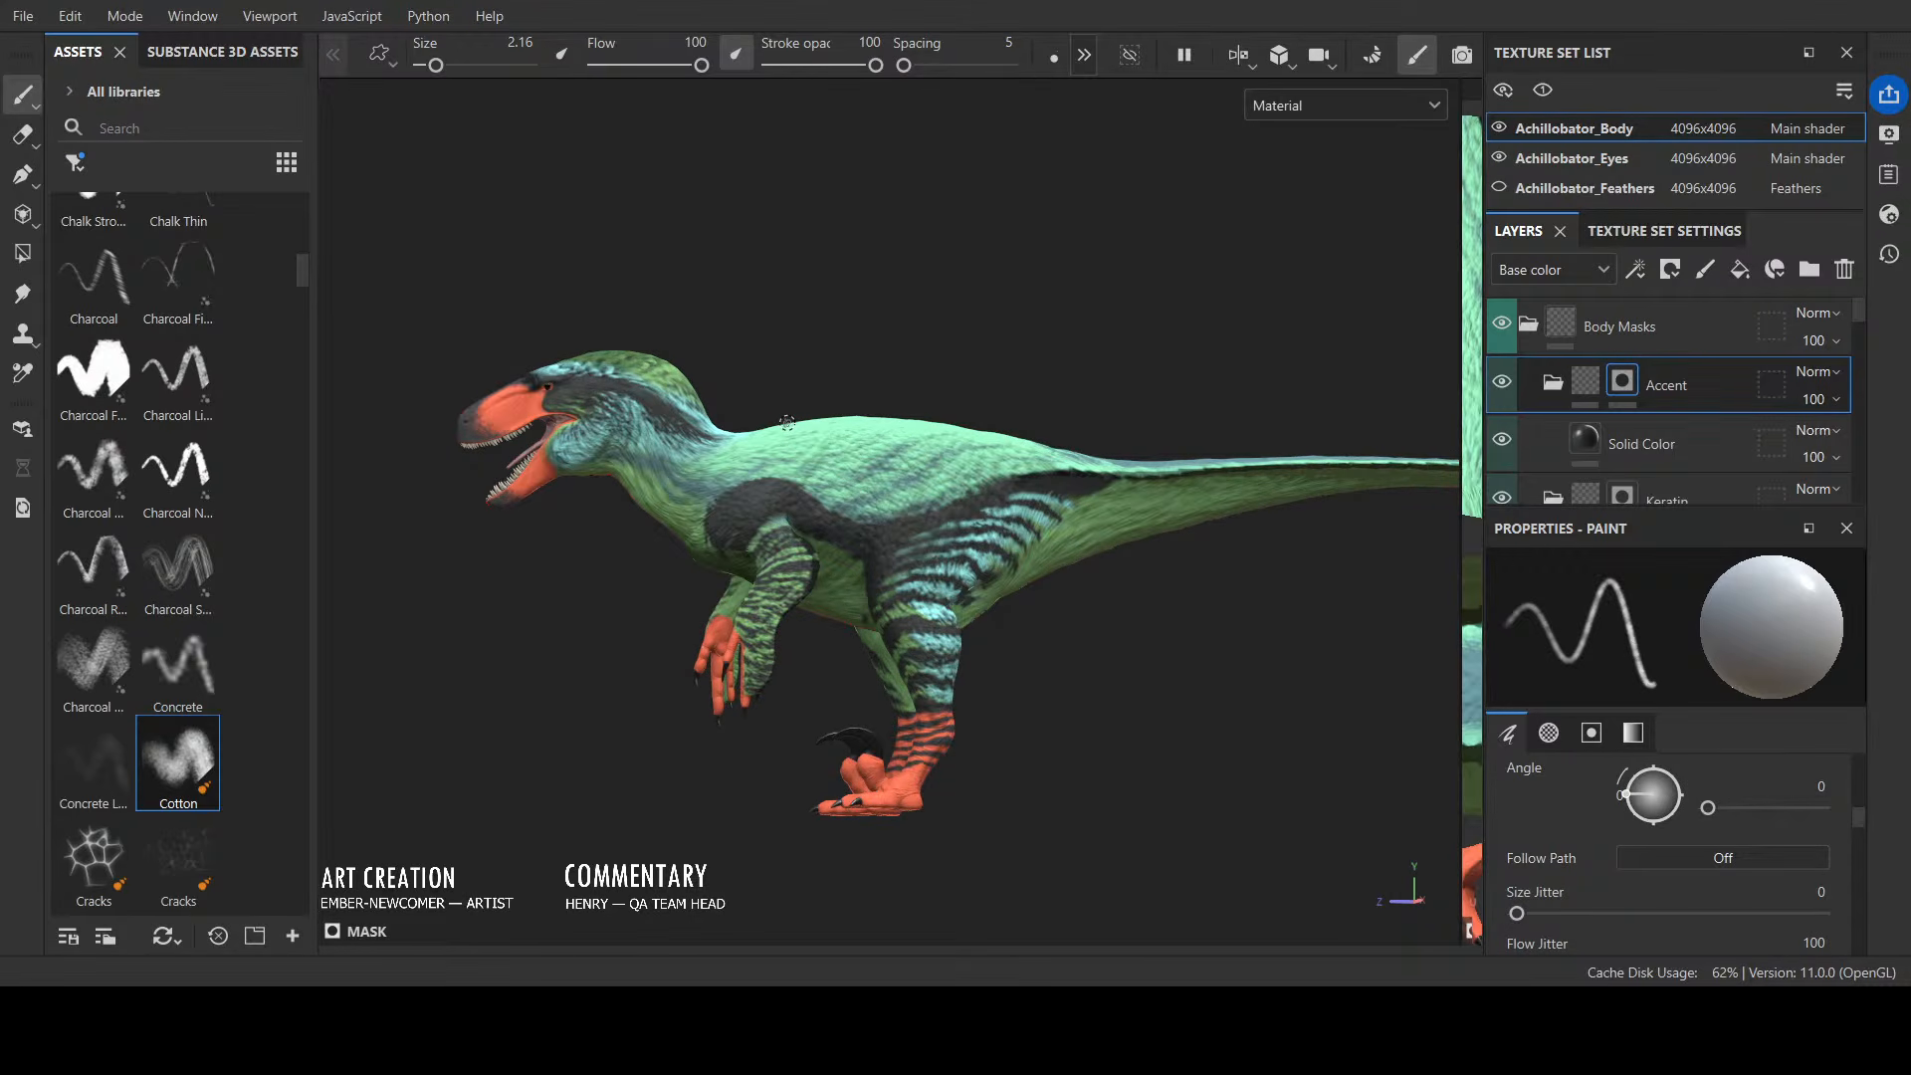
key(ctrl+z)
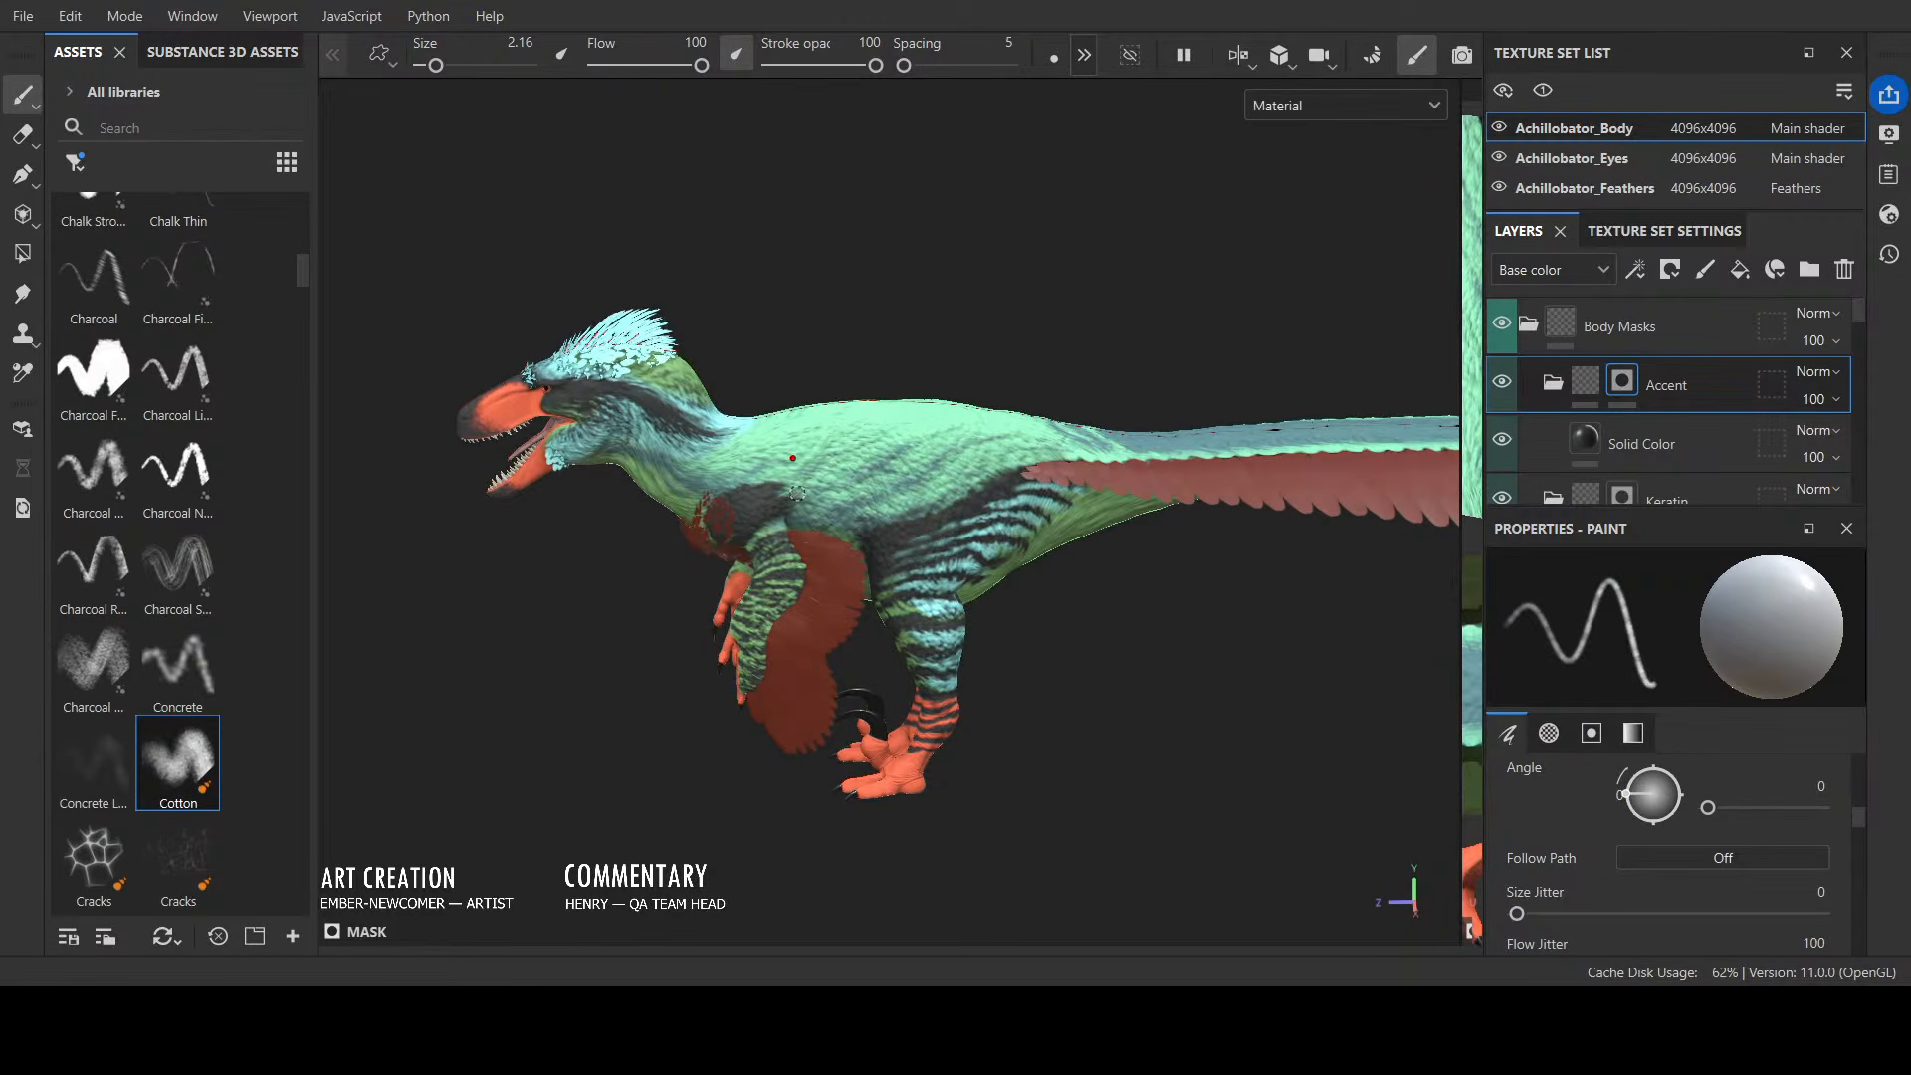
Step: Check the separate shoulder and thigh patches against the arm and tail feathers from the side and front three-quarter angles
mouse_move(791, 449)
alt+mouse_down()
mouse_move(1203, 299)
mouse_move(831, 269)
mouse_move(899, 268)
mouse_move(884, 283)
alt+mouse_up()
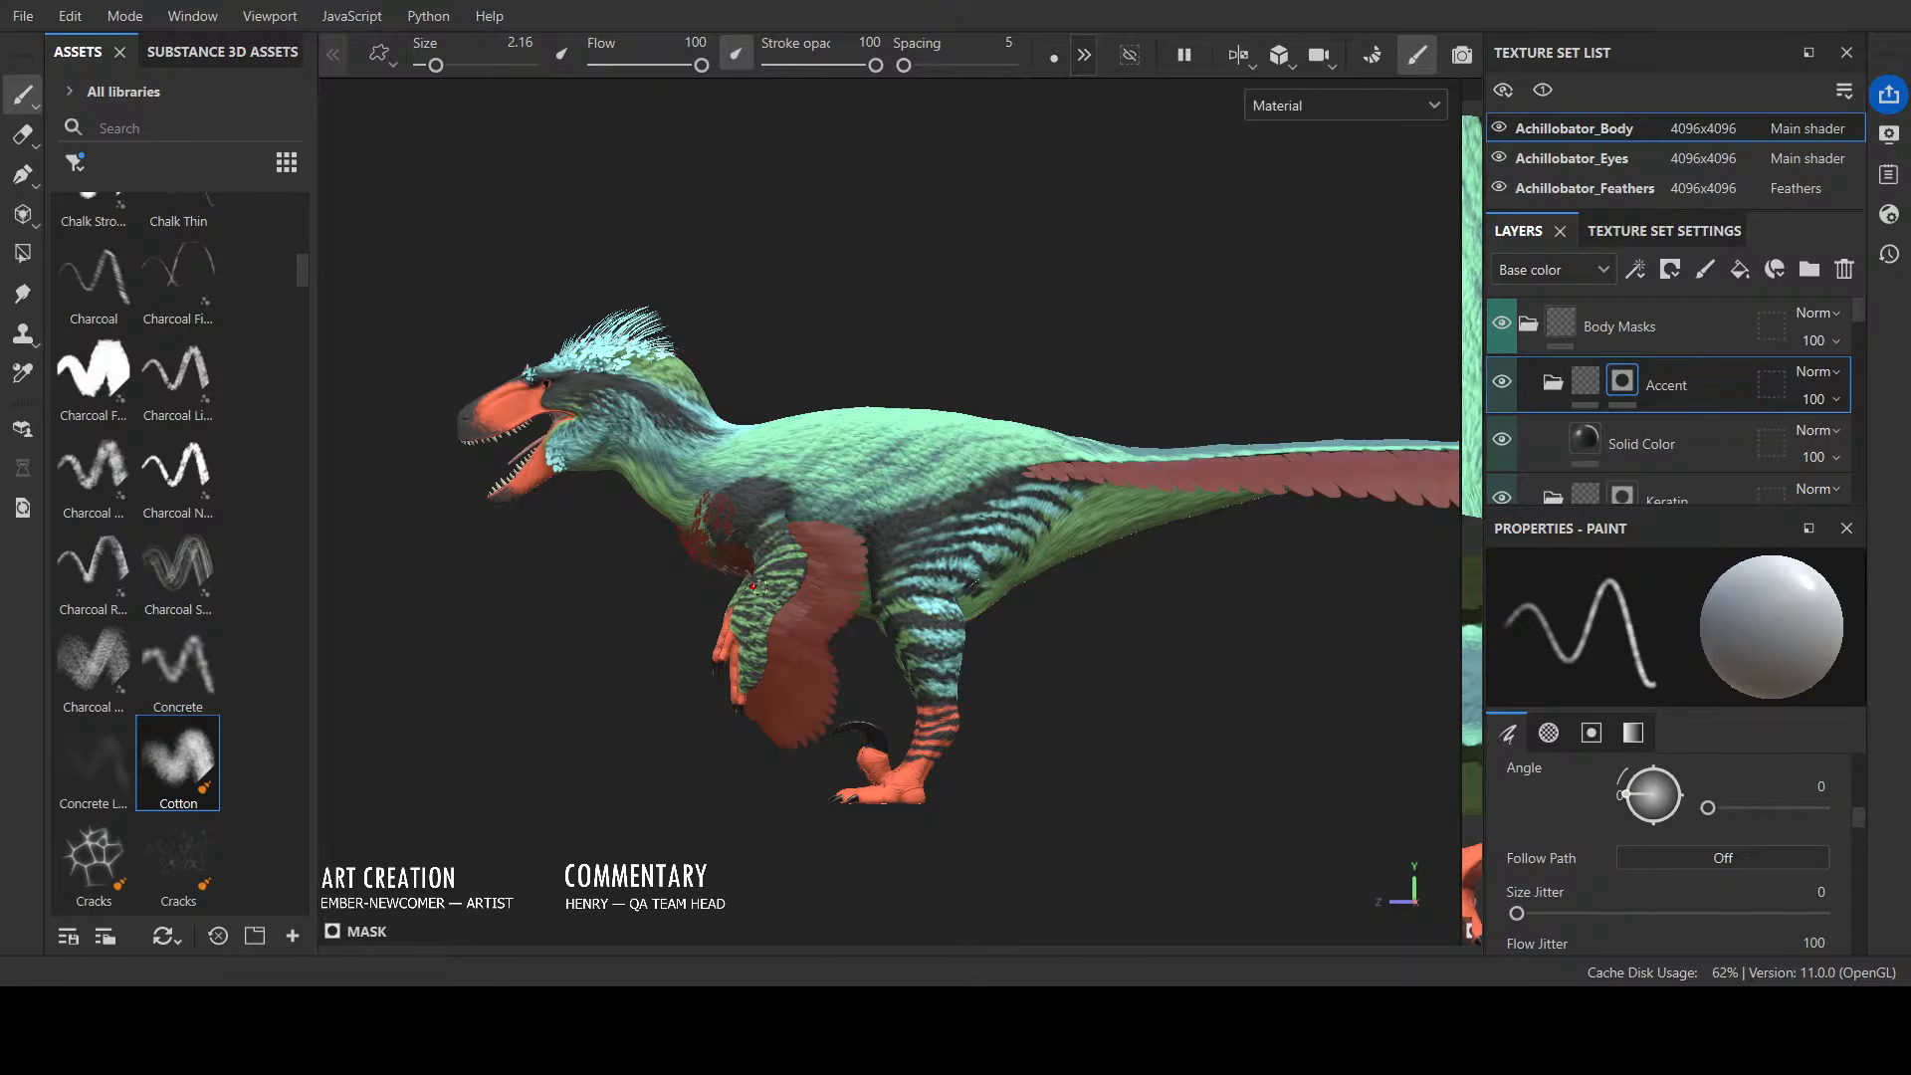
alt+drag(795, 478, 775, 405)
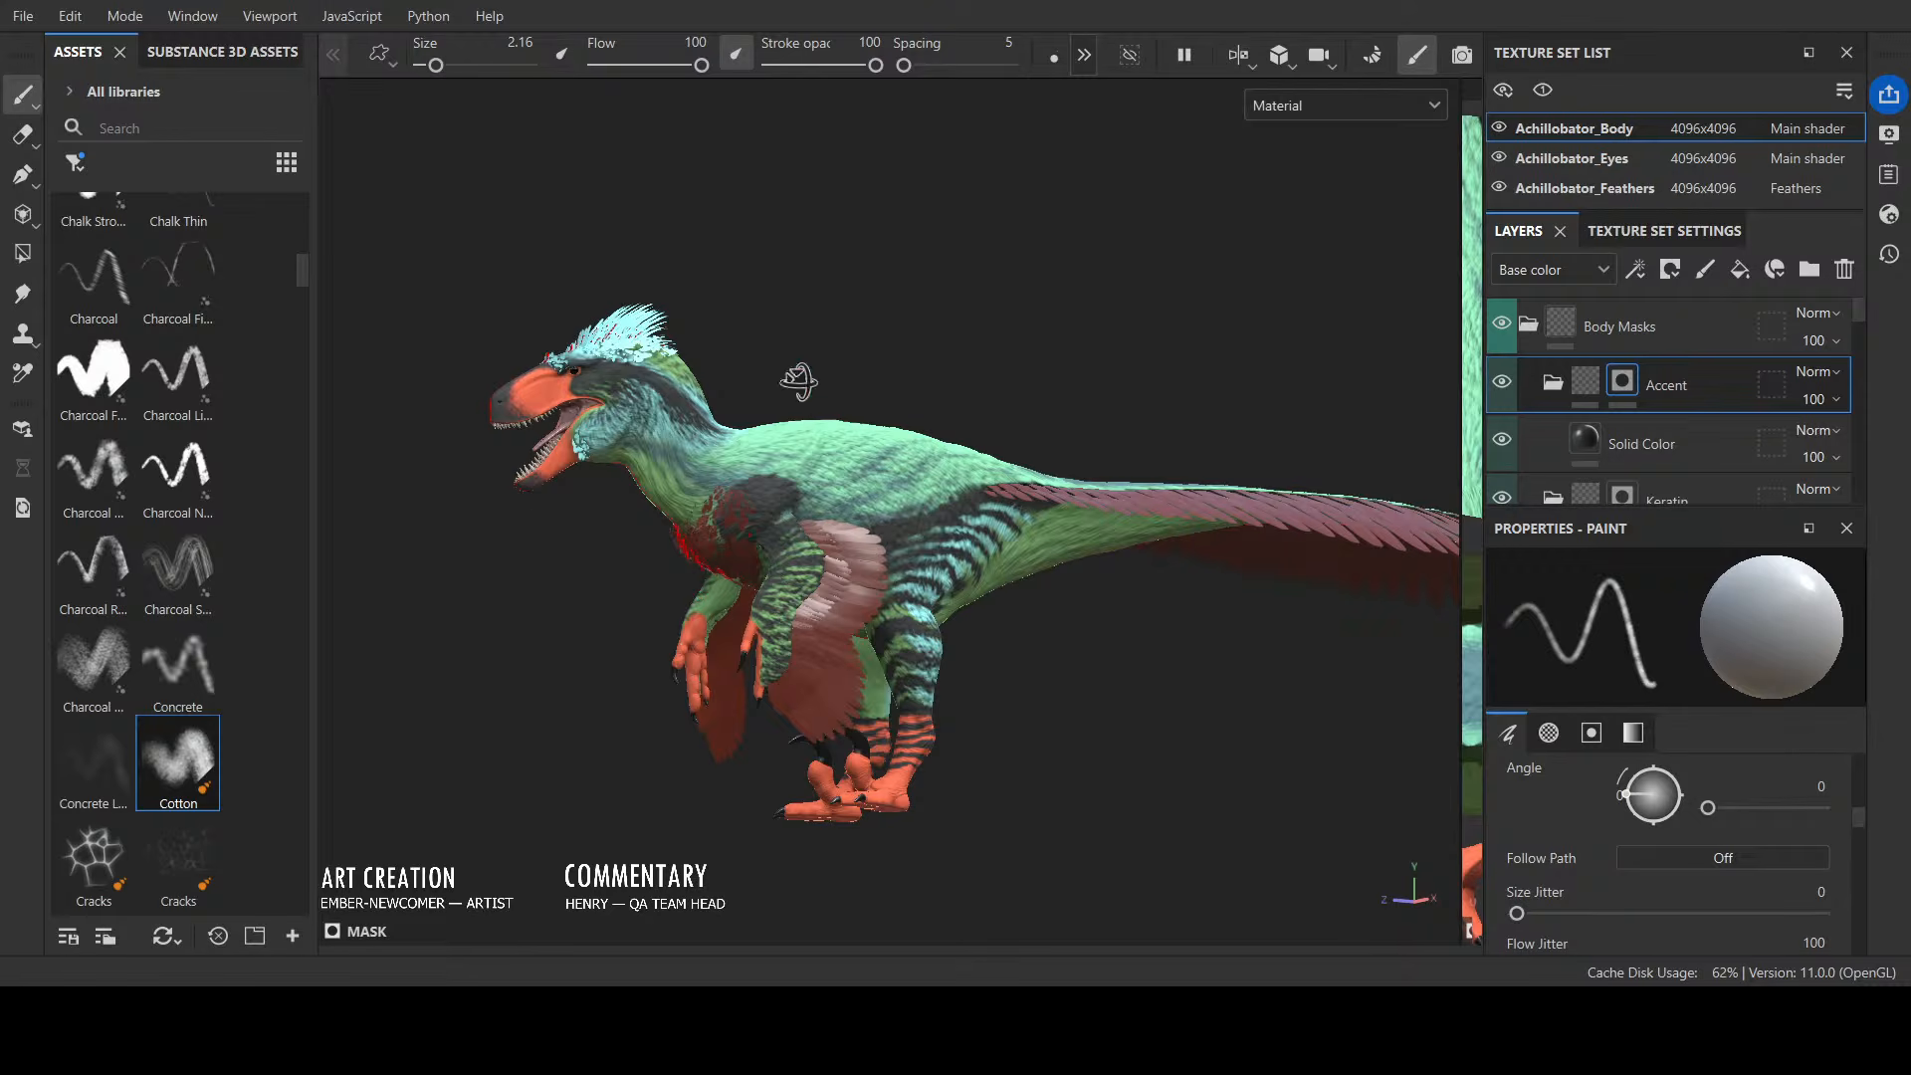
alt+drag(799, 381, 796, 290)
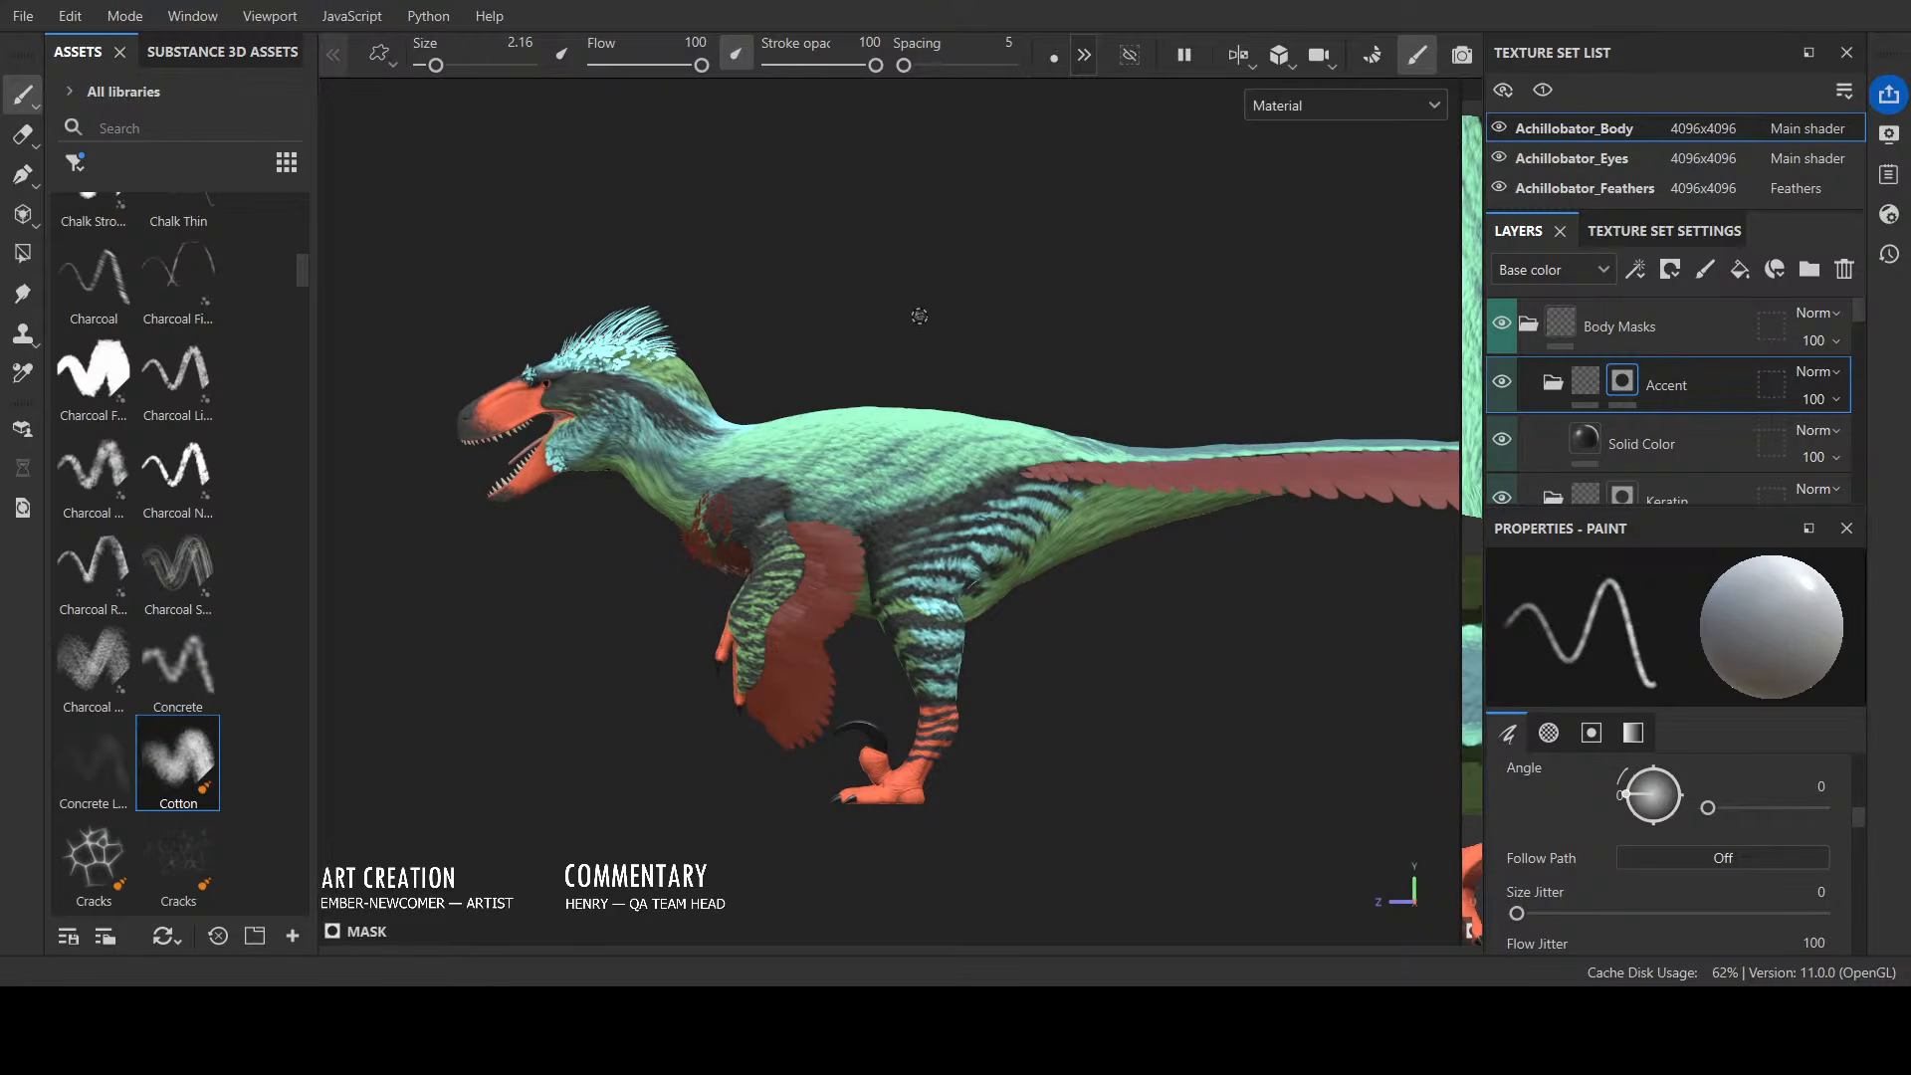
alt+drag(914, 314, 911, 398)
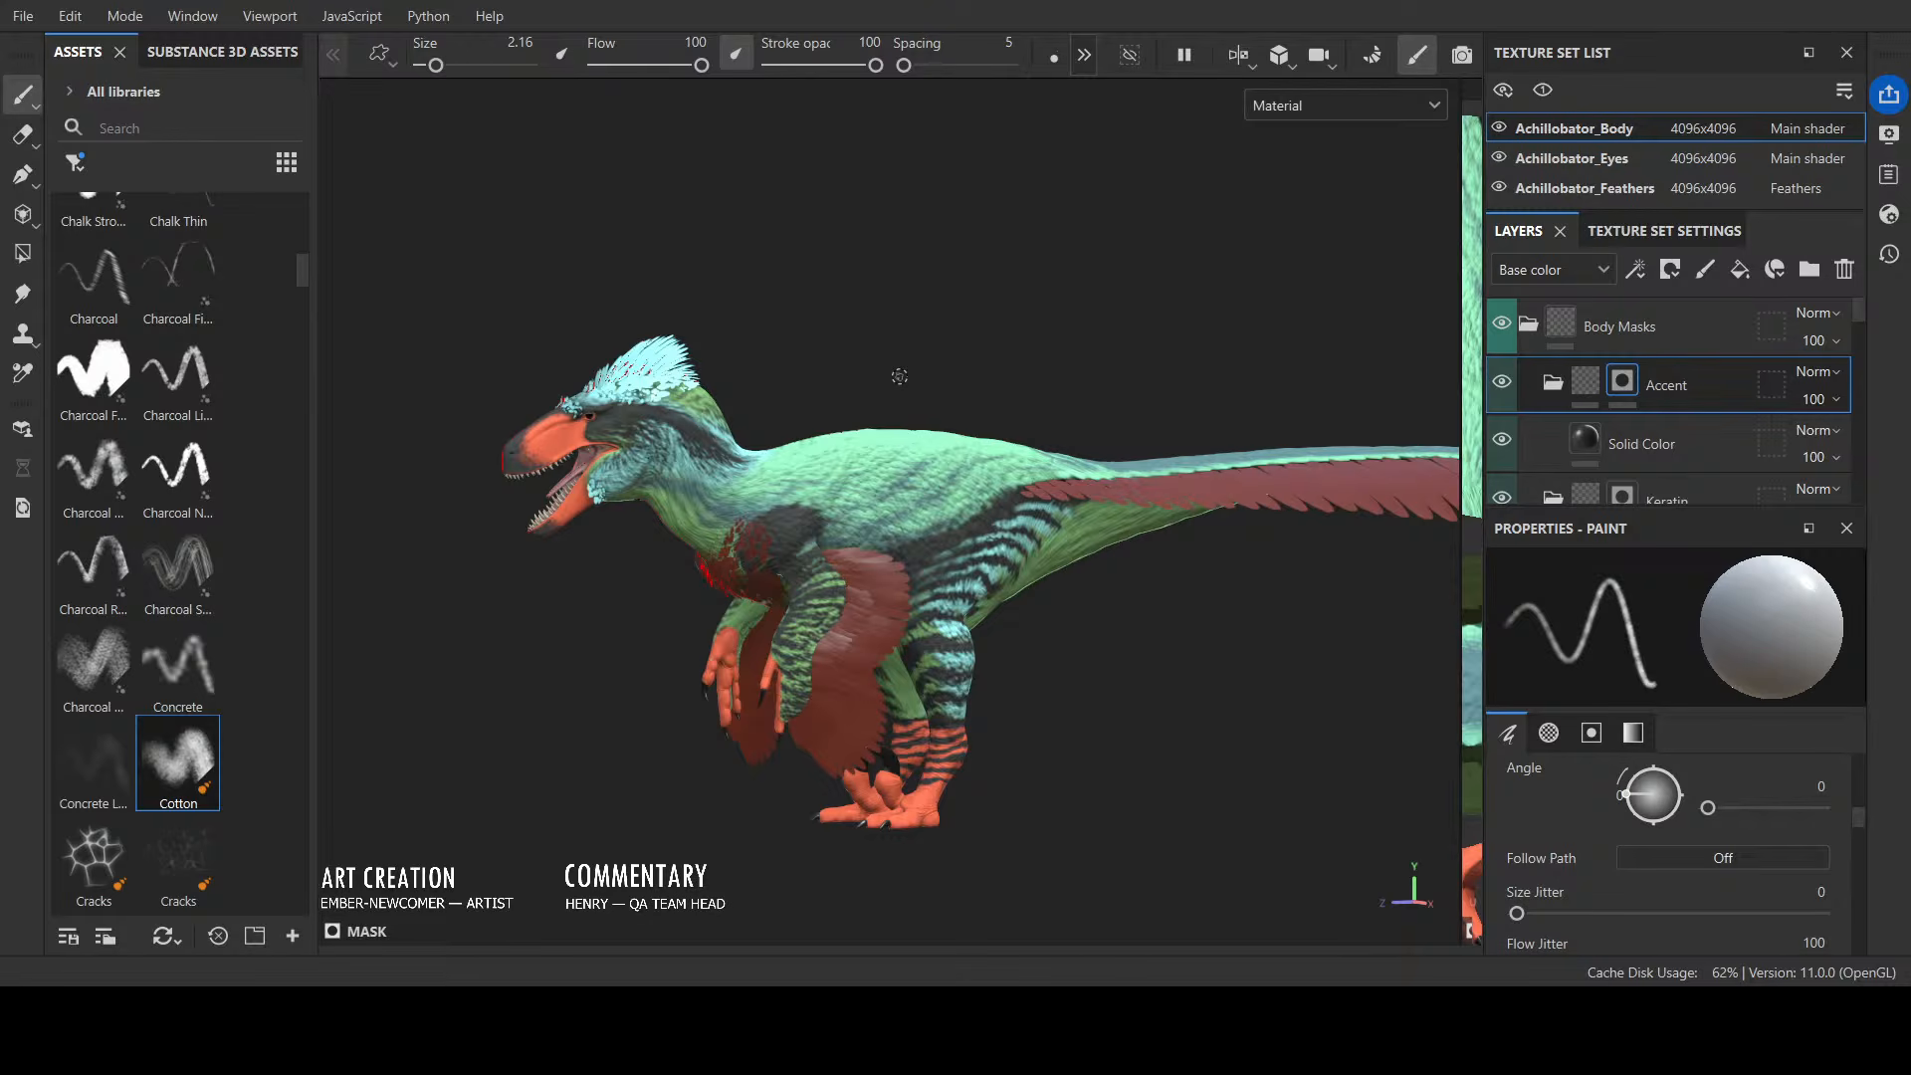
alt+drag(1045, 687, 977, 733)
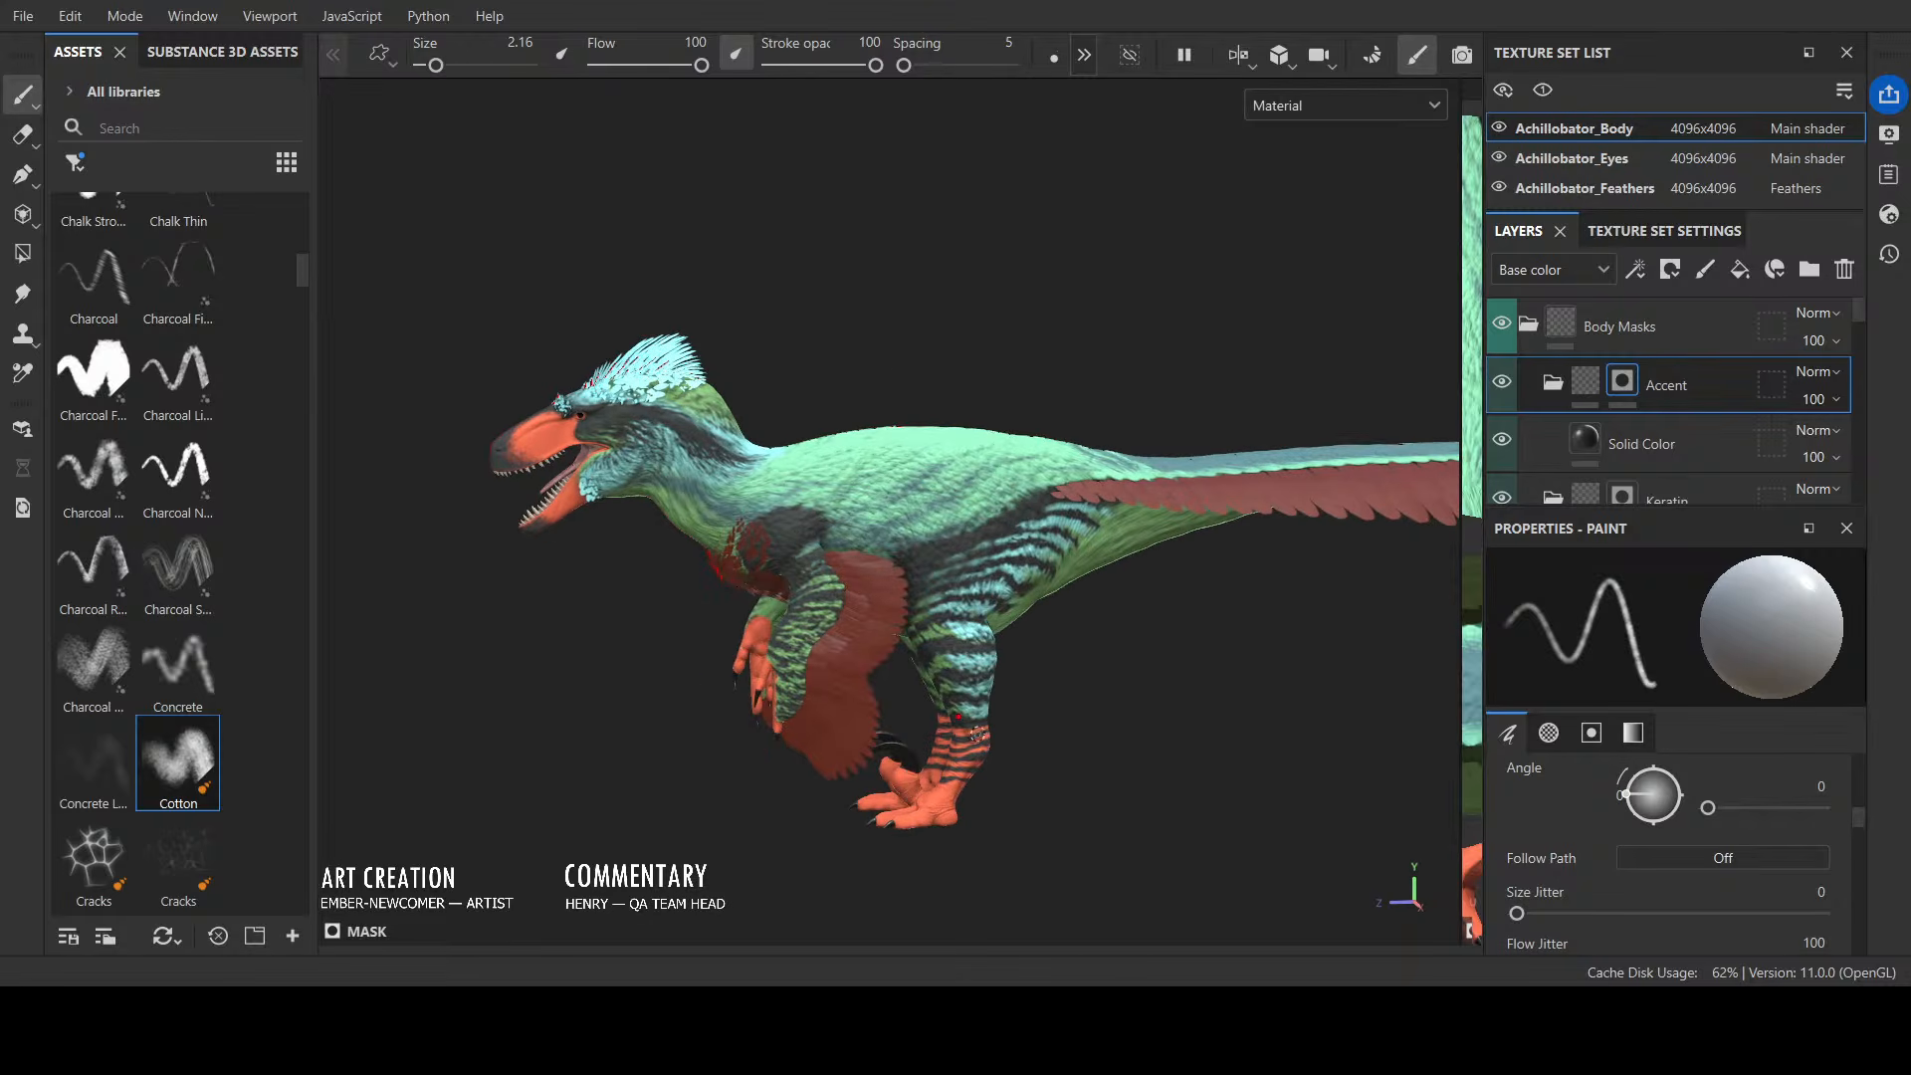
alt+drag(1095, 866, 985, 842)
alt+middle_drag(1059, 854, 1036, 674)
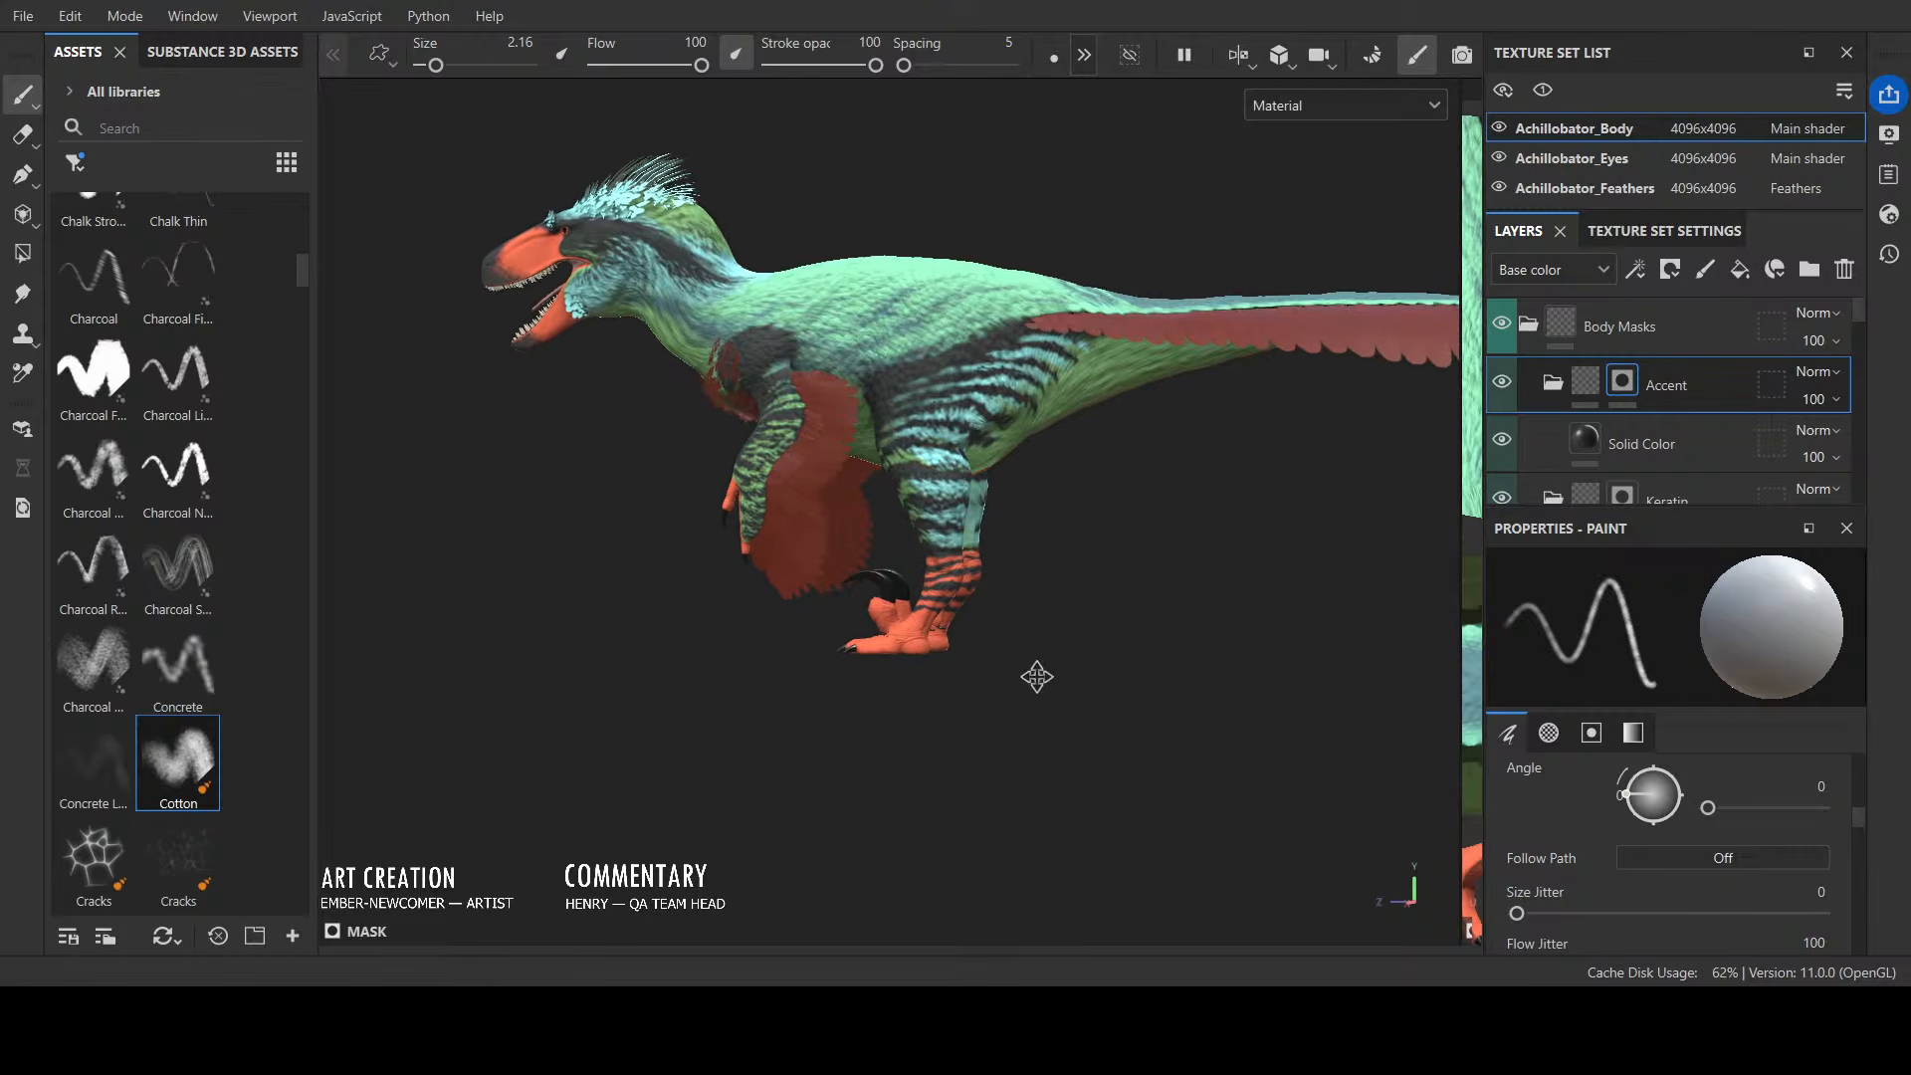
Step: Reduce the brush size to 0.21 and dab small dark accent spots around the uppermost stripes of the orange lower leg
scroll(1025, 669, up, 2)
scroll(1036, 823, up, 3)
scroll(1130, 674, up, 3)
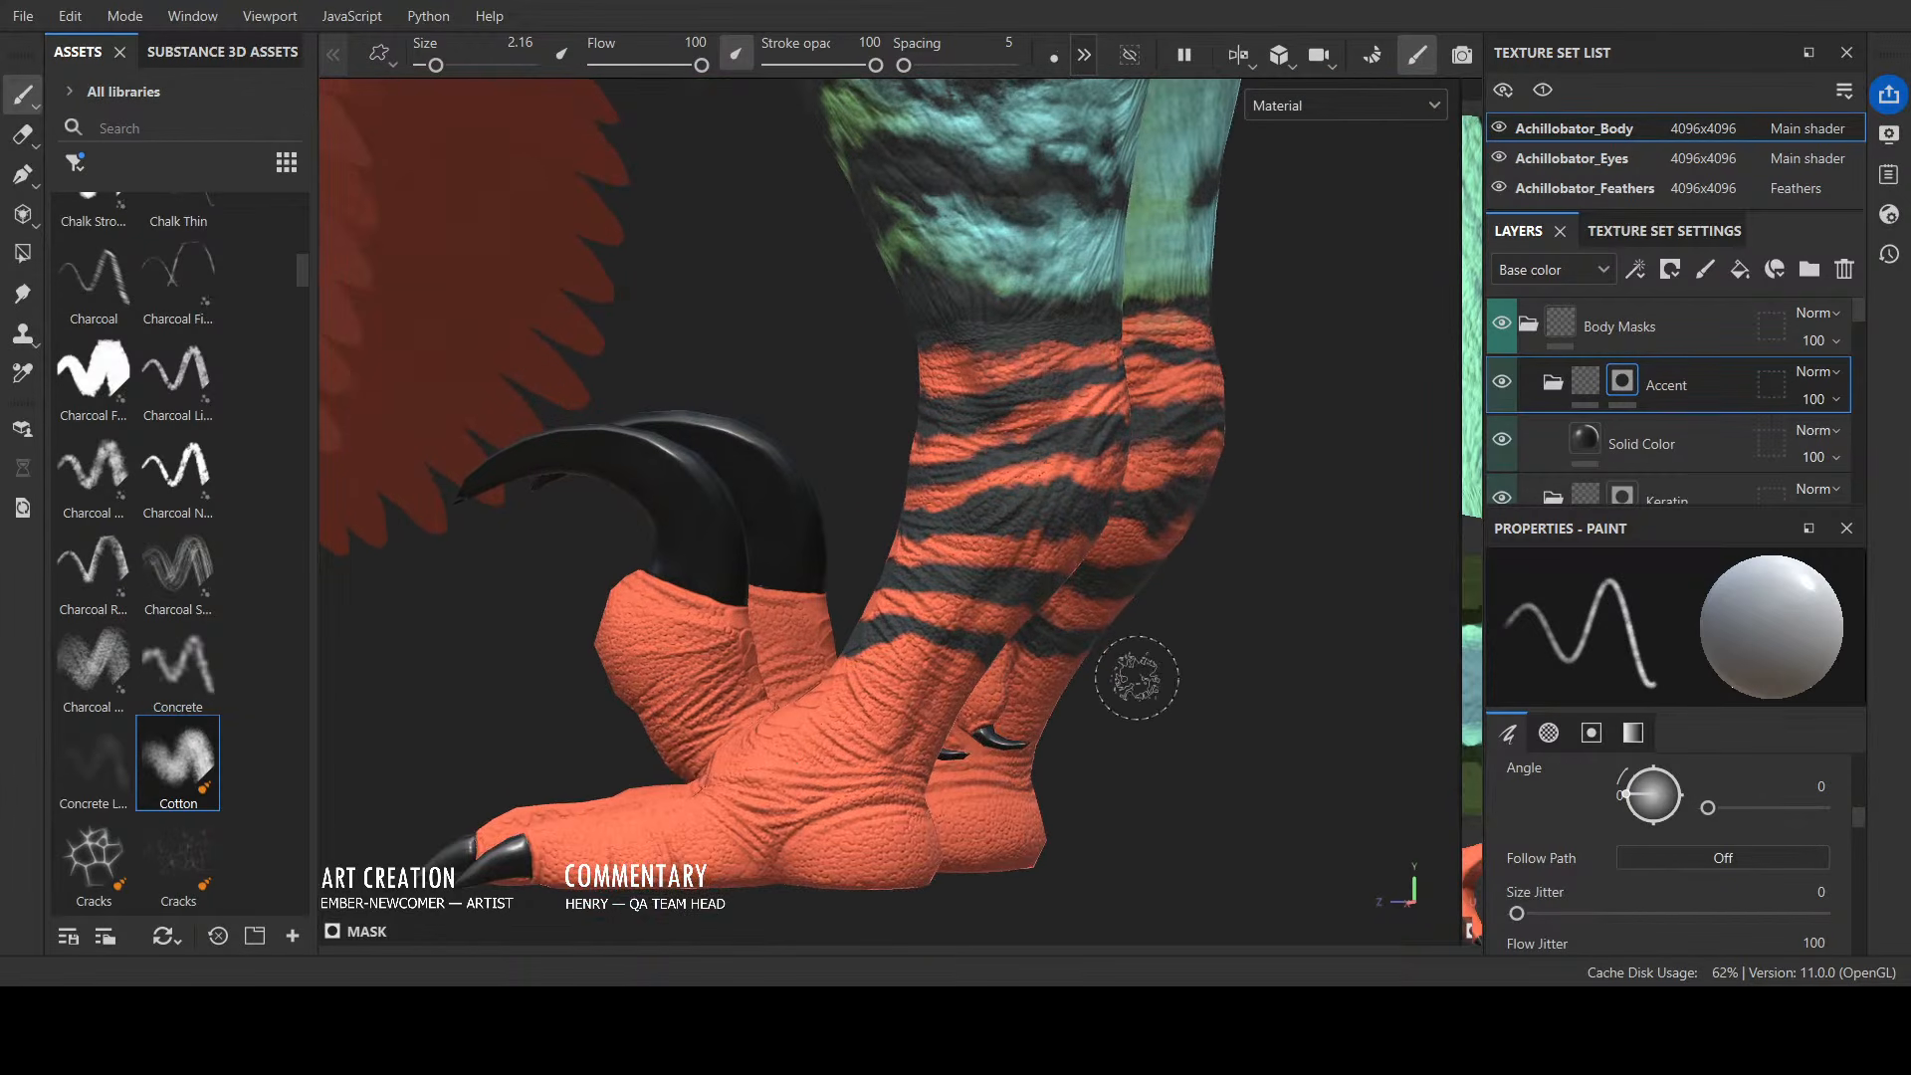
ctrl+right_drag(1136, 678, 1135, 678)
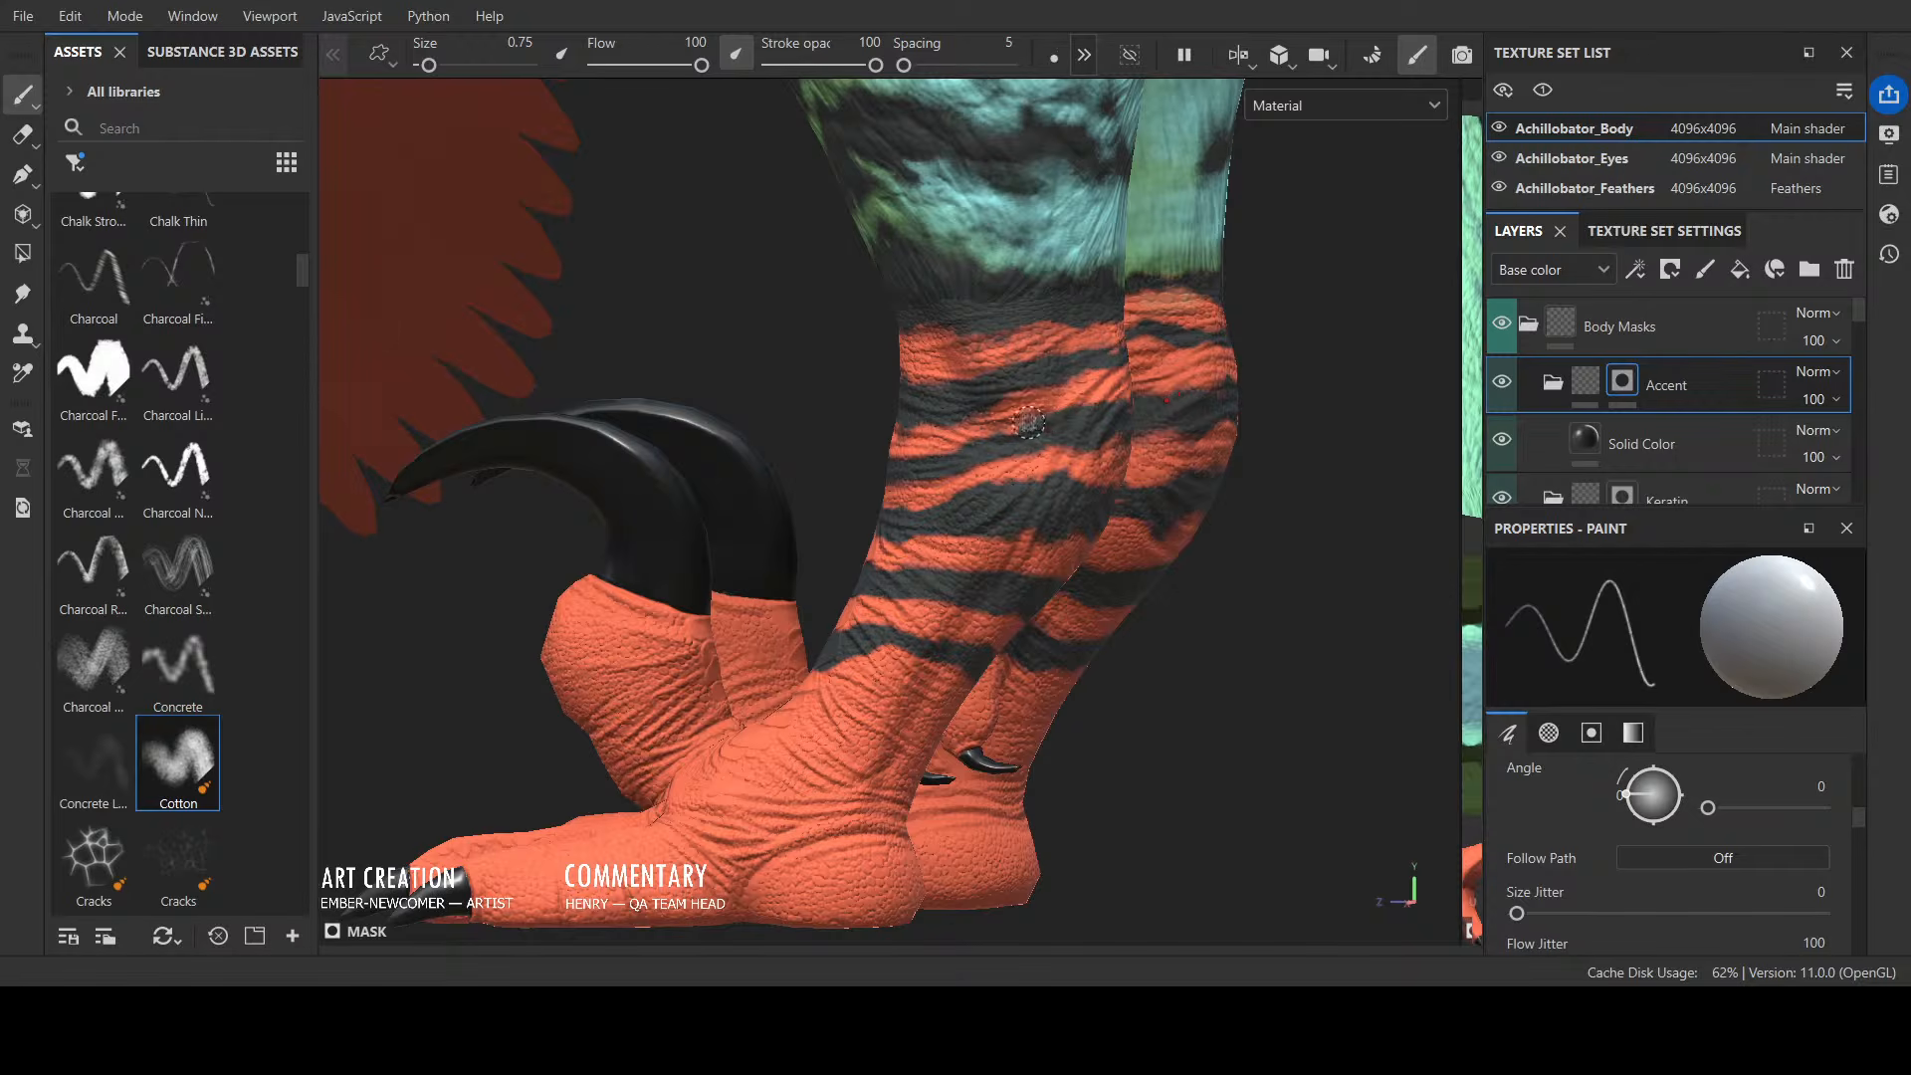
ctrl+right_drag(1016, 428, 965, 421)
drag(966, 421, 958, 418)
click(950, 386)
click(938, 390)
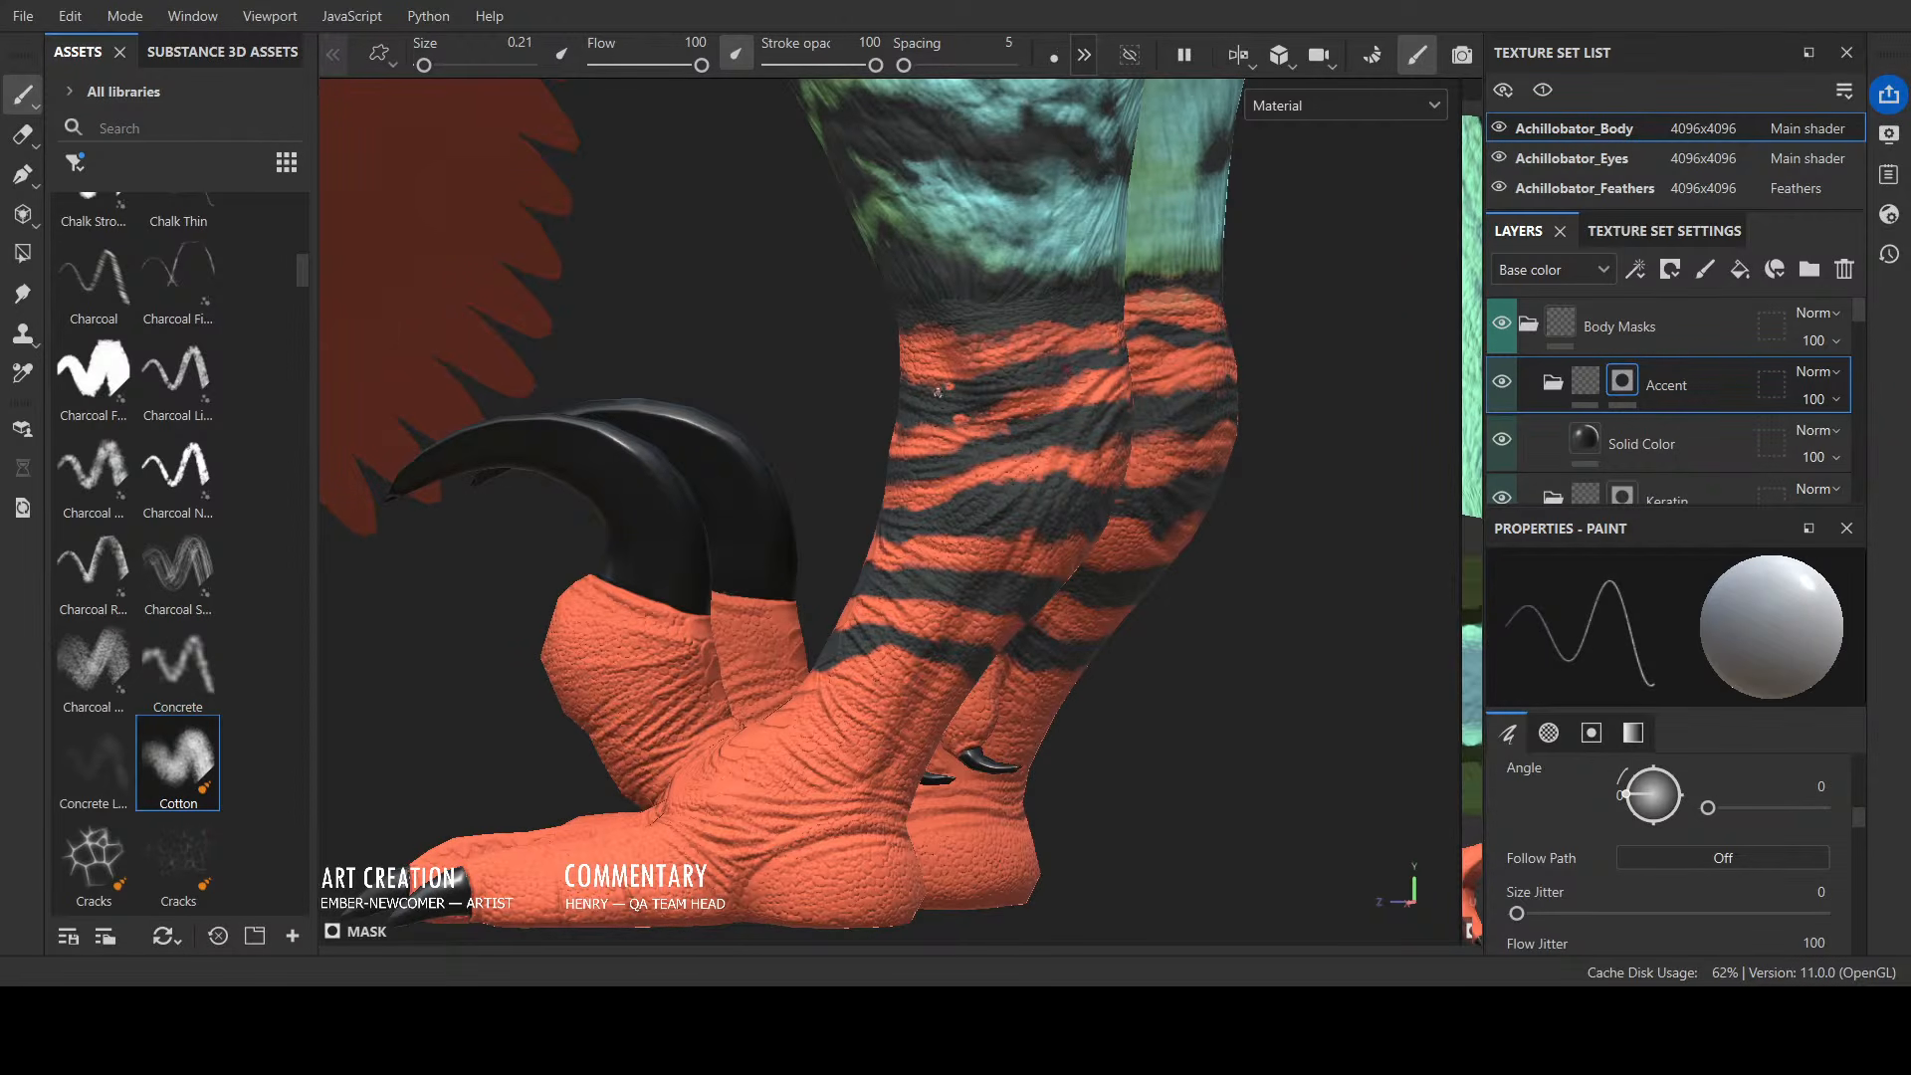
drag(934, 435, 928, 424)
click(932, 431)
click(1077, 380)
click(1012, 358)
click(1051, 353)
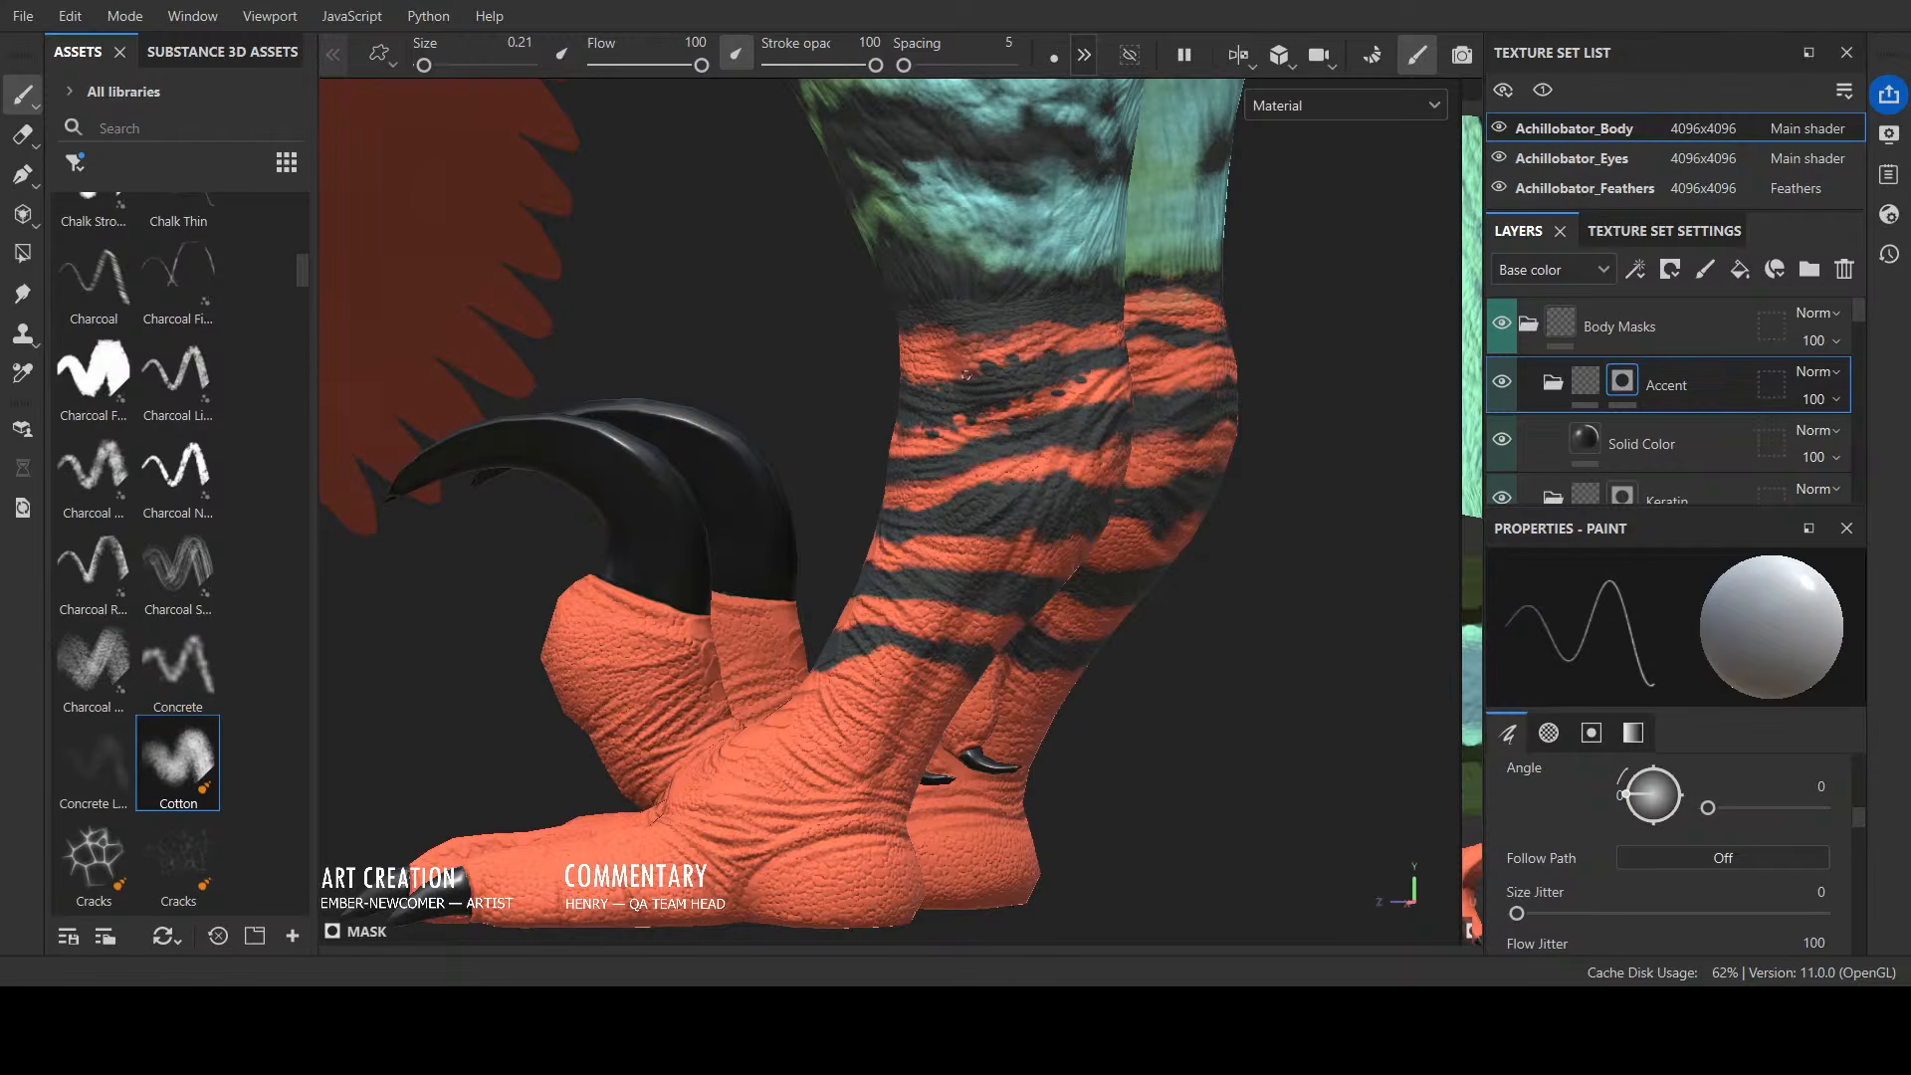
alt+drag(1103, 395, 1221, 682)
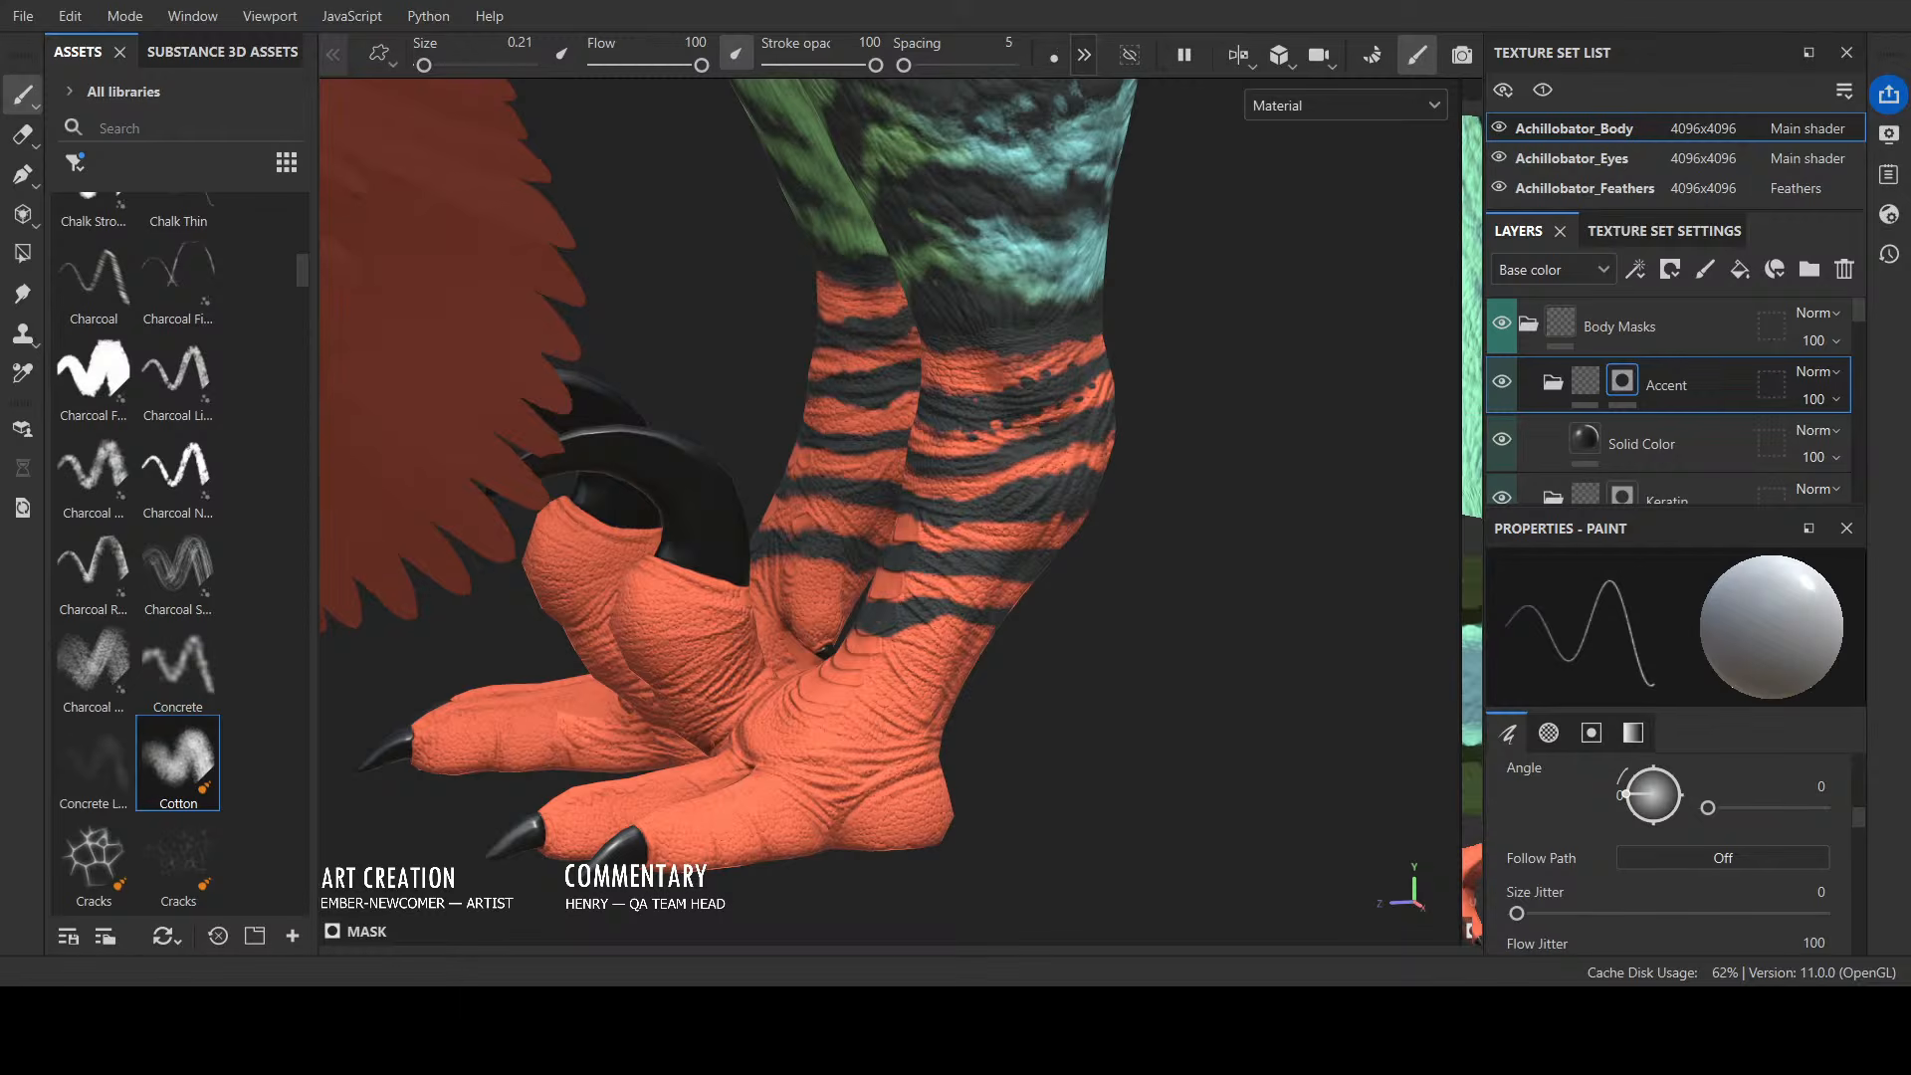